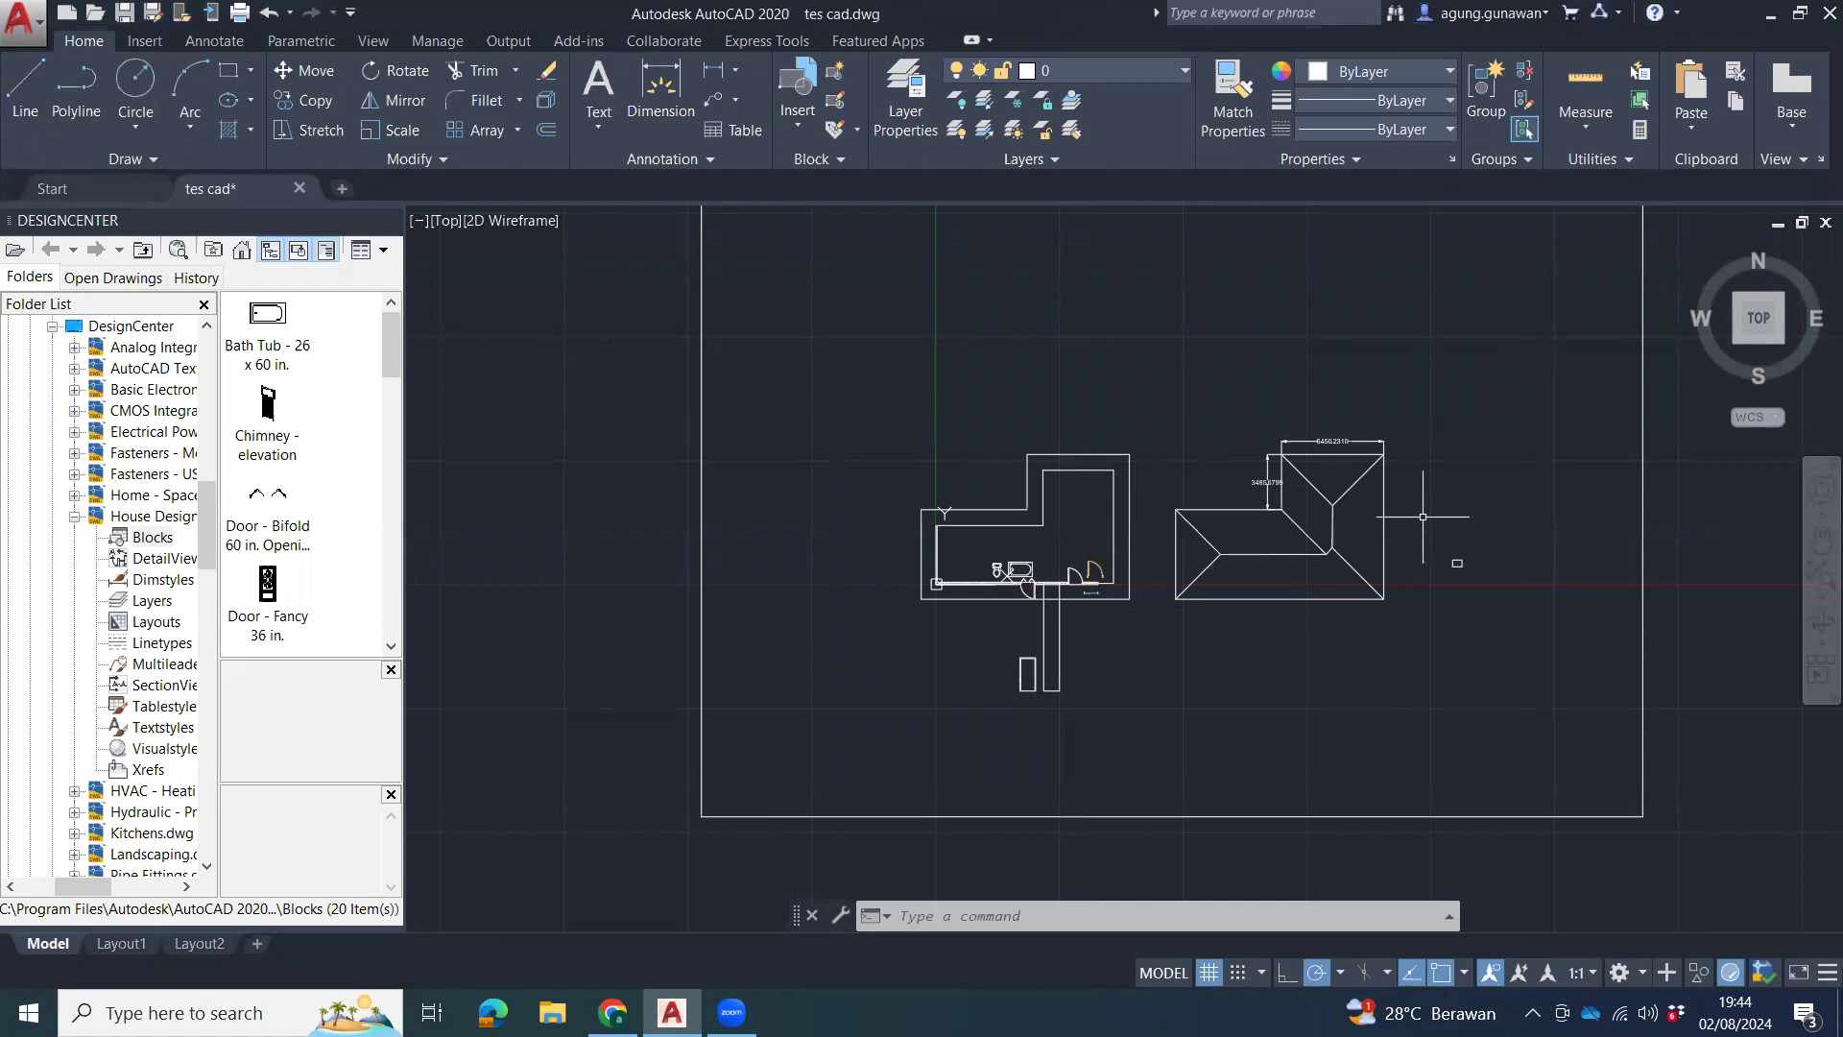
# Examine the house floor plan and the doors and windows along its lower wall.
pyautogui.moveTo(1392, 524); pyautogui.dragTo(1321, 538, button='middle')
pyautogui.scroll(2, 1034, 606)
pyautogui.moveTo(1035, 605); pyautogui.dragTo(1150, 509, button='middle')
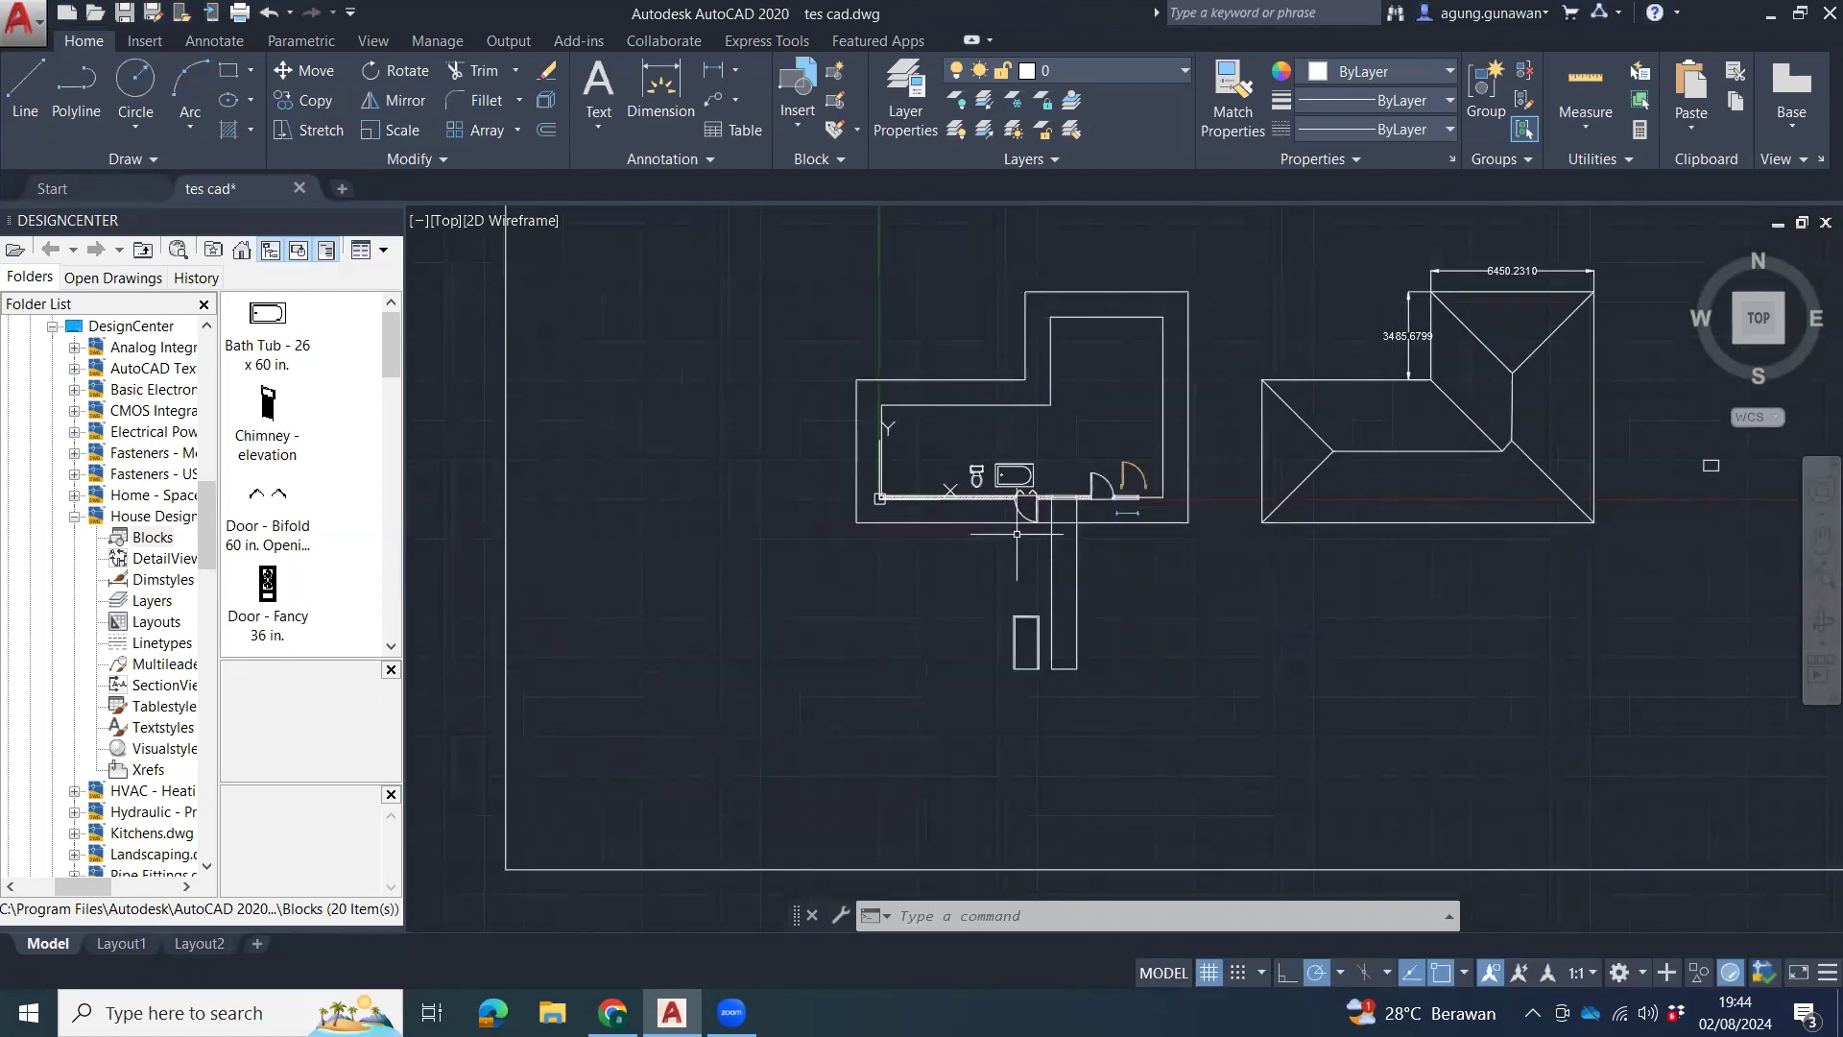
pyautogui.scroll(3, 1057, 511)
pyautogui.scroll(2, 1057, 510)
pyautogui.scroll(2, 1078, 400)
pyautogui.scroll(-6, 972, 501)
pyautogui.scroll(5, 836, 465)
pyautogui.scroll(4, 836, 465)
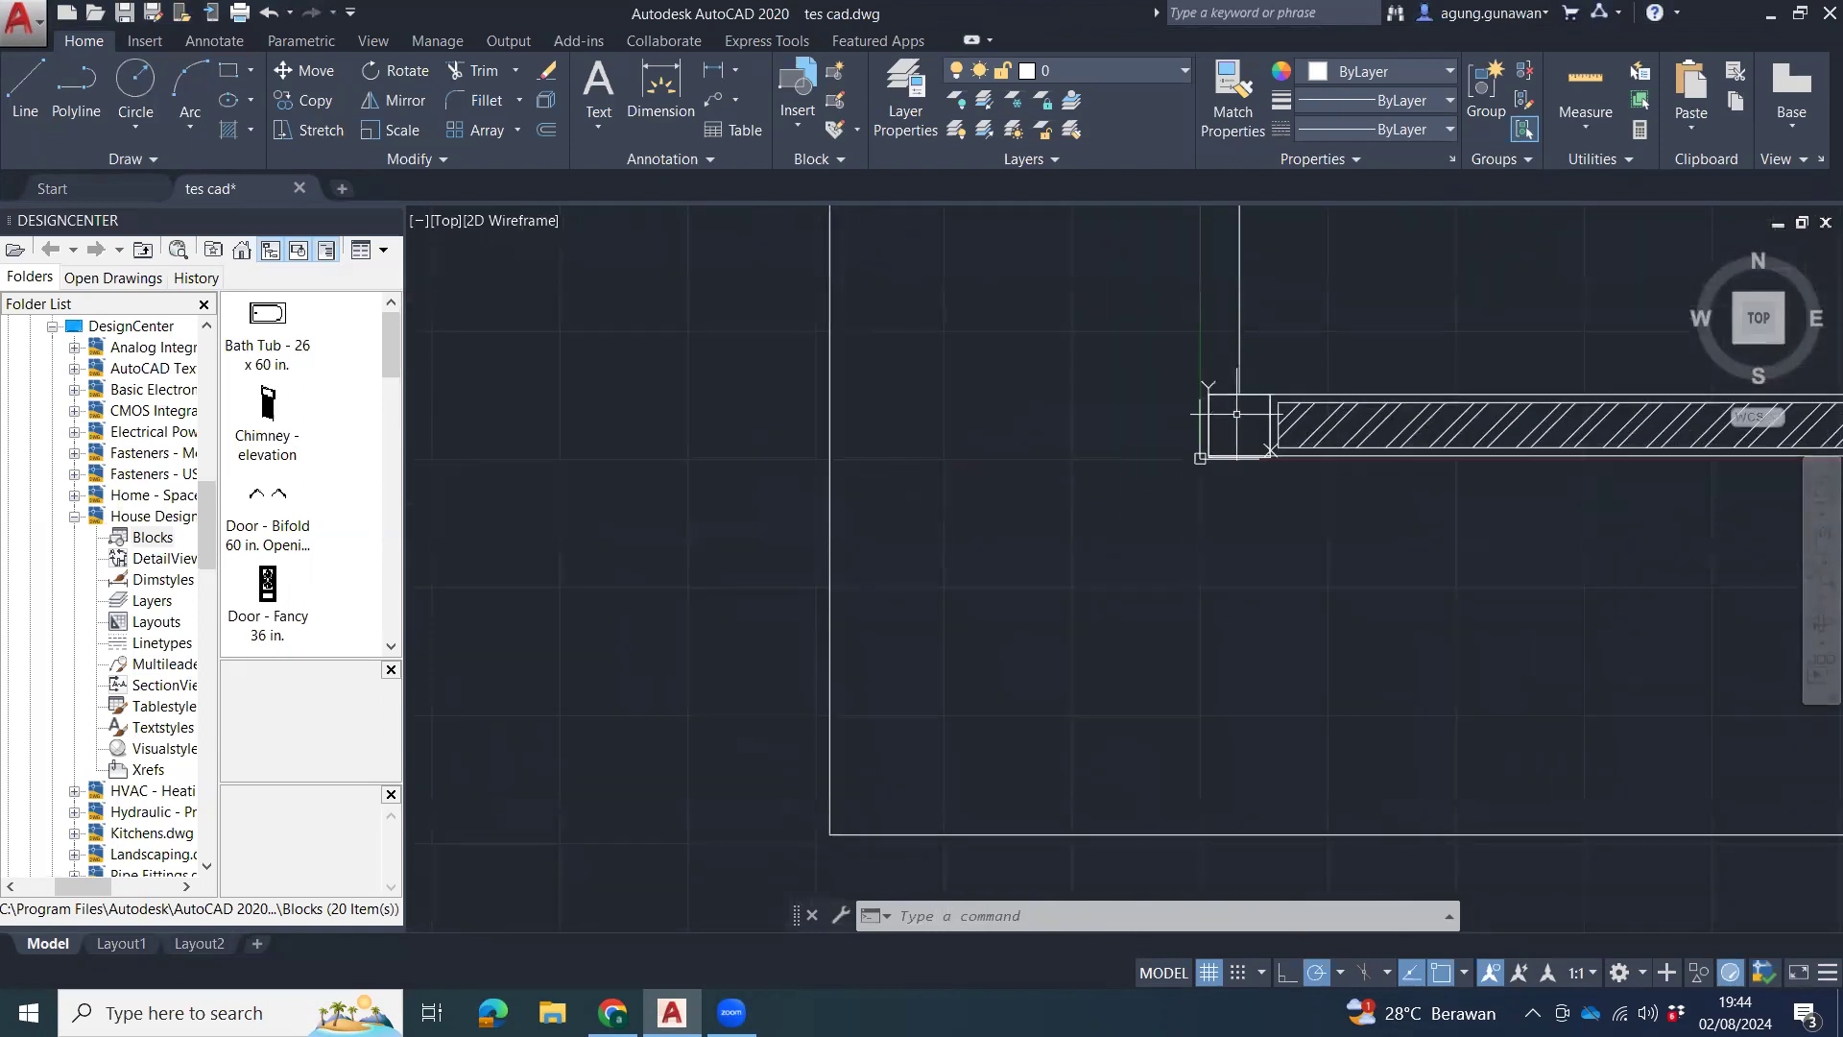
pyautogui.scroll(-6, 1236, 414)
pyautogui.moveTo(1574, 458)
pyautogui.mouseDown(button='middle')
pyautogui.moveTo(790, 378)
pyautogui.moveTo(1080, 394)
pyautogui.mouseUp(button='middle')
pyautogui.scroll(2, 1009, 340)
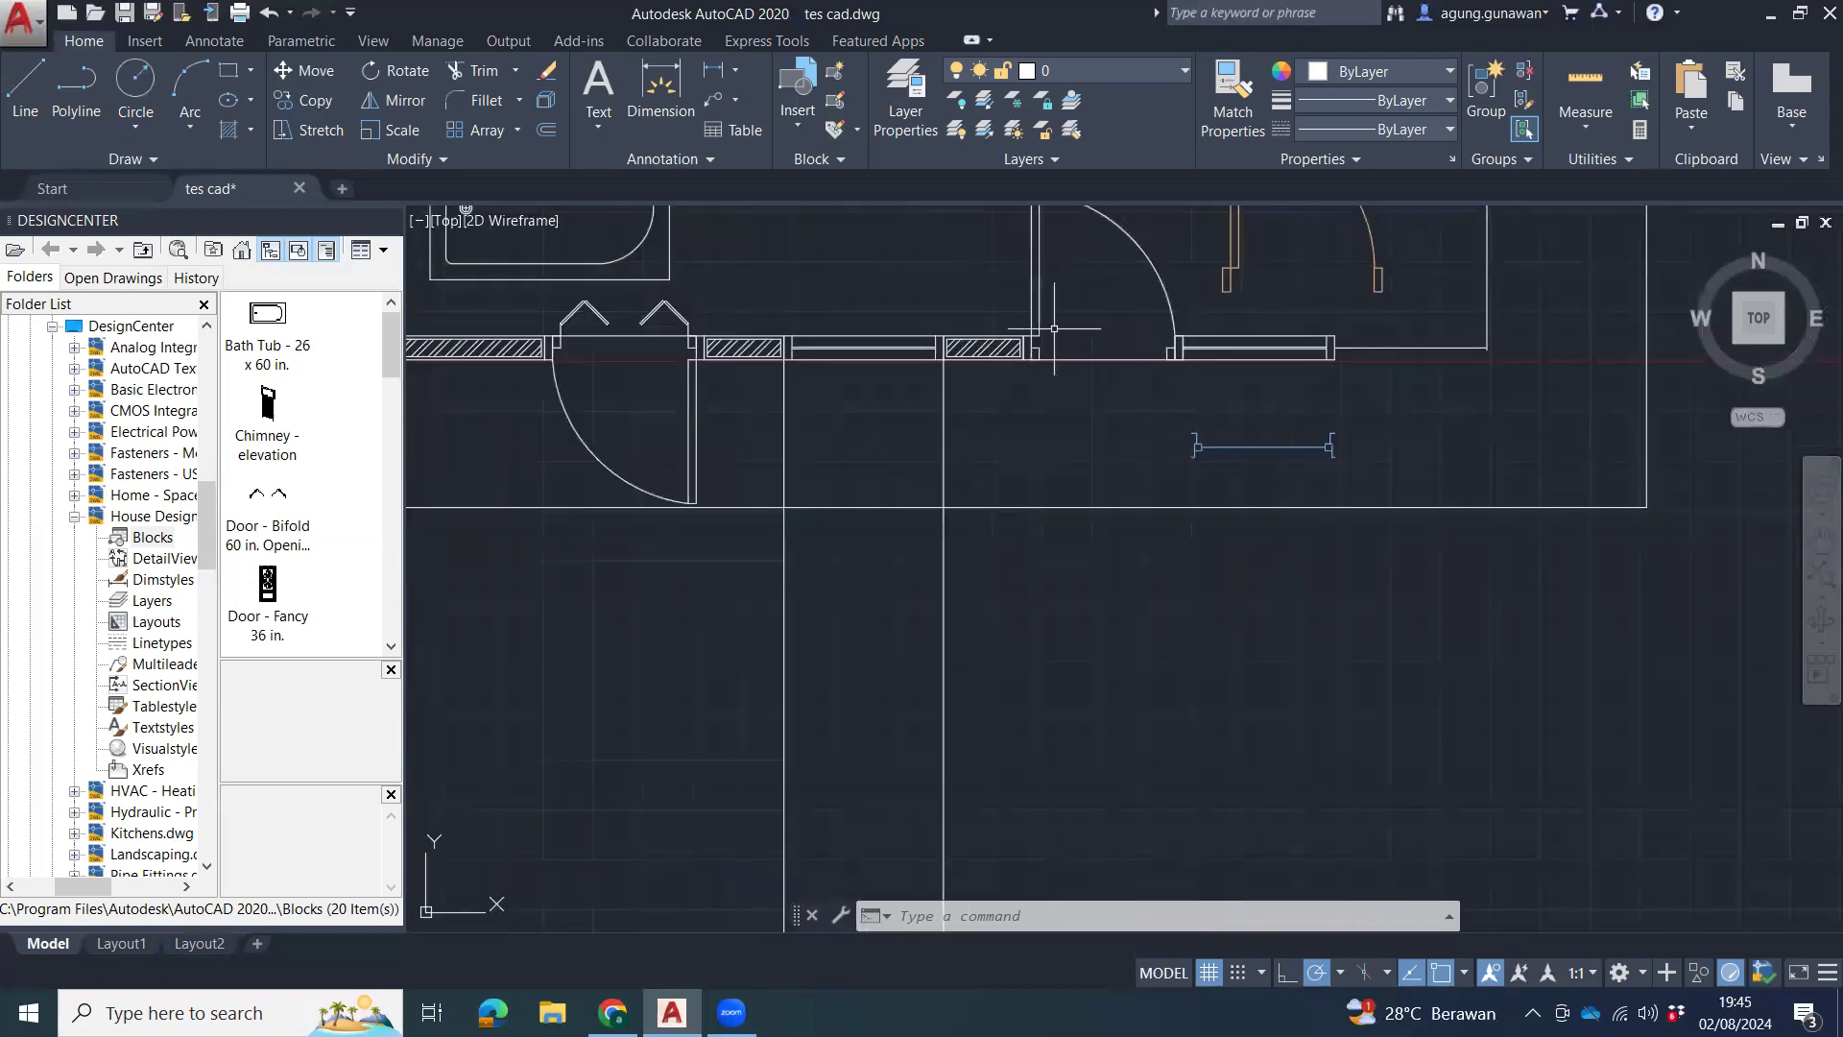
# Select the door and adjoining window in the lower wall and examine the projection lines and door elevation below the plan.
pyautogui.click(1051, 339)
pyautogui.click(1289, 338)
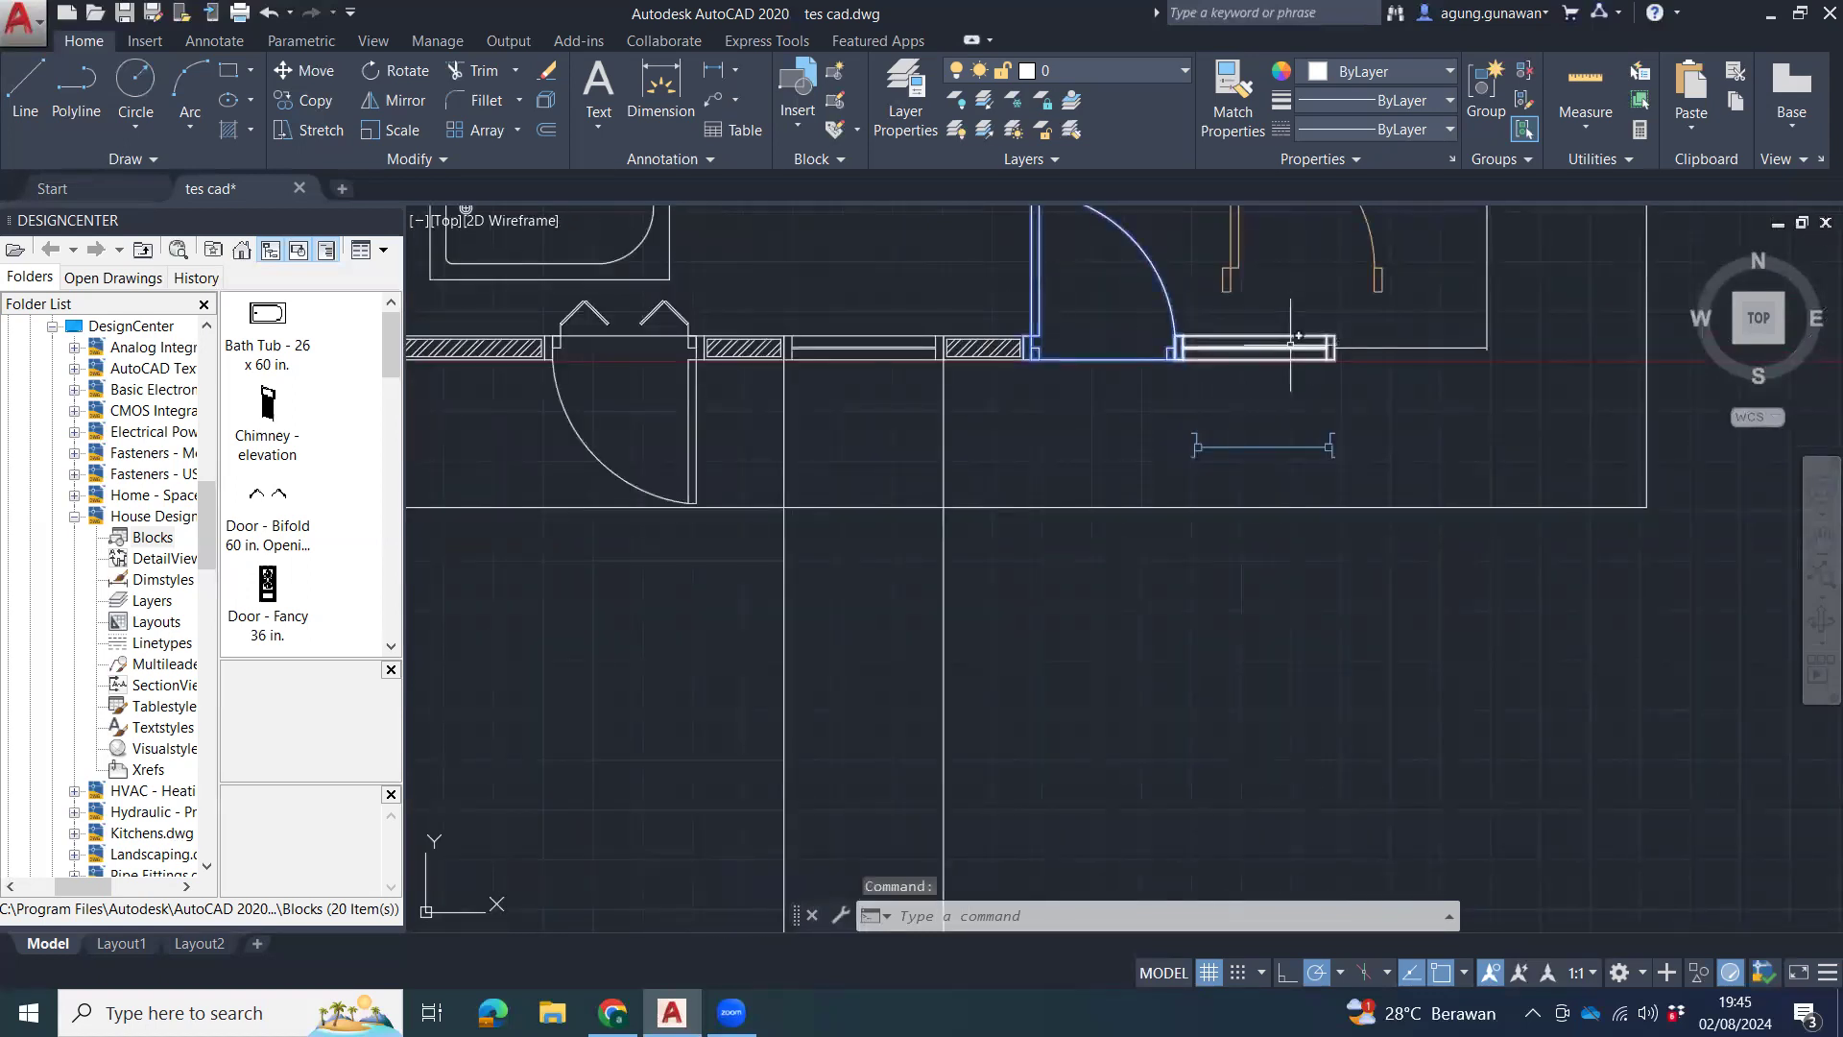
pyautogui.moveTo(899, 360); pyautogui.dragTo(1184, 366, button='middle')
pyautogui.scroll(-2, 1284, 470)
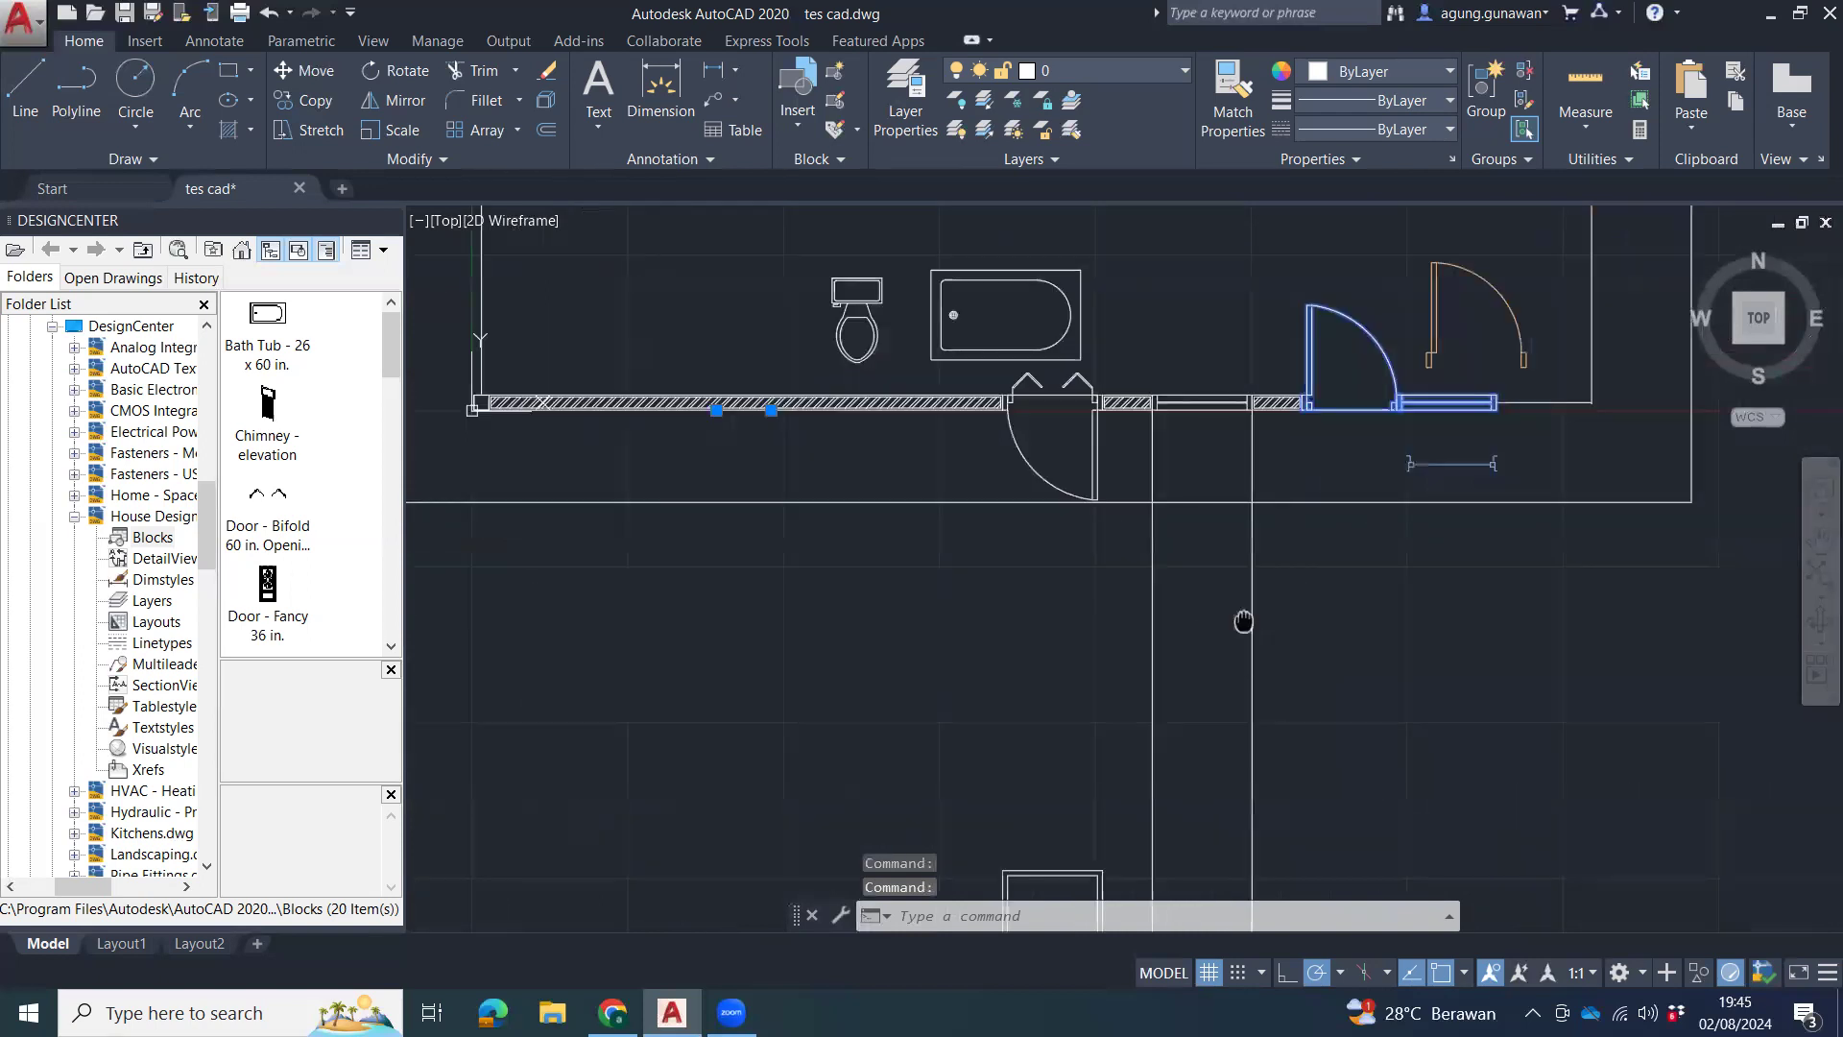
pyautogui.moveTo(1259, 889); pyautogui.dragTo(1266, 624, button='middle')
pyautogui.moveTo(1302, 472)
pyautogui.mouseDown(button='middle')
pyautogui.moveTo(1296, 532)
pyautogui.moveTo(1239, 642)
pyautogui.mouseUp(button='middle')
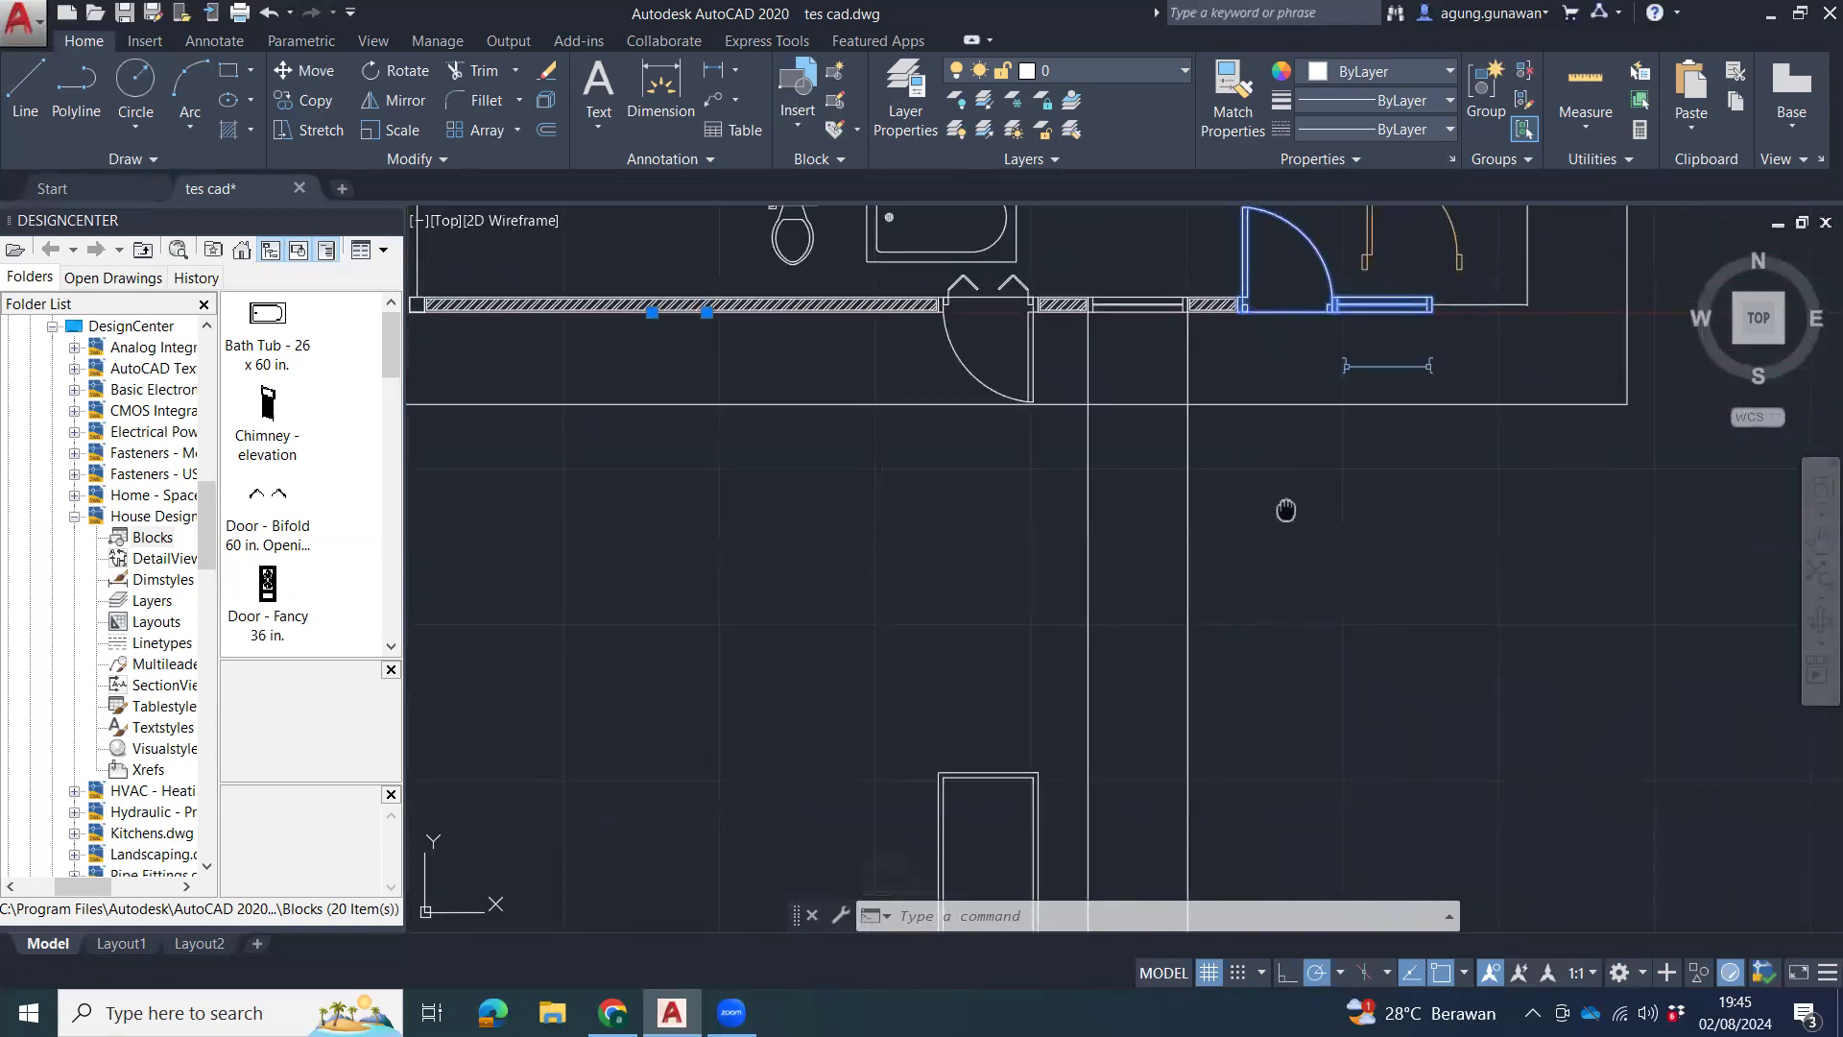
pyautogui.moveTo(943, 445); pyautogui.dragTo(976, 605, button='middle')
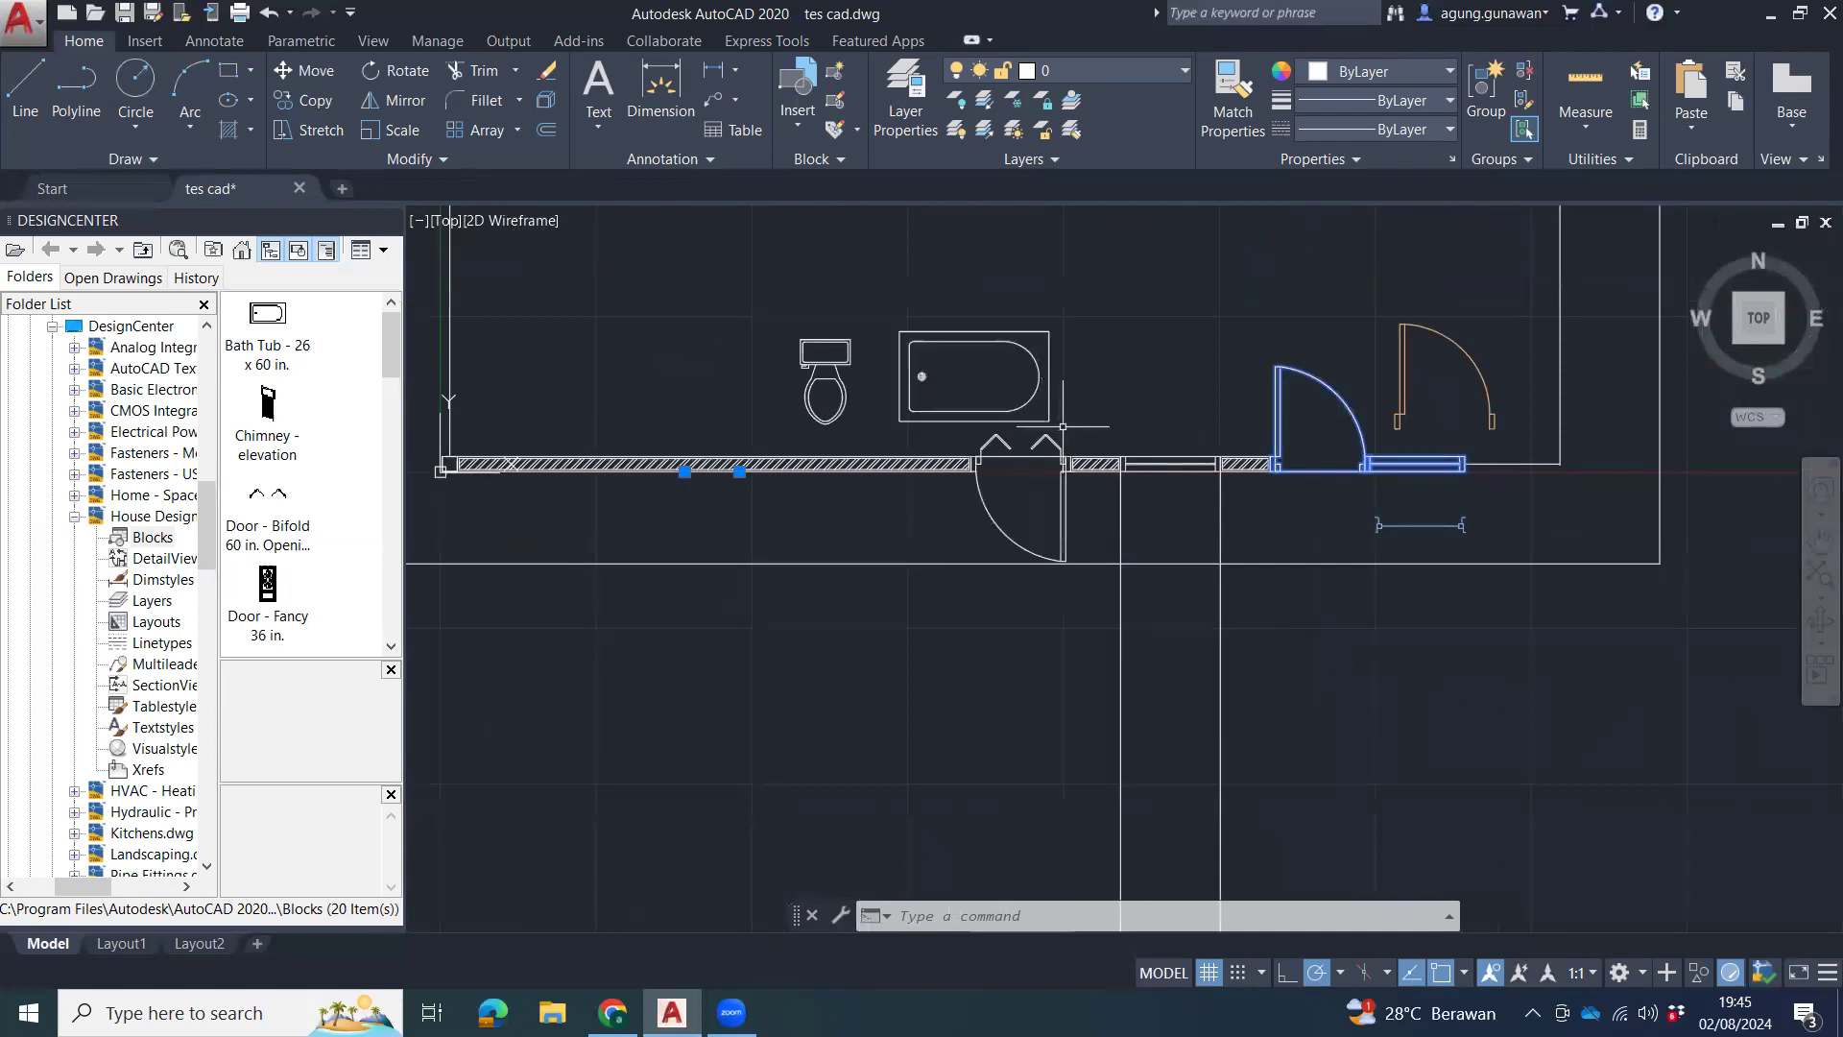
pyautogui.moveTo(1292, 685); pyautogui.dragTo(1295, 259, button='middle')
pyautogui.scroll(-3, 1168, 650)
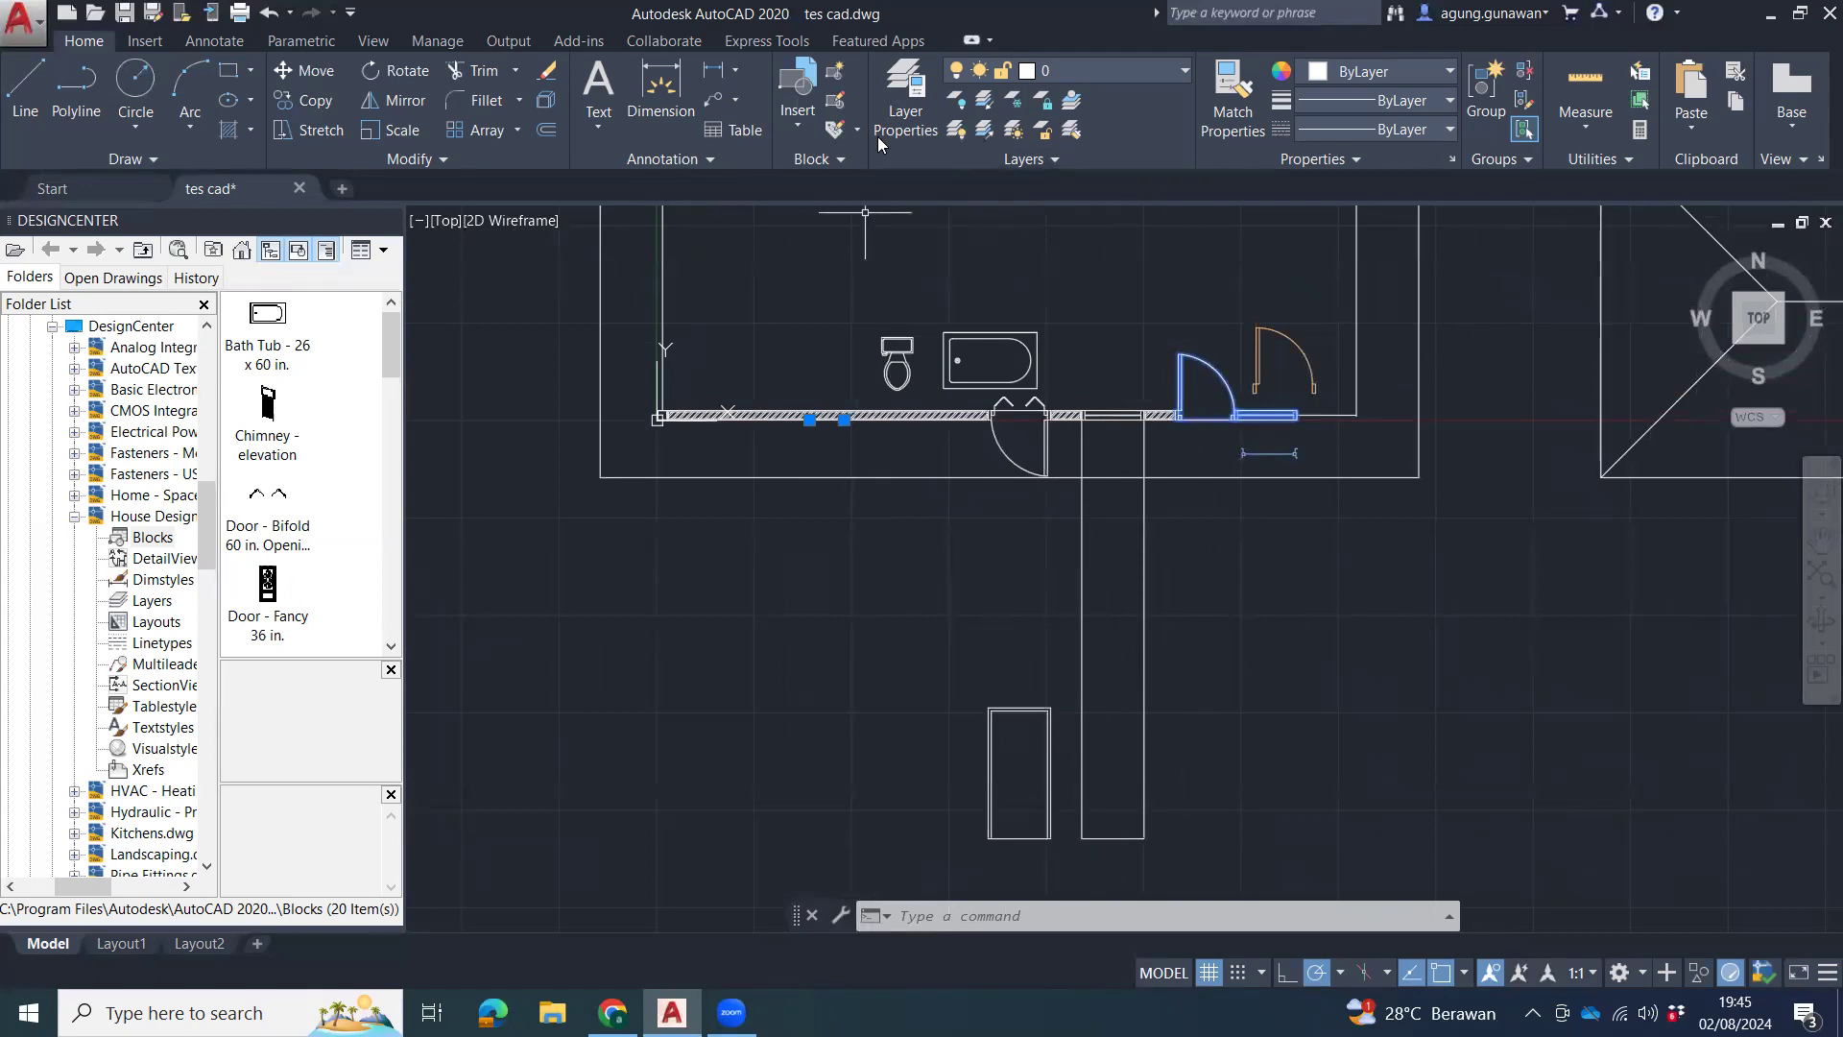
pyautogui.moveTo(1292, 700); pyautogui.dragTo(1292, 665, button='middle')
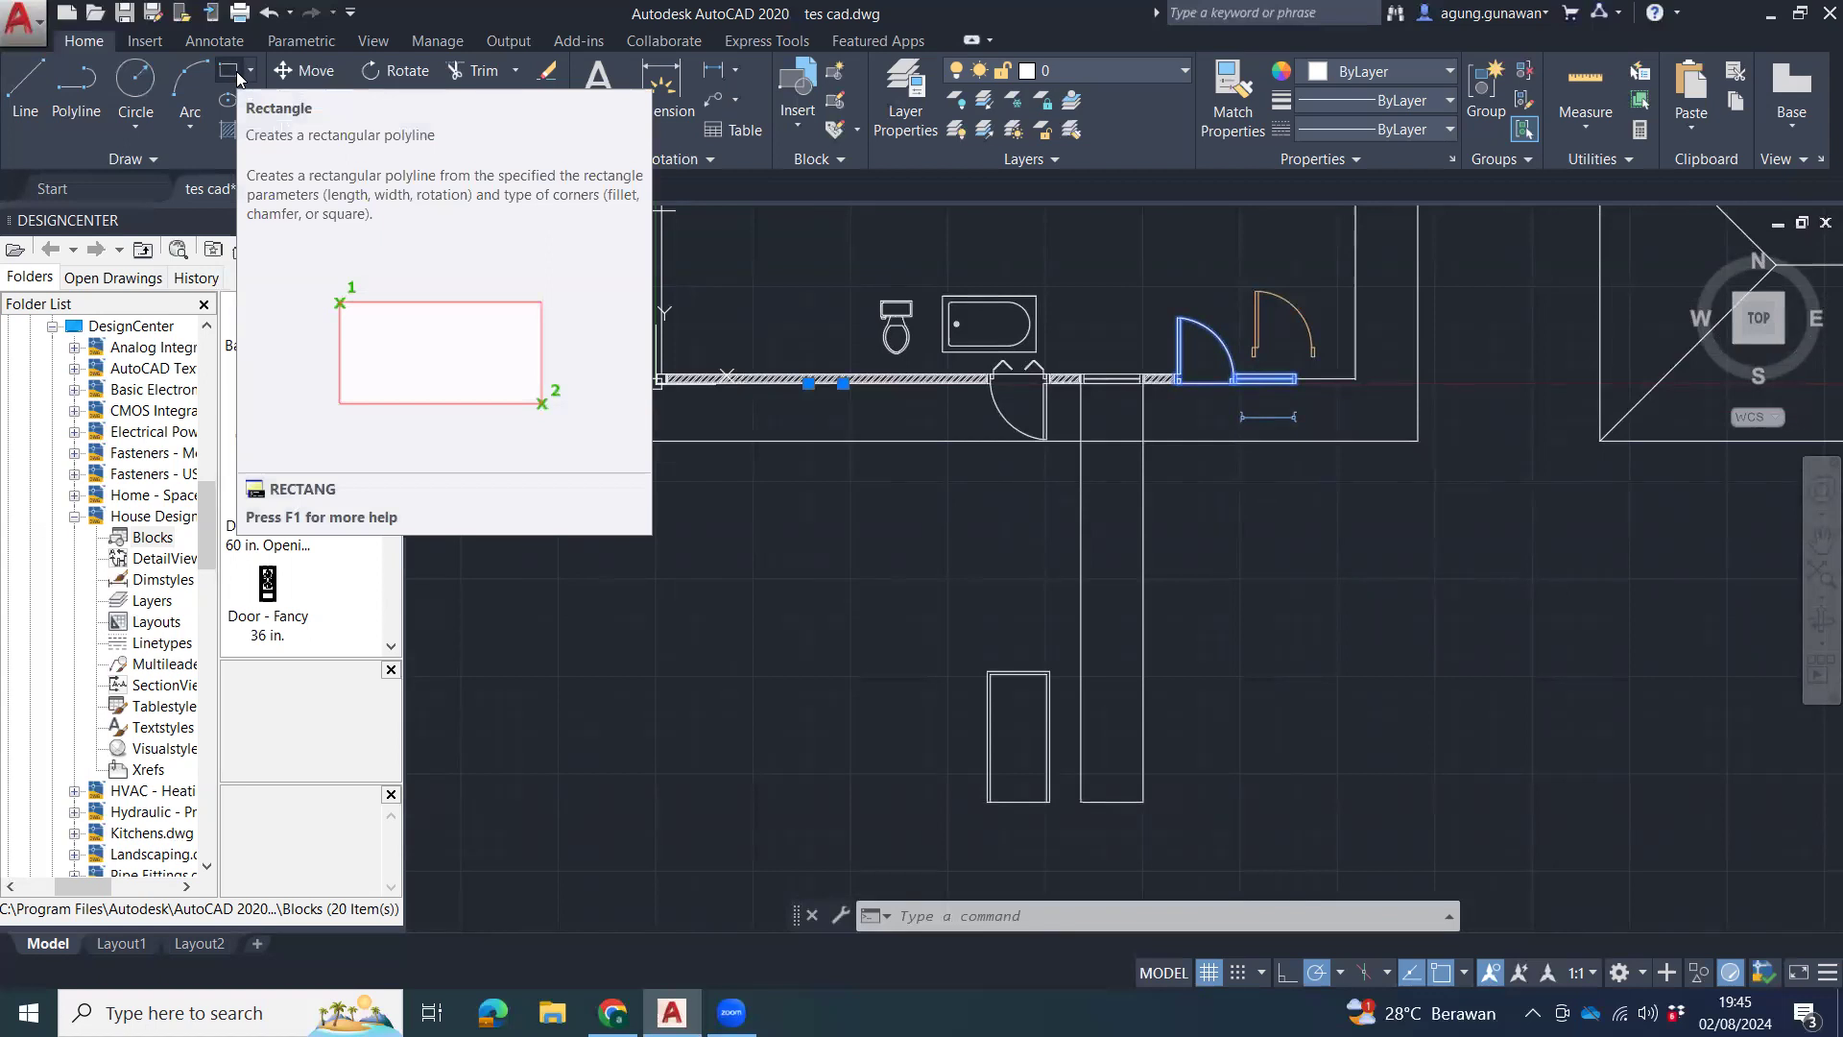
pyautogui.write('re')
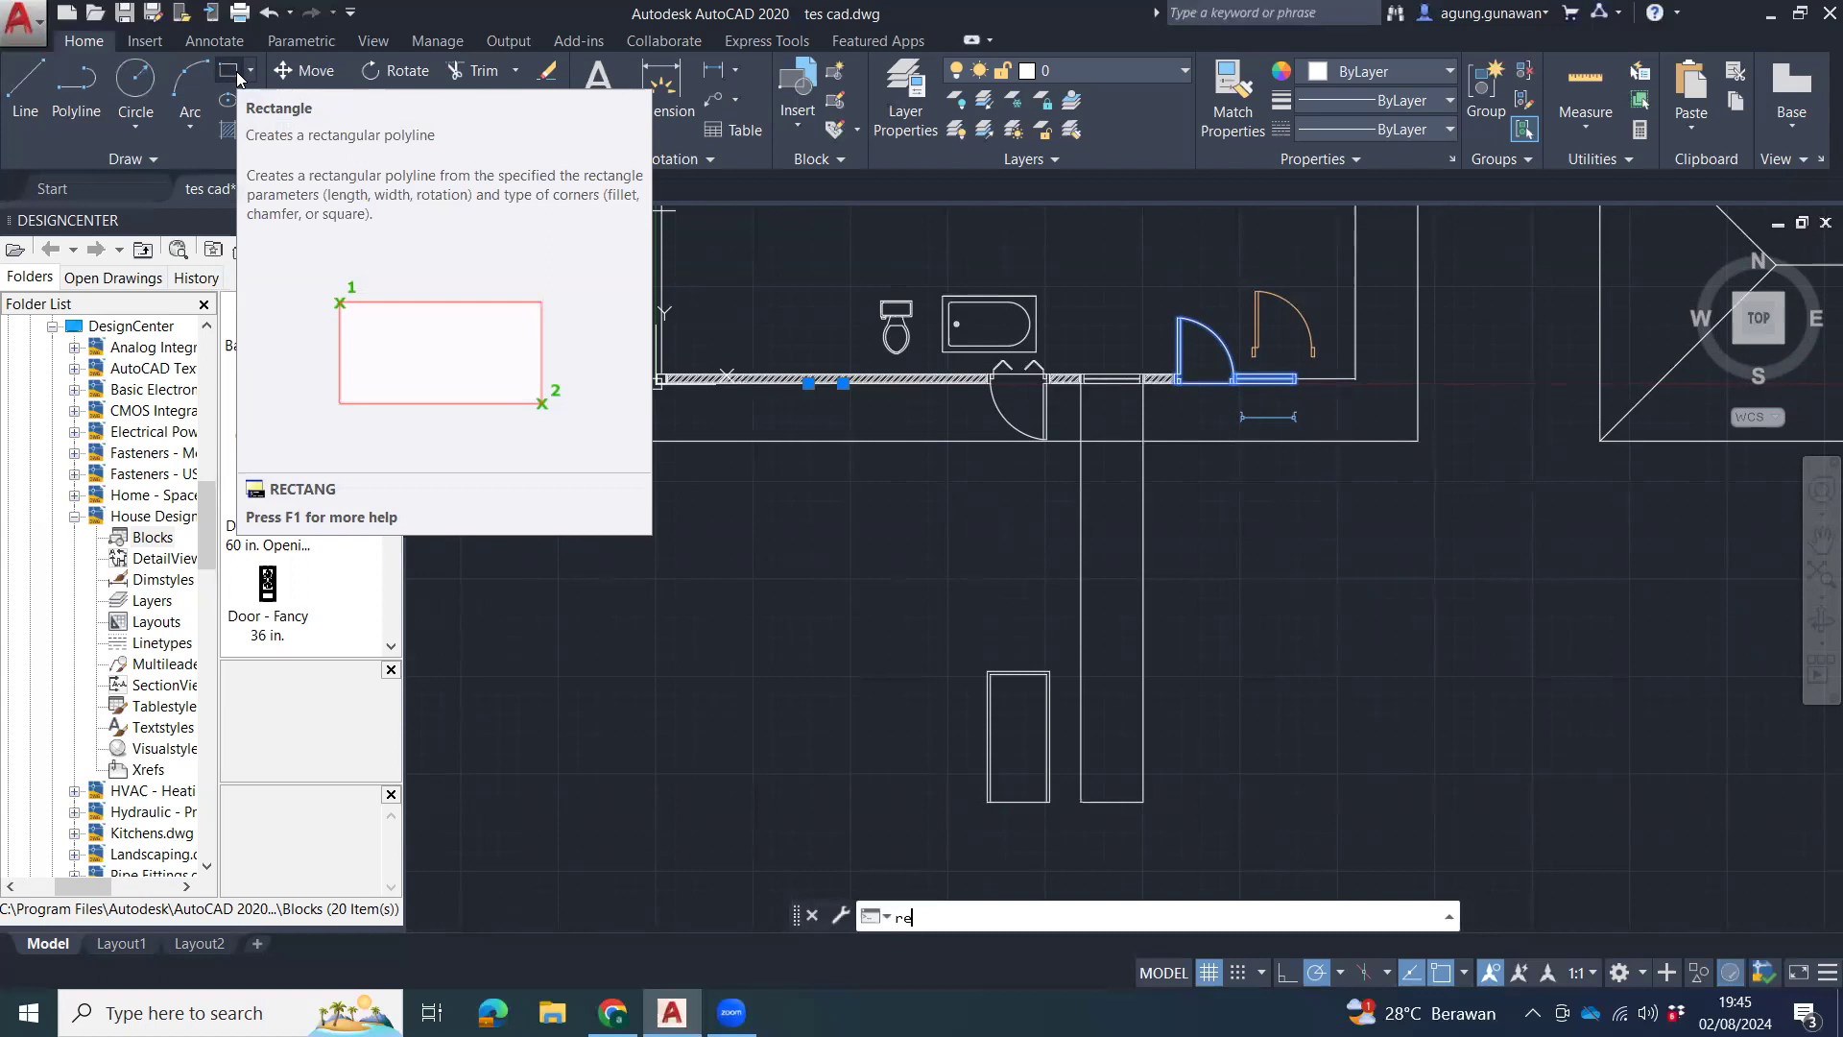
pyautogui.write('c')
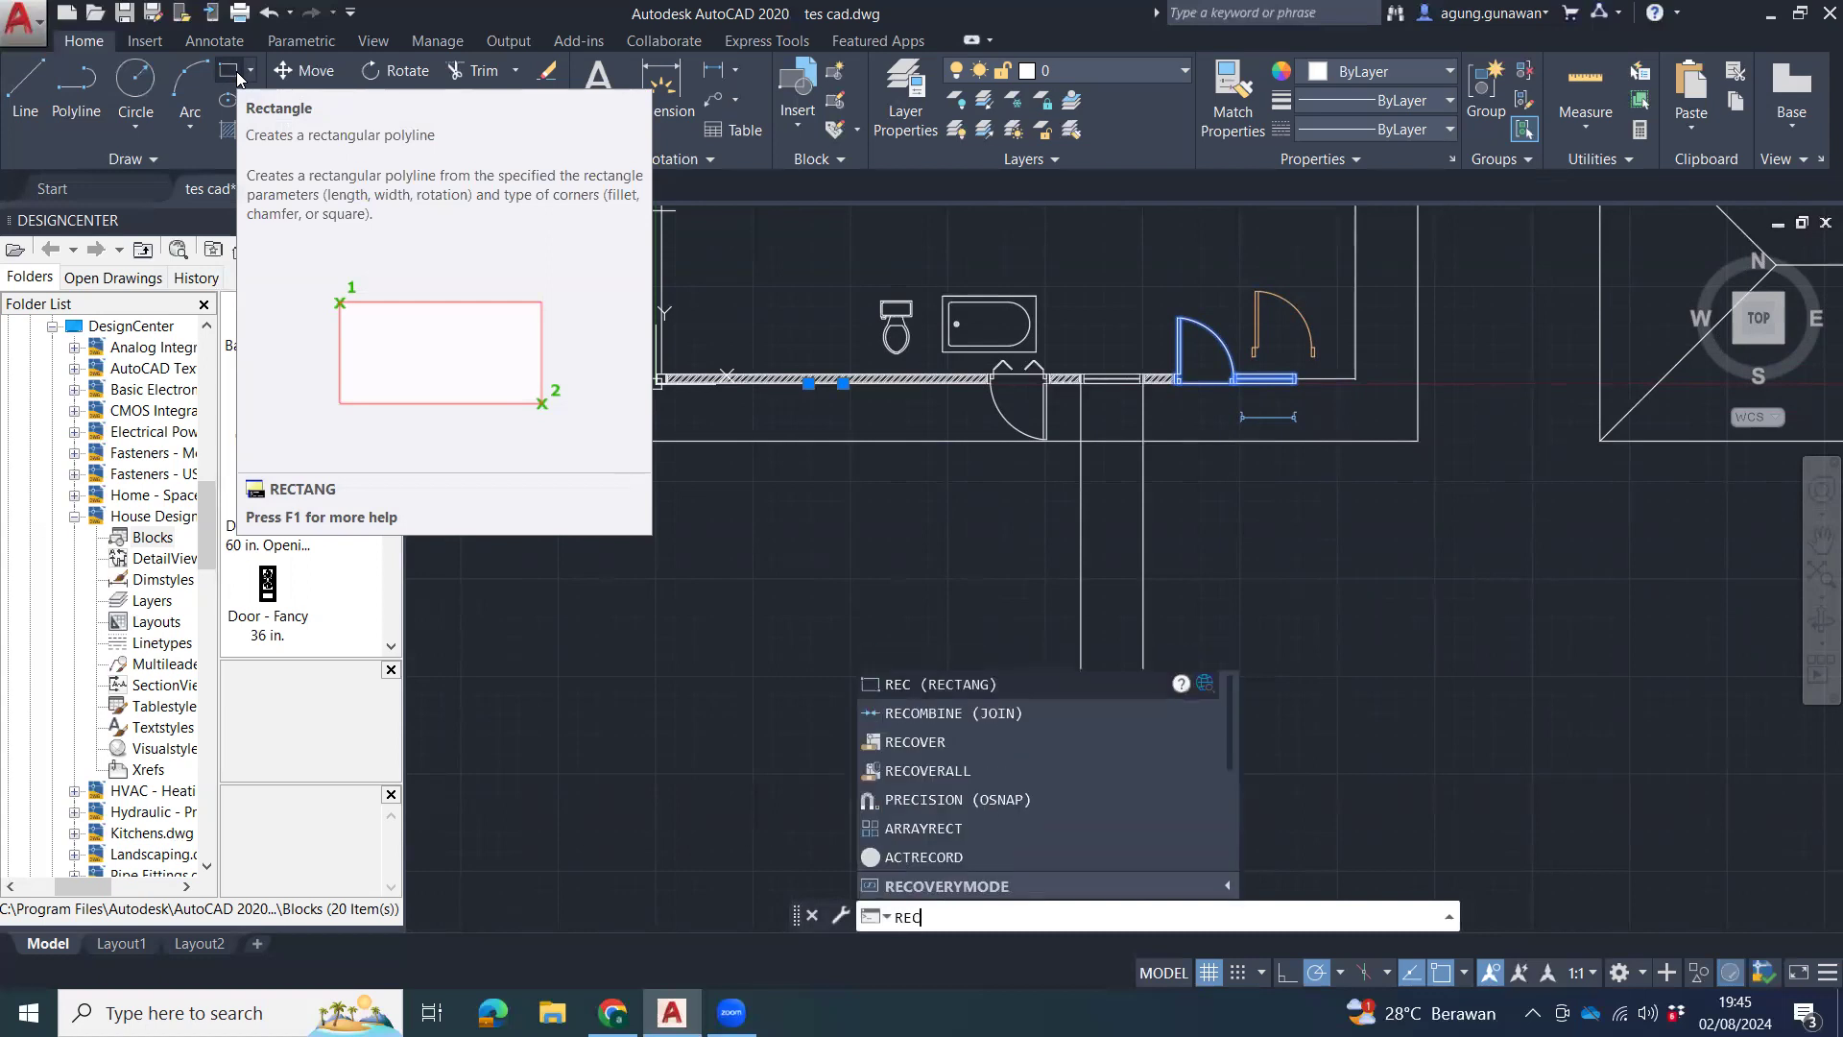
pyautogui.press('Return')
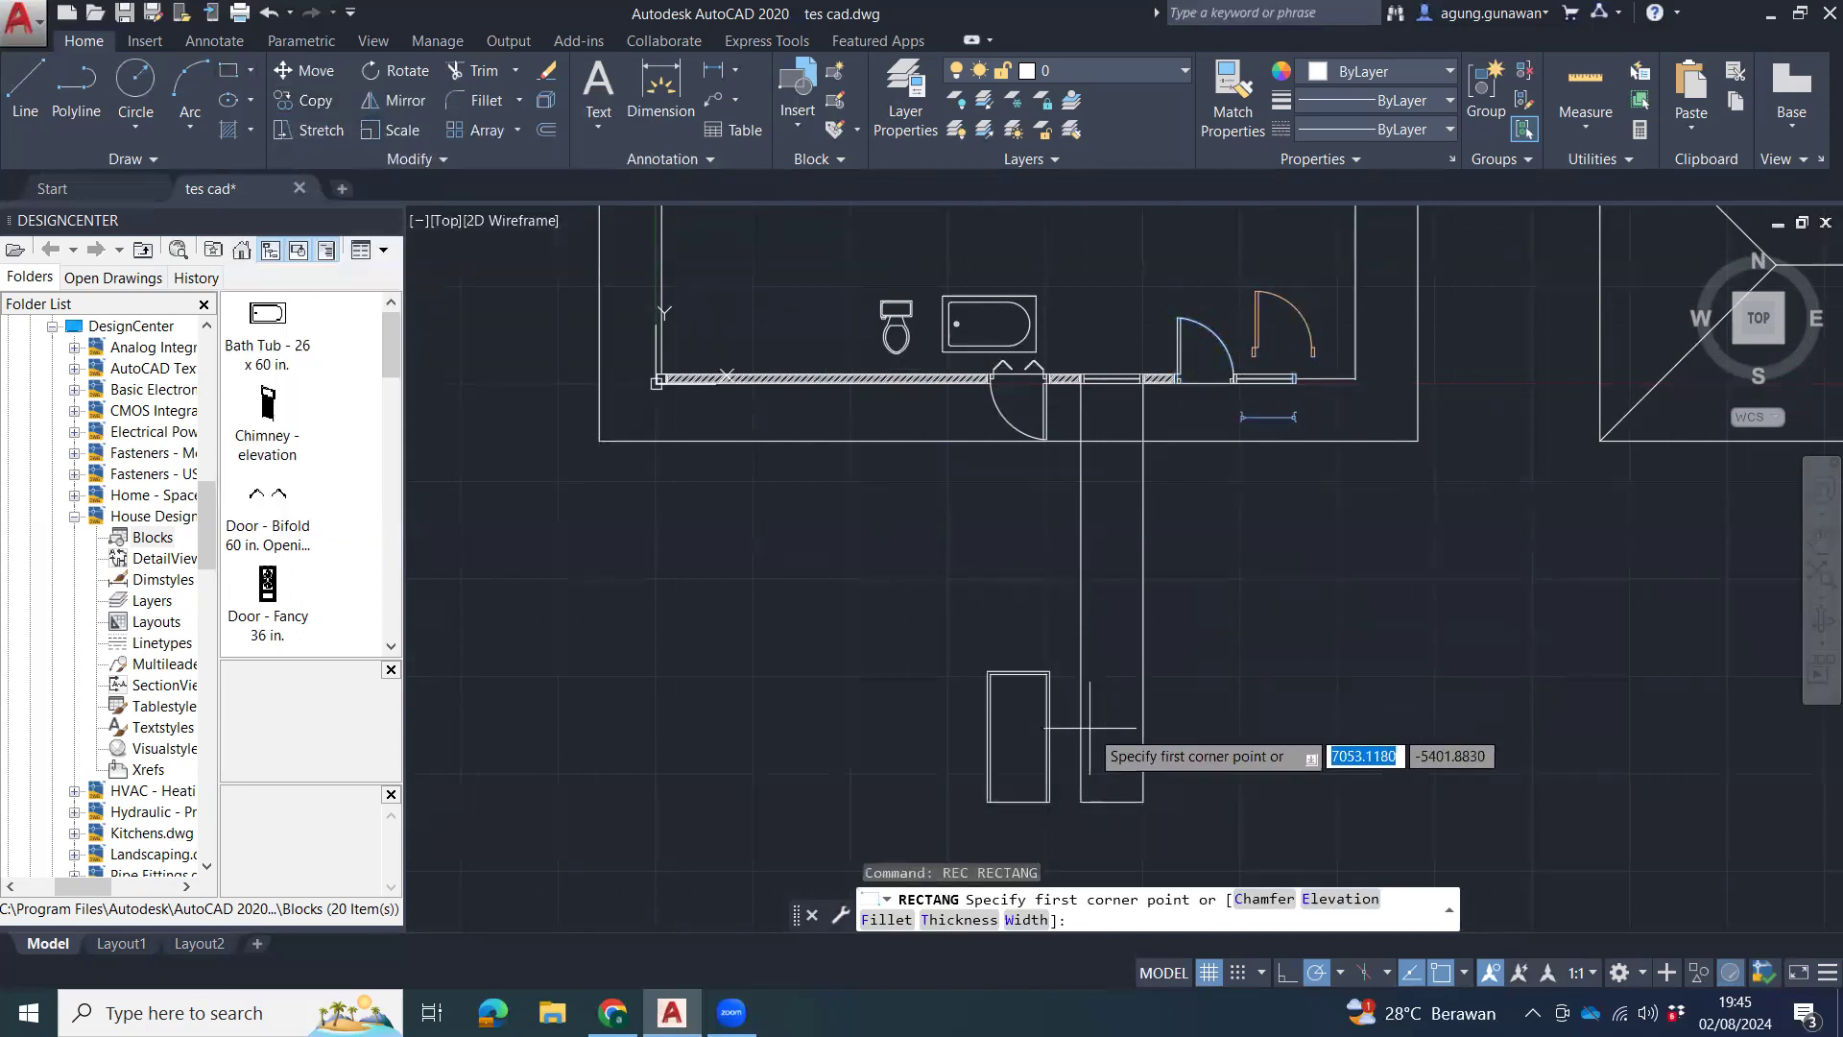
pyautogui.click(1082, 799)
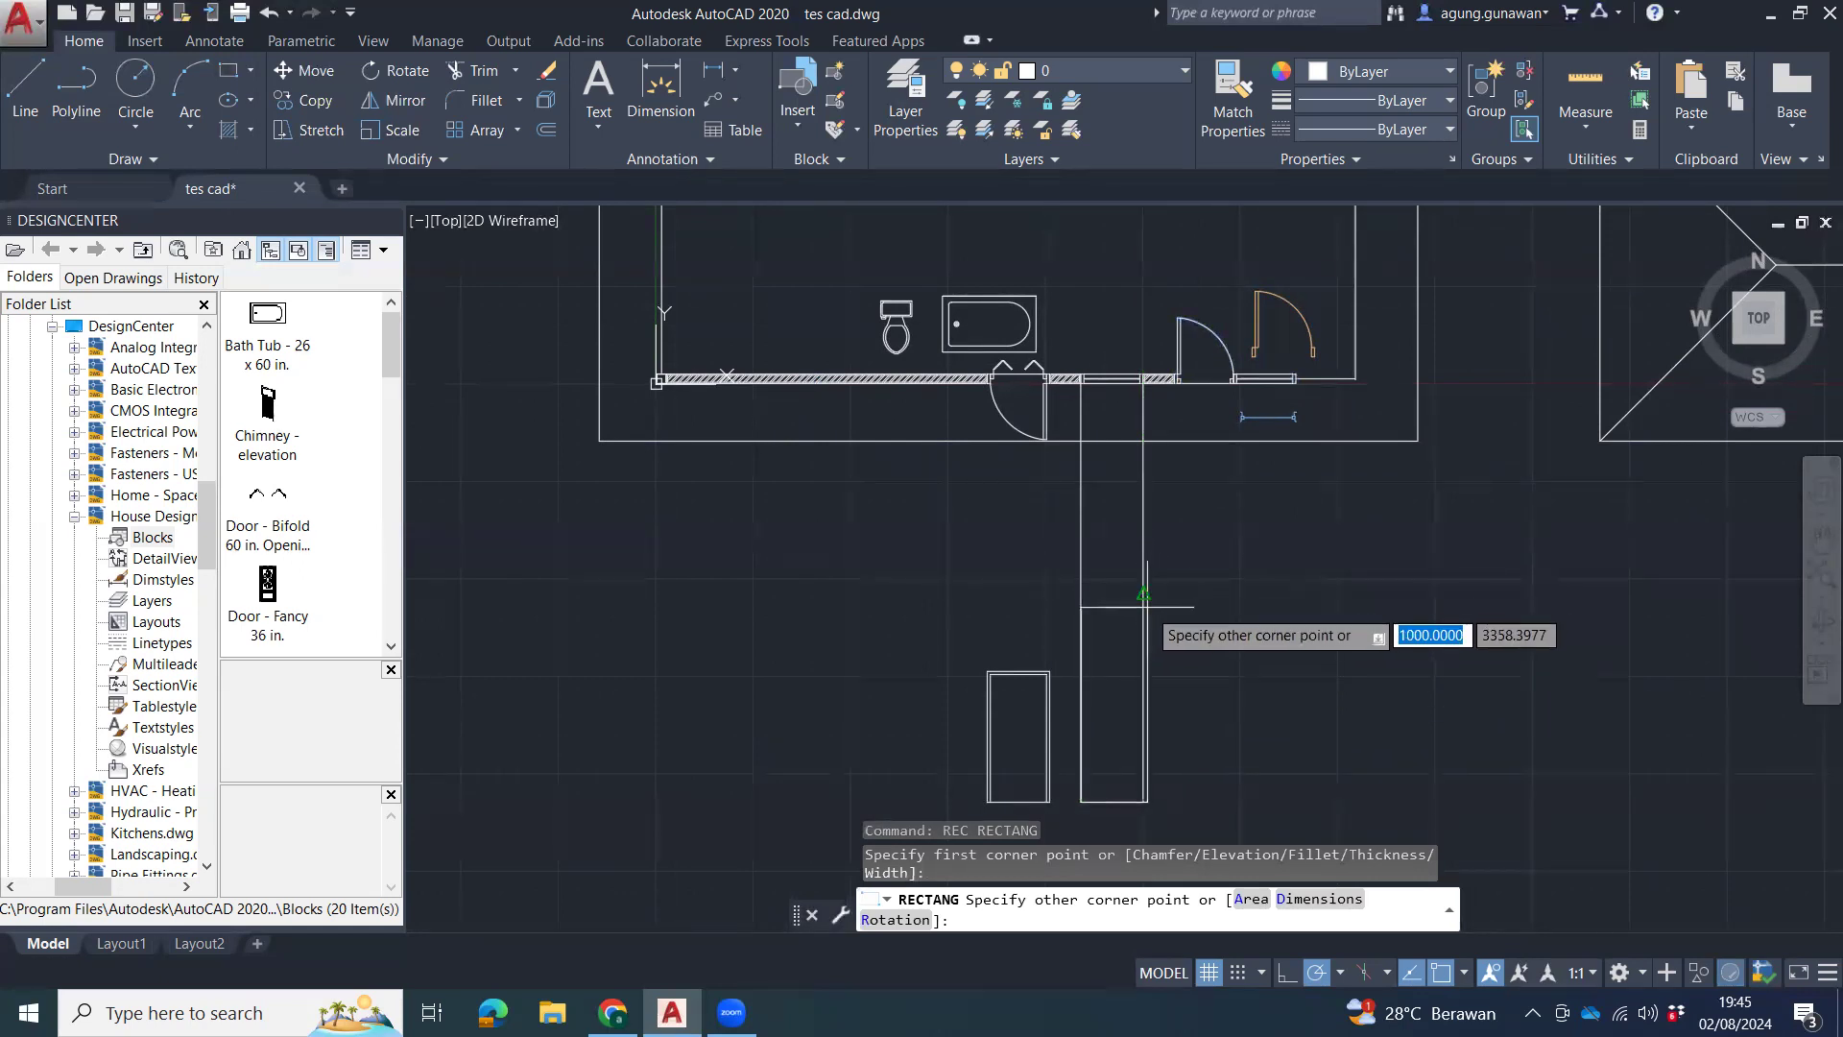
pyautogui.press('Escape')
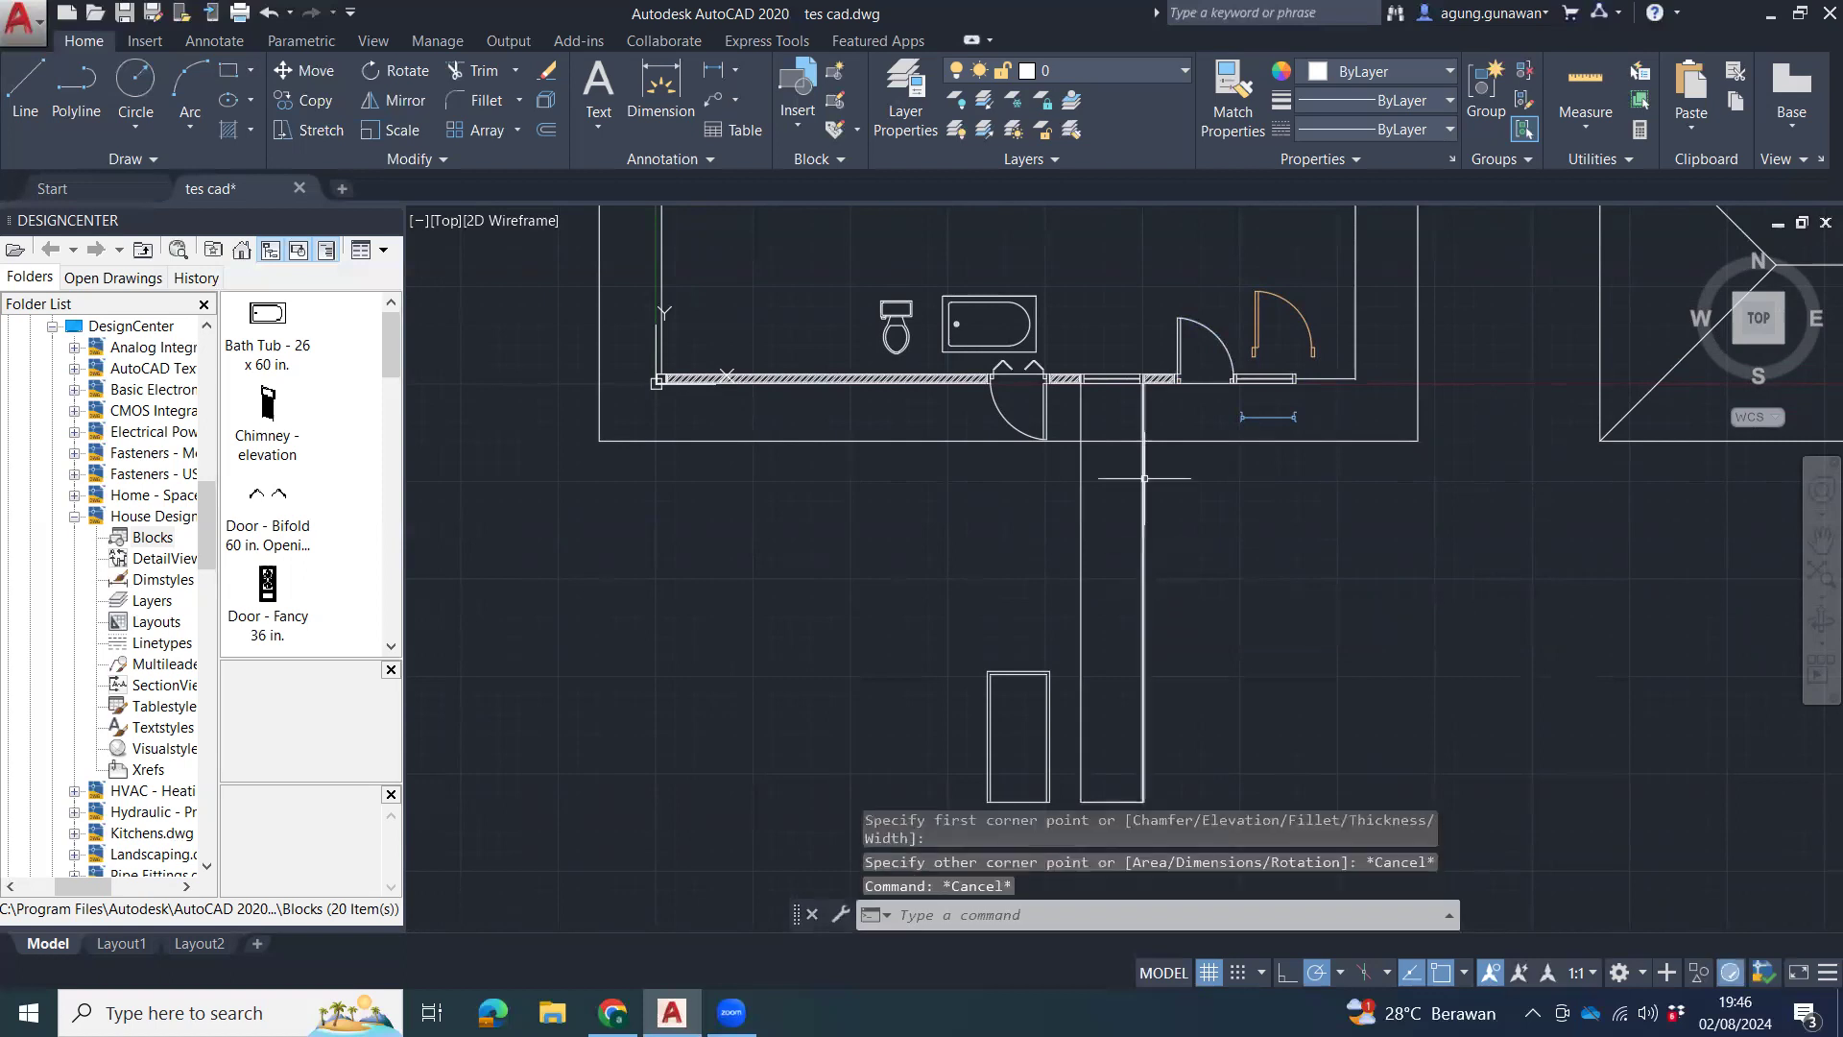
# Measure the width of the window between the two projection lines in the lower wall.
pyautogui.scroll(6, 1134, 393)
pyautogui.write('DO')
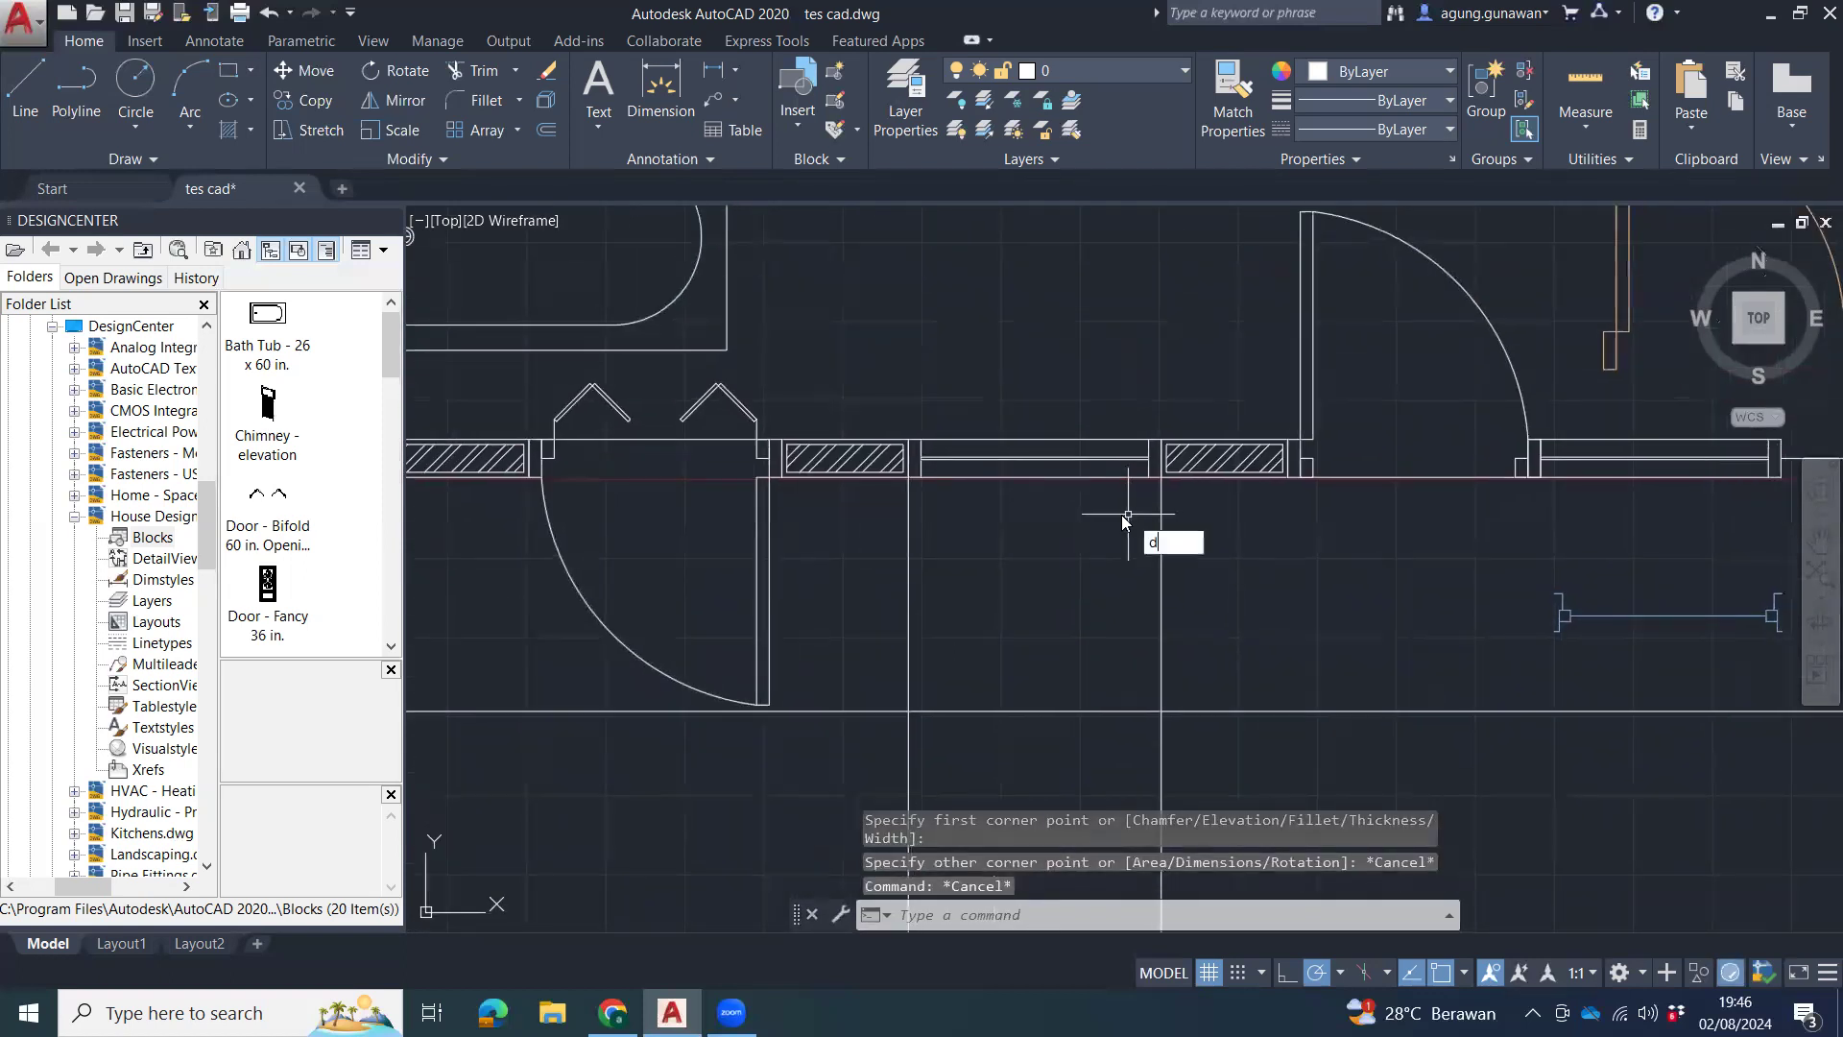
pyautogui.press('BackSpace')
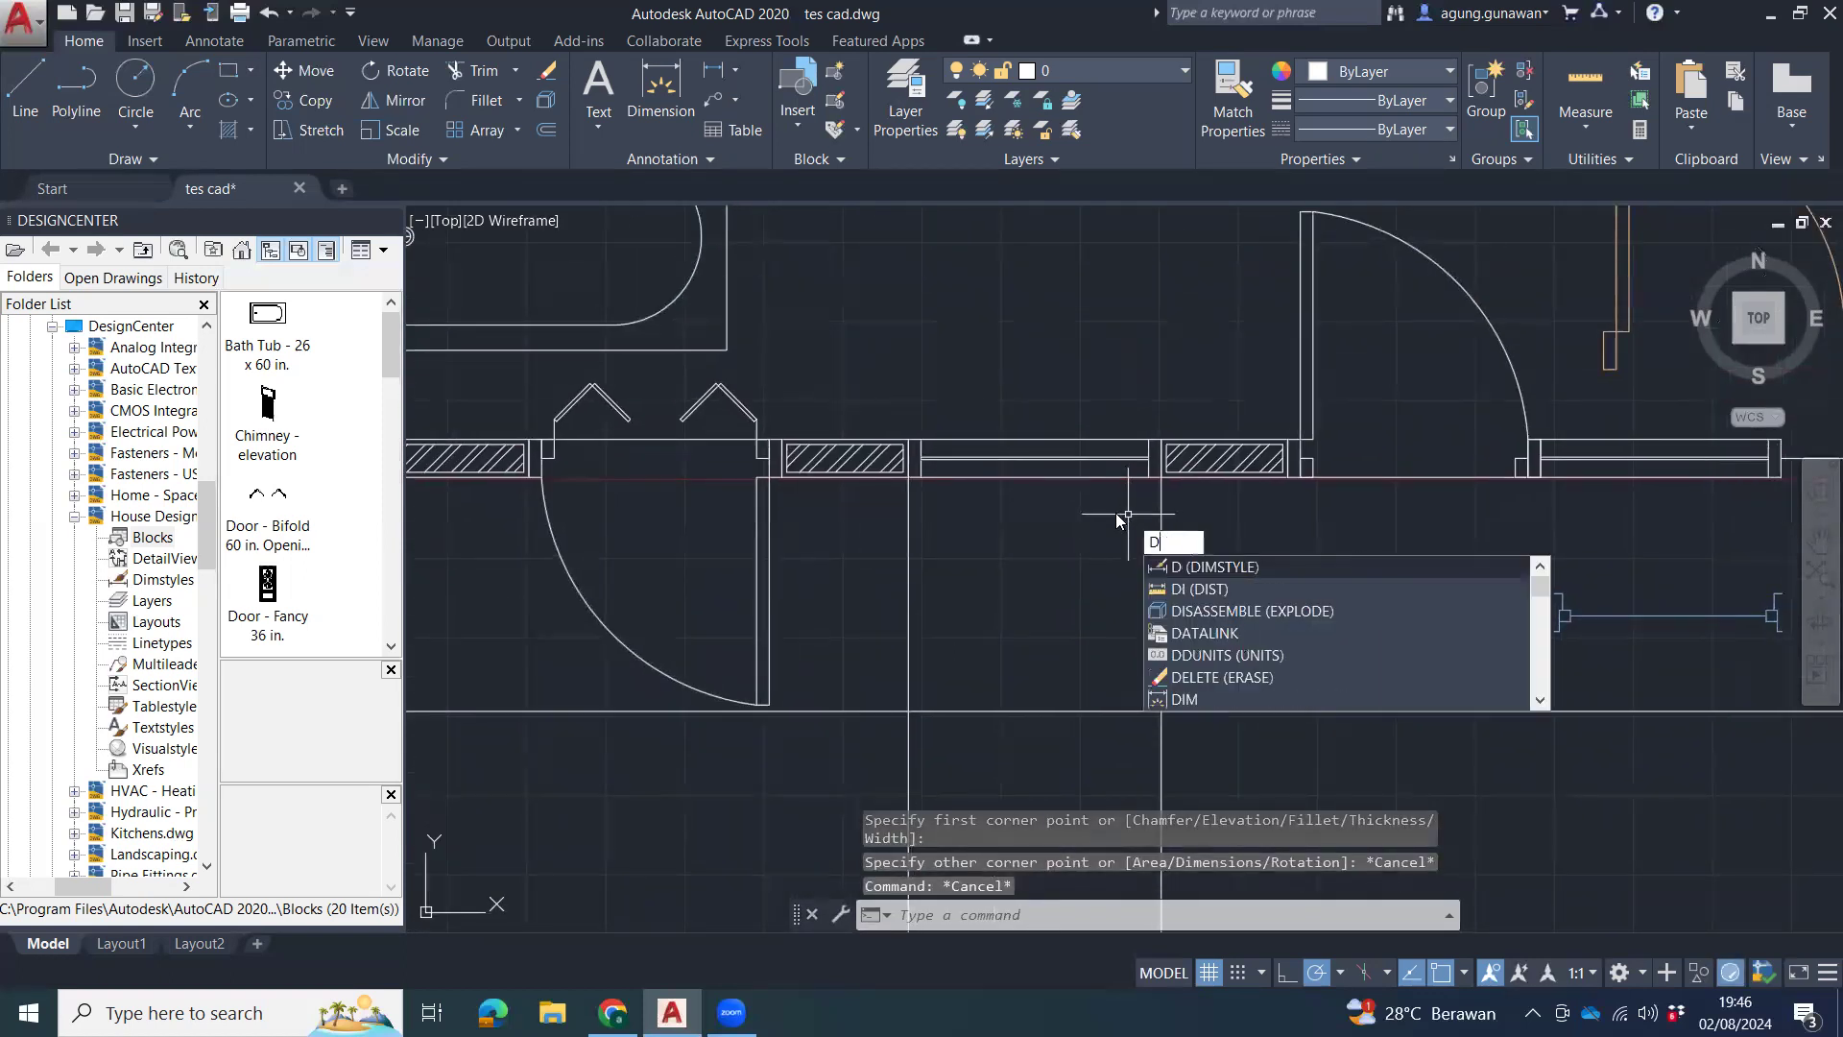
pyautogui.write('i')
pyautogui.press('Return')
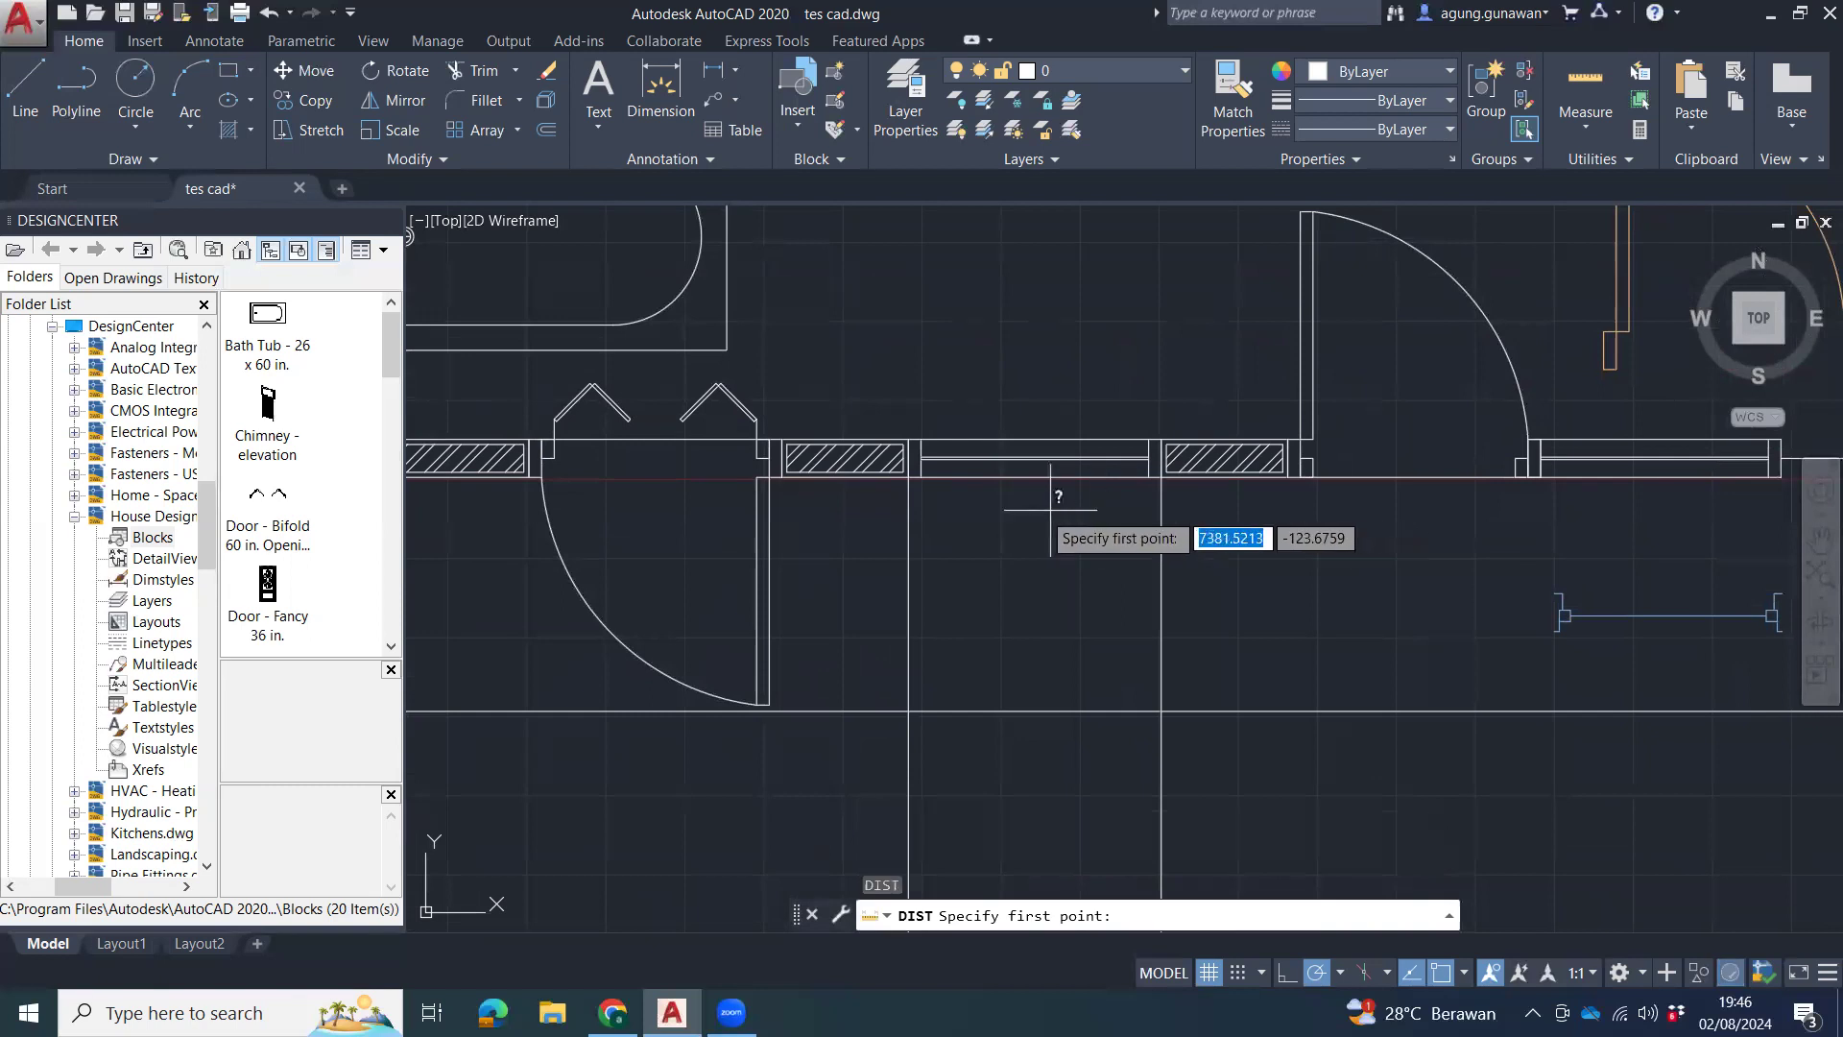
pyautogui.click(909, 474)
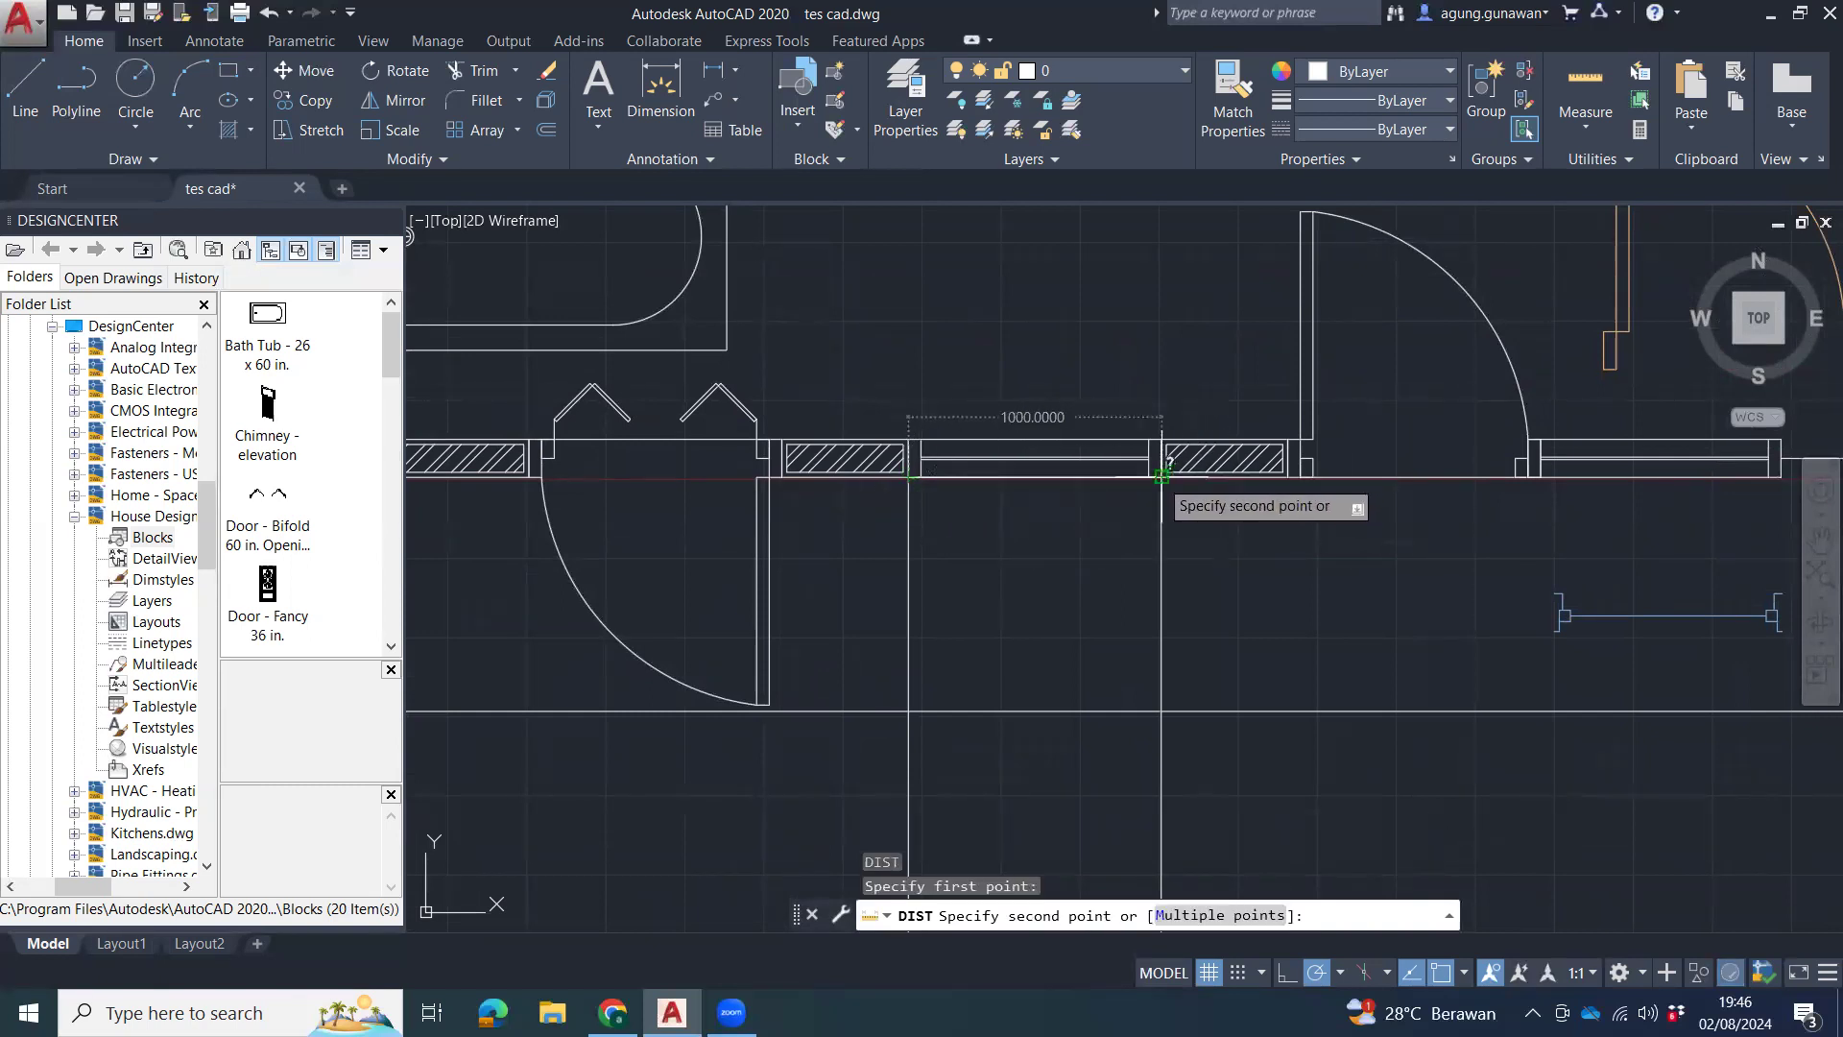
pyautogui.press('Escape')
pyautogui.press('Escape')
# Draw a rectangle 1000 wide and 1200 high from the lower-left corner of the projected outline beside the door elevation.
pyautogui.scroll(-3, 1156, 485)
pyautogui.moveTo(1129, 572); pyautogui.dragTo(1074, 420, button='middle')
pyautogui.scroll(2, 1091, 693)
pyautogui.moveTo(1089, 707); pyautogui.dragTo(1097, 626, button='middle')
pyautogui.write('re')
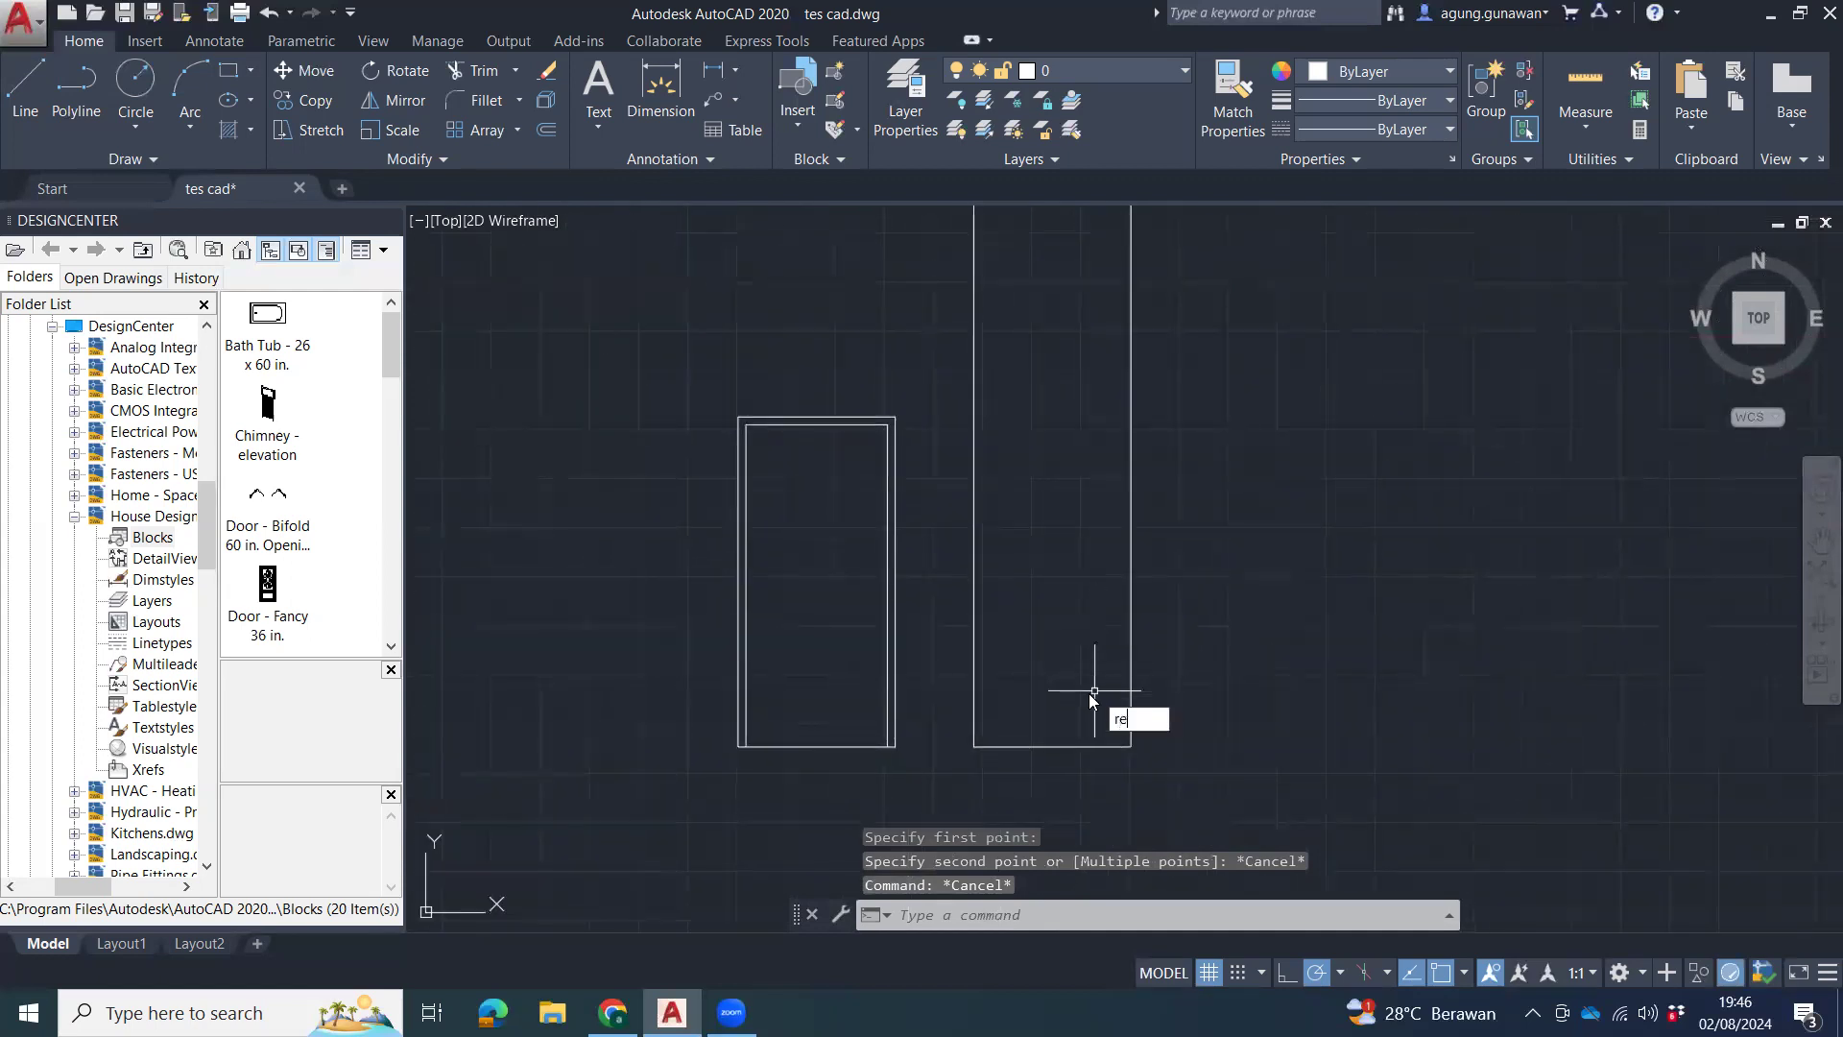
pyautogui.write('c')
pyautogui.press('Return')
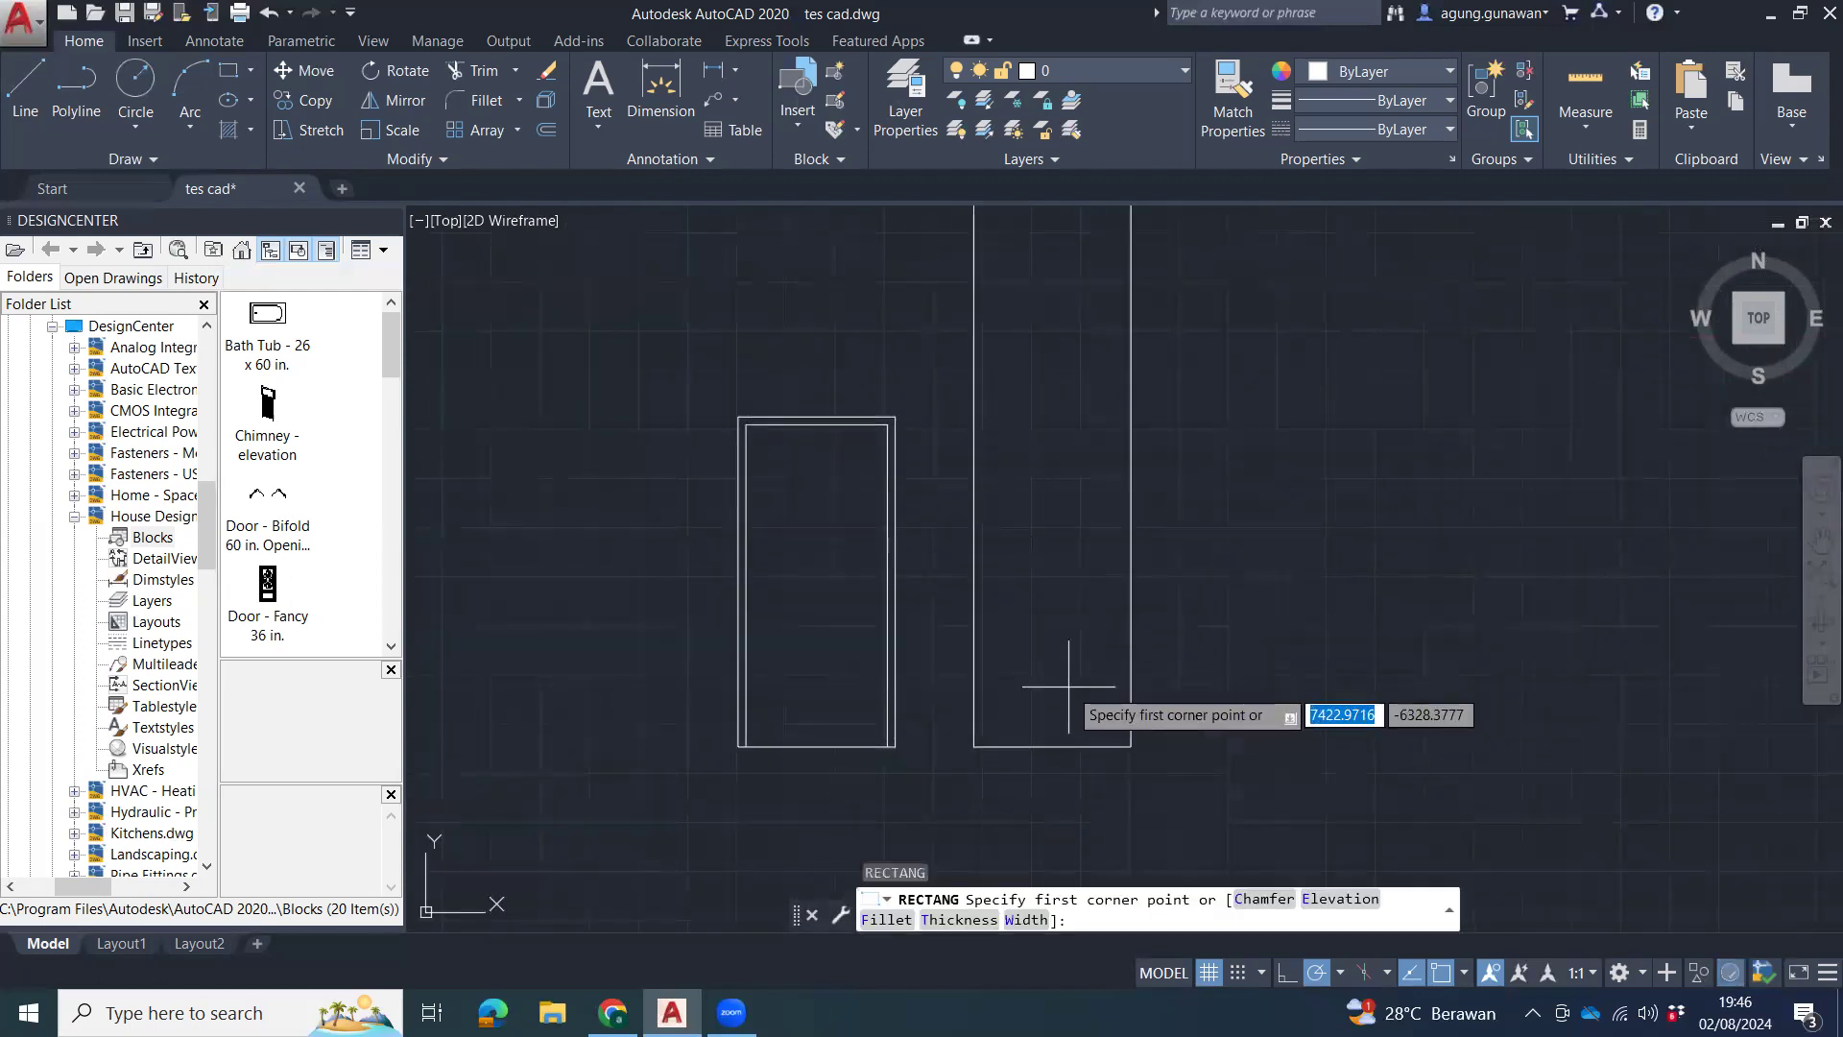
pyautogui.click(973, 747)
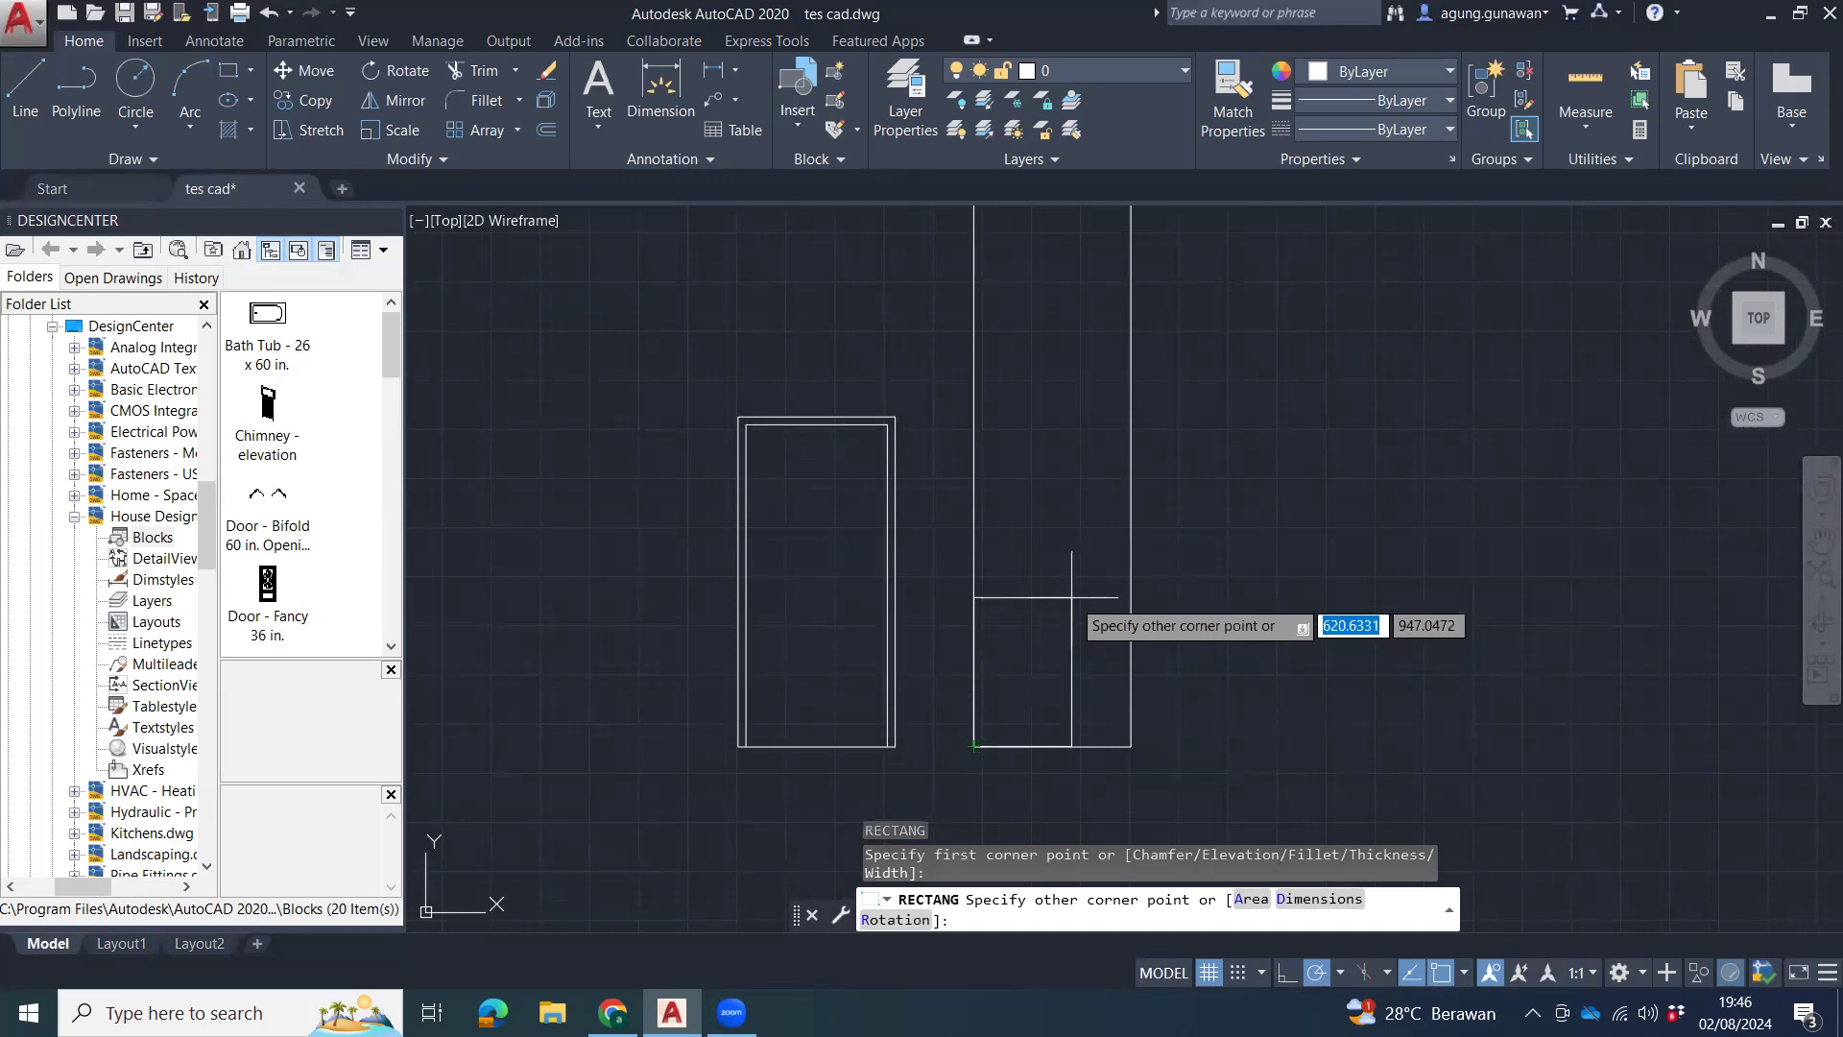
pyautogui.write('@')
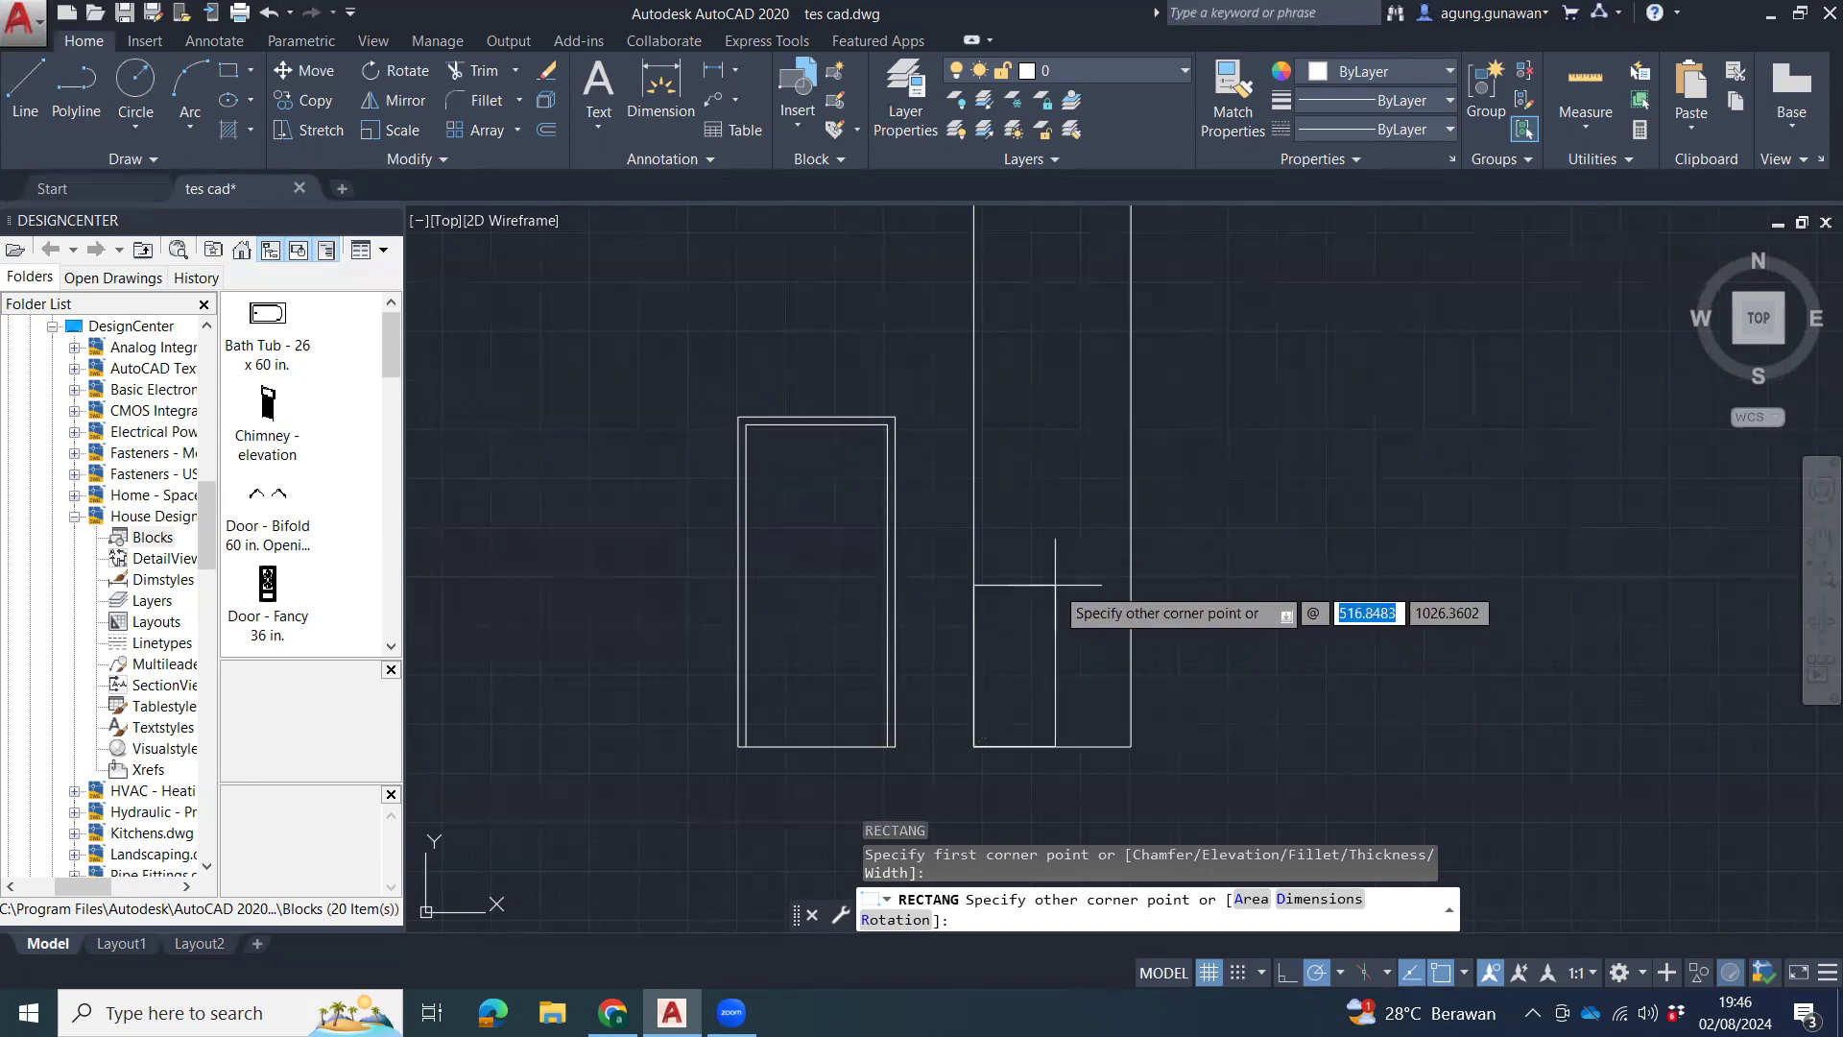
pyautogui.write('1000')
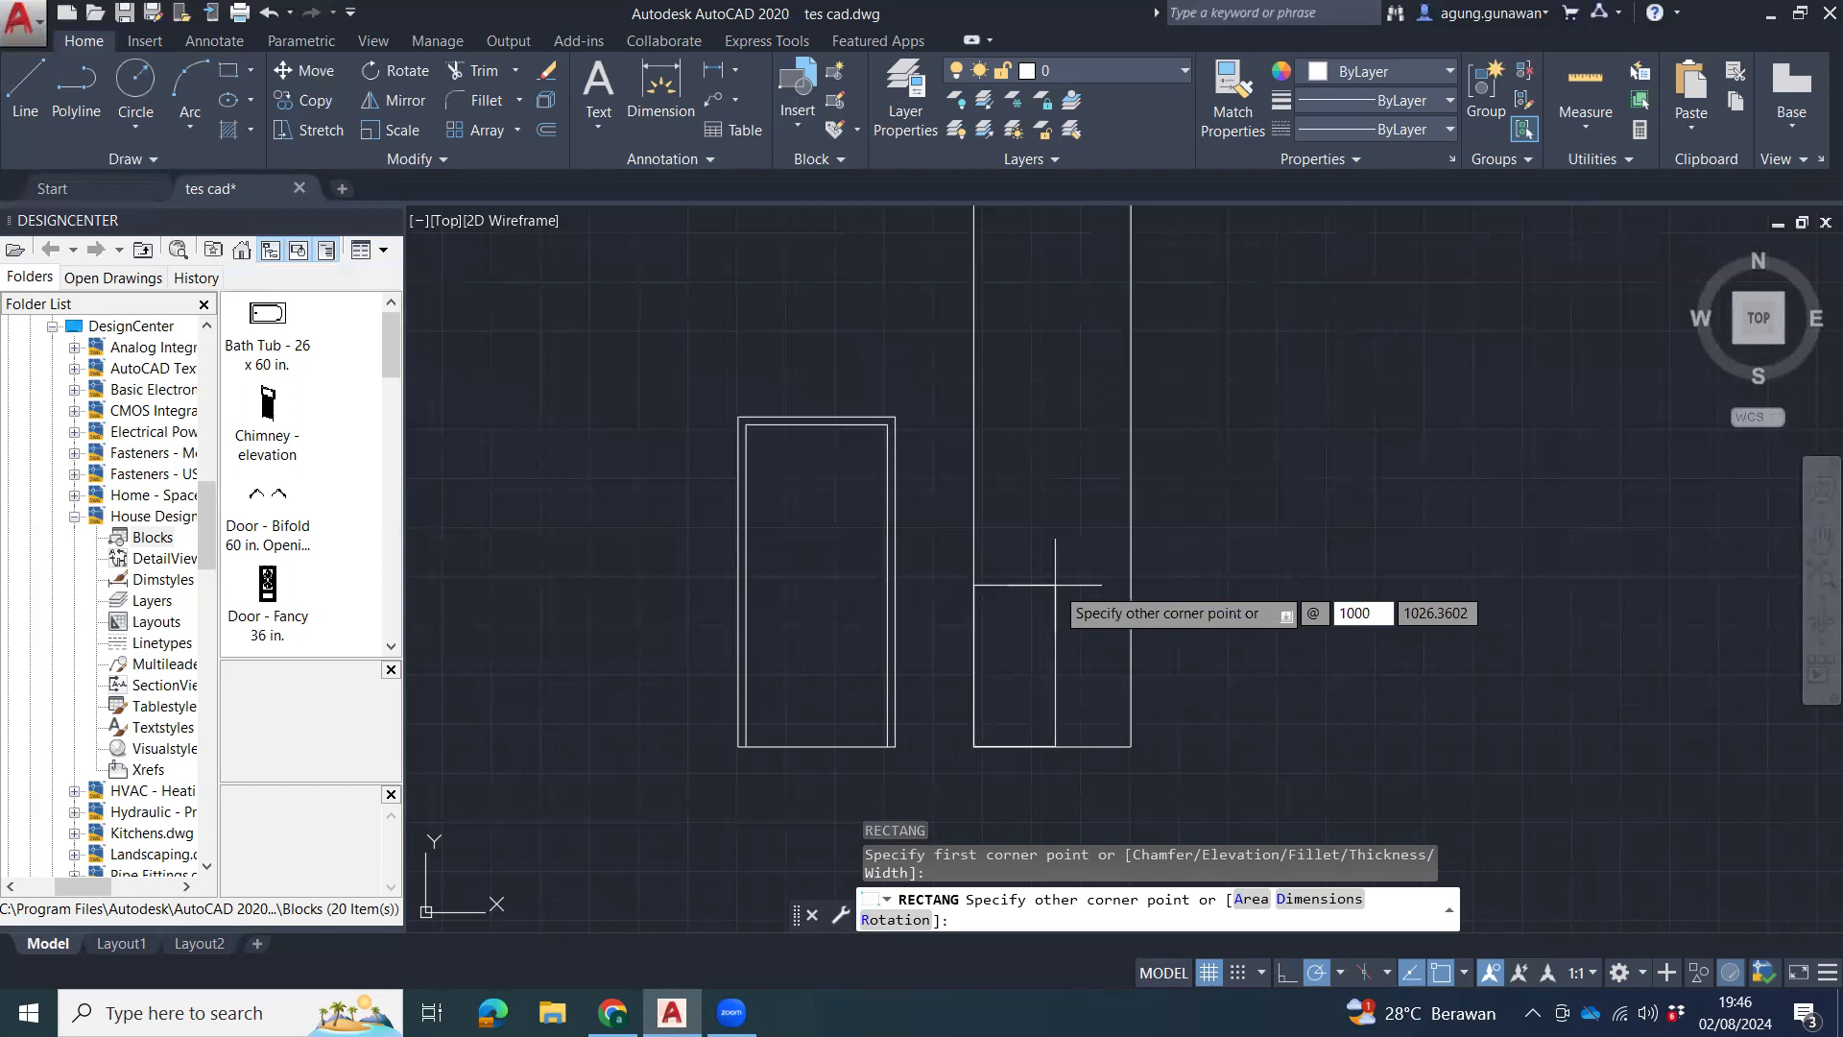
pyautogui.press('Tab')
pyautogui.write('12')
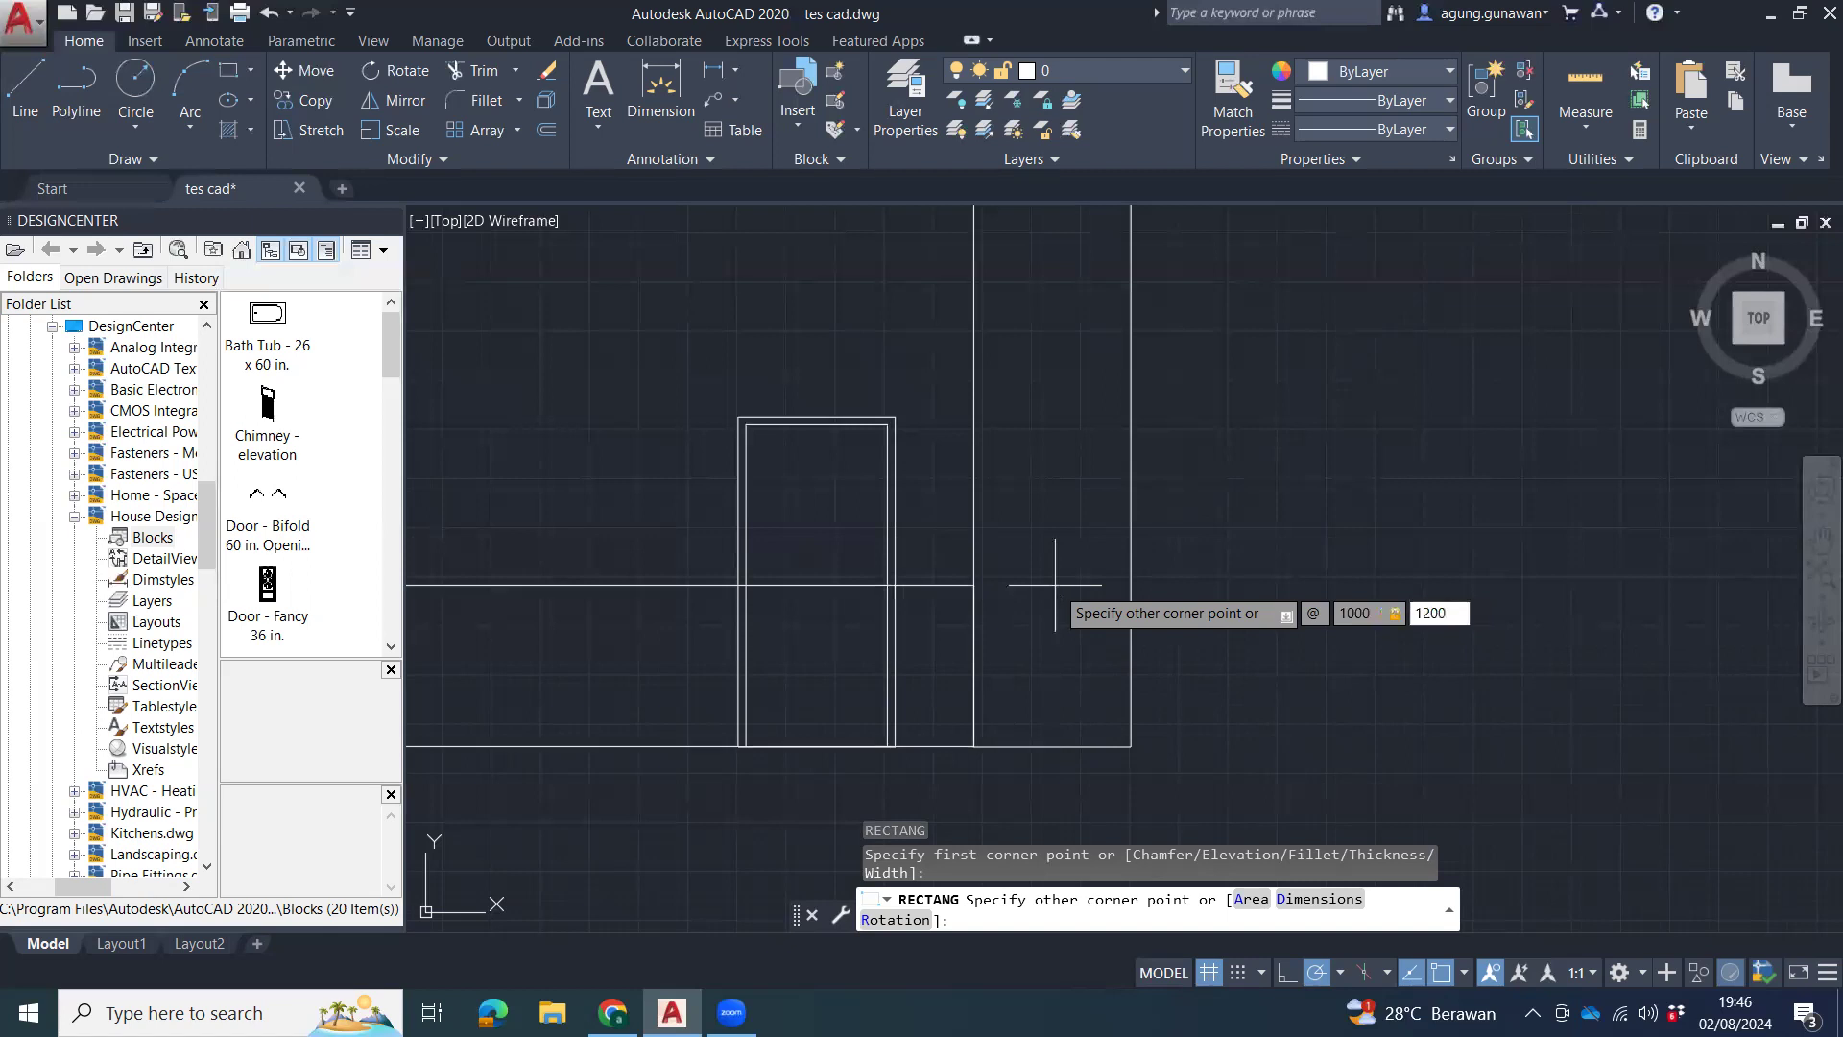
pyautogui.press('Return')
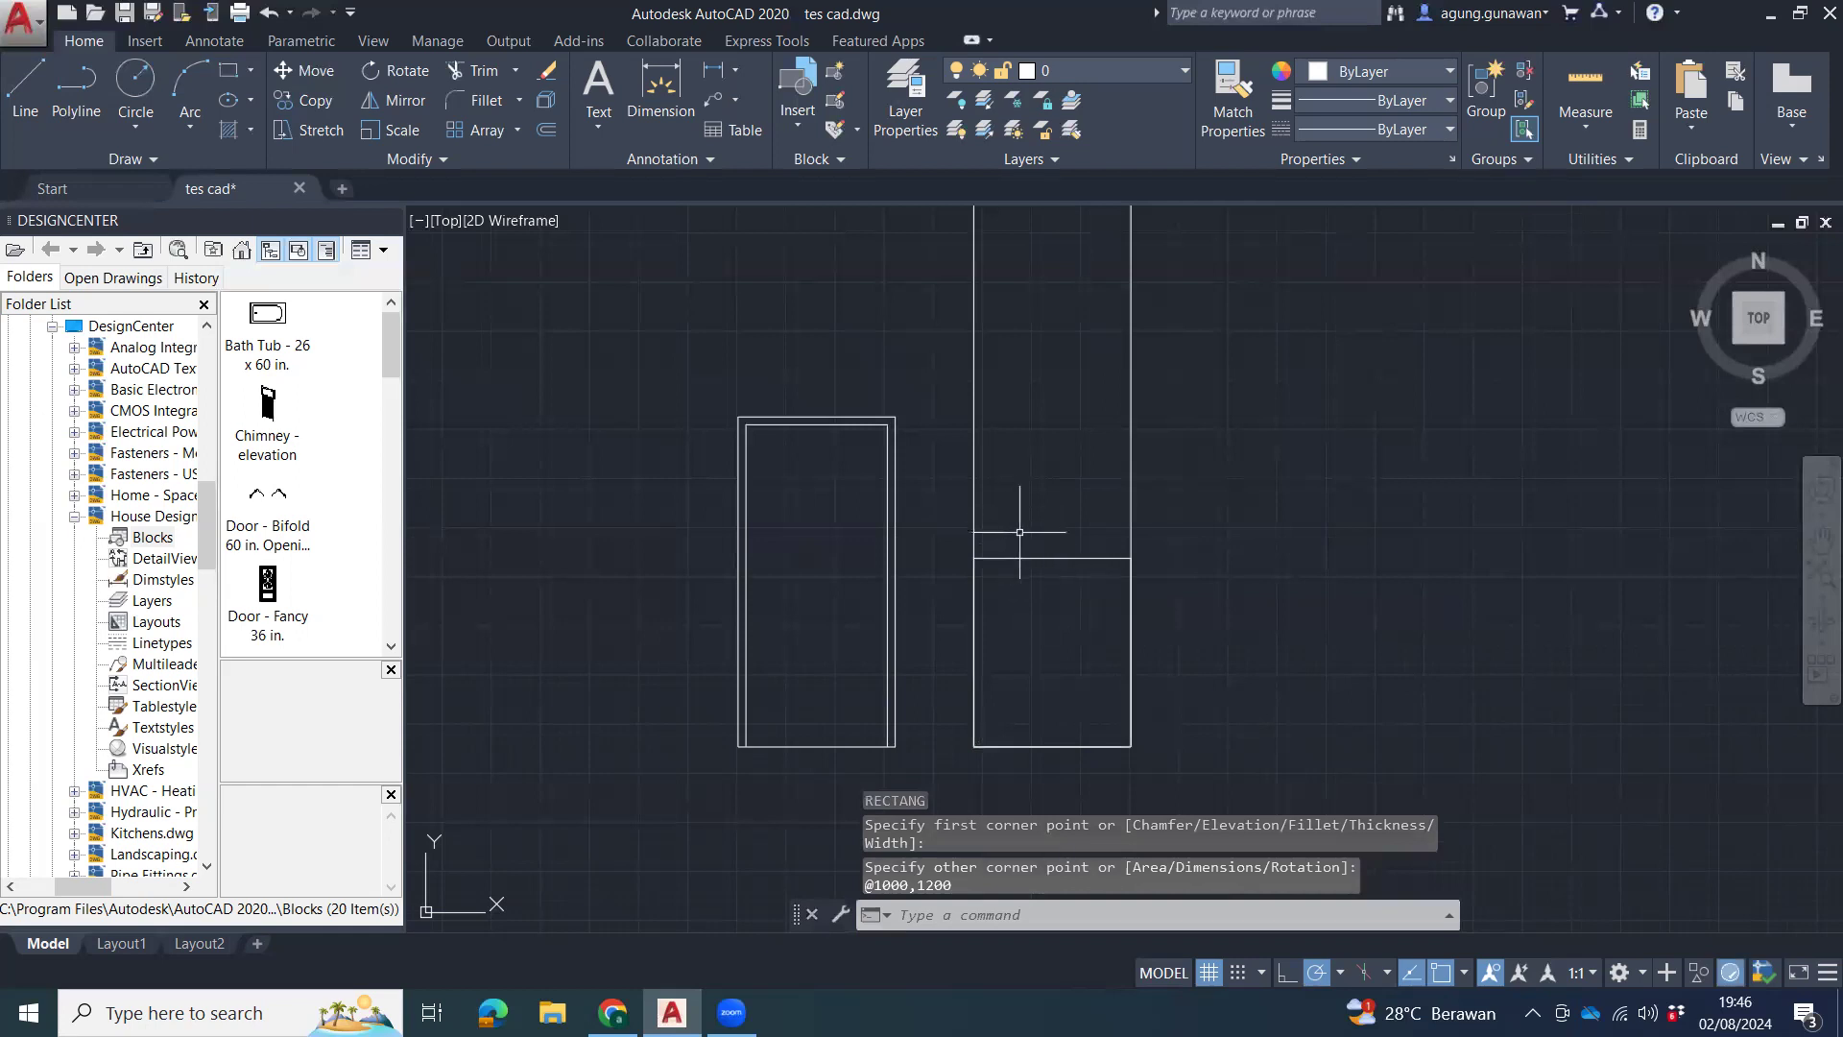
pyautogui.click(1075, 540)
pyautogui.click(1041, 606)
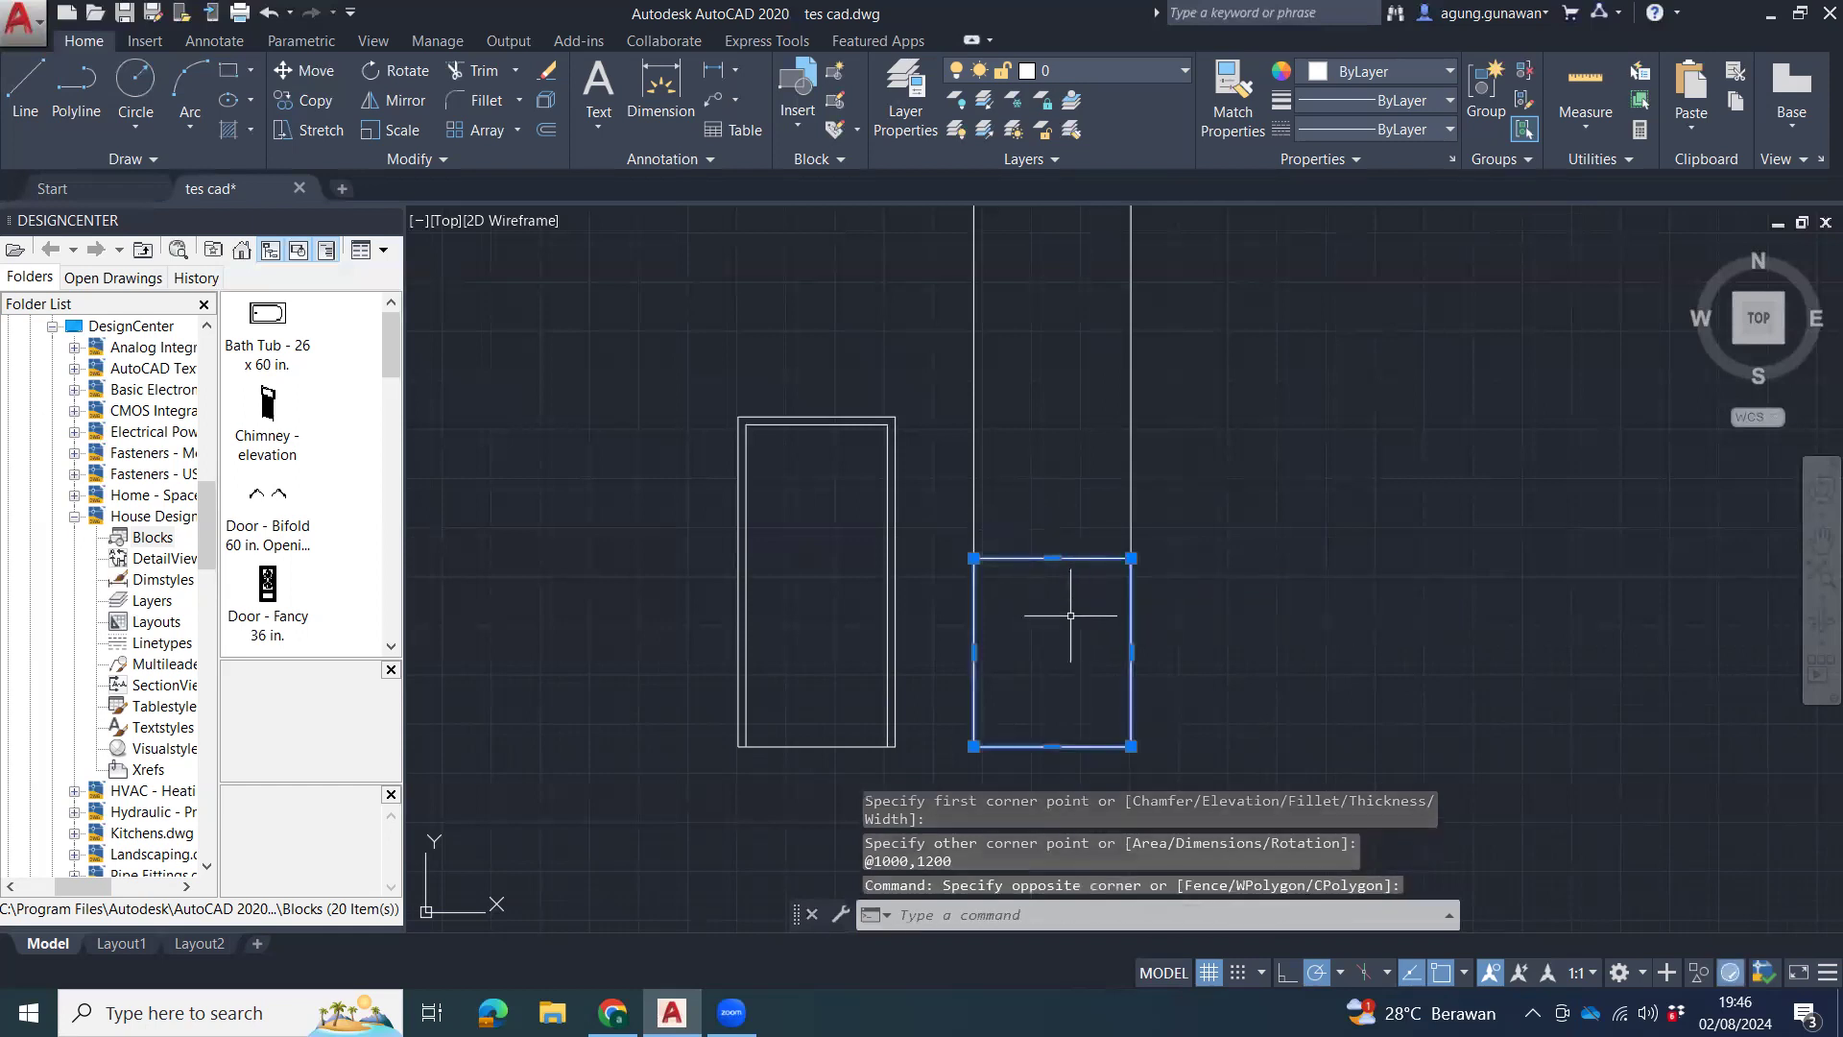
pyautogui.press('Escape')
pyautogui.press('Escape')
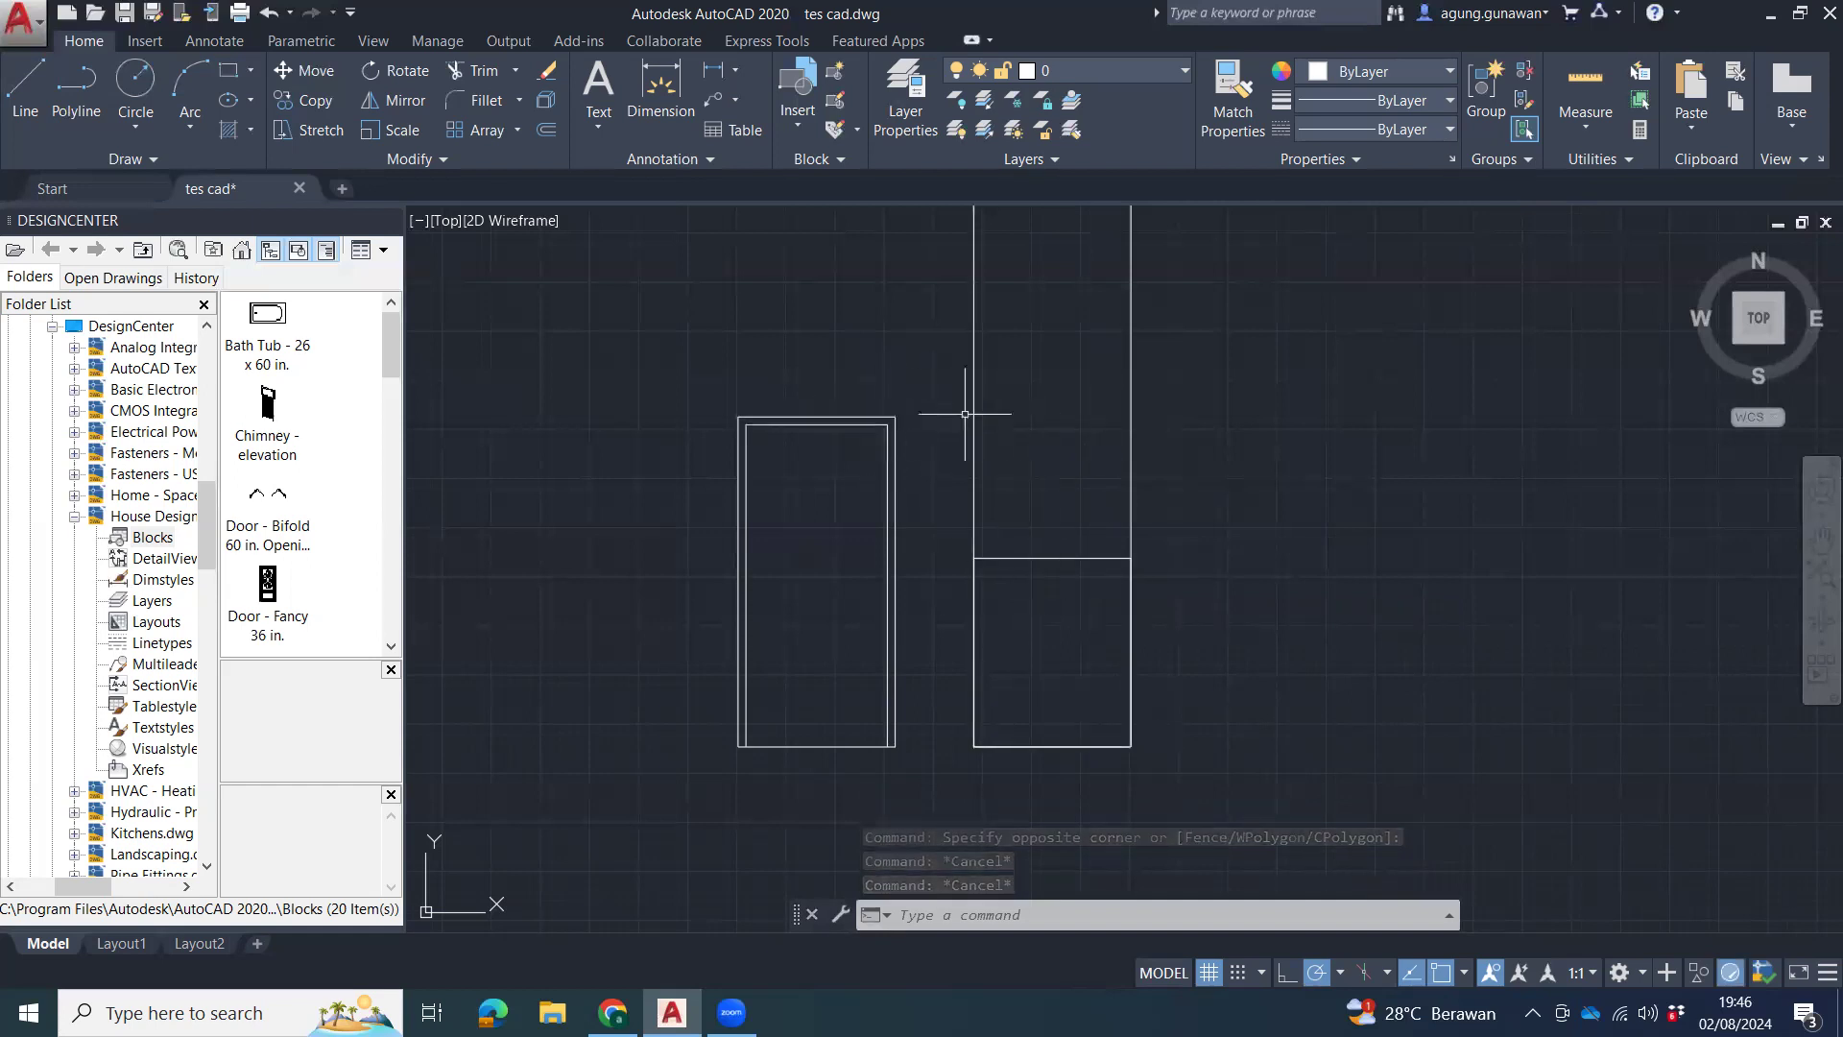
# Move the 1000 by 1200 window rectangle straight up by 800.
pyautogui.click(1091, 491)
pyautogui.click(1043, 574)
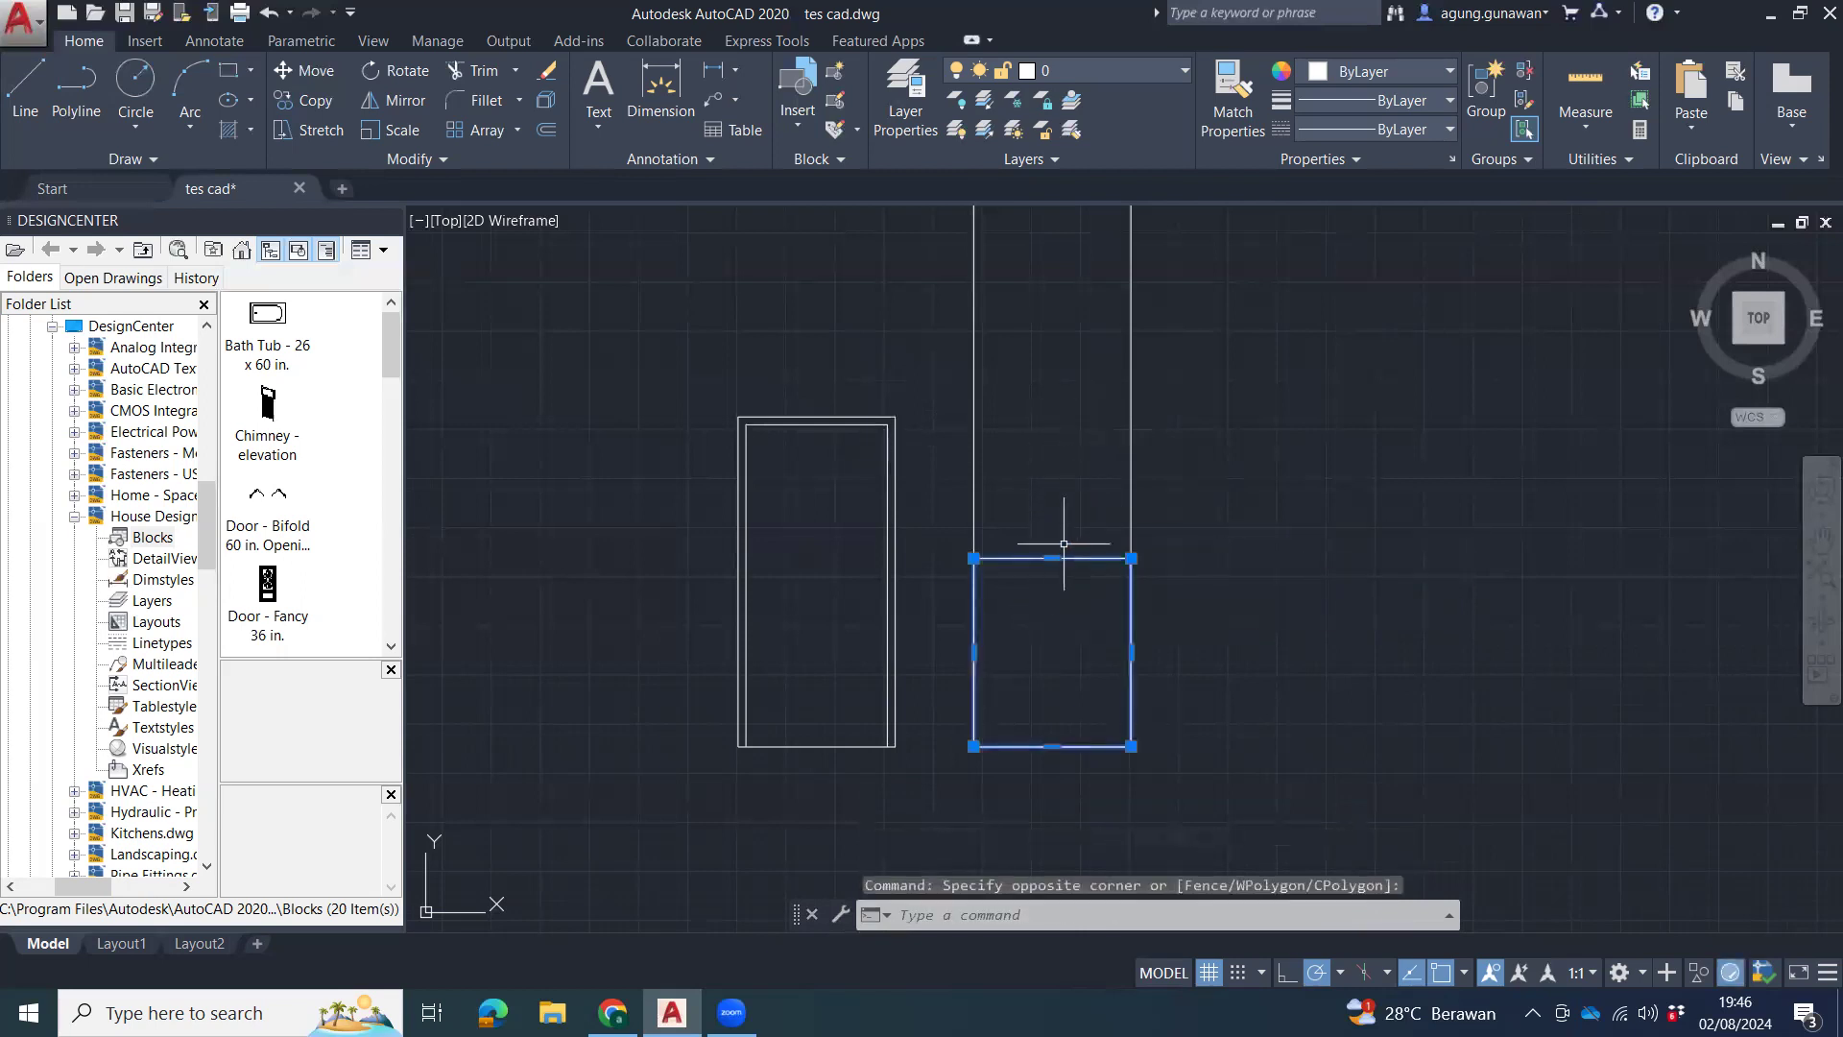
pyautogui.write('m')
pyautogui.press('Return')
pyautogui.click(1066, 484)
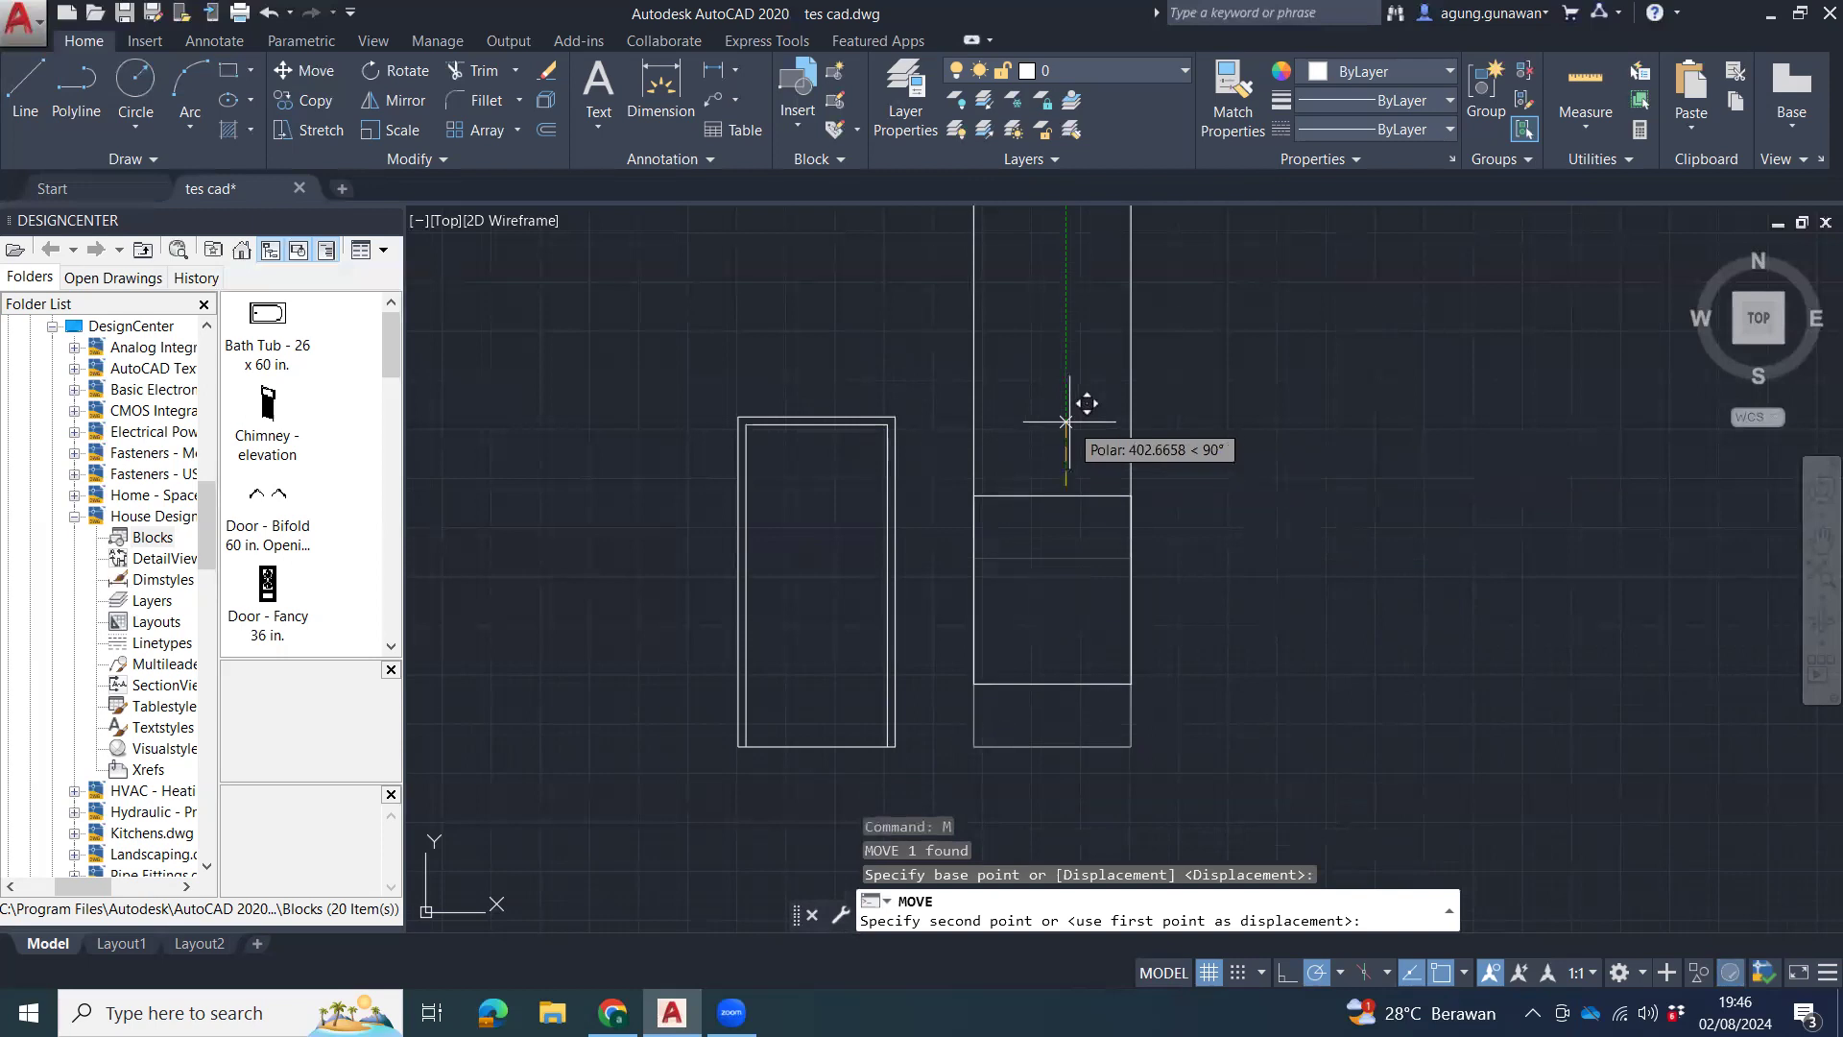
pyautogui.write('00')
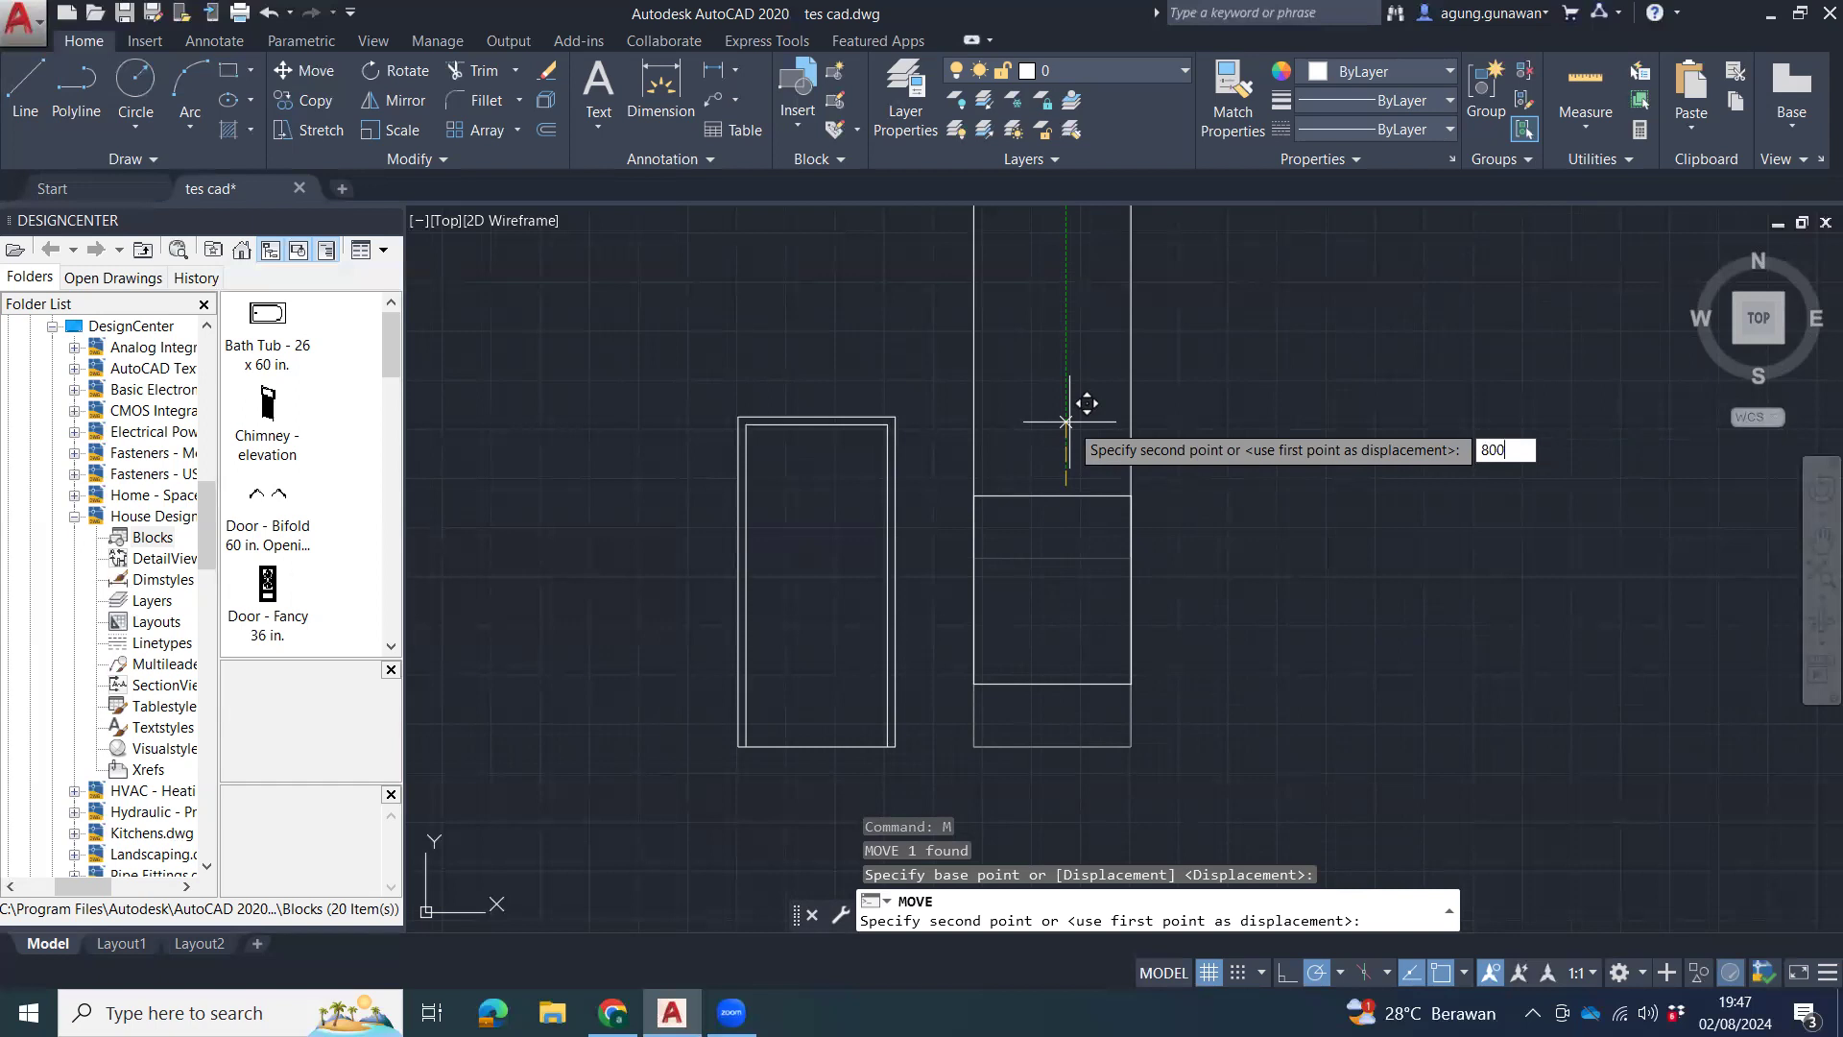
pyautogui.press('Return')
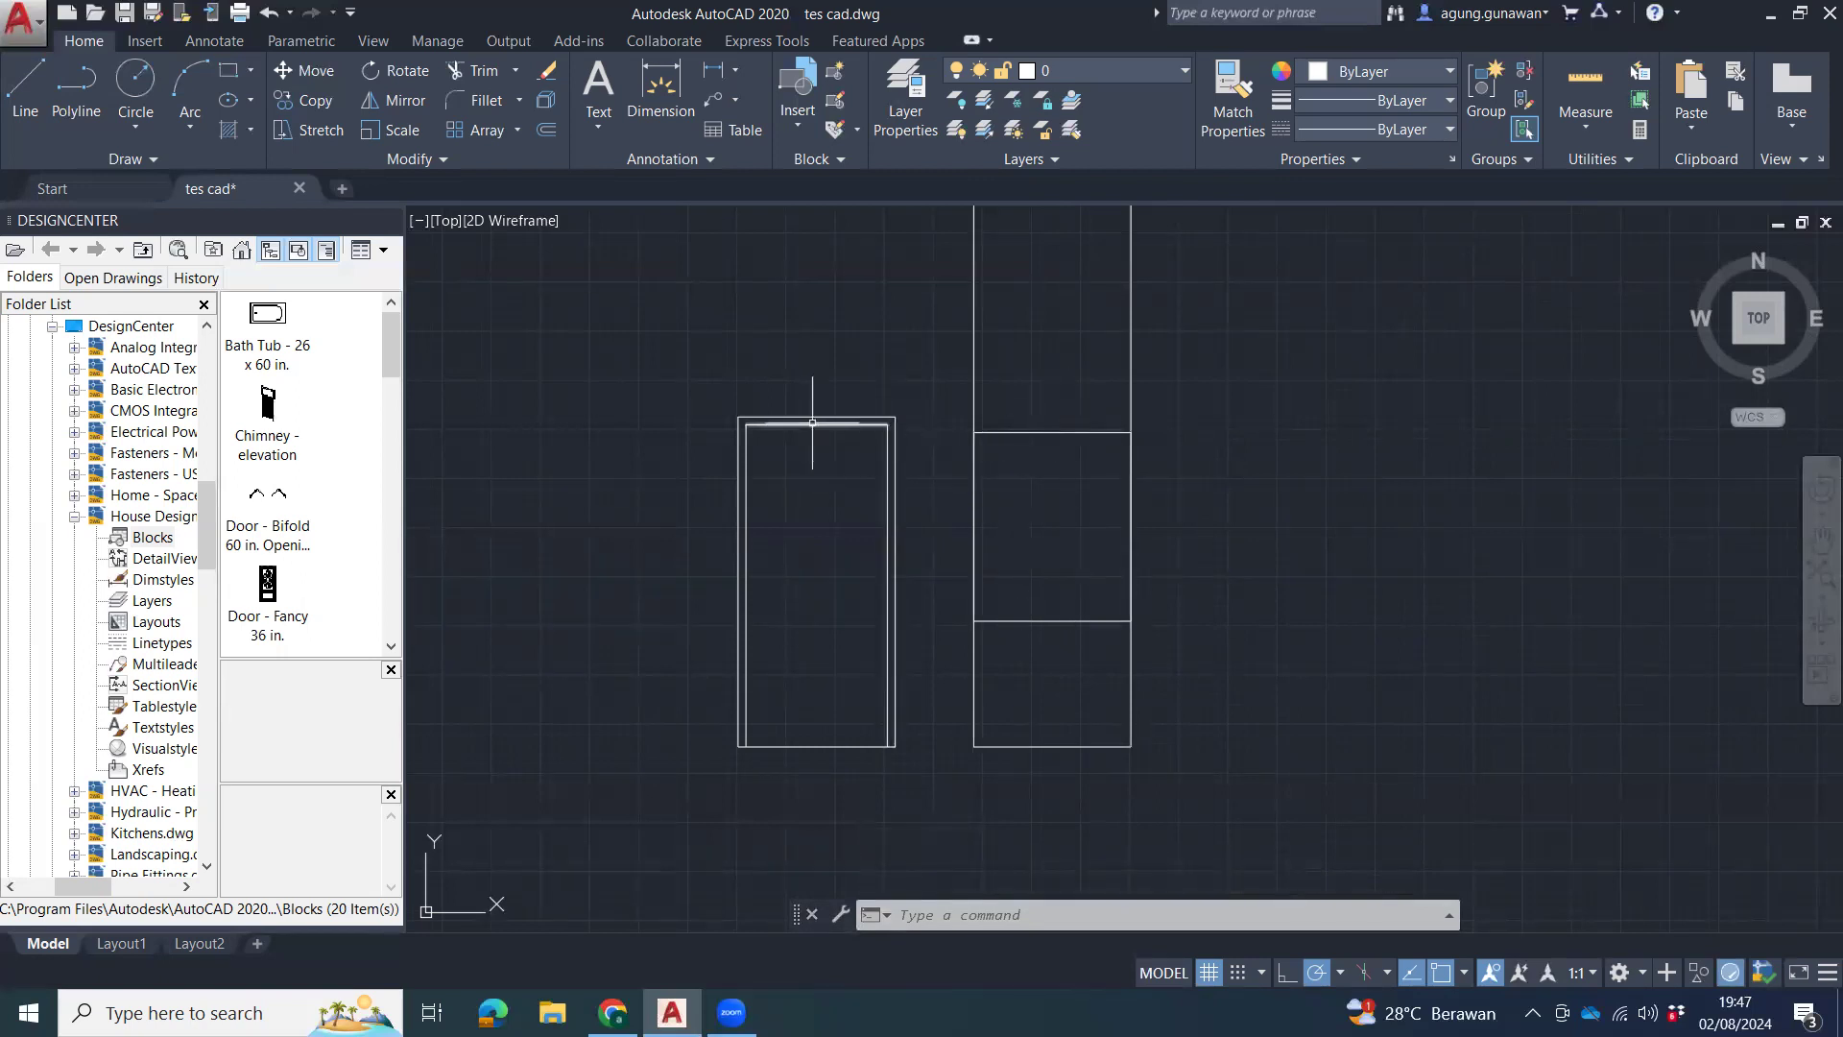
# Move the window rectangle up a further 100 towards the door elevation's top edge.
pyautogui.click(1062, 399)
pyautogui.click(1025, 450)
pyautogui.write('m')
pyautogui.press('Return')
pyautogui.click(1061, 381)
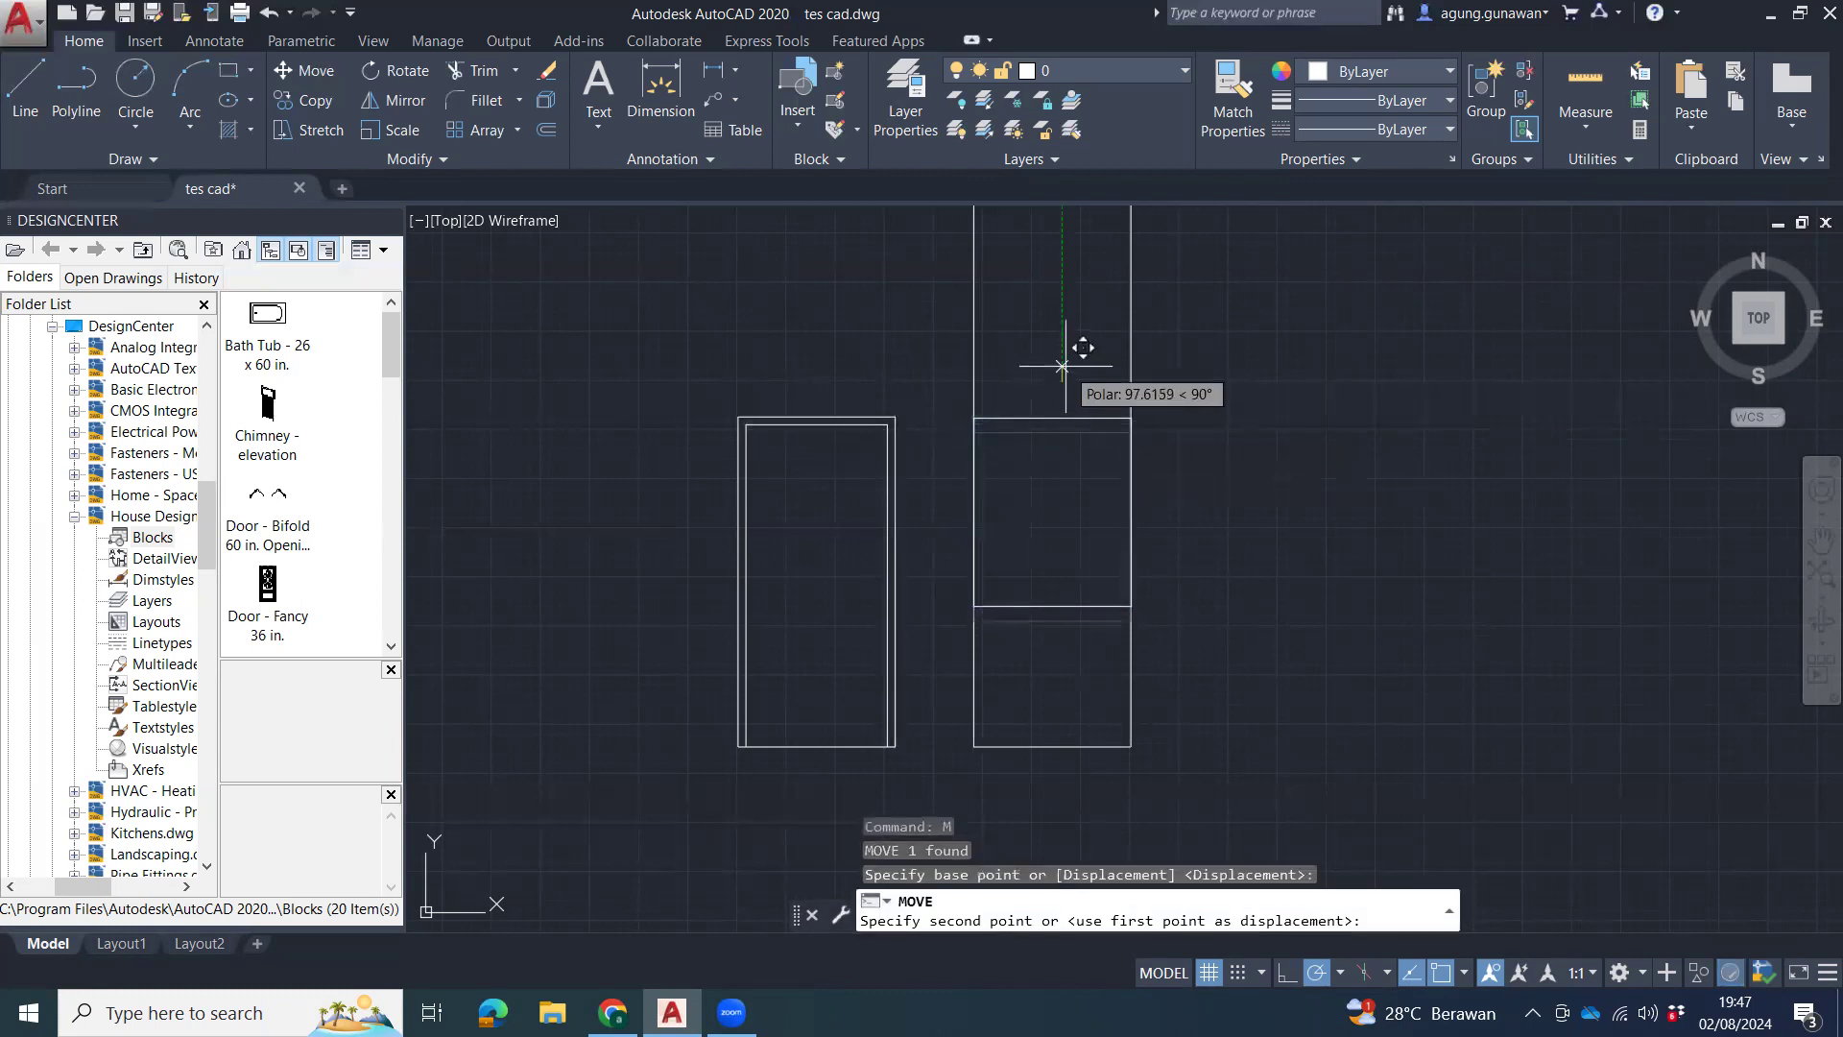
pyautogui.write('100')
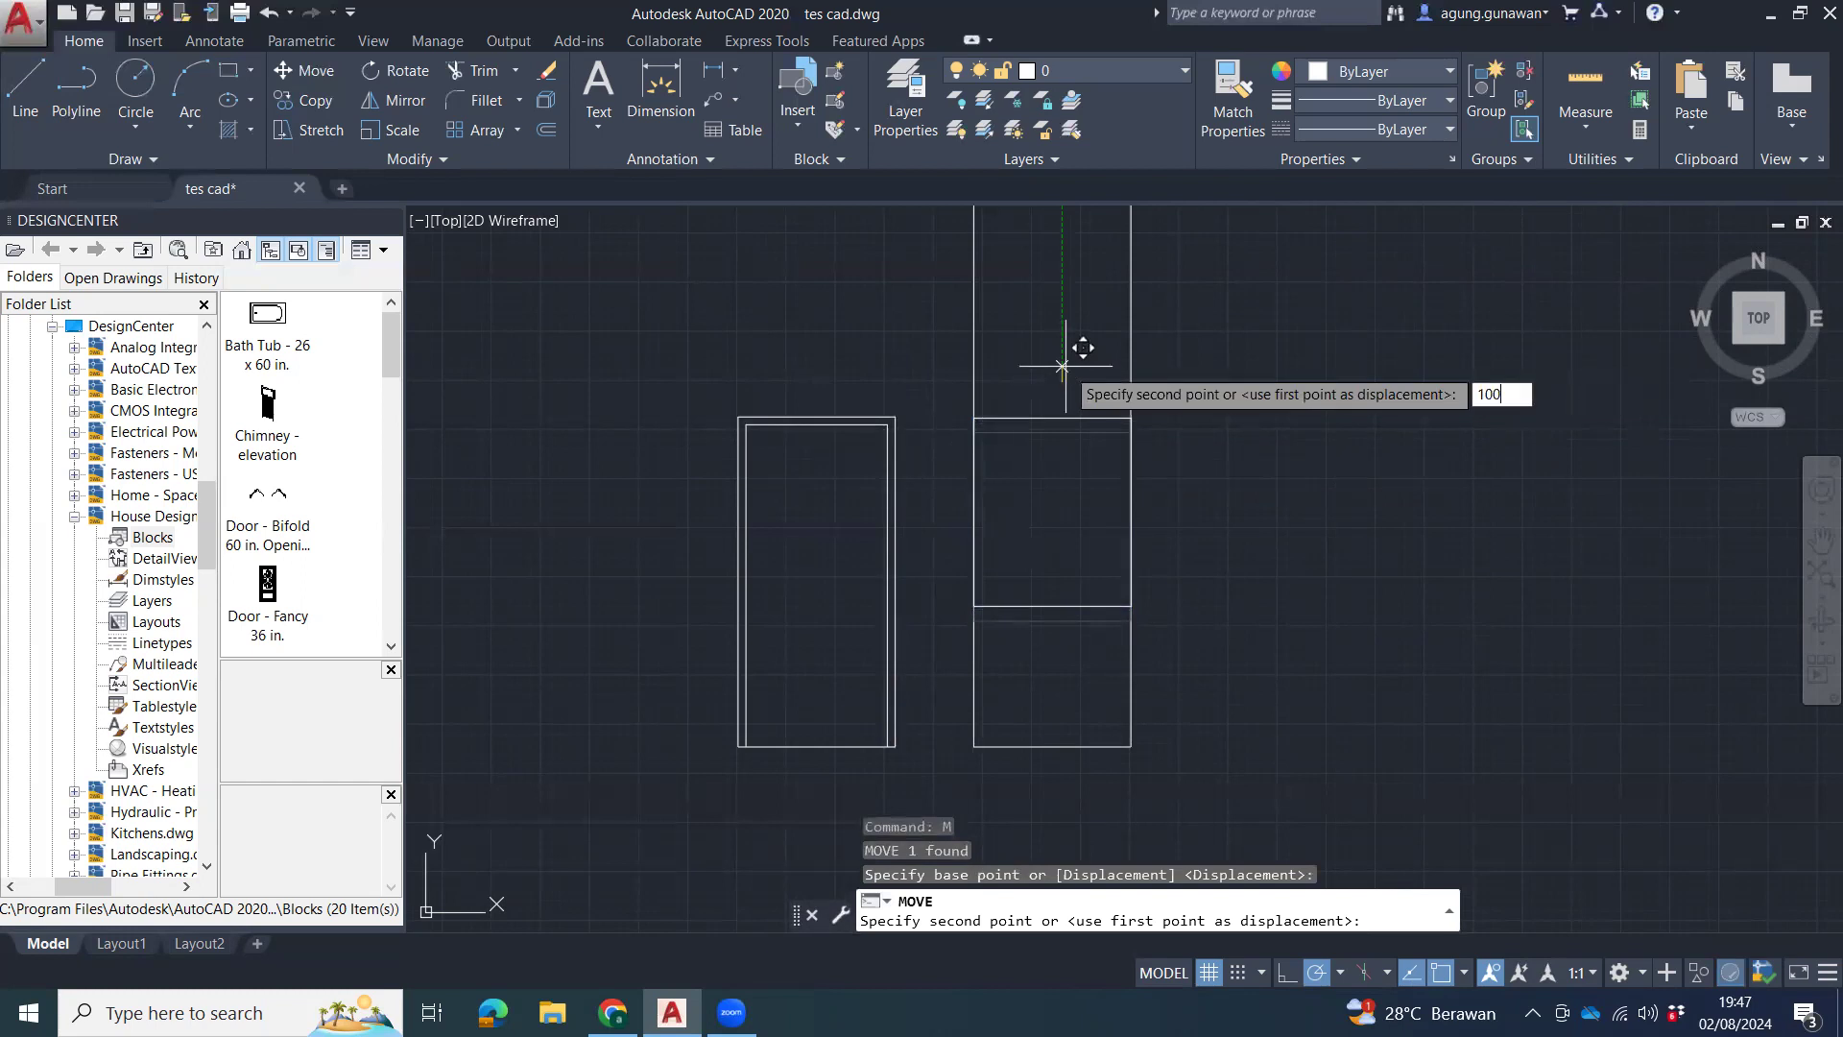
pyautogui.press('Return')
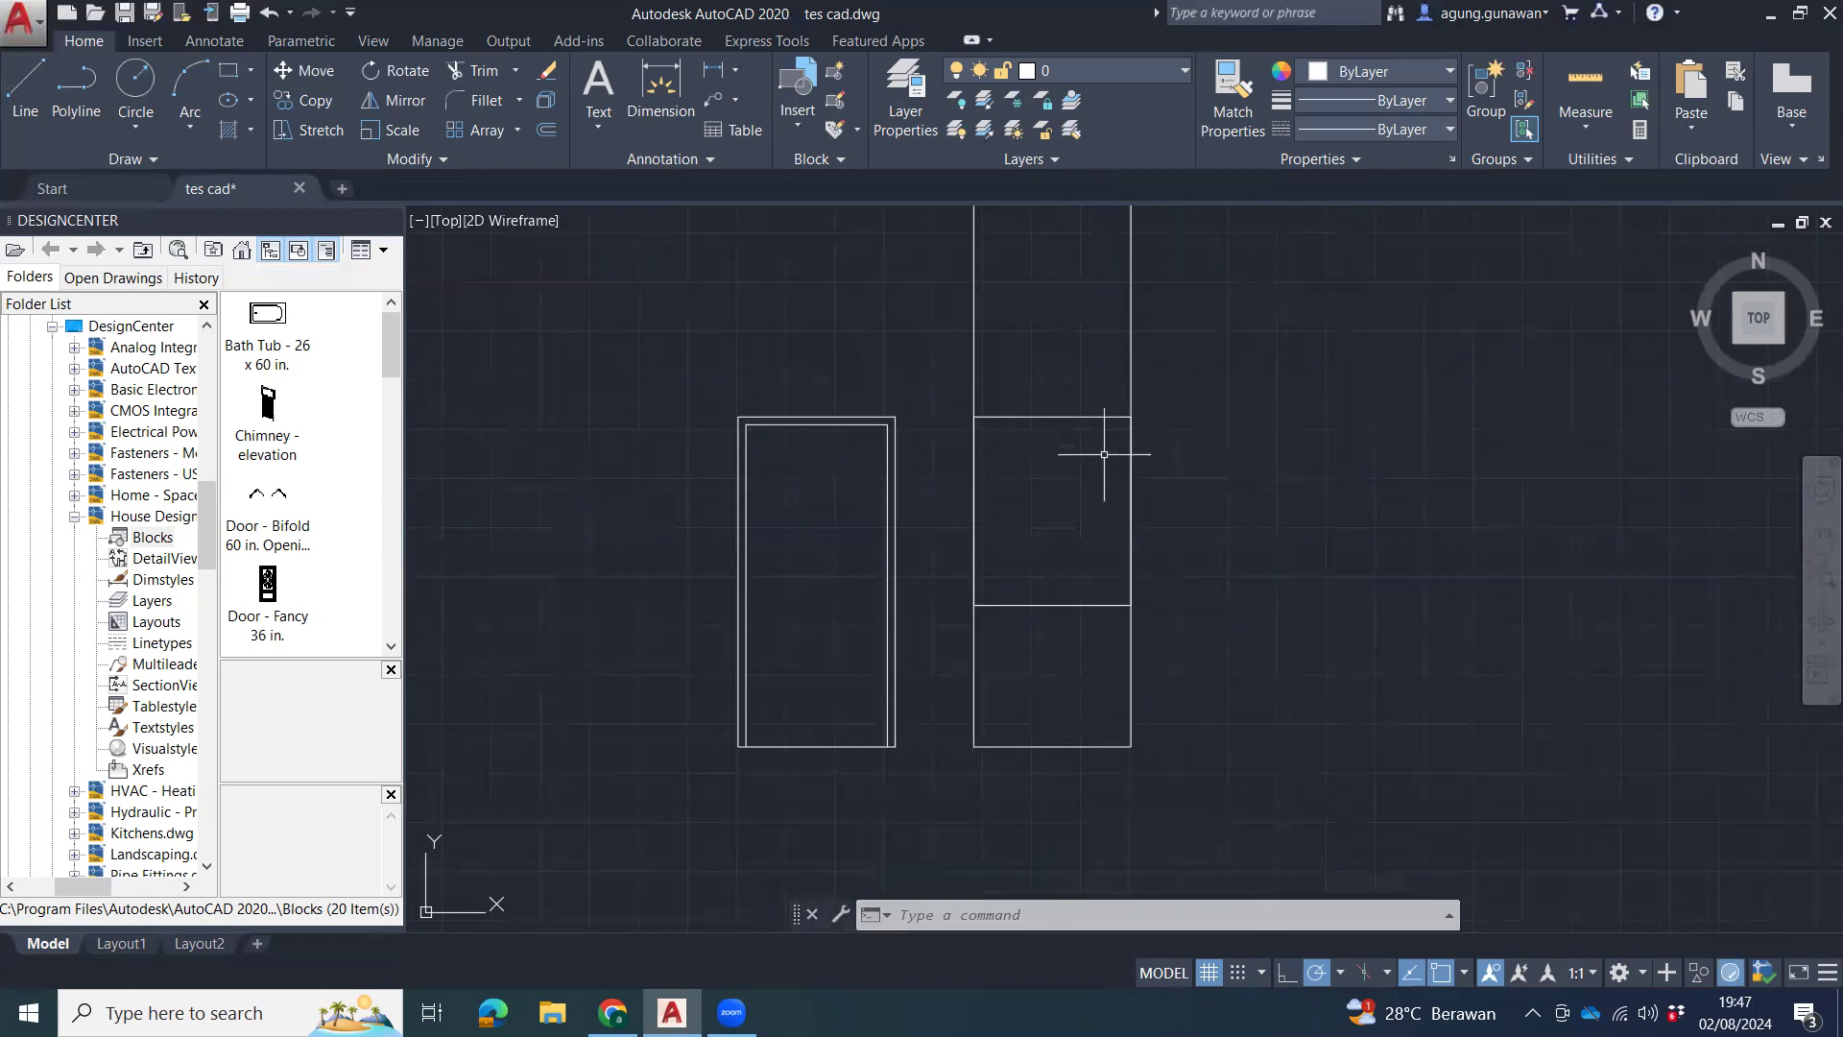
# Offset the 1000 by 1200 window rectangle inward by 50 to form its frame.
pyautogui.write('o')
pyautogui.press('Return')
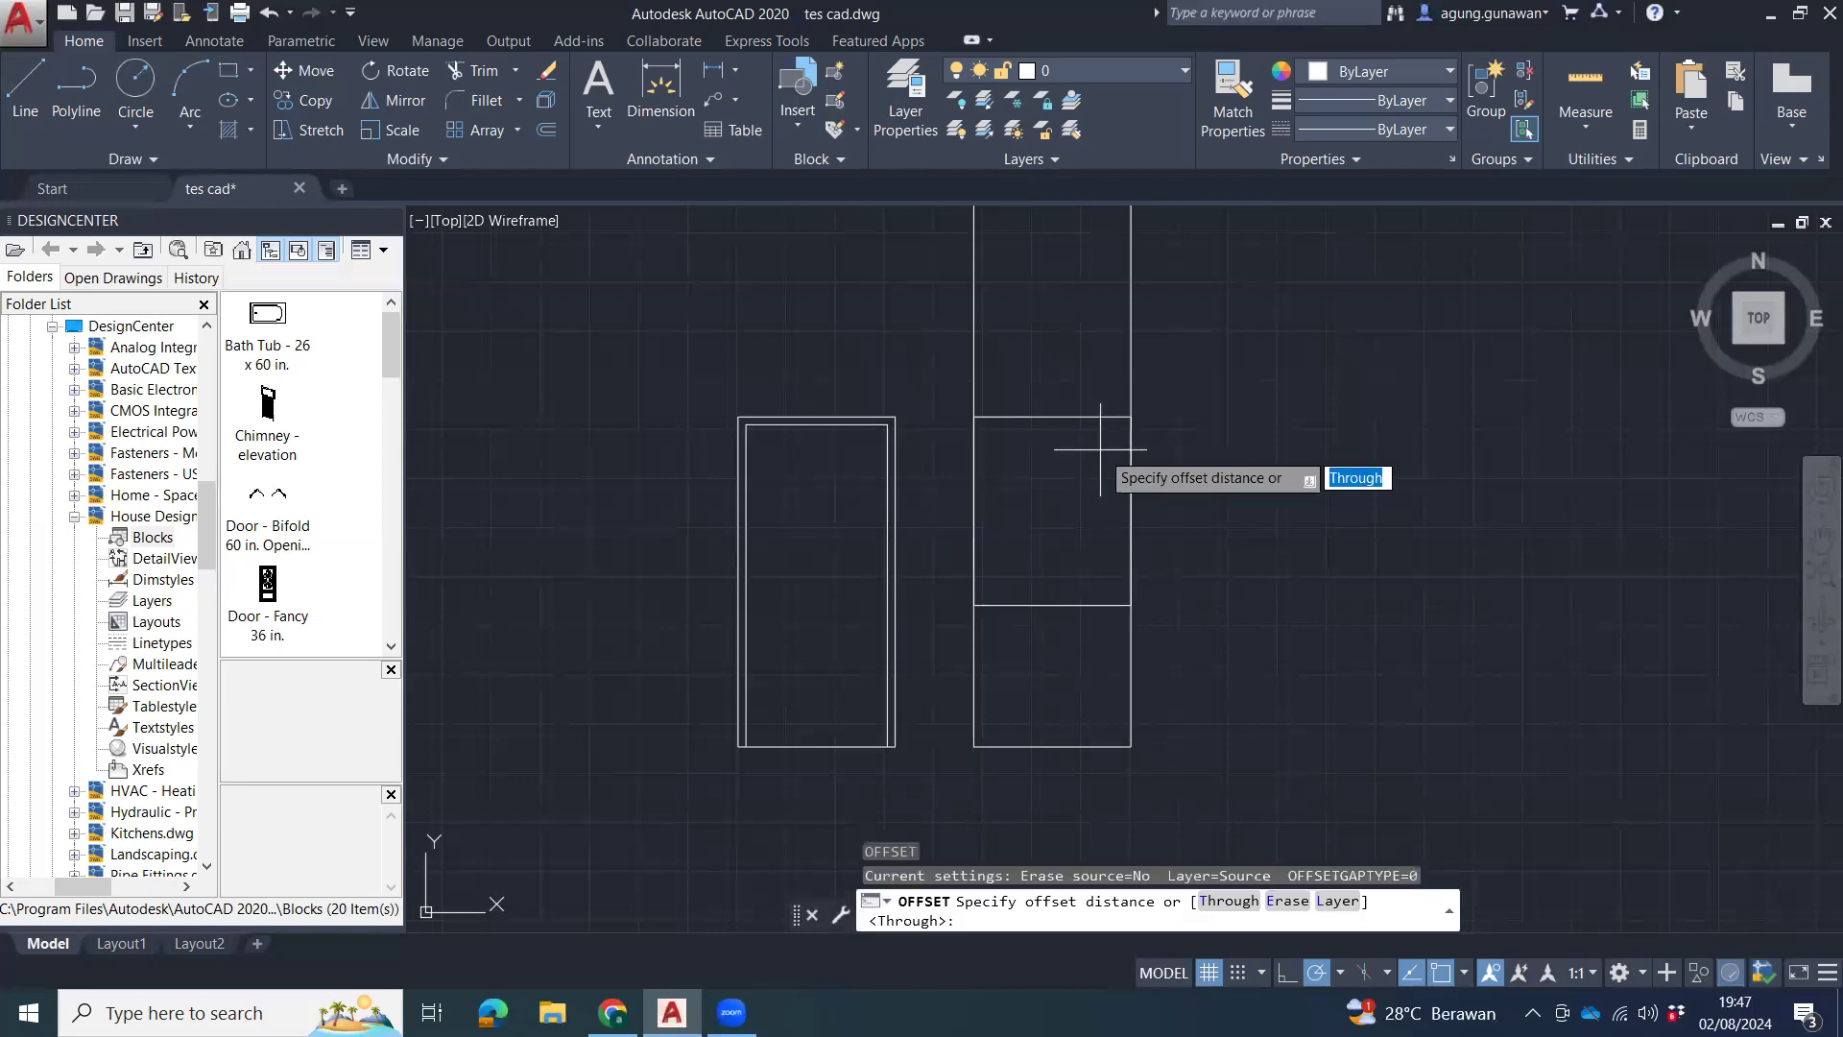
pyautogui.write('50')
pyautogui.press('Return')
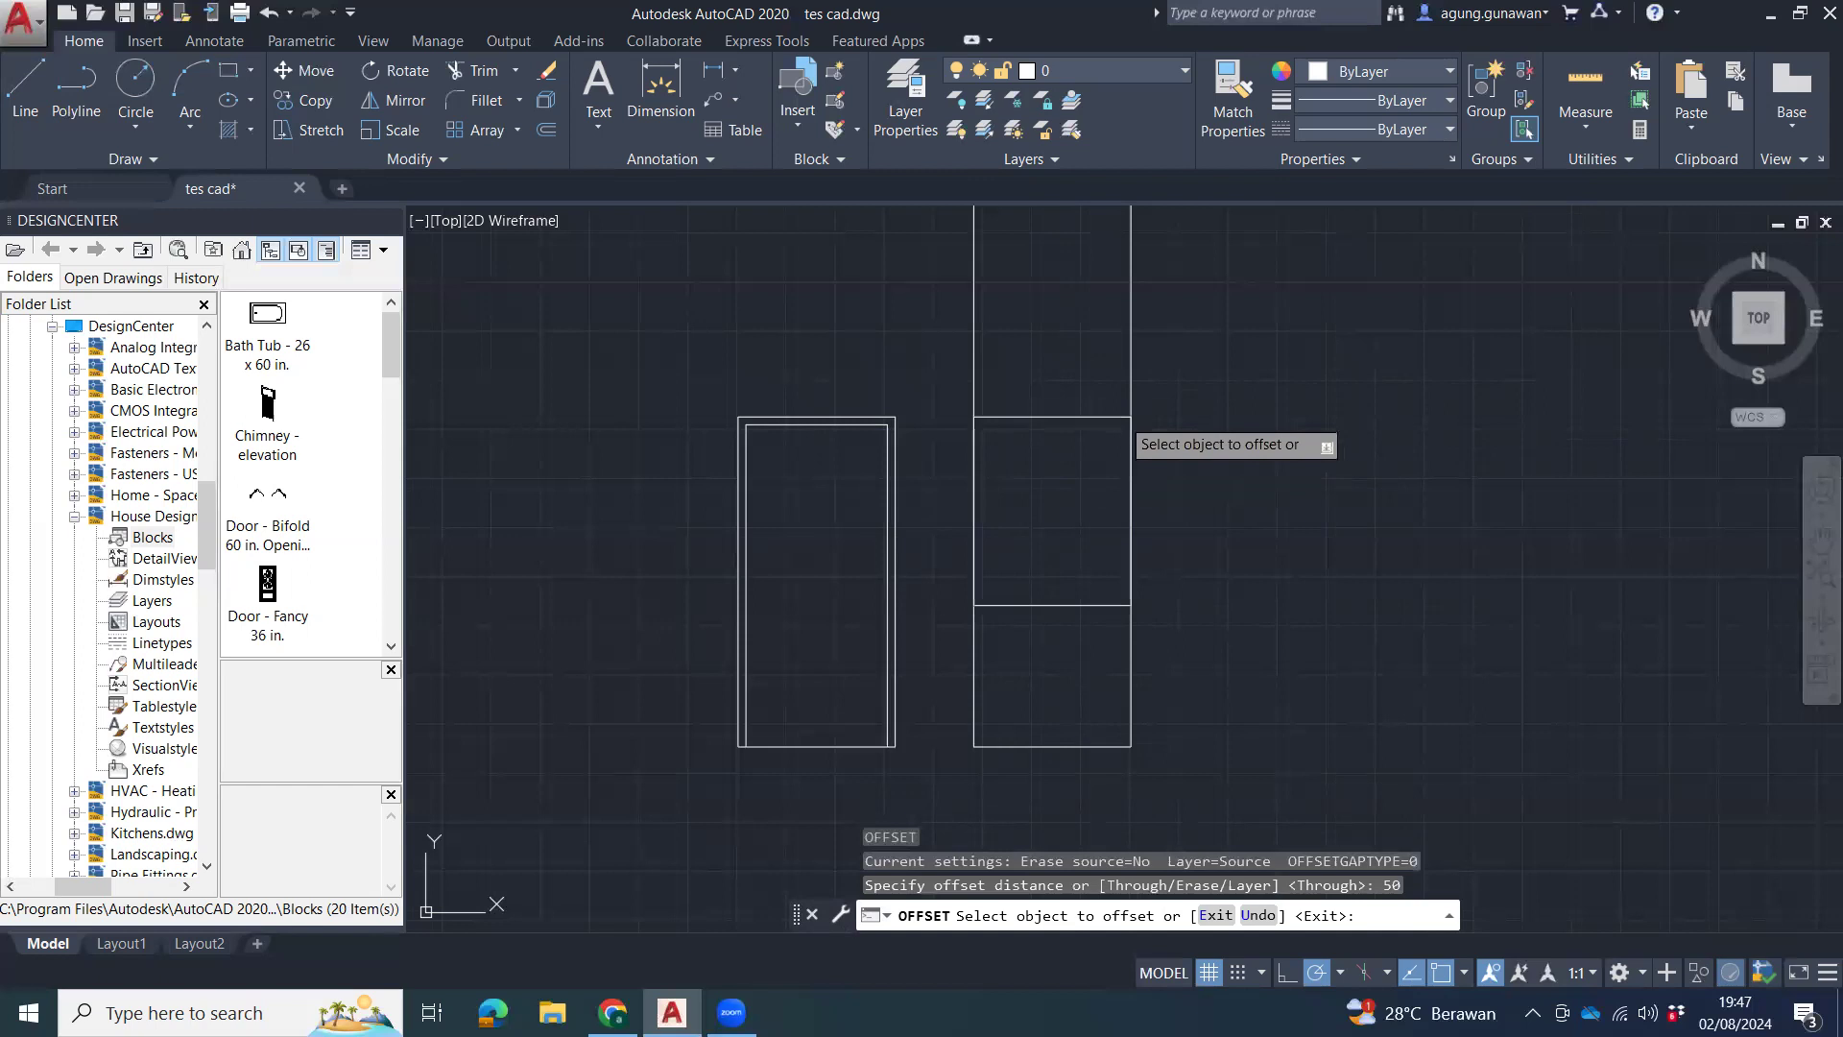
pyautogui.click(1121, 417)
pyautogui.click(1079, 509)
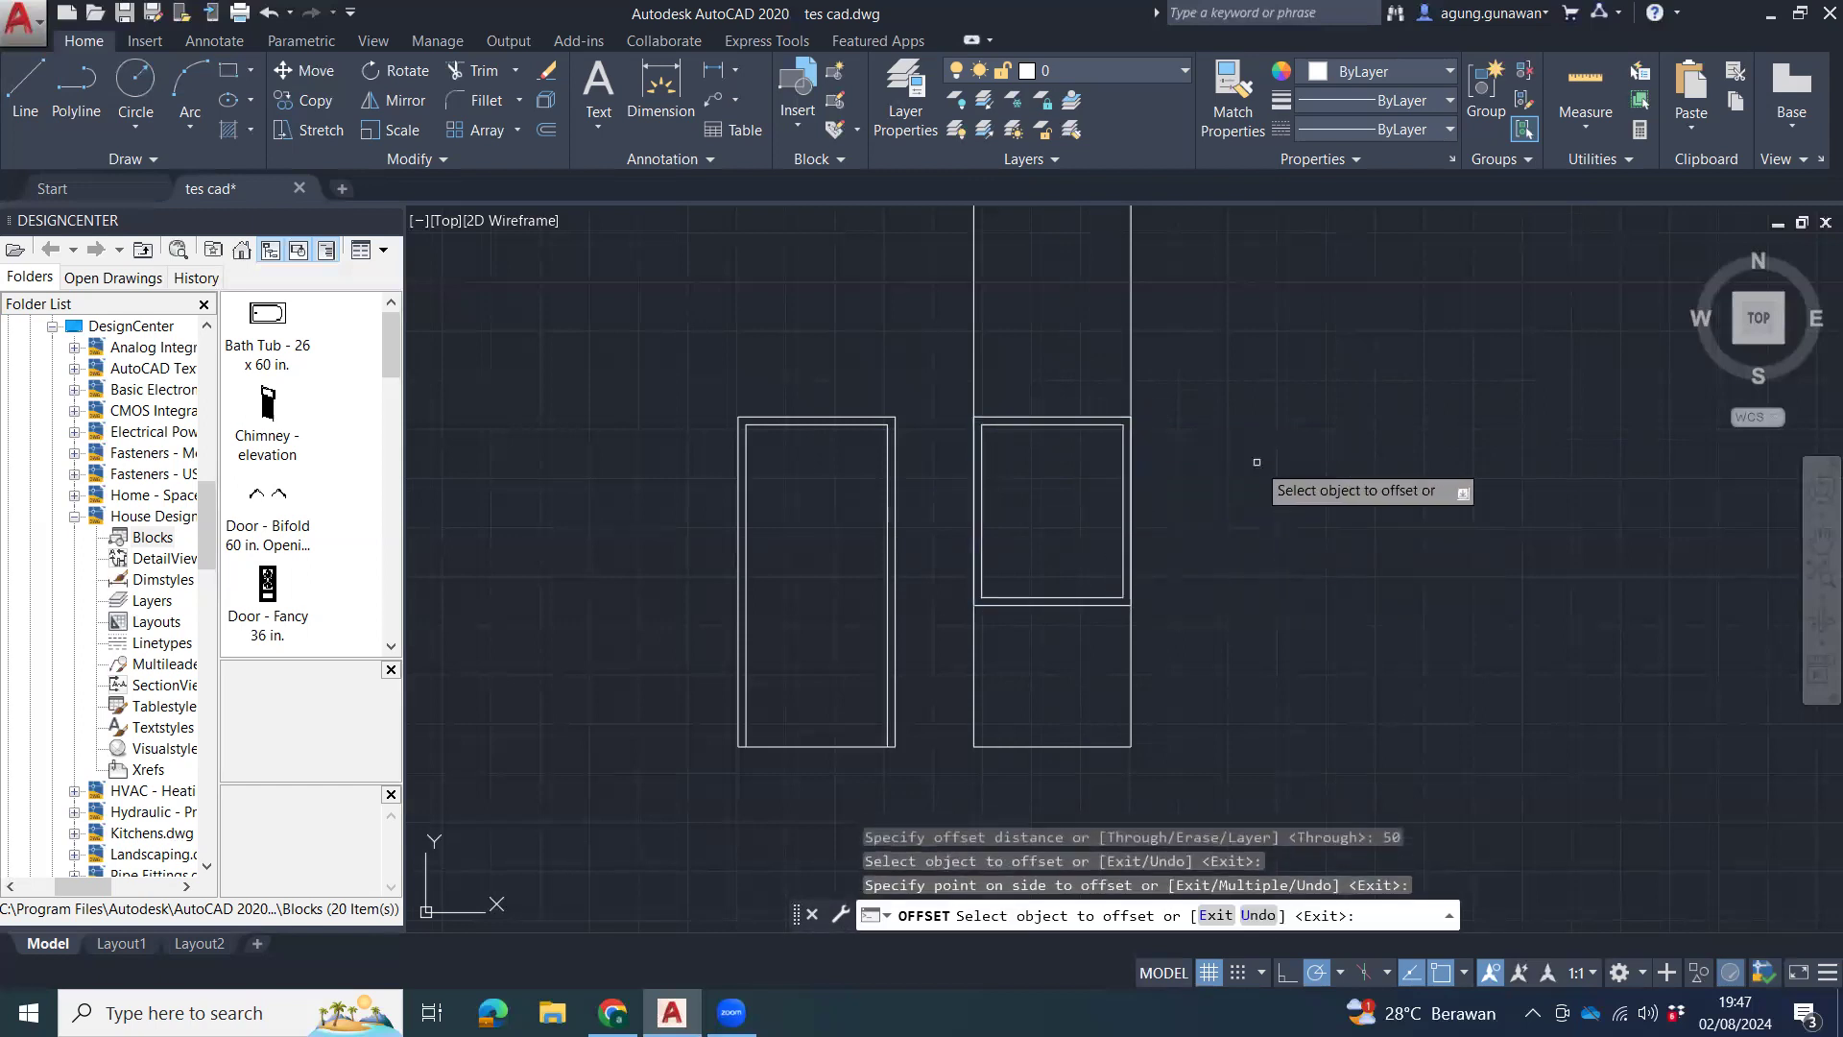
pyautogui.scroll(-8, 1143, 633)
pyautogui.scroll(4, 1136, 622)
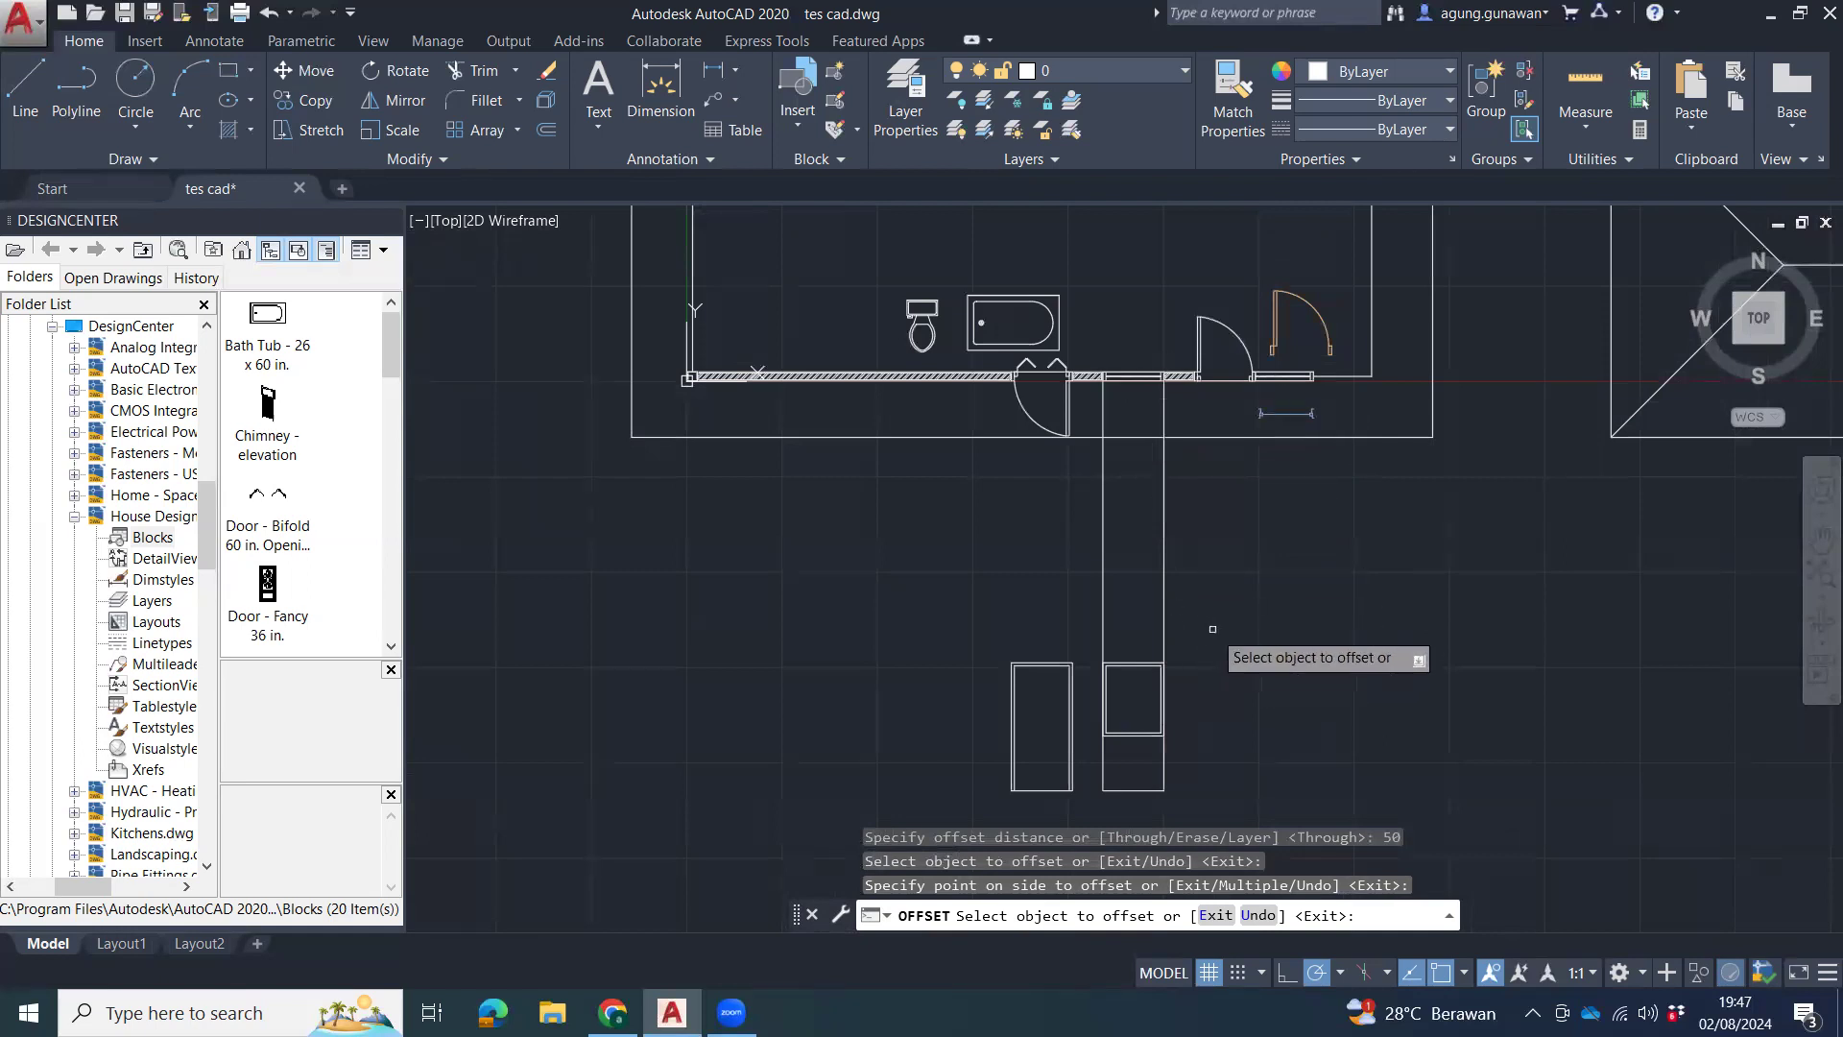
pyautogui.moveTo(1210, 630); pyautogui.dragTo(1165, 567, button='middle')
pyautogui.press('Escape')
pyautogui.press('Escape')
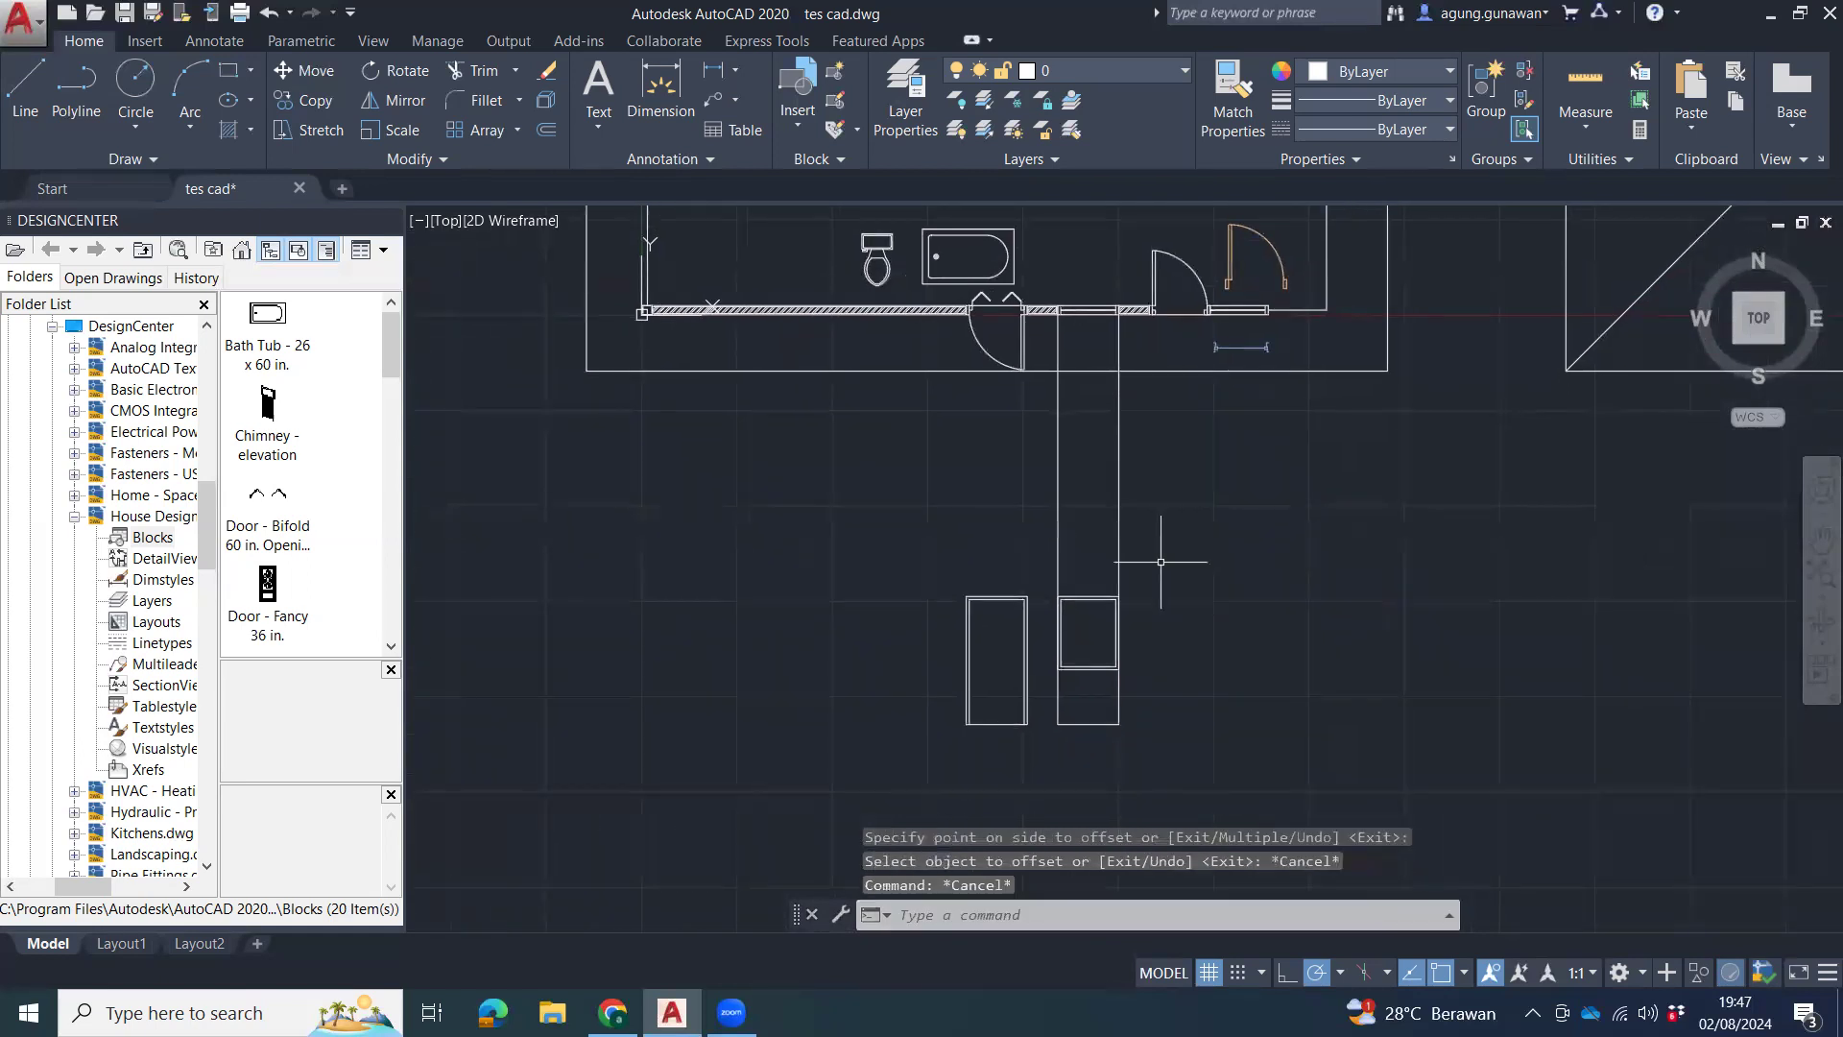
pyautogui.press('Escape')
pyautogui.press('Escape')
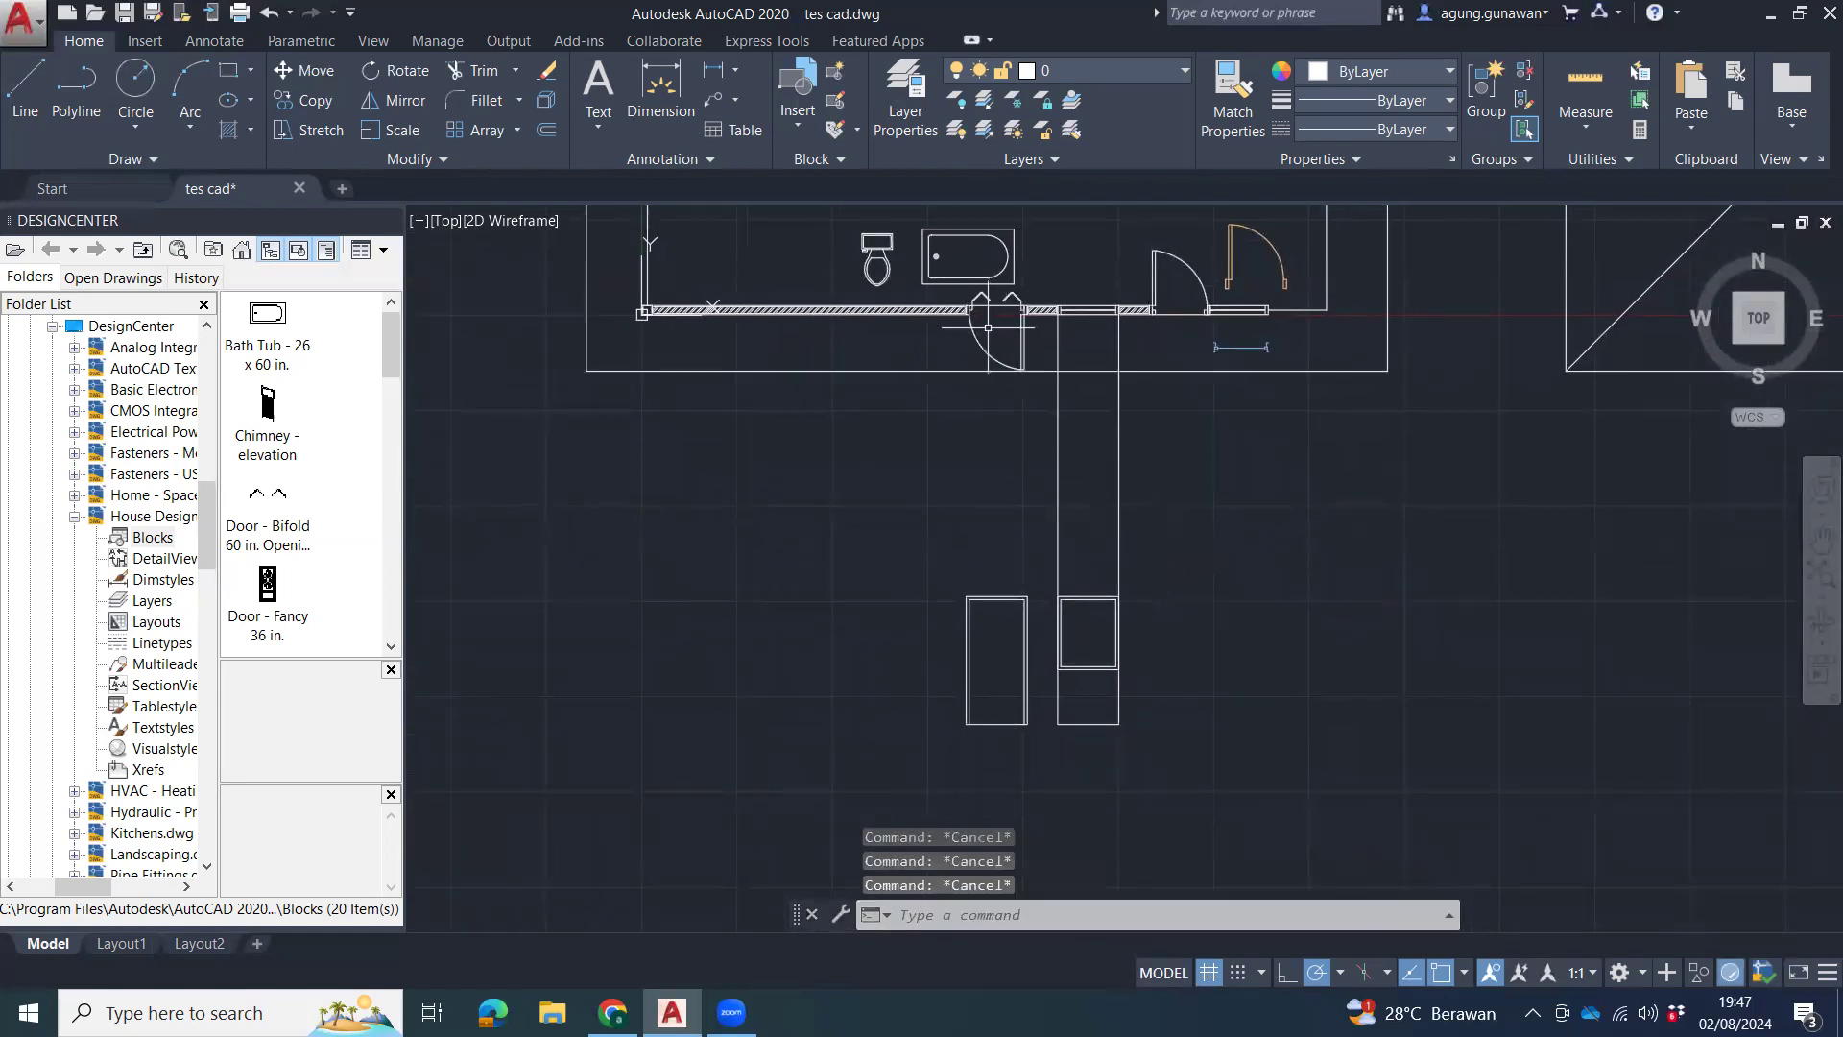
# Copy the two window projection lines from the window's frame corner to the second door's frame in the lower wall.
pyautogui.click(981, 320)
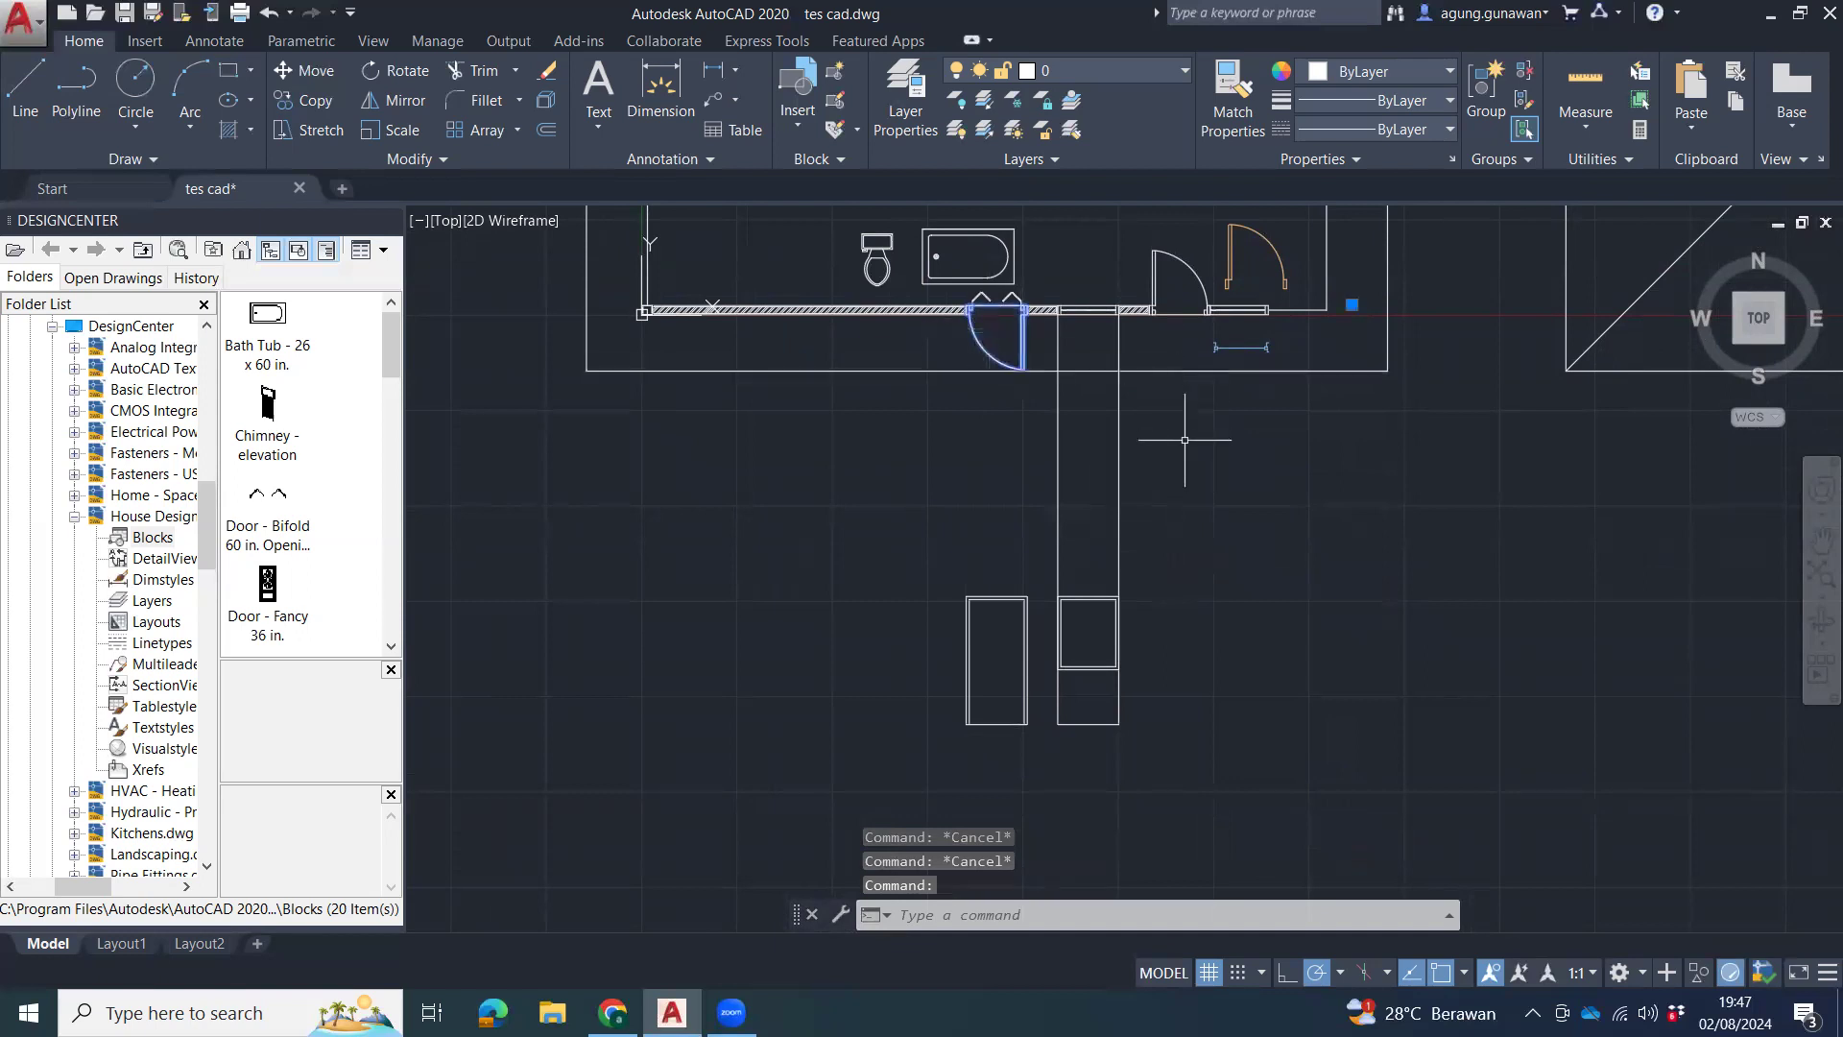
pyautogui.click(1155, 347)
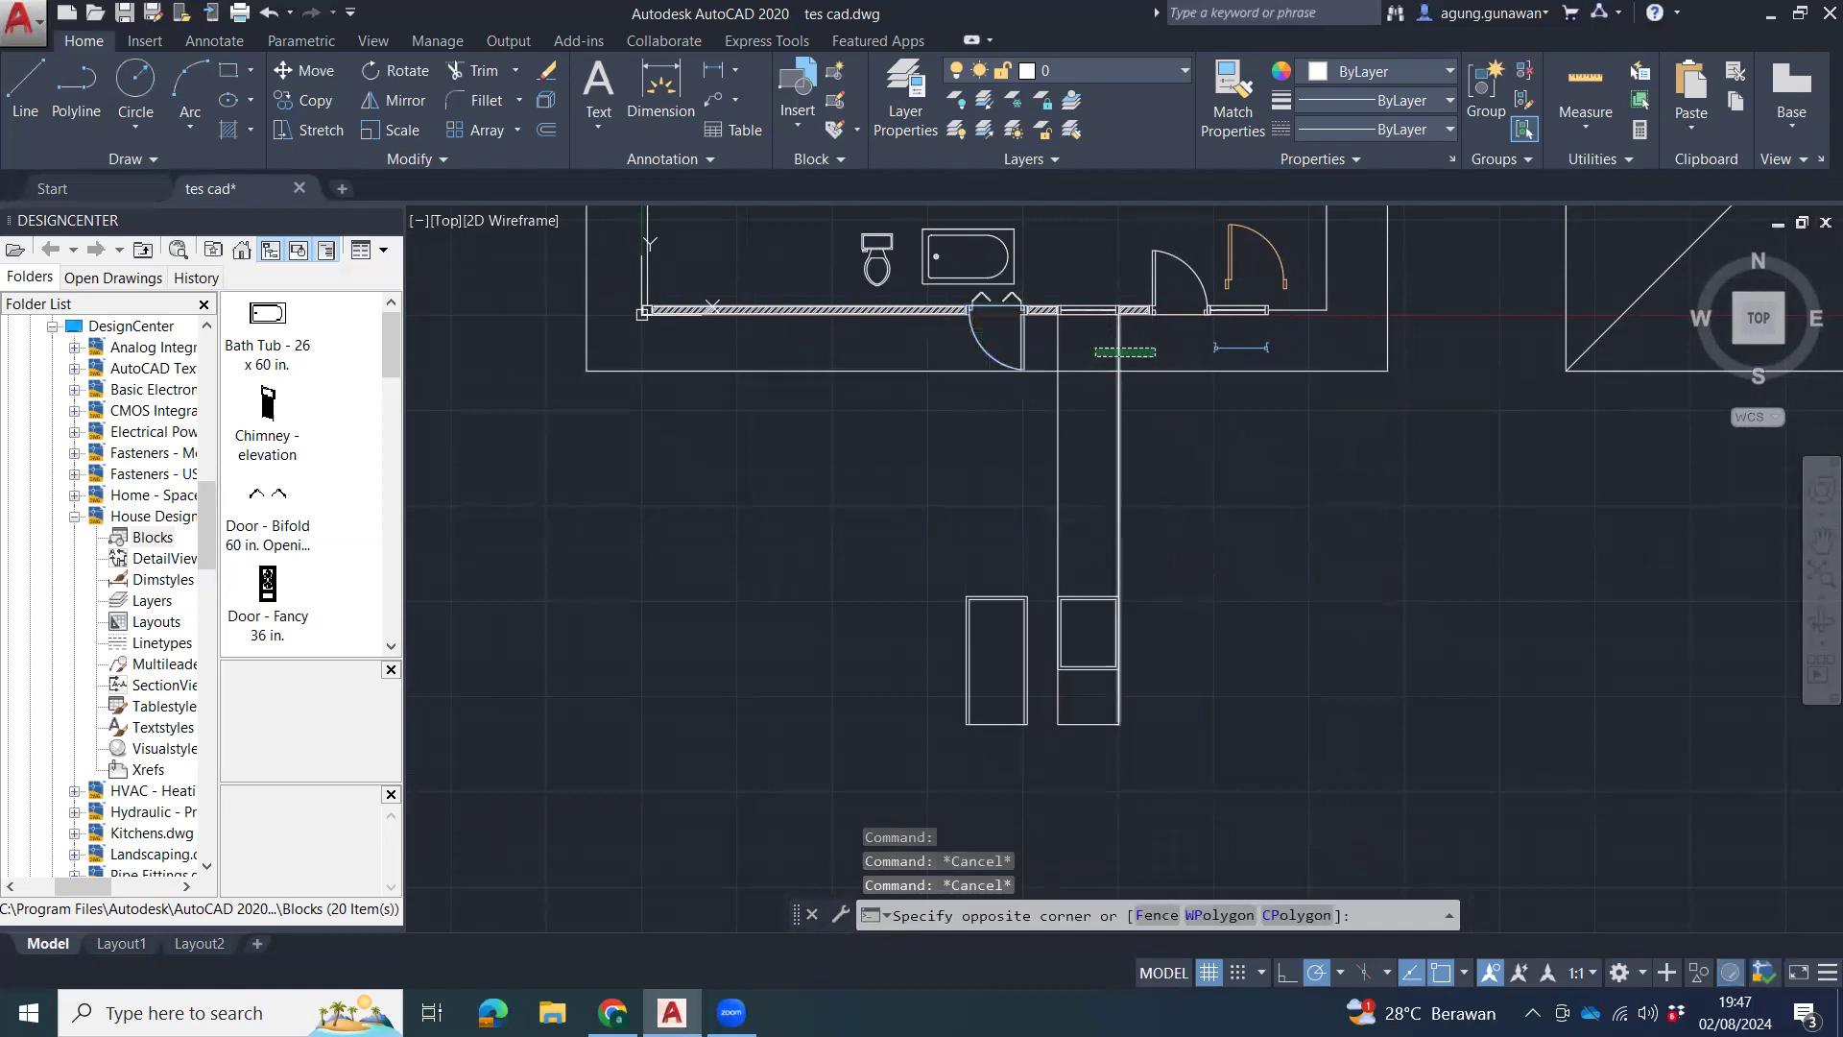
pyautogui.click(1094, 355)
pyautogui.click(1080, 328)
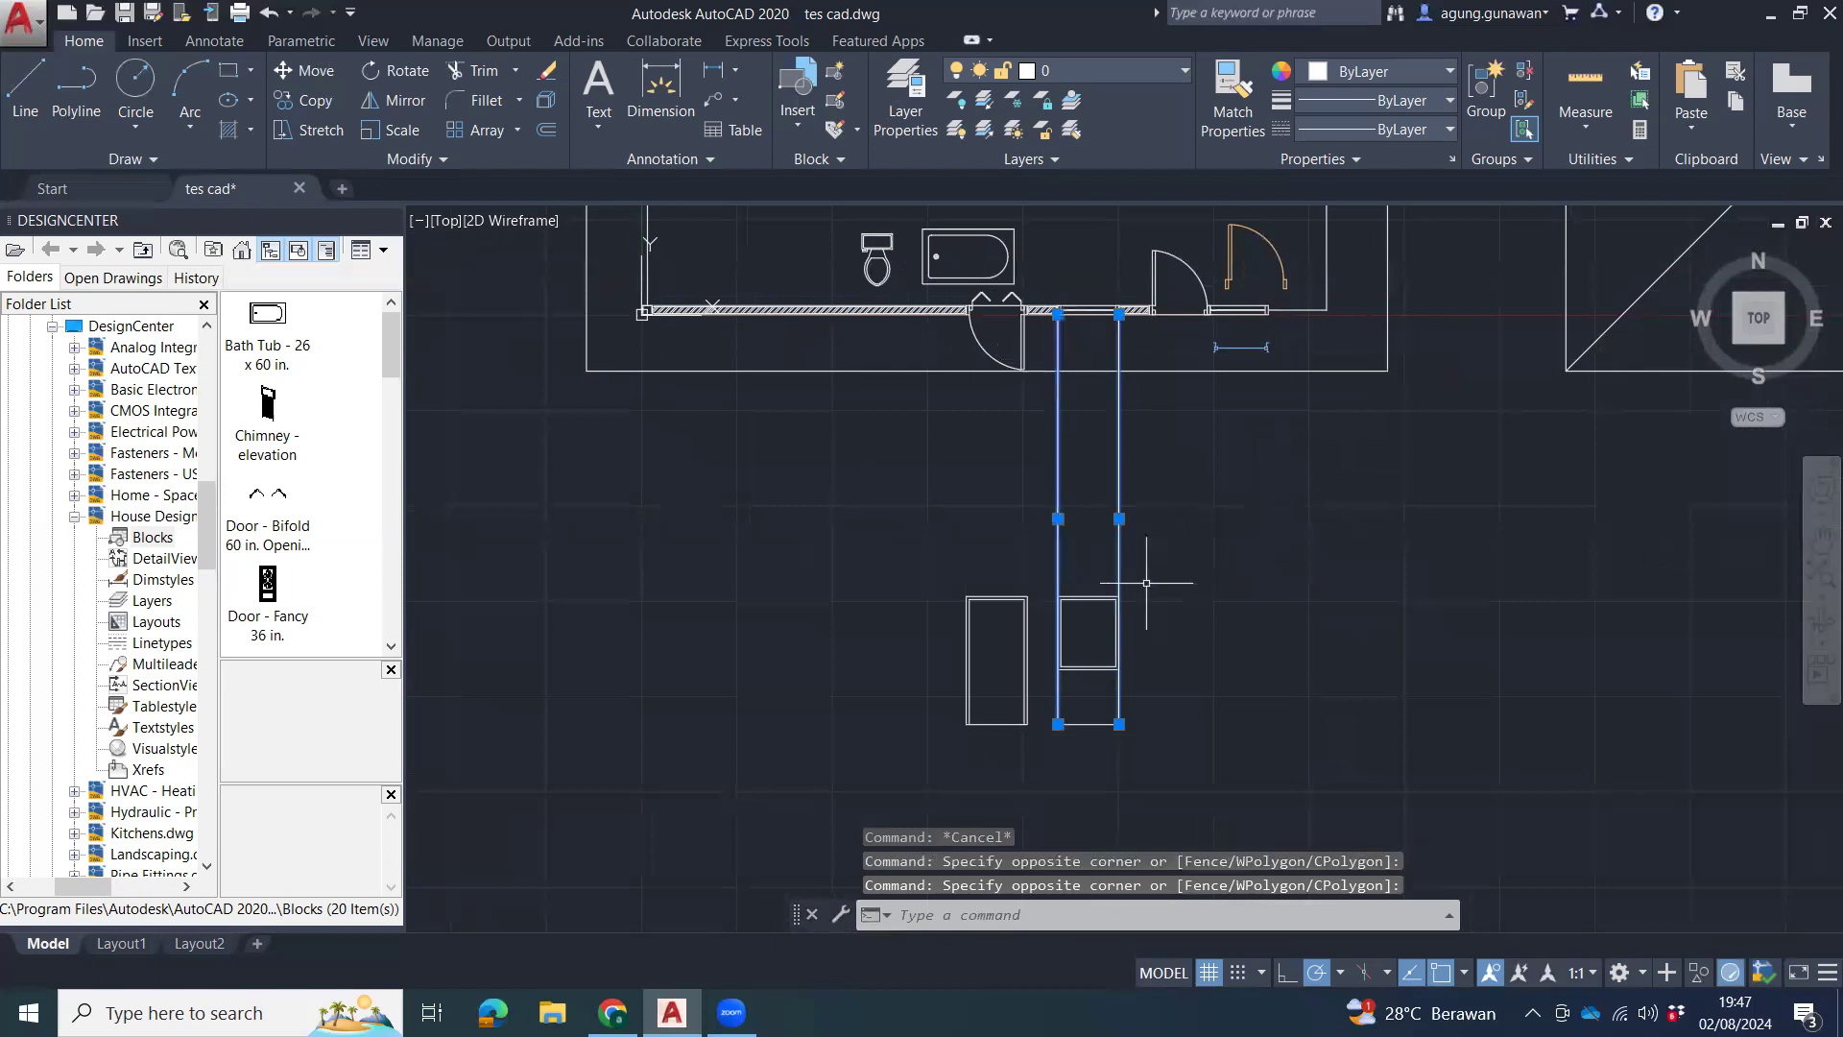
pyautogui.write('co')
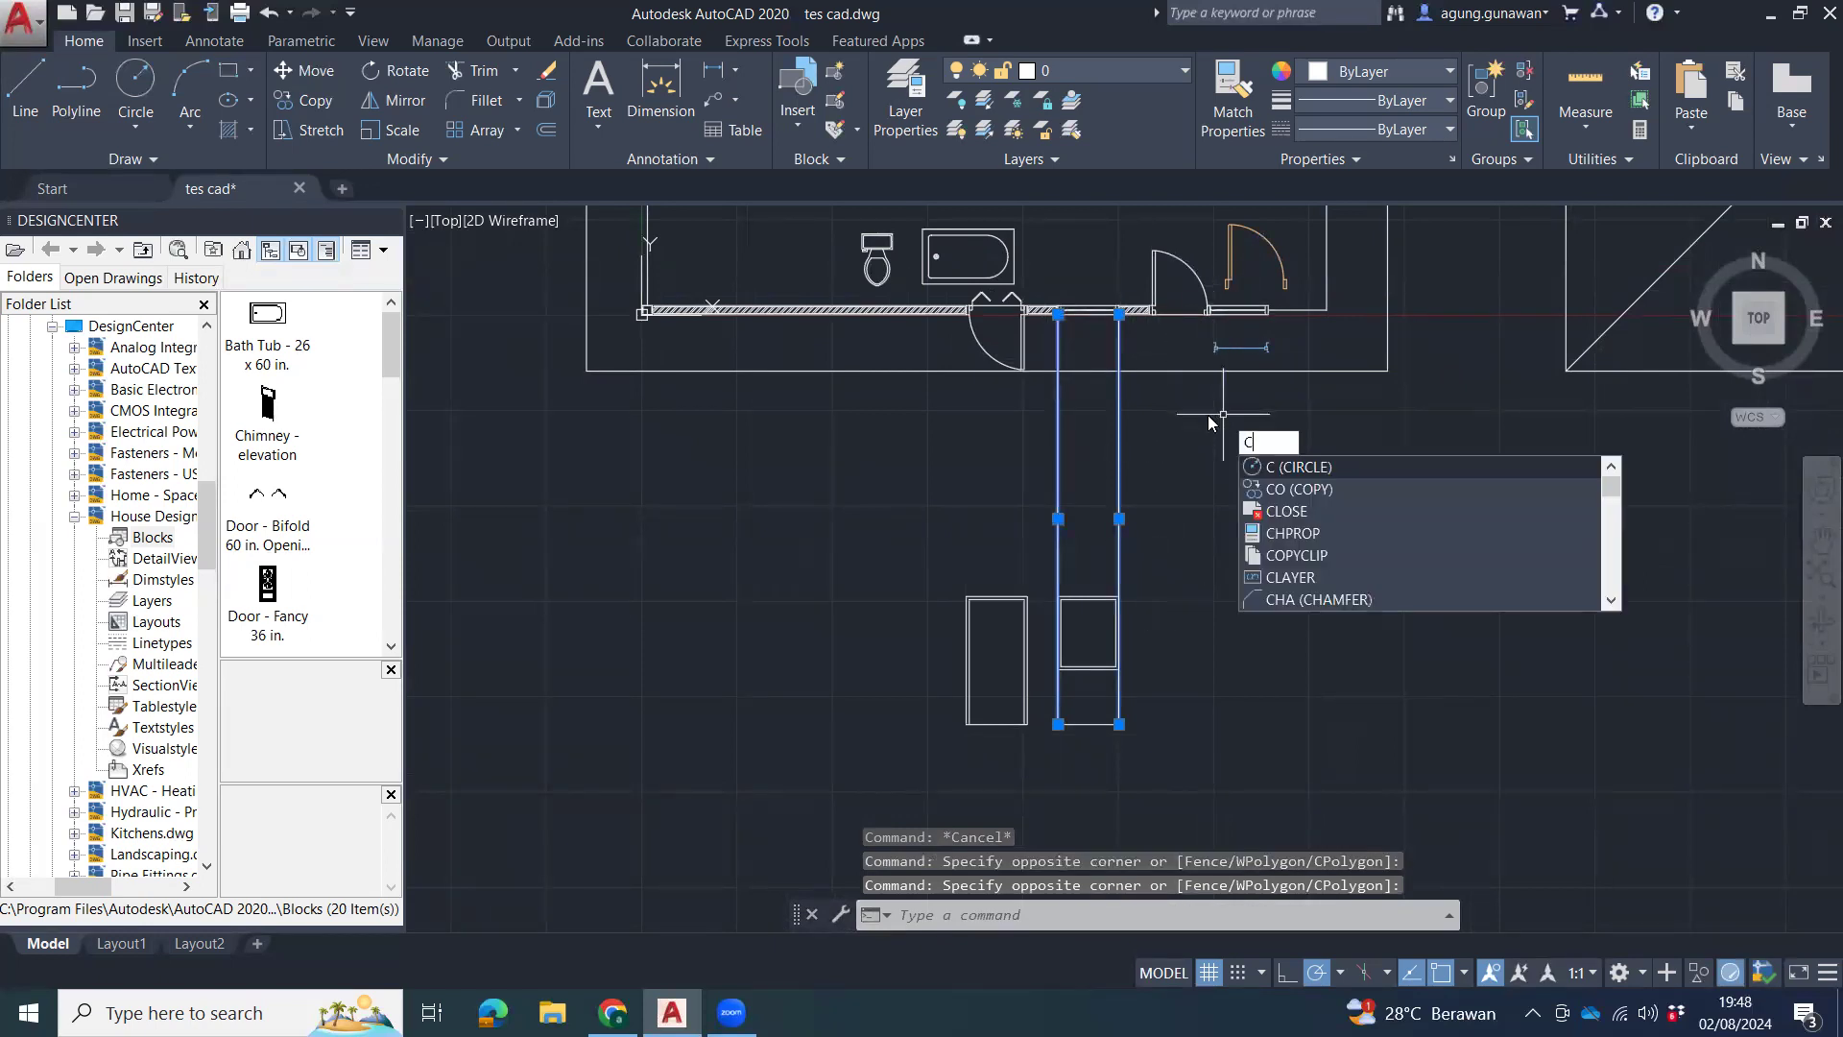
pyautogui.press('Return')
pyautogui.scroll(10, 1083, 317)
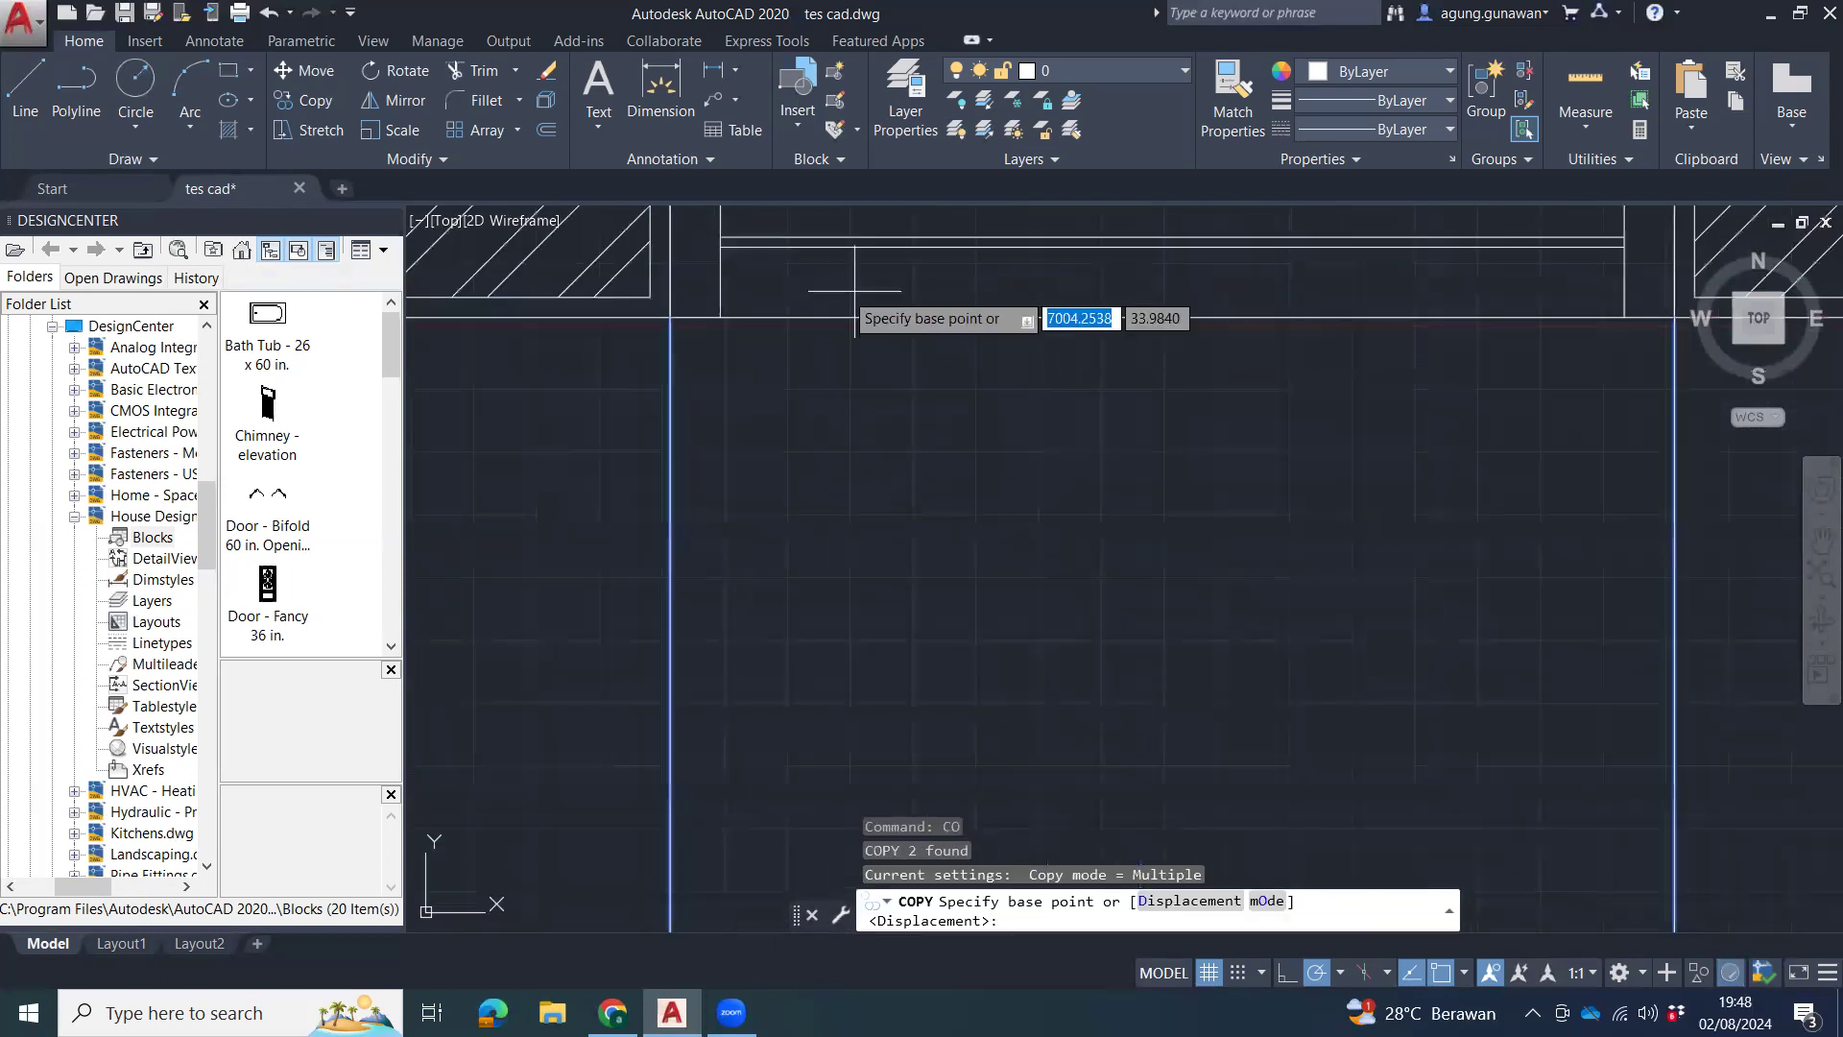
pyautogui.click(670, 316)
pyautogui.scroll(-4, 790, 412)
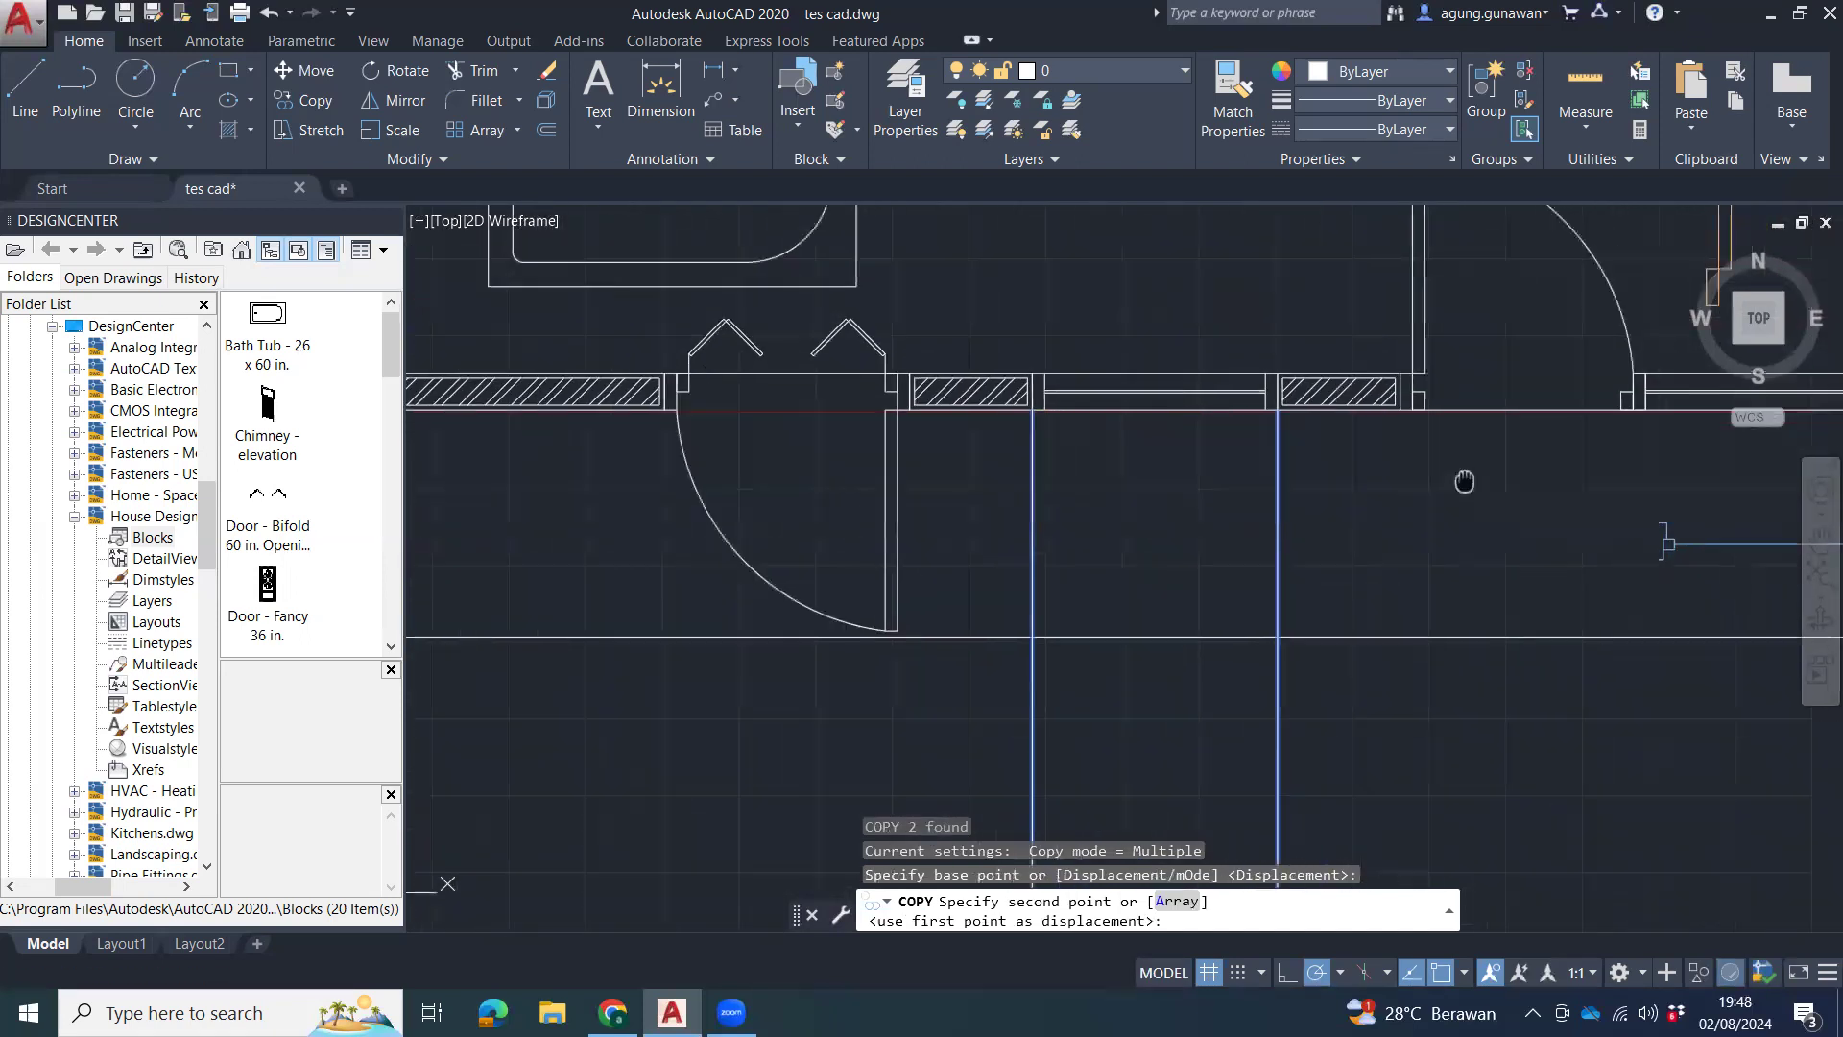
pyautogui.click(1365, 389)
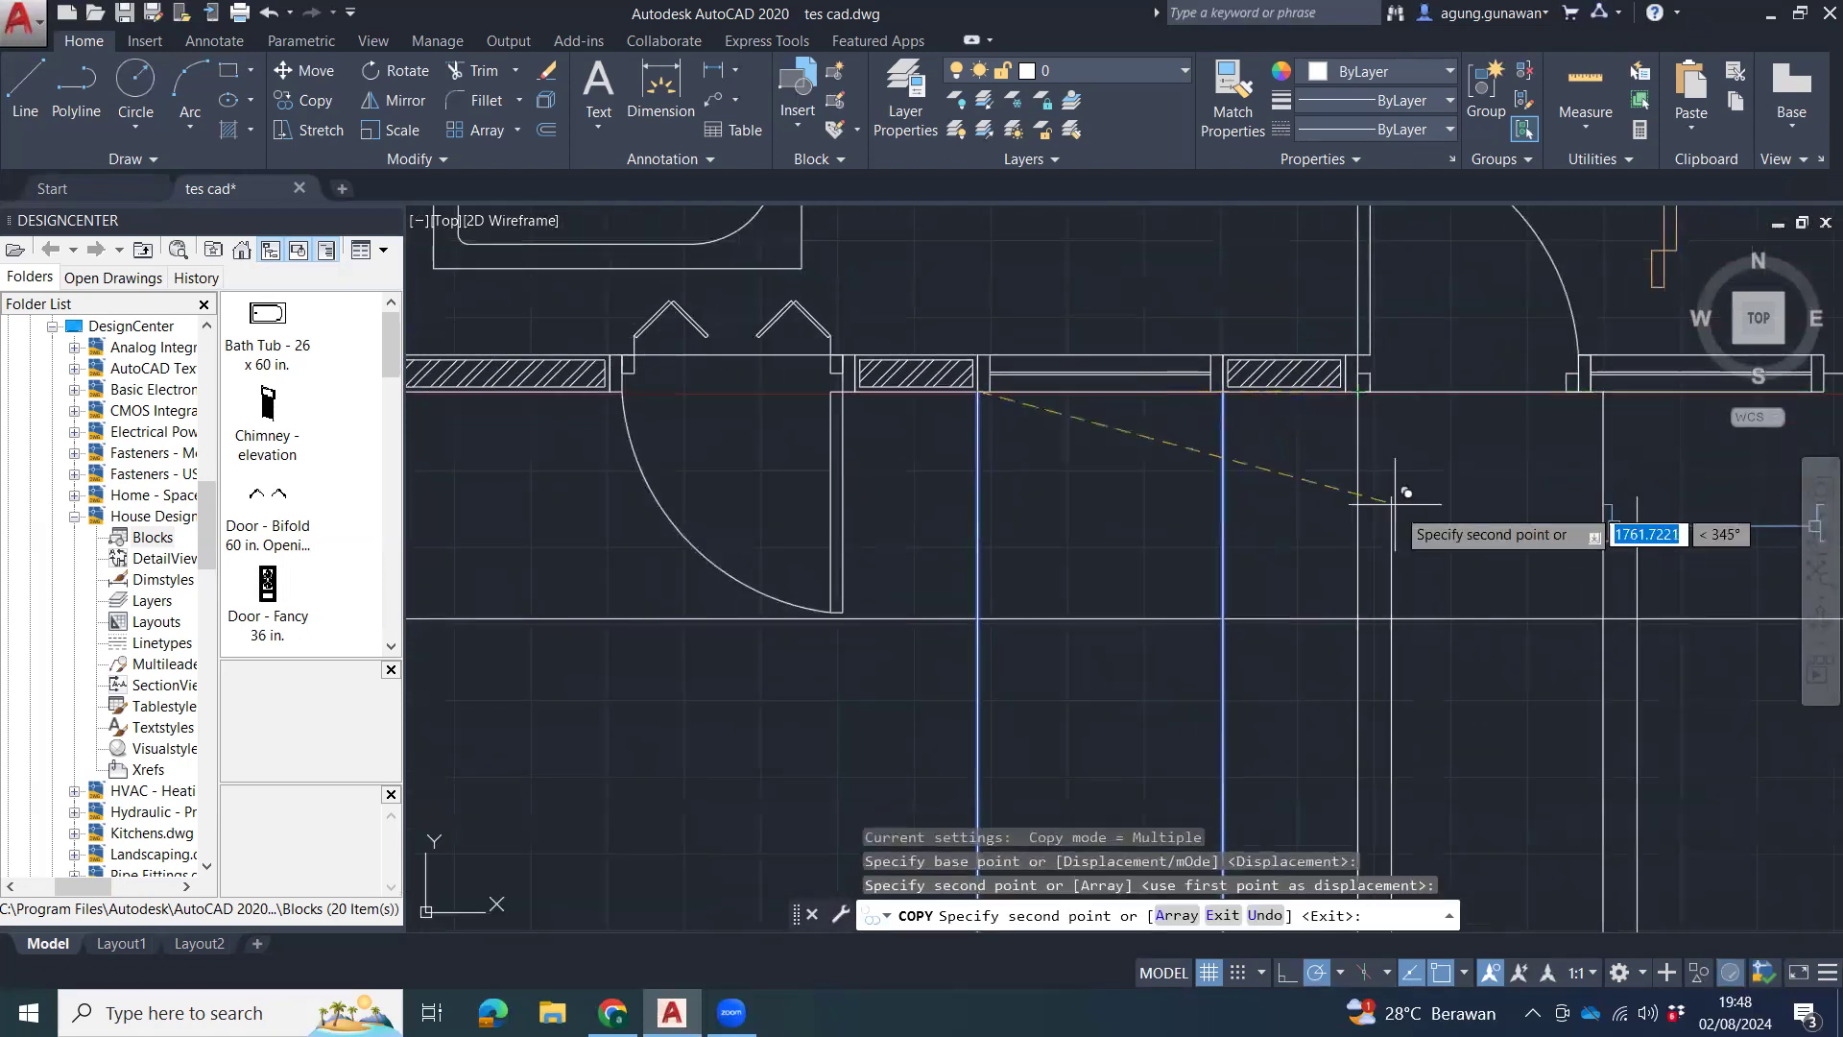
pyautogui.scroll(-5, 1392, 503)
pyautogui.moveTo(1393, 503); pyautogui.dragTo(1316, 398, button='middle')
pyautogui.press('Escape')
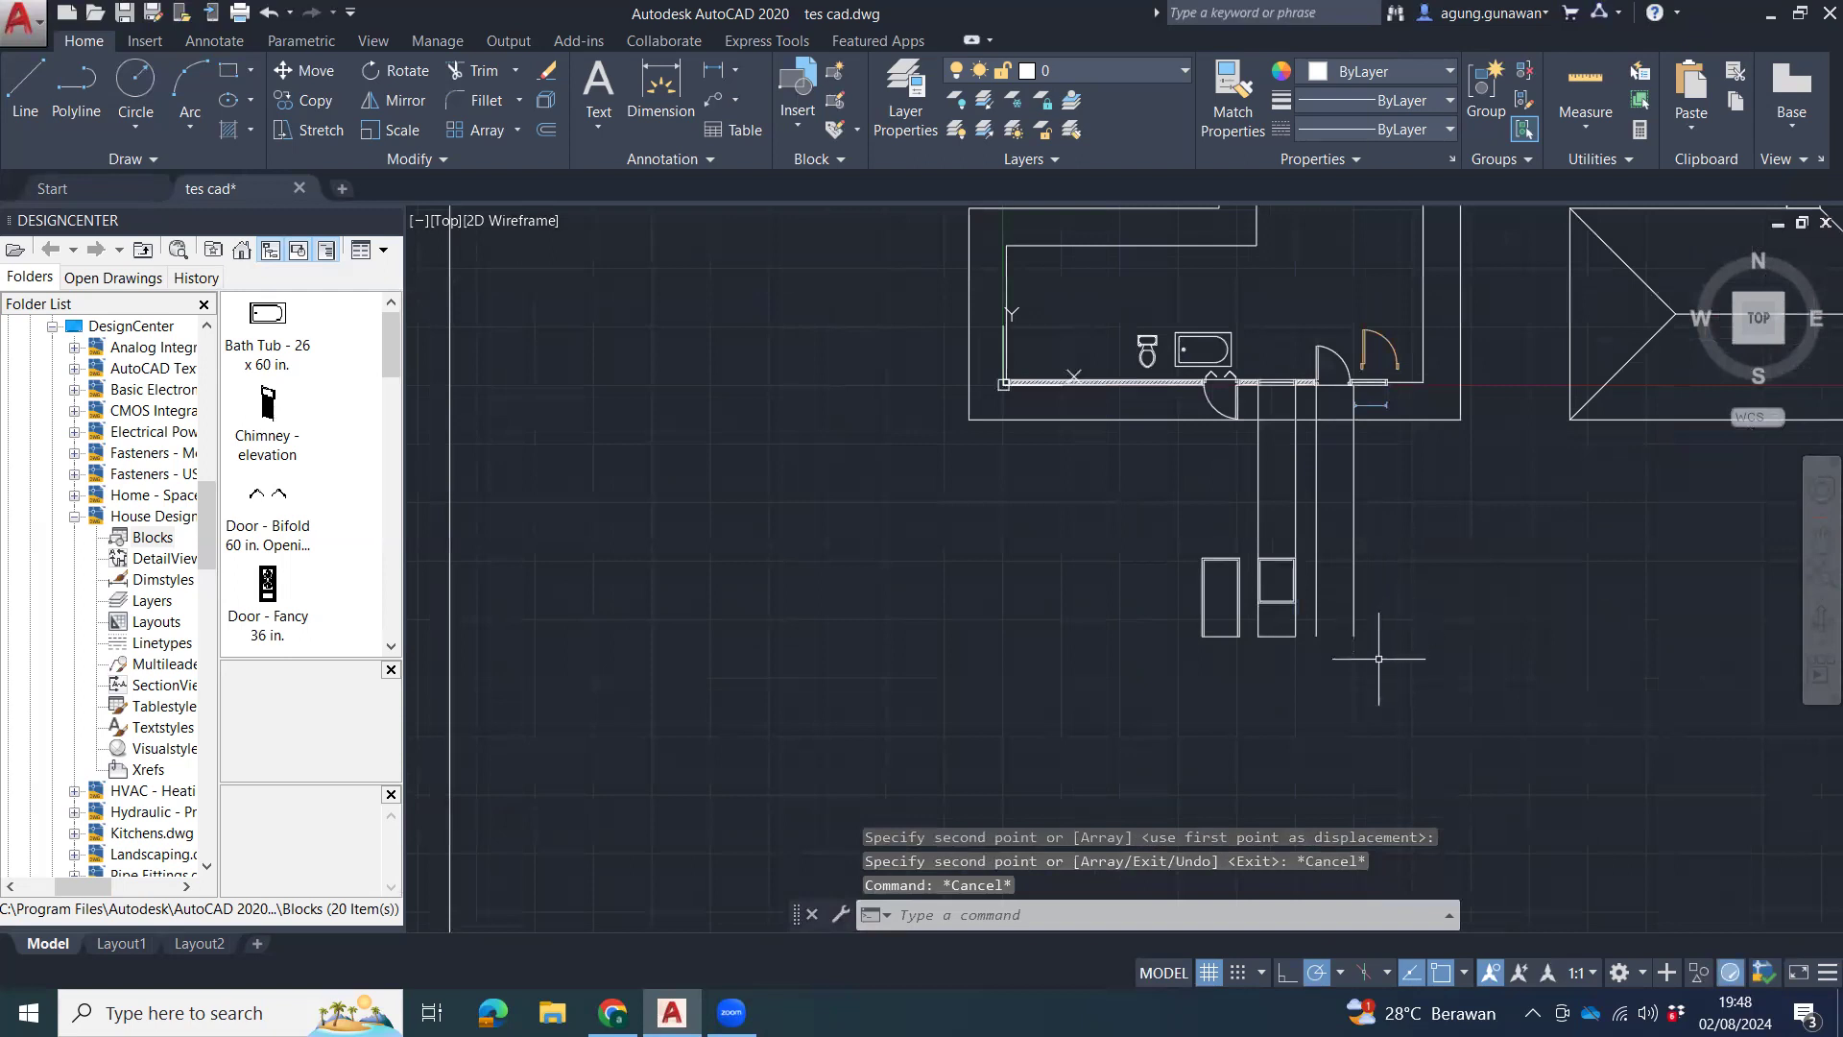
# Delete all the vertical projection lines and the base line beneath the window elevation.
pyautogui.click(1378, 662)
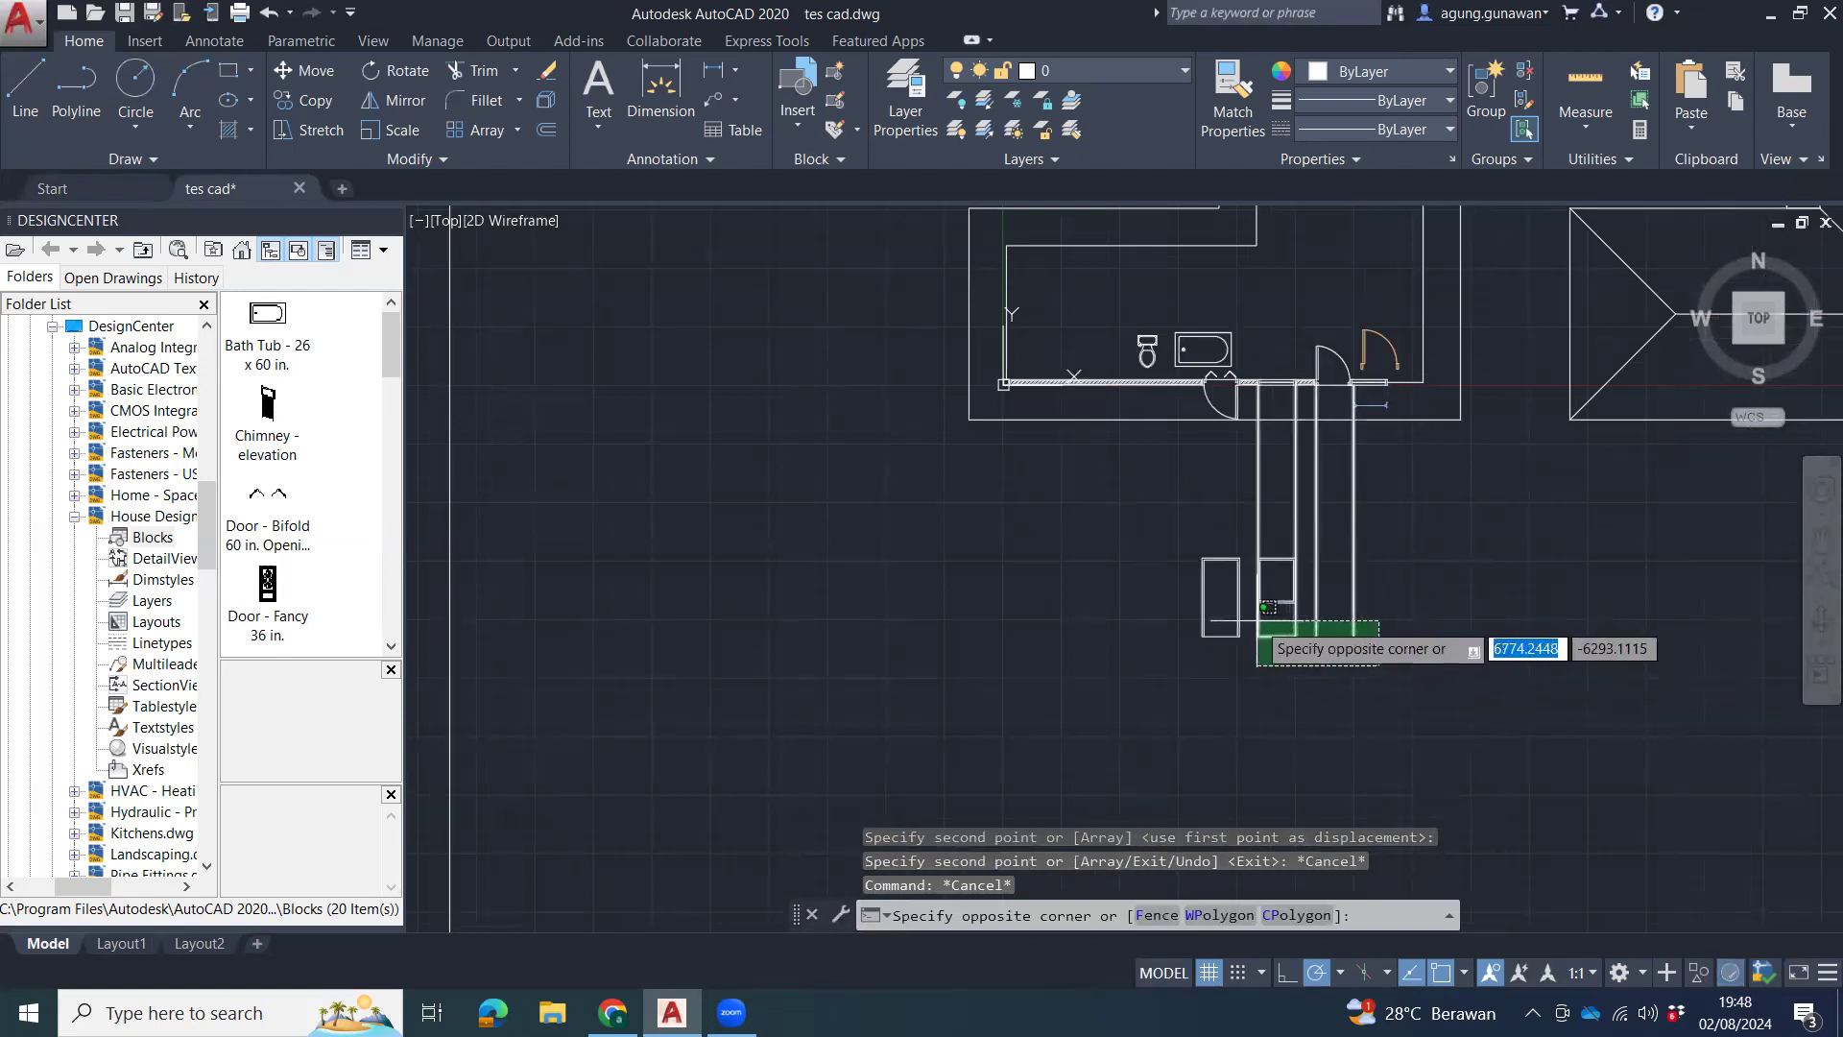
pyautogui.click(1256, 624)
pyautogui.press('Delete')
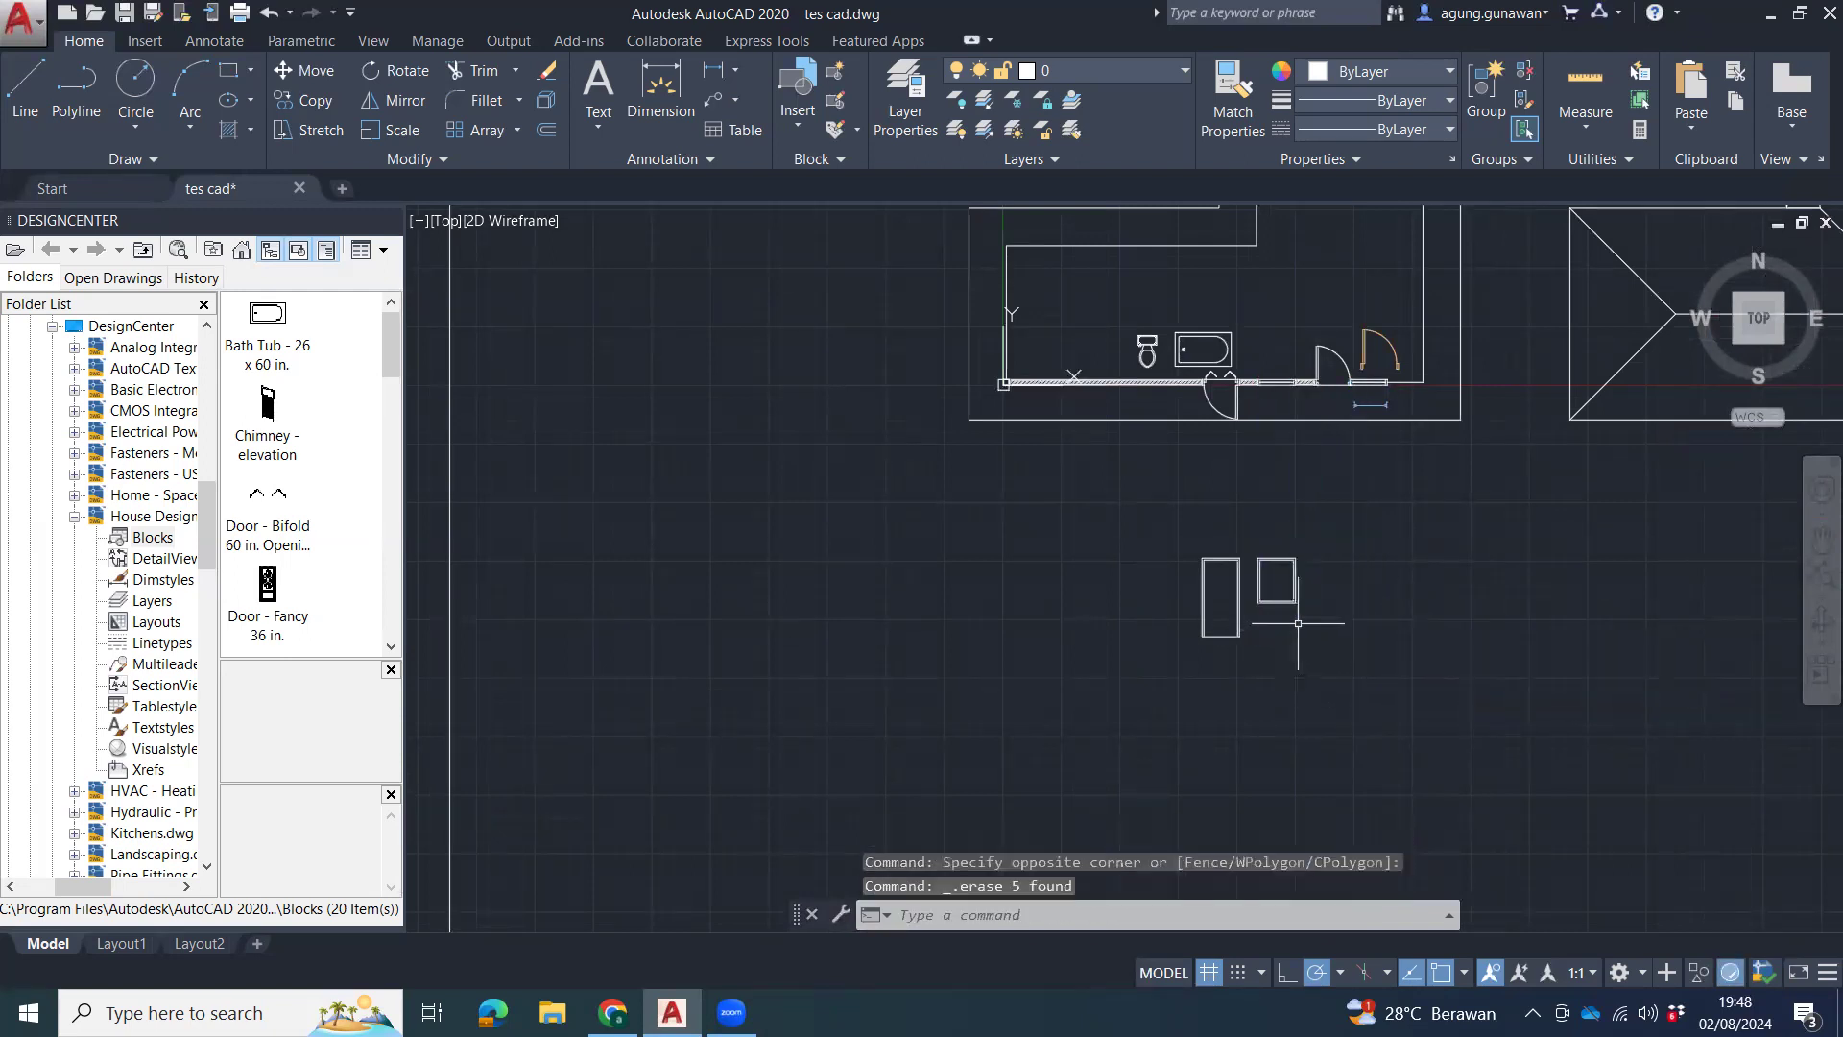
pyautogui.click(1227, 534)
pyautogui.click(1182, 599)
pyautogui.click(1250, 546)
pyautogui.click(1180, 663)
pyautogui.scroll(5, 1263, 571)
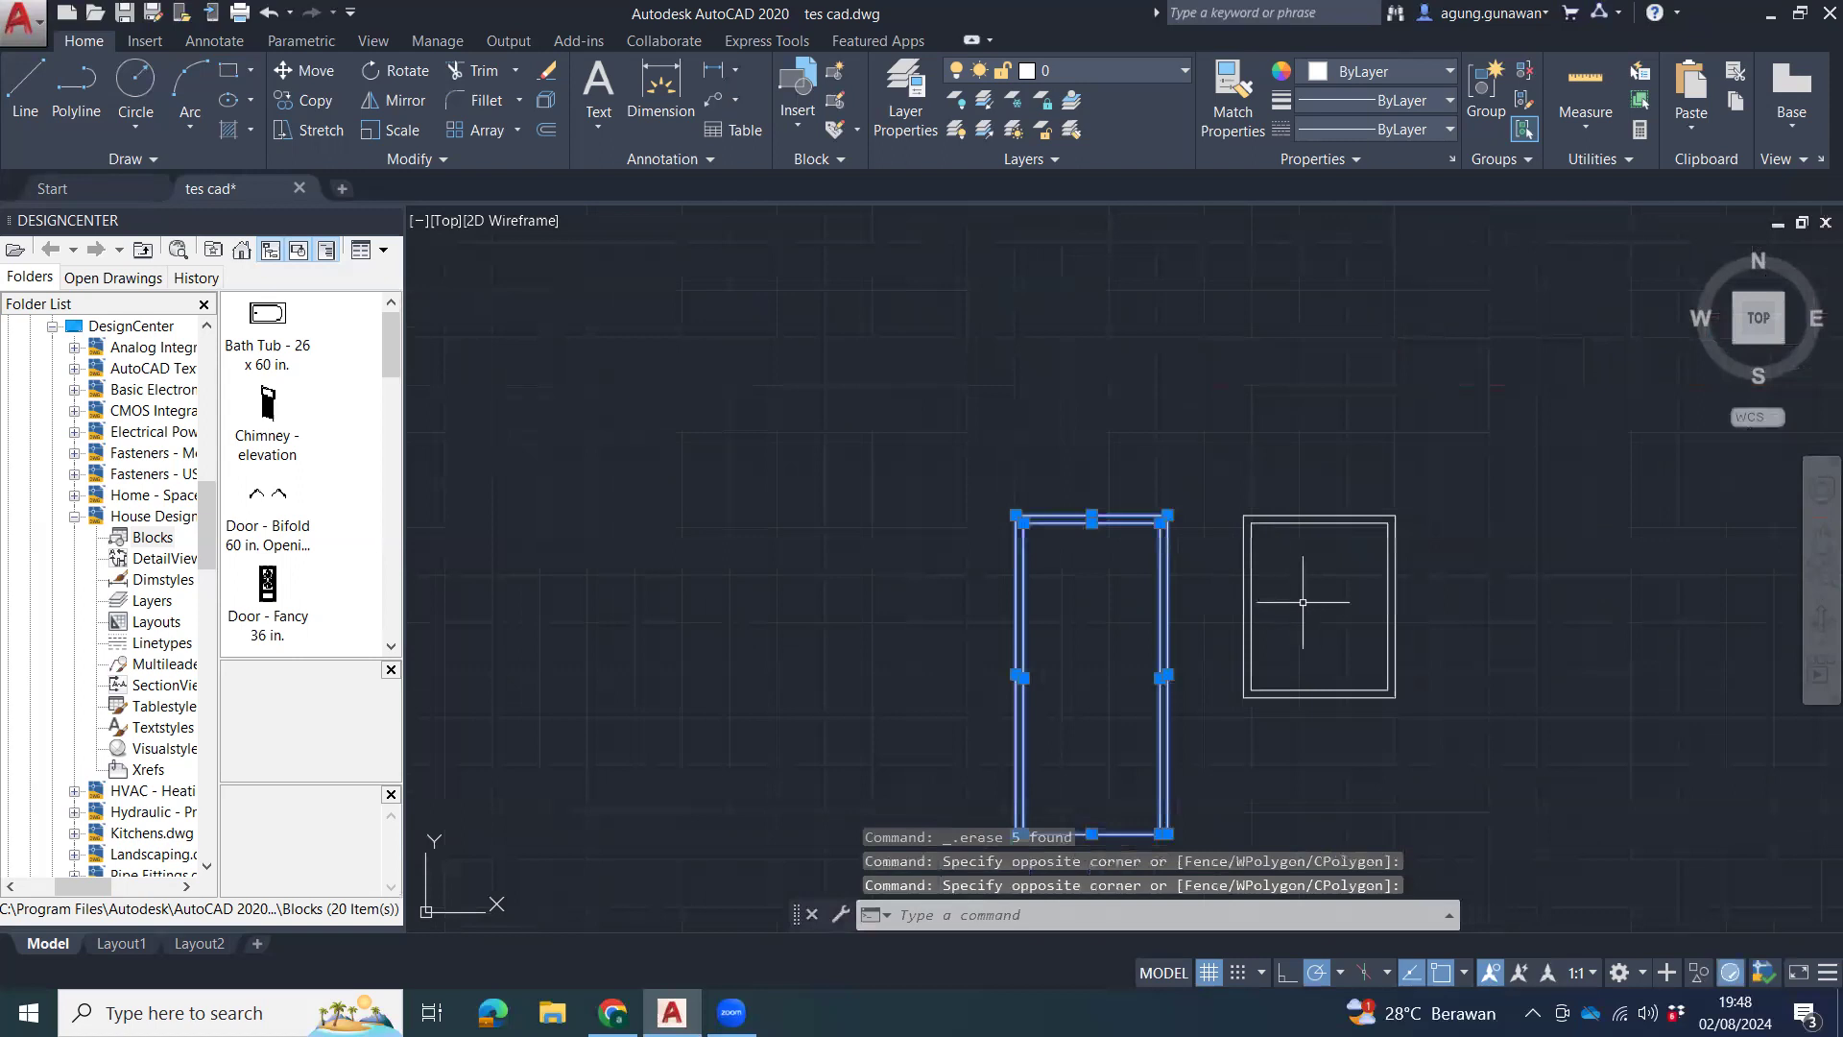
pyautogui.scroll(-2, 1276, 587)
pyautogui.press('Escape')
pyautogui.press('Escape')
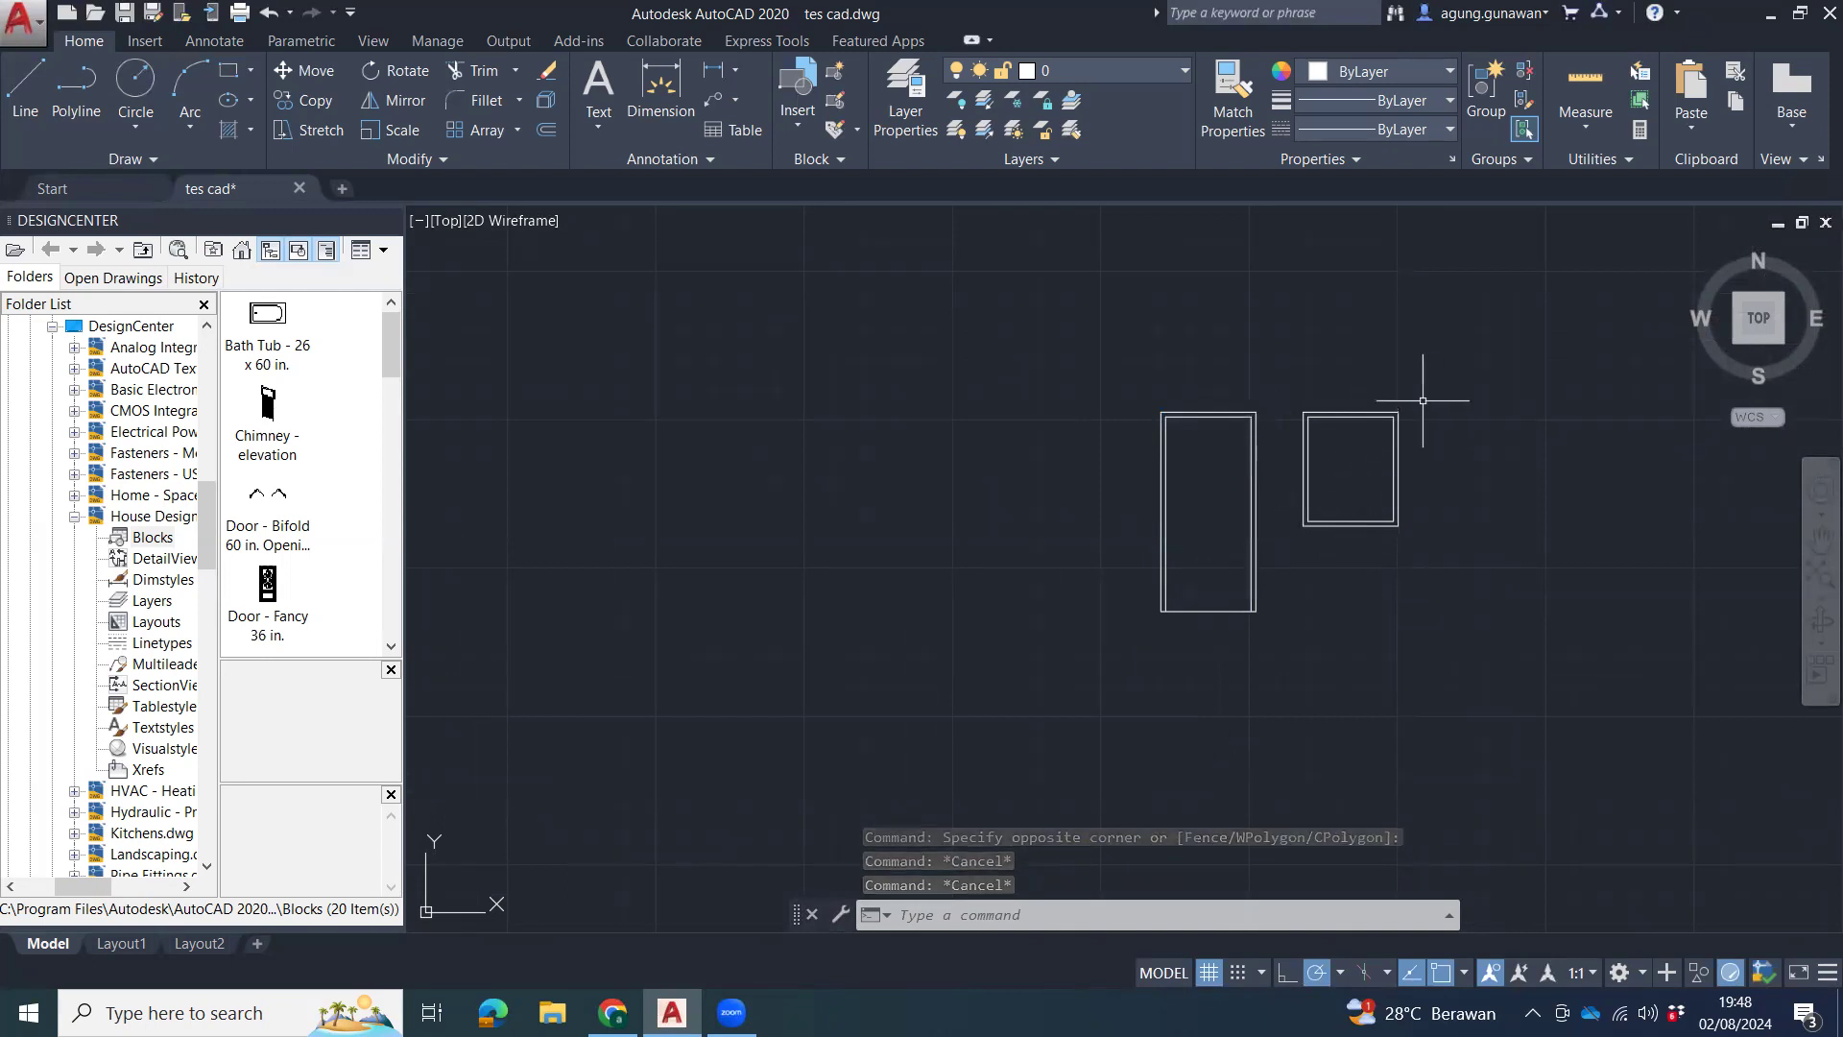
# Define a block named "tampak pintu" from the door elevation's objects, keeping the base point at 0,0,0.
pyautogui.scroll(-5, 1267, 624)
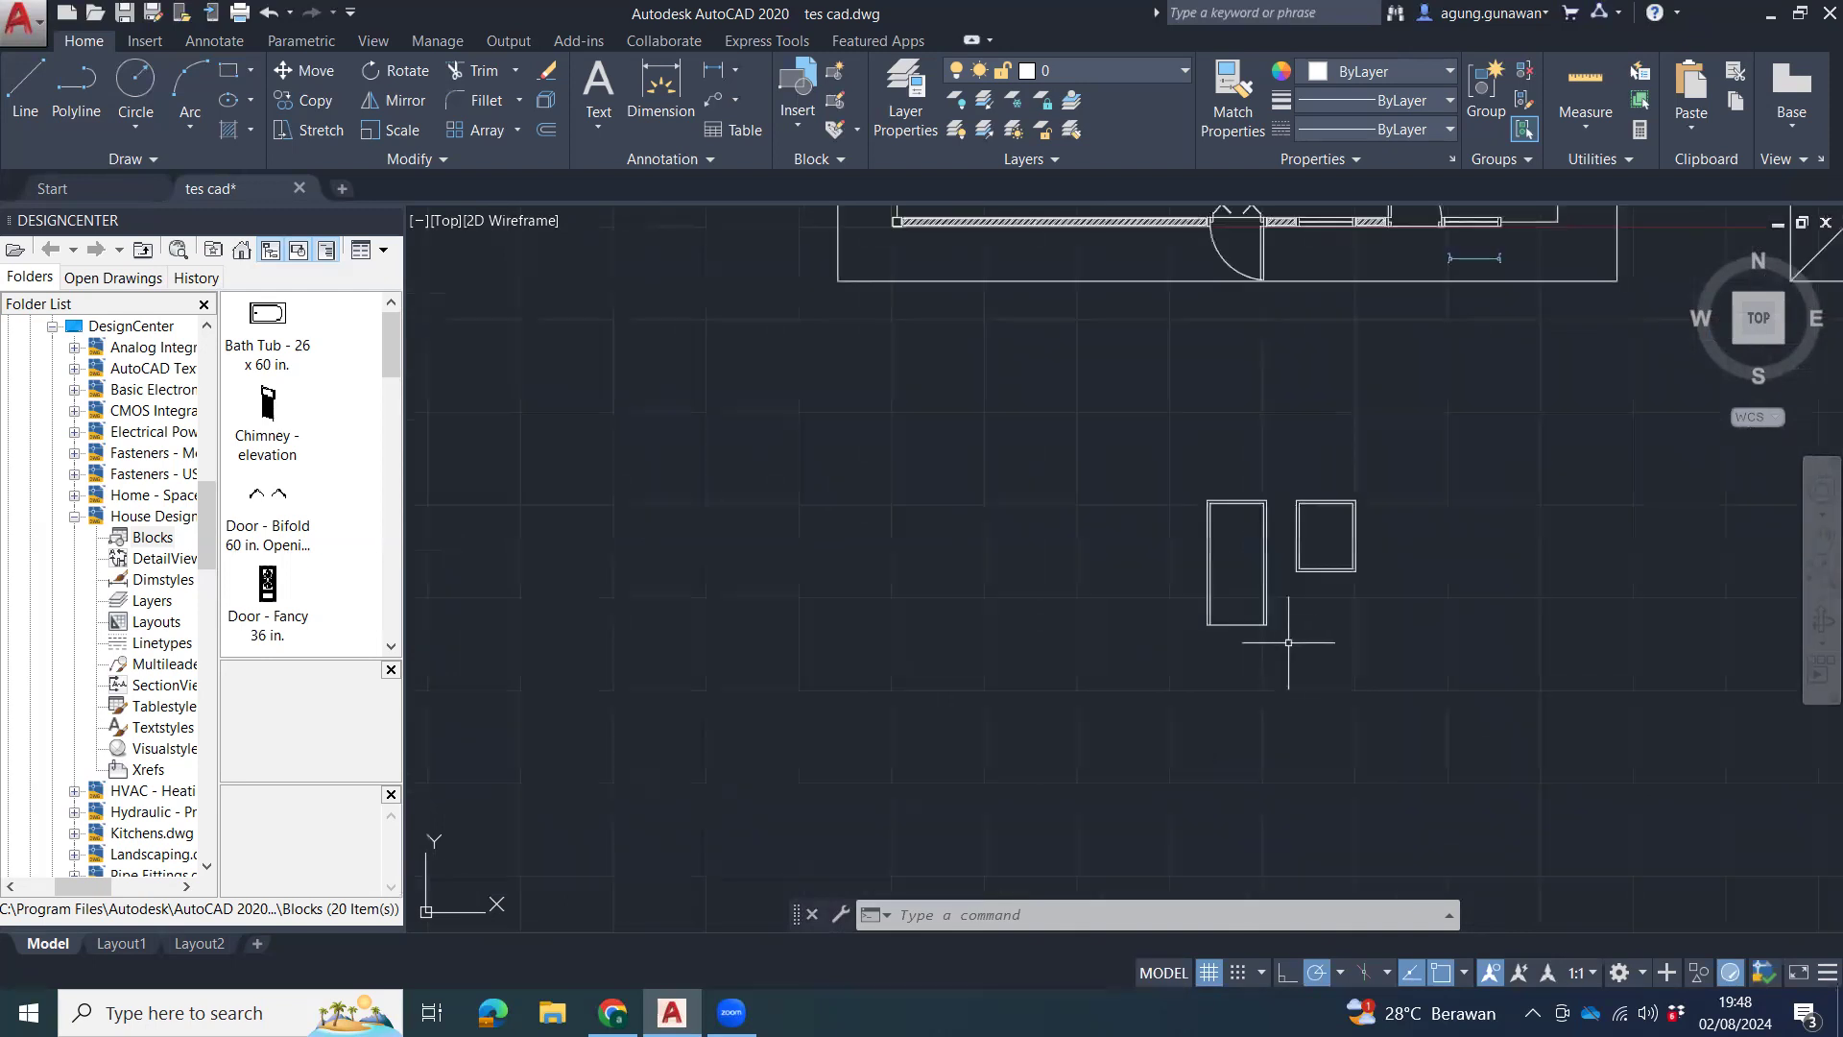
pyautogui.write('b')
pyautogui.press('Return')
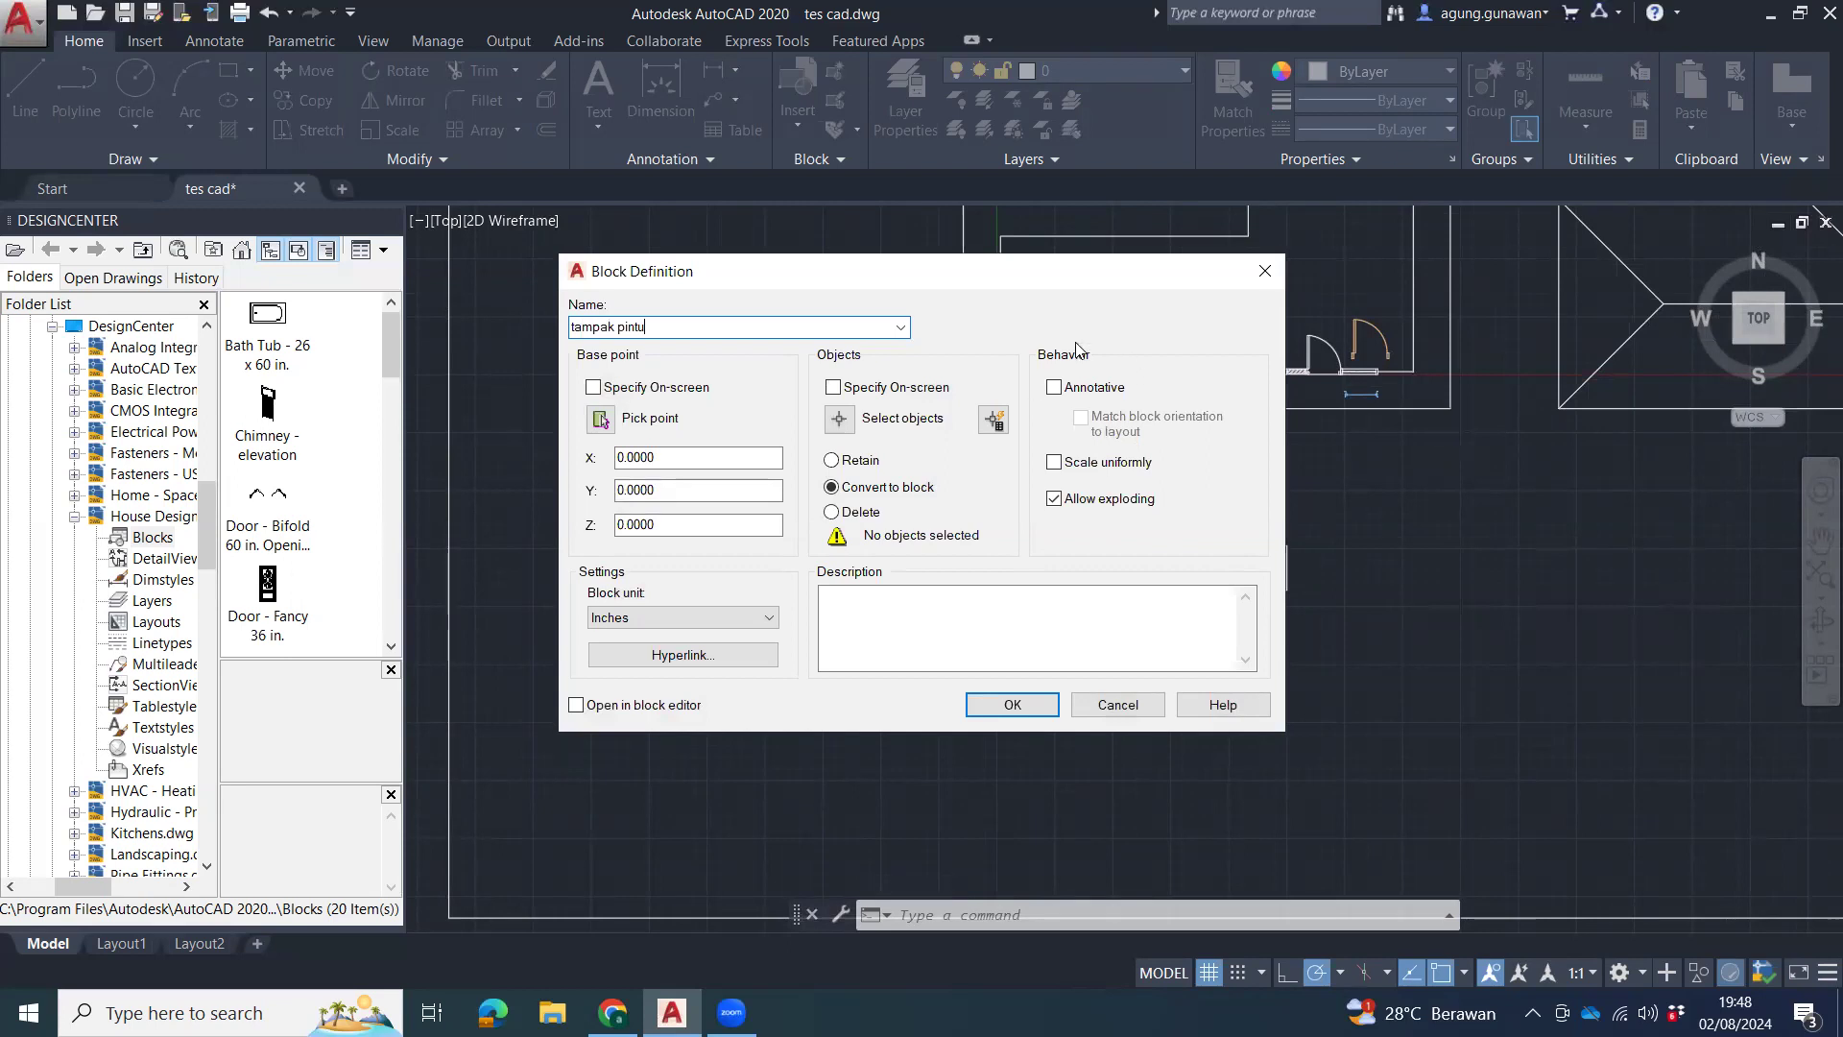
pyautogui.click(843, 424)
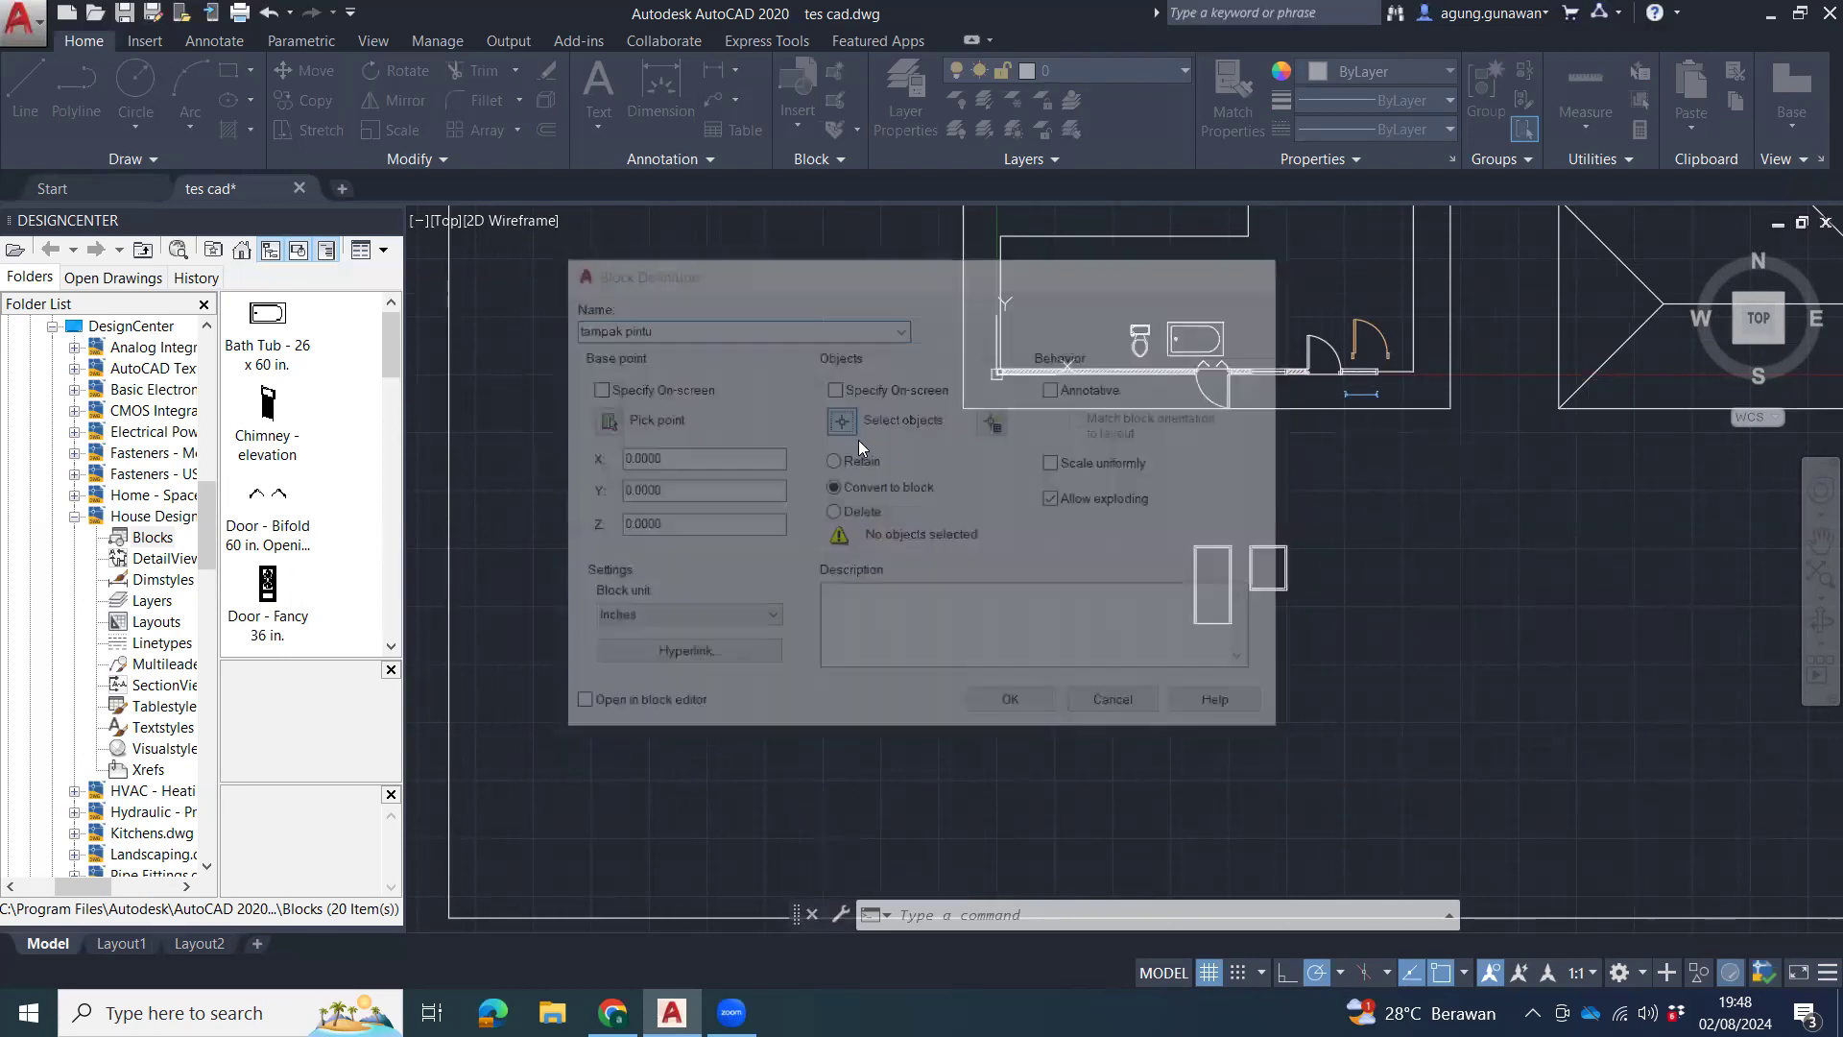
pyautogui.click(1239, 528)
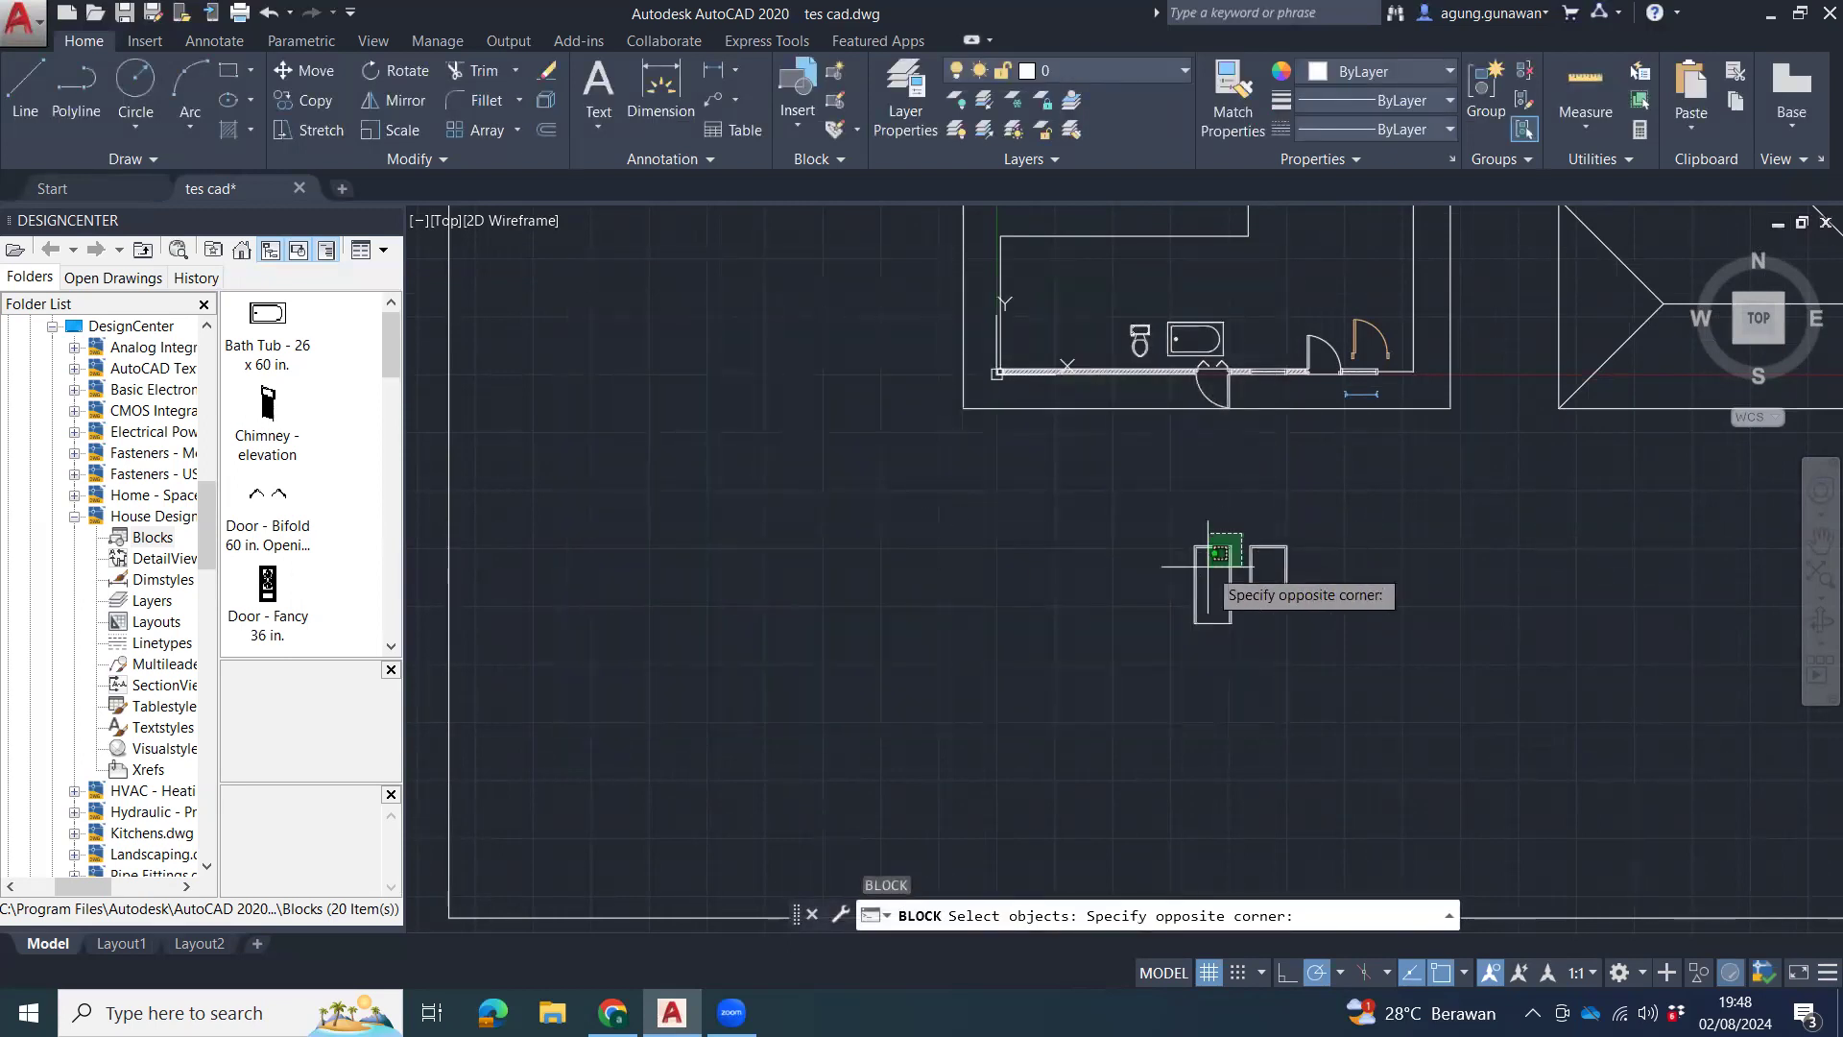
pyautogui.click(1113, 687)
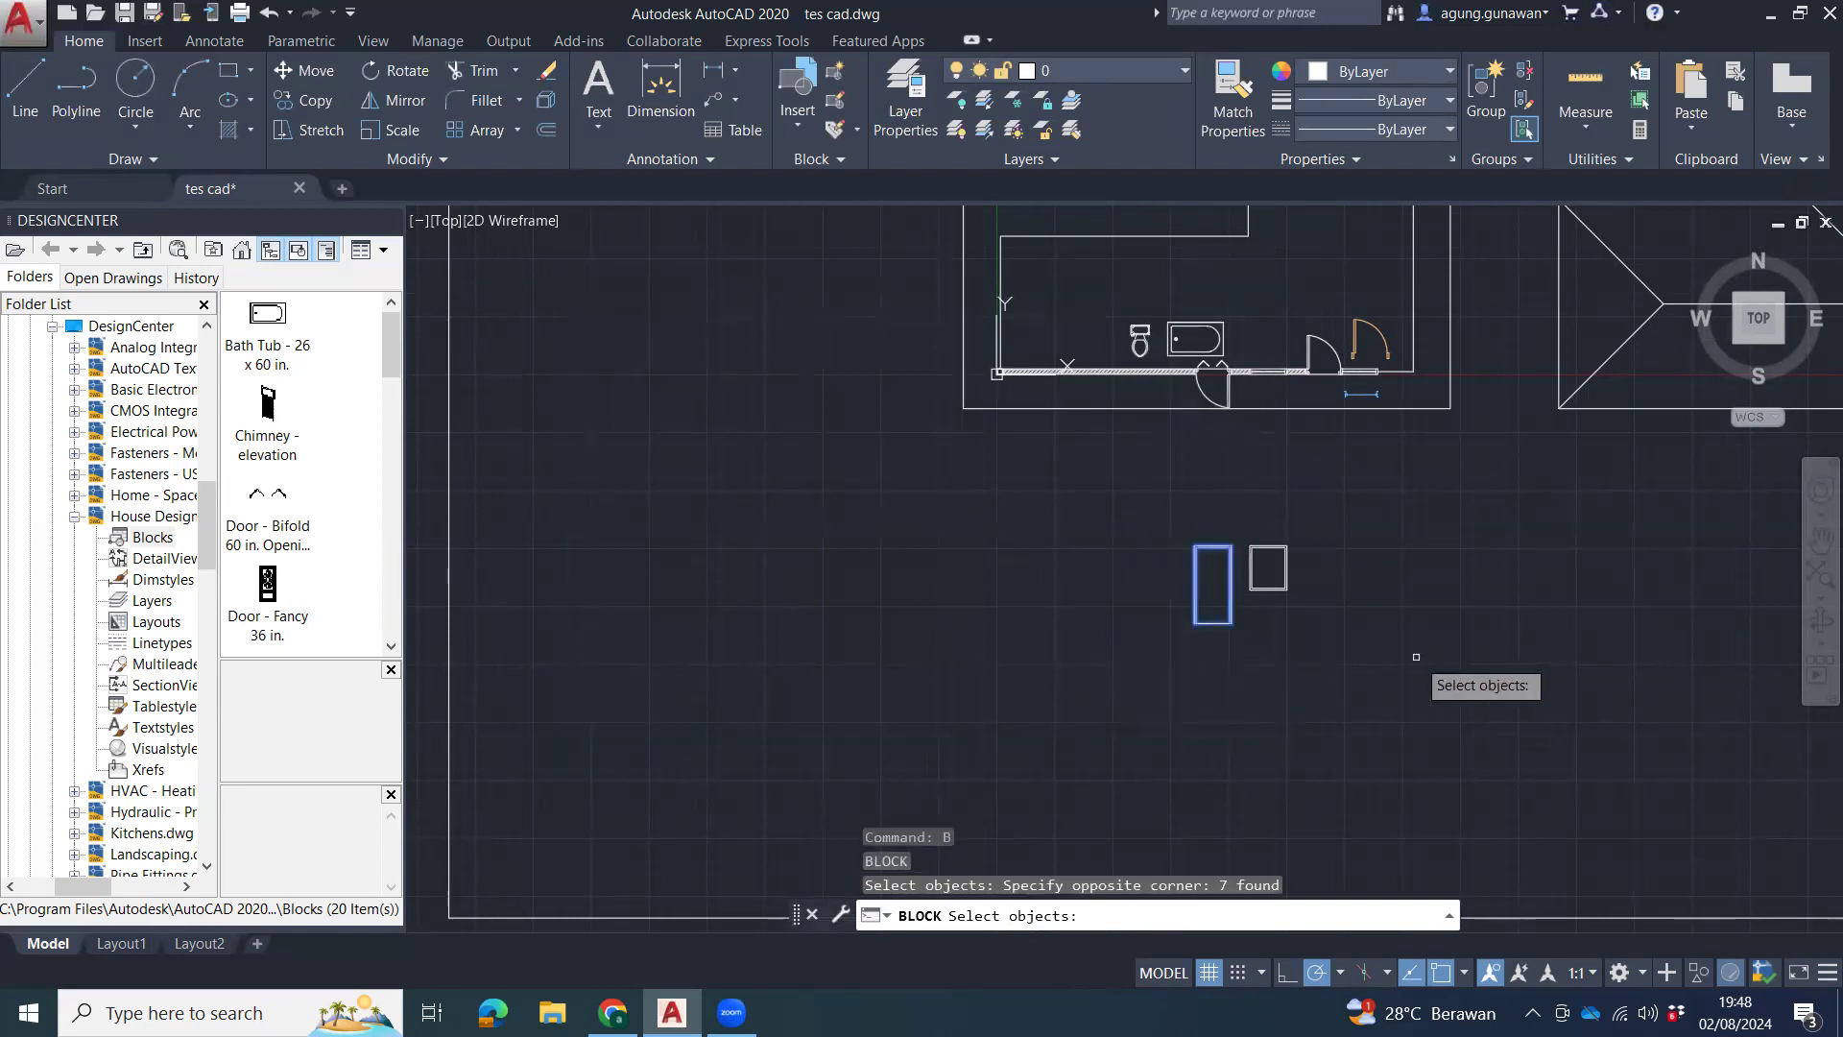
pyautogui.press('Return')
pyautogui.click(1012, 703)
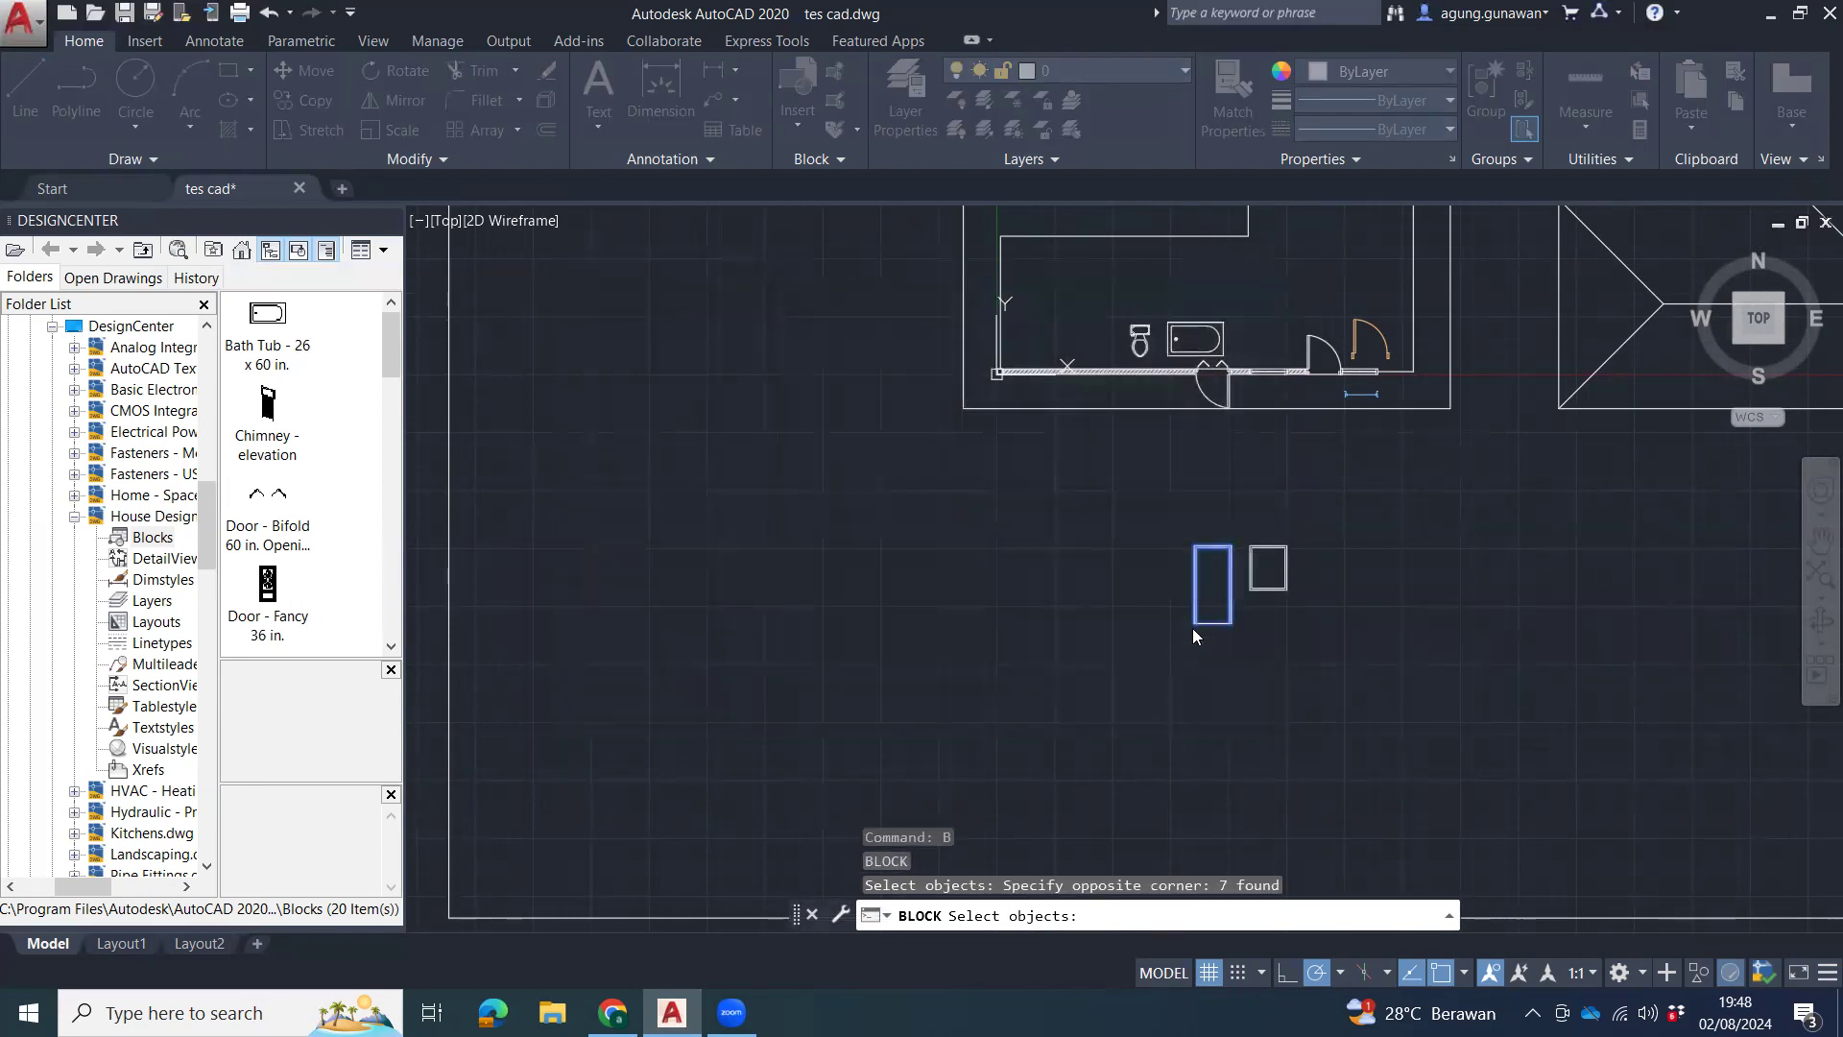
pyautogui.press('Return')
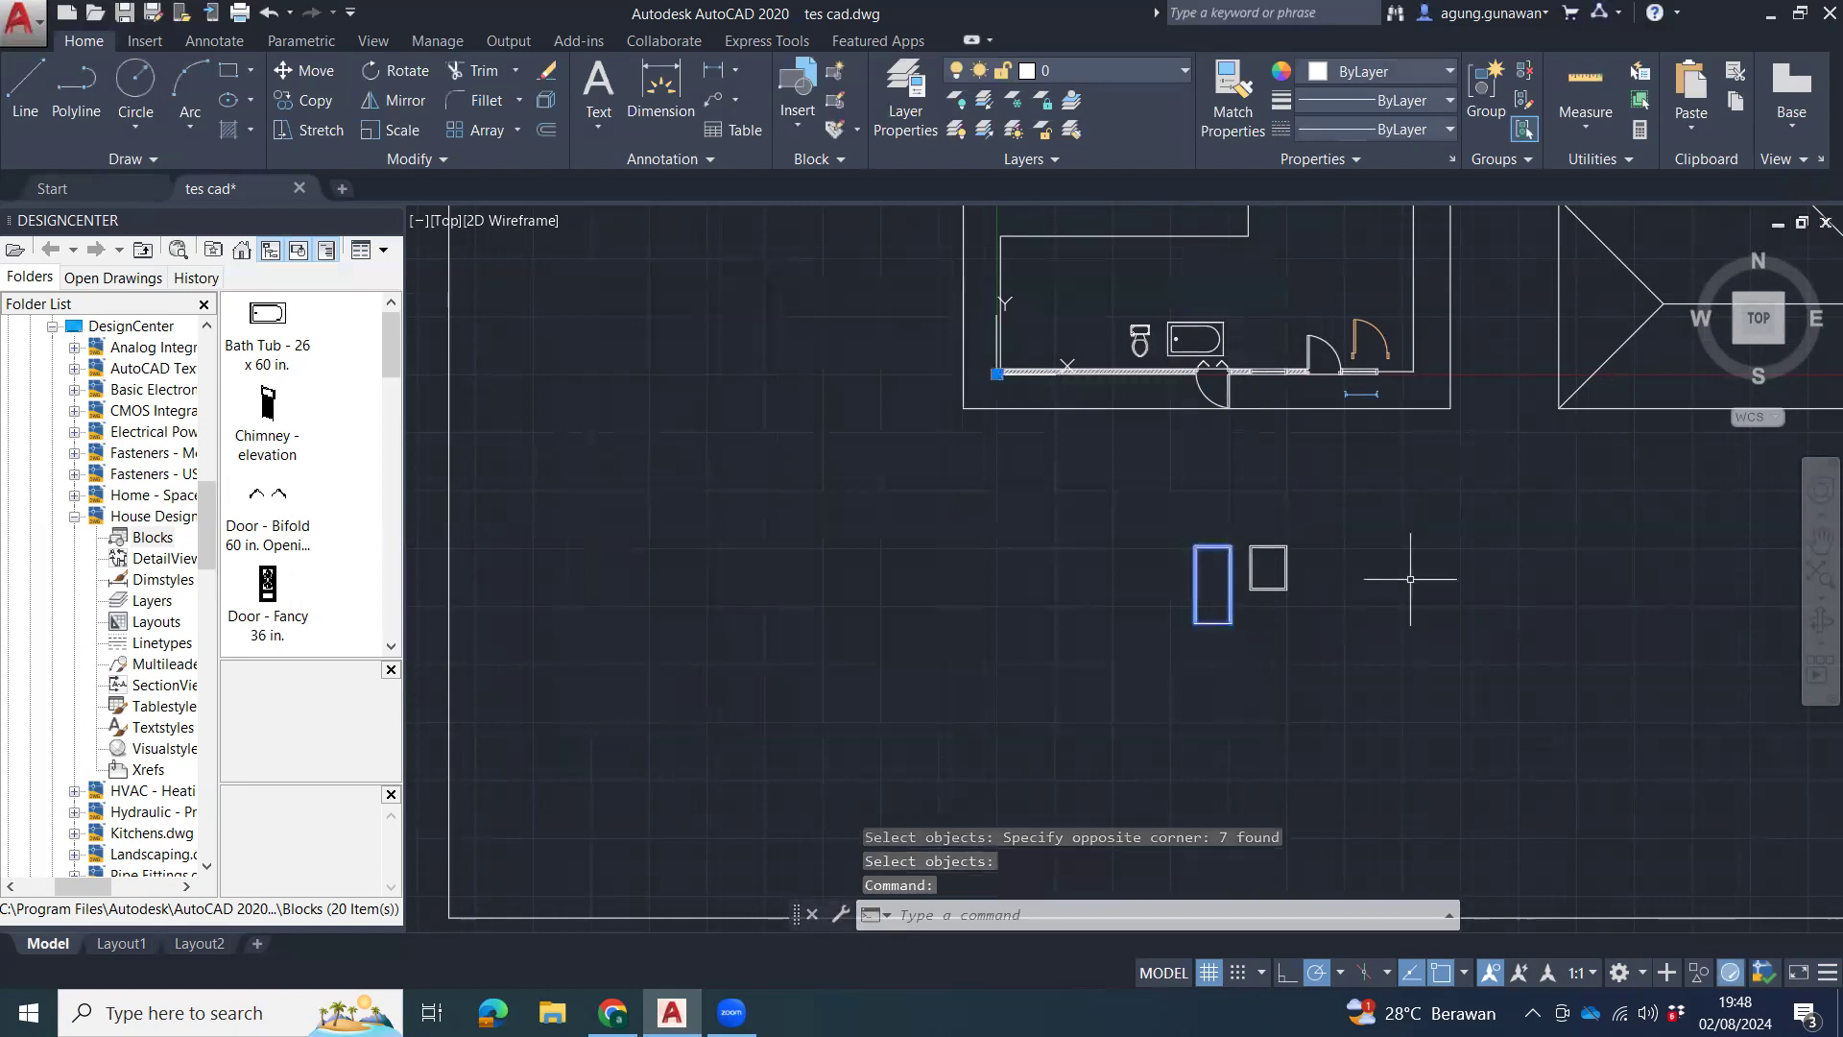
# Examine where the insertion point of the "tampak pintu" block lies relative to the floor plan.
pyautogui.scroll(4, 1012, 384)
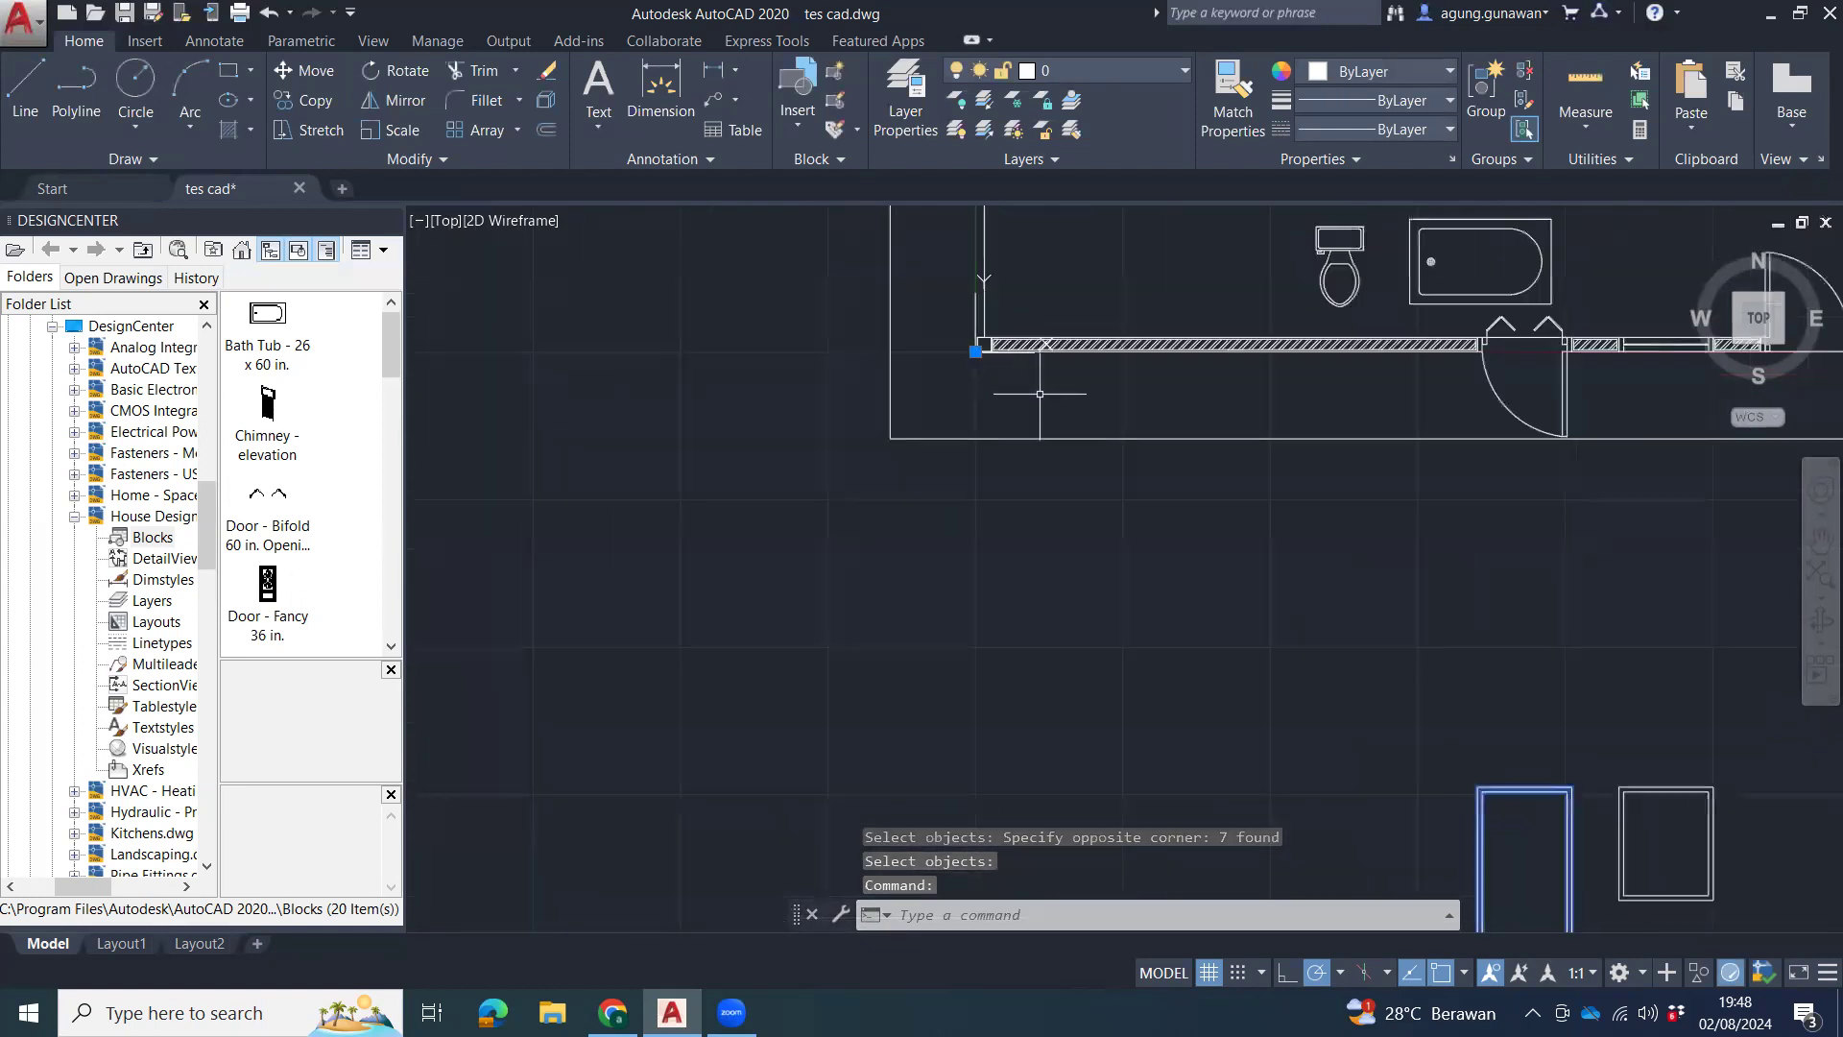
pyautogui.press('Escape')
pyautogui.click(1501, 745)
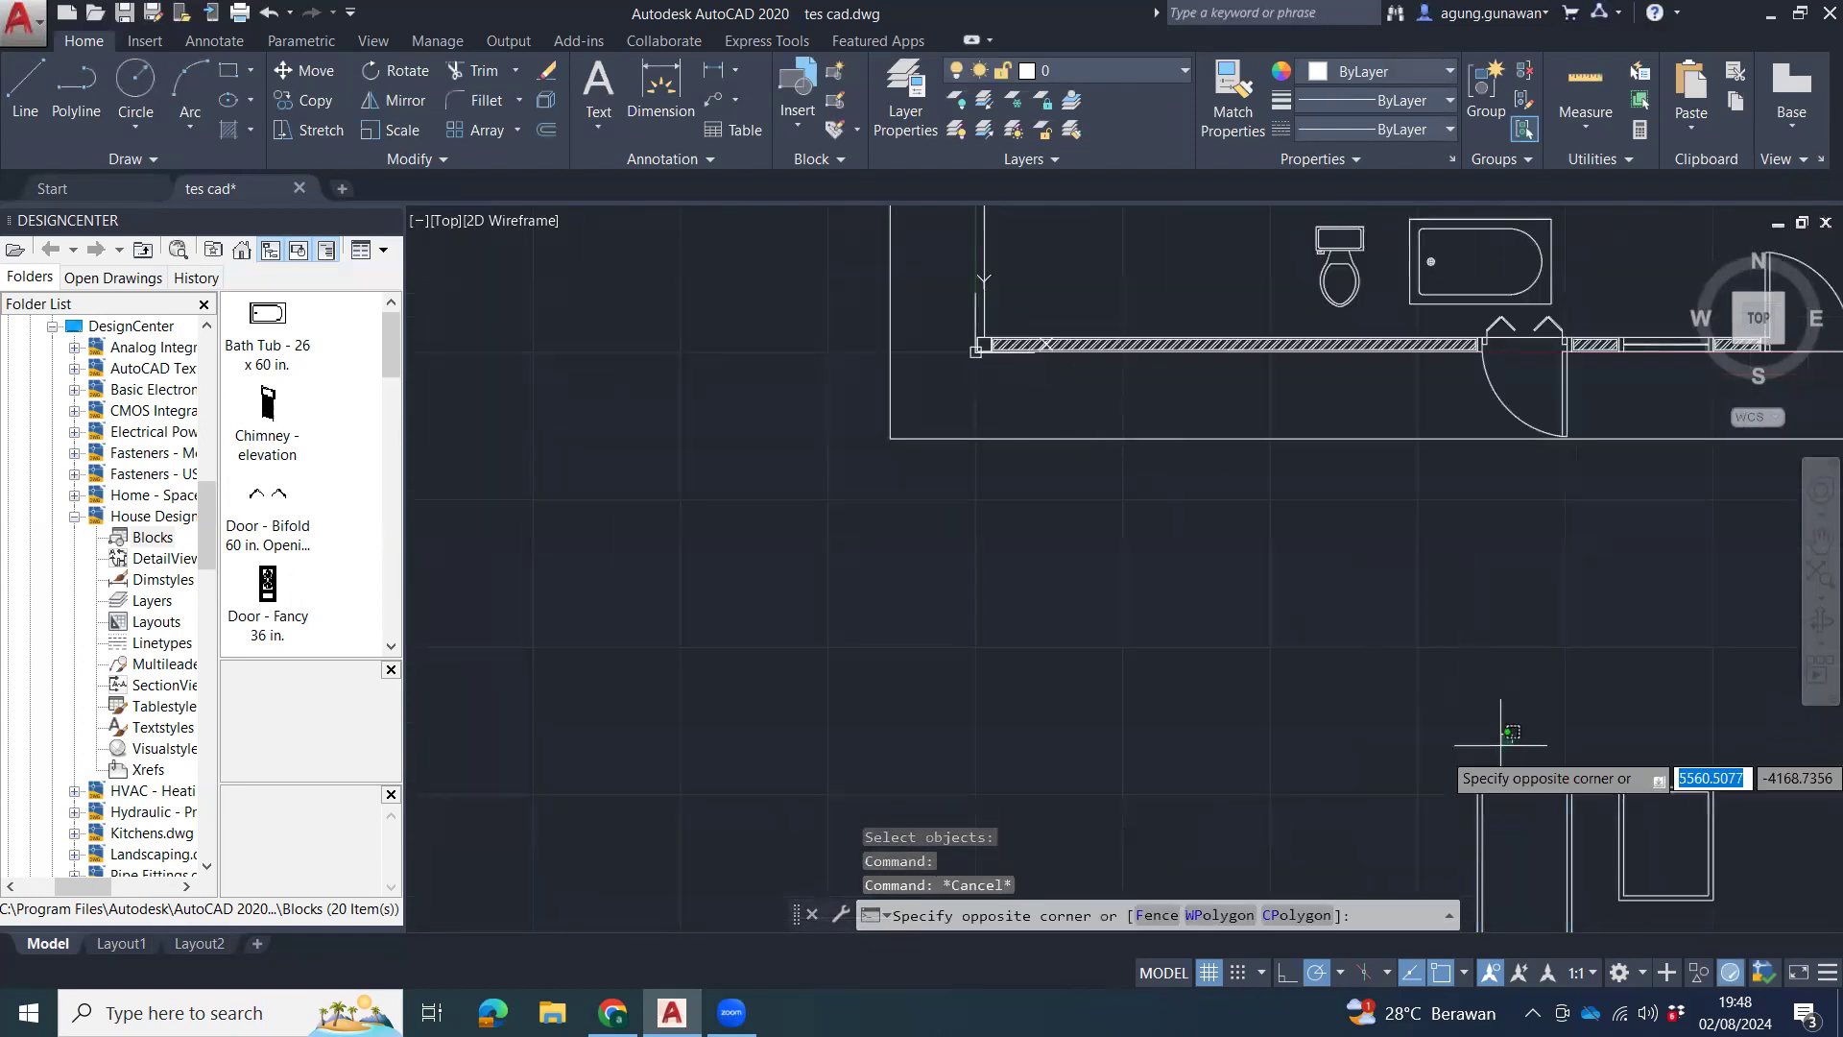
pyautogui.scroll(4, 970, 364)
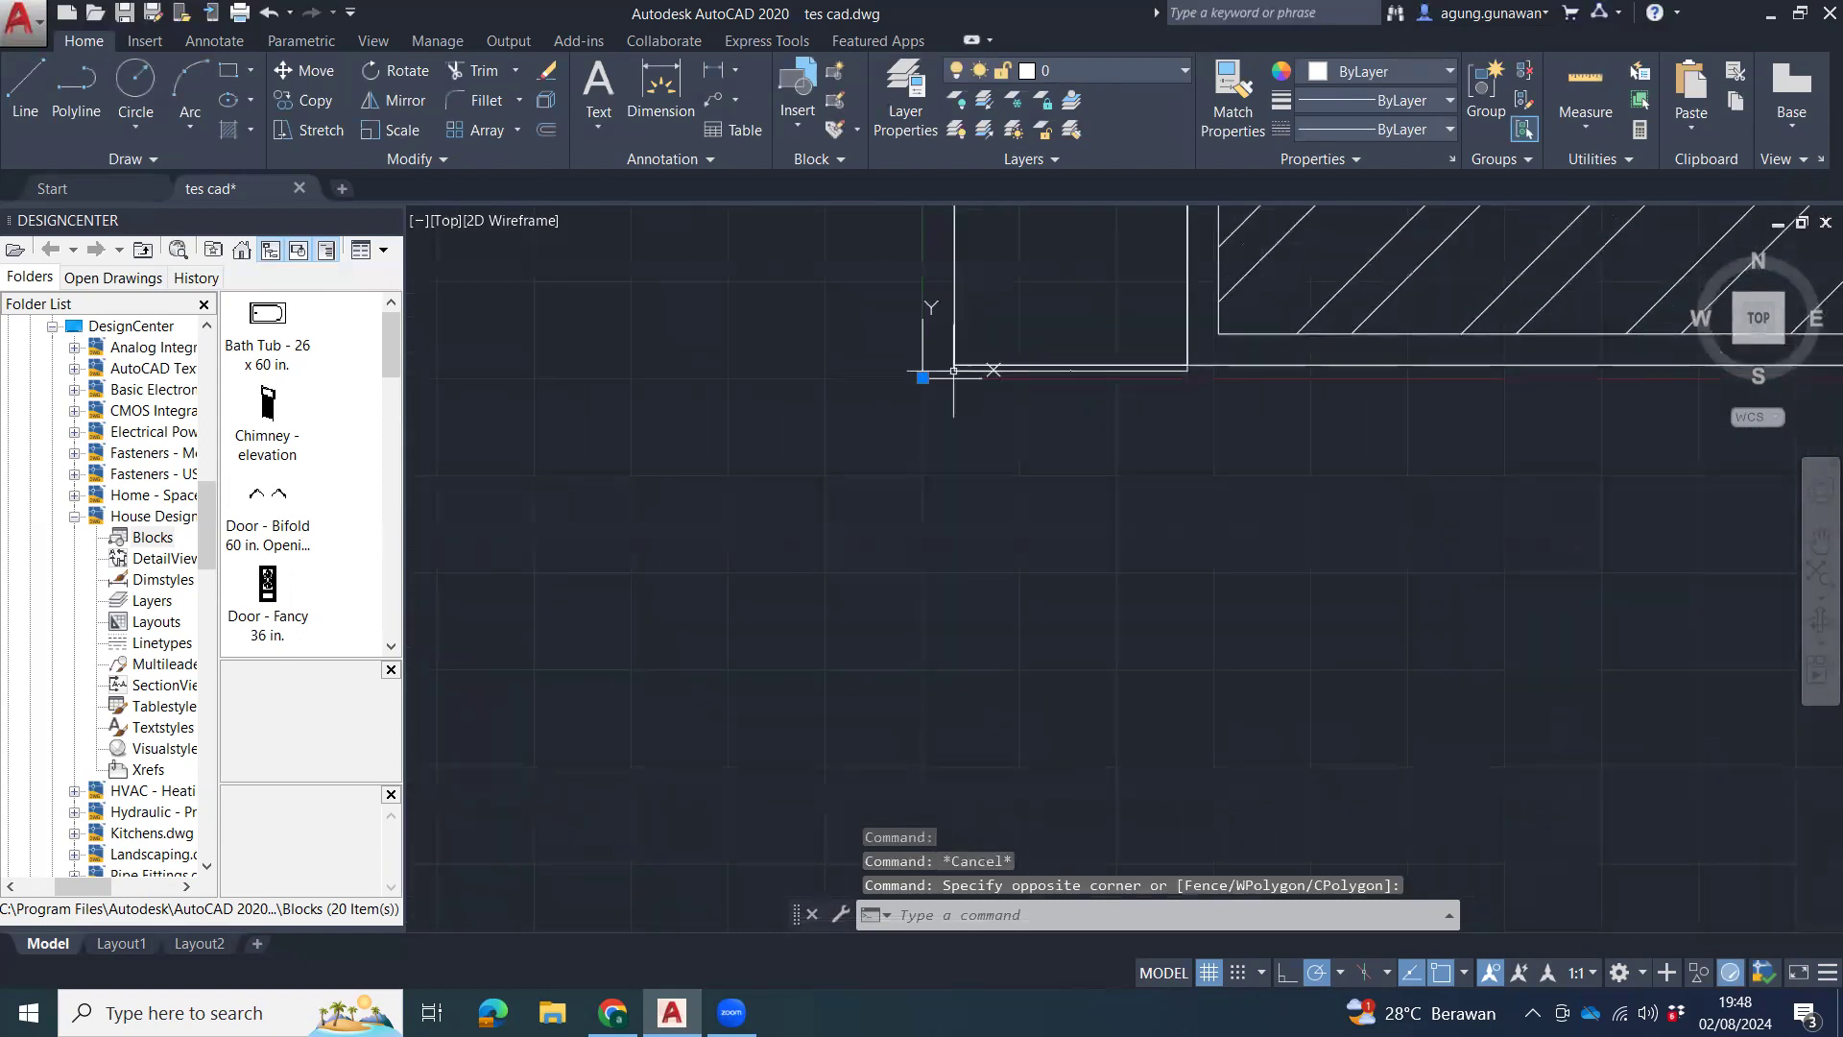
pyautogui.press('Escape')
pyautogui.press('Escape')
# Copy the door elevation block below the second door, using matching outer frame corners of the two plan doors as reference points.
pyautogui.scroll(-7, 1250, 481)
pyautogui.moveTo(1392, 539); pyautogui.dragTo(1067, 375, button='middle')
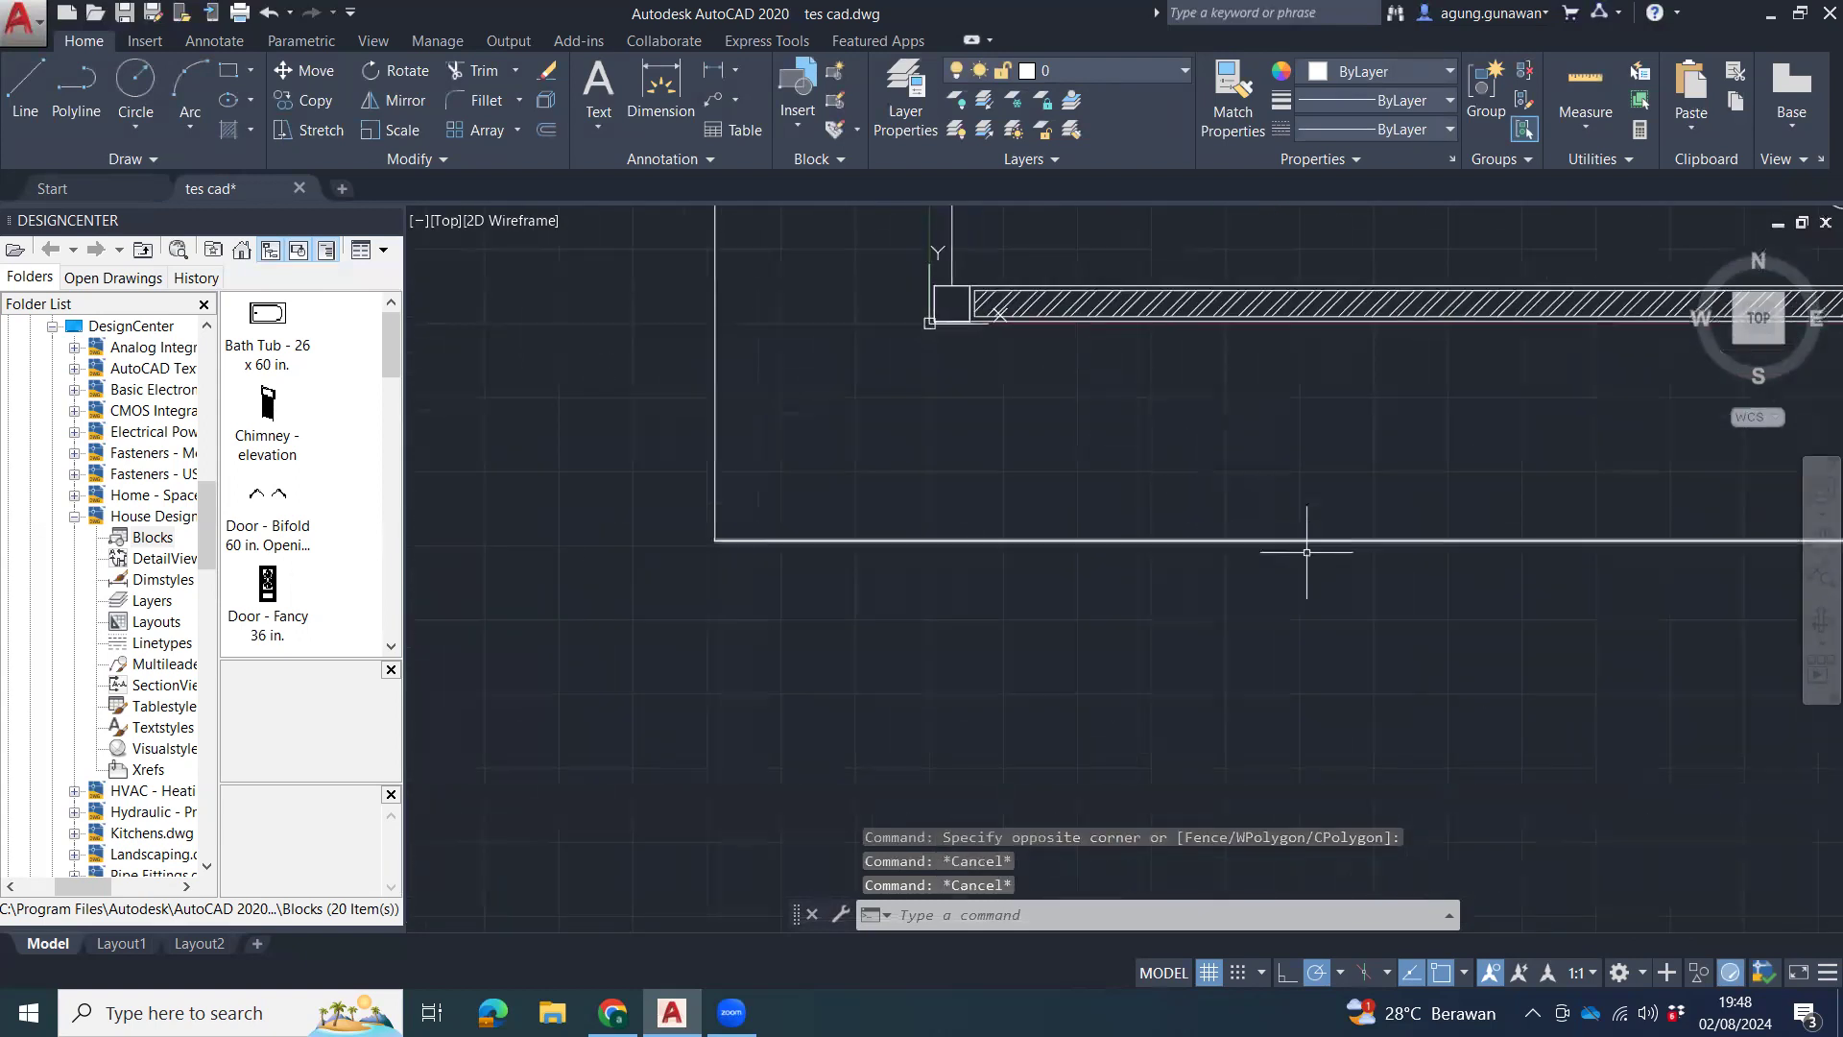
pyautogui.scroll(-3, 1308, 551)
pyautogui.moveTo(1309, 551); pyautogui.dragTo(614, 264, button='middle')
pyautogui.scroll(-4, 1308, 594)
pyautogui.moveTo(1325, 605); pyautogui.dragTo(1203, 560, button='middle')
pyautogui.click(1234, 576)
pyautogui.click(1205, 638)
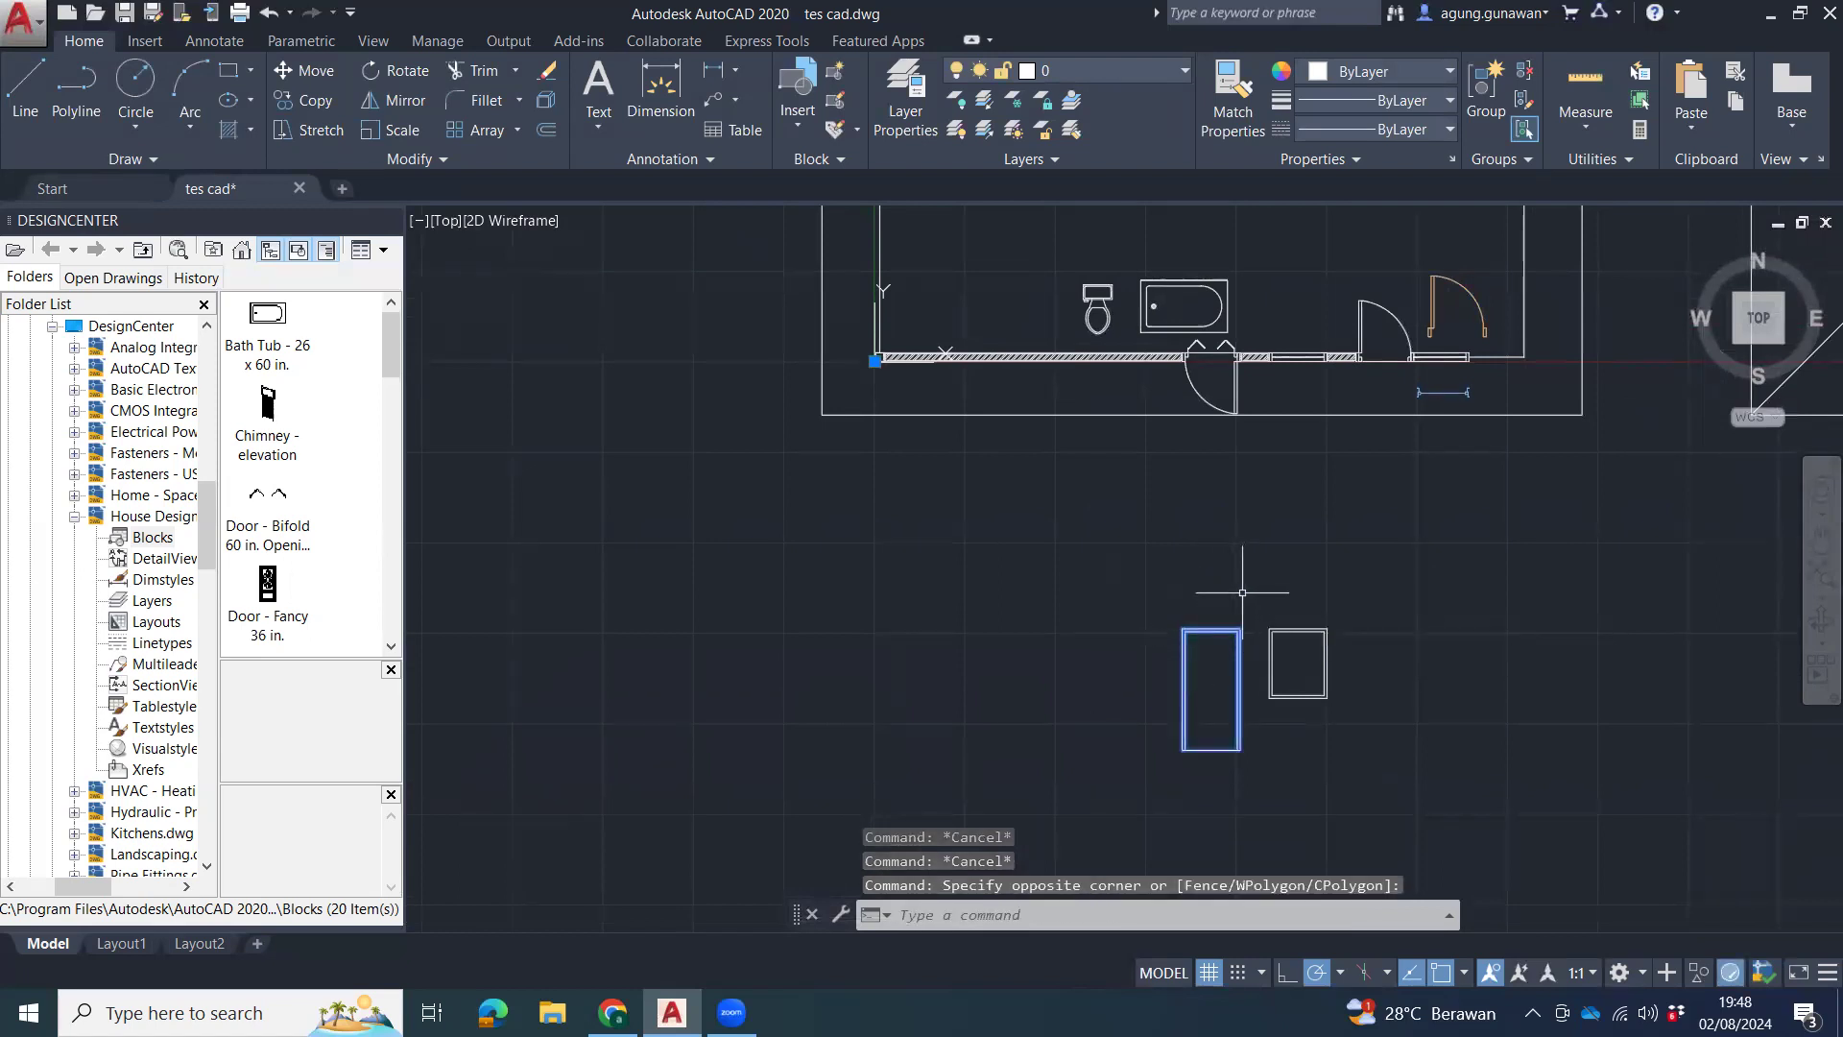
pyautogui.write('co')
pyautogui.press('Return')
pyautogui.scroll(4, 1235, 362)
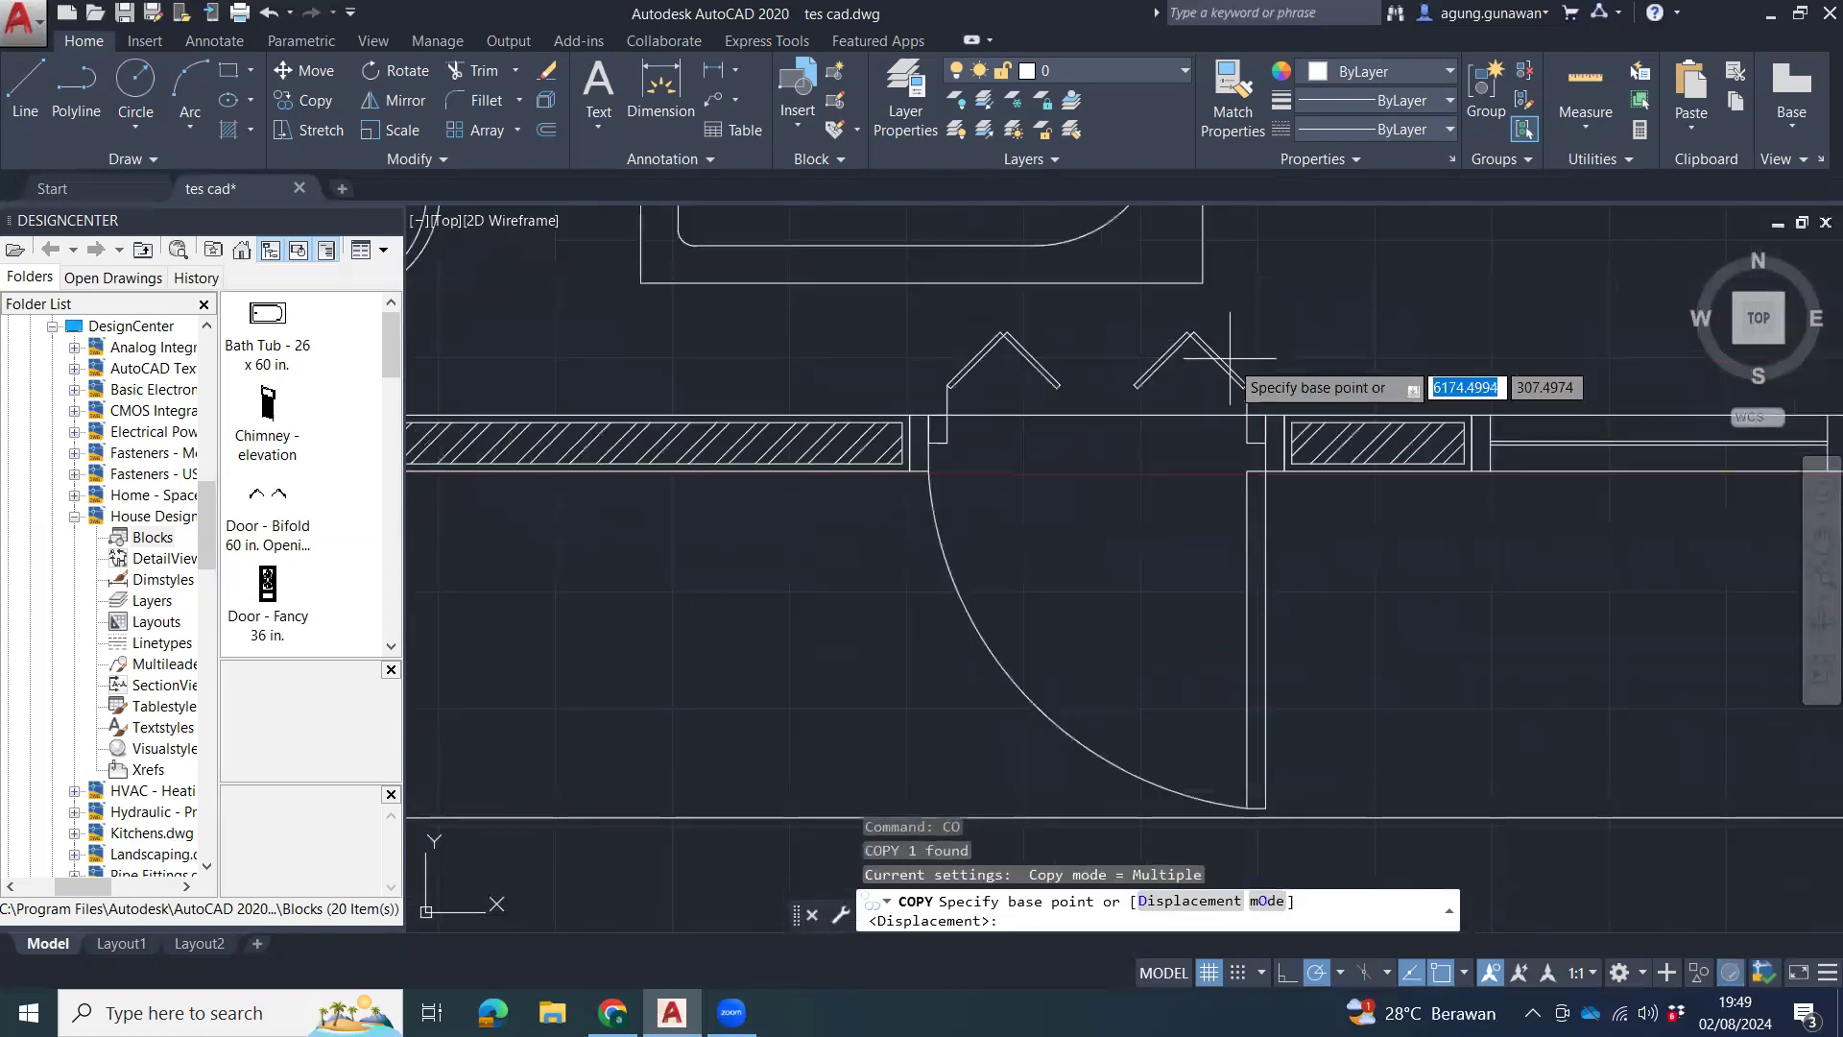
pyautogui.click(1284, 470)
pyautogui.moveTo(1497, 490); pyautogui.dragTo(1106, 487, button='middle')
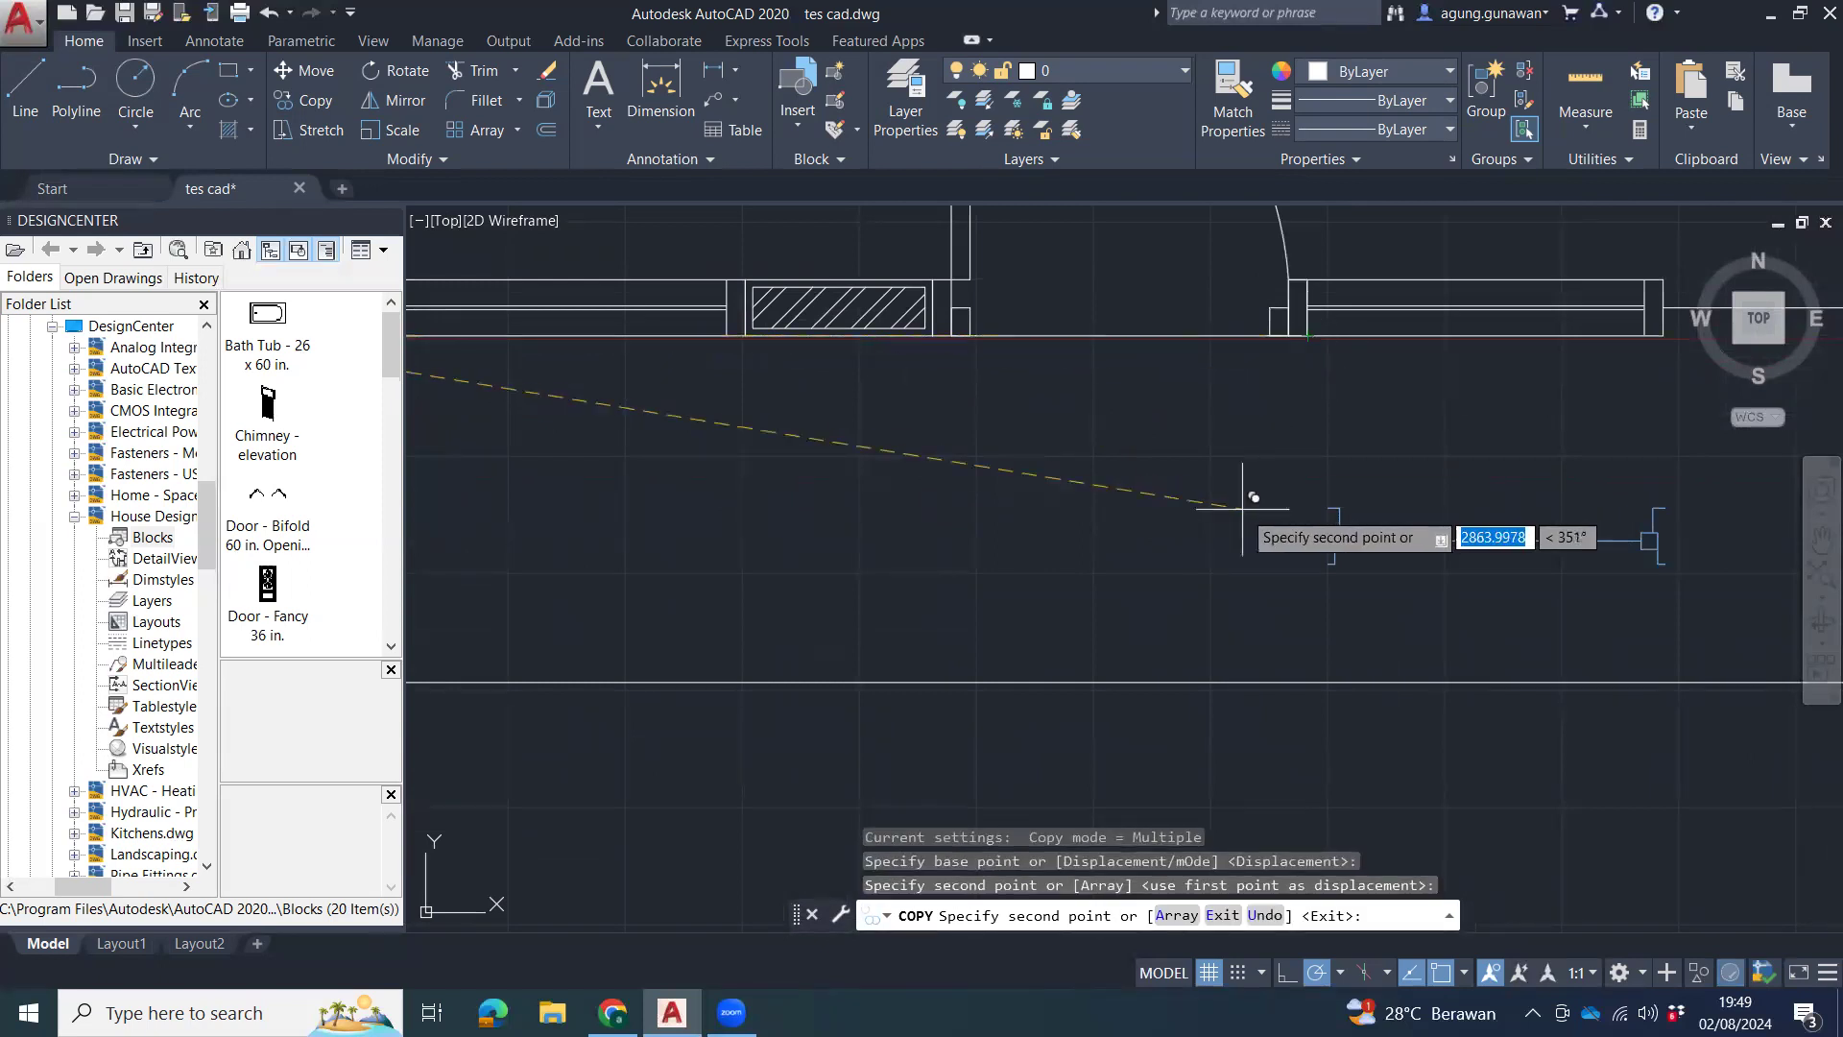
pyautogui.scroll(-5, 1255, 493)
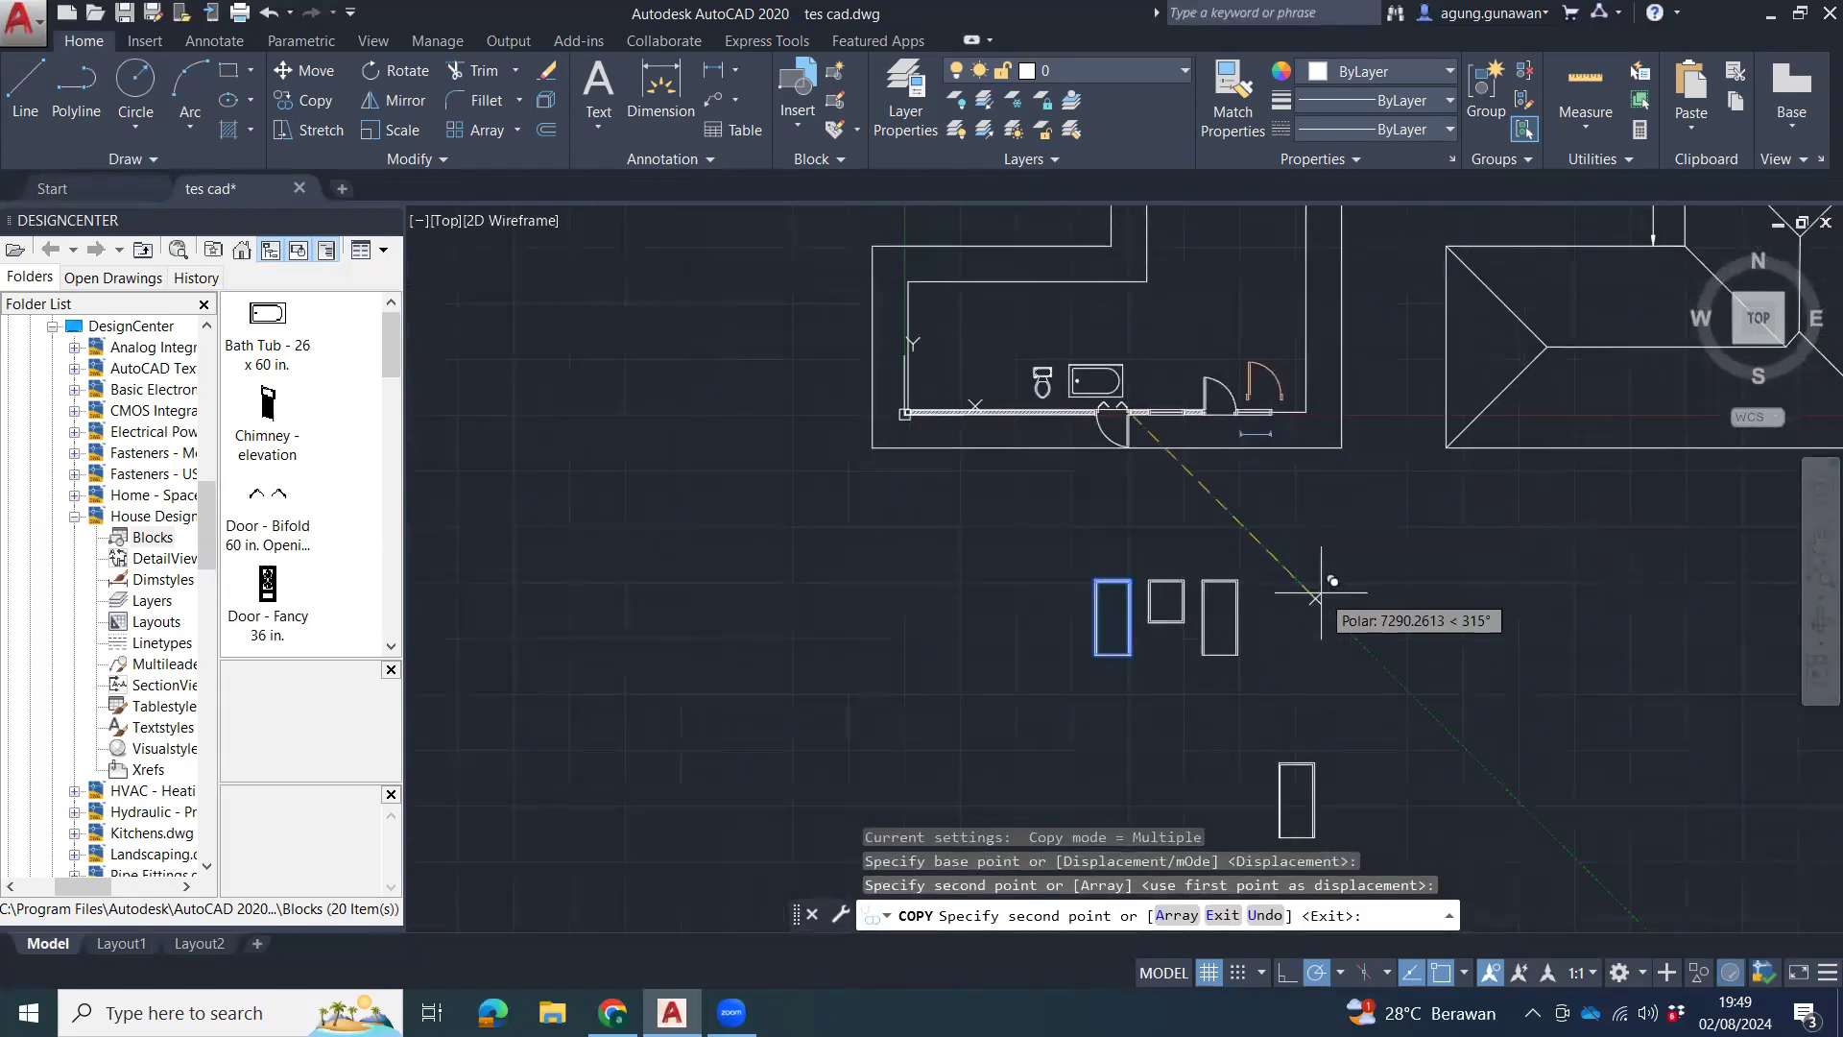
pyautogui.press('Escape')
pyautogui.press('Escape')
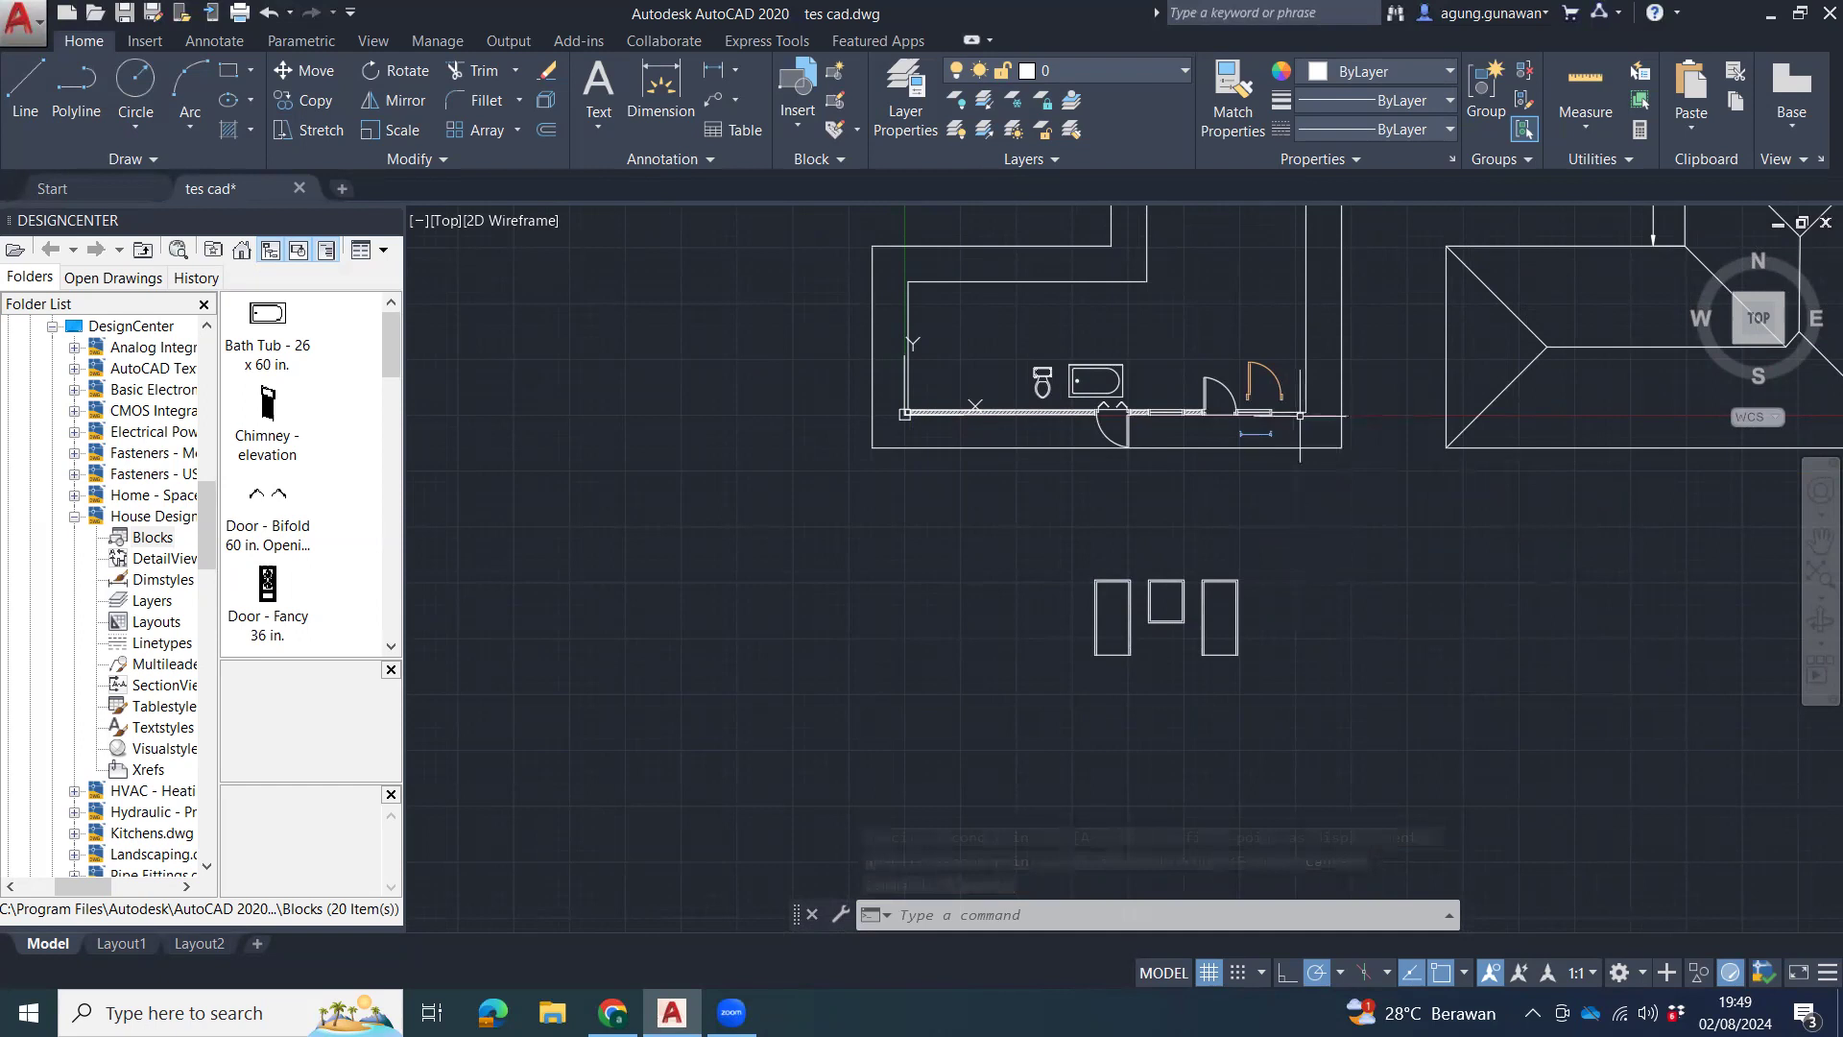
pyautogui.scroll(4, 1025, 447)
pyautogui.moveTo(1348, 457); pyautogui.dragTo(1015, 461, button='middle')
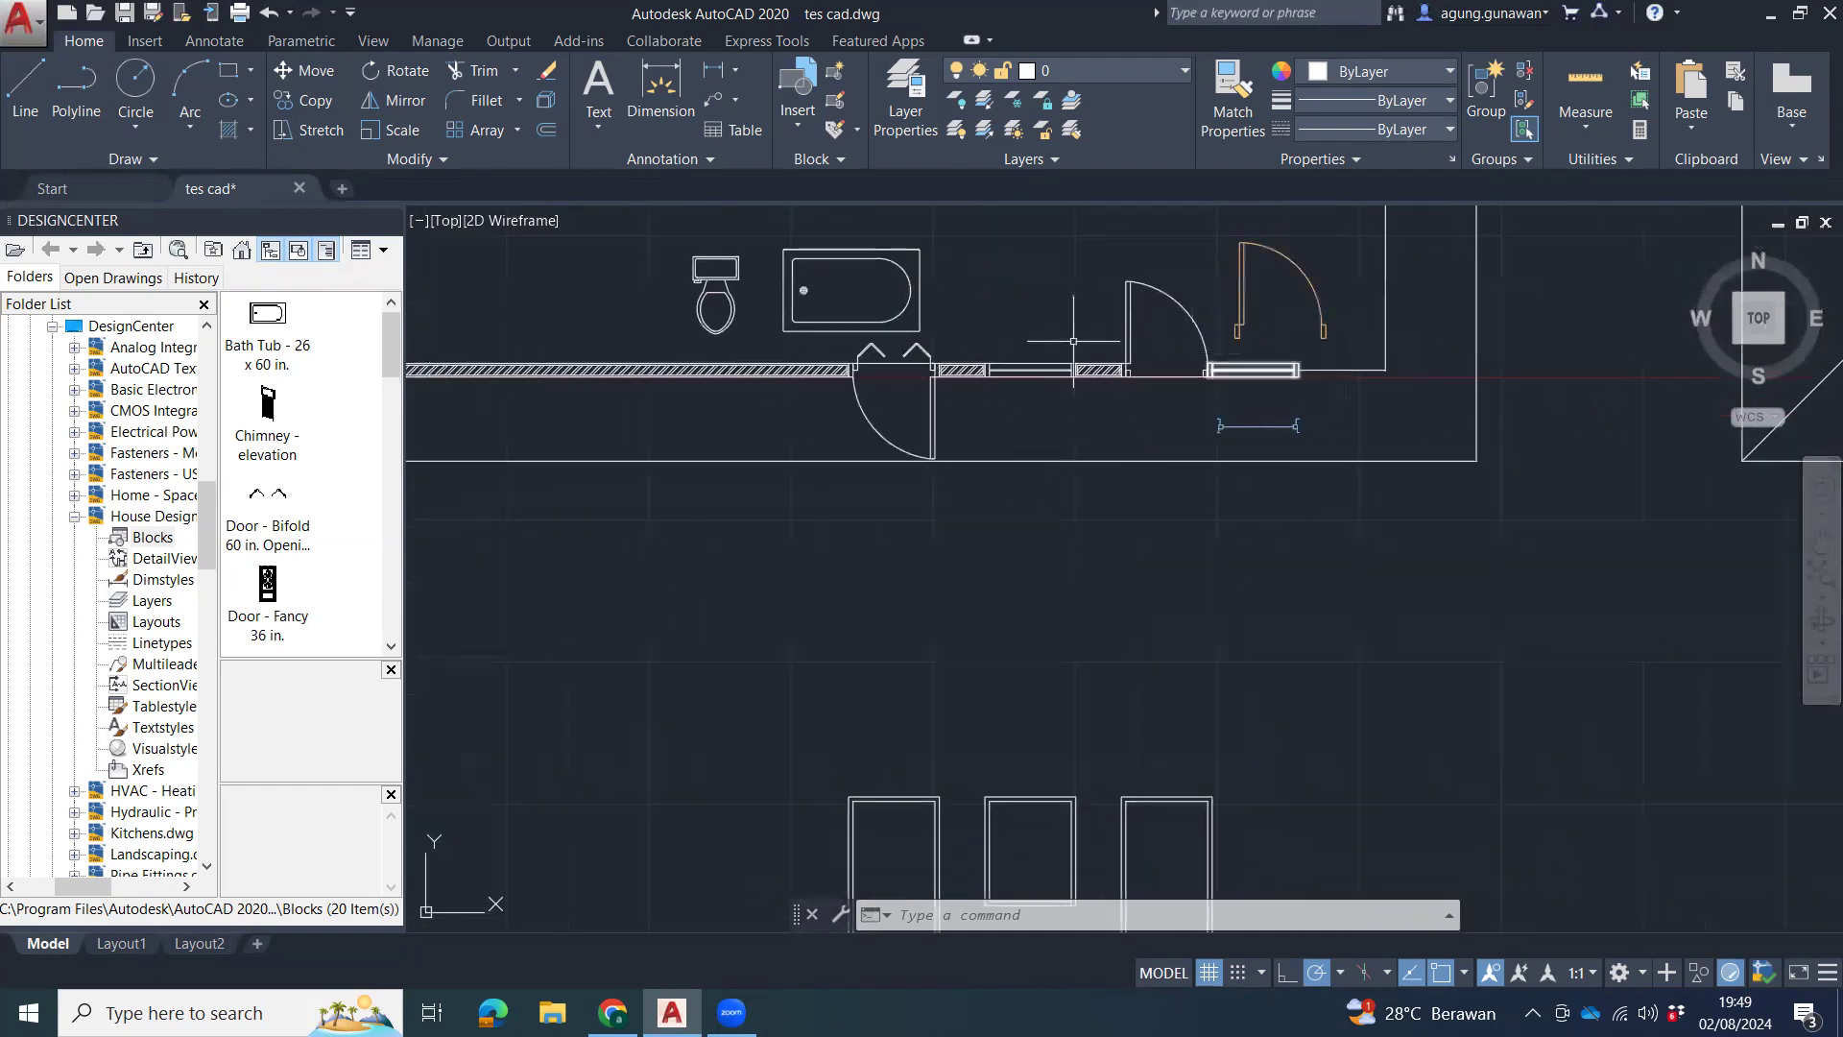
pyautogui.moveTo(674, 357); pyautogui.dragTo(1472, 474, button='middle')
pyautogui.scroll(8, 1178, 496)
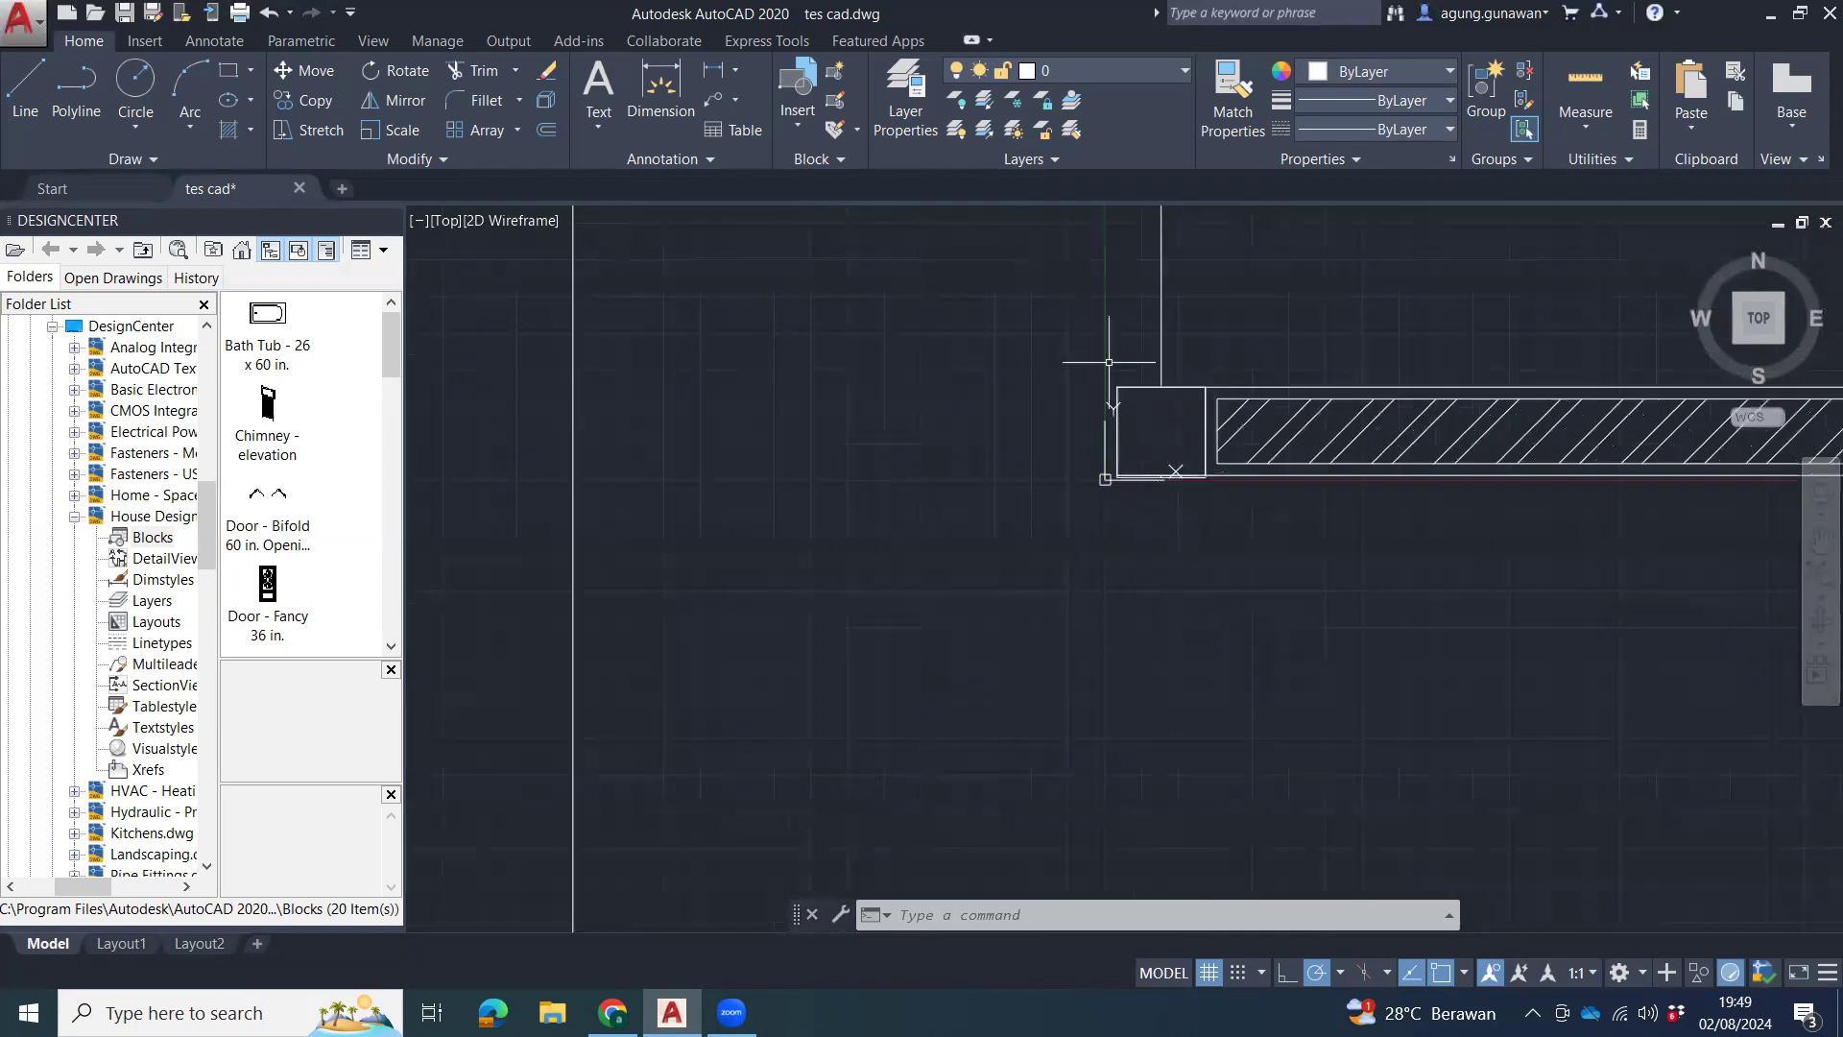
pyautogui.click(1086, 348)
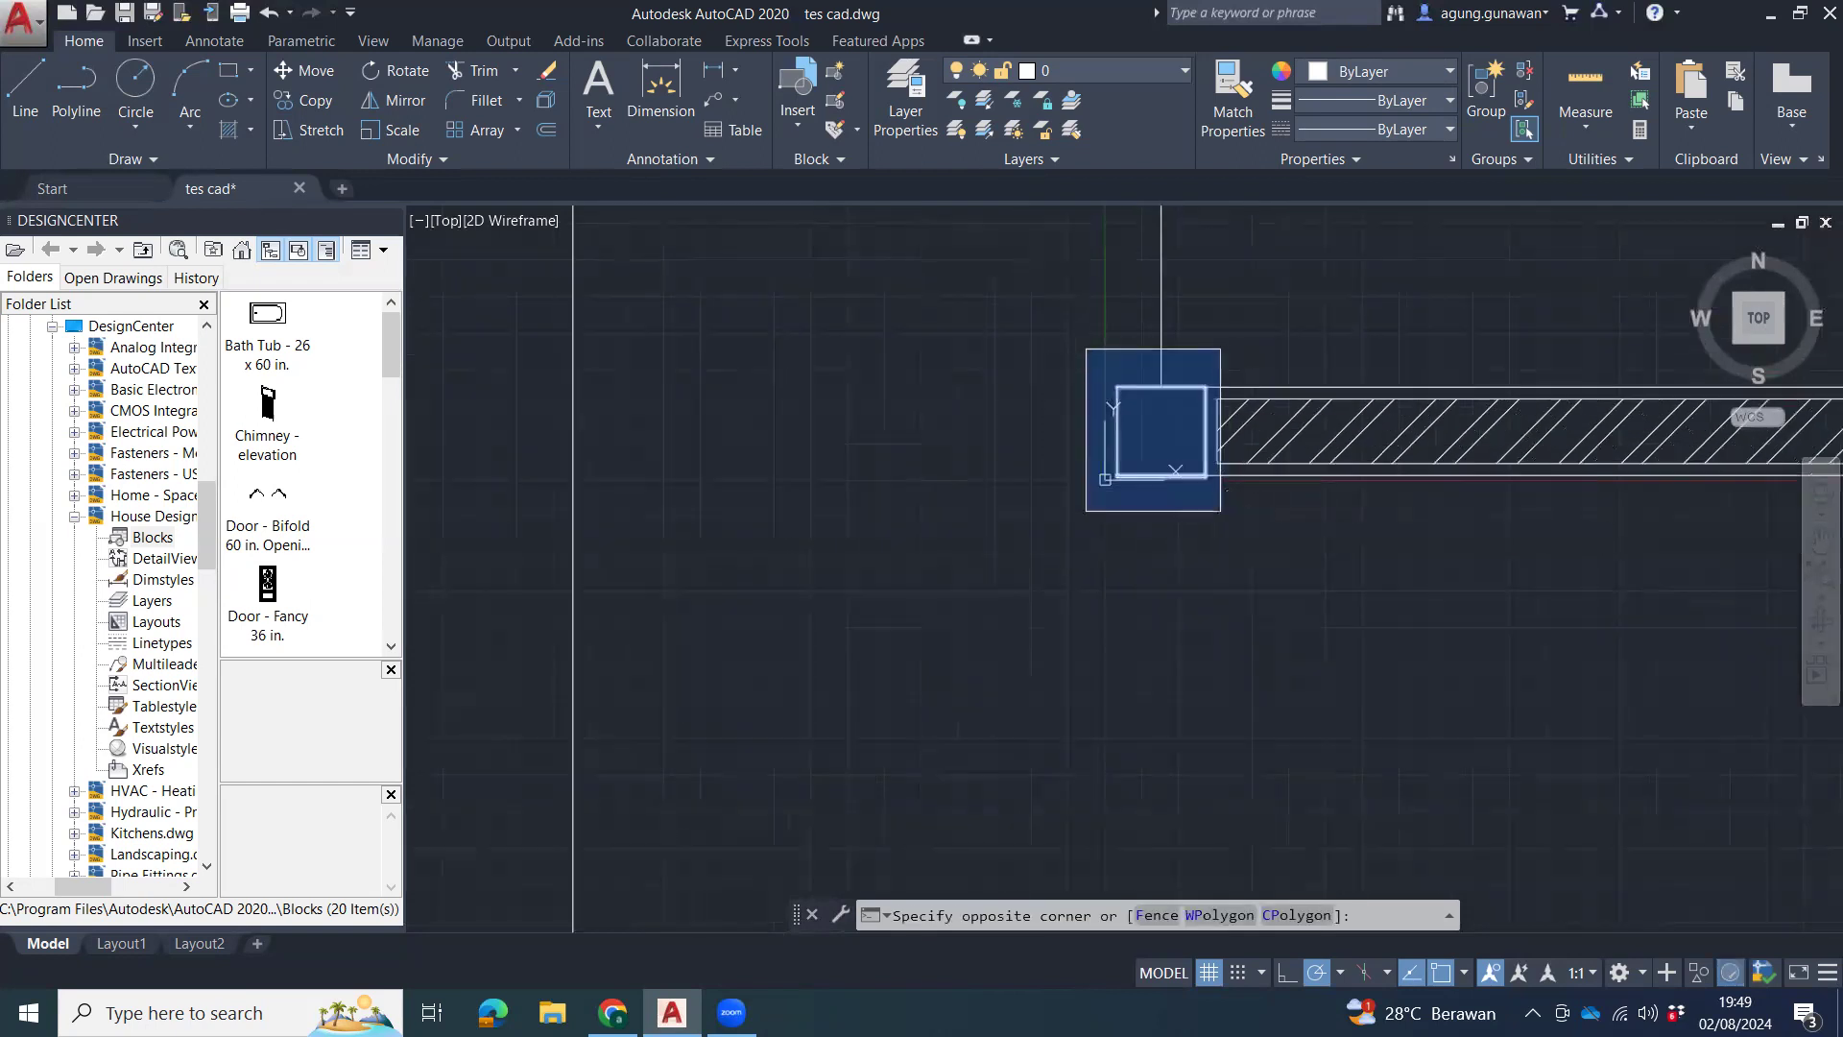
pyautogui.click(1220, 511)
pyautogui.moveTo(1316, 539); pyautogui.dragTo(851, 515, button='middle')
pyautogui.scroll(-8, 851, 514)
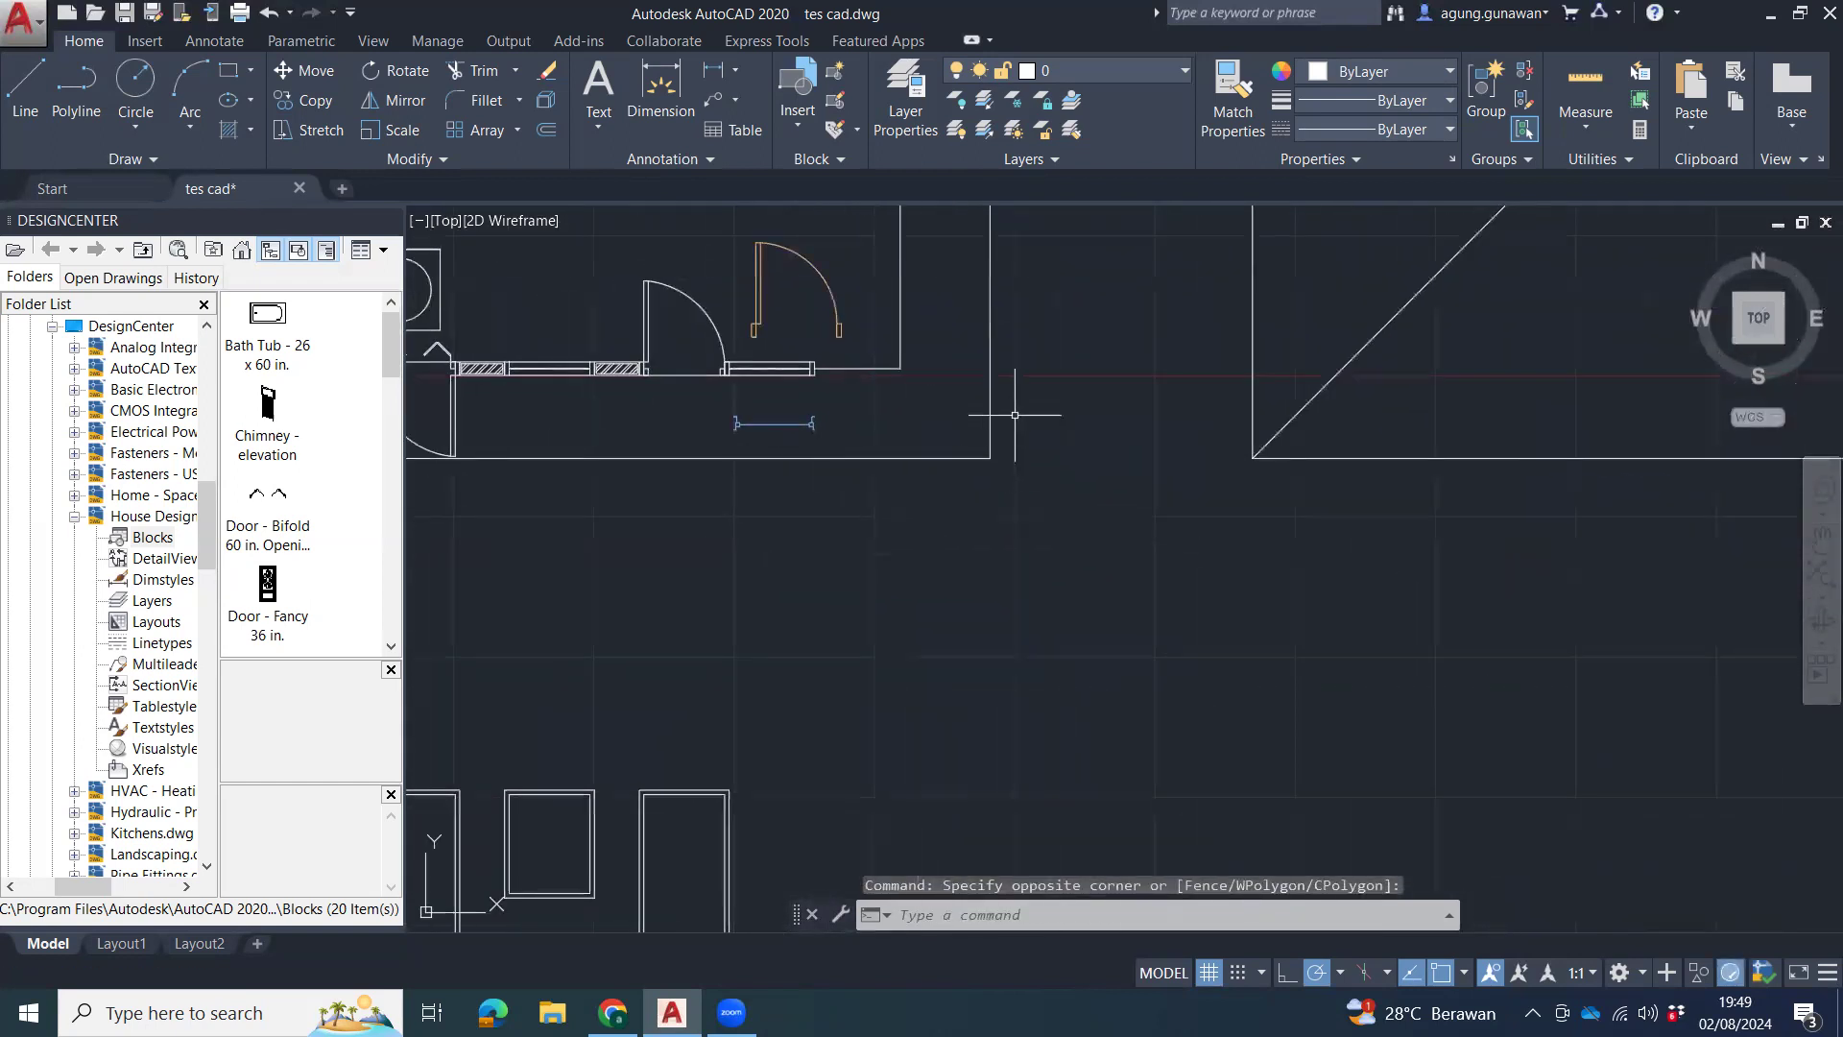
pyautogui.moveTo(654, 396); pyautogui.dragTo(914, 442, button='middle')
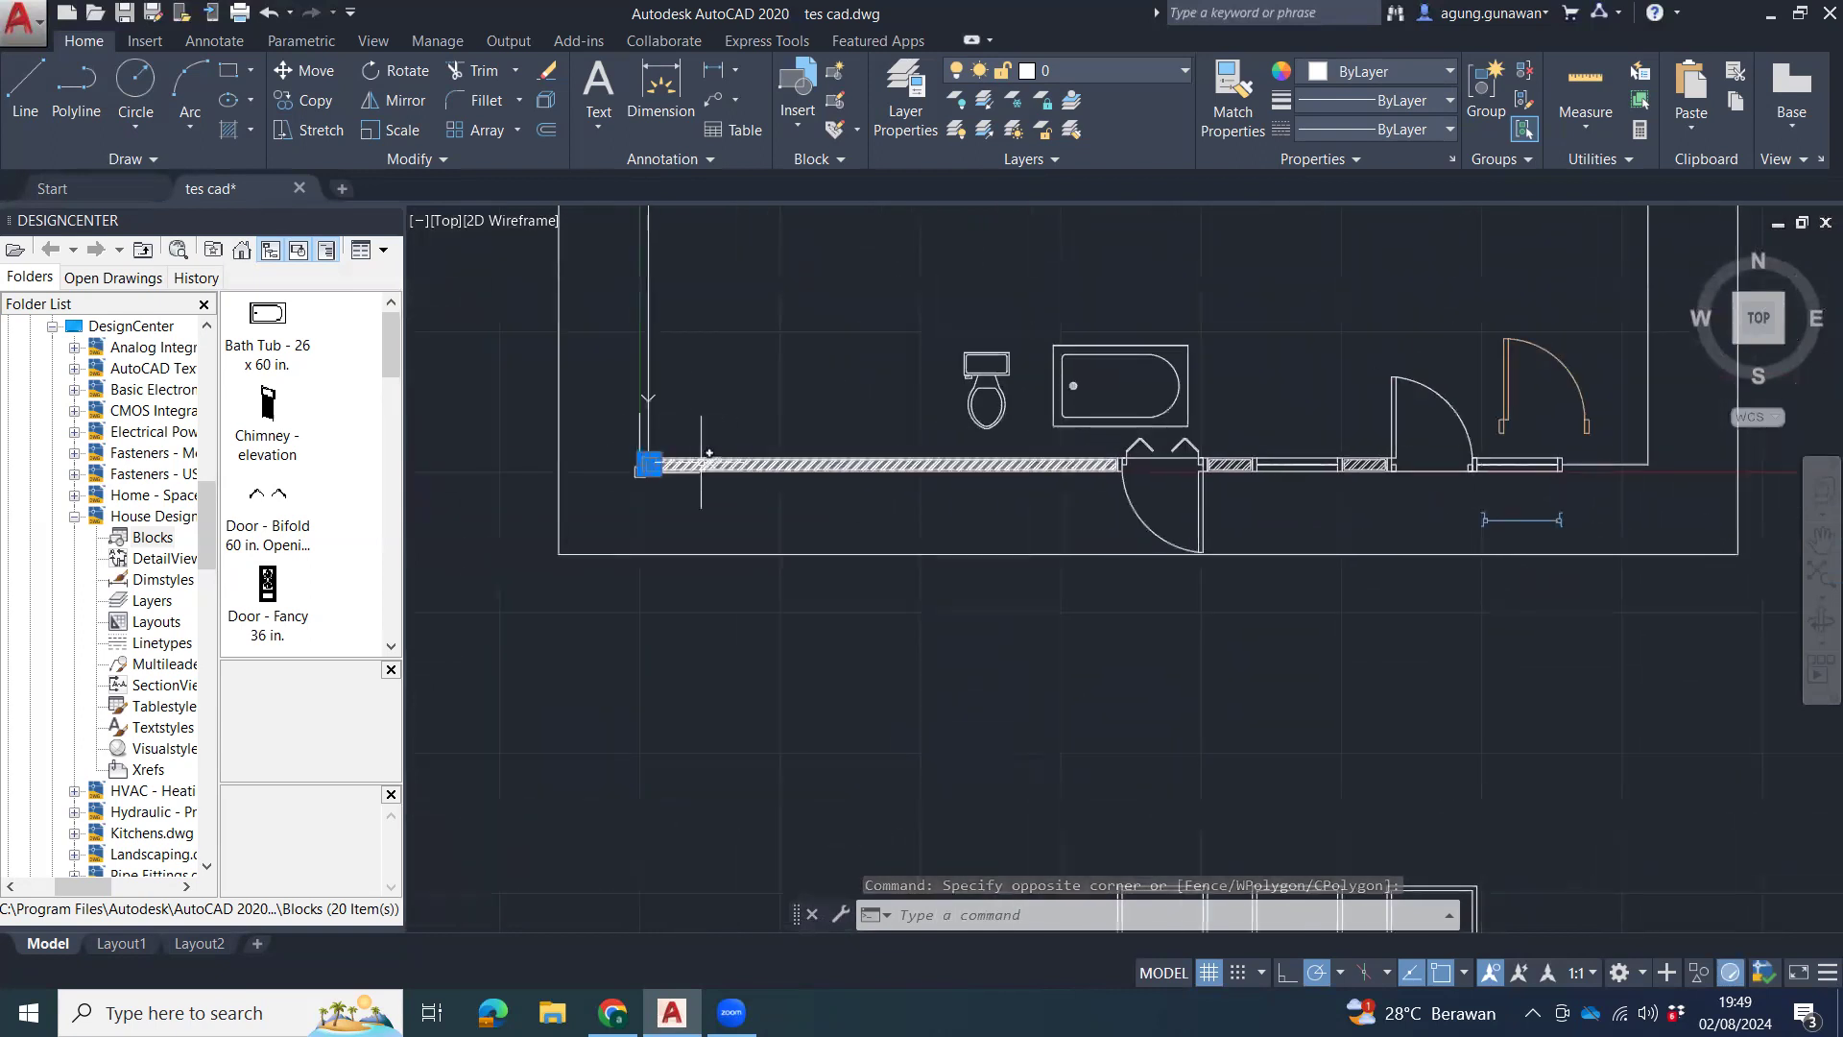
pyautogui.scroll(4, 706, 467)
pyautogui.write('co')
pyautogui.press('Return')
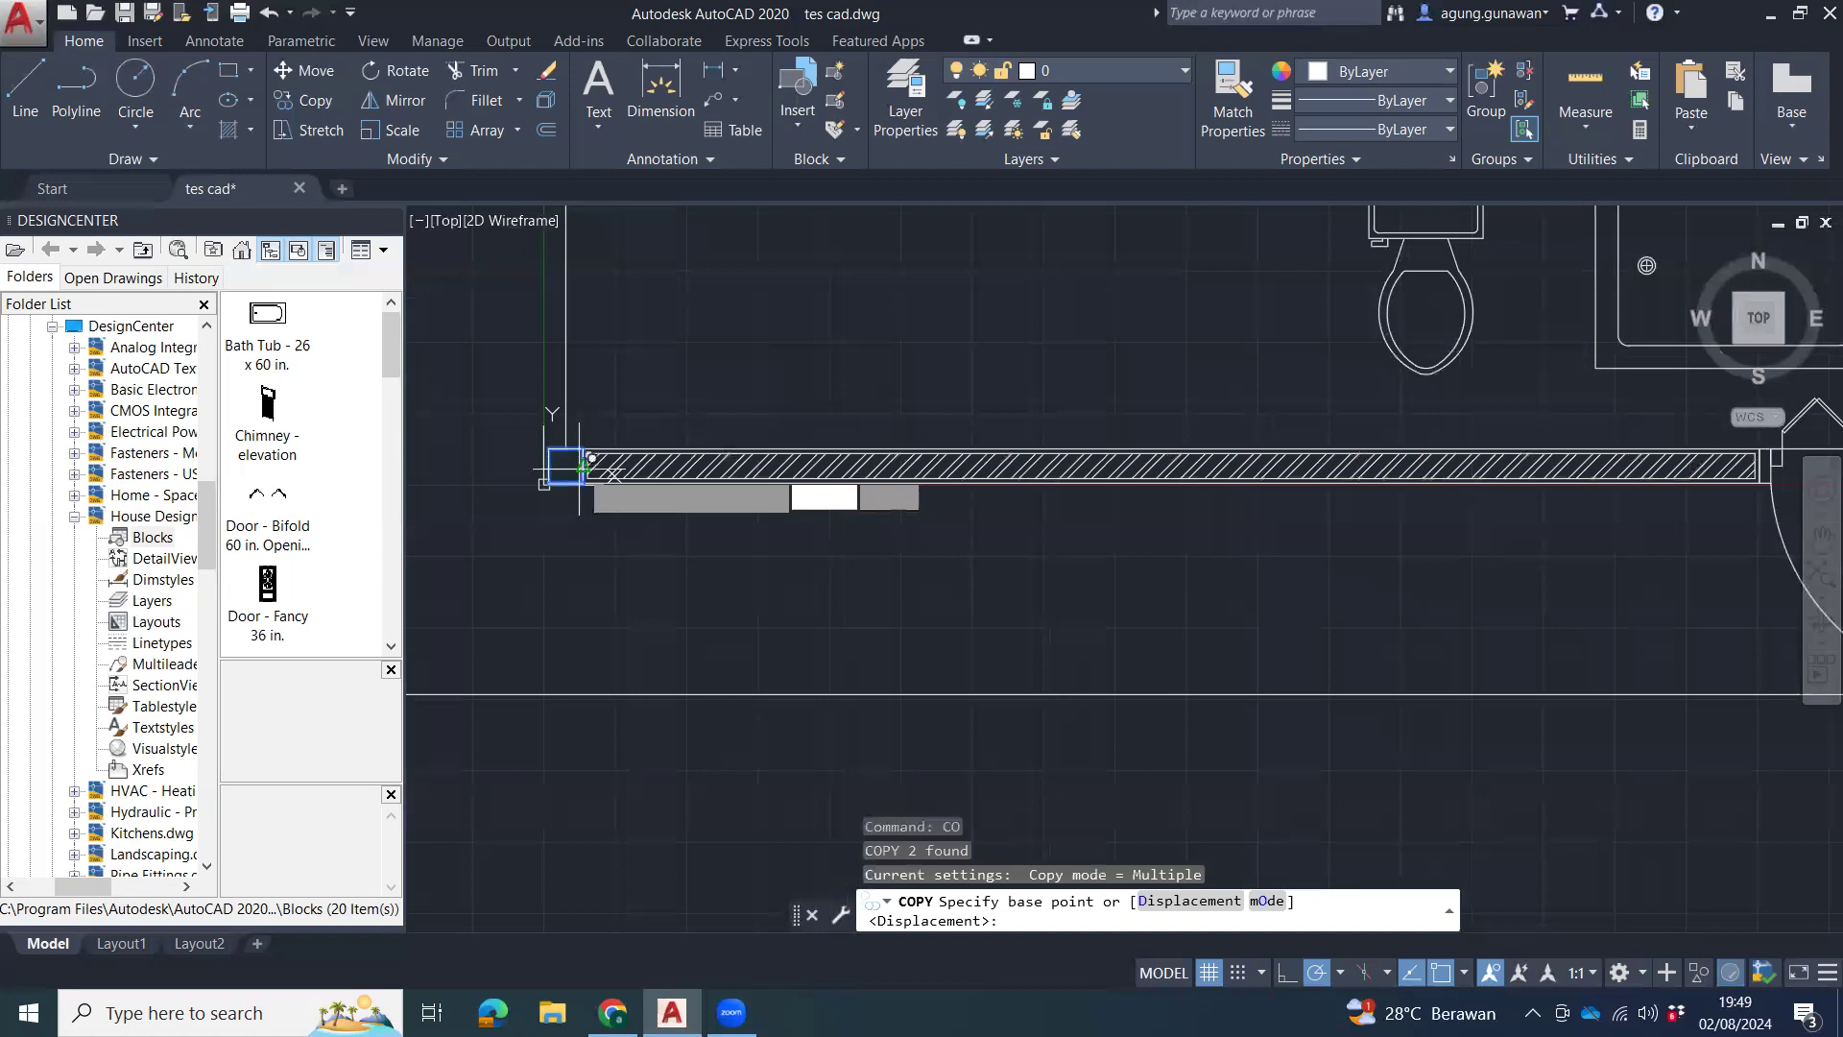
pyautogui.click(581, 469)
pyautogui.moveTo(1389, 411); pyautogui.dragTo(655, 318, button='middle')
pyautogui.press('Escape')
pyautogui.press('Escape')
# Copy the hatched wall segment between the window and second door to the outer frame edge of the last window, using its upper-left corner as base point.
pyautogui.moveTo(1446, 382); pyautogui.dragTo(750, 395, button='middle')
pyautogui.moveTo(1100, 428); pyautogui.dragTo(1026, 447, button='middle')
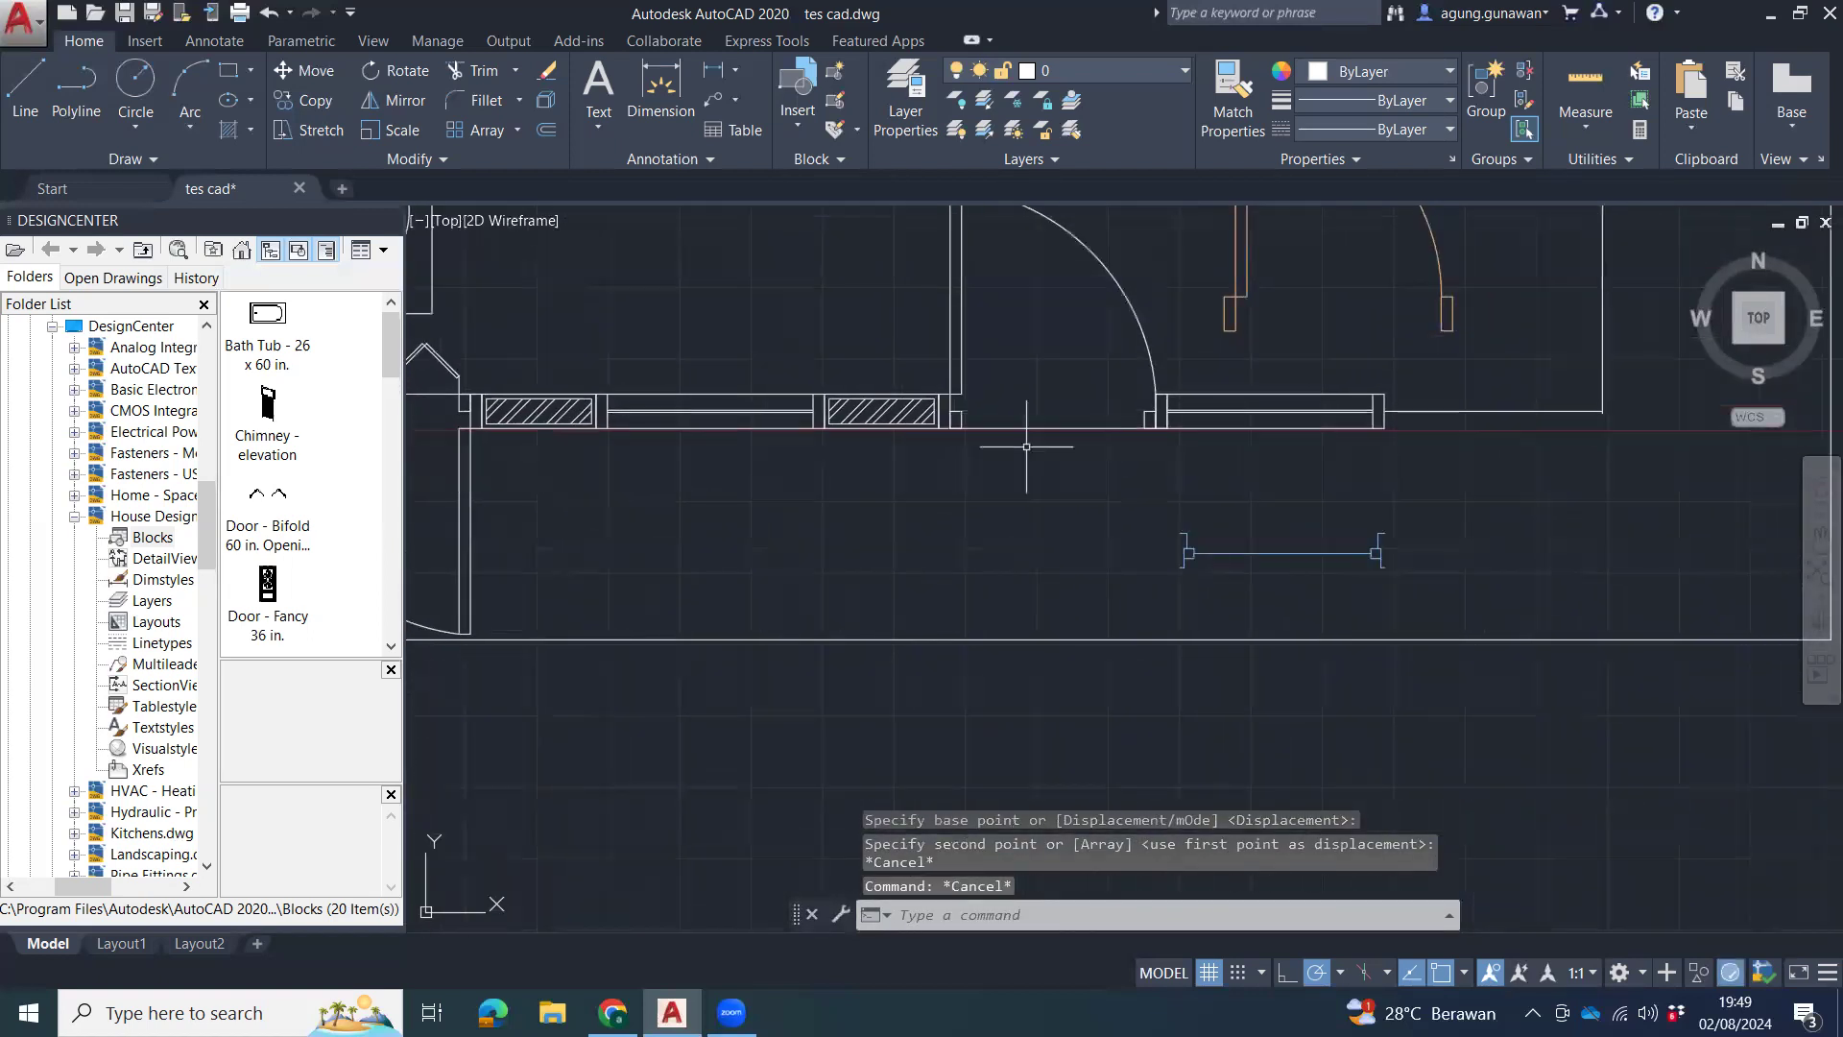
pyautogui.scroll(3, 880, 381)
pyautogui.click(885, 363)
pyautogui.click(840, 432)
pyautogui.write('co')
pyautogui.press('Return')
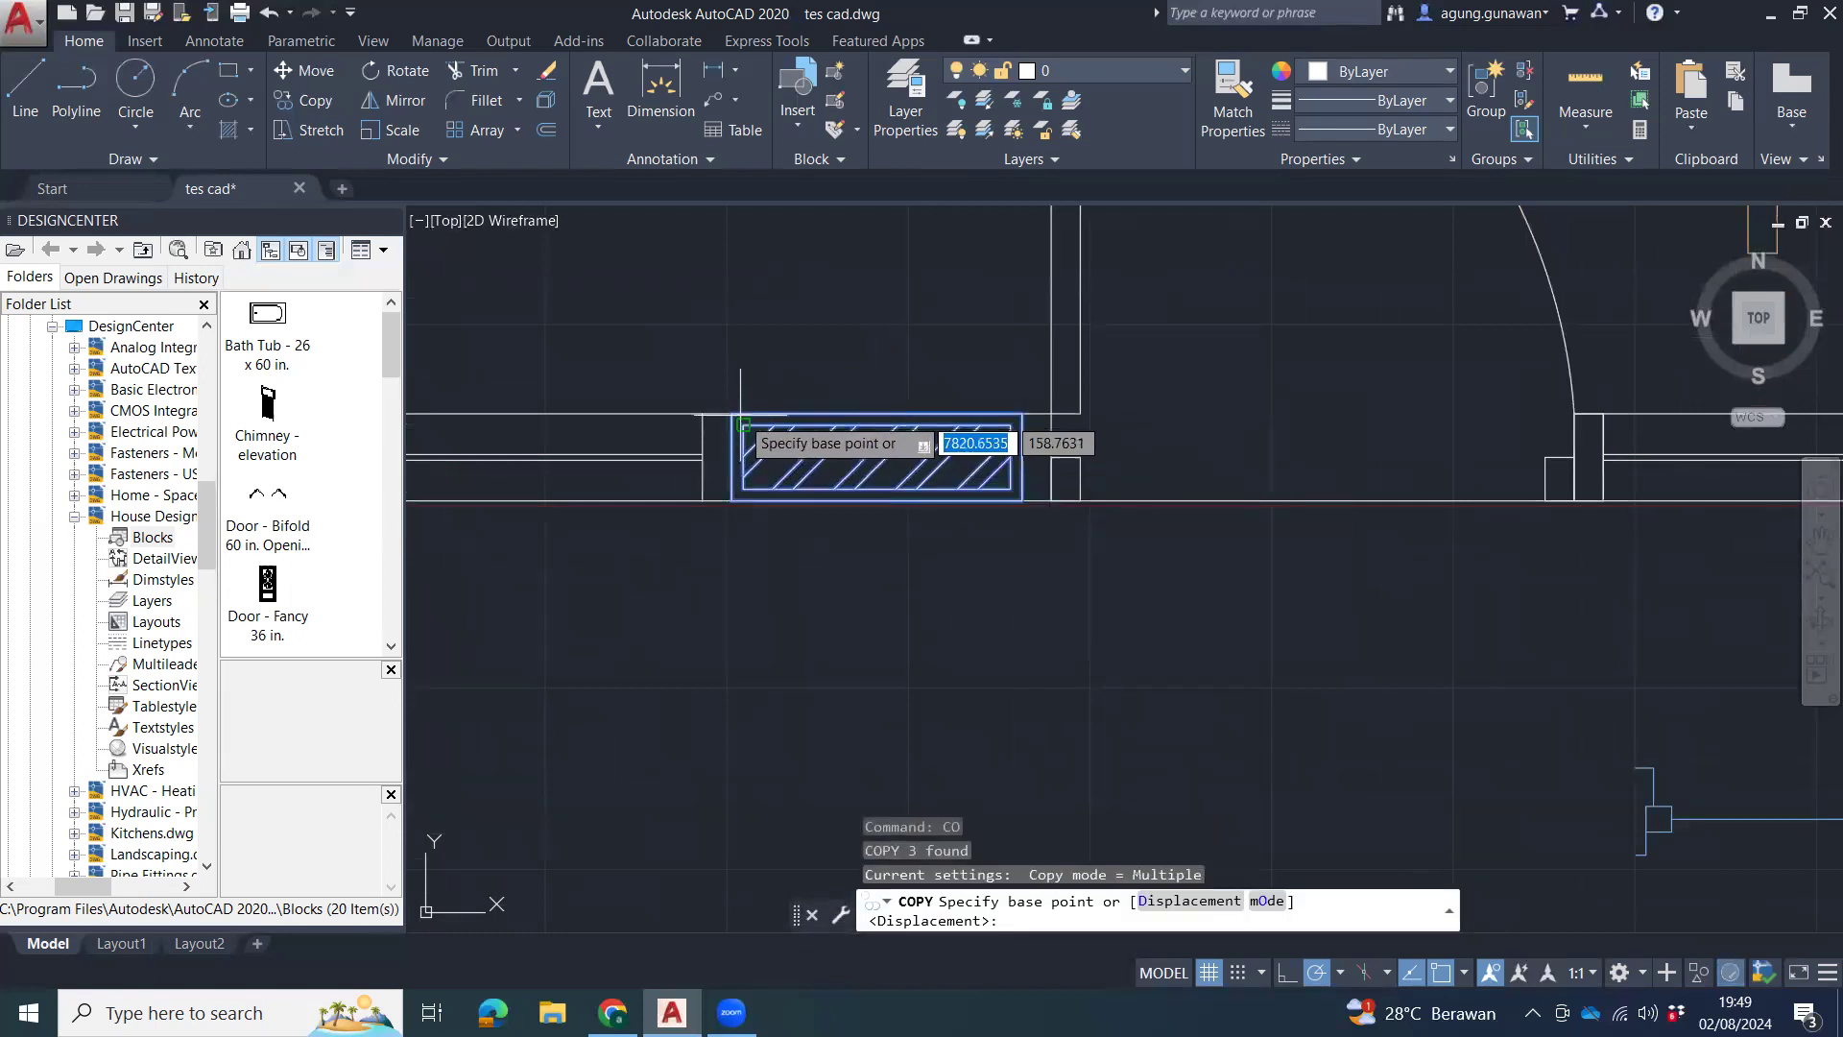
pyautogui.click(731, 413)
pyautogui.moveTo(1251, 512); pyautogui.dragTo(276, 450, button='middle')
pyautogui.click(1180, 351)
pyautogui.press('Escape')
# Copy the square column at the wall's start to the far end of the new hatched wall segment, aligning their upper corners.
pyautogui.moveTo(1529, 469); pyautogui.dragTo(1251, 473, button='middle')
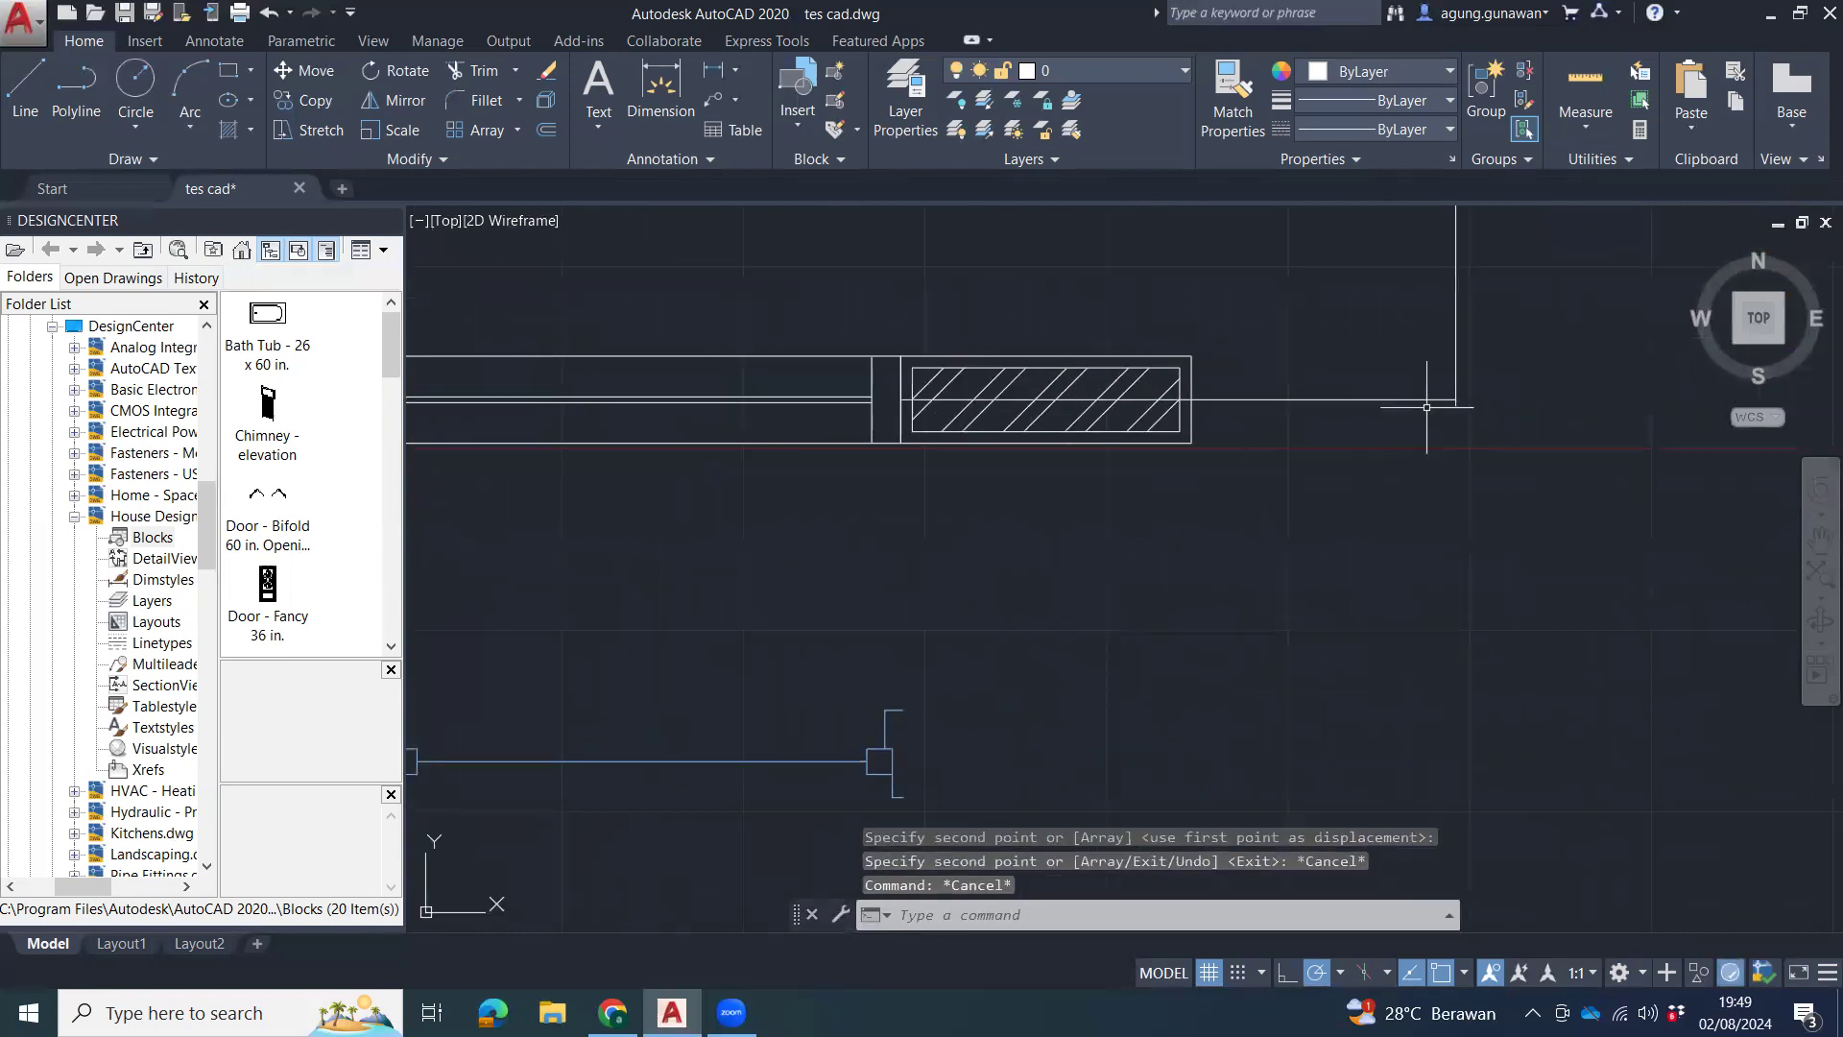
pyautogui.moveTo(753, 442); pyautogui.dragTo(1283, 438, button='middle')
pyautogui.scroll(-8, 1283, 437)
pyautogui.moveTo(964, 445); pyautogui.dragTo(1463, 445, button='middle')
pyautogui.scroll(6, 929, 456)
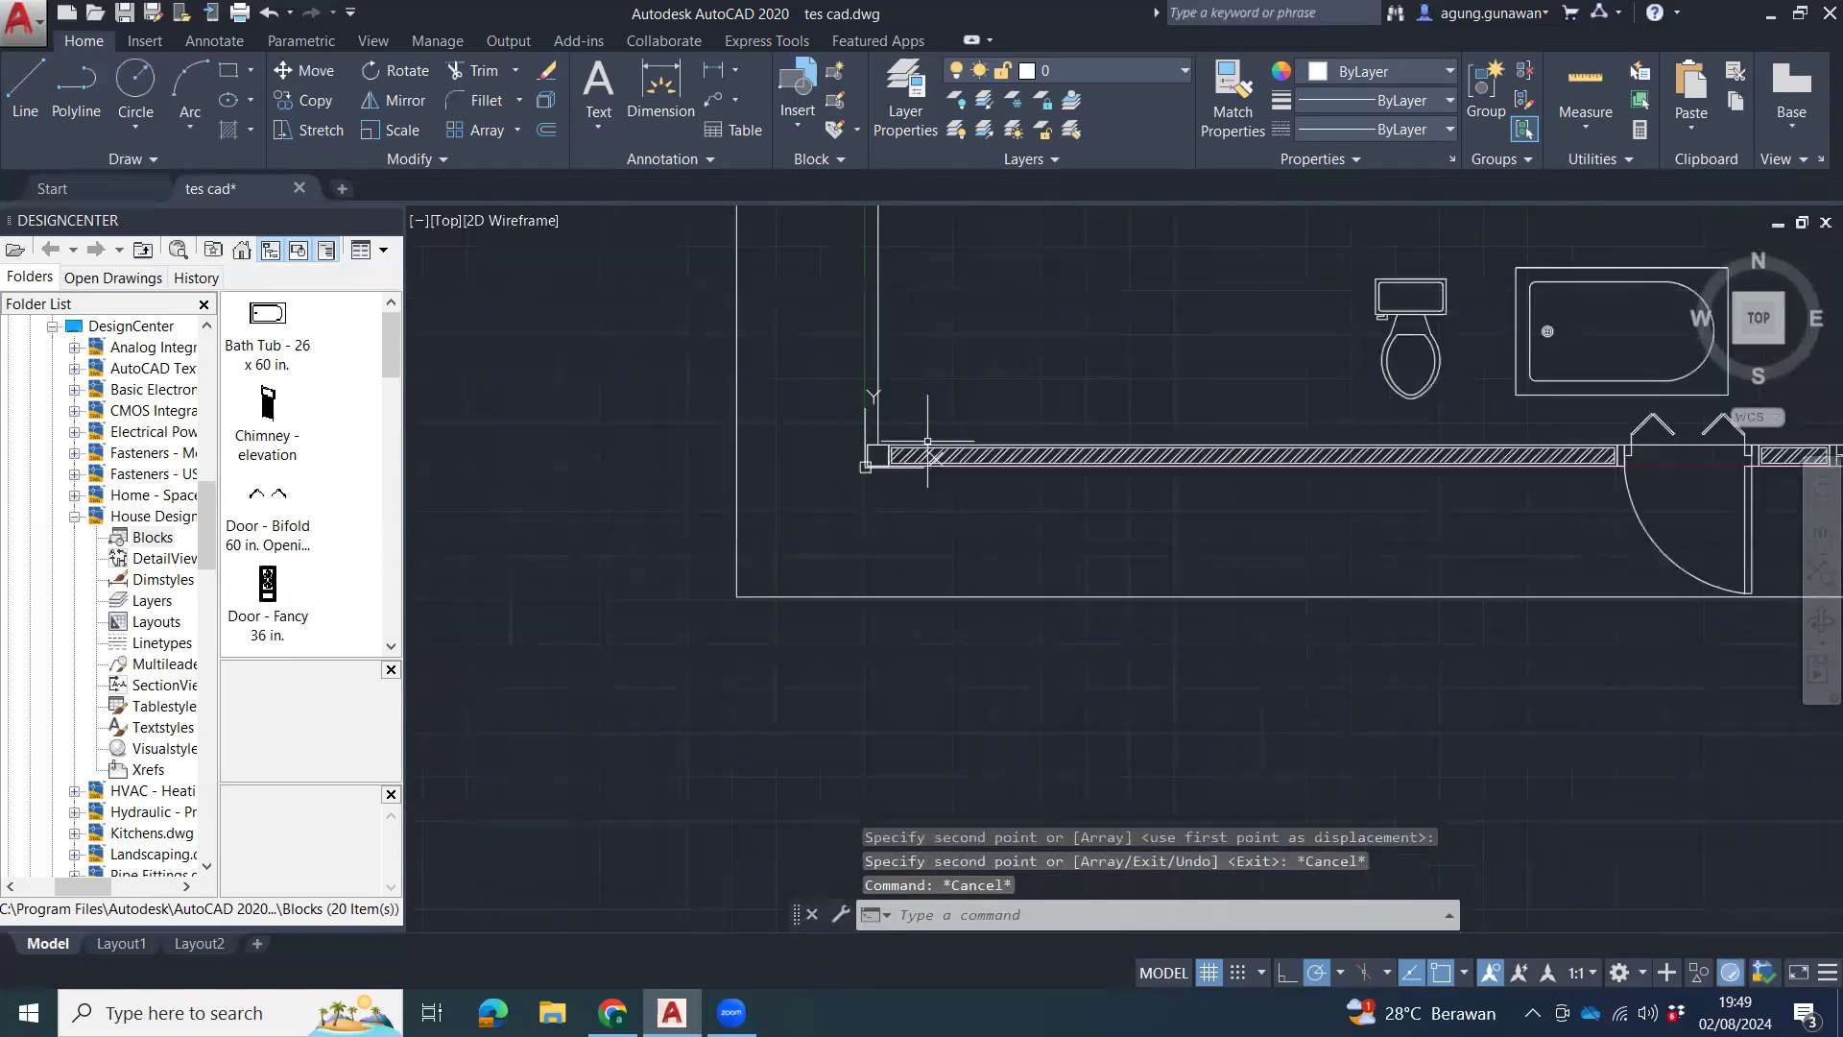
pyautogui.click(747, 438)
pyautogui.click(838, 522)
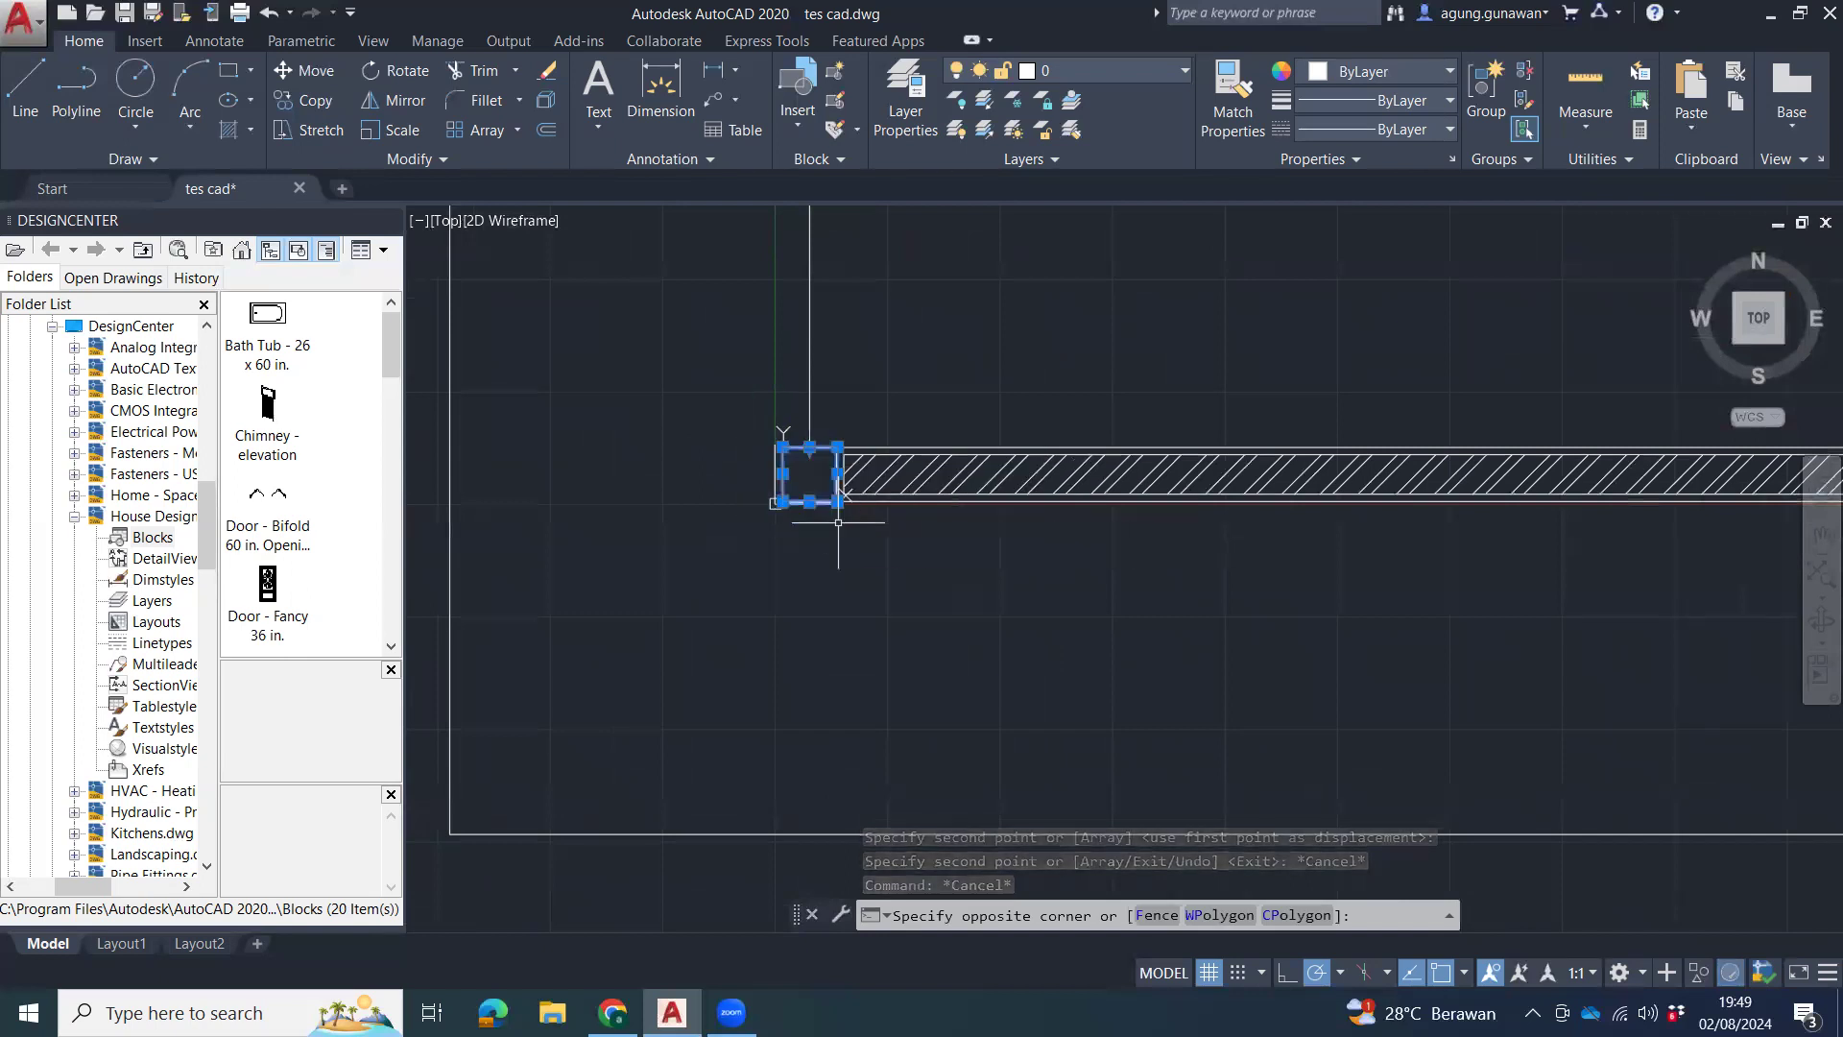
pyautogui.write('co')
pyautogui.press('Return')
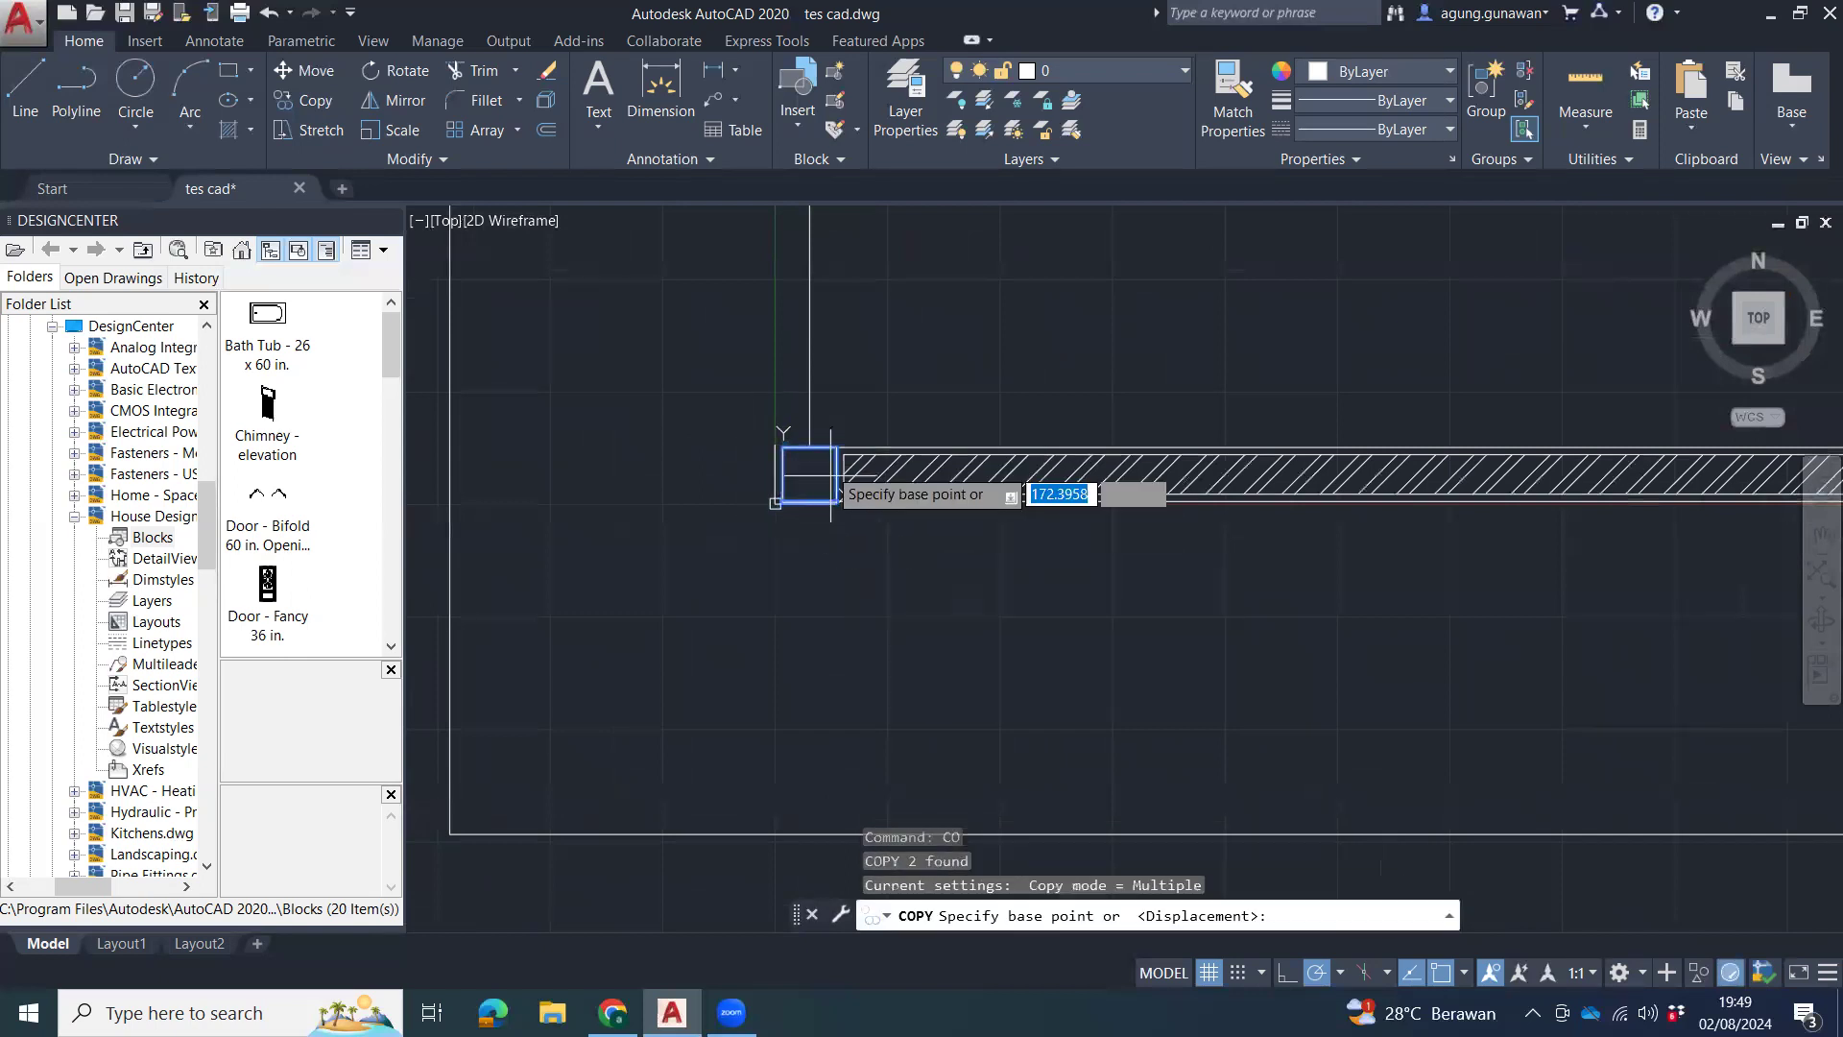
pyautogui.click(783, 447)
pyautogui.scroll(-2, 1248, 547)
pyautogui.moveTo(1728, 547); pyautogui.dragTo(419, 400, button='middle')
pyautogui.moveTo(1393, 403); pyautogui.dragTo(754, 422, button='middle')
pyautogui.moveTo(1469, 434); pyautogui.dragTo(1269, 440, button='middle')
pyautogui.scroll(6, 1470, 415)
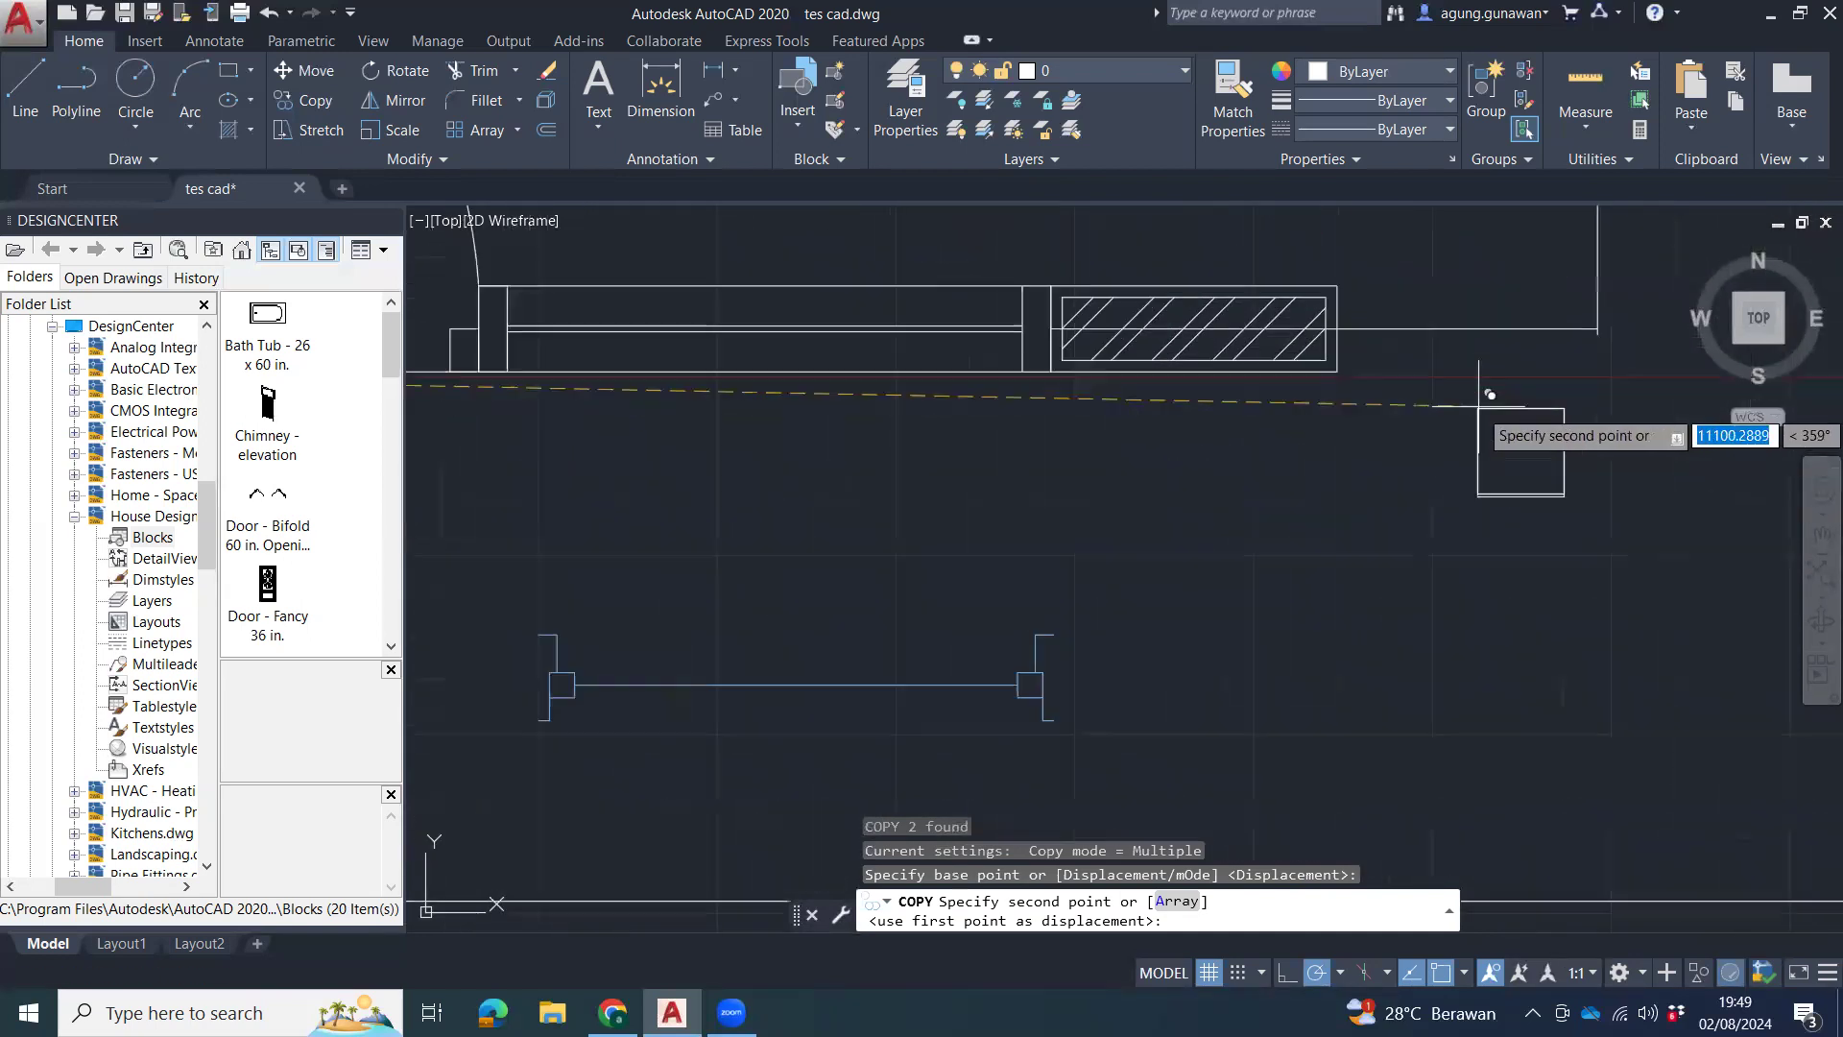
pyautogui.moveTo(1302, 278); pyautogui.dragTo(1247, 374, button='middle')
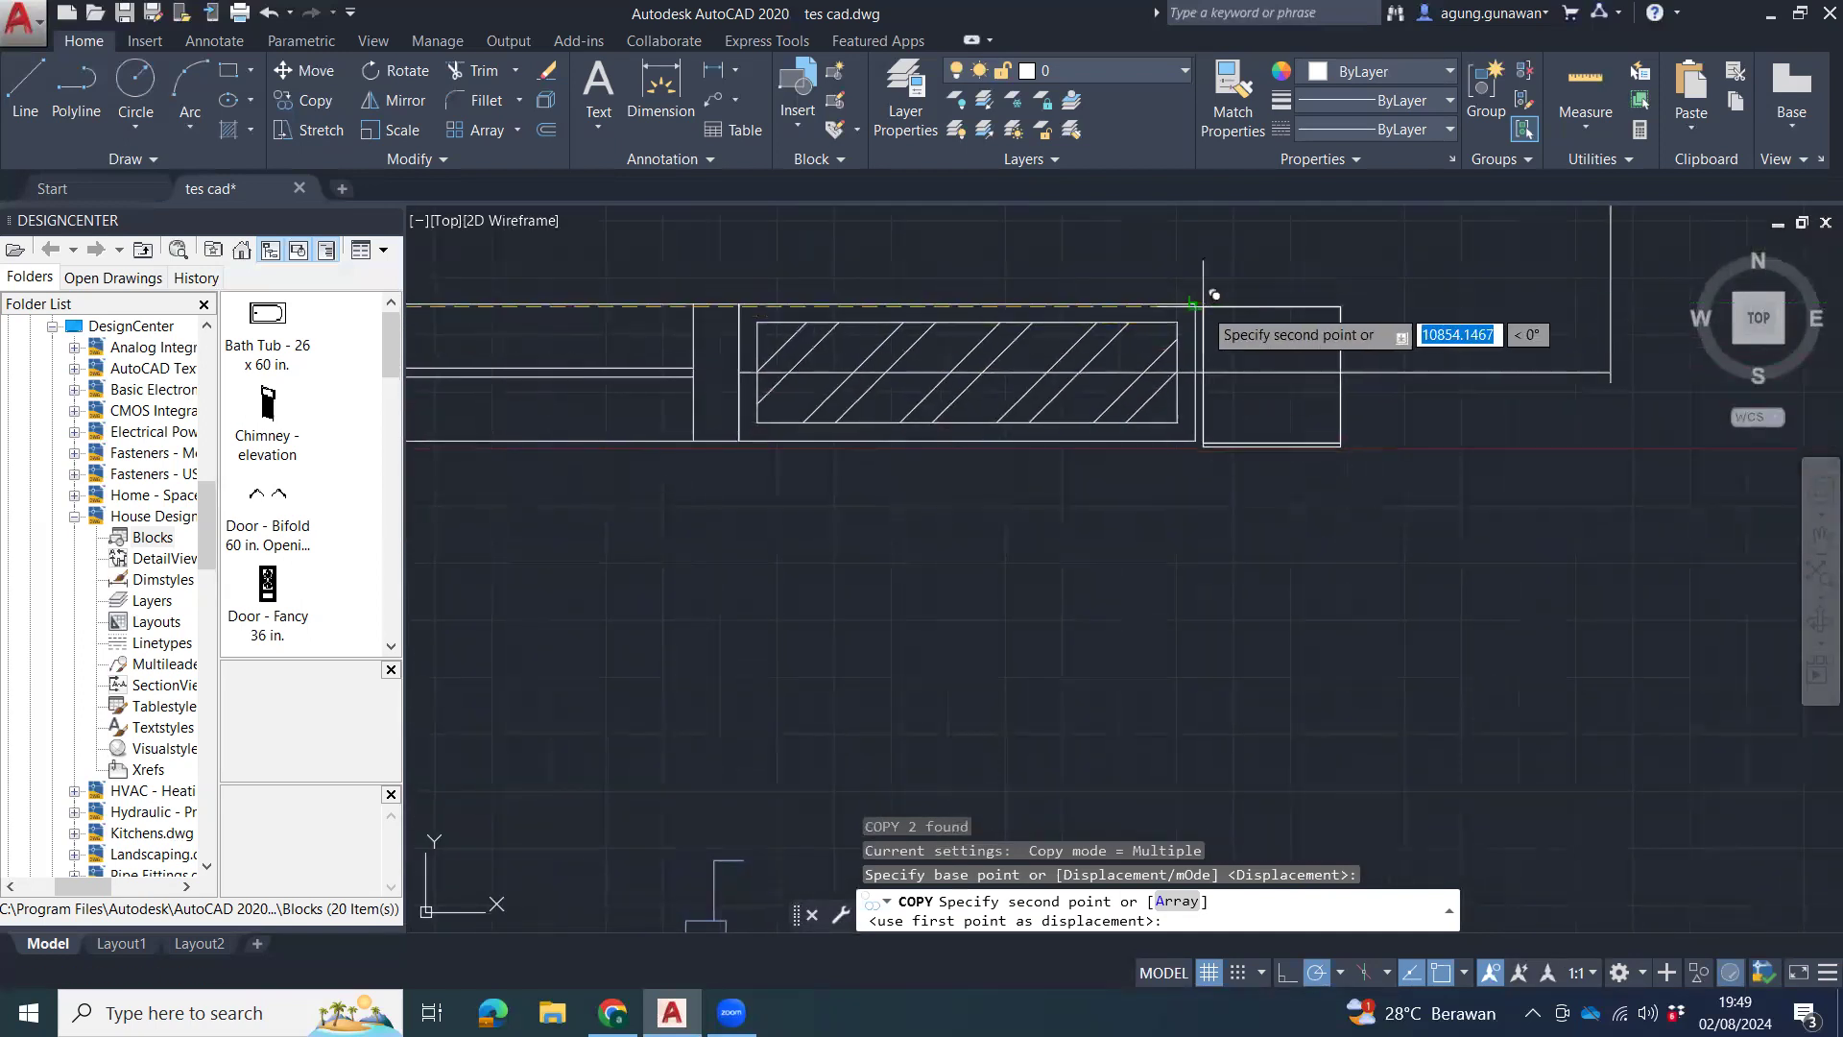
pyautogui.click(1203, 306)
pyautogui.press('Escape')
pyautogui.press('Escape')
pyautogui.press('Escape')
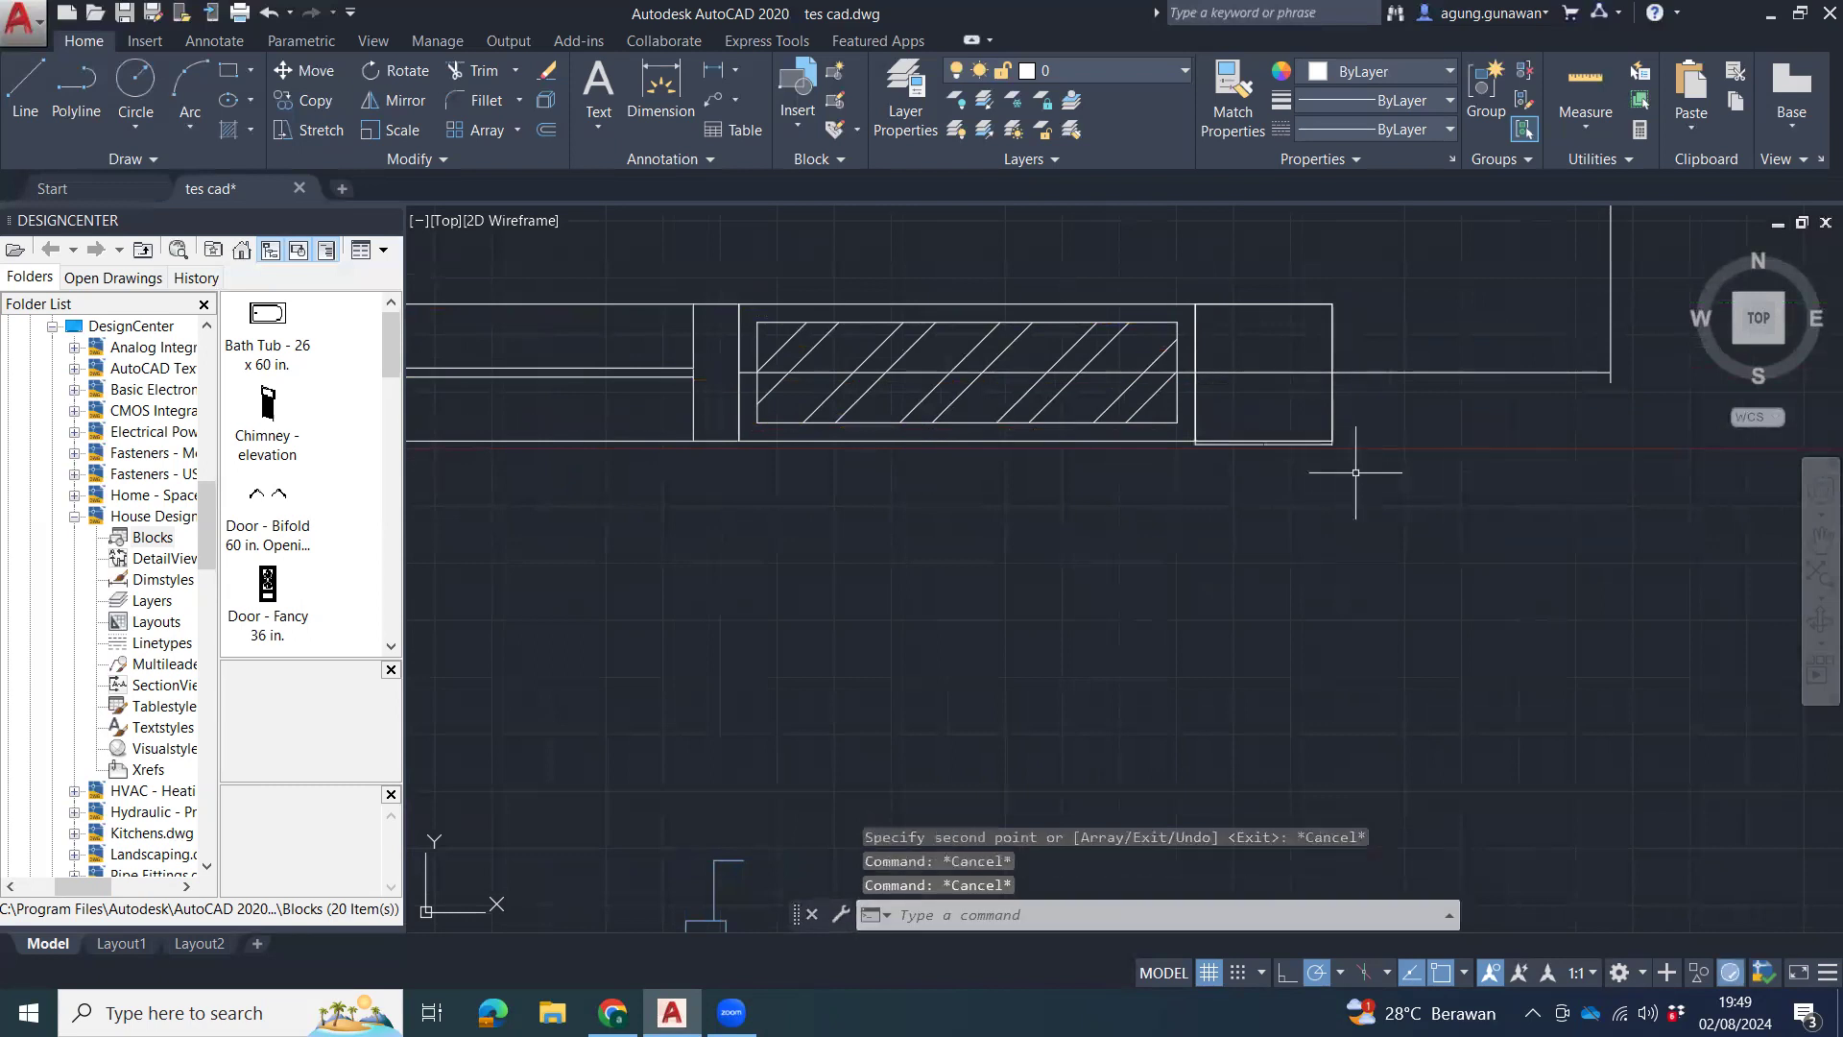
# Delete the extra line just beneath the copied square column.
pyautogui.scroll(3, 1248, 445)
pyautogui.scroll(2, 1238, 461)
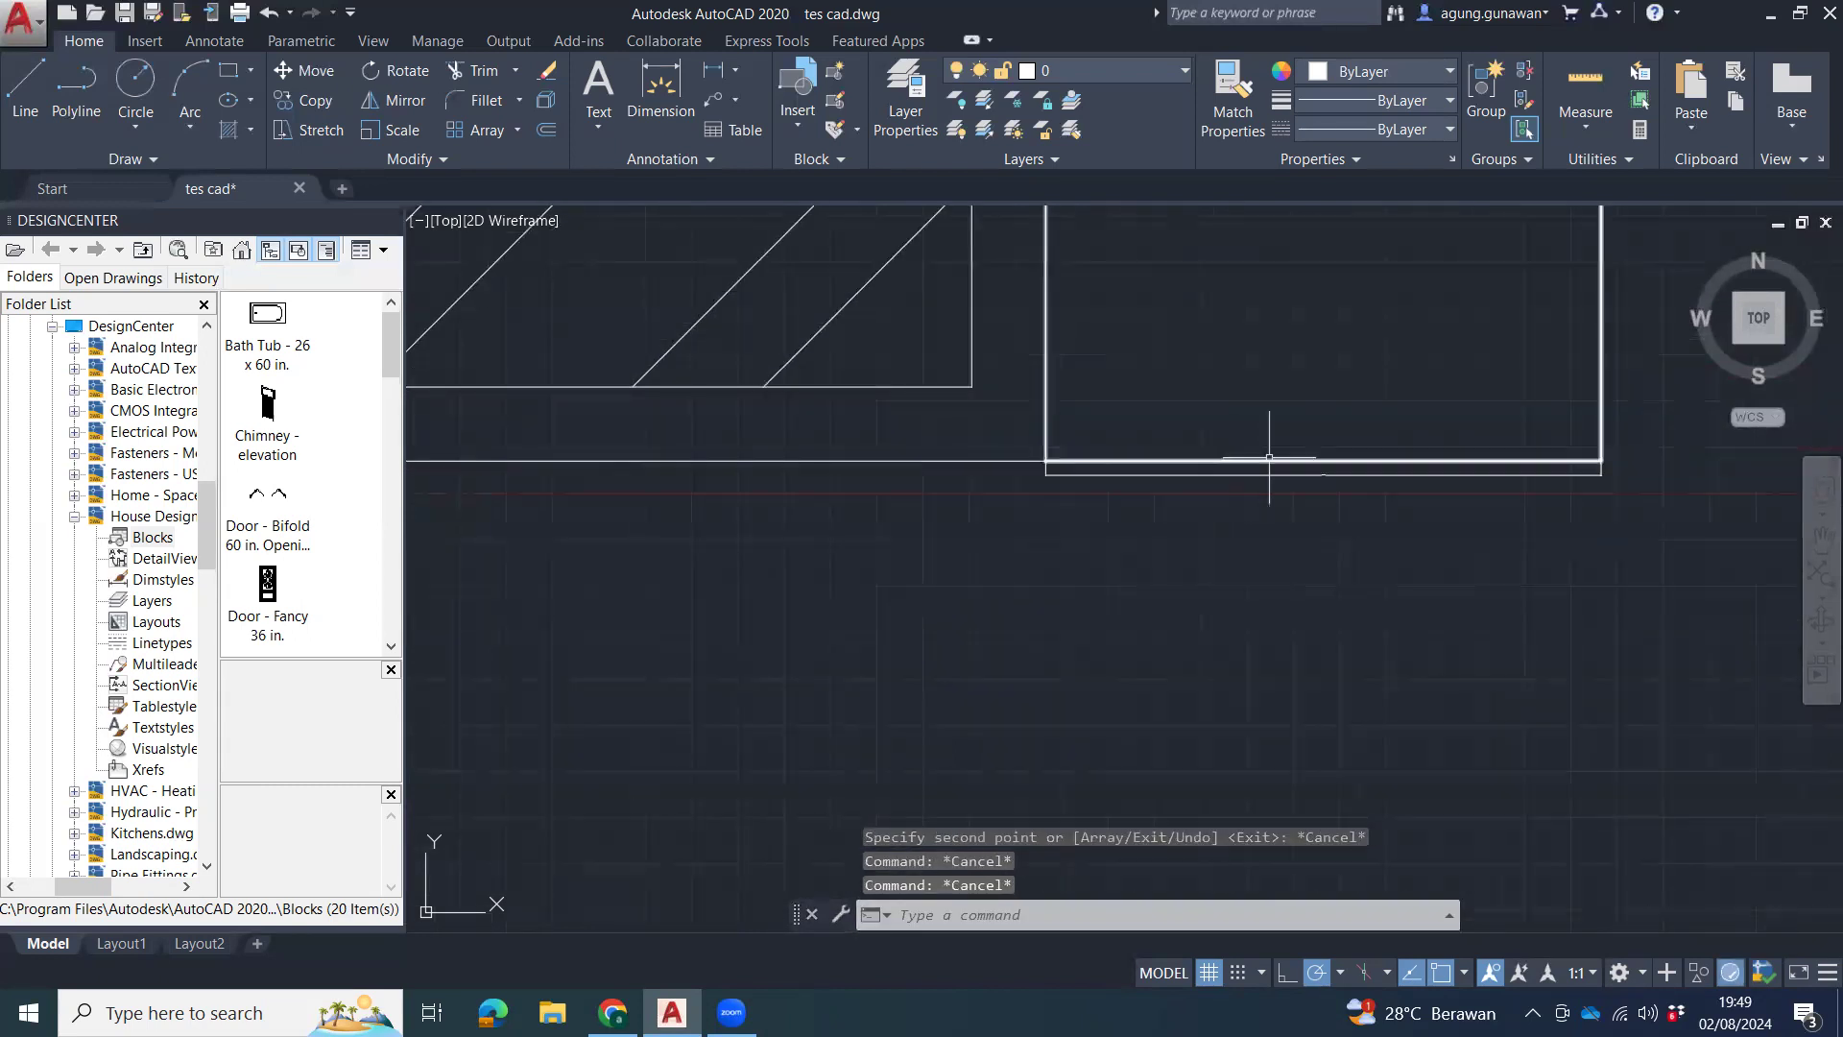
pyautogui.click(1335, 475)
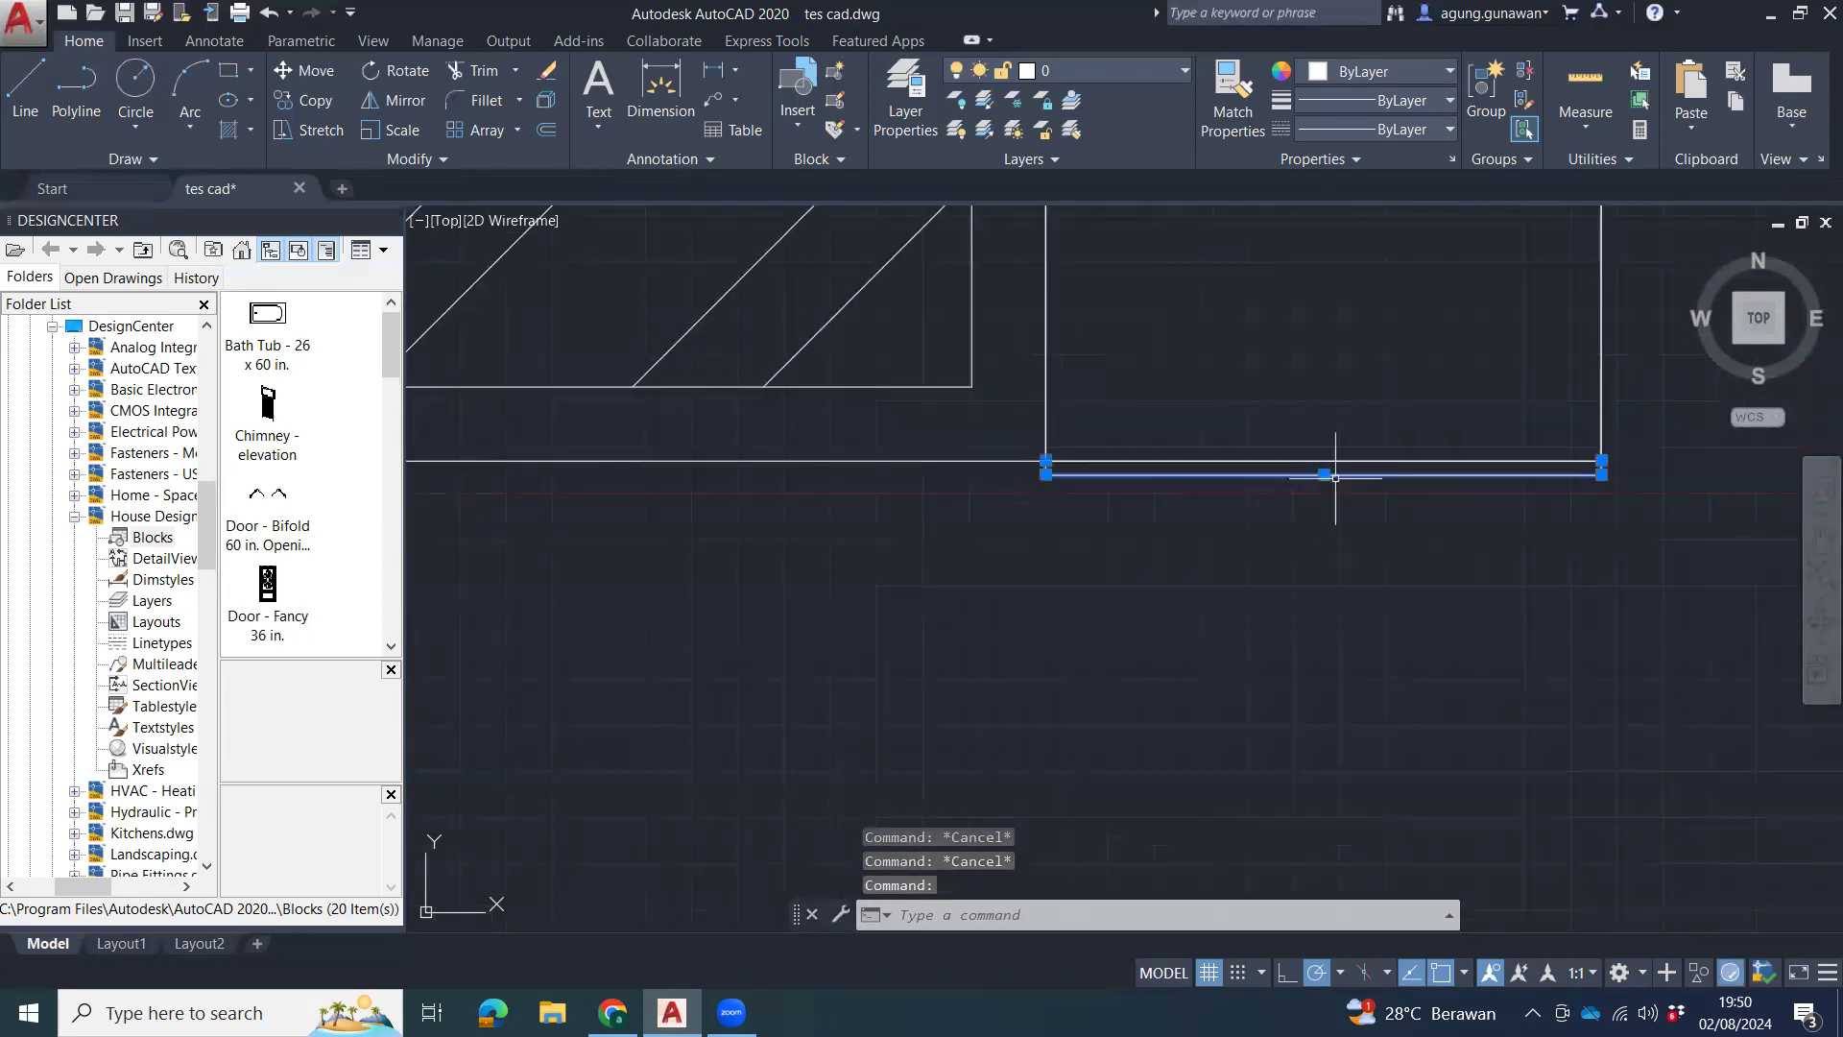
pyautogui.press('Delete')
# Stretch the last hatched wall segment and its end column horizontally until the column's outer corner meets the vertical wall line.
pyautogui.scroll(-2, 1225, 464)
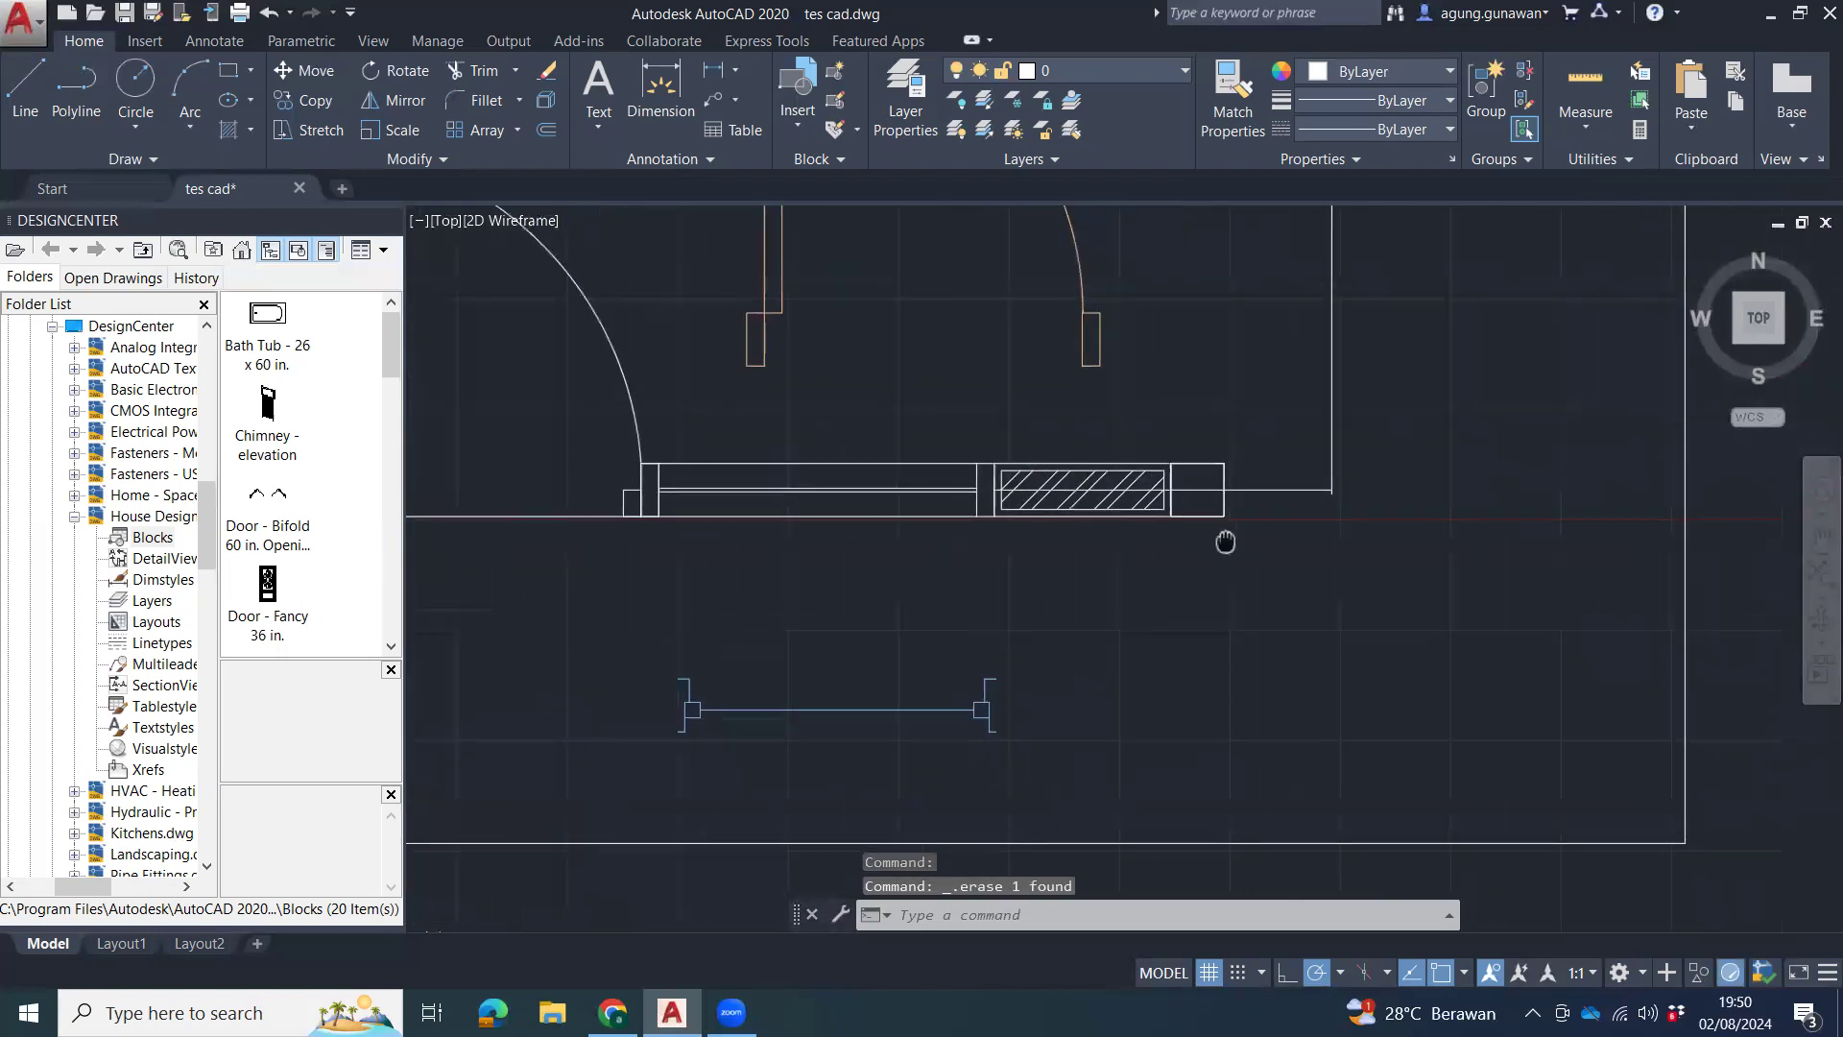
pyautogui.write('s')
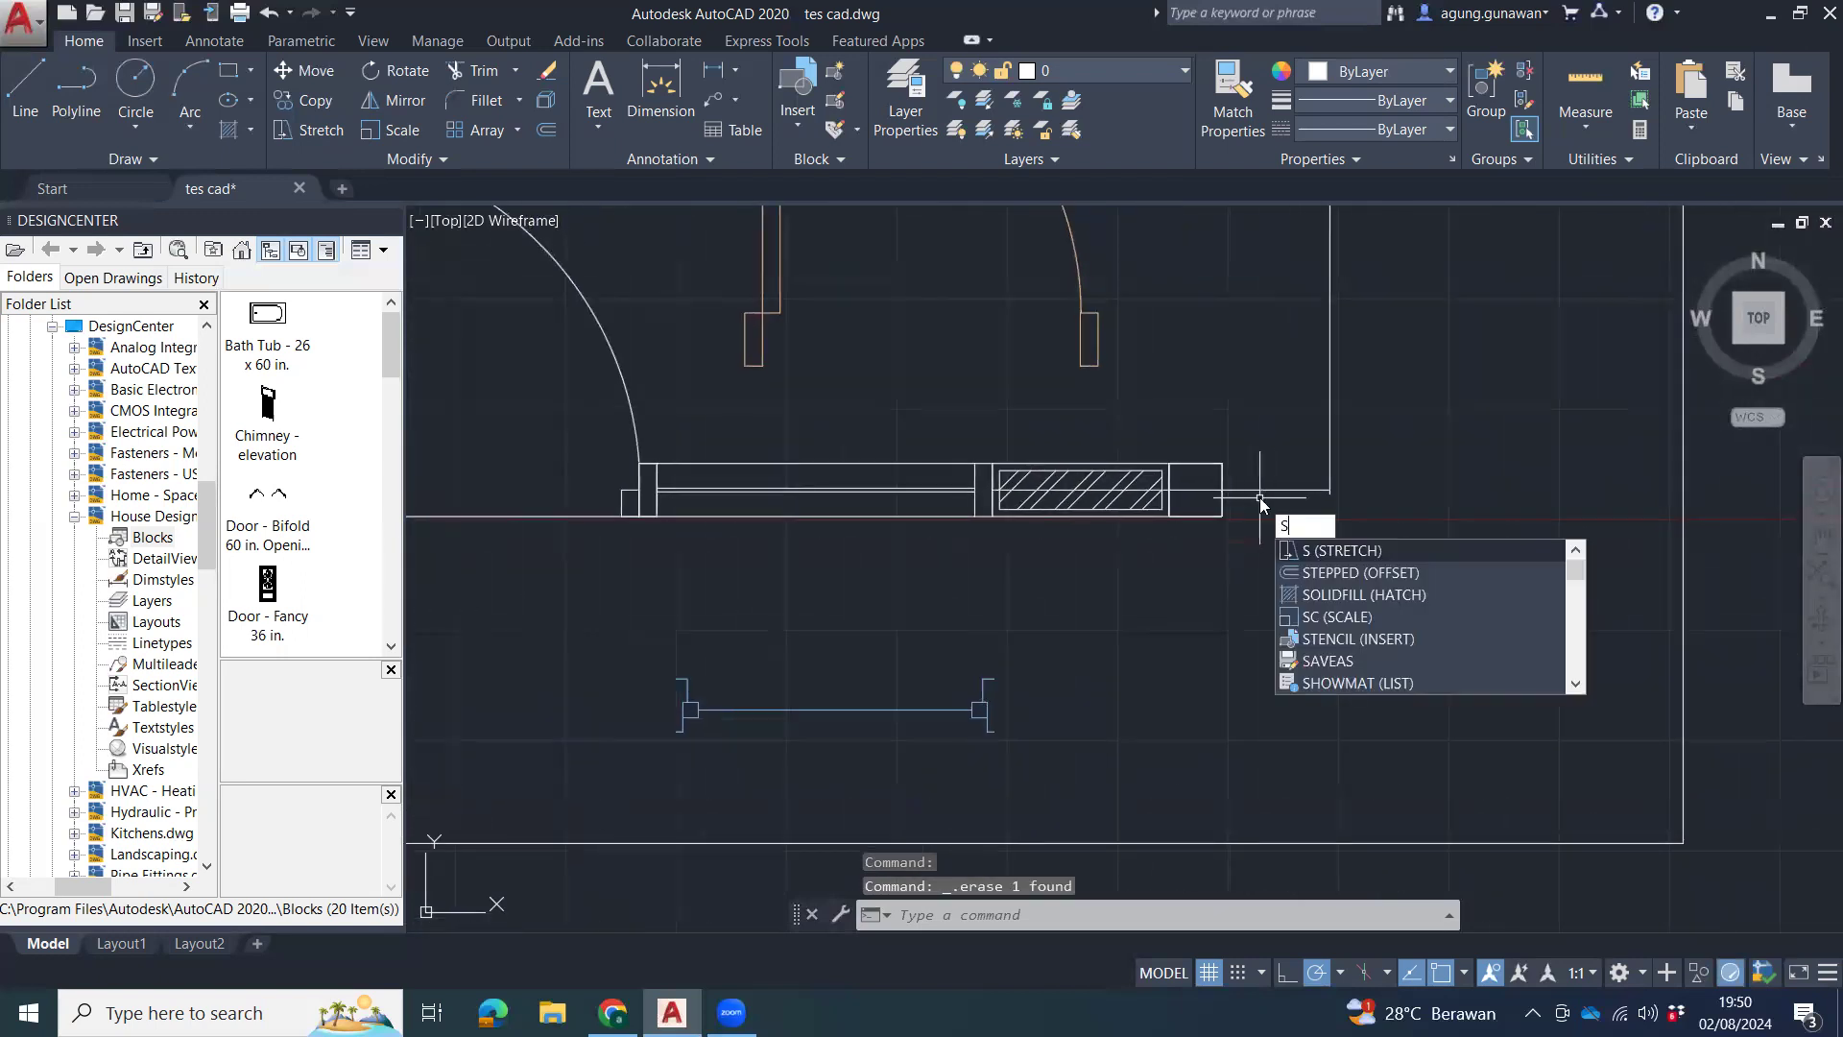
pyautogui.press('Return')
pyautogui.click(1329, 443)
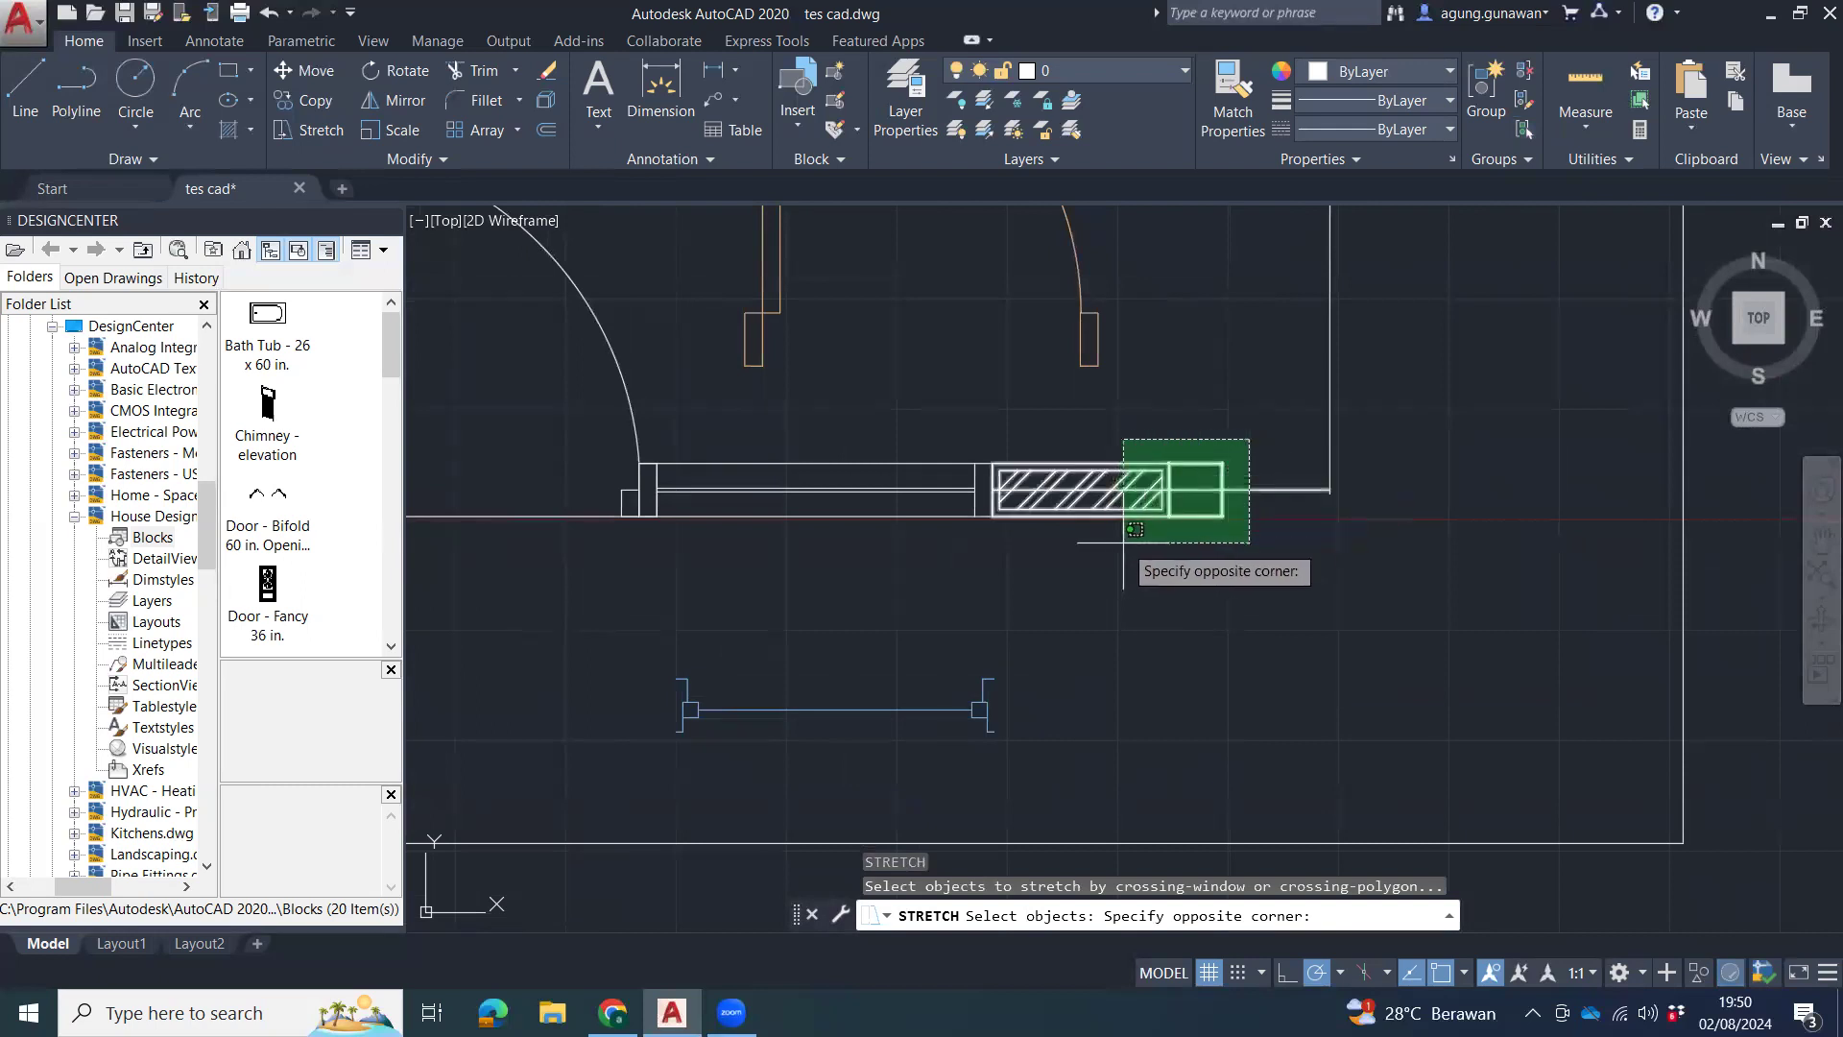
pyautogui.click(1119, 535)
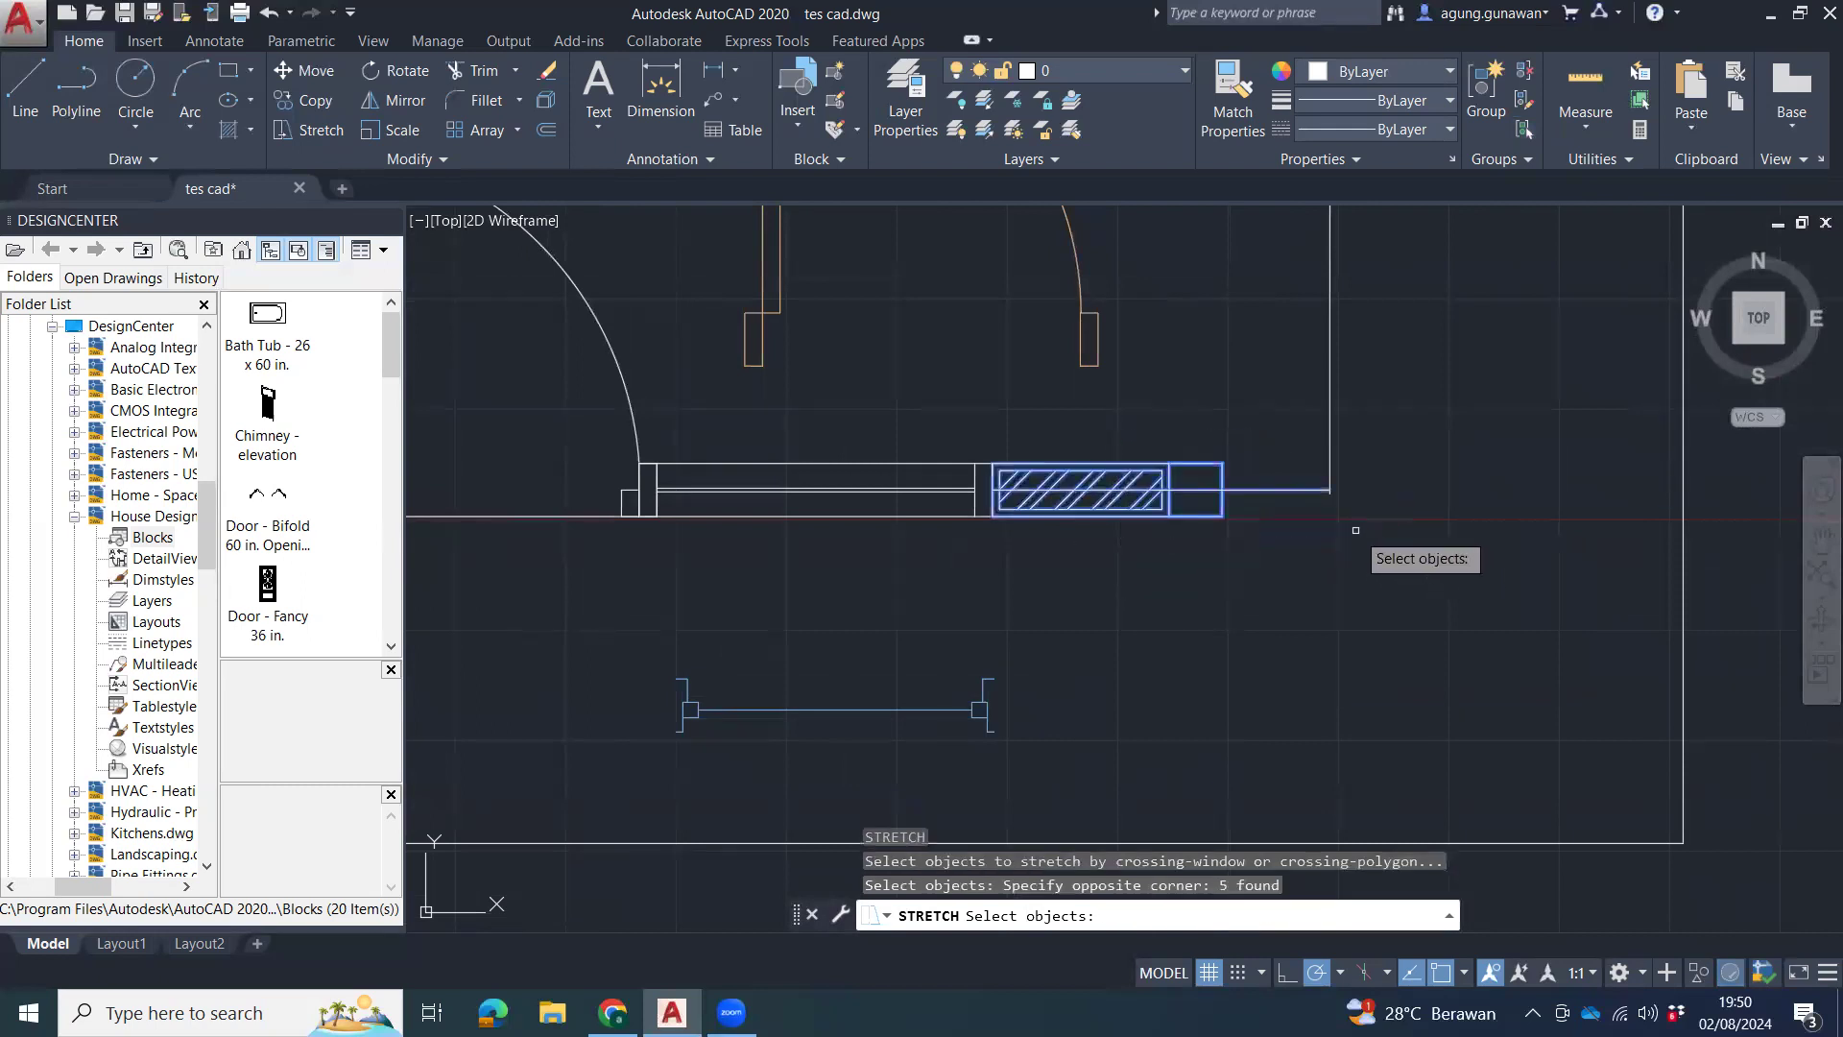
pyautogui.press('Return')
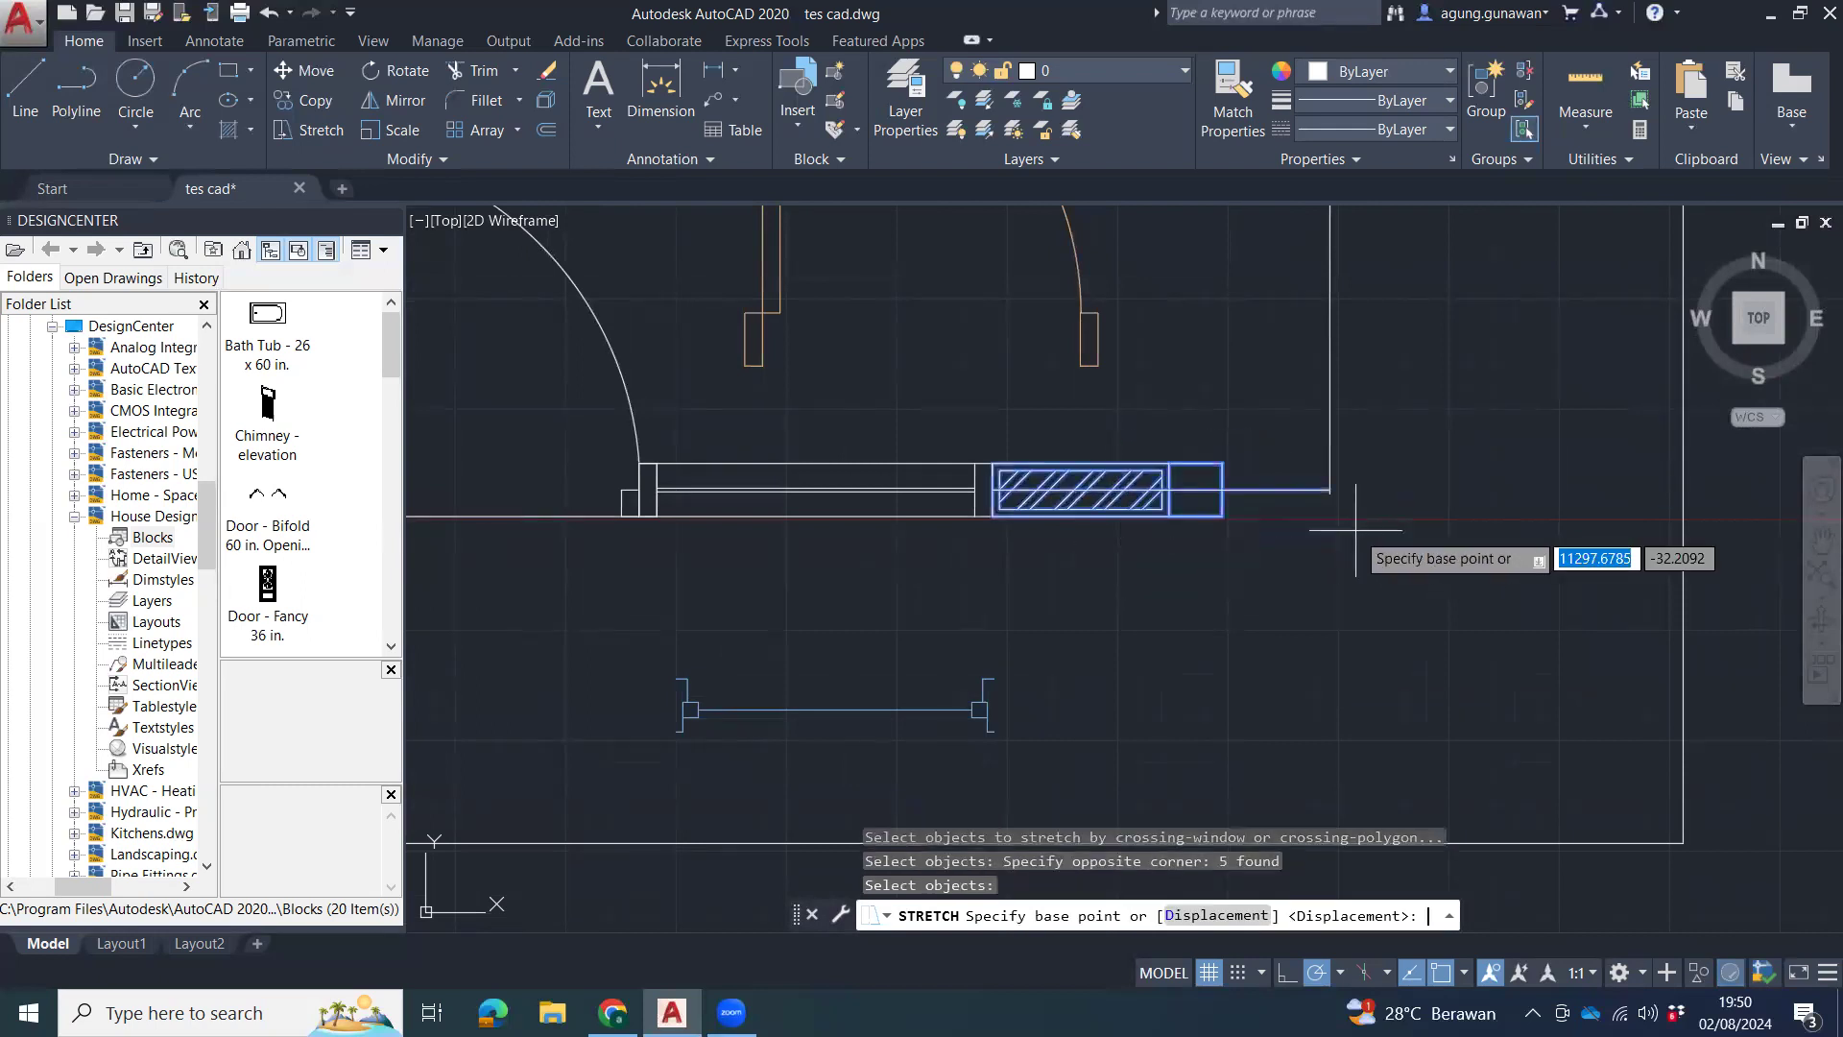
pyautogui.click(1222, 464)
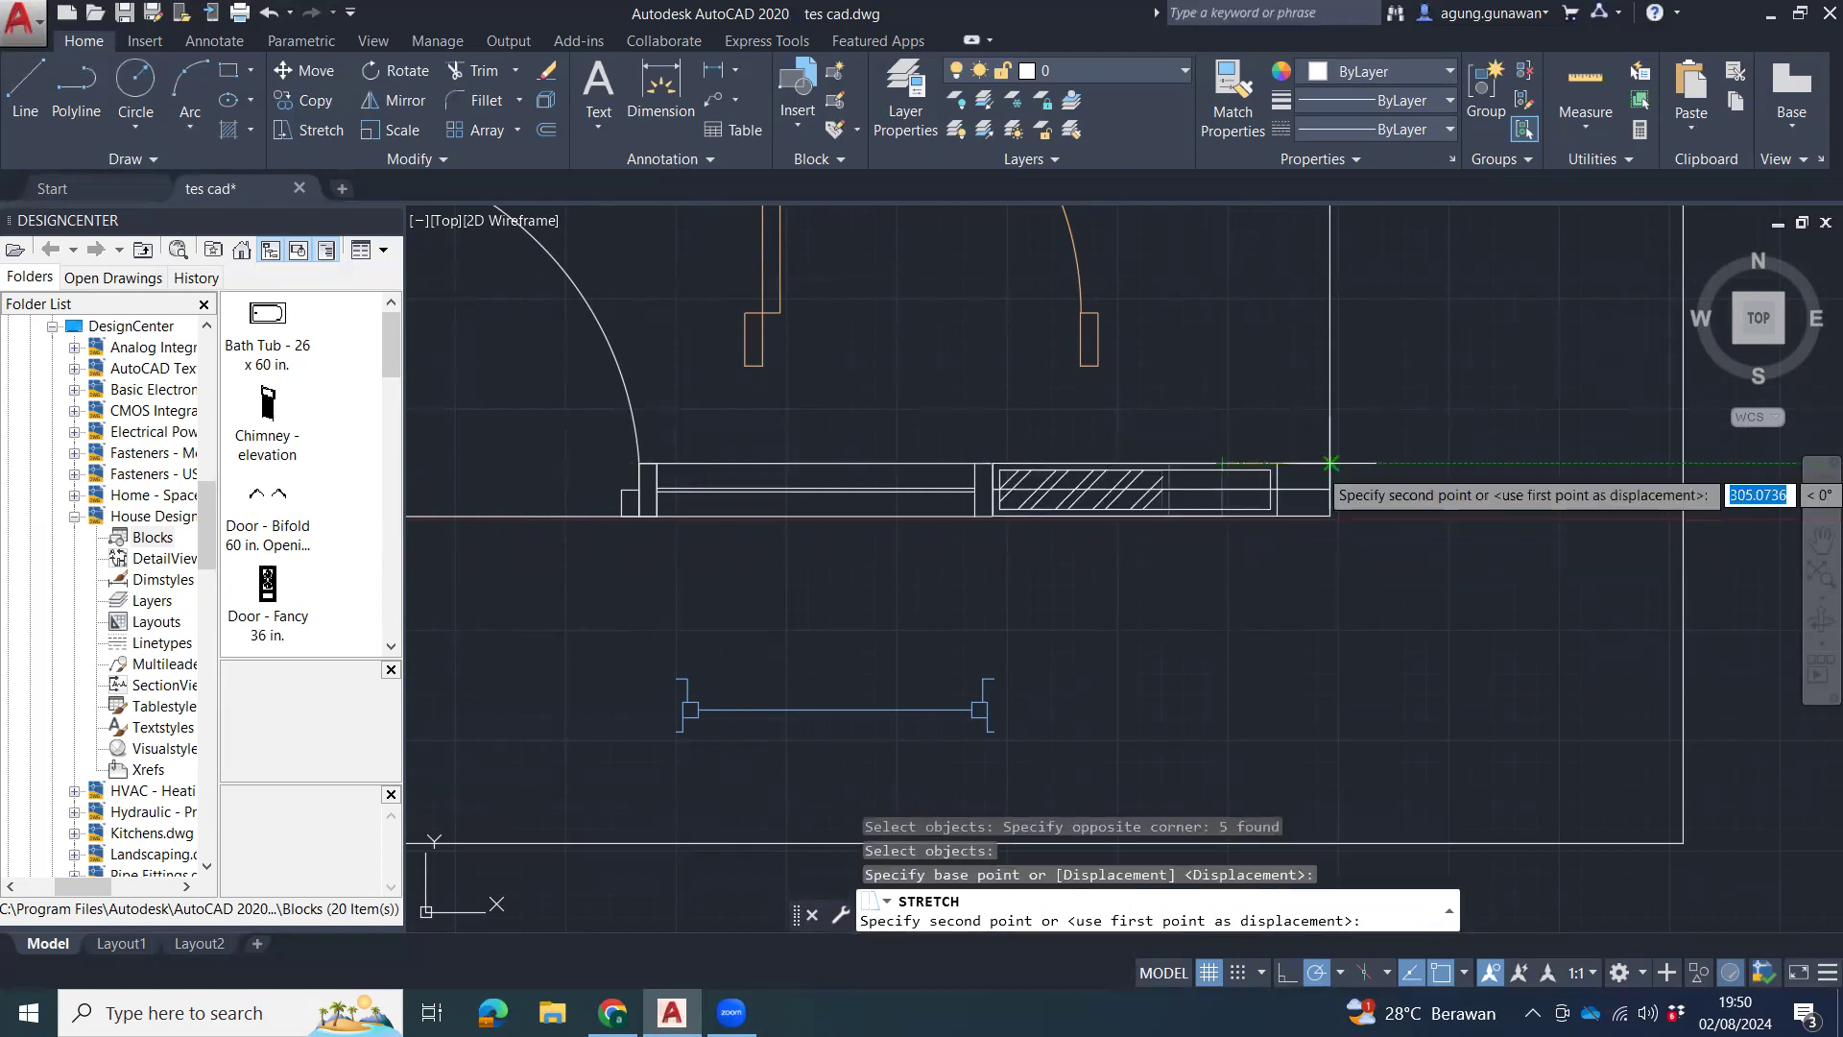
pyautogui.click(1331, 465)
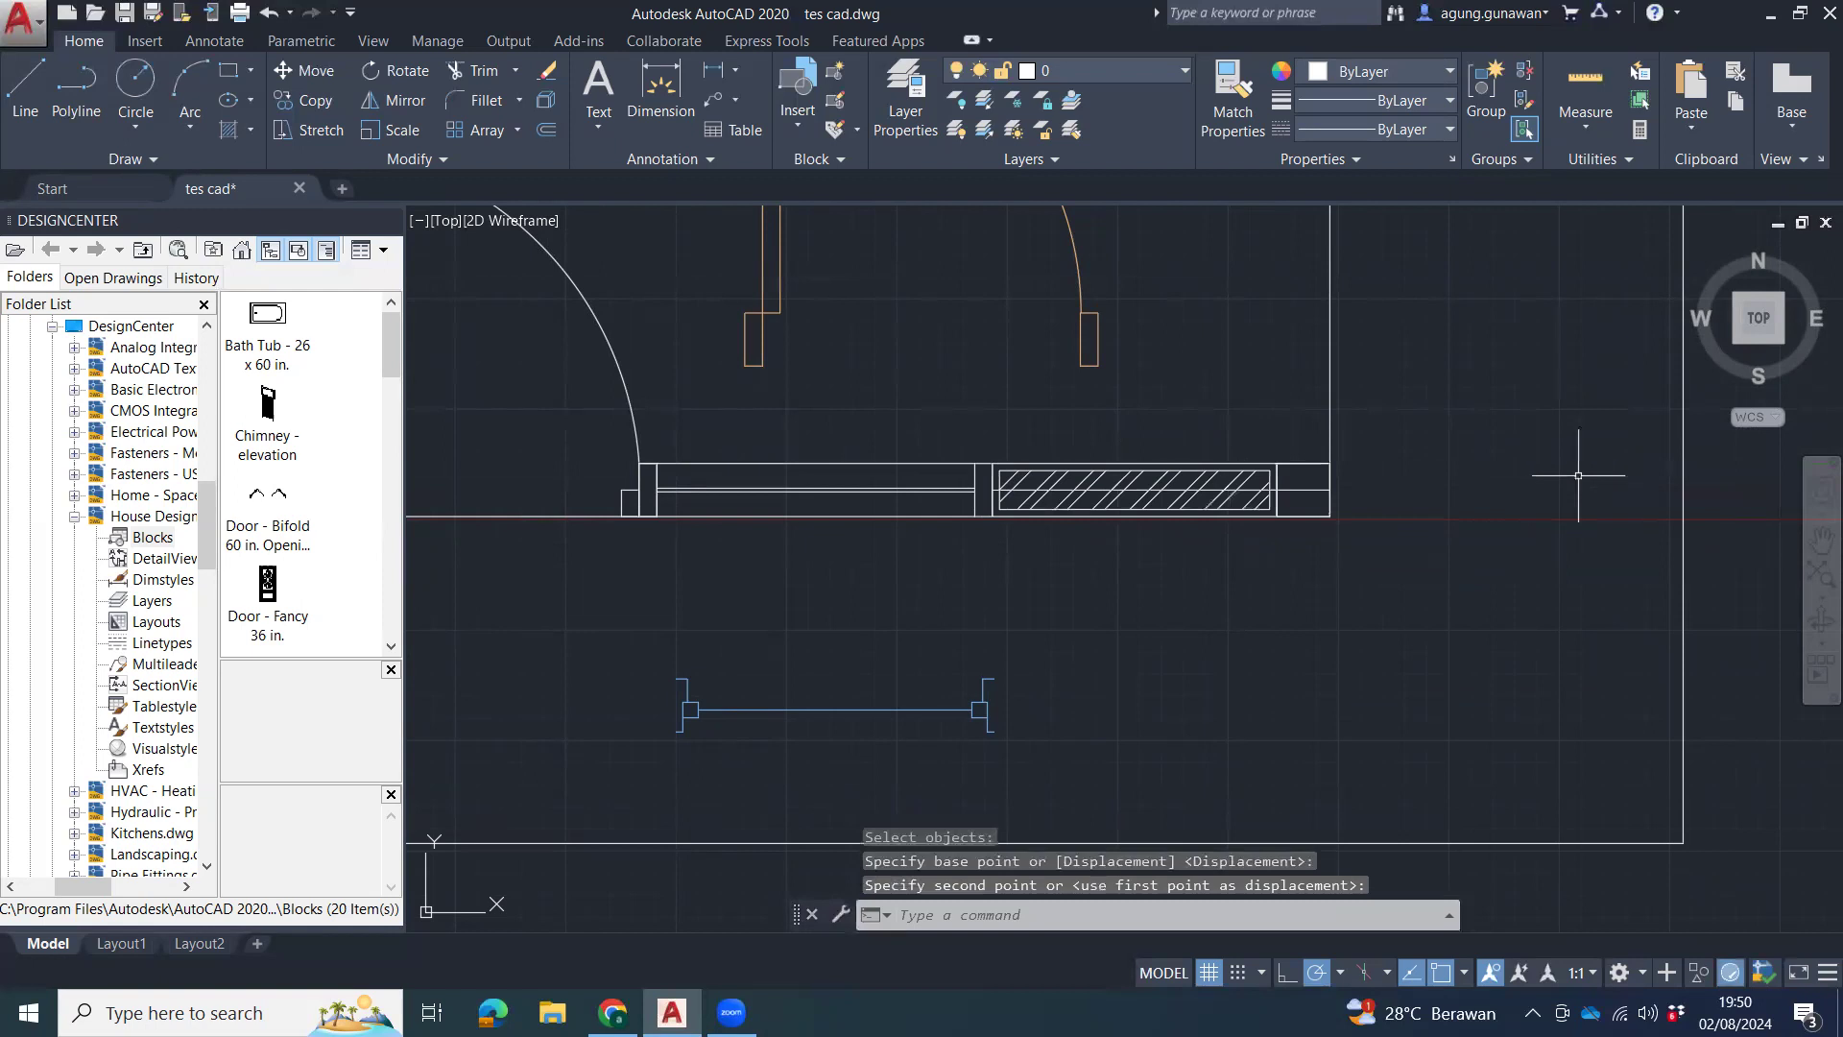
# Define a block named "tampak jendela" from the two rectangles of the window elevation, keeping the base point at 0,0,0.
pyautogui.scroll(-5, 1578, 475)
pyautogui.moveTo(998, 528); pyautogui.dragTo(1187, 404, button='middle')
pyautogui.scroll(2, 1174, 414)
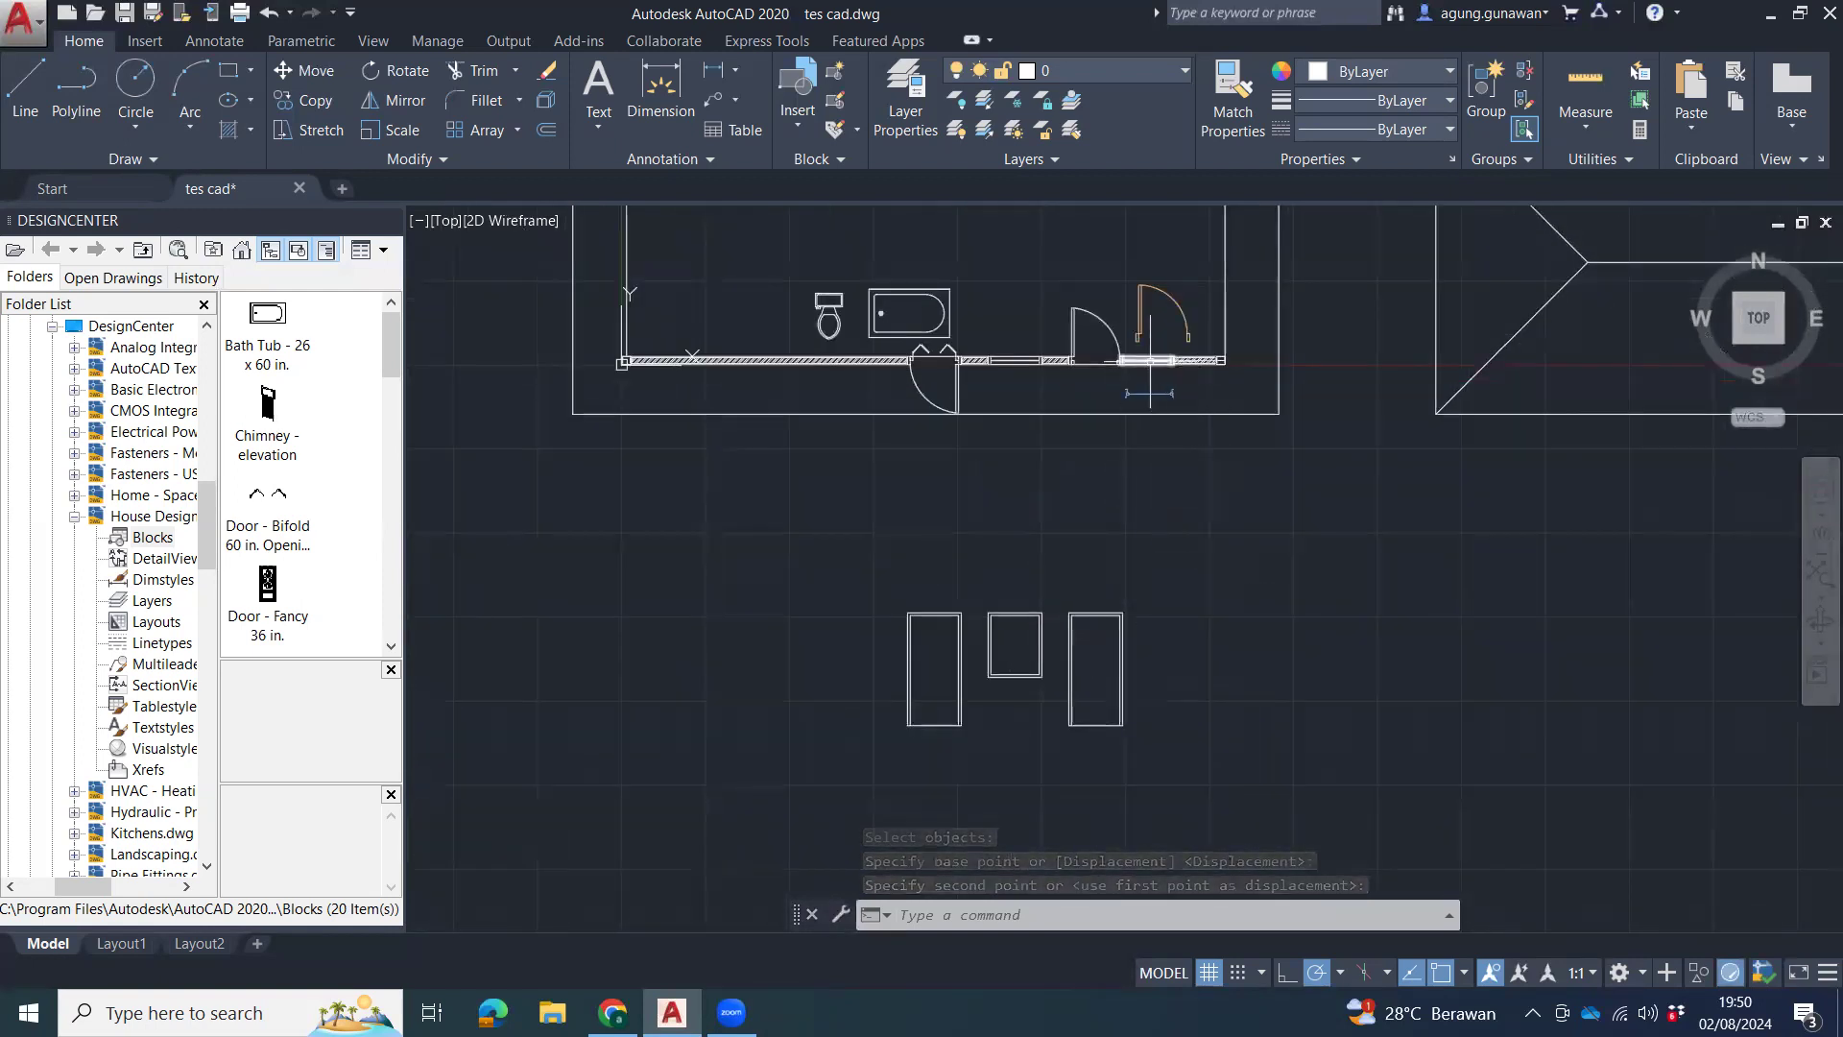
pyautogui.press('Escape')
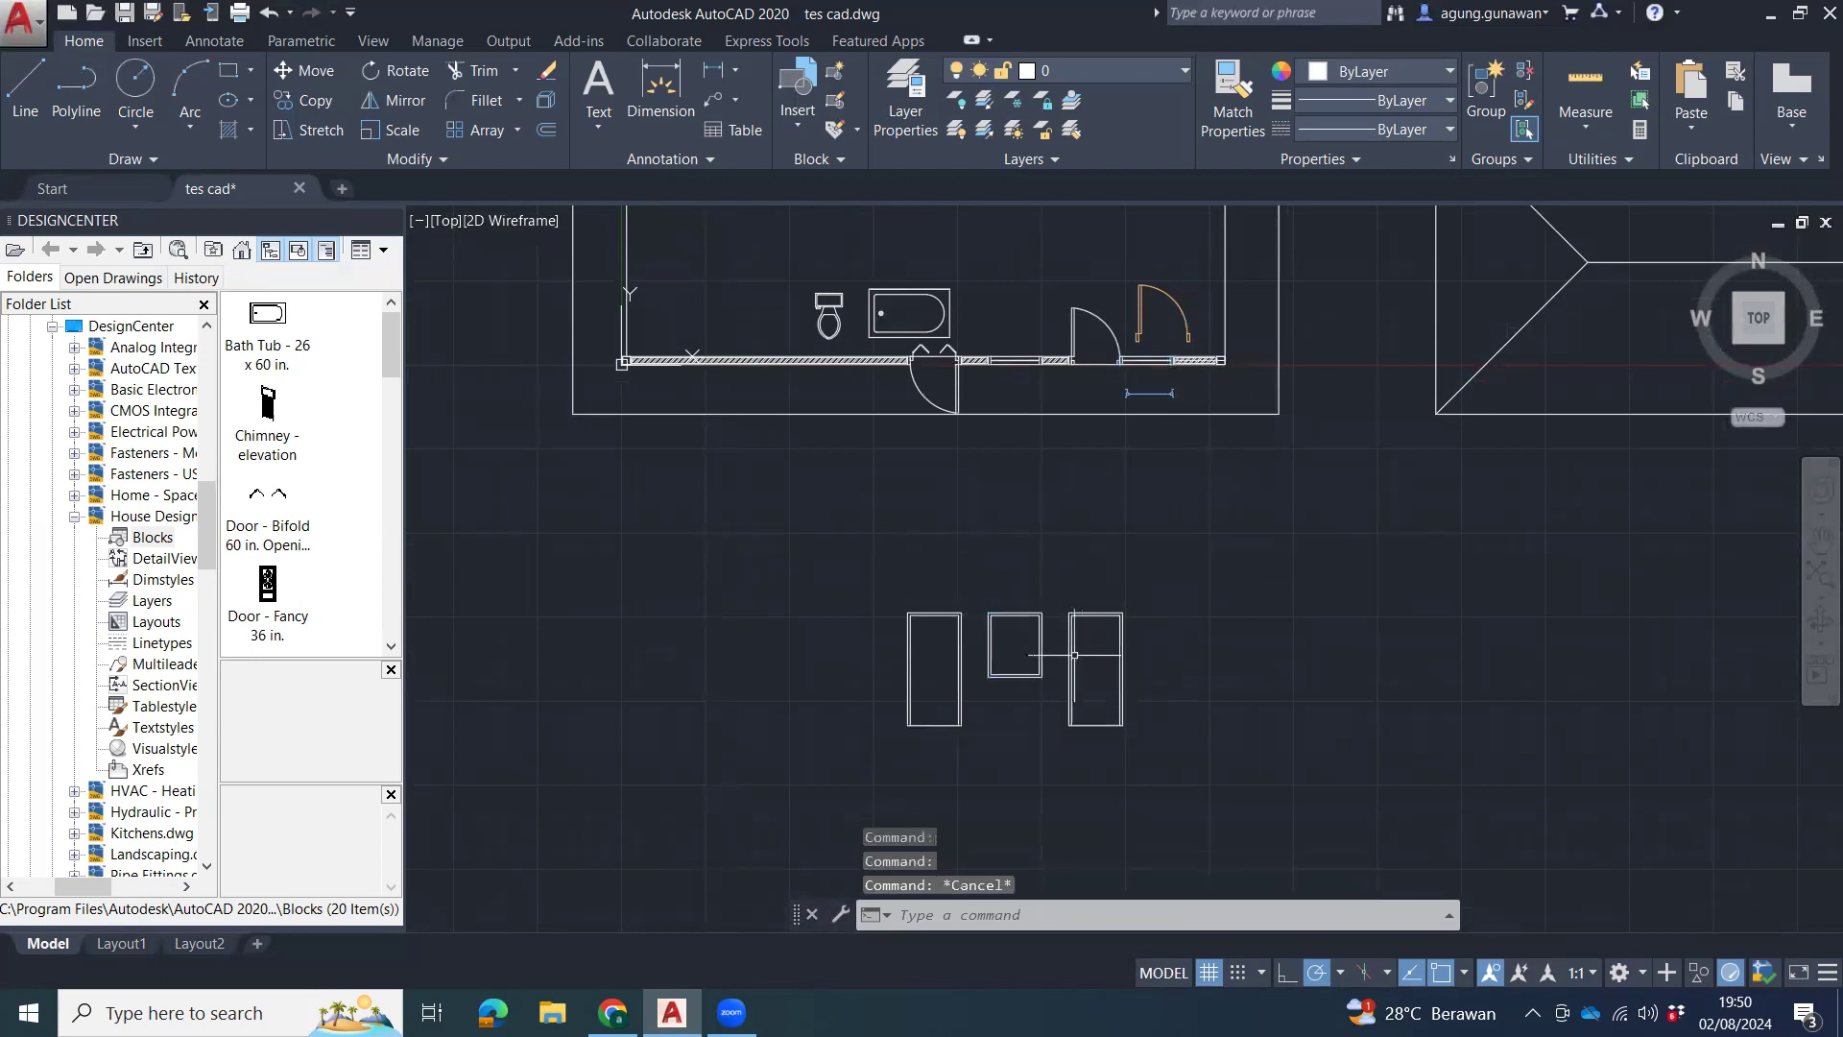
pyautogui.scroll(3, 1074, 655)
pyautogui.press('Escape')
pyautogui.click(863, 473)
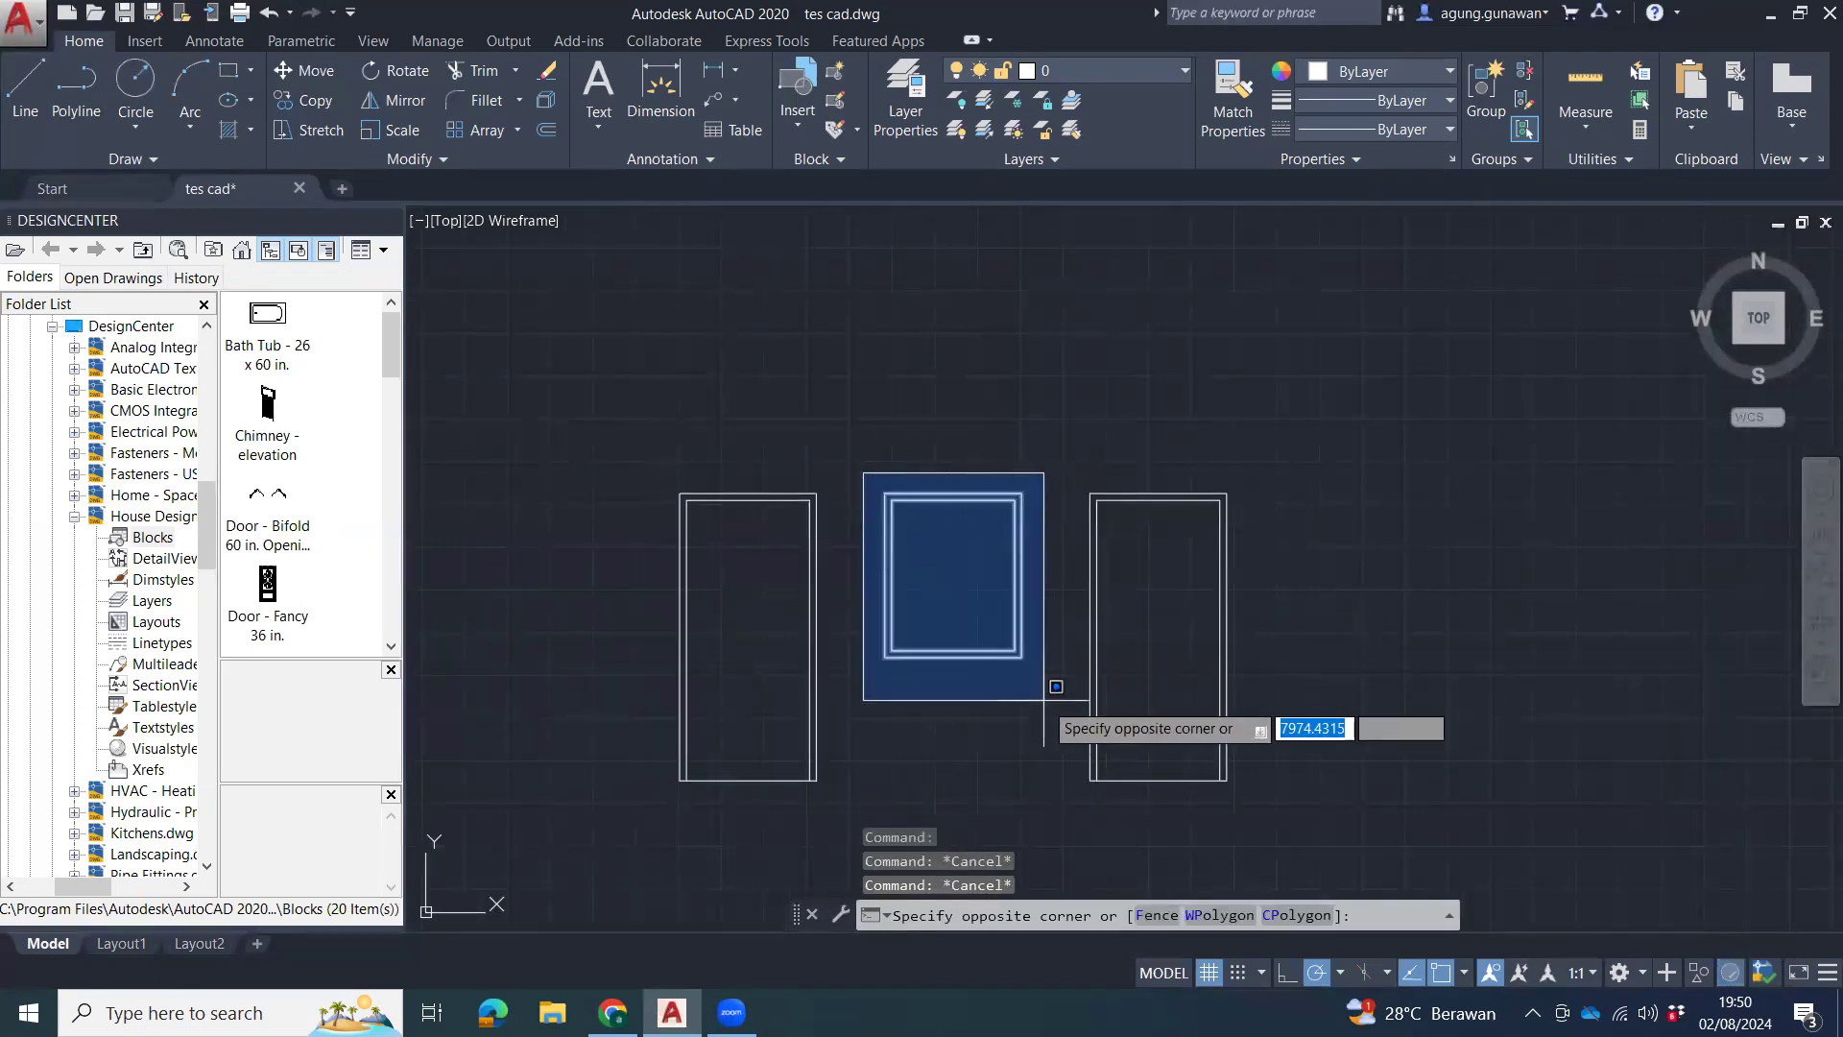
pyautogui.click(1046, 702)
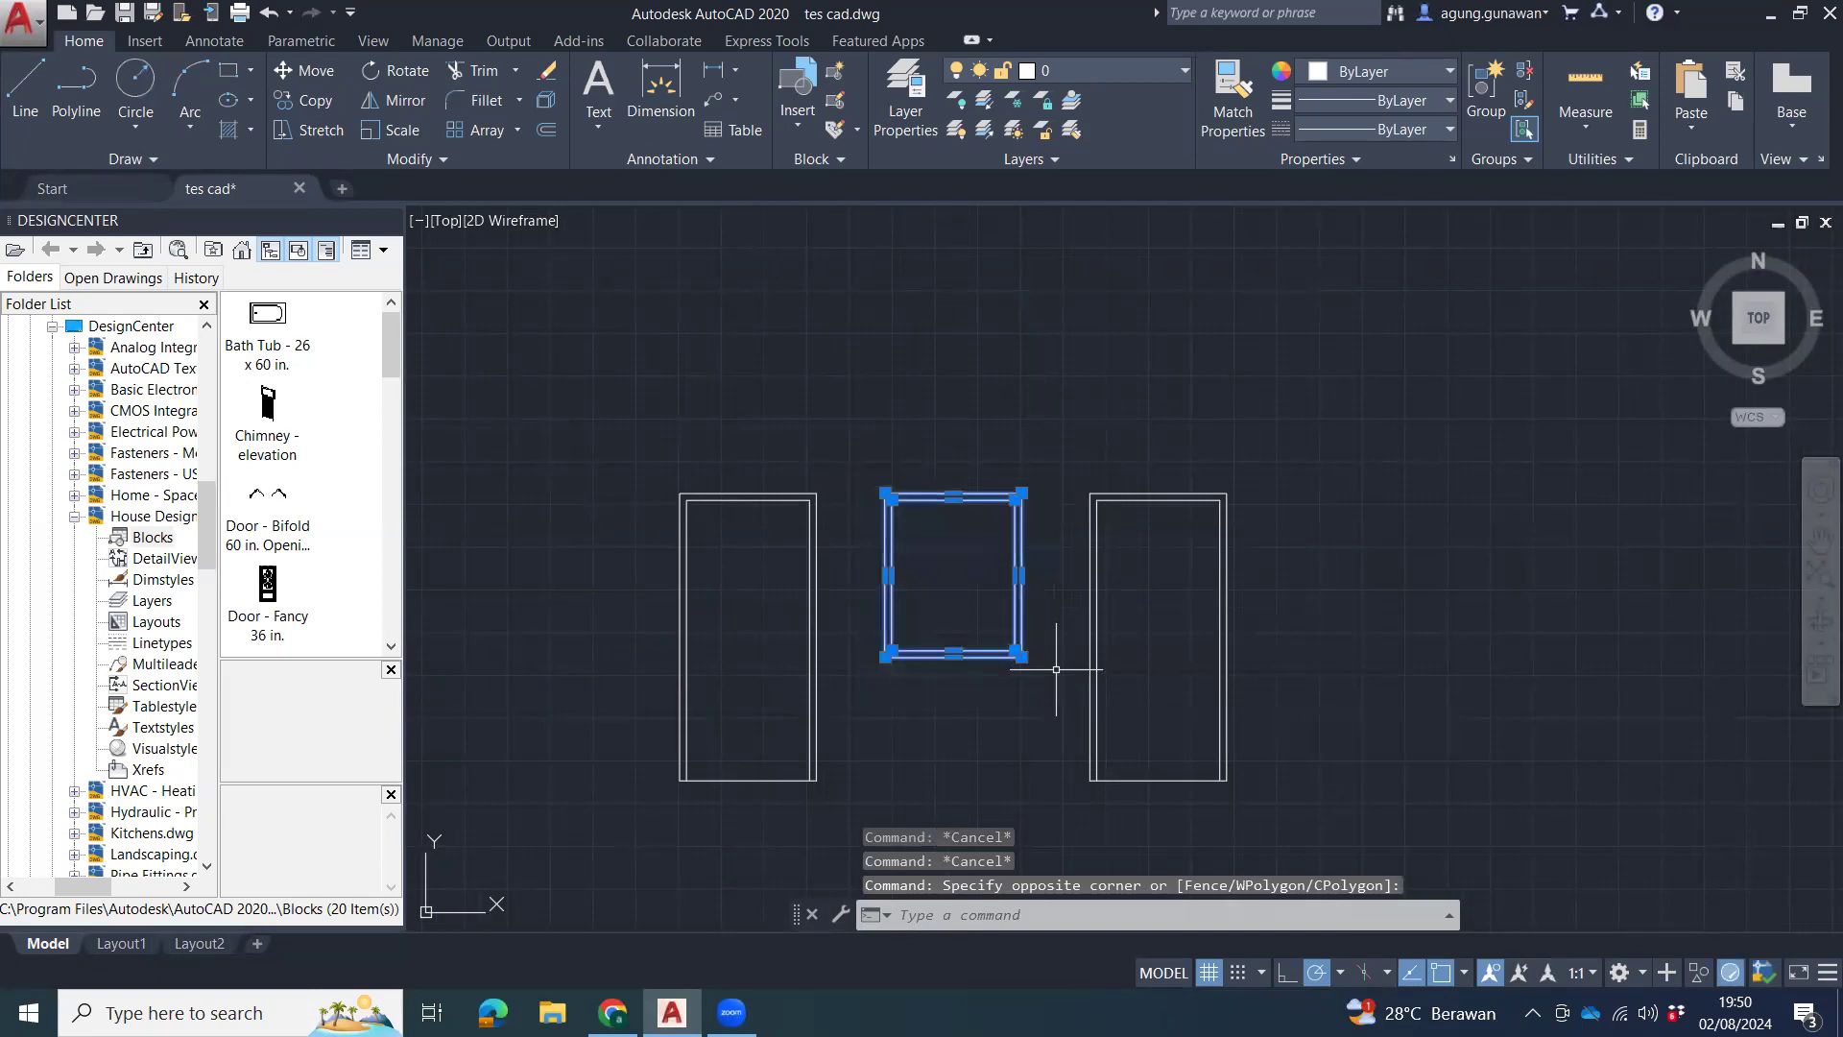
pyautogui.write('b')
pyautogui.press('Return')
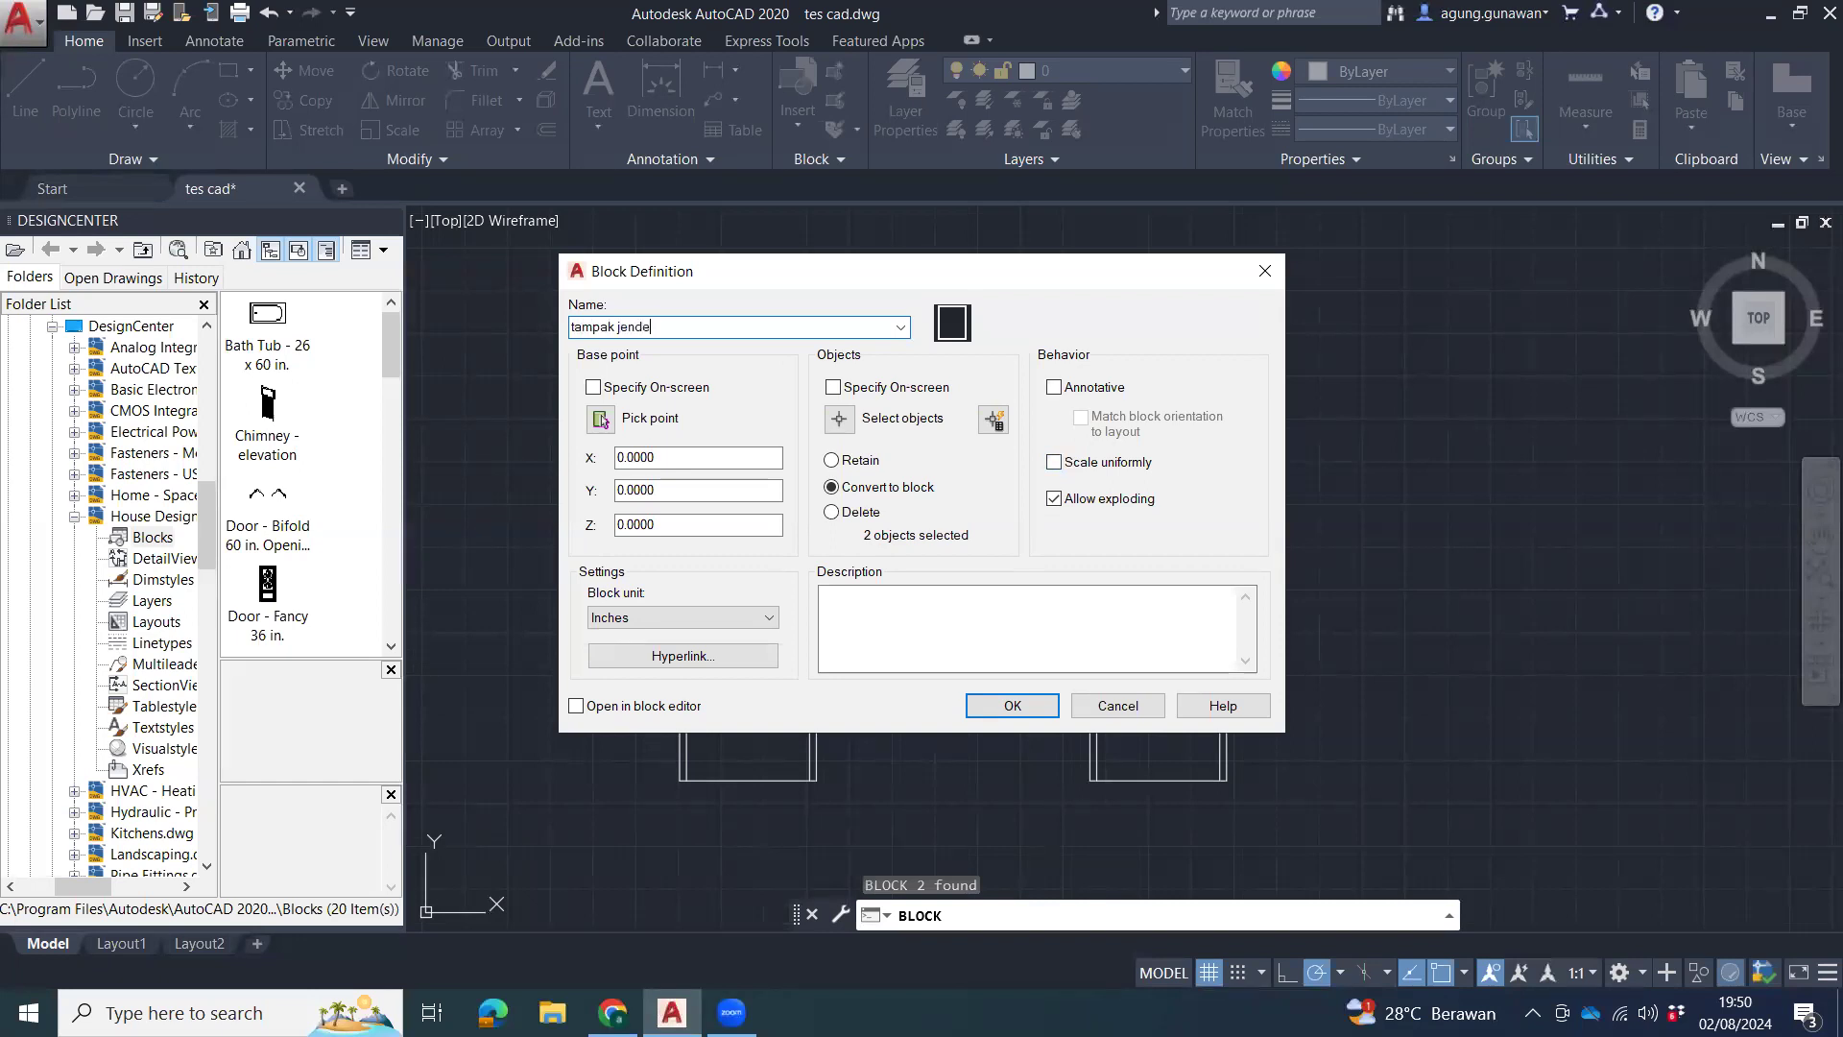
pyautogui.click(994, 706)
# Copy the window elevation block from its upper-left corner to the upper-right corner of the second door elevation.
pyautogui.scroll(-6, 960, 661)
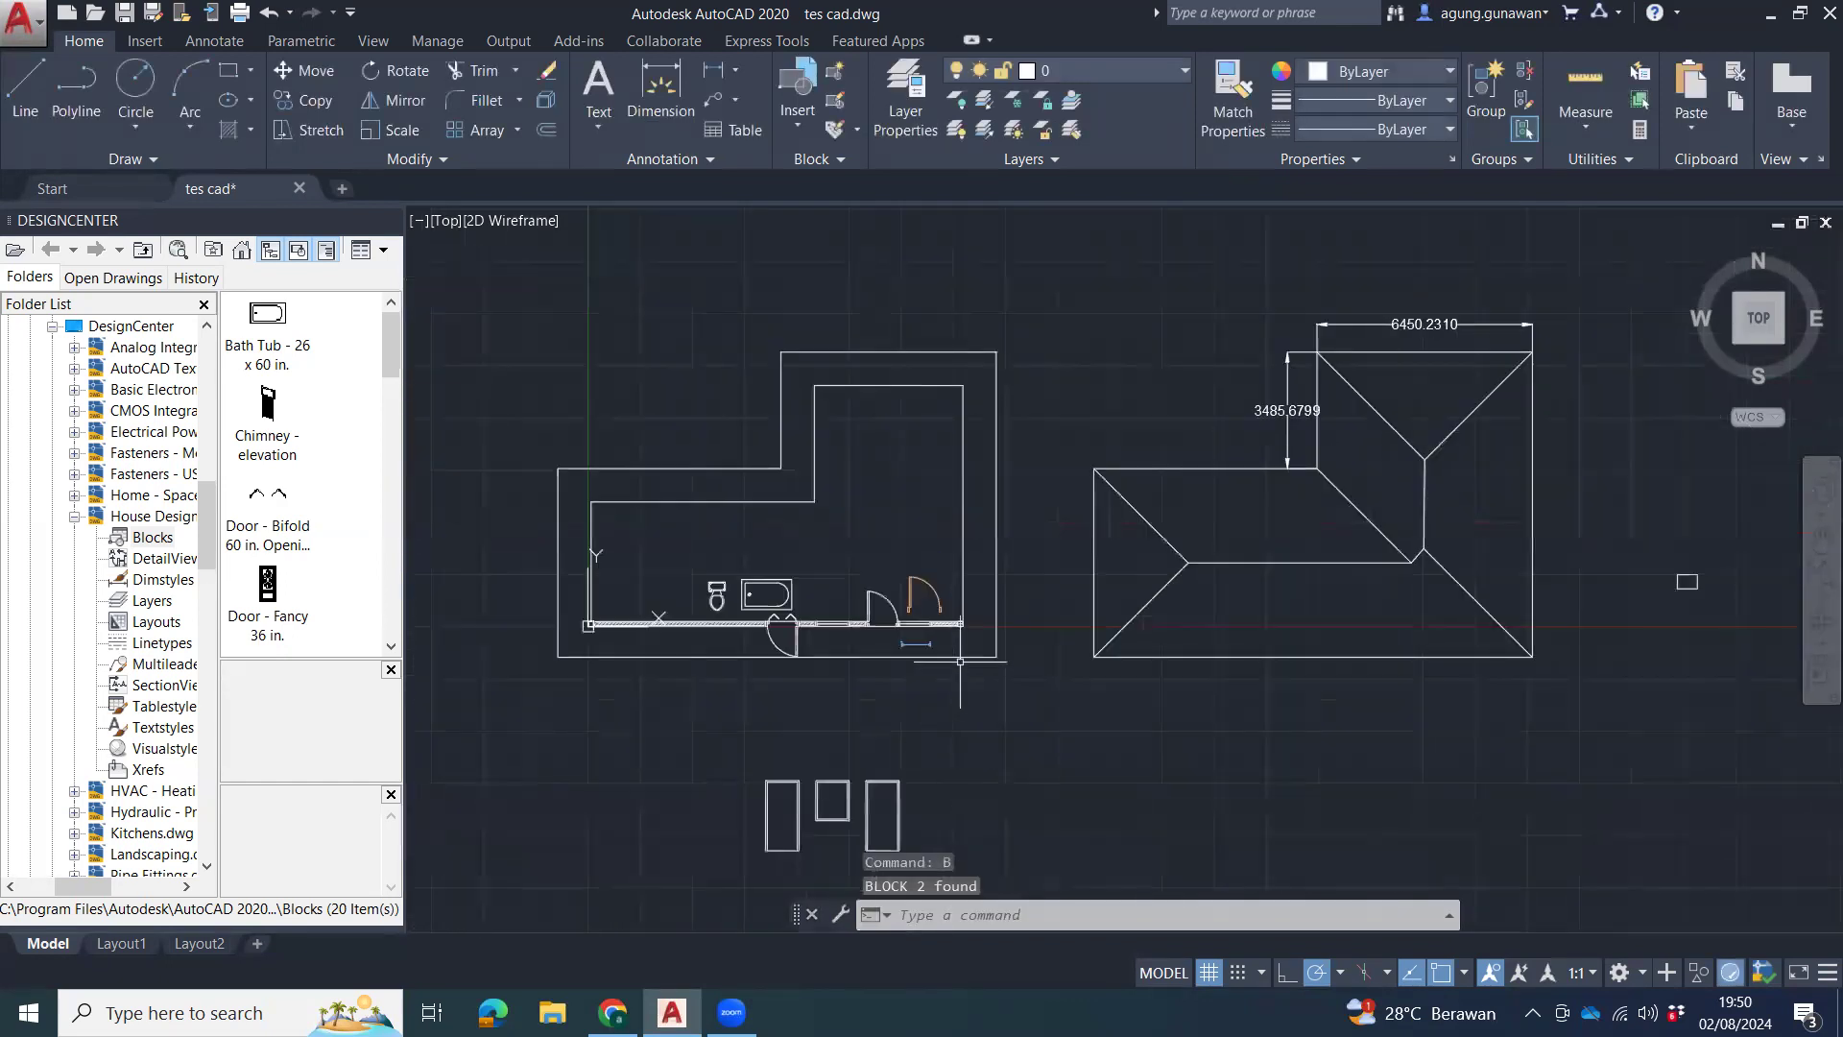
pyautogui.scroll(4, 873, 634)
pyautogui.click(770, 694)
pyautogui.click(717, 729)
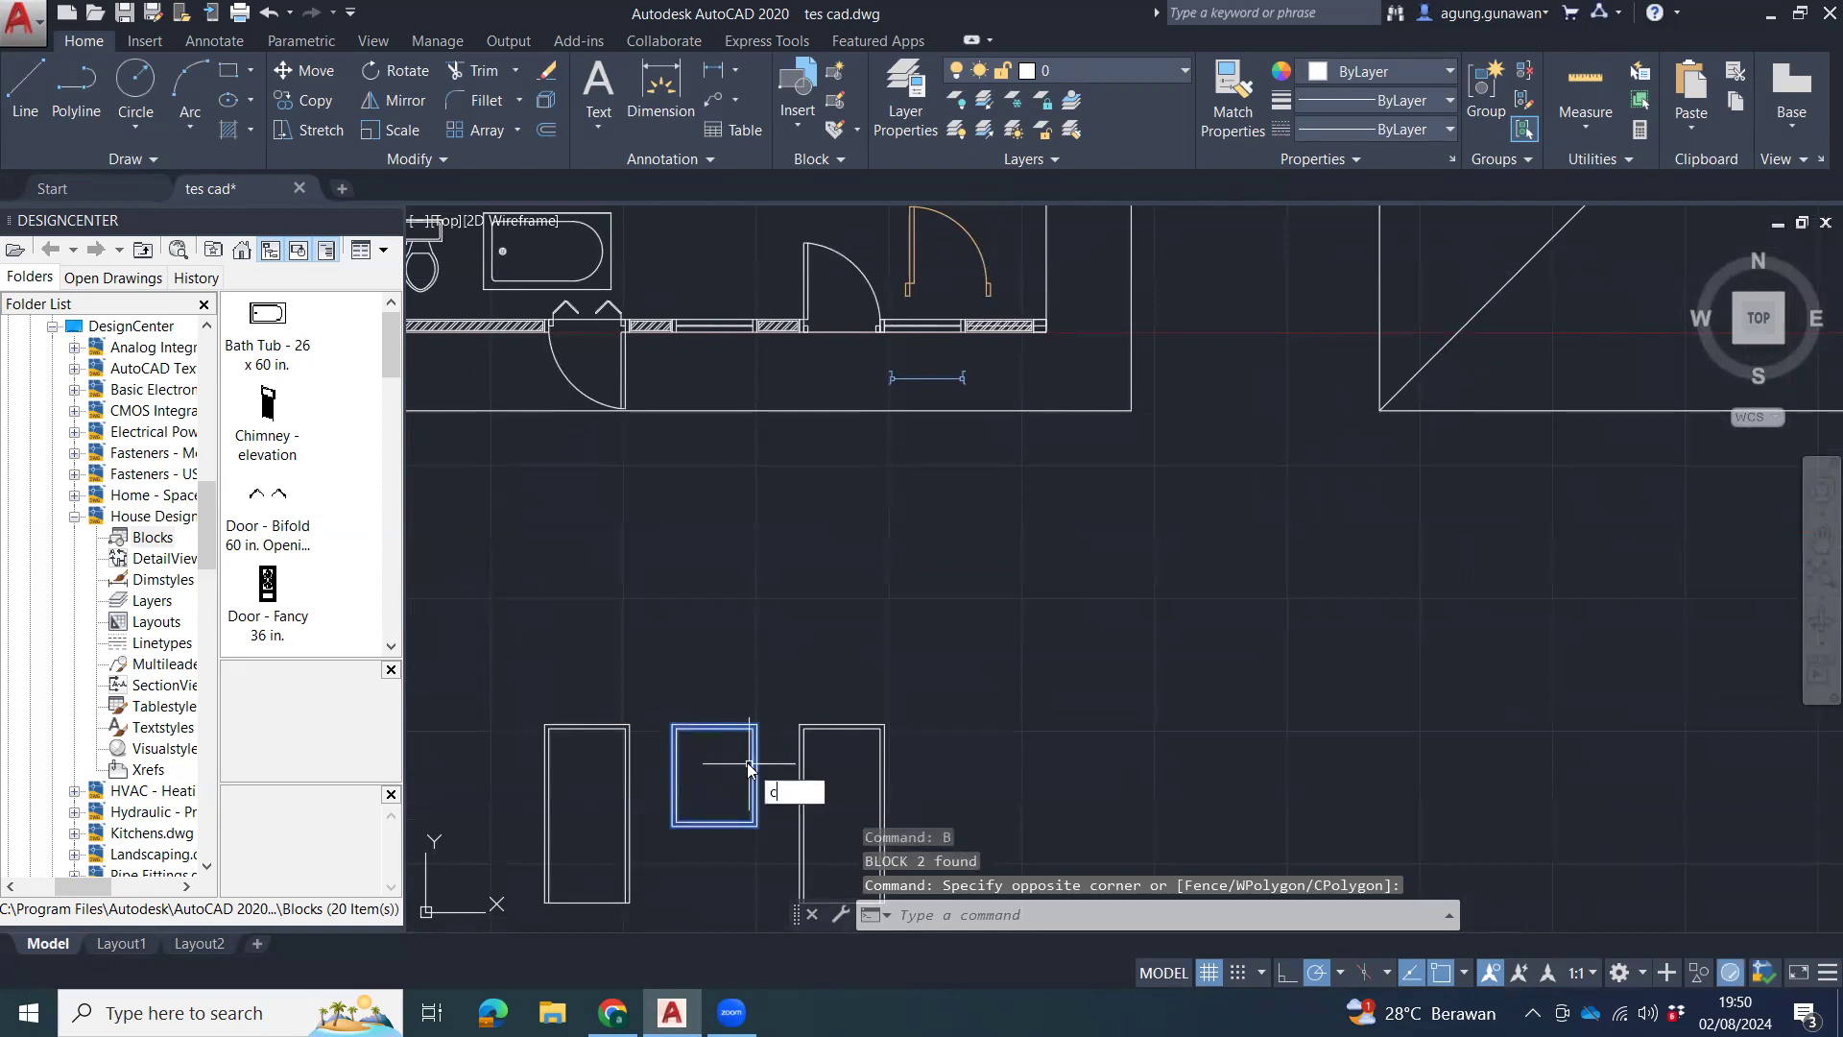
pyautogui.write('c')
pyautogui.press('Return')
pyautogui.click(676, 723)
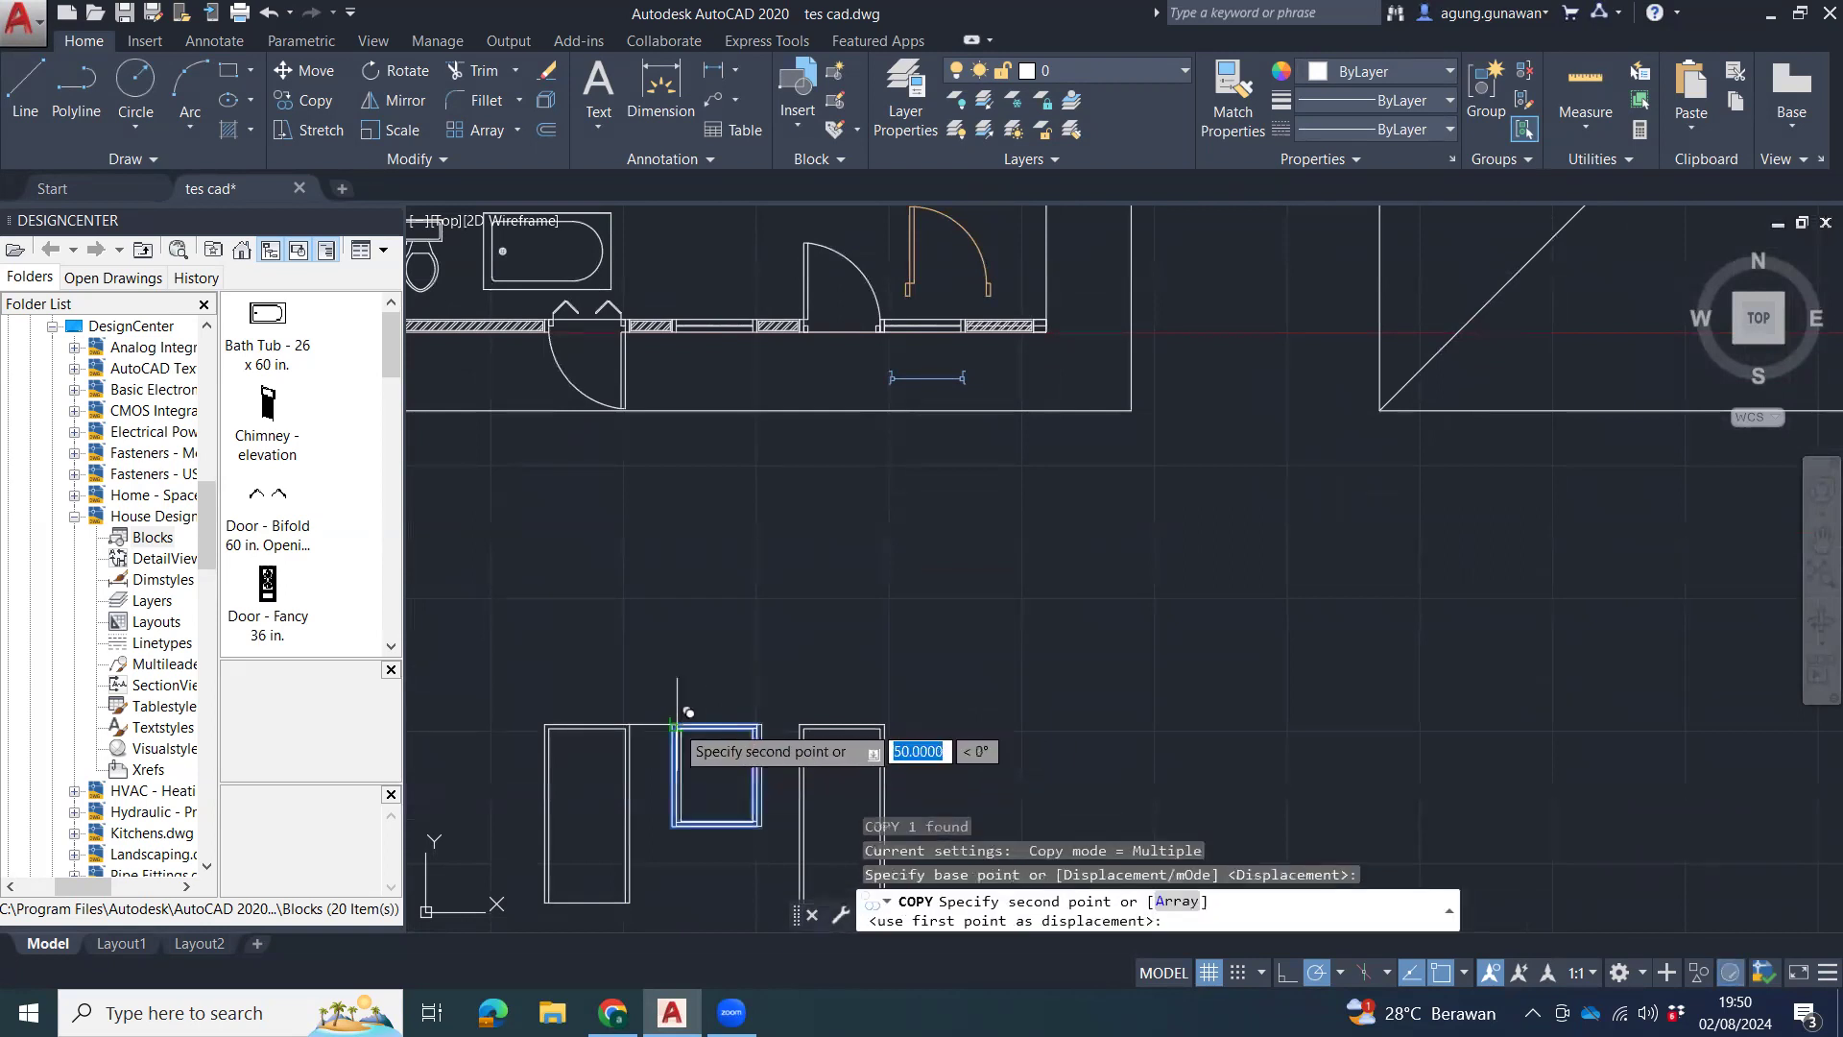
pyautogui.click(887, 727)
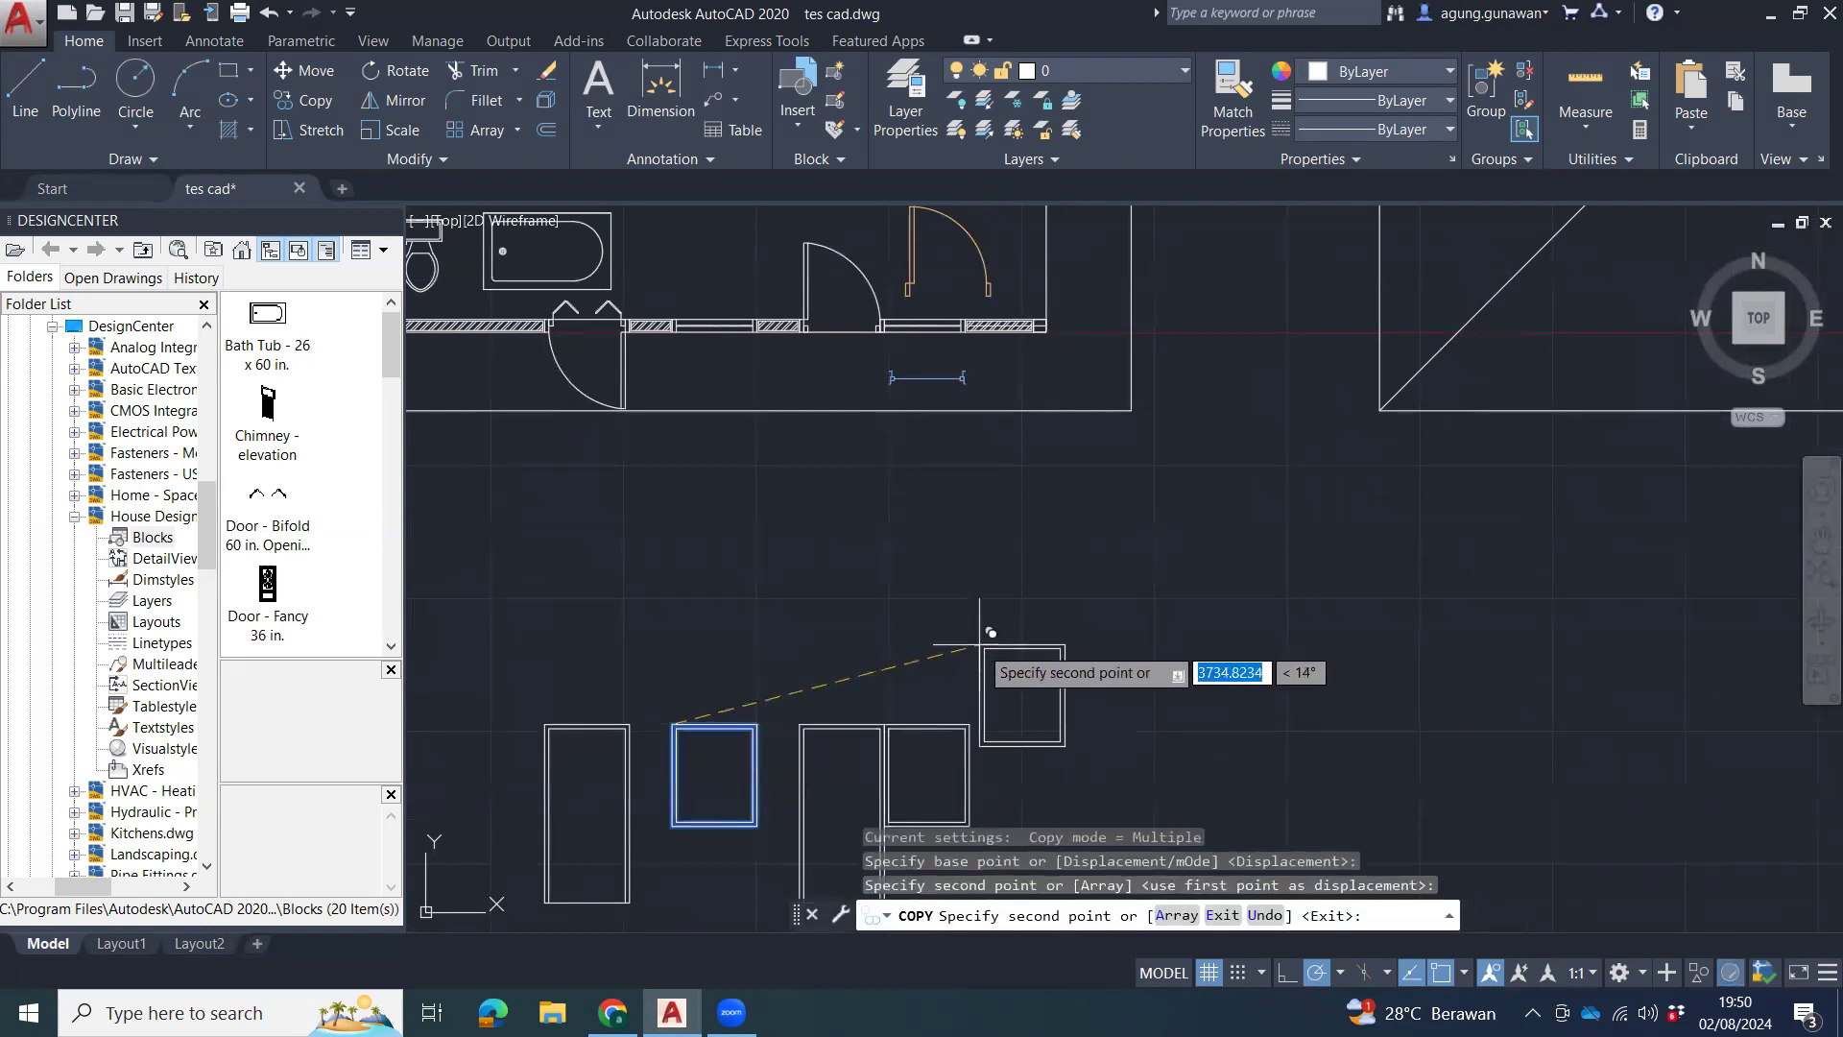
pyautogui.press('Escape')
pyautogui.press('Escape')
# Move the copied window elevation one frame thickness toward the second door elevation so their adjoining frames overlap.
pyautogui.scroll(5, 980, 646)
pyautogui.click(853, 715)
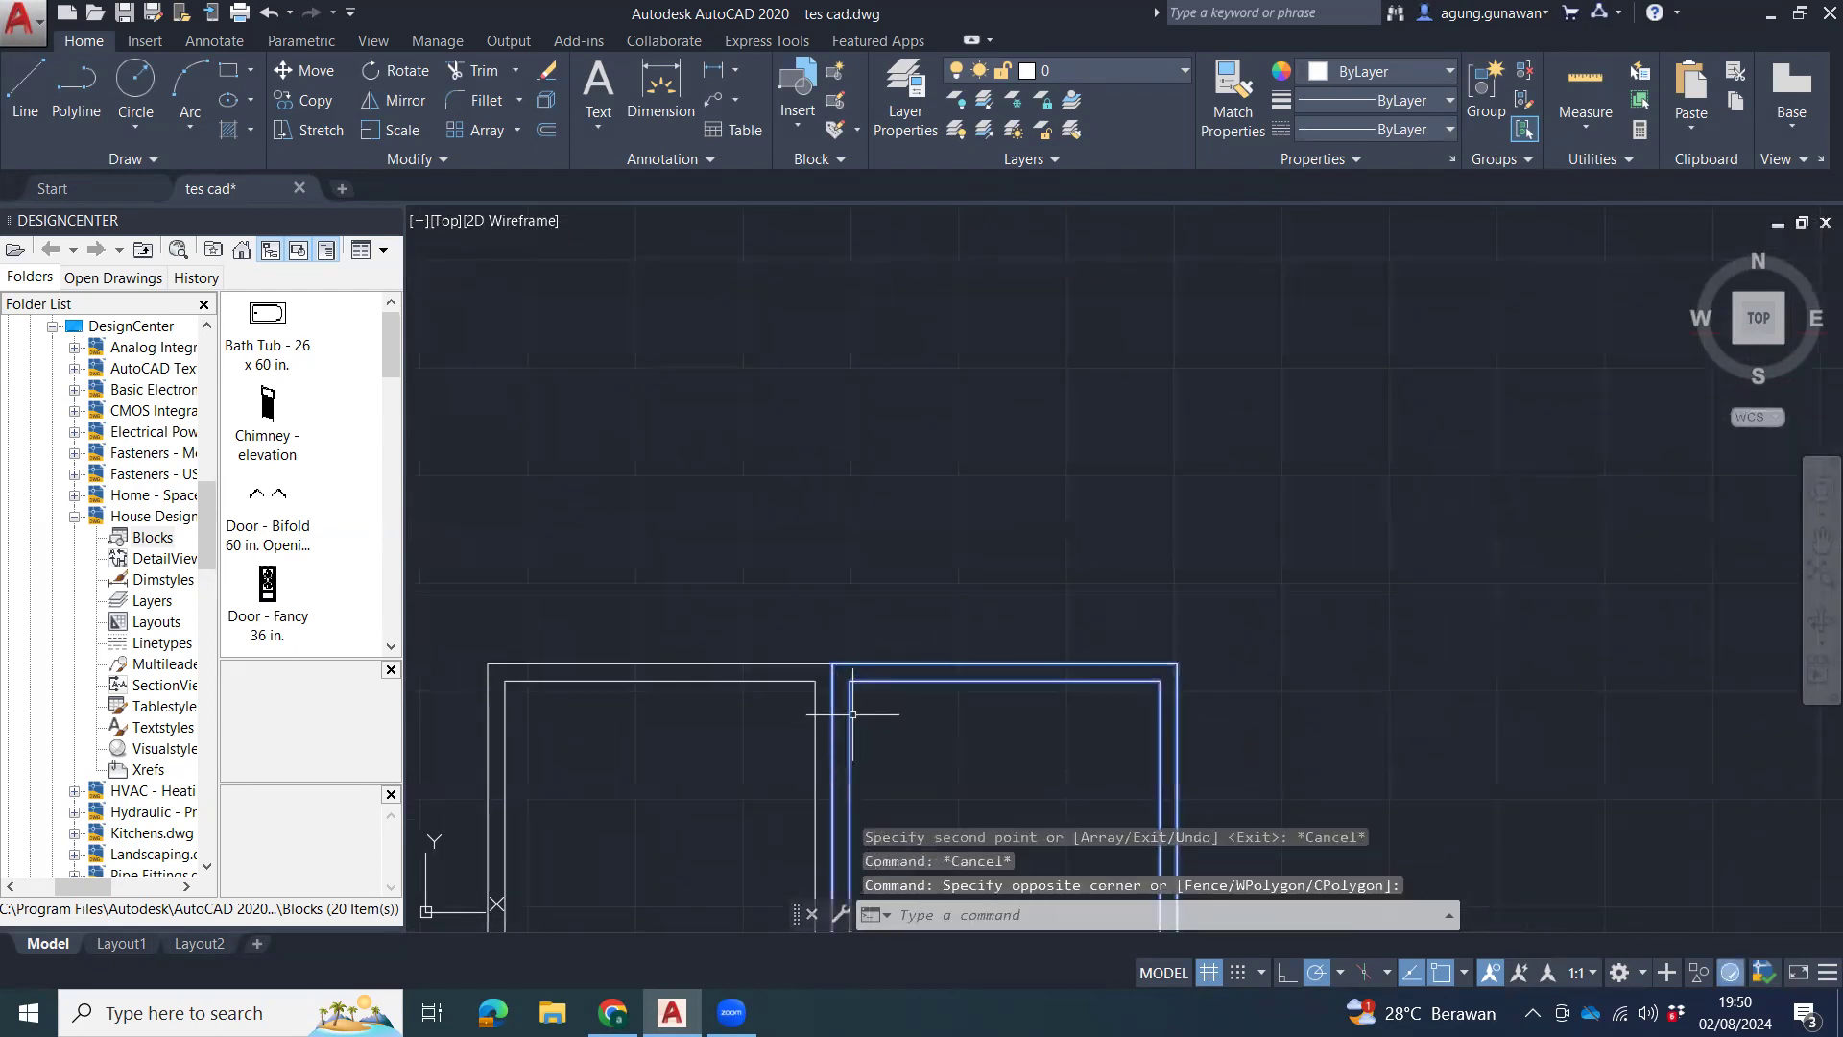
pyautogui.press('Return')
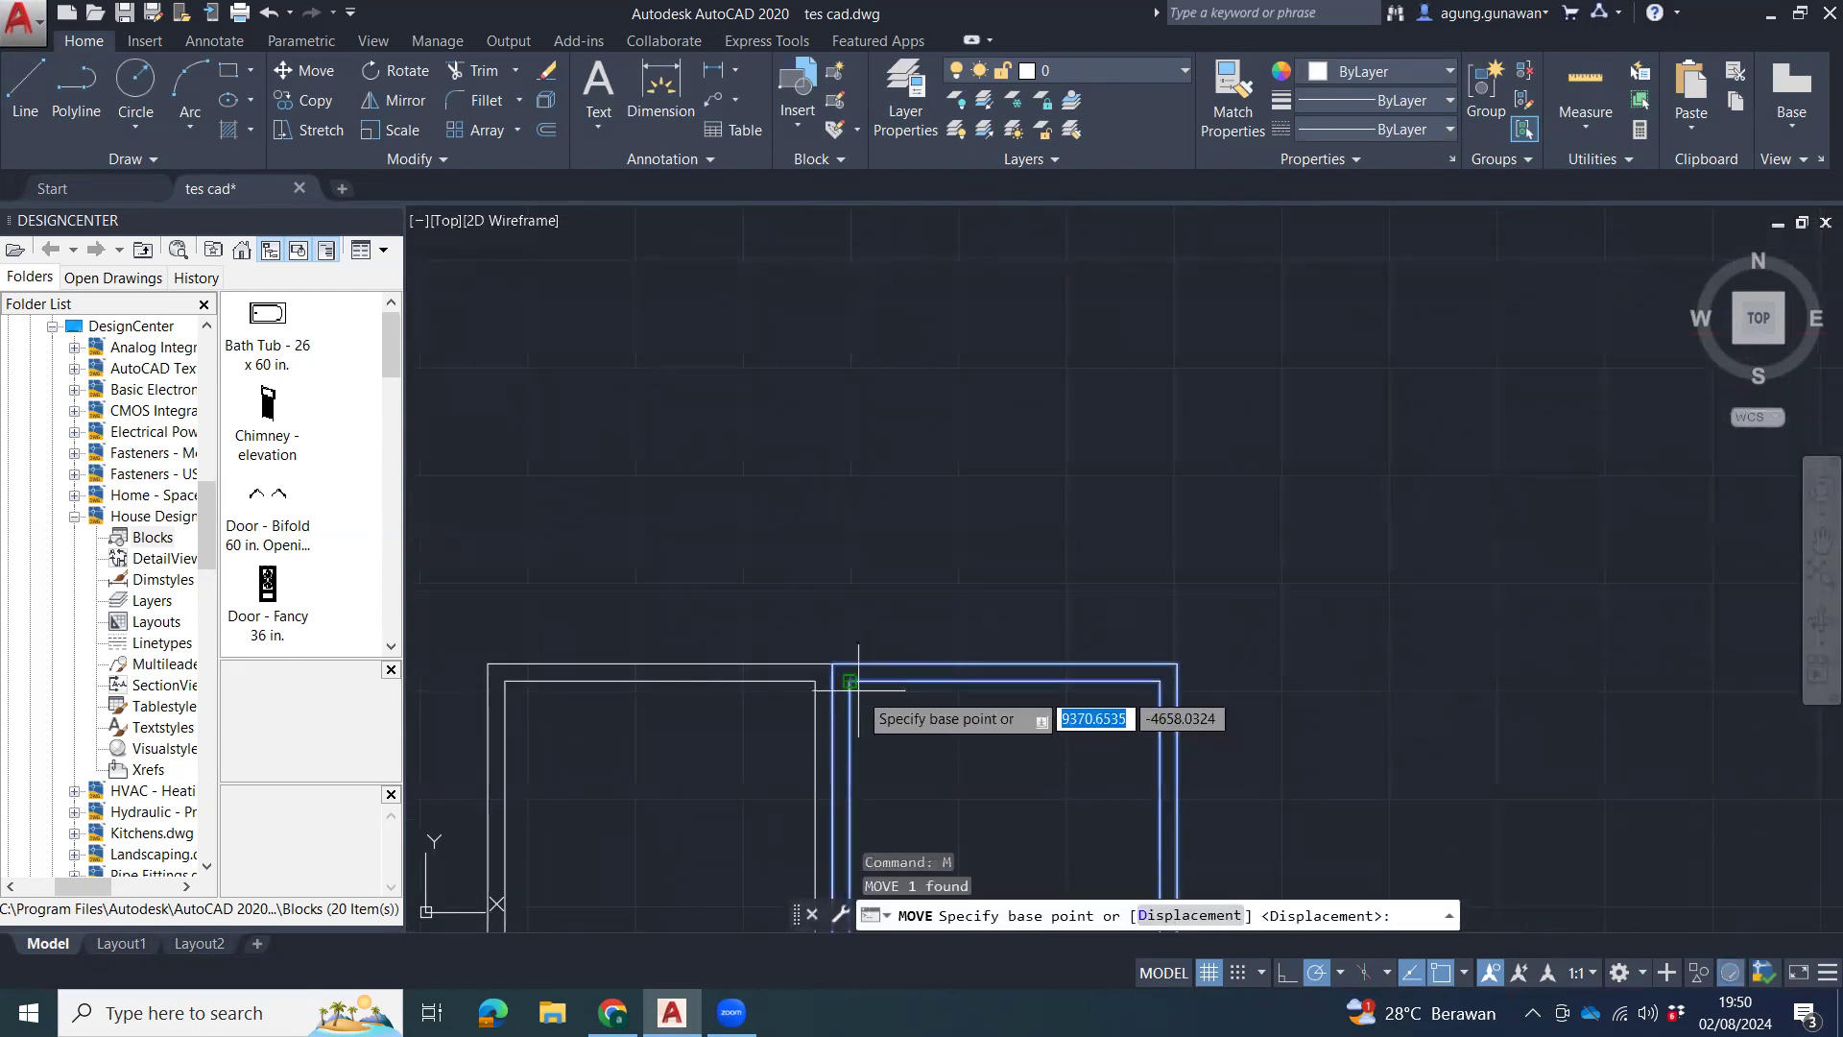
pyautogui.click(854, 673)
pyautogui.click(831, 678)
pyautogui.scroll(-6, 1065, 684)
pyautogui.moveTo(1140, 702); pyautogui.dragTo(1063, 641, button='middle')
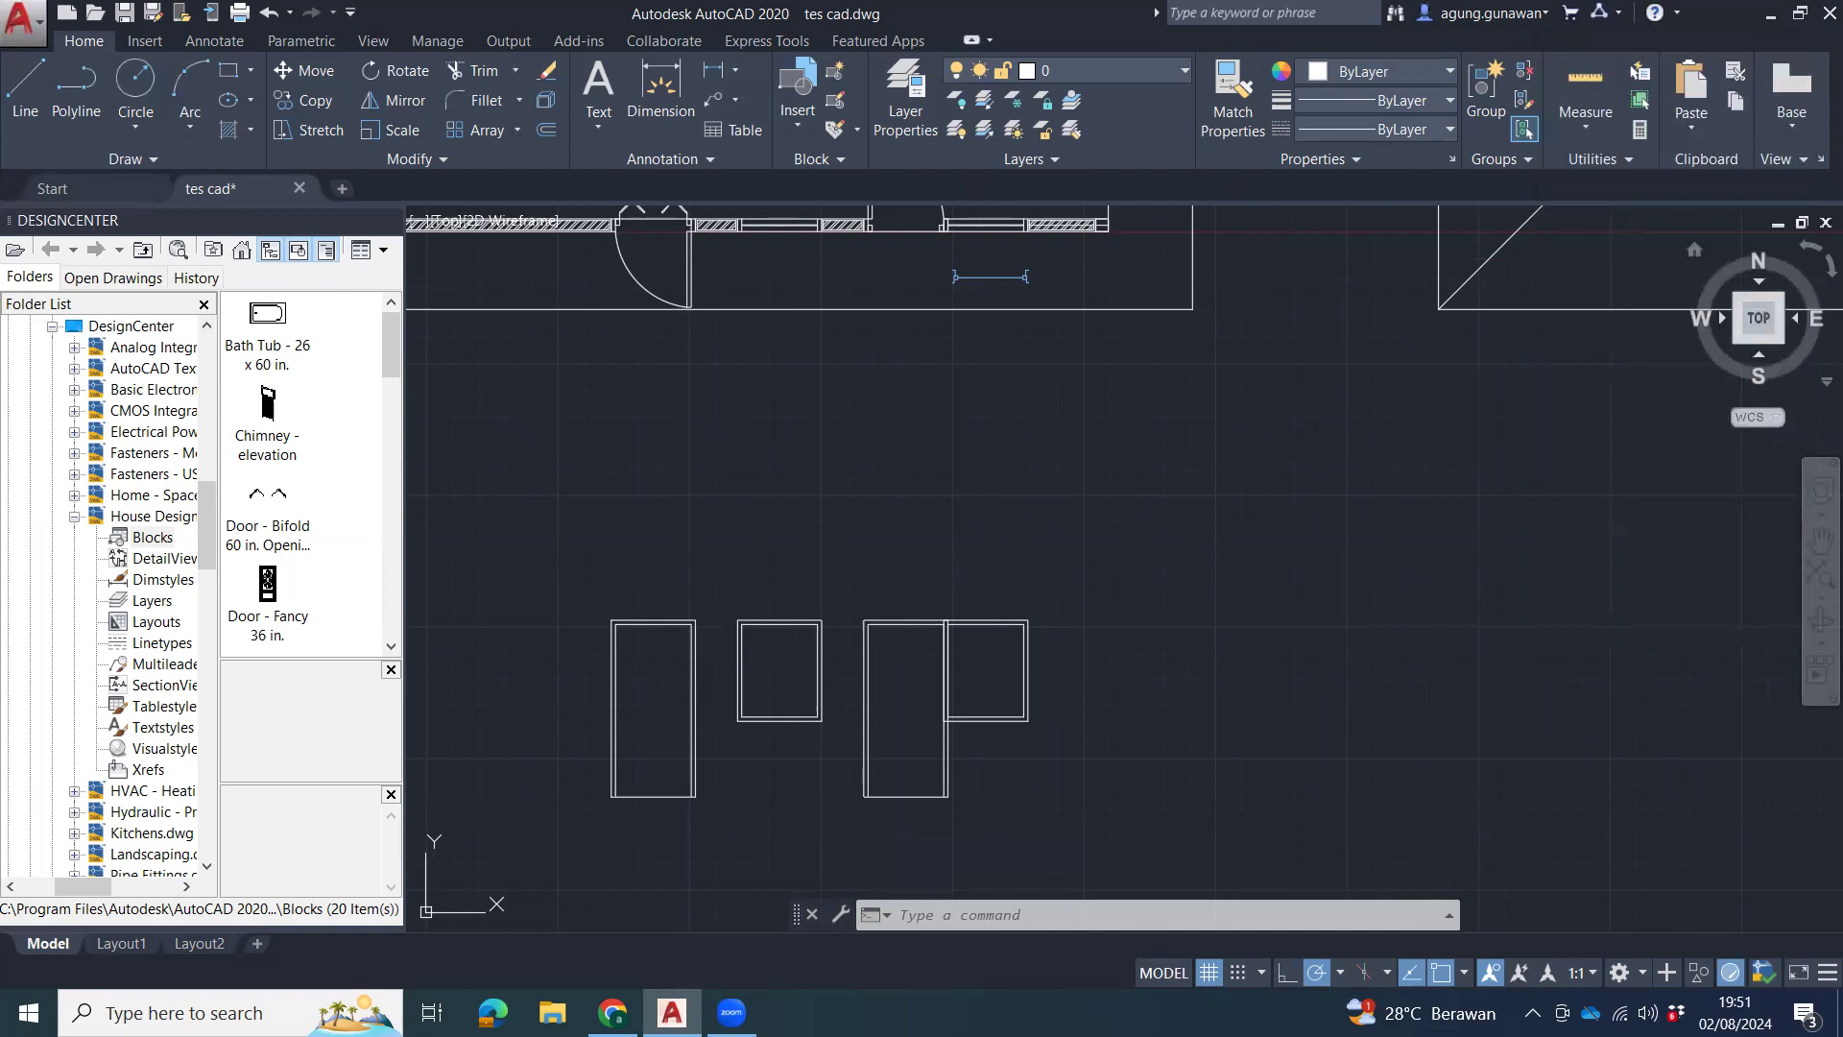
pyautogui.moveTo(1098, 680); pyautogui.dragTo(1277, 660, button='middle')
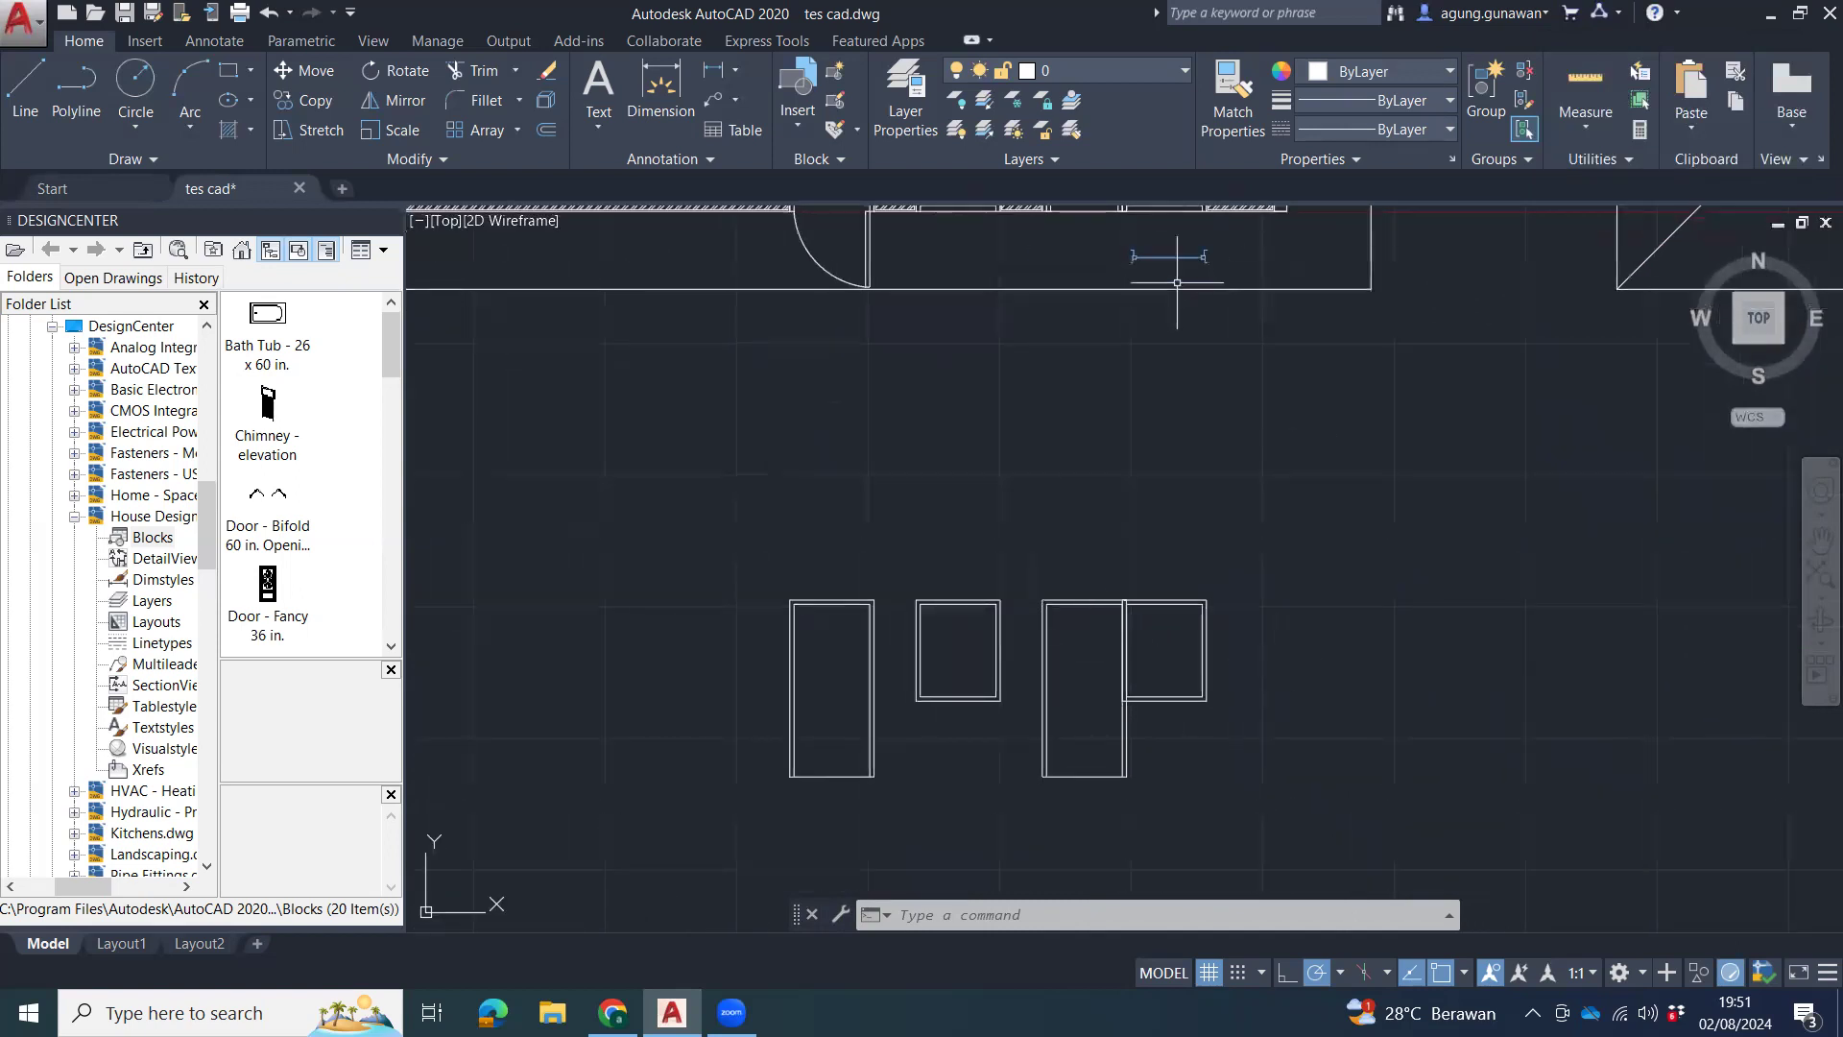
pyautogui.moveTo(1177, 283); pyautogui.dragTo(1153, 328, button='middle')
pyautogui.press('Escape')
pyautogui.press('Escape')
pyautogui.moveTo(1180, 629); pyautogui.dragTo(1118, 624, button='middle')
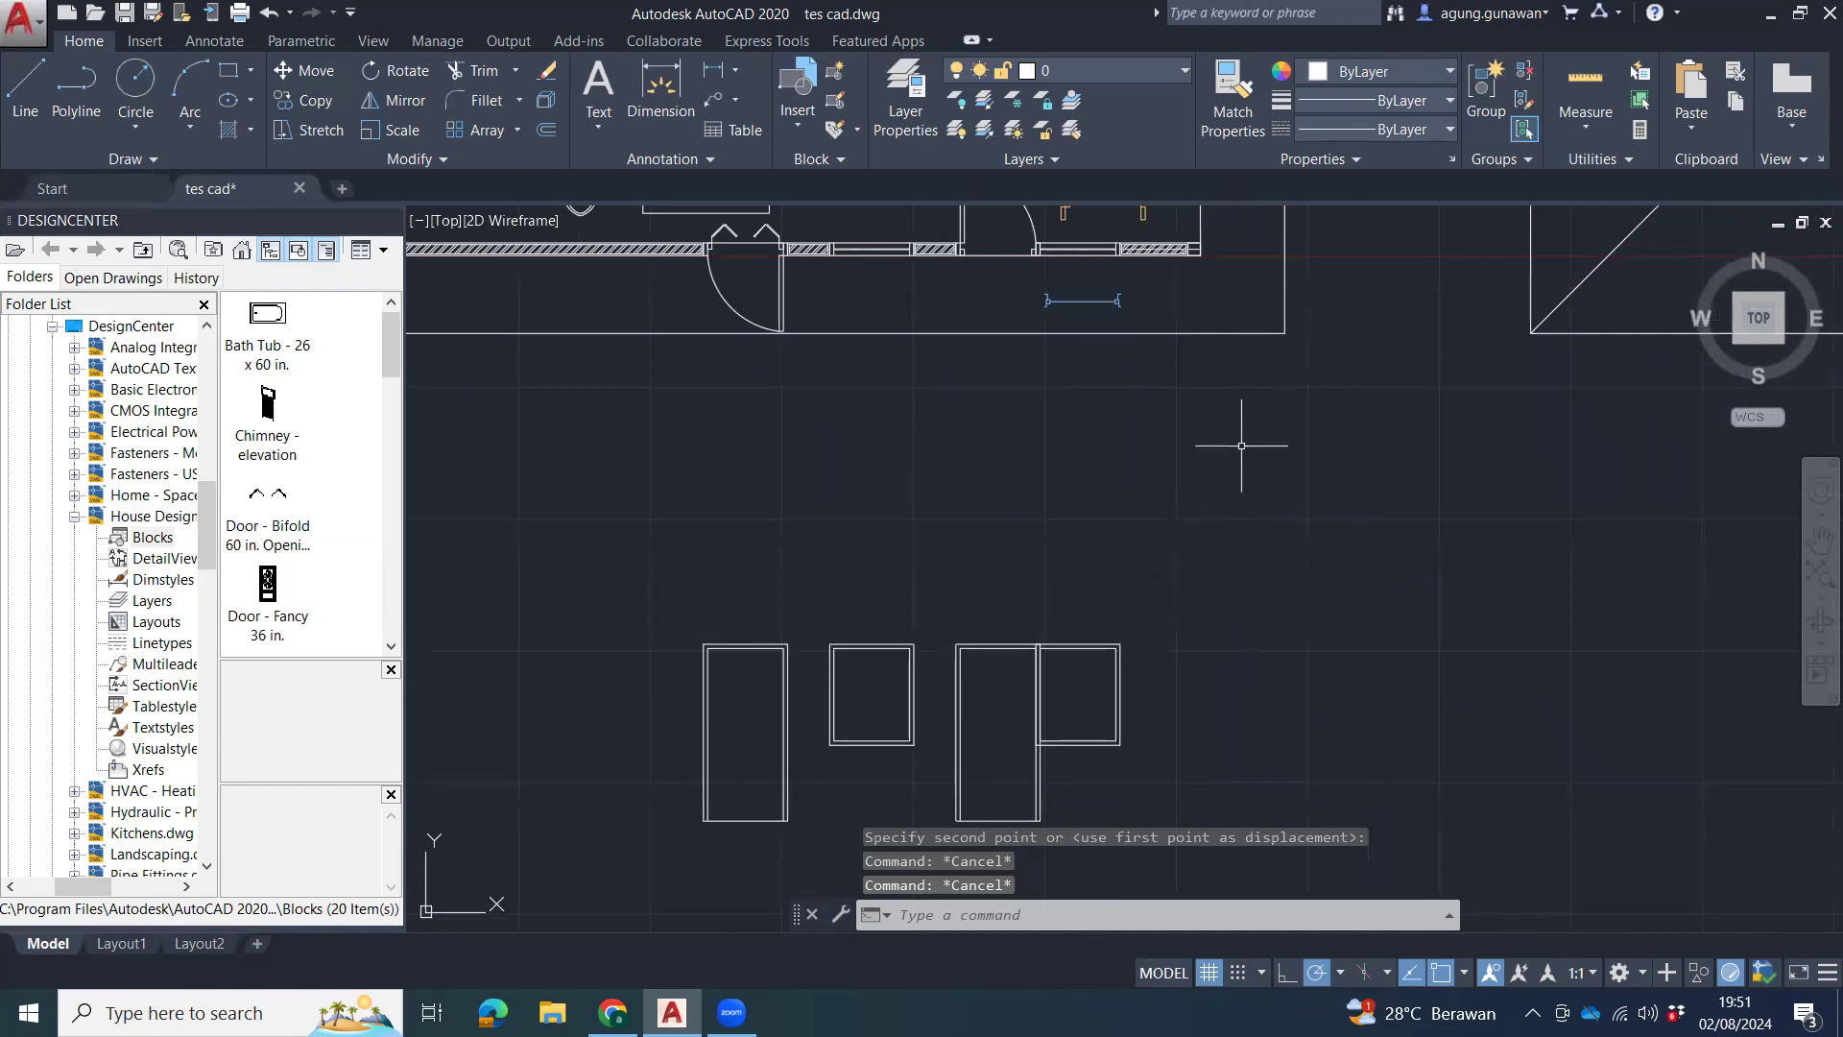
pyautogui.moveTo(1217, 344); pyautogui.dragTo(1167, 377, button='middle')
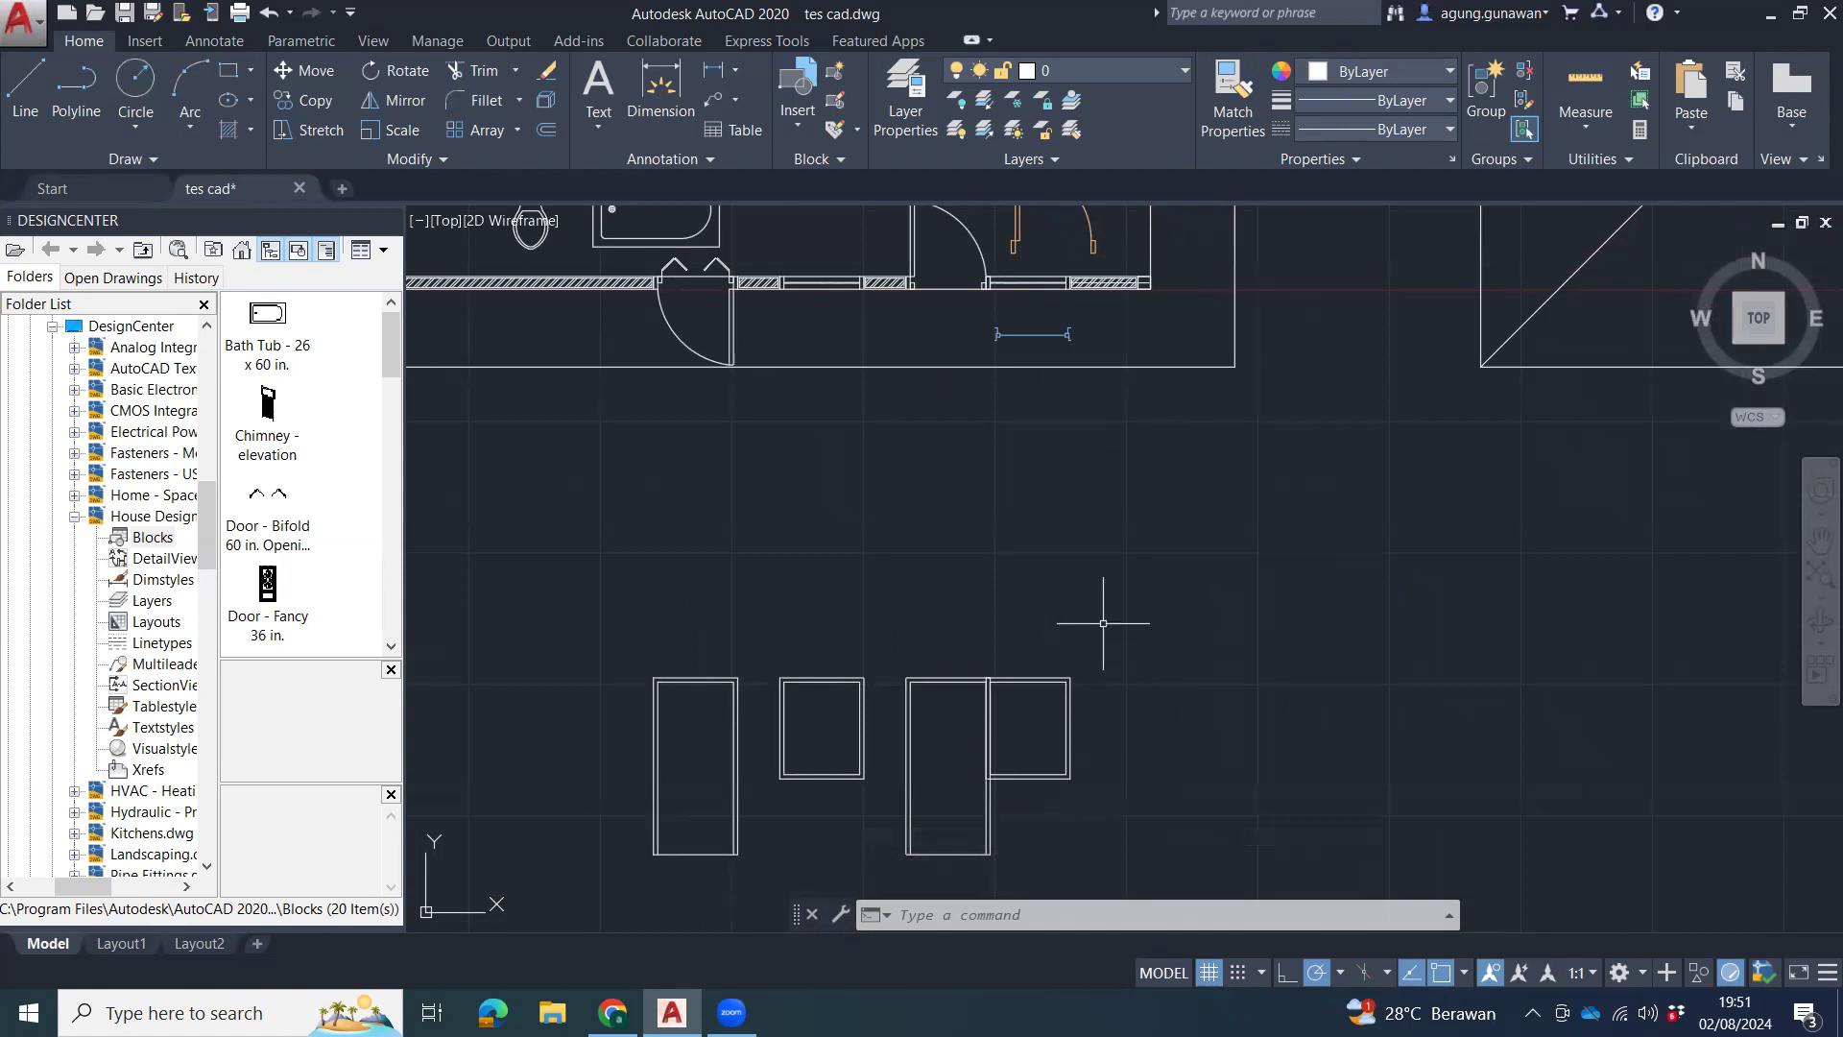
pyautogui.moveTo(1125, 571)
pyautogui.mouseDown(button='middle')
pyautogui.moveTo(1135, 456)
pyautogui.moveTo(1169, 535)
pyautogui.mouseUp(button='middle')
pyautogui.moveTo(1028, 734); pyautogui.dragTo(1030, 660, button='middle')
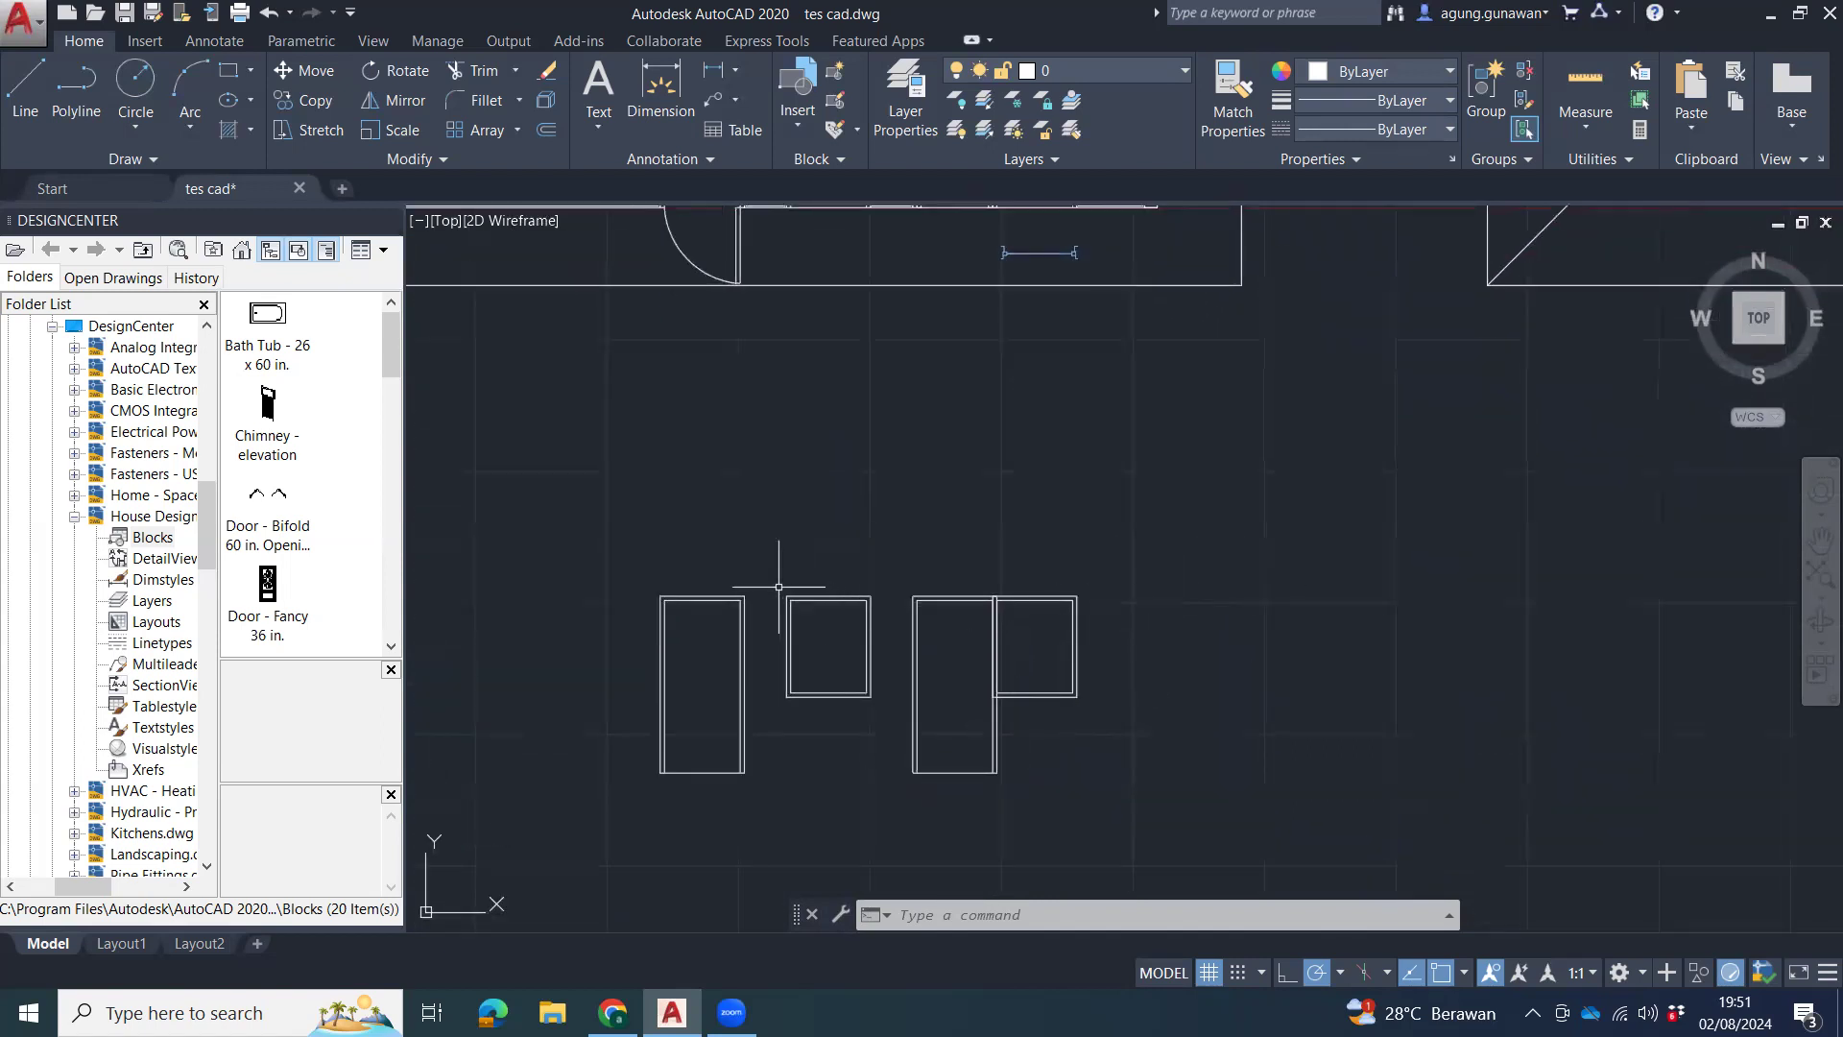
# Open the "tampak jendela" window elevation block in the Block Editor.
pyautogui.scroll(4, 806, 623)
pyautogui.click(871, 561)
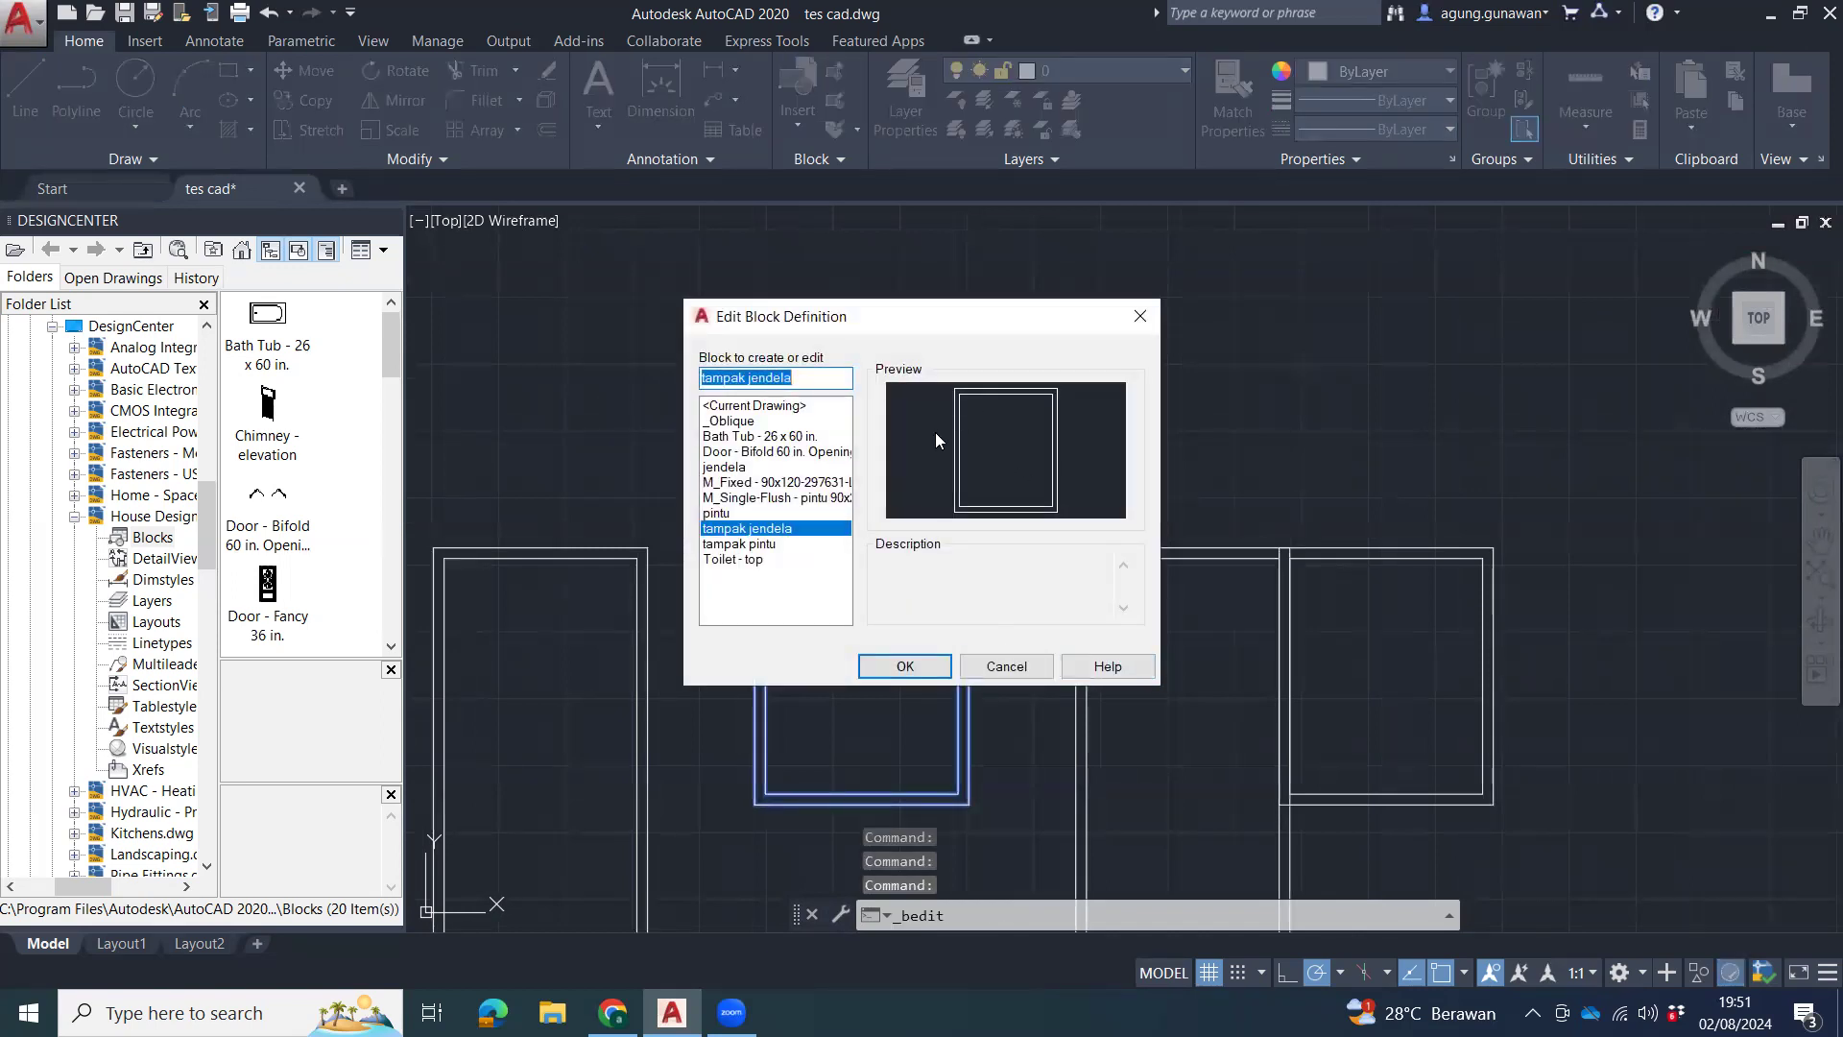
pyautogui.click(903, 665)
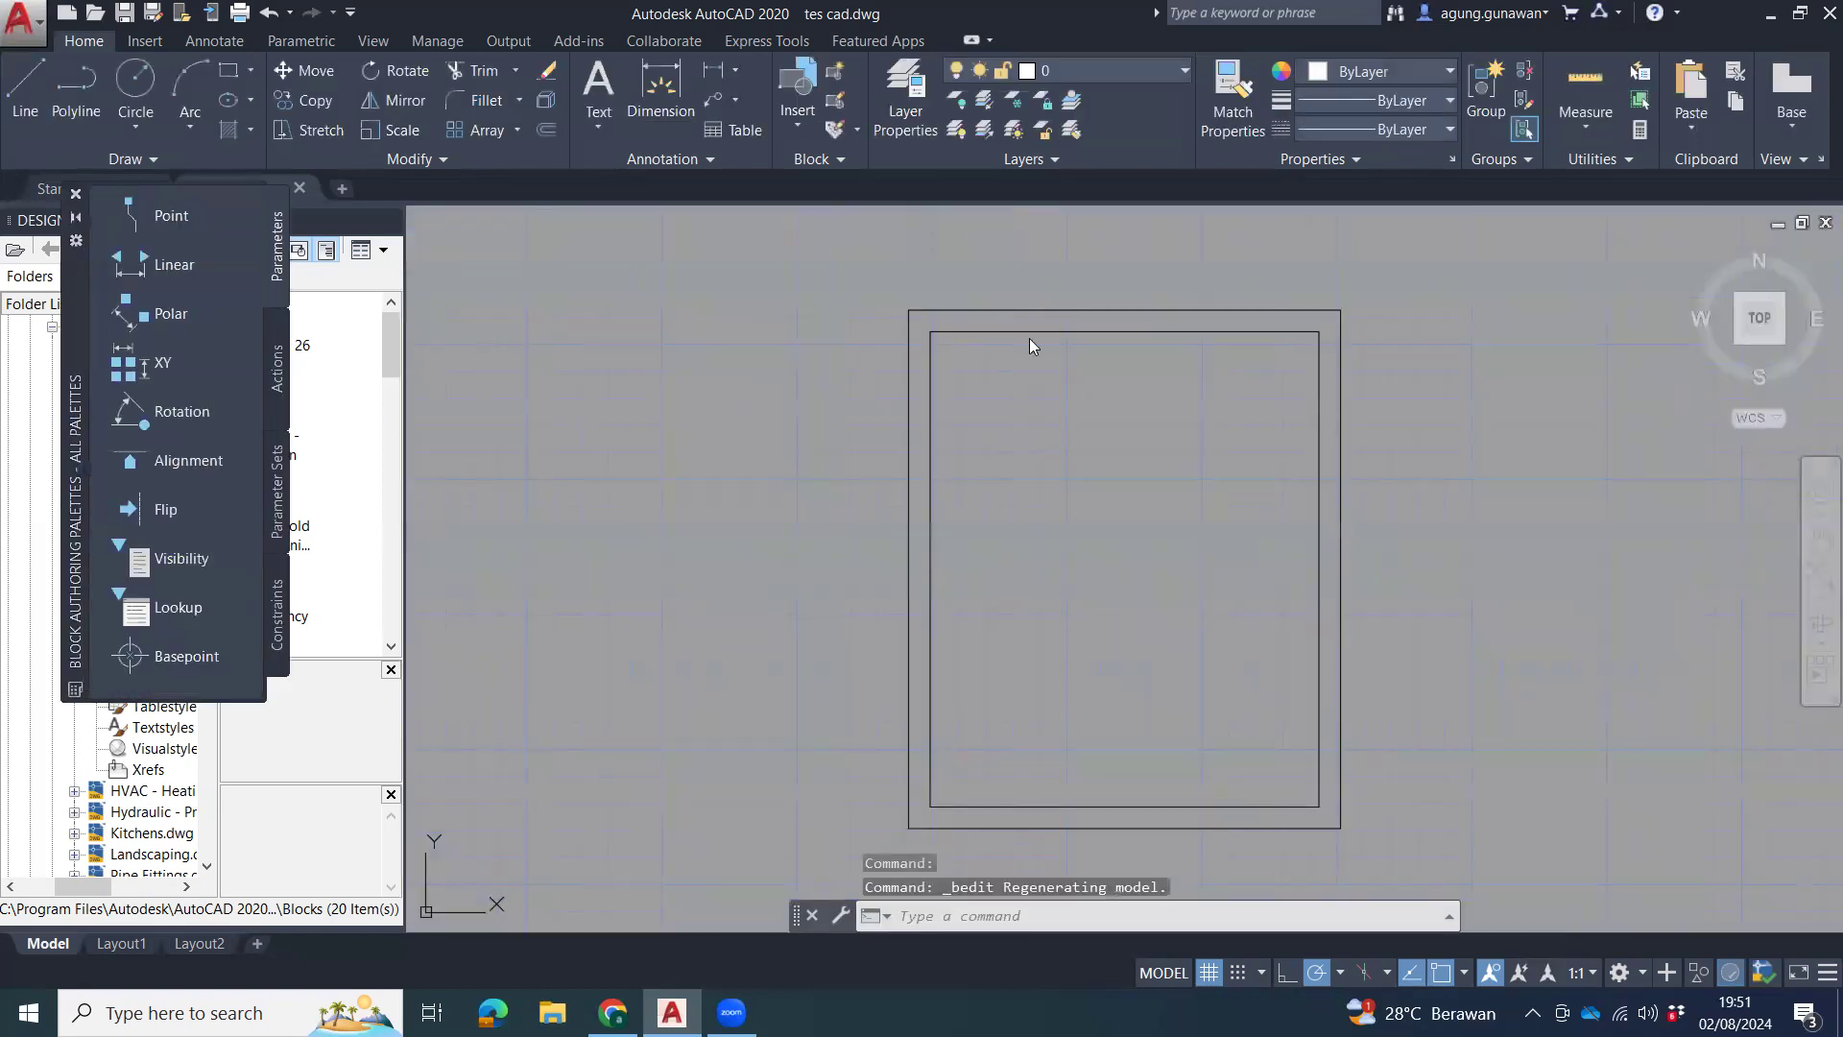
# Start a hatch in the window block, using the inner rectangle as its boundary.
pyautogui.write('h')
pyautogui.press('Return')
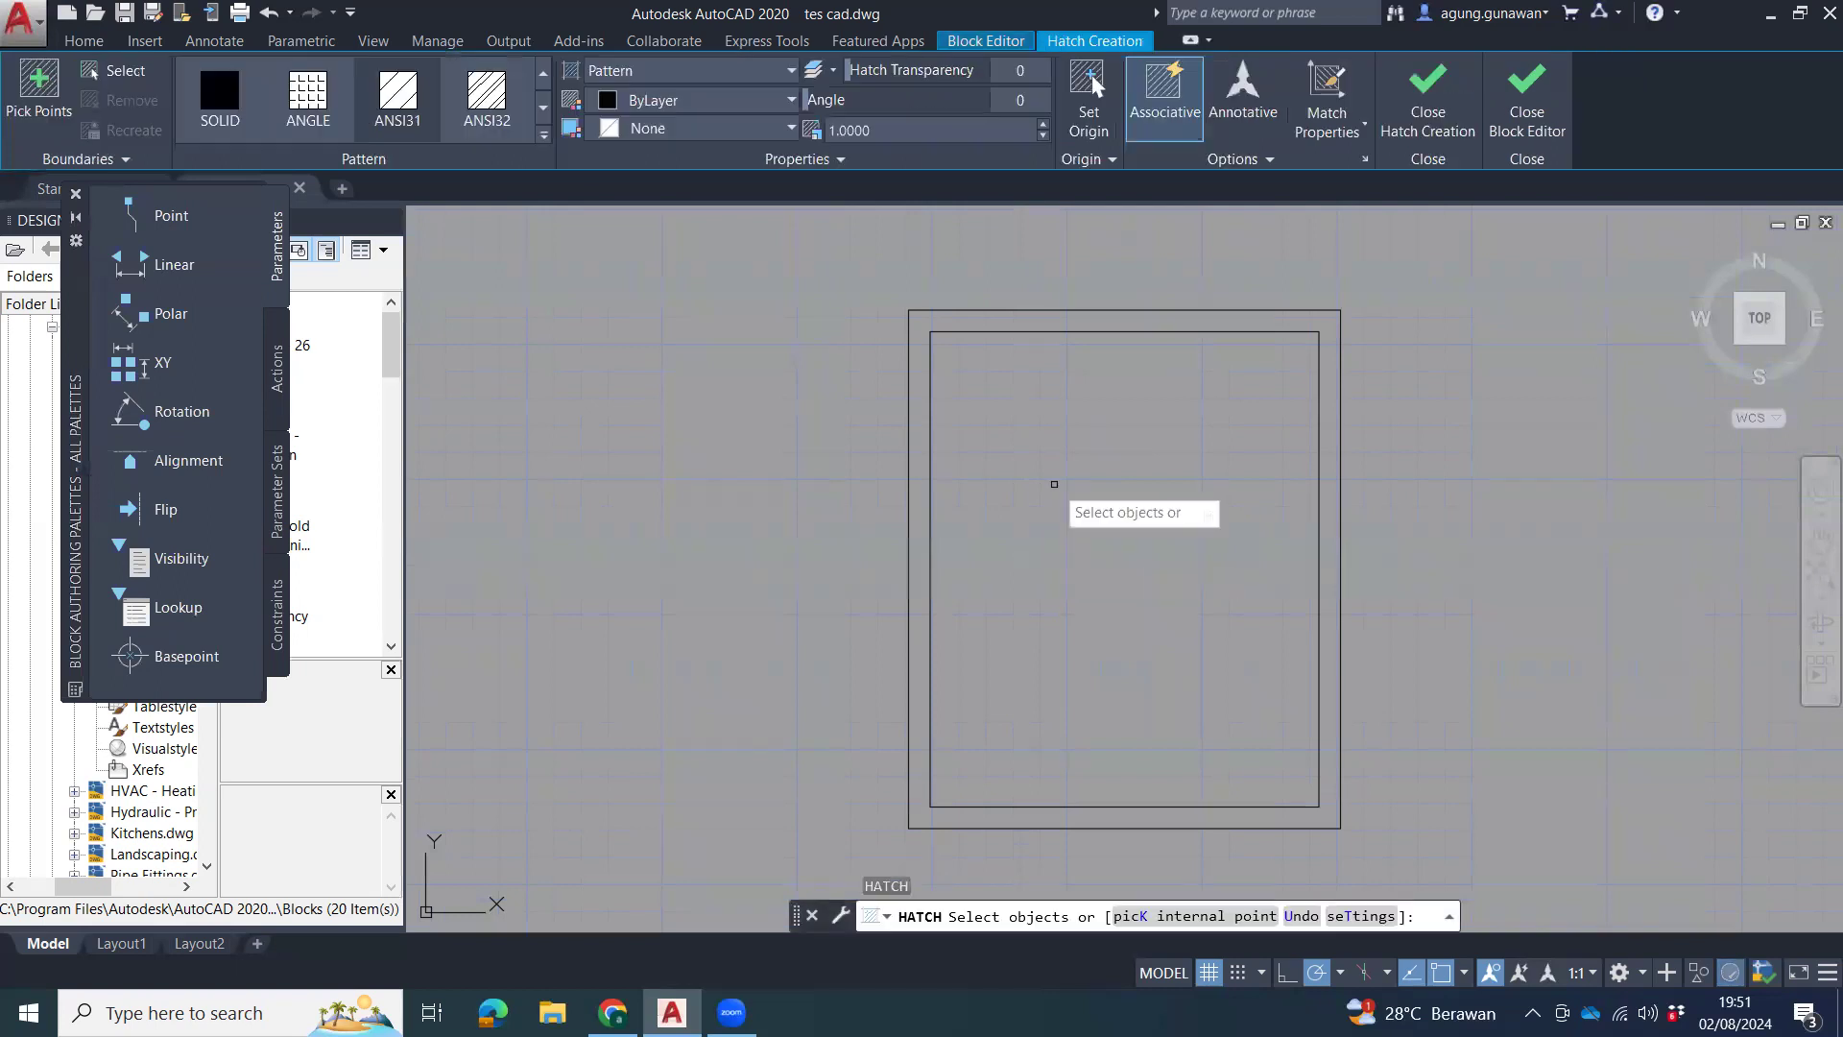
pyautogui.click(1057, 332)
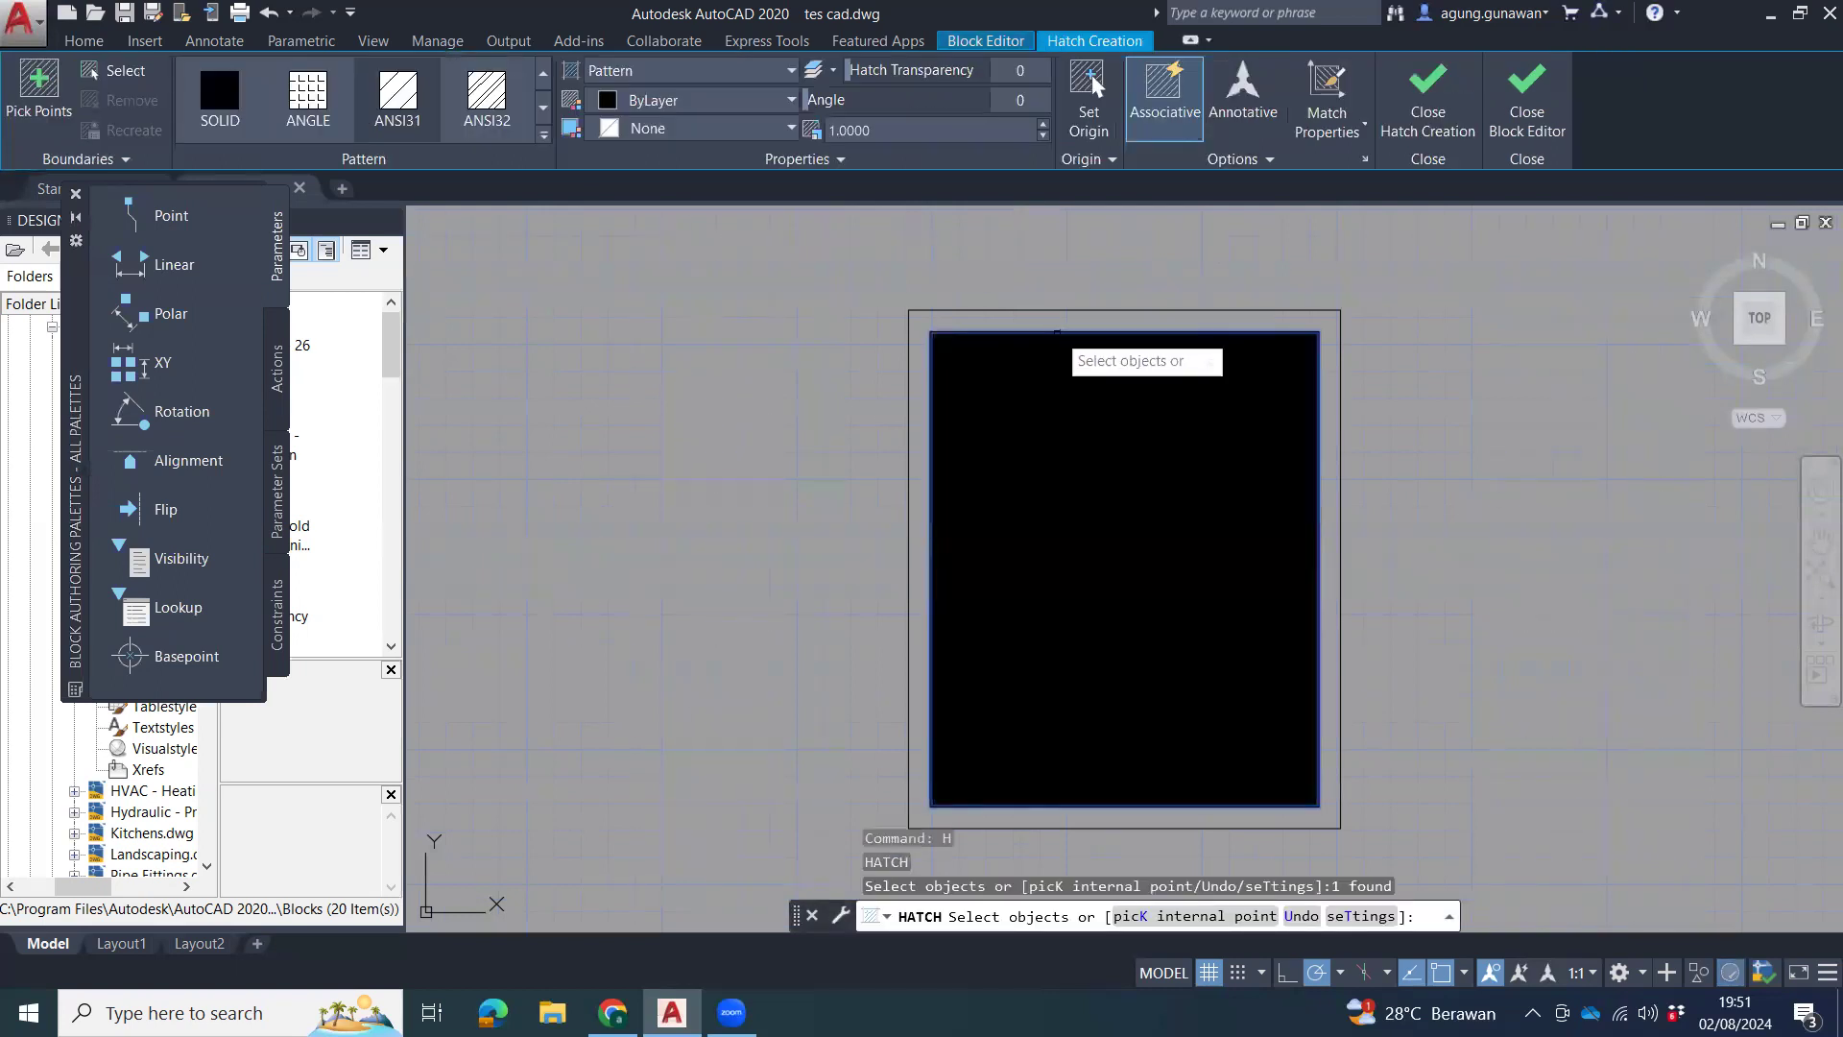
# Browse the available hatch patterns and preview them inside the window's inner rectangle.
pyautogui.click(503, 113)
pyautogui.scroll(-3, 493, 128)
pyautogui.scroll(1, 492, 123)
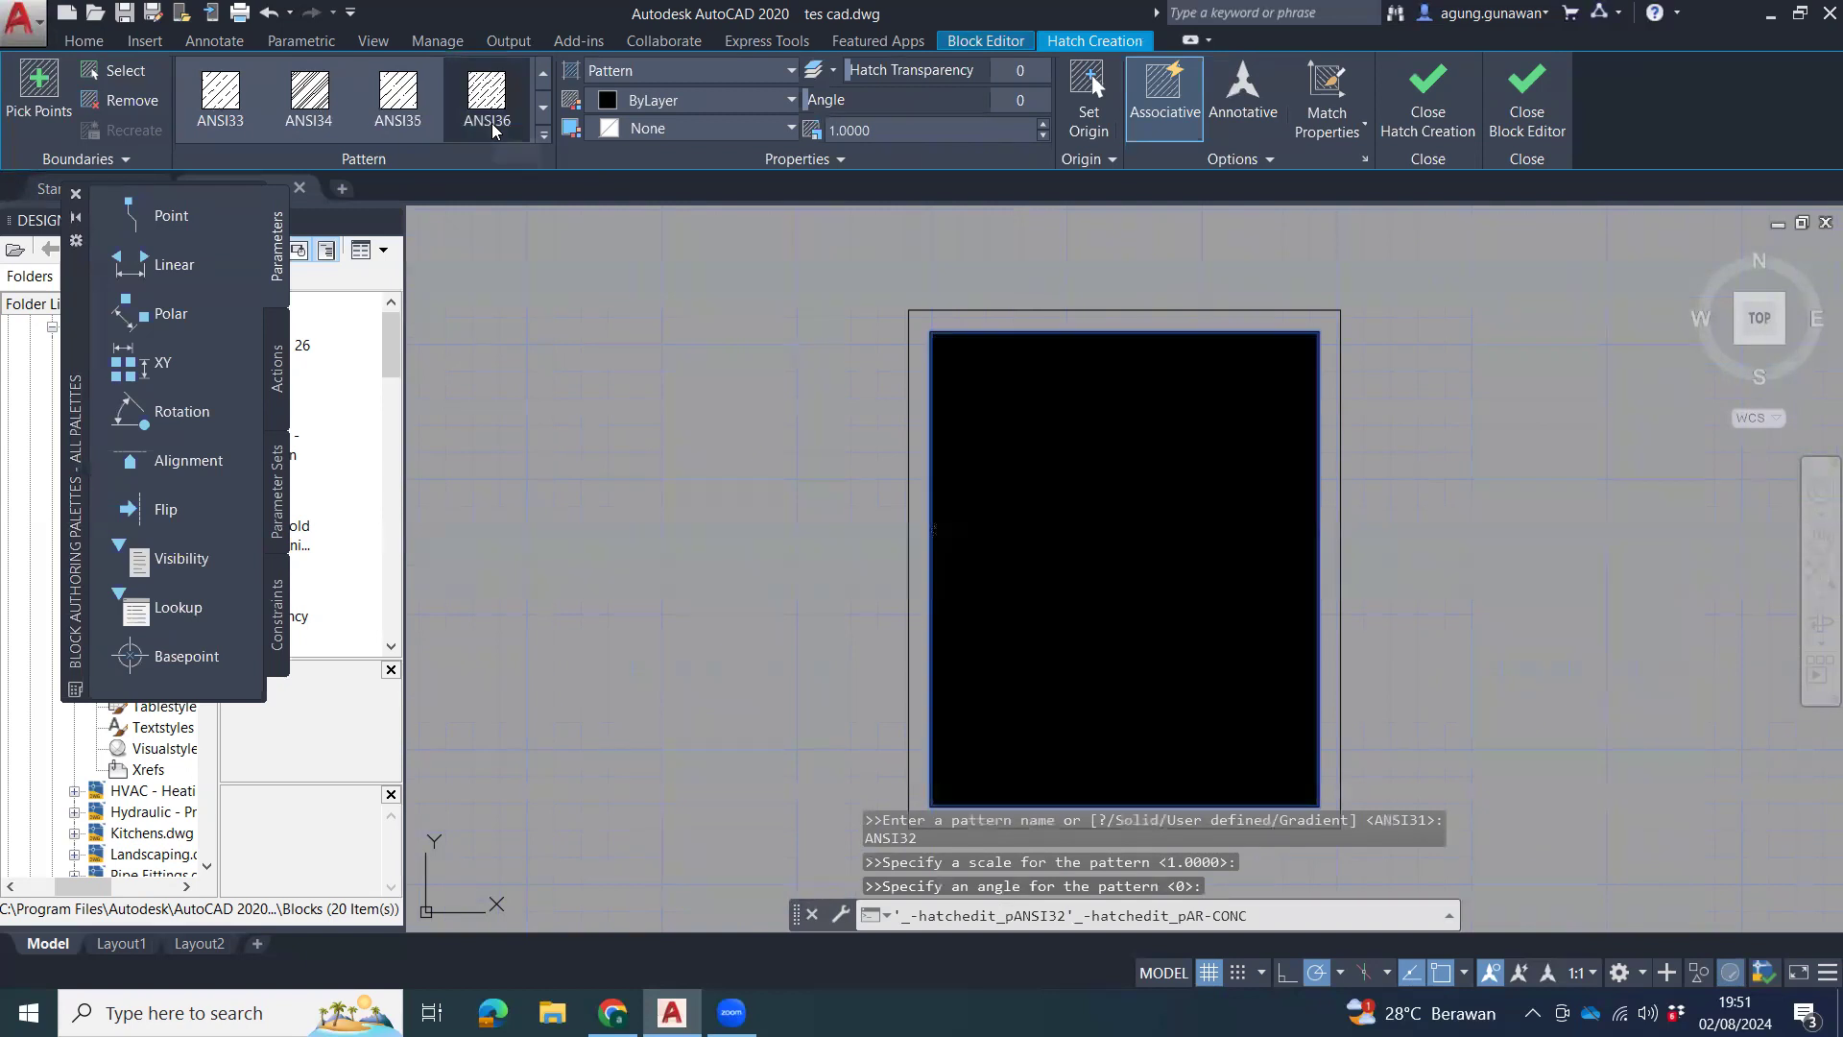
pyautogui.scroll(-3, 490, 115)
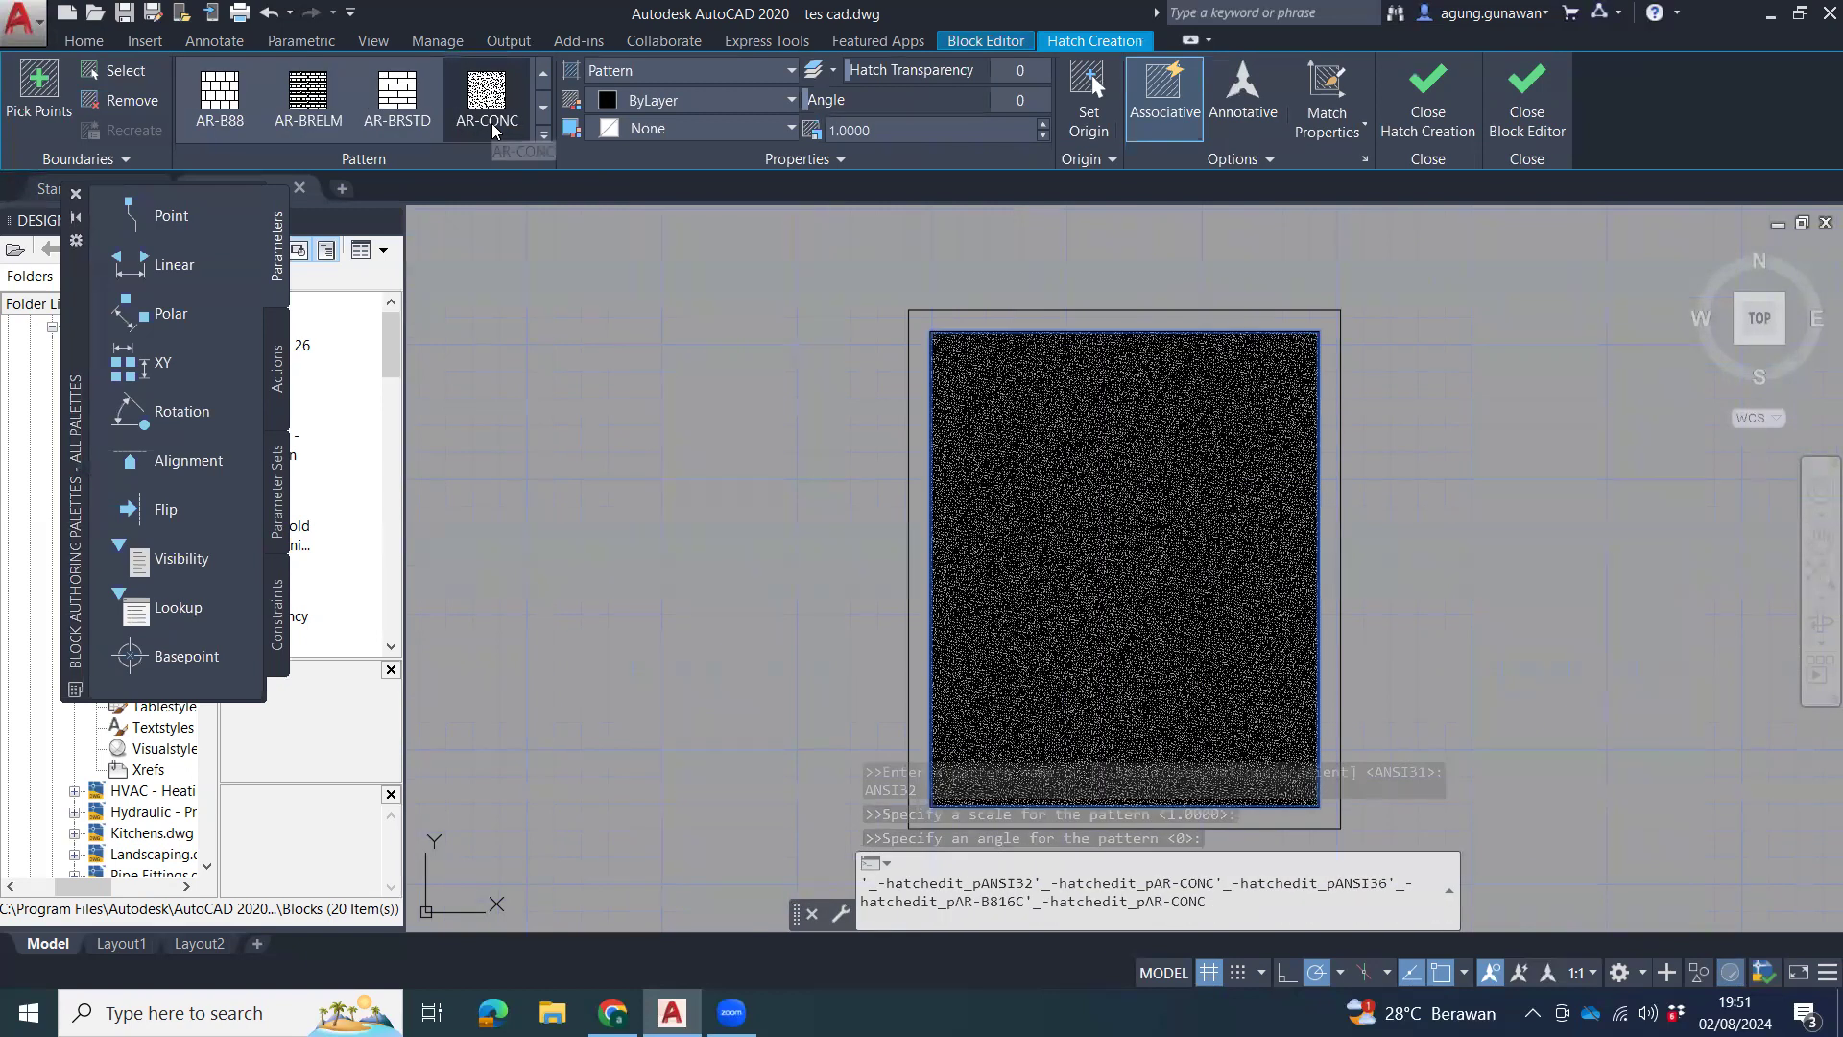
pyautogui.scroll(-1, 387, 118)
pyautogui.scroll(1, 388, 119)
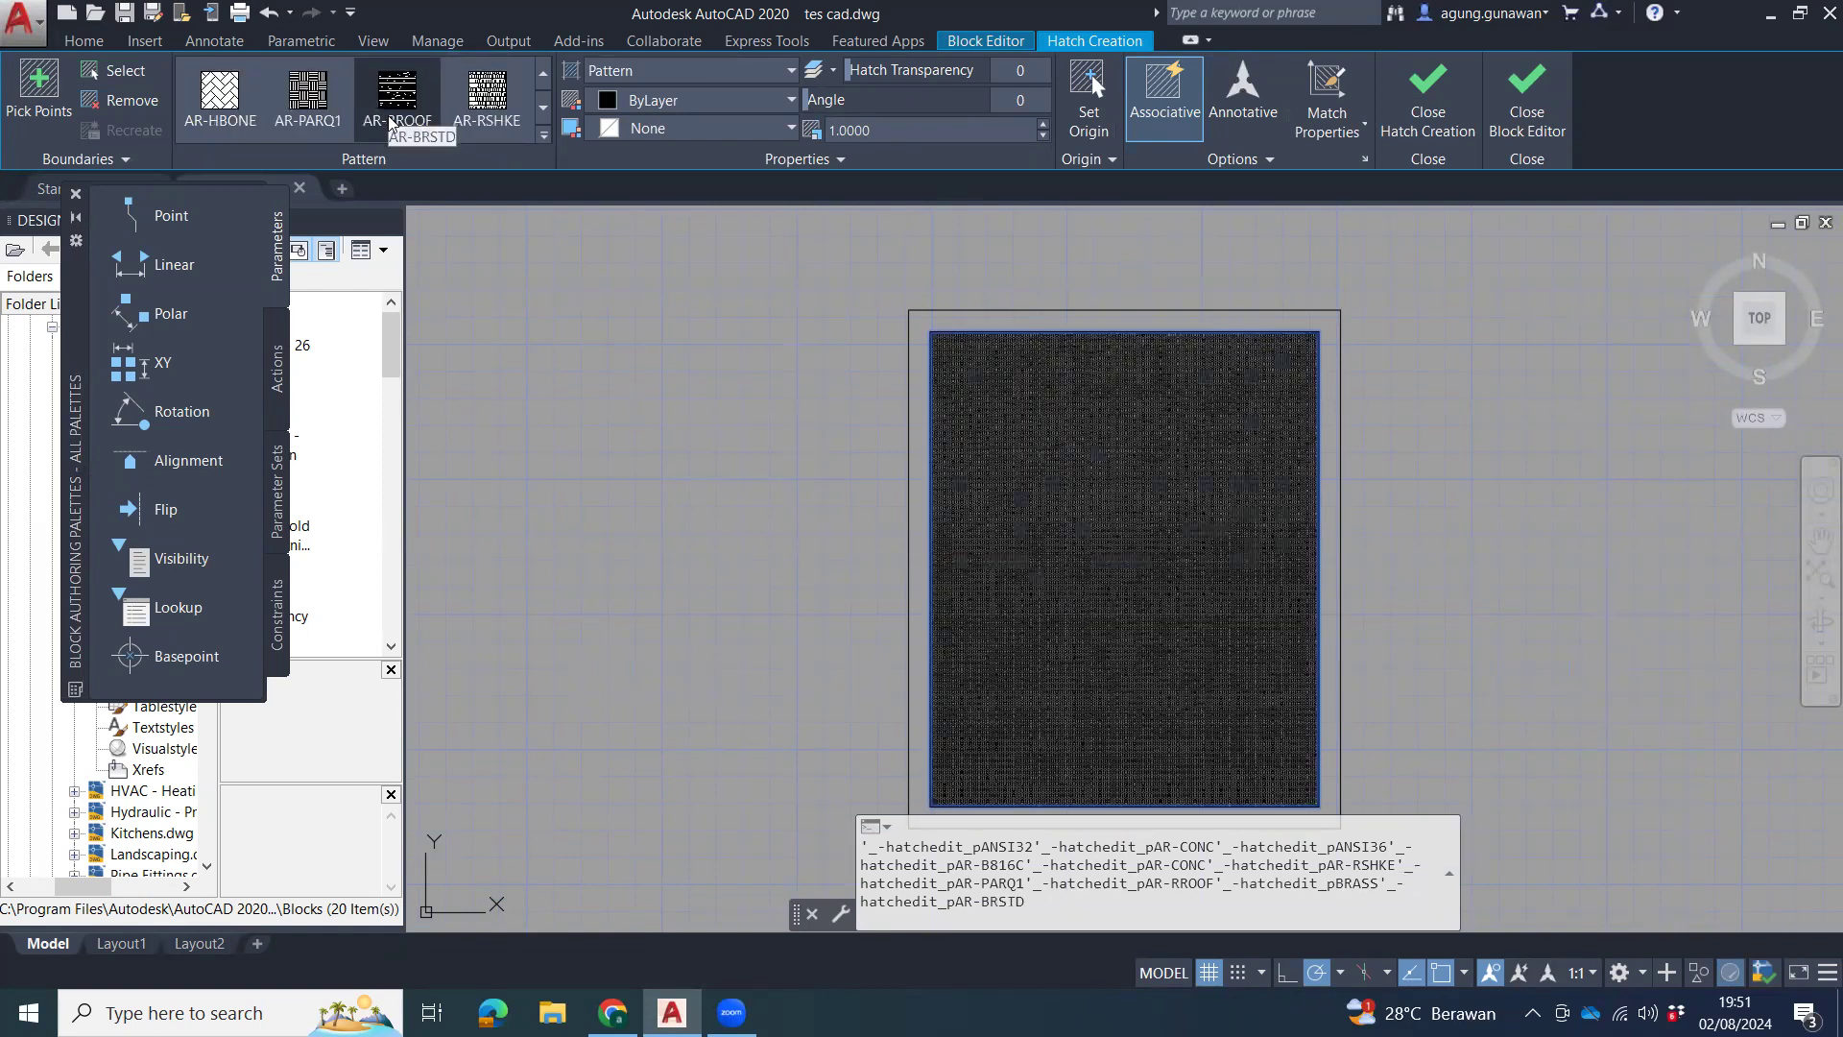
pyautogui.click(543, 140)
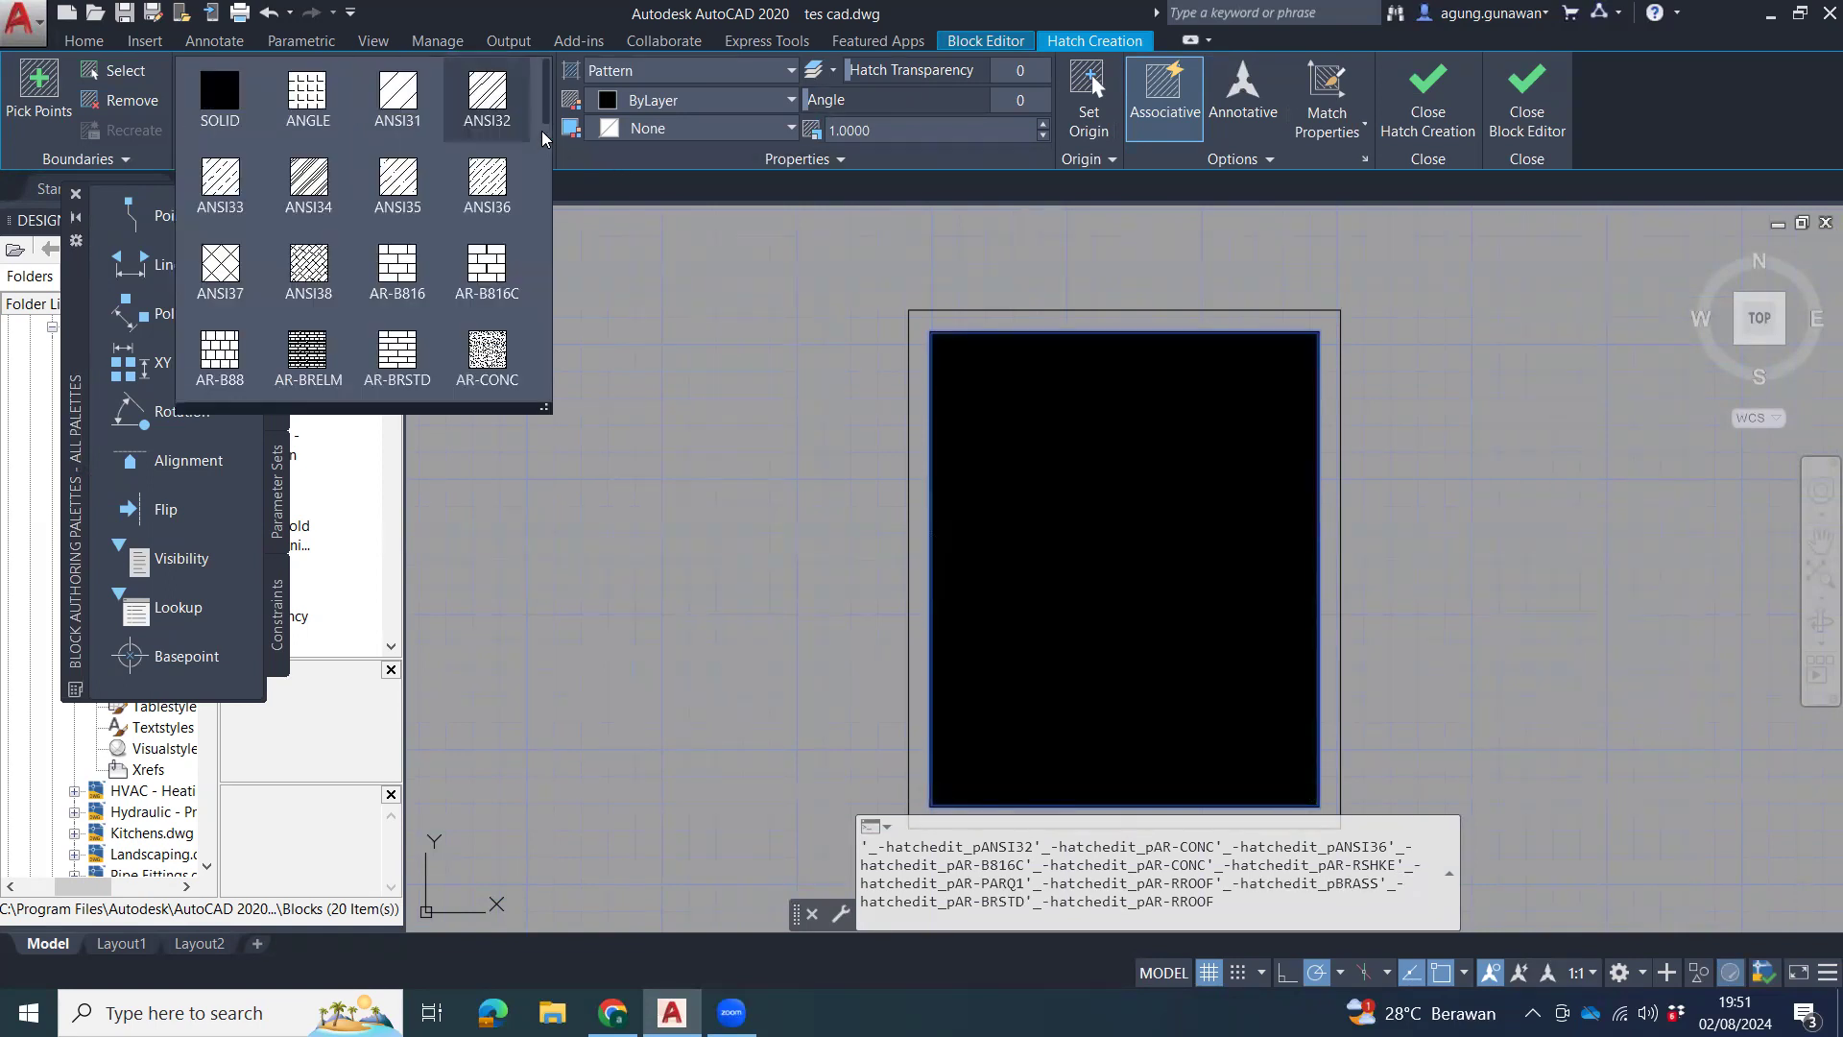
pyautogui.scroll(-5, 486, 219)
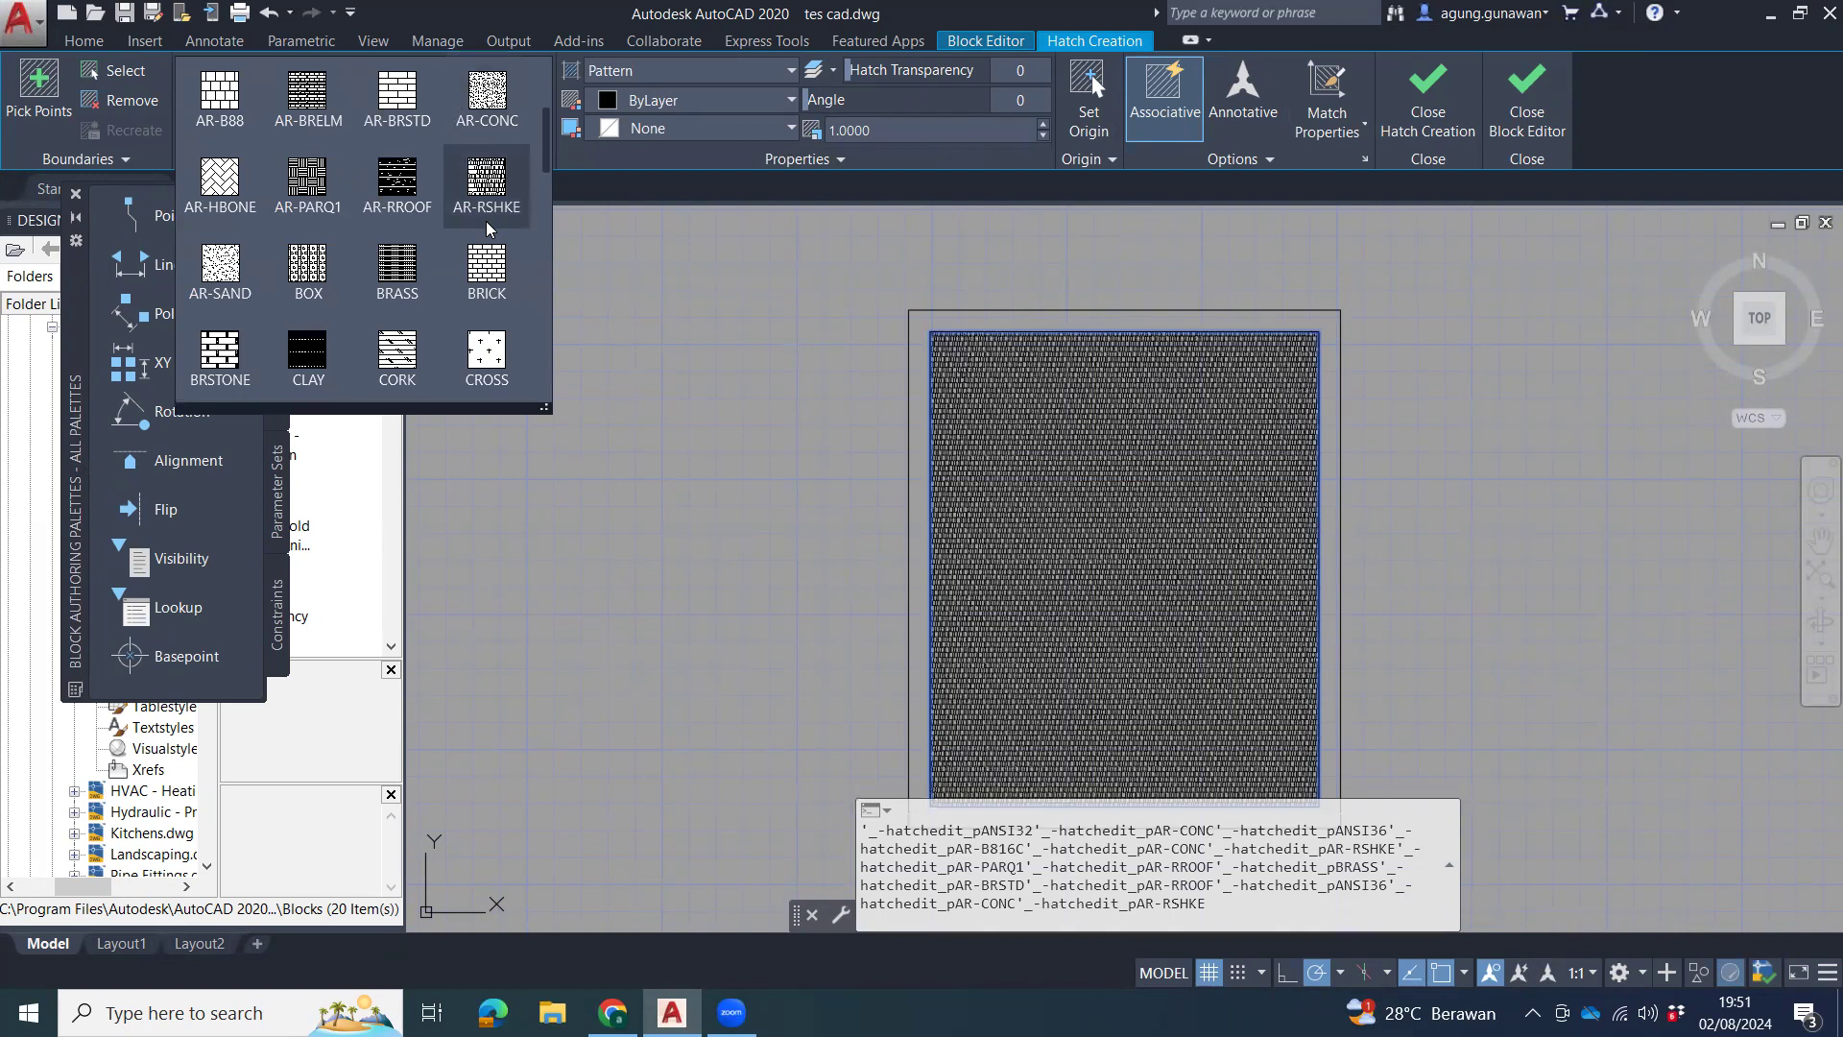
pyautogui.scroll(-1, 486, 221)
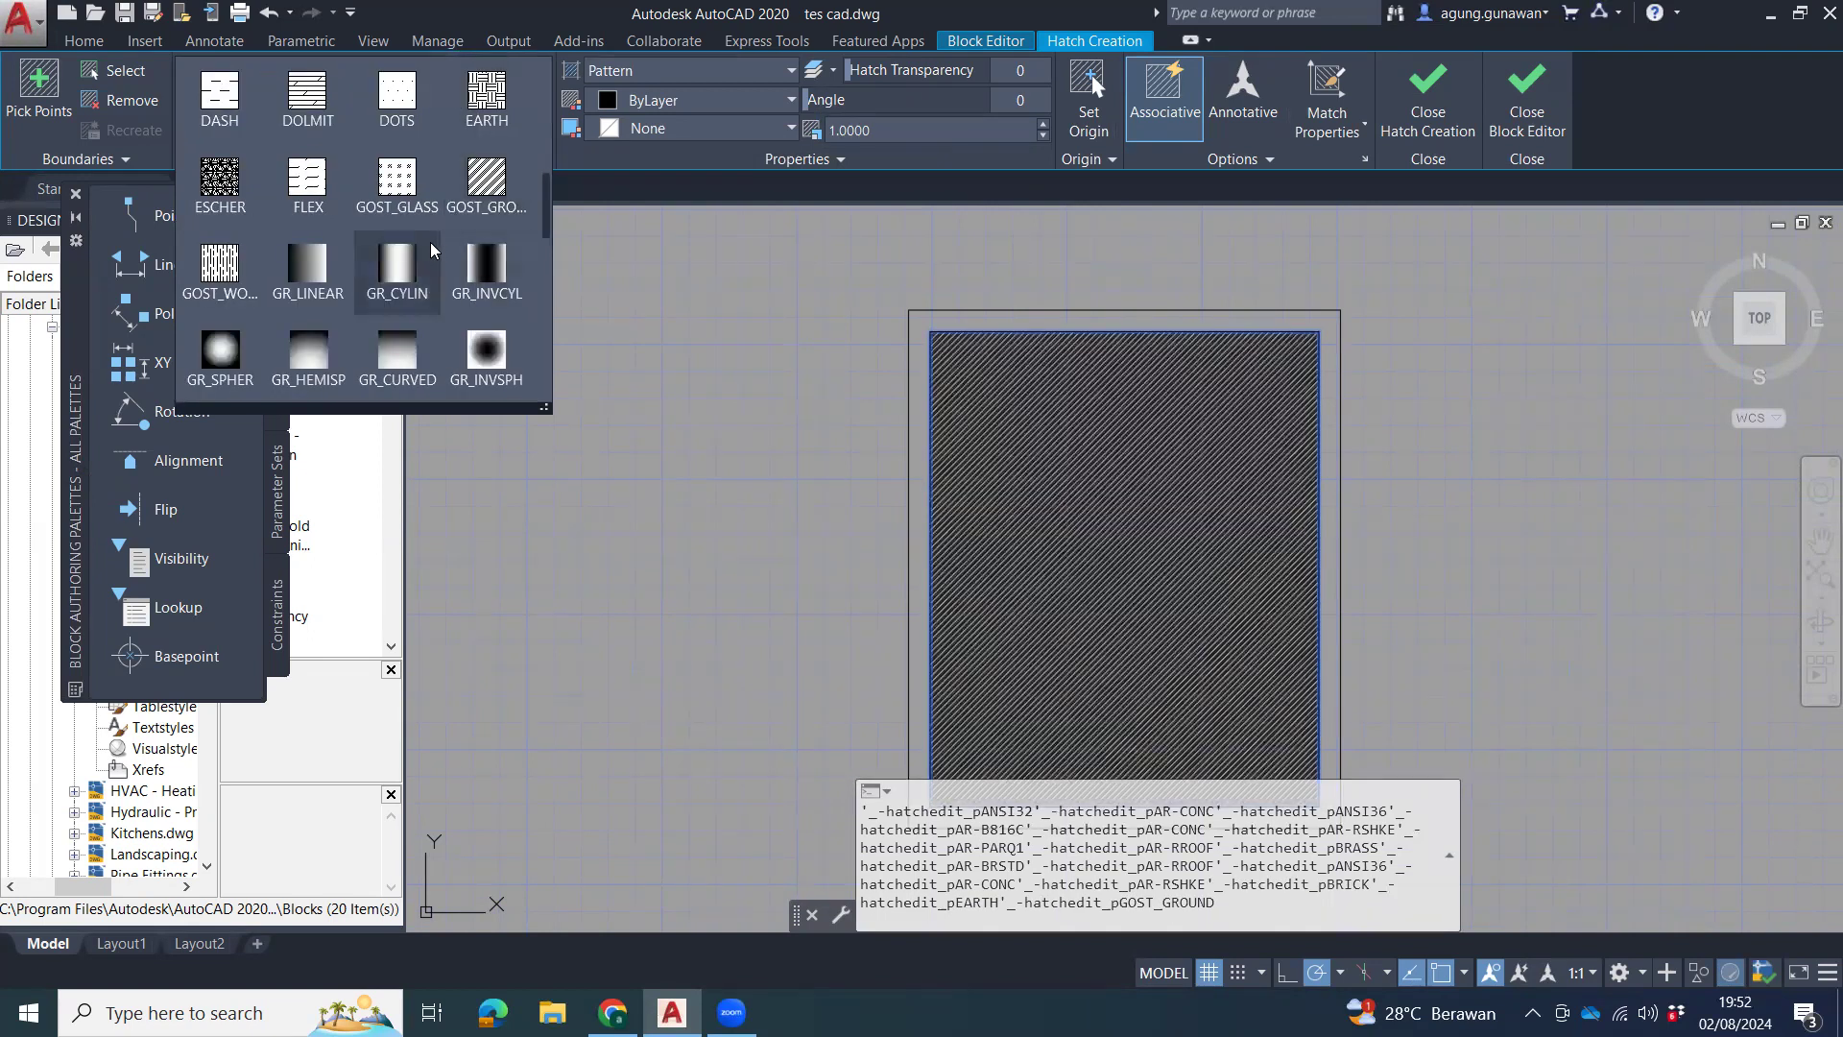
pyautogui.scroll(-2, 475, 298)
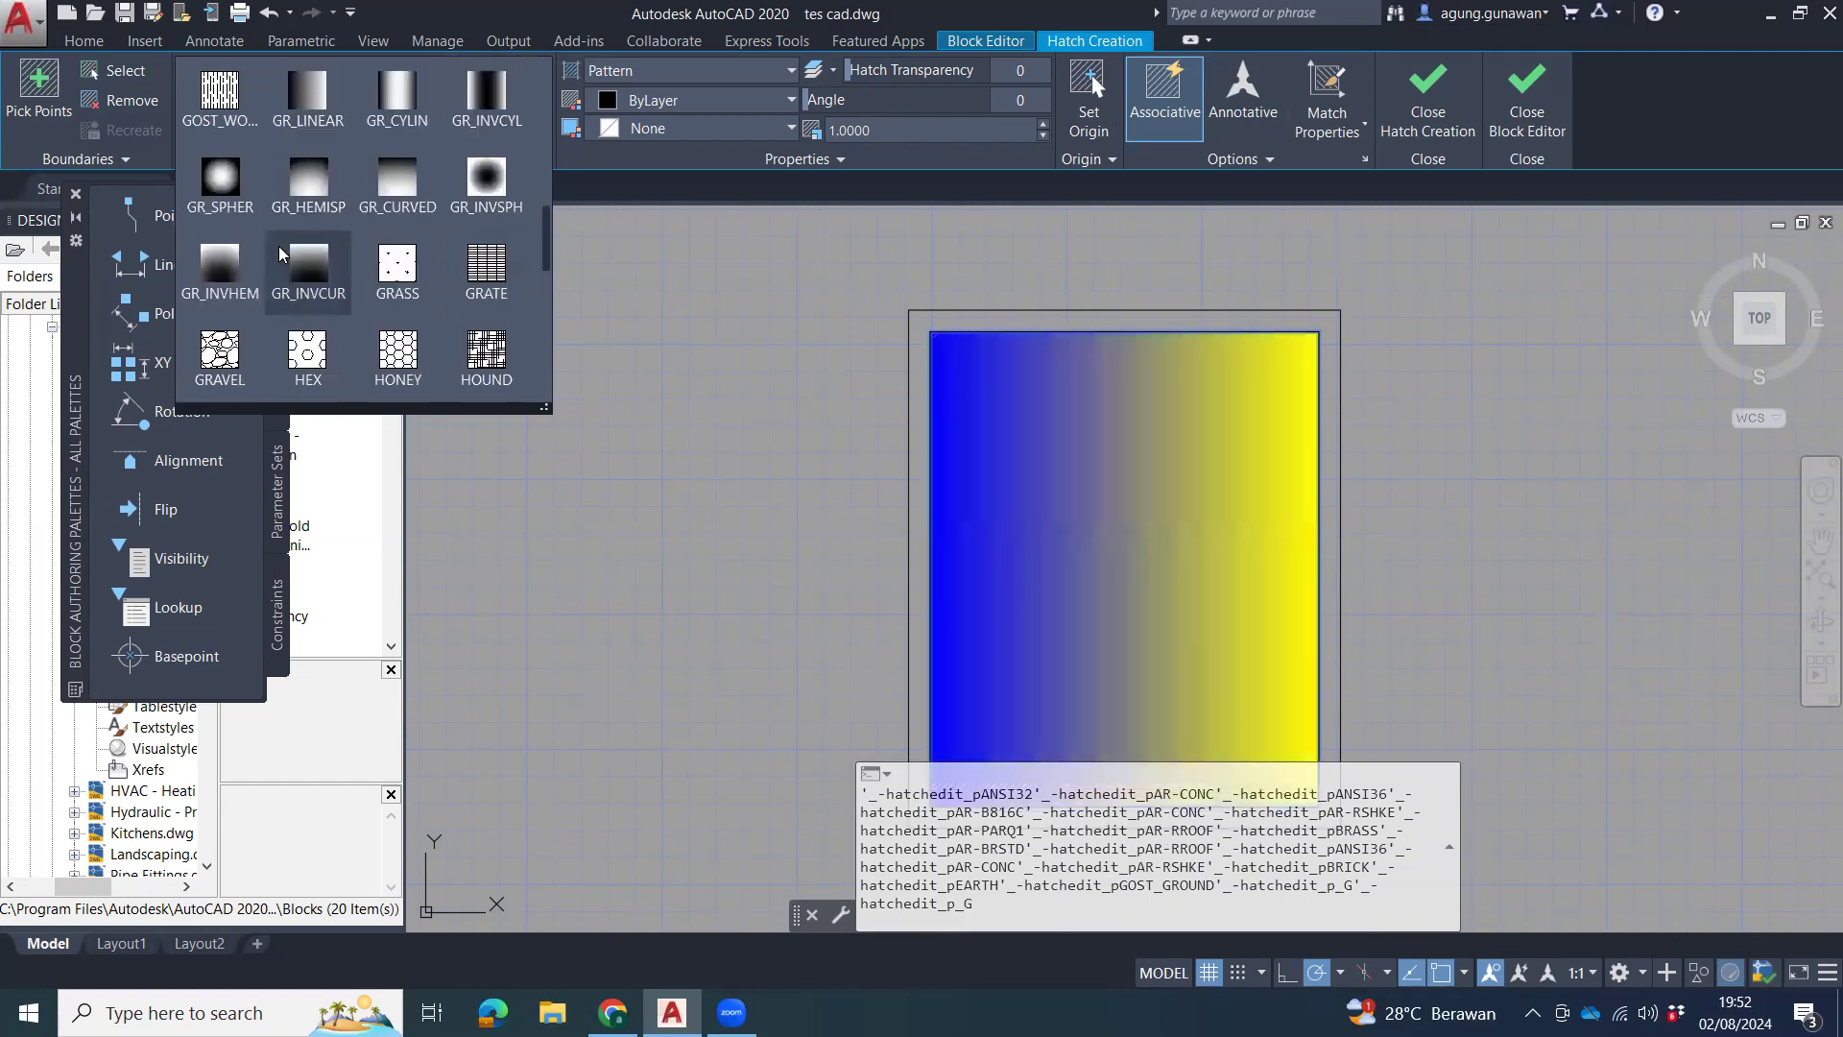
pyautogui.scroll(-7, 478, 307)
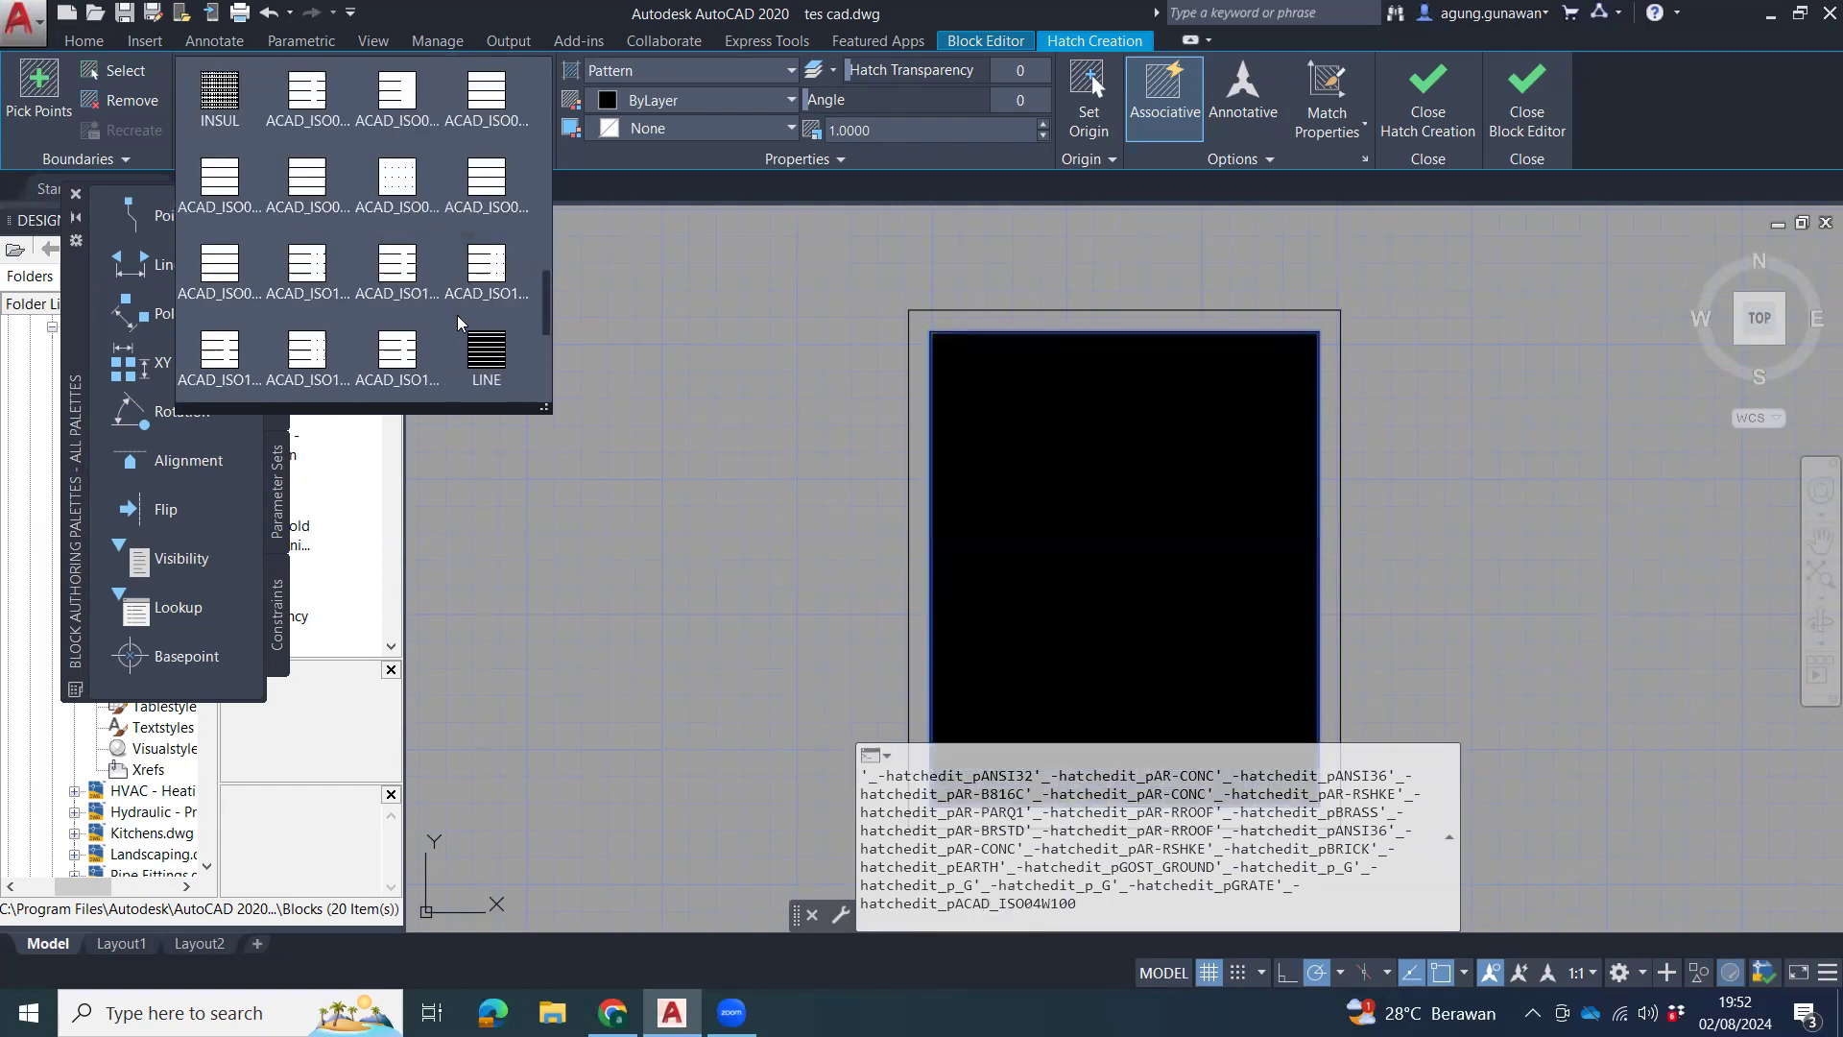
pyautogui.scroll(-1, 458, 321)
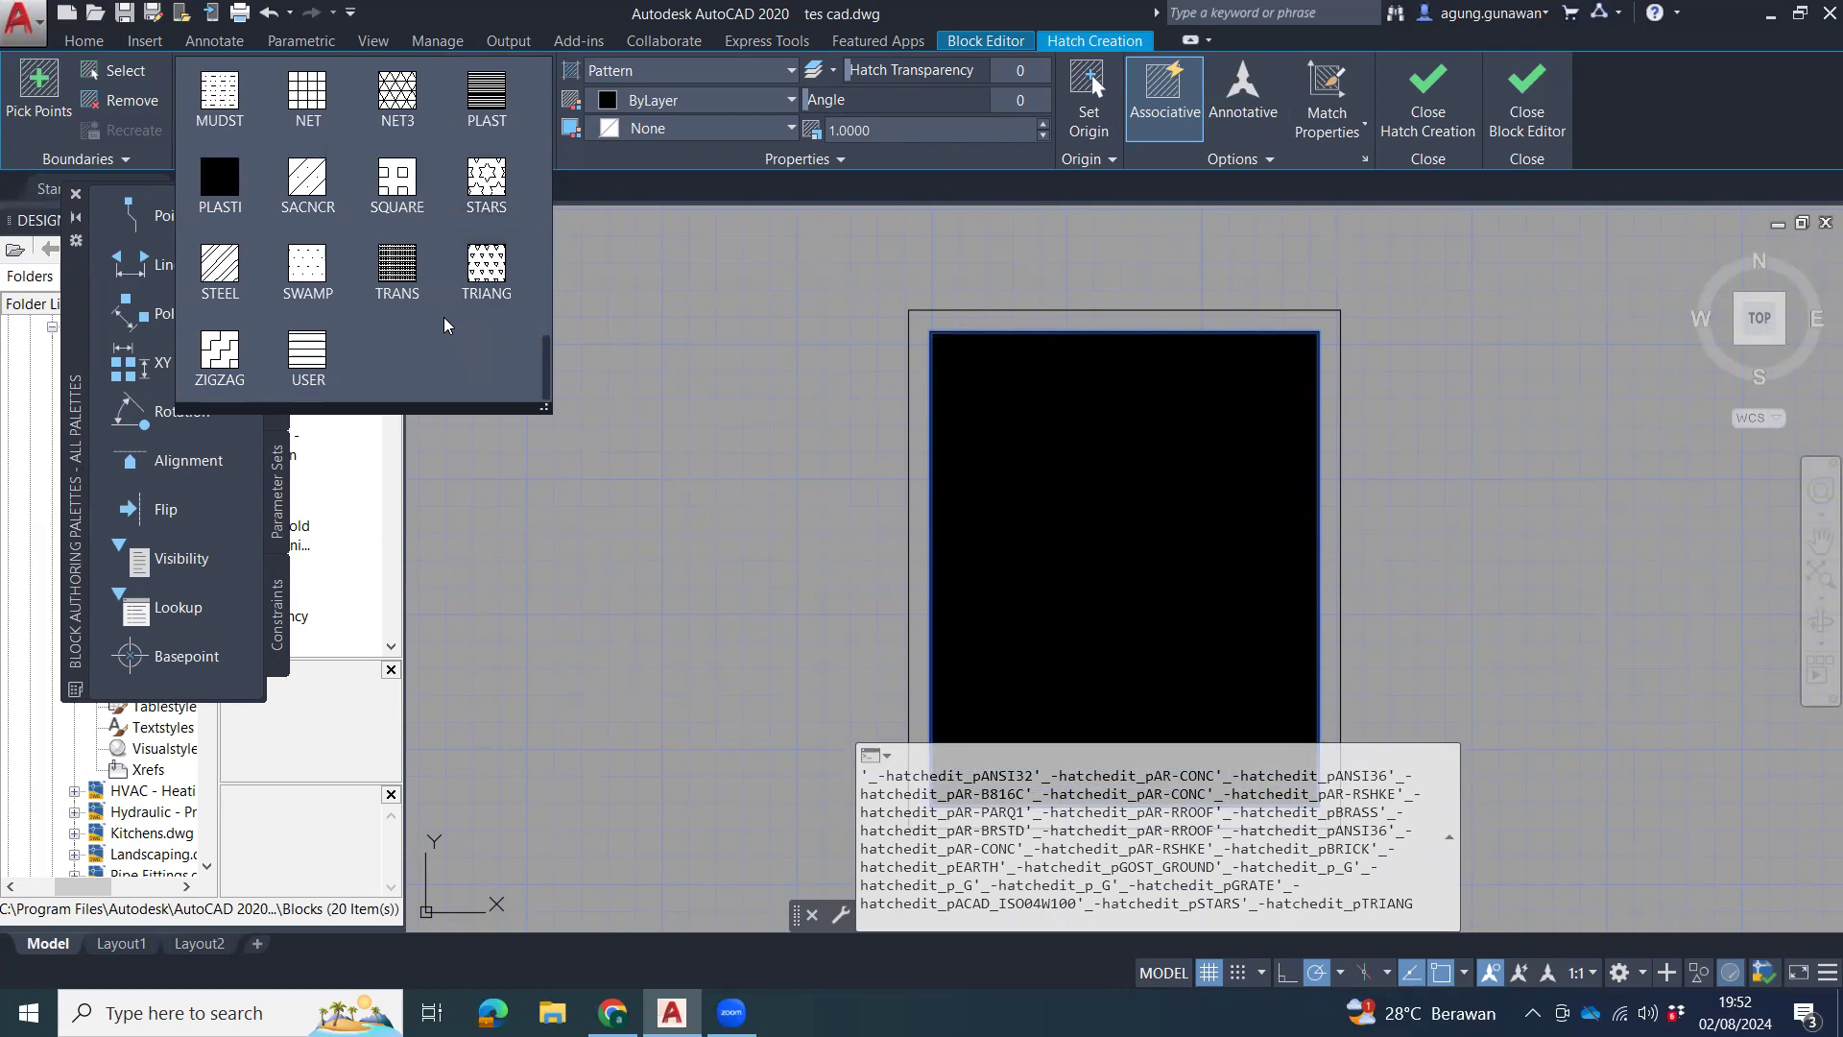
pyautogui.scroll(2, 445, 324)
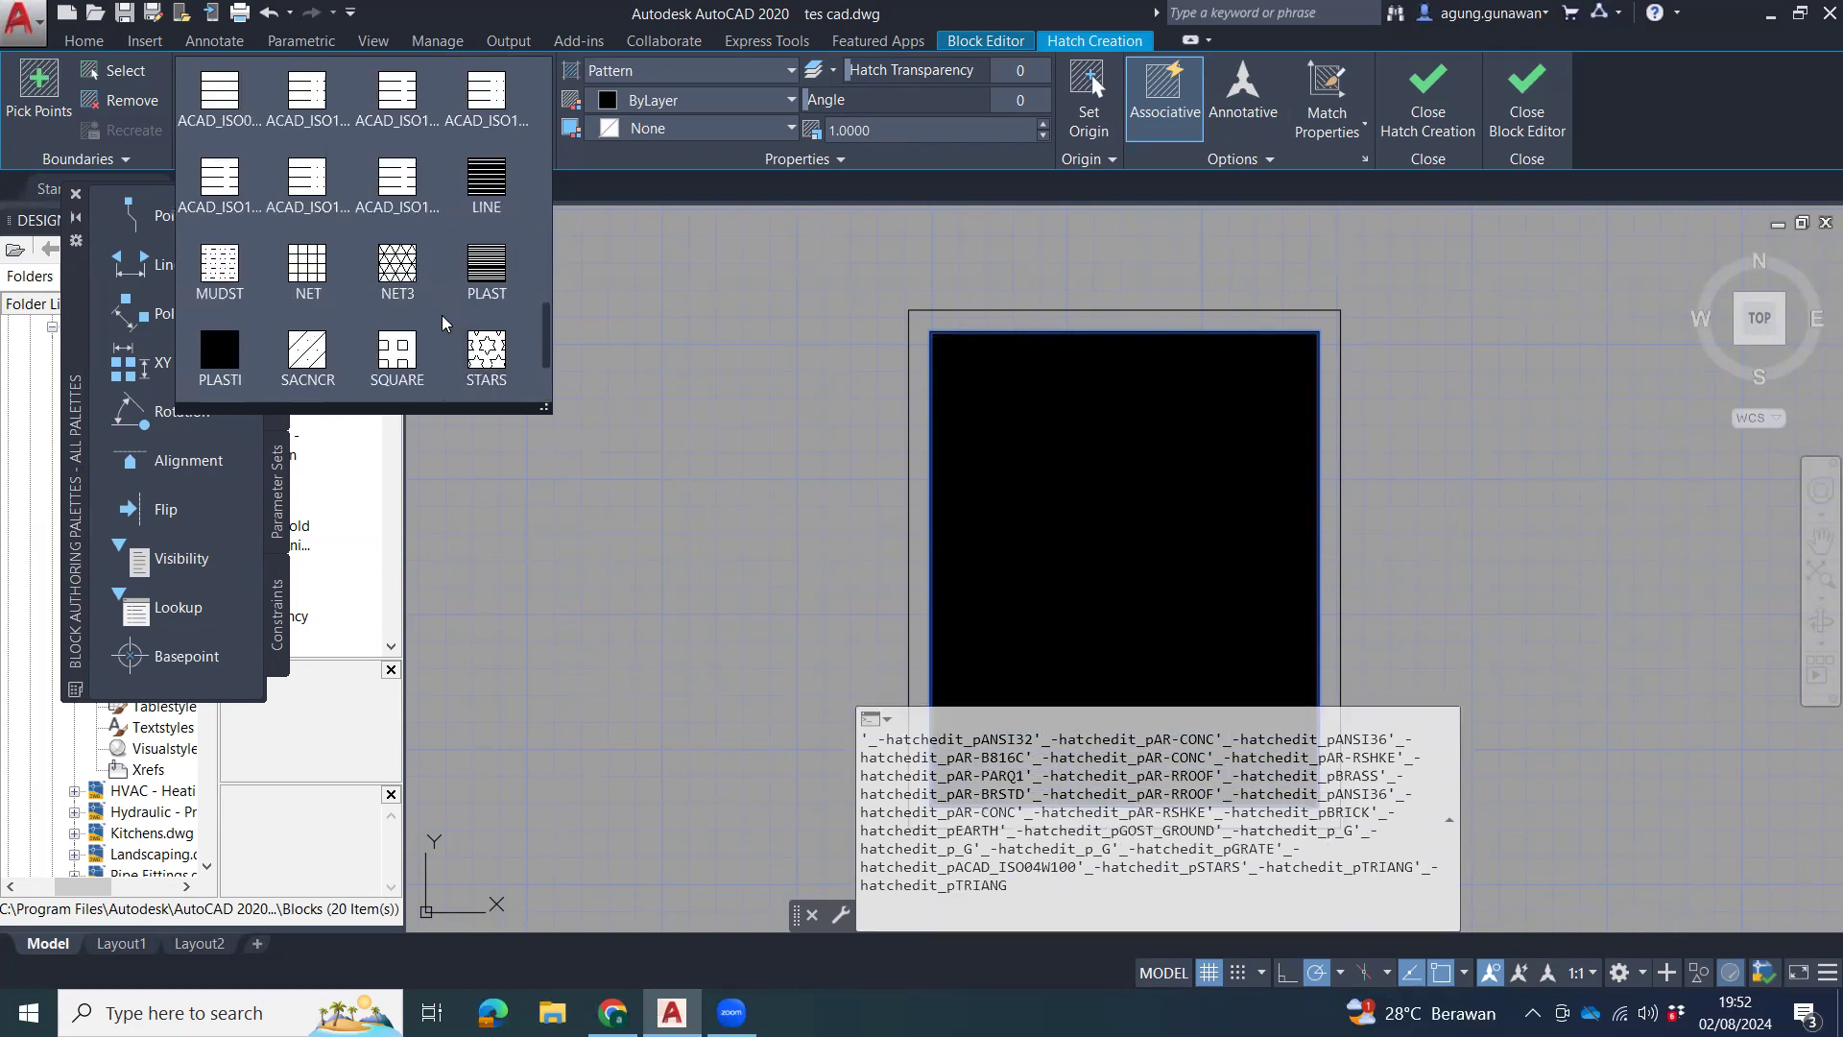
pyautogui.scroll(1, 445, 322)
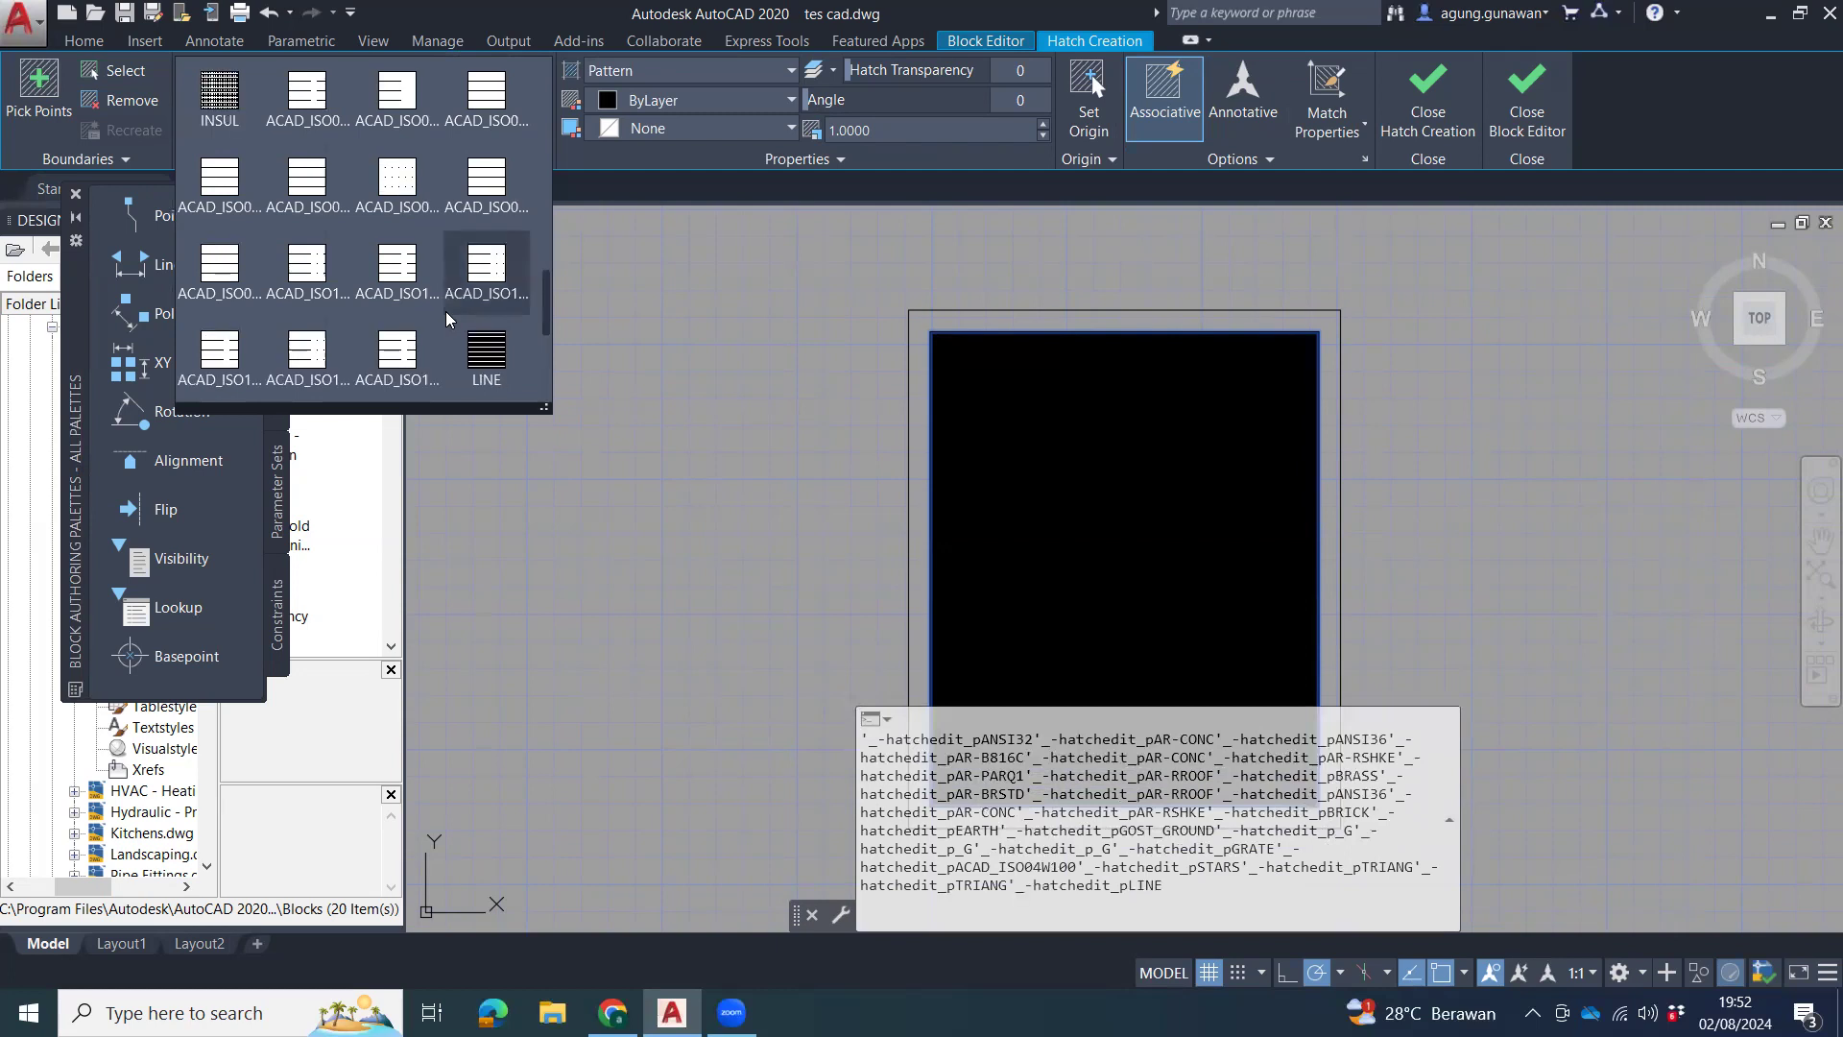
pyautogui.scroll(3, 444, 319)
pyautogui.scroll(1, 444, 320)
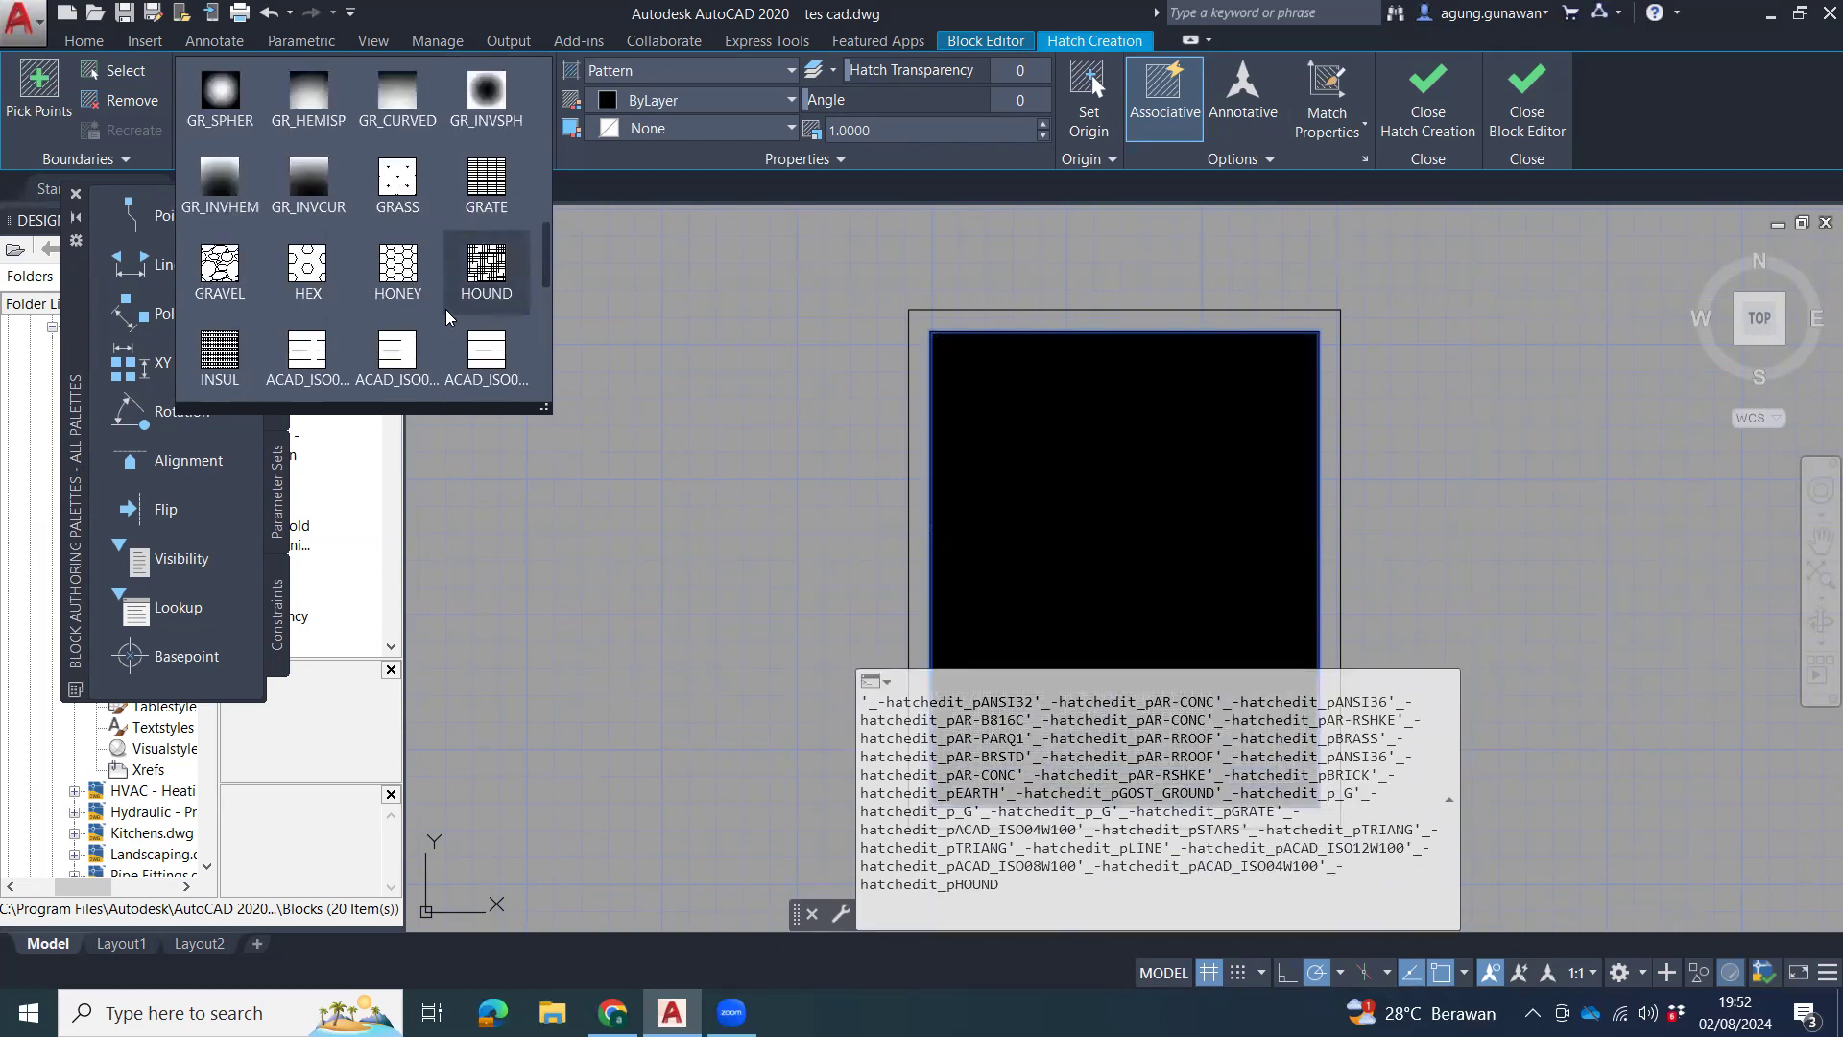
pyautogui.scroll(2, 437, 221)
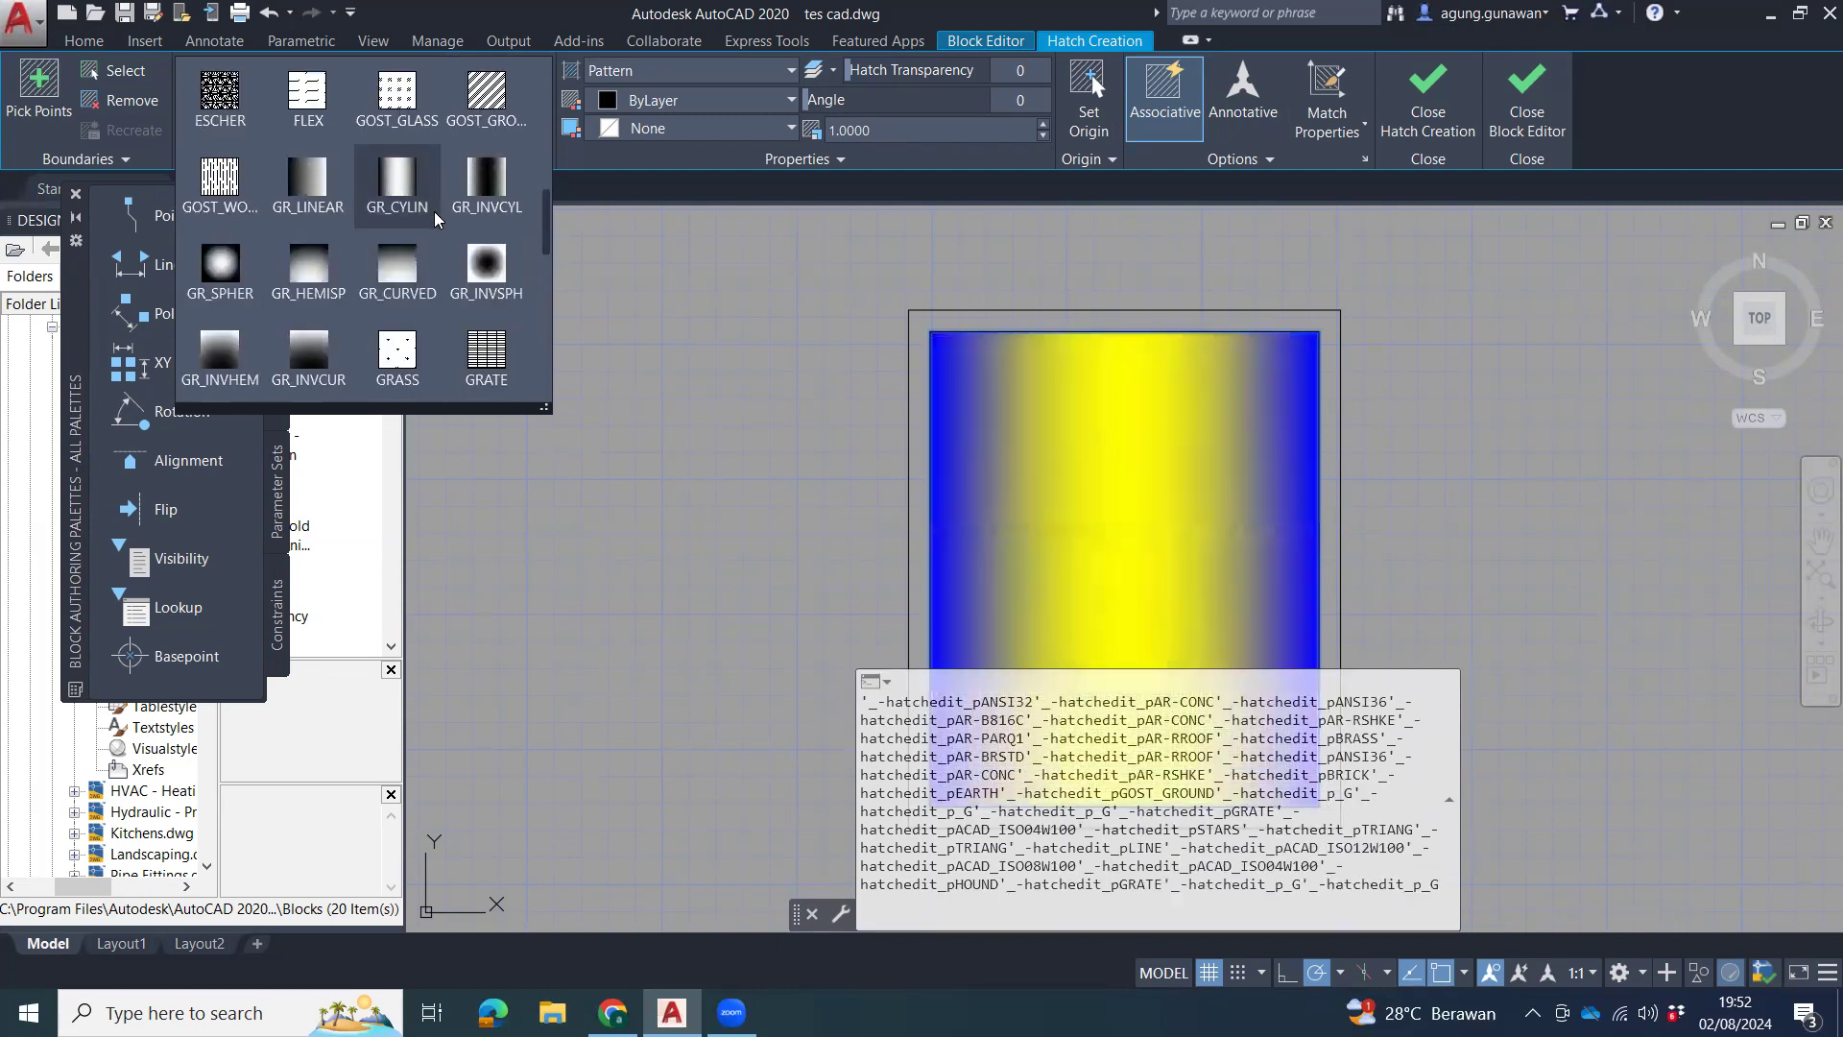
pyautogui.scroll(1, 307, 183)
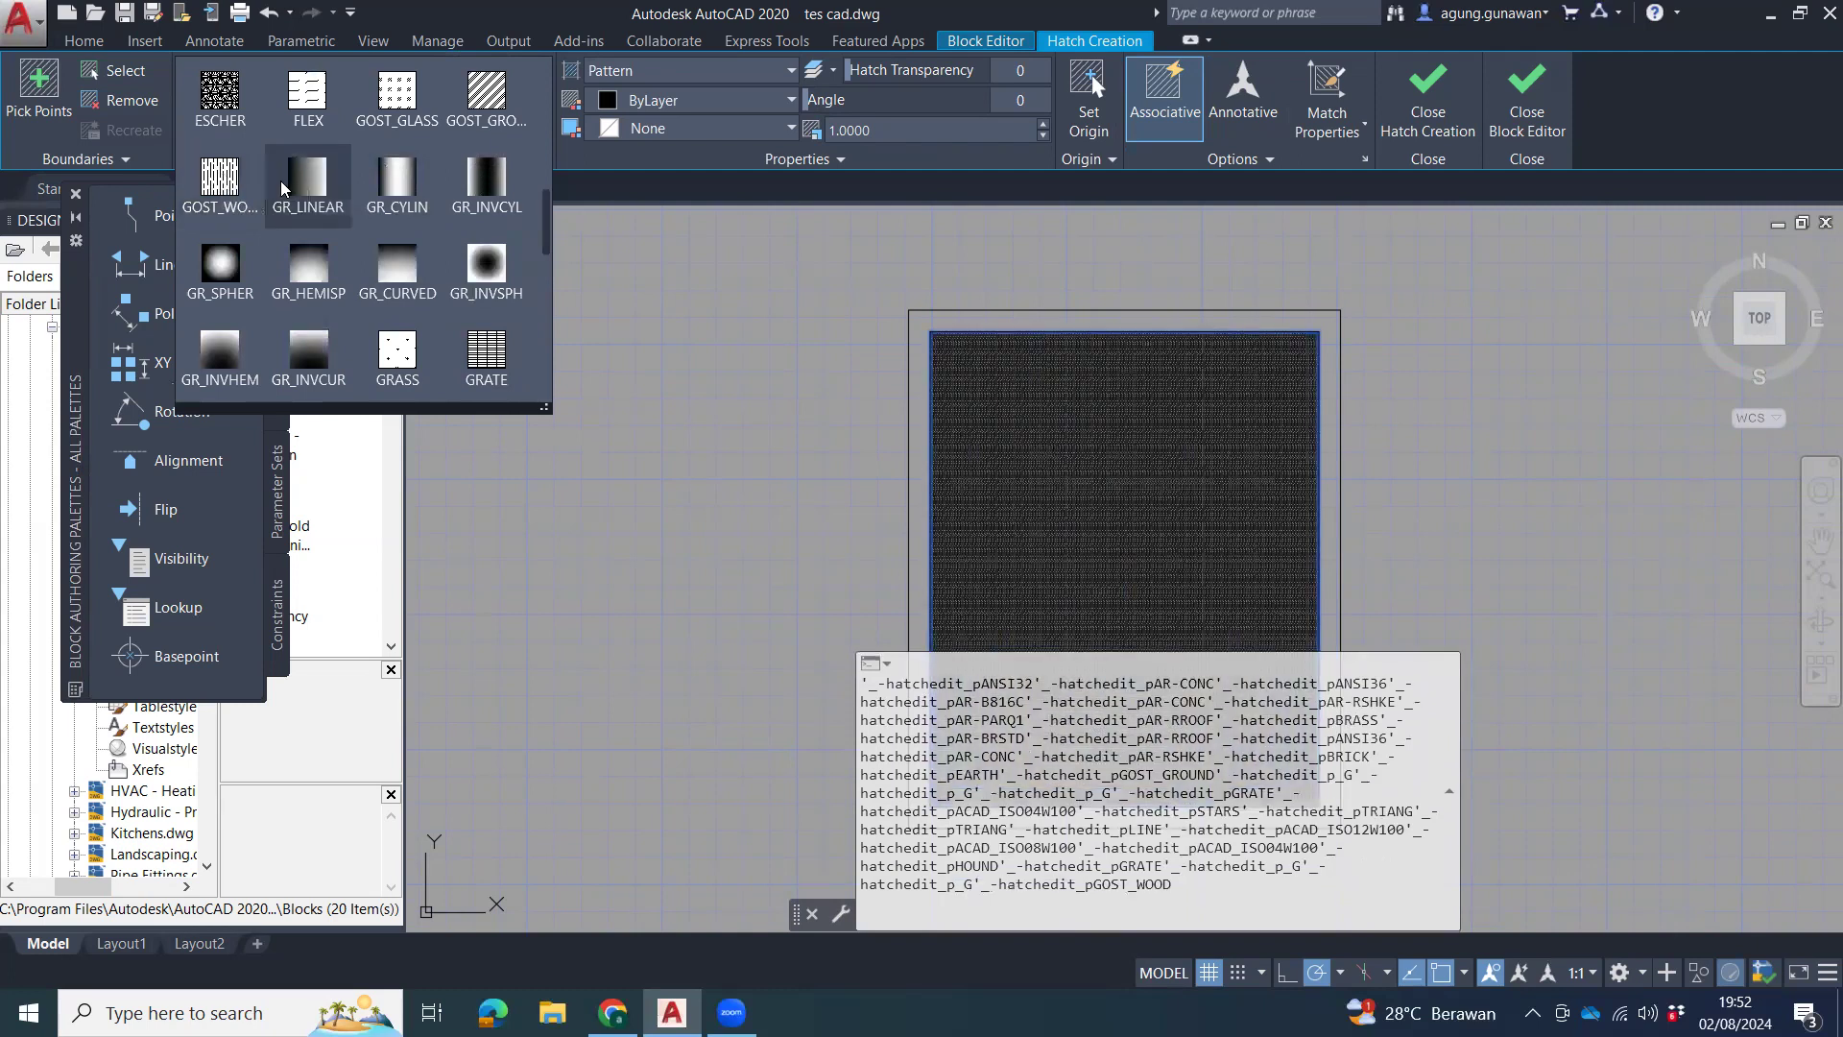
pyautogui.scroll(2, 369, 189)
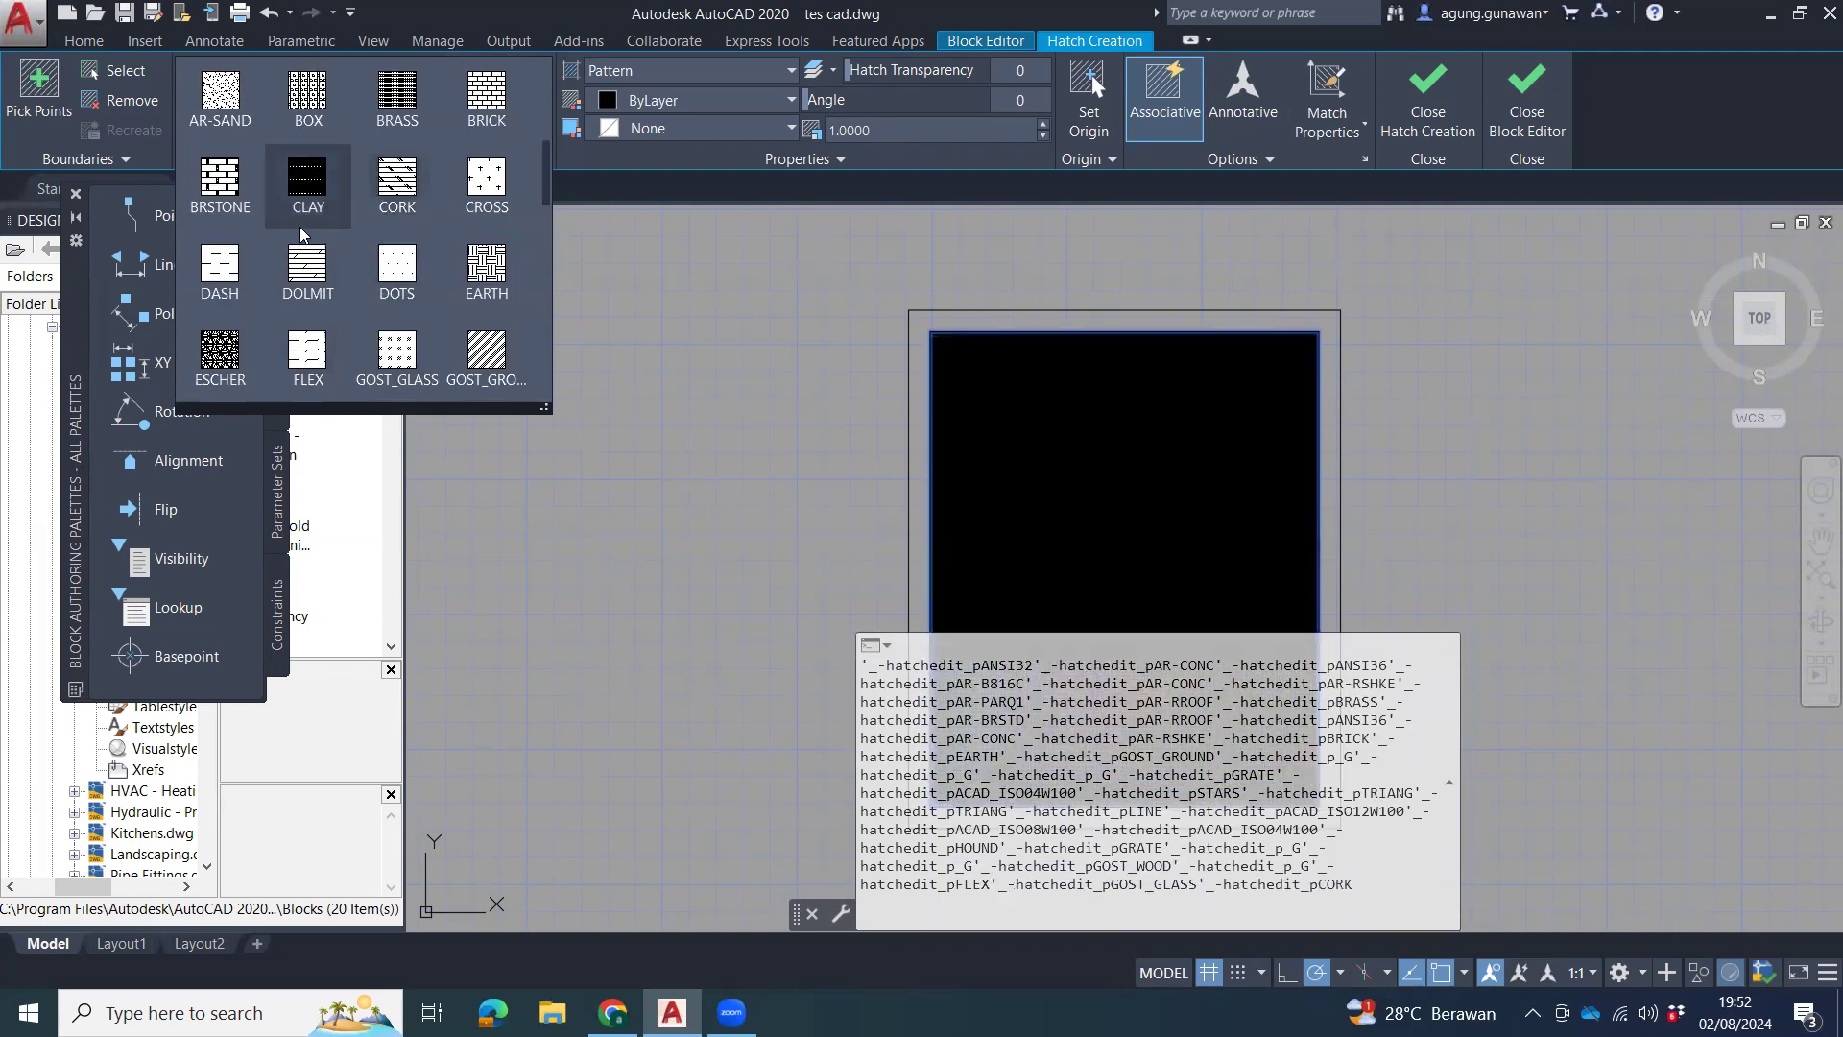
pyautogui.scroll(1, 252, 183)
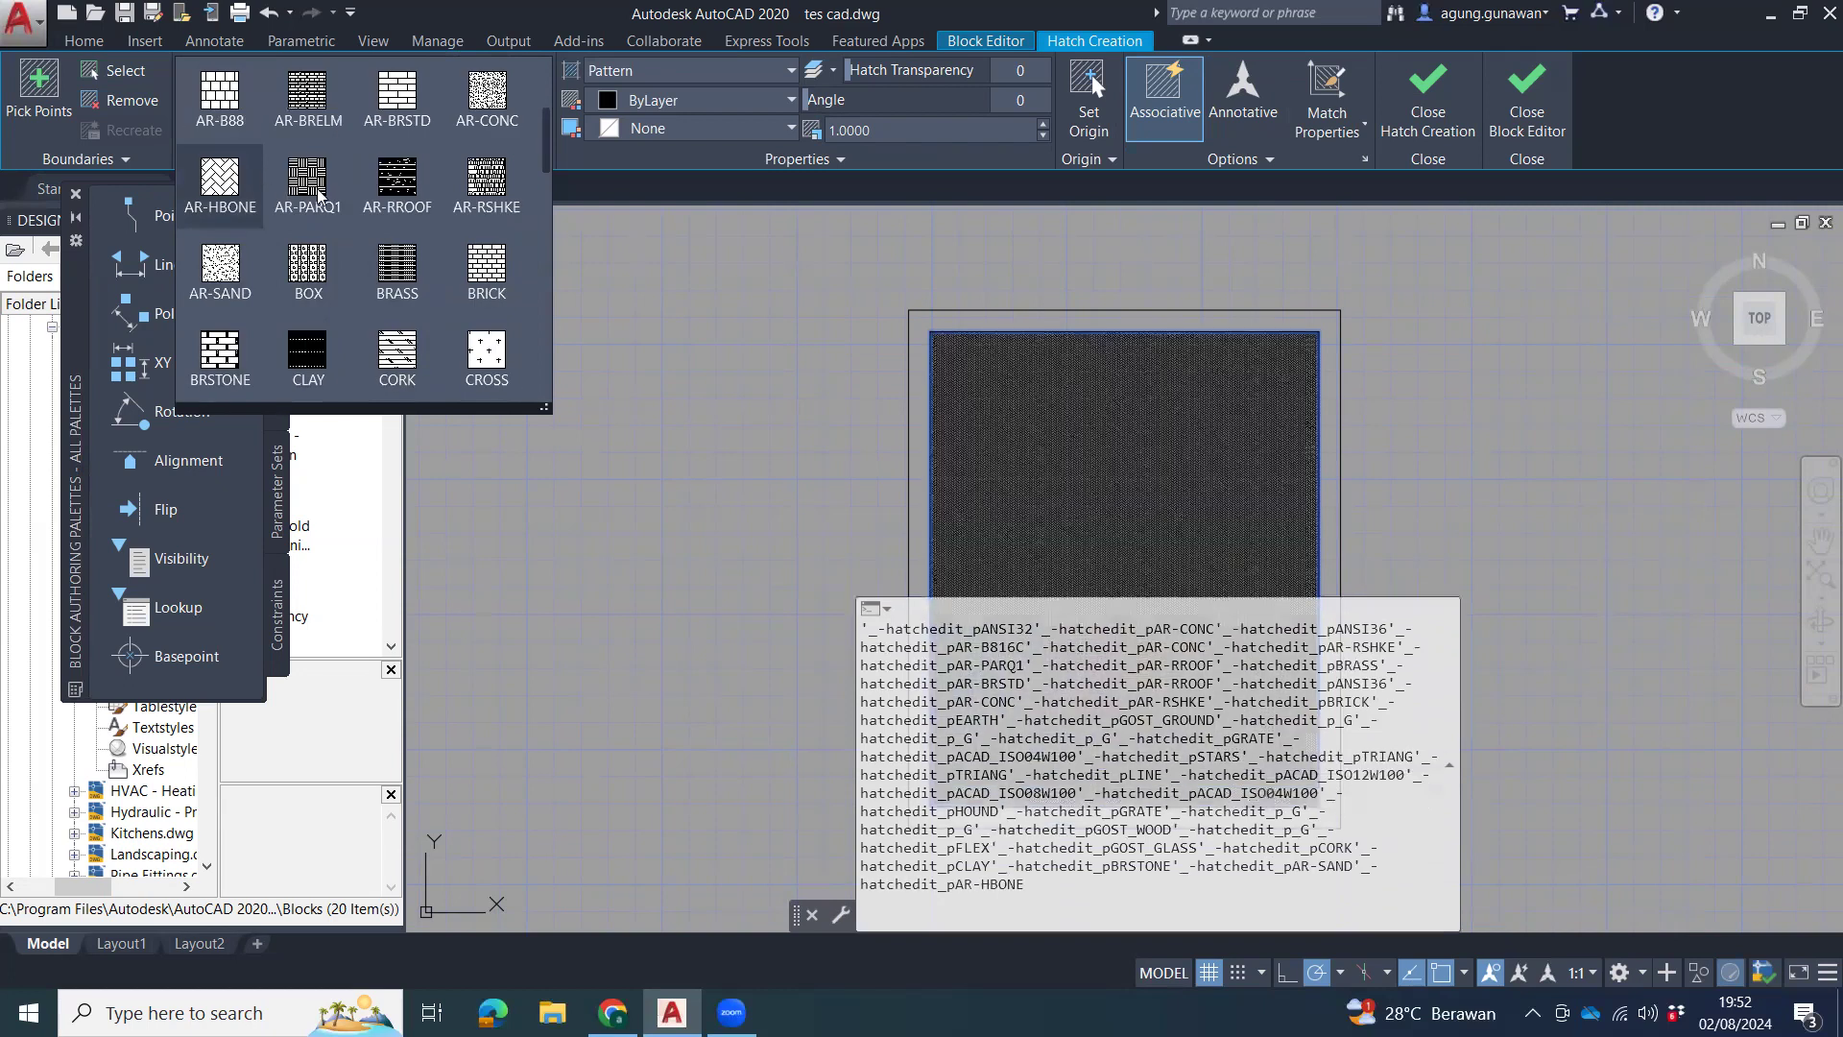
pyautogui.scroll(2, 397, 251)
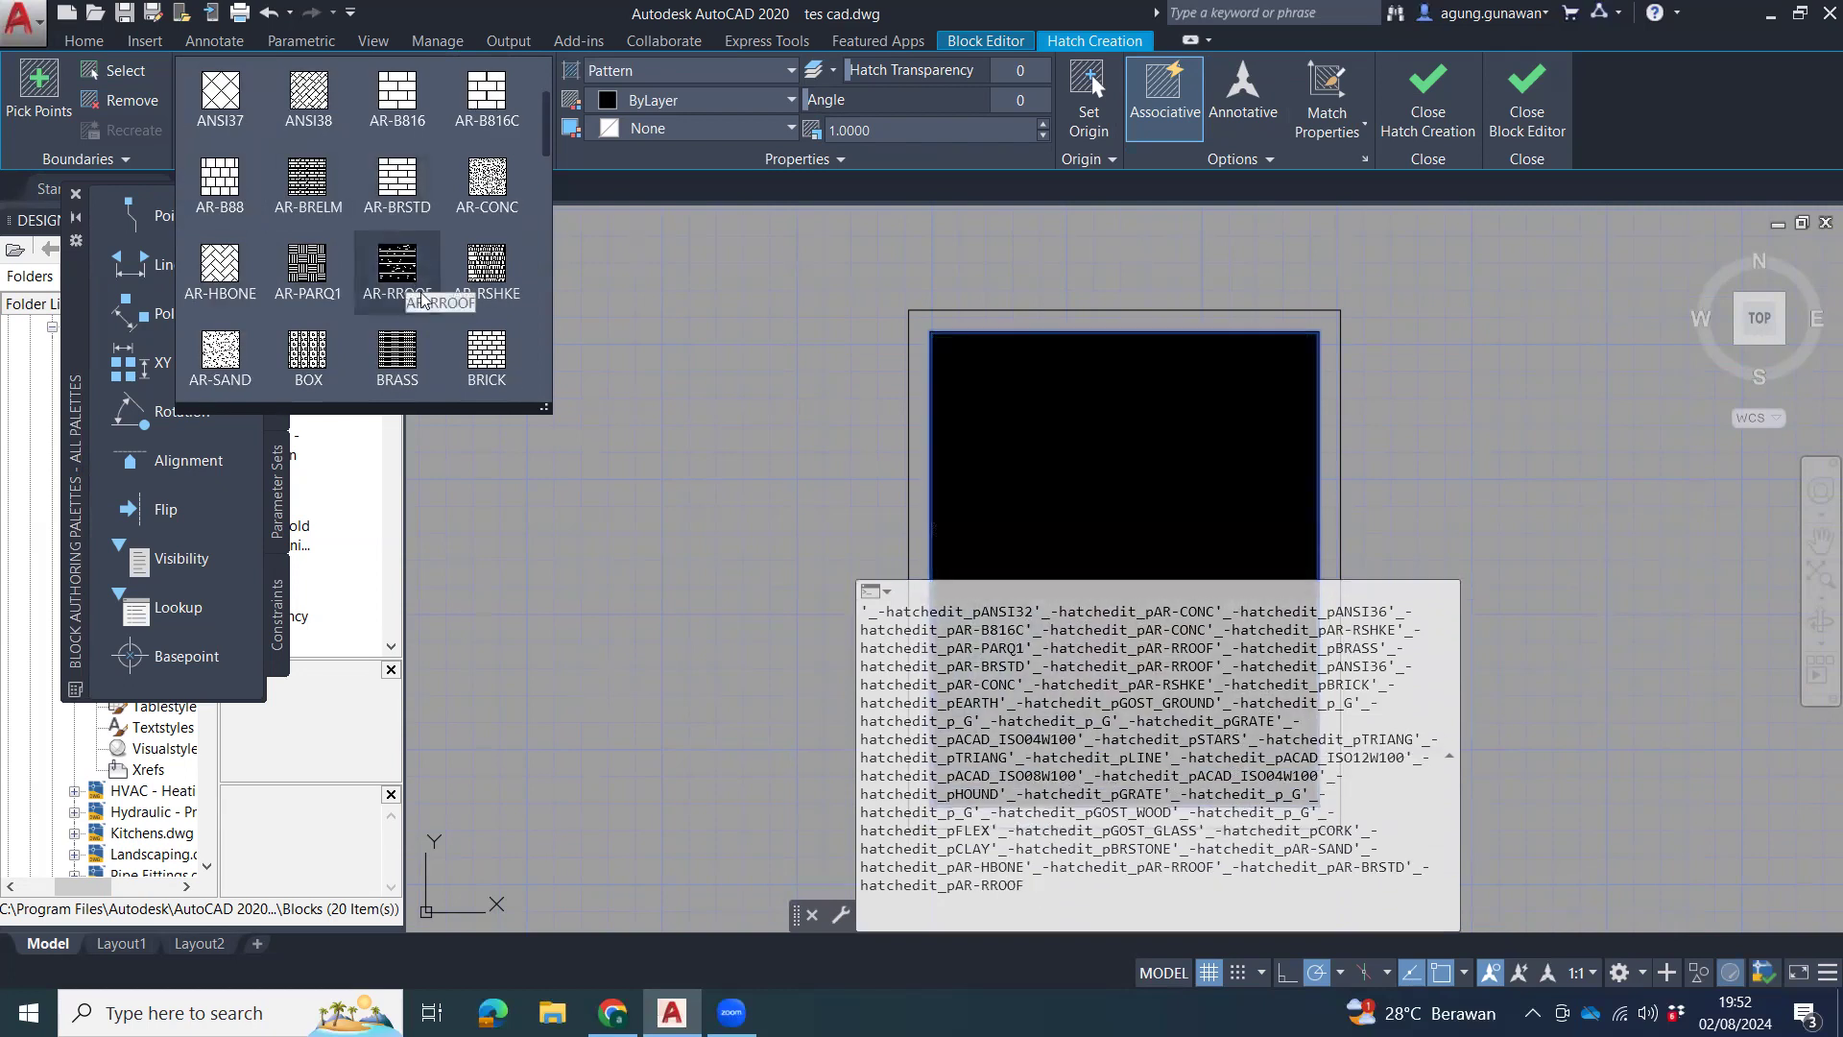
pyautogui.scroll(1, 422, 300)
pyautogui.scroll(1, 422, 301)
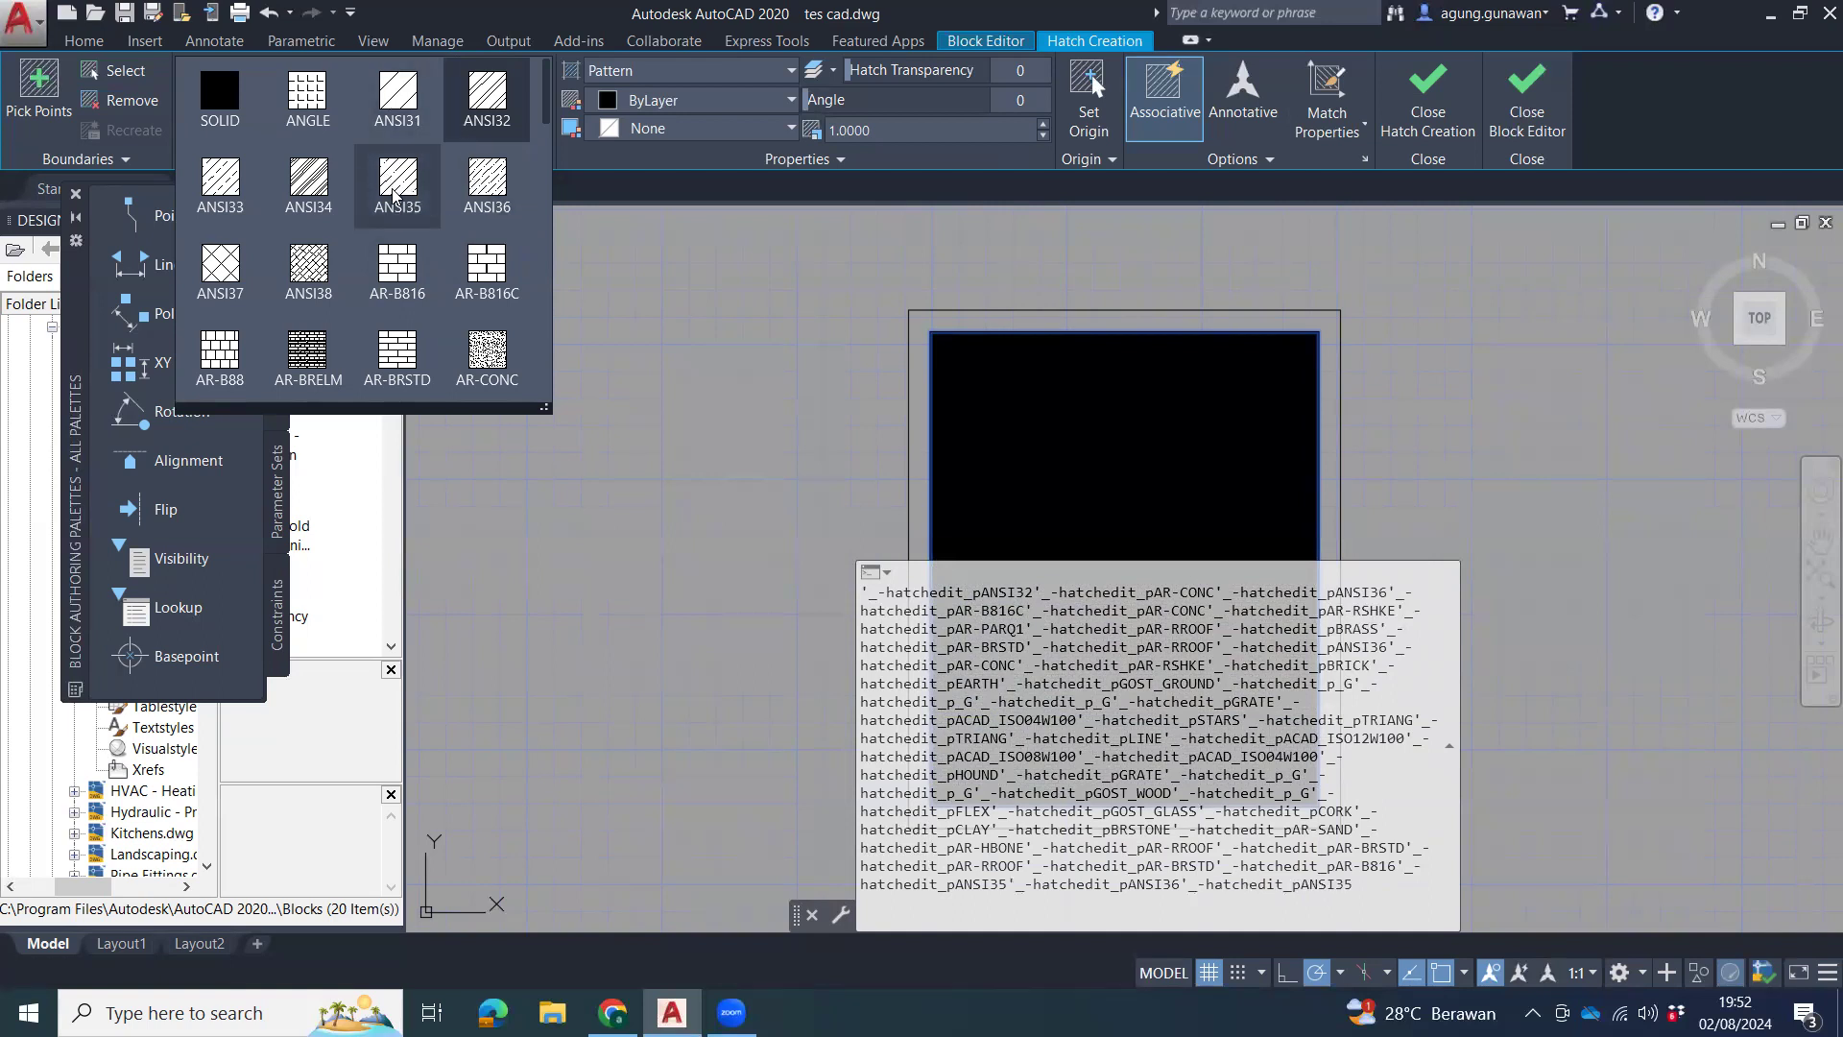
# Apply the ANSI36 pattern at scale 6.7 to the inner rectangle's hatch and finish creating it.
pyautogui.click(436, 189)
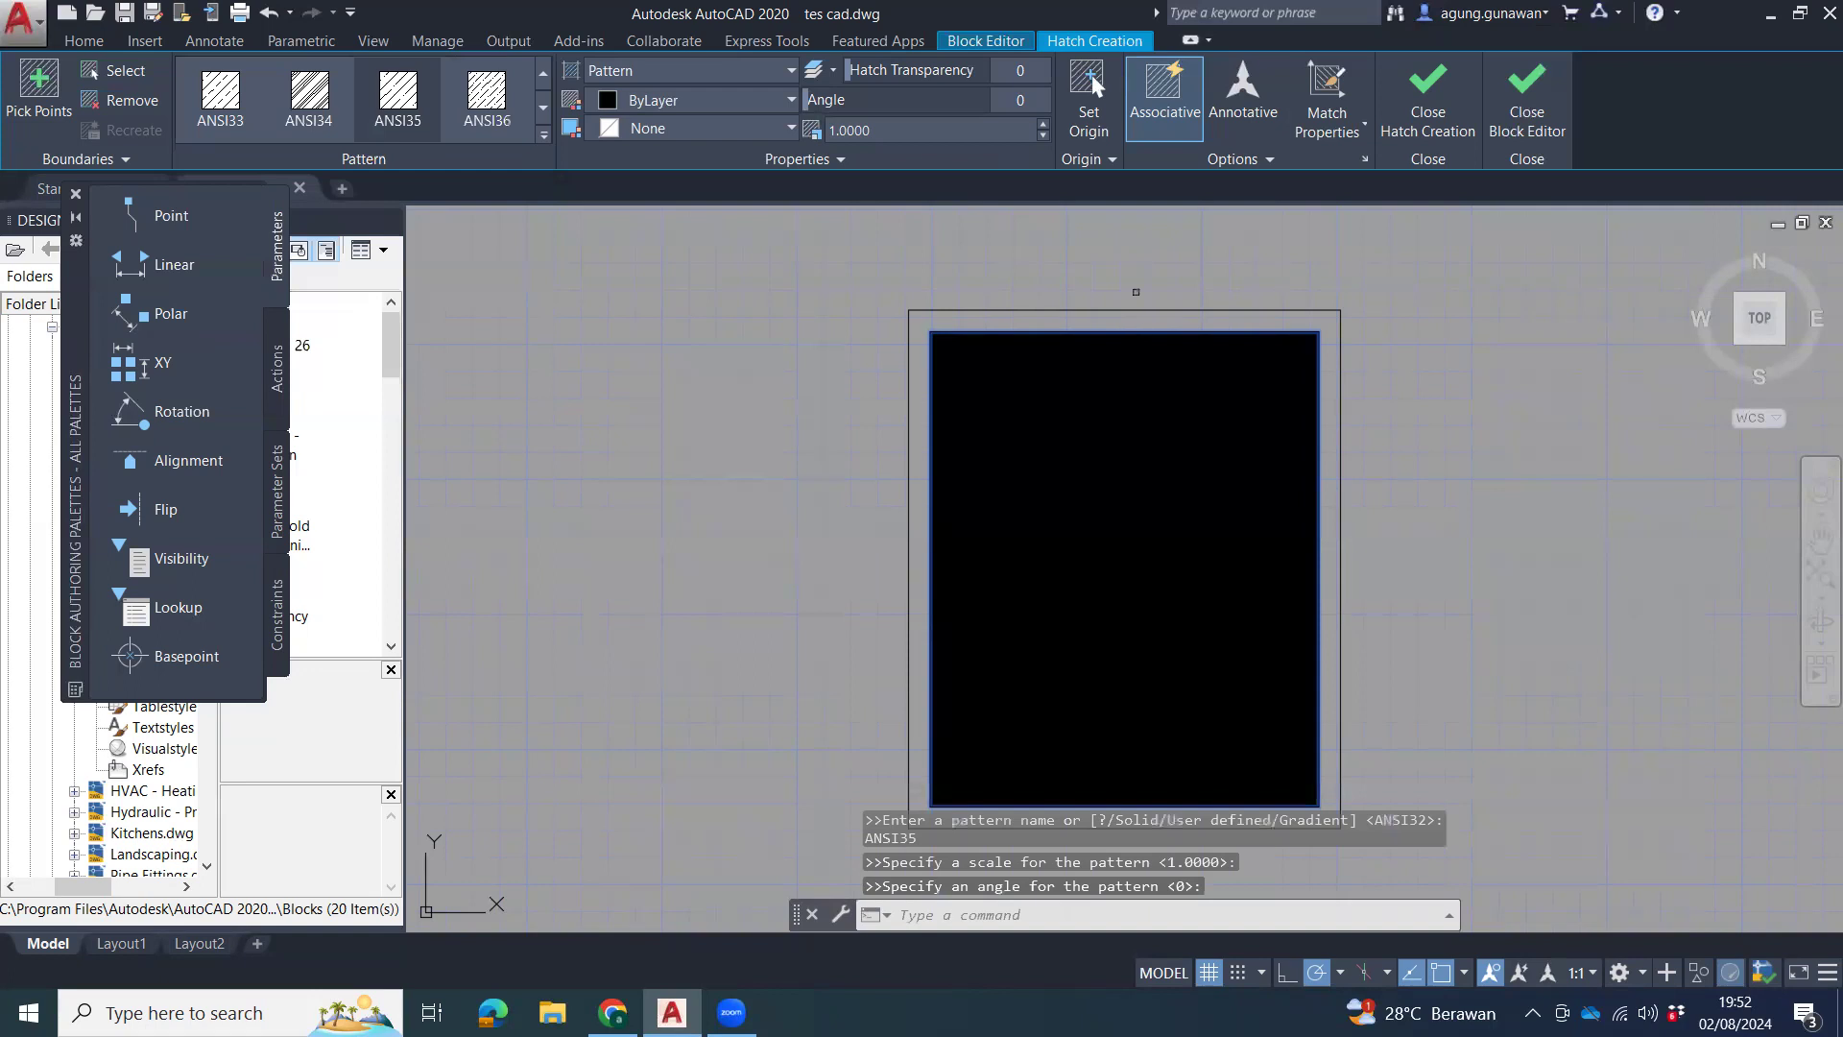
pyautogui.click(1043, 123)
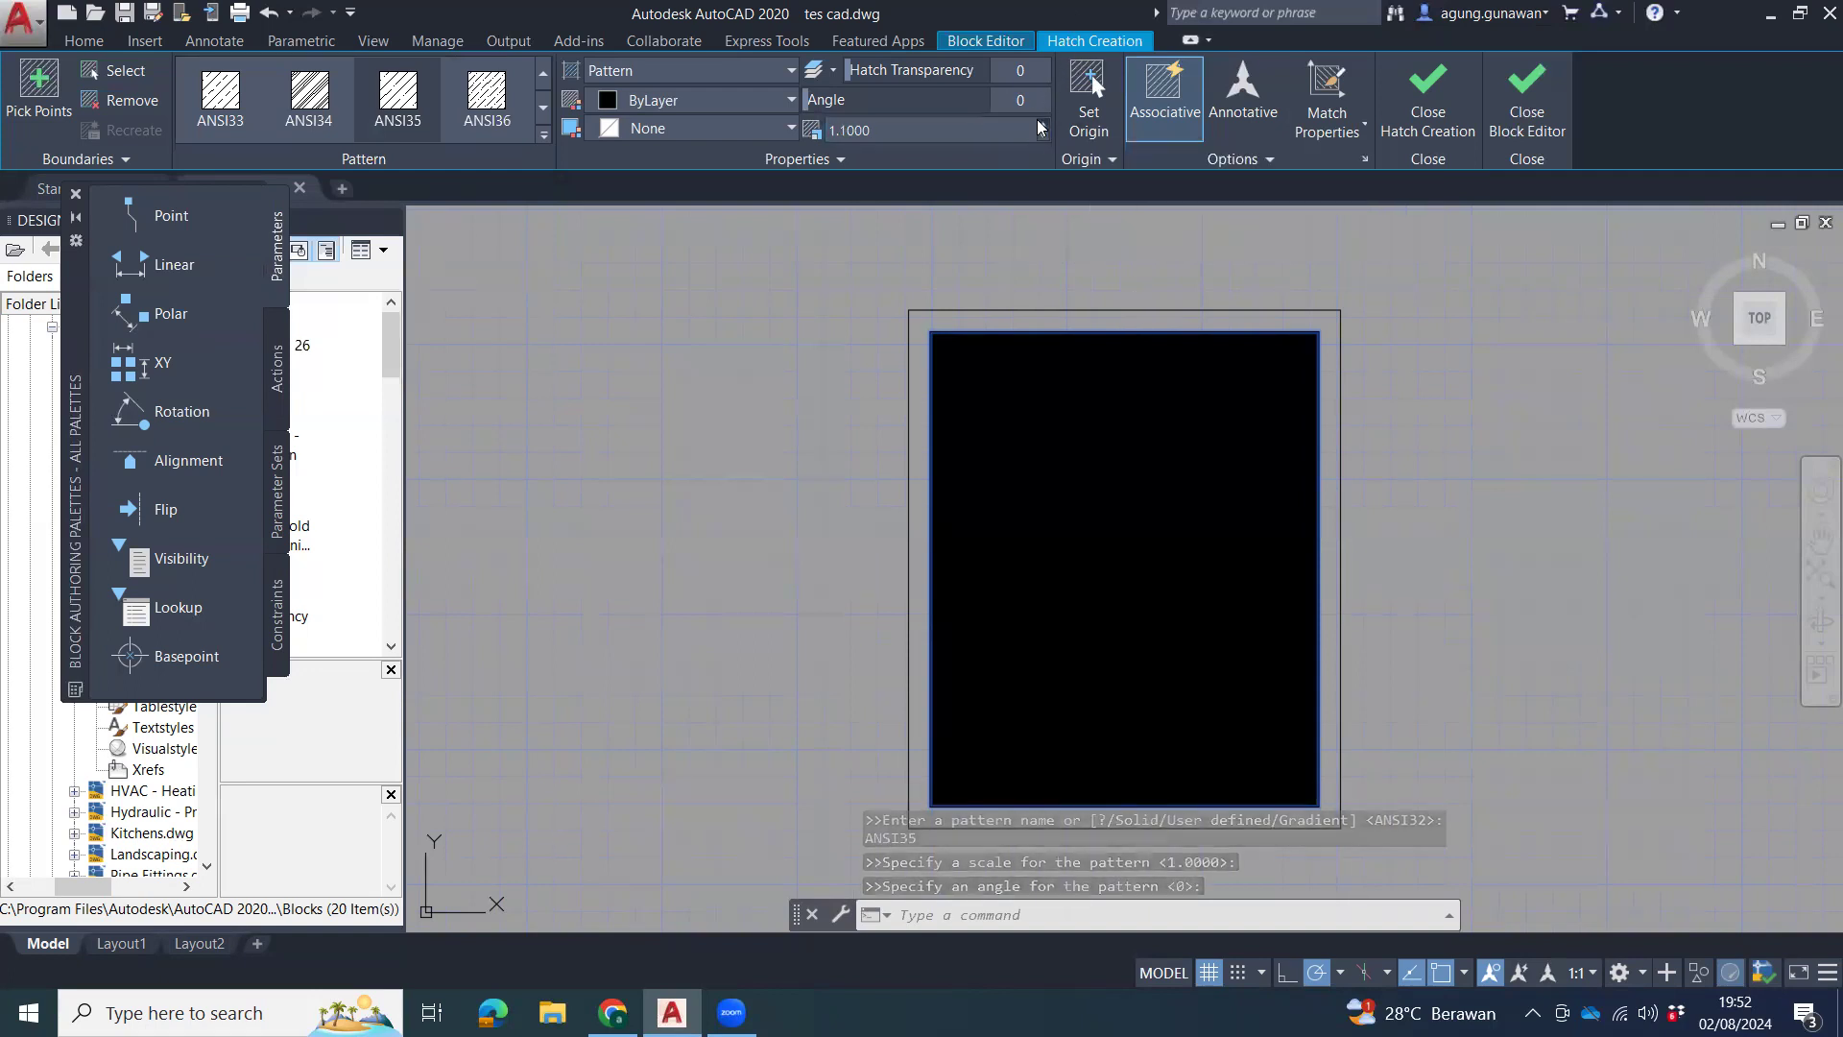
pyautogui.click(1044, 125)
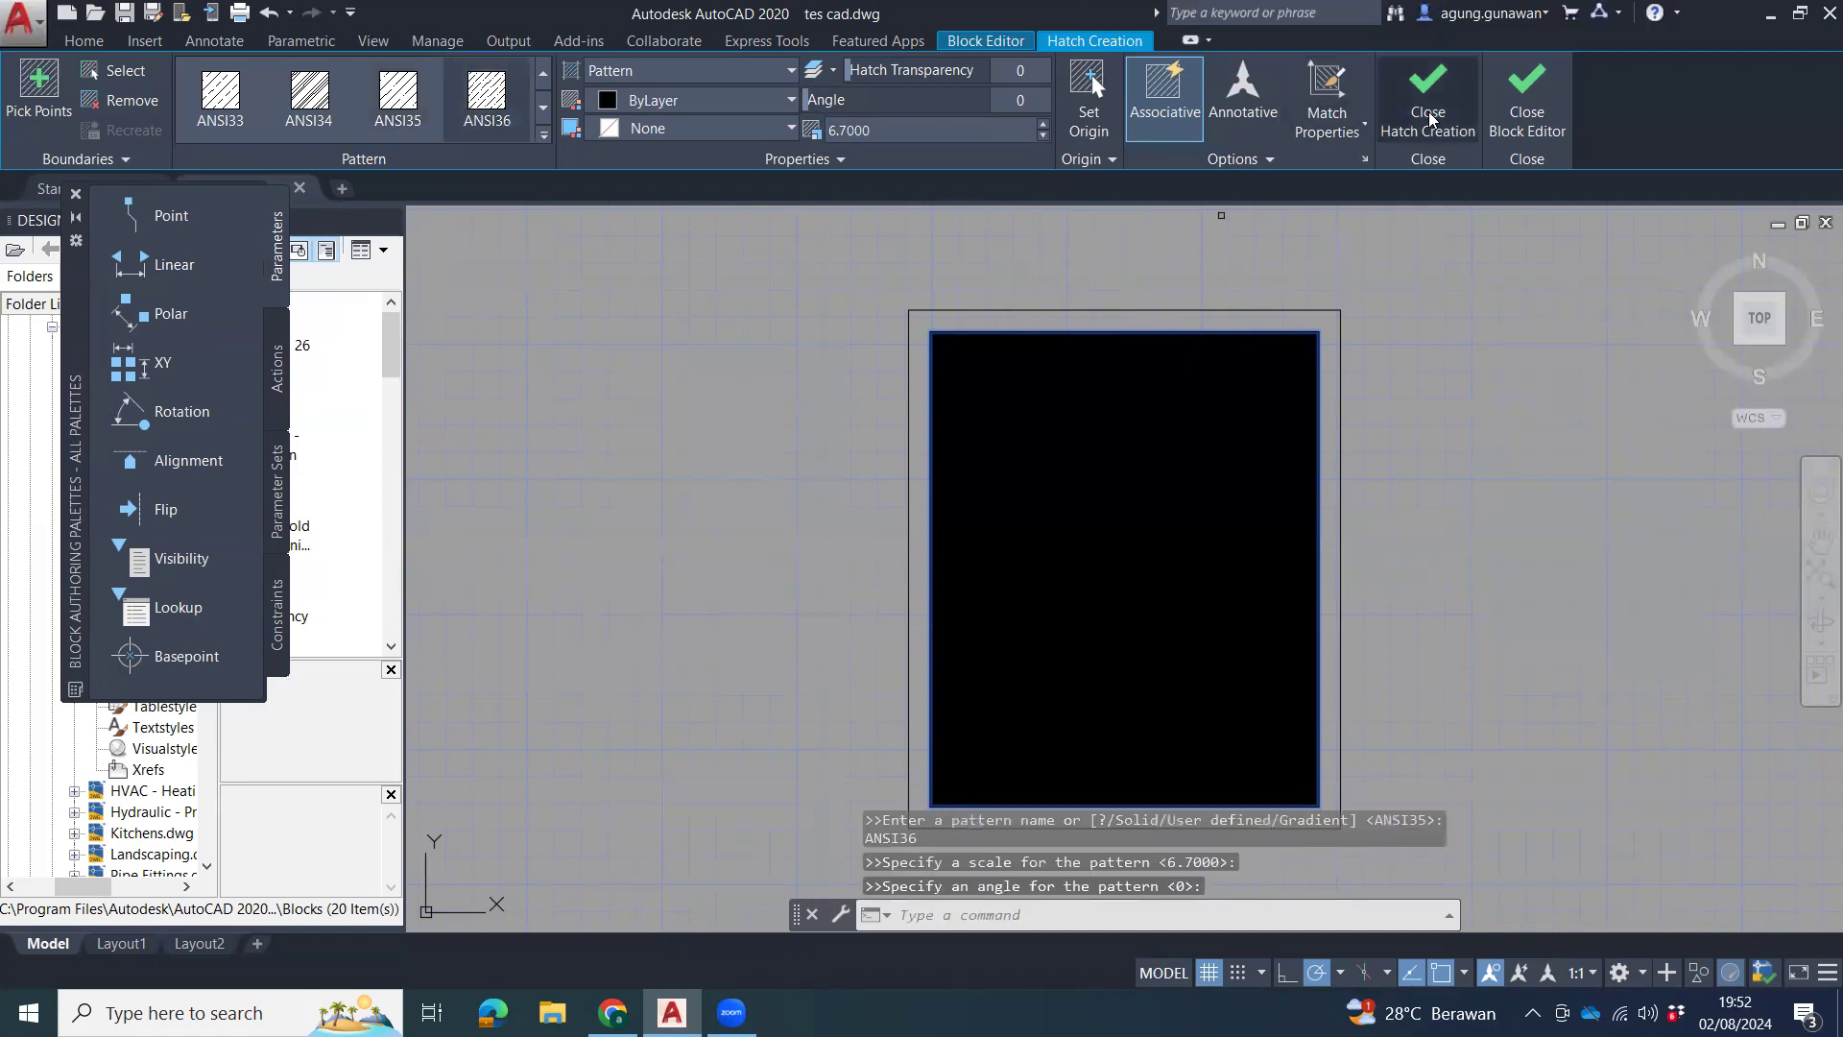
pyautogui.click(1470, 114)
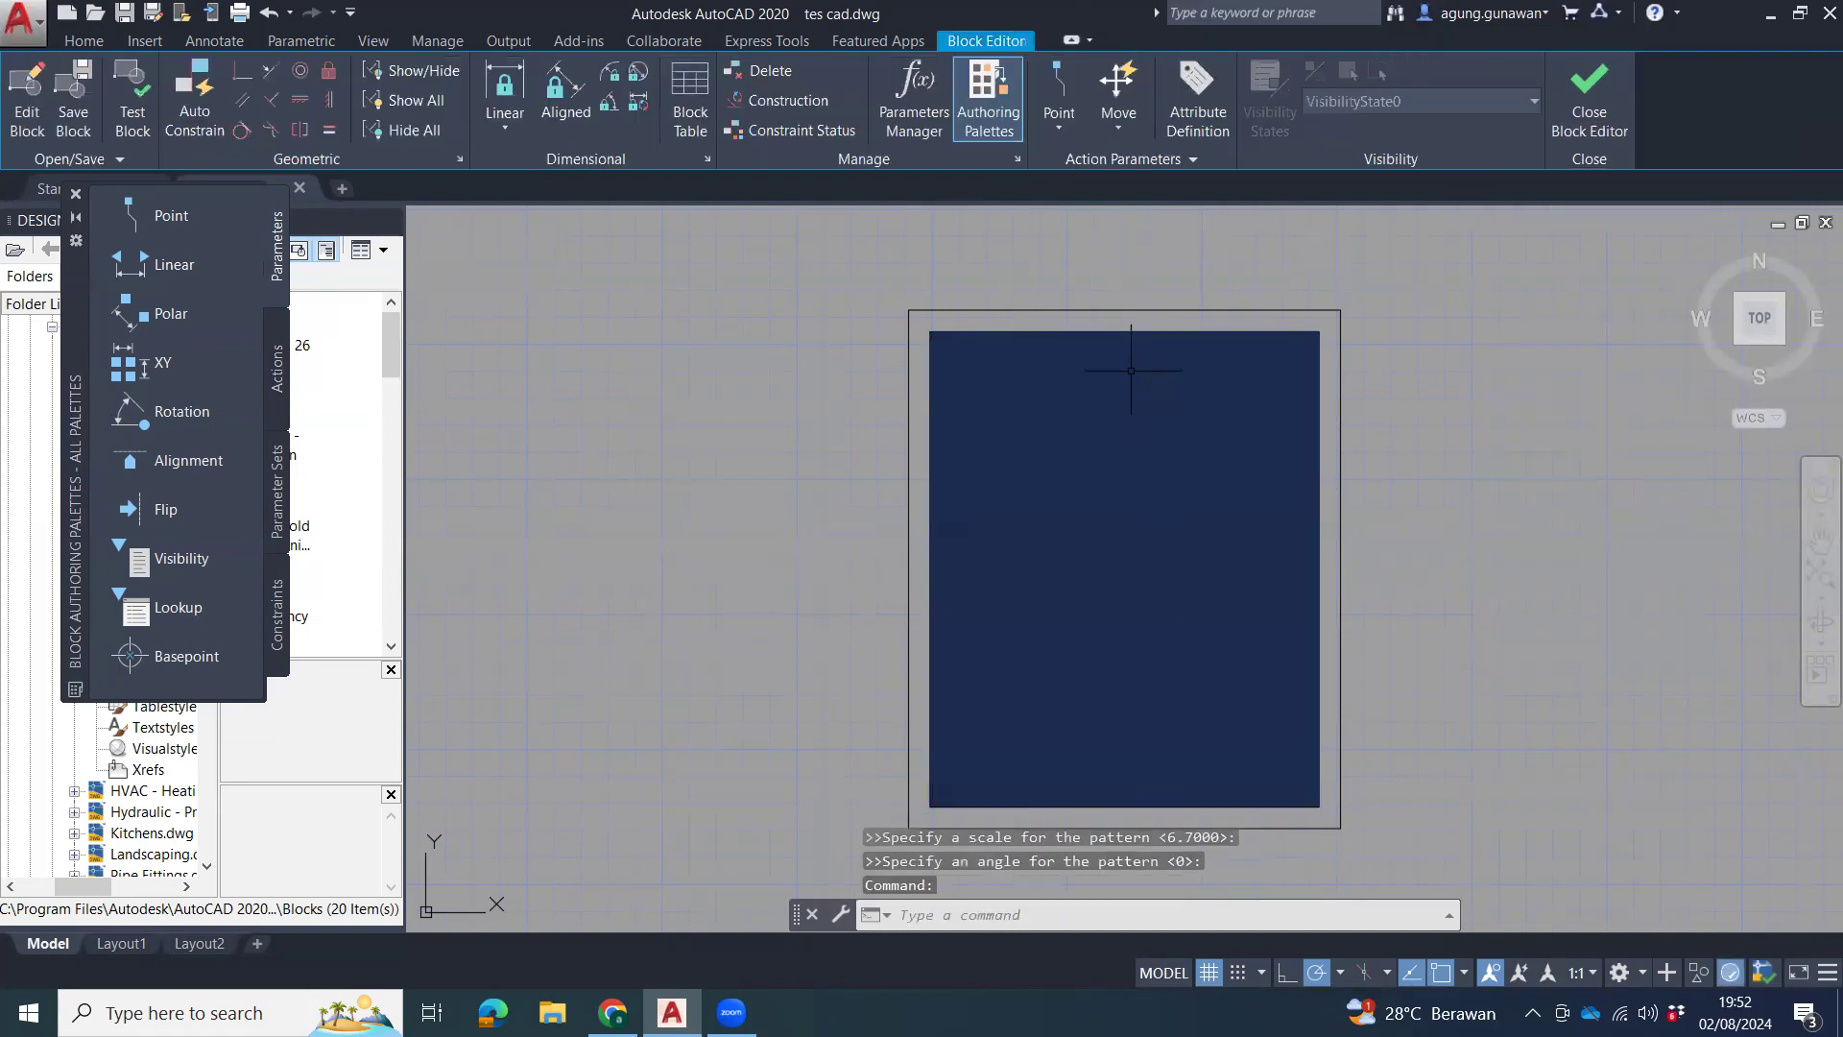
# Adjust the scale of the window pane's hatch, trying 100000 and 100 before setting it to 1000.
pyautogui.click(1133, 373)
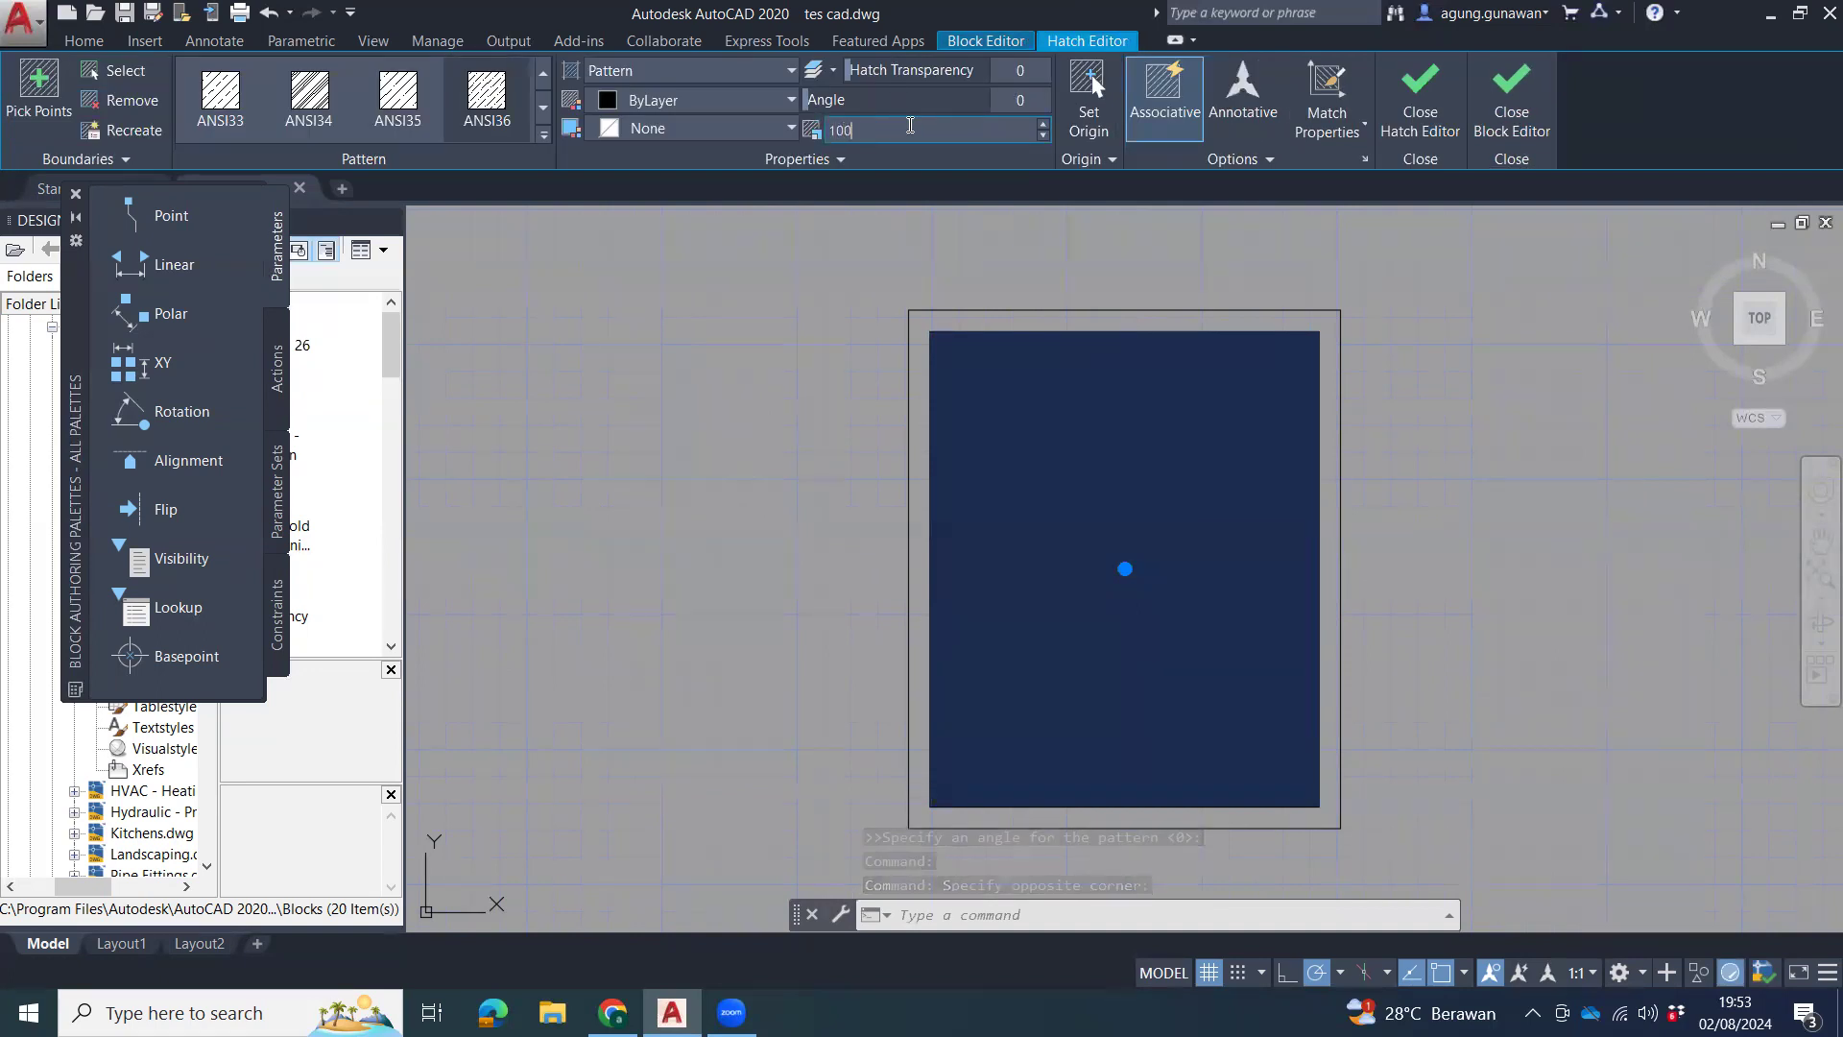
pyautogui.press('Return')
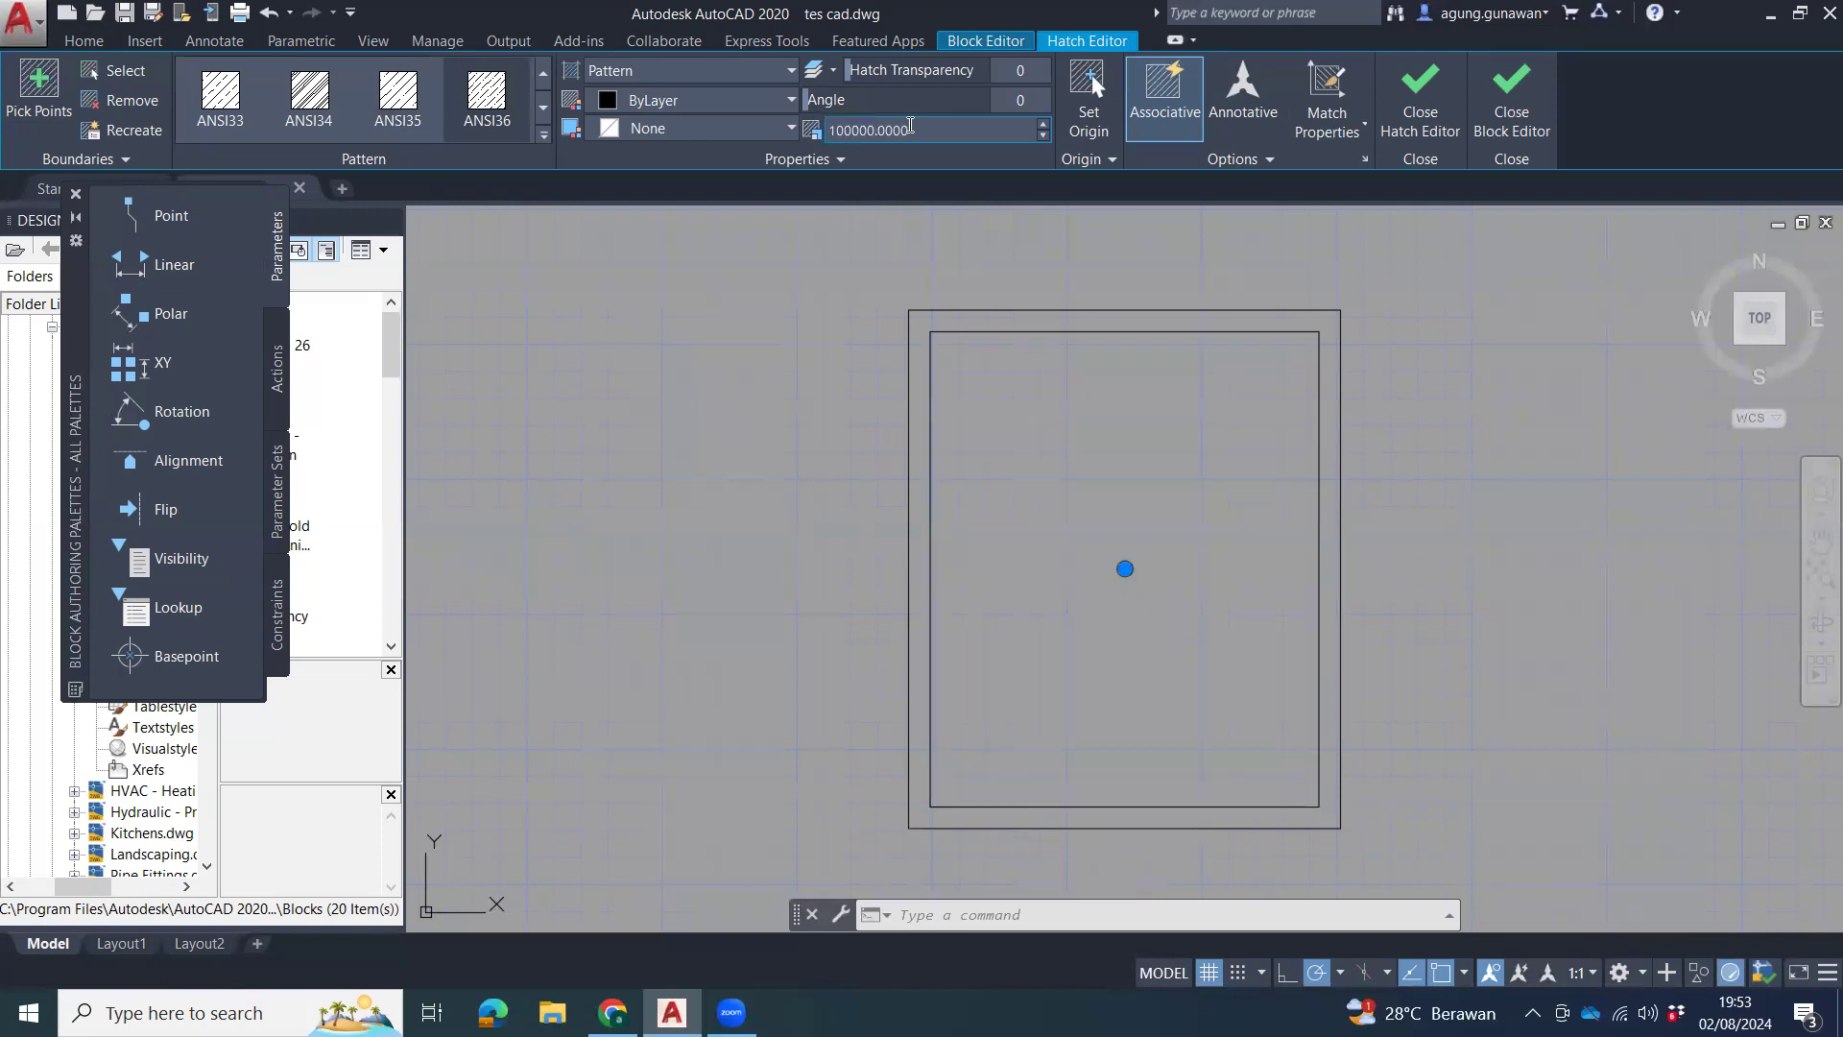
pyautogui.scroll(4, 1162, 584)
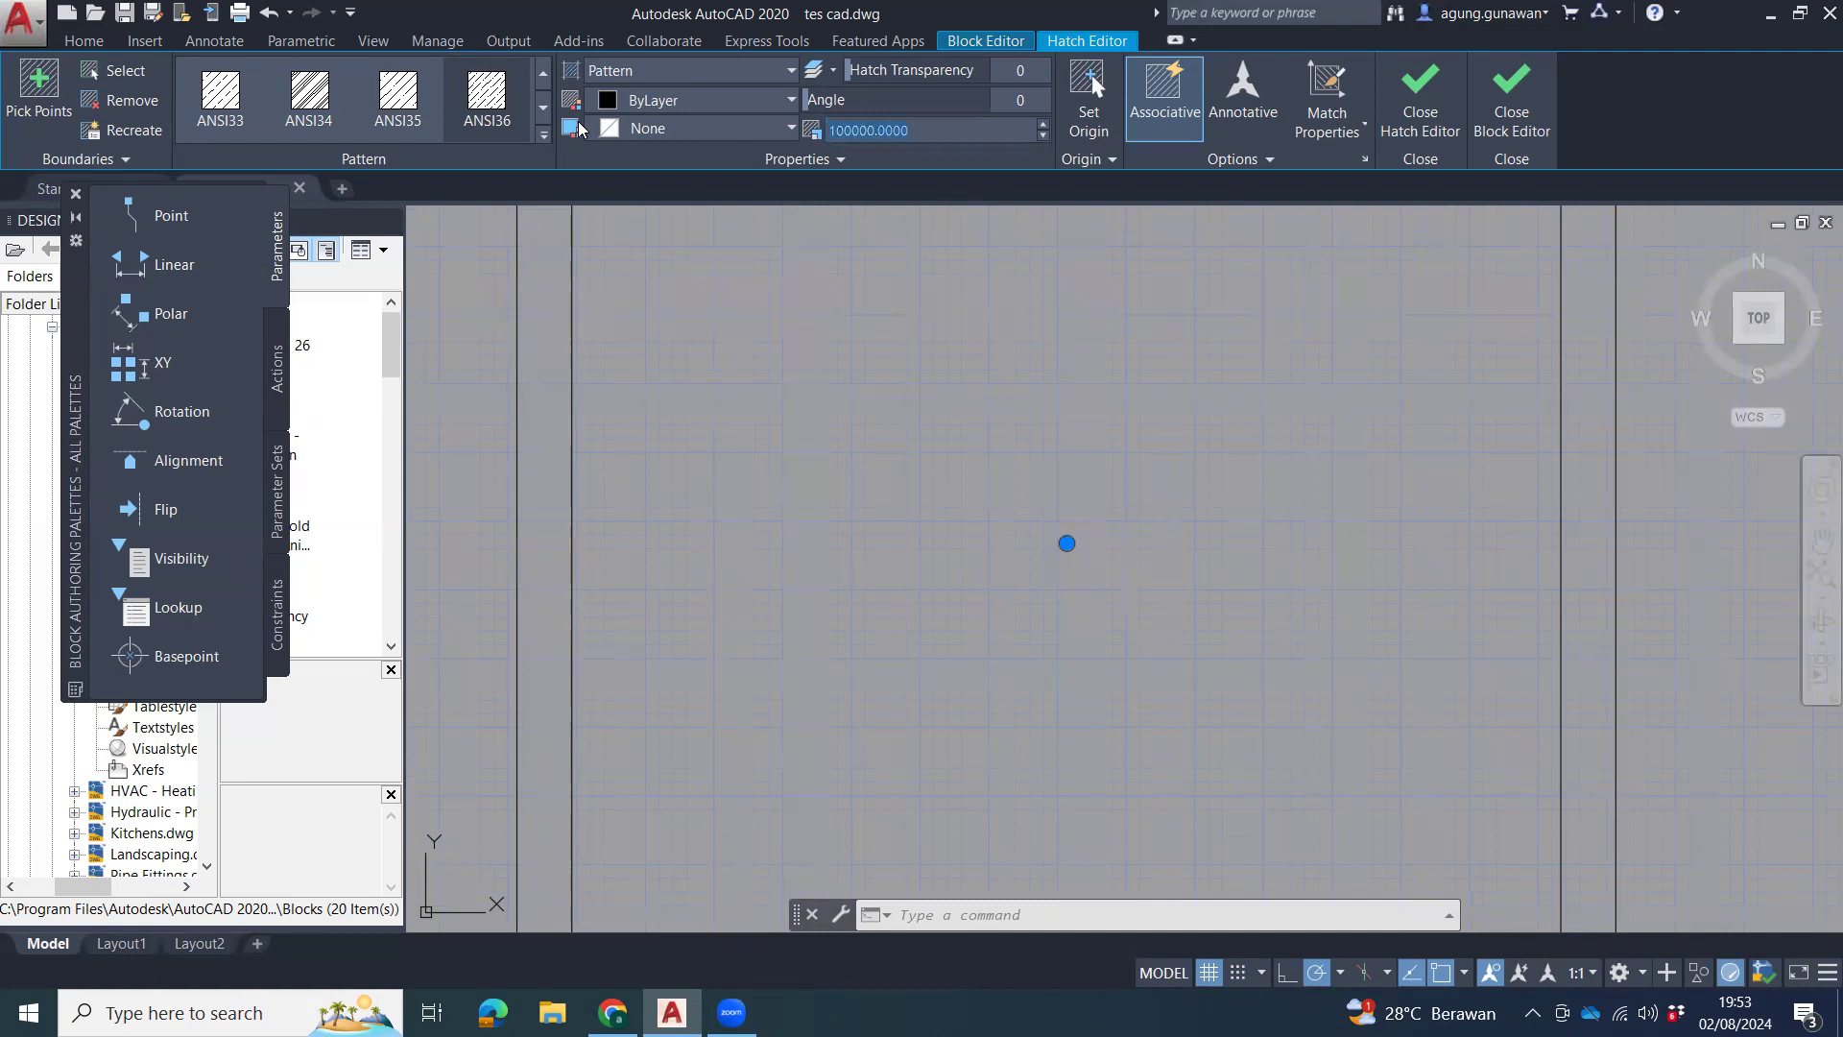
pyautogui.press('Return')
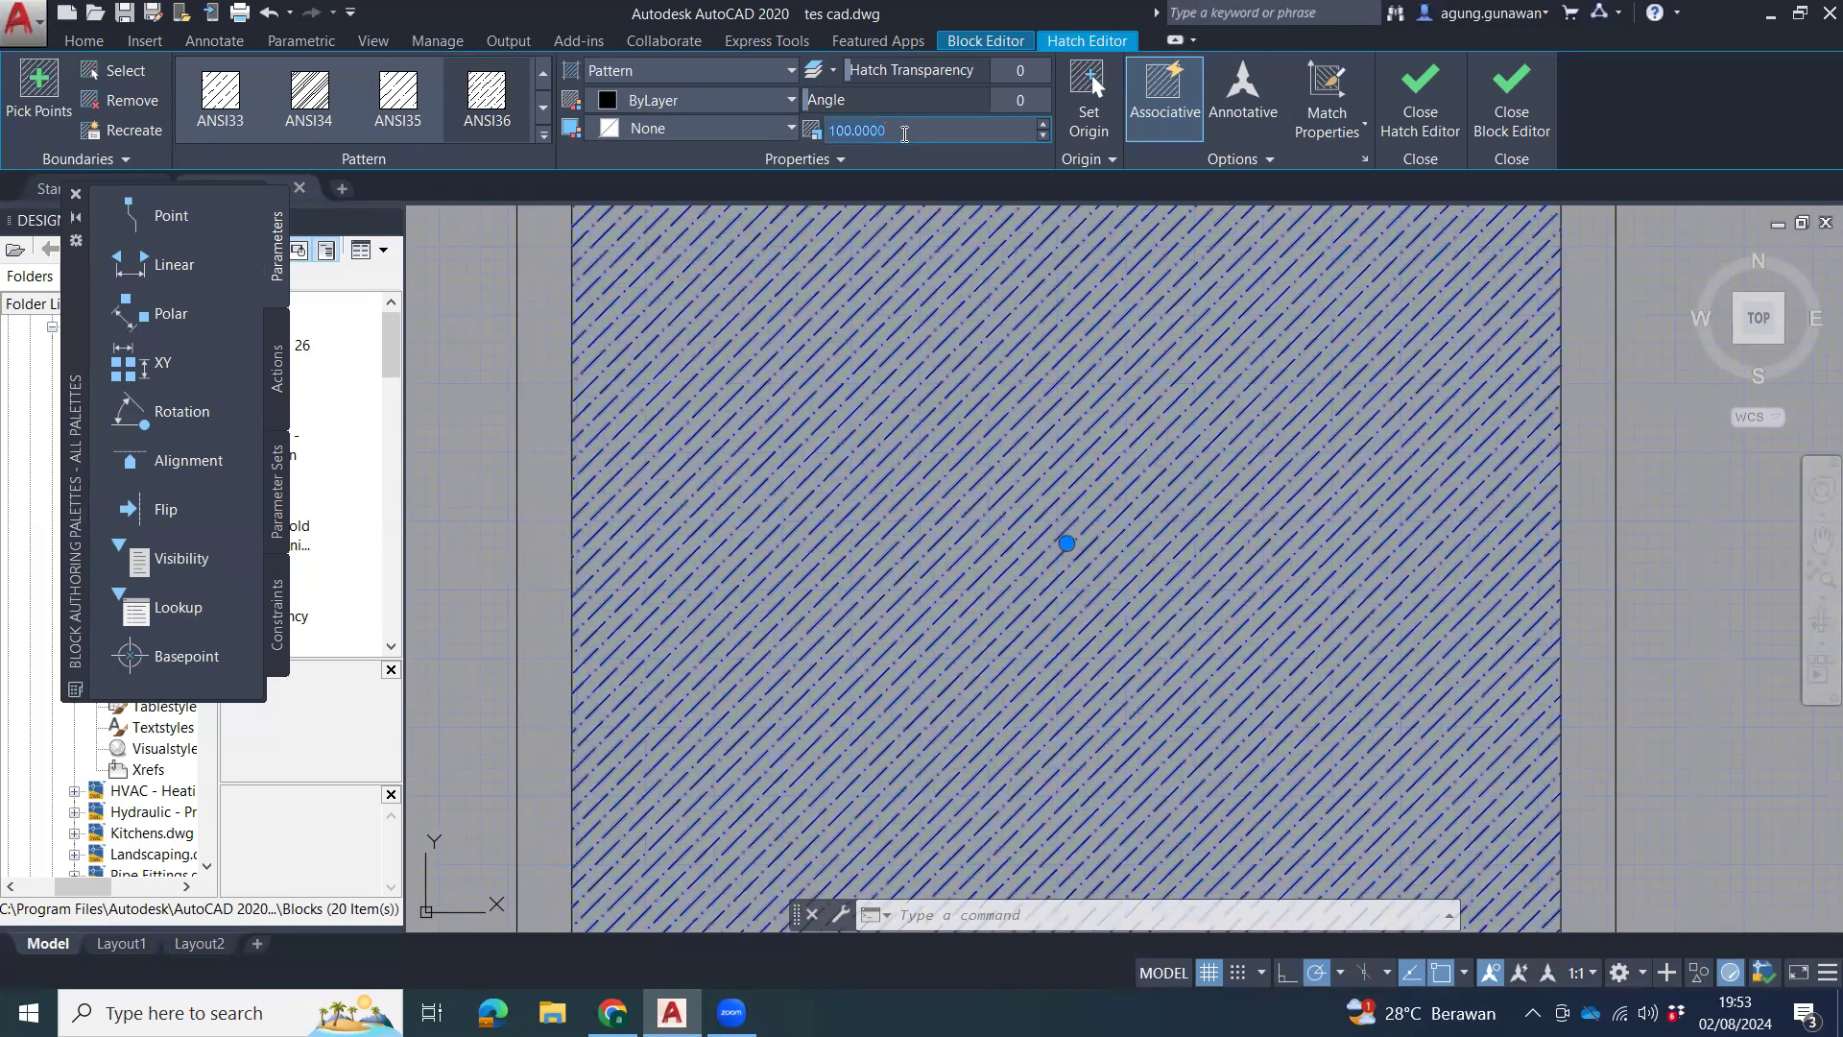
pyautogui.press('Return')
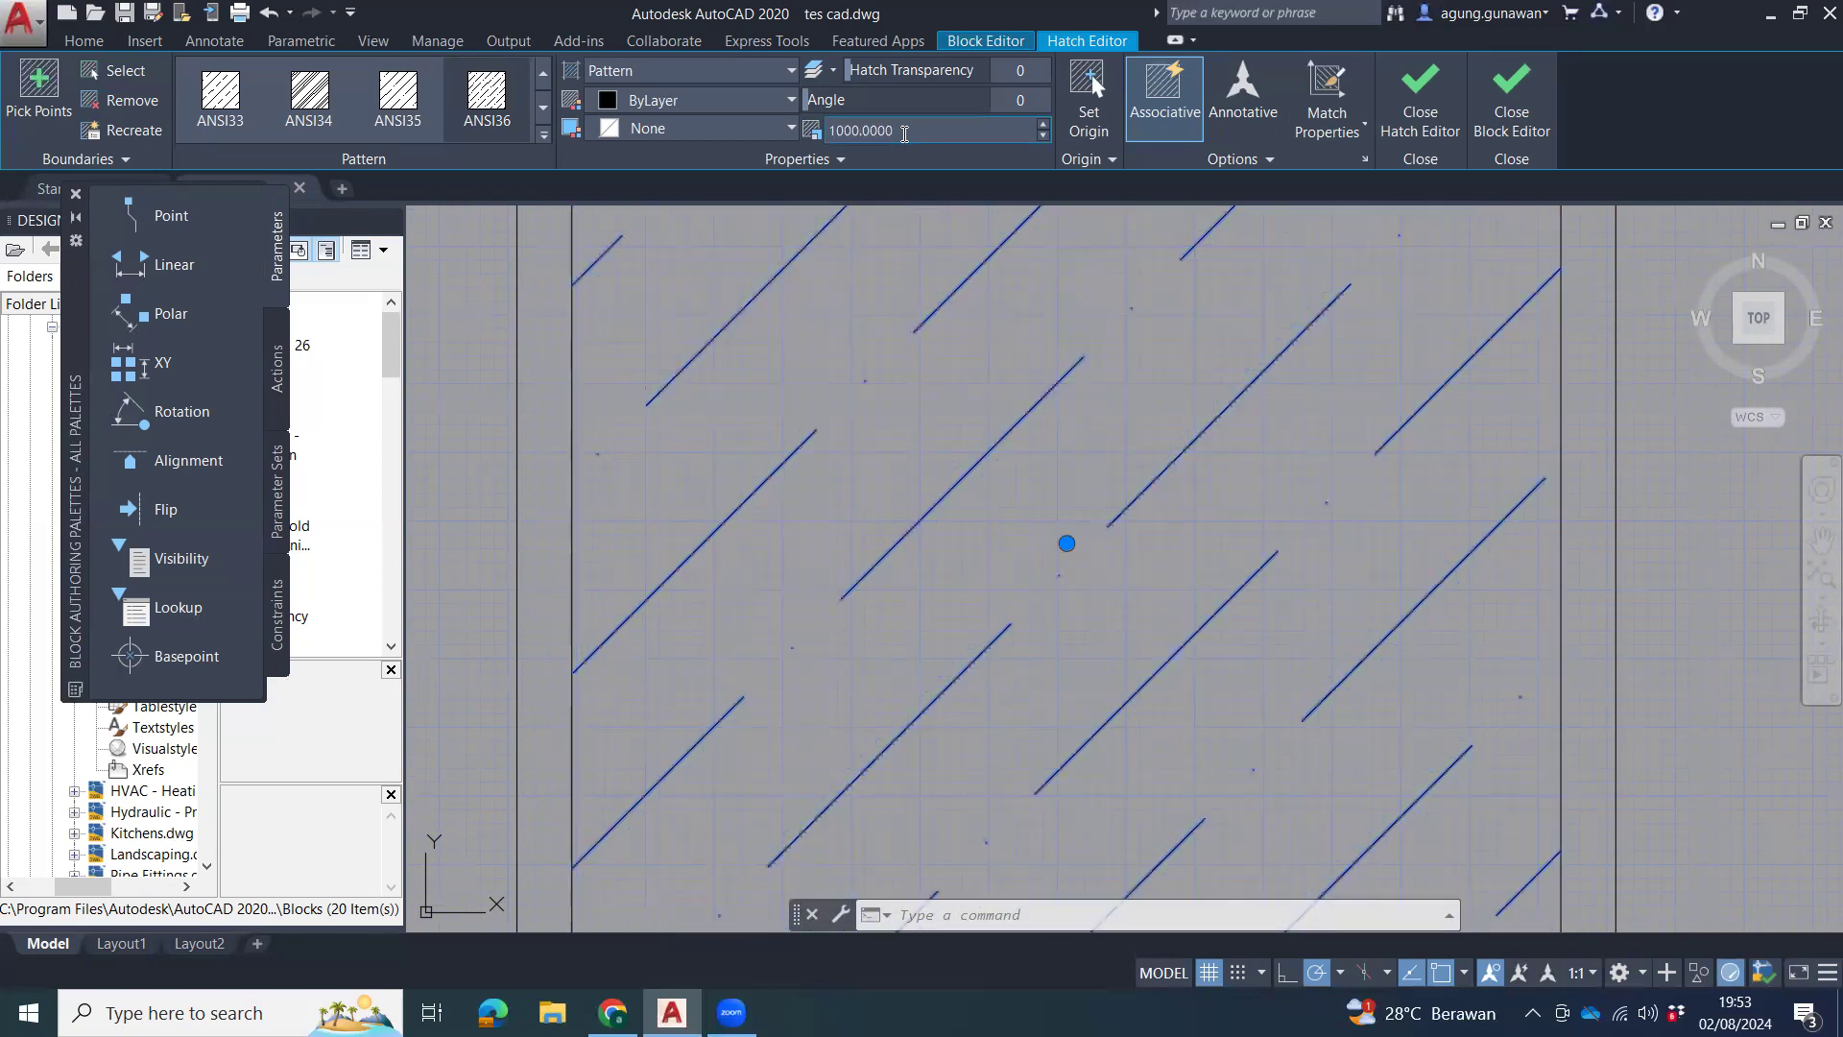
# Look through the remaining hatch patterns up to the end of the list, previewing options such as STARS and TRIANG on the window pane.
pyautogui.click(487, 99)
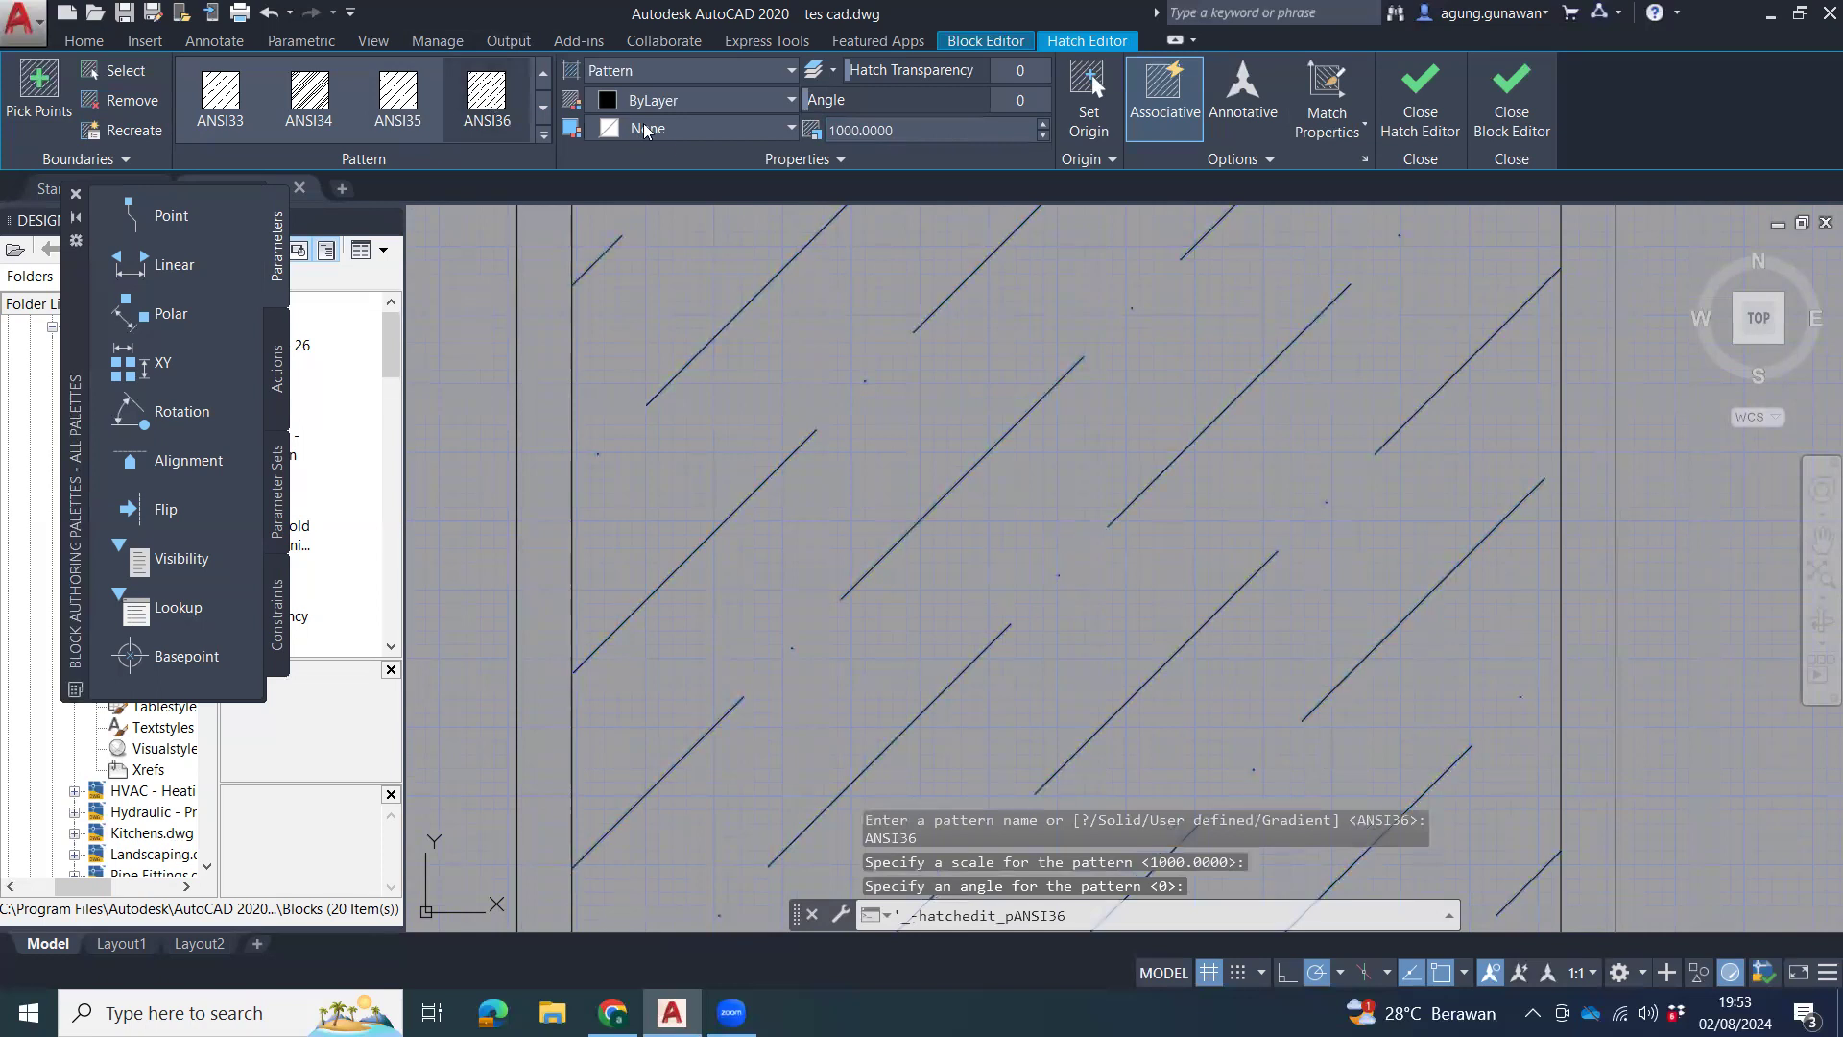
pyautogui.click(541, 137)
pyautogui.scroll(-1, 418, 222)
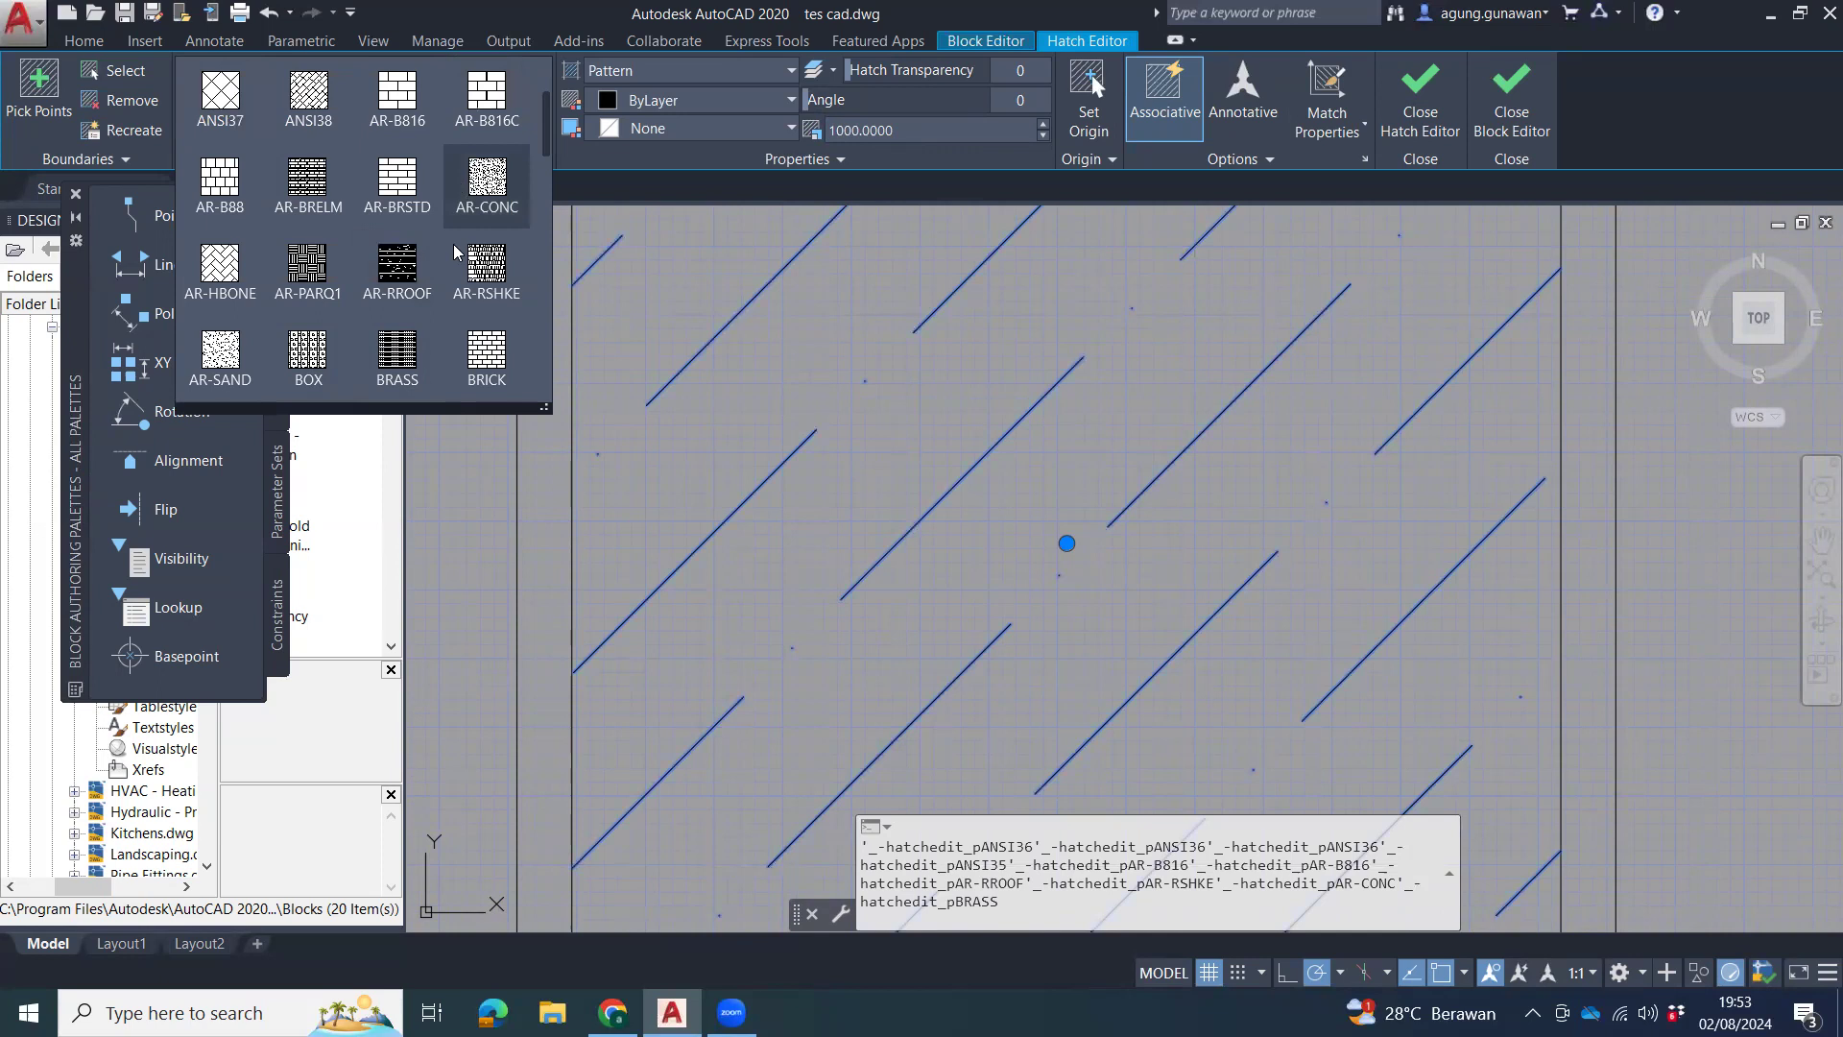
pyautogui.scroll(-4, 461, 317)
pyautogui.scroll(-8, 461, 317)
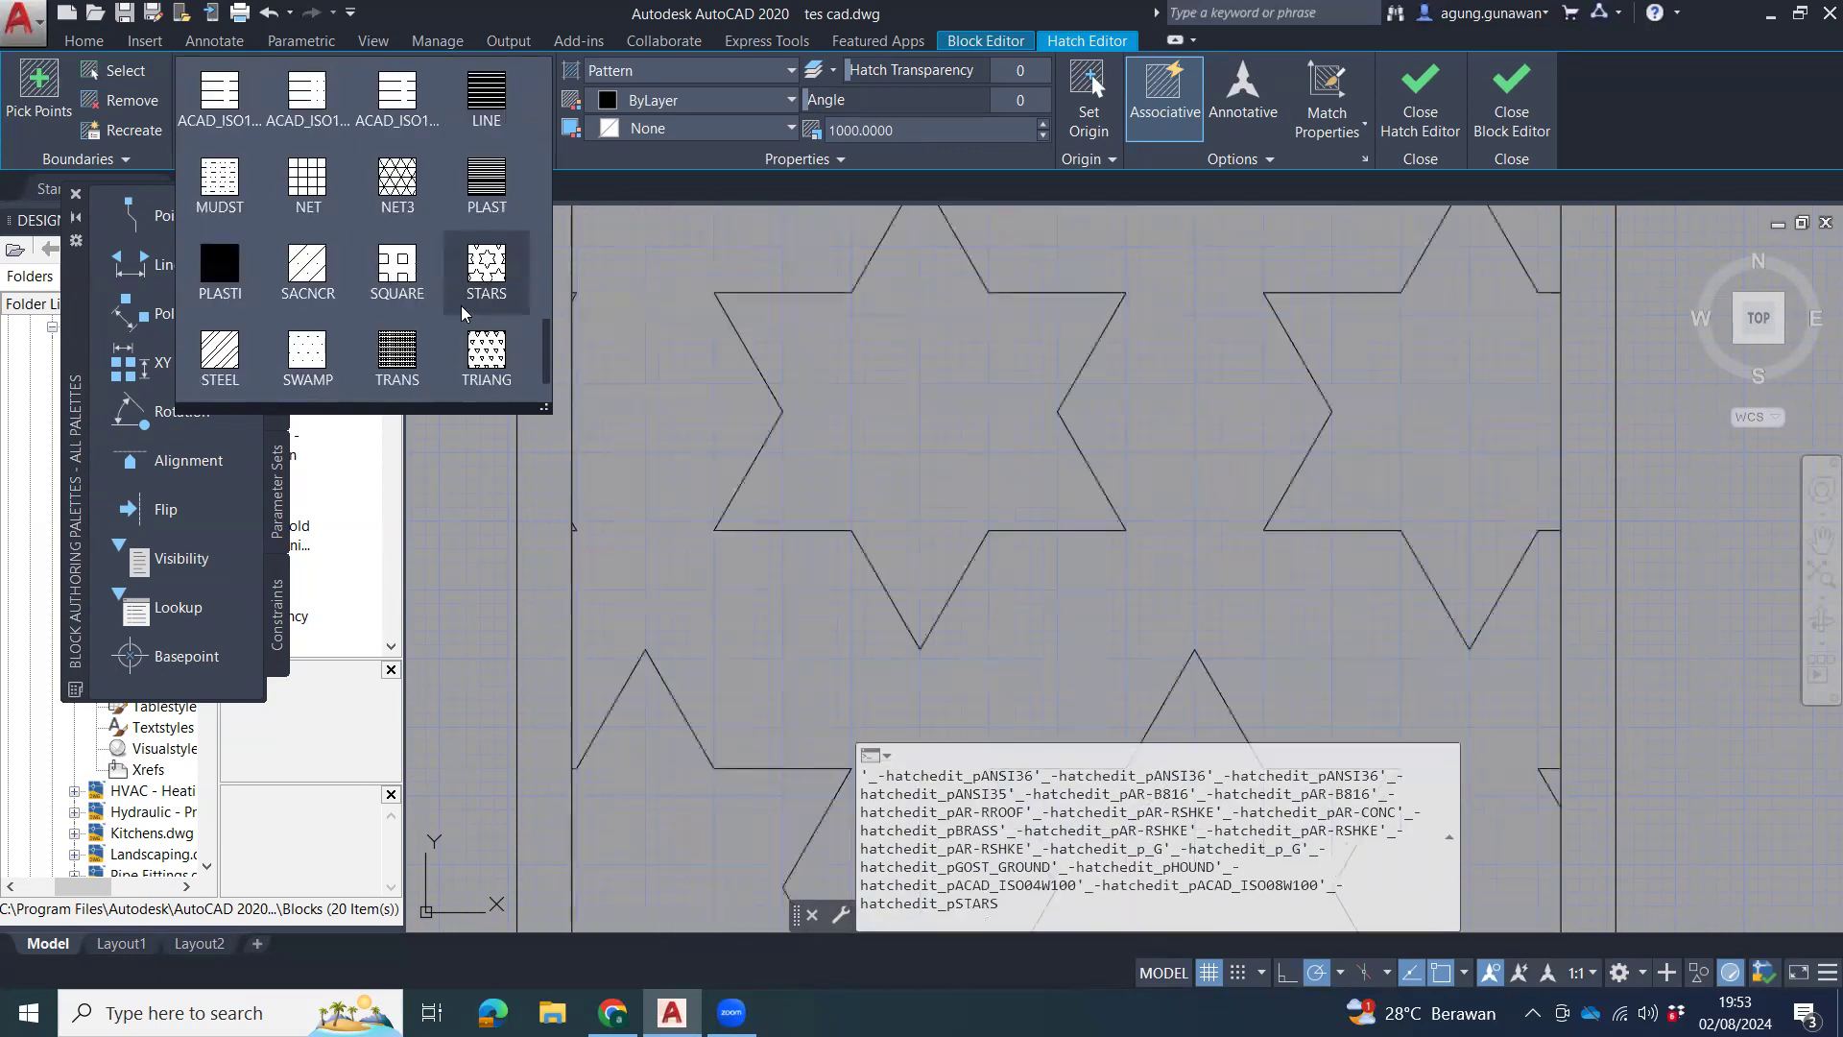
pyautogui.scroll(-1, 378, 336)
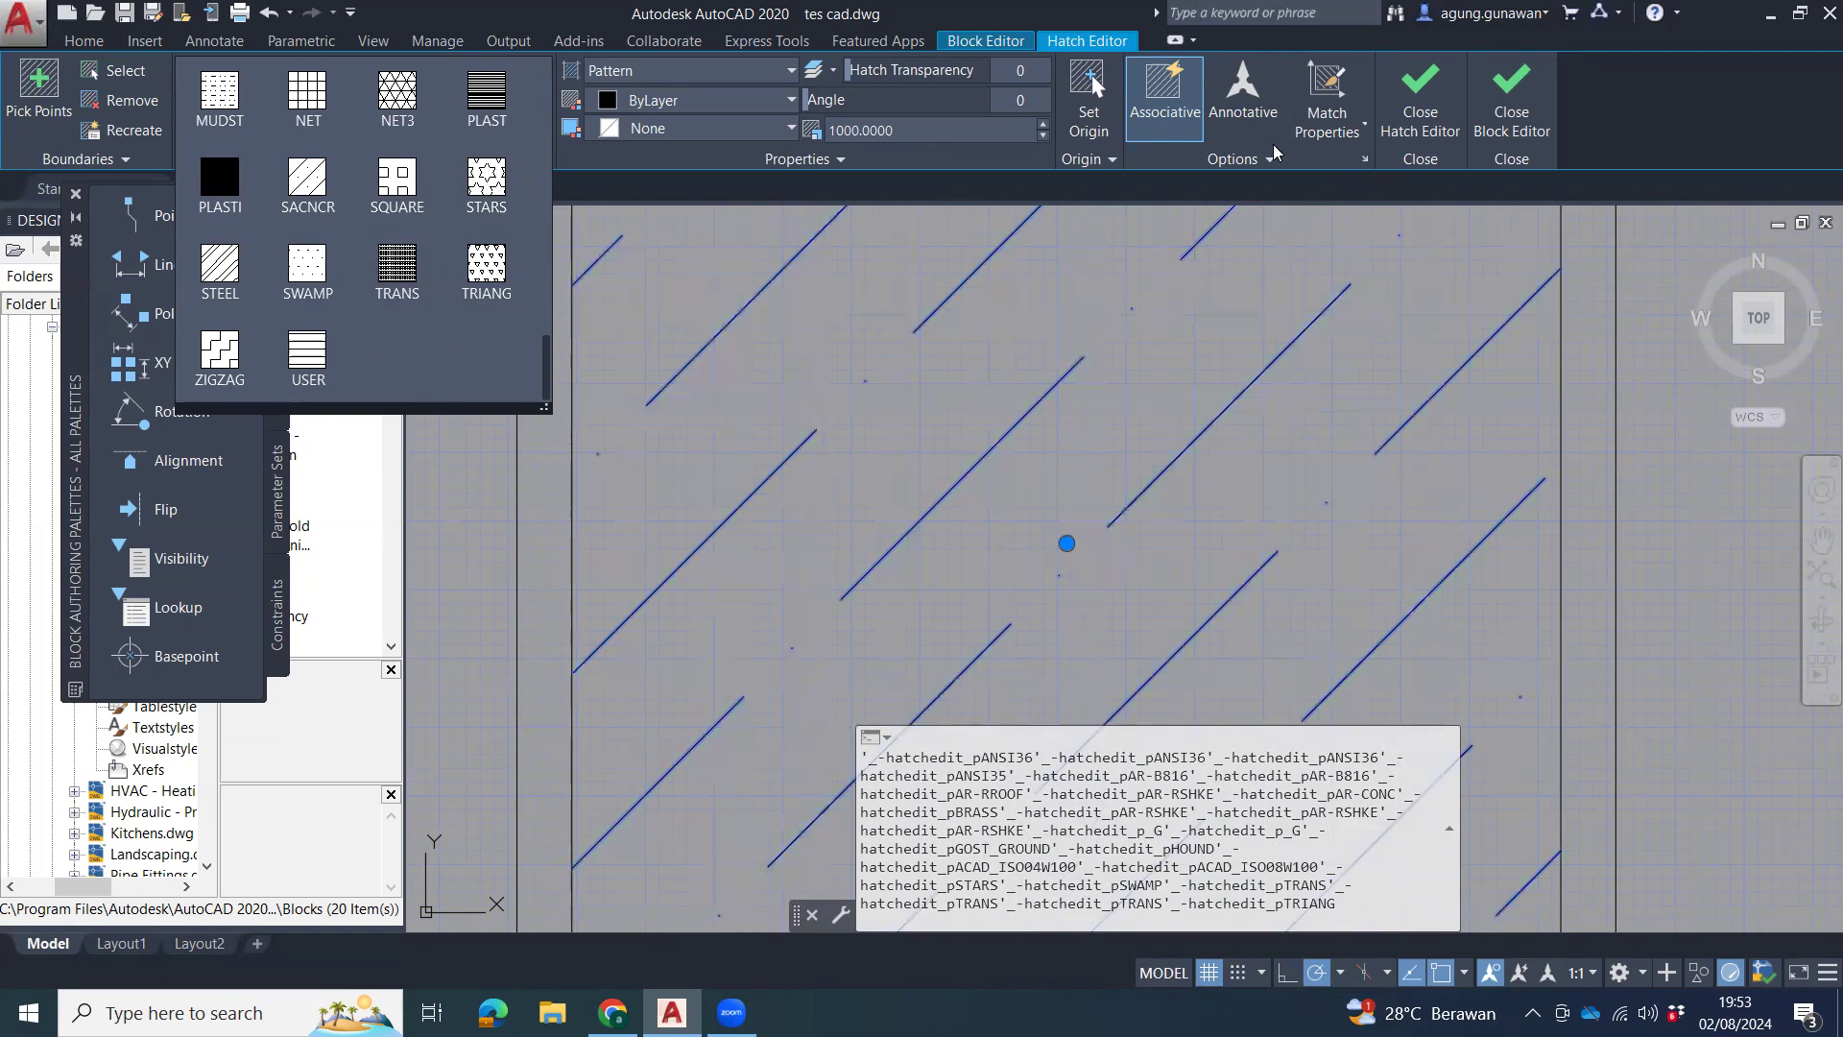
pyautogui.click(1624, 285)
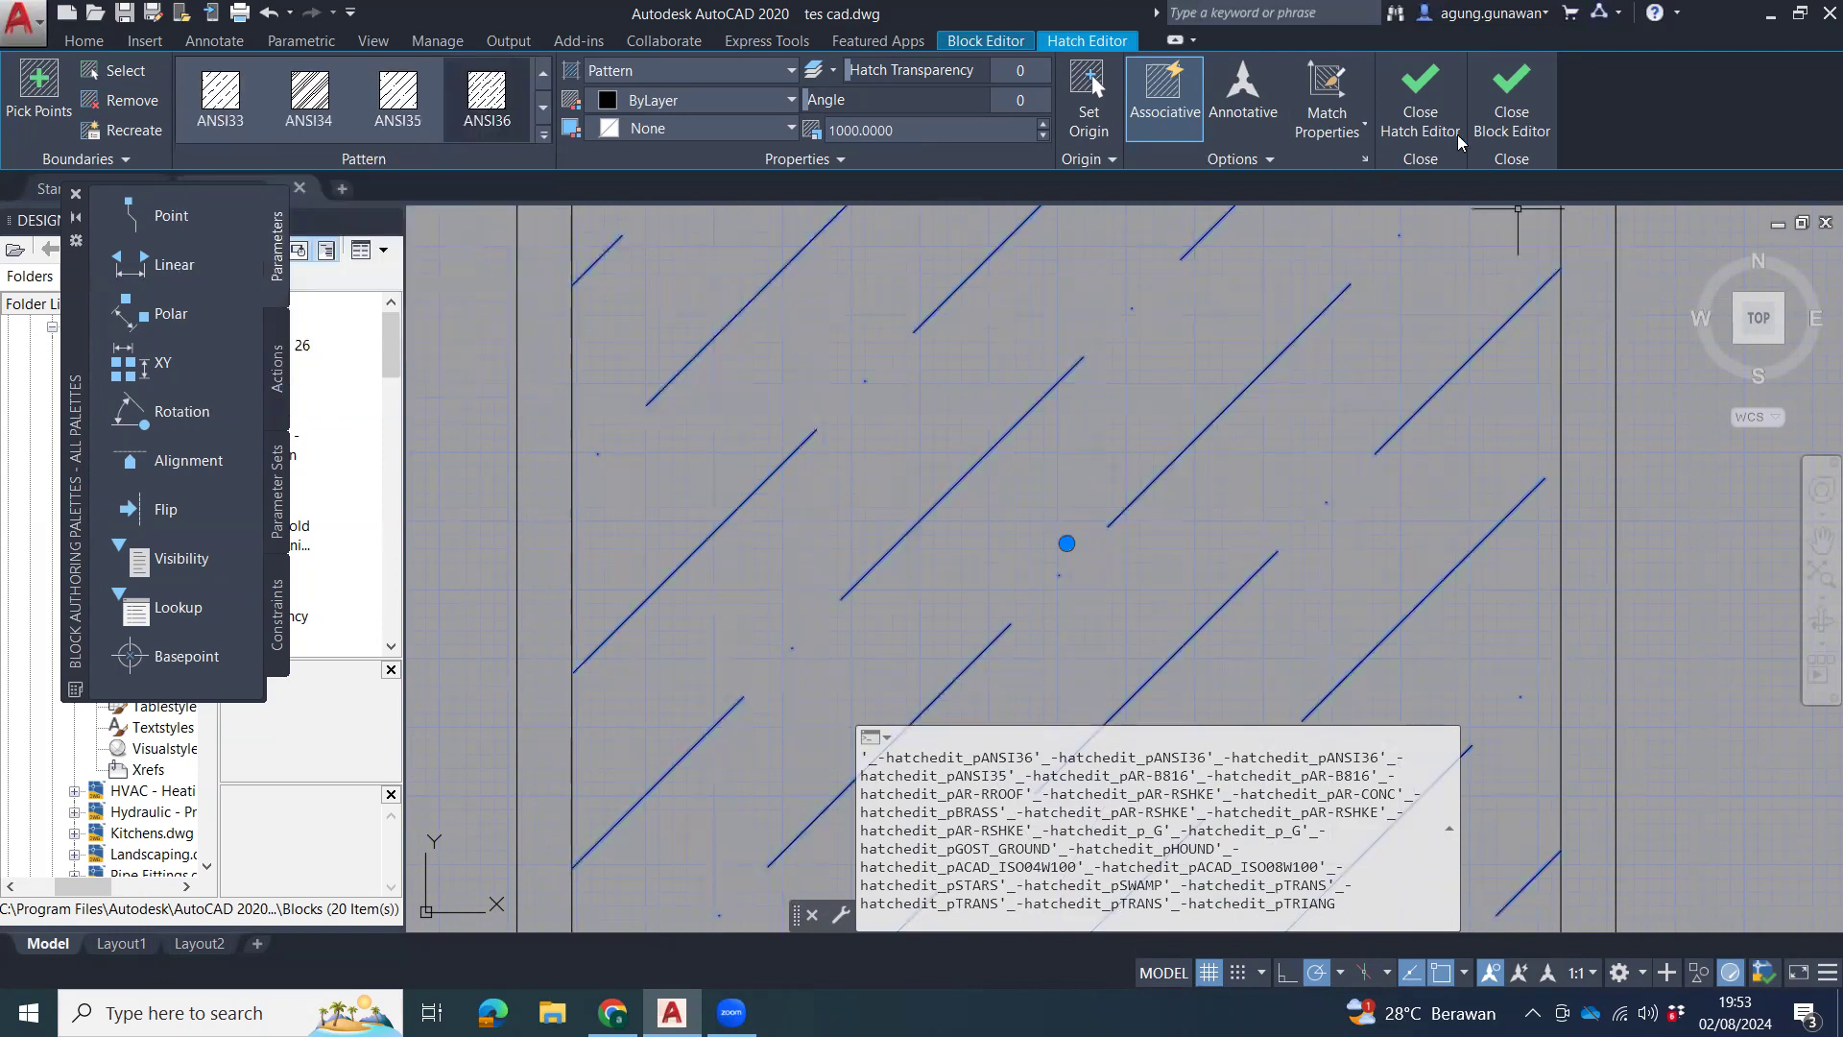
# Finish editing the hatch and close the block editor, saving the changes to the tampak jendela block.
pyautogui.click(1421, 96)
pyautogui.scroll(-8, 1414, 288)
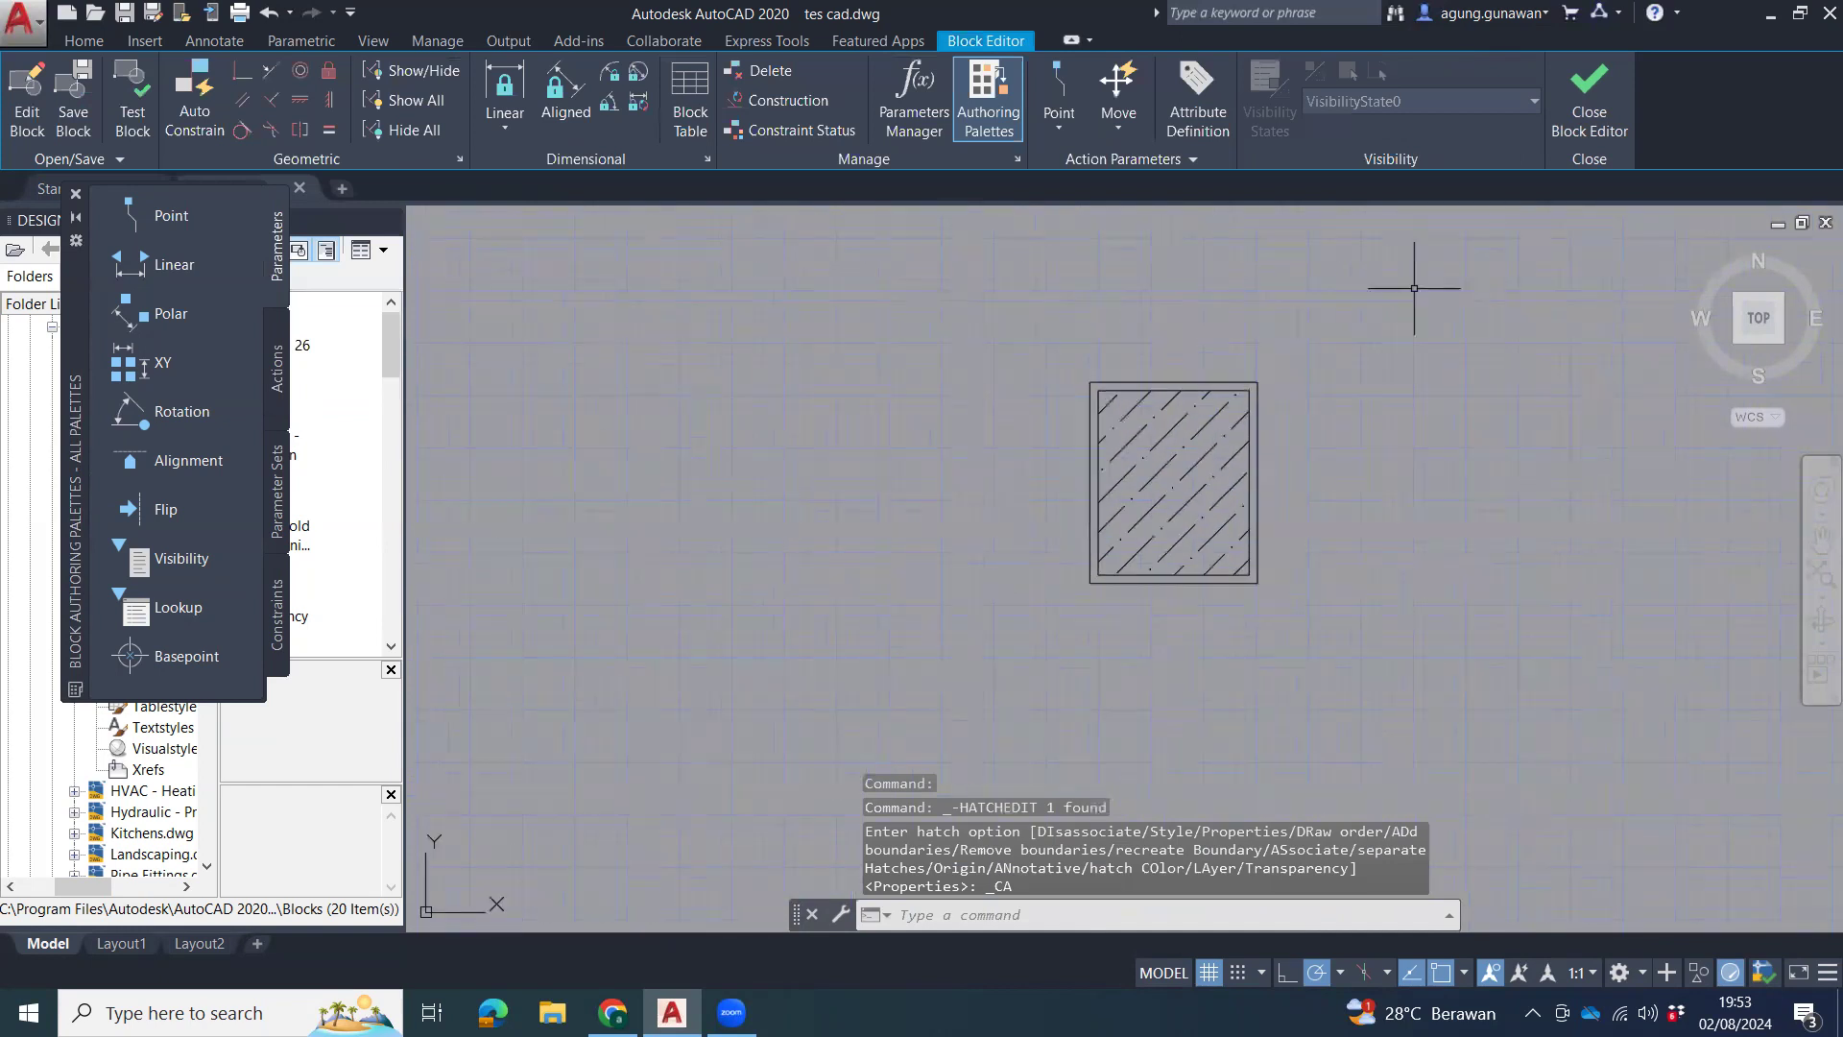
pyautogui.click(1578, 112)
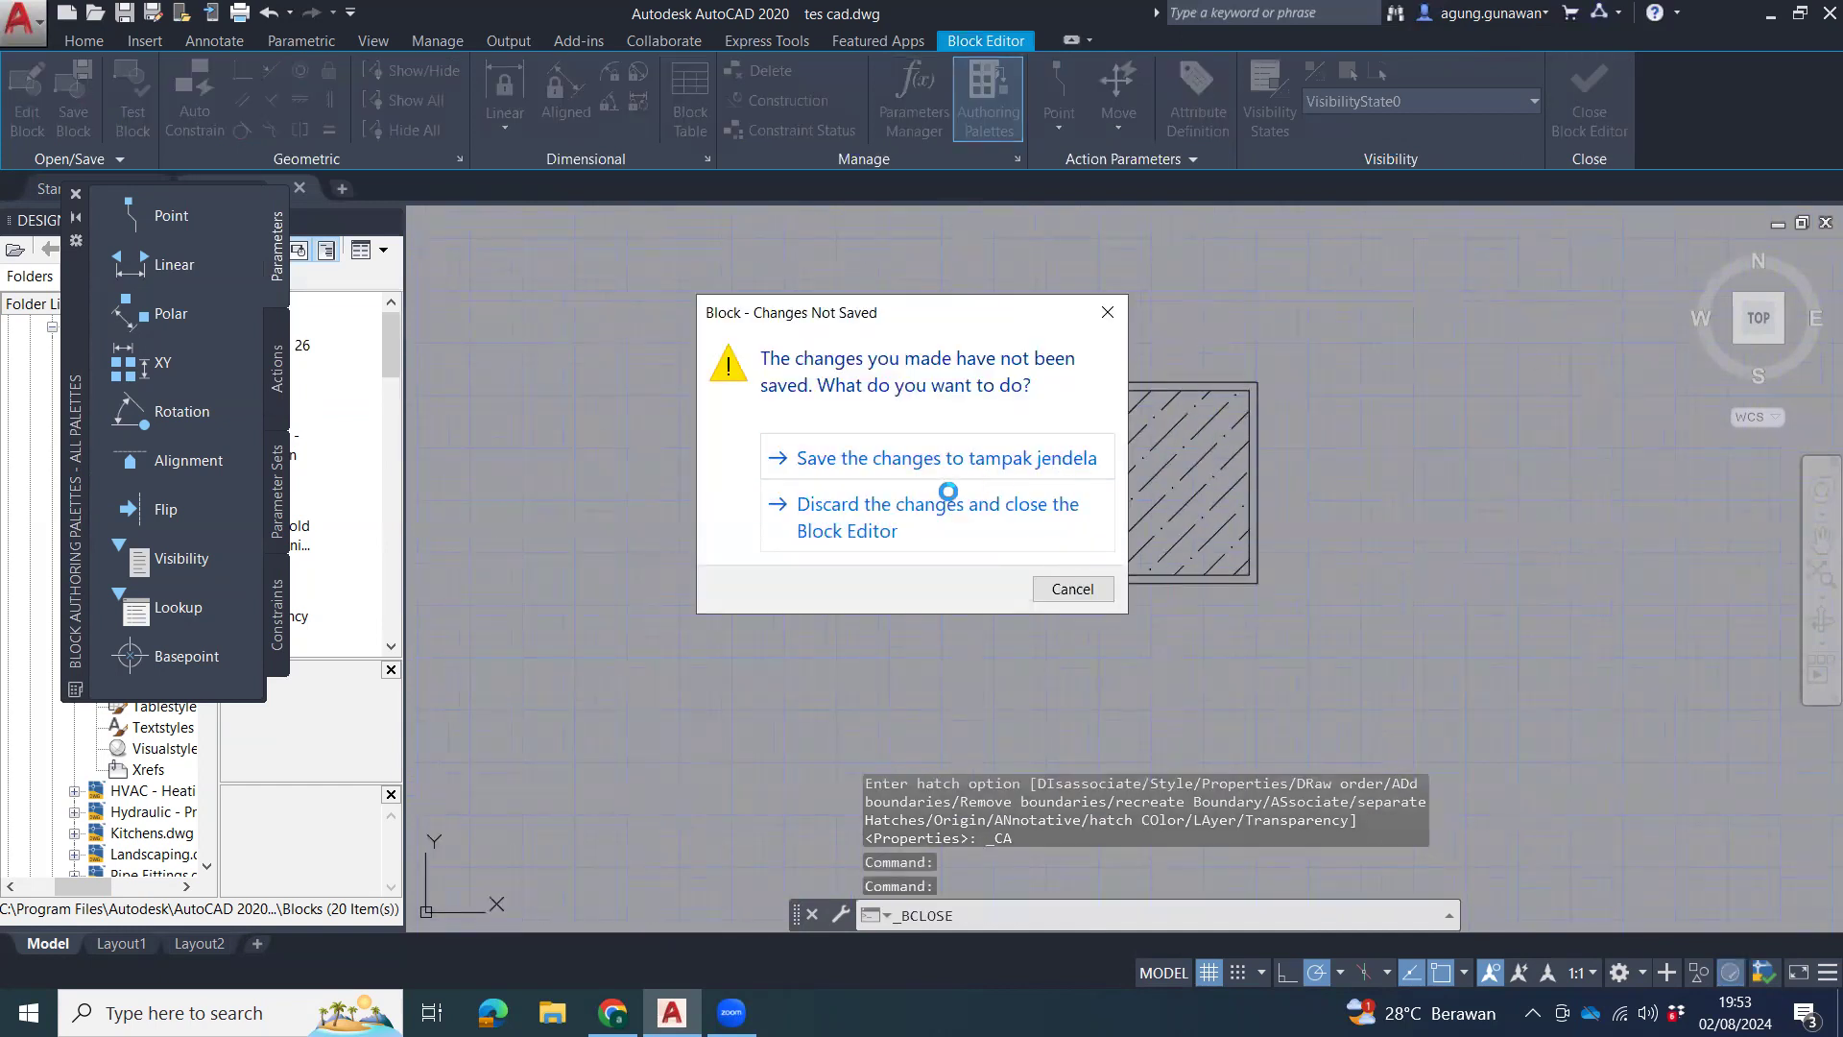
pyautogui.click(978, 462)
pyautogui.scroll(2, 1186, 494)
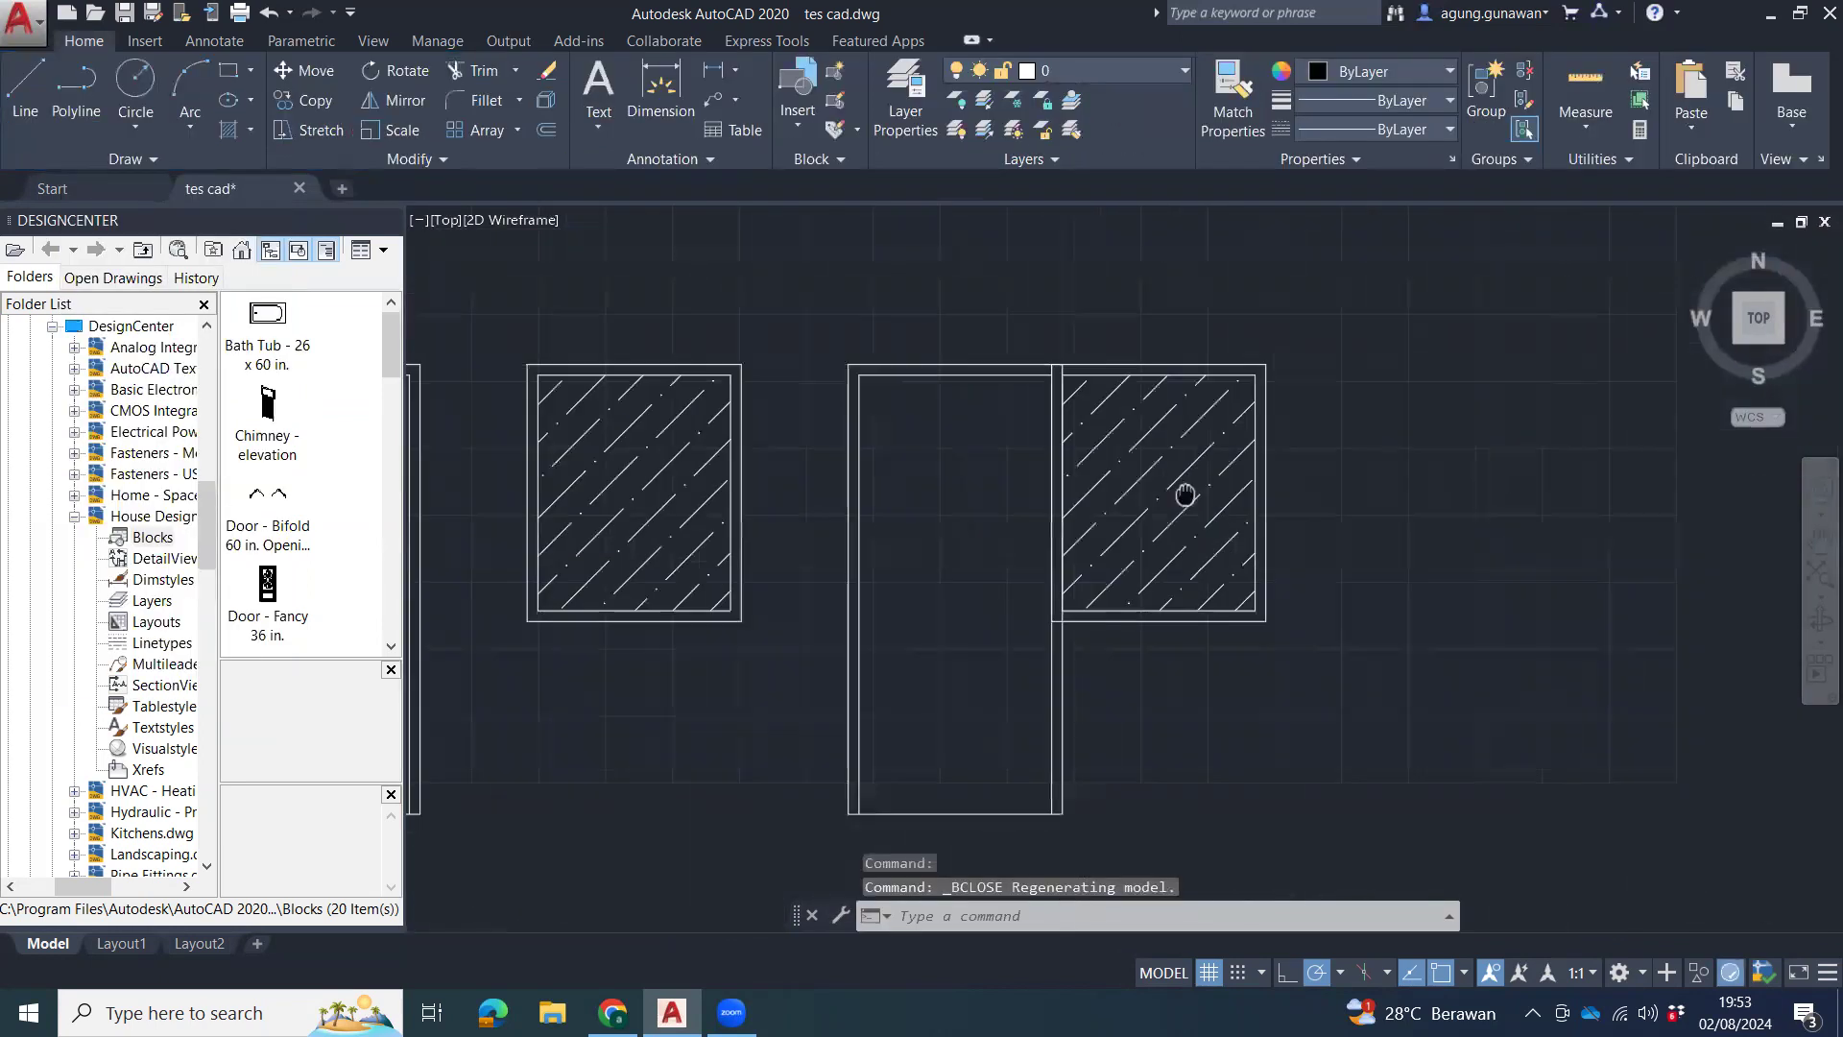
pyautogui.moveTo(620, 425); pyautogui.dragTo(773, 425, button='middle')
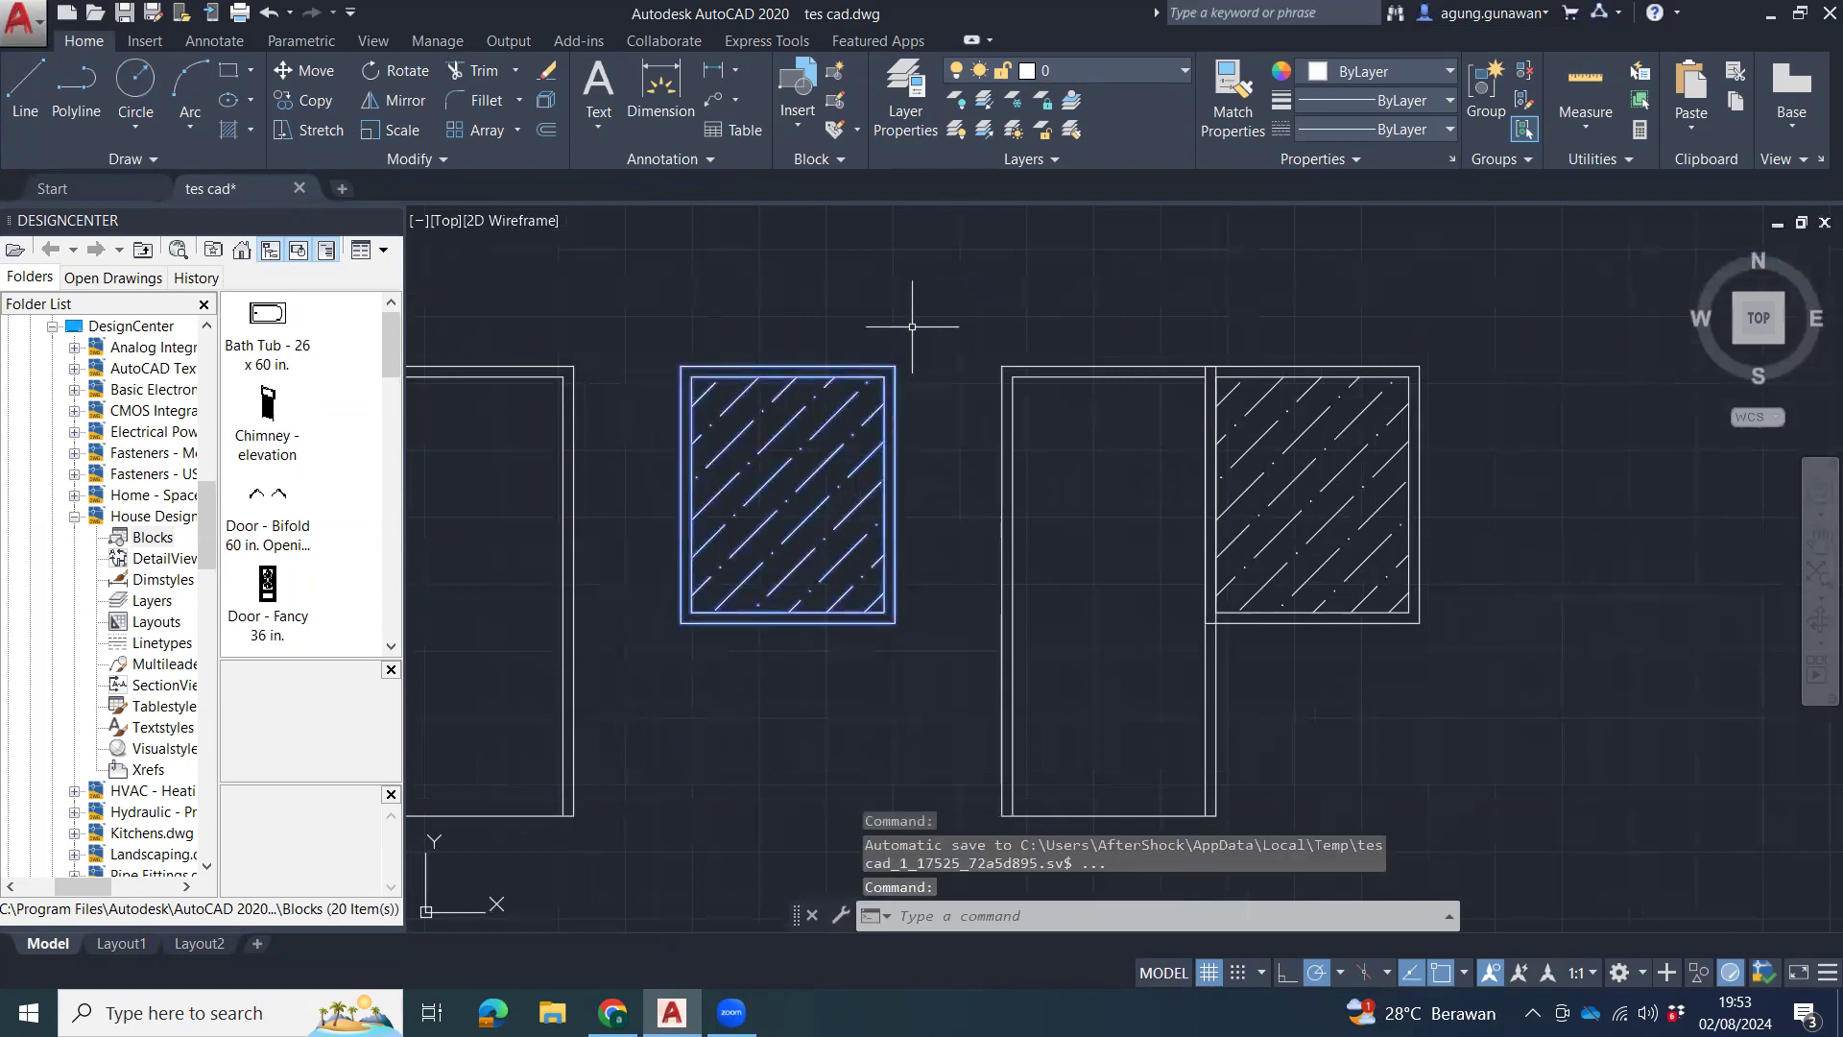
# Reopen the tampak jendela block for editing and delete the hatch inside its inner rectangle.
pyautogui.doubleClick(812, 479)
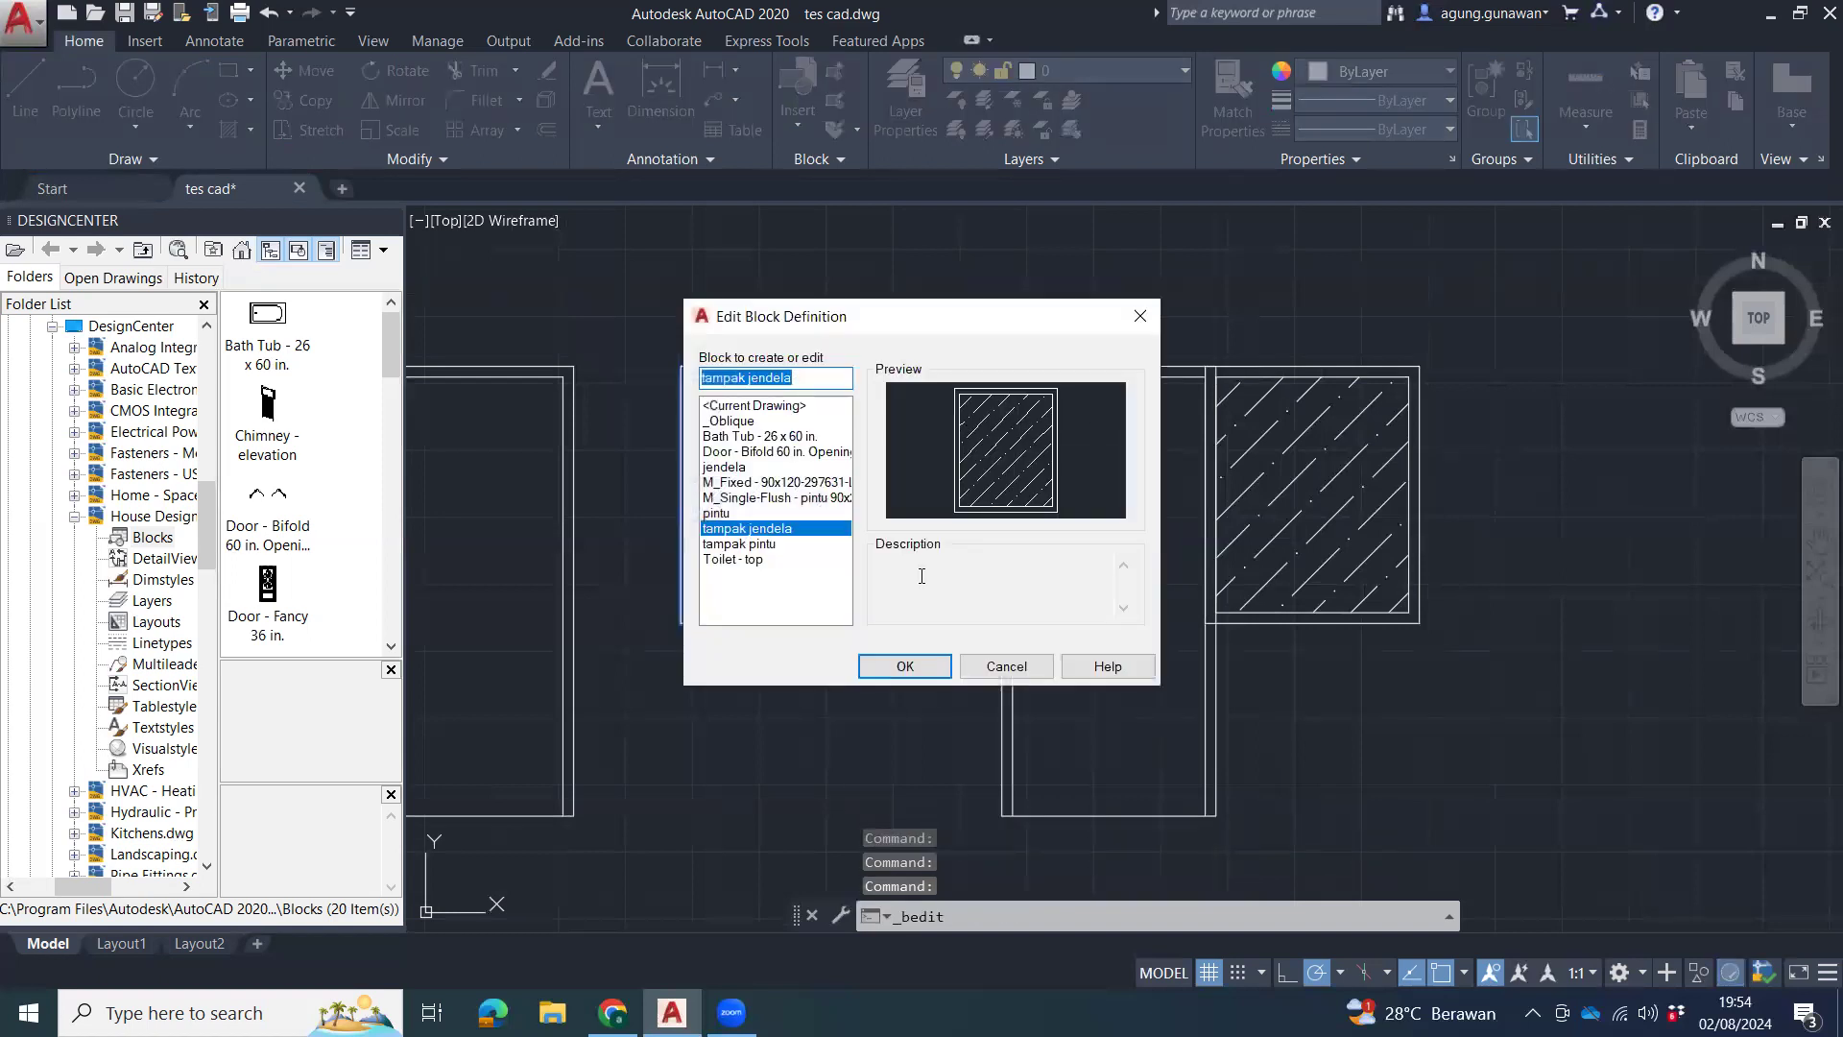
pyautogui.click(898, 665)
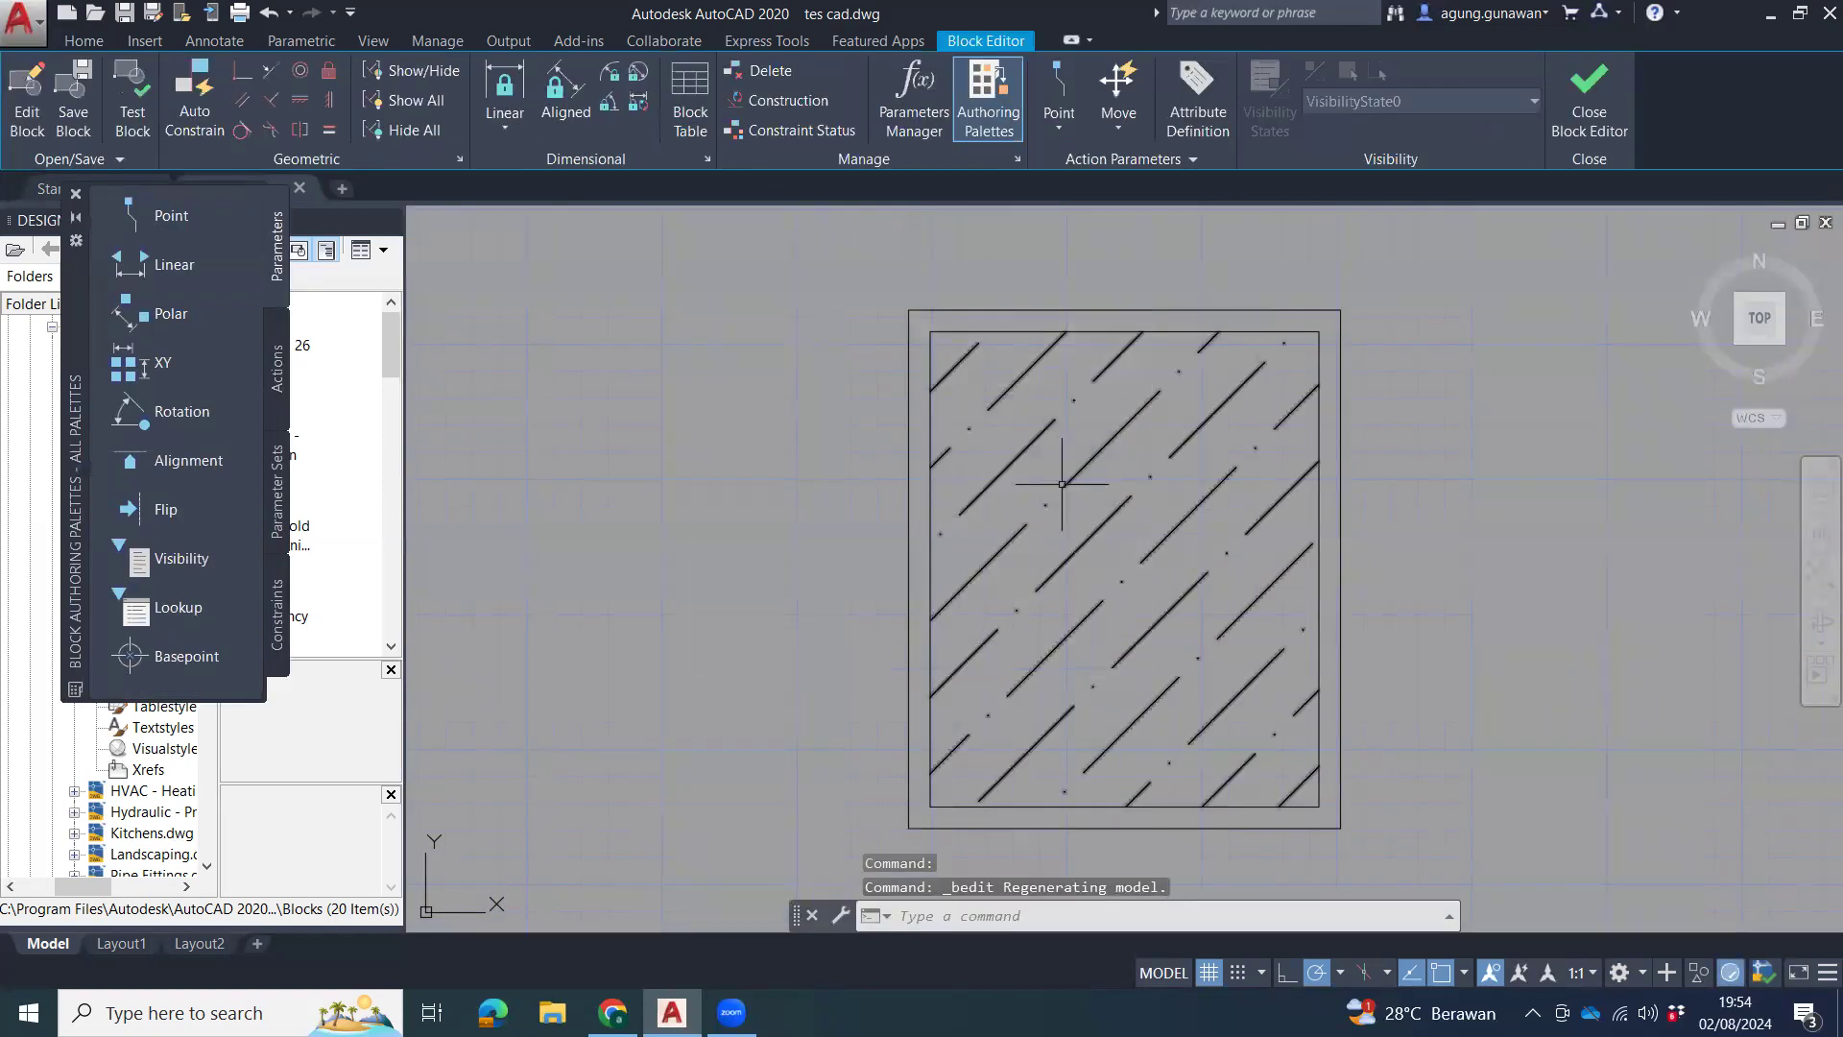
pyautogui.click(1084, 527)
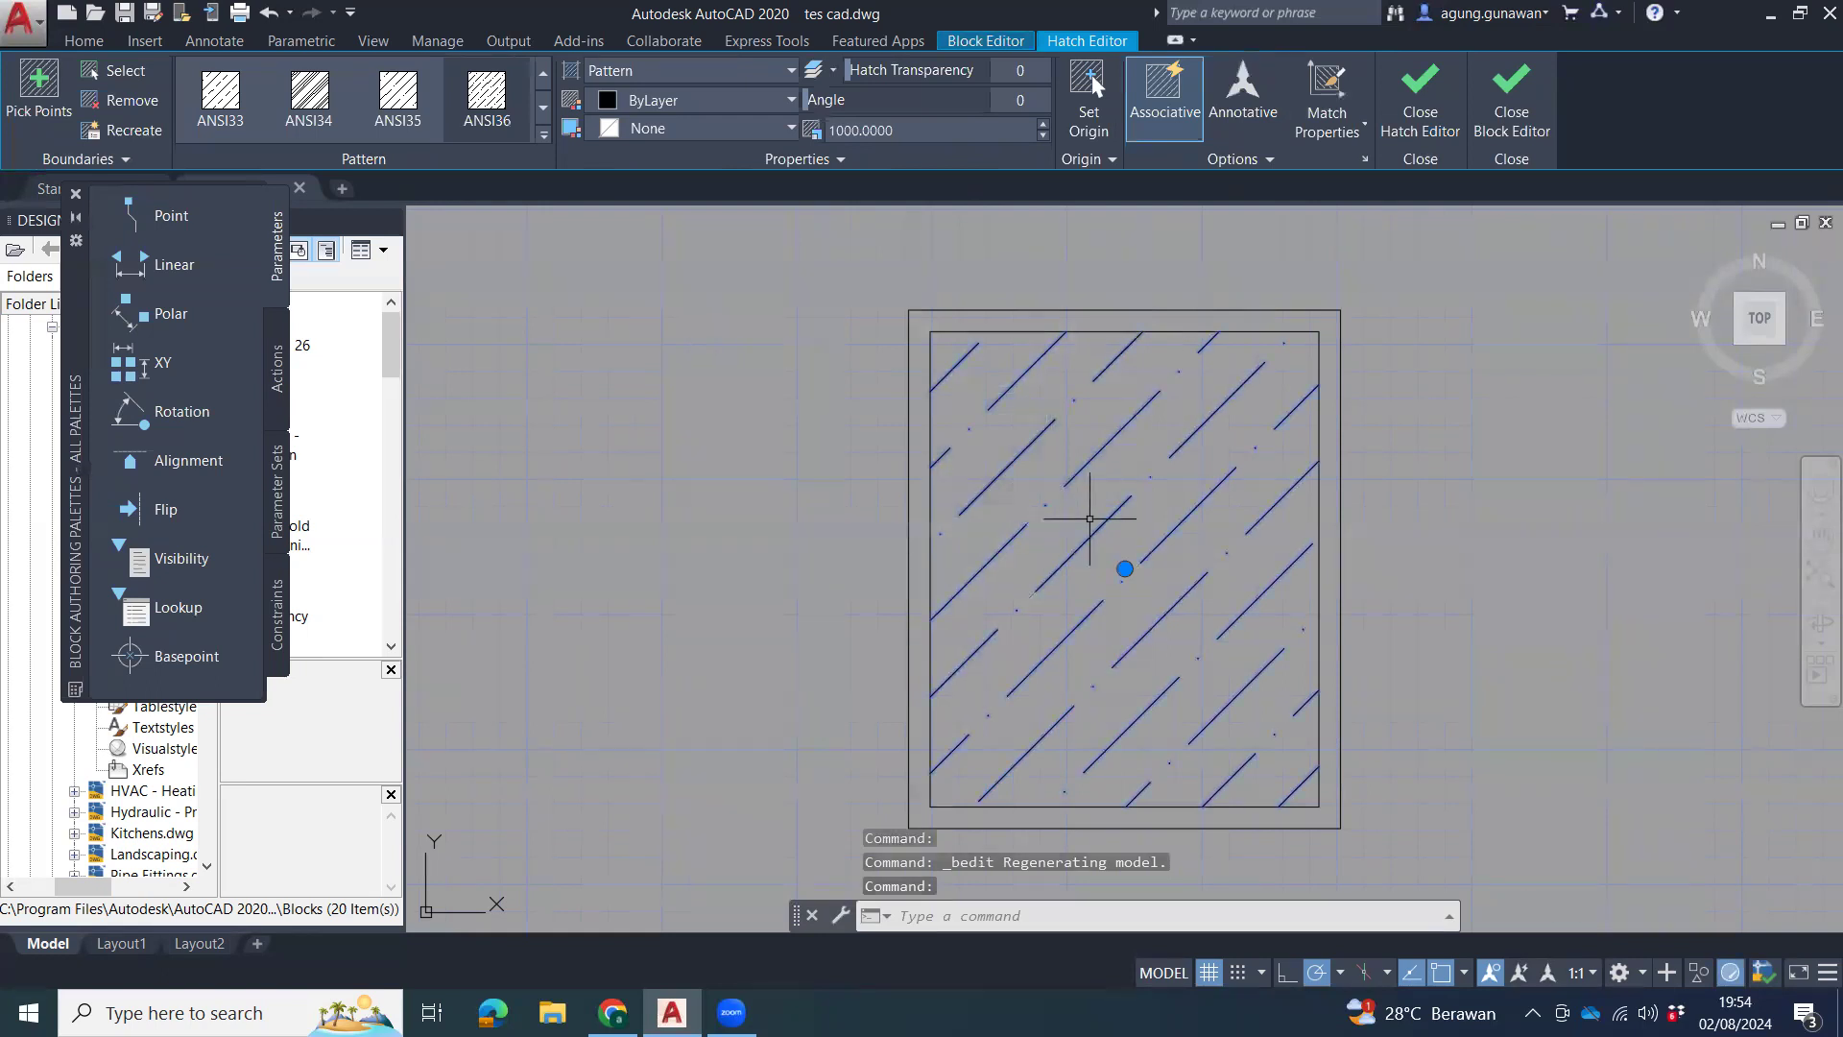
pyautogui.press('Delete')
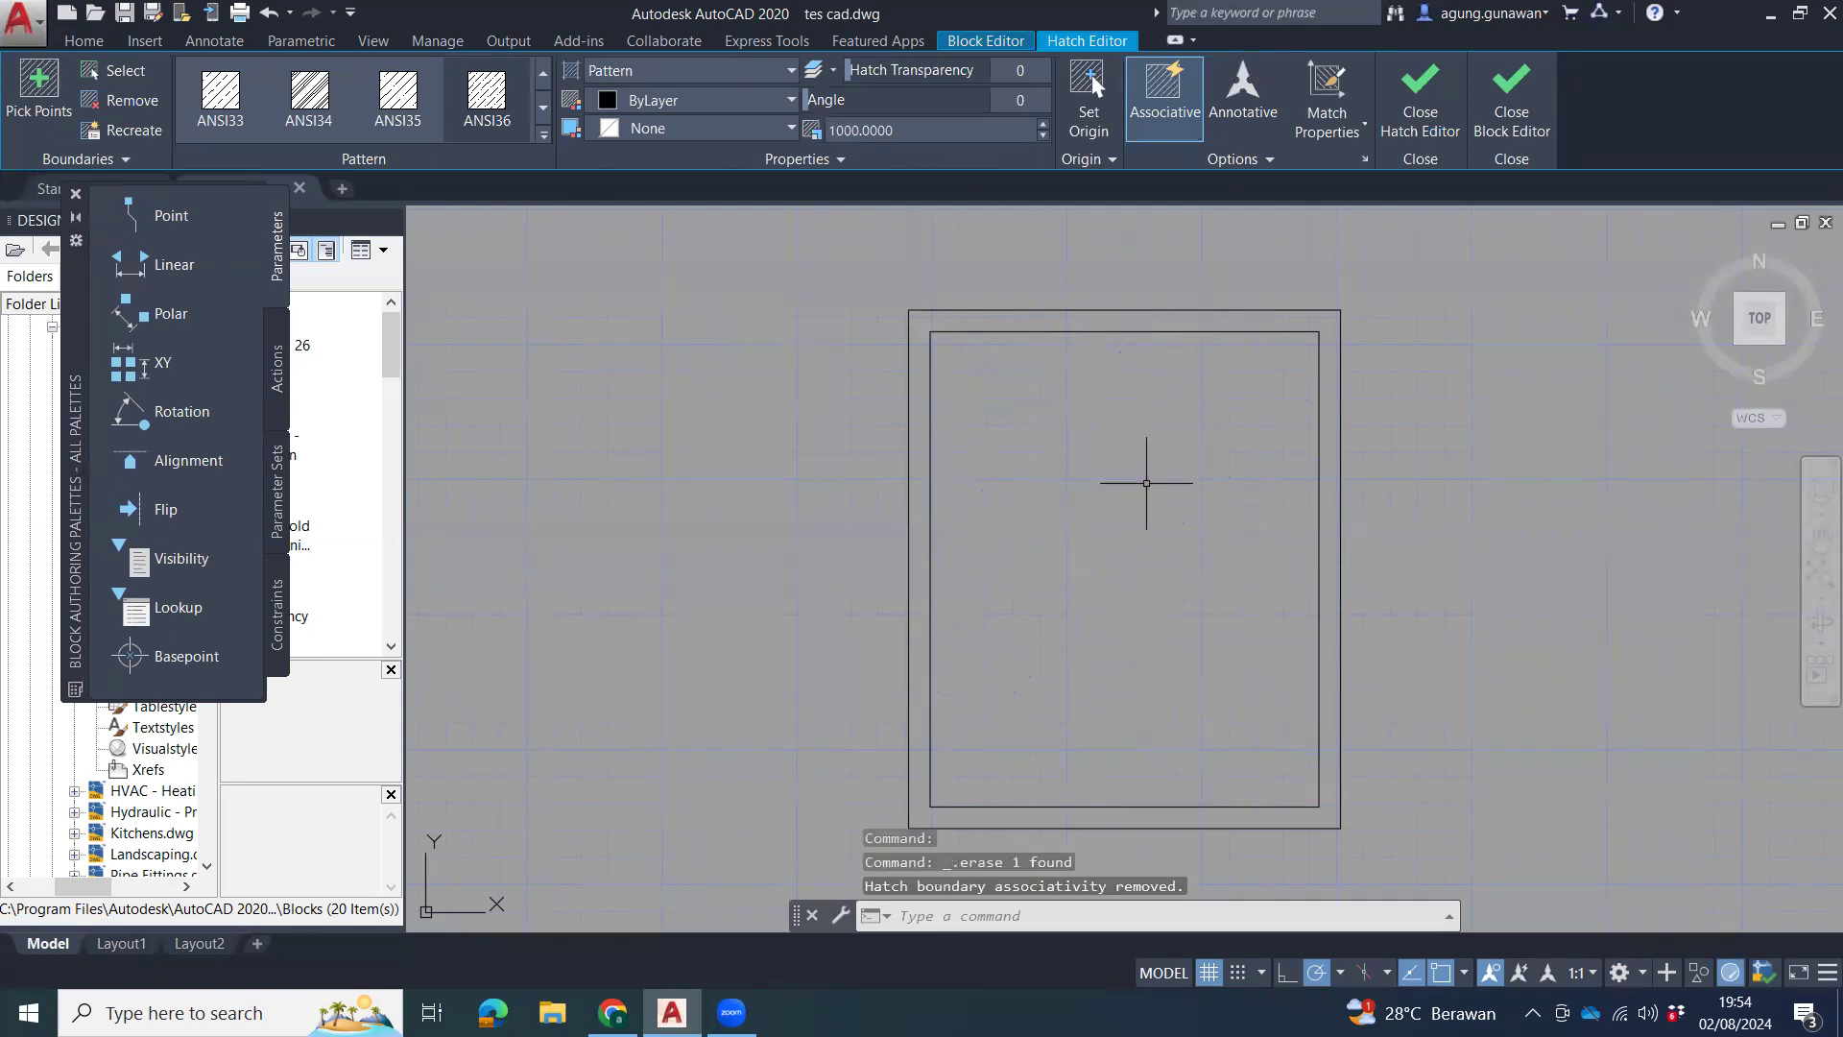
# Draw a single diagonal line sloping from upper right to lower left in the middle of the window pane.
pyautogui.write('l')
pyautogui.press('Return')
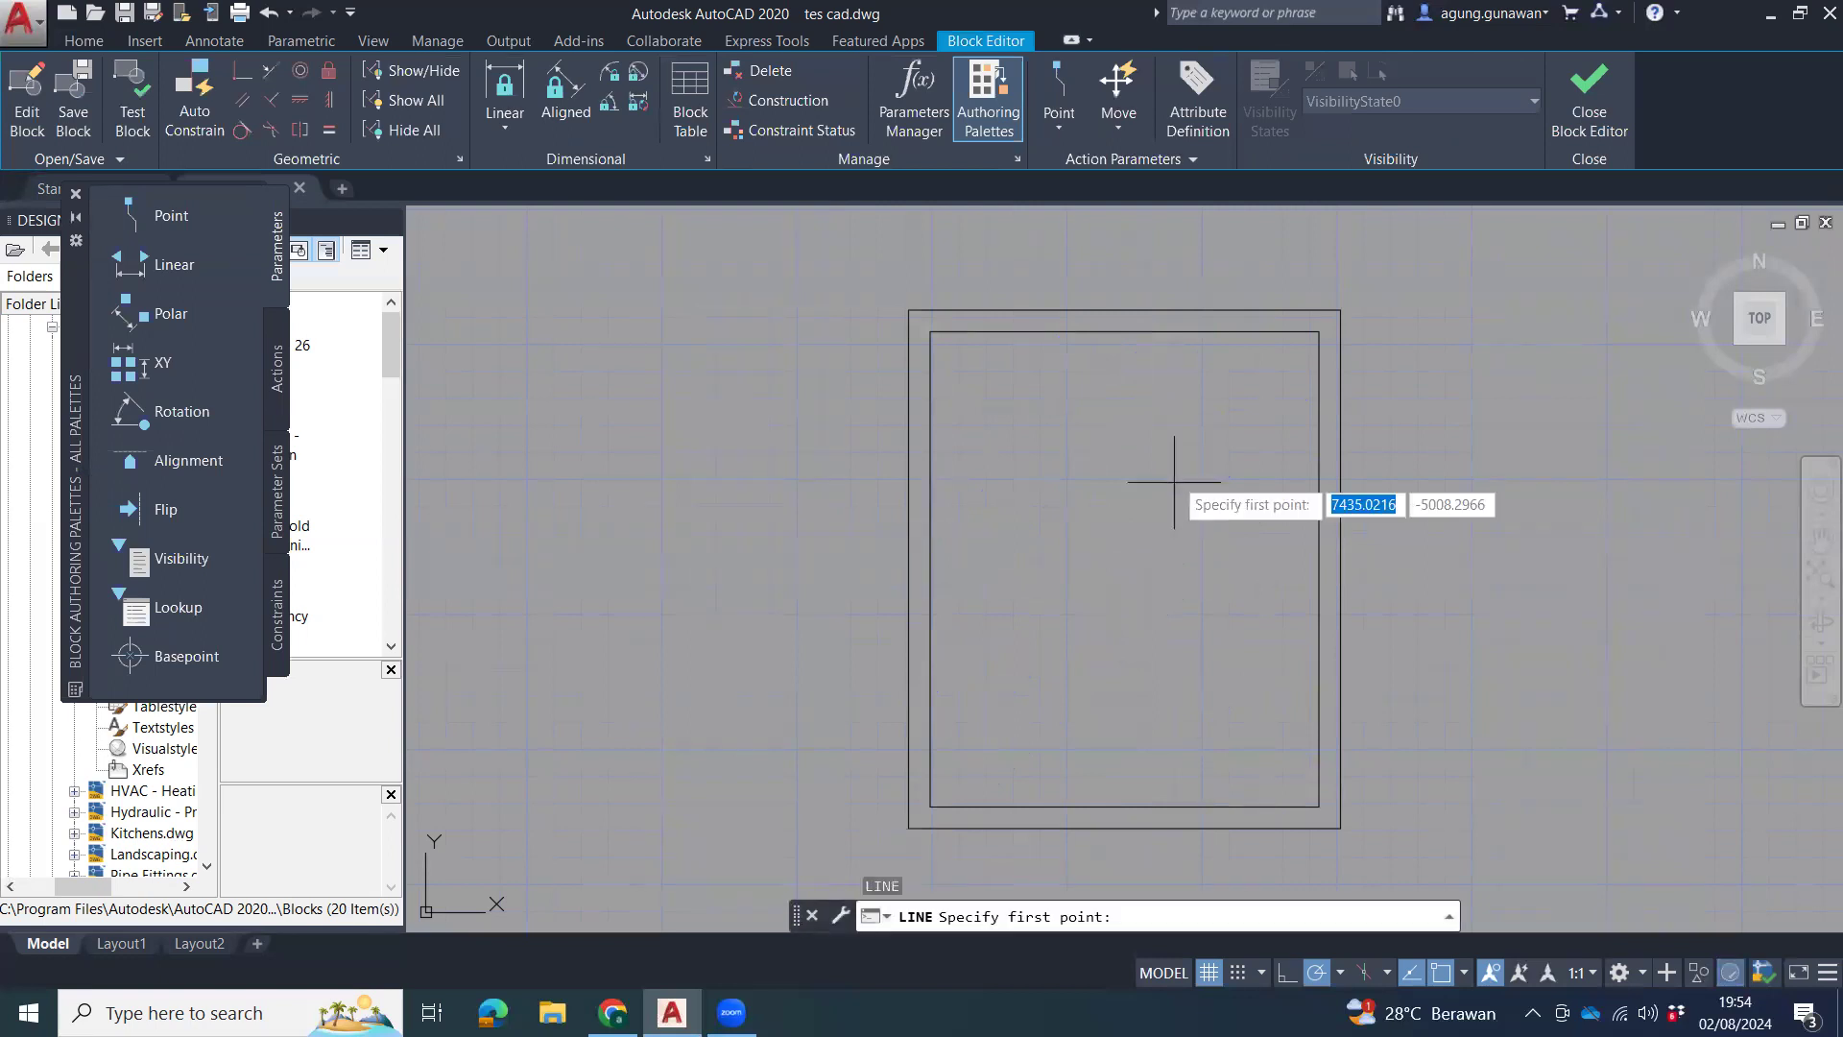
pyautogui.click(1207, 436)
pyautogui.click(1044, 666)
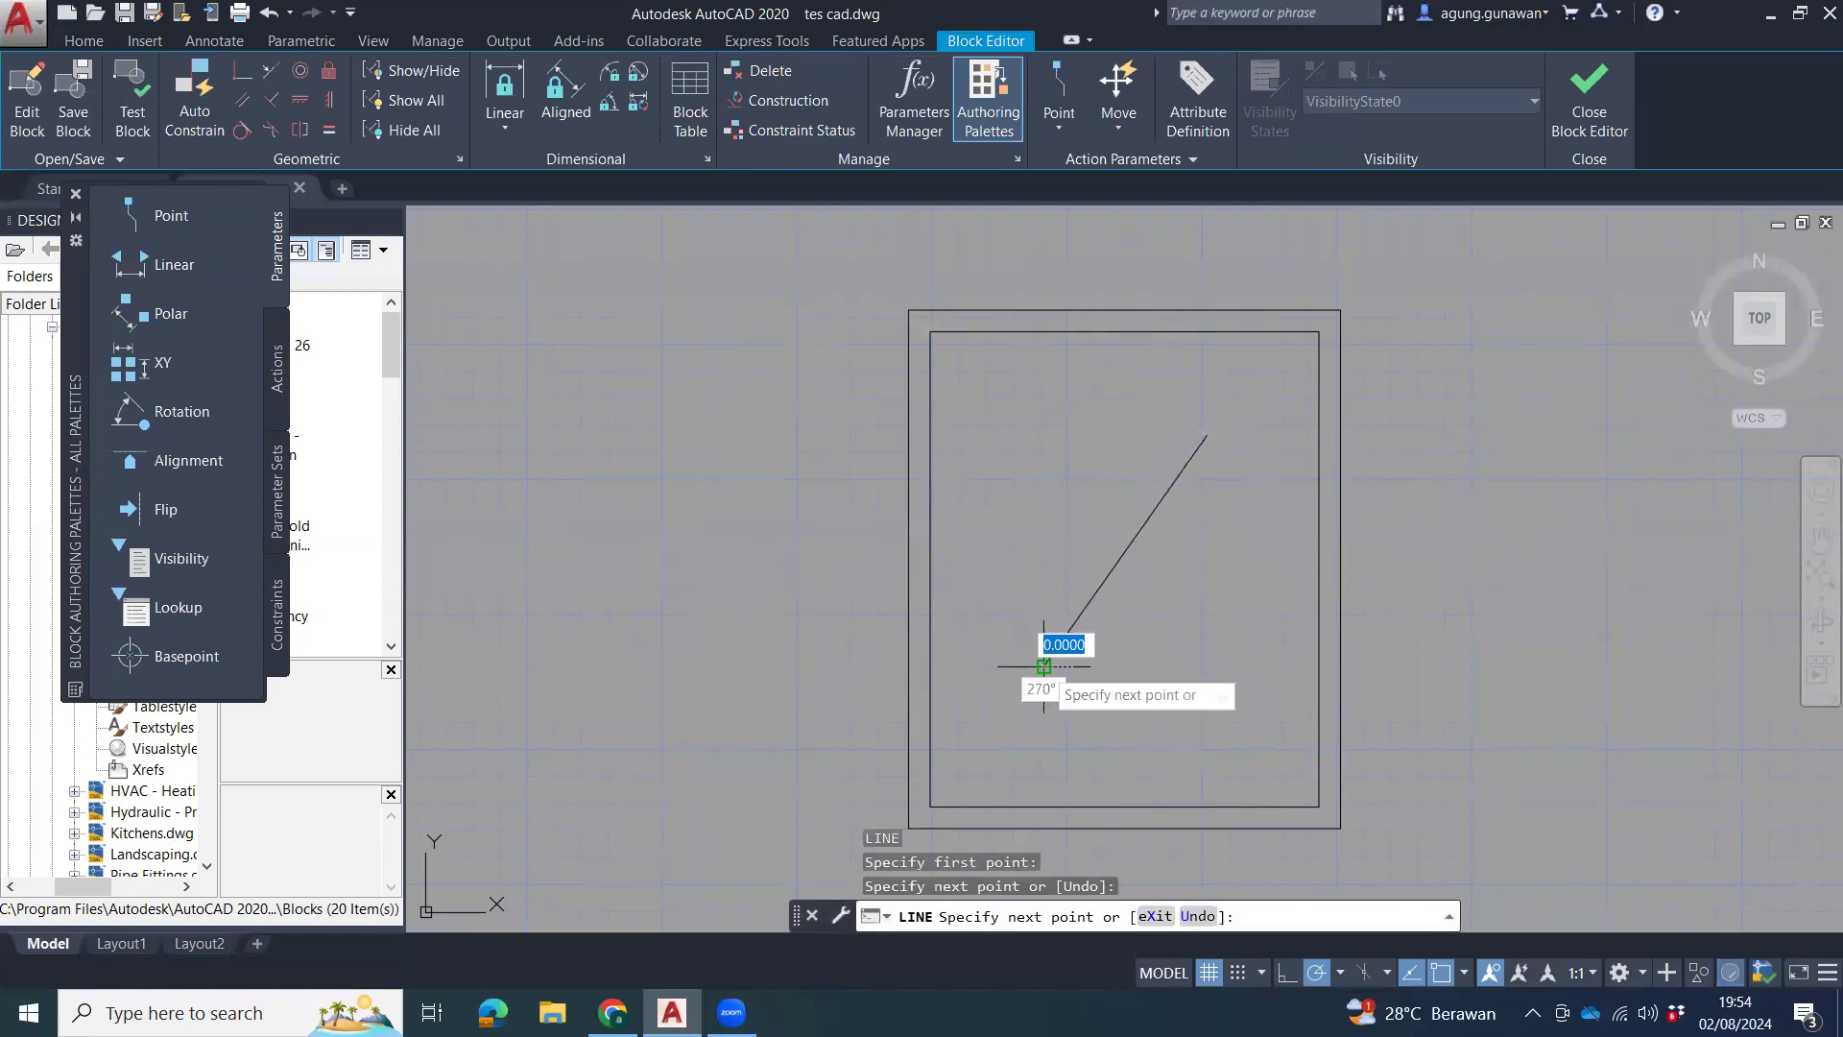
pyautogui.press('Escape')
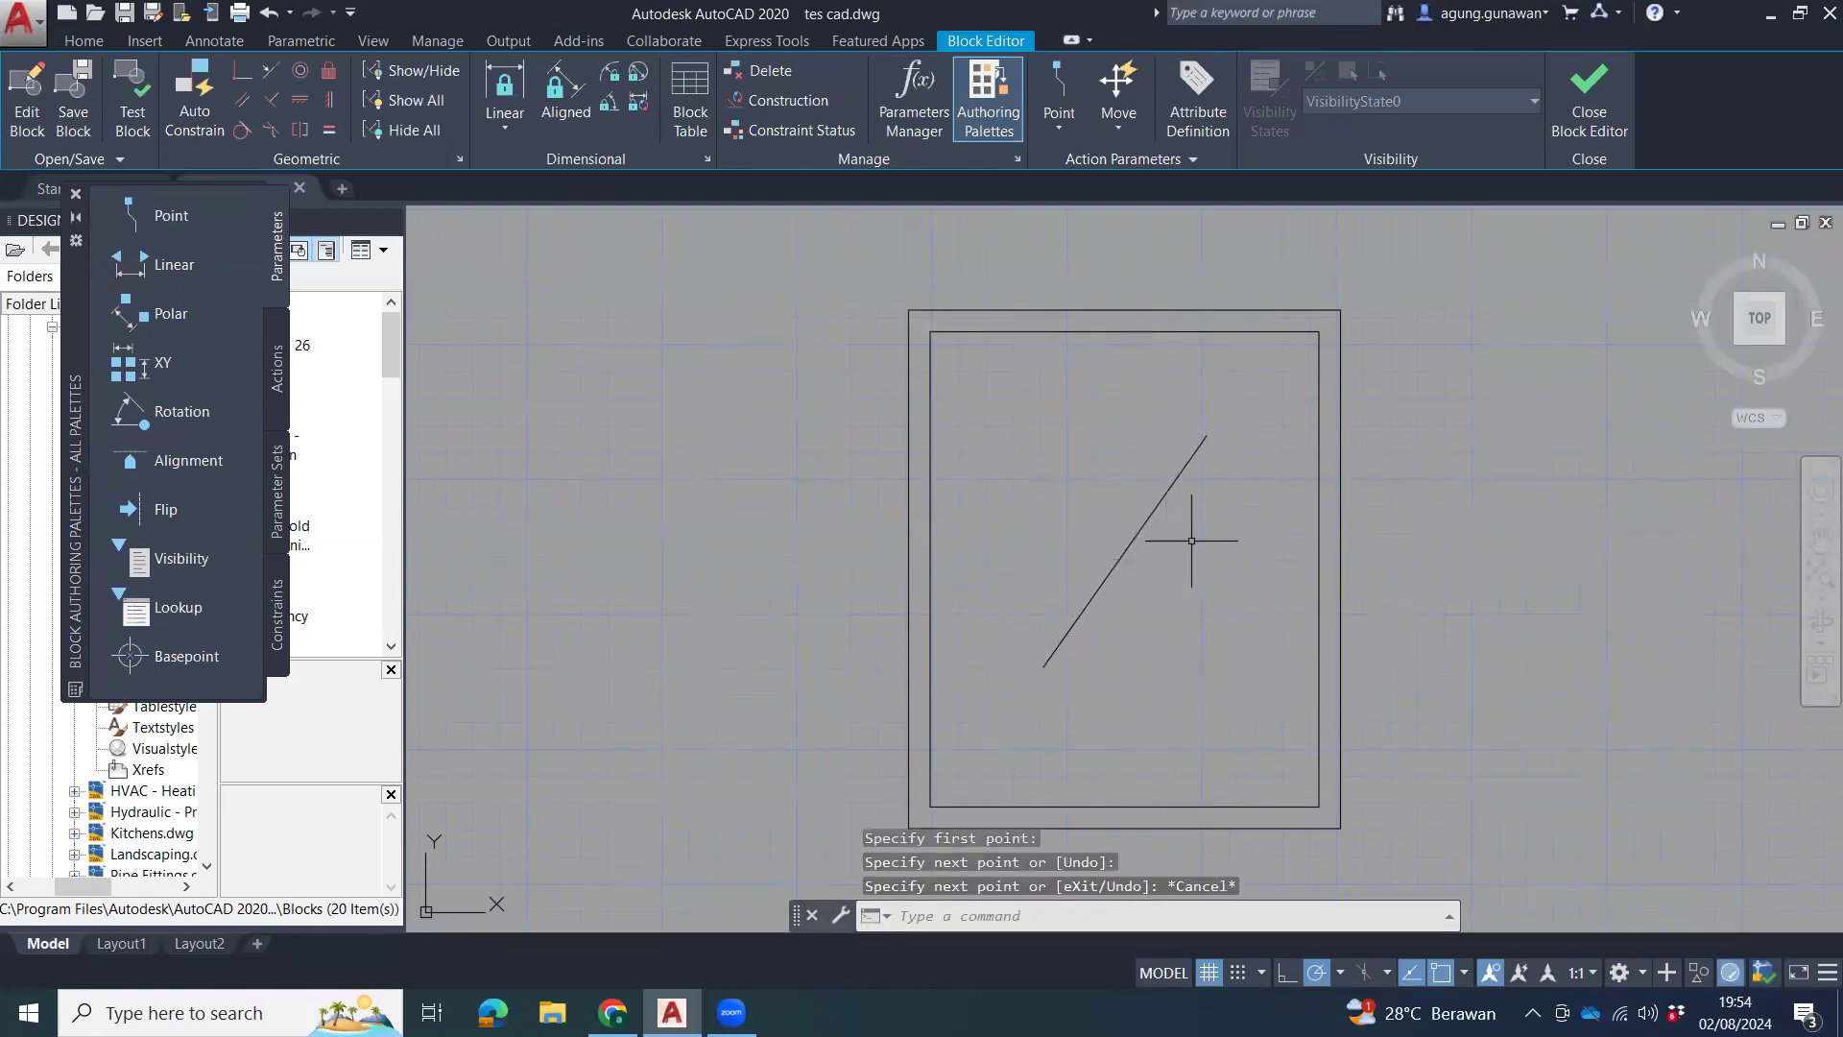
pyautogui.write('l')
pyautogui.press('Return')
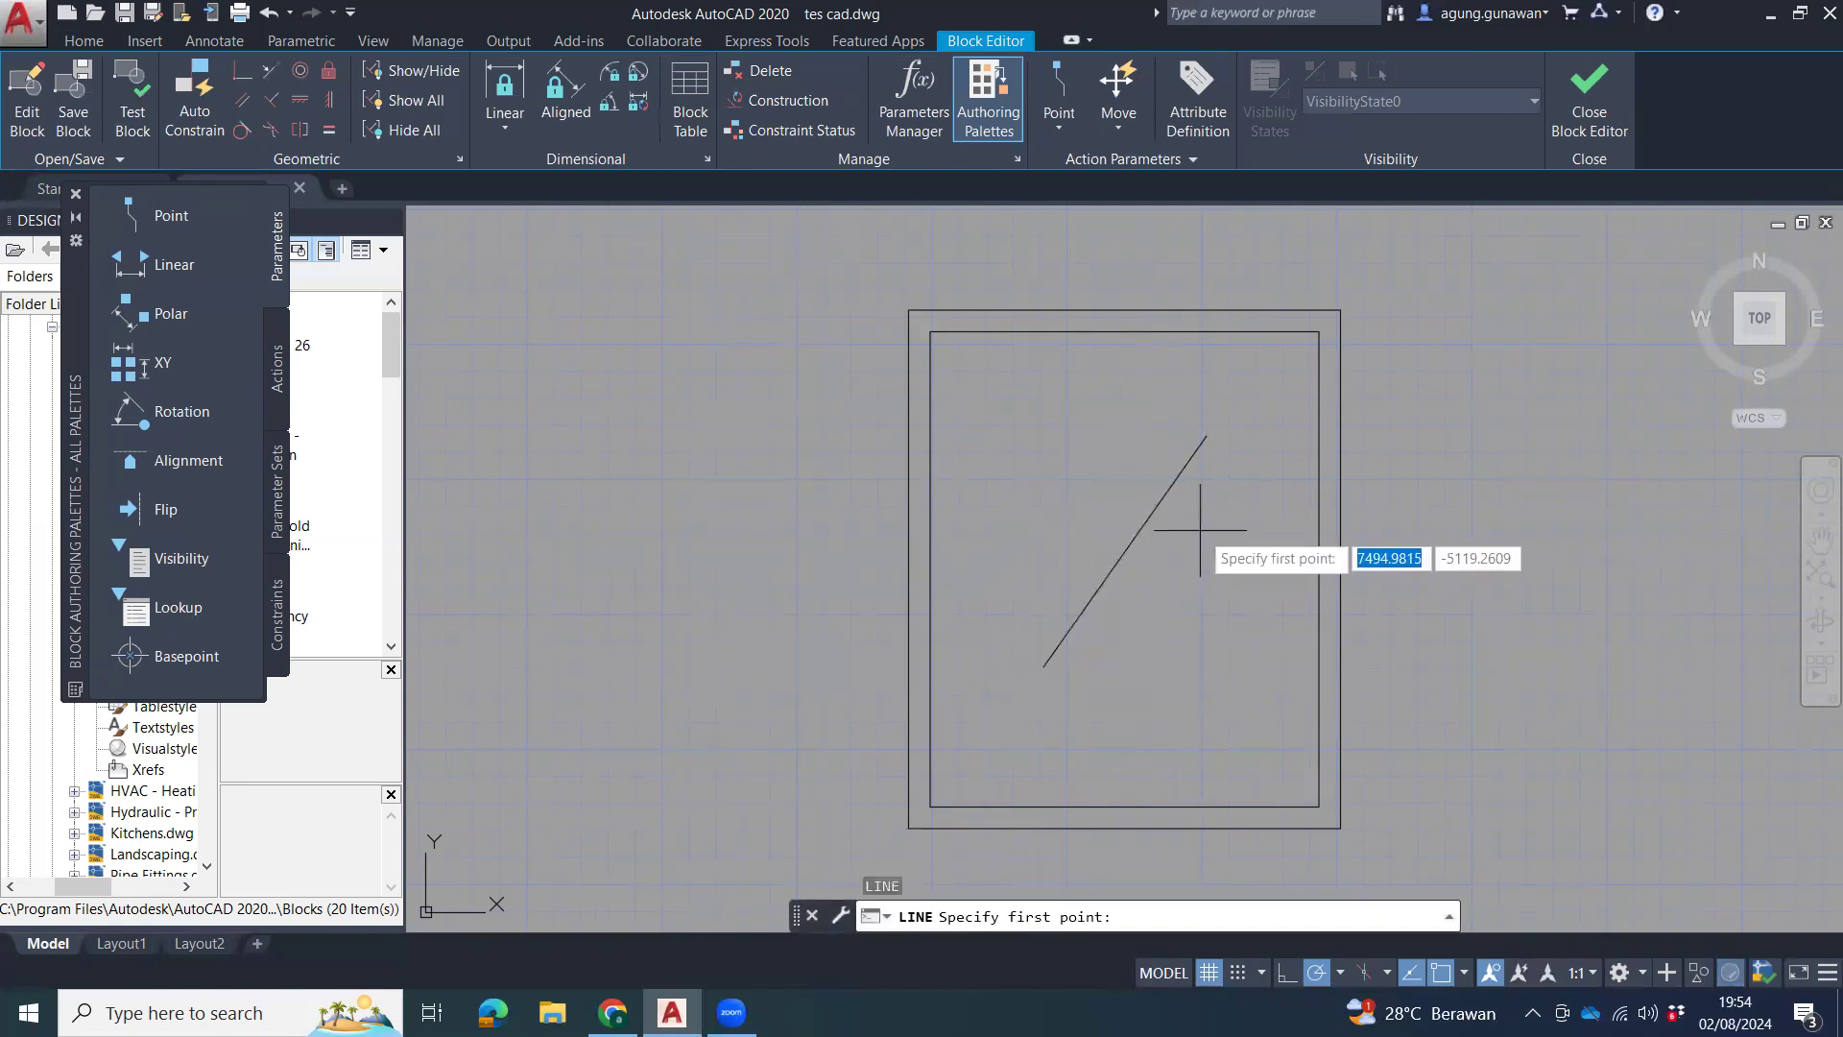
pyautogui.press('Escape')
pyautogui.press('Escape')
# Copy the diagonal line a short distance down and to its right inside the window pane.
pyautogui.click(1175, 548)
pyautogui.click(1114, 555)
pyautogui.write('co')
pyautogui.press('Return')
pyautogui.click(1125, 551)
pyautogui.click(1187, 574)
pyautogui.press('Escape')
pyautogui.press('Escape')
# Shorten the copied diagonal line by pulling its upper endpoint down along its slope.
pyautogui.click(1231, 518)
pyautogui.click(1235, 507)
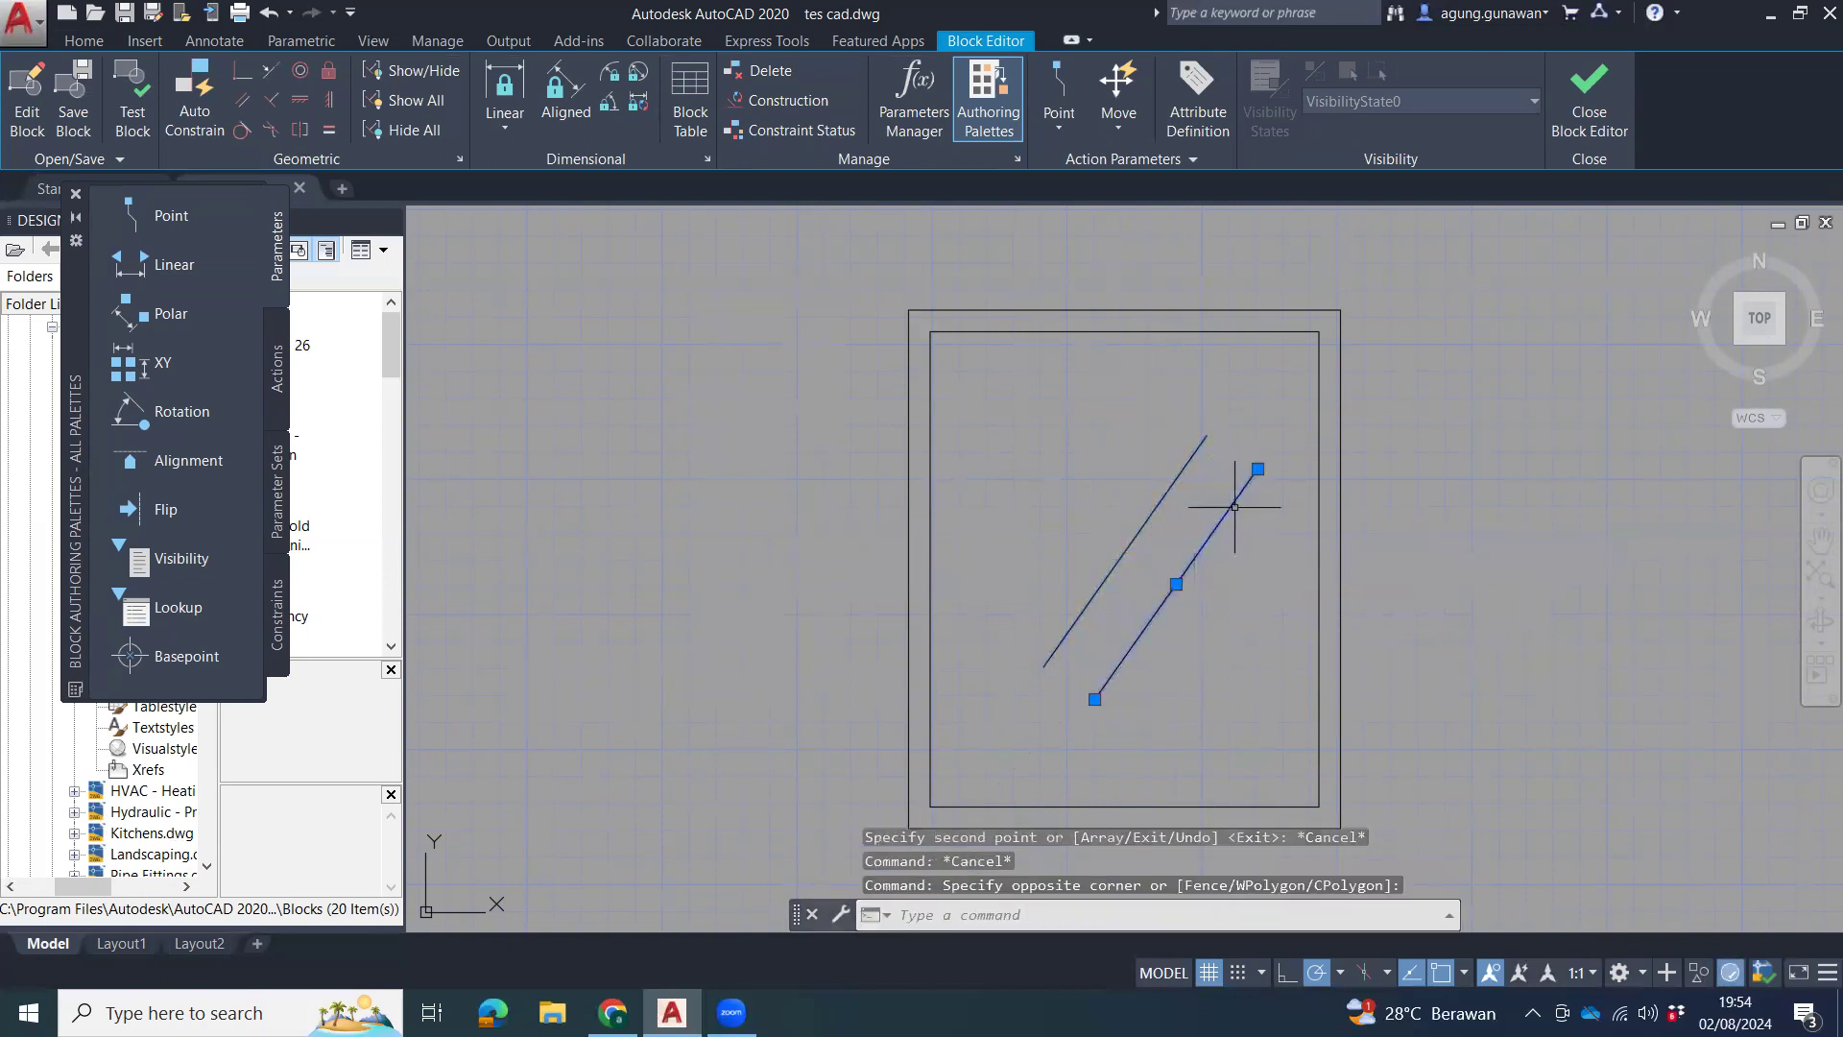
pyautogui.click(1258, 469)
pyautogui.click(1207, 539)
pyautogui.press('Escape')
pyautogui.press('Escape')
# Move the shortened diagonal line closer to the long diagonal, placing it beside the long line's lower right side.
pyautogui.click(1208, 576)
pyautogui.click(1151, 615)
pyautogui.write('m')
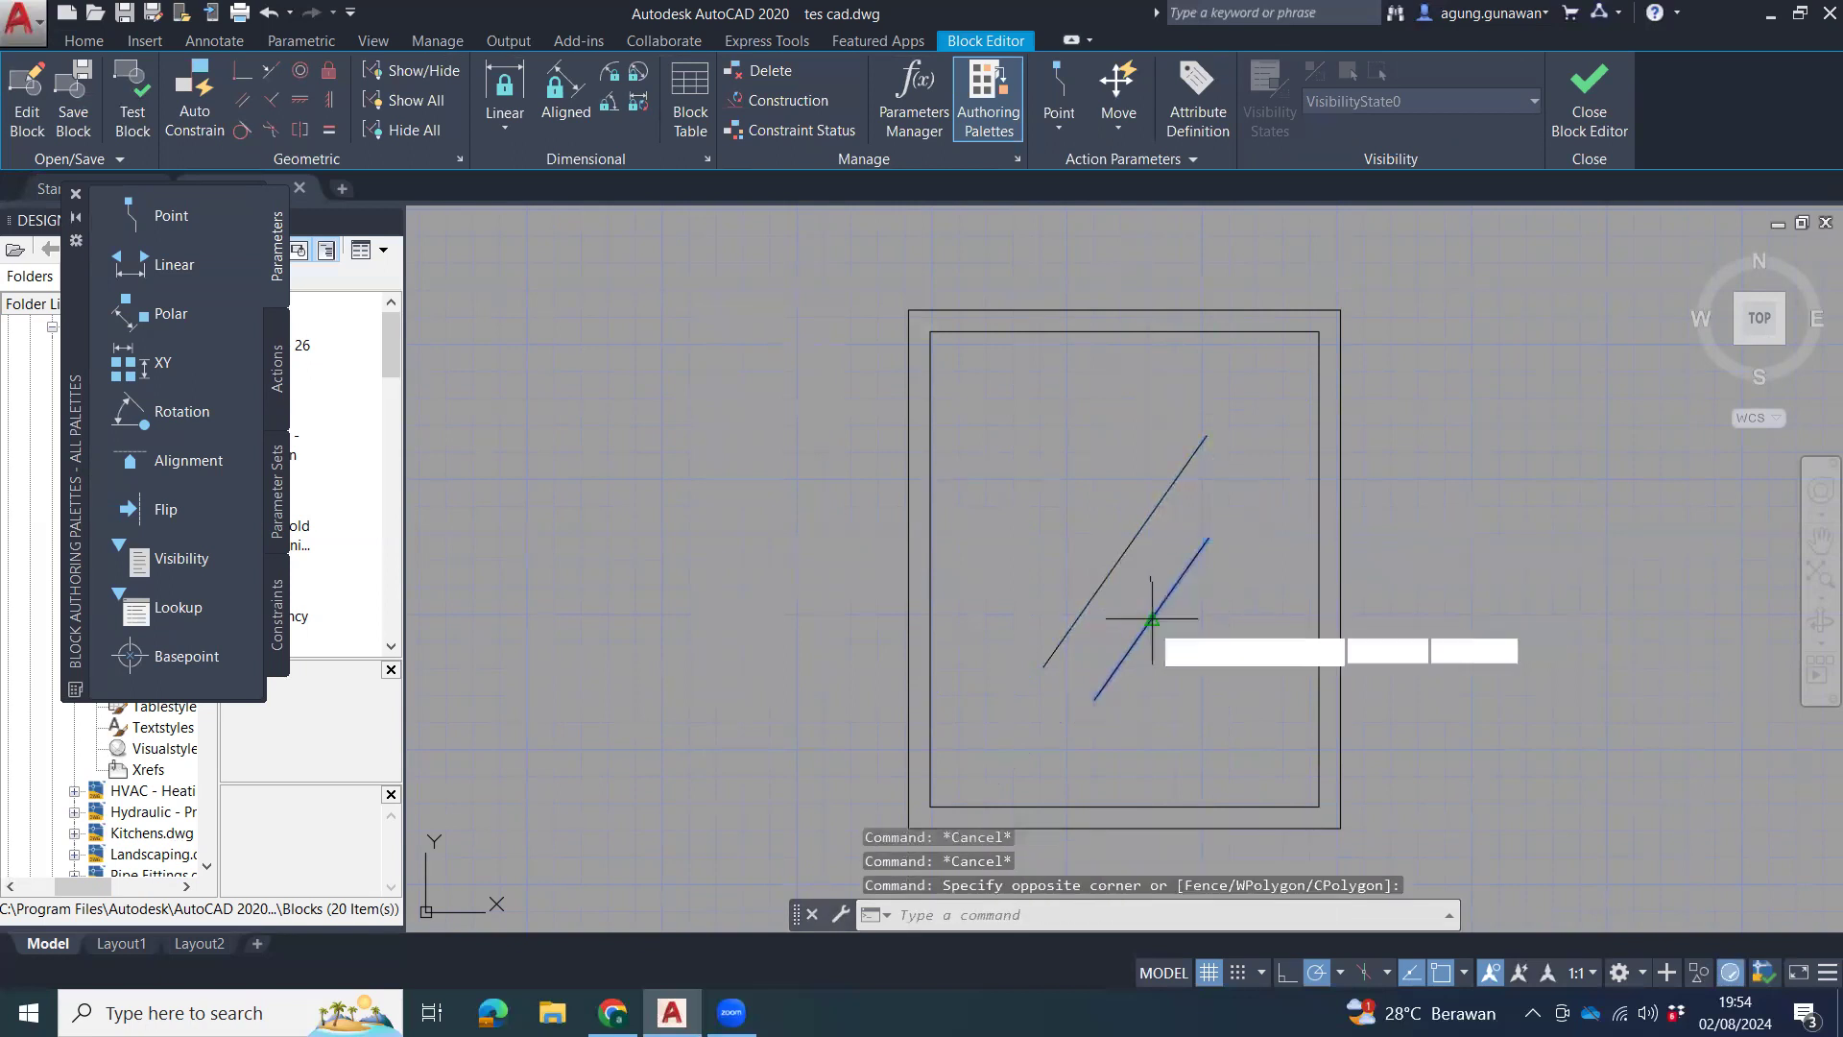
pyautogui.press('Return')
pyautogui.click(1152, 617)
pyautogui.click(1170, 577)
pyautogui.click(1206, 591)
pyautogui.click(1160, 605)
pyautogui.write('m')
pyautogui.press('Return')
pyautogui.click(1194, 613)
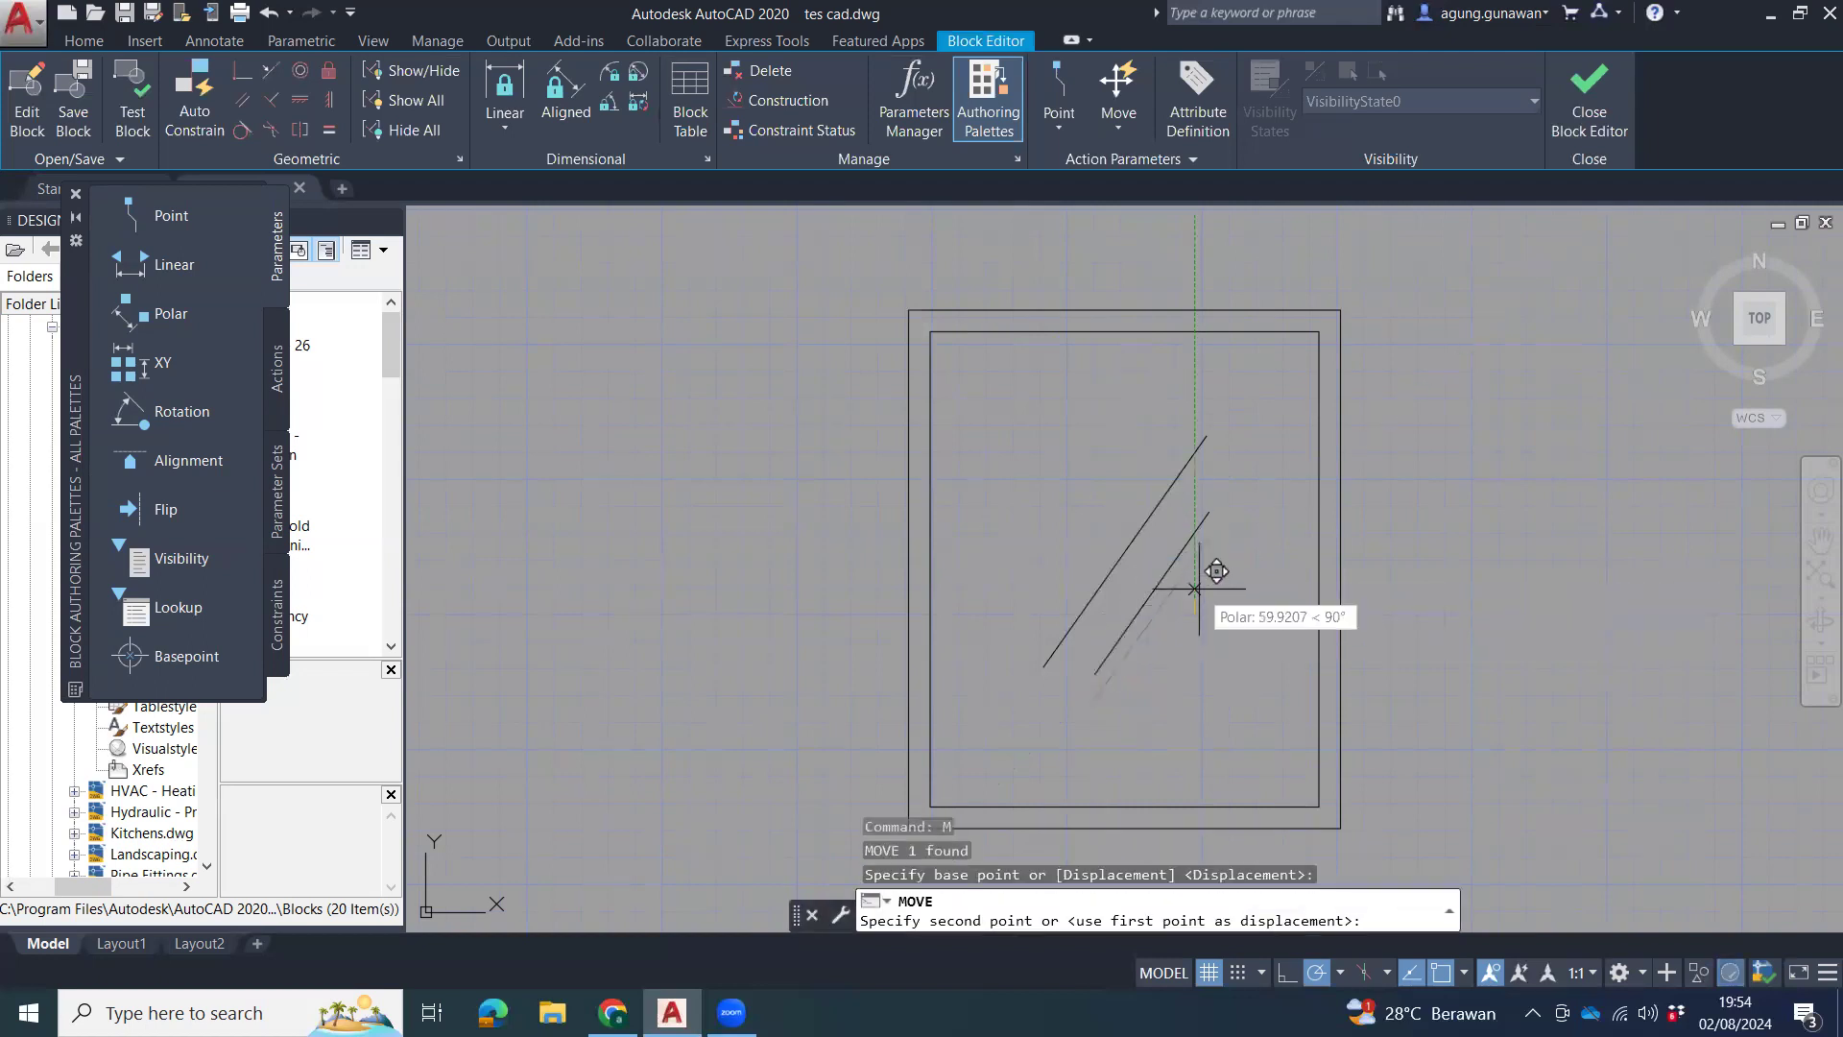
pyautogui.scroll(5, 1210, 557)
pyautogui.scroll(-3, 1200, 542)
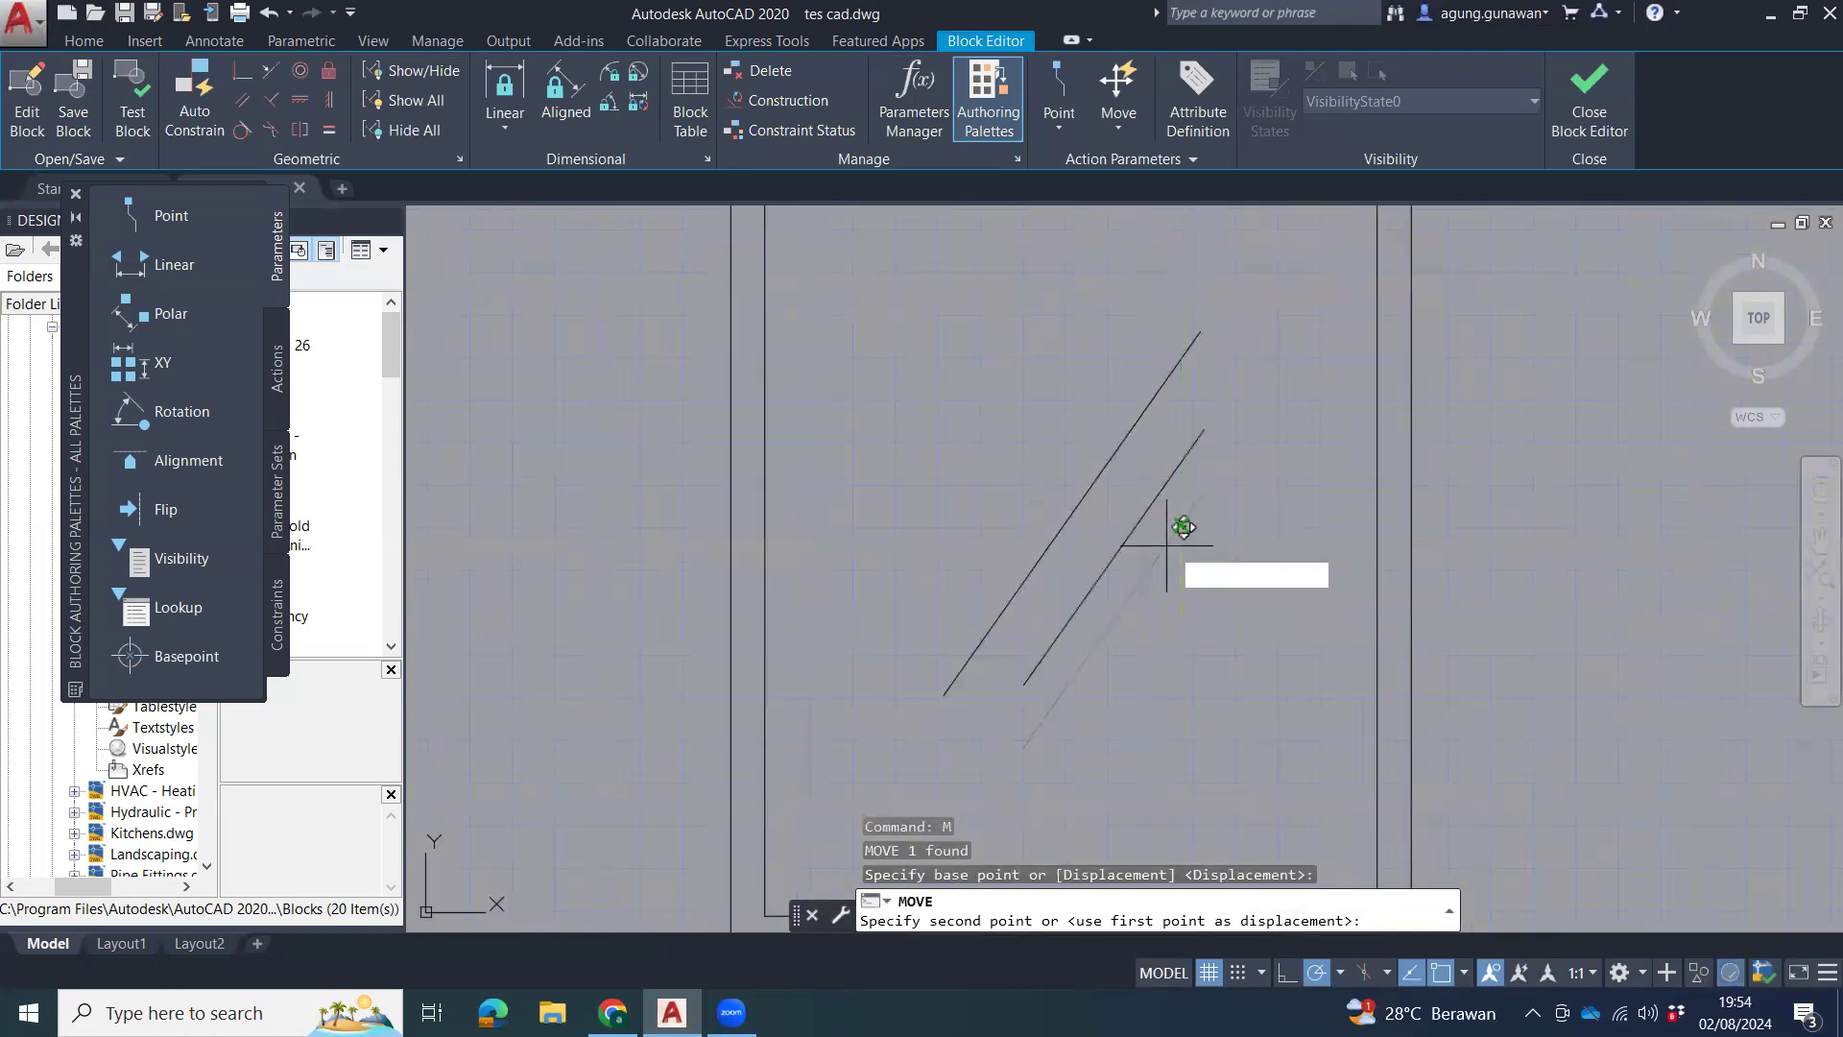
pyautogui.click(1161, 545)
# Shorten the smaller diagonal line further by pulling its lower endpoint up along its slope.
pyautogui.click(1163, 546)
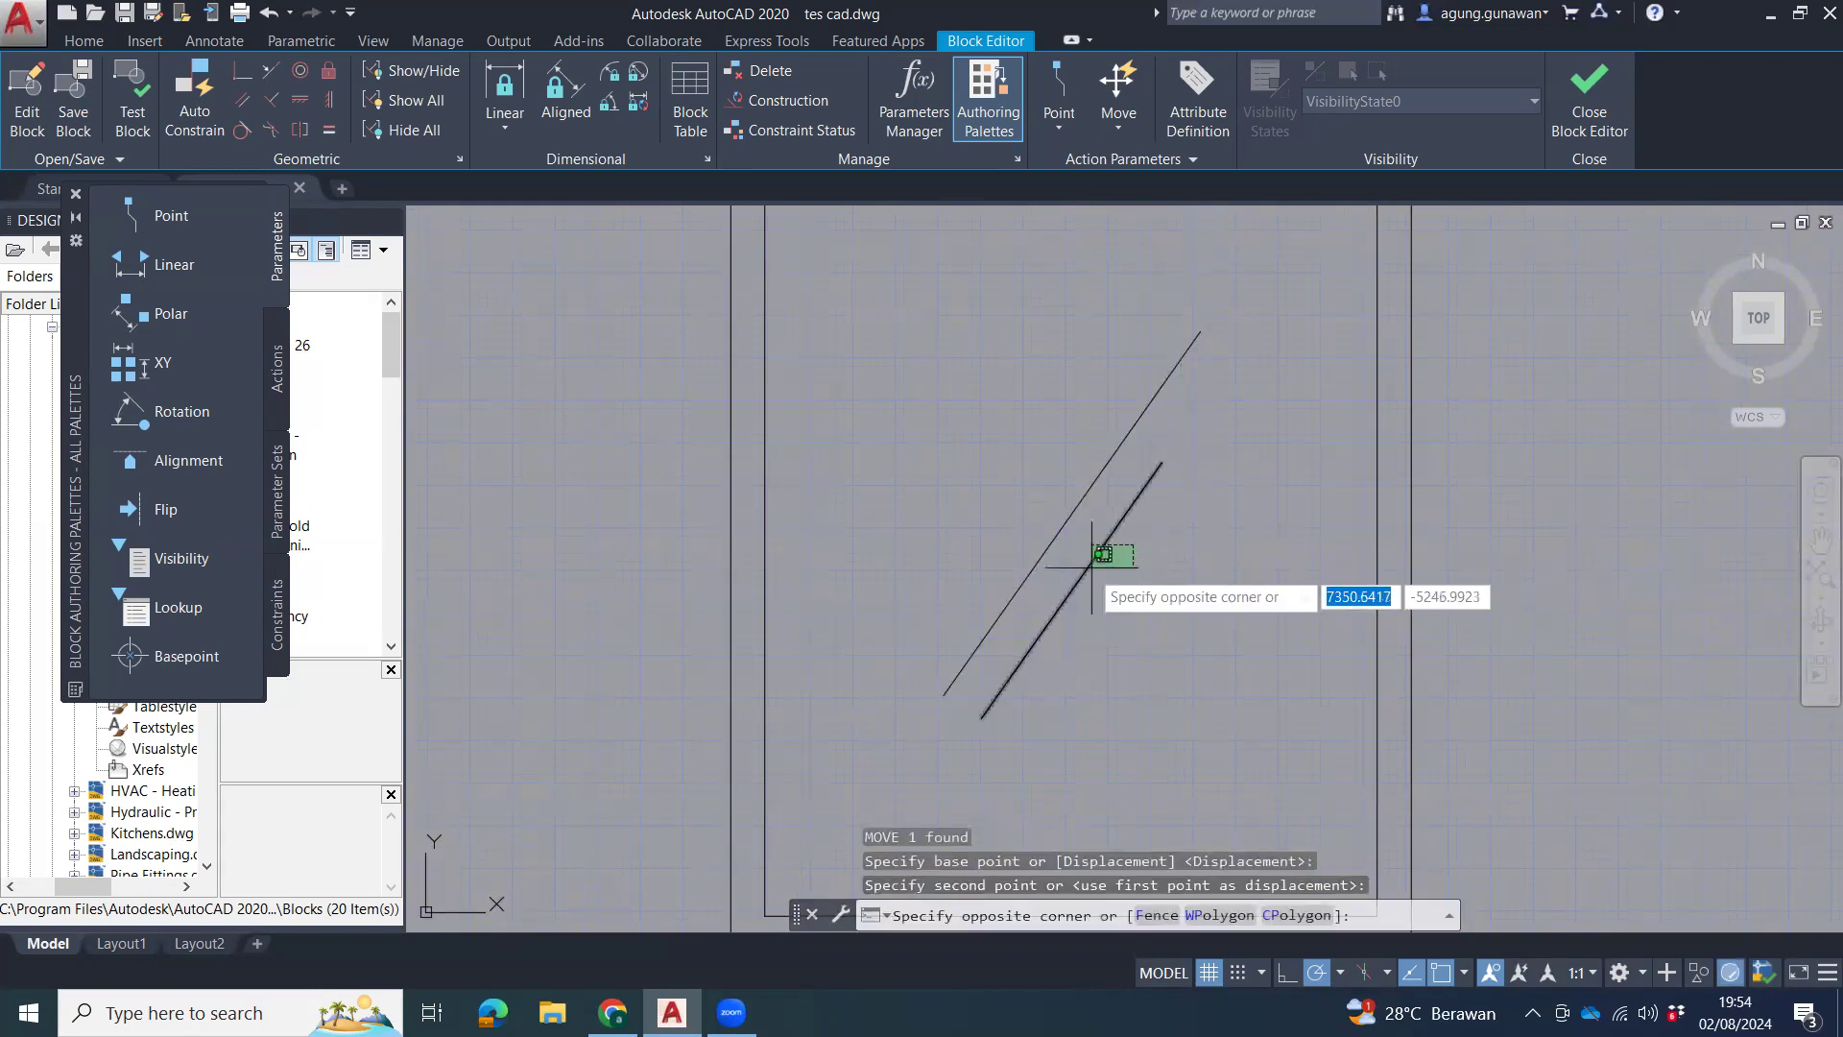
pyautogui.click(1070, 576)
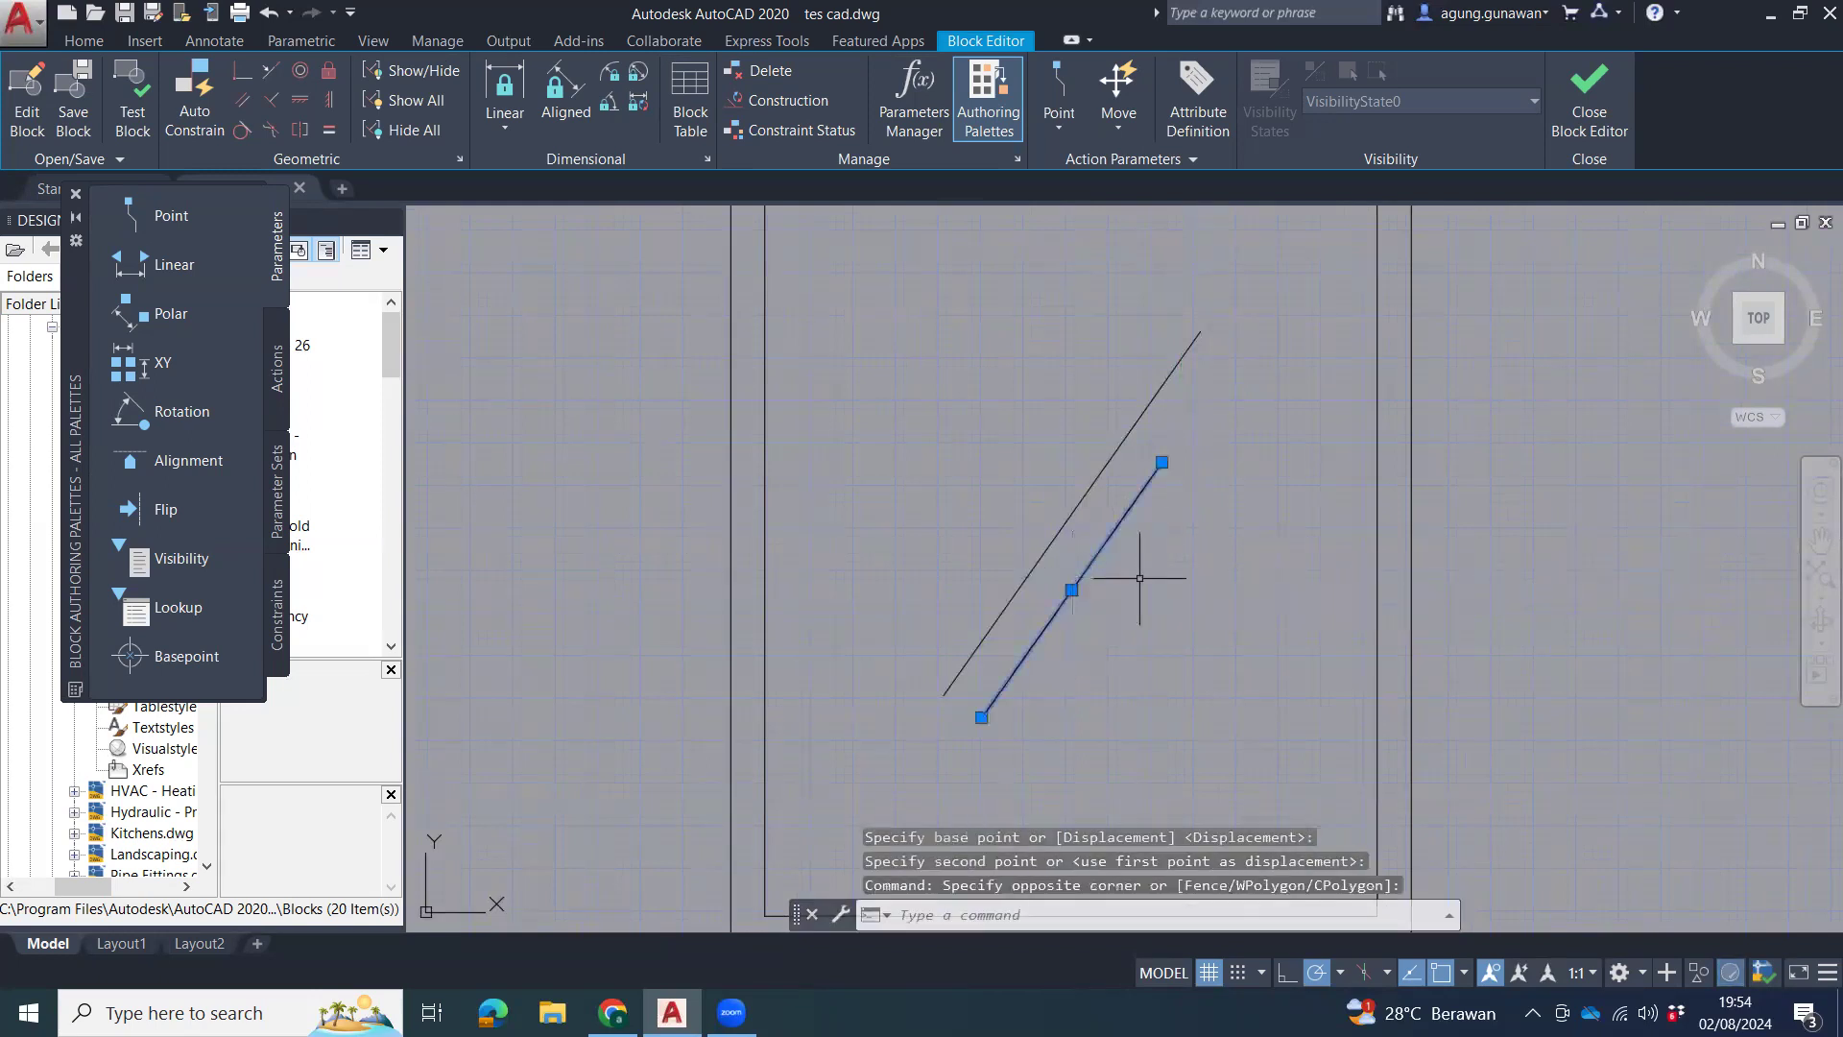
pyautogui.click(981, 717)
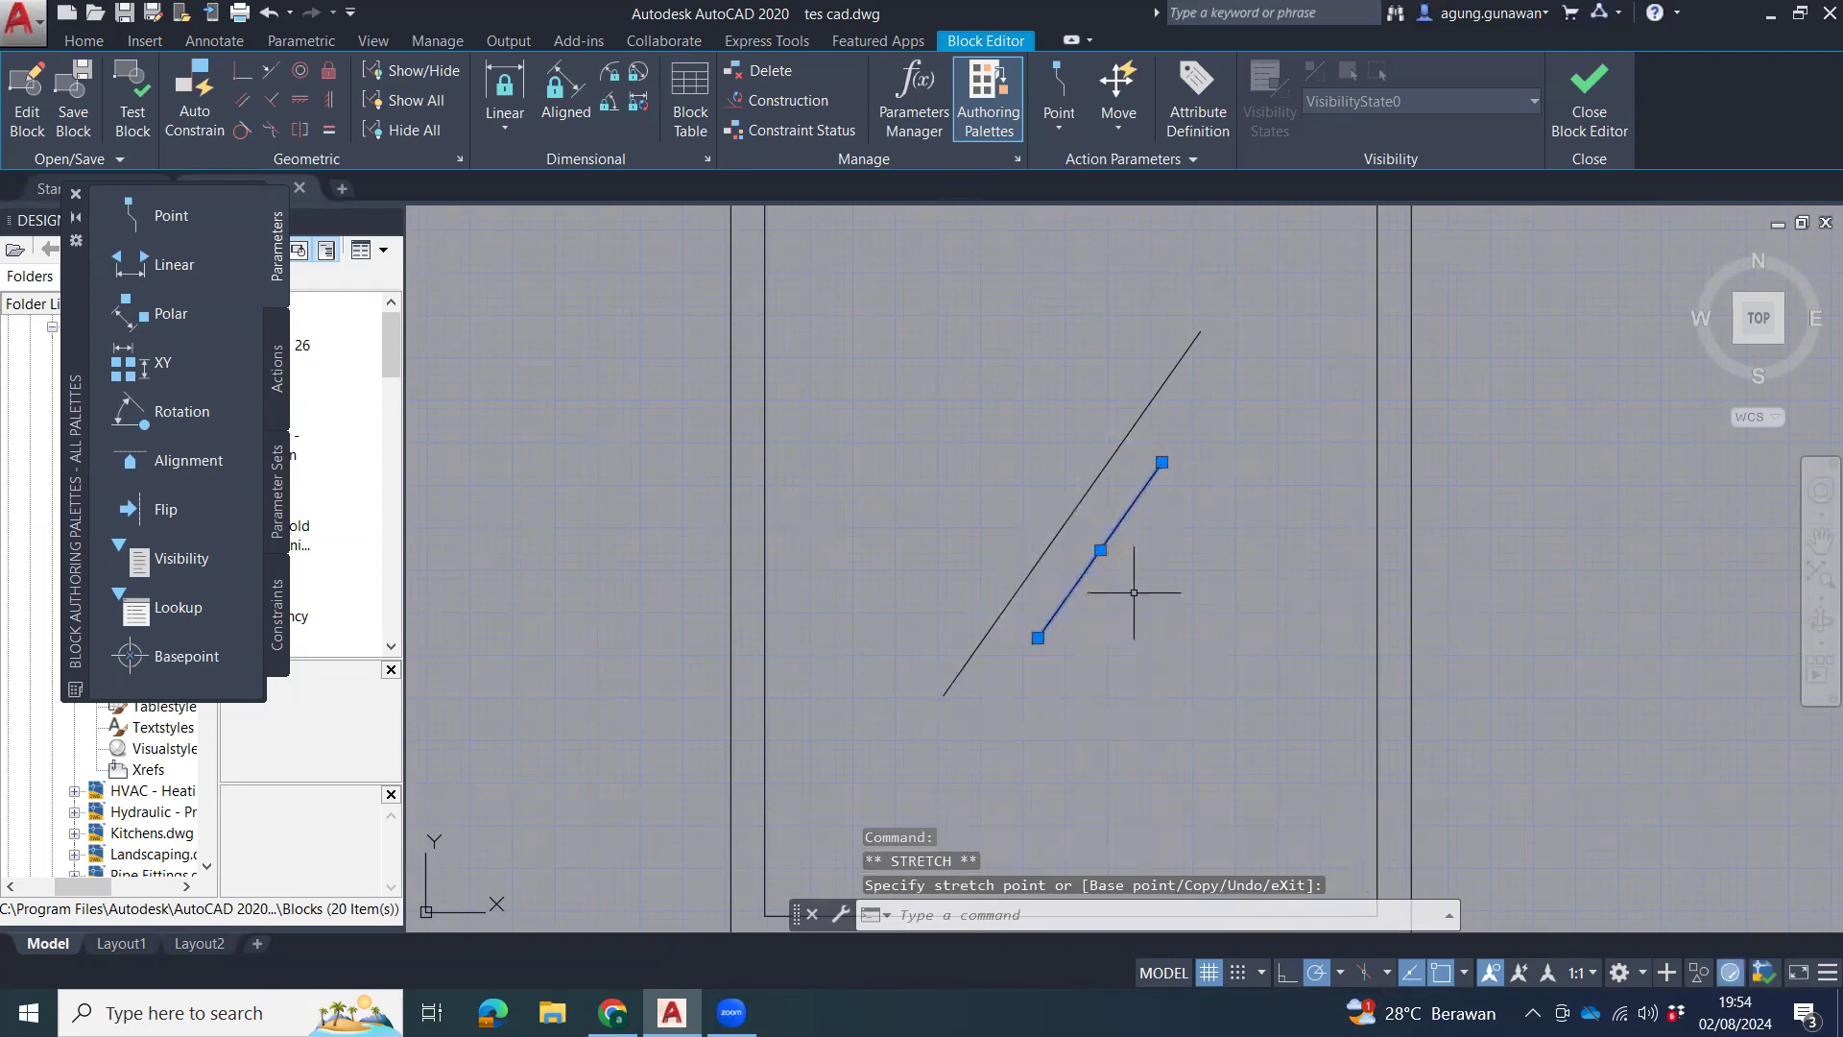
pyautogui.write('c')
pyautogui.press('Return')
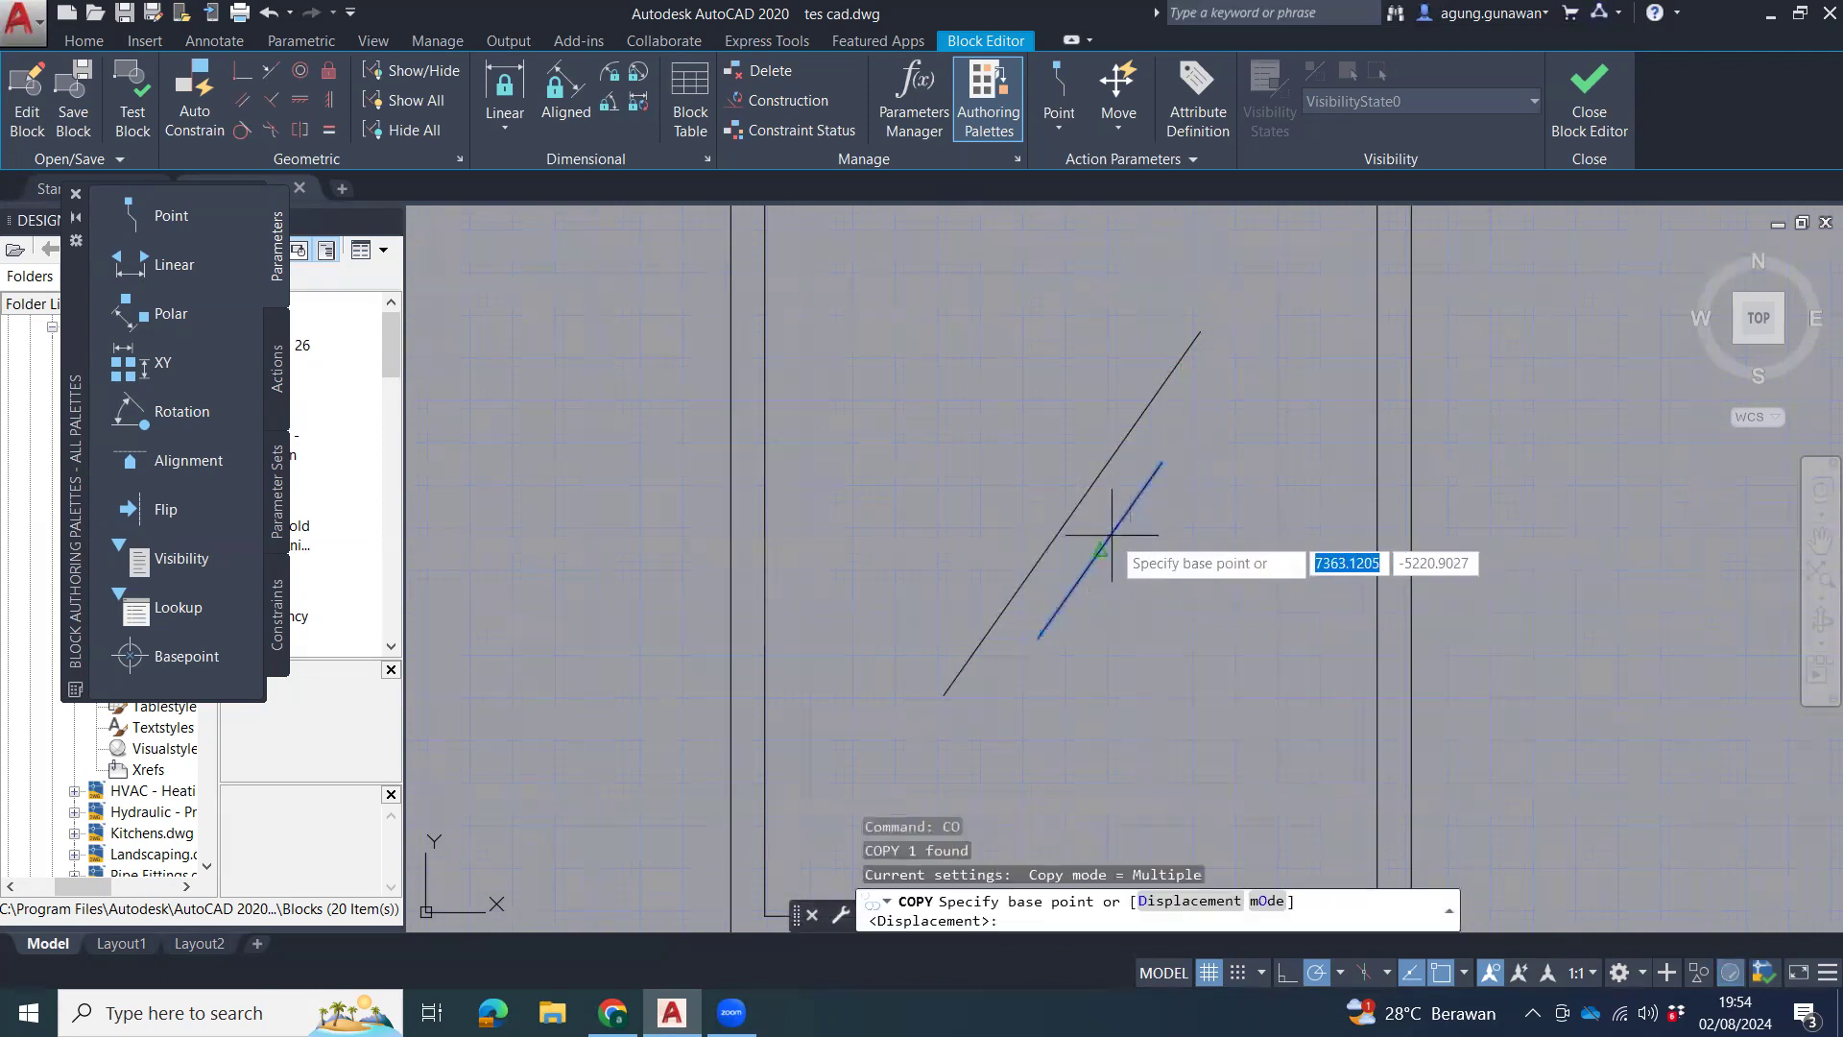
pyautogui.press('Escape')
pyautogui.press('Escape')
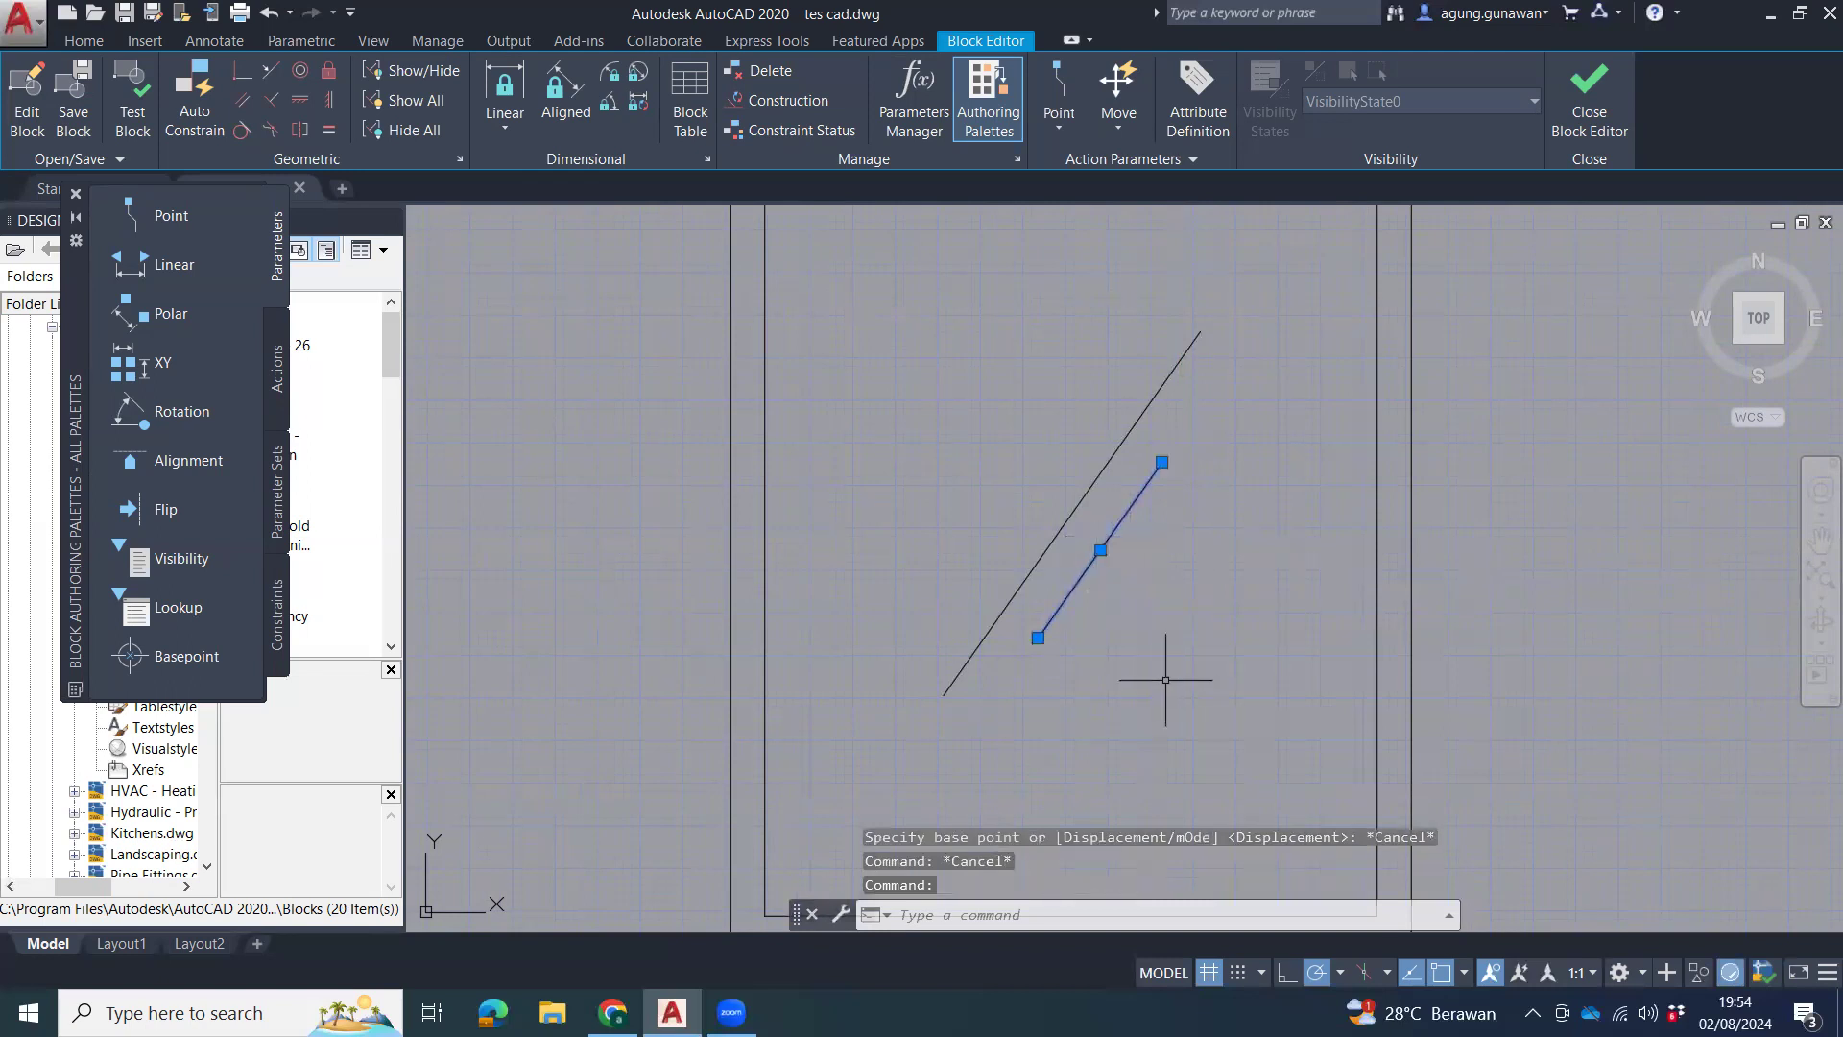
# Try to mirror the short diagonal line about the long diagonal, using the long line's two endpoints as the axis.
pyautogui.write('mi')
pyautogui.press('Return')
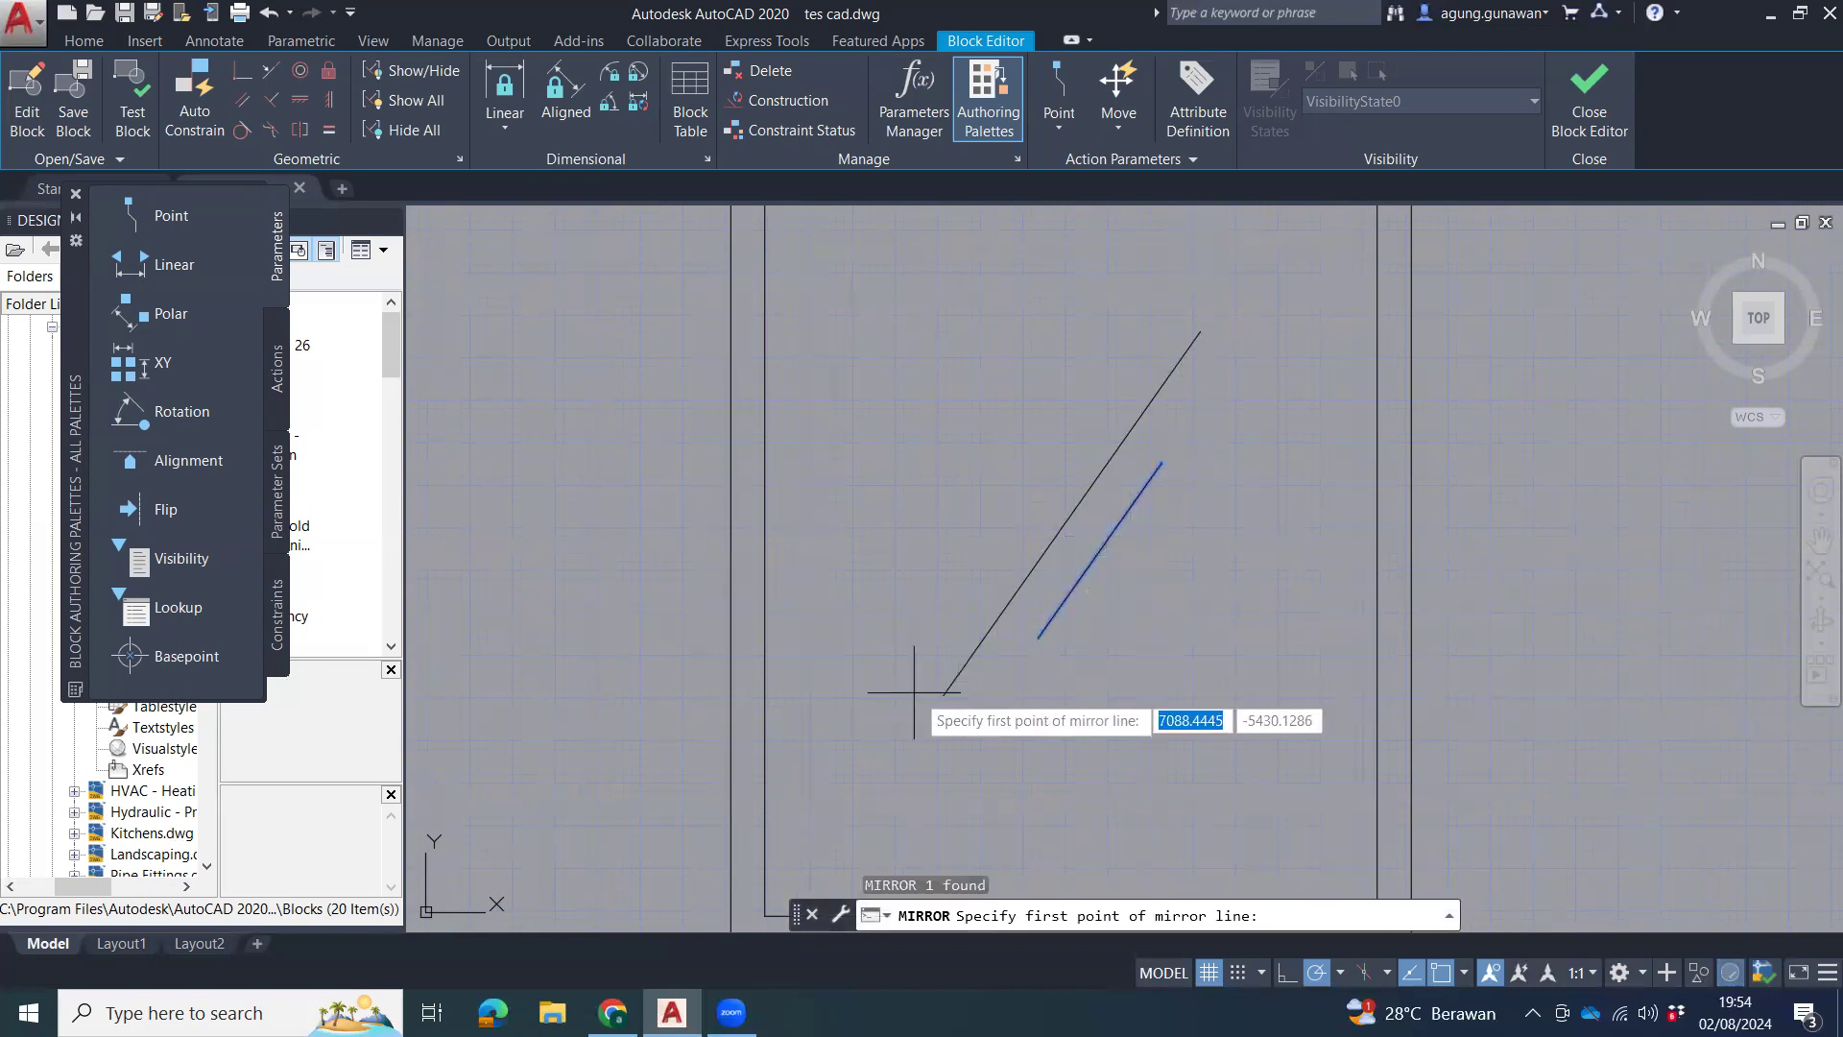
pyautogui.click(946, 691)
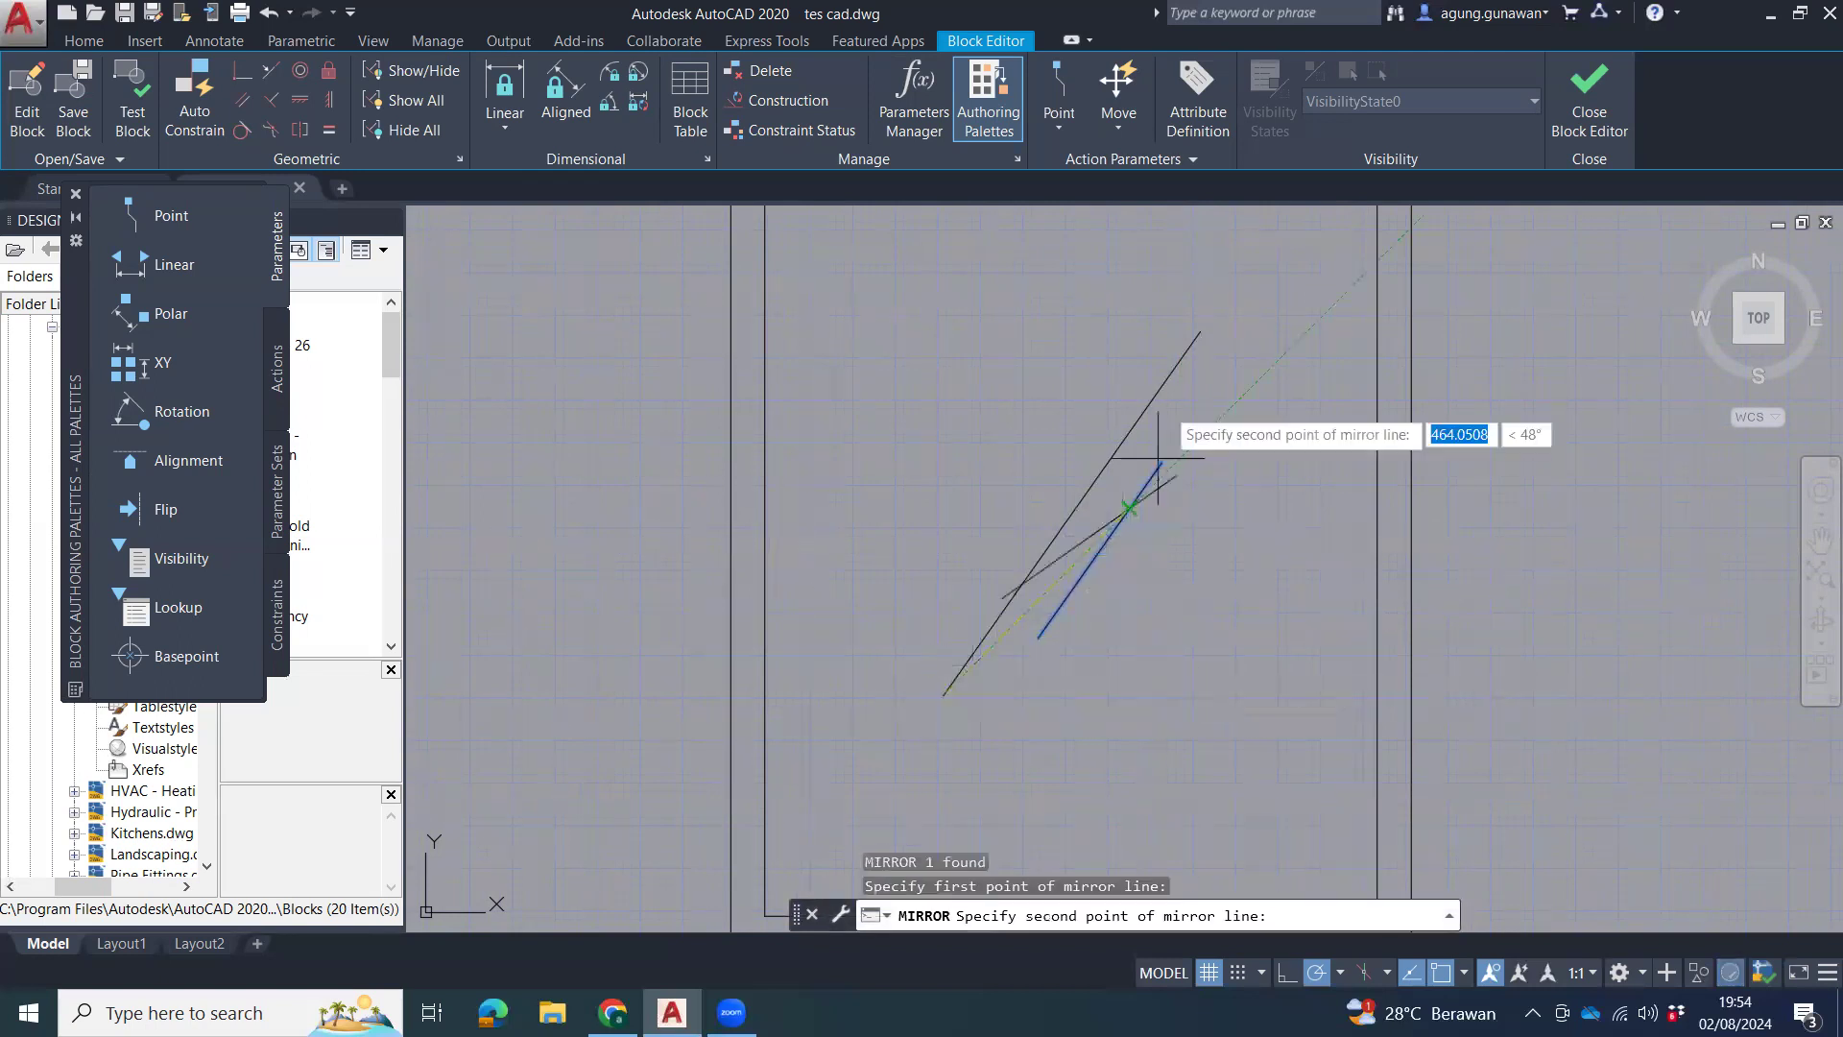
pyautogui.click(1199, 334)
pyautogui.scroll(-4, 1267, 561)
pyautogui.press('Escape')
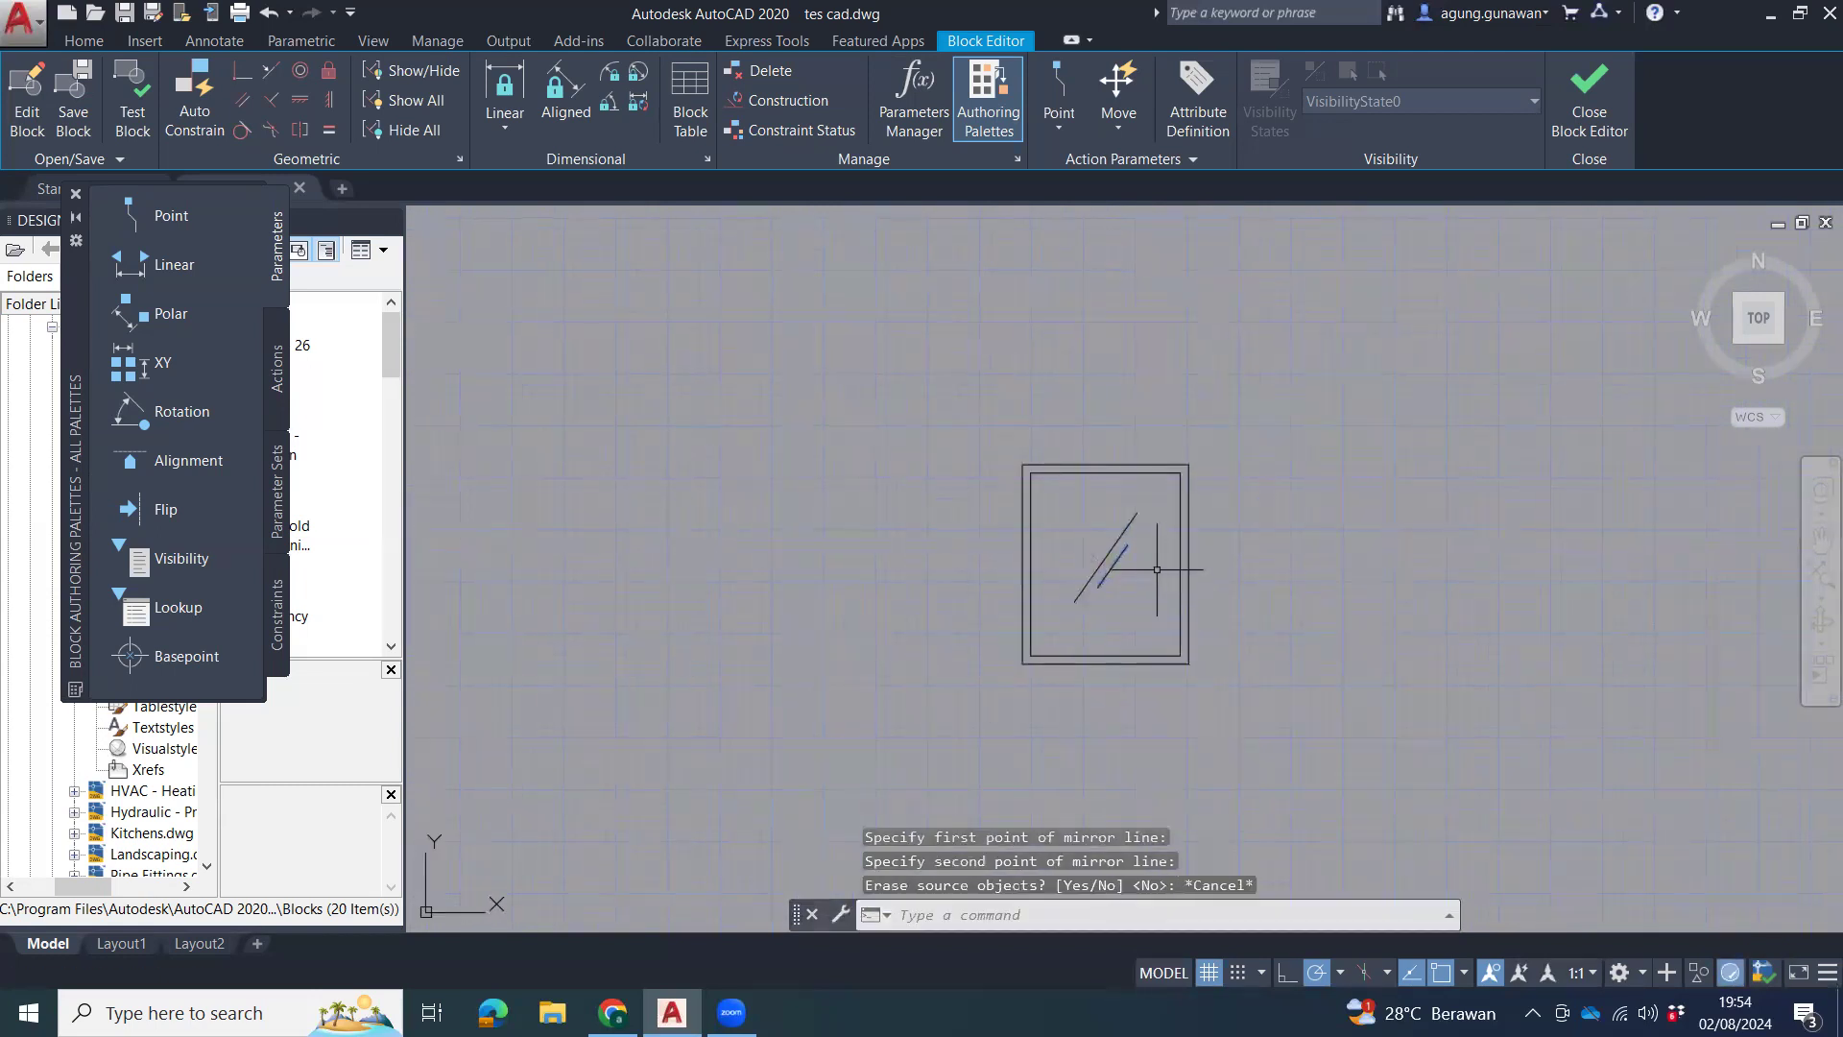
pyautogui.press('Return')
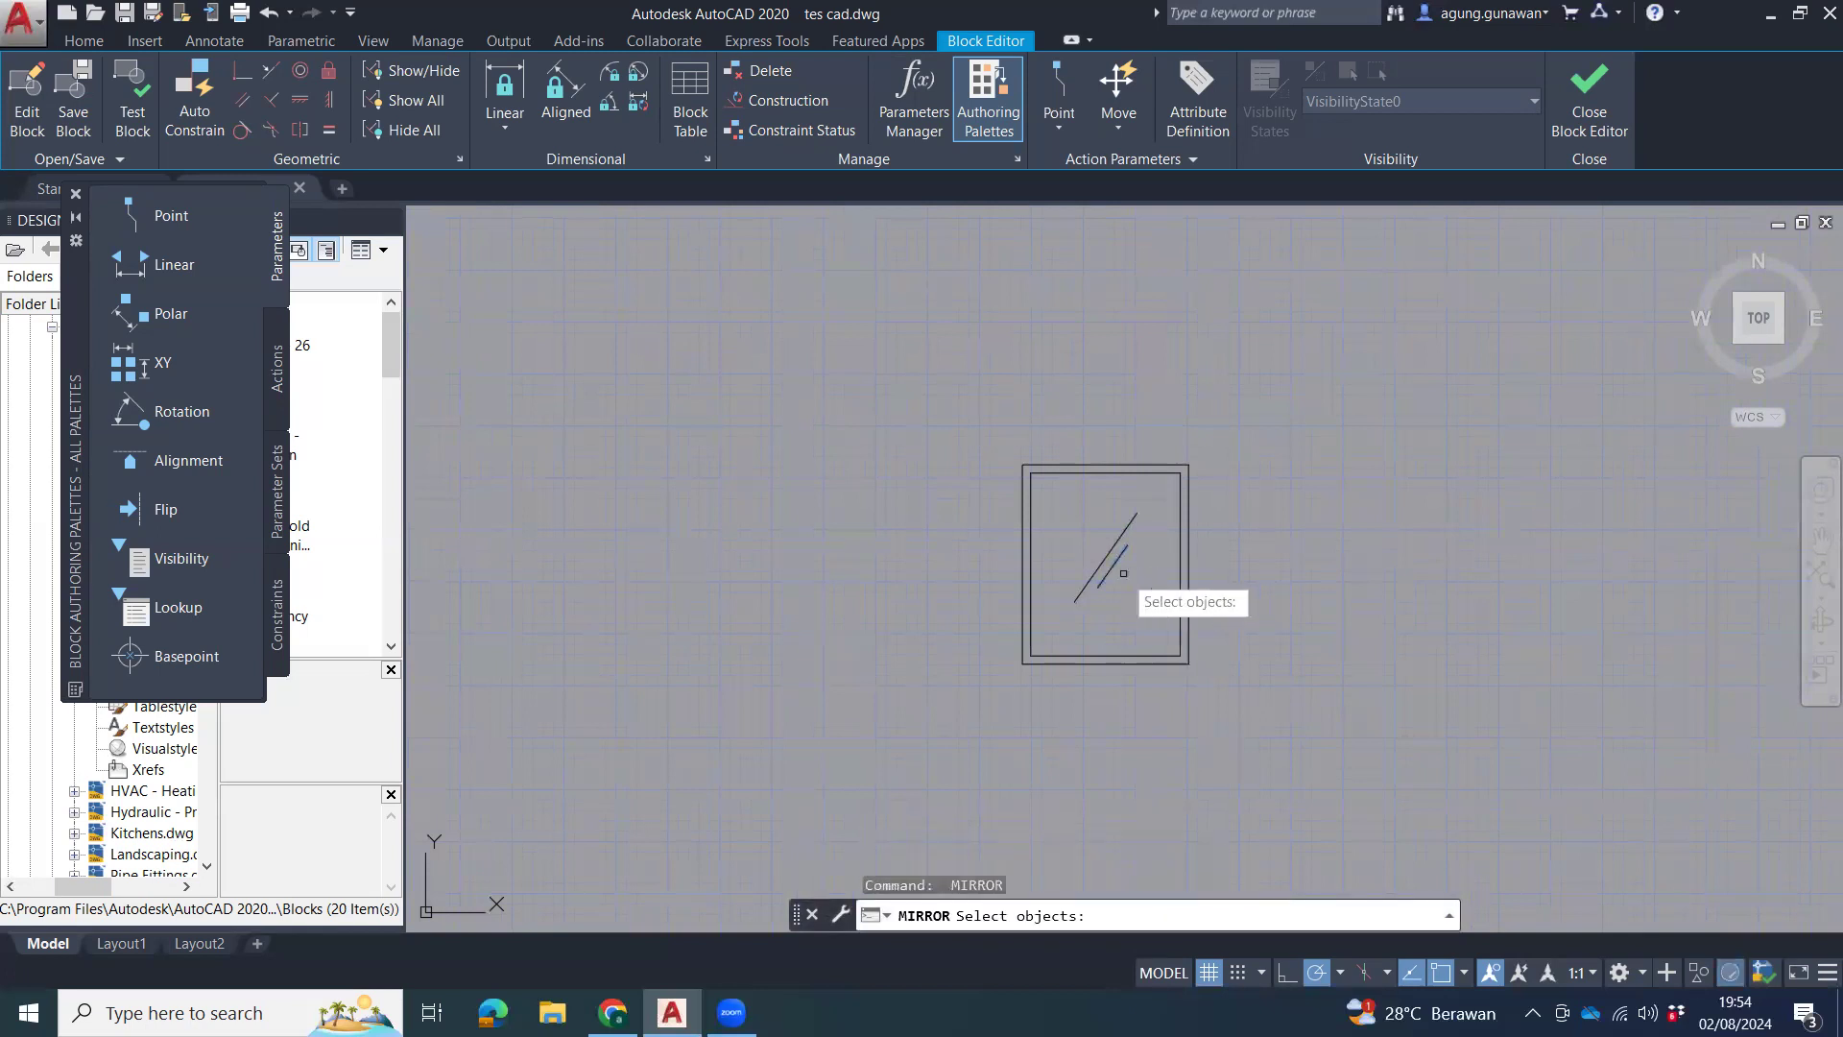
pyautogui.click(1113, 566)
pyautogui.press('Escape')
pyautogui.press('Escape')
pyautogui.press('Escape')
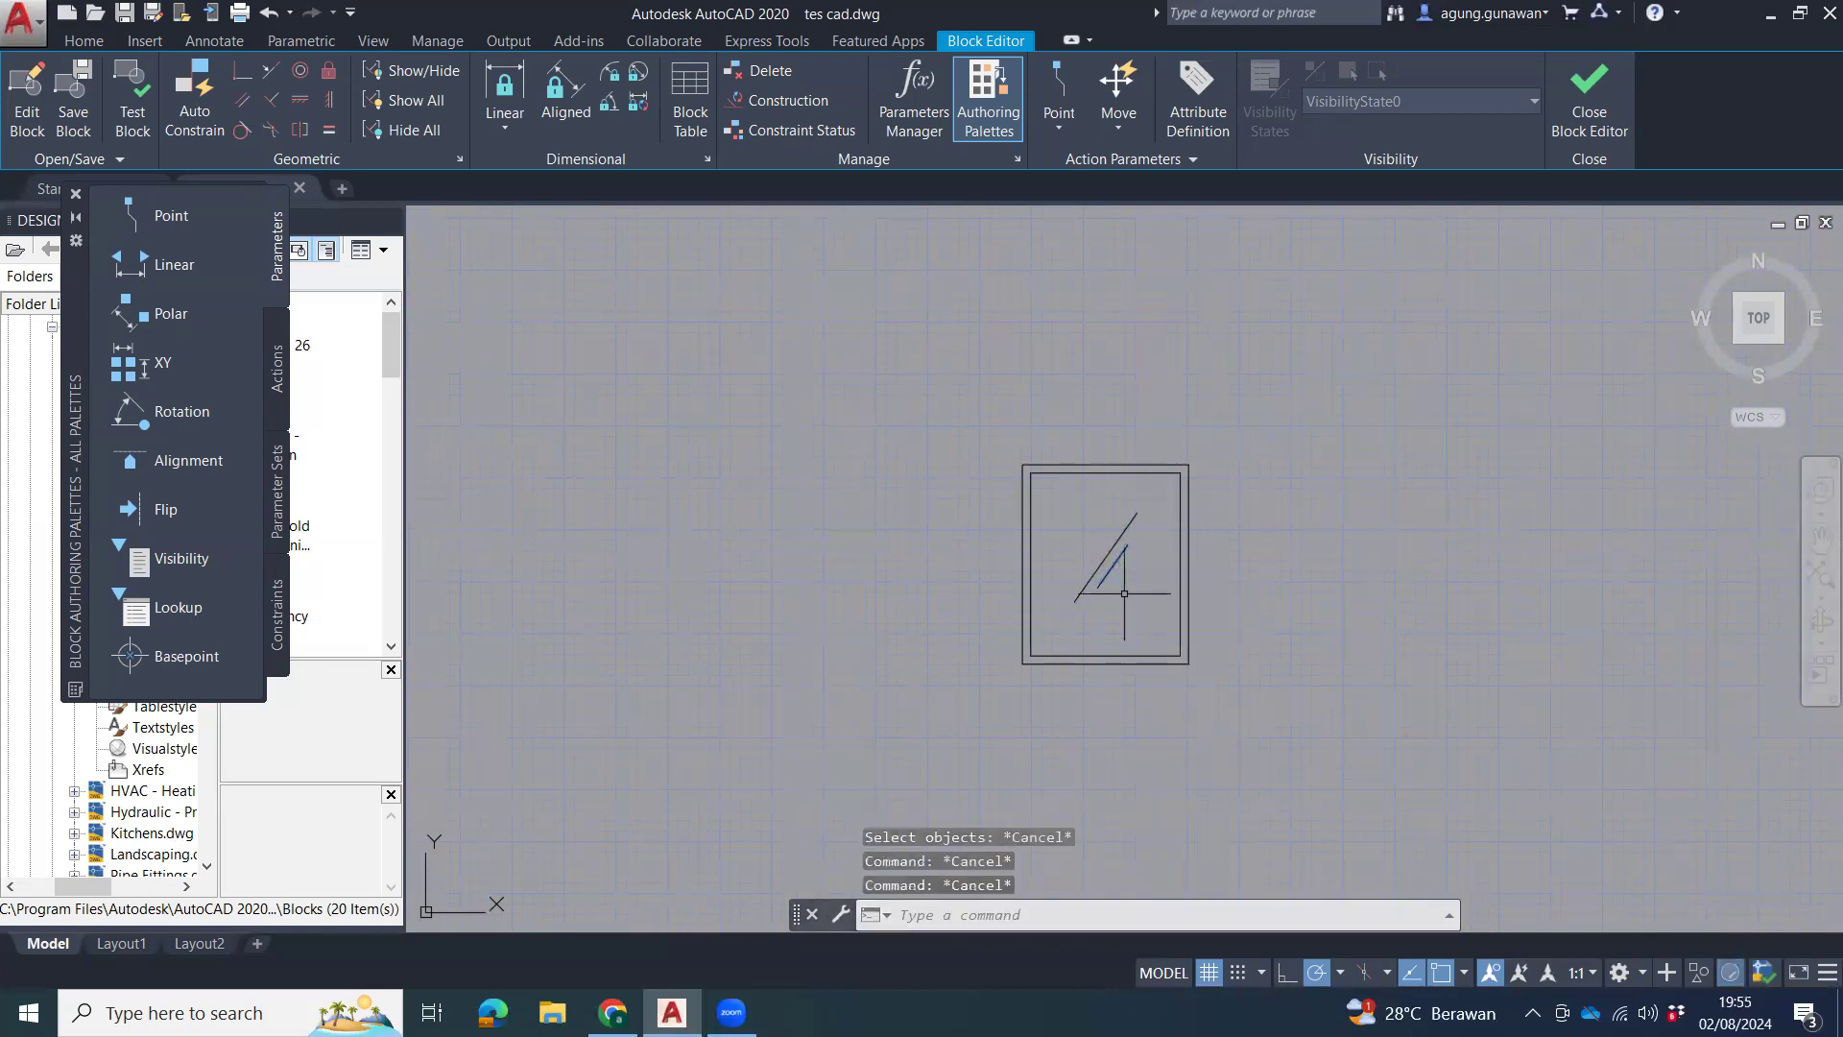
# Mirror the short diagonal line about the long diagonal, using its two endpoints as the axis and keeping the source line.
pyautogui.press('Return')
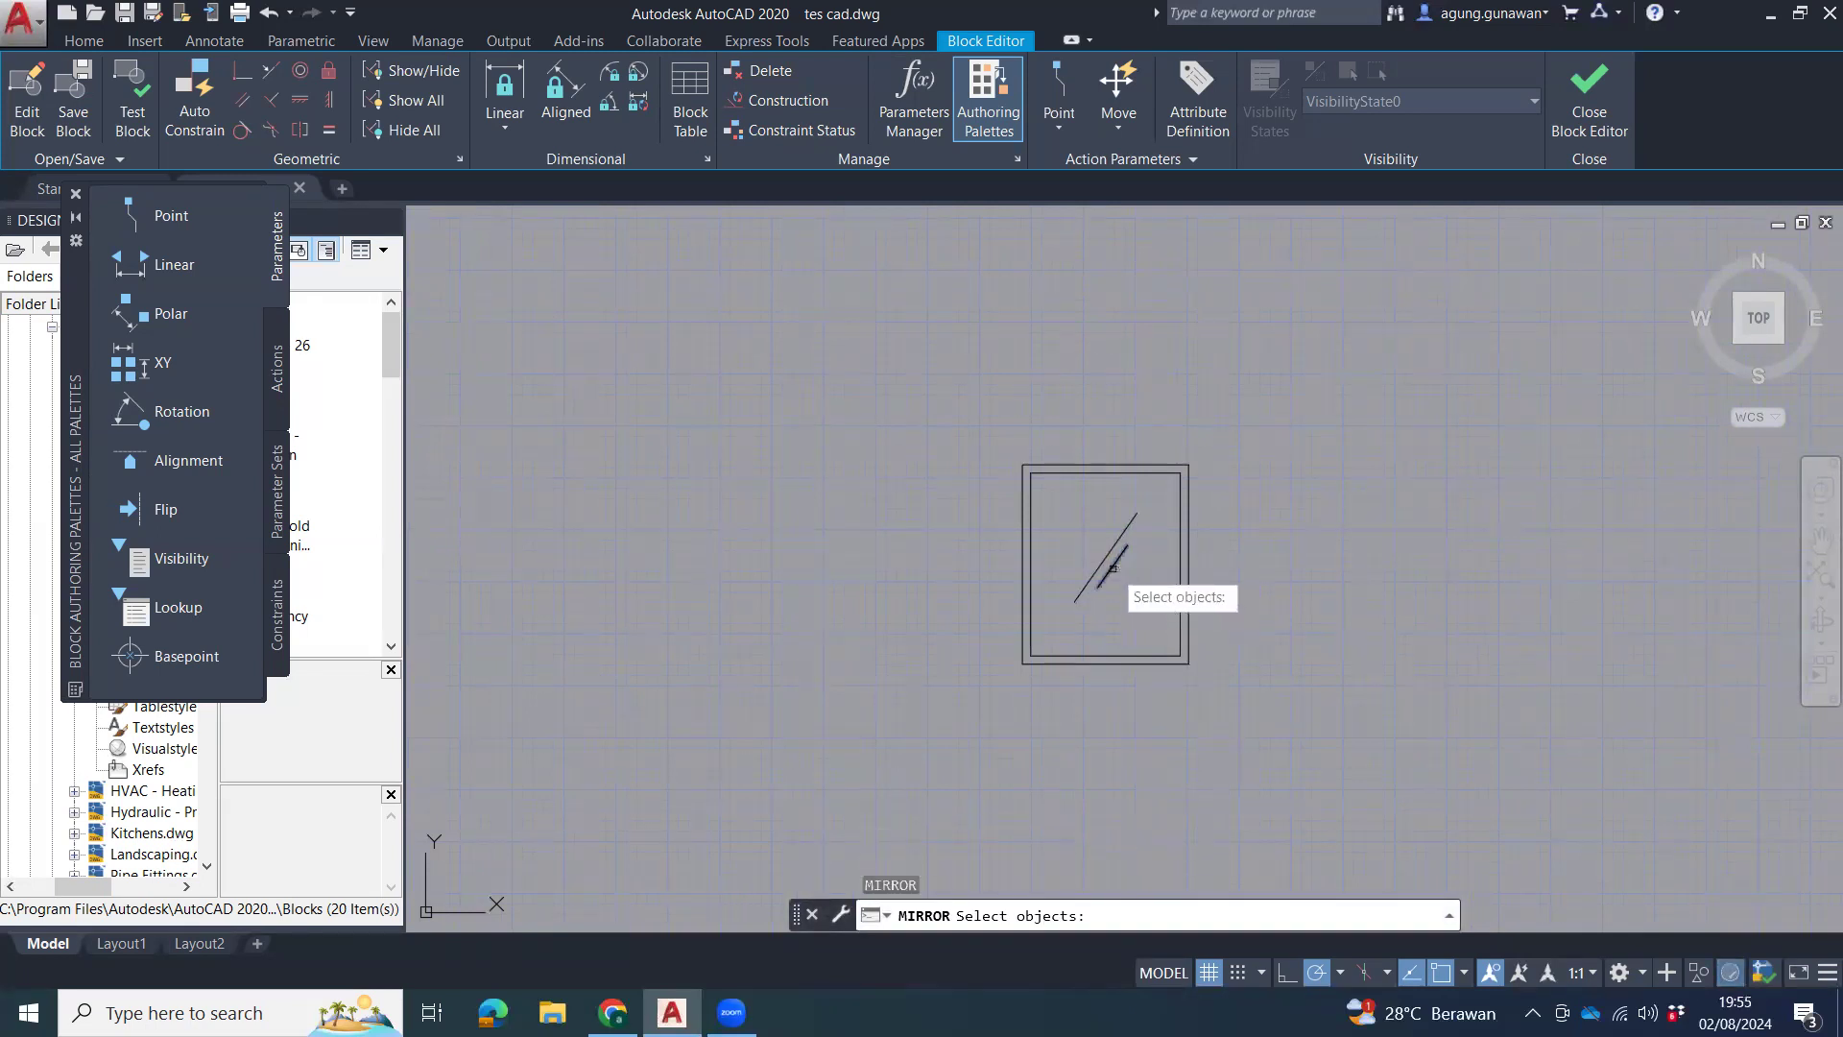
pyautogui.click(1114, 567)
pyautogui.press('Return')
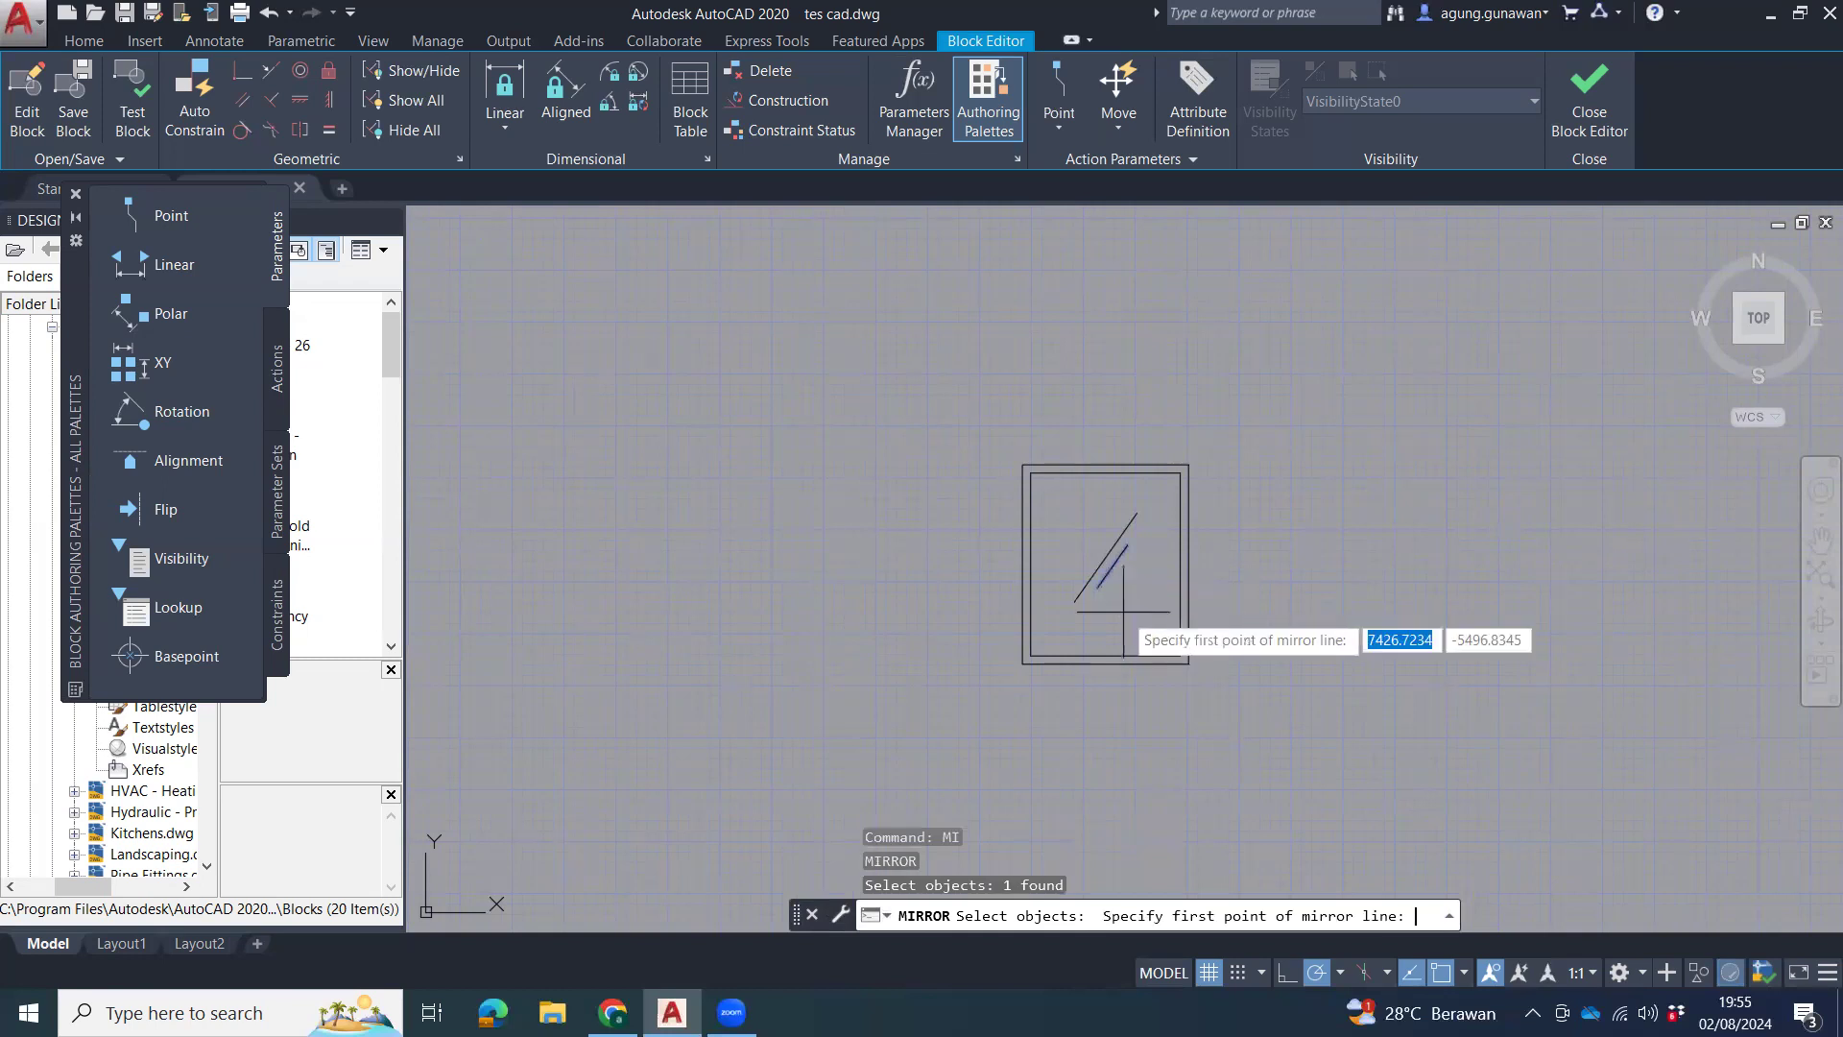
pyautogui.click(1075, 602)
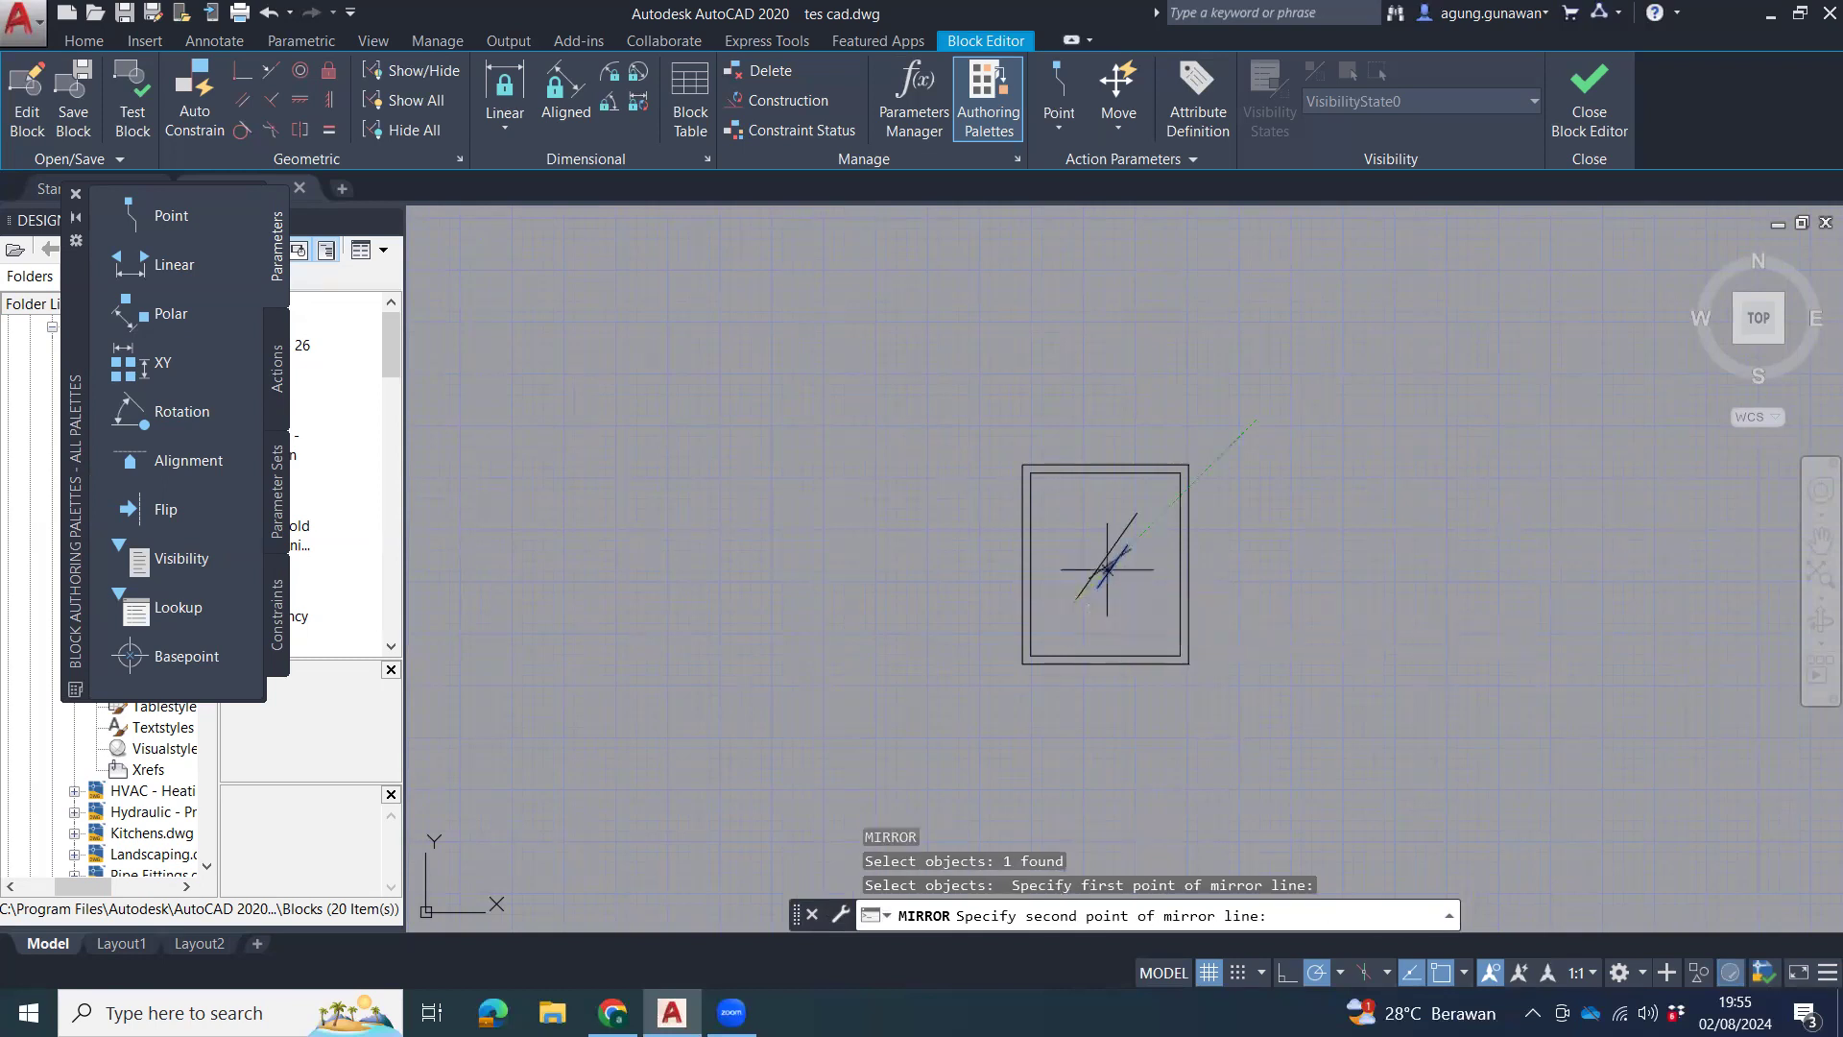
pyautogui.click(1138, 516)
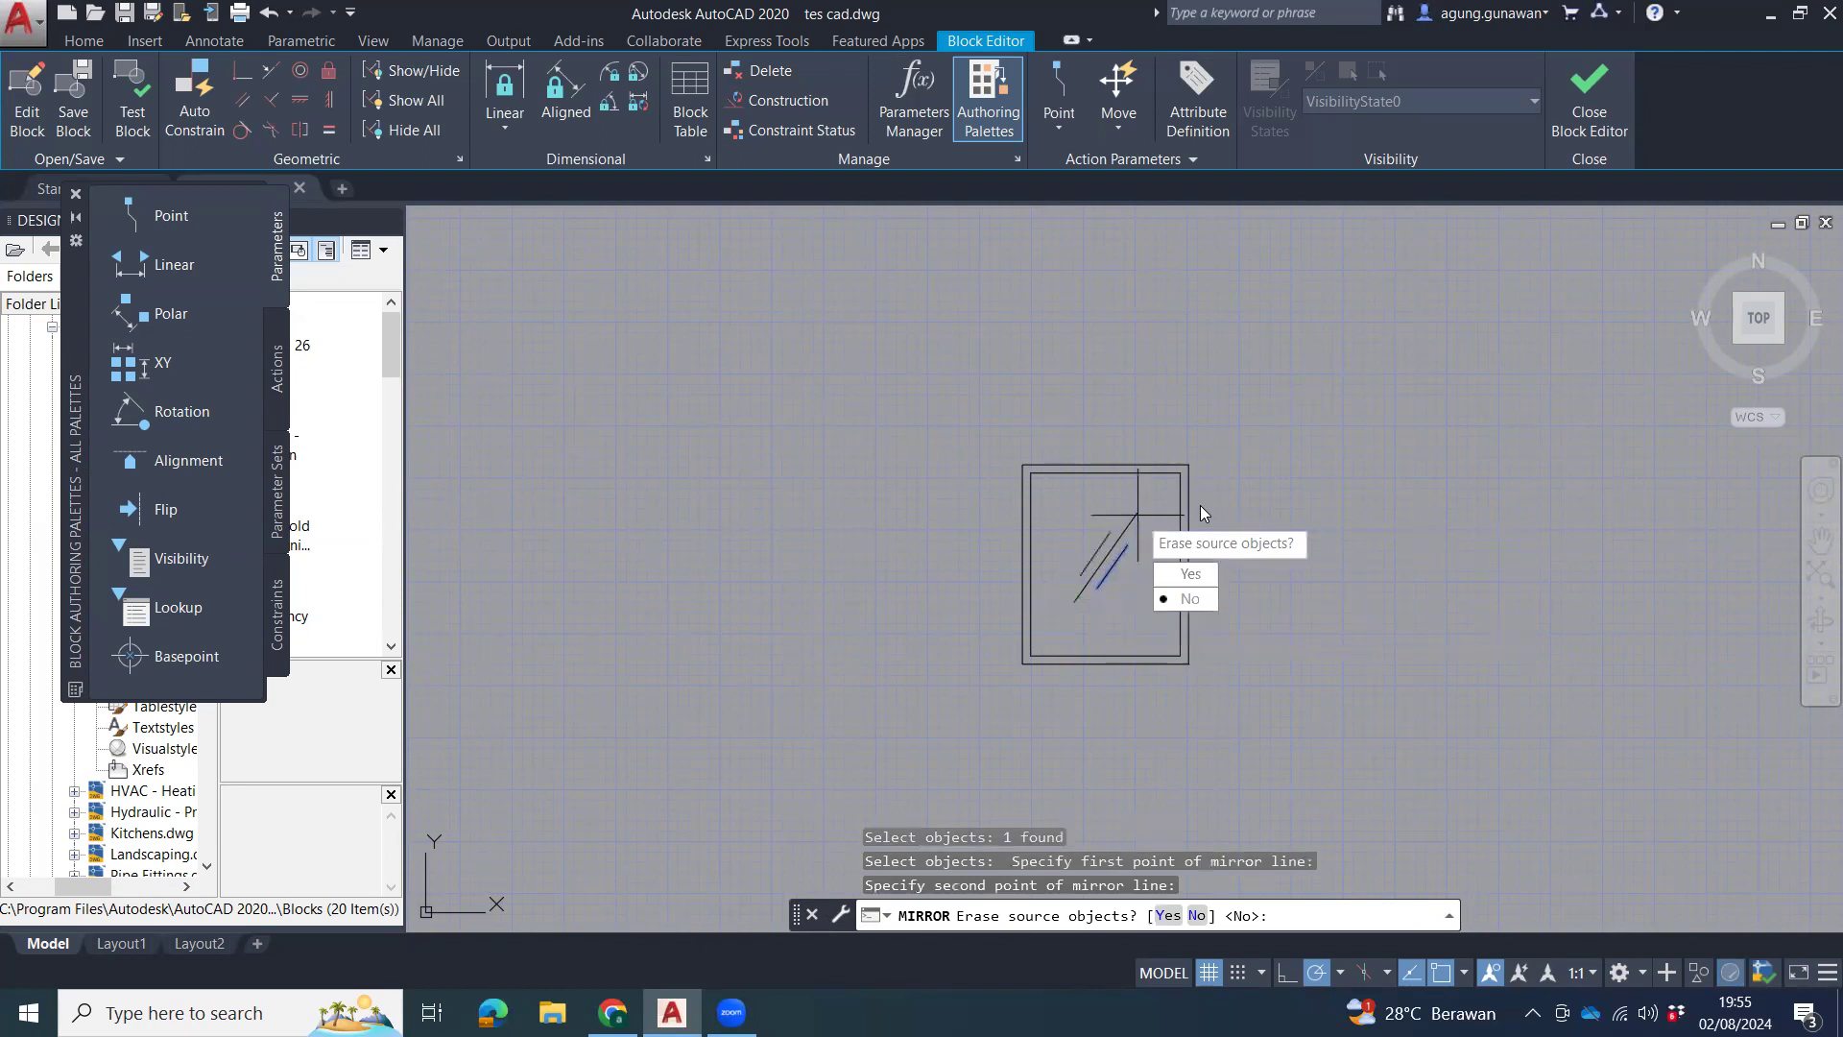
pyautogui.press('Return')
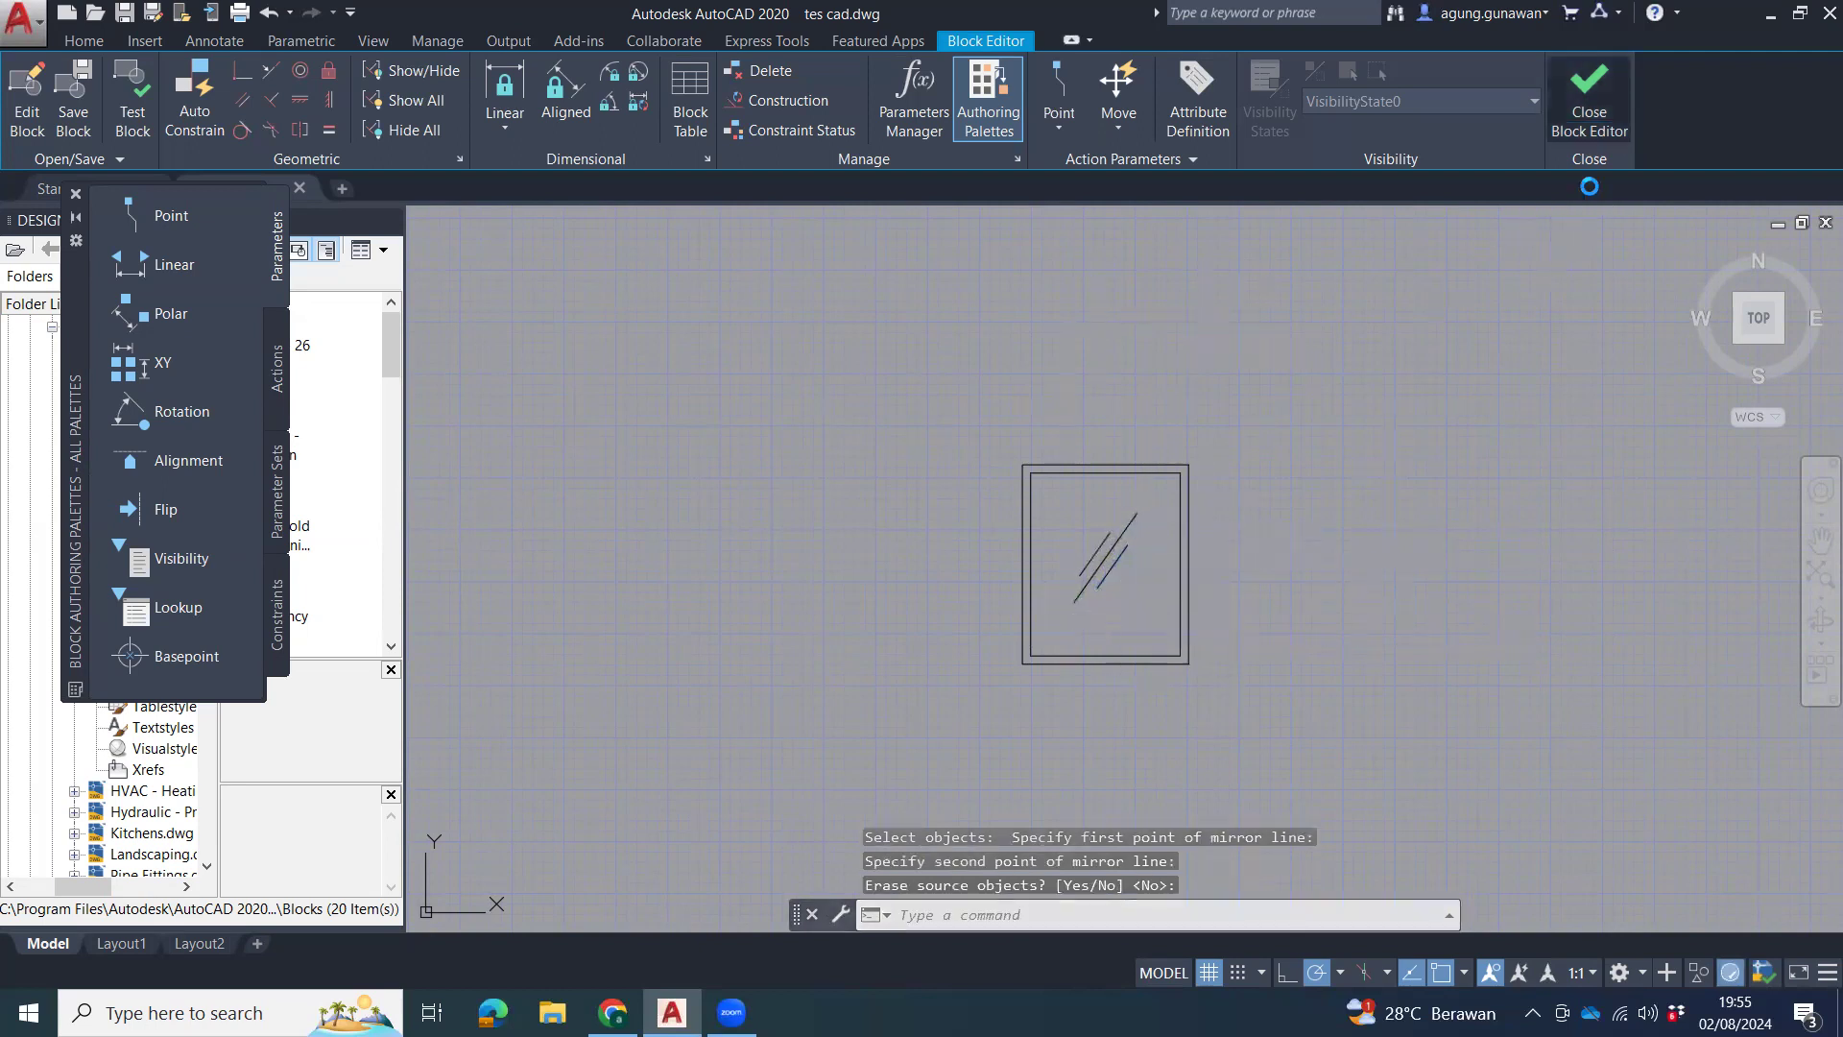
# Close the block editor and save the changes to the tampak jendela block.
pyautogui.click(1590, 96)
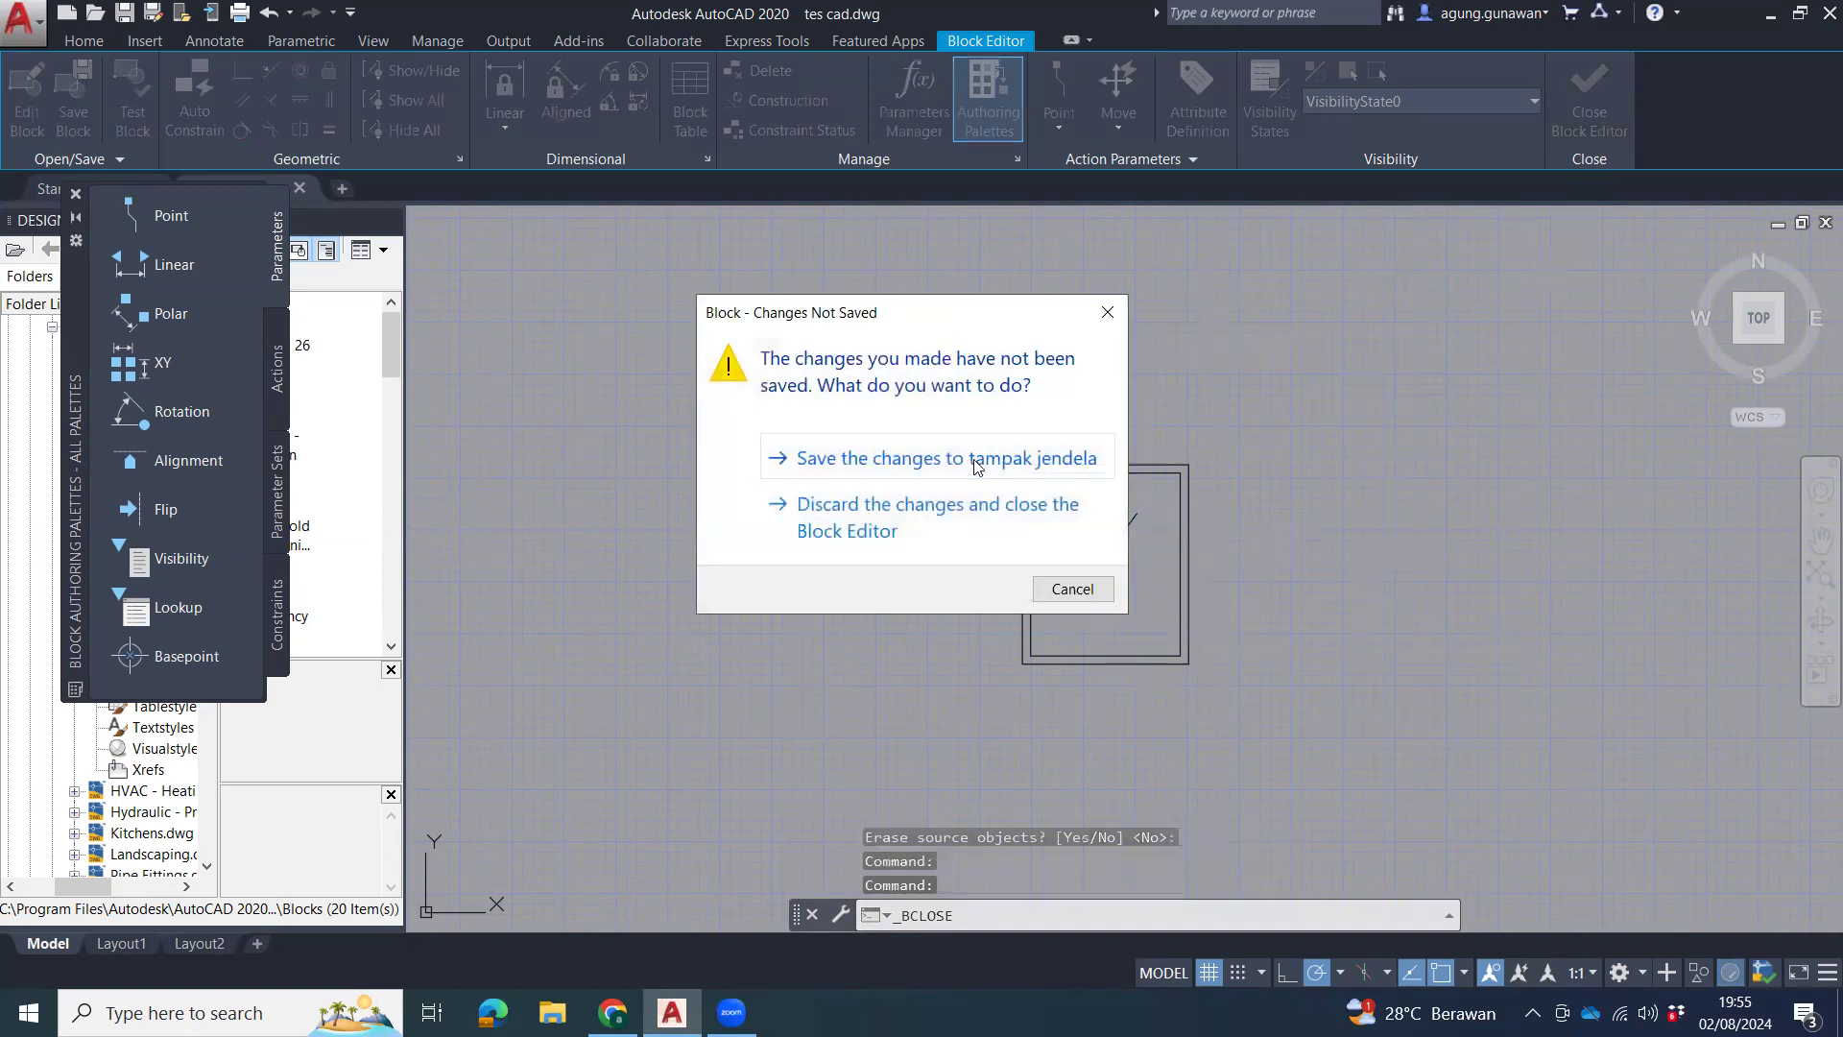
pyautogui.click(1062, 503)
pyautogui.scroll(-5, 1369, 563)
pyautogui.moveTo(1370, 563); pyautogui.dragTo(1155, 602, button='middle')
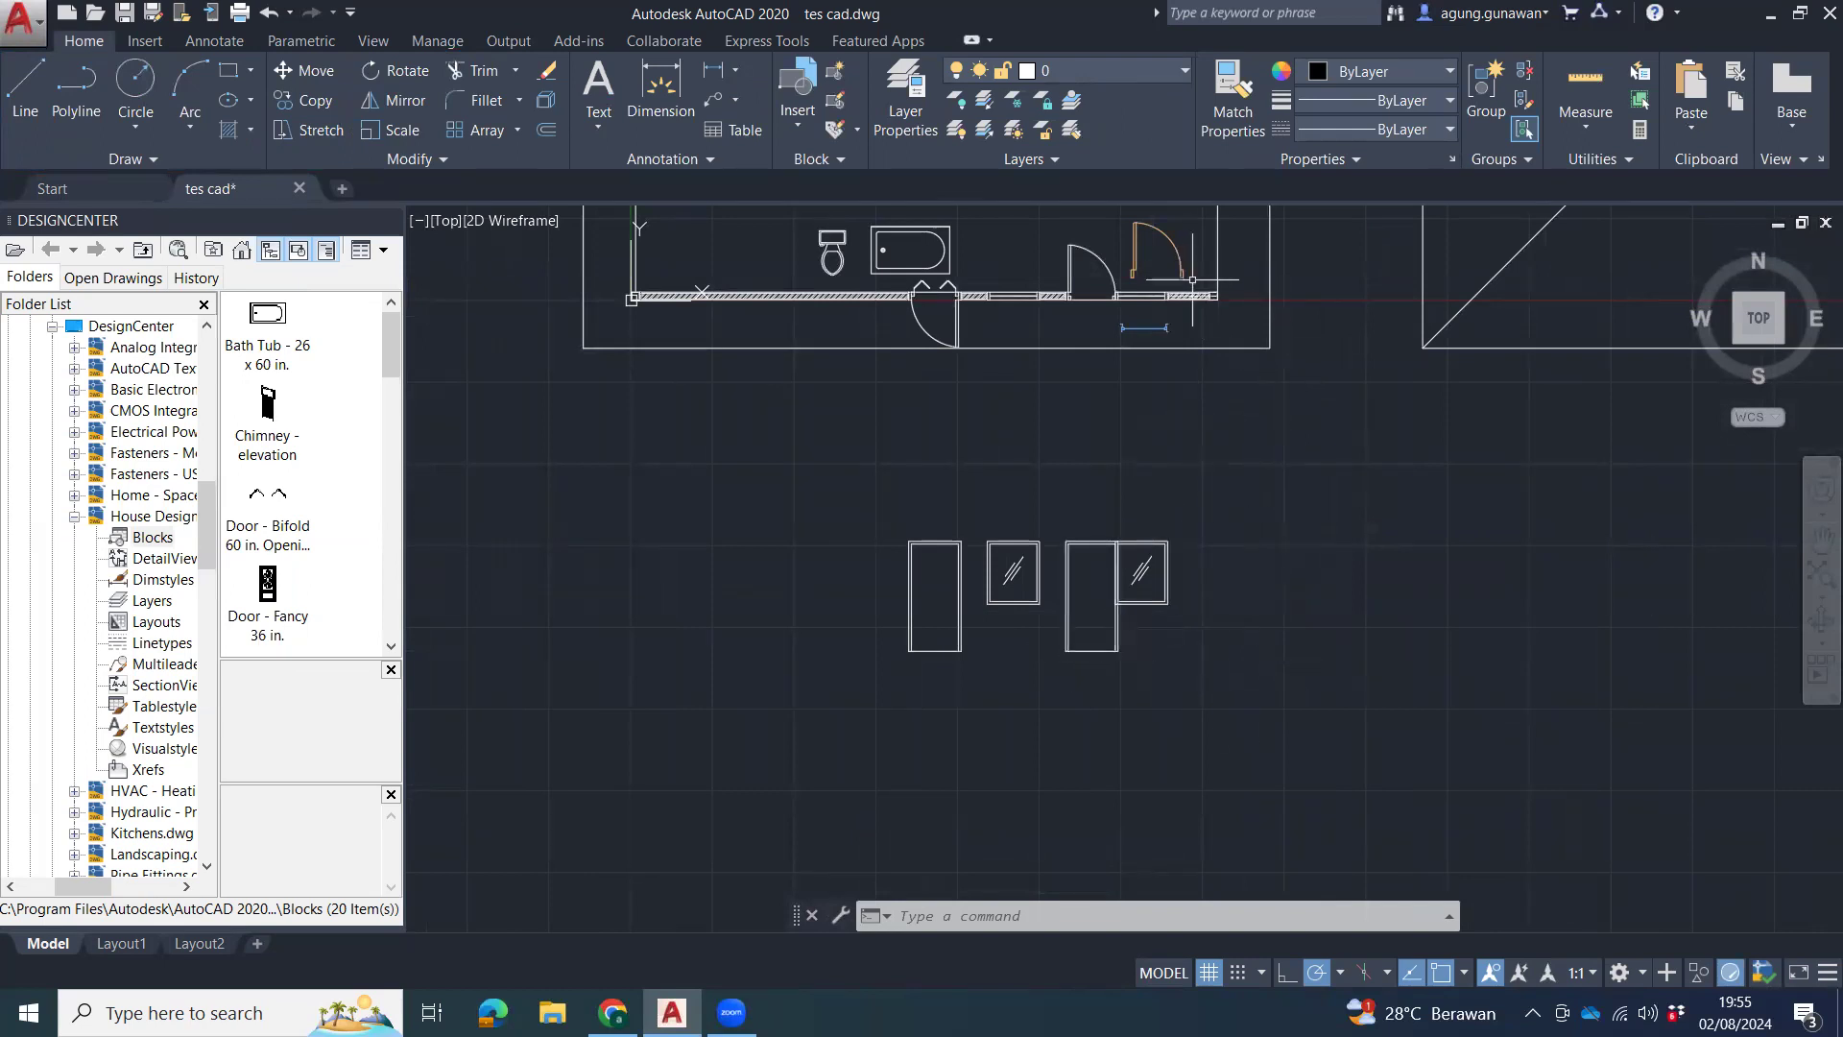
# Draw a horizontal ground line from the right door elevation's lower right corner to beyond the plan's right wall.
pyautogui.moveTo(1145, 727); pyautogui.dragTo(1105, 743, button='middle')
pyautogui.write('l')
pyautogui.press('Return')
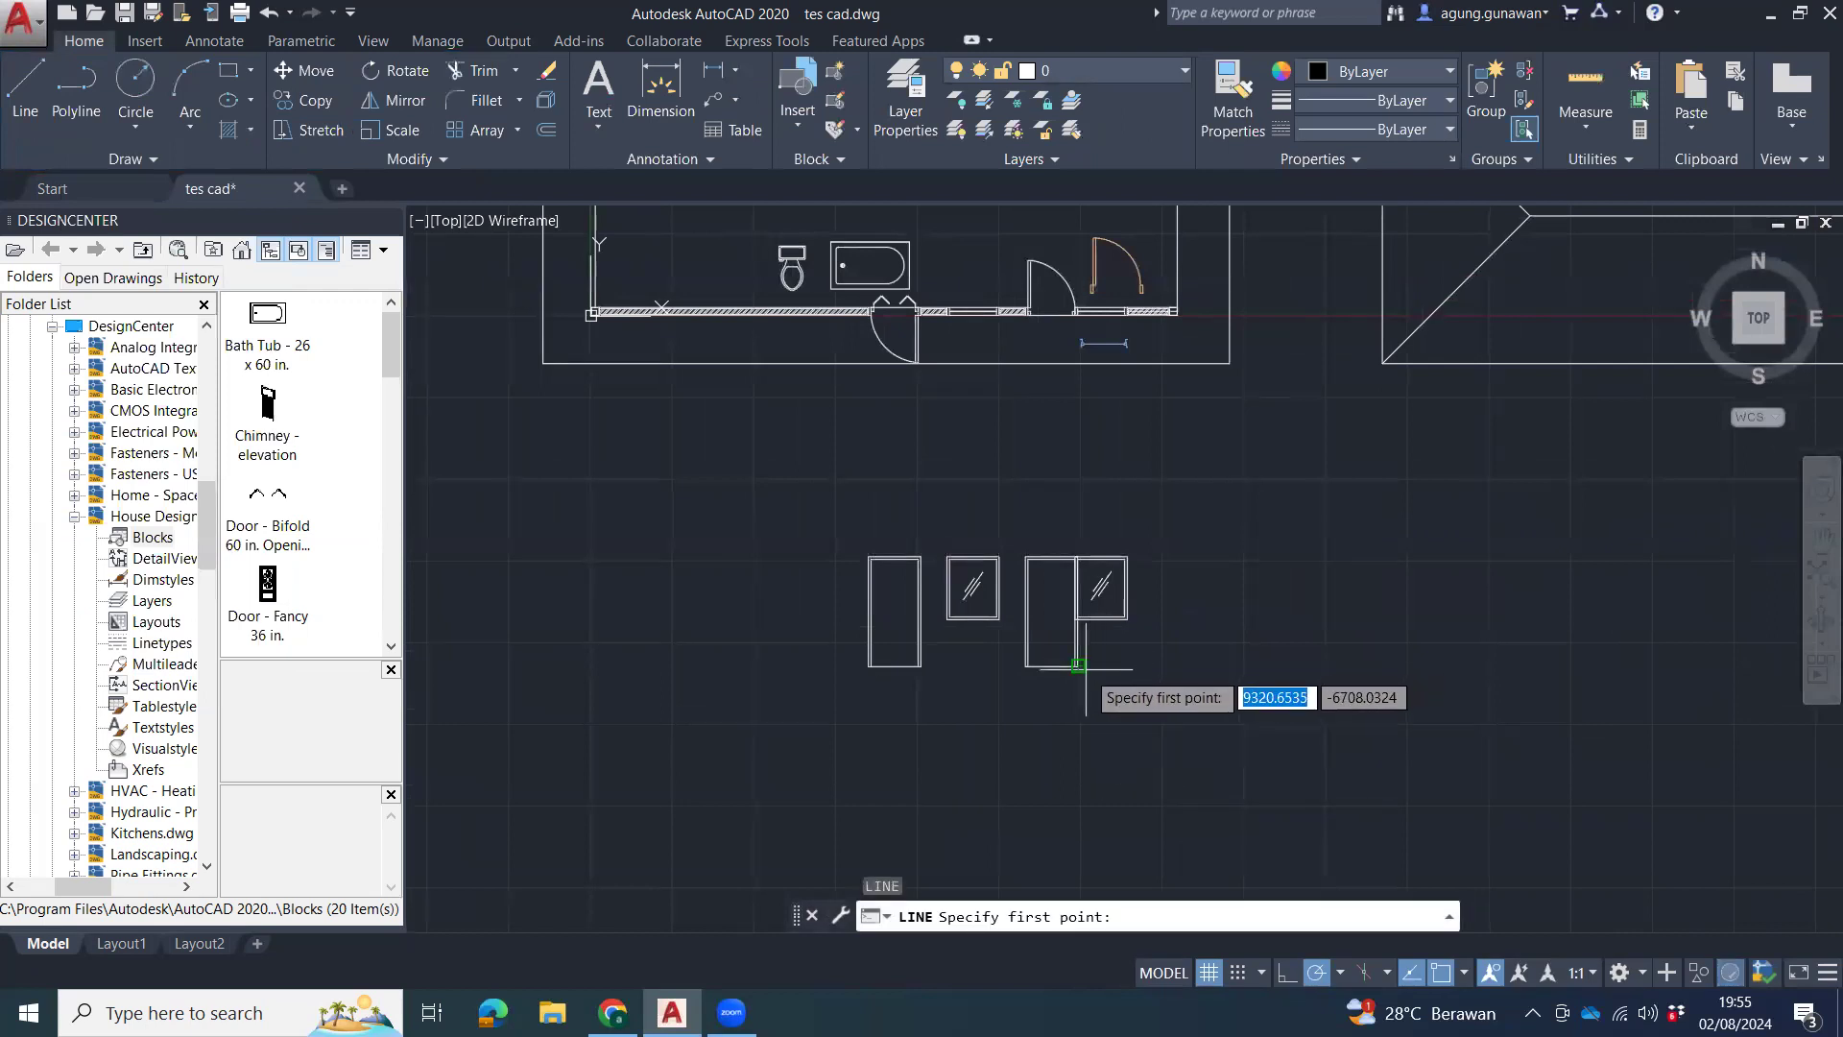
pyautogui.click(1077, 665)
pyautogui.click(1265, 665)
pyautogui.press('Escape')
pyautogui.press('Escape')
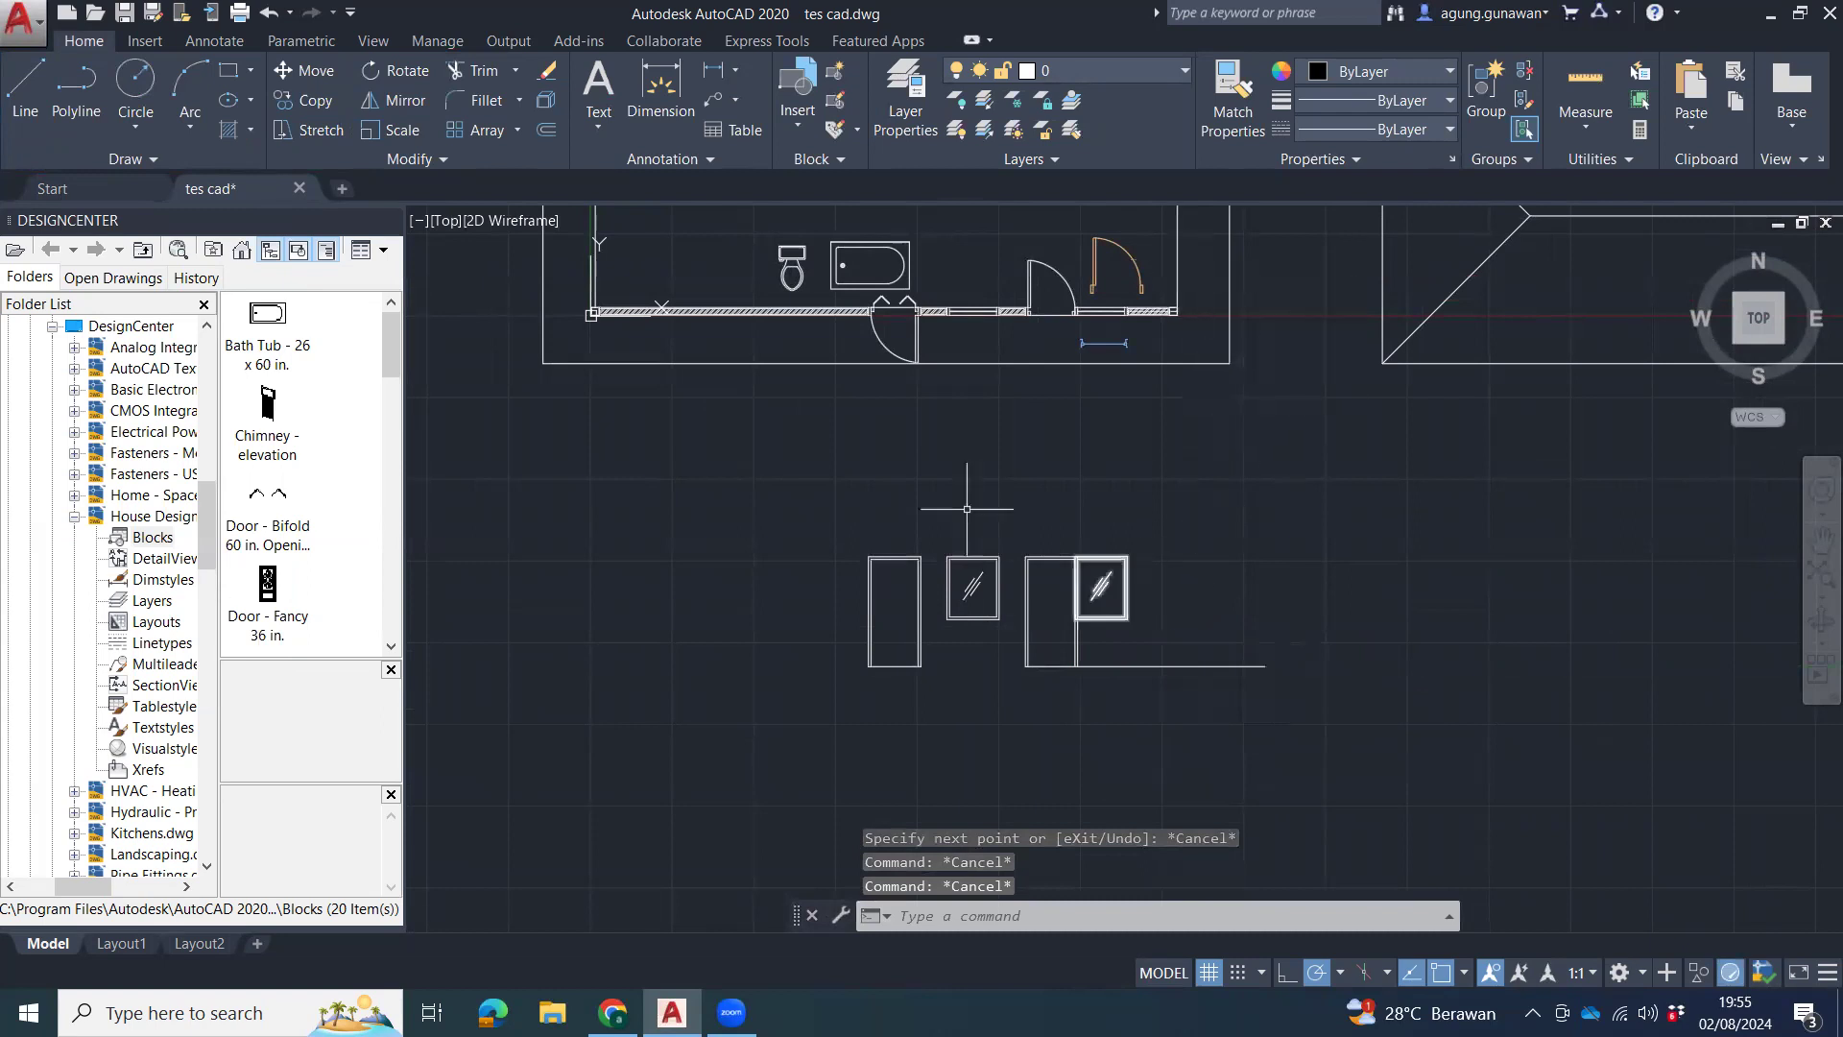
# Fillet the plan's right wall line with the ground line at radius 0 so they meet in a corner.
pyautogui.moveTo(1219, 628); pyautogui.dragTo(1174, 641, button='middle')
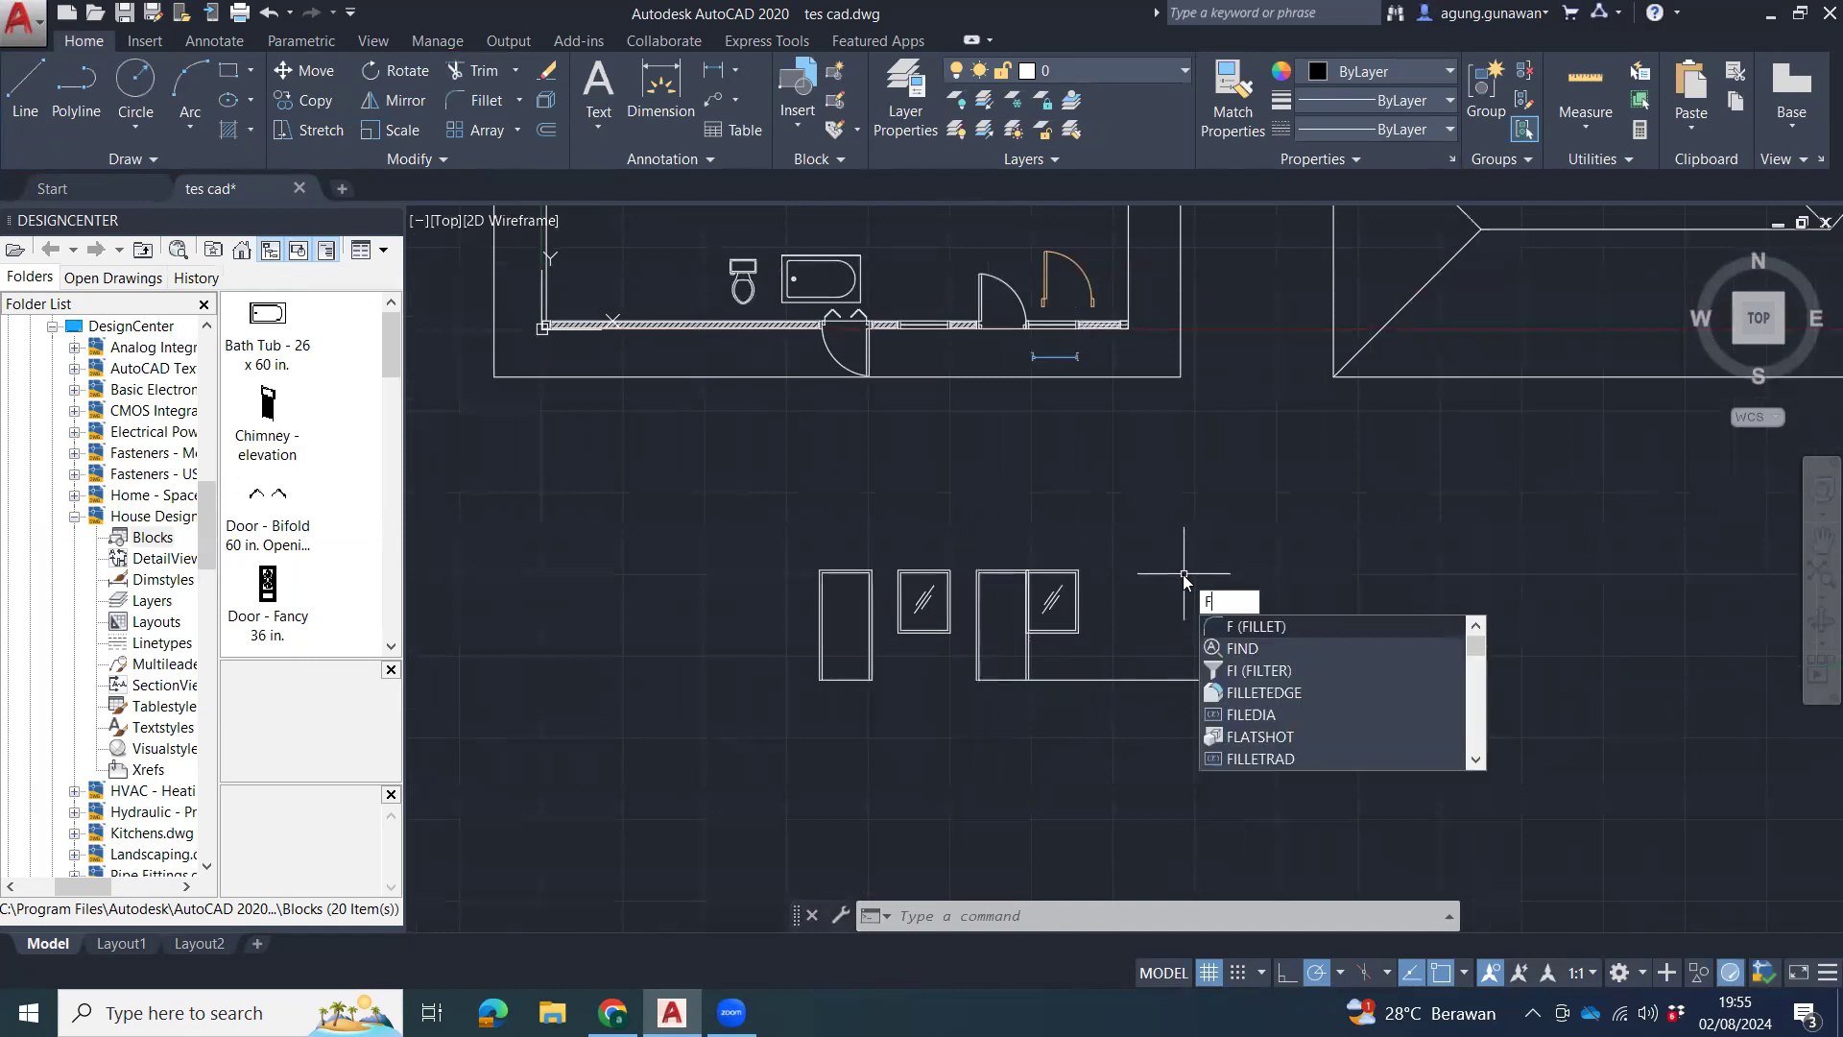
pyautogui.press('Return')
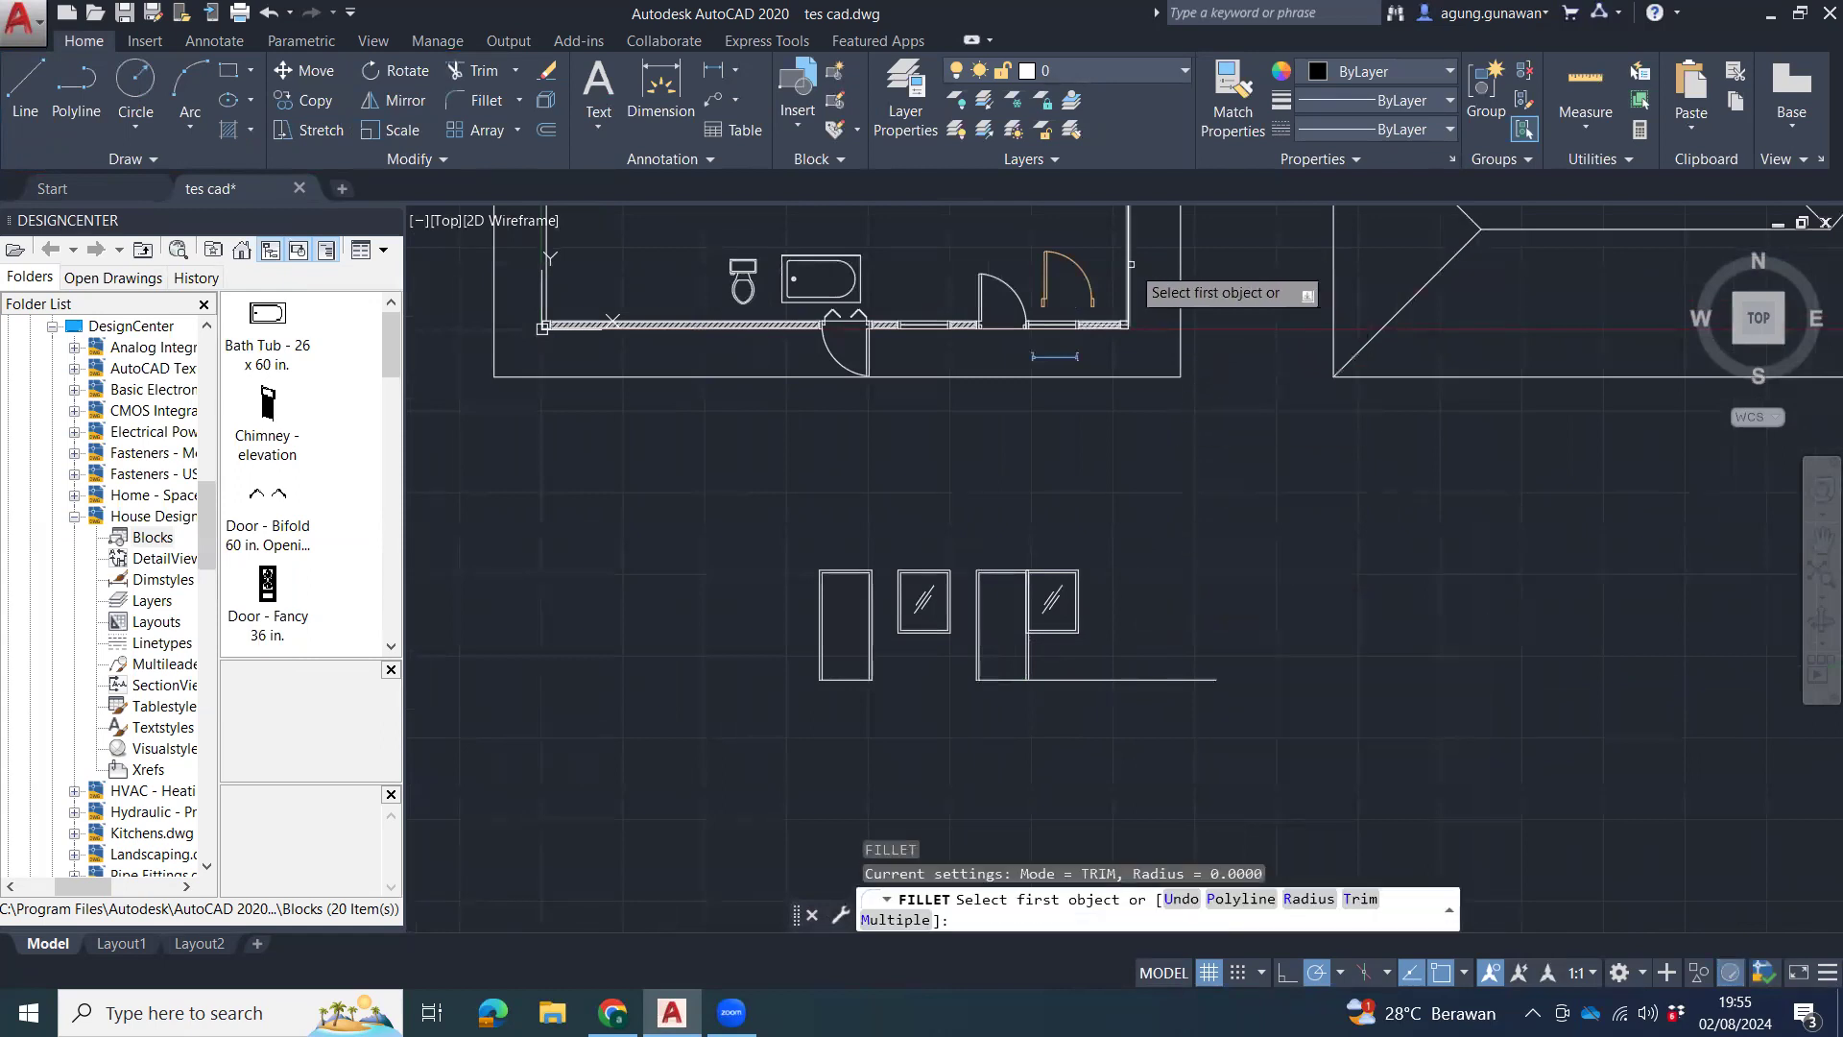
pyautogui.click(1128, 288)
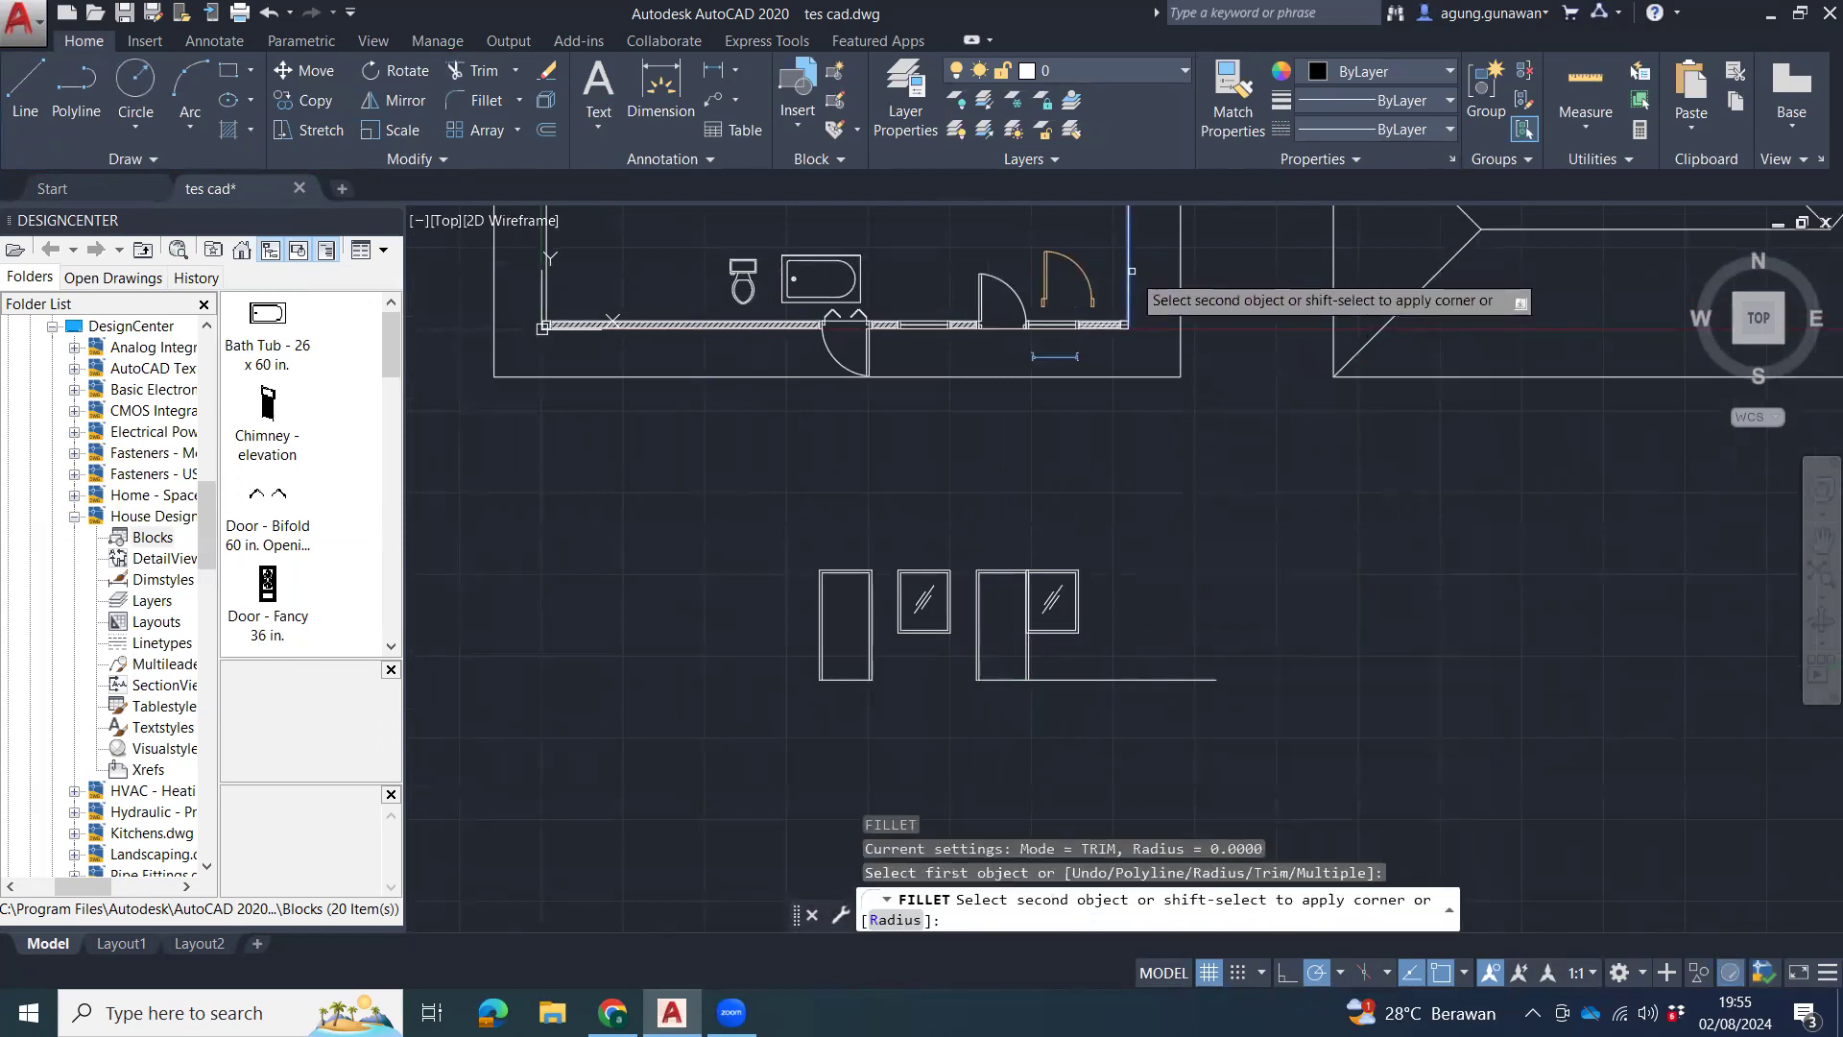
pyautogui.click(1081, 679)
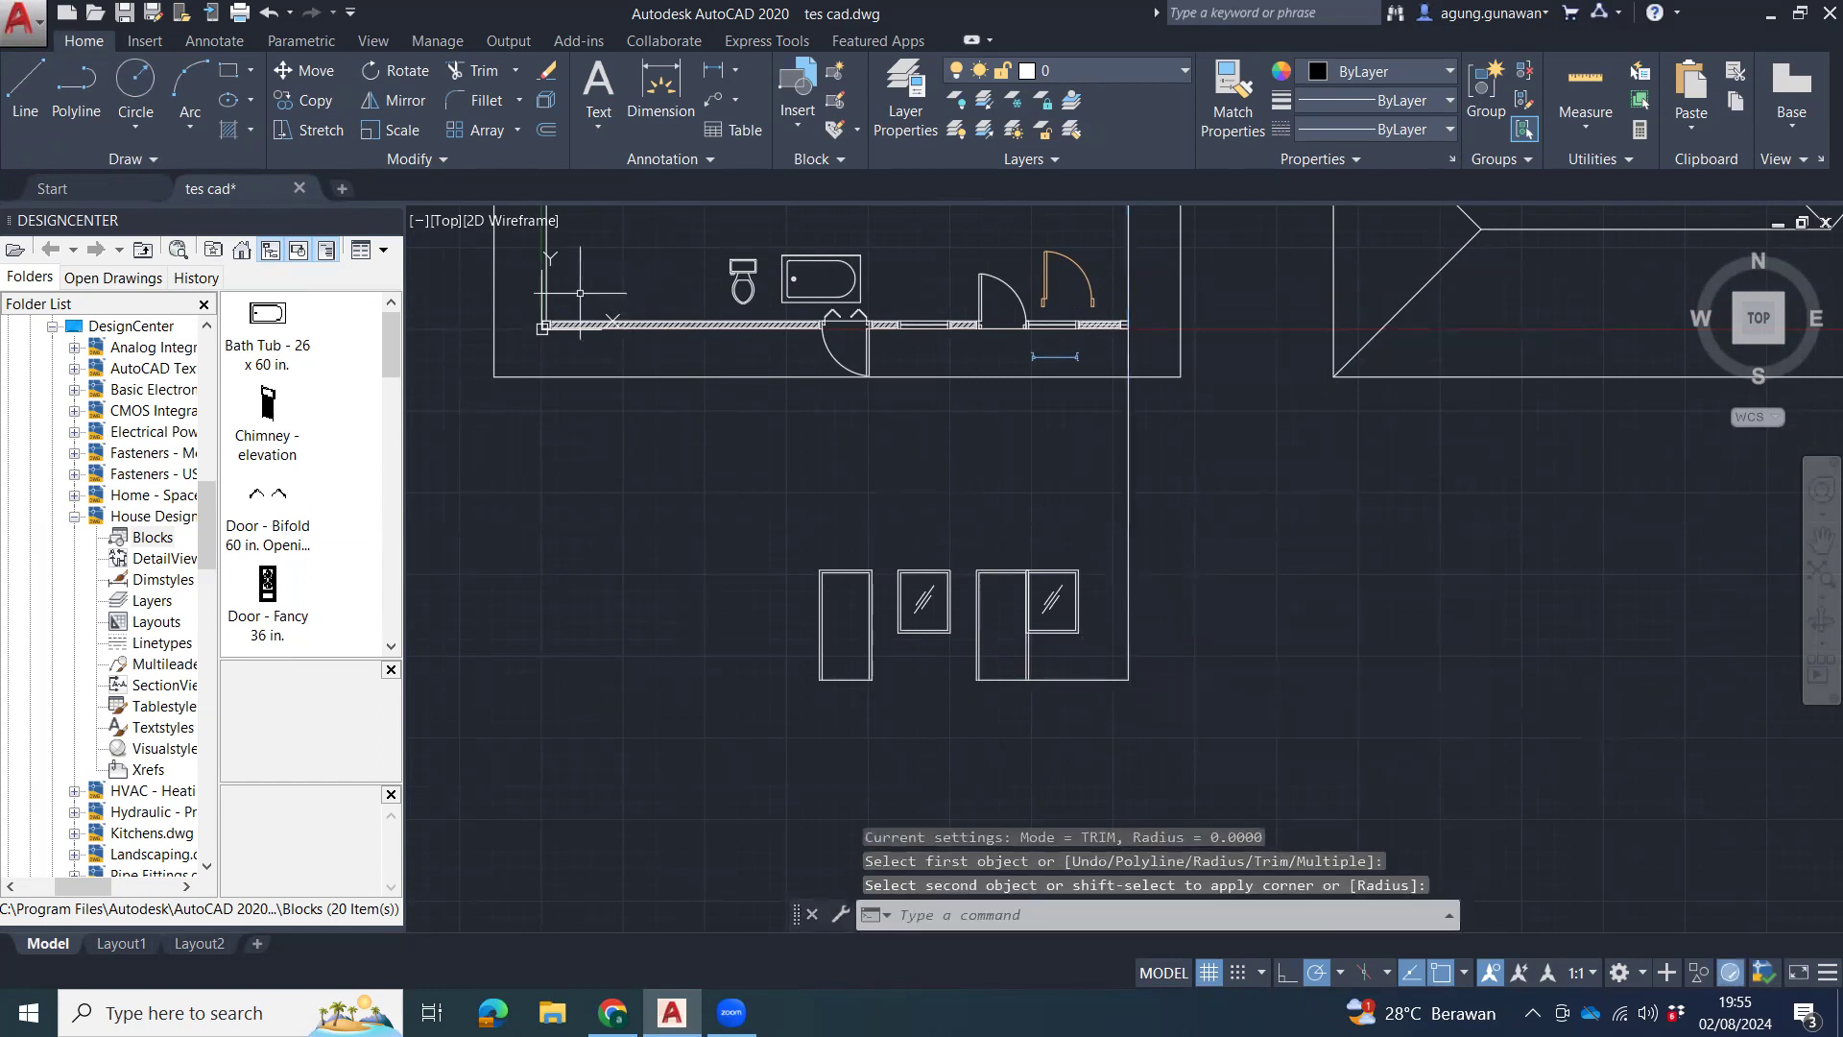
# Draw a short vertical line downward from the upper left corner of the column at the front wall's left end.
pyautogui.scroll(6, 579, 293)
pyautogui.moveTo(602, 346); pyautogui.dragTo(822, 441, button='middle')
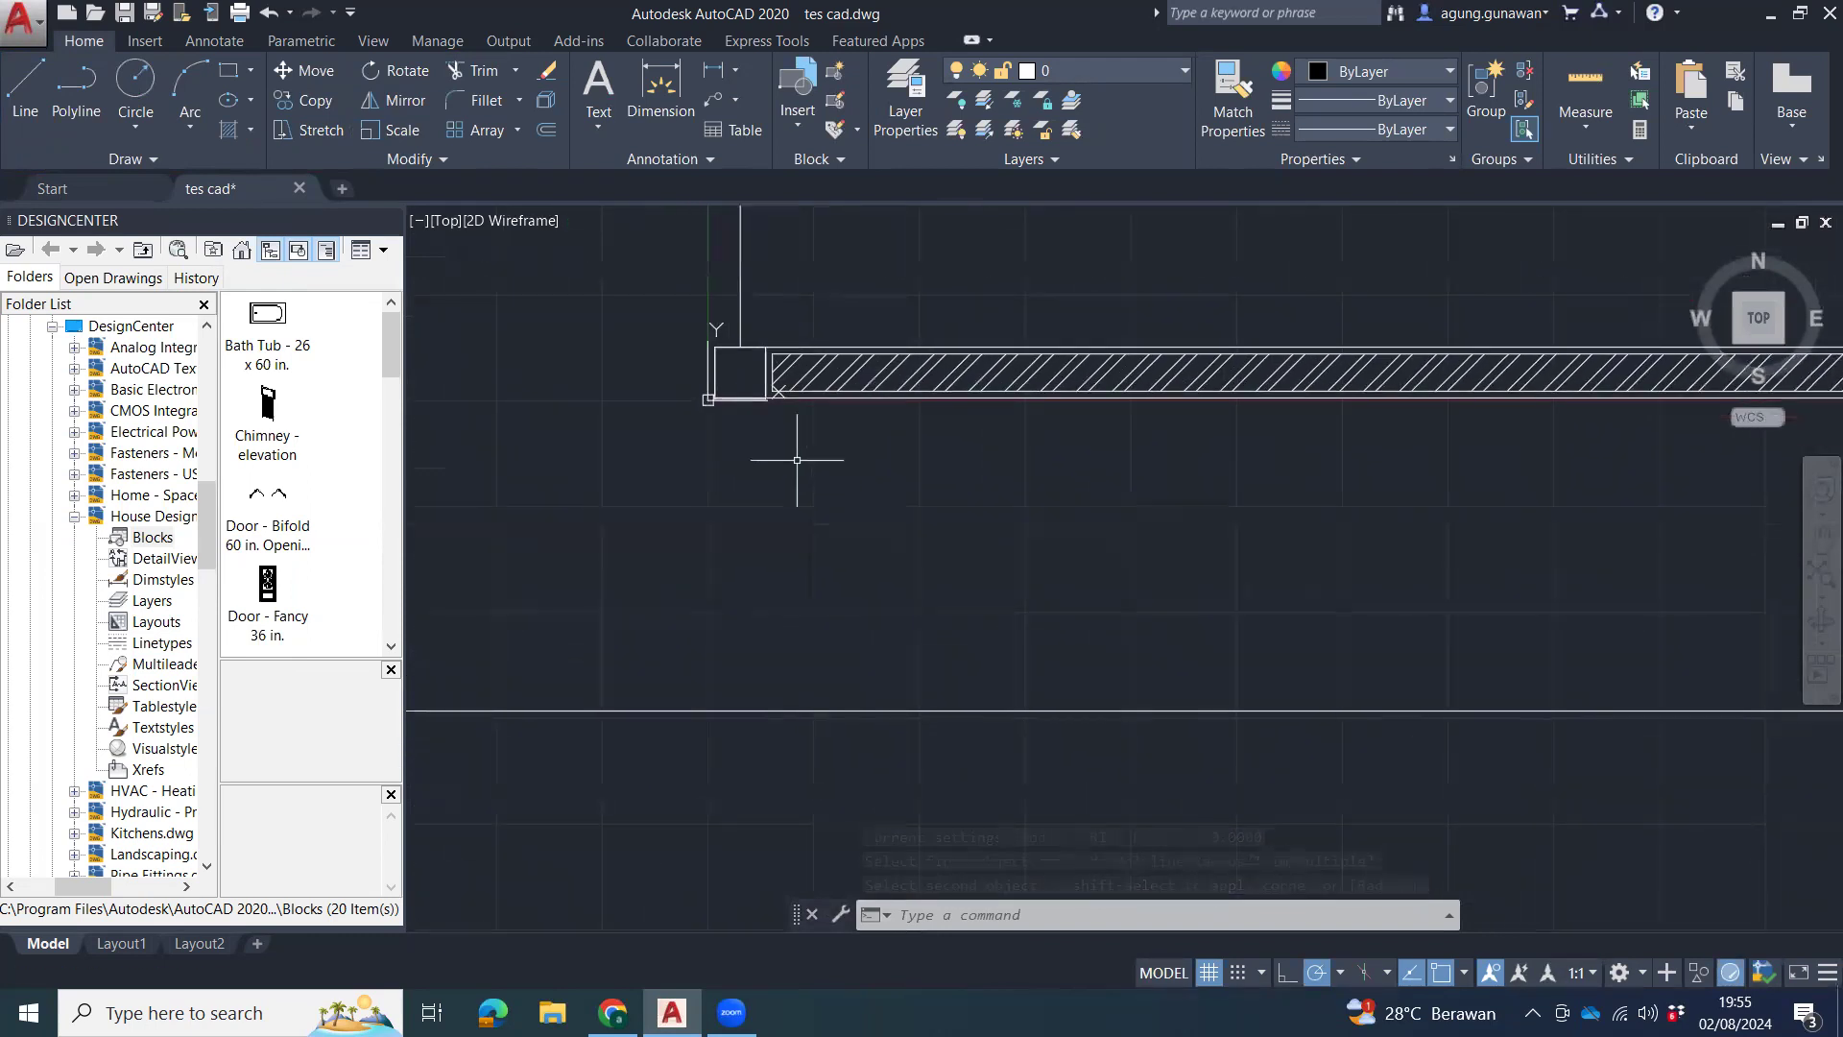
pyautogui.write('l')
pyautogui.press('Return')
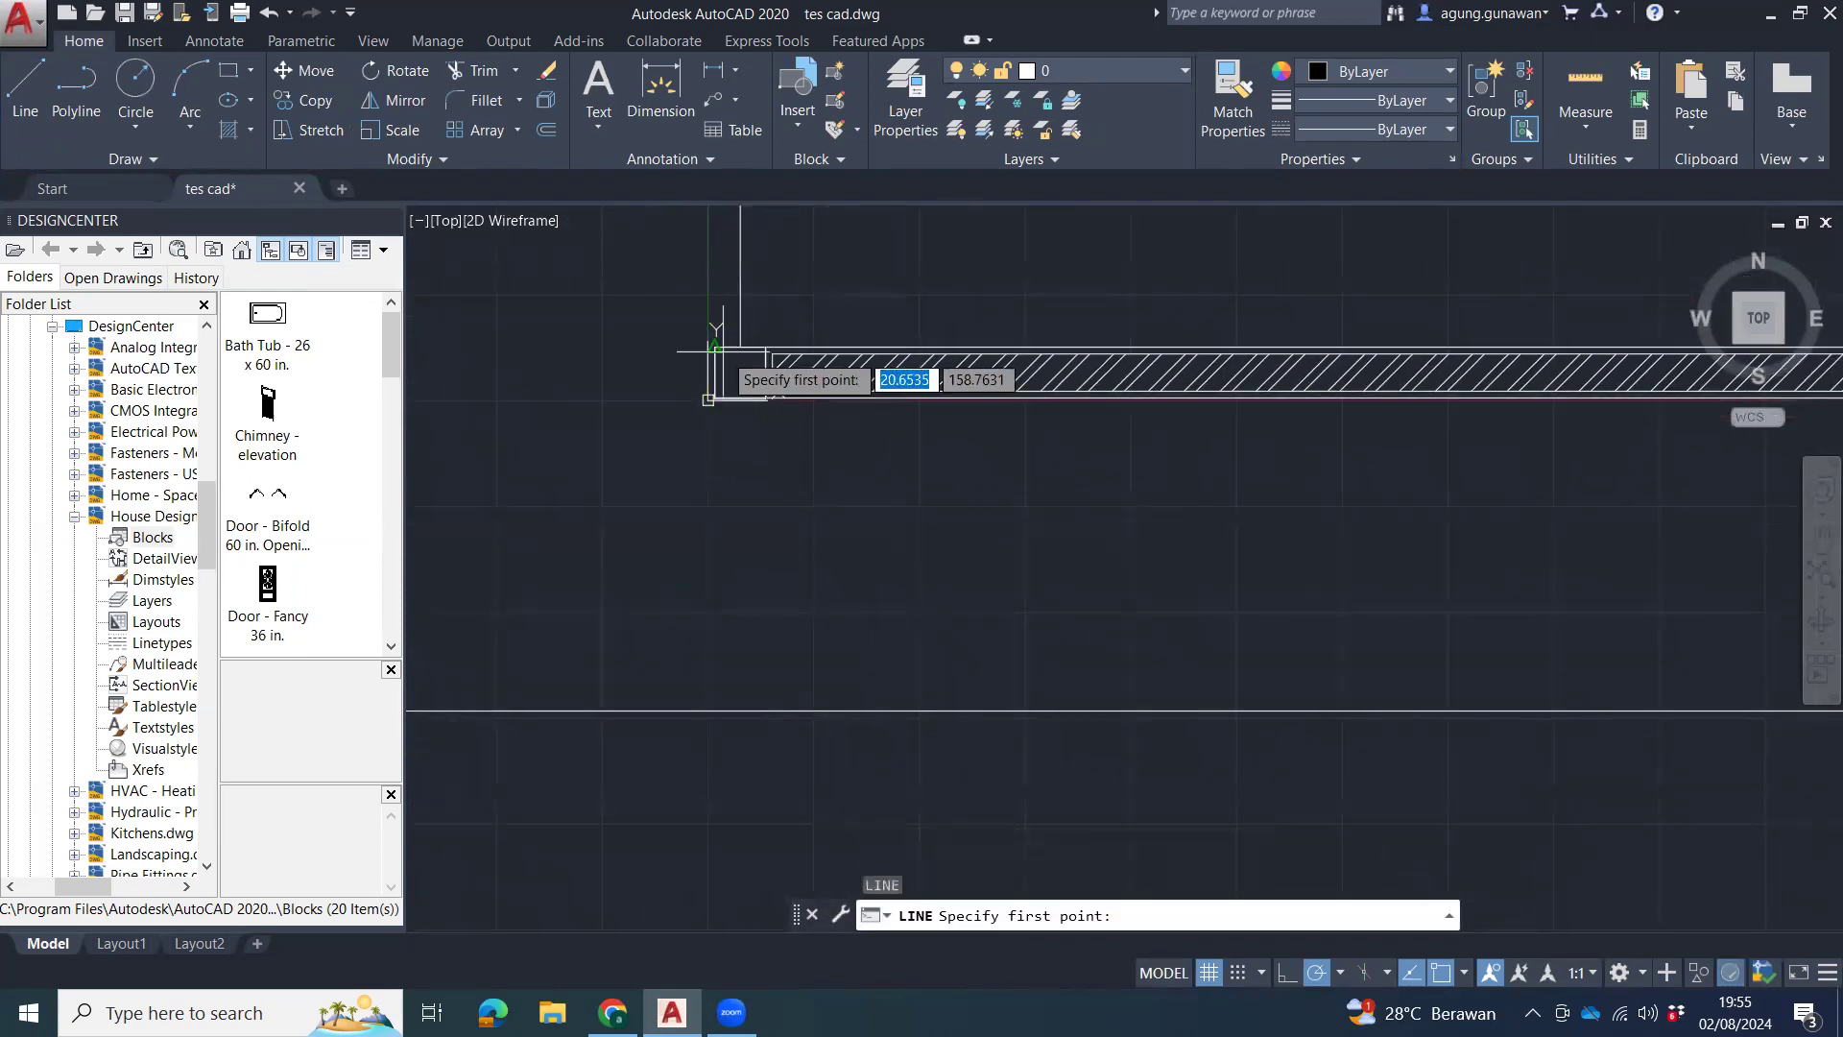
pyautogui.click(715, 351)
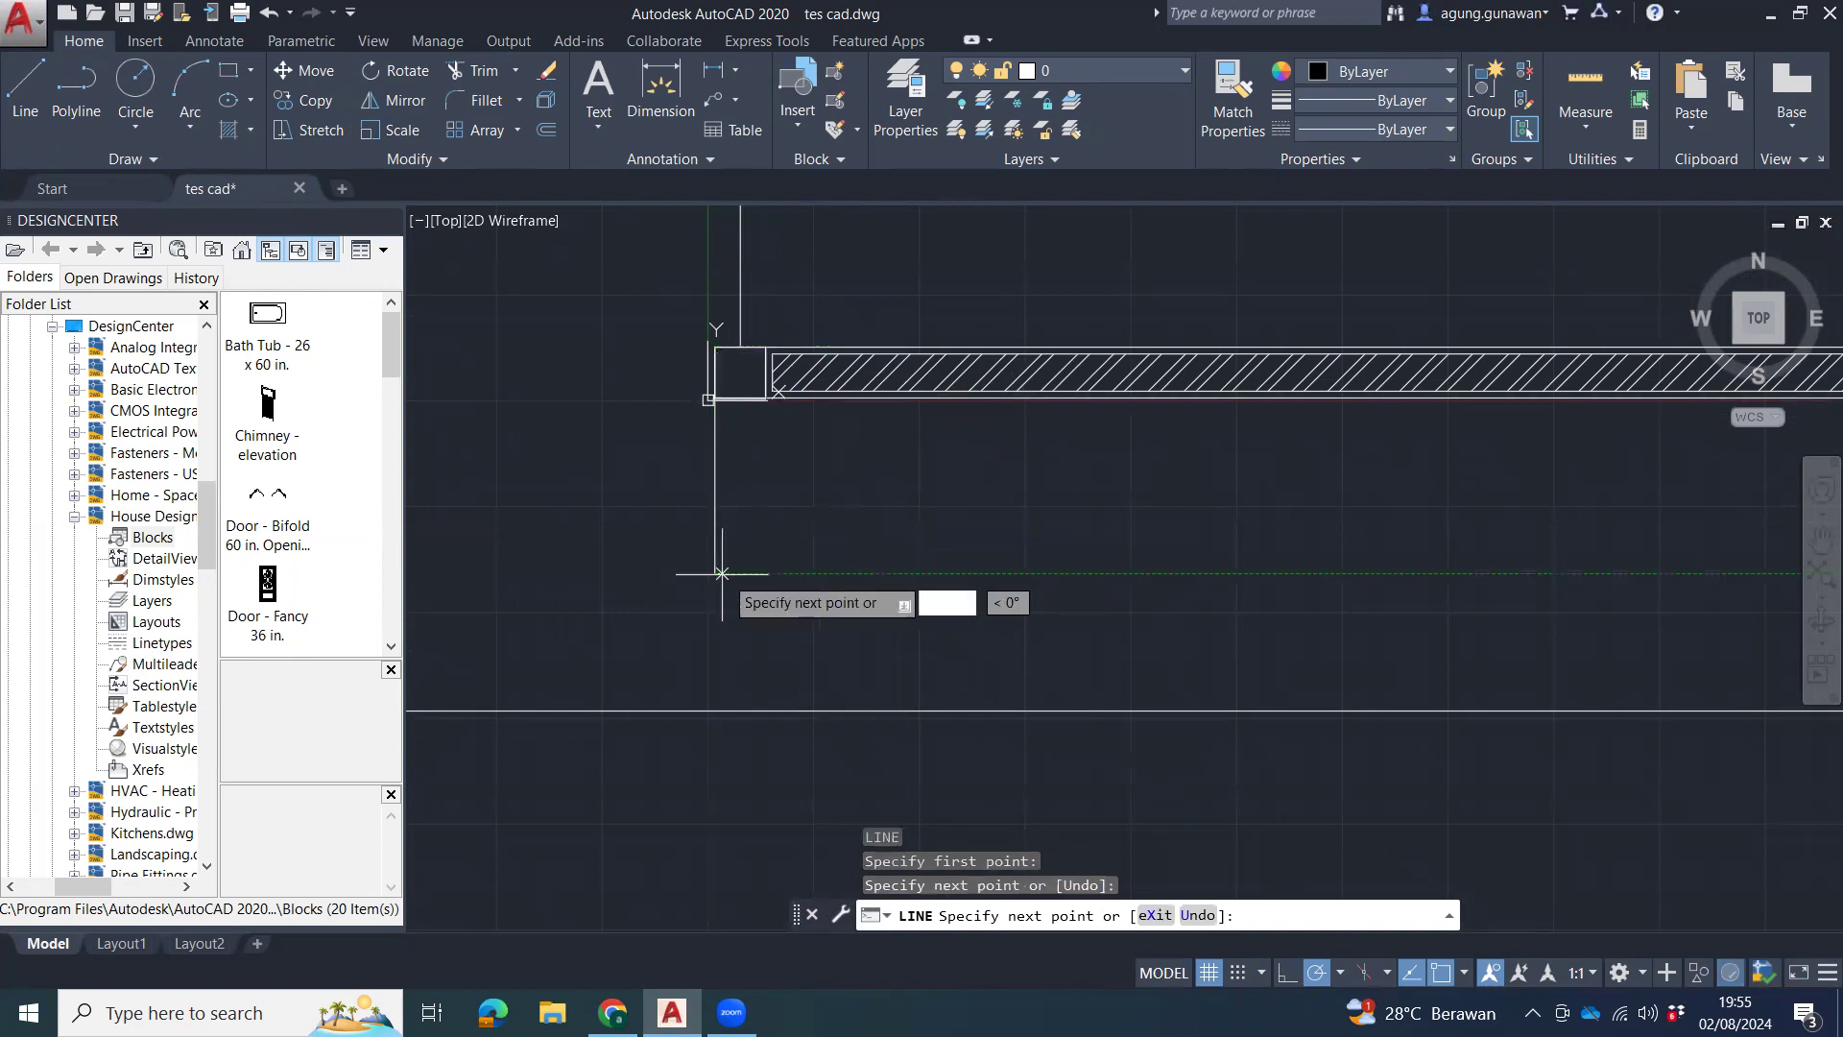
pyautogui.press('Escape')
# Try to fillet the ground line with the short vertical line at the left column.
pyautogui.scroll(-5, 889, 607)
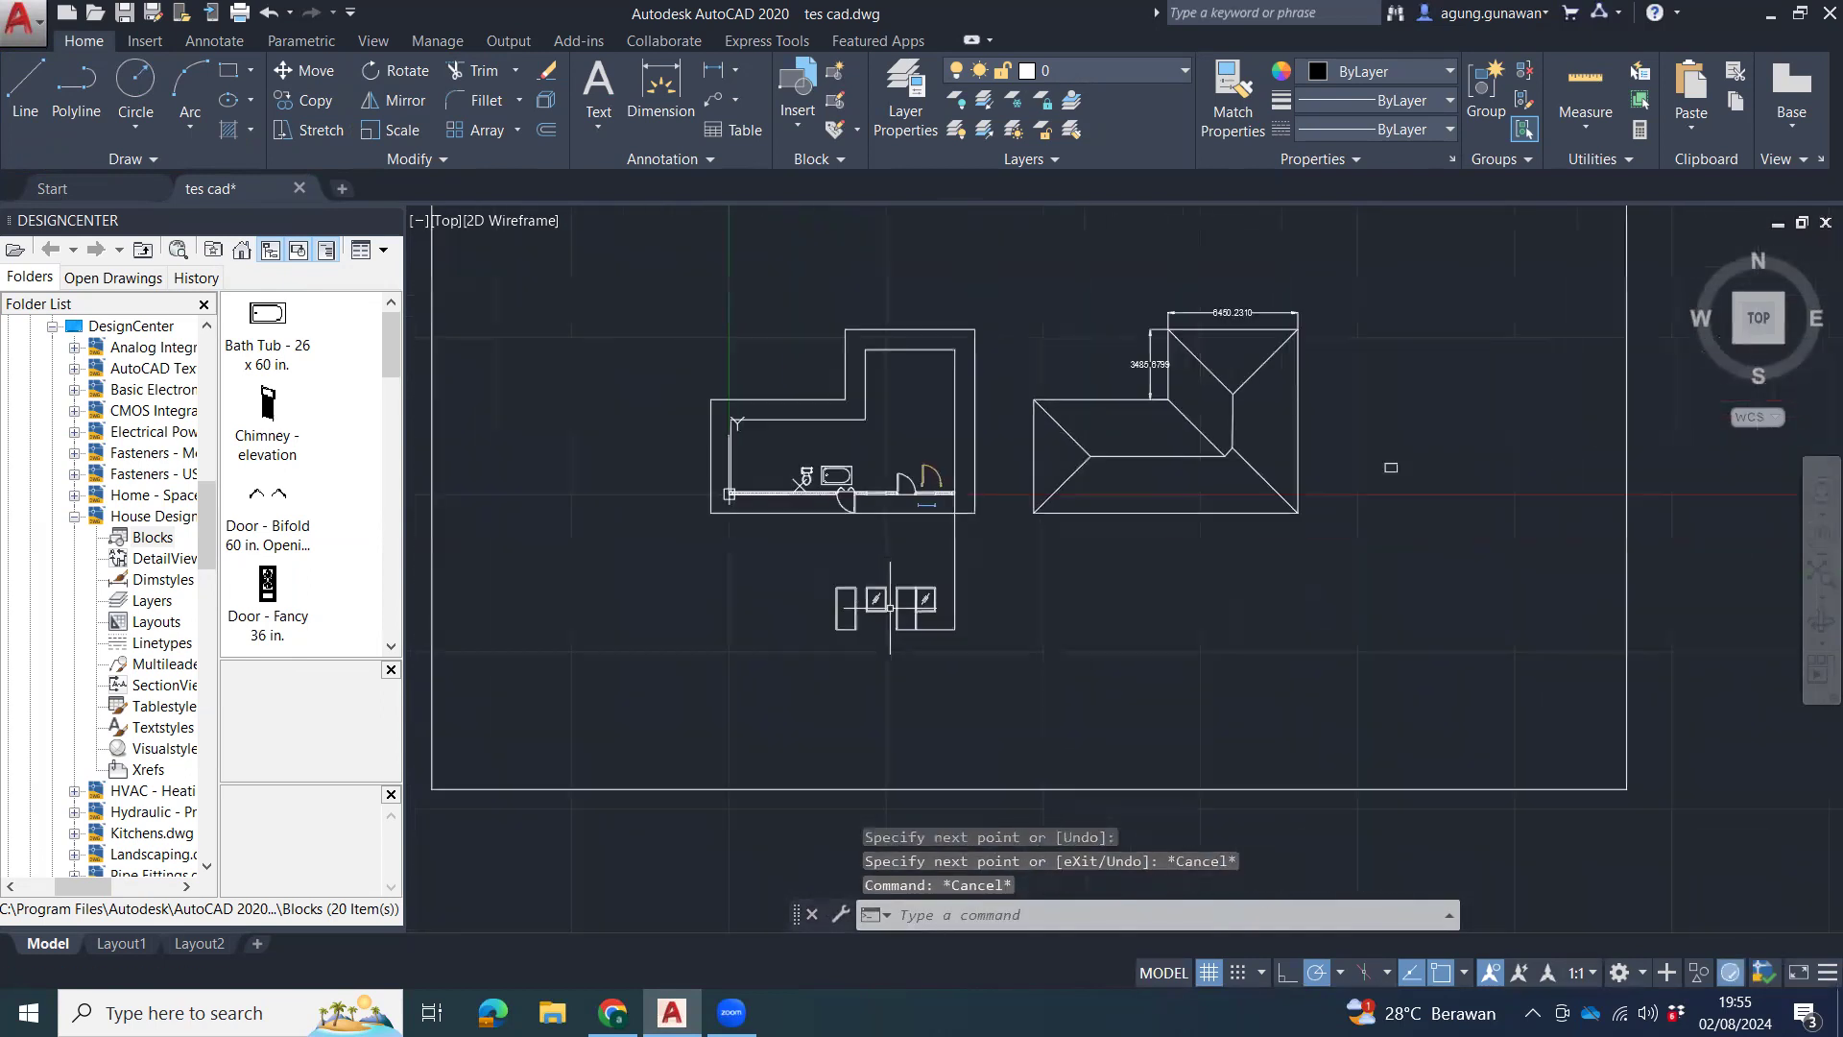
pyautogui.write('f')
pyautogui.press('Return')
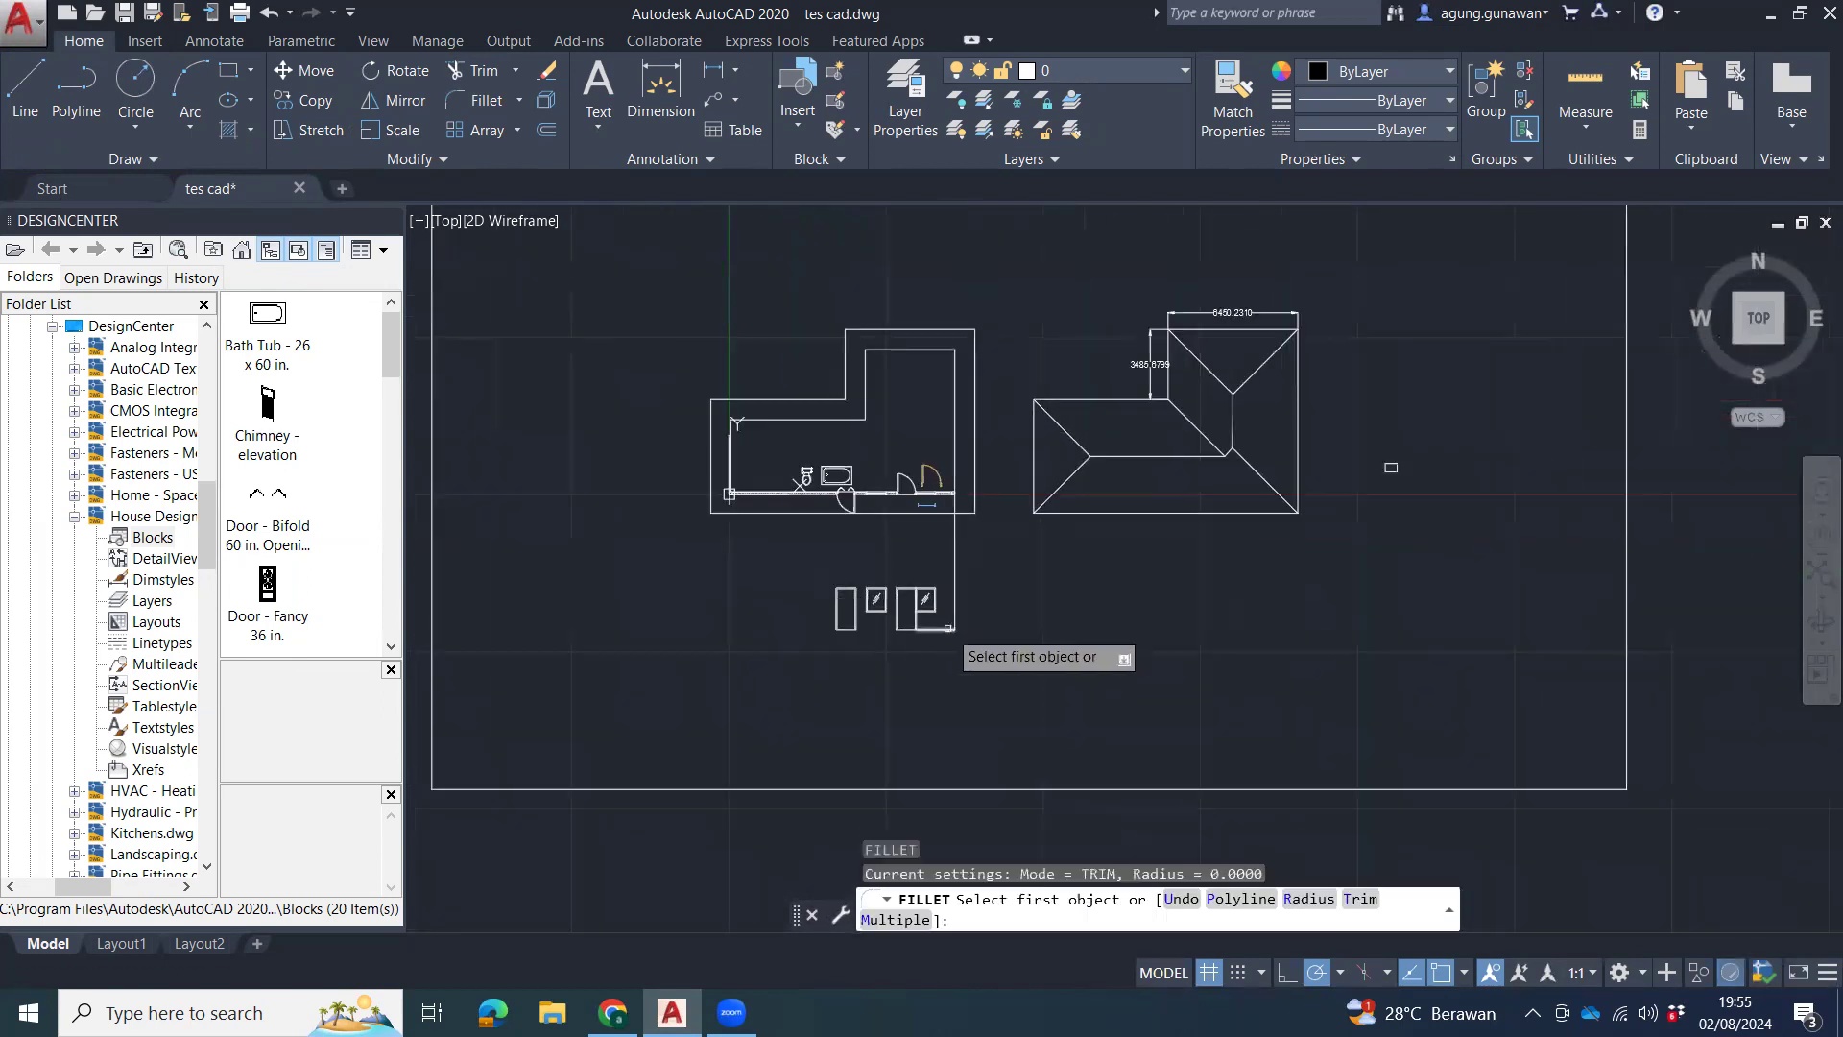
pyautogui.click(926, 628)
pyautogui.scroll(10, 737, 519)
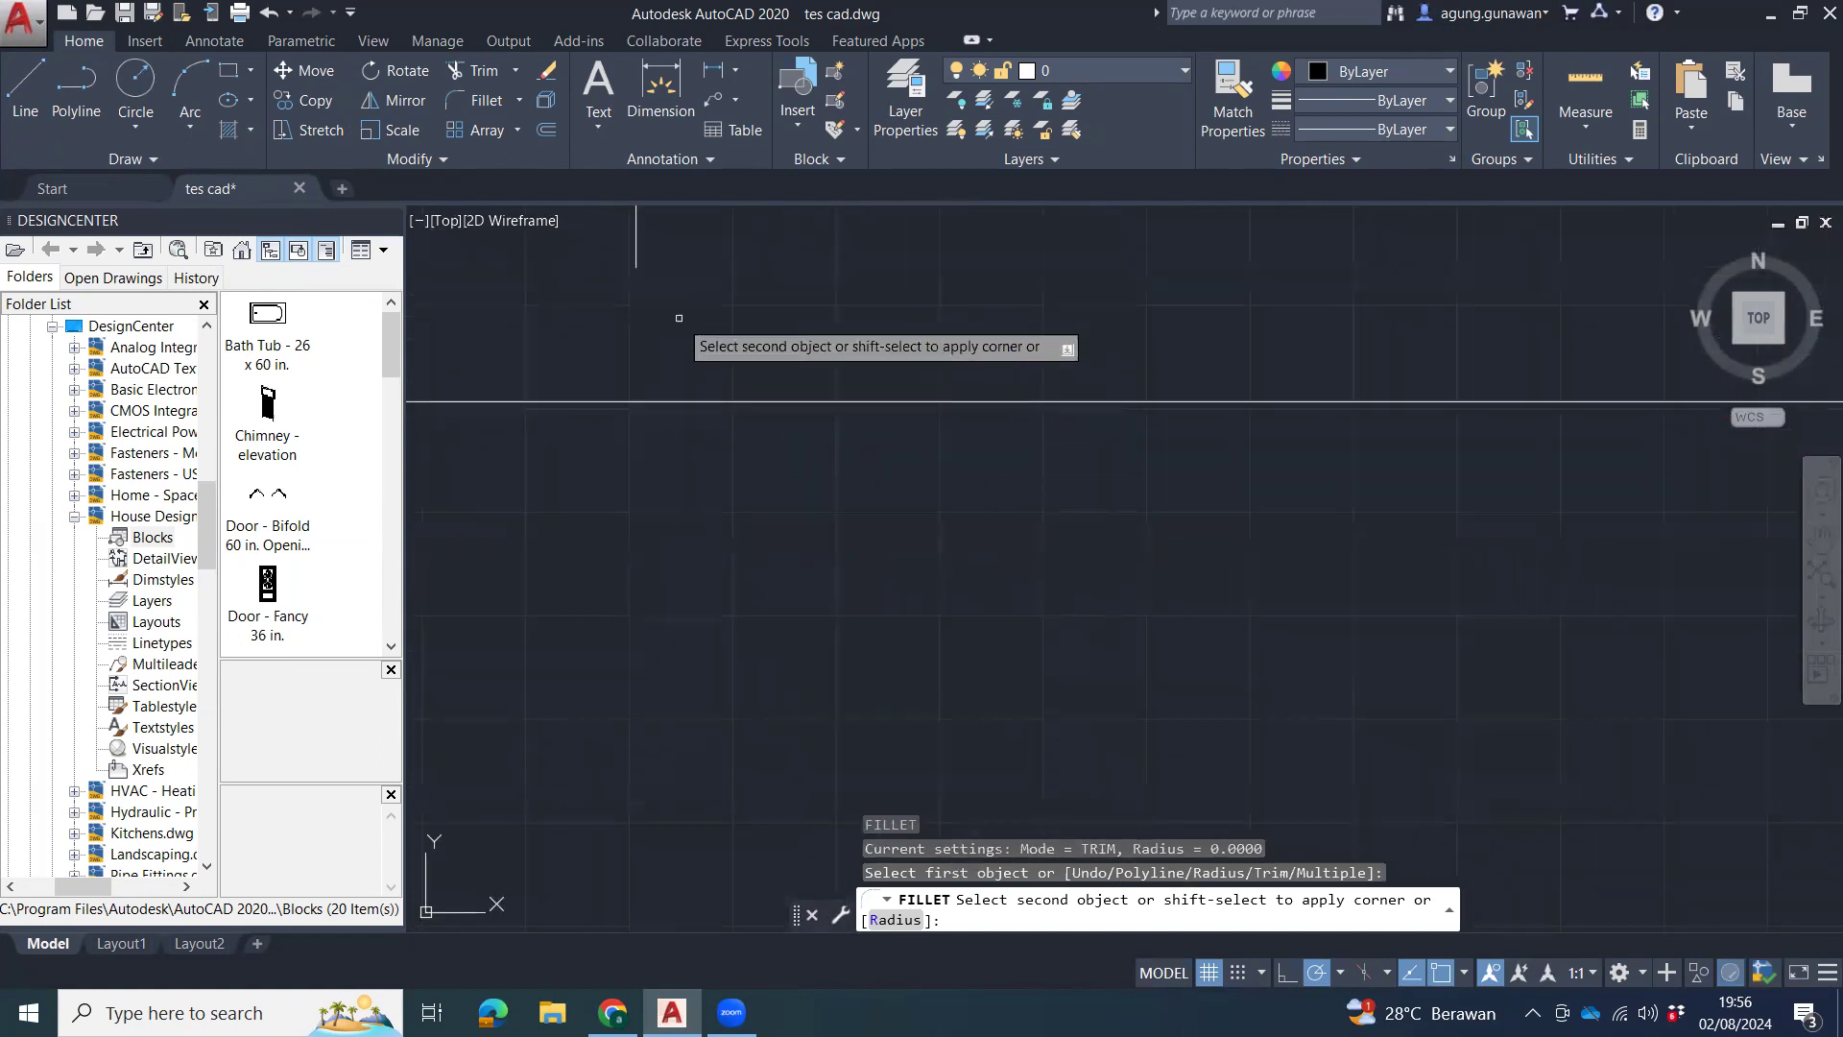
pyautogui.click(636, 266)
pyautogui.press('Escape')
pyautogui.press('Escape')
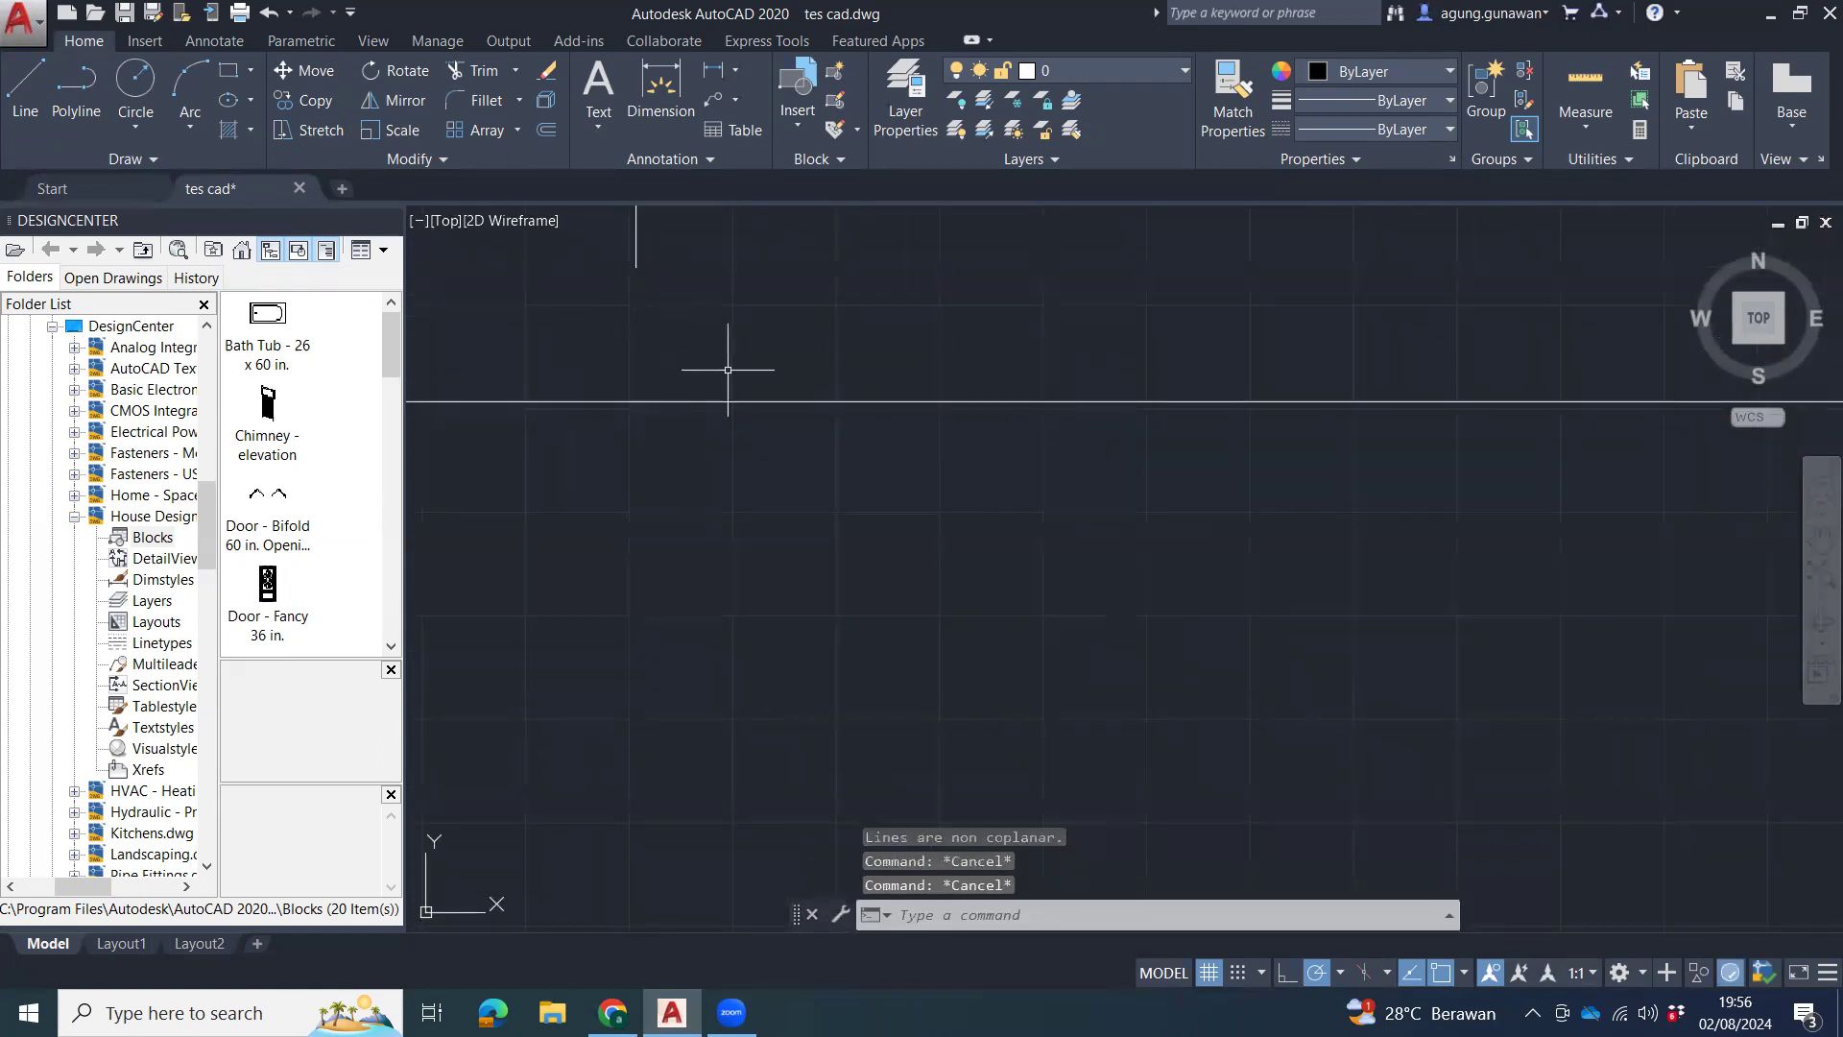
pyautogui.press('Return')
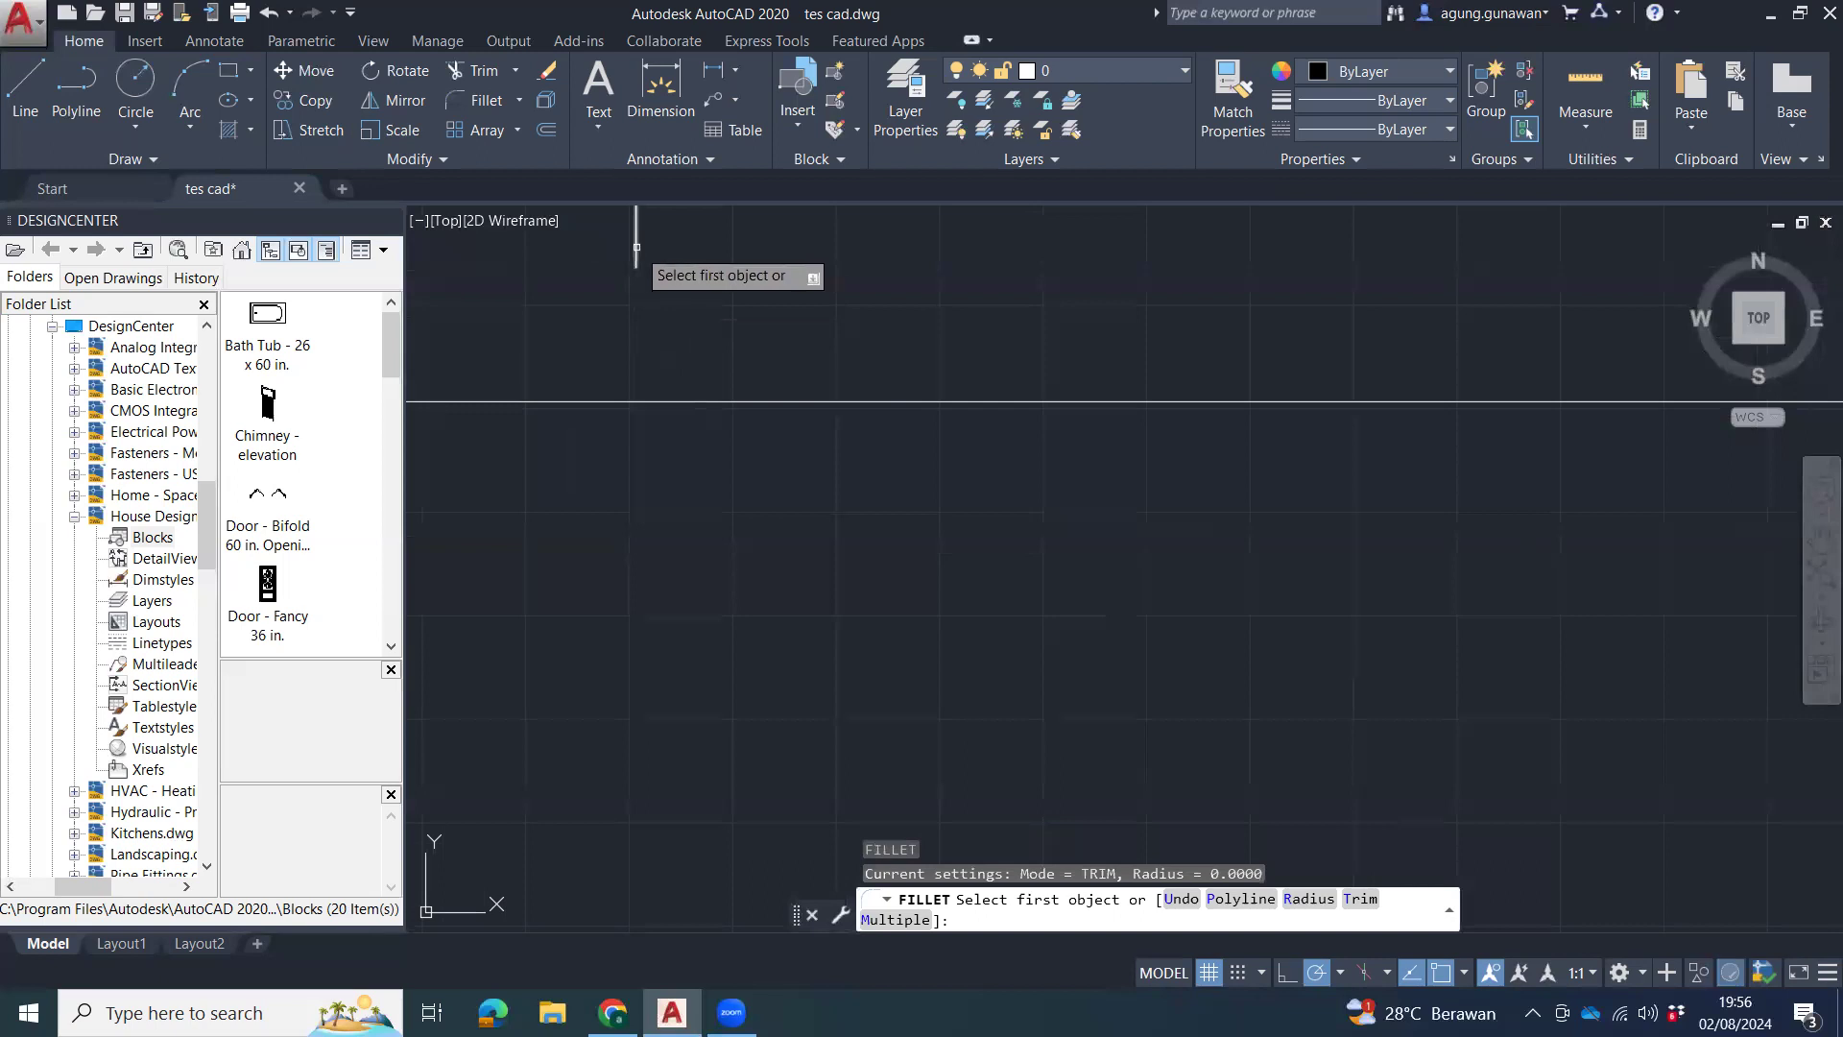
pyautogui.click(636, 252)
pyautogui.scroll(-10, 739, 326)
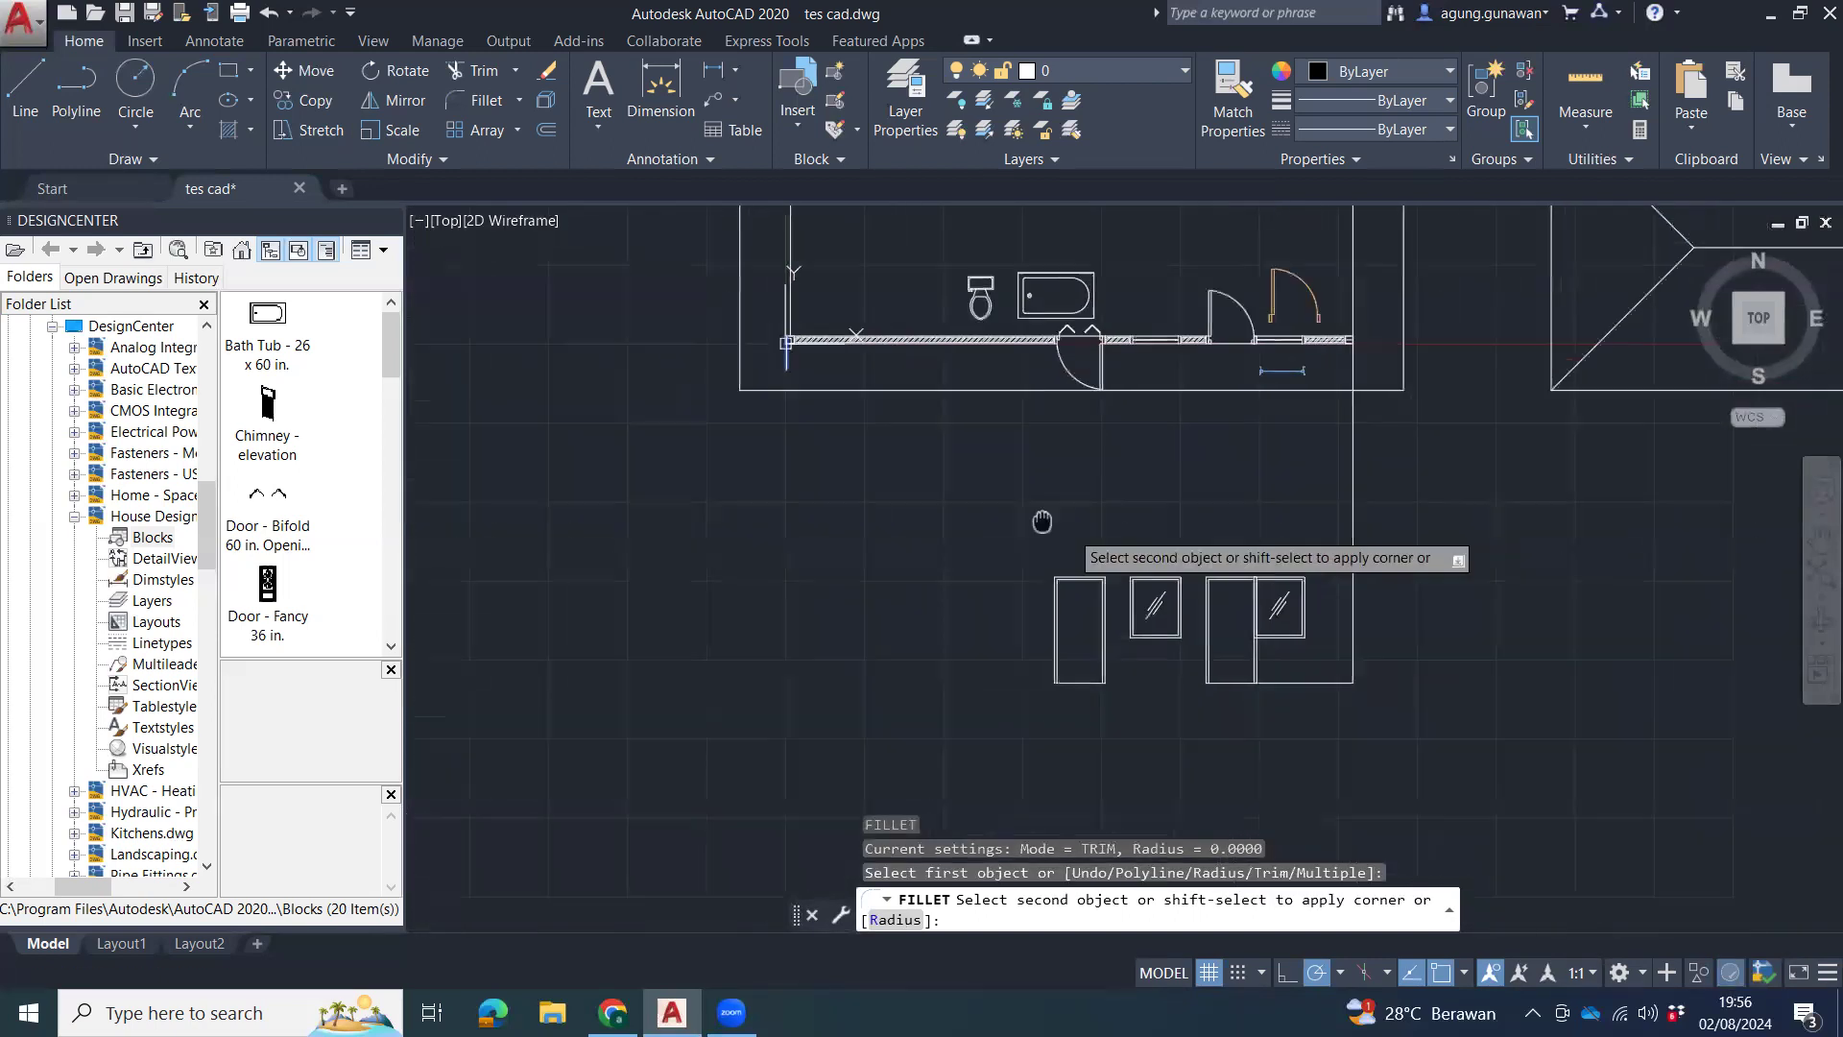
pyautogui.click(1256, 666)
pyautogui.press('Escape')
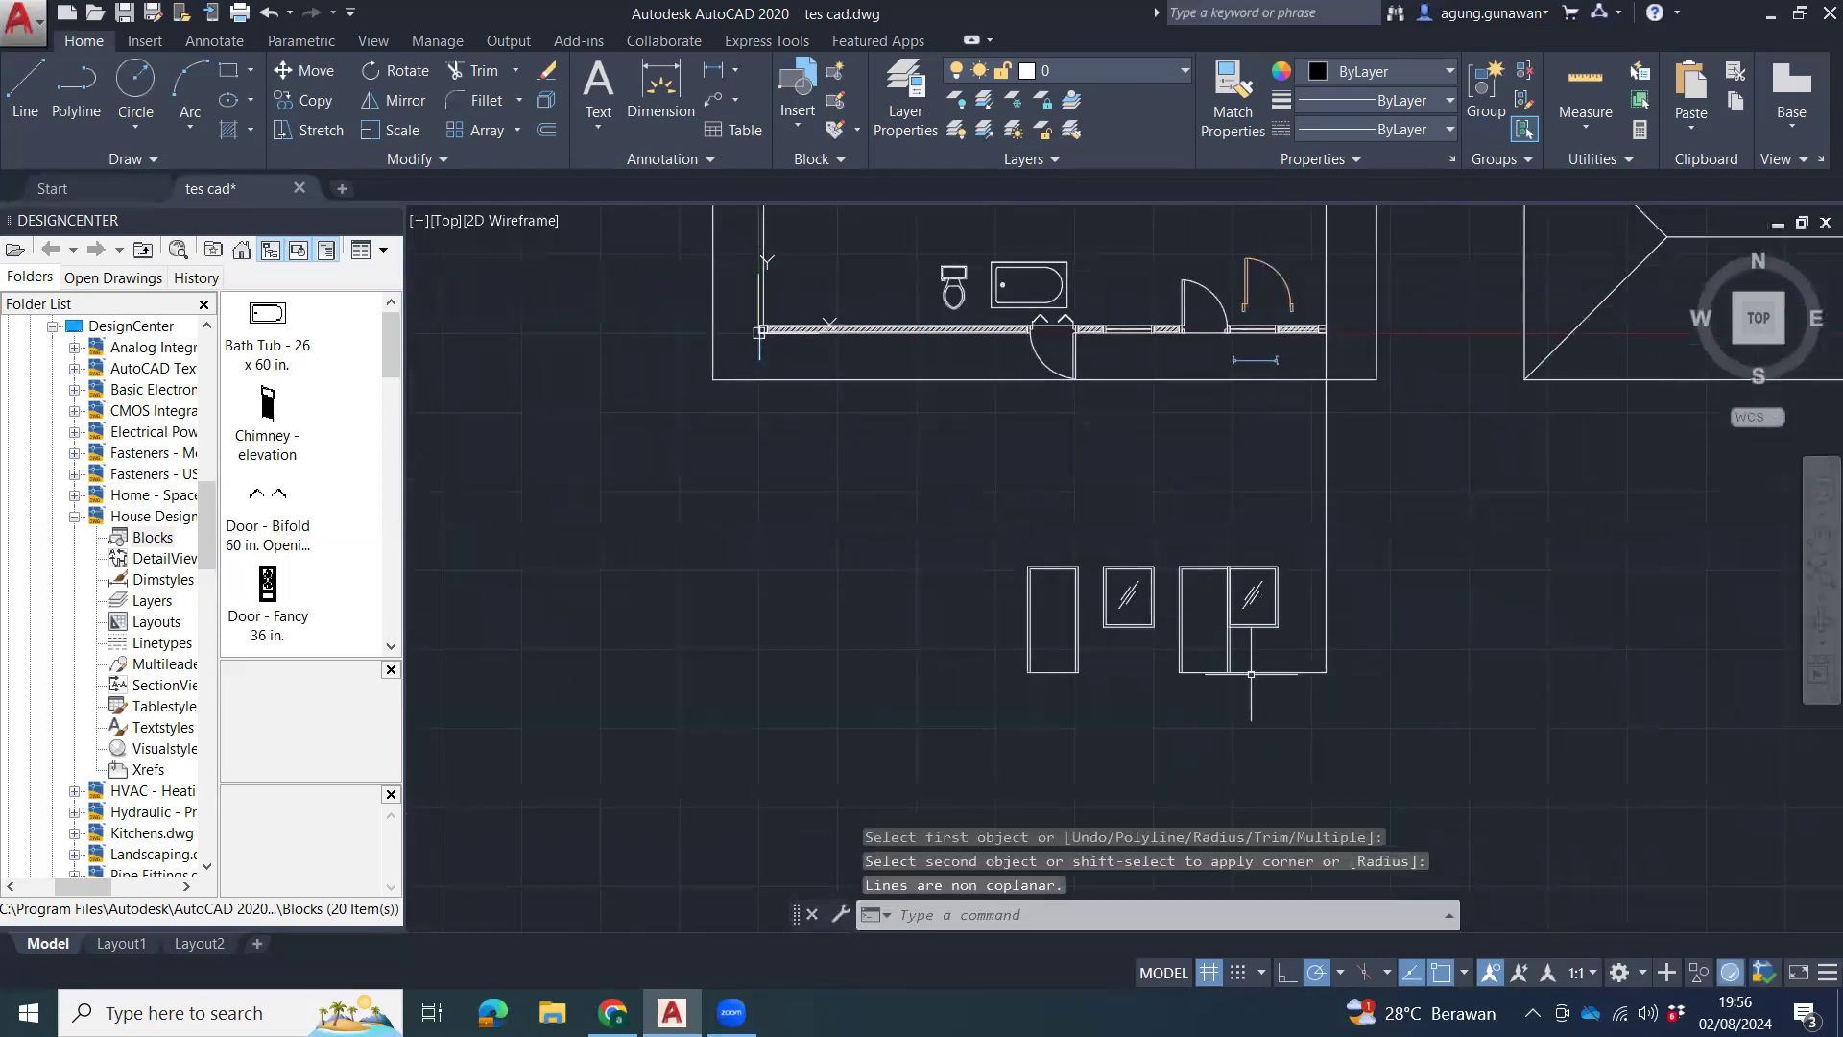
pyautogui.press('Escape')
# Stretch the ground line's left endpoint horizontally to just past the plan's left wall.
pyautogui.click(1261, 672)
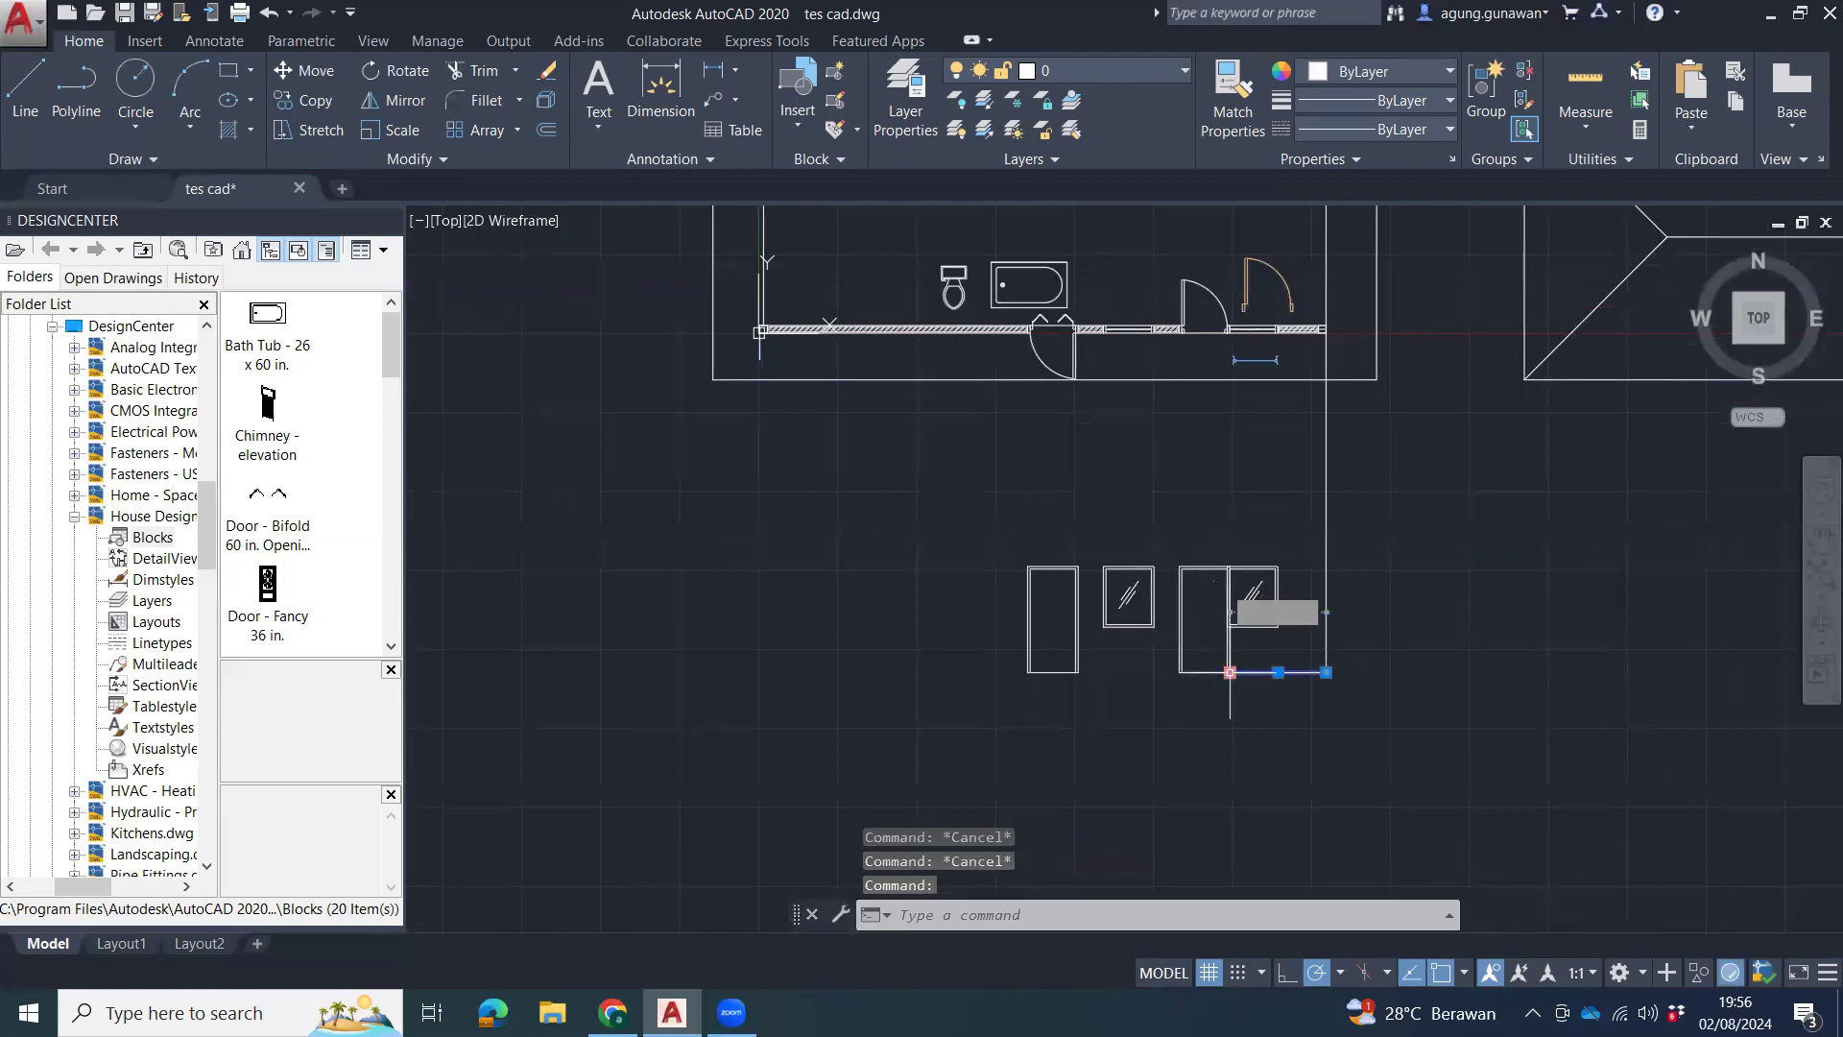
pyautogui.click(1229, 672)
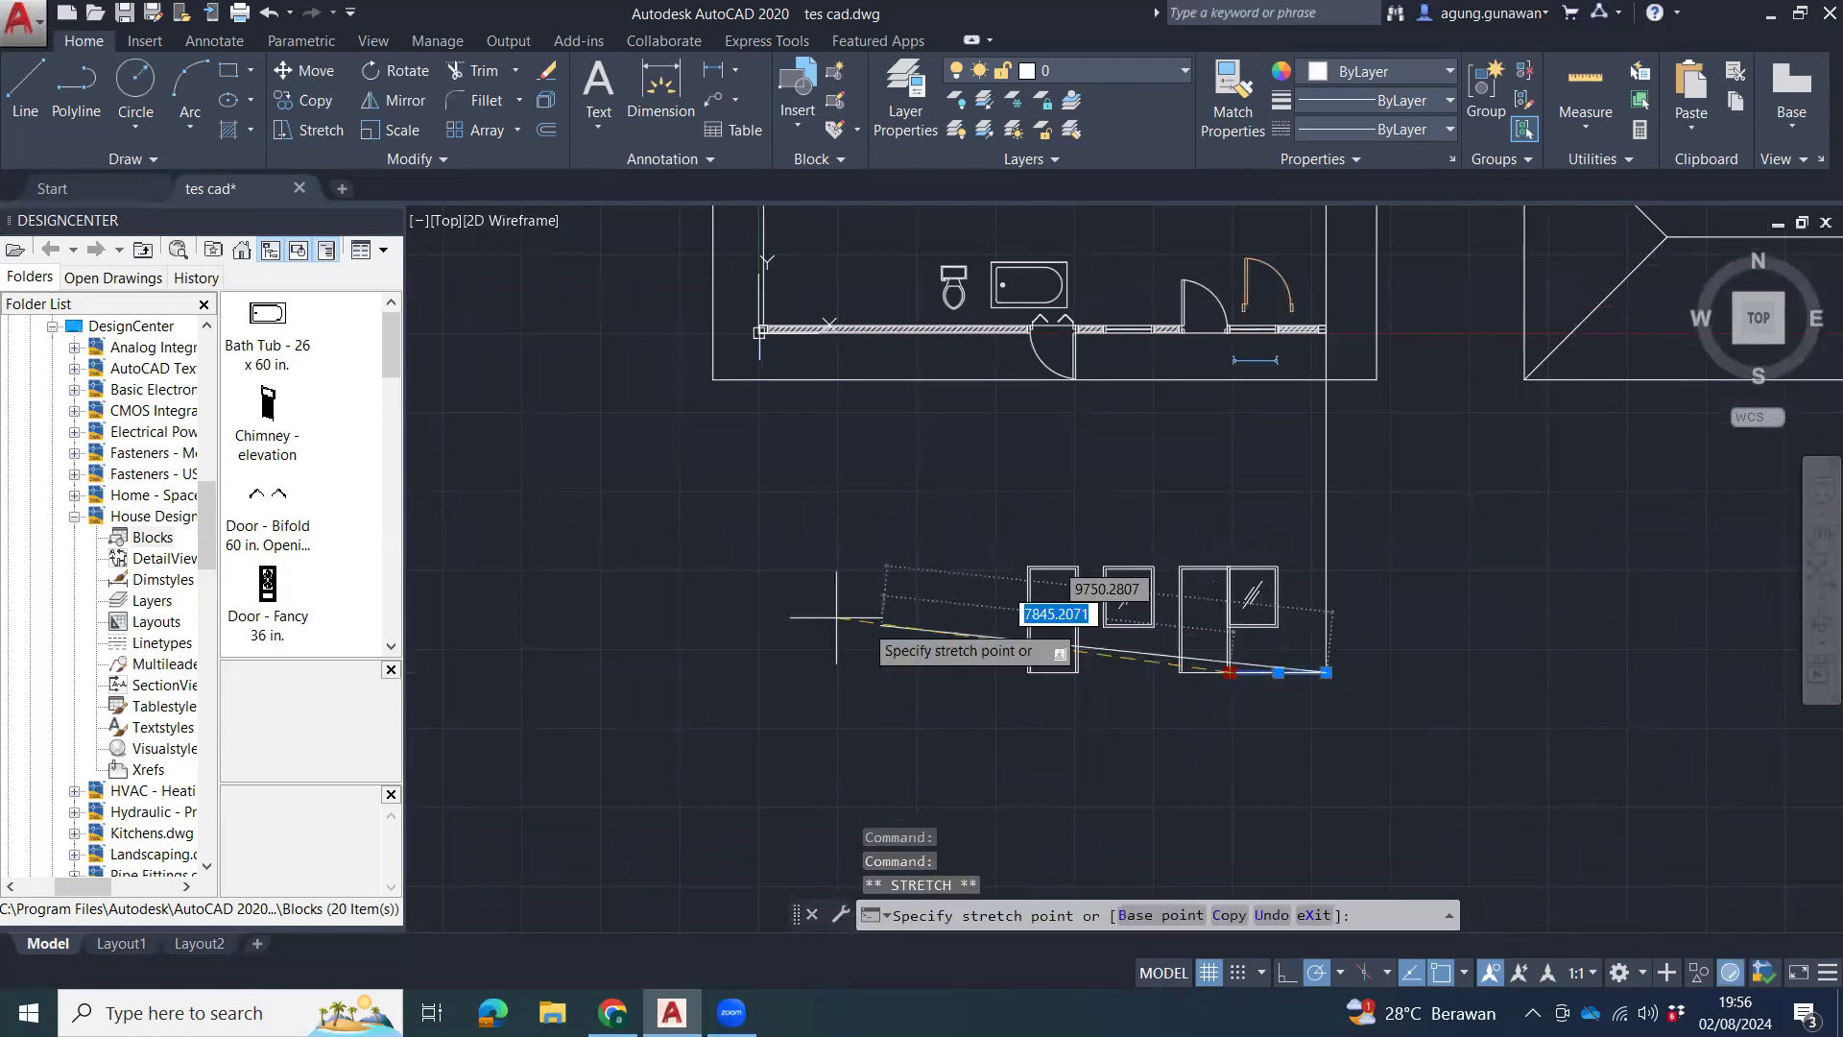
pyautogui.click(754, 672)
pyautogui.press('Escape')
pyautogui.press('Escape')
pyautogui.press('Escape')
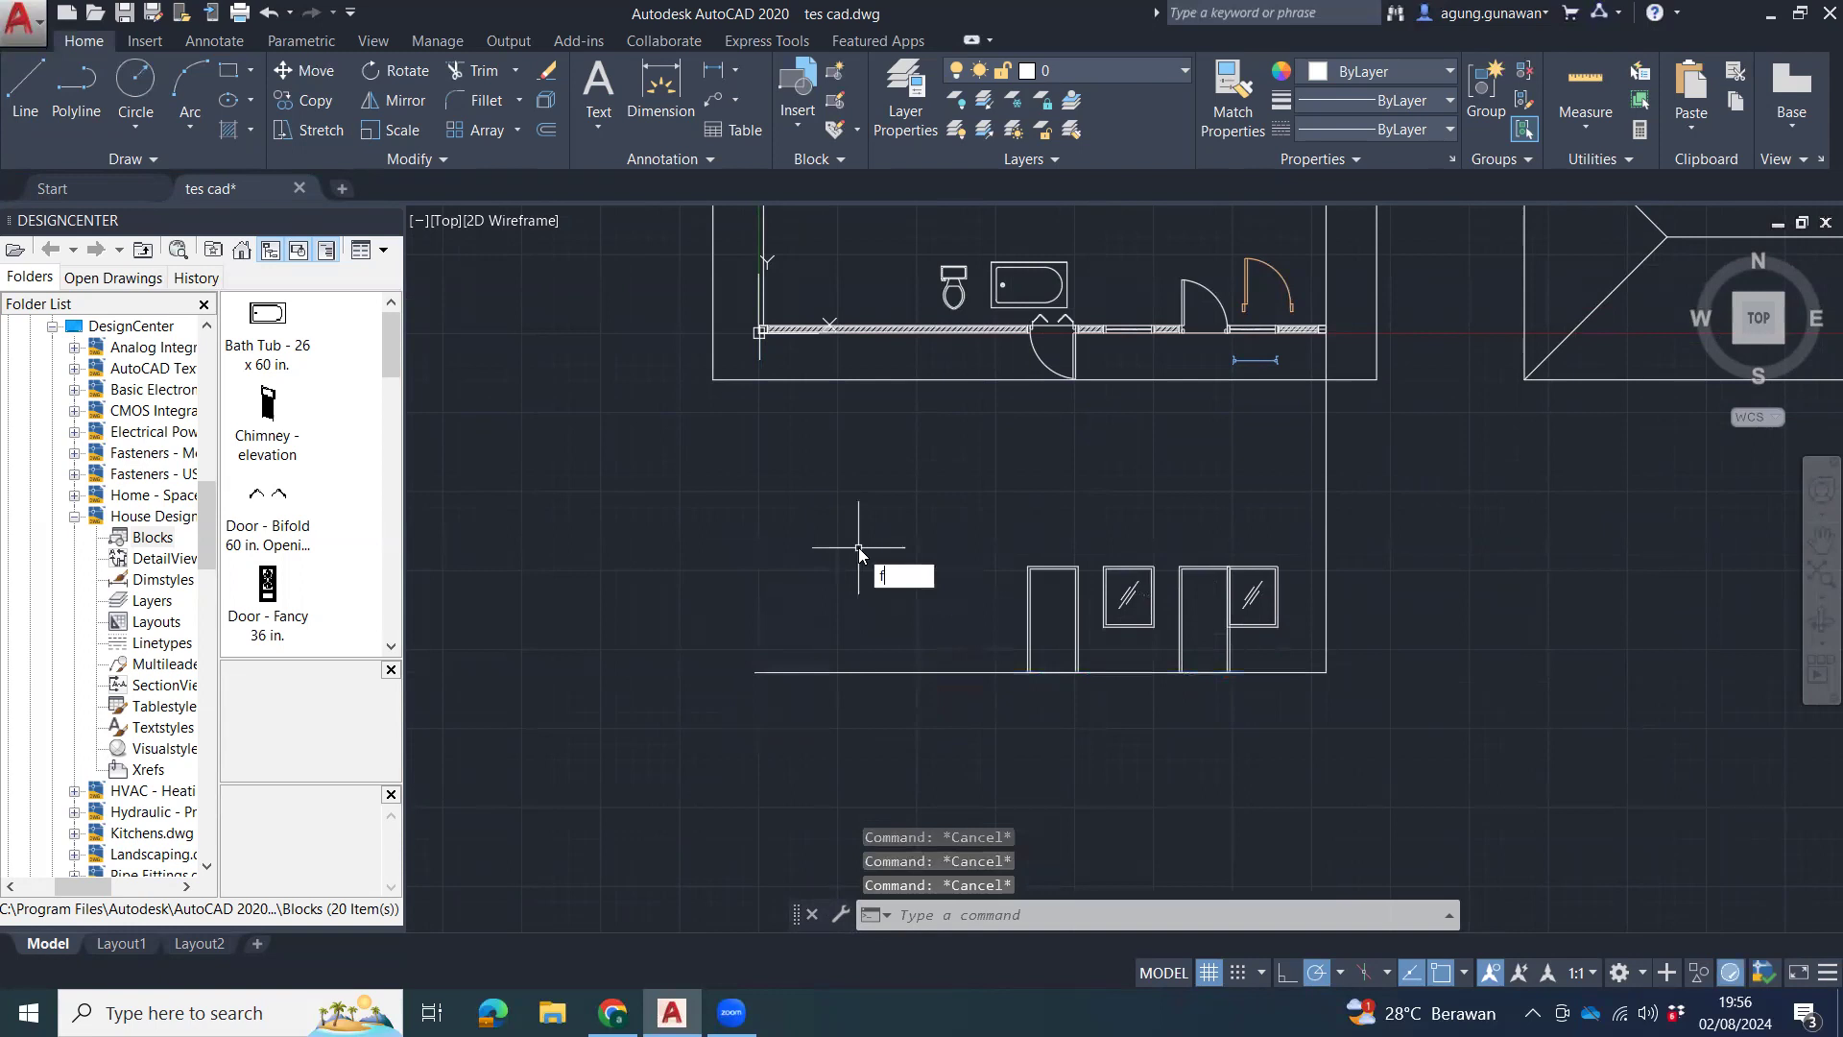
# Try again to fillet the left column's vertical line with the extended ground line.
pyautogui.press('Return')
pyautogui.click(759, 348)
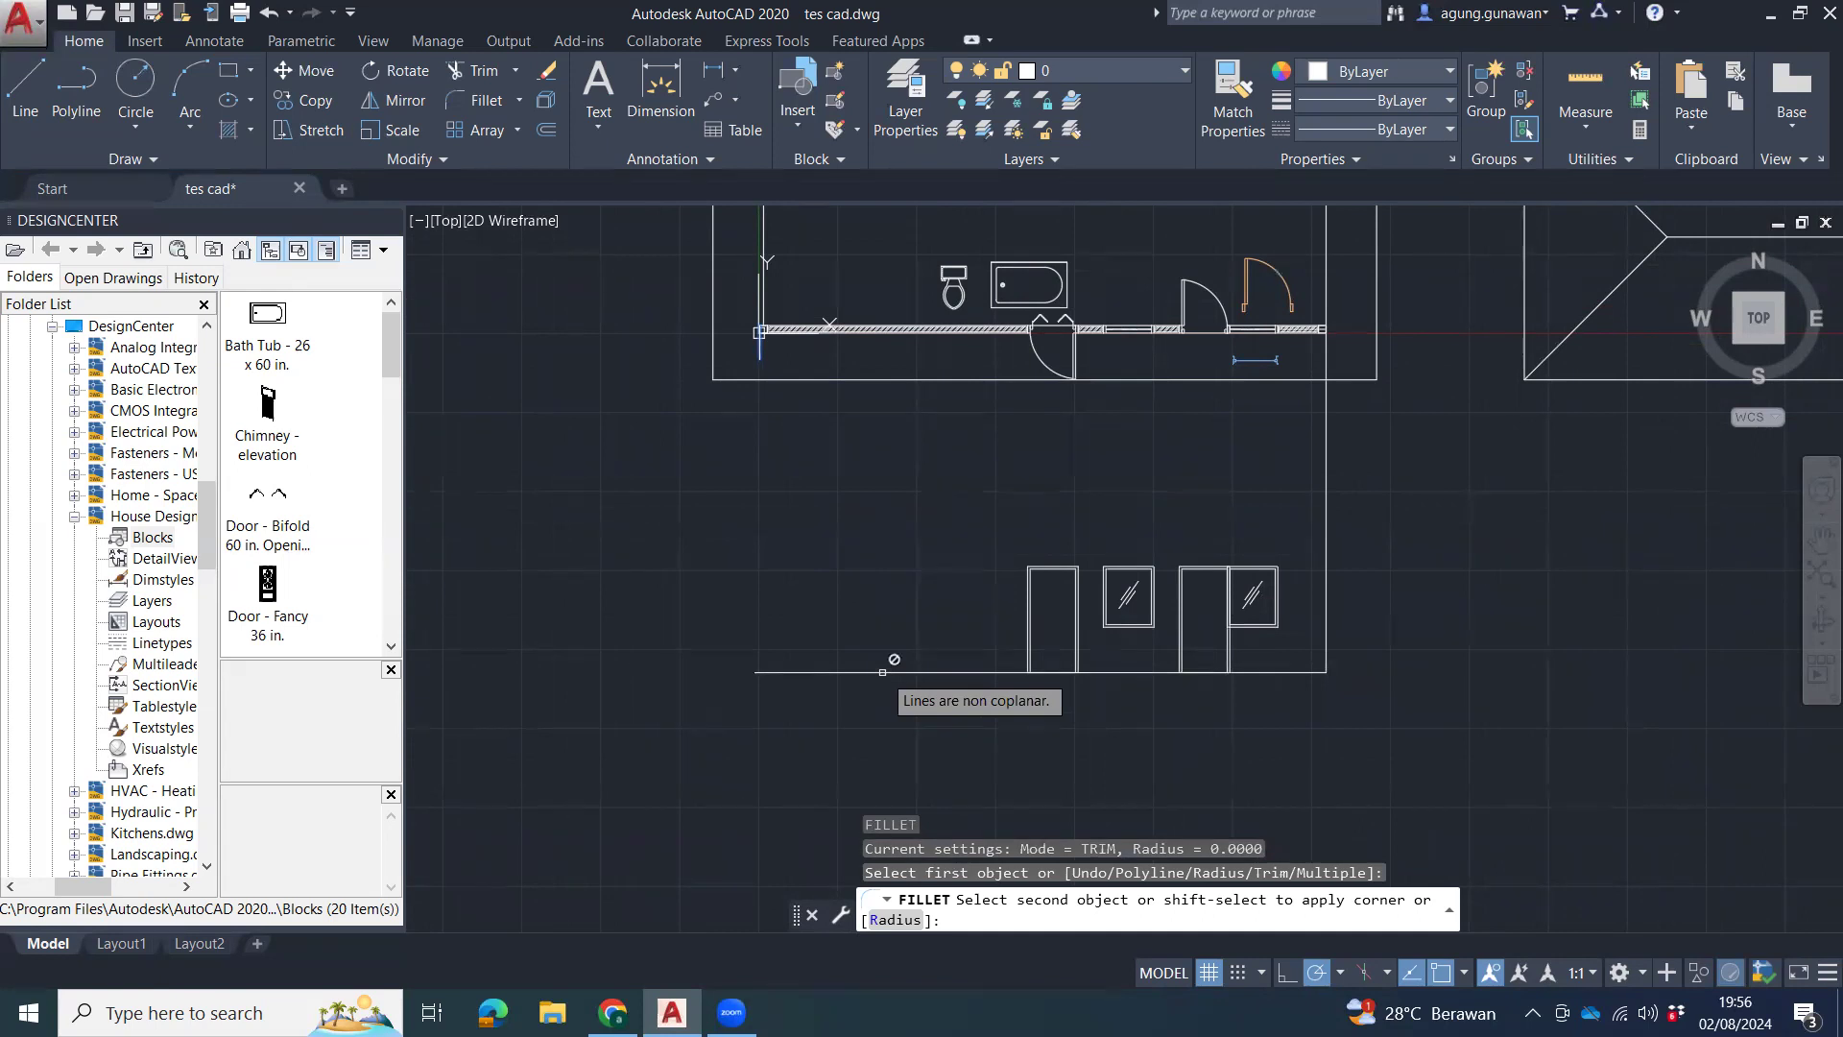
pyautogui.press('Escape')
pyautogui.press('Escape')
pyautogui.press('Escape')
# Switch to the SW Isometric view and delete the short line drawn from the top of the left column.
pyautogui.scroll(5, 790, 320)
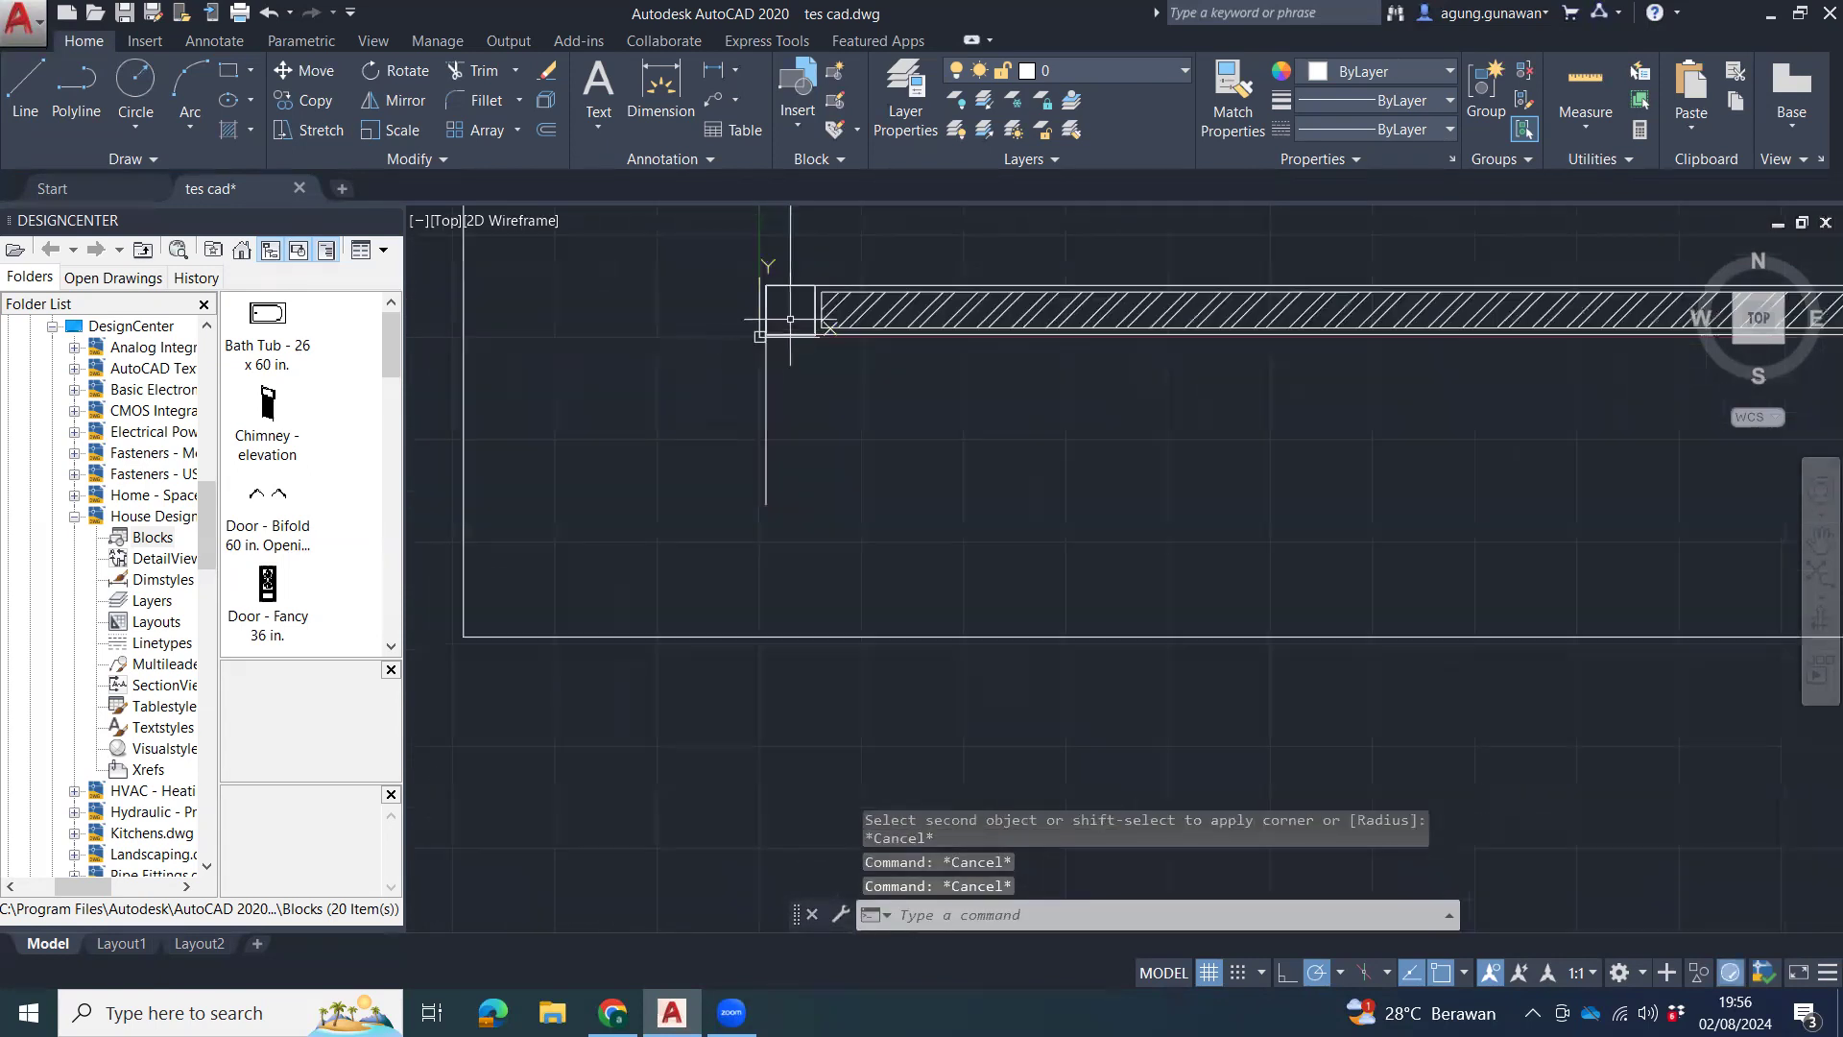
pyautogui.click(766, 308)
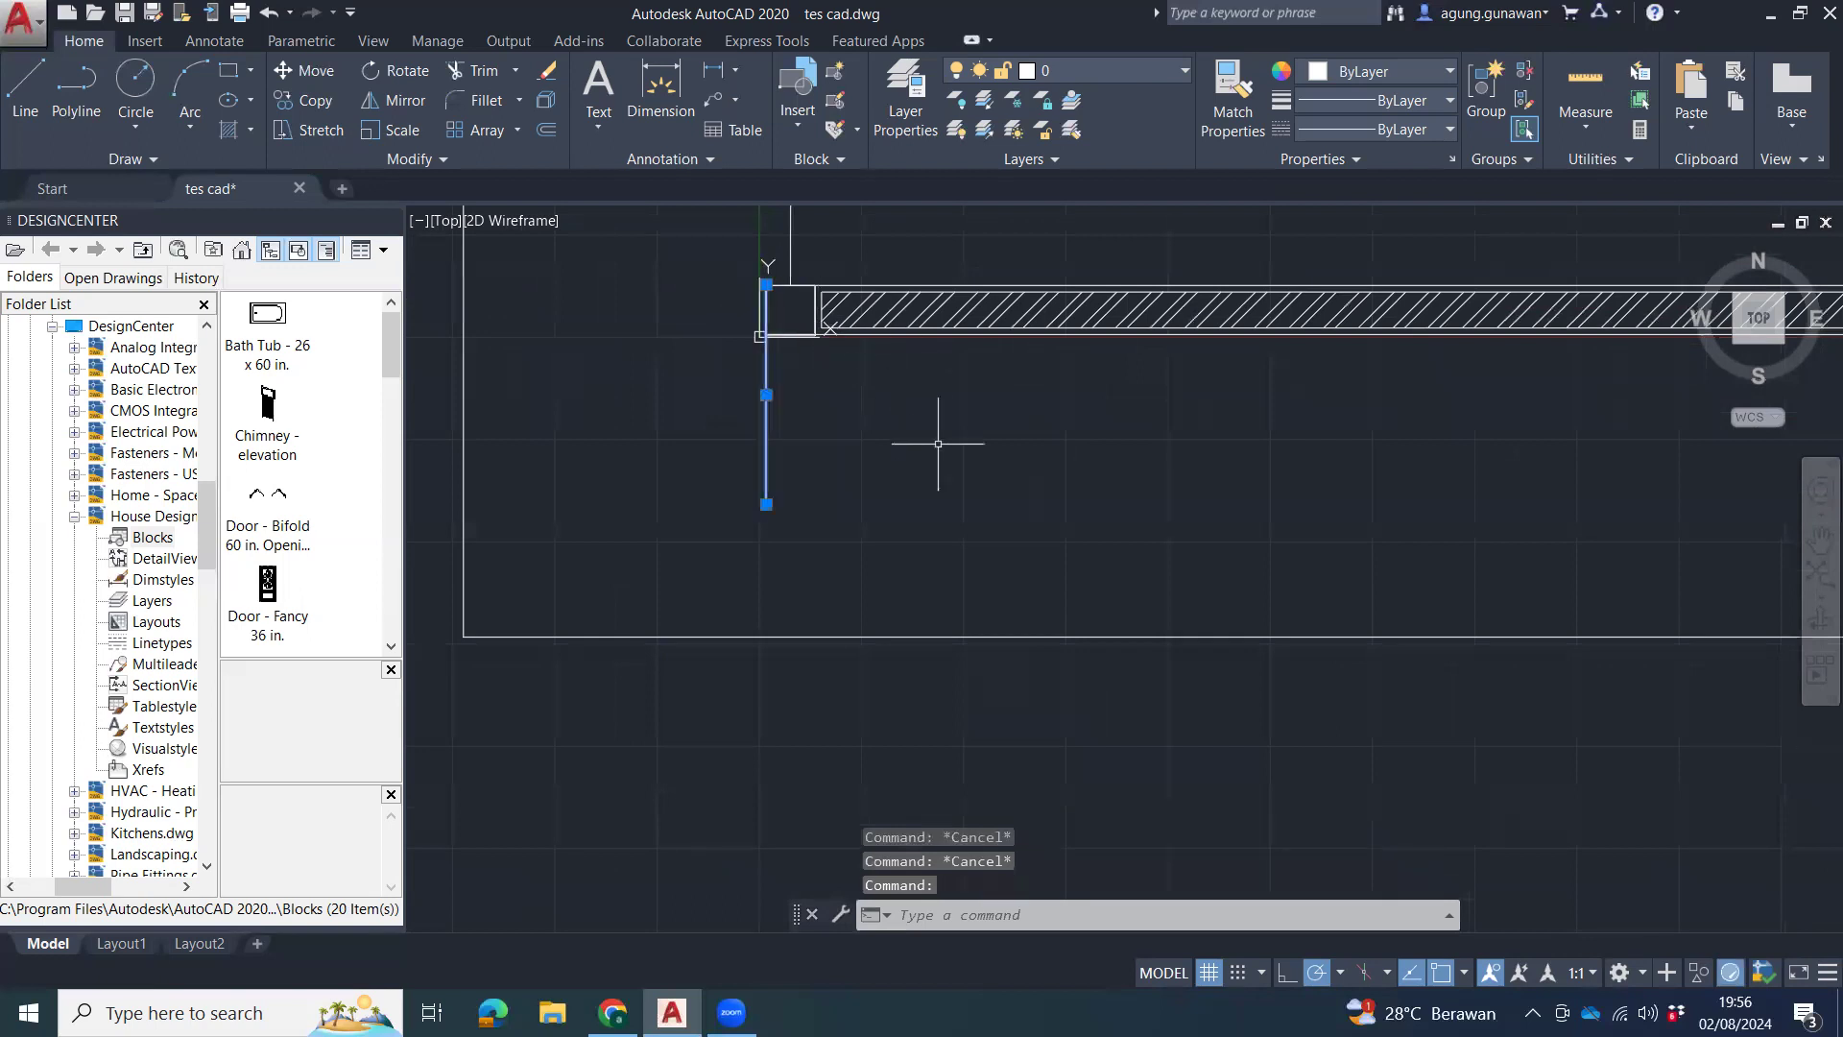
pyautogui.press('Escape')
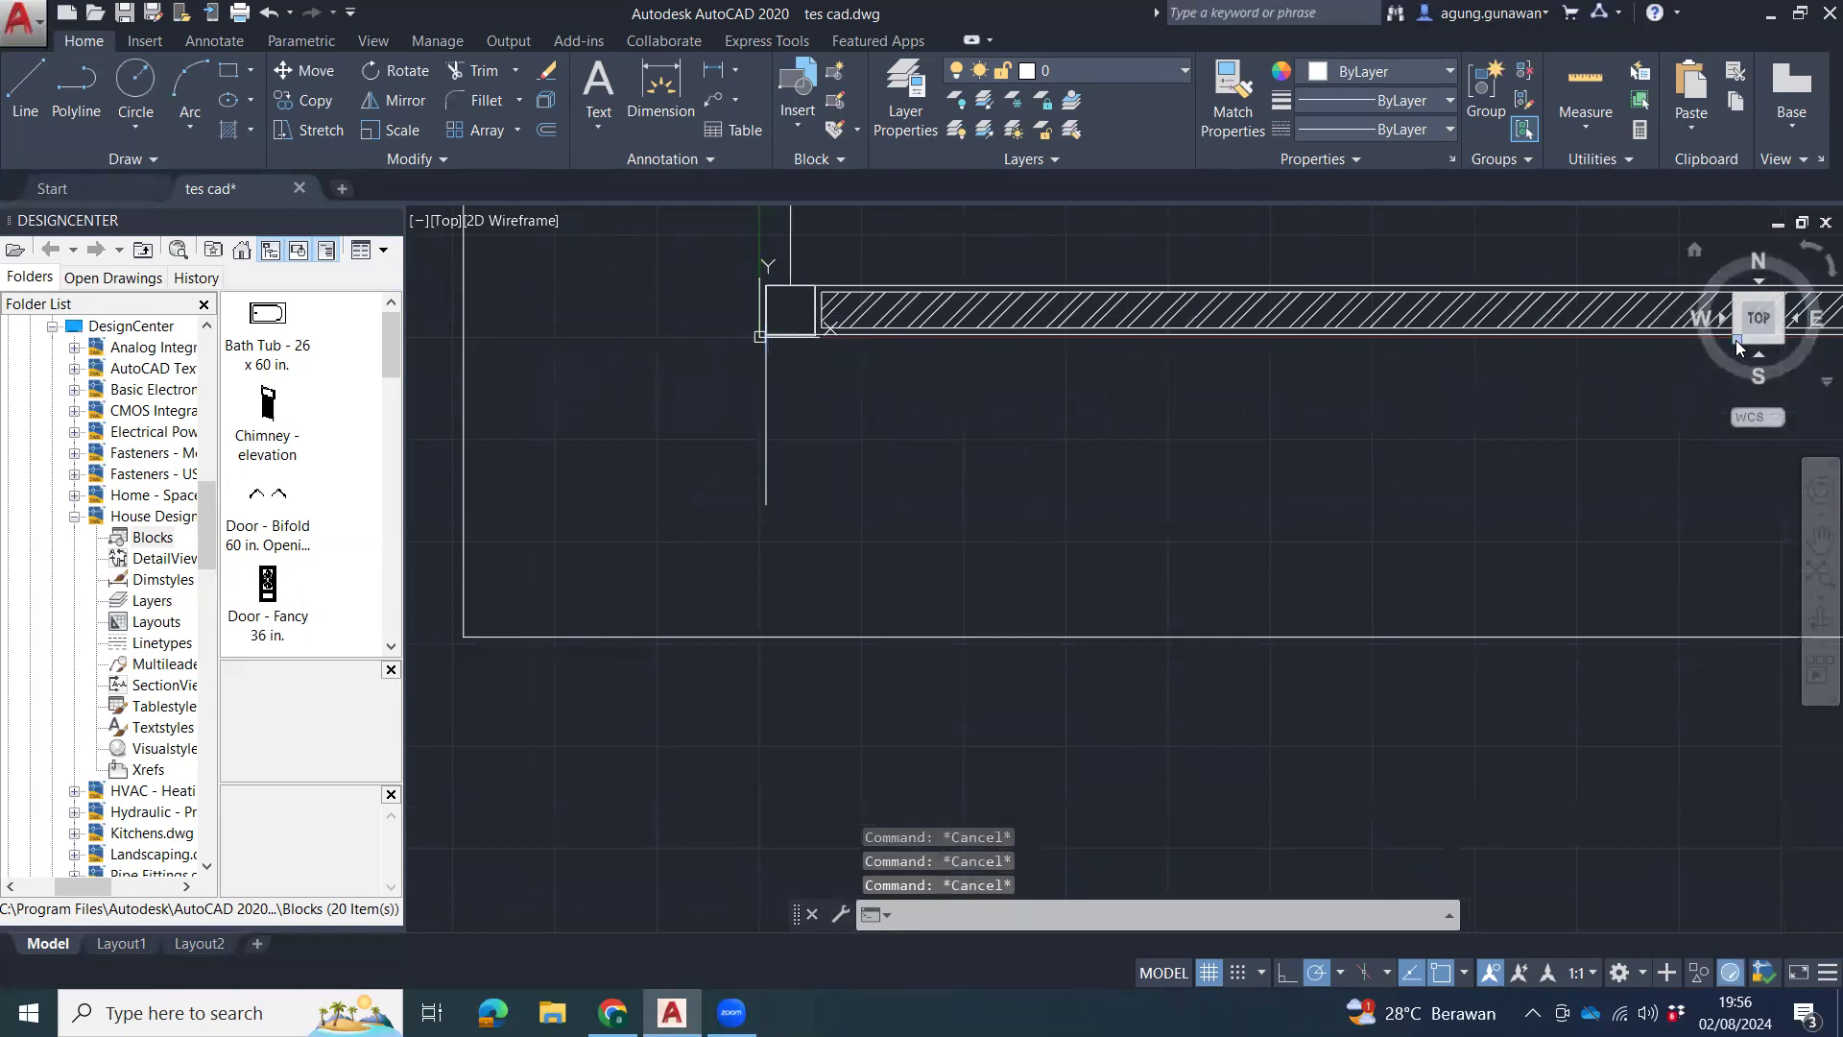
pyautogui.click(1739, 352)
pyautogui.scroll(3, 1070, 678)
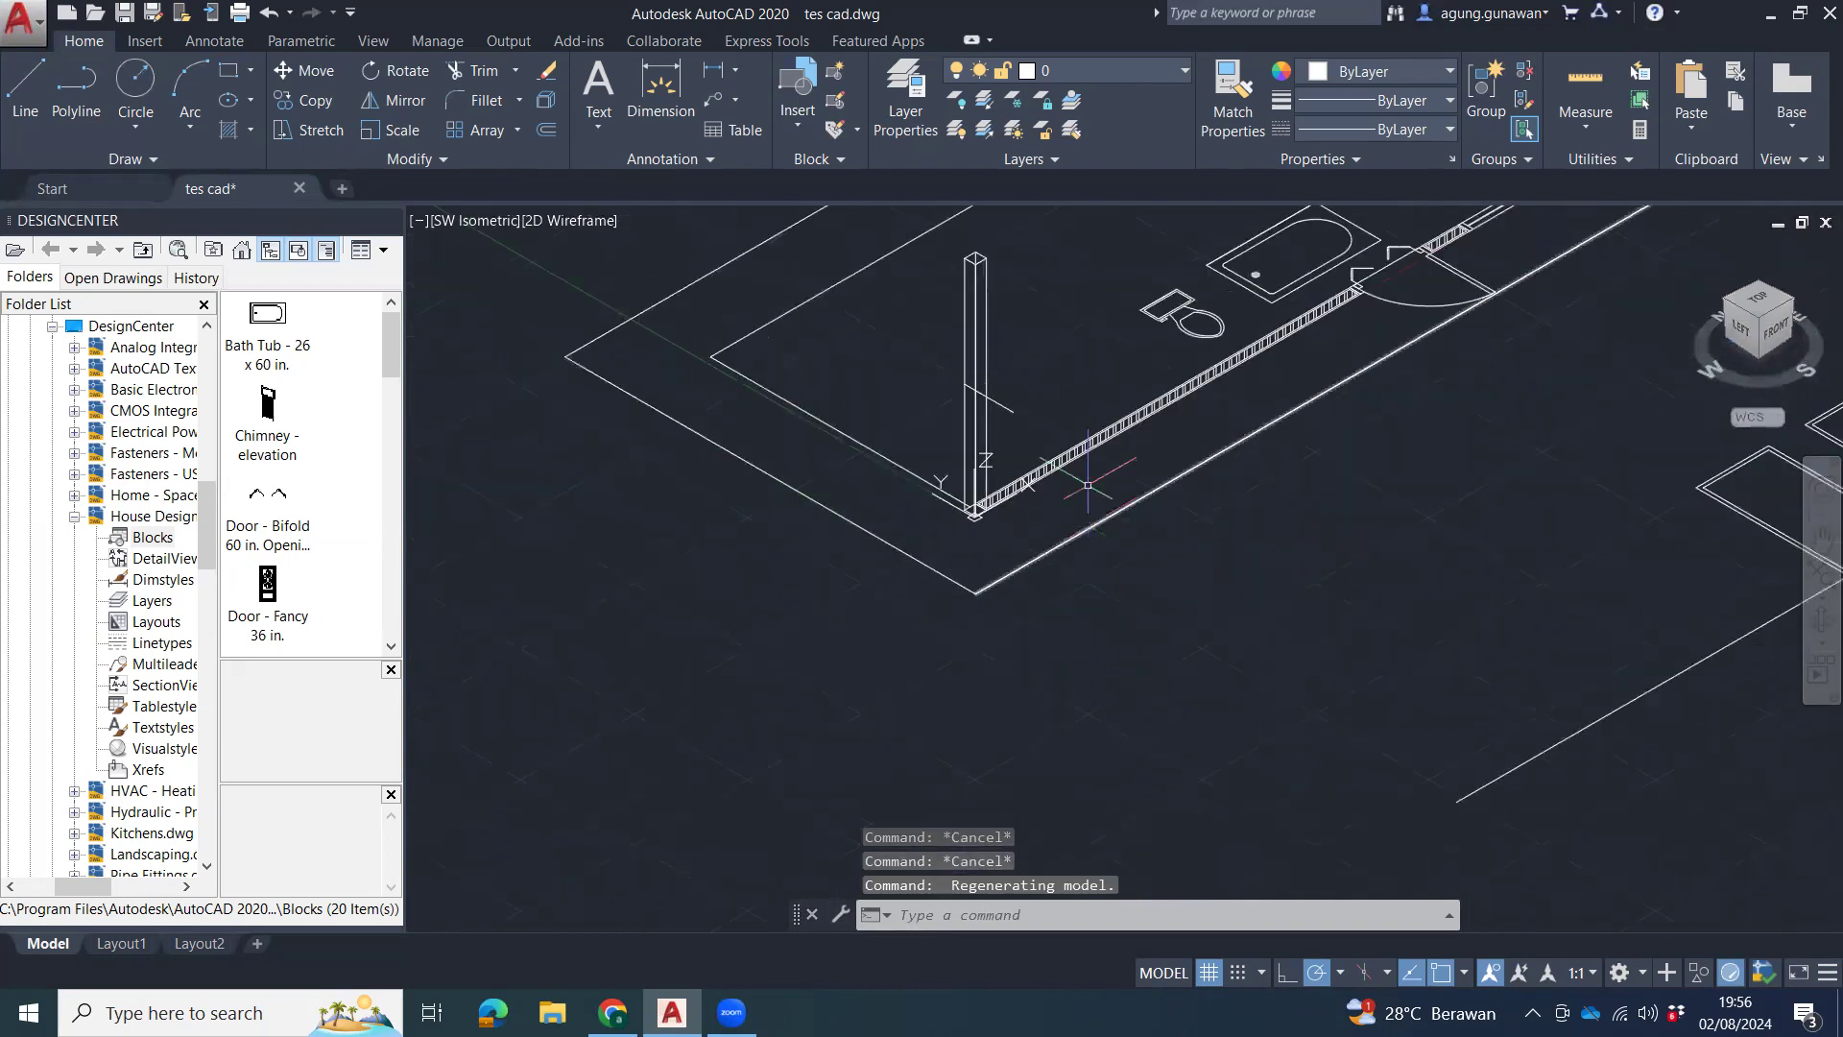
pyautogui.click(1003, 405)
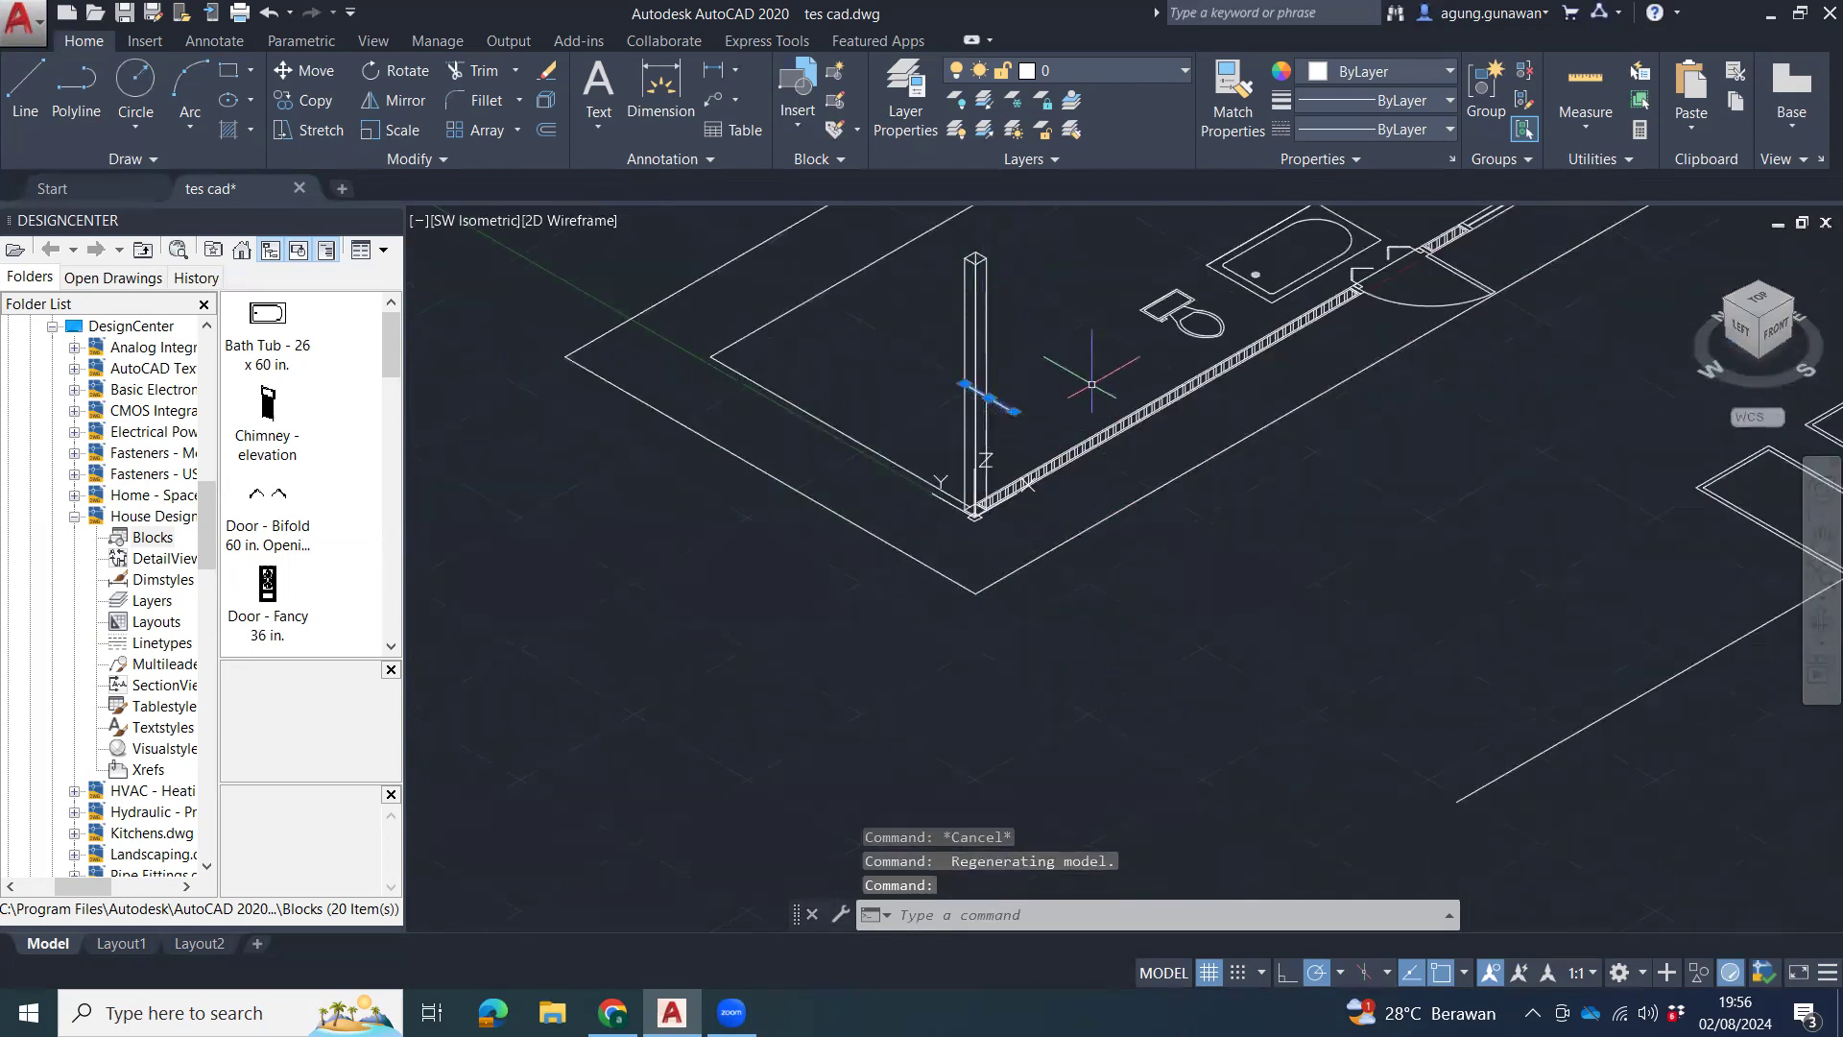
pyautogui.press('Delete')
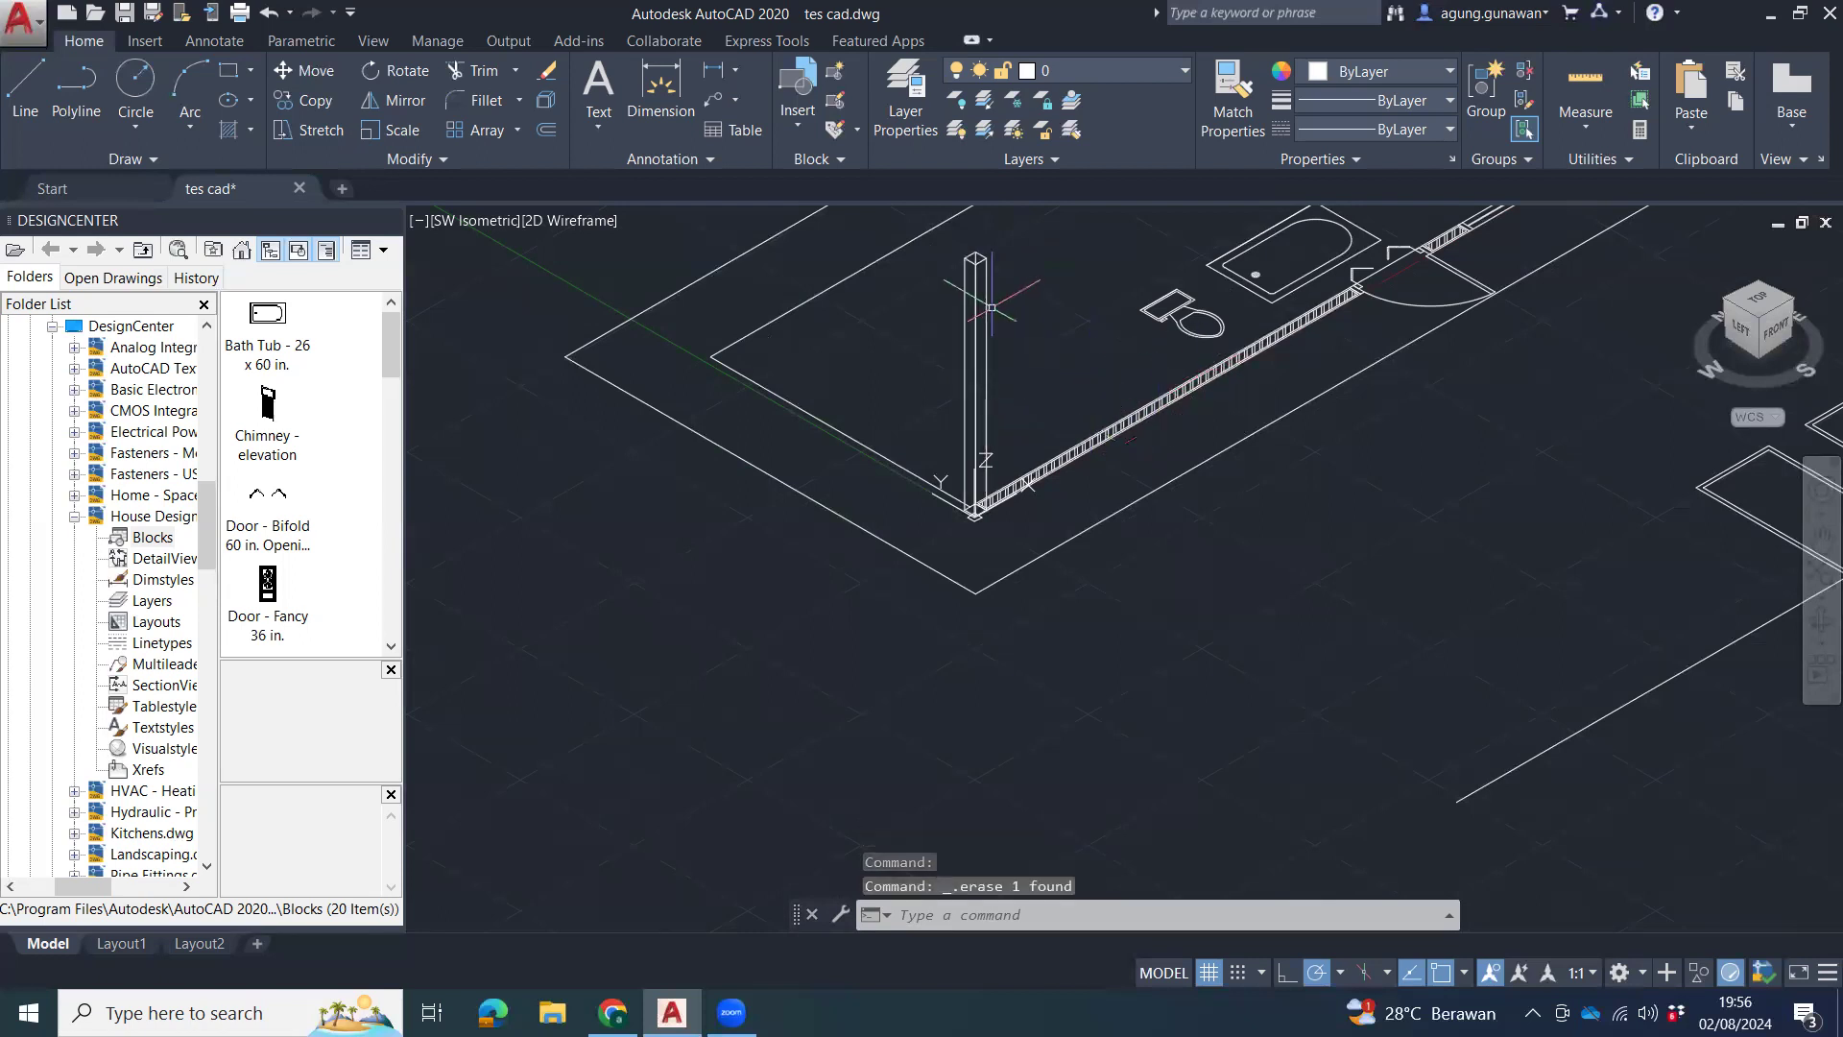
# Examine the two extruded columns in 3D from several angles, then restore the Top view and clear the selection.
pyautogui.scroll(-6, 991, 307)
pyautogui.scroll(6, 1166, 384)
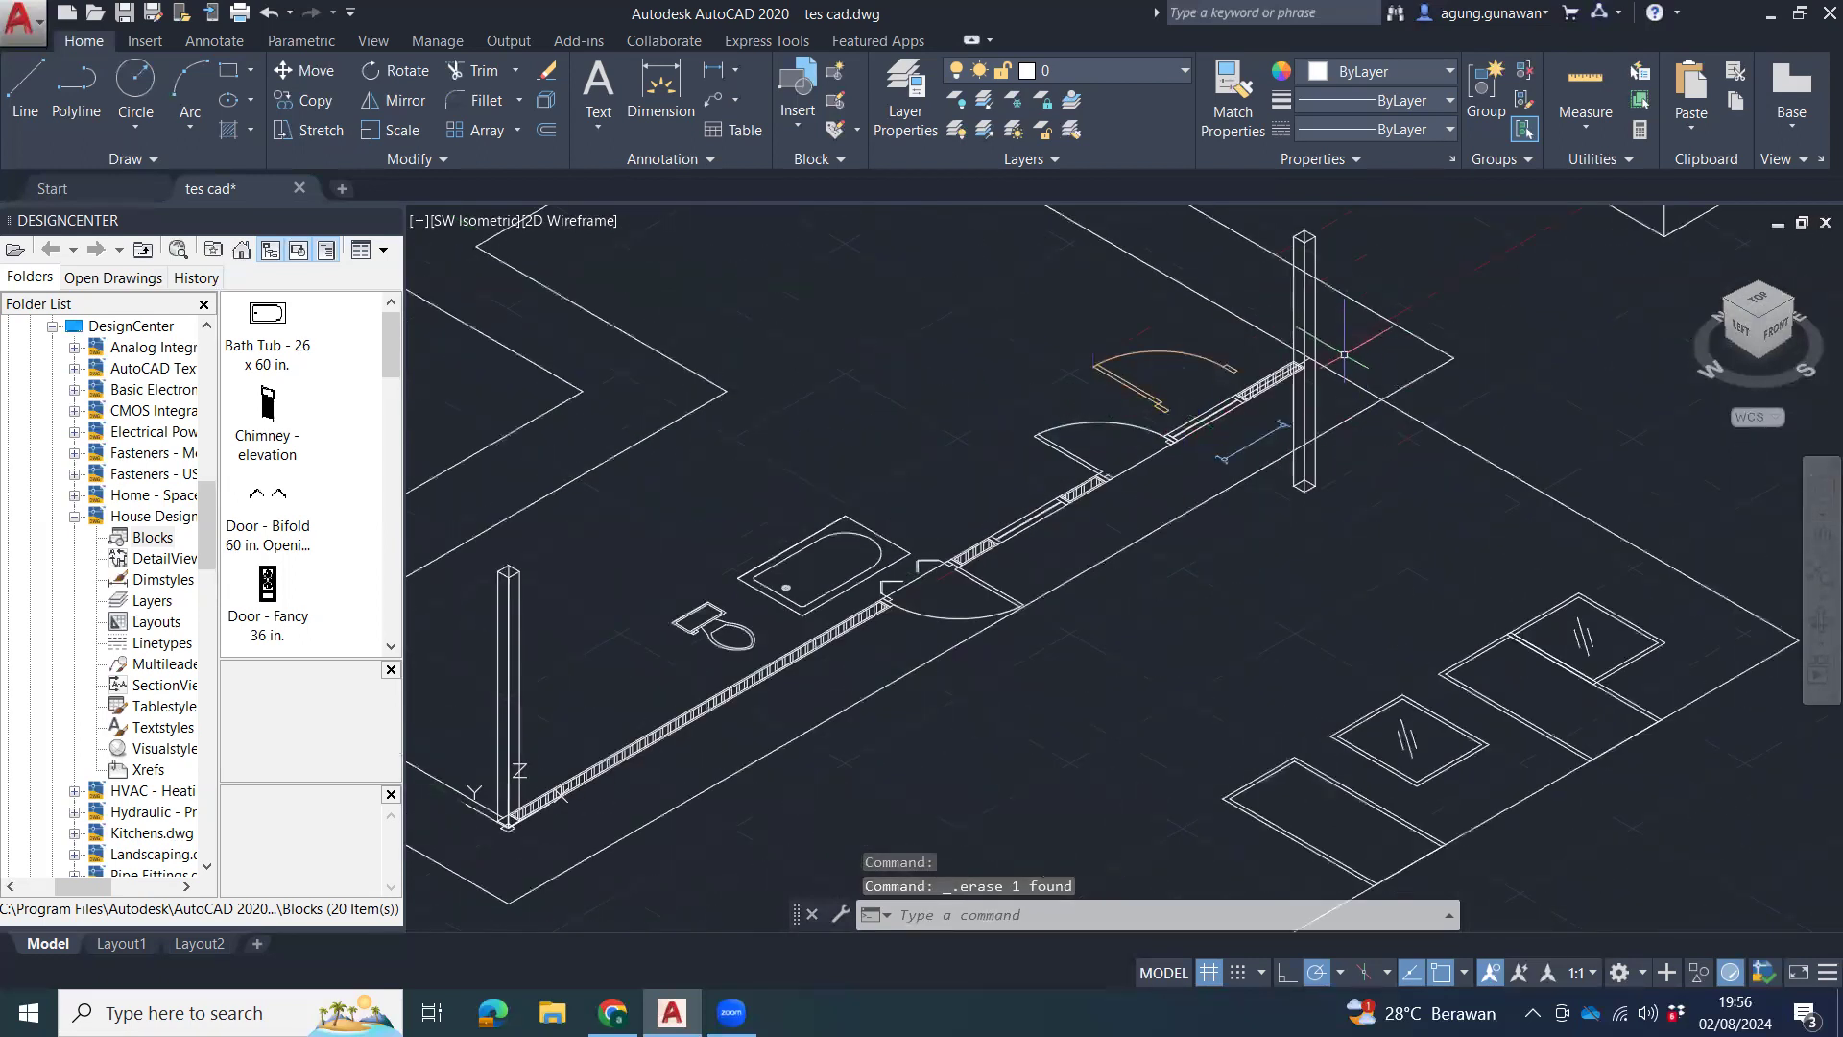
pyautogui.click(506, 688)
pyautogui.click(1310, 345)
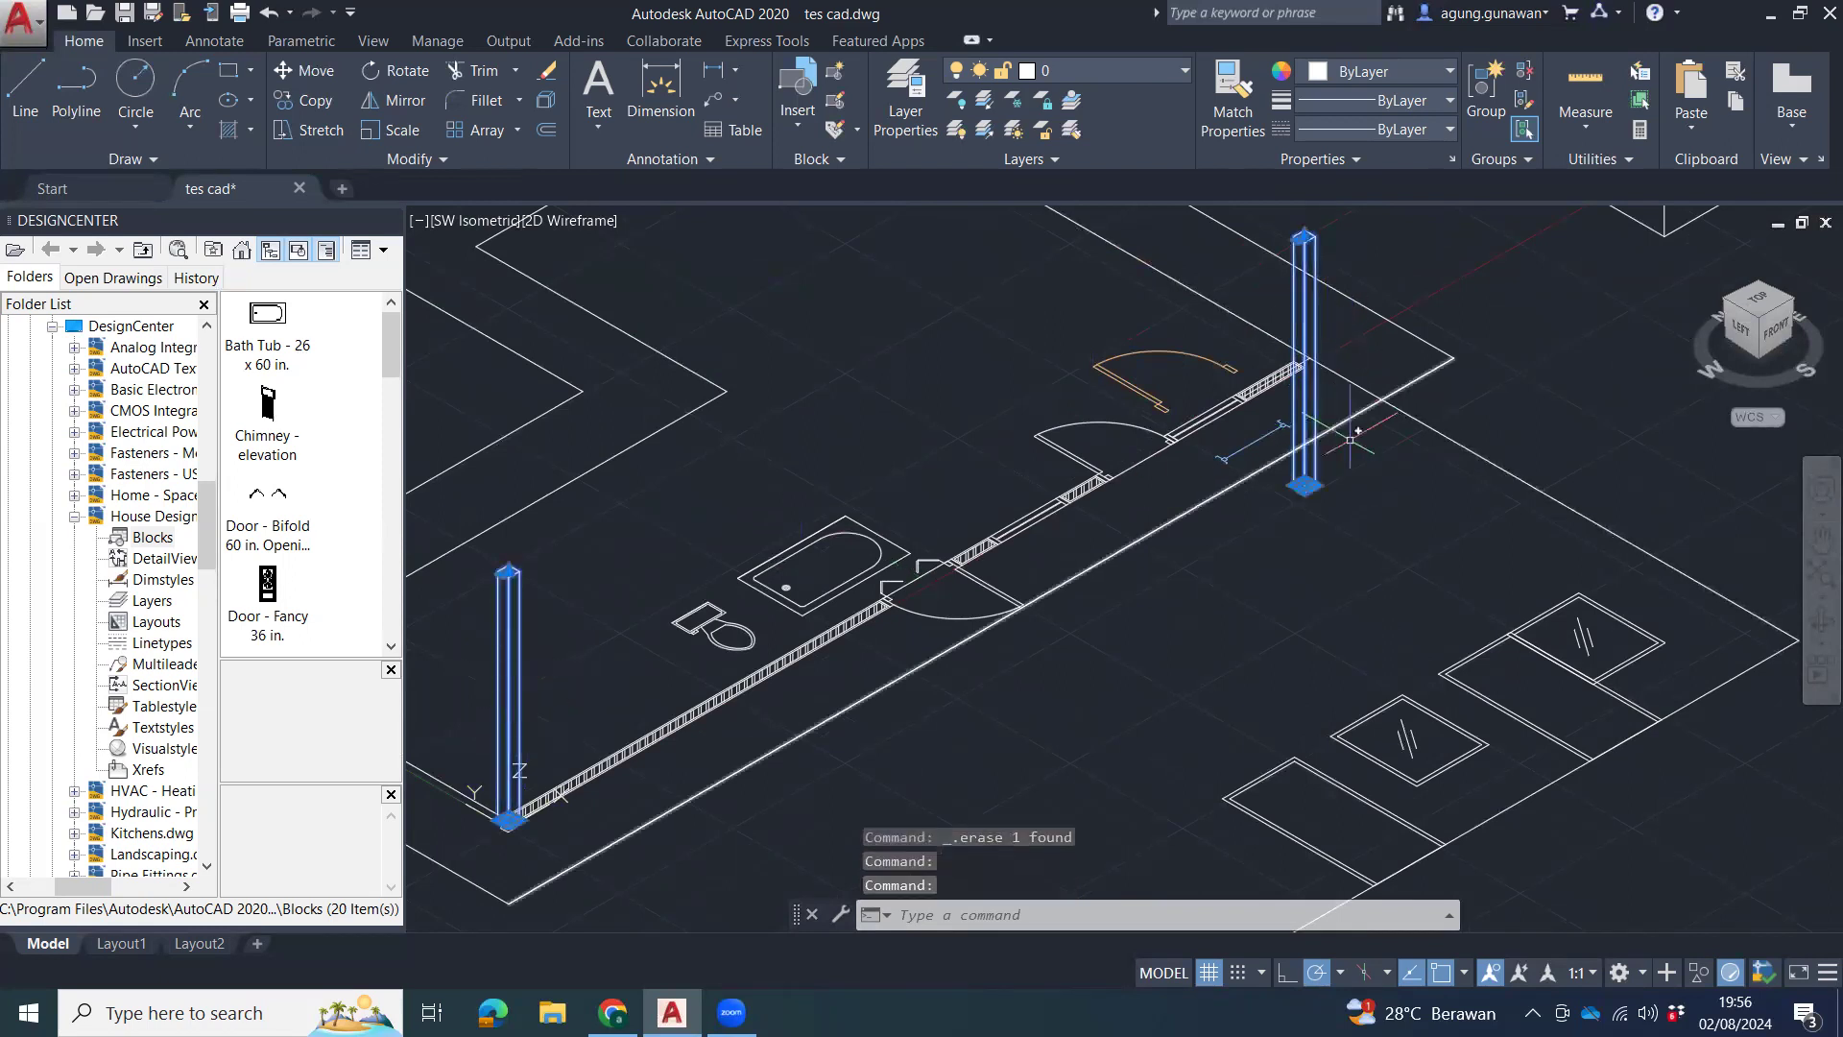
pyautogui.keyDown('shift'); pyautogui.moveTo(1143, 649); pyautogui.dragTo(1333, 559, button='middle'); pyautogui.keyUp('shift')
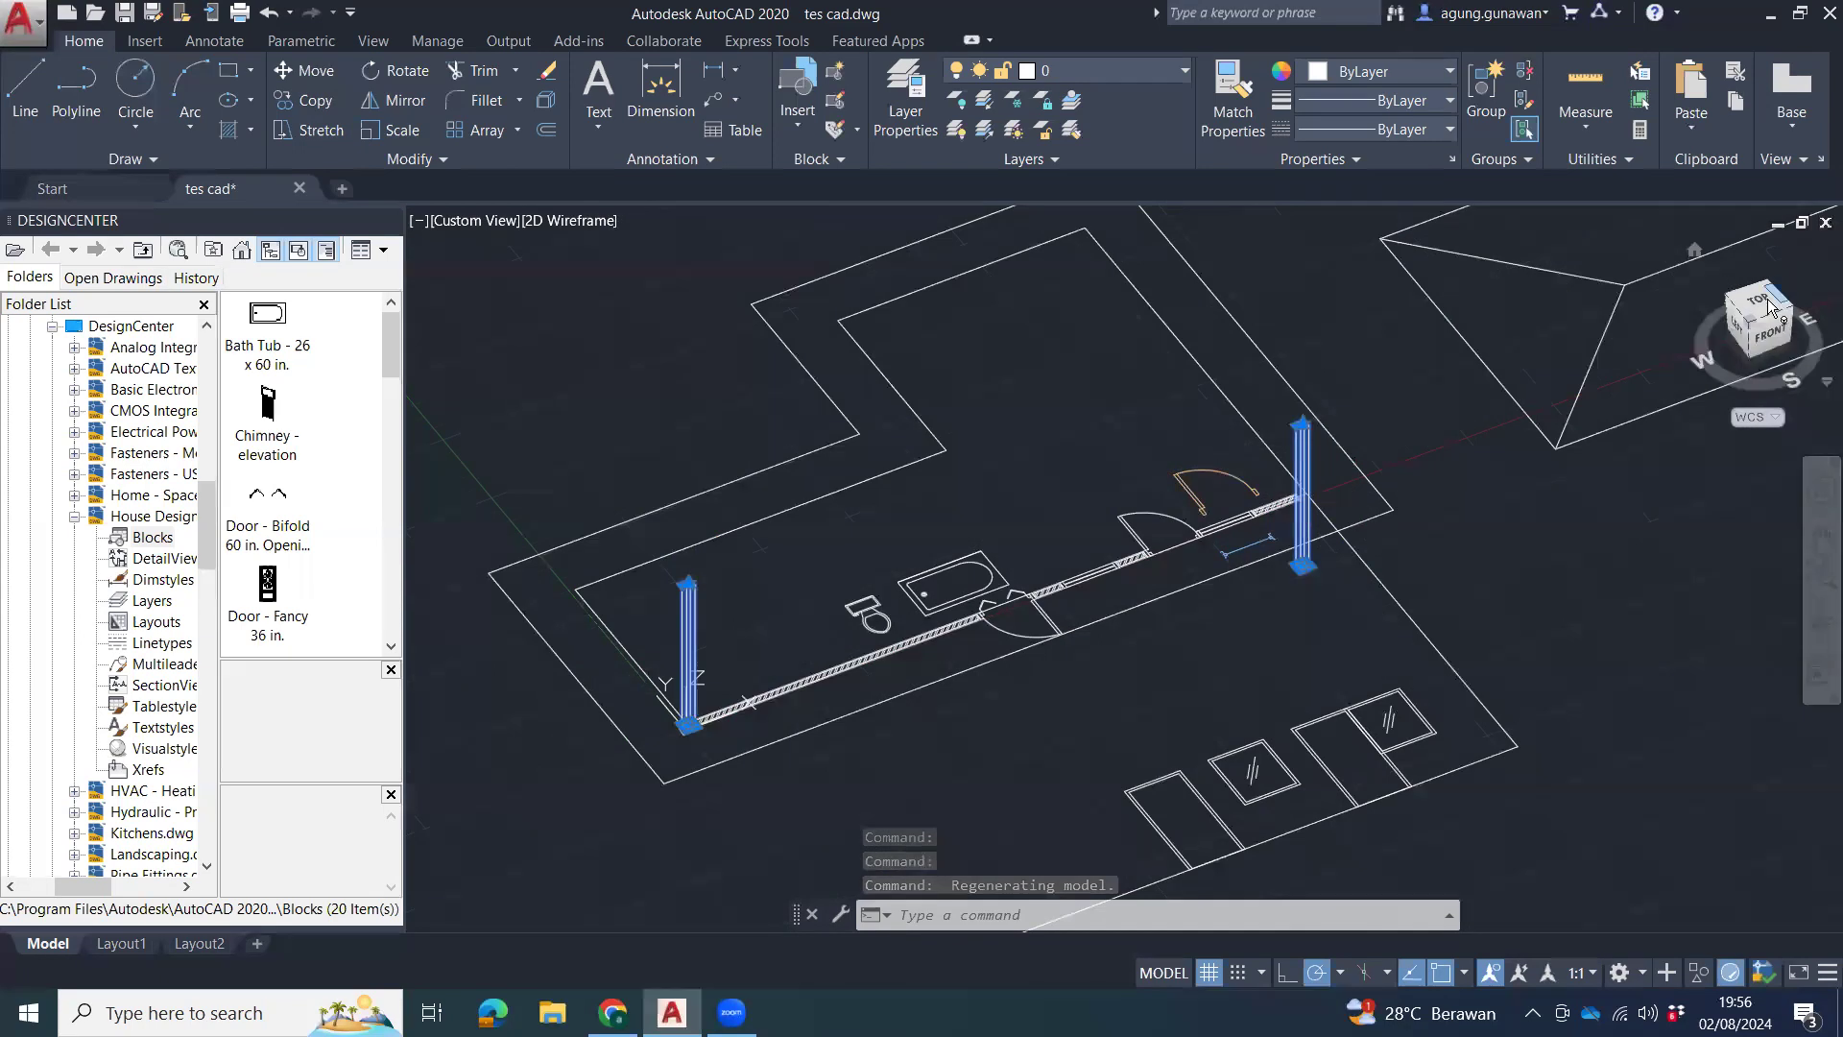
pyautogui.keyDown('shift'); pyautogui.moveTo(1182, 425); pyautogui.dragTo(1196, 662, button='middle'); pyautogui.keyUp('shift')
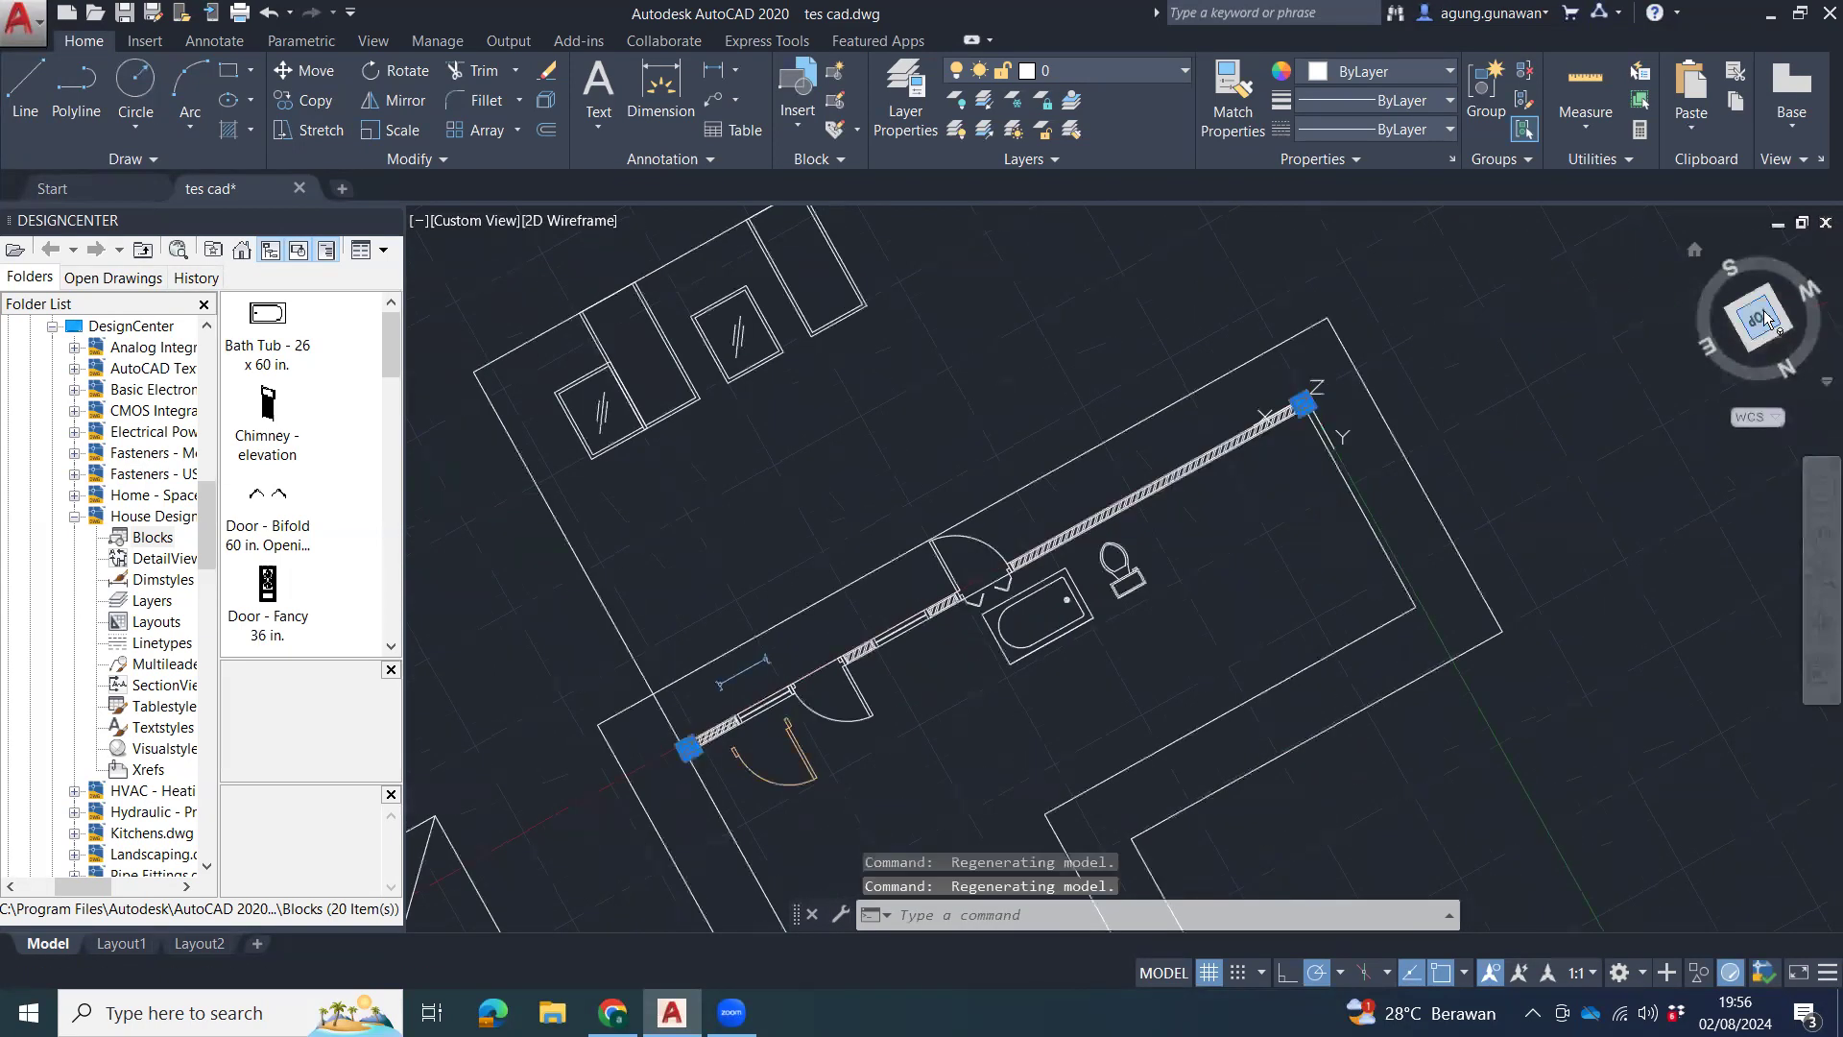
pyautogui.click(1759, 323)
pyautogui.keyDown('shift'); pyautogui.moveTo(1488, 557); pyautogui.dragTo(994, 519, button='middle'); pyautogui.keyUp('shift')
pyautogui.keyDown('shift'); pyautogui.moveTo(1346, 587); pyautogui.dragTo(1397, 587, button='middle'); pyautogui.keyUp('shift')
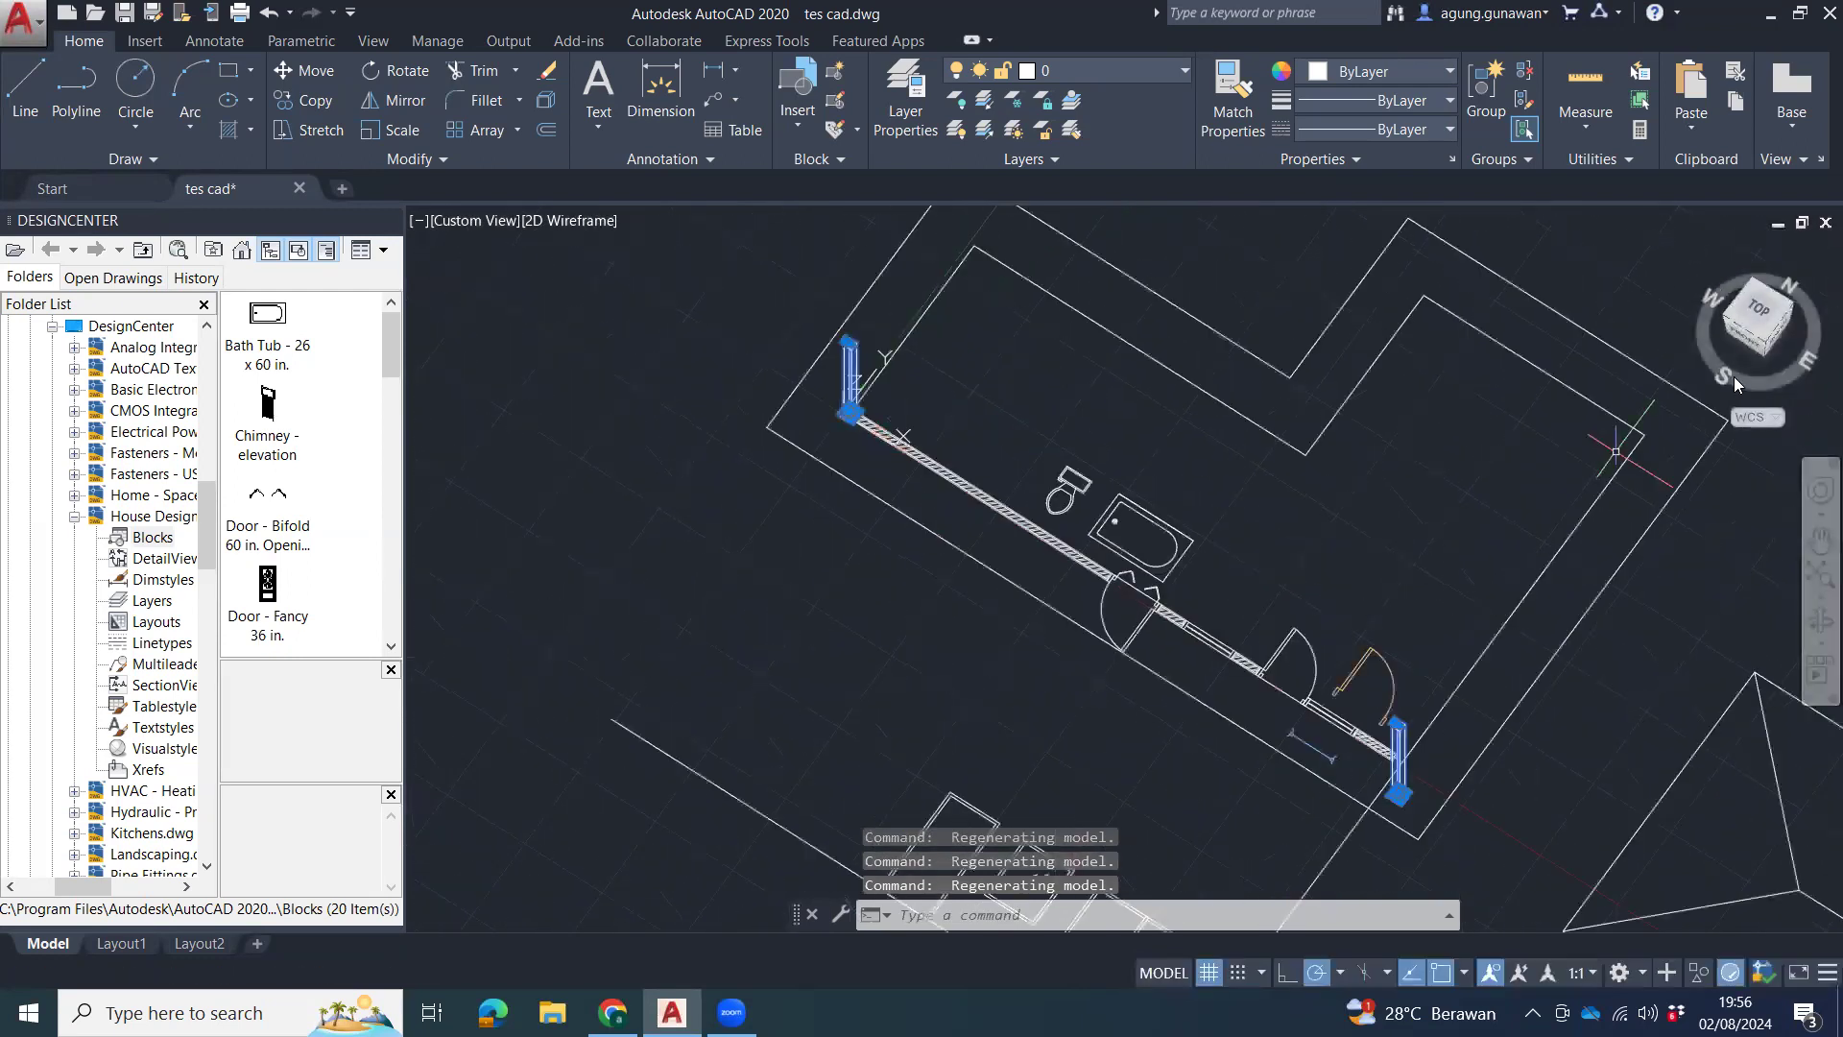
pyautogui.click(1749, 331)
pyautogui.scroll(5, 807, 614)
pyautogui.press('Escape')
pyautogui.press('Escape')
pyautogui.press('Escape')
# Draw a rectangle over the left column's outline, from its upper-left corner to its lower-right corner.
pyautogui.moveTo(1000, 494); pyautogui.dragTo(894, 659, button='middle')
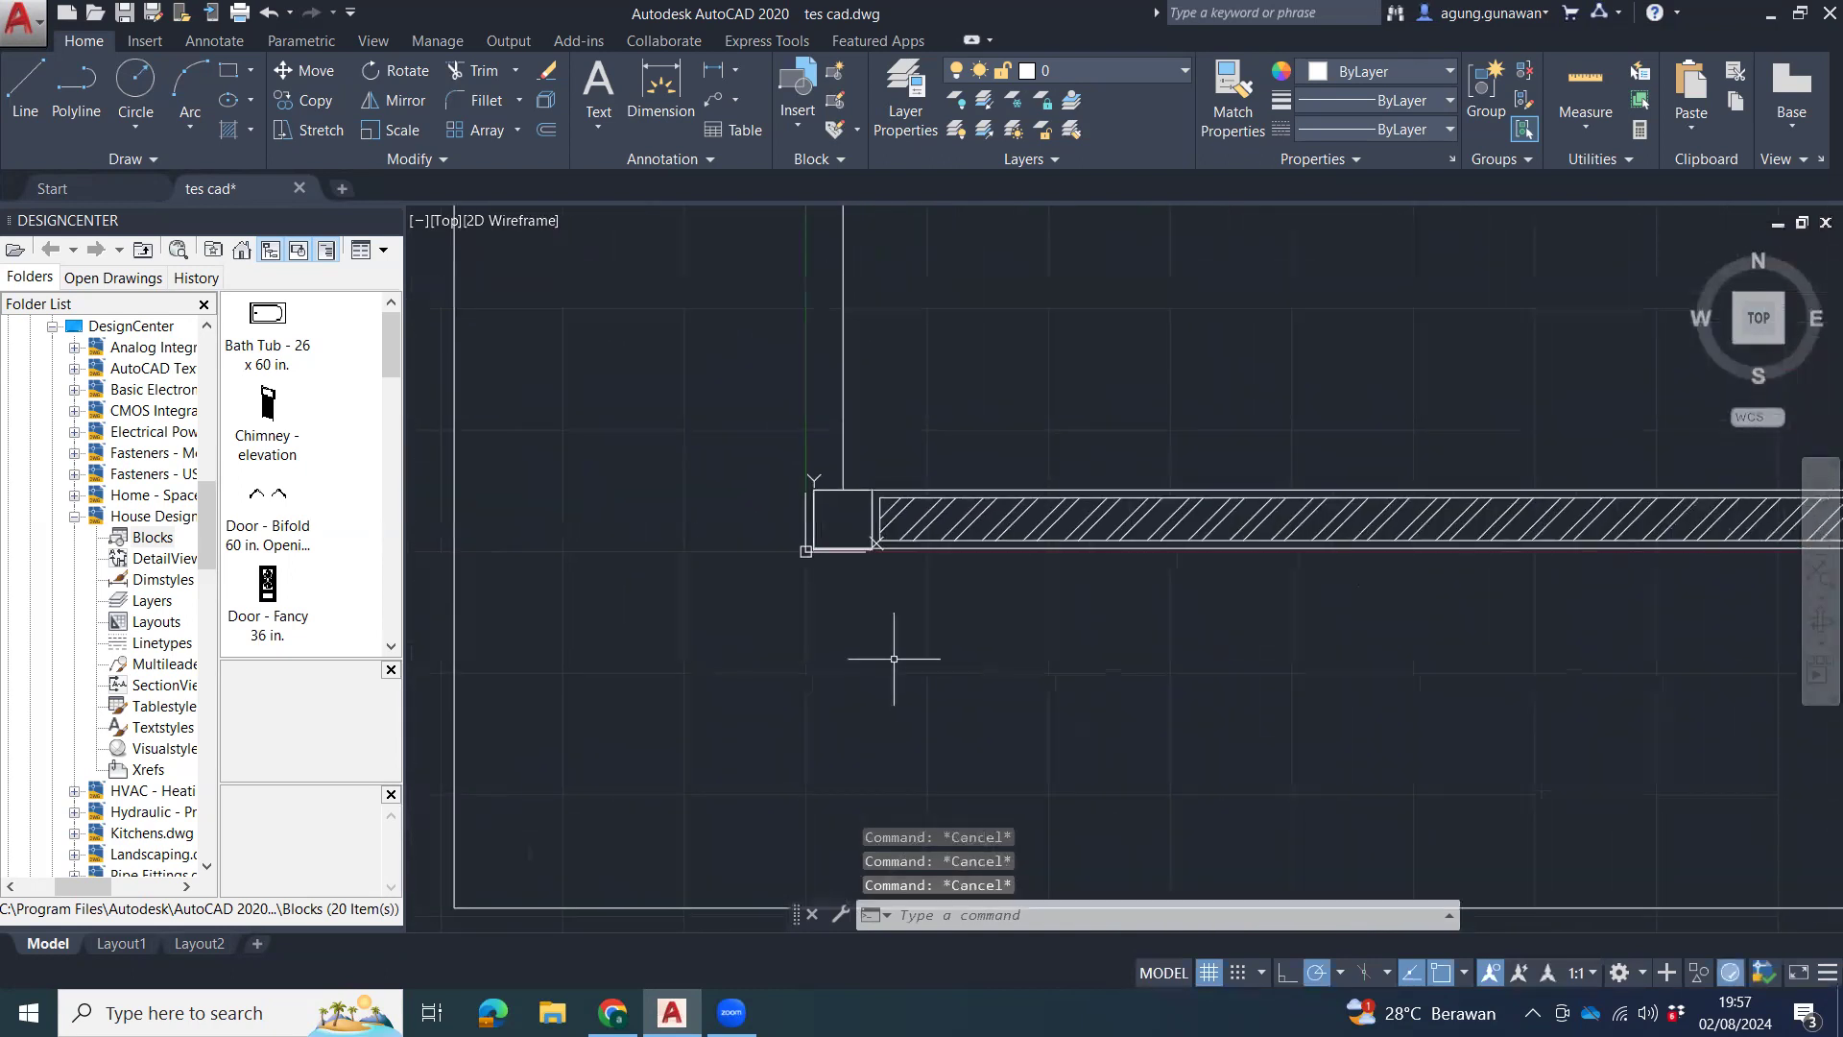
pyautogui.write('rec')
pyautogui.press('Return')
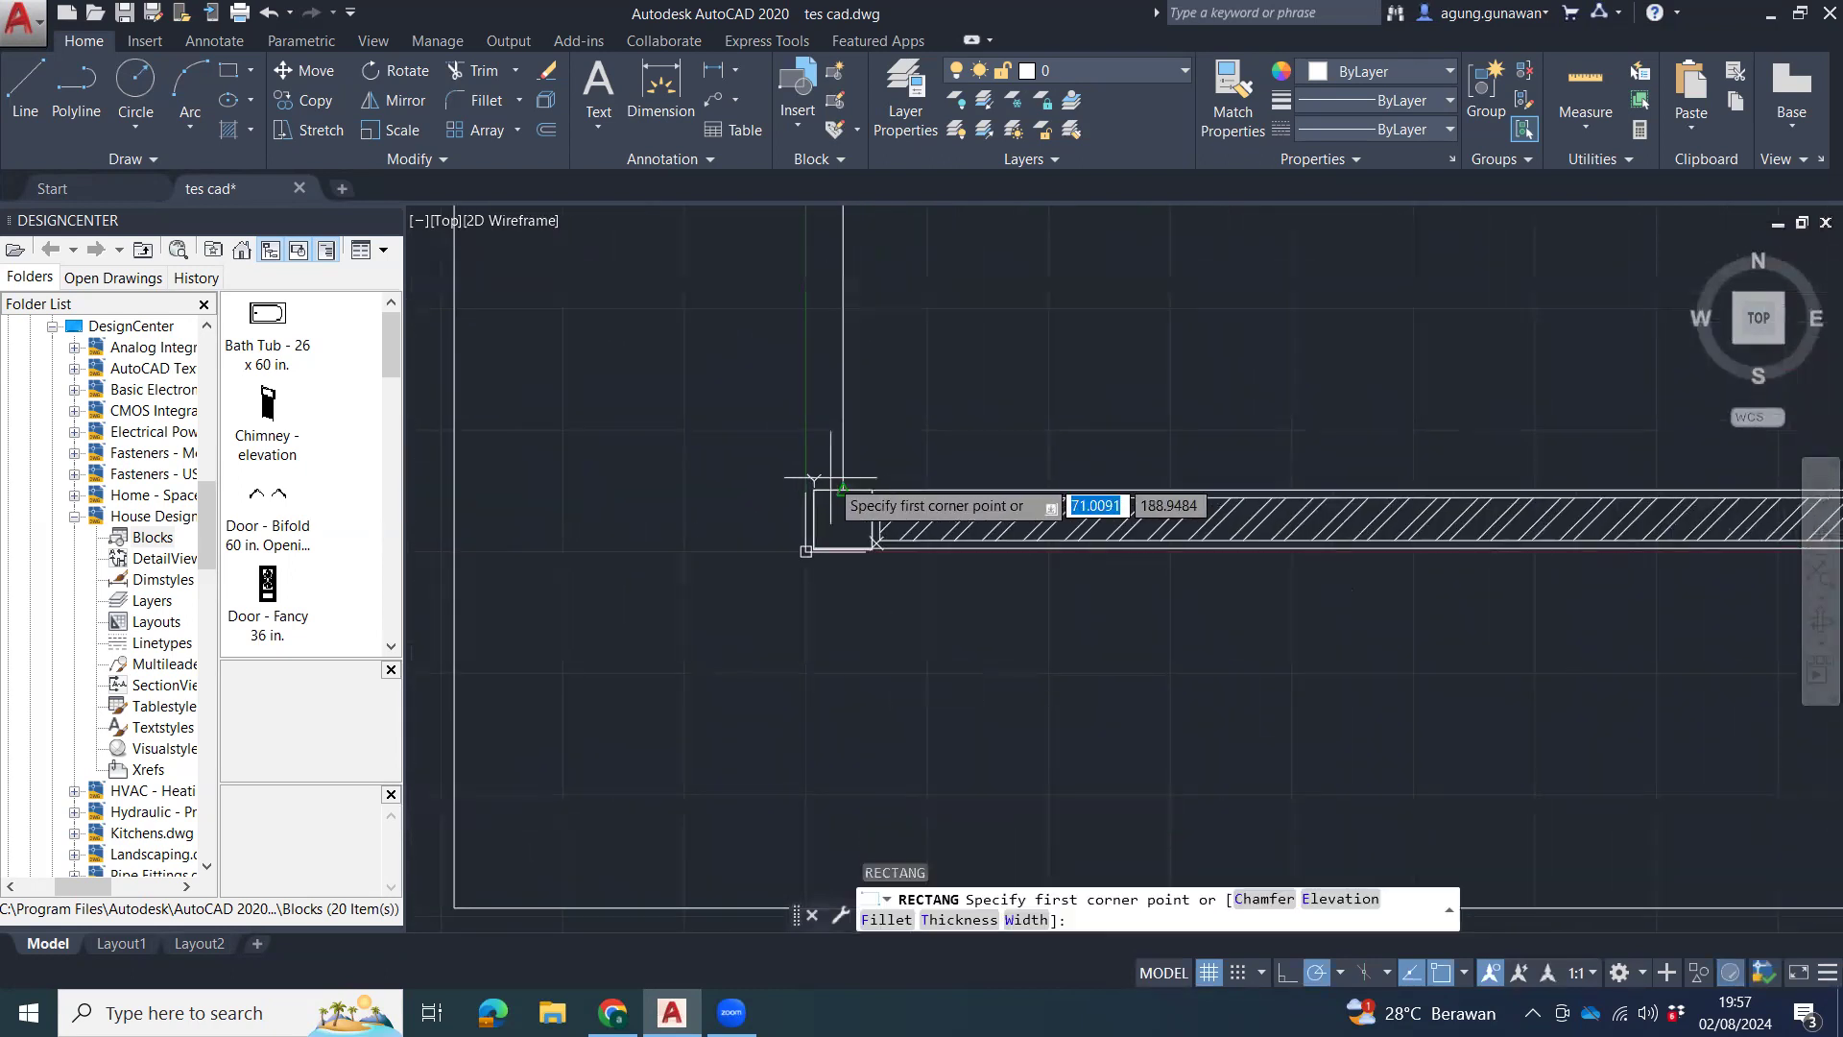
pyautogui.click(814, 490)
pyautogui.scroll(6, 877, 557)
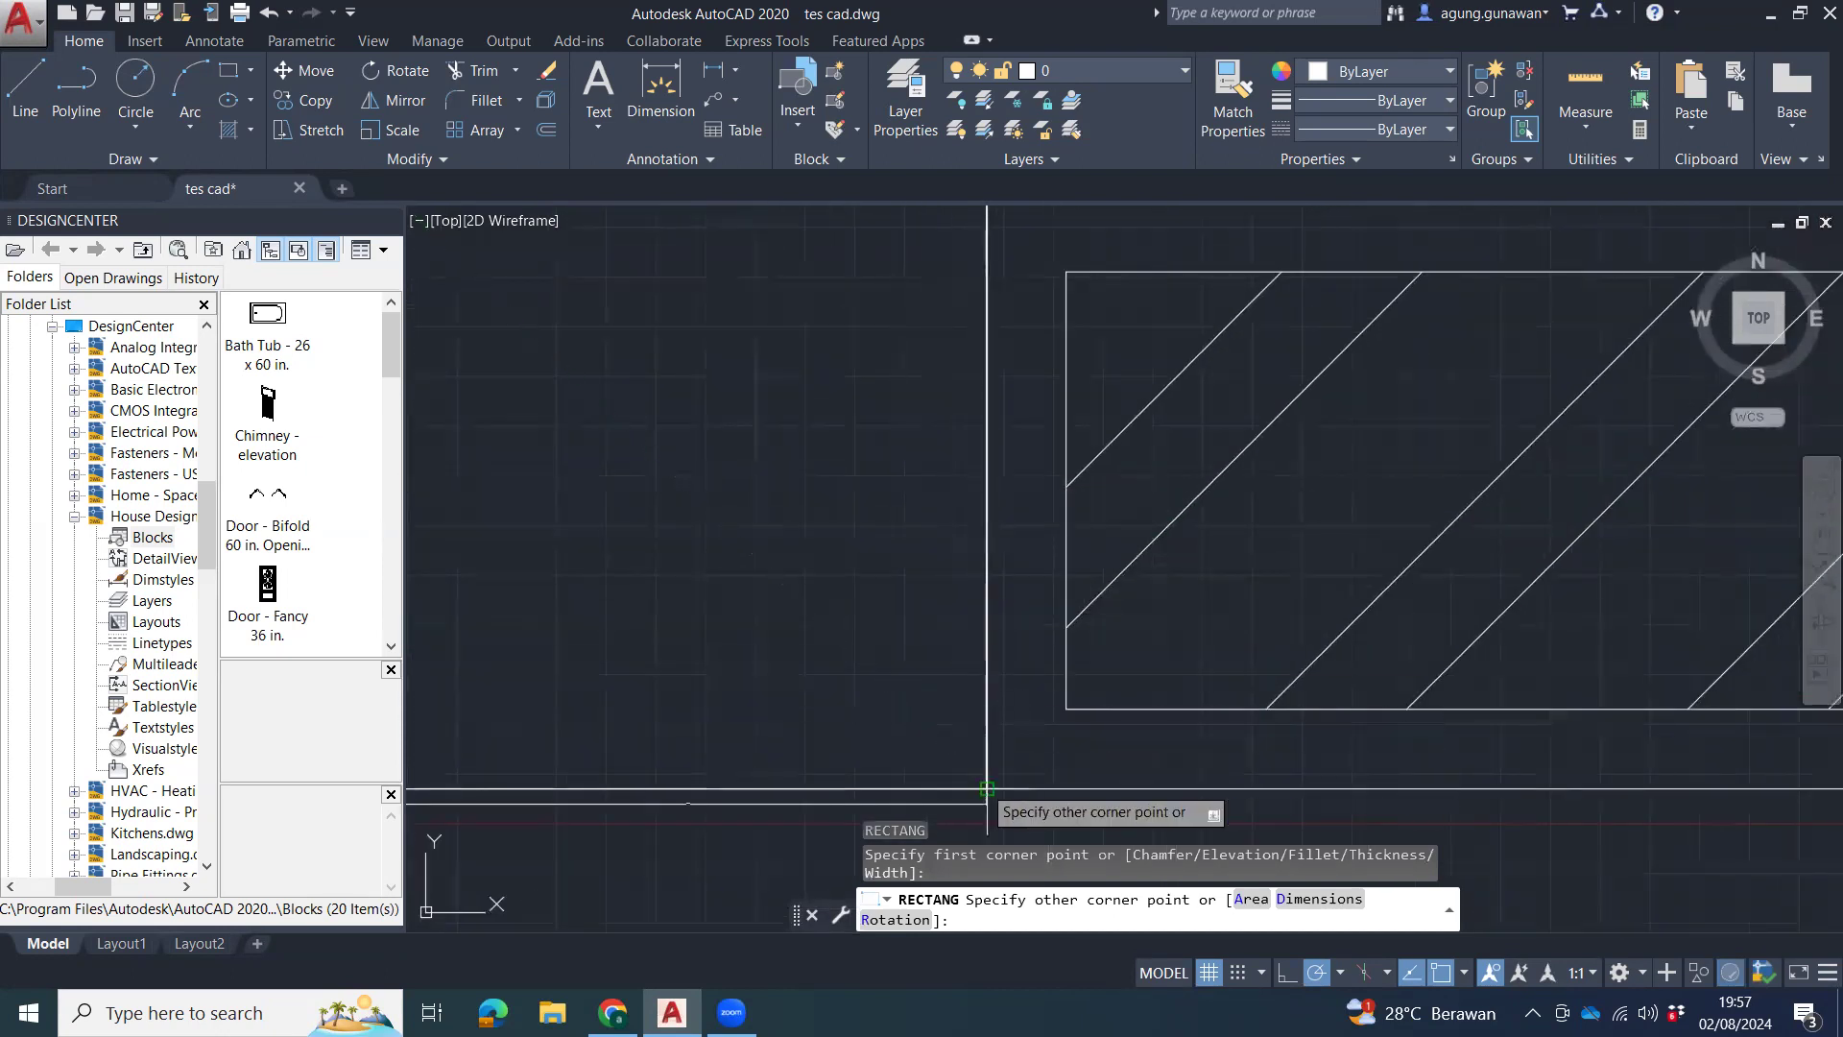
pyautogui.click(987, 788)
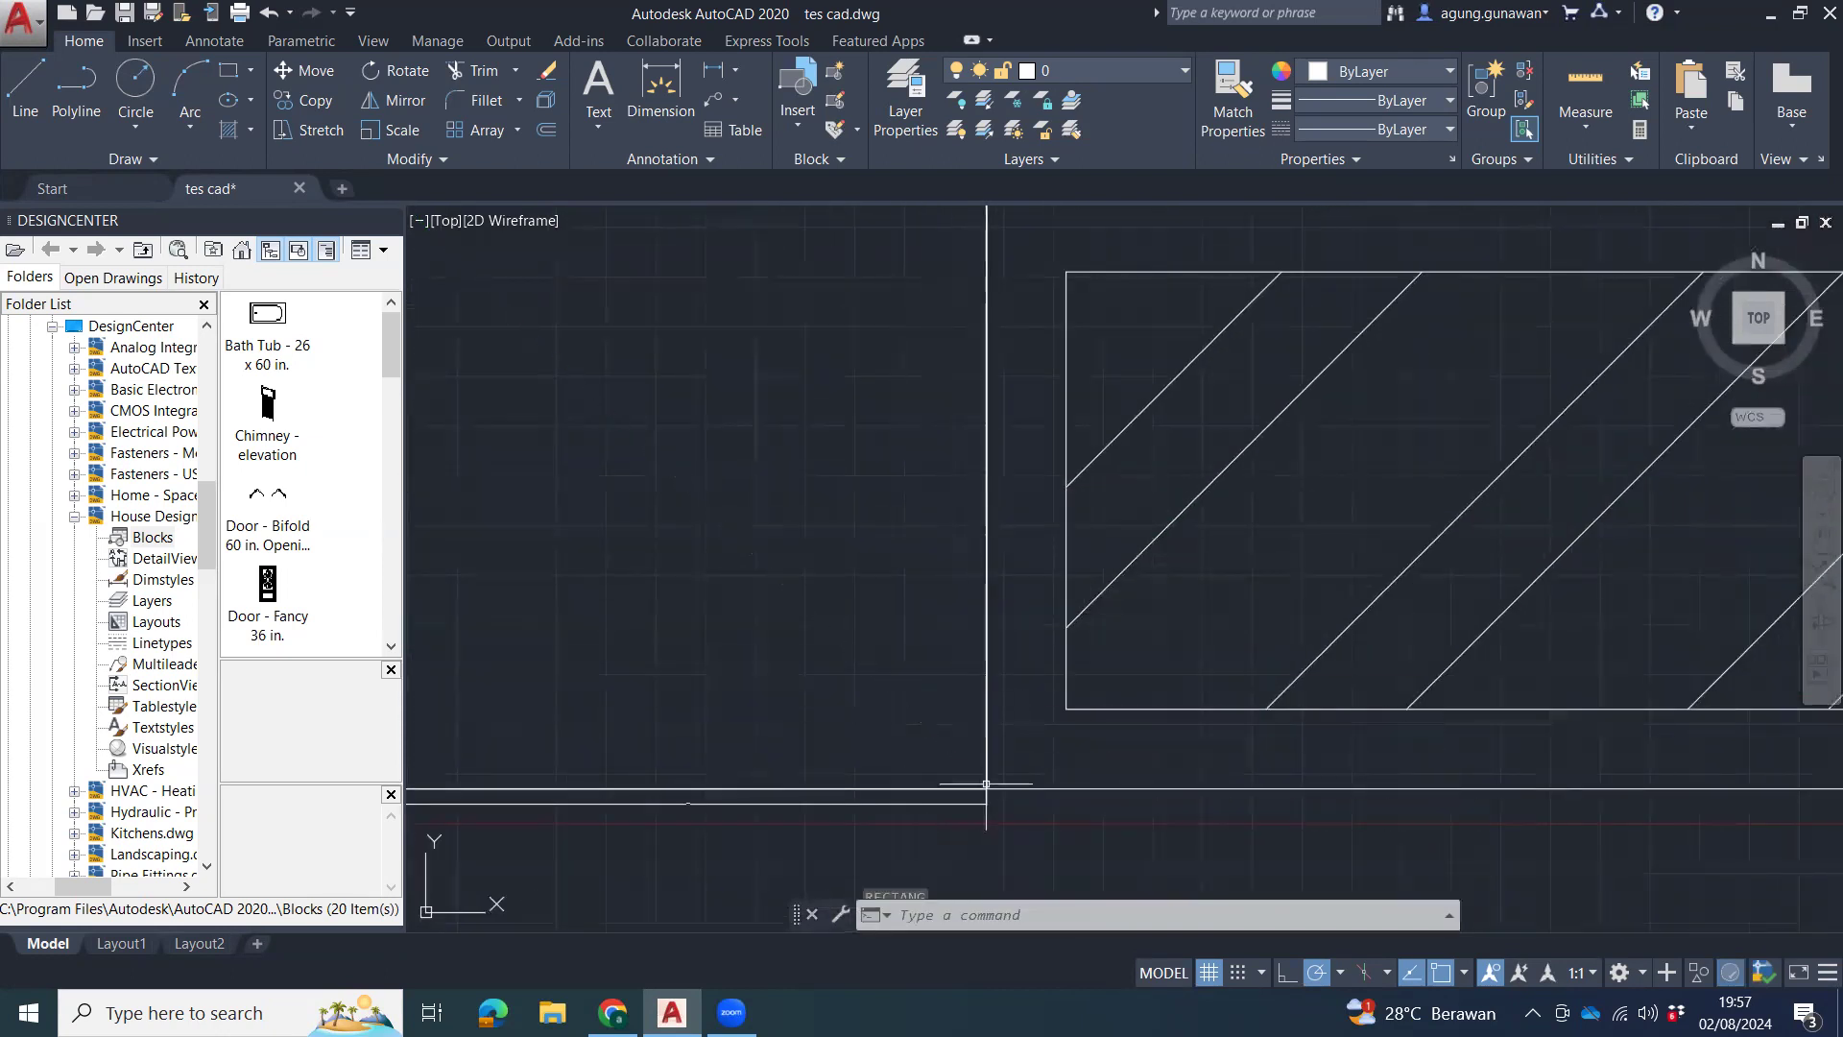
# Switch to the SW Isometric view and delete the extruded left column.
pyautogui.click(1738, 341)
pyautogui.scroll(5, 1056, 634)
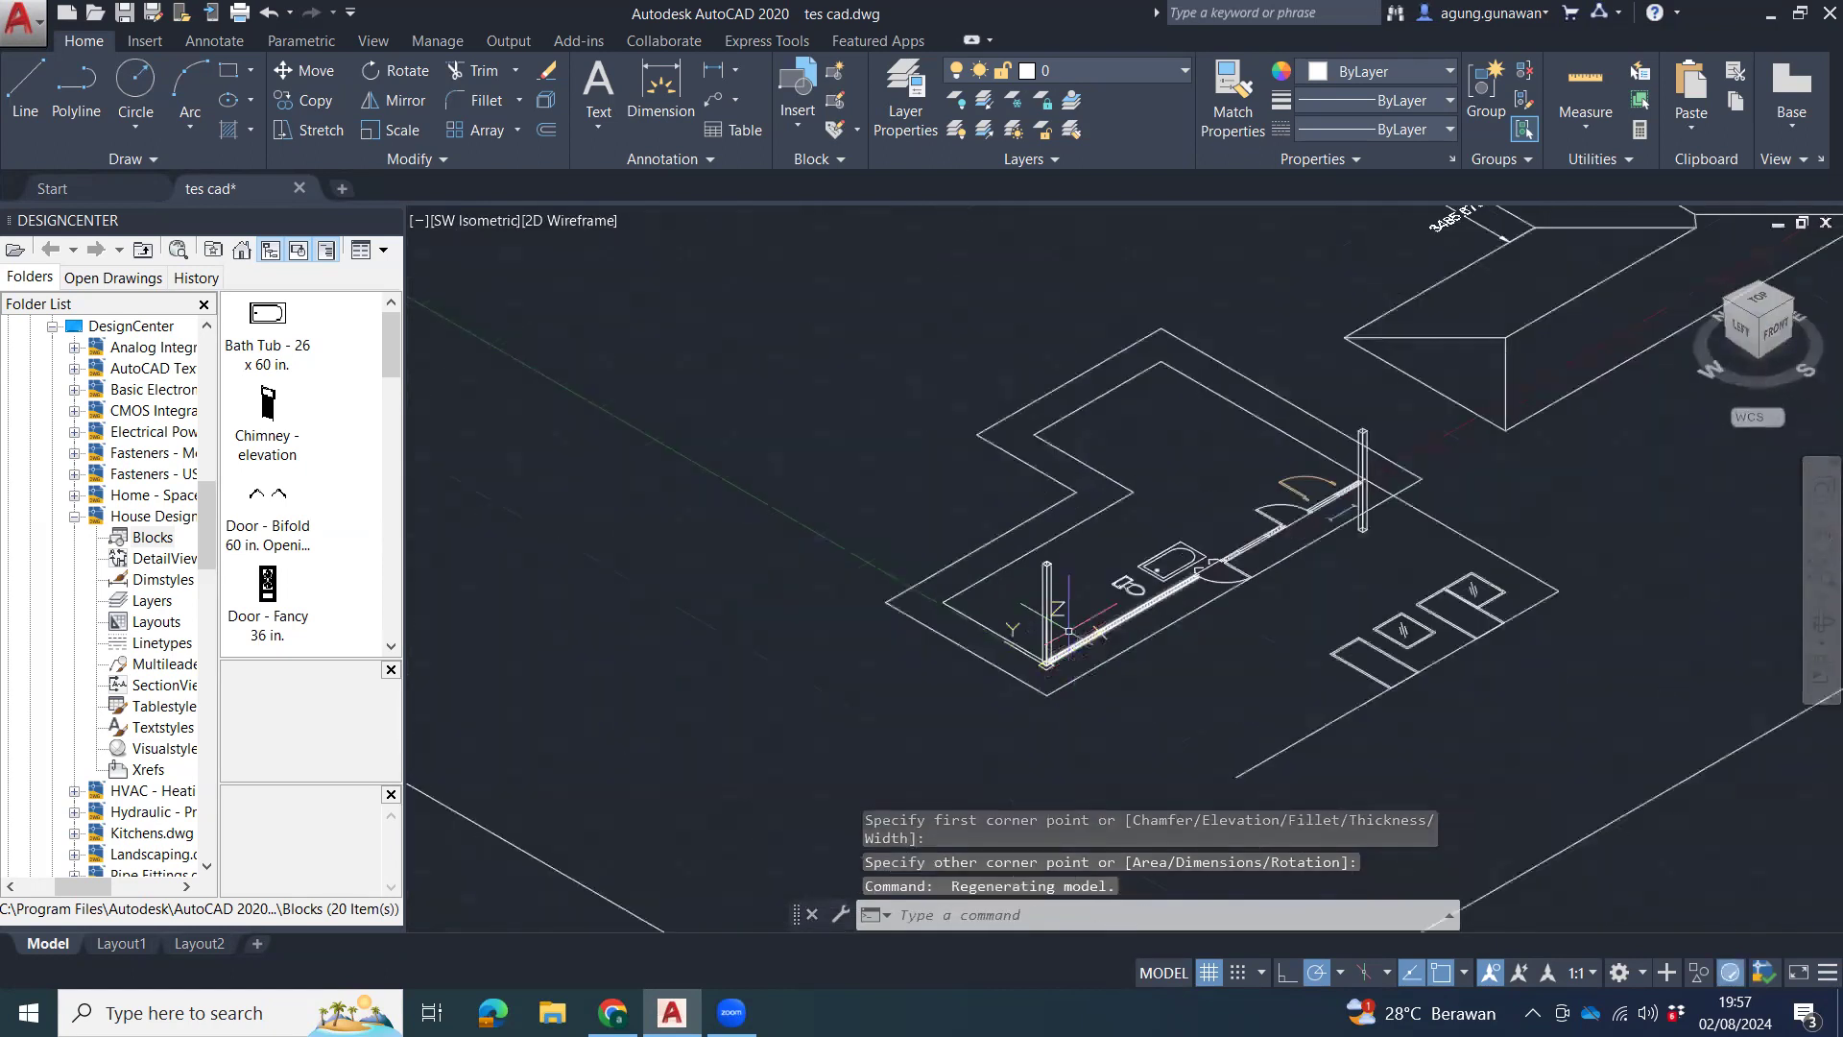
pyautogui.click(1043, 581)
pyautogui.press('Delete')
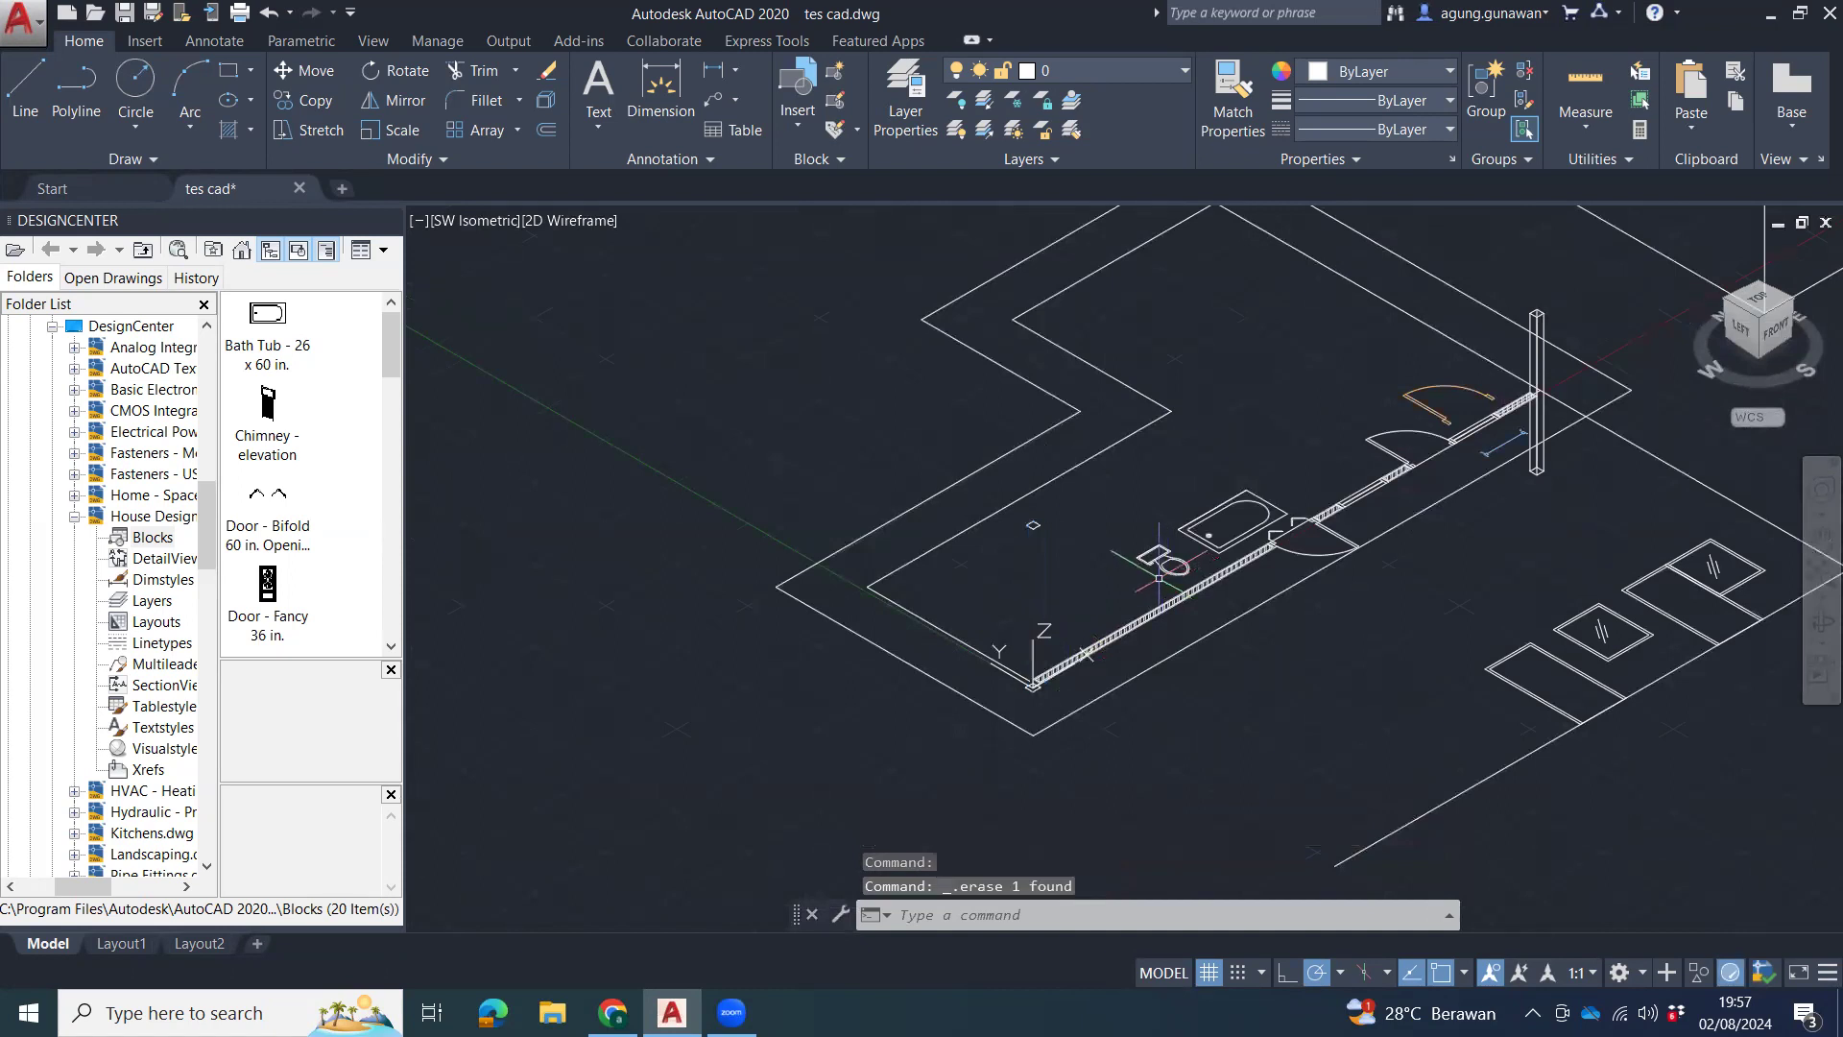
# Move the floating square outline by its corner down to the matching wall corner at the left column's base.
pyautogui.scroll(5, 1041, 531)
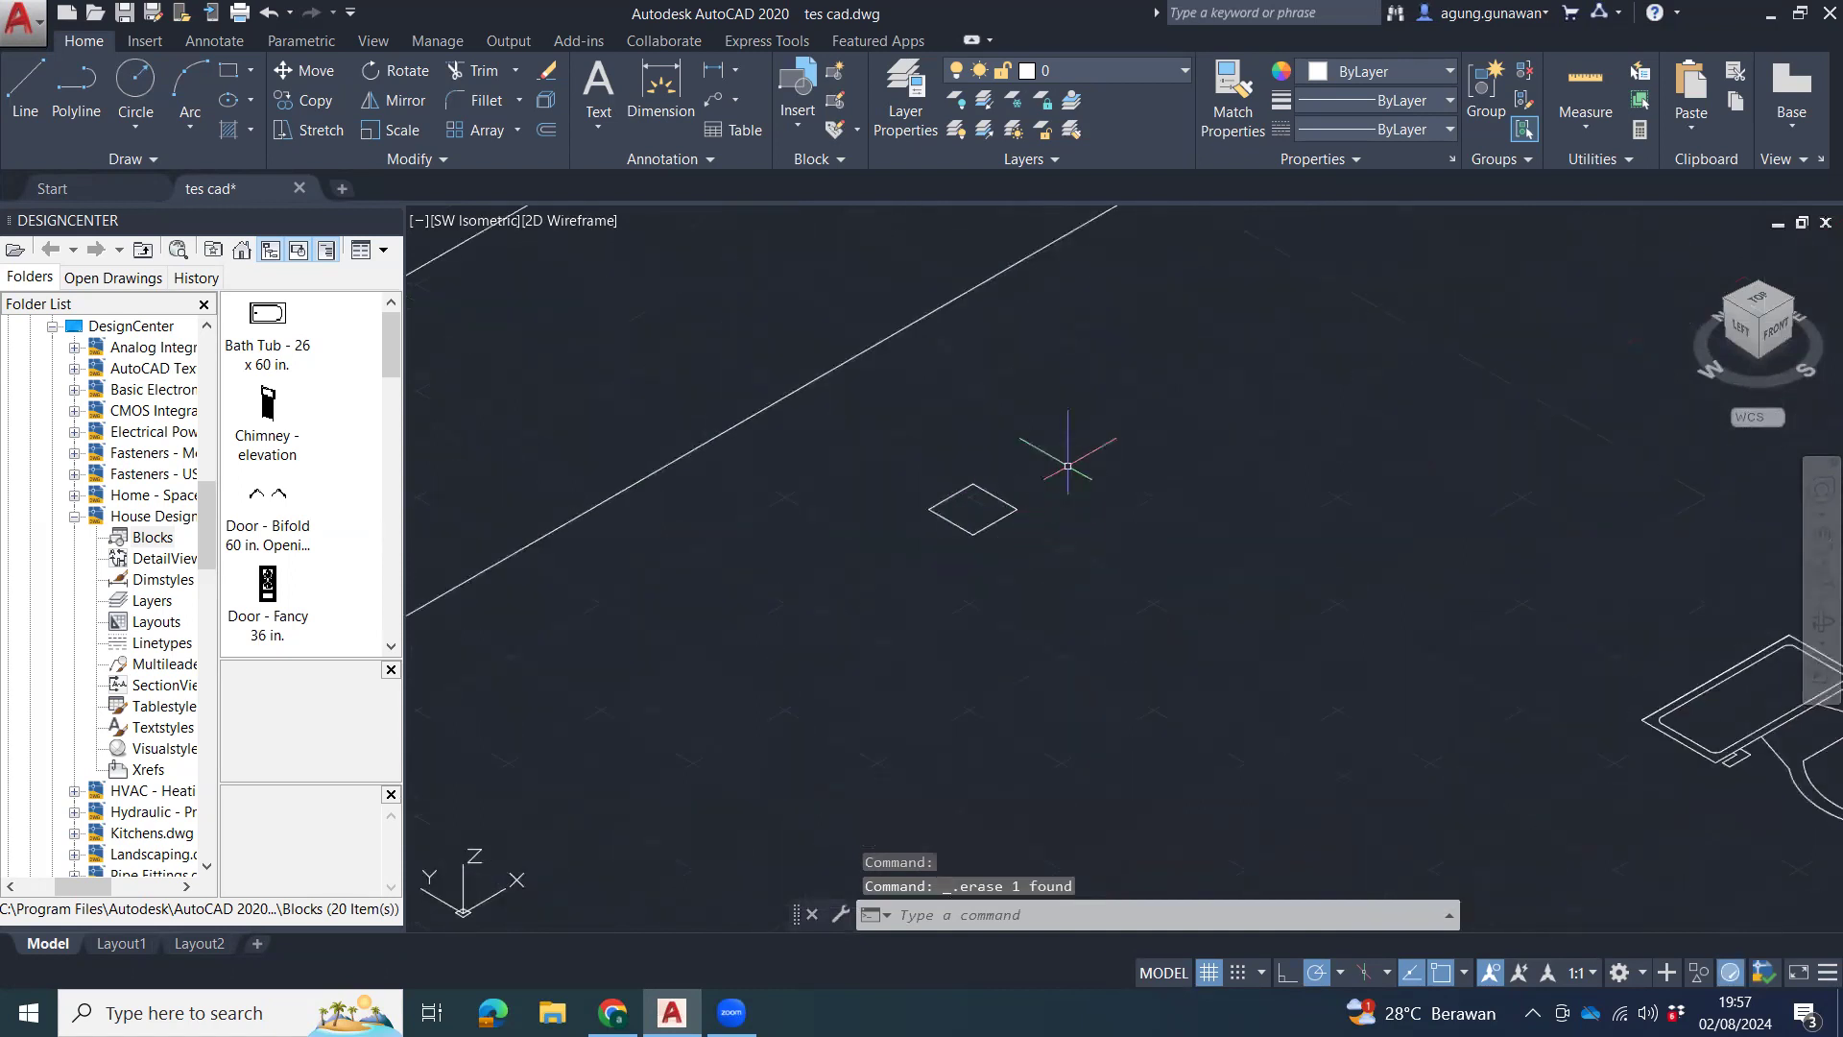
pyautogui.click(996, 562)
pyautogui.scroll(-3, 1128, 548)
pyautogui.moveTo(1128, 542); pyautogui.dragTo(1127, 408, button='middle')
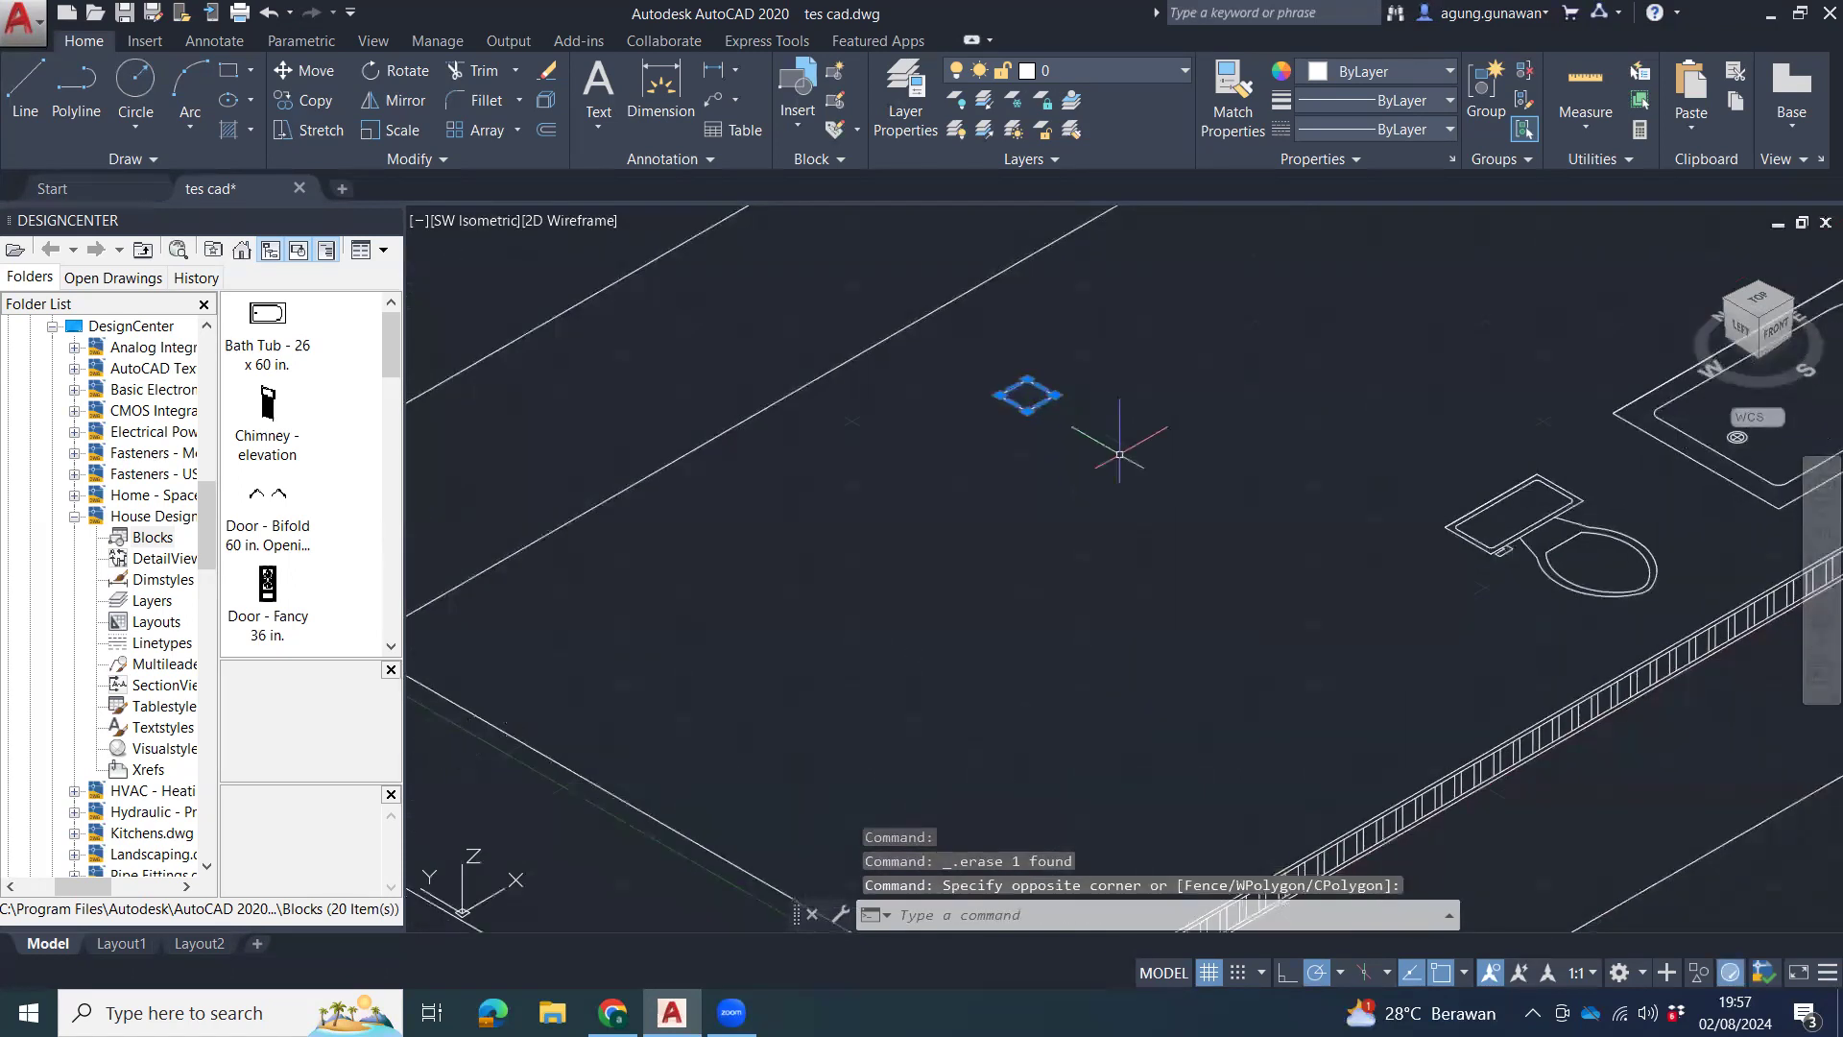
pyautogui.write('m')
pyautogui.press('Return')
pyautogui.click(1055, 395)
pyautogui.moveTo(1133, 542); pyautogui.dragTo(1125, 217, button='middle')
pyautogui.scroll(8, 1041, 724)
pyautogui.scroll(2, 1036, 729)
pyautogui.moveTo(1031, 734); pyautogui.dragTo(1125, 225, button='middle')
pyautogui.scroll(-10, 1125, 240)
pyautogui.scroll(6, 1049, 312)
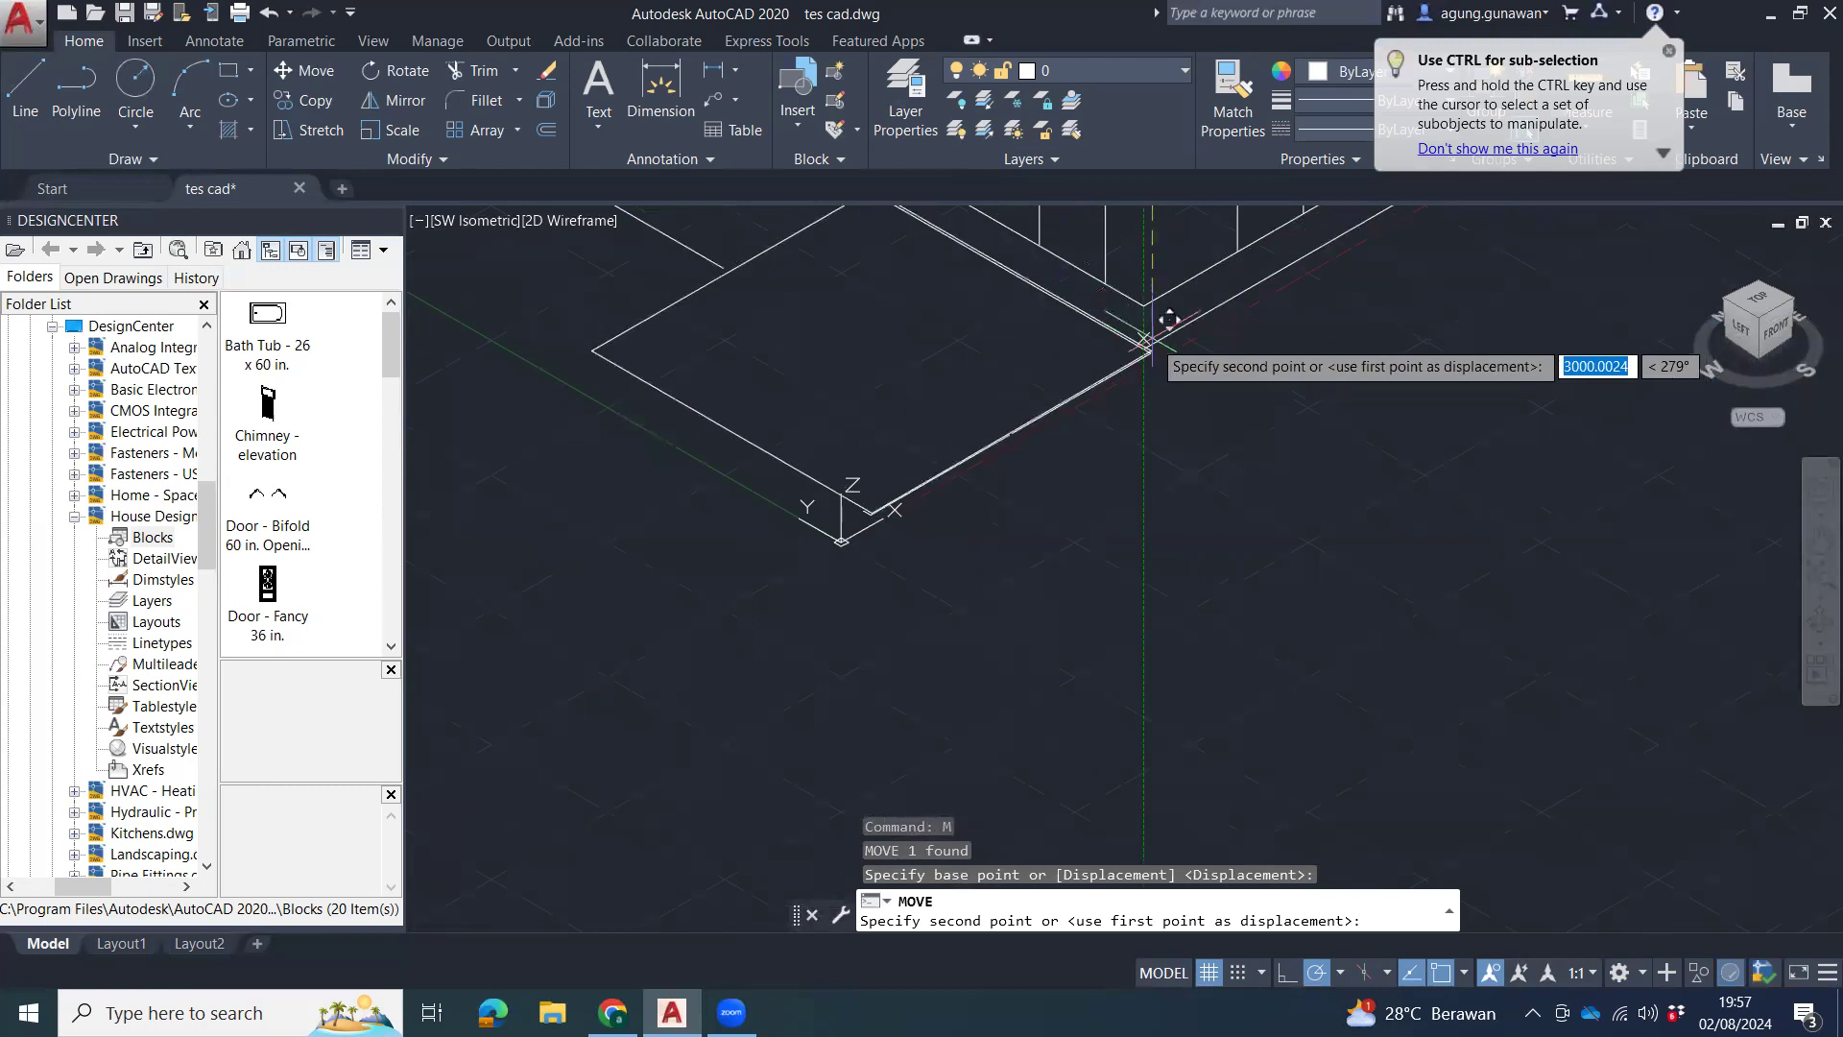
pyautogui.scroll(4, 1157, 403)
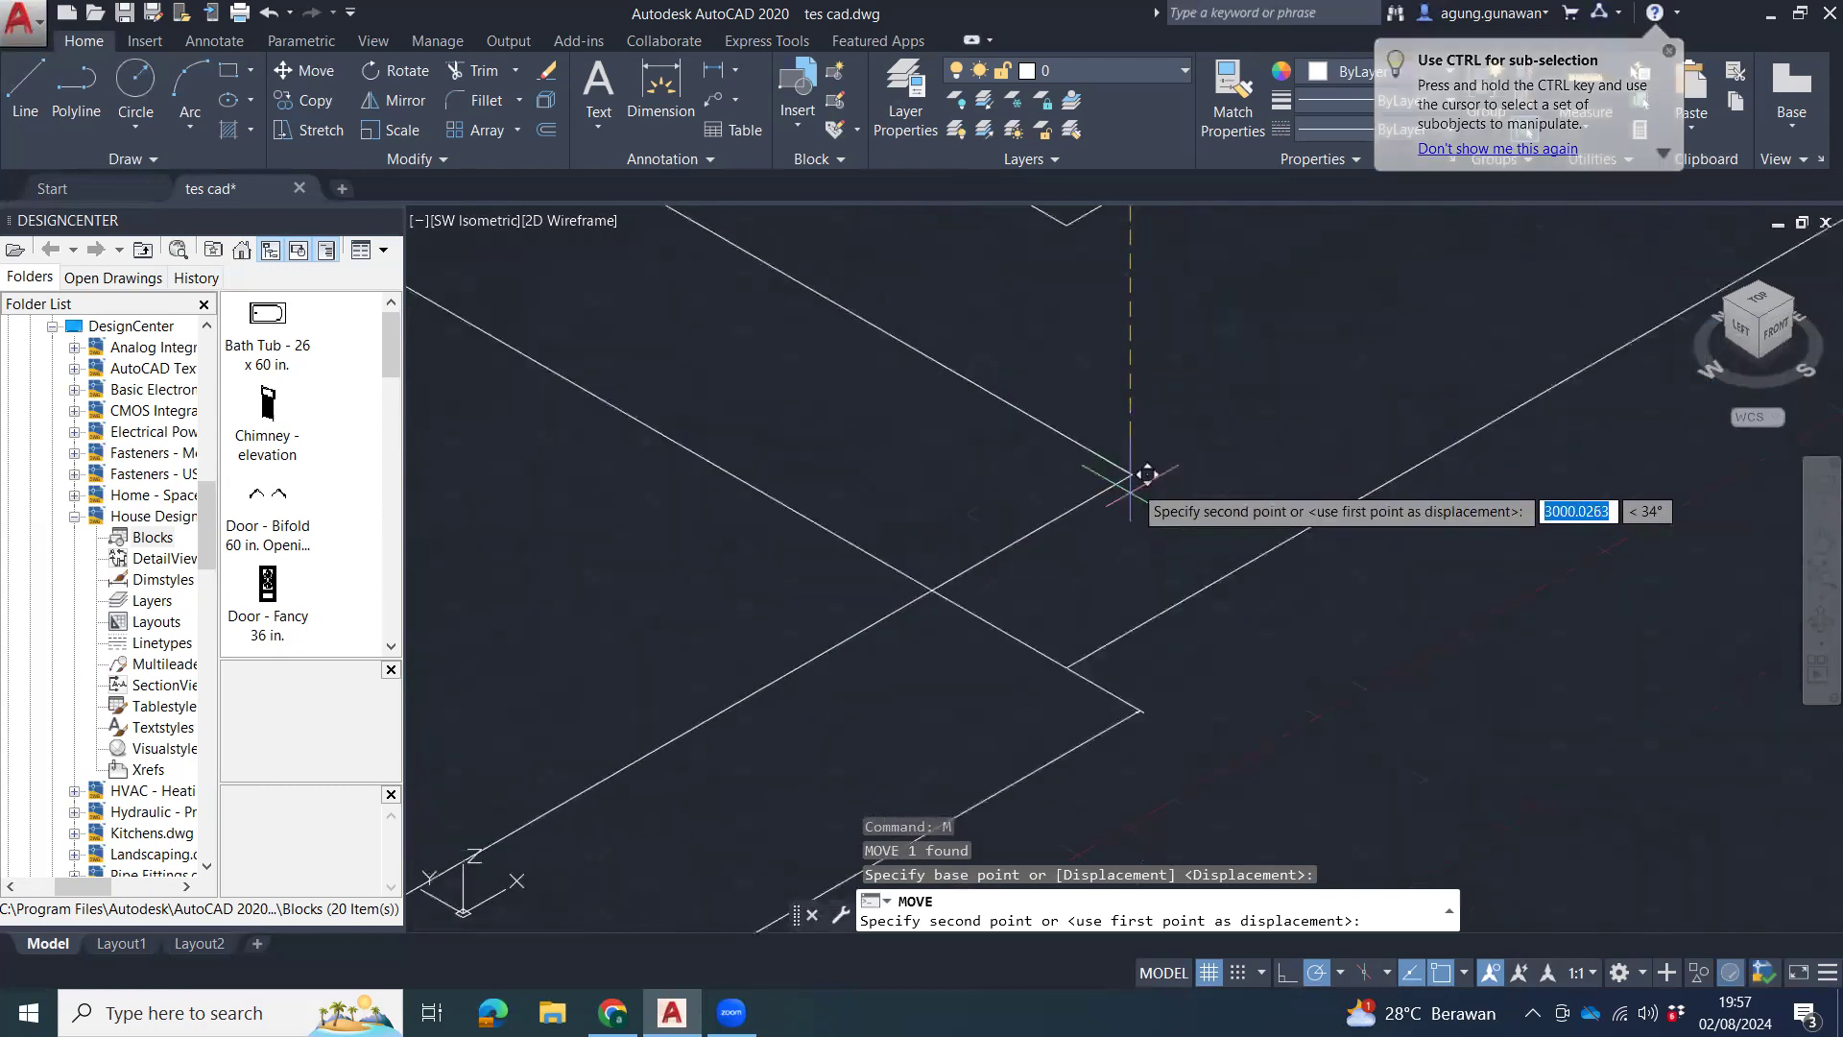
pyautogui.click(1076, 649)
# Delete the leftover object at the left column's base.
pyautogui.click(1179, 764)
pyautogui.click(1109, 715)
pyautogui.moveTo(1309, 728)
pyautogui.mouseDown(button='middle')
pyautogui.moveTo(1325, 695)
pyautogui.moveTo(1156, 659)
pyautogui.moveTo(1226, 568)
pyautogui.moveTo(1192, 523)
pyautogui.mouseUp(button='middle')
pyautogui.press('Delete')
pyautogui.scroll(-8, 1251, 671)
# Return to the Top view and delete the column at the front wall's right end.
pyautogui.click(1757, 302)
pyautogui.scroll(10, 1124, 653)
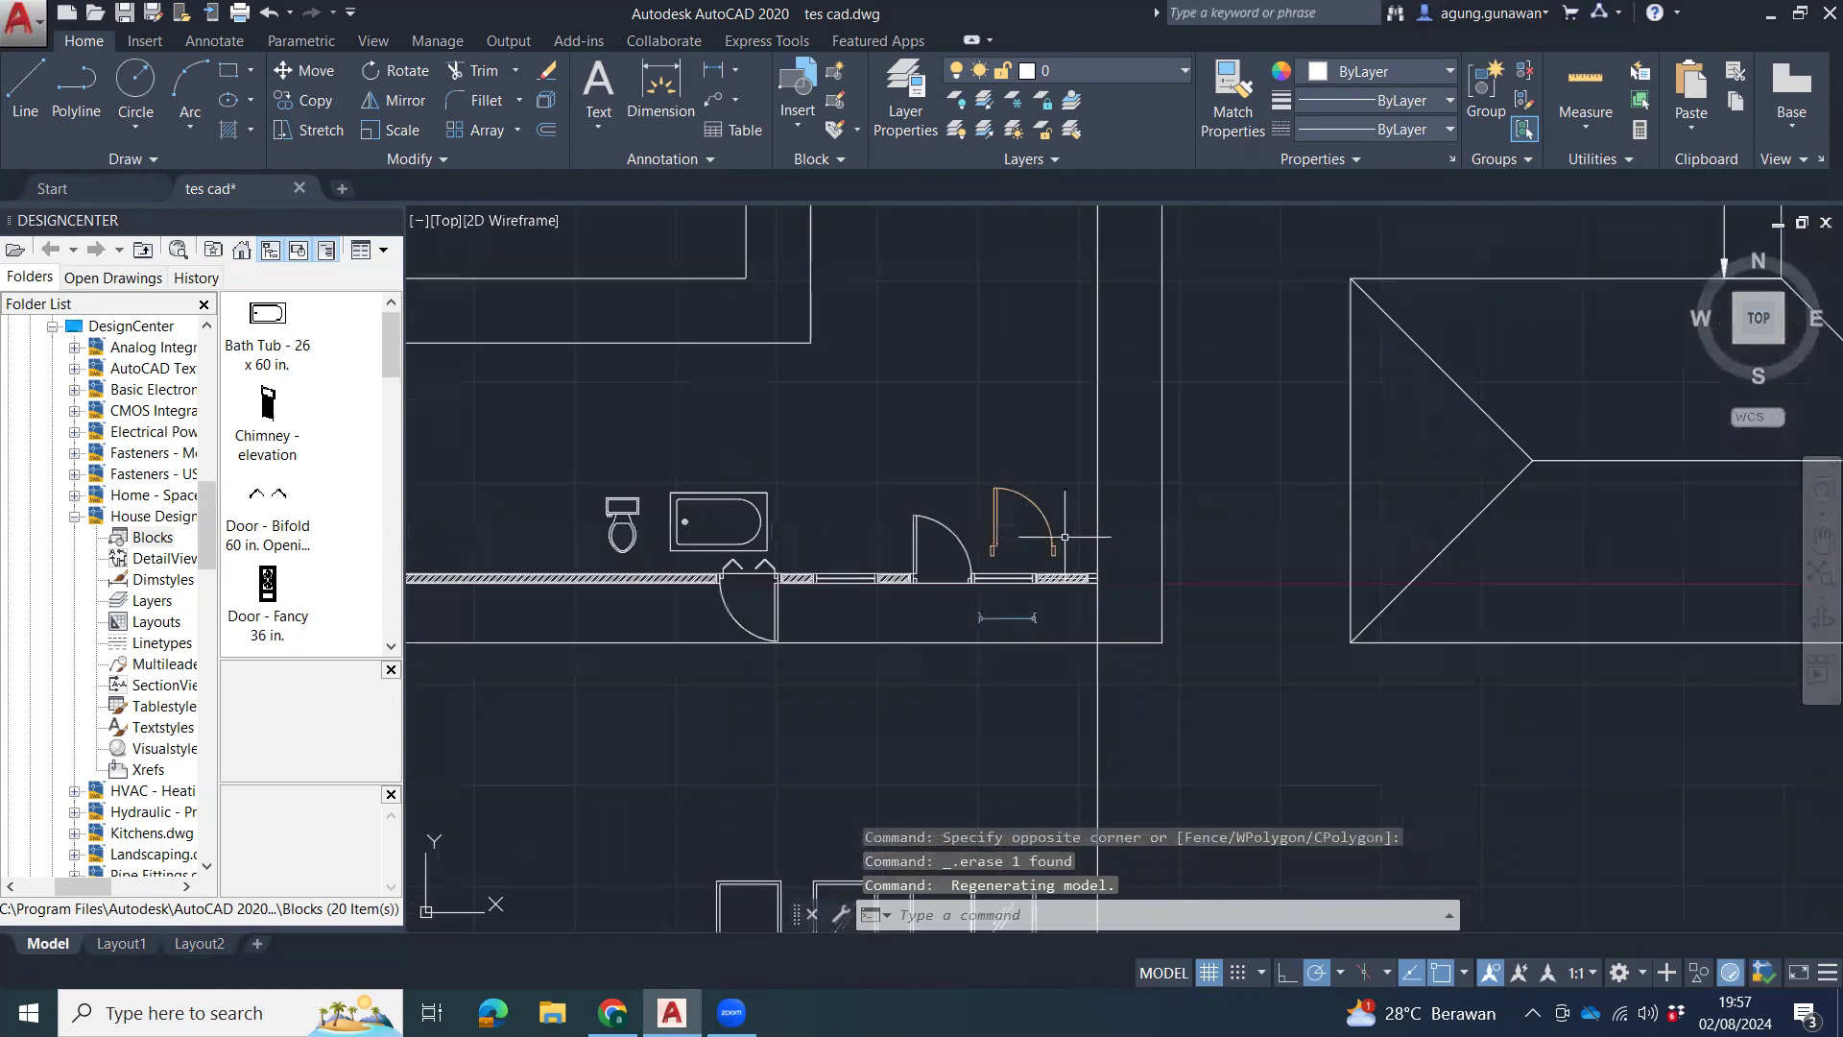
pyautogui.click(1012, 637)
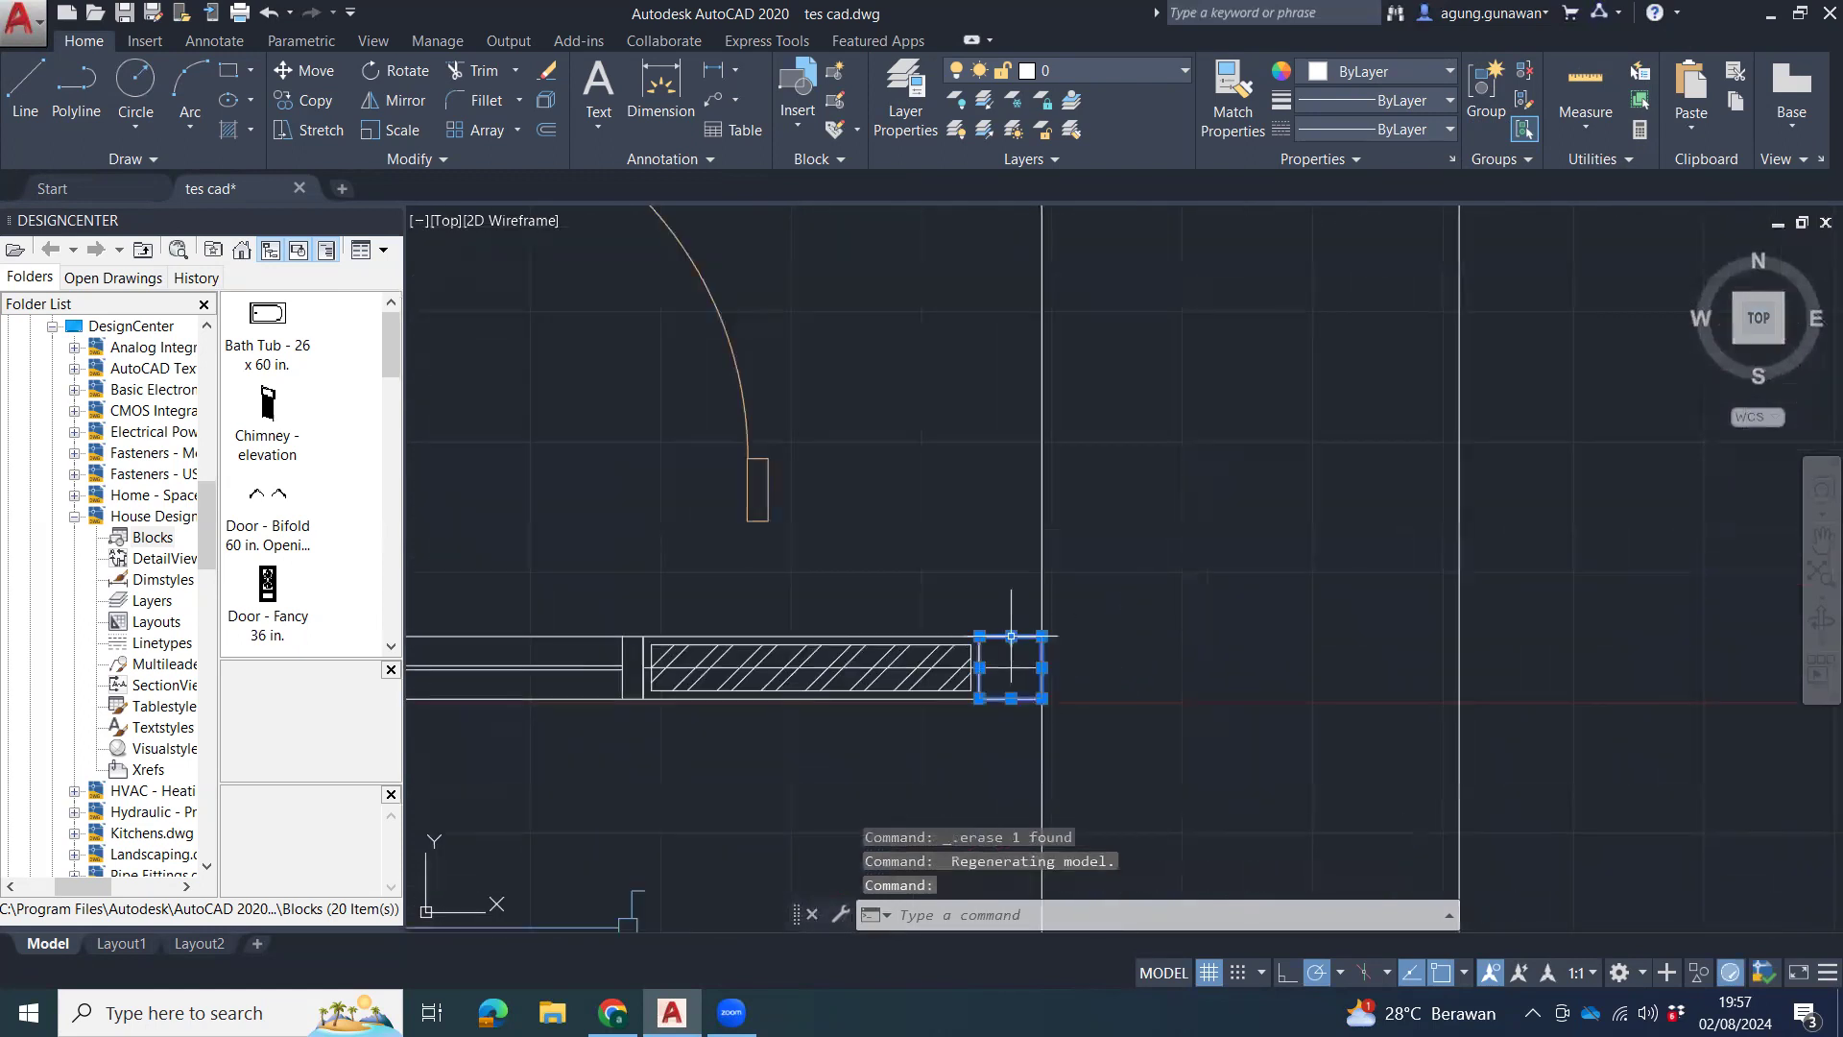
pyautogui.press('Delete')
pyautogui.scroll(-5, 1017, 633)
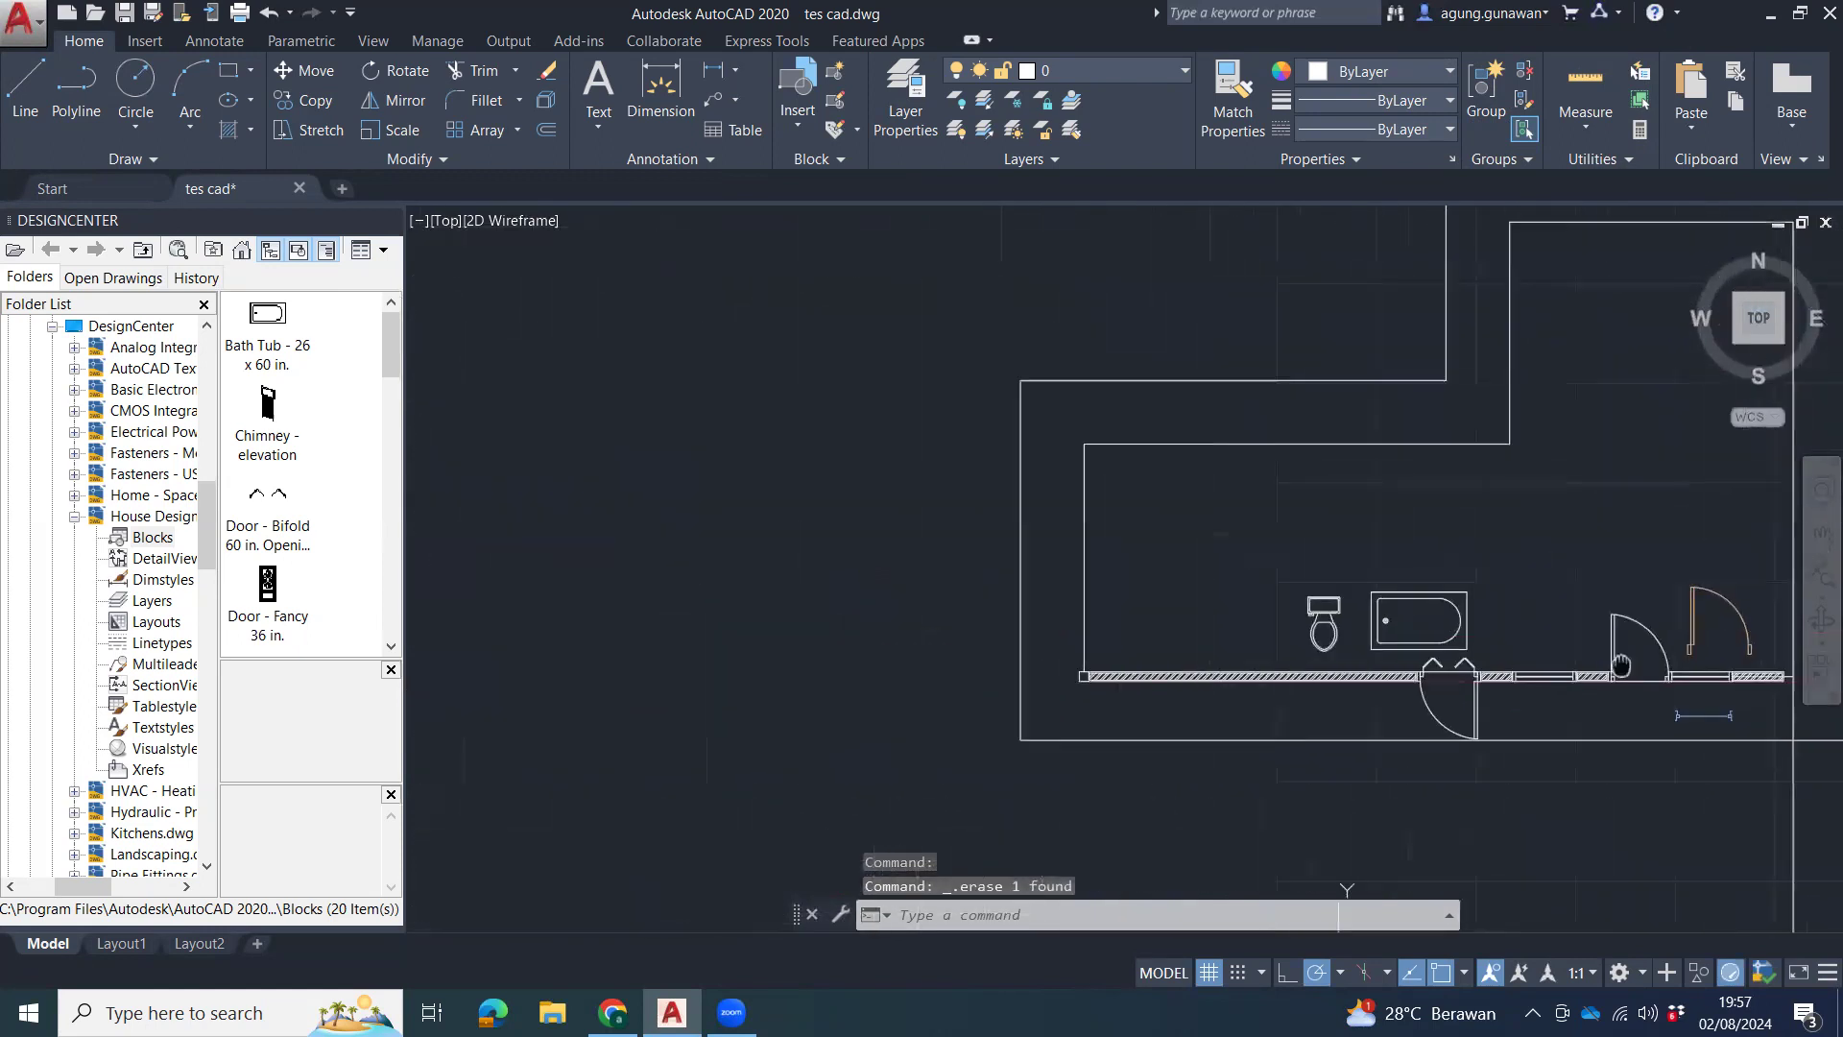
# Copy the left column's square outline from its upper-left corner to the right end of the front wall.
pyautogui.scroll(10, 1118, 676)
pyautogui.click(547, 601)
pyautogui.write('co')
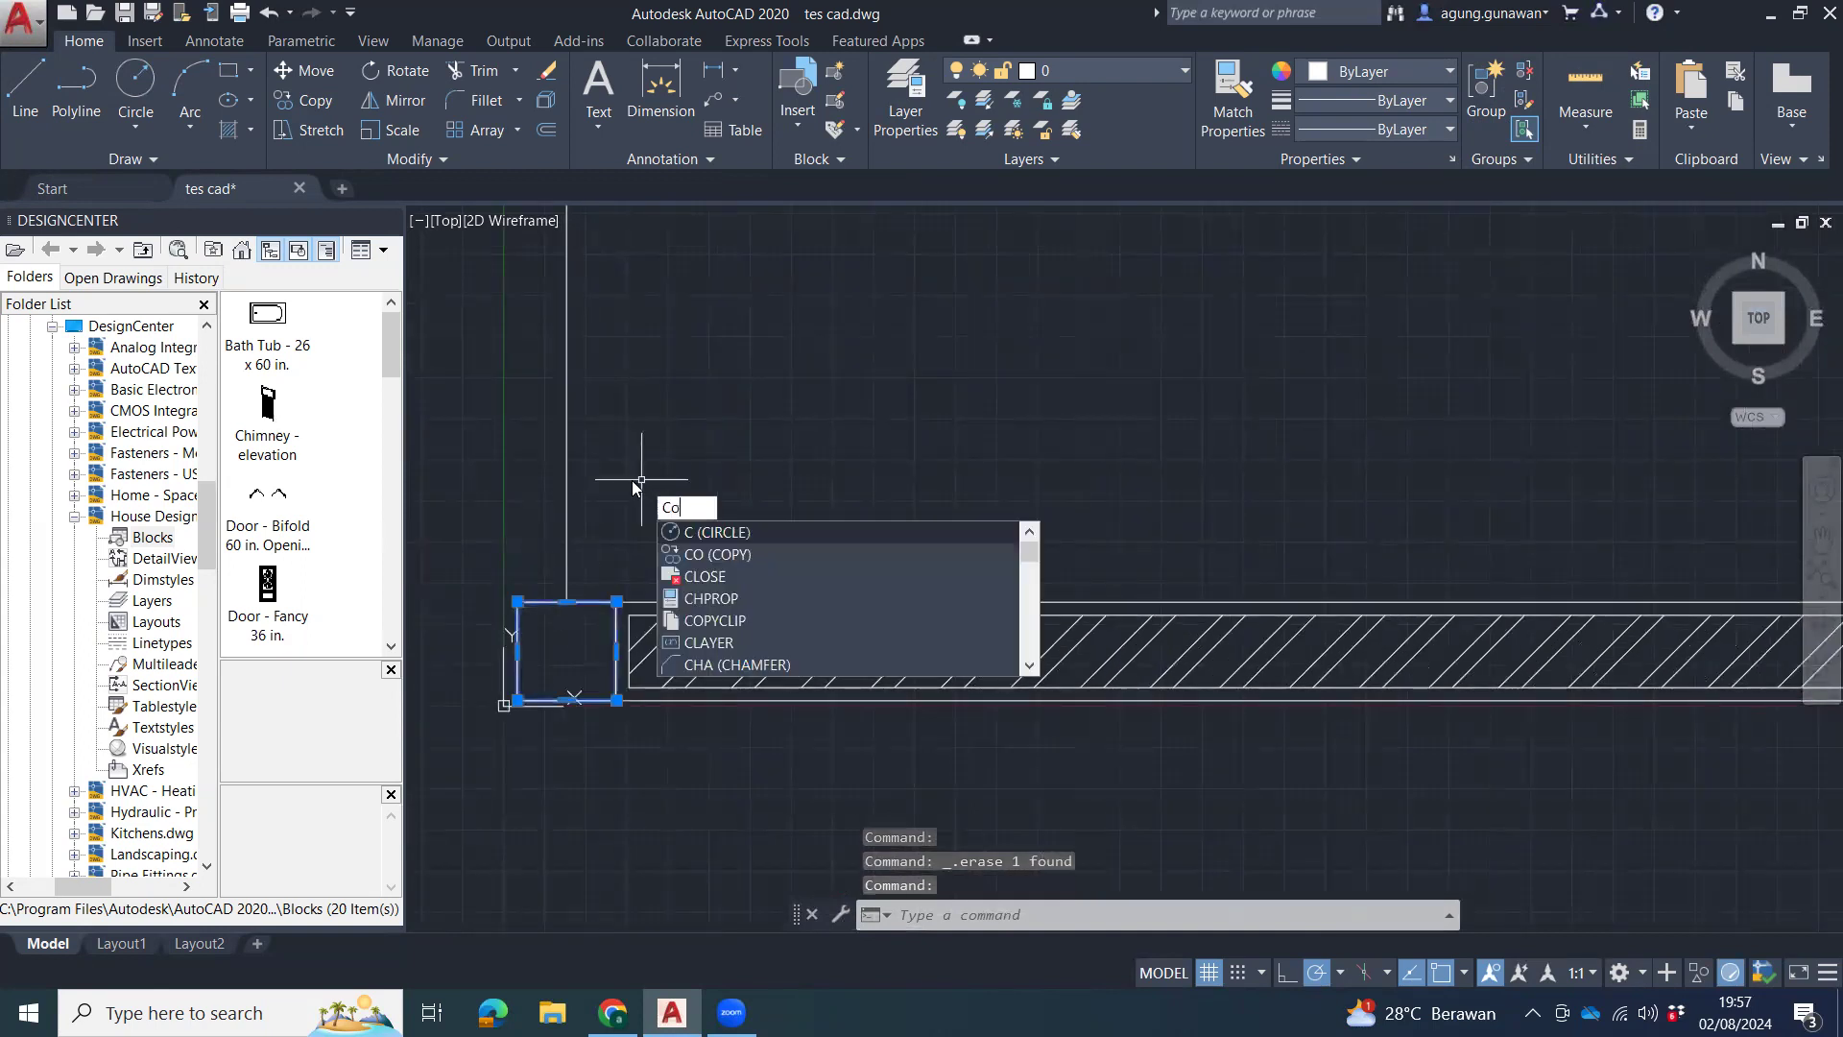
pyautogui.press('Return')
pyautogui.click(517, 602)
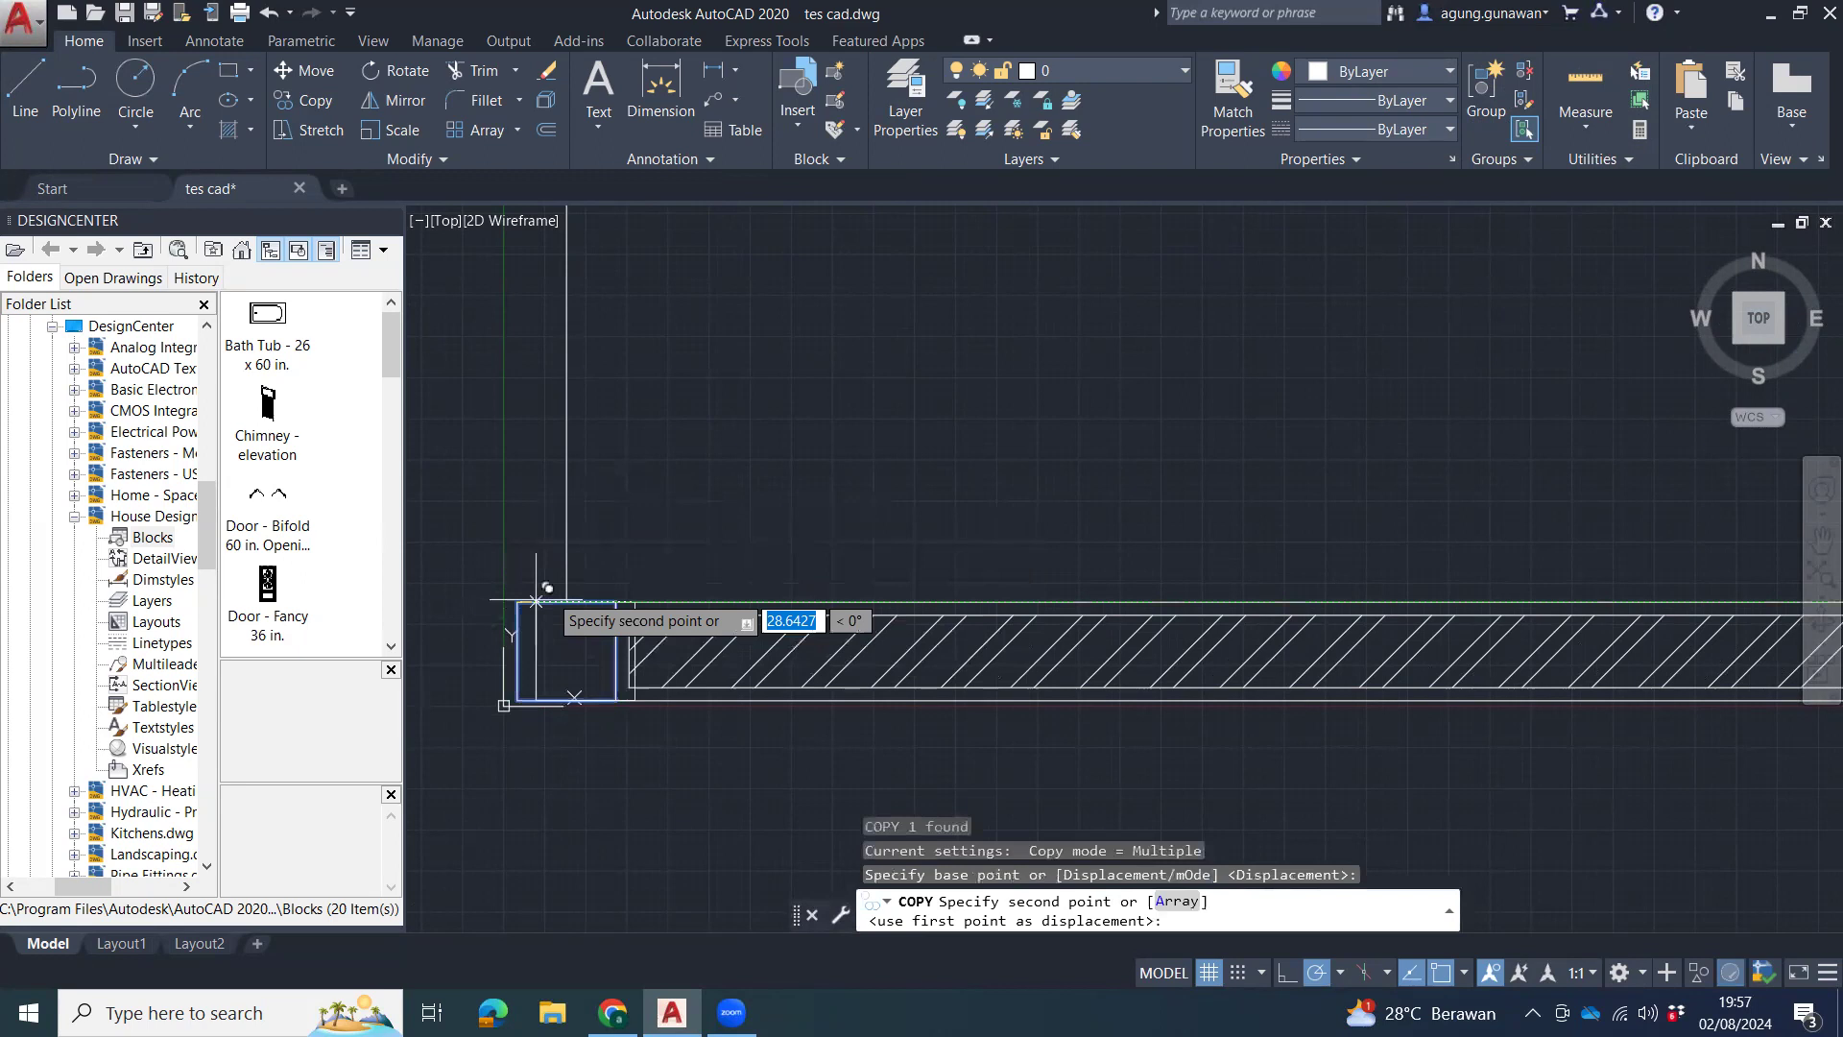
pyautogui.scroll(-8, 1190, 514)
pyautogui.moveTo(1267, 523); pyautogui.dragTo(461, 372, button='middle')
pyautogui.scroll(2, 1446, 367)
pyautogui.scroll(6, 1444, 368)
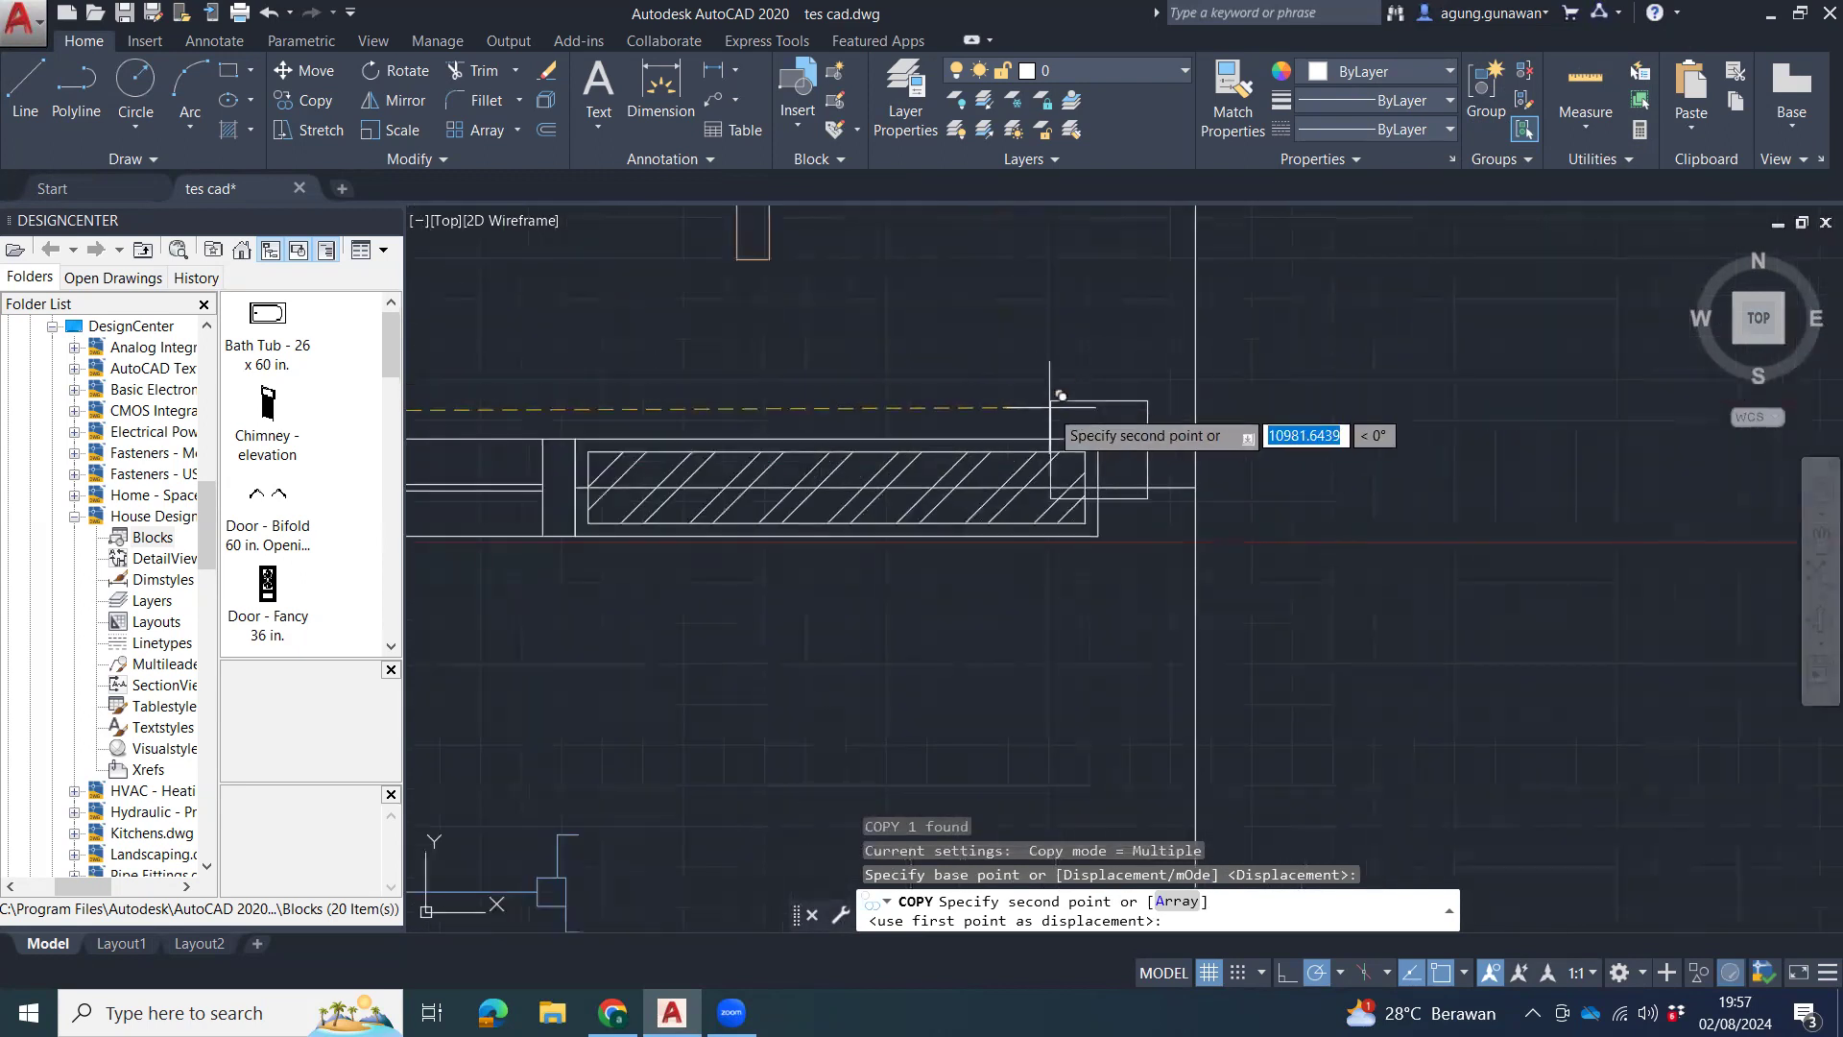
pyautogui.click(1099, 439)
pyautogui.press('Escape')
pyautogui.press('Escape')
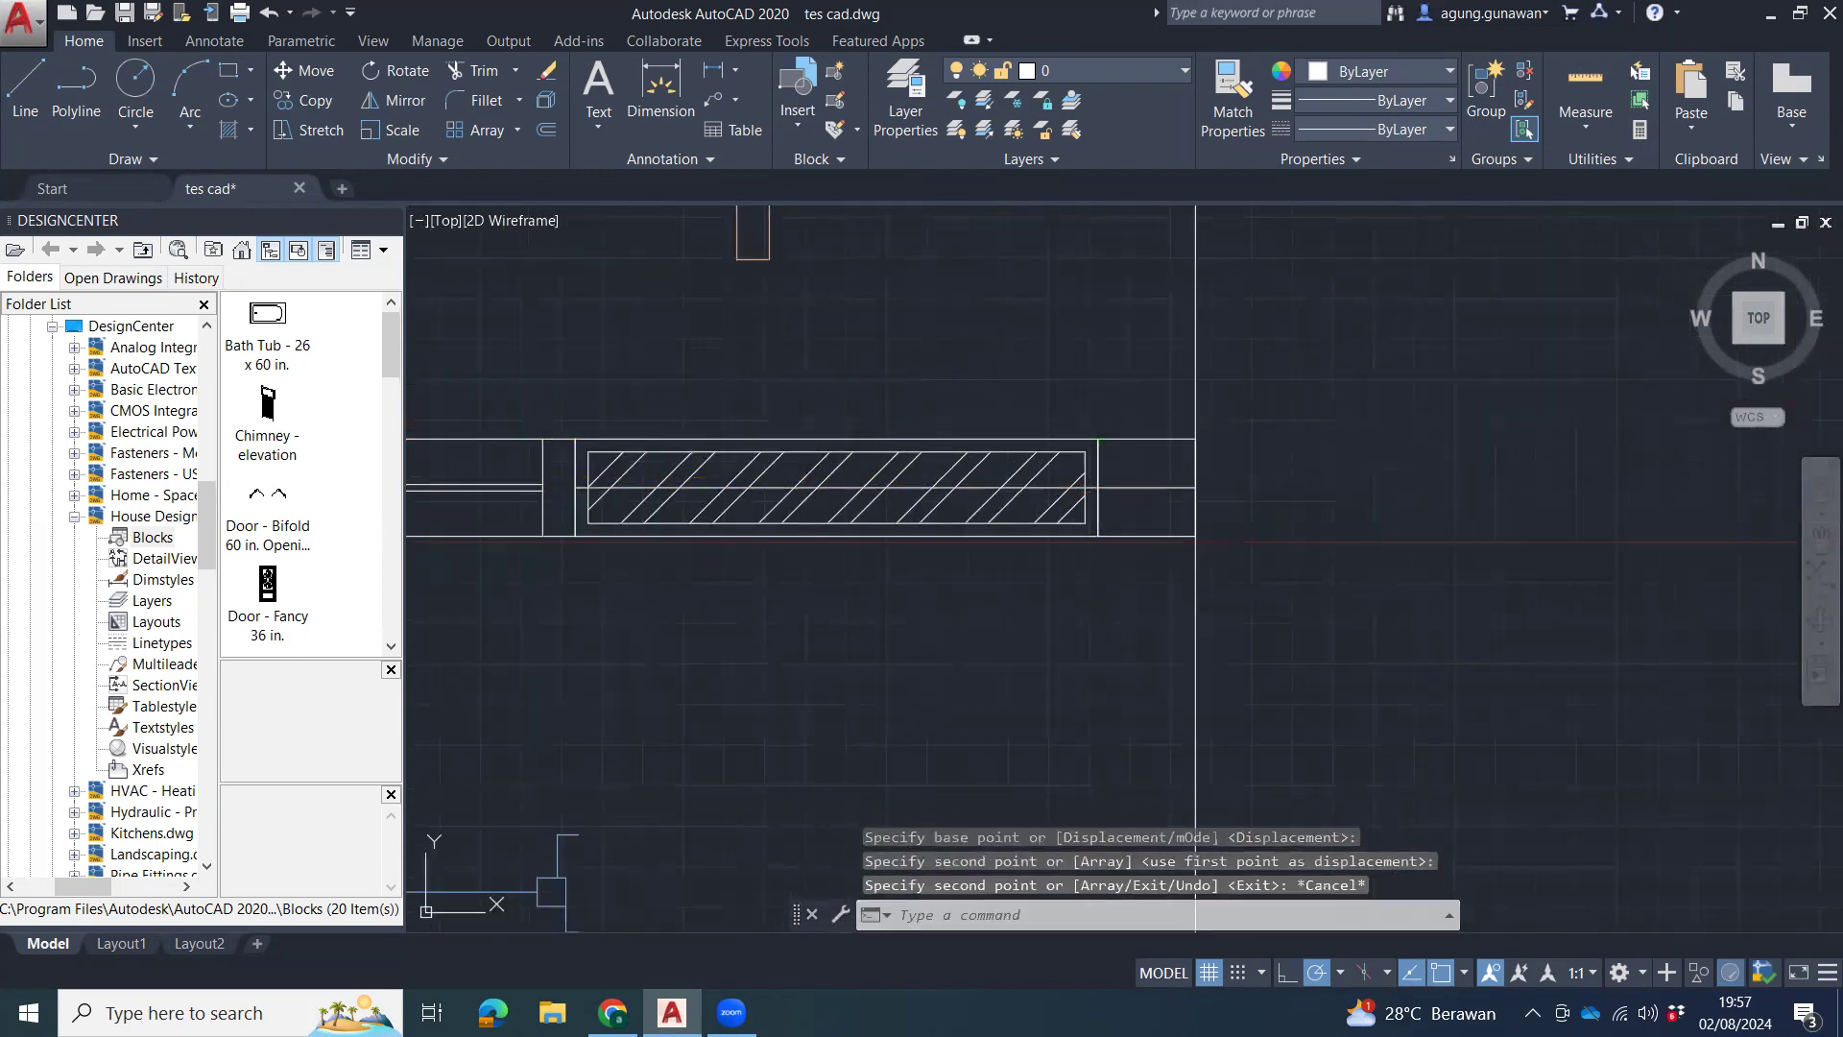
# Switch to the SW Isometric view and delete the stray object at the right end of the front wall.
pyautogui.click(1735, 345)
pyautogui.scroll(8, 1133, 592)
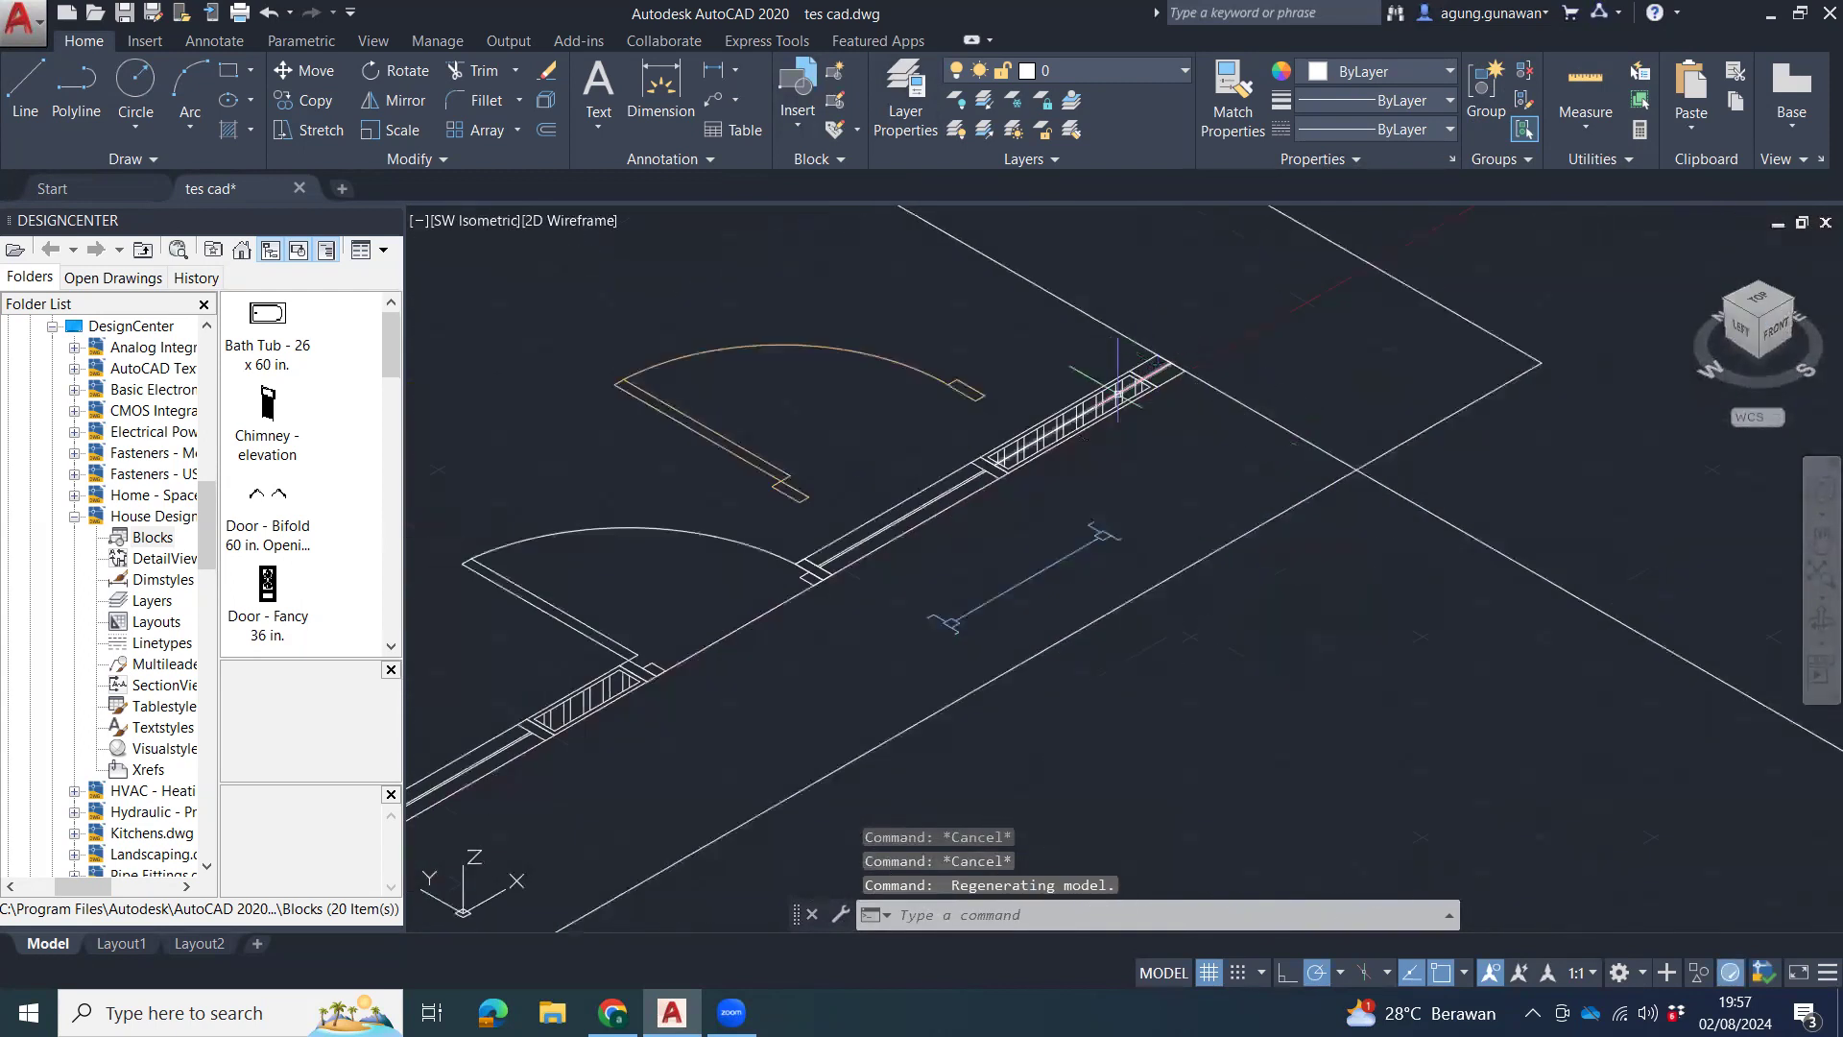
pyautogui.scroll(4, 1118, 394)
pyautogui.scroll(-3, 1122, 409)
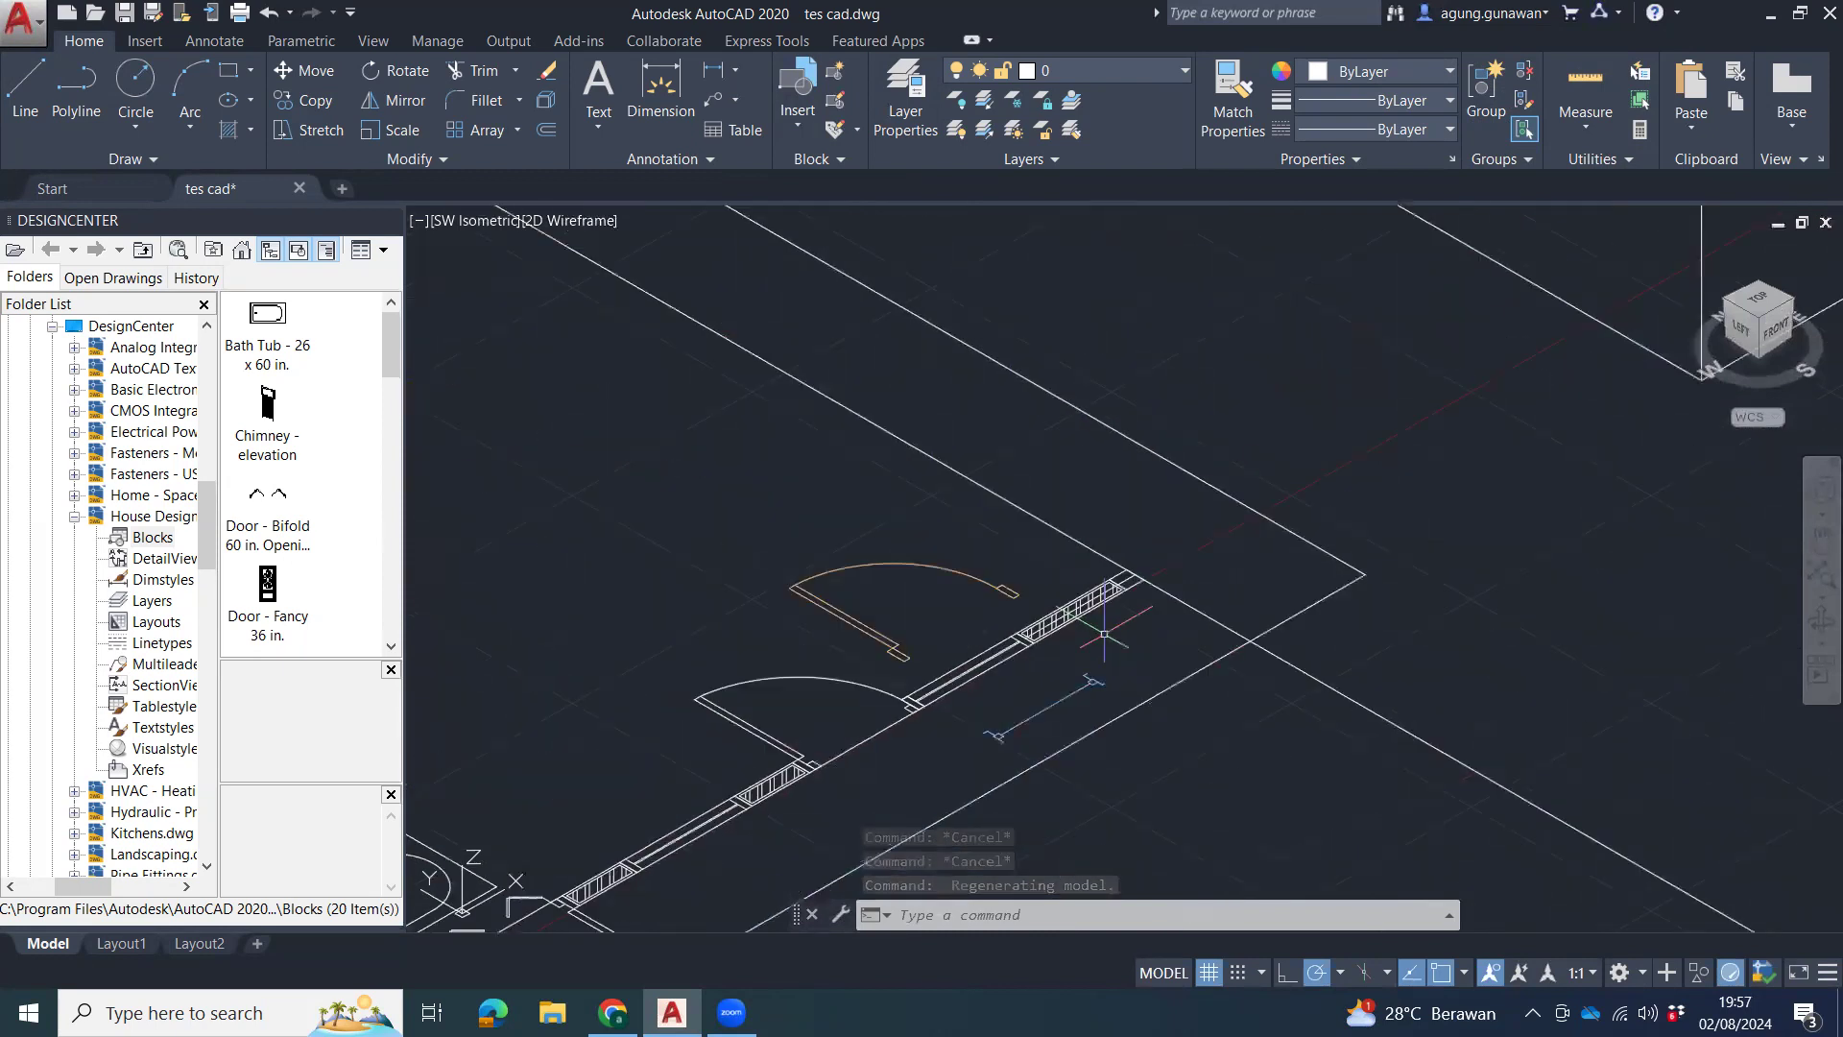
pyautogui.scroll(3, 1233, 487)
pyautogui.click(1234, 487)
pyautogui.press('Delete')
pyautogui.scroll(-3, 1341, 553)
pyautogui.scroll(5, 1237, 495)
pyautogui.scroll(2, 1238, 461)
pyautogui.scroll(3, 1119, 646)
pyautogui.moveTo(1119, 646); pyautogui.dragTo(1082, 535, button='middle')
pyautogui.write('l')
pyautogui.press('Return')
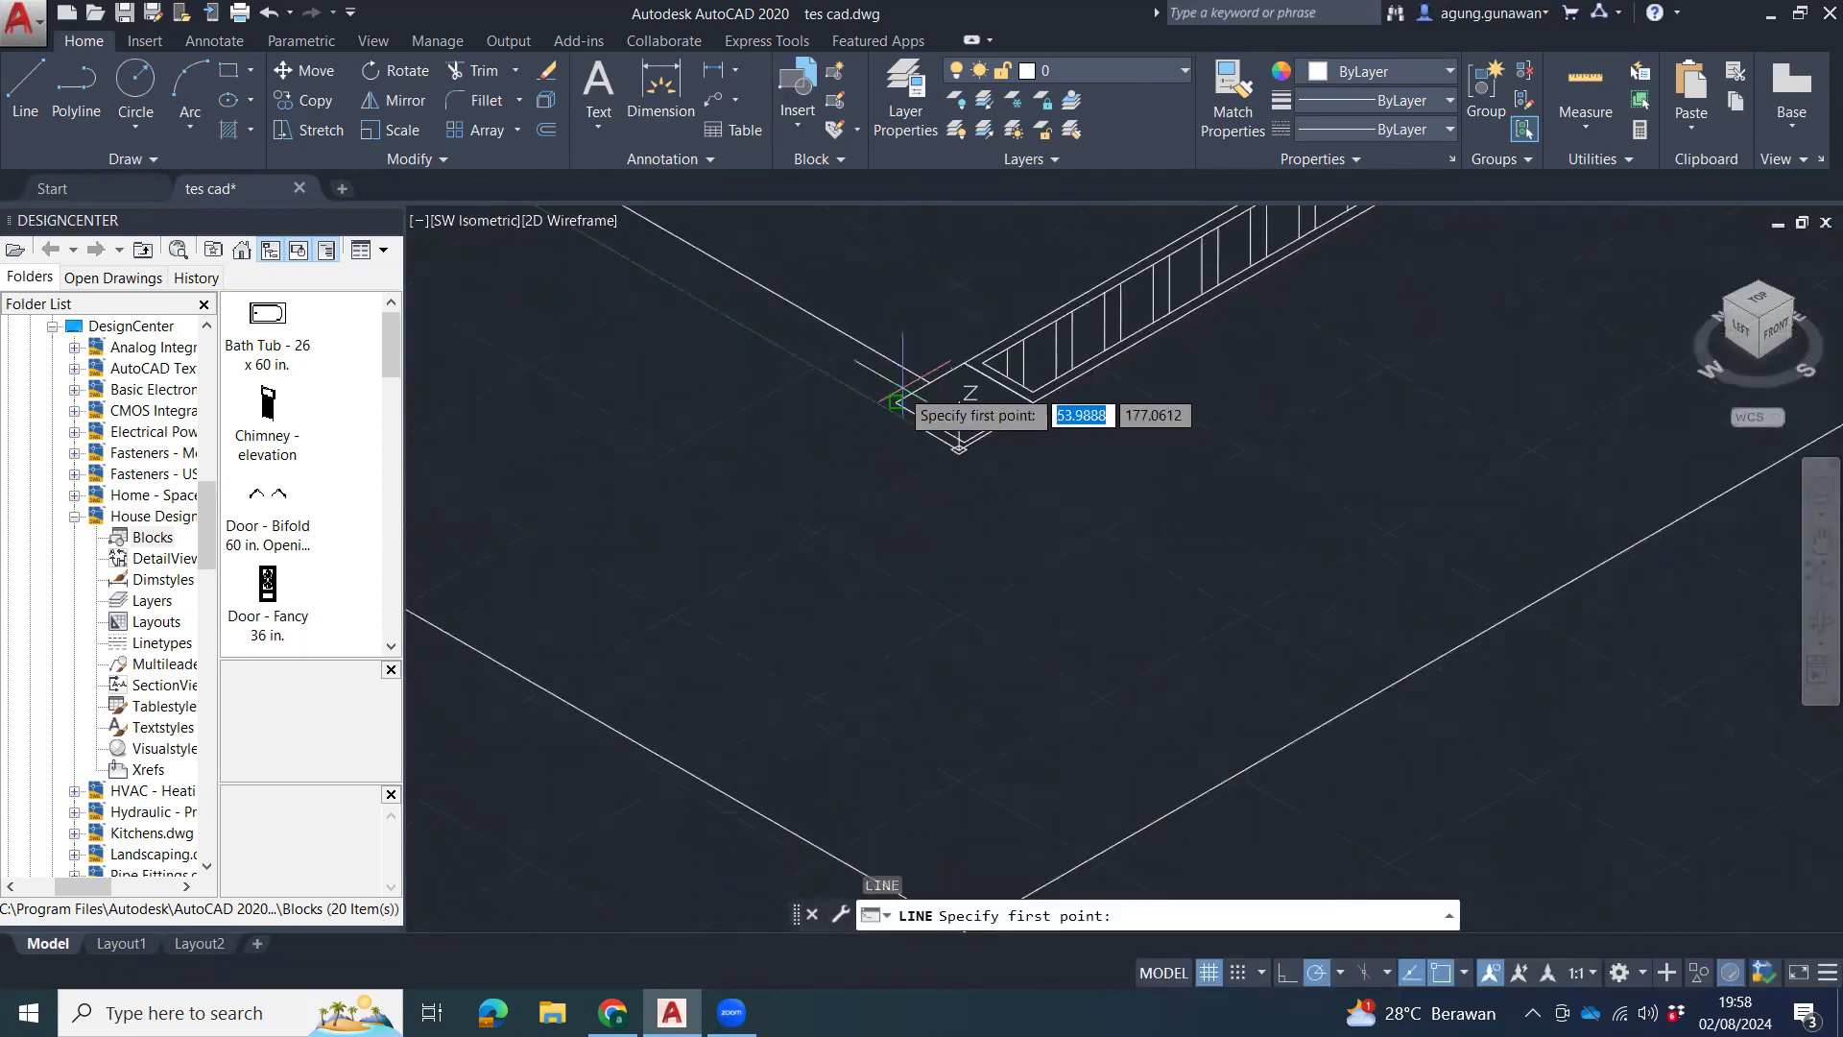
pyautogui.press('Escape')
pyautogui.press('Escape')
# In the Top view, draw a vertical line from the front wall's lower-left corner down to just below the plan's outer outline.
pyautogui.click(1759, 306)
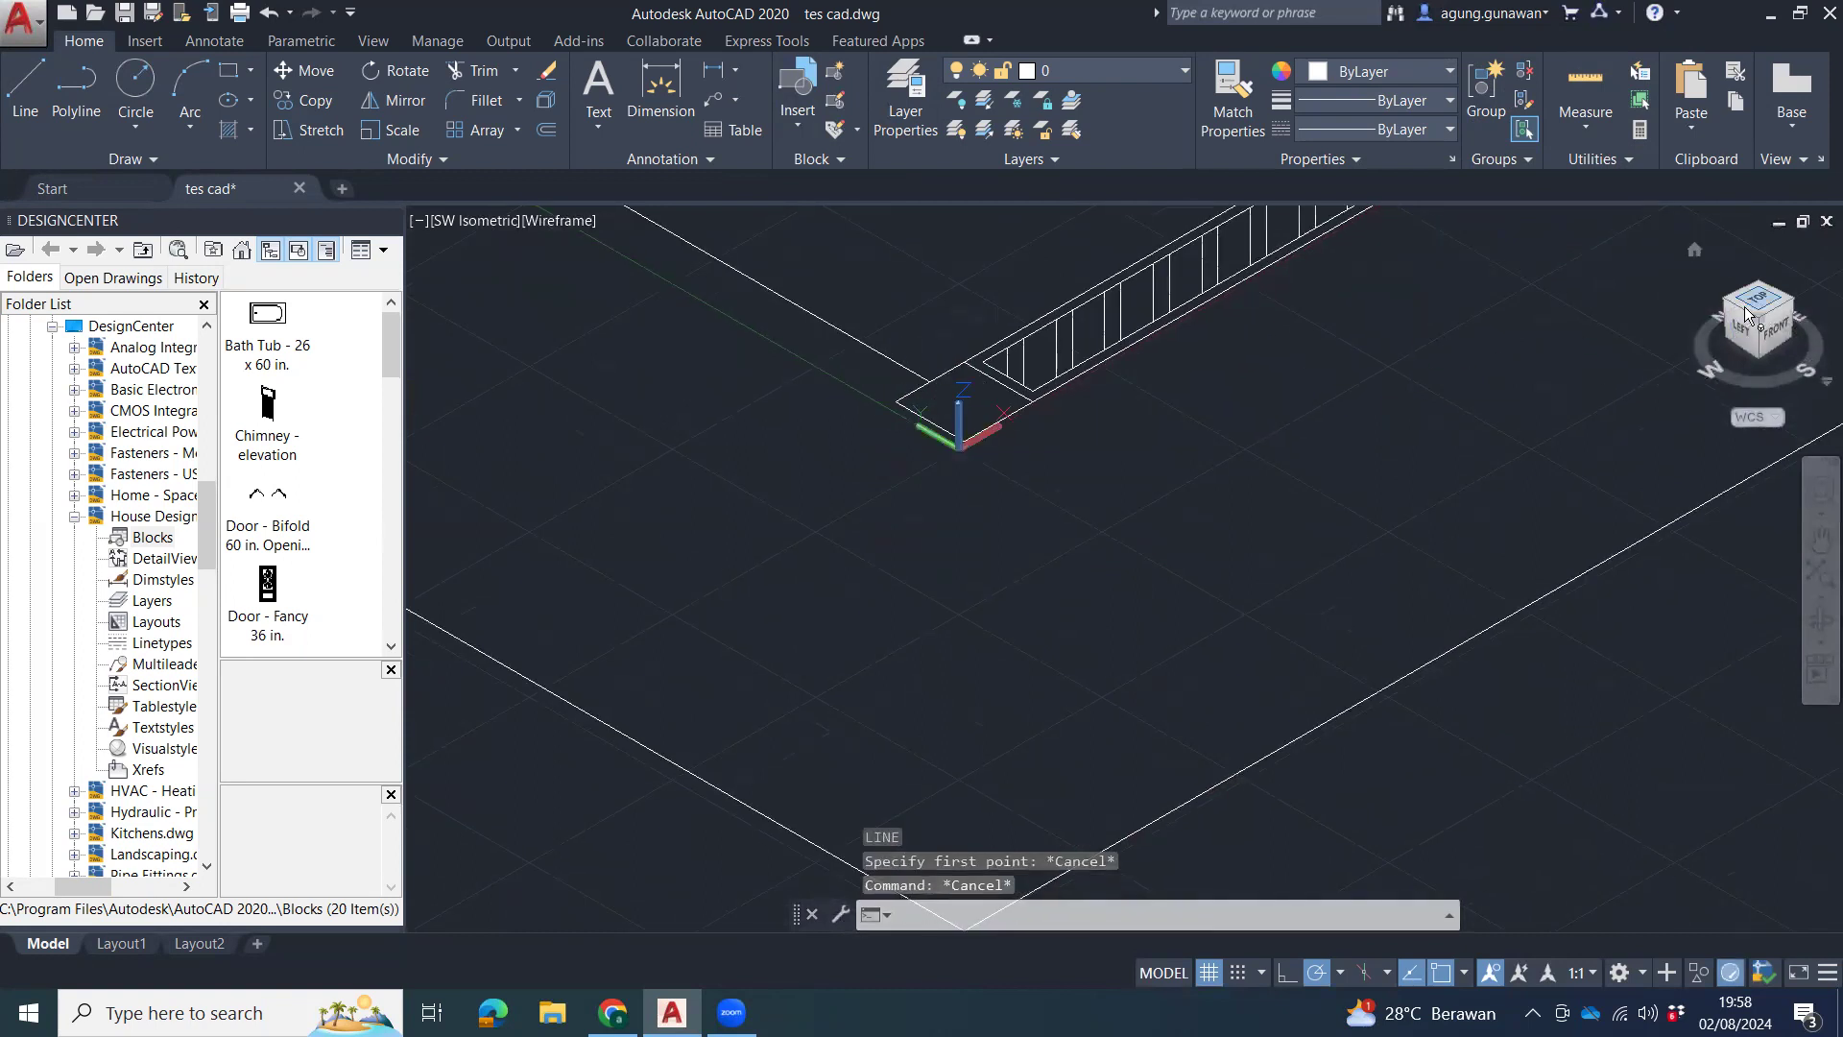
pyautogui.moveTo(1598, 616)
pyautogui.keyDown('shift'); pyautogui.mouseDown(button='middle')
pyautogui.moveTo(1449, 646)
pyautogui.moveTo(1440, 701)
pyautogui.moveTo(1543, 688)
pyautogui.moveTo(1430, 688)
pyautogui.moveTo(1584, 619)
pyautogui.mouseUp(button='middle'); pyautogui.keyUp('shift')
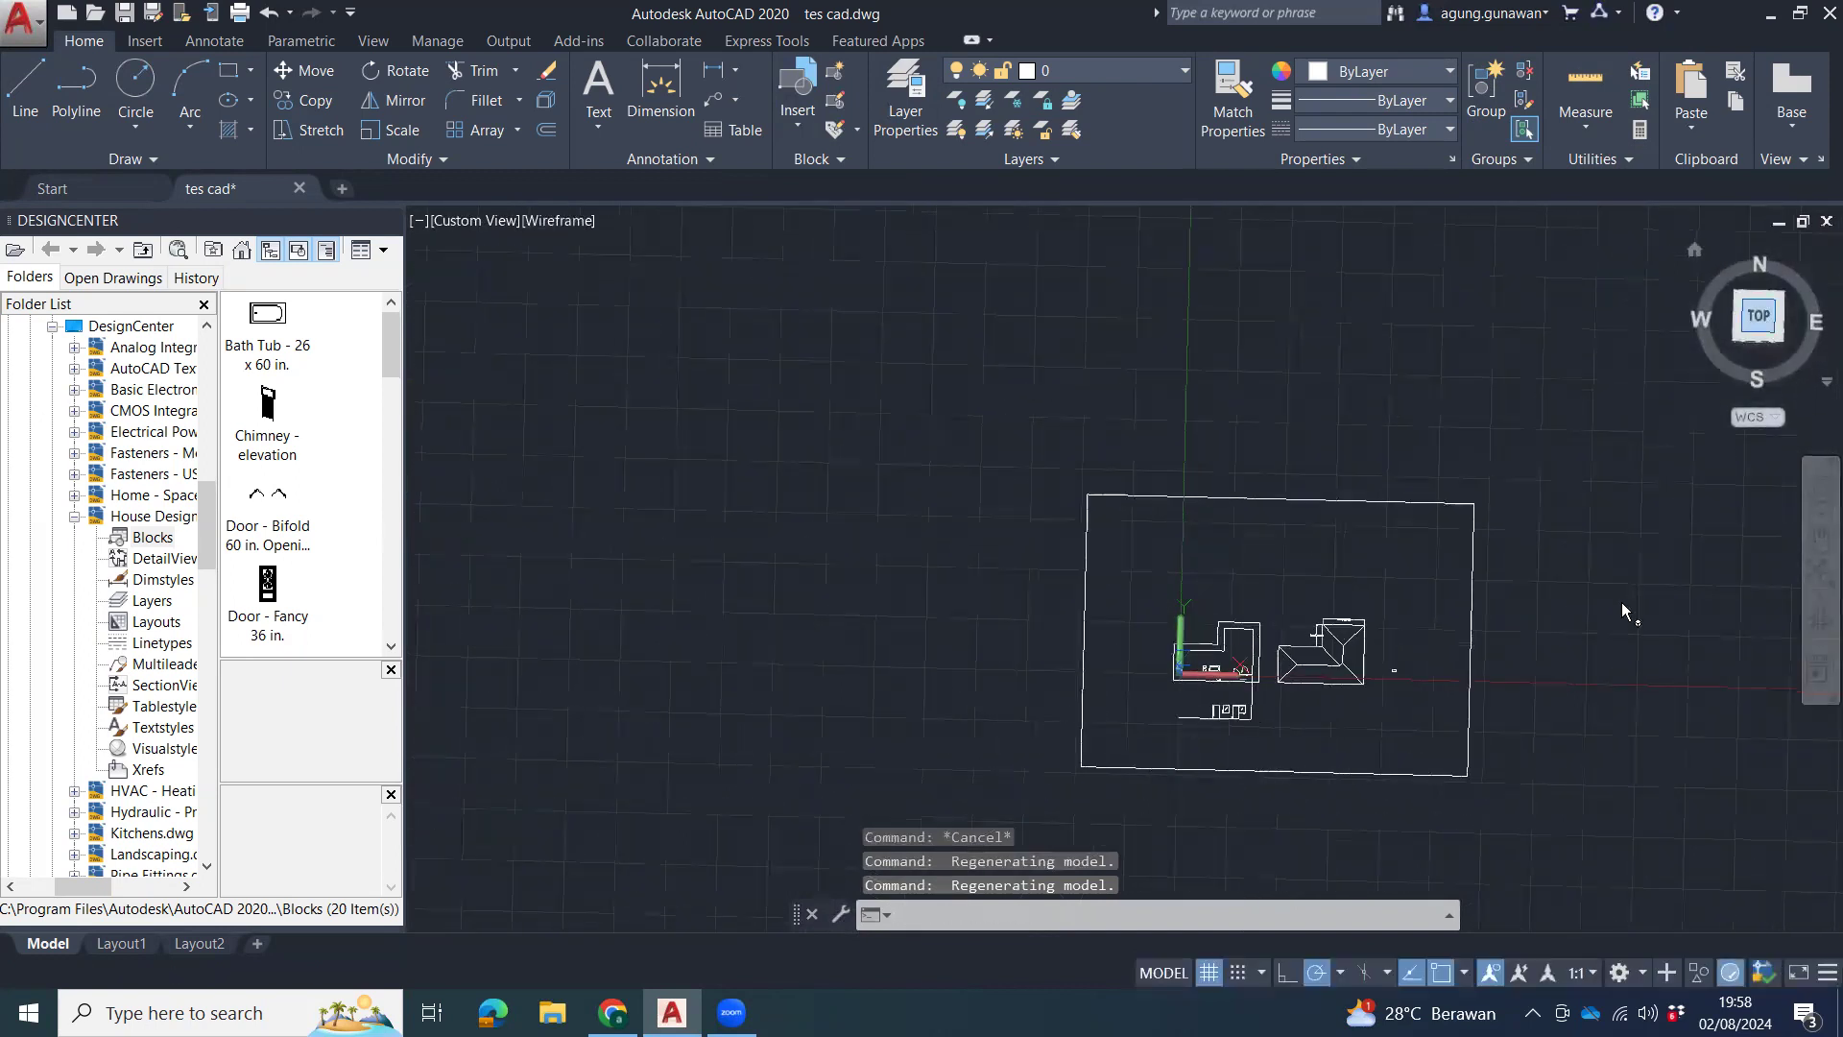
pyautogui.moveTo(1002, 666); pyautogui.dragTo(1020, 603, button='middle')
pyautogui.scroll(8, 1001, 586)
pyautogui.moveTo(986, 504); pyautogui.dragTo(986, 375, button='middle')
pyautogui.press('Return')
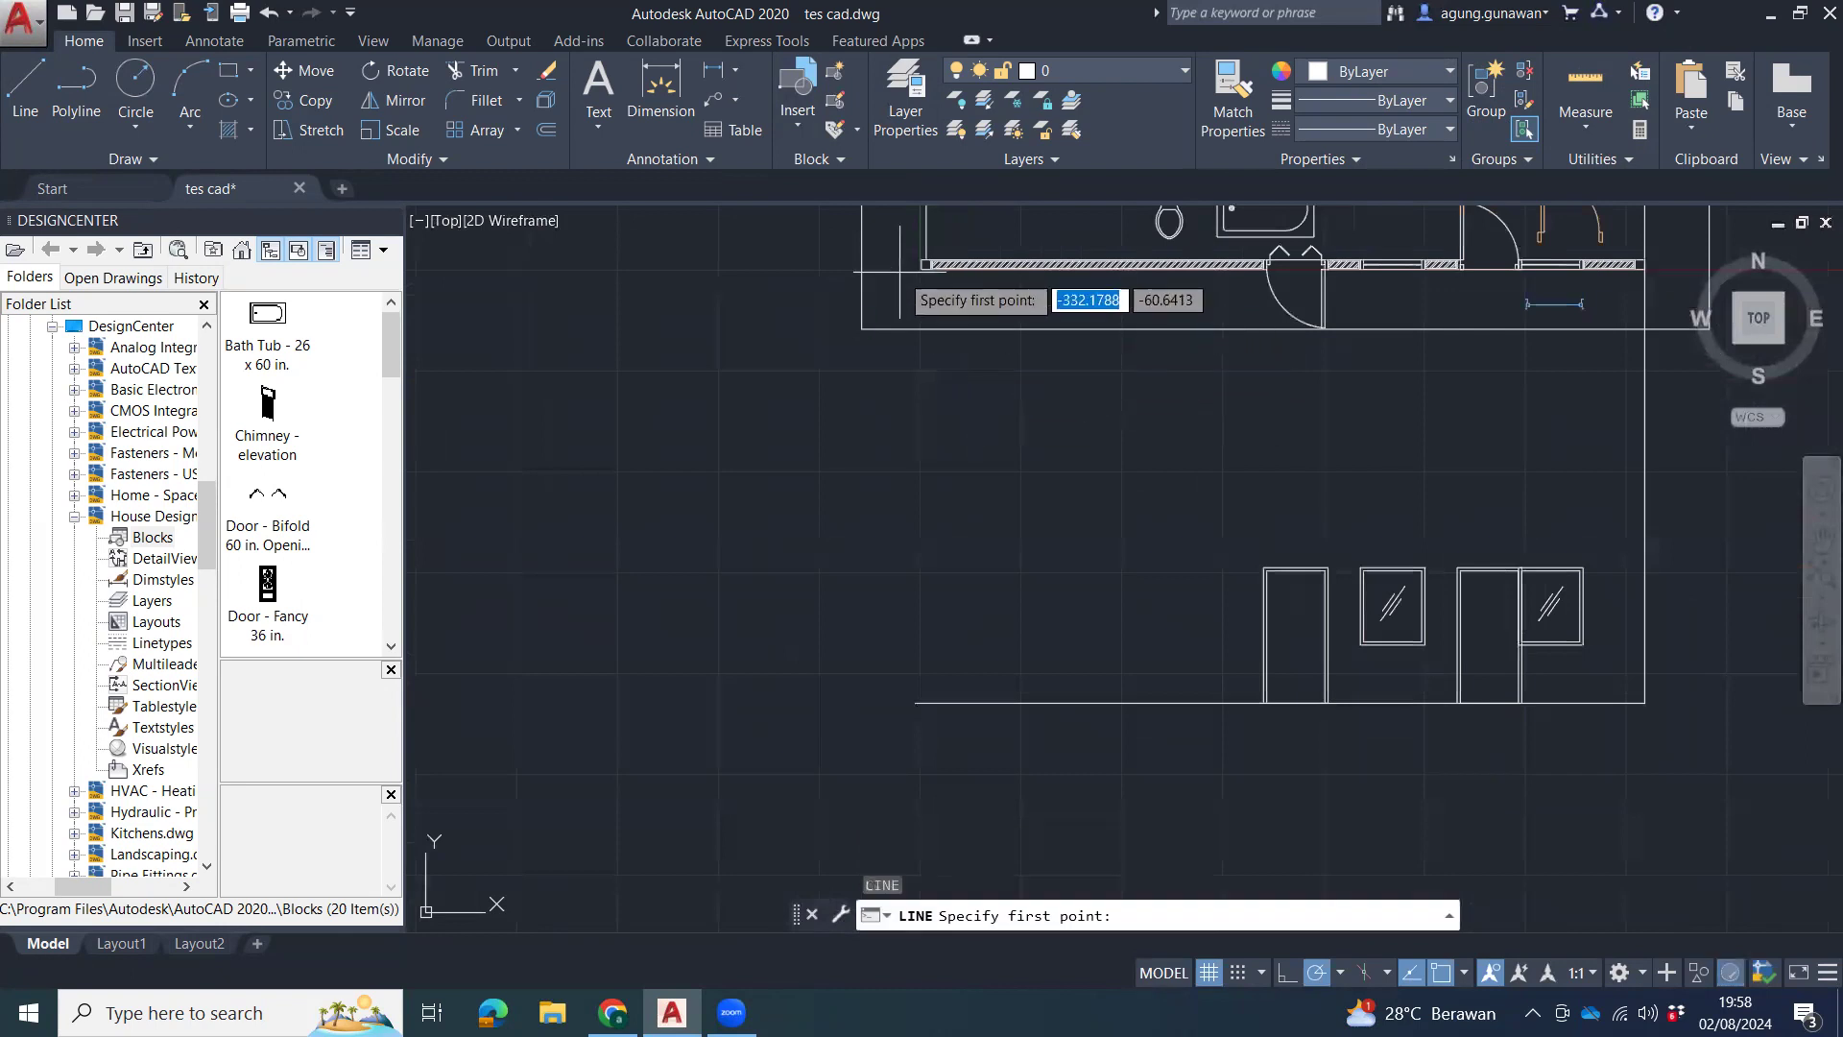
pyautogui.scroll(5, 928, 285)
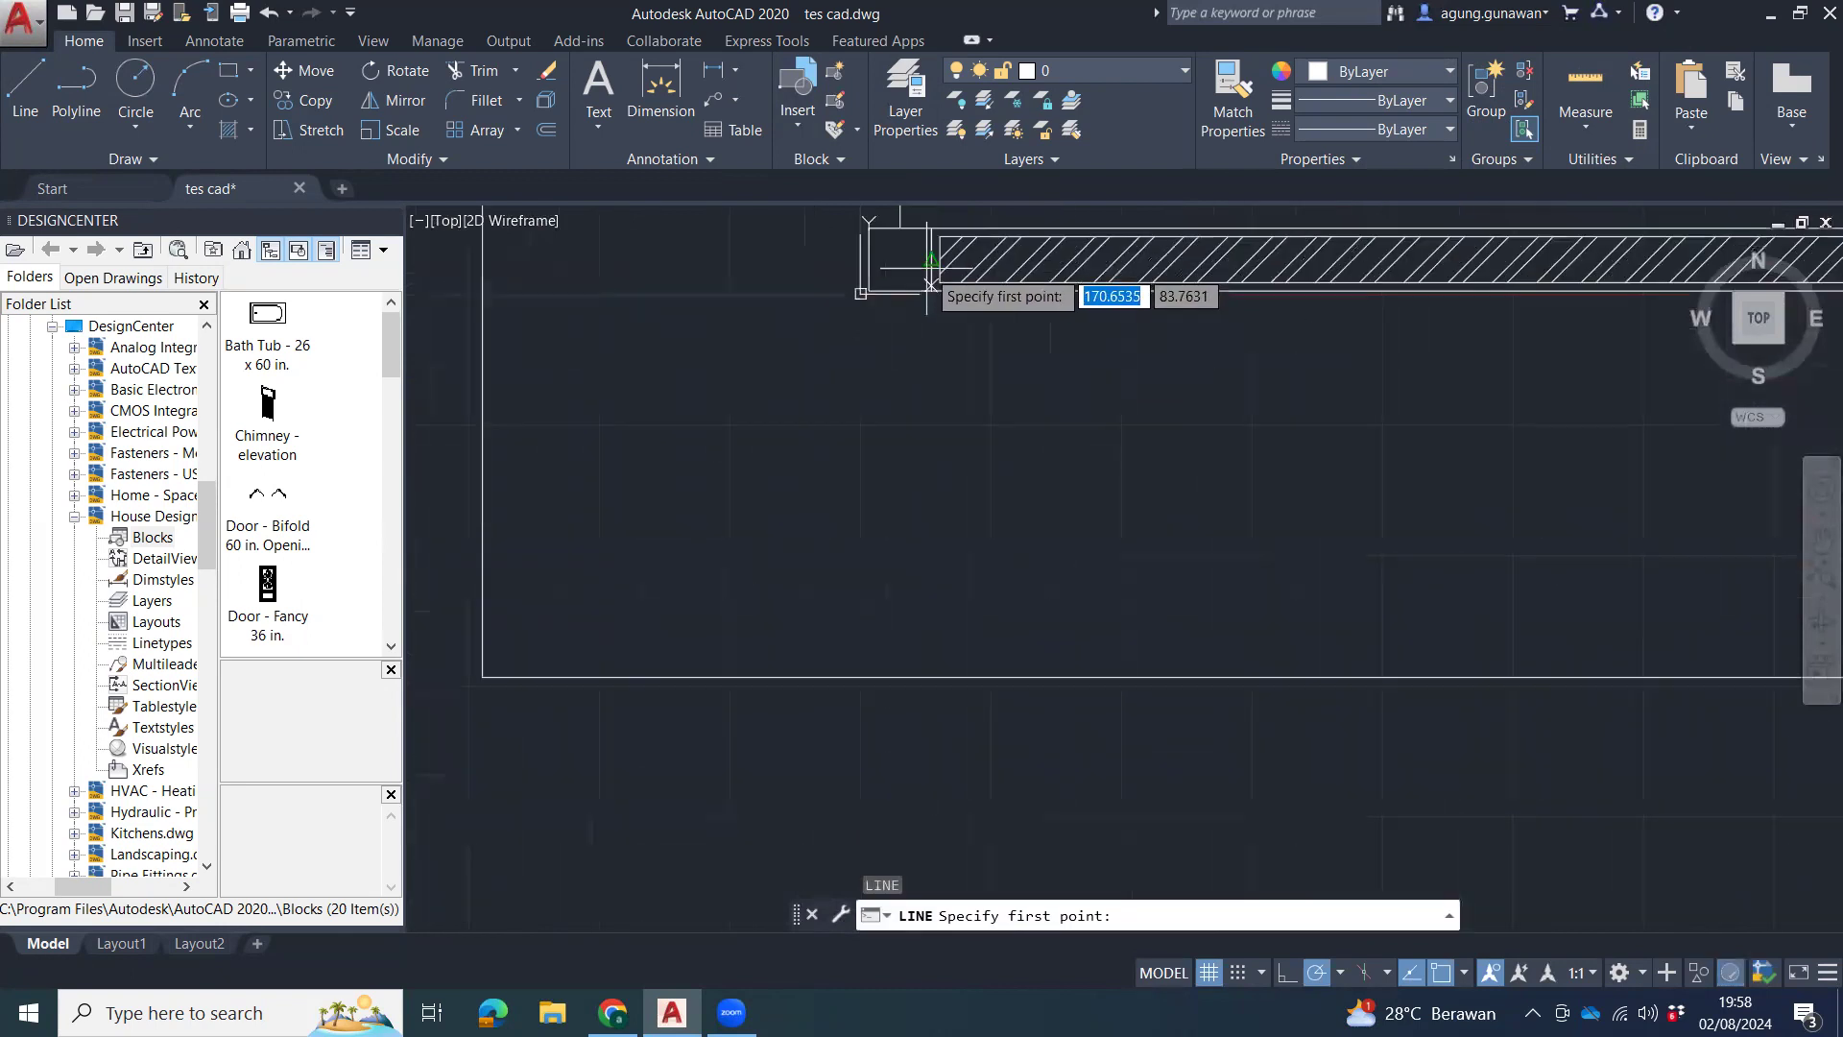
pyautogui.click(861, 292)
pyautogui.moveTo(968, 565); pyautogui.dragTo(996, 372, button='middle')
pyautogui.scroll(-4, 955, 432)
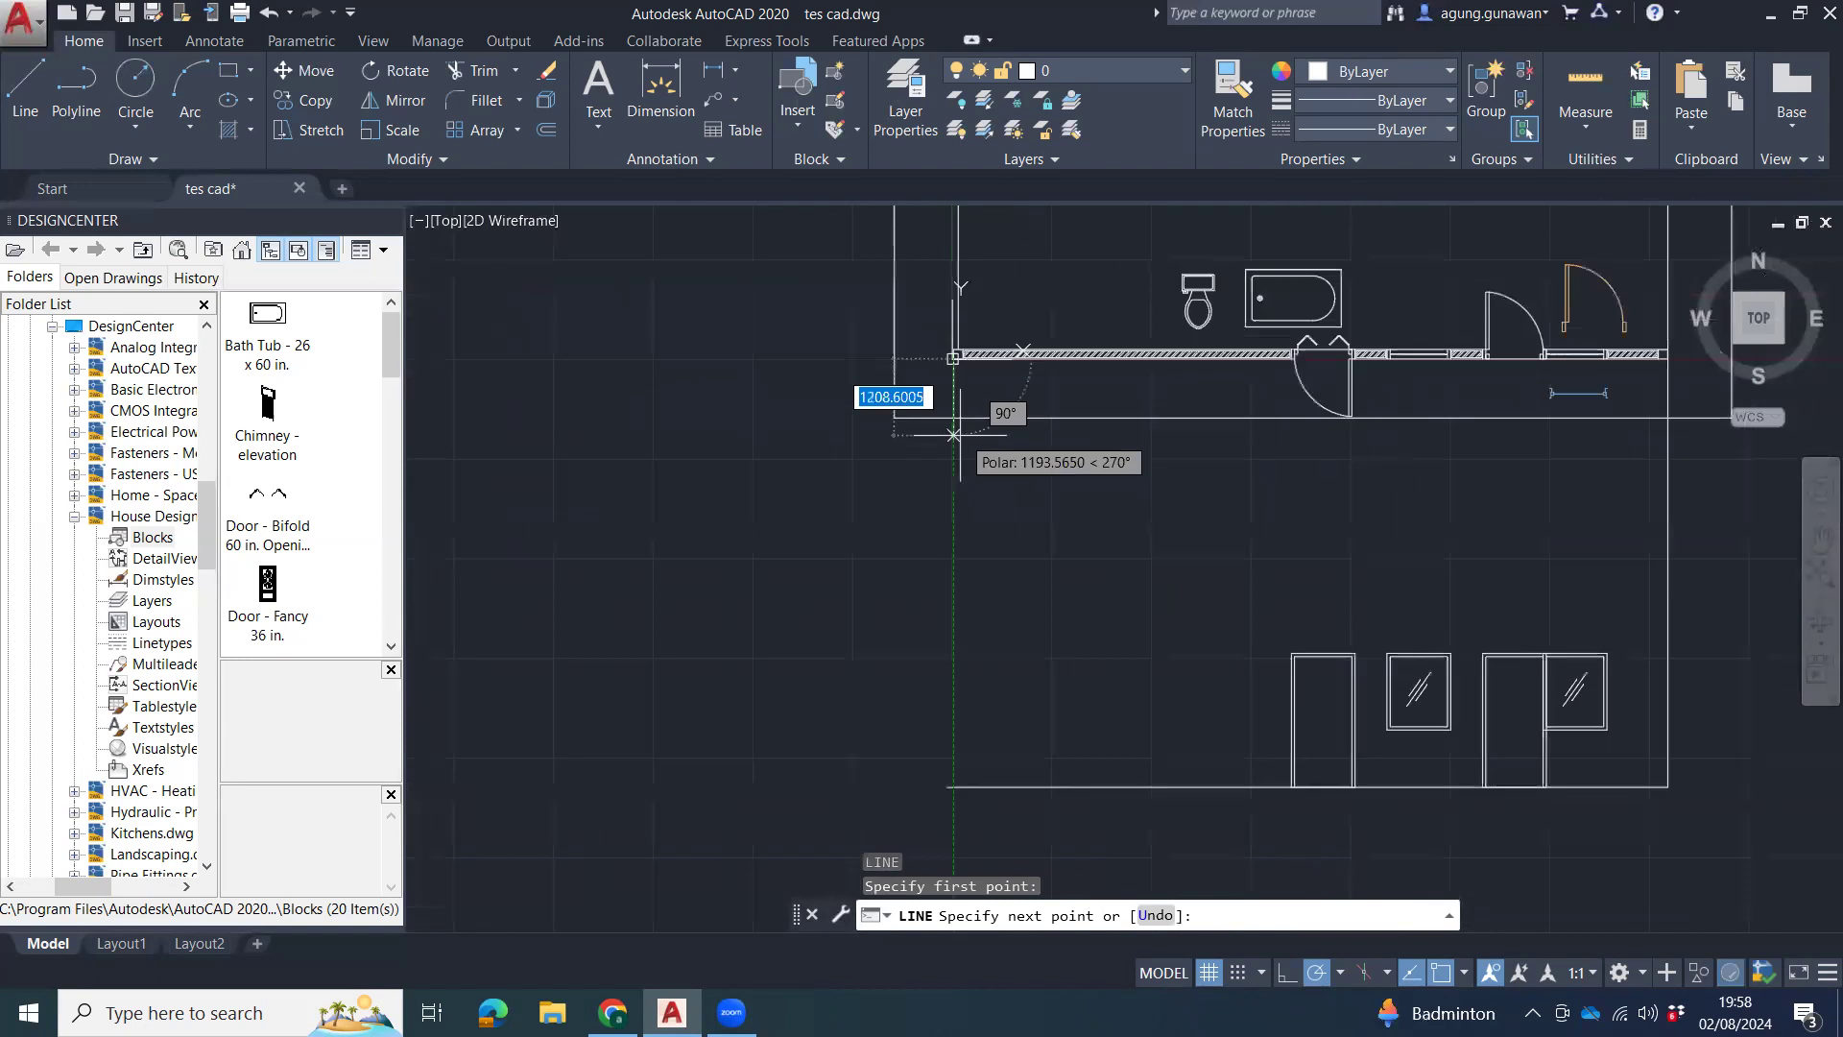
pyautogui.click(953, 464)
pyautogui.press('Escape')
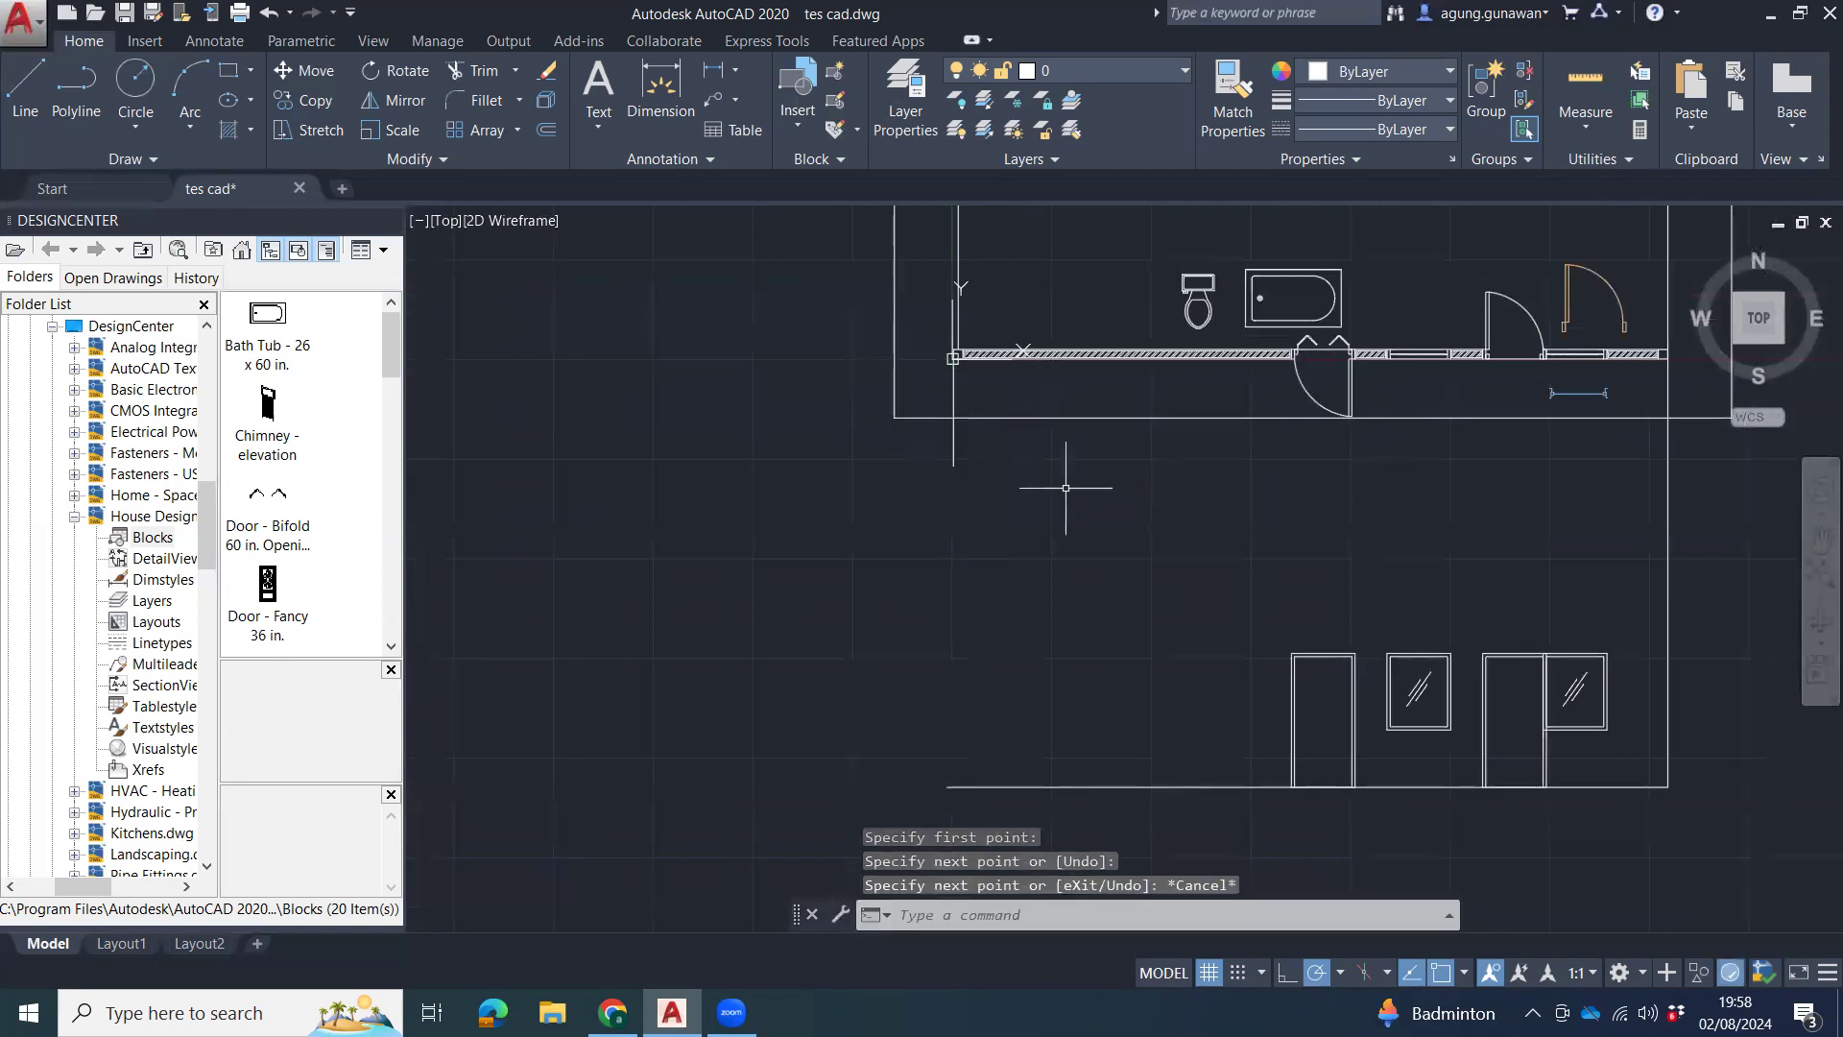
pyautogui.press('Escape')
pyautogui.press('Escape')
# Fillet the left vertical line with the ground line into a sharp corner, then inspect the result in 3D.
pyautogui.press('Return')
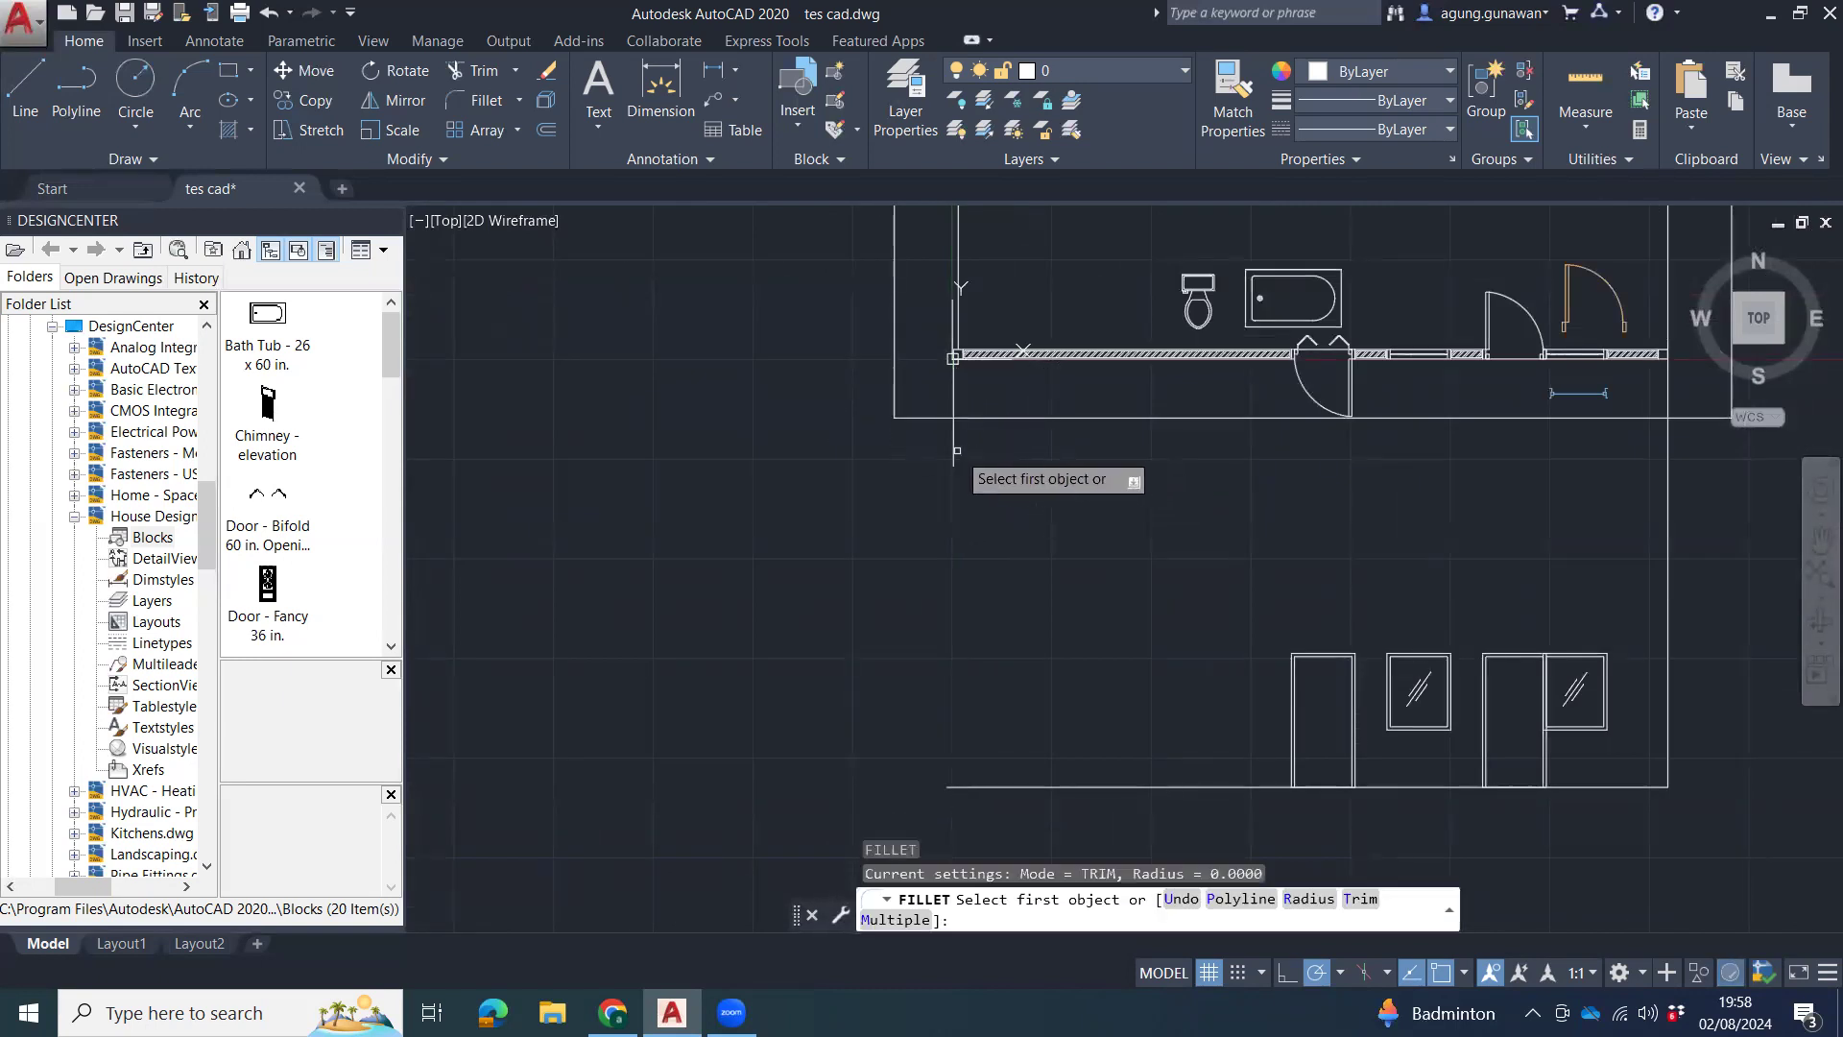
pyautogui.click(953, 459)
pyautogui.click(1126, 786)
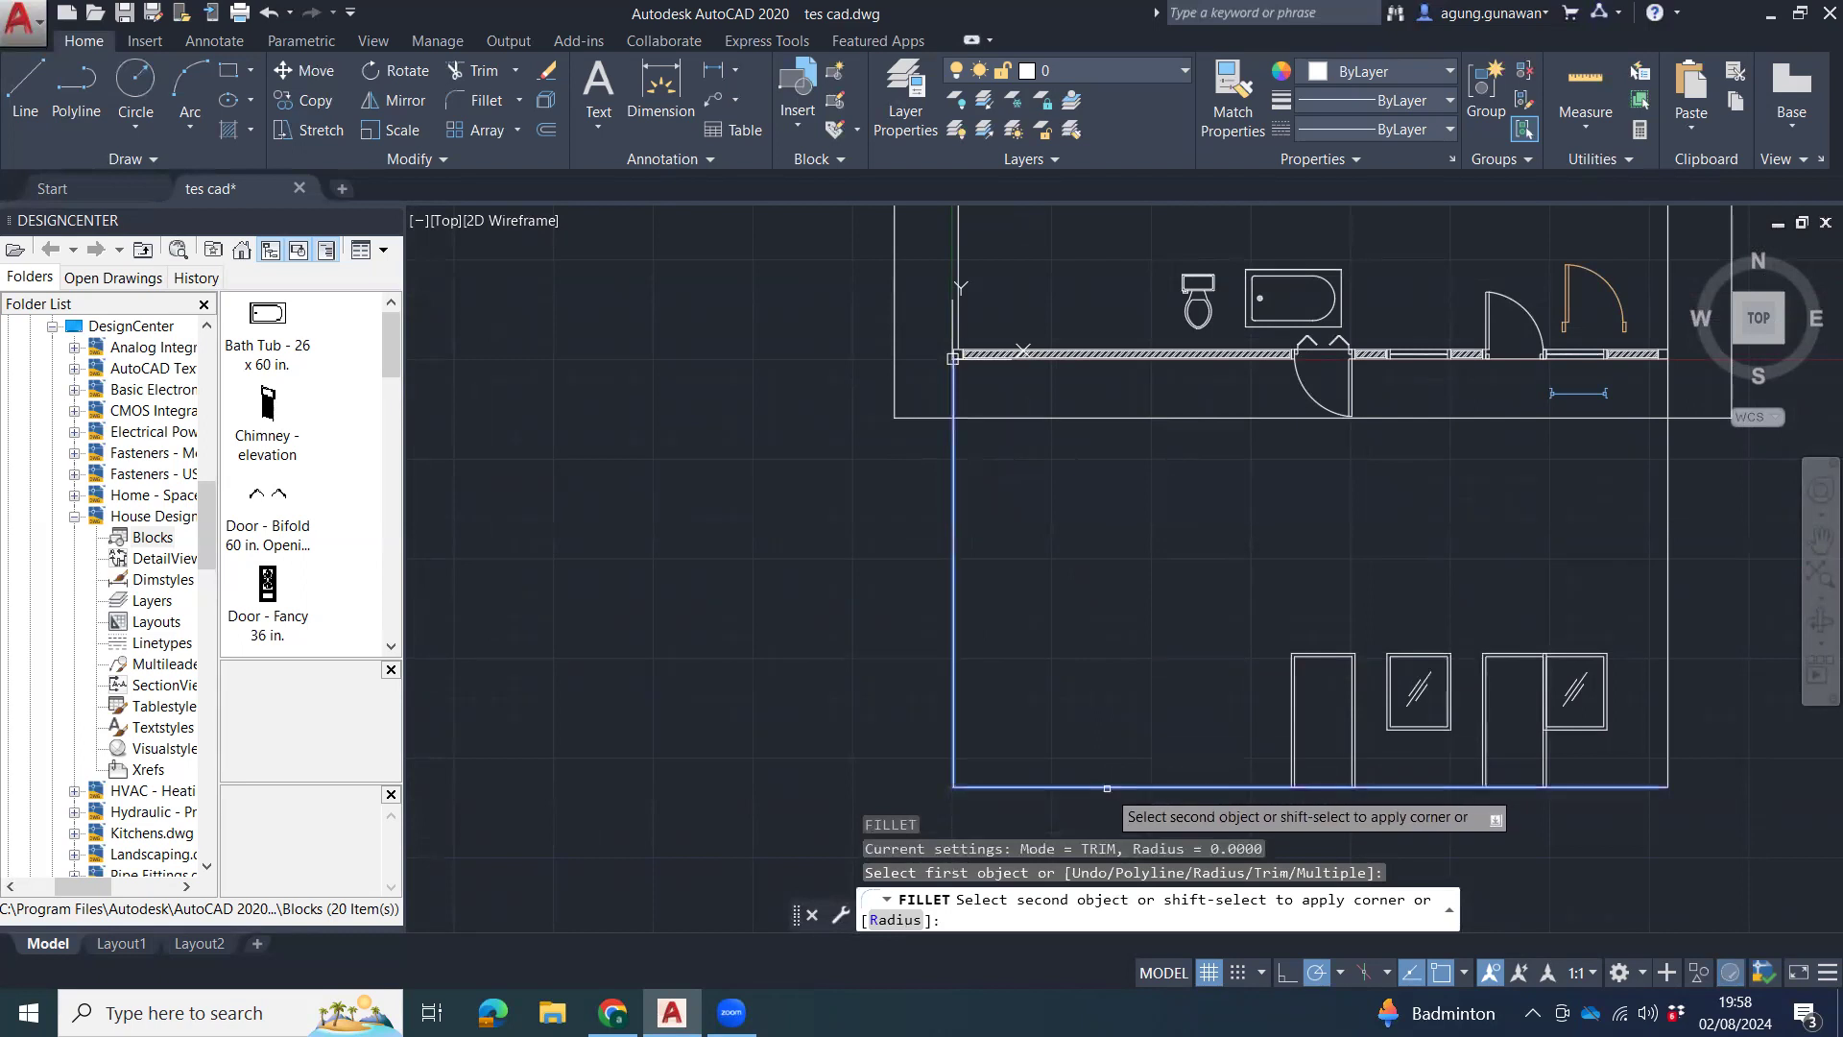
pyautogui.keyDown('shift'); pyautogui.moveTo(1161, 656); pyautogui.dragTo(1251, 501, button='middle'); pyautogui.keyUp('shift')
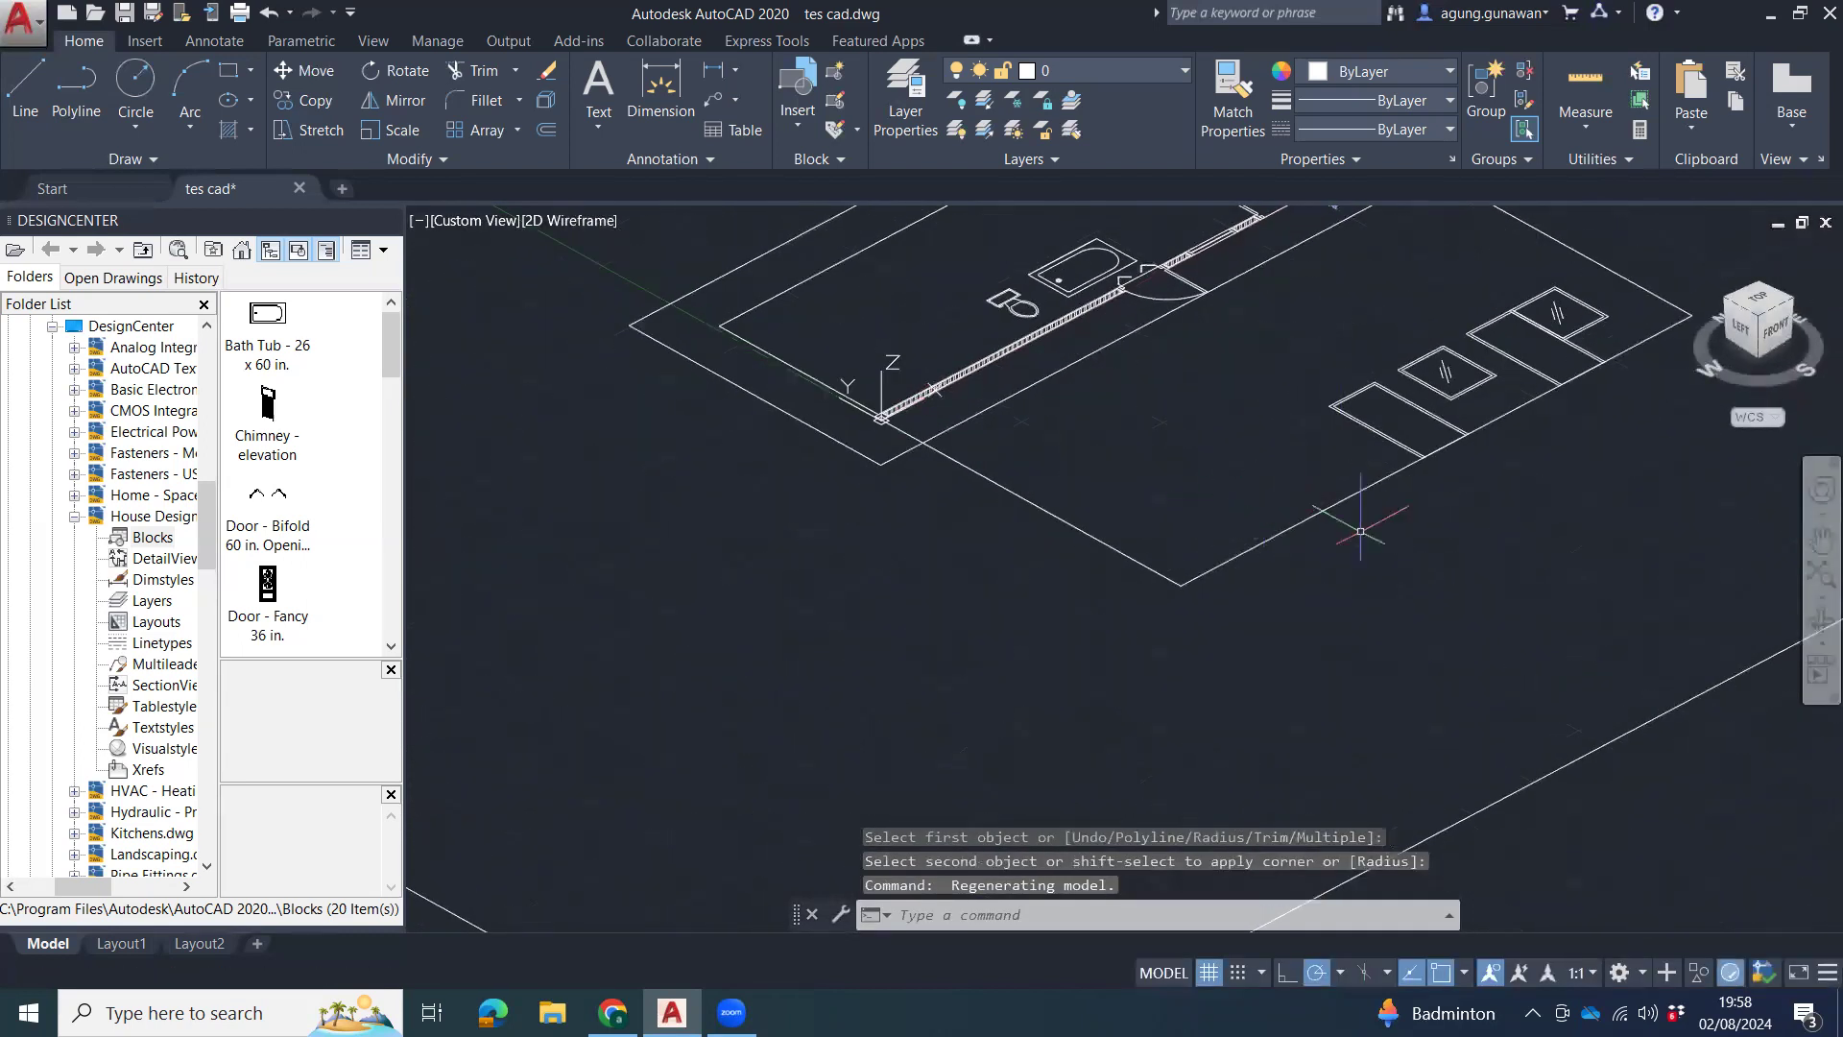
pyautogui.keyDown('shift'); pyautogui.moveTo(1398, 564); pyautogui.dragTo(1146, 377, button='middle'); pyautogui.keyUp('shift')
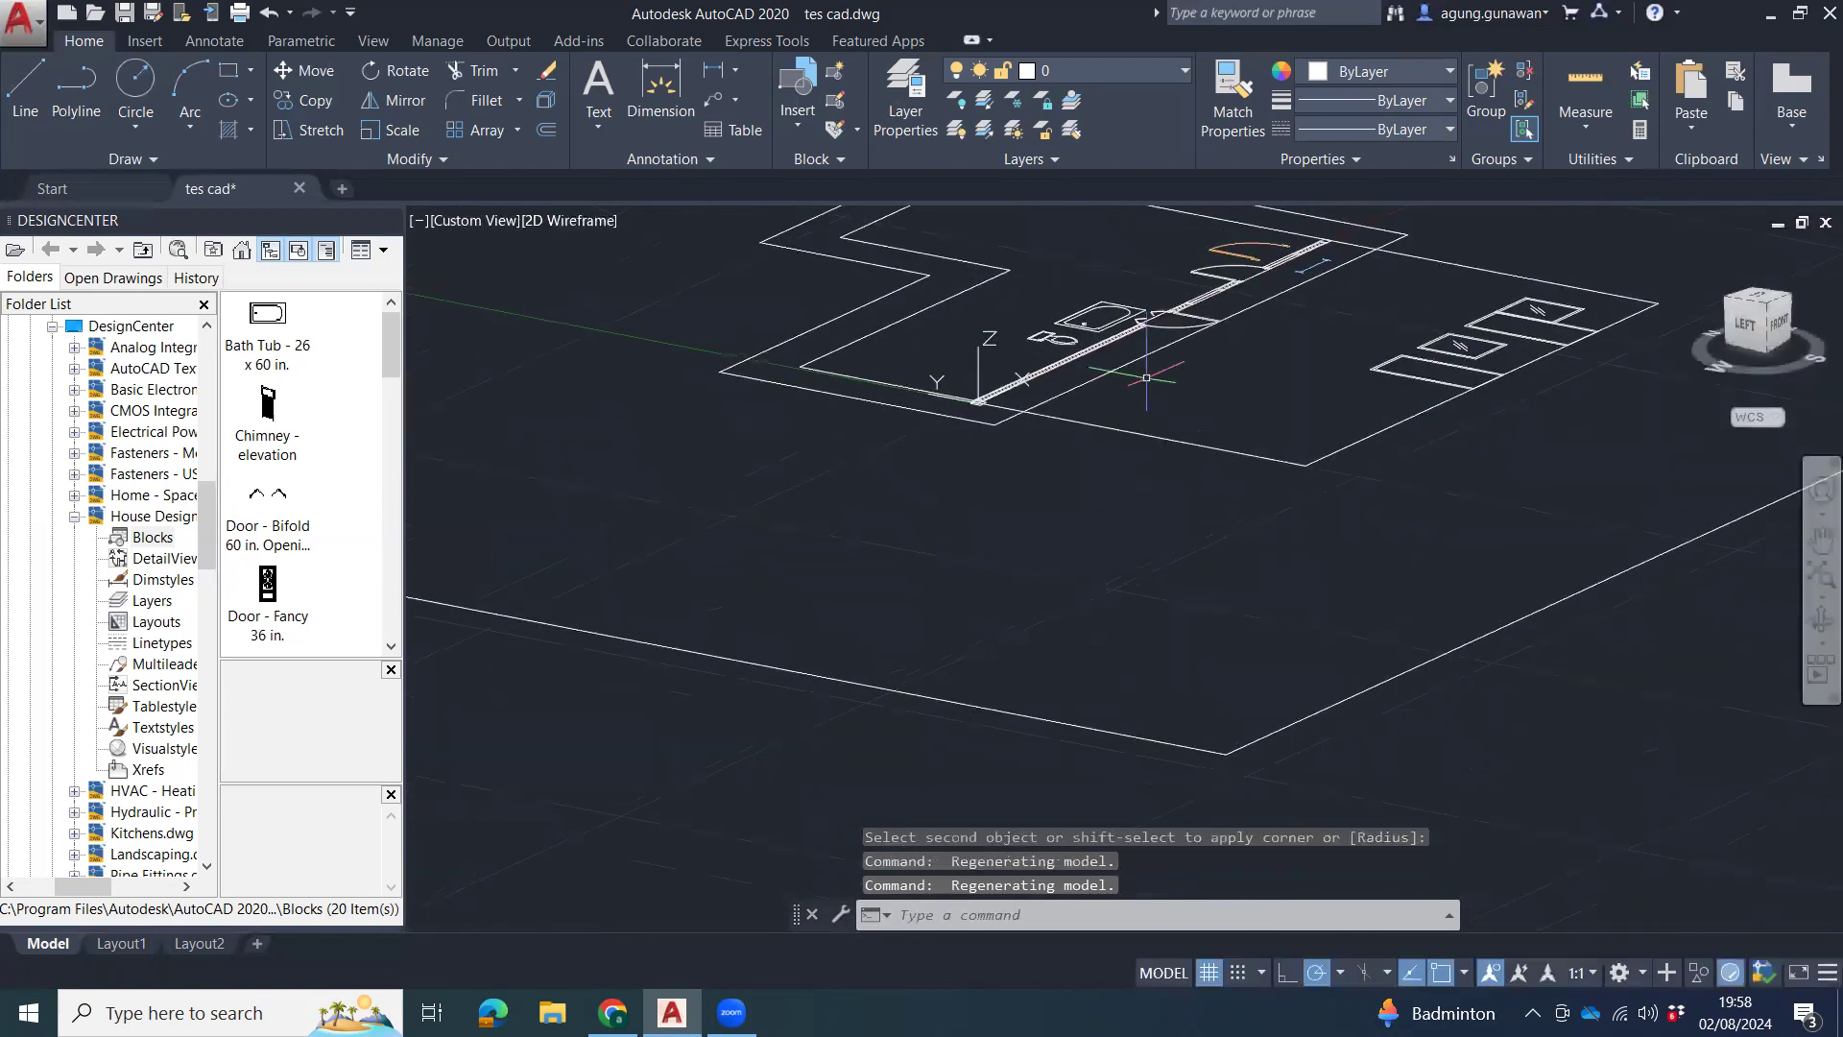
# In the Top view, copy the elevation's ground line 3000 straight up to form the top of the wall.
pyautogui.keyDown('shift'); pyautogui.moveTo(1584, 432); pyautogui.dragTo(1574, 576, button='middle'); pyautogui.keyUp('shift')
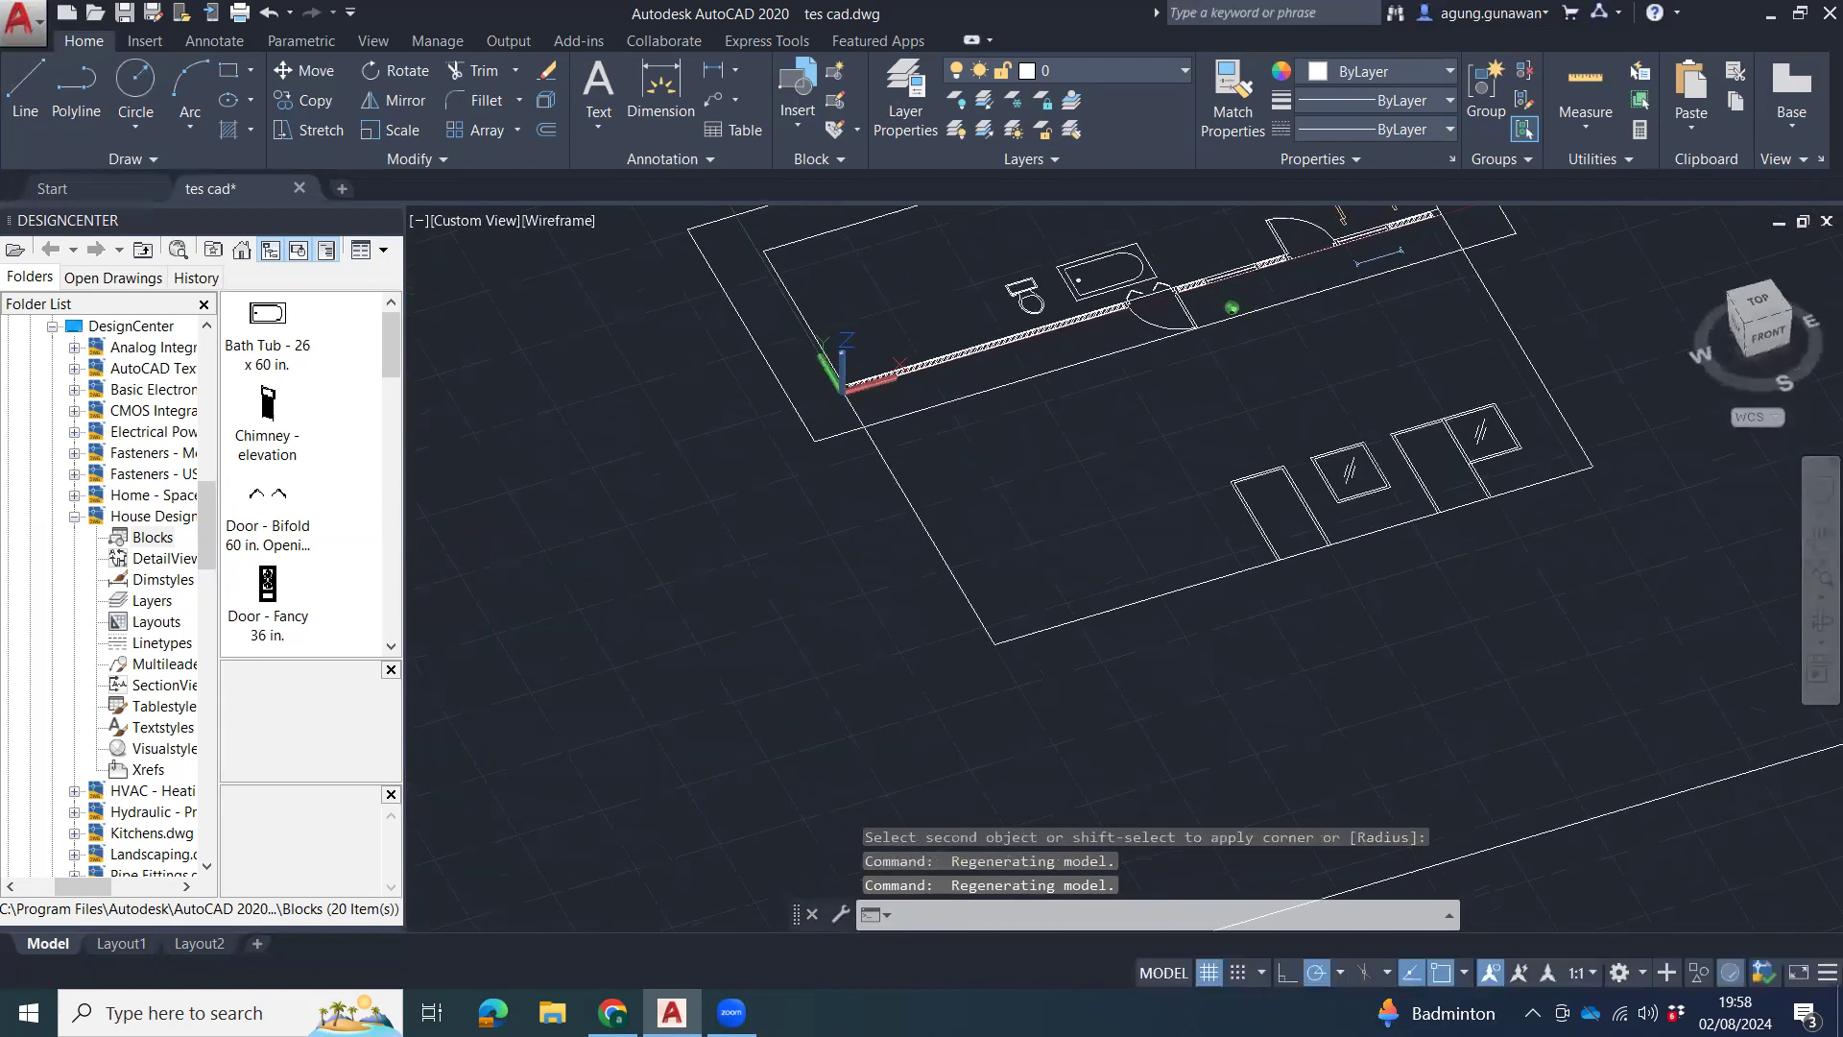
pyautogui.click(1759, 305)
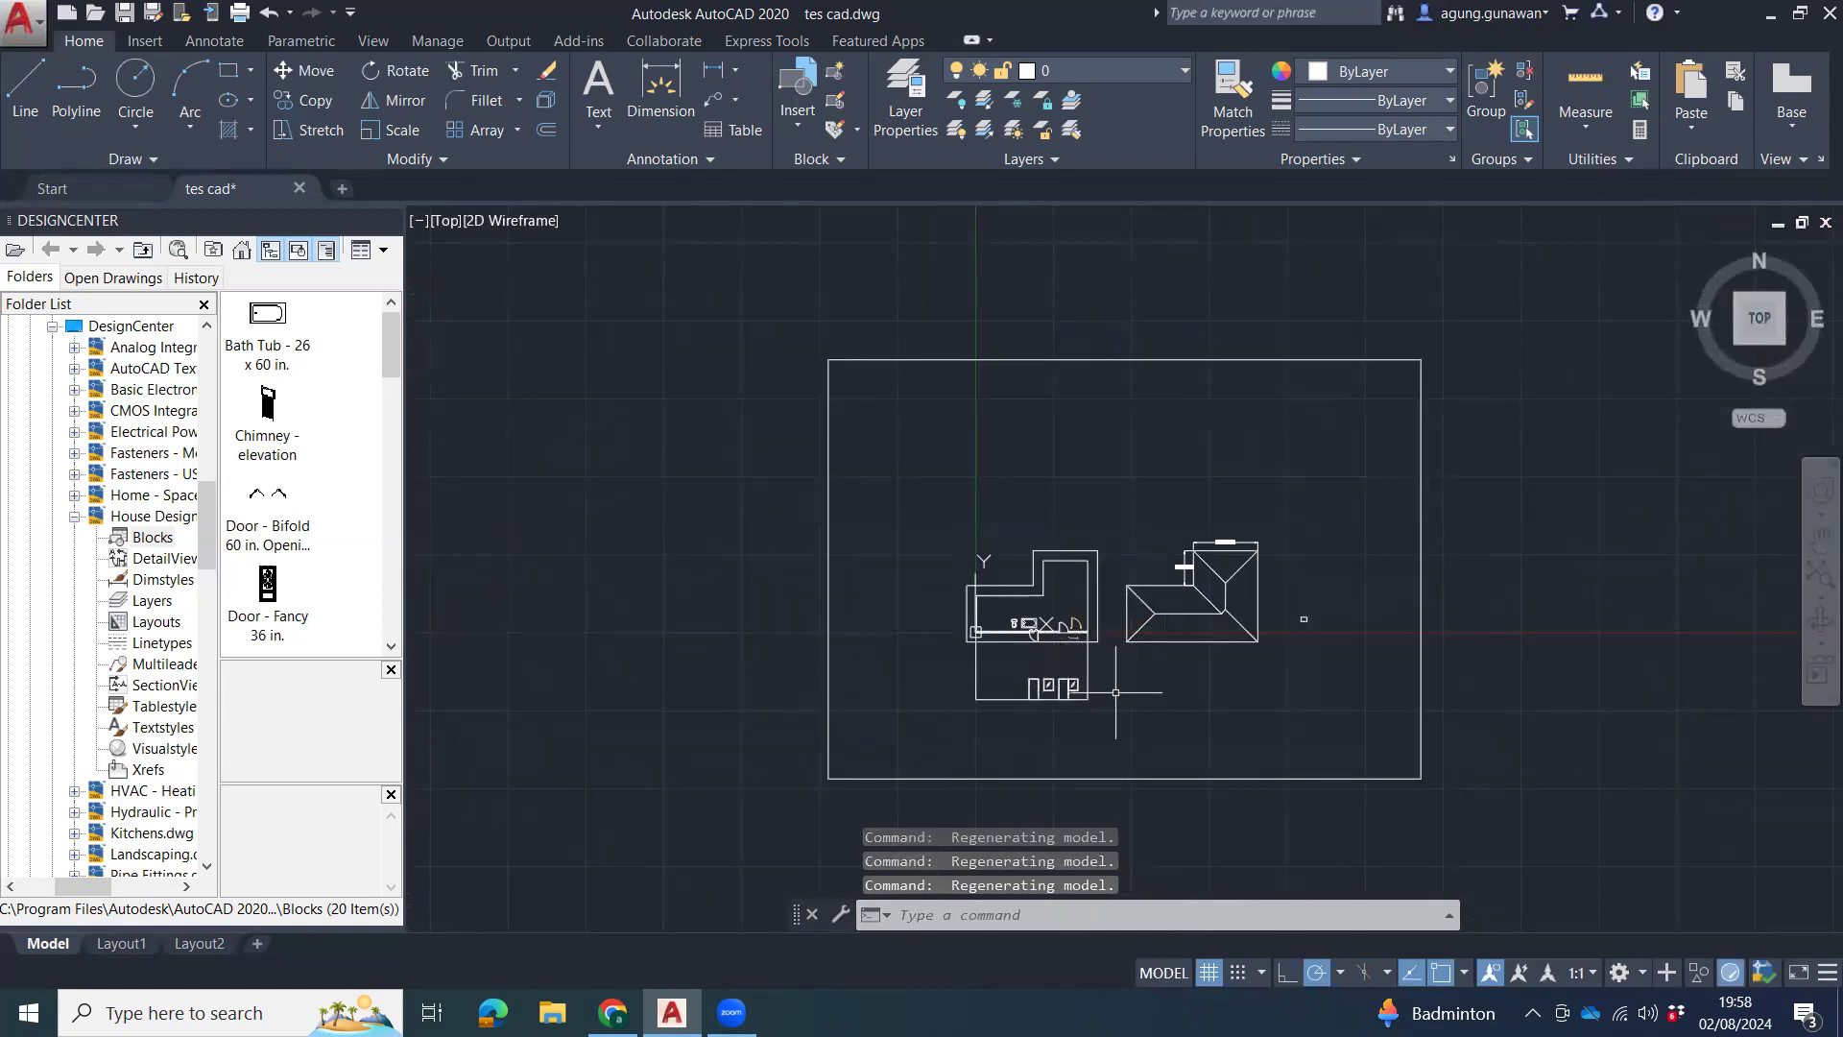
pyautogui.scroll(5, 1115, 692)
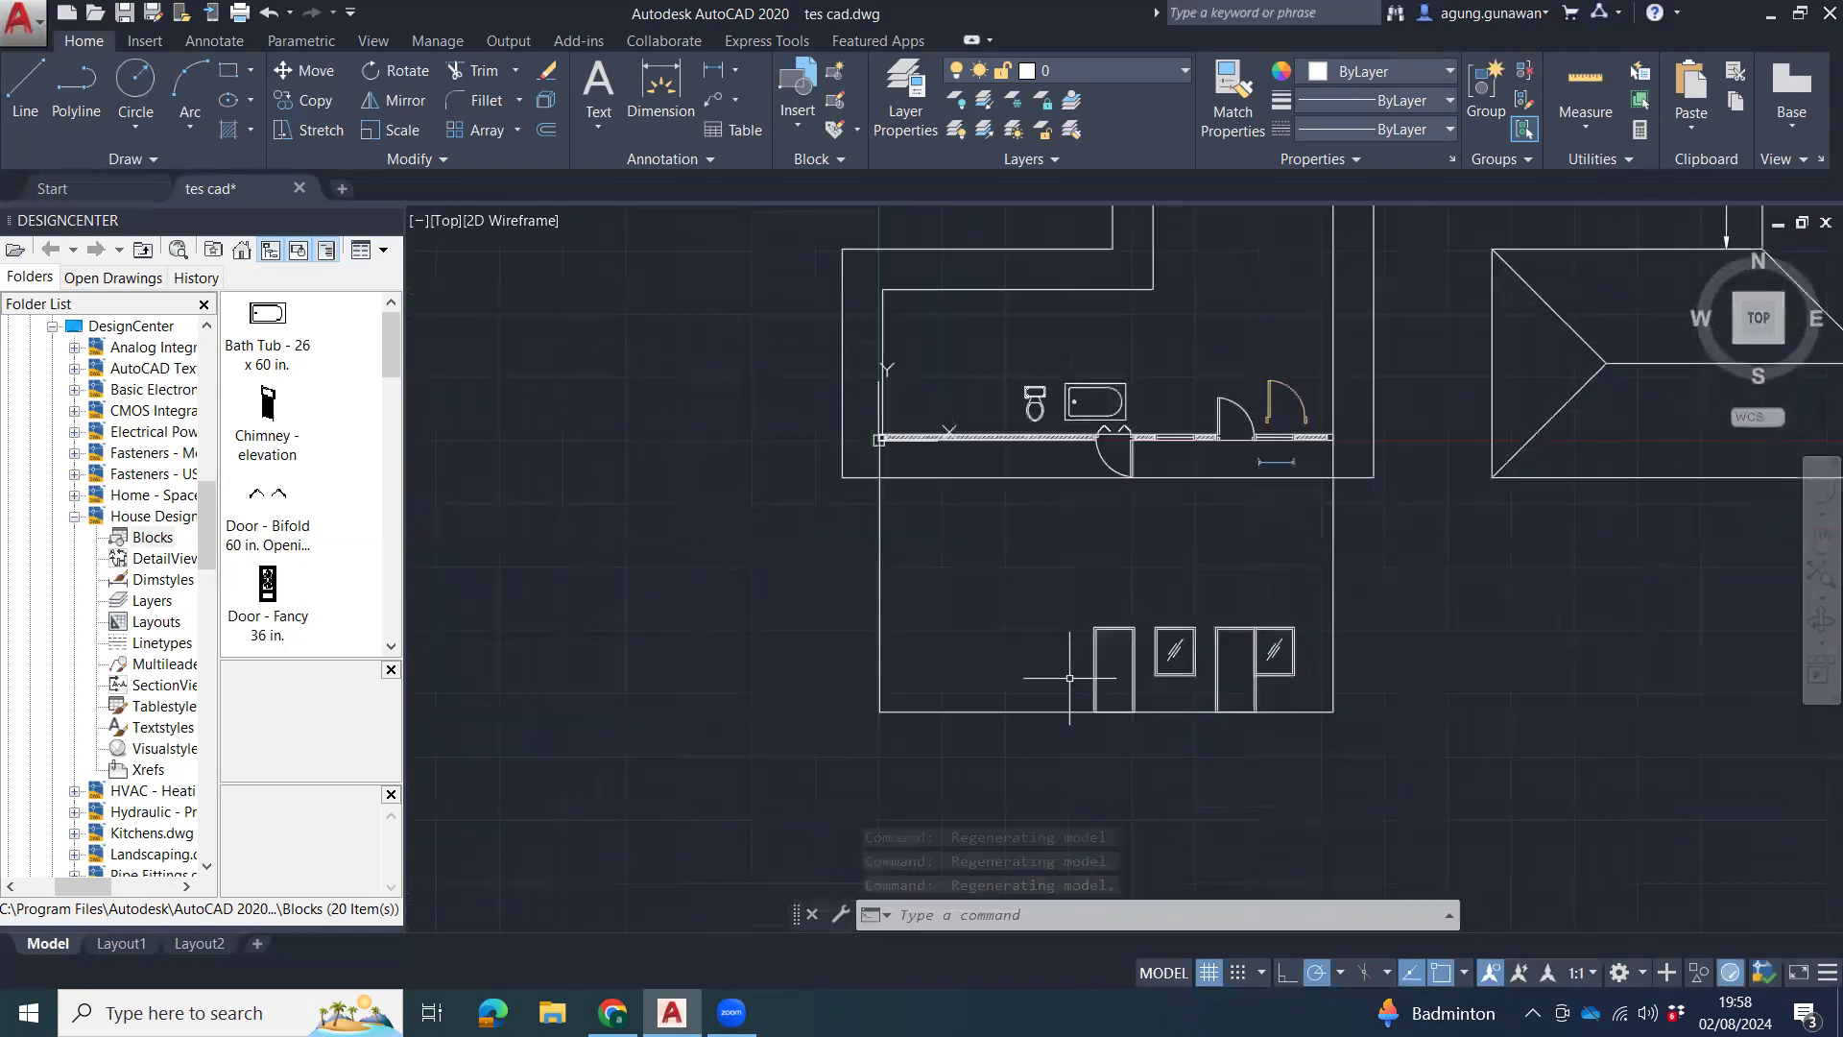
pyautogui.scroll(2, 1070, 678)
pyautogui.click(1062, 646)
pyautogui.click(979, 761)
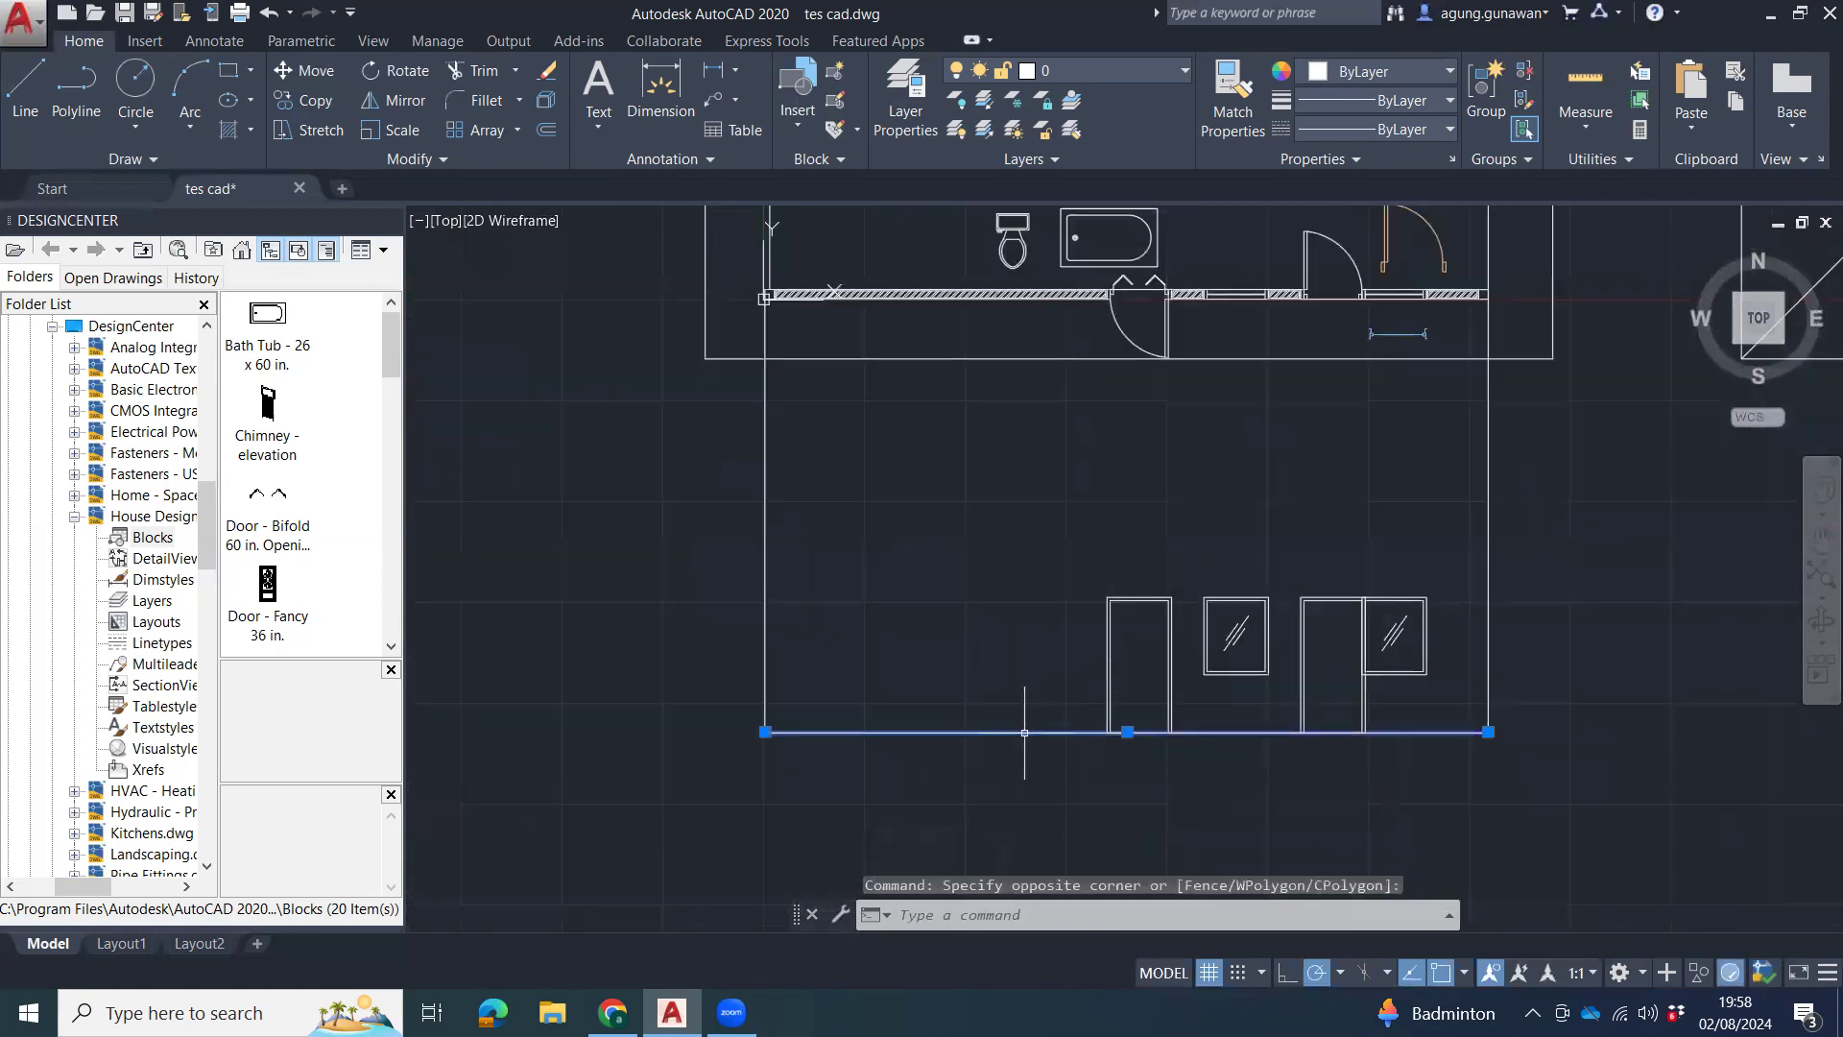
pyautogui.write('CO')
pyautogui.press('Return')
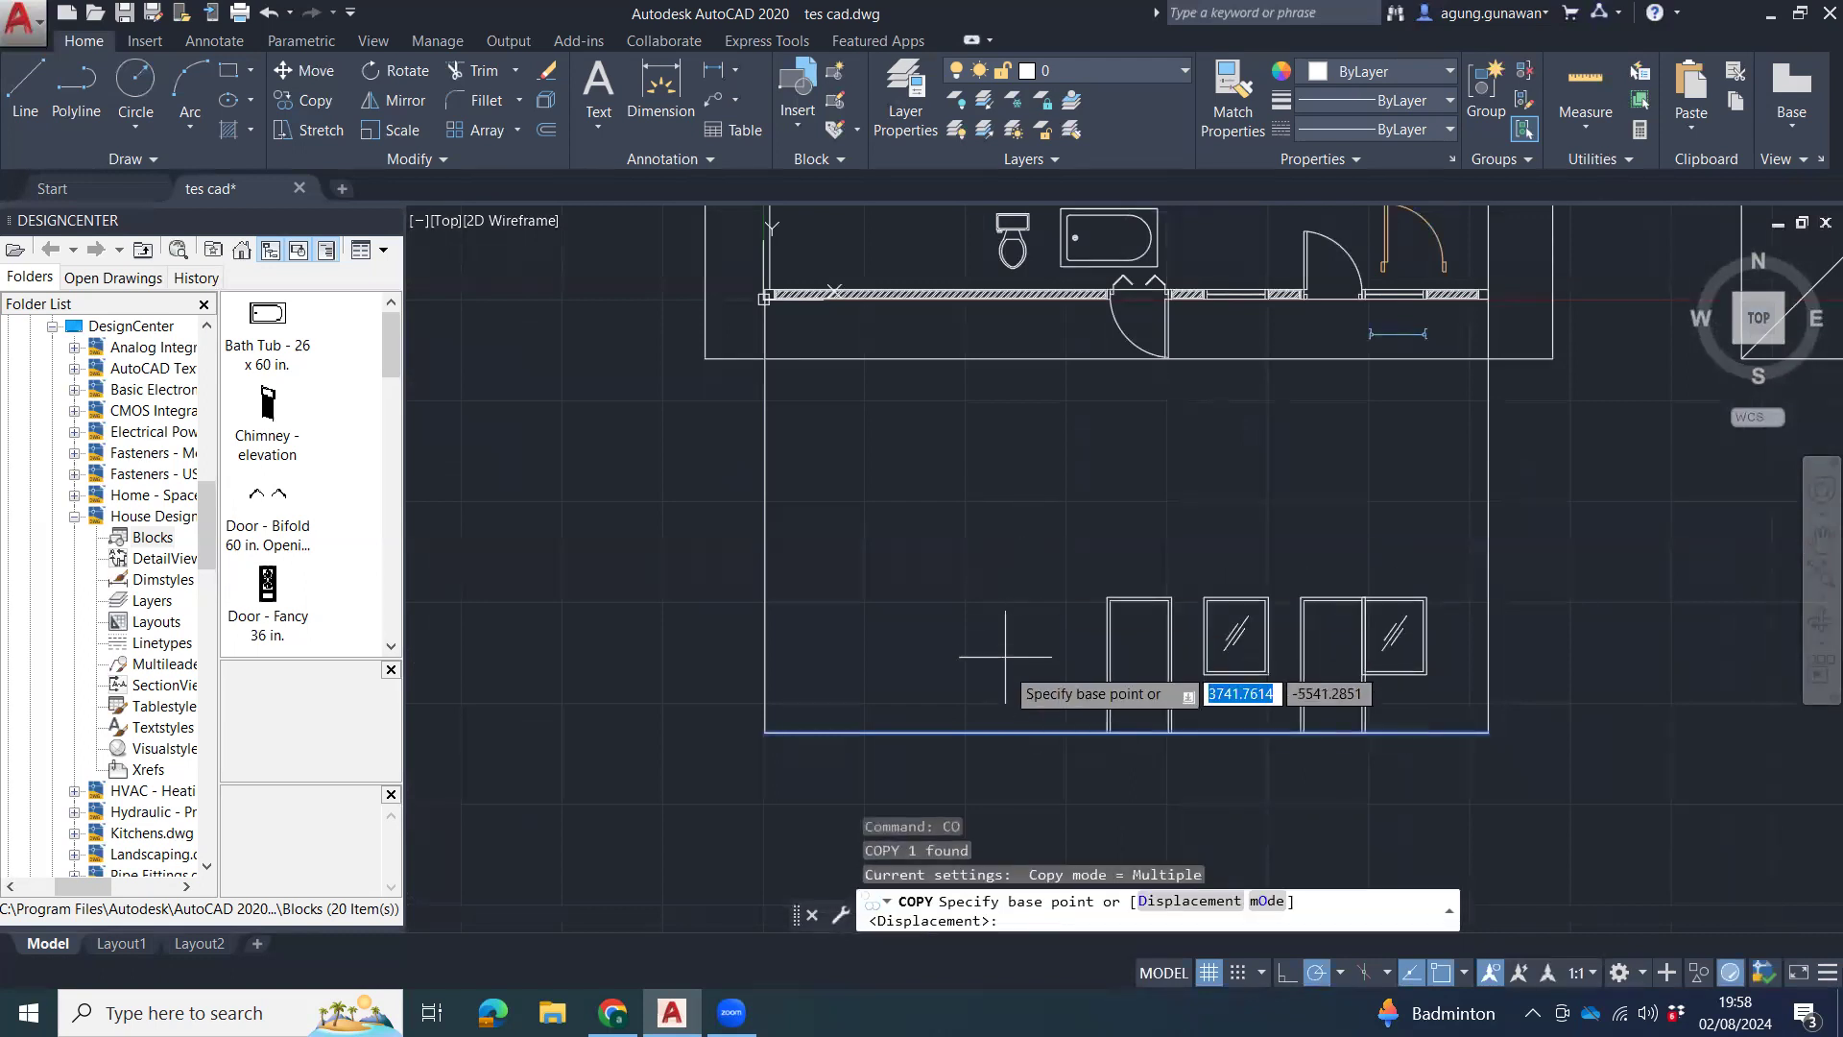
pyautogui.click(1070, 732)
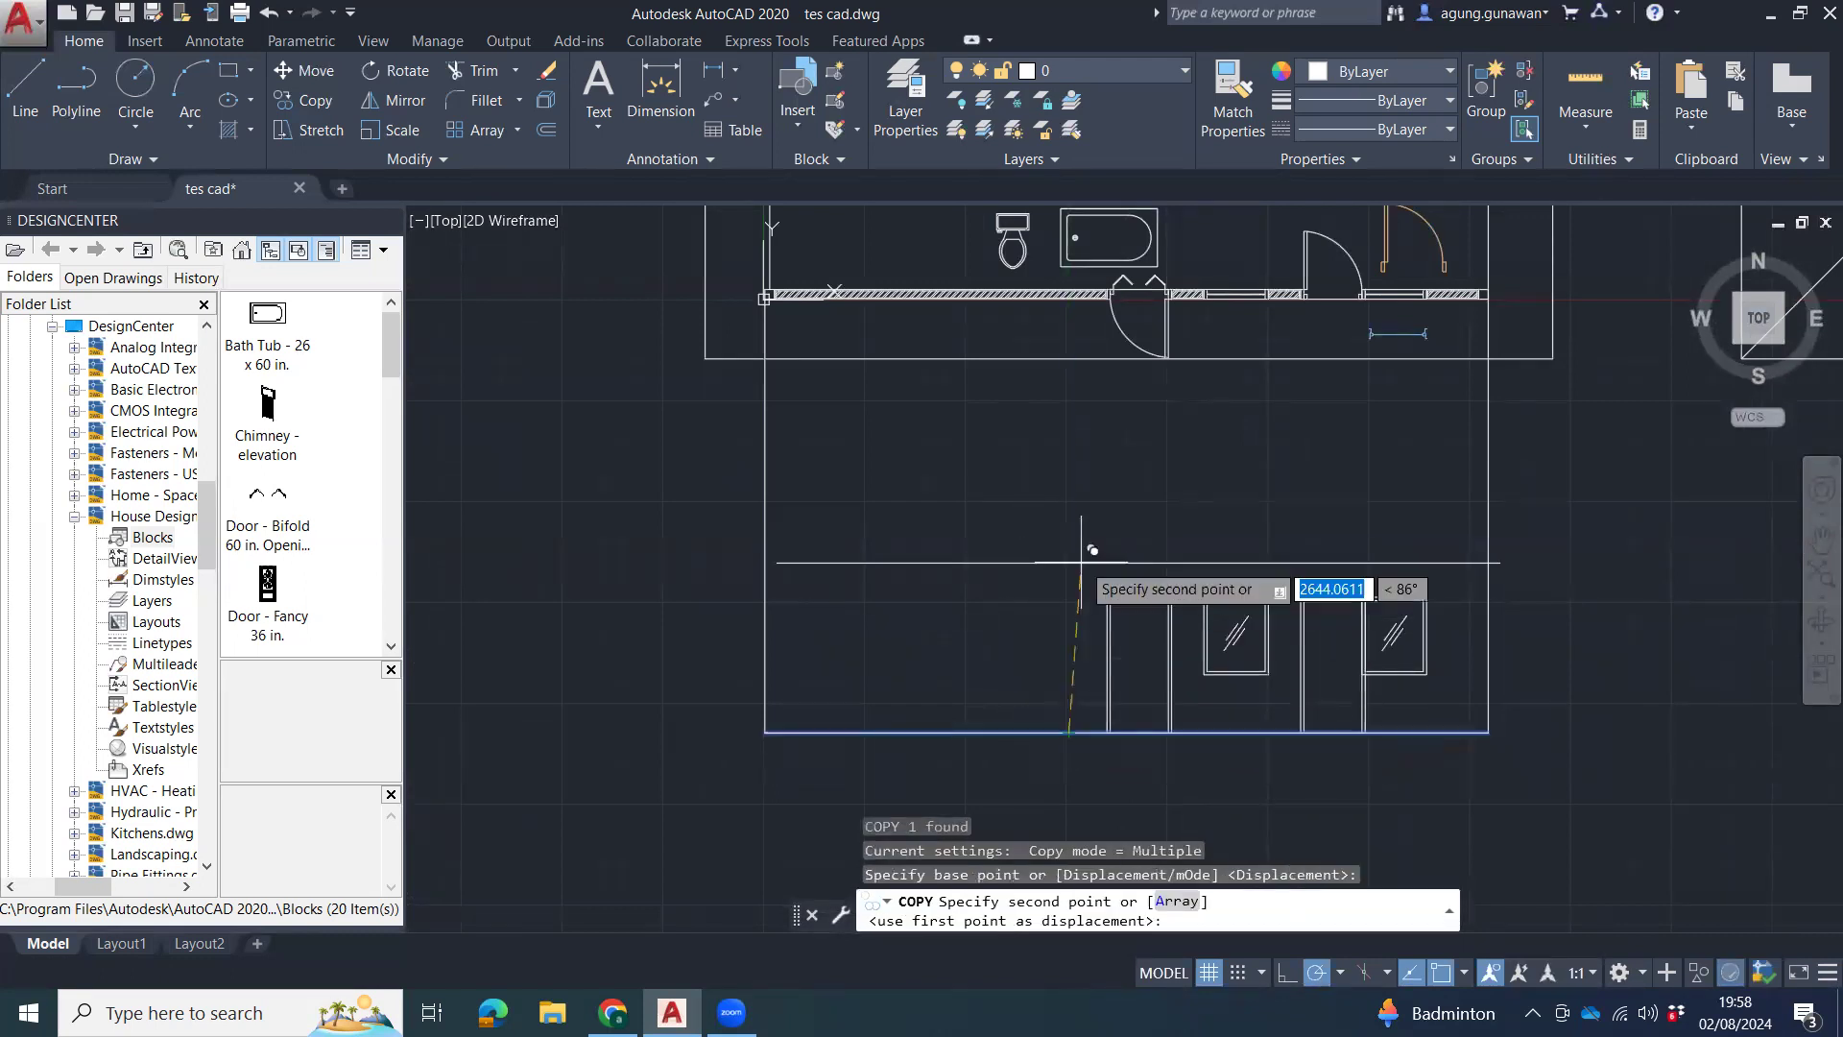
pyautogui.write('3')
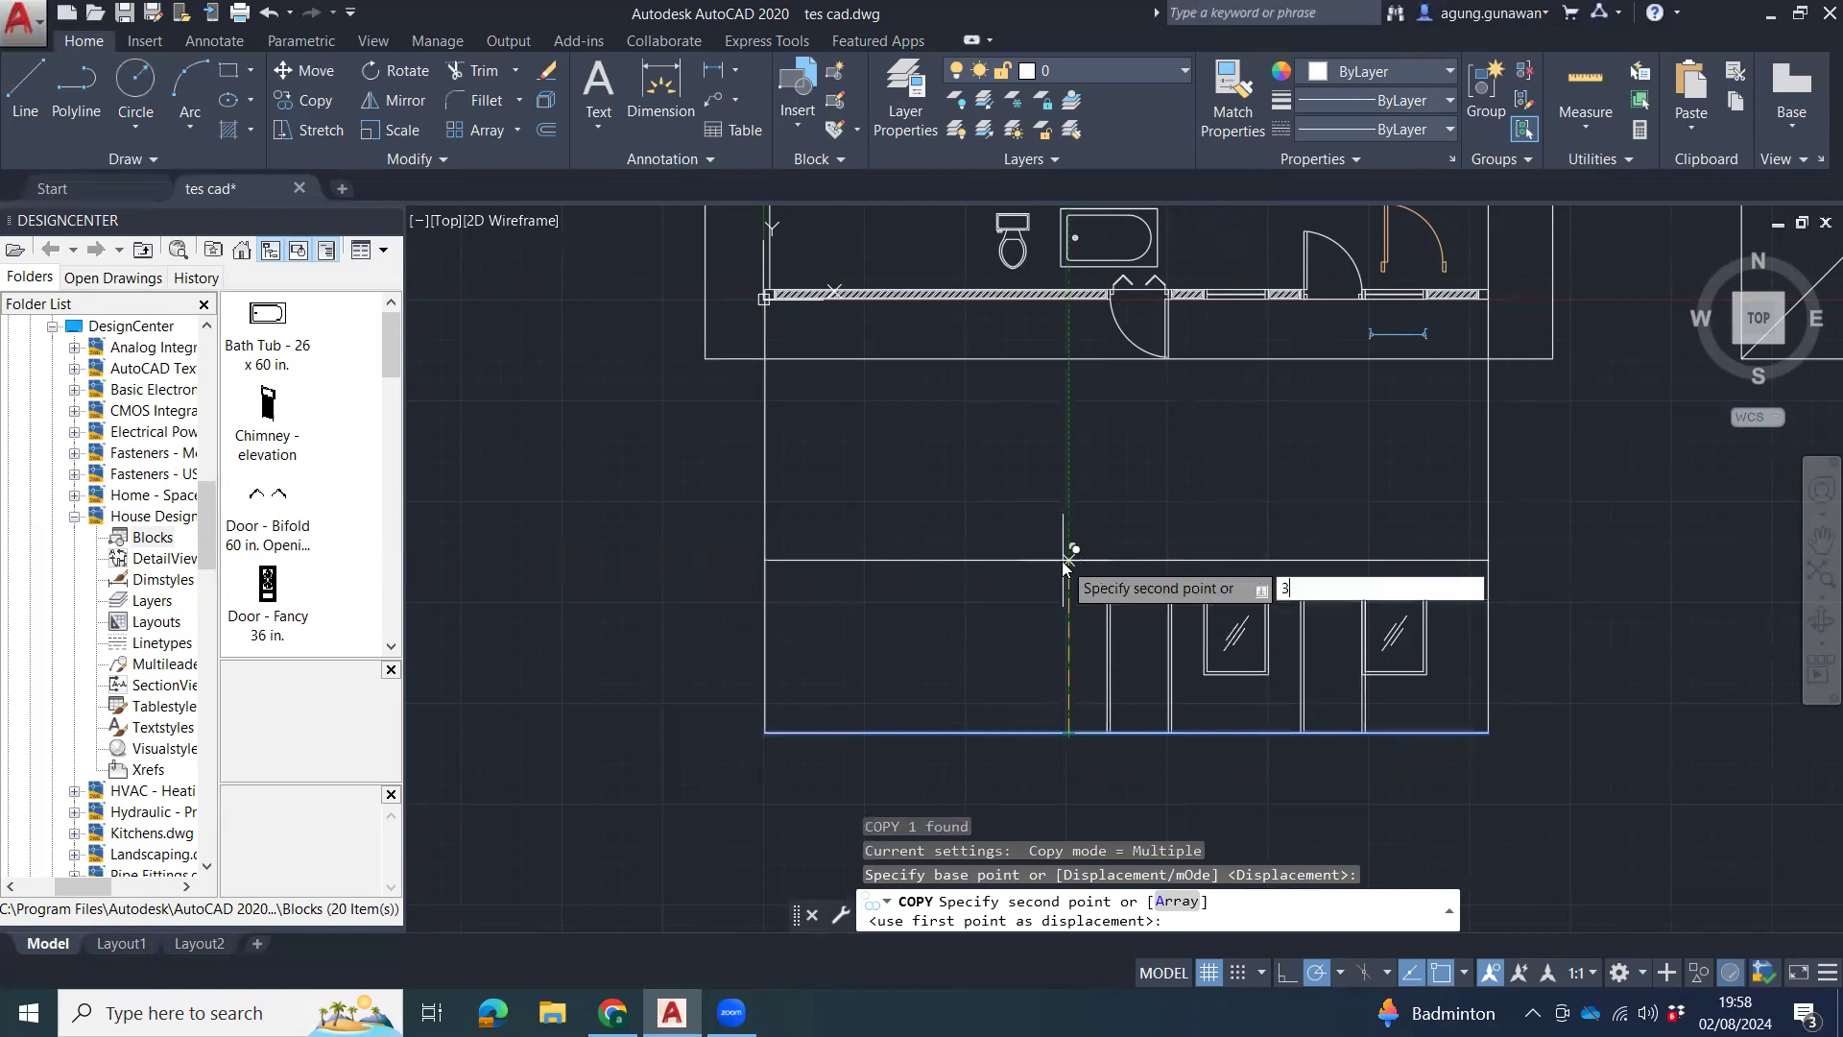
pyautogui.write('000')
pyautogui.press('Return')
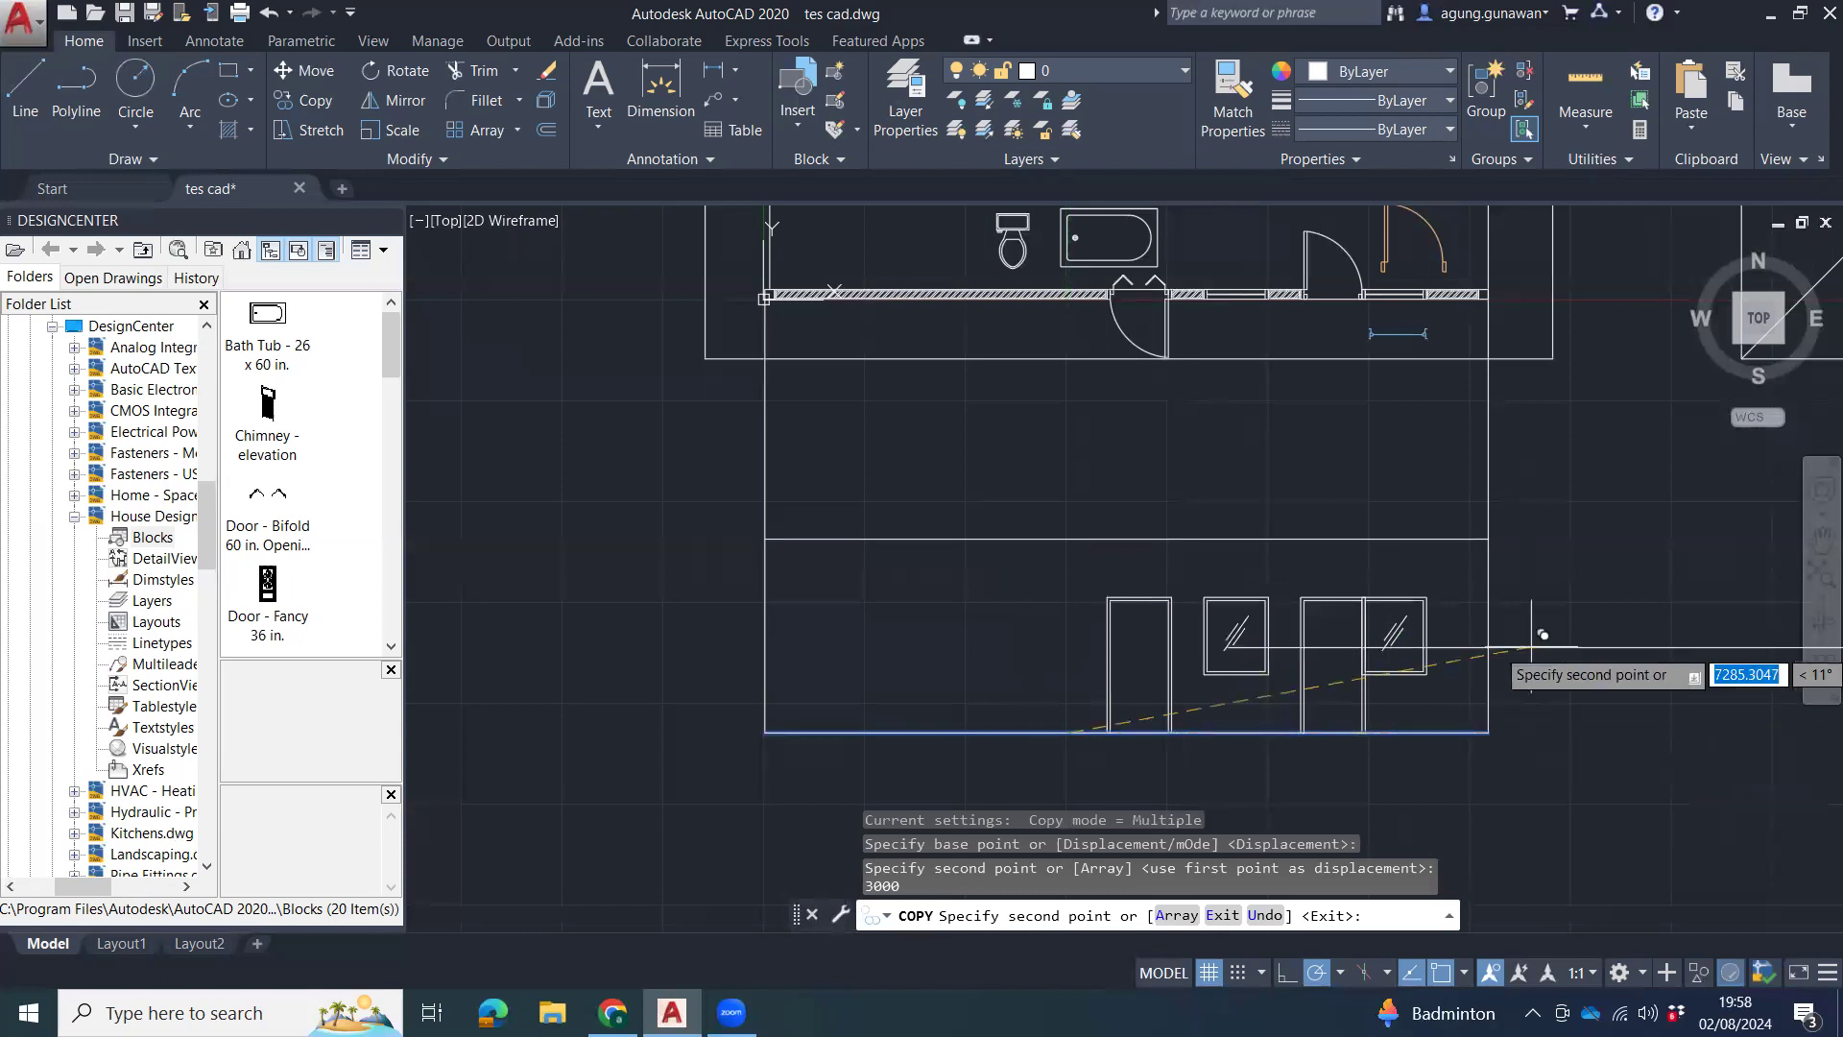
pyautogui.press('Escape')
pyautogui.press('Escape')
pyautogui.press('Escape')
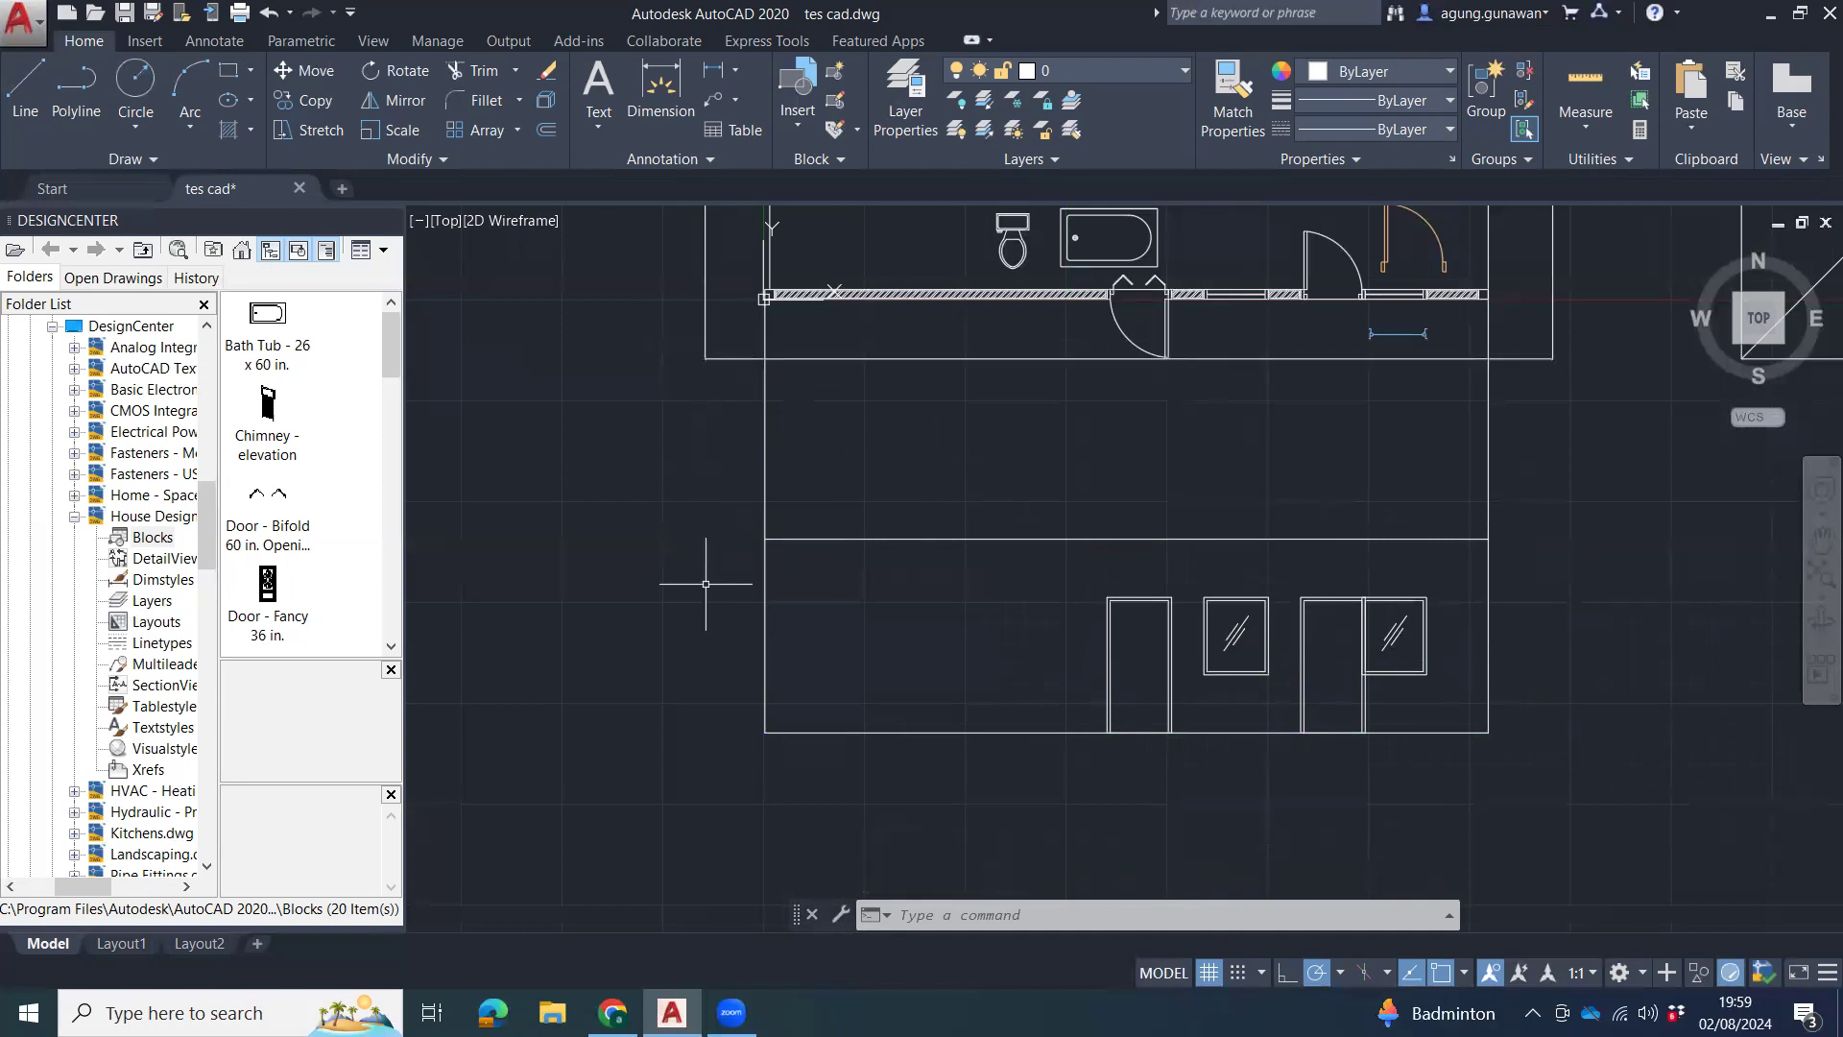
# Draw a vertical line from the lower-left corner of the plan's outer outline down to the level of the elevation's wall-top line.
pyautogui.write('l')
pyautogui.press('Return')
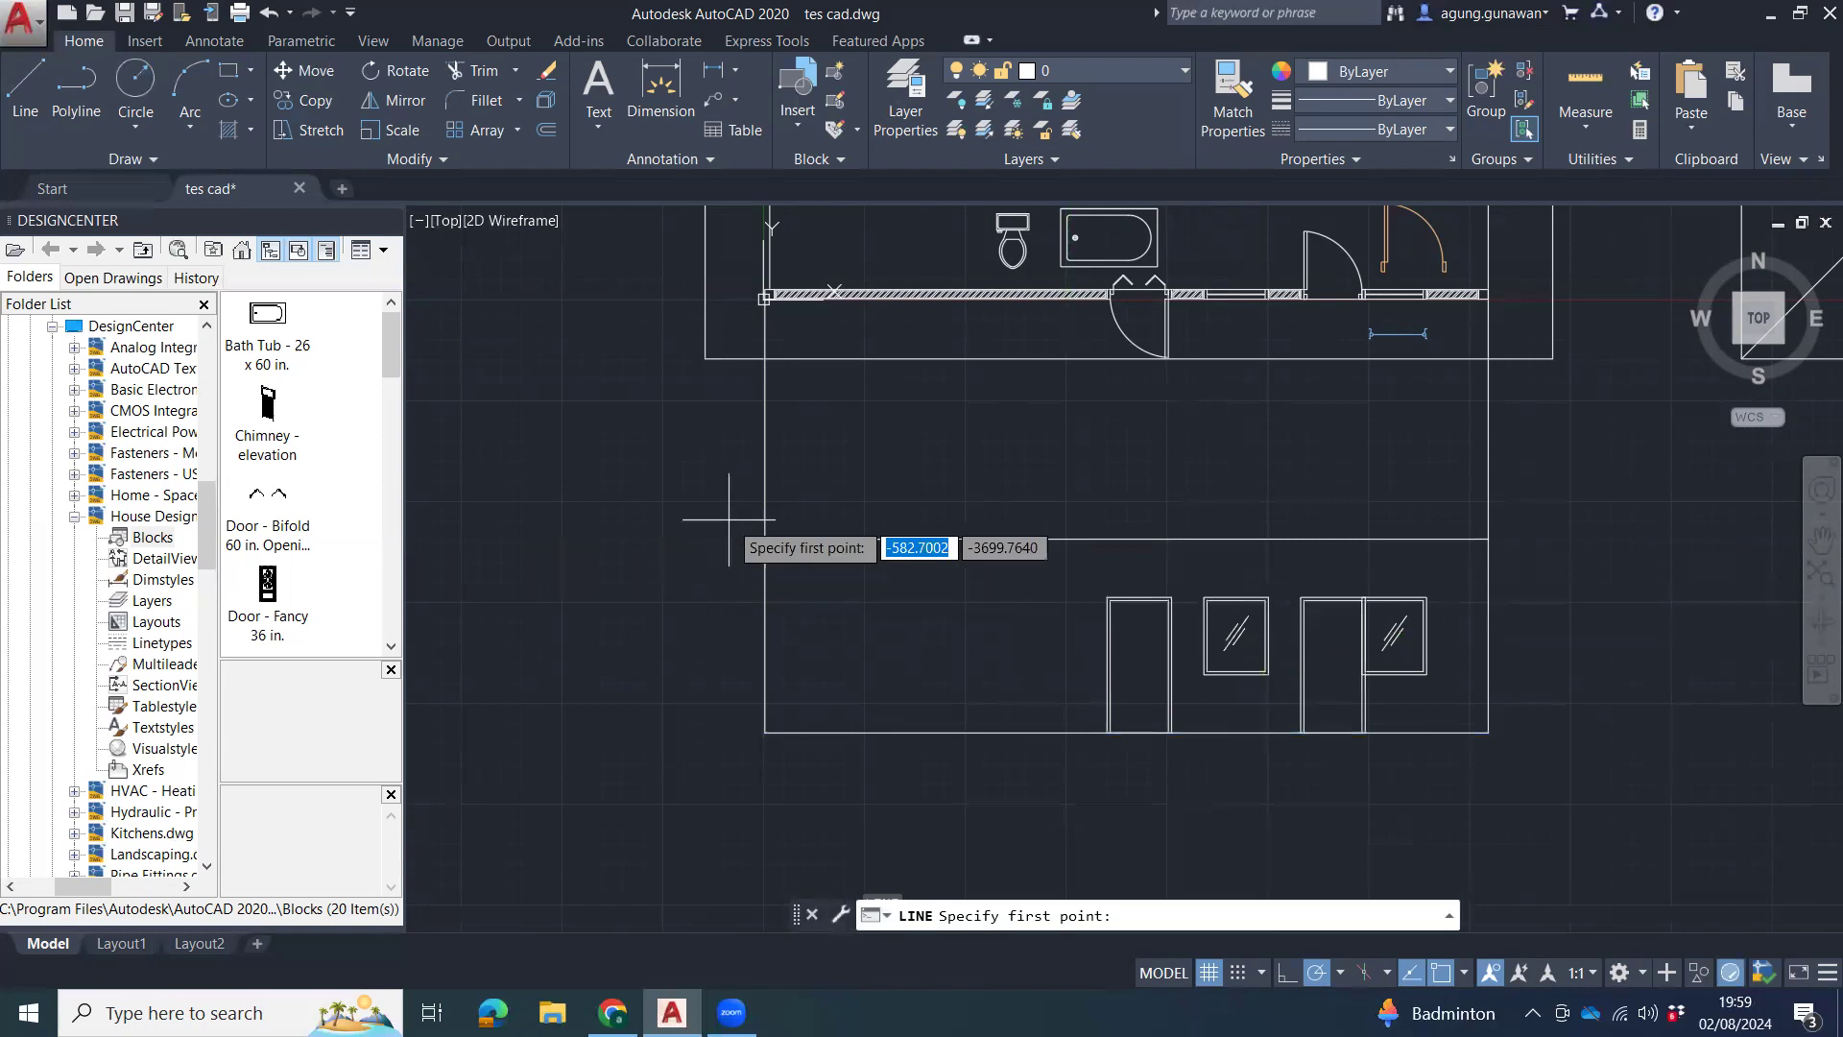
pyautogui.click(706, 358)
pyautogui.click(706, 539)
pyautogui.press('Escape')
# Draw a vertical line from the lower-right corner of the plan's outer outline down to just above the wall-top line's level.
pyautogui.moveTo(1538, 511); pyautogui.dragTo(1419, 528, button='middle')
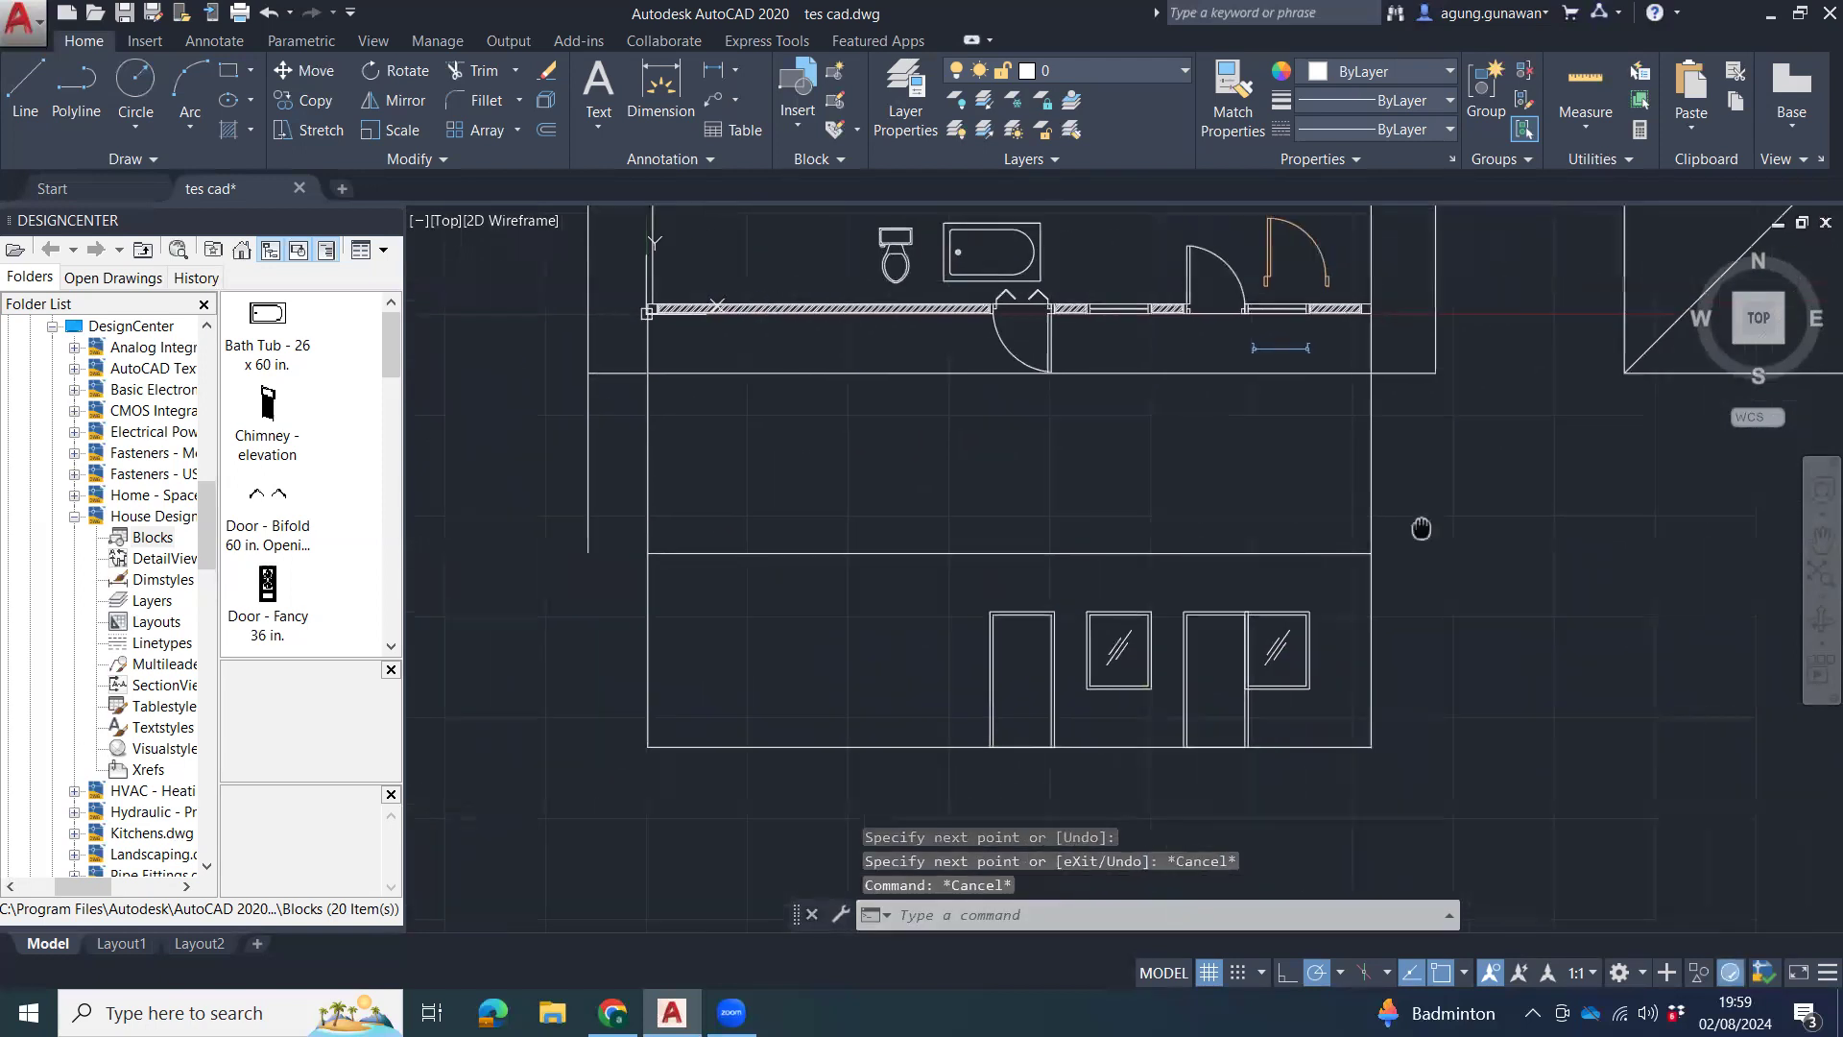
pyautogui.write('l')
pyautogui.press('Return')
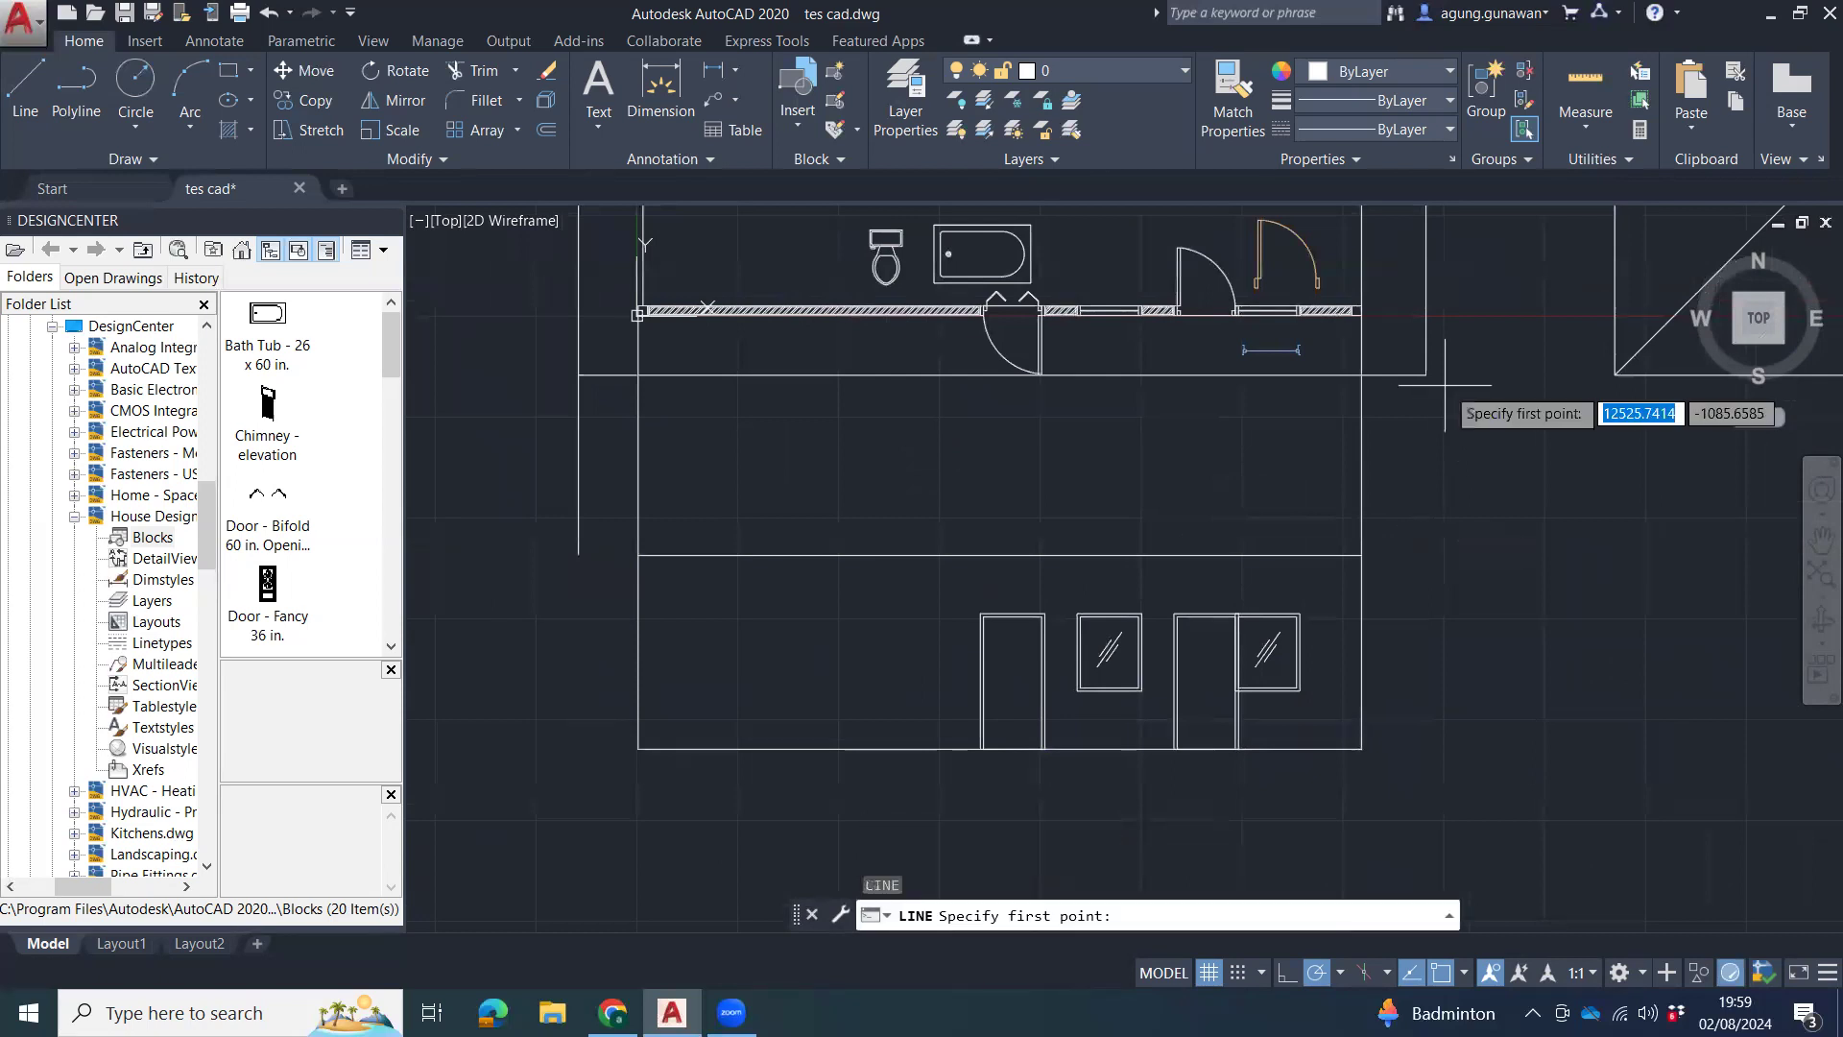
pyautogui.click(1425, 374)
pyautogui.click(1445, 530)
pyautogui.press('Escape')
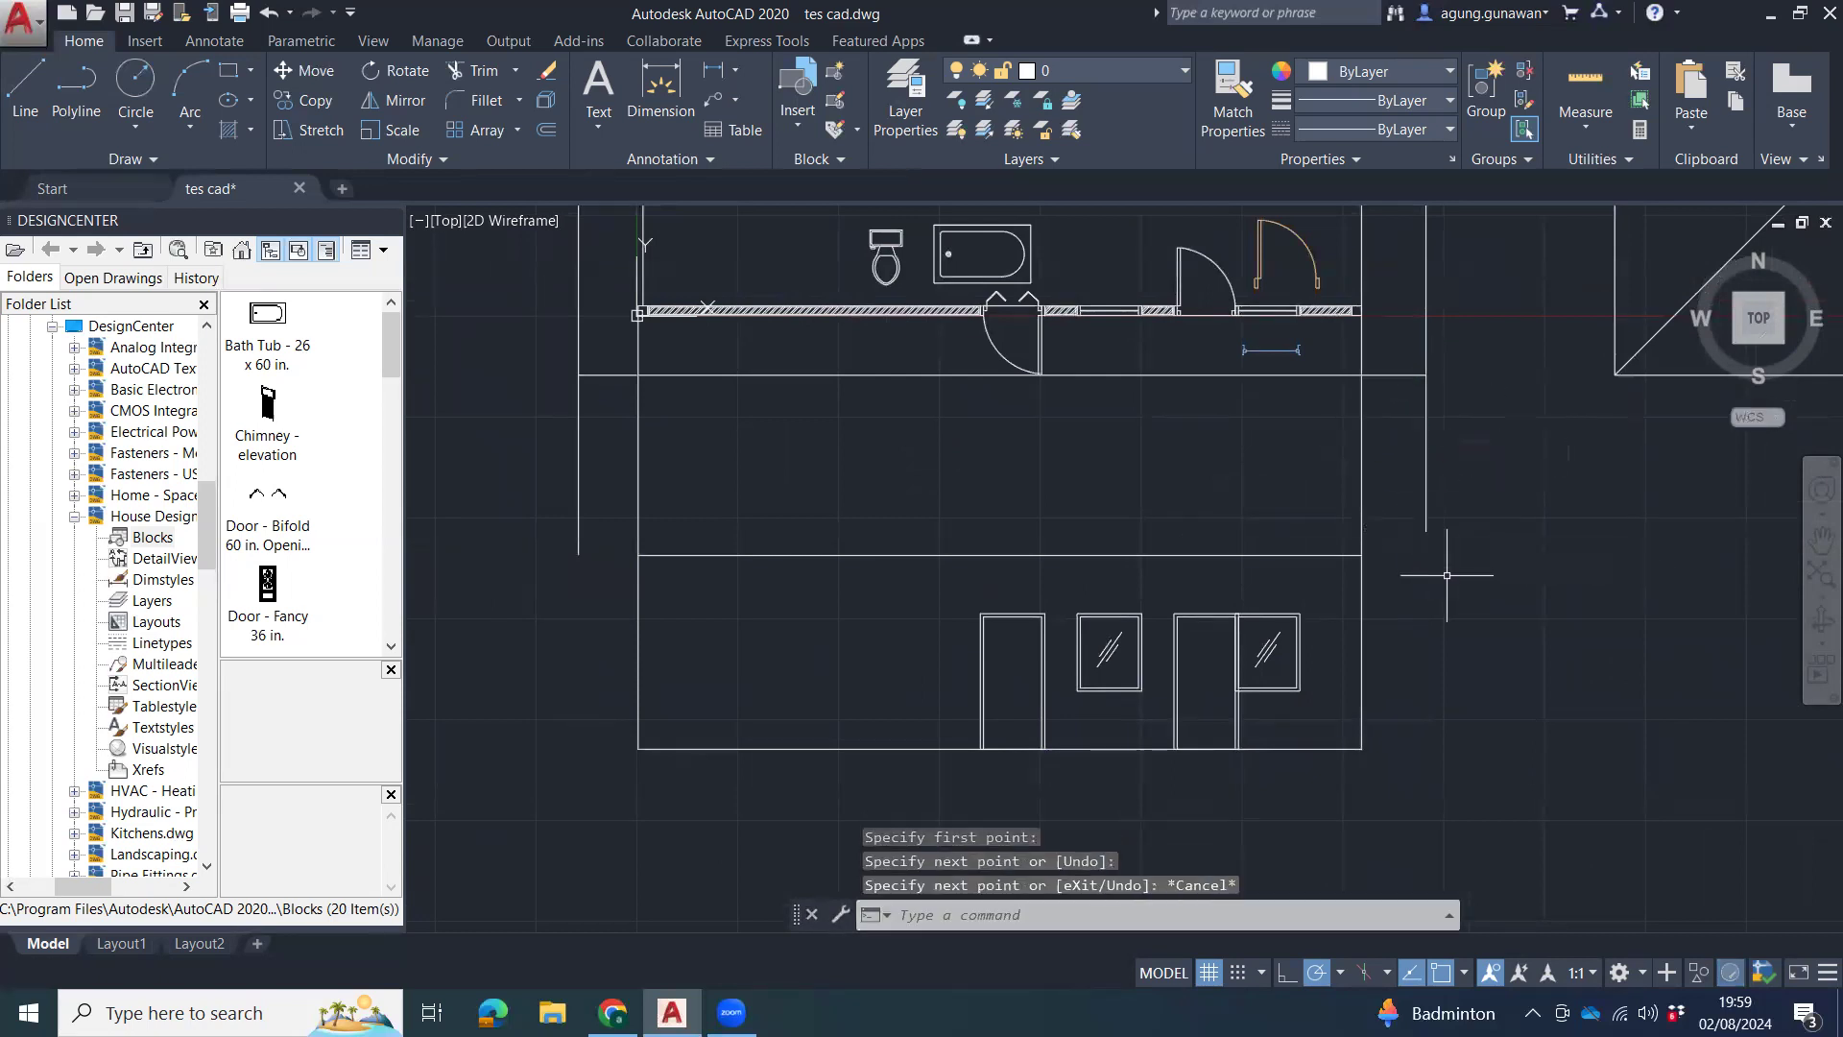
# Fillet the wall-top line with the left and right wall lines into sharp corners, removing the projection lines above it.
pyautogui.moveTo(789, 556); pyautogui.dragTo(959, 551, button='middle')
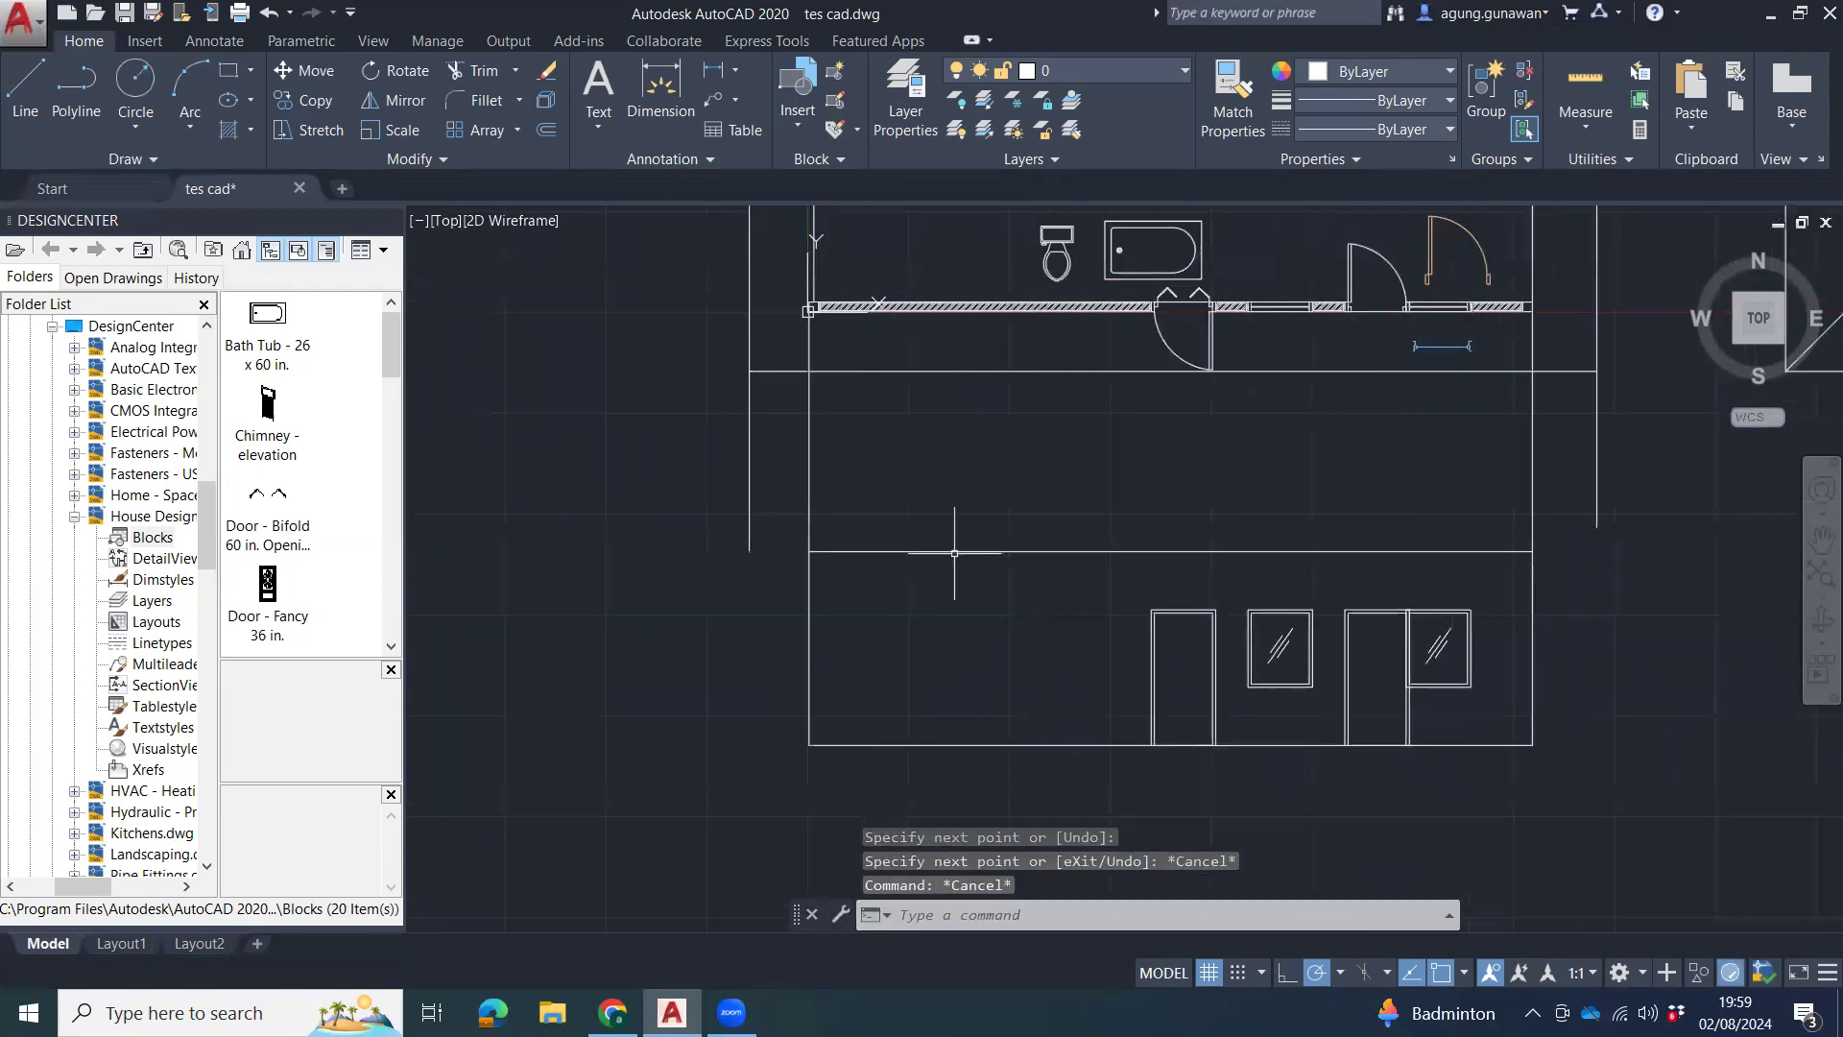
pyautogui.press('Return')
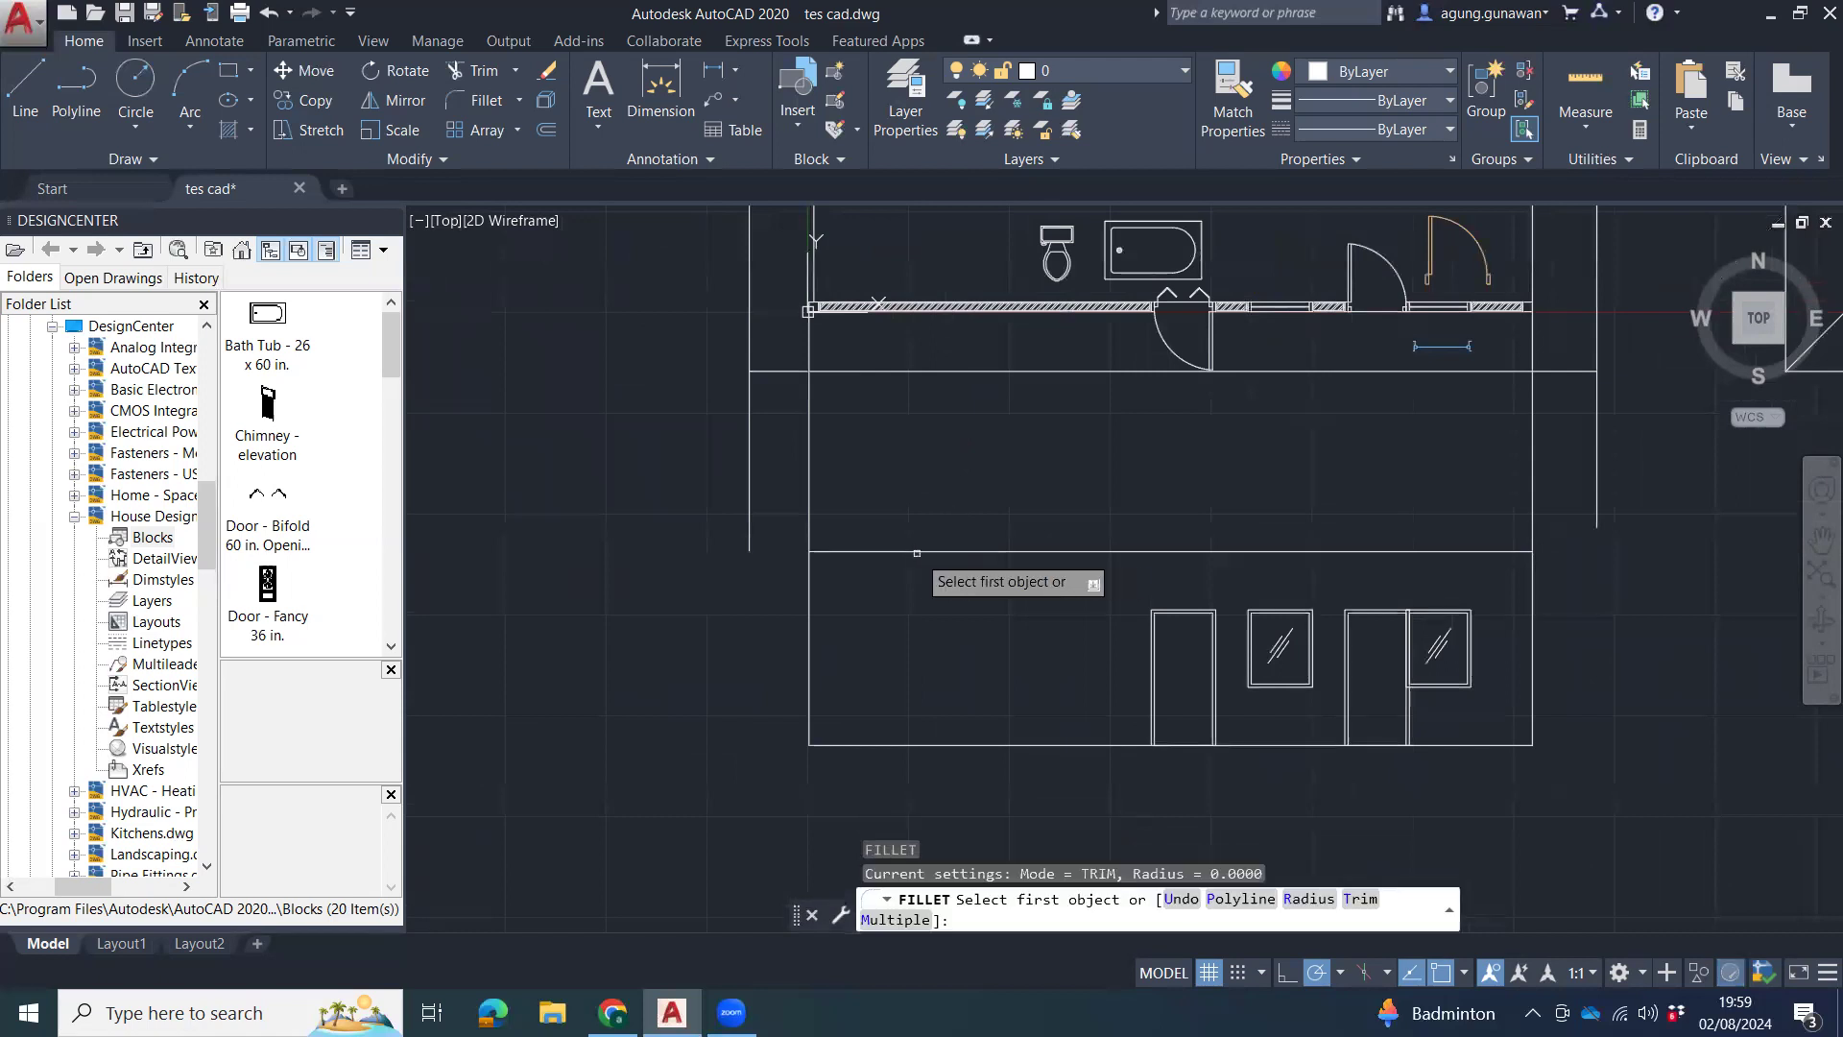
pyautogui.click(850, 552)
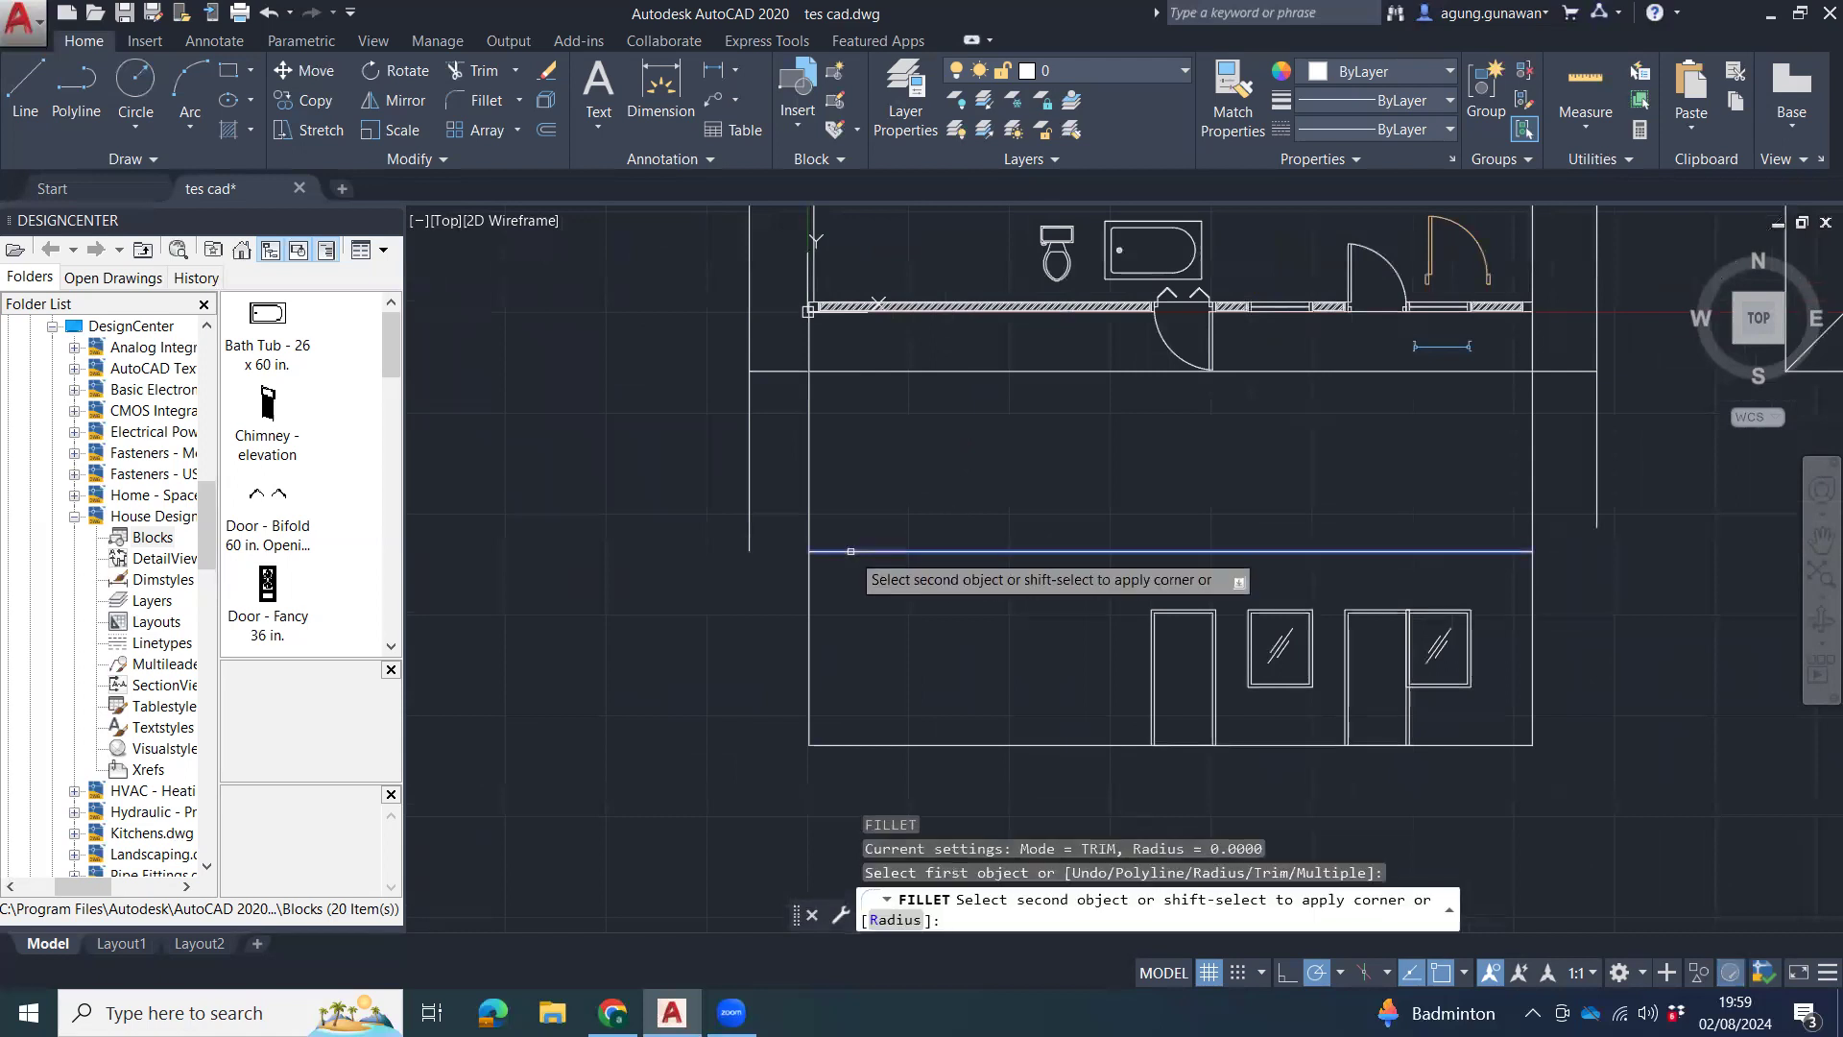
pyautogui.click(807, 592)
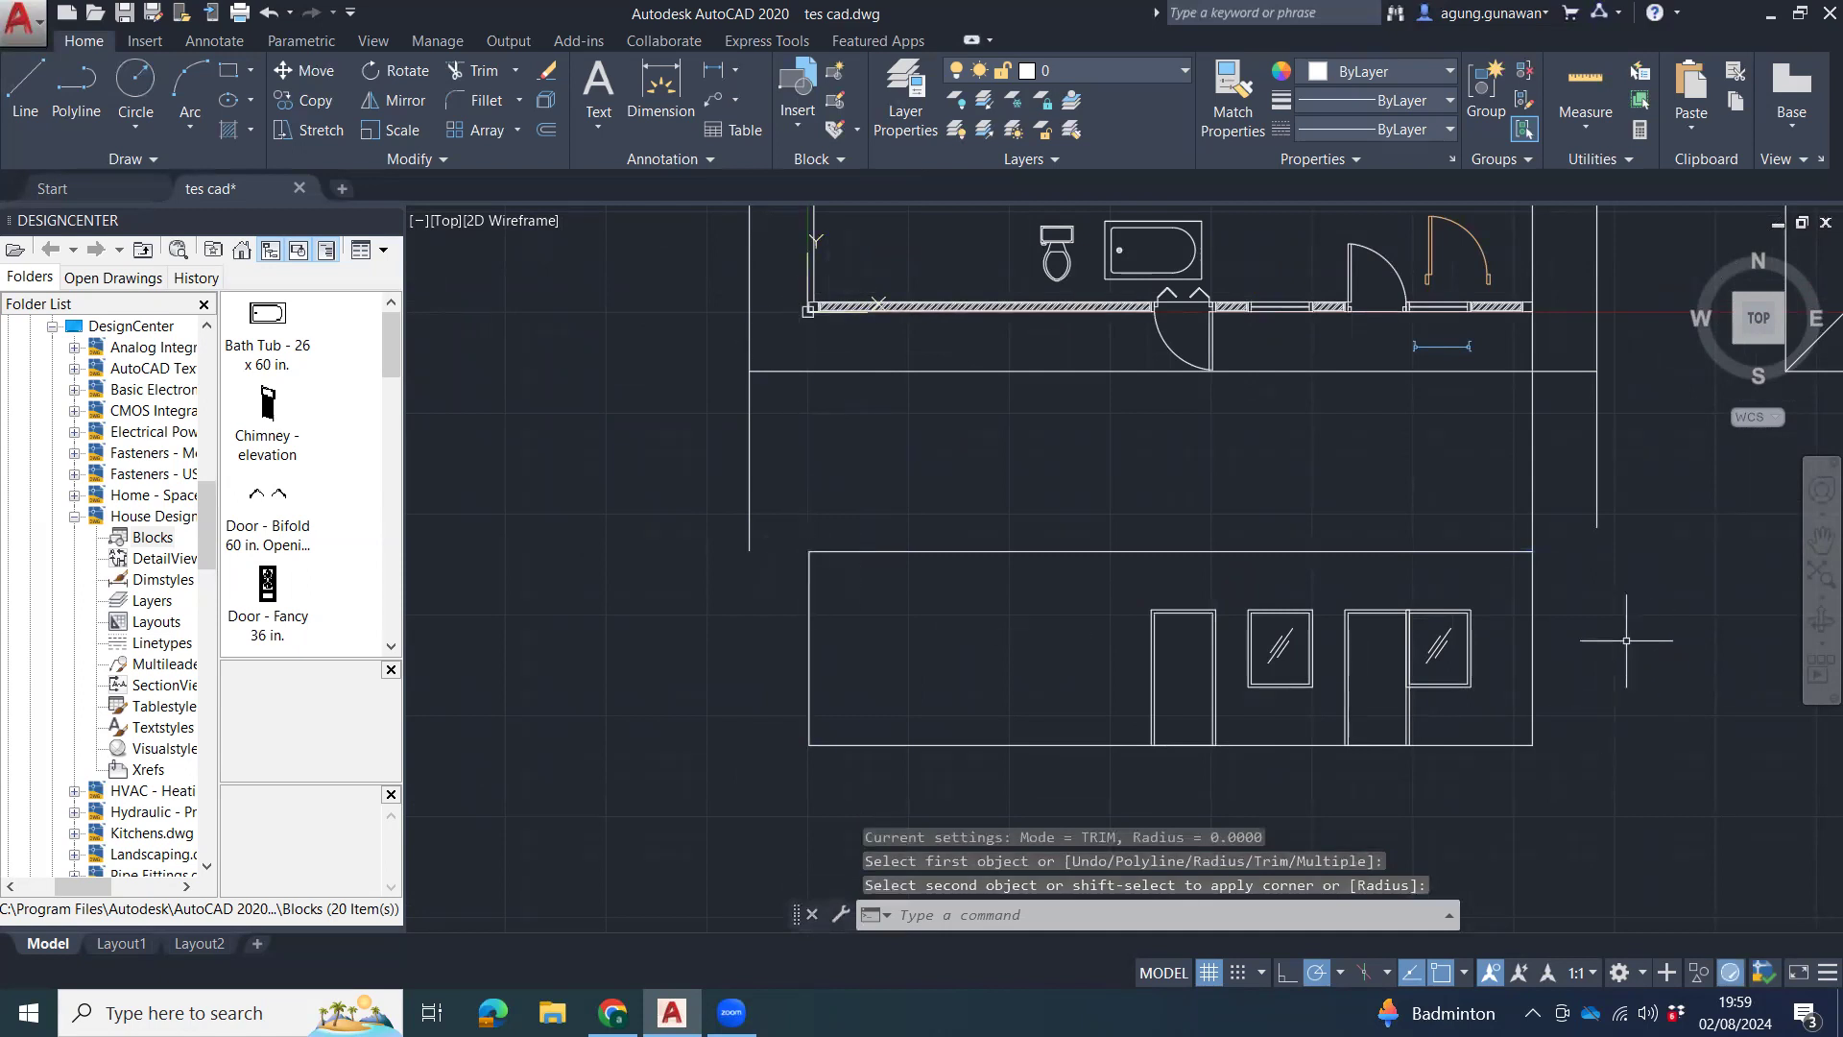
pyautogui.write('f')
pyautogui.press('Return')
pyautogui.click(1487, 552)
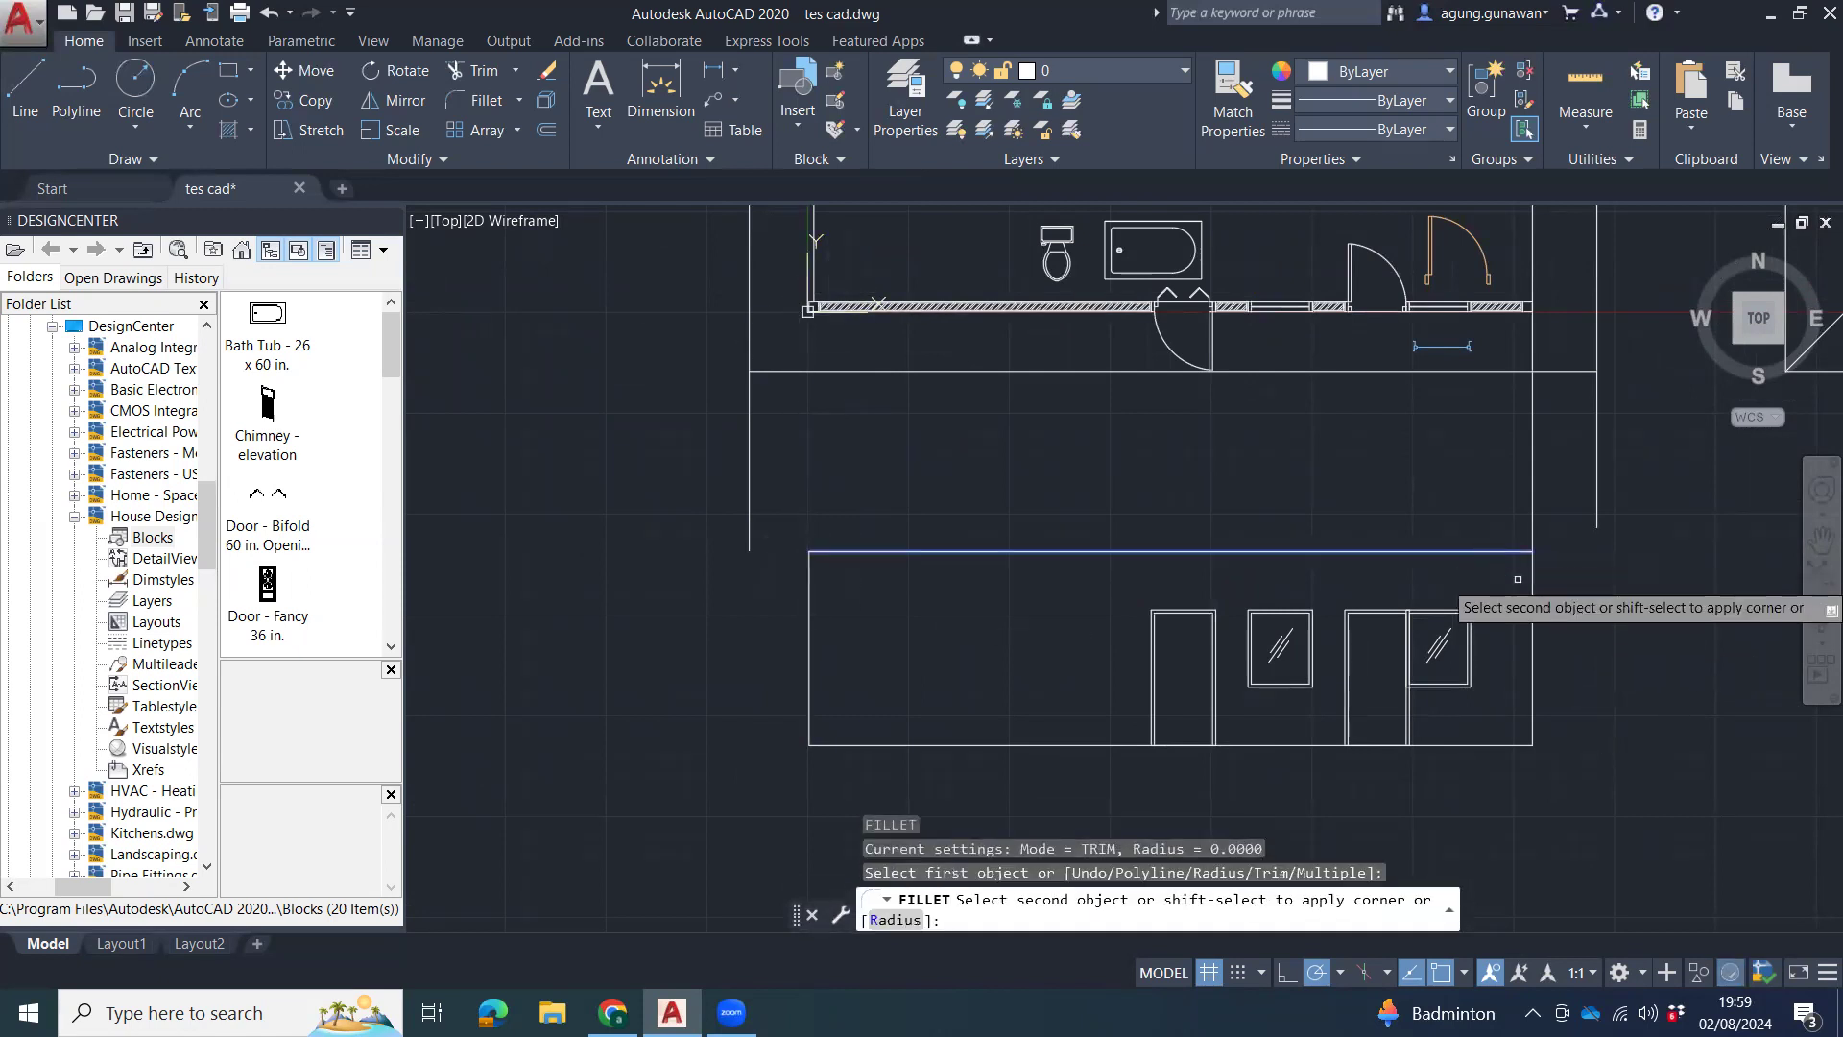
pyautogui.click(1532, 597)
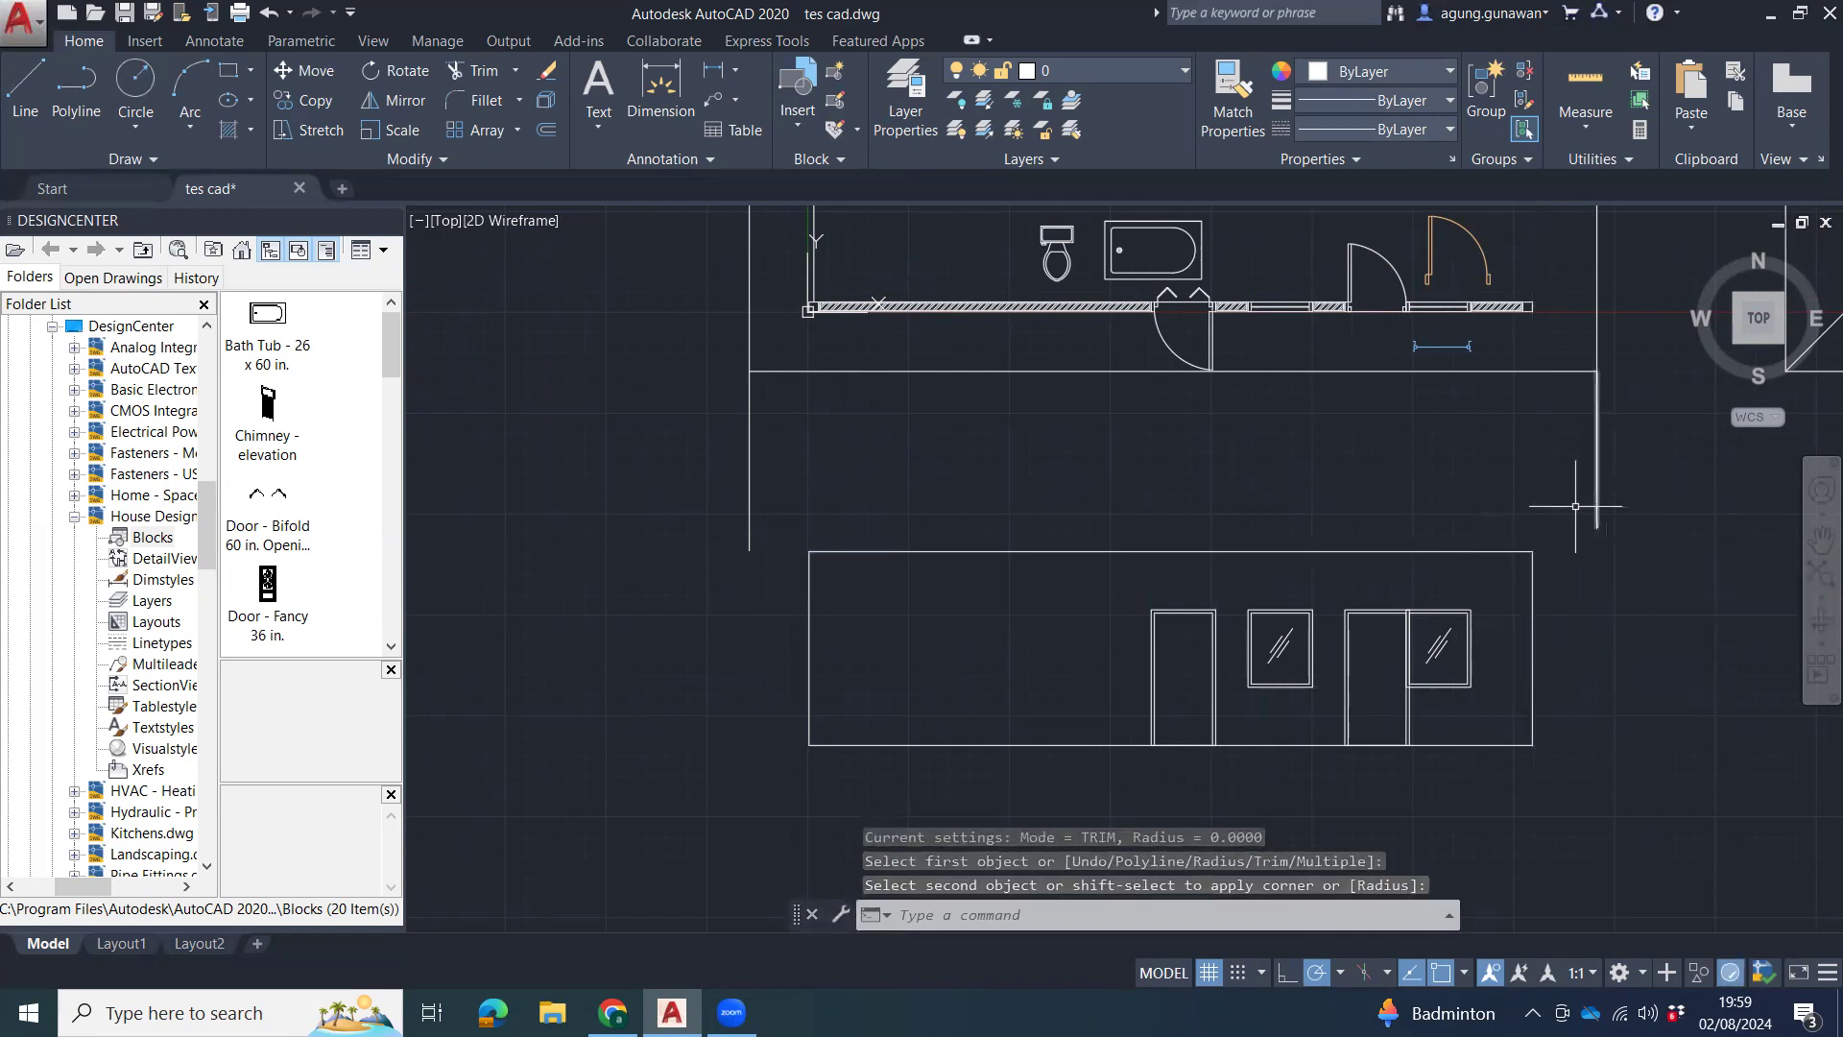
# Fillet the wall-top line with the right and left vertical lines projected from the outer outline, extending it to the roof overhang's width.
pyautogui.press('Return')
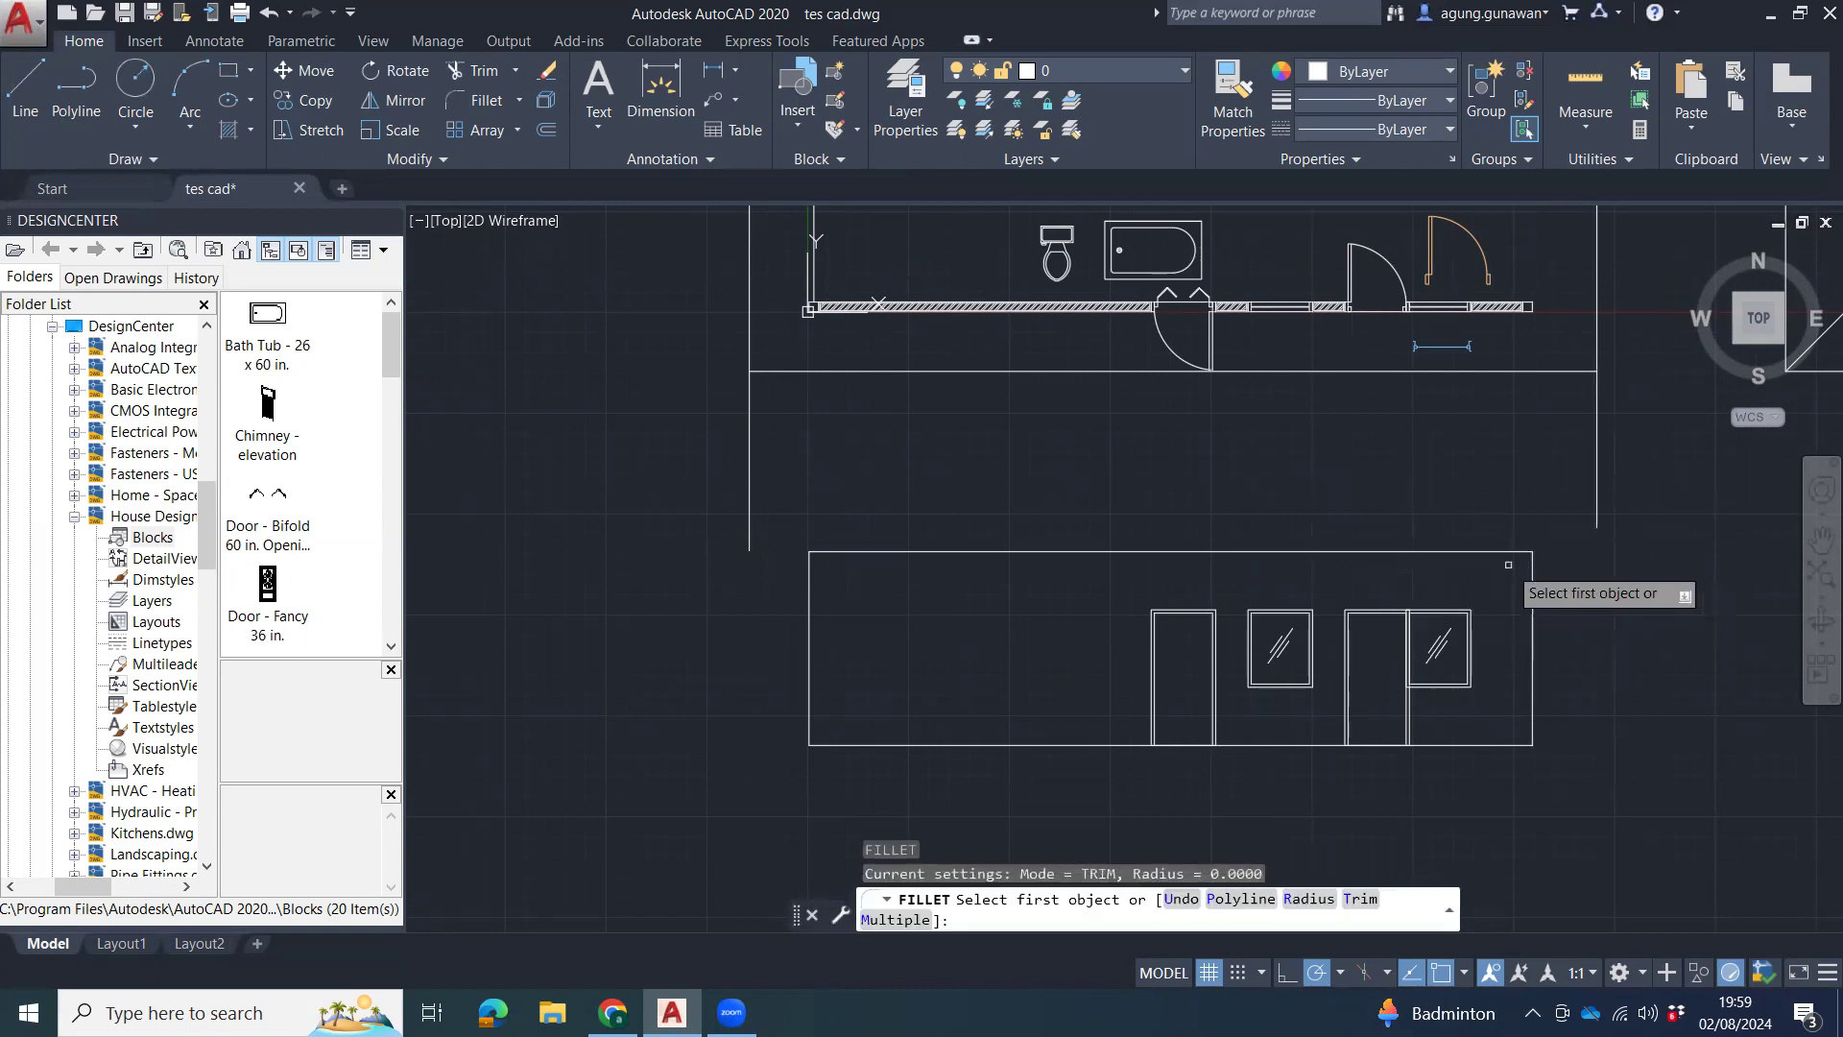
pyautogui.click(1522, 553)
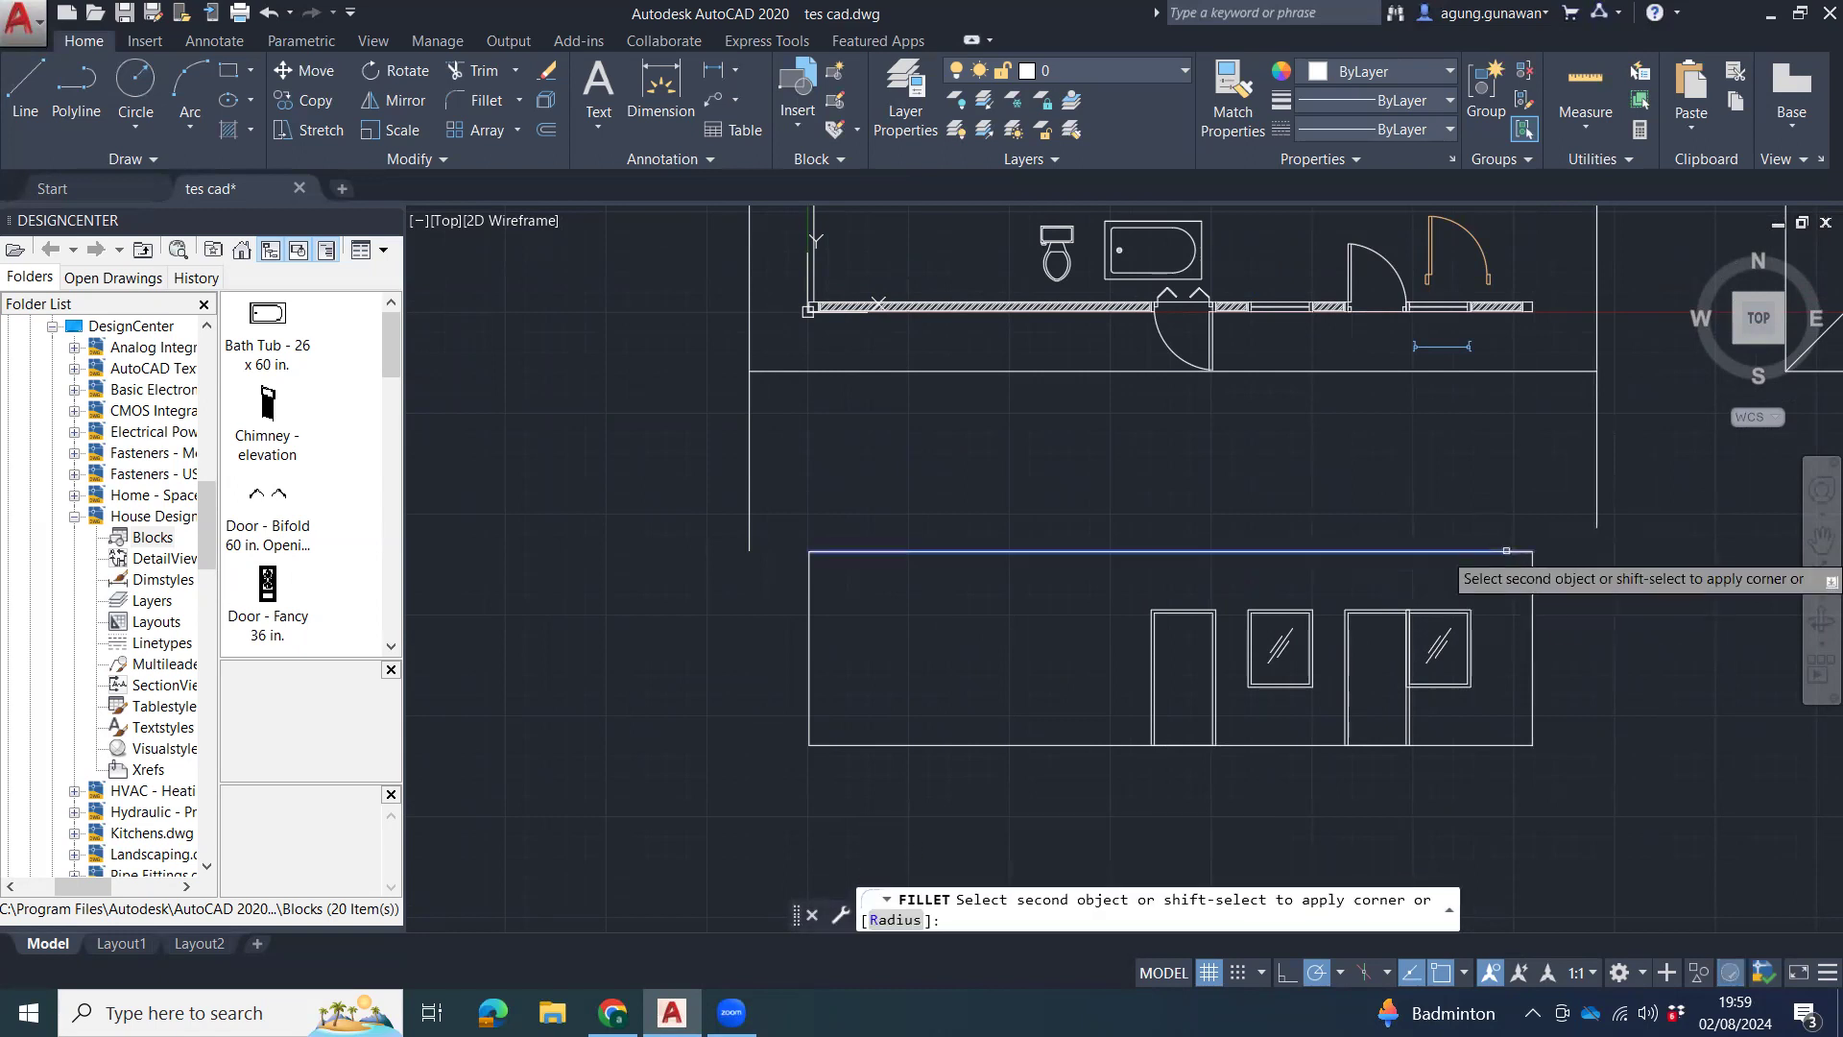
pyautogui.click(1591, 498)
pyautogui.click(1595, 498)
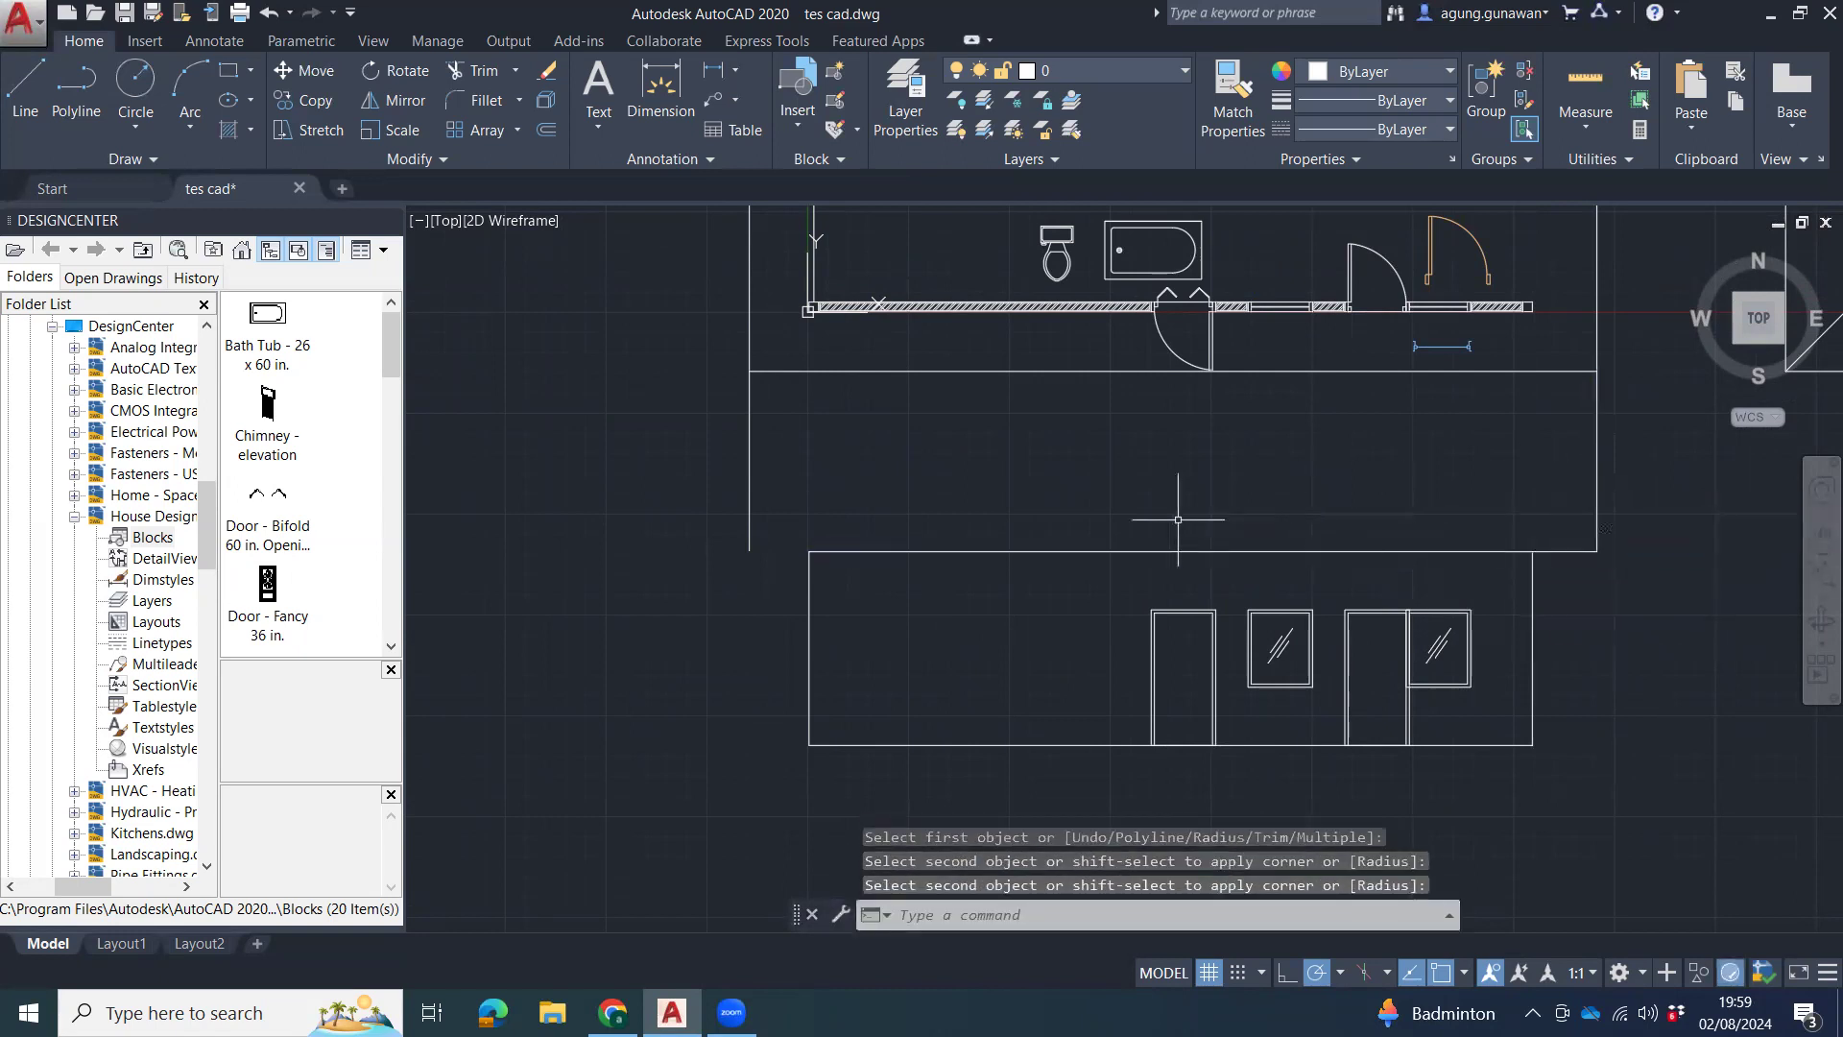
pyautogui.press('Return')
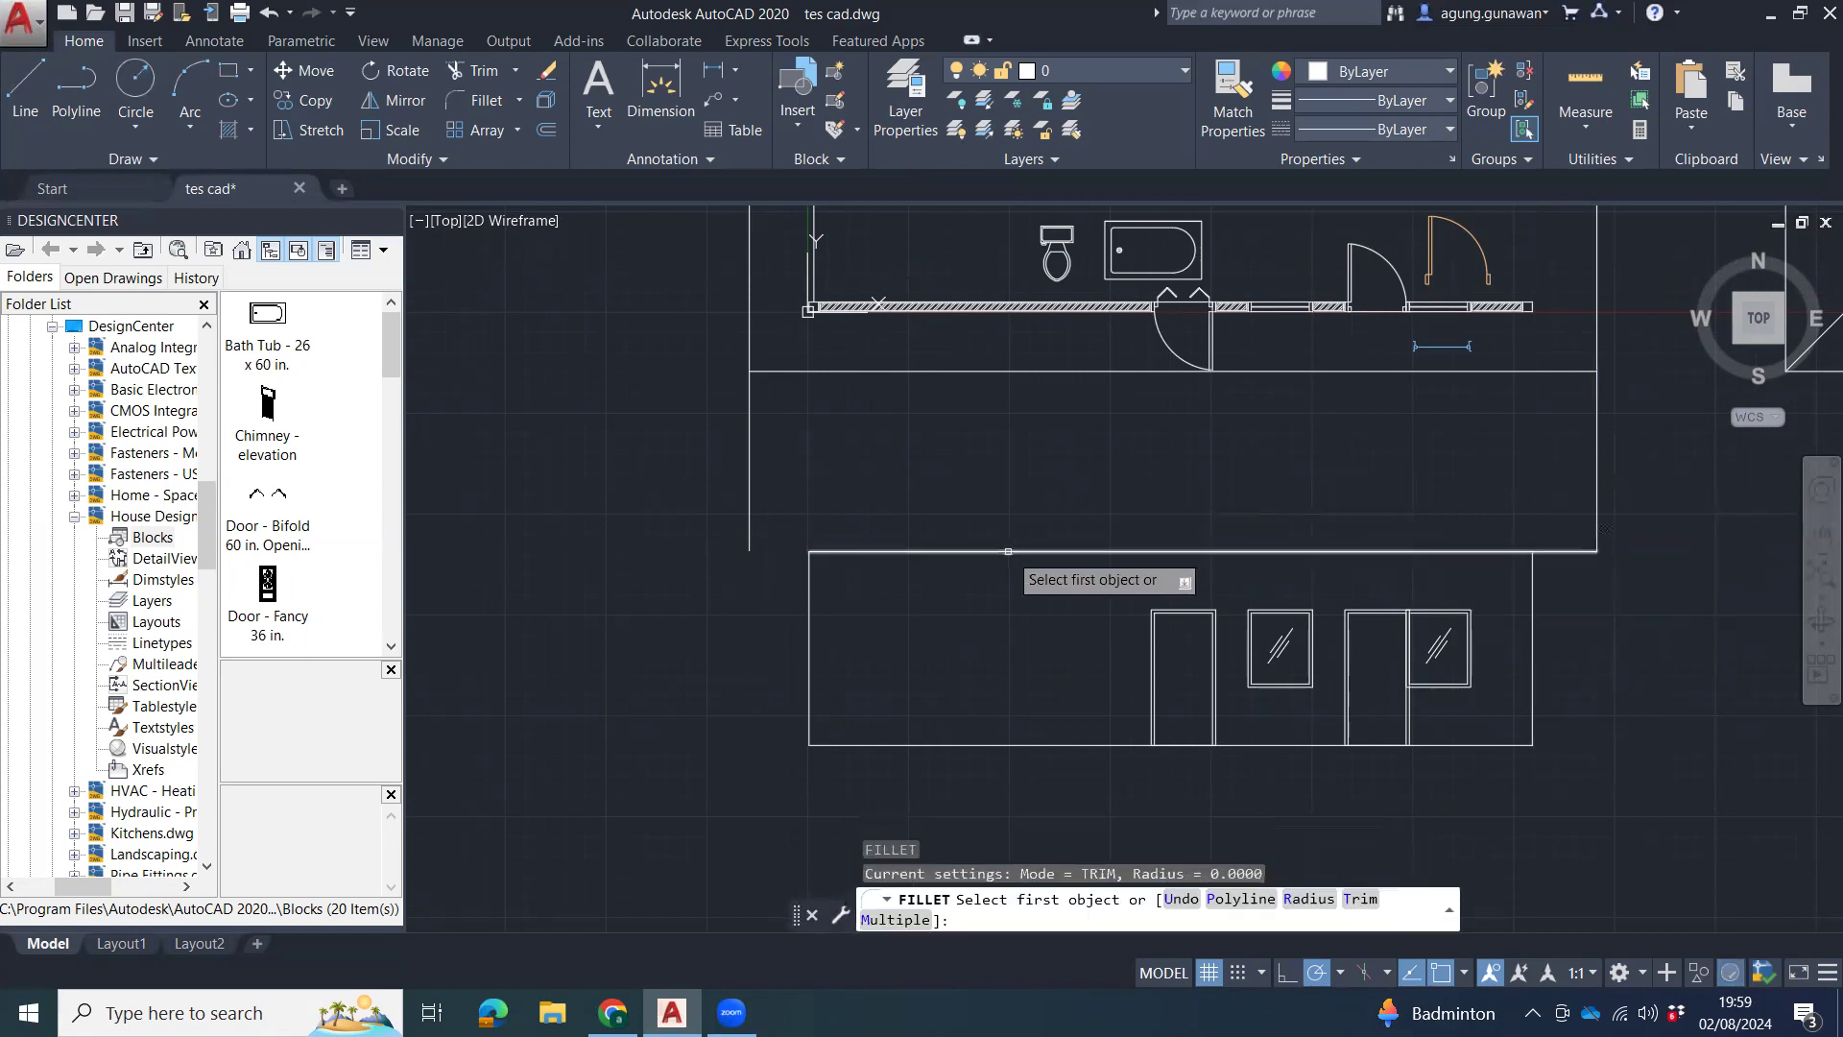
pyautogui.click(1008, 552)
pyautogui.press('Escape')
pyautogui.press('Escape')
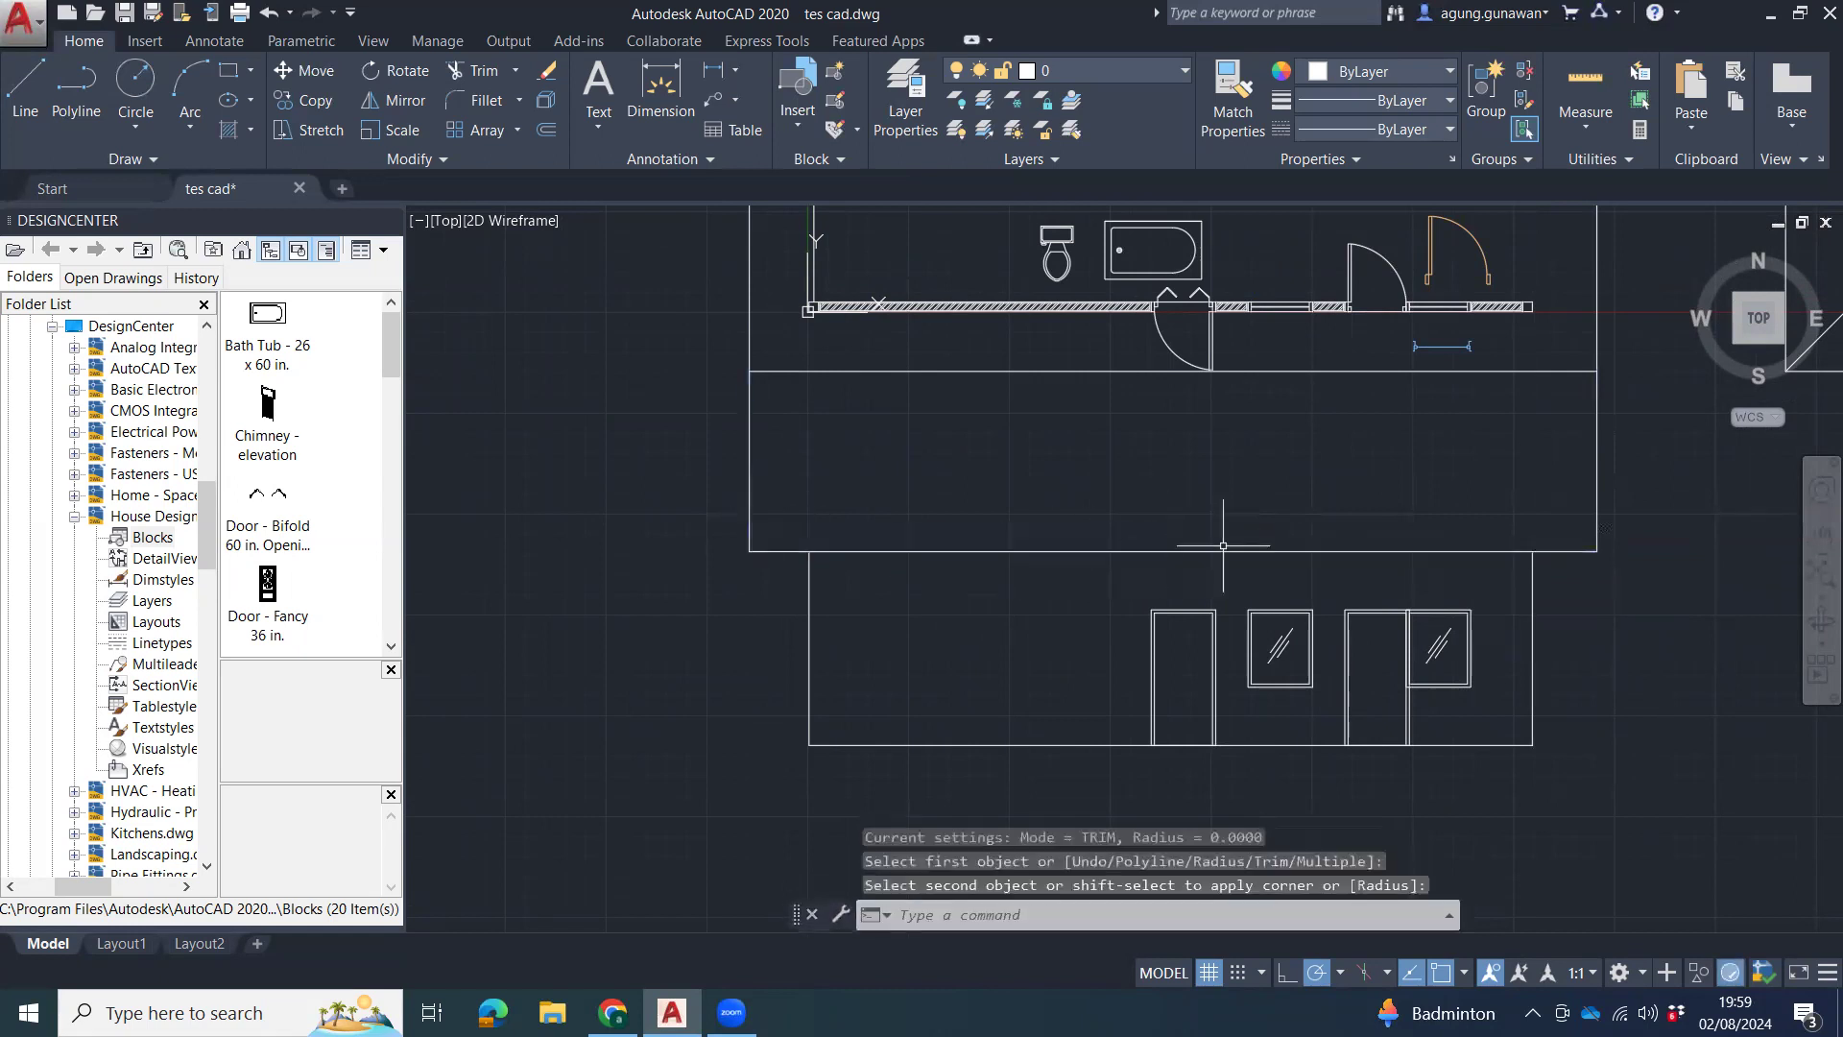
# Copy the overhang's horizontal line 200 straight up to form the upper edge of the roof edge band.
pyautogui.click(1381, 533)
pyautogui.click(1386, 563)
pyautogui.write('co')
pyautogui.press('Return')
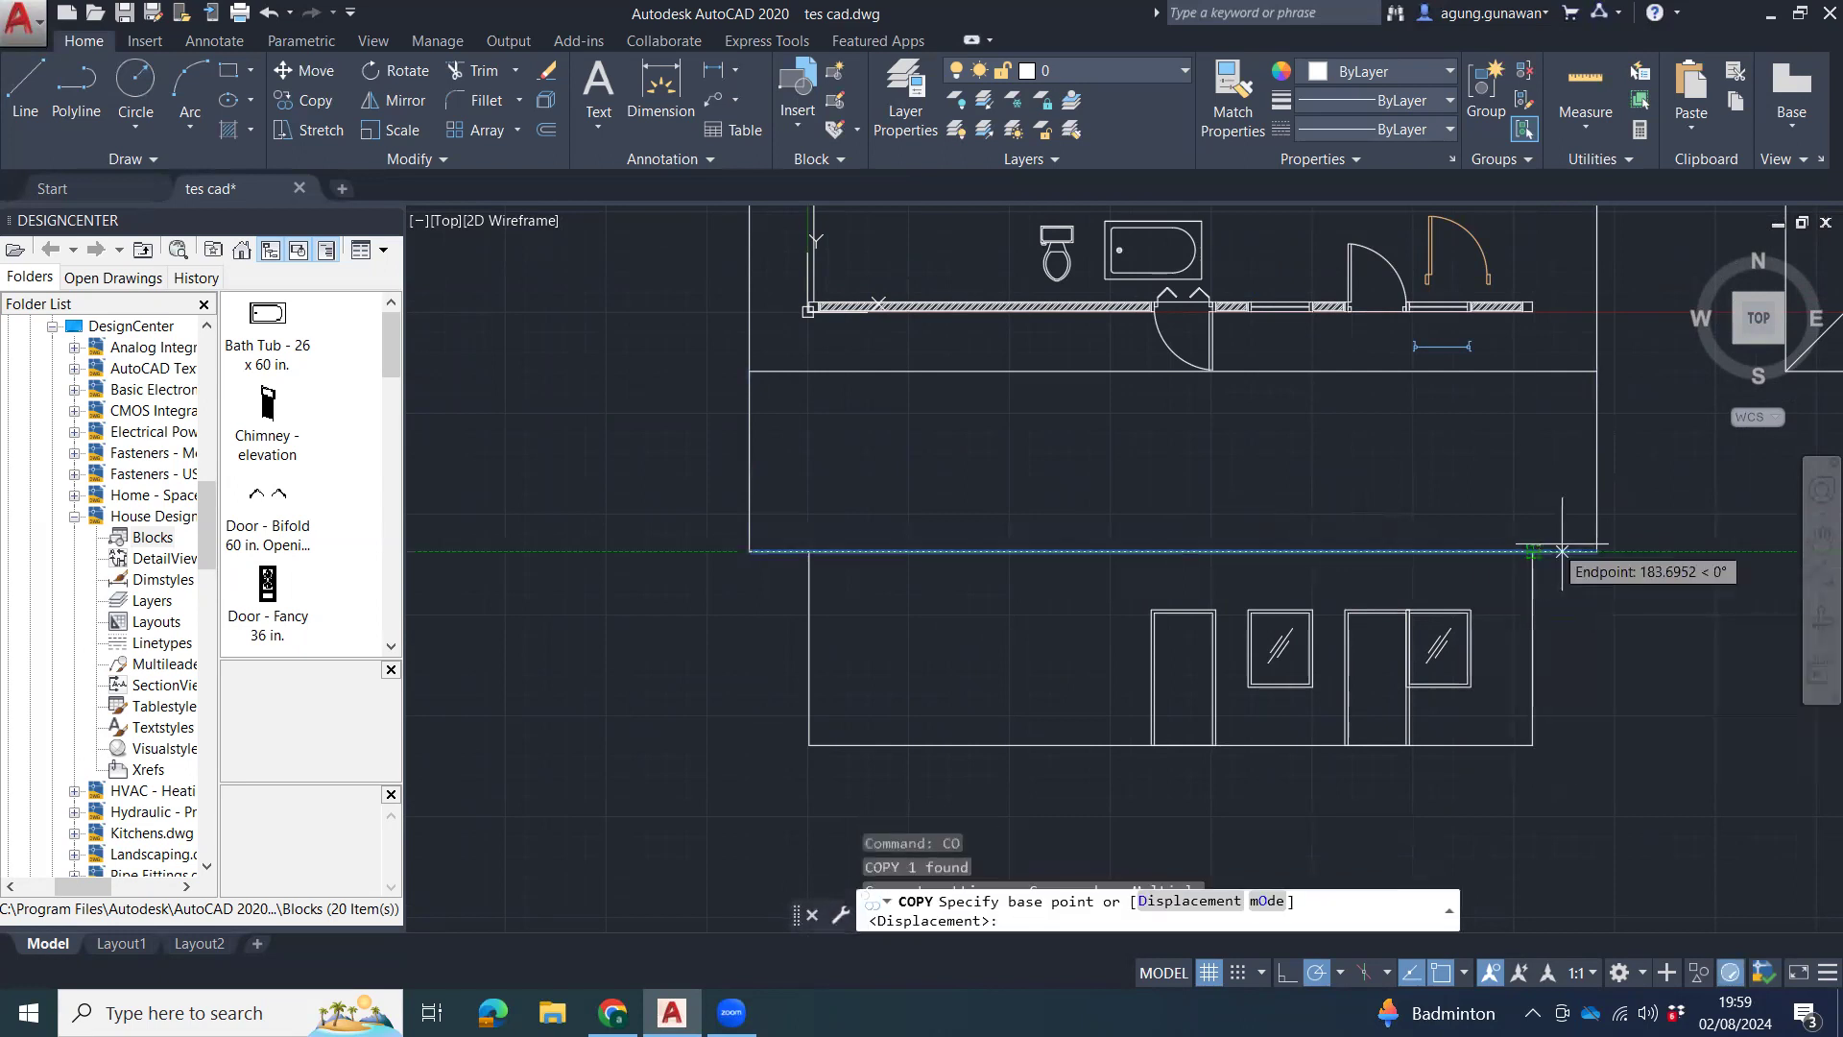
pyautogui.click(1597, 551)
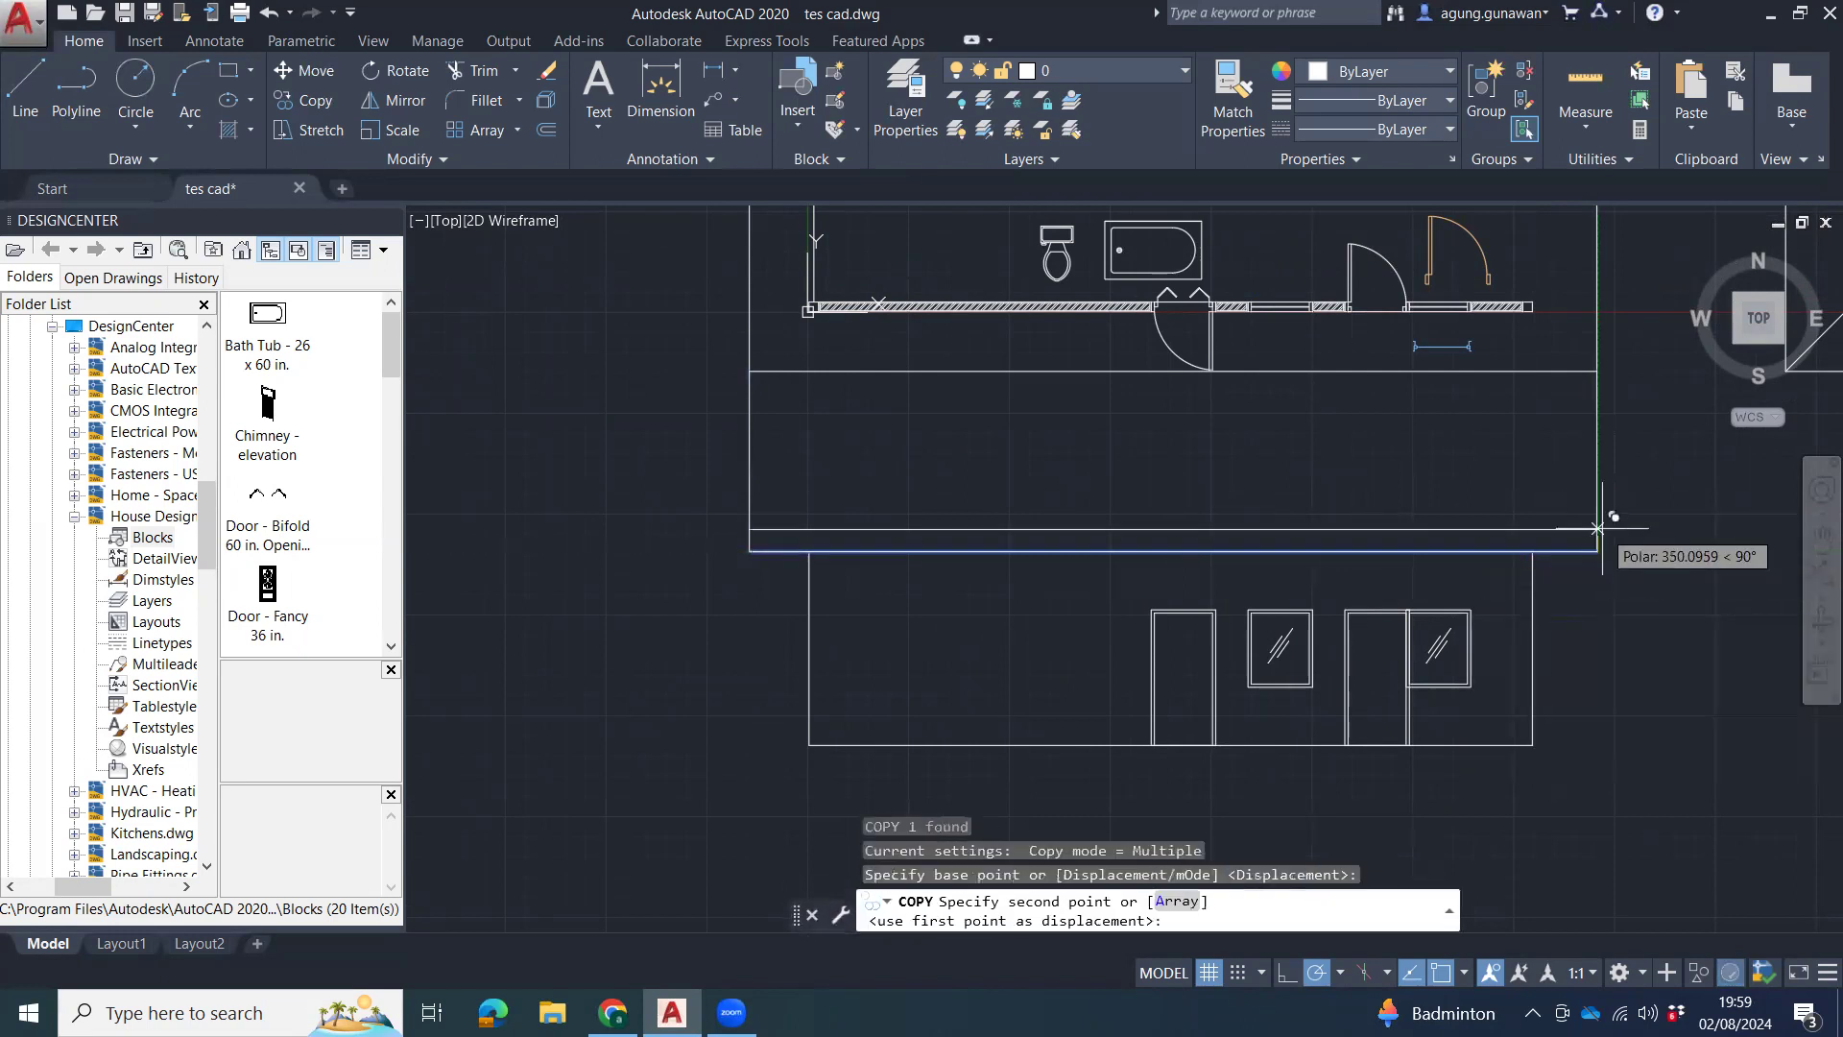
pyautogui.write('200')
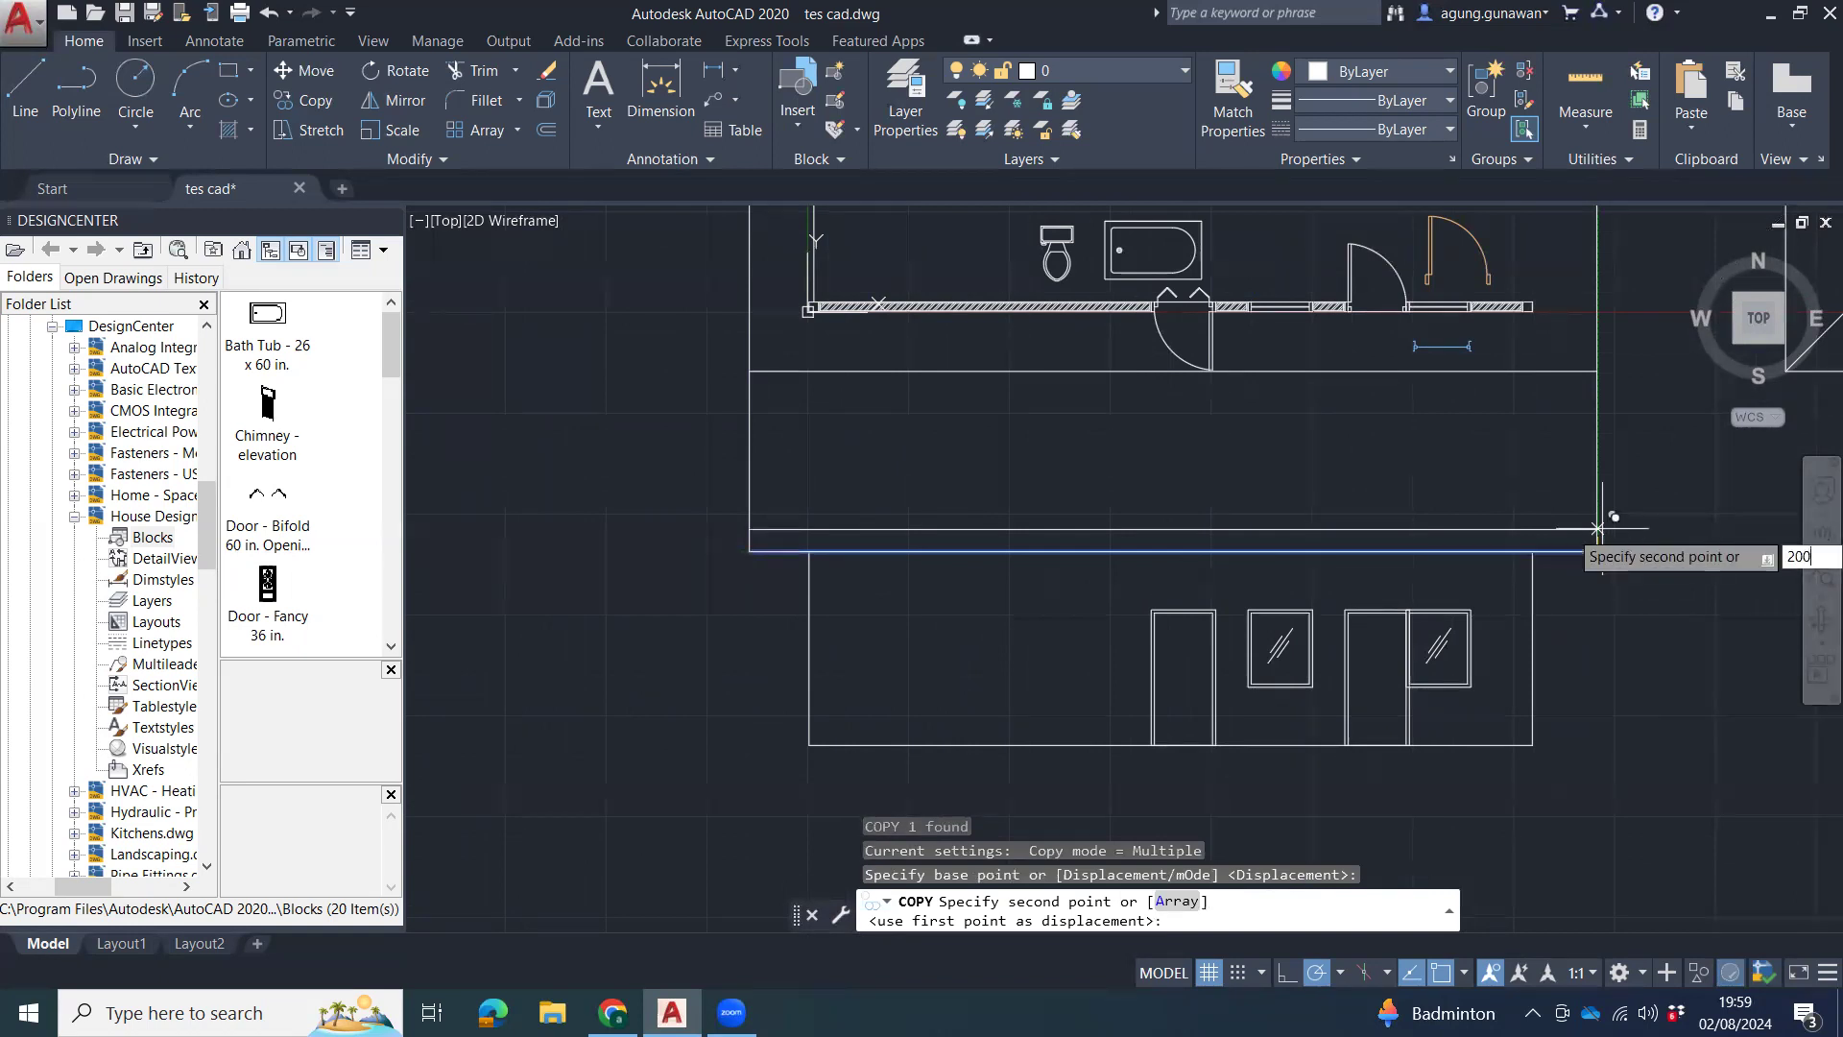
pyautogui.press('Return')
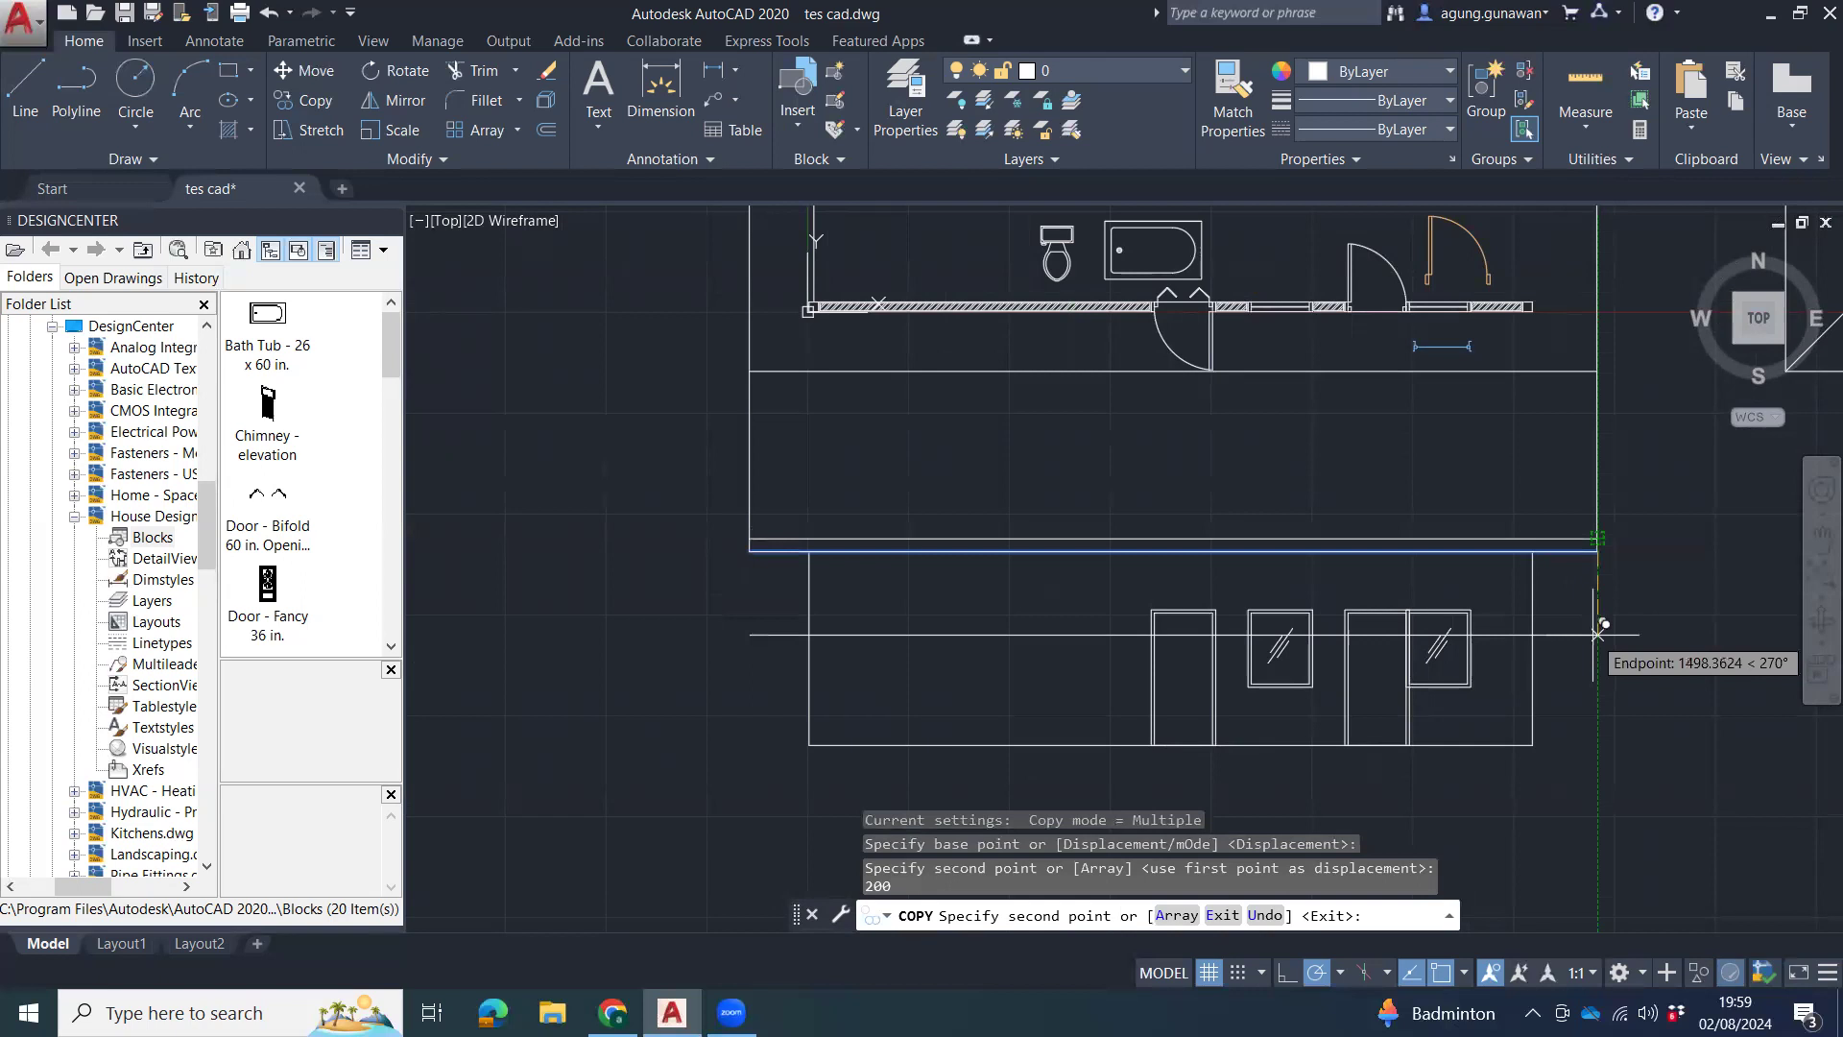
pyautogui.press('Escape')
pyautogui.press('Escape')
# Fillet the upper band line with the right and left outer vertical lines into sharp corners, trimming the projections above the band.
pyautogui.scroll(2, 1599, 551)
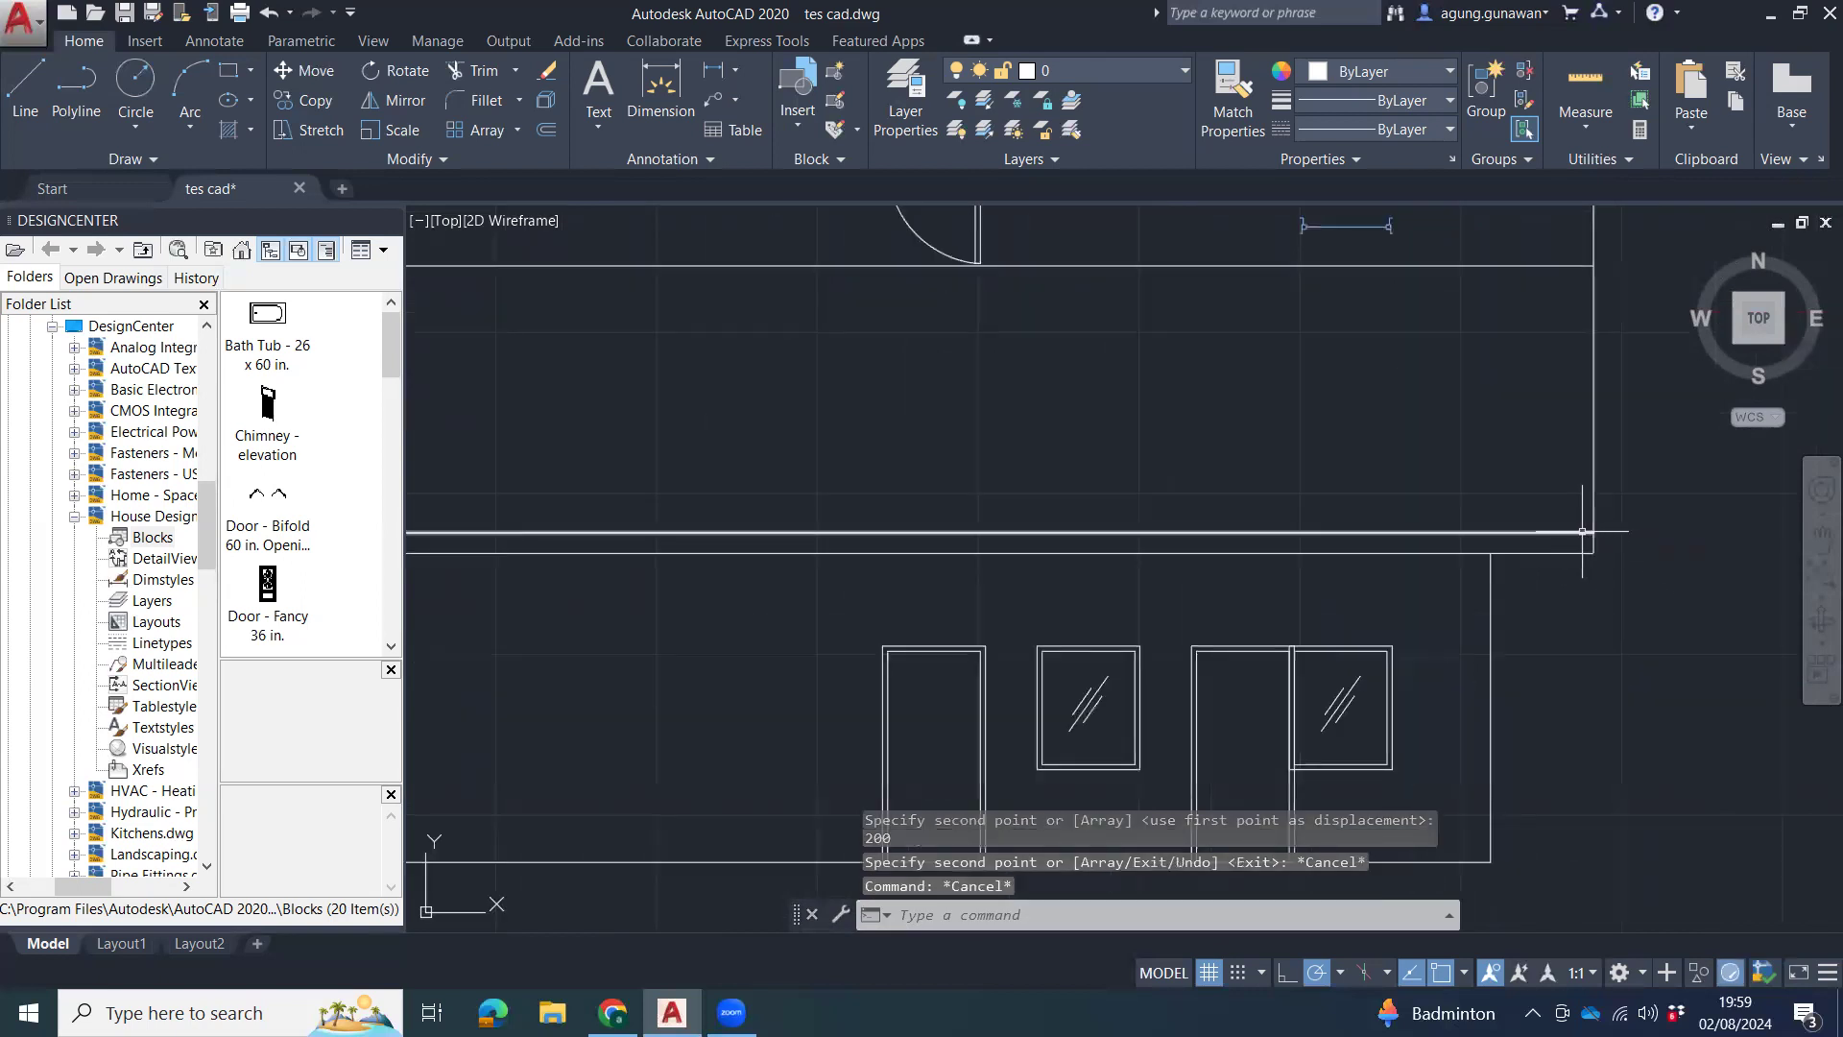
pyautogui.press('Return')
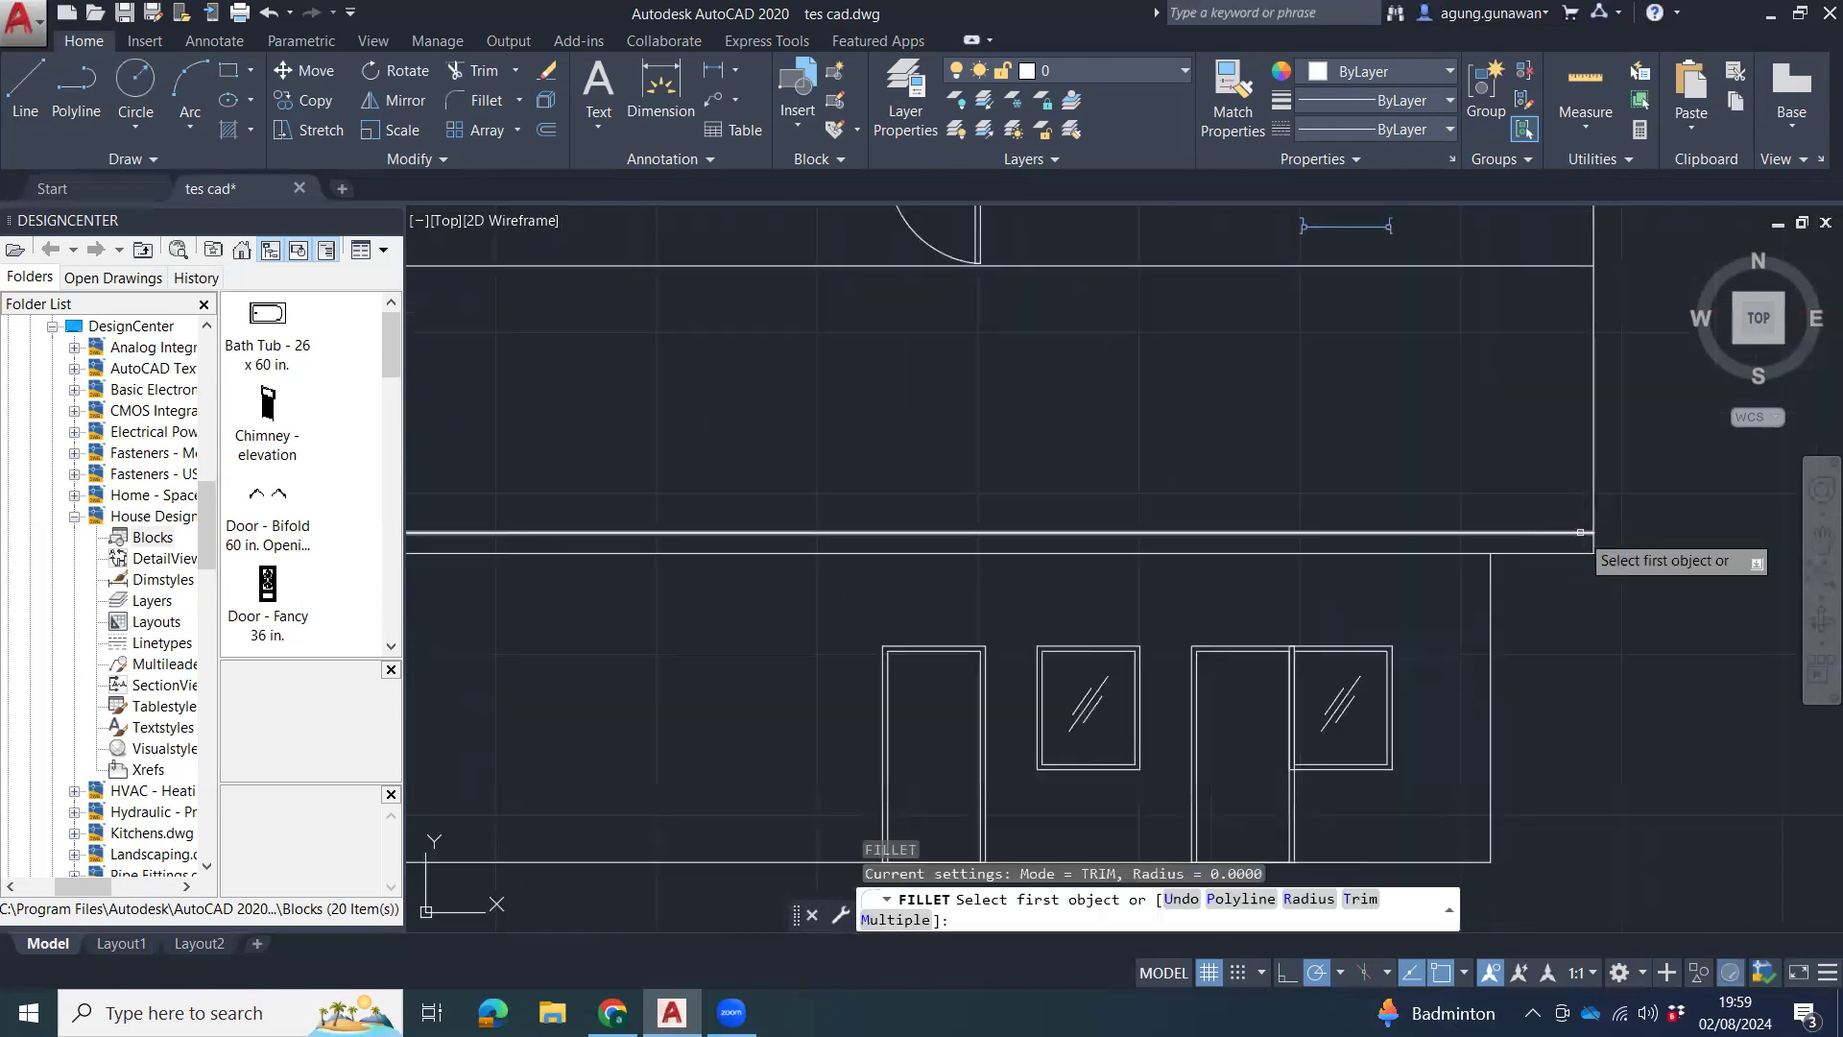
pyautogui.click(1582, 534)
pyautogui.click(905, 555)
pyautogui.moveTo(691, 559); pyautogui.dragTo(1666, 564, button='middle')
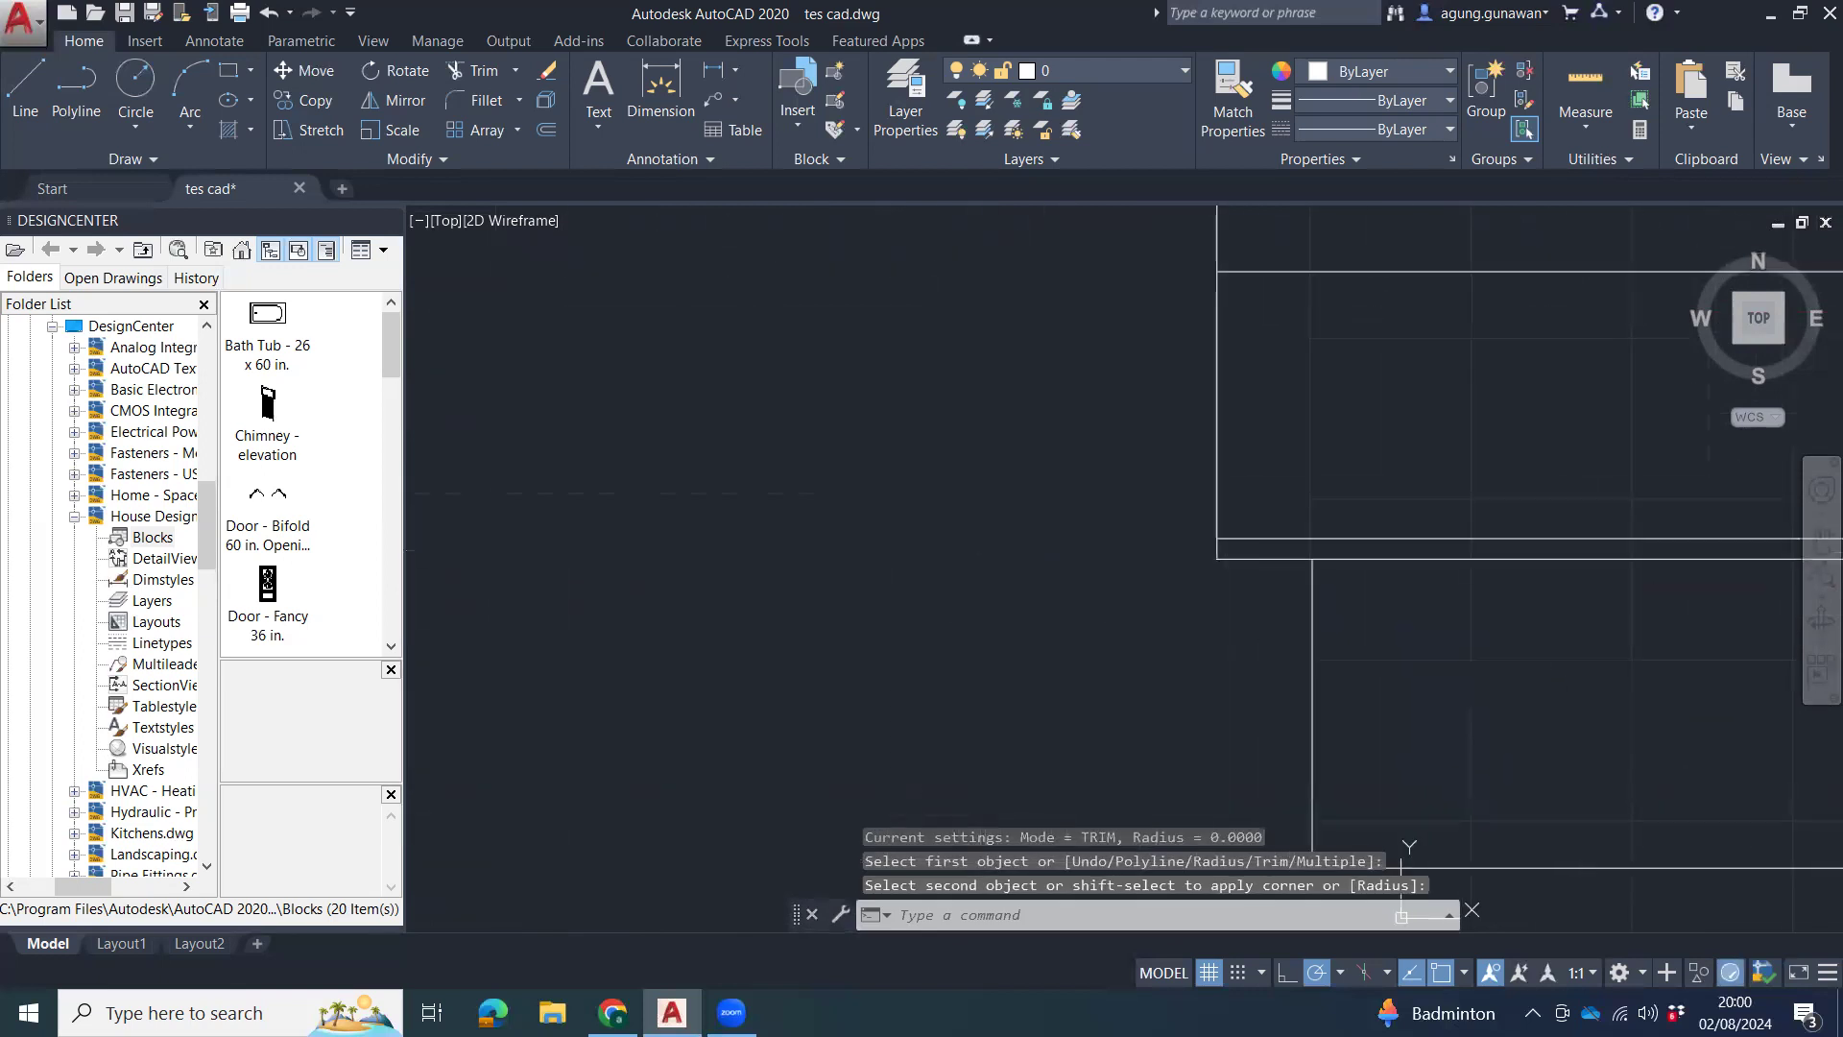
pyautogui.press('Return')
pyautogui.click(1225, 557)
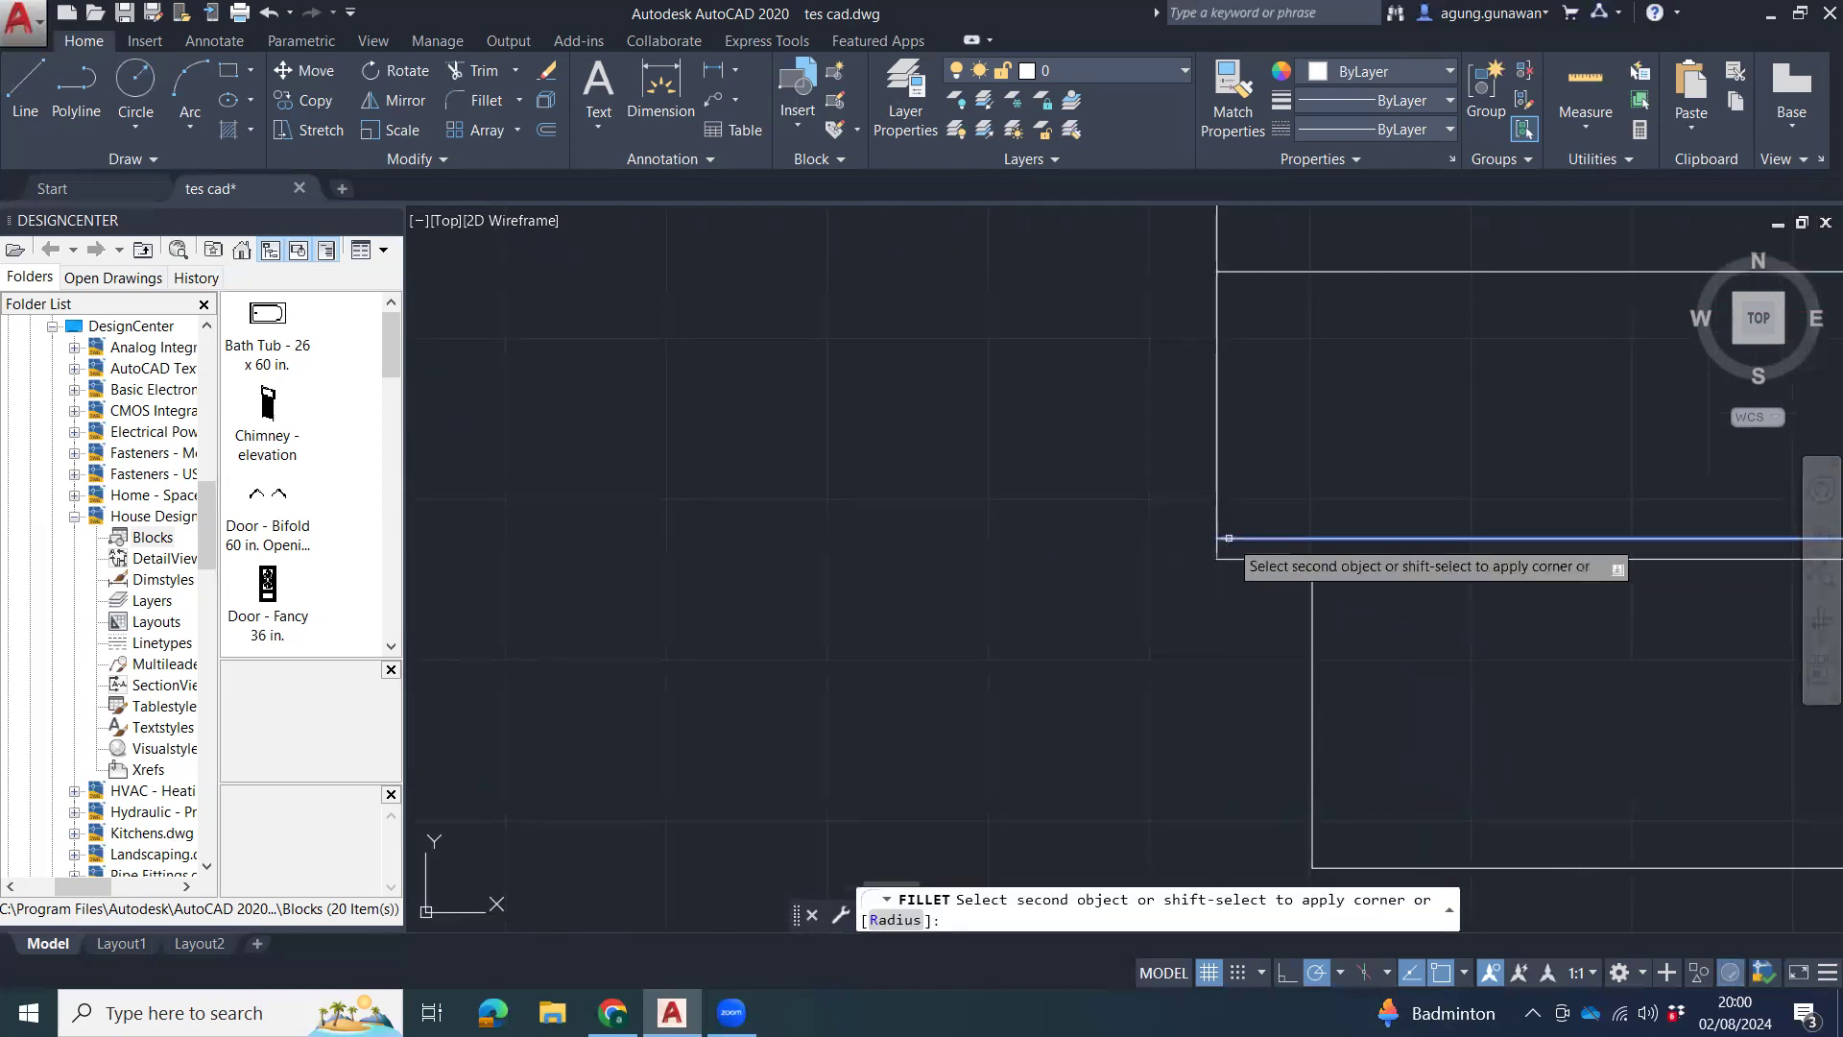
pyautogui.click(1214, 547)
pyautogui.scroll(-6, 1547, 587)
pyautogui.moveTo(1552, 592); pyautogui.dragTo(1028, 563, button='middle')
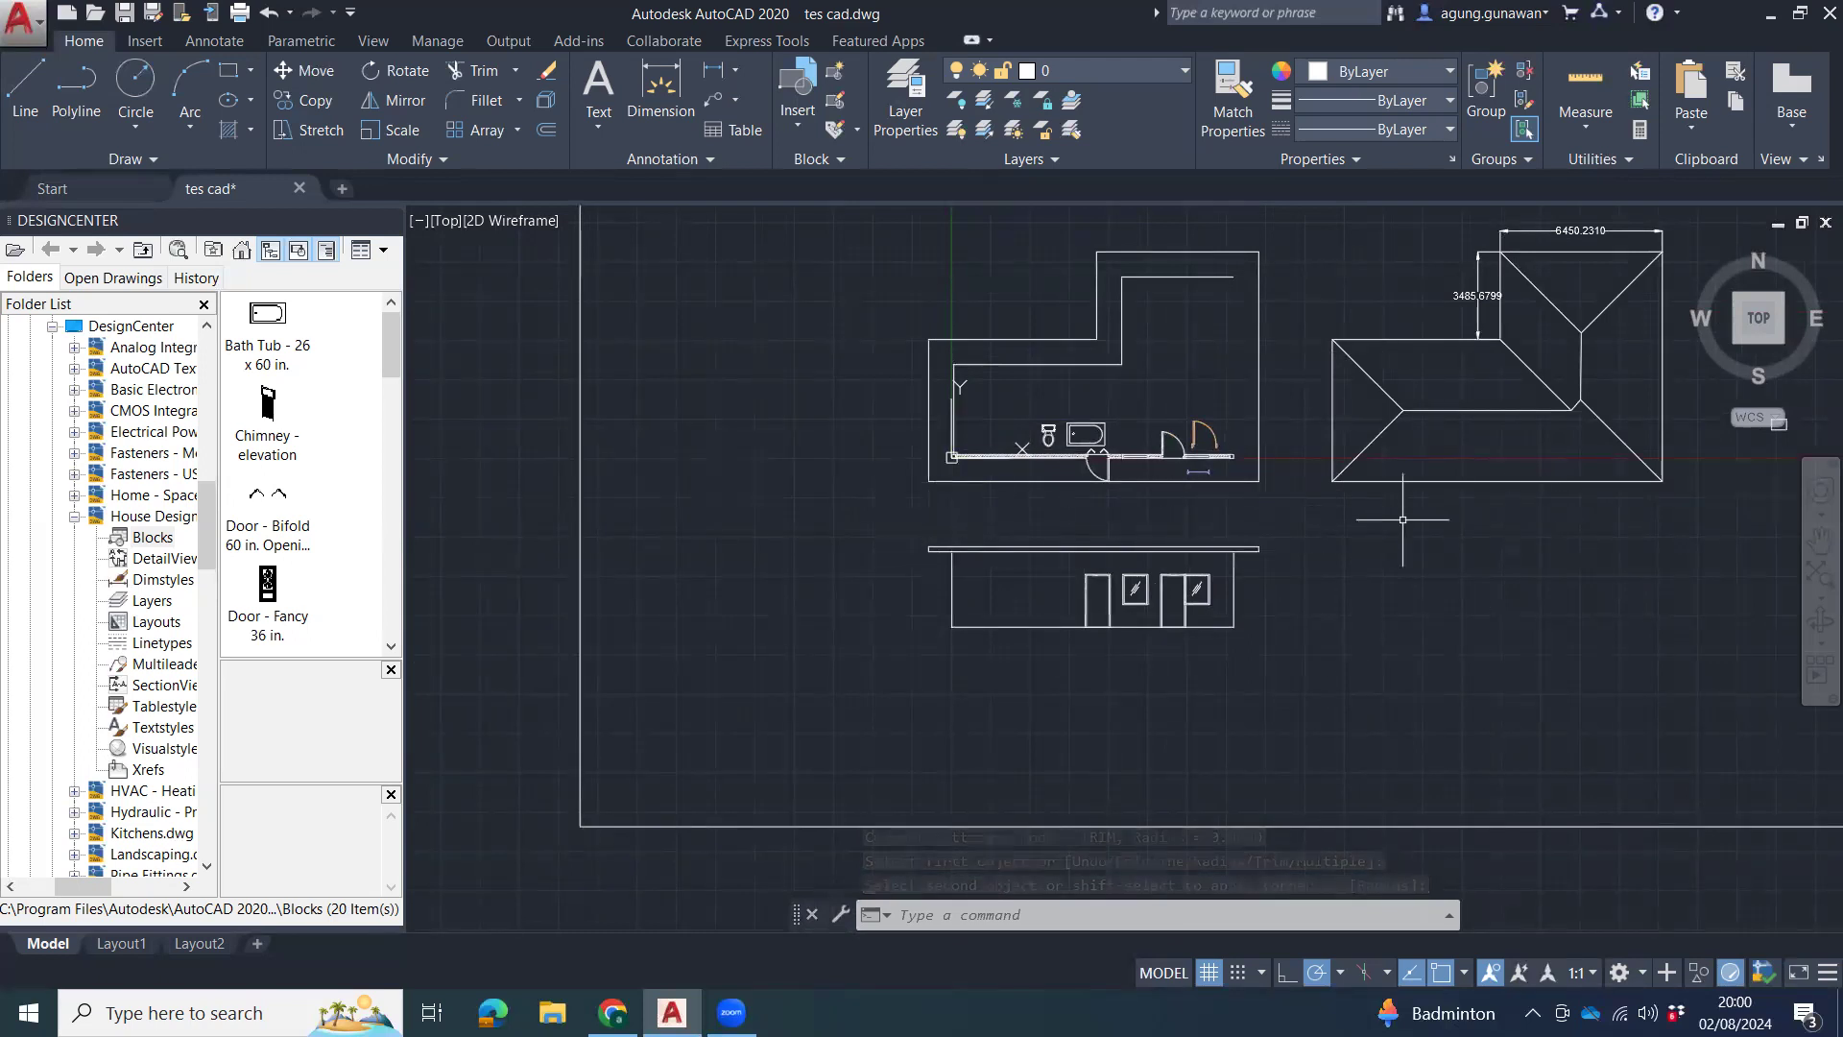
pyautogui.scroll(2, 1088, 433)
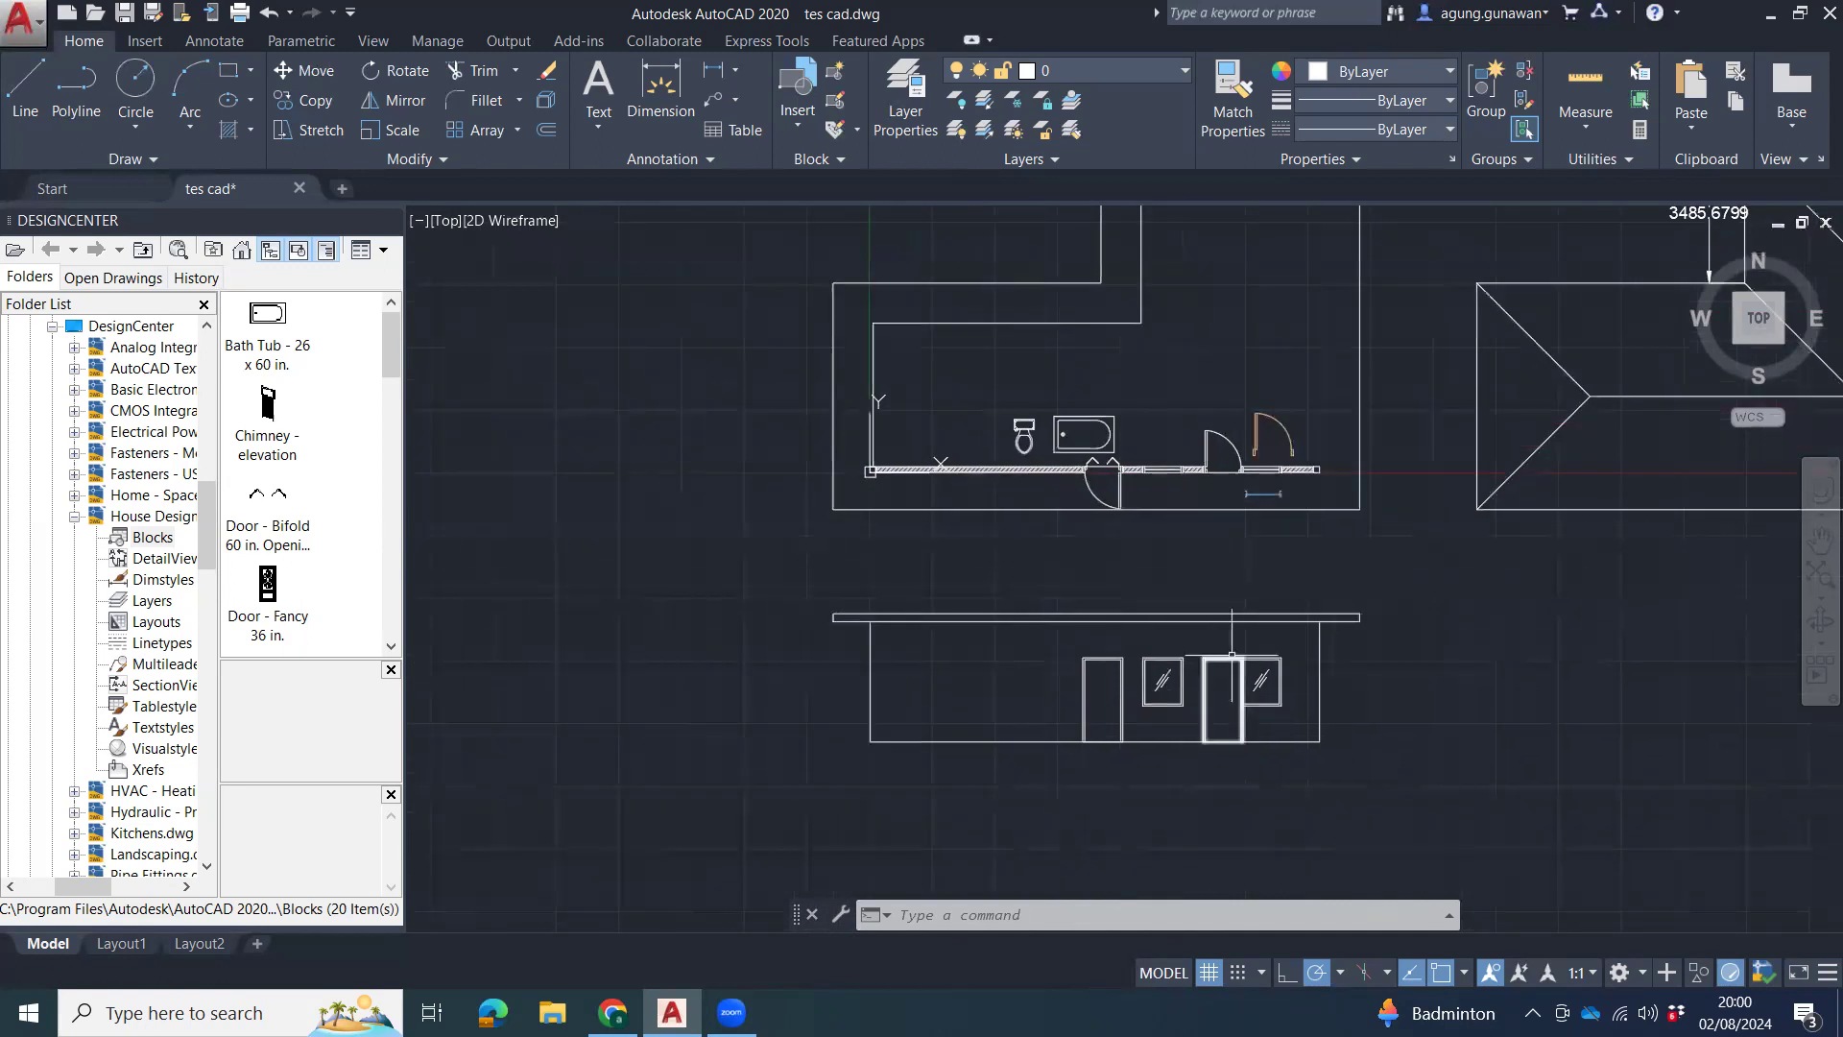
pyautogui.moveTo(1224, 547); pyautogui.dragTo(1207, 629, button='middle')
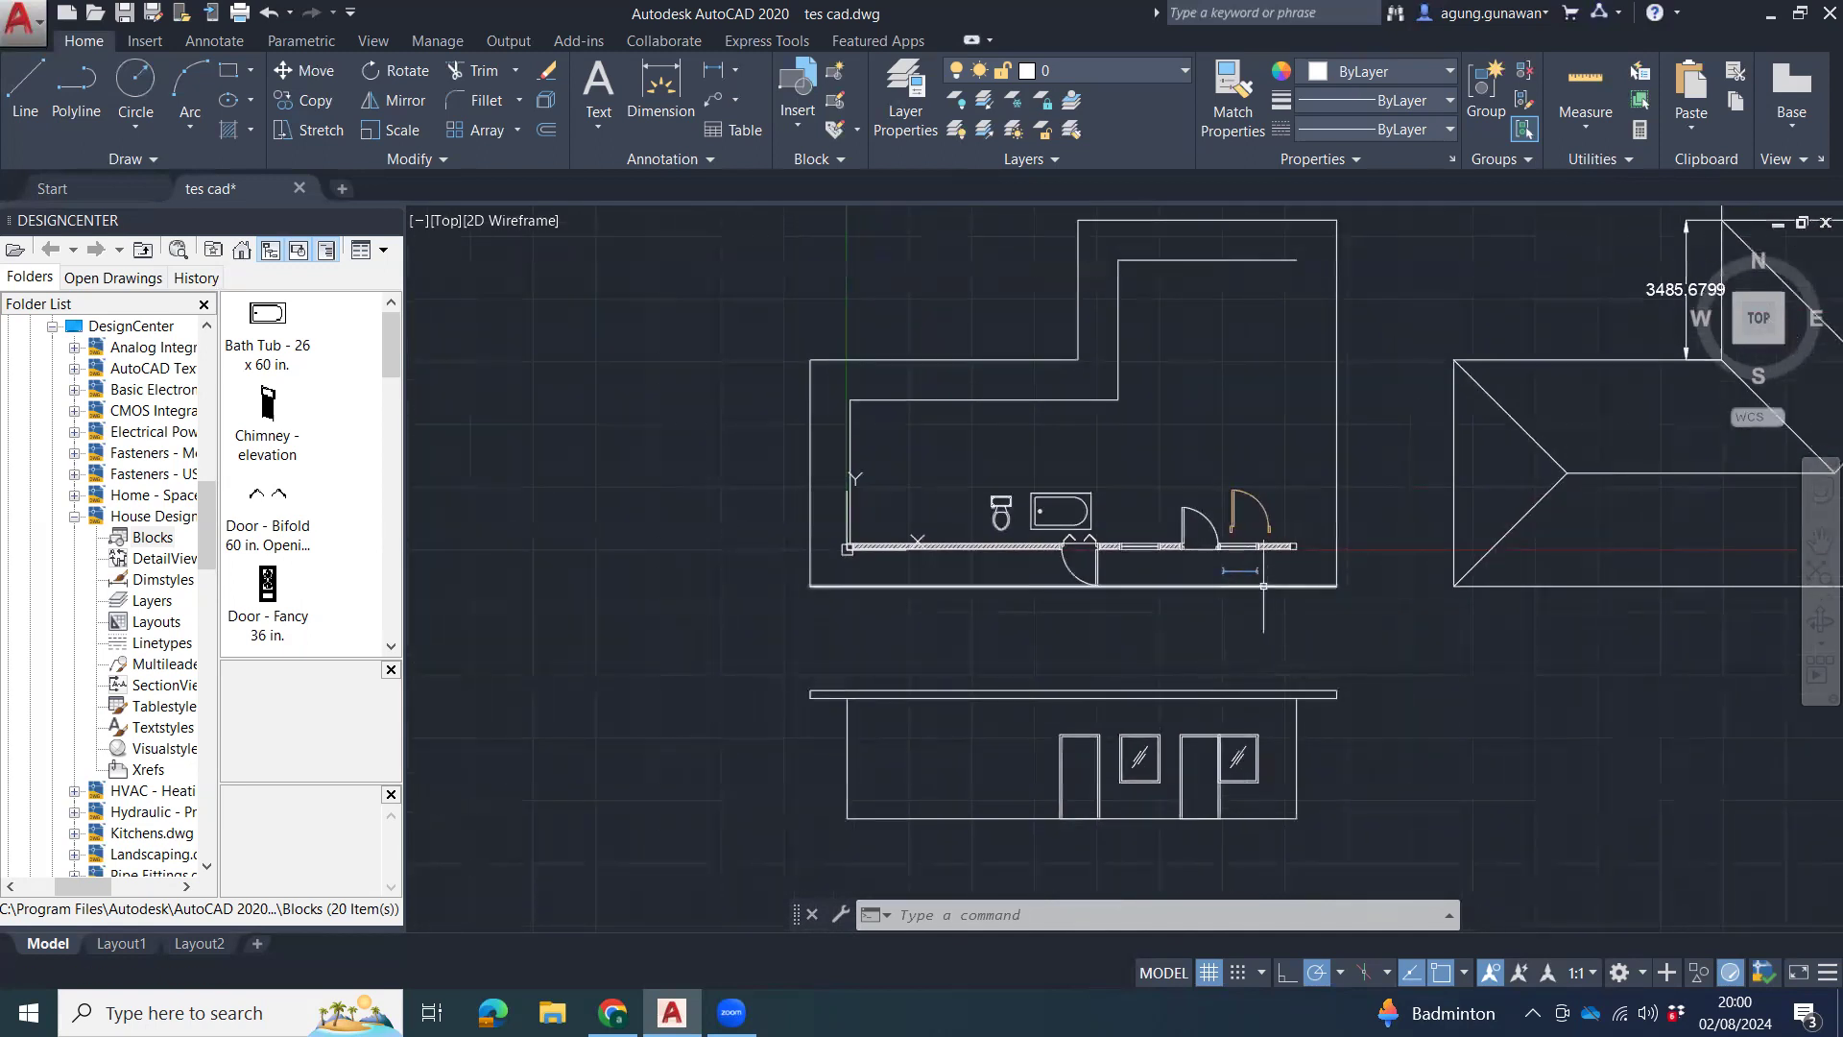
# Draw a roof slope line about 2760 long at 30° from the roof band's upper-left corner, using 30° polar tracking increments.
pyautogui.write('l')
pyautogui.press('Return')
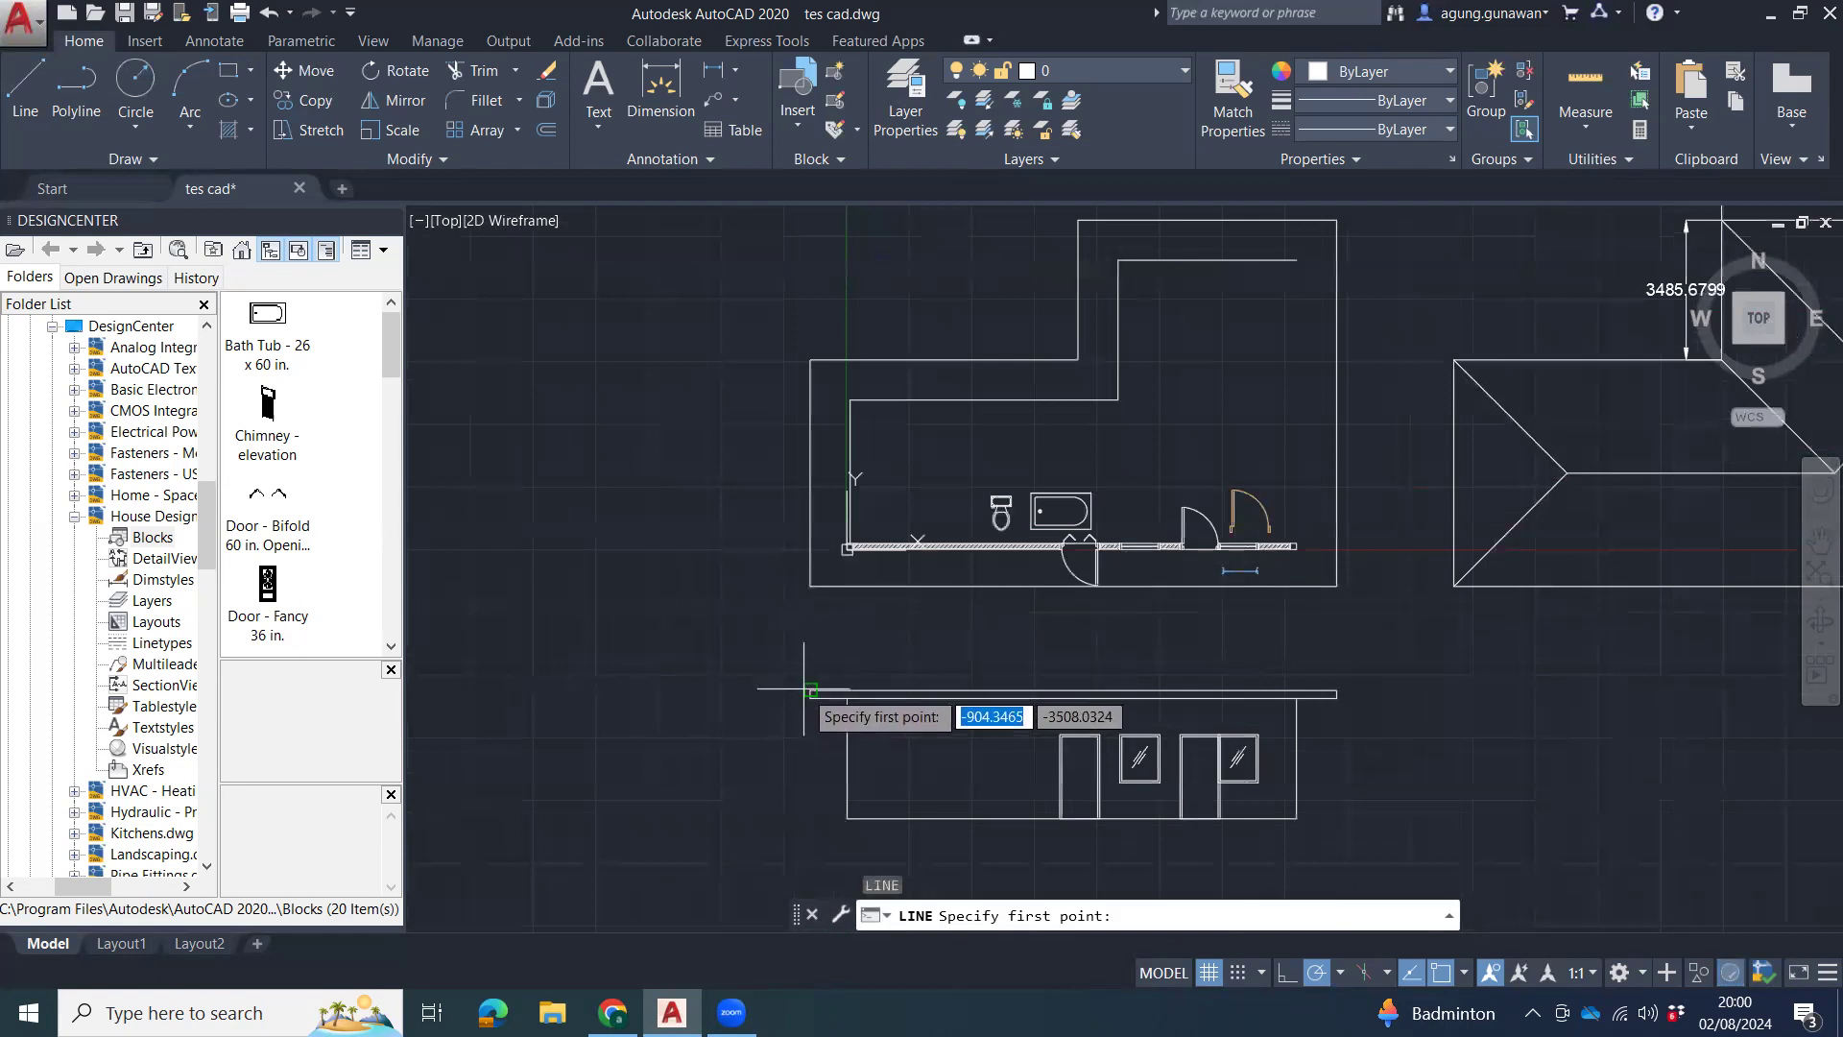
pyautogui.click(810, 690)
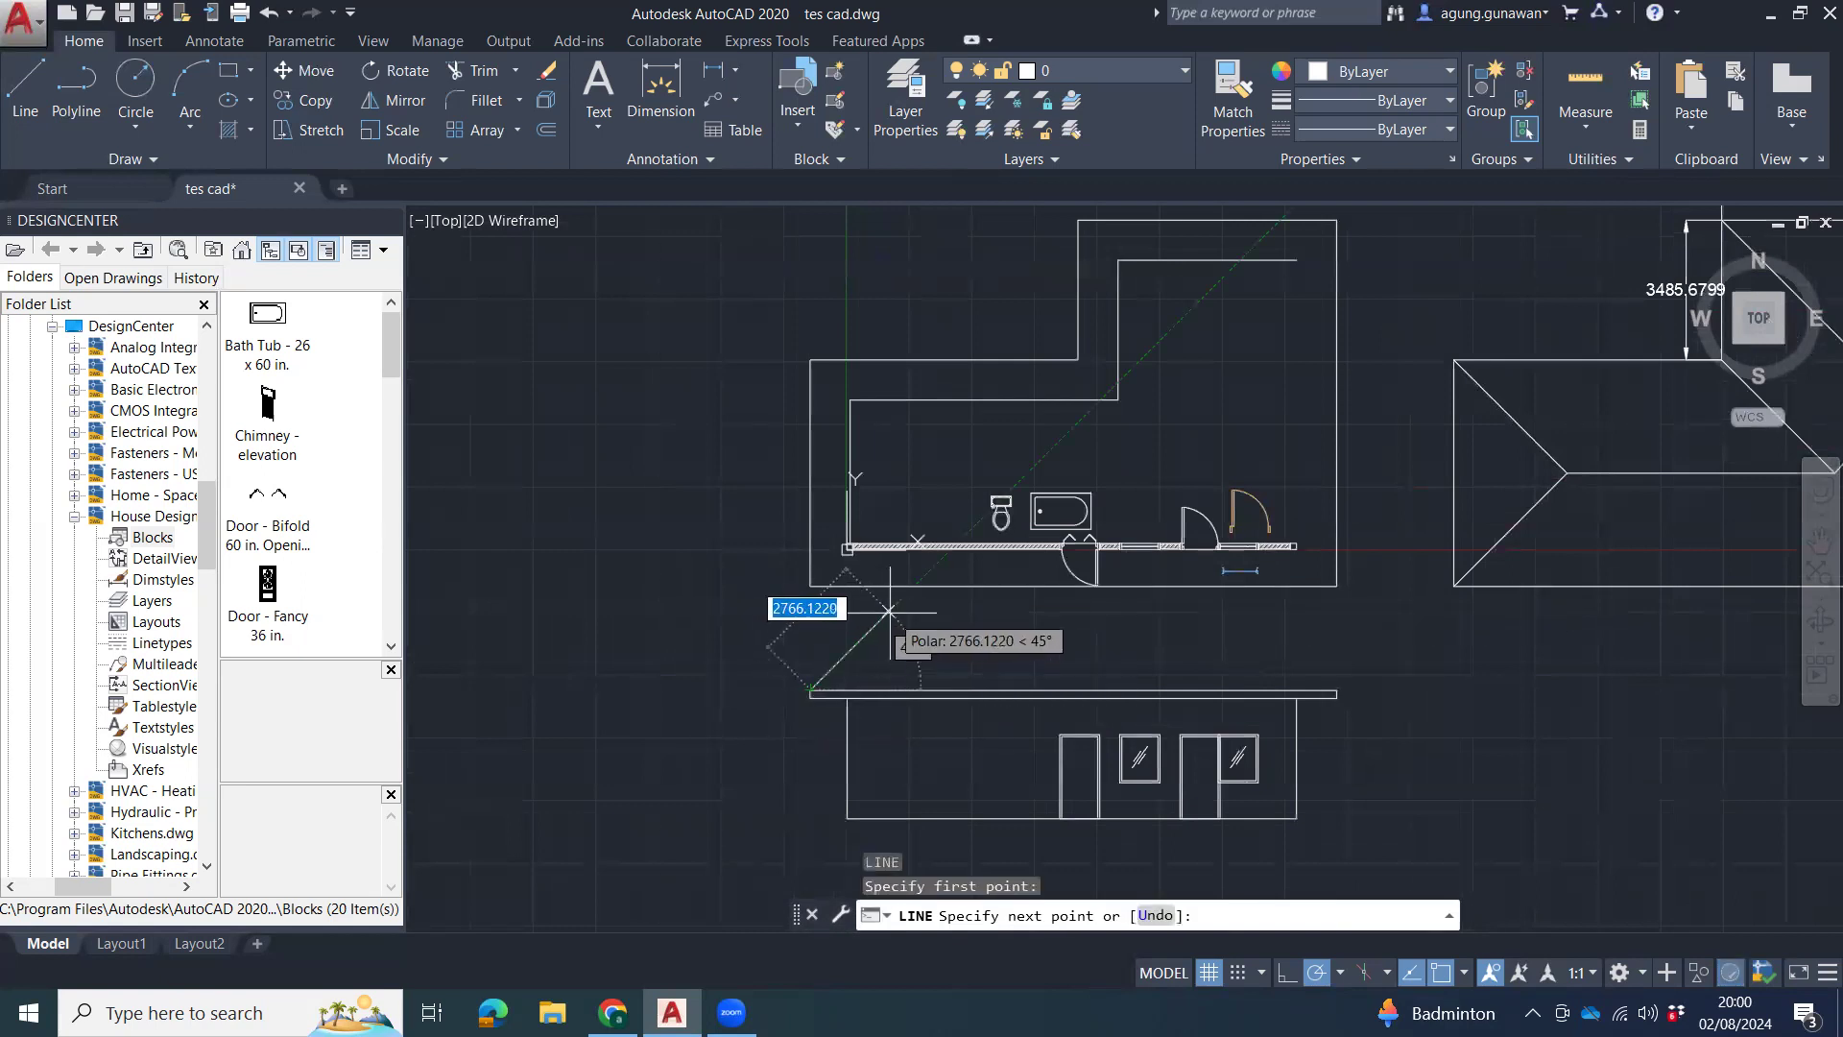
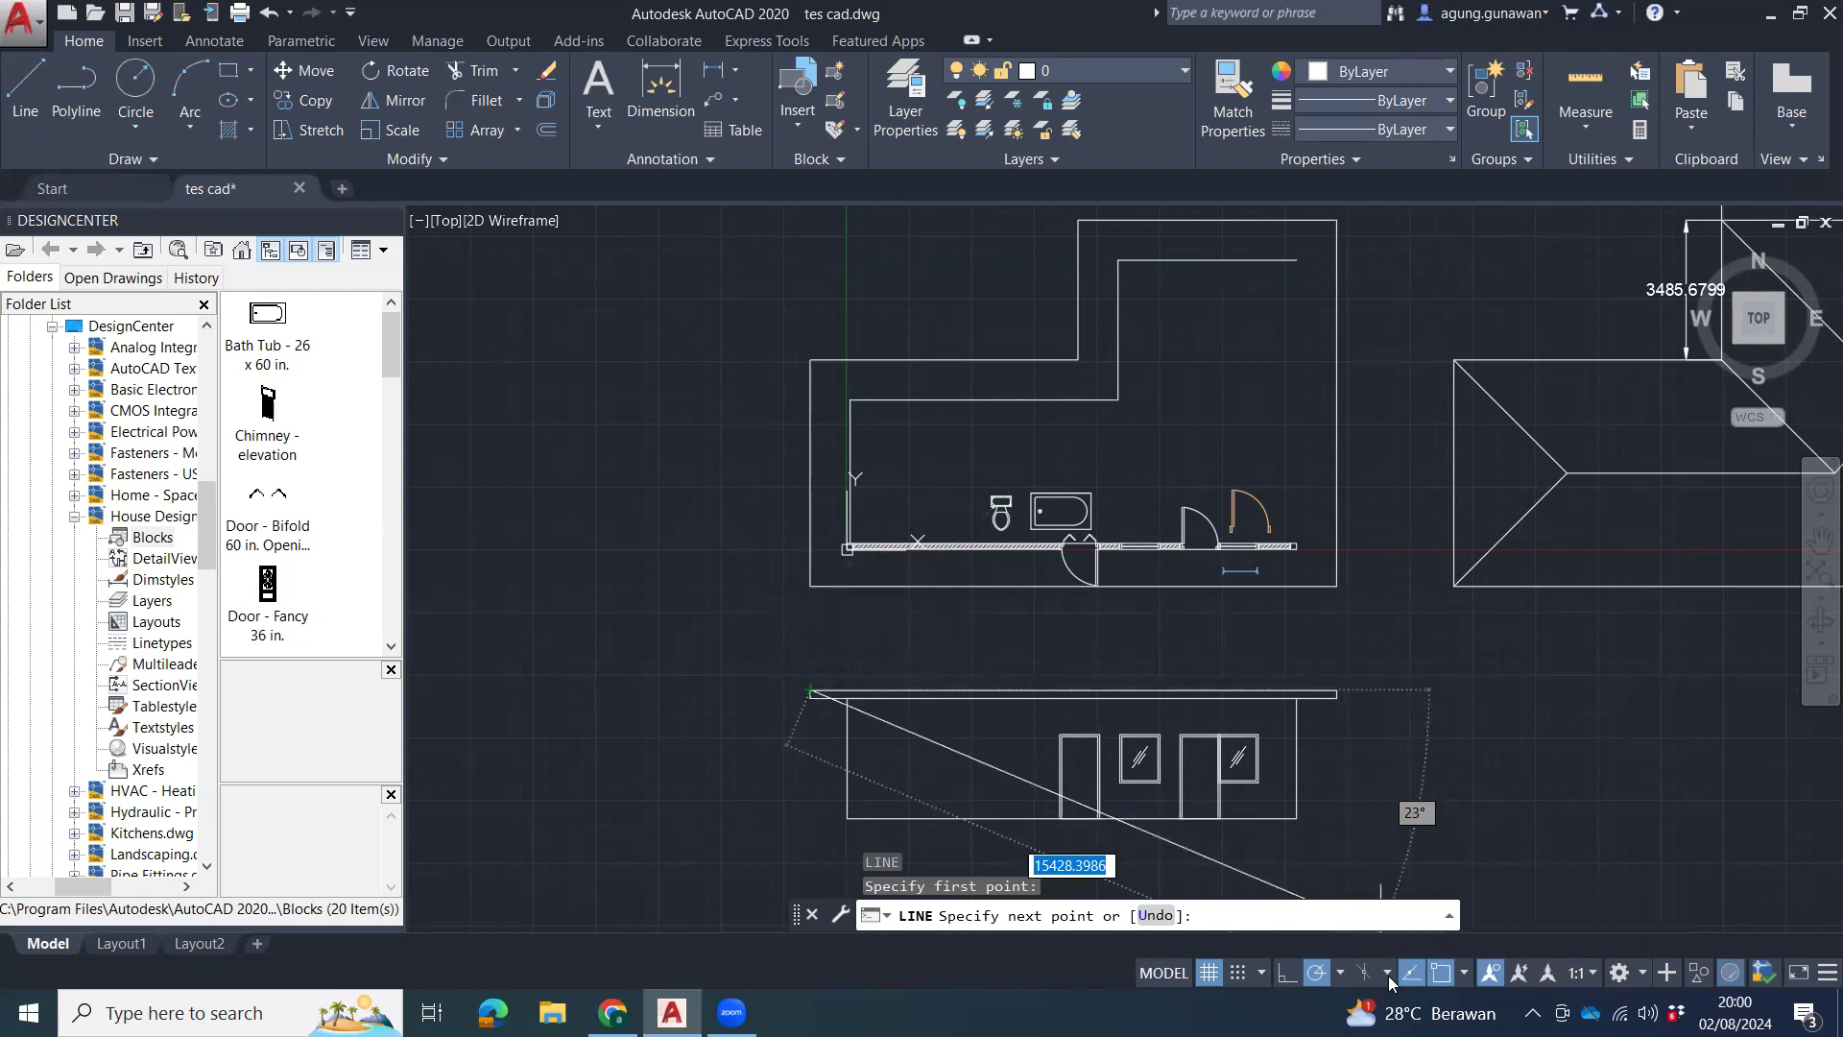
pyautogui.click(1318, 974)
pyautogui.click(1341, 974)
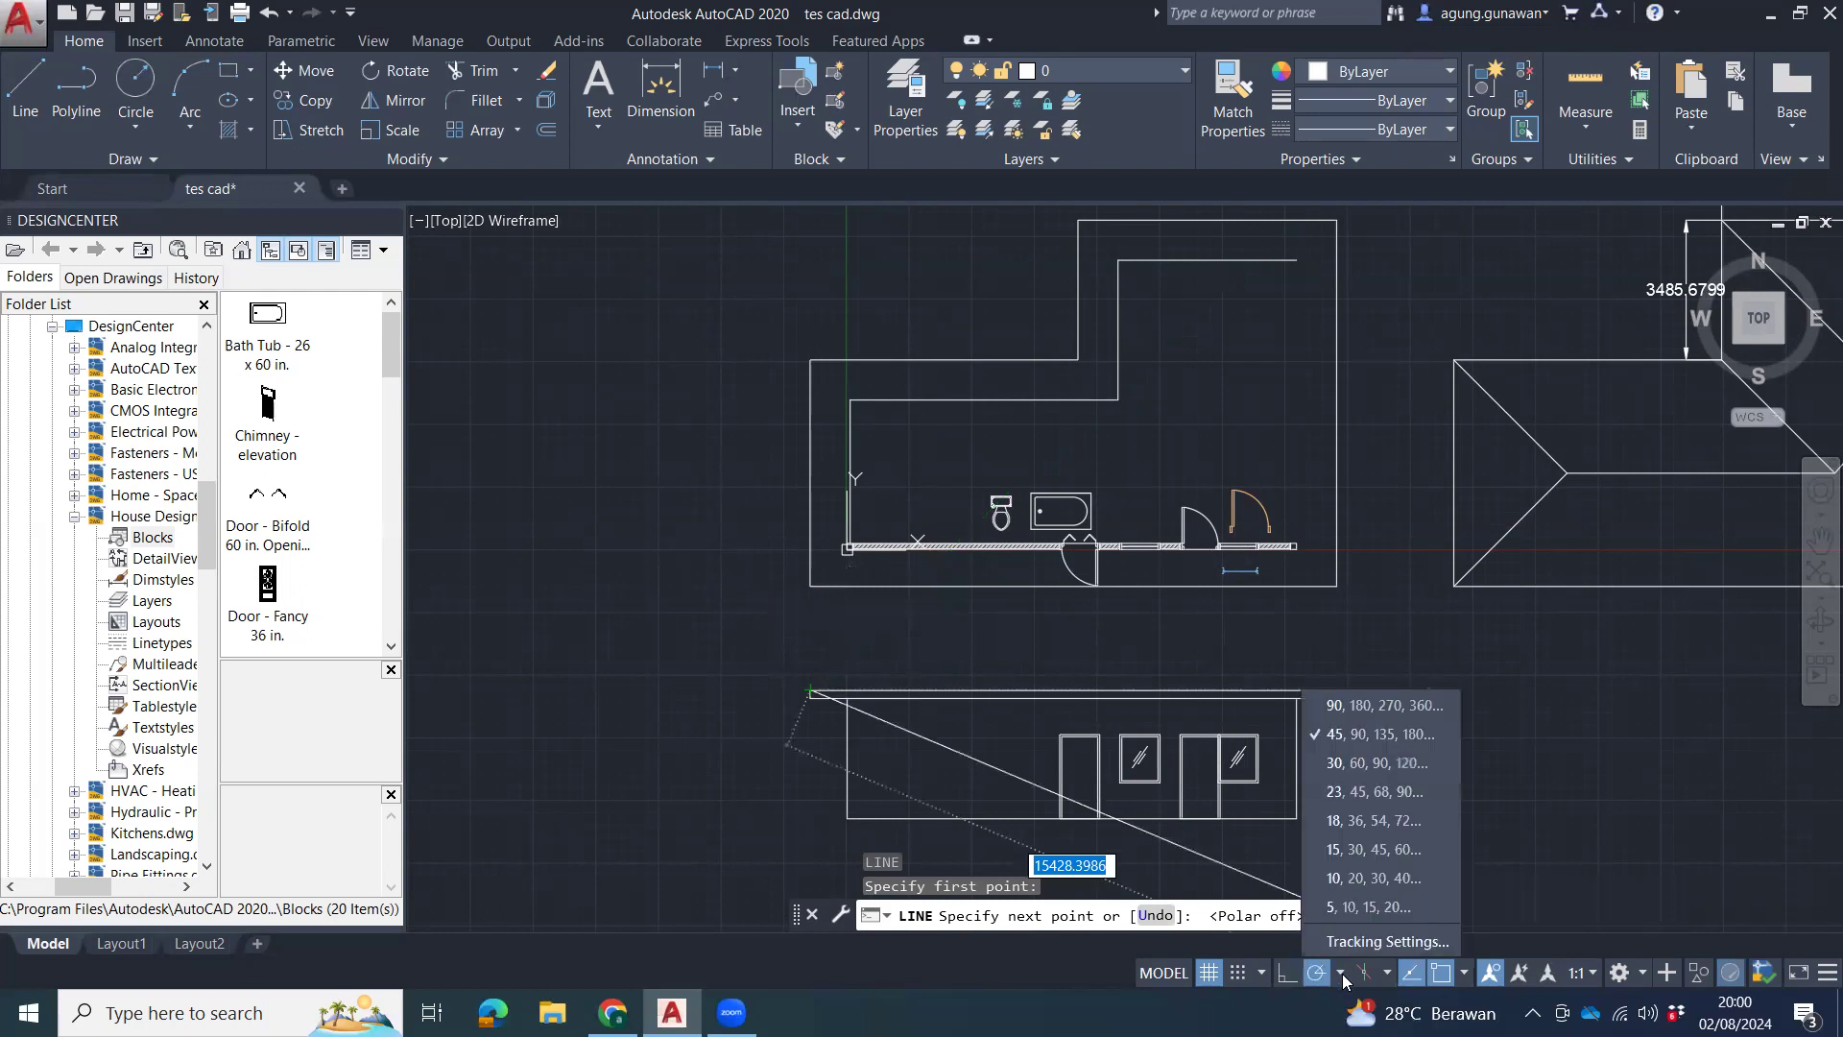
pyautogui.click(1344, 761)
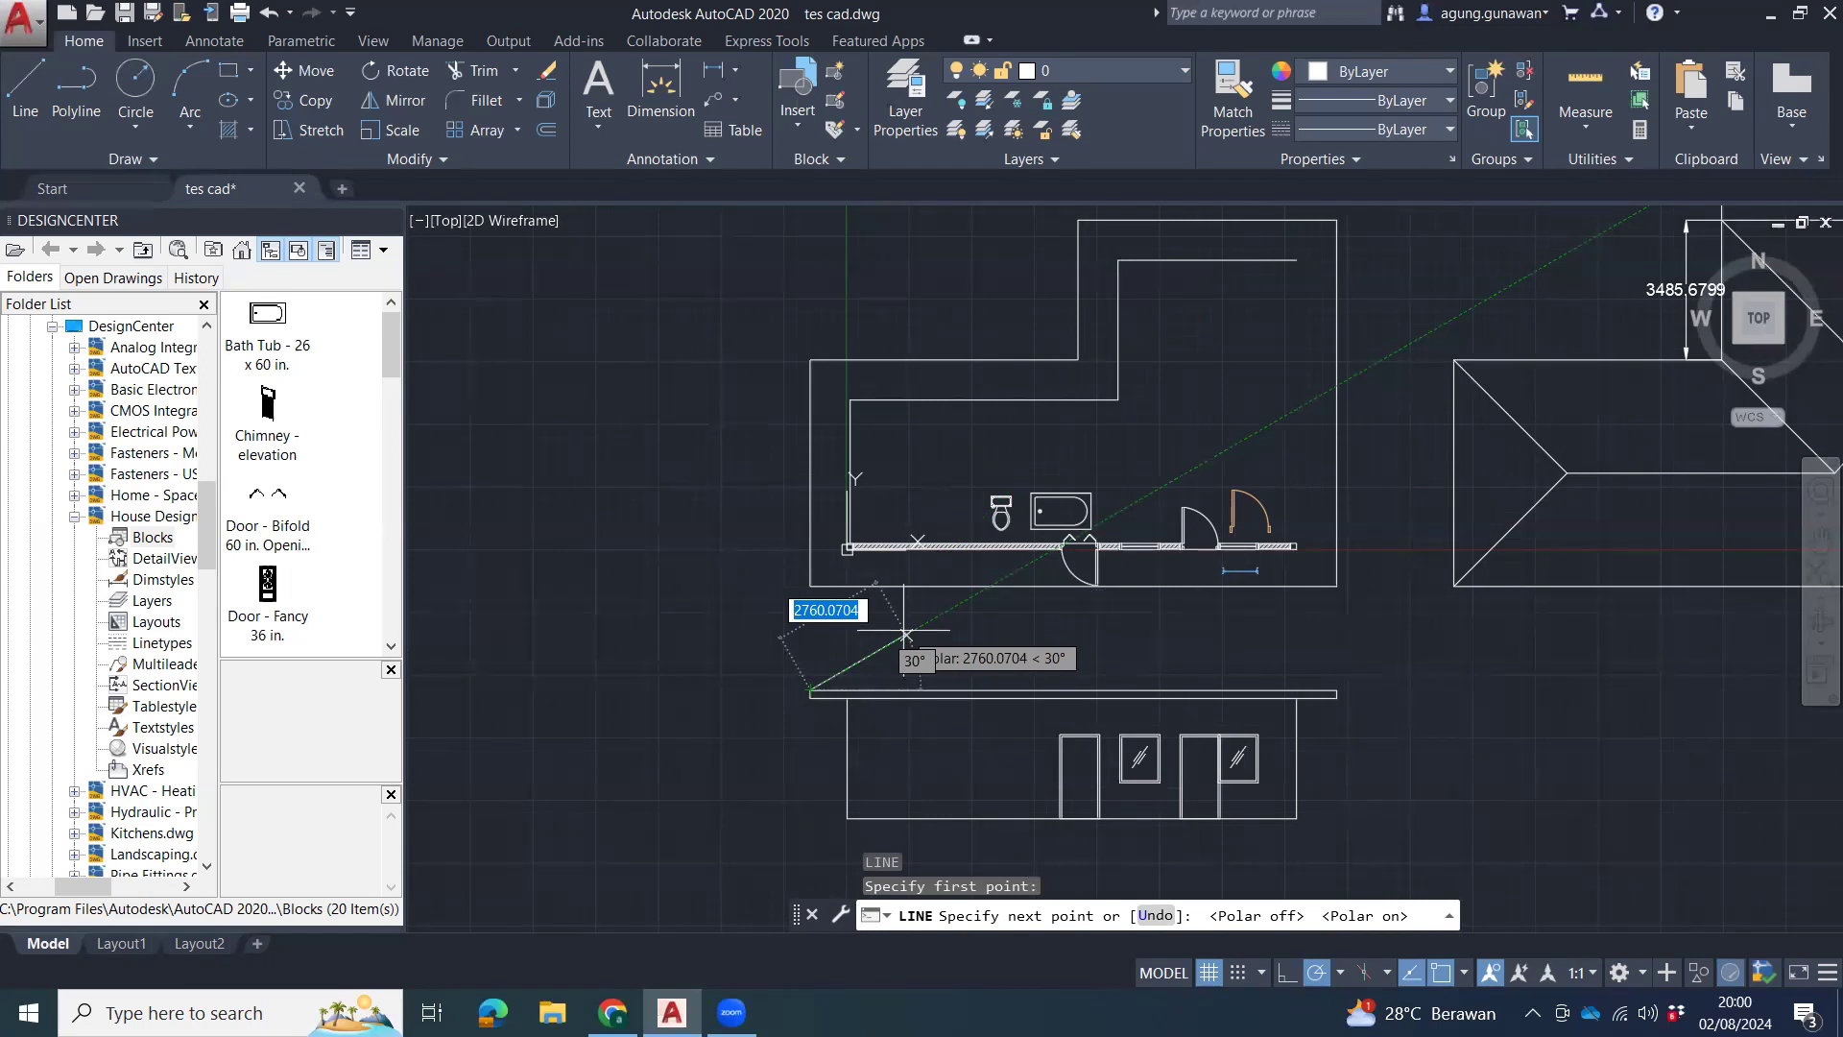
pyautogui.click(906, 636)
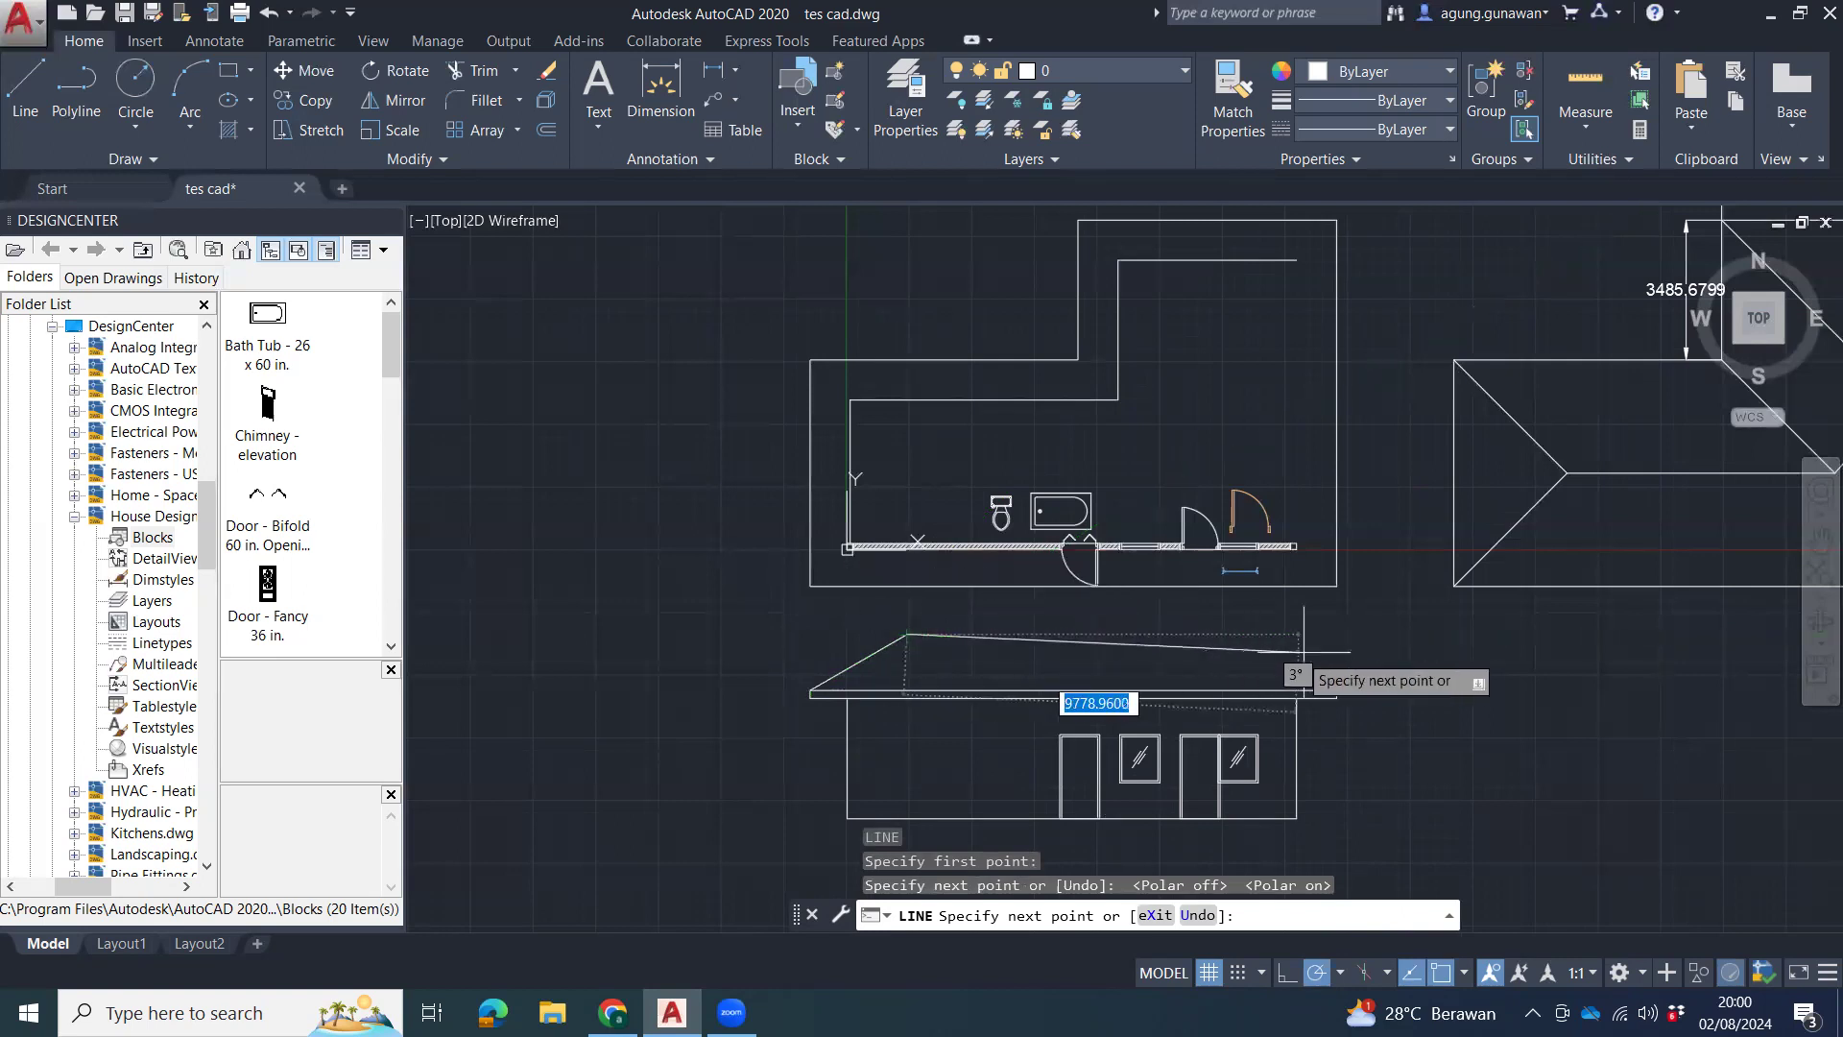
pyautogui.press('Escape')
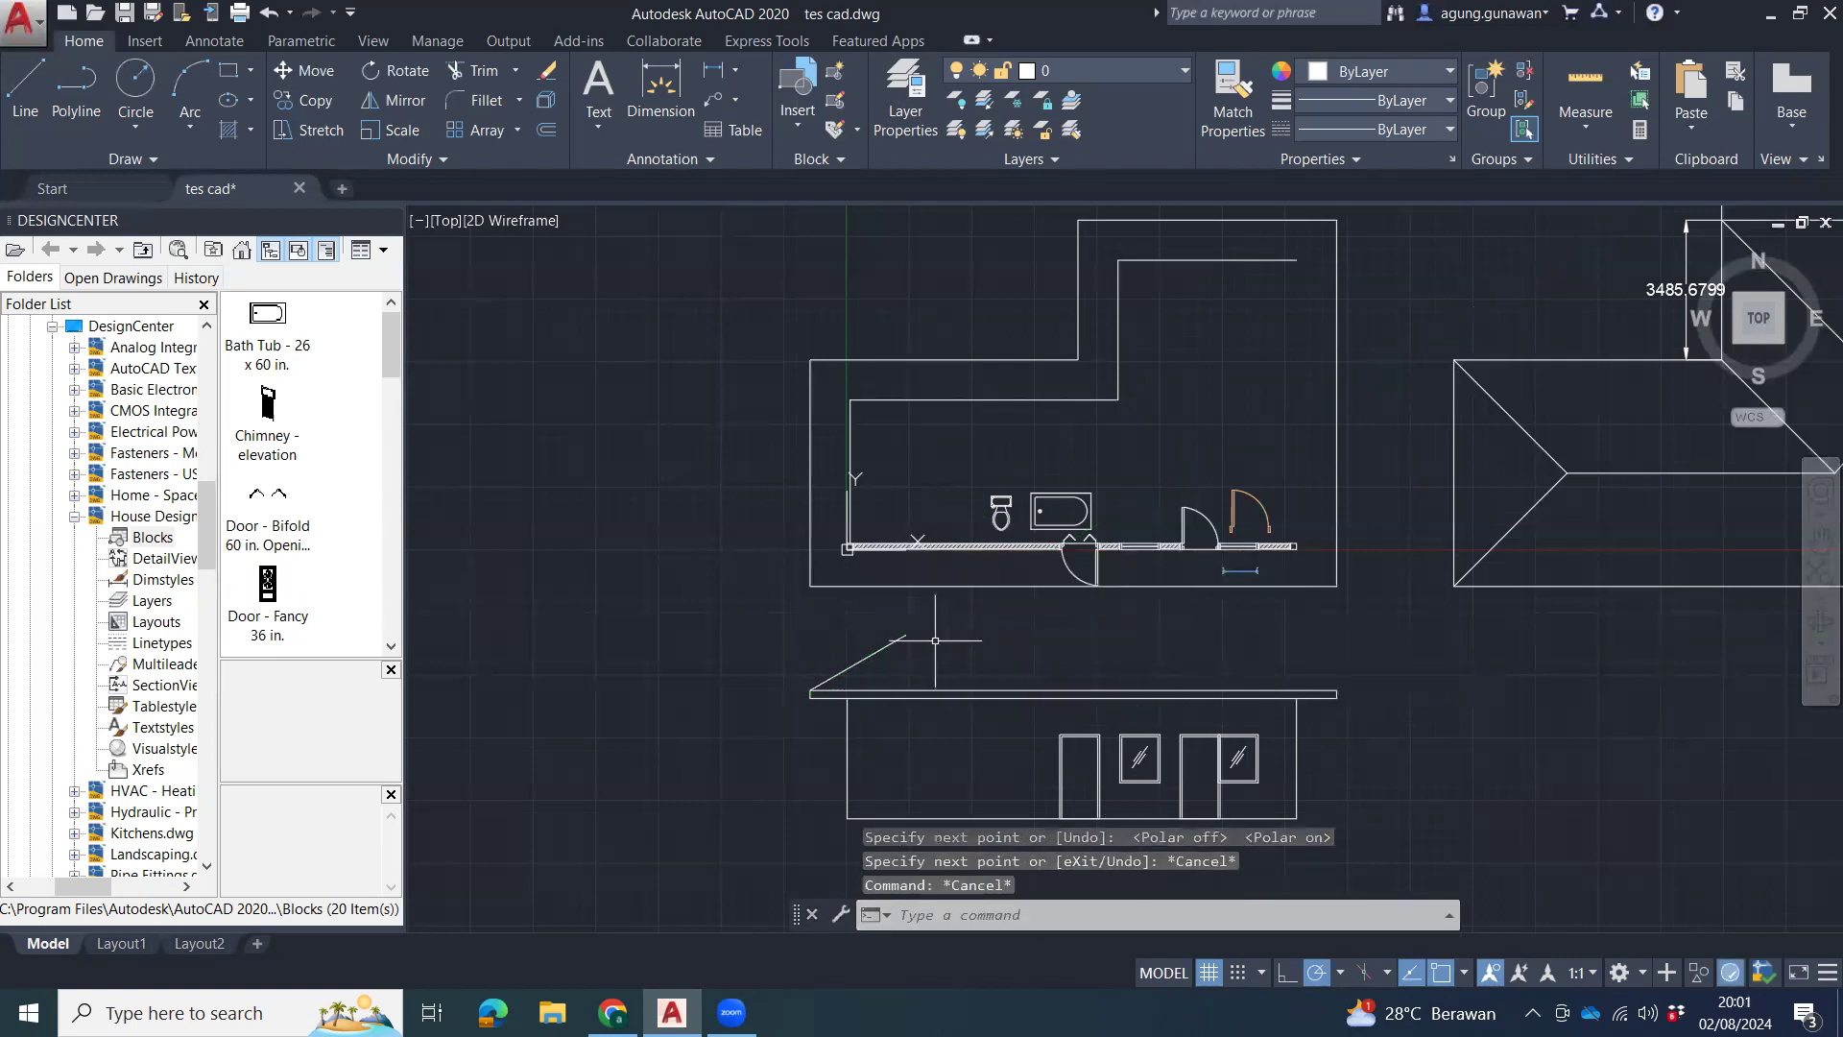
# Set polar tracking to 15° increments and draw a 45° hip line inward from the floor plan outer outline's left-hand upper corner.
pyautogui.click(1341, 973)
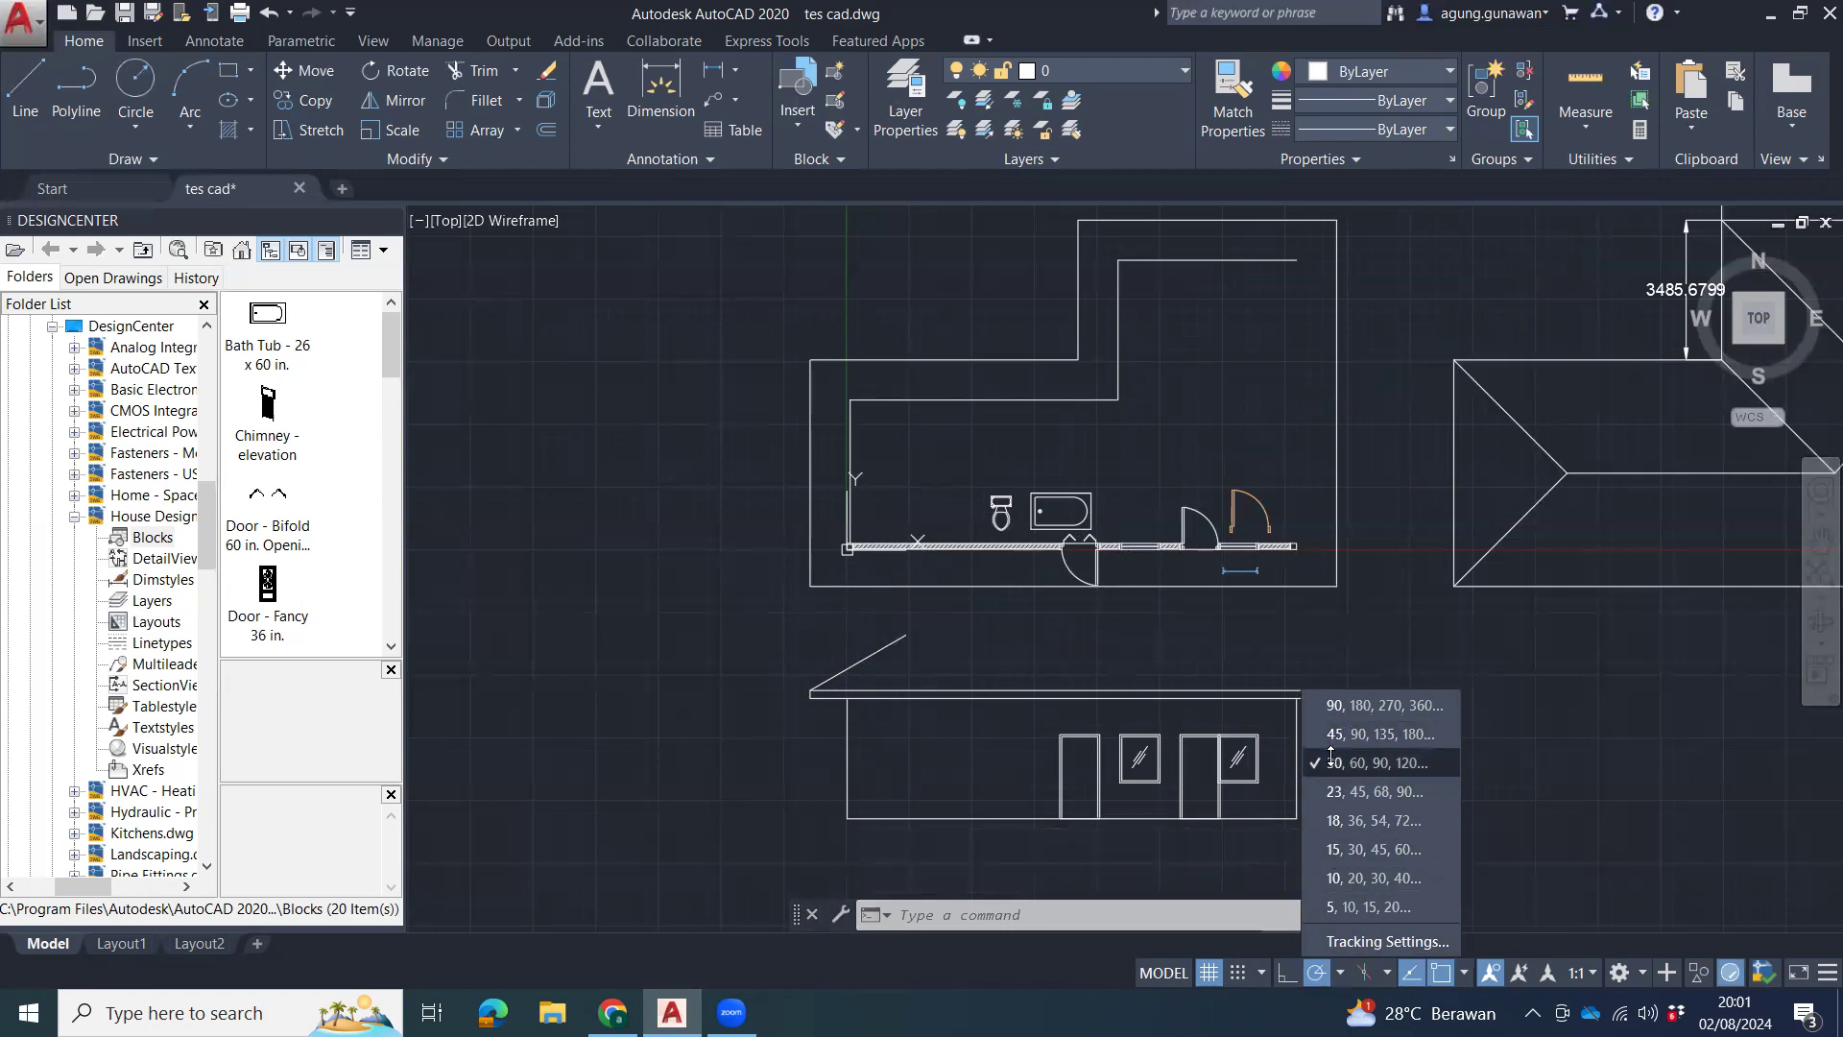
pyautogui.click(1329, 849)
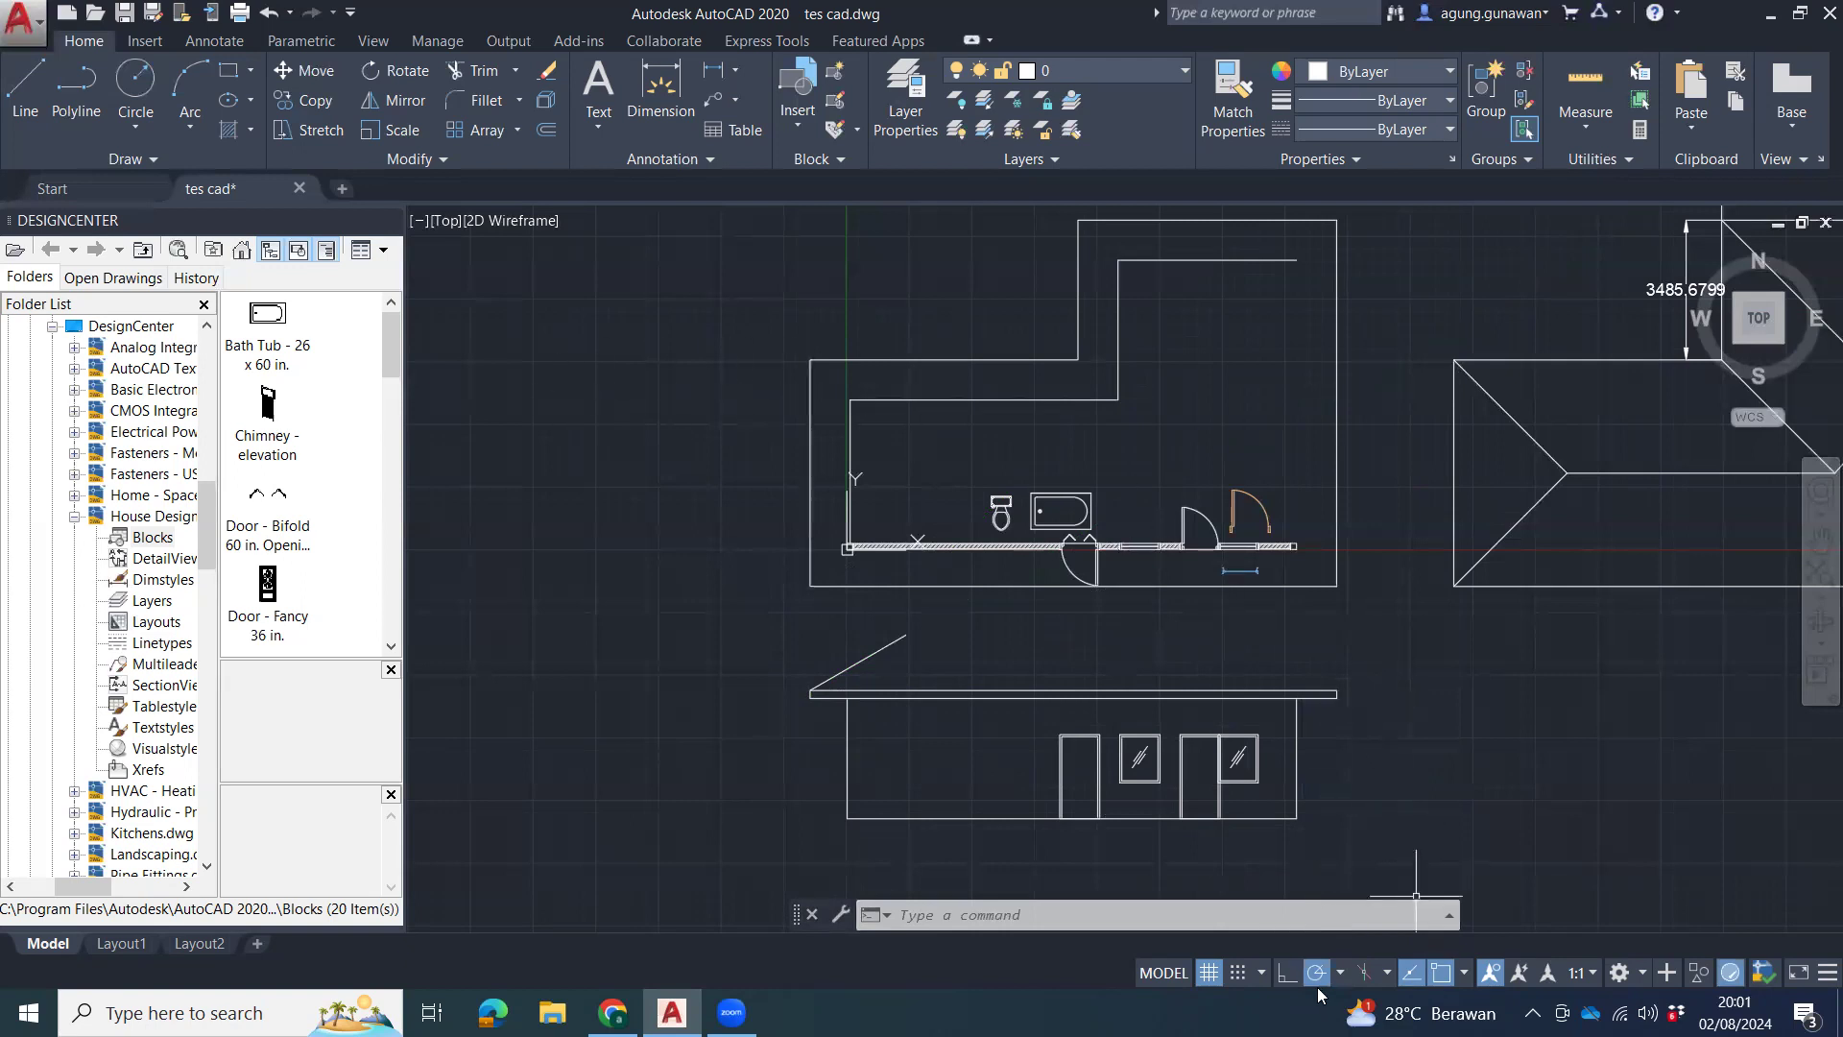
pyautogui.moveTo(847, 506); pyautogui.dragTo(811, 548, button='middle')
pyautogui.write('l')
pyautogui.press('Return')
pyautogui.click(775, 404)
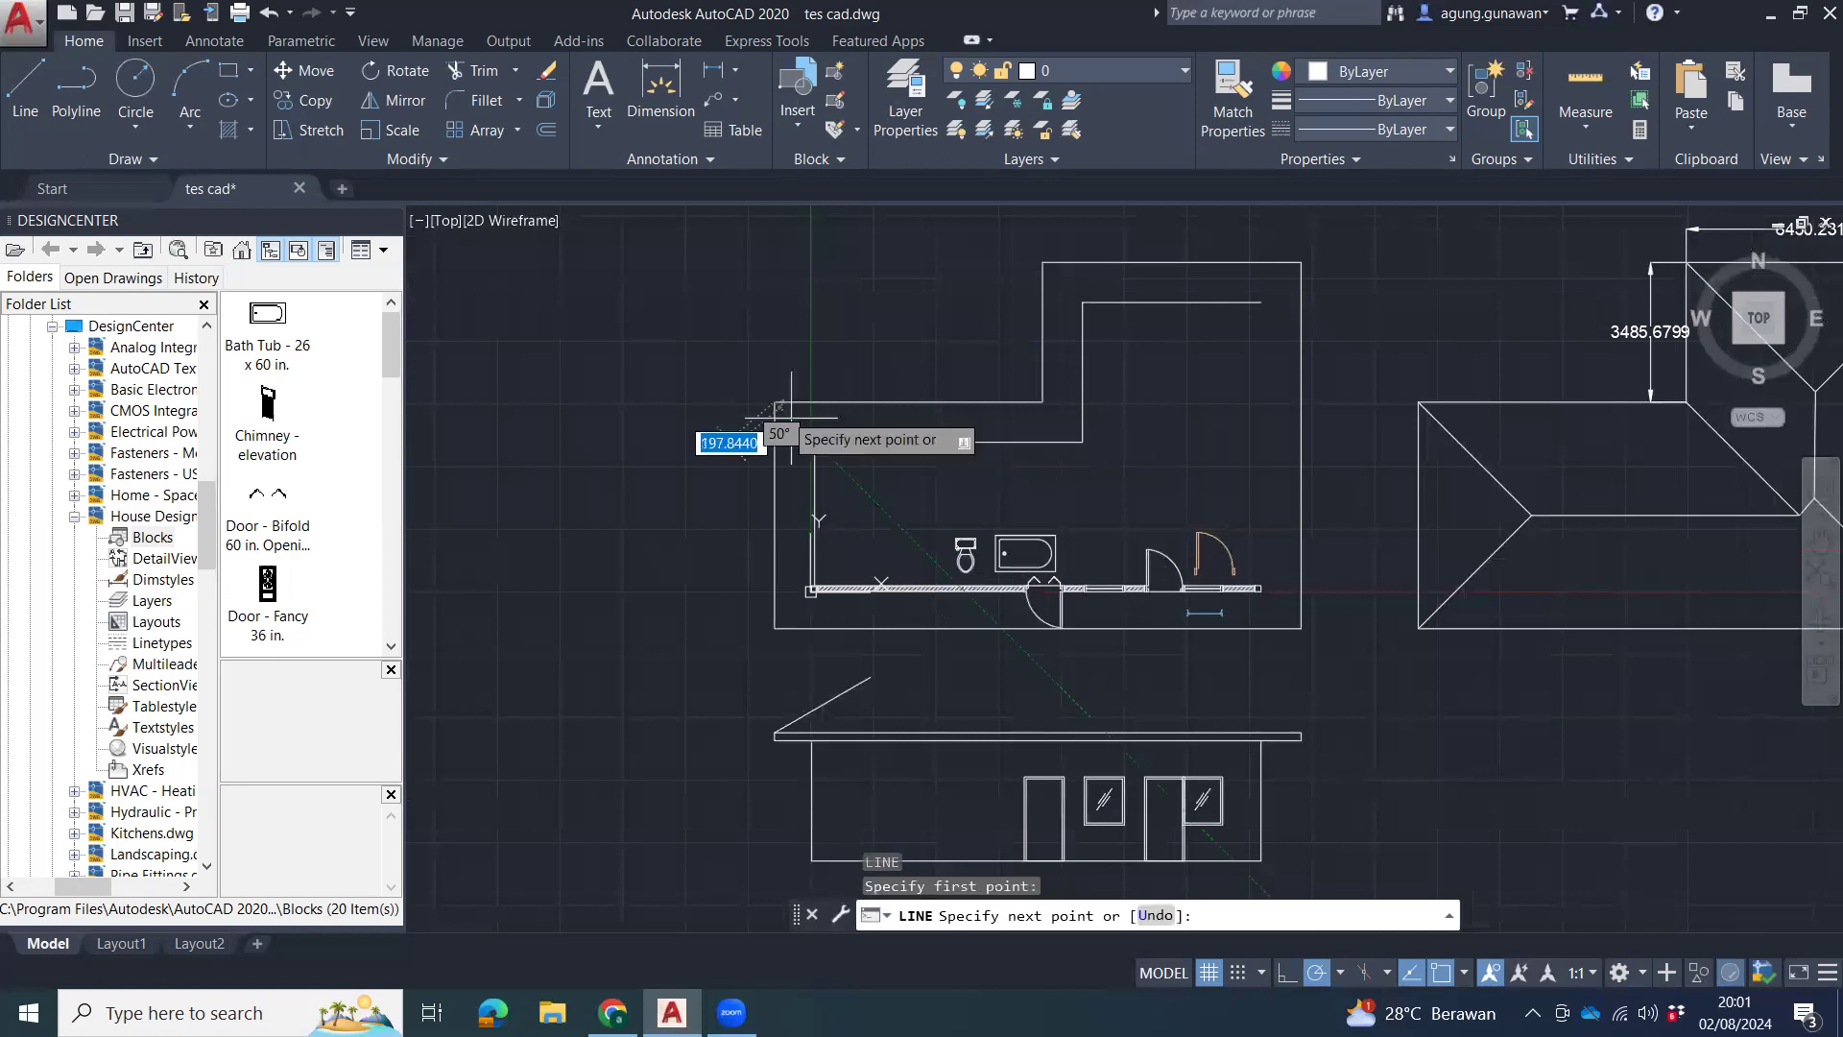
pyautogui.click(888, 516)
pyautogui.press('Escape')
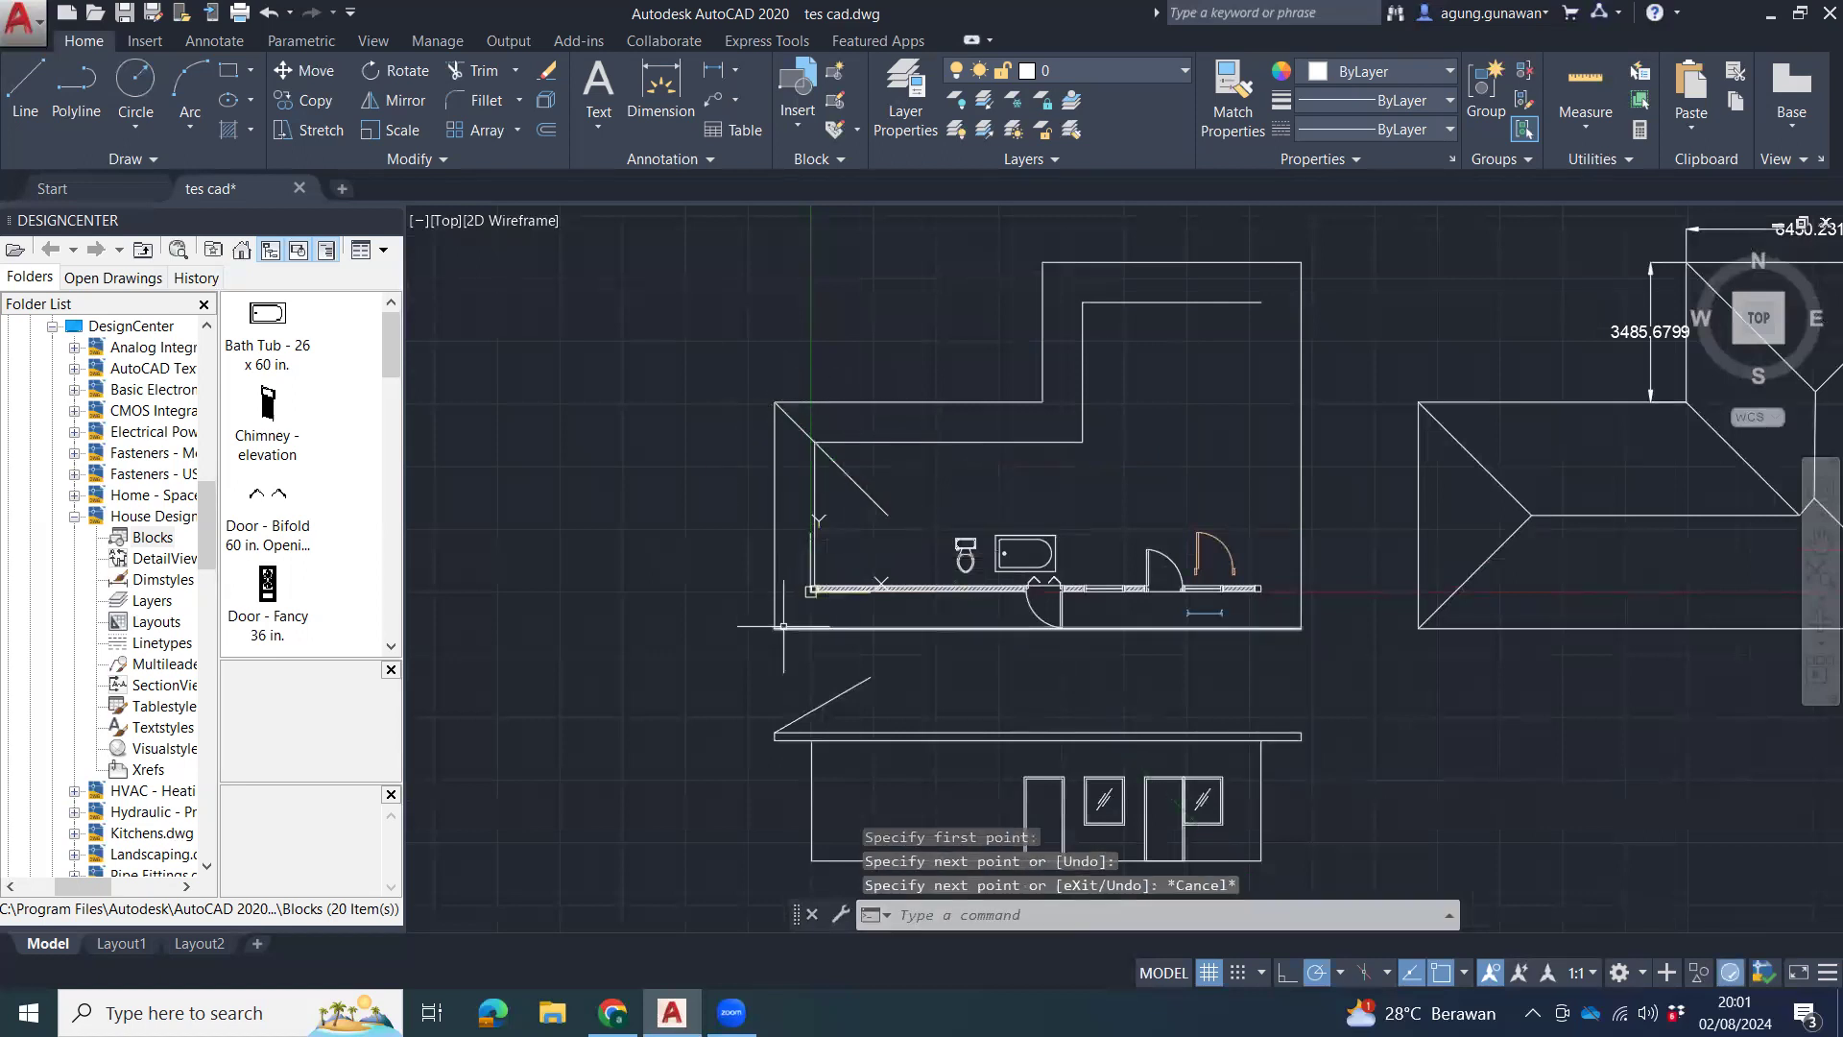
# Draw a 45° hip line from the outer outline's lower-left corner and fillet it with the upper hip line into a point.
pyautogui.press('space')
pyautogui.click(776, 628)
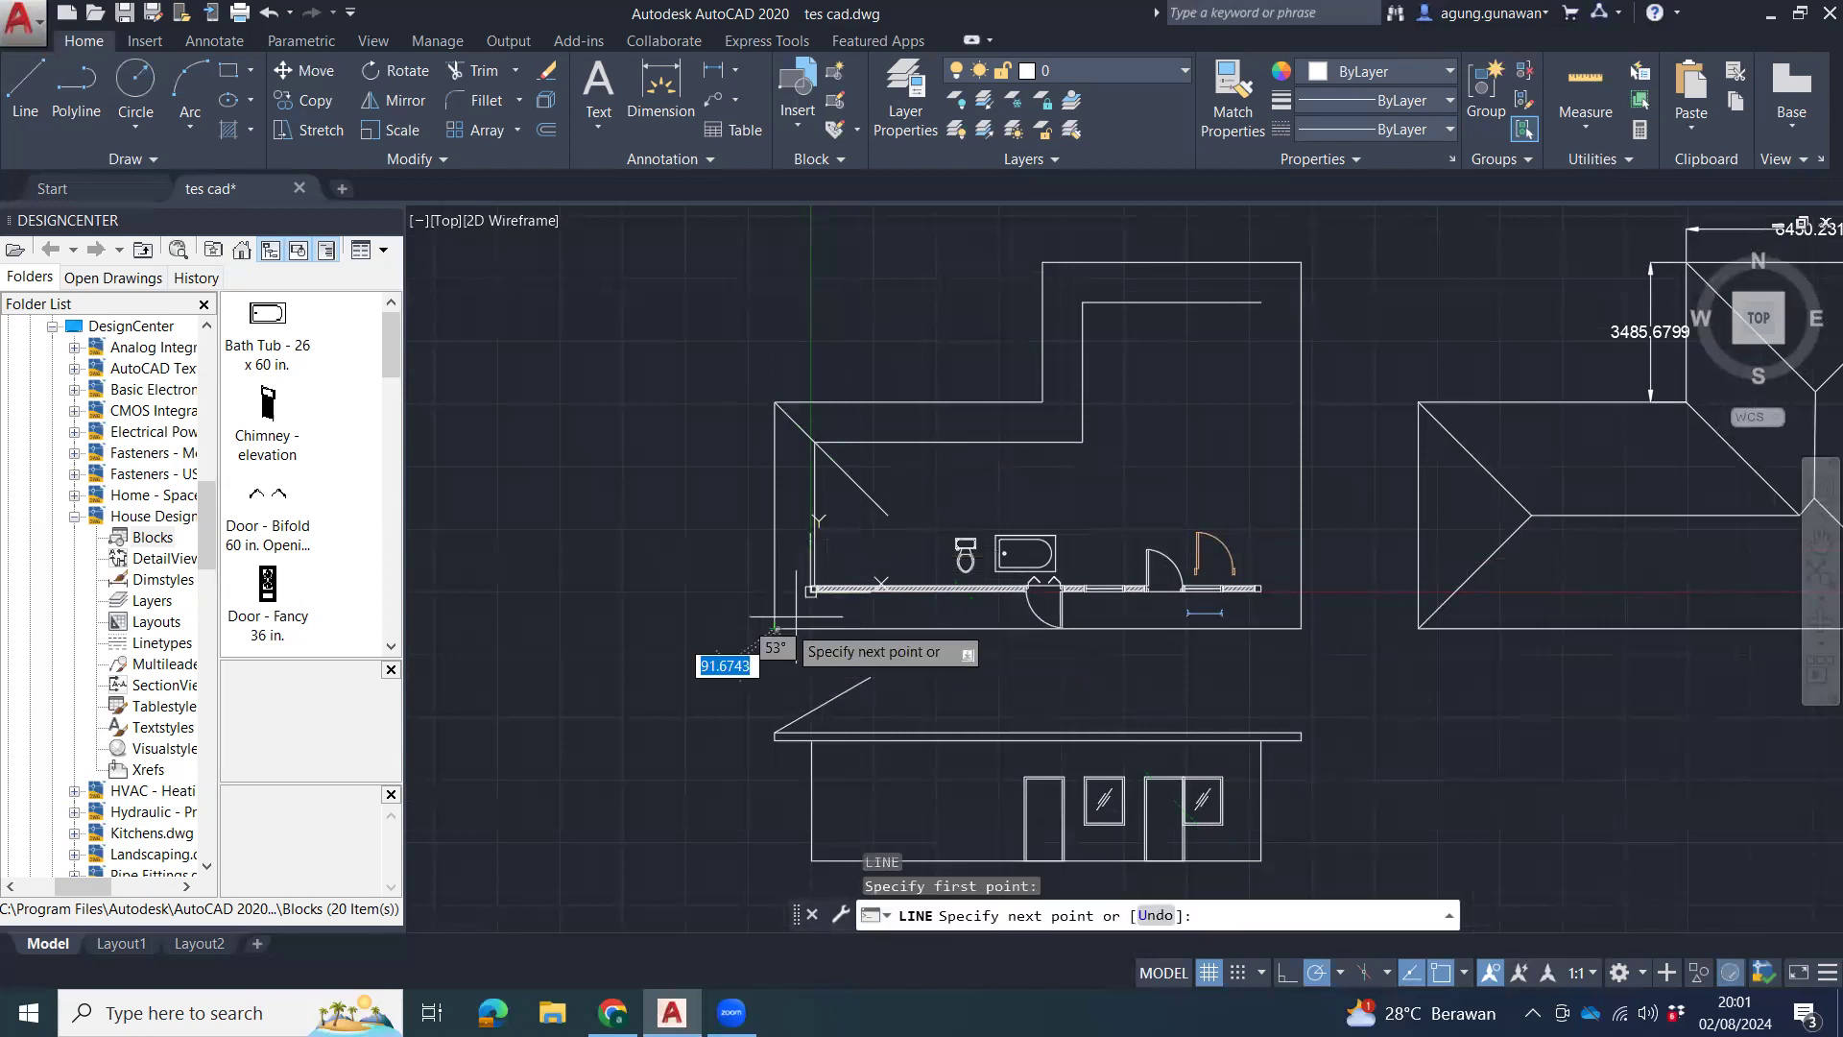
pyautogui.click(844, 555)
pyautogui.press('Escape')
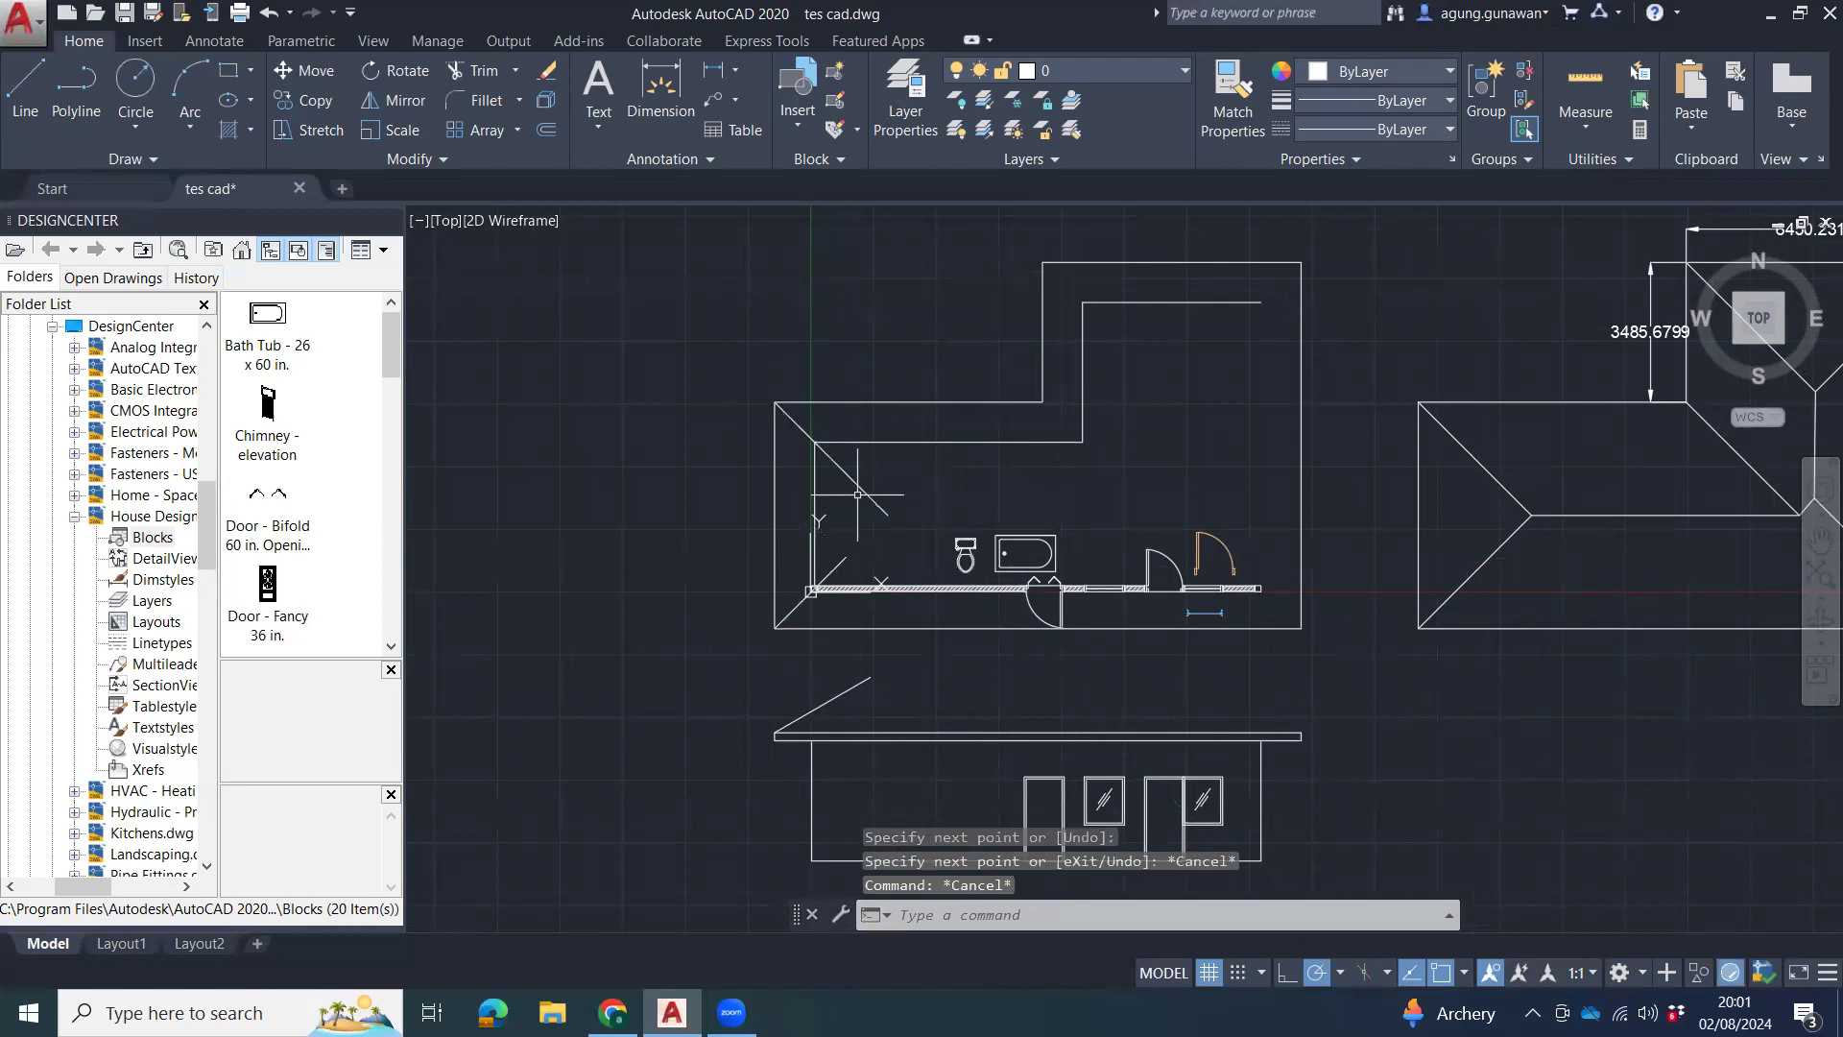
pyautogui.write('f')
pyautogui.press('Return')
pyautogui.click(833, 567)
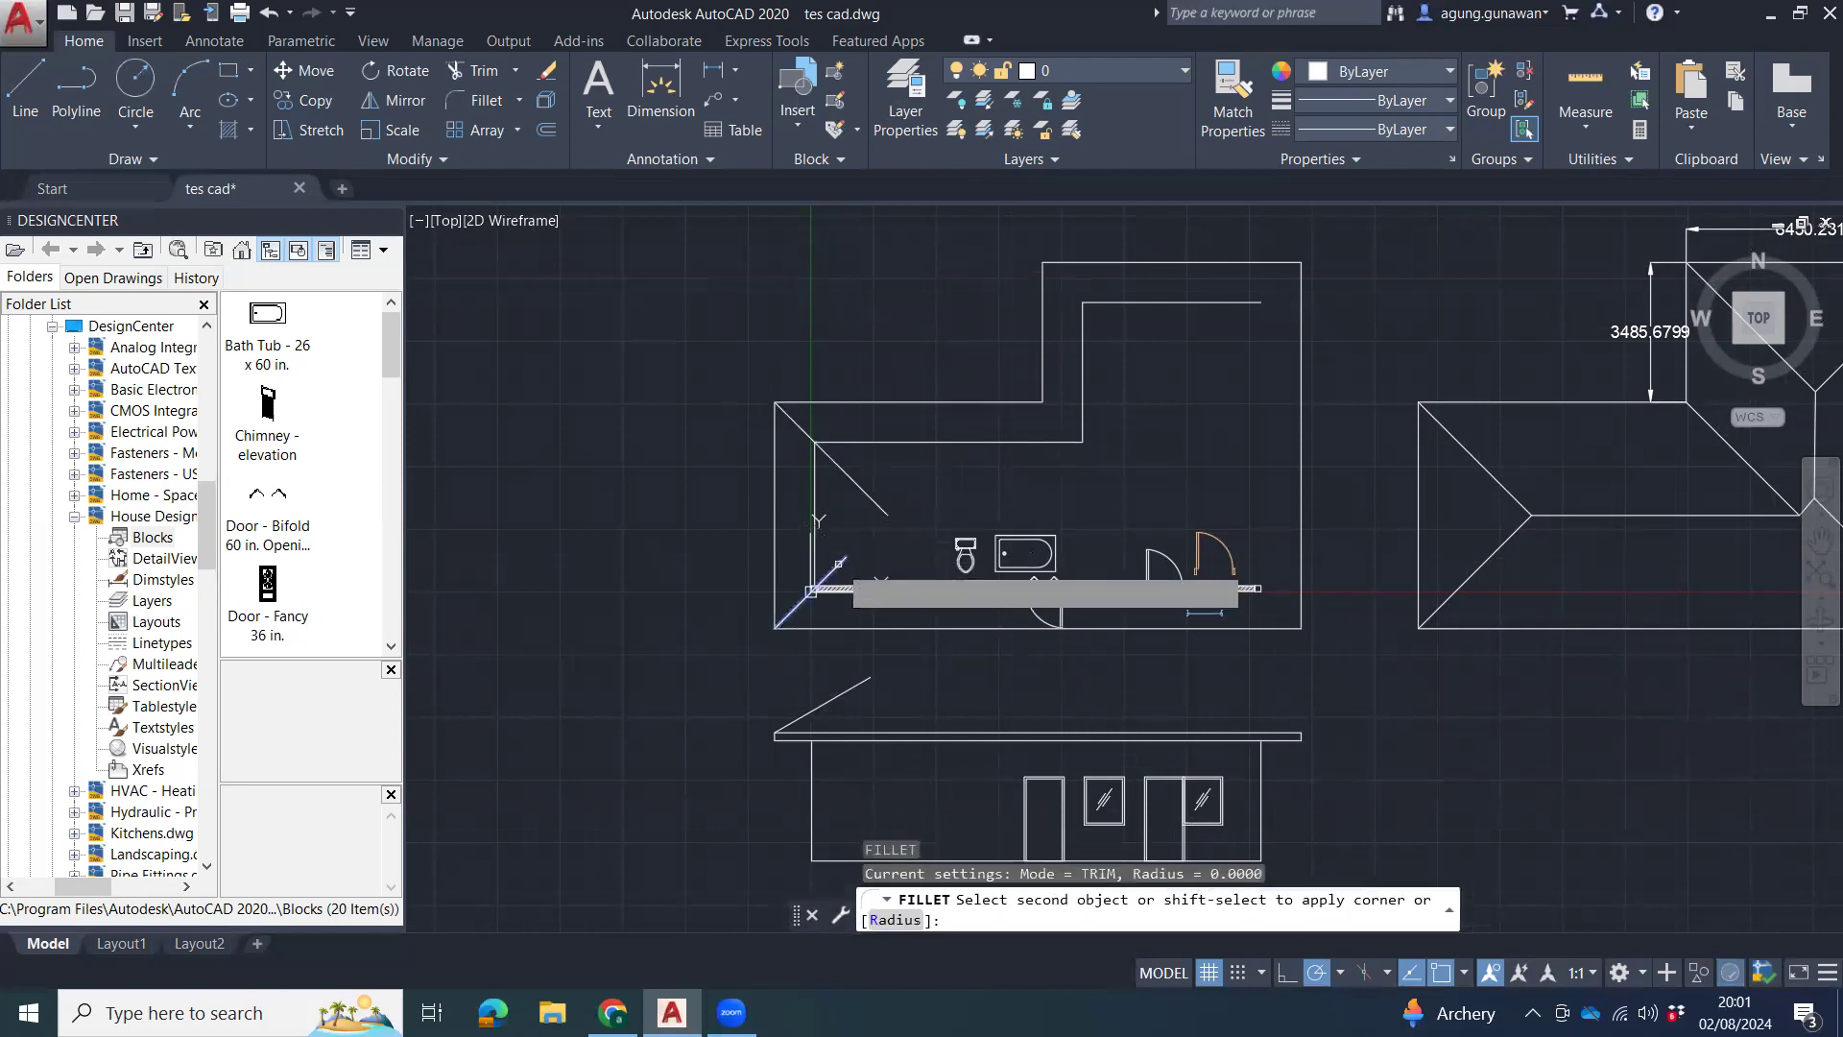
pyautogui.click(858, 485)
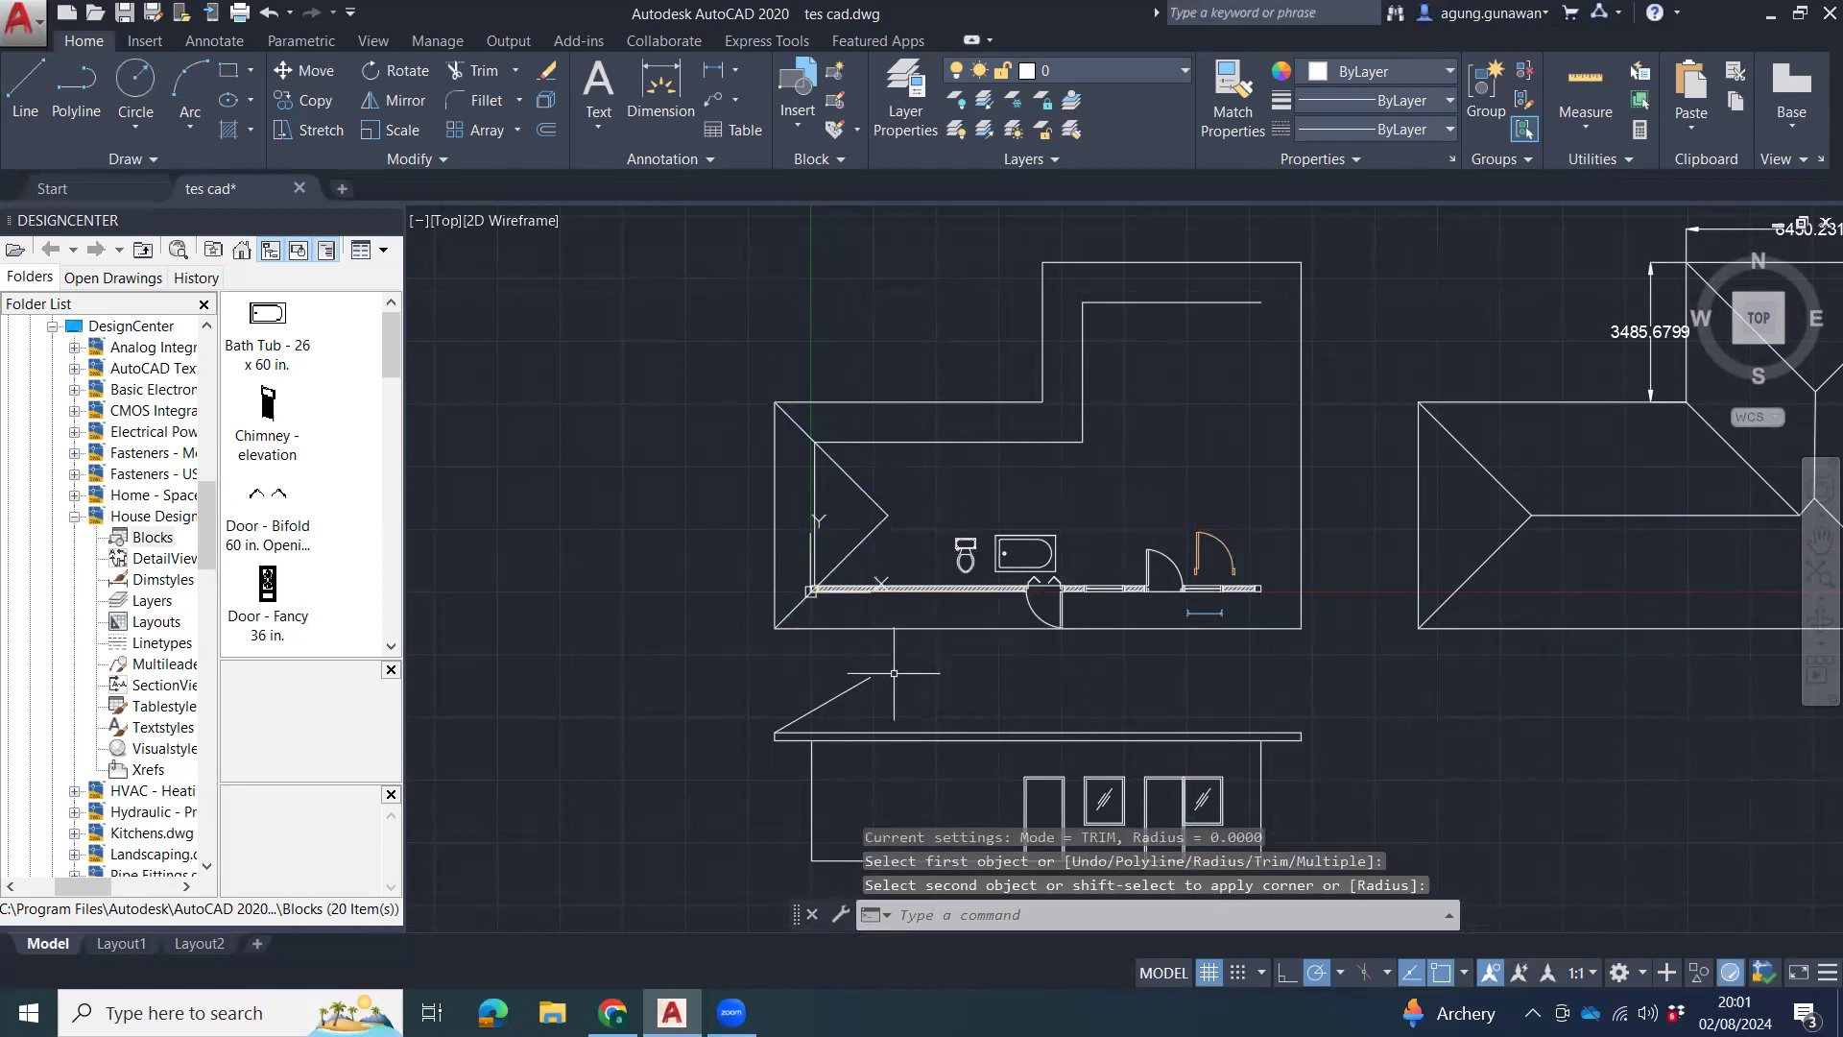
# Project a vertical line down from the left hip point and fillet it with the elevation's sloped roof line.
pyautogui.write('l')
pyautogui.press('Return')
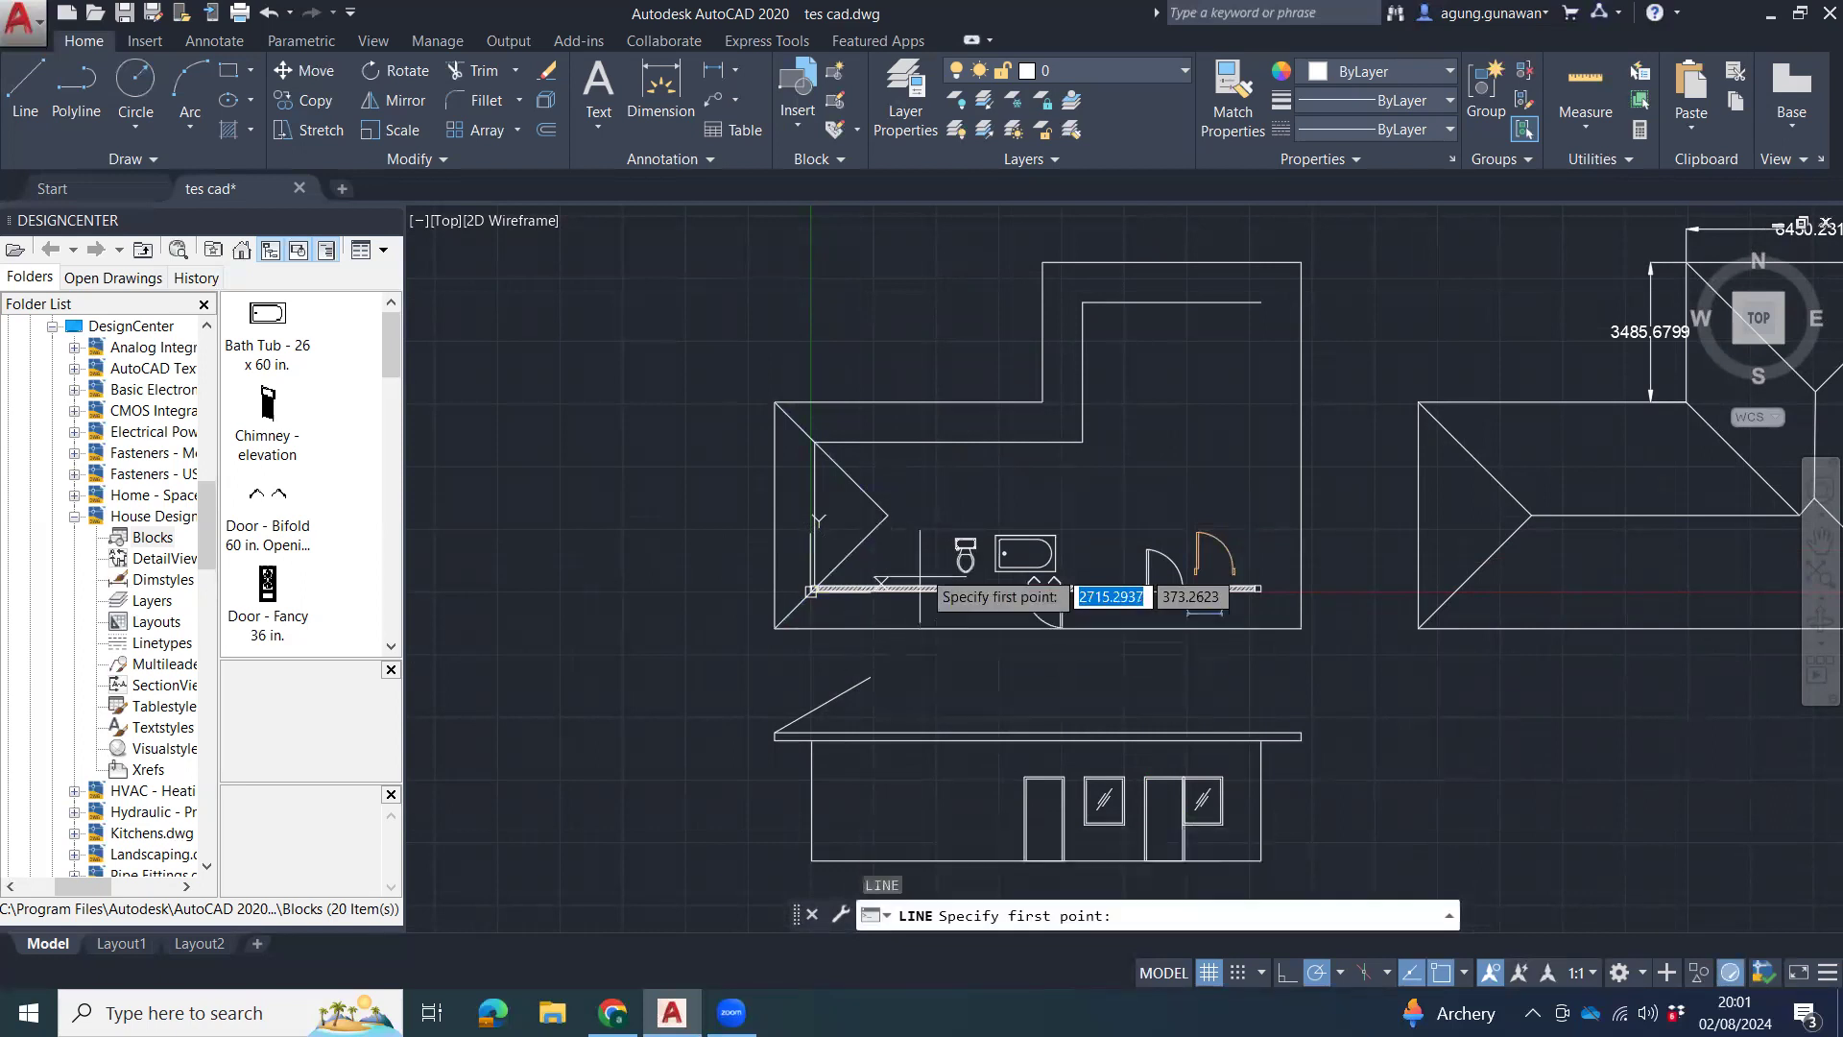
pyautogui.click(888, 515)
pyautogui.click(888, 663)
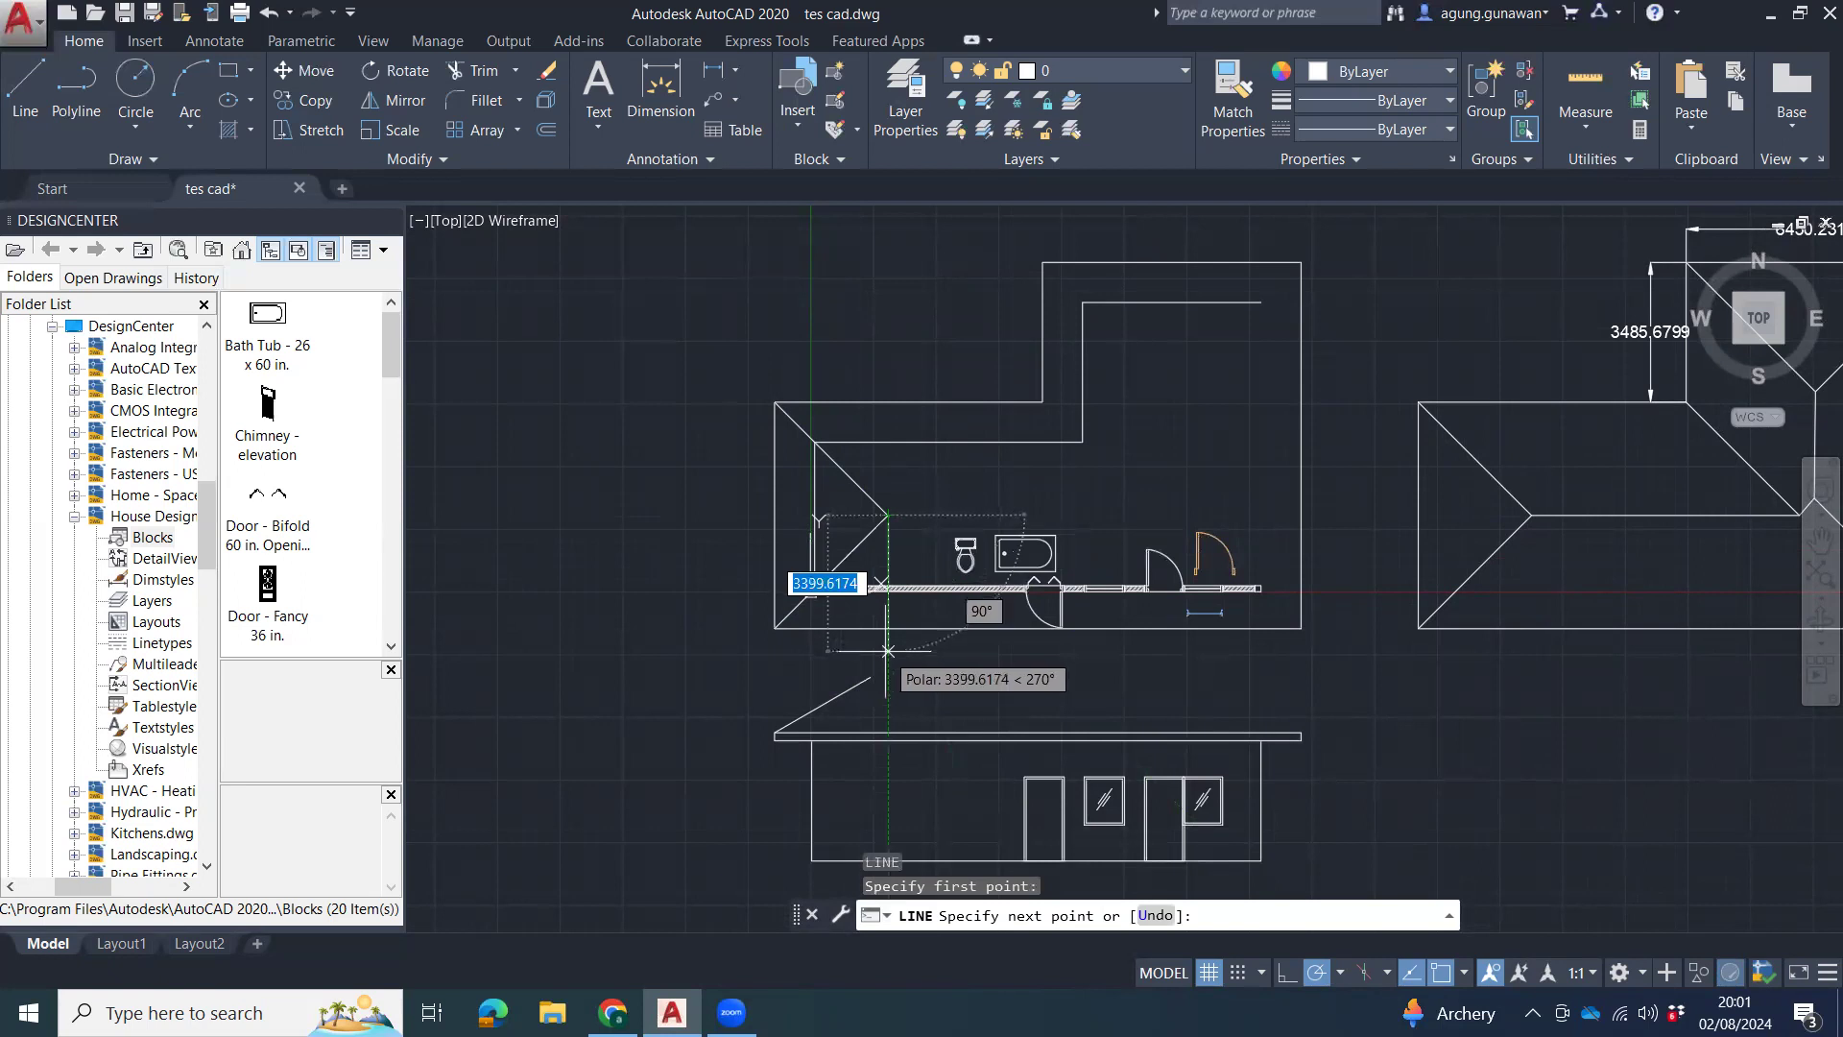
pyautogui.press('Escape')
pyautogui.write('f')
pyautogui.press('Return')
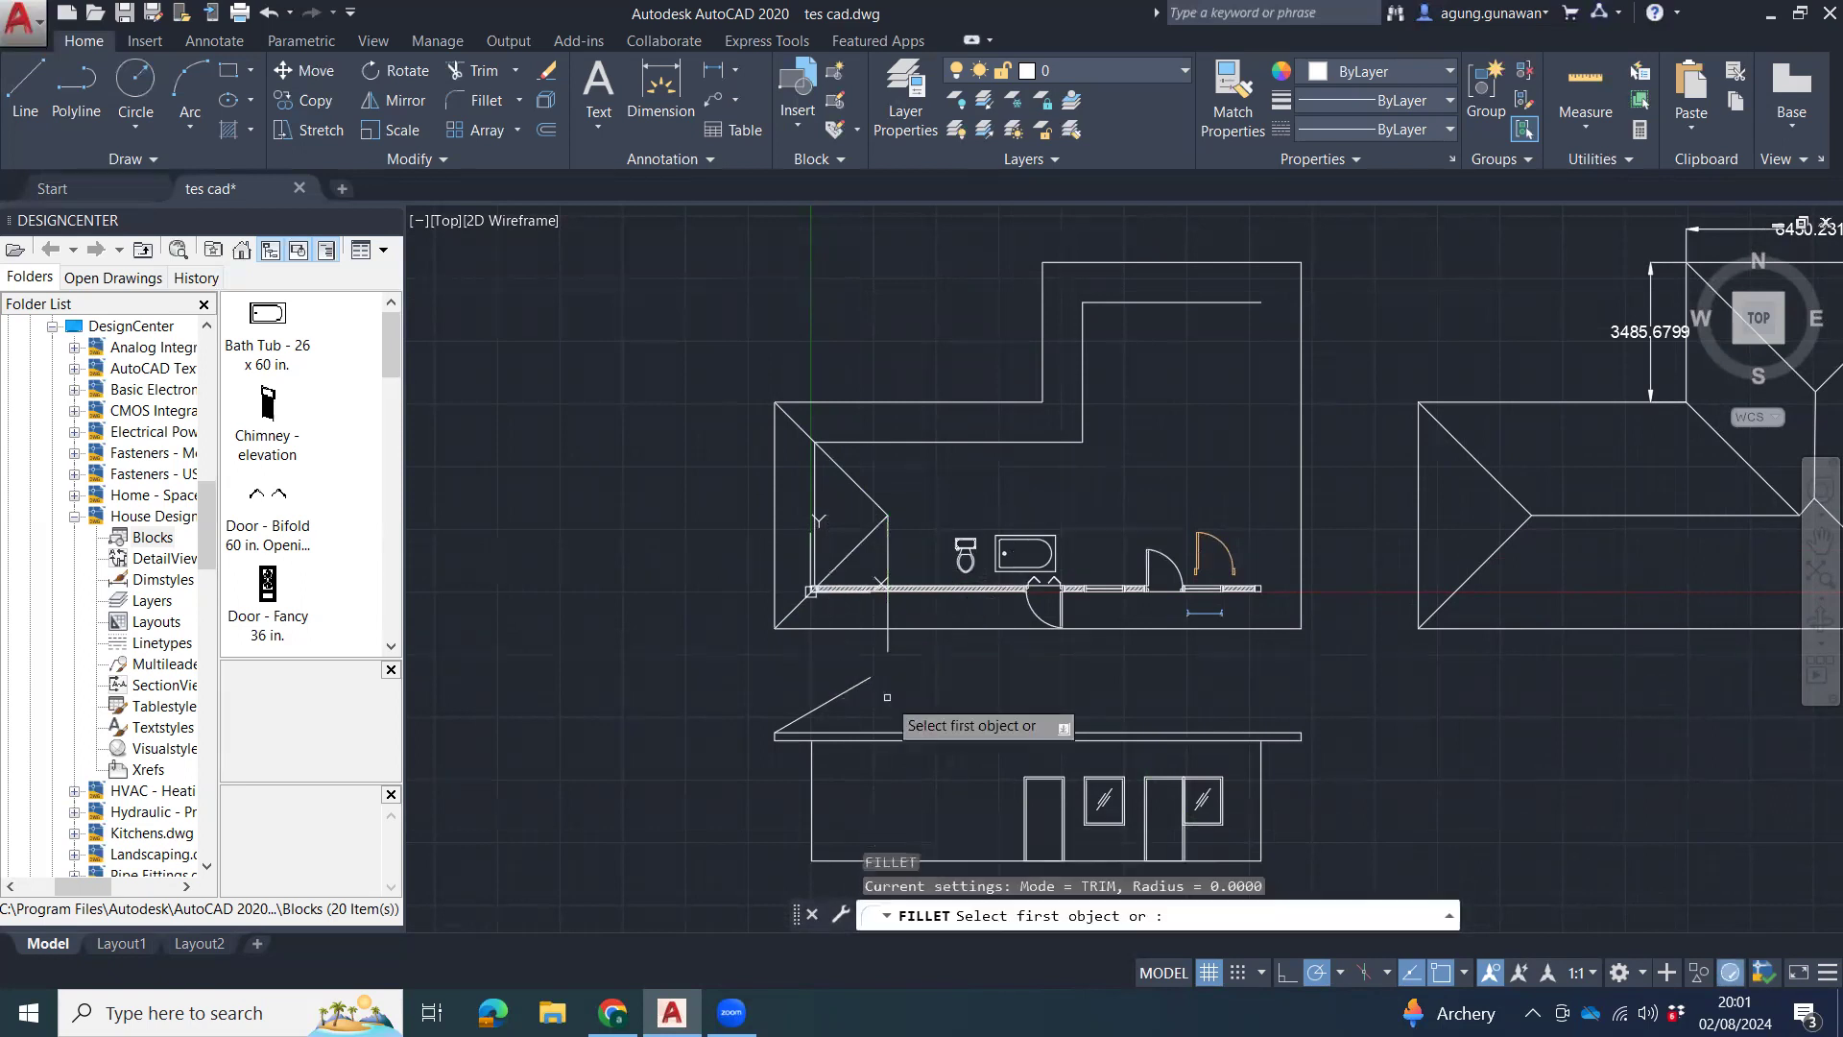
pyautogui.click(860, 685)
pyautogui.click(893, 650)
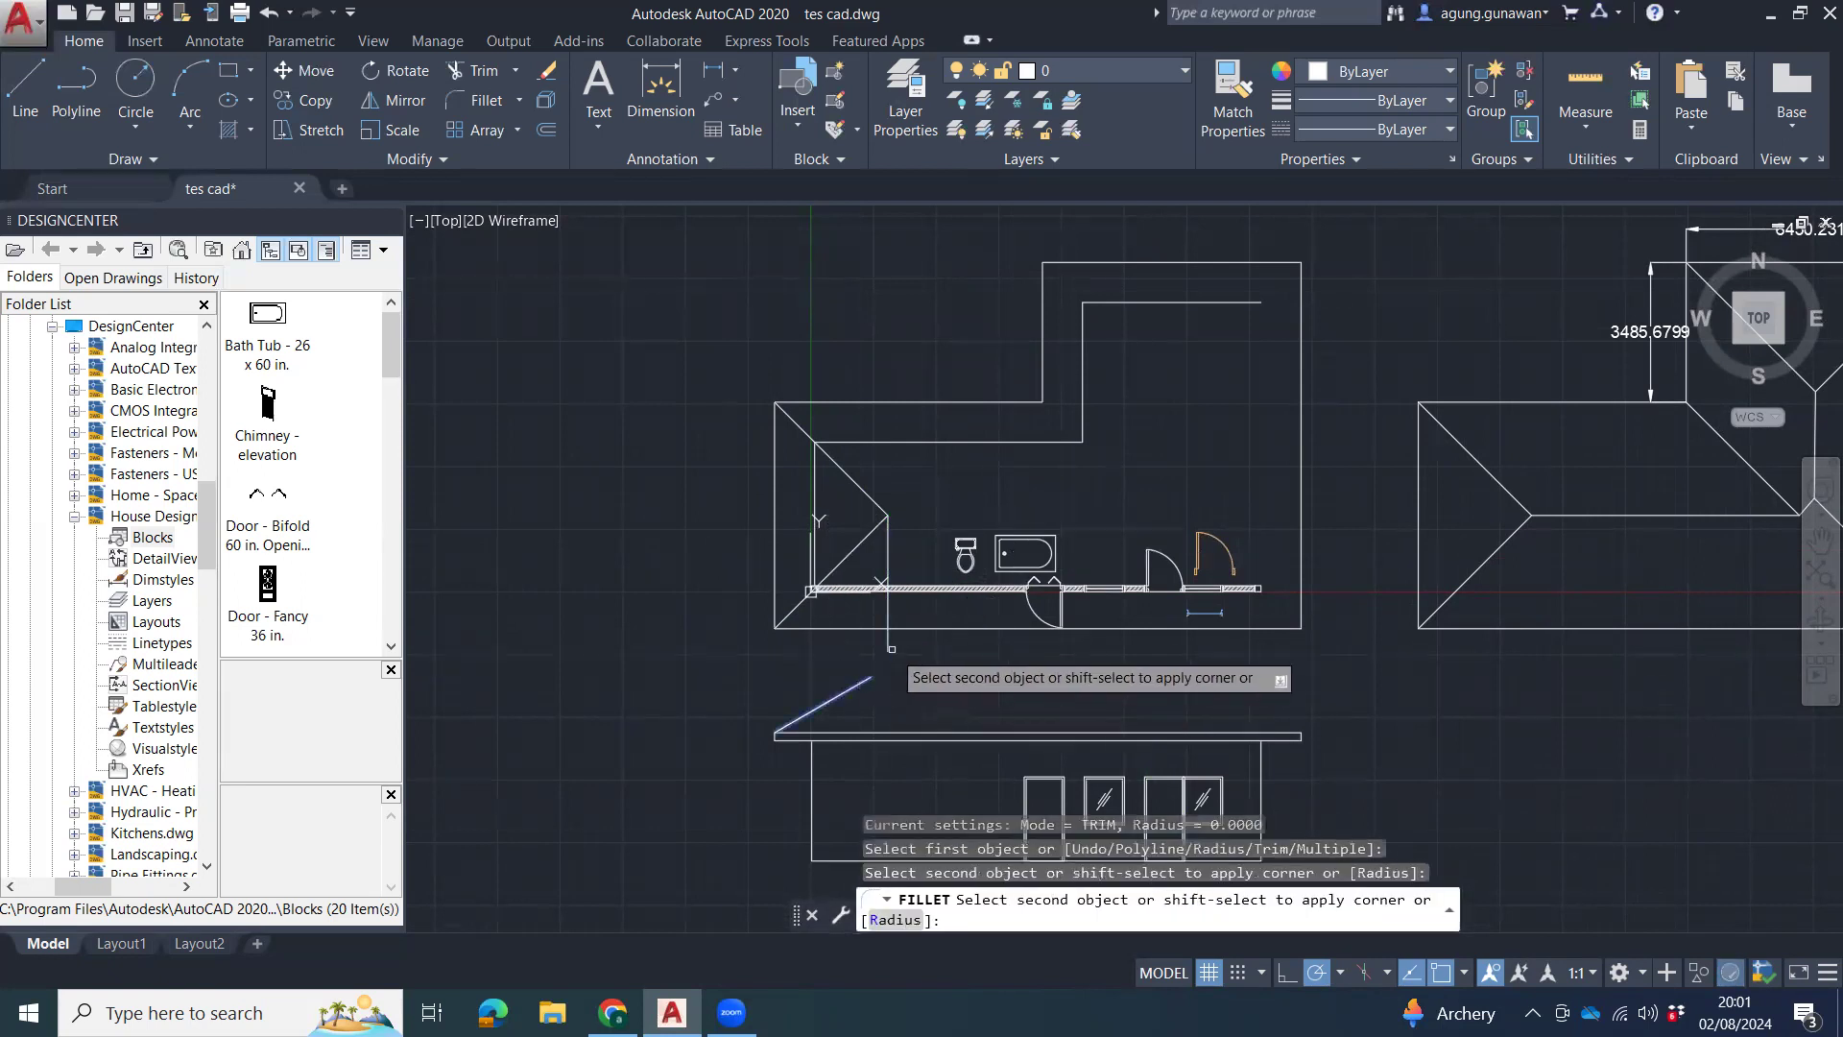
pyautogui.click(886, 644)
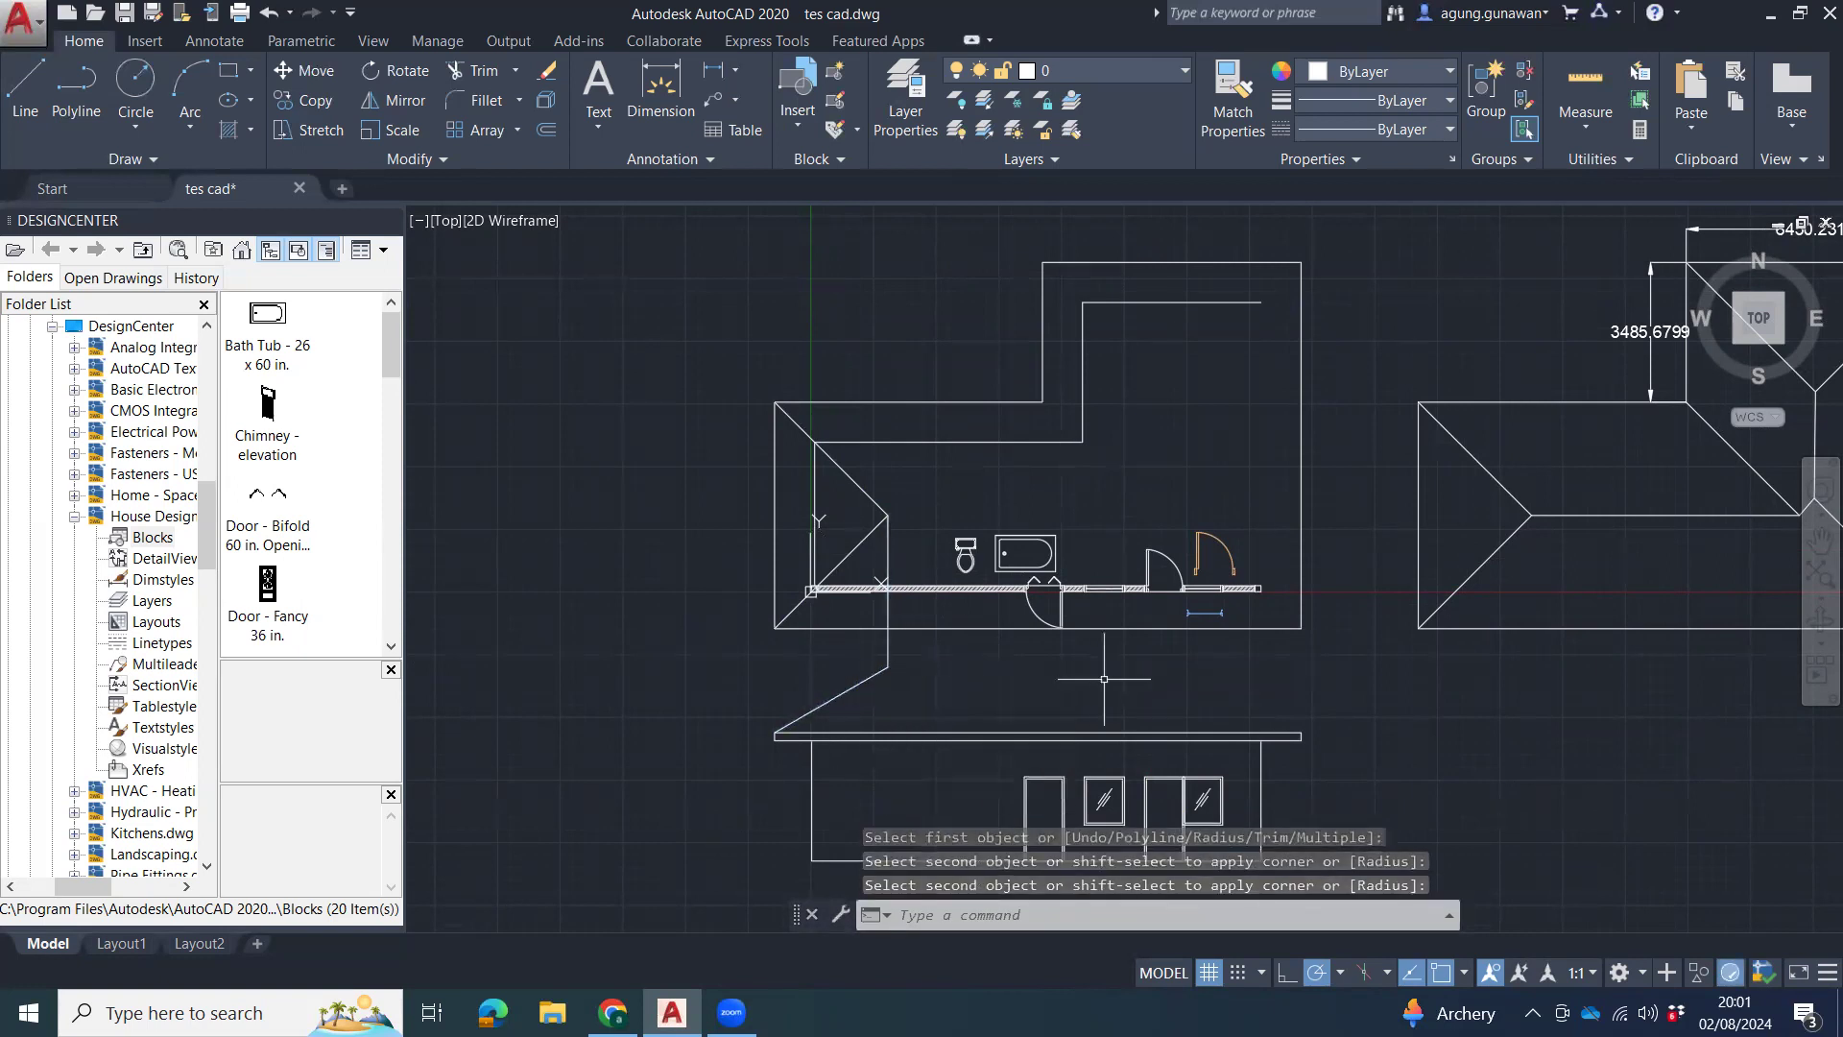
# Delete the vertical projection line between the left hip point and the elevation's roof slope.
pyautogui.click(931, 508)
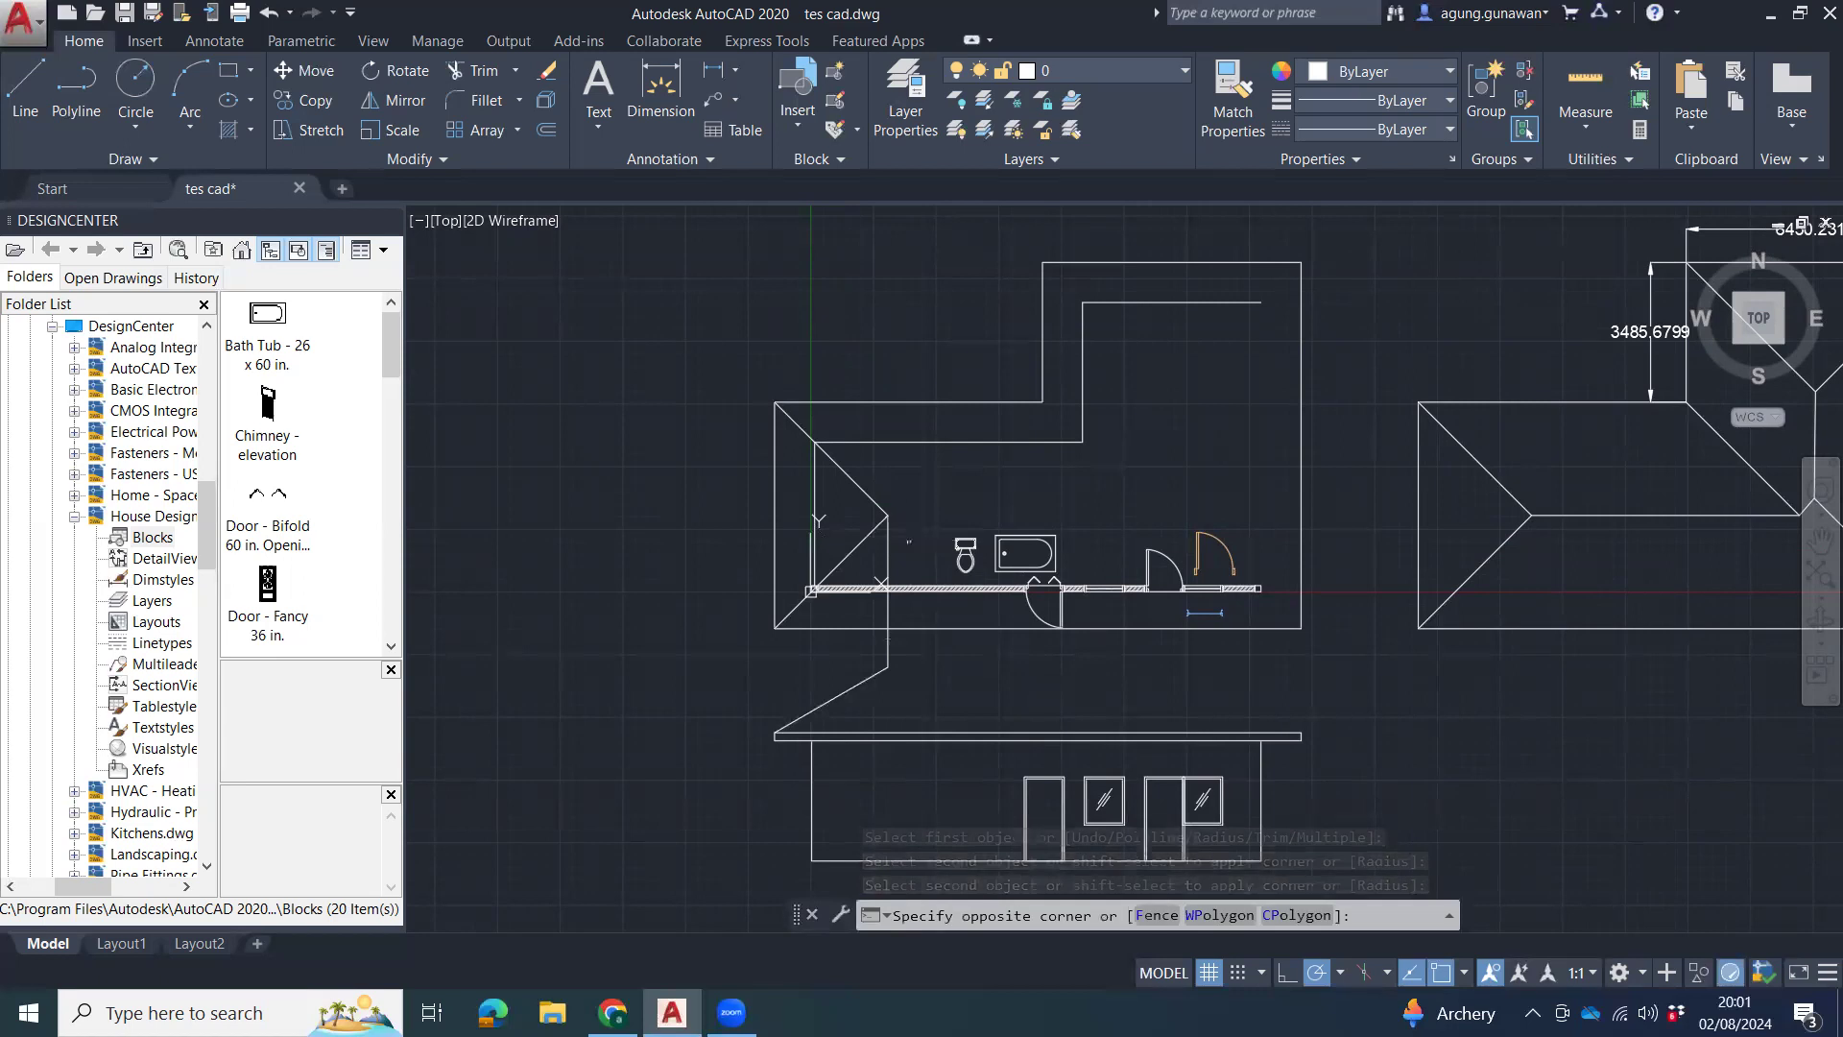
pyautogui.click(841, 666)
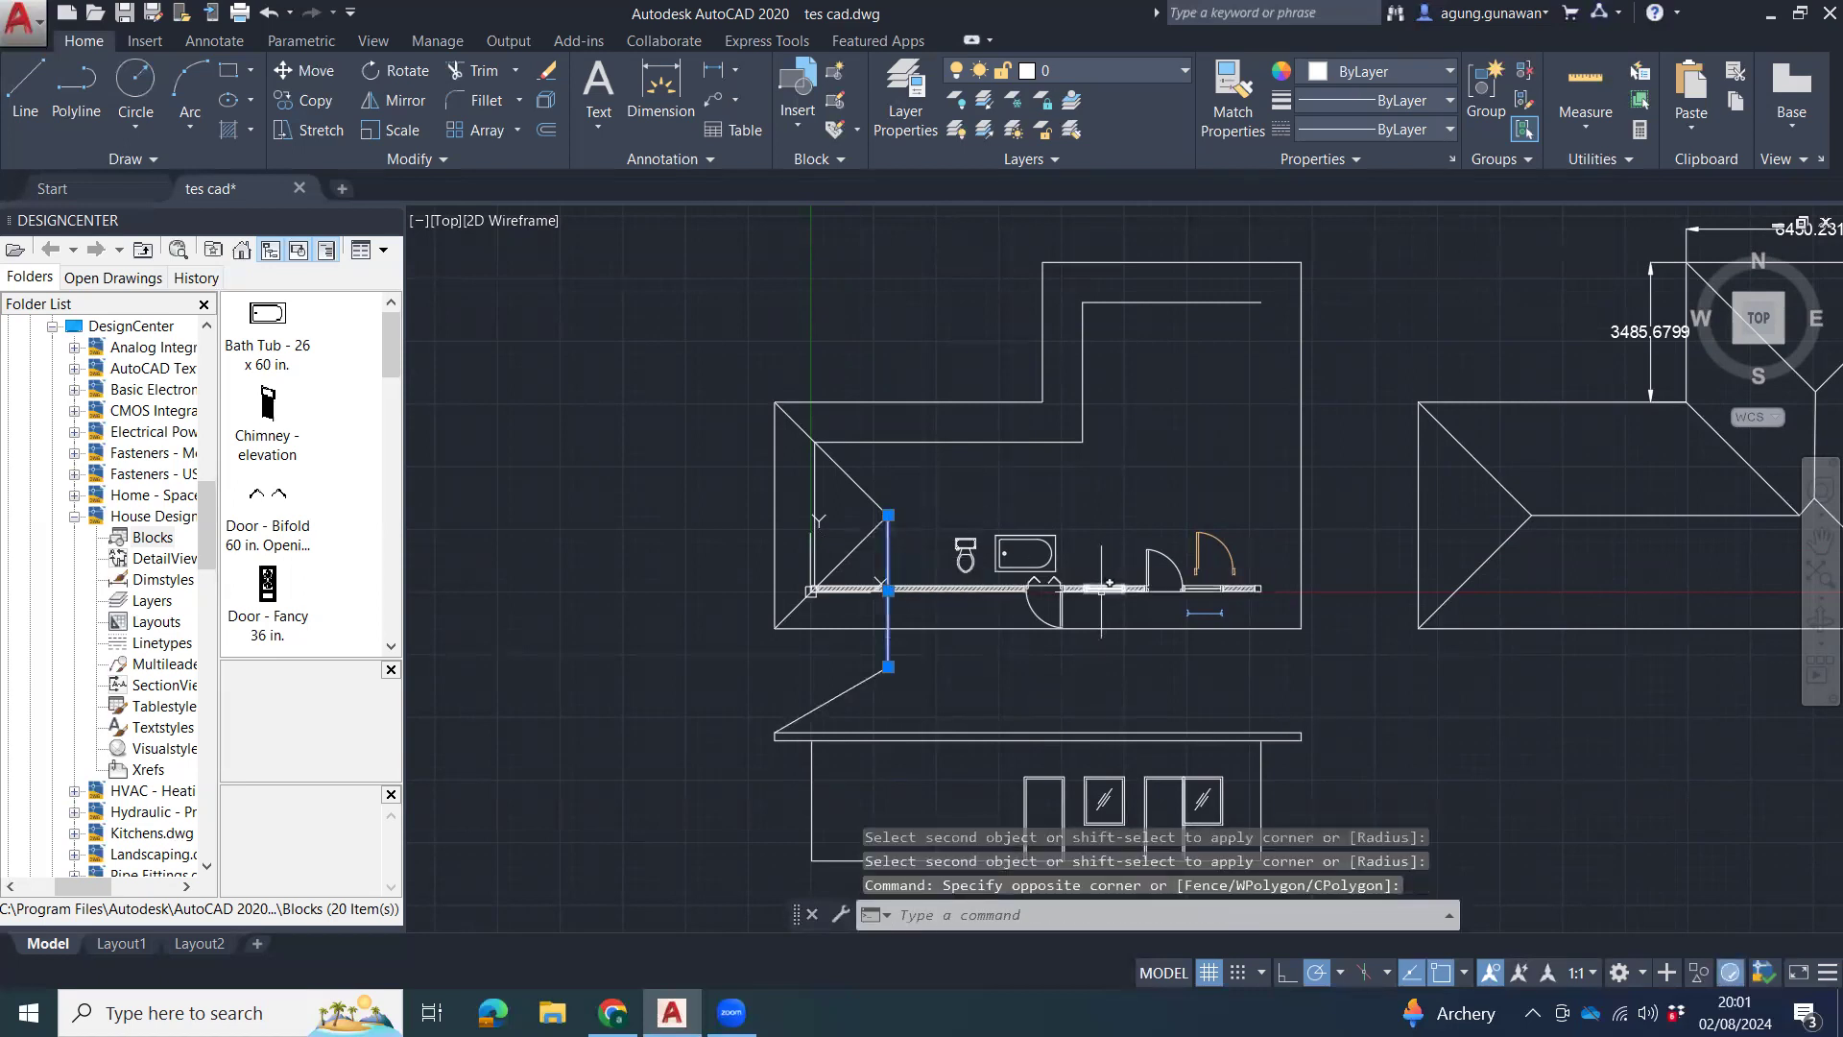
pyautogui.press('Delete')
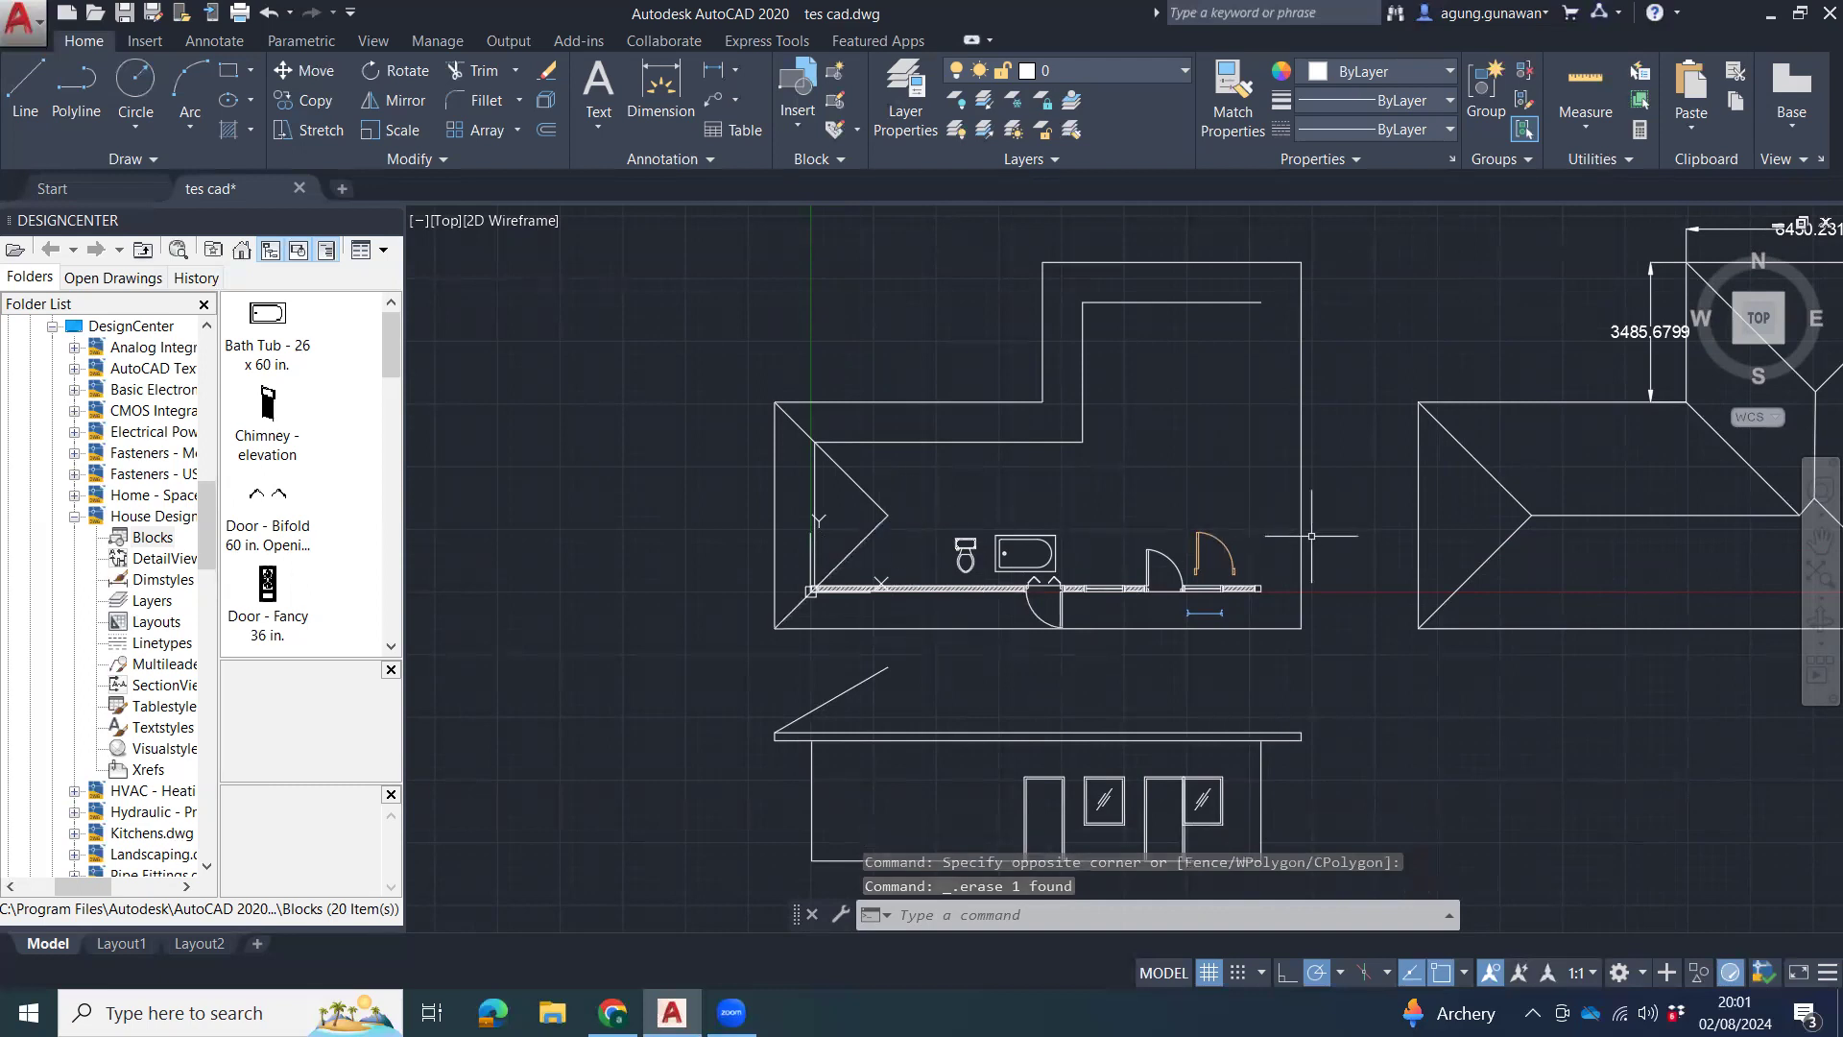
pyautogui.click(906, 477)
pyautogui.press('Escape')
pyautogui.press('Escape')
pyautogui.press('Escape')
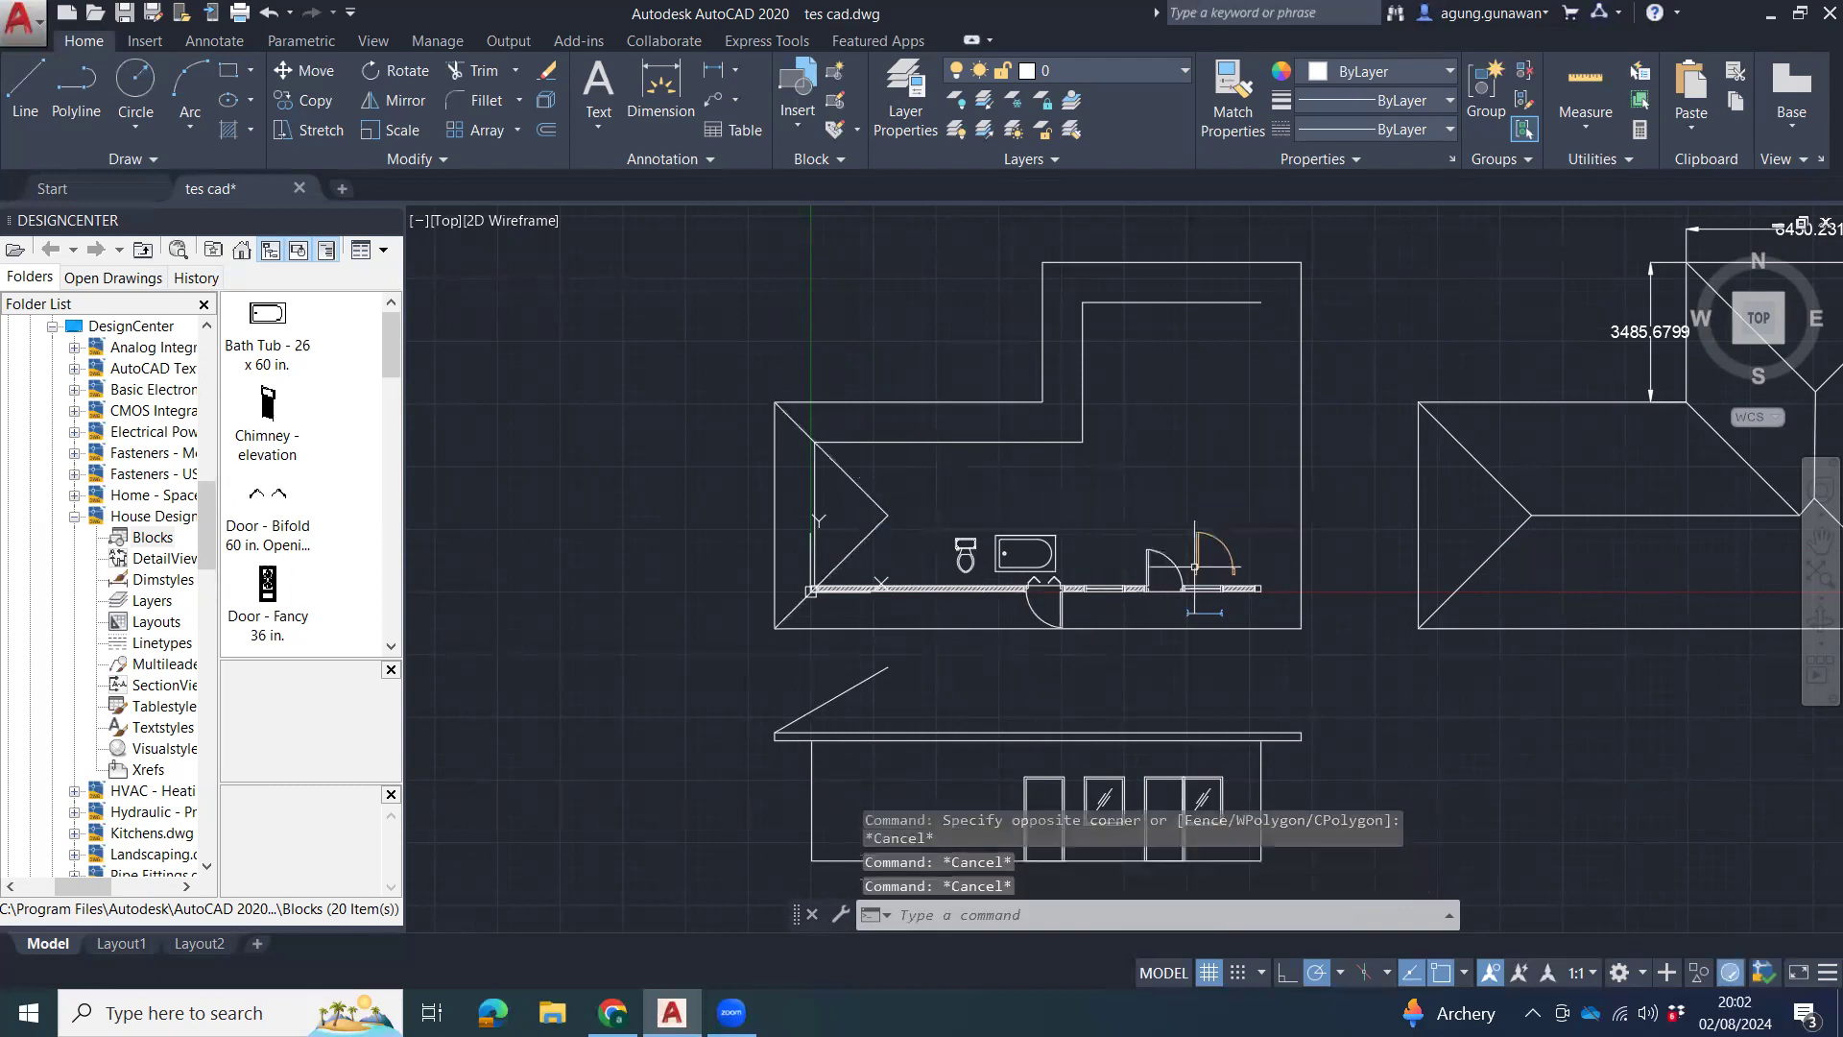
# Draw a 45° hip line inward from the outer outline's lower-right corner.
pyautogui.write('l')
pyautogui.press('Return')
pyautogui.click(1300, 629)
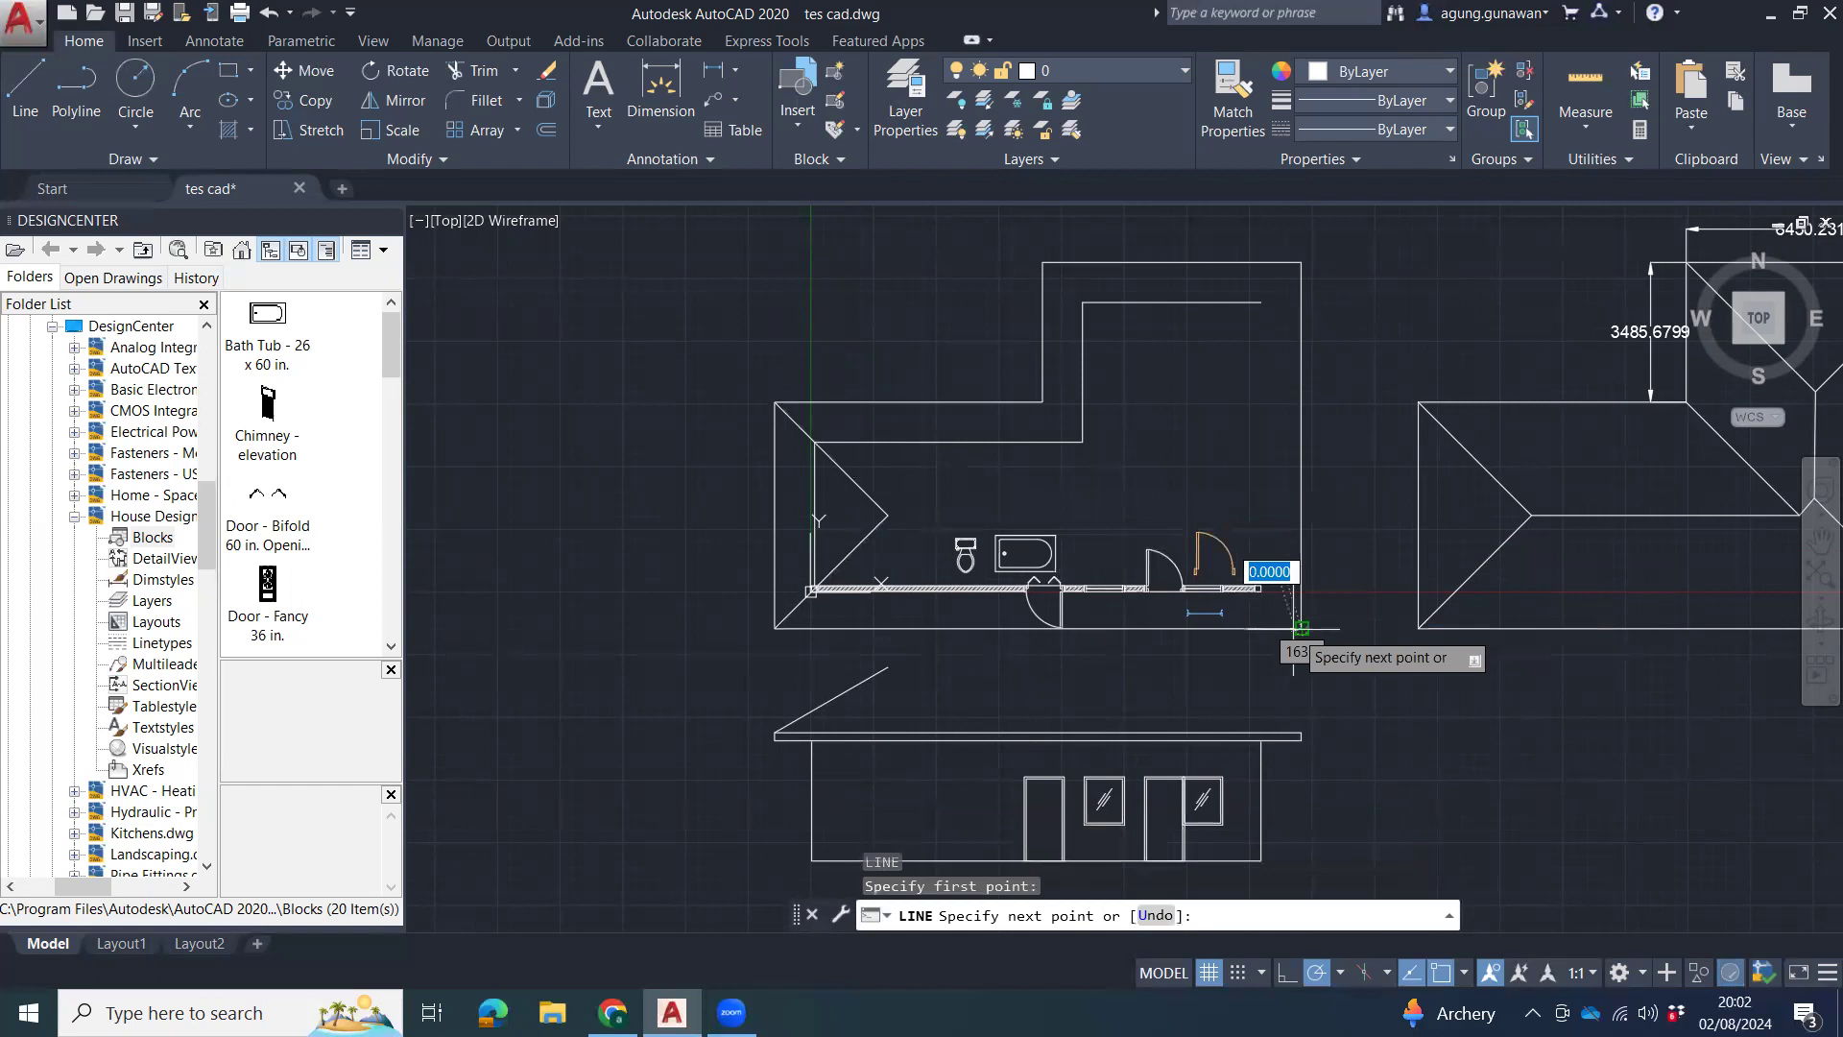
pyautogui.click(1177, 503)
pyautogui.press('Escape')
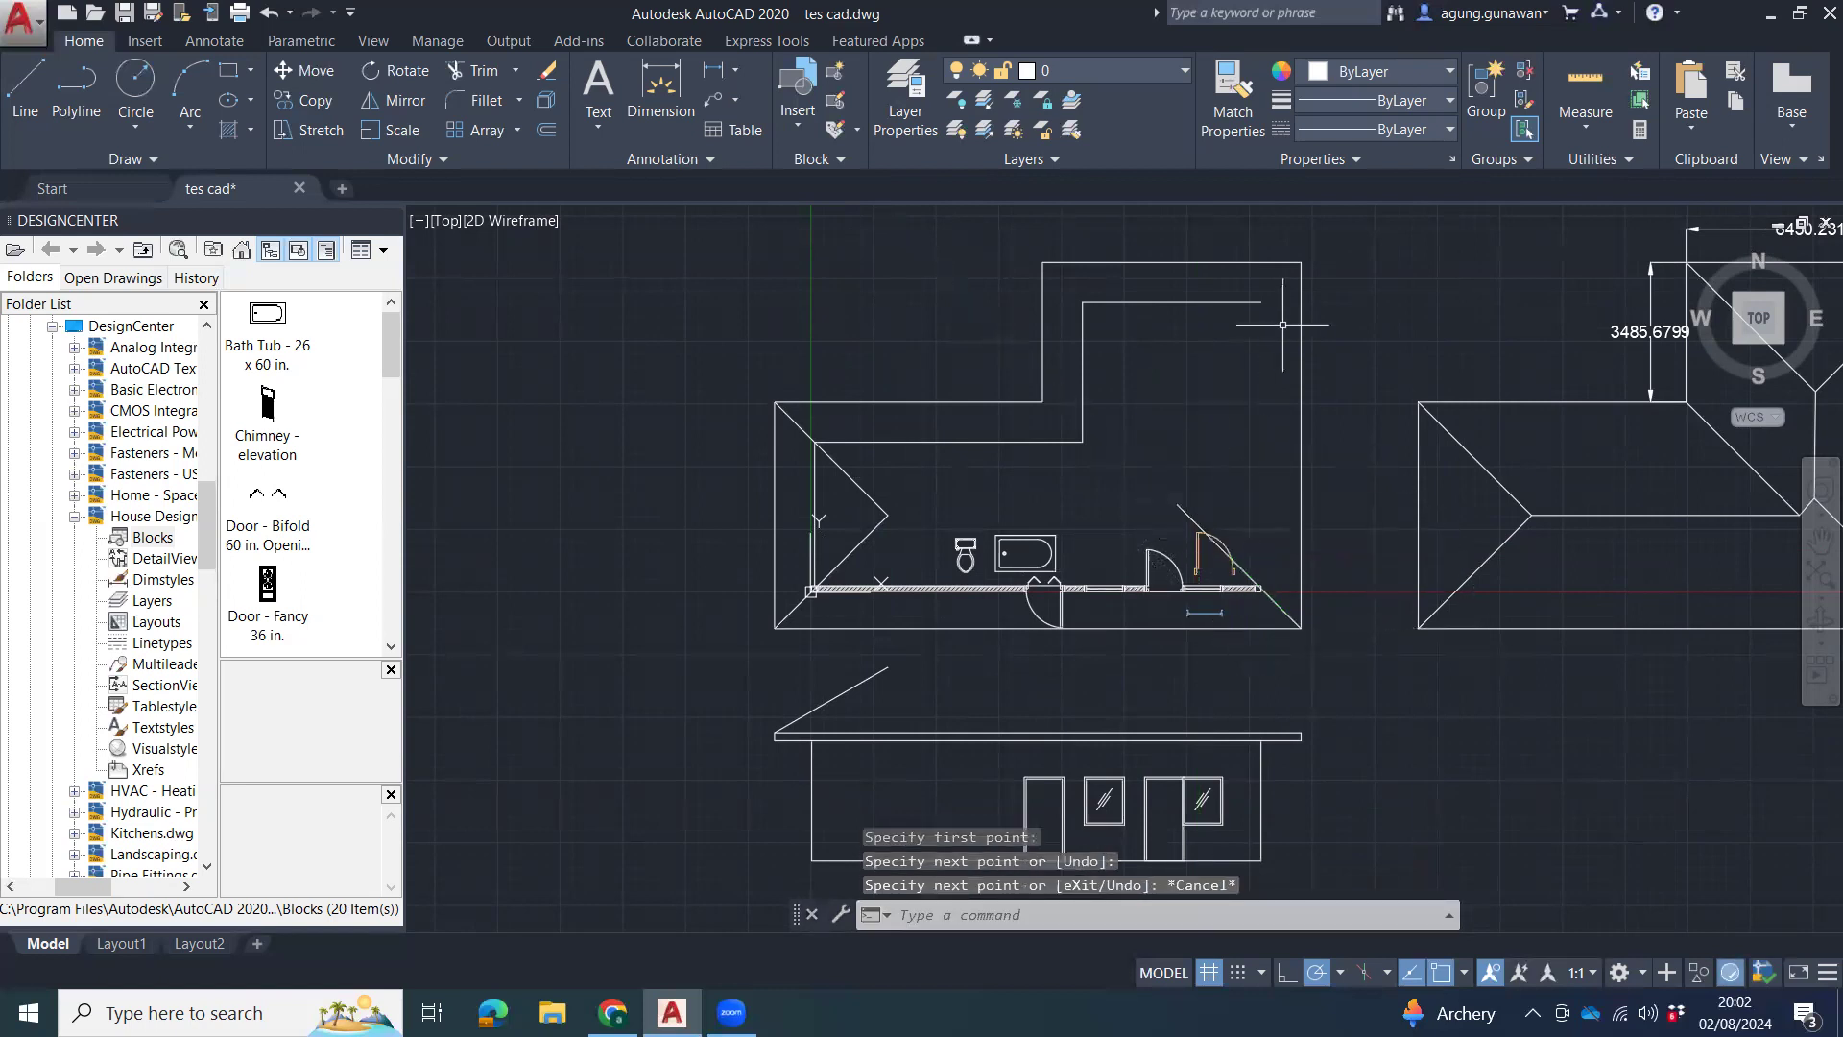
# Draw a 45° hip line inward from the outer outline's upper-right corner.
pyautogui.write('l')
pyautogui.press('Return')
pyautogui.click(1300, 261)
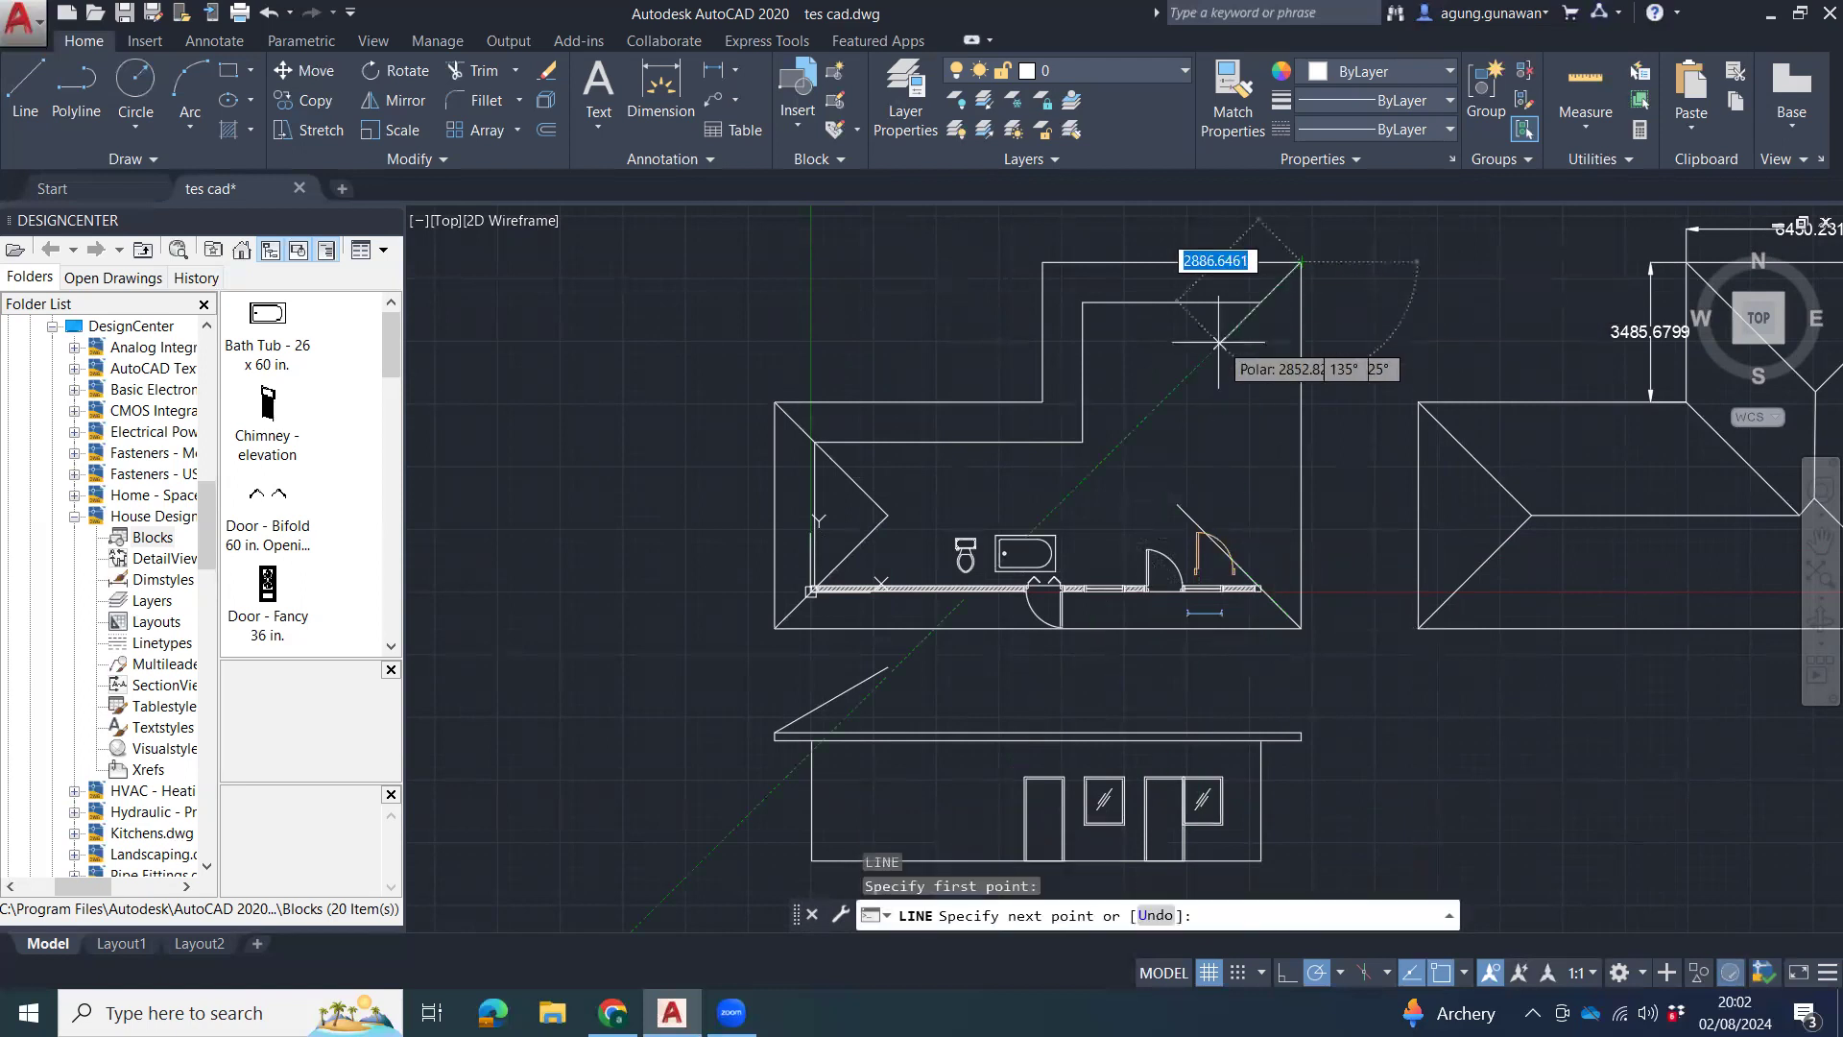
pyautogui.click(1200, 366)
pyautogui.press('Escape')
pyautogui.press('Escape')
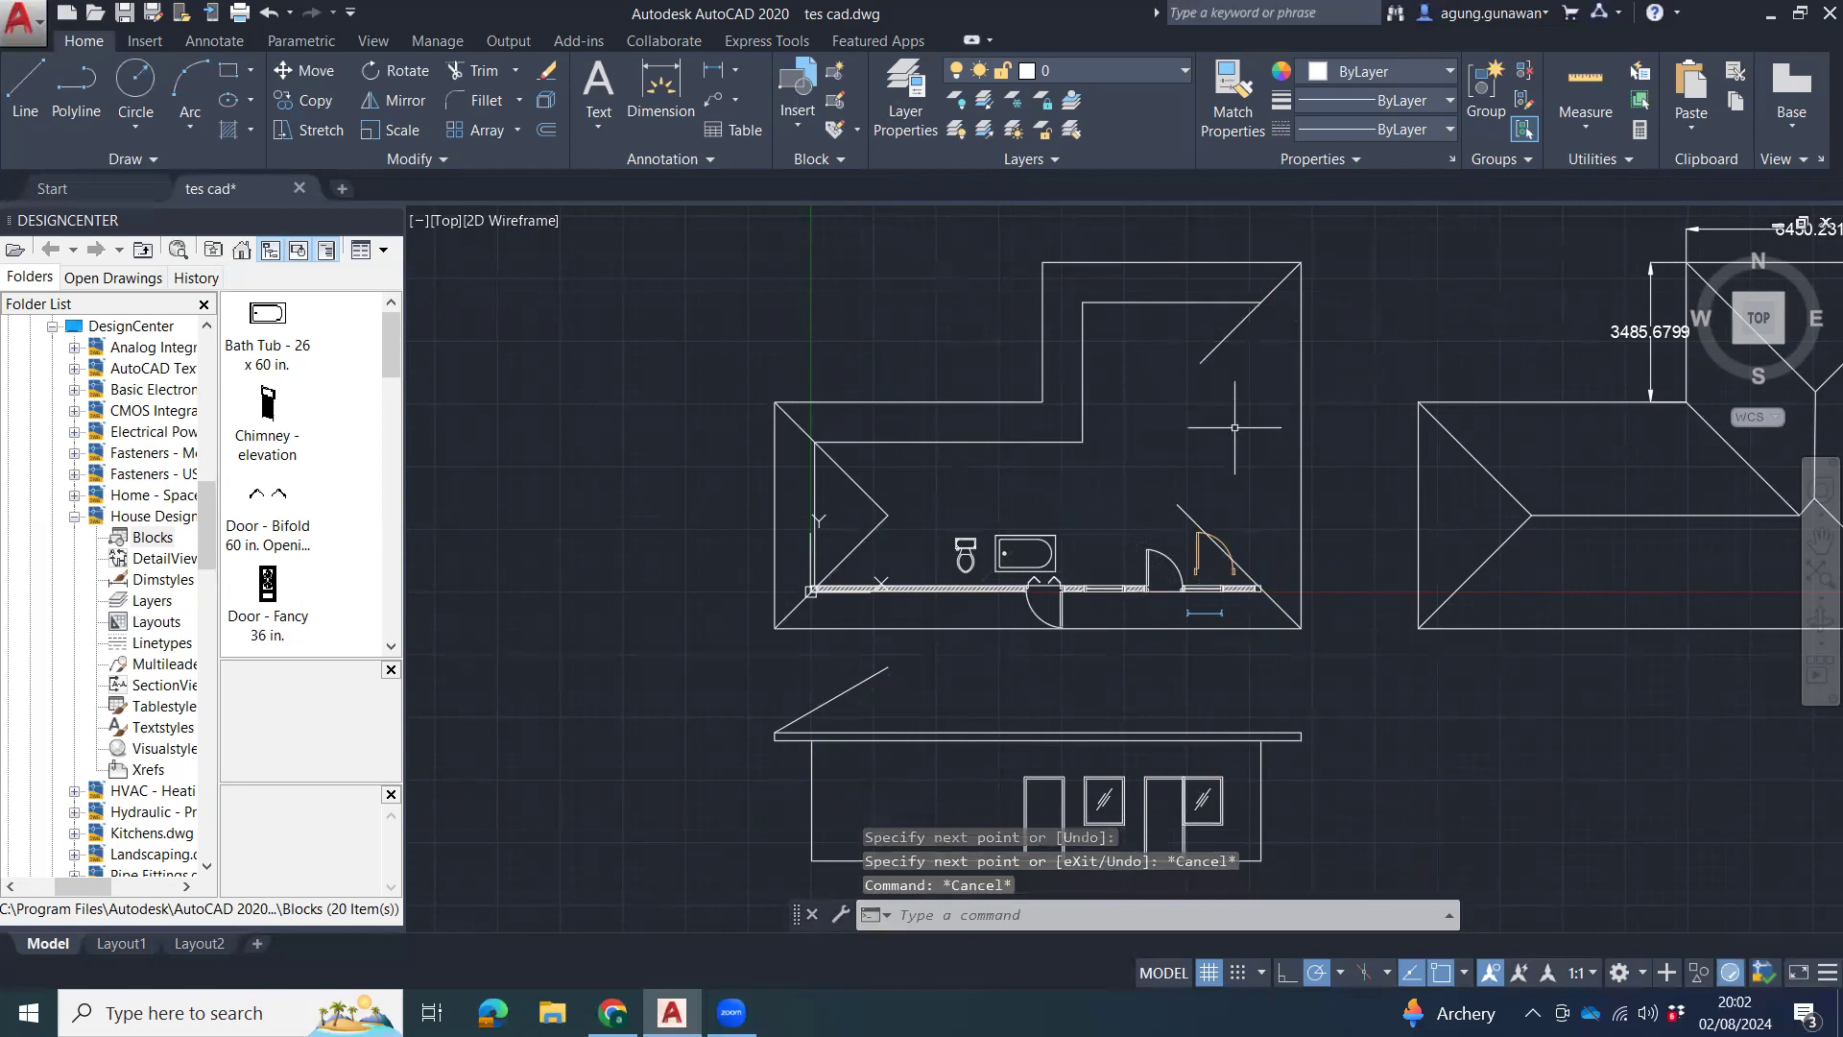
# Draw a 45° hip line about 3014 long inward from the upper-left corner of the plan's upper wing.
pyautogui.write('l')
pyautogui.press('Return')
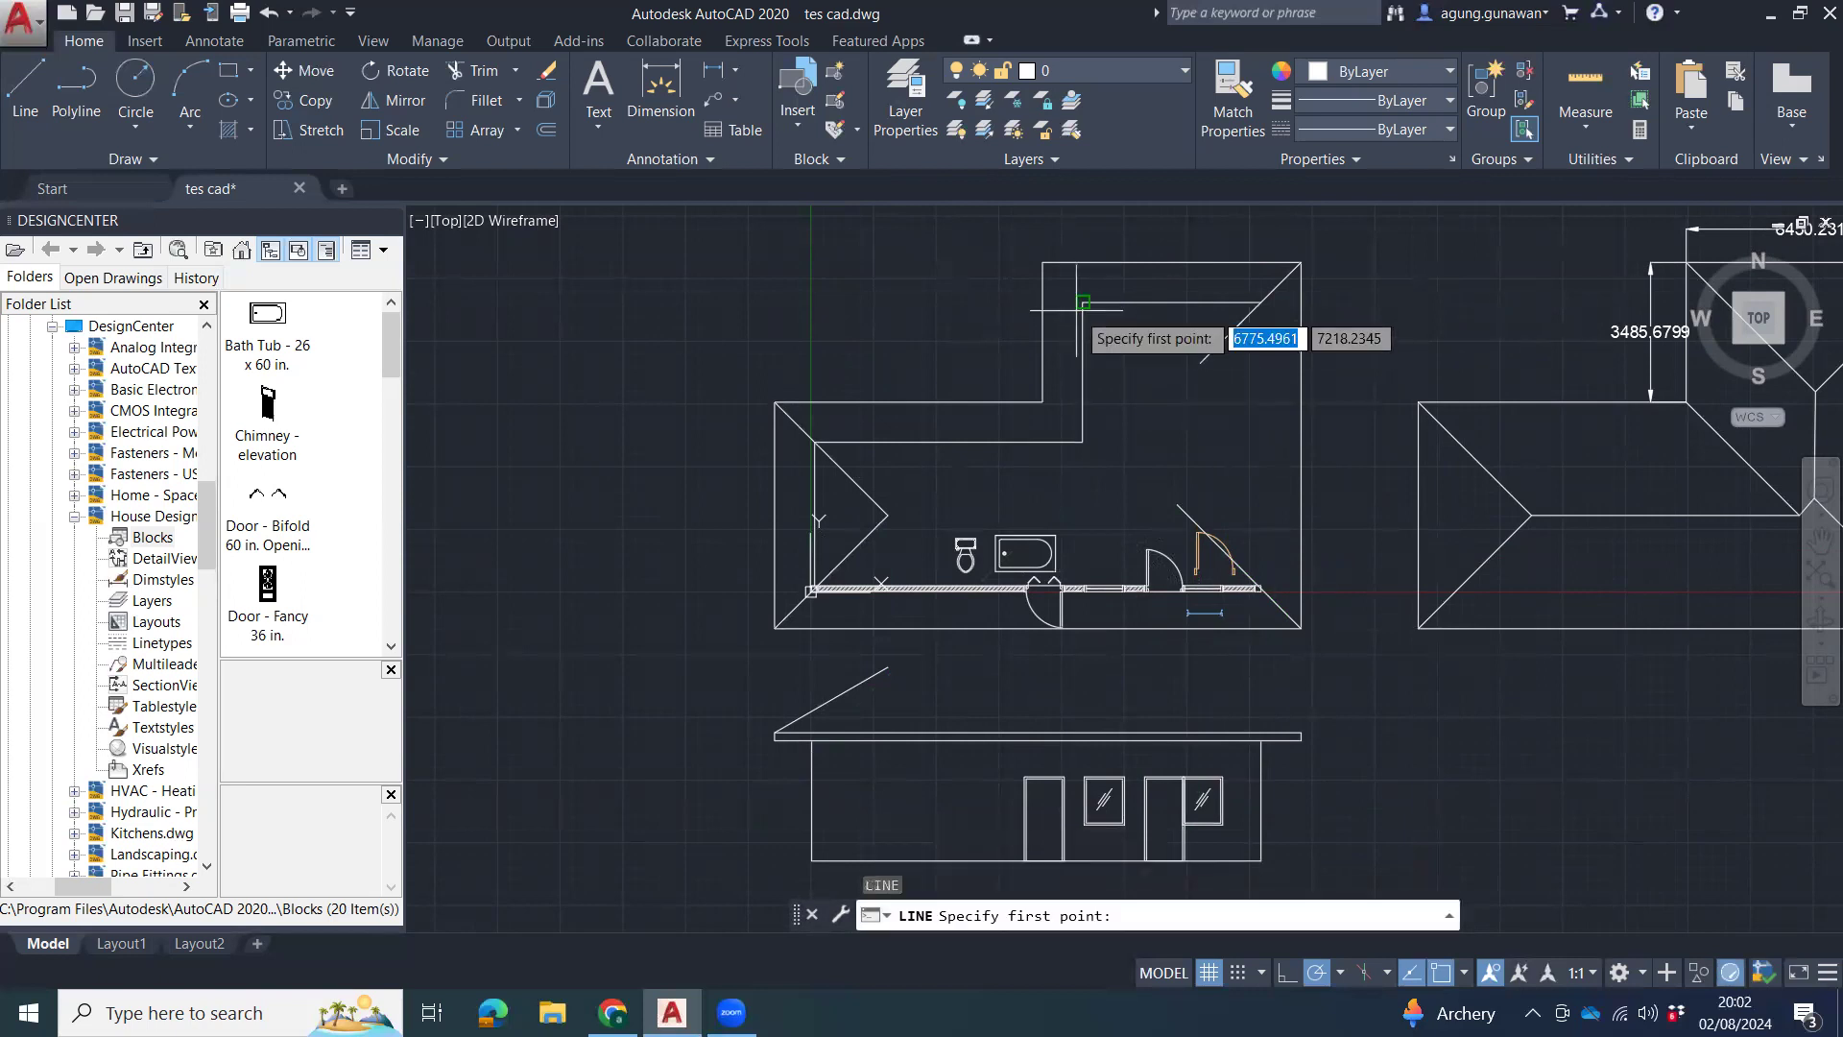
pyautogui.click(1041, 261)
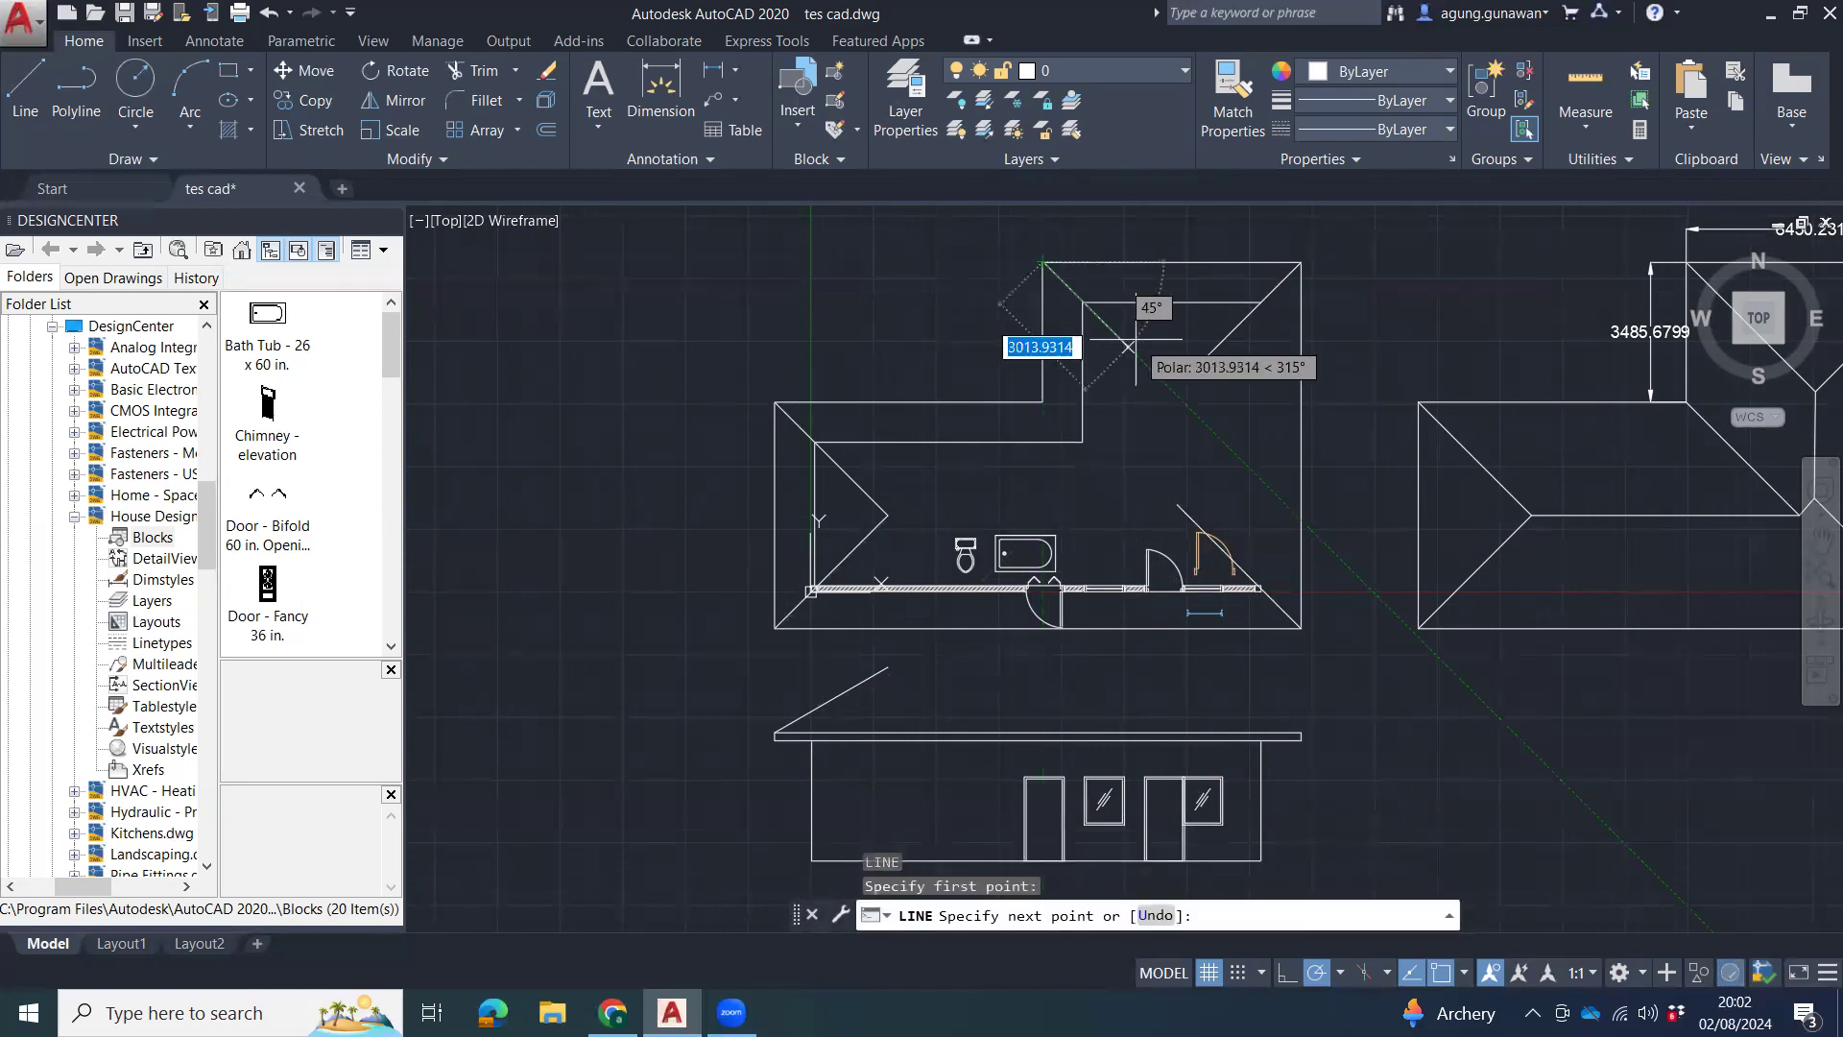
pyautogui.press('Escape')
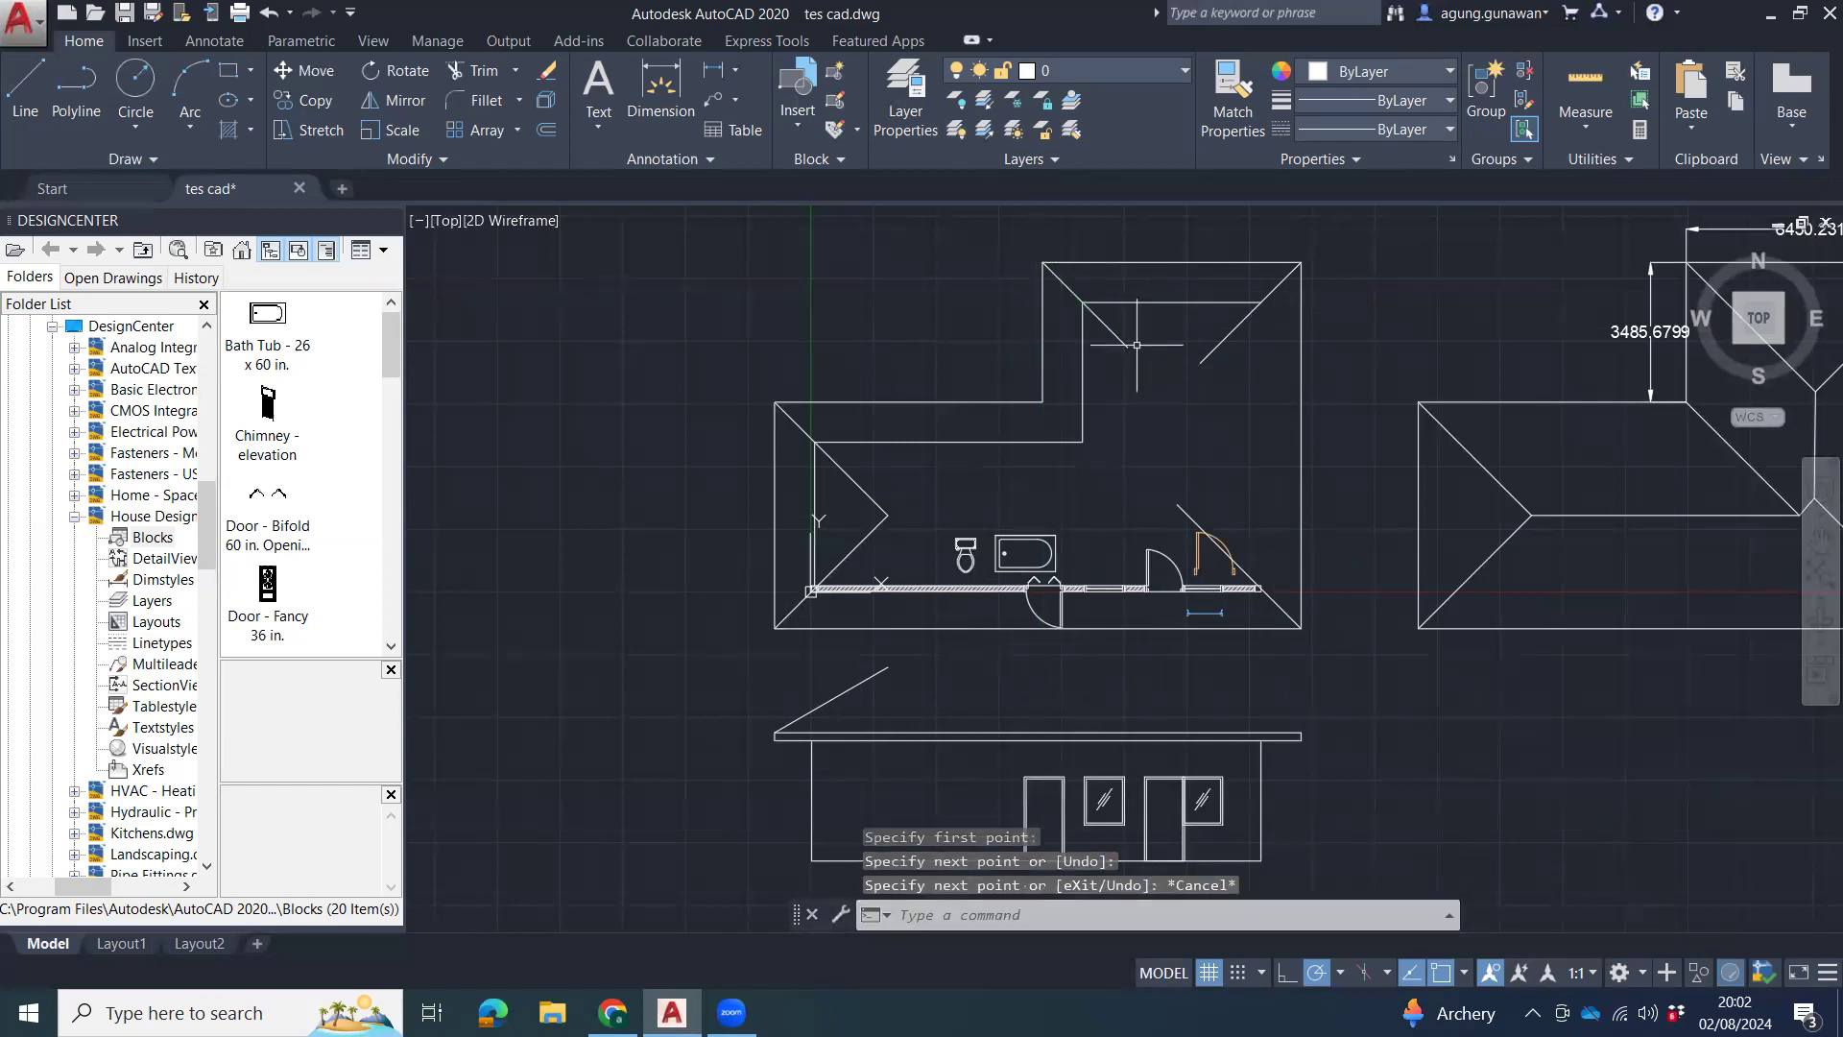
pyautogui.write('flatshot')
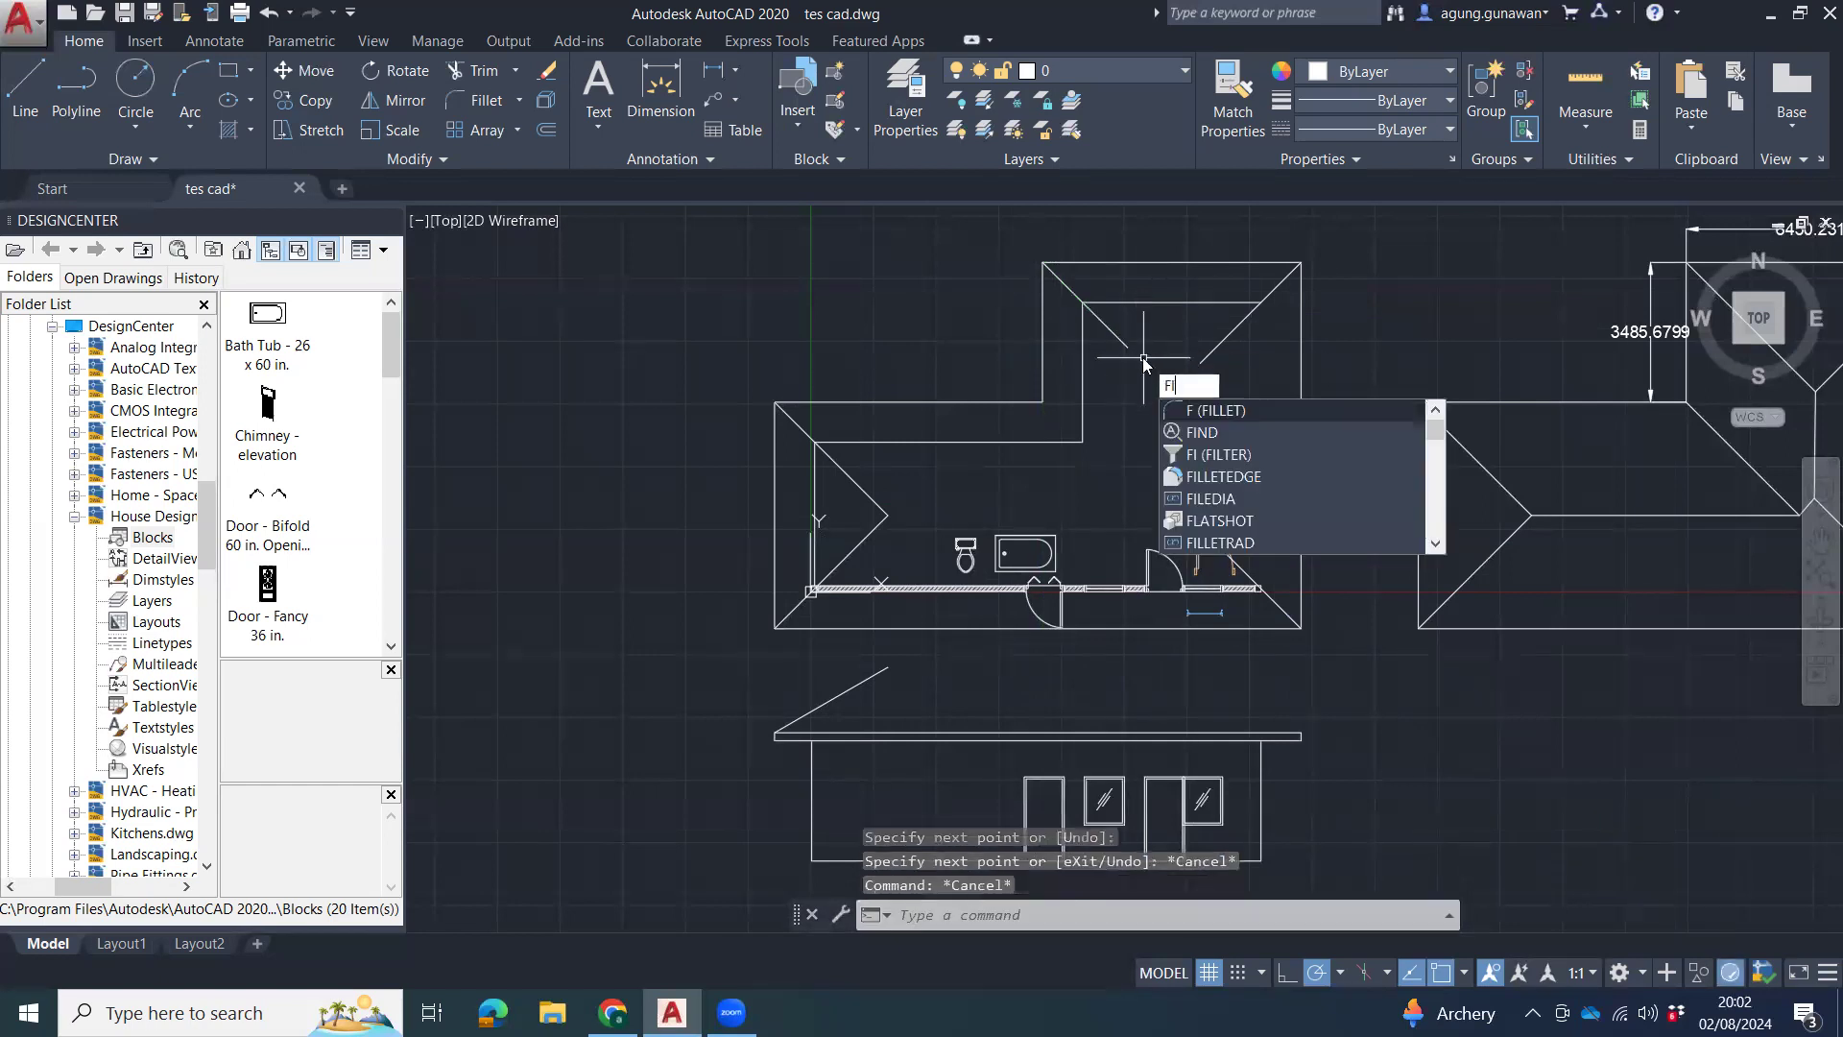
pyautogui.press('Return')
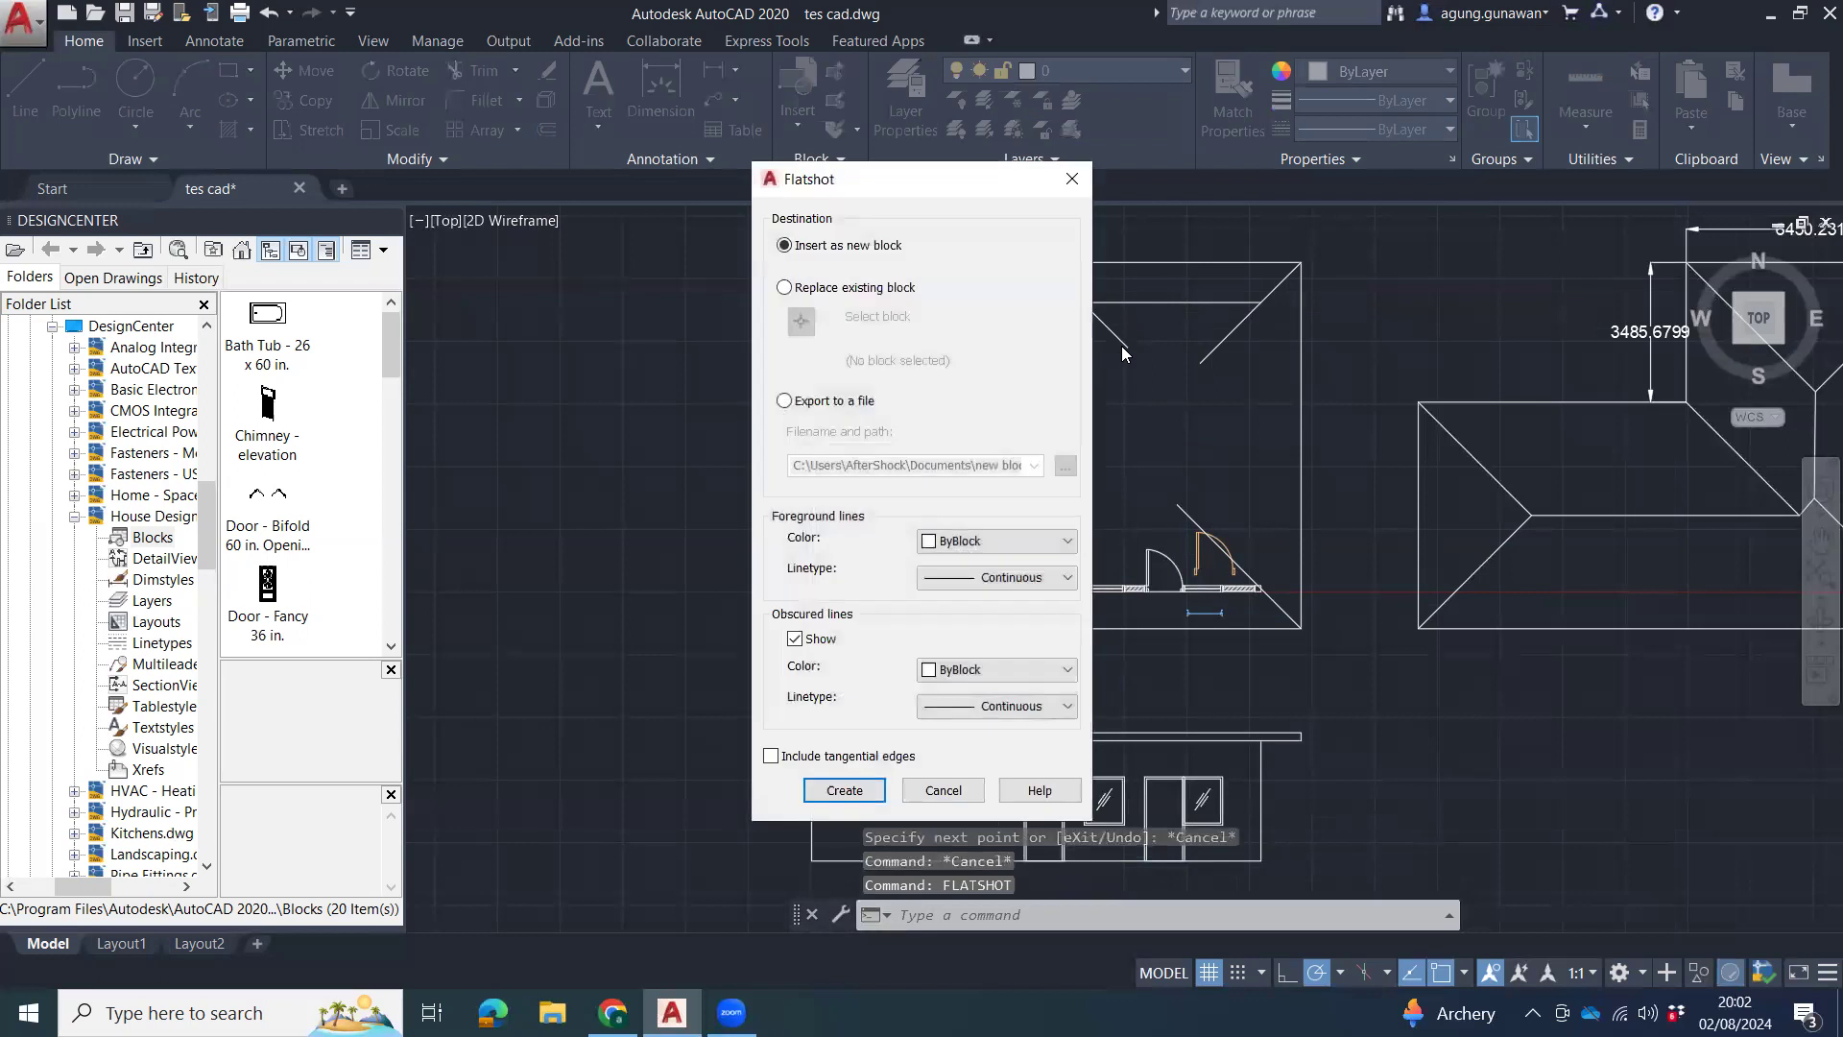
pyautogui.press('Escape')
pyautogui.press('Escape')
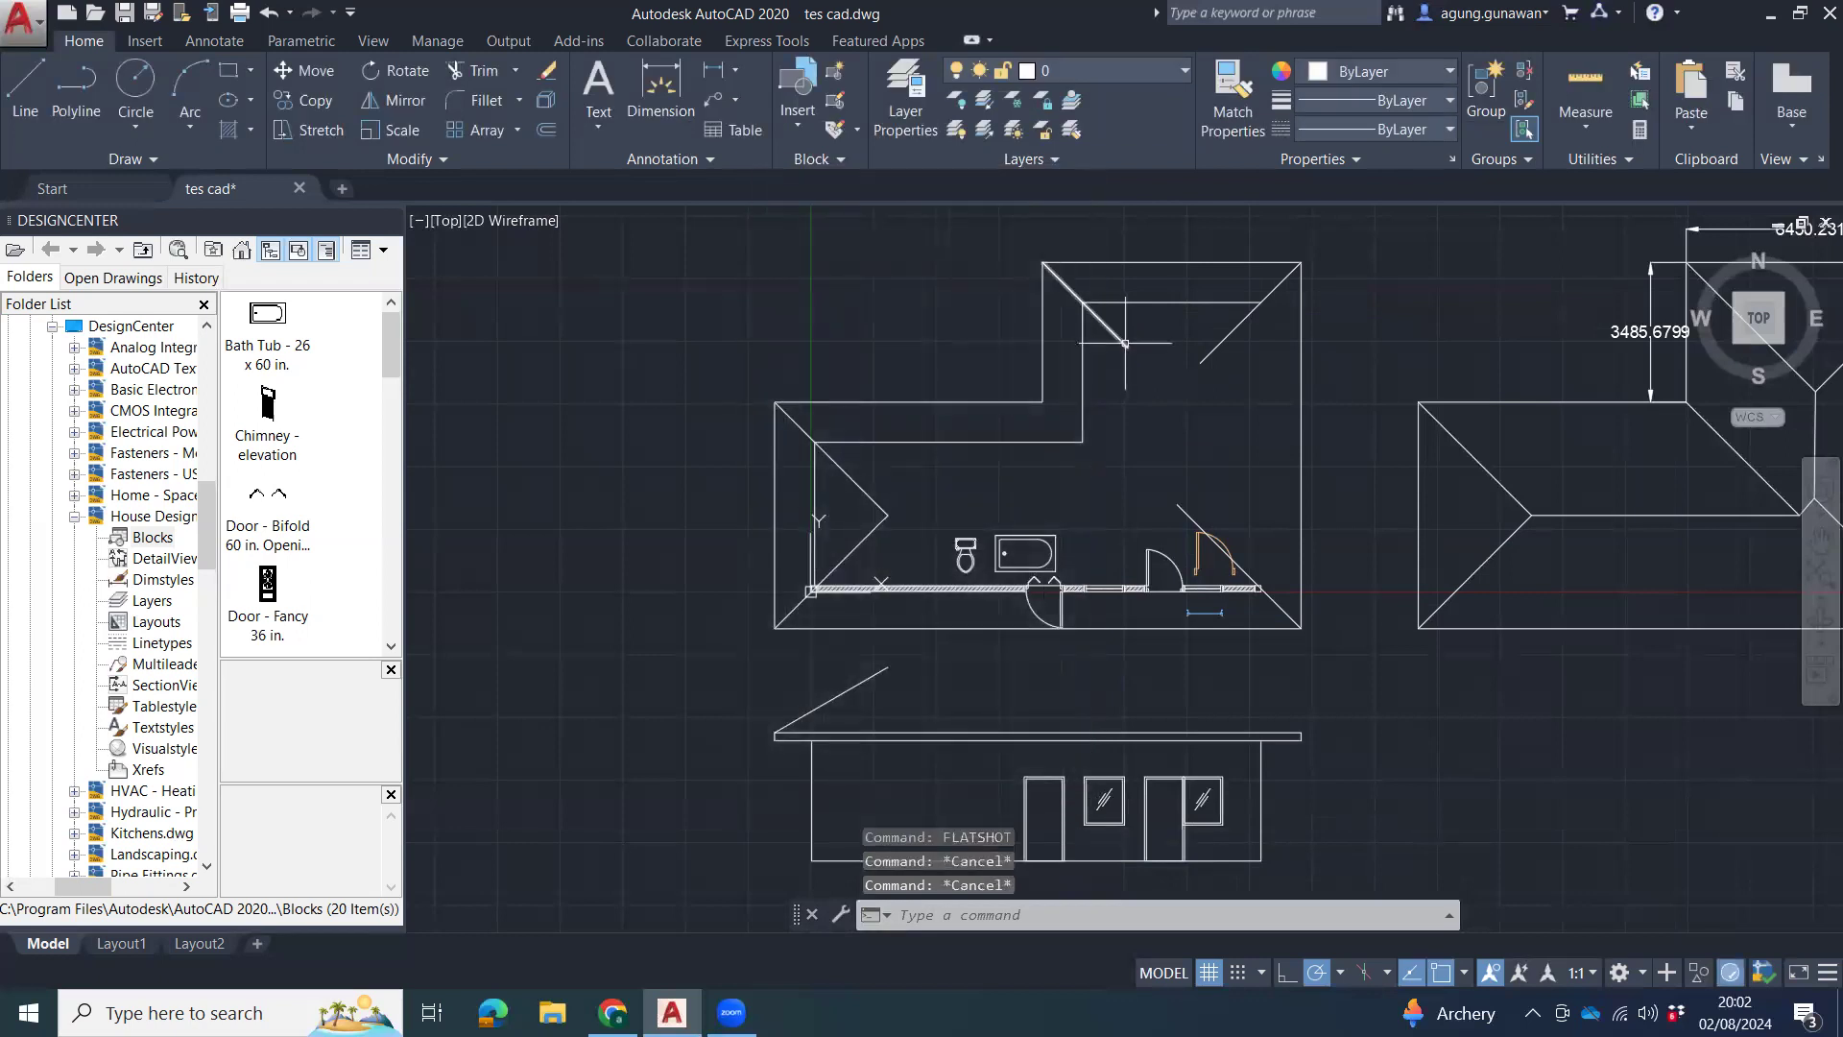
# Join the two 45° hip lines of the plan's upper wing at a point with a zero-radius fillet.
pyautogui.write('f')
pyautogui.press('Return')
pyautogui.click(1125, 347)
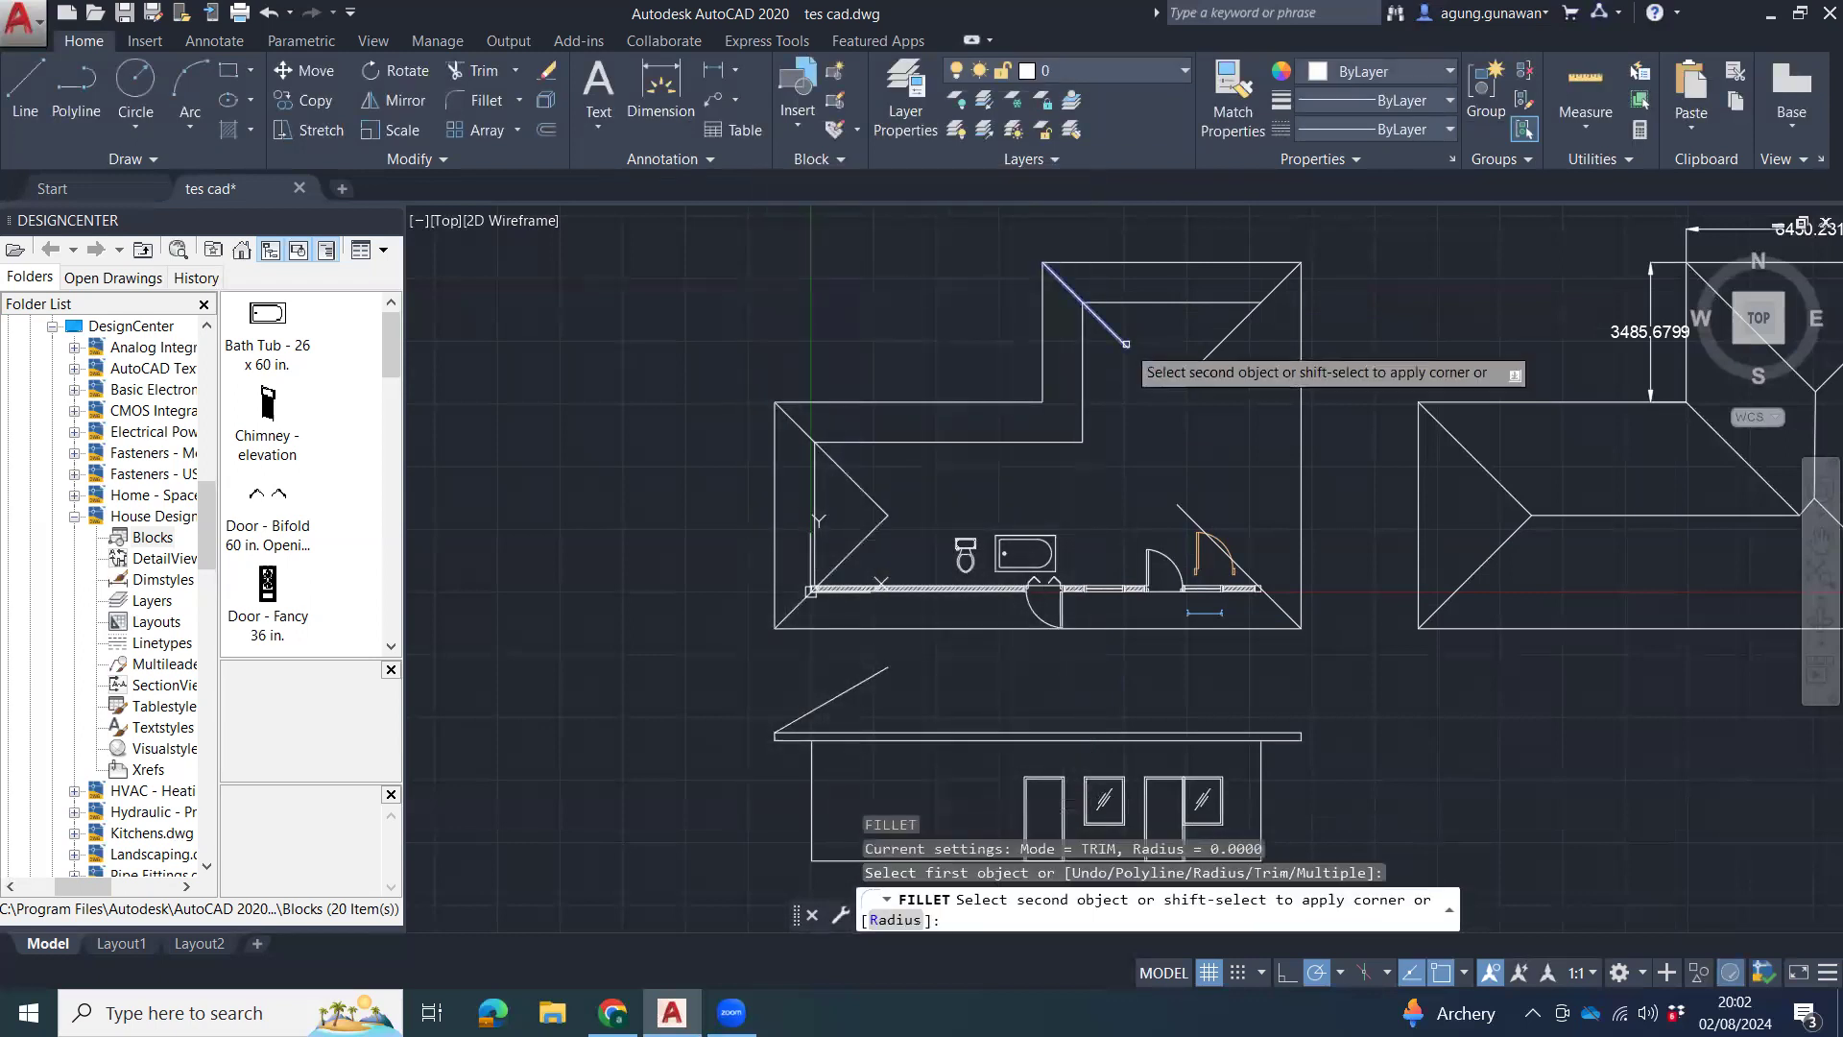
pyautogui.click(1207, 353)
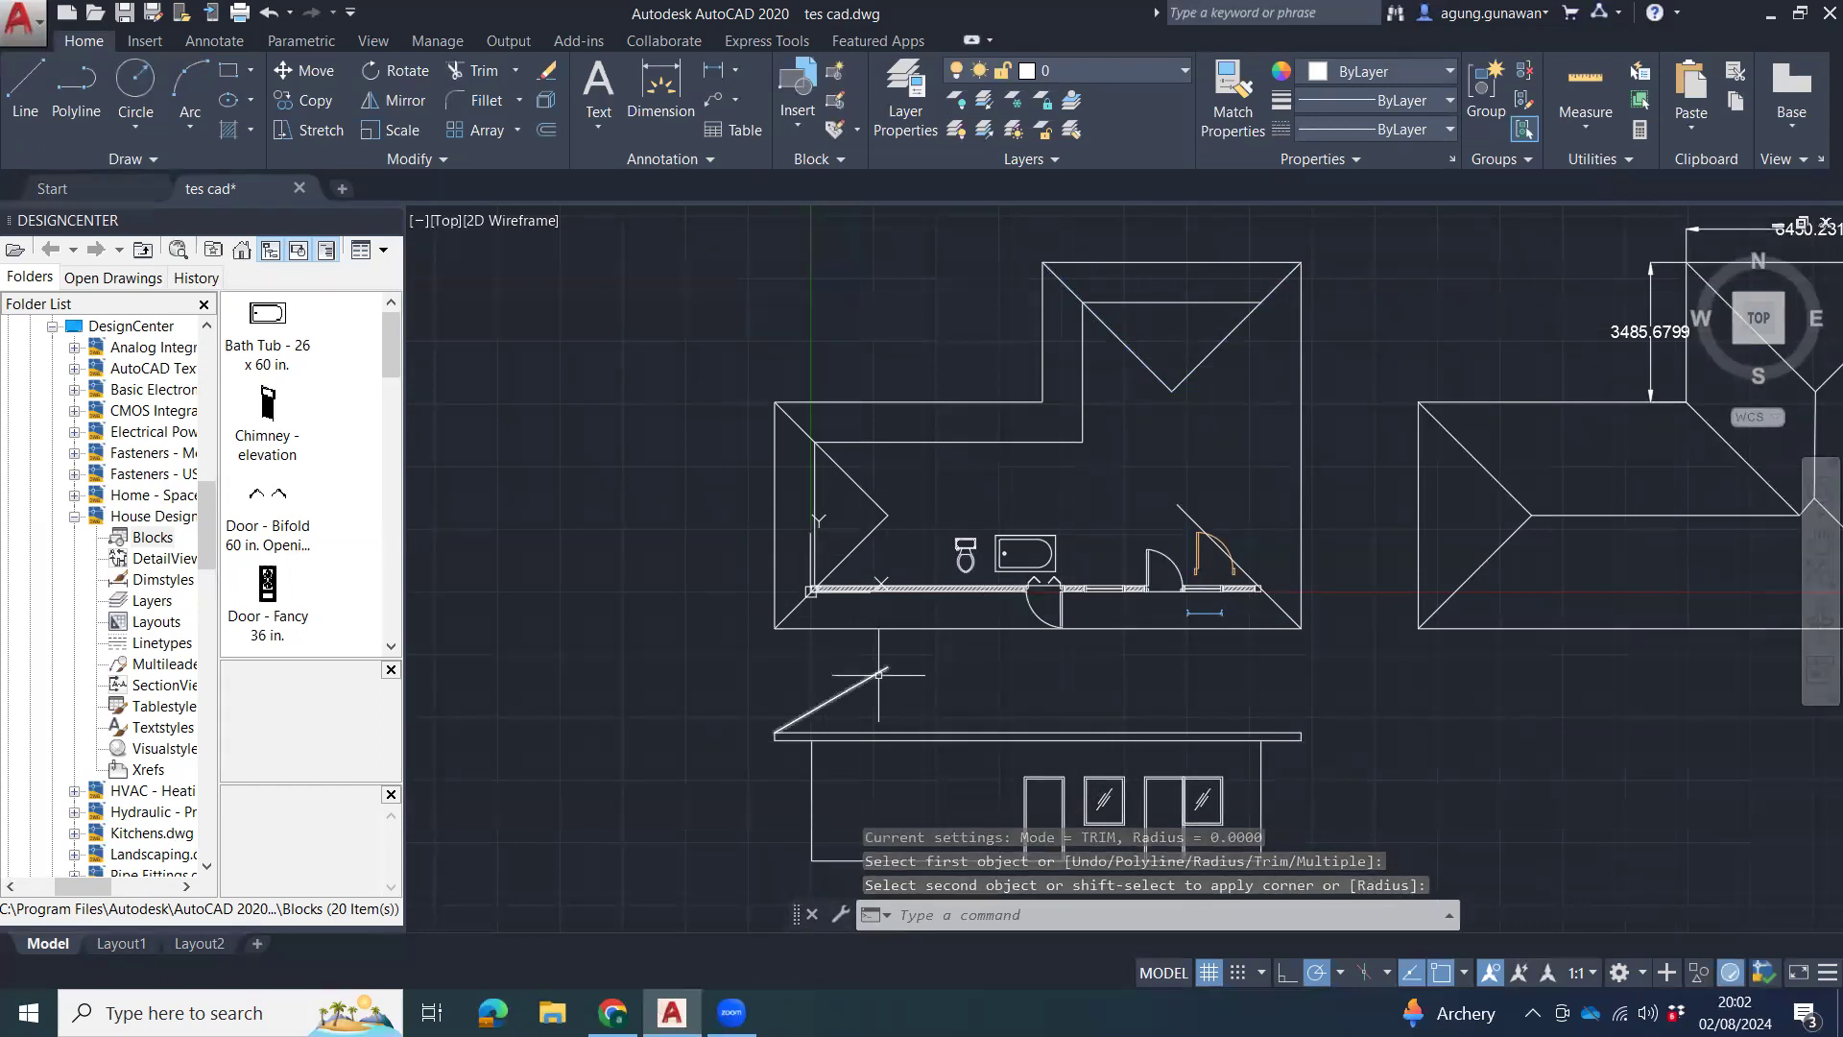
# Draw a horizontal ridge line from the left hip point toward the middle of the plan.
pyautogui.write('l')
pyautogui.press('Return')
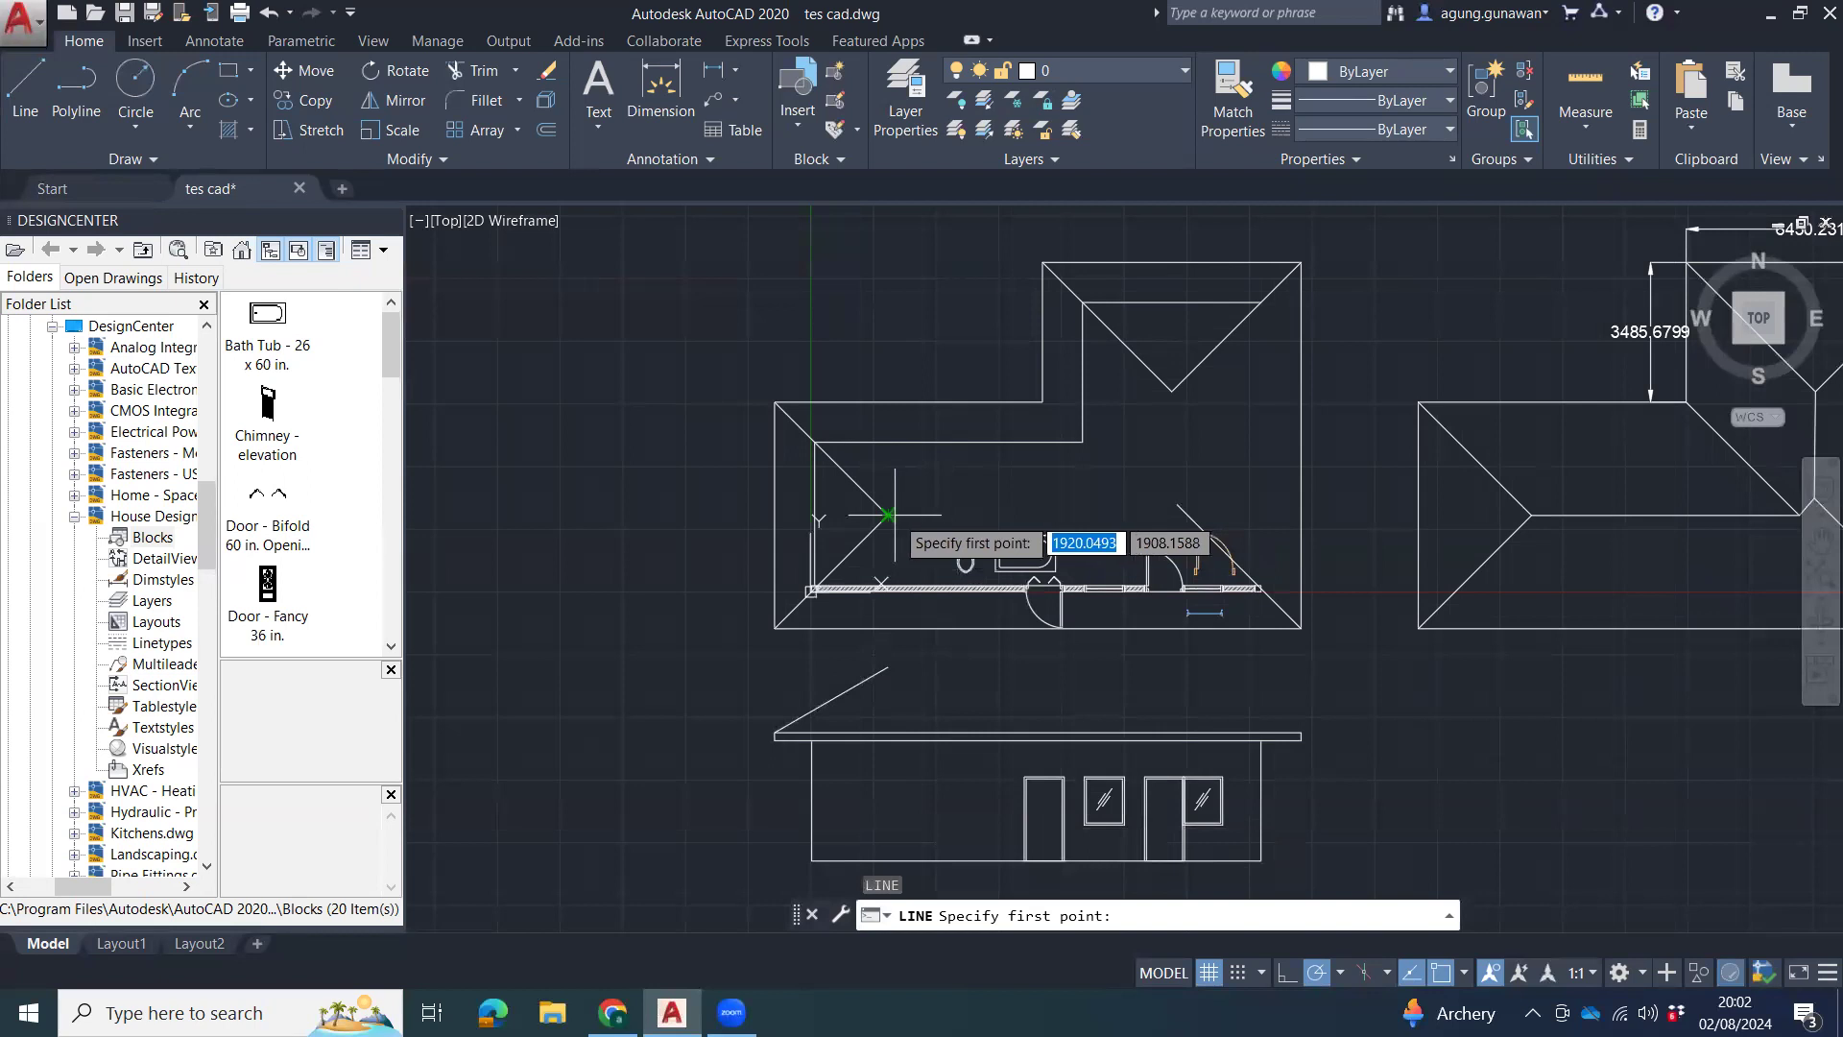
pyautogui.click(888, 516)
pyautogui.click(1054, 516)
pyautogui.press('Escape')
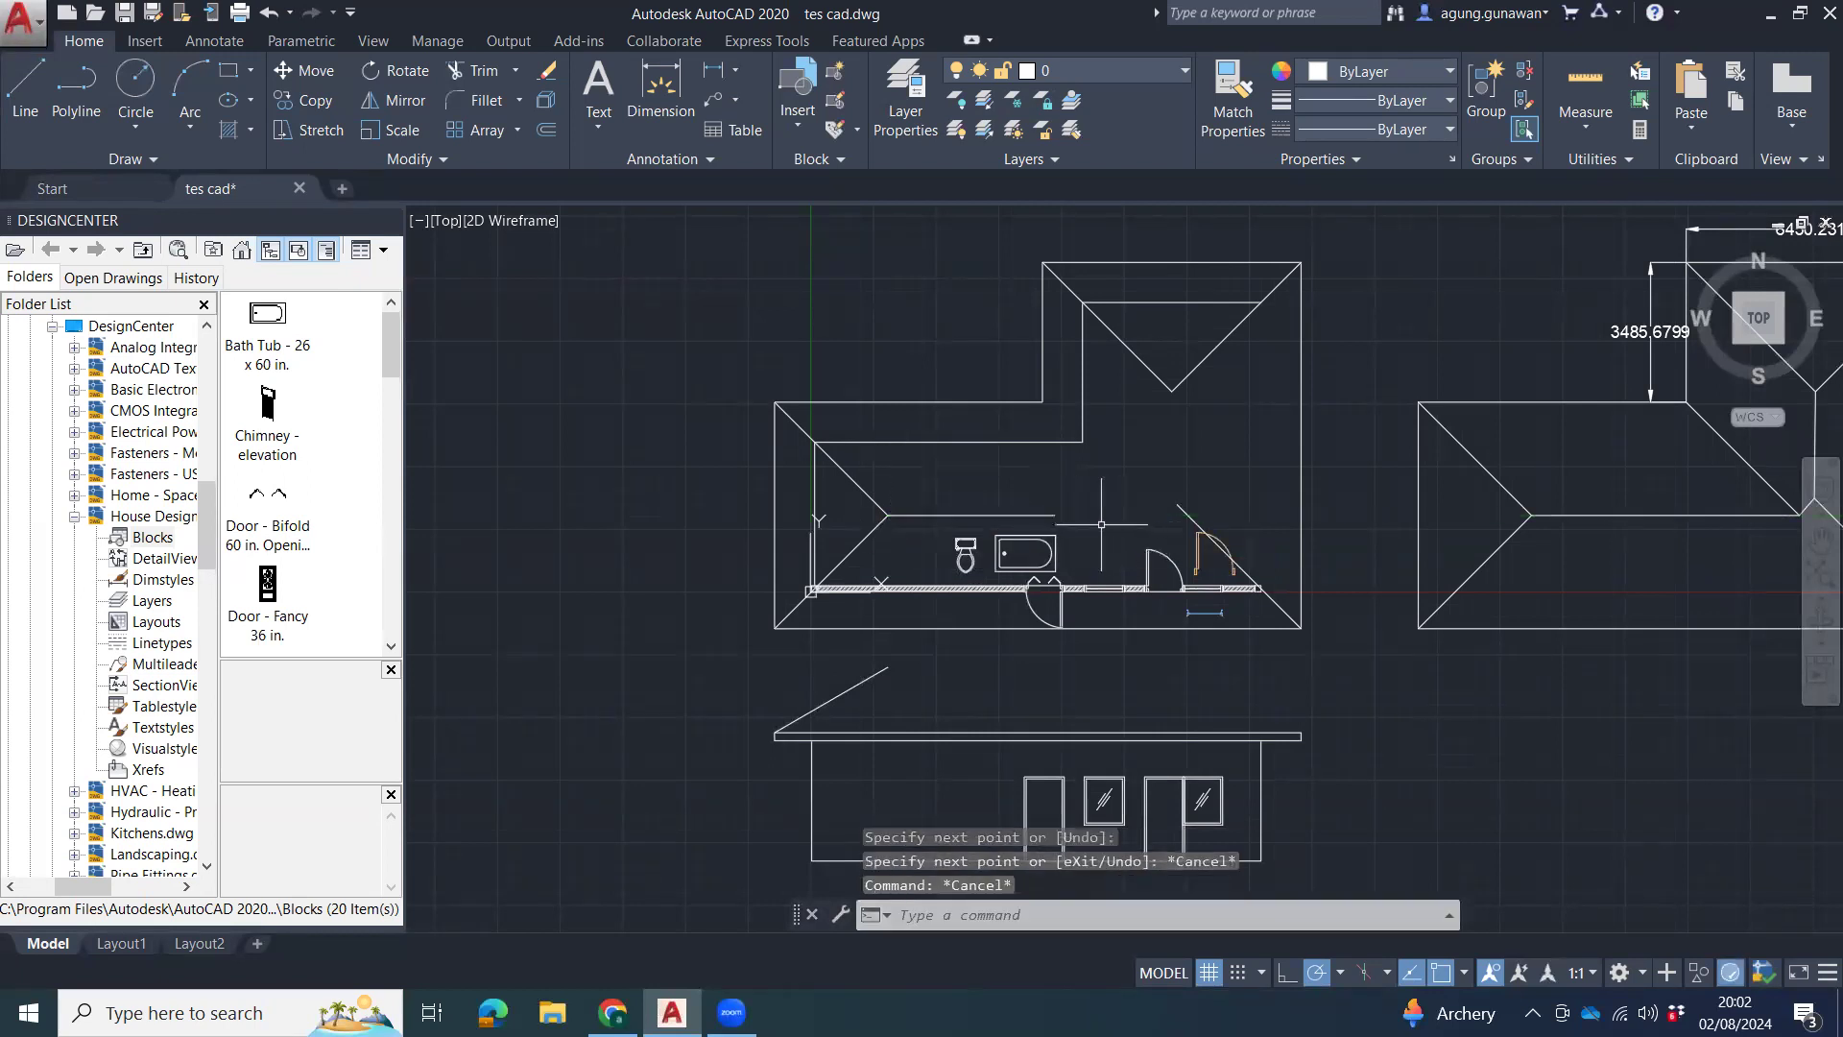
# Join the horizontal ridge line to the lower-right hip line with a zero-radius fillet.
pyautogui.write('f')
pyautogui.press('Return')
pyautogui.click(1056, 516)
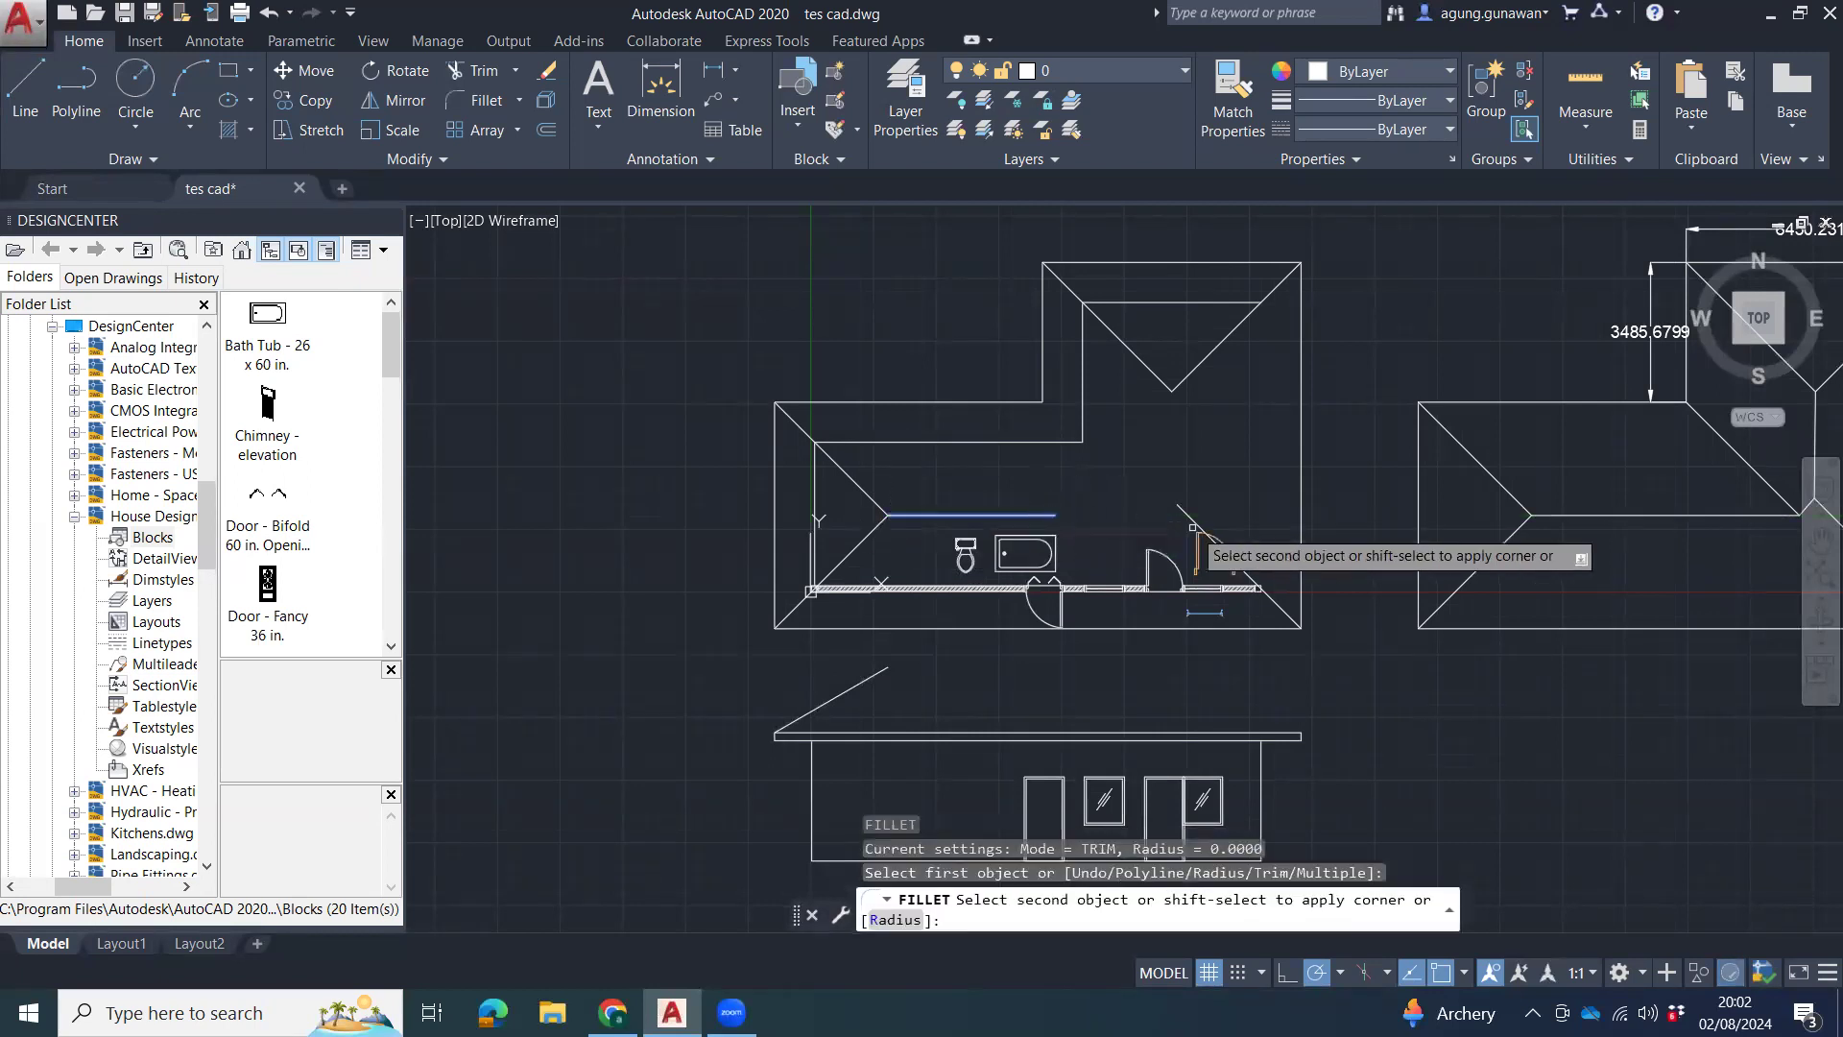
pyautogui.click(1196, 525)
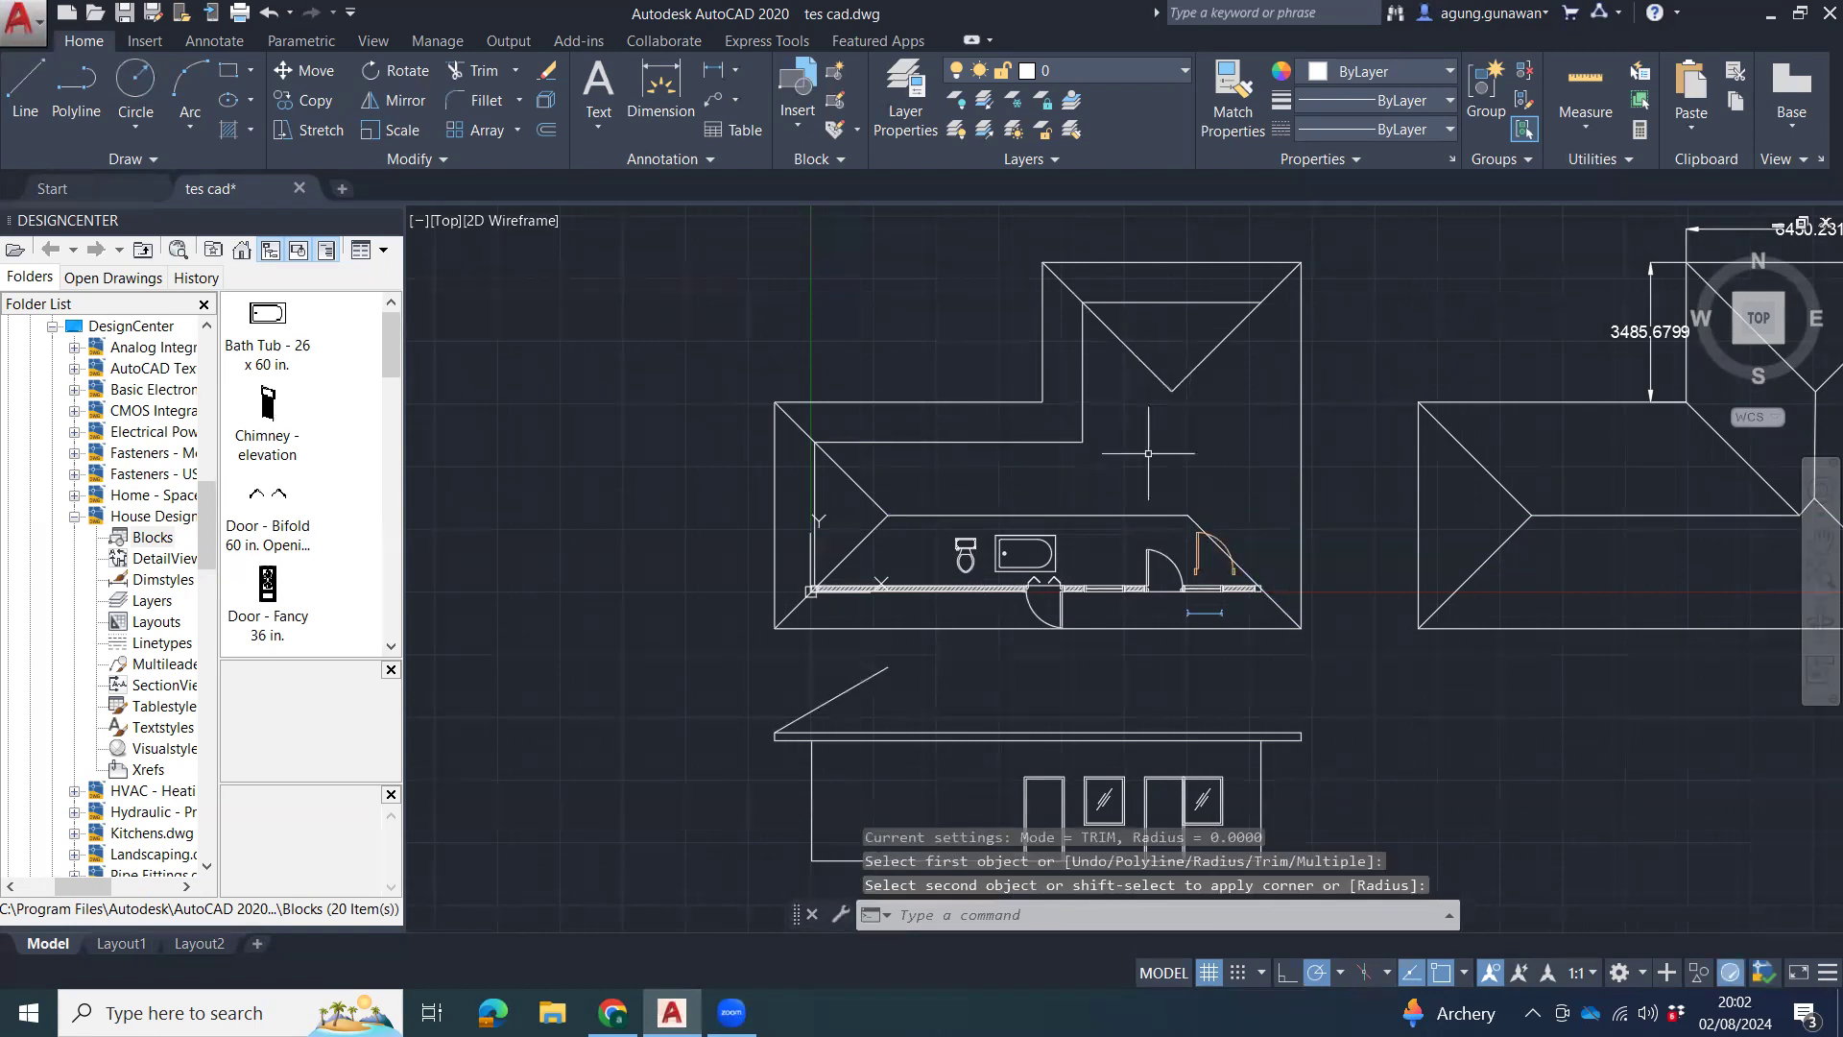
# Draw a 45° valley line down and inward from the inner corner of the outer roof outline.
pyautogui.write('l')
pyautogui.press('Return')
pyautogui.click(1043, 402)
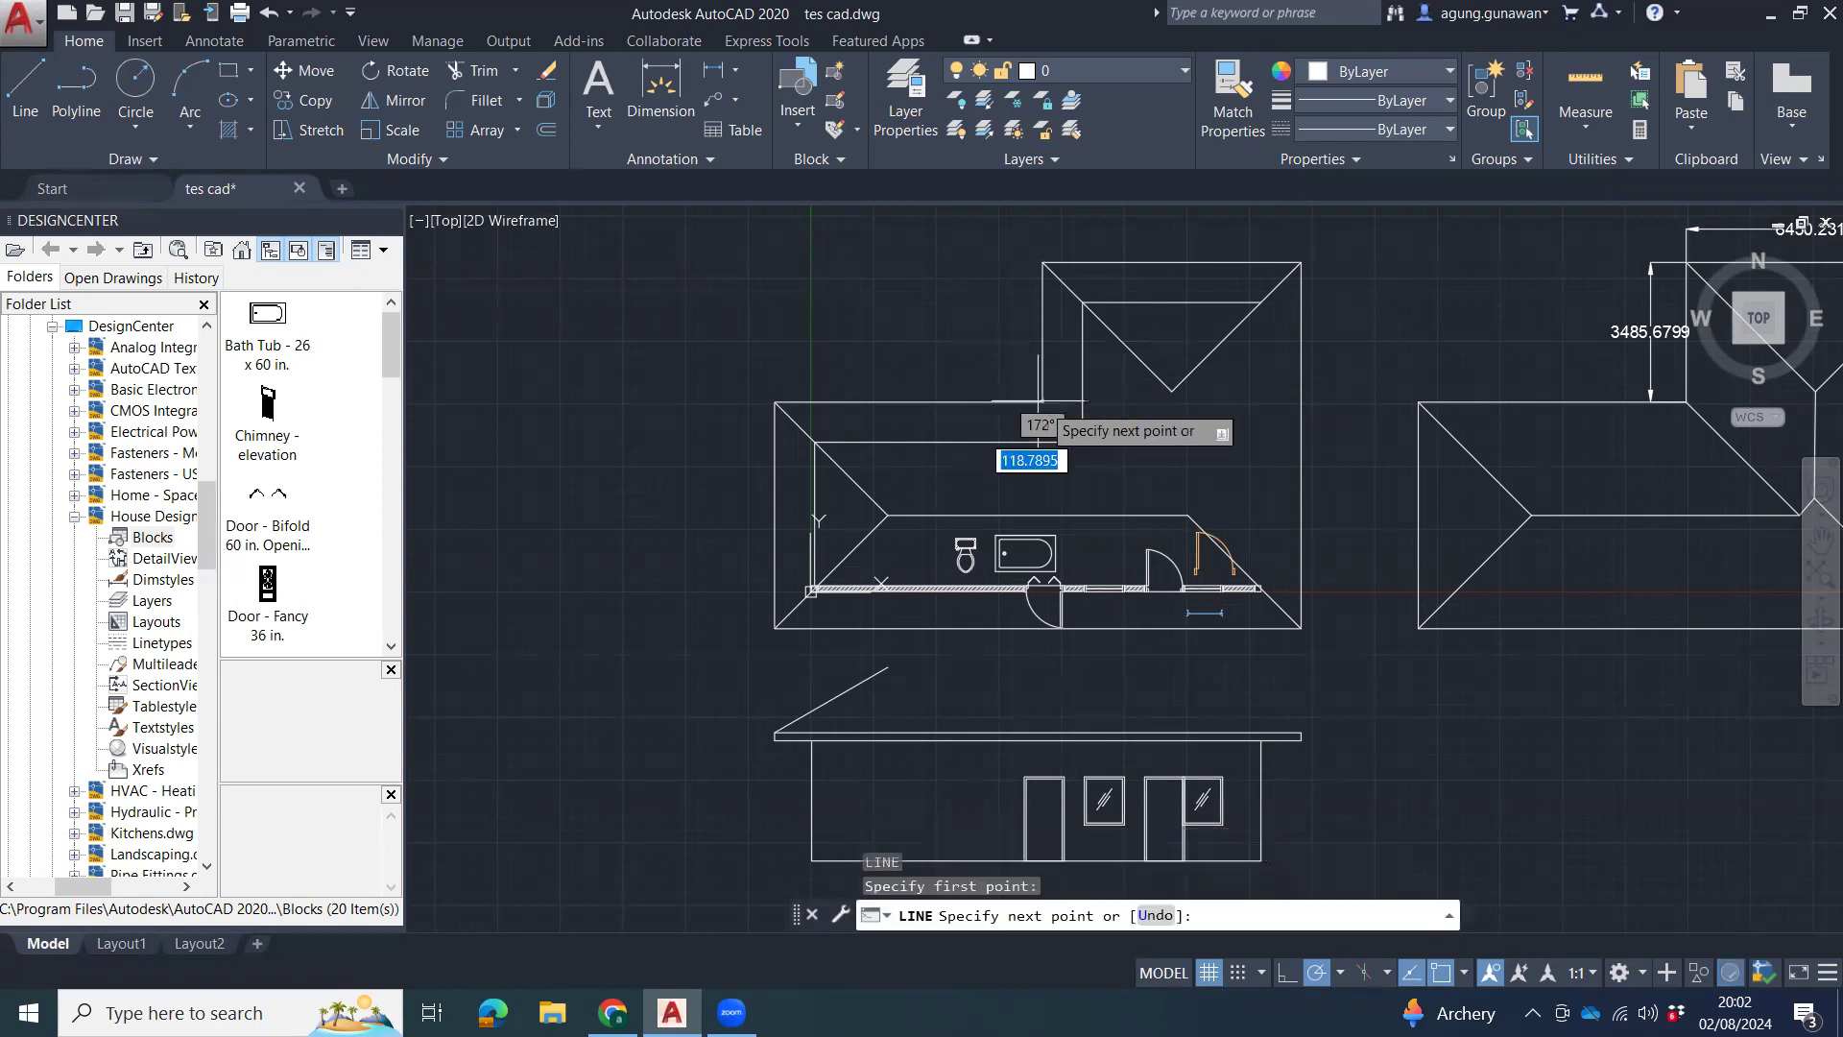
pyautogui.click(1109, 467)
pyautogui.press('Escape')
# Draw a short vertical ridge line downward from the hip point of the plan's upper wing.
pyautogui.moveTo(1281, 493); pyautogui.dragTo(1006, 475, button='middle')
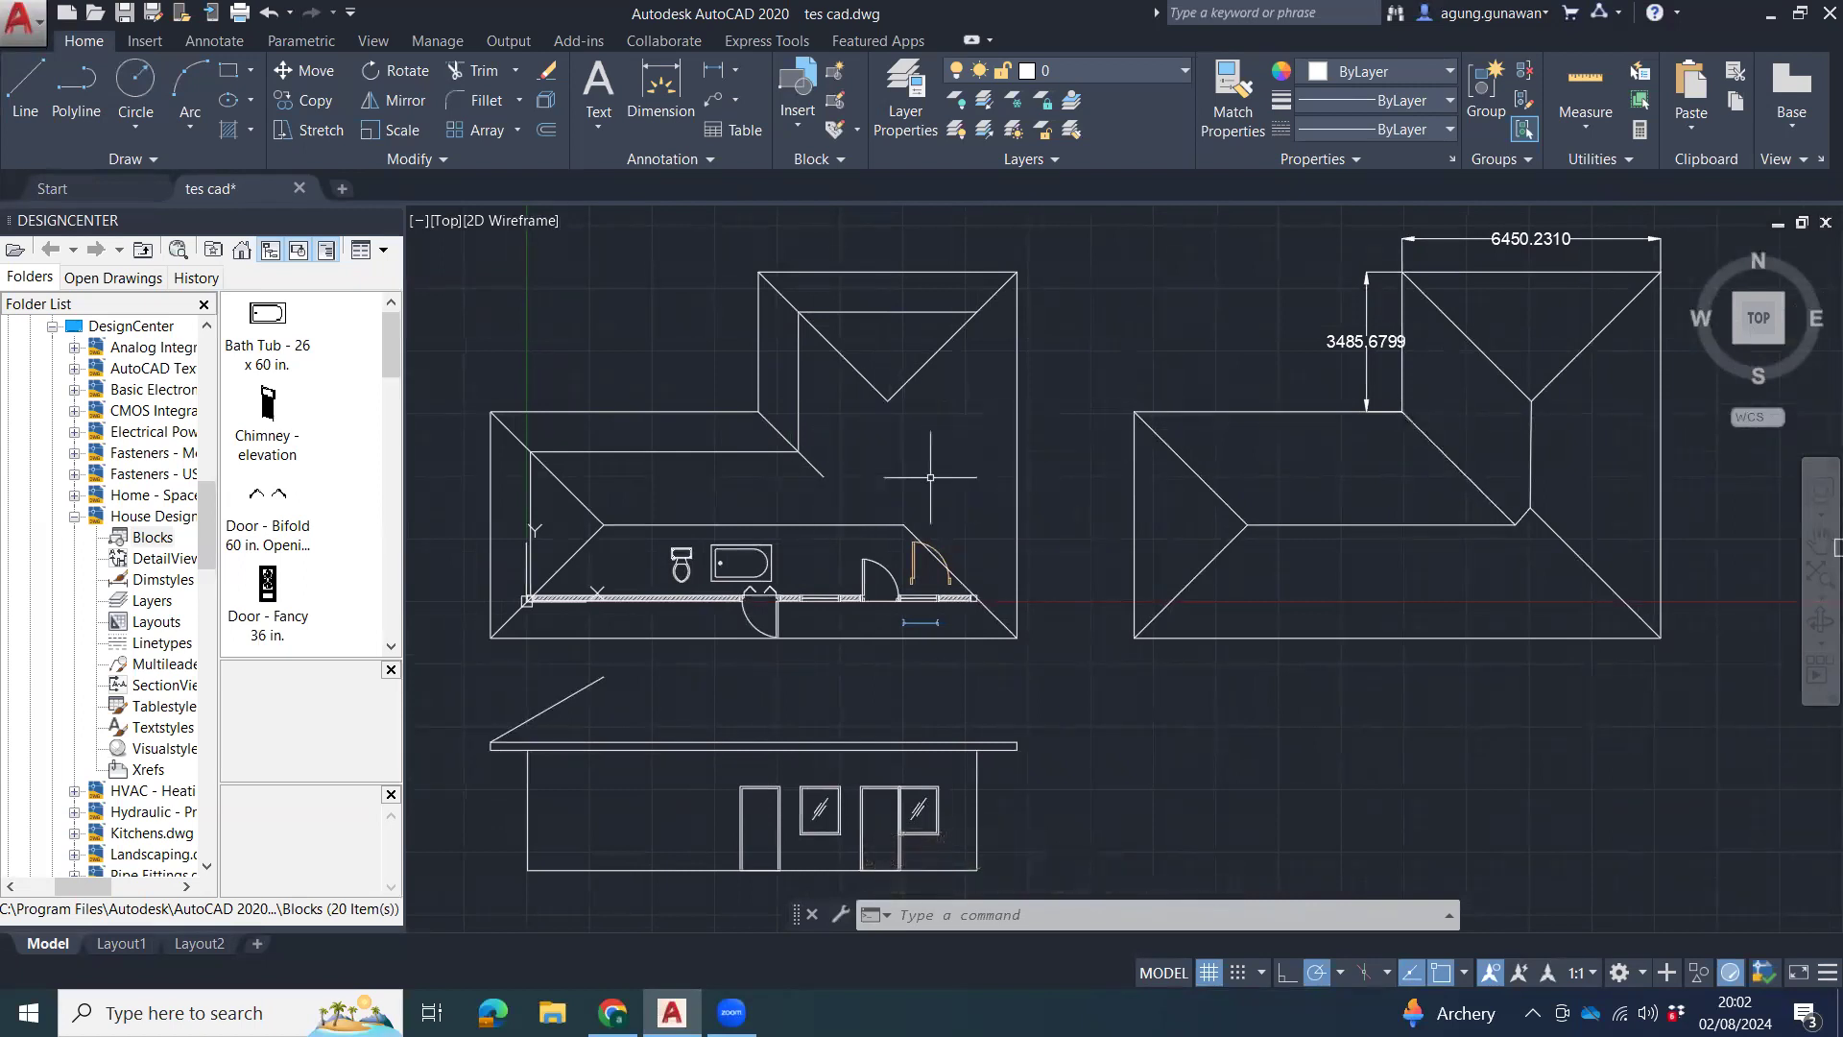
pyautogui.moveTo(931, 478); pyautogui.dragTo(1028, 467, button='middle')
pyautogui.write('l')
pyautogui.press('Return')
pyautogui.click(989, 391)
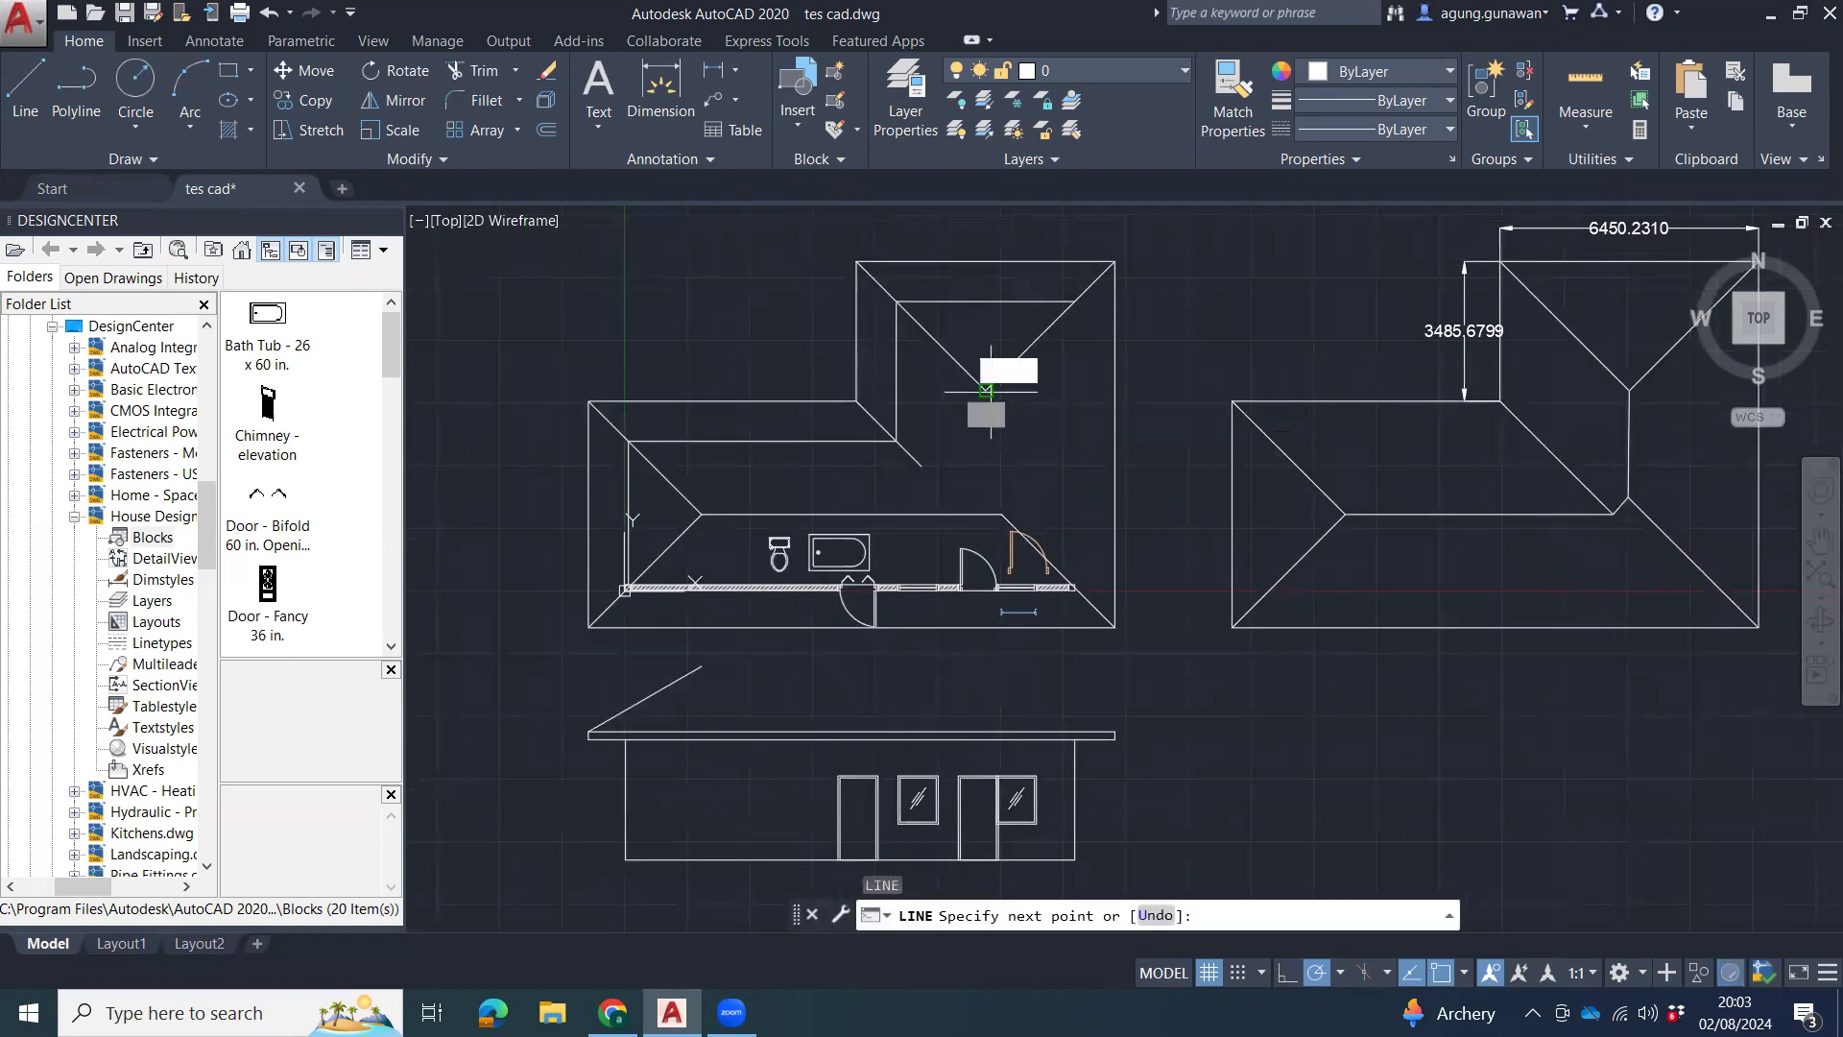
pyautogui.click(986, 442)
pyautogui.press('Escape')
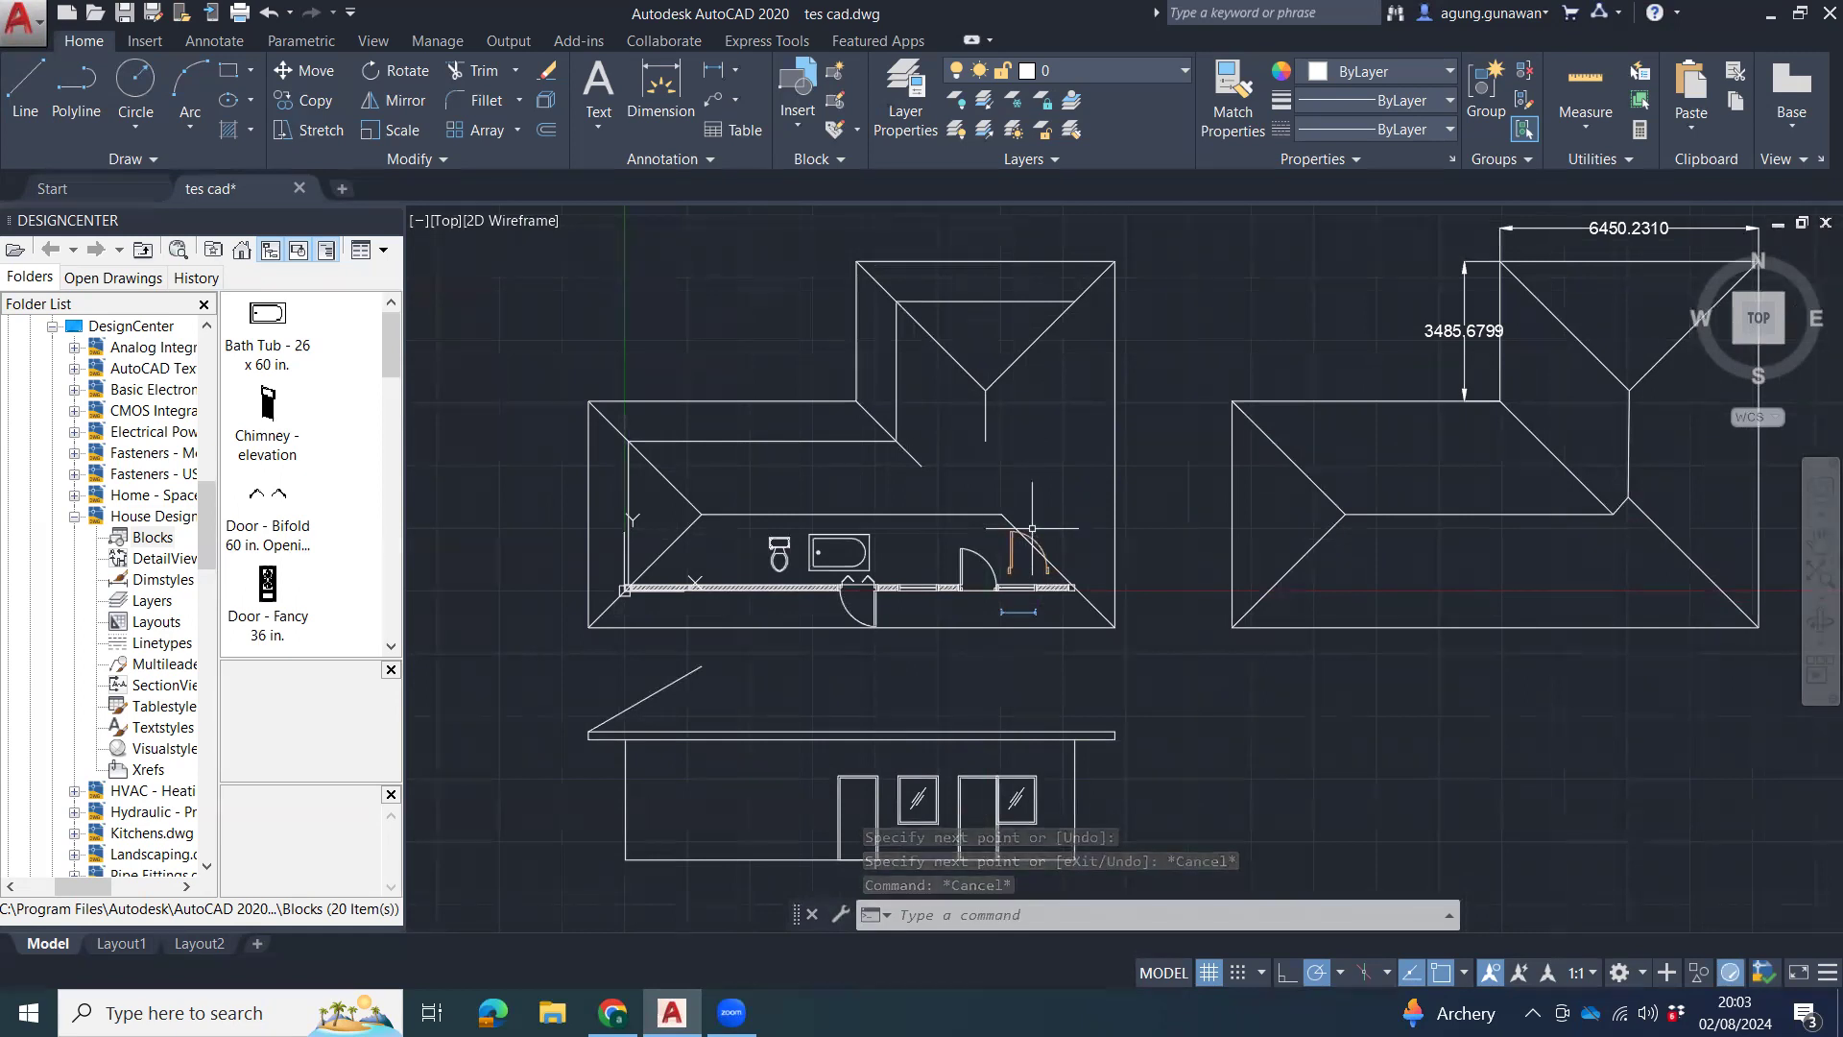
# Join the 45° valley line to the horizontal ridge line with a zero-radius fillet.
pyautogui.write('f')
pyautogui.press('Return')
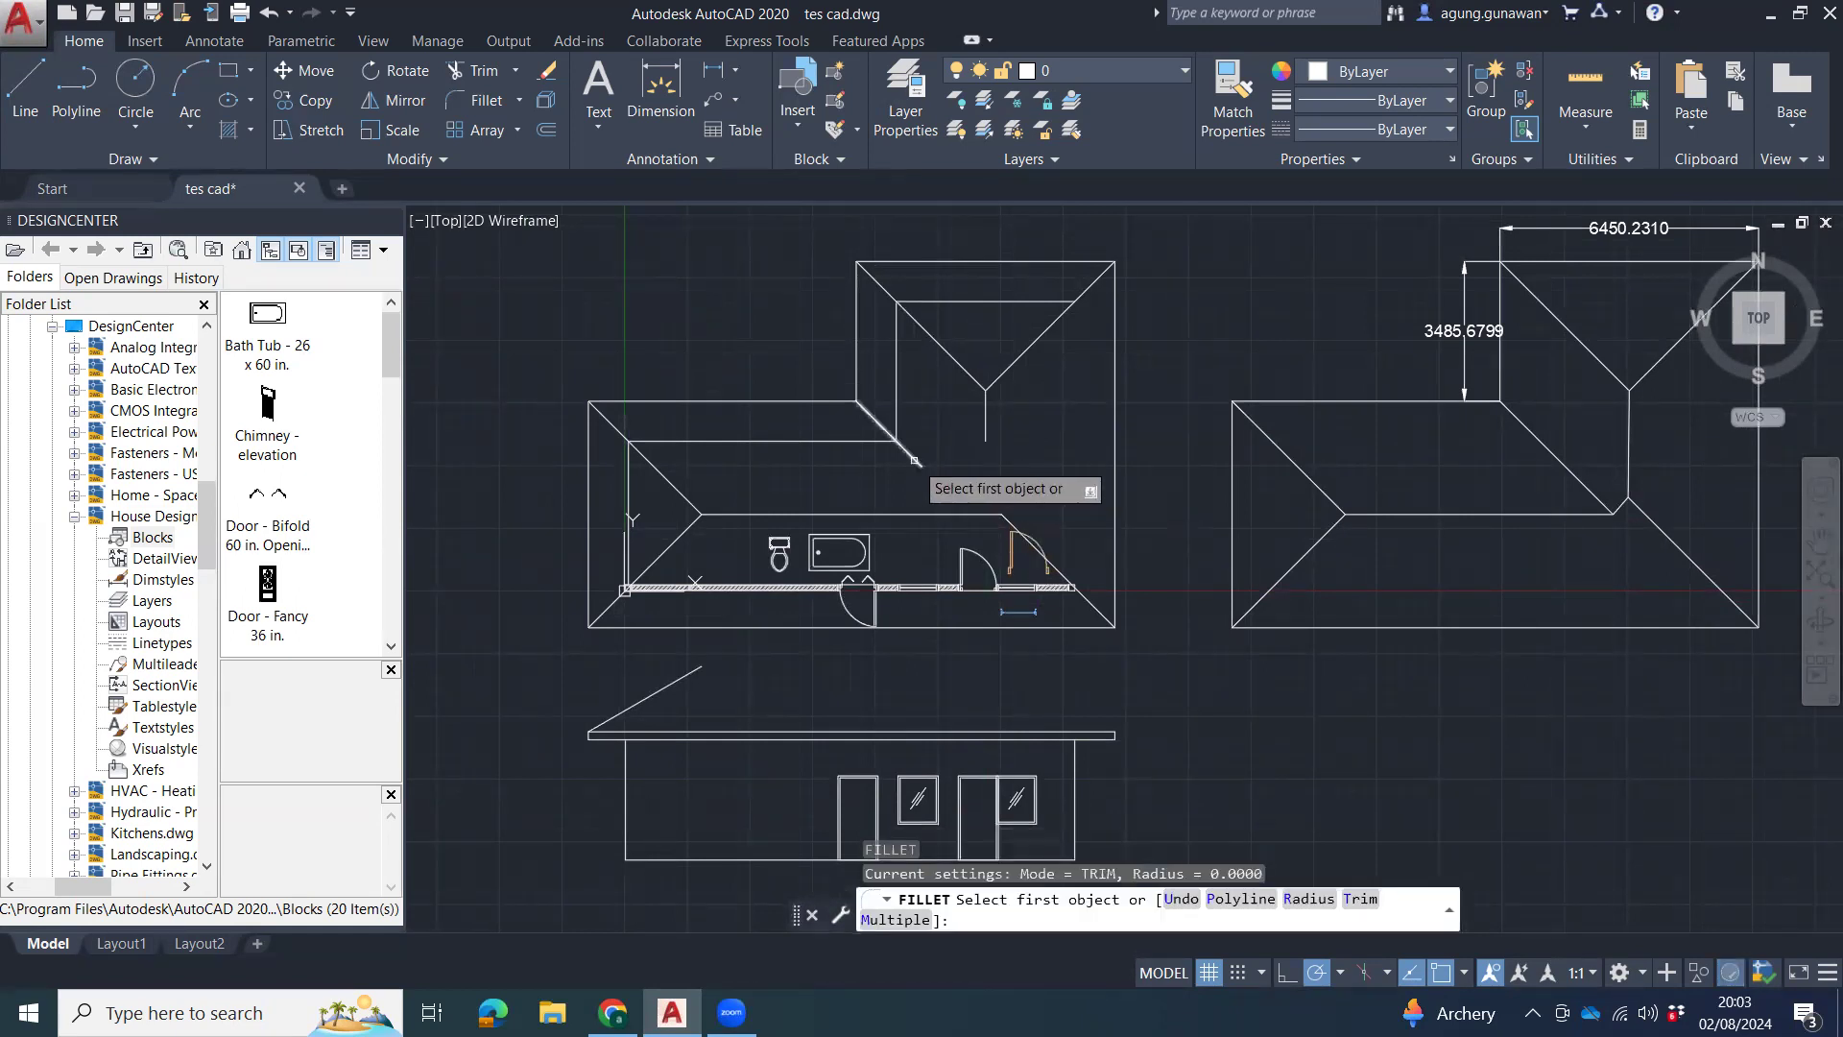
pyautogui.click(915, 461)
pyautogui.click(918, 514)
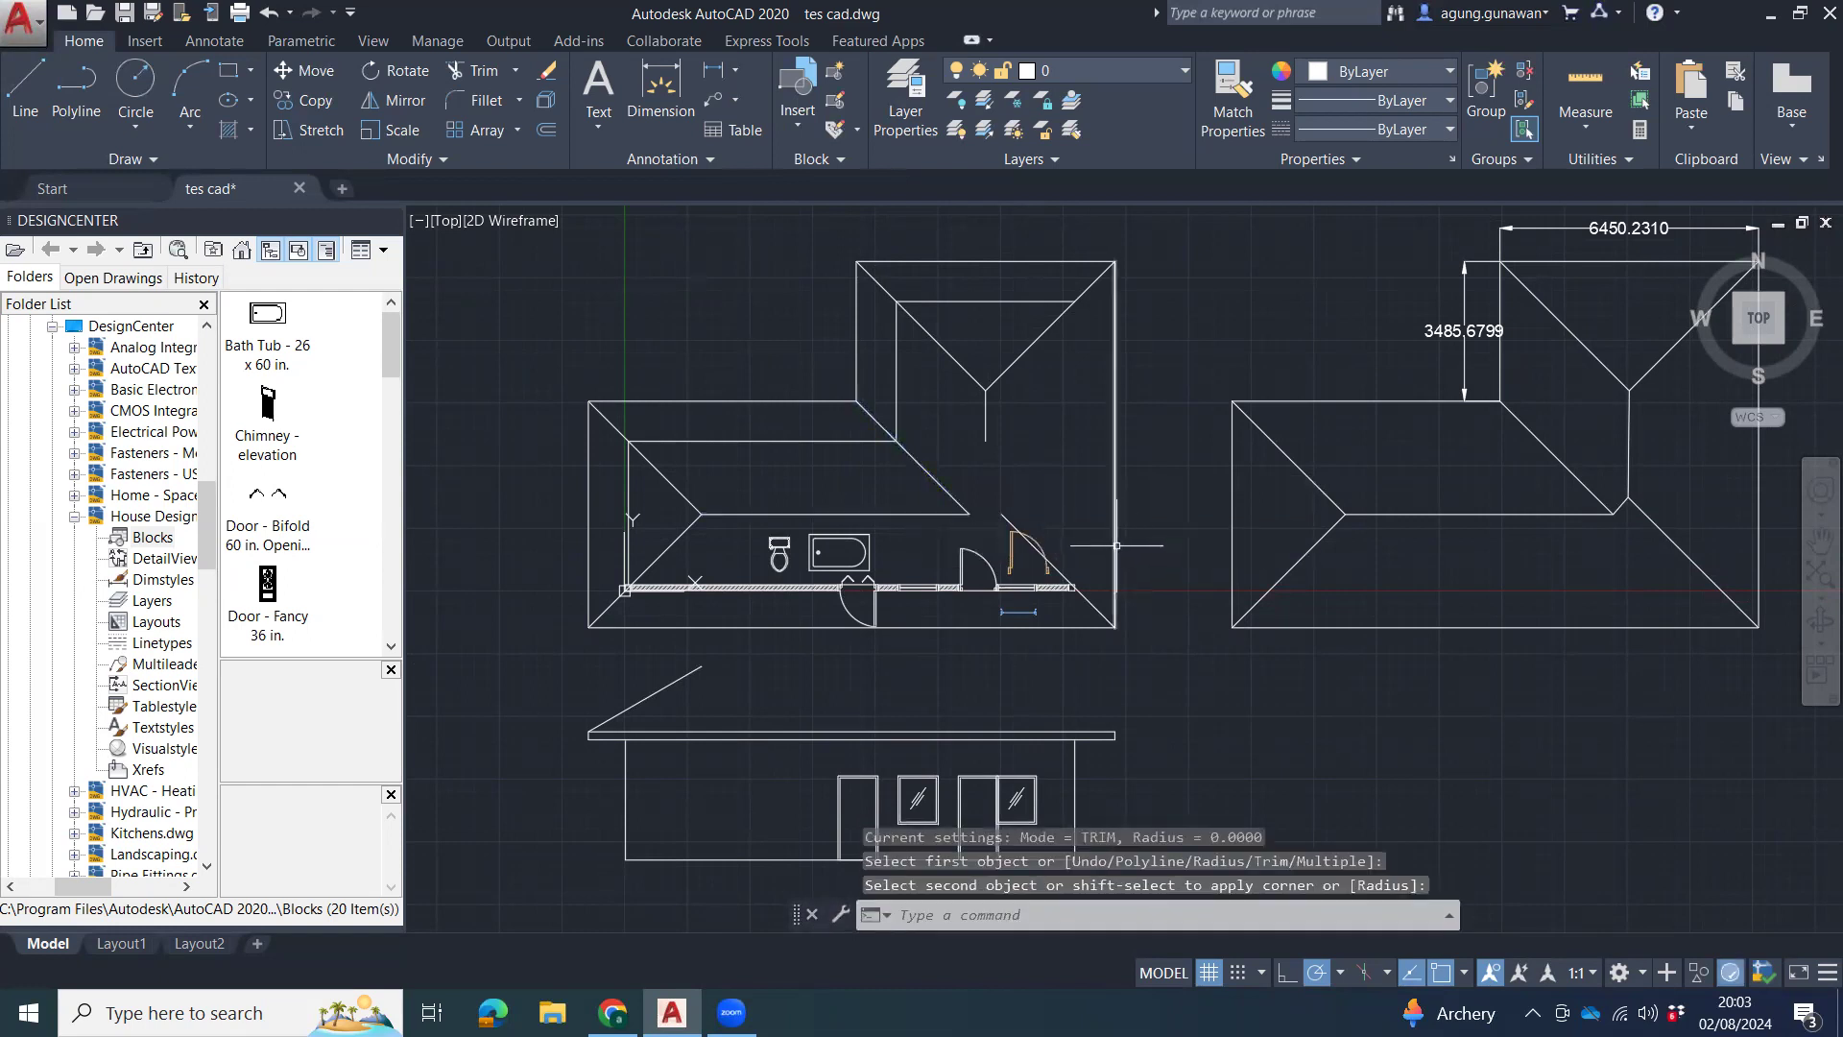
# Join the upper wing's vertical ridge line to the lower-right hip line with a zero-radius fillet.
pyautogui.write('f')
pyautogui.press('Return')
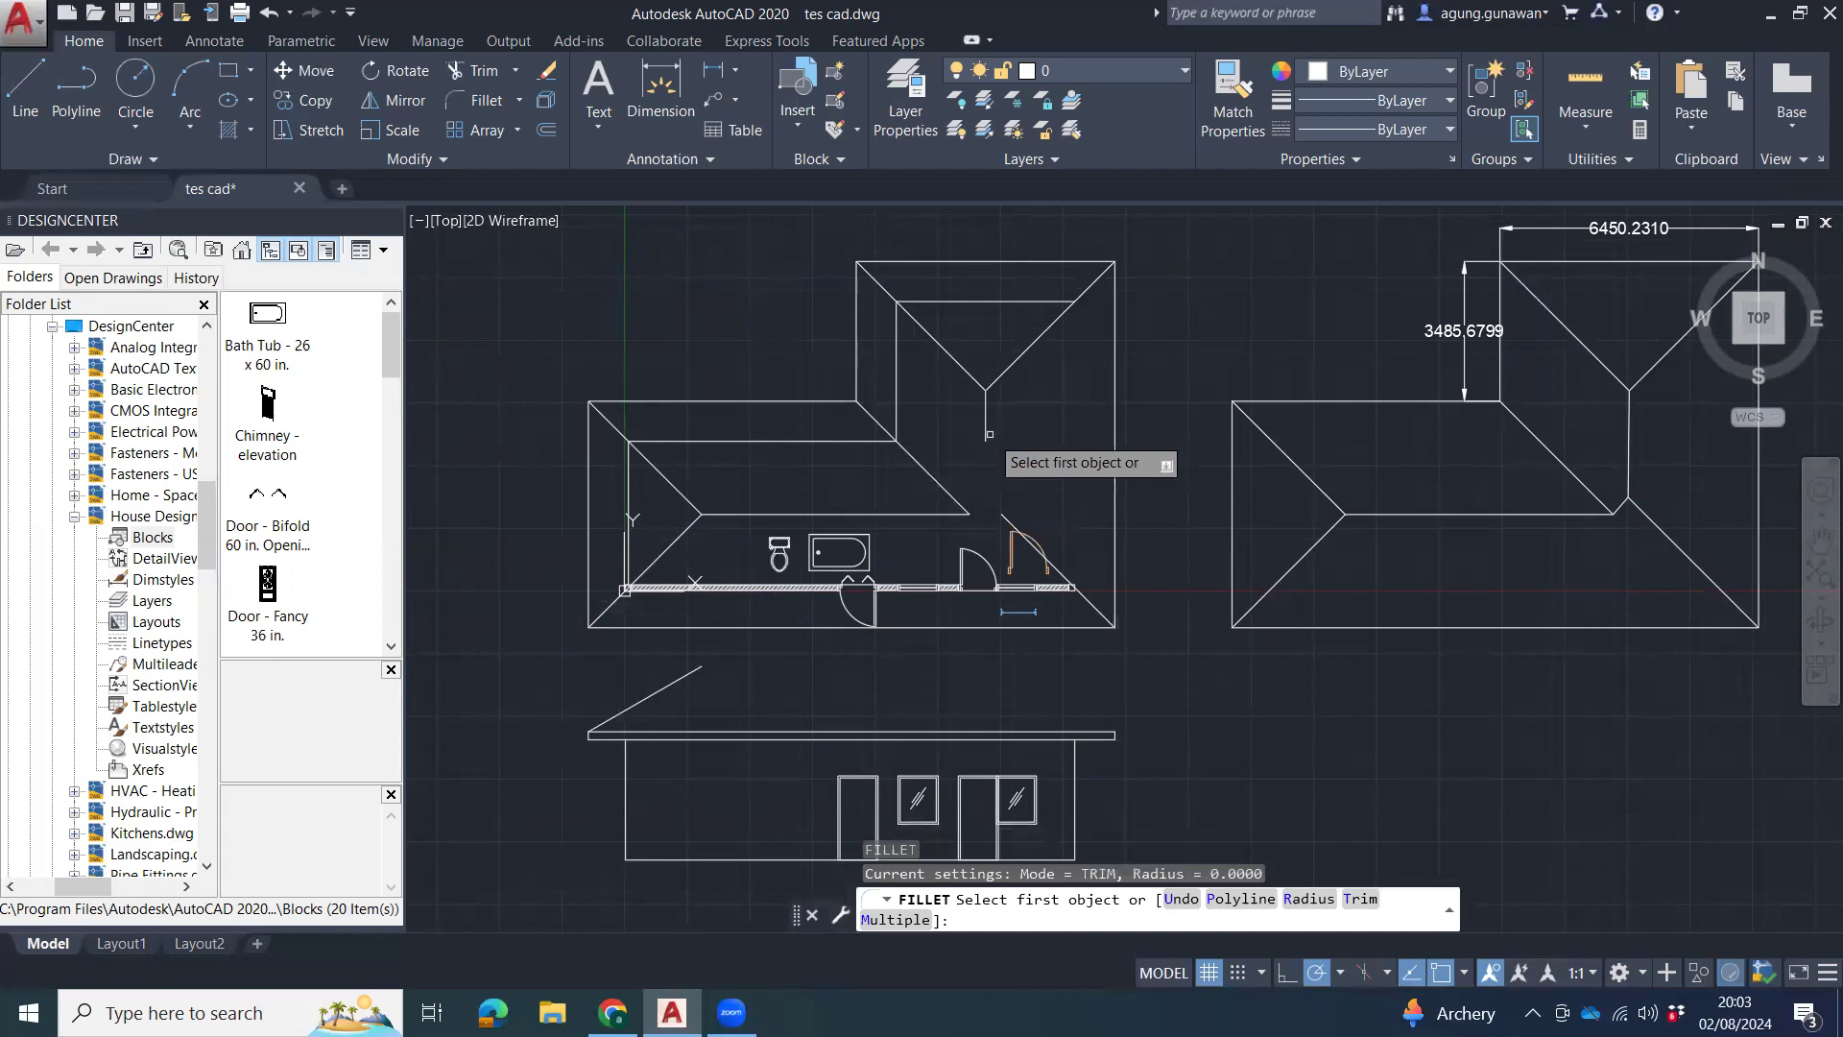
# Fillet the lower end of the vertical roof ridge with the right-hand hip line at radius 0.
pyautogui.click(989, 435)
pyautogui.click(1003, 516)
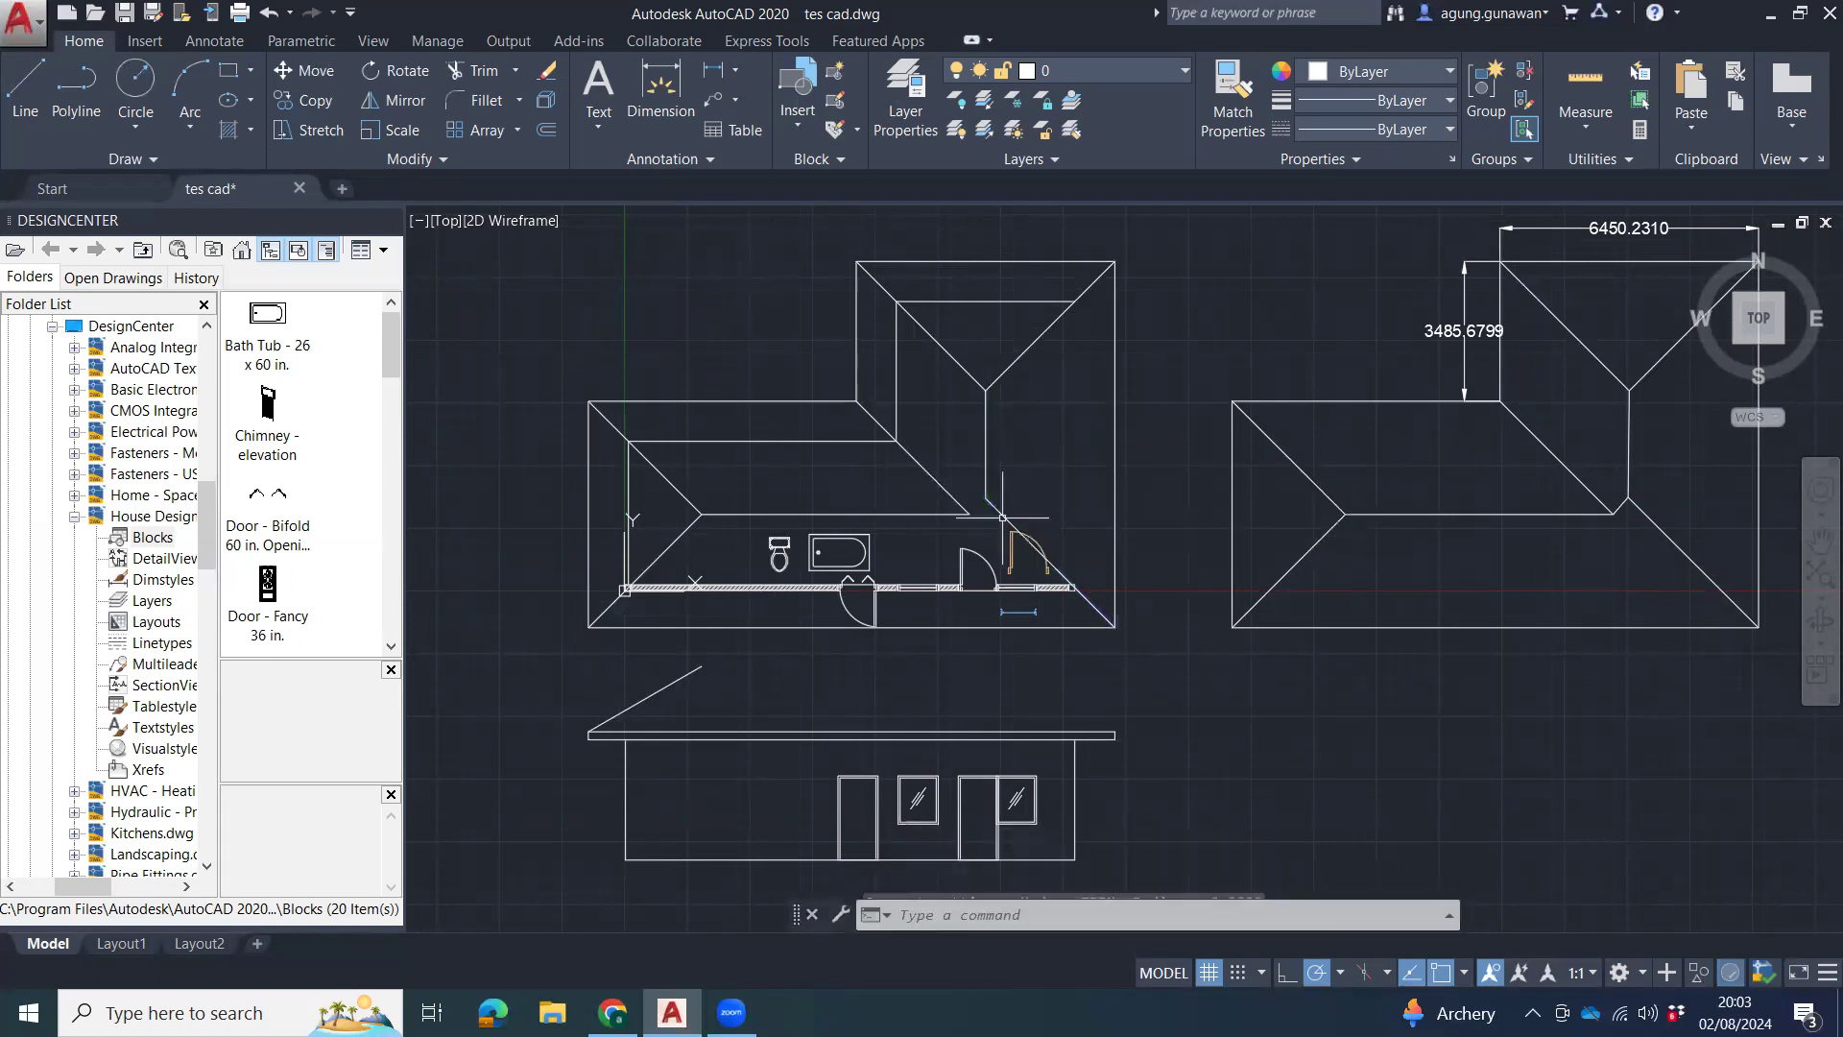
# Draw a line about 239 units long at 45° from the right end of the horizontal ridge.
pyautogui.scroll(6, 991, 507)
pyautogui.moveTo(922, 427); pyautogui.dragTo(921, 447, button='middle')
pyautogui.write('l')
pyautogui.press('Return')
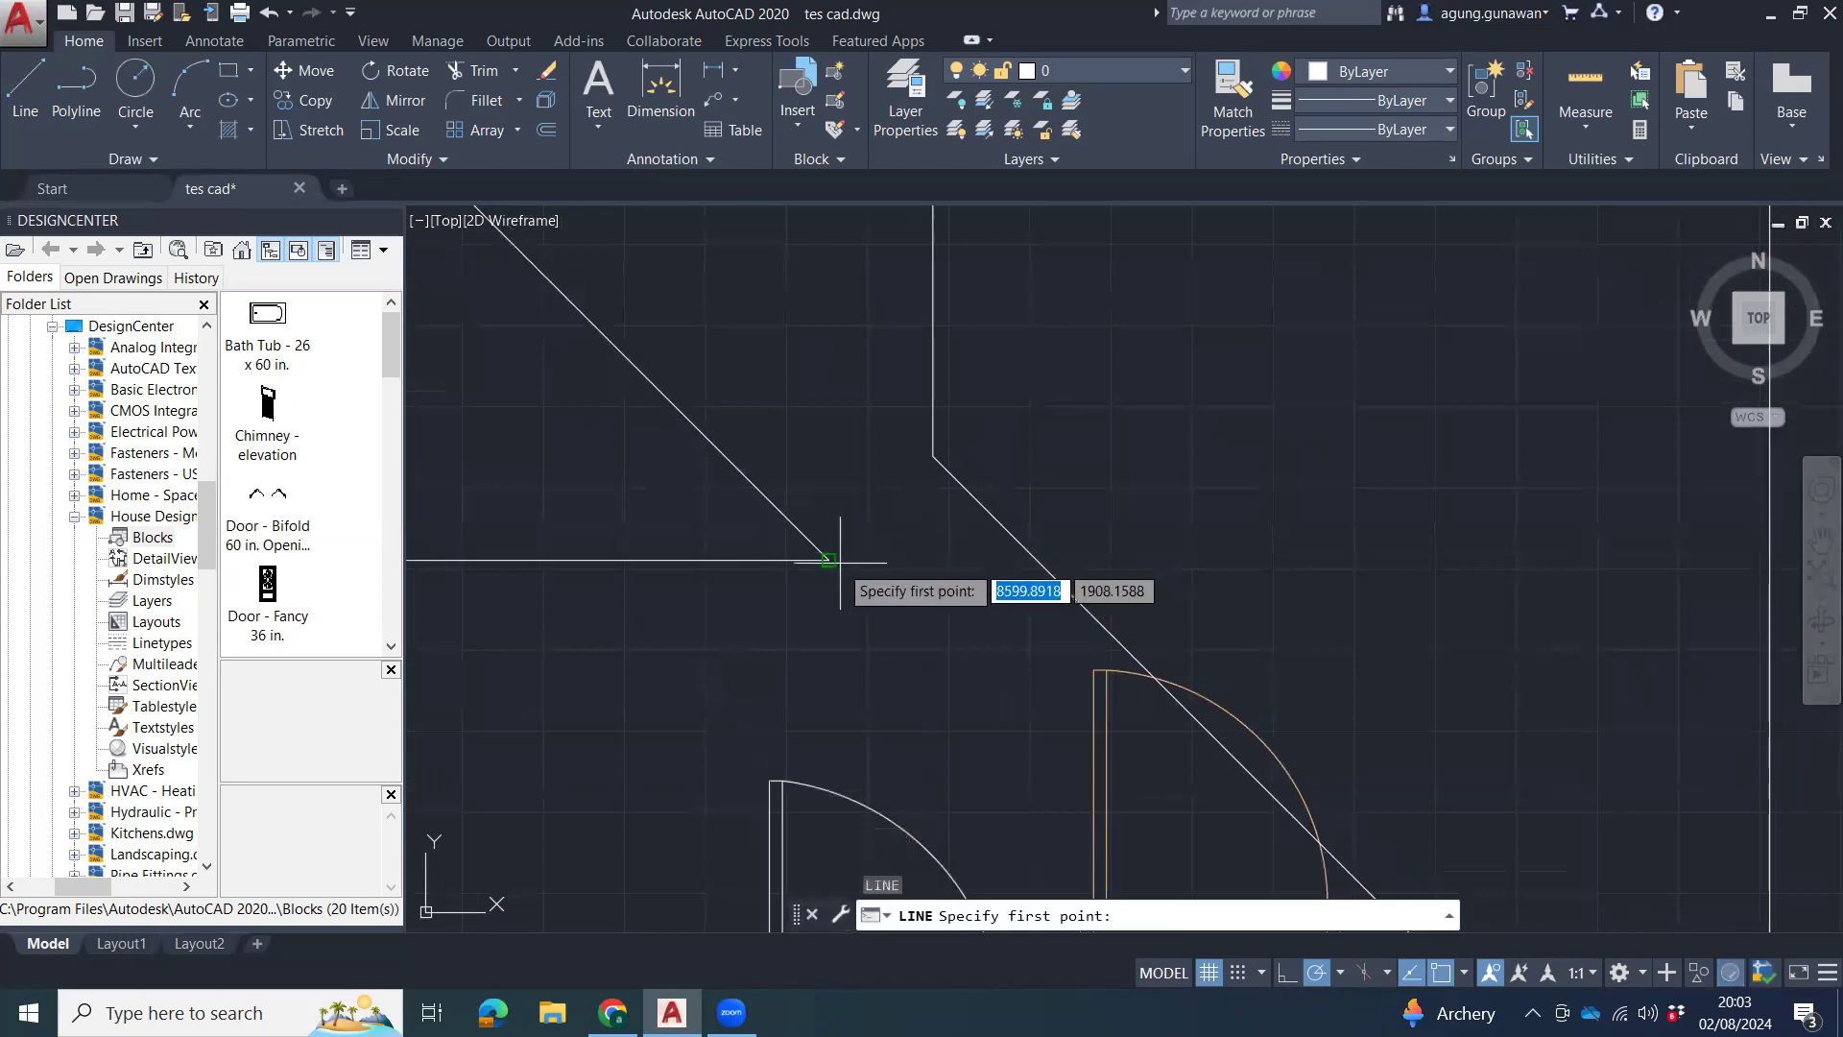
pyautogui.click(840, 562)
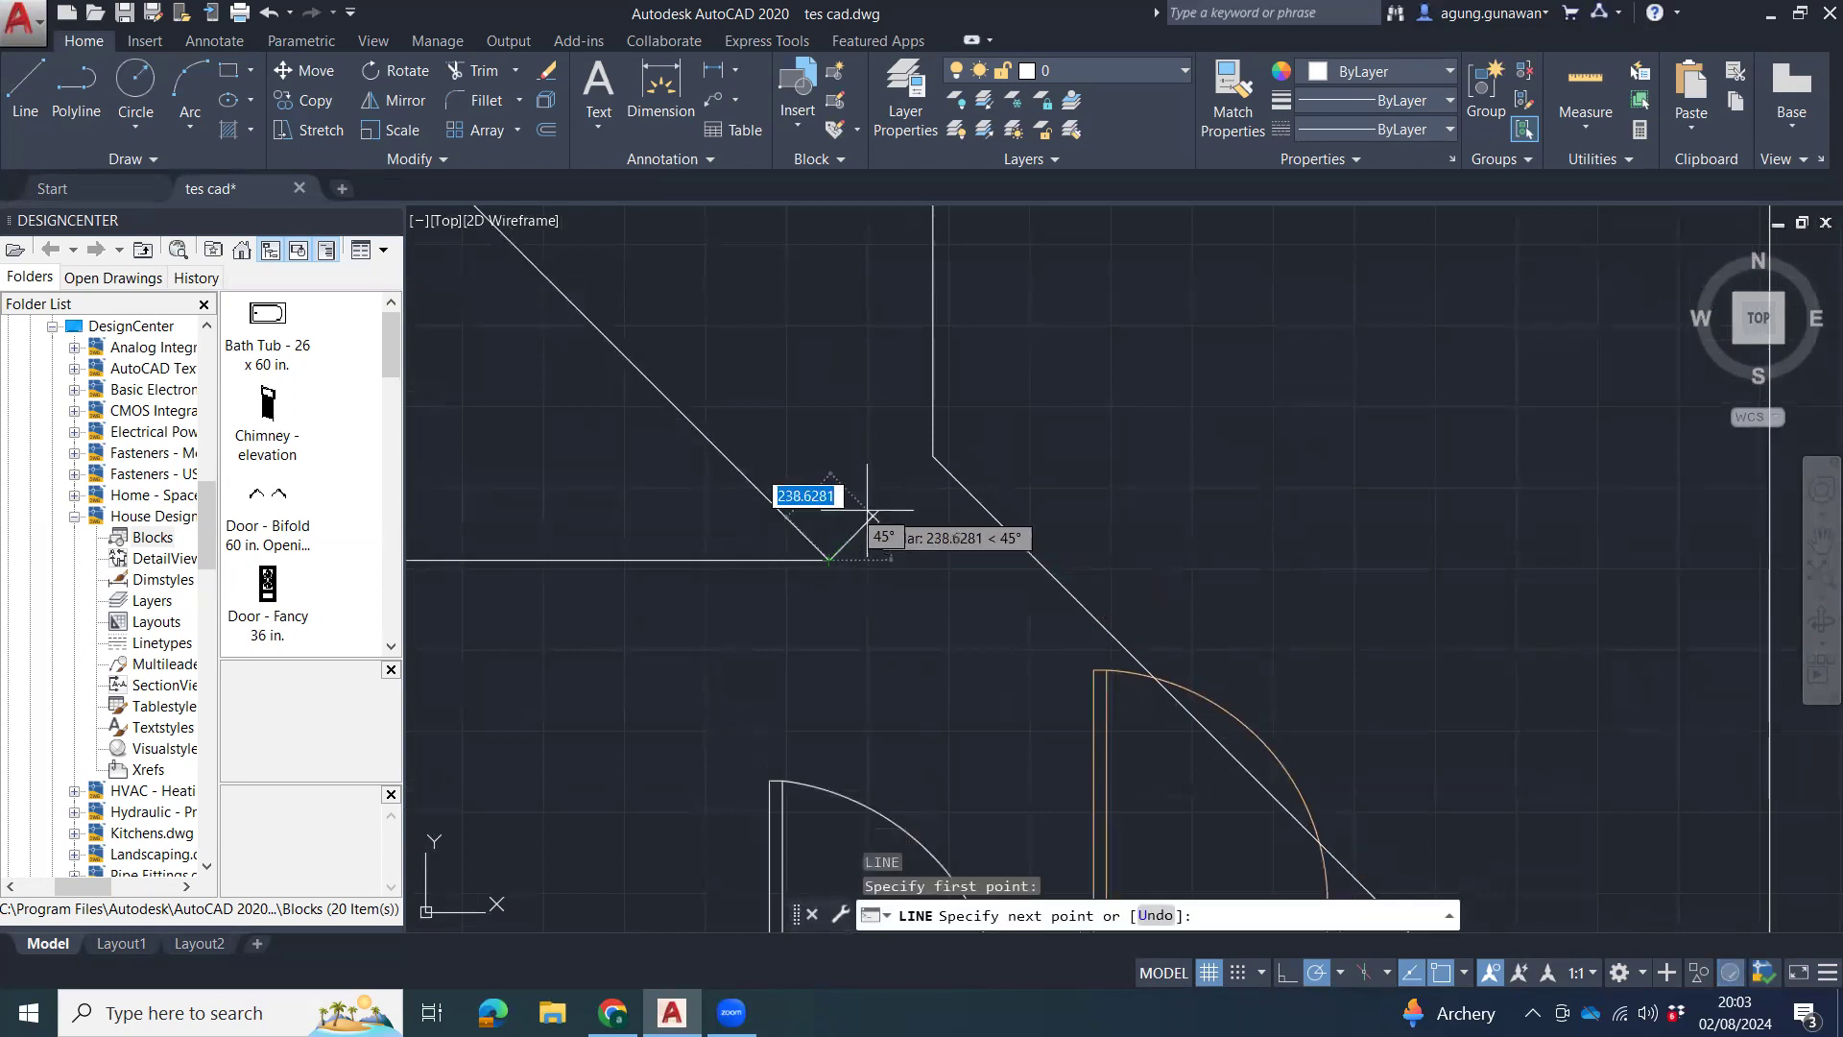
pyautogui.click(872, 516)
pyautogui.press('Escape')
pyautogui.press('Escape')
# Fillet the short 45° line with the lower end of the vertical ridge at radius 0.
pyautogui.write('f')
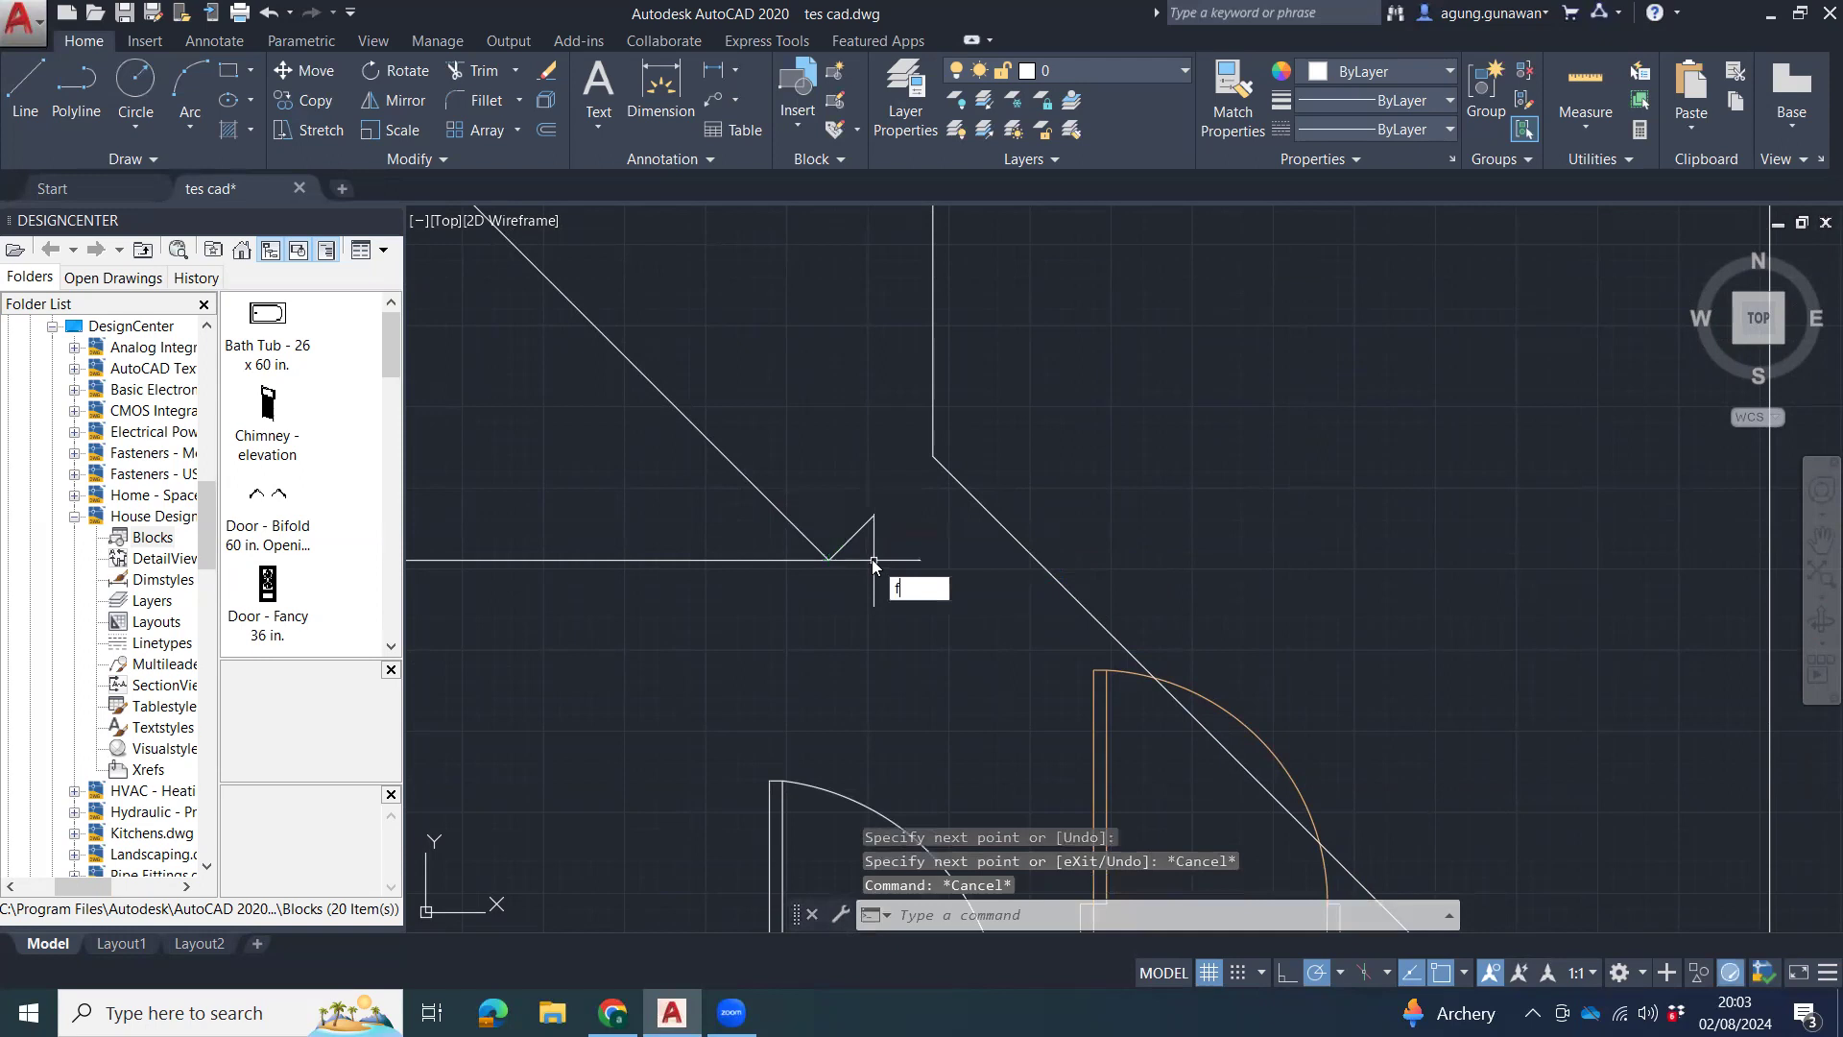
pyautogui.press('Return')
pyautogui.click(852, 529)
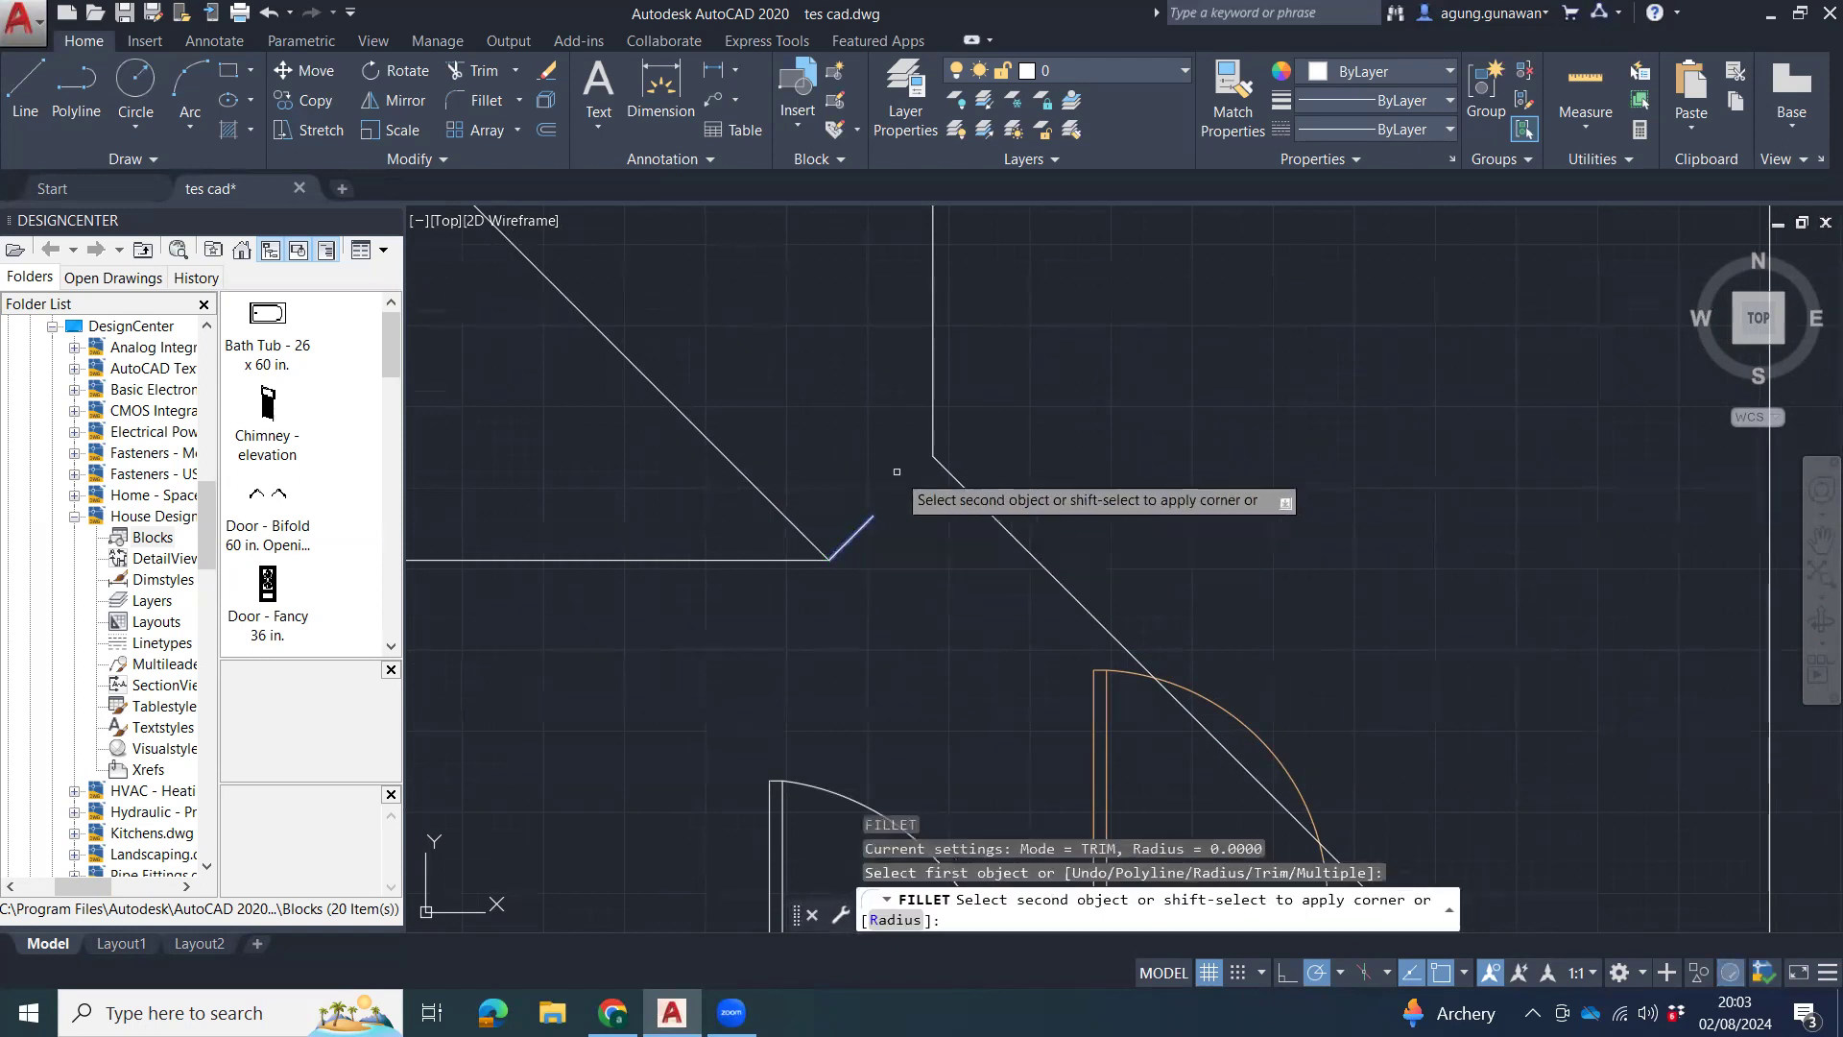
pyautogui.click(935, 426)
# Draw a vertical projection line about 3854 units long from the horizontal ridge's right end down towards the front elevation.
pyautogui.scroll(-6, 1067, 467)
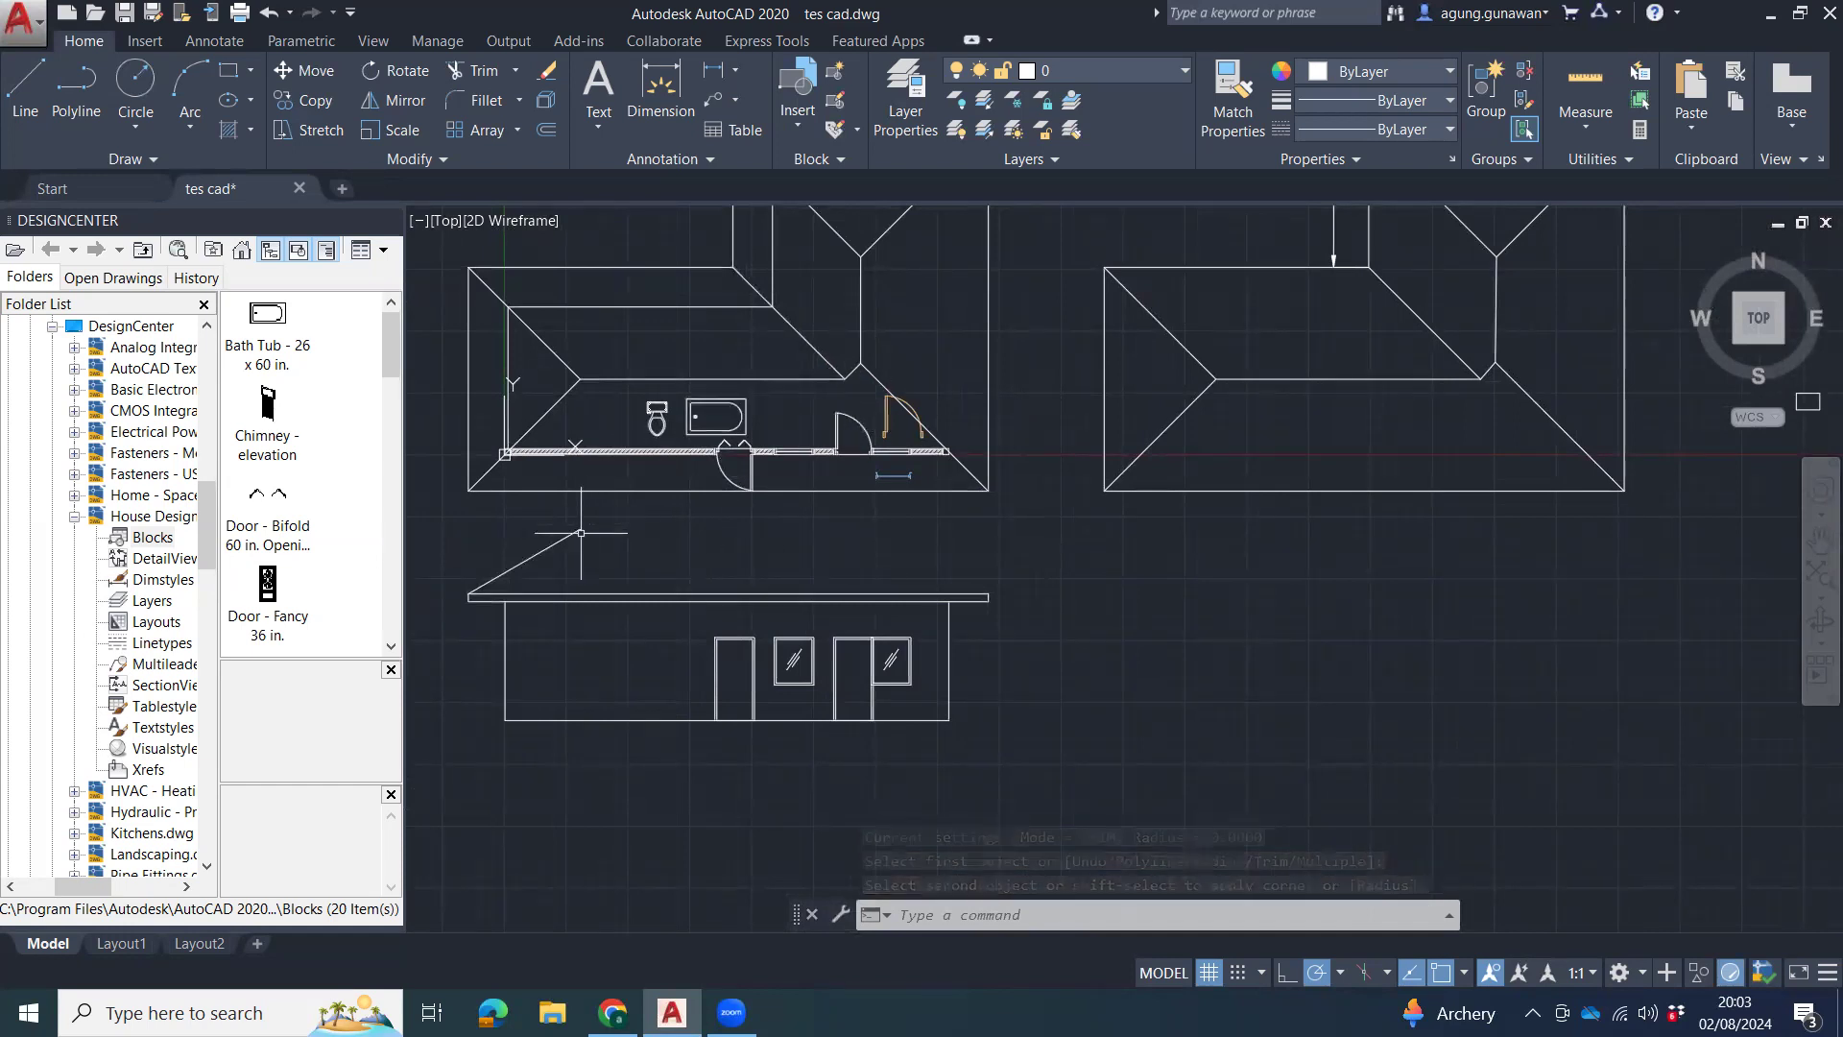
pyautogui.write('l')
pyautogui.press('Return')
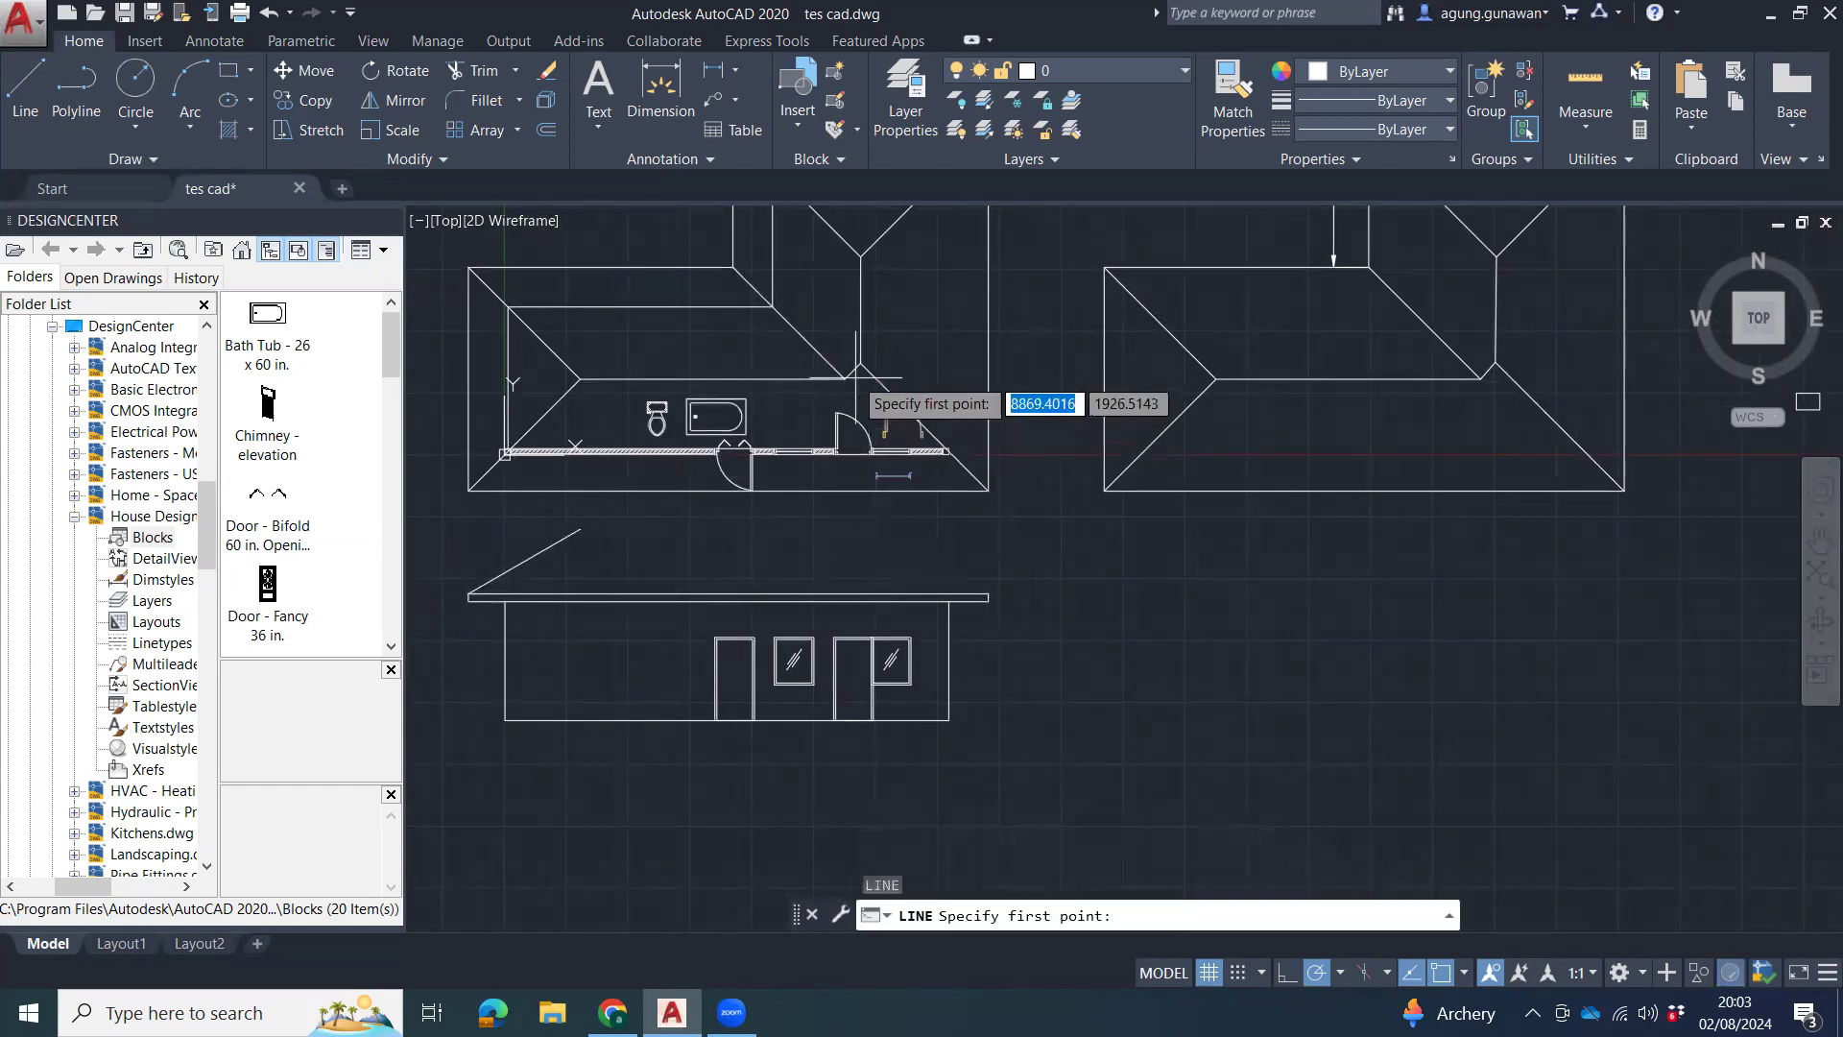
pyautogui.click(844, 379)
pyautogui.click(845, 531)
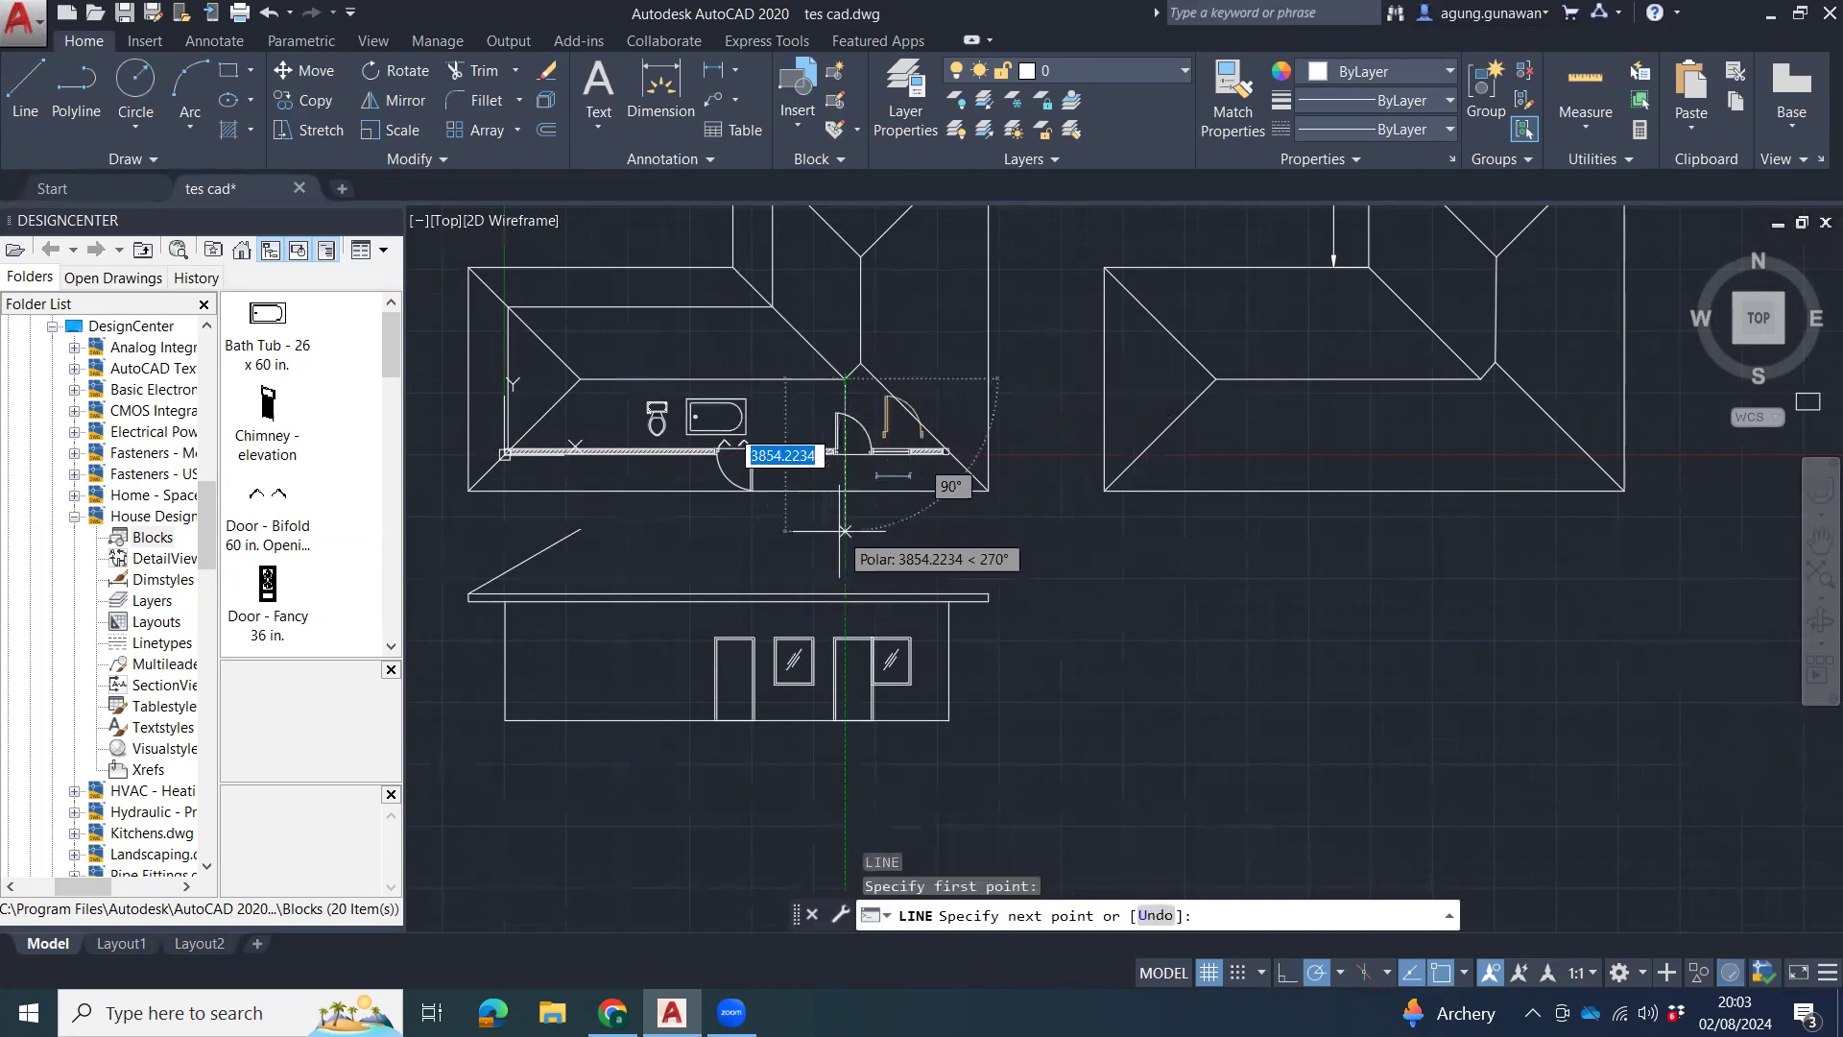
pyautogui.press('Escape')
# Draw a horizontal ridge line from the top of the elevation's roof slope and fillet it to the projection line.
pyautogui.press('Return')
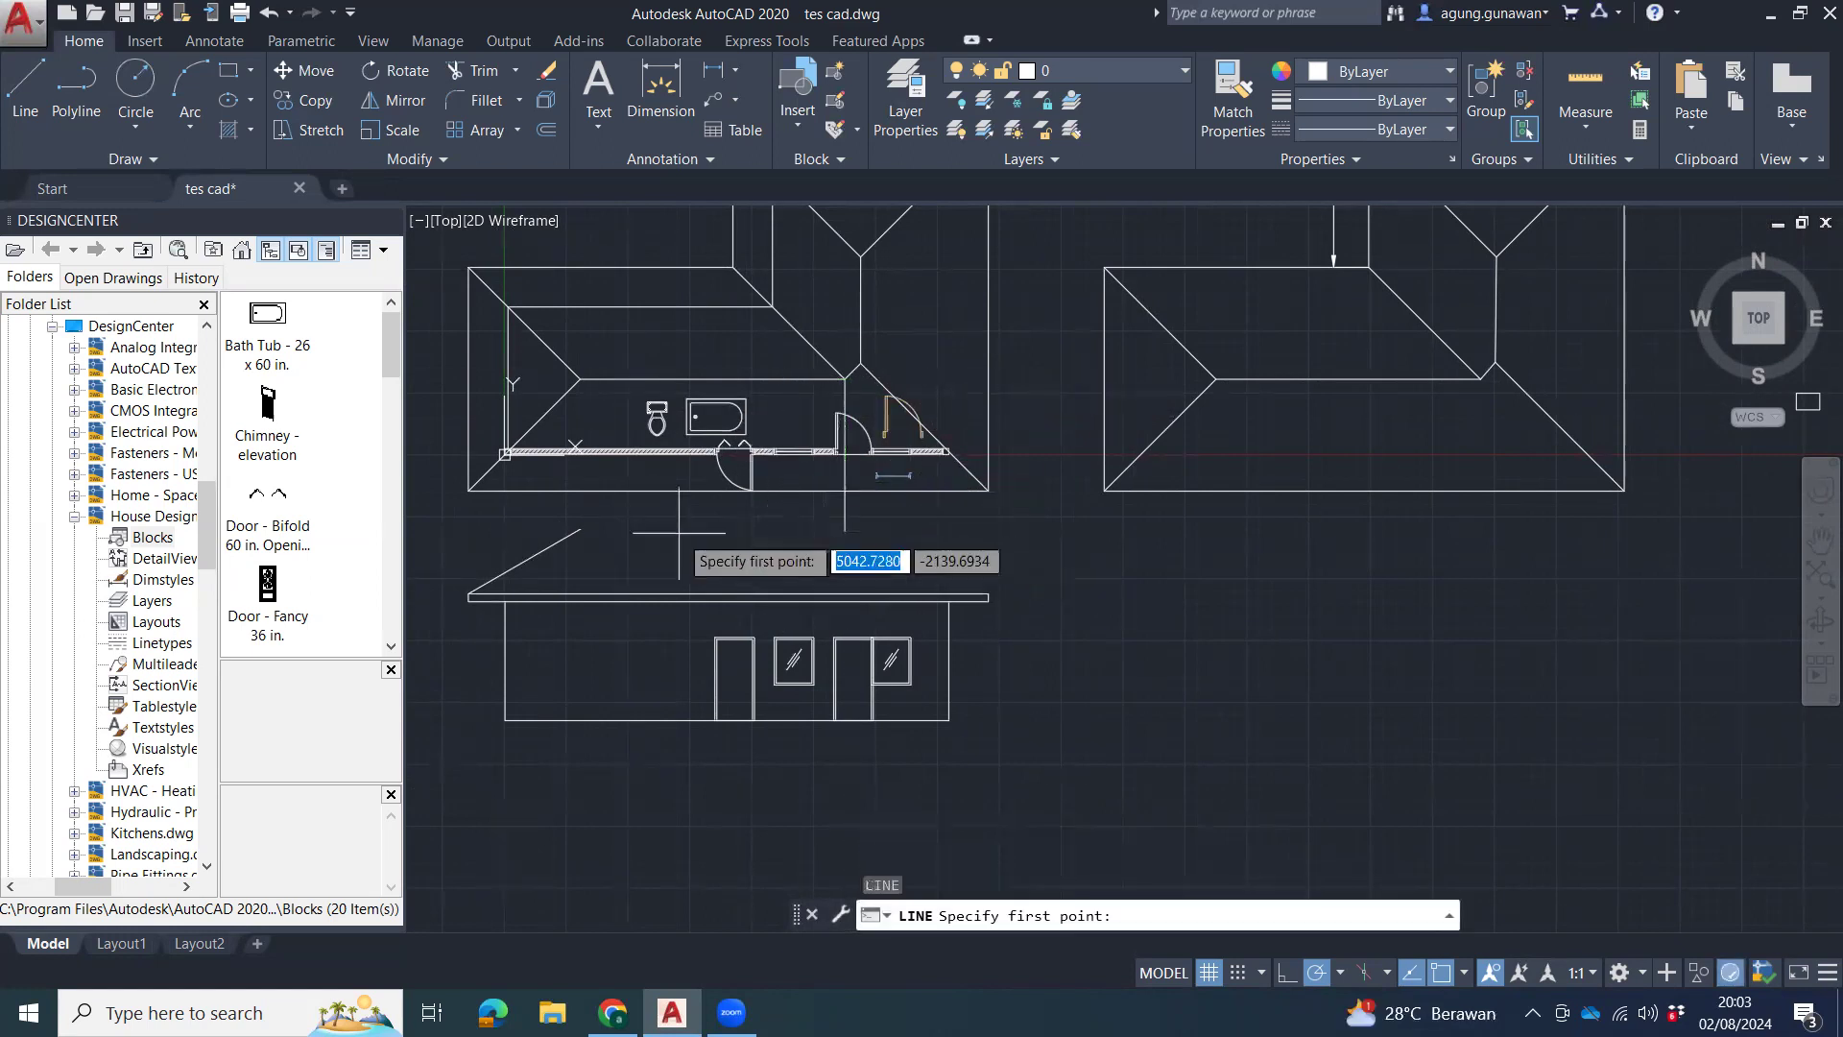
pyautogui.click(580, 528)
pyautogui.click(665, 527)
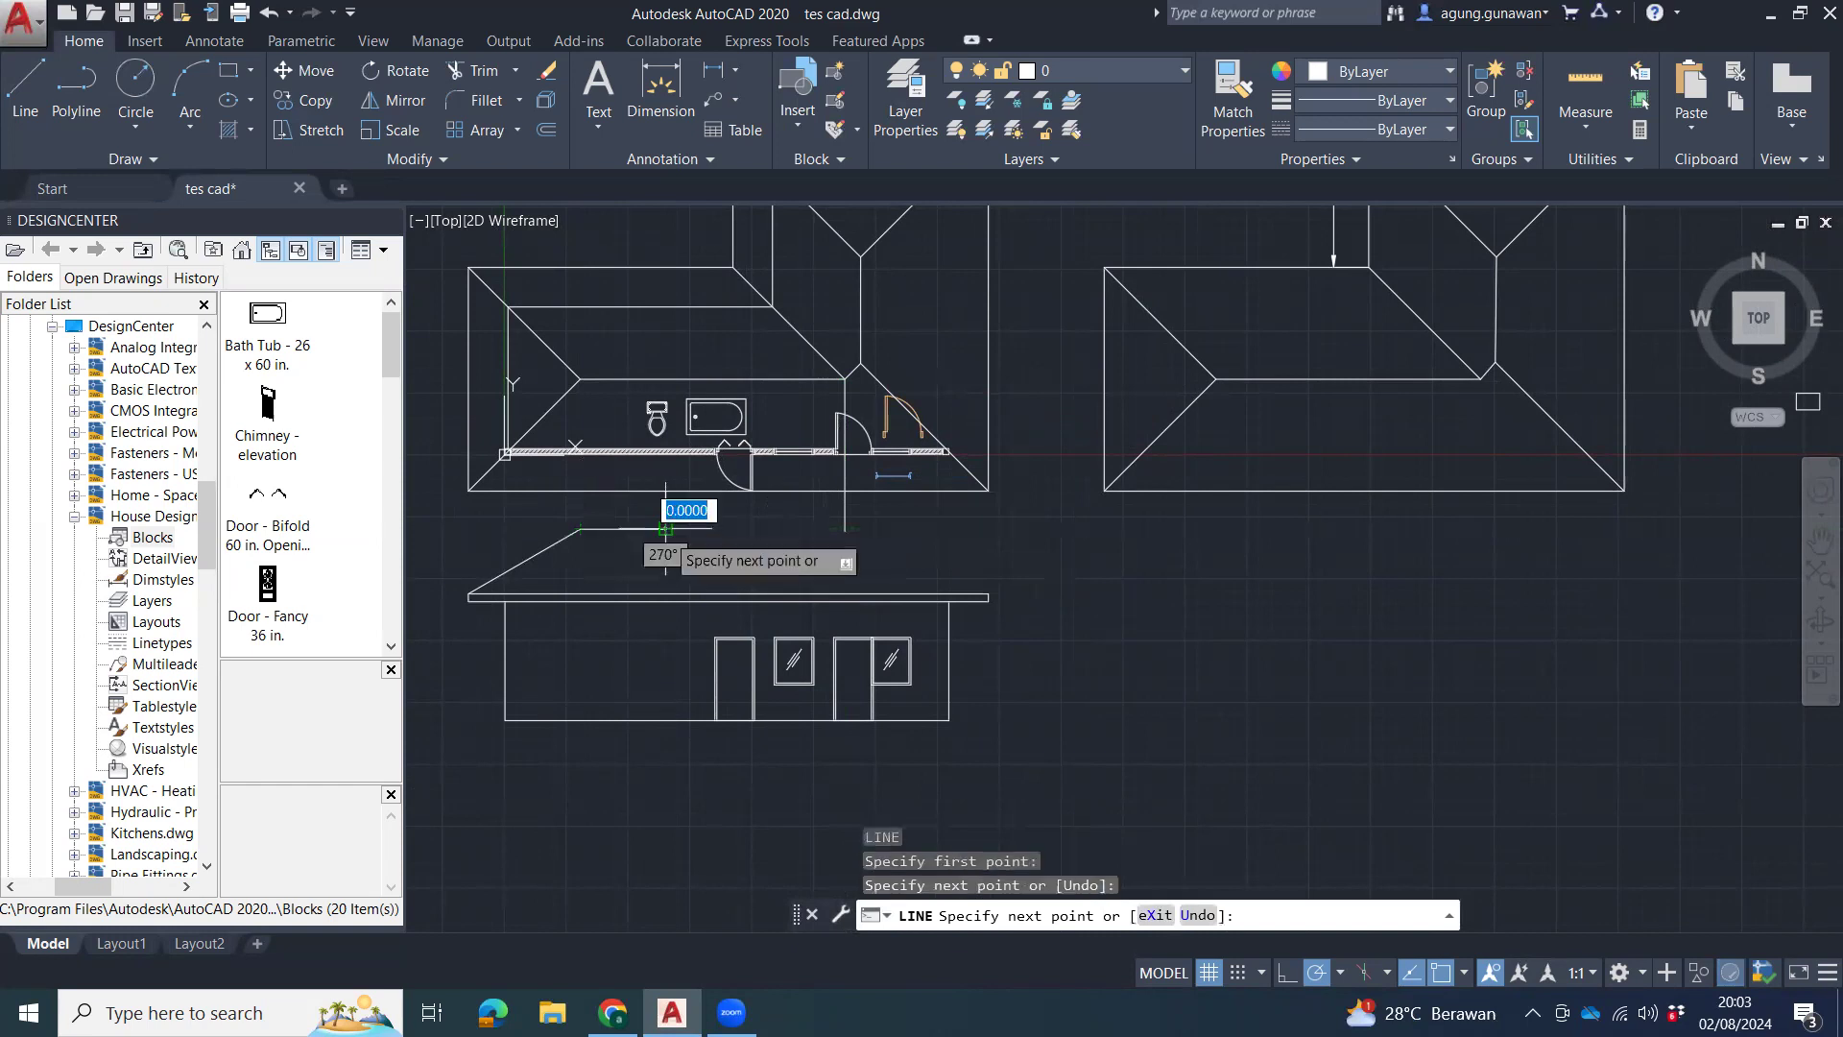
pyautogui.press('Escape')
pyautogui.write('f')
pyautogui.press('Return')
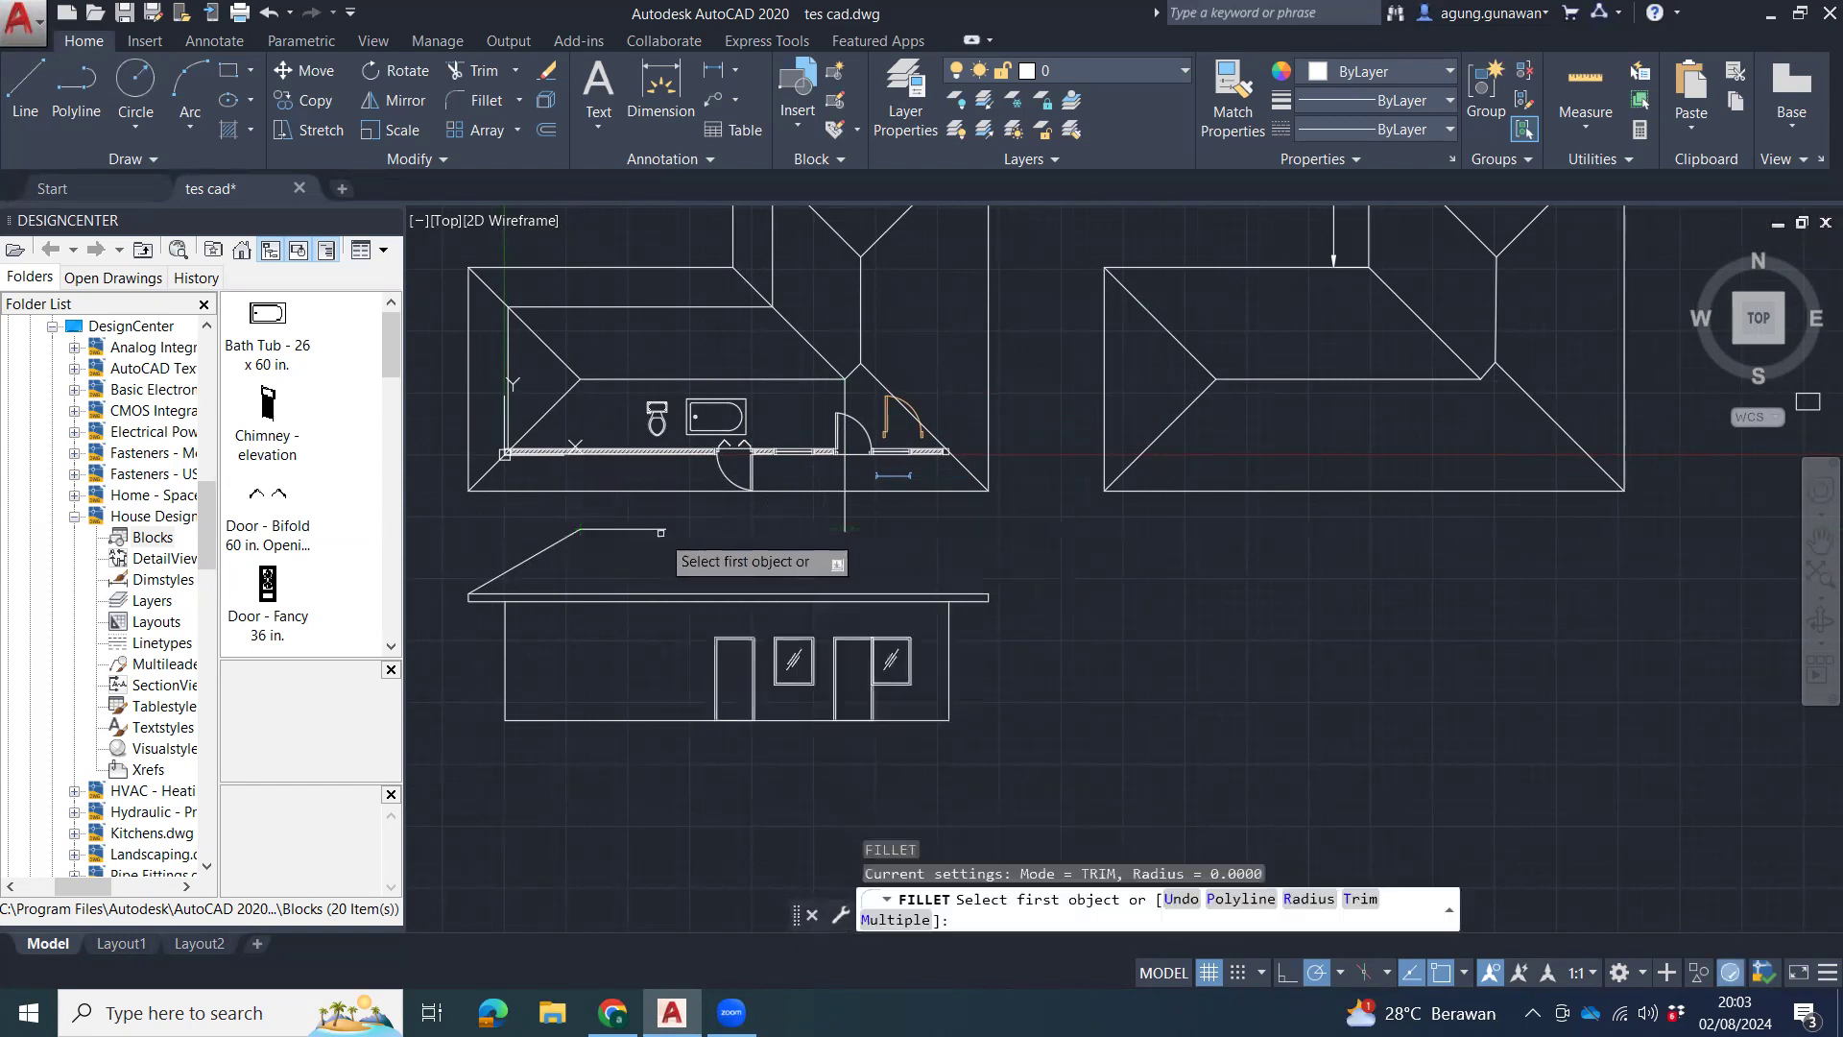
pyautogui.click(663, 529)
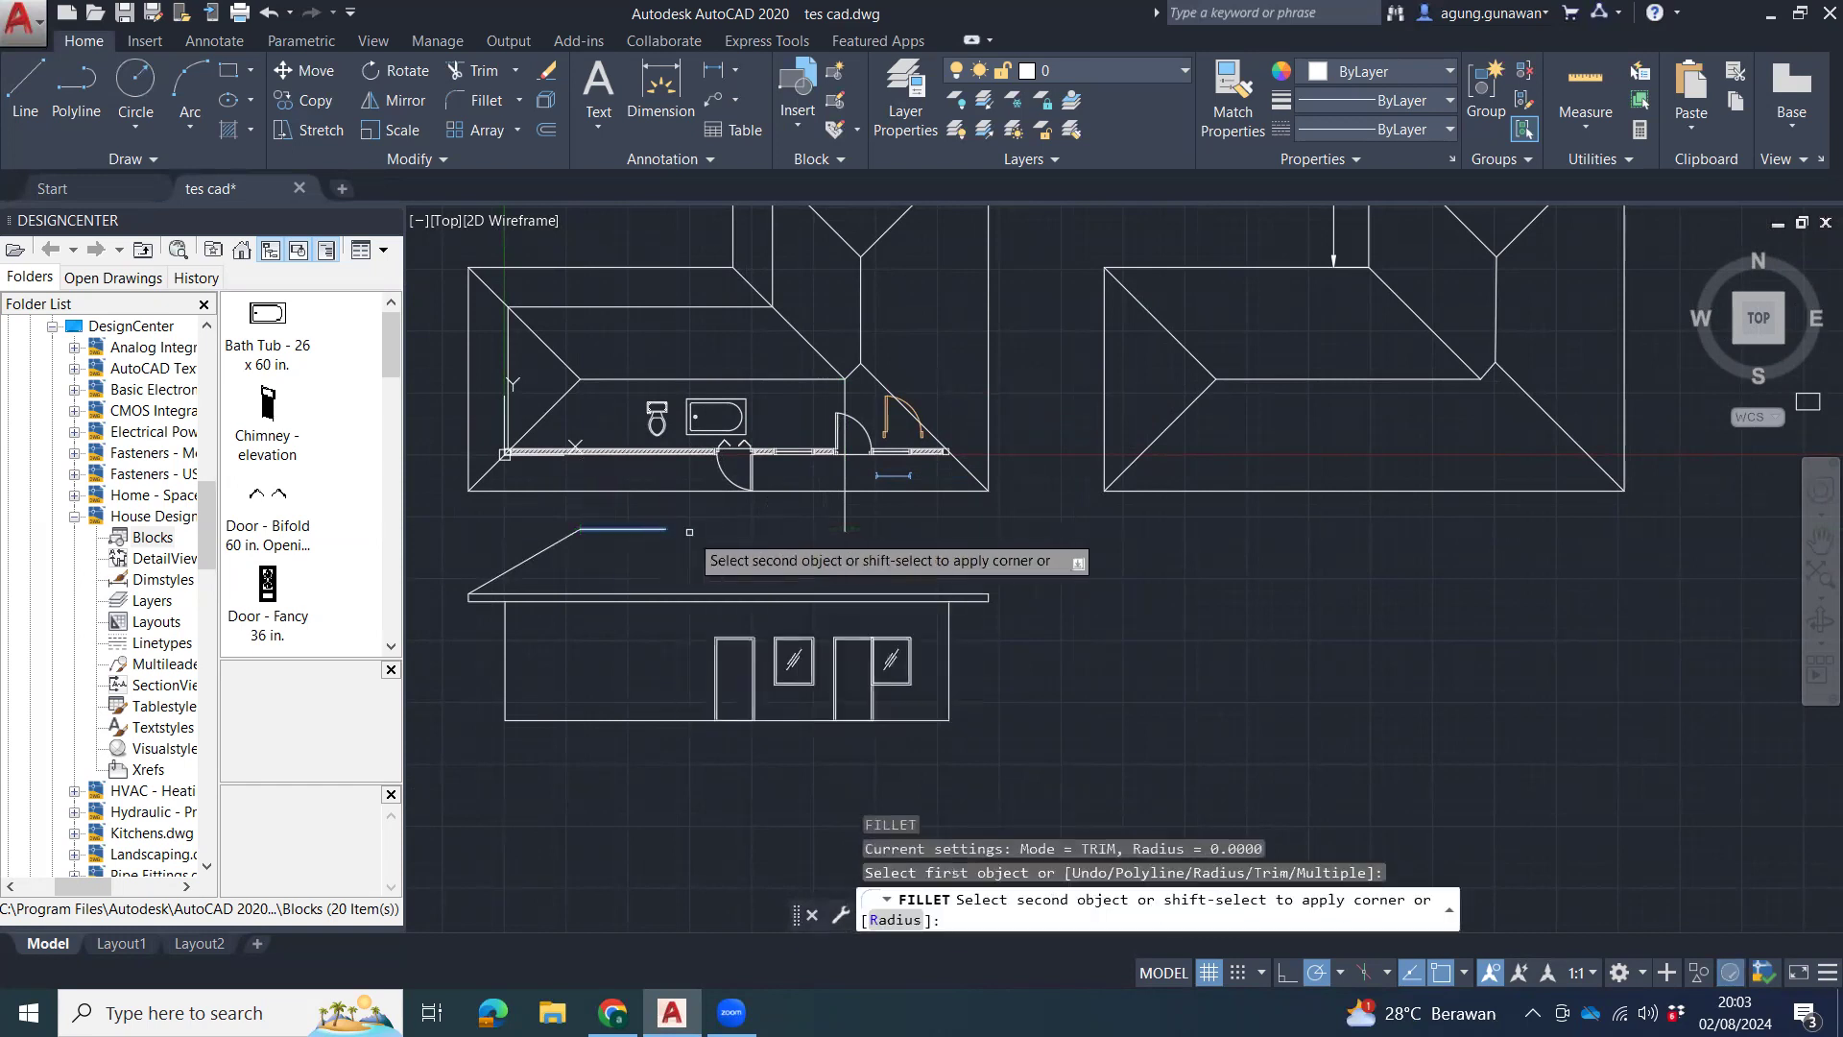
pyautogui.click(844, 519)
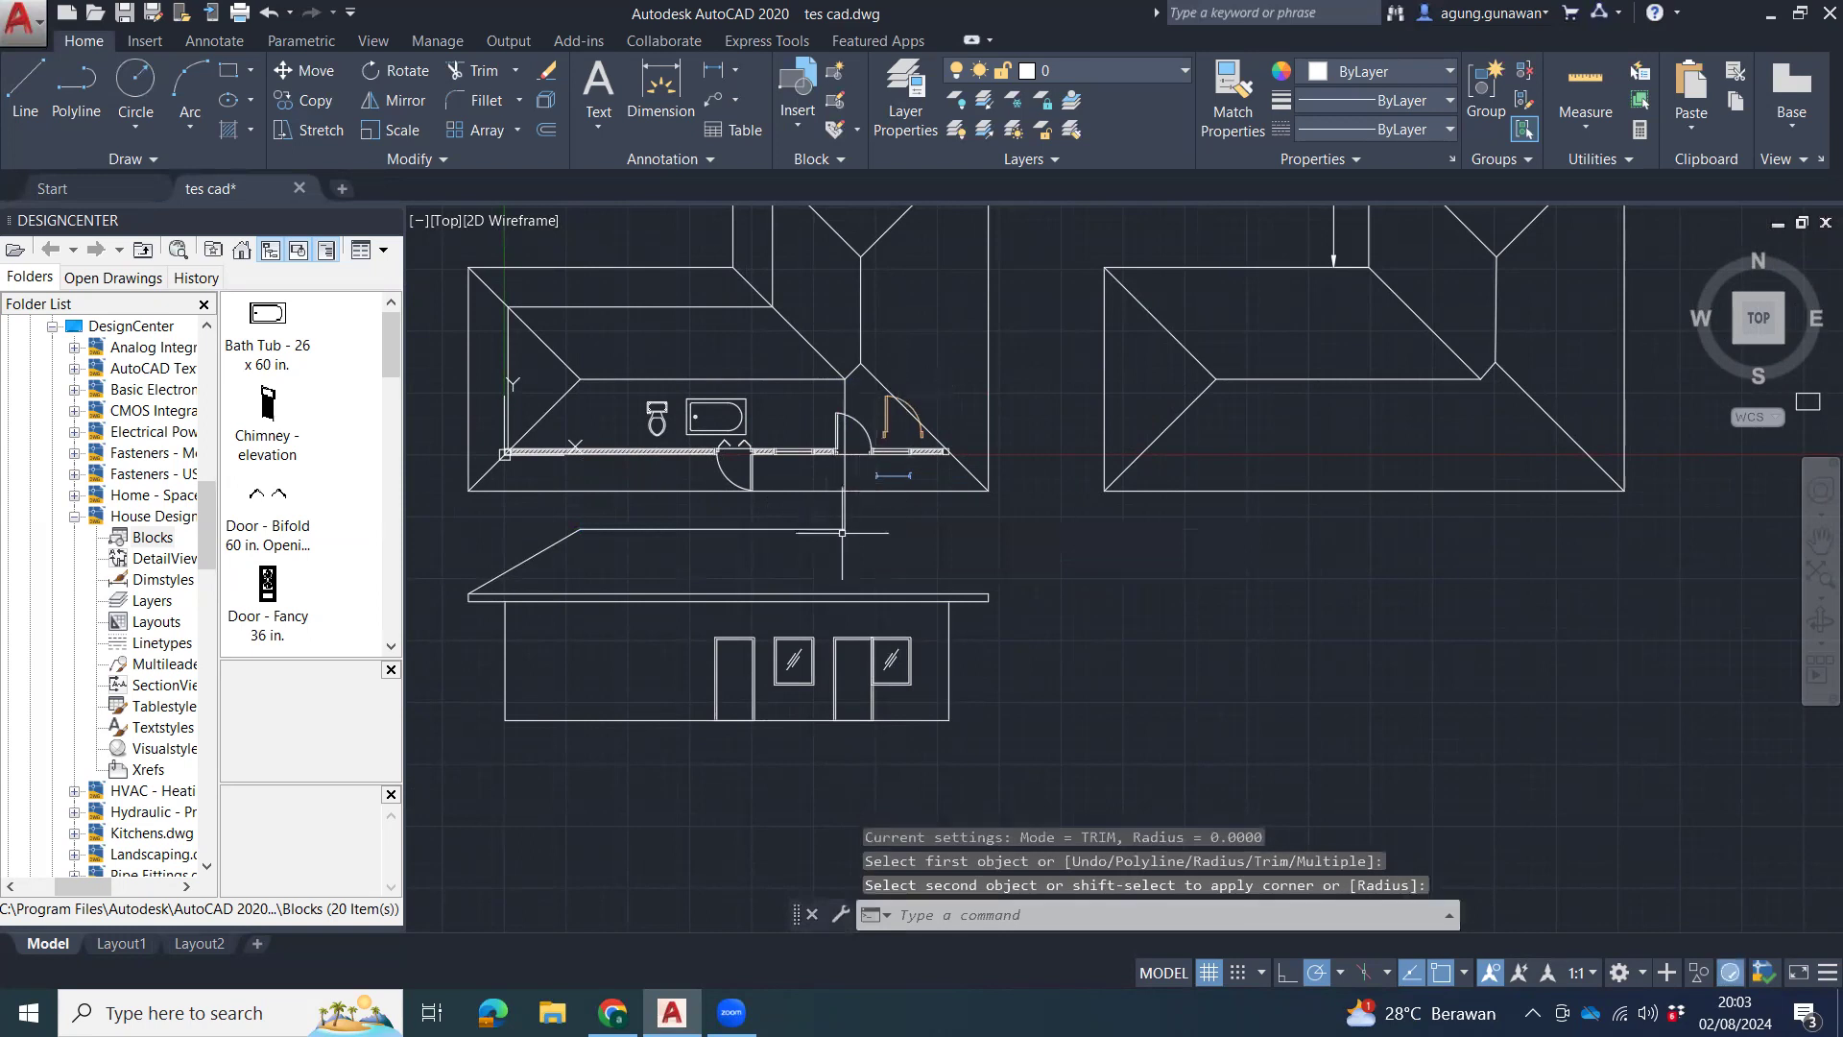
# Draw a second vertical projection line from the vertical ridge's lower end down past the elevation's ridge level.
pyautogui.write('l')
pyautogui.press('Return')
pyautogui.click(861, 363)
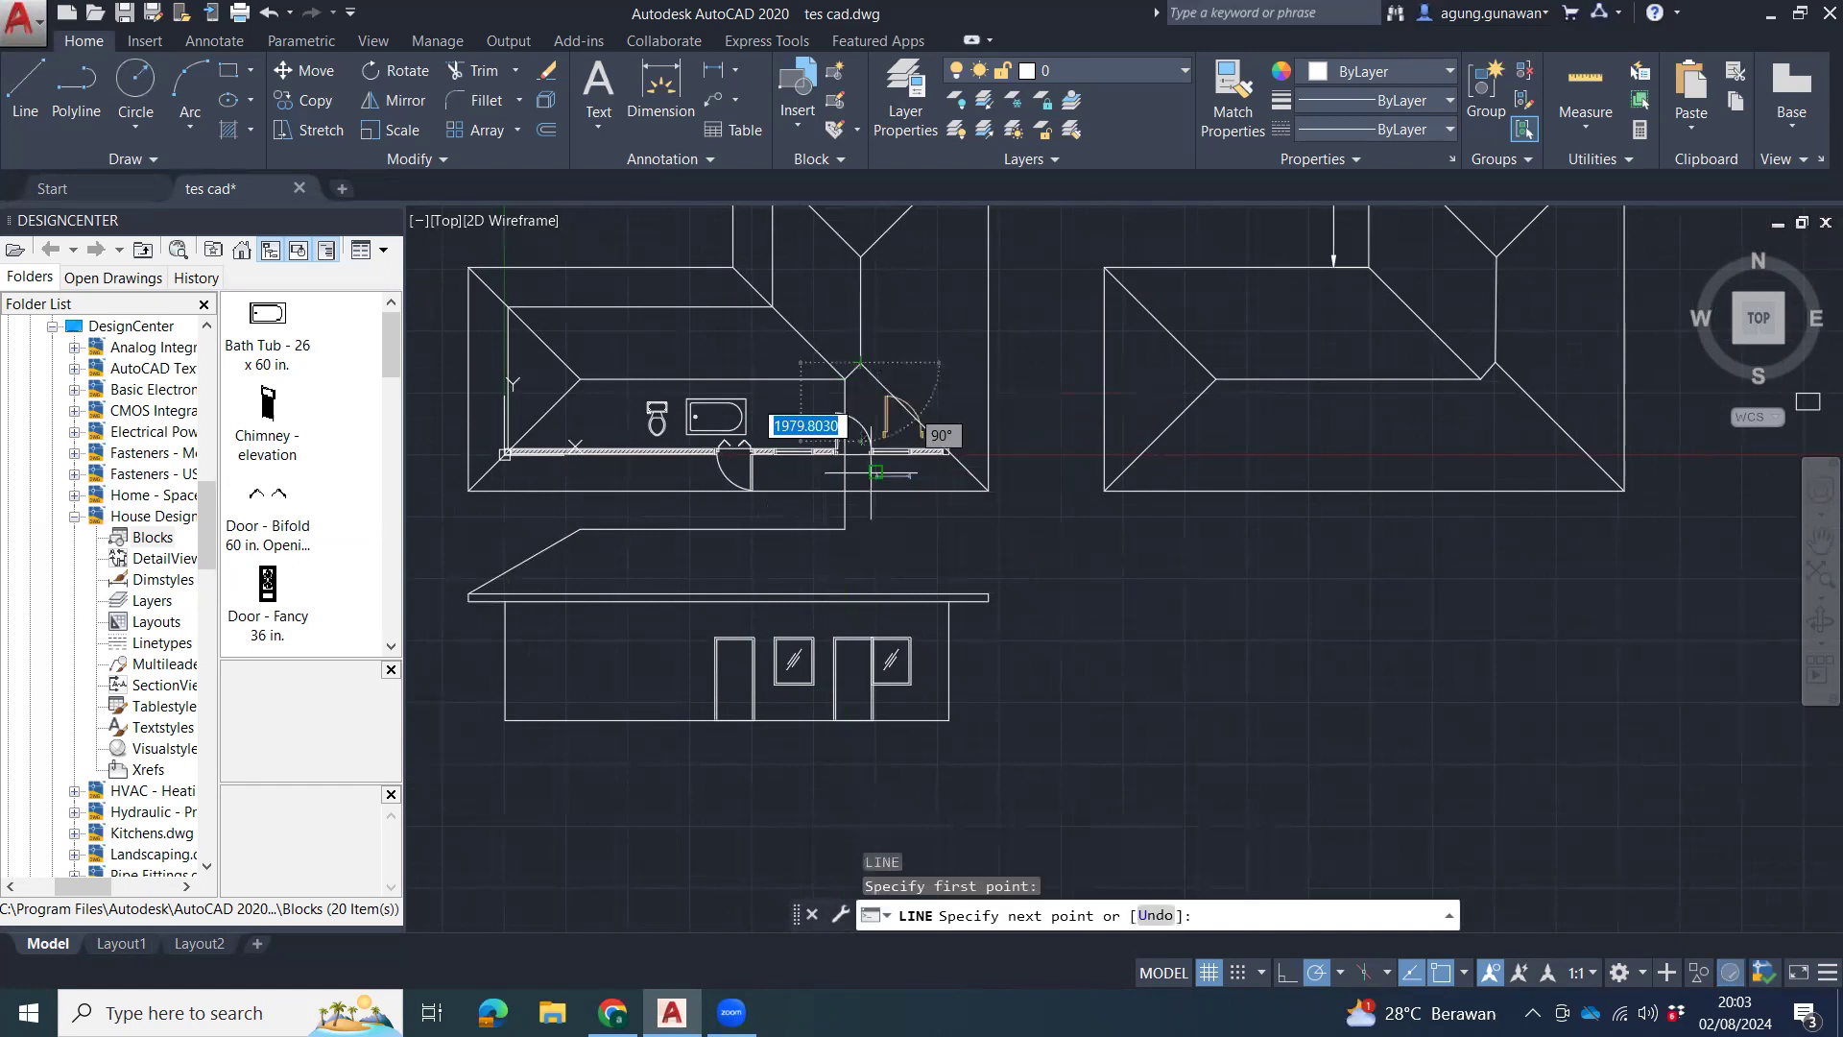
pyautogui.click(860, 555)
pyautogui.press('Escape')
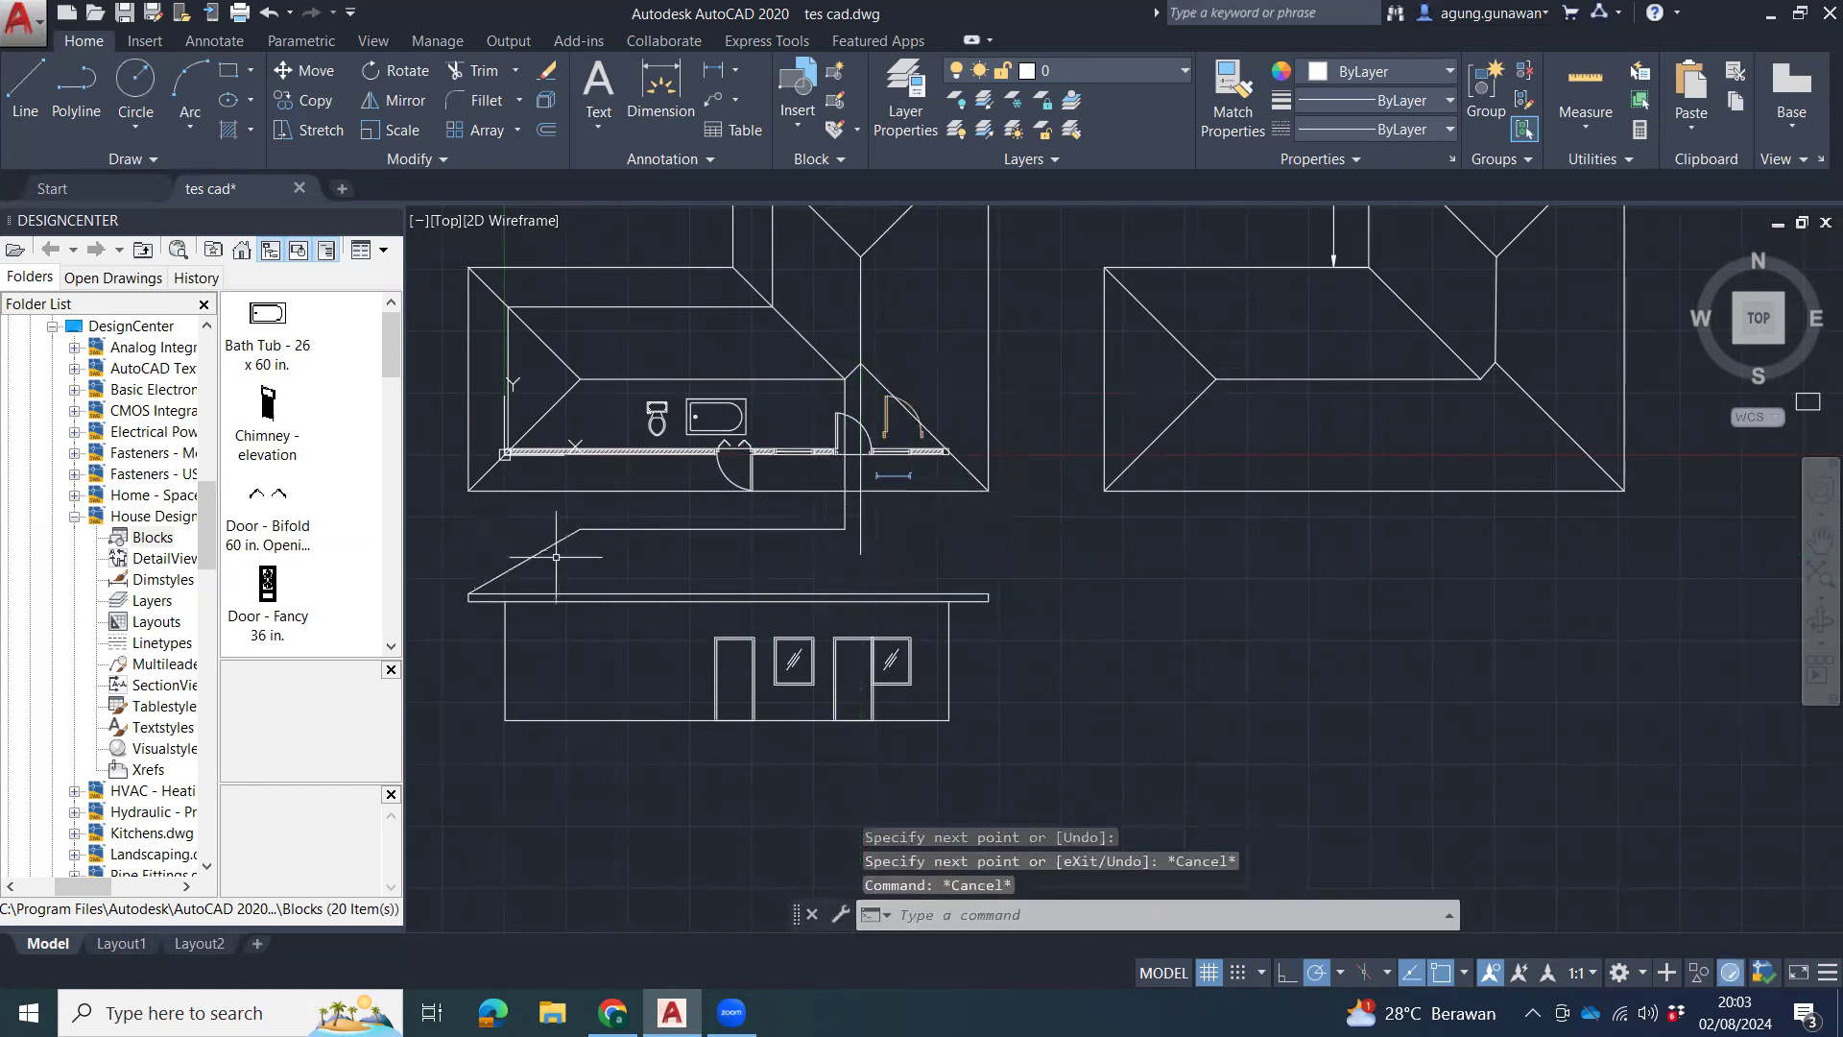
# Copy the elevation's left roof slope from its lower end to the right end of the horizontal ridge line.
pyautogui.click(551, 546)
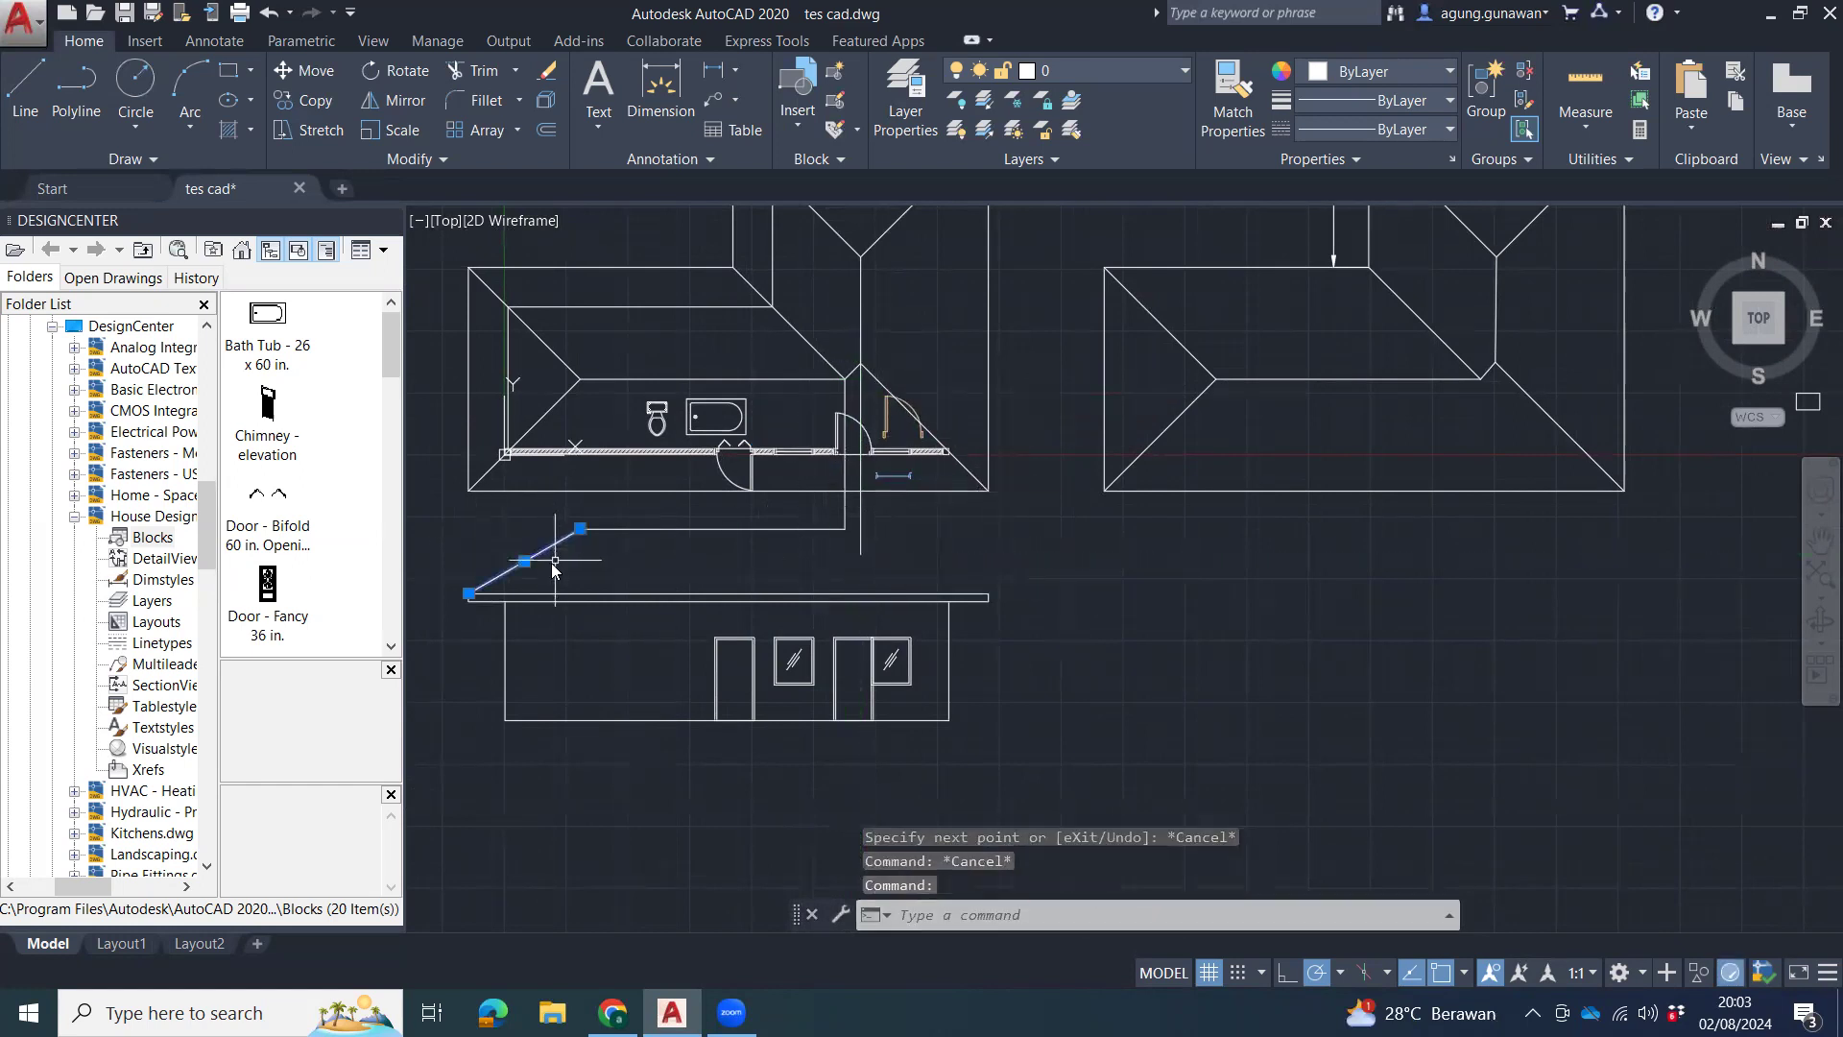
pyautogui.write('co')
pyautogui.press('Return')
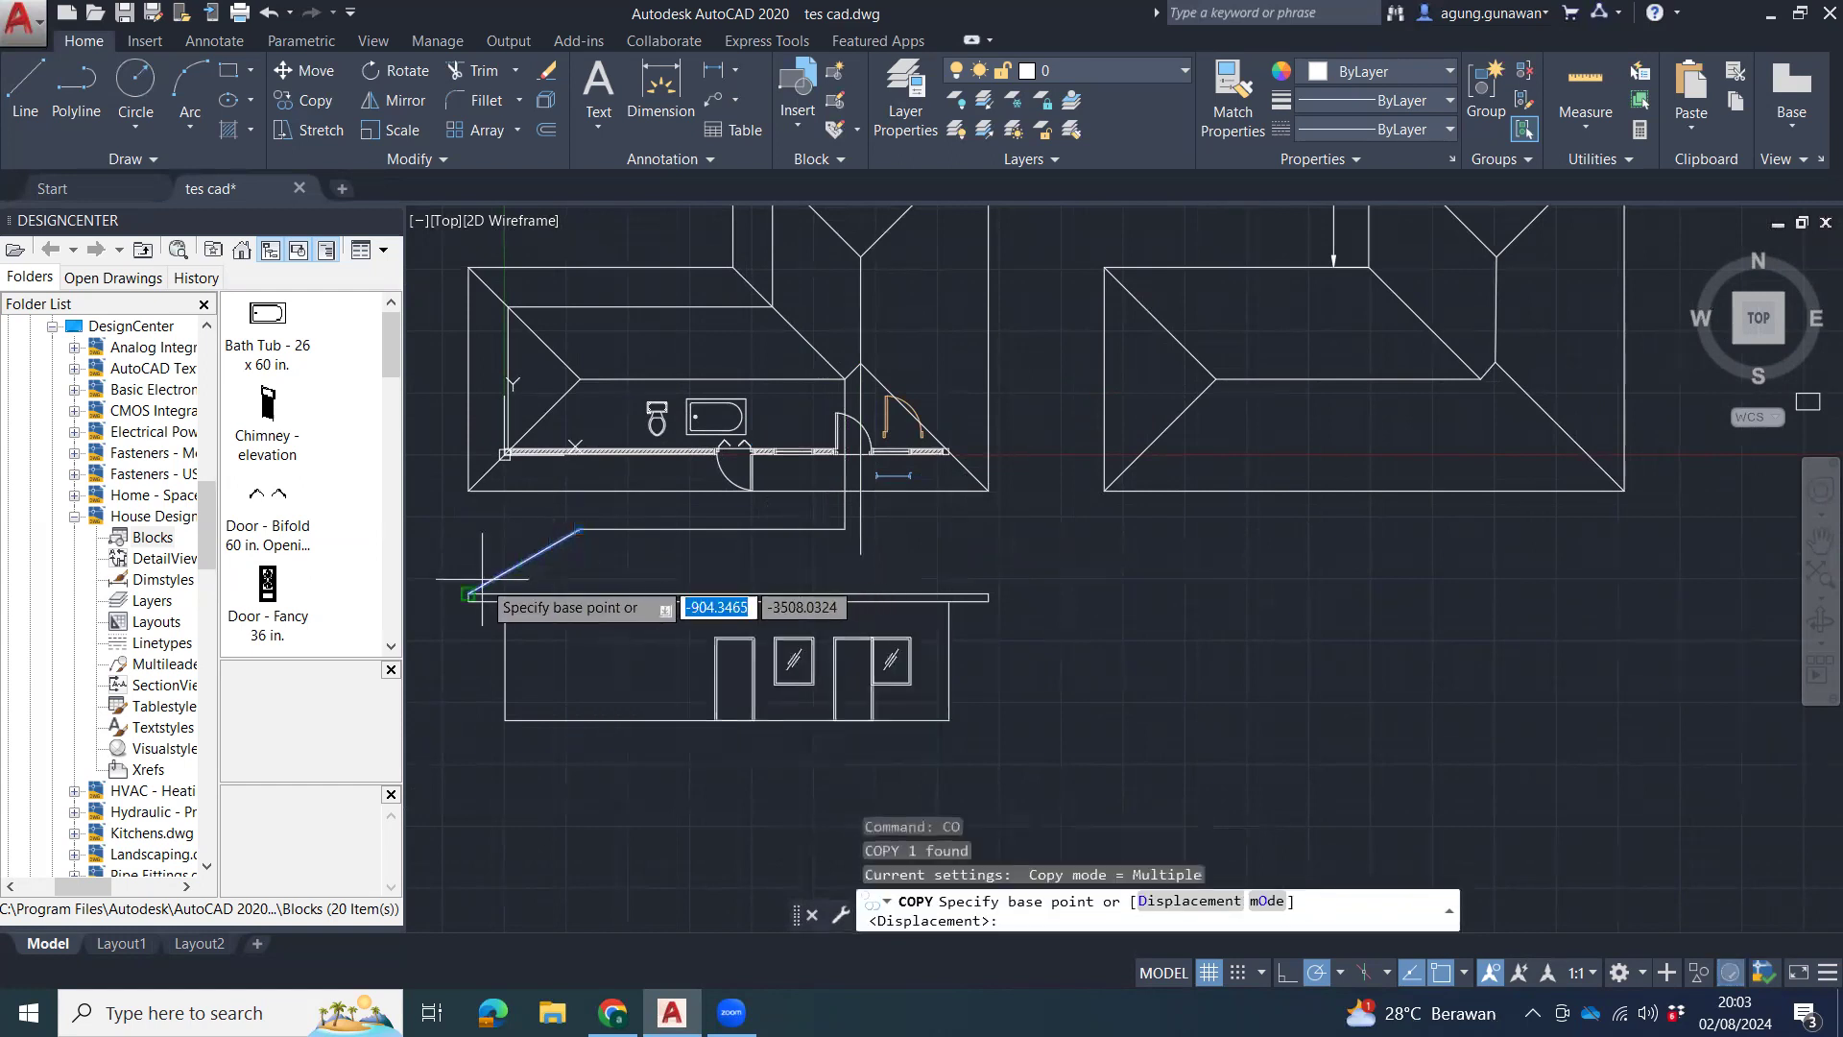
pyautogui.click(468, 594)
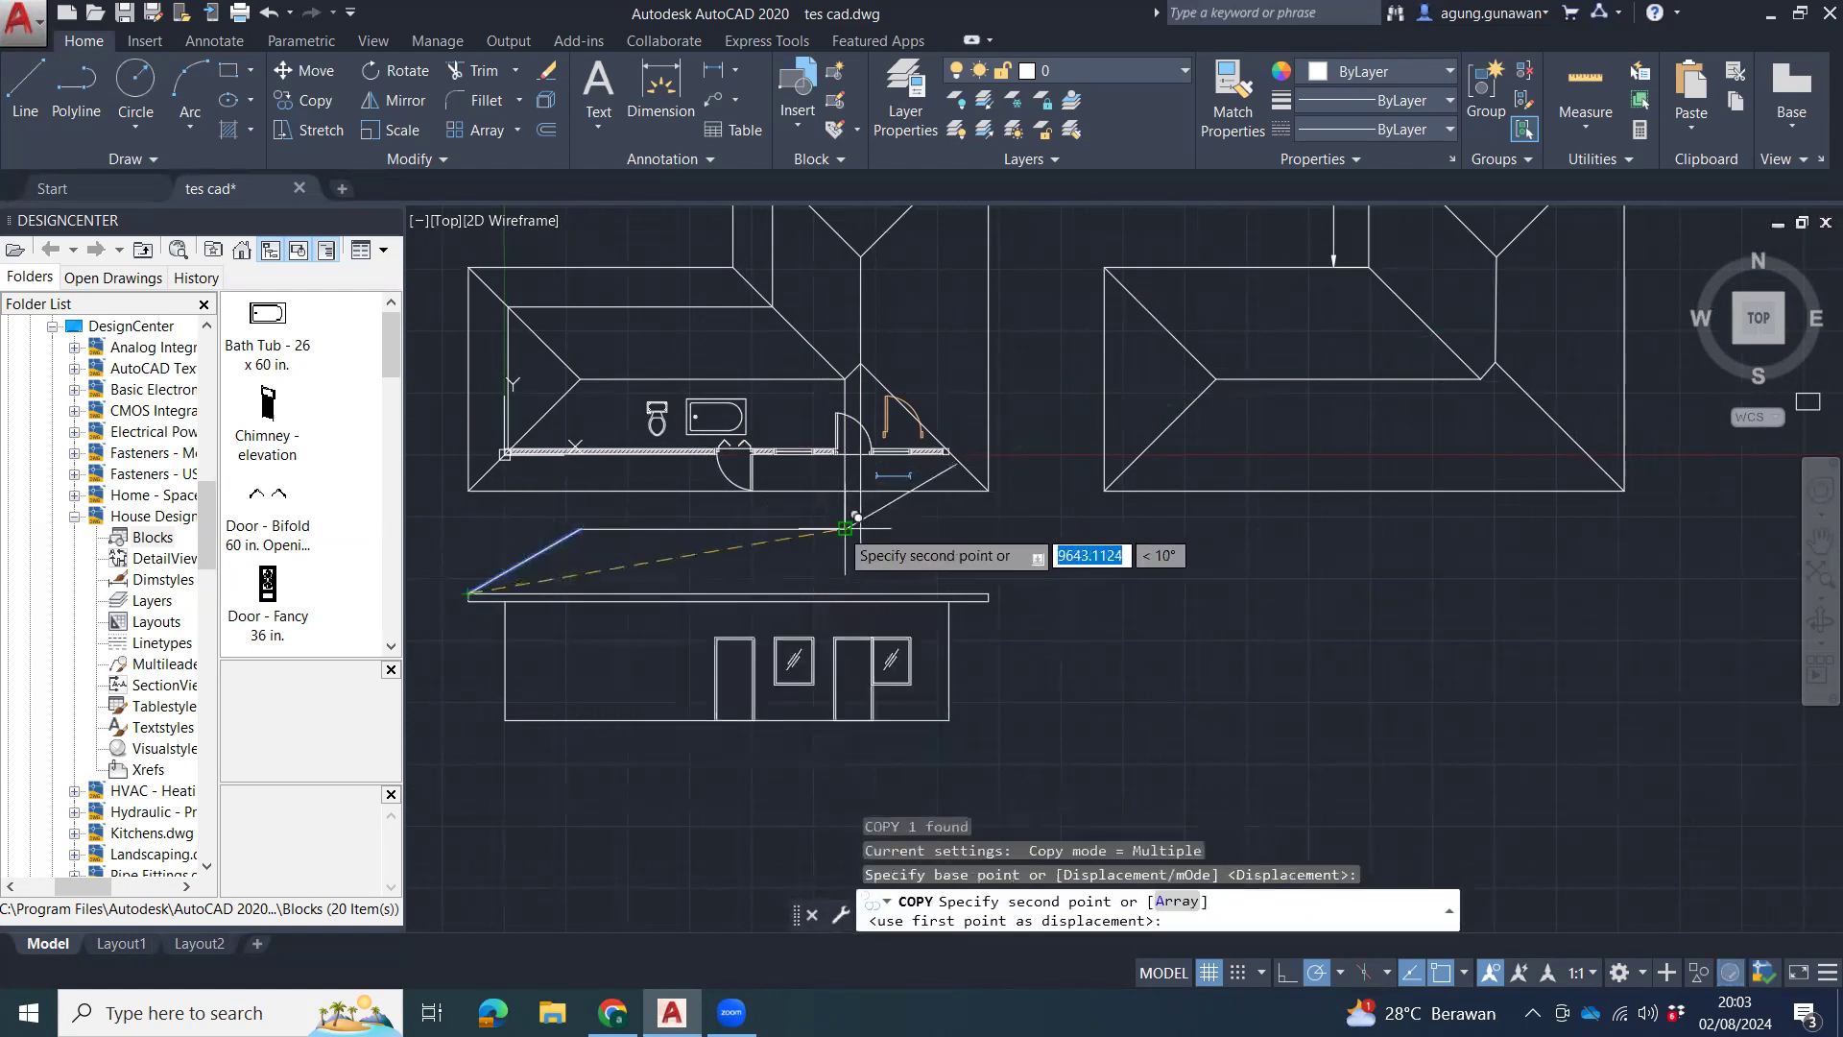
pyautogui.click(846, 527)
pyautogui.press('Escape')
# Fillet the copied slope with the second projection line at radius 0, and erase the first projection line.
pyautogui.scroll(4, 873, 530)
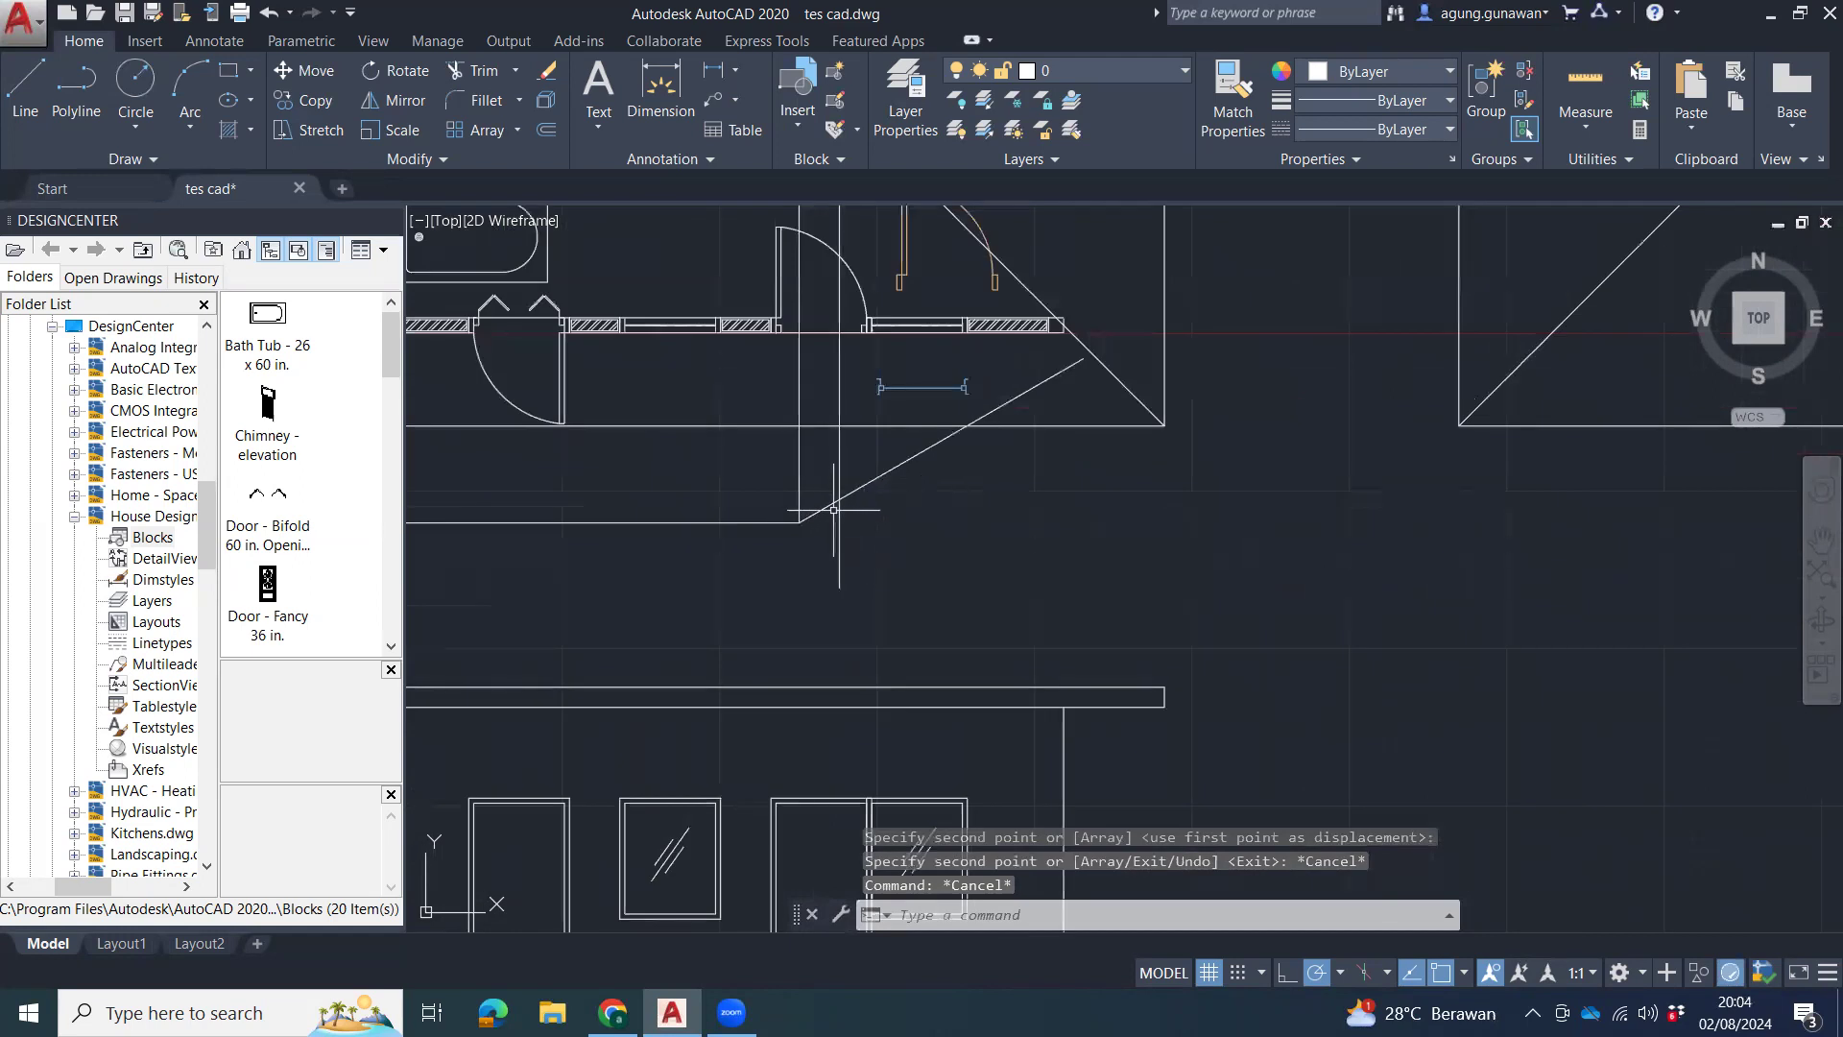
pyautogui.write('f')
pyautogui.press('Return')
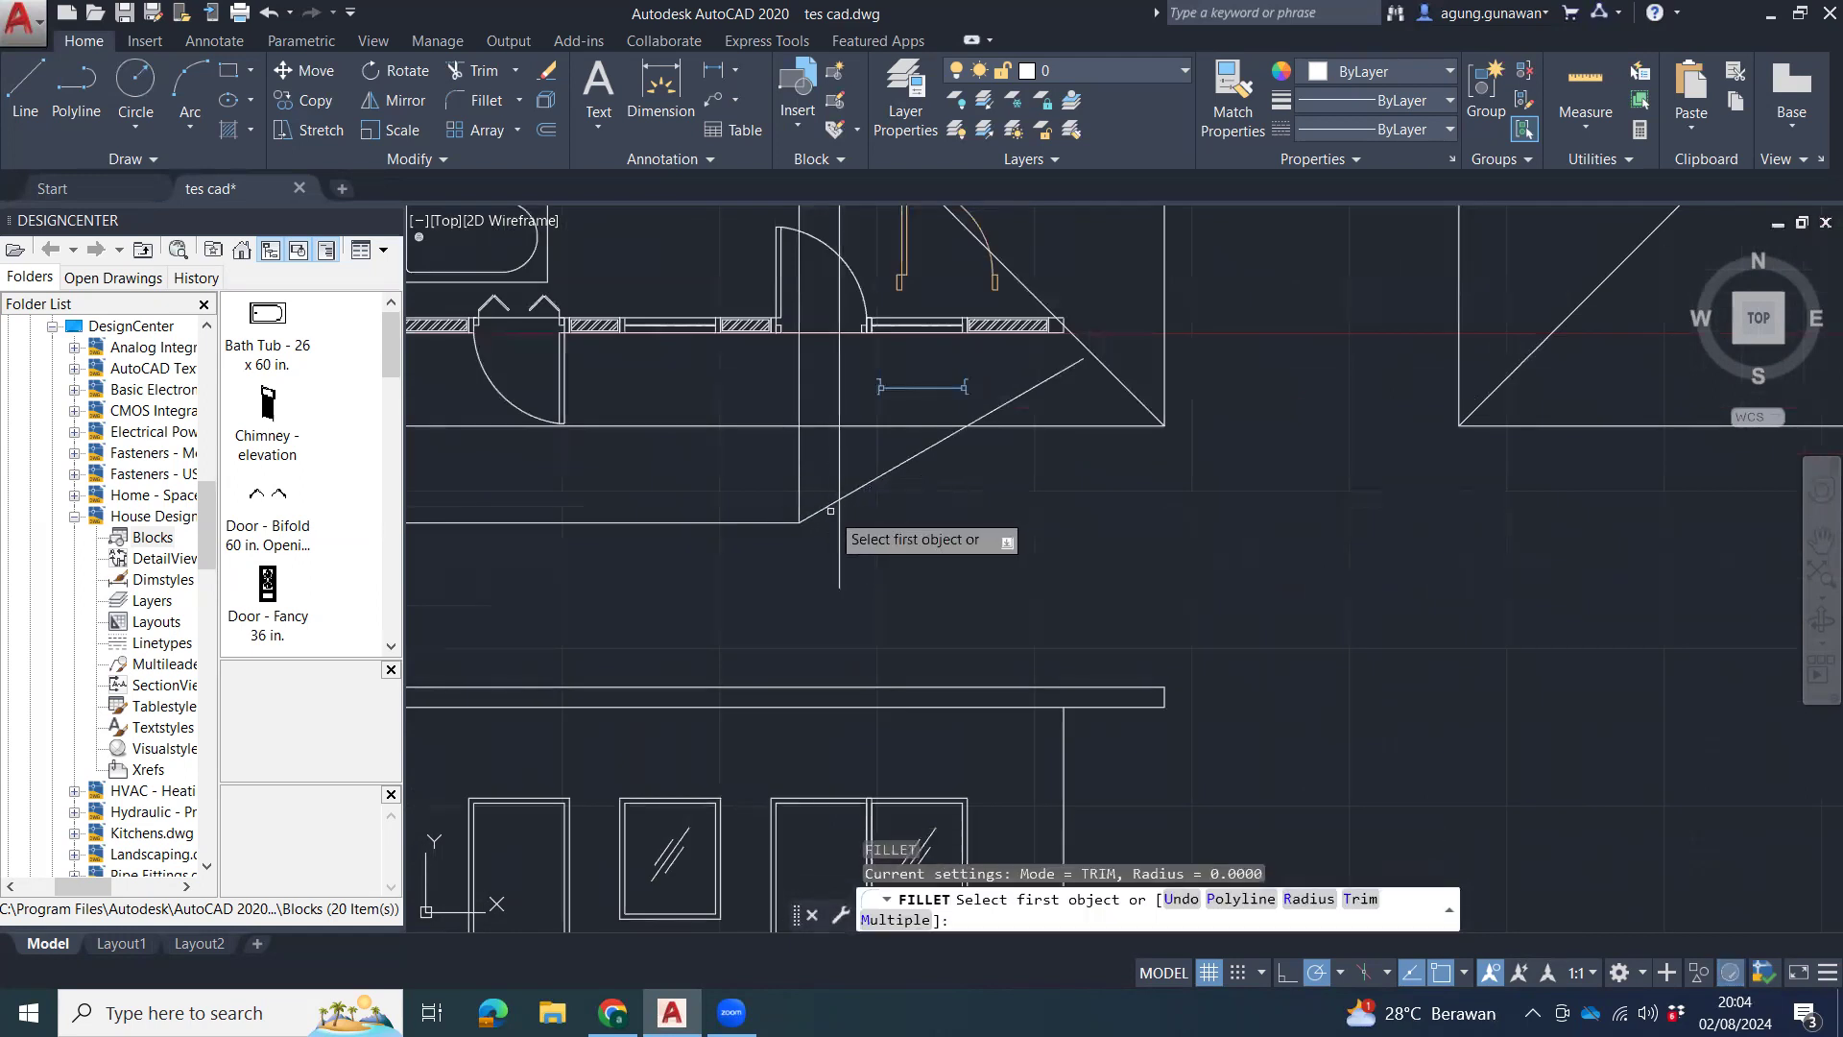
pyautogui.click(826, 510)
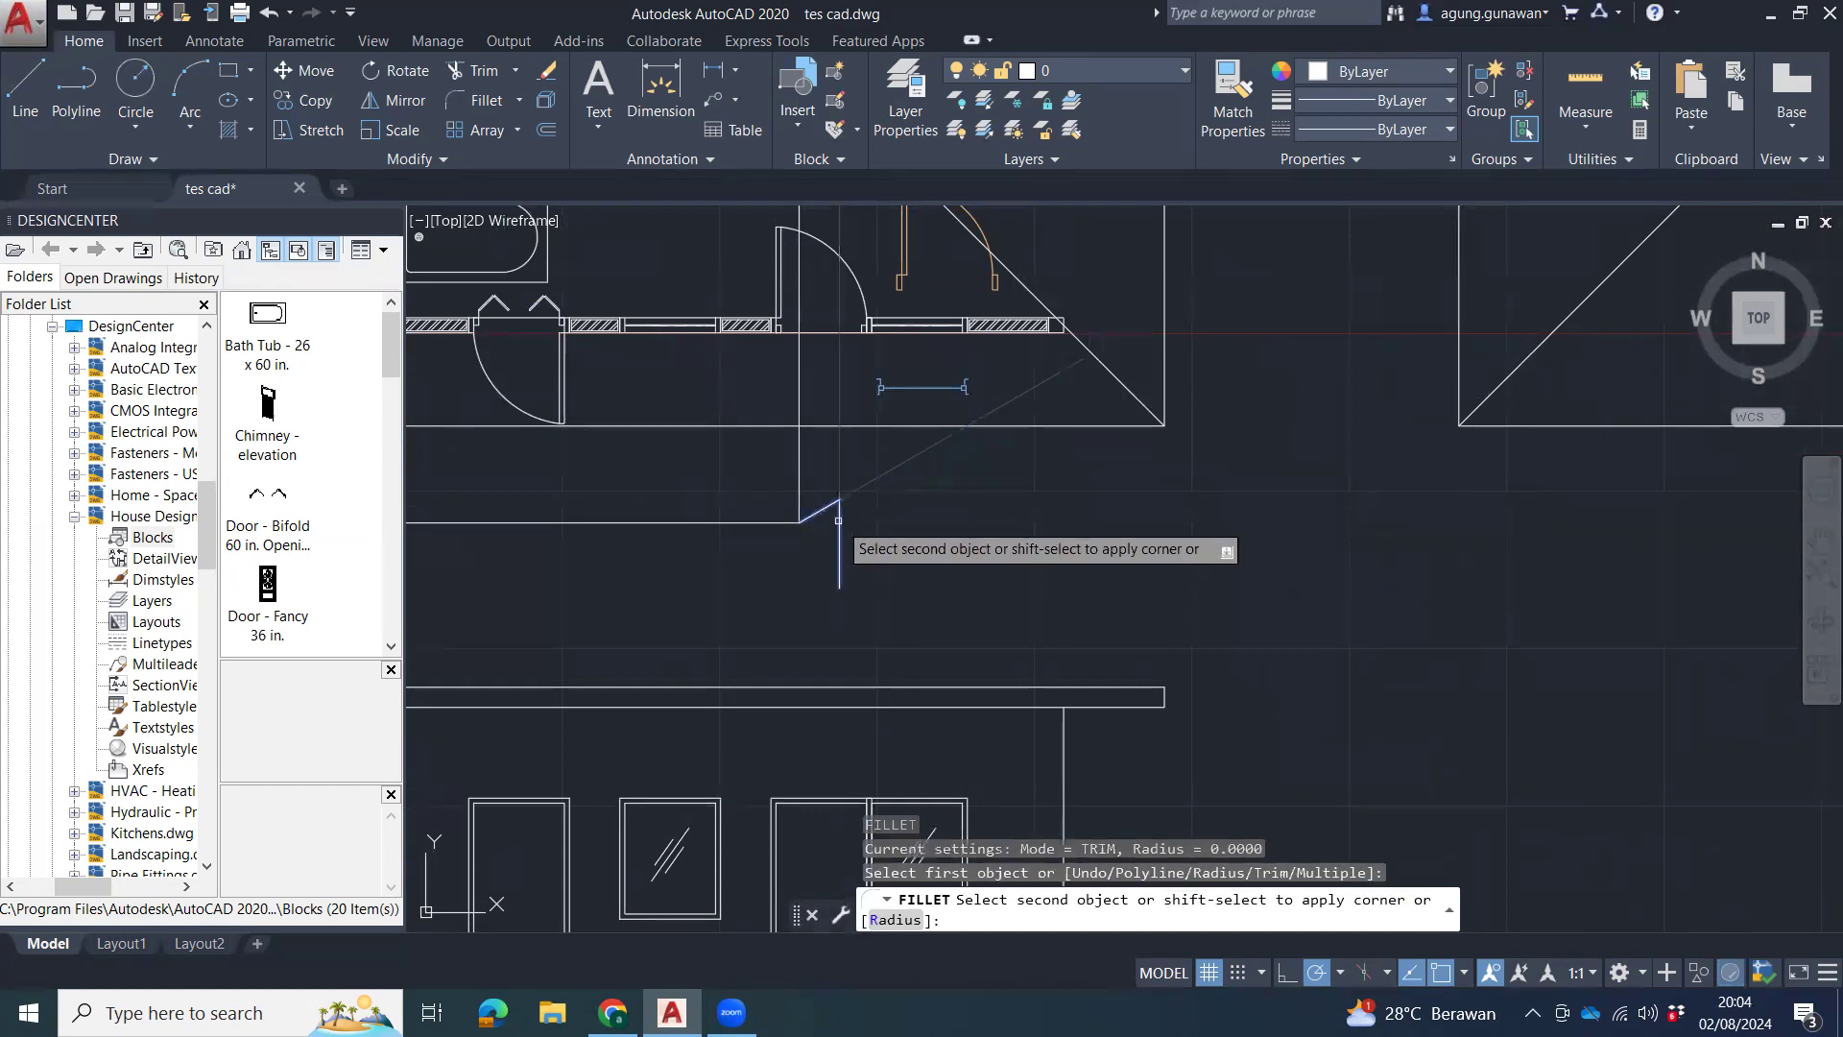
pyautogui.scroll(-2, 963, 568)
pyautogui.press('Escape')
pyautogui.press('Escape')
pyautogui.click(861, 514)
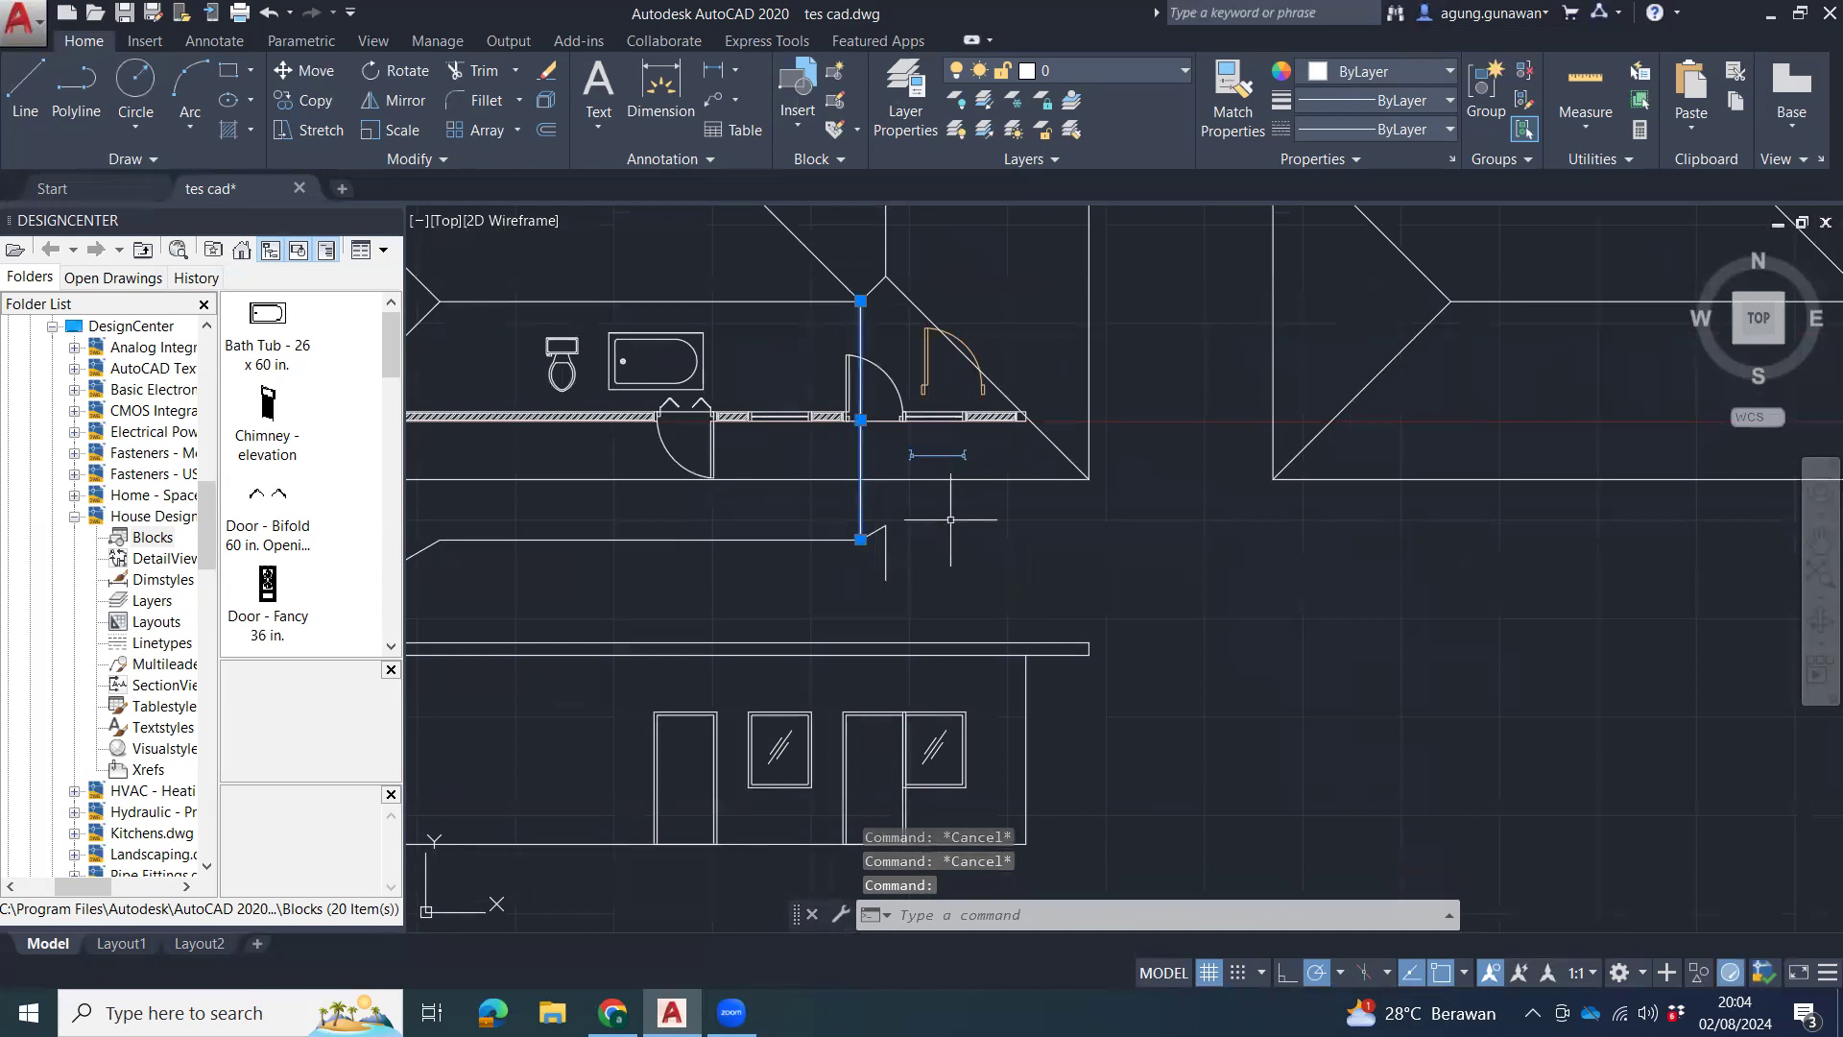
pyautogui.press('Delete')
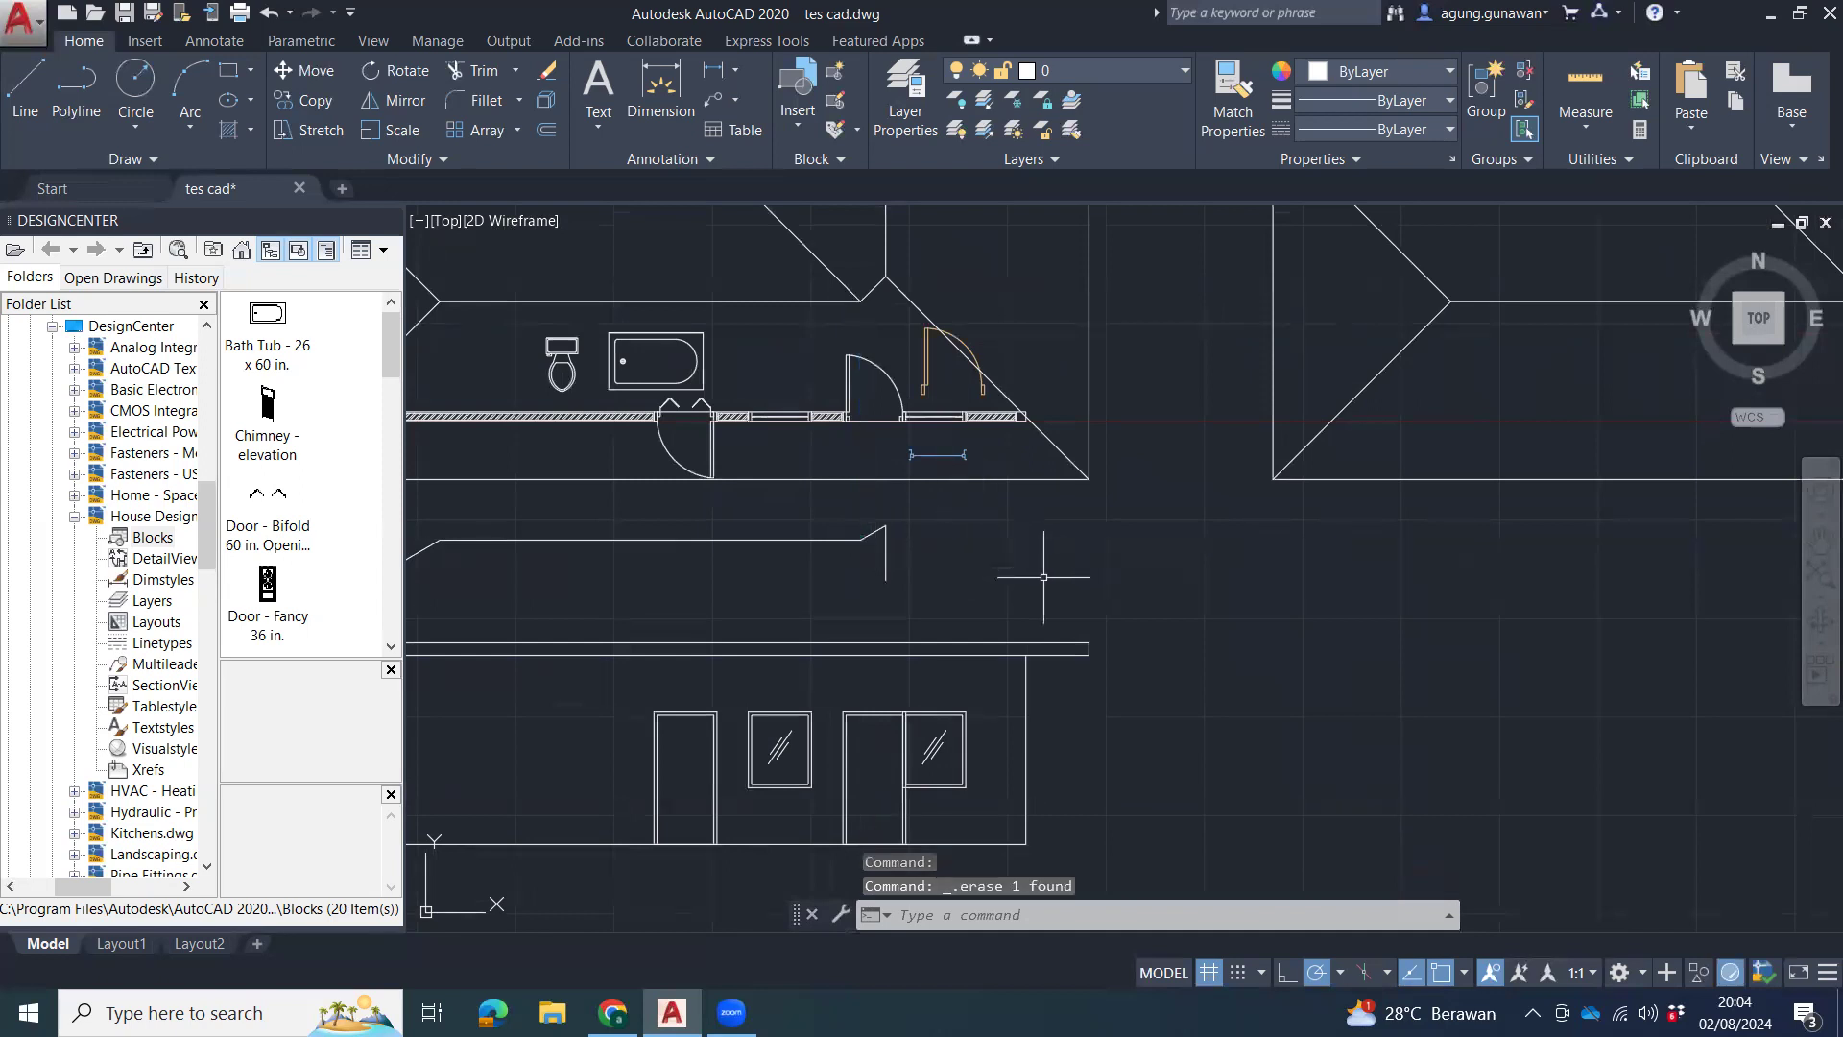
# Draw a sloped line up and to the left from the upper-right corner of the elevation's eave.
pyautogui.write('l')
pyautogui.press('Return')
pyautogui.click(1089, 641)
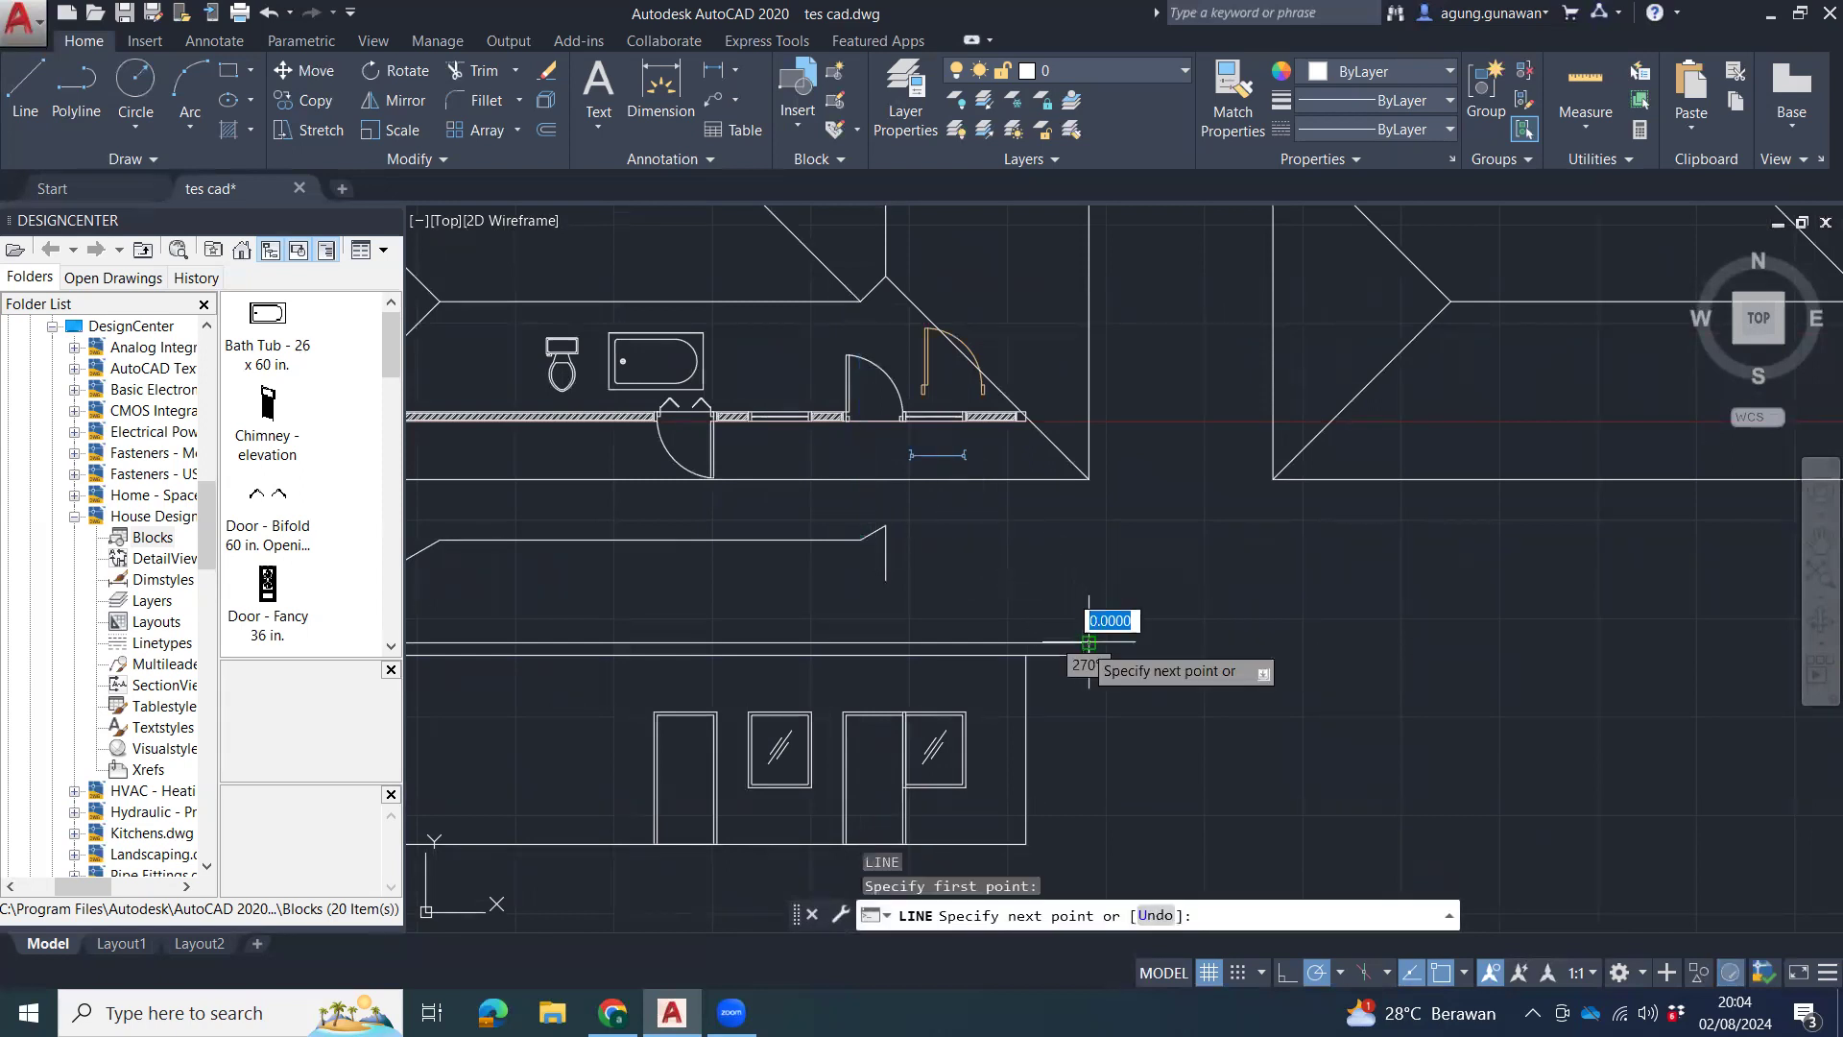
pyautogui.click(999, 588)
pyautogui.press('Escape')
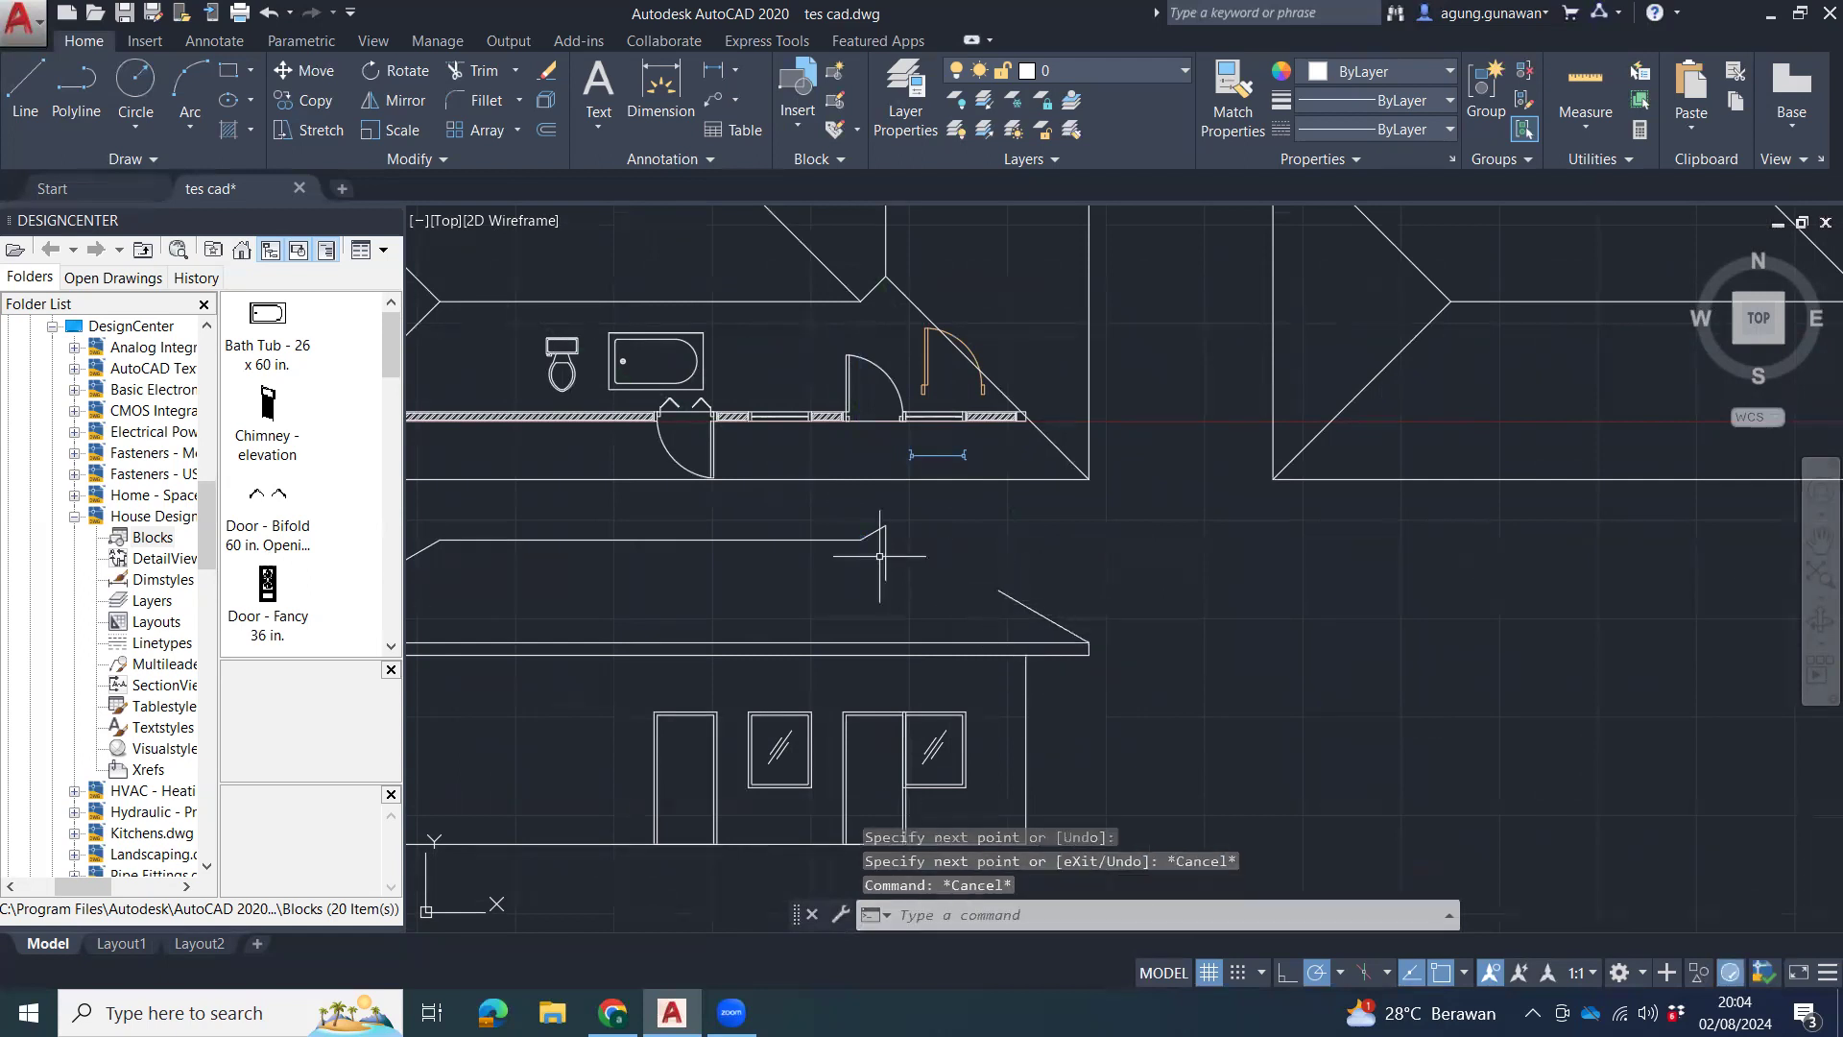
# Fillet the short ridge slope with the right-hand roof slope to form the elevation's peak.
pyautogui.write('f')
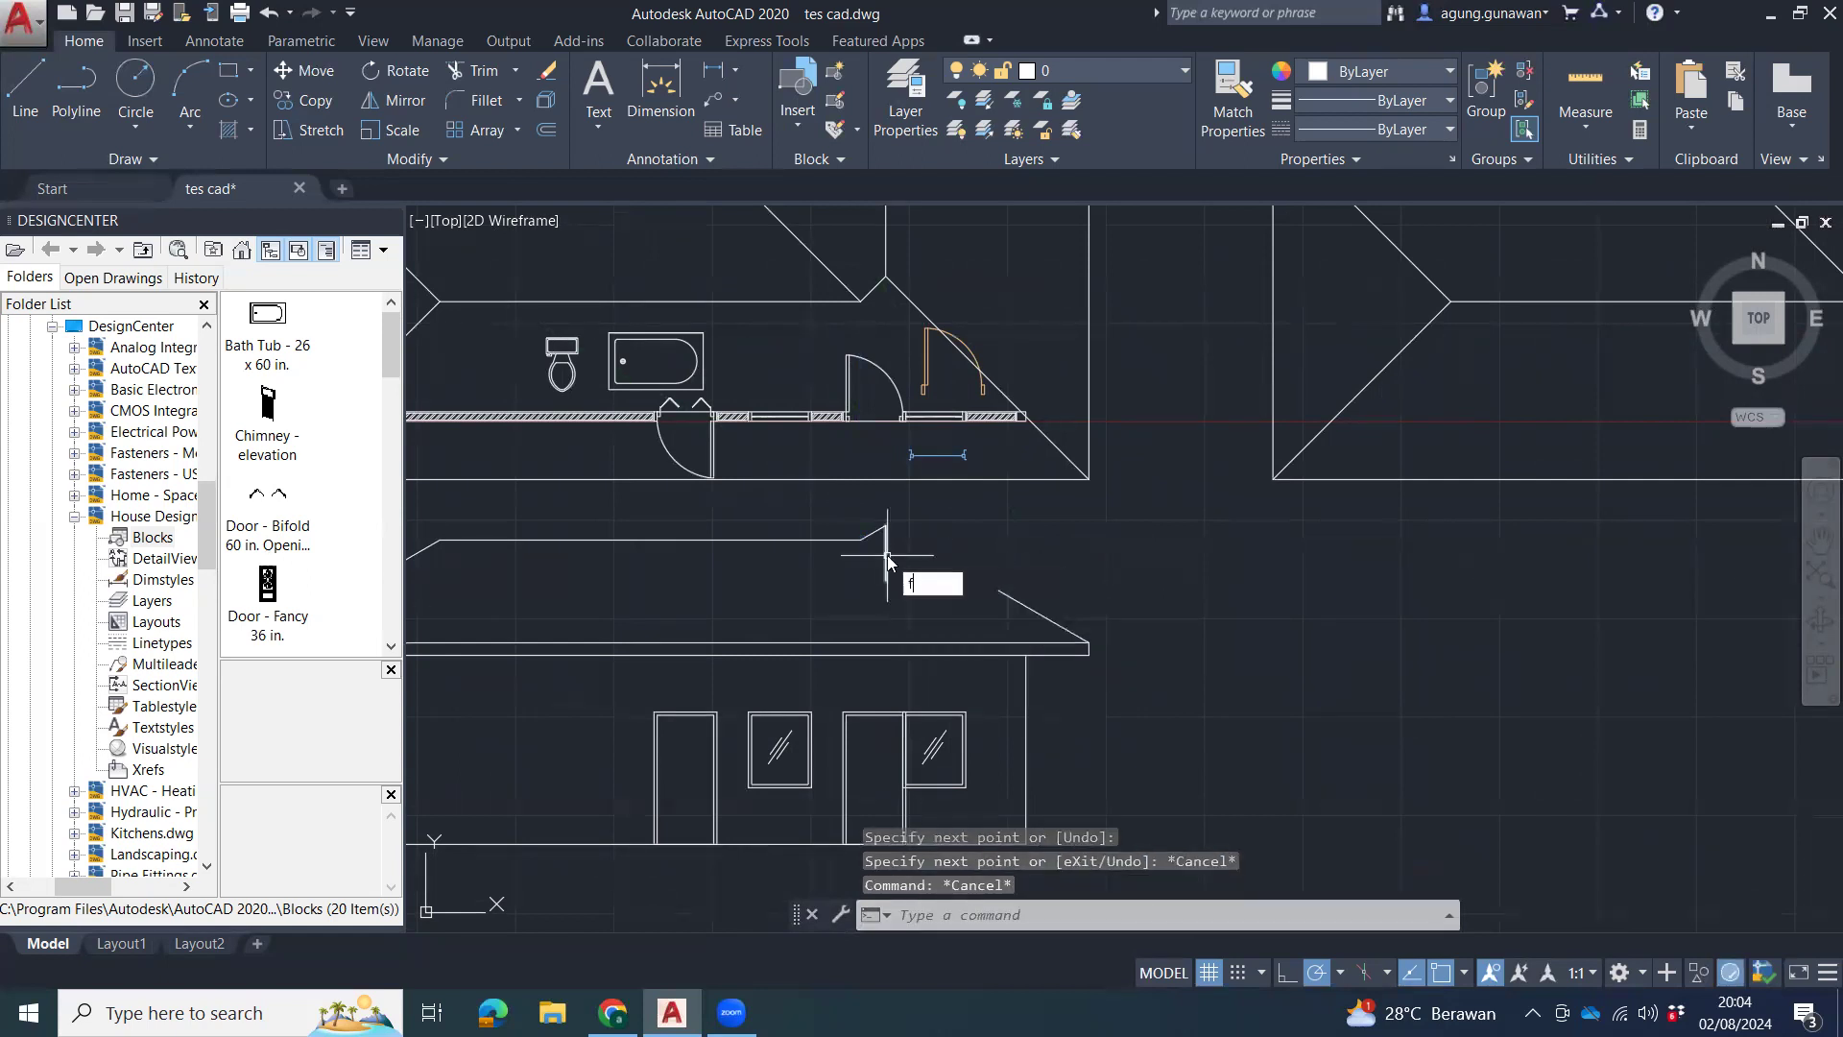
pyautogui.press('Return')
pyautogui.click(877, 531)
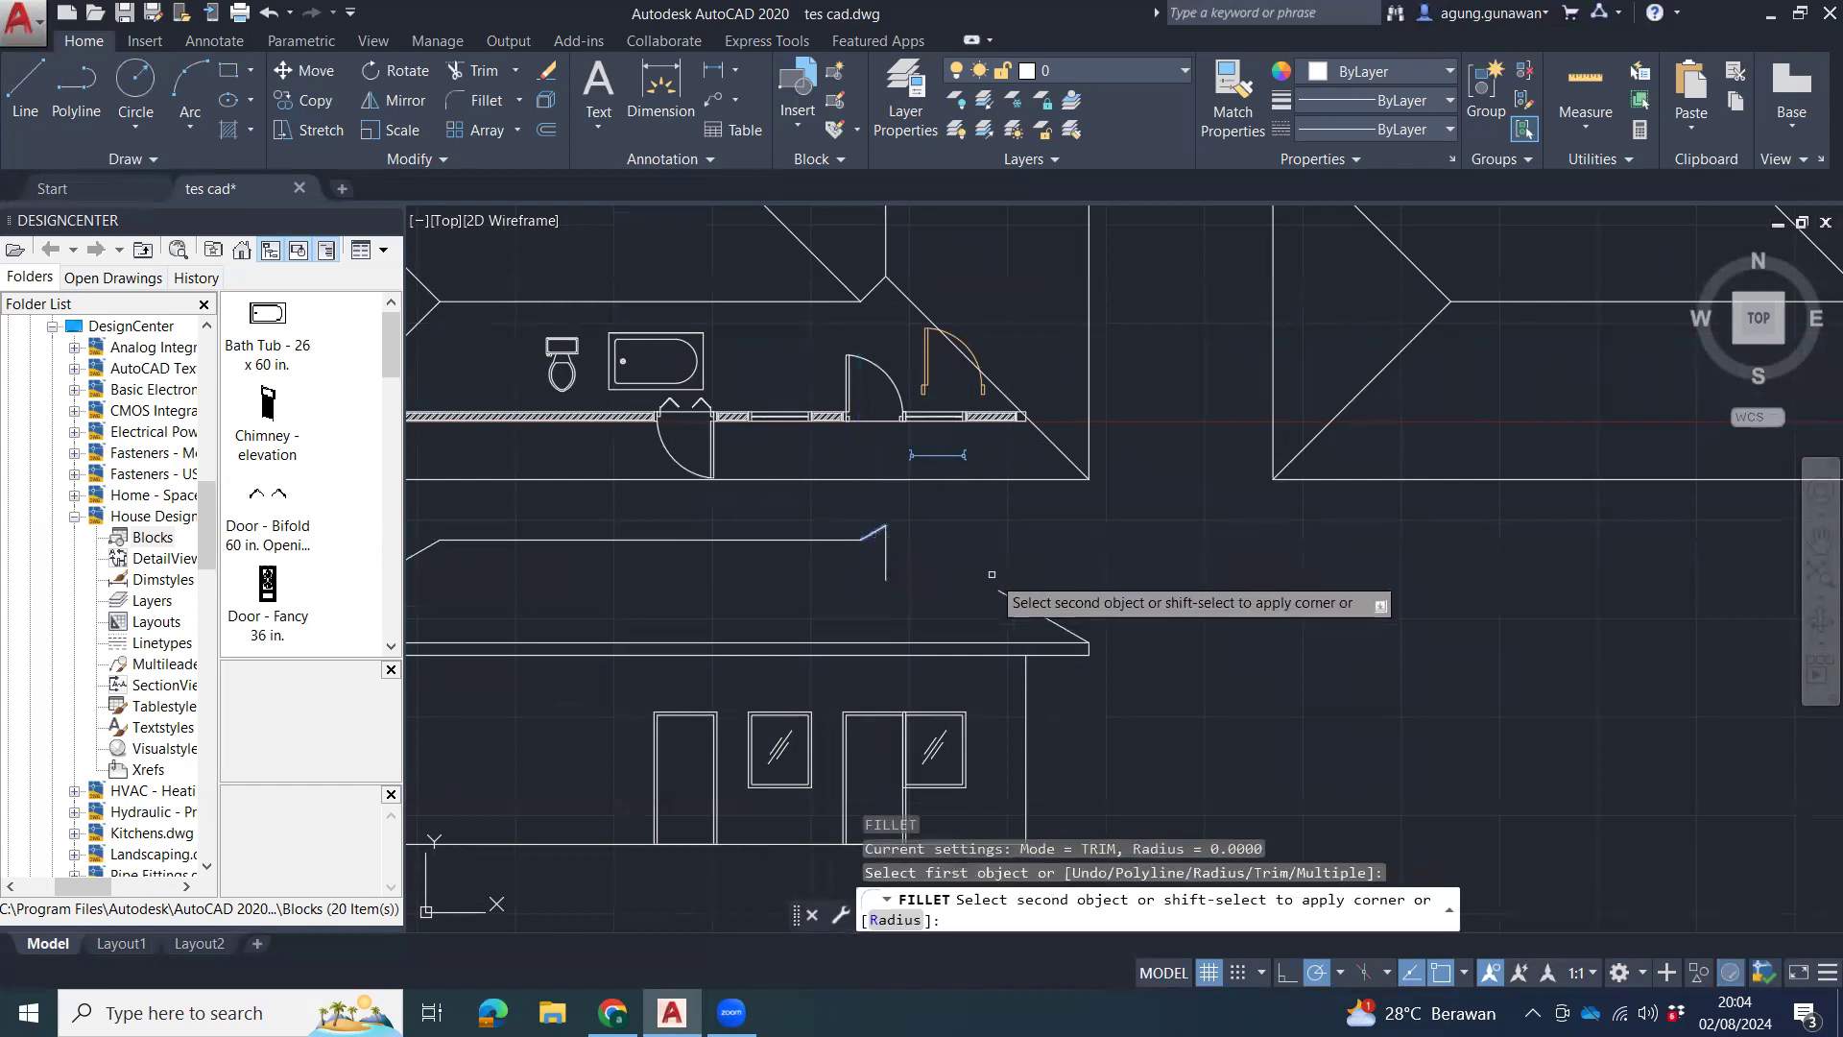
pyautogui.press('Escape')
pyautogui.press('Escape')
# Erase the leftover vertical projection line below the elevation's roof peak.
pyautogui.click(823, 524)
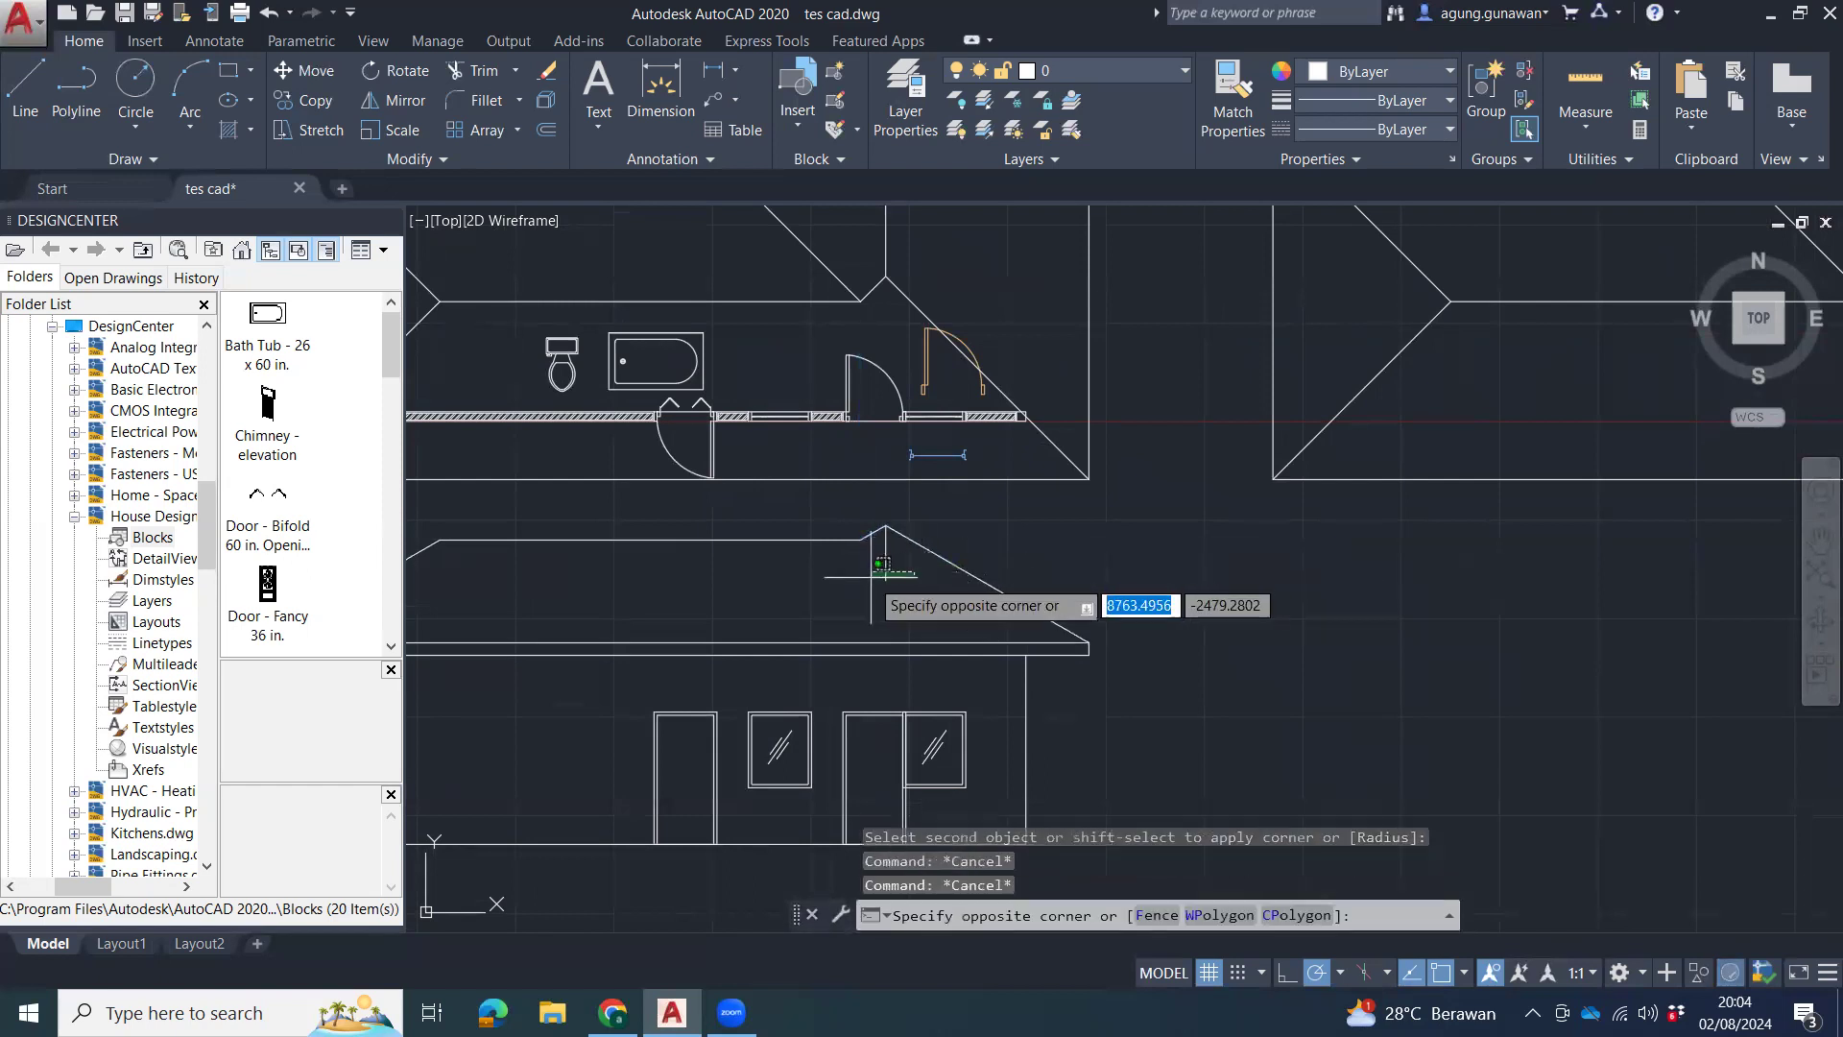
pyautogui.click(900, 589)
pyautogui.press('Delete')
# Browse the blocks of Home - Space Planner.dwg in DesignCenter.
pyautogui.scroll(-2, 1104, 571)
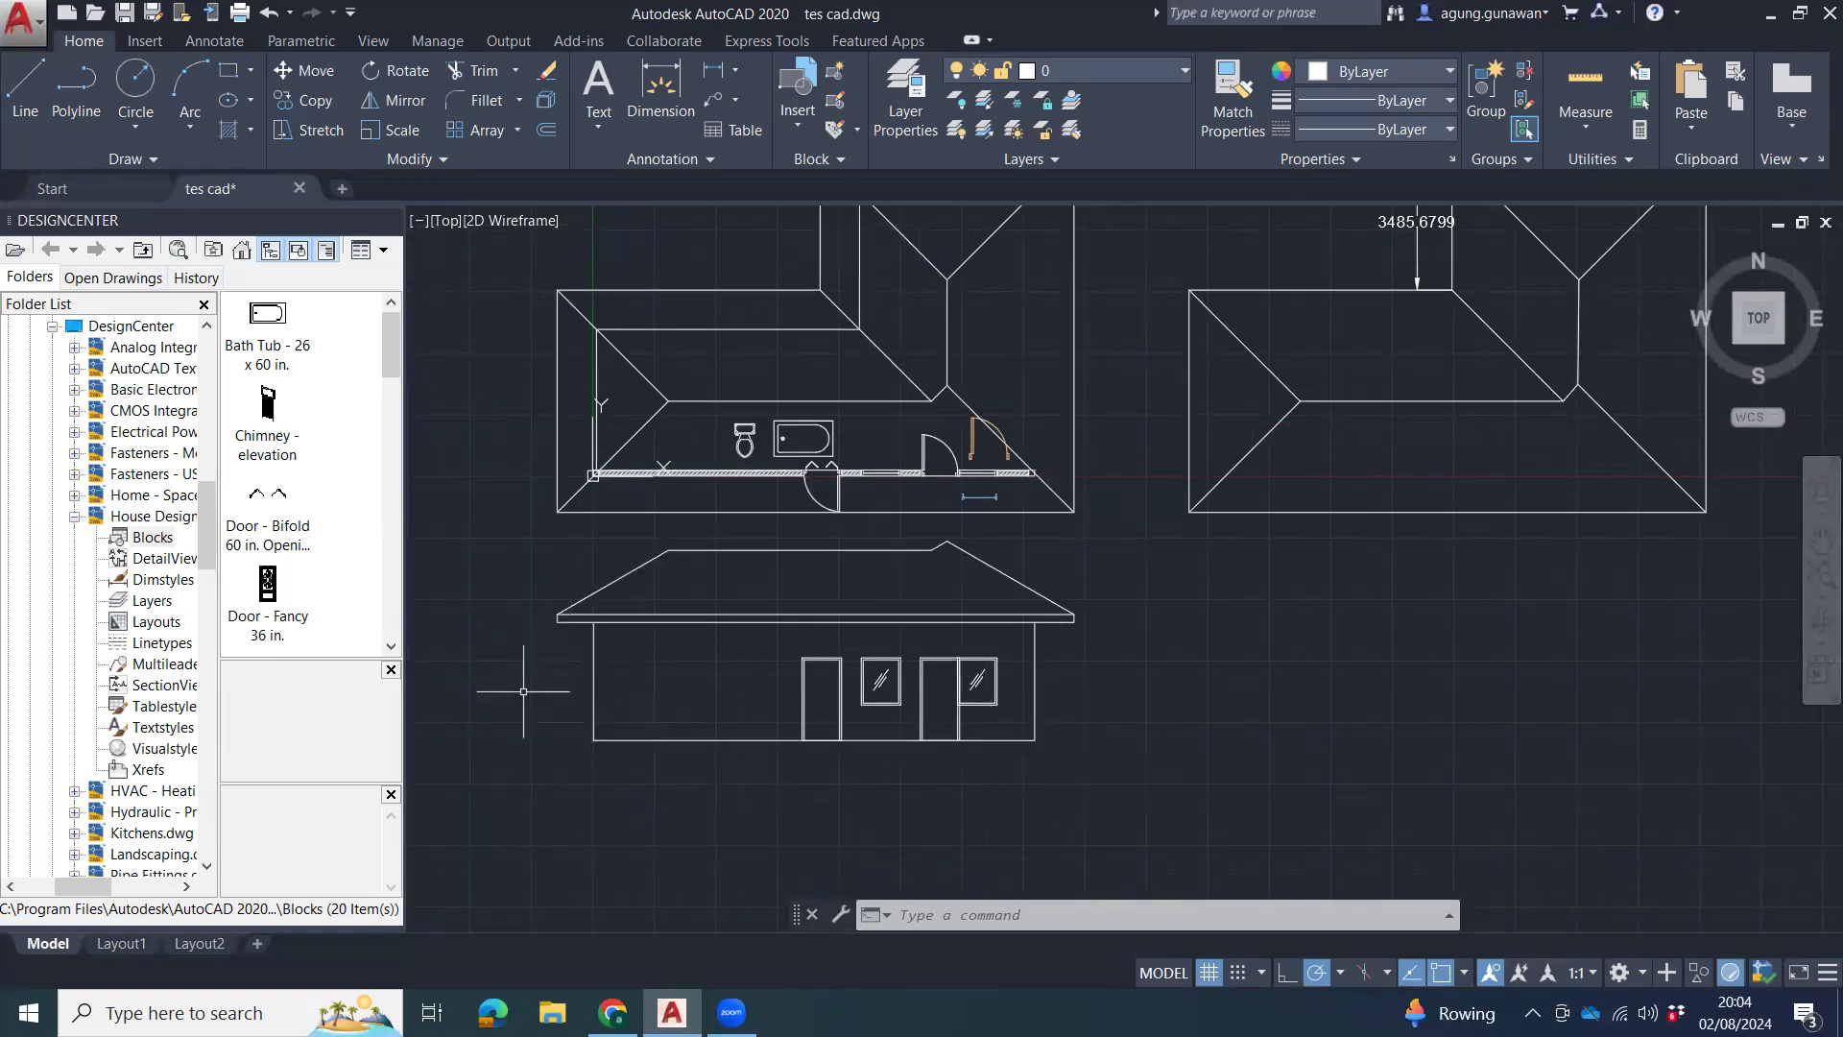
pyautogui.click(163, 500)
pyautogui.doubleClick(273, 336)
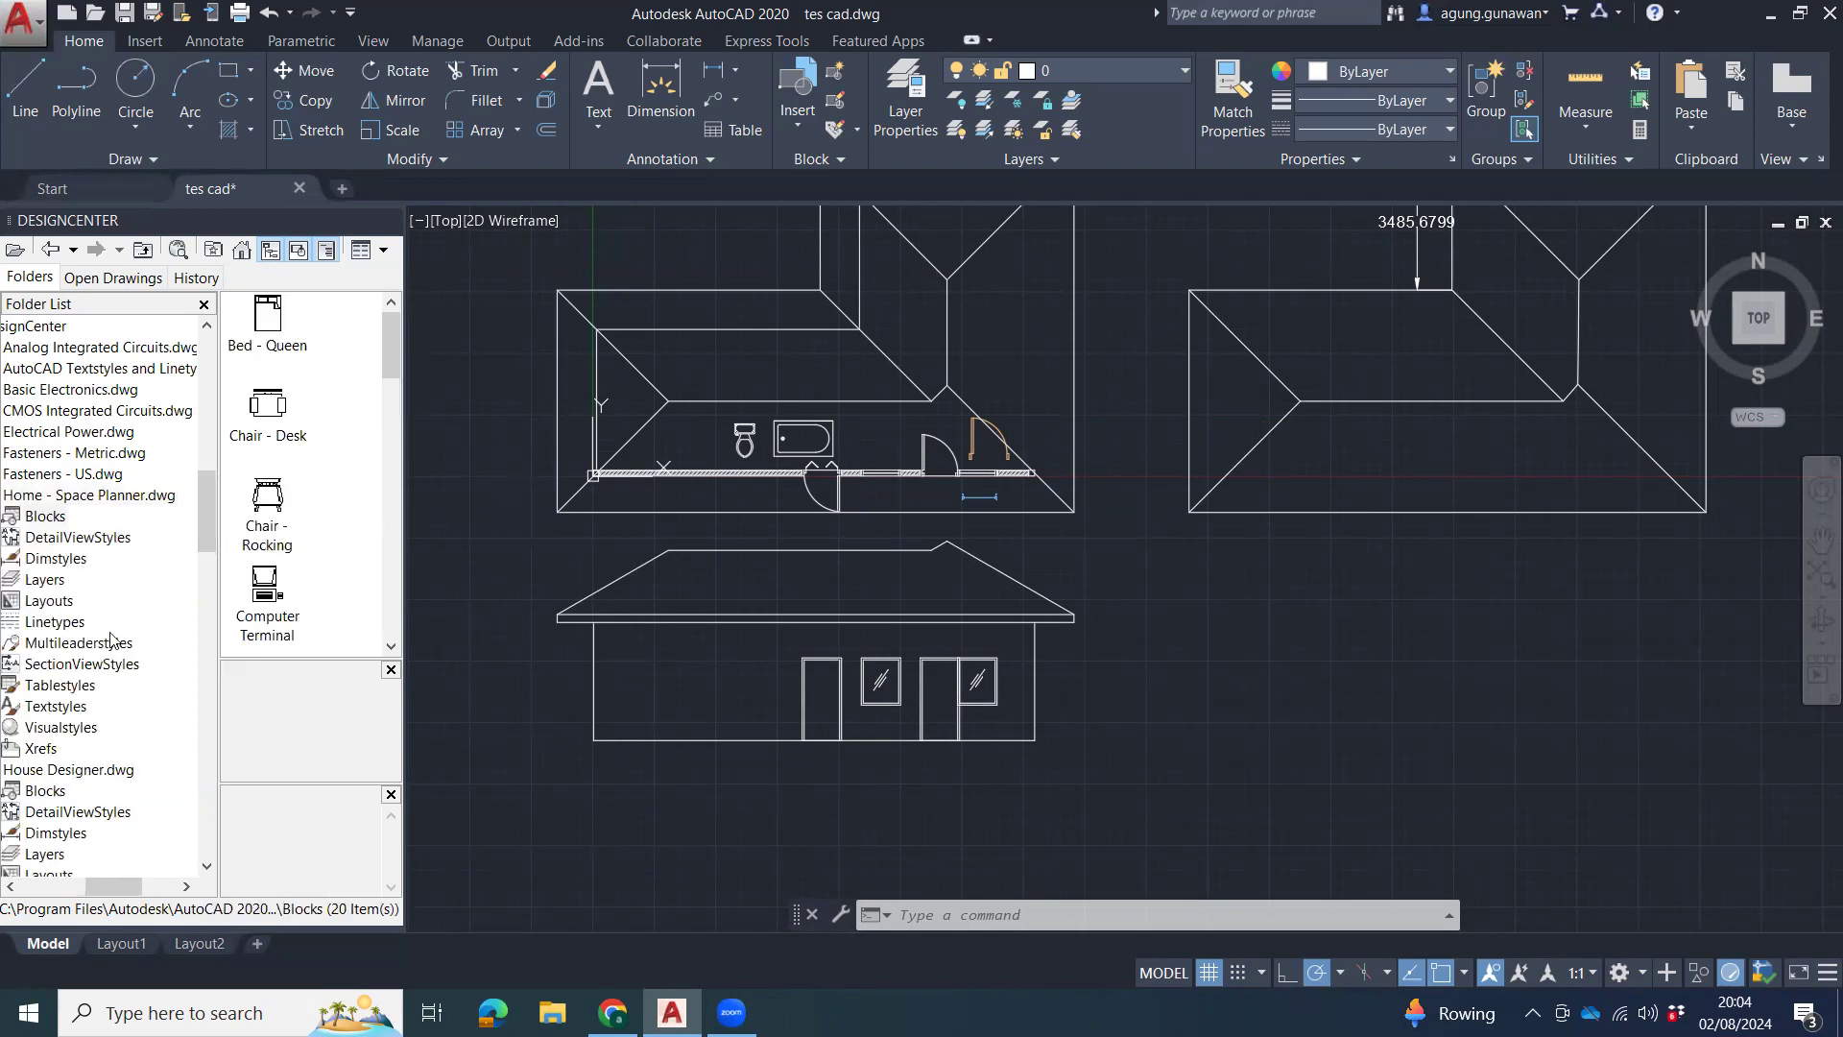
# Open the blocks of Landscaping.dwg in DesignCenter.
pyautogui.moveTo(110, 888)
pyautogui.mouseDown()
pyautogui.moveTo(30, 887)
pyautogui.moveTo(104, 887)
pyautogui.mouseUp()
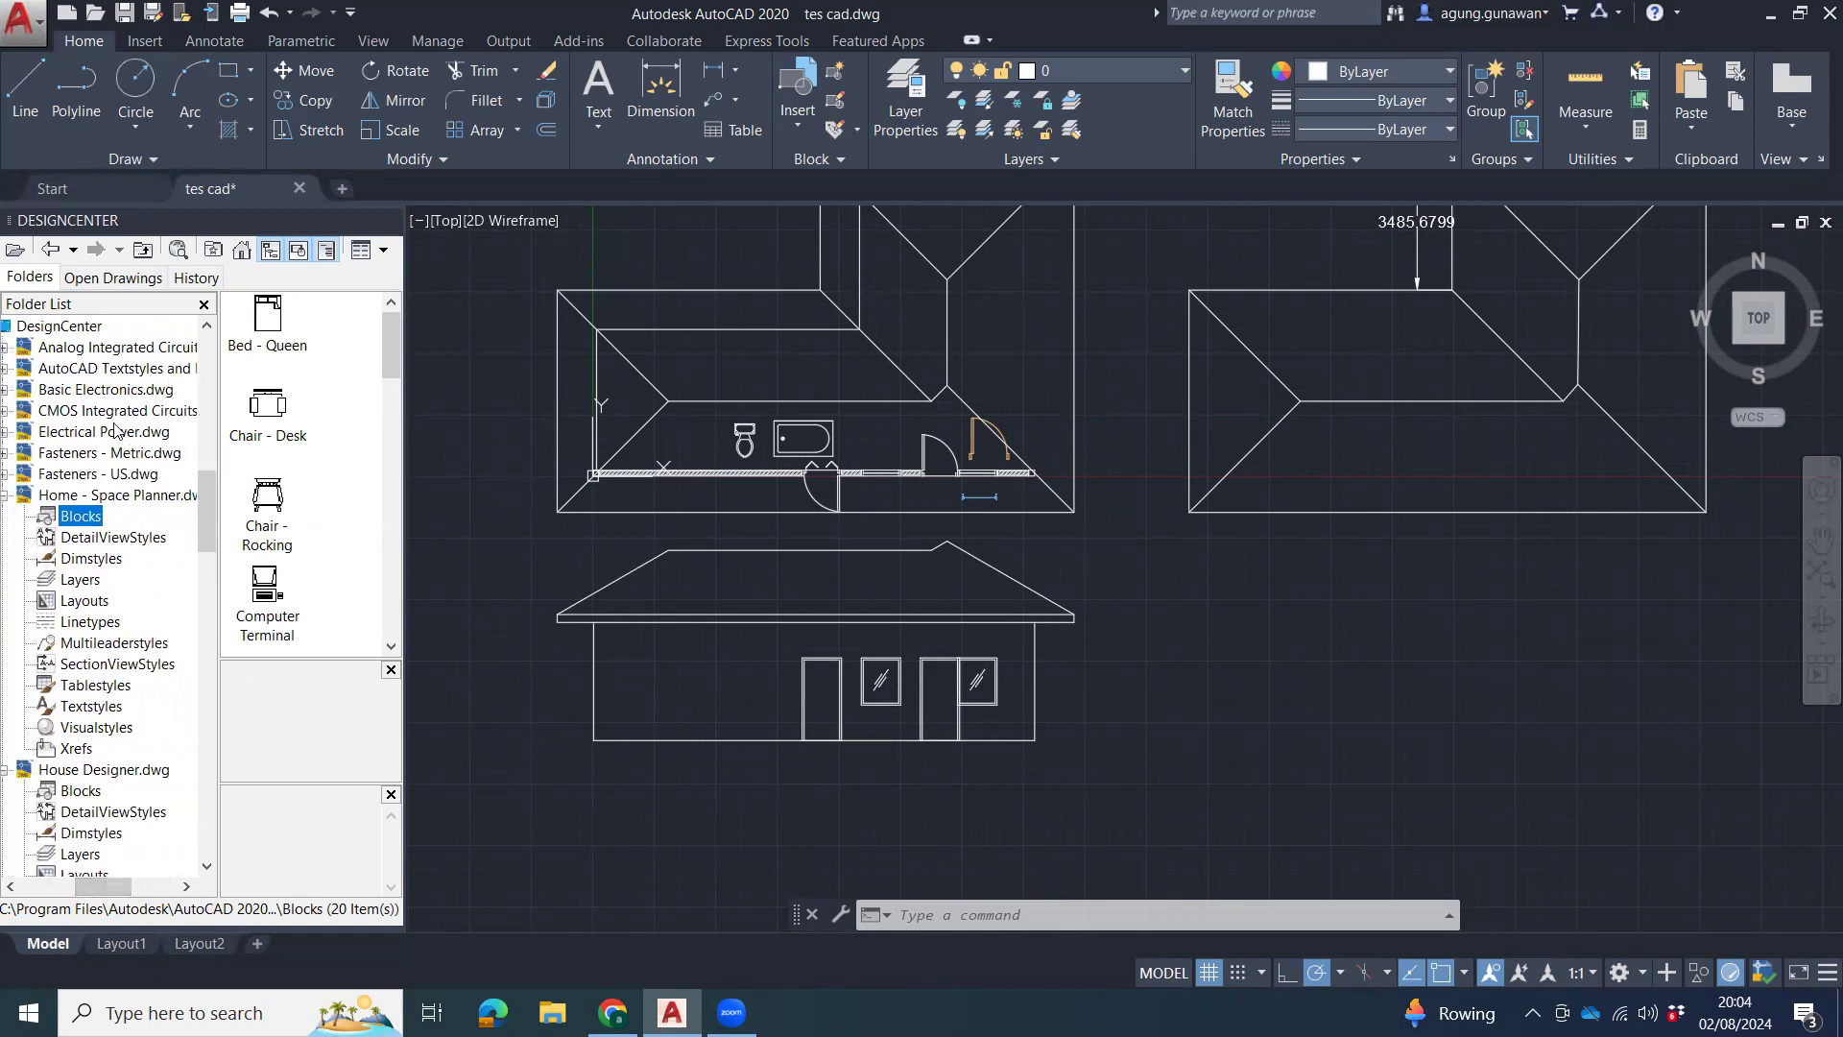
pyautogui.scroll(-3, 113, 437)
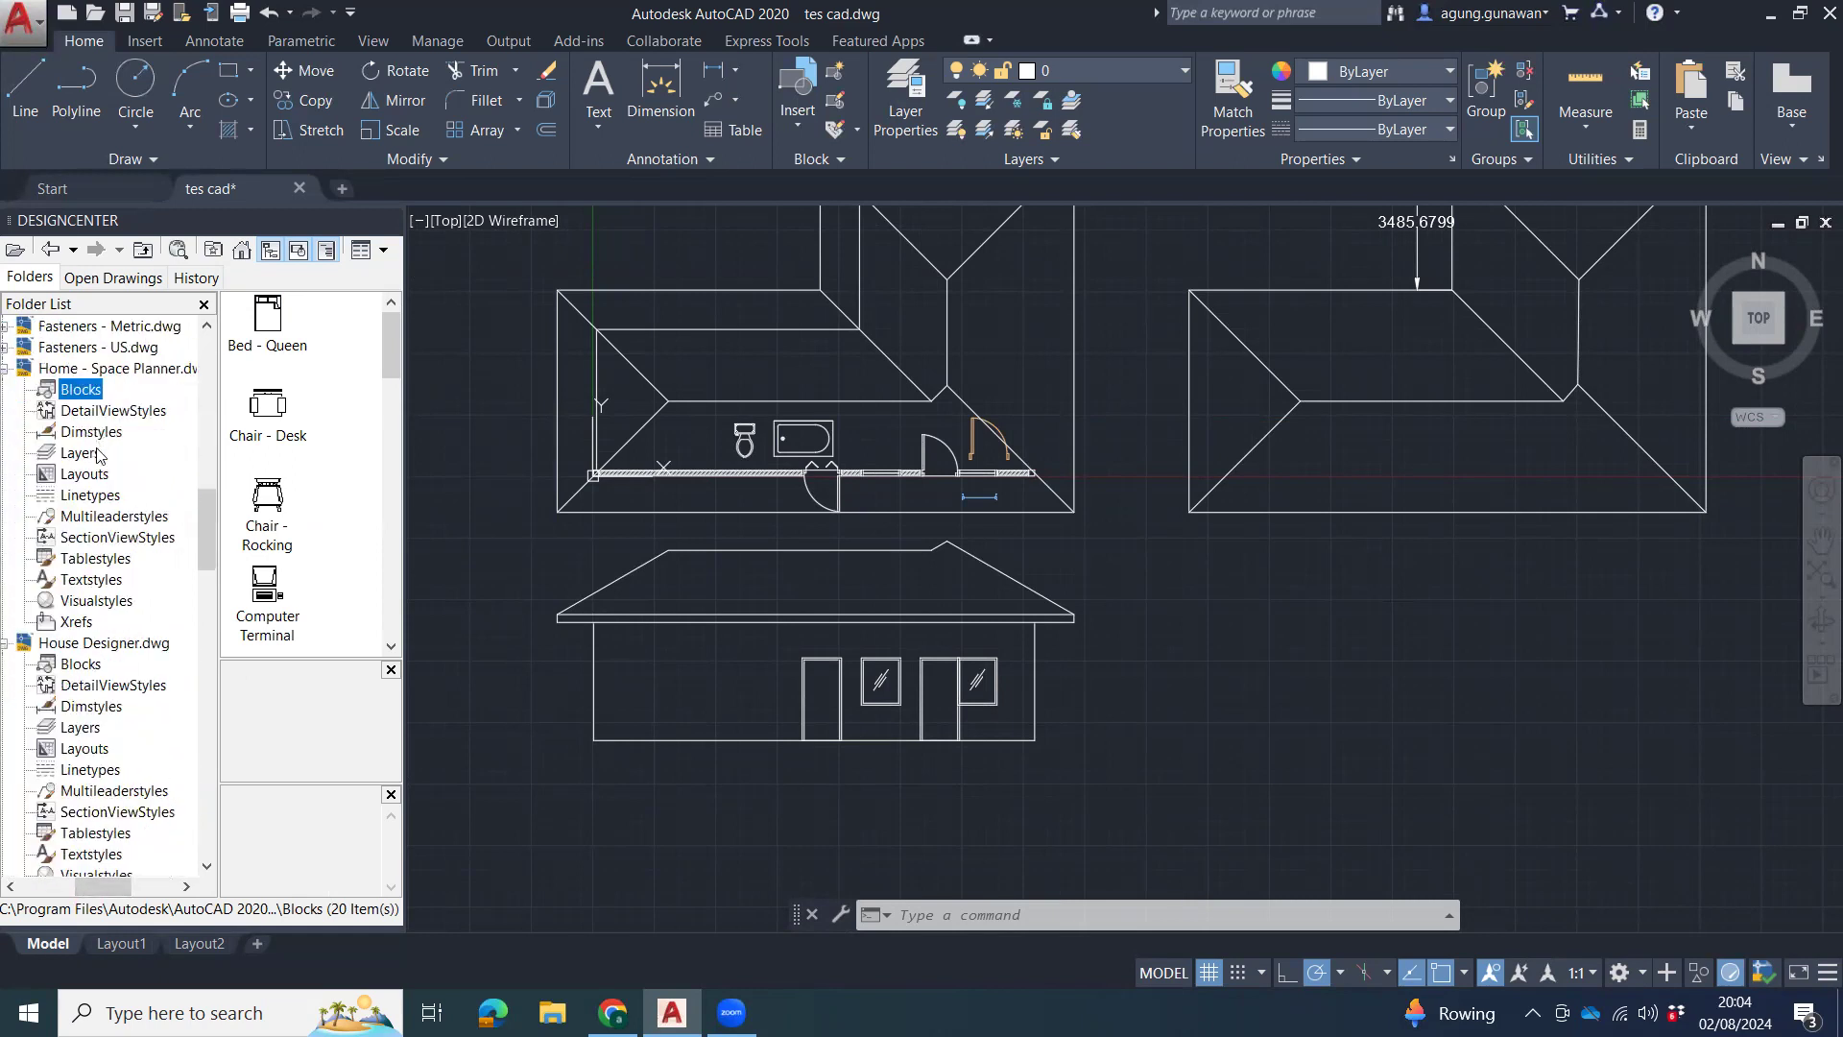
pyautogui.scroll(-1, 116, 543)
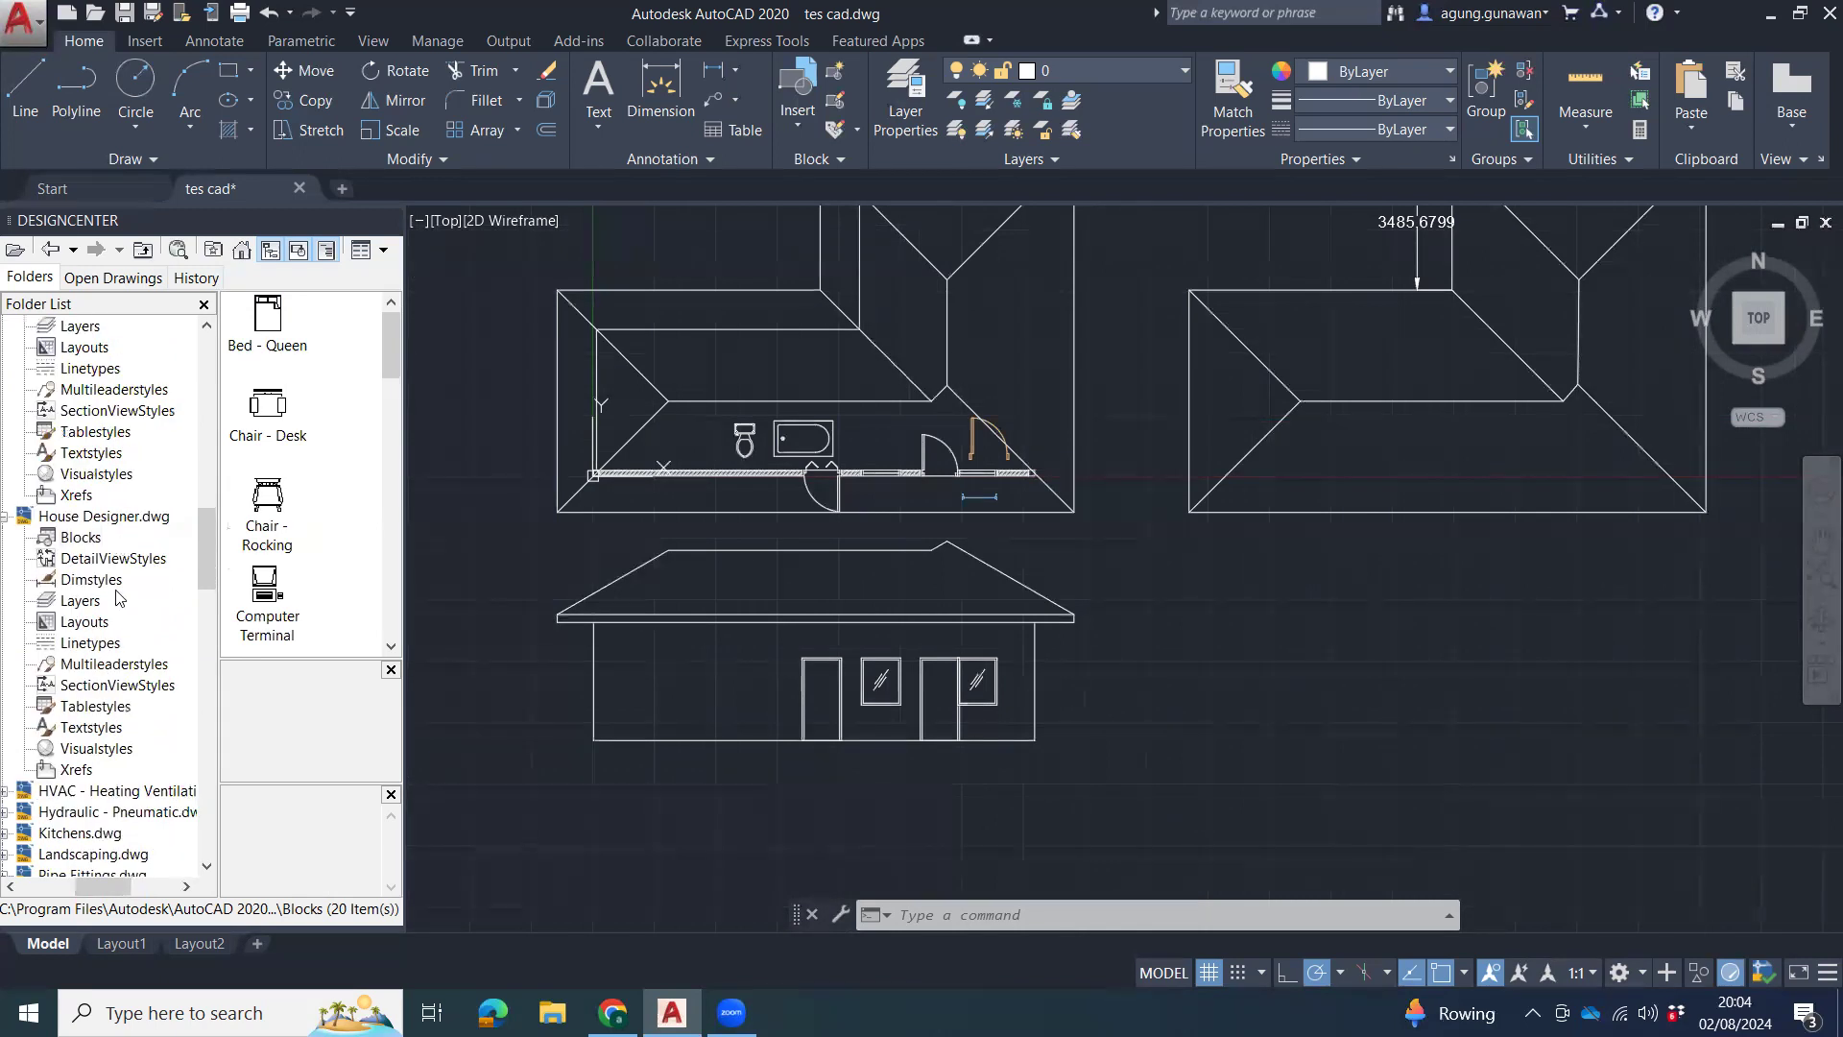
pyautogui.scroll(-2, 108, 615)
pyautogui.doubleClick(100, 727)
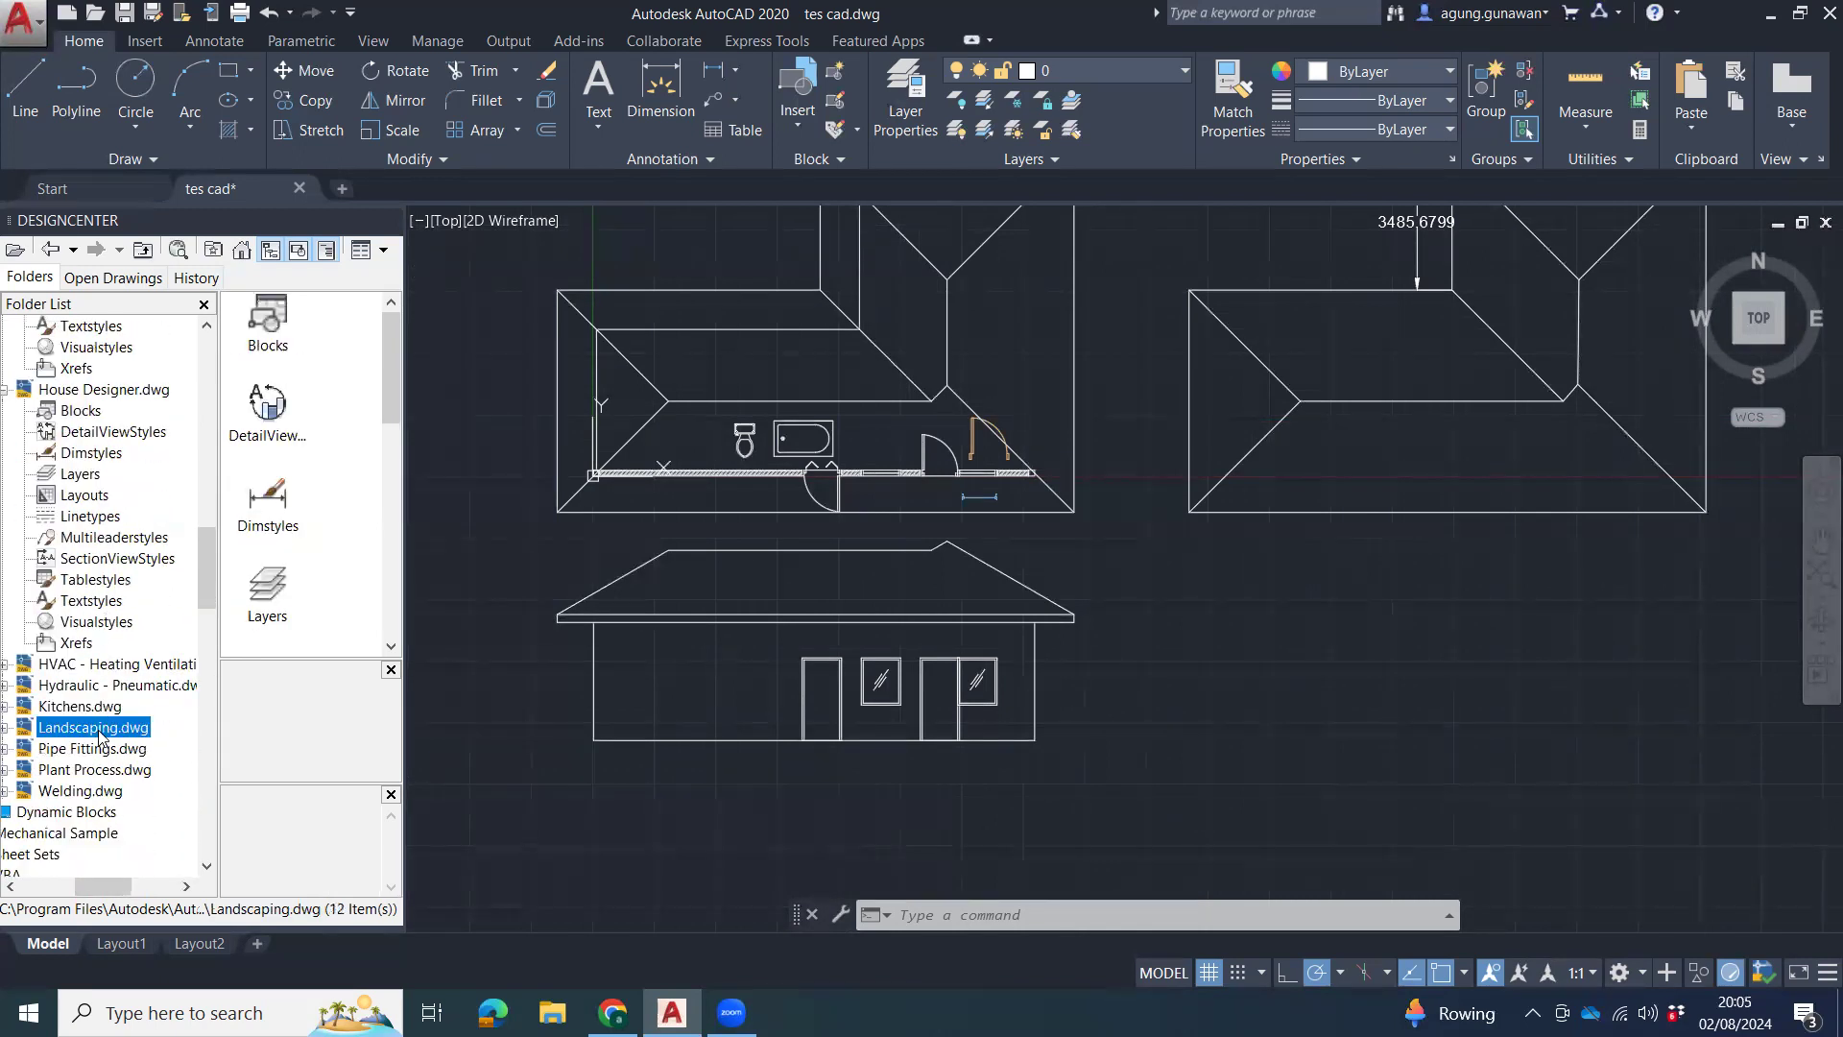
pyautogui.click(80, 623)
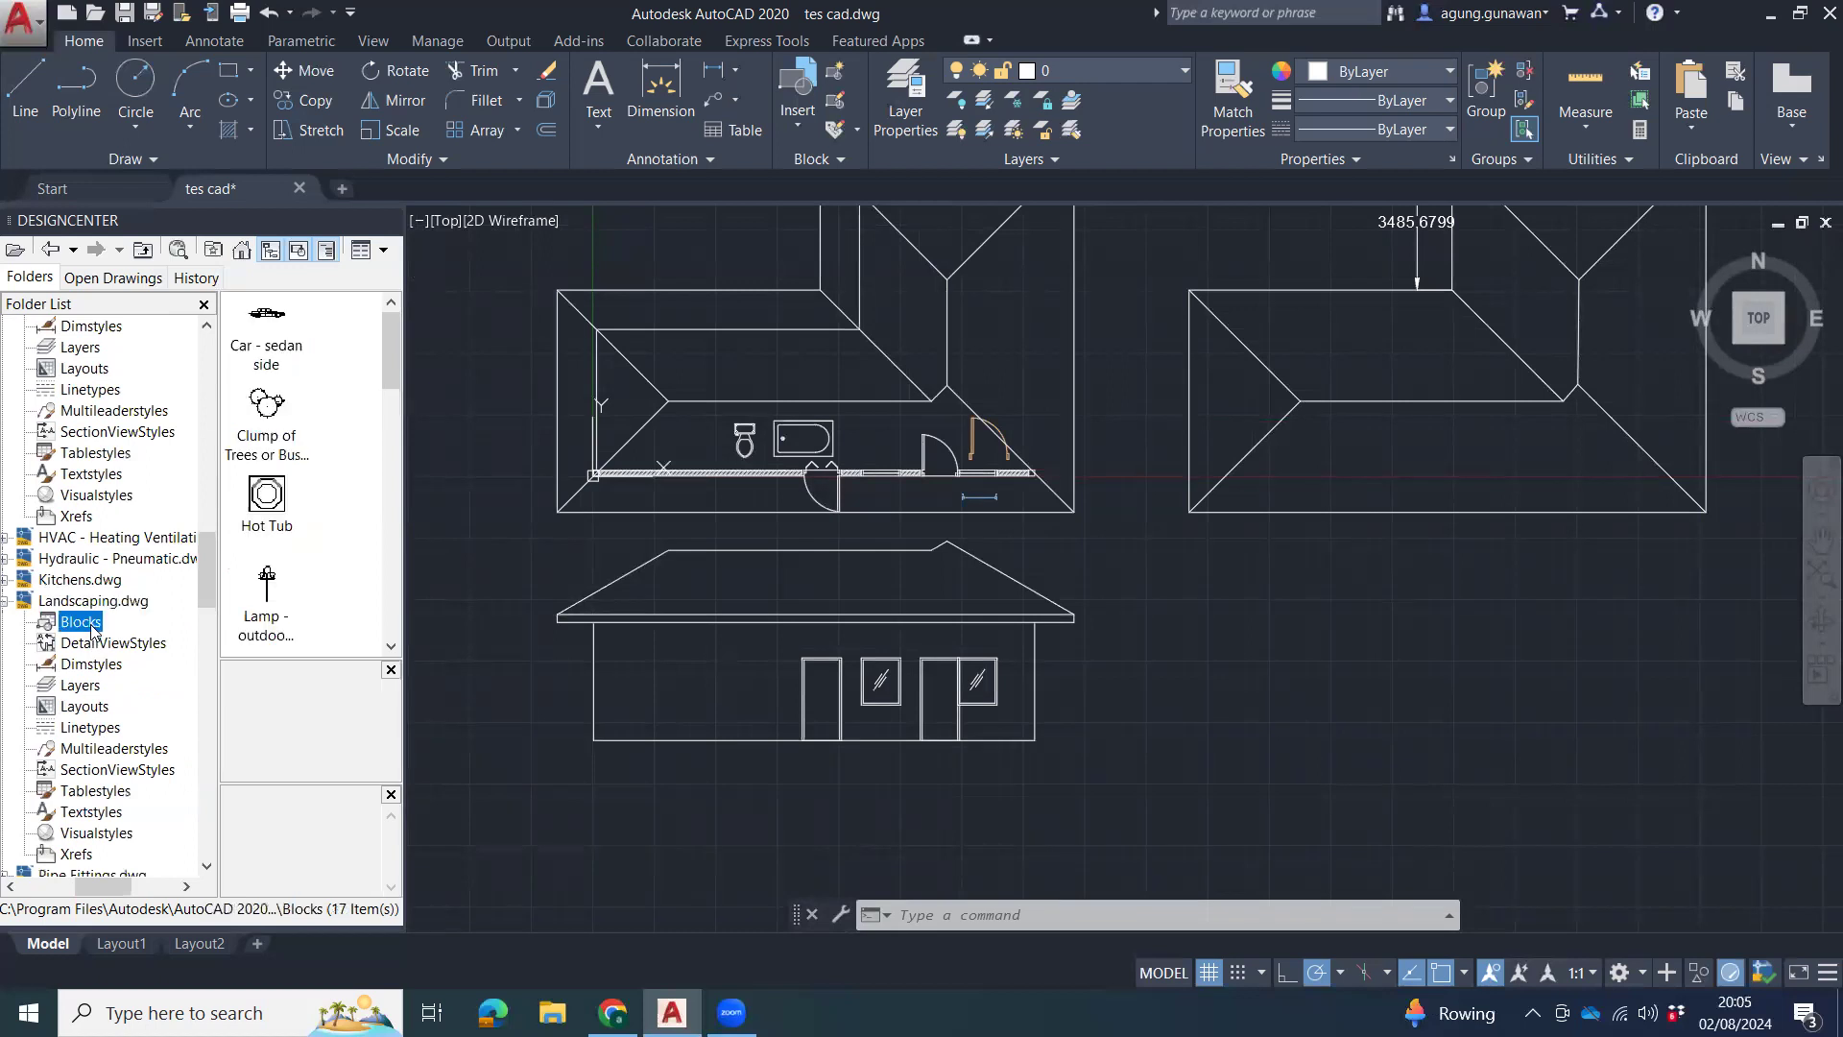
# Insert the outdoor lamp block from the landscaping library to the left of the front elevation and check its size.
pyautogui.click(273, 595)
pyautogui.moveTo(393, 357); pyautogui.dragTo(392, 388)
pyautogui.moveTo(283, 438); pyautogui.dragTo(505, 555)
pyautogui.moveTo(536, 679); pyautogui.dragTo(530, 683)
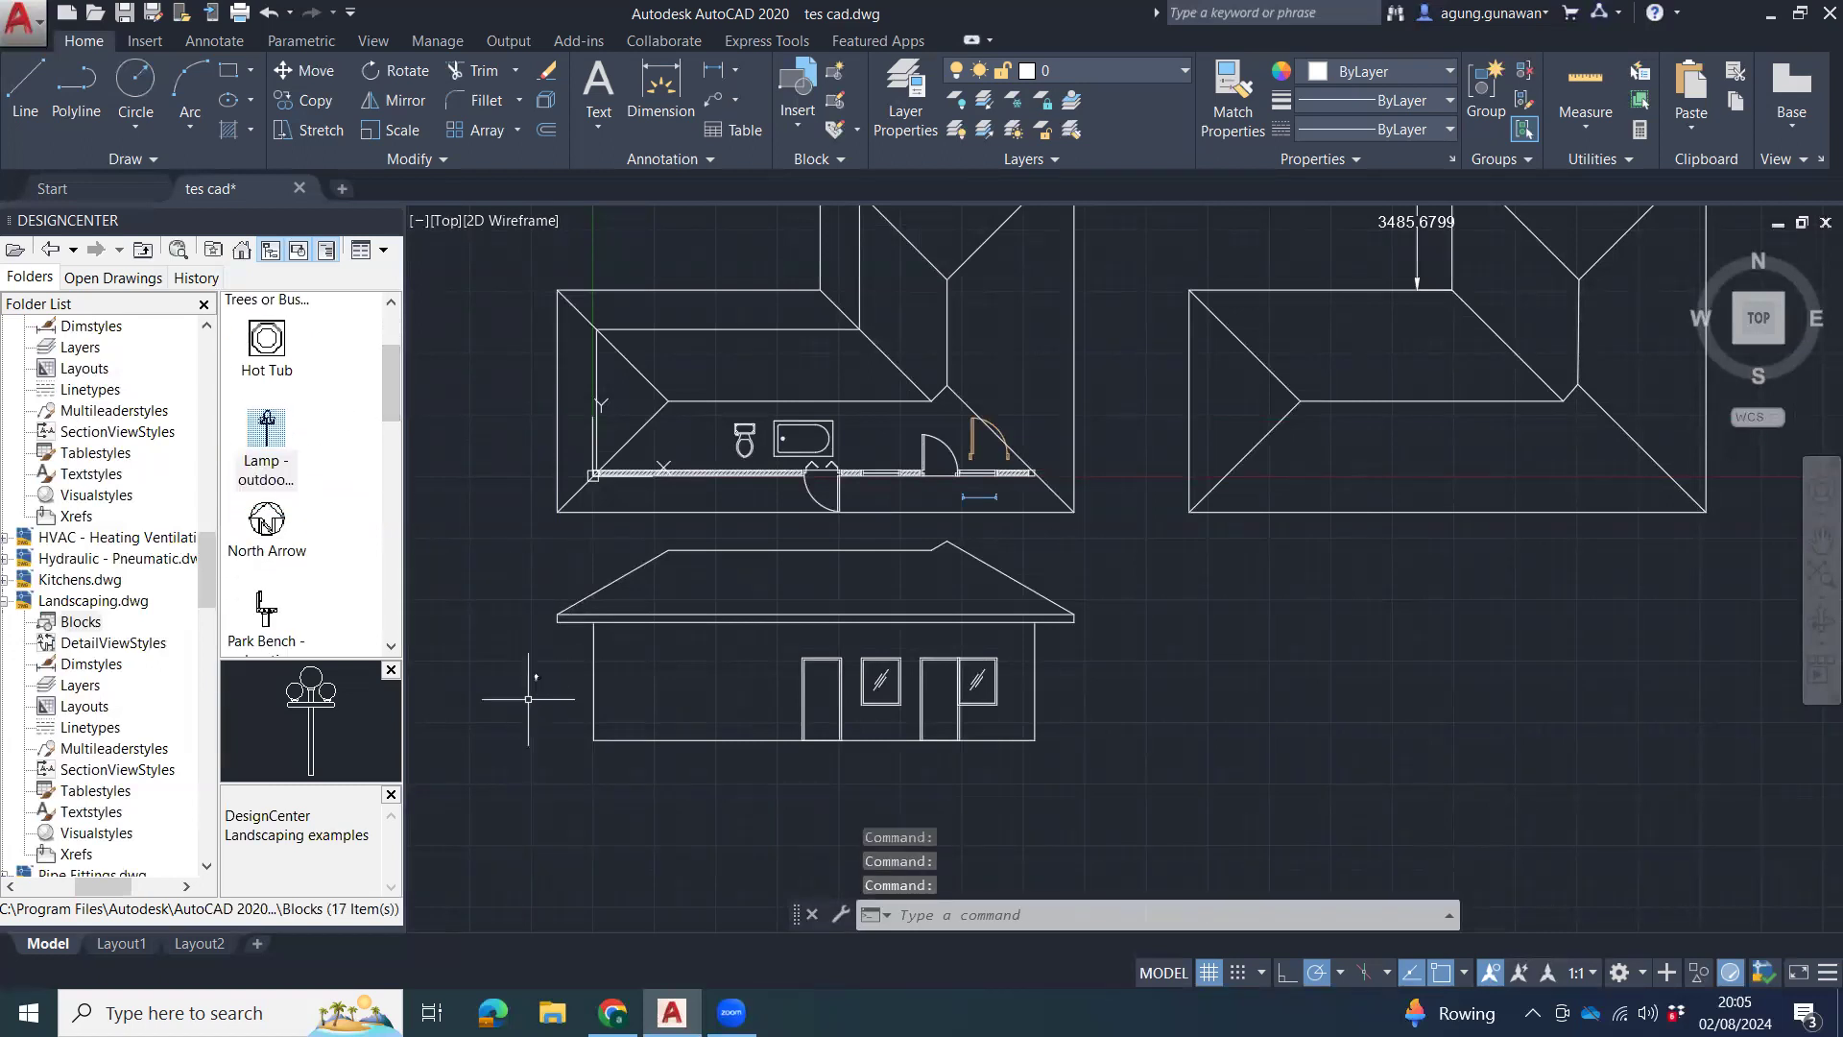
pyautogui.scroll(10, 535, 677)
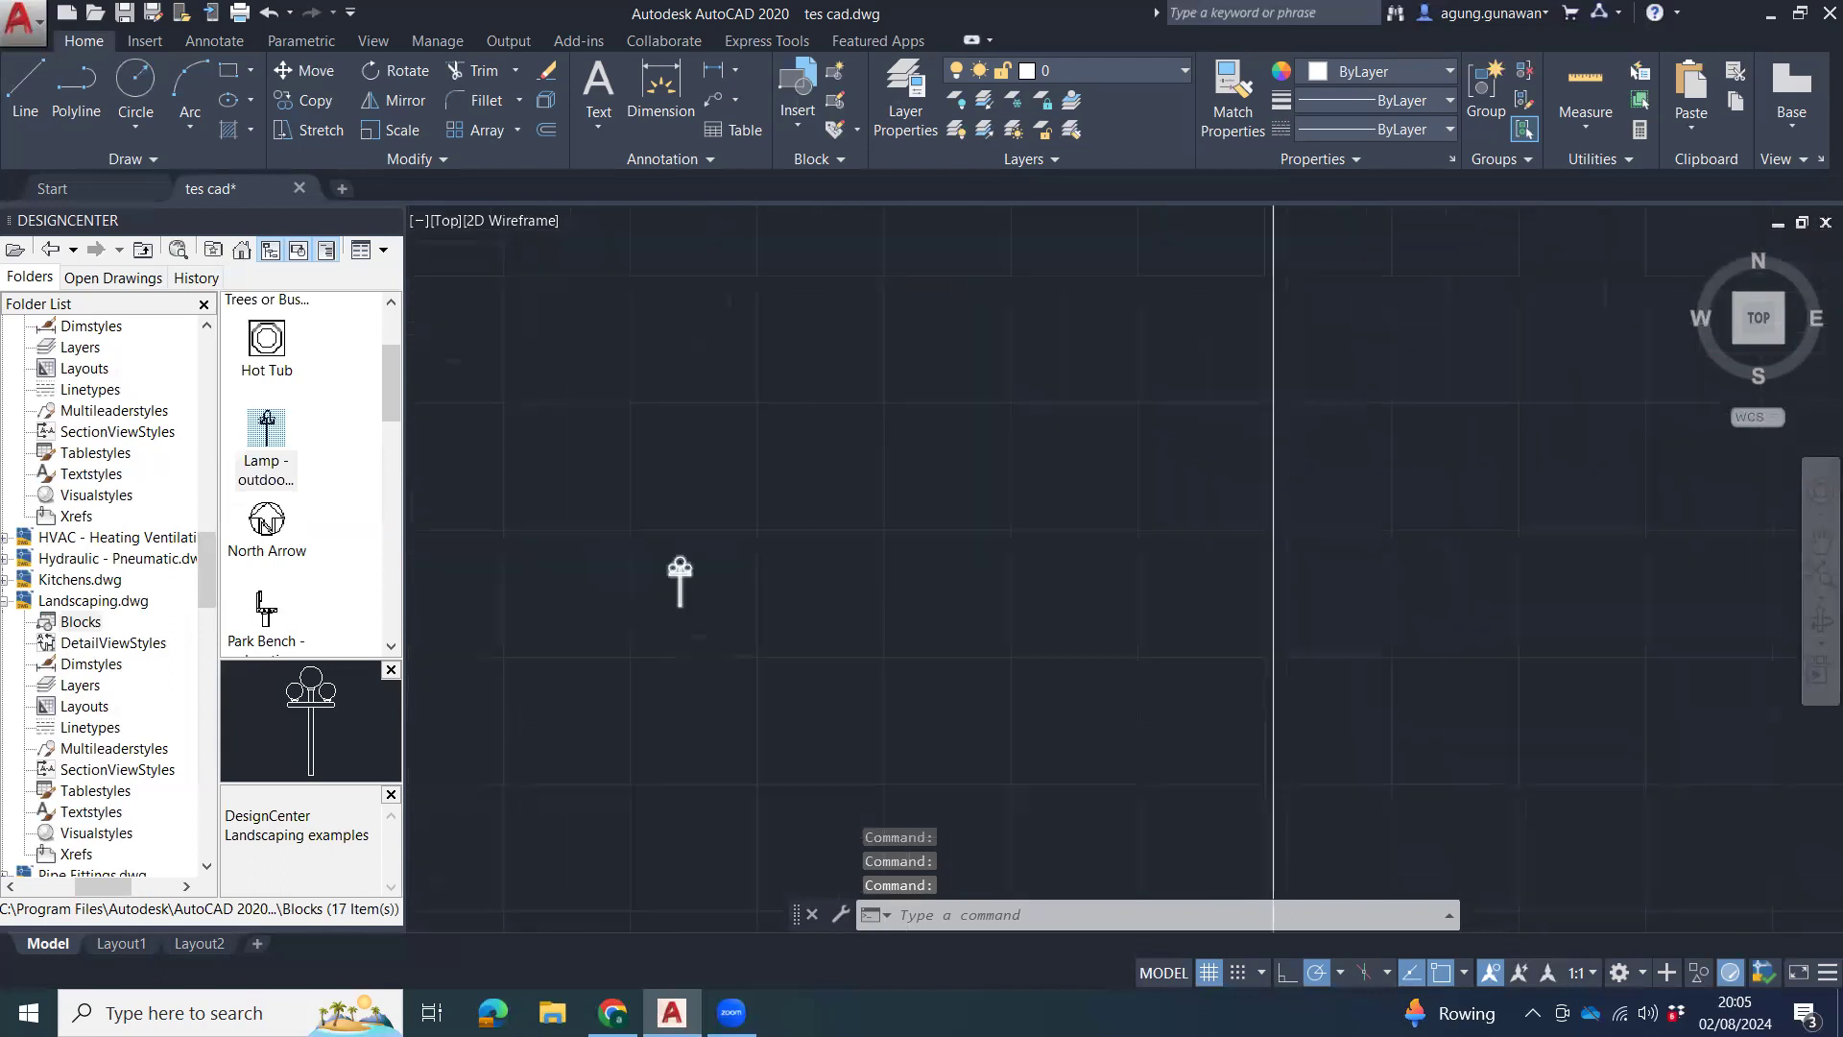
pyautogui.click(751, 463)
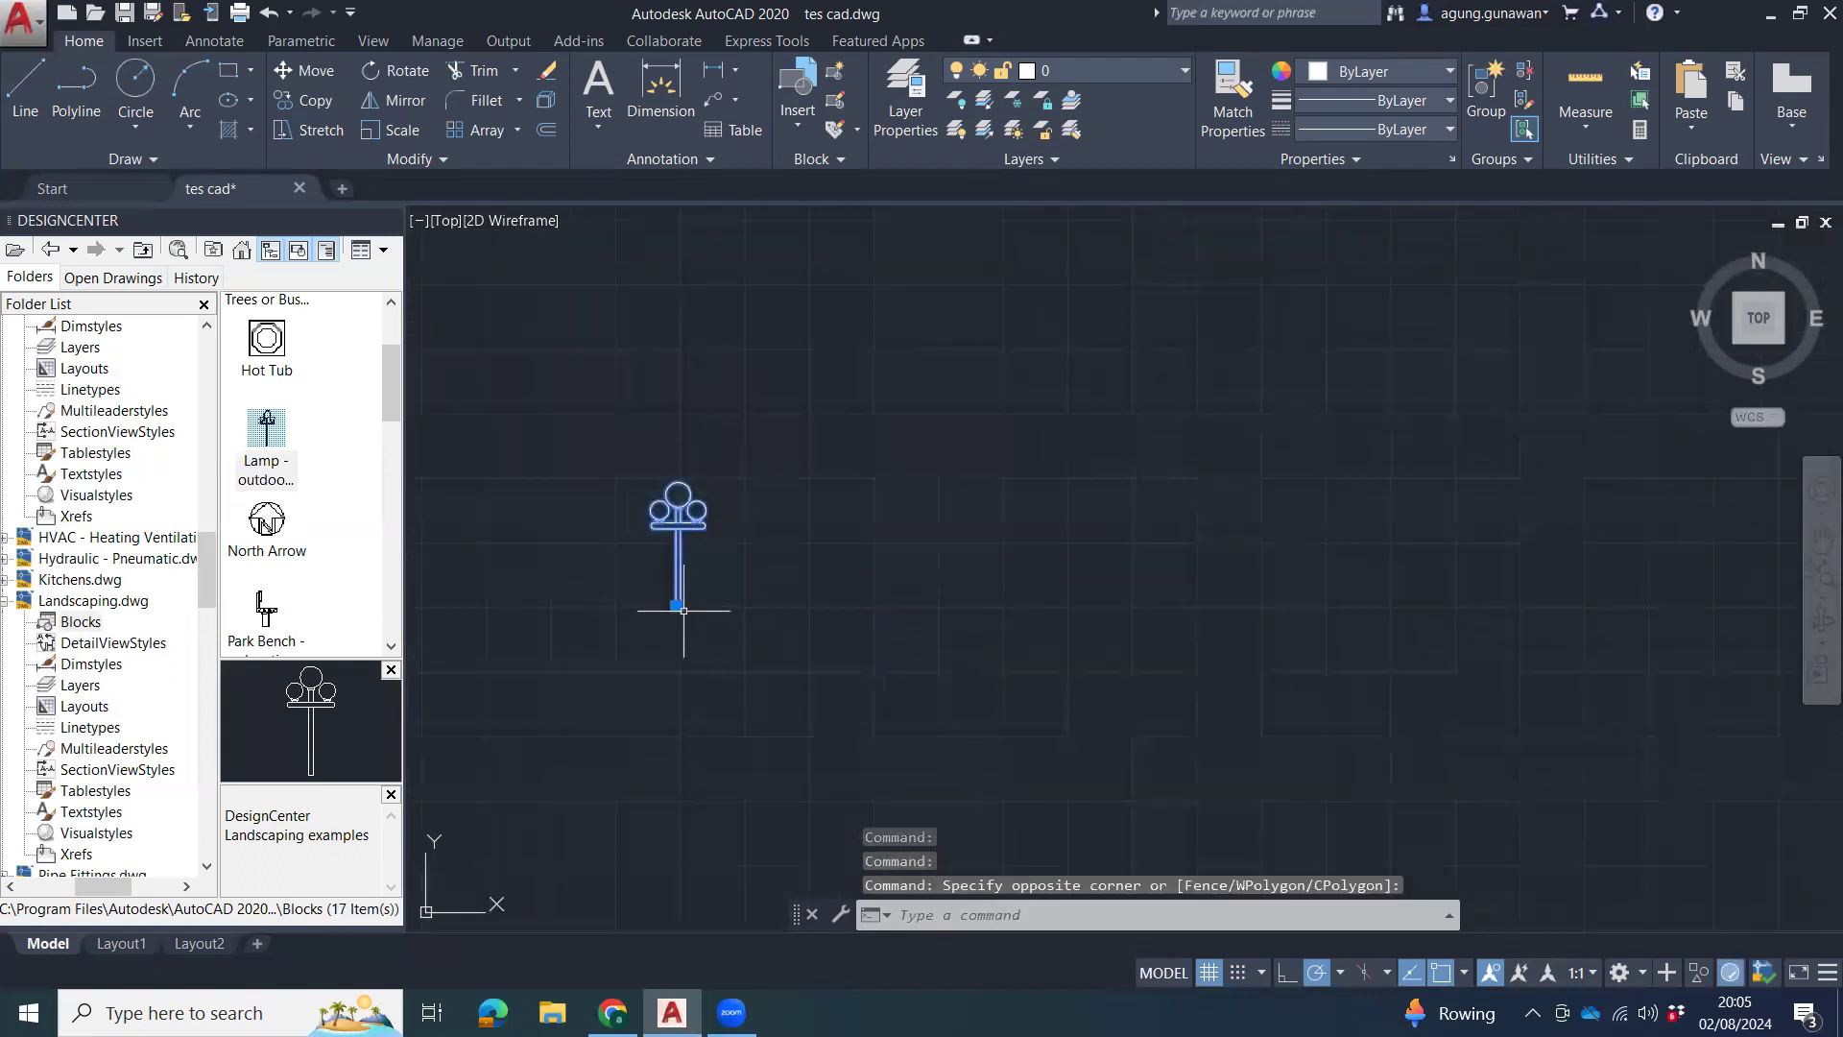
pyautogui.scroll(2, 818, 580)
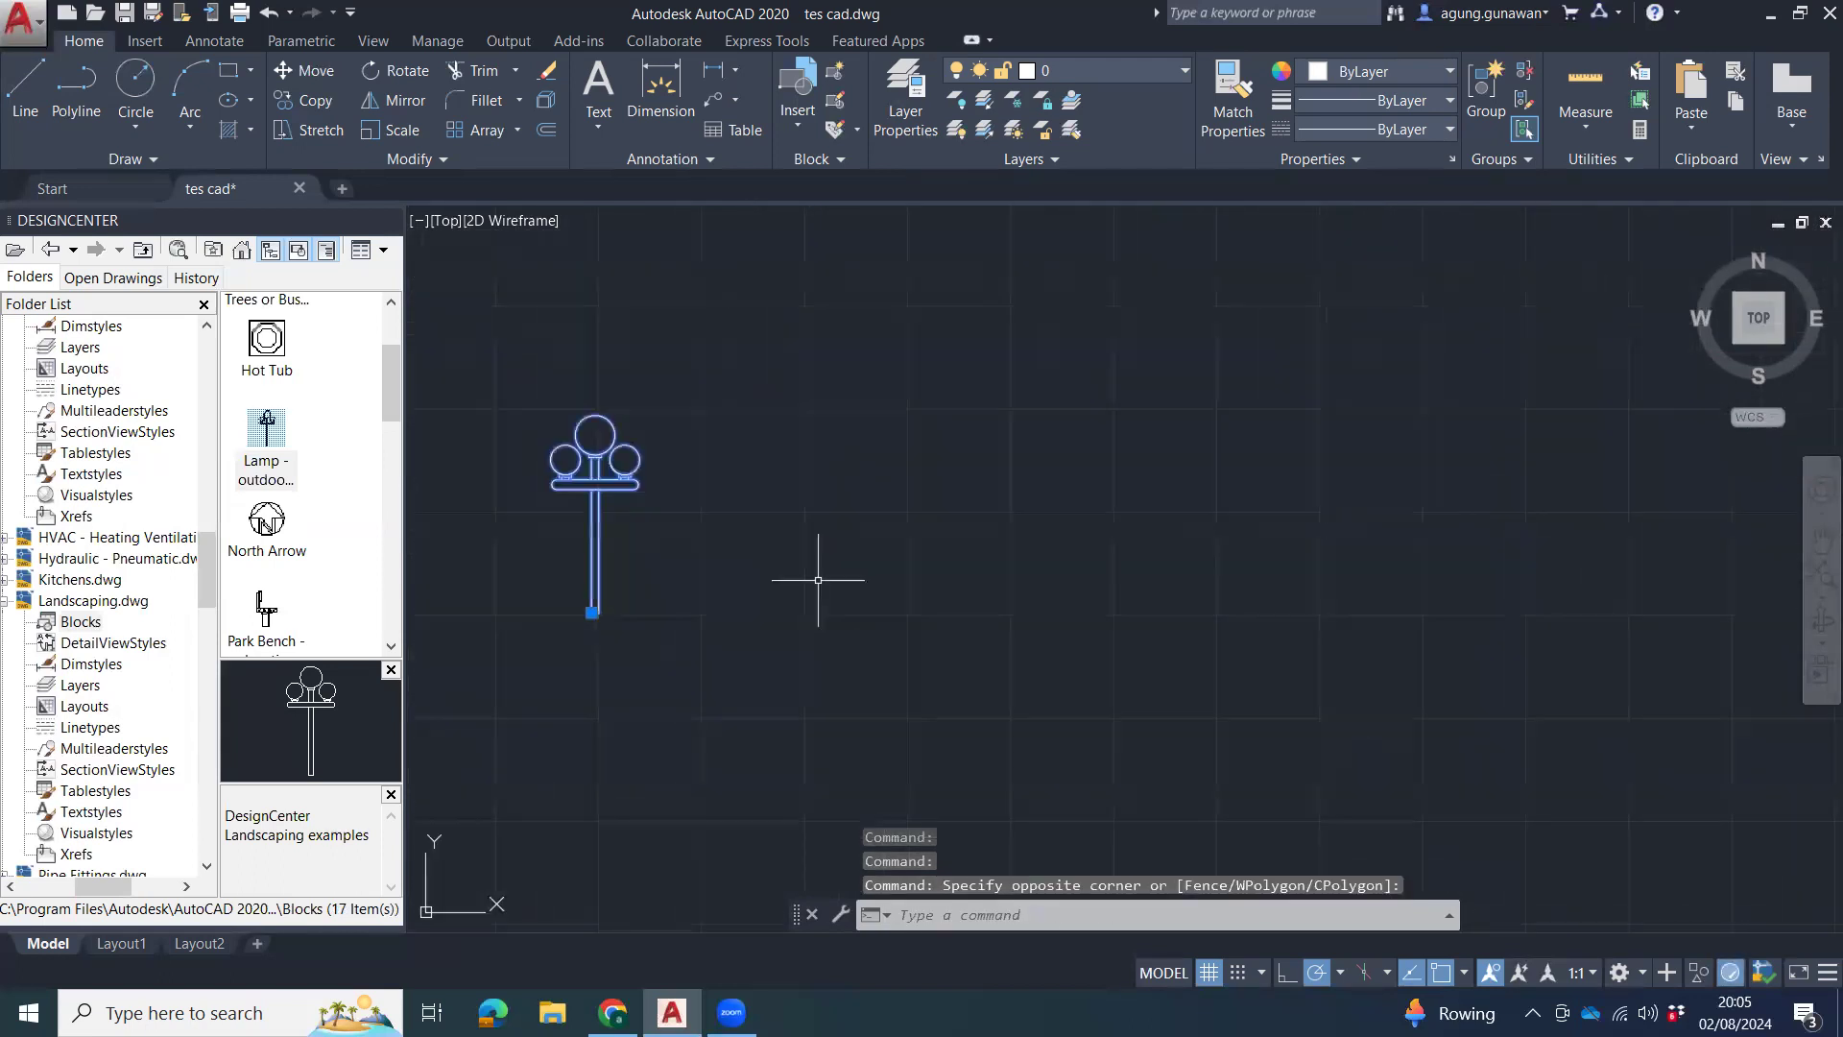
pyautogui.scroll(-6, 842, 663)
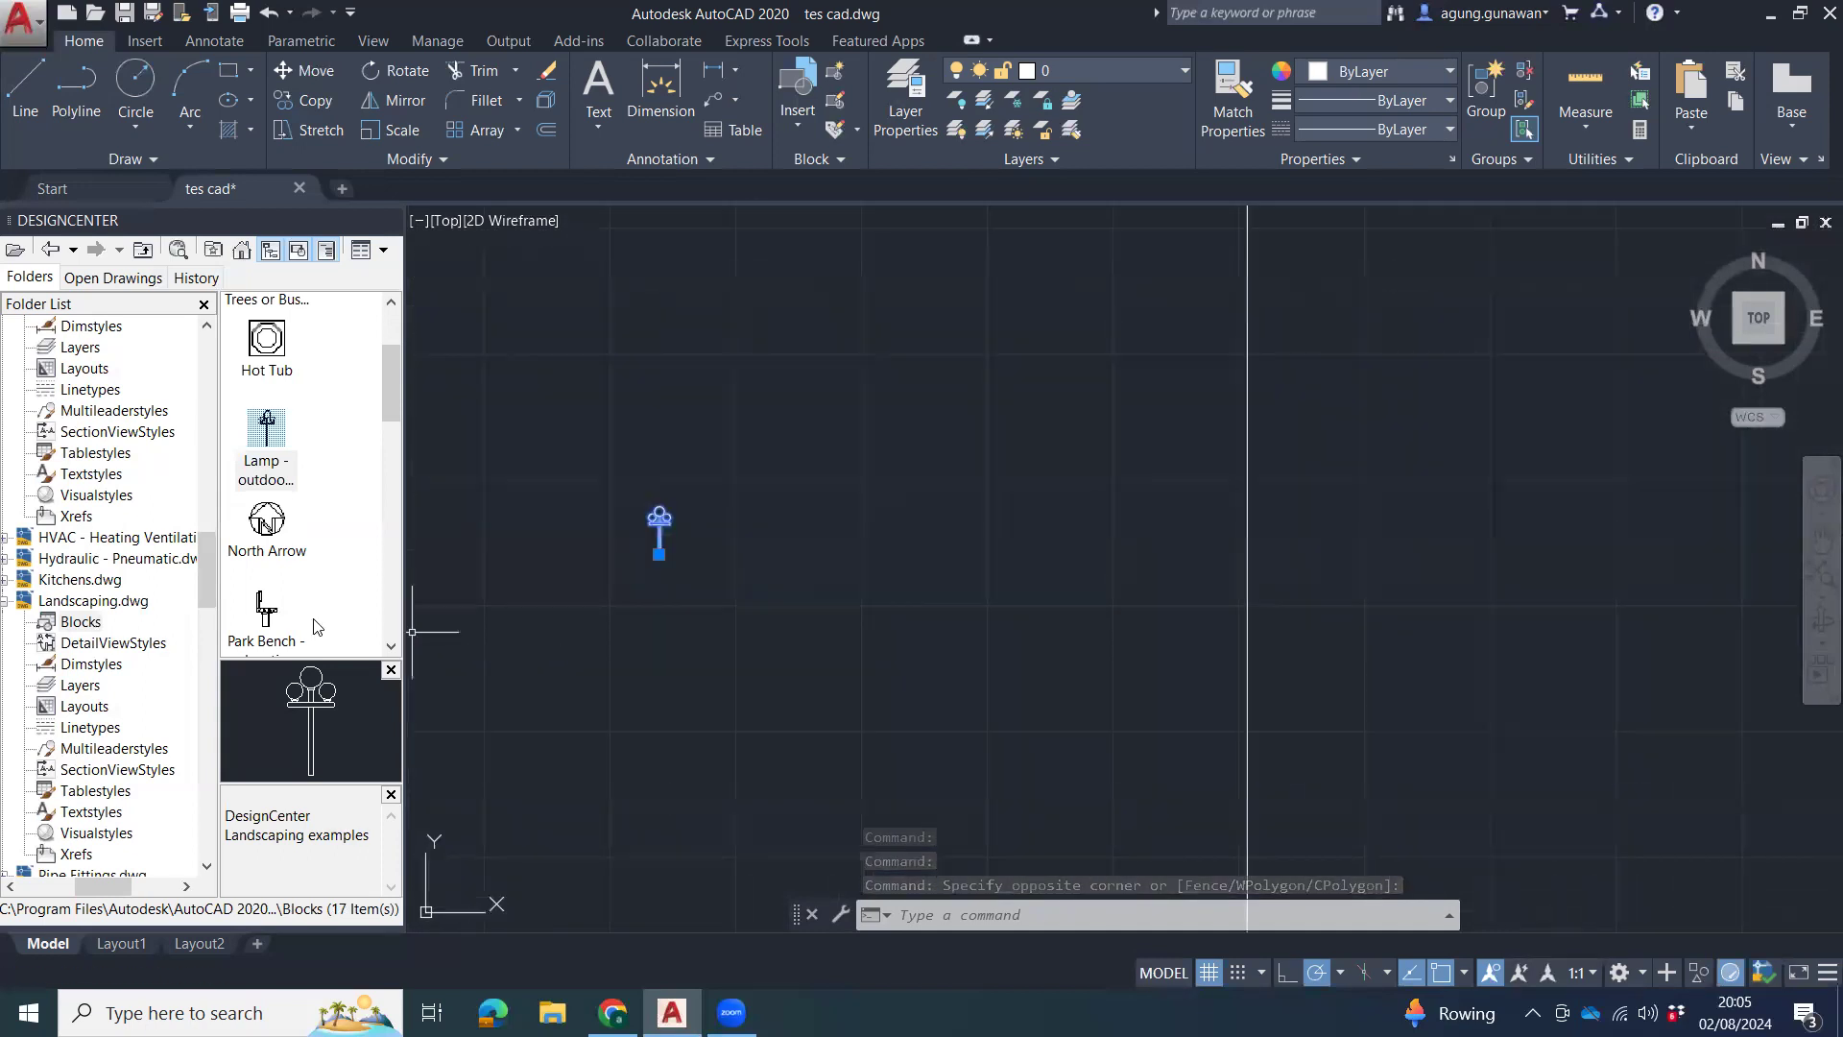
# Insert the Tree - palm elevation block beside the lamp, left of the house elevation.
pyautogui.scroll(-3, 336, 562)
pyautogui.scroll(-4, 336, 562)
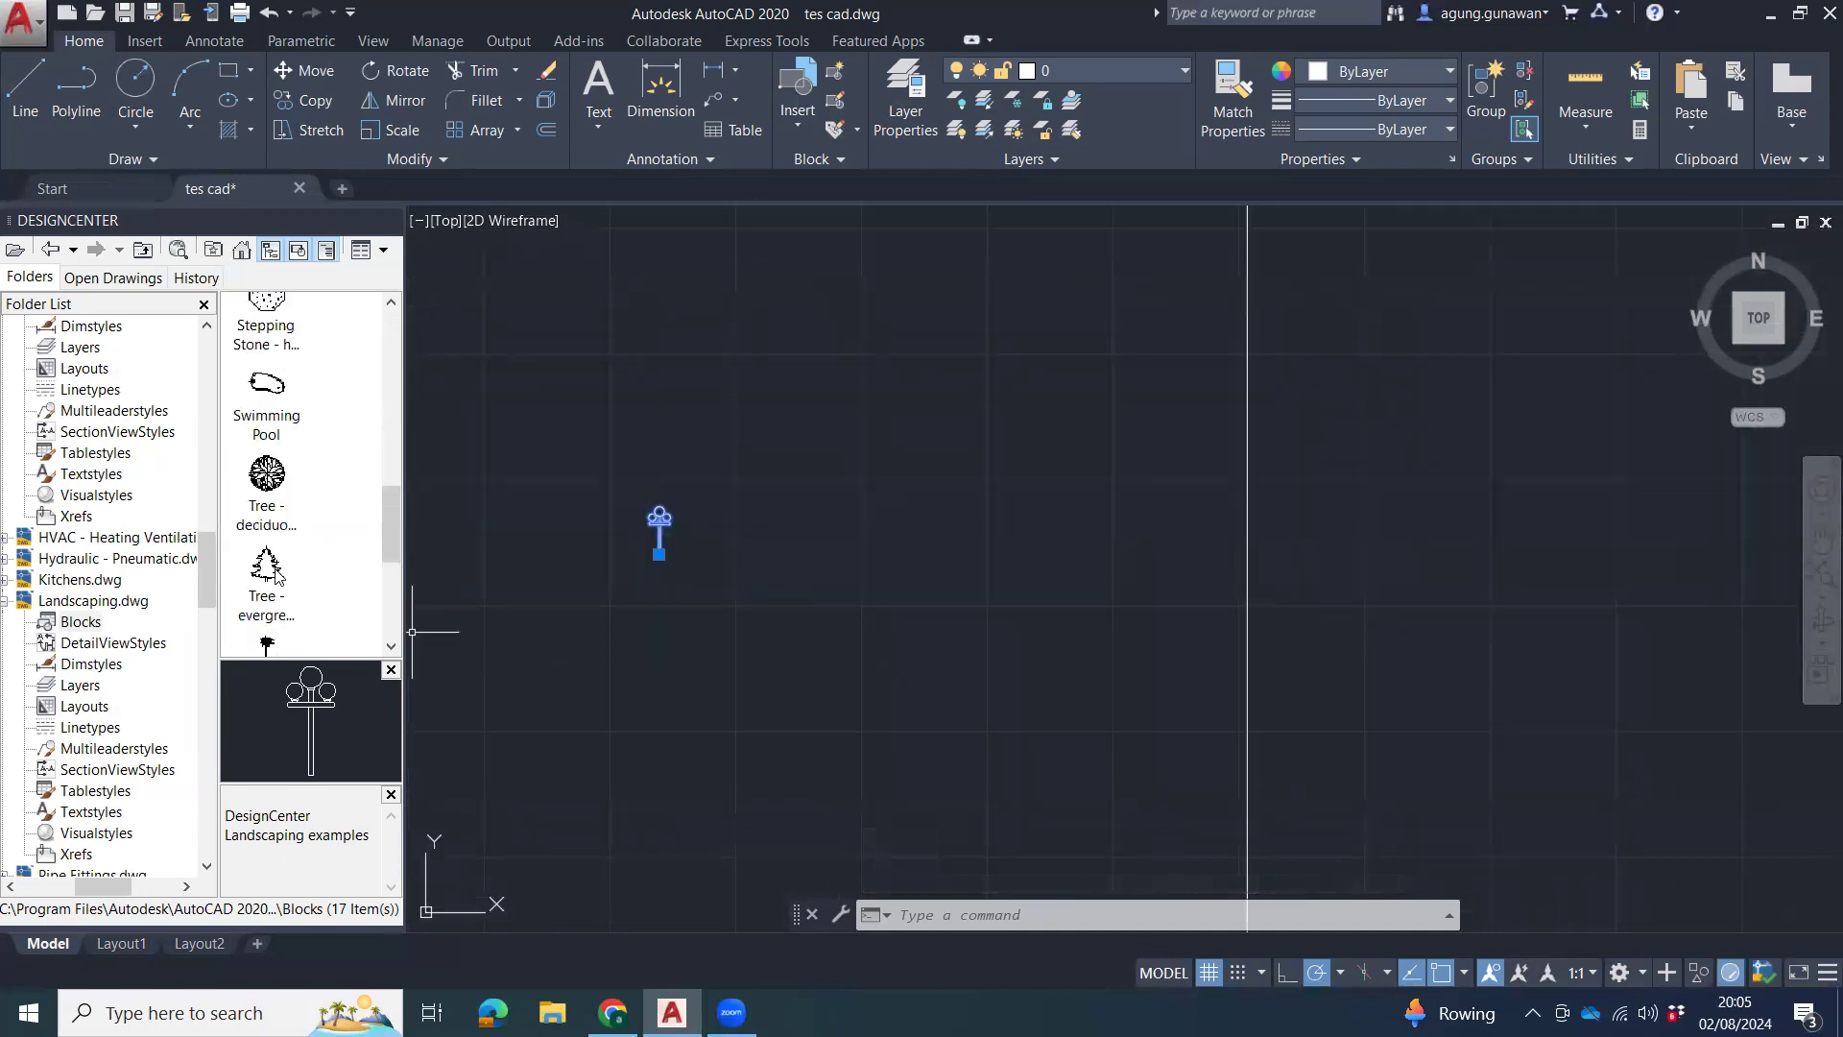
pyautogui.click(275, 574)
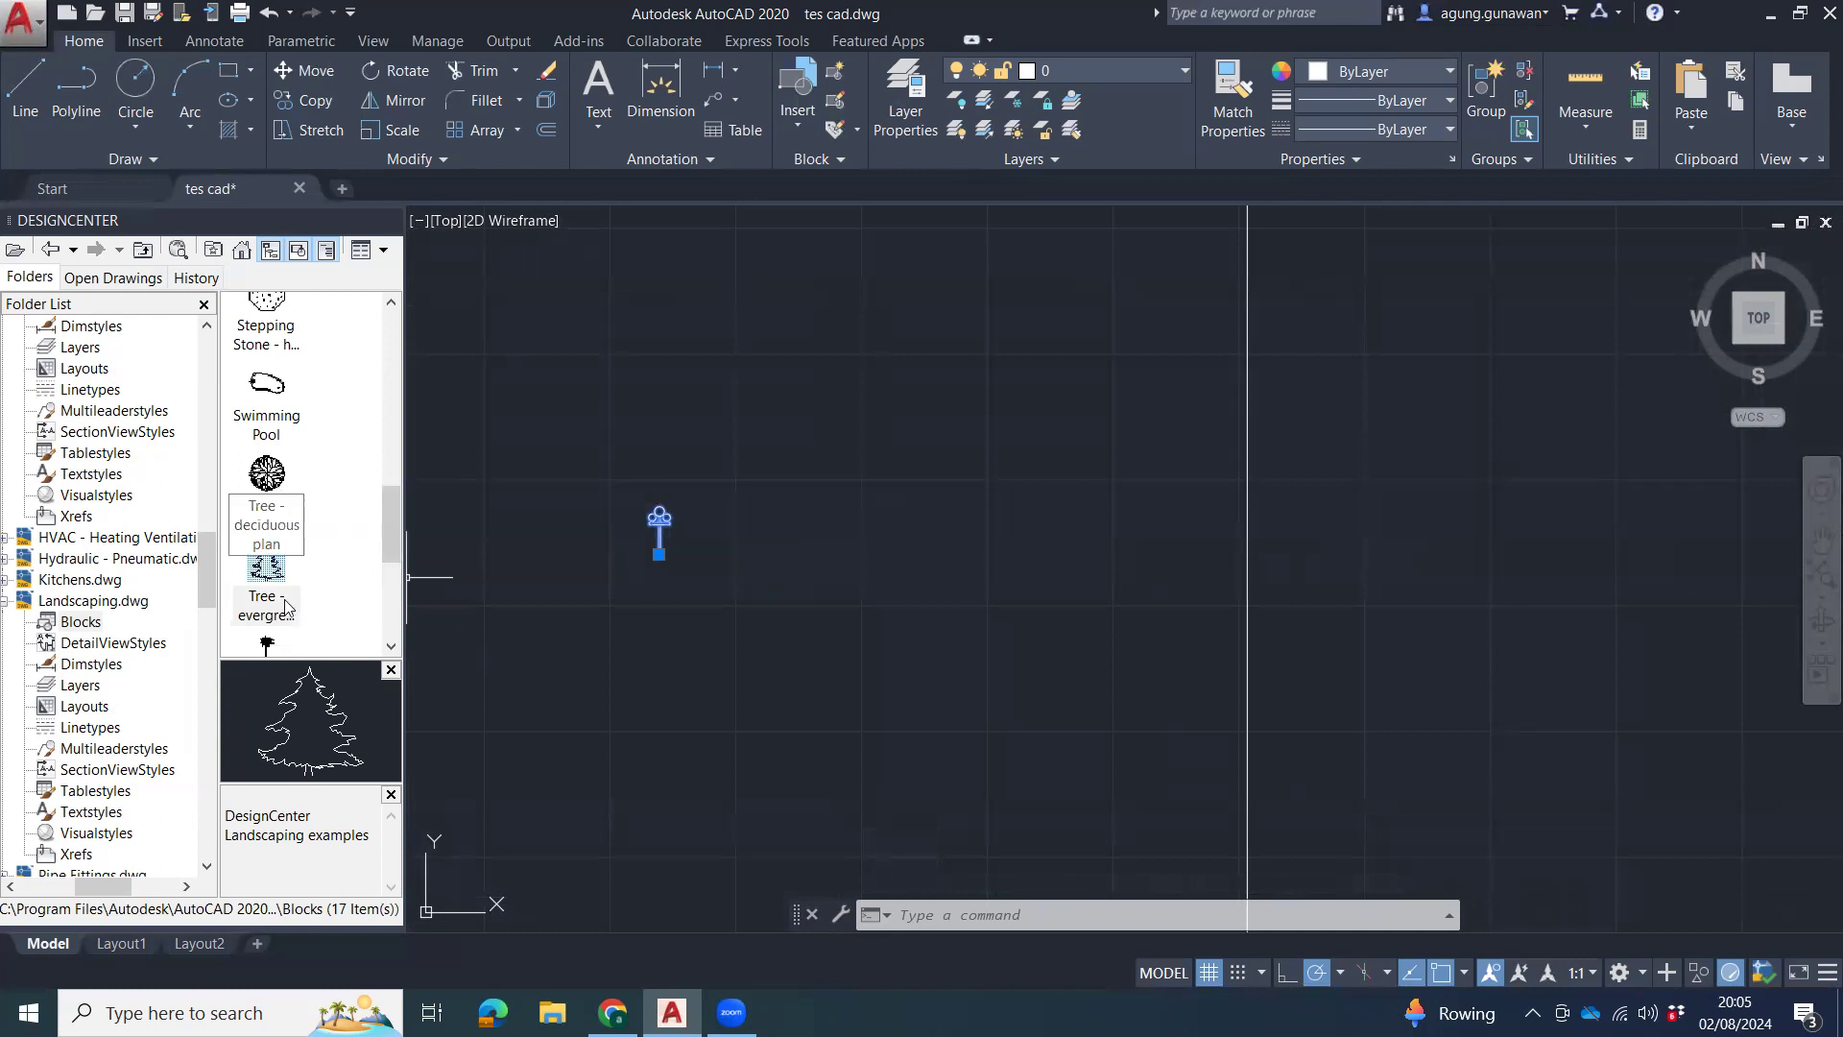
pyautogui.scroll(-3, 320, 602)
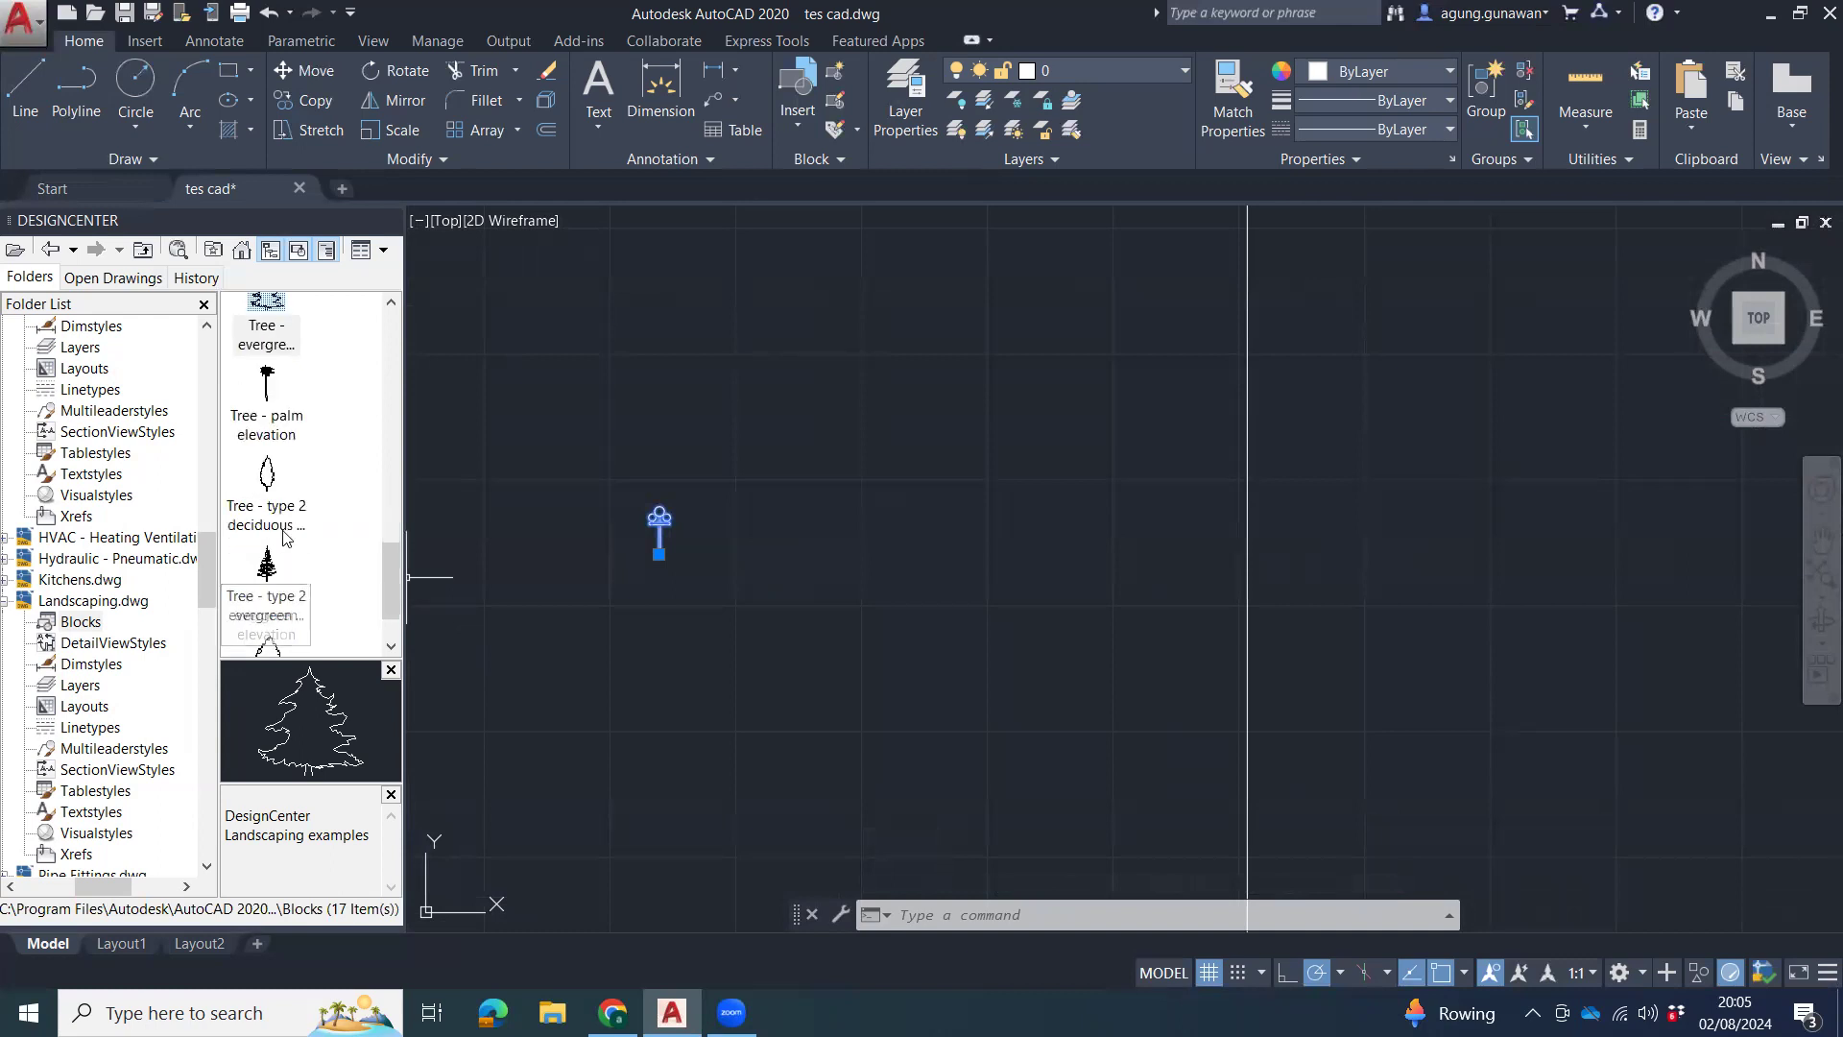
pyautogui.click(279, 402)
pyautogui.moveTo(281, 391); pyautogui.dragTo(759, 615)
# Scale the palm tree up to roughly the overall height of the house elevation.
pyautogui.click(758, 624)
pyautogui.click(752, 562)
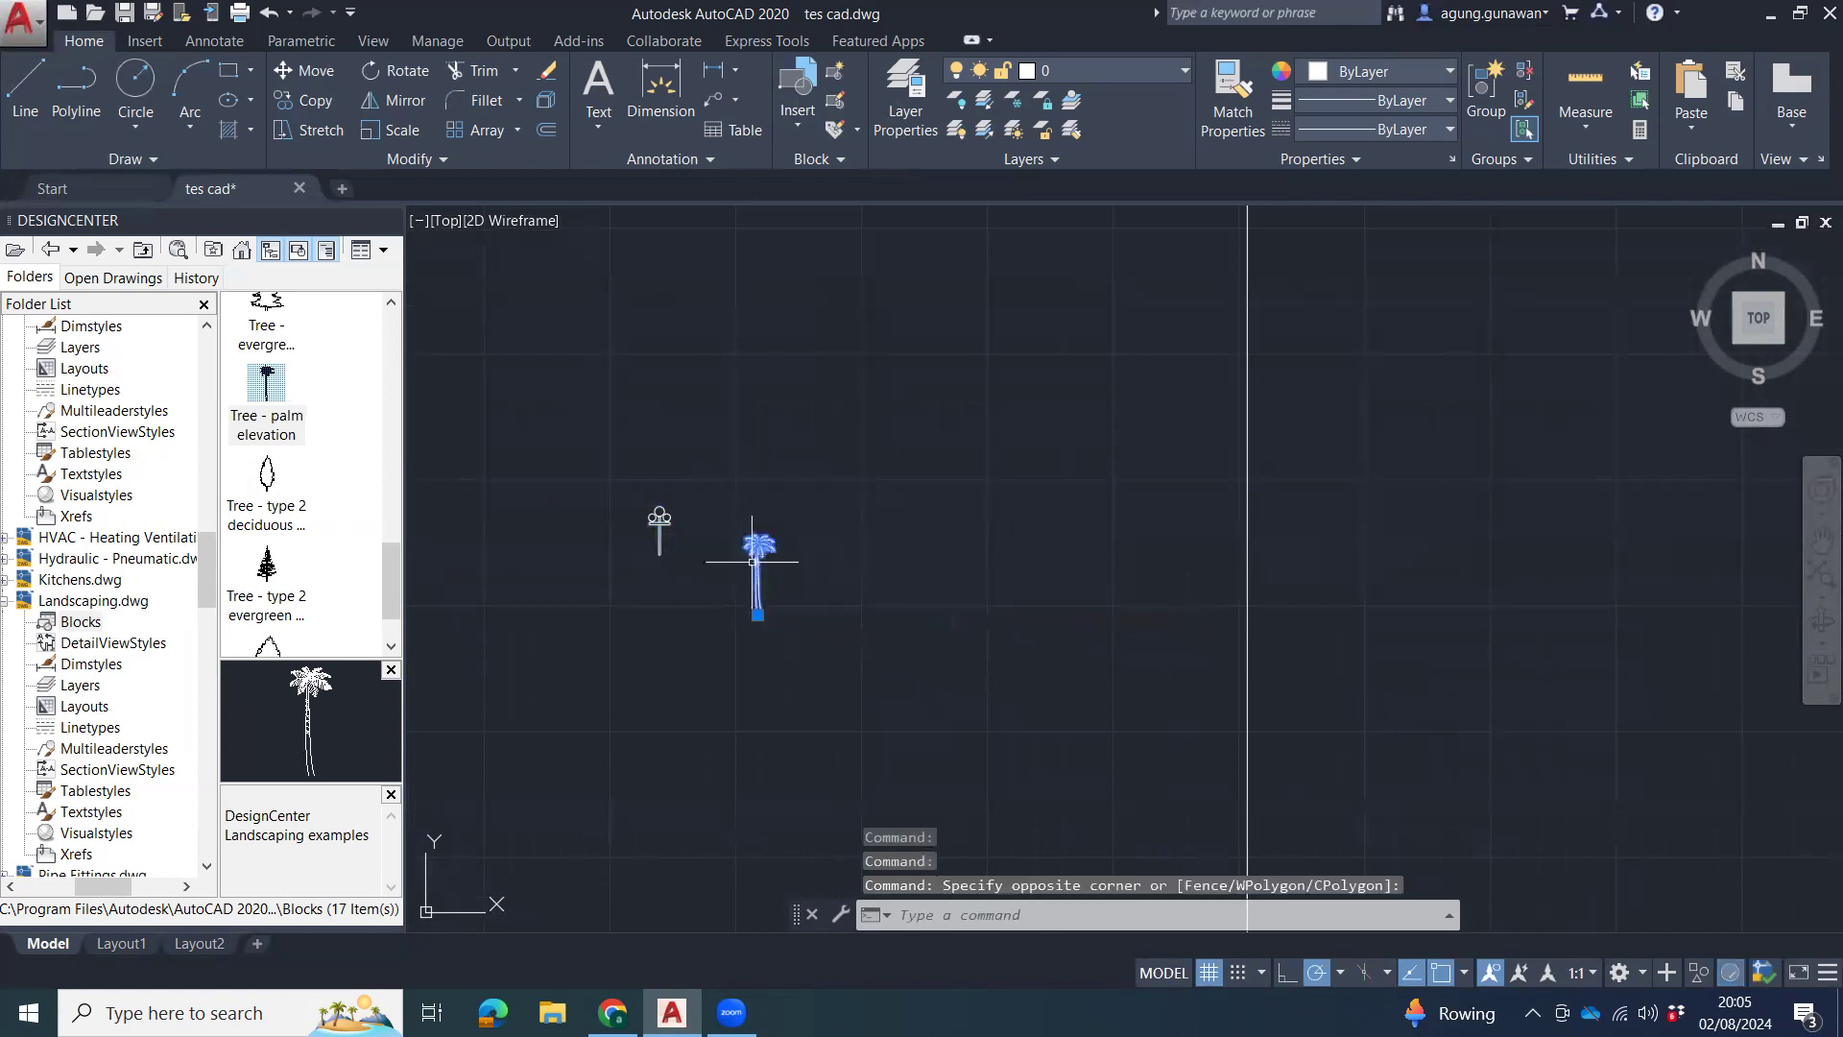
pyautogui.write('sc')
pyautogui.press('Return')
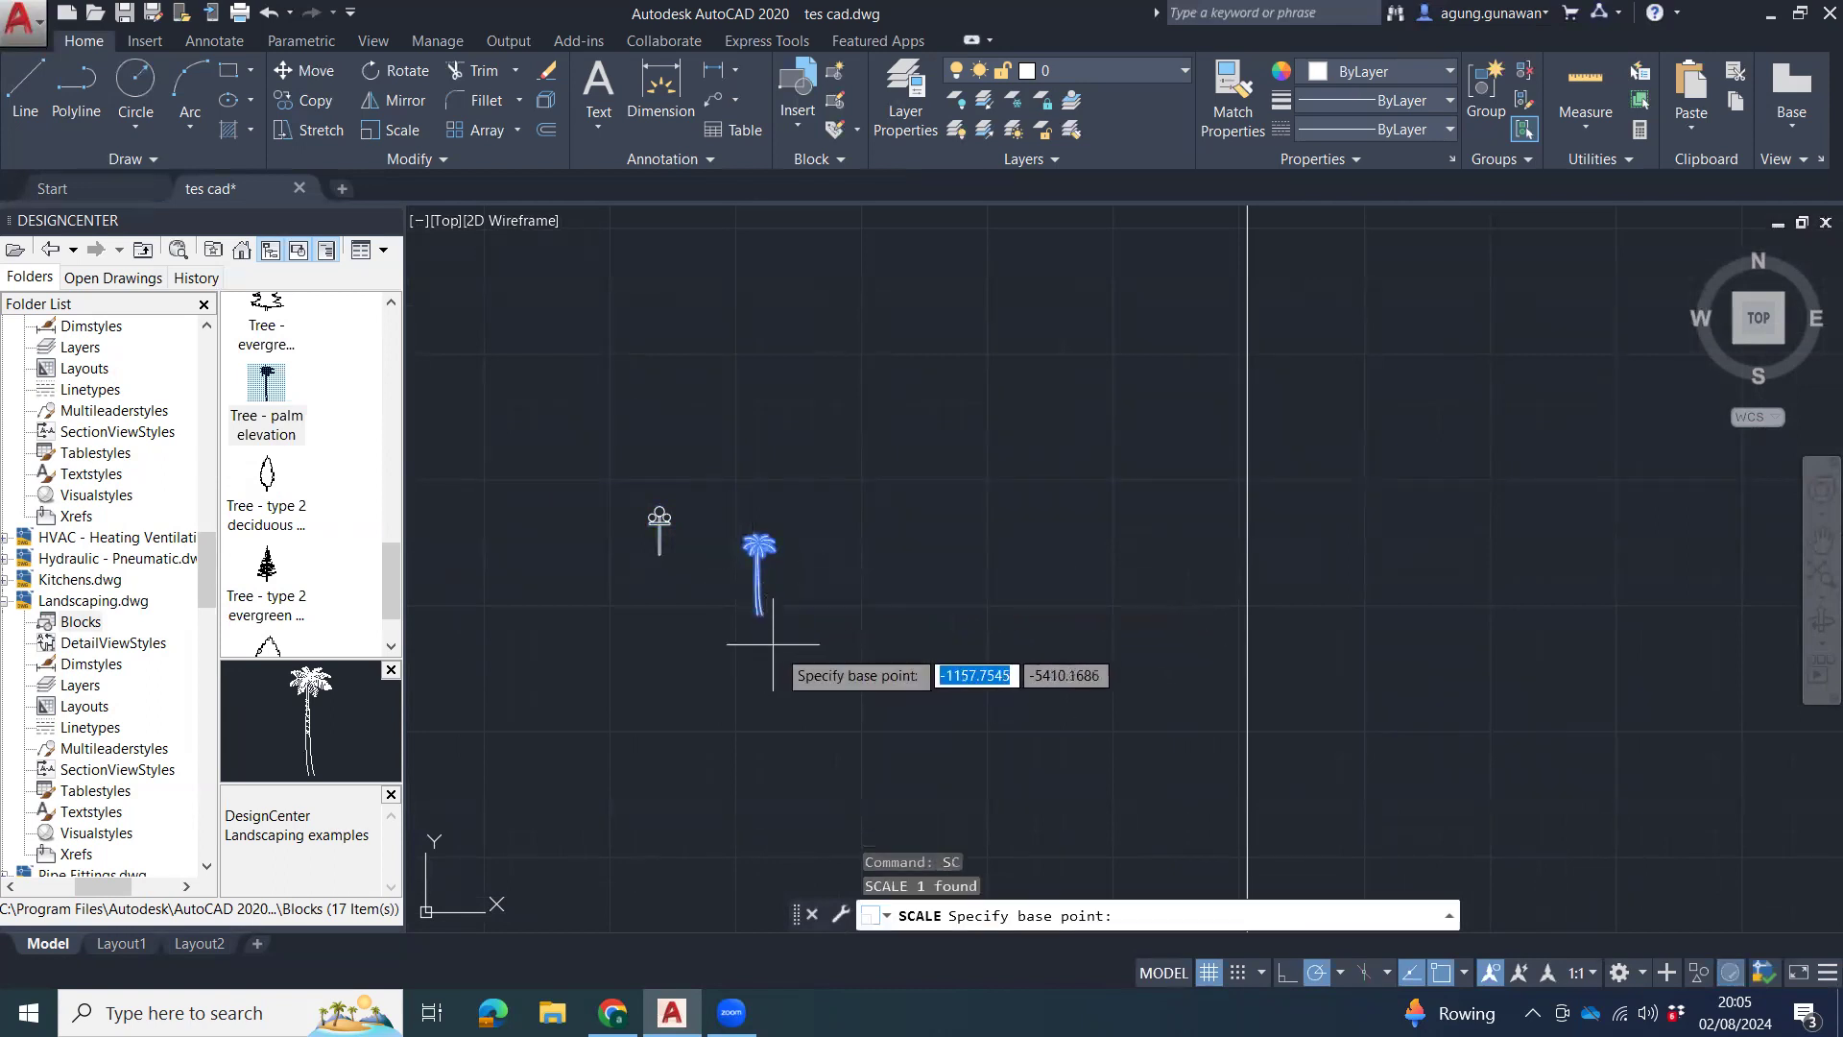
pyautogui.scroll(-7, 759, 643)
pyautogui.click(779, 662)
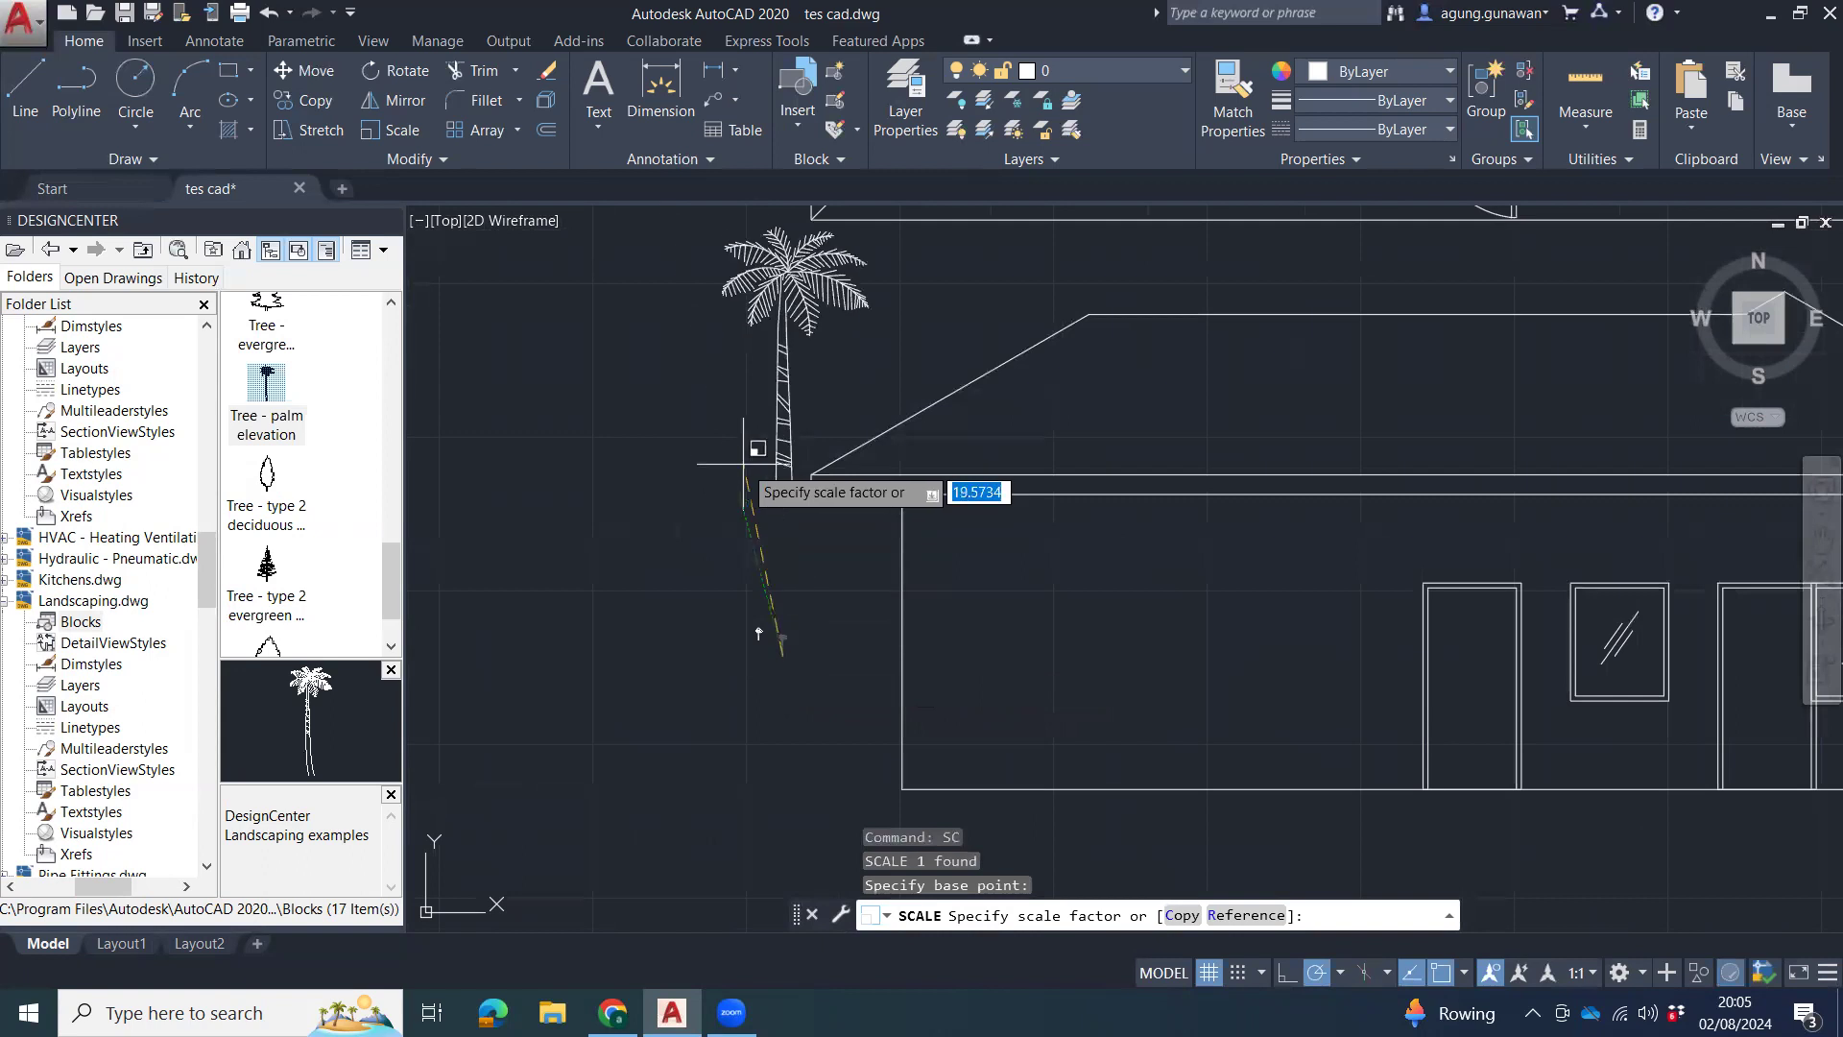
pyautogui.click(759, 413)
# Move the palm tree straight down so its trunk base aligns with the bottom line of the house walls.
pyautogui.click(810, 390)
pyautogui.click(757, 453)
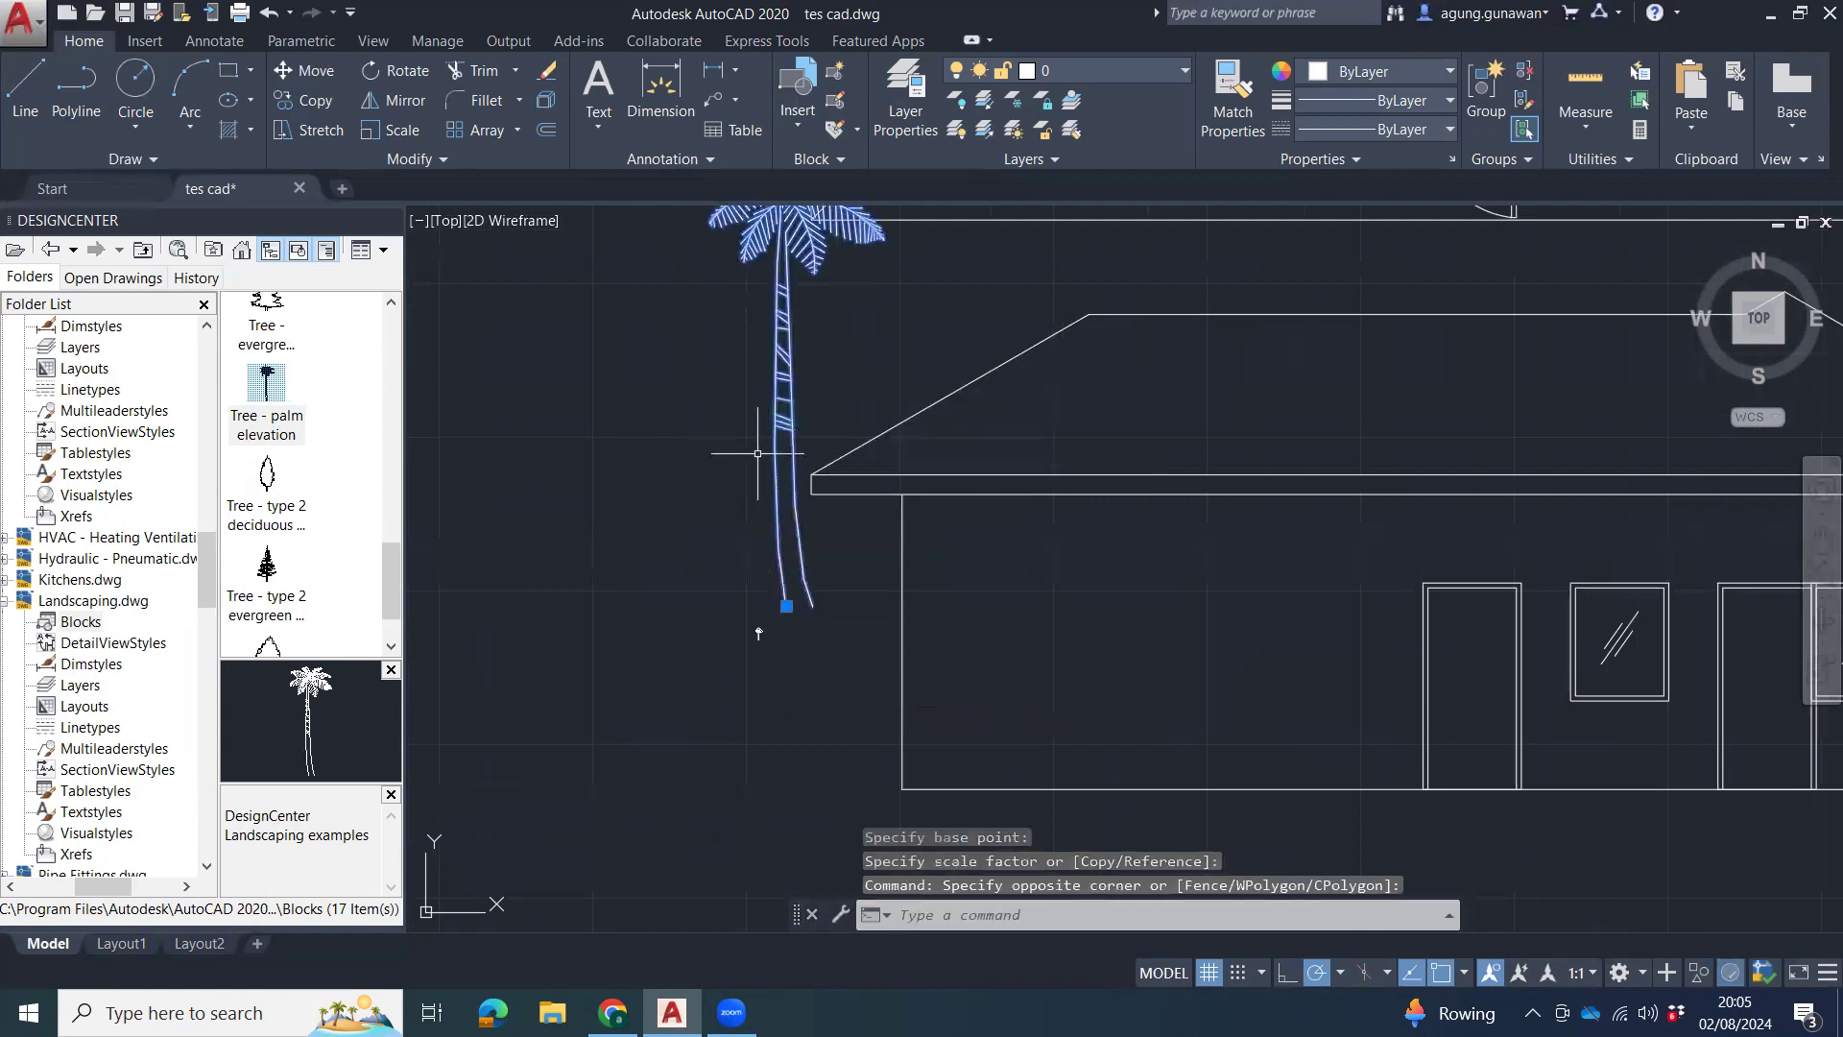
pyautogui.press('Return')
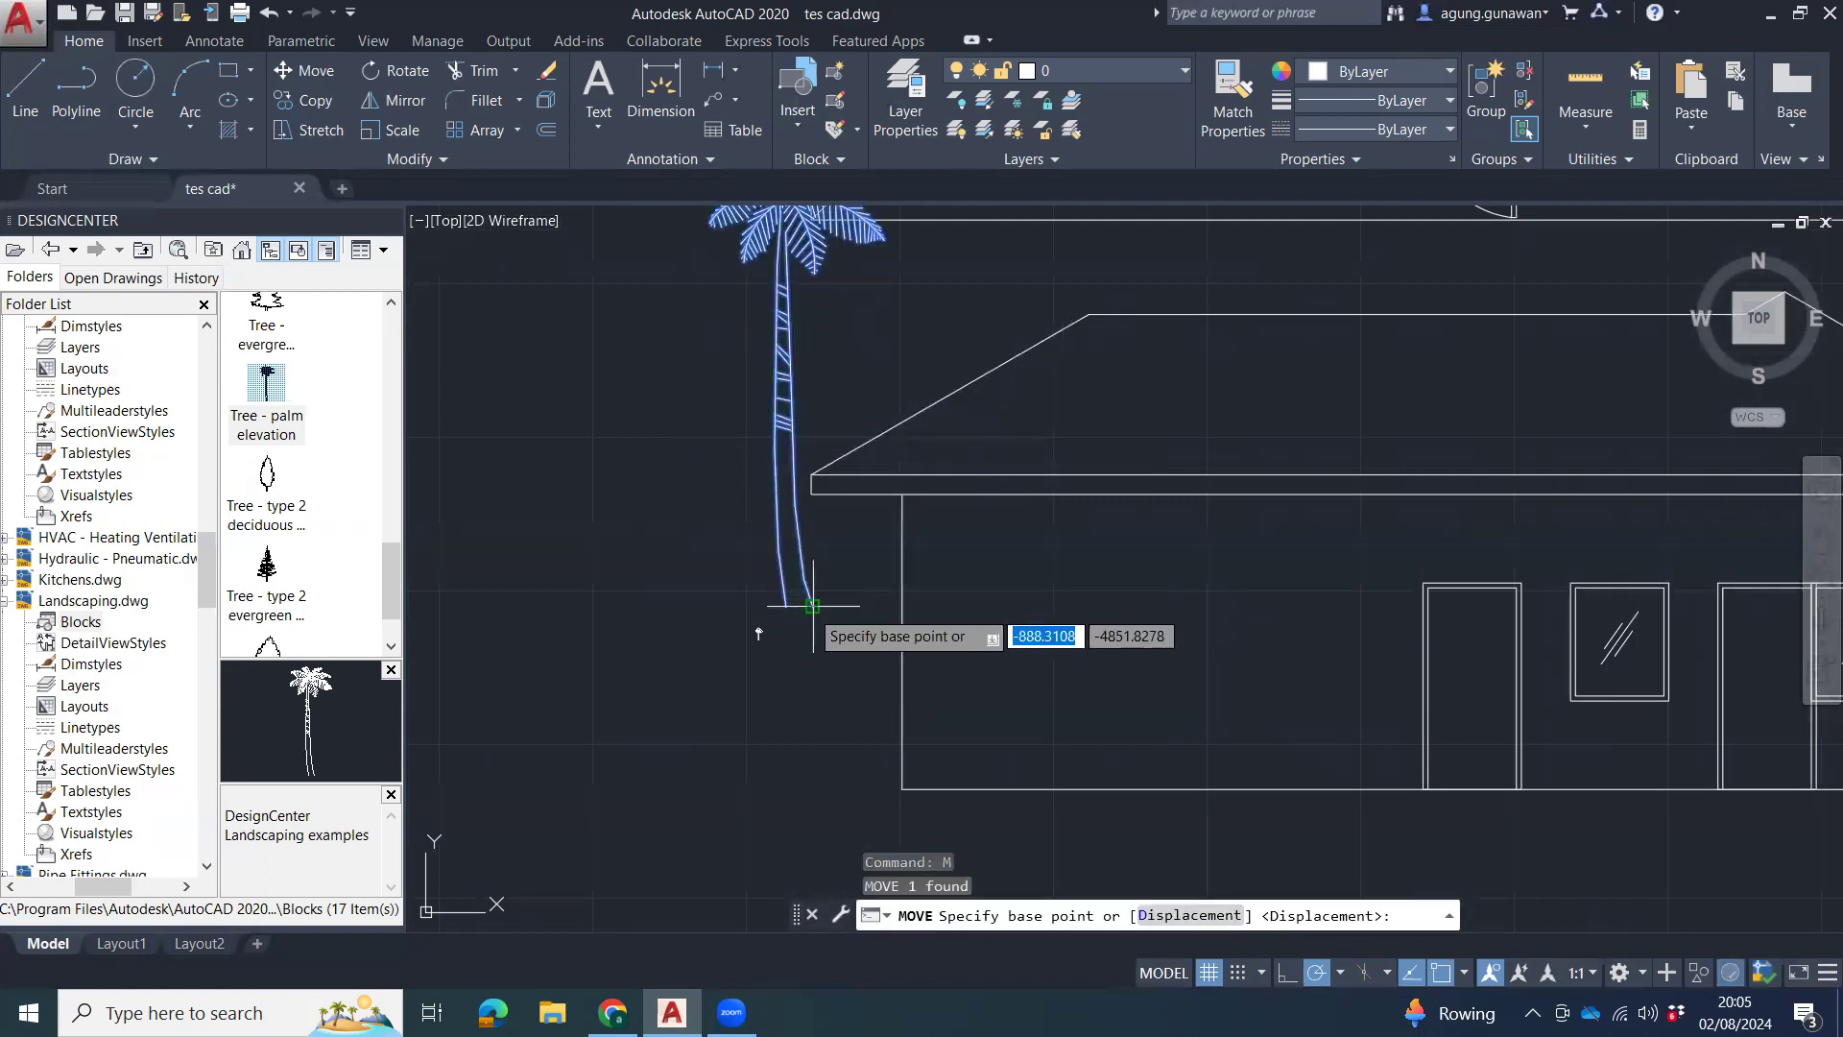
pyautogui.click(812, 606)
pyautogui.press('Escape')
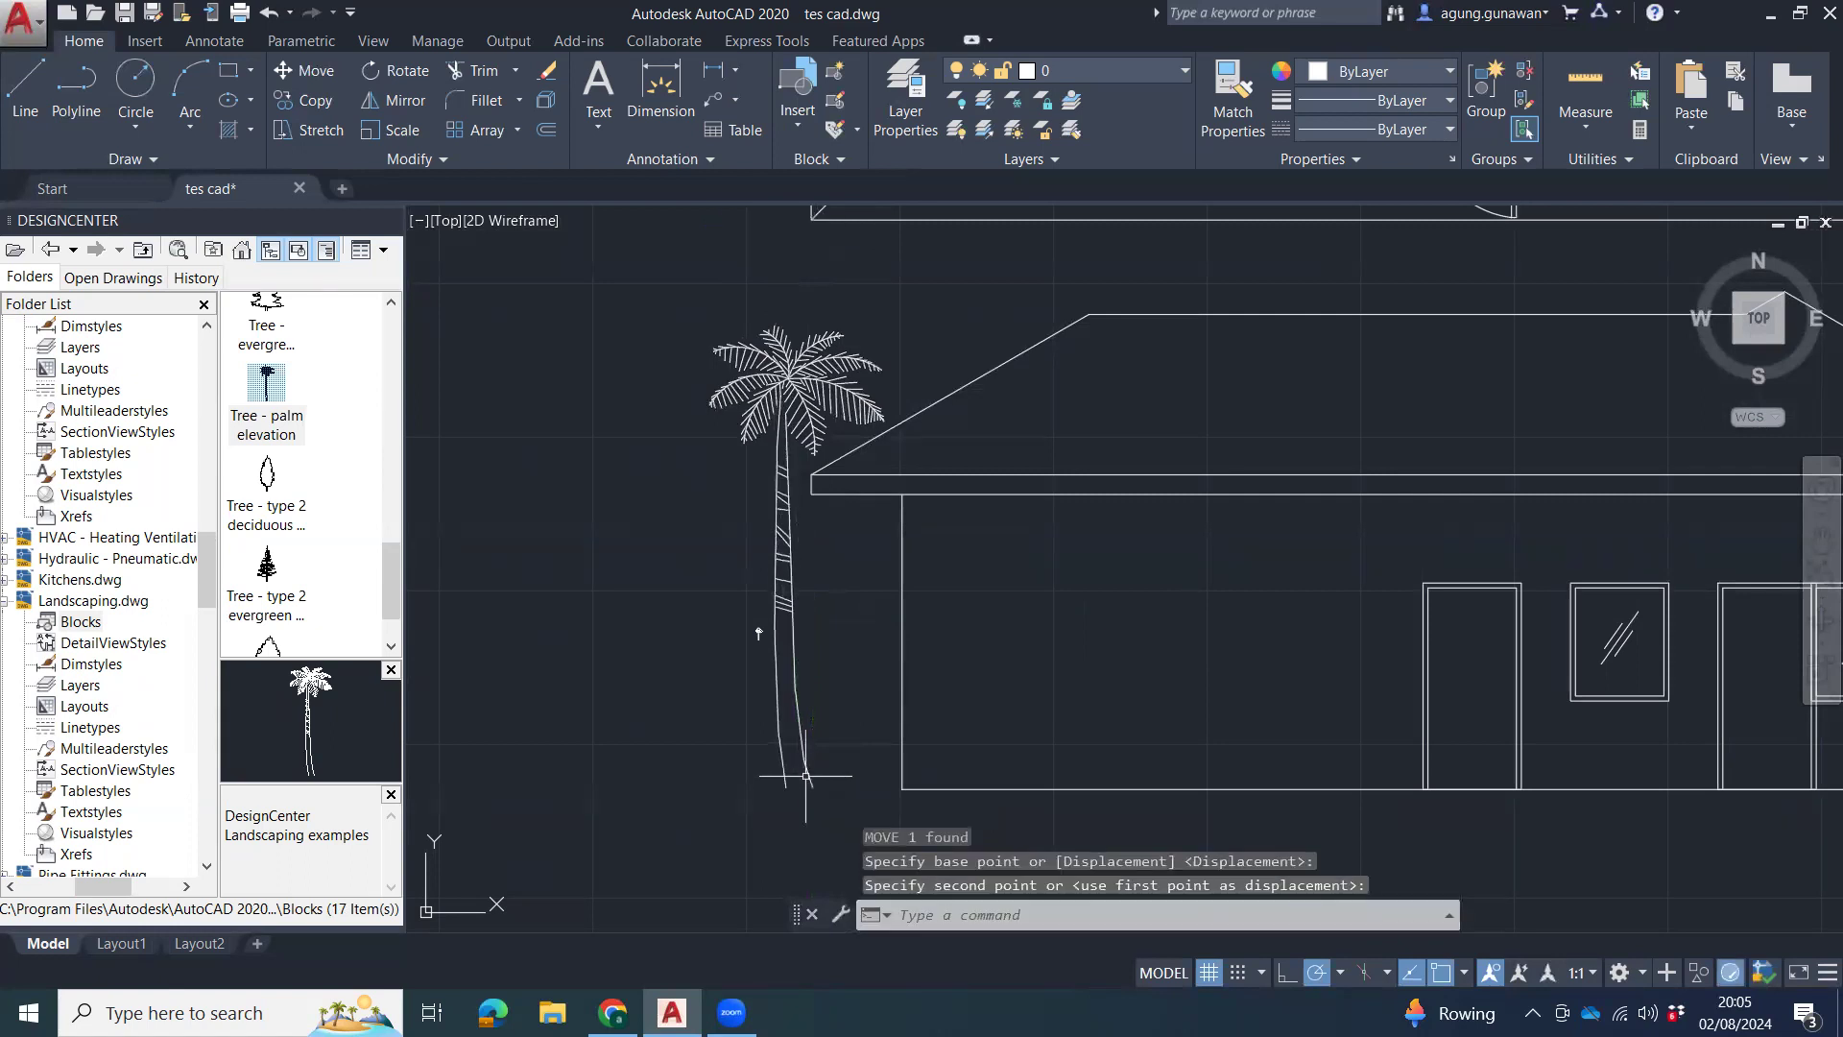
# Erase the small outdoor lamp block beside the palm trunk.
pyautogui.click(713, 607)
pyautogui.click(780, 665)
pyautogui.press('Delete')
# Move the palm tree horizontally left, clear of the roof eave.
pyautogui.moveTo(883, 729)
pyautogui.mouseDown(button='middle')
pyautogui.moveTo(821, 691)
pyautogui.moveTo(741, 595)
pyautogui.mouseUp(button='middle')
pyautogui.click(712, 591)
pyautogui.click(595, 673)
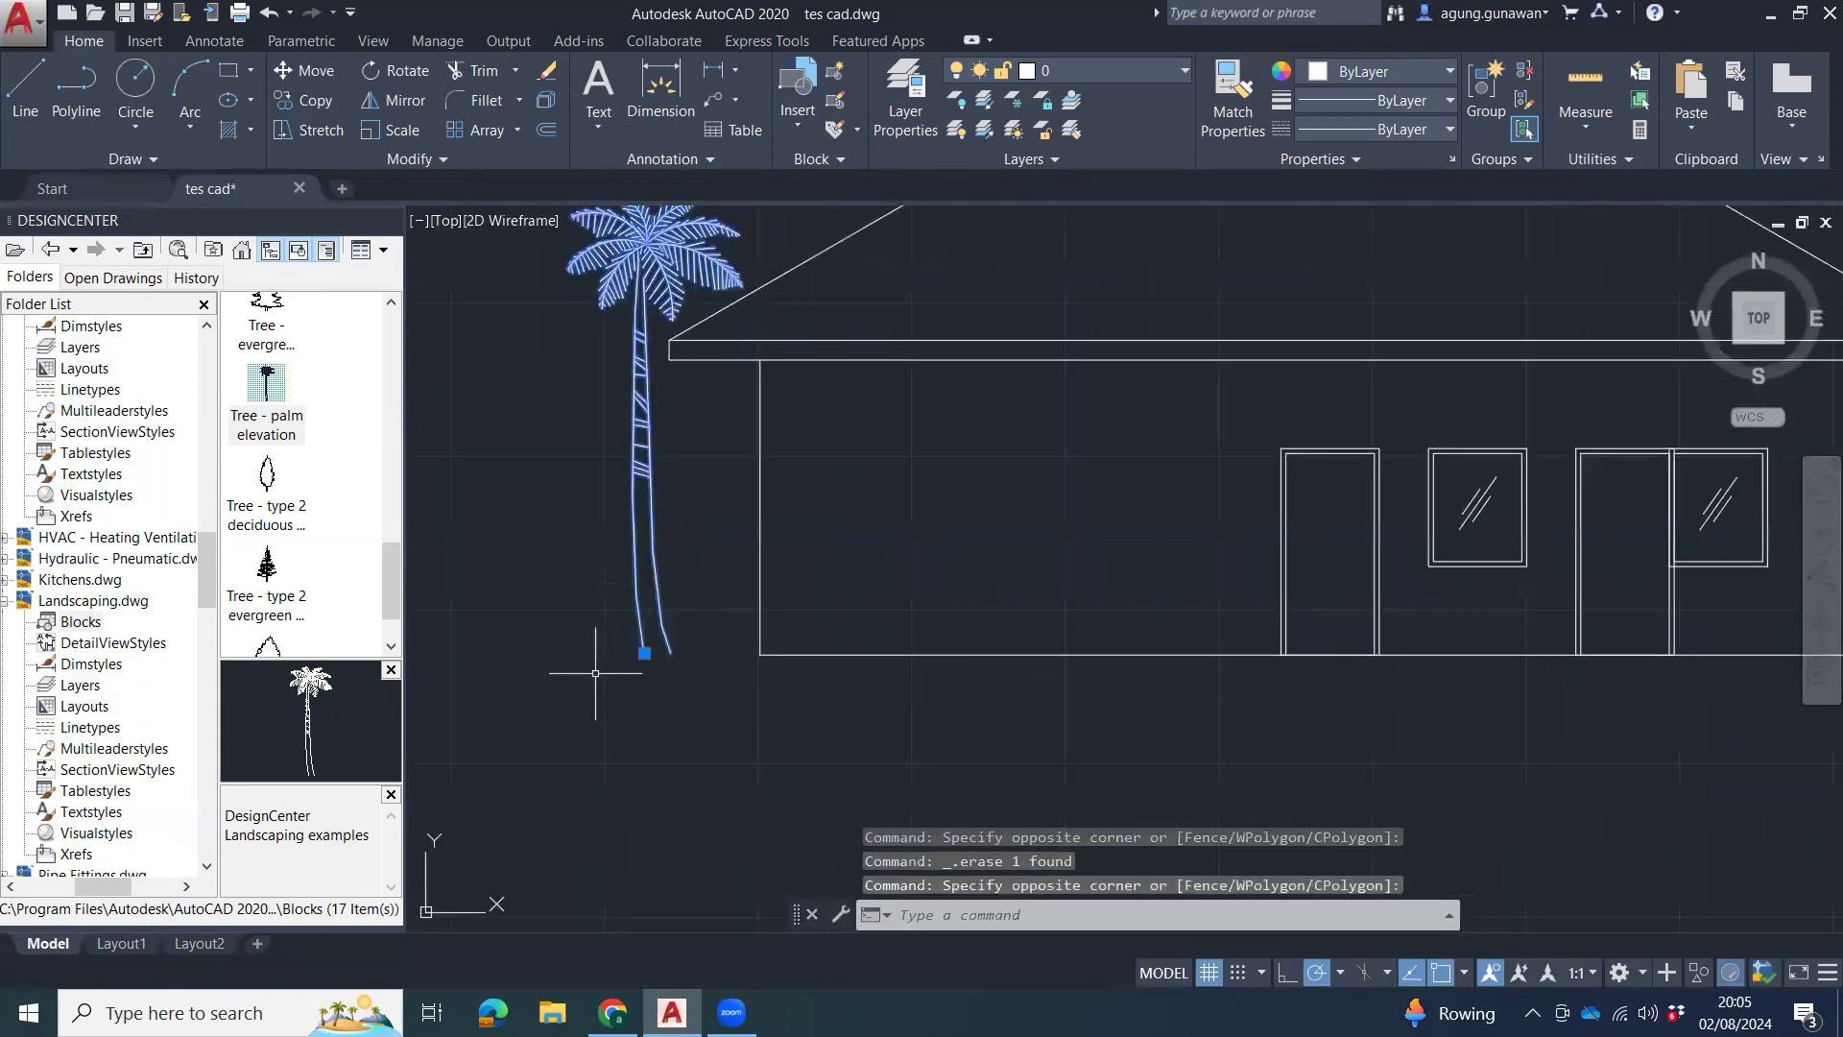
pyautogui.write('M')
pyautogui.press('Return')
pyautogui.click(641, 657)
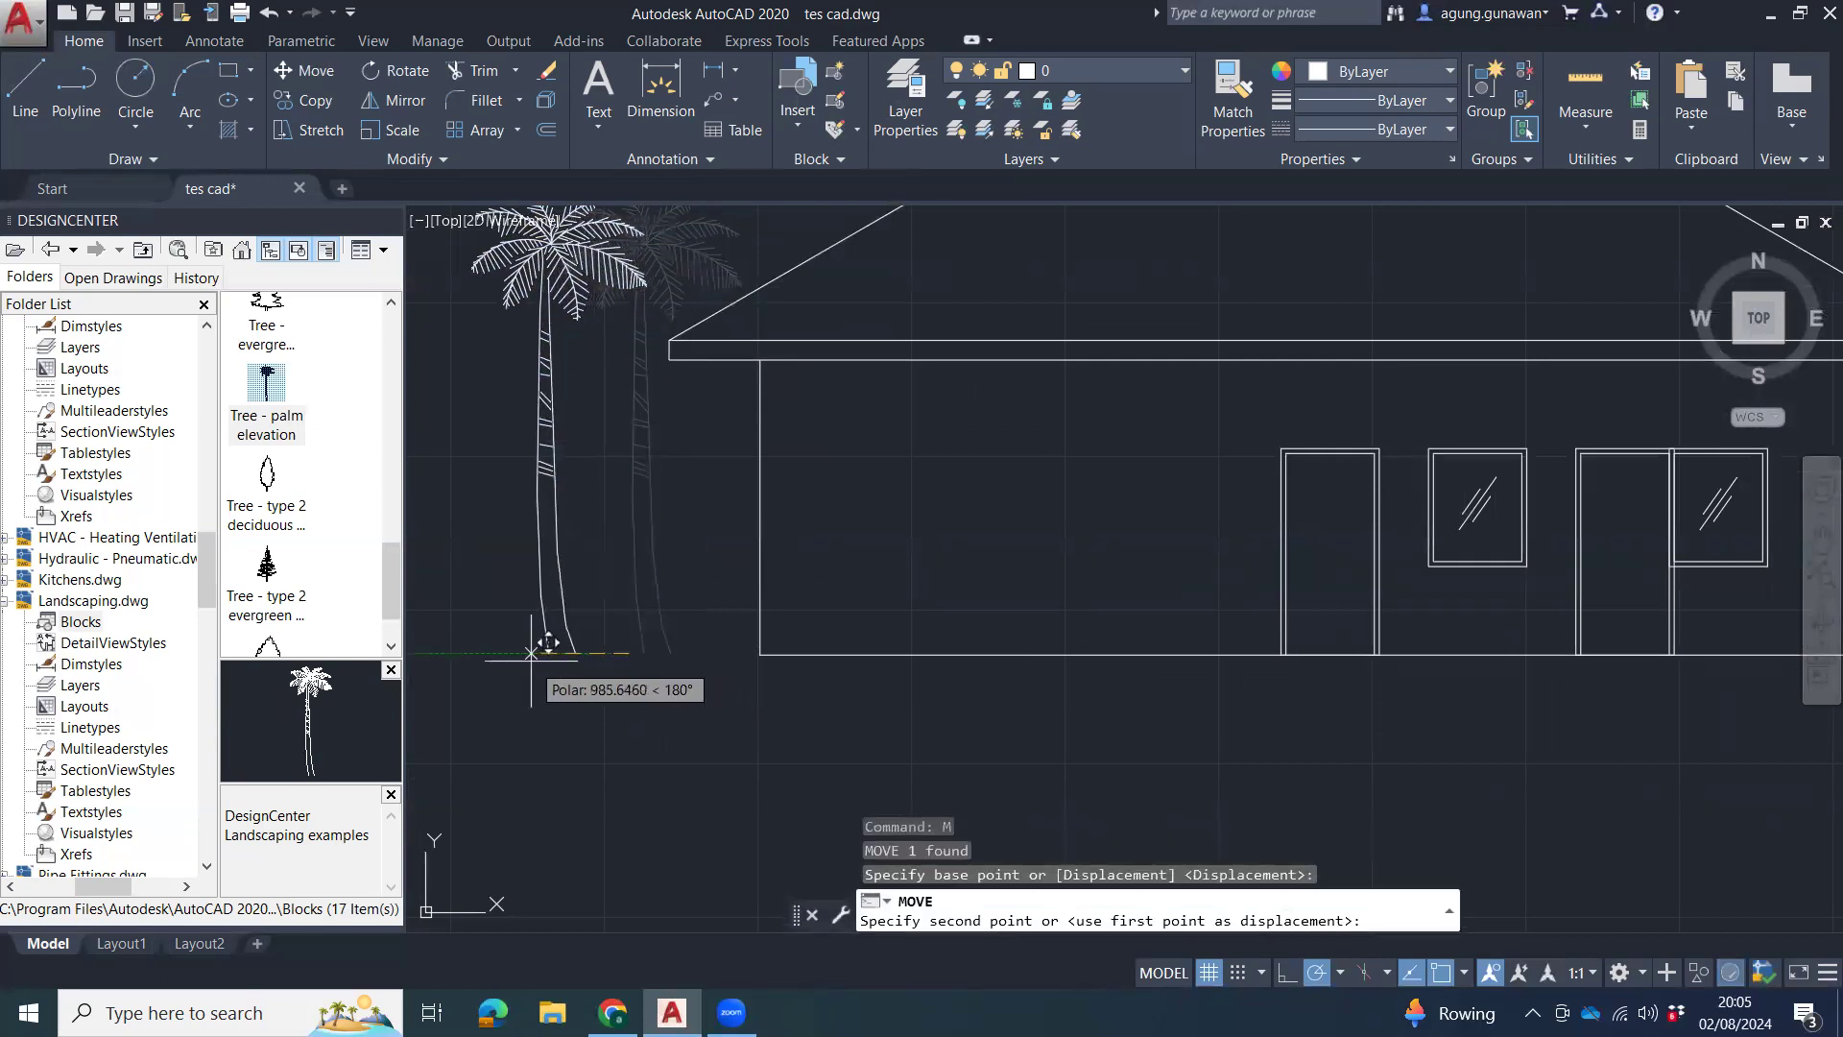
pyautogui.click(550, 657)
pyautogui.press('Escape')
pyautogui.press('Escape')
pyautogui.moveTo(829, 737); pyautogui.dragTo(767, 714, button='middle')
pyautogui.click(763, 638)
pyautogui.click(741, 616)
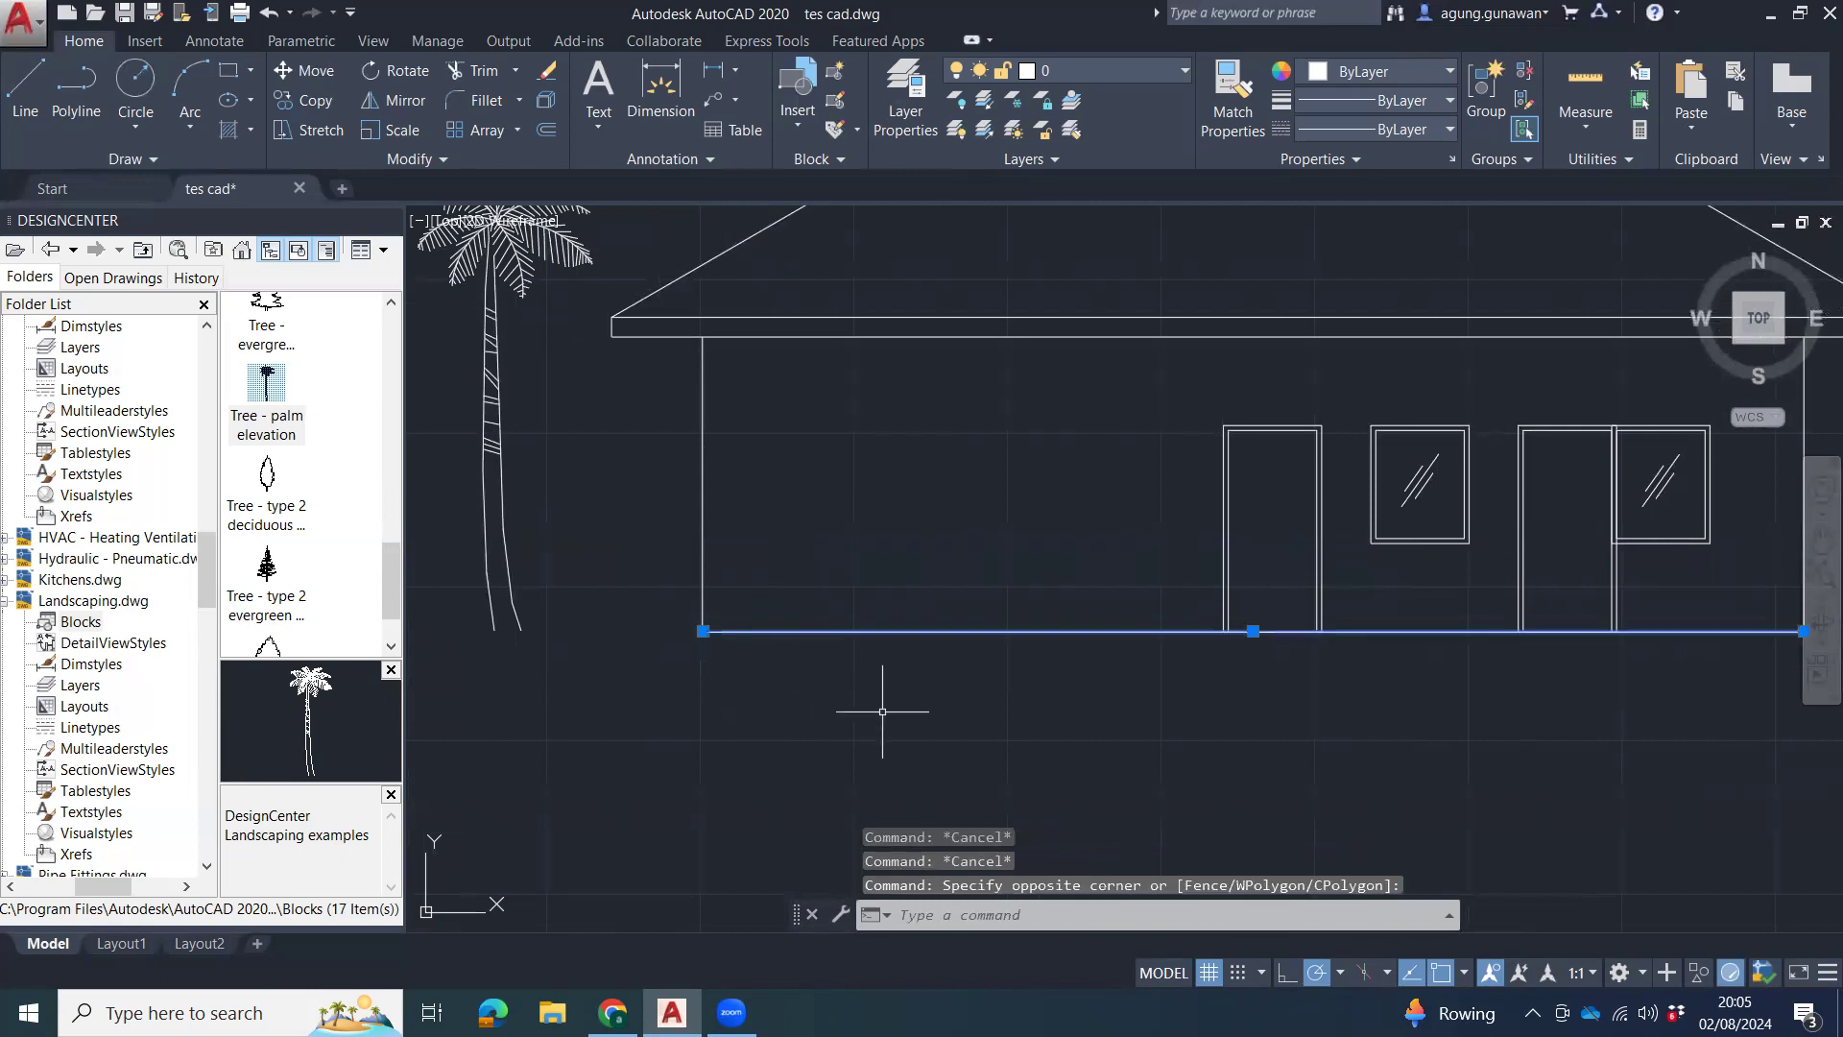
pyautogui.scroll(-2, 809, 644)
pyautogui.write('c')
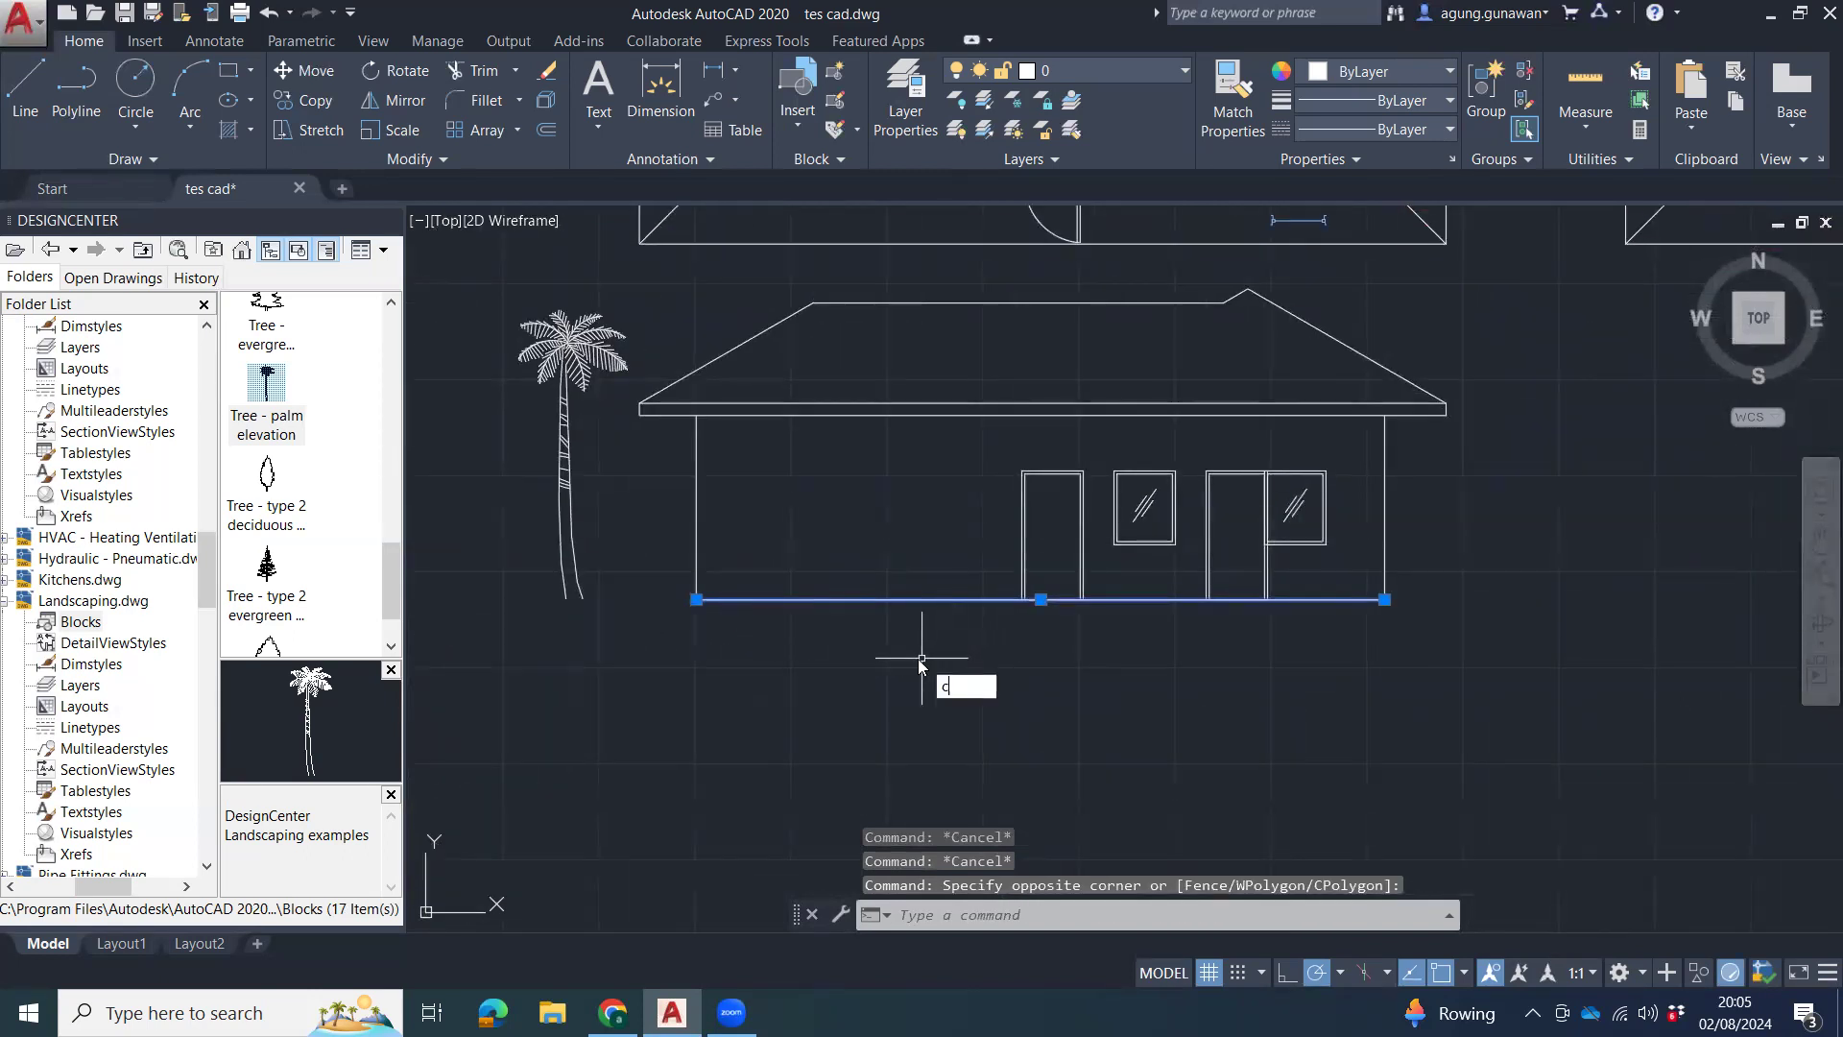
pyautogui.write('o')
pyautogui.press('Return')
pyautogui.click(744, 601)
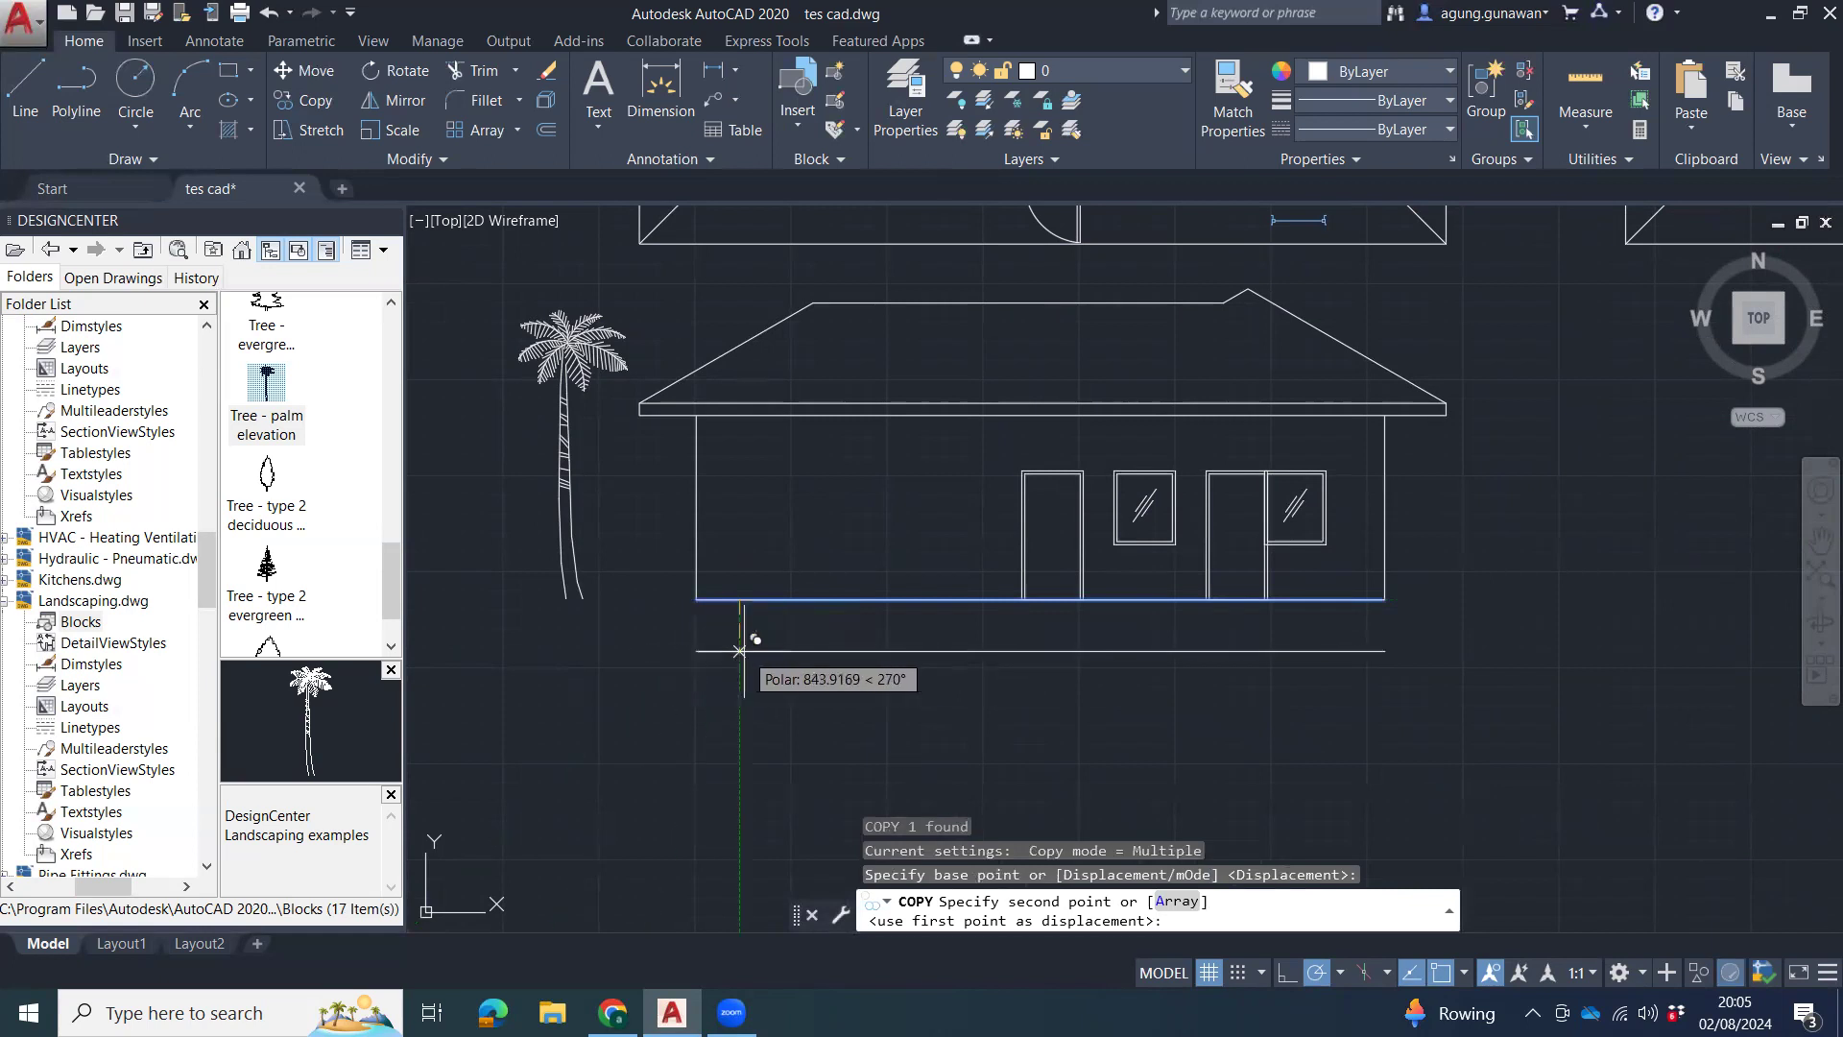
pyautogui.press('Escape')
pyautogui.press('Escape')
# Copy the bottom line of the house elevation 100 units straight down.
pyautogui.write('ct o')
pyautogui.press('Return')
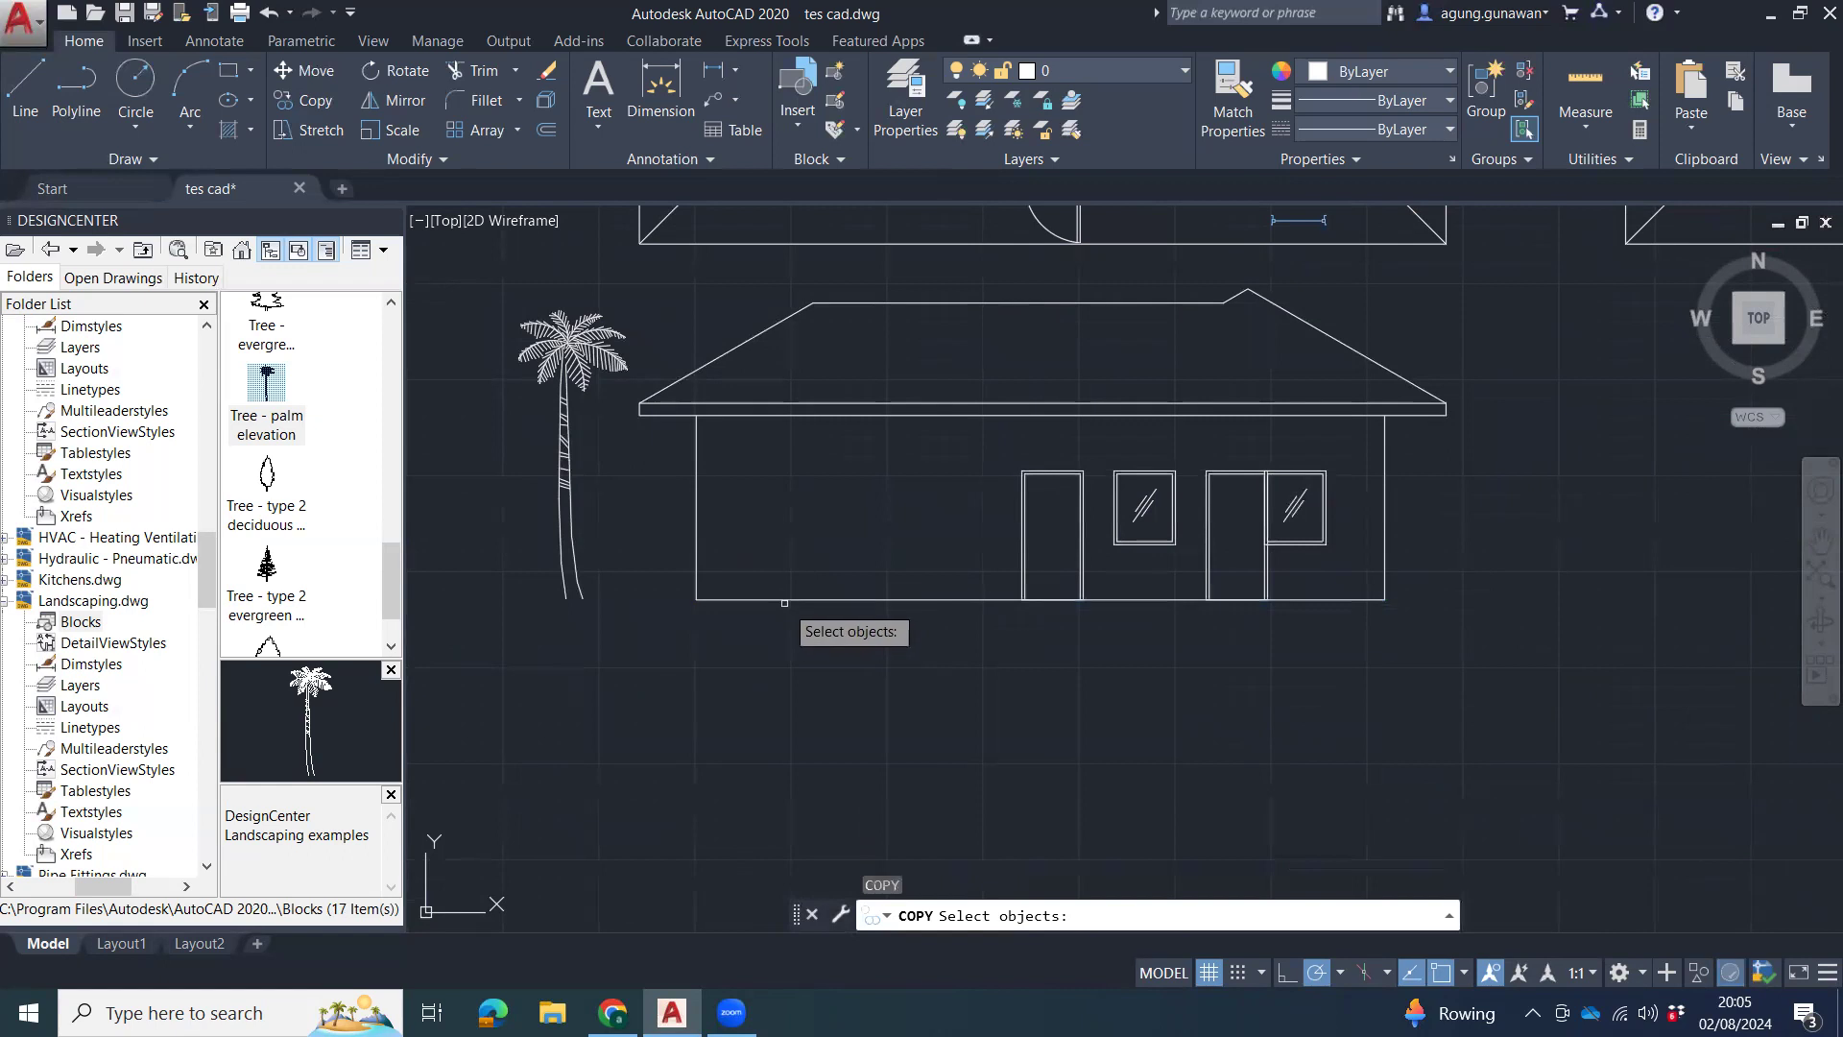
pyautogui.click(785, 600)
pyautogui.press('Return')
pyautogui.click(782, 620)
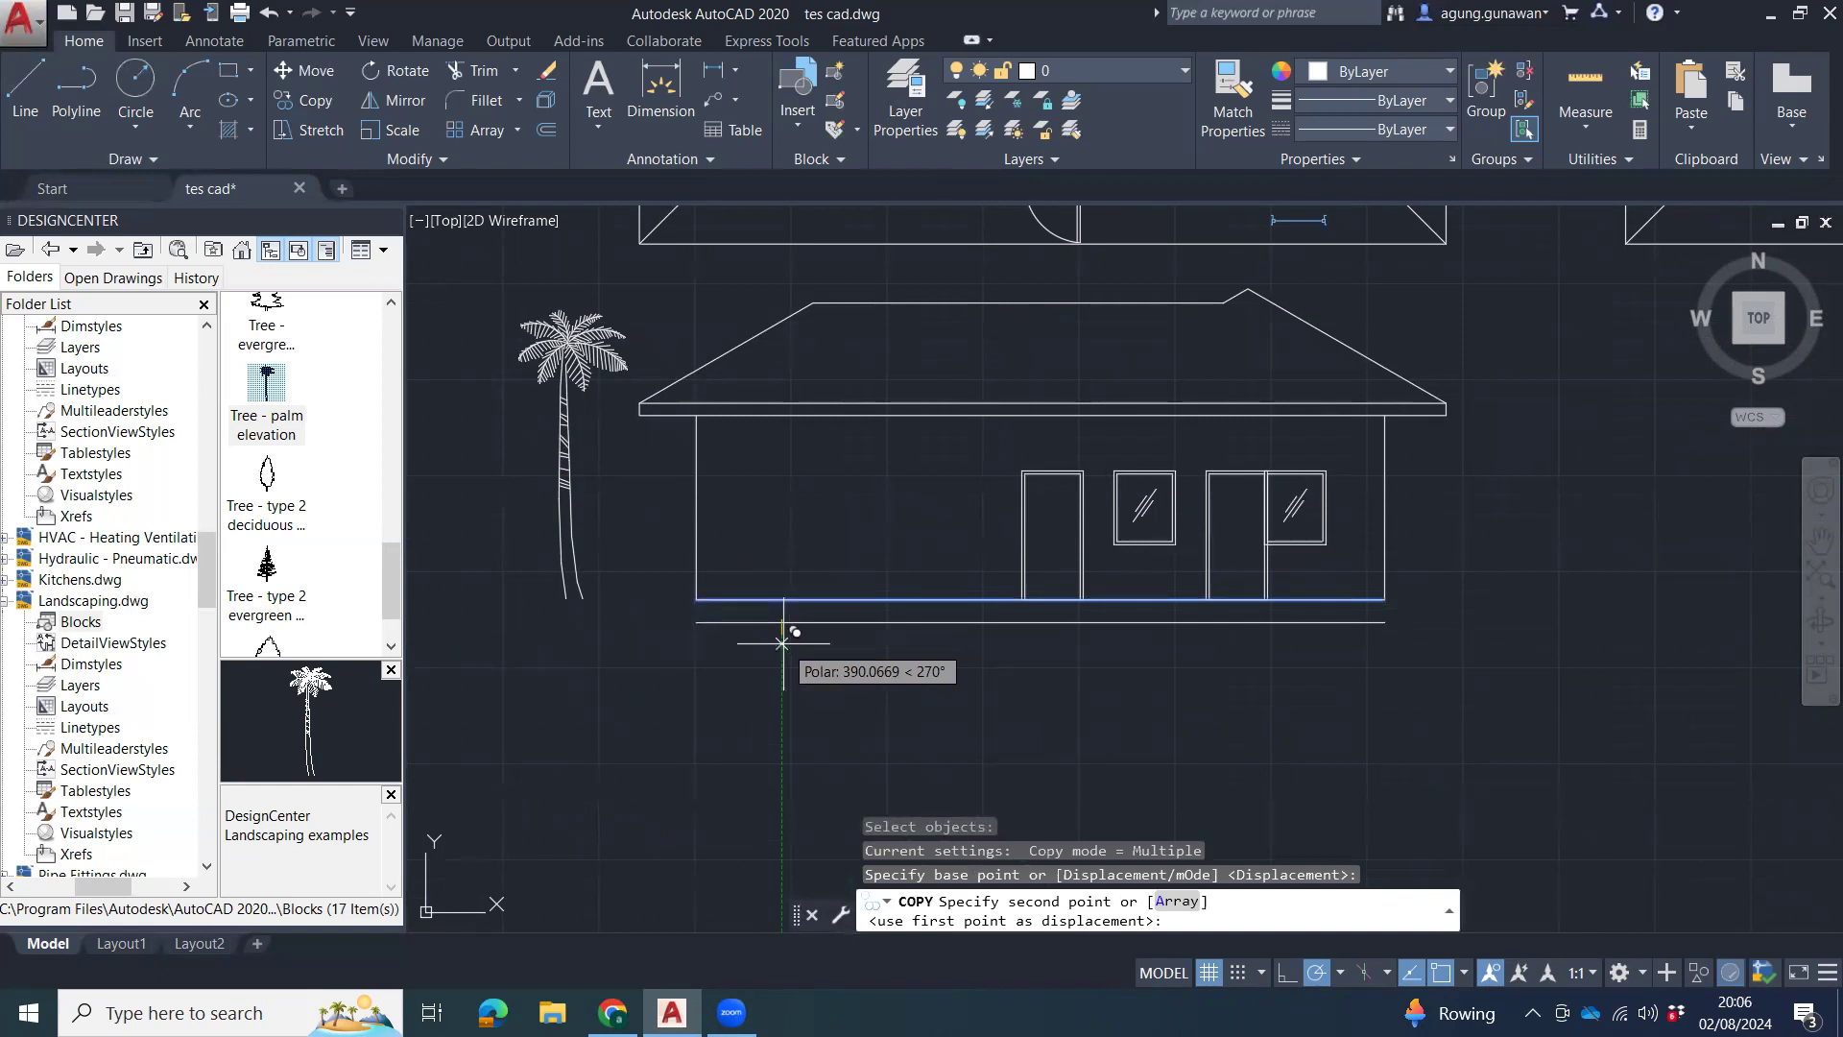
pyautogui.write('100')
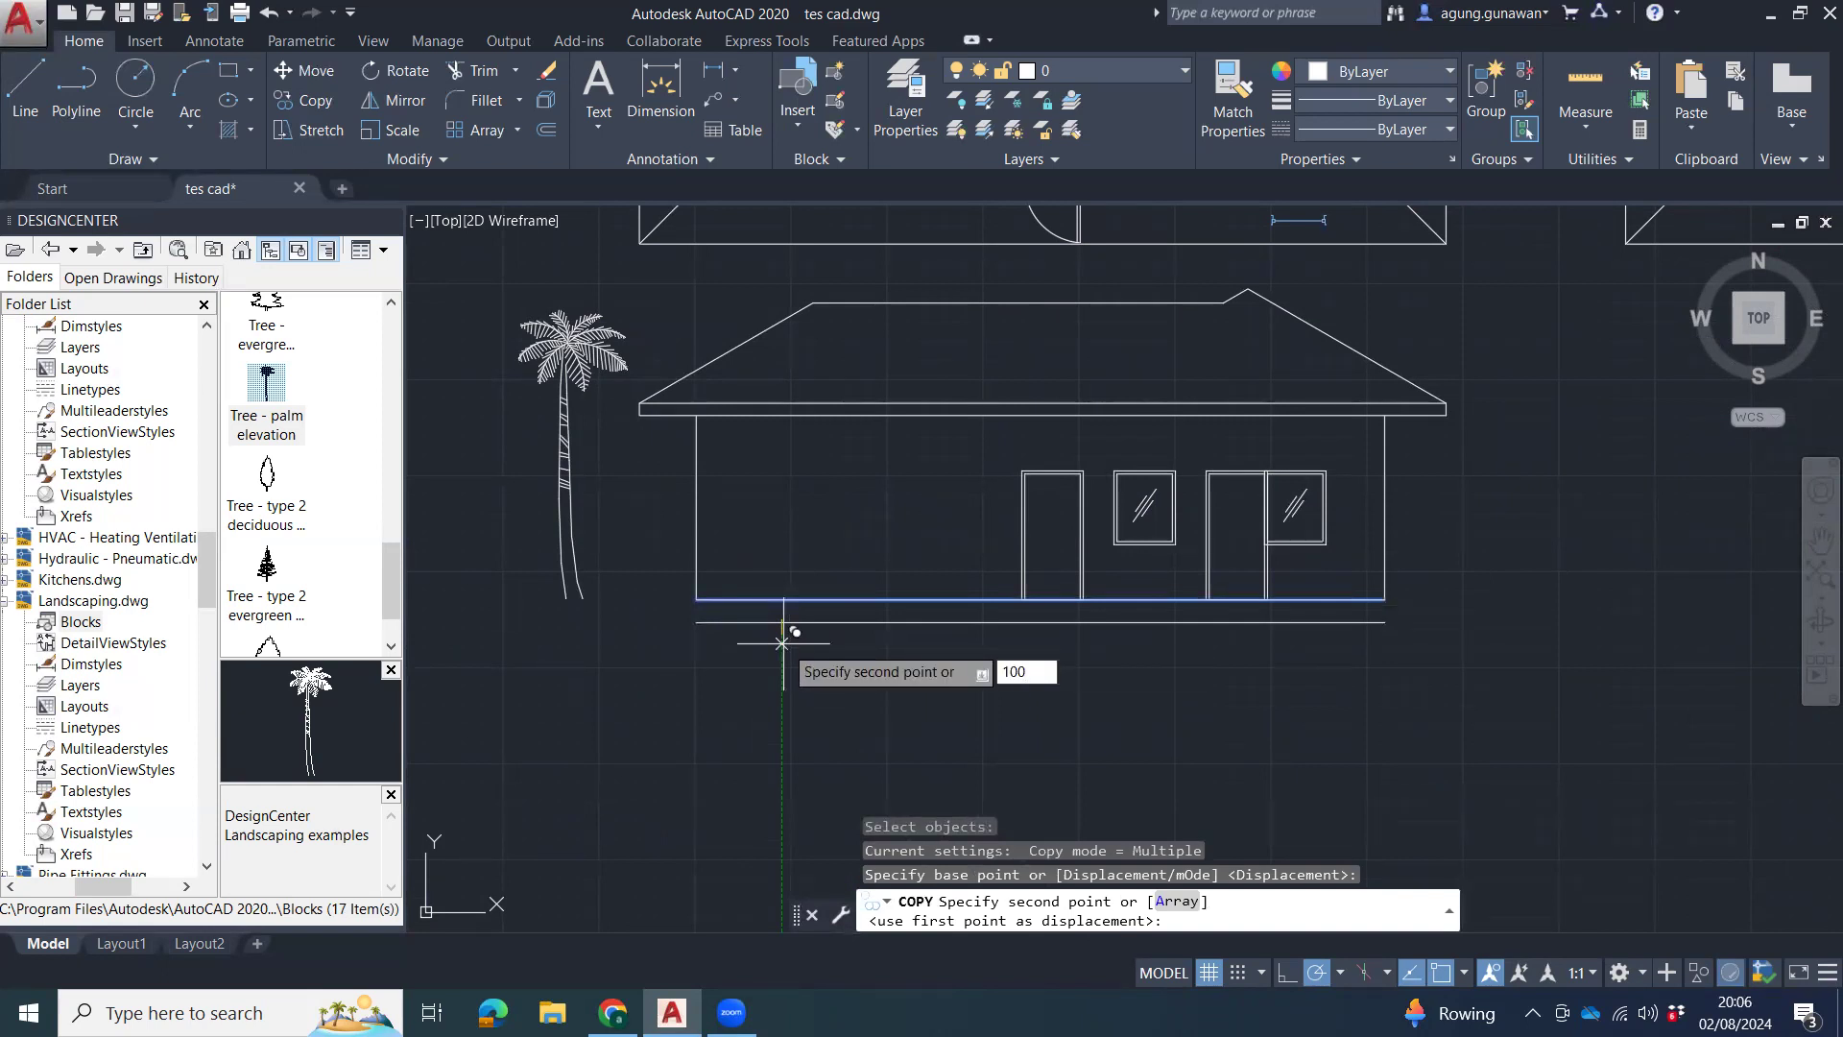
pyautogui.press('Return')
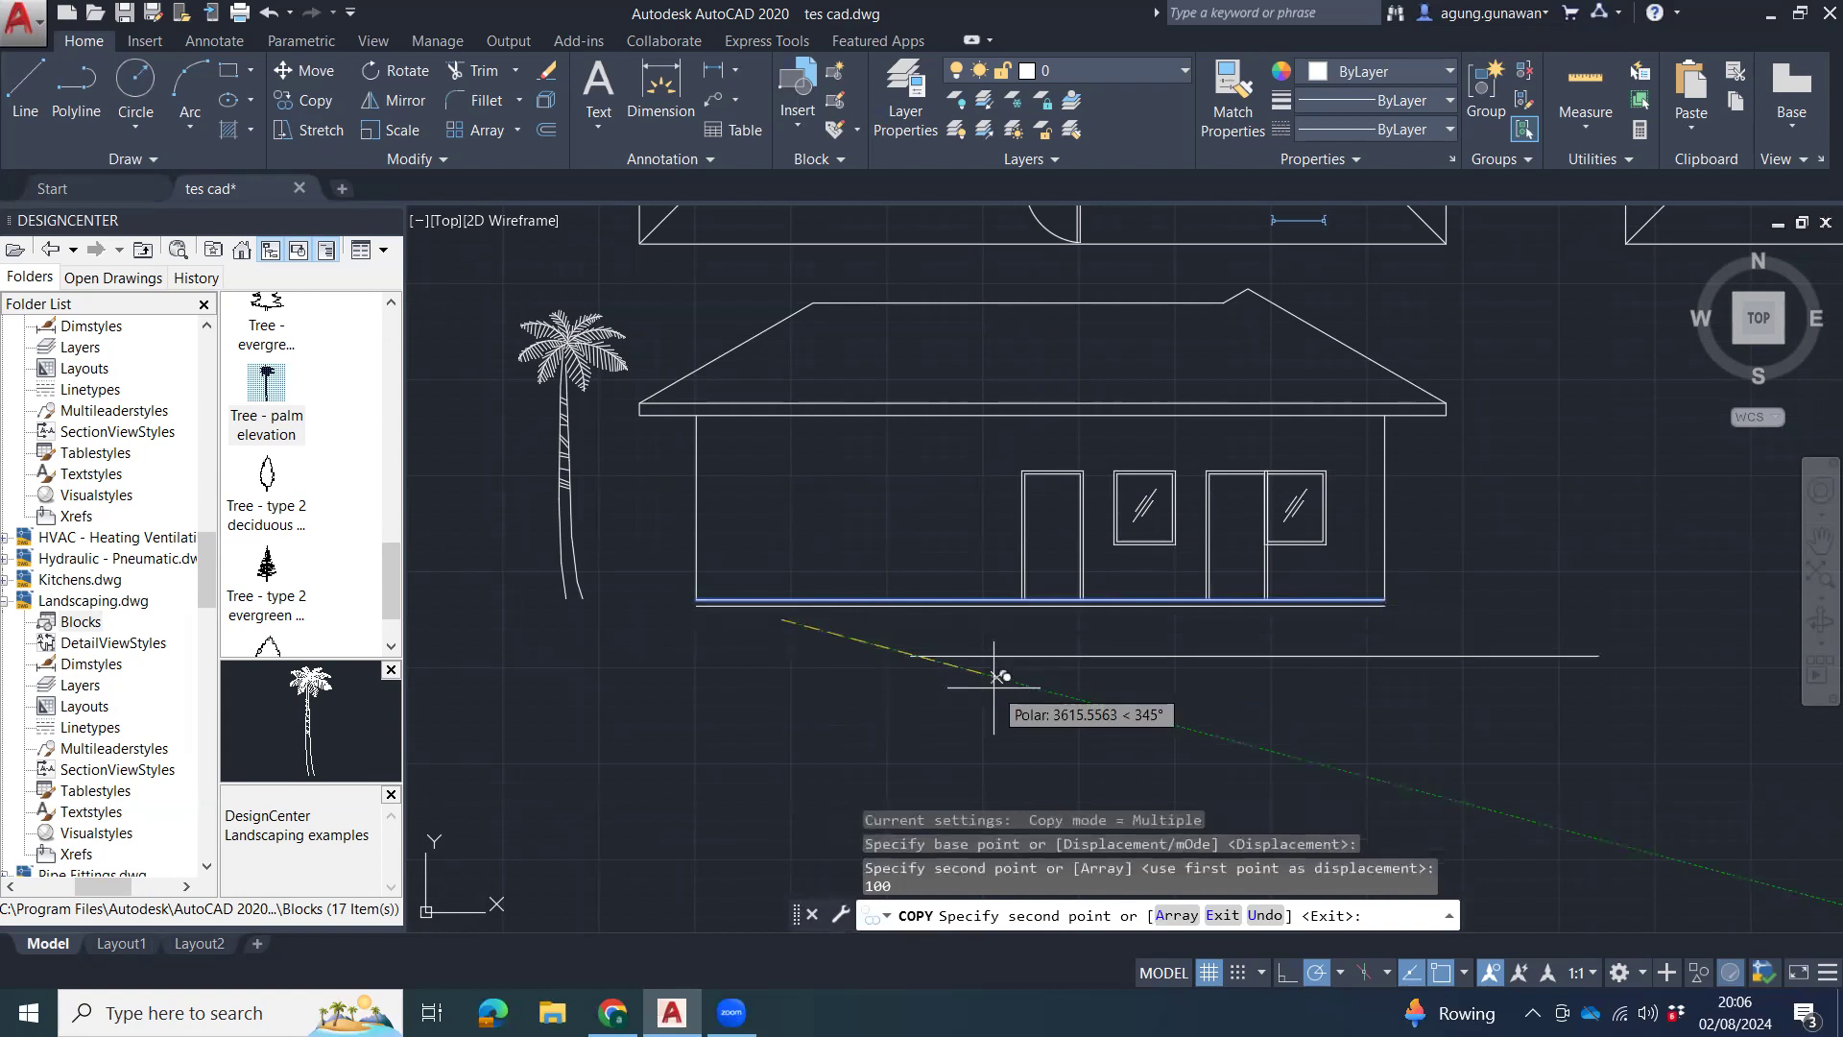
pyautogui.press('Escape')
pyautogui.press('Escape')
pyautogui.click(903, 603)
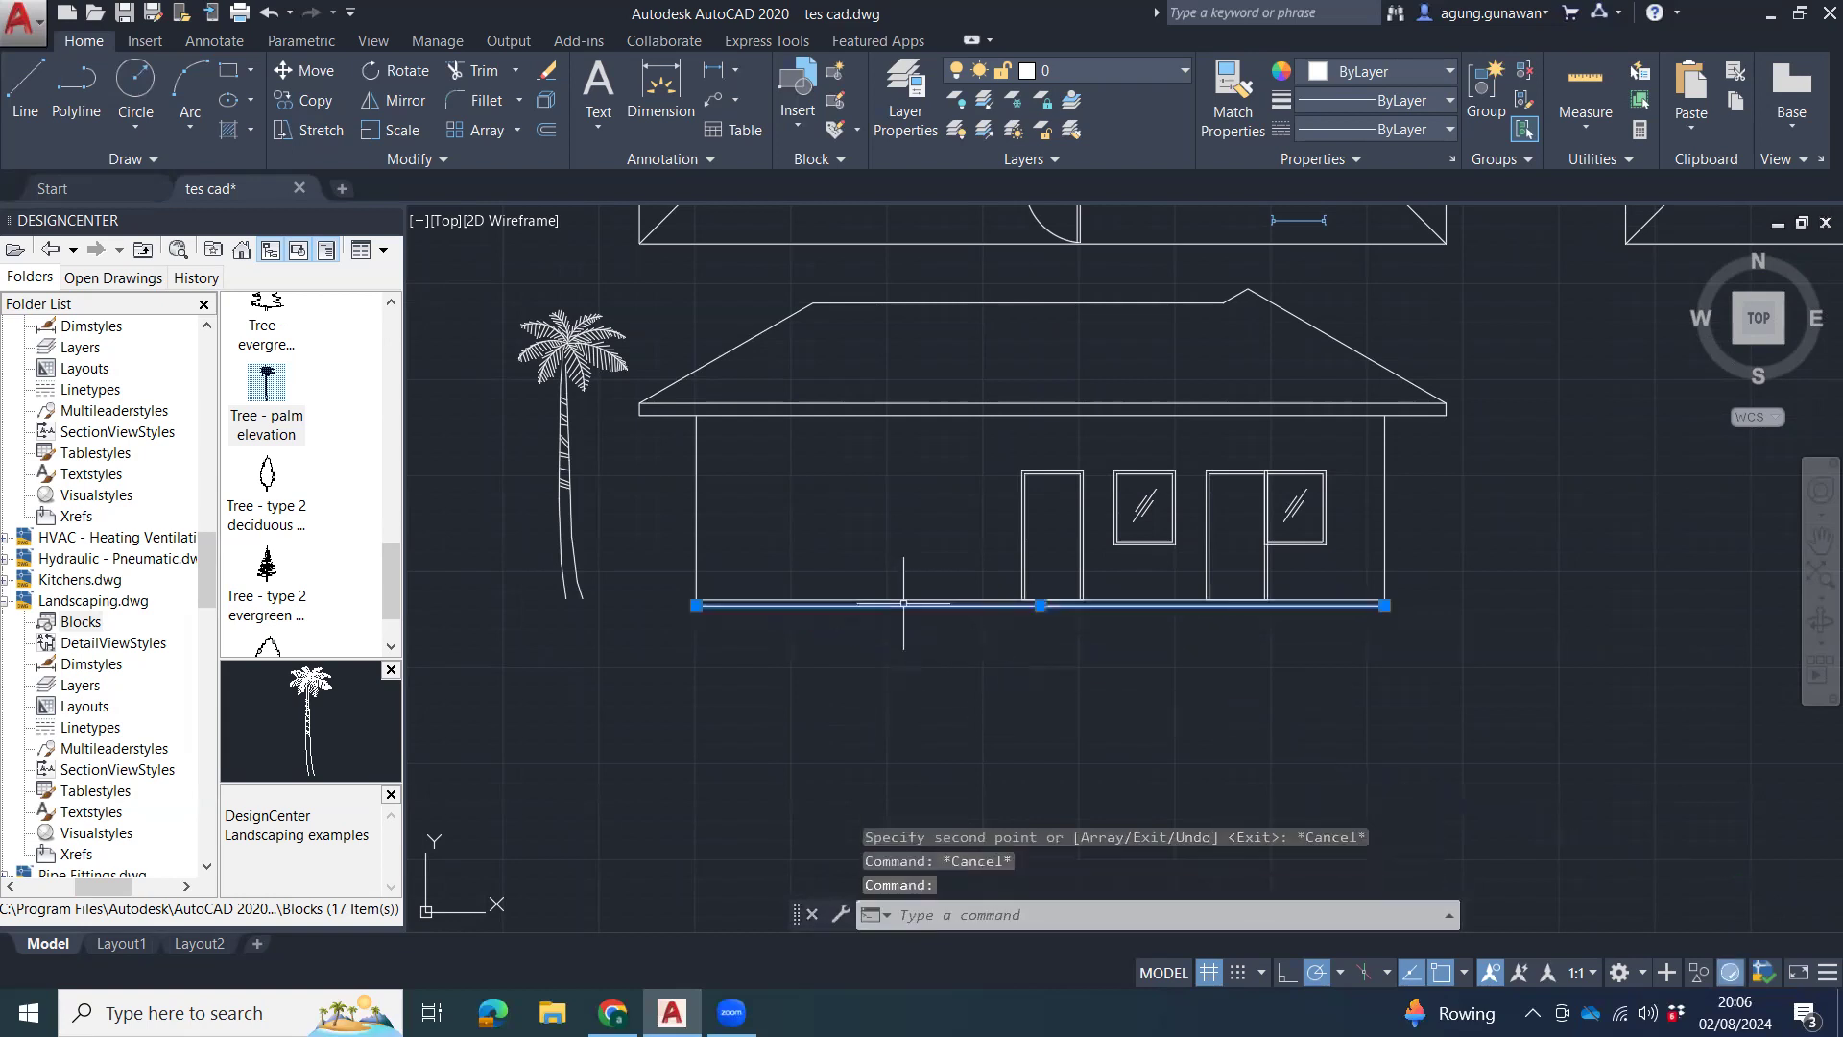
pyautogui.press('Return')
pyautogui.click(907, 648)
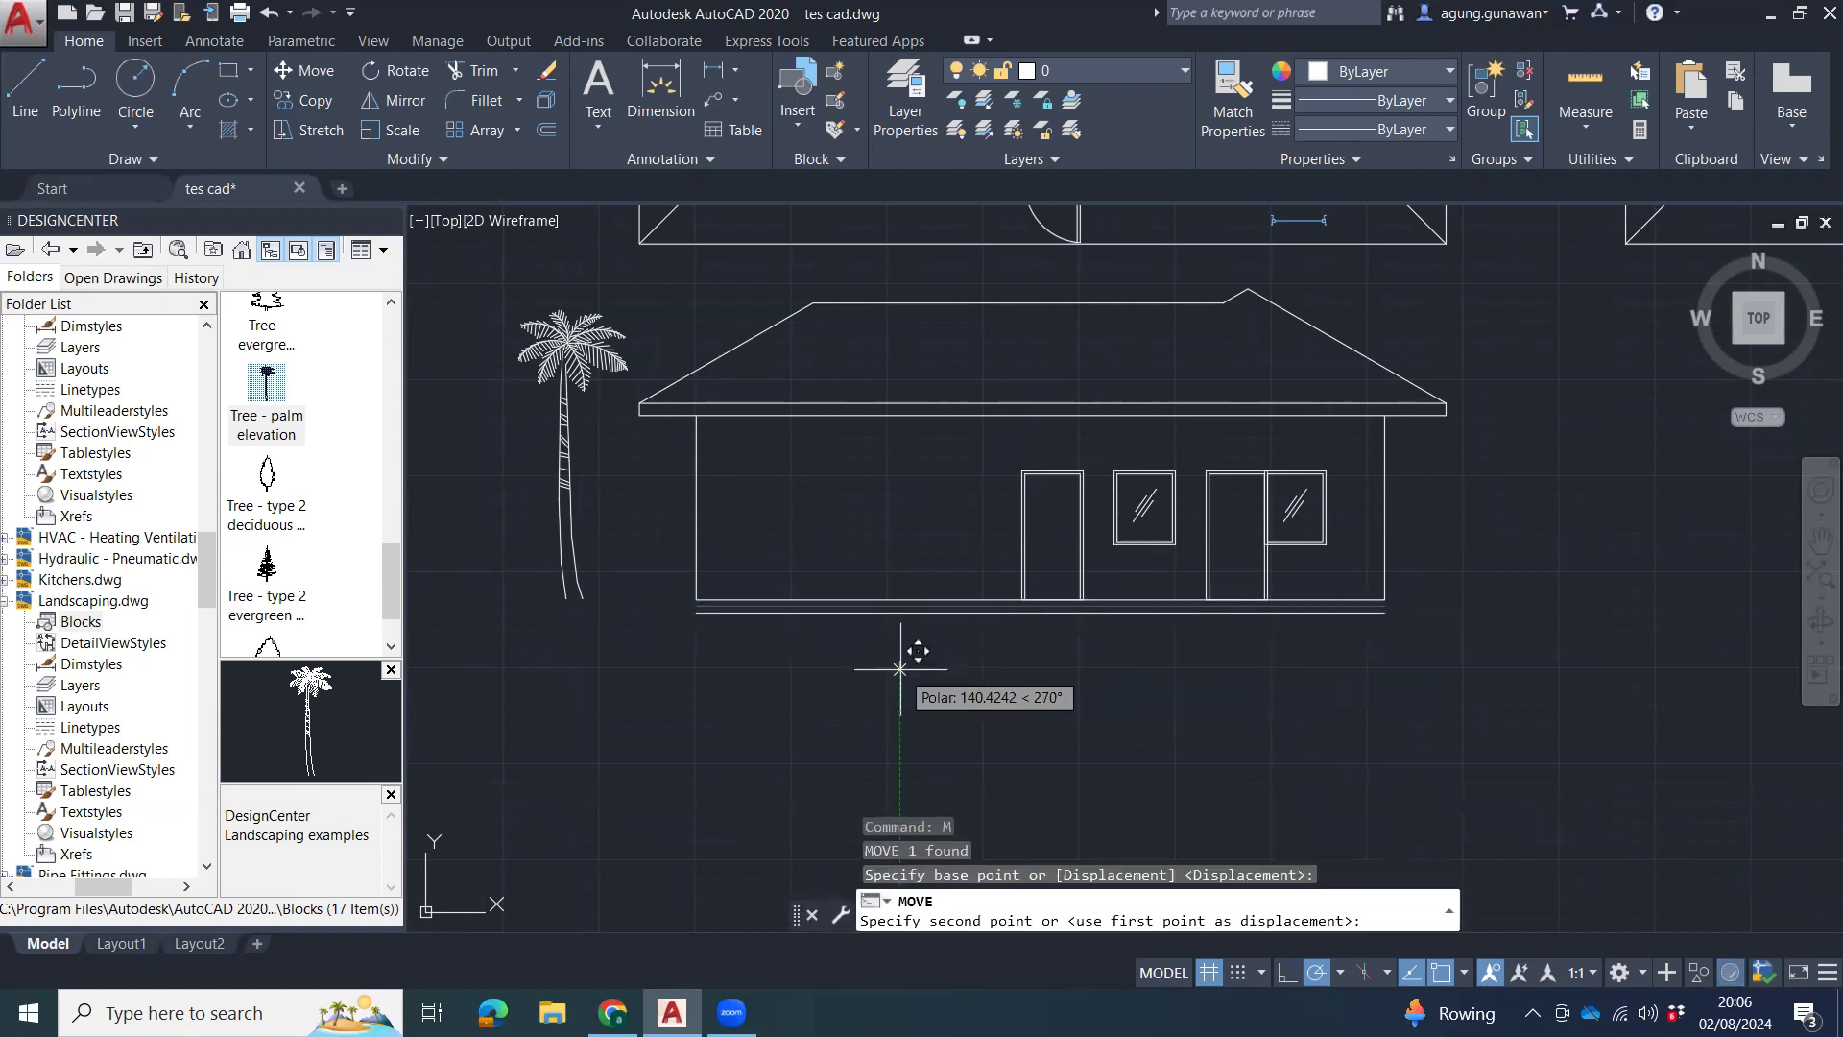
pyautogui.write('100')
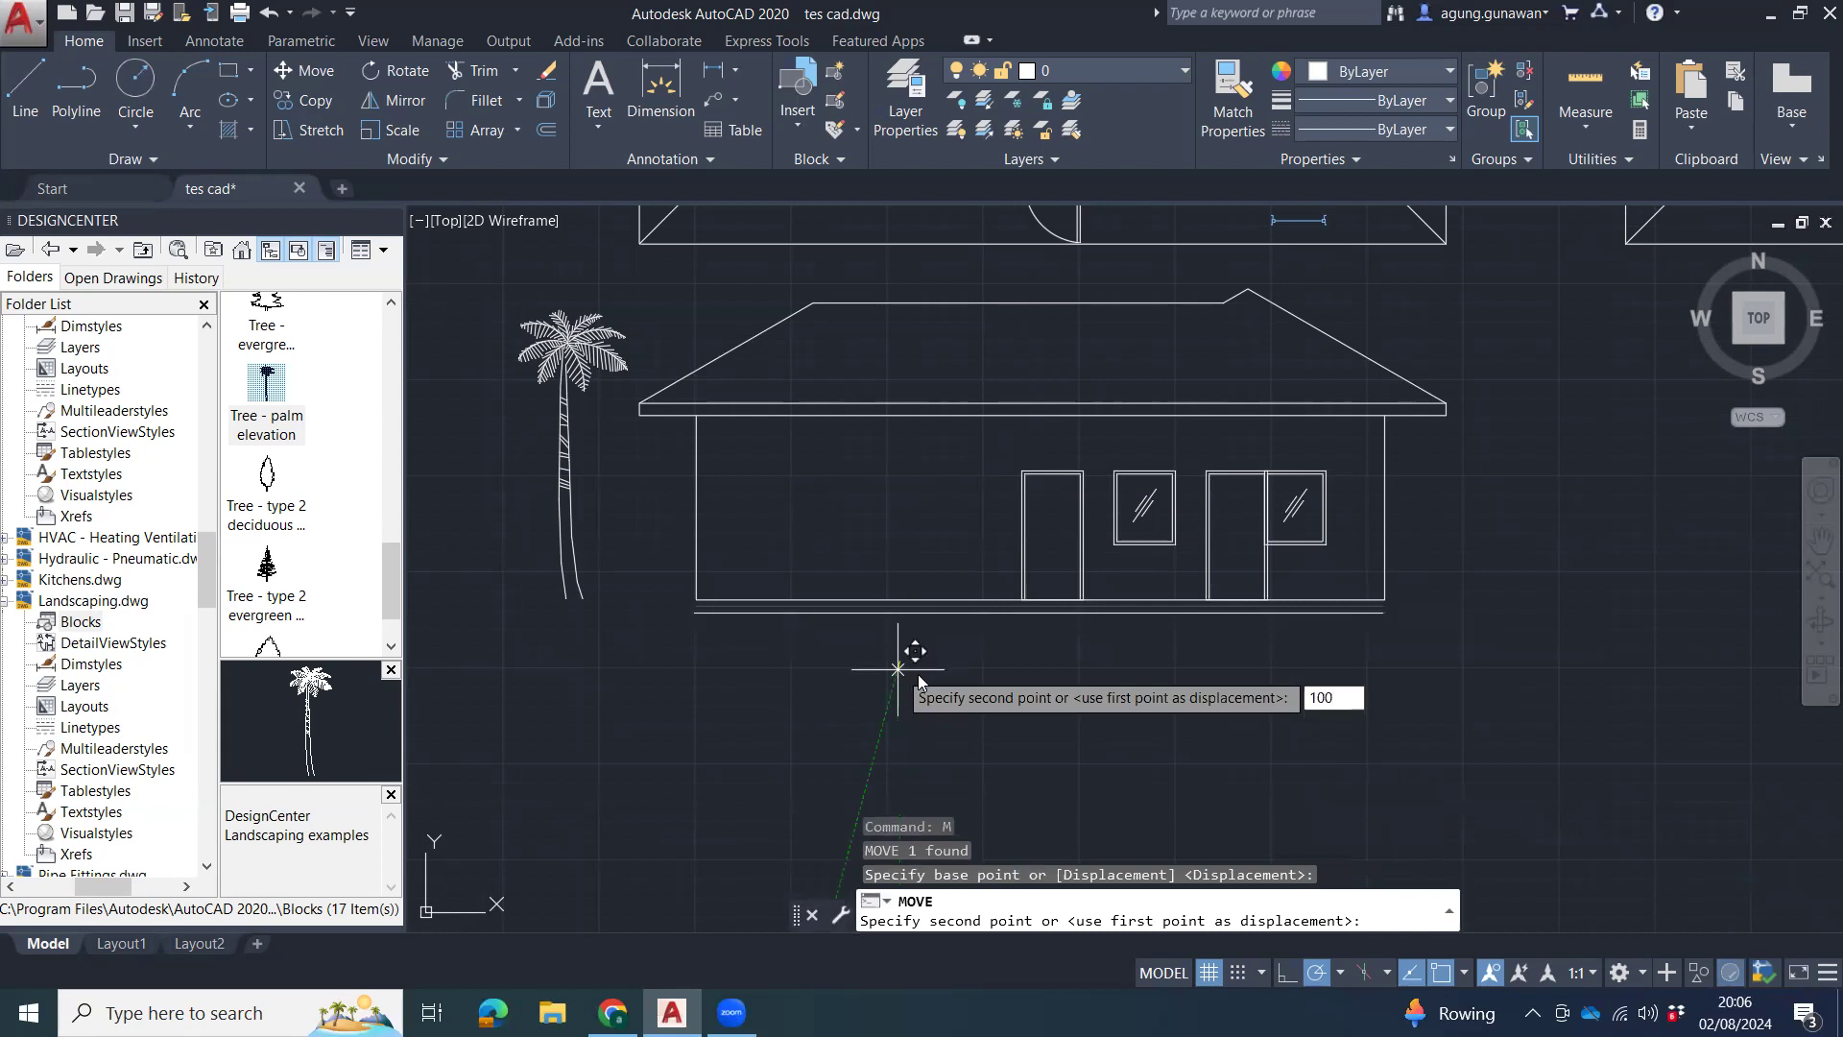
pyautogui.press('Escape')
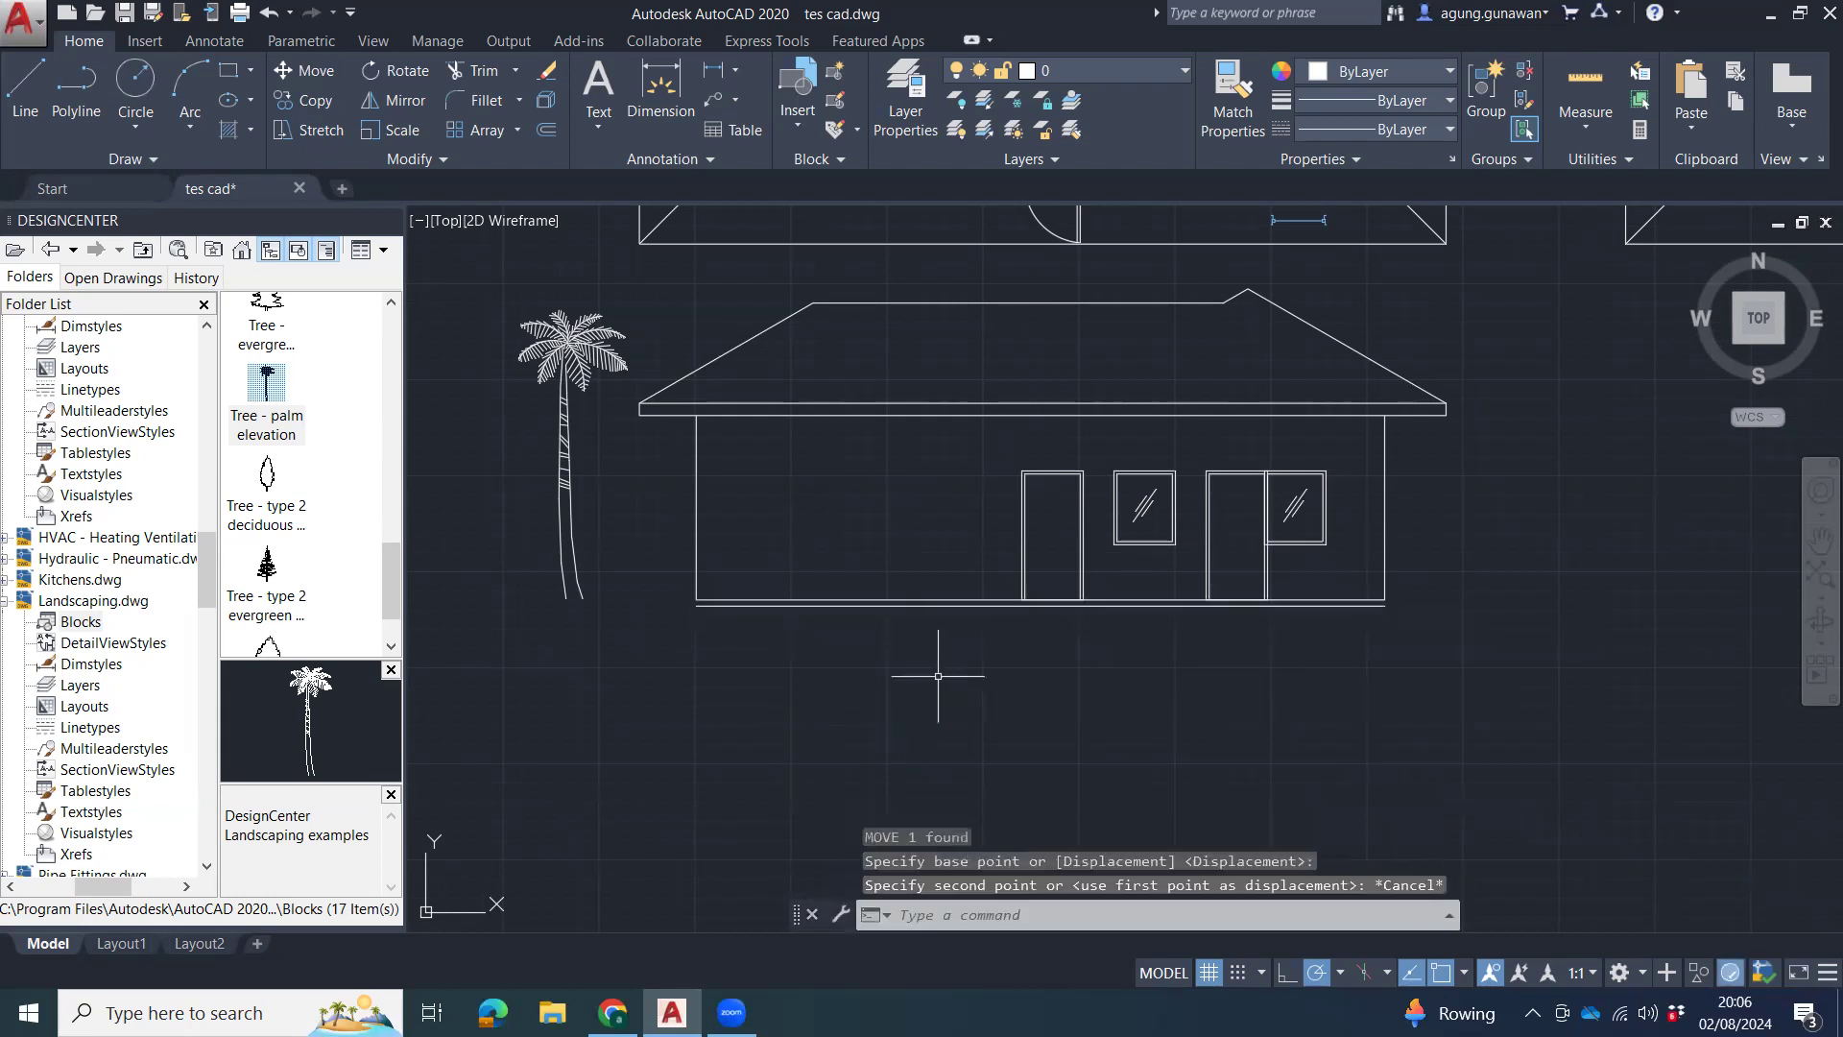
# Move the copied line below the walls another 100 units straight down.
pyautogui.click(902, 607)
pyautogui.write('m')
pyautogui.press('Return')
pyautogui.click(914, 640)
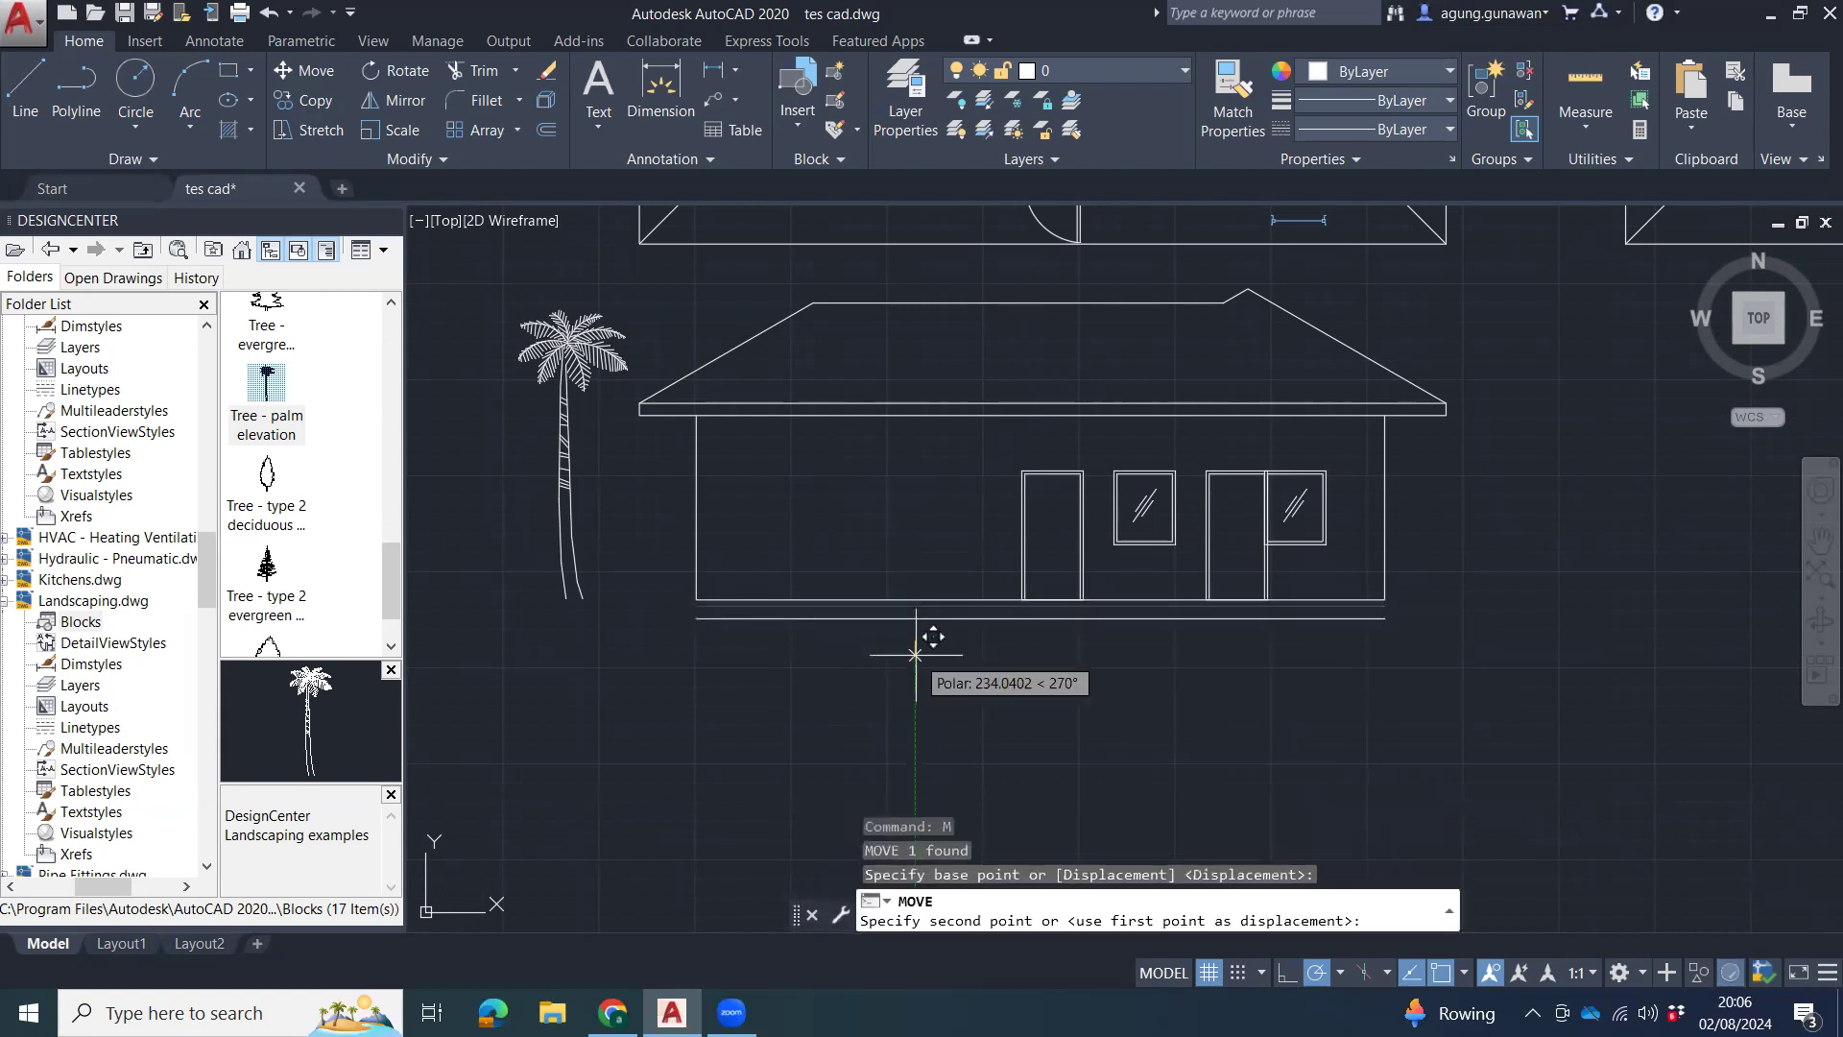
pyautogui.write('100')
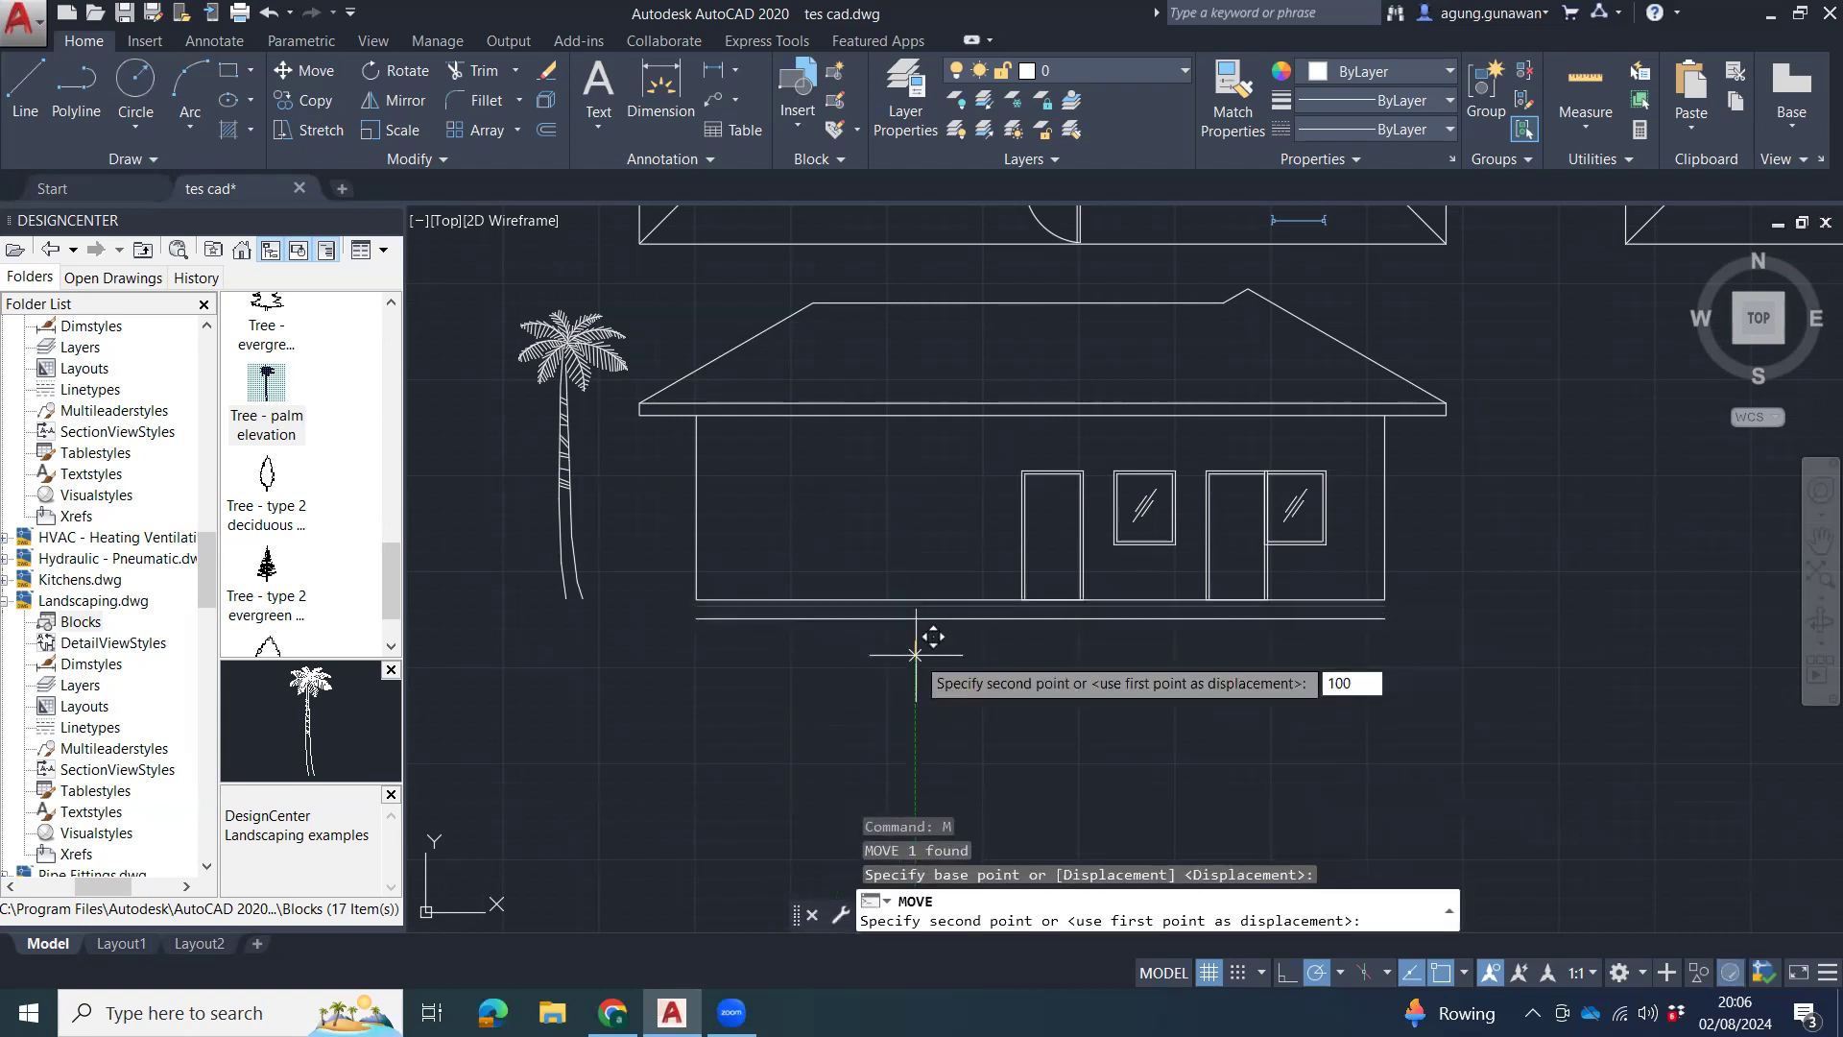
pyautogui.press('Return')
pyautogui.press('Escape')
pyautogui.press('Escape')
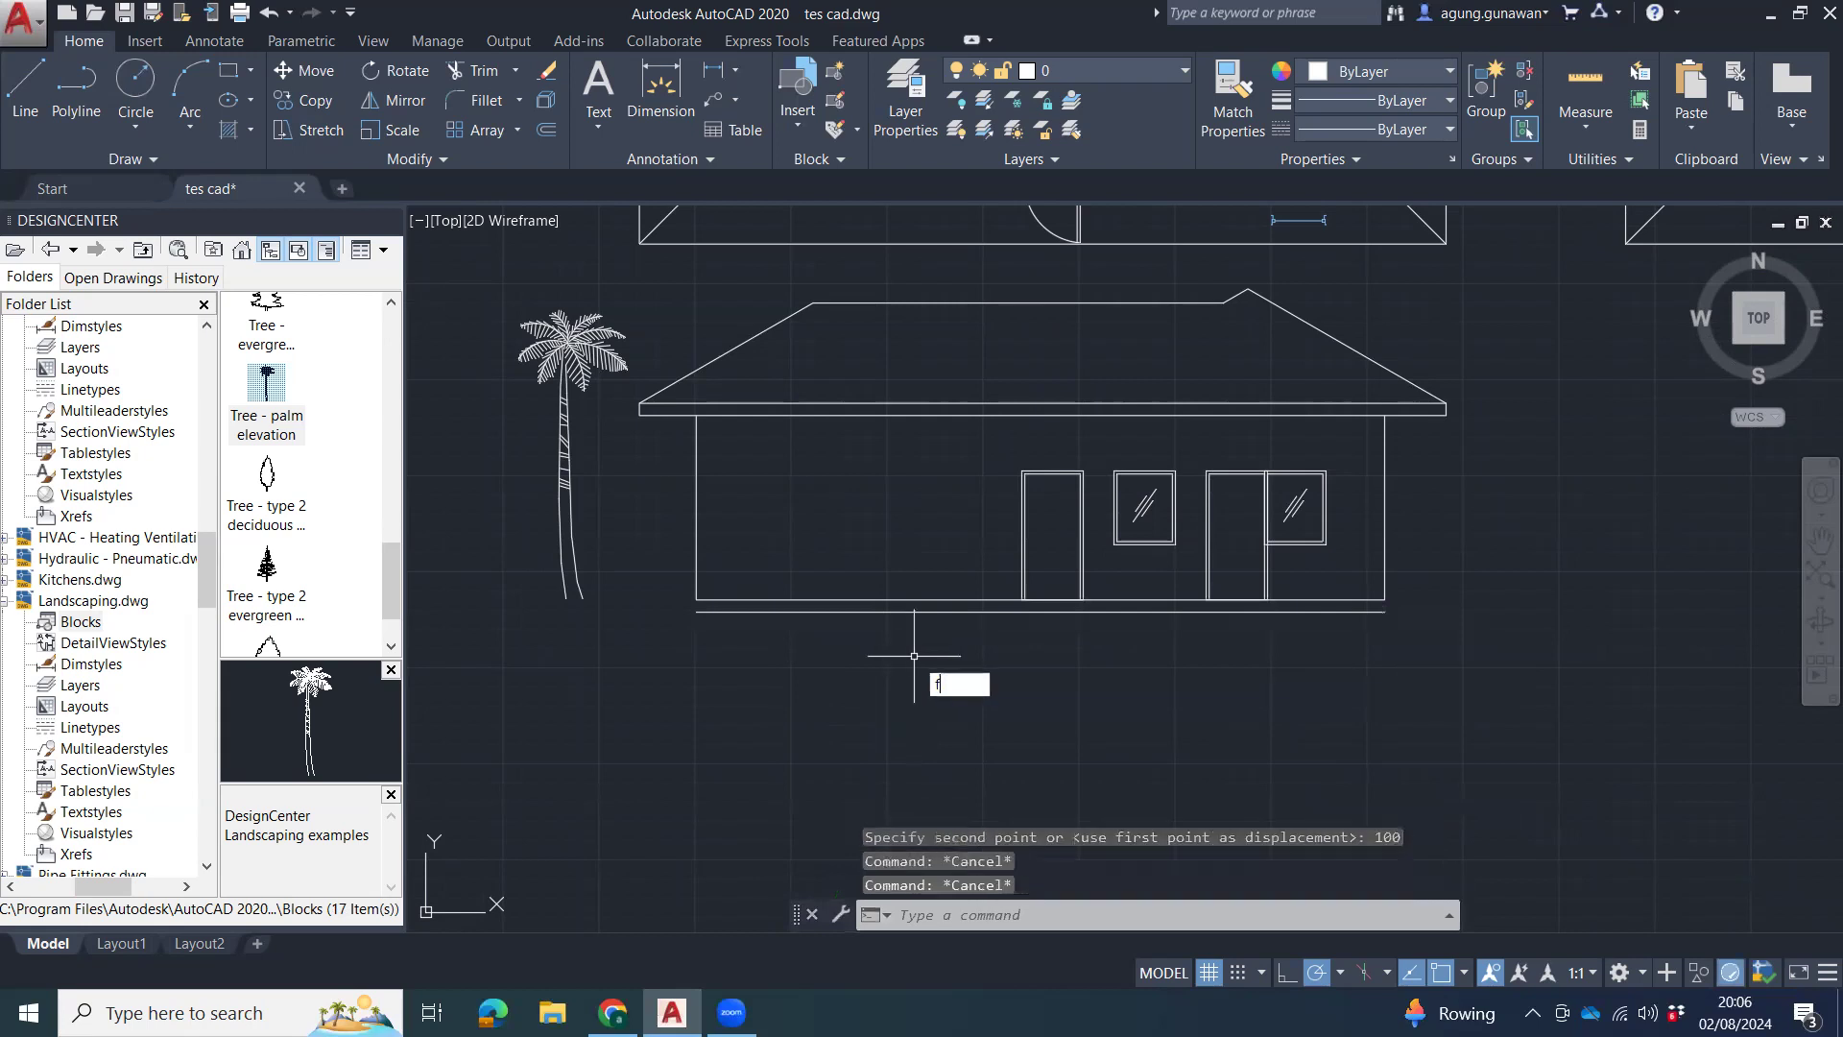
# Fillet both outer wall lines with the lowered line, using radius 0, to close the base strip's corners.
pyautogui.press('Return')
pyautogui.click(697, 580)
pyautogui.click(715, 612)
pyautogui.press('Return')
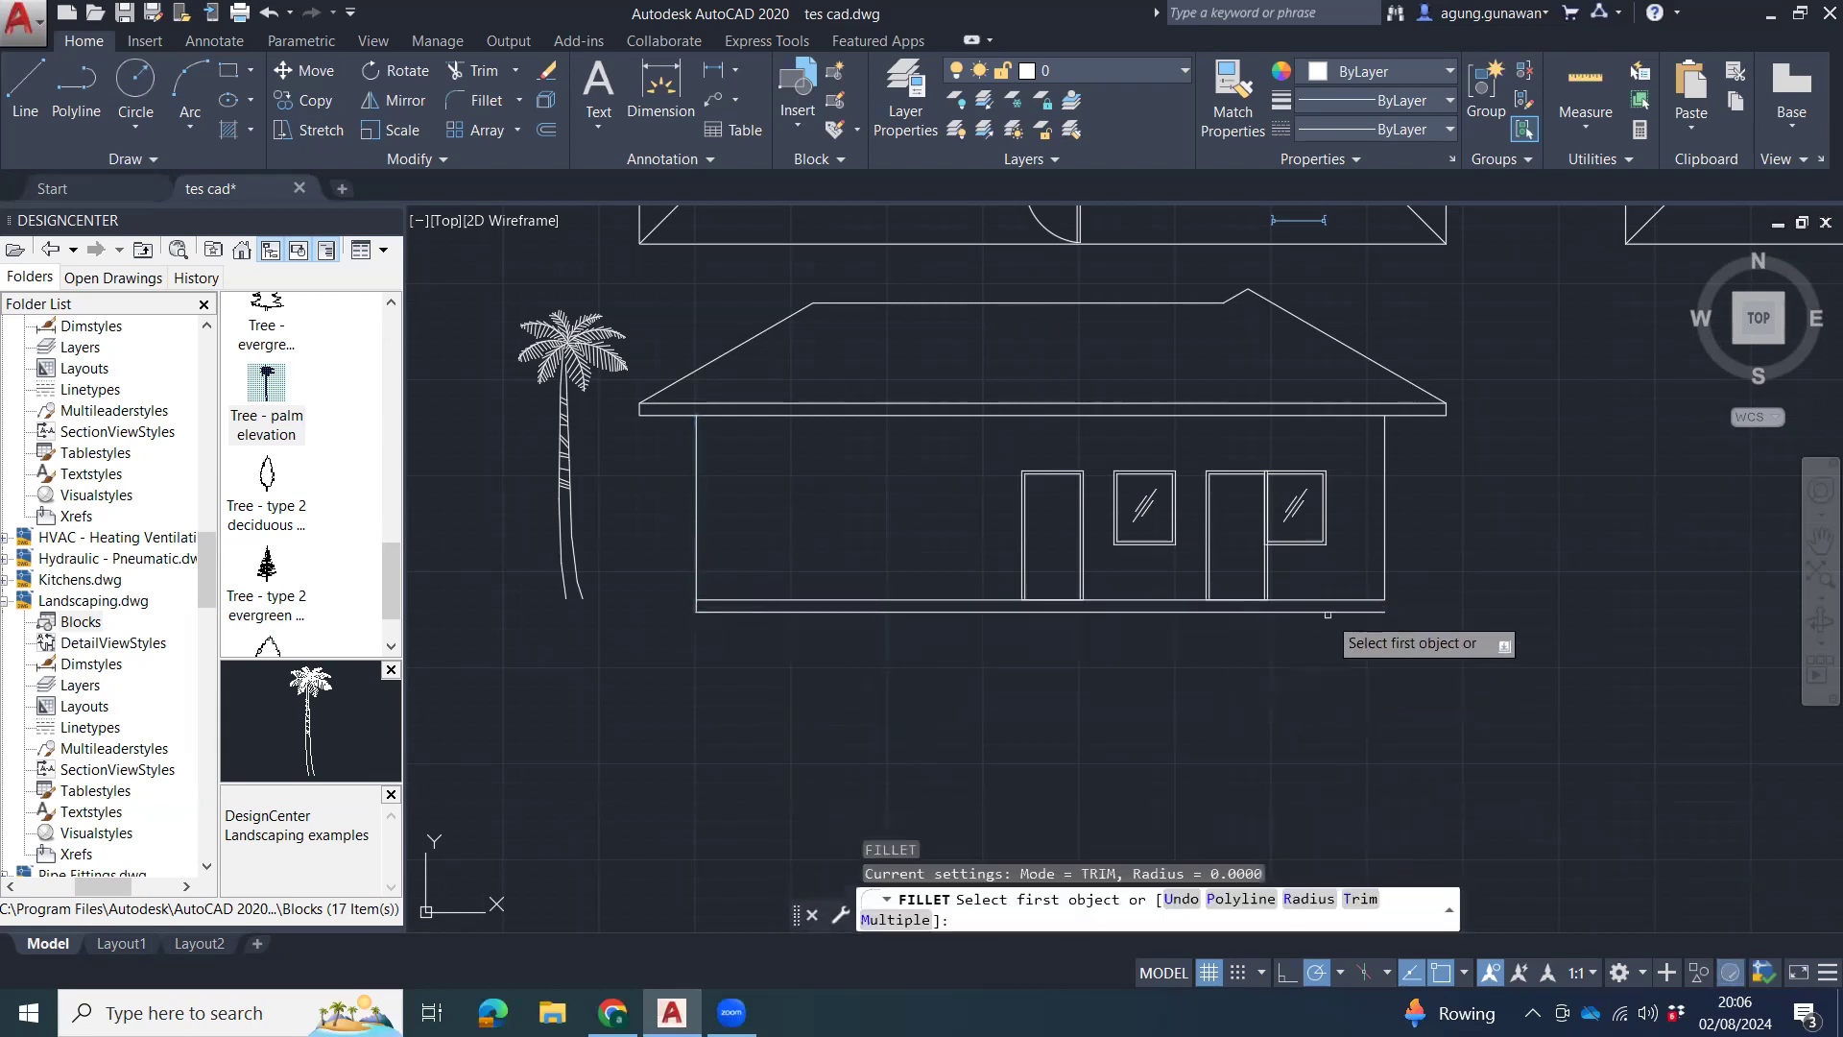
pyautogui.click(1344, 610)
pyautogui.click(1383, 572)
pyautogui.press('Escape')
pyautogui.press('Escape')
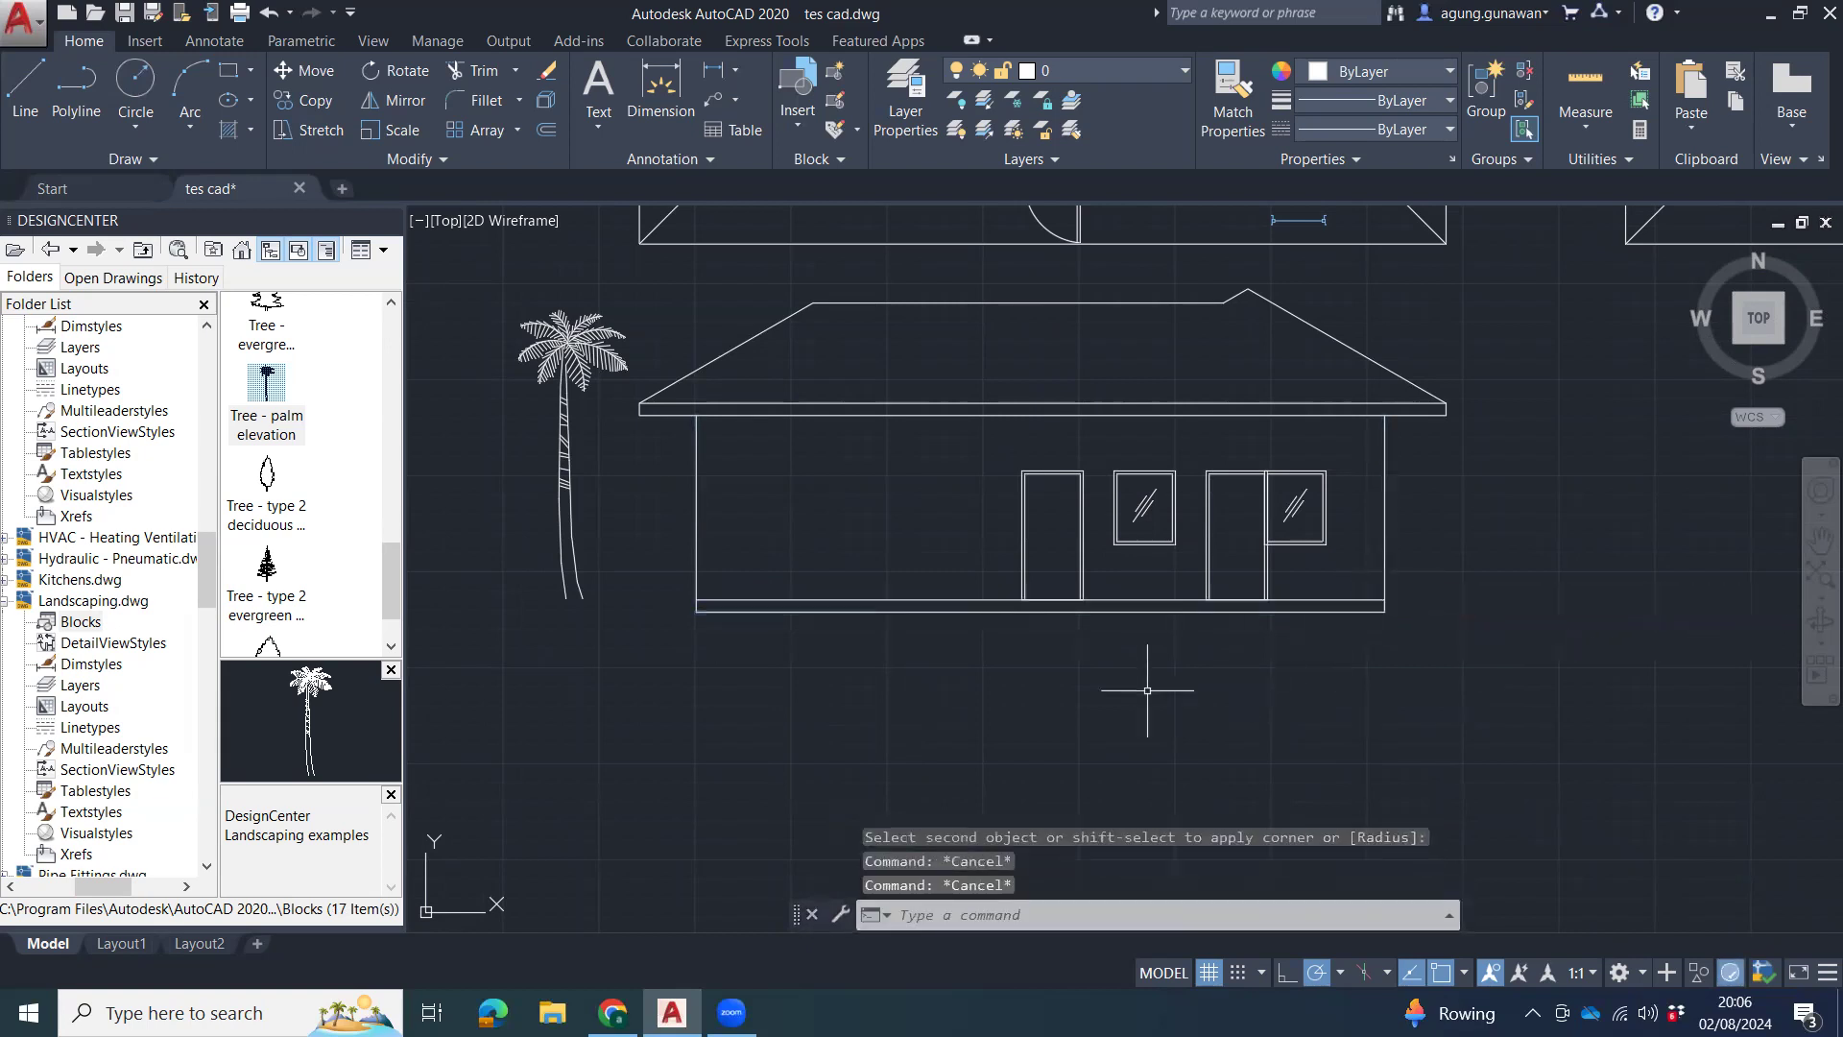
# Draw a horizontal ground line about 5600 units long leftward from the base strip's lower left corner, past the palm.
pyautogui.moveTo(906, 699); pyautogui.dragTo(1024, 671, button='middle')
pyautogui.write('l')
pyautogui.press('Return')
pyautogui.click(815, 583)
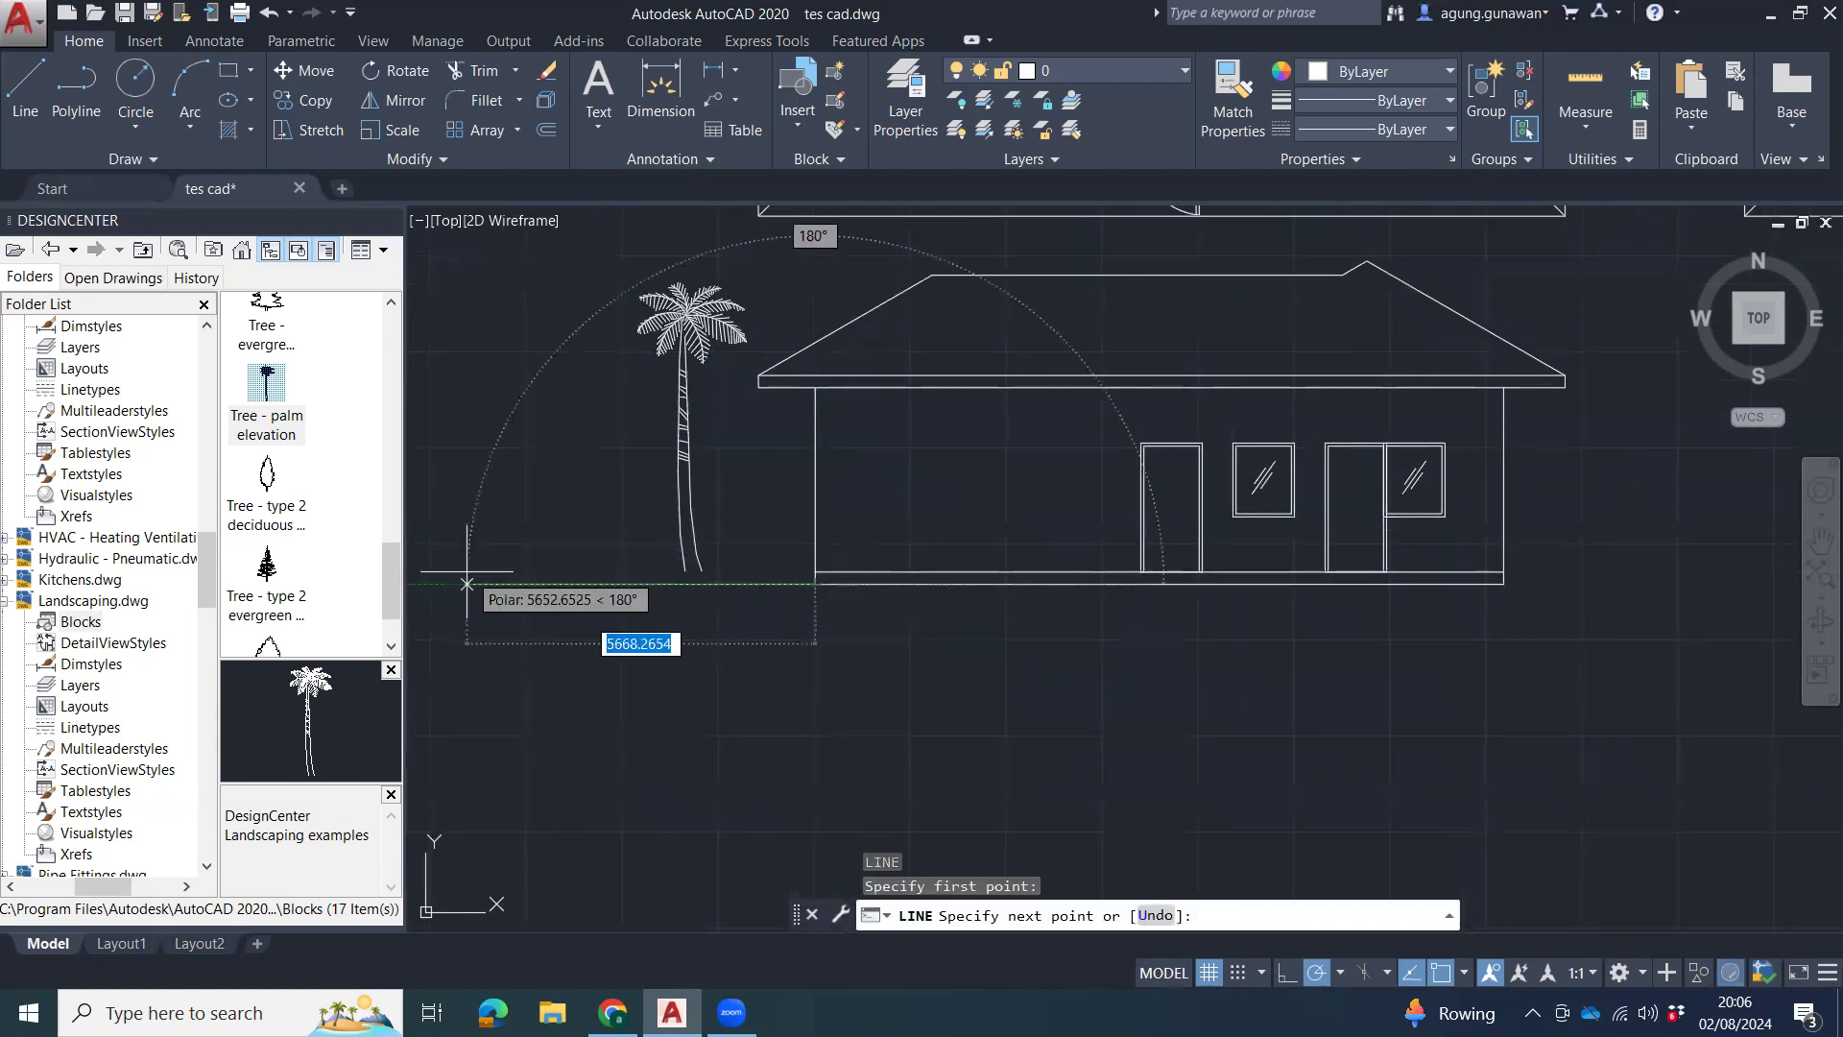
pyautogui.click(469, 582)
pyautogui.press('Escape')
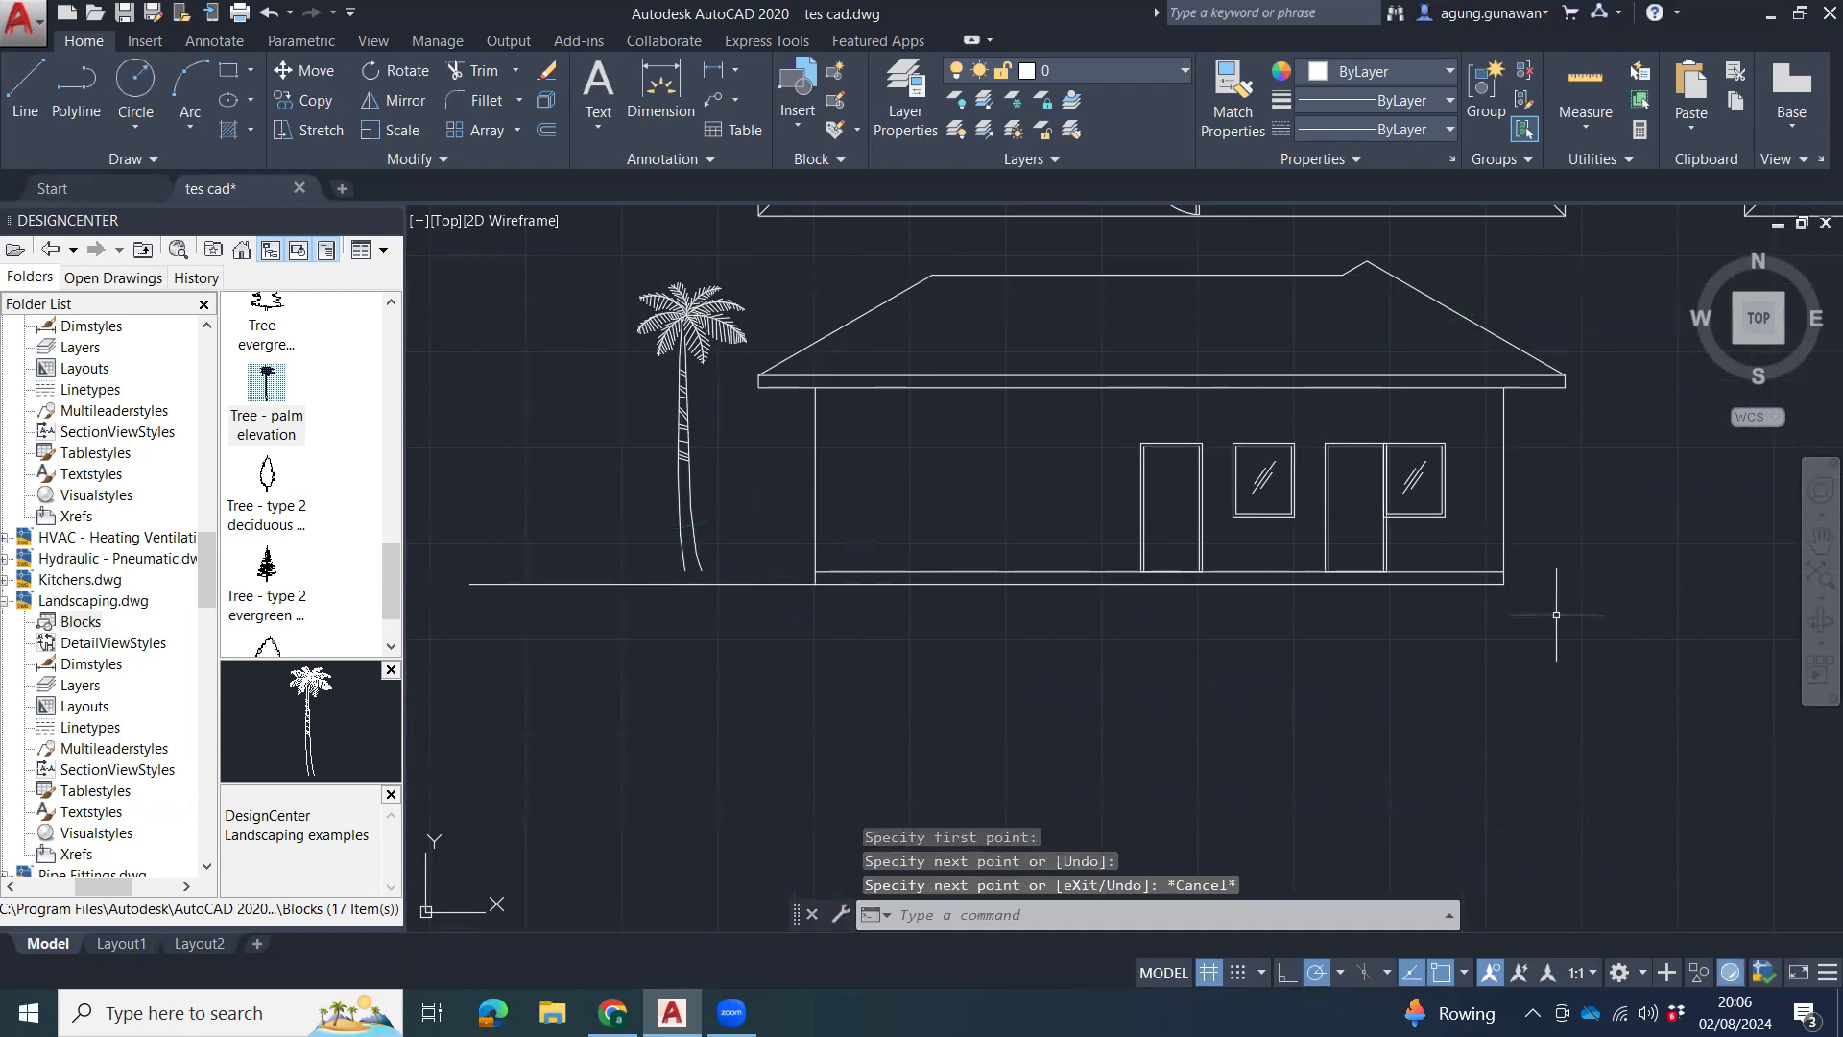
# Draw a horizontal ground line rightward from the base strip's lower right corner, extending beyond the roof eave.
pyautogui.write('l')
pyautogui.press('Return')
pyautogui.click(1503, 583)
pyautogui.click(1693, 583)
pyautogui.press('Escape')
# Move the palm tree from its trunk base straight down onto the ground line.
pyautogui.click(744, 537)
pyautogui.click(682, 574)
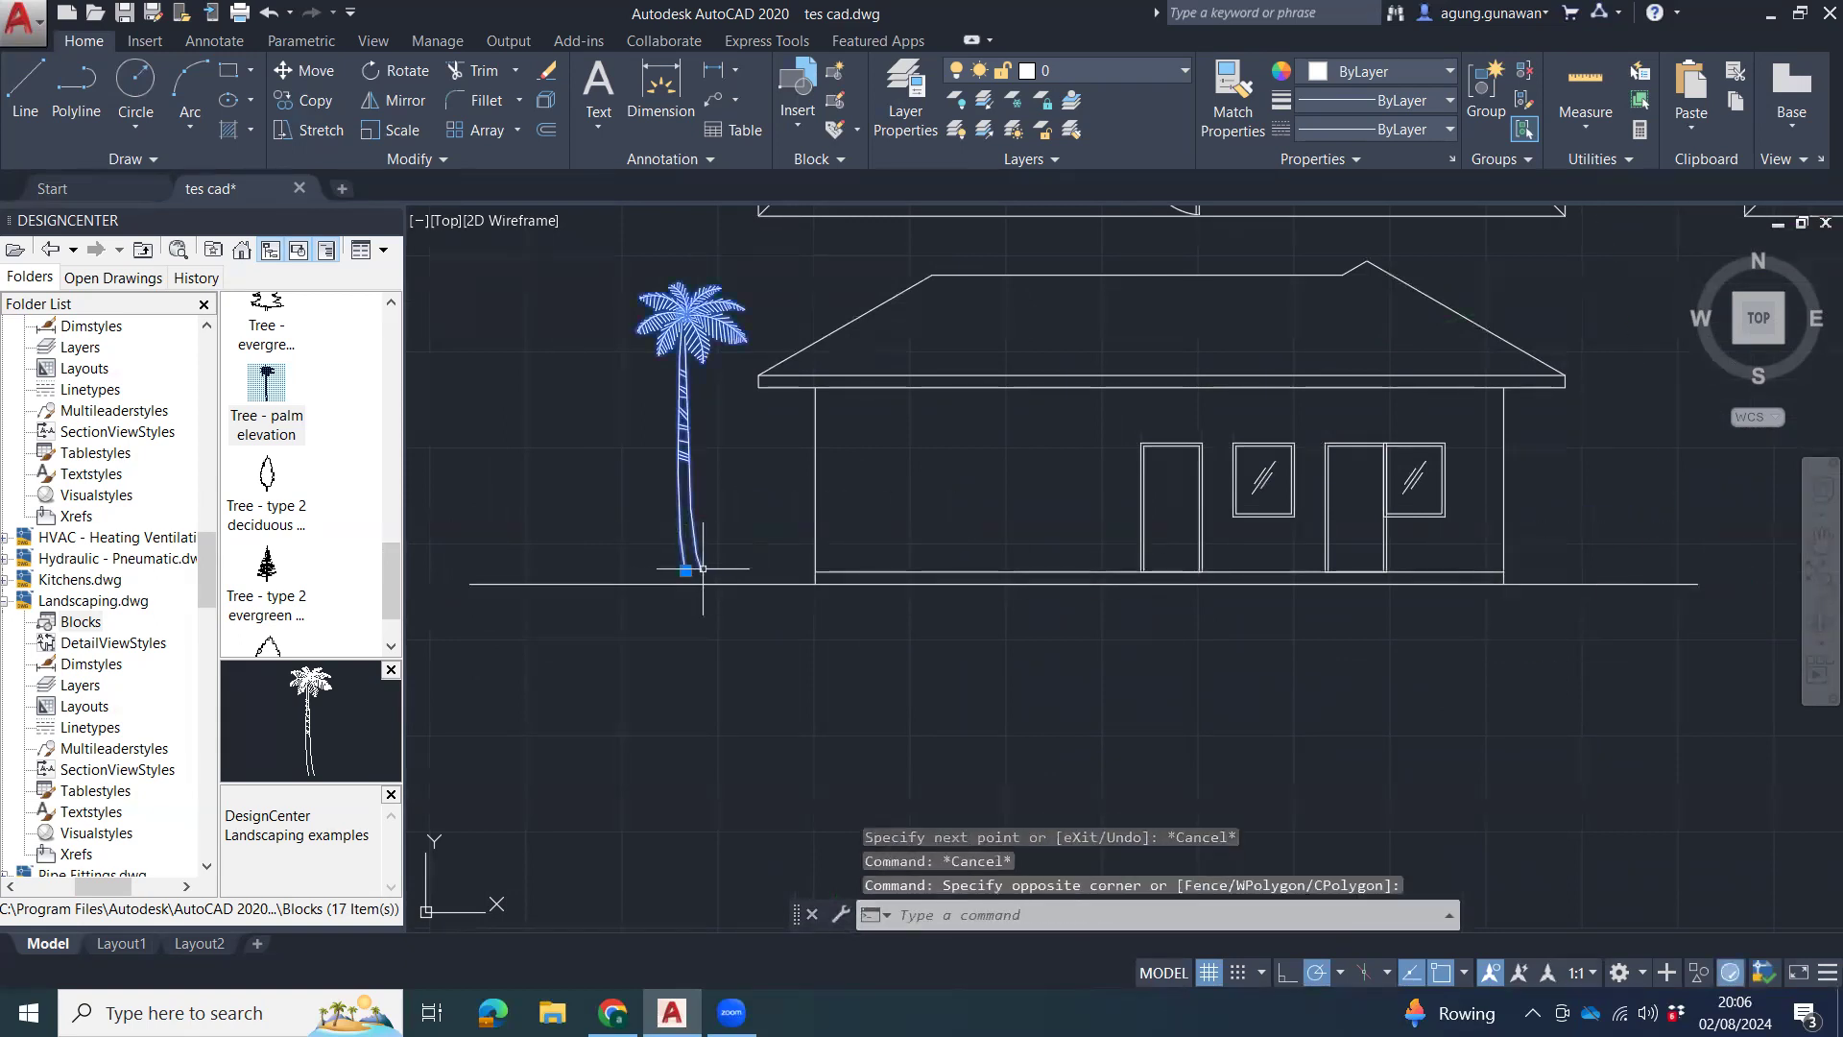
pyautogui.write('m')
pyautogui.press('Return')
pyautogui.click(706, 573)
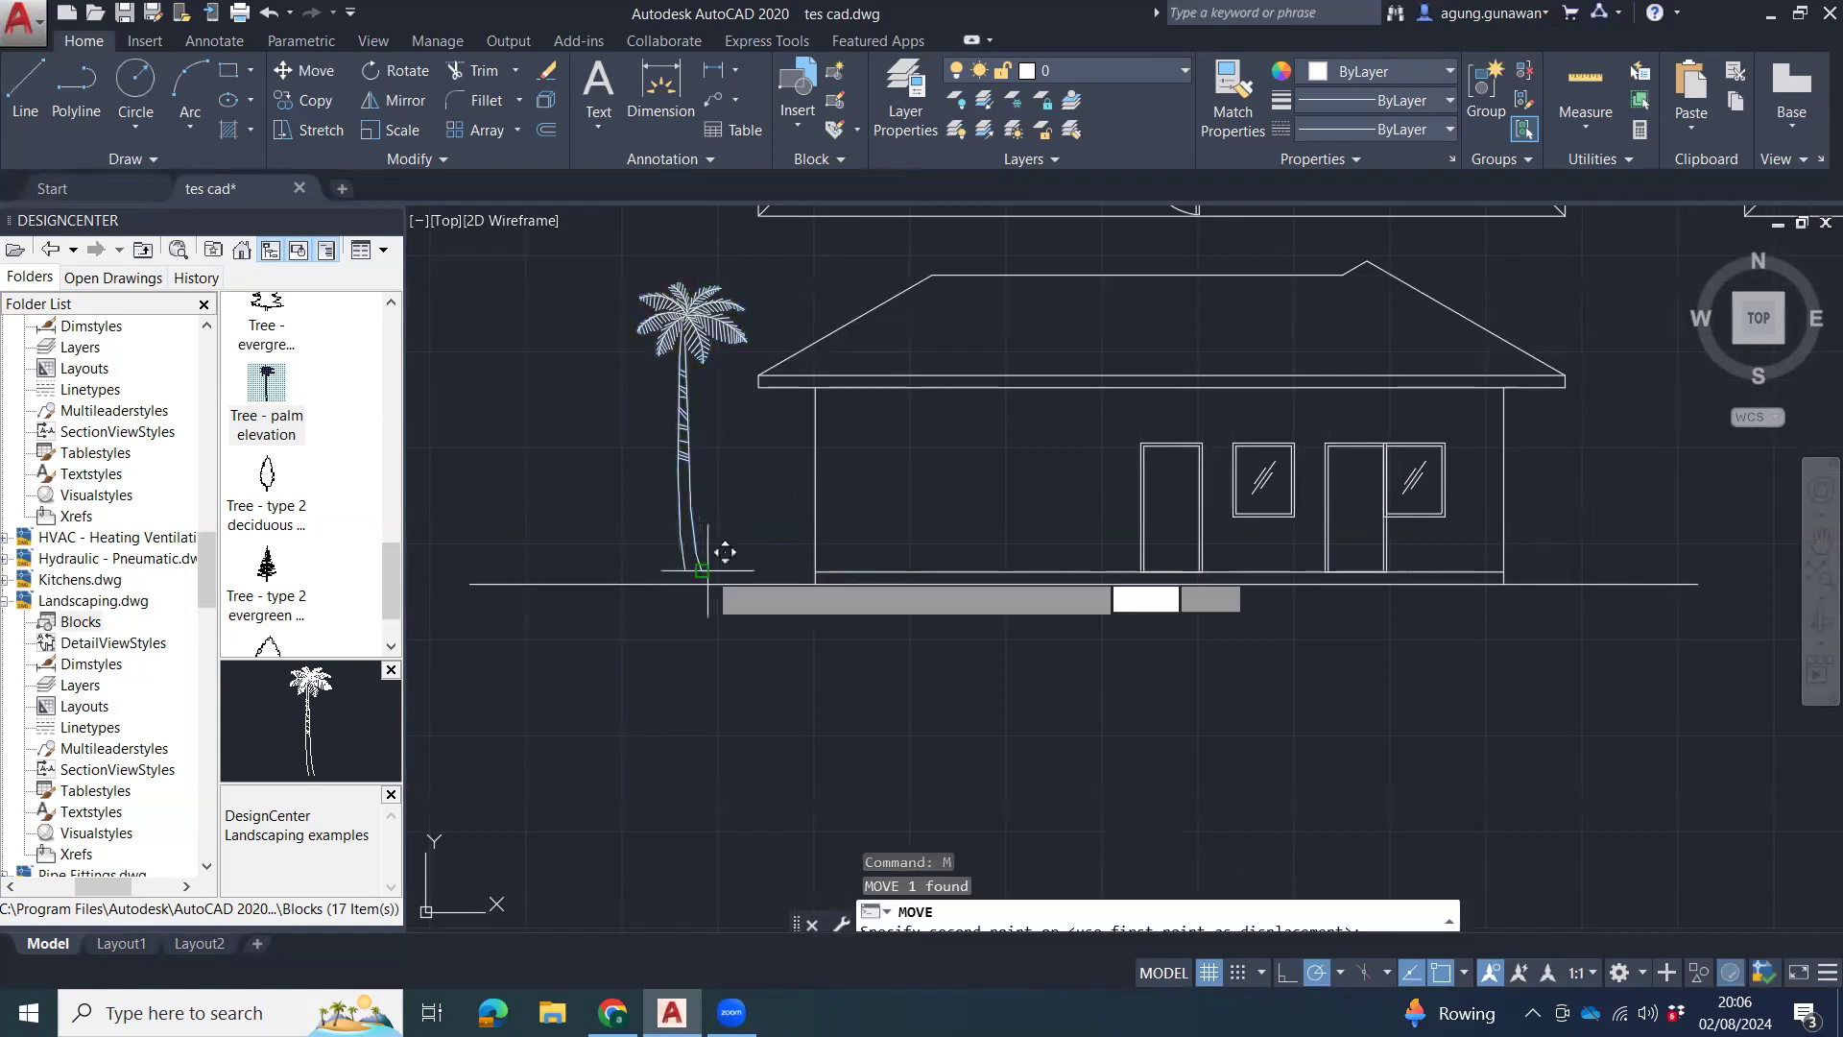
pyautogui.click(726, 568)
# Insert the Car - sedan side block from the Landscaping.dwg blocks into the open space right of the house elevation.
pyautogui.scroll(-3, 614, 538)
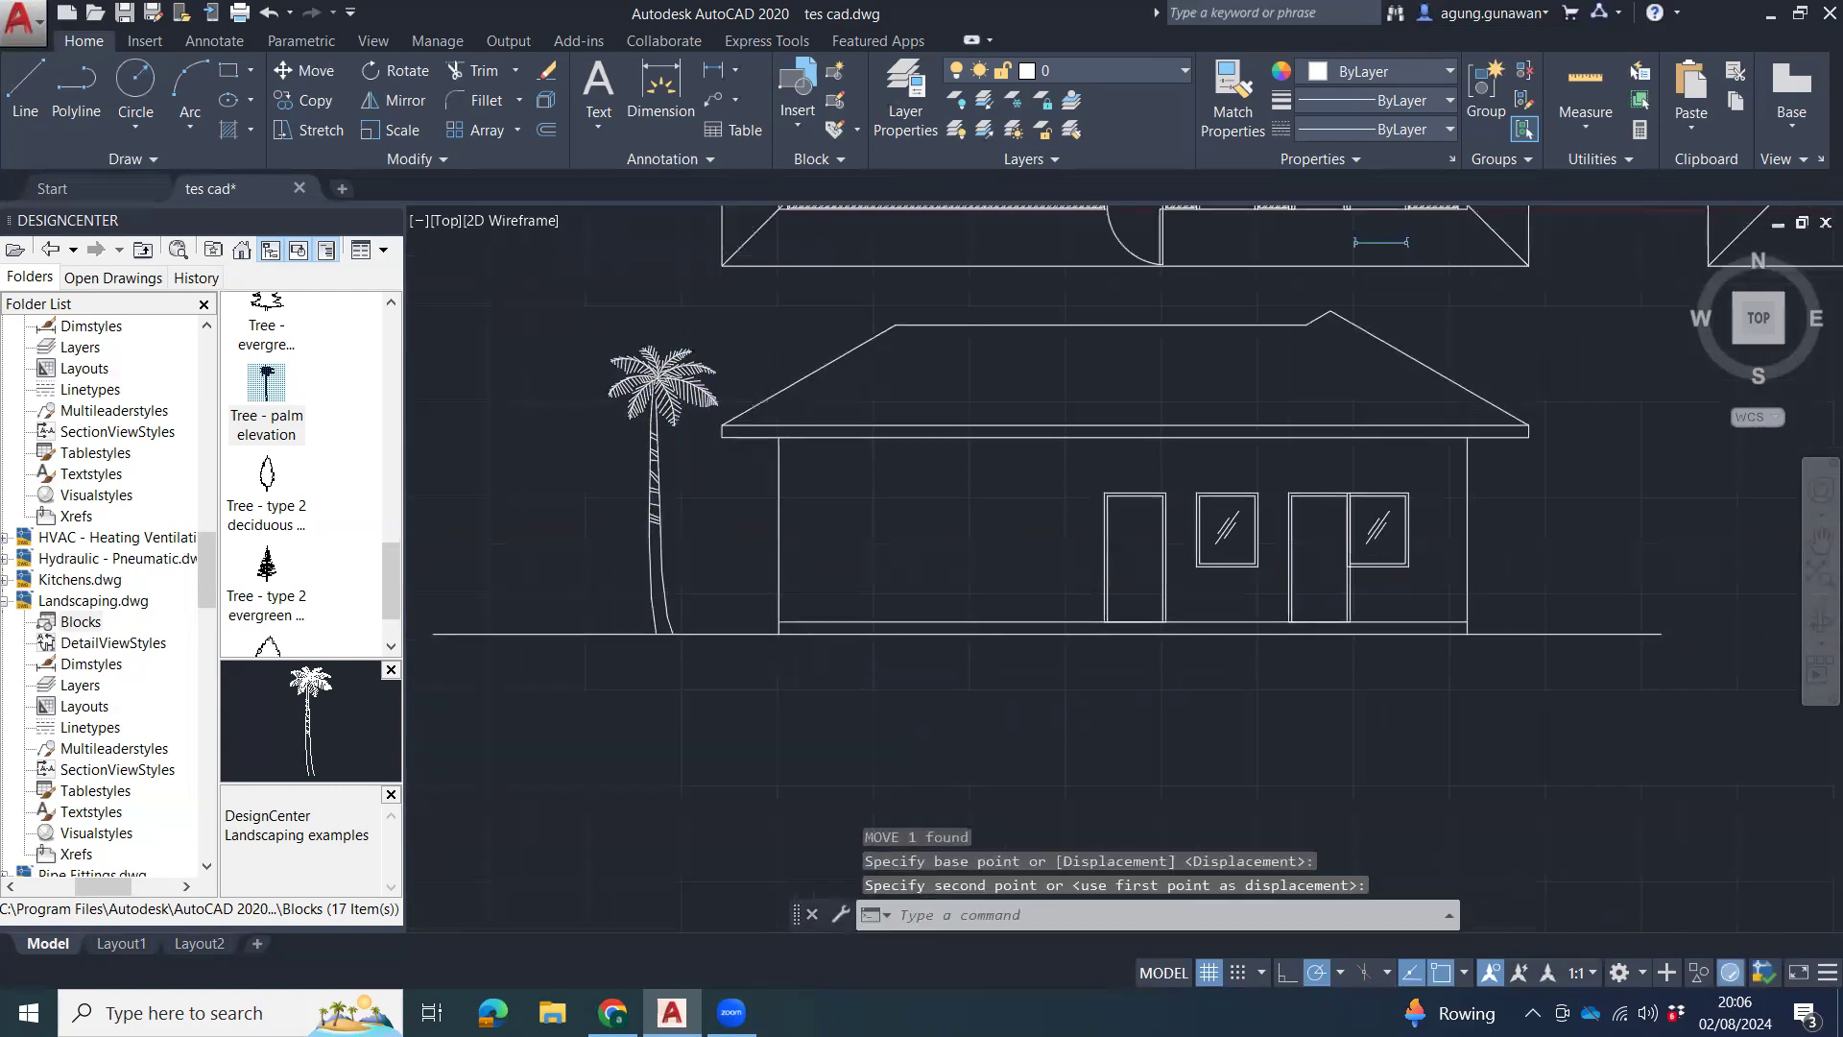
pyautogui.scroll(-1, 167, 540)
pyautogui.scroll(6, 322, 569)
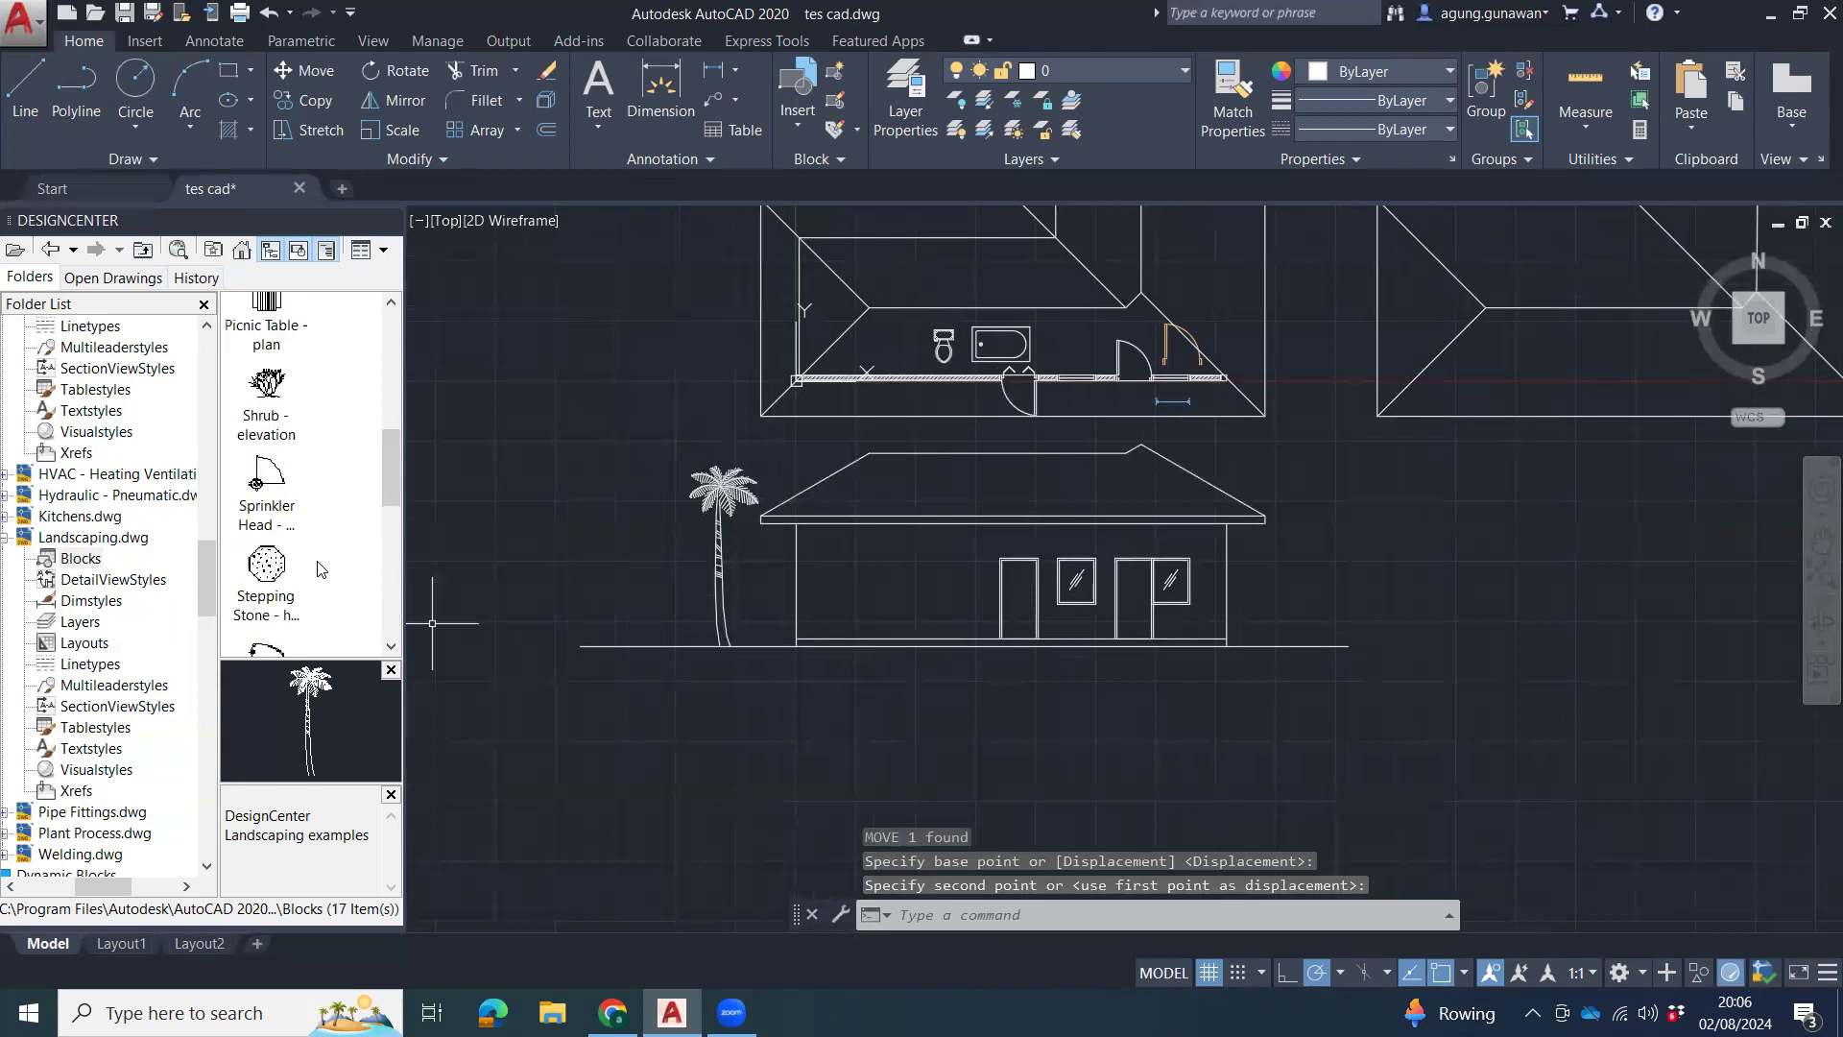
pyautogui.scroll(4, 316, 537)
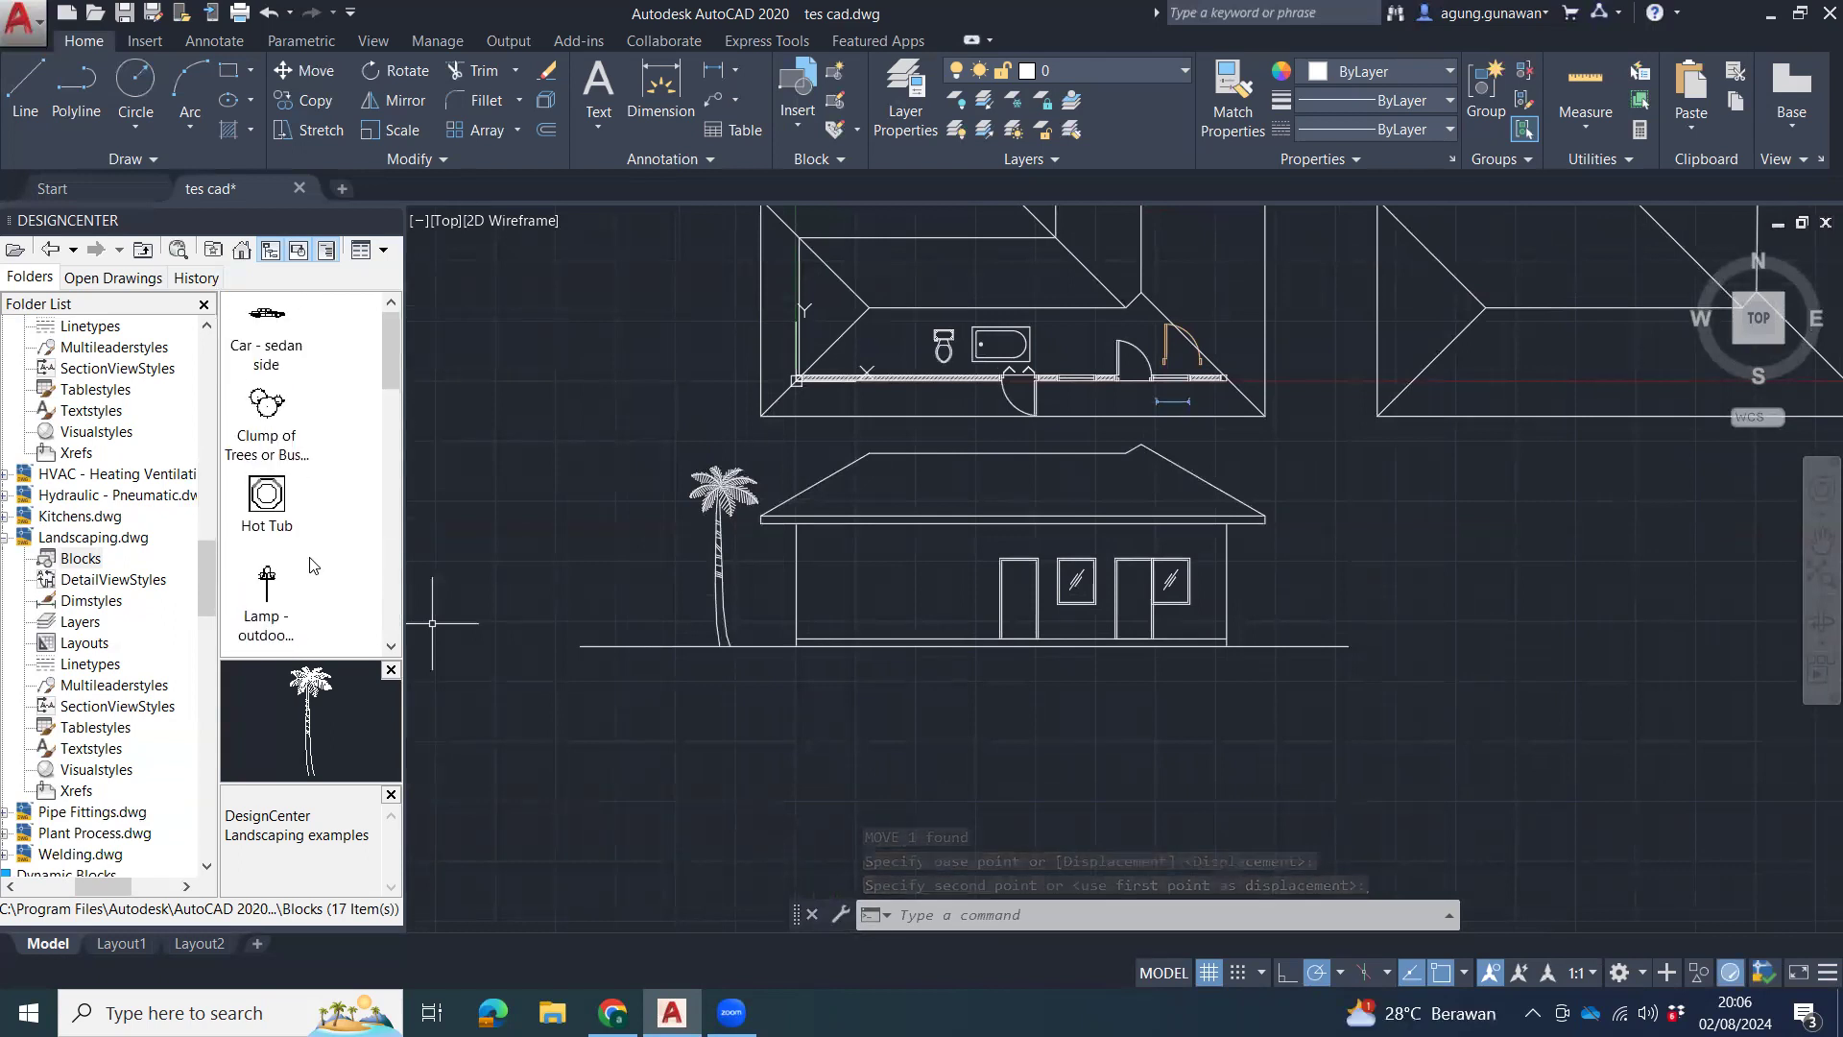
pyautogui.click(304, 342)
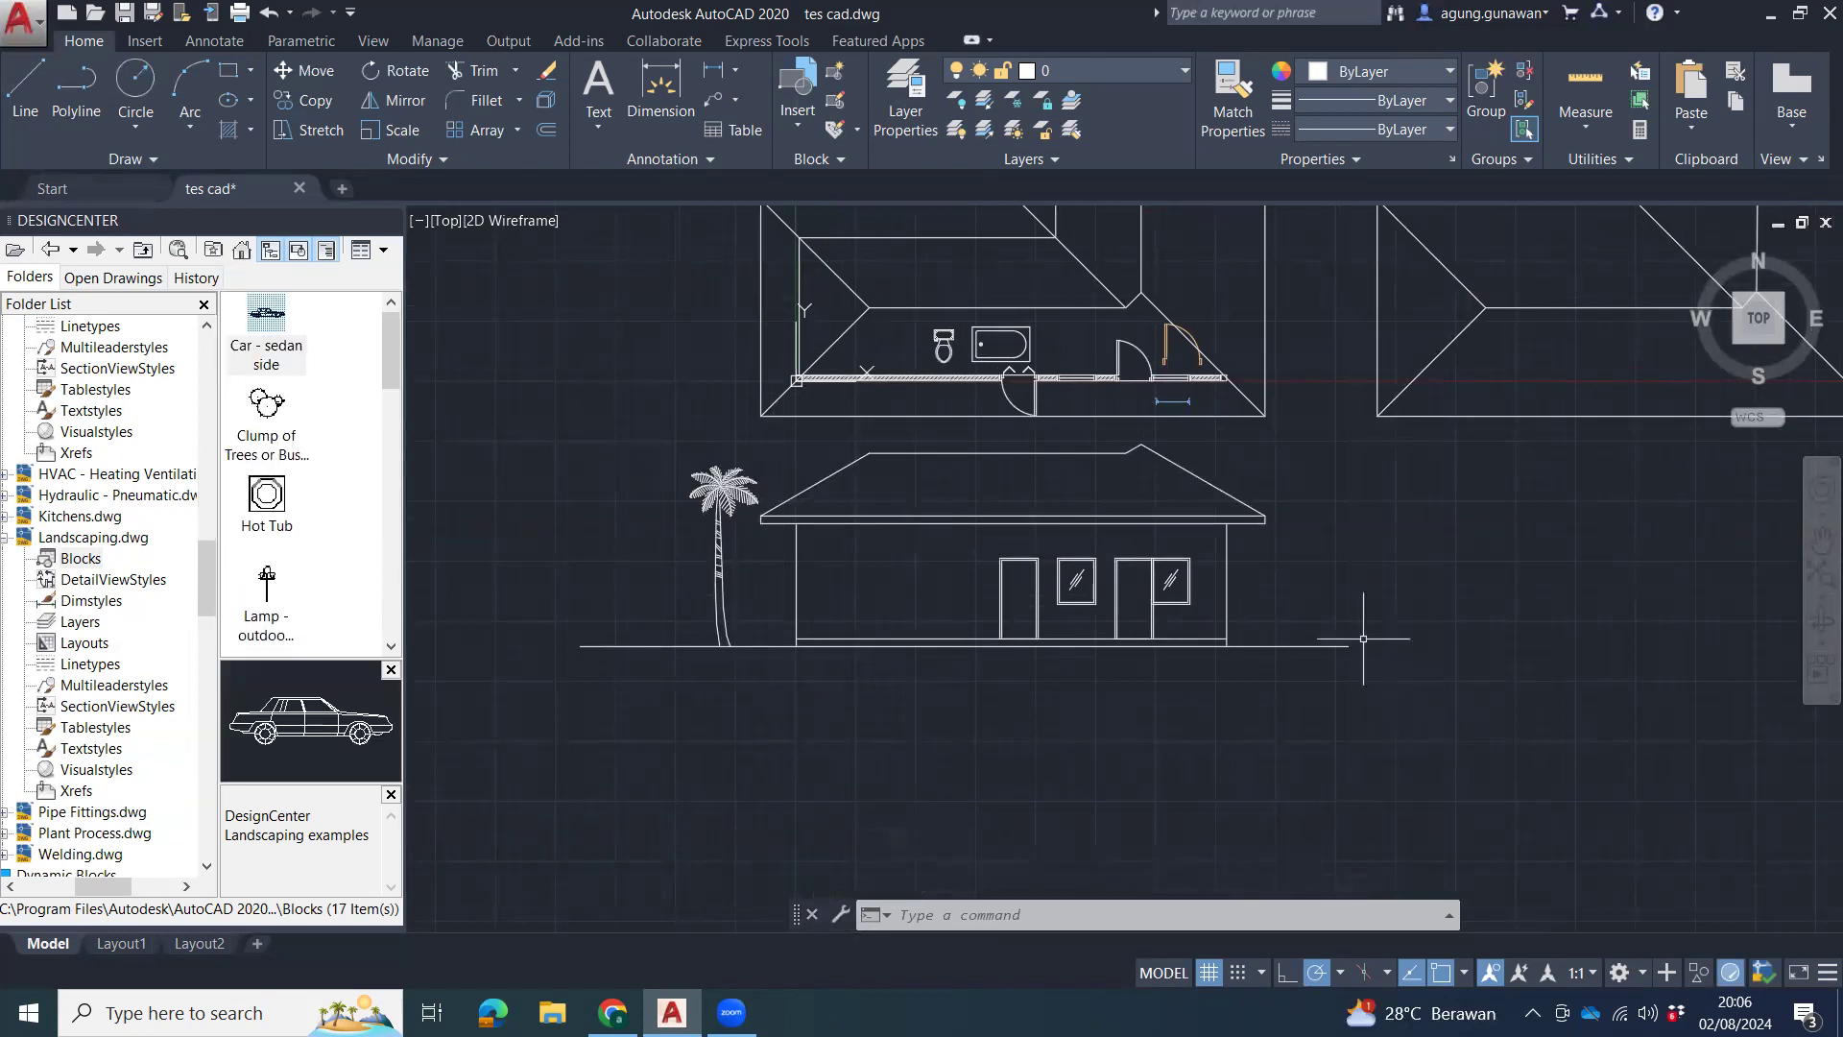
pyautogui.click(266, 326)
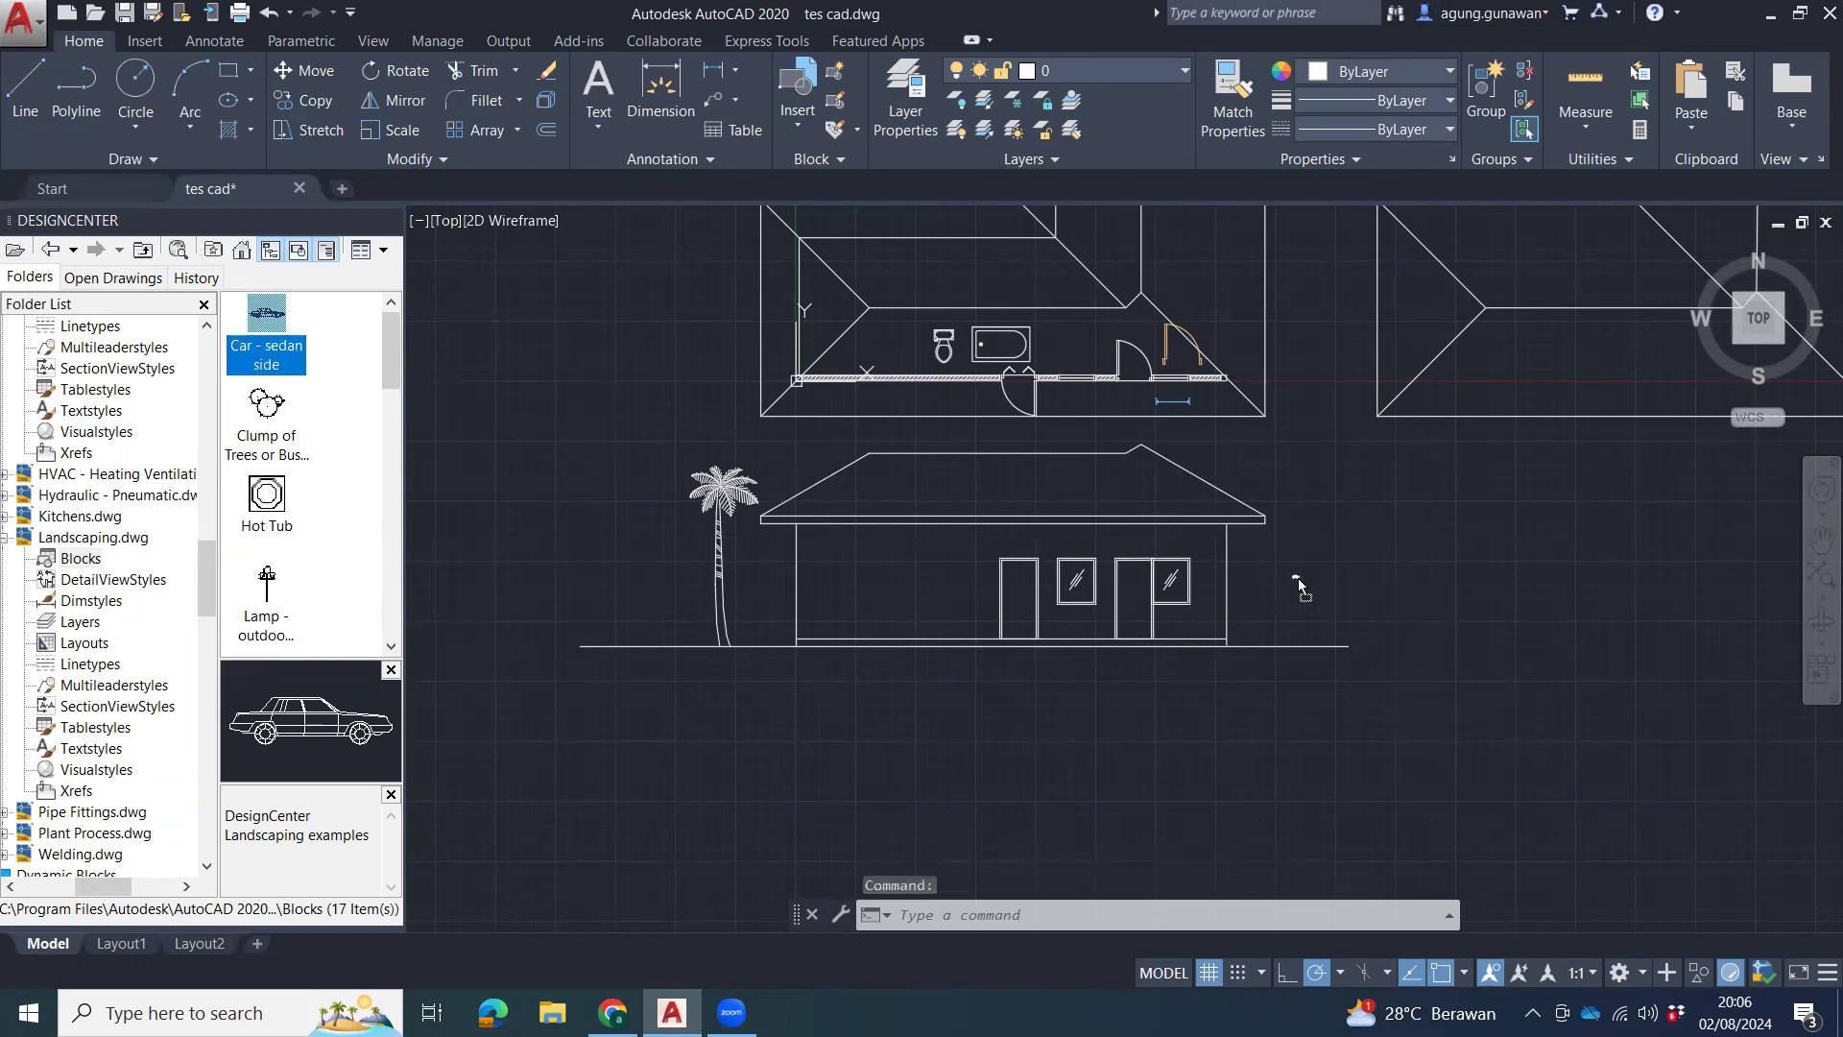
pyautogui.moveTo(1298, 580); pyautogui.dragTo(1299, 579)
pyautogui.scroll(2, 1315, 583)
pyautogui.click(1310, 539)
pyautogui.click(1249, 586)
pyautogui.scroll(1, 1287, 582)
pyautogui.scroll(2, 1287, 582)
pyautogui.press('Escape')
pyautogui.press('Escape')
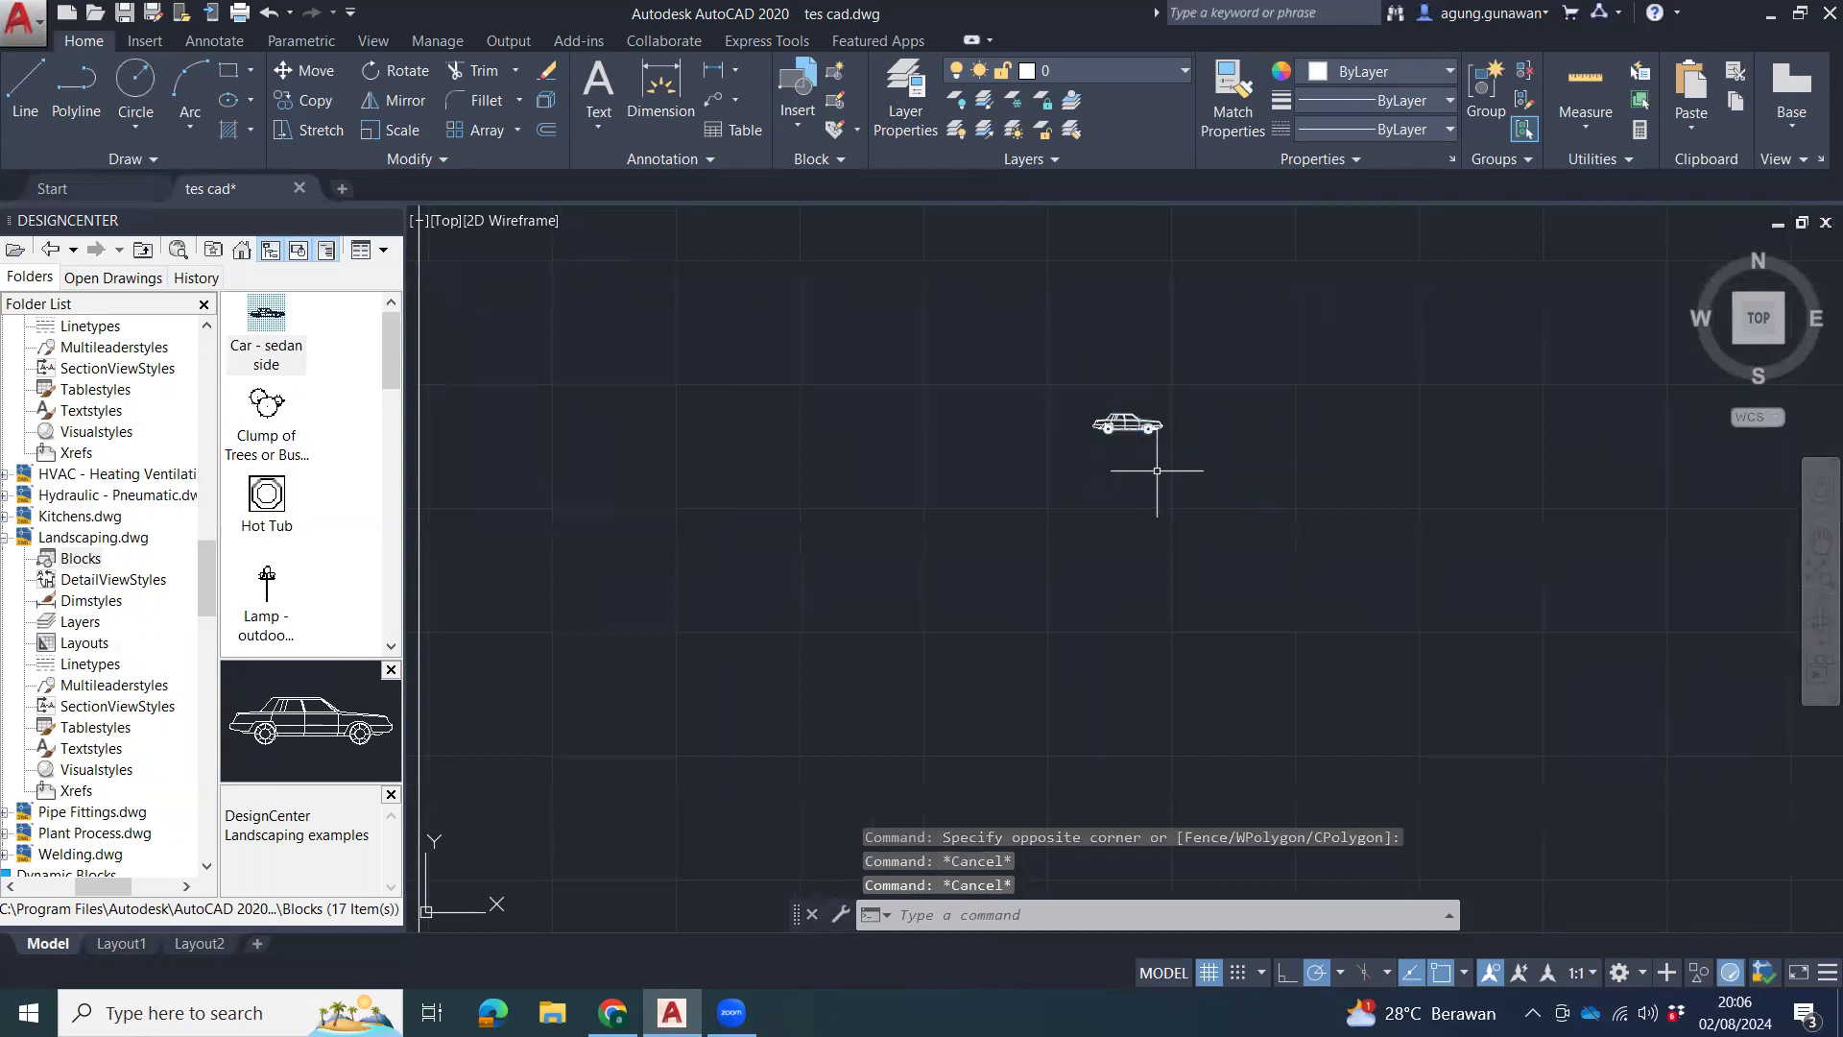
# Measure the inserted car's overall length from bumper to bumper.
pyautogui.moveTo(1172, 464); pyautogui.dragTo(1135, 634, button='middle')
pyautogui.write('DI')
pyautogui.press('Return')
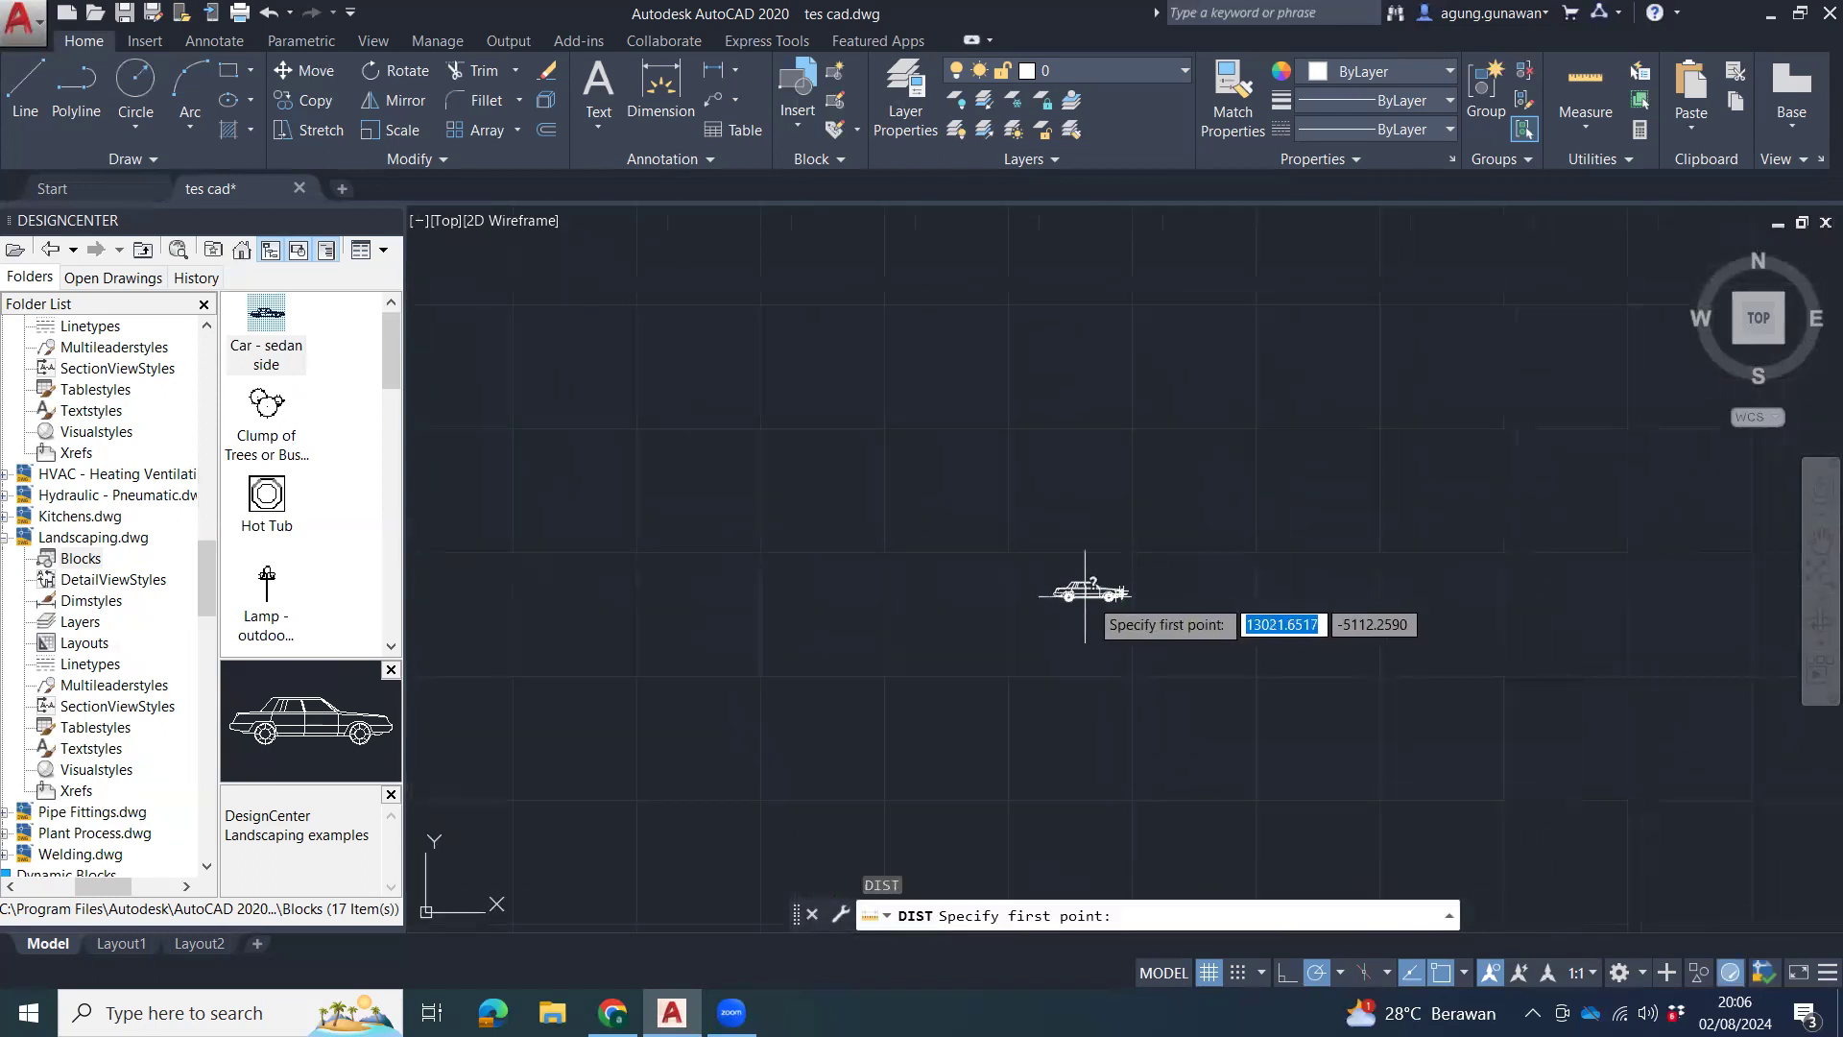
pyautogui.scroll(3, 1082, 592)
pyautogui.click(977, 582)
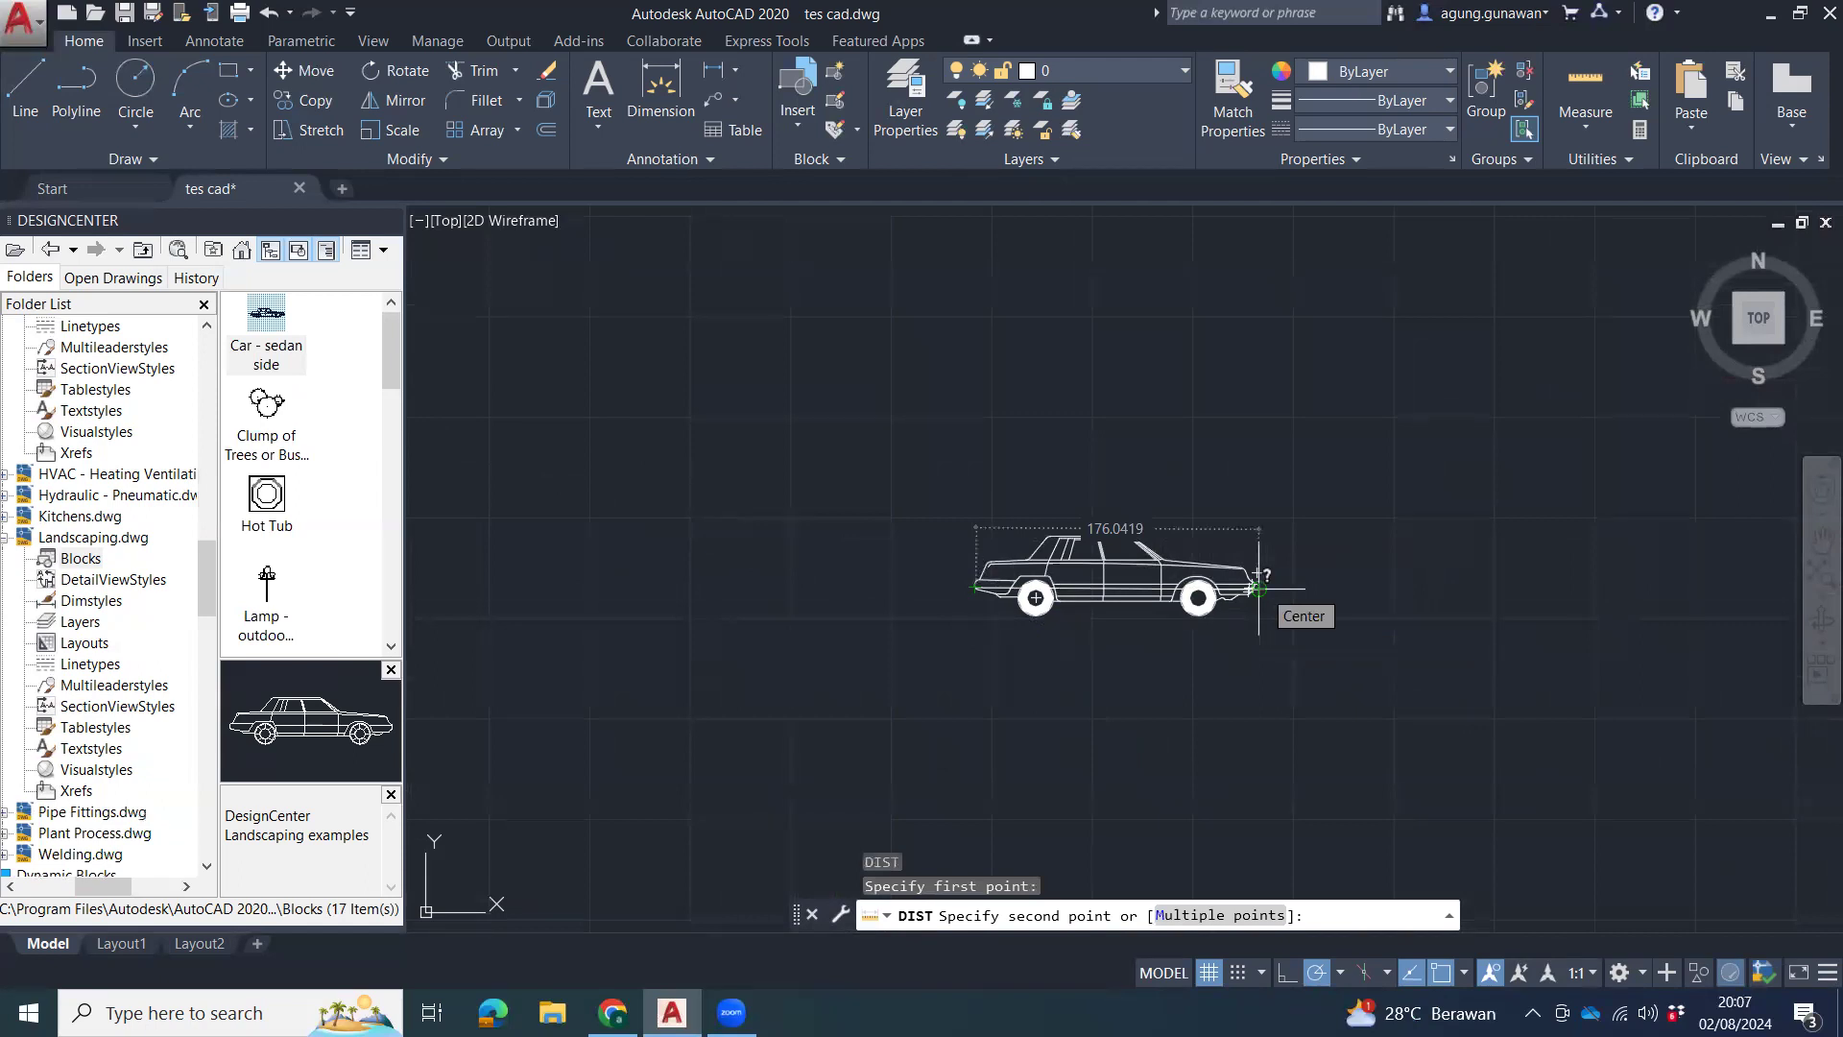
pyautogui.press('Escape')
pyautogui.press('Escape')
pyautogui.press('Escape')
# Try a 5000-unit horizontal reference line below the car and erase it.
pyautogui.scroll(-8, 1248, 671)
pyautogui.moveTo(1272, 776); pyautogui.dragTo(1284, 198, button='middle')
pyautogui.scroll(-5, 1275, 228)
pyautogui.moveTo(1269, 278); pyautogui.dragTo(1188, 411, button='middle')
pyautogui.scroll(2, 1188, 400)
pyautogui.moveTo(1258, 290); pyautogui.dragTo(1175, 427, button='middle')
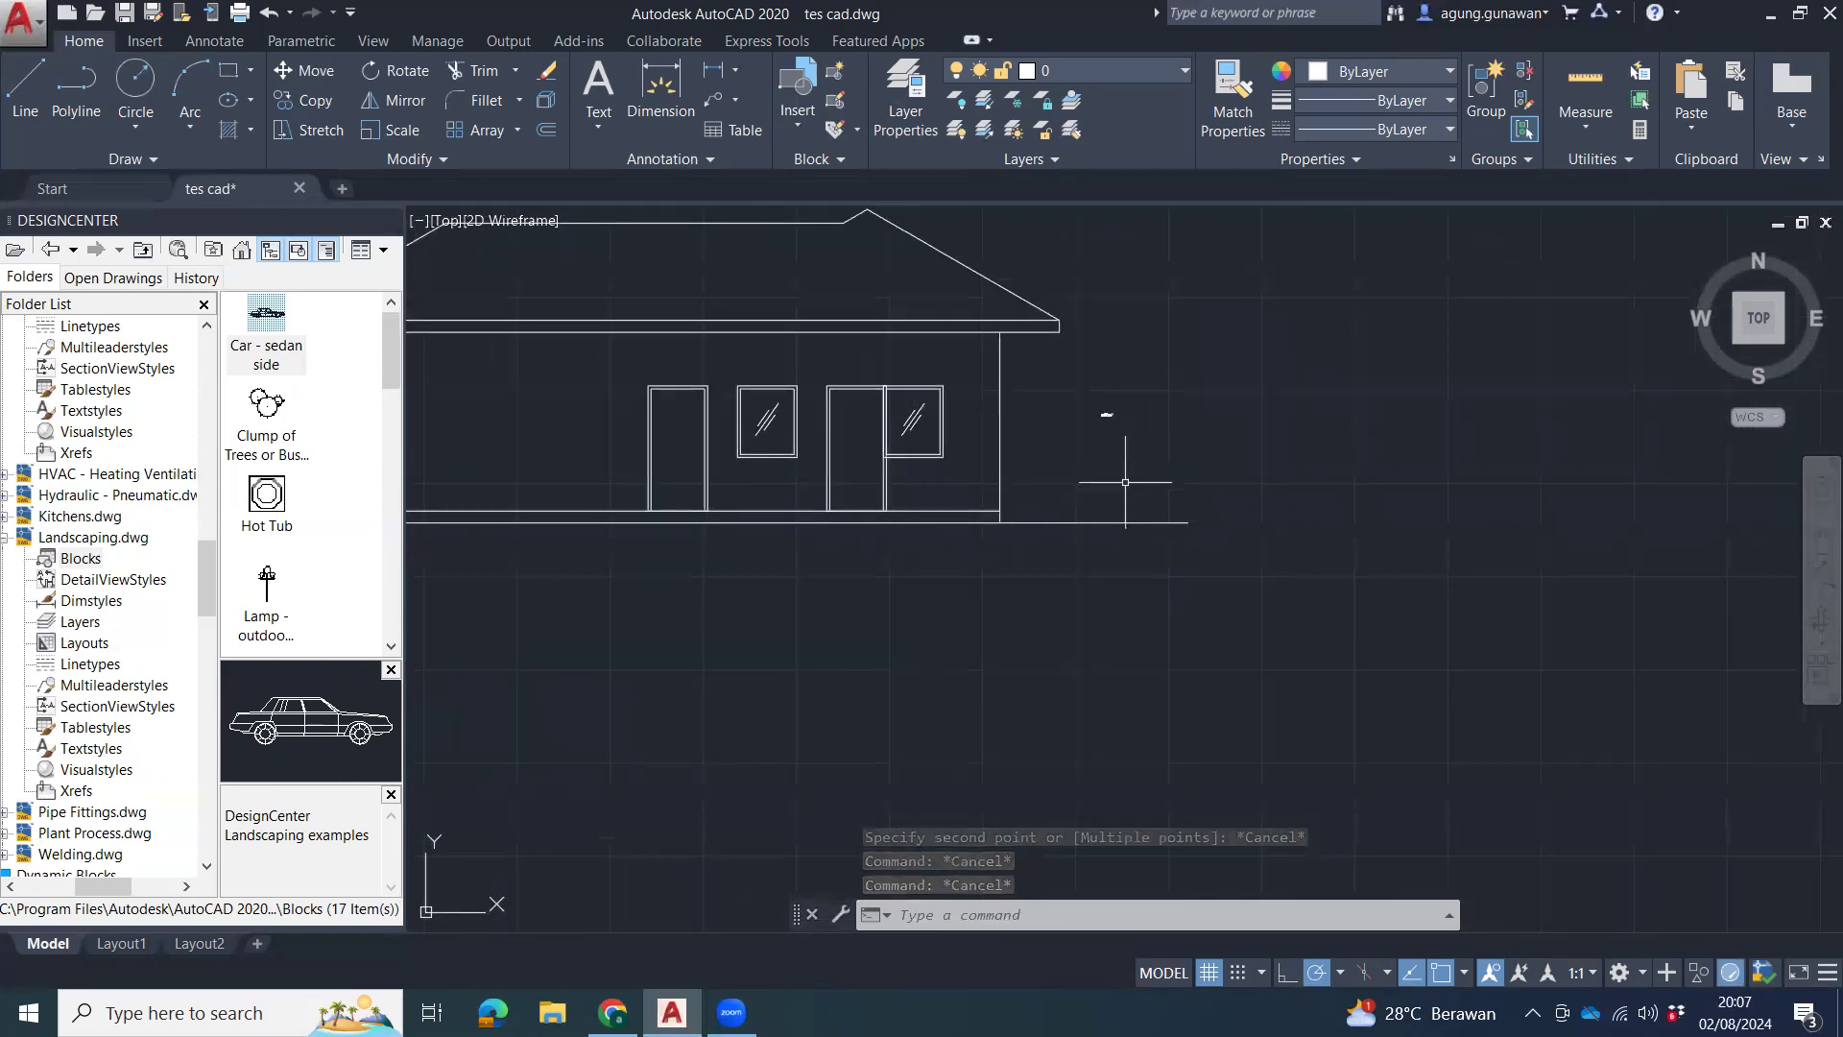
pyautogui.write('l')
pyautogui.press('Return')
pyautogui.click(1091, 493)
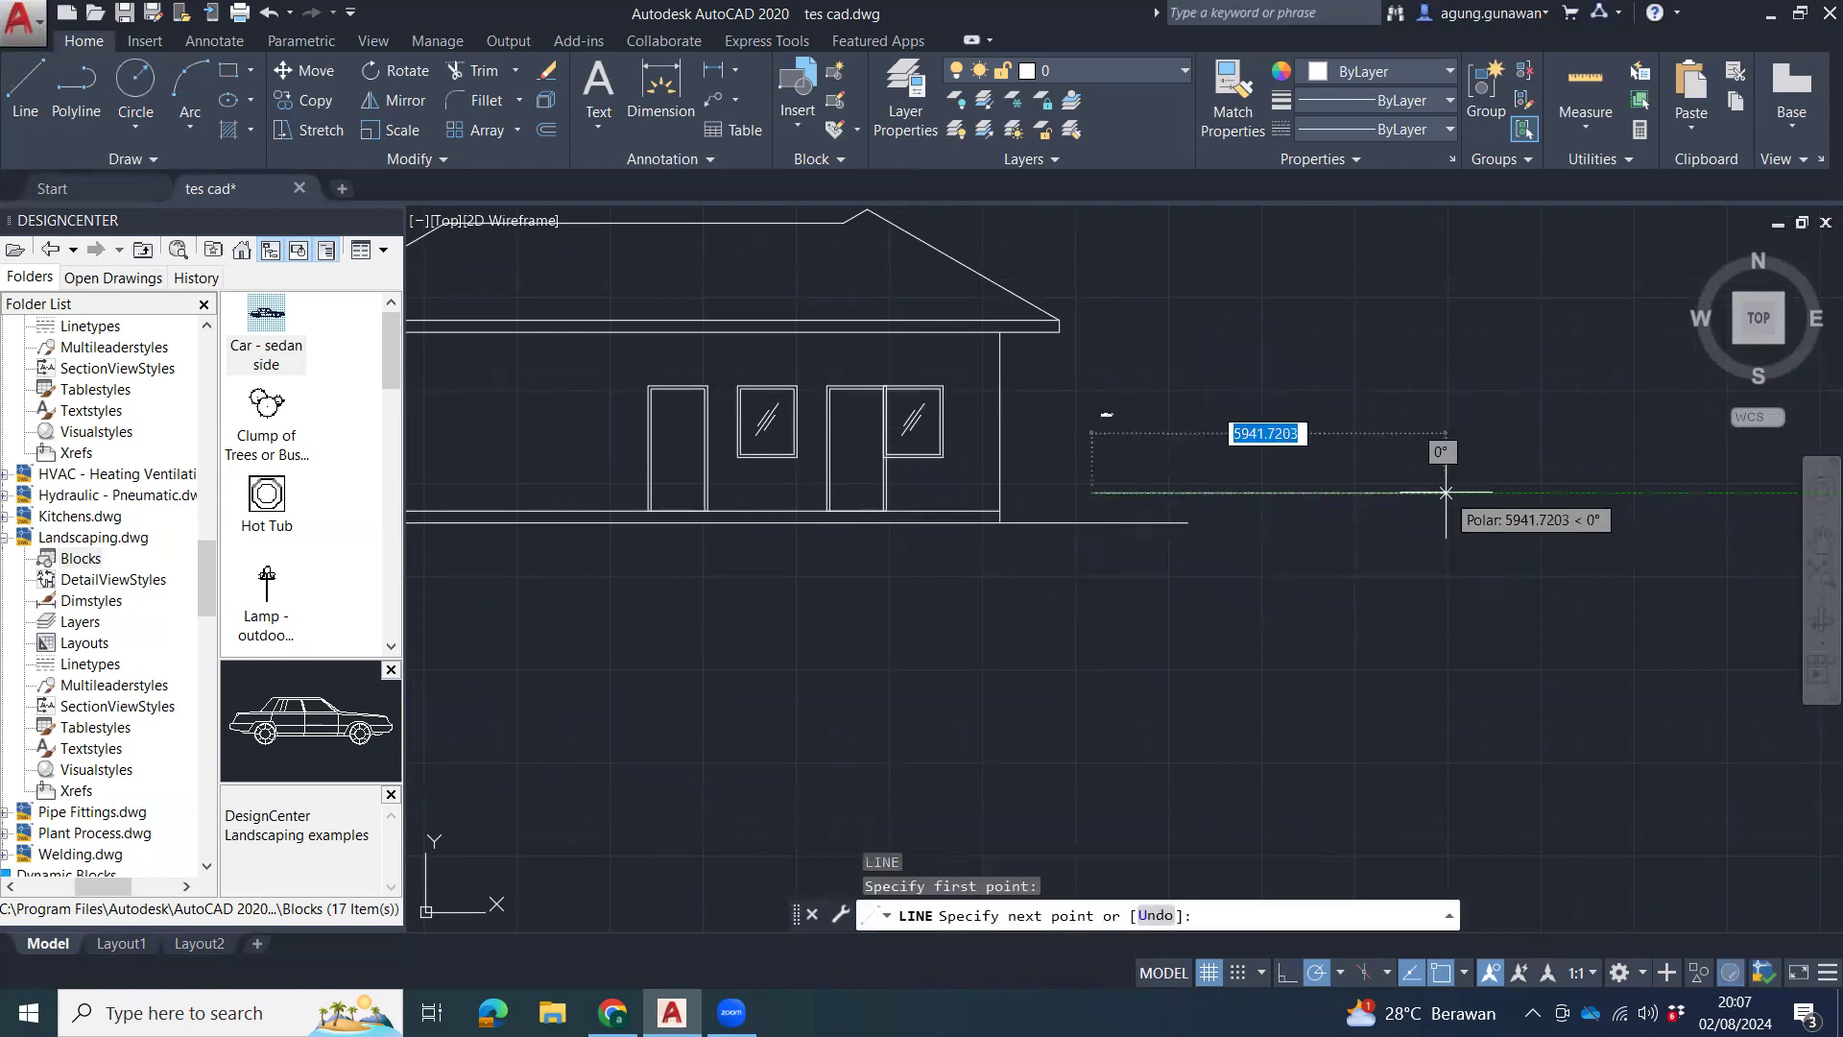
pyautogui.write('50')
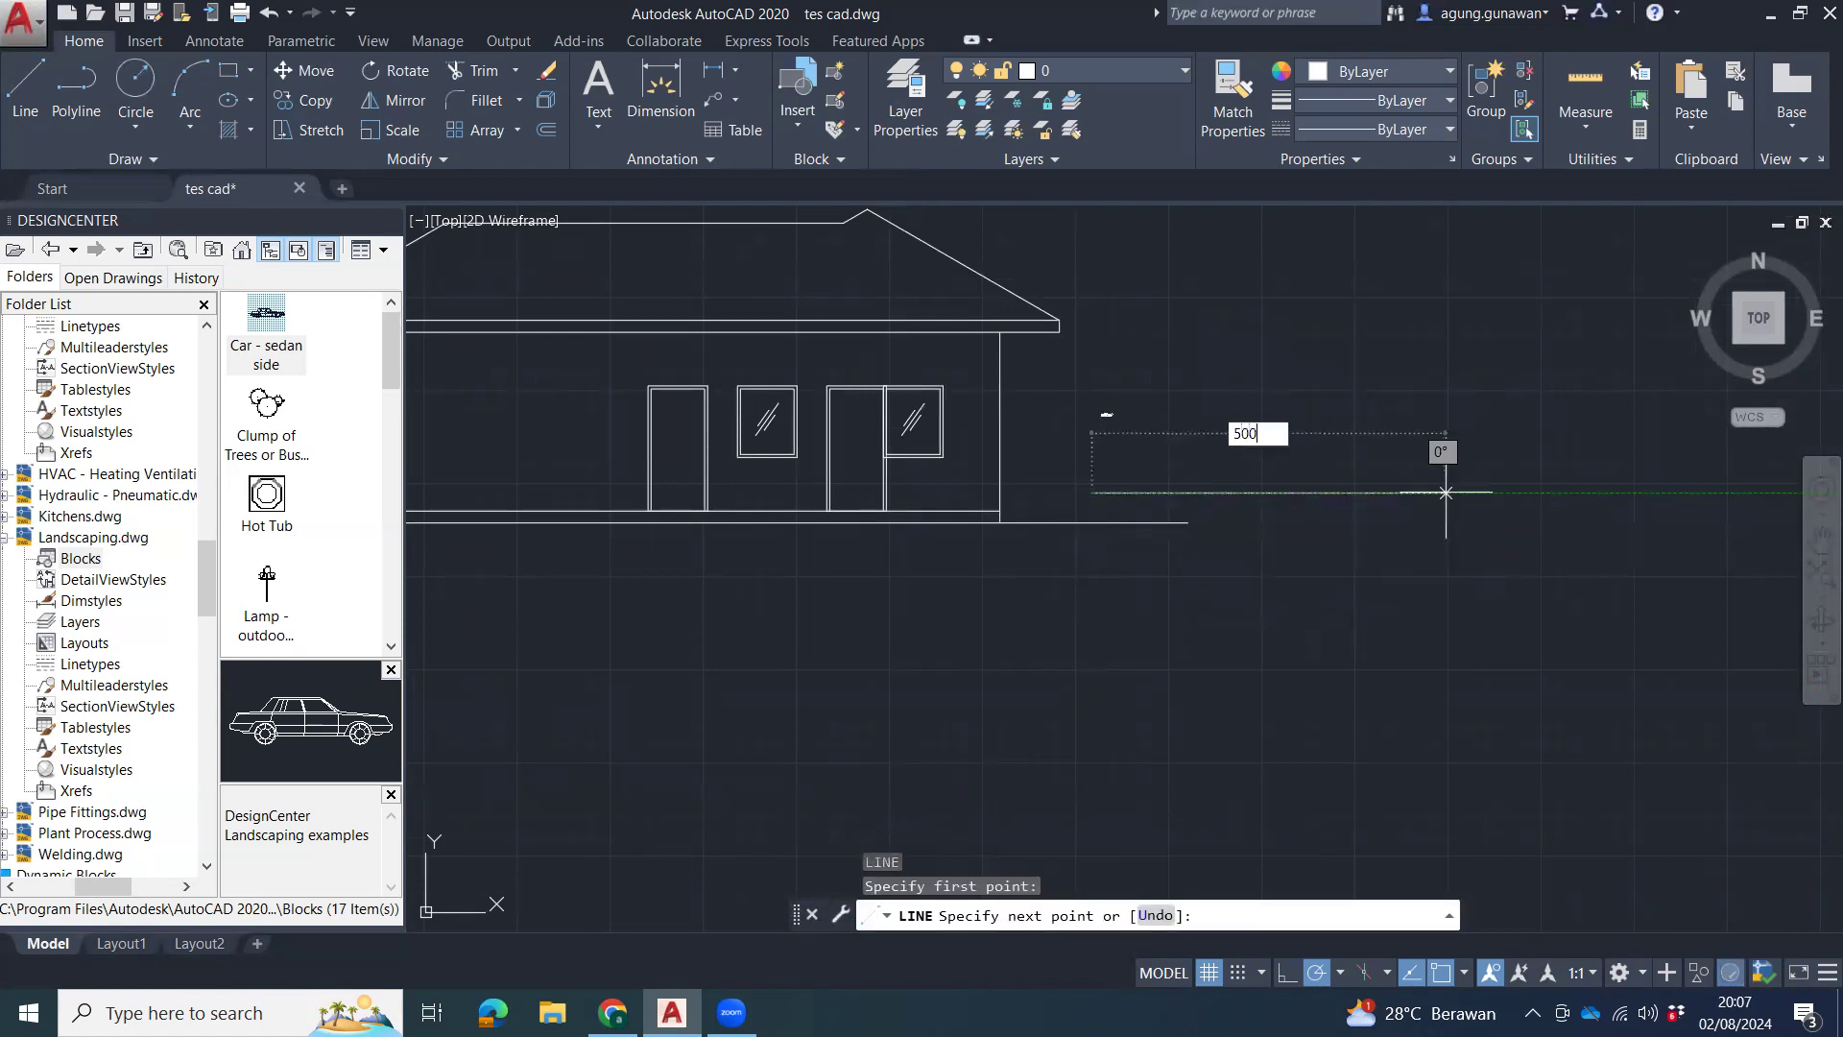
pyautogui.write('0')
pyautogui.press('Return')
pyautogui.press('Escape')
pyautogui.press('Escape')
pyautogui.click(1137, 470)
pyautogui.click(1104, 501)
pyautogui.press('Delete')
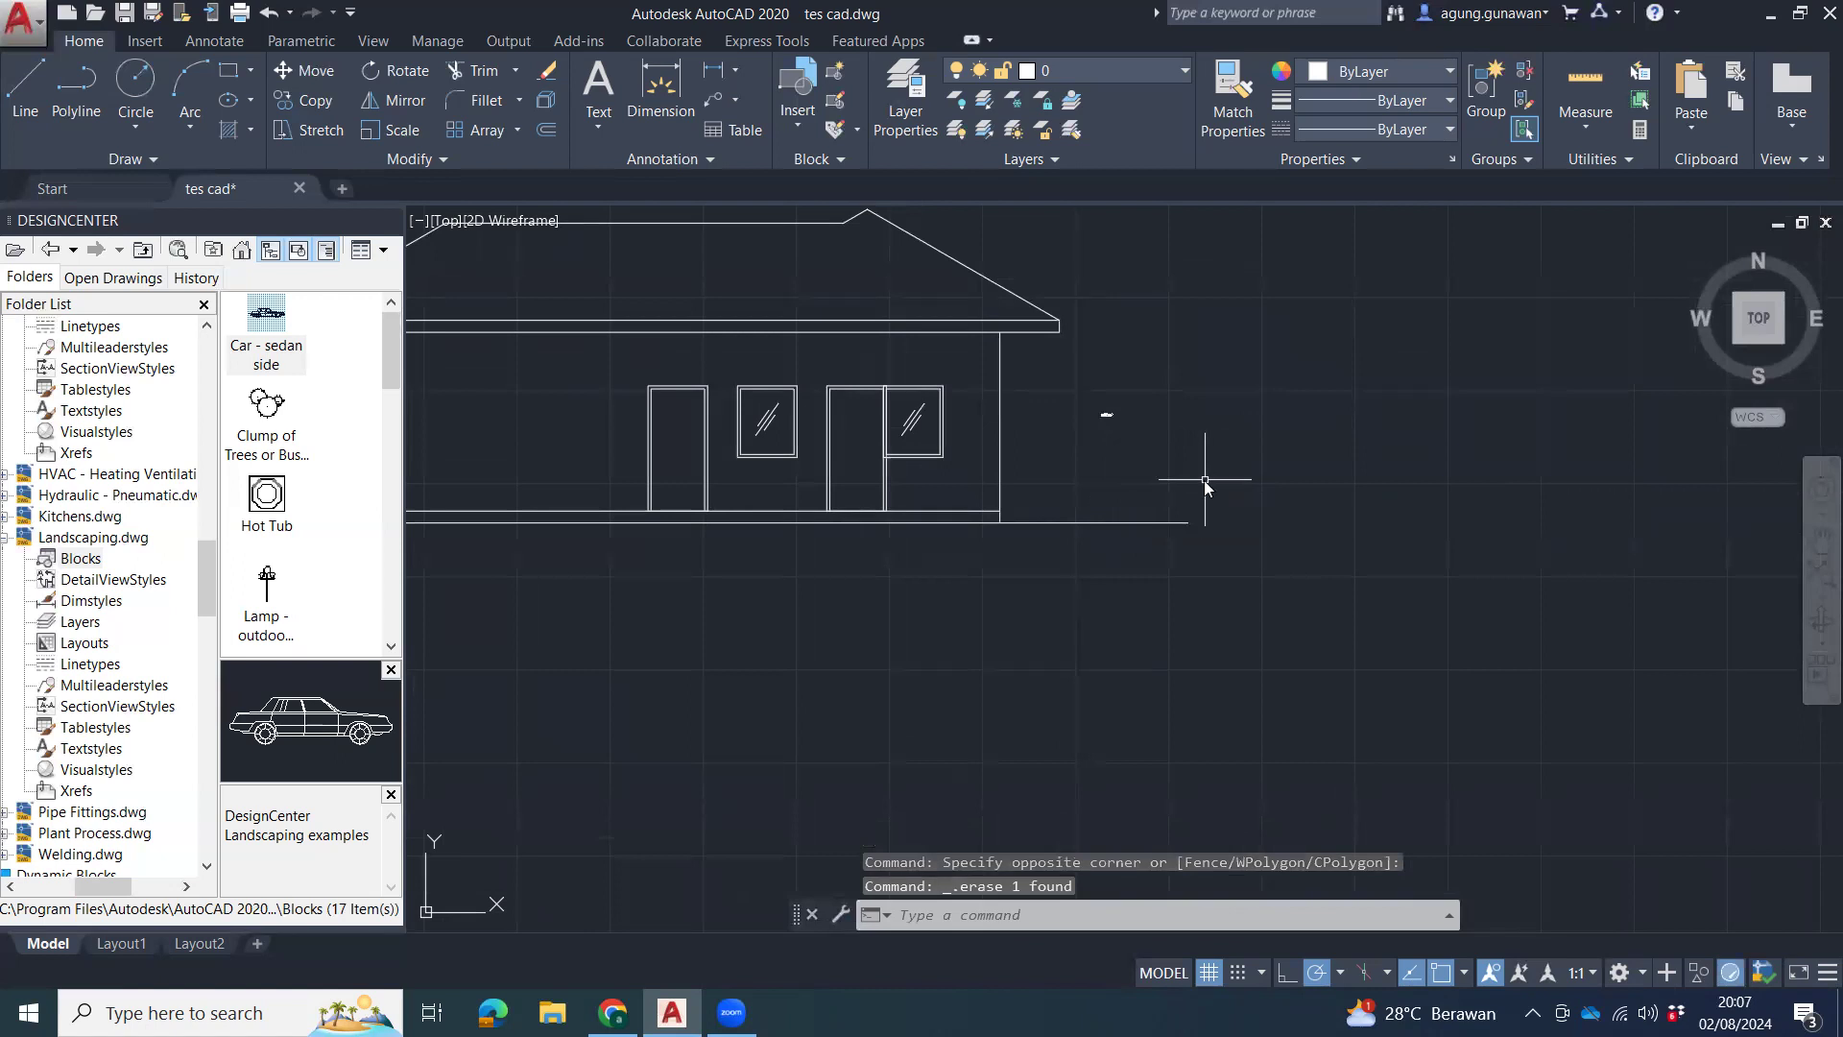
# Draw a horizontal reference line below the small car, running rightward, to represent the car's intended length.
pyautogui.write('l')
pyautogui.press('Return')
pyautogui.click(1106, 416)
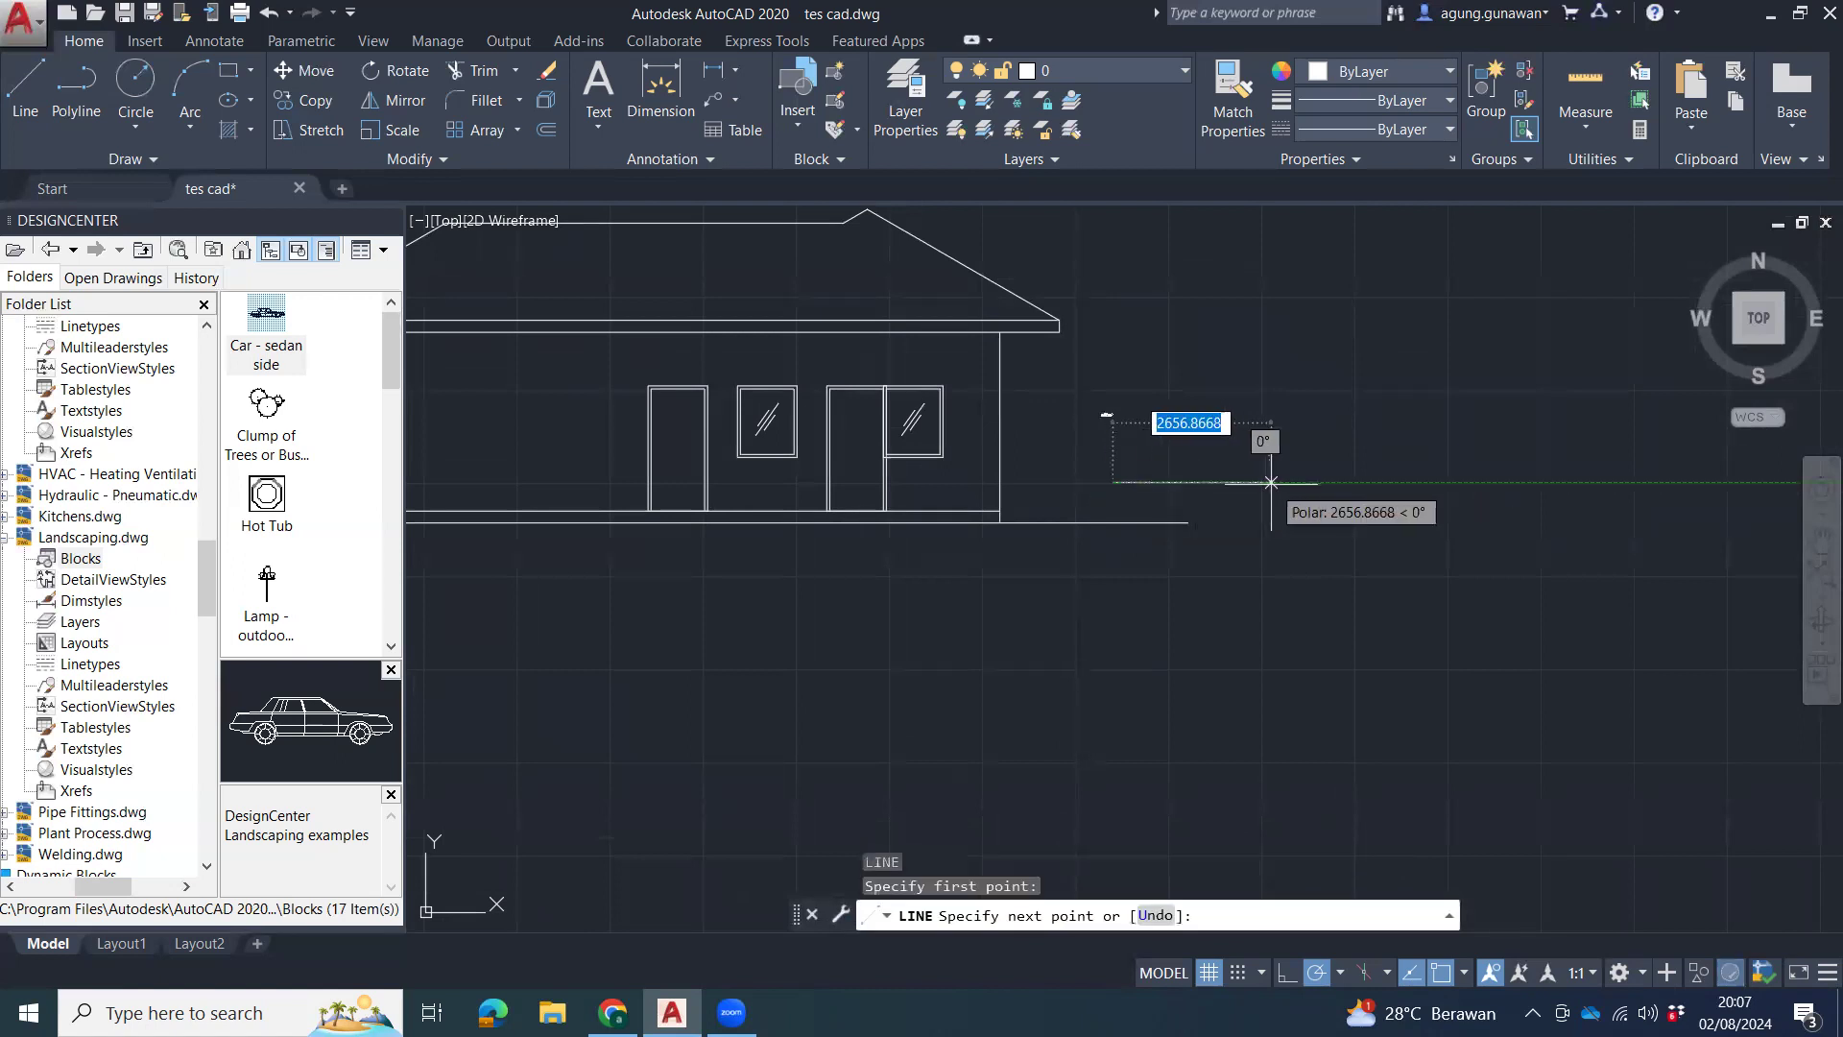
pyautogui.write('4')
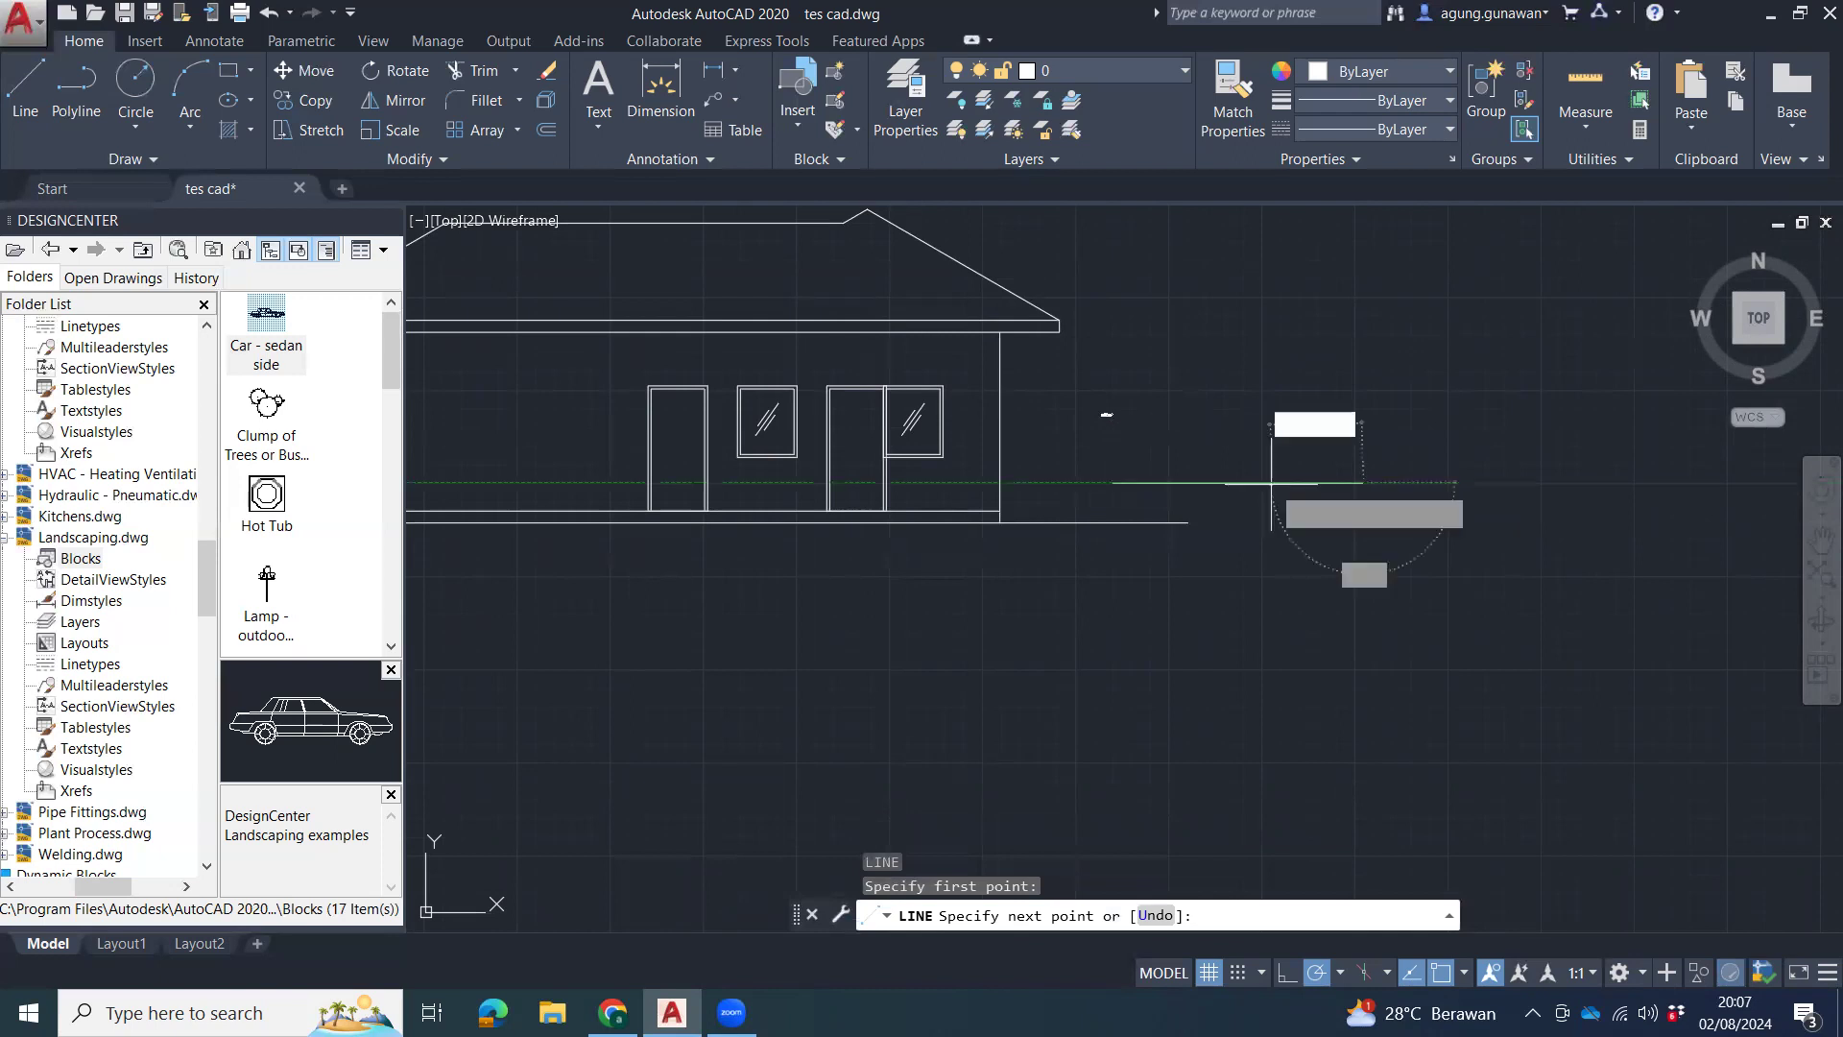
pyautogui.press('Return')
pyautogui.press('Escape')
pyautogui.scroll(10, 1105, 419)
pyautogui.moveTo(1189, 500); pyautogui.dragTo(1115, 355, button='middle')
pyautogui.moveTo(1107, 480); pyautogui.dragTo(1135, 528, button='middle')
pyautogui.scroll(-6, 1134, 528)
pyautogui.write('al')
pyautogui.press('Return')
pyautogui.click(1118, 427)
pyautogui.click(1074, 474)
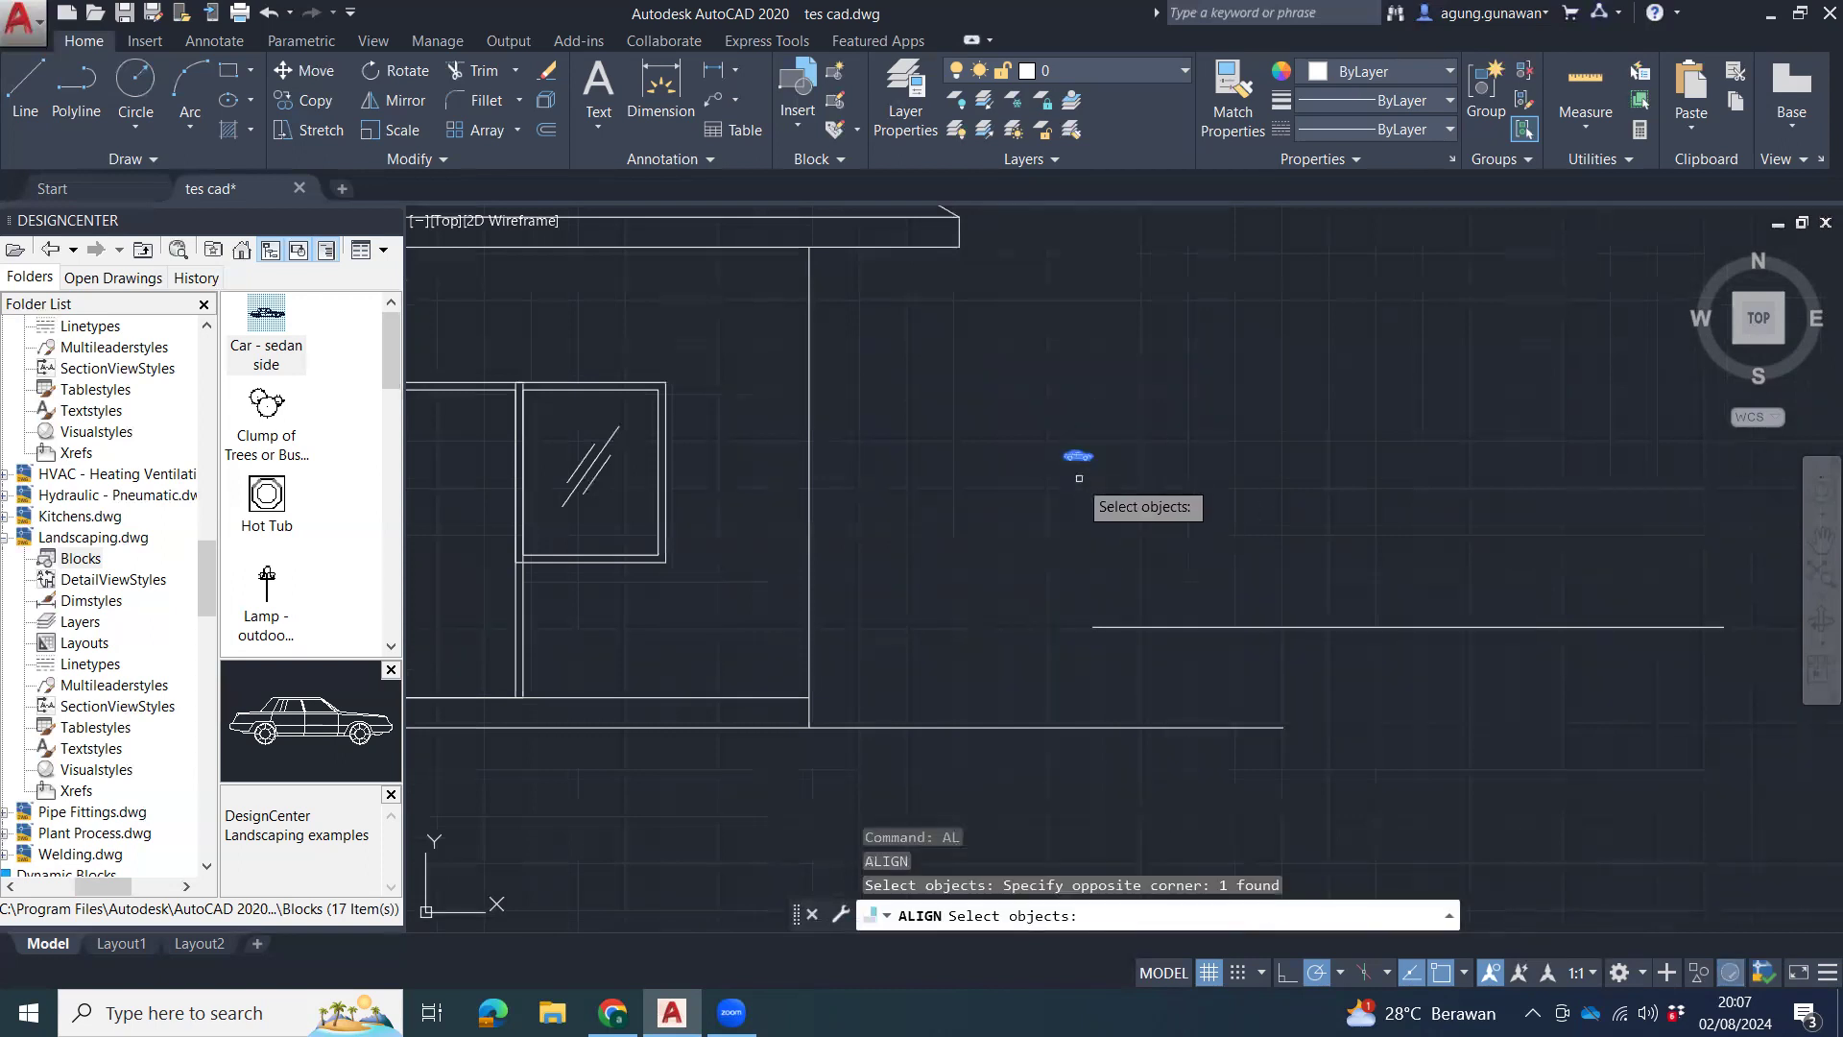
pyautogui.scroll(10, 1065, 463)
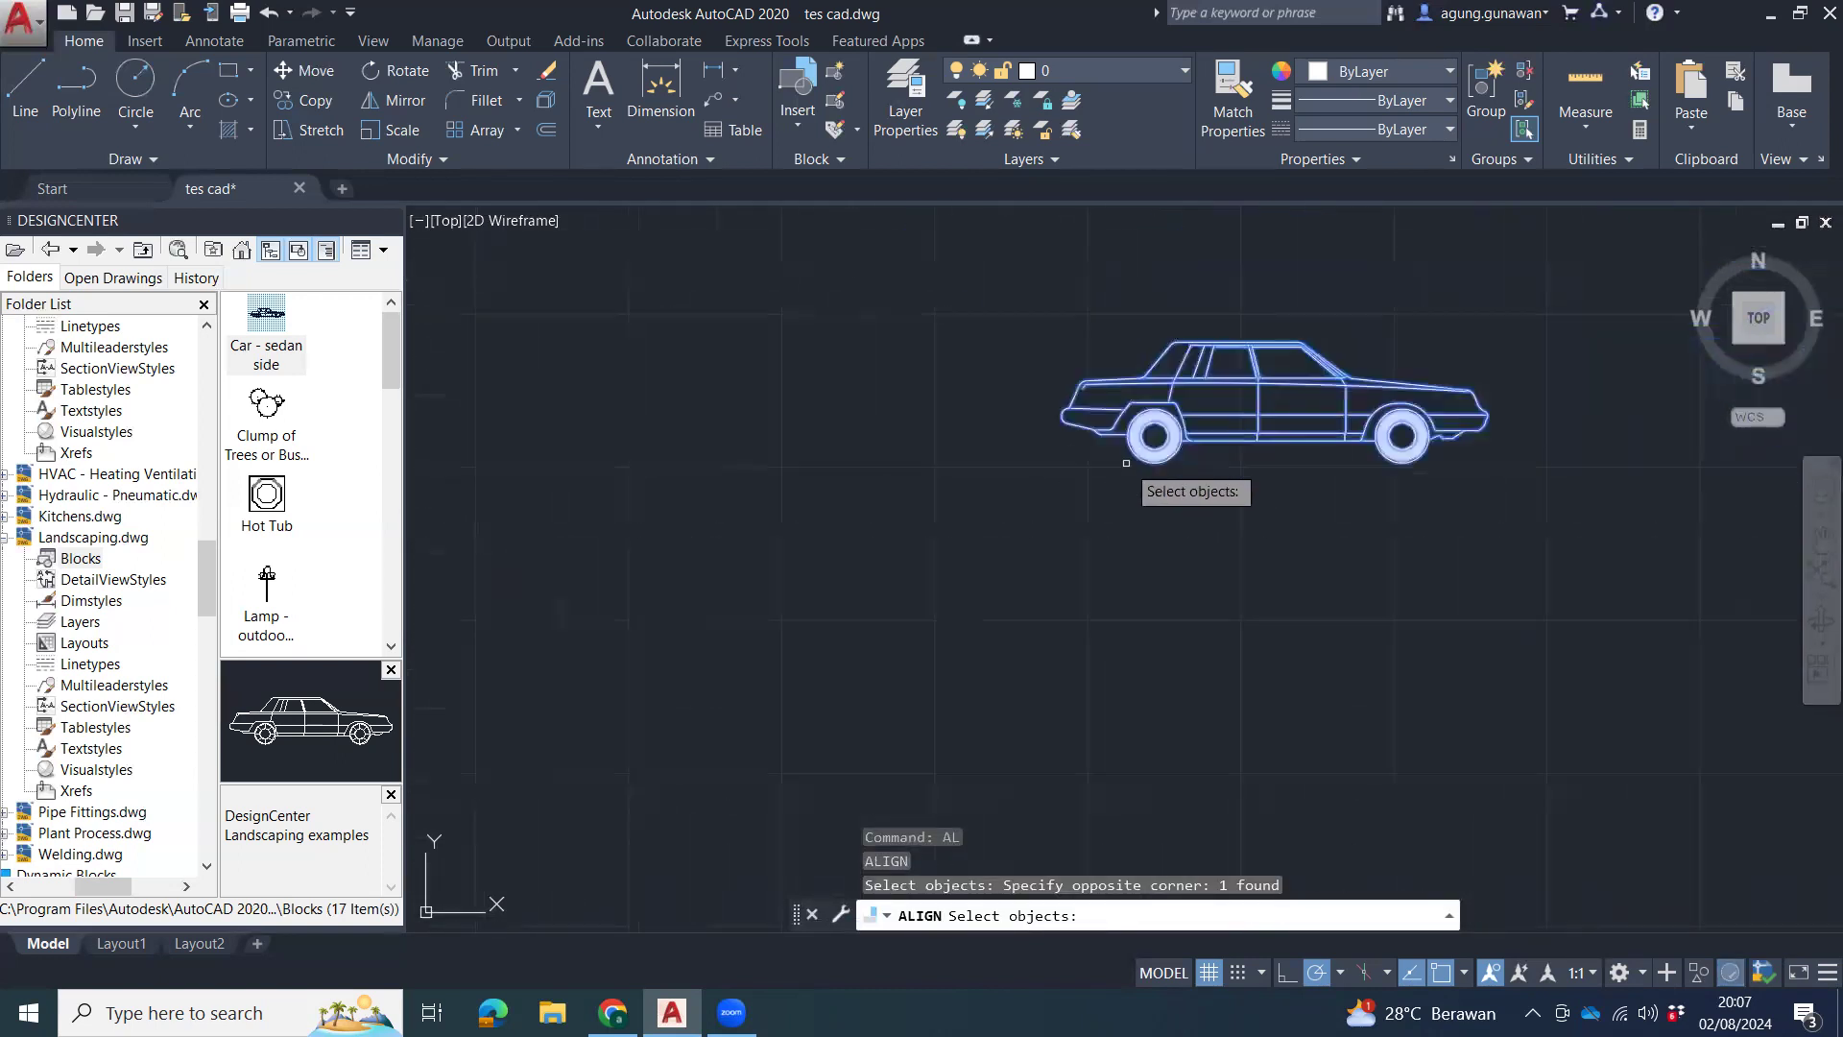
pyautogui.moveTo(1126, 463); pyautogui.dragTo(934, 457, button='middle')
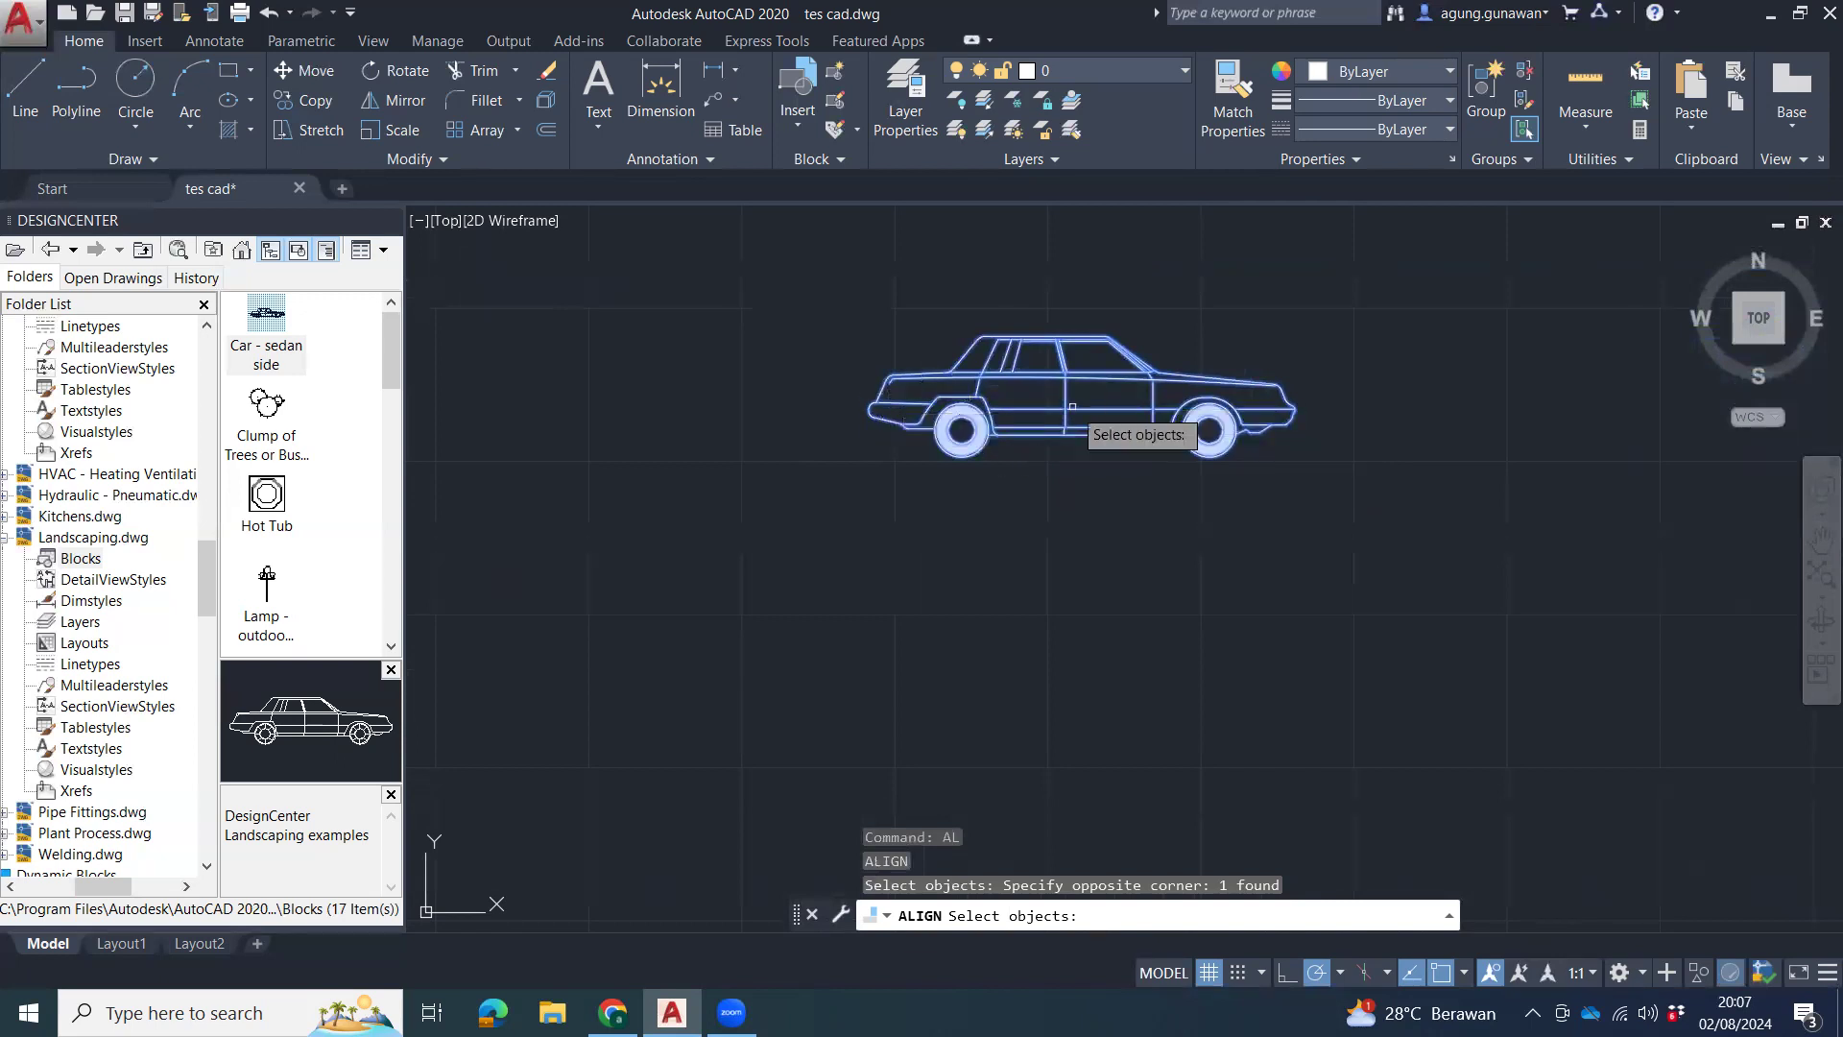
pyautogui.press('Escape')
pyautogui.press('Escape')
# Move the small car down to the left end of the reference line.
pyautogui.scroll(-2, 1340, 384)
pyautogui.moveTo(1298, 469)
pyautogui.mouseDown(button='middle')
pyautogui.moveTo(1238, 407)
pyautogui.moveTo(1265, 360)
pyautogui.moveTo(1308, 432)
pyautogui.moveTo(1135, 422)
pyautogui.mouseUp(button='middle')
pyautogui.scroll(-3, 1238, 407)
pyautogui.scroll(-2, 1295, 436)
pyautogui.scroll(-4, 1267, 370)
pyautogui.scroll(4, 1115, 371)
pyautogui.click(1115, 371)
pyautogui.click(1006, 416)
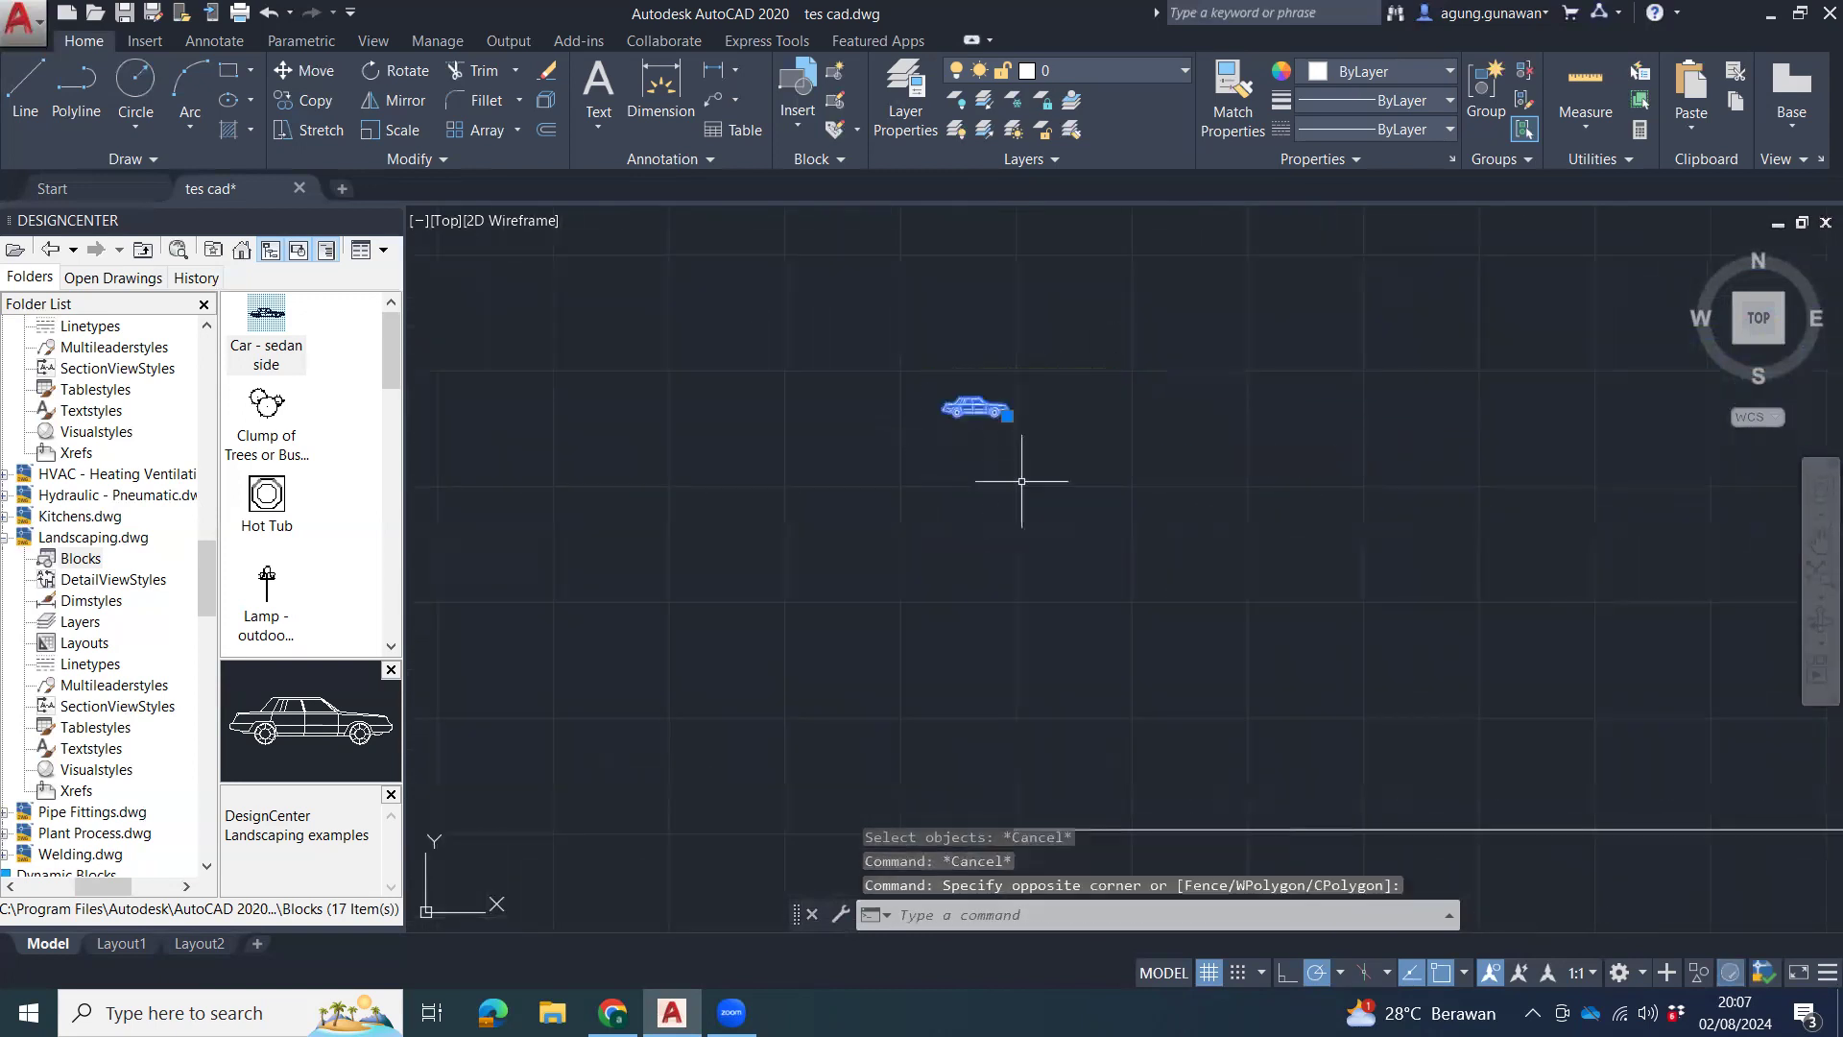
pyautogui.moveTo(1020, 486); pyautogui.dragTo(1016, 422, button='middle')
pyautogui.write('m')
pyautogui.press('Return')
pyautogui.click(940, 348)
pyautogui.moveTo(1072, 631); pyautogui.dragTo(1108, 487, button='middle')
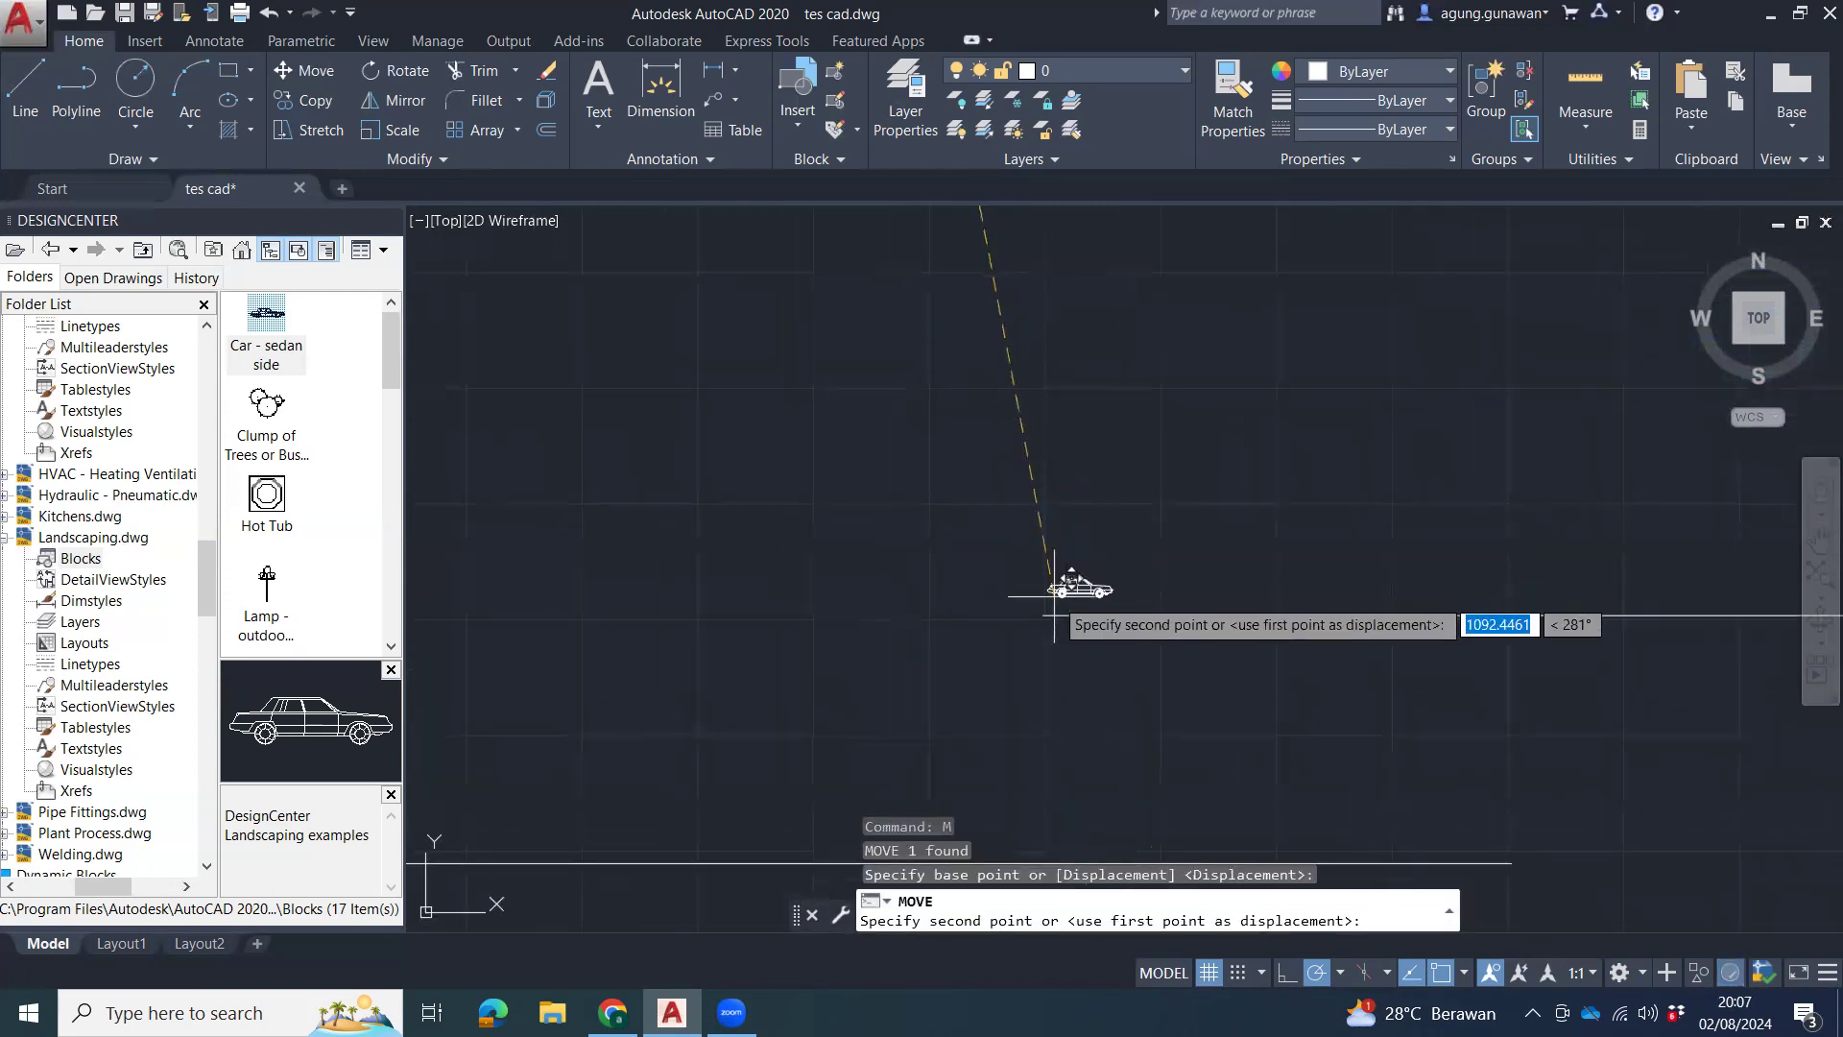
pyautogui.press('Escape')
pyautogui.press('Escape')
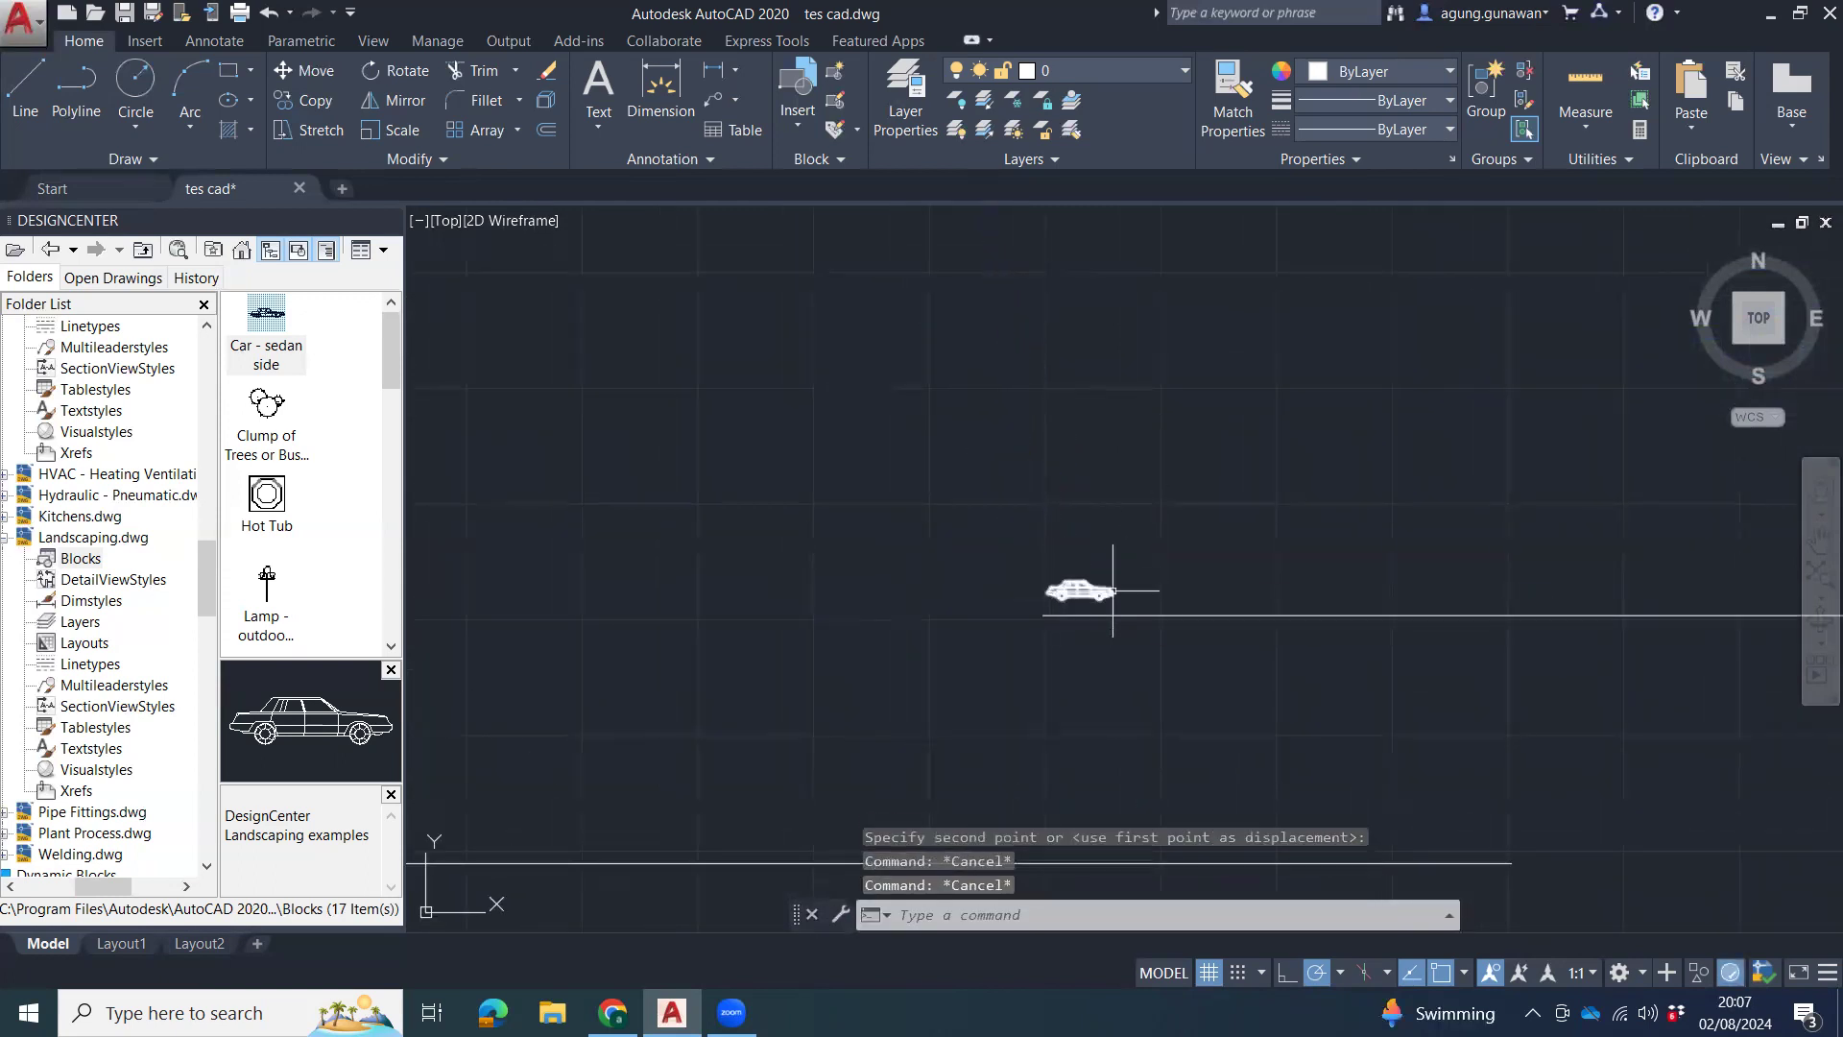
# Scale the car up from its left bumper until its length roughly matches the reference line.
pyautogui.click(1113, 591)
pyautogui.write('s')
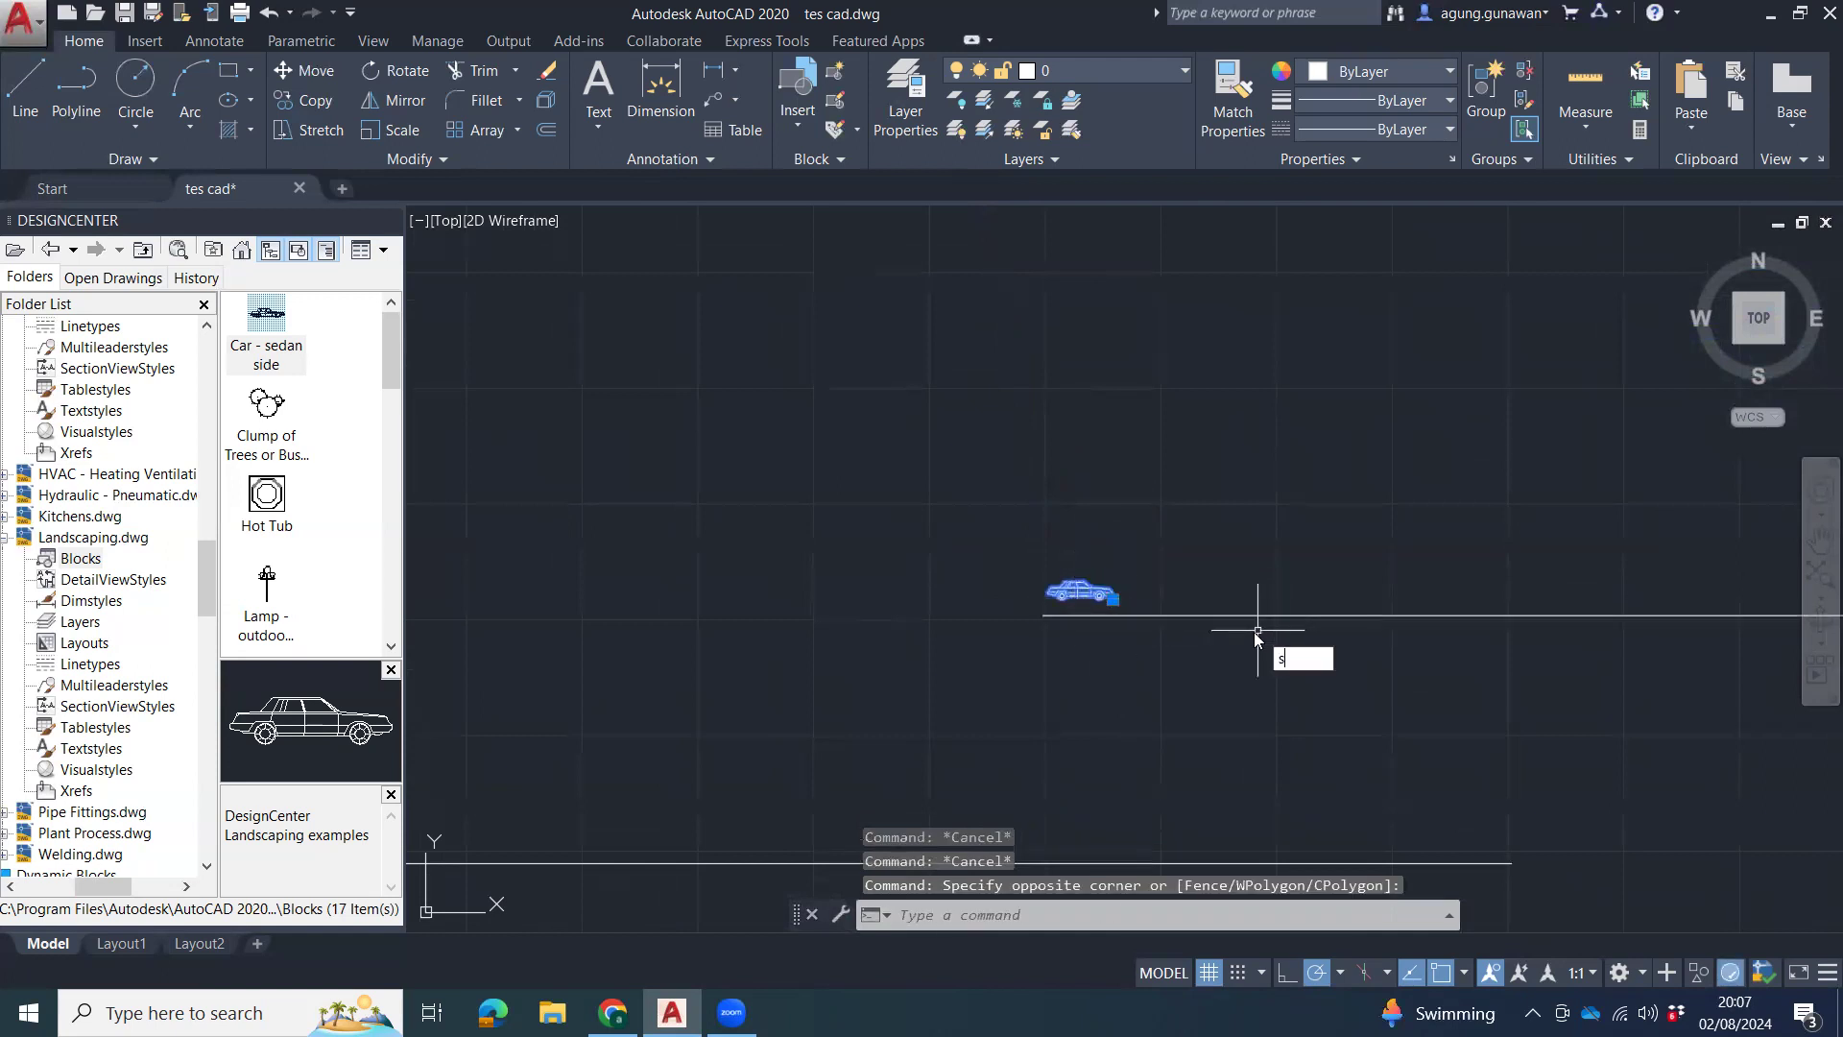
pyautogui.write('c')
pyautogui.press('Return')
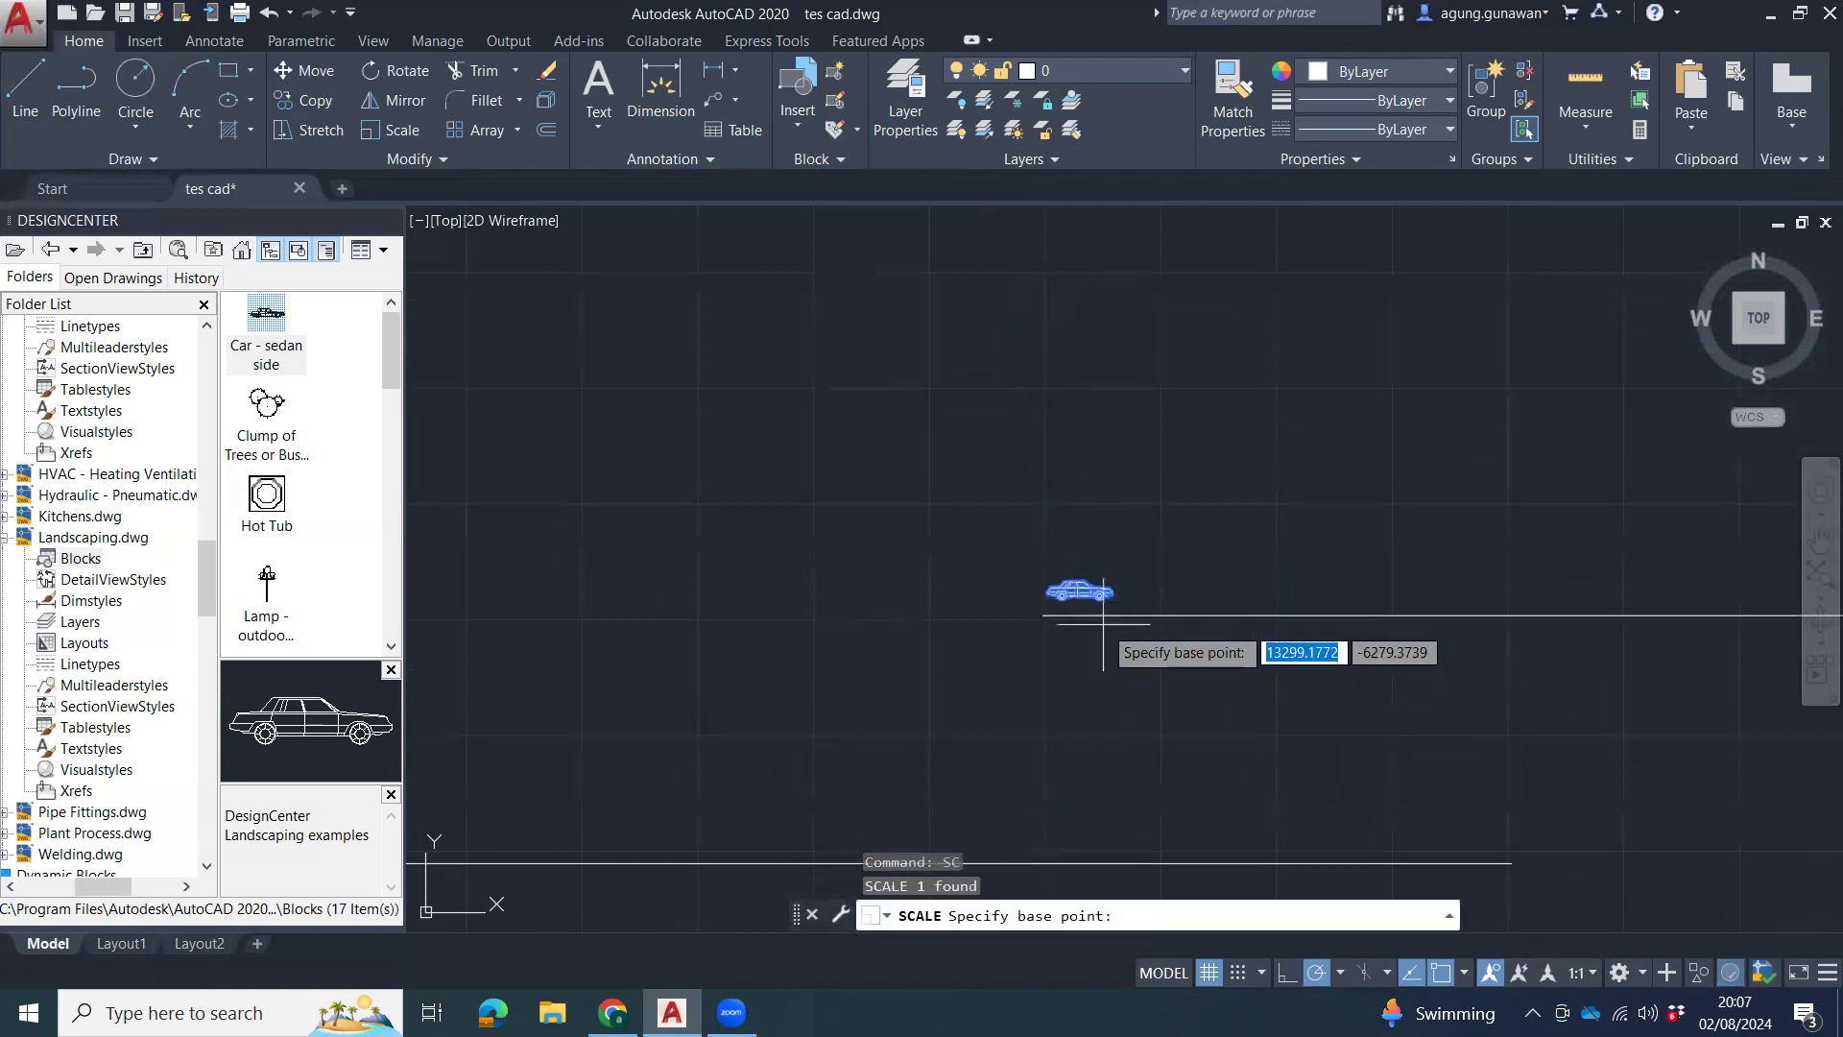
pyautogui.click(1056, 590)
pyautogui.scroll(-2, 1322, 567)
pyautogui.moveTo(1322, 566); pyautogui.dragTo(938, 519, button='middle')
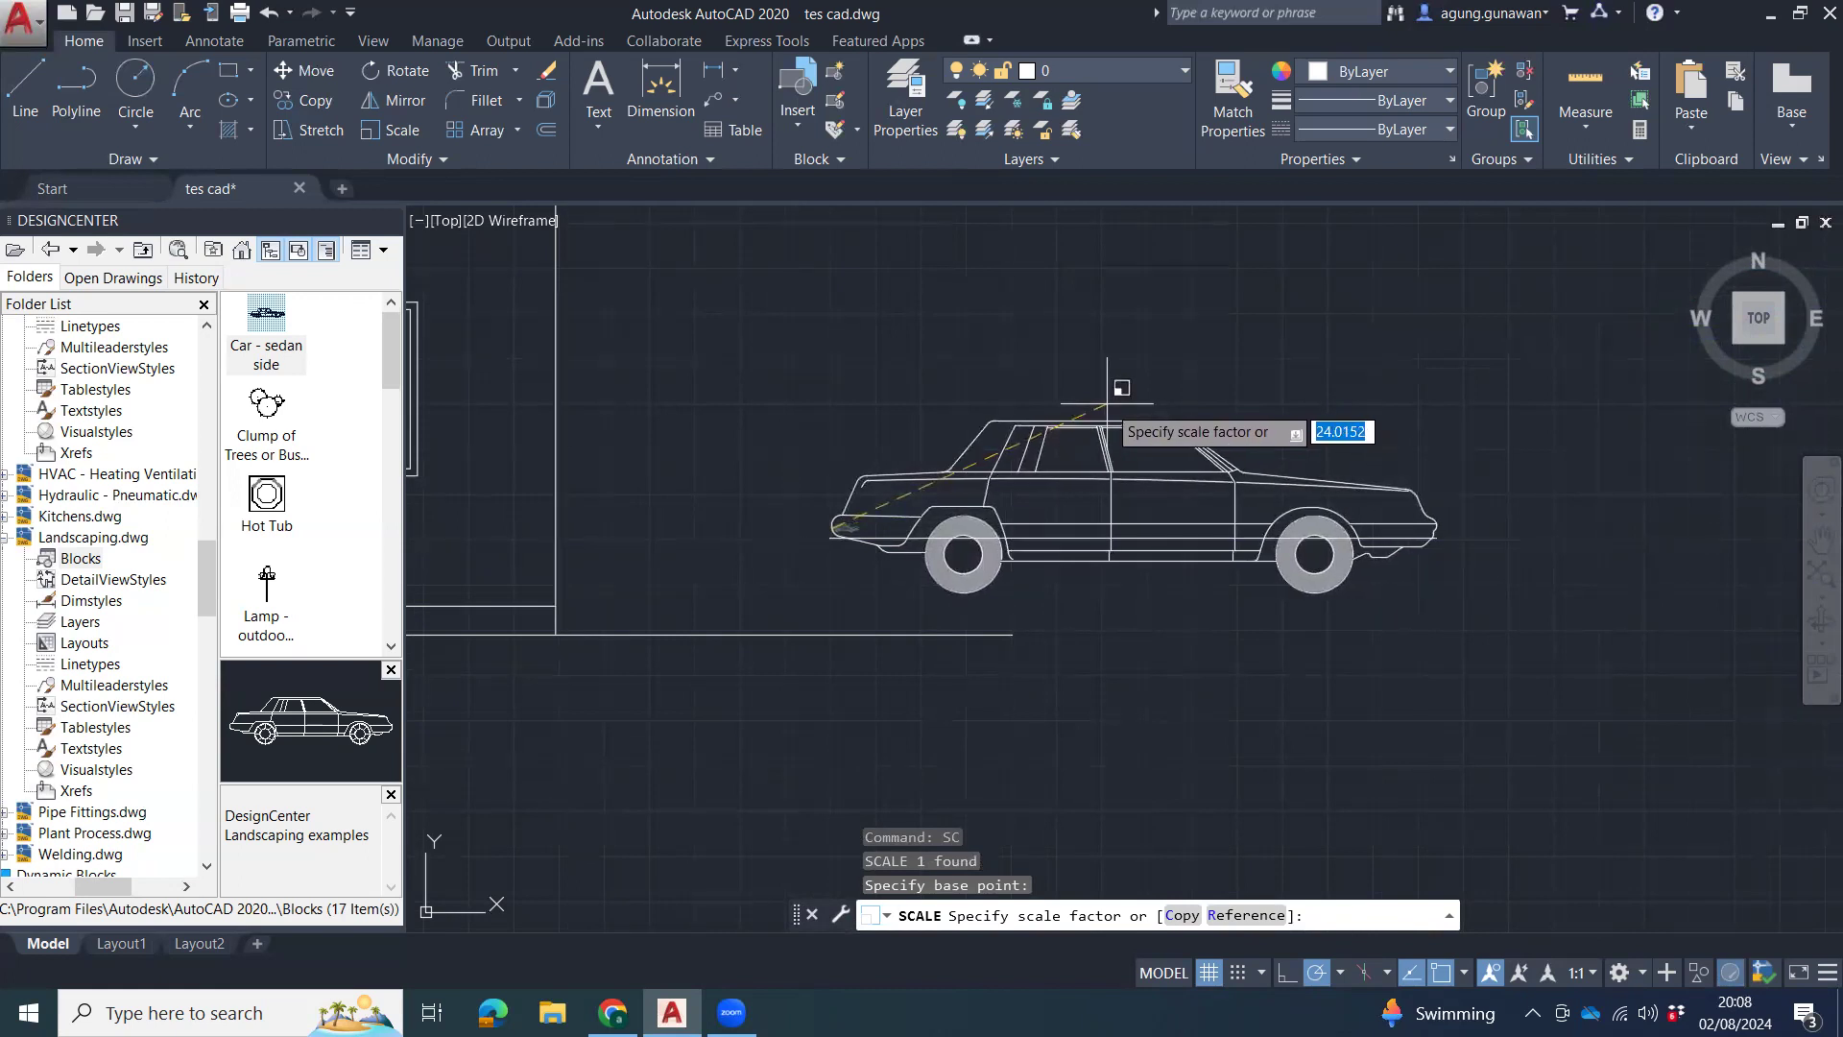
pyautogui.press('Escape')
pyautogui.press('Escape')
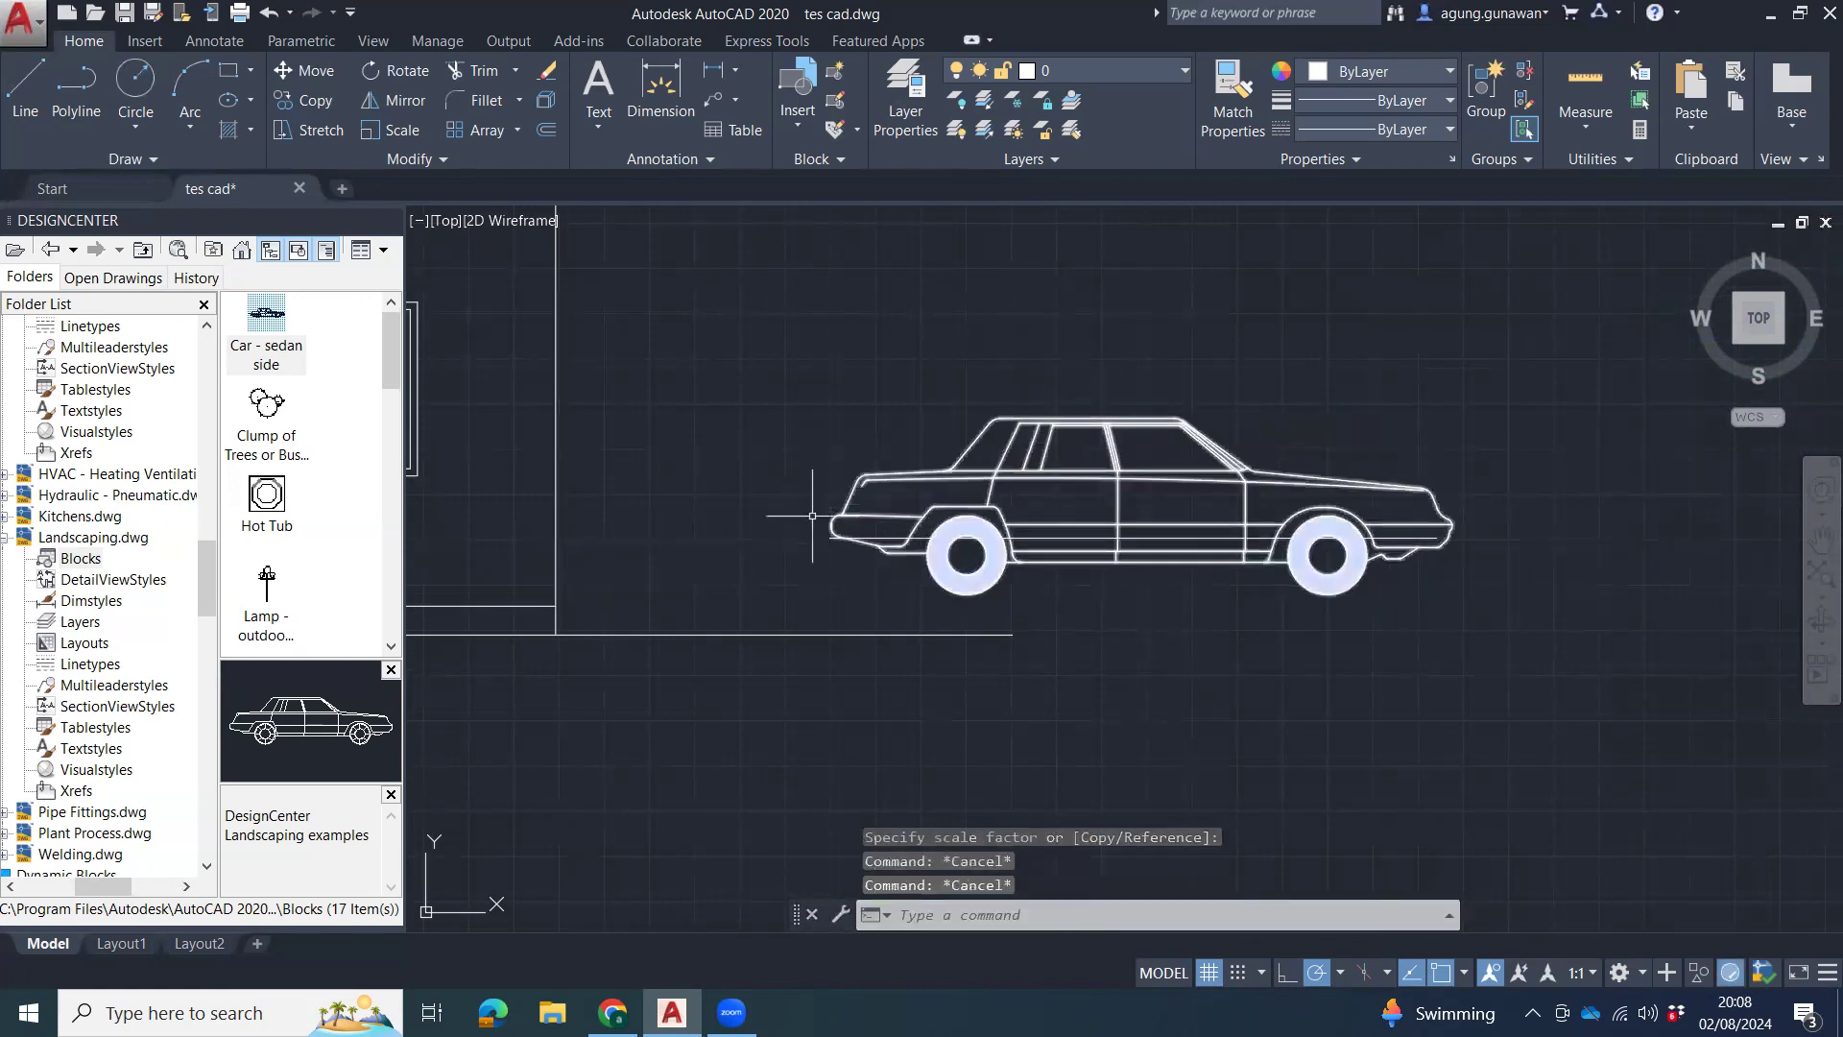
# Erase the reference line and move the car so its wheels rest on the ground line beside the house.
pyautogui.click(830, 539)
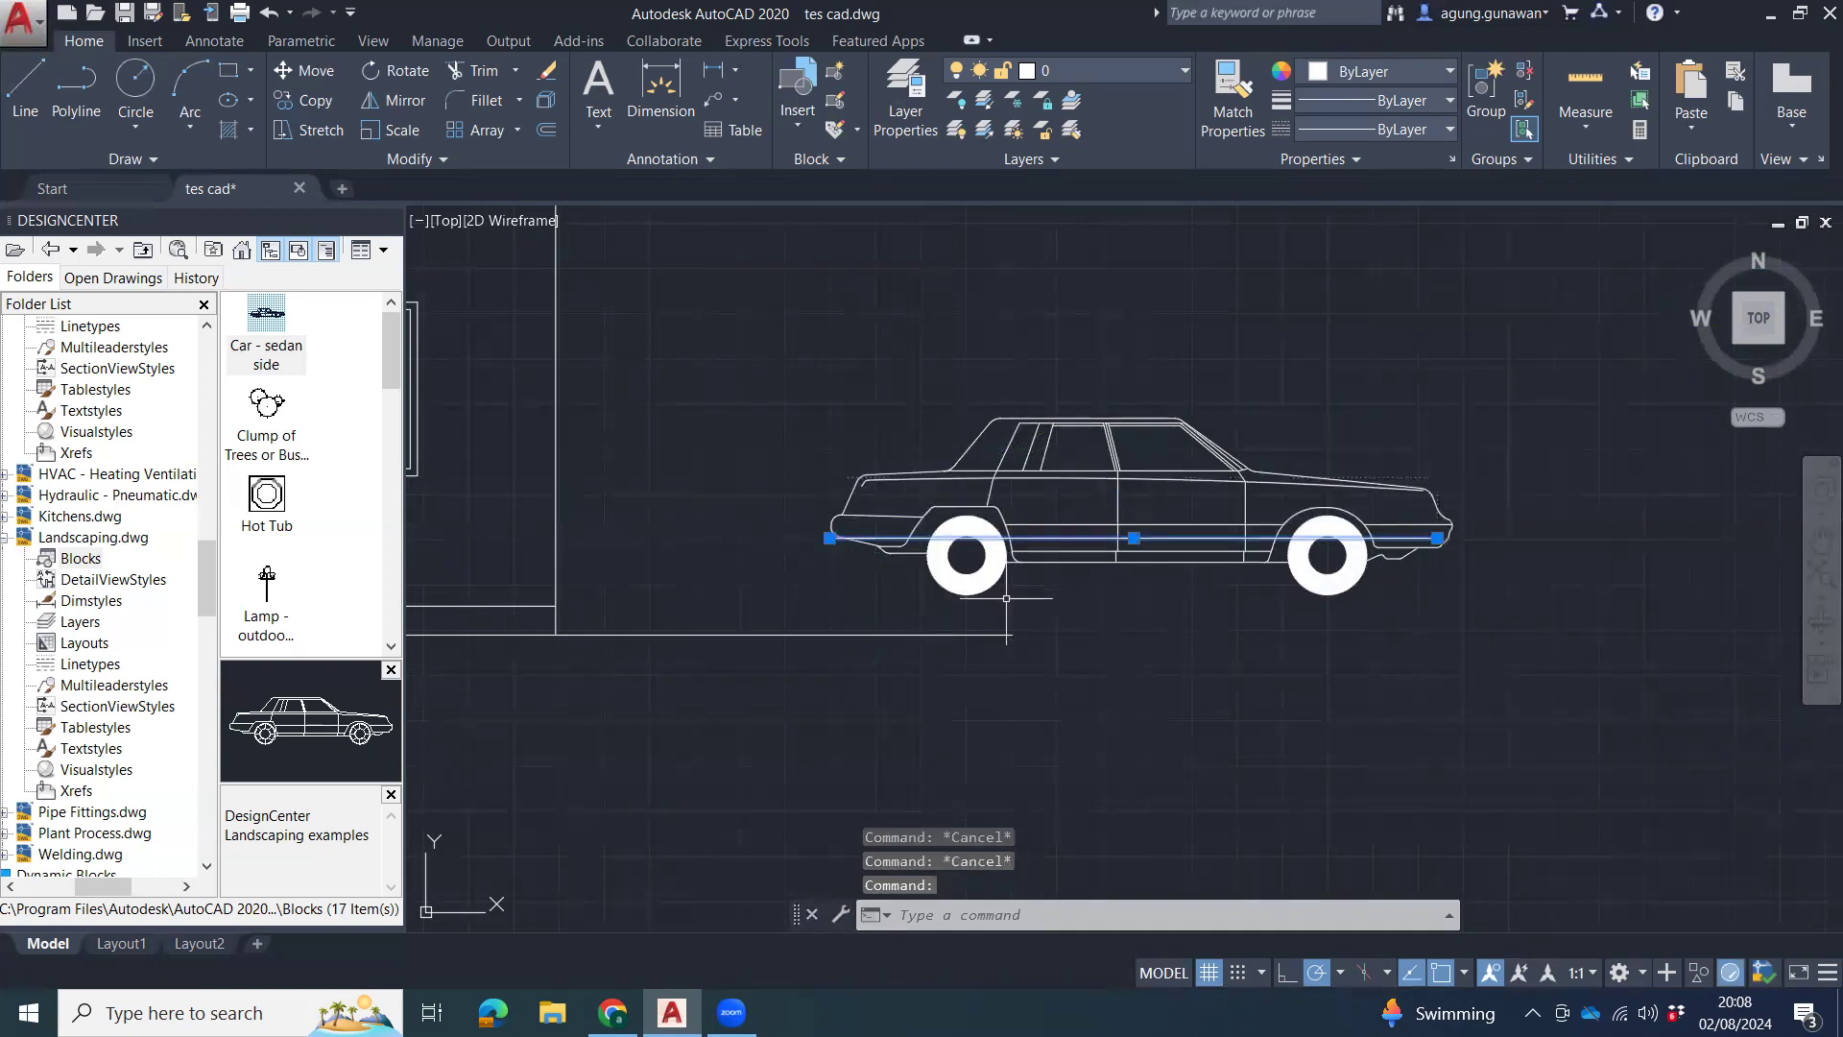
pyautogui.press('Delete')
pyautogui.click(1444, 605)
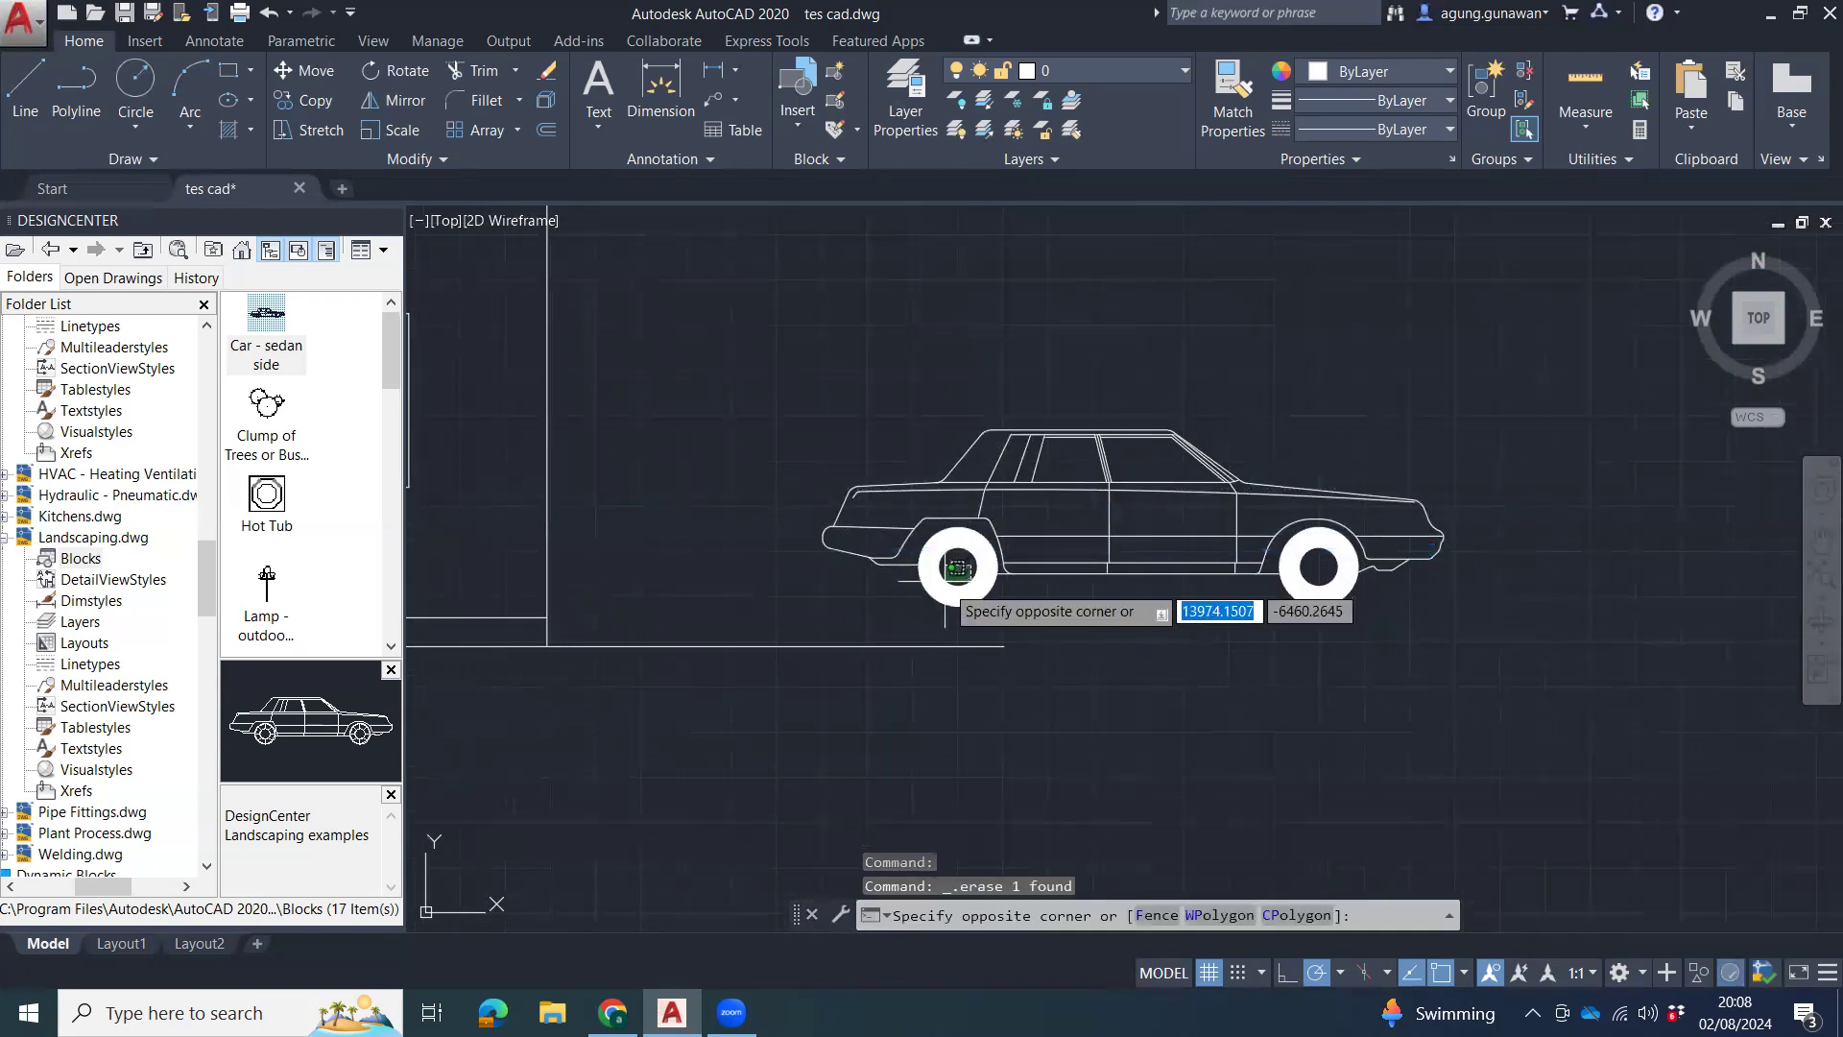
pyautogui.click(1011, 644)
pyautogui.write('m')
pyautogui.press('Return')
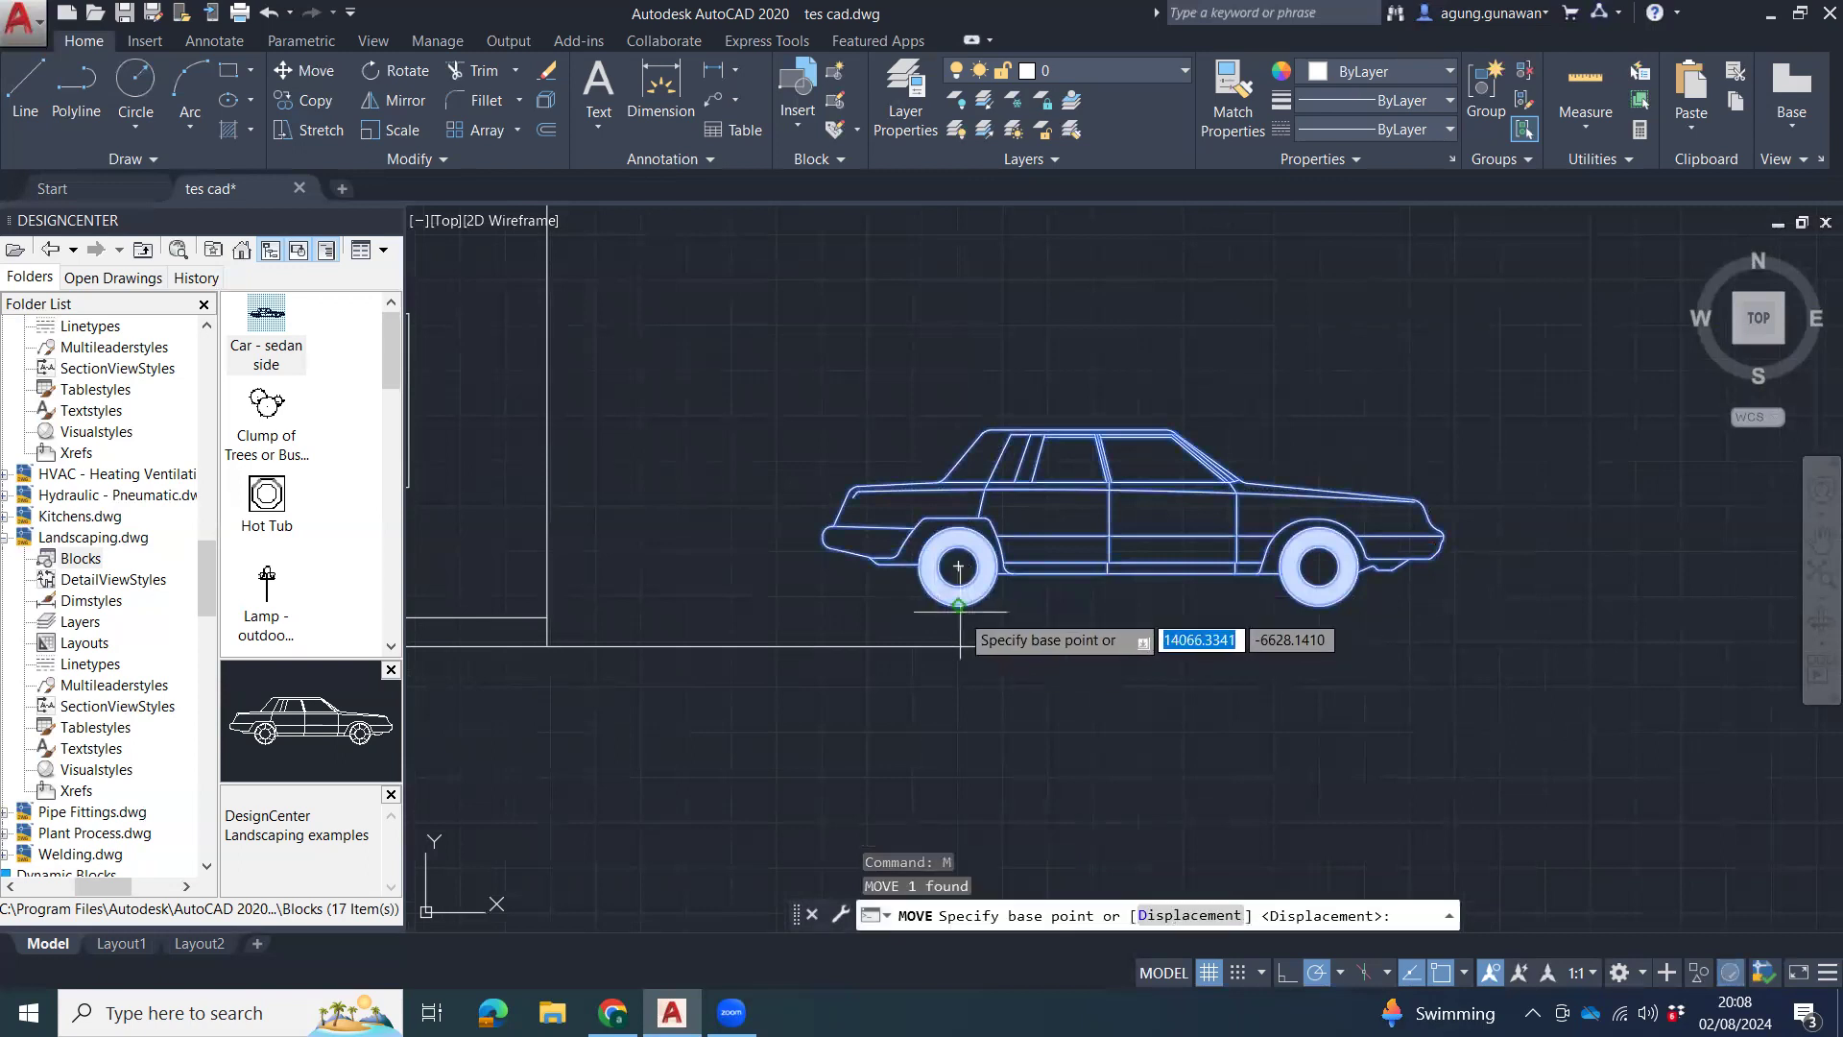
pyautogui.click(958, 566)
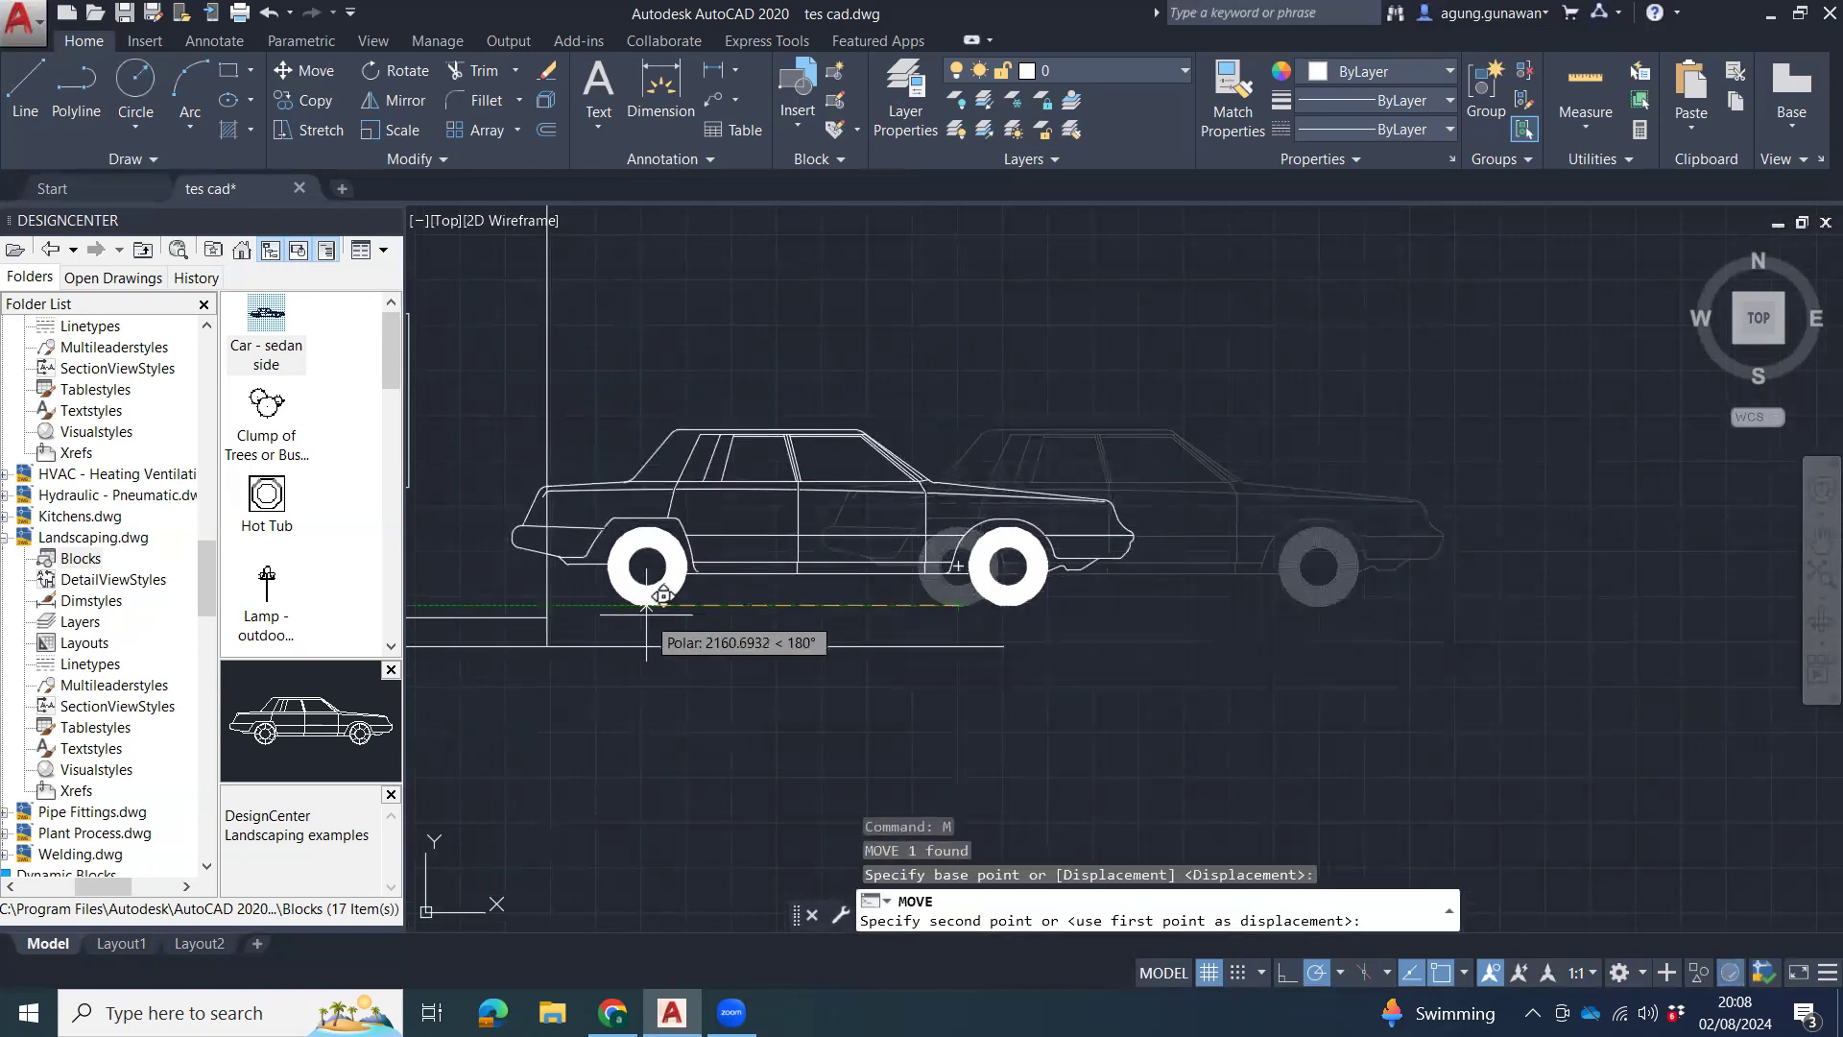
pyautogui.click(829, 649)
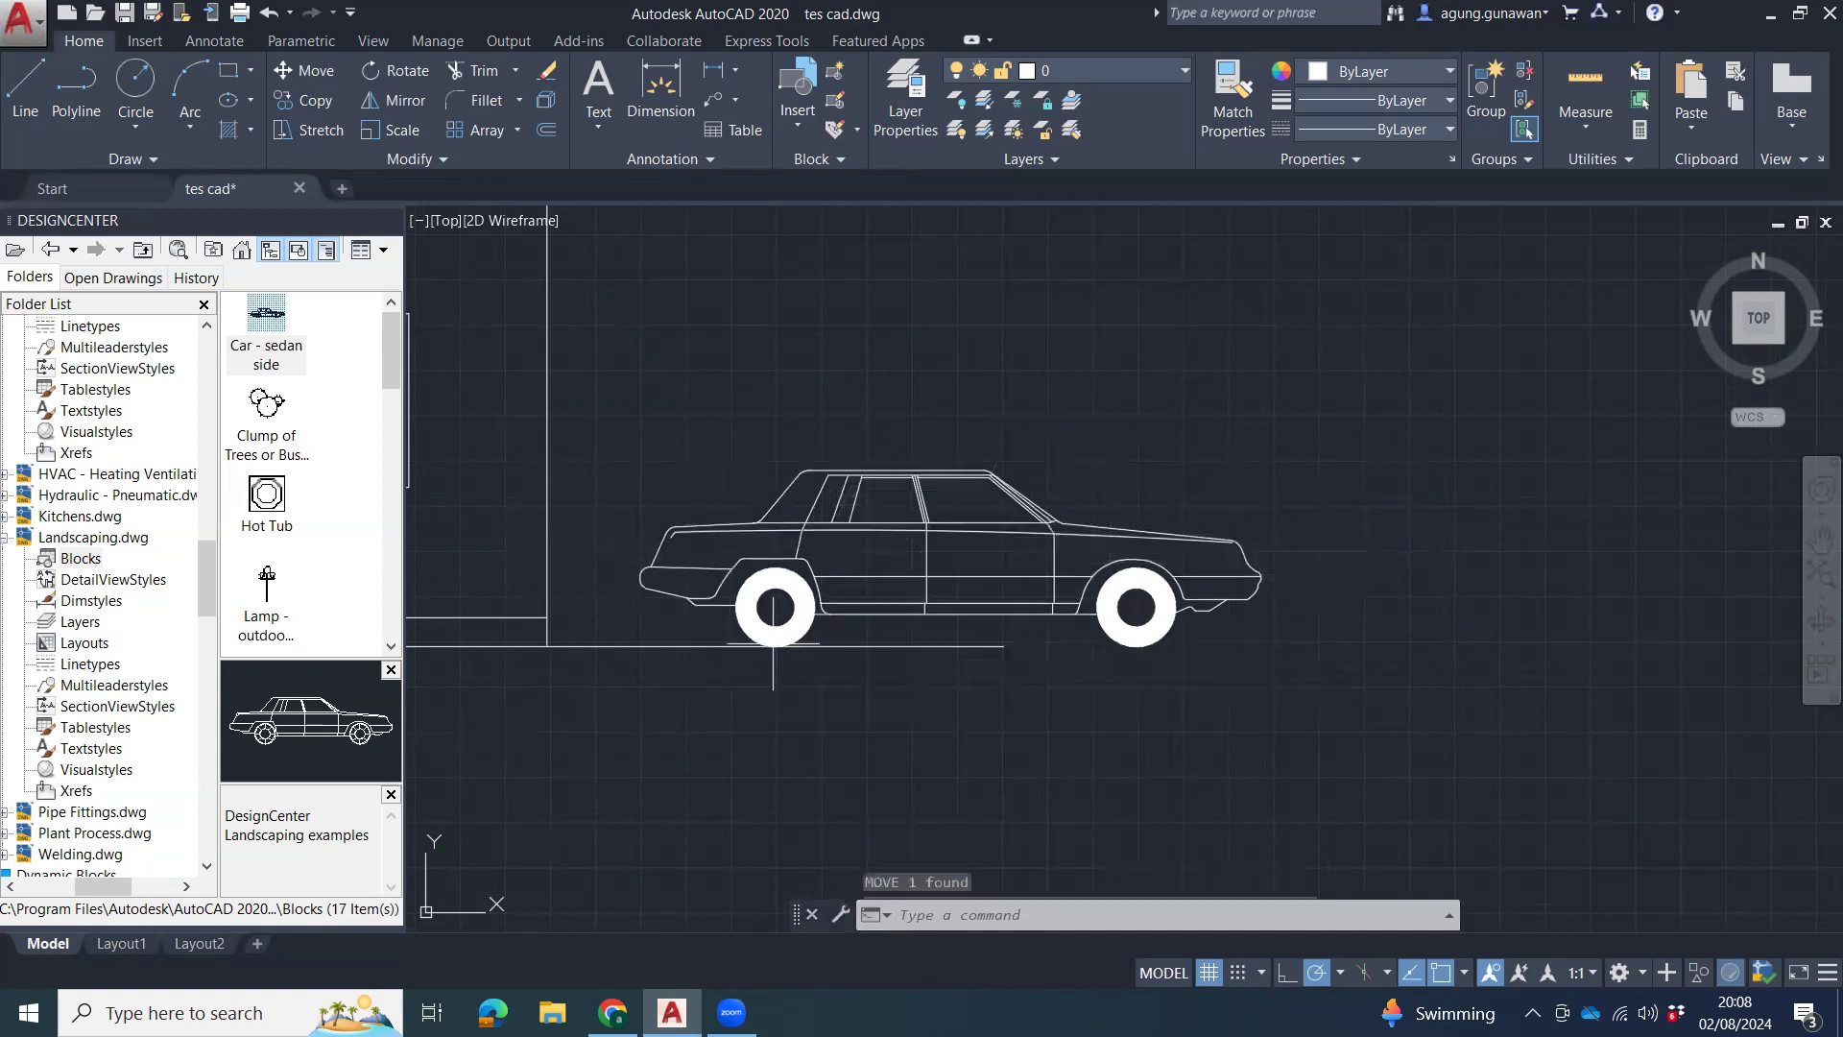
# Stretch the right end of the ground line horizontally until it extends past the front of the car.
pyautogui.scroll(-4, 960, 662)
pyautogui.click(1053, 625)
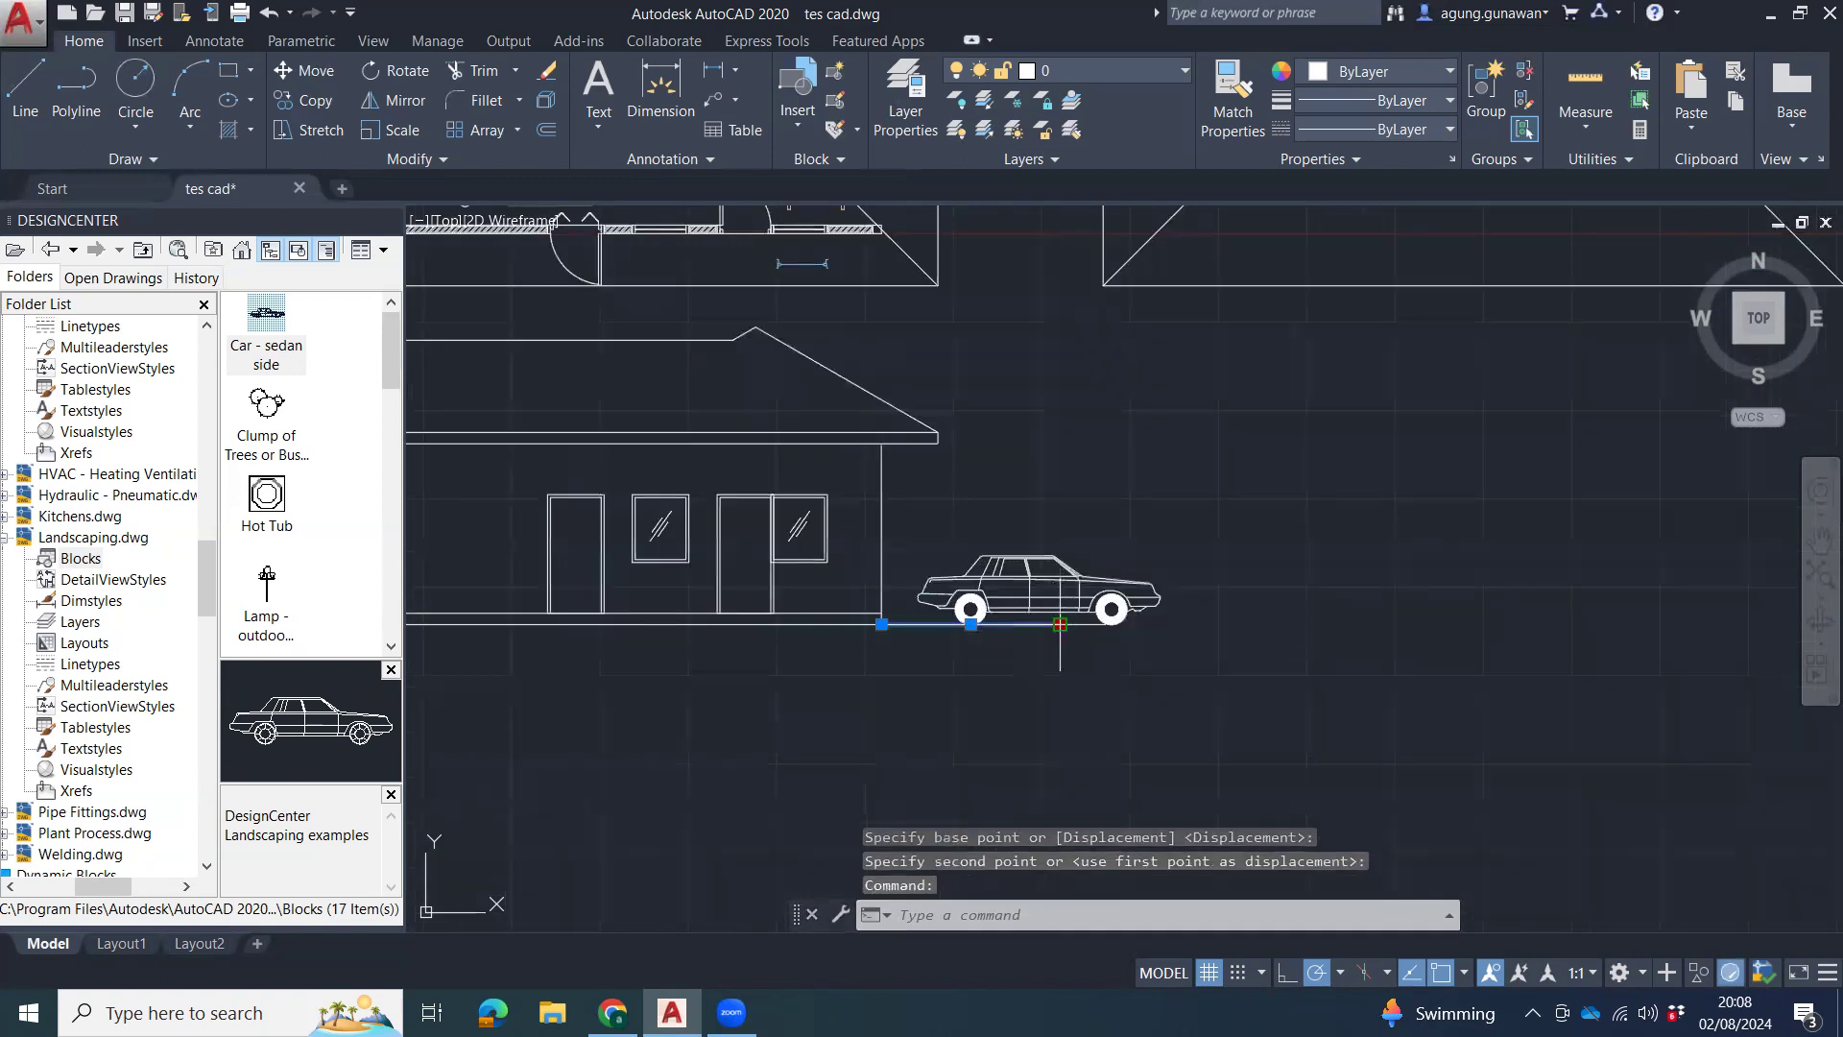
pyautogui.click(1060, 625)
pyautogui.click(1278, 625)
pyautogui.press('Escape')
pyautogui.press('Escape')
pyautogui.moveTo(1016, 603); pyautogui.dragTo(1068, 603, button='middle')
pyautogui.scroll(-6, 327, 526)
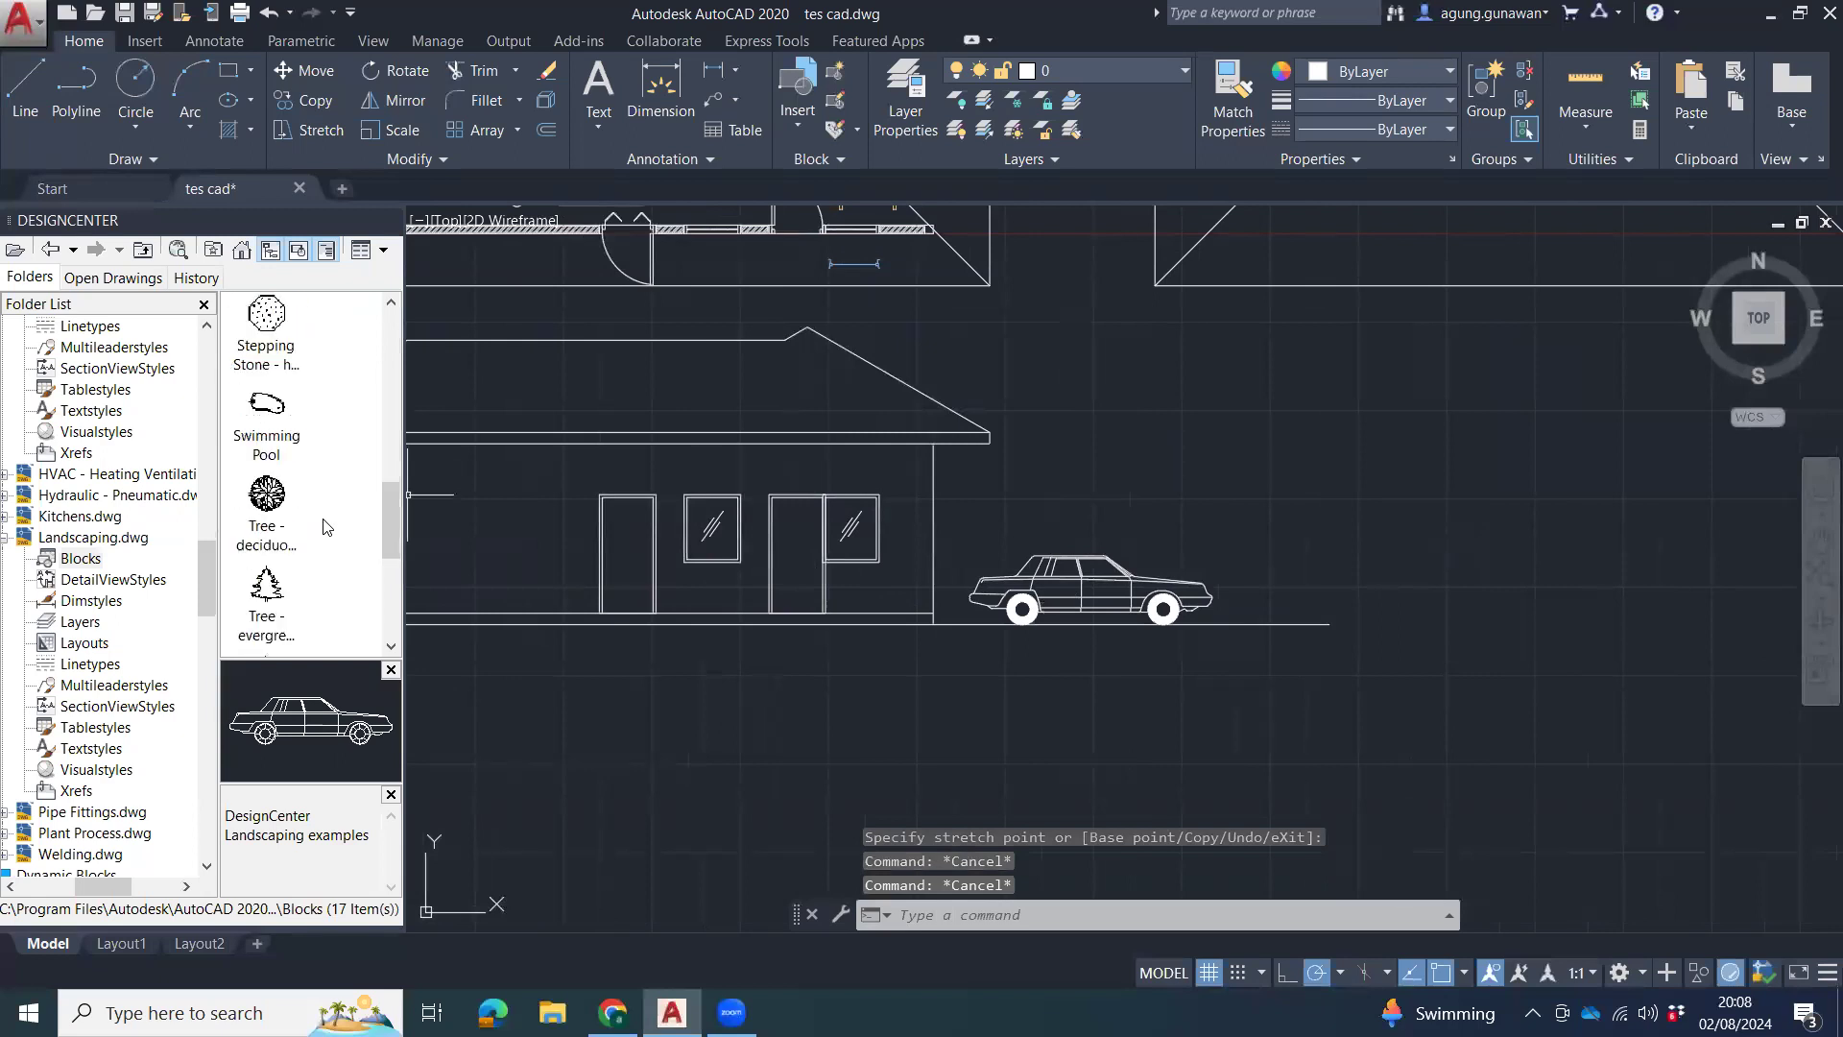
pyautogui.scroll(-3, 327, 526)
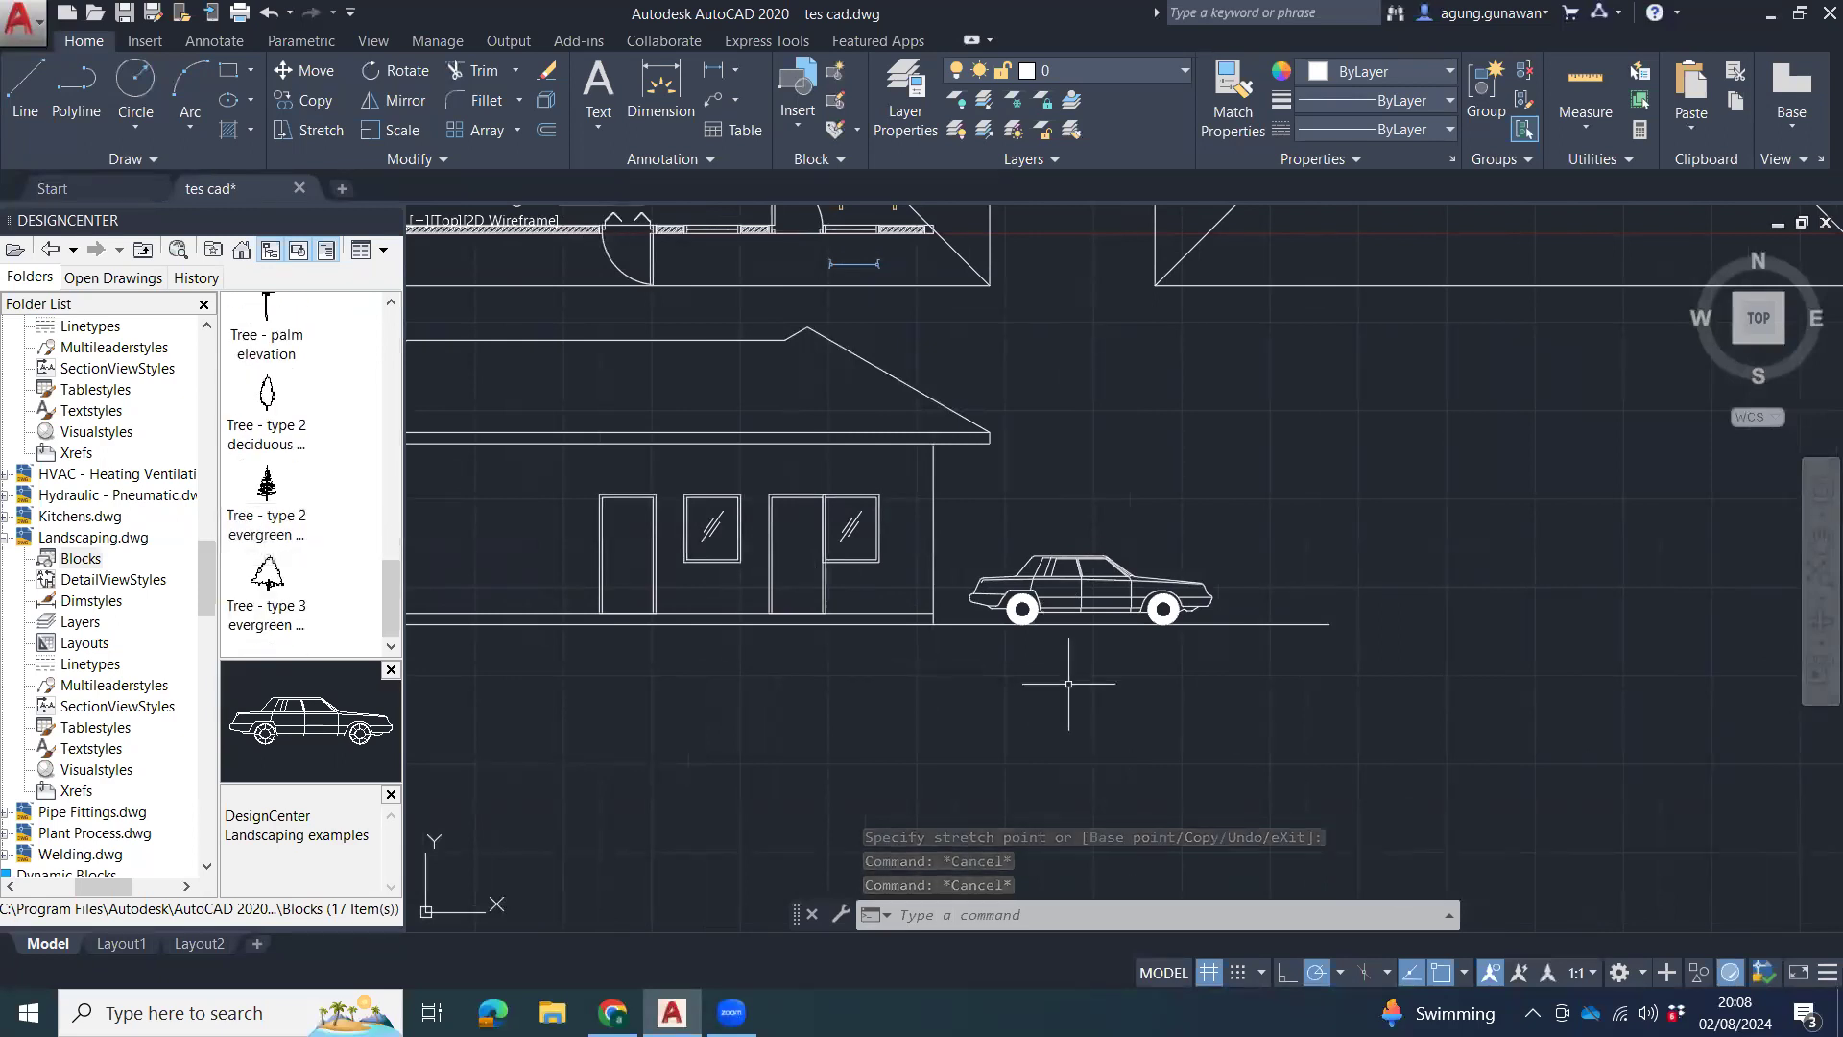
pyautogui.moveTo(1229, 683)
pyautogui.mouseDown(button='middle')
pyautogui.moveTo(1113, 655)
pyautogui.moveTo(1718, 756)
pyautogui.mouseUp(button='middle')
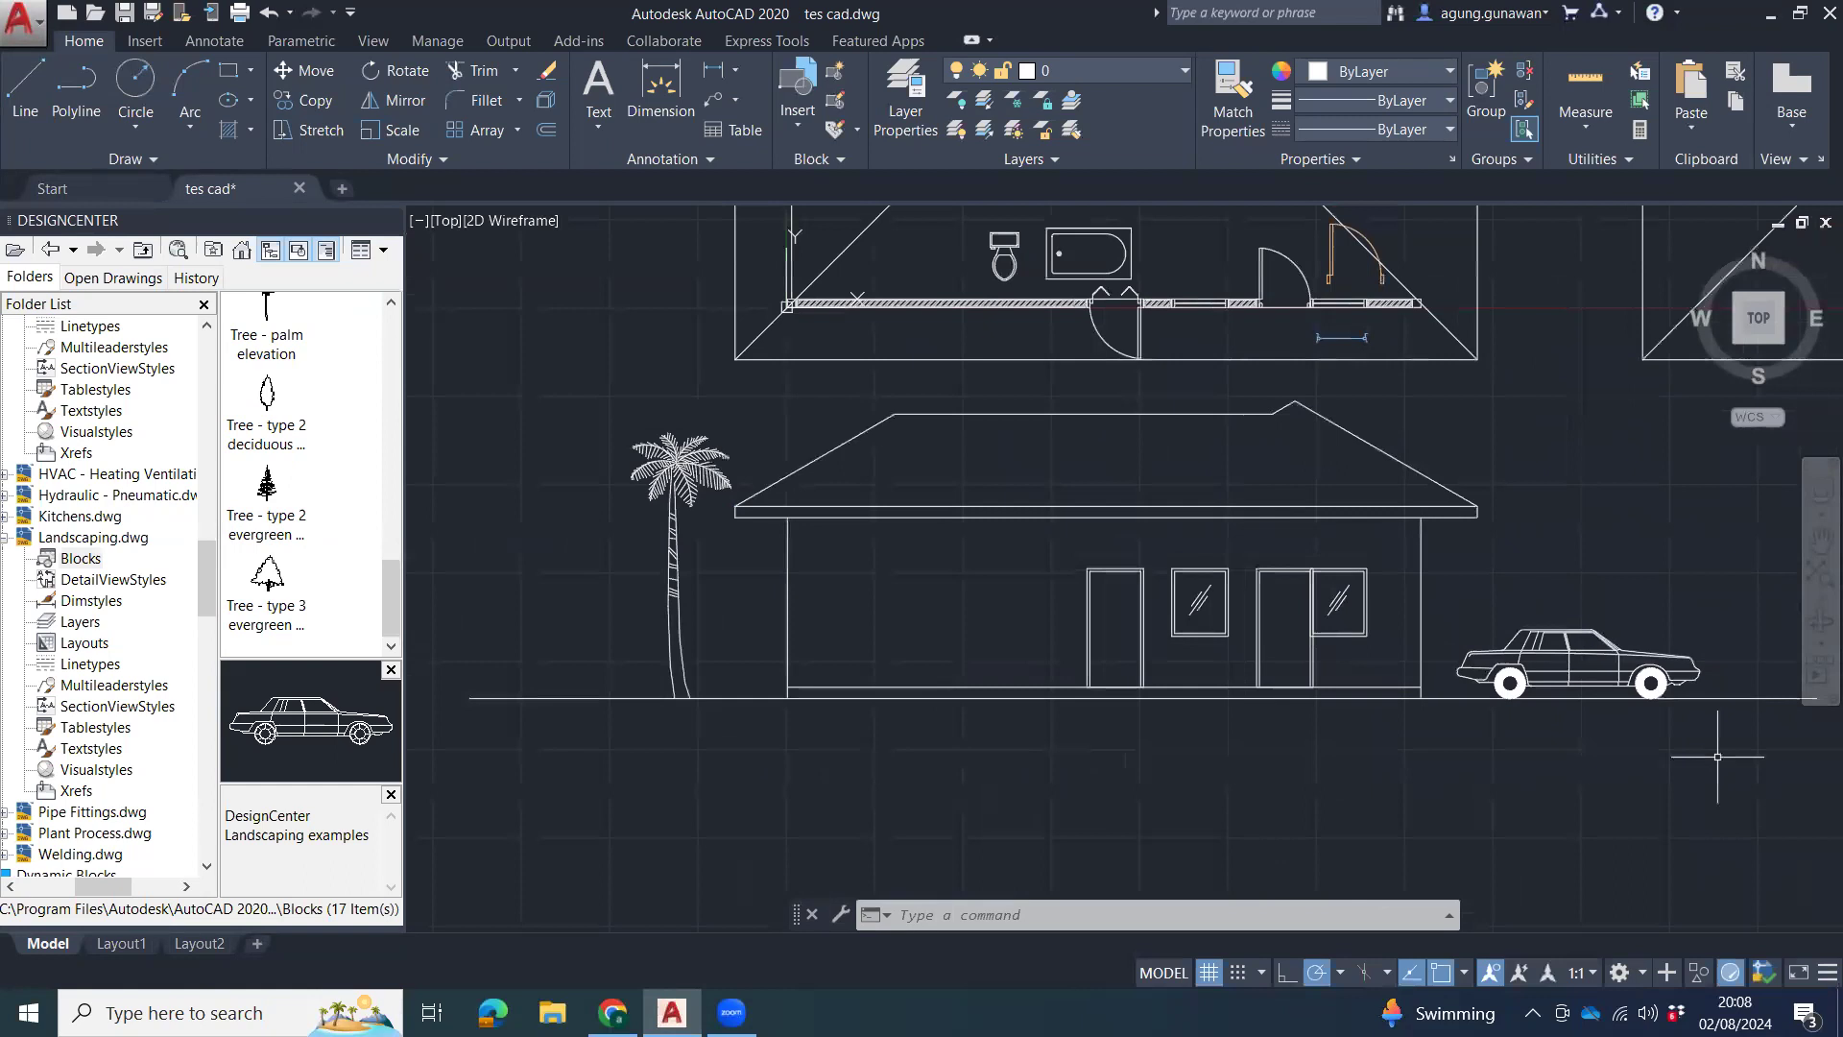
# Insert the type 2 evergreen tree block and move its trunk base onto the ground line left of the palm tree.
pyautogui.moveTo(283, 499)
pyautogui.mouseDown()
pyautogui.moveTo(593, 617)
pyautogui.moveTo(581, 609)
pyautogui.mouseUp()
pyautogui.scroll(4, 589, 622)
pyautogui.moveTo(605, 626)
pyautogui.mouseDown(button='middle')
pyautogui.moveTo(905, 581)
pyautogui.moveTo(1034, 451)
pyautogui.moveTo(1079, 338)
pyautogui.mouseUp(button='middle')
pyautogui.scroll(5, 905, 581)
pyautogui.click(1059, 369)
pyautogui.click(945, 297)
pyautogui.write('M')
pyautogui.press('Return')
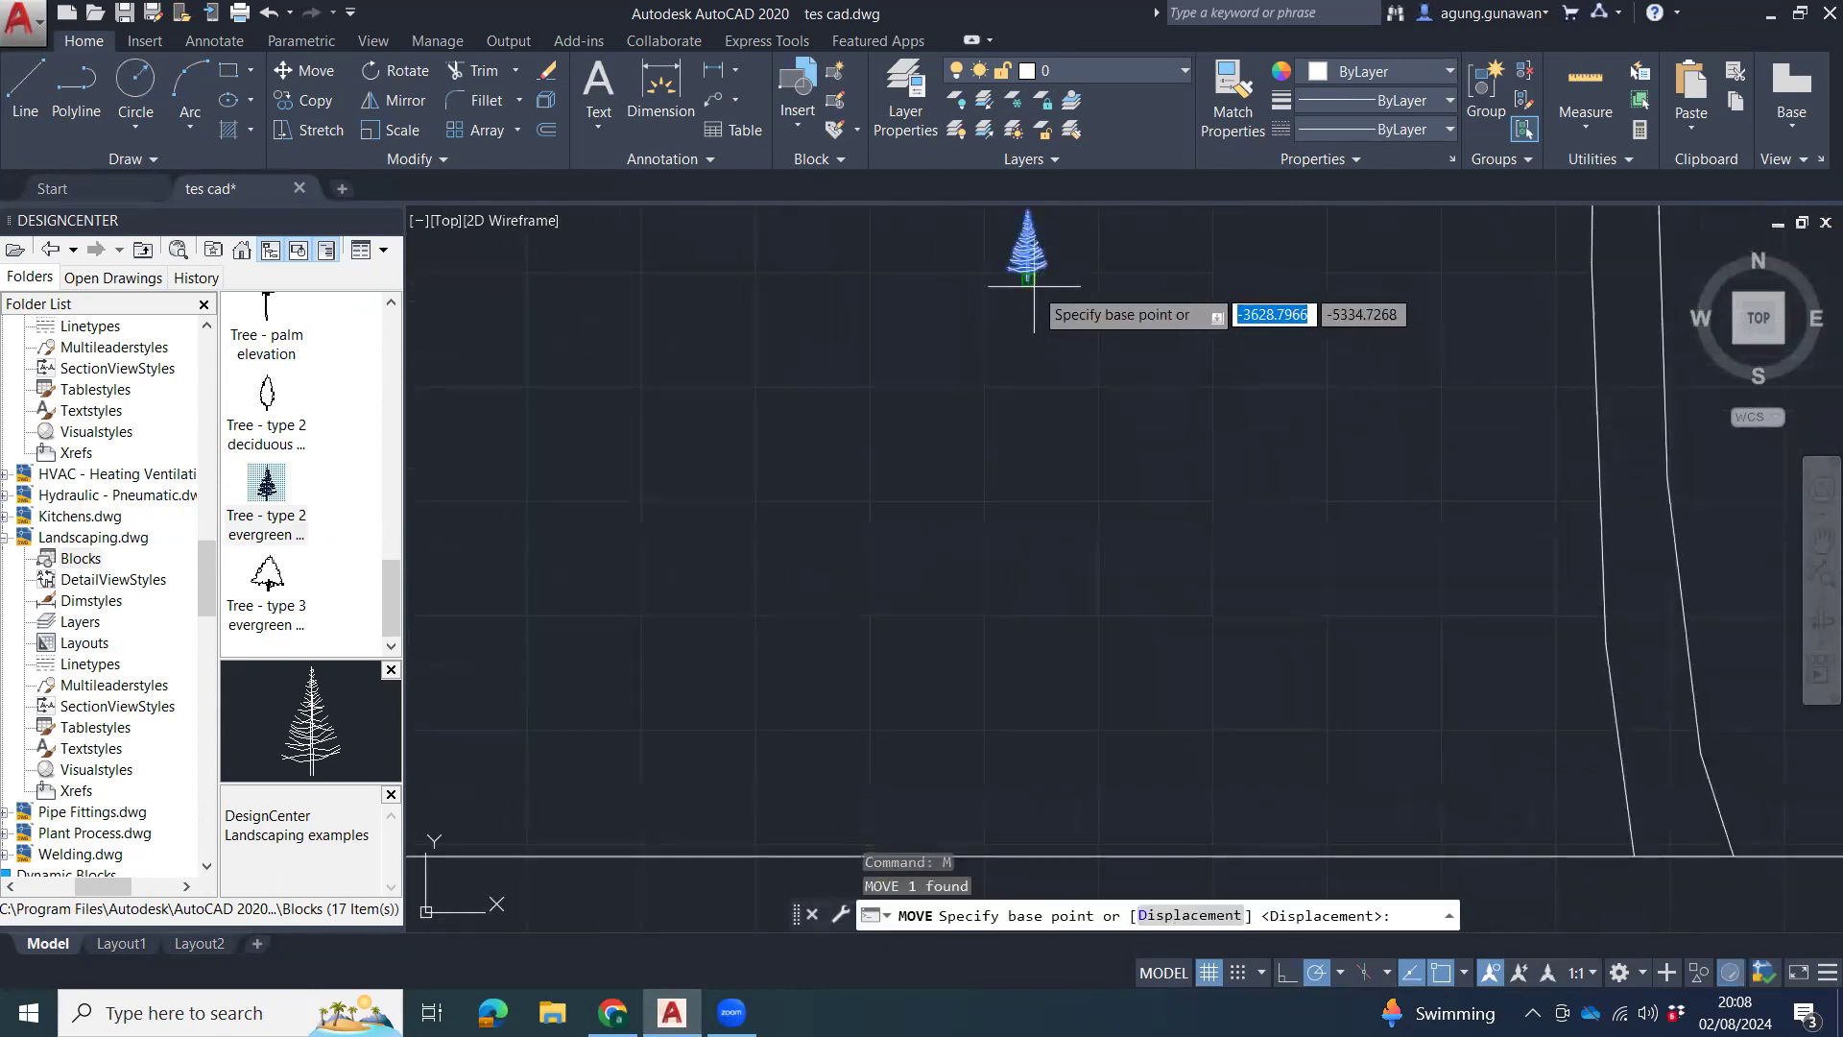
pyautogui.click(1029, 281)
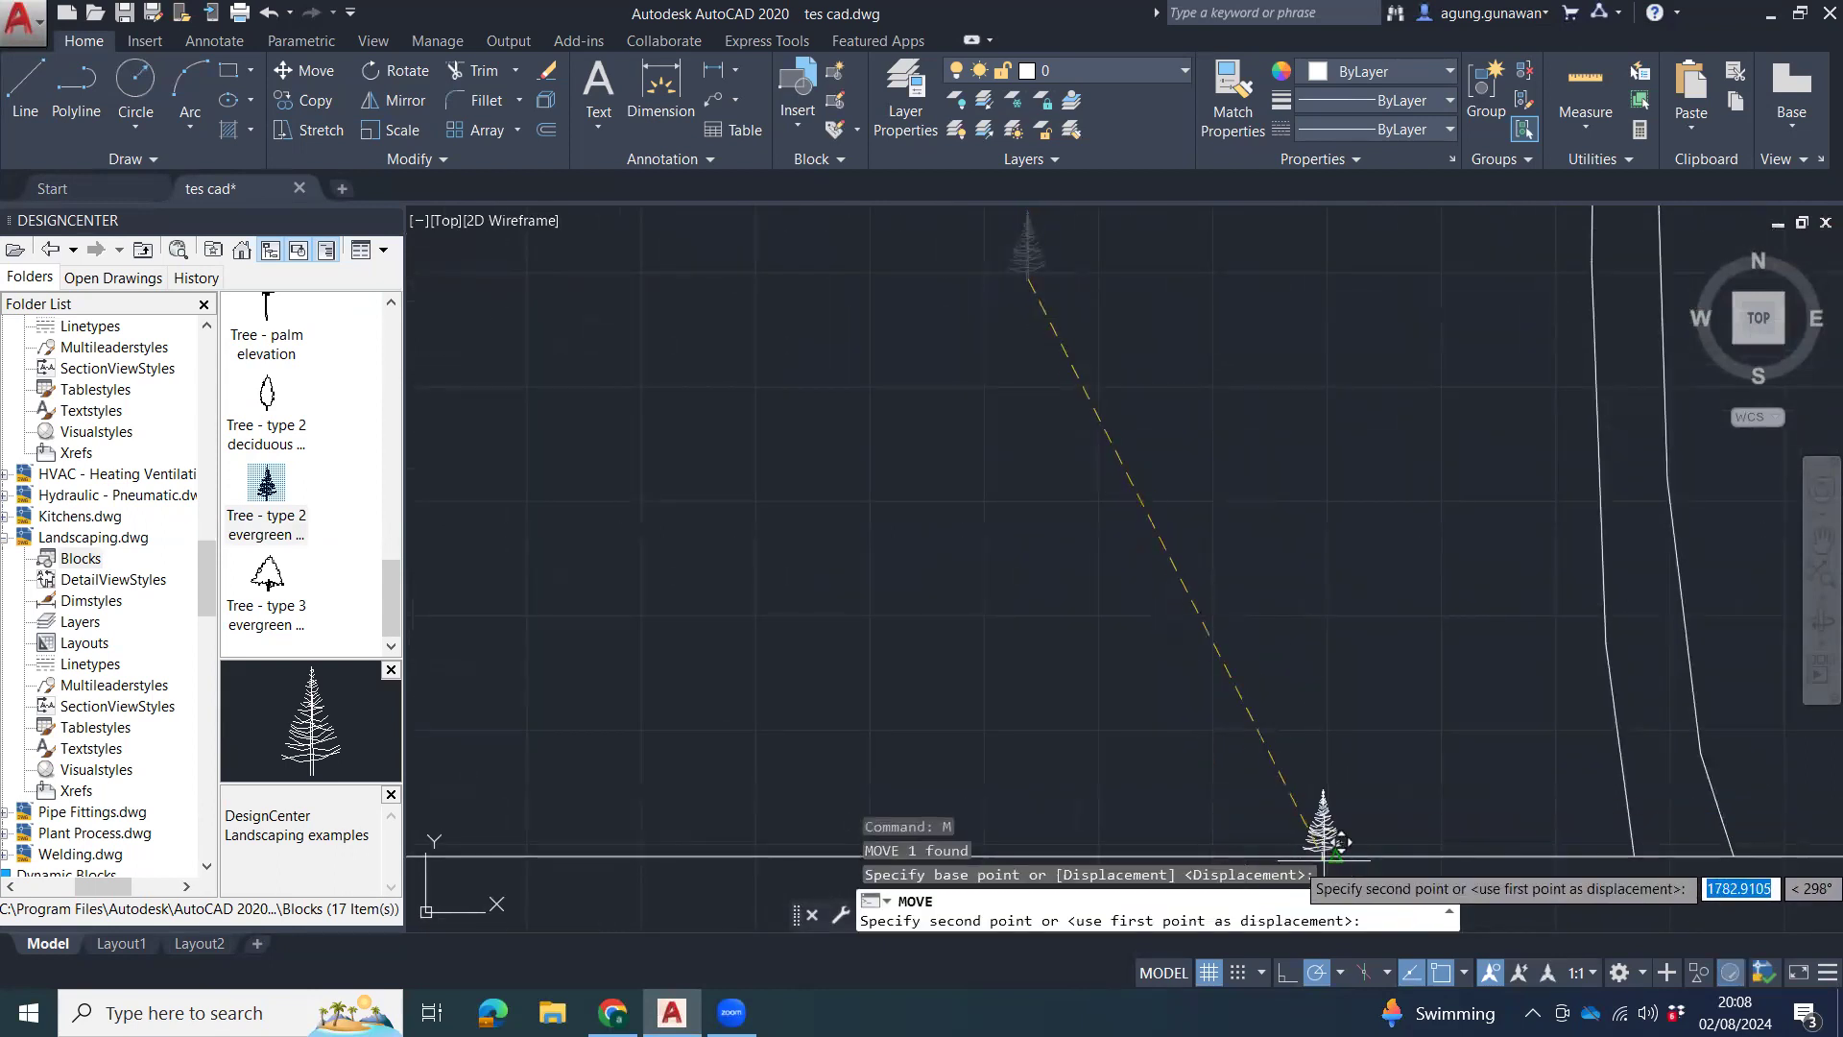
pyautogui.click(1334, 856)
pyautogui.press('Escape')
# Scale the evergreen tree up from its trunk base until it stands clearly taller than the palm tree.
pyautogui.click(1381, 779)
pyautogui.click(1331, 814)
pyautogui.moveTo(1381, 784); pyautogui.dragTo(1388, 638, button='middle')
pyautogui.press('Return')
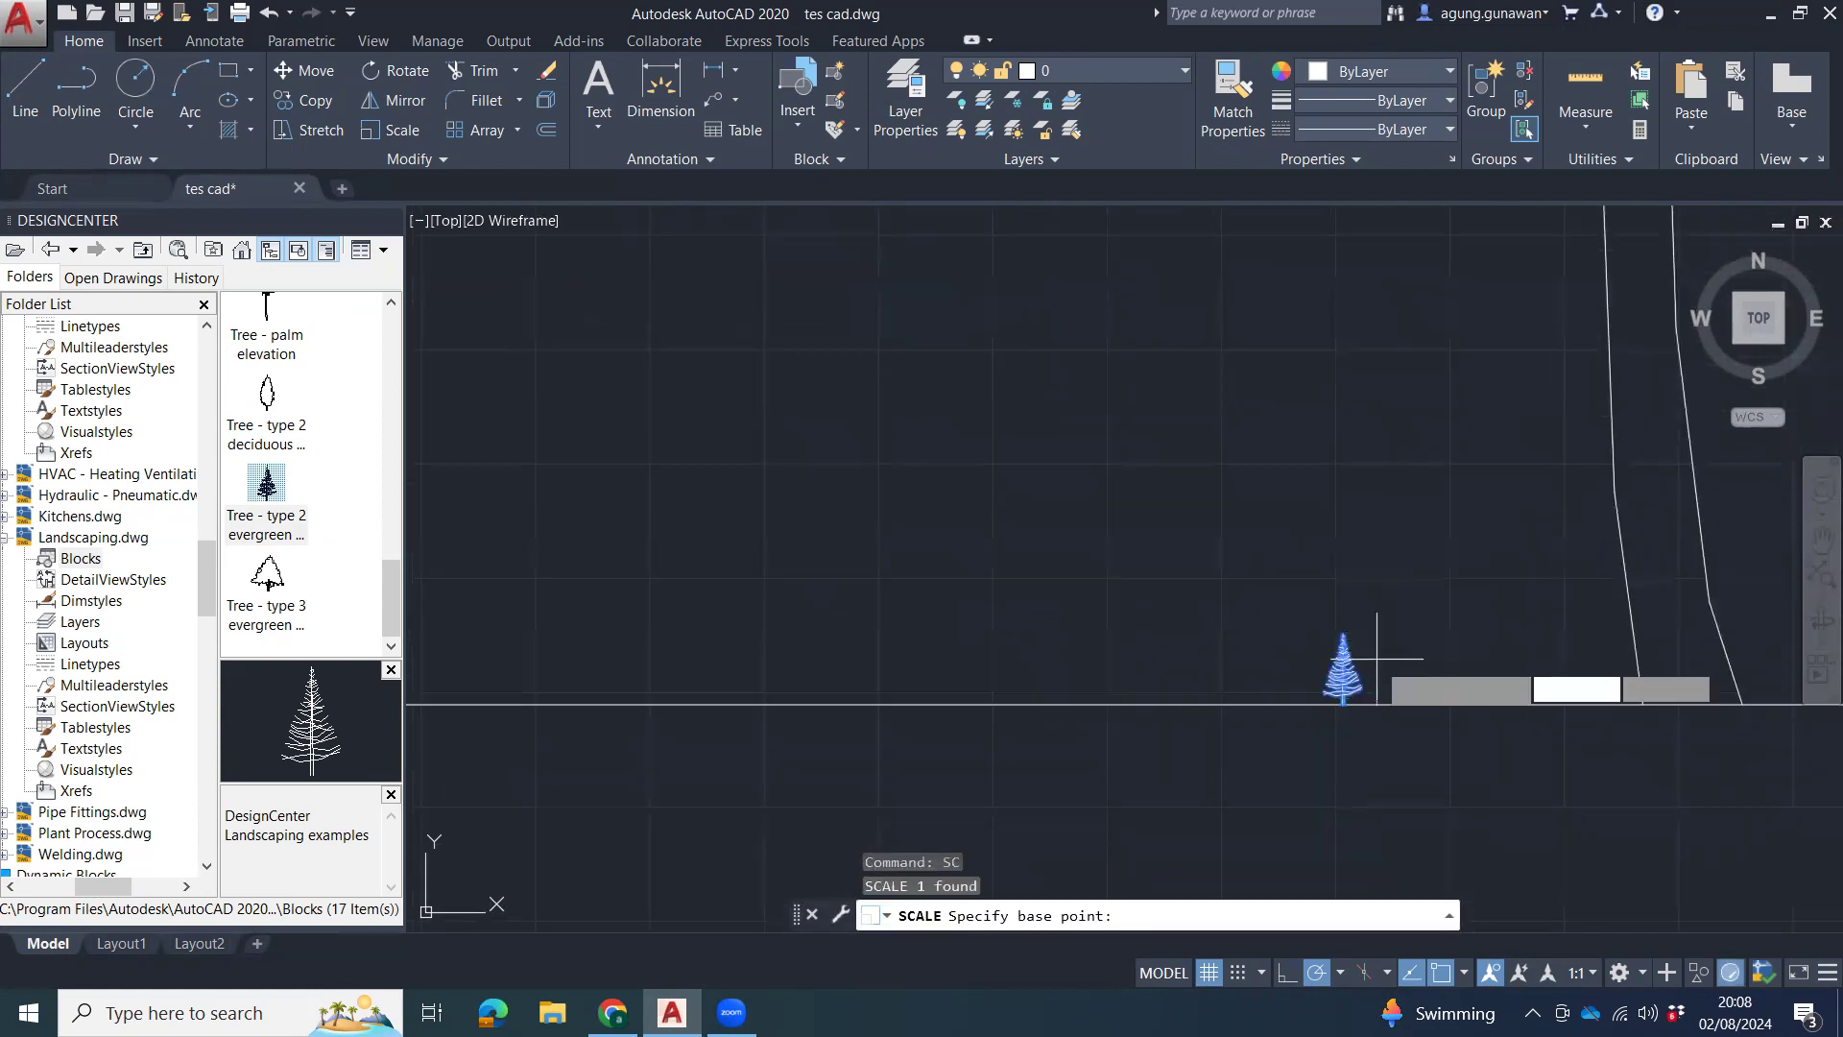
pyautogui.click(1344, 704)
pyautogui.scroll(-5, 1353, 676)
pyautogui.moveTo(1341, 412); pyautogui.dragTo(1320, 514, button='middle')
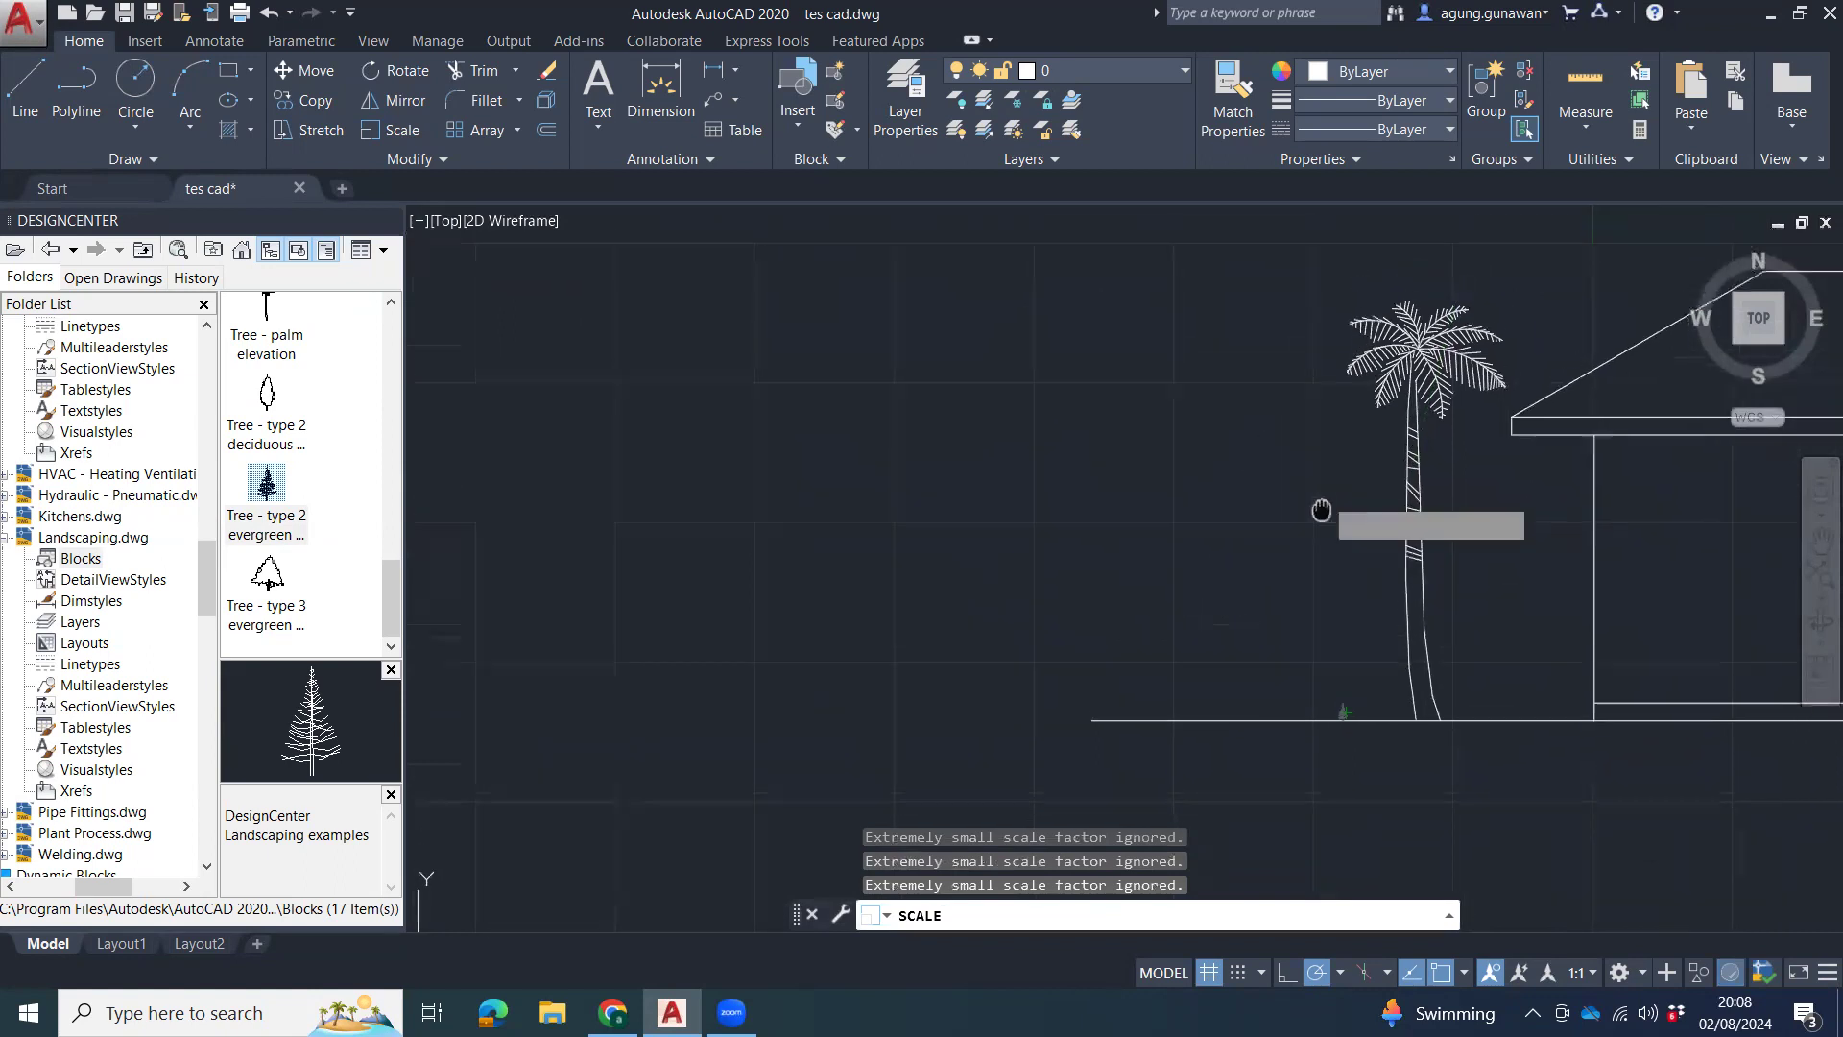
pyautogui.click(1315, 559)
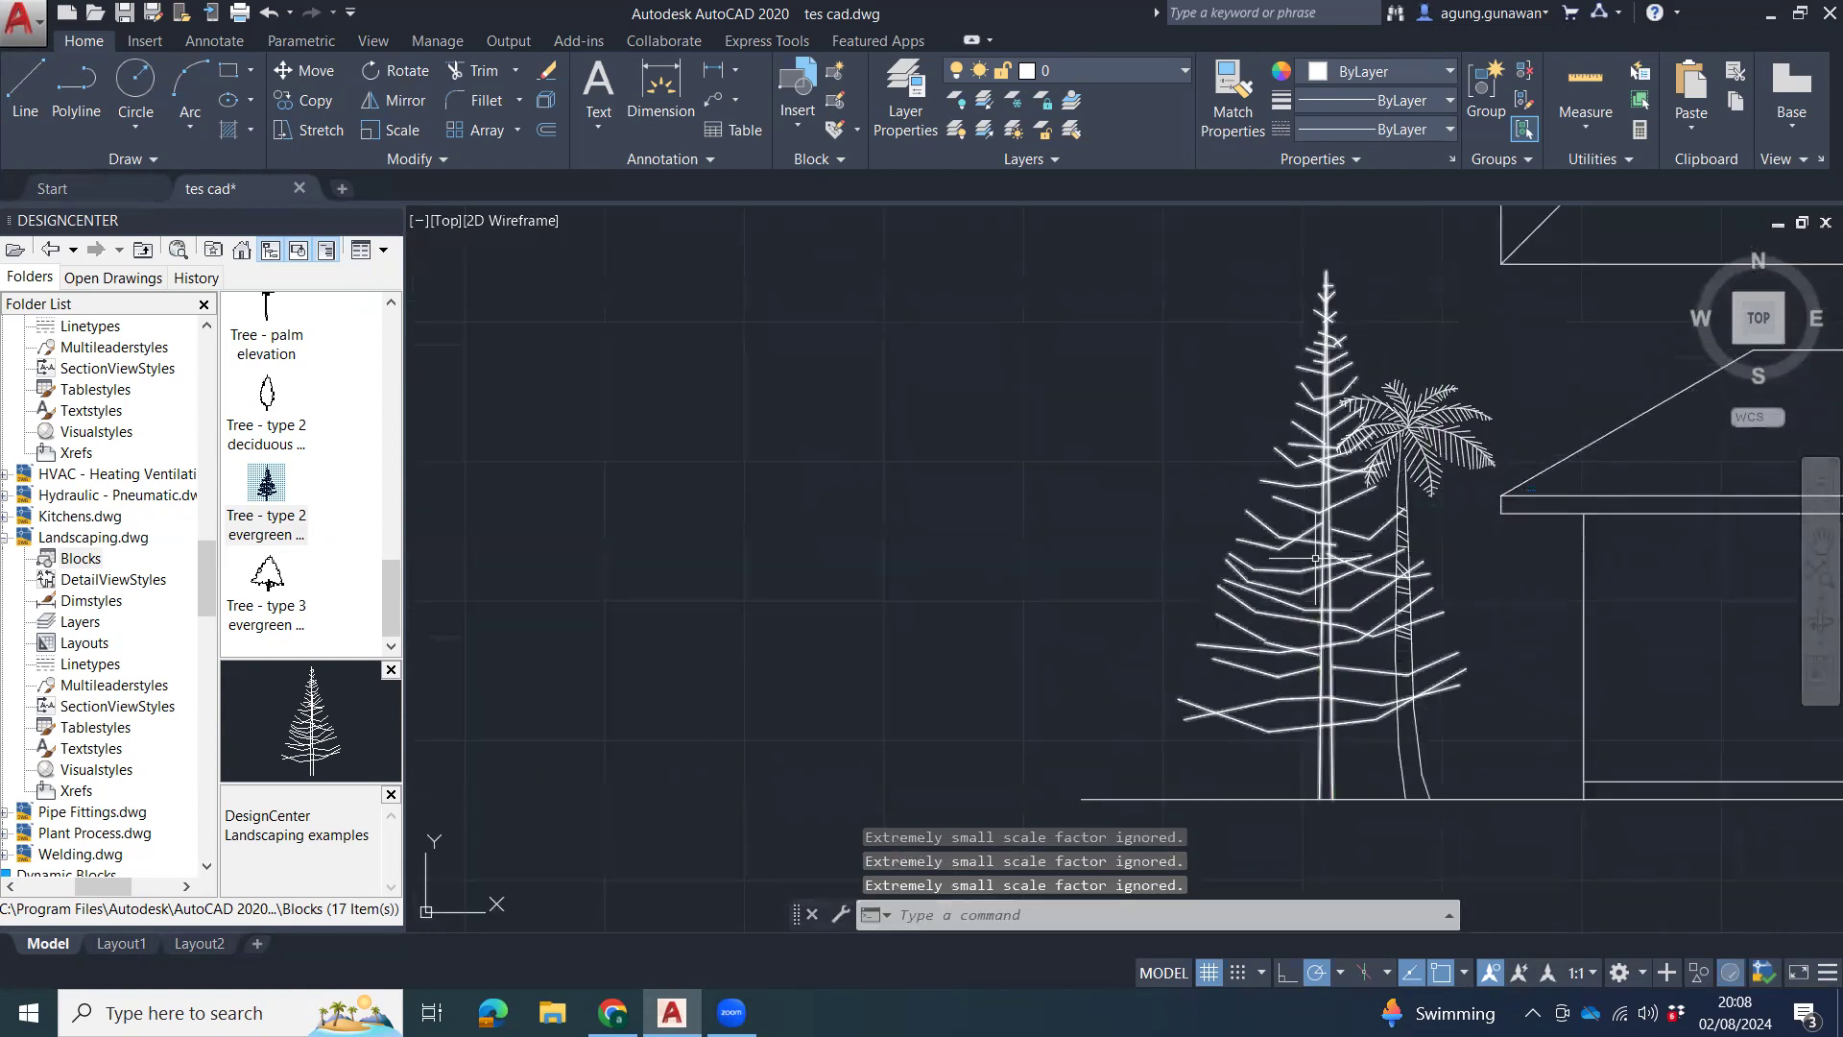
# Move the enlarged evergreen tree horizontally left along the ground line until its branches clear the palm tree.
pyautogui.click(1331, 701)
pyautogui.click(1305, 711)
pyautogui.write('m')
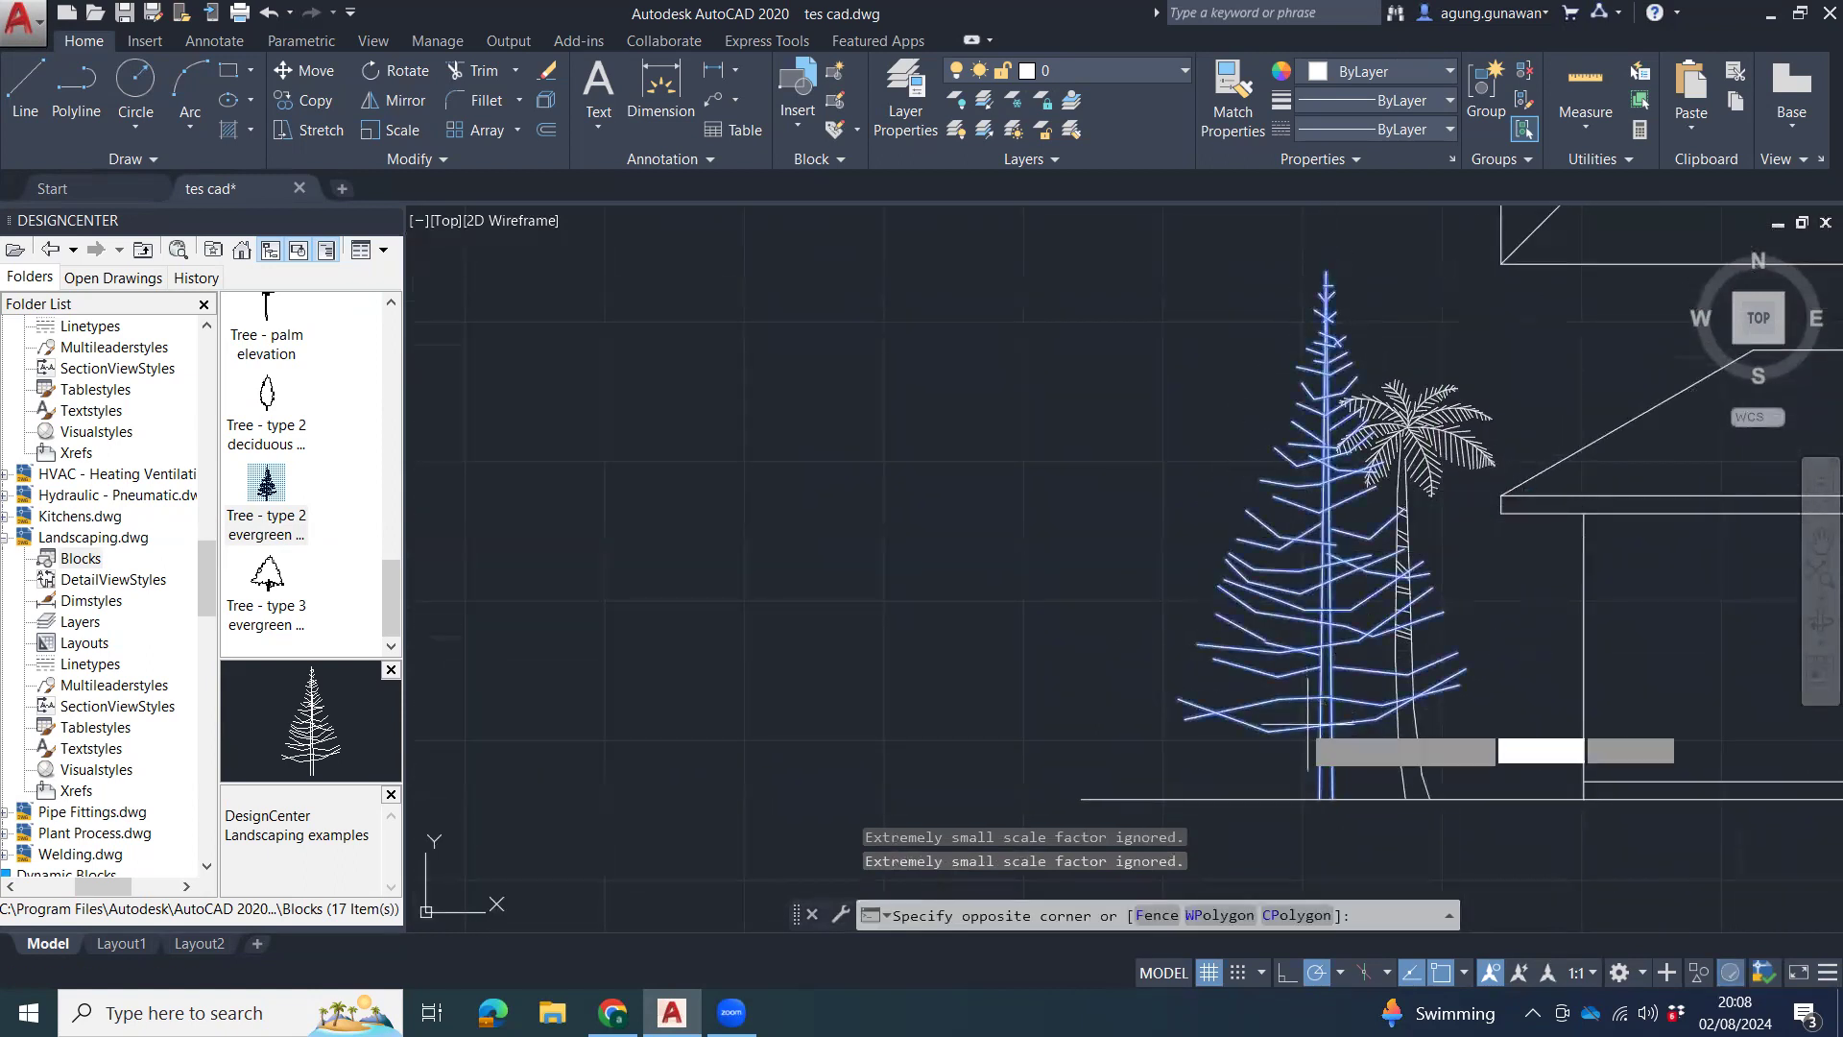
pyautogui.press('Return')
pyautogui.click(1307, 726)
pyautogui.press('Escape')
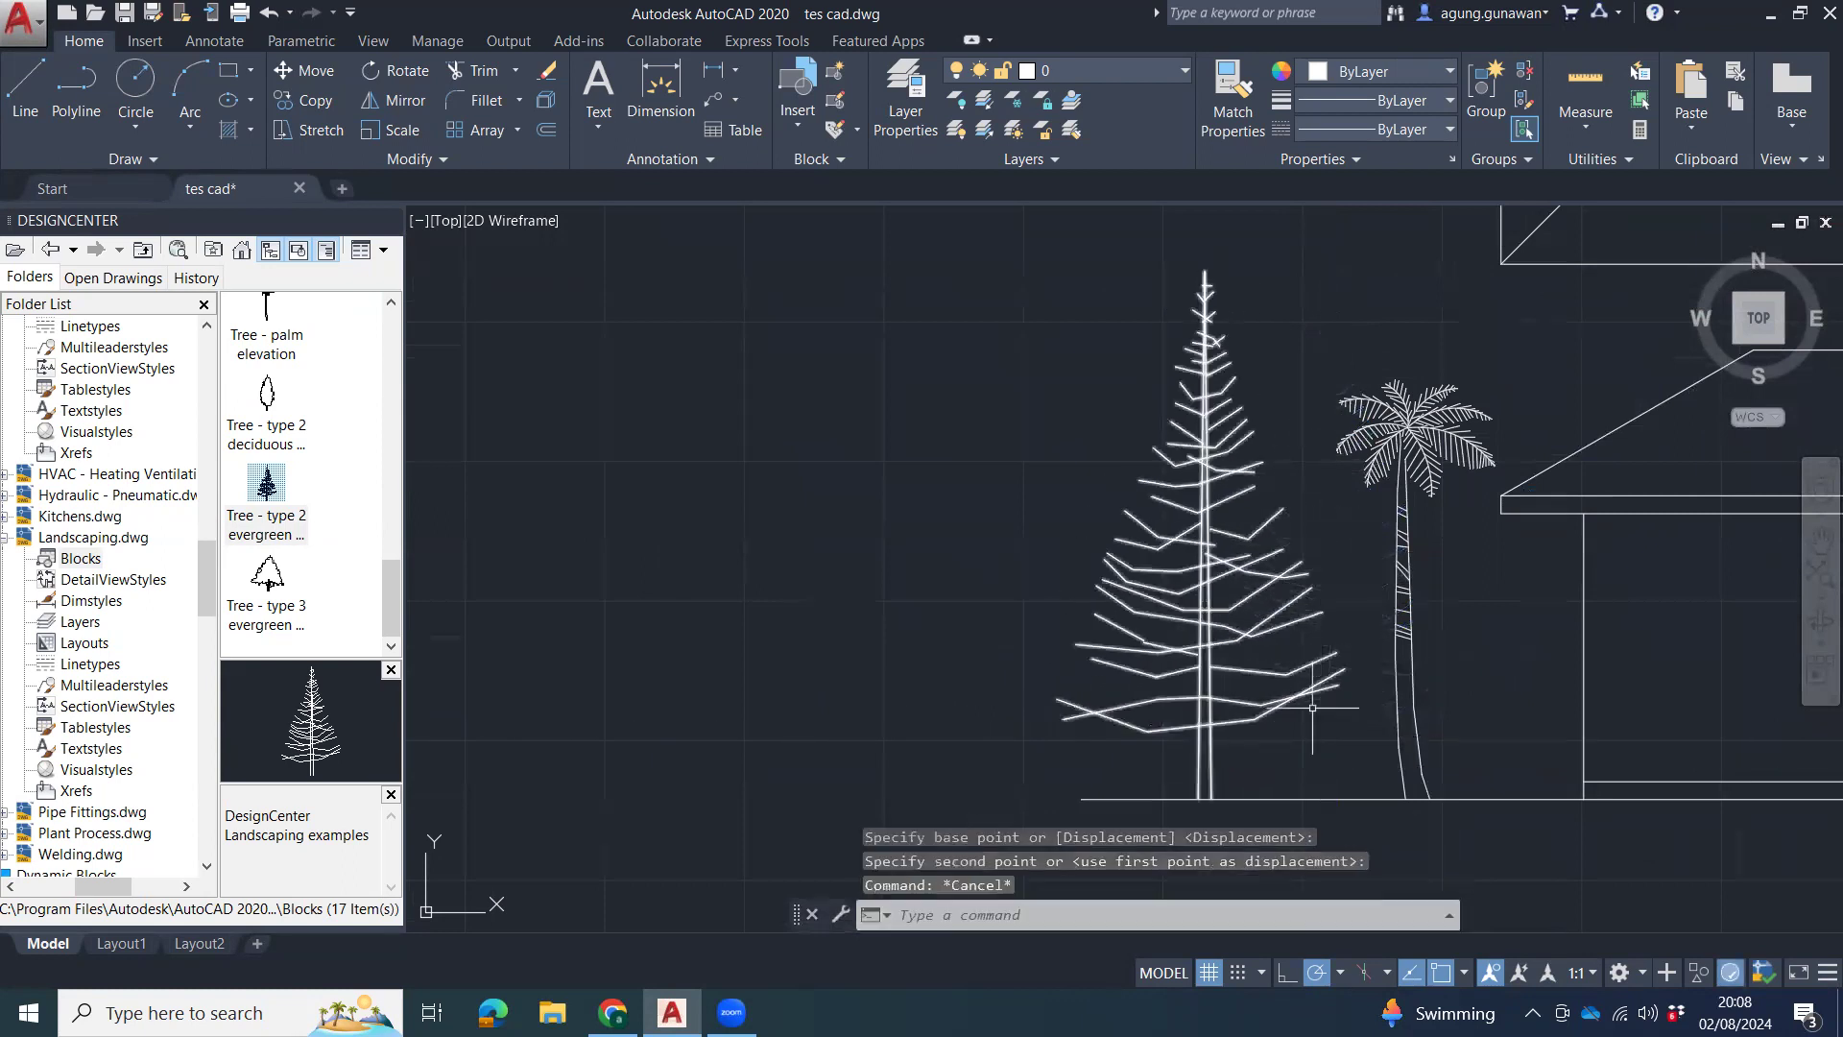
# Draw a section line vertically through the left part of the floor plan, with a leftward leg below it ending in a half arrowhead.
pyautogui.scroll(-5, 1411, 638)
pyautogui.moveTo(1411, 639); pyautogui.dragTo(1176, 572, button='middle')
pyautogui.scroll(2, 1325, 466)
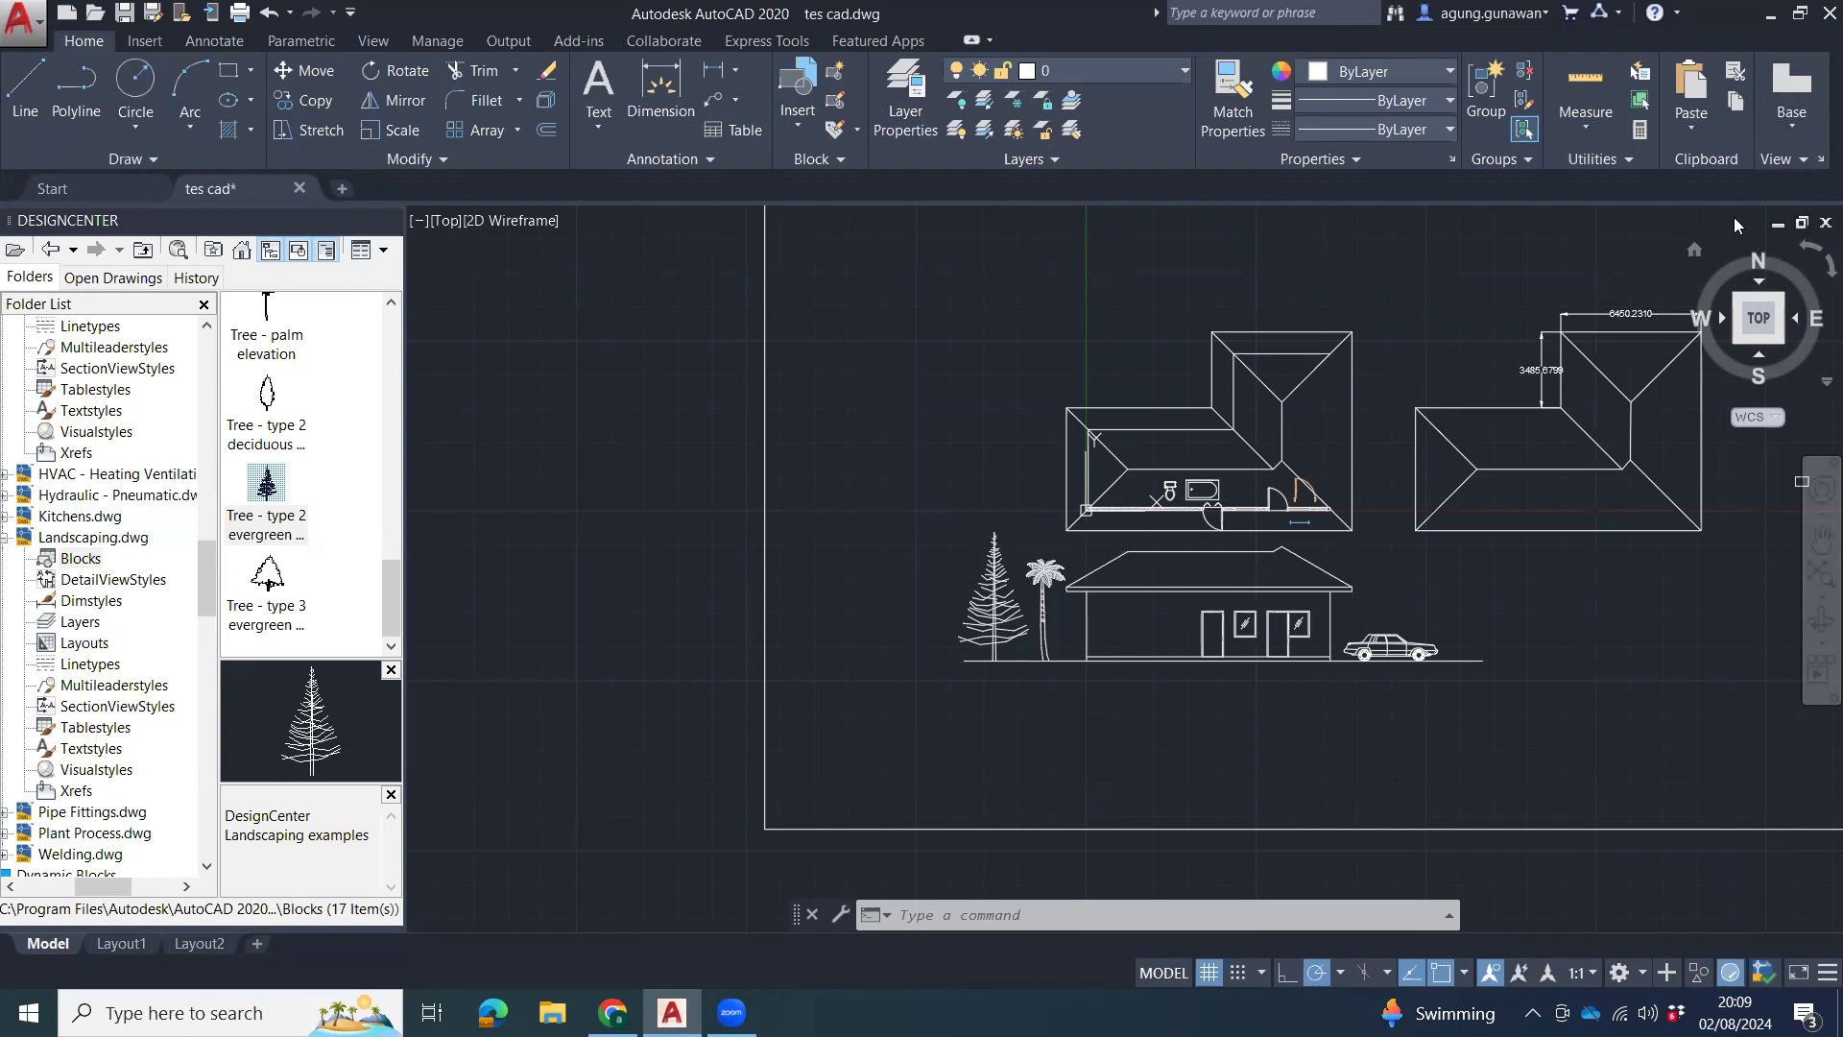
pyautogui.scroll(6, 1090, 507)
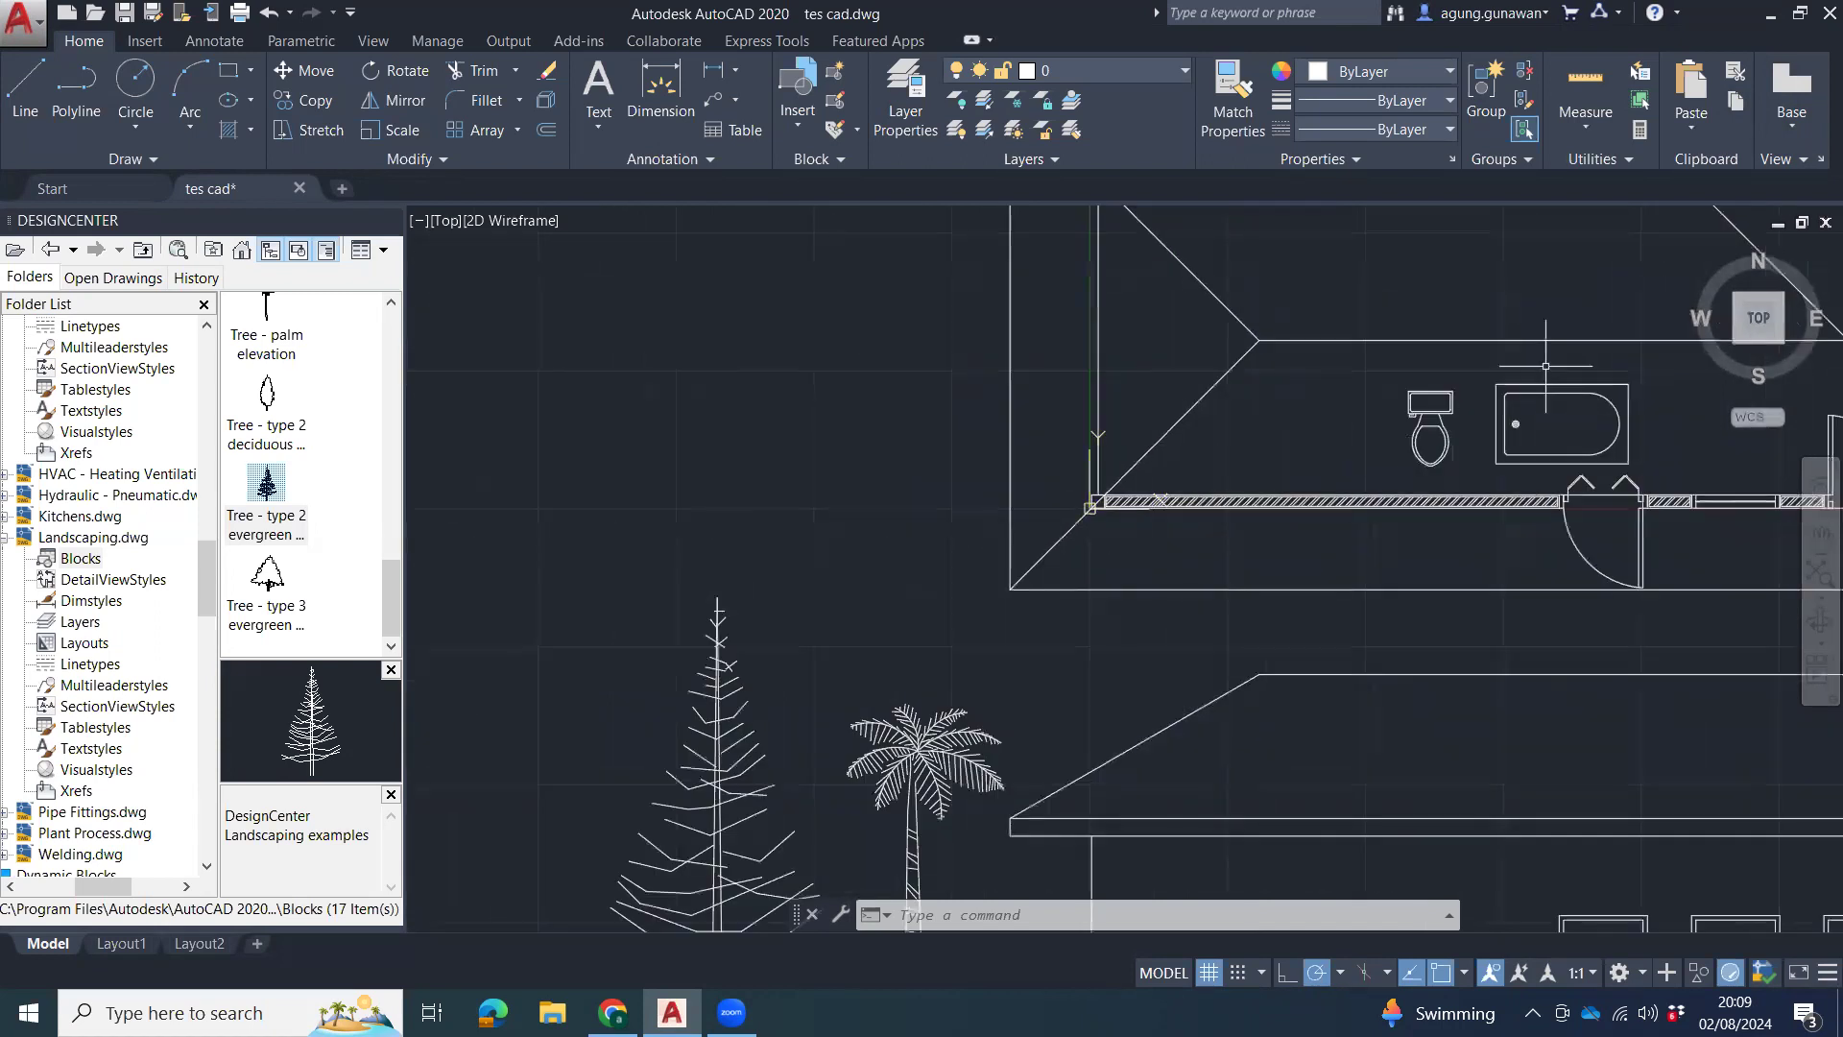
pyautogui.moveTo(1544, 365); pyautogui.dragTo(1162, 546, button='middle')
pyautogui.moveTo(1637, 589); pyautogui.dragTo(1611, 543, button='middle')
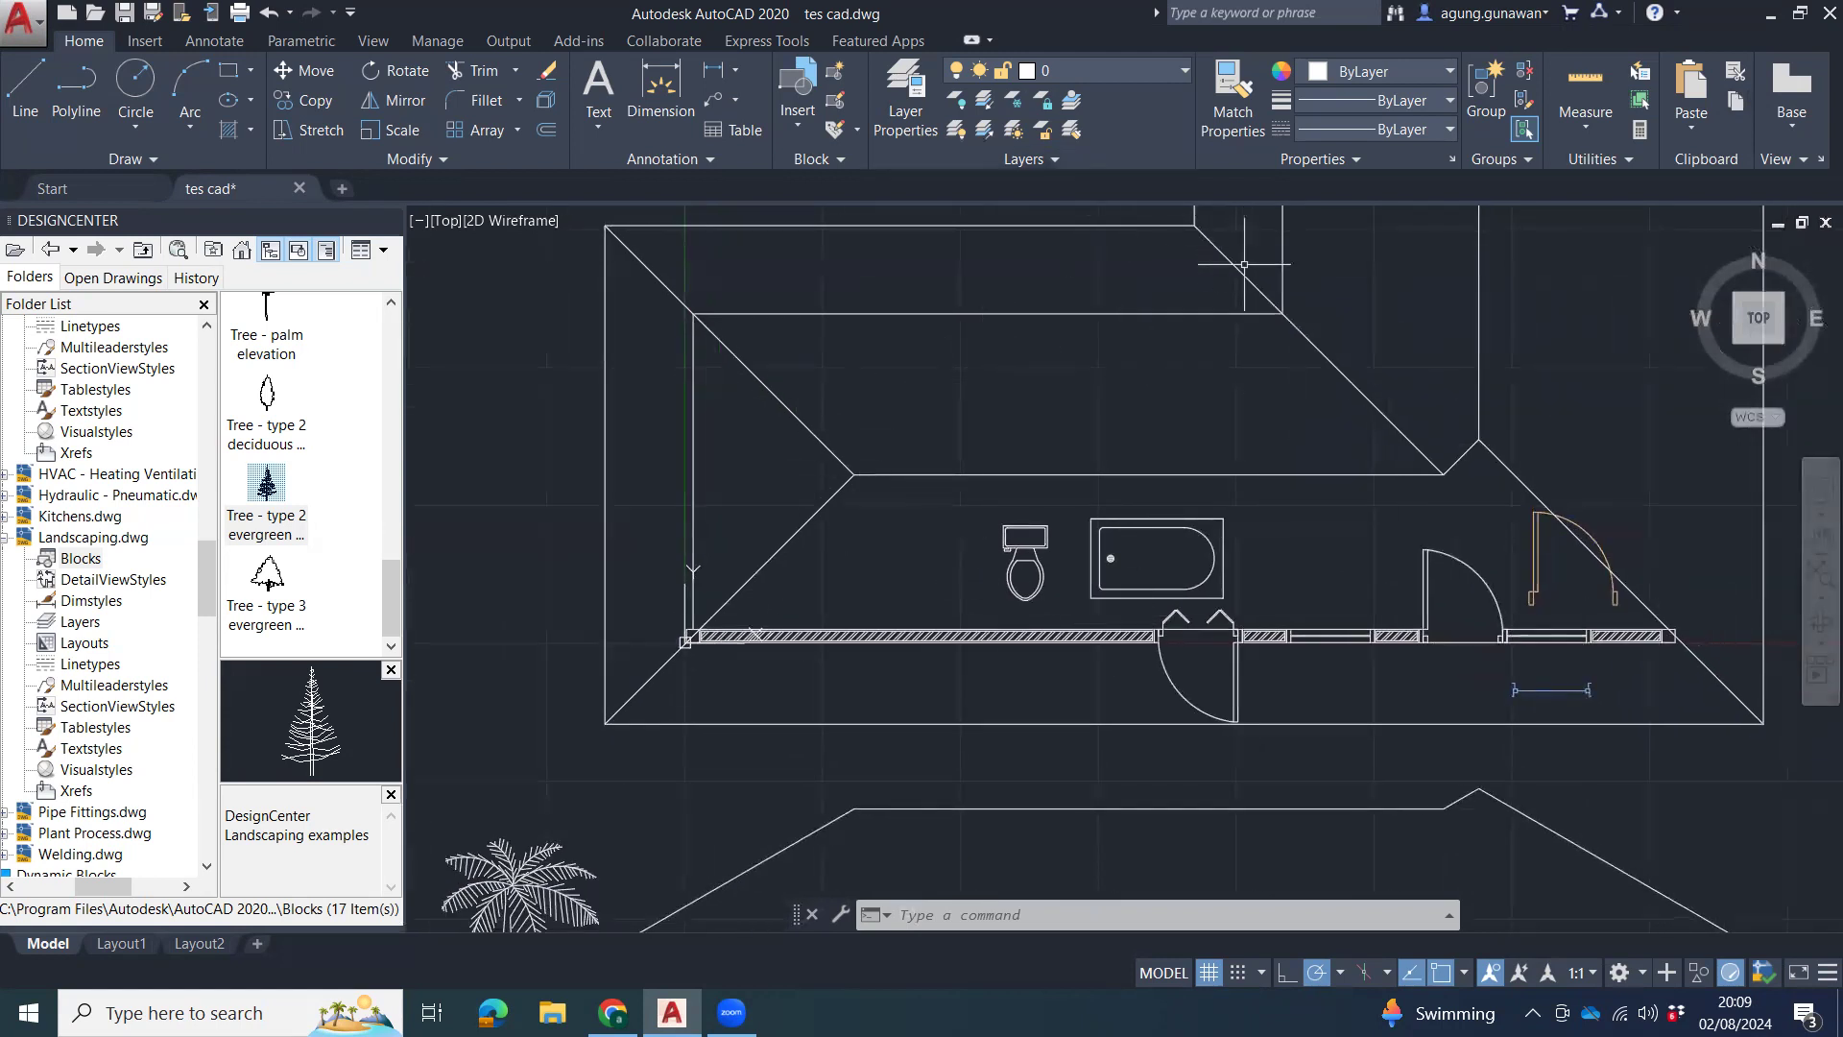
pyautogui.scroll(-2, 1063, 412)
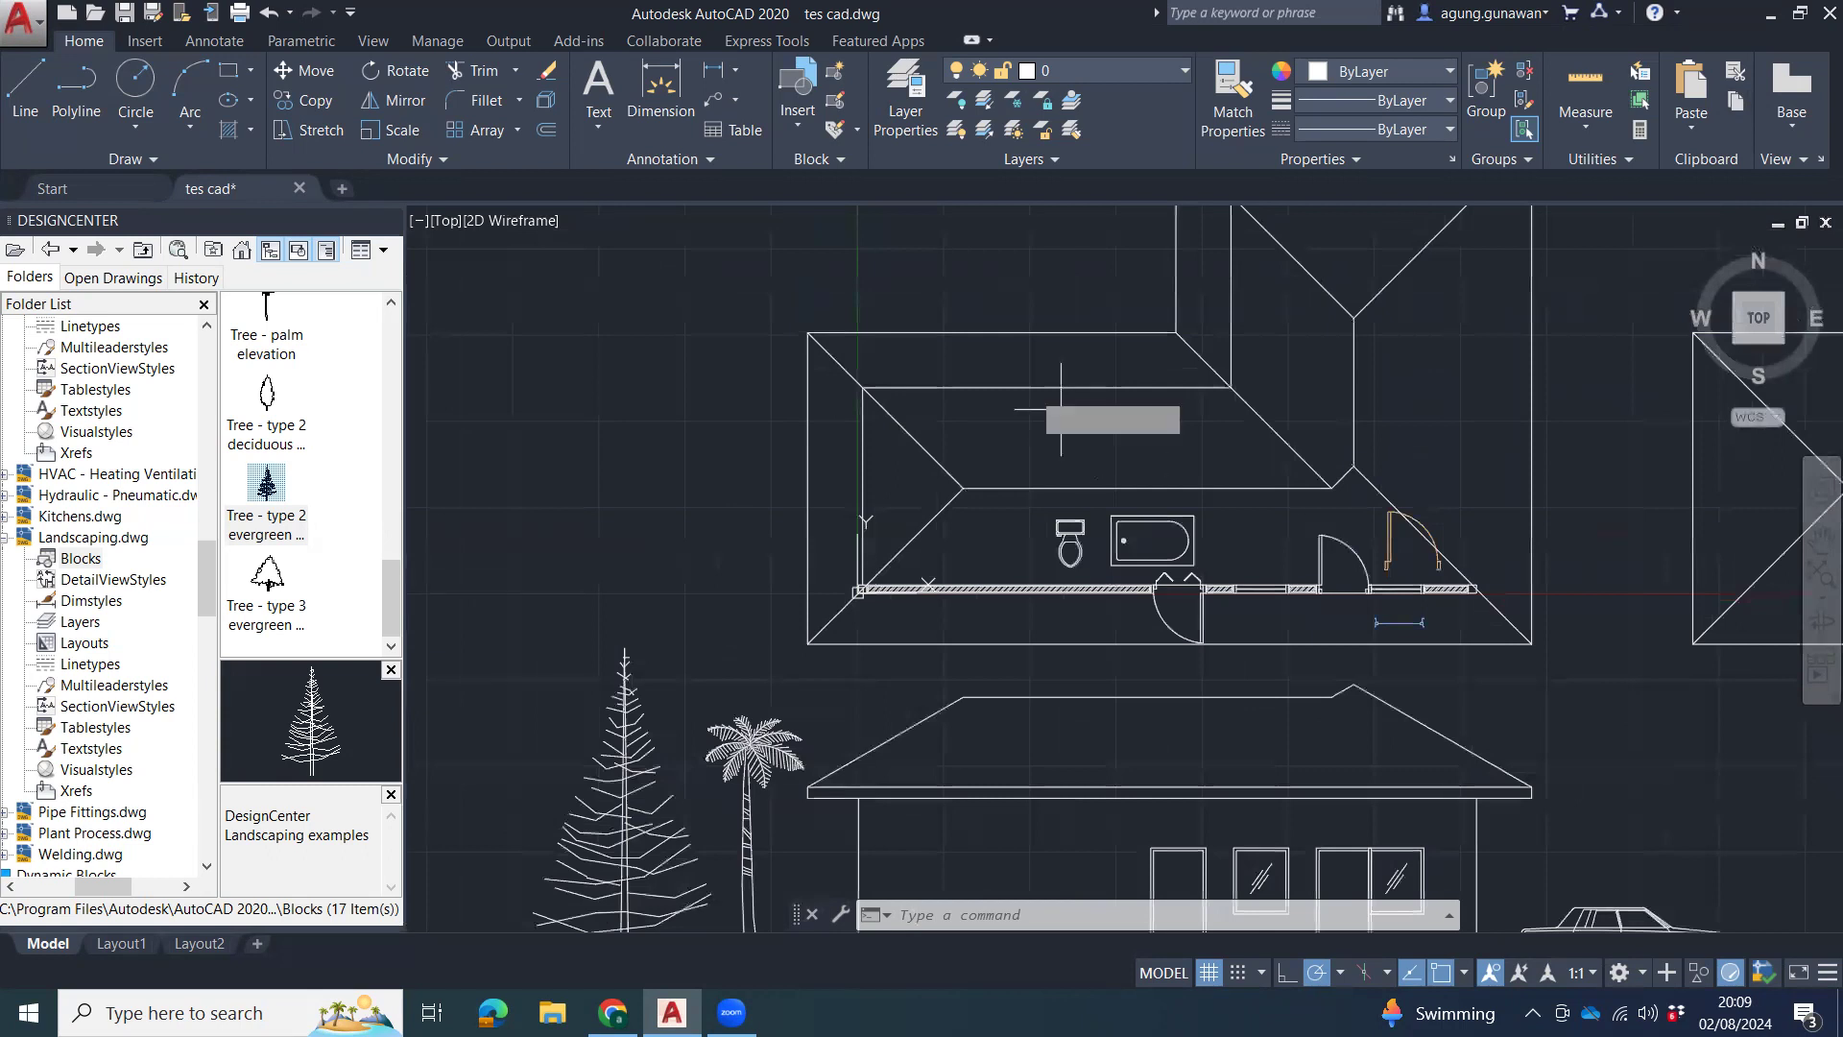
pyautogui.write('l')
pyautogui.press('Return')
pyautogui.click(993, 273)
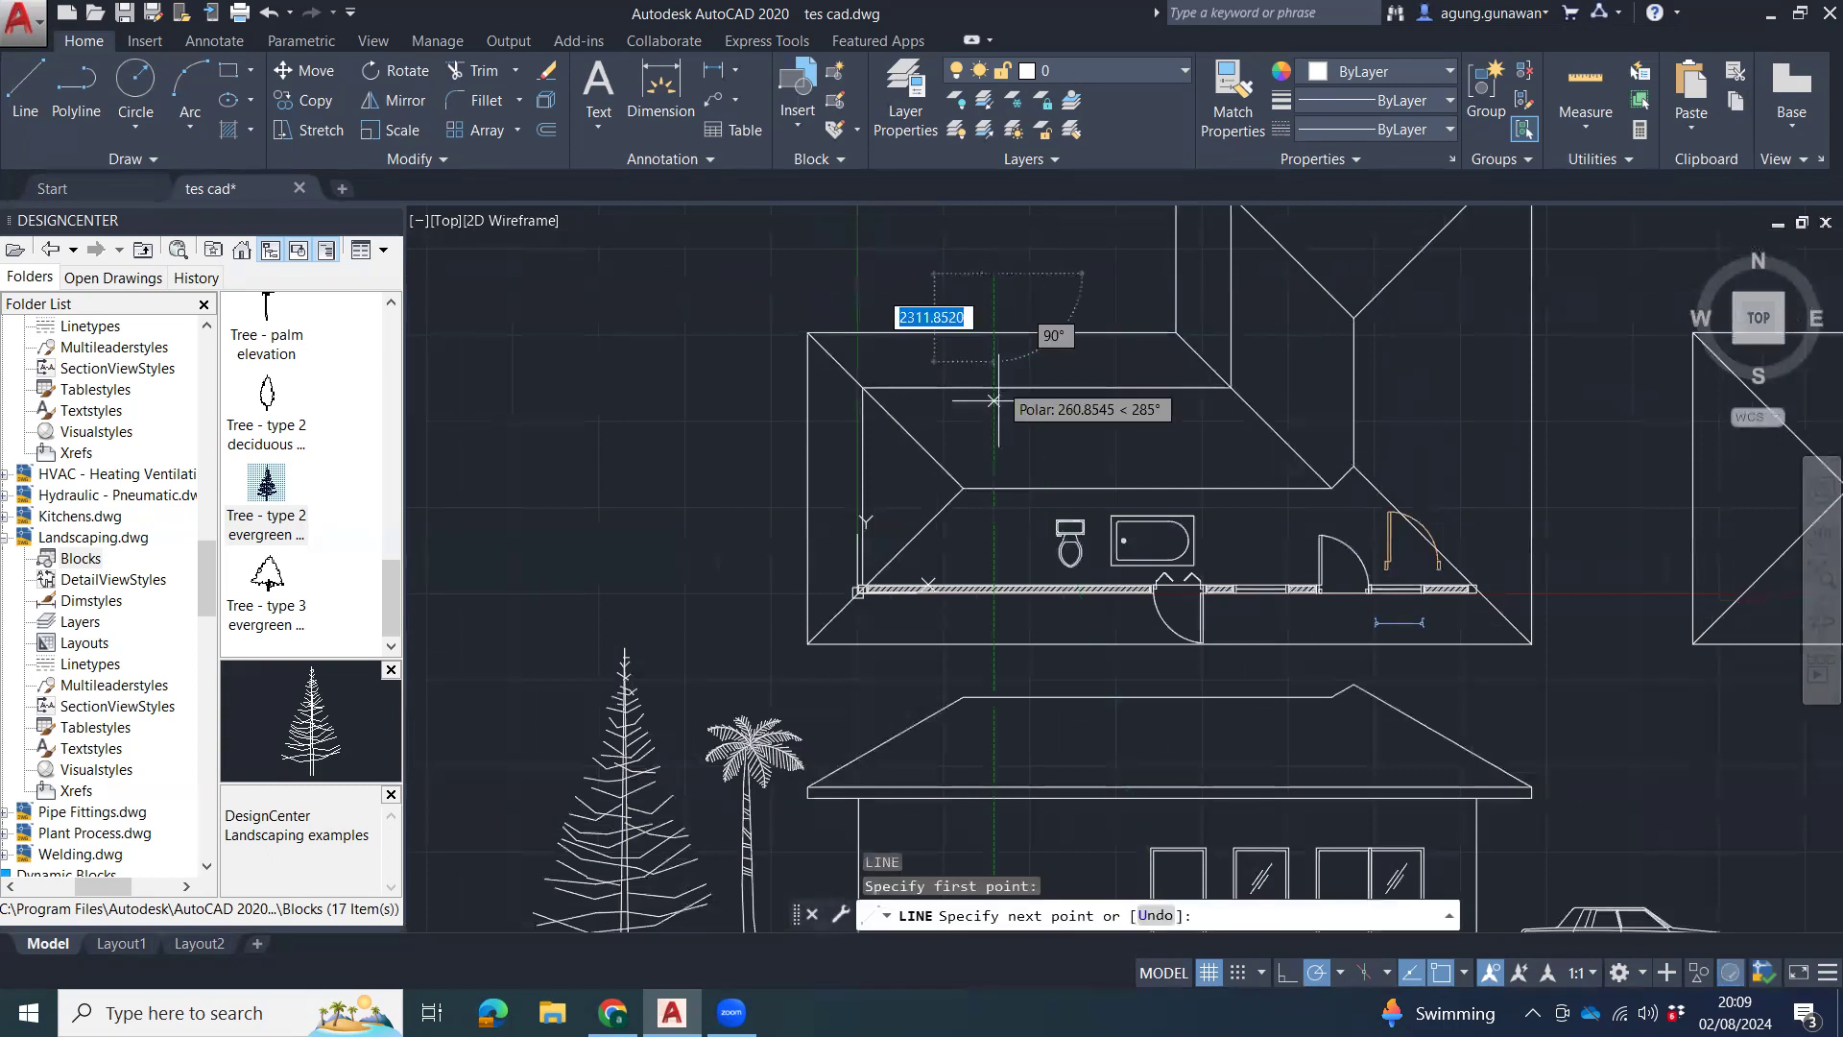
pyautogui.click(994, 665)
pyautogui.click(710, 665)
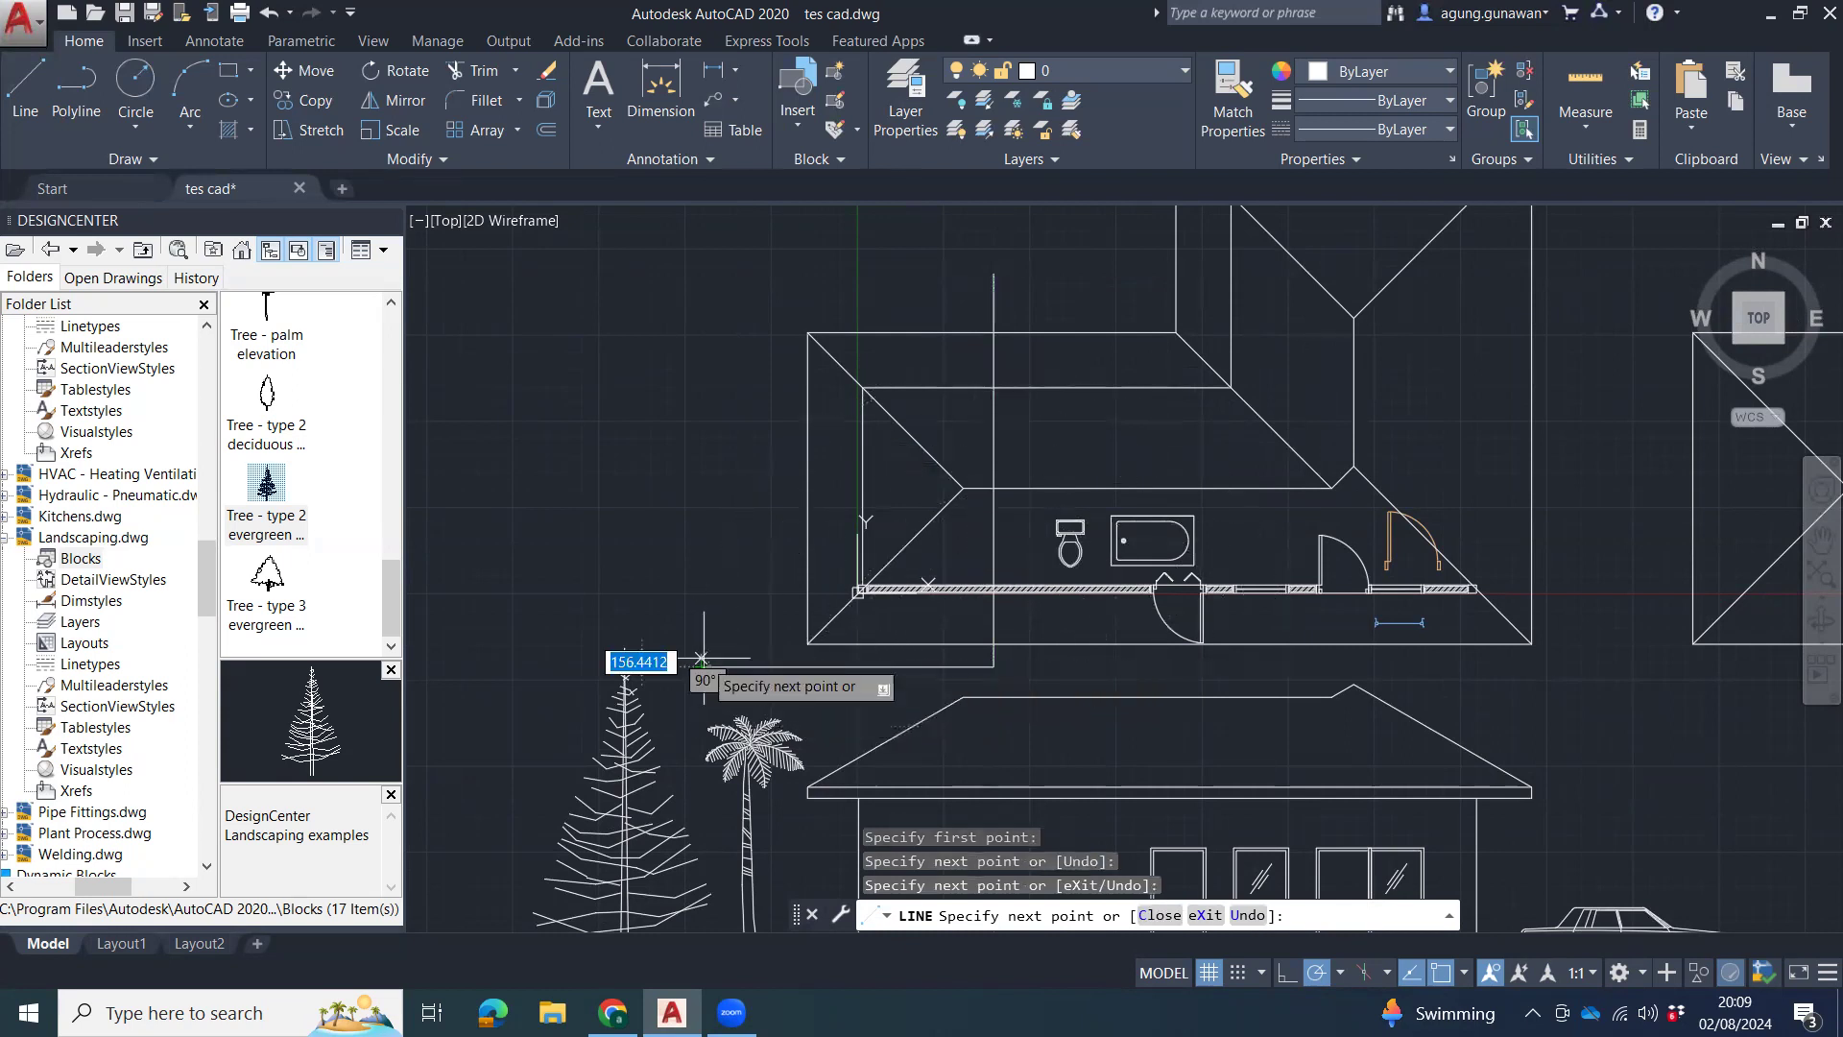
pyautogui.click(751, 655)
pyautogui.click(752, 665)
pyautogui.press('Escape')
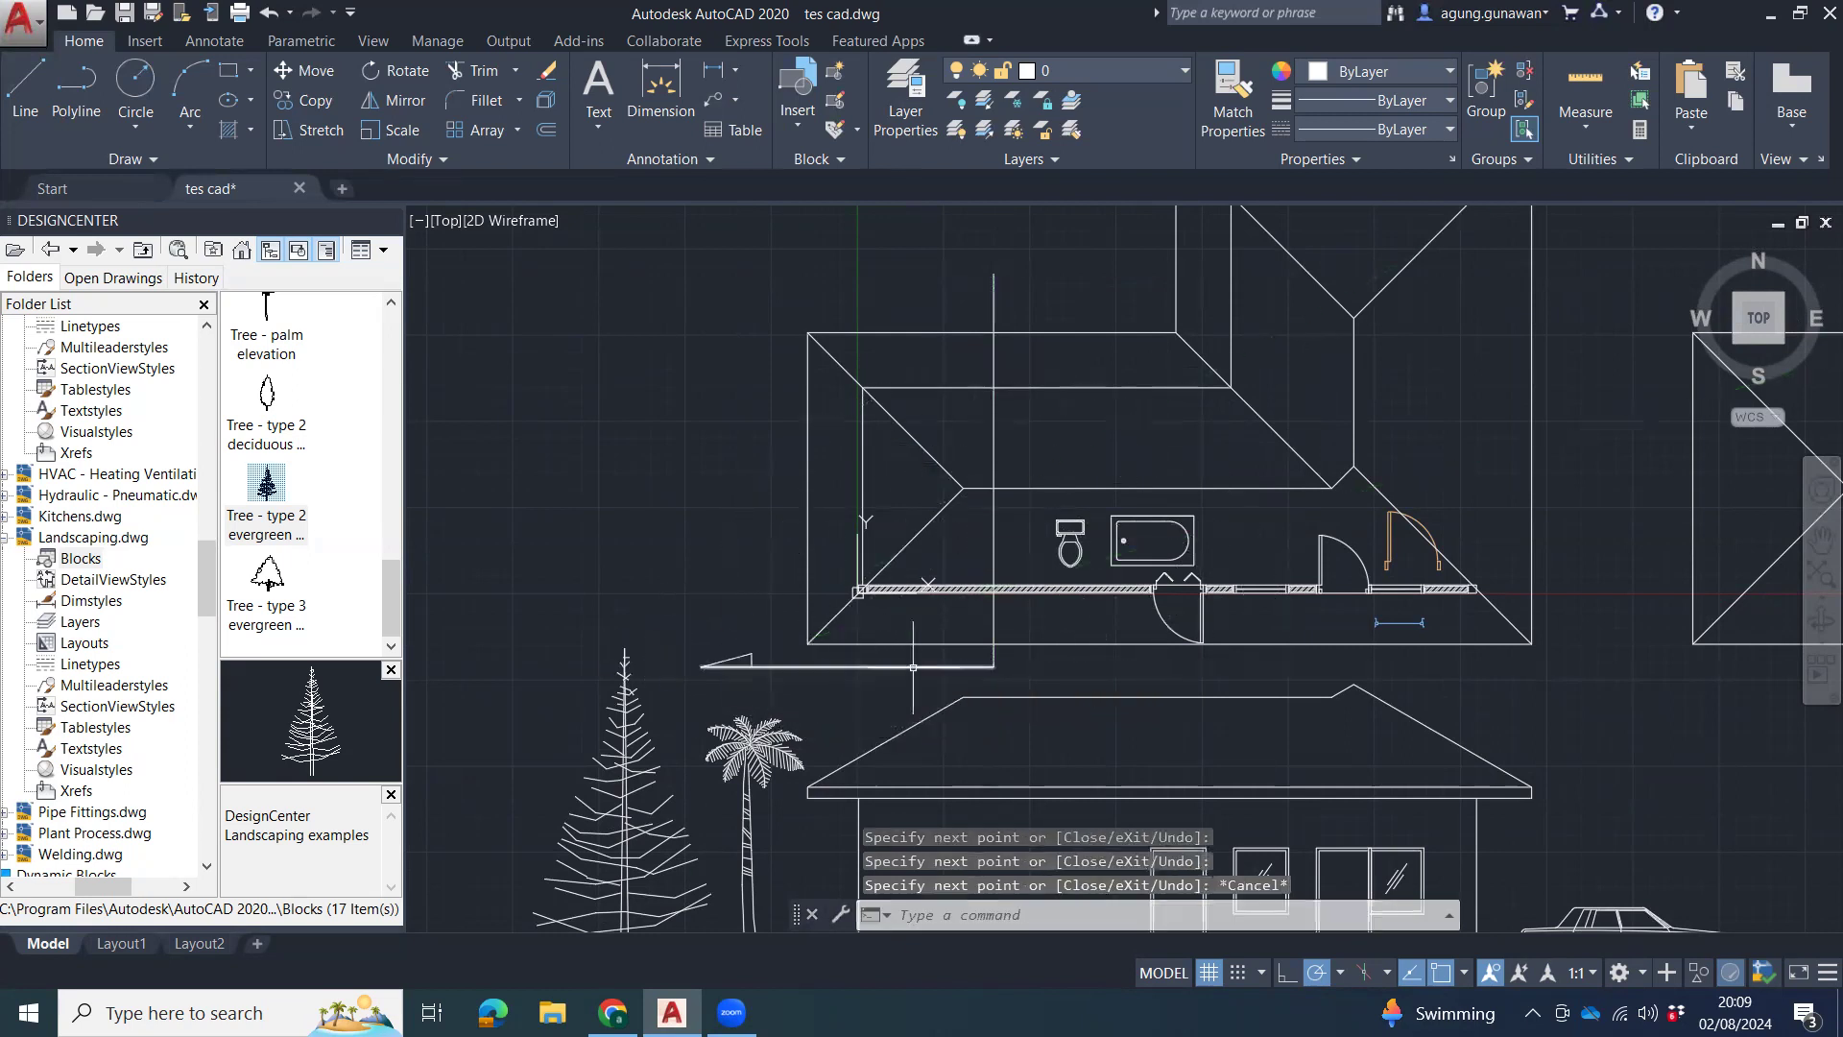
# Mirror the section line's horizontal leg and arrowhead about the vertical line, erasing the source objects.
pyautogui.scroll(-2, 1147, 467)
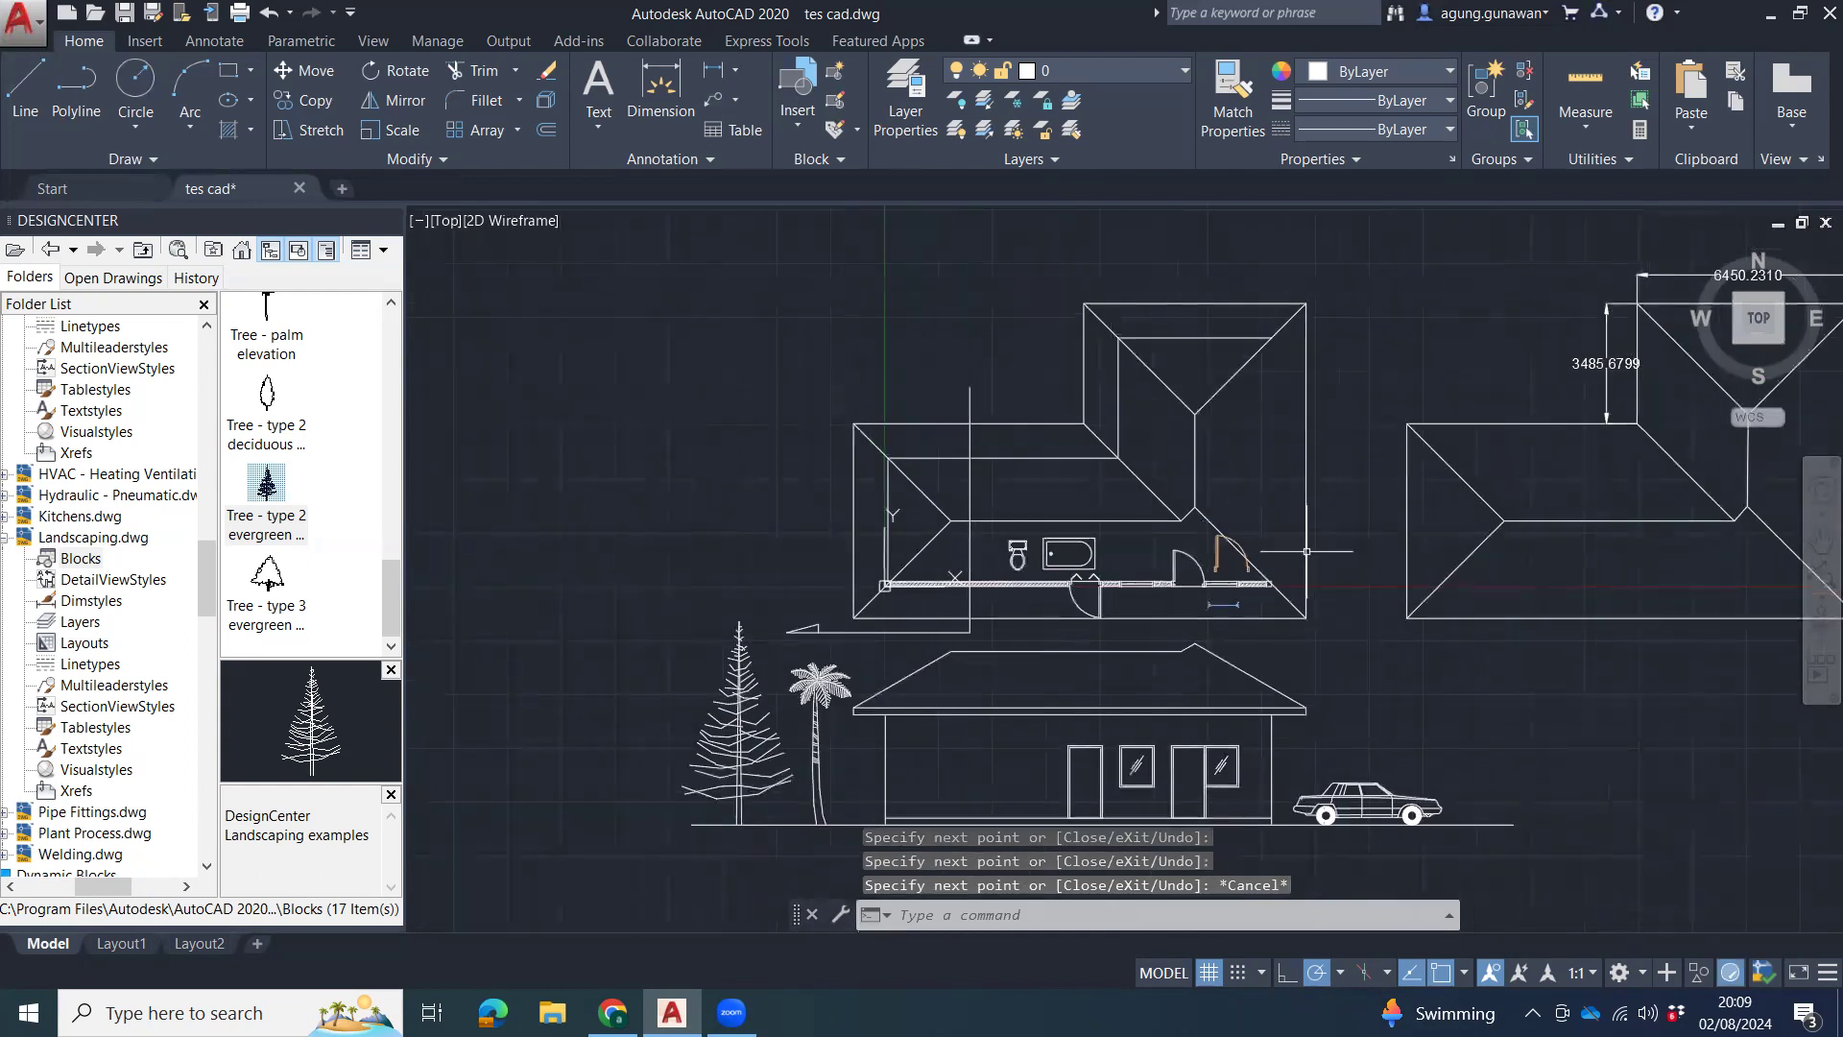
pyautogui.scroll(-2, 1543, 640)
pyautogui.moveTo(1483, 651); pyautogui.dragTo(1471, 630, button='middle')
pyautogui.scroll(4, 1100, 613)
pyautogui.click(1025, 592)
pyautogui.click(1015, 631)
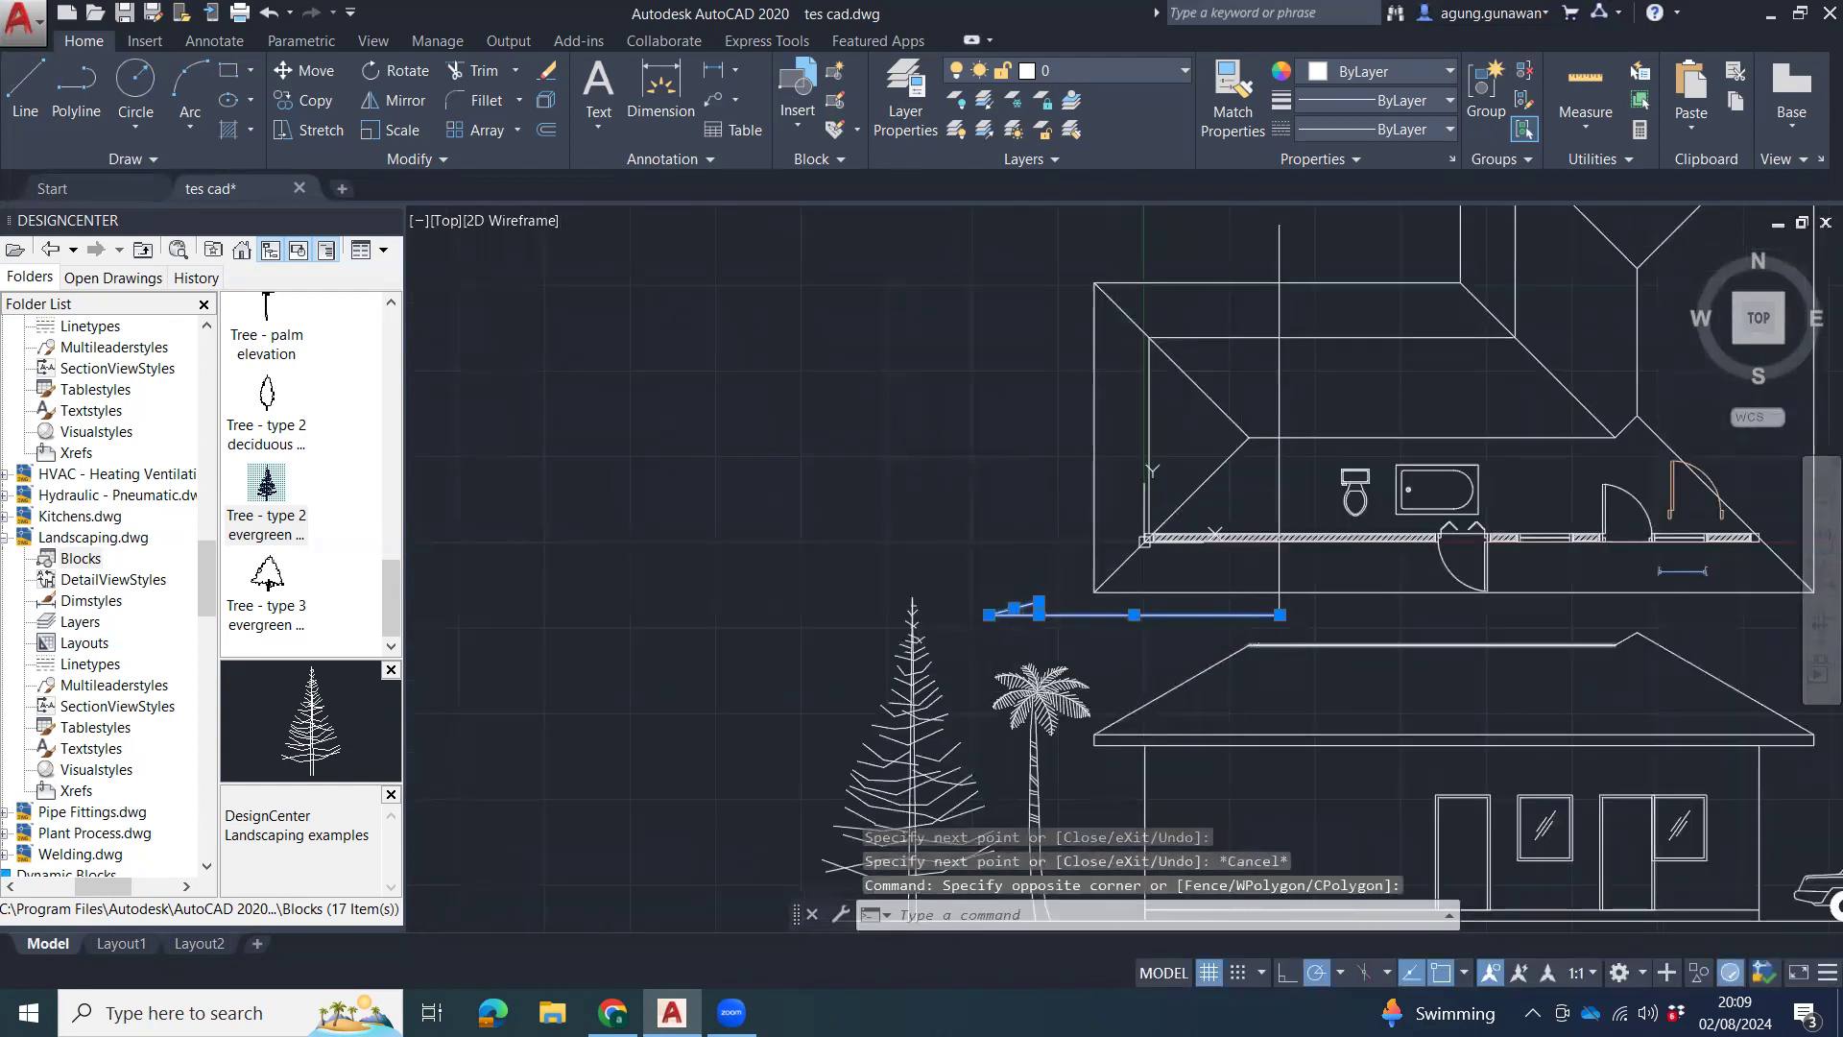
pyautogui.write('mi')
pyautogui.press('Return')
pyautogui.click(1280, 615)
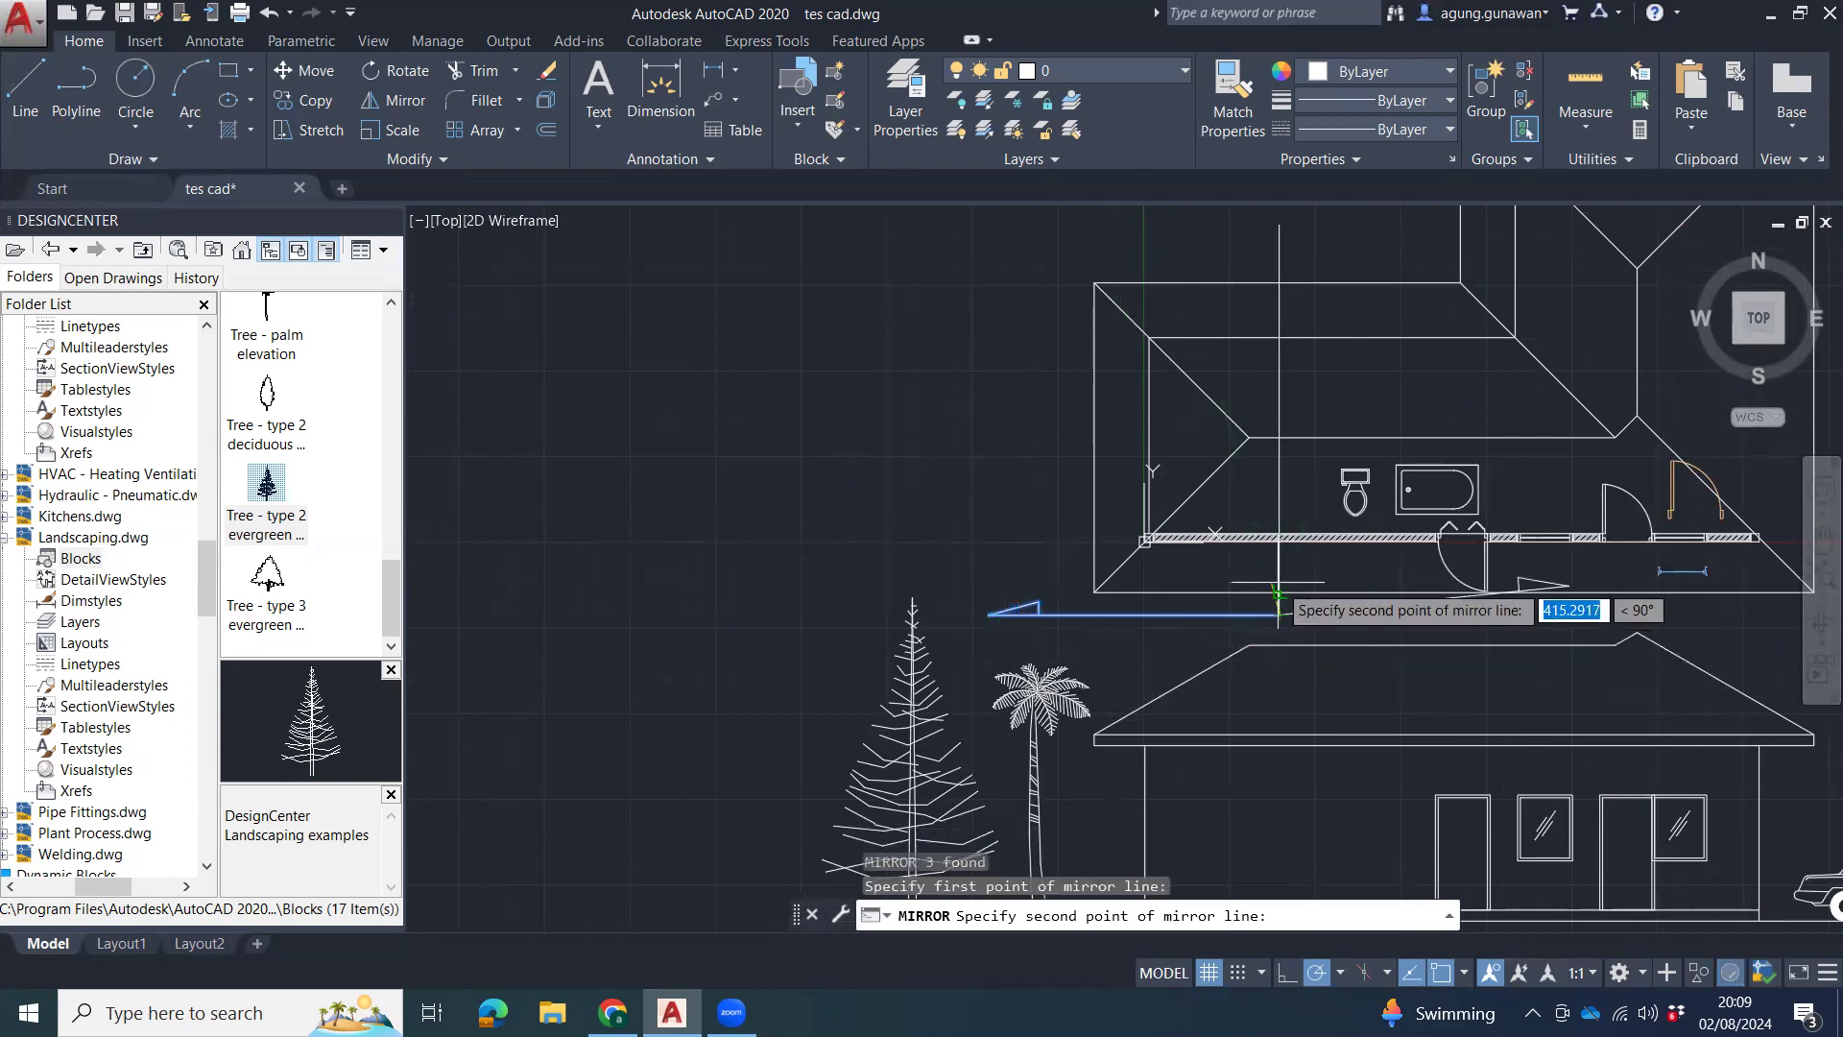
pyautogui.click(1280, 591)
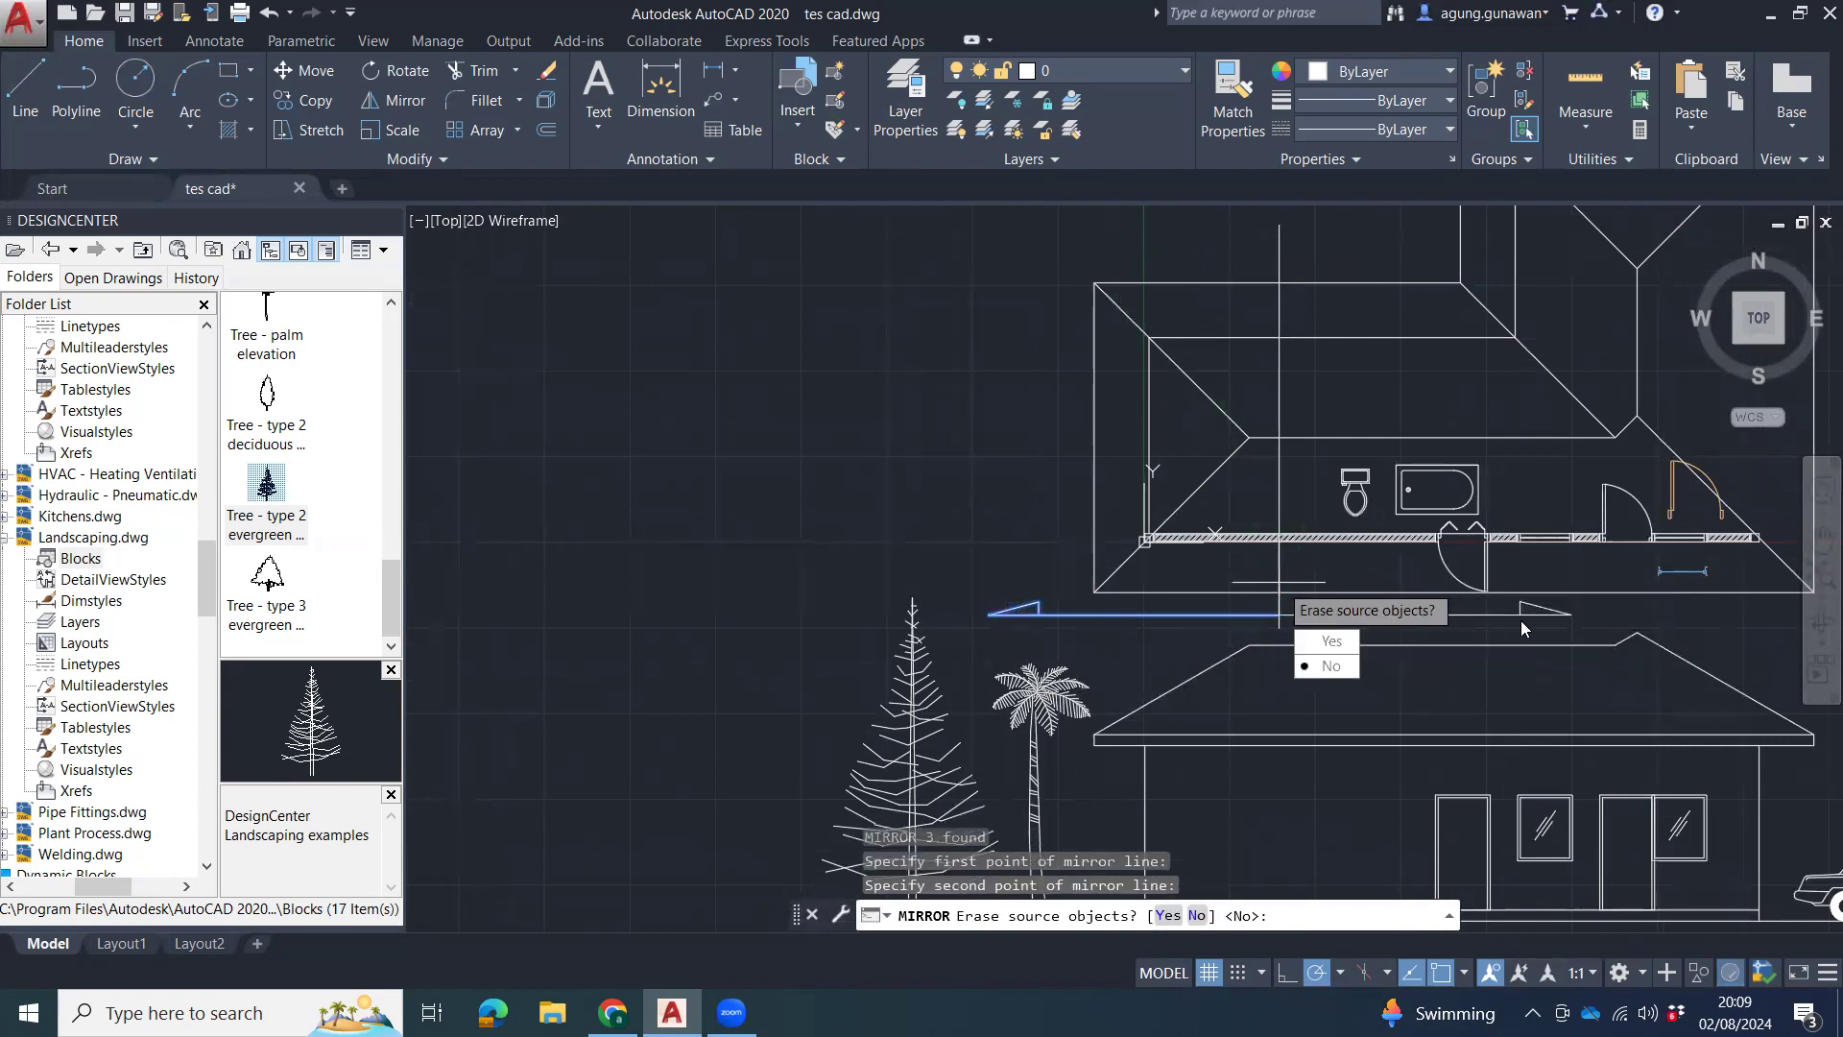
pyautogui.write('y')
pyautogui.press('Return')
# Move the floor plan with its roof outline and section line to the empty area outside the left edge of the border frame.
pyautogui.moveTo(1564, 559); pyautogui.dragTo(1035, 554, button='middle')
pyautogui.moveTo(1176, 619); pyautogui.dragTo(1296, 574, button='middle')
pyautogui.scroll(-4, 897, 614)
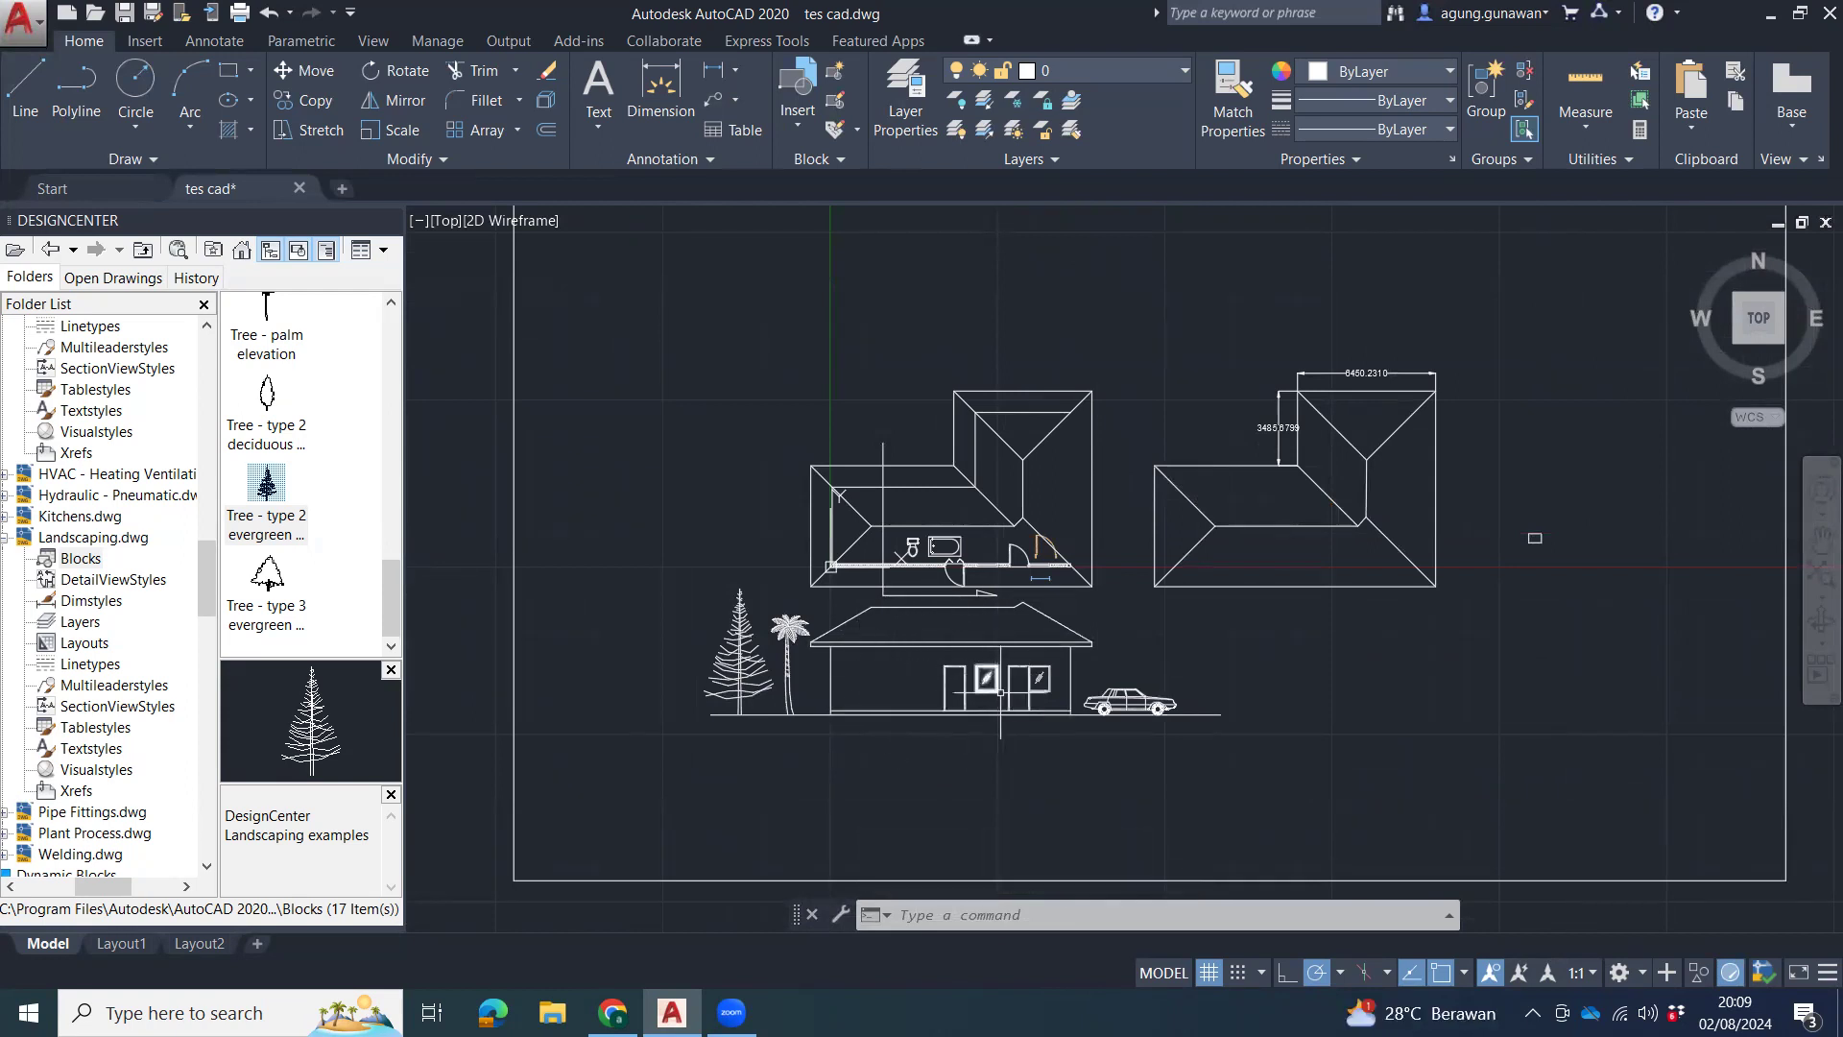
pyautogui.click(742, 339)
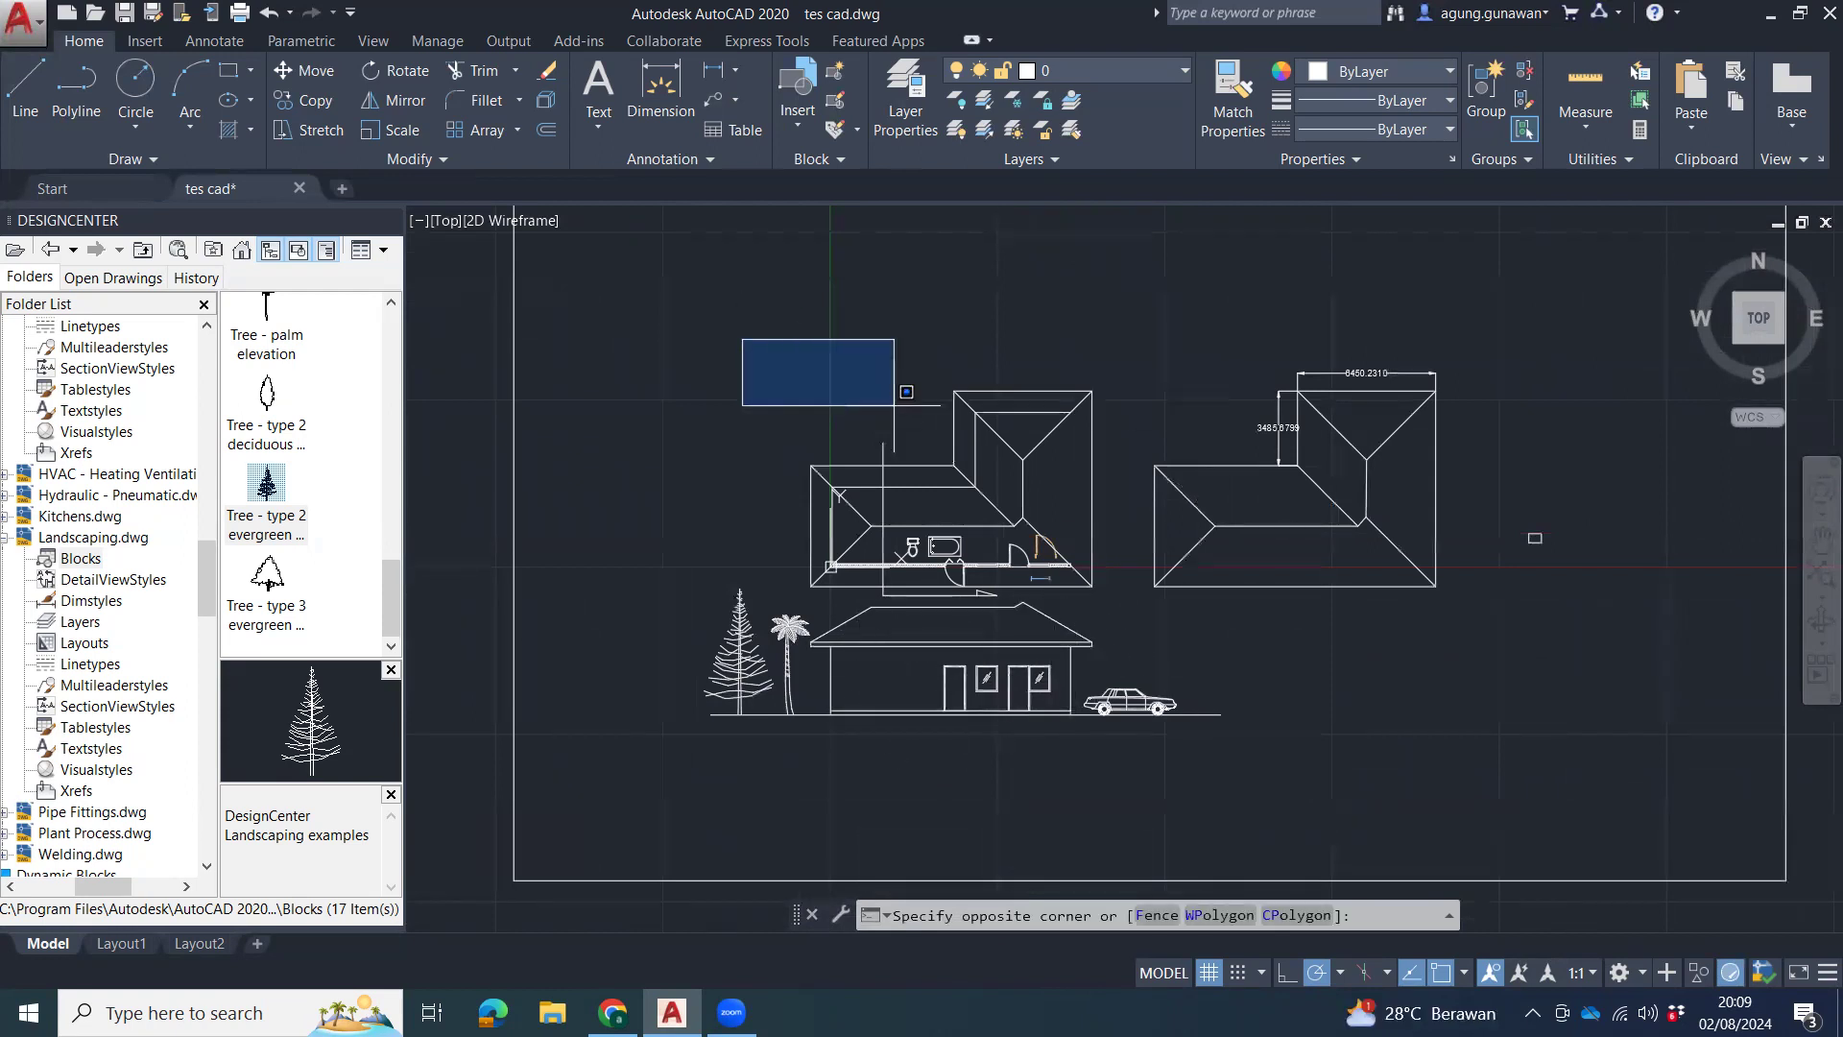
pyautogui.click(1128, 605)
pyautogui.moveTo(949, 526)
pyautogui.mouseDown(button='middle')
pyautogui.moveTo(1259, 540)
pyautogui.moveTo(835, 354)
pyautogui.mouseUp(button='middle')
pyautogui.write('m')
pyautogui.press('Return')
pyautogui.click(1182, 535)
pyautogui.moveTo(1296, 440)
pyautogui.mouseDown(button='middle')
pyautogui.moveTo(1275, 449)
pyautogui.moveTo(1679, 663)
pyautogui.moveTo(623, 546)
pyautogui.mouseUp(button='middle')
pyautogui.scroll(-2, 623, 547)
pyautogui.moveTo(730, 444); pyautogui.dragTo(1014, 570, button='middle')
pyautogui.moveTo(867, 563); pyautogui.dragTo(1006, 526, button='middle')
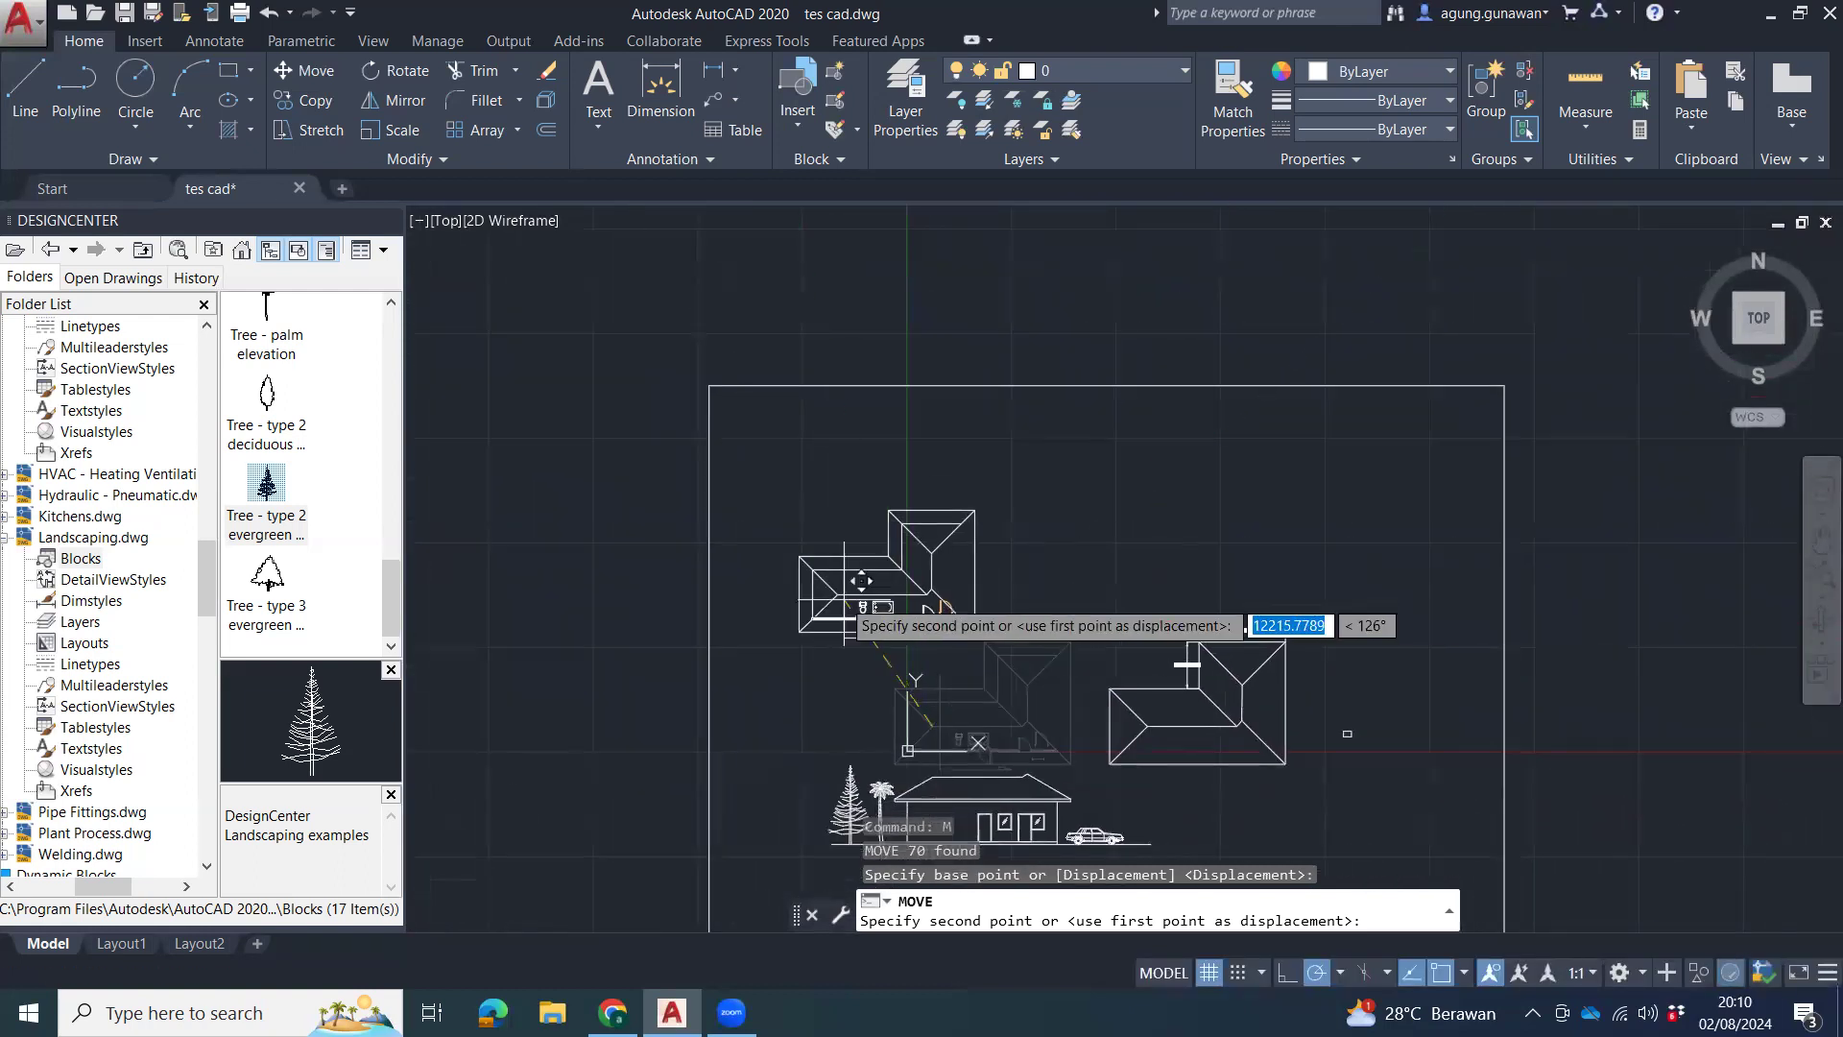
pyautogui.moveTo(843, 618); pyautogui.dragTo(873, 459, button='middle')
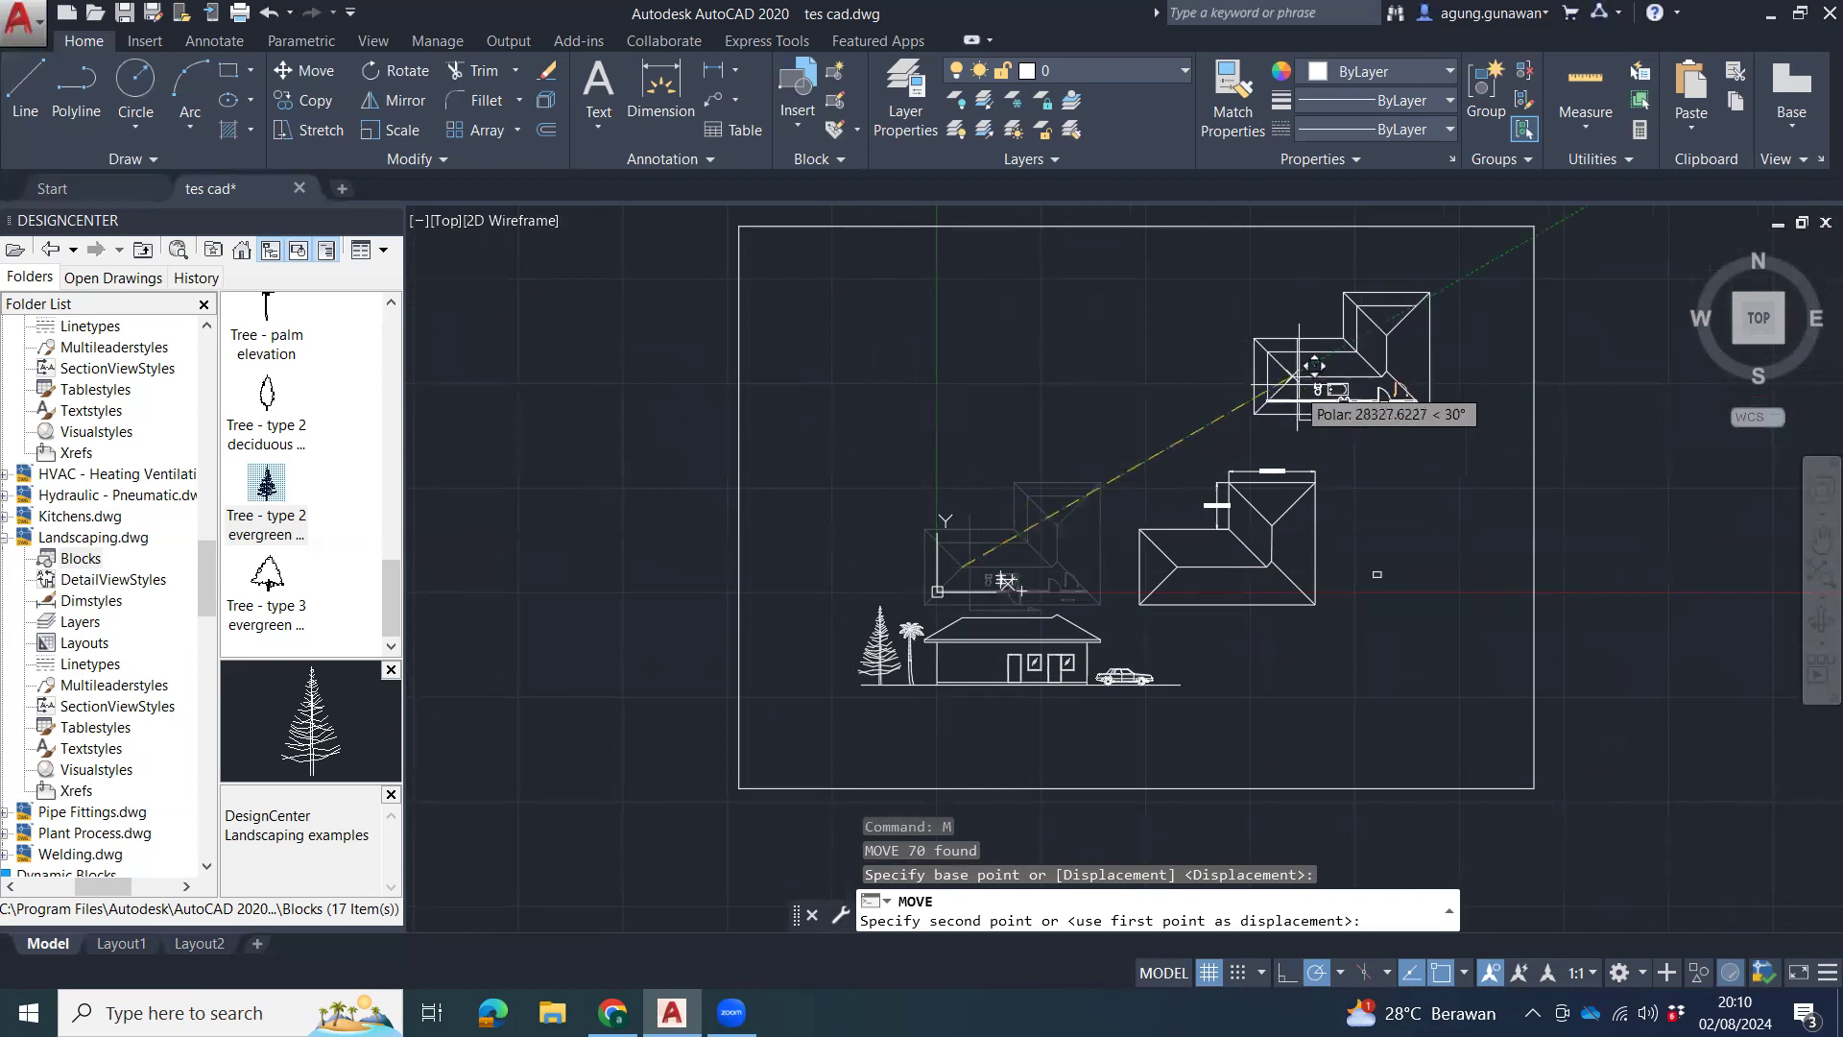
pyautogui.moveTo(553, 513); pyautogui.dragTo(699, 428, button='middle')
pyautogui.moveTo(1152, 497); pyautogui.dragTo(1326, 480, button='middle')
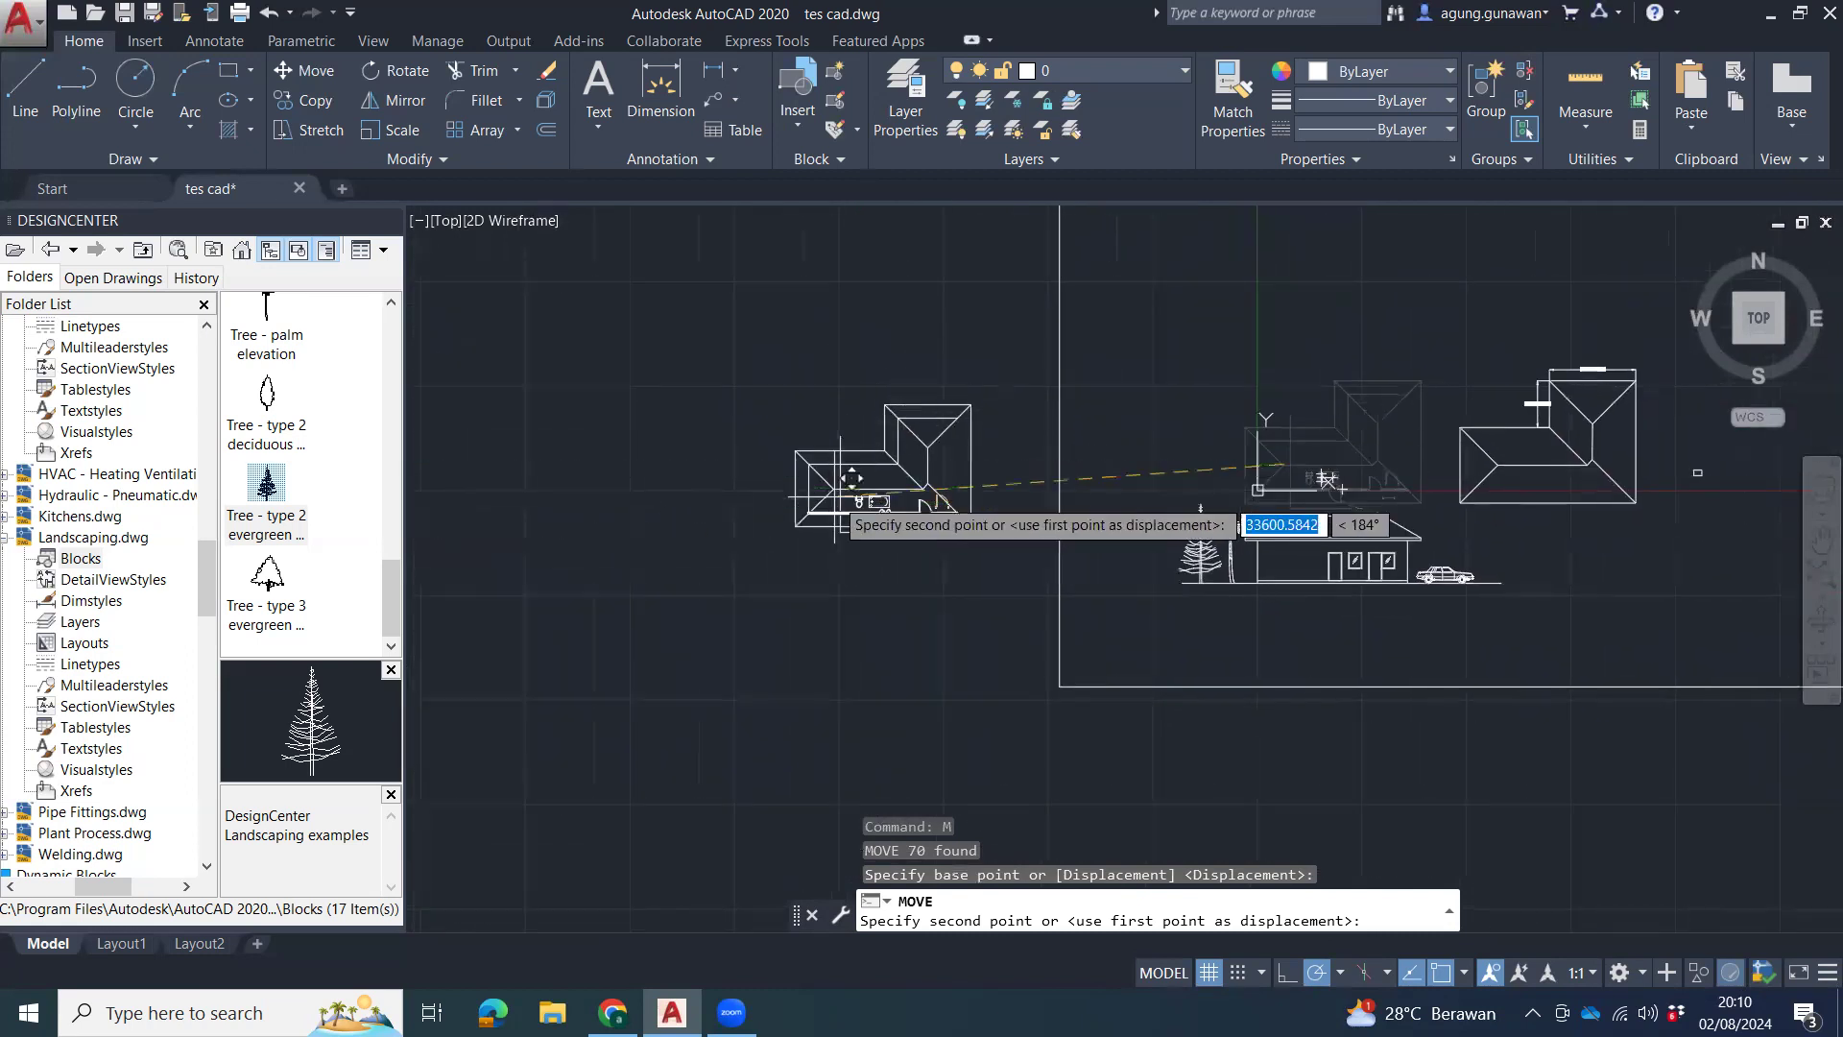
pyautogui.click(875, 471)
pyautogui.press('Escape')
pyautogui.press('Escape')
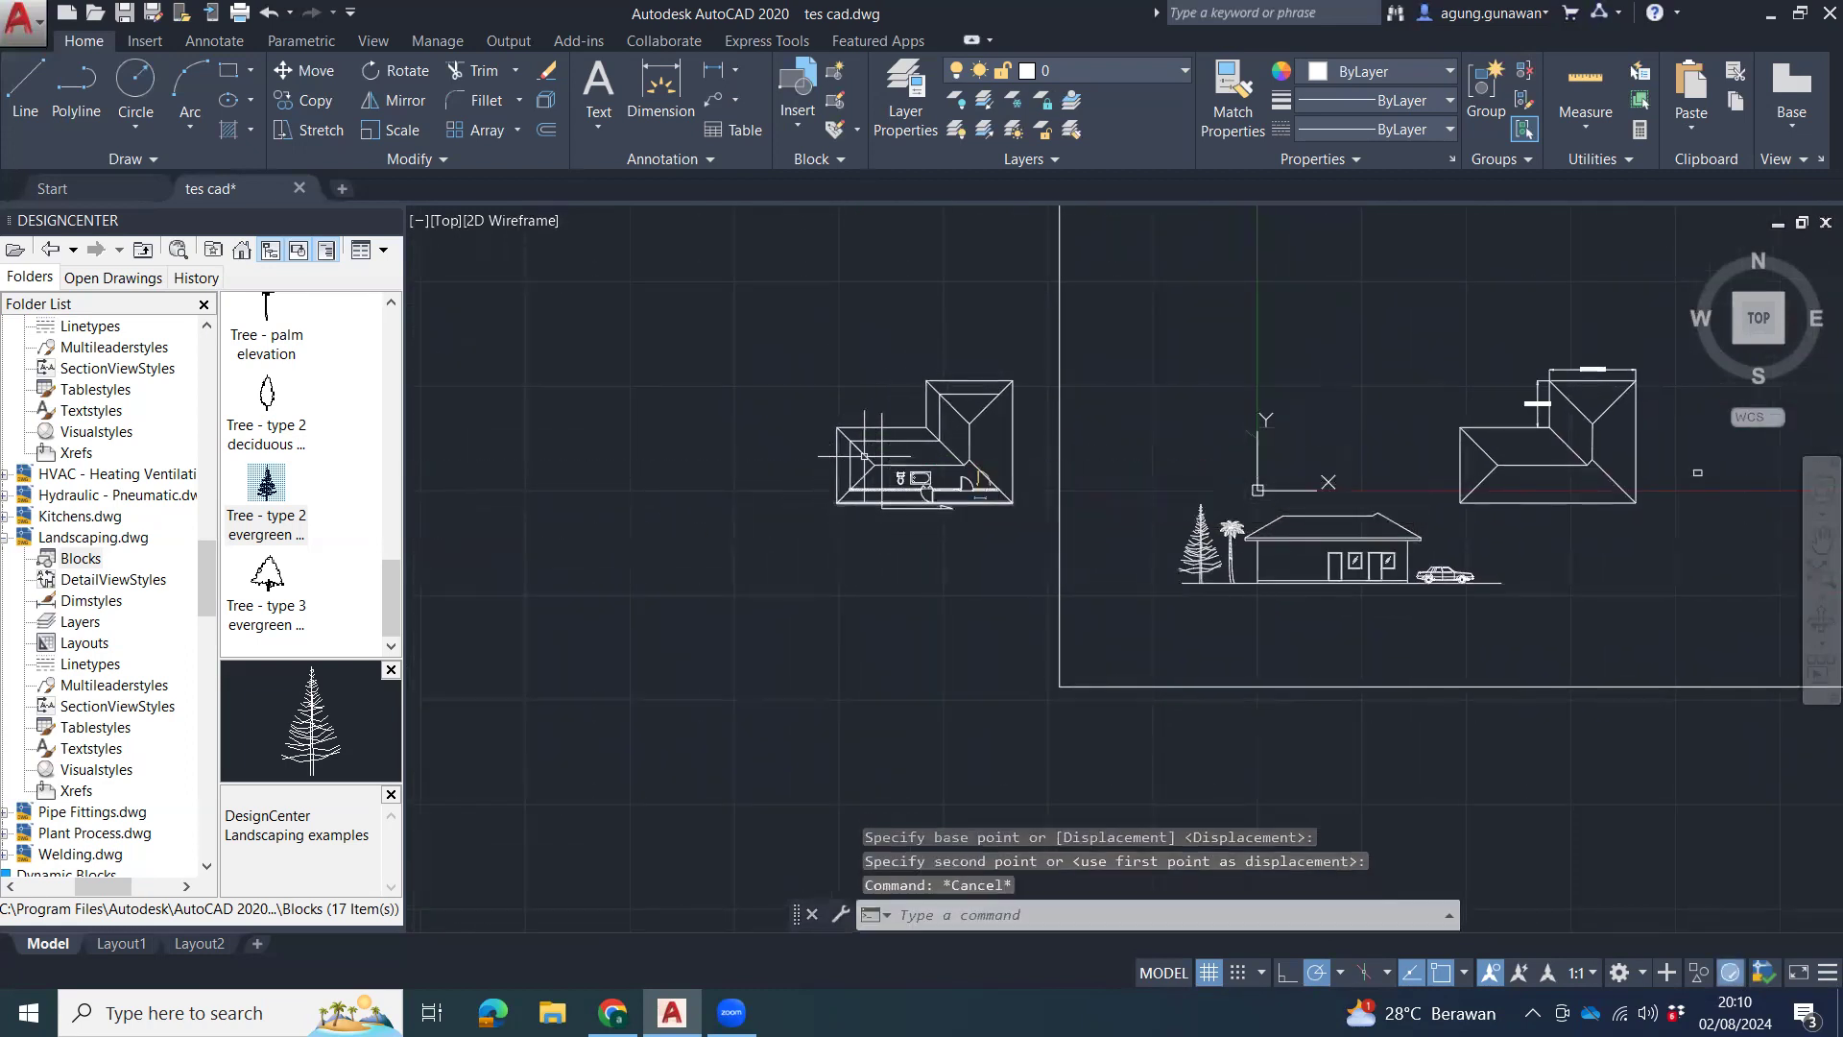
# Rotate the moved floor plan, roof outline and section line 90 degrees counterclockwise about the left end of the roof ridge.
pyautogui.click(789, 322)
pyautogui.click(1026, 547)
pyautogui.write('ro')
pyautogui.press('Return')
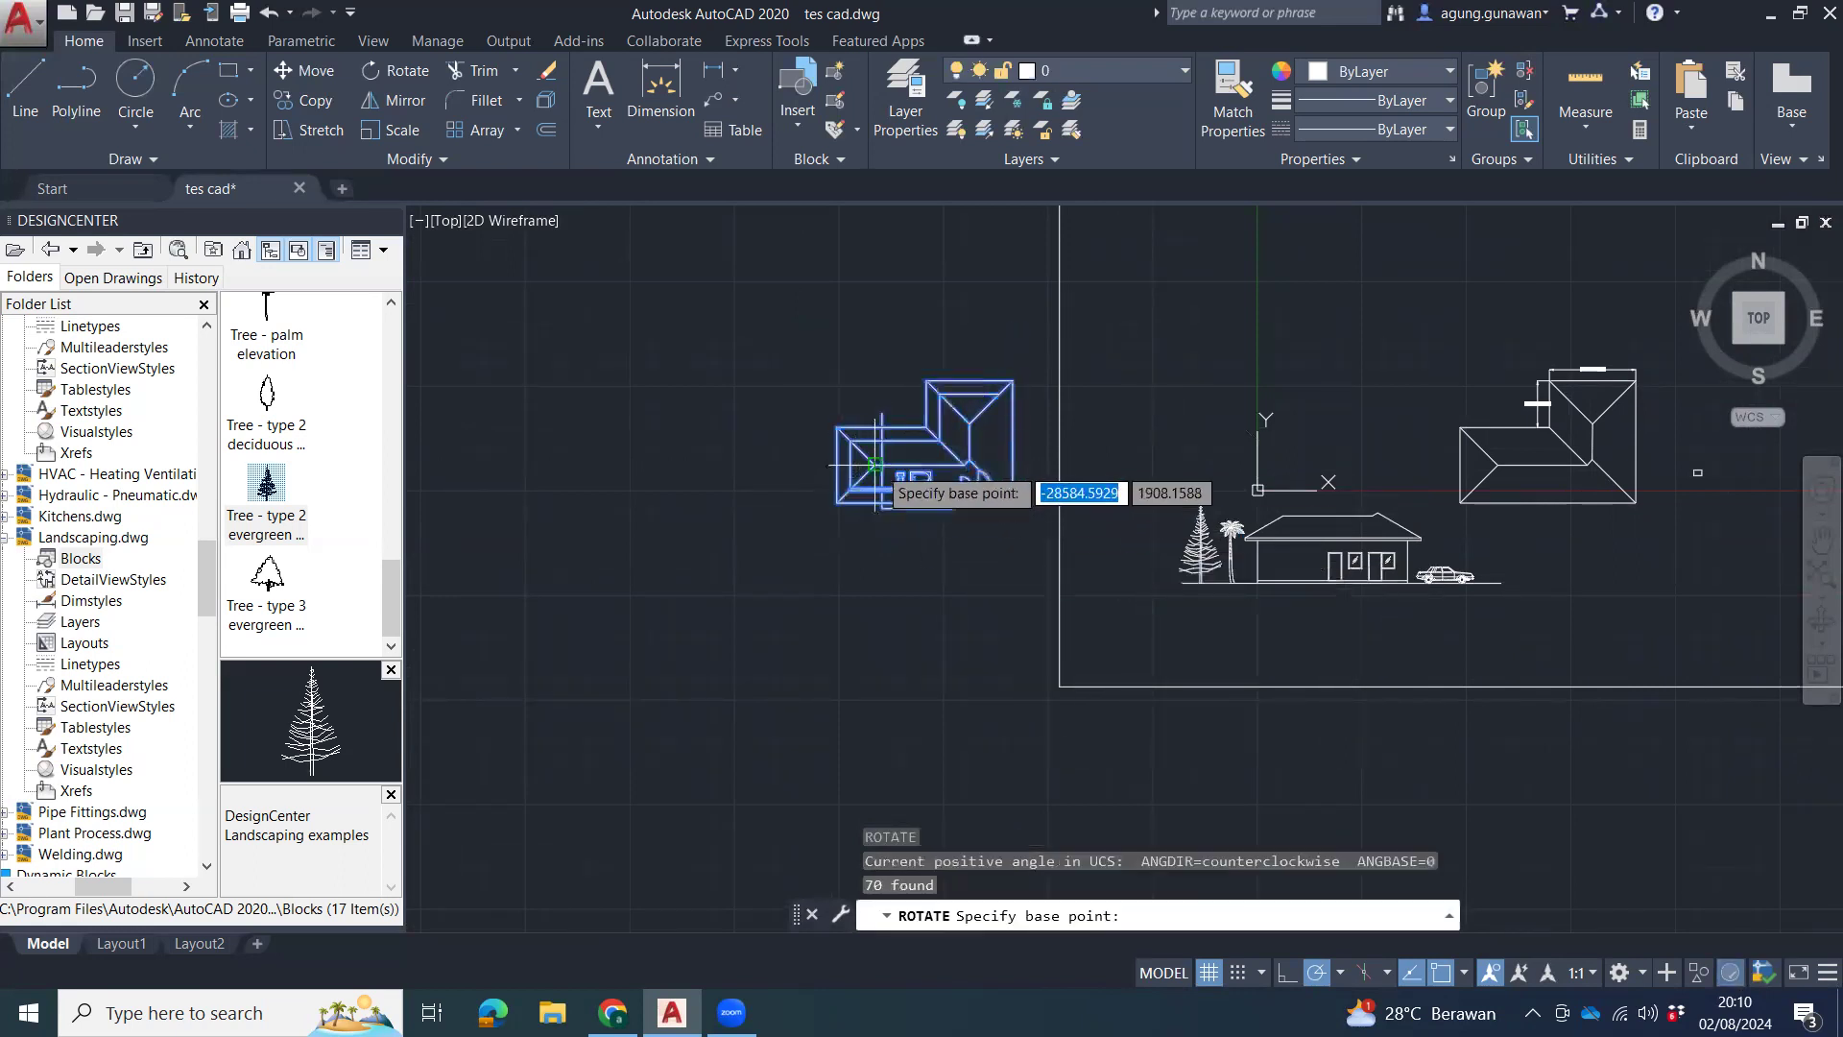
pyautogui.click(875, 466)
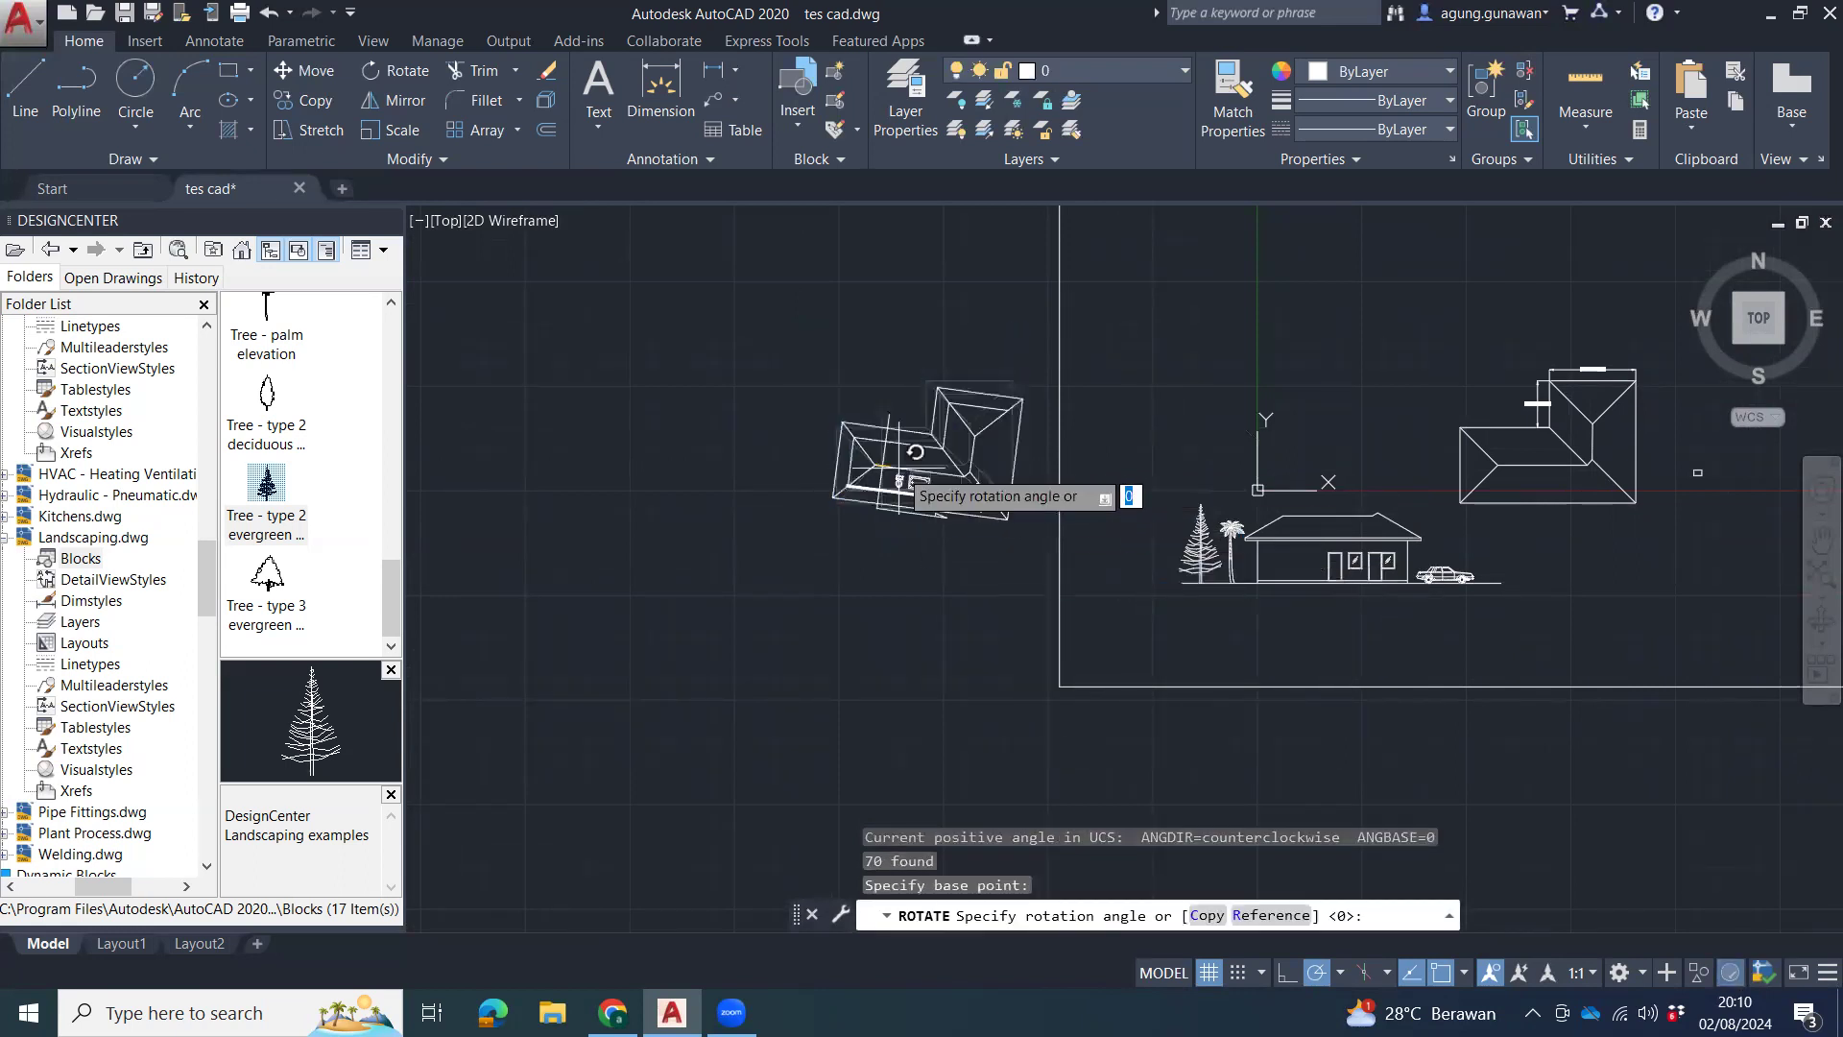
pyautogui.click(875, 243)
pyautogui.scroll(6, 887, 466)
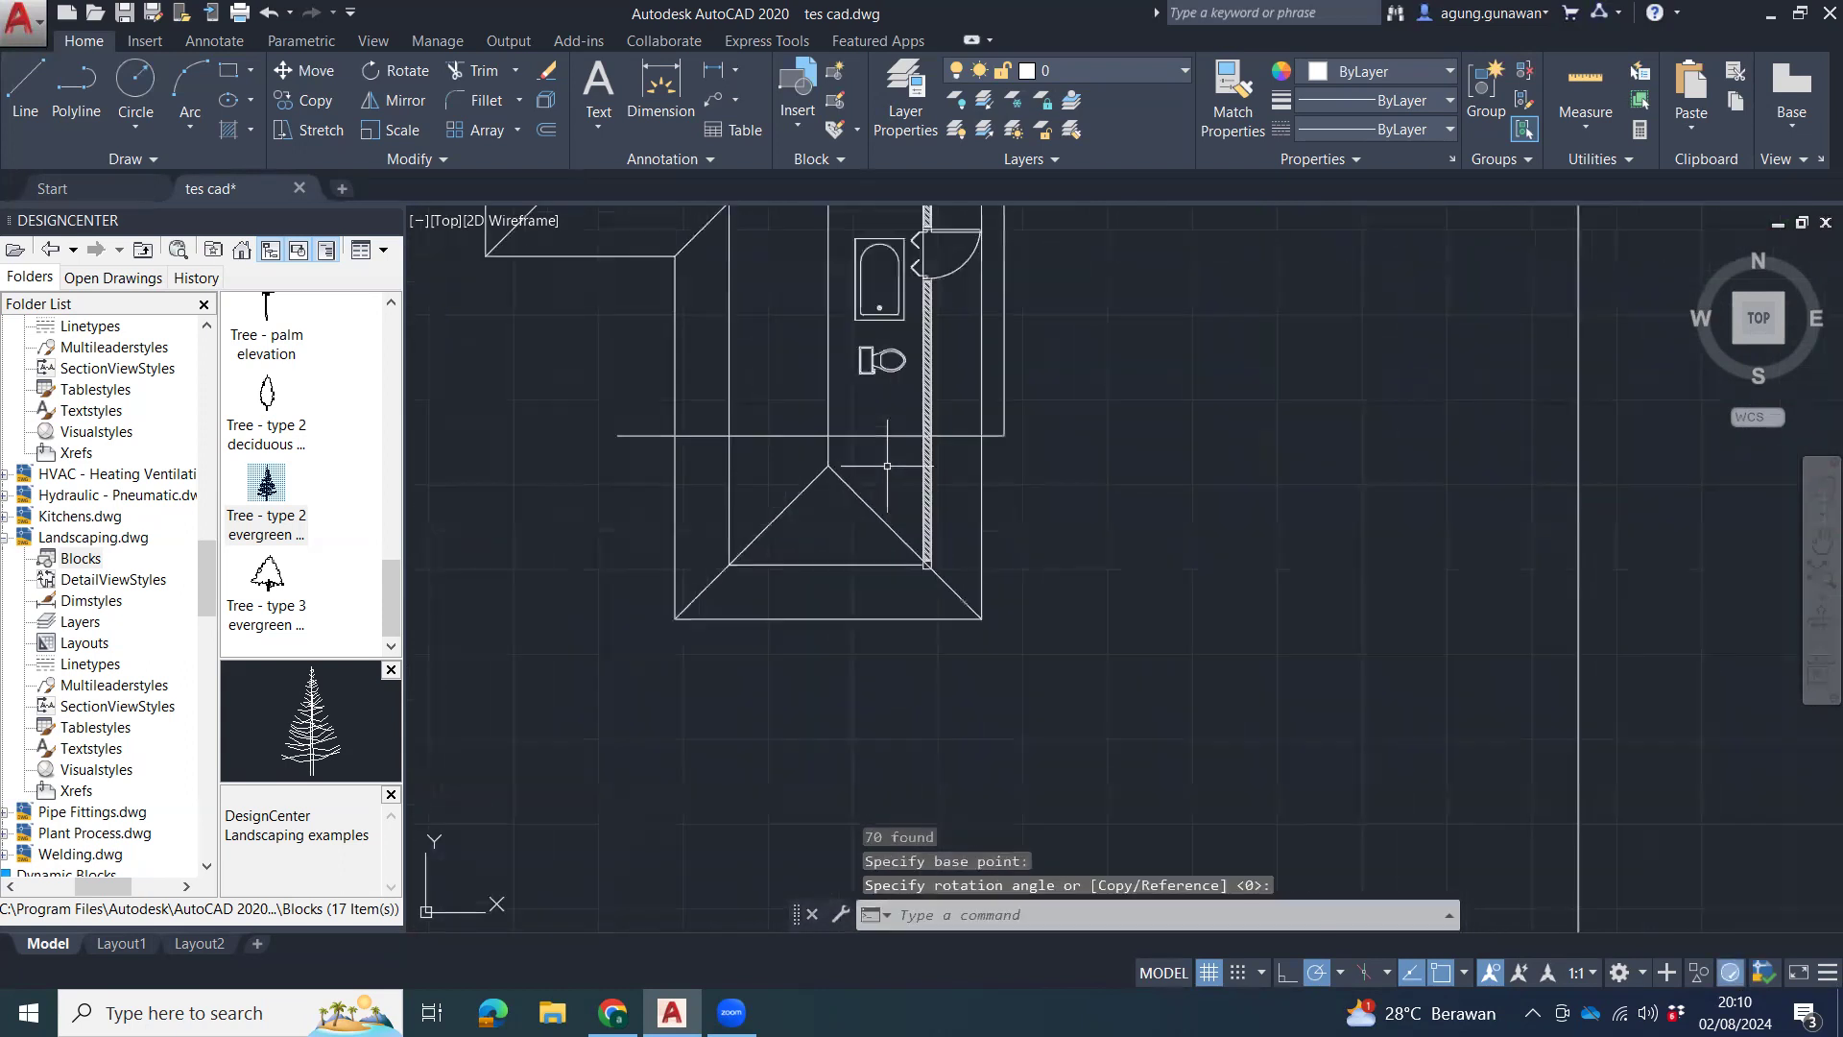
pyautogui.moveTo(954, 558); pyautogui.dragTo(1063, 658, button='middle')
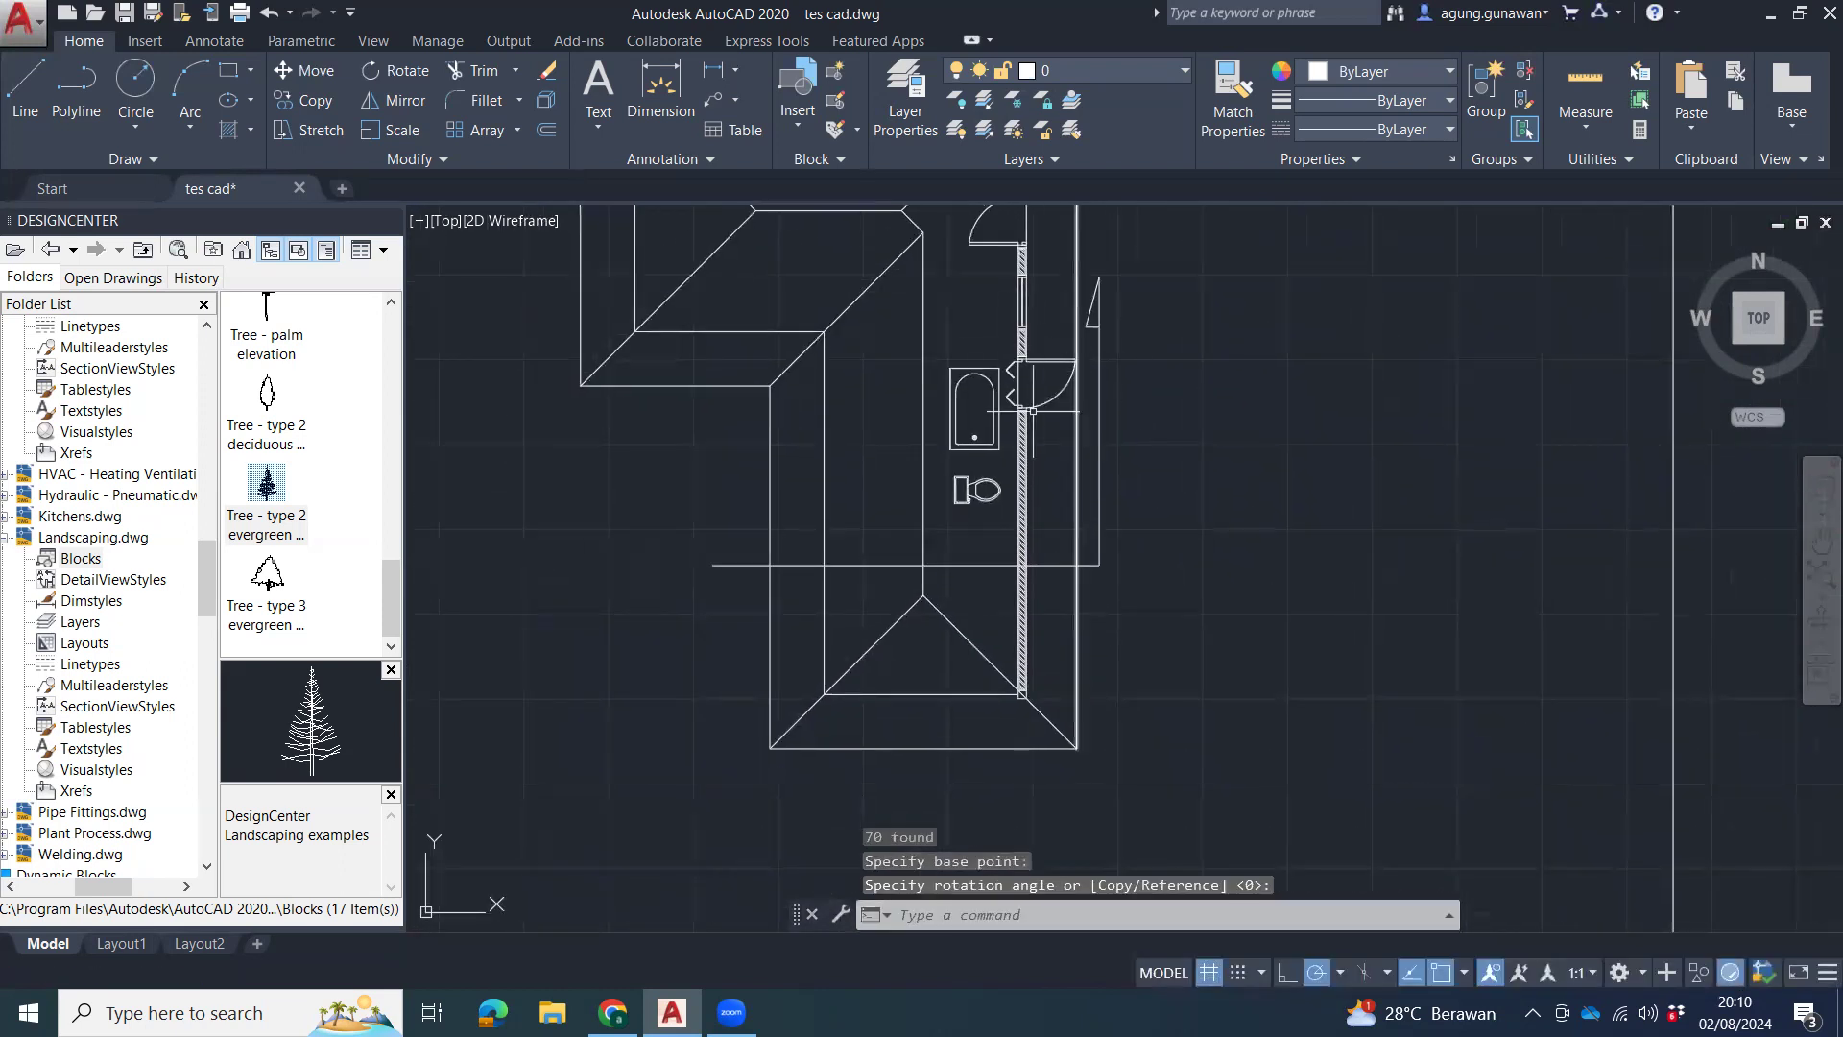
pyautogui.moveTo(1048, 437); pyautogui.dragTo(1011, 509, button='middle')
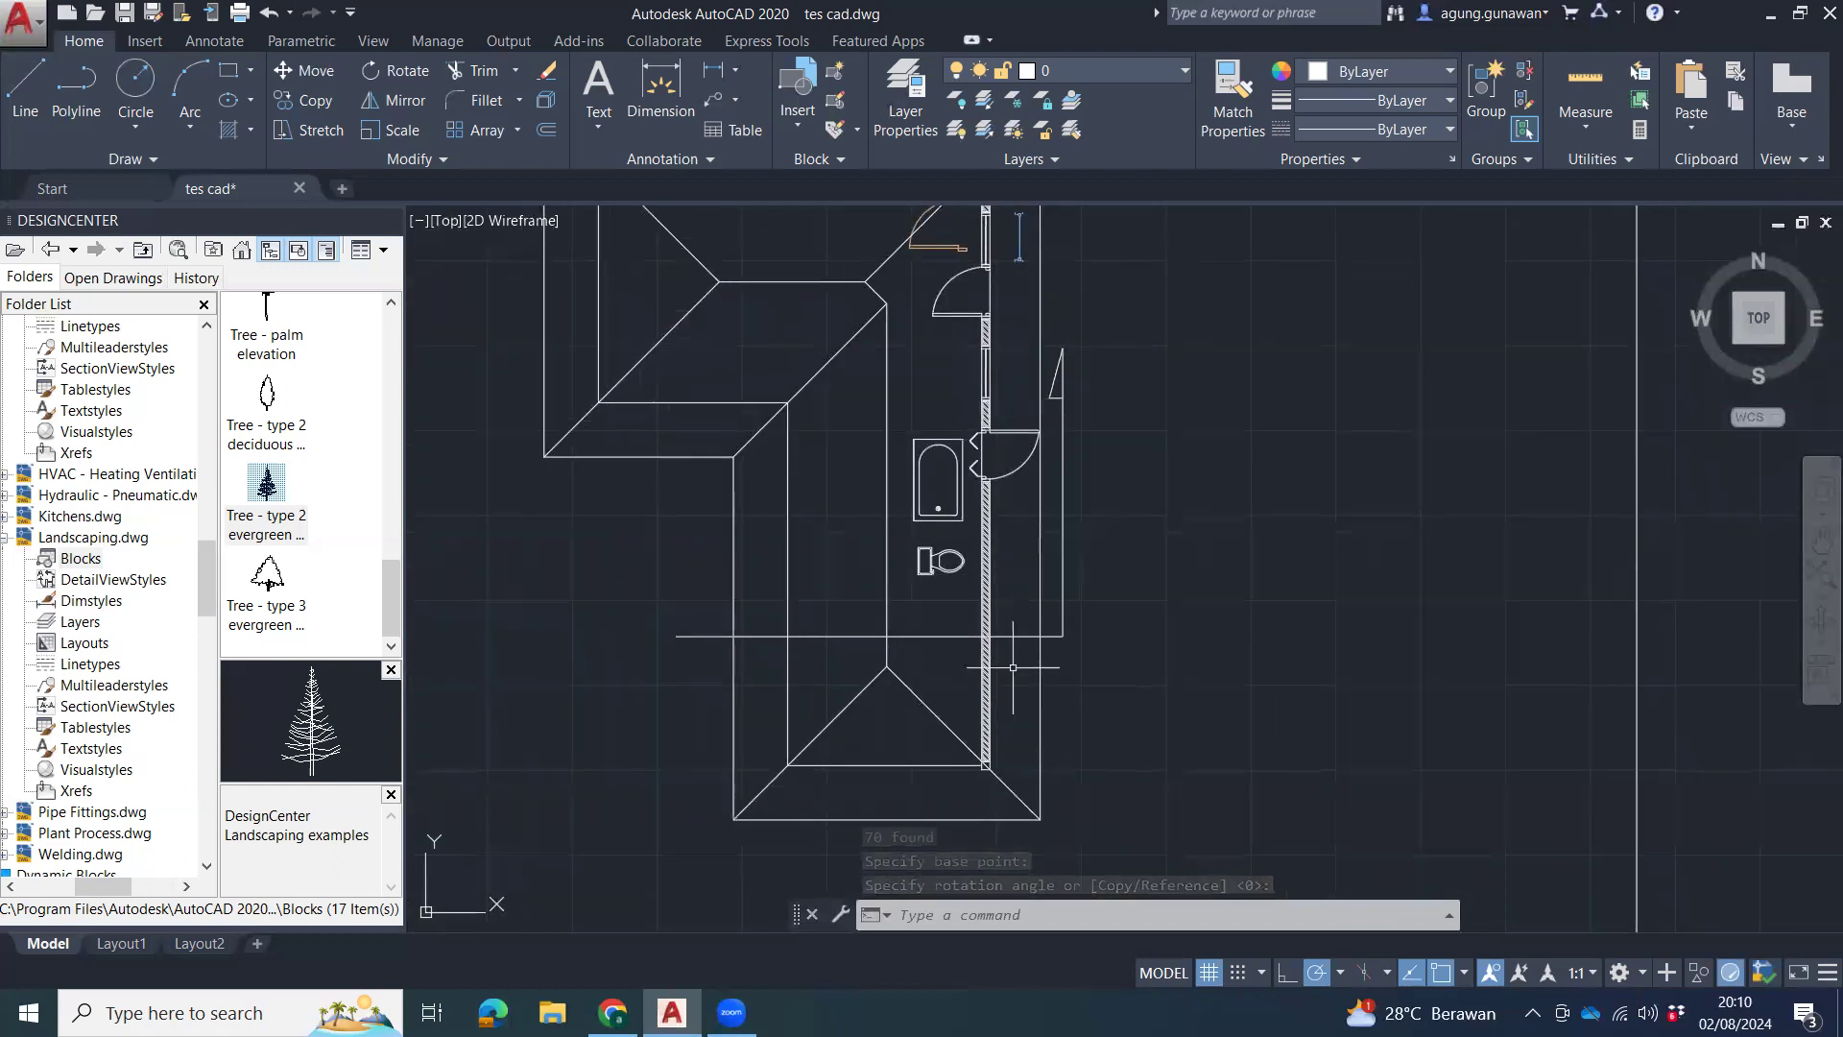
pyautogui.scroll(6, 981, 778)
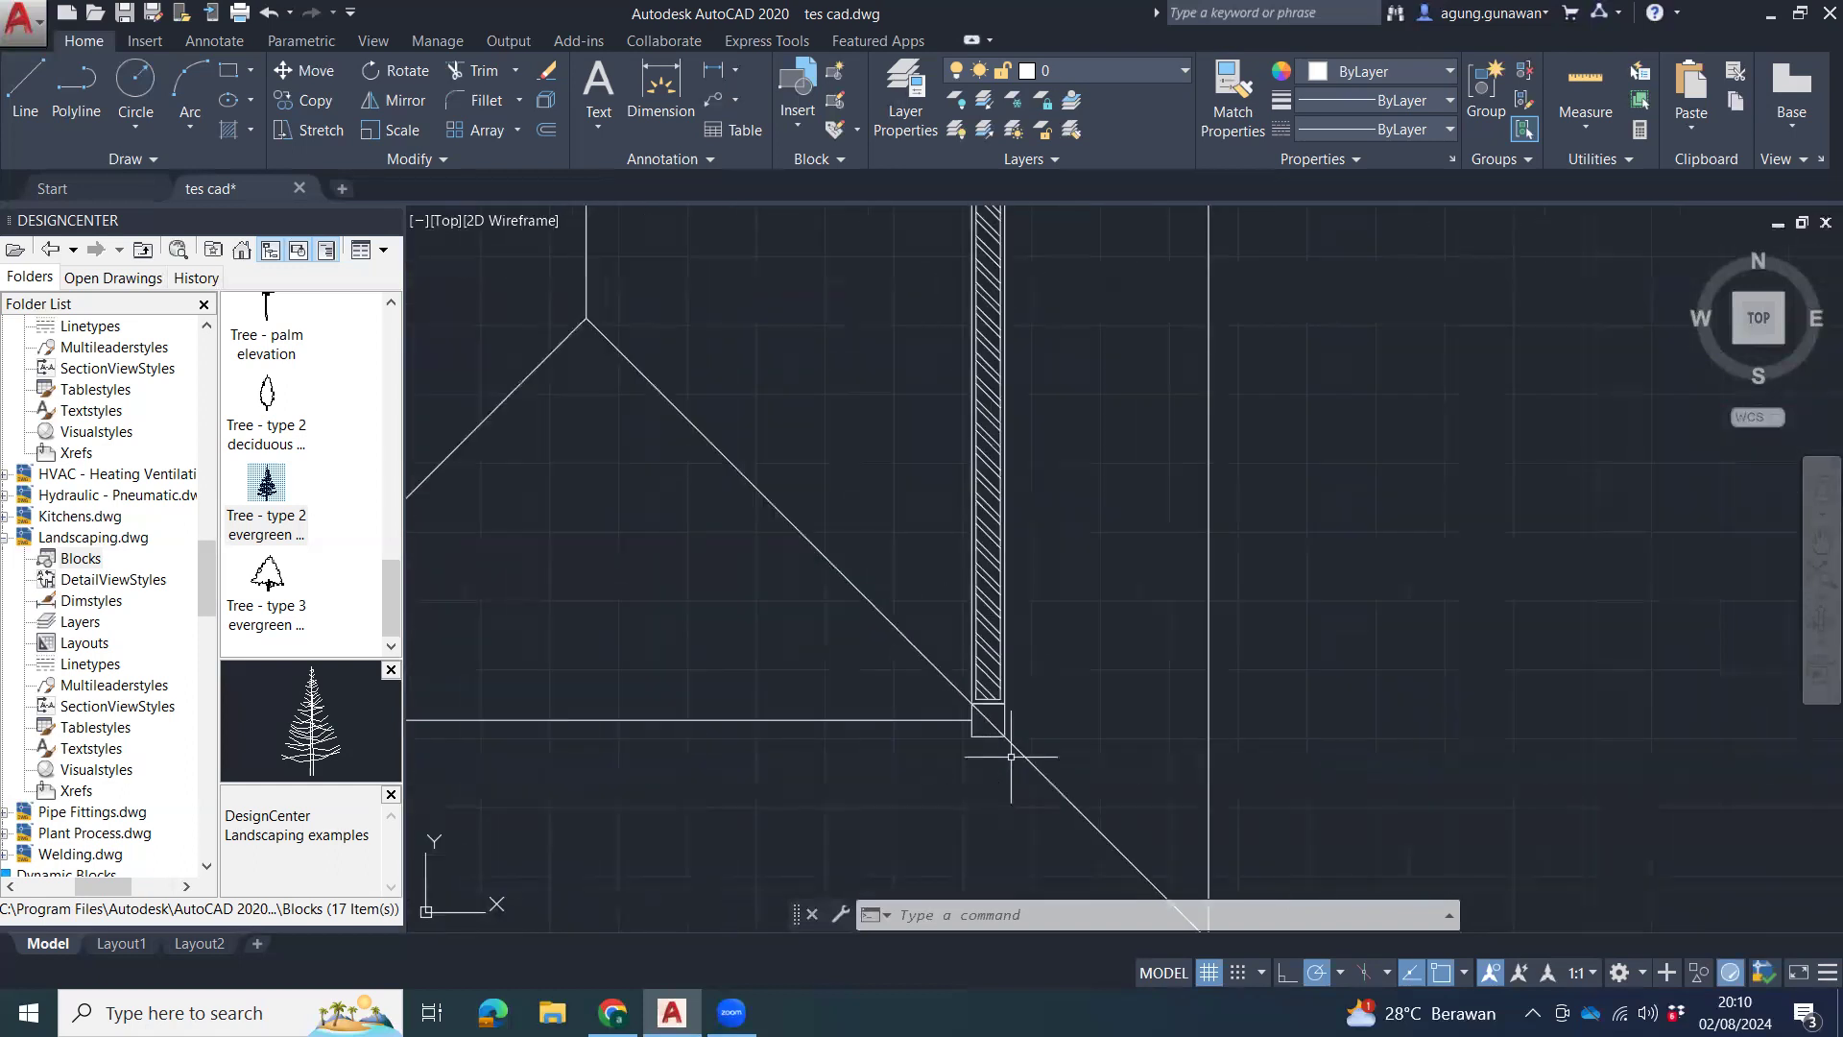
pyautogui.click(1038, 689)
pyautogui.click(998, 717)
pyautogui.scroll(-3, 1042, 720)
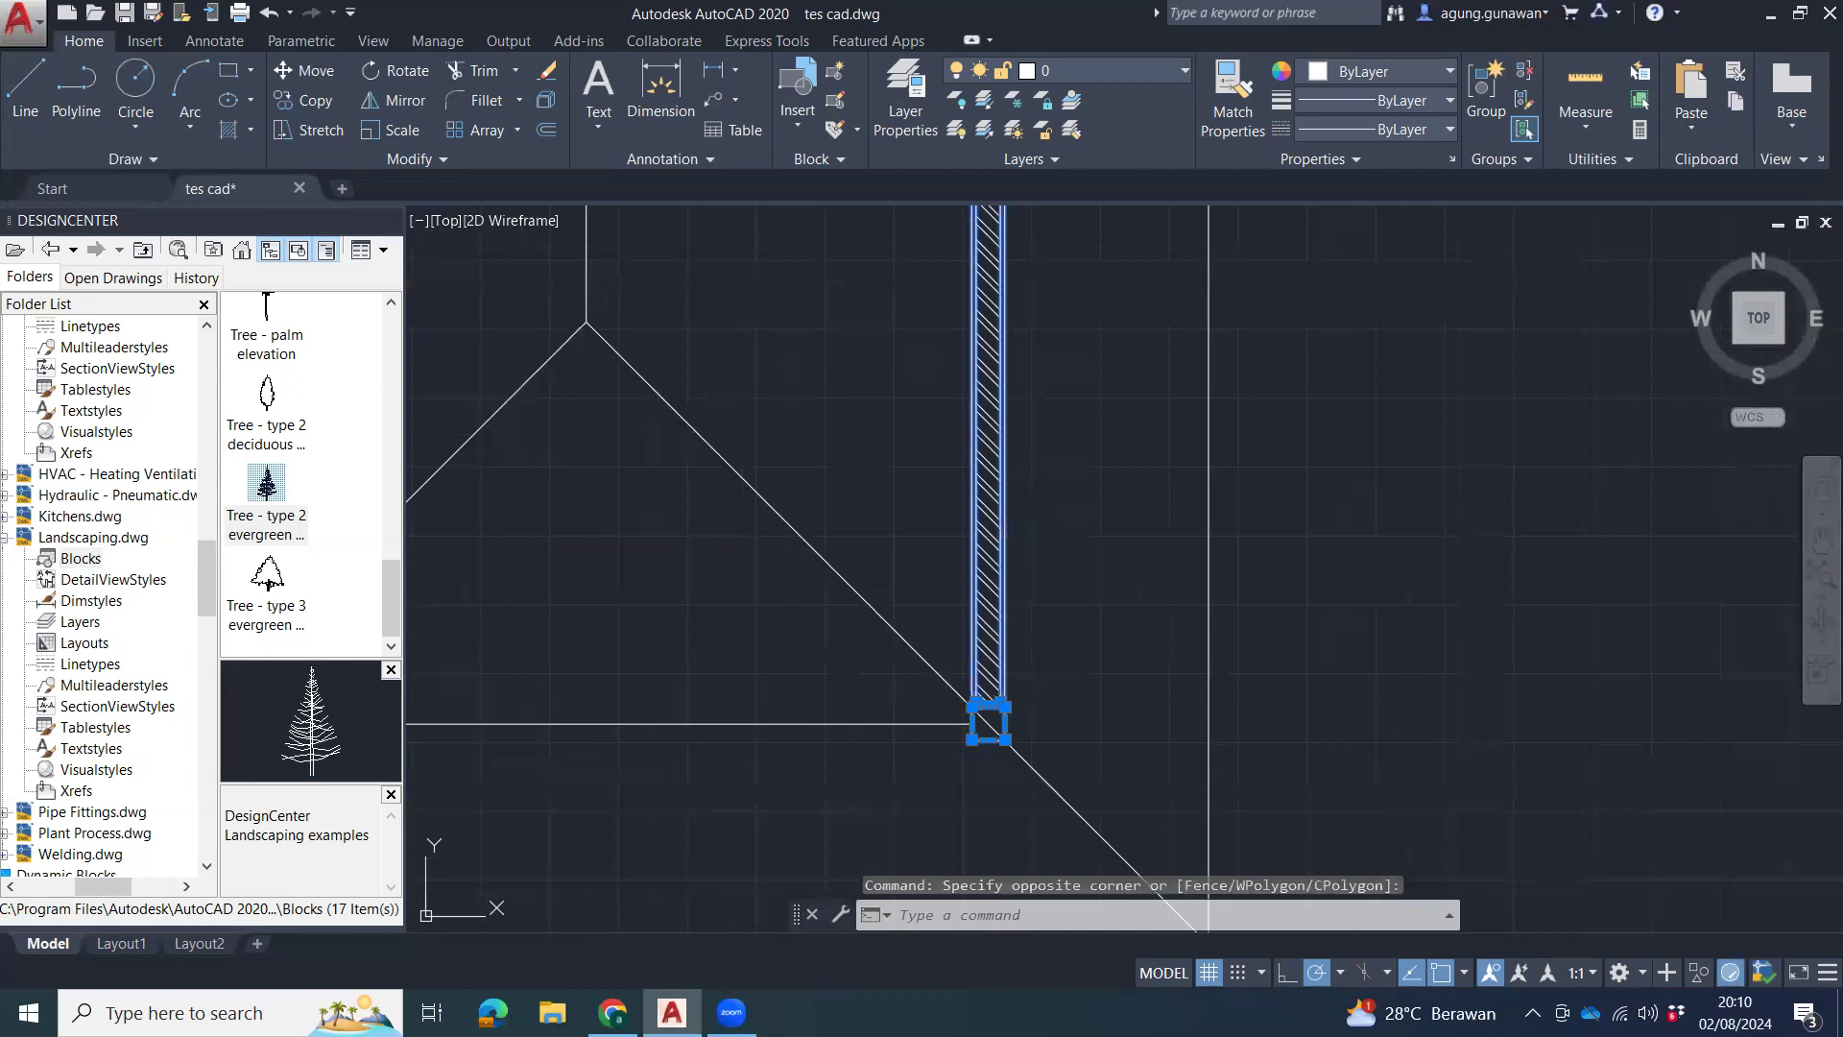
pyautogui.click(1067, 722)
pyautogui.moveTo(1052, 438); pyautogui.dragTo(964, 702, button='middle')
pyautogui.press('Escape')
pyautogui.press('Escape')
pyautogui.scroll(4, 971, 407)
pyautogui.moveTo(967, 427); pyautogui.dragTo(944, 548, button='middle')
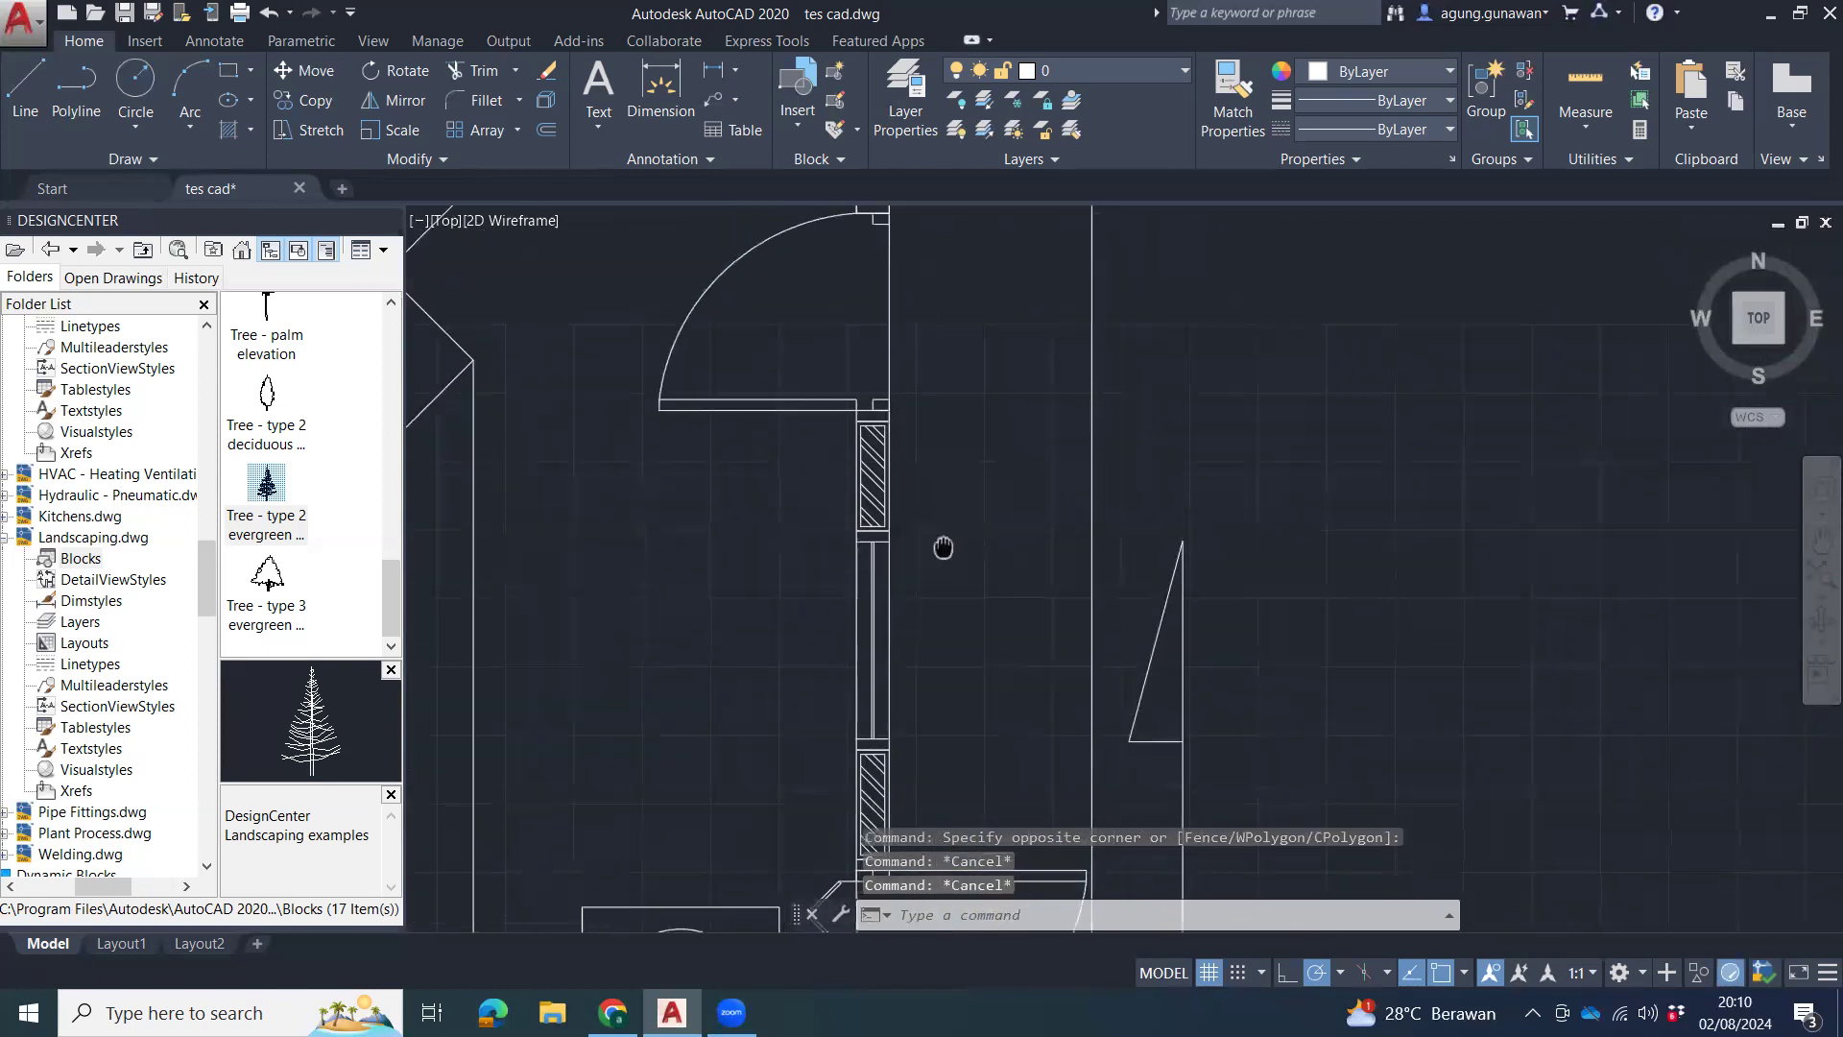
pyautogui.scroll(-4, 880, 448)
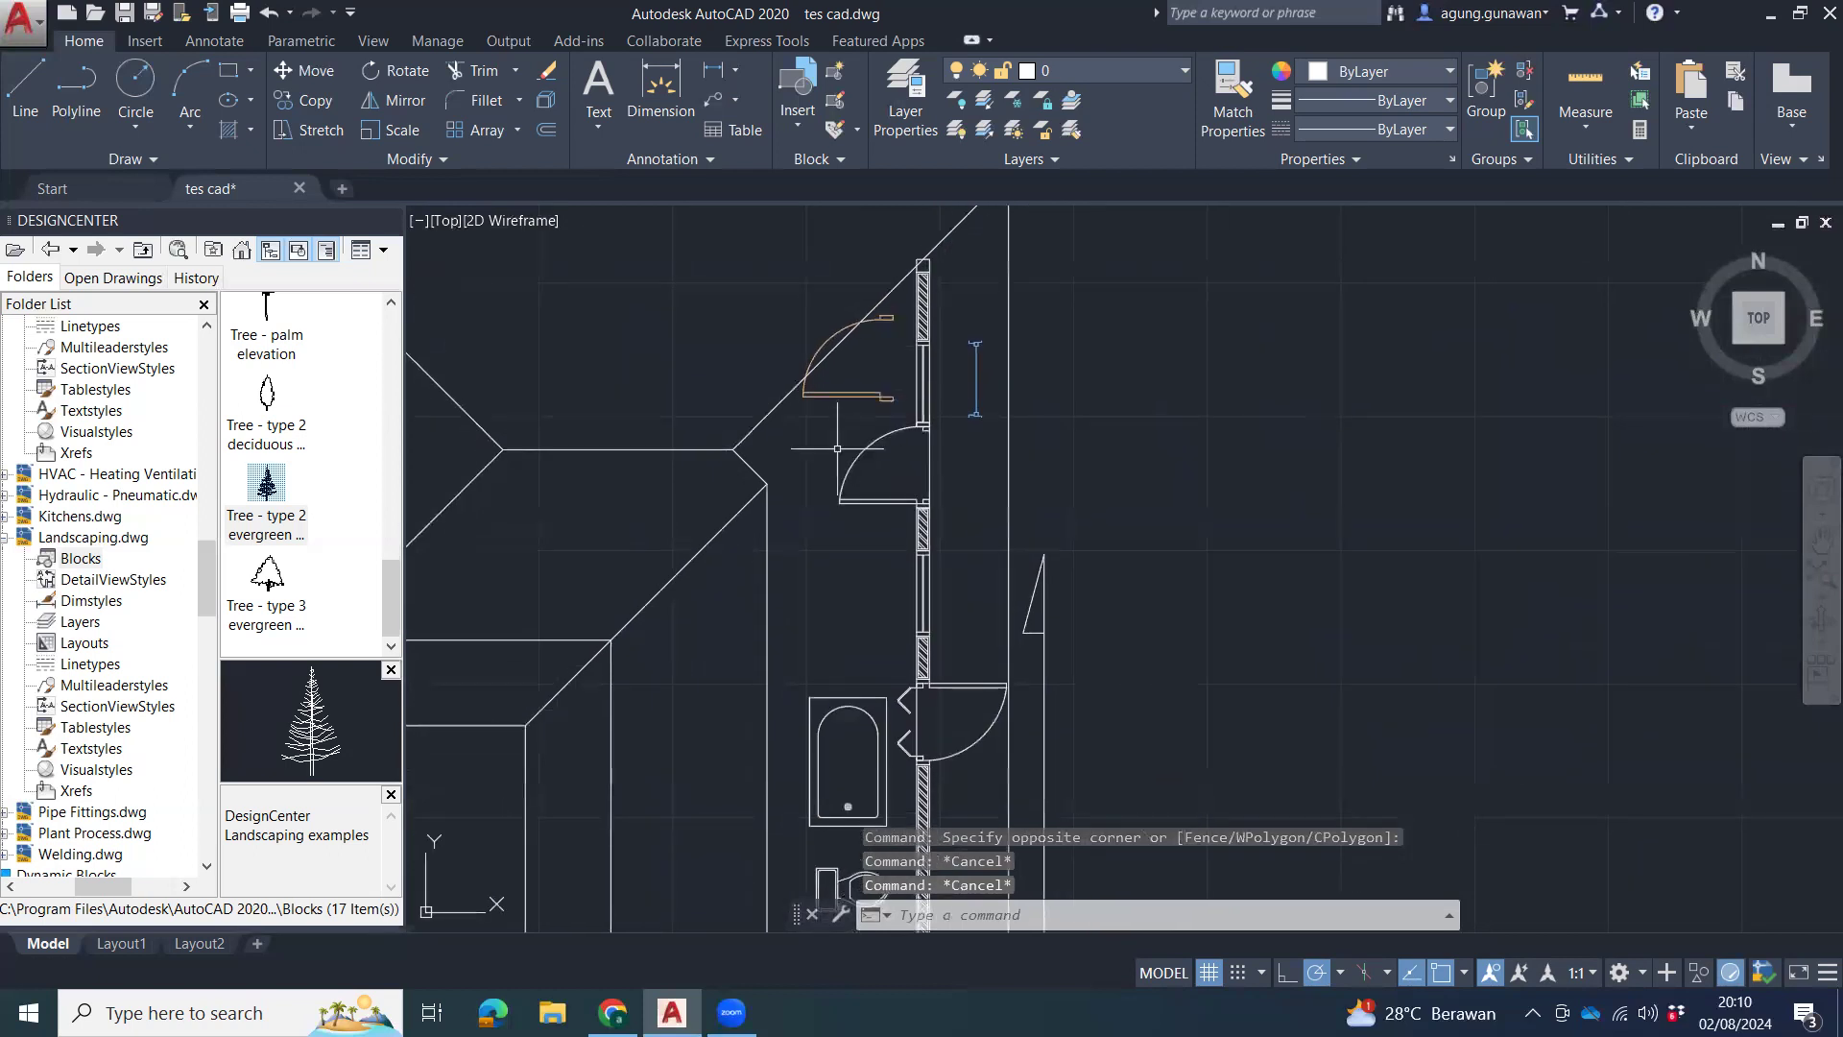
pyautogui.click(833, 421)
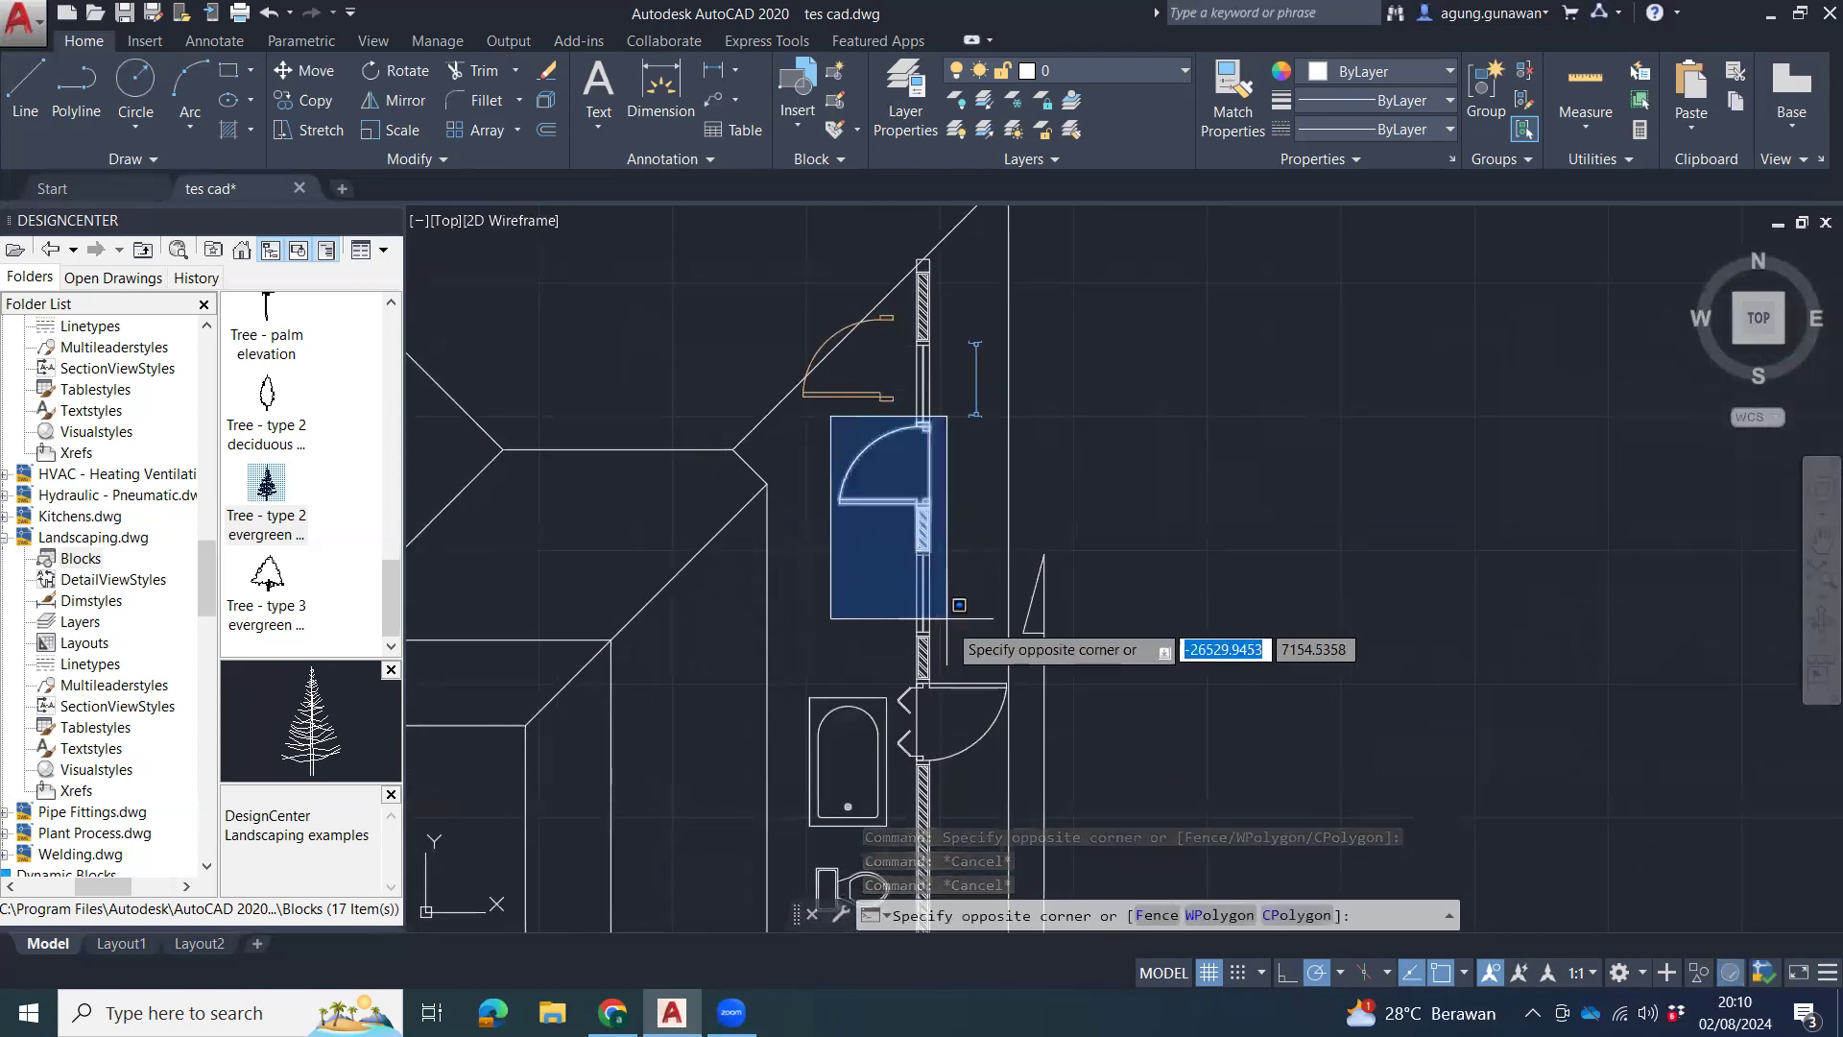
pyautogui.click(961, 652)
pyautogui.click(944, 657)
pyautogui.click(901, 658)
pyautogui.moveTo(976, 673); pyautogui.dragTo(1068, 554, button='middle')
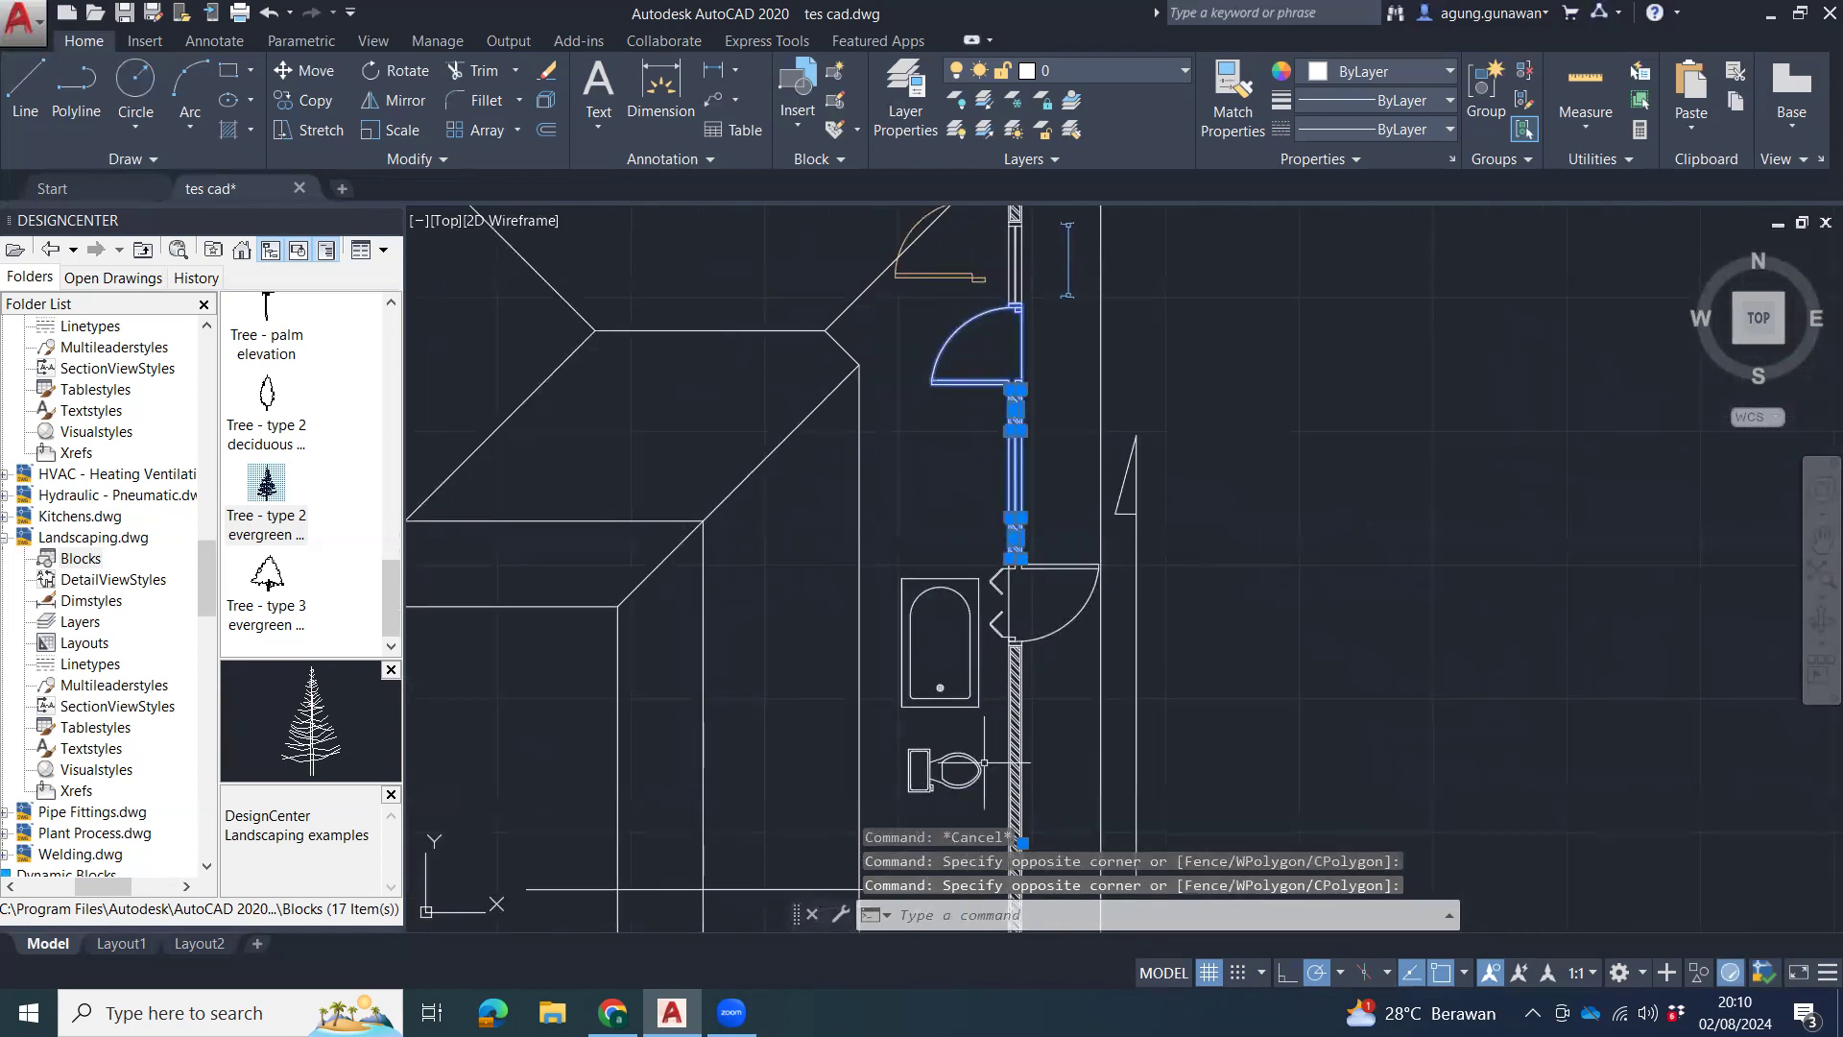
pyautogui.moveTo(984, 763); pyautogui.dragTo(1084, 339, button='middle')
pyautogui.press('Escape')
pyautogui.press('Escape')
# Copy the square column at the lower end of the long hatched wall to the opposite lower corner of the inner roof outline.
pyautogui.scroll(6, 1133, 671)
pyautogui.click(1032, 658)
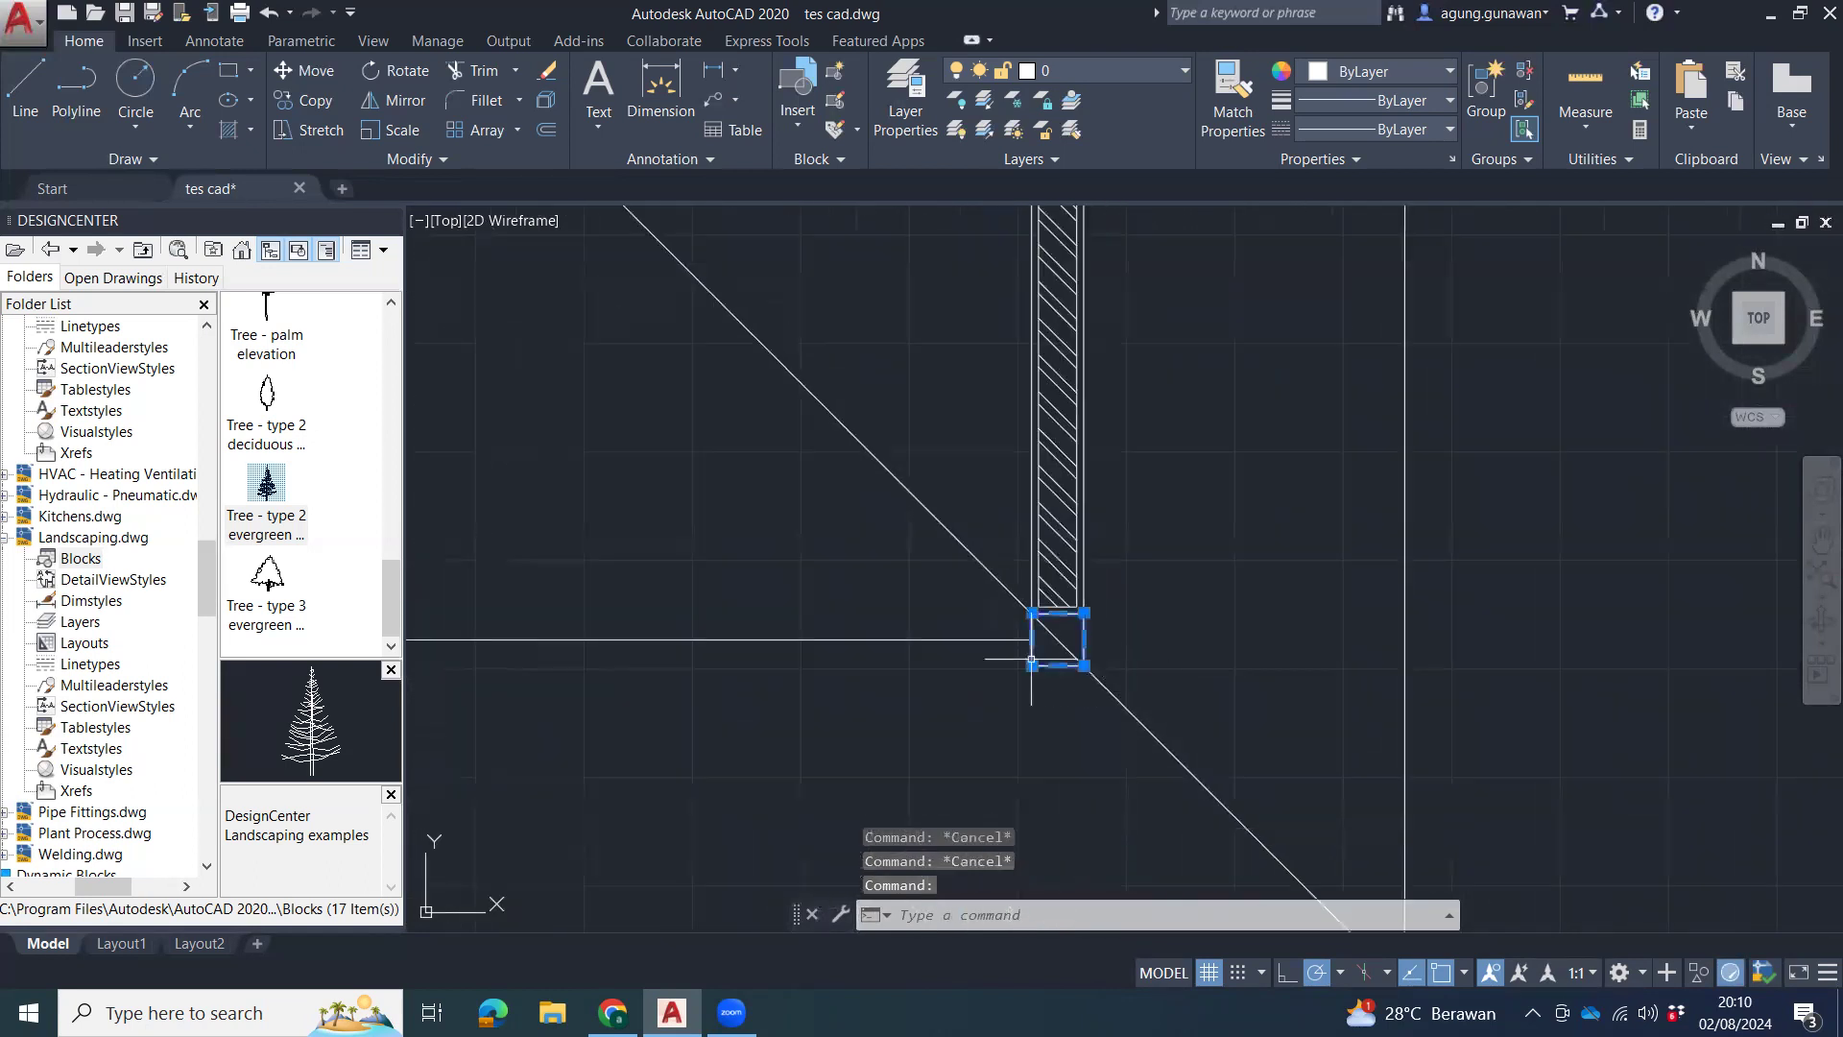
pyautogui.moveTo(1032, 659); pyautogui.dragTo(1205, 652, button='middle')
pyautogui.write('co')
pyautogui.press('Return')
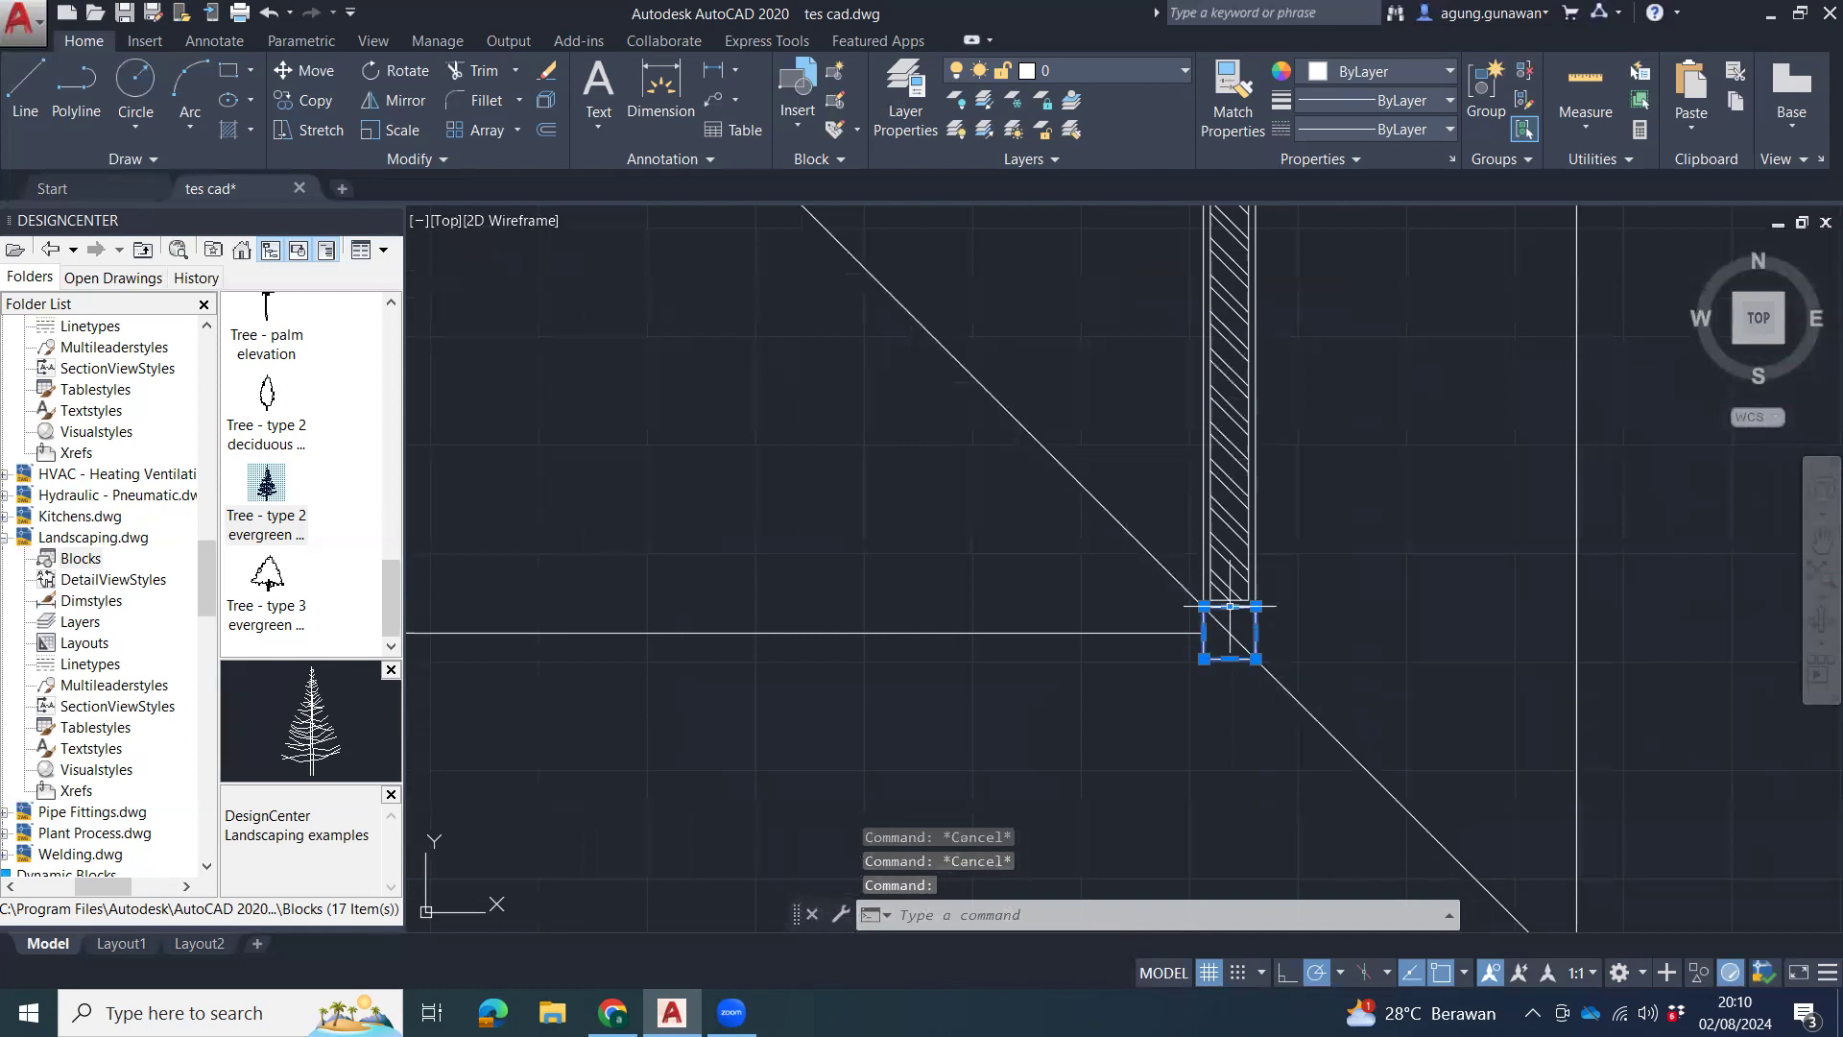
pyautogui.click(1256, 607)
pyautogui.moveTo(683, 486); pyautogui.dragTo(1394, 466, button='middle')
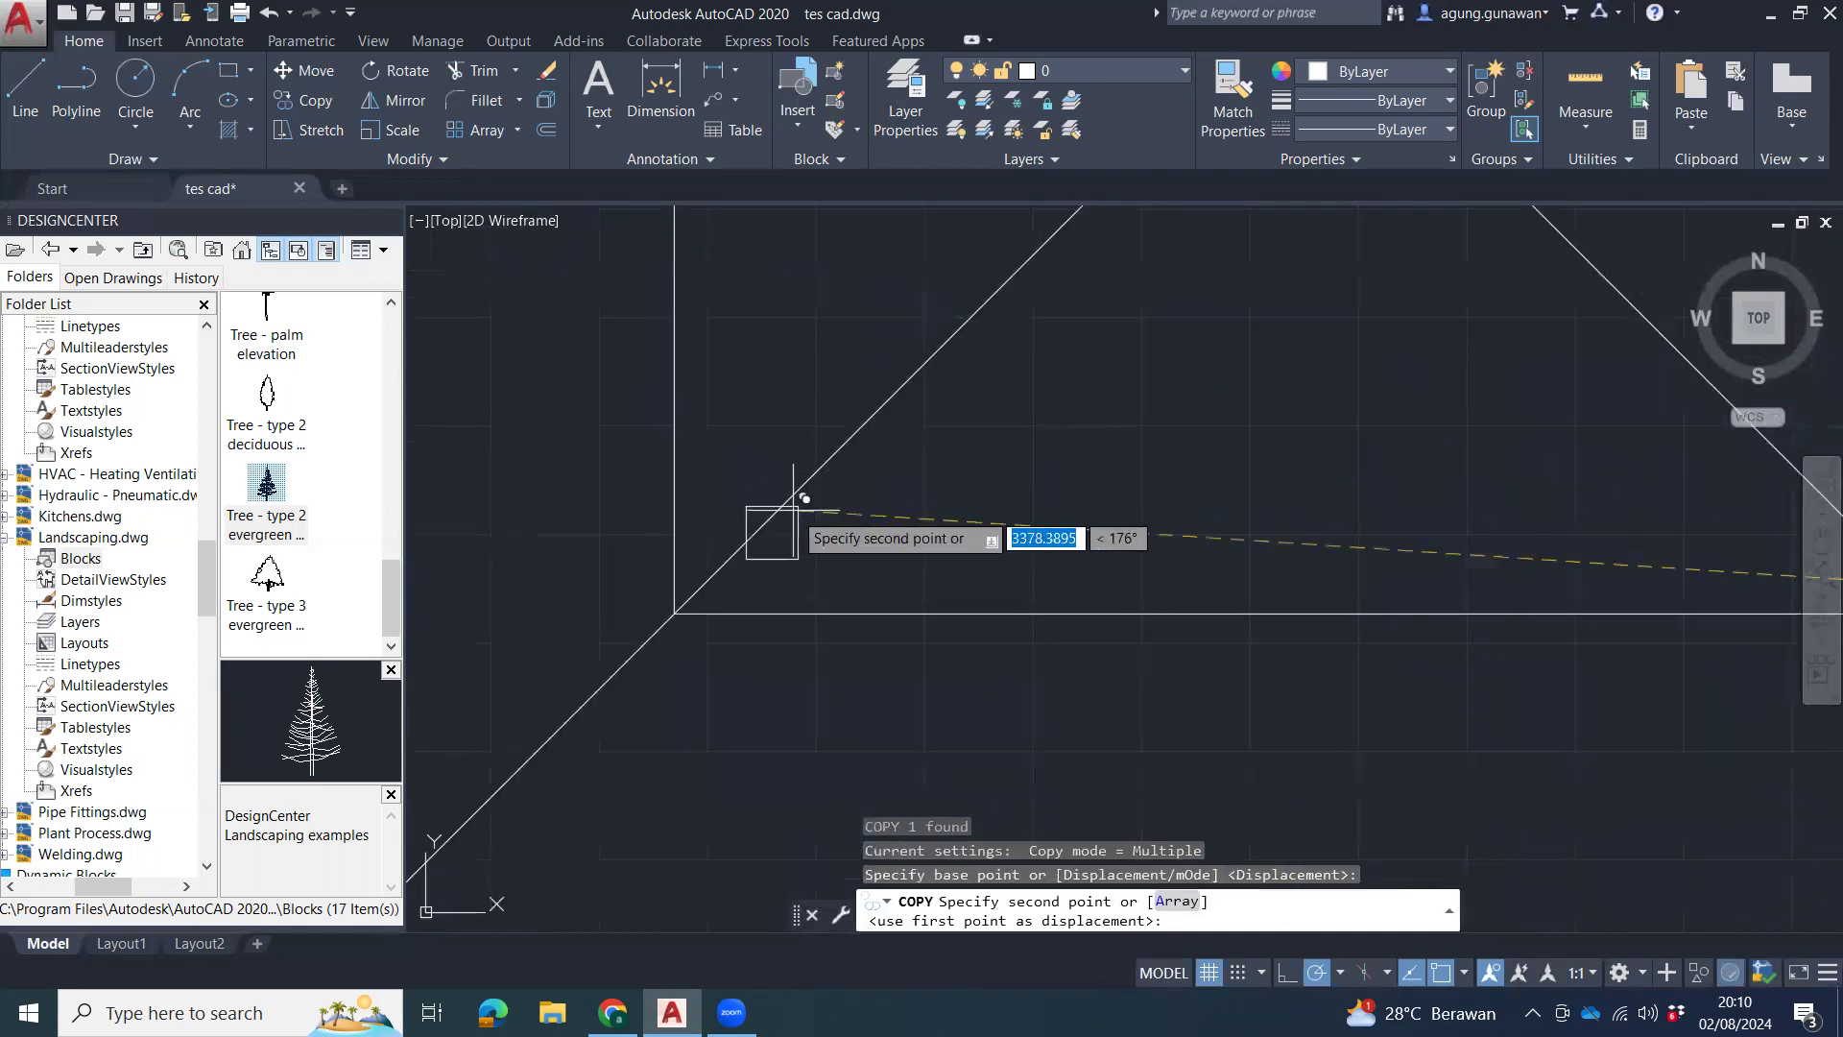
pyautogui.click(699, 587)
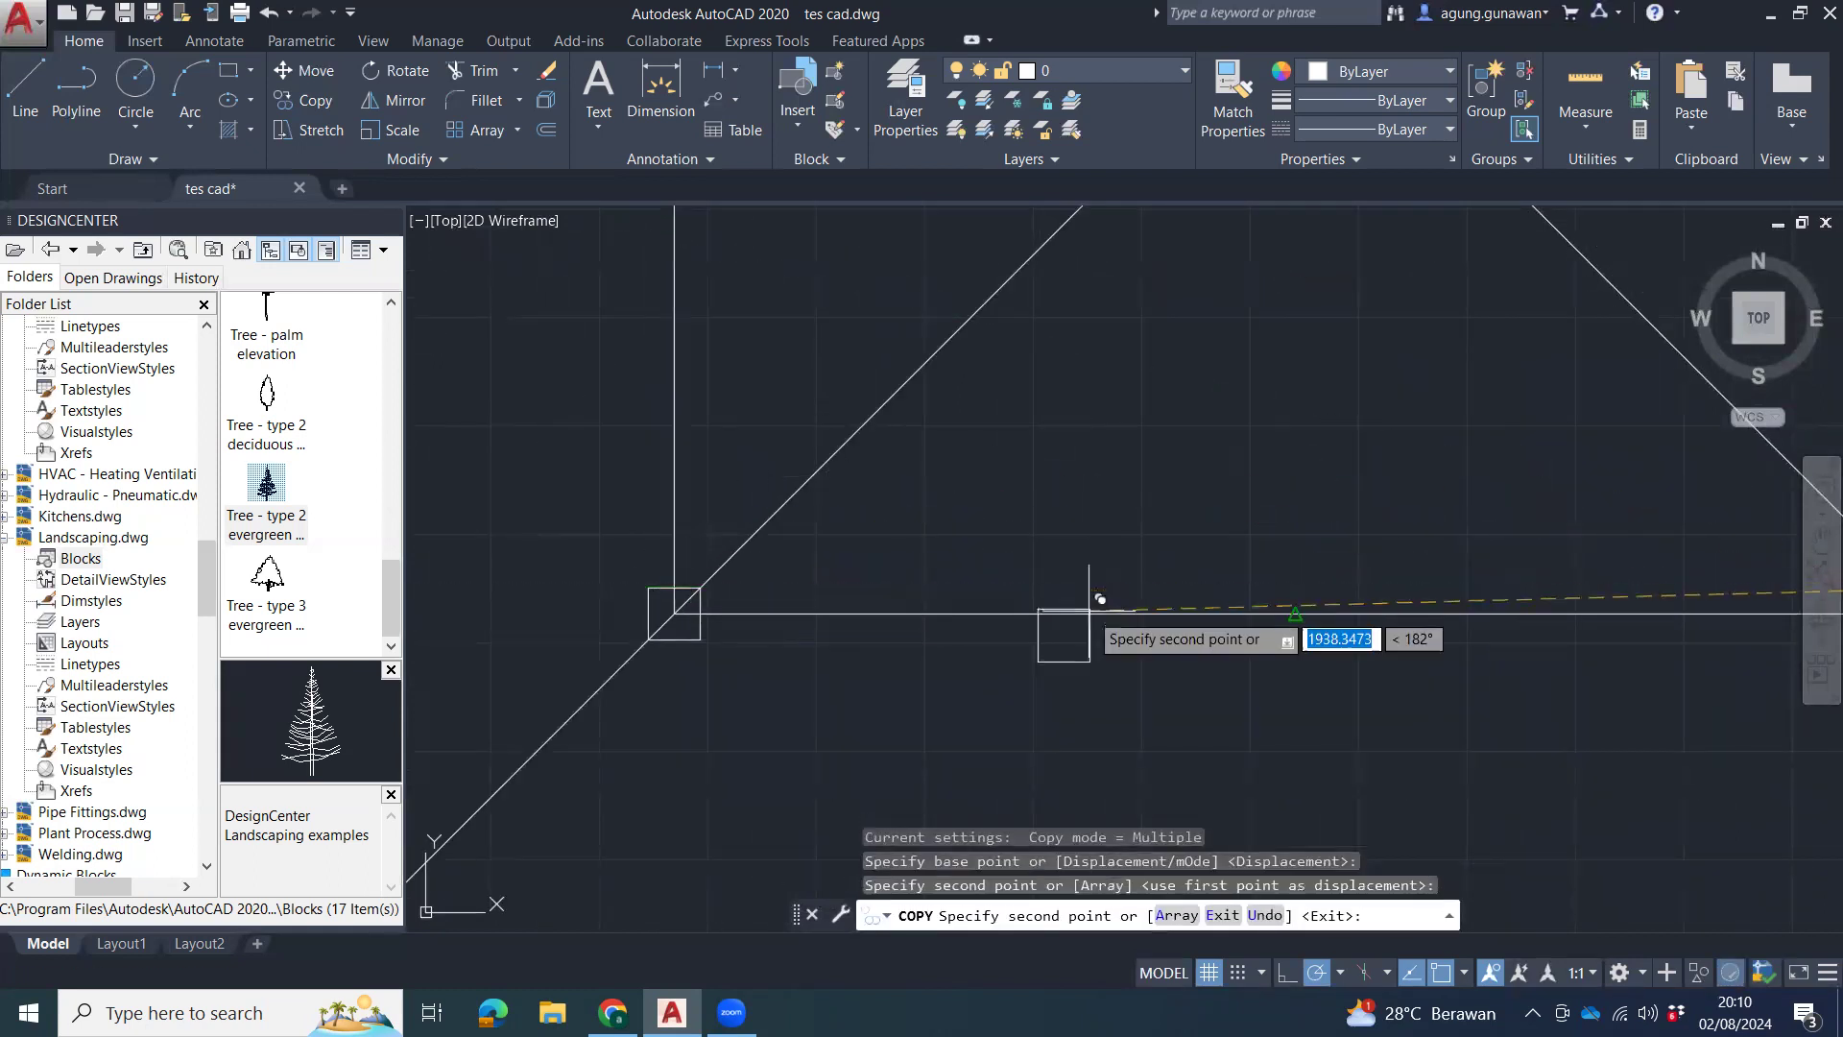
pyautogui.press('Escape')
pyautogui.press('Escape')
# Copy the single door, window and two short hatched wall segments beside it onto the top of the copied corner column.
pyautogui.scroll(-4, 1099, 626)
pyautogui.scroll(-2, 854, 816)
pyautogui.moveTo(1249, 662)
pyautogui.mouseDown(button='middle')
pyautogui.moveTo(855, 818)
pyautogui.moveTo(1000, 661)
pyautogui.mouseUp(button='middle')
pyautogui.scroll(2, 908, 771)
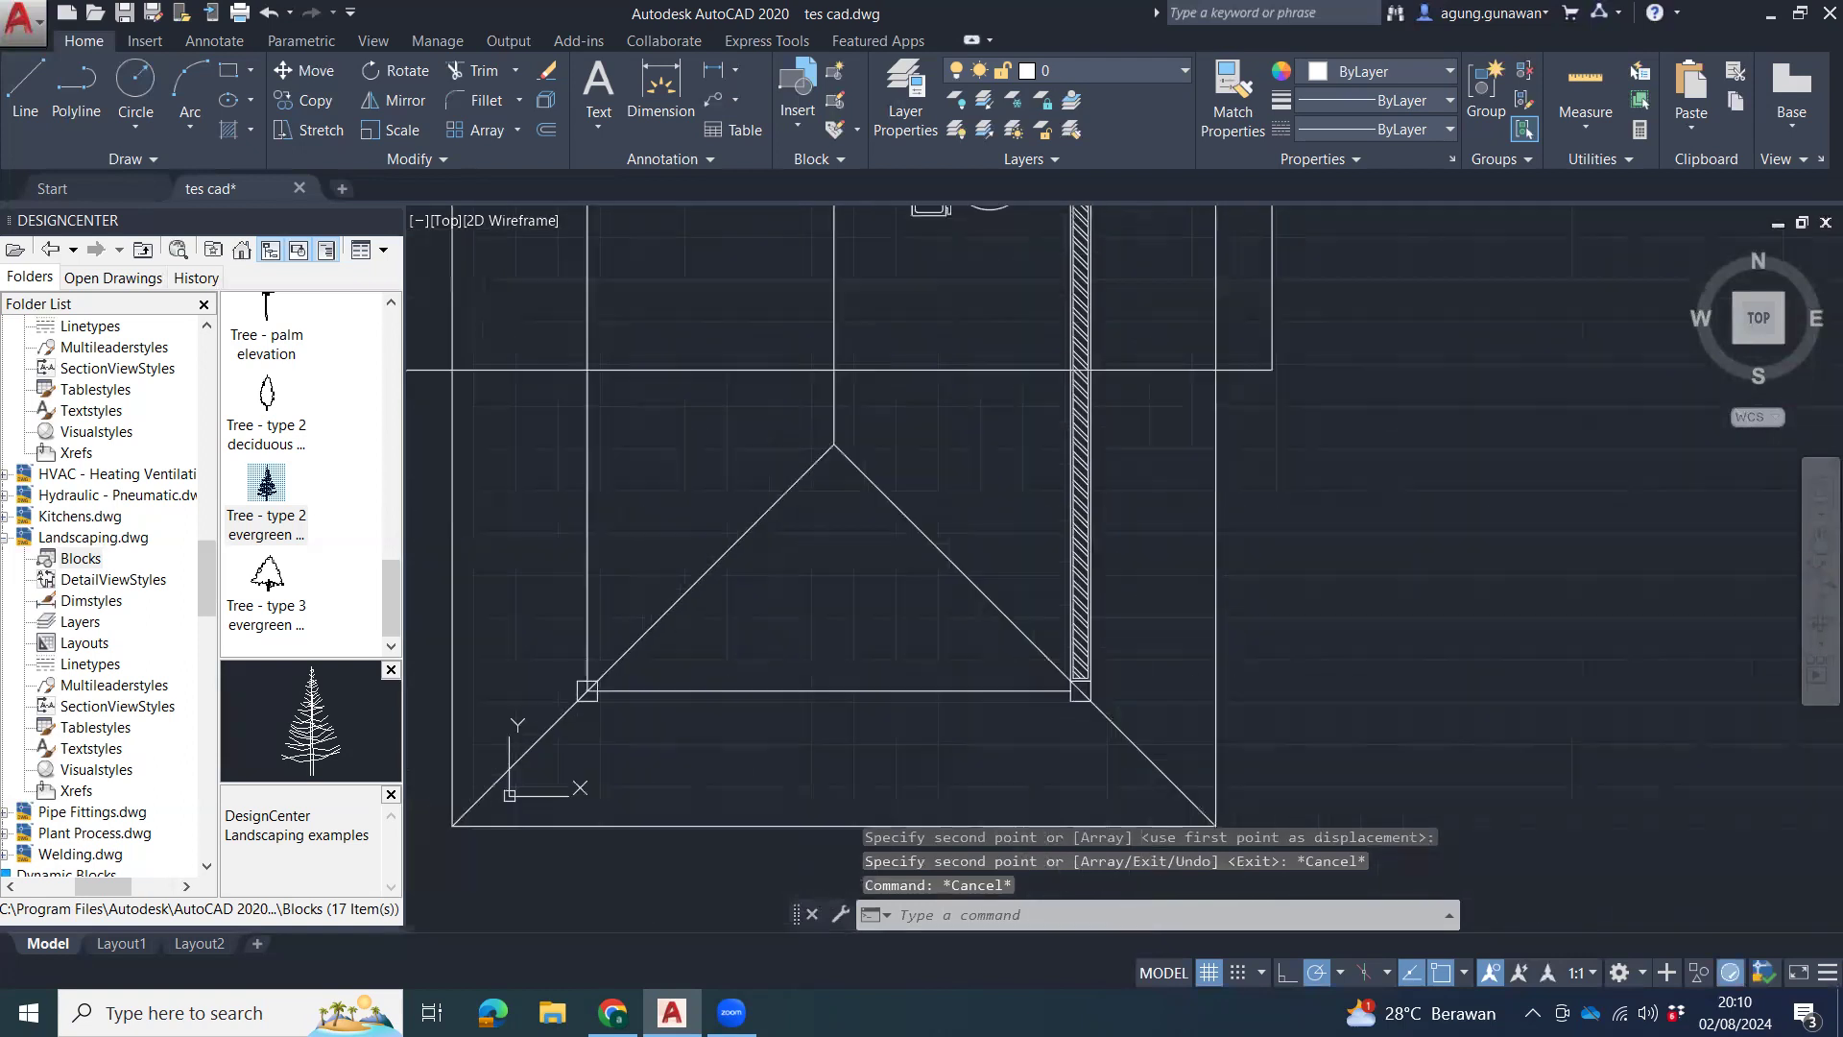
pyautogui.moveTo(1188, 552); pyautogui.dragTo(1025, 677, button='middle')
pyautogui.click(909, 448)
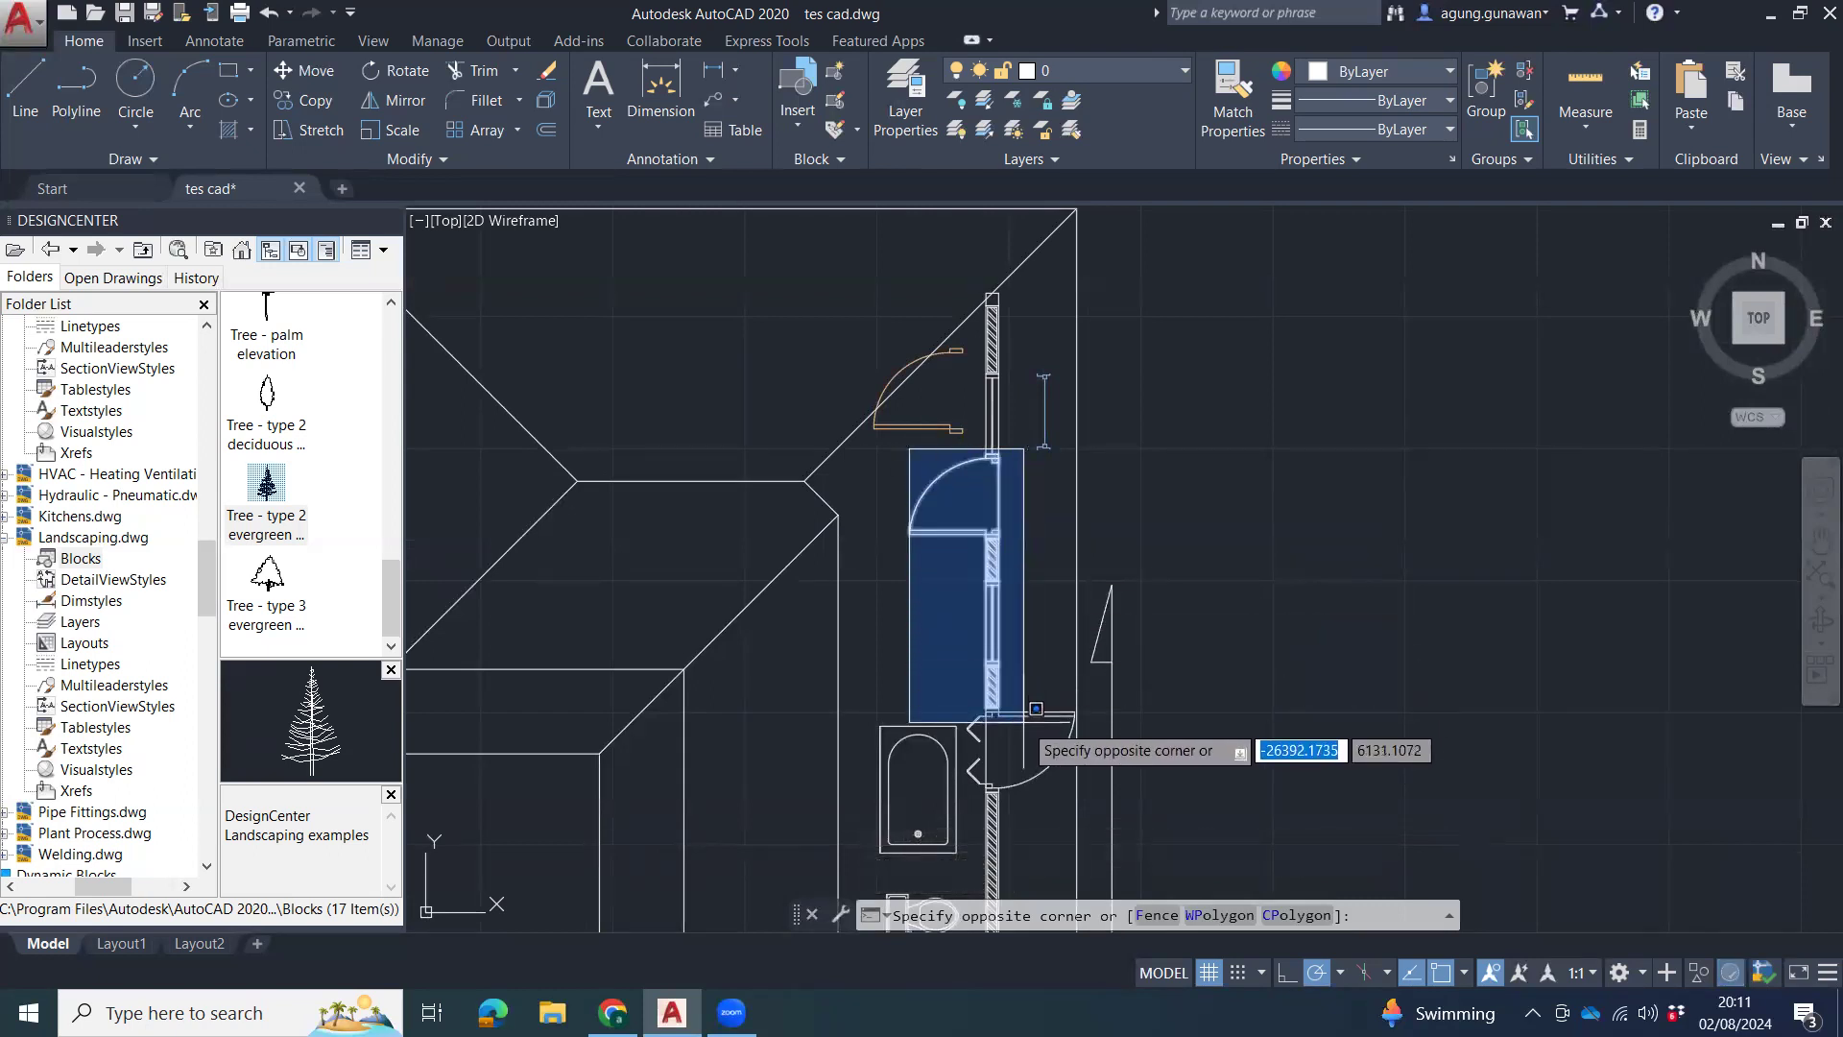
pyautogui.click(1033, 705)
pyautogui.moveTo(1041, 673); pyautogui.dragTo(1101, 567, button='middle')
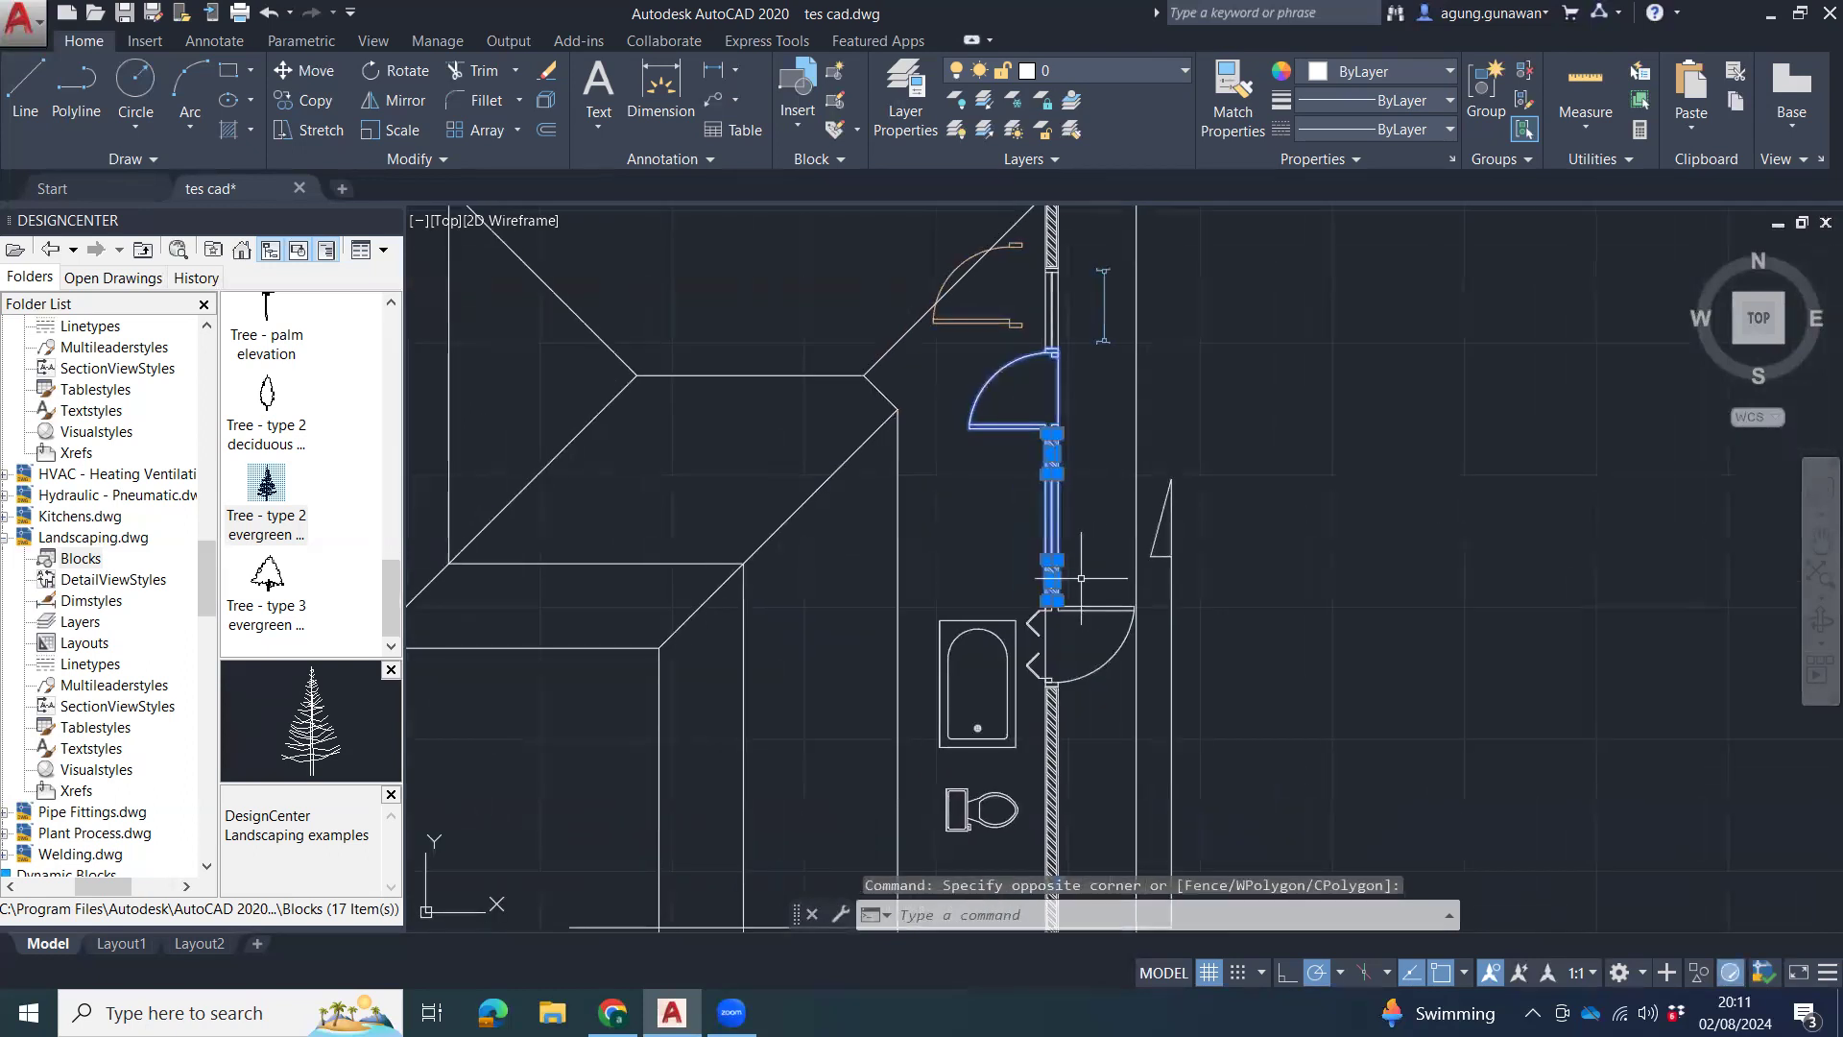
pyautogui.write('co')
pyautogui.press('Return')
pyautogui.scroll(9, 1055, 611)
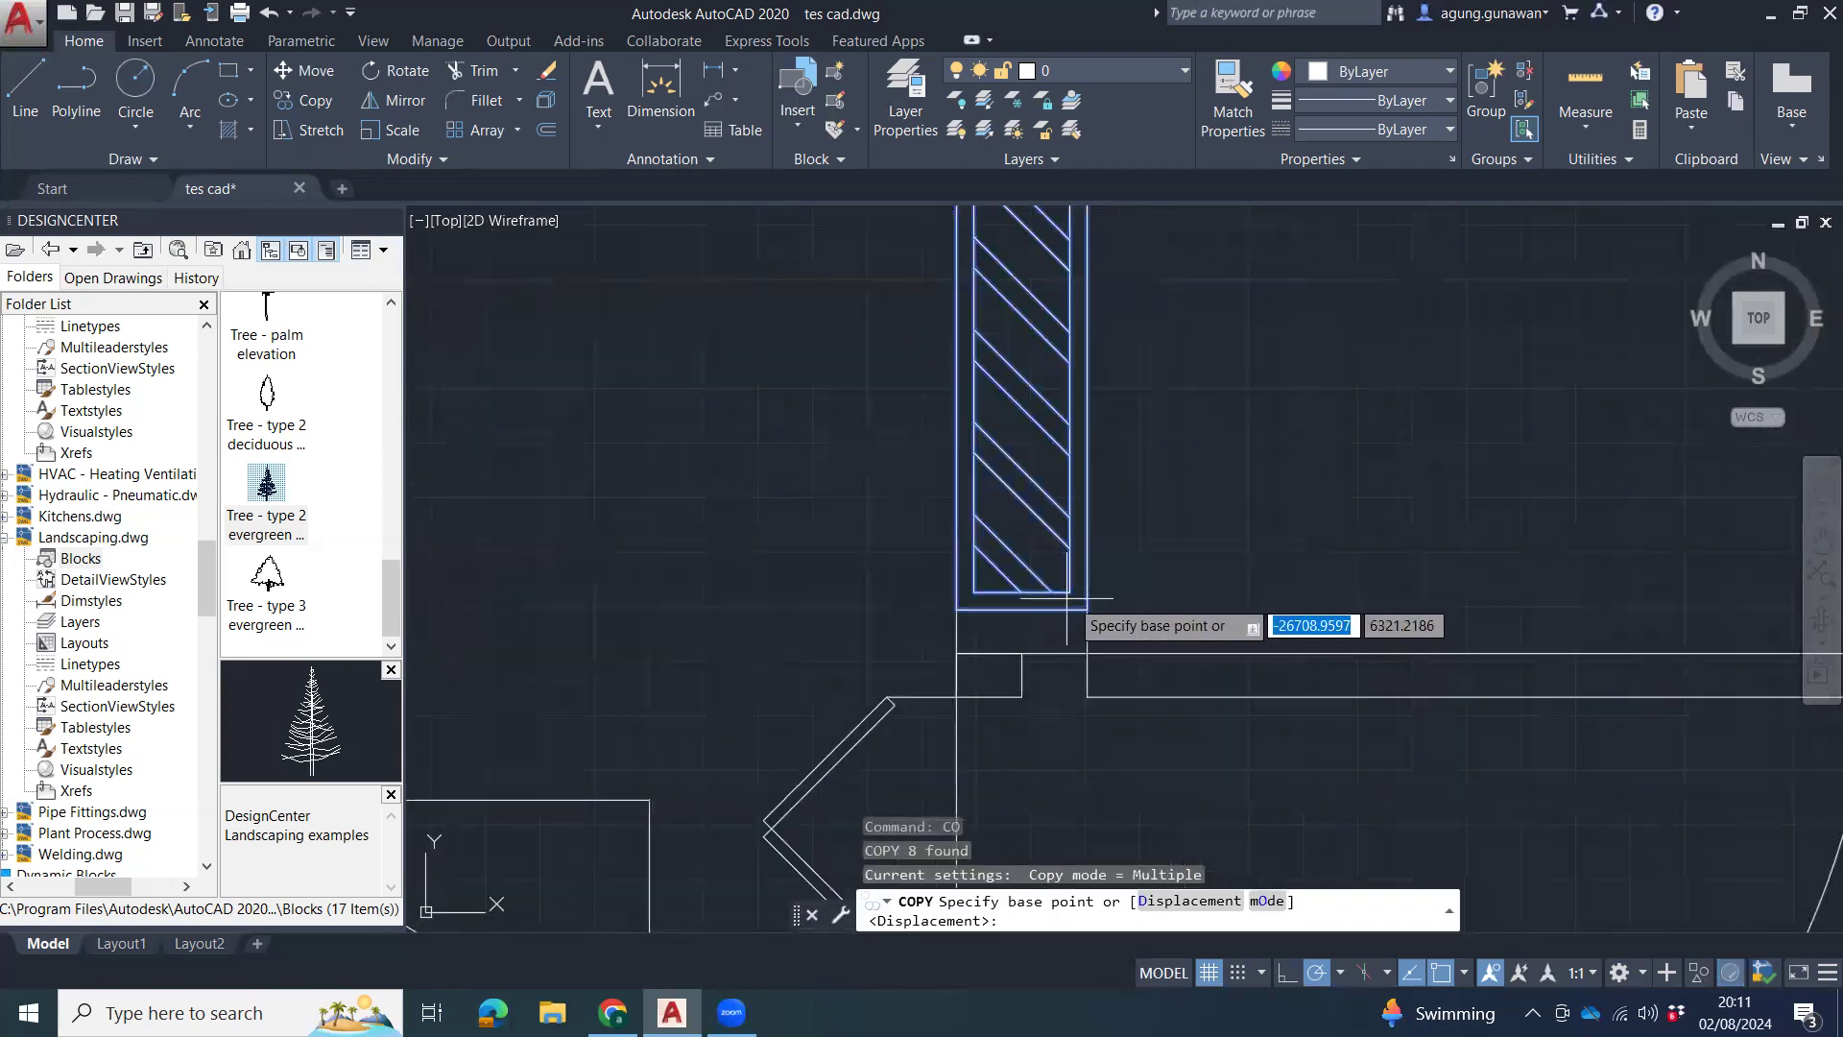
pyautogui.click(1087, 611)
pyautogui.scroll(-6, 1083, 611)
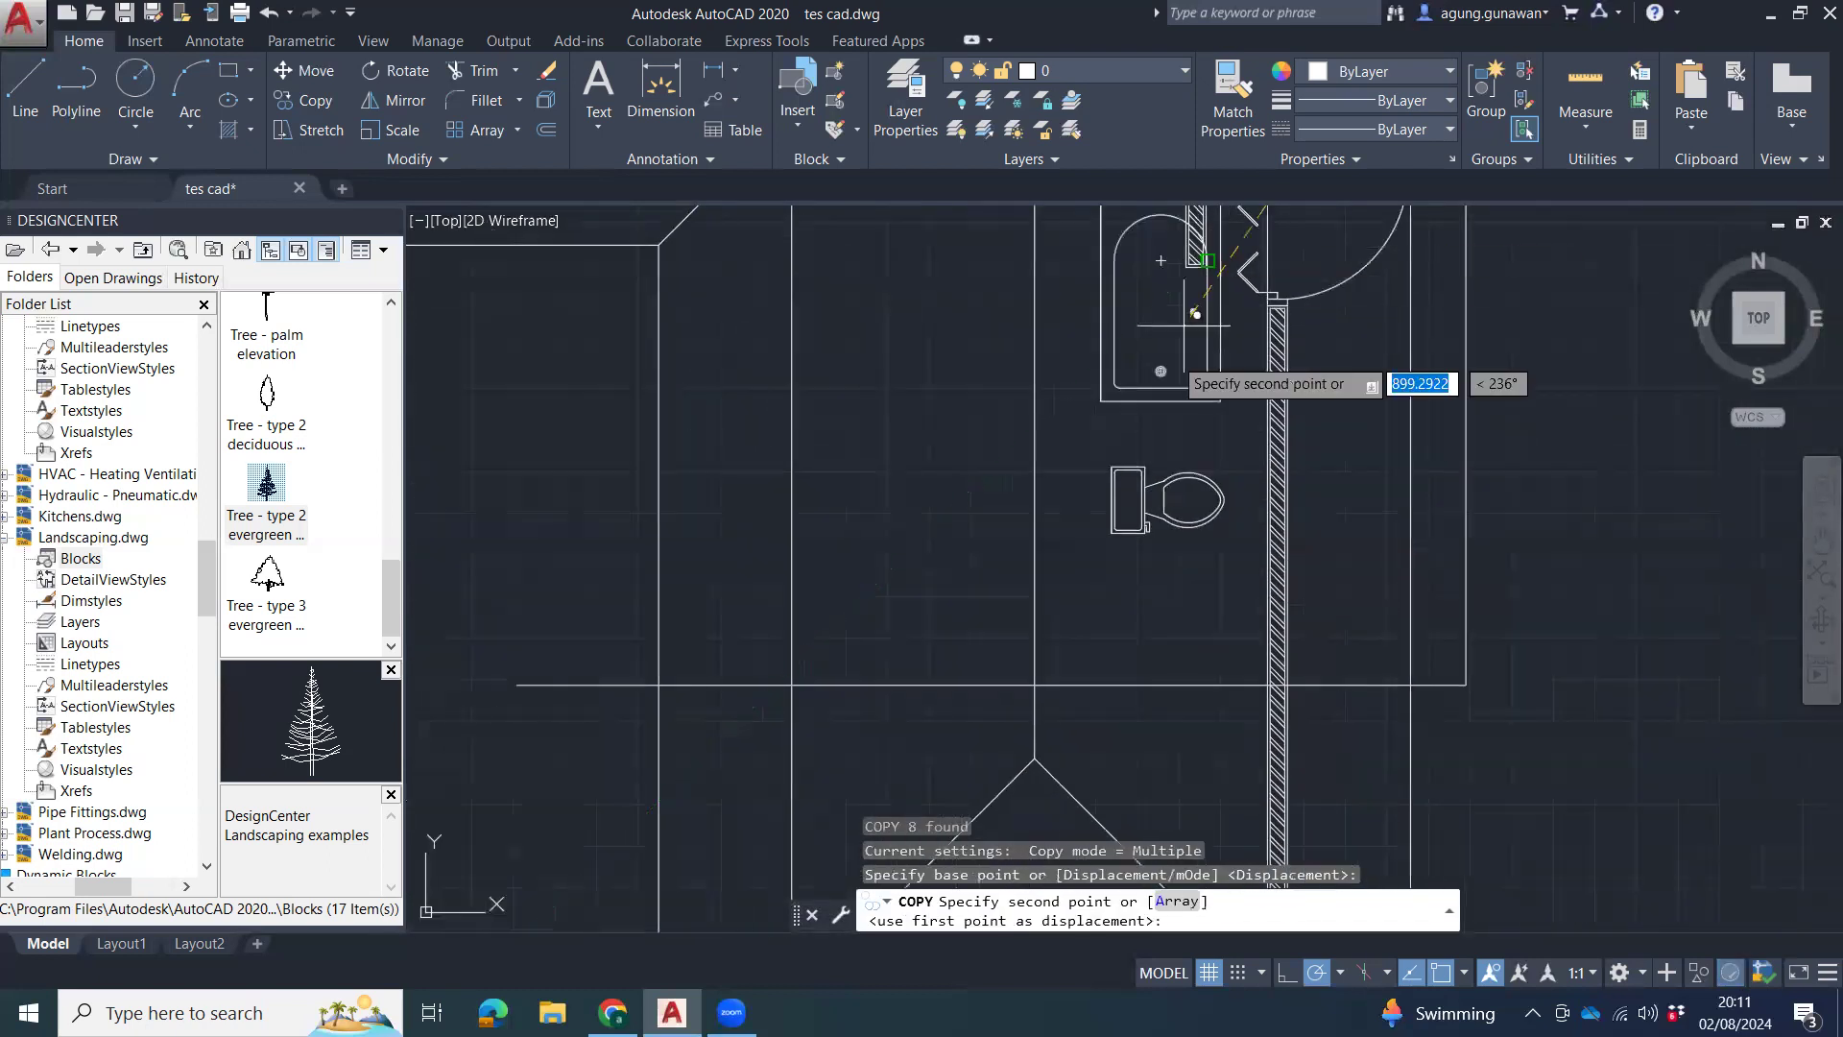
pyautogui.scroll(10, 768, 702)
pyautogui.moveTo(1551, 567); pyautogui.dragTo(695, 585, button='middle')
pyautogui.scroll(-6, 881, 523)
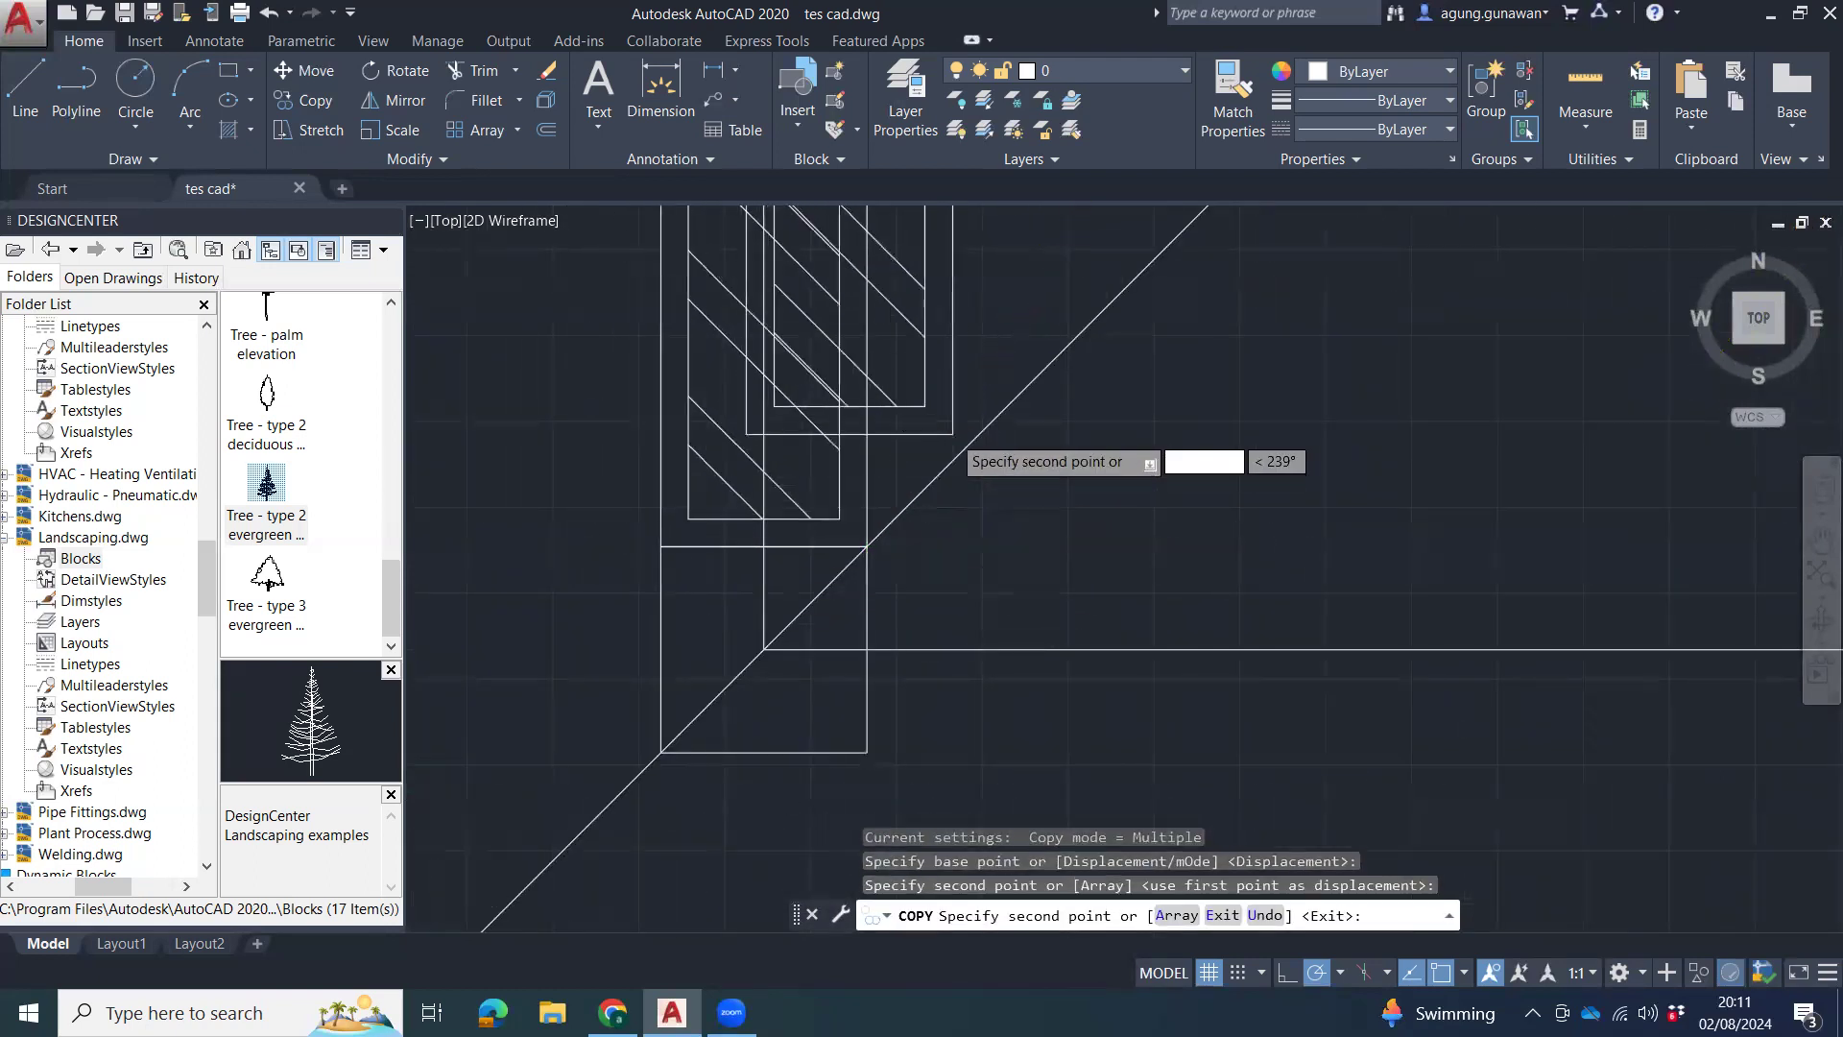
pyautogui.moveTo(954, 666); pyautogui.dragTo(897, 753, button='middle')
pyautogui.press('Escape')
pyautogui.press('Escape')
pyautogui.press('Escape')
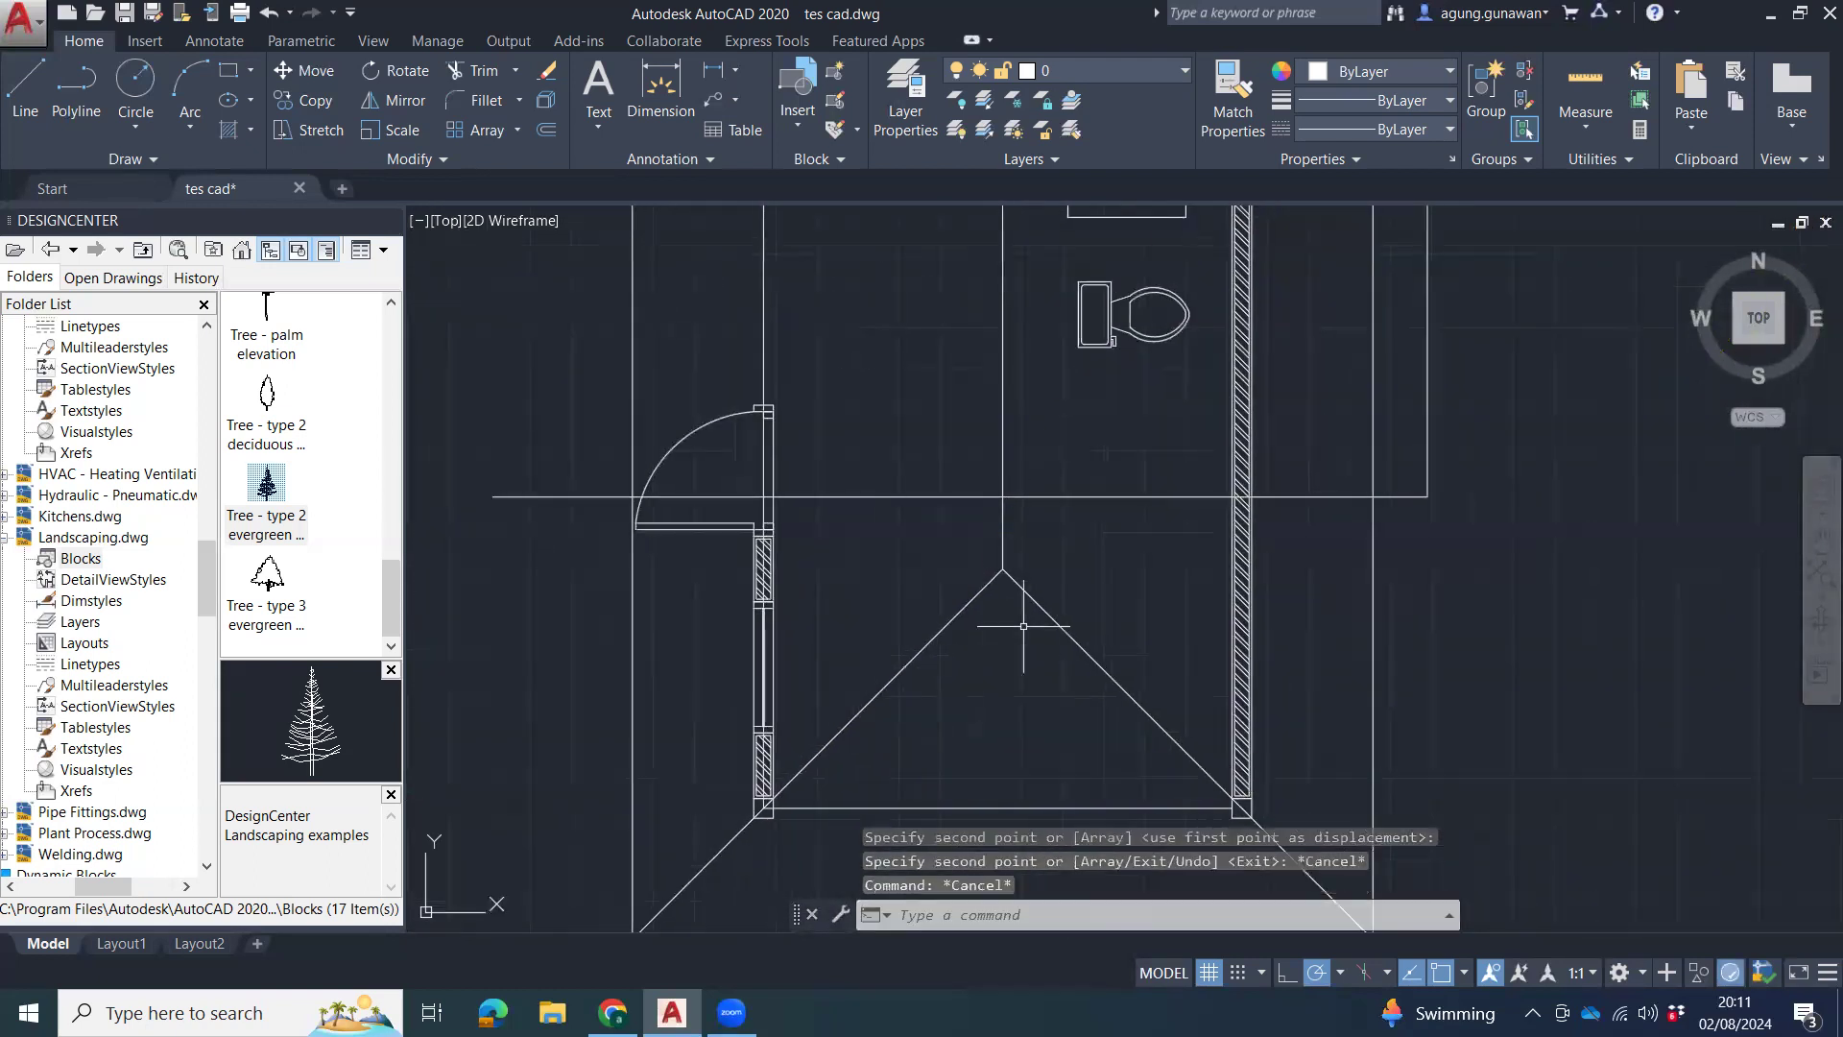
pyautogui.moveTo(1079, 667); pyautogui.dragTo(994, 767, button='middle')
pyautogui.scroll(-6, 994, 767)
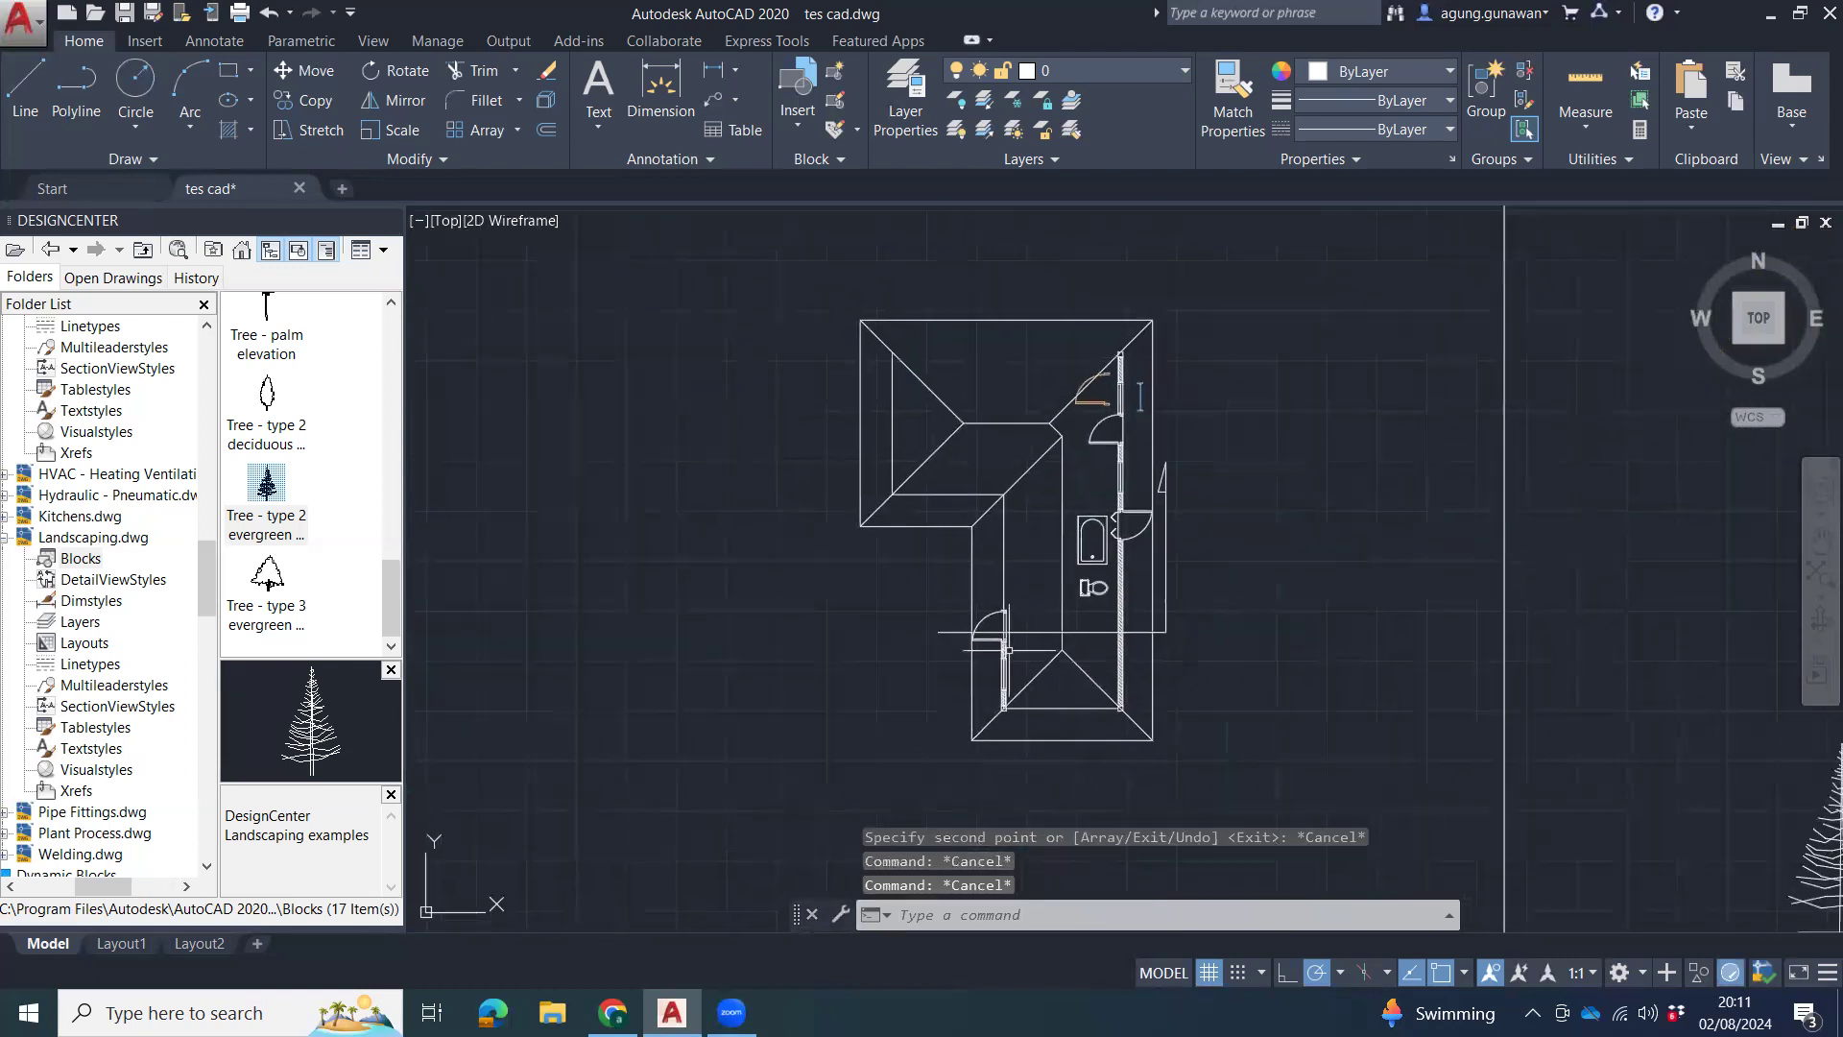
pyautogui.scroll(6, 988, 634)
pyautogui.scroll(-3, 1233, 687)
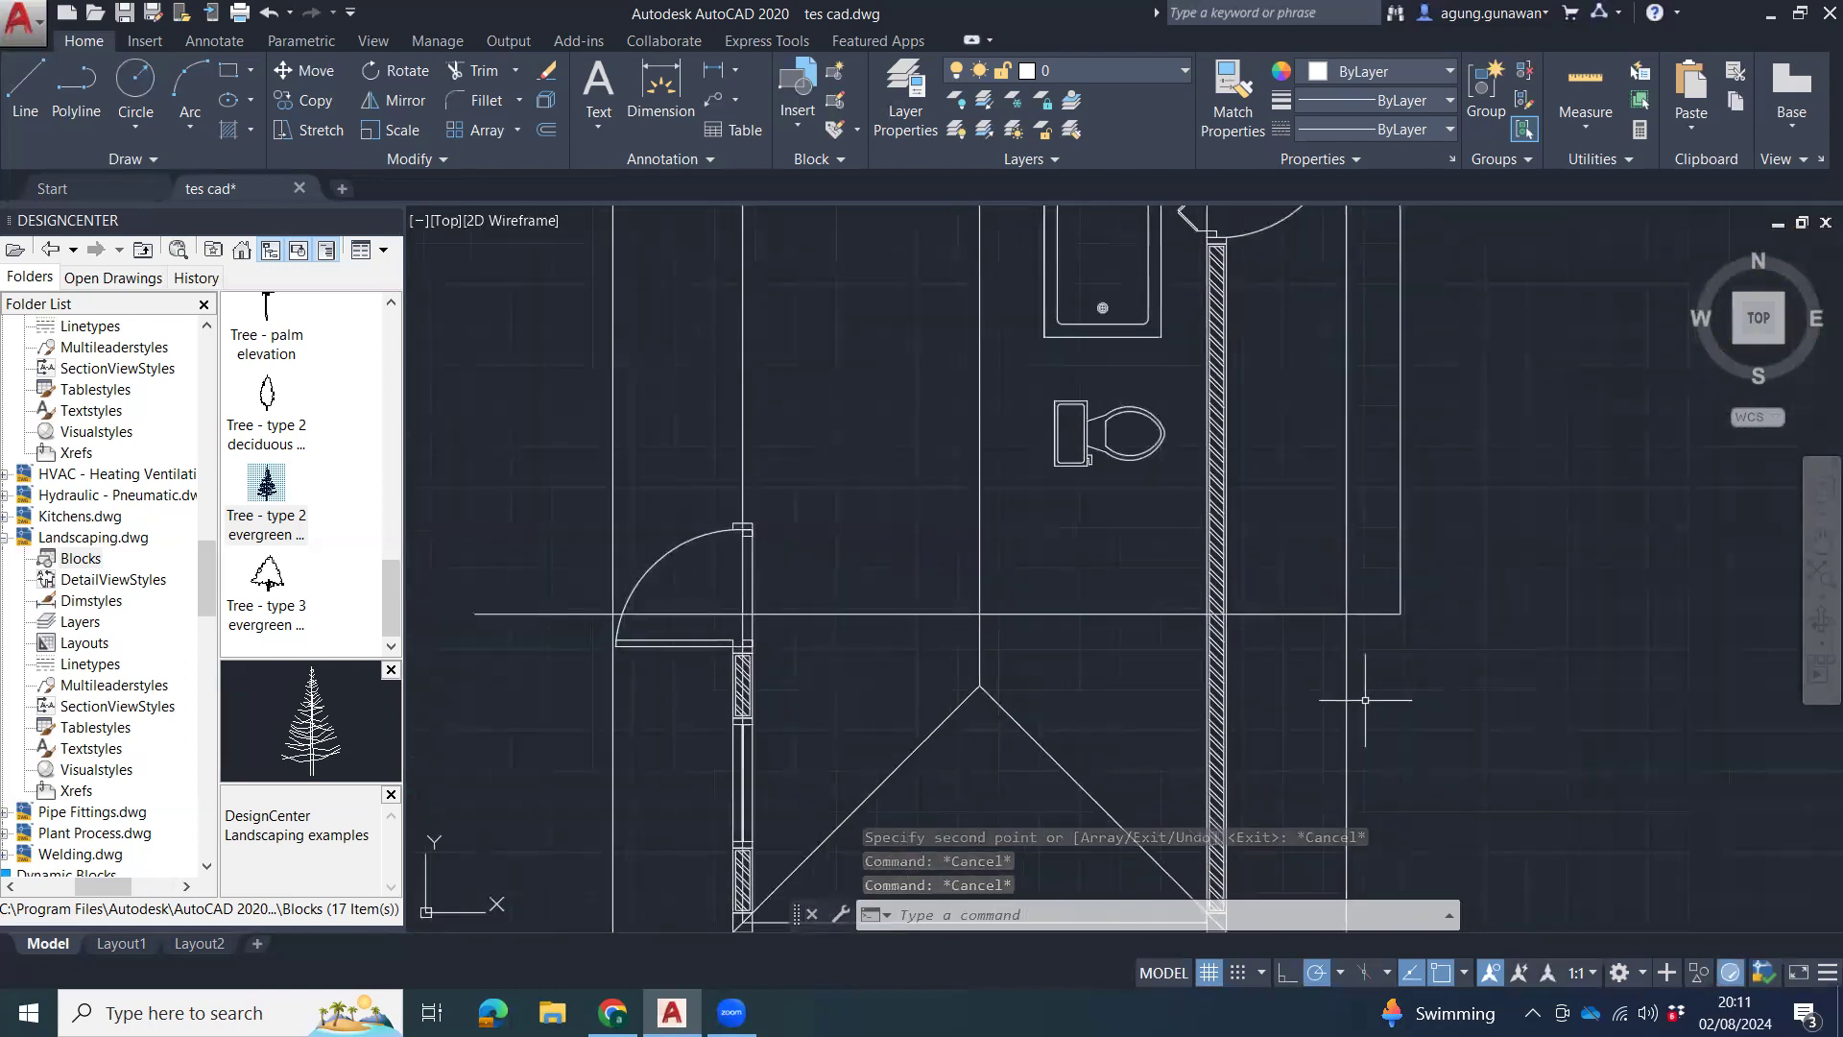
pyautogui.scroll(-2, 1411, 699)
pyautogui.moveTo(1287, 609); pyautogui.dragTo(1255, 624, button='middle')
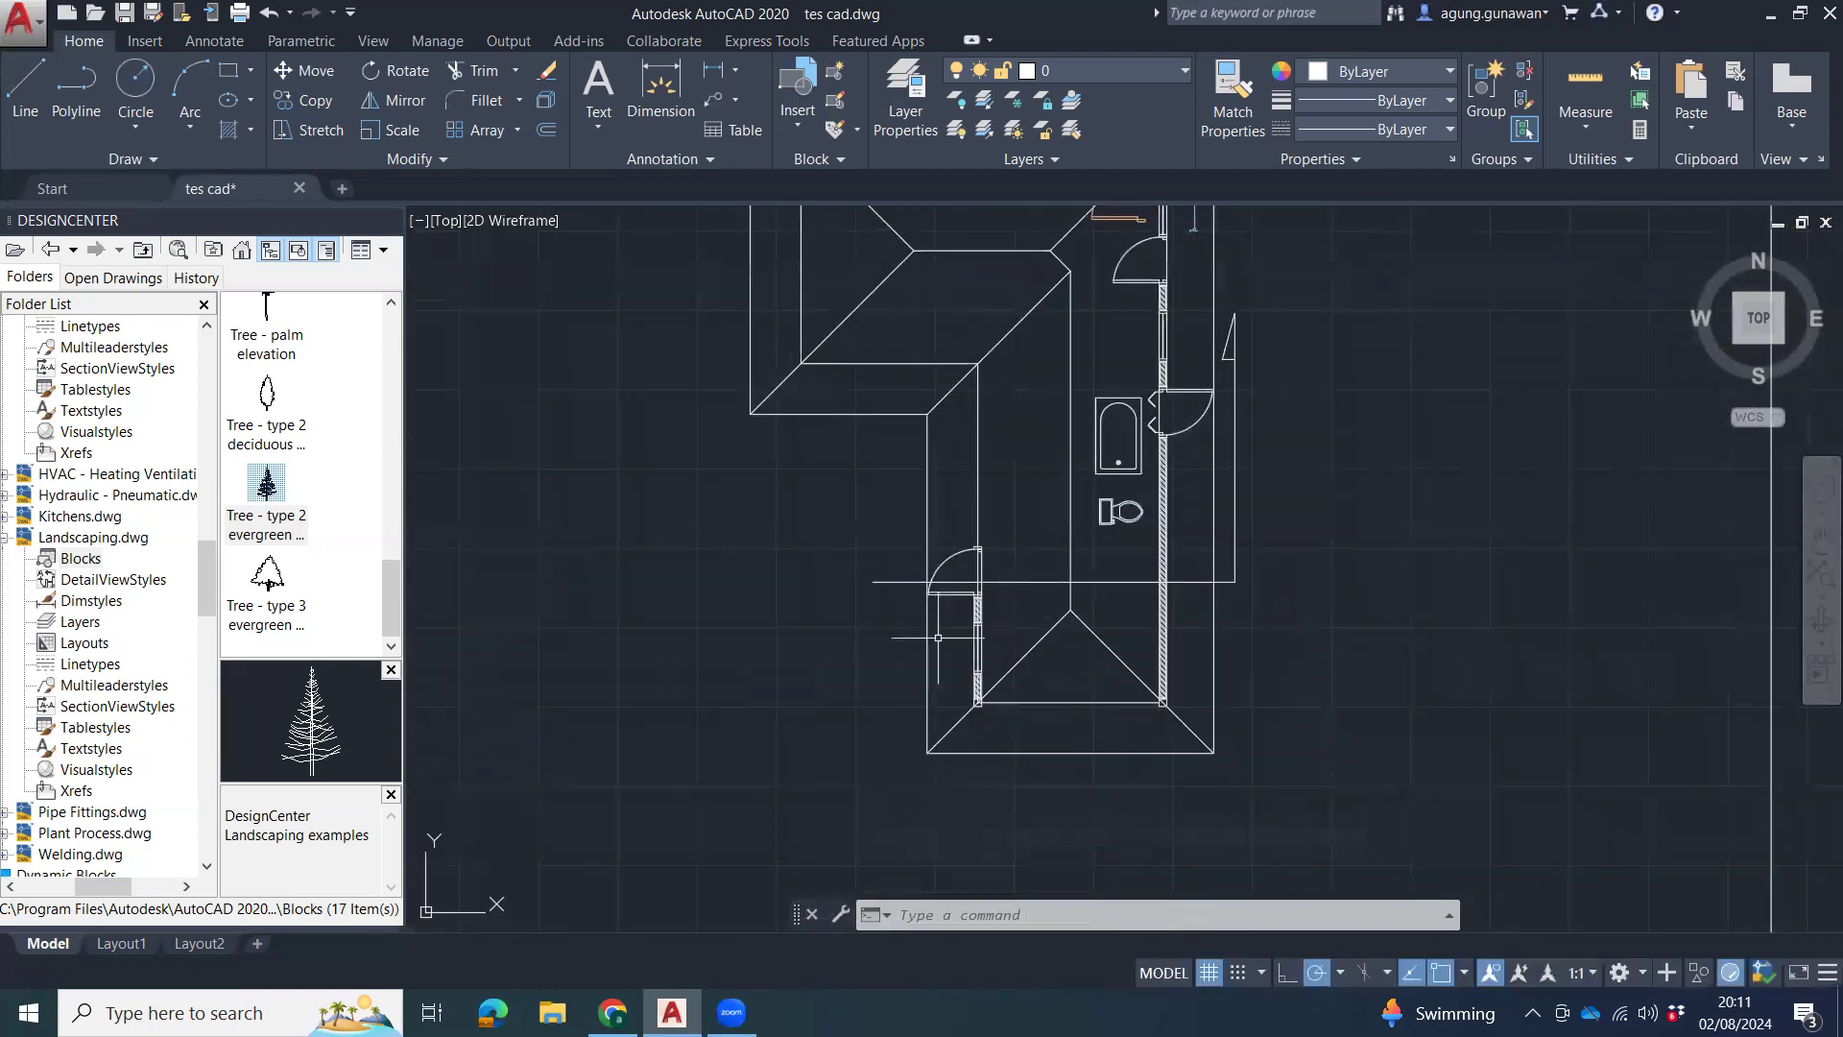
pyautogui.click(1306, 294)
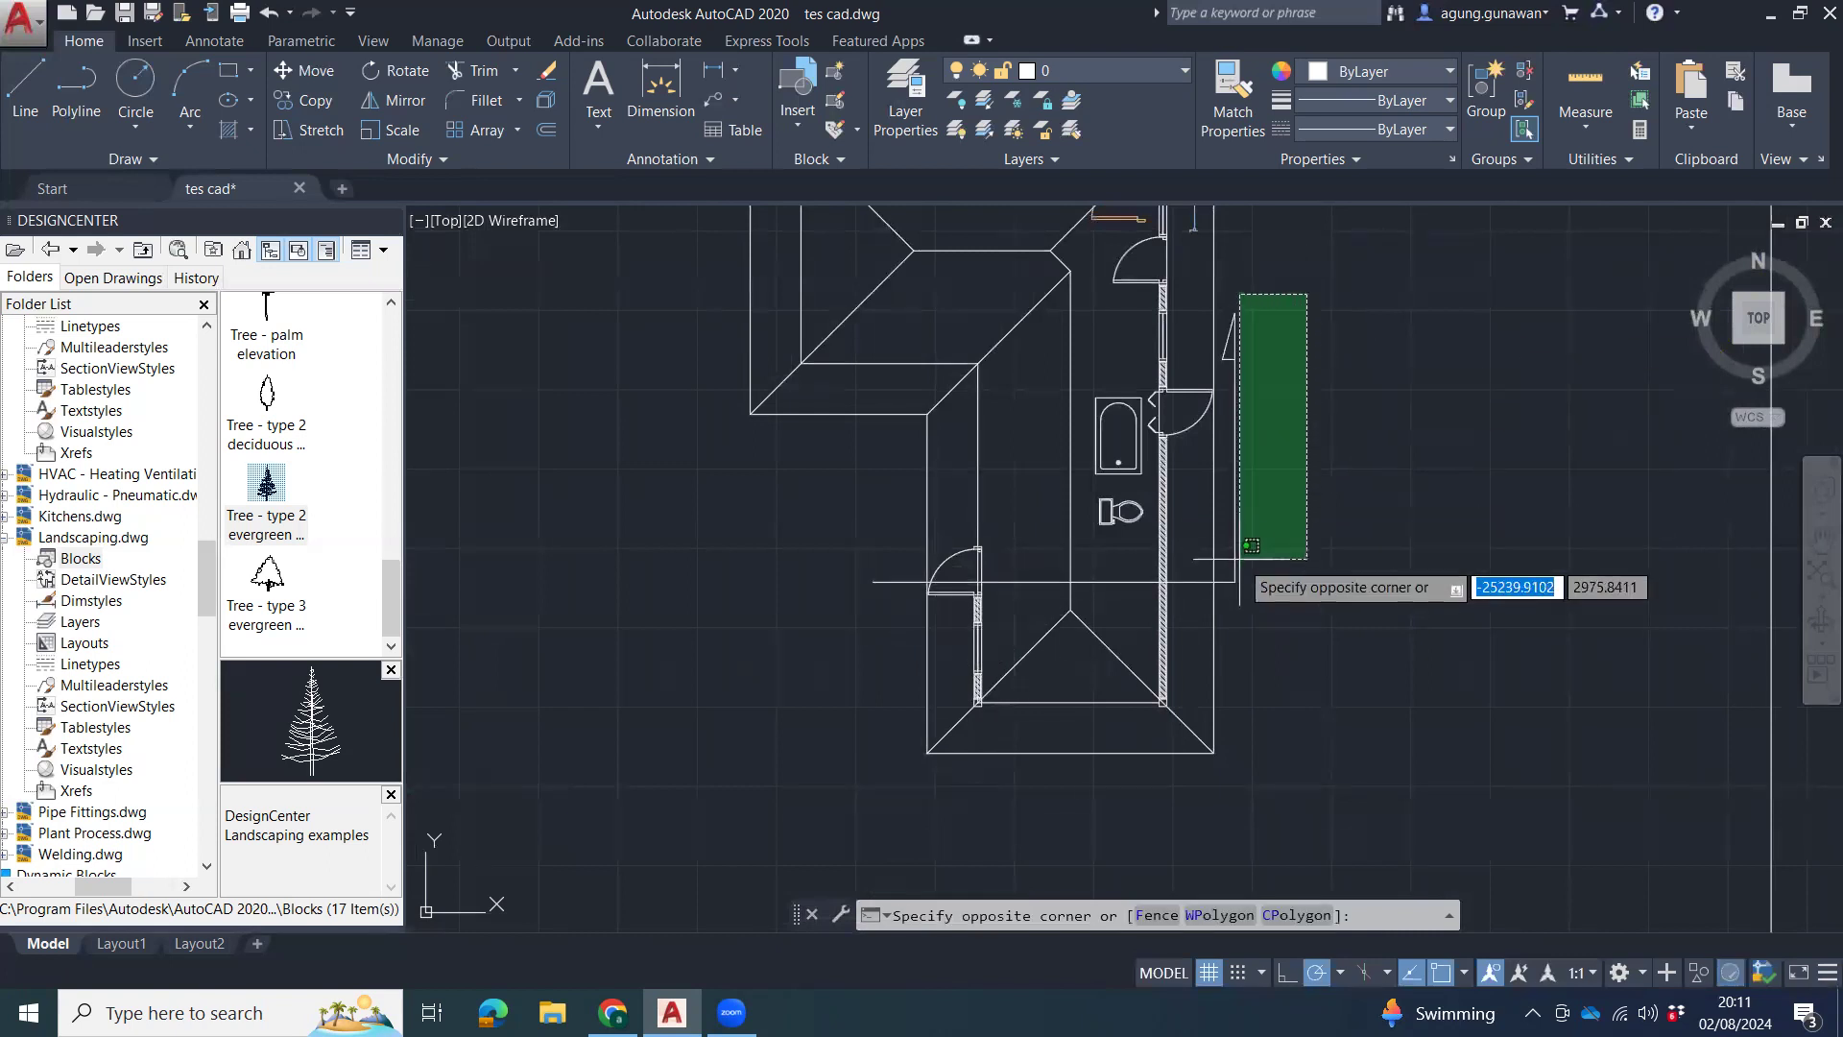
pyautogui.click(1241, 582)
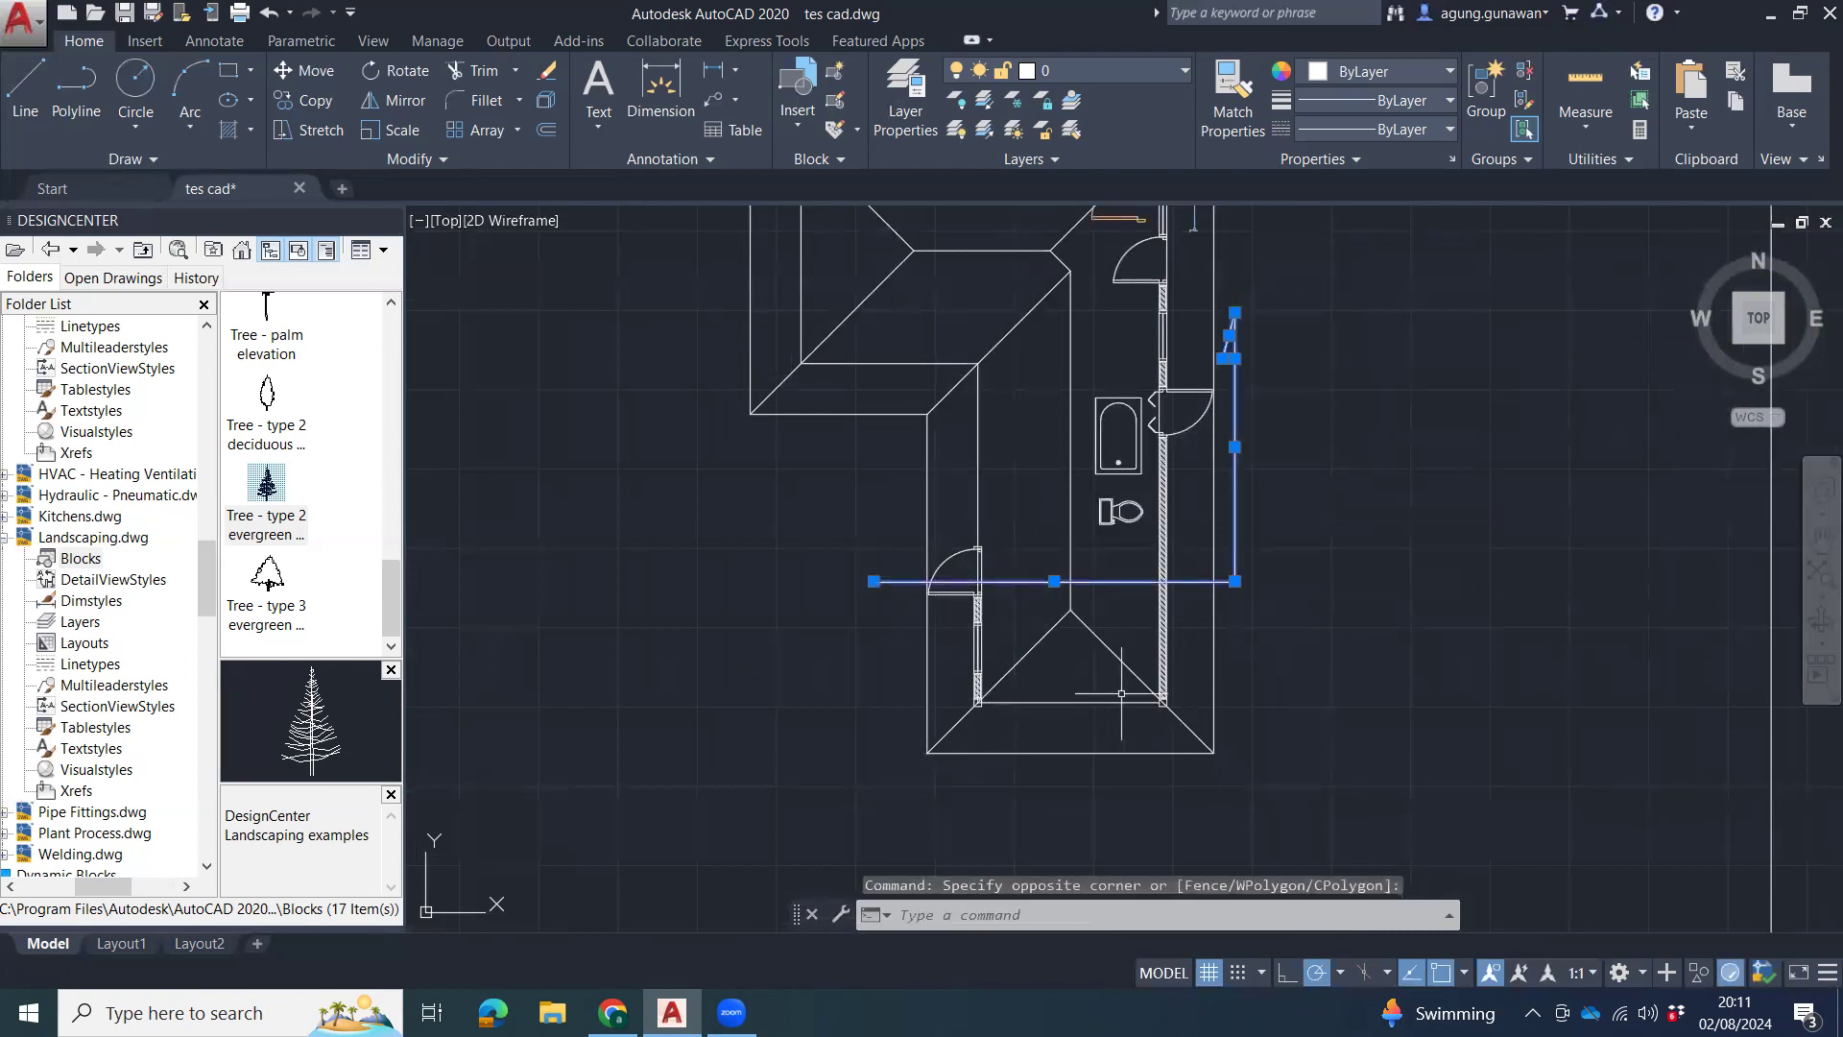
pyautogui.write('m')
pyautogui.press('Return')
pyautogui.click(1054, 580)
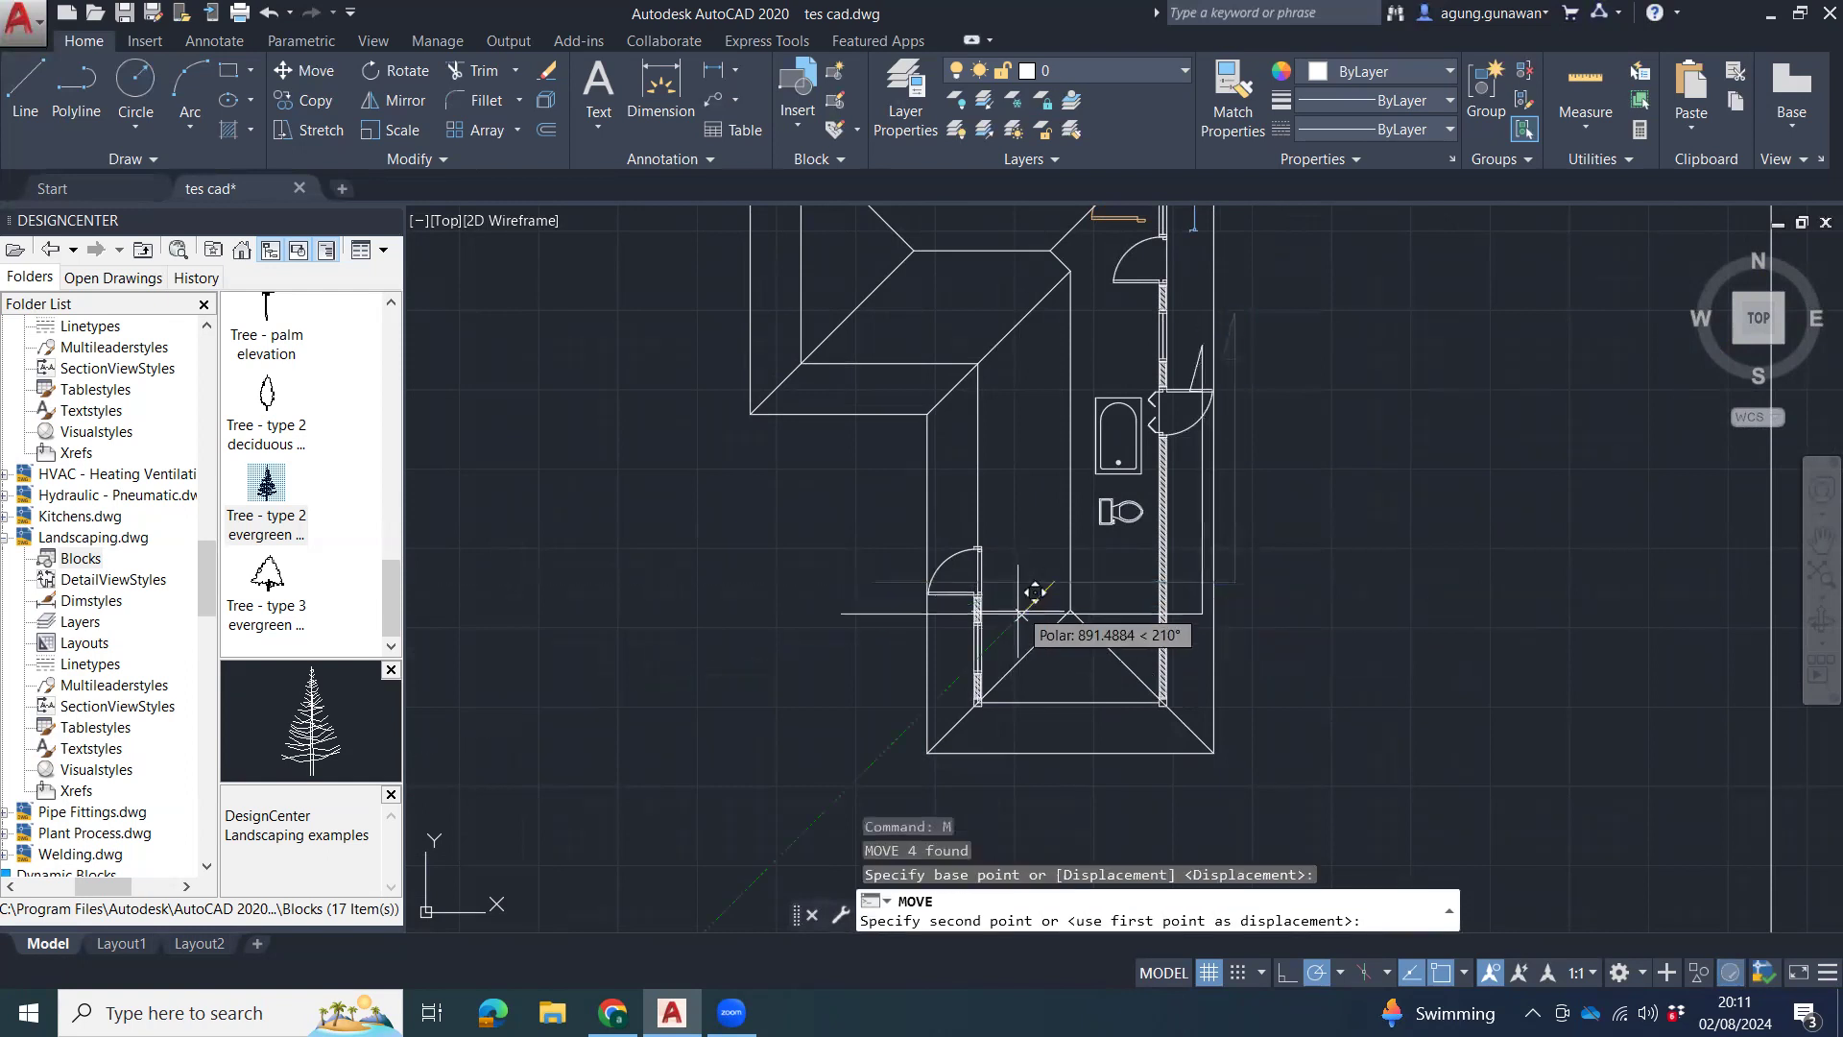
pyautogui.press('Escape')
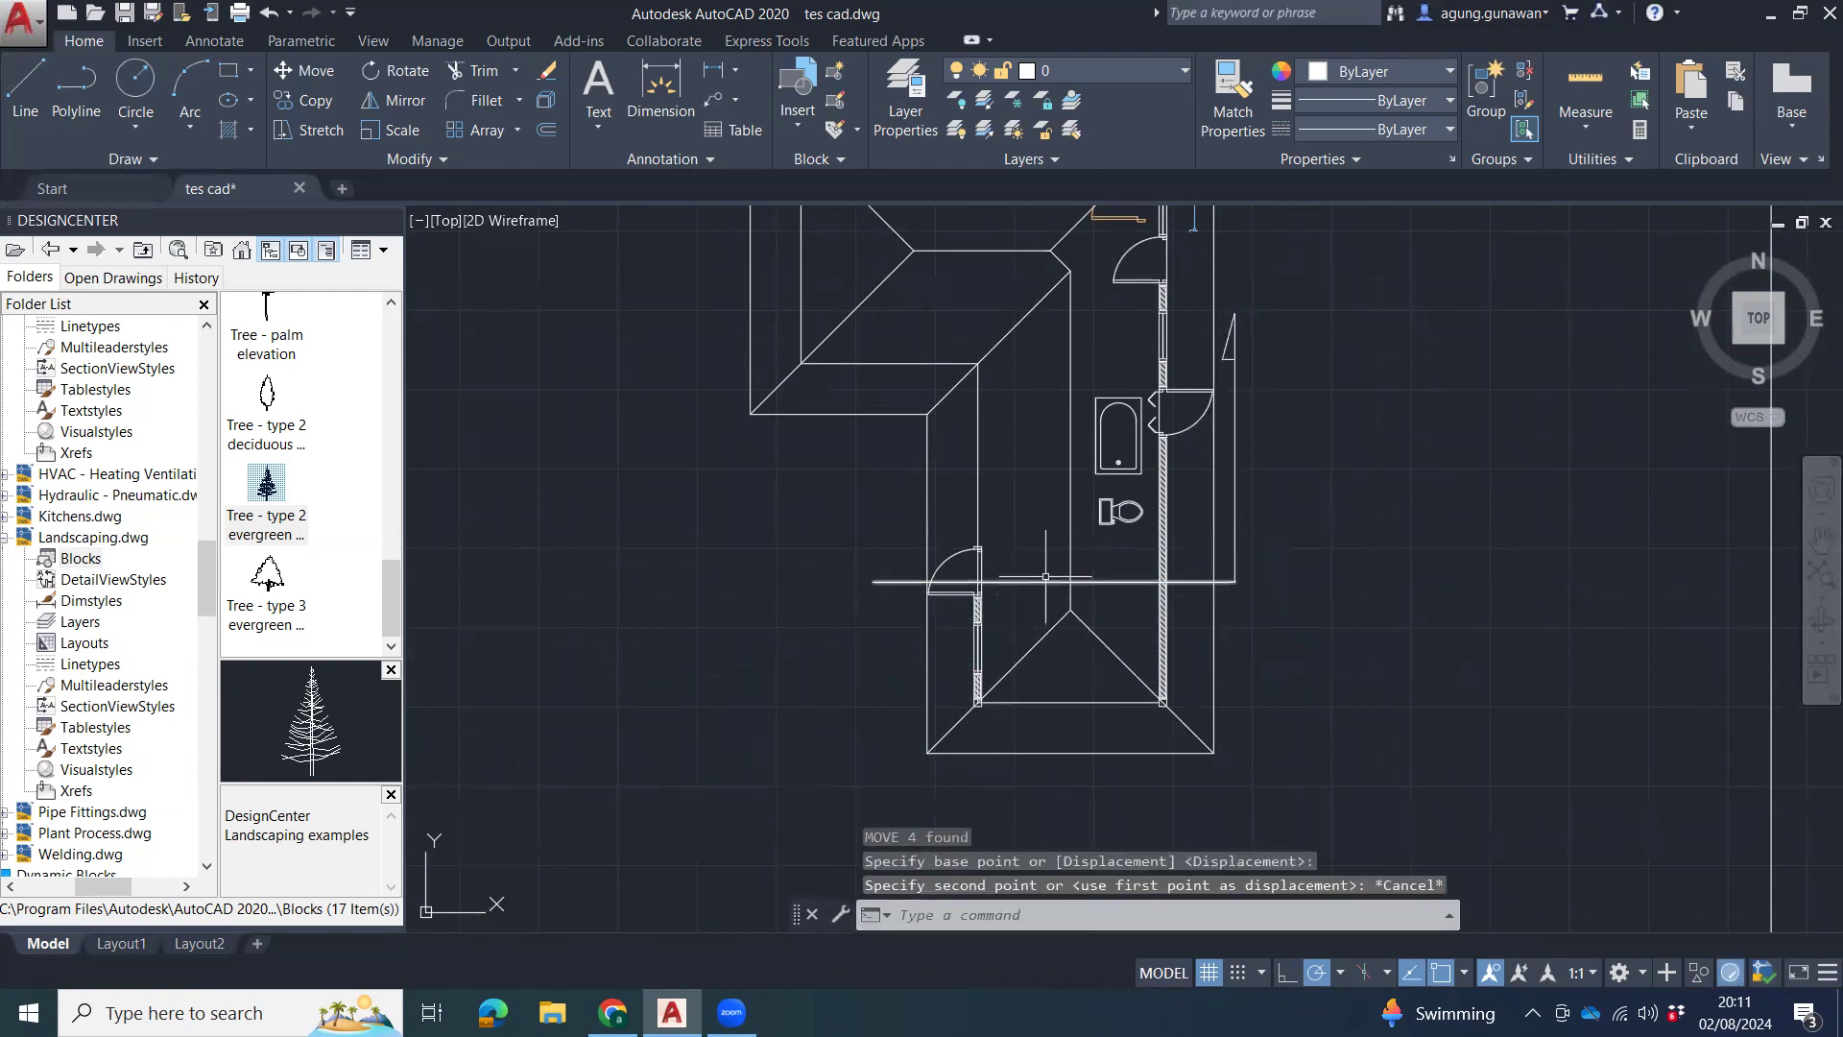
pyautogui.scroll(7, 1103, 683)
pyautogui.moveTo(1103, 684)
pyautogui.mouseDown(button='middle')
pyautogui.moveTo(955, 527)
pyautogui.moveTo(1062, 523)
pyautogui.moveTo(994, 499)
pyautogui.mouseUp(button='middle')
pyautogui.scroll(-7, 954, 527)
pyautogui.moveTo(1240, 679); pyautogui.dragTo(1100, 596, button='middle')
pyautogui.scroll(4, 715, 469)
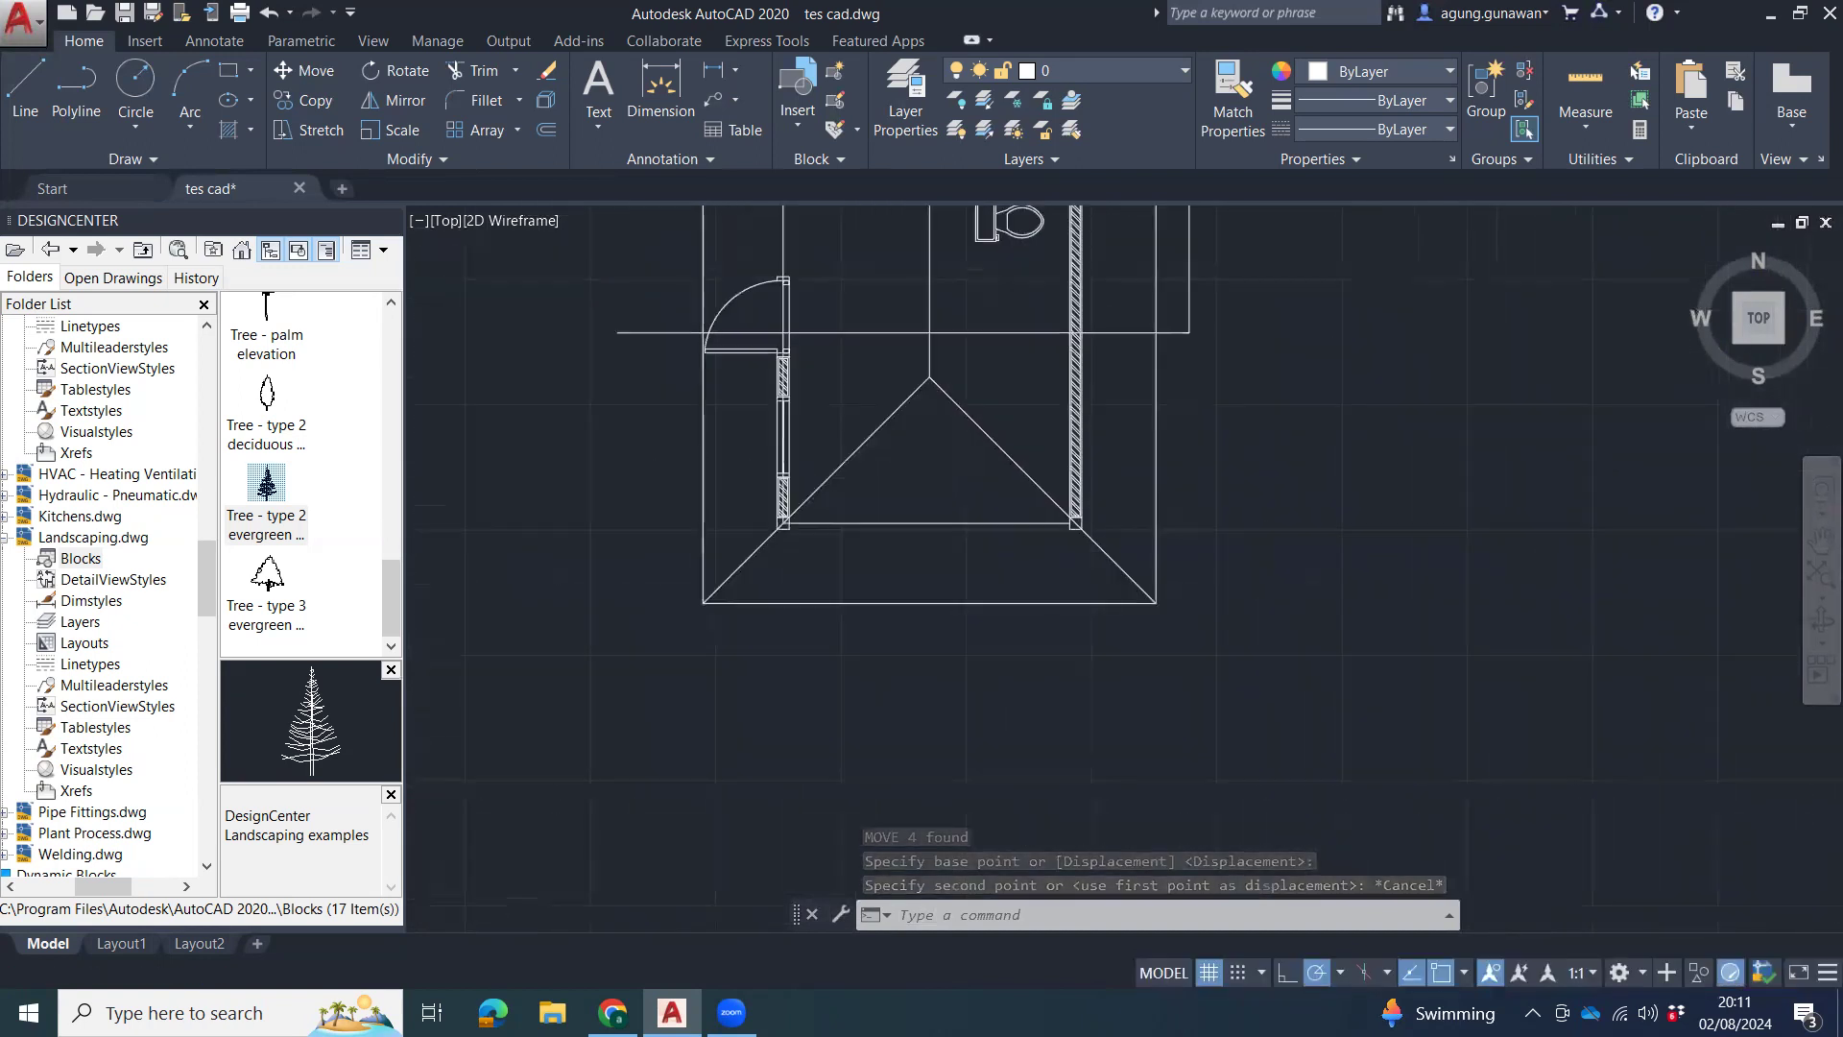
pyautogui.moveTo(925, 457)
pyautogui.mouseDown(button='middle')
pyautogui.moveTo(787, 758)
pyautogui.moveTo(788, 804)
pyautogui.mouseUp(button='middle')
pyautogui.moveTo(964, 747); pyautogui.dragTo(968, 569, button='middle')
pyautogui.click(1183, 623)
pyautogui.click(1134, 613)
pyautogui.moveTo(1197, 621)
pyautogui.mouseDown(button='middle')
pyautogui.moveTo(1131, 699)
pyautogui.moveTo(1044, 990)
pyautogui.mouseUp(button='middle')
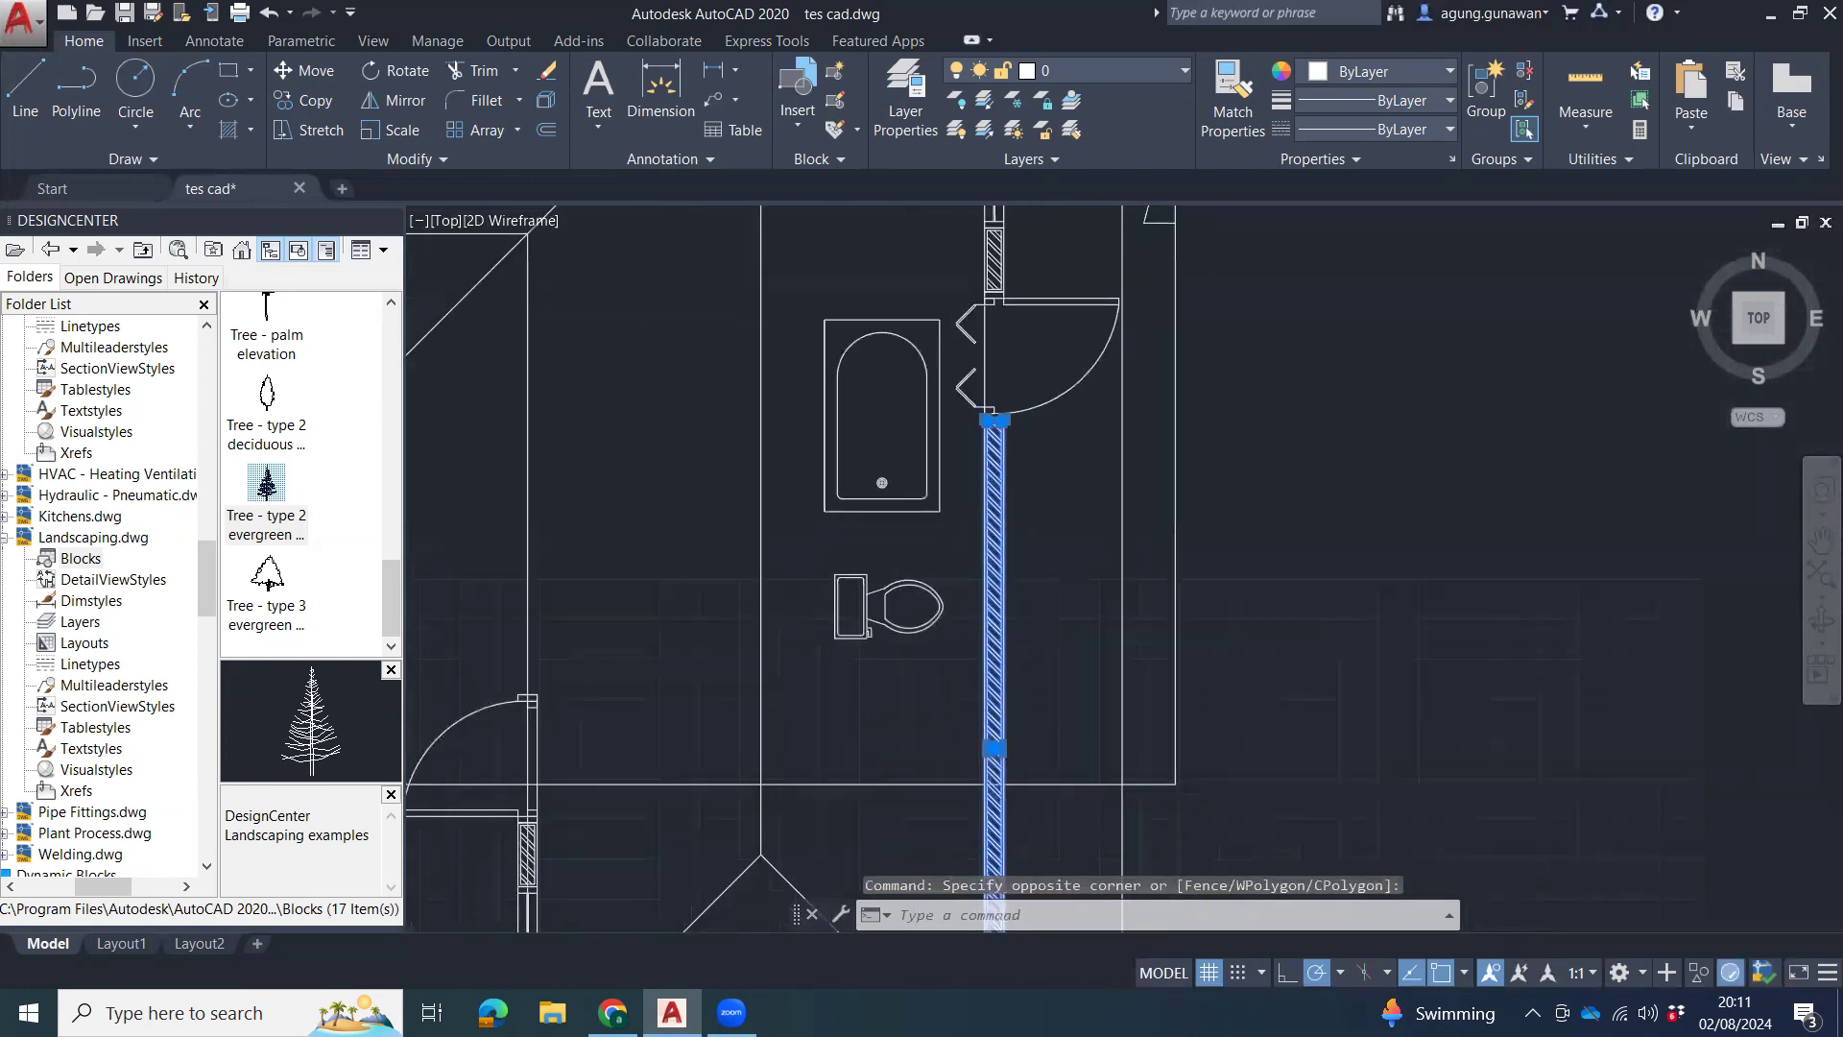
pyautogui.press('Escape')
# Copy the short hatched wall segment between the window and the bathroom door into the triangular roof area between the two corner columns.
pyautogui.moveTo(1017, 278); pyautogui.dragTo(976, 427, button='middle')
pyautogui.click(976, 426)
pyautogui.click(935, 406)
pyautogui.write('co')
pyautogui.press('Return')
pyautogui.click(963, 405)
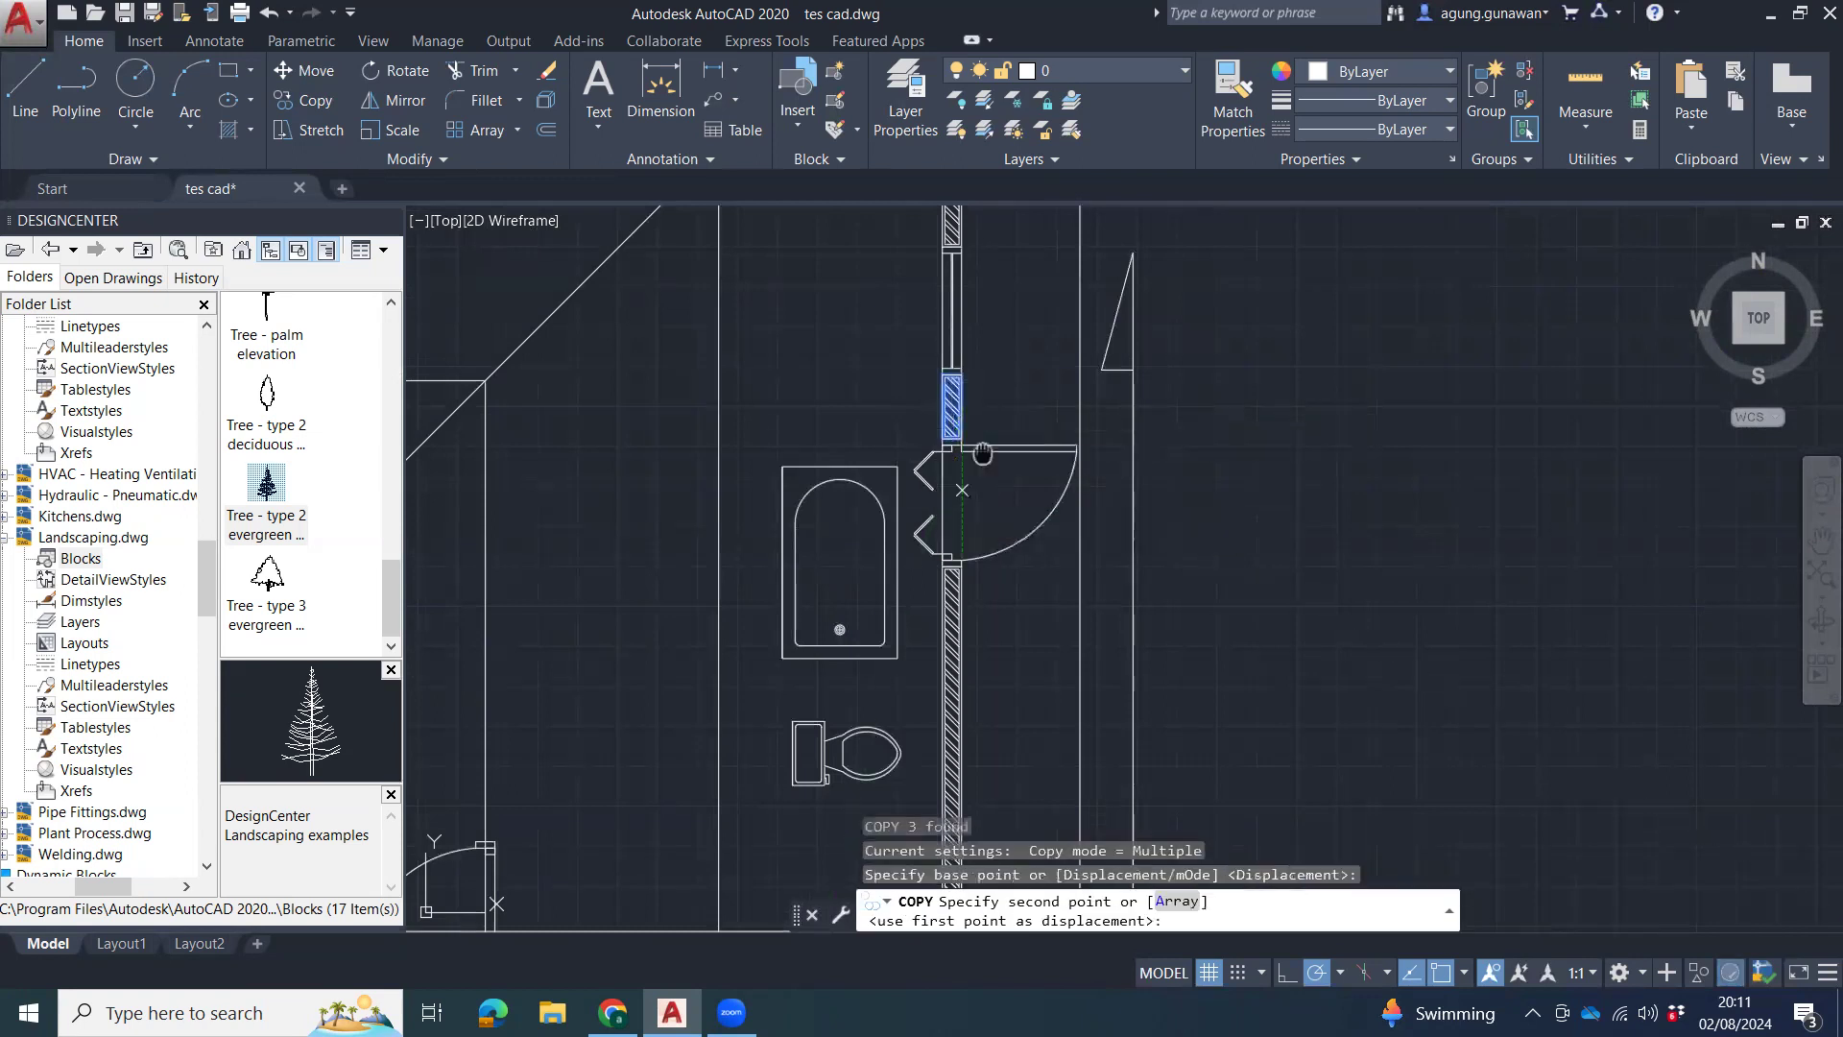
pyautogui.moveTo(864, 816); pyautogui.dragTo(1181, 395, button='middle')
pyautogui.moveTo(1072, 679); pyautogui.dragTo(1118, 516, button='middle')
pyautogui.click(1064, 595)
pyautogui.press('Escape')
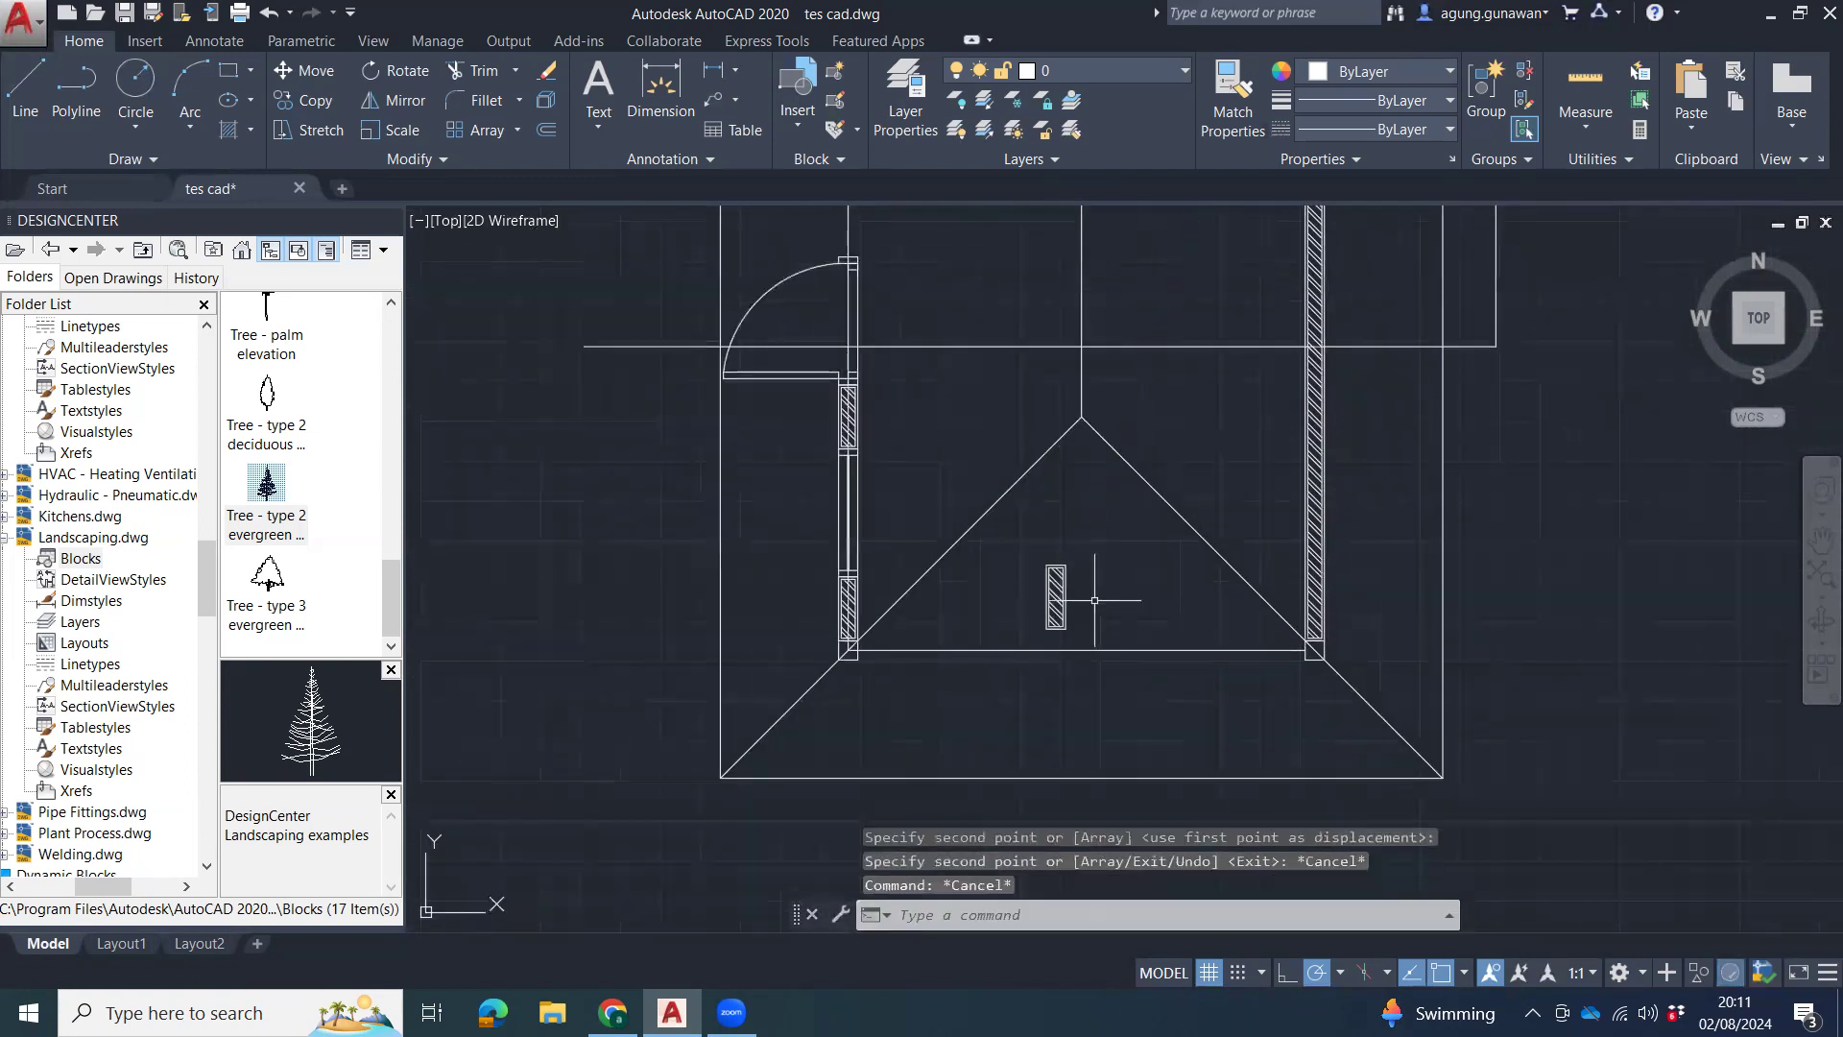
# Rotate the copied wall segment 90 degrees counterclockwise about its lower right corner.
pyautogui.click(1097, 561)
pyautogui.click(1040, 612)
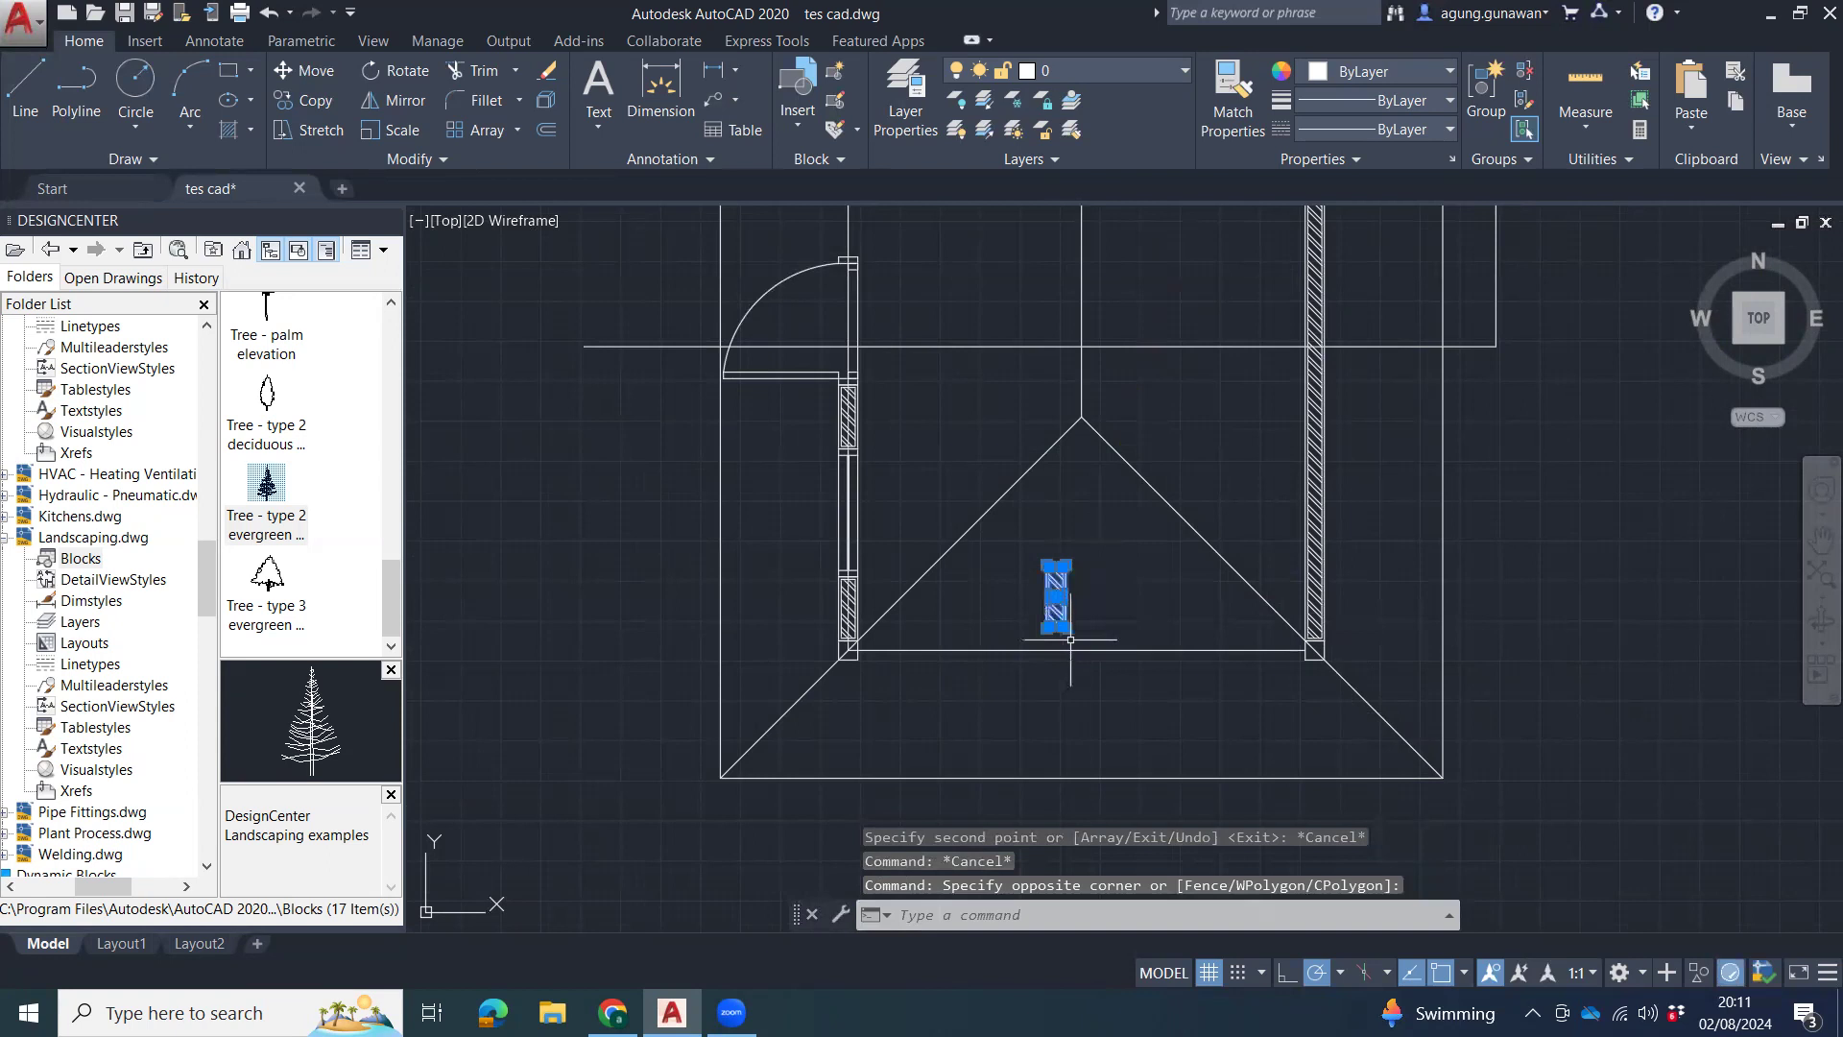
pyautogui.write('ro')
pyautogui.press('Return')
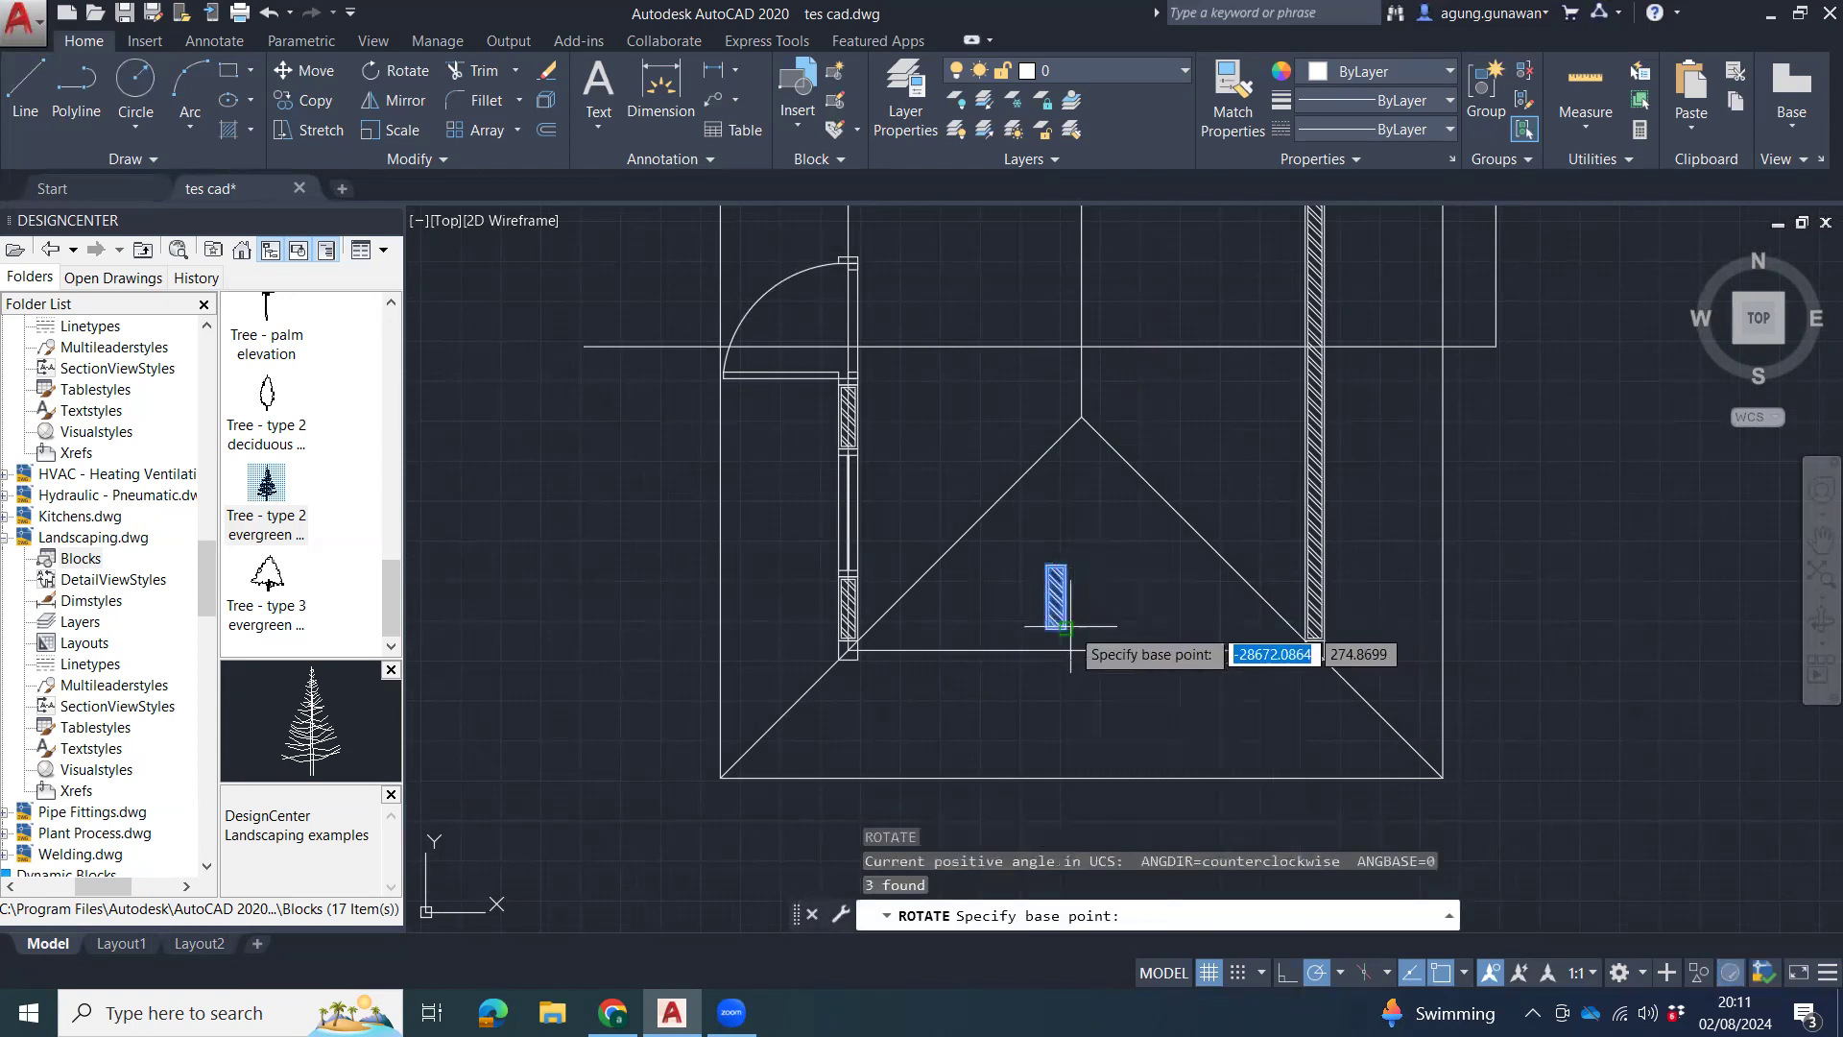
pyautogui.click(1066, 629)
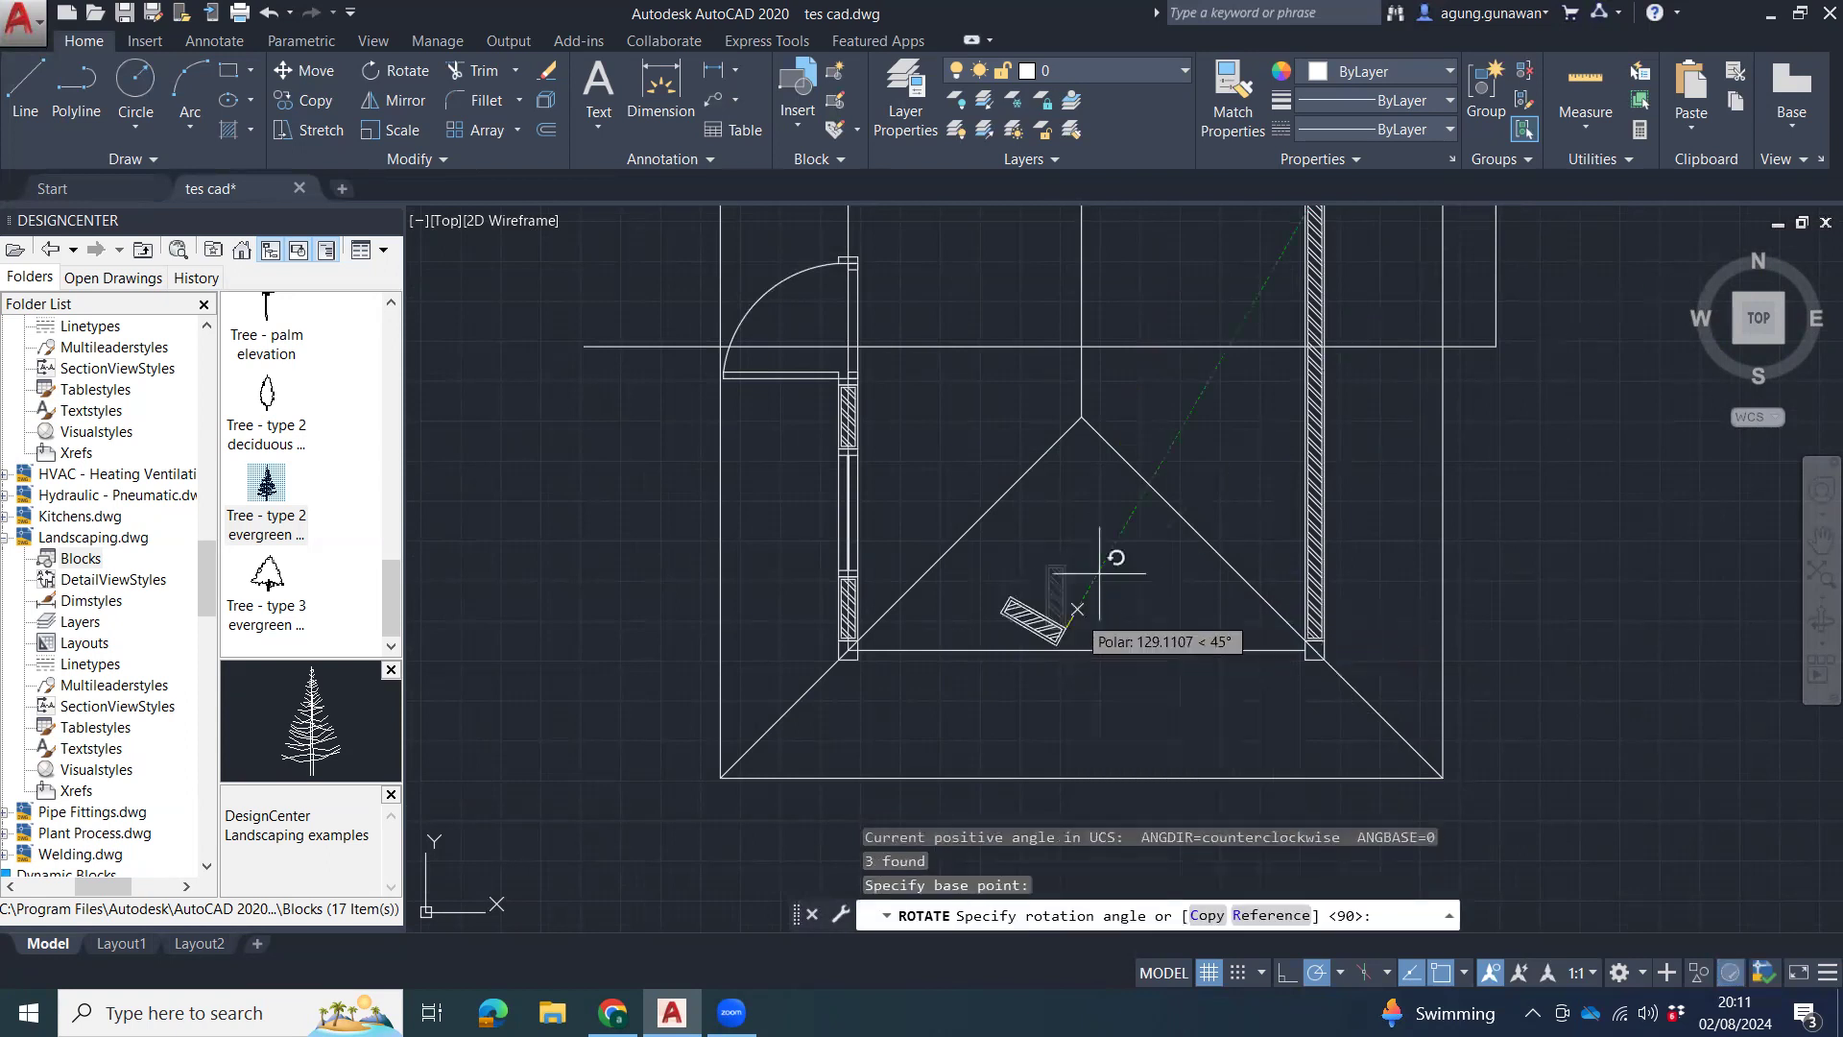
pyautogui.click(1065, 530)
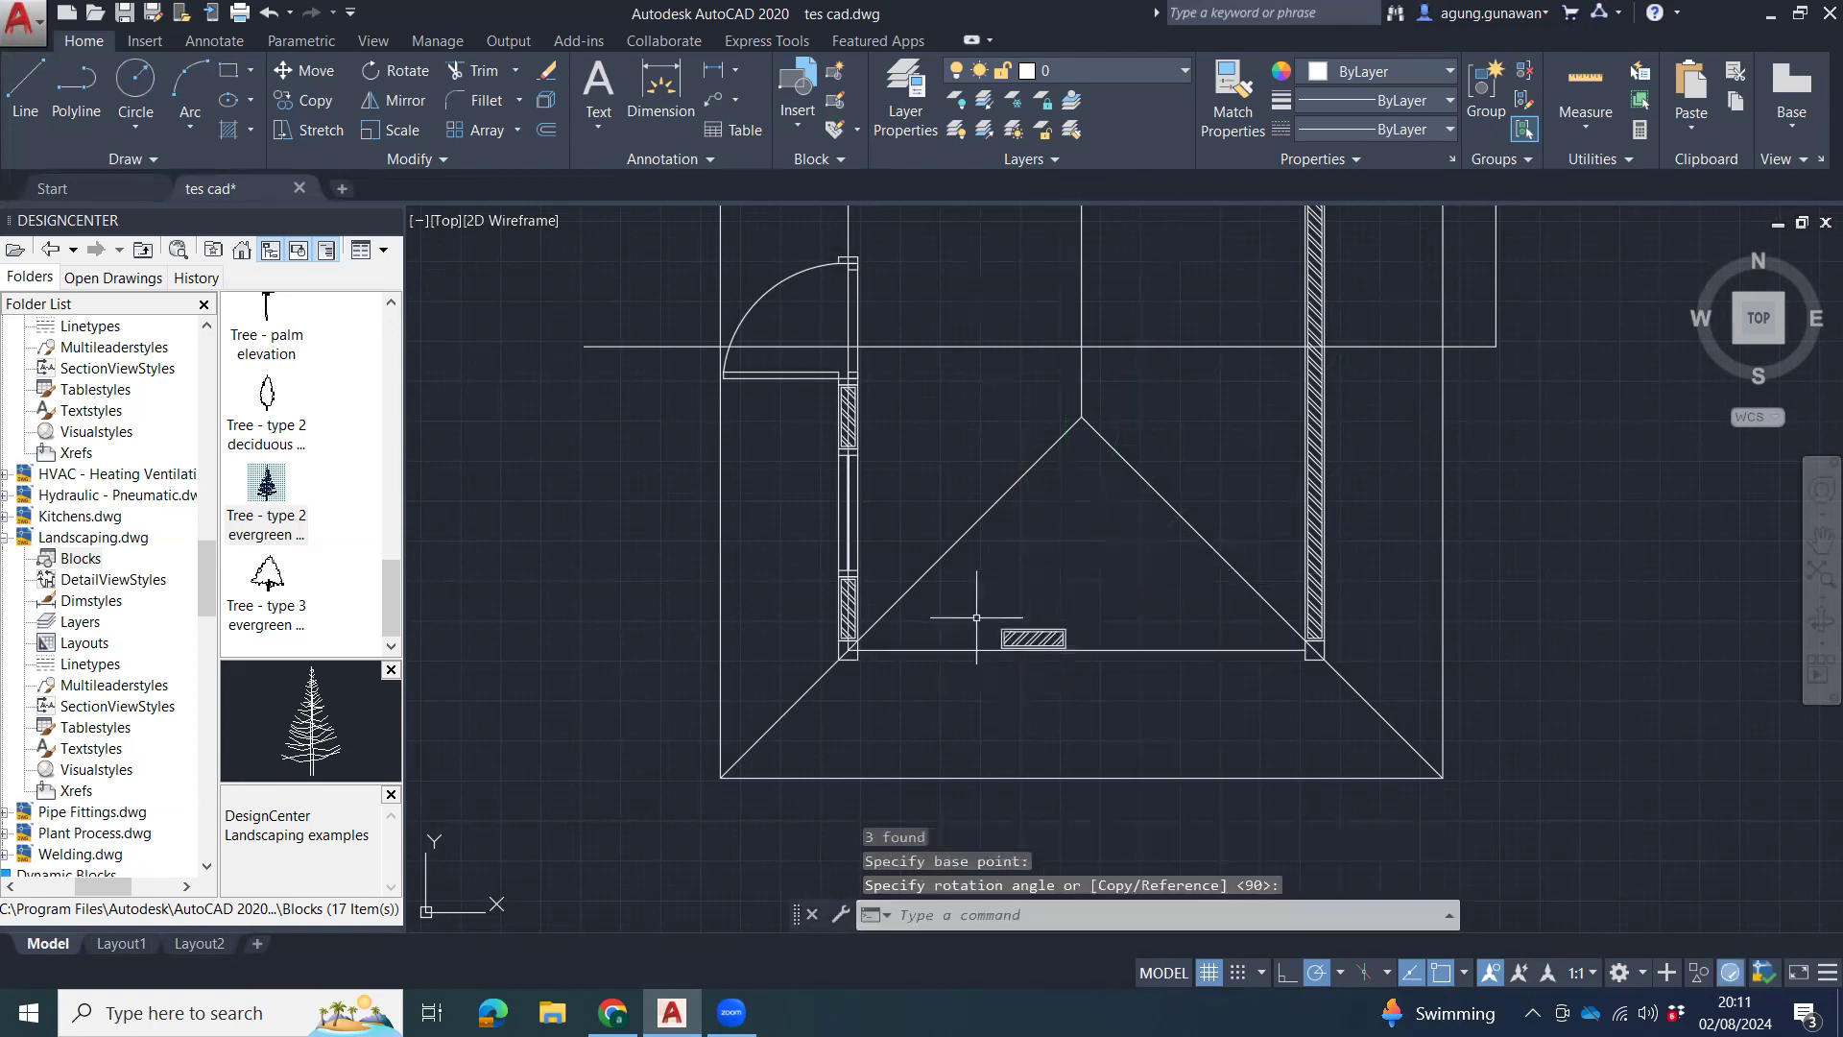
# Move the rotated wall segment by its lower left corner to the lower right corner of the left corner column.
pyautogui.moveTo(976, 617); pyautogui.dragTo(1080, 664)
pyautogui.write('m')
pyautogui.press('Return')
pyautogui.scroll(6, 1248, 643)
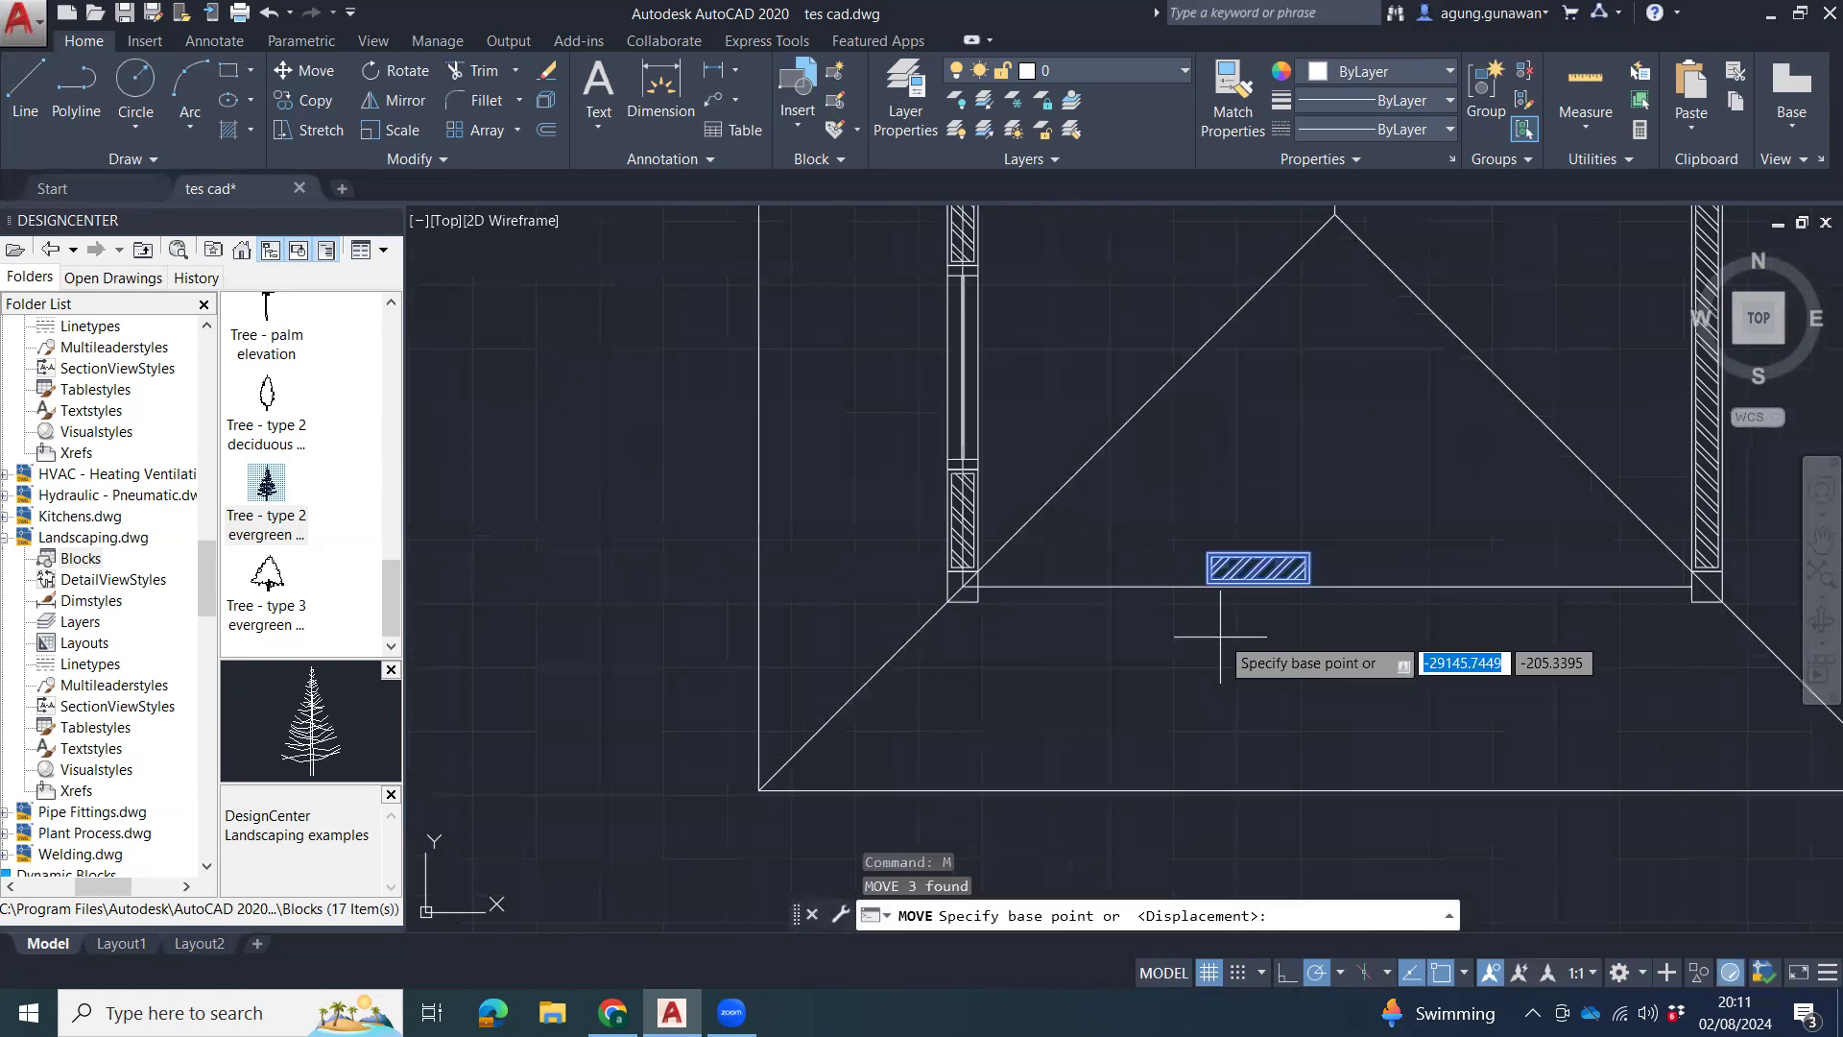
pyautogui.click(1190, 526)
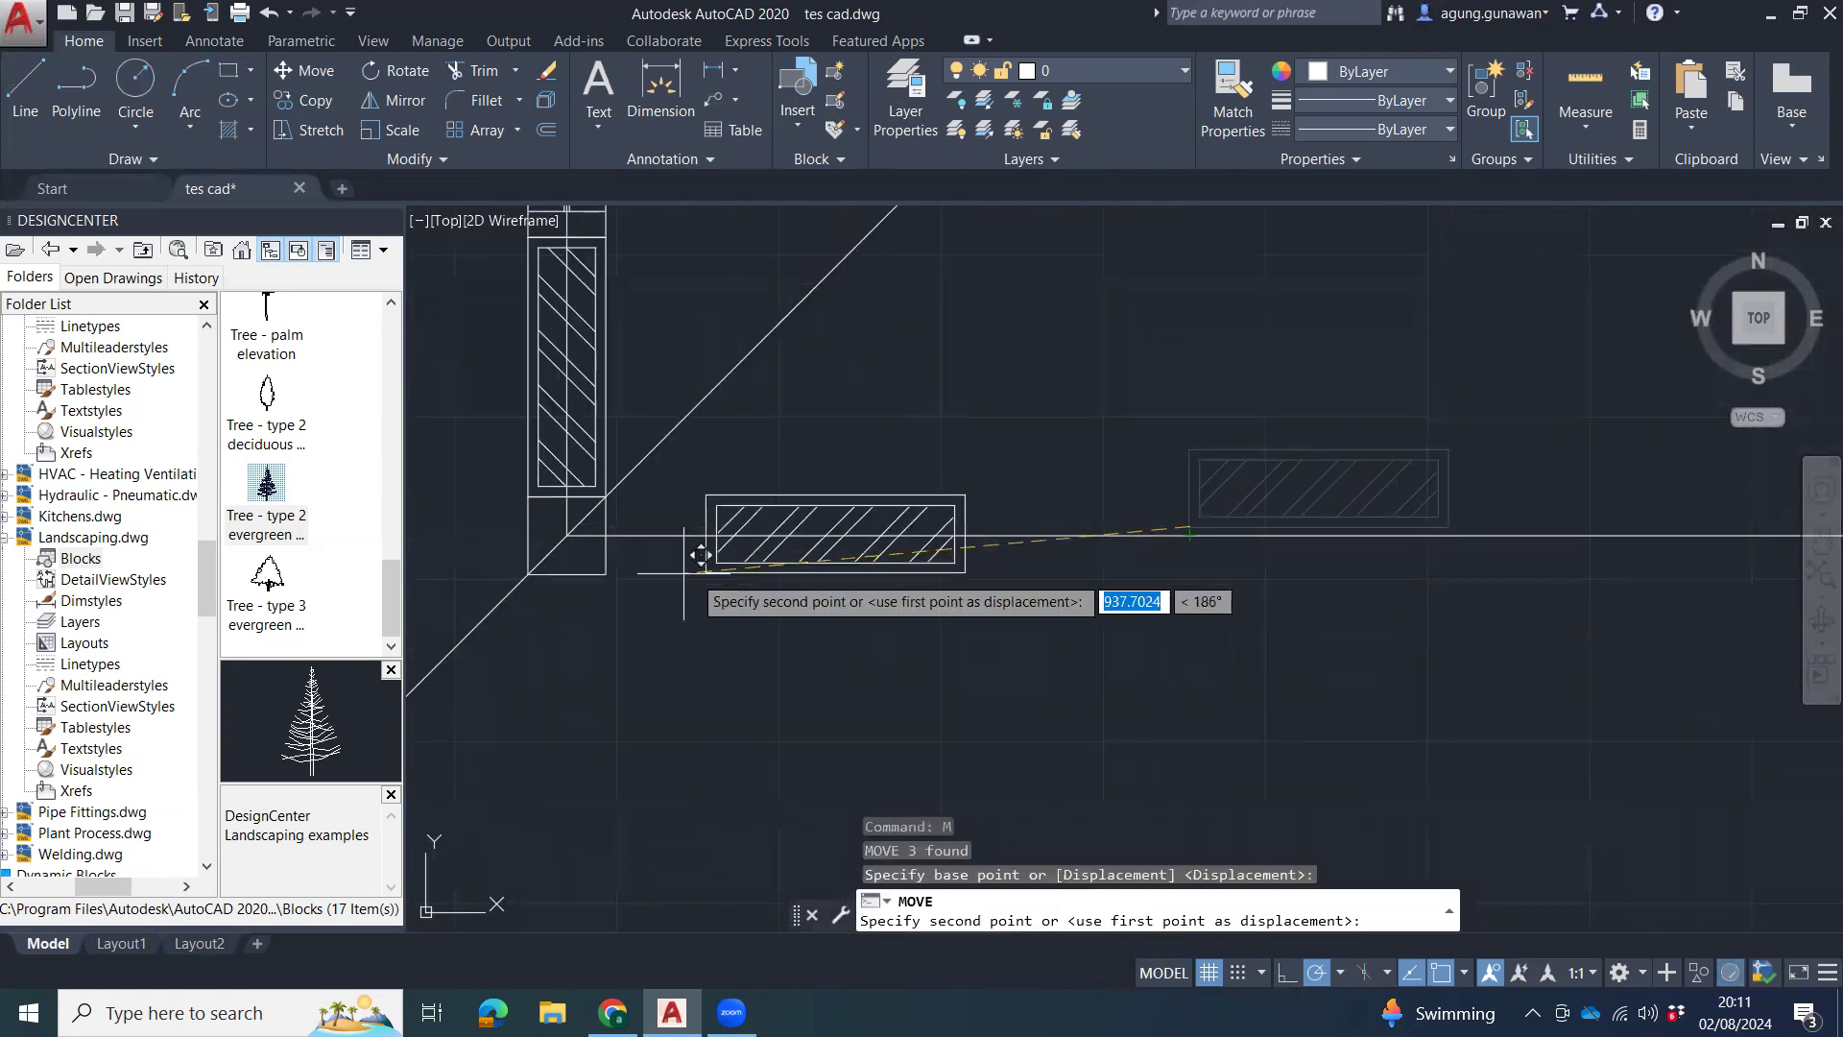
pyautogui.click(606, 574)
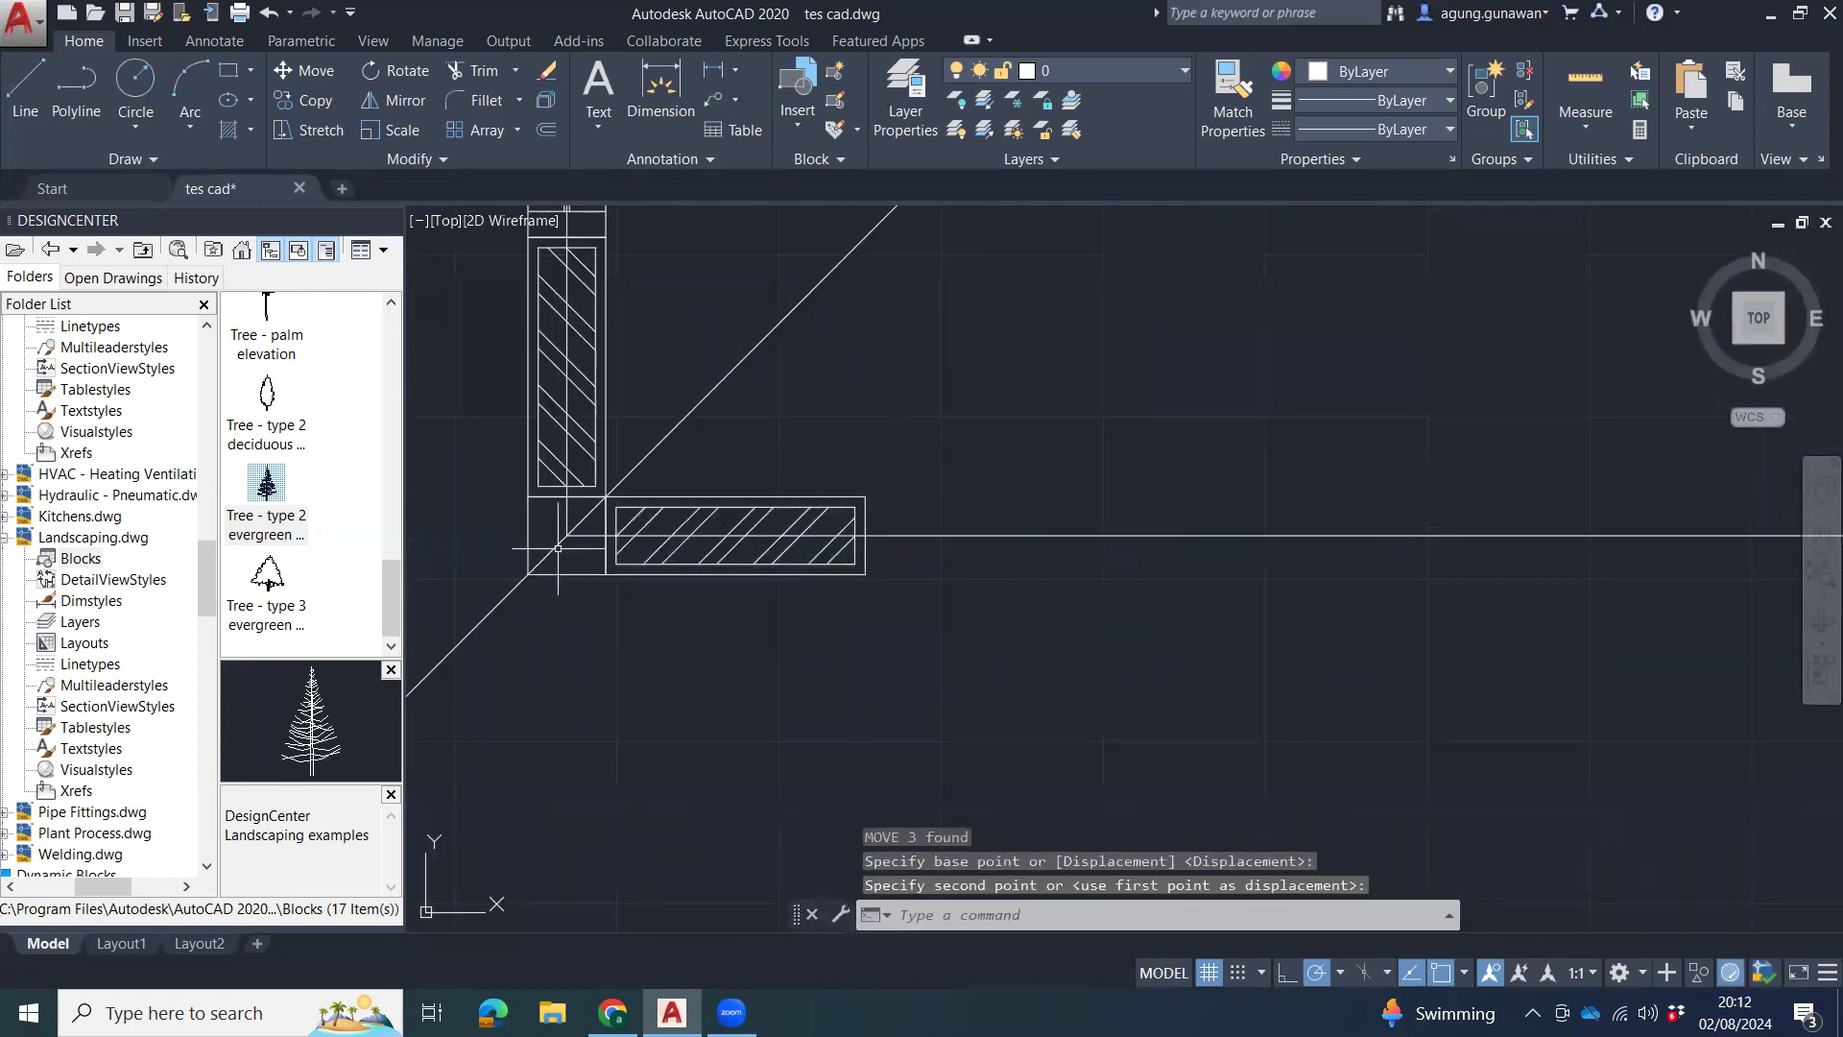
# Stretch the horizontal hatched wall segment's free end to the left edge of the plan's lower right corner column.
pyautogui.write('s')
pyautogui.press('Return')
pyautogui.click(908, 466)
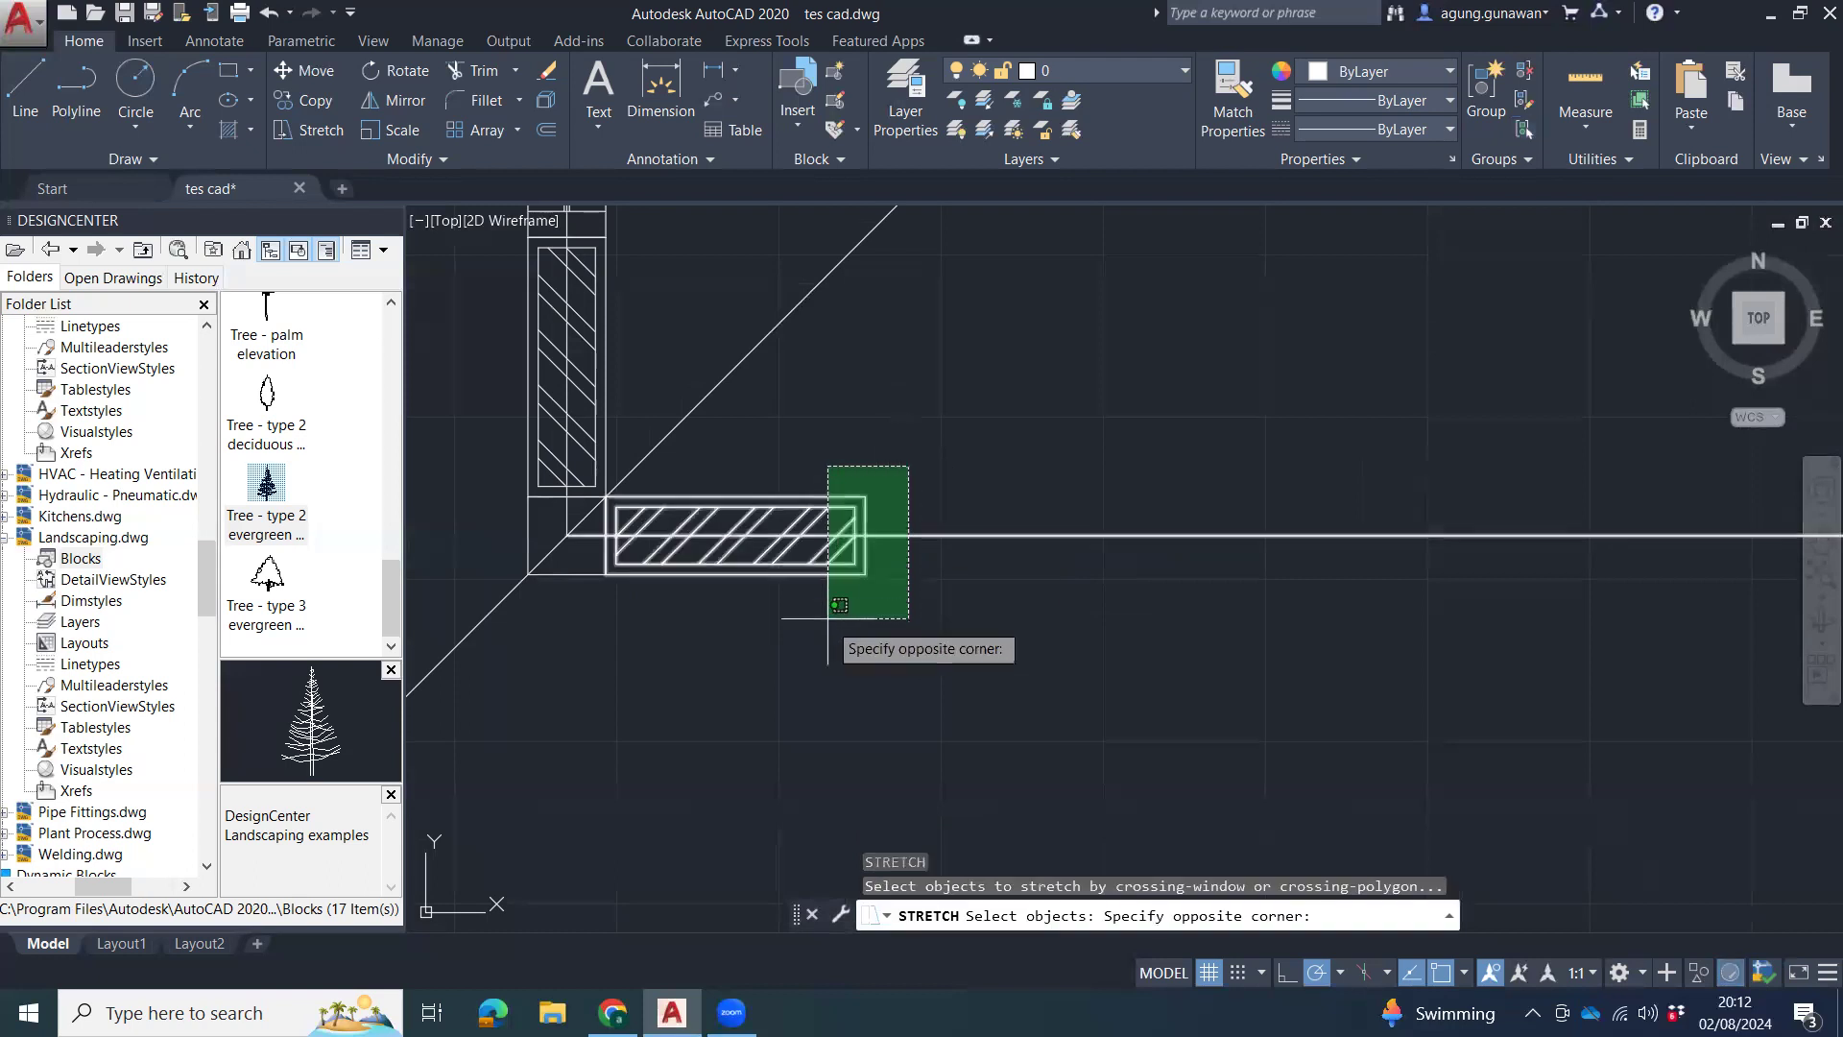
pyautogui.click(826, 616)
pyautogui.press('Return')
pyautogui.click(867, 534)
pyautogui.moveTo(1298, 581); pyautogui.dragTo(415, 573, button='middle')
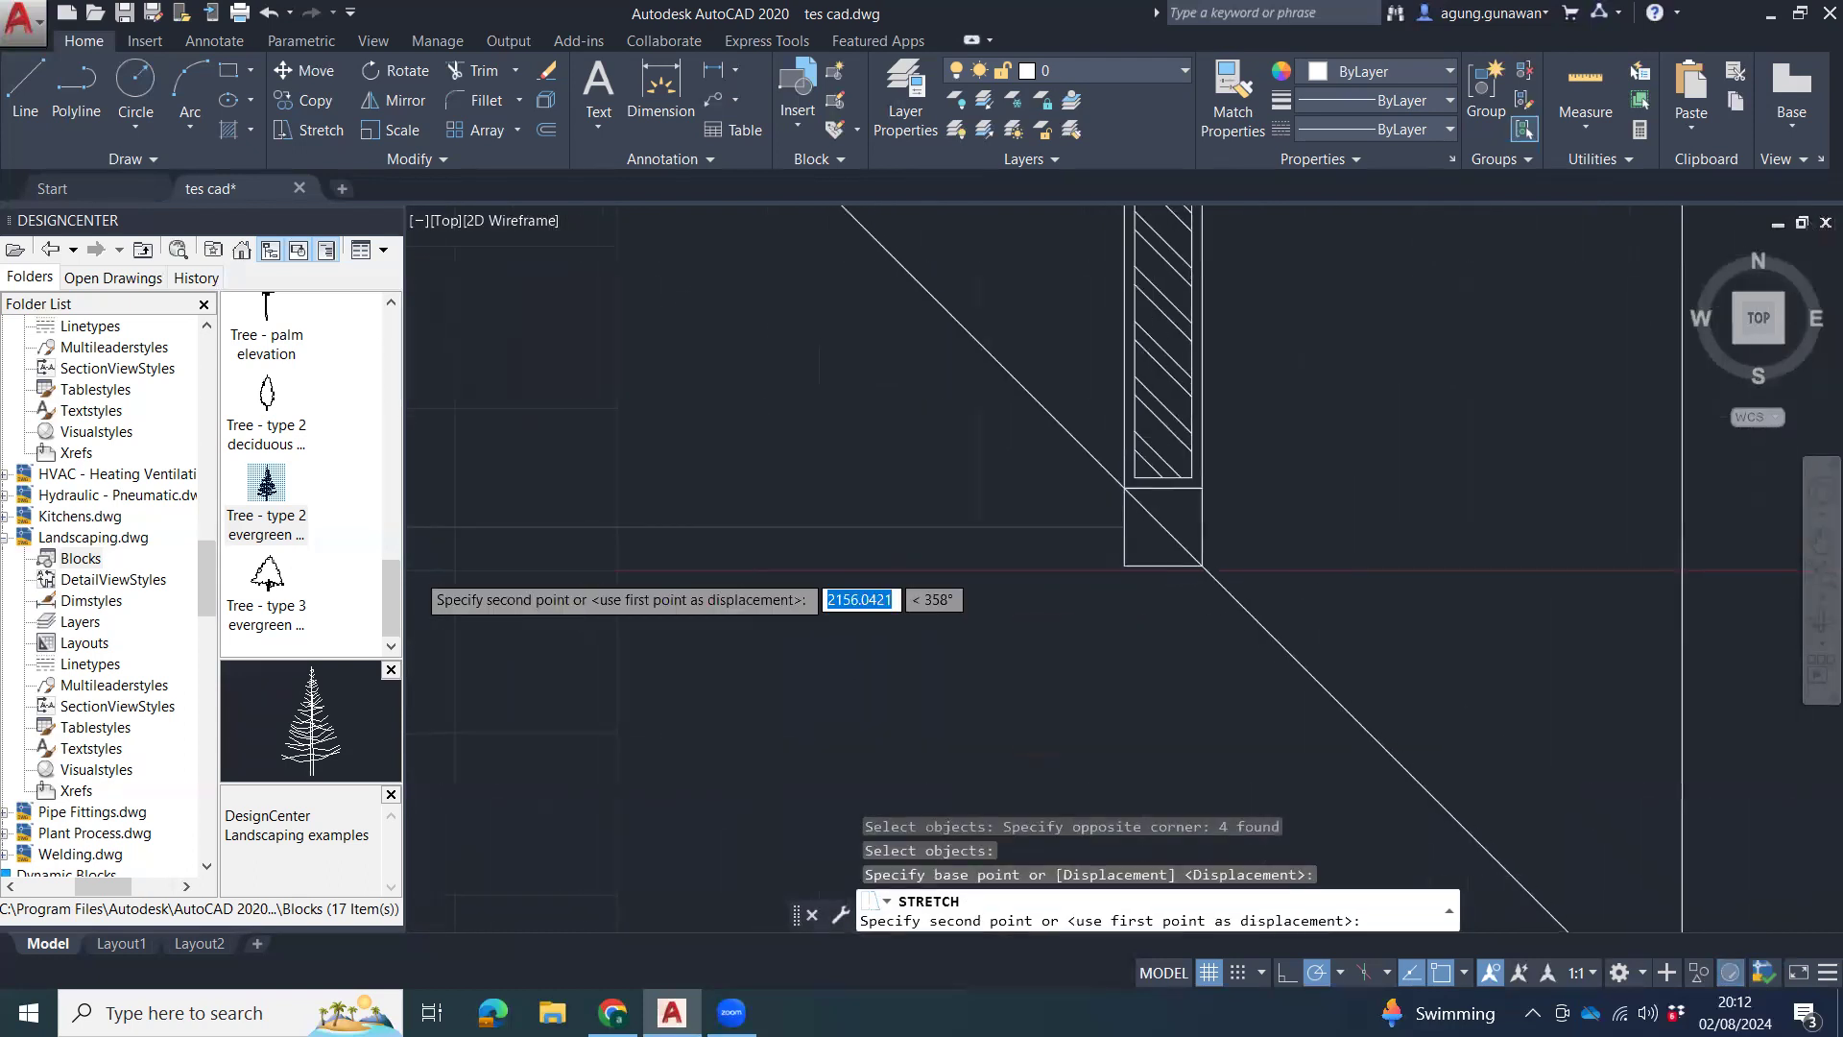
pyautogui.click(1125, 526)
pyautogui.scroll(-2, 921, 671)
pyautogui.moveTo(833, 669); pyautogui.dragTo(1164, 659, button='middle')
pyautogui.moveTo(658, 672); pyautogui.dragTo(925, 663, button='middle')
pyautogui.scroll(-4, 1322, 682)
pyautogui.moveTo(1064, 489); pyautogui.dragTo(1007, 670, button='middle')
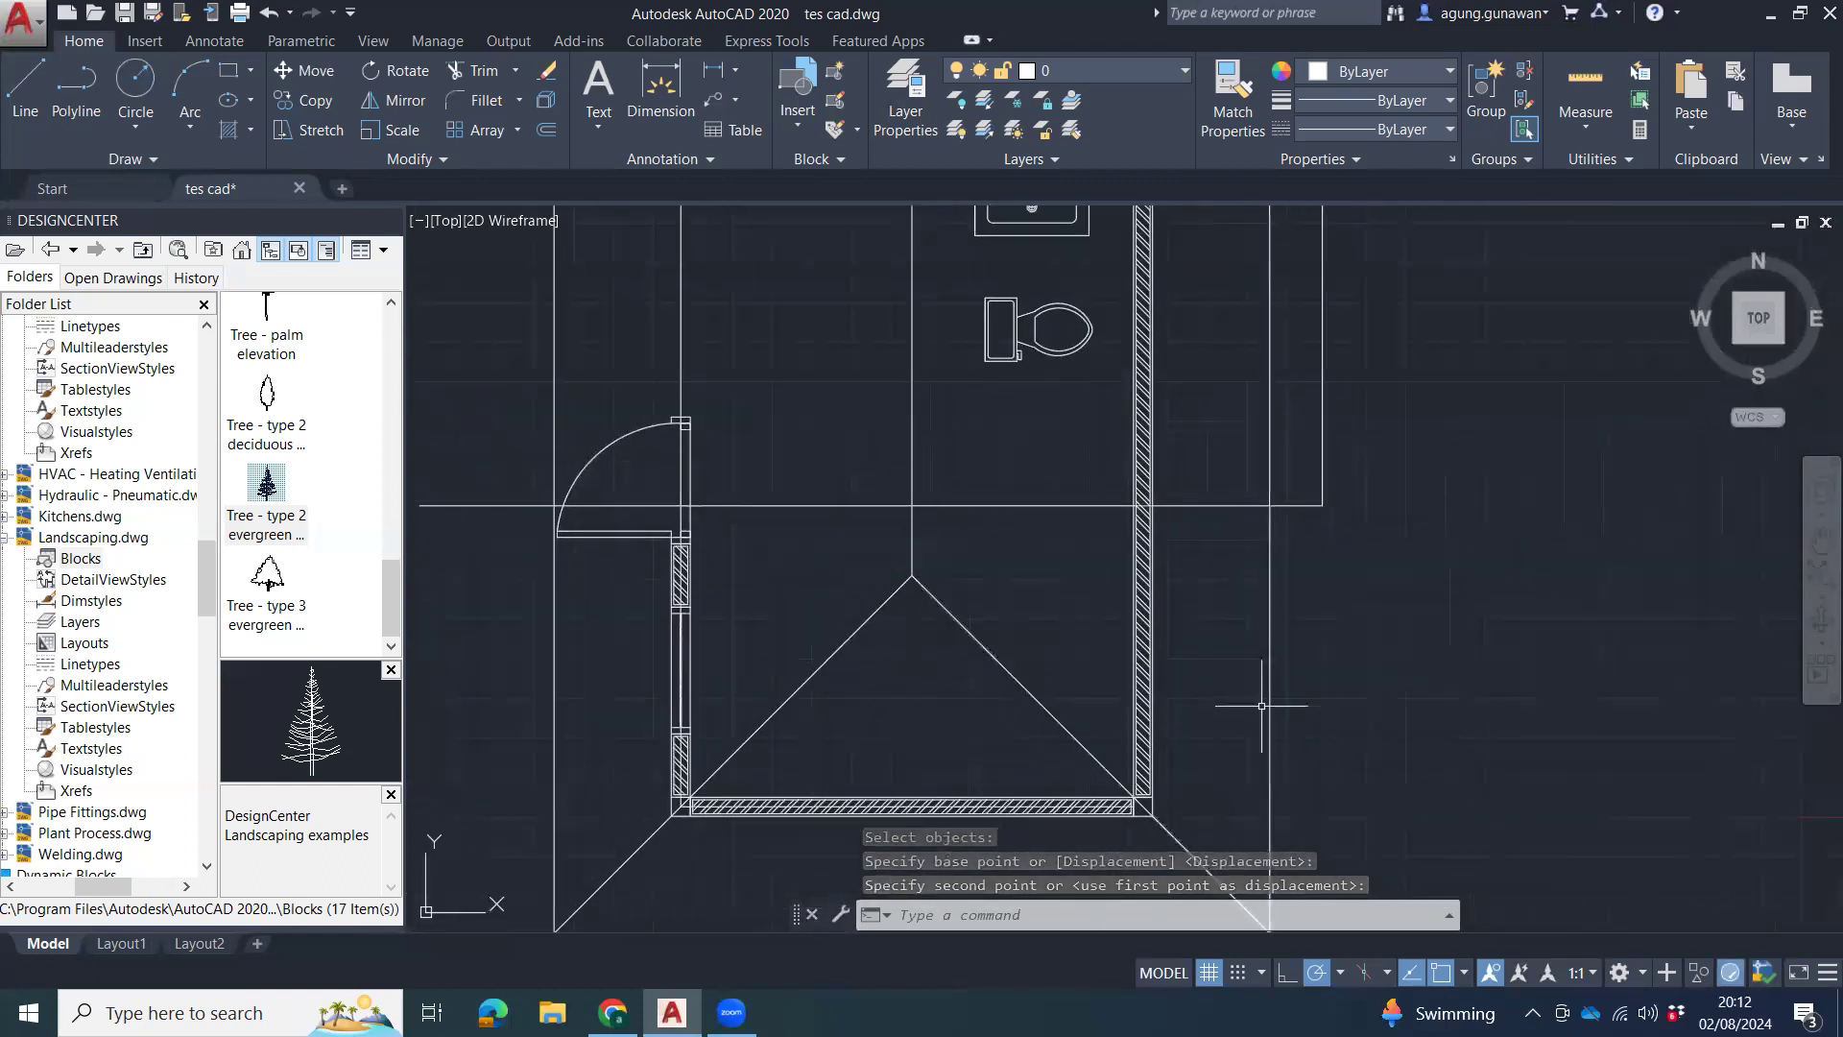
# Copy the ground line segment beneath the trees in the front elevation to the empty area below the rotated floor plan.
pyautogui.scroll(-2, 1176, 566)
pyautogui.scroll(-2, 871, 687)
pyautogui.scroll(5, 873, 490)
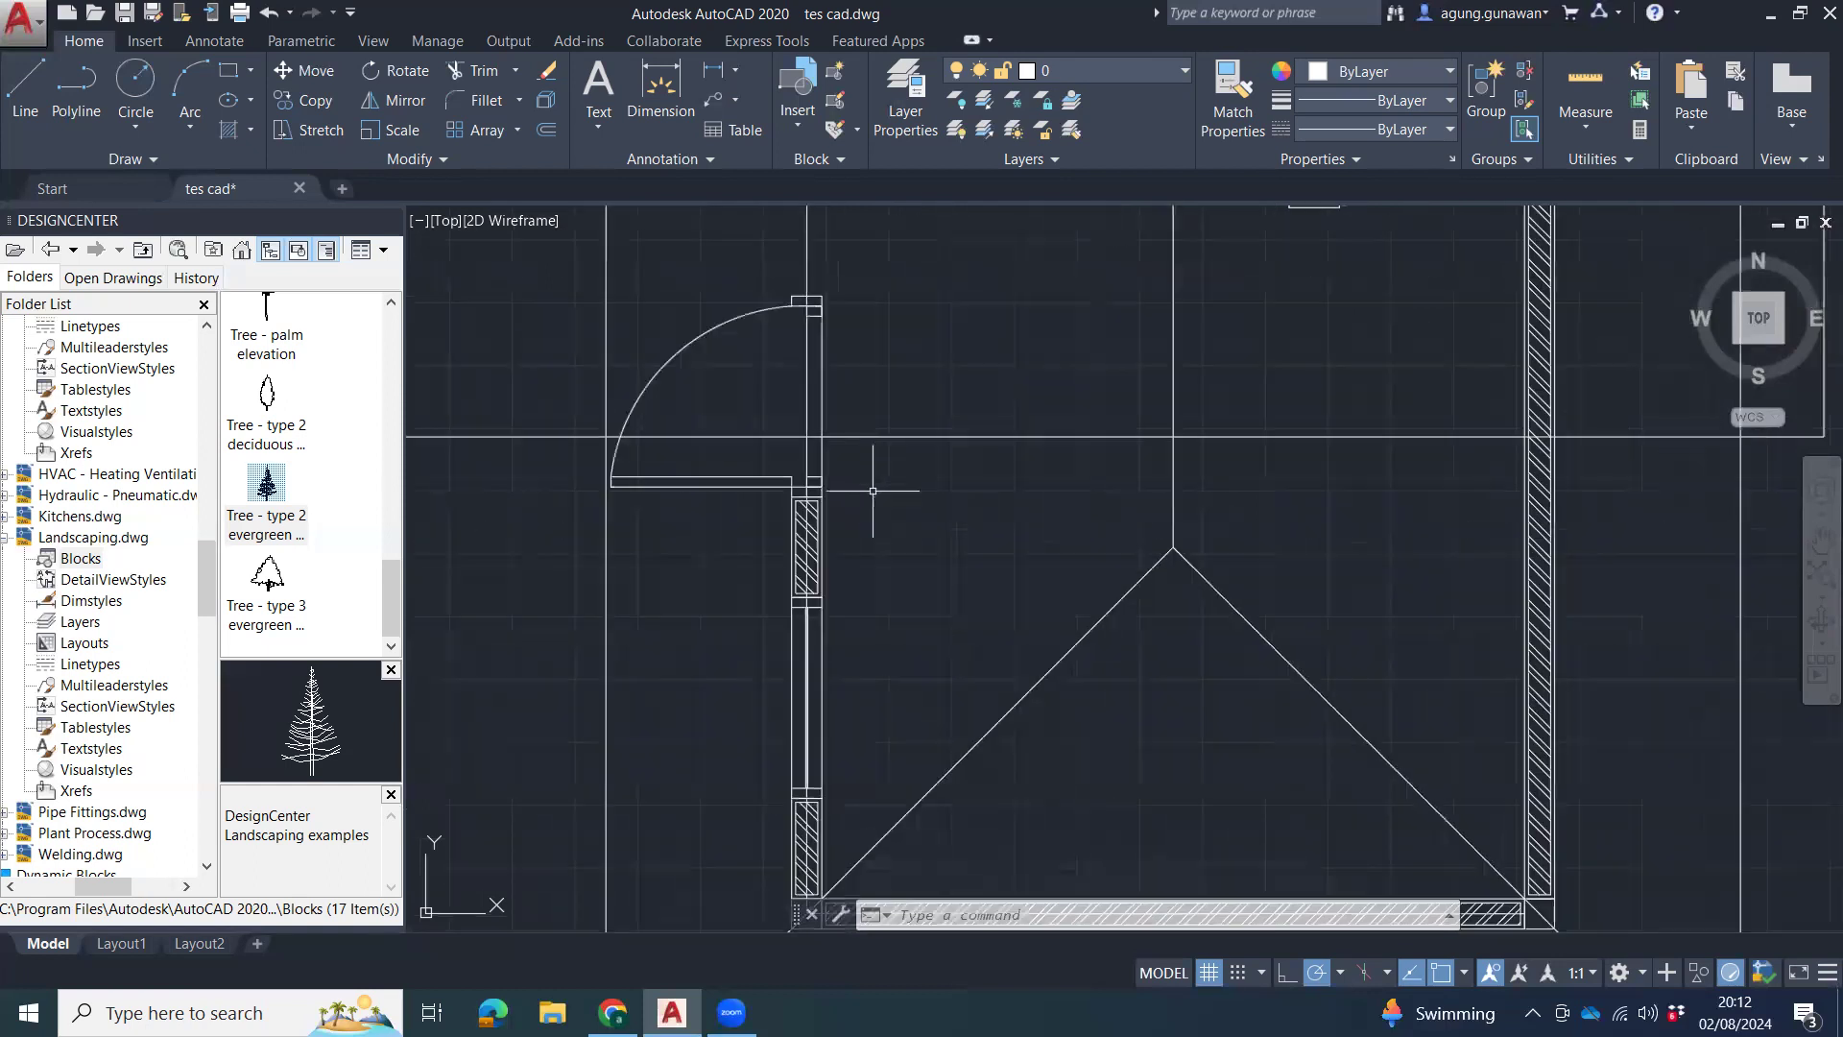
pyautogui.scroll(-3, 1069, 576)
pyautogui.scroll(-2, 1049, 670)
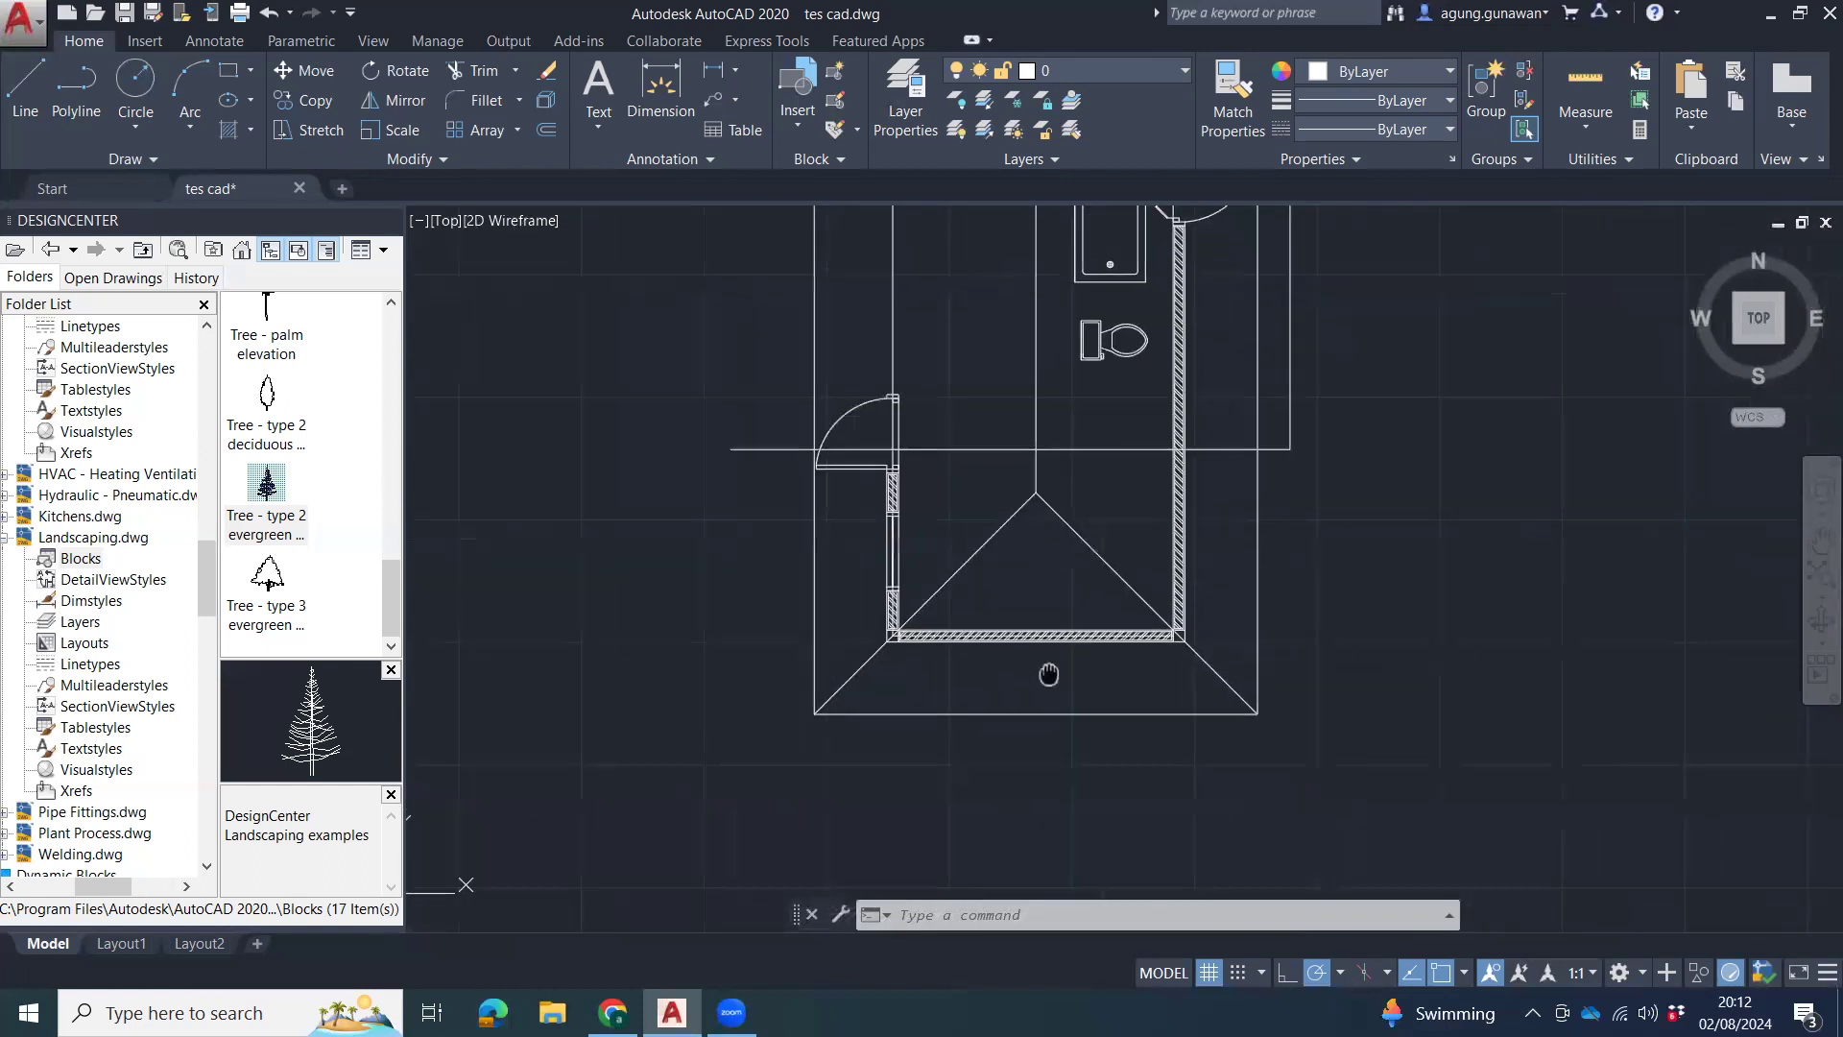
pyautogui.scroll(-2, 1424, 786)
pyautogui.scroll(-2, 1344, 768)
pyautogui.scroll(4, 679, 608)
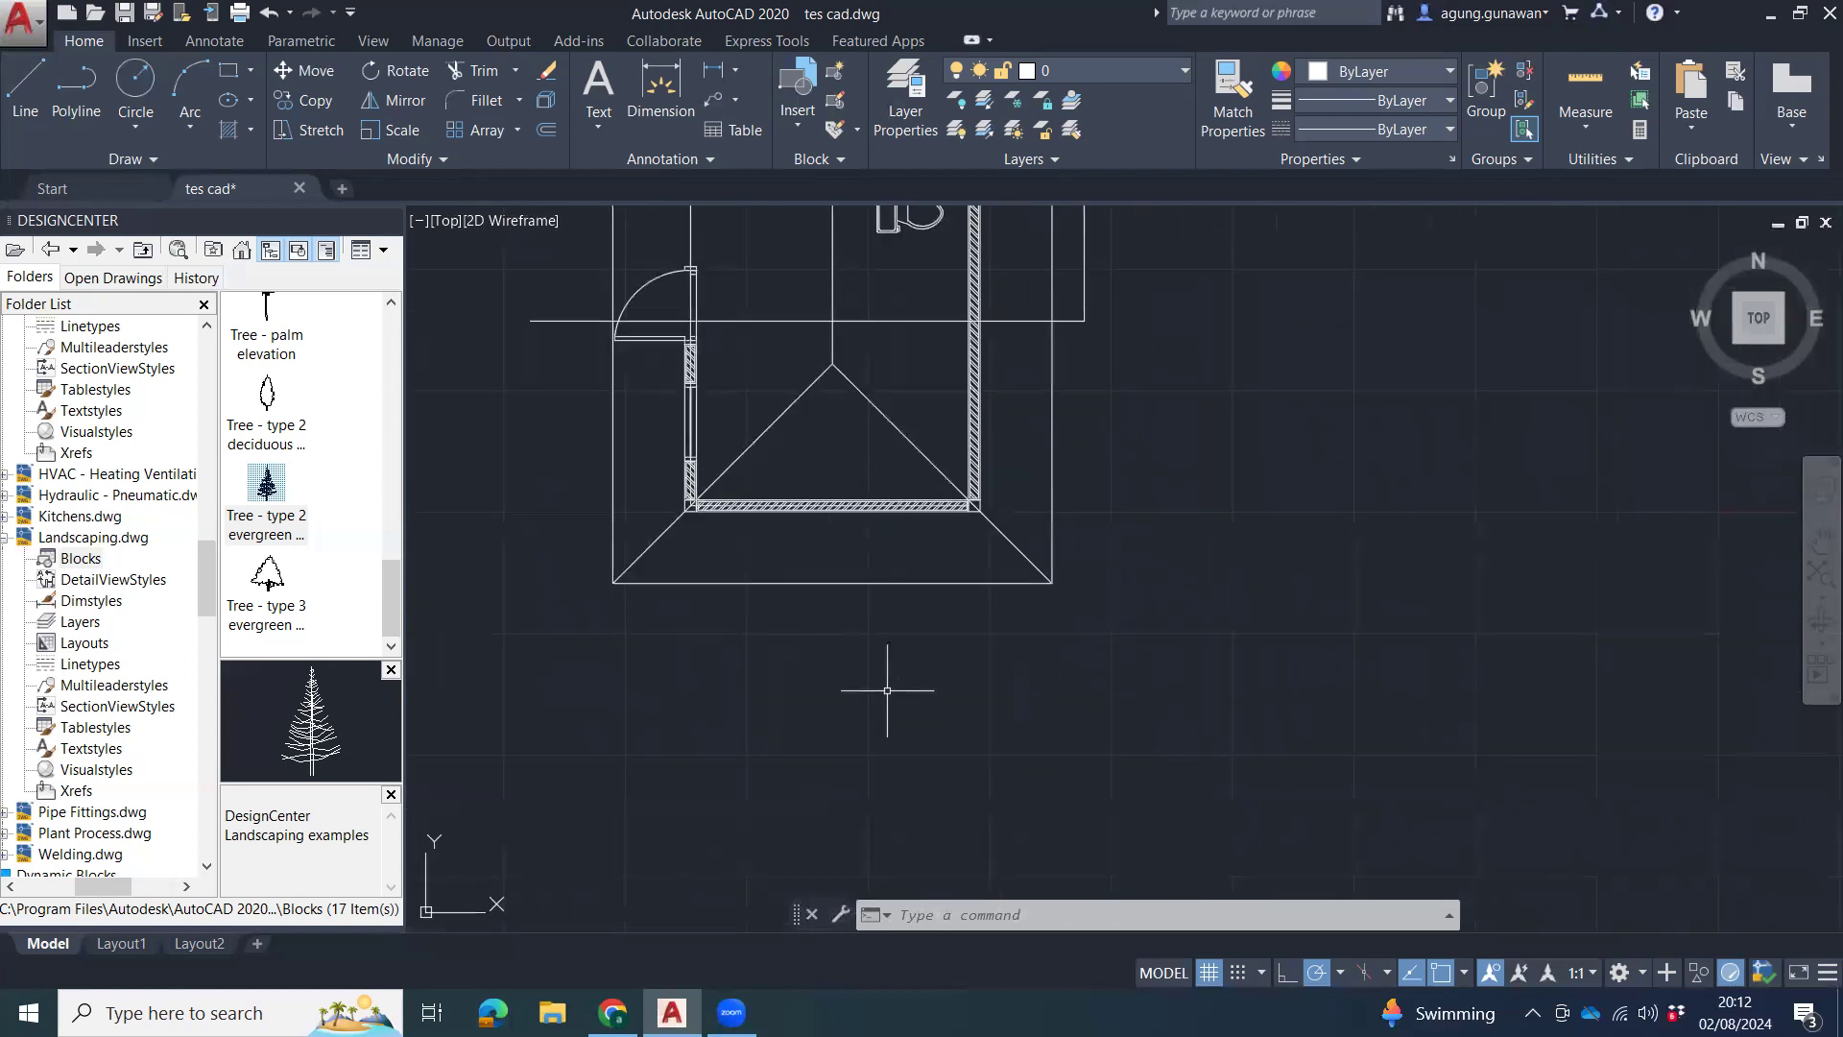
pyautogui.scroll(-2, 835, 708)
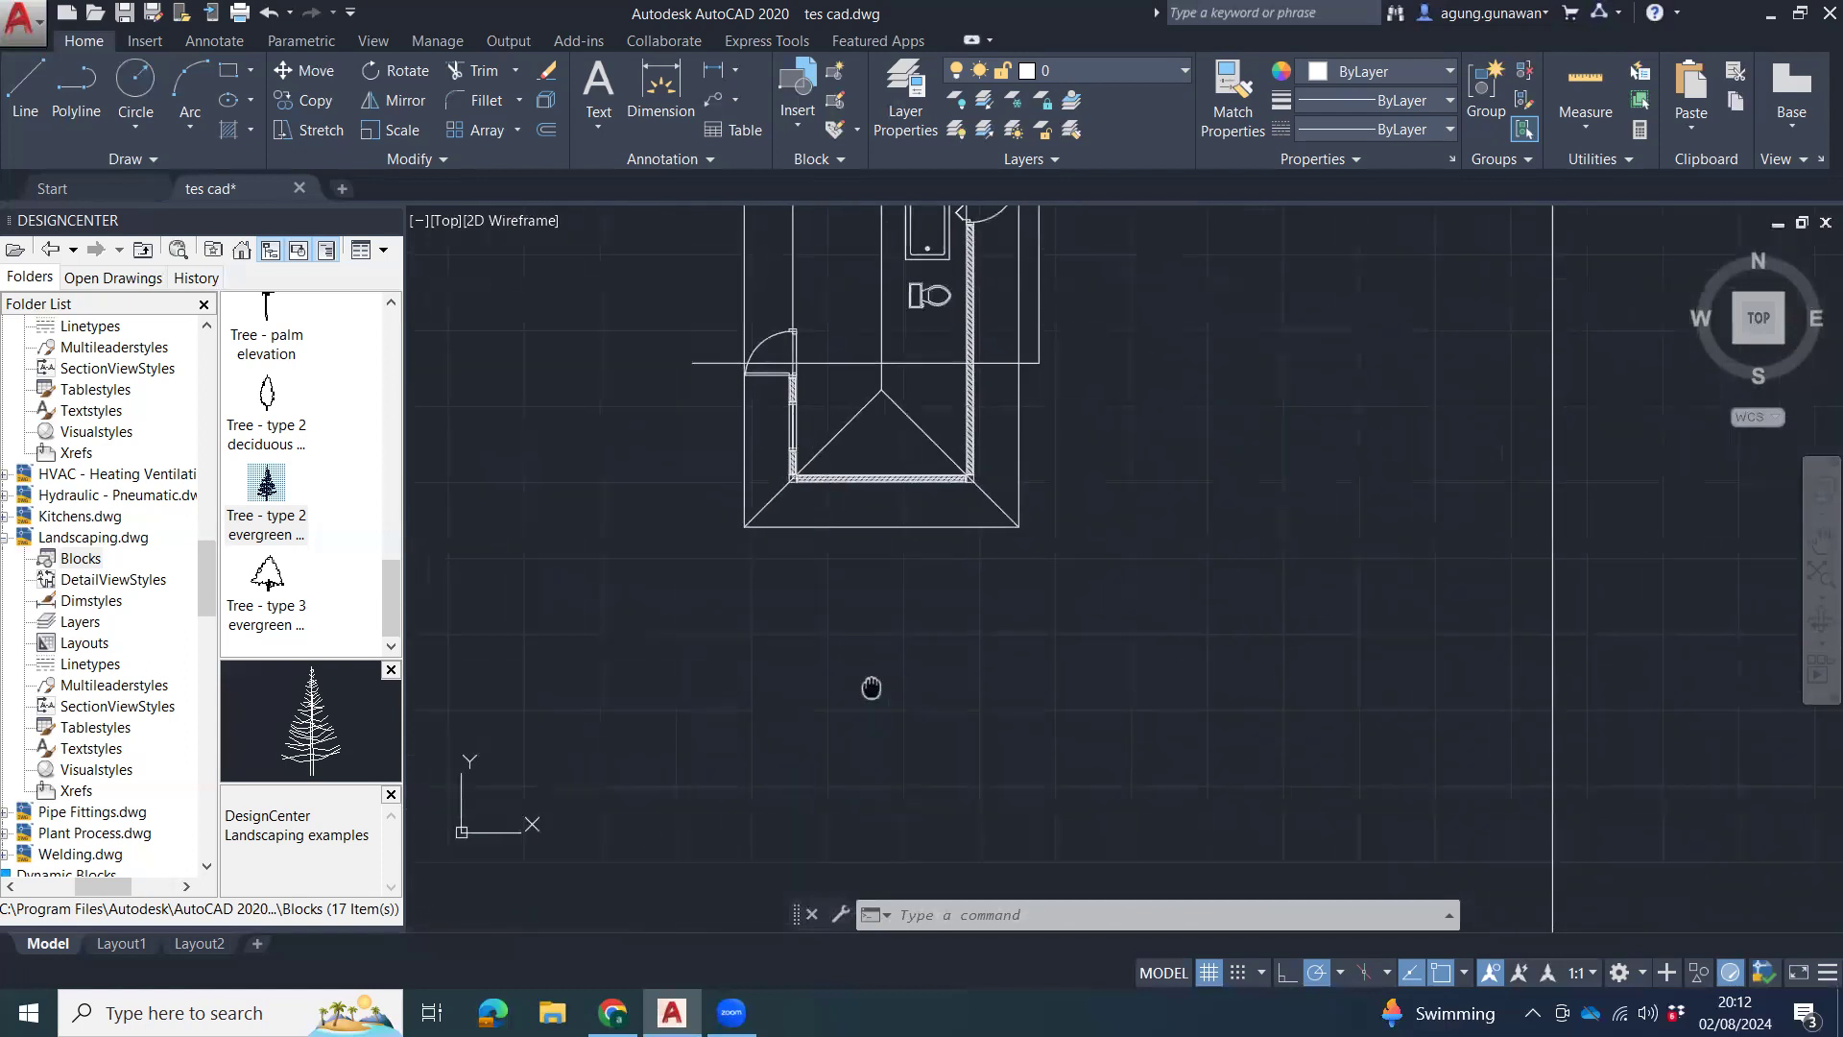
pyautogui.scroll(-3, 983, 672)
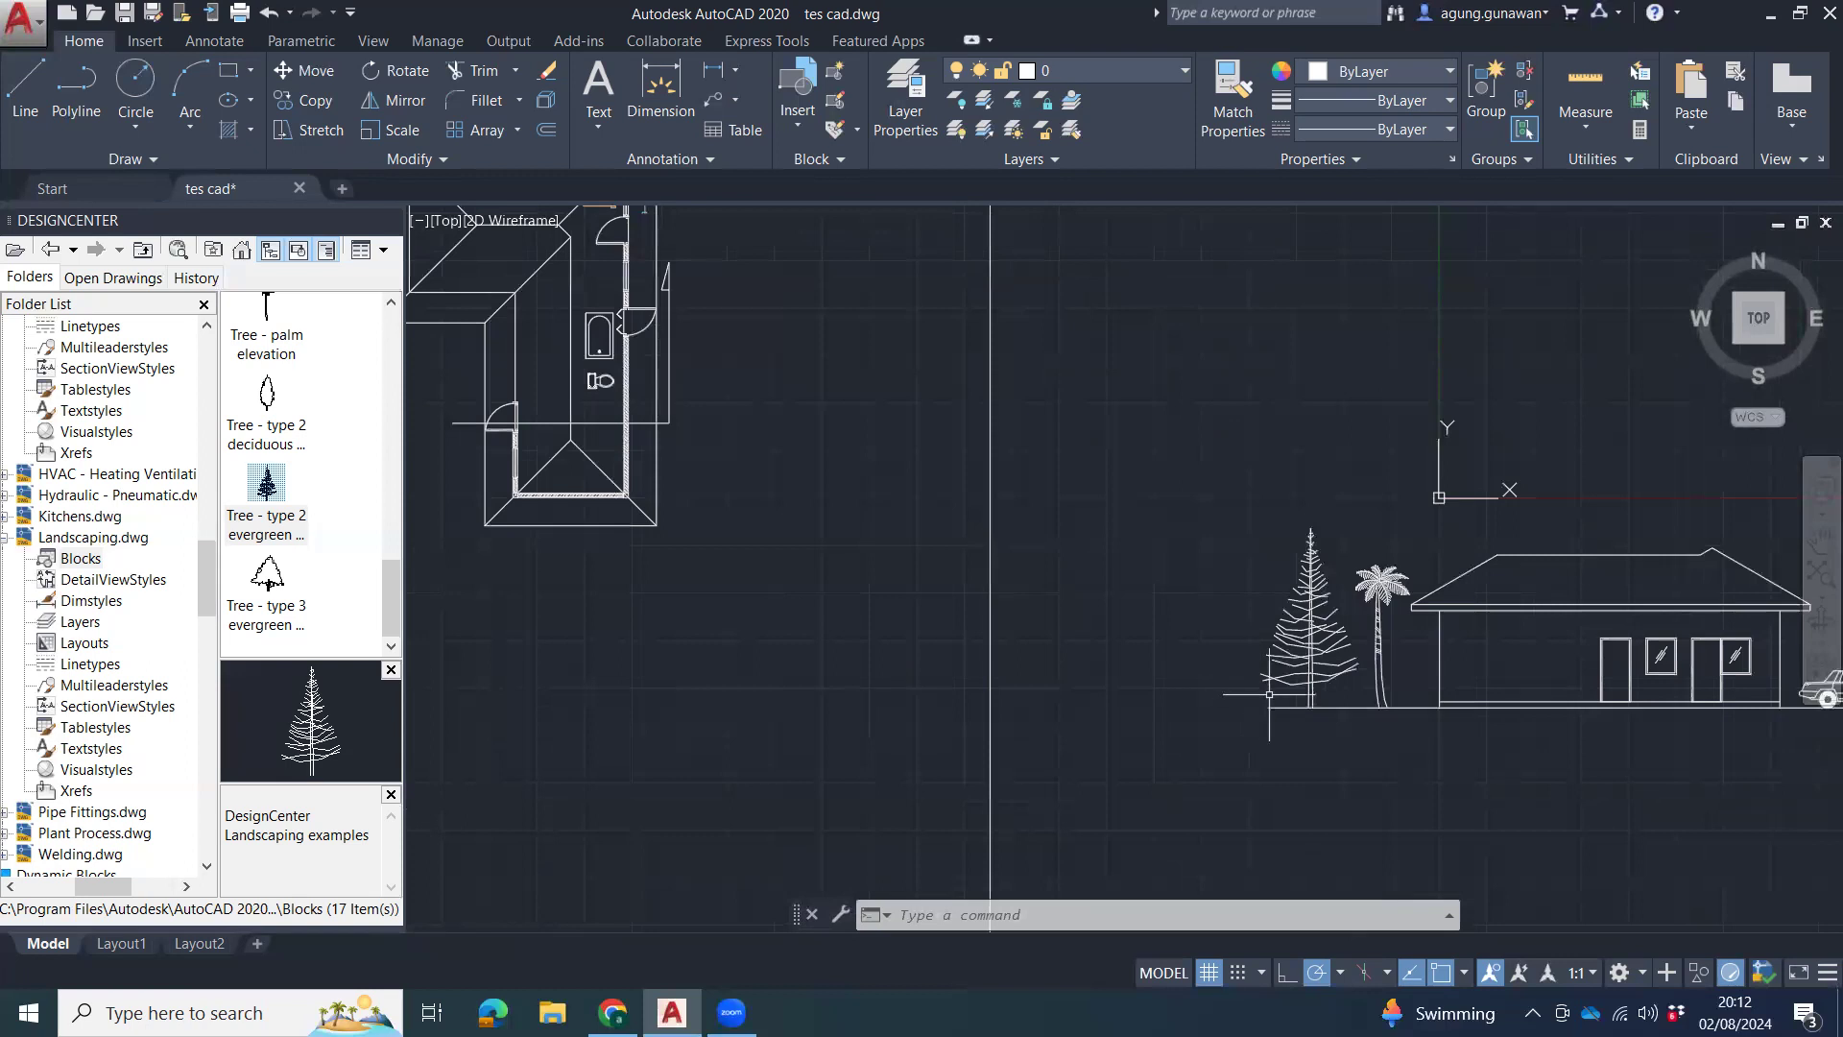
pyautogui.click(1269, 707)
pyautogui.click(1263, 735)
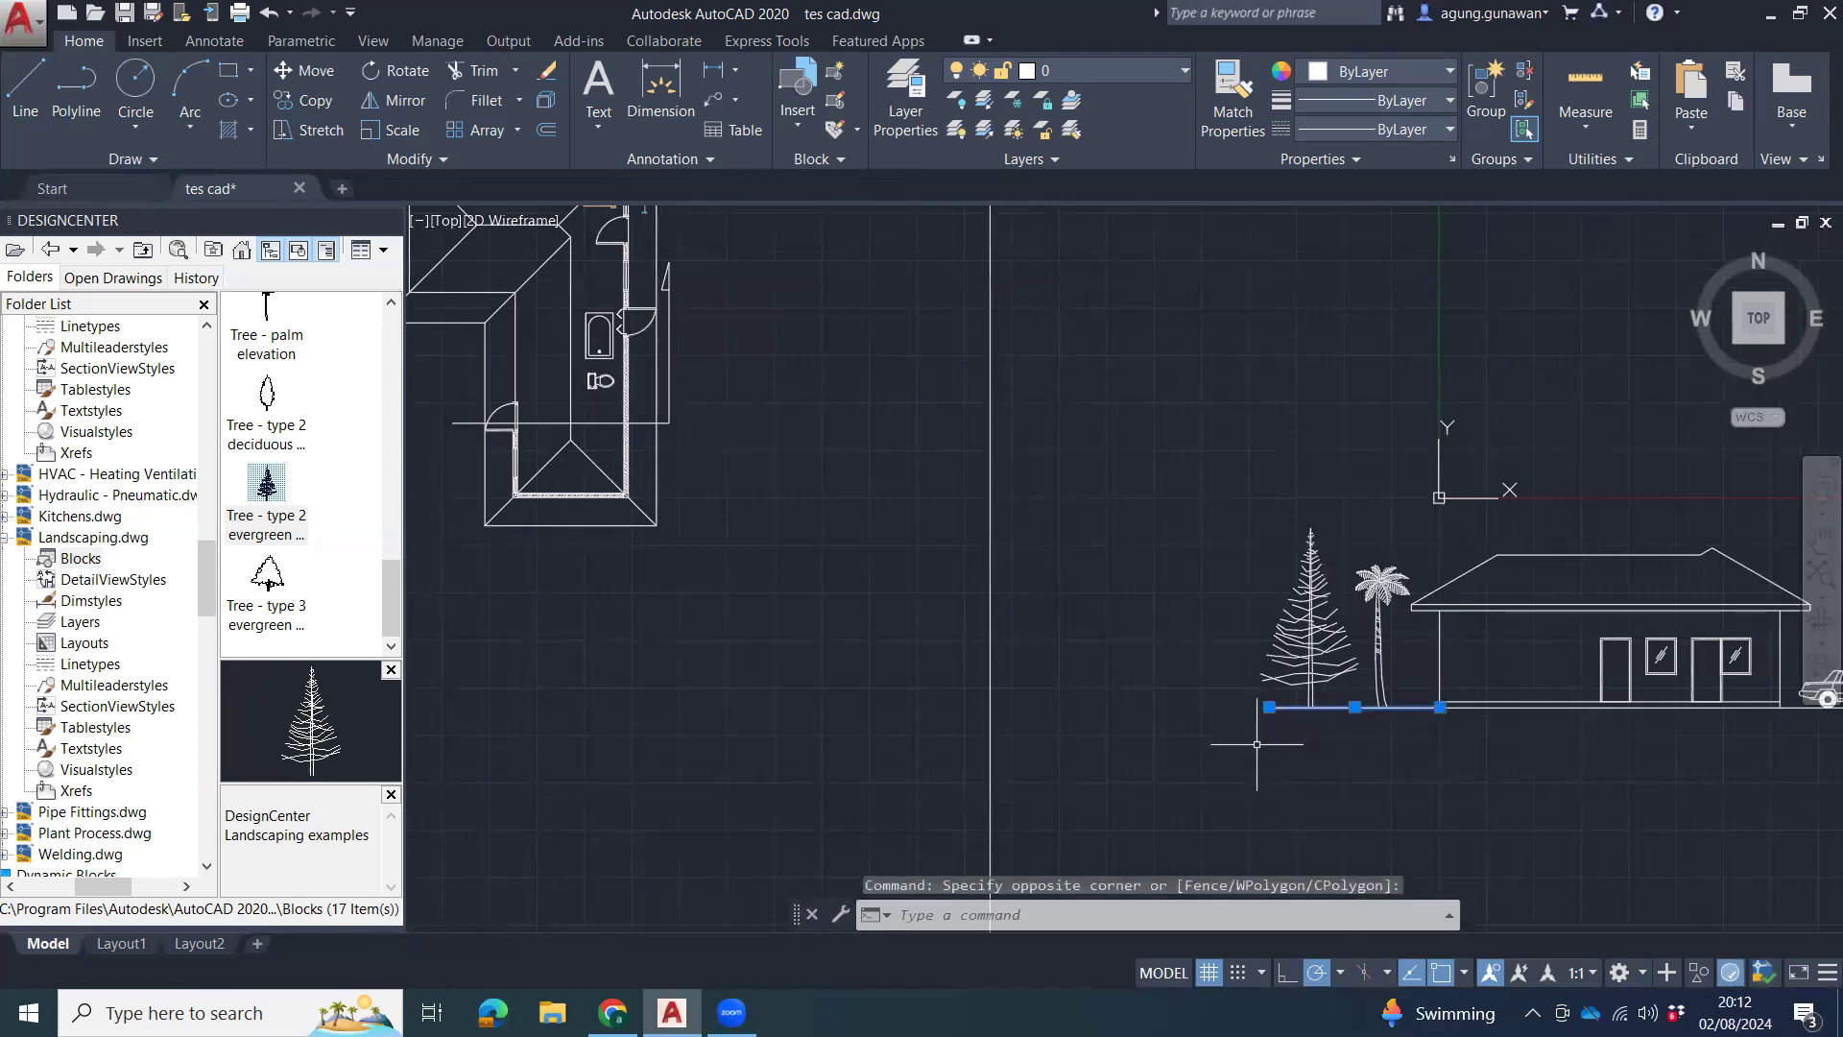
pyautogui.write('o')
pyautogui.press('Return')
pyautogui.click(1258, 722)
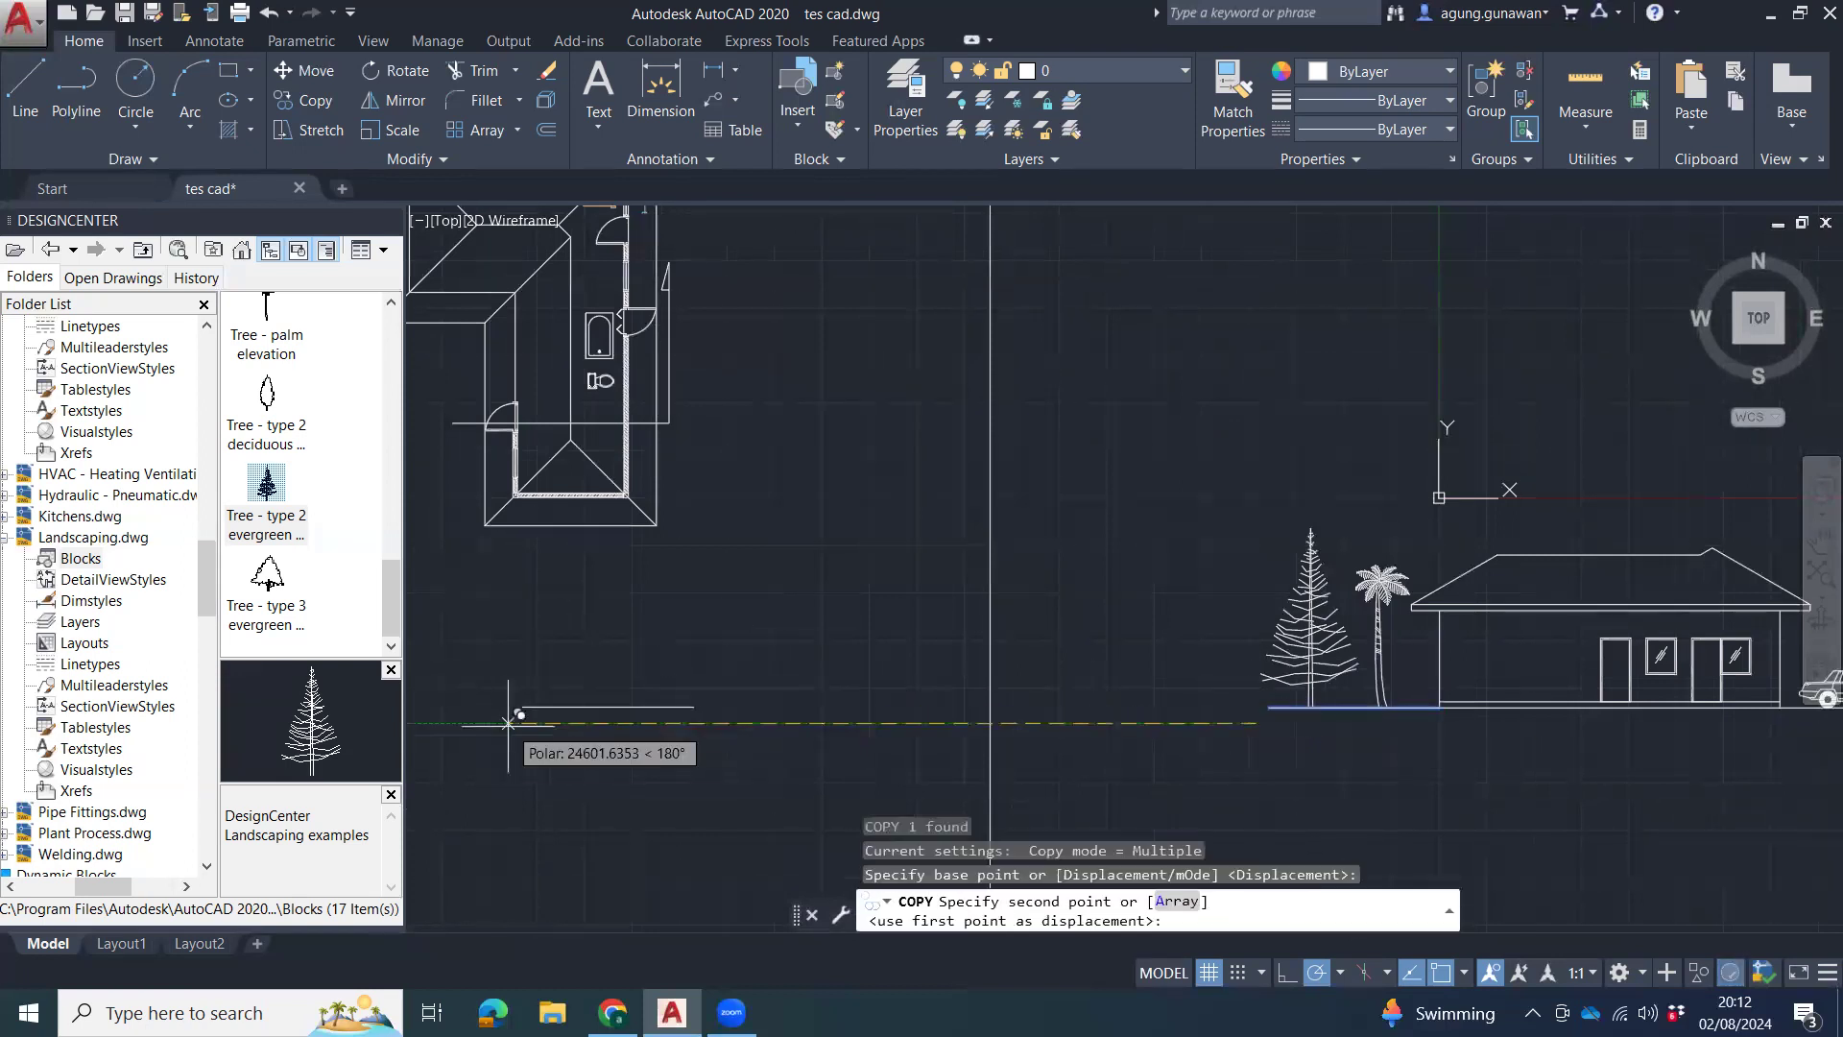
pyautogui.click(500, 733)
pyautogui.press('Escape')
pyautogui.press('Escape')
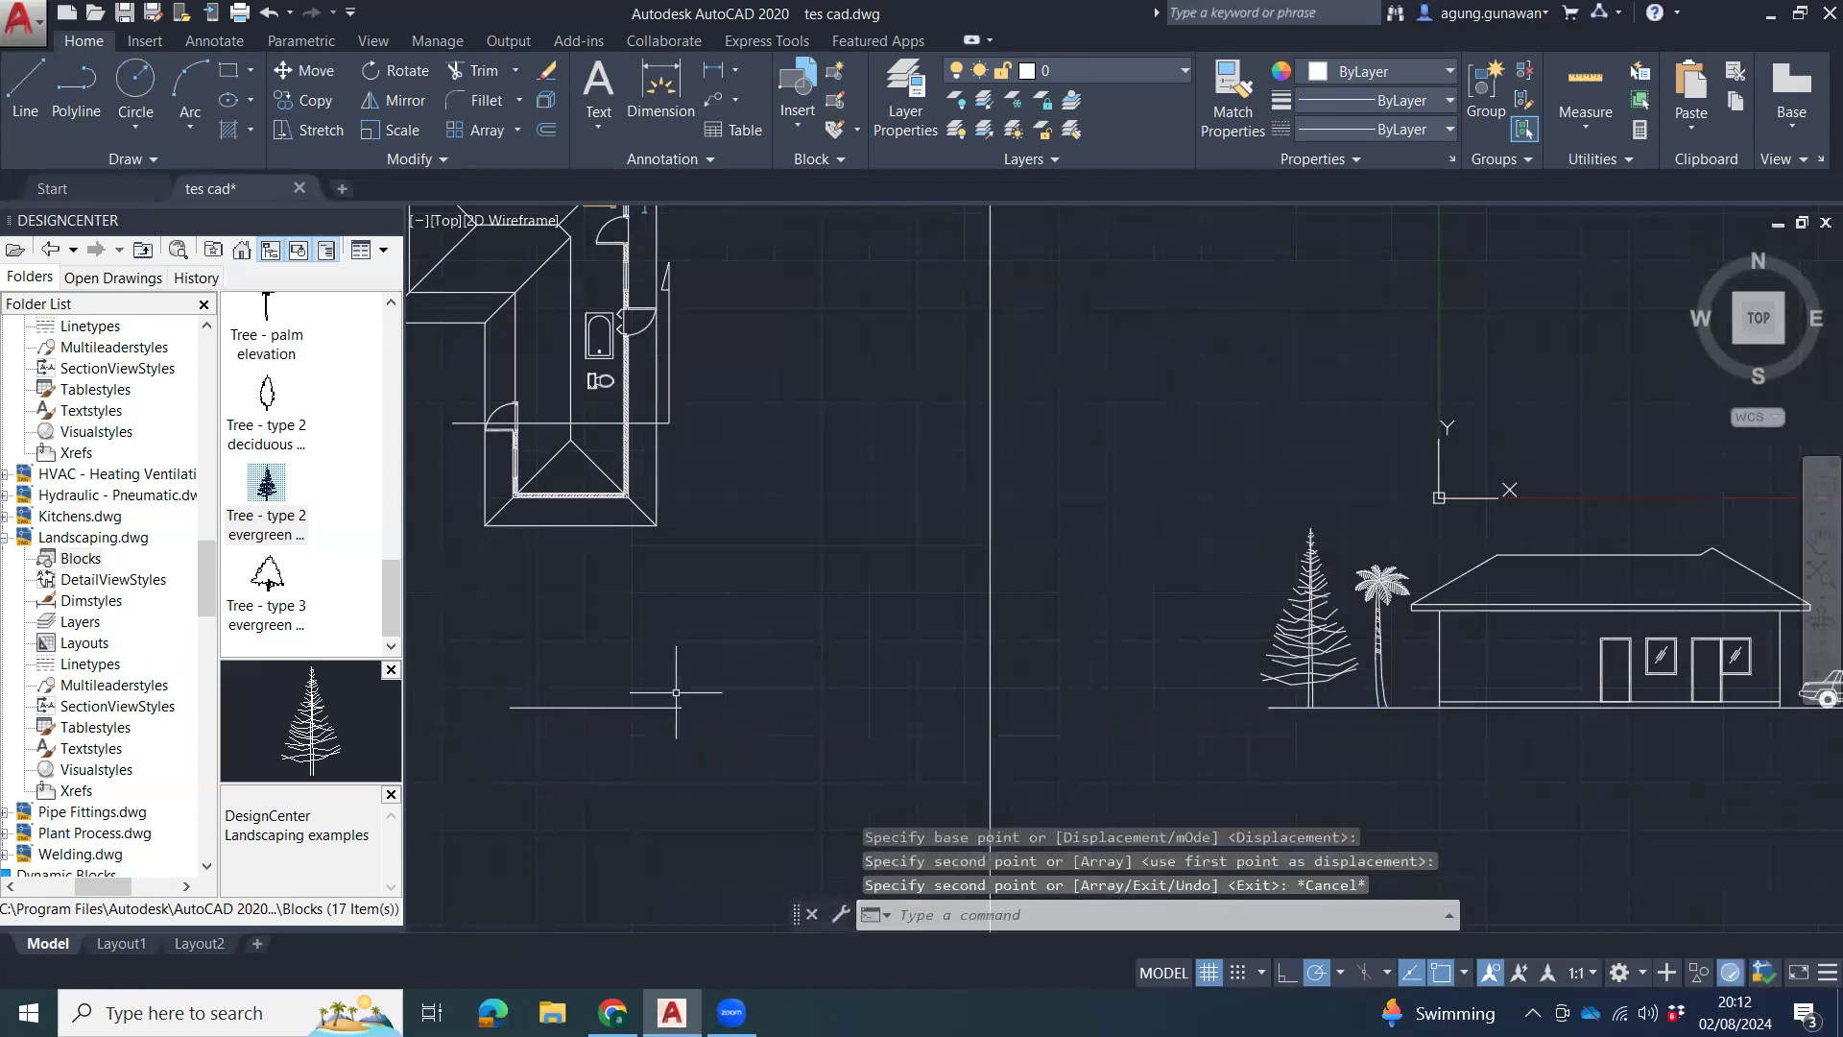
# Draw a 150 by 2100 rectangle upward from the top left corner of the single door's upper jamb on the plan.
pyautogui.moveTo(571, 590); pyautogui.dragTo(688, 574, button='middle')
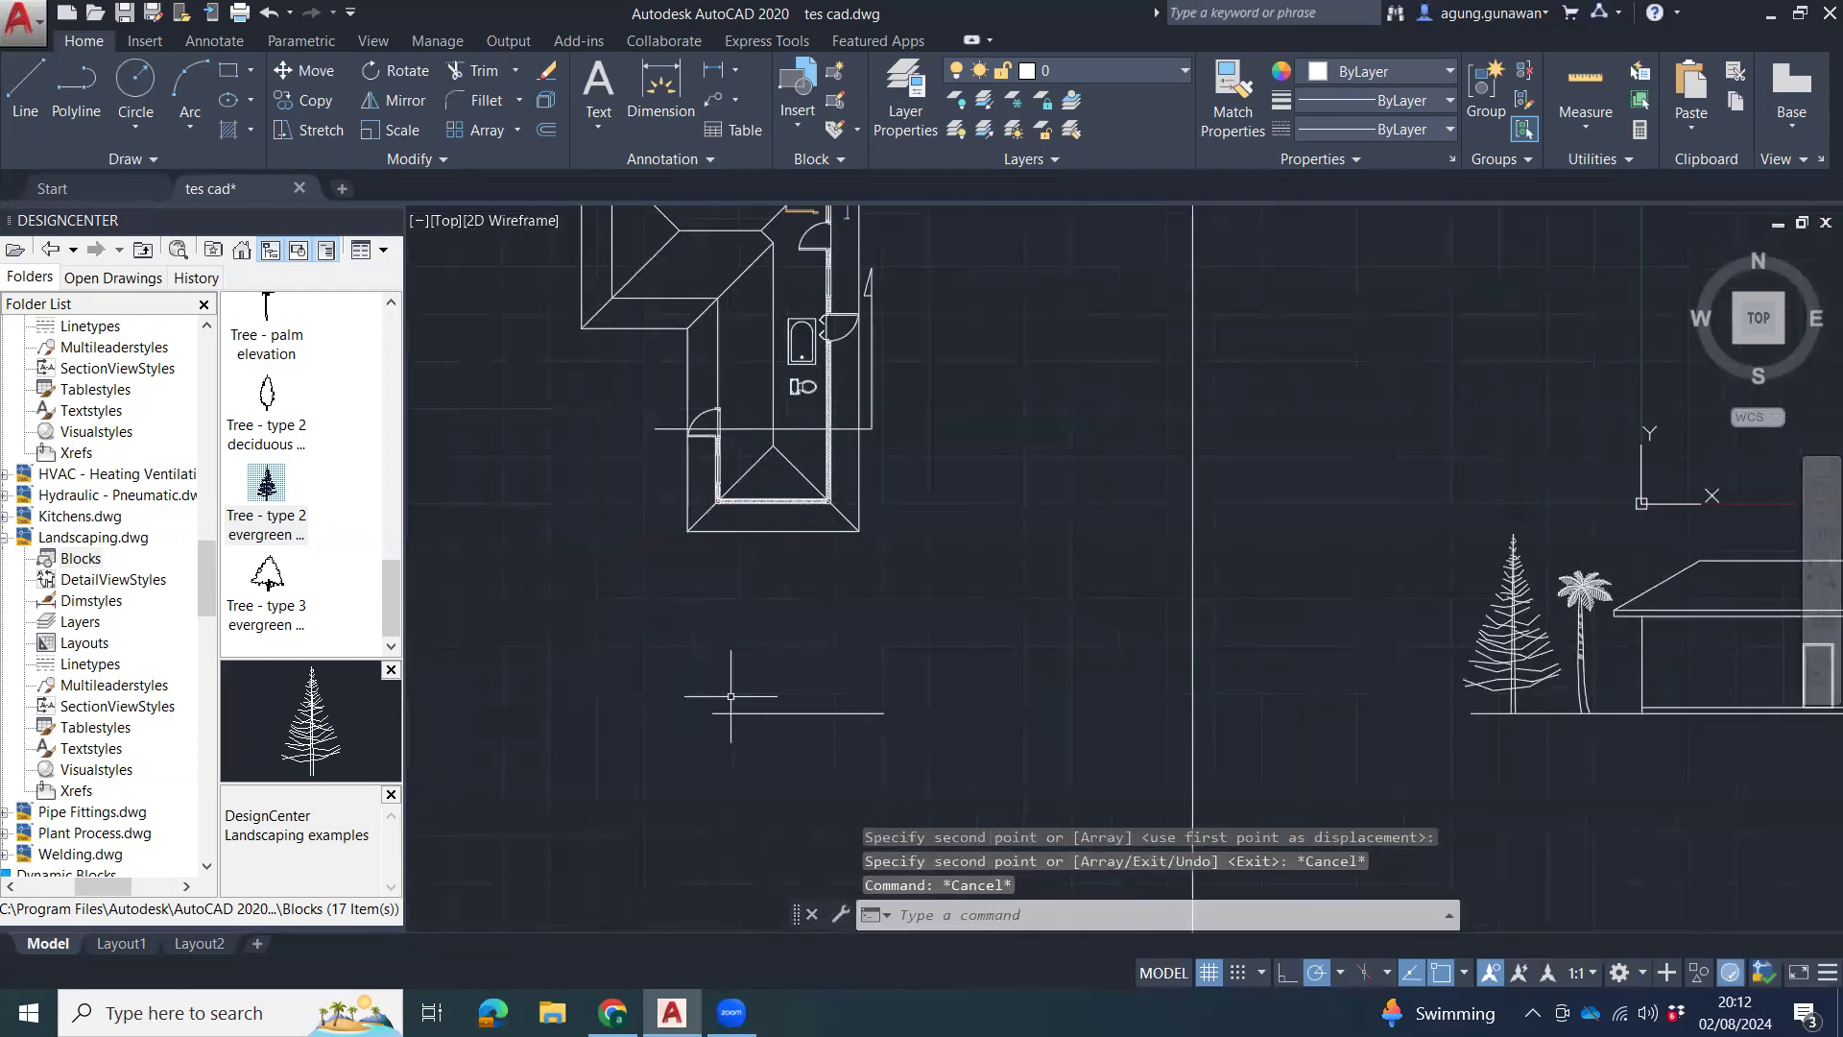
pyautogui.scroll(2, 756, 582)
pyautogui.moveTo(823, 662); pyautogui.dragTo(824, 555, button='middle')
pyautogui.scroll(-1, 825, 568)
pyautogui.moveTo(597, 430); pyautogui.dragTo(608, 453, button='middle')
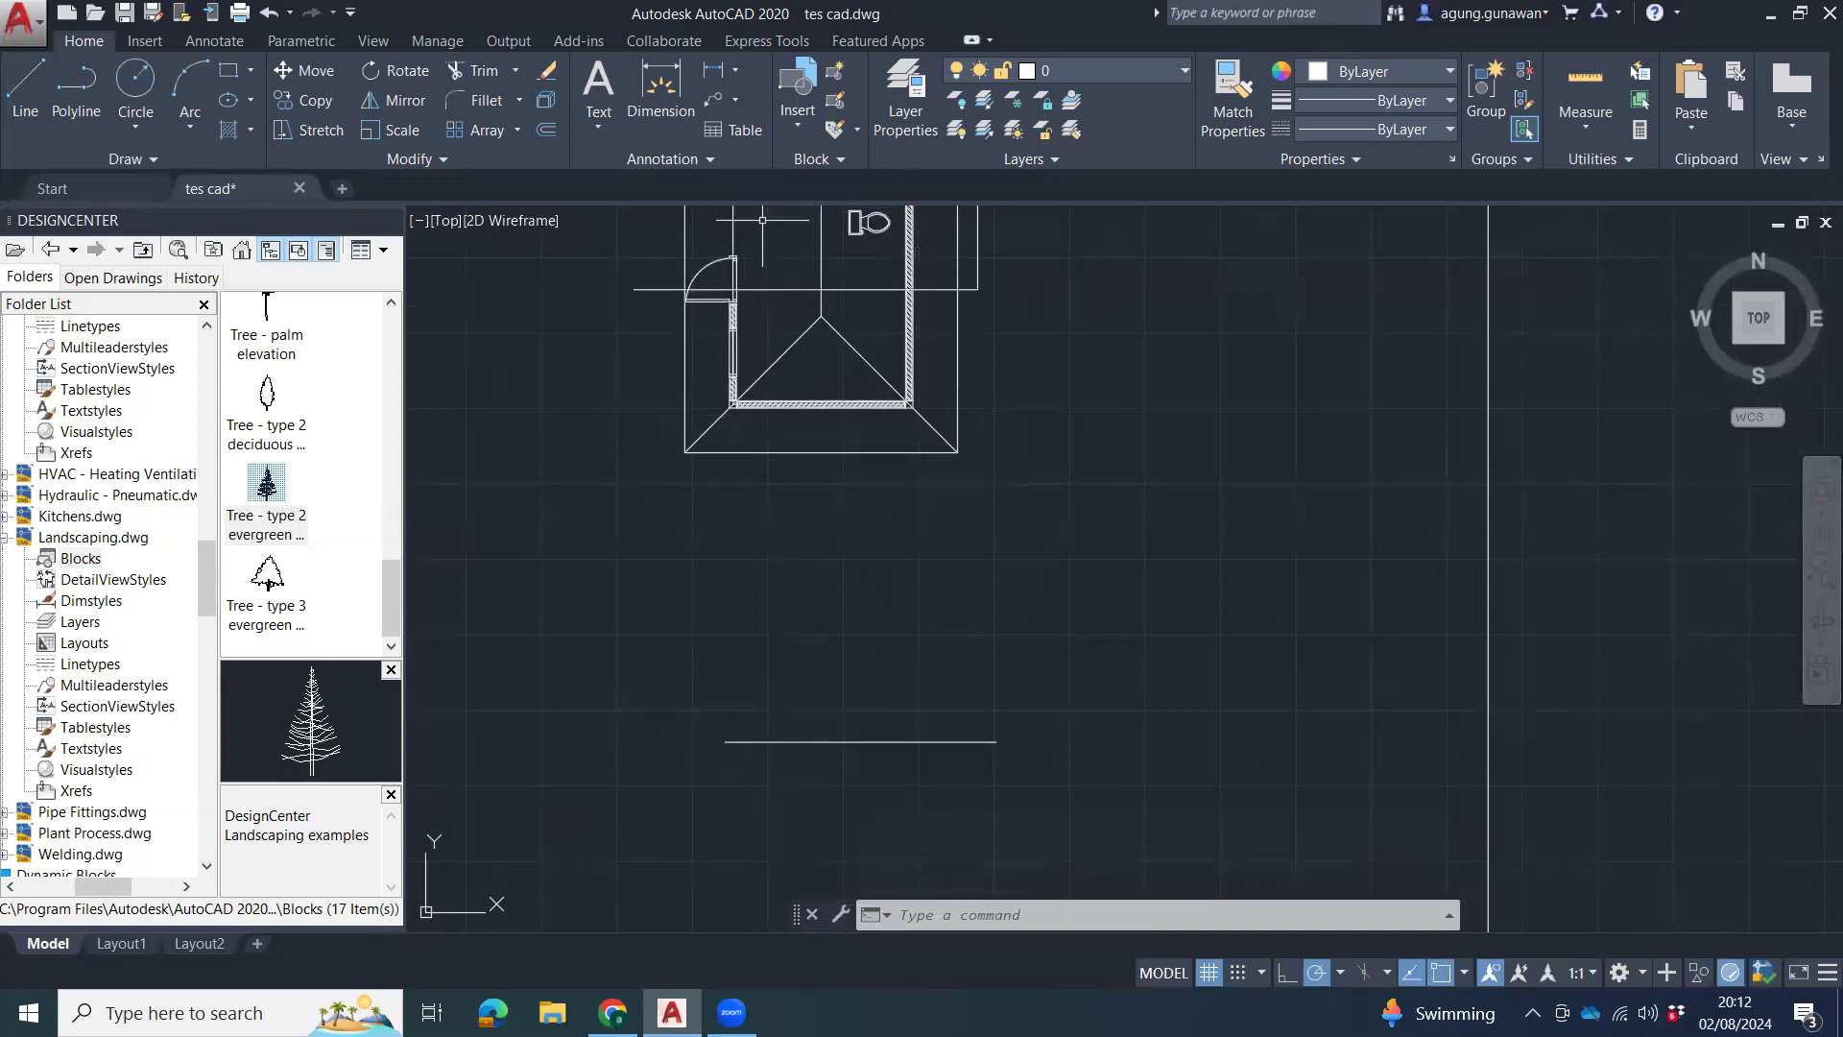
pyautogui.scroll(6, 739, 230)
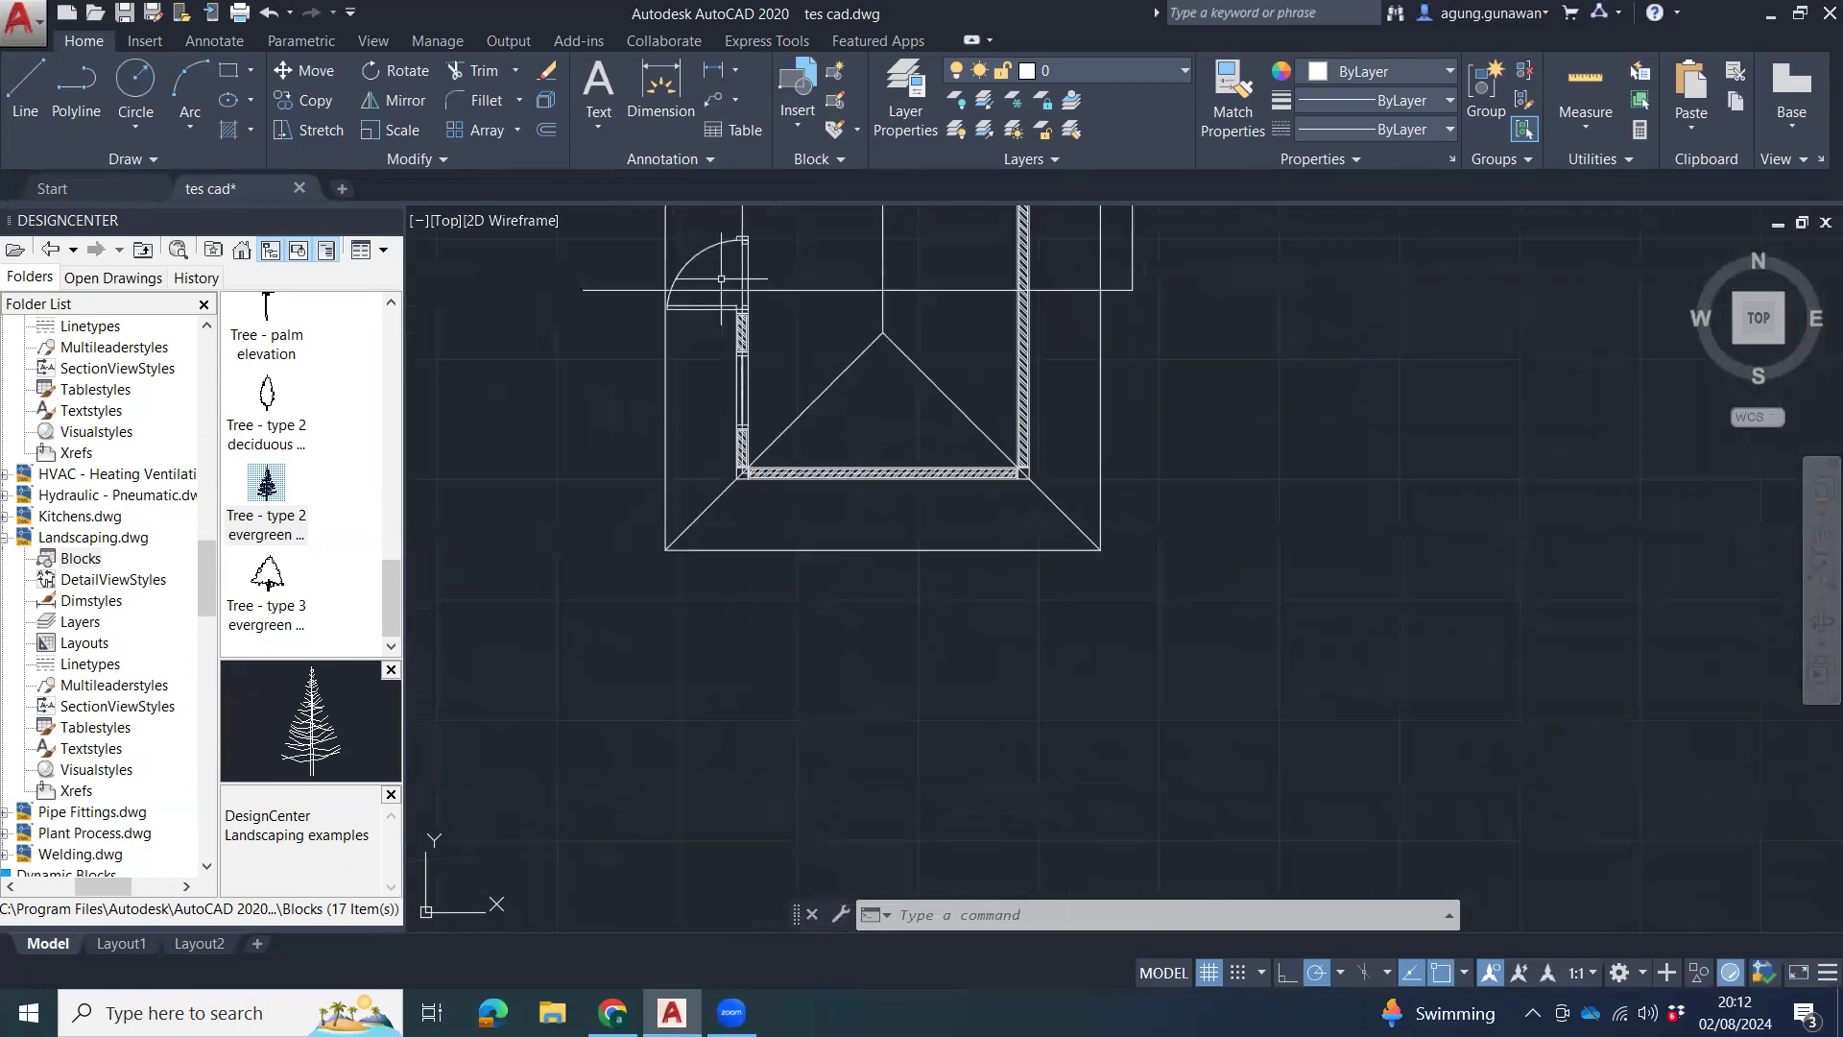
pyautogui.scroll(-6, 823, 412)
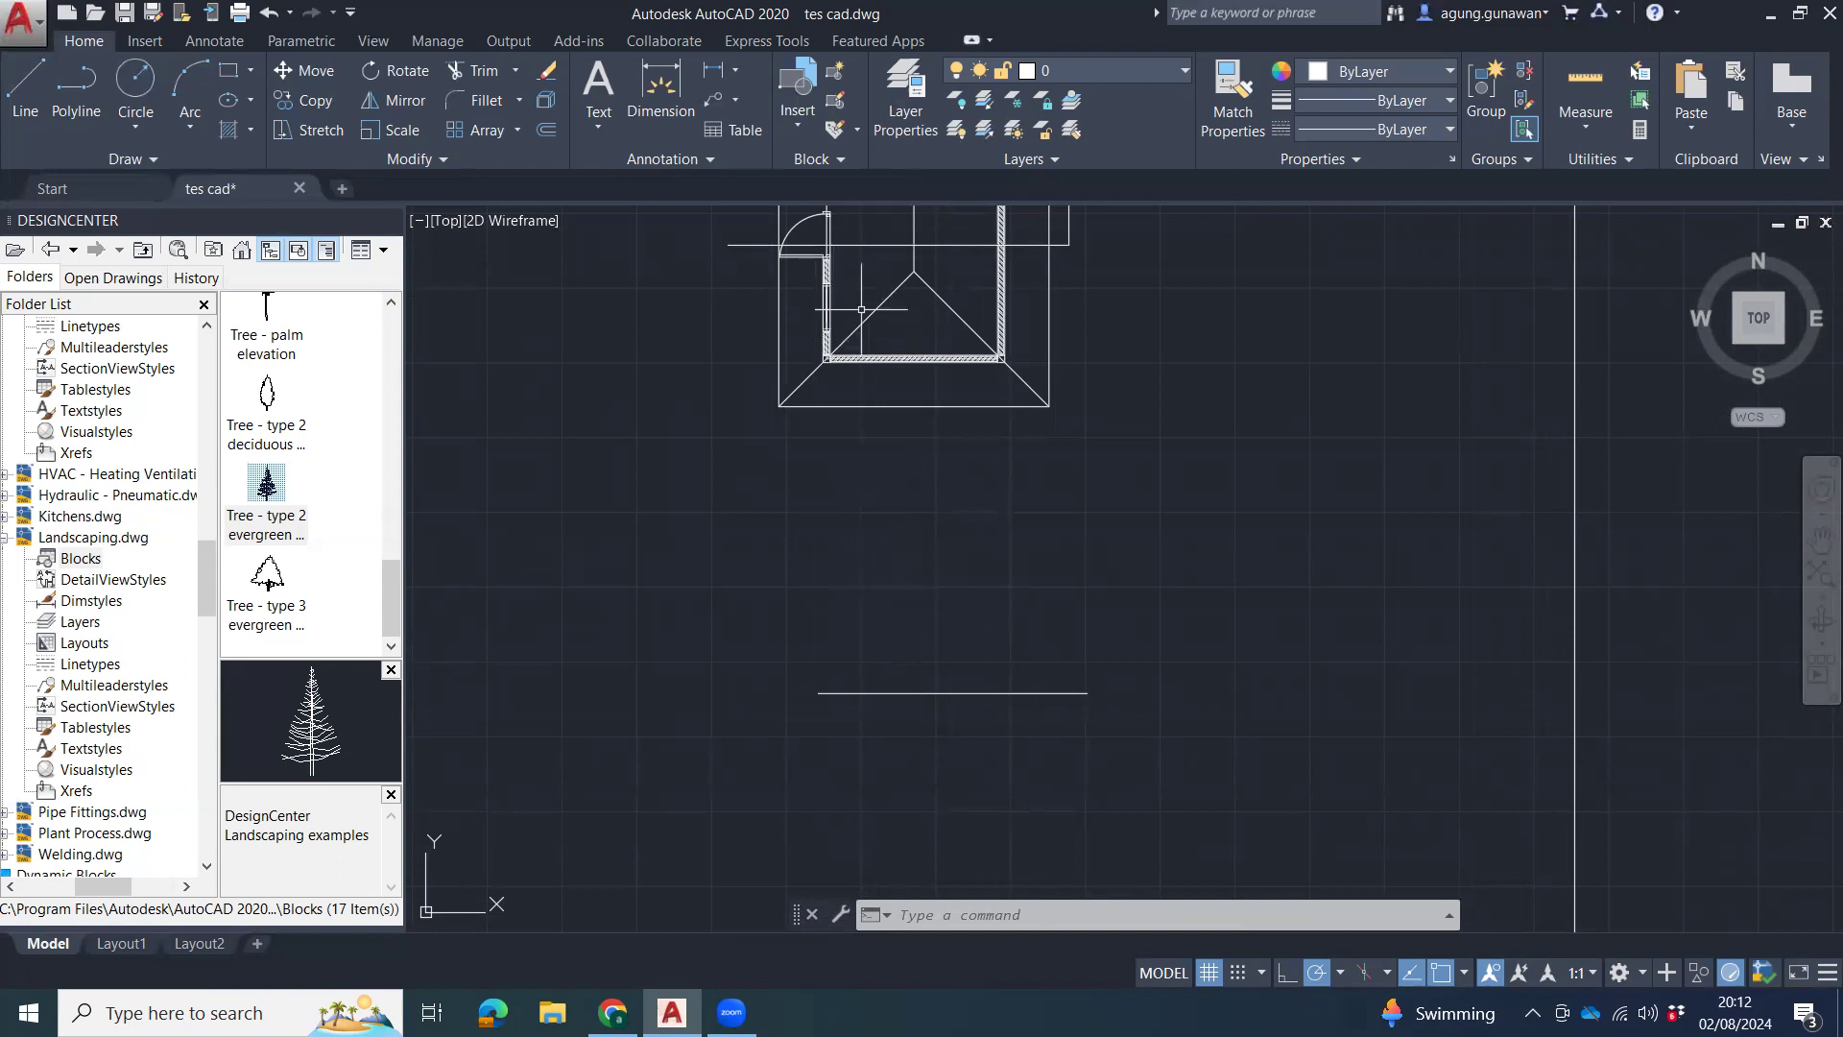
pyautogui.scroll(2, 835, 710)
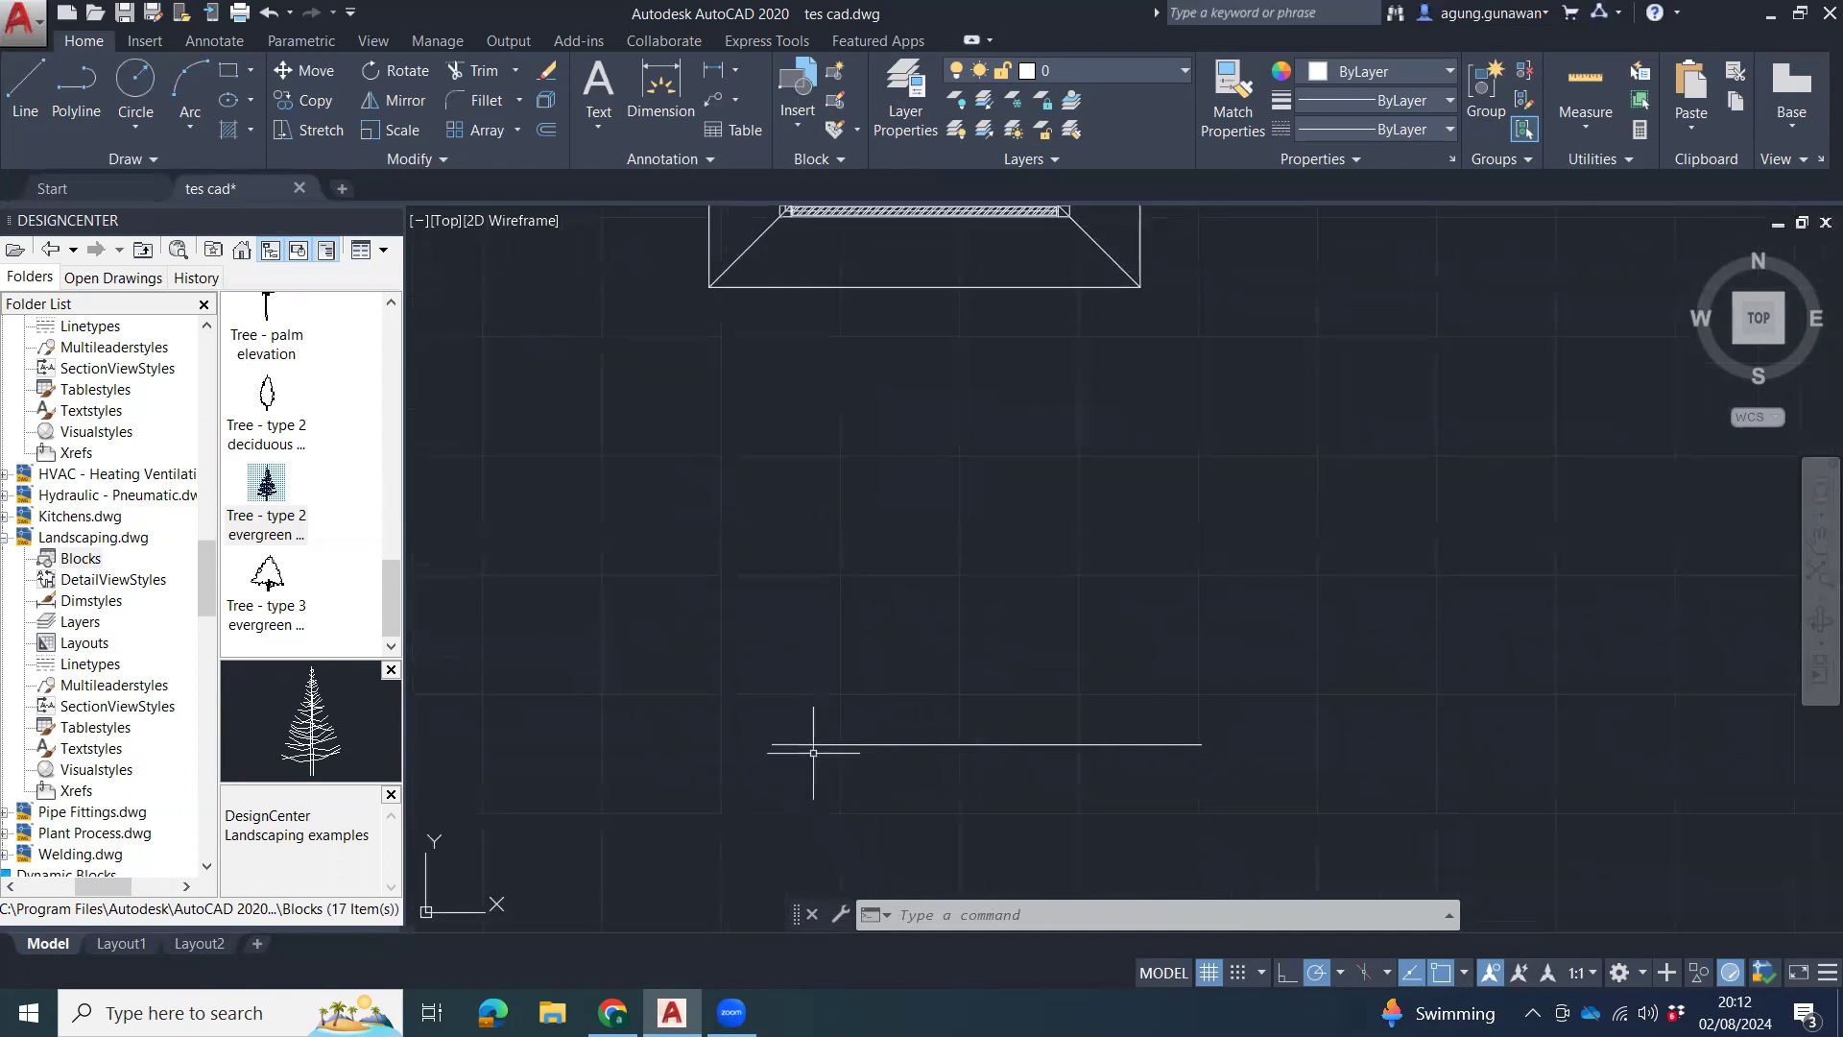
pyautogui.press('Return')
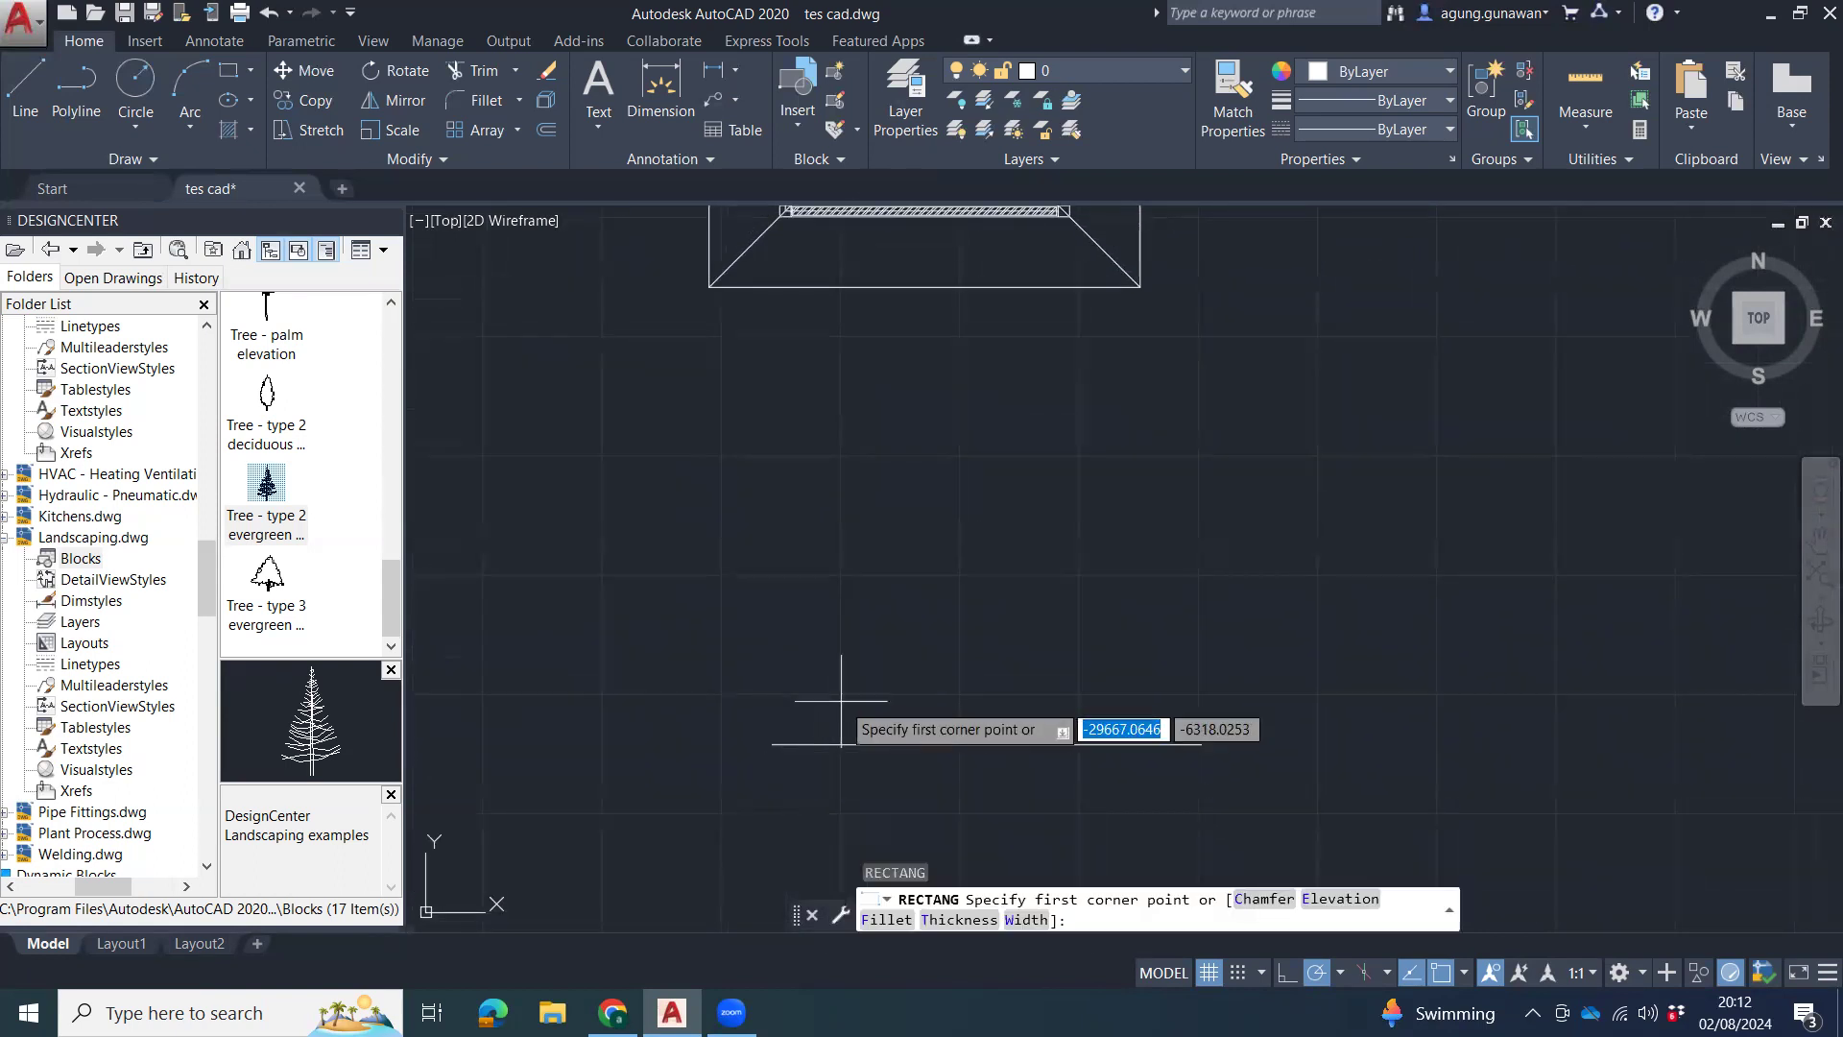
pyautogui.moveTo(838, 239); pyautogui.dragTo(812, 654, button='middle')
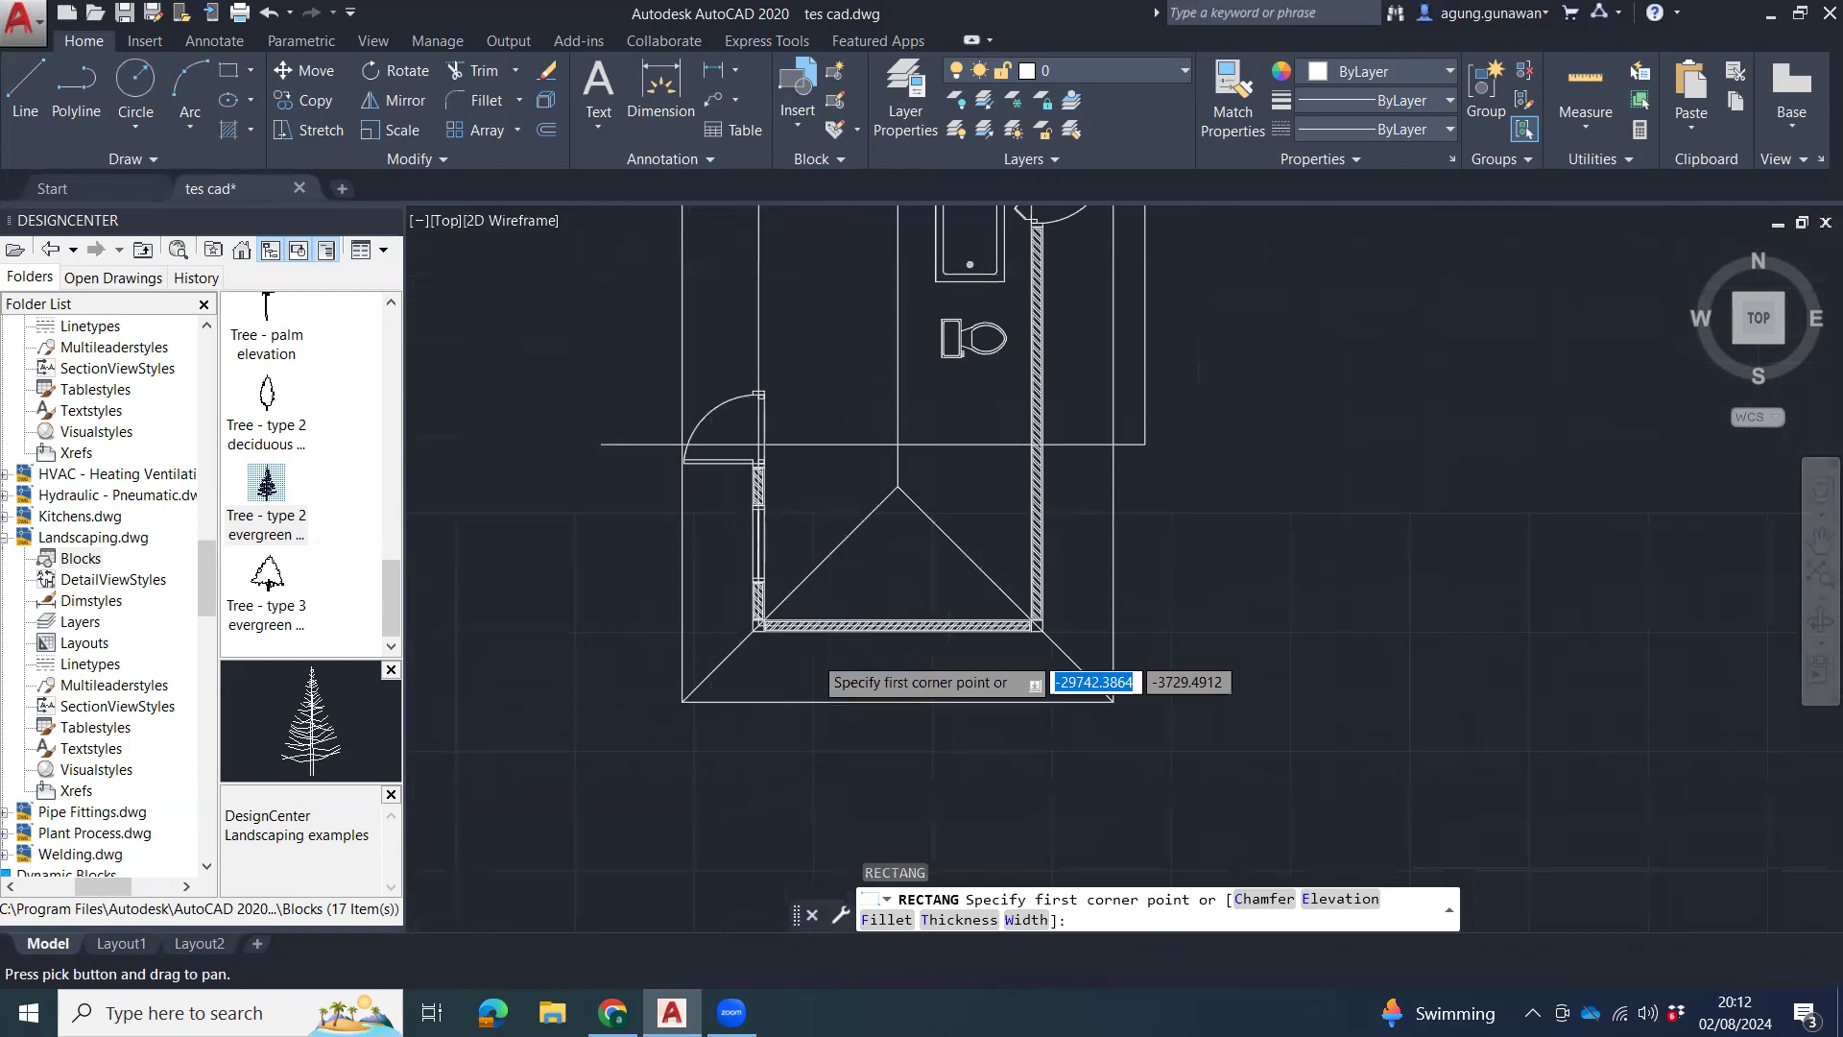
pyautogui.scroll(5, 778, 394)
pyautogui.click(677, 426)
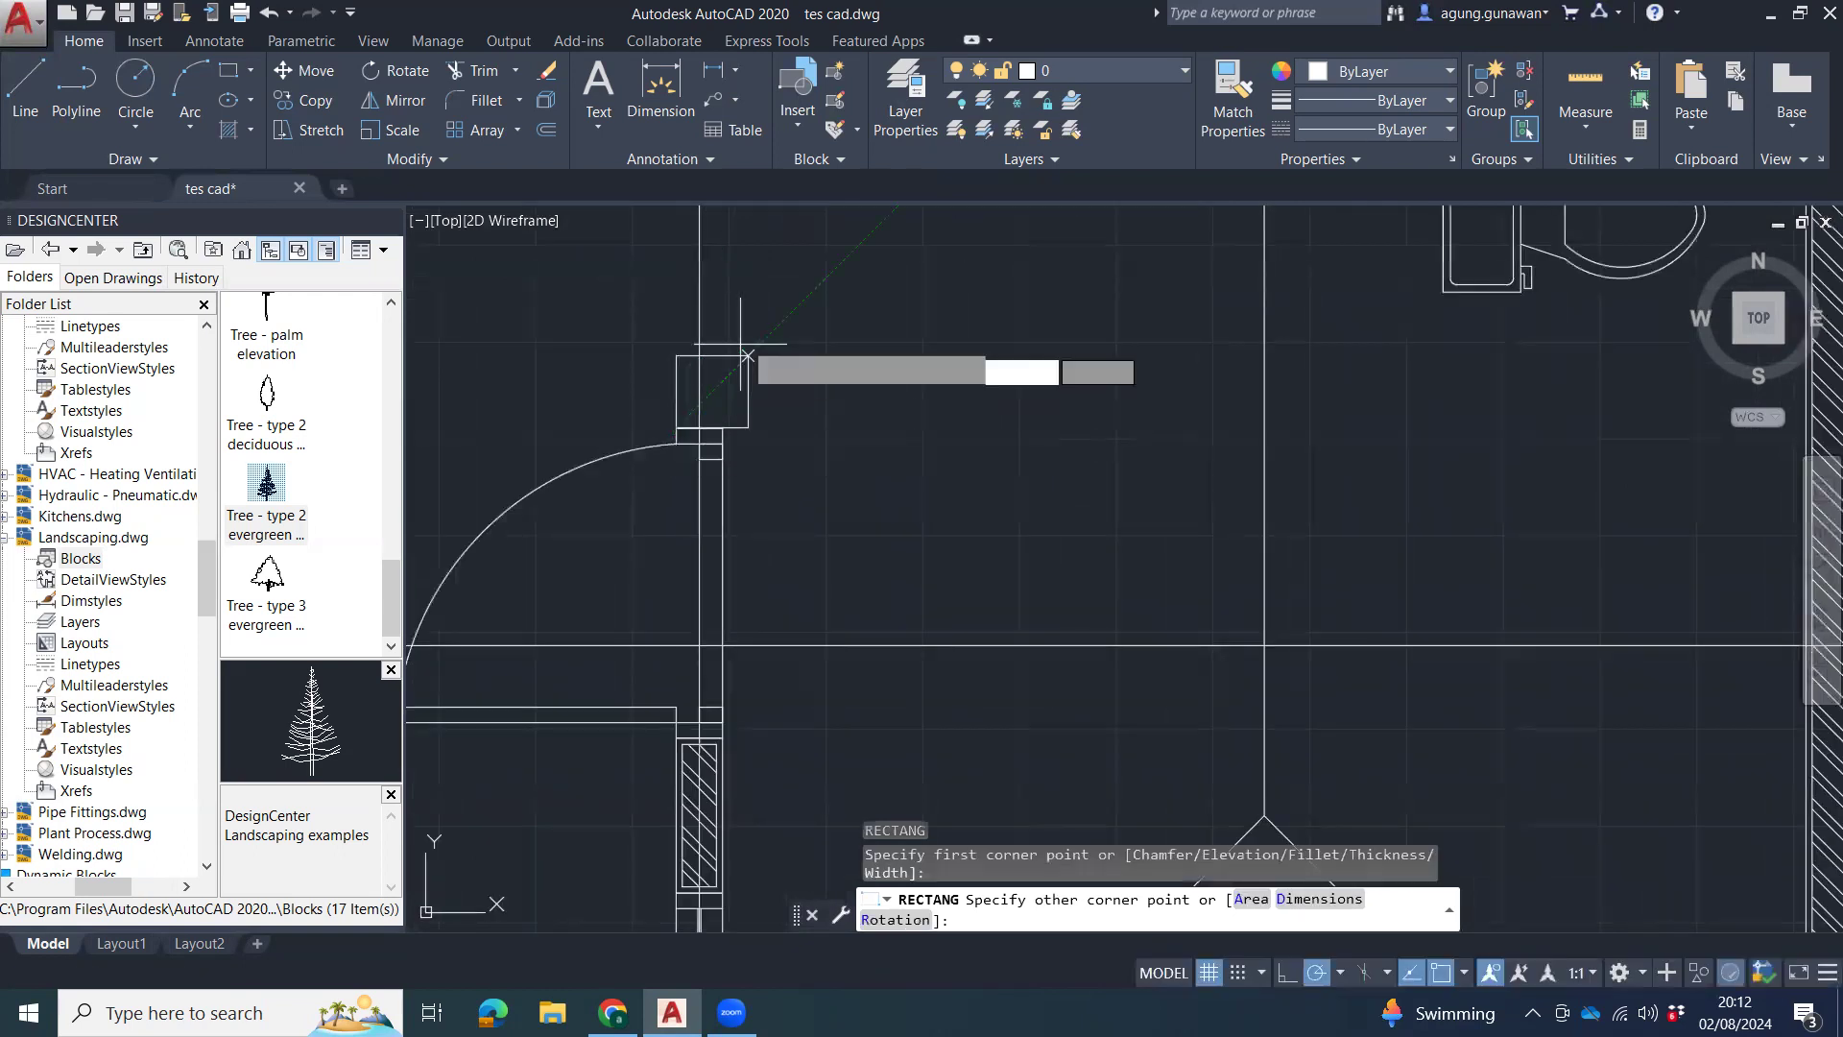
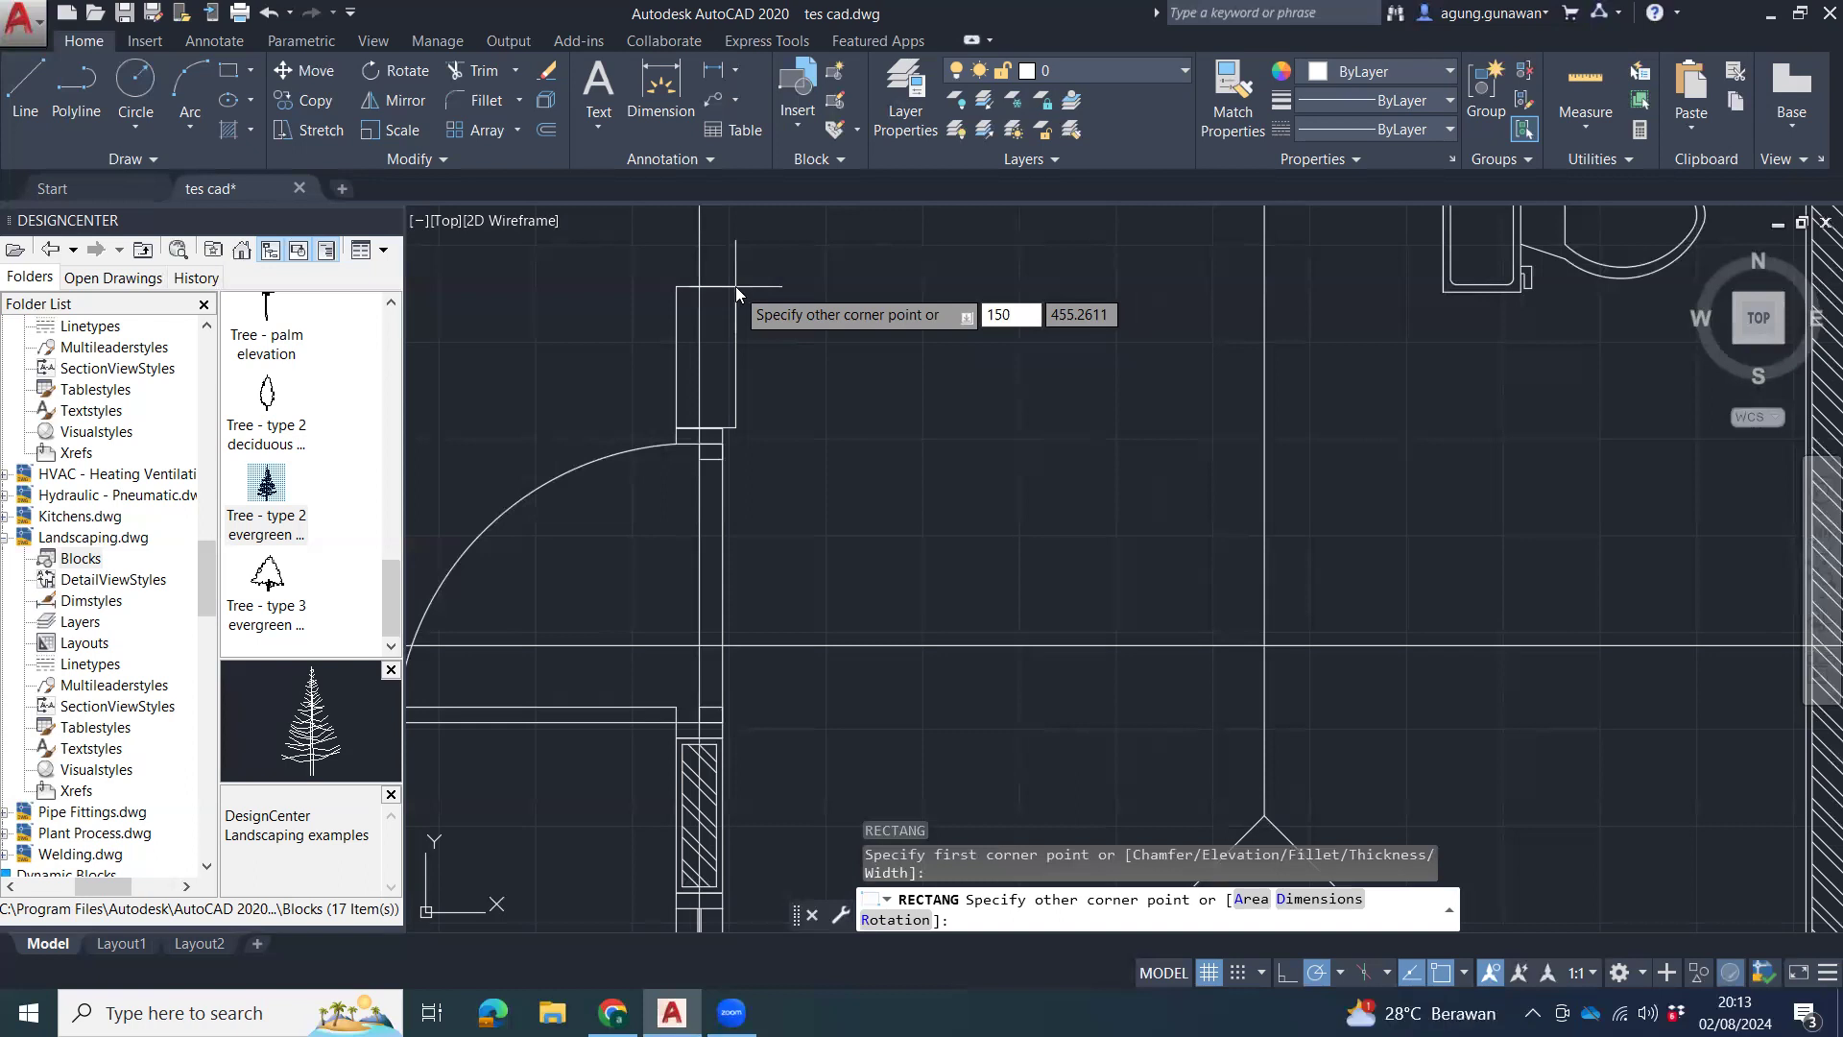
pyautogui.write('2')
pyautogui.write(',2')
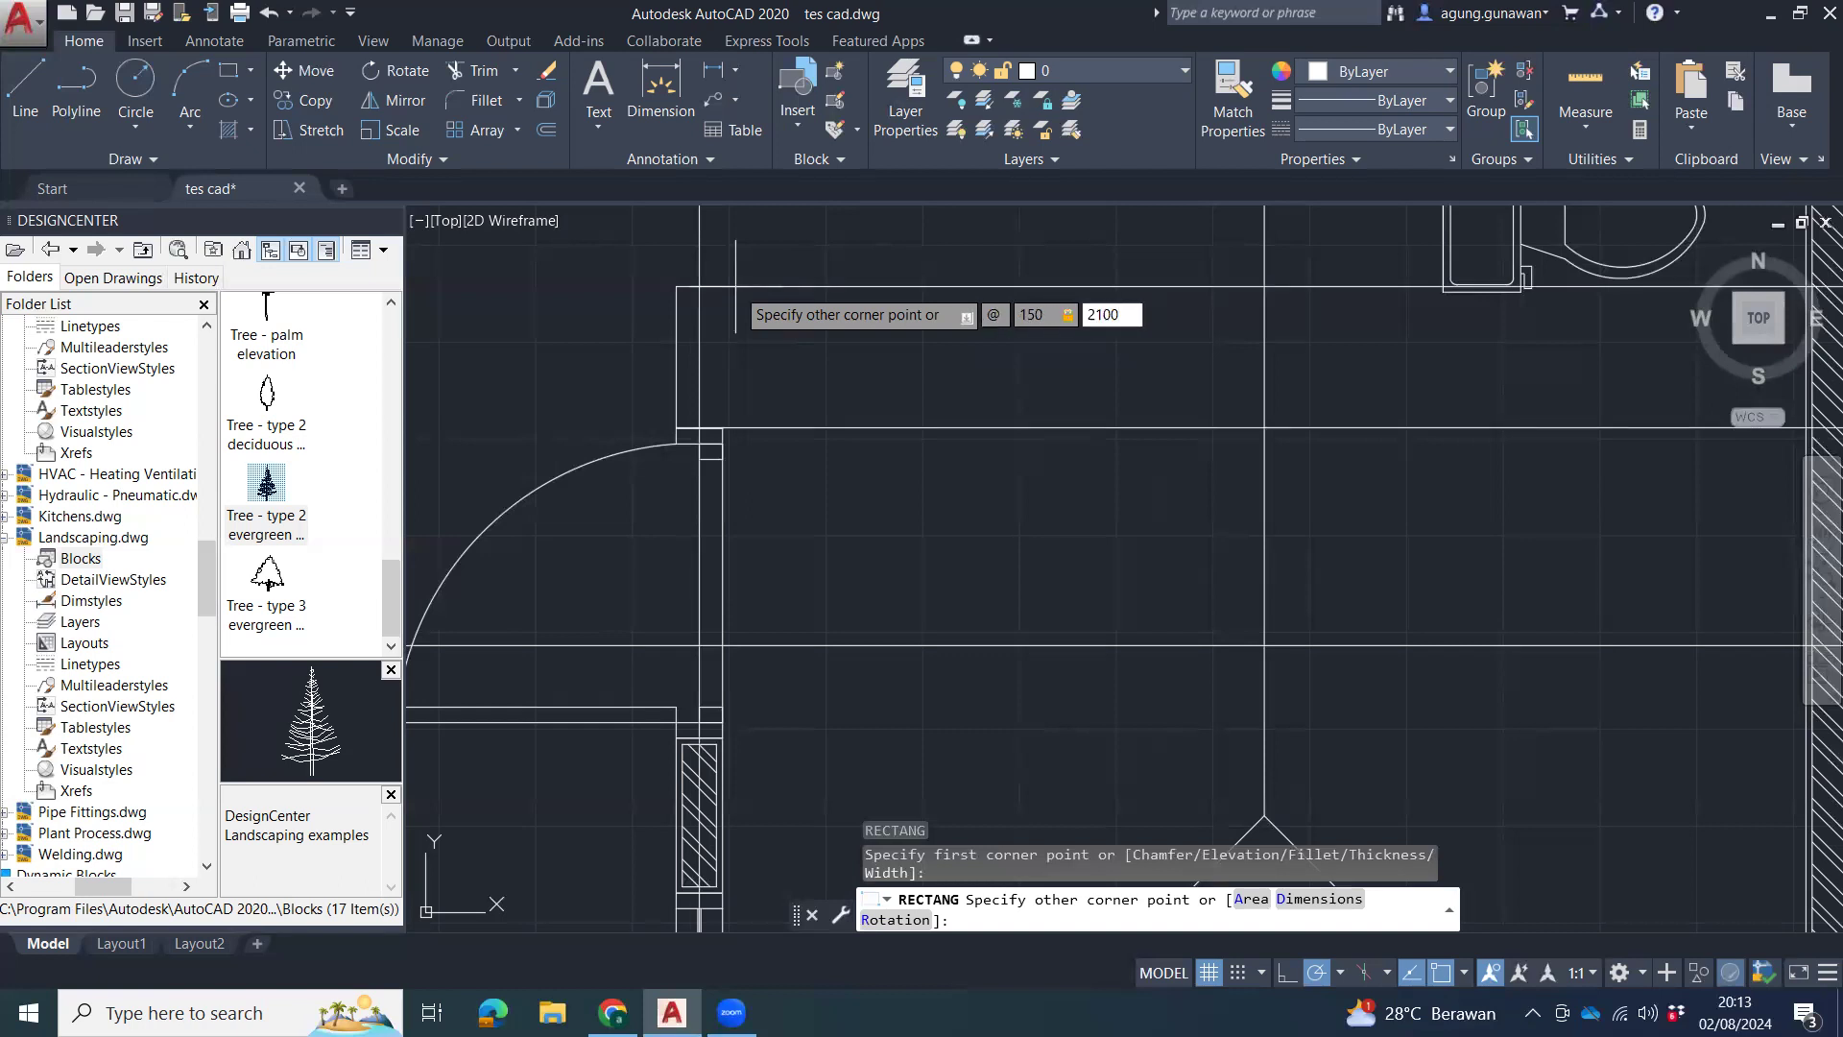
pyautogui.press('Return')
pyautogui.scroll(-5, 790, 362)
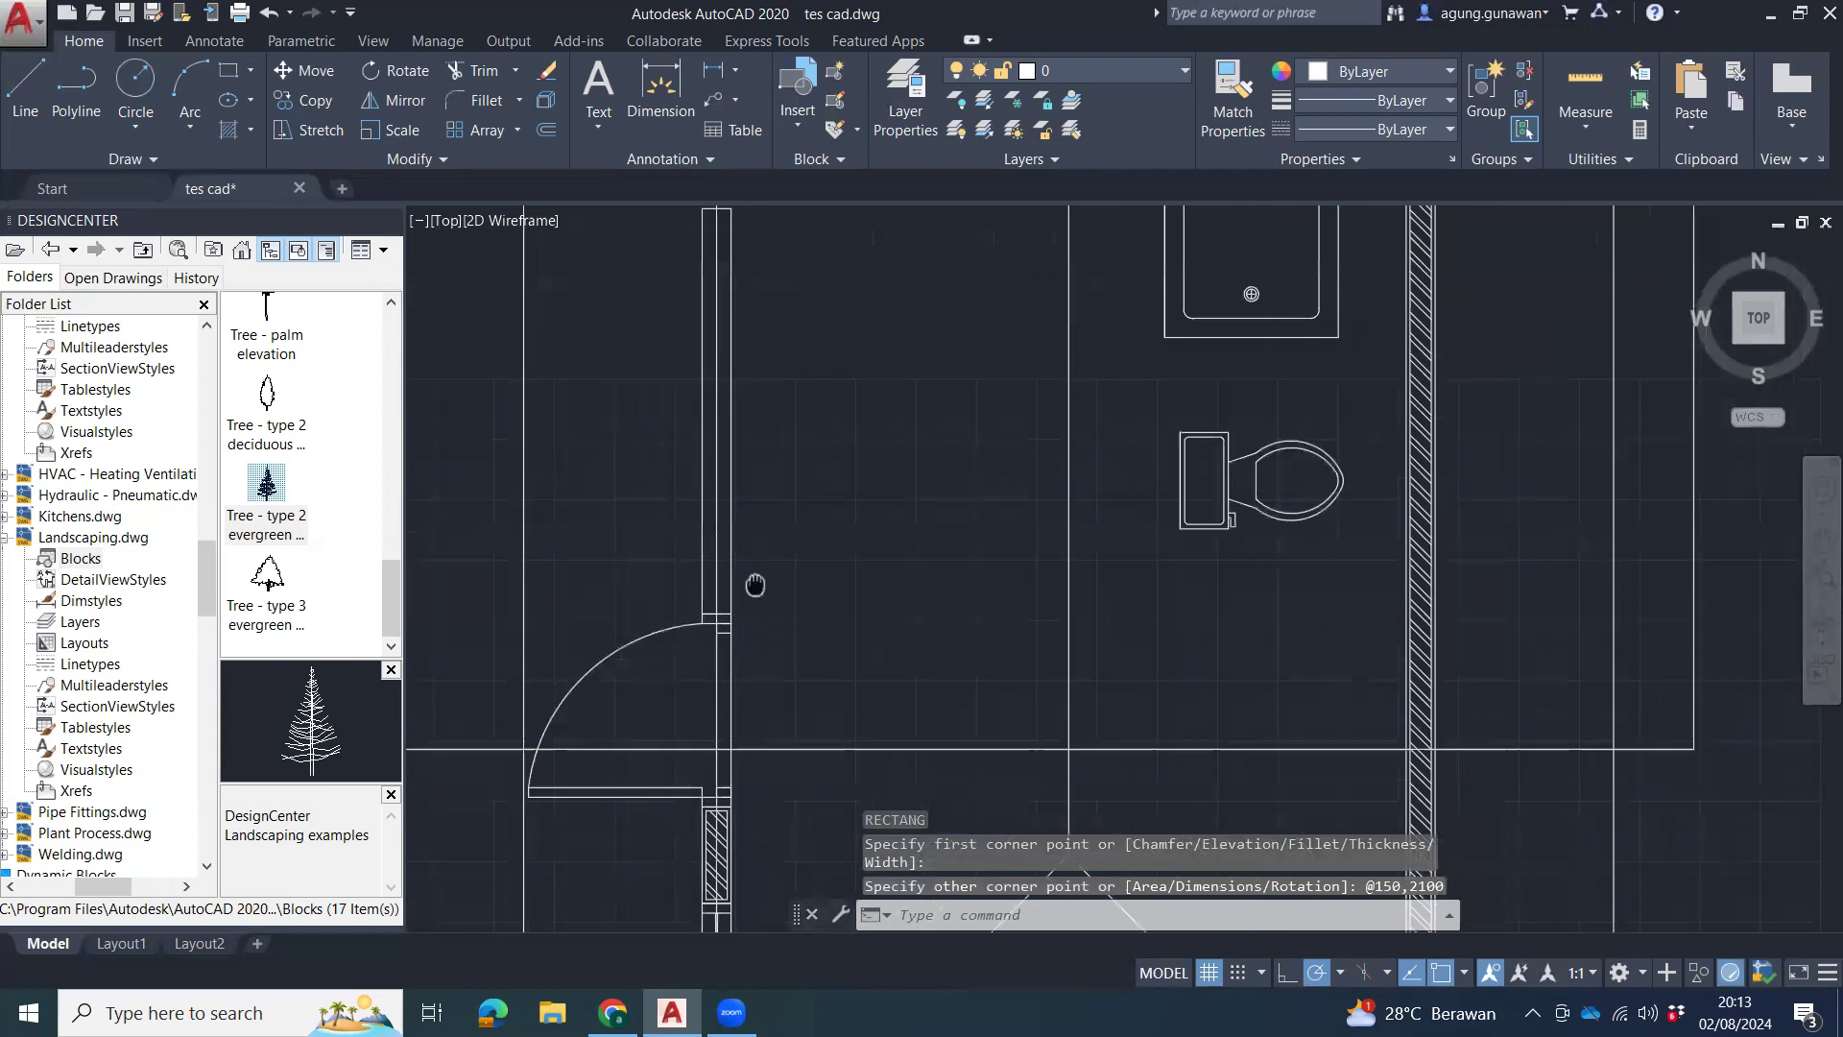
# Move the 150 by 2100 rectangle by its lower right corner straight down onto the copied ground line below the plan.
pyautogui.click(735, 471)
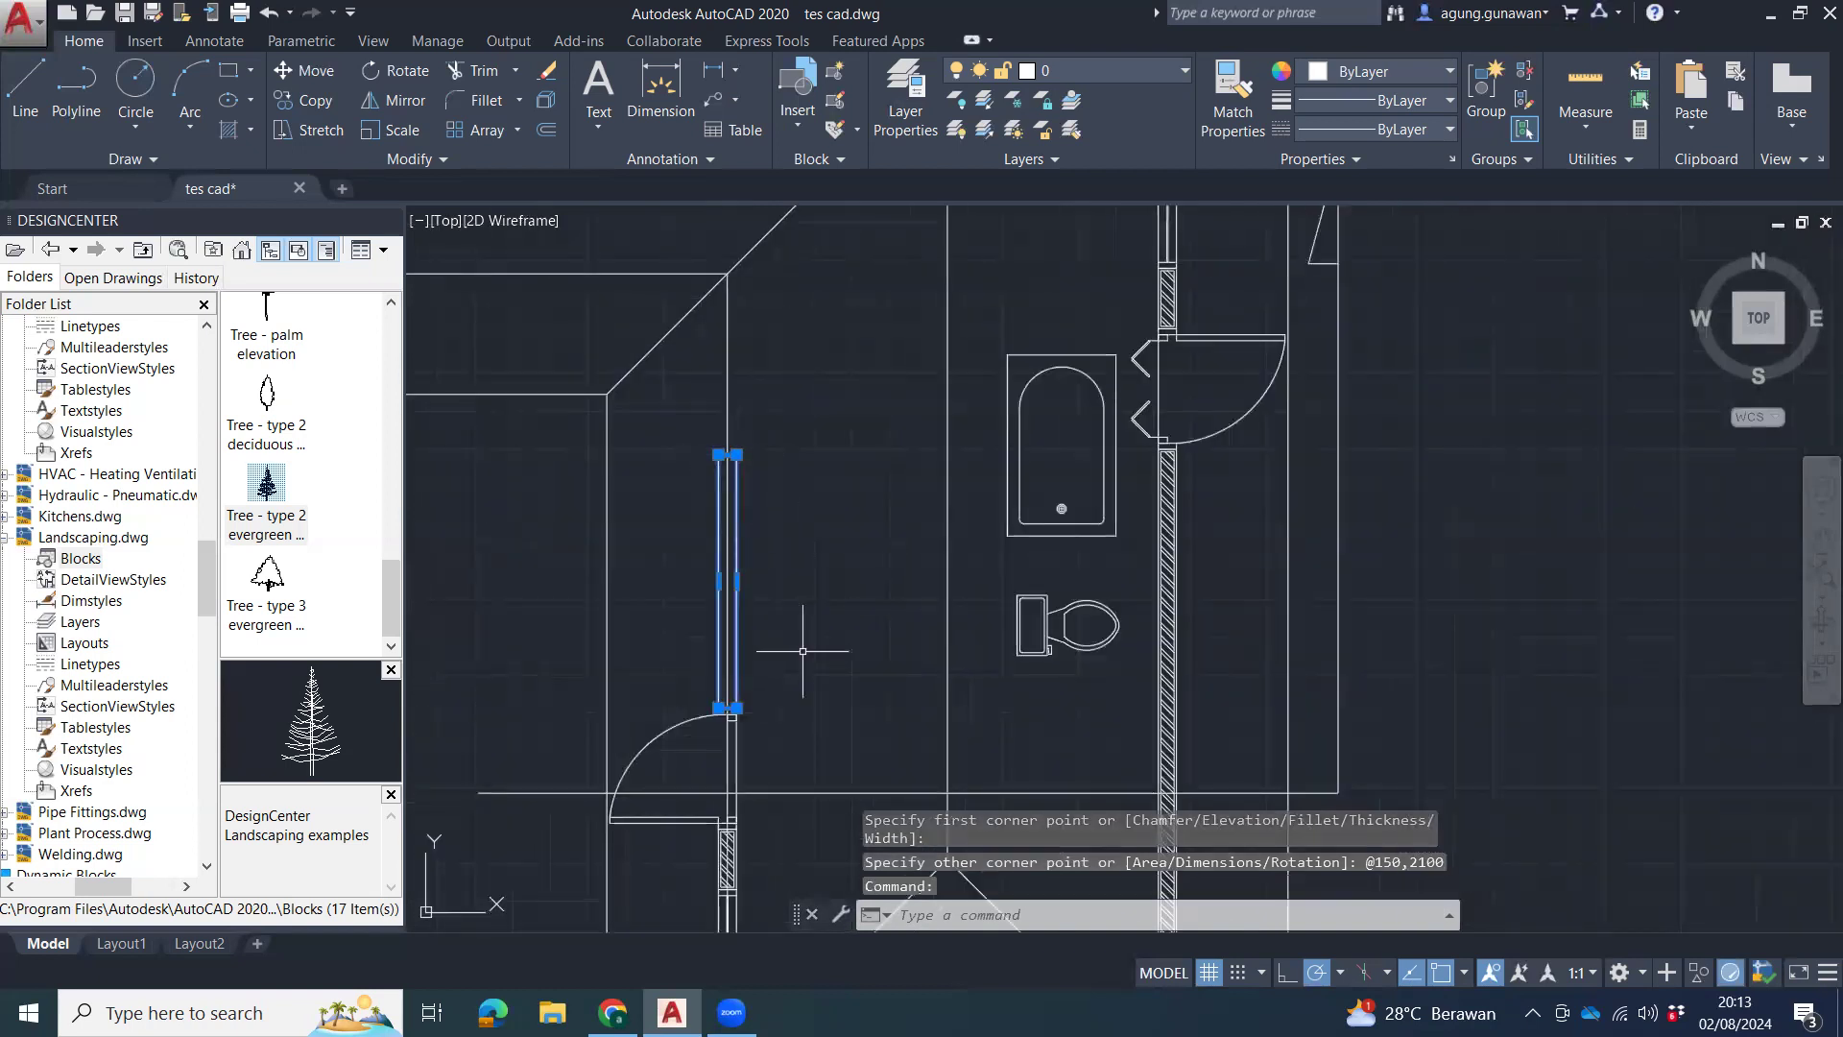
pyautogui.moveTo(802, 653); pyautogui.dragTo(803, 499, button='middle')
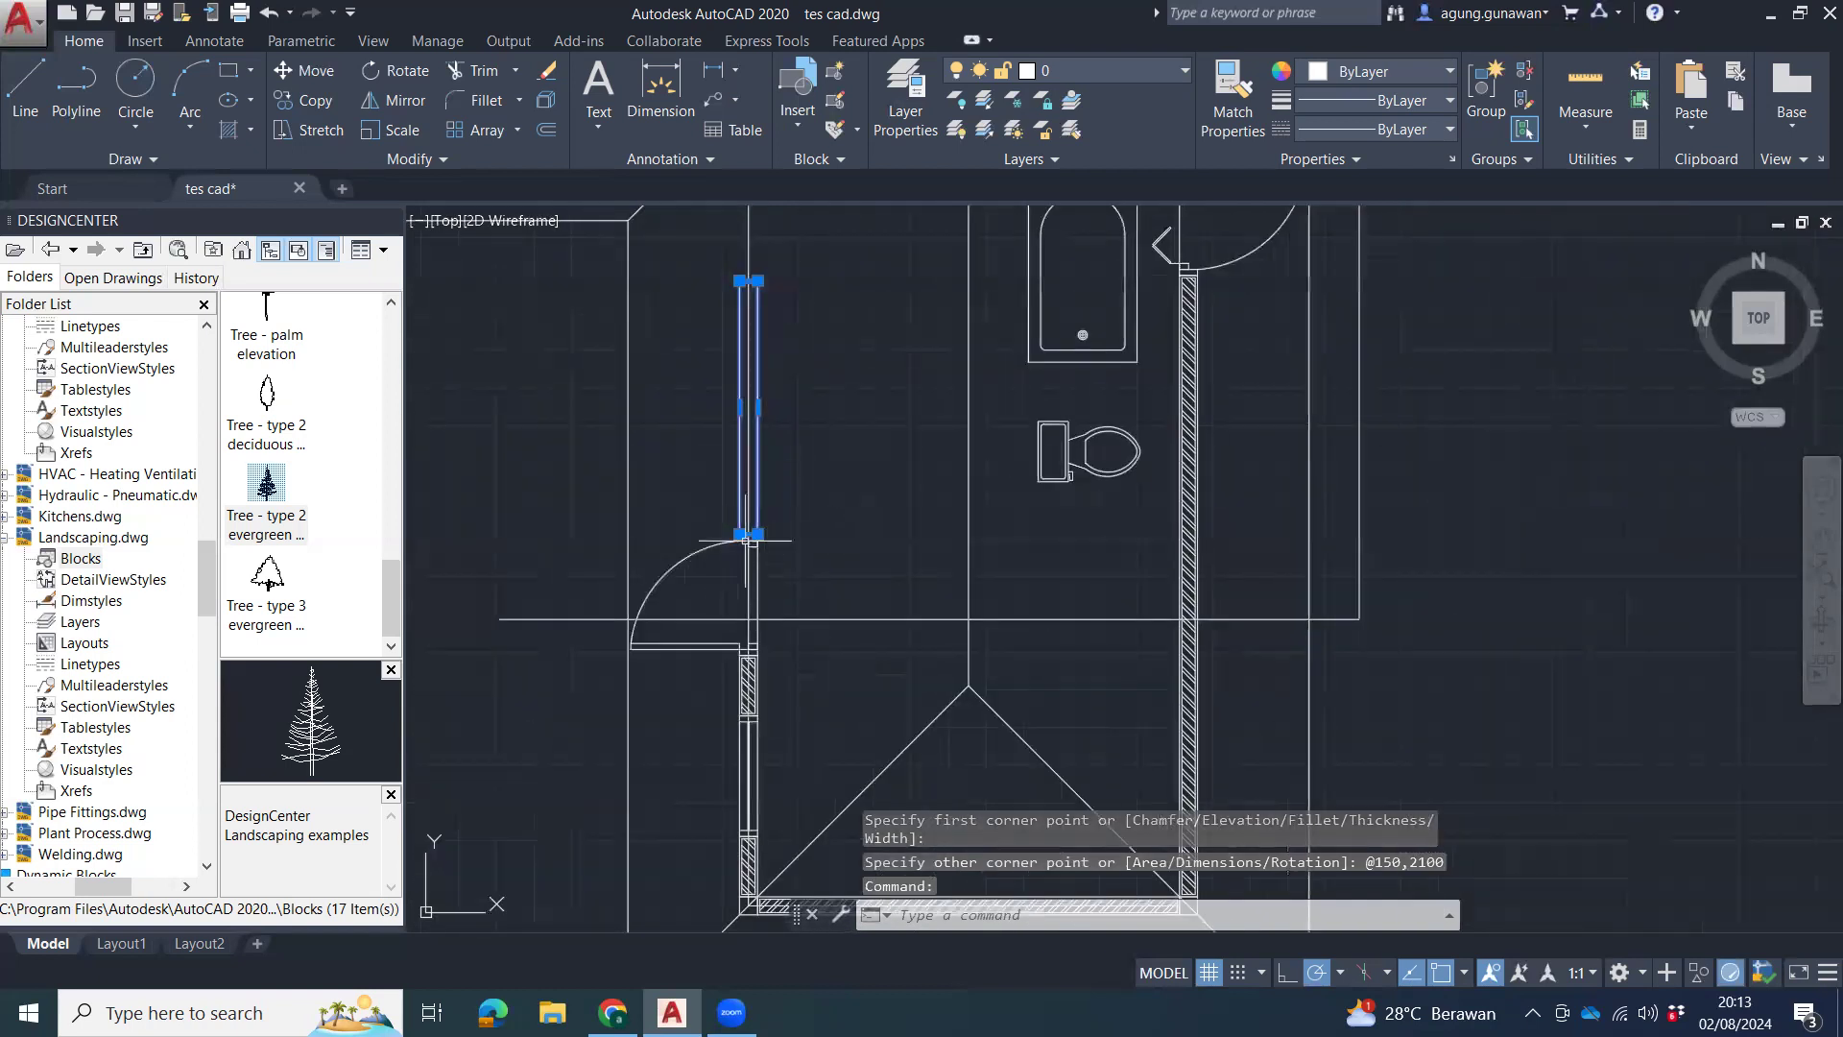
pyautogui.scroll(5, 749, 541)
pyautogui.moveTo(845, 595); pyautogui.dragTo(864, 452, button='middle')
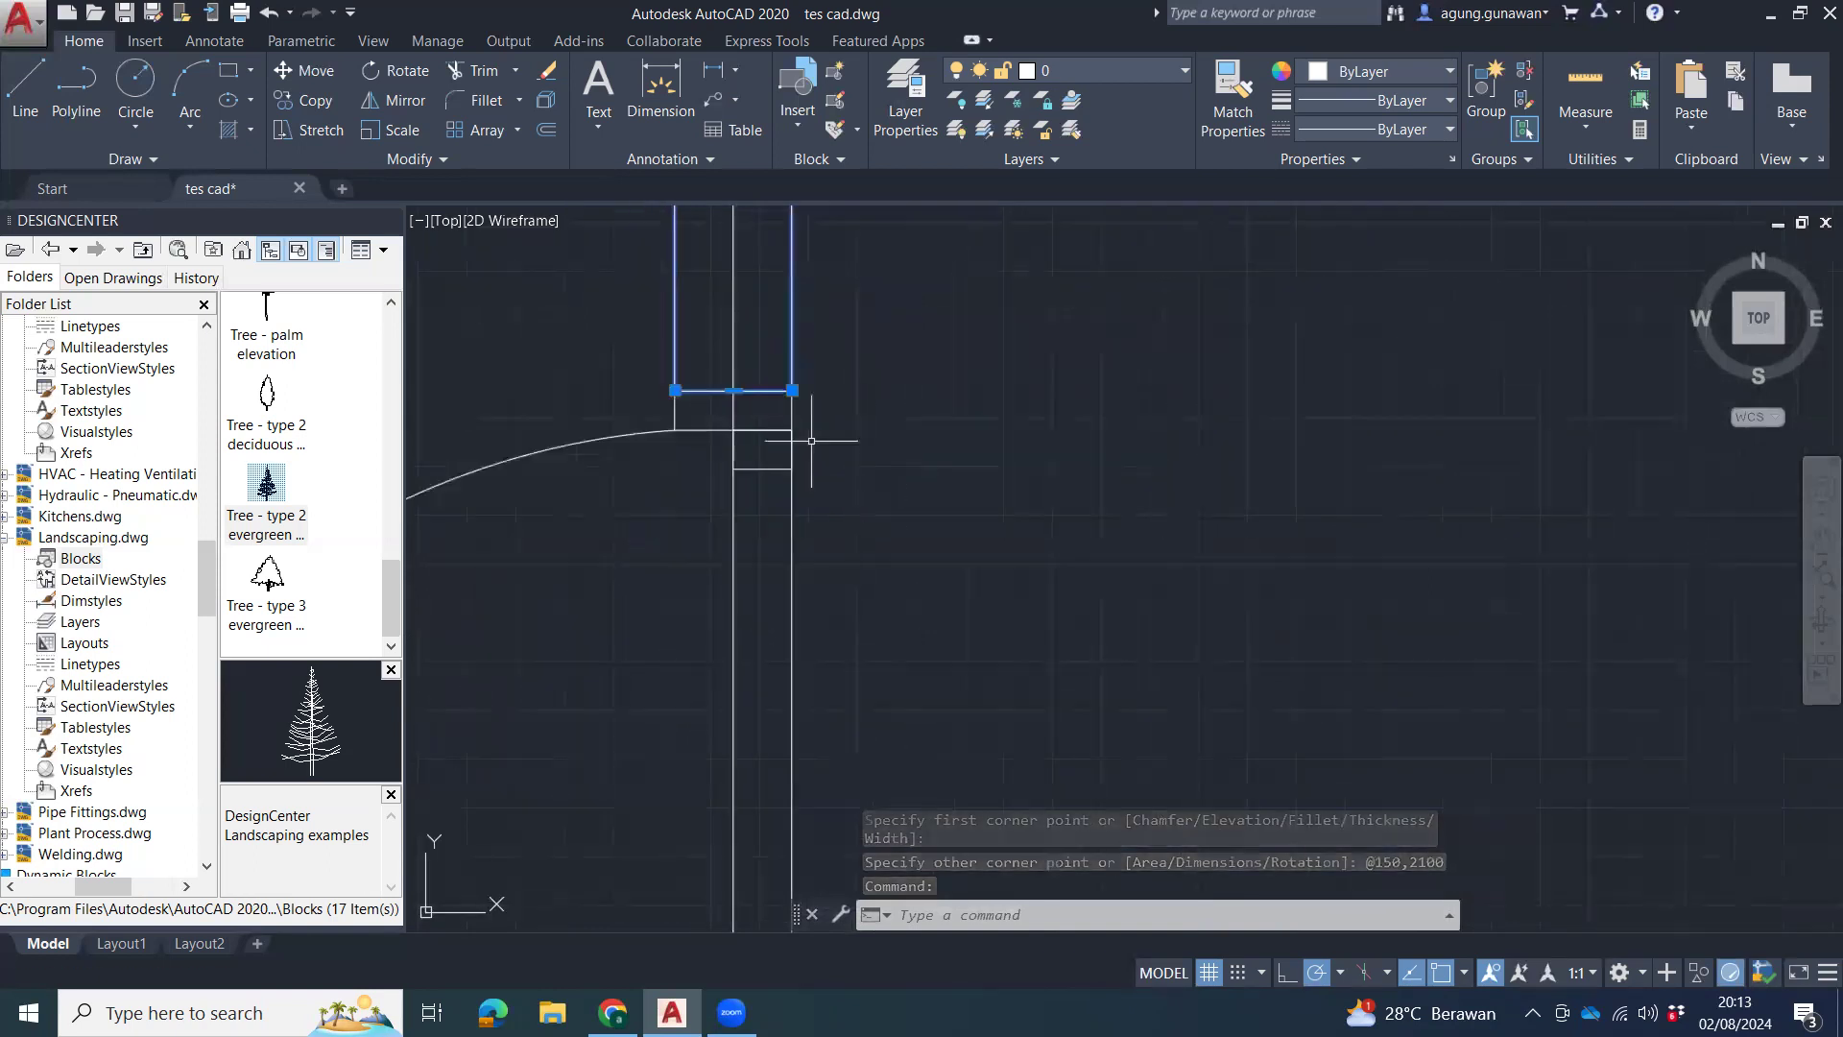
pyautogui.write('m')
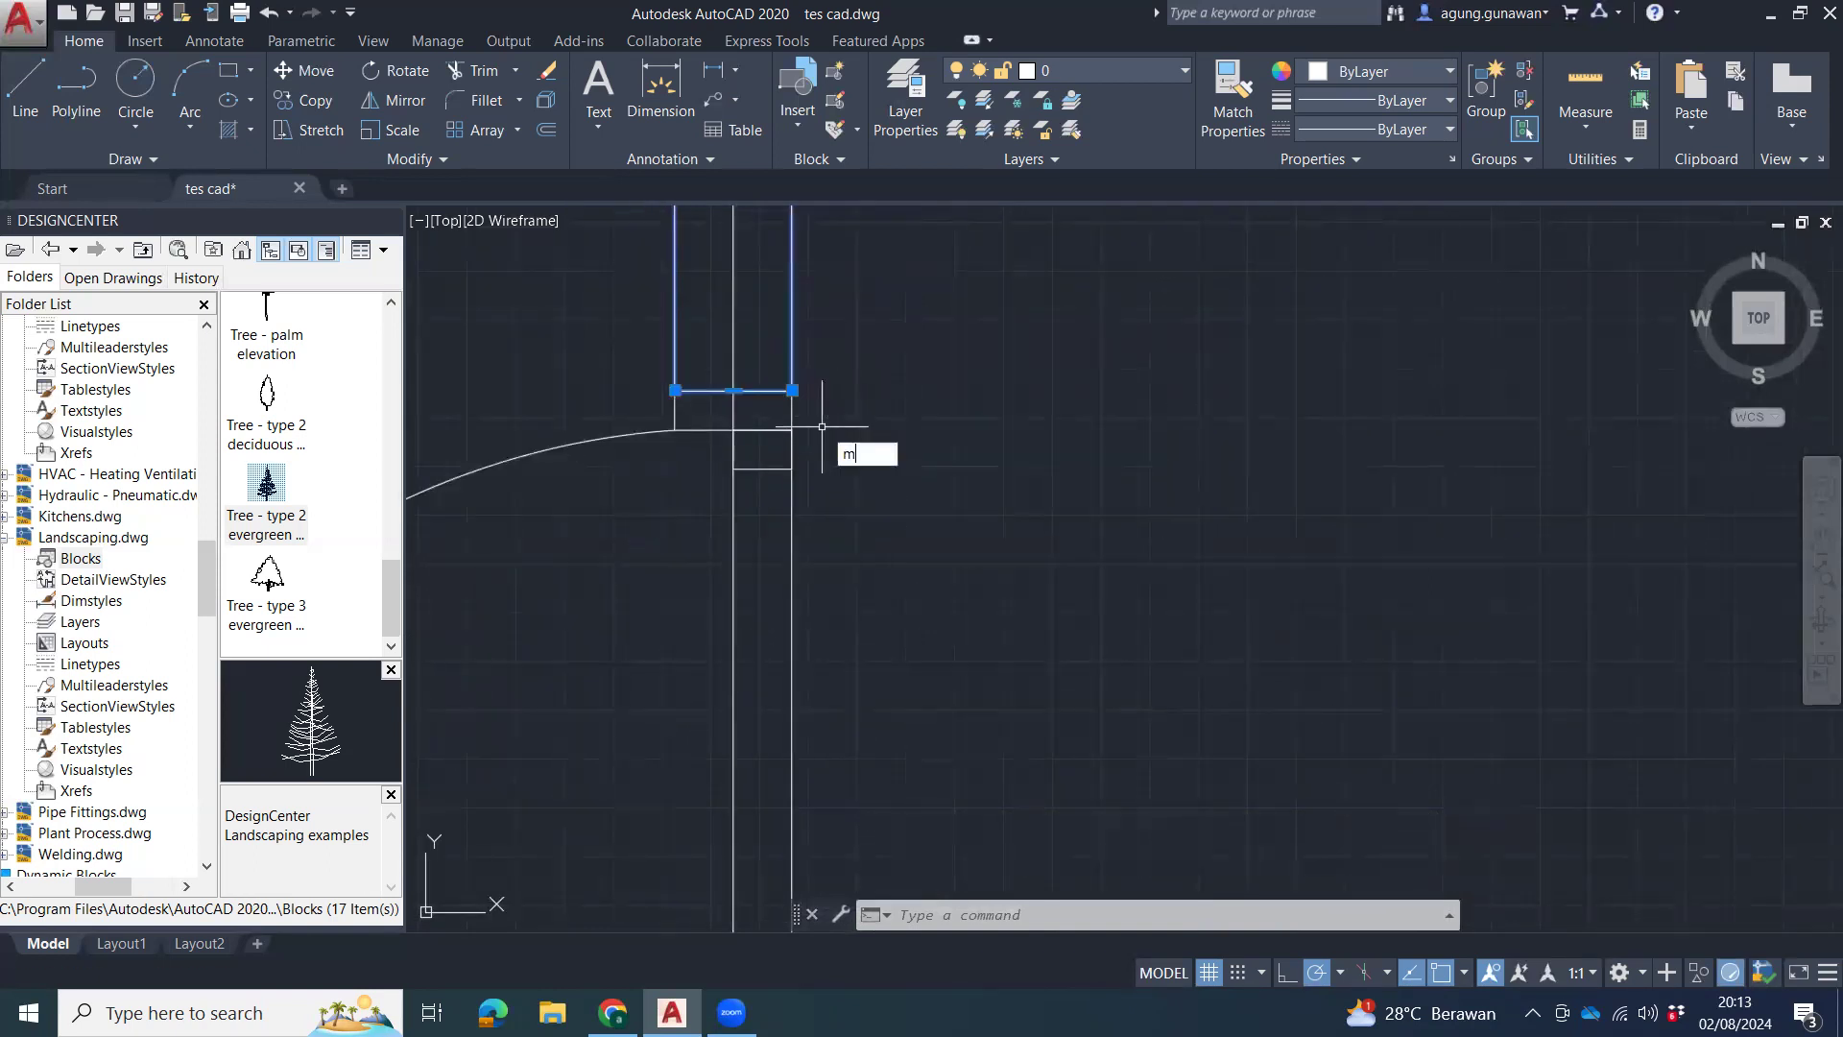
pyautogui.press('Return')
pyautogui.click(792, 390)
pyautogui.scroll(-2, 898, 566)
pyautogui.moveTo(902, 576); pyautogui.dragTo(922, 359, button='middle')
pyautogui.scroll(-6, 1003, 579)
pyautogui.moveTo(1005, 587); pyautogui.dragTo(1004, 254, button='middle')
pyautogui.moveTo(963, 706); pyautogui.dragTo(966, 482, button='middle')
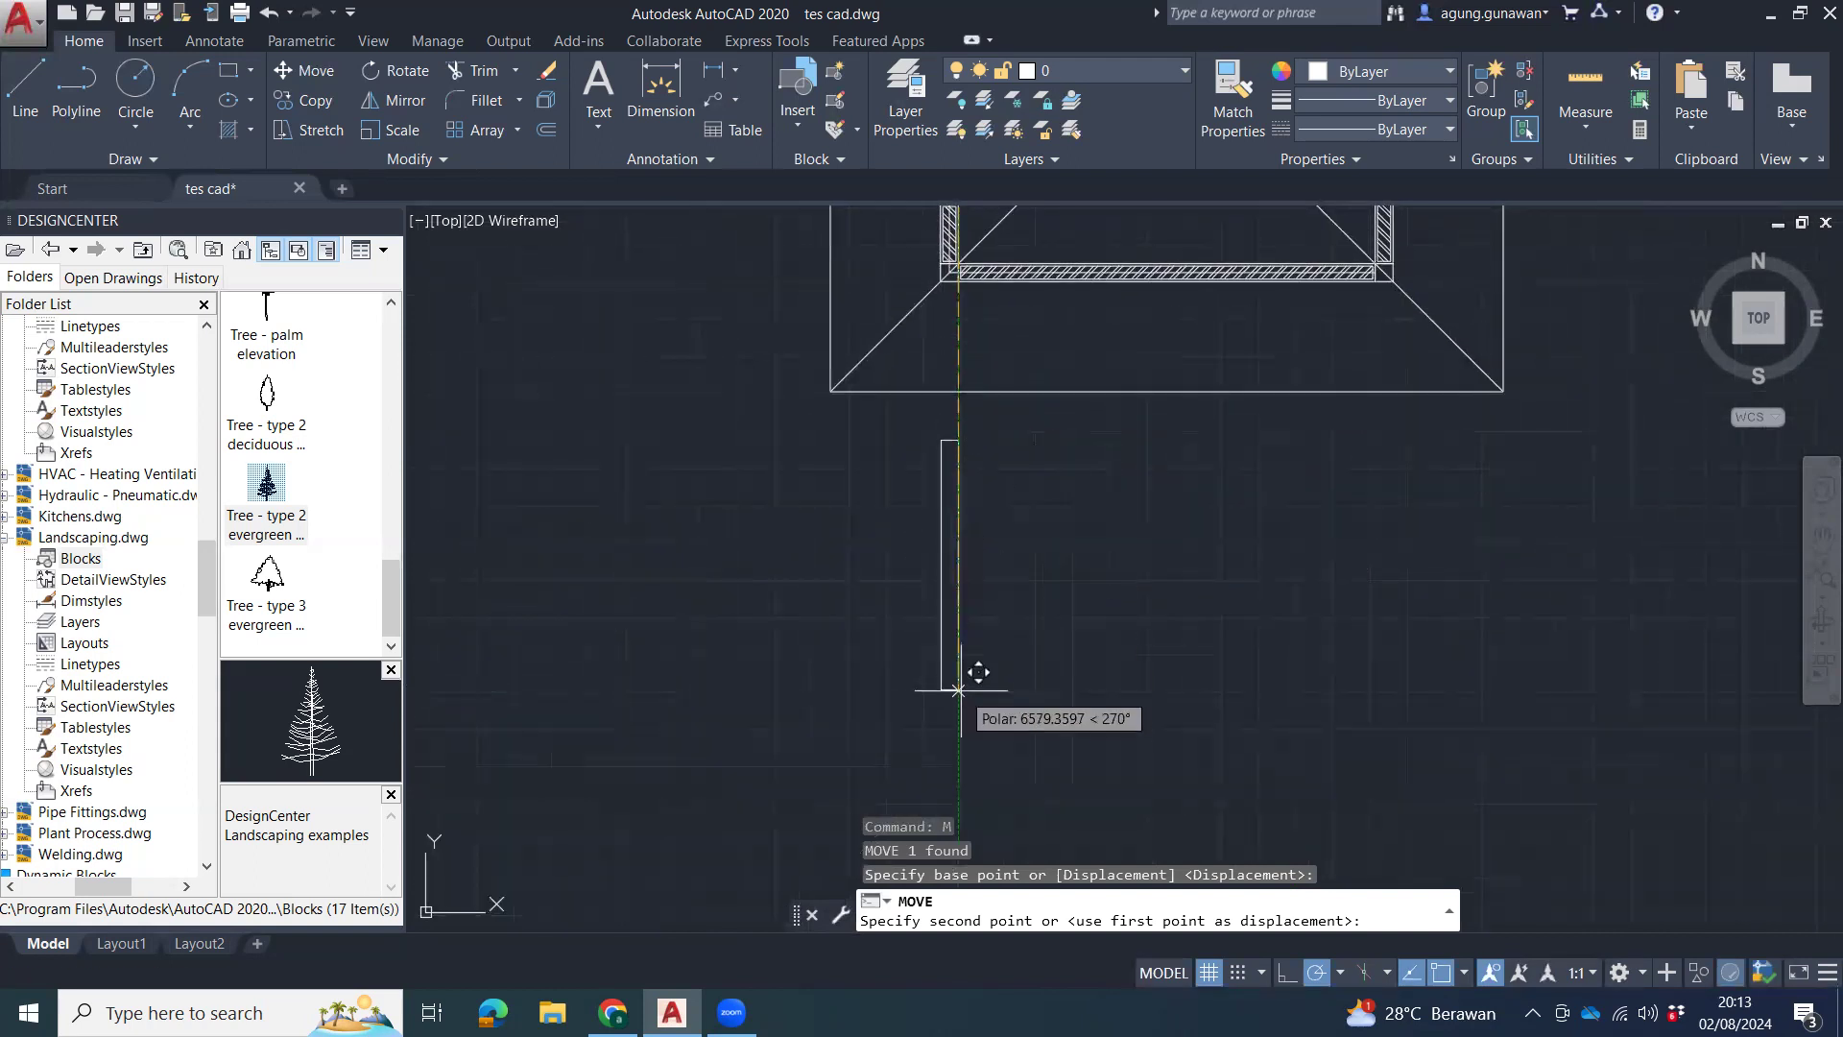
pyautogui.moveTo(977, 676); pyautogui.dragTo(977, 432, button='middle')
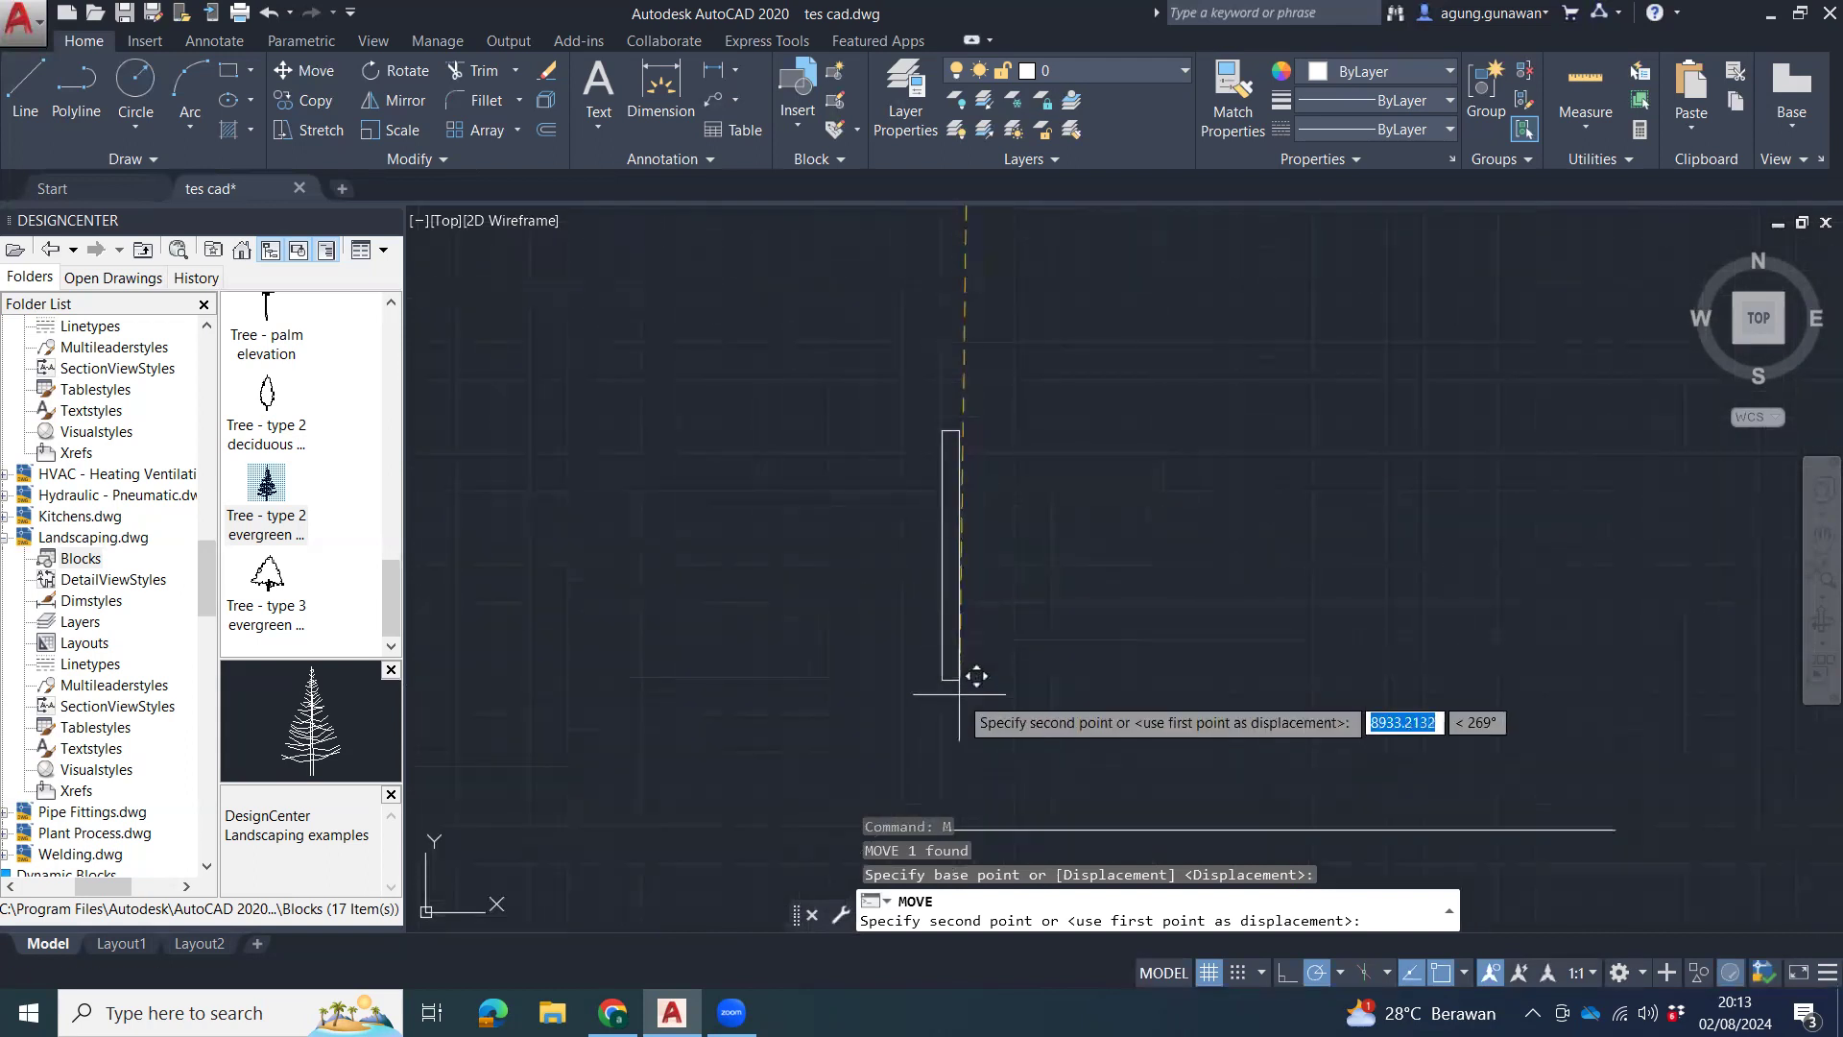
pyautogui.click(975, 828)
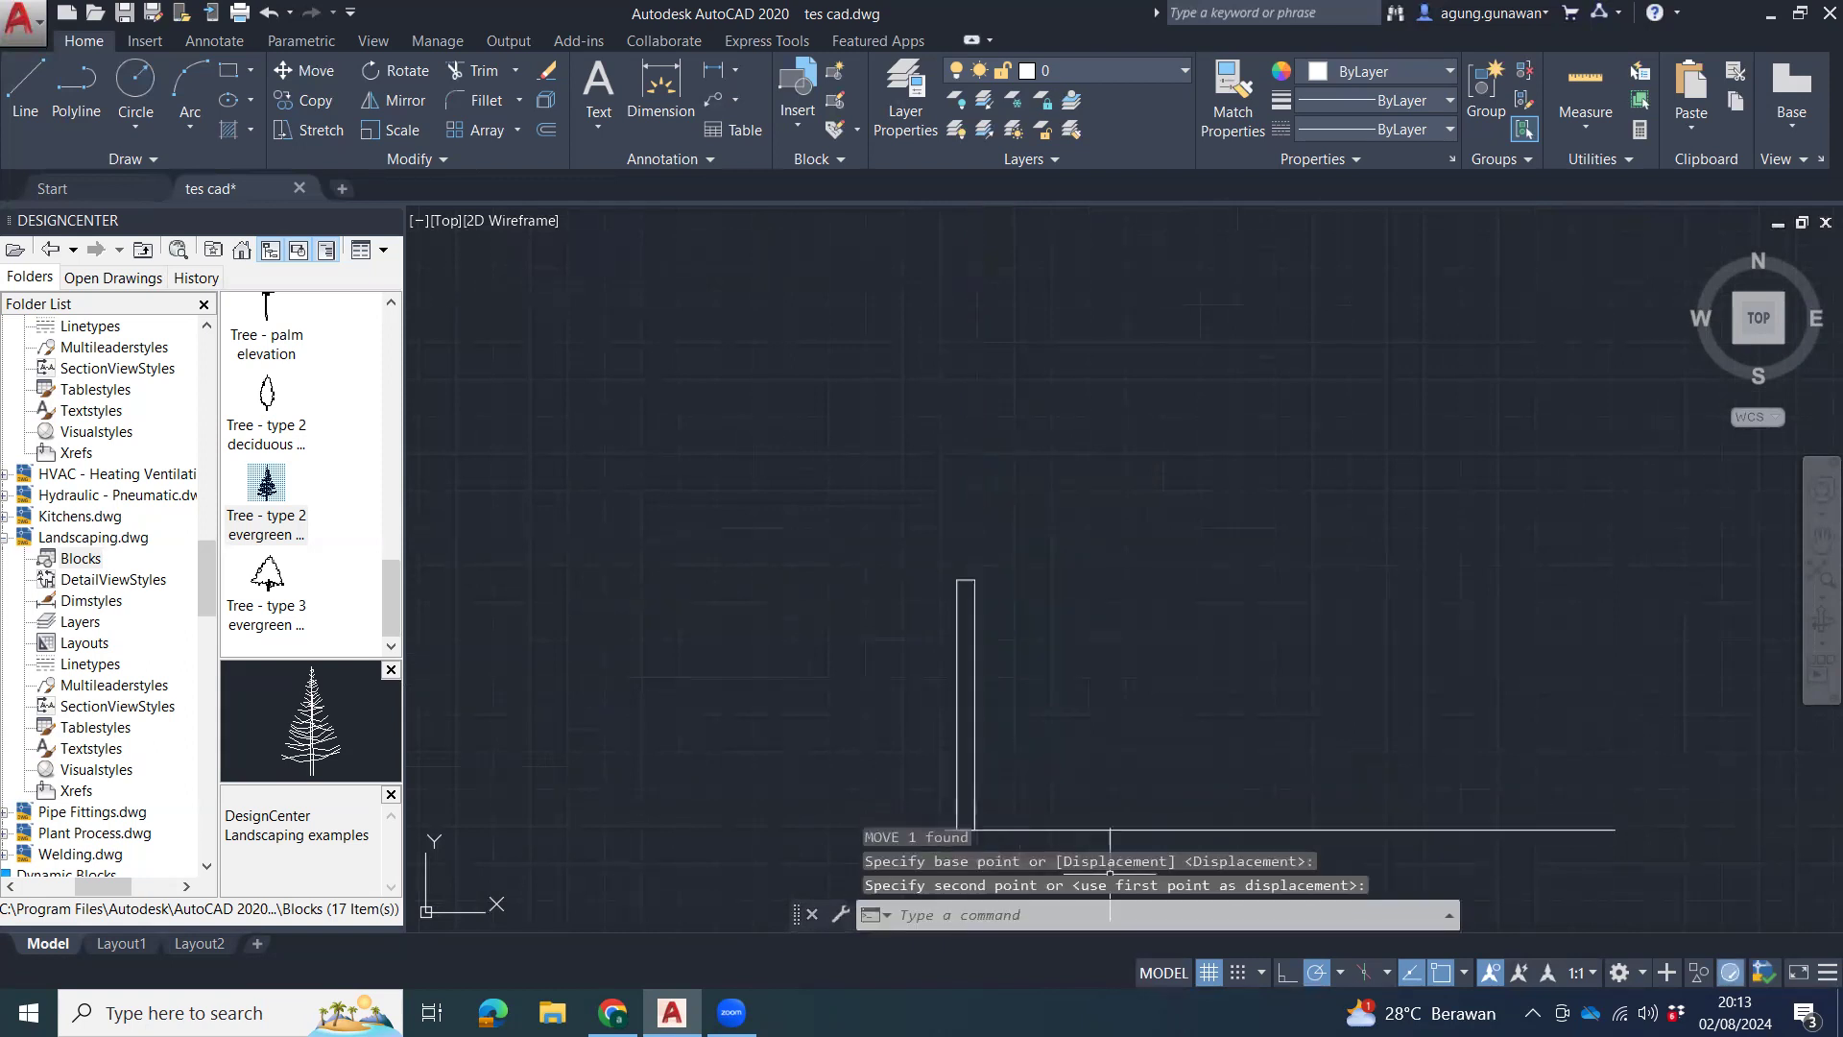
# Toggle the Intersection object snap mode.
pyautogui.moveTo(1167, 698); pyautogui.dragTo(1144, 526, button='middle')
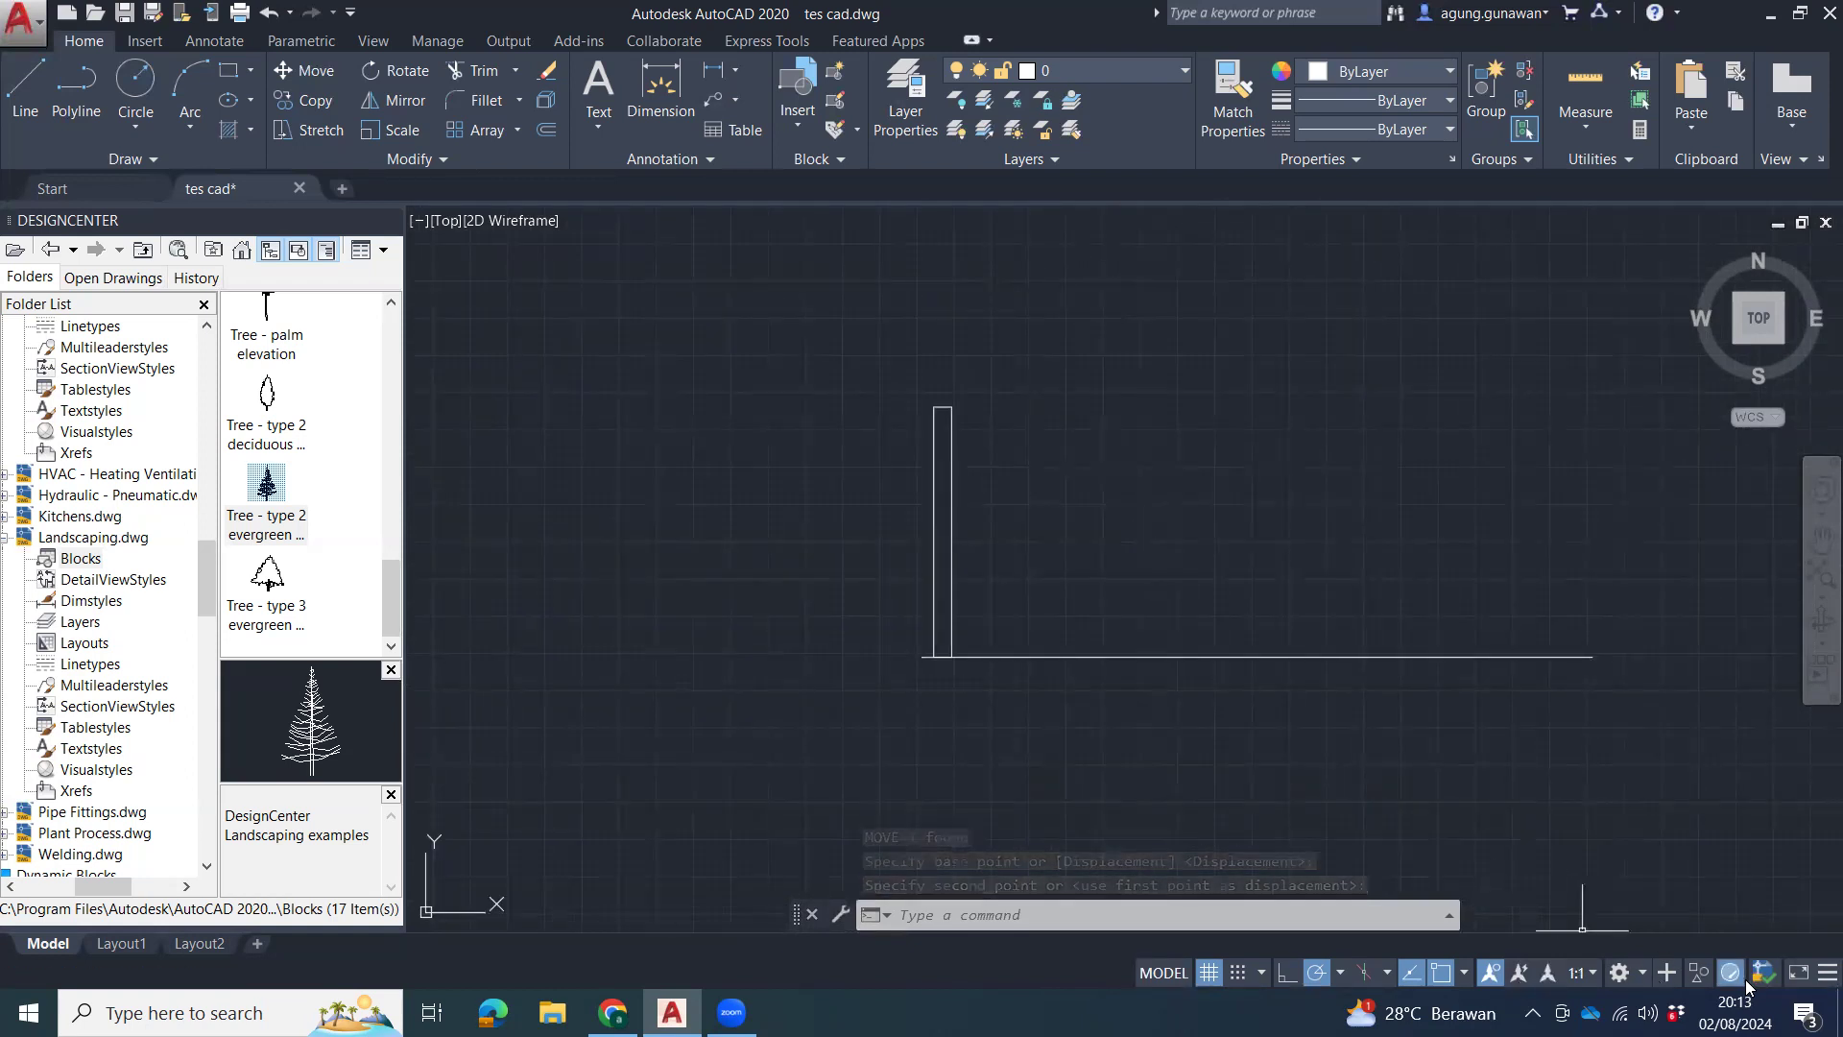
pyautogui.click(1463, 973)
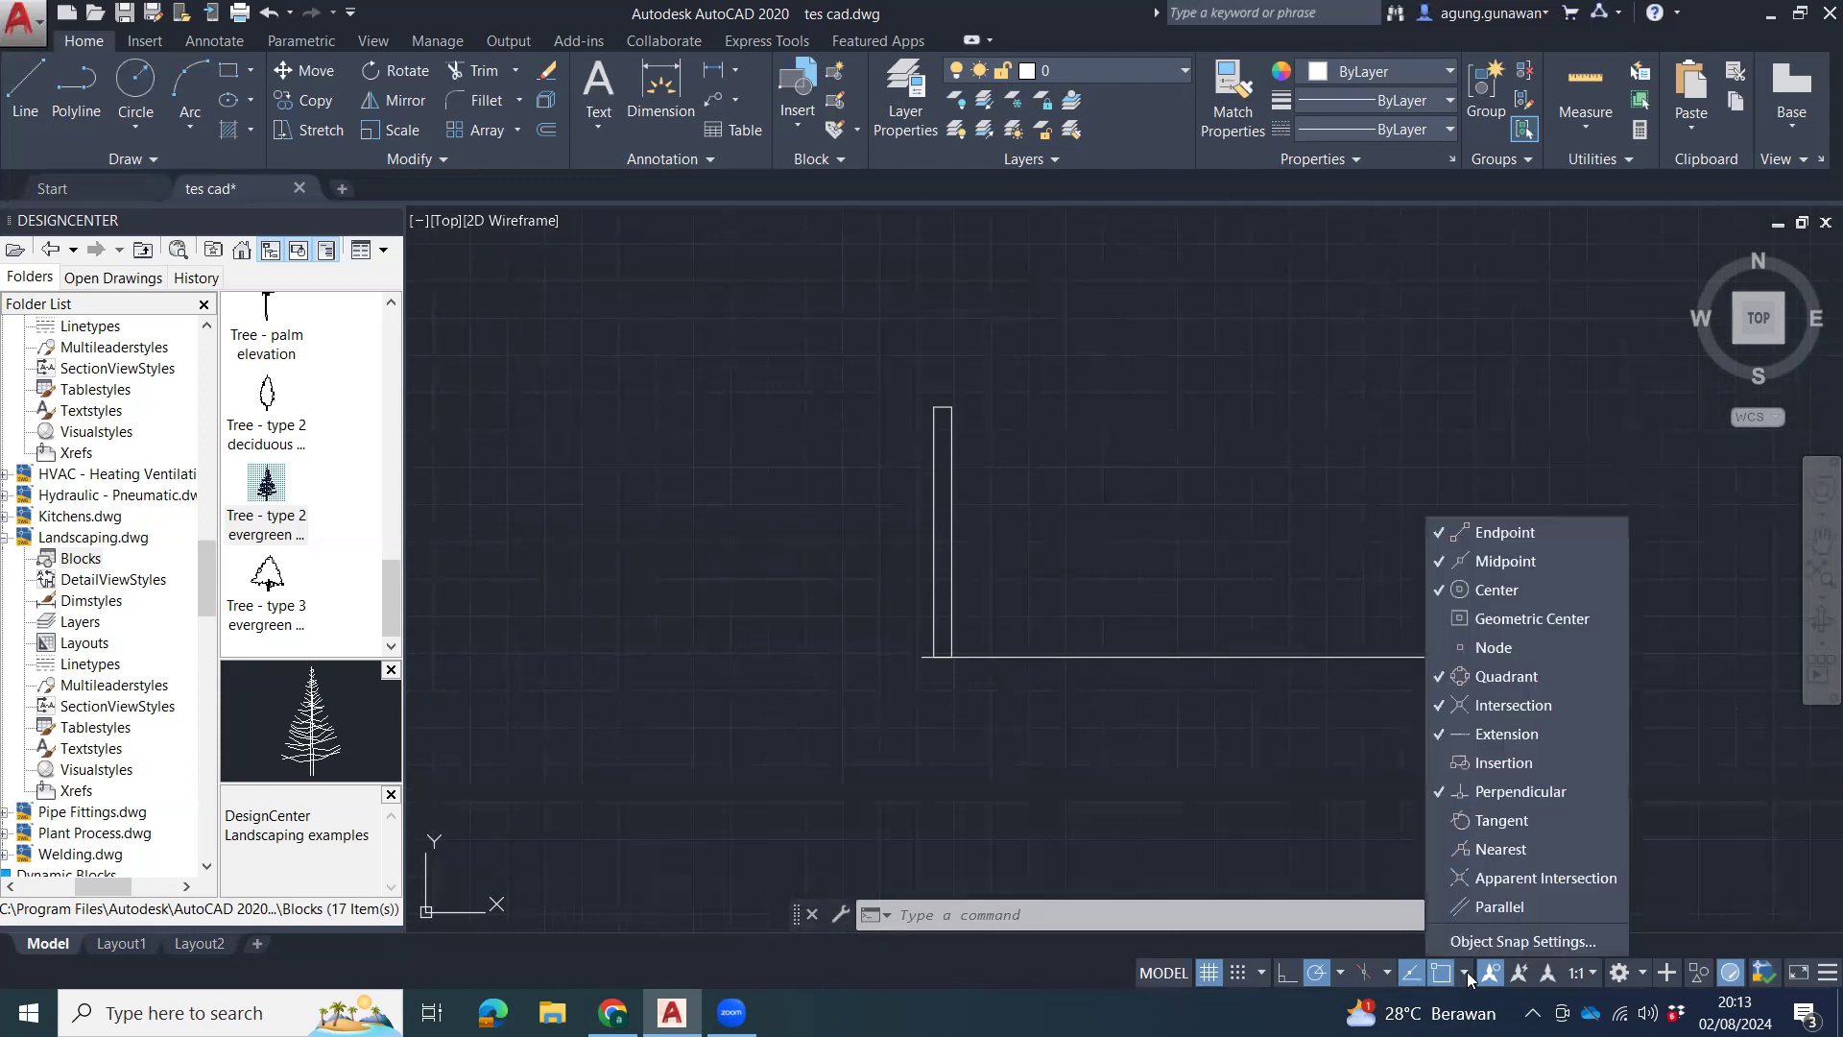
pyautogui.click(1519, 703)
pyautogui.click(1100, 471)
# Examine the single door on the plan, the door frame in the front elevation and the new rectangle on the section ground line.
pyautogui.moveTo(1100, 471); pyautogui.dragTo(1091, 555, button='middle')
pyautogui.scroll(4, 948, 514)
pyautogui.moveTo(963, 553); pyautogui.dragTo(963, 507, button='middle')
pyautogui.scroll(-4, 964, 507)
pyautogui.moveTo(1018, 231); pyautogui.dragTo(962, 665, button='middle')
pyautogui.scroll(-4, 963, 664)
pyautogui.moveTo(923, 422); pyautogui.dragTo(888, 585, button='middle')
pyautogui.scroll(6, 888, 584)
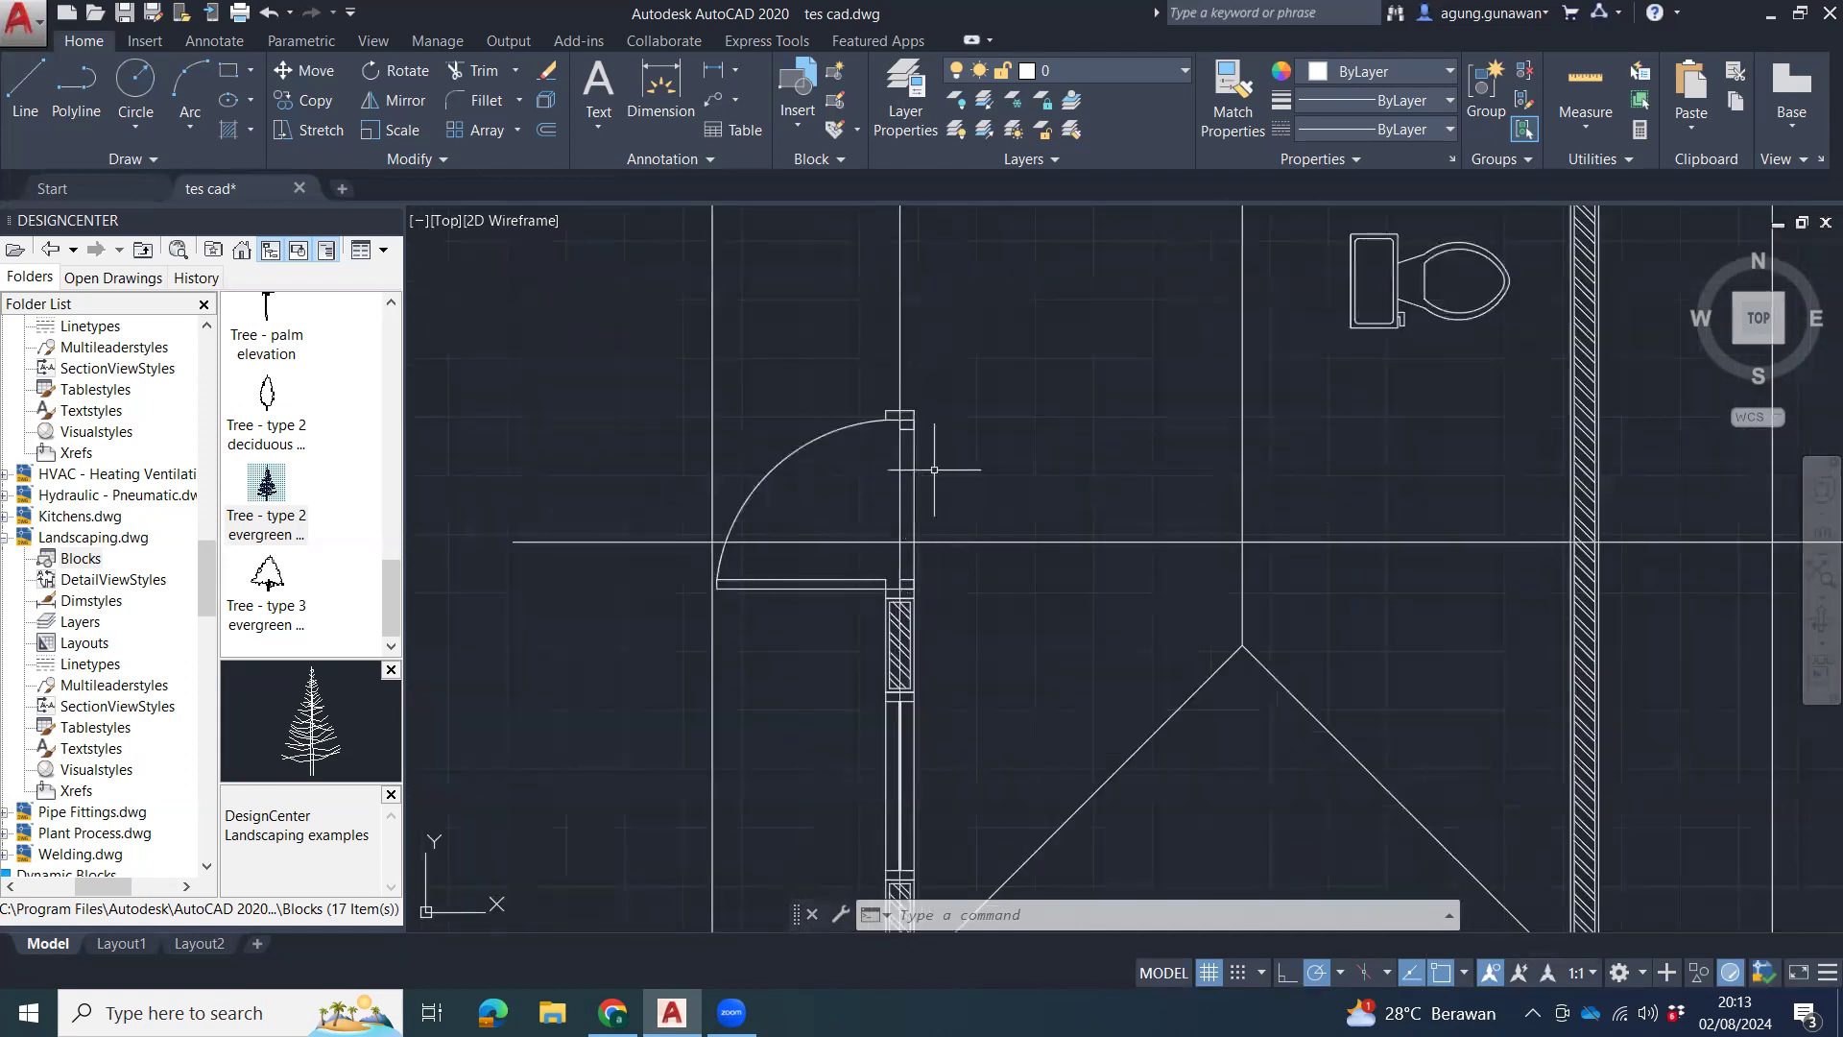
pyautogui.scroll(-6, 1008, 276)
pyautogui.moveTo(1535, 662); pyautogui.dragTo(422, 470, button='middle')
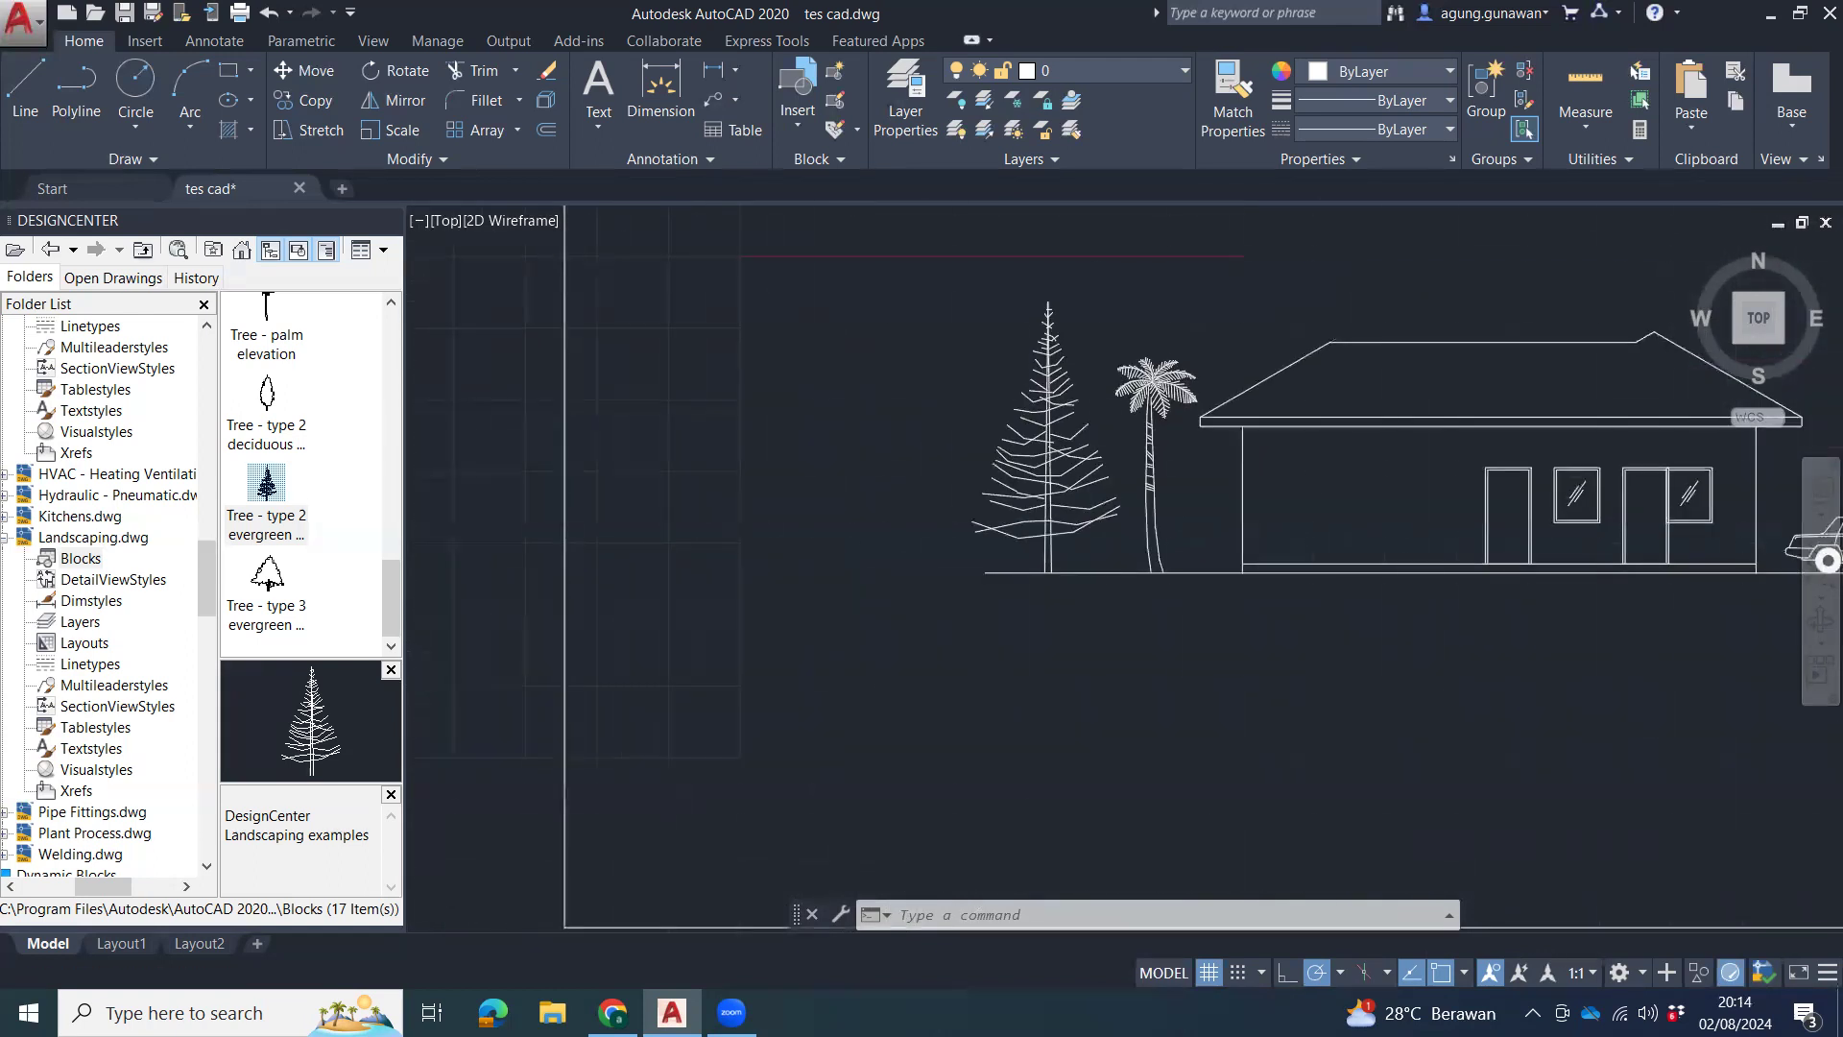
pyautogui.scroll(8, 1577, 503)
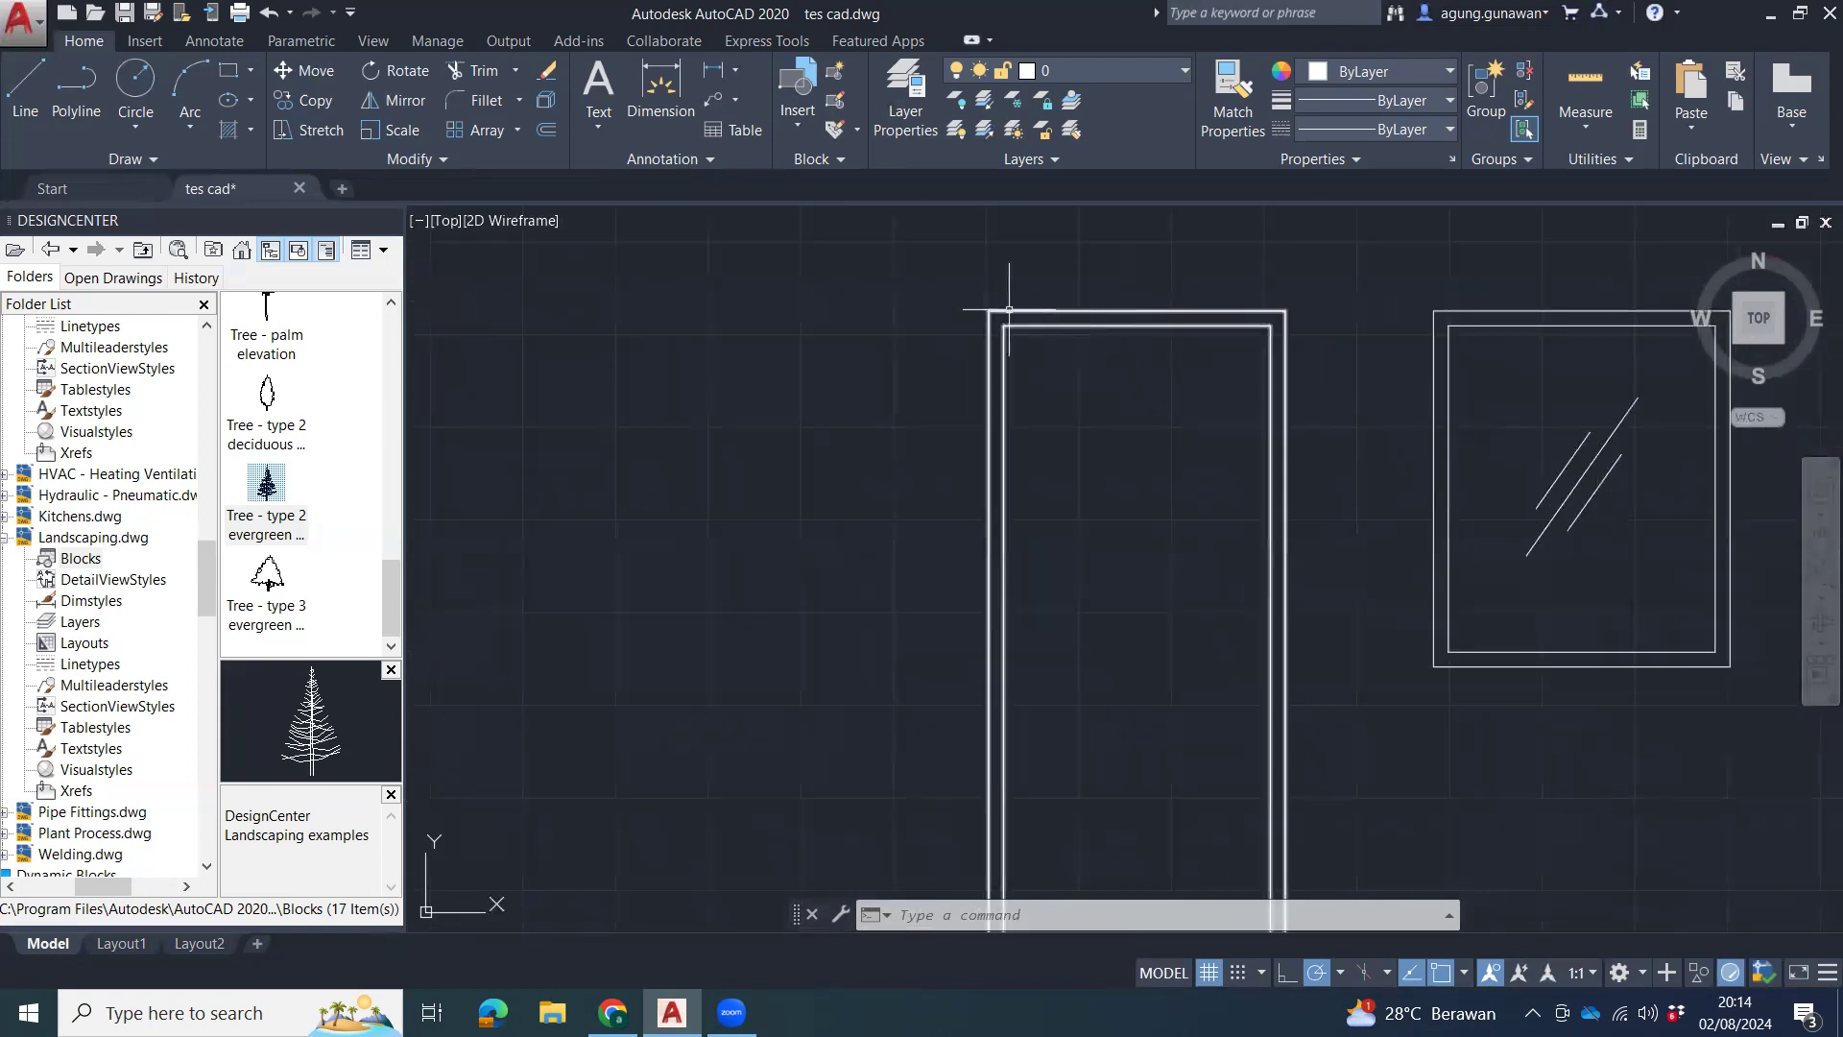
pyautogui.scroll(-6, 1133, 321)
pyautogui.moveTo(960, 432); pyautogui.dragTo(1498, 576, button='middle')
pyautogui.scroll(-2, 1344, 537)
pyautogui.moveTo(959, 576); pyautogui.dragTo(1440, 605, button='middle')
pyautogui.moveTo(593, 634)
pyautogui.mouseDown(button='middle')
pyautogui.moveTo(1600, 642)
pyautogui.moveTo(1563, 642)
pyautogui.mouseUp(button='middle')
pyautogui.scroll(6, 1408, 533)
pyautogui.scroll(6, 1271, 509)
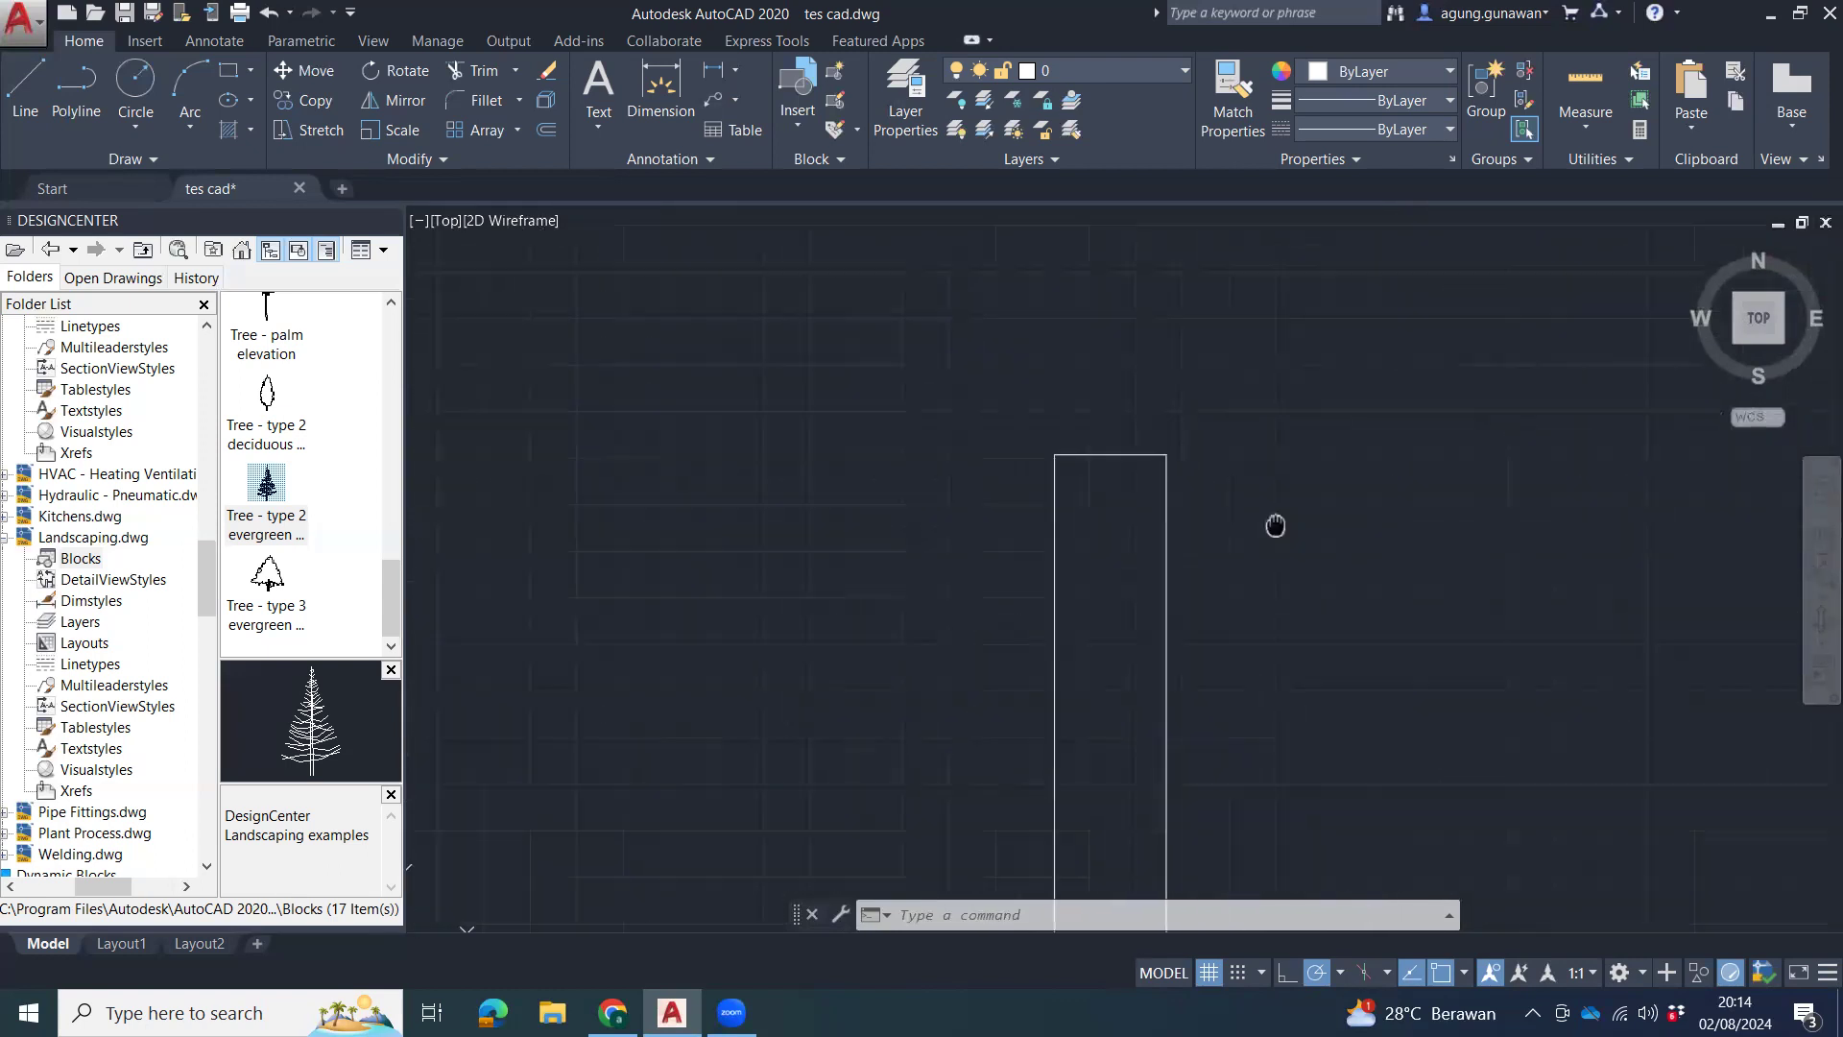
# Draw a 150 by 50 door head rectangle downward from the top left corner of the door rectangle on the section.
pyautogui.moveTo(1276, 523); pyautogui.dragTo(1174, 628, button='middle')
pyautogui.write('rec')
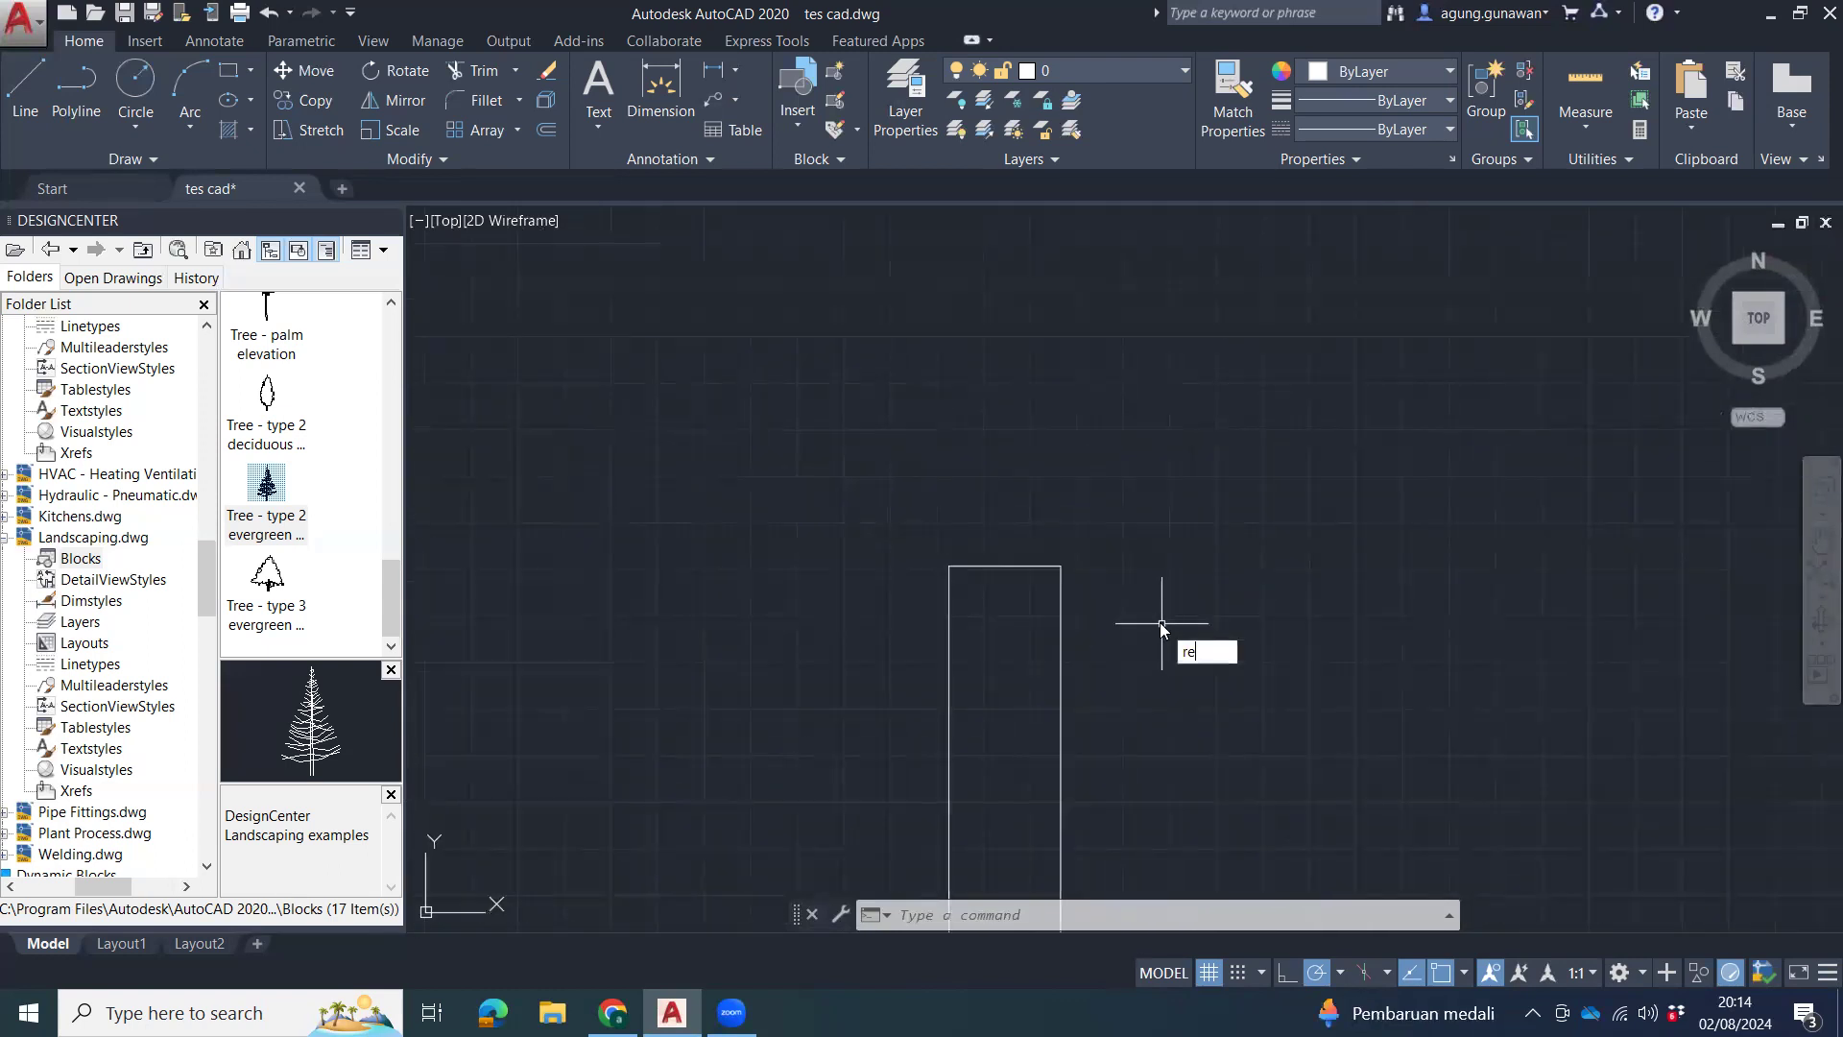
pyautogui.press('Return')
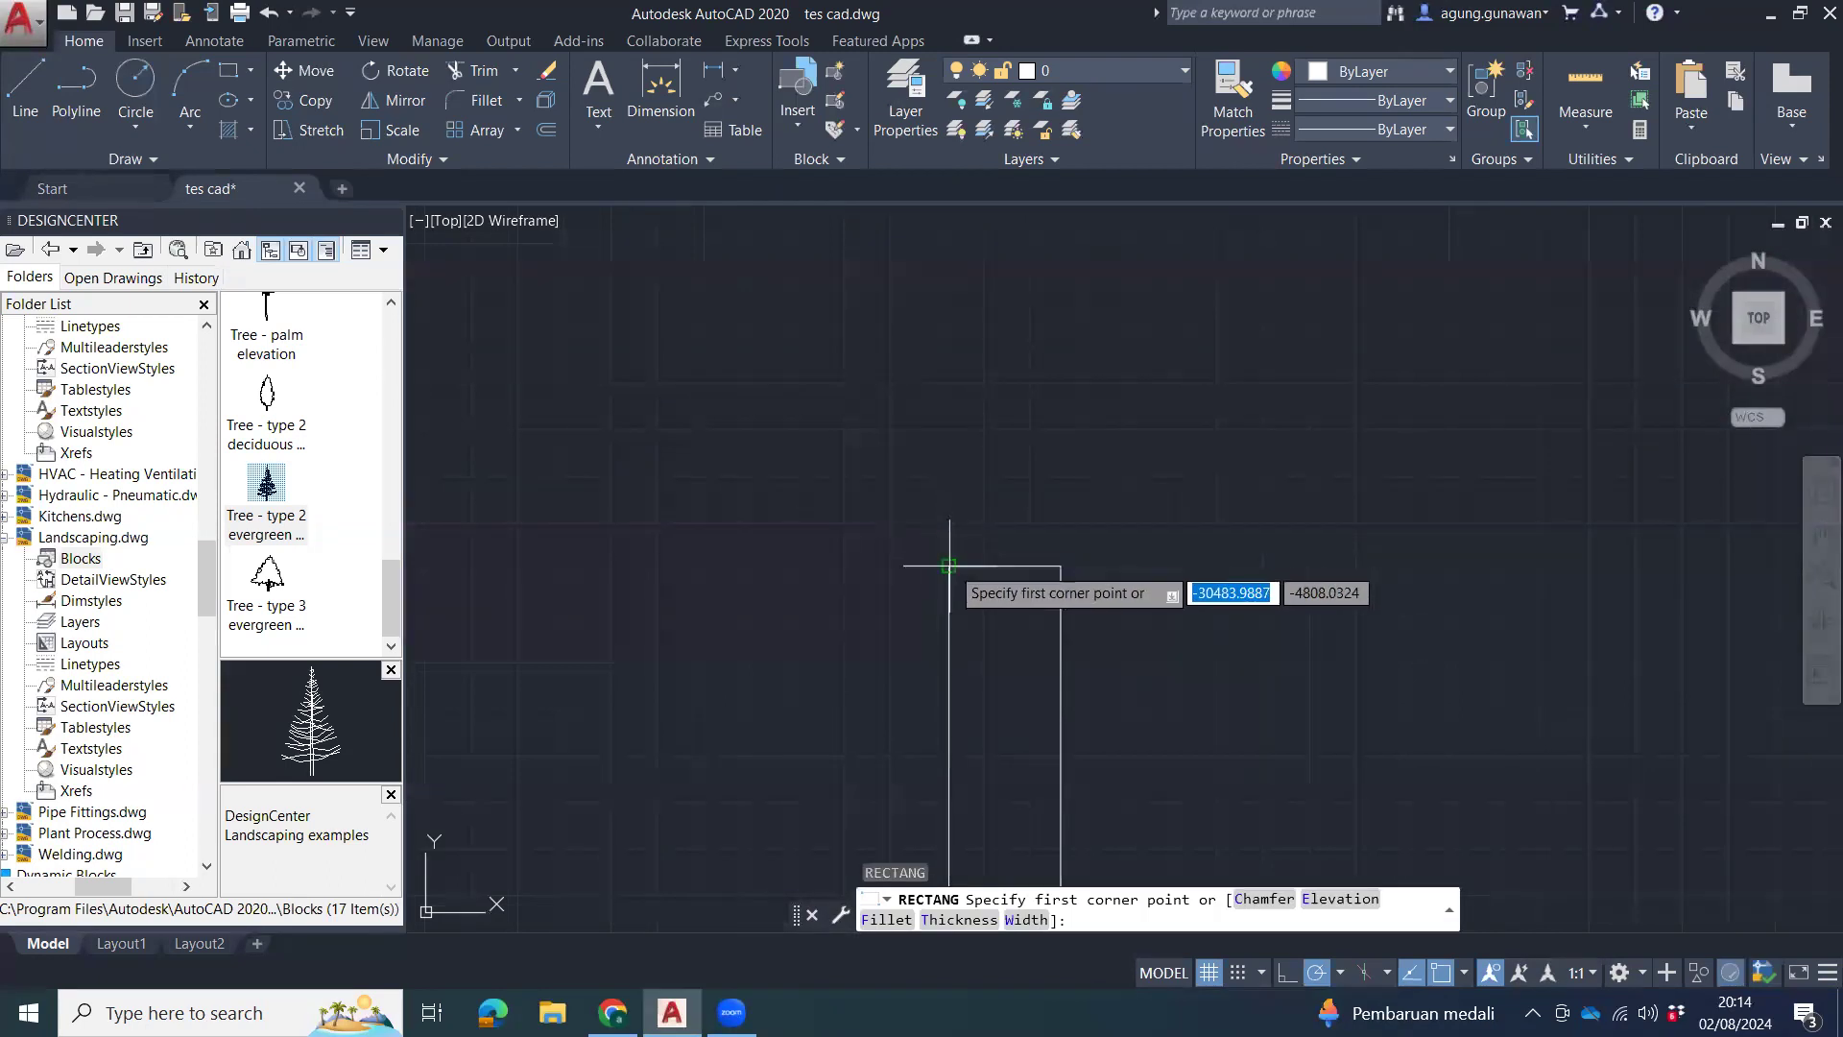
pyautogui.click(949, 566)
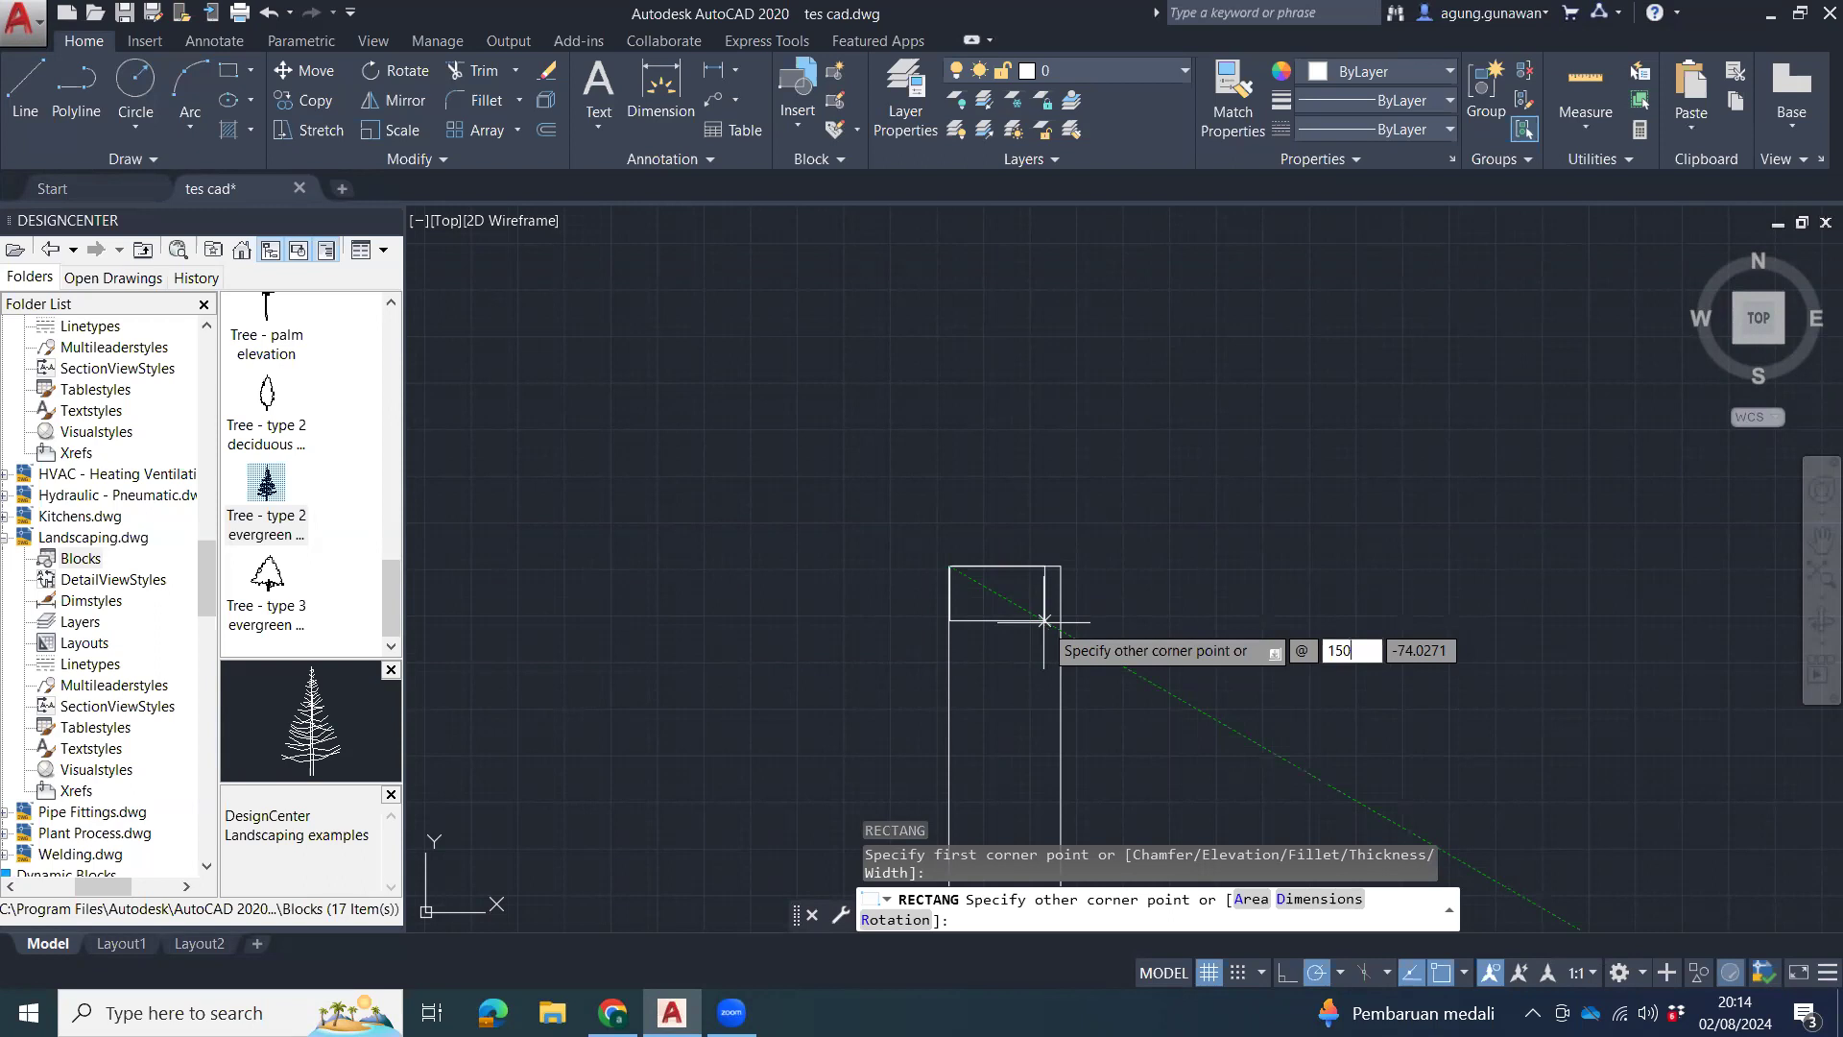
pyautogui.press('Tab')
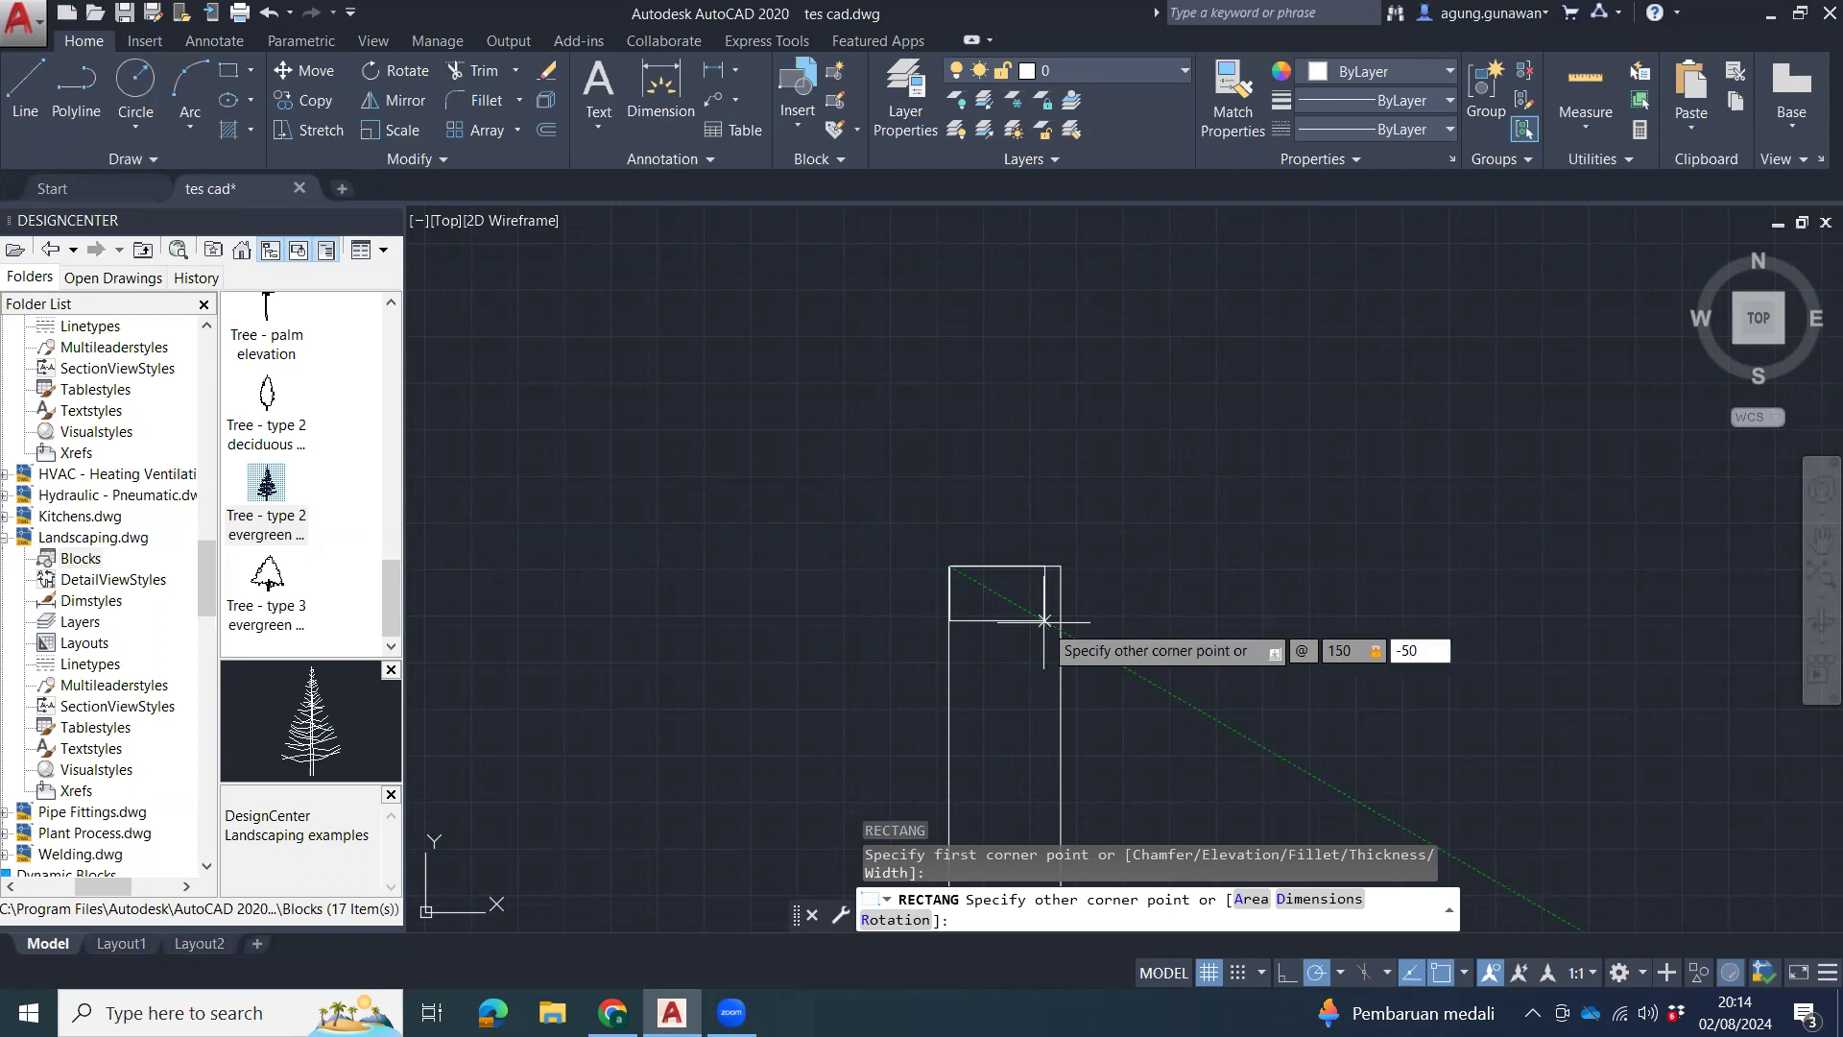
pyautogui.press('Return')
# Examine the single door and its jambs on the plan against the door frame rectangle in the section.
pyautogui.scroll(-5, 1156, 677)
pyautogui.moveTo(1302, 732); pyautogui.dragTo(1070, 892, button='middle')
pyautogui.scroll(-9, 1020, 494)
pyautogui.moveTo(1023, 496); pyautogui.dragTo(988, 740, button='middle')
pyautogui.scroll(8, 986, 478)
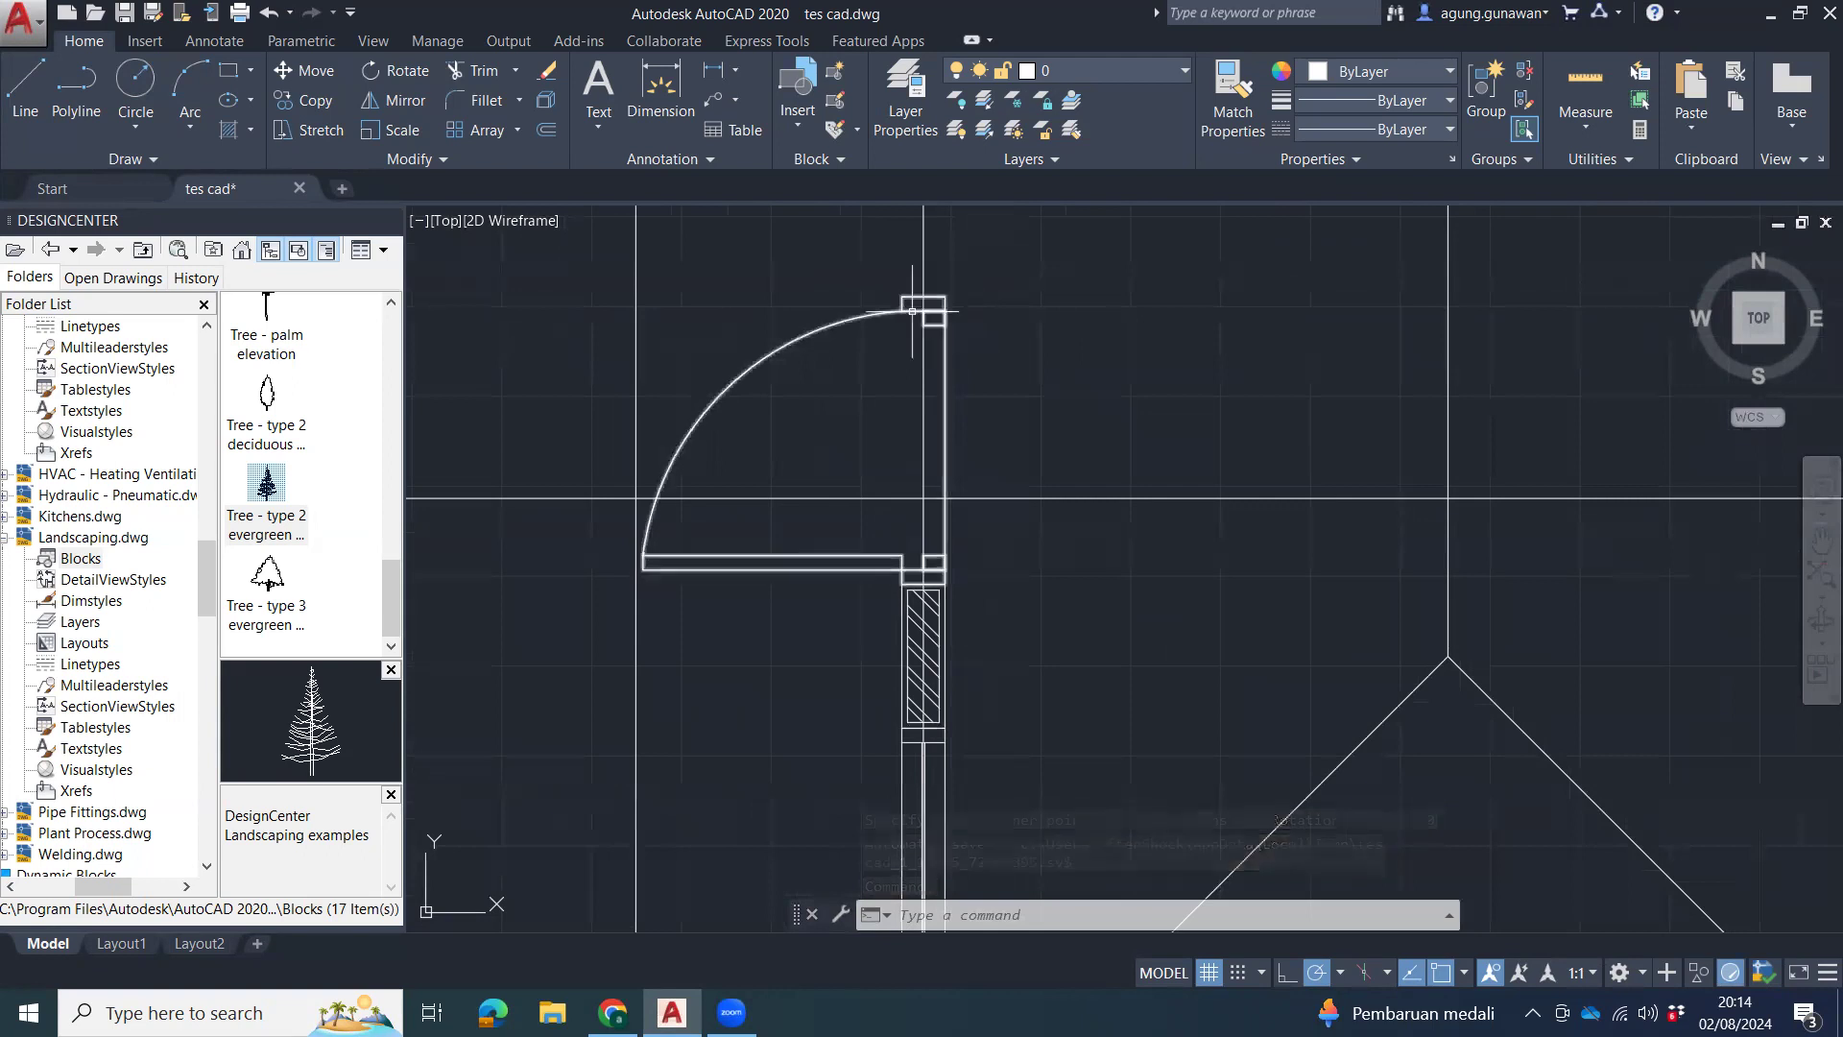
pyautogui.moveTo(1008, 686); pyautogui.dragTo(931, 208, button='middle')
pyautogui.scroll(-3, 936, 231)
pyautogui.moveTo(1006, 714); pyautogui.dragTo(1043, 373, button='middle')
pyautogui.scroll(-4, 1102, 779)
pyautogui.moveTo(1102, 779)
pyautogui.mouseDown(button='middle')
pyautogui.moveTo(1098, 700)
pyautogui.moveTo(952, 282)
pyautogui.mouseUp(button='middle')
pyautogui.scroll(6, 865, 520)
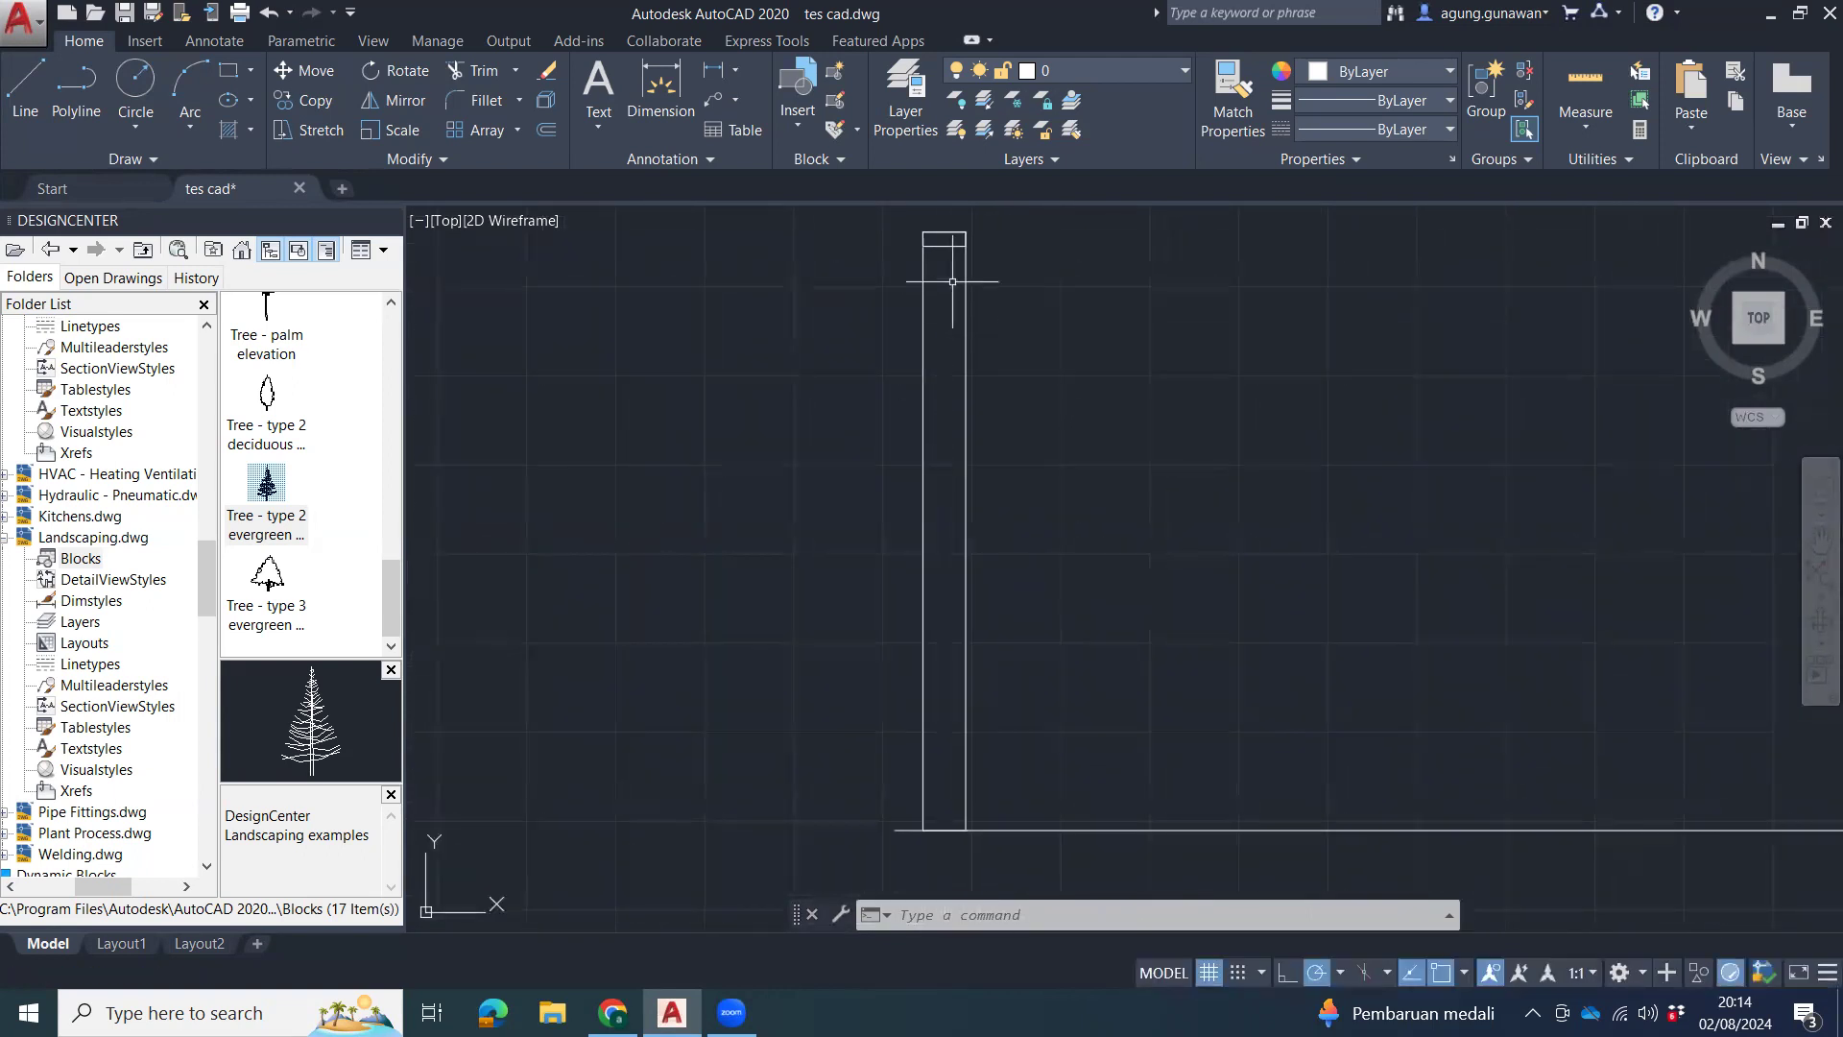
pyautogui.moveTo(1163, 493); pyautogui.dragTo(1139, 593, button='middle')
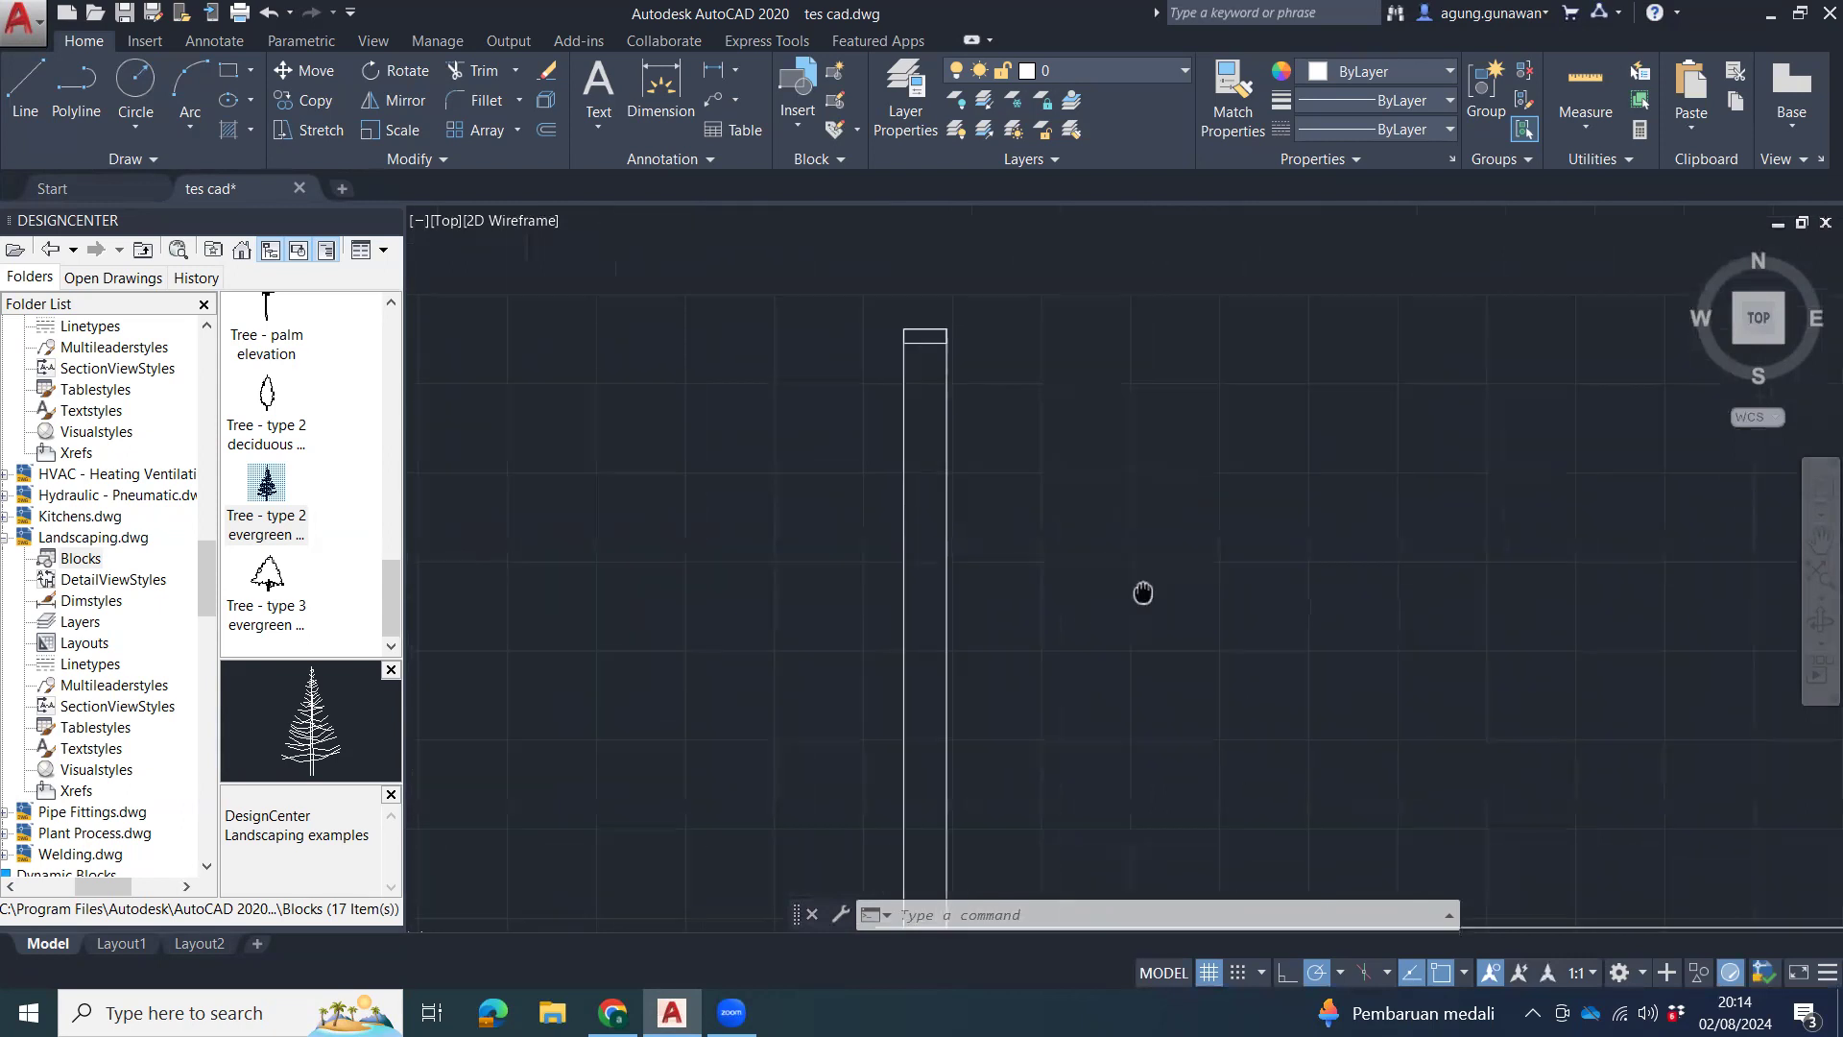
pyautogui.write('l')
pyautogui.press('Return')
pyautogui.click(903, 343)
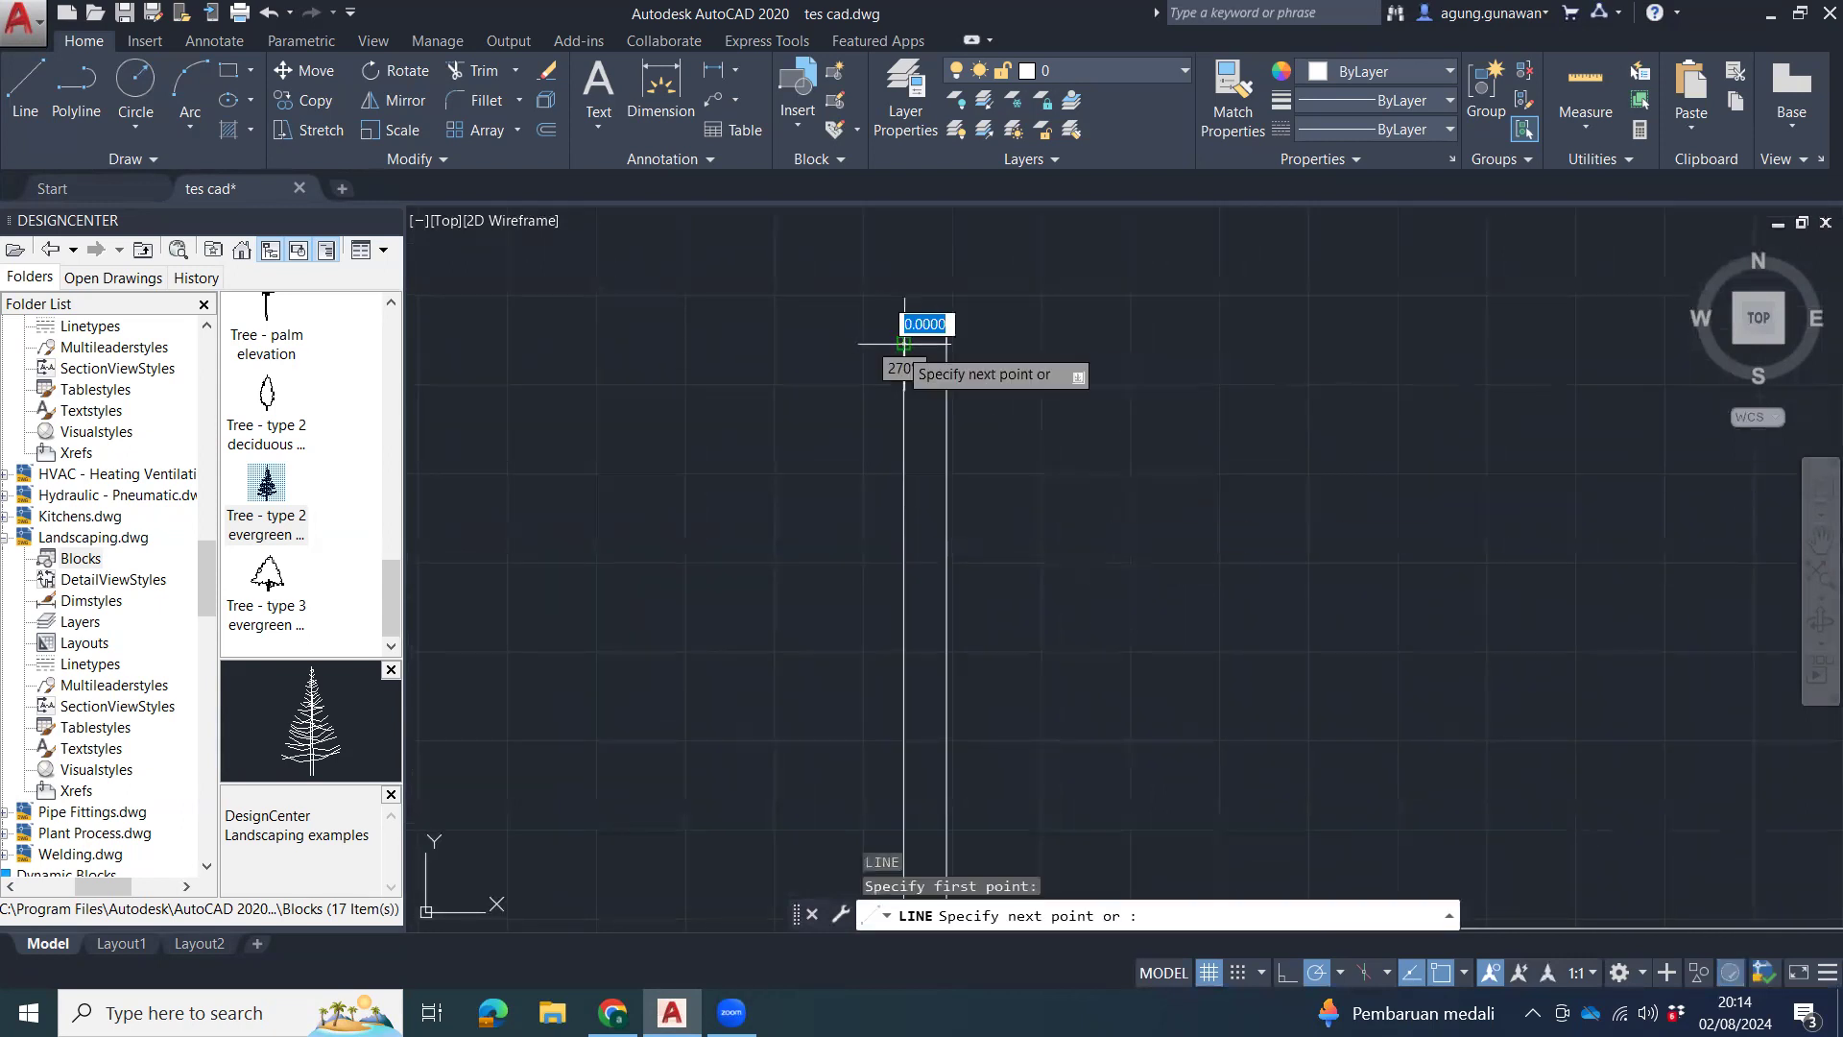
pyautogui.write('50')
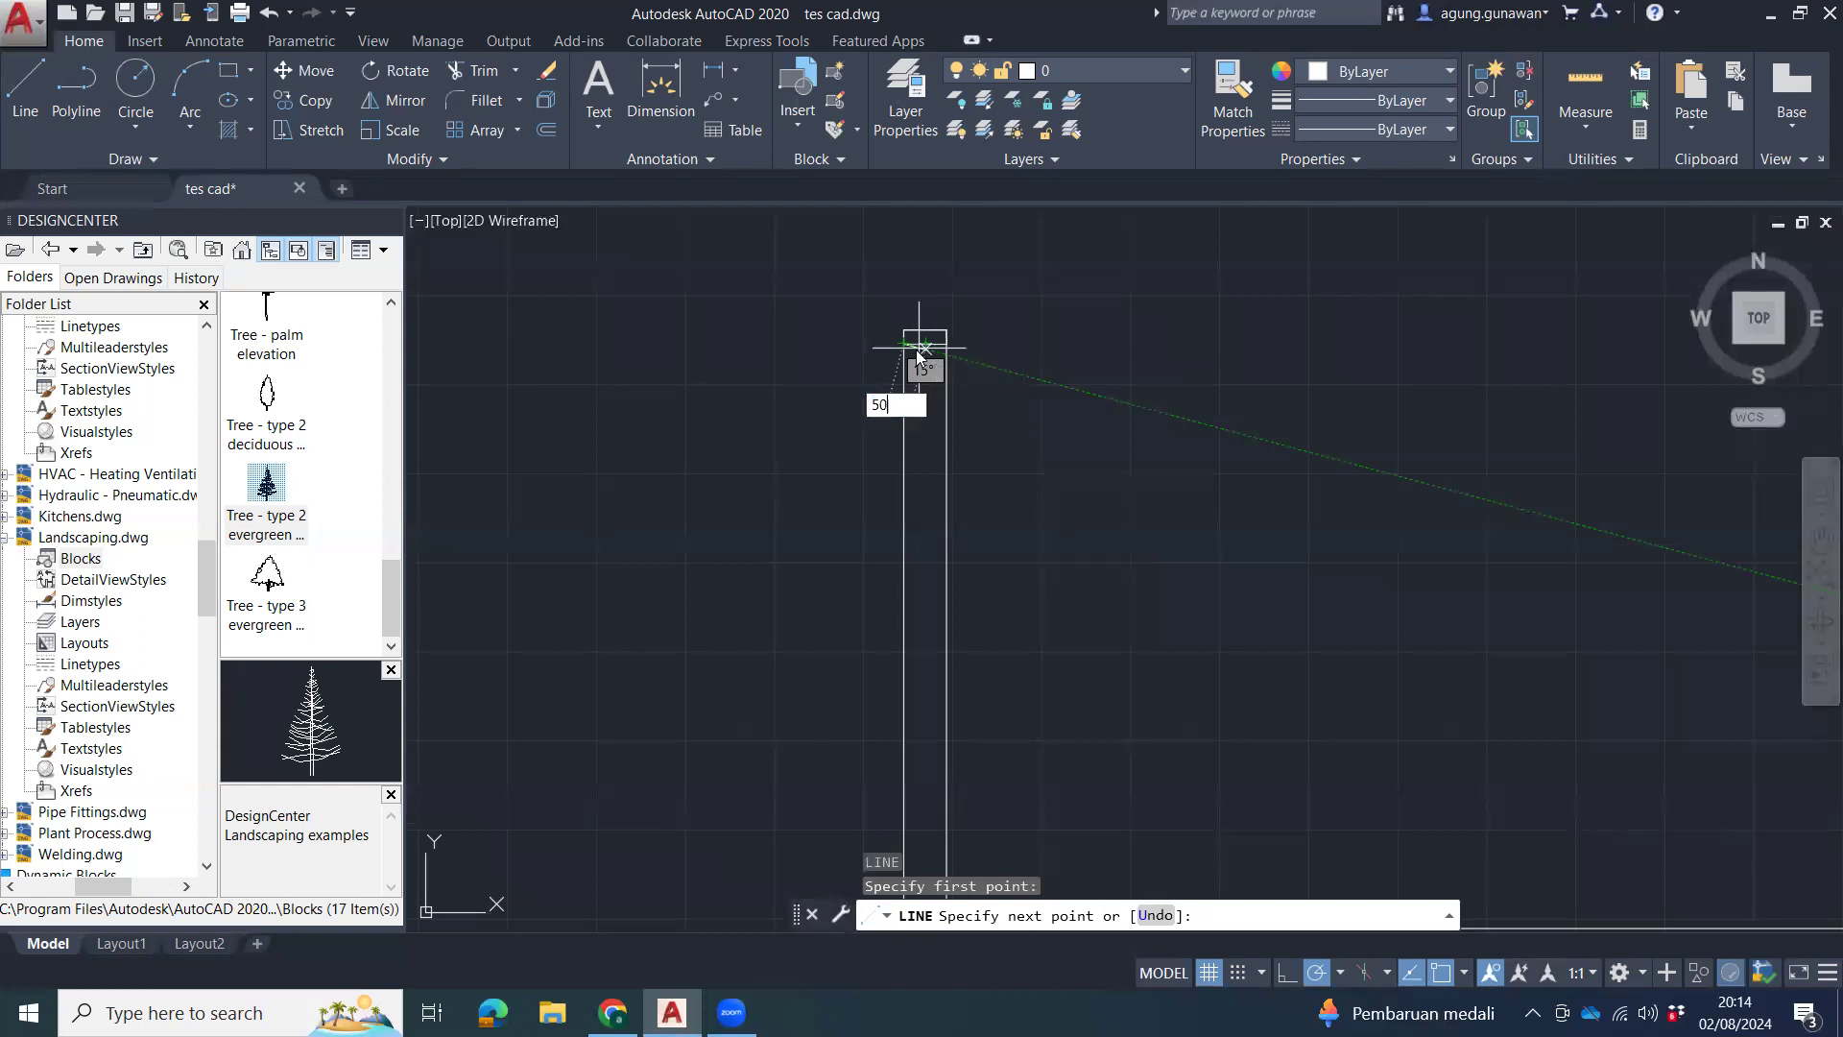
pyautogui.press('Escape')
# Draw a line 50 to the right from the door head's lower left corner and straight down to the section ground line.
pyautogui.scroll(8, 924, 342)
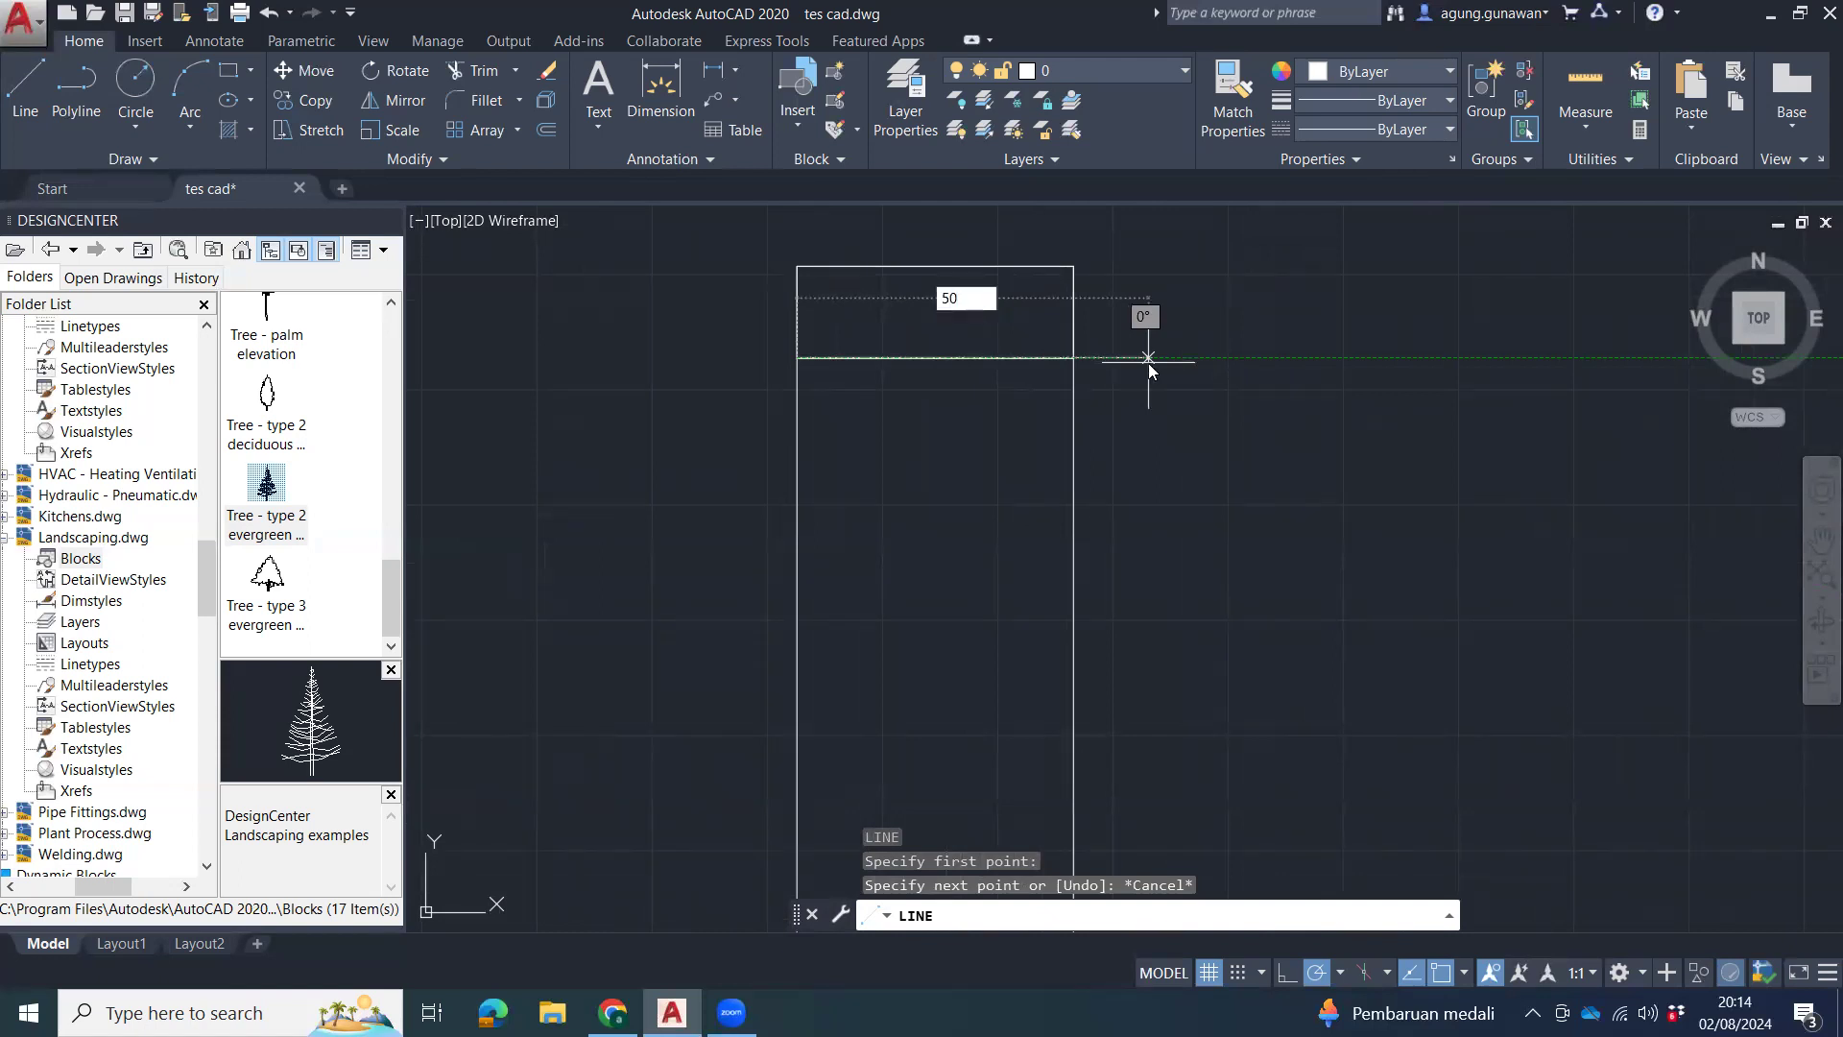
pyautogui.press('Return')
pyautogui.scroll(-8, 955, 614)
pyautogui.moveTo(1058, 683); pyautogui.dragTo(1137, 203, button='middle')
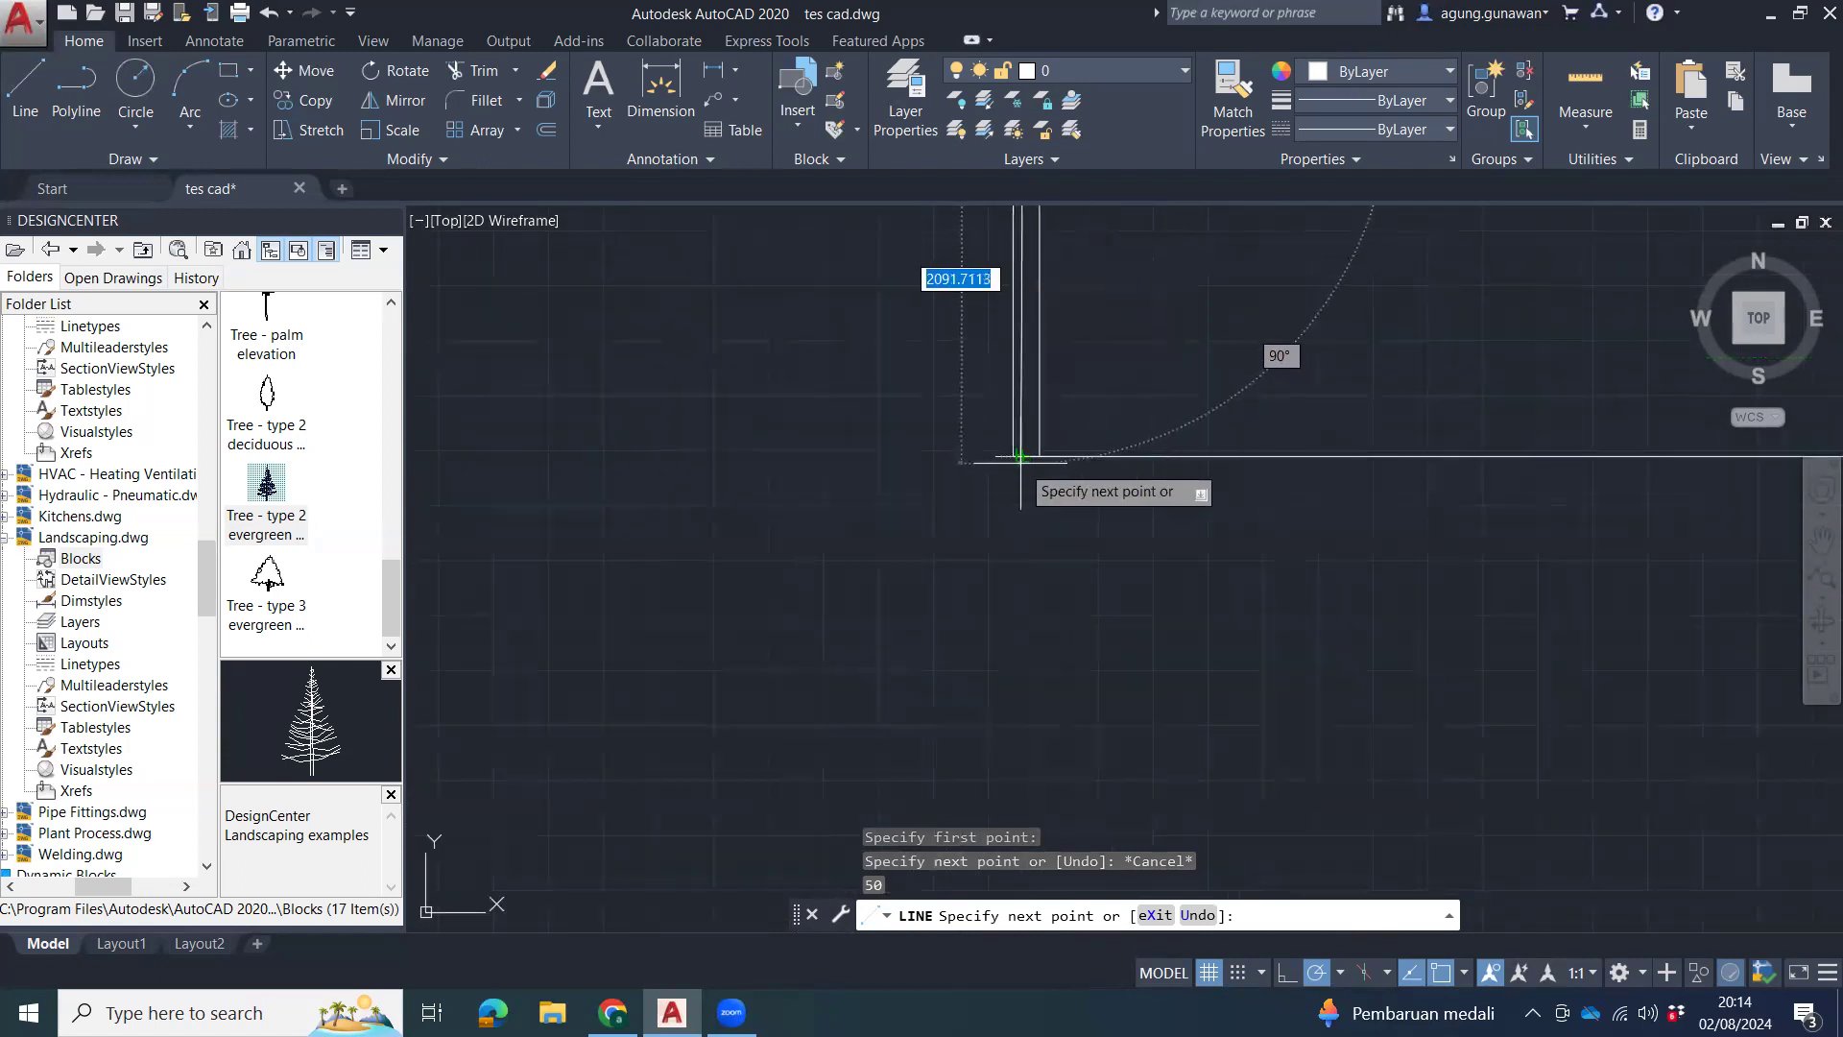
pyautogui.scroll(3, 1026, 456)
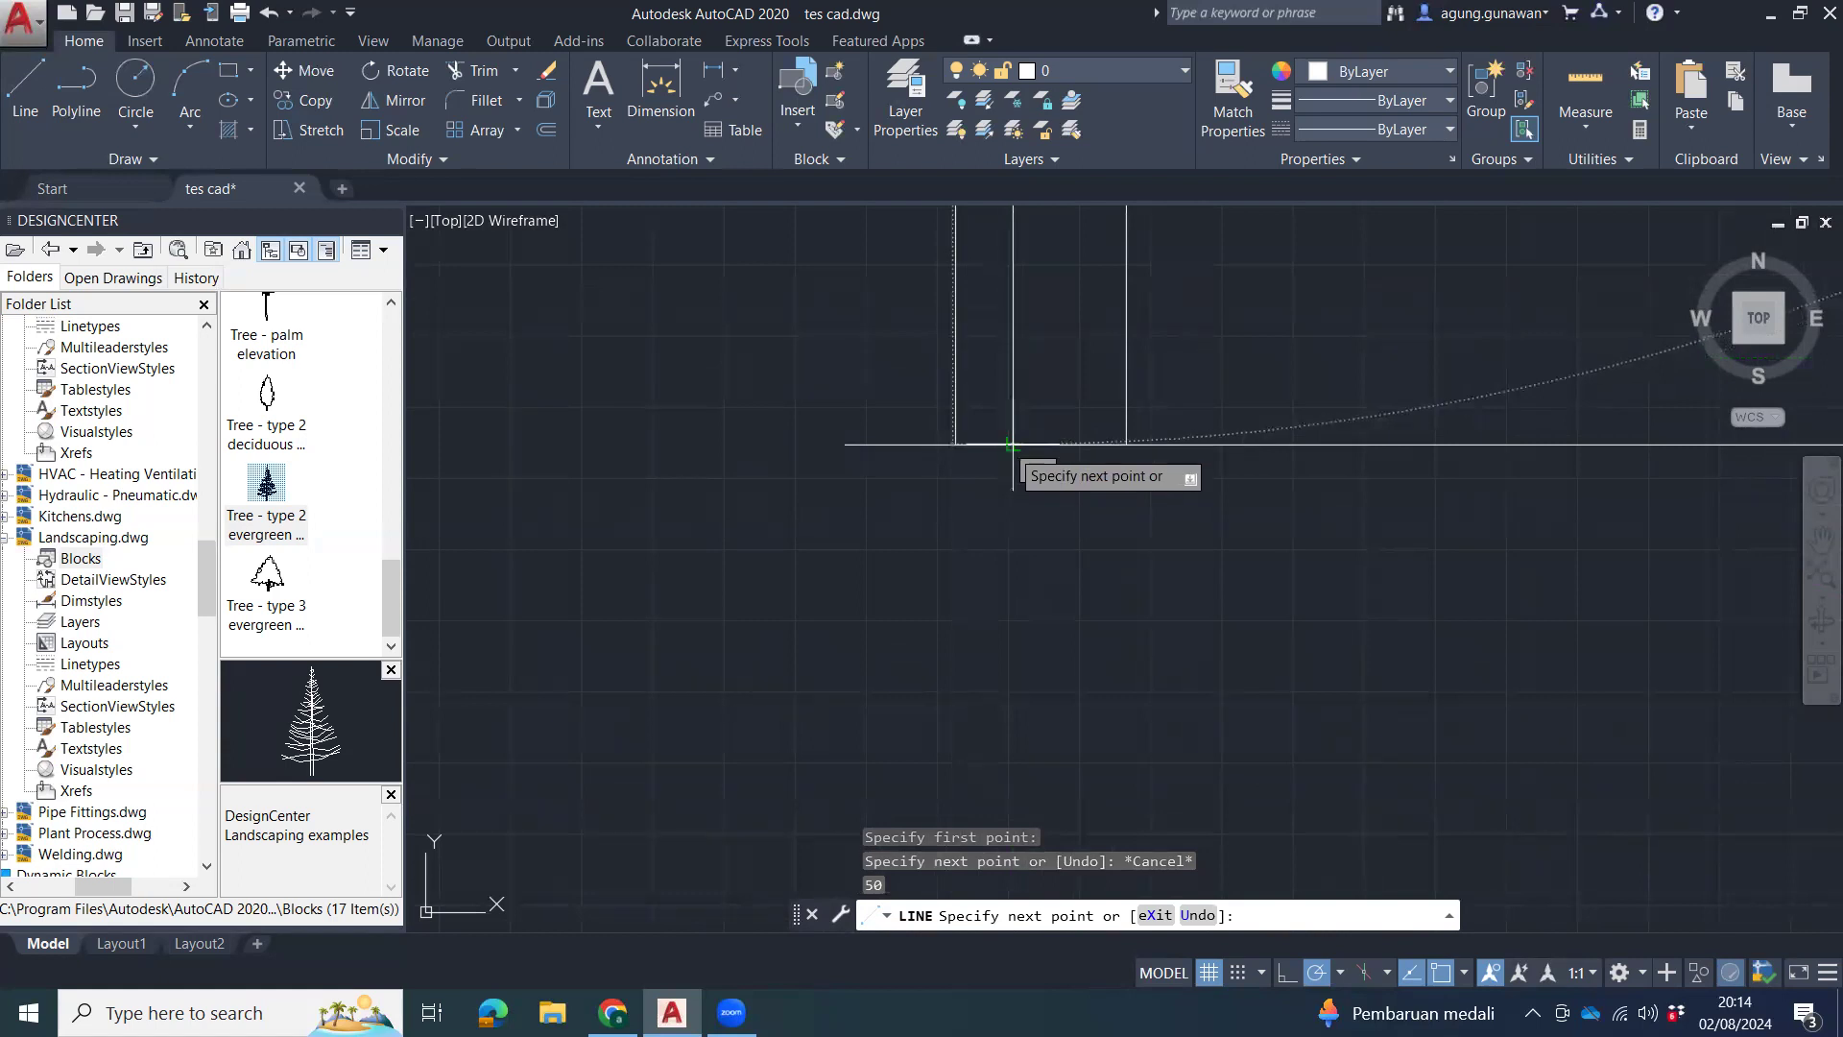
pyautogui.click(1013, 445)
pyautogui.scroll(-5, 1012, 444)
pyautogui.moveTo(1013, 464); pyautogui.dragTo(1017, 776, button='middle')
pyautogui.press('Escape')
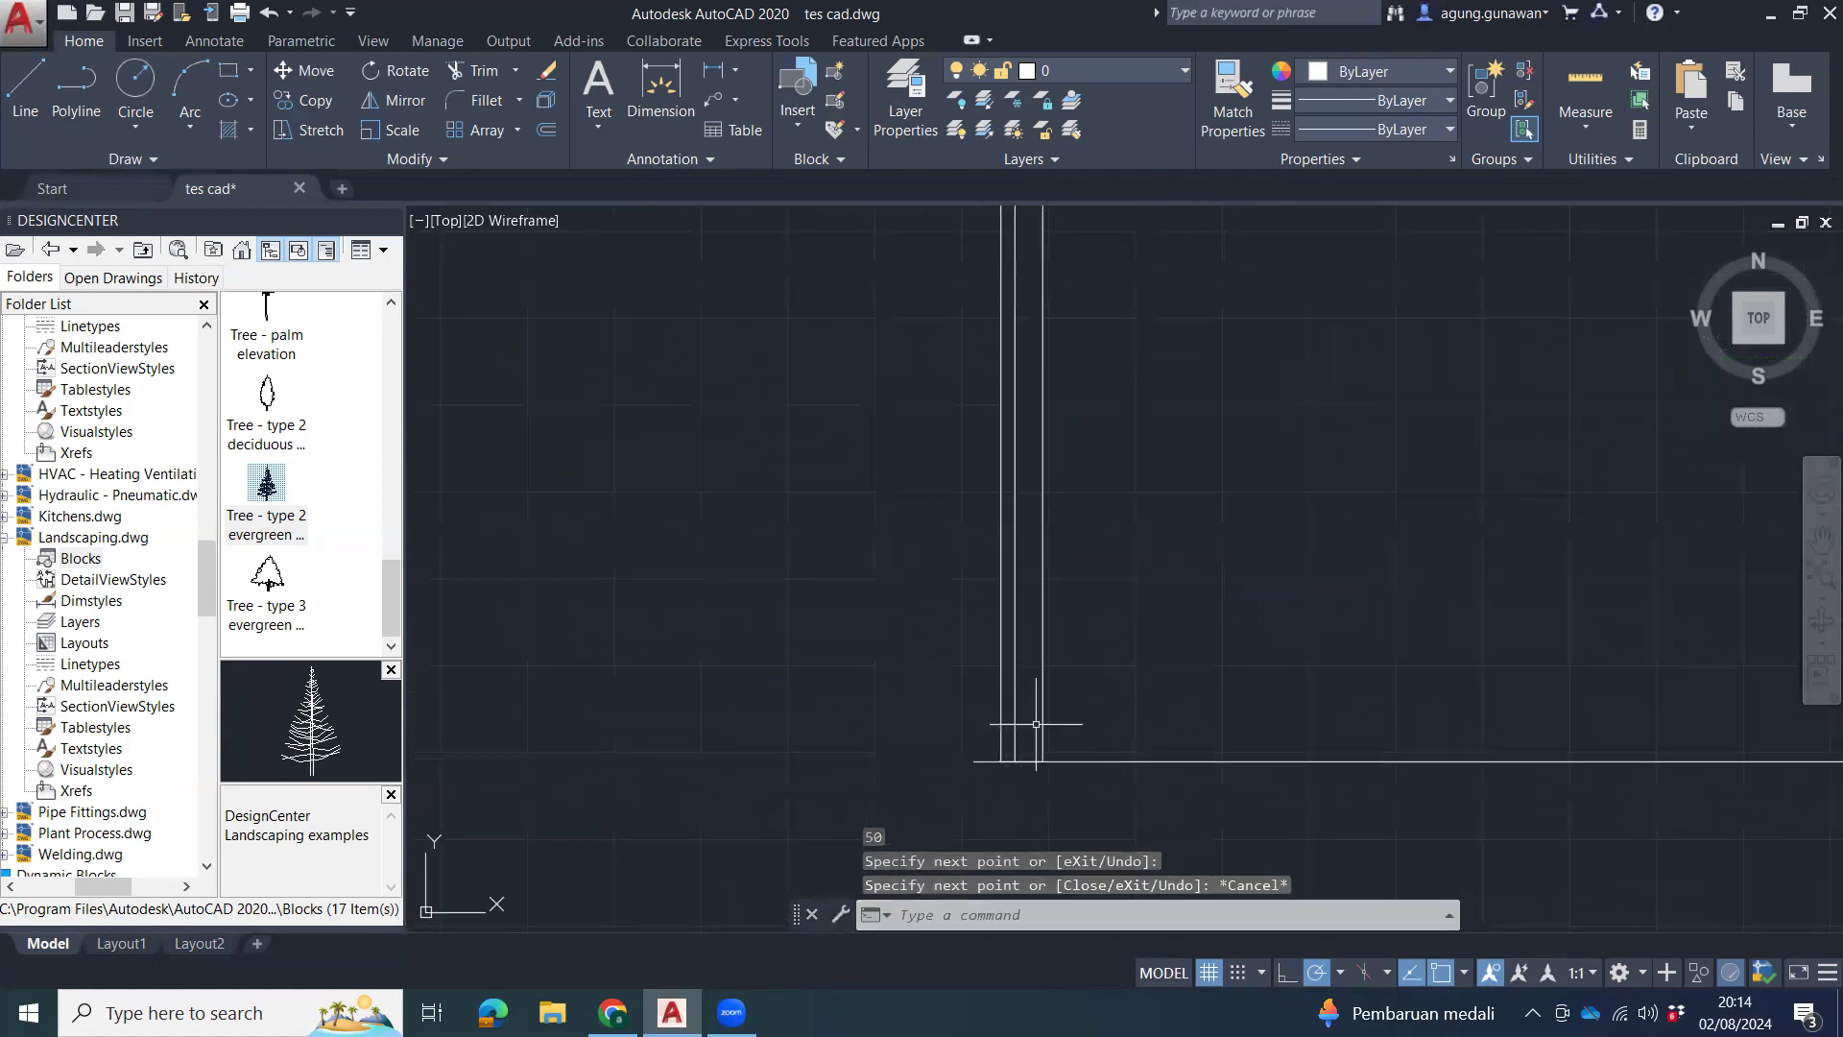
pyautogui.press('Escape')
# Copy the window in the plan's left wall by its lower left corner onto the inner face of the right wall.
pyautogui.scroll(-2, 1037, 723)
pyautogui.moveTo(1082, 570); pyautogui.dragTo(1103, 825, button='middle')
pyautogui.scroll(-3, 1103, 622)
pyautogui.moveTo(1137, 621); pyautogui.dragTo(914, 805, button='middle')
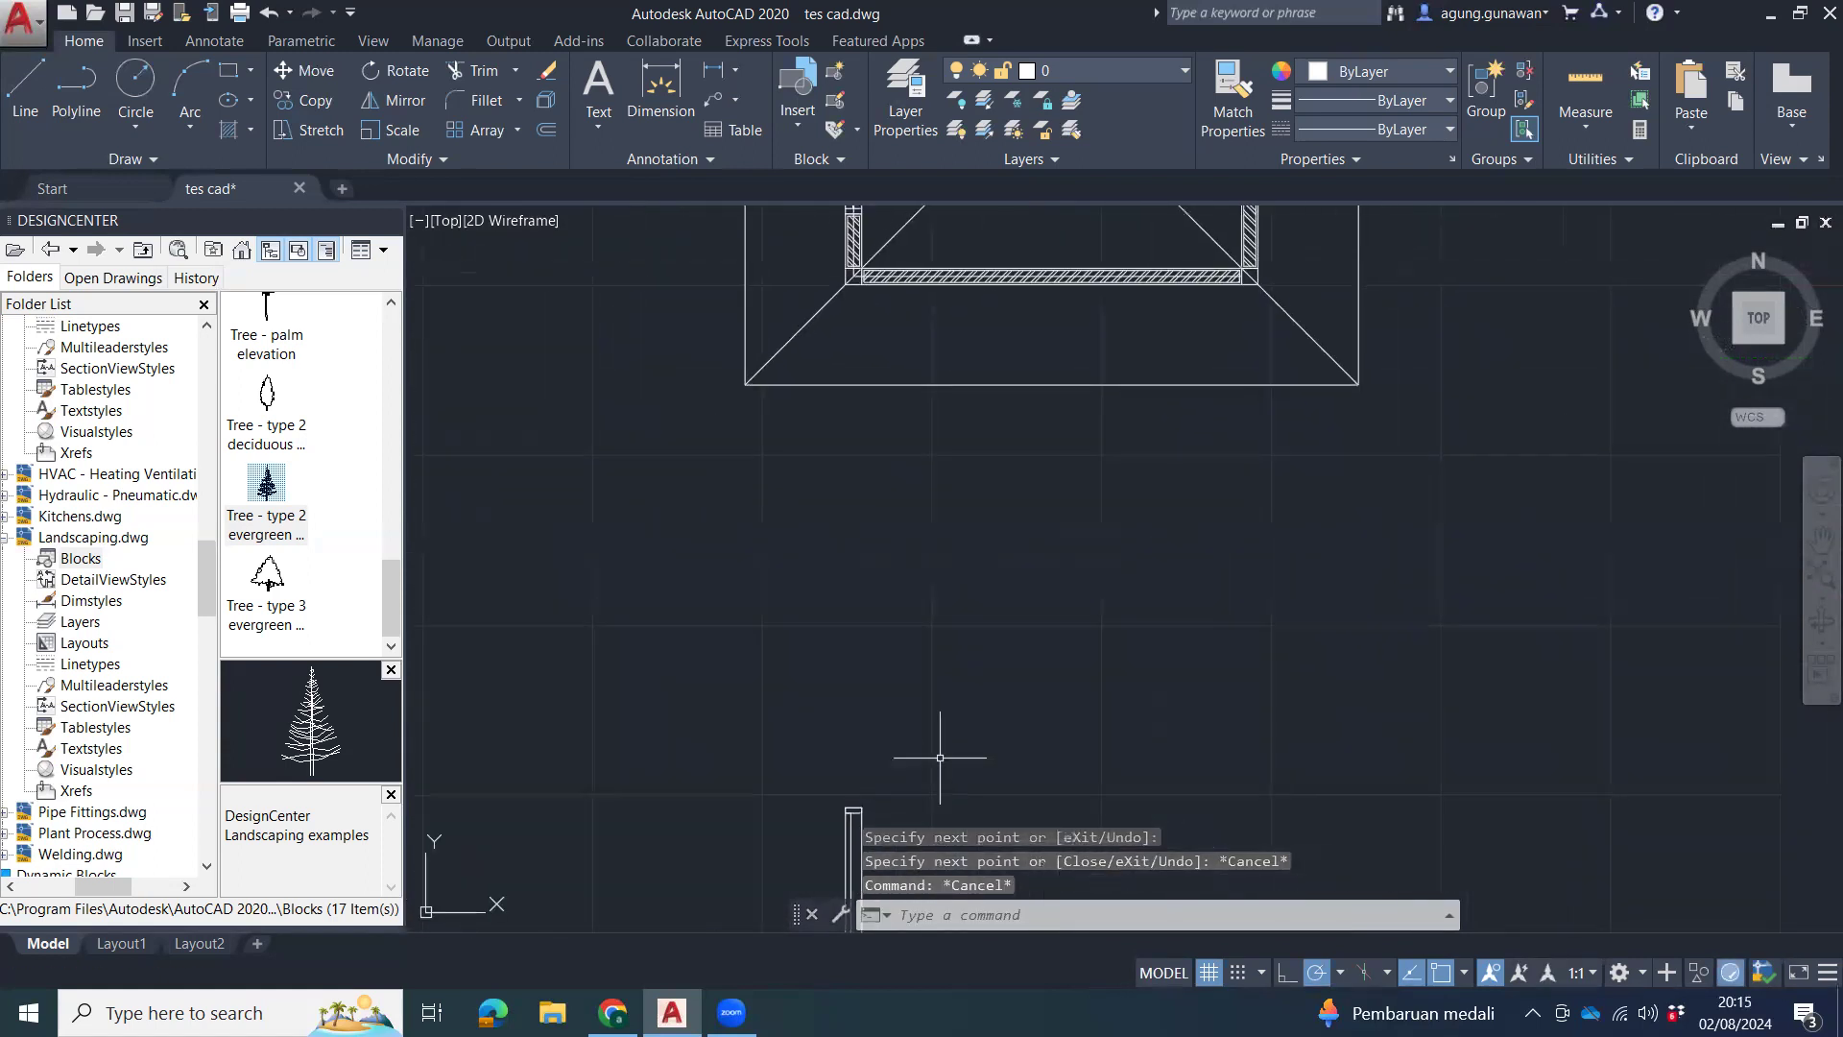
pyautogui.scroll(-4, 1134, 783)
pyautogui.moveTo(1148, 709); pyautogui.dragTo(1022, 760, button='middle')
pyautogui.scroll(4, 941, 559)
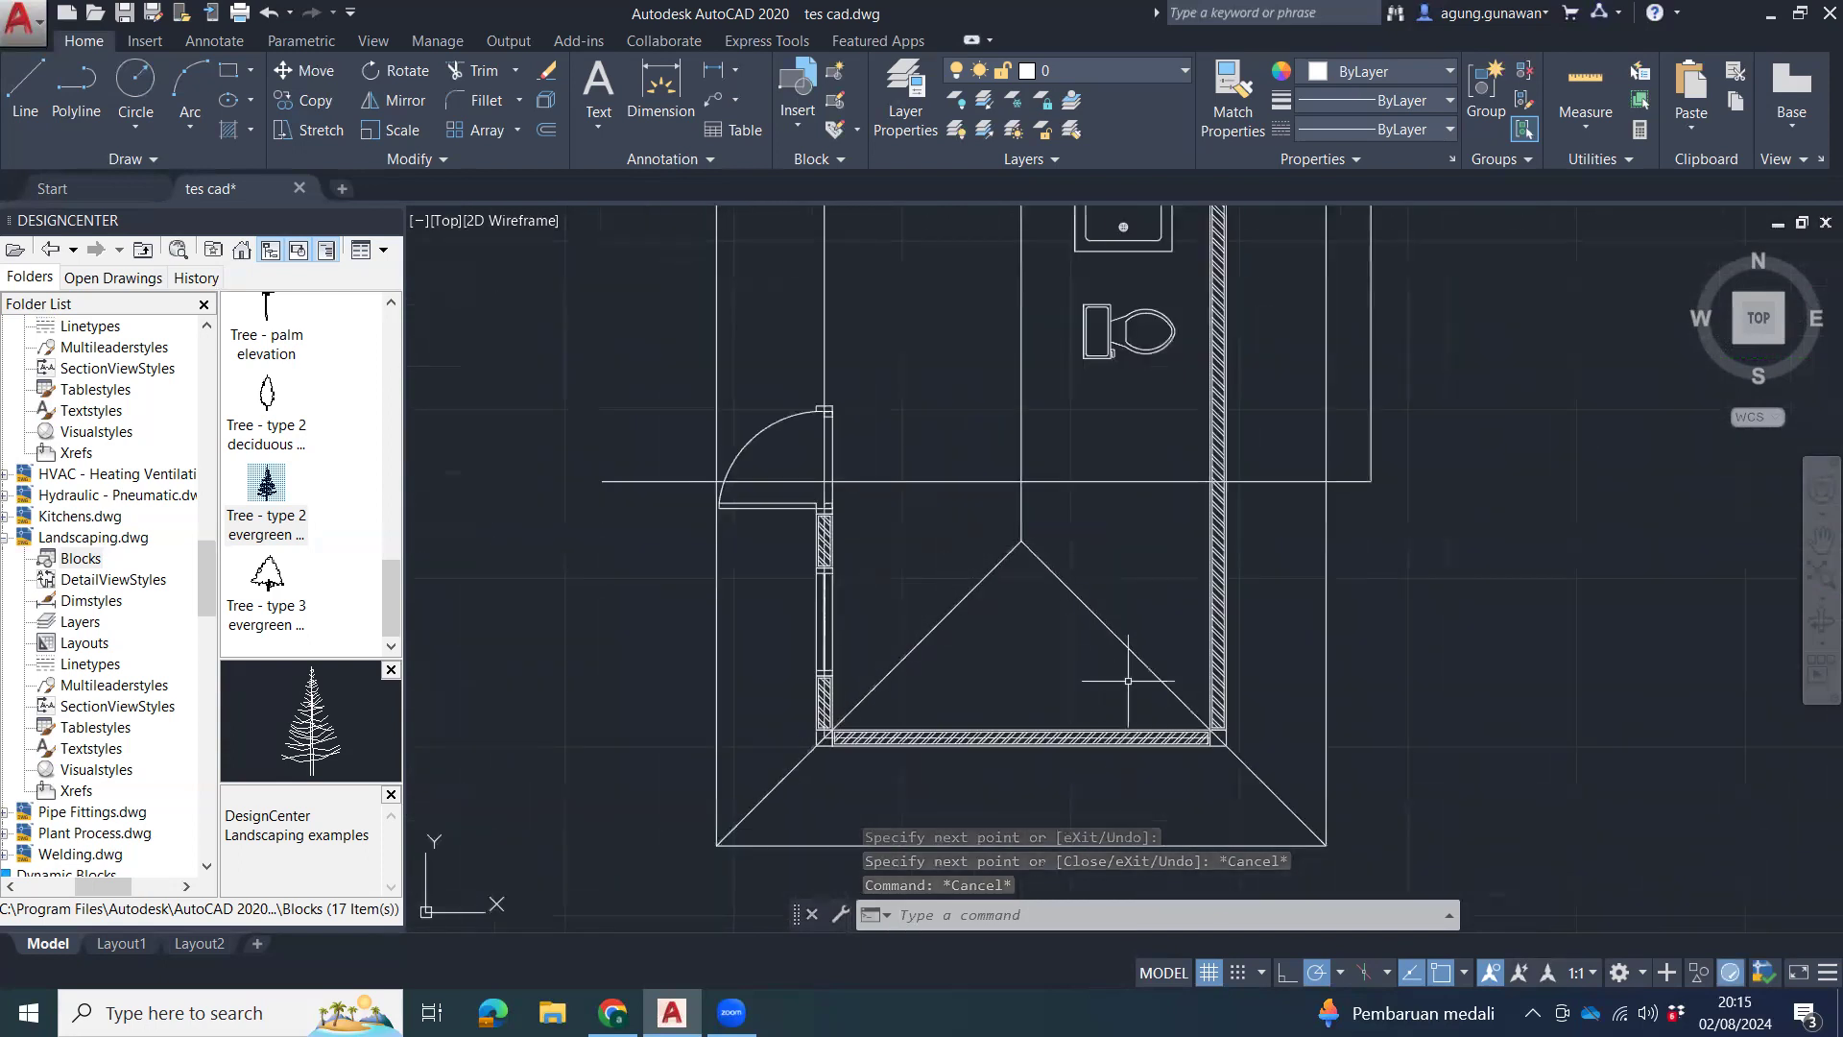
pyautogui.scroll(4, 845, 639)
pyautogui.click(835, 566)
pyautogui.press('Escape')
pyautogui.click(785, 612)
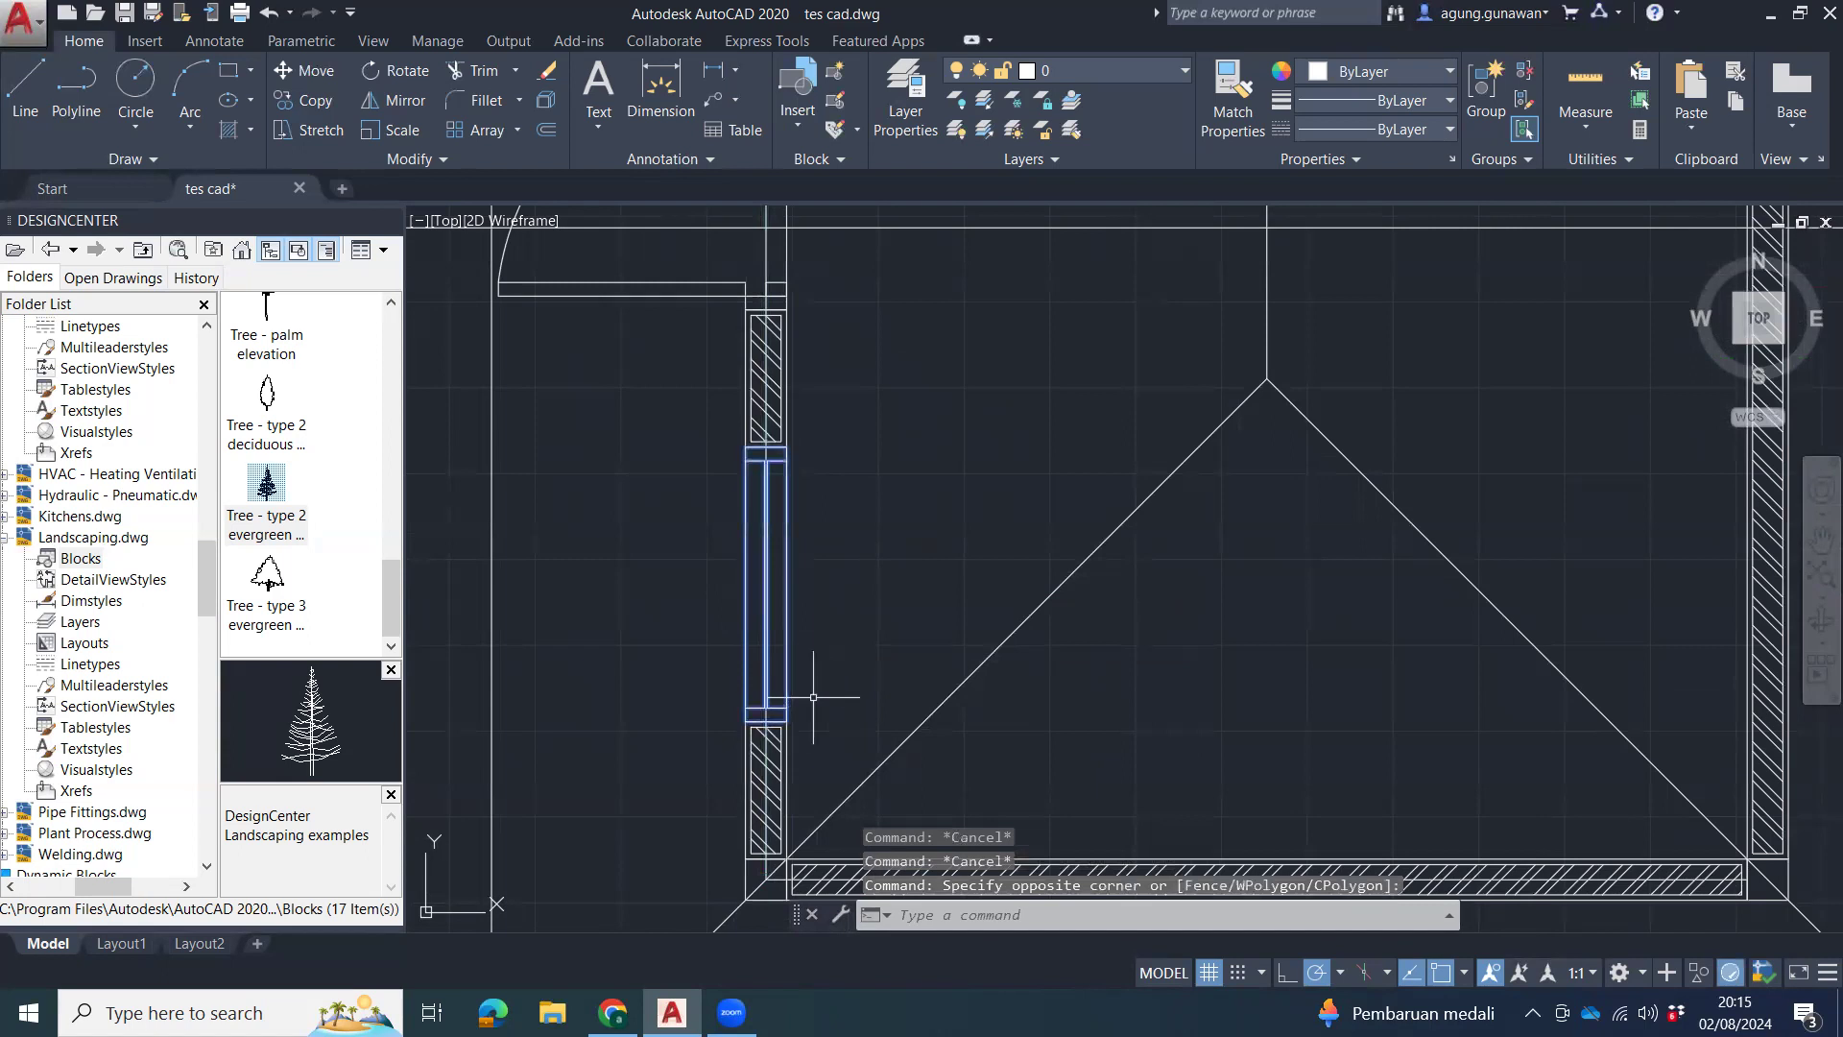
pyautogui.write('o')
pyautogui.press('Return')
pyautogui.click(746, 721)
pyautogui.moveTo(1325, 515); pyautogui.dragTo(1004, 676, button='middle')
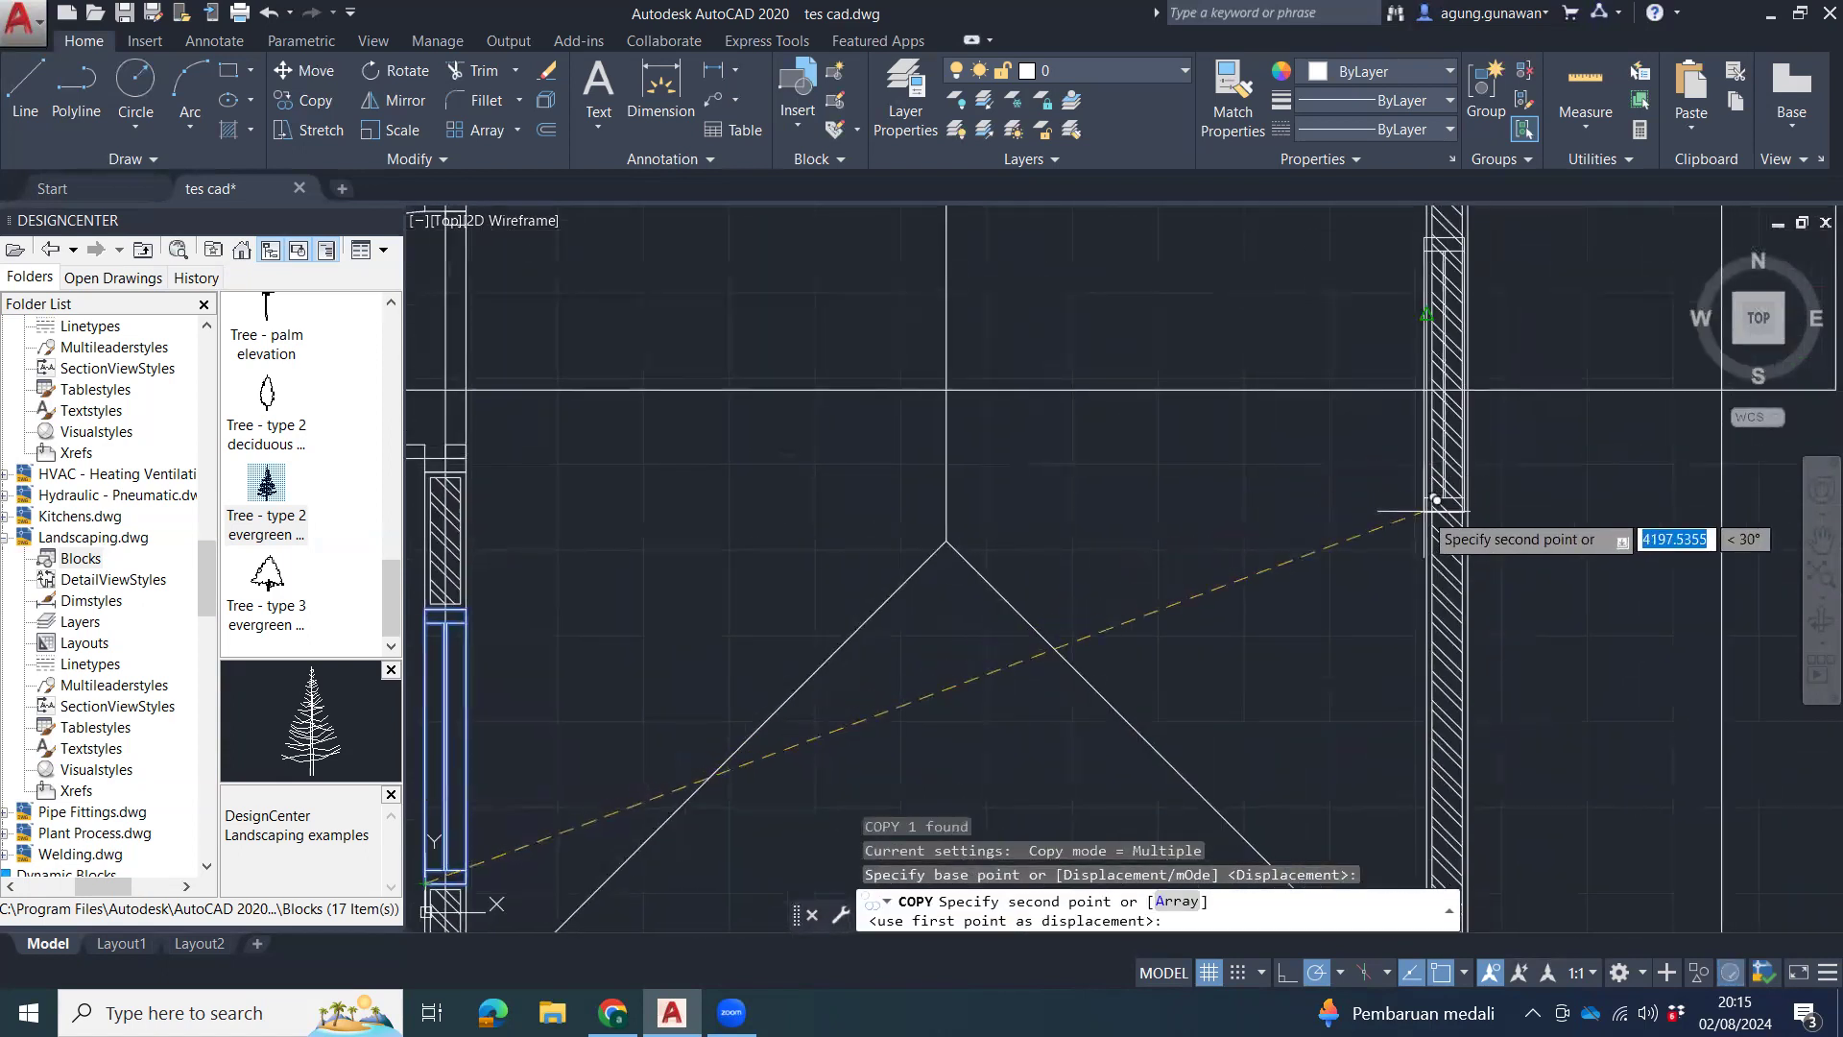
pyautogui.click(1428, 313)
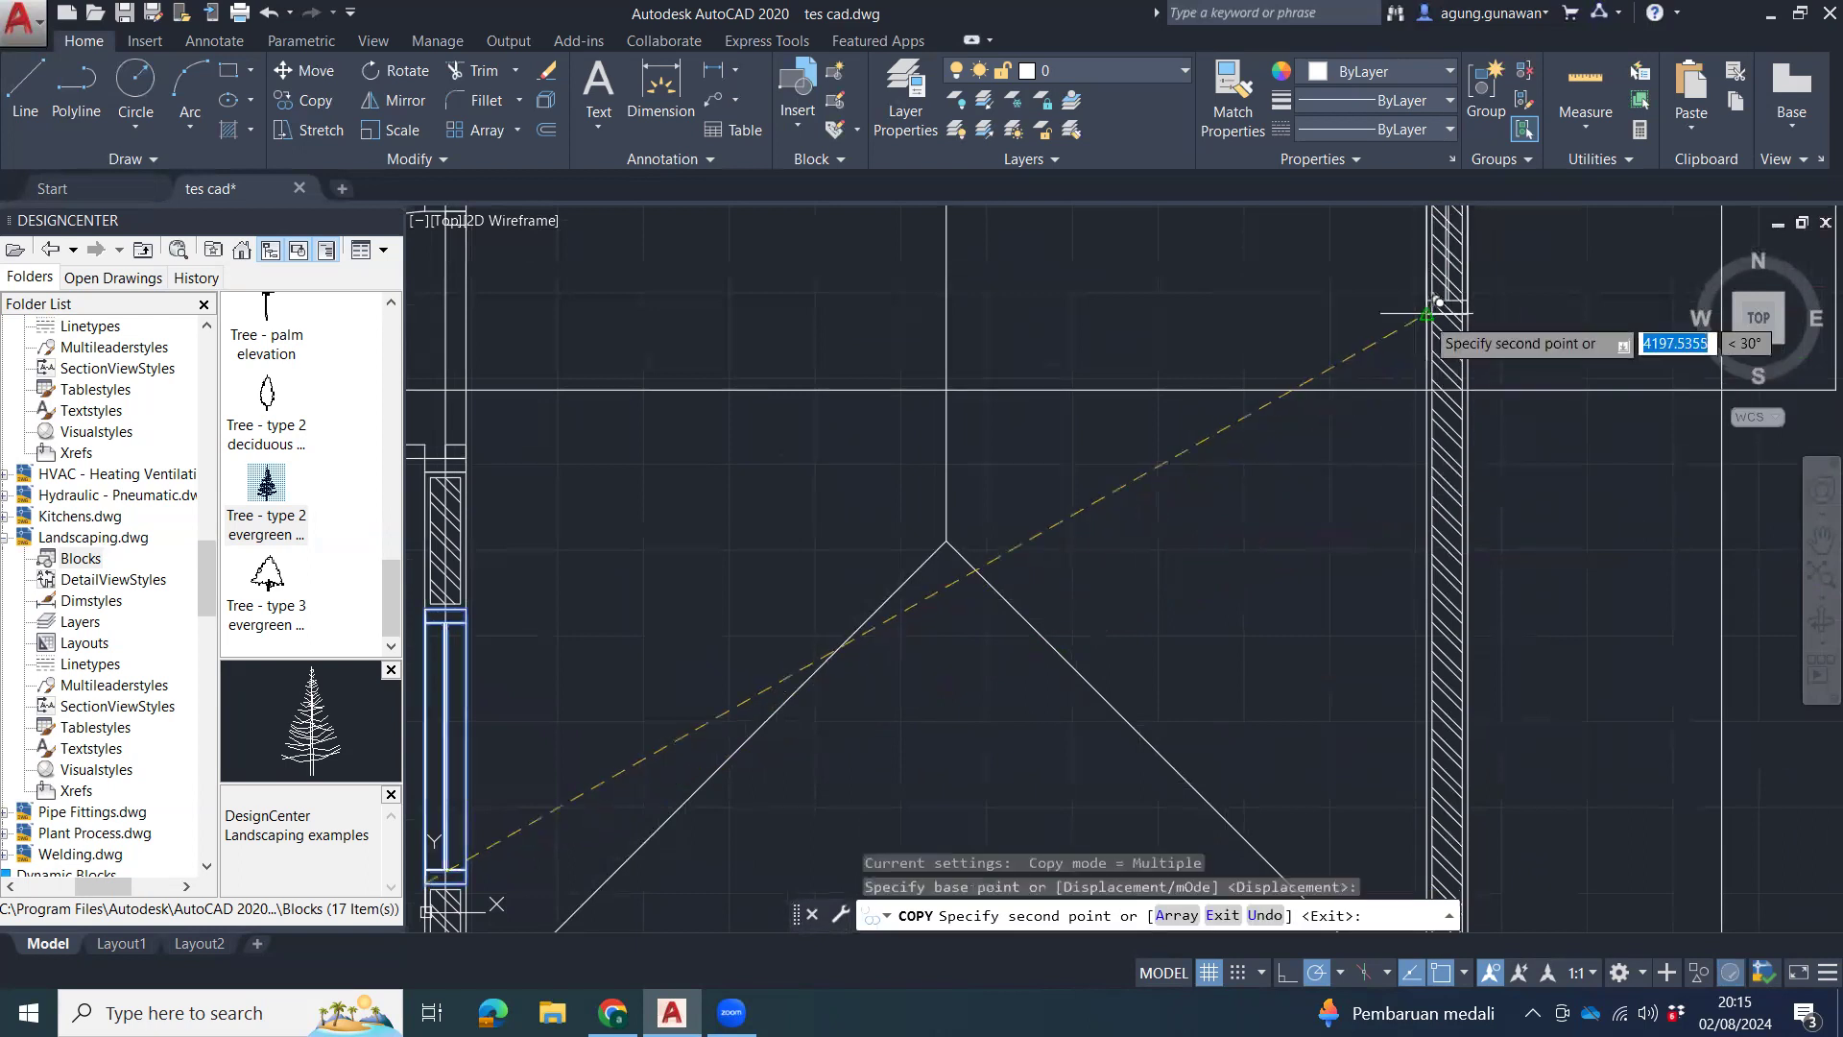
pyautogui.press('Escape')
# Move the copied window straight down along the right wall so the section line crosses its glazing.
pyautogui.moveTo(1541, 332); pyautogui.dragTo(1476, 382, button='middle')
pyautogui.write('m')
pyautogui.press('Return')
pyautogui.click(1495, 333)
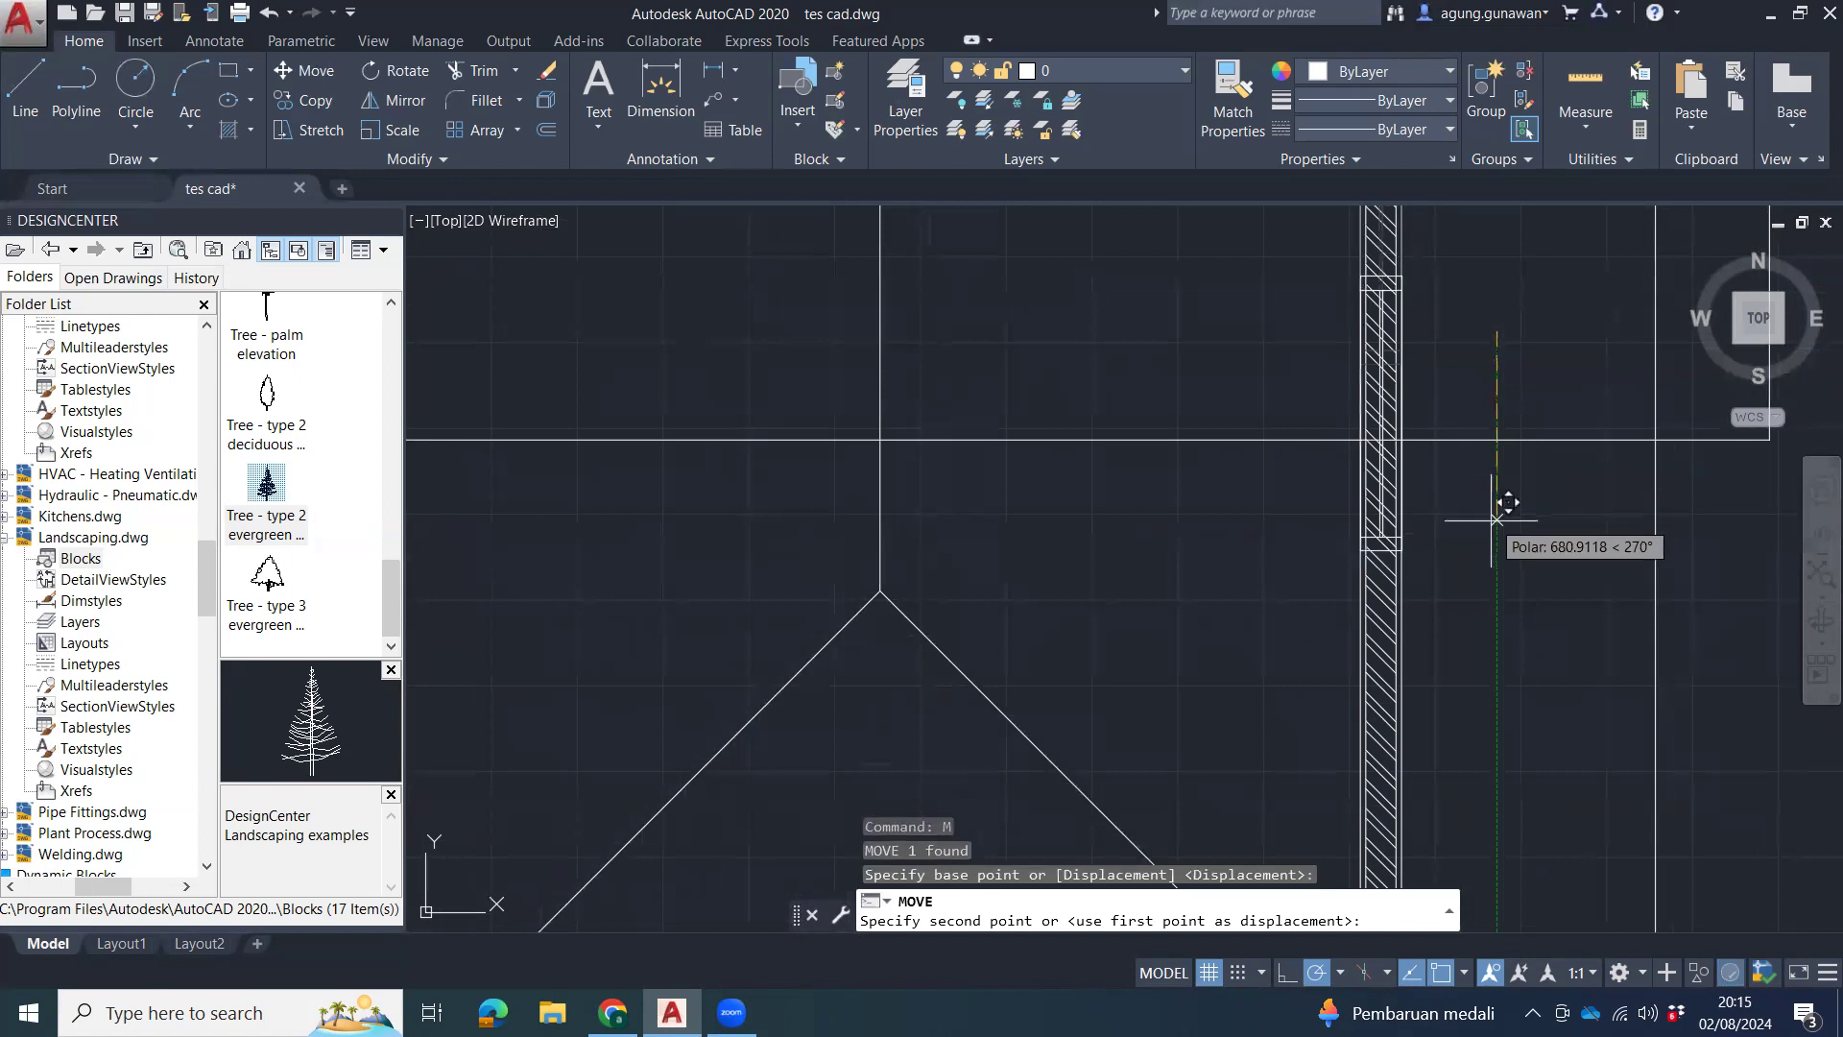
pyautogui.press('Escape')
pyautogui.press('Escape')
# Stretch the lower end of the hatched right wall's outline up to the upper edge of the copied window.
pyautogui.moveTo(1482, 507)
pyautogui.mouseDown(button='middle')
pyautogui.moveTo(1418, 587)
pyautogui.moveTo(1227, 729)
pyautogui.mouseUp(button='middle')
pyautogui.moveTo(1217, 660)
pyautogui.mouseDown(button='middle')
pyautogui.moveTo(1197, 720)
pyautogui.moveTo(1222, 328)
pyautogui.moveTo(1196, 428)
pyautogui.mouseUp(button='middle')
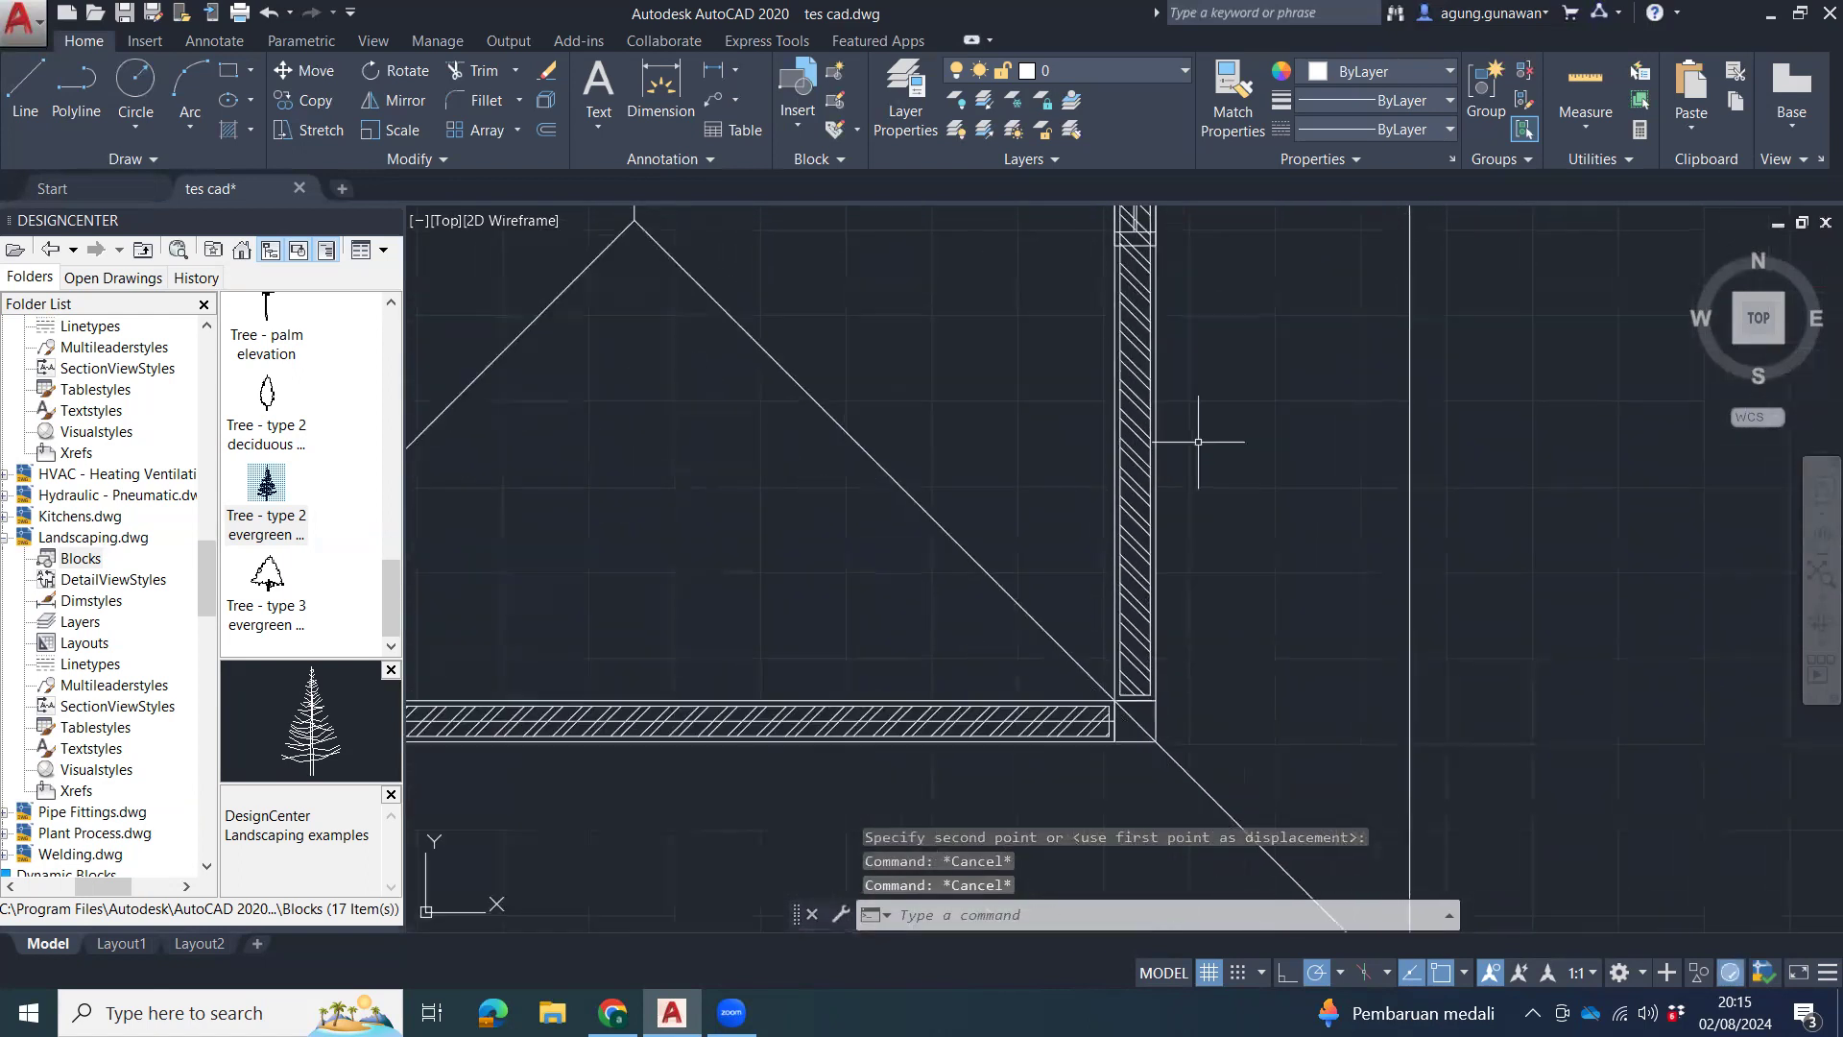
pyautogui.moveTo(1234, 525); pyautogui.dragTo(1204, 629, button='middle')
pyautogui.moveTo(1210, 727)
pyautogui.mouseDown(button='middle')
pyautogui.moveTo(1219, 617)
pyautogui.moveTo(1179, 576)
pyautogui.moveTo(1138, 674)
pyautogui.mouseUp(button='middle')
pyautogui.scroll(2, 1167, 636)
pyautogui.click(1150, 565)
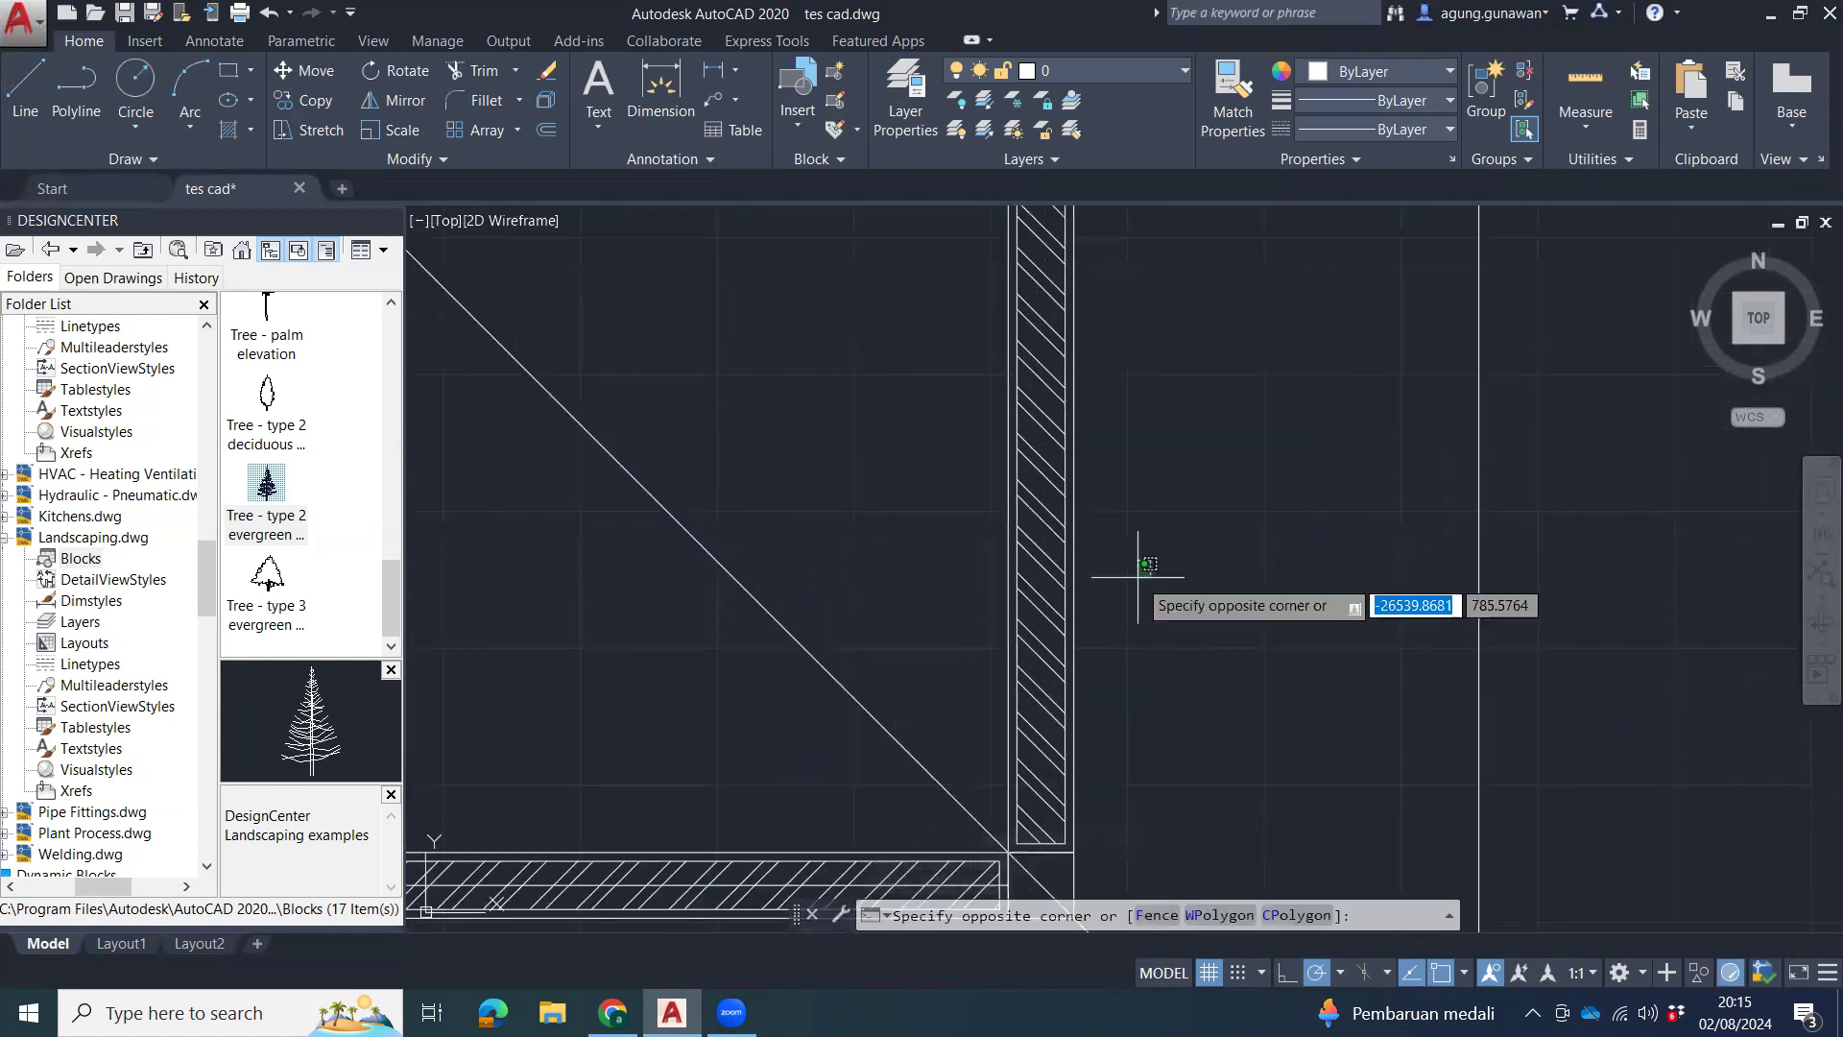
pyautogui.click(975, 567)
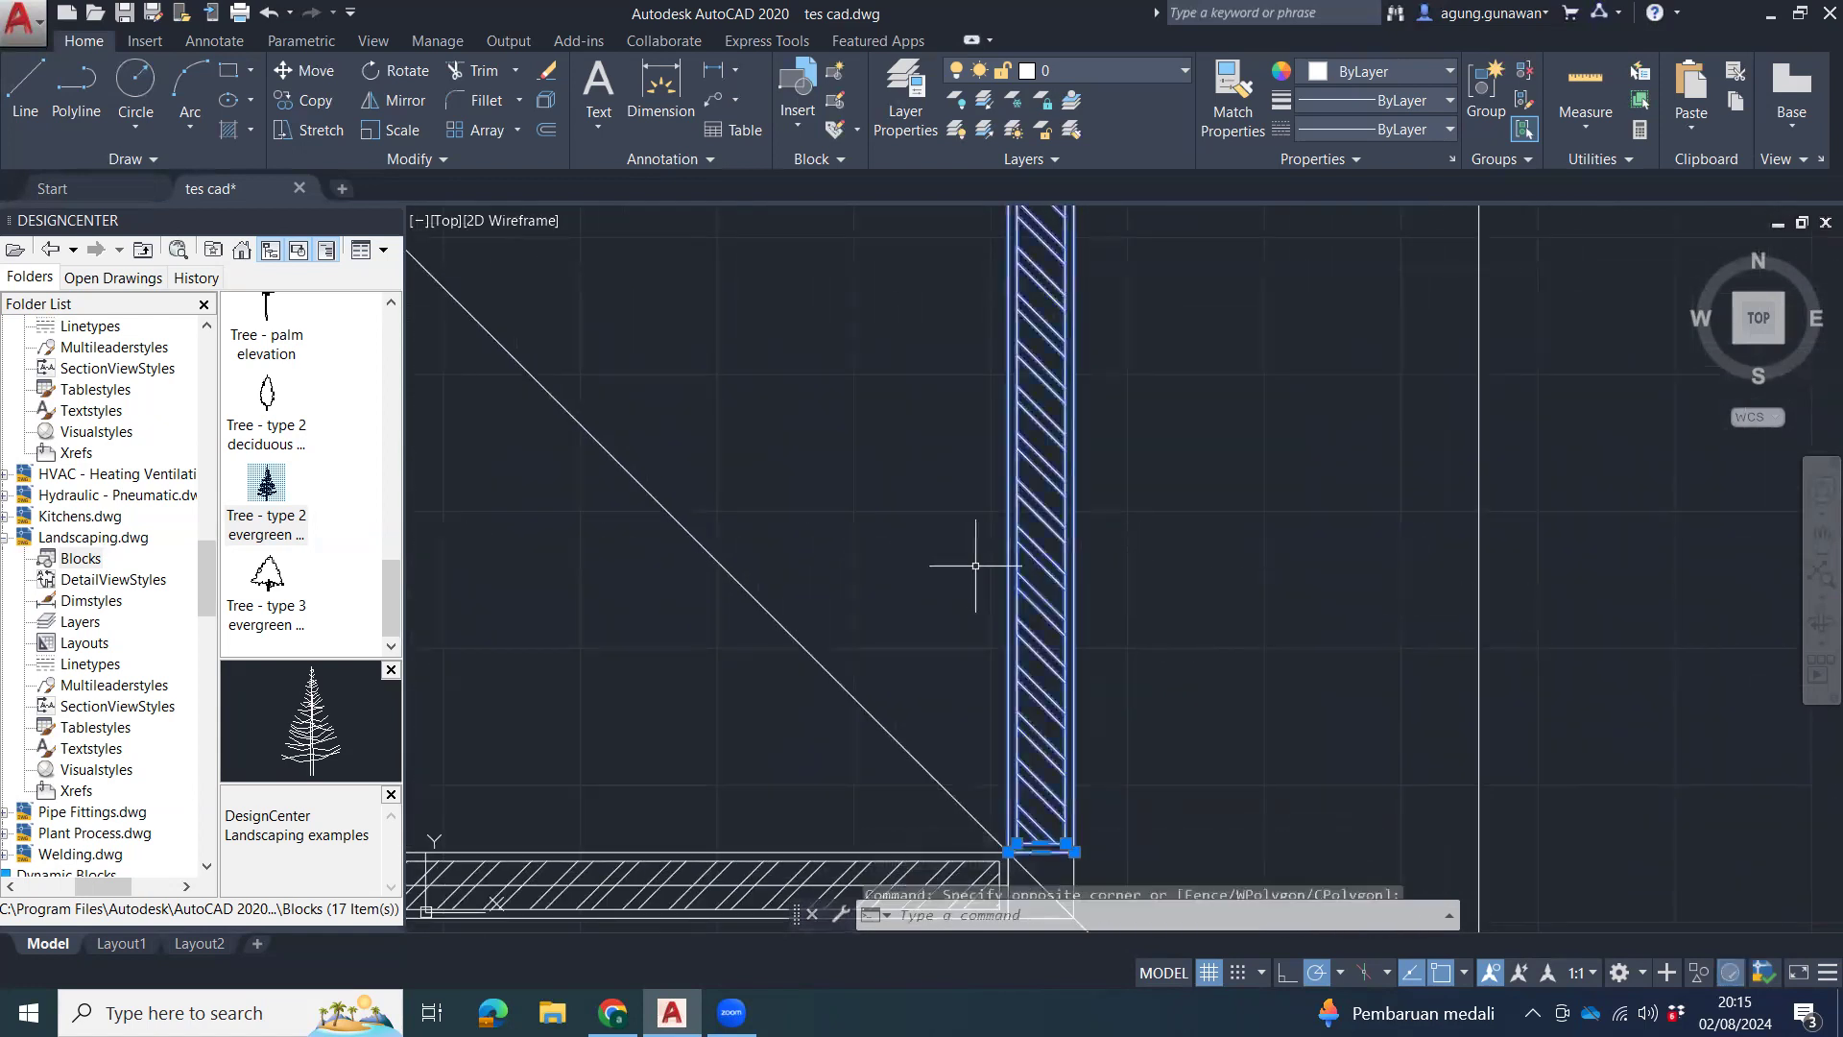
pyautogui.click(1040, 852)
pyautogui.moveTo(1091, 545); pyautogui.dragTo(1073, 768, button='middle')
pyautogui.scroll(2, 1075, 766)
pyautogui.moveTo(1127, 427); pyautogui.dragTo(1100, 790, button='middle')
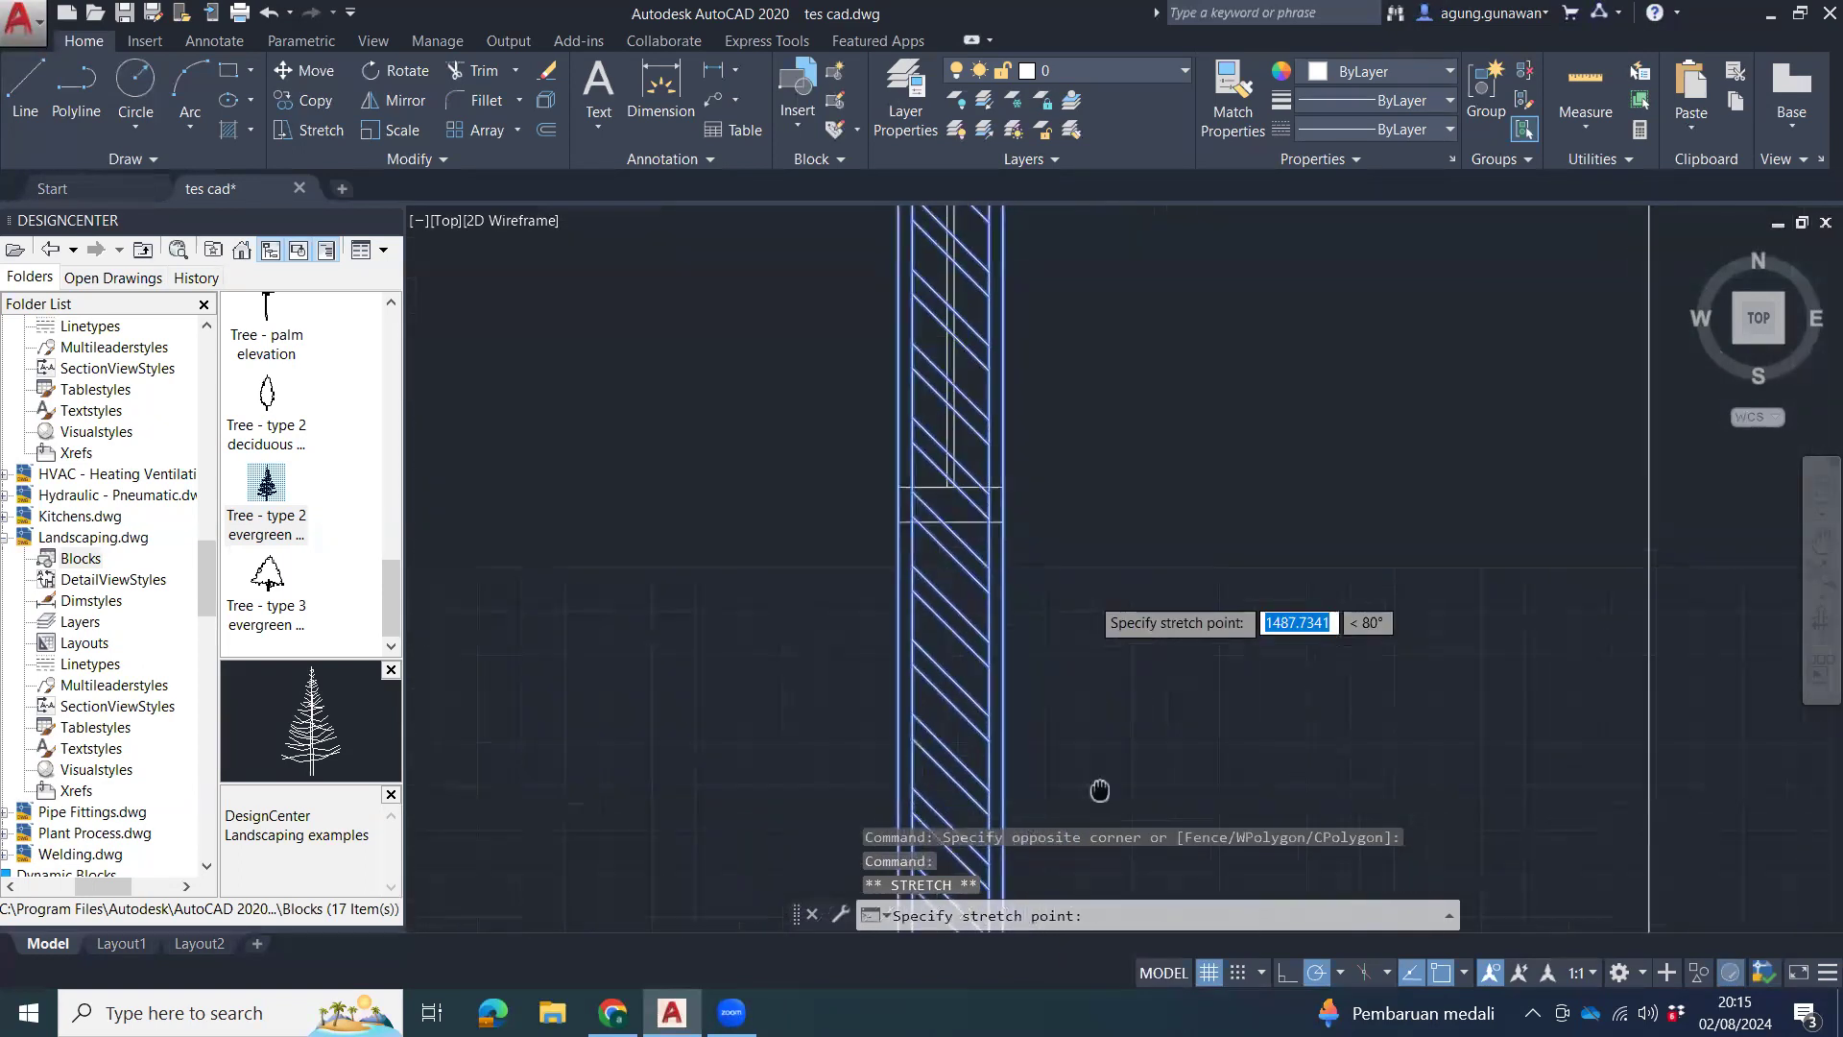
pyautogui.scroll(-2, 1100, 787)
pyautogui.scroll(1, 1043, 374)
pyautogui.click(1041, 411)
# Stretch the lower end of the right wall's inner hatch boundary up to the copied window's upper edge.
pyautogui.moveTo(1130, 515)
pyautogui.mouseDown(button='middle')
pyautogui.moveTo(1102, 358)
pyautogui.moveTo(1106, 528)
pyautogui.mouseUp(button='middle')
pyautogui.moveTo(1113, 628); pyautogui.dragTo(1099, 347, button='middle')
pyautogui.click(1139, 599)
pyautogui.click(960, 663)
pyautogui.moveTo(1072, 692); pyautogui.dragTo(1087, 517, button='middle')
pyautogui.click(1042, 724)
pyautogui.scroll(-4, 1083, 561)
pyautogui.scroll(10, 1094, 590)
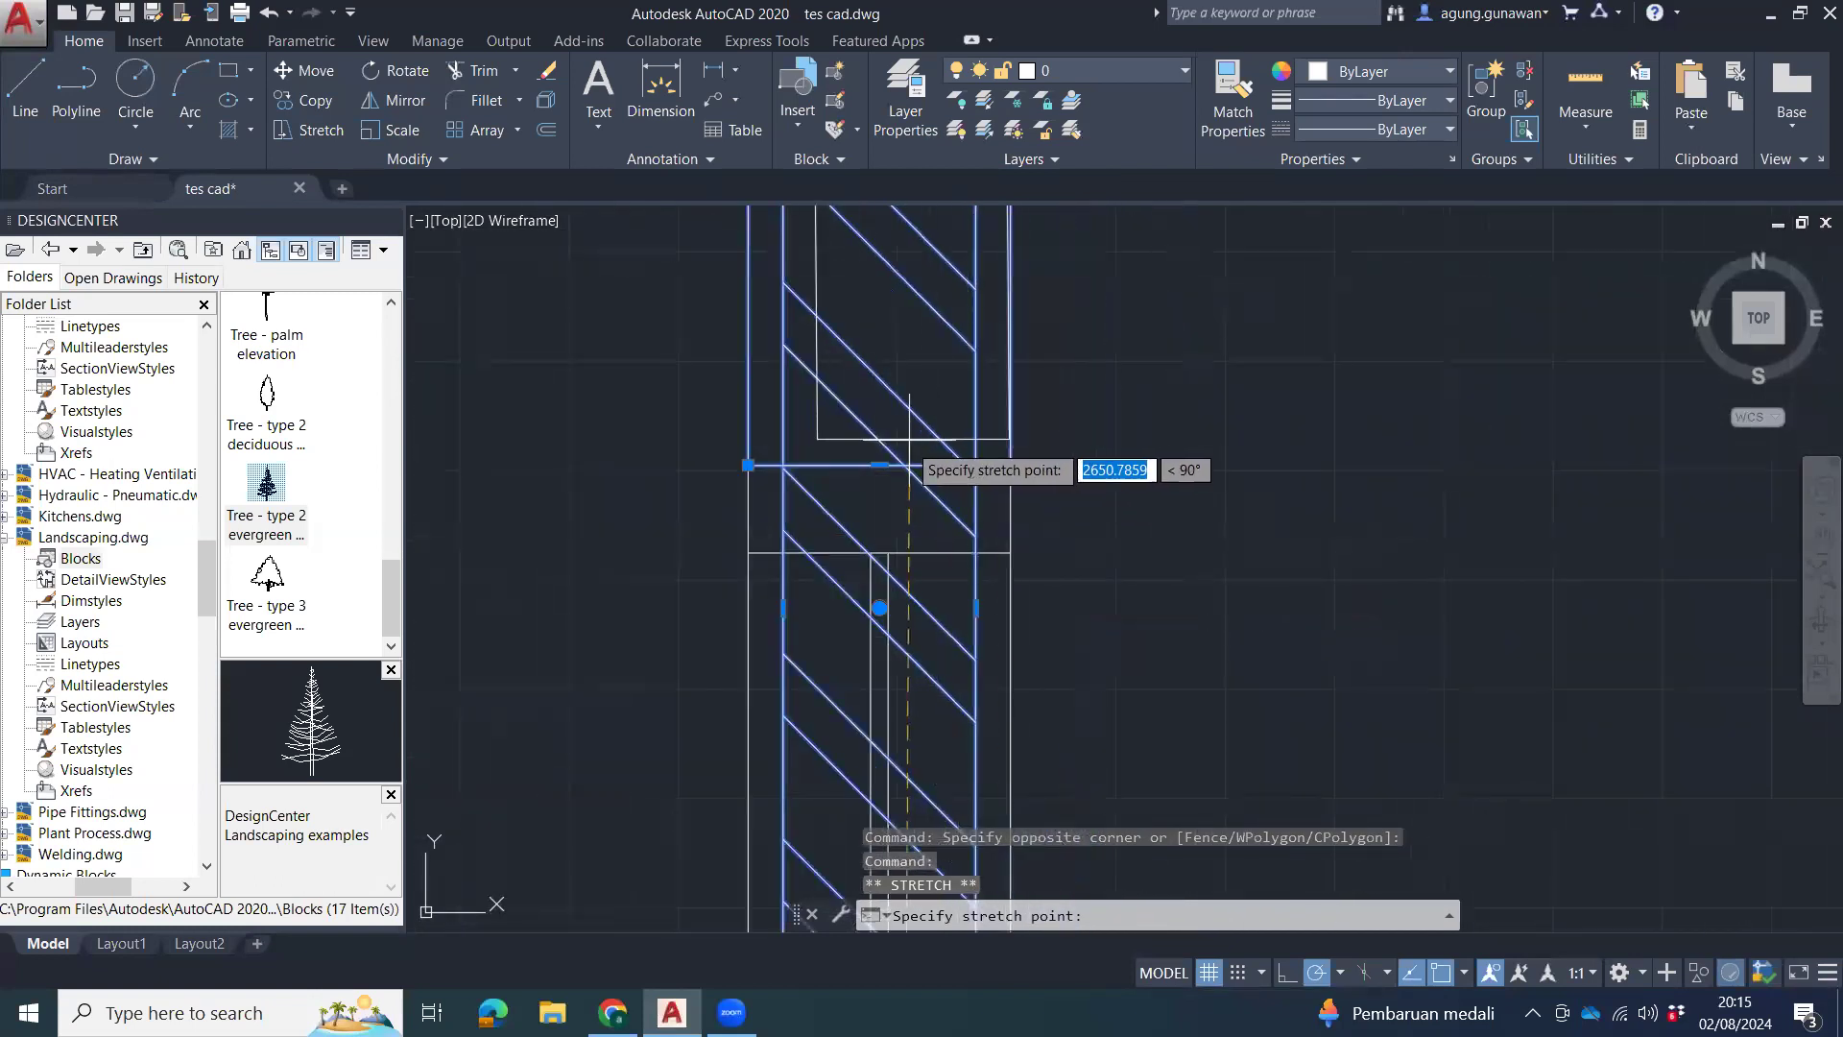
pyautogui.scroll(-8, 1016, 527)
pyautogui.scroll(6, 984, 539)
pyautogui.press('Escape')
pyautogui.press('Escape')
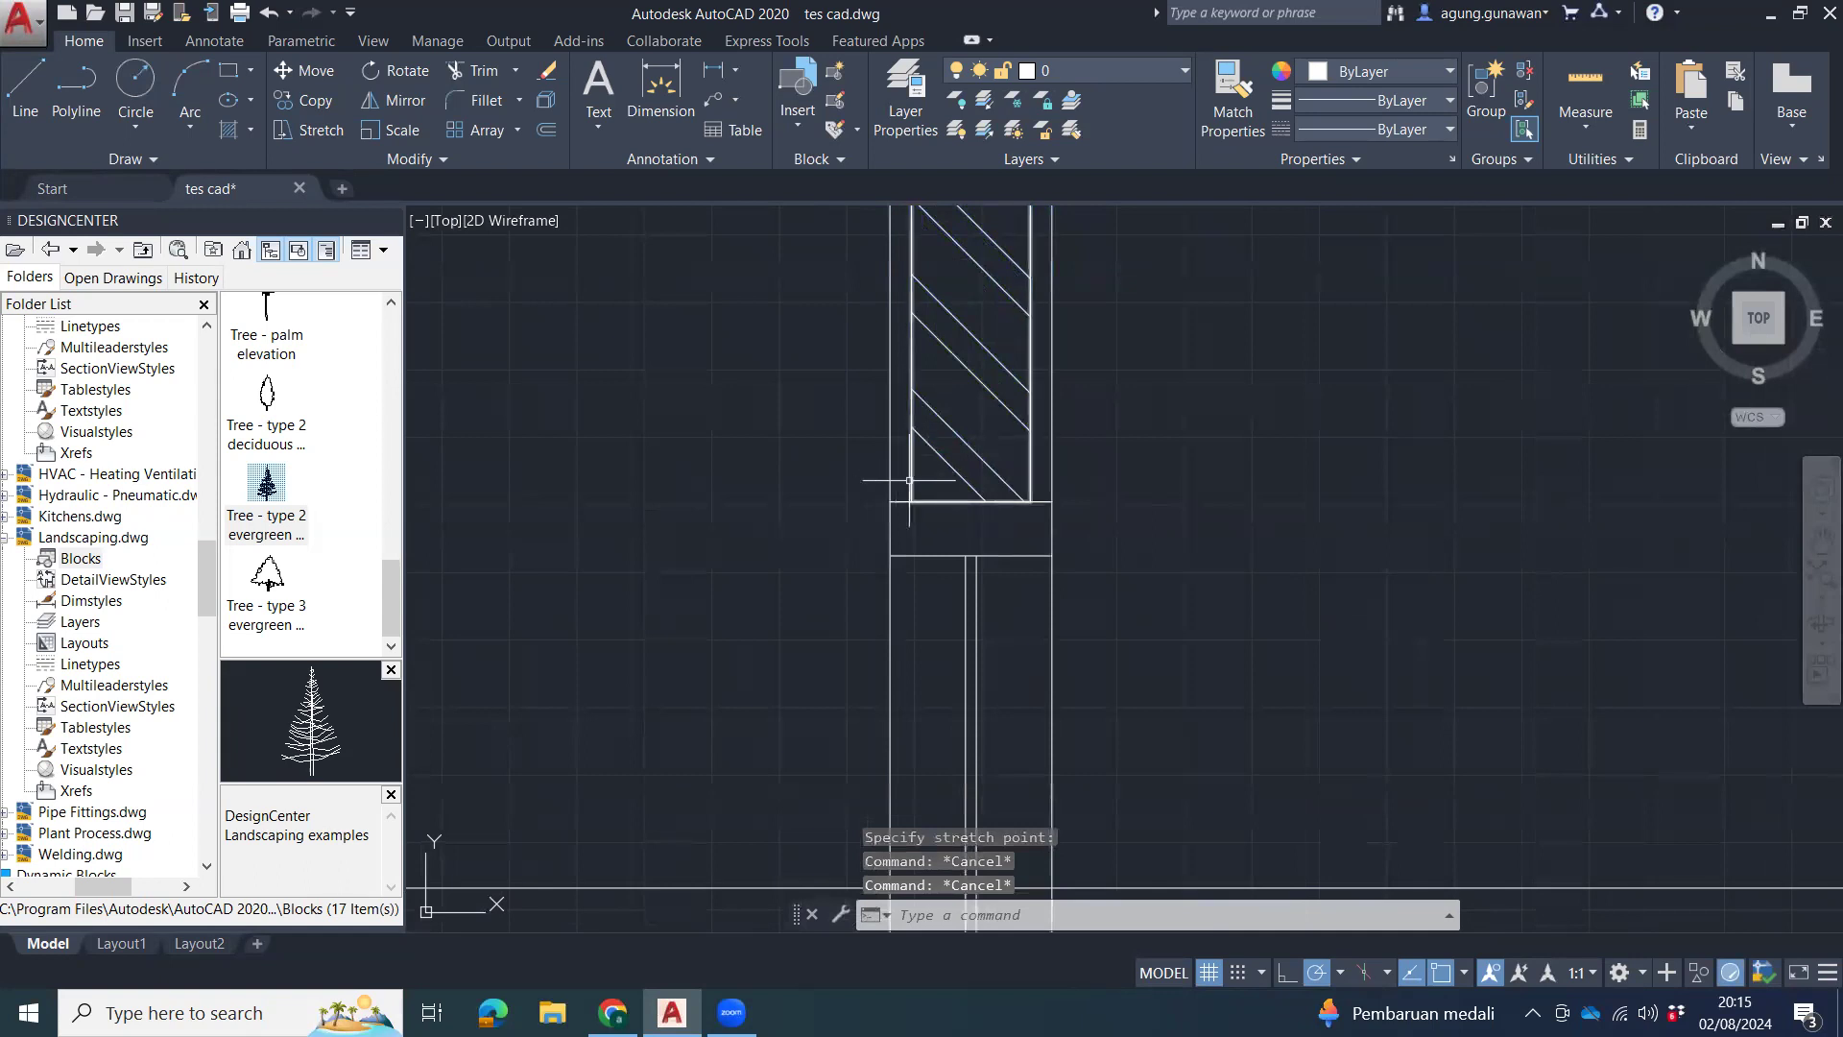
# Copy the short hatched wall piece below the left wall's window to the lower left corner of the right wall's window.
pyautogui.scroll(-2, 1033, 811)
pyautogui.moveTo(1033, 812); pyautogui.dragTo(1130, 298, button='middle')
pyautogui.scroll(-2, 1092, 542)
pyautogui.moveTo(1093, 543); pyautogui.dragTo(1224, 419, button='middle')
pyautogui.moveTo(846, 579); pyautogui.dragTo(1473, 370, button='middle')
pyautogui.scroll(-2, 947, 749)
pyautogui.moveTo(947, 749); pyautogui.dragTo(1182, 469, button='middle')
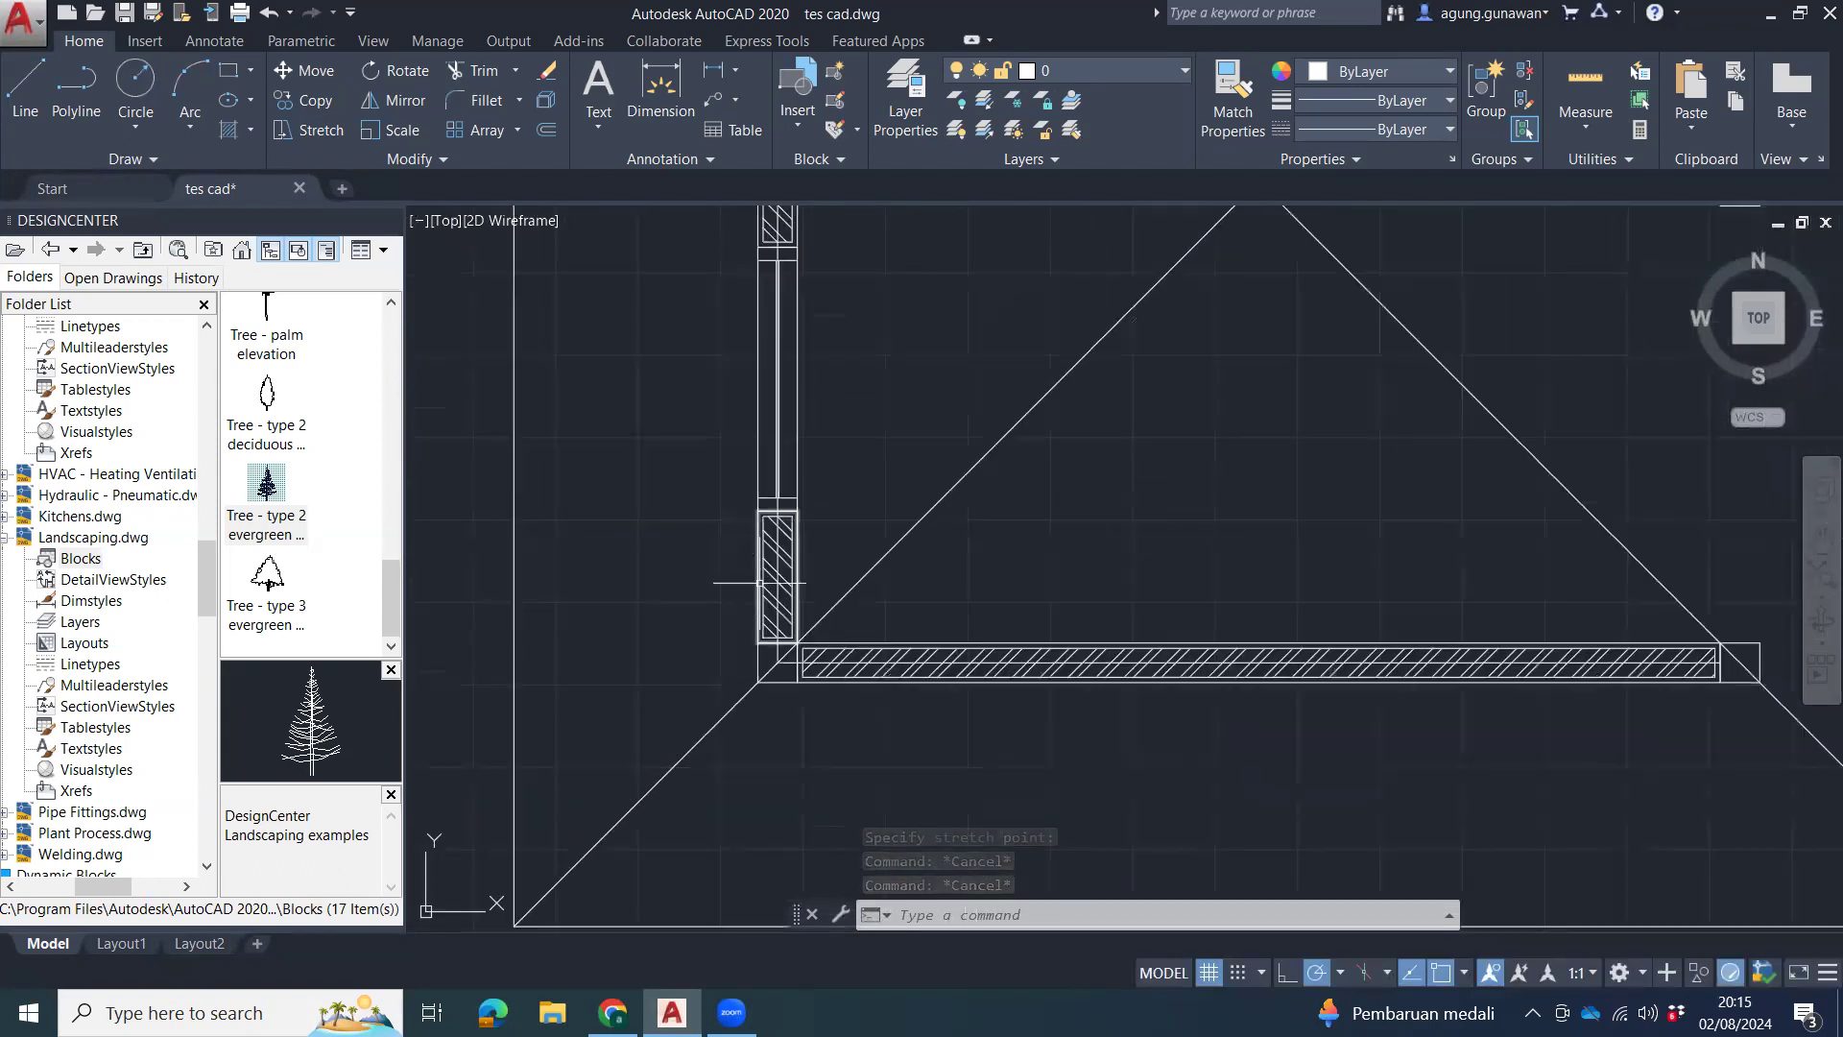
pyautogui.scroll(3, 797, 550)
pyautogui.scroll(-2, 840, 456)
pyautogui.scroll(1, 790, 489)
pyautogui.click(855, 489)
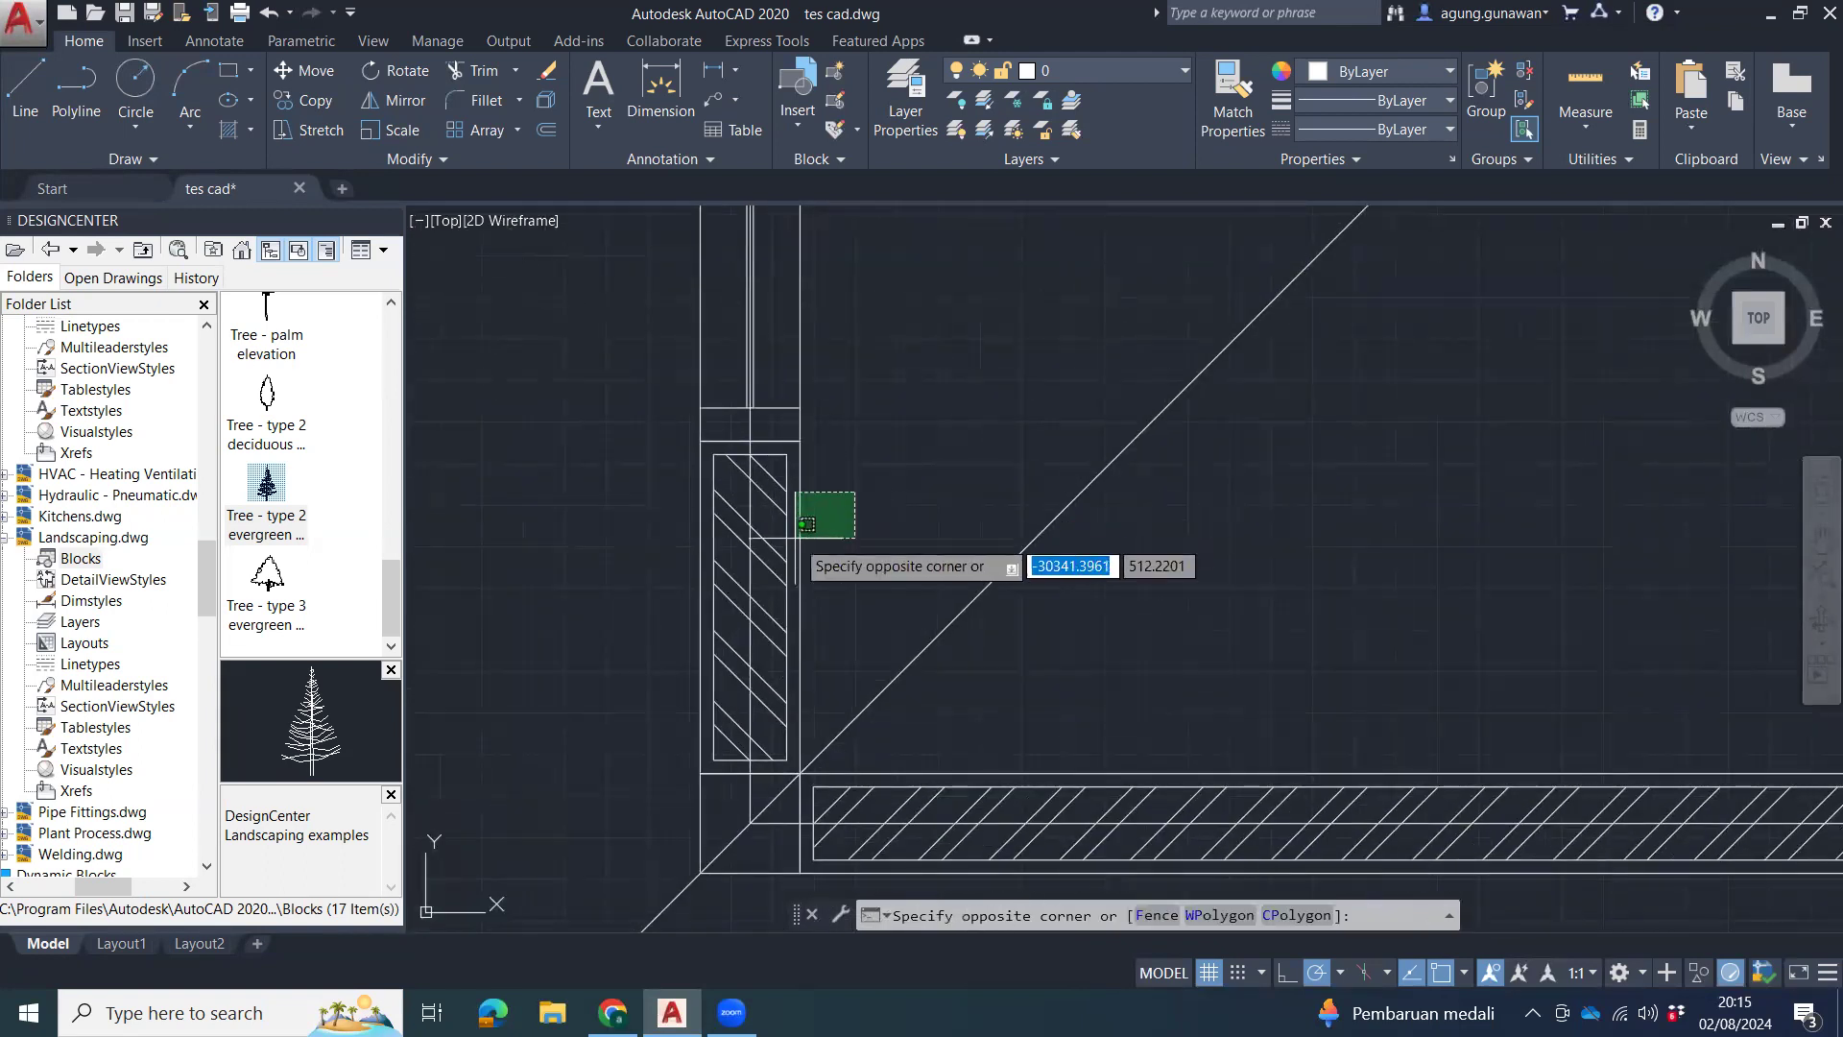
pyautogui.click(779, 540)
pyautogui.write('co')
pyautogui.press('space')
pyautogui.click(700, 441)
pyautogui.scroll(-4, 1033, 394)
pyautogui.moveTo(1046, 403); pyautogui.dragTo(763, 467, button='middle')
pyautogui.scroll(5, 1033, 407)
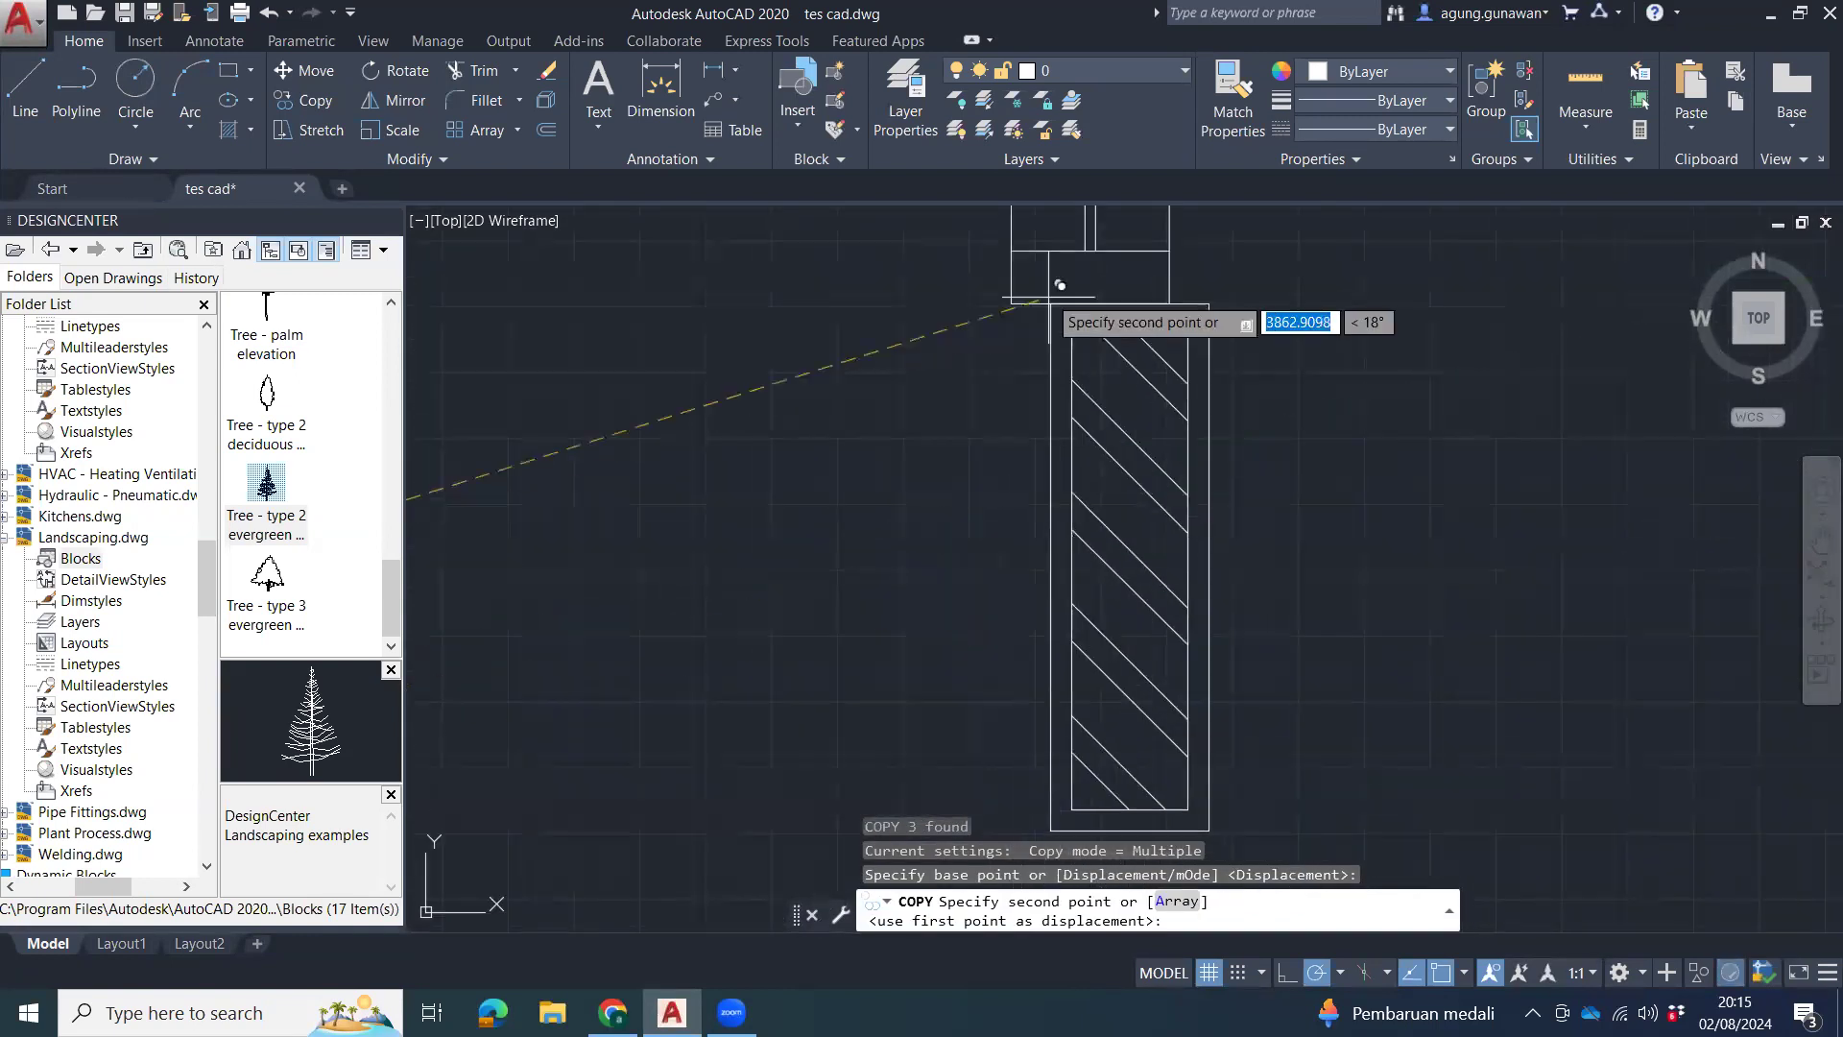
pyautogui.click(1014, 302)
pyautogui.moveTo(1179, 572); pyautogui.dragTo(1211, 392, button='middle')
pyautogui.press('Escape')
pyautogui.press('Escape')
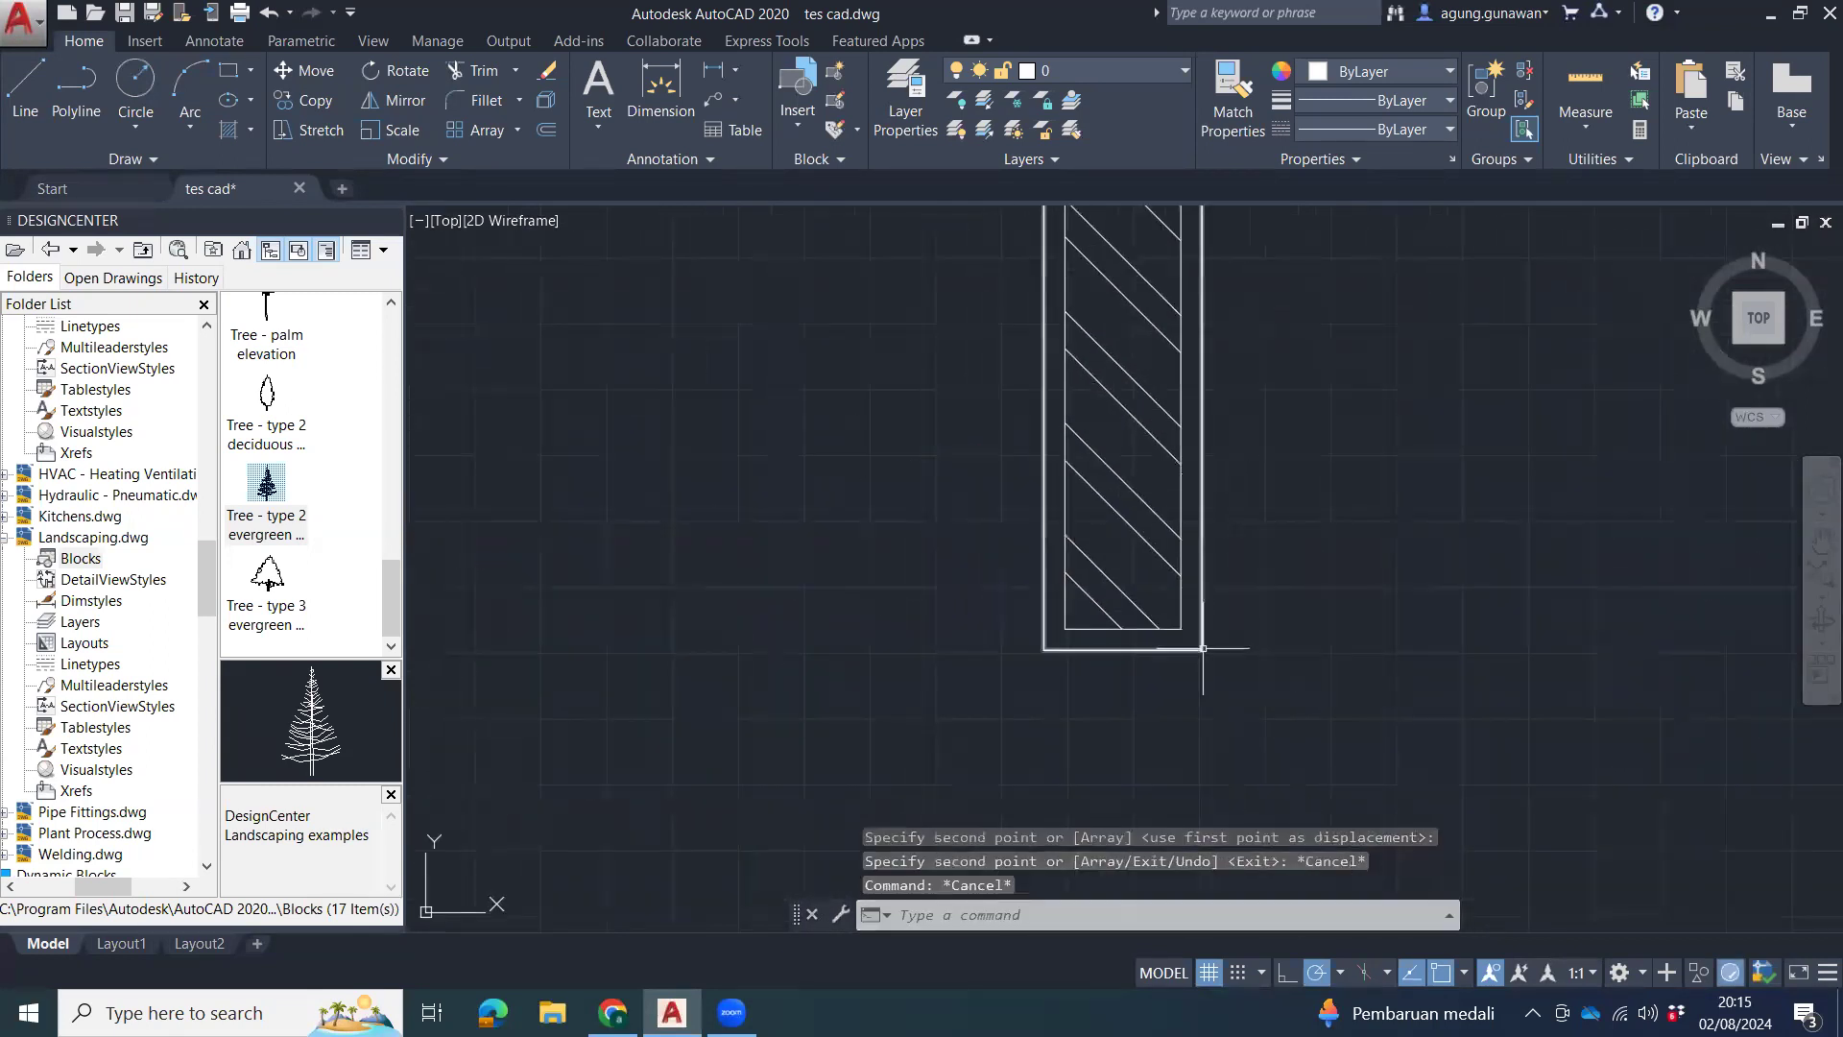
# Stretch the lower end of the copied wall piece down to the column at the plan's lower right corner.
pyautogui.moveTo(1203, 647); pyautogui.dragTo(1235, 500, button='middle')
pyautogui.write('s')
pyautogui.press('space')
pyautogui.click(1308, 398)
pyautogui.click(996, 499)
pyautogui.press('space')
pyautogui.click(1162, 456)
pyautogui.moveTo(1176, 658); pyautogui.dragTo(1195, 227, button='middle')
pyautogui.scroll(-7, 1217, 540)
pyautogui.moveTo(1220, 461)
pyautogui.mouseDown(button='middle')
pyautogui.moveTo(1217, 358)
pyautogui.moveTo(1135, 738)
pyautogui.mouseUp(button='middle')
pyautogui.scroll(5, 1197, 414)
pyautogui.click(1113, 352)
pyautogui.scroll(-5, 1147, 360)
pyautogui.scroll(-5, 1136, 738)
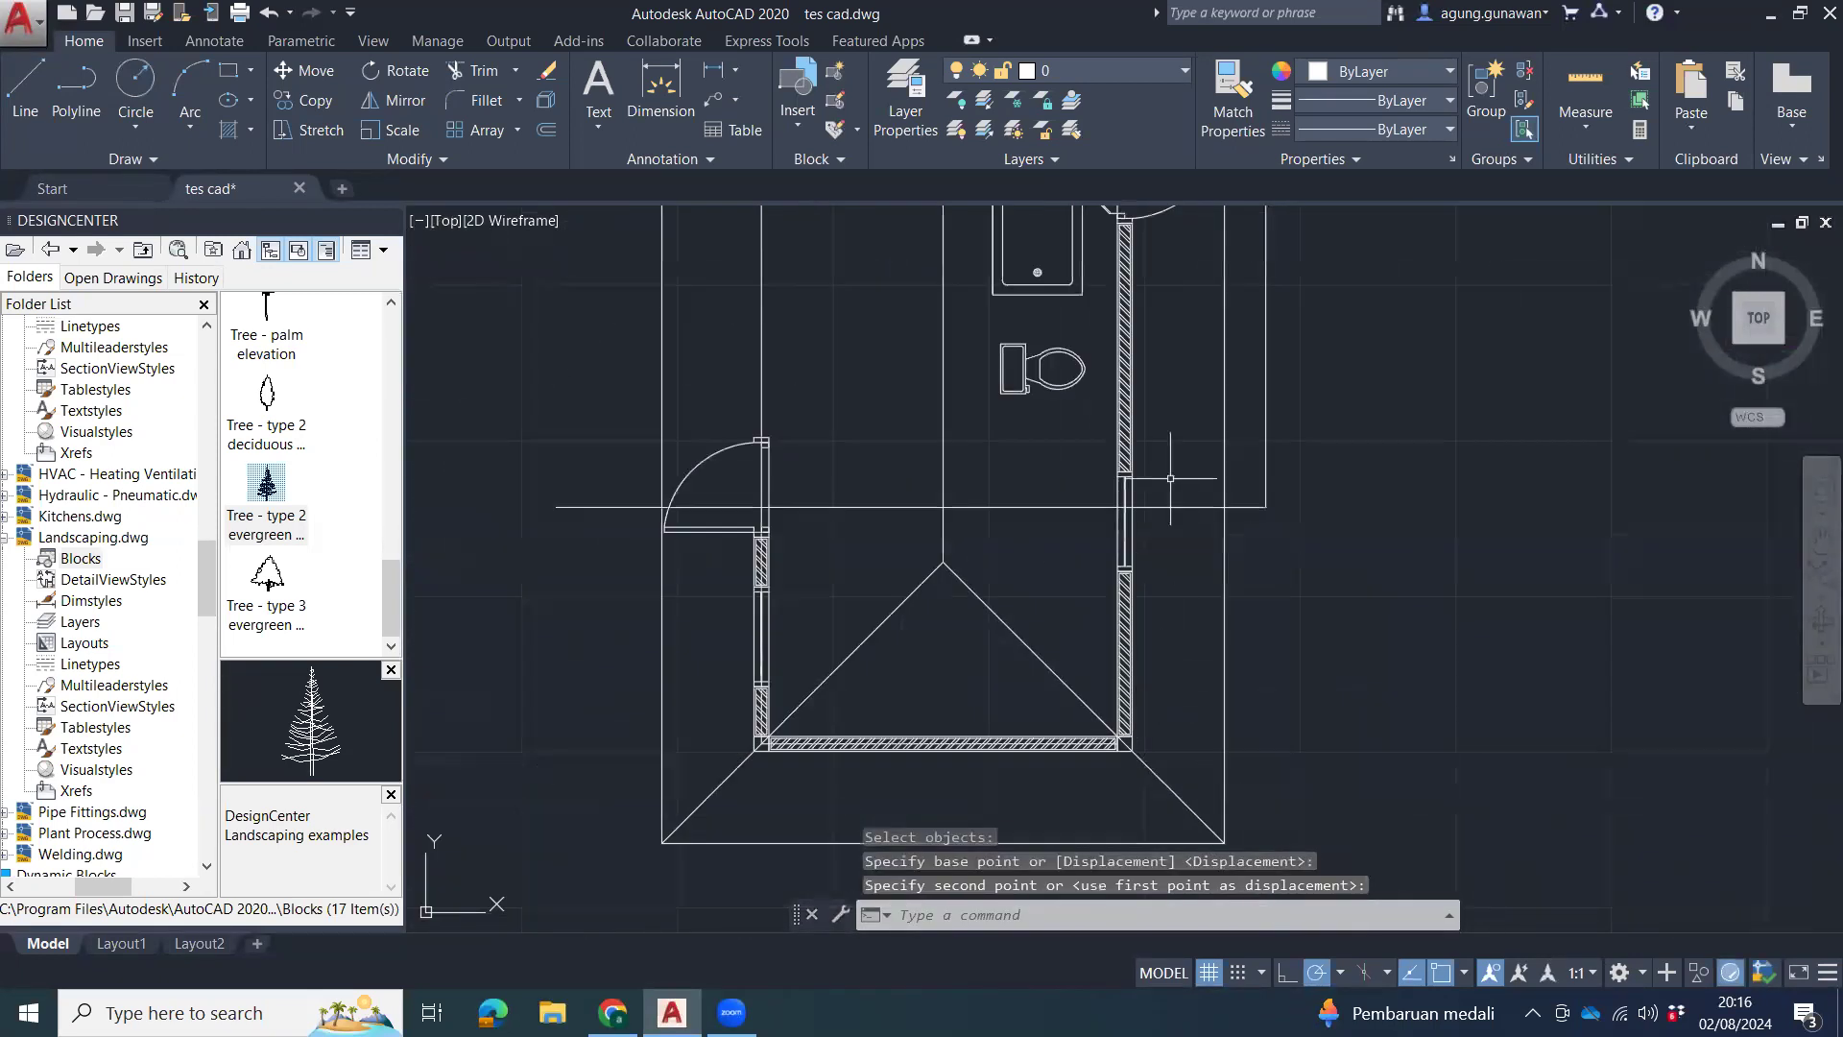
# Examine the windows in the front elevation and try to measure a distance from the middle window's lower right corner.
pyautogui.moveTo(1299, 704); pyautogui.dragTo(1267, 492, button='middle')
pyautogui.moveTo(1392, 633); pyautogui.dragTo(595, 314, button='middle')
pyautogui.scroll(-4, 595, 314)
pyautogui.scroll(-2, 1144, 523)
pyautogui.moveTo(1189, 550)
pyautogui.mouseDown(button='middle')
pyautogui.moveTo(1193, 527)
pyautogui.moveTo(926, 243)
pyautogui.mouseUp(button='middle')
pyautogui.moveTo(1321, 290); pyautogui.dragTo(1251, 525, button='middle')
pyautogui.scroll(6, 1238, 441)
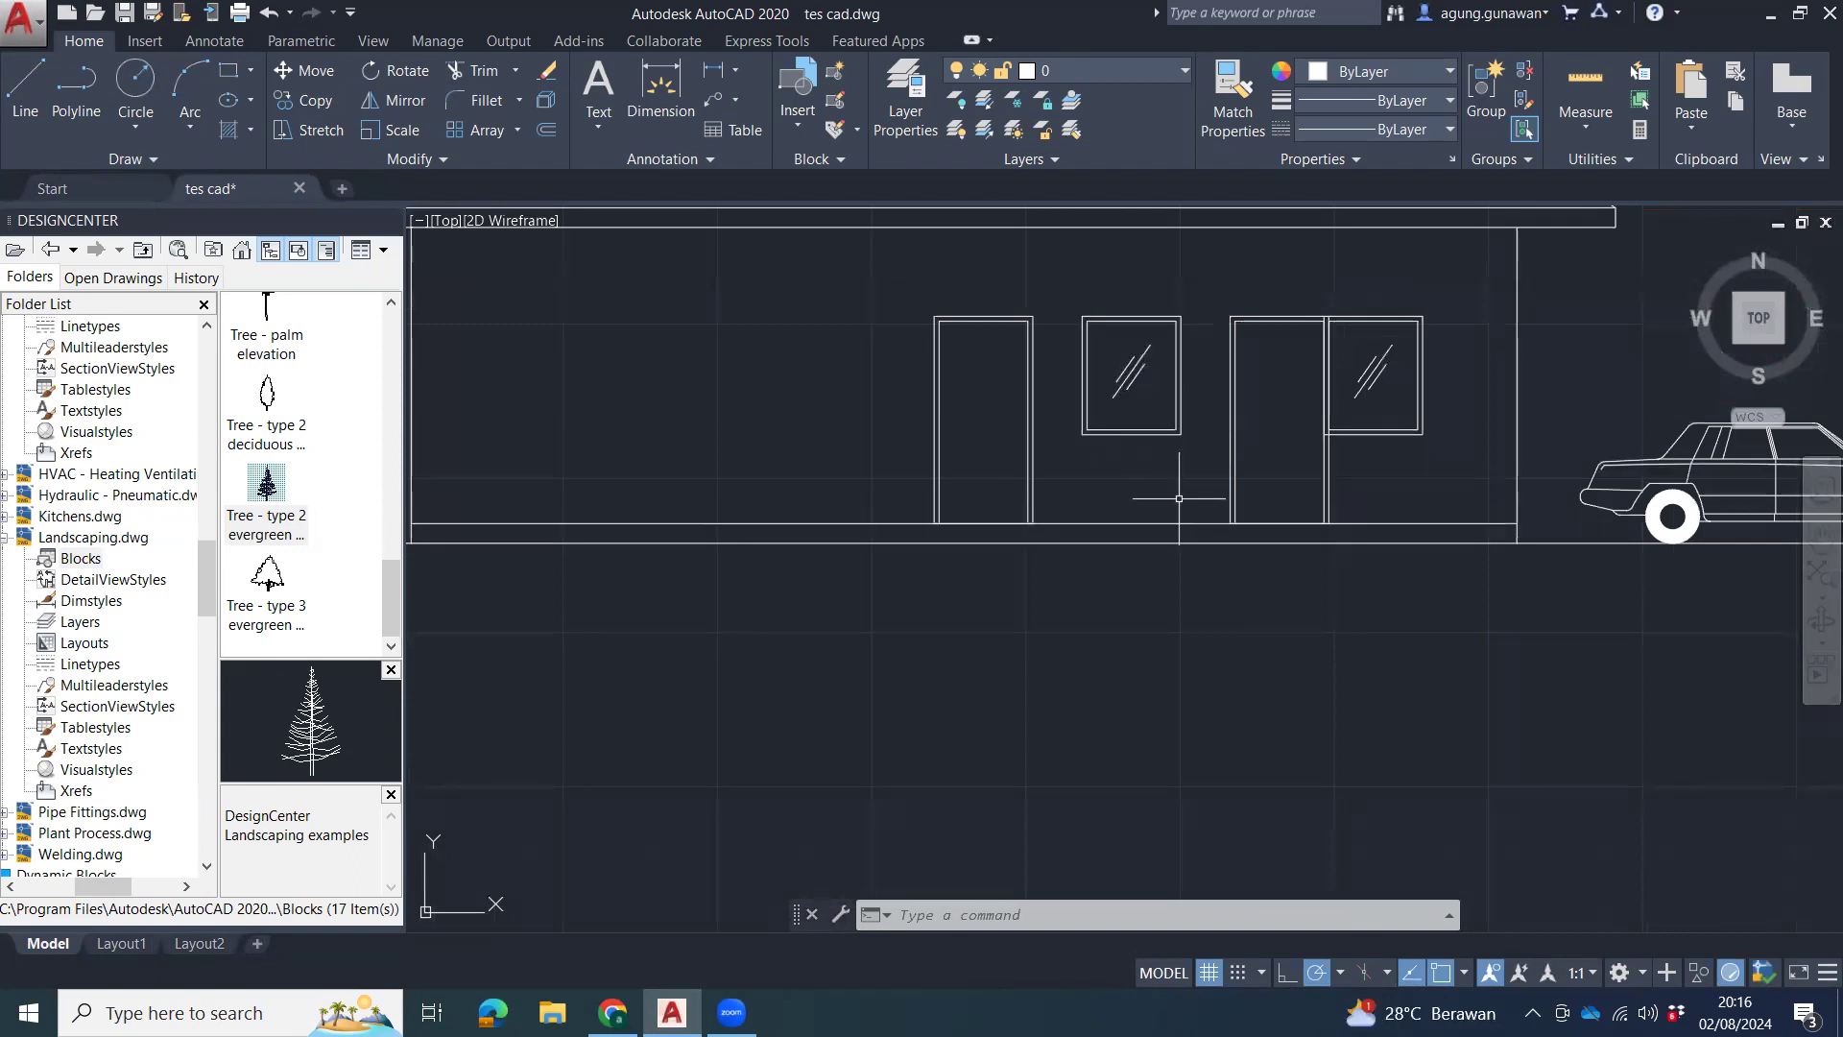
pyautogui.write('i')
pyautogui.press('Return')
pyautogui.click(1181, 435)
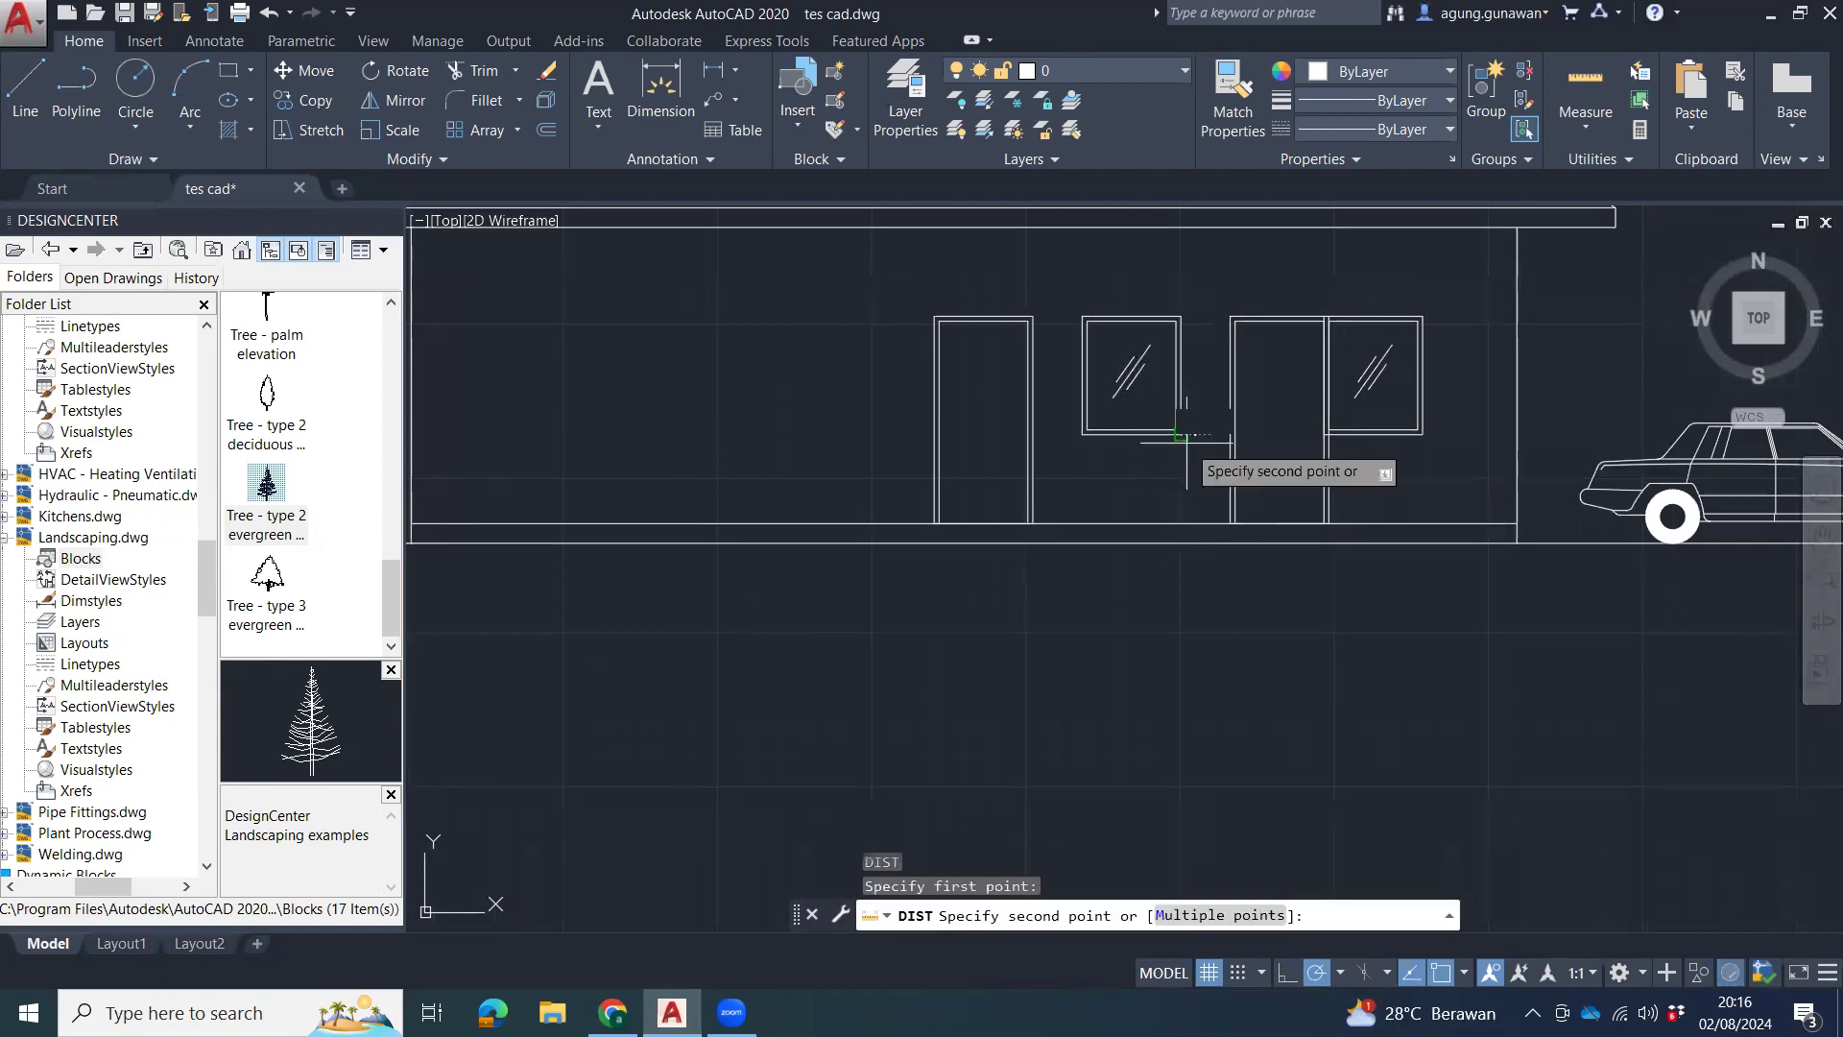
pyautogui.press('Escape')
# Examine the section drawn below the plan and the new window in the plan's right wall.
pyautogui.scroll(-5, 912, 411)
pyautogui.moveTo(902, 412); pyautogui.dragTo(1366, 538, button='middle')
pyautogui.moveTo(549, 410); pyautogui.dragTo(1238, 466, button='middle')
pyautogui.scroll(-2, 960, 691)
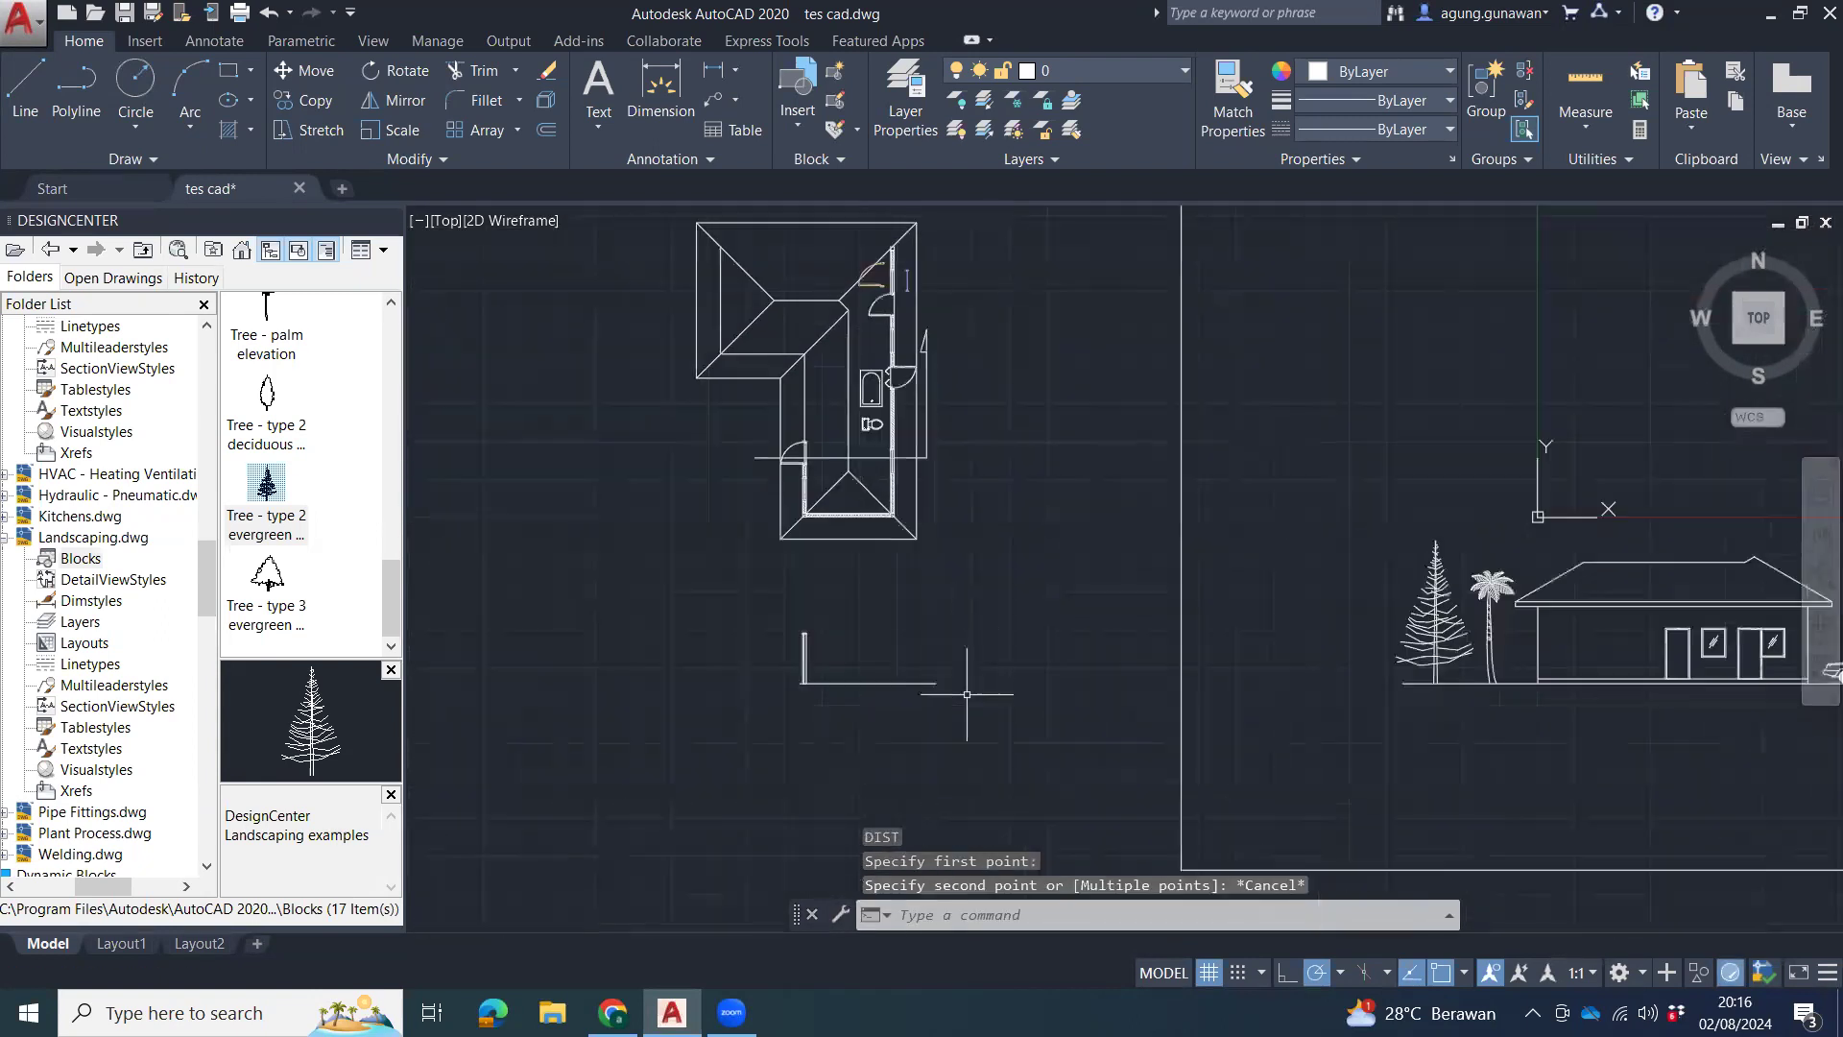
pyautogui.scroll(2, 916, 506)
pyautogui.scroll(1, 895, 371)
pyautogui.moveTo(876, 451)
pyautogui.mouseDown(button='middle')
pyautogui.moveTo(860, 297)
pyautogui.moveTo(1158, 516)
pyautogui.moveTo(1081, 501)
pyautogui.mouseUp(button='middle')
pyautogui.scroll(-1, 860, 298)
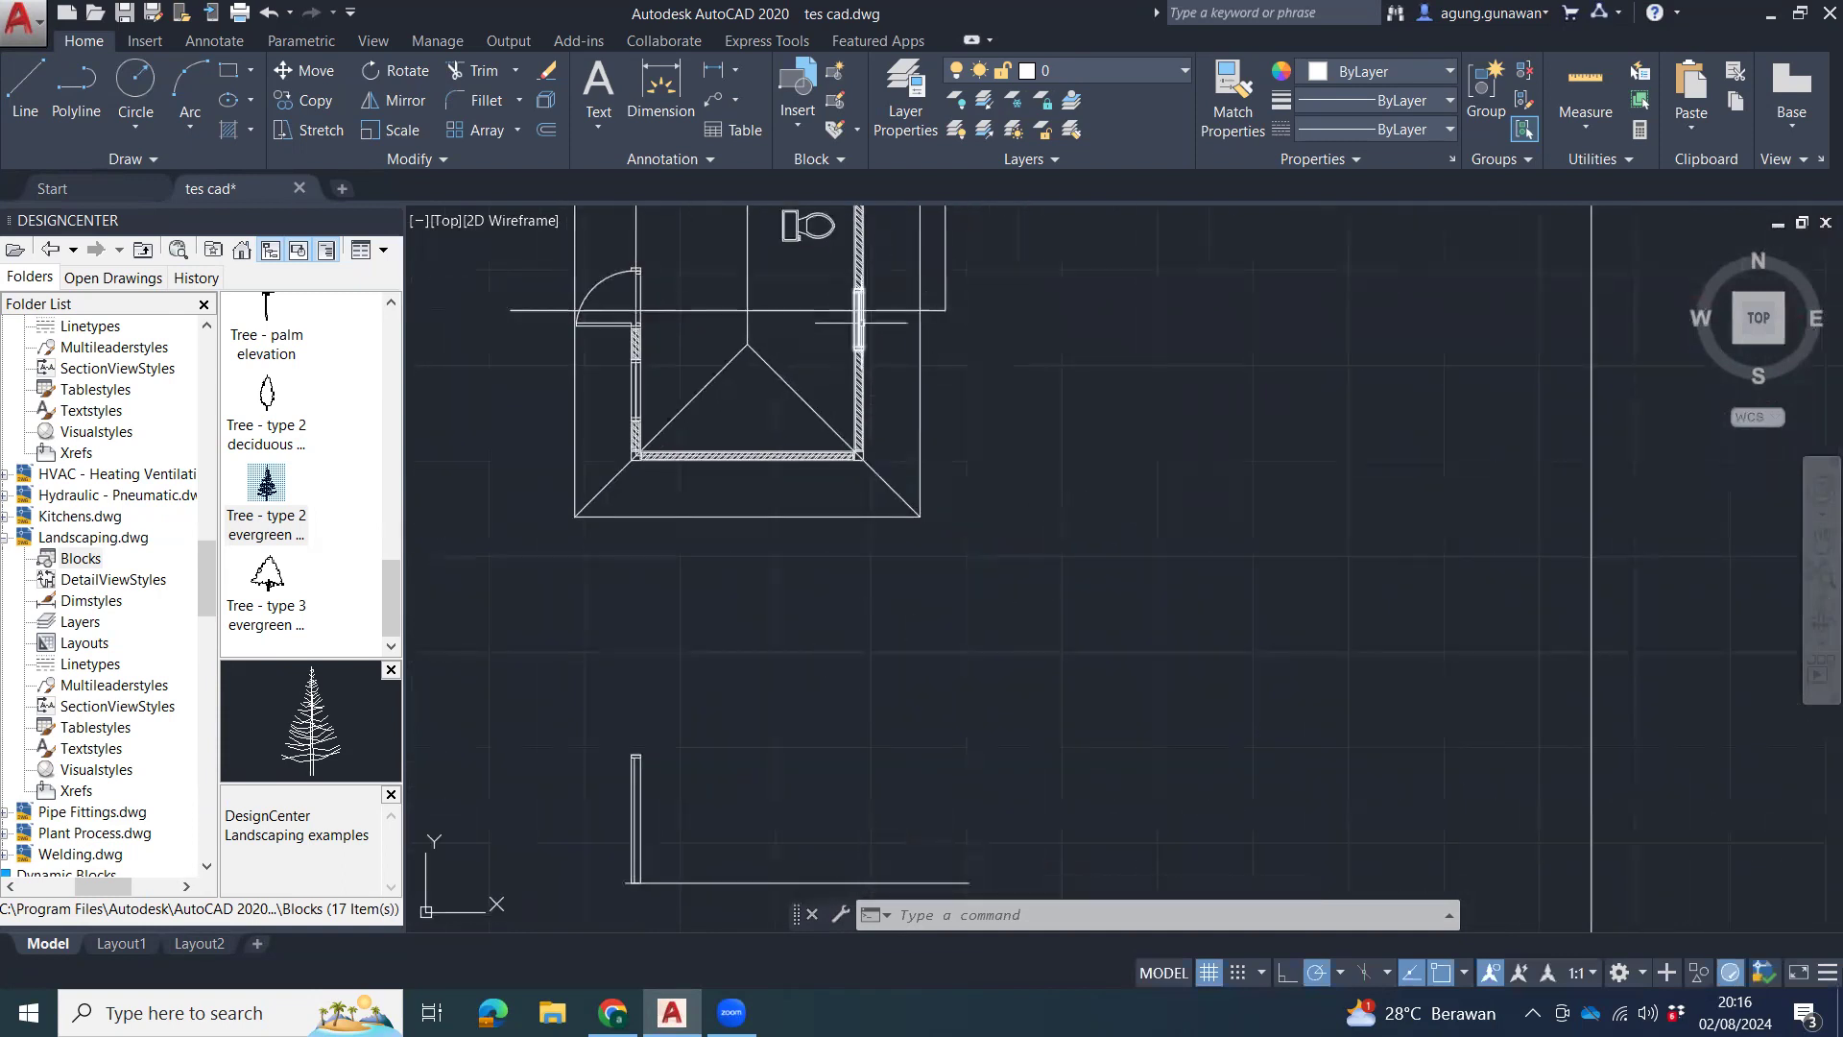
pyautogui.scroll(3, 861, 337)
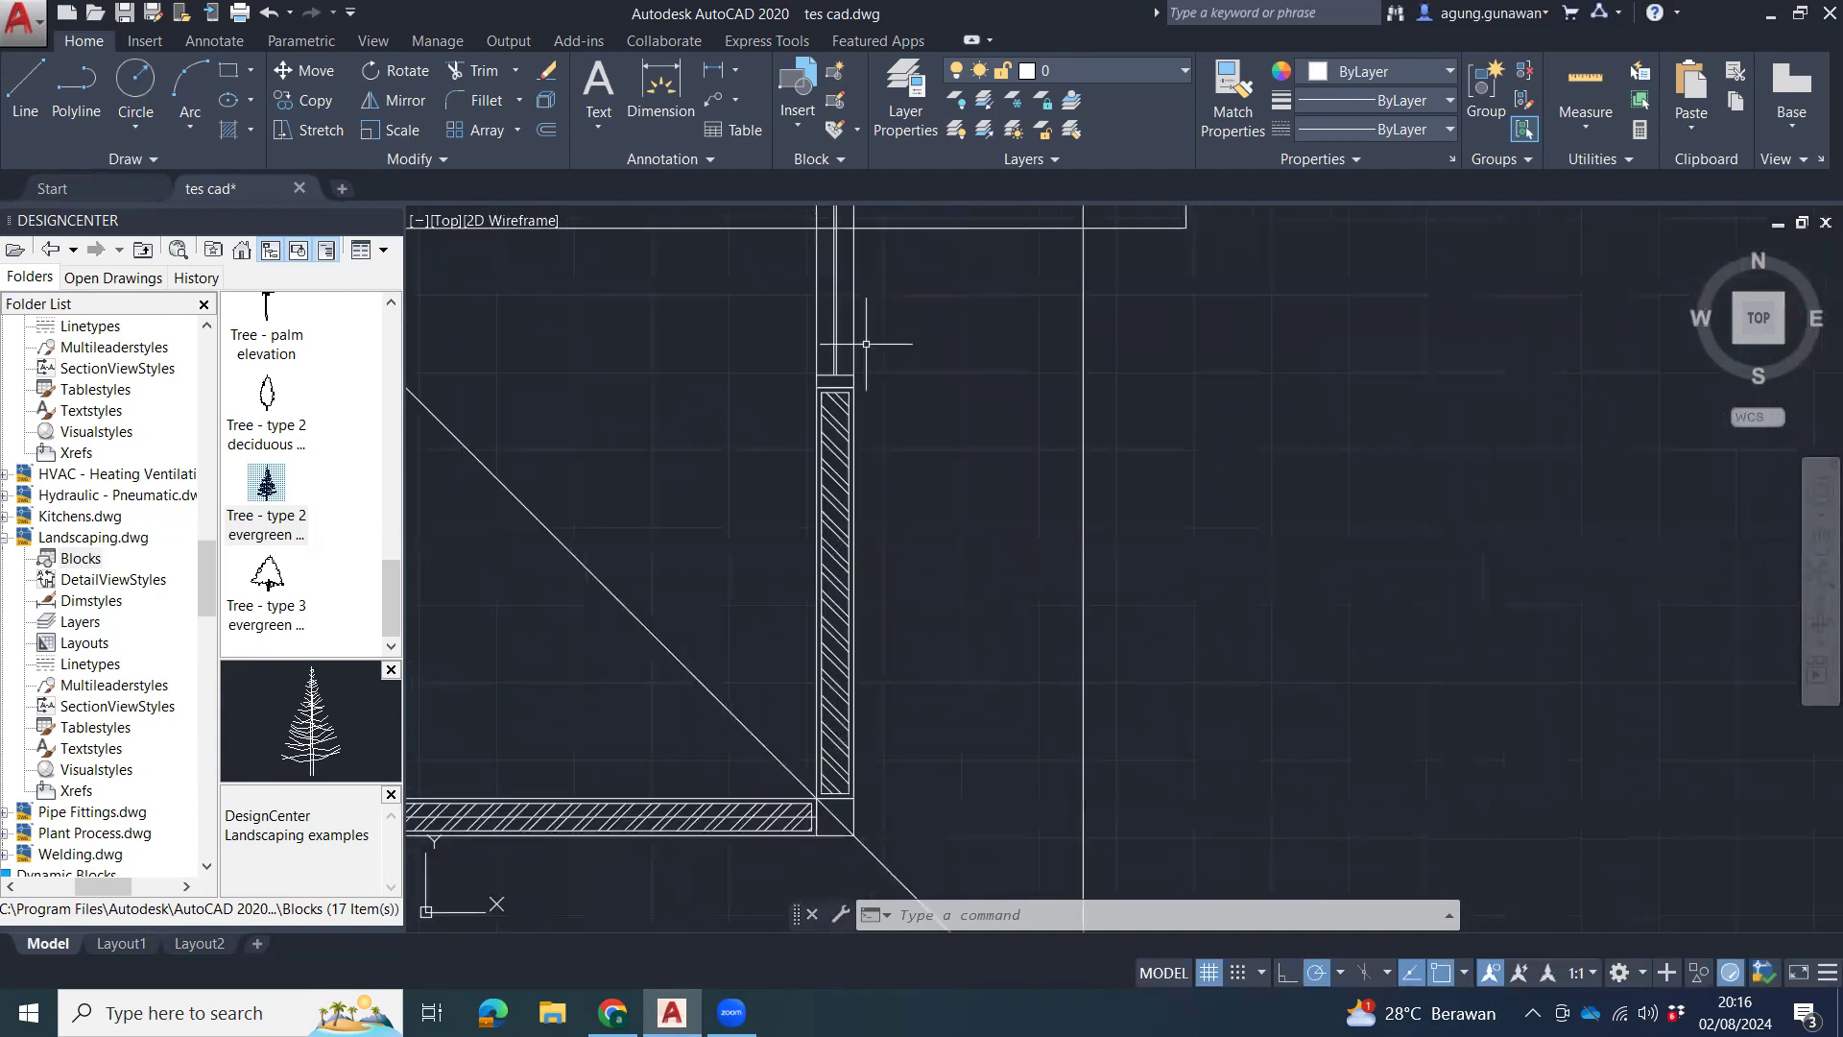
# Copy the window in the plan's right wall from its lower right corner straight down onto the section's ground line.
pyautogui.scroll(4, 866, 344)
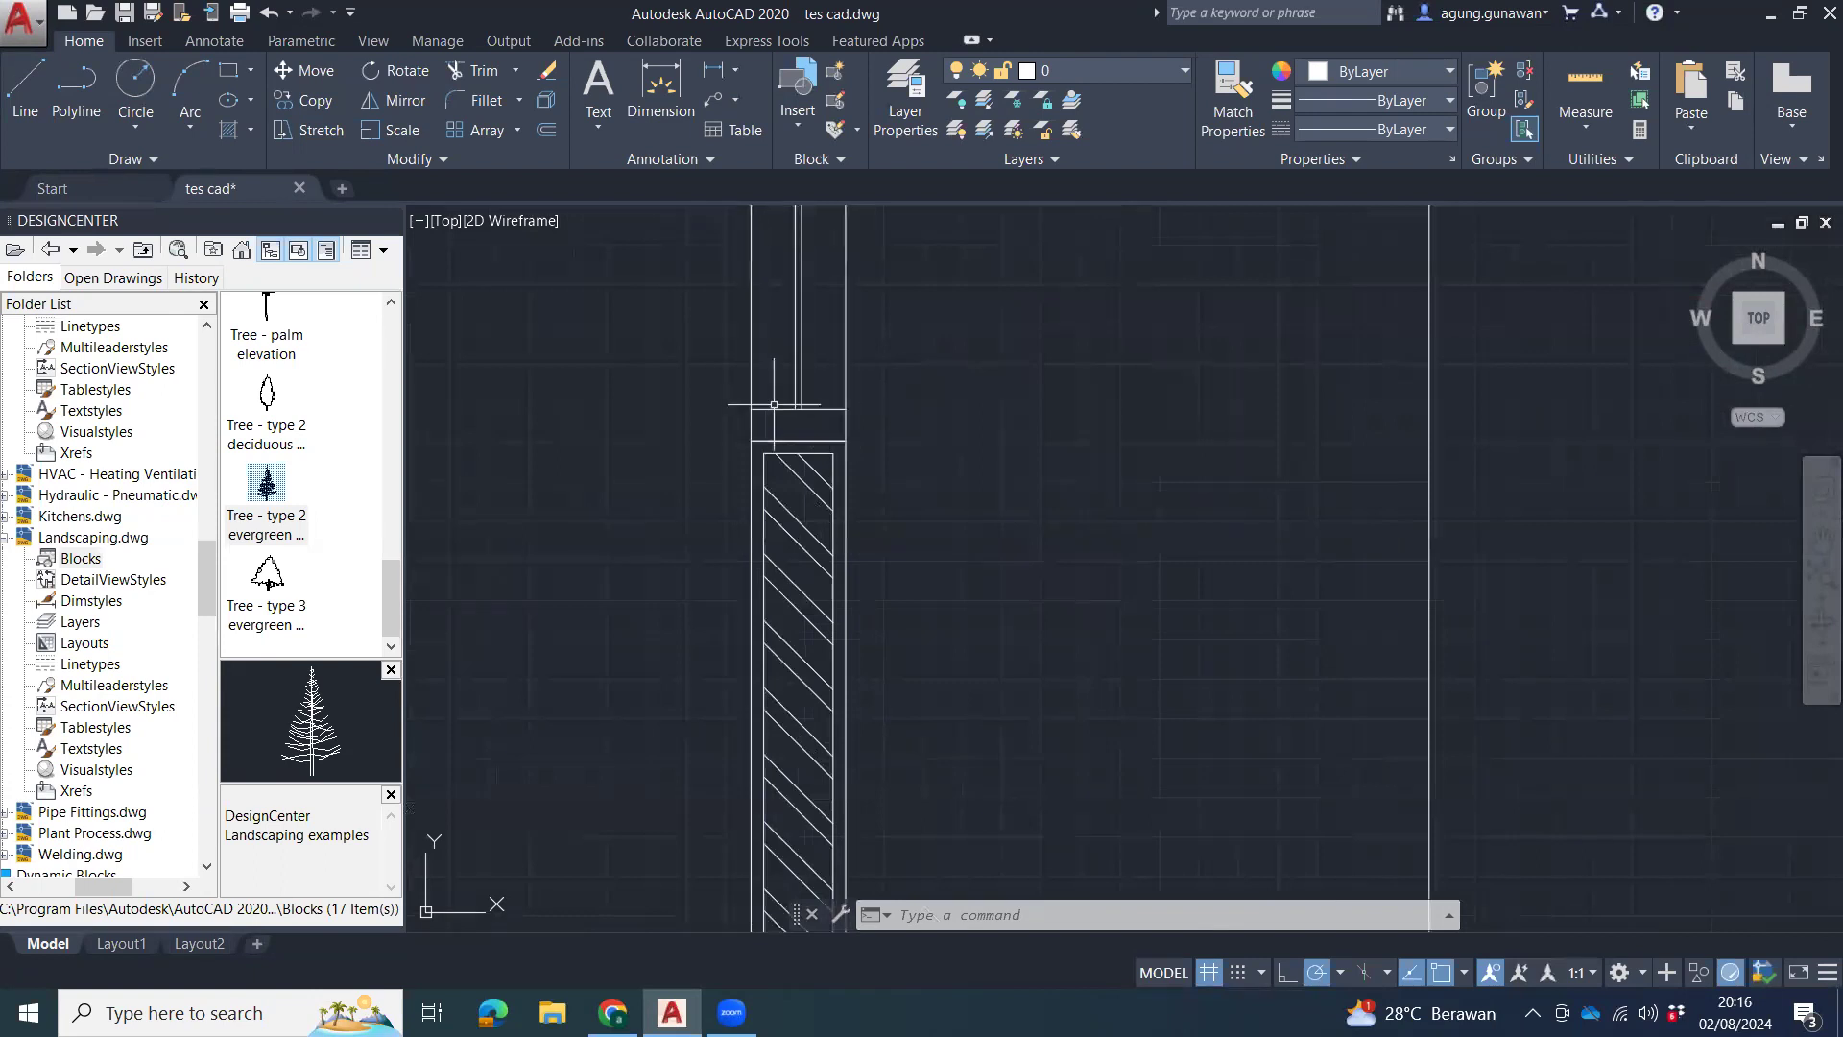
pyautogui.moveTo(884, 464); pyautogui.dragTo(900, 401, button='middle')
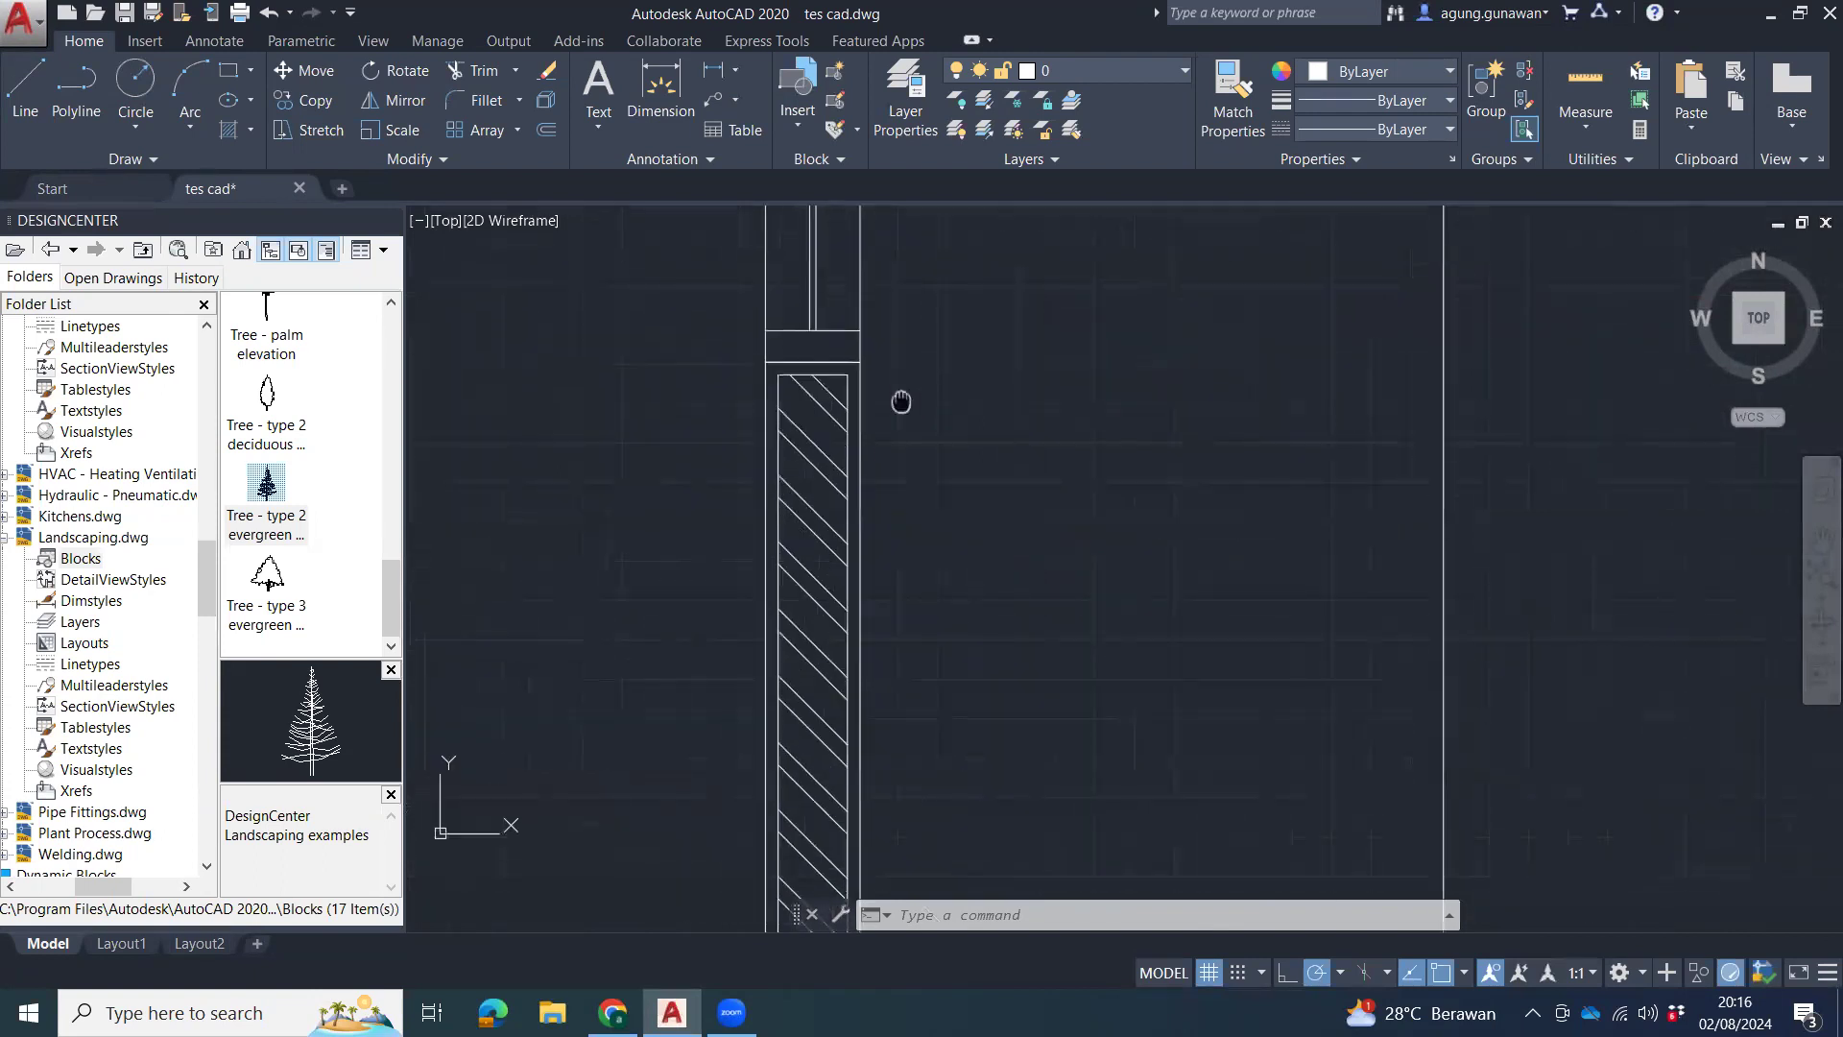
pyautogui.scroll(-4, 900, 402)
pyautogui.scroll(4, 896, 396)
pyautogui.press('Escape')
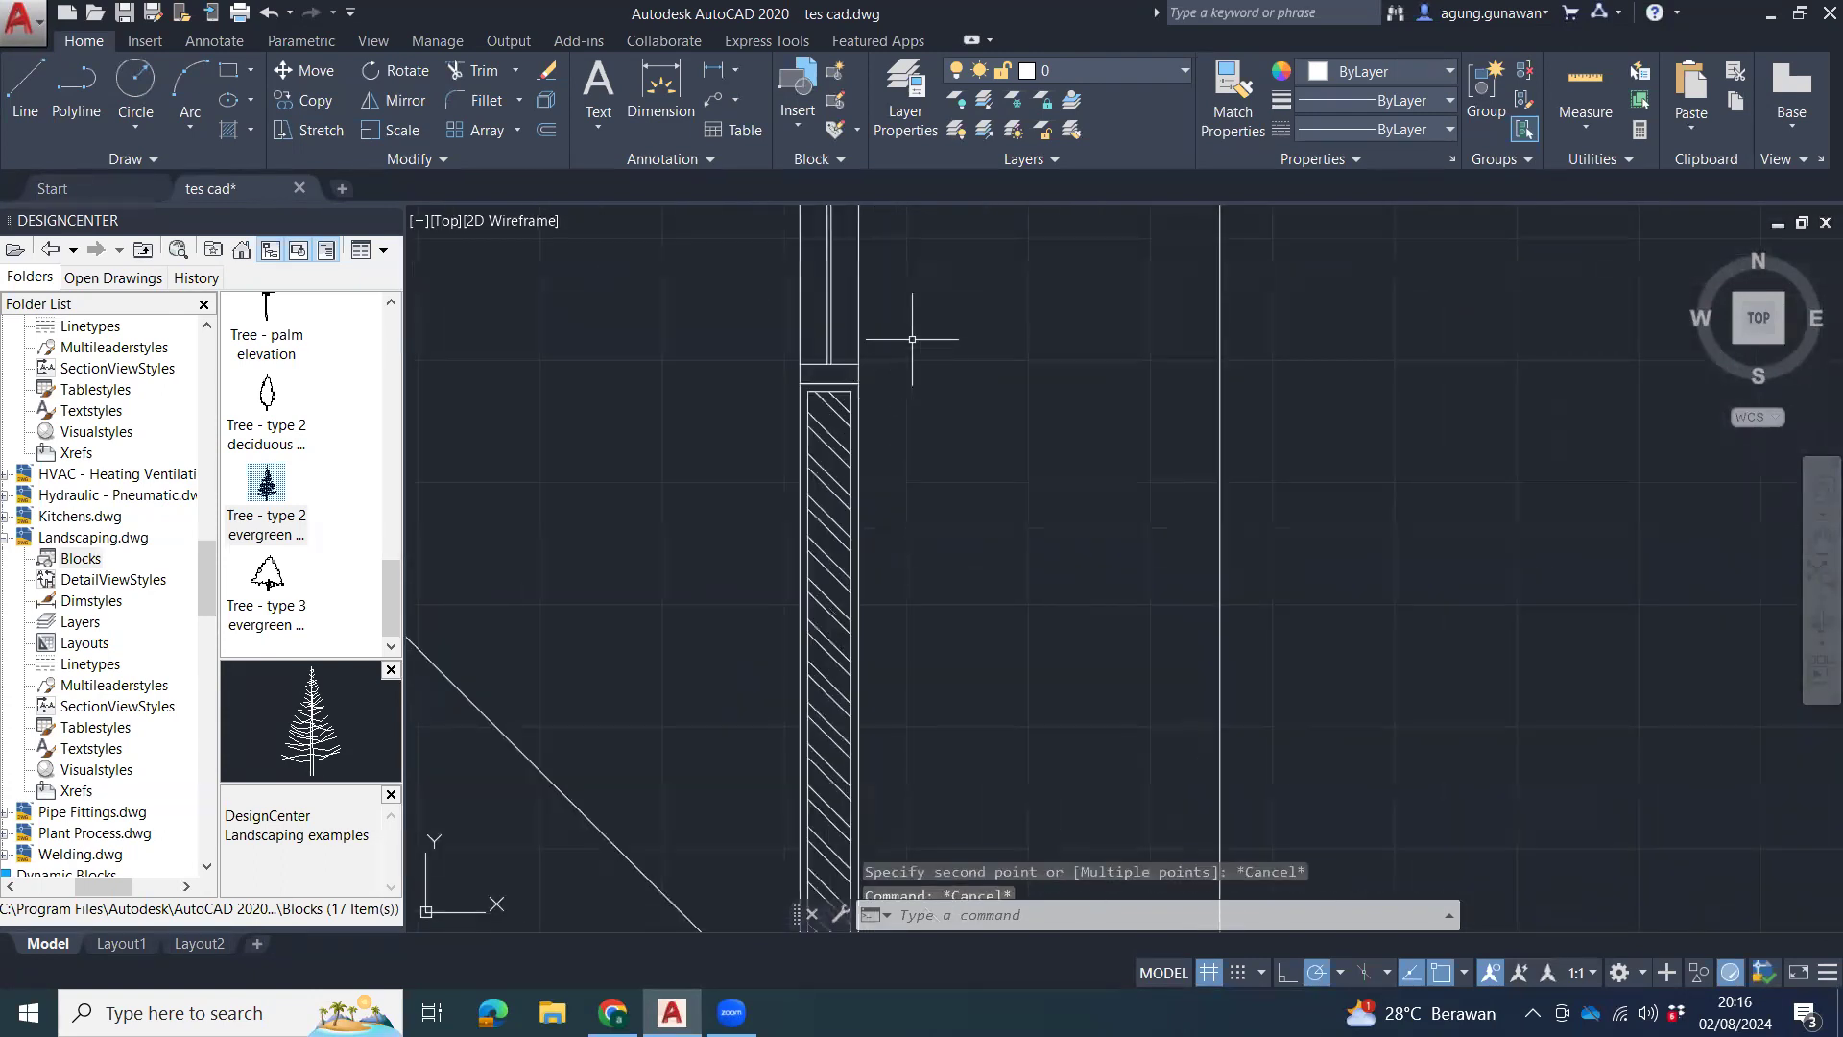
pyautogui.press('Escape')
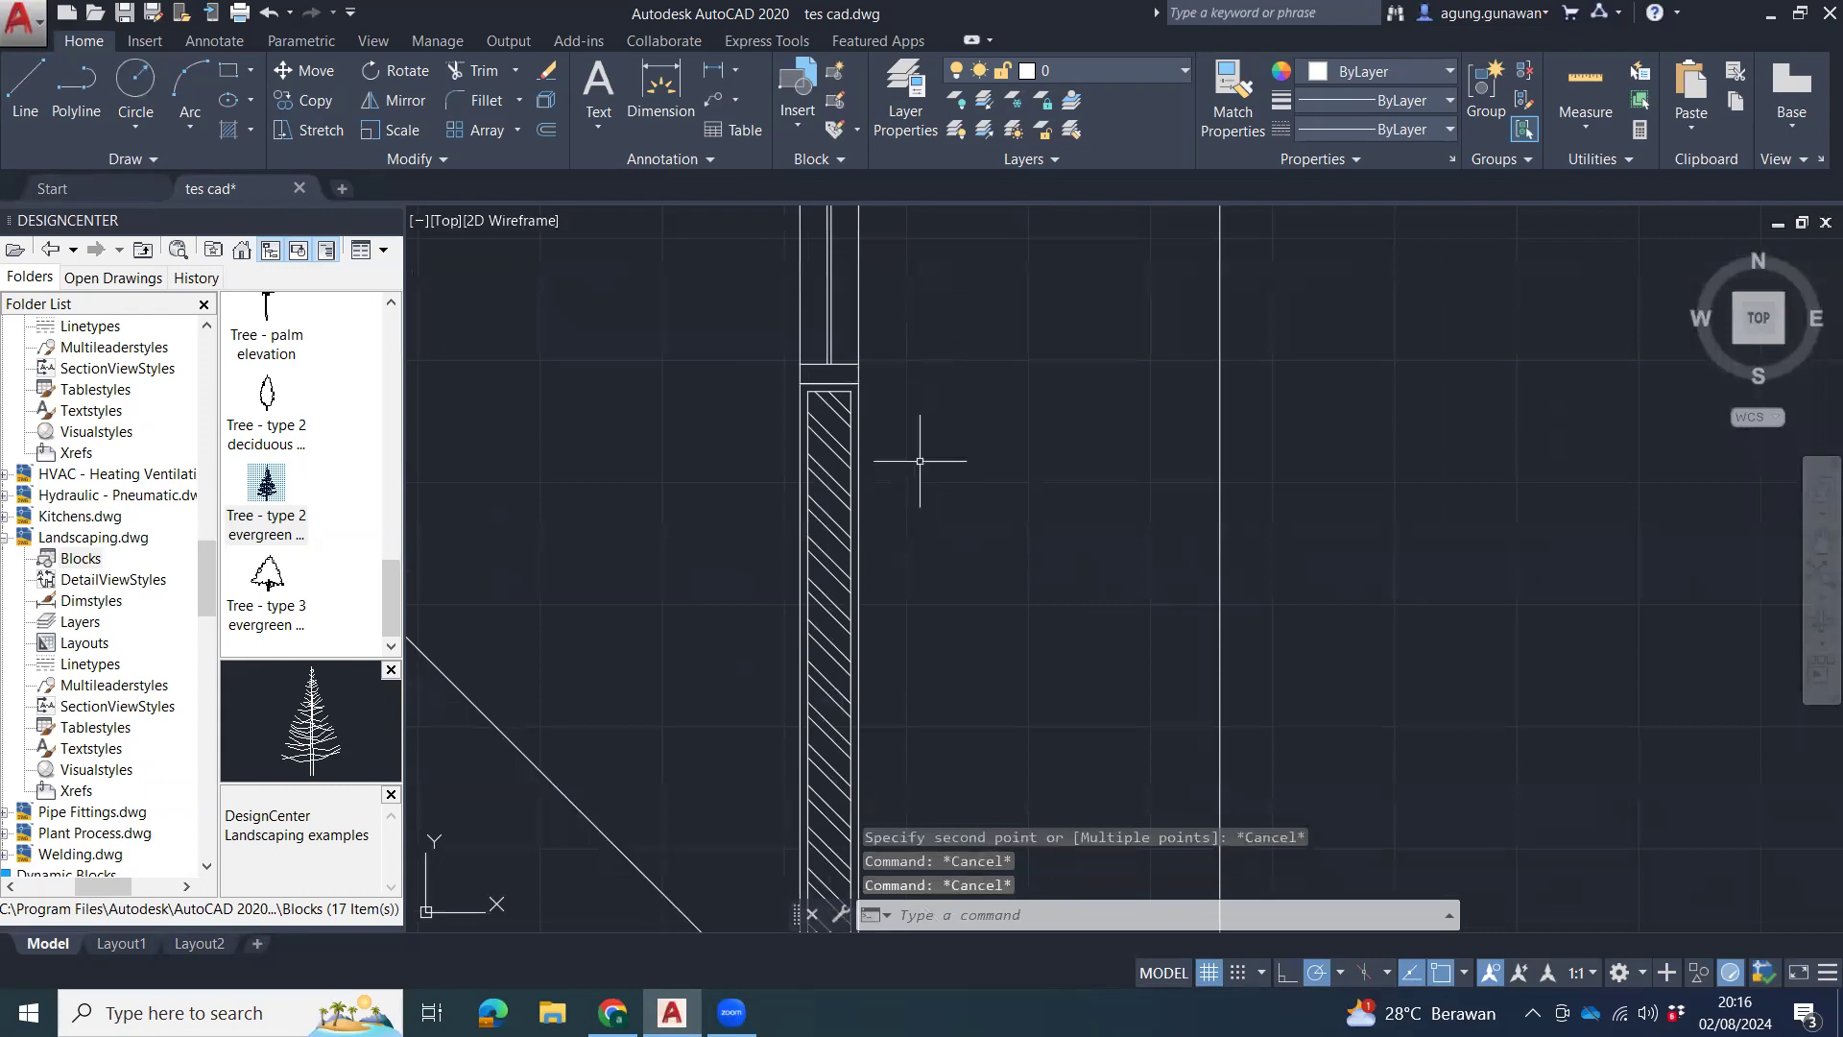
pyautogui.moveTo(919, 460); pyautogui.dragTo(1019, 227, button='middle')
pyautogui.moveTo(1021, 496); pyautogui.dragTo(989, 629, button='middle')
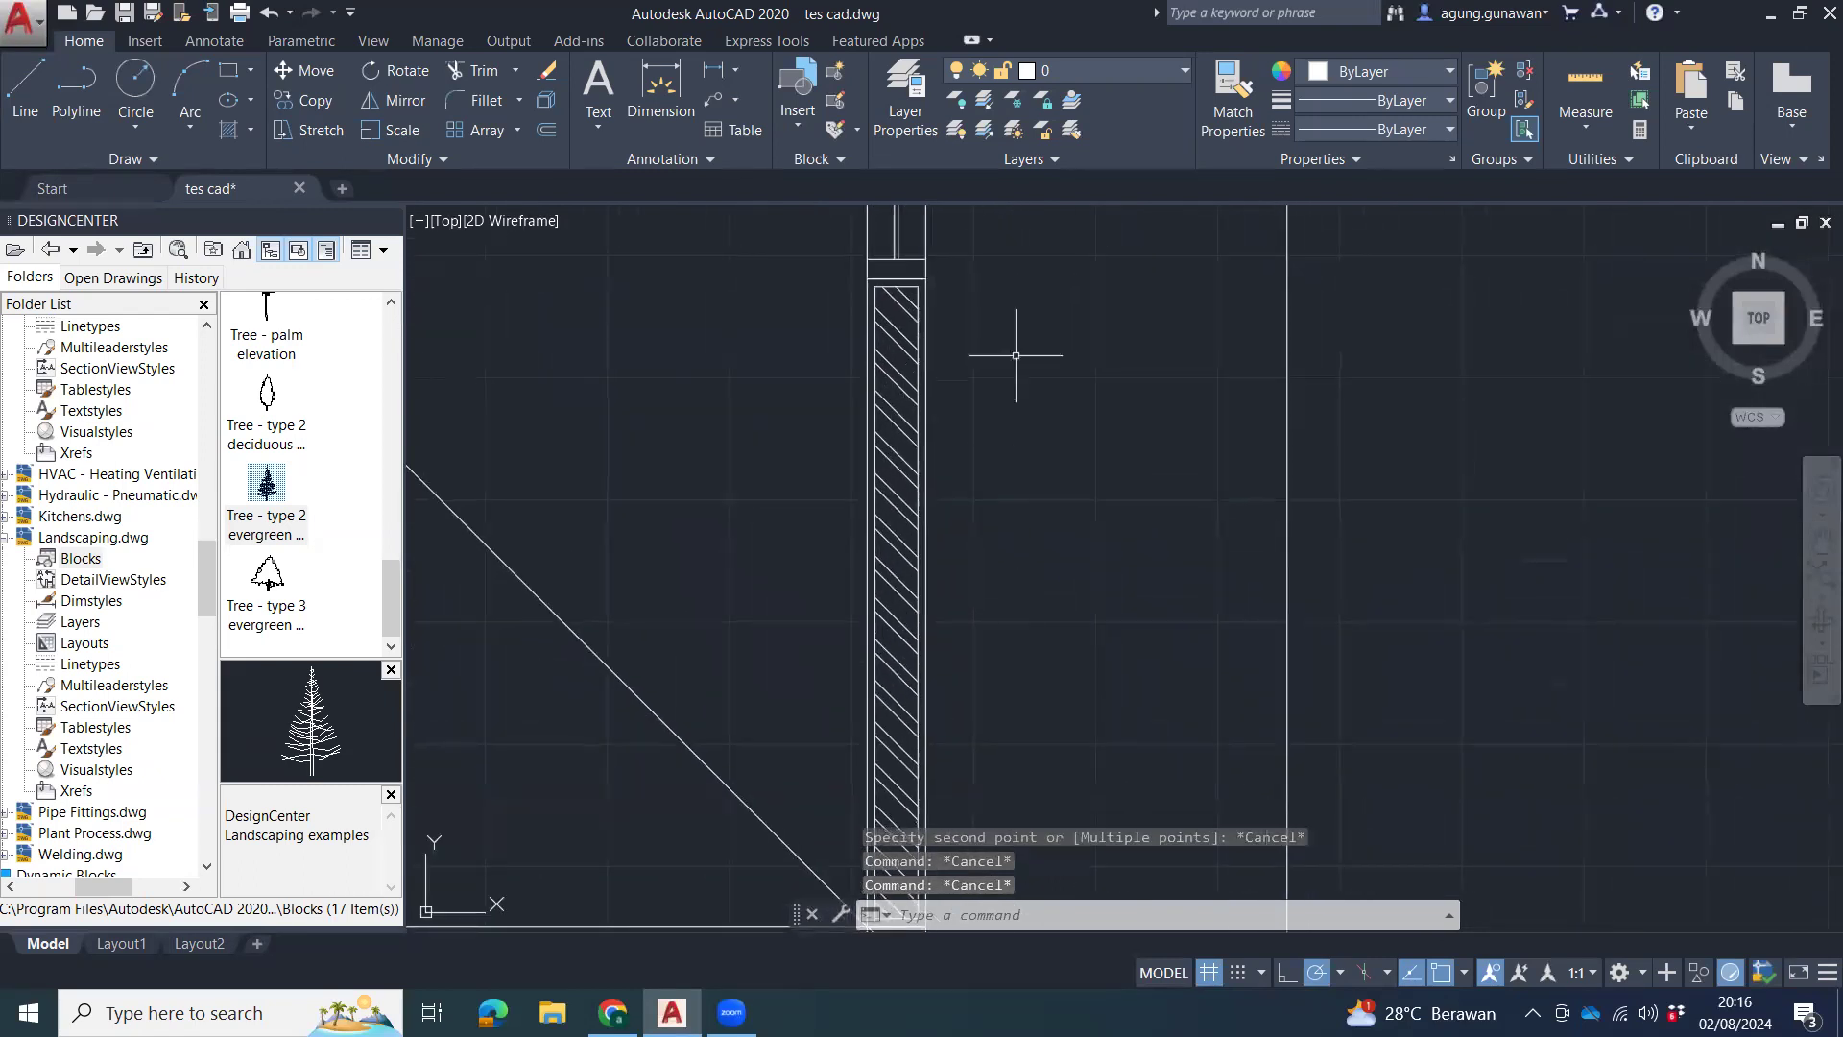
pyautogui.click(979, 256)
pyautogui.moveTo(978, 373); pyautogui.dragTo(1002, 334, button='middle')
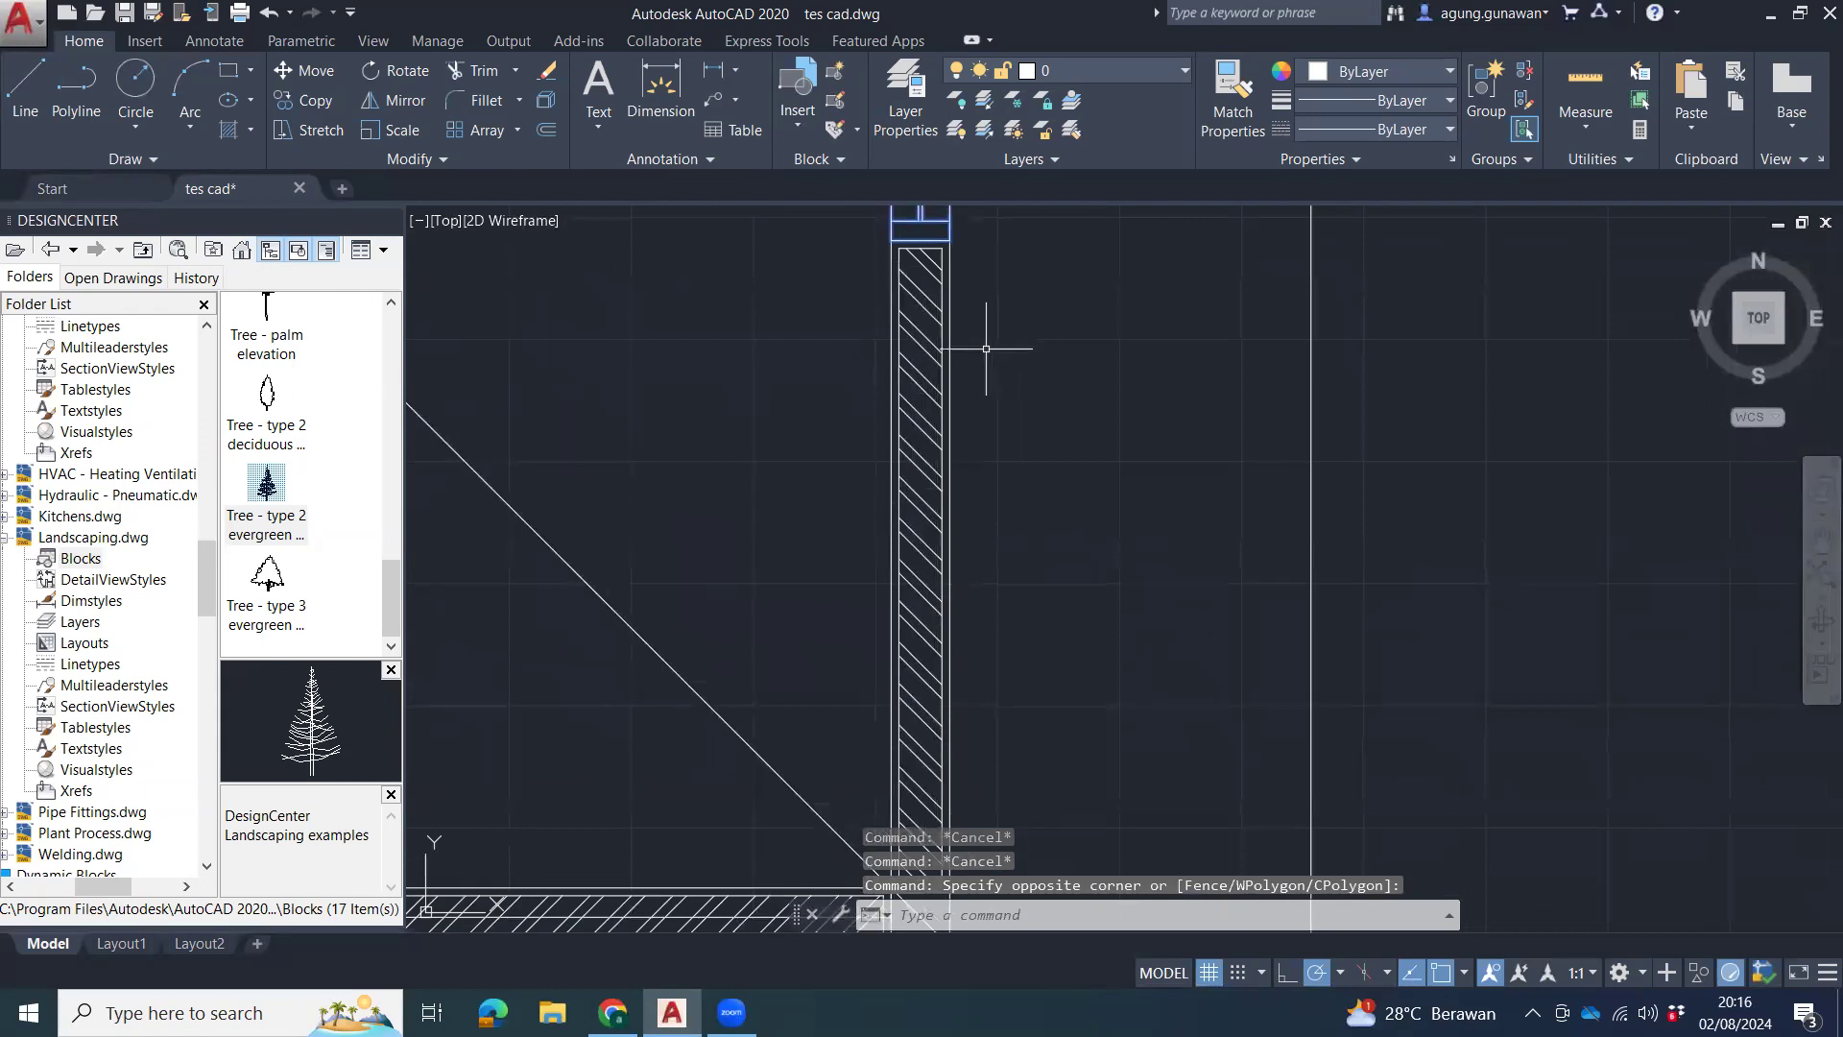
pyautogui.write('co')
pyautogui.press('Return')
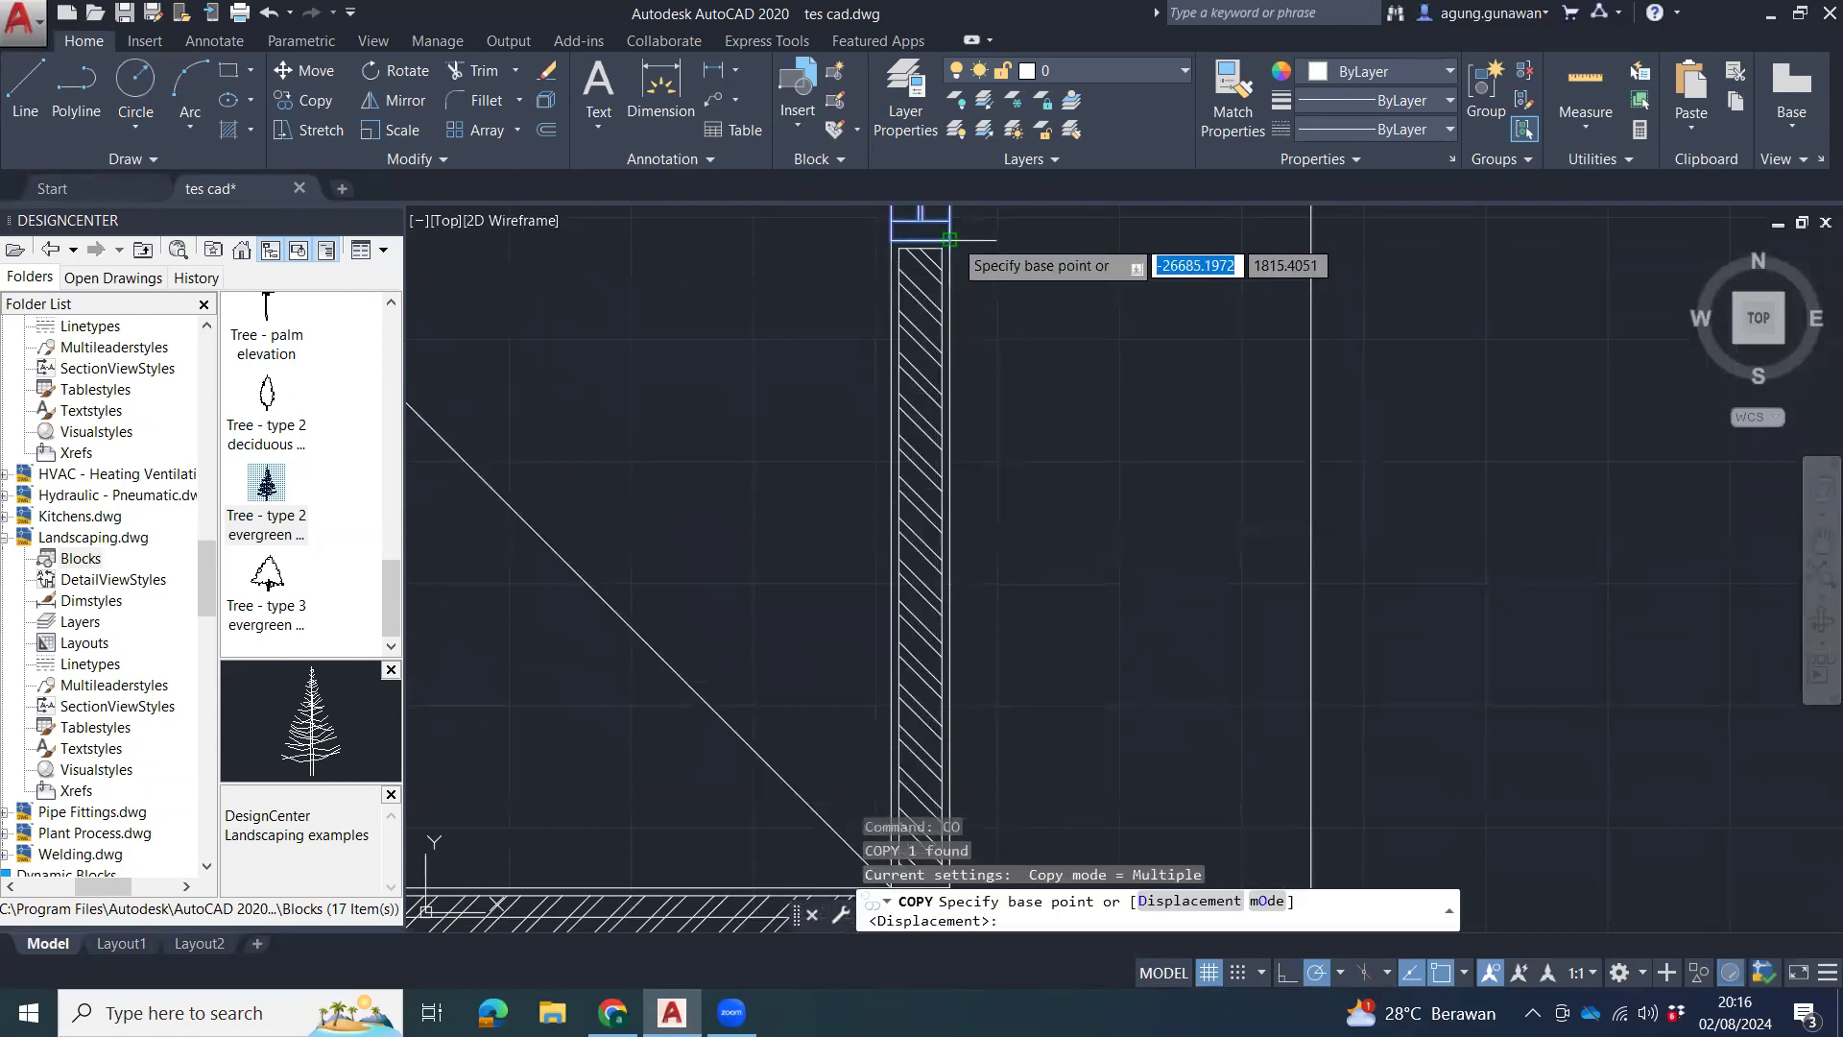
pyautogui.click(950, 241)
pyautogui.scroll(-6, 1092, 385)
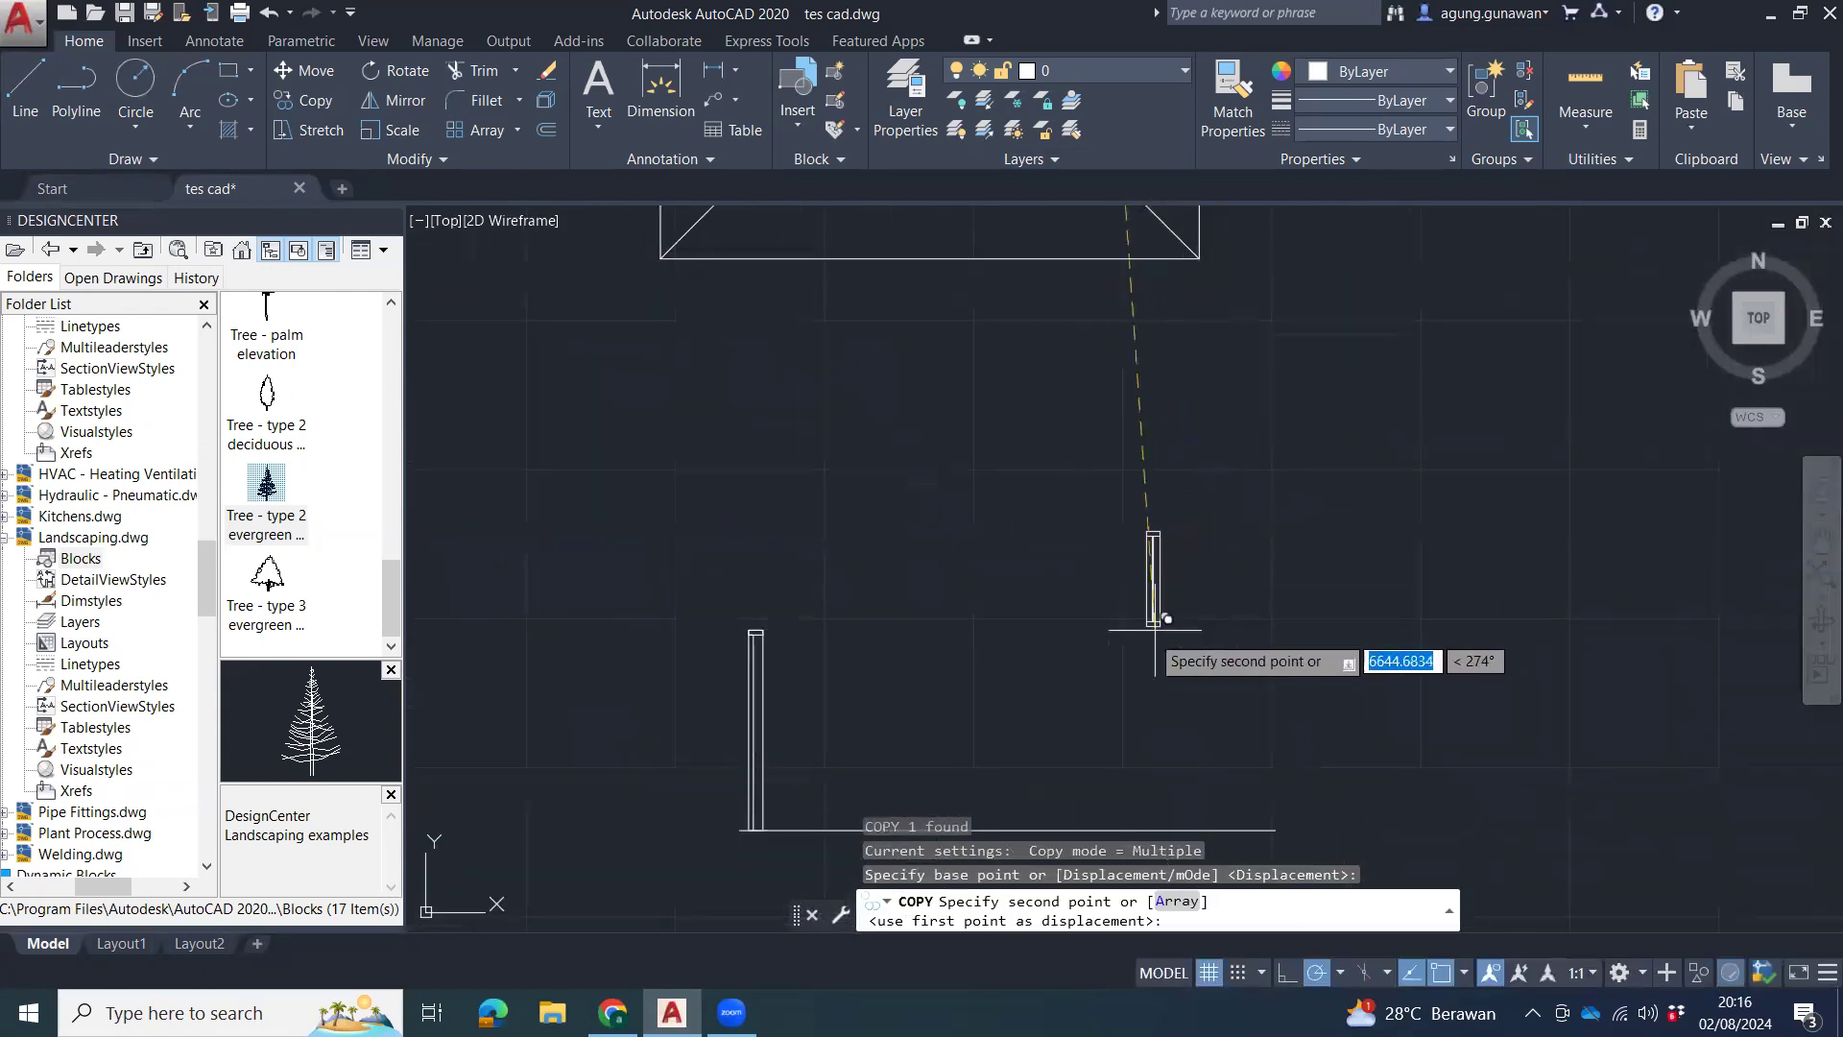
pyautogui.click(1119, 816)
pyautogui.press('Escape')
pyautogui.press('Escape')
# Move the copied window in the section 900 straight up from the ground line.
pyautogui.click(1147, 763)
pyautogui.click(1101, 748)
pyautogui.moveTo(1200, 765); pyautogui.dragTo(1162, 673, button='middle')
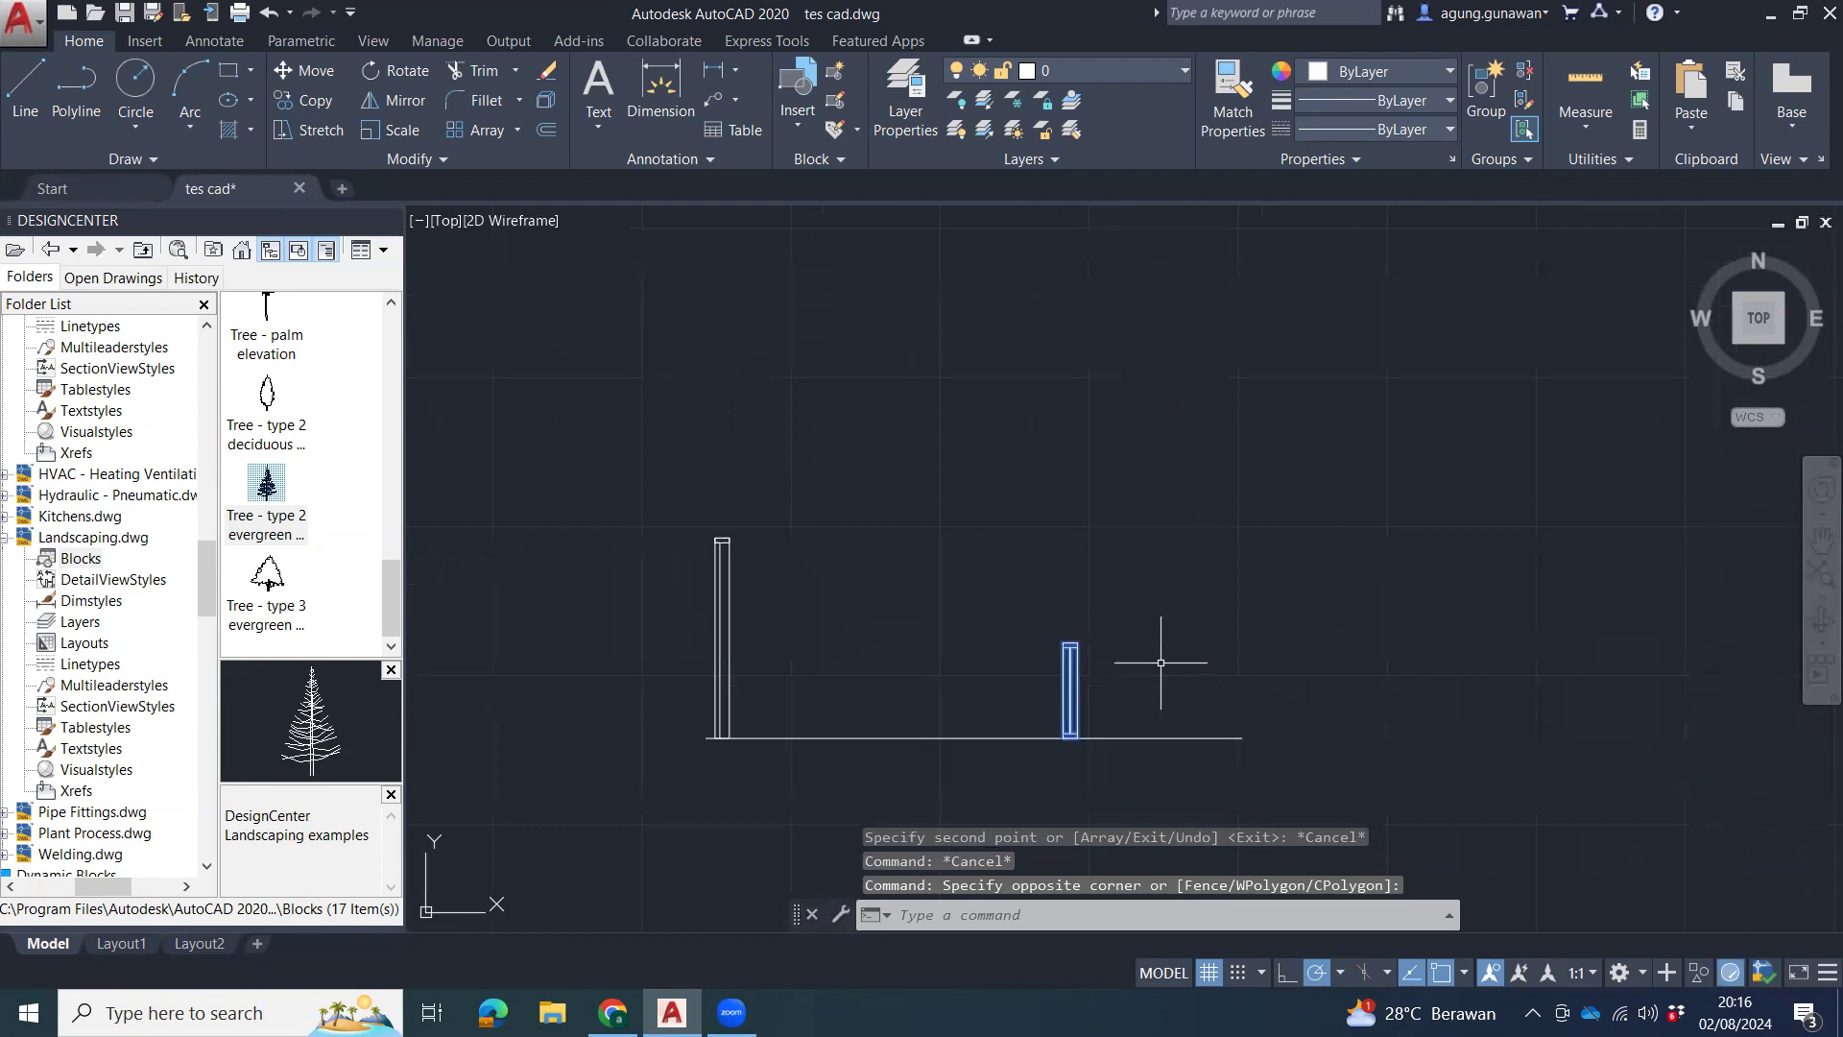
pyautogui.write('m')
pyautogui.press('Return')
pyautogui.click(1157, 625)
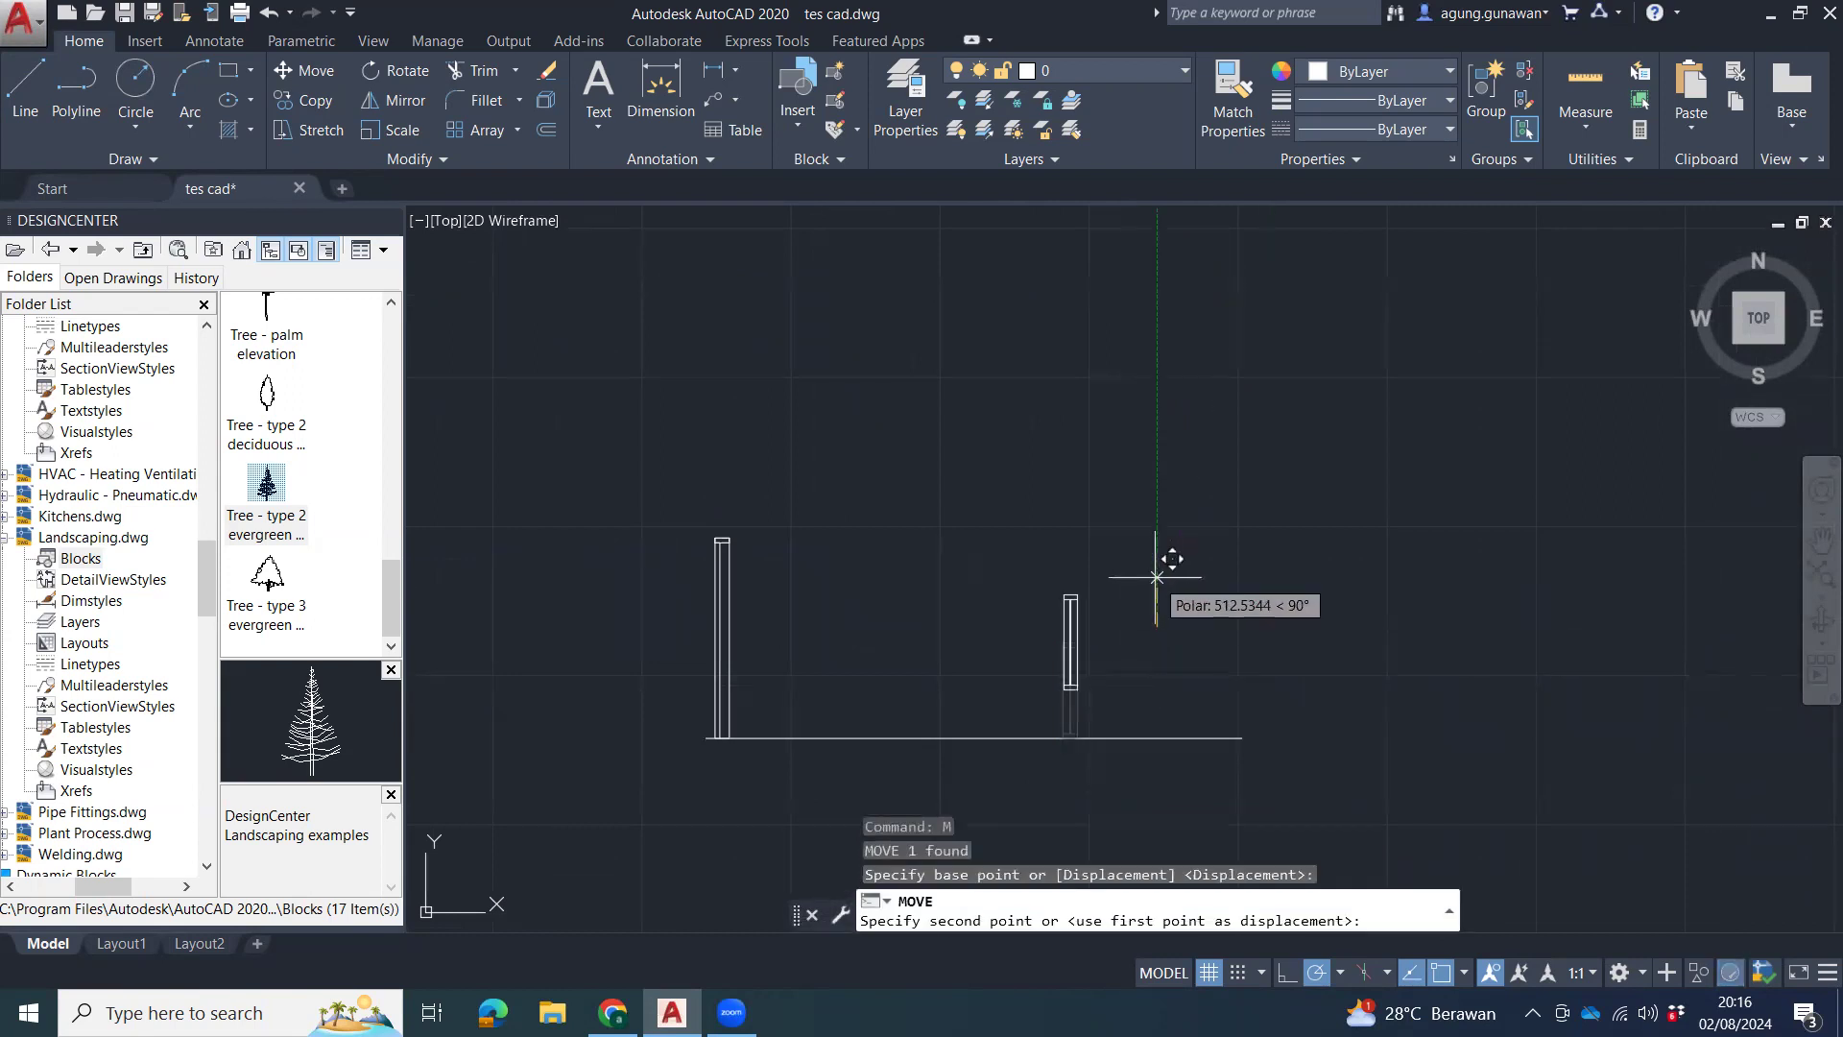
pyautogui.write('9')
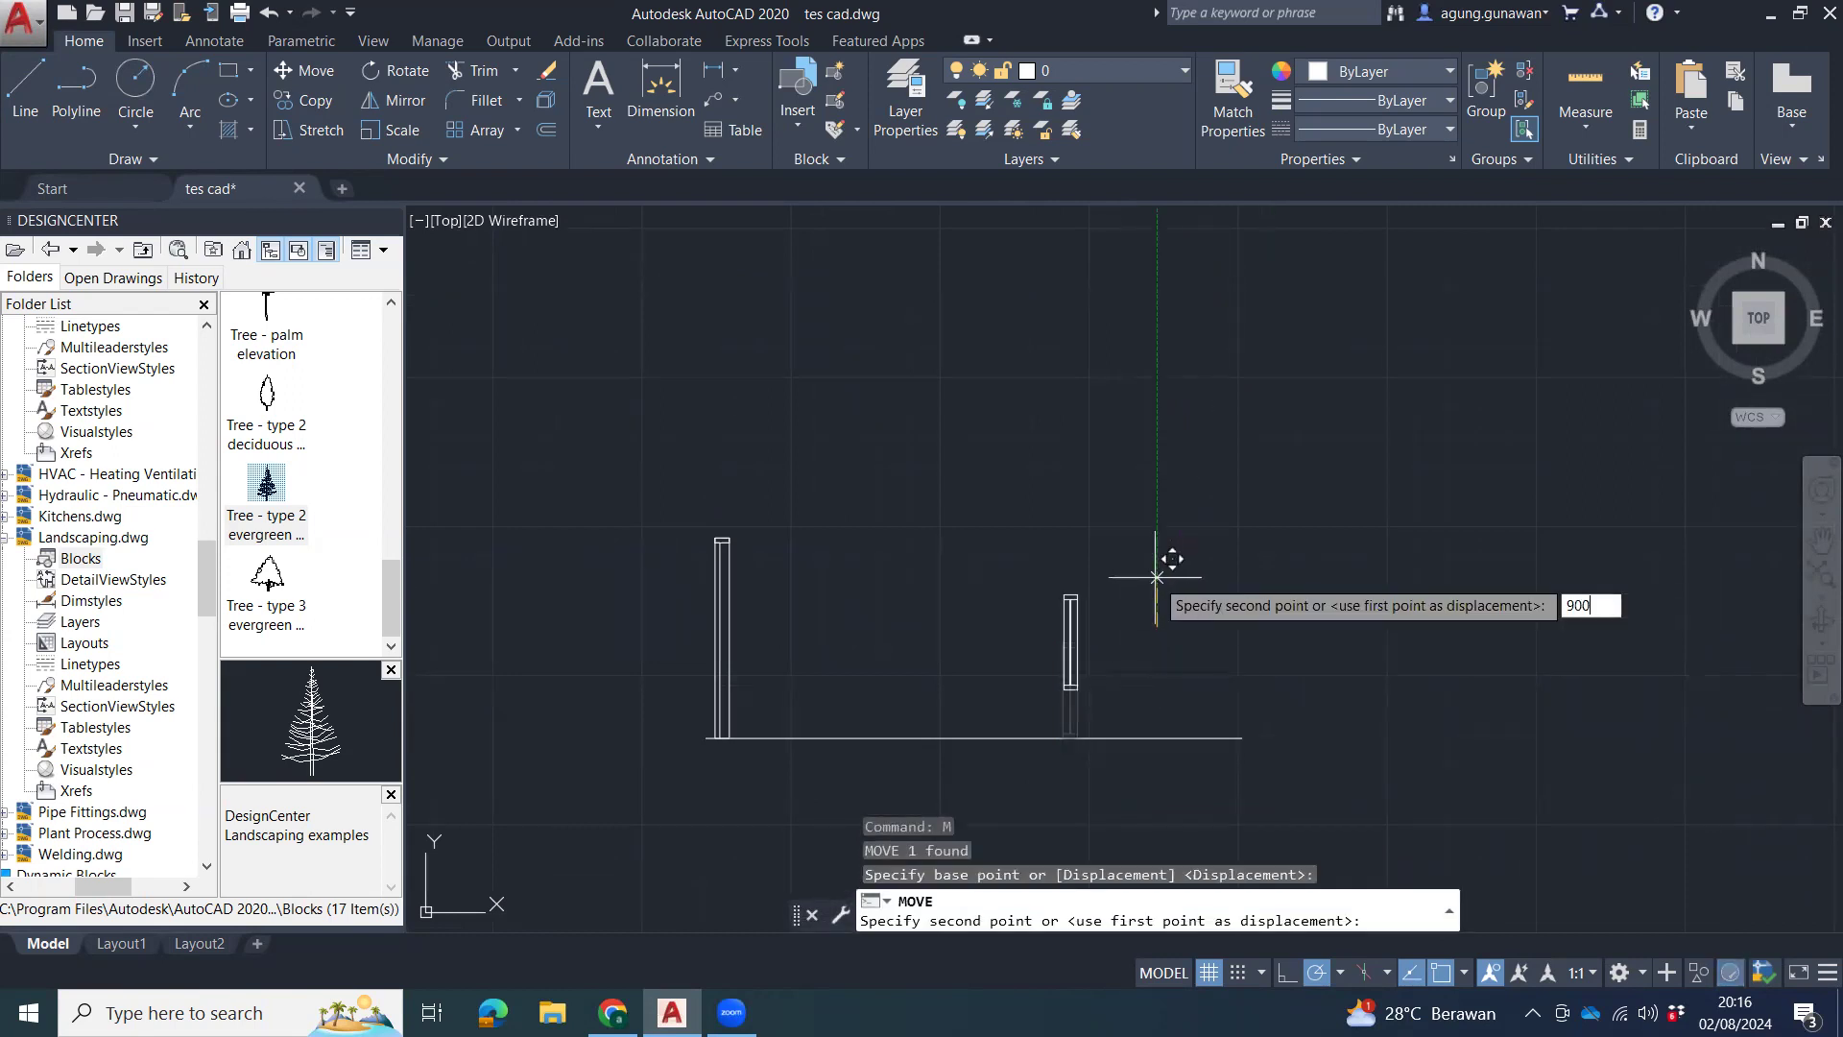
pyautogui.write('00')
pyautogui.press('Return')
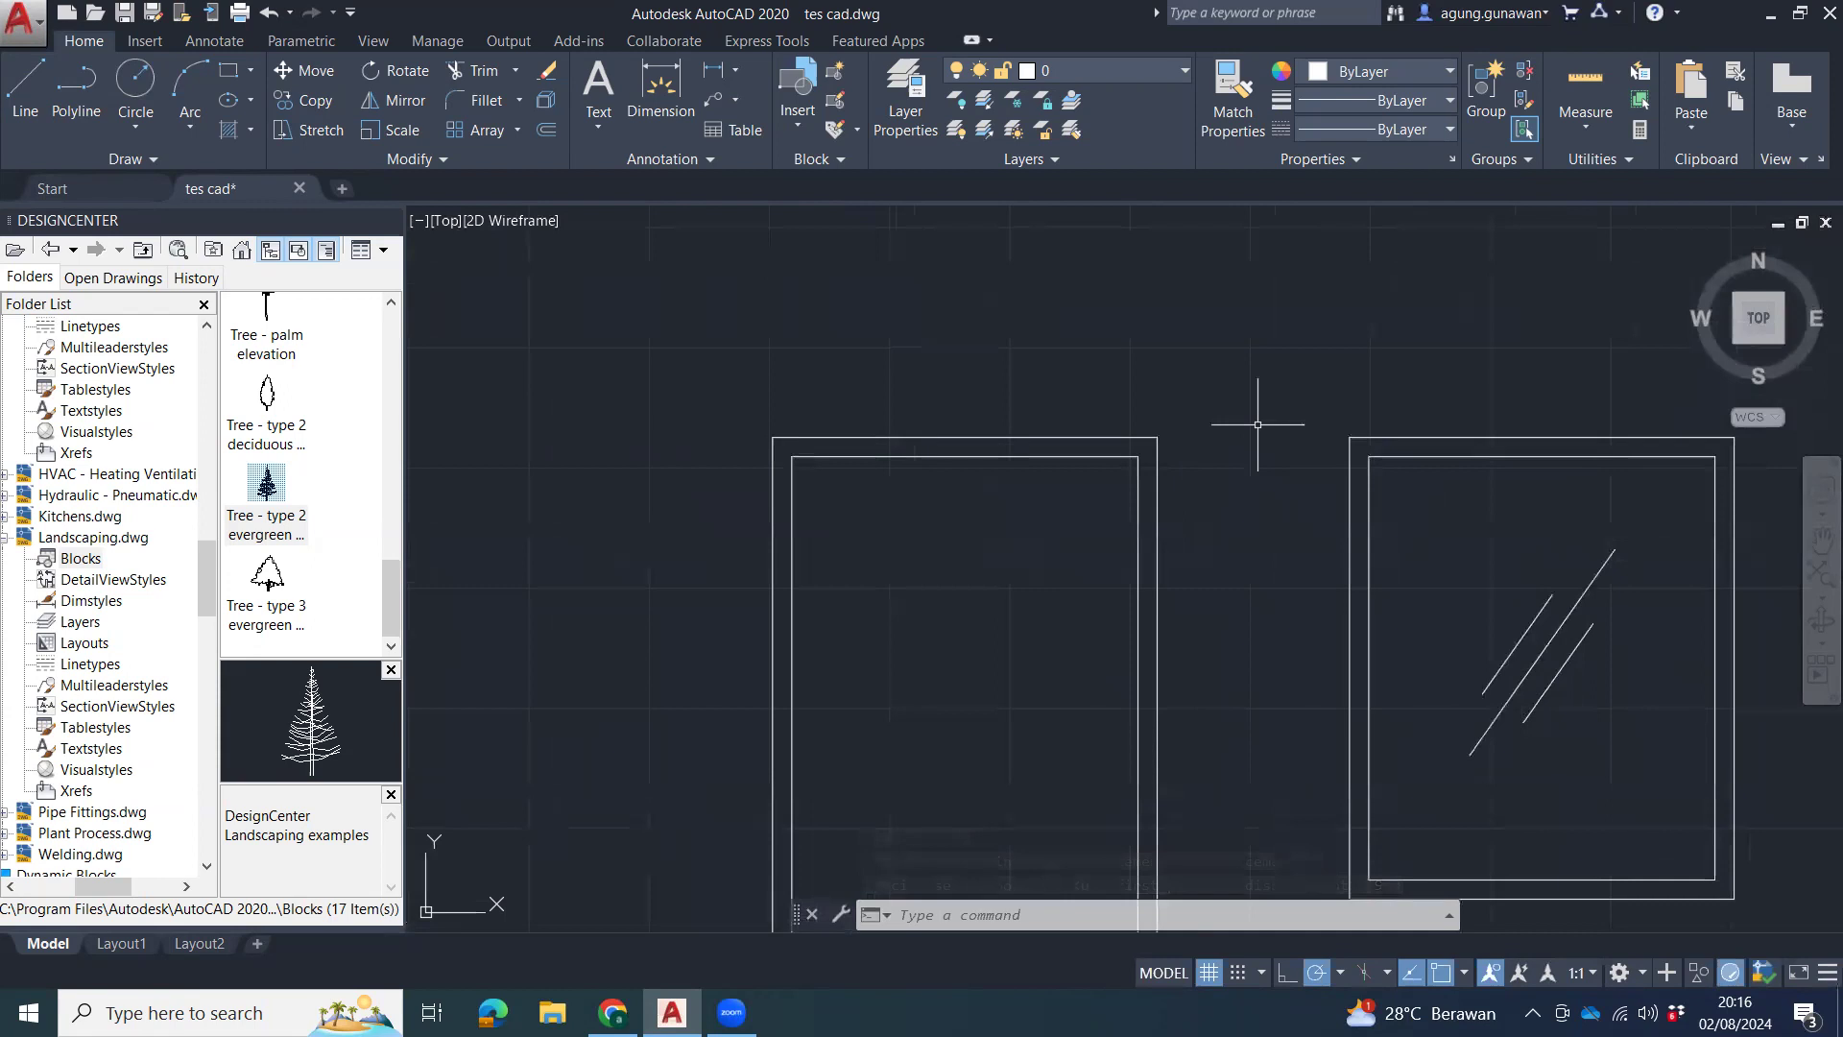
# Compare the top heights of the door and window in the front elevation with a temporary horizontal line.
pyautogui.write('l')
pyautogui.press('Return')
pyautogui.click(1156, 438)
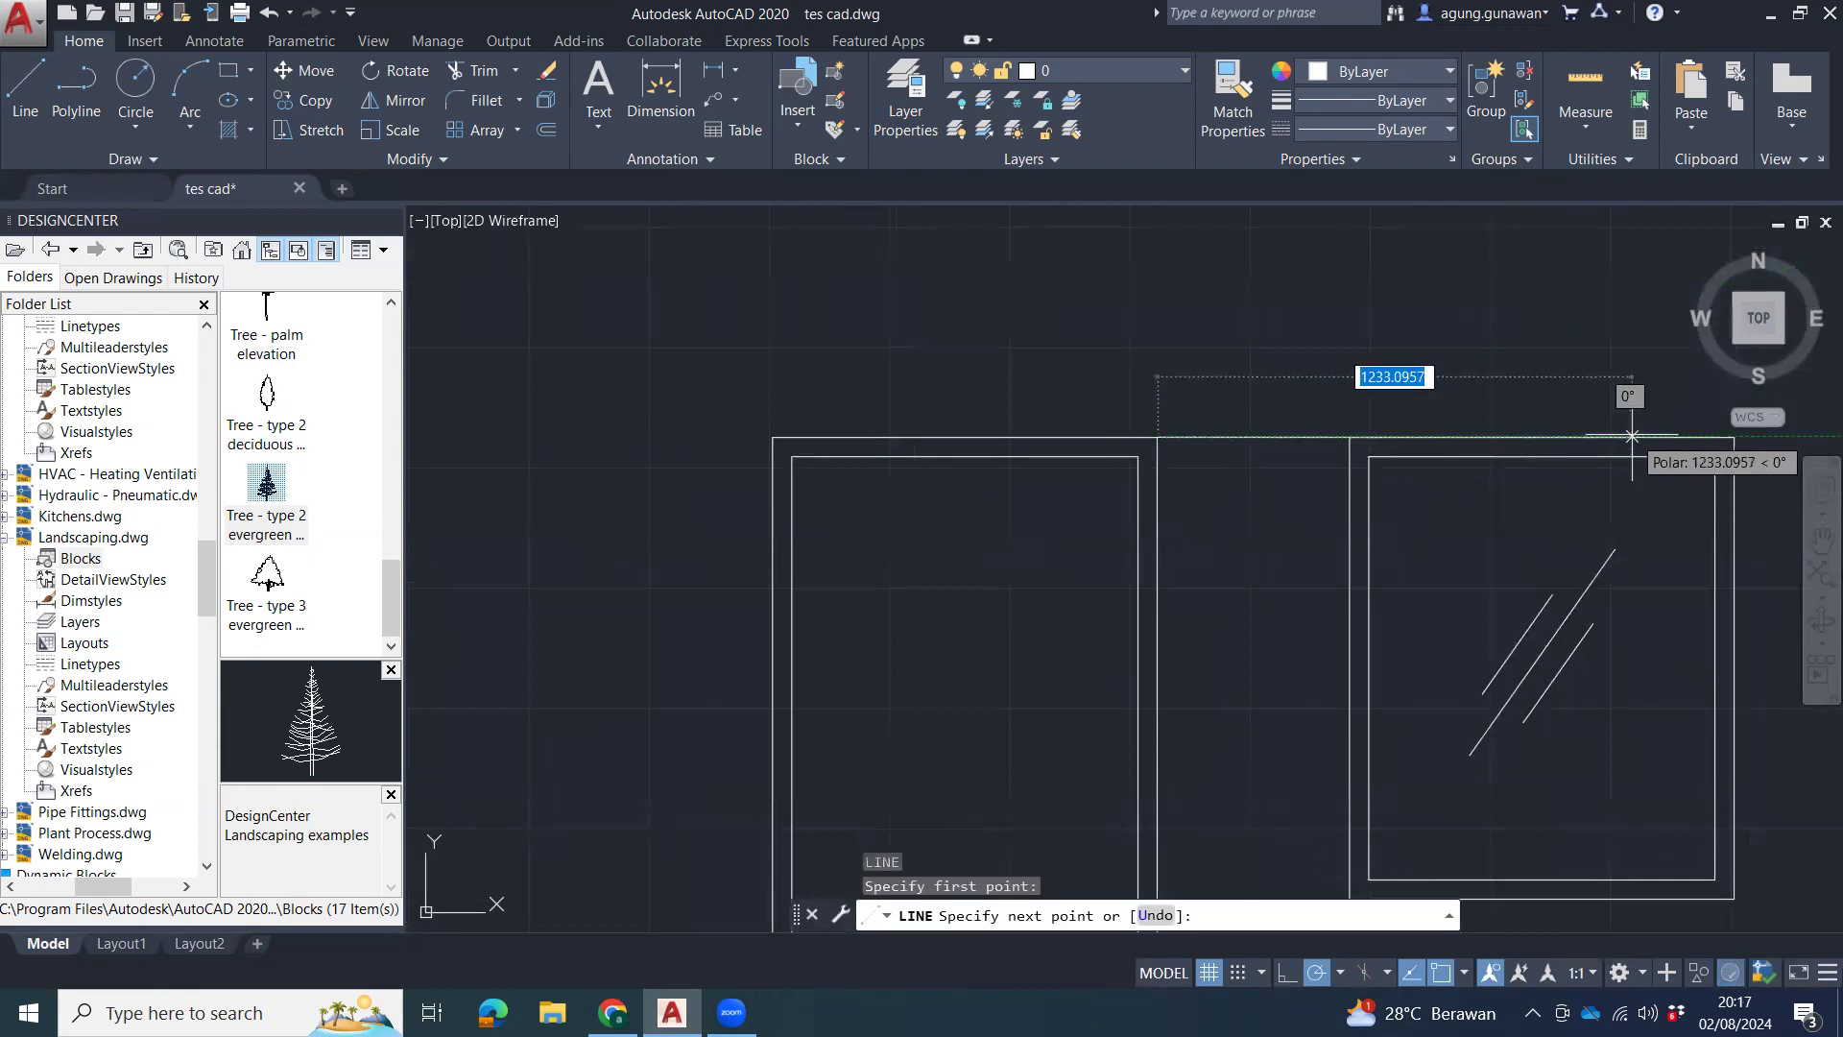
pyautogui.press('Escape')
pyautogui.press('Escape')
# Draw a horizontal guide line in the section from the door's upper right corner to beyond the window.
pyautogui.scroll(-7, 1206, 407)
pyautogui.moveTo(1248, 422)
pyautogui.mouseDown(button='middle')
pyautogui.moveTo(1709, 427)
pyautogui.moveTo(1653, 475)
pyautogui.mouseUp(button='middle')
pyautogui.scroll(-4, 1547, 420)
pyautogui.scroll(4, 776, 492)
pyautogui.moveTo(597, 514); pyautogui.dragTo(806, 547, button='middle')
pyautogui.scroll(2, 803, 551)
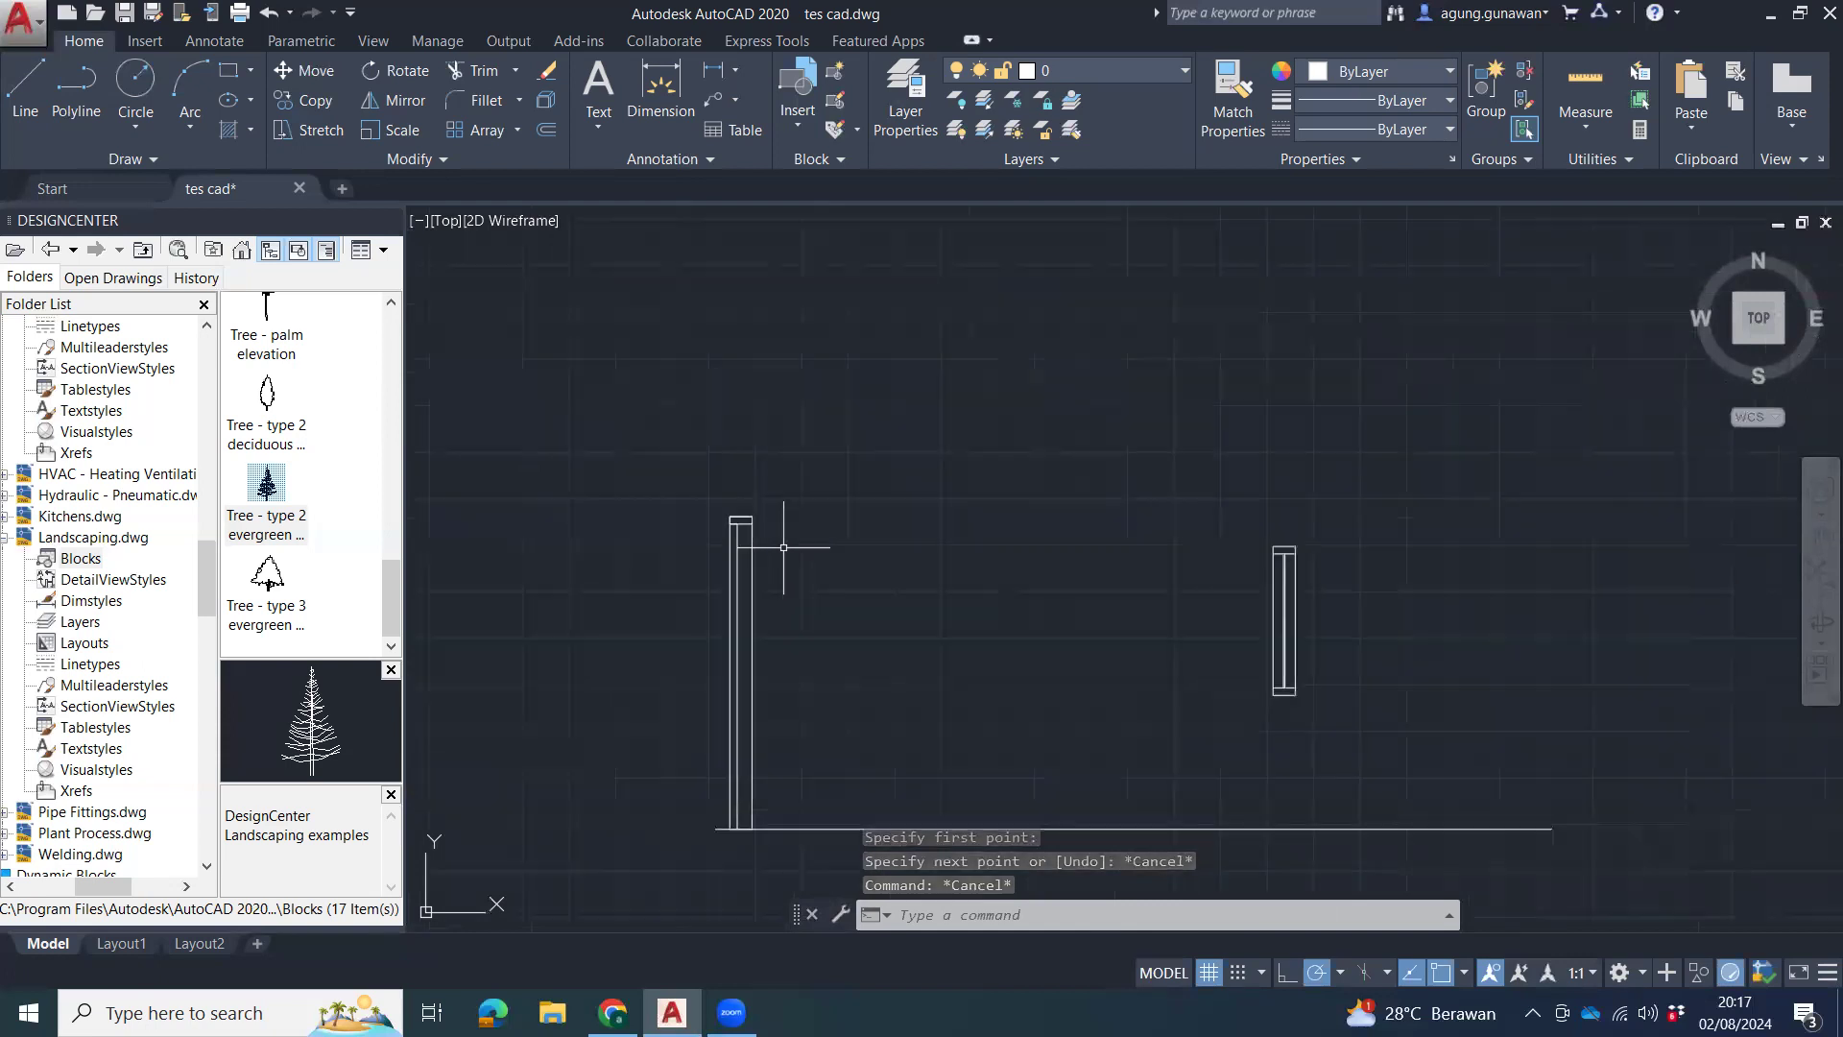
pyautogui.write('l')
pyautogui.press('Return')
pyautogui.click(763, 528)
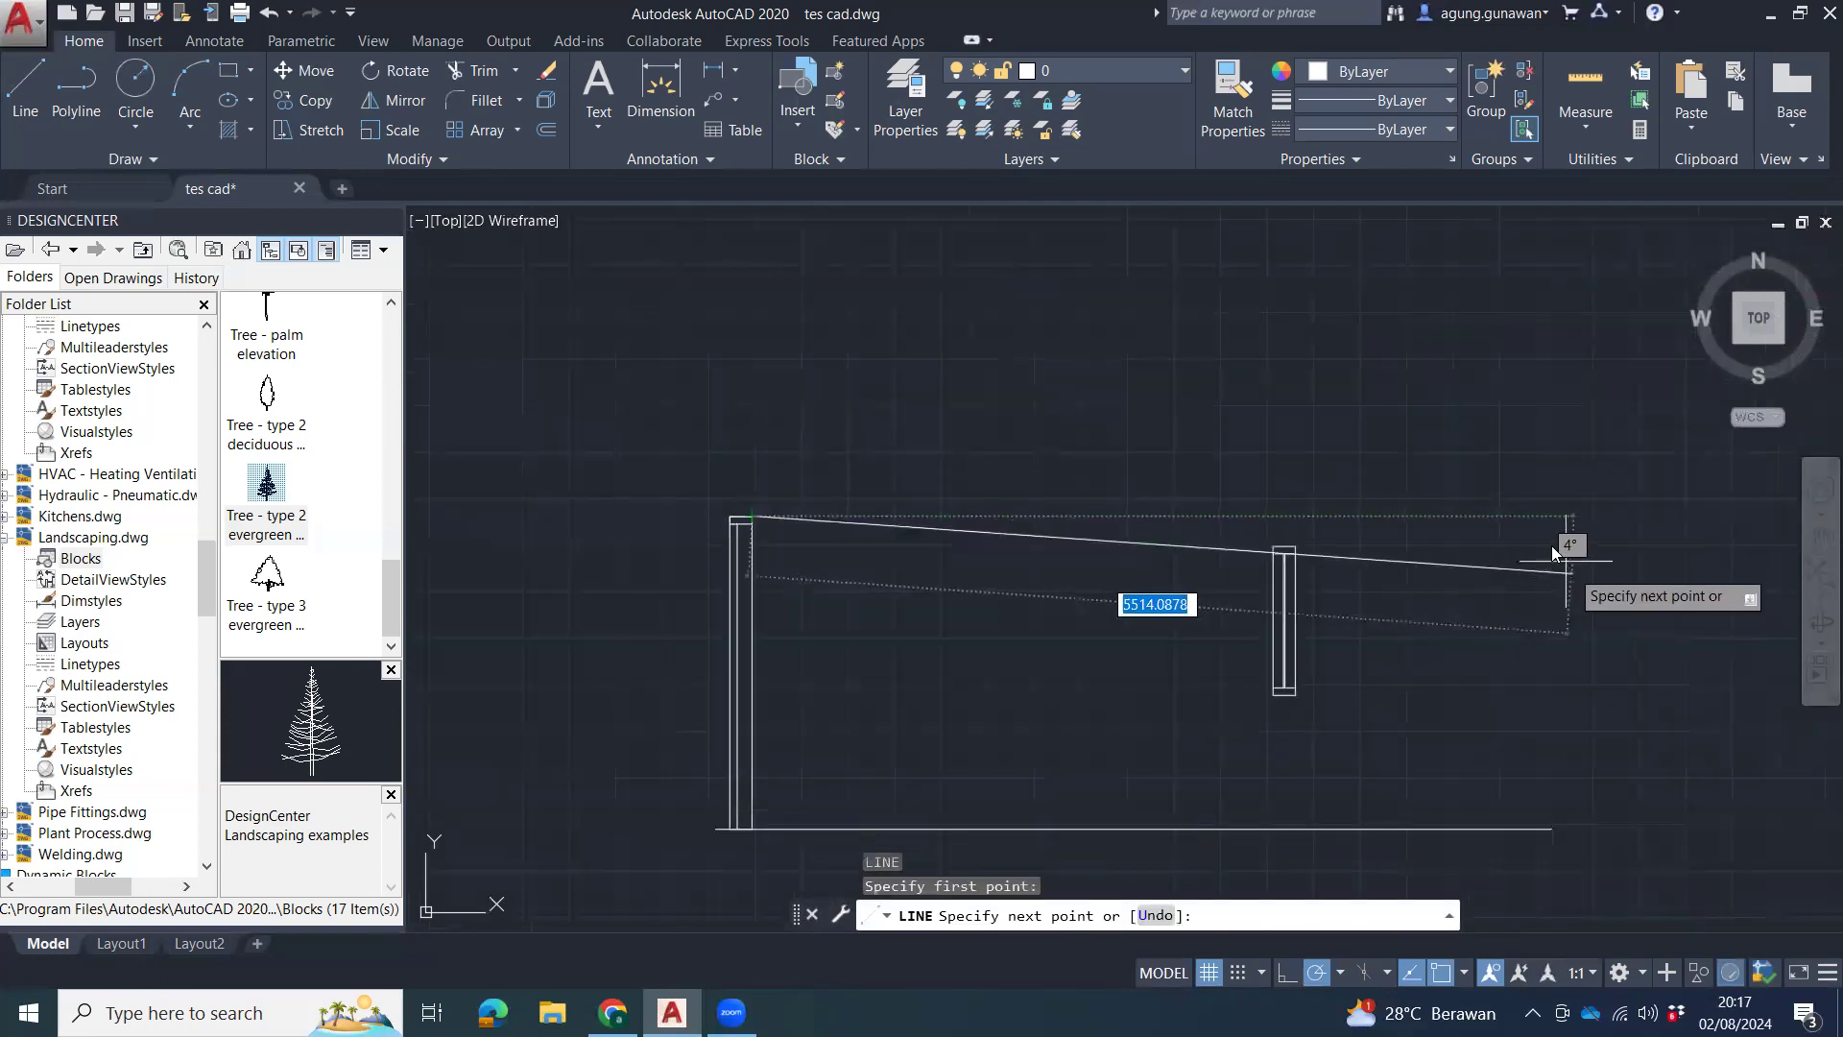
pyautogui.click(1515, 509)
pyautogui.press('Escape')
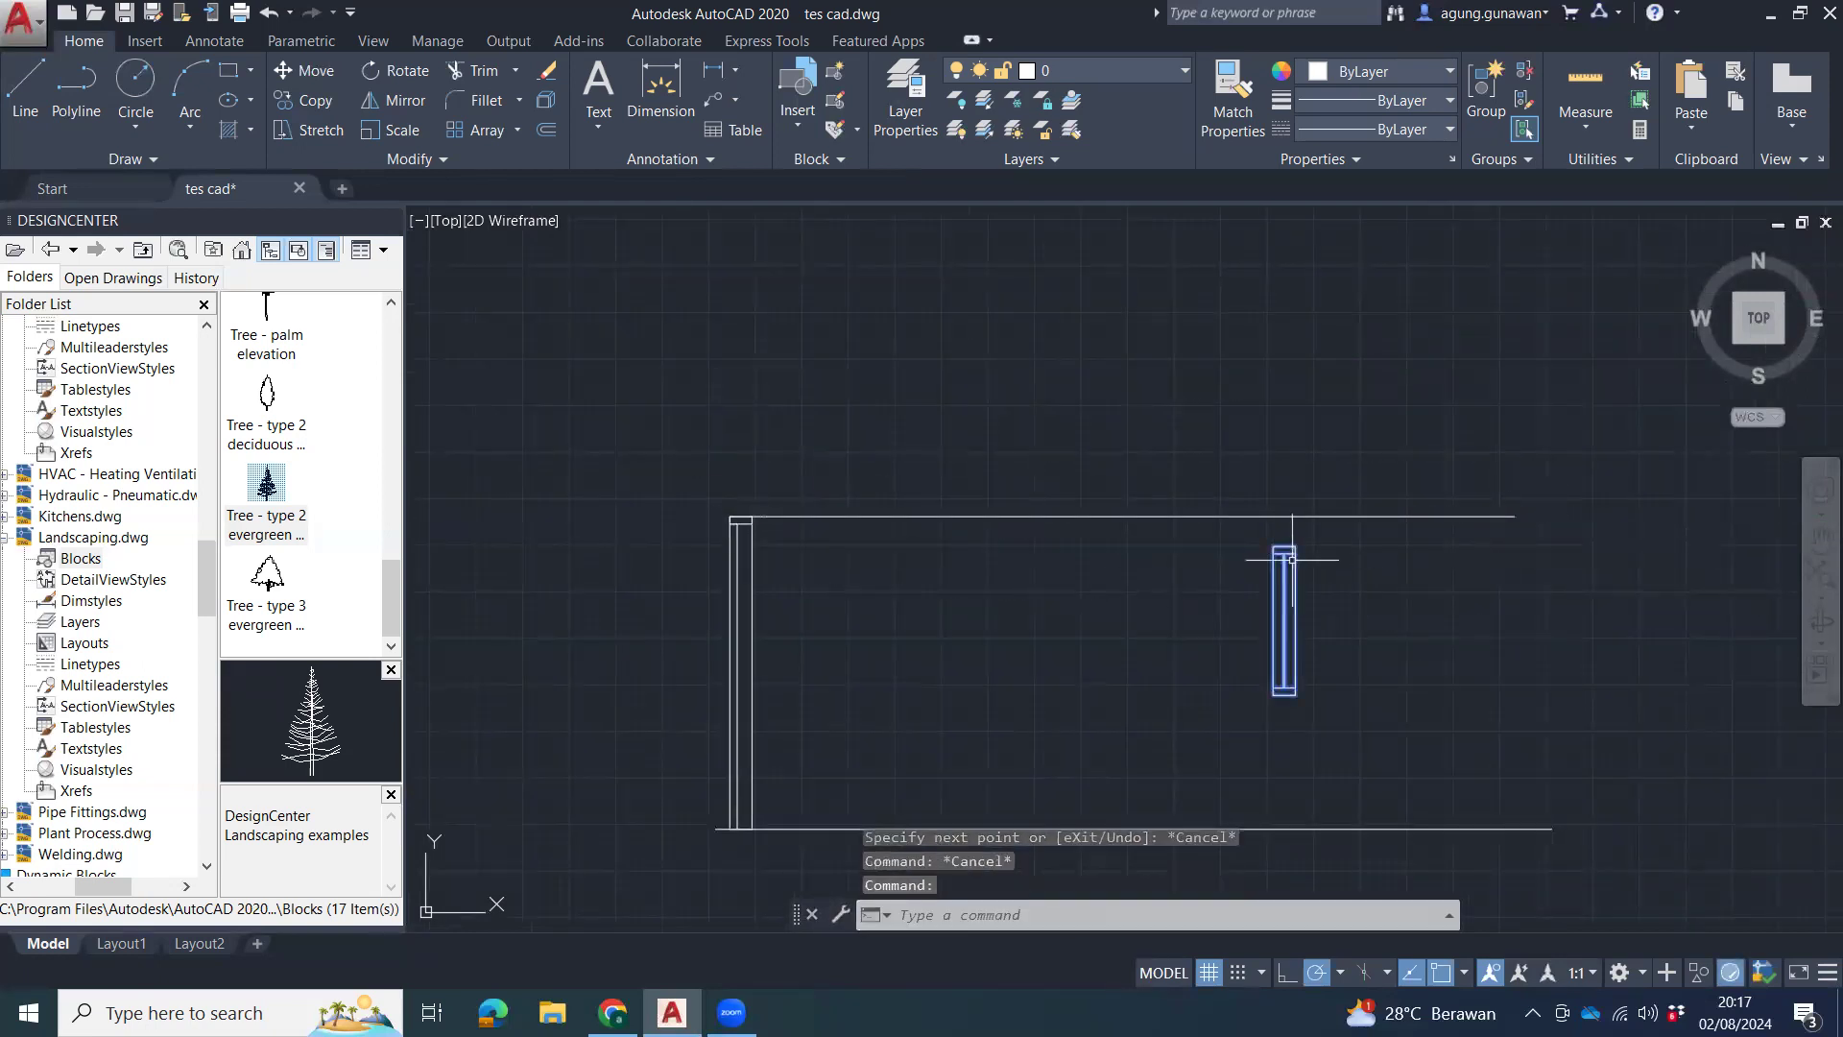
# Explode the copied window block in the section.
pyautogui.scroll(-3, 1120, 621)
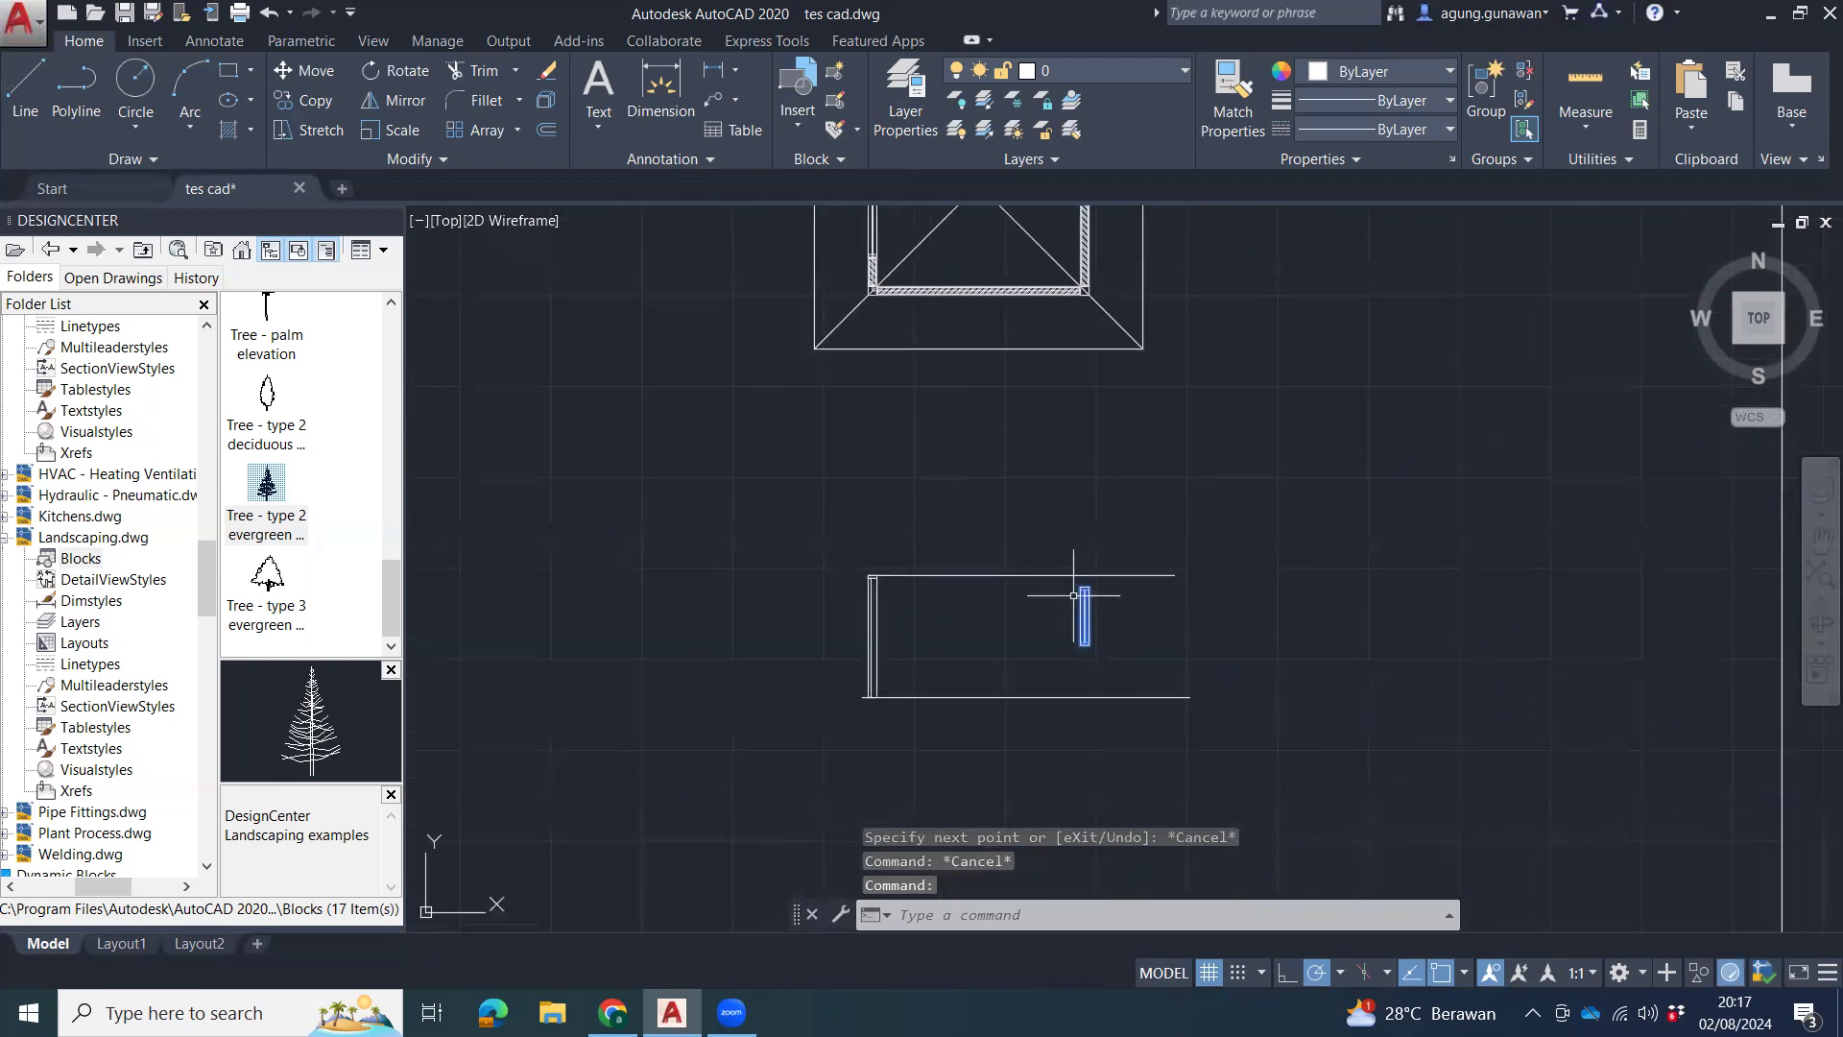
pyautogui.moveTo(1089, 556); pyautogui.dragTo(1033, 662, button='middle')
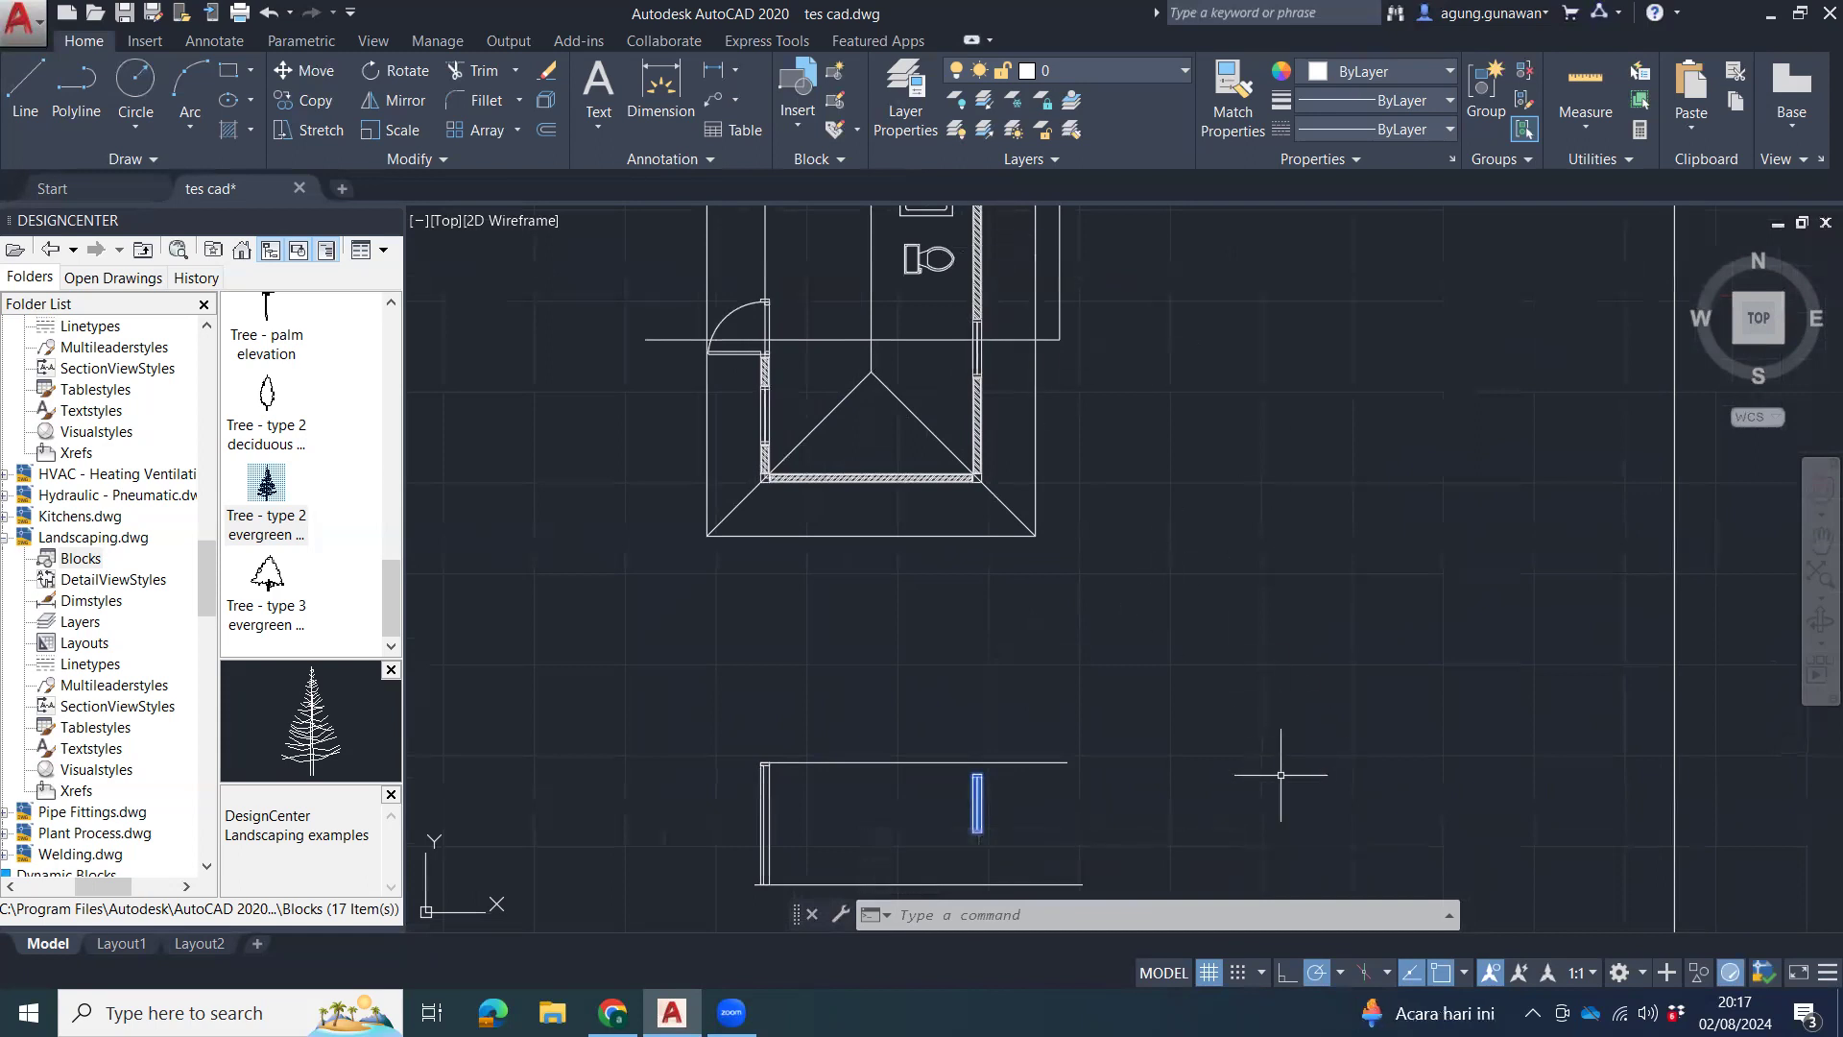
pyautogui.moveTo(1281, 775); pyautogui.dragTo(1384, 573, button='middle')
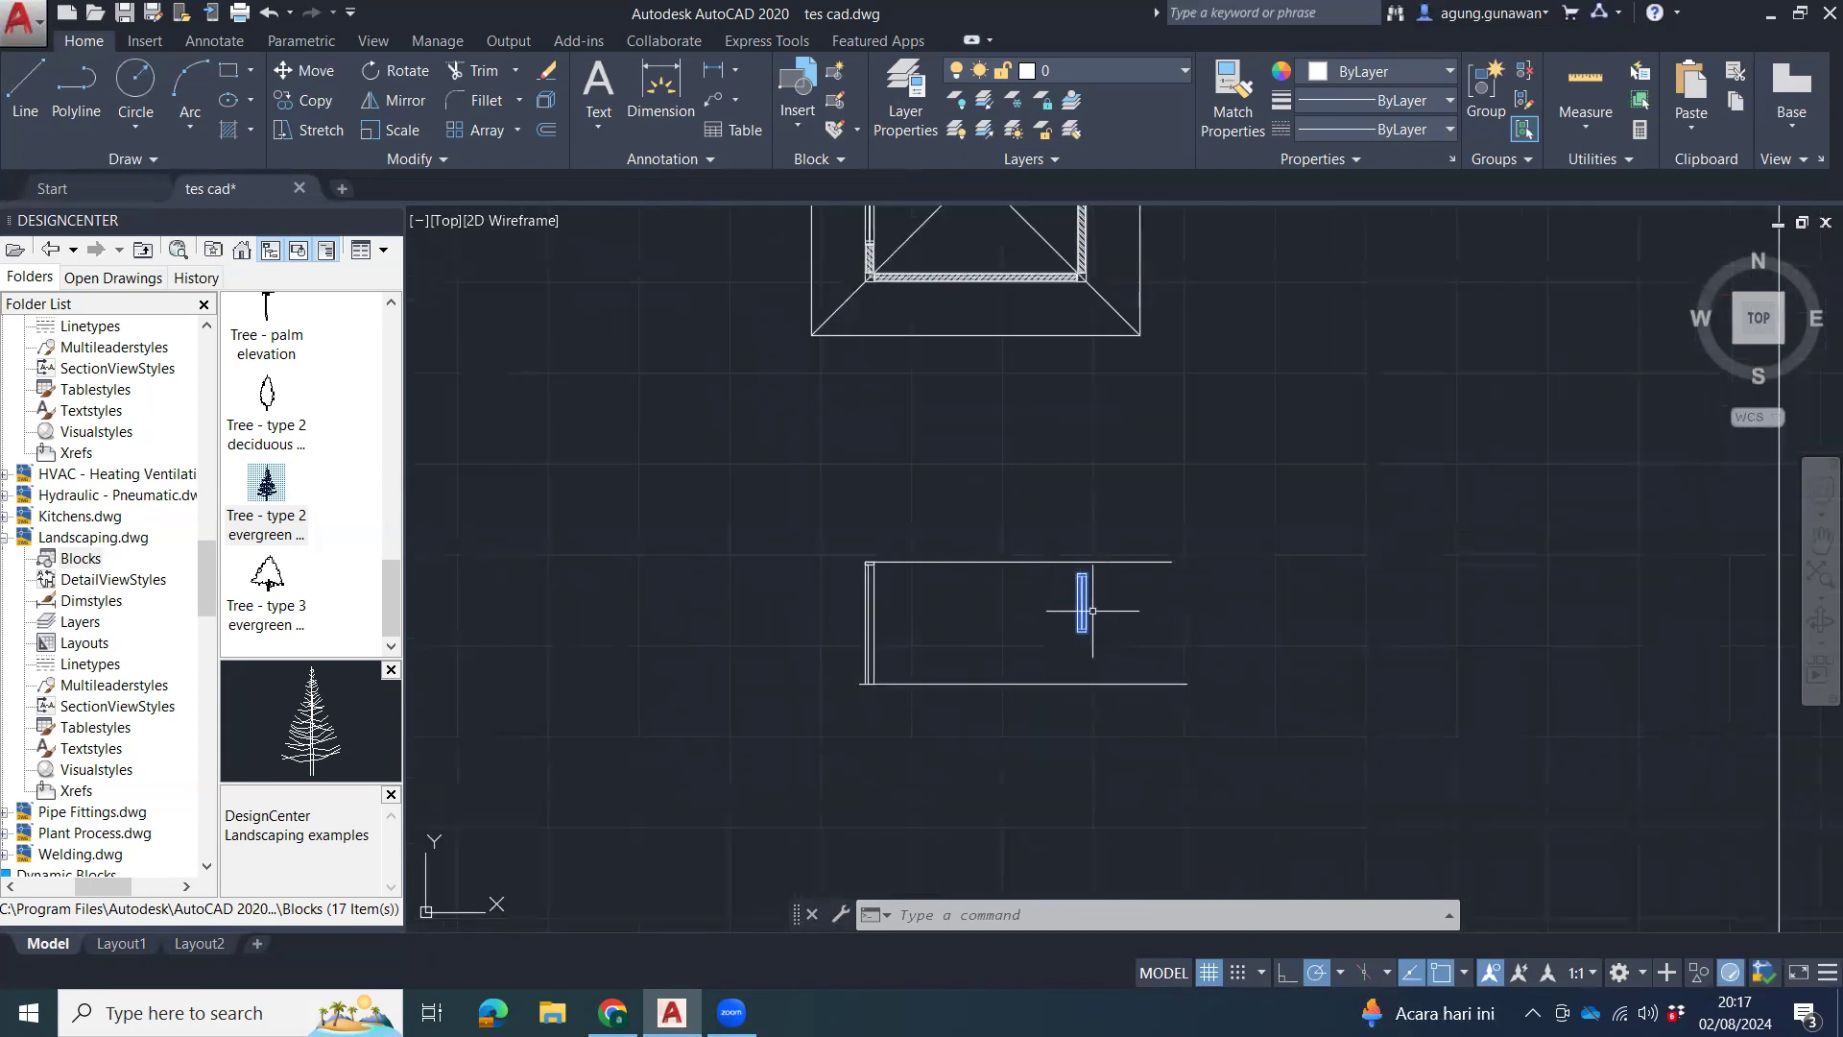
pyautogui.scroll(2, 1093, 610)
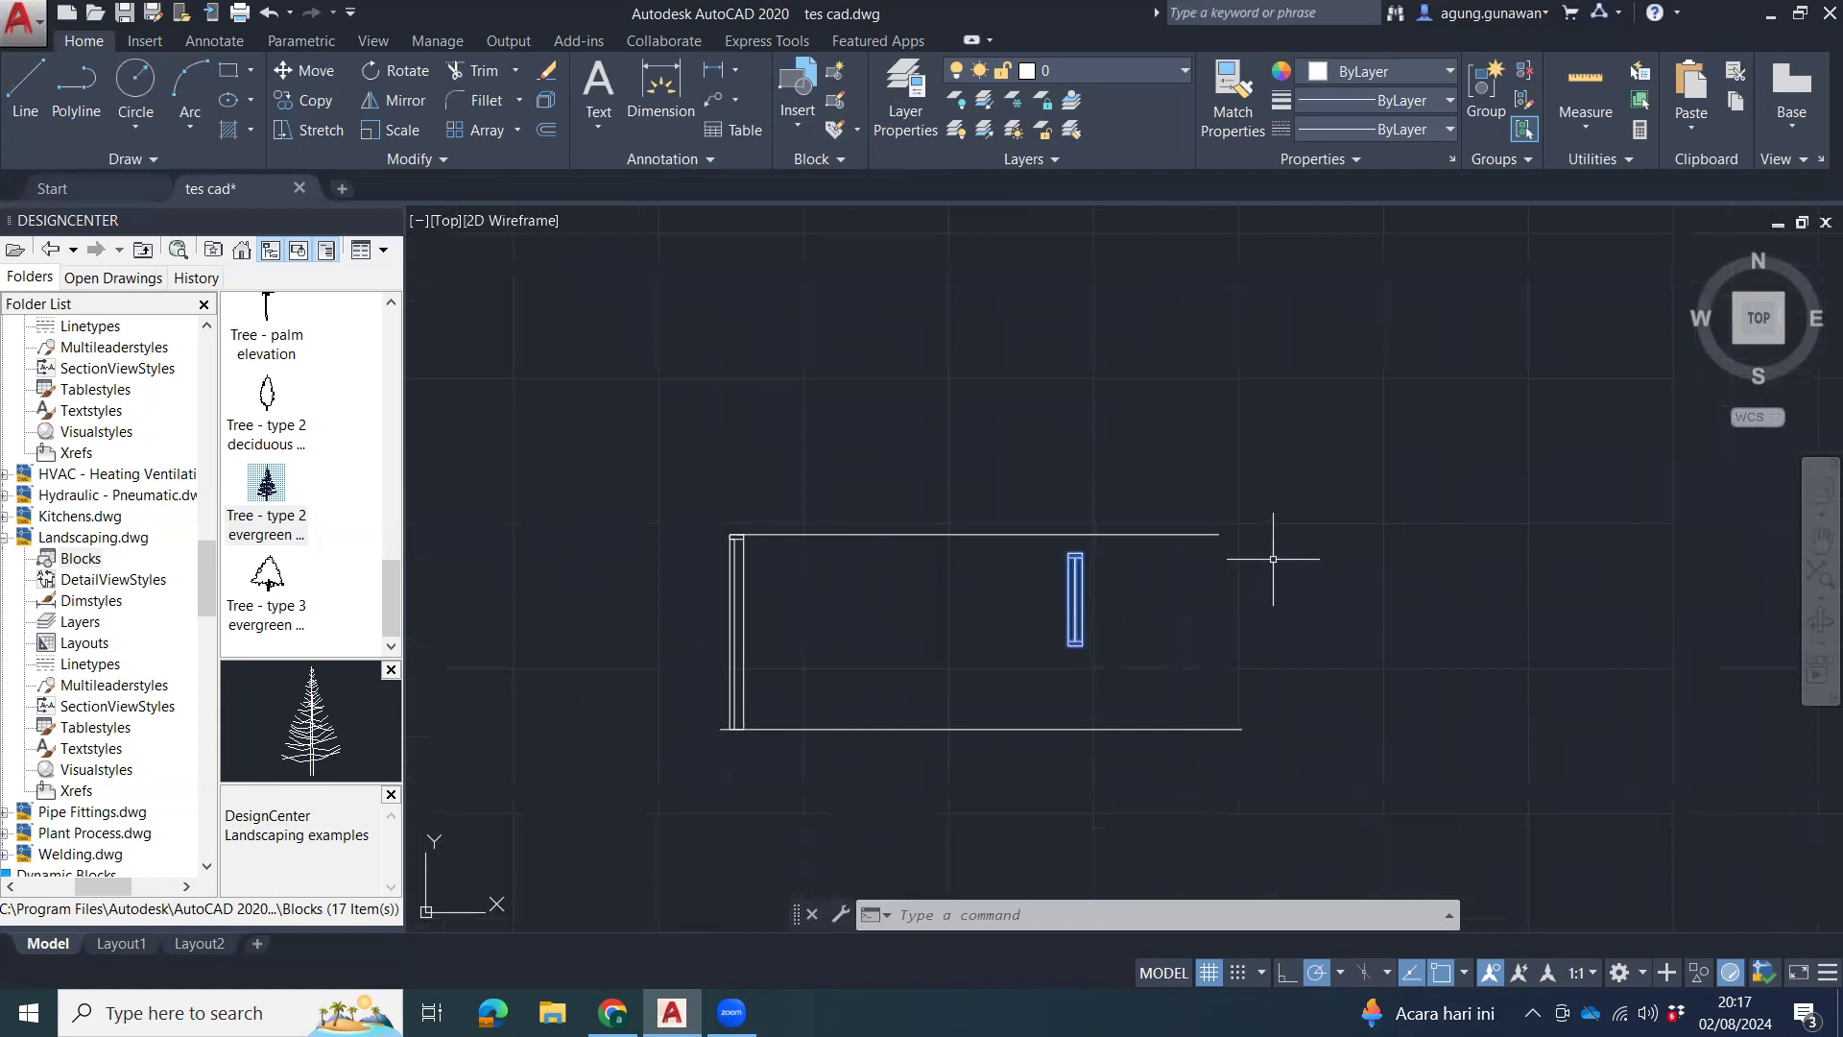
pyautogui.write('X')
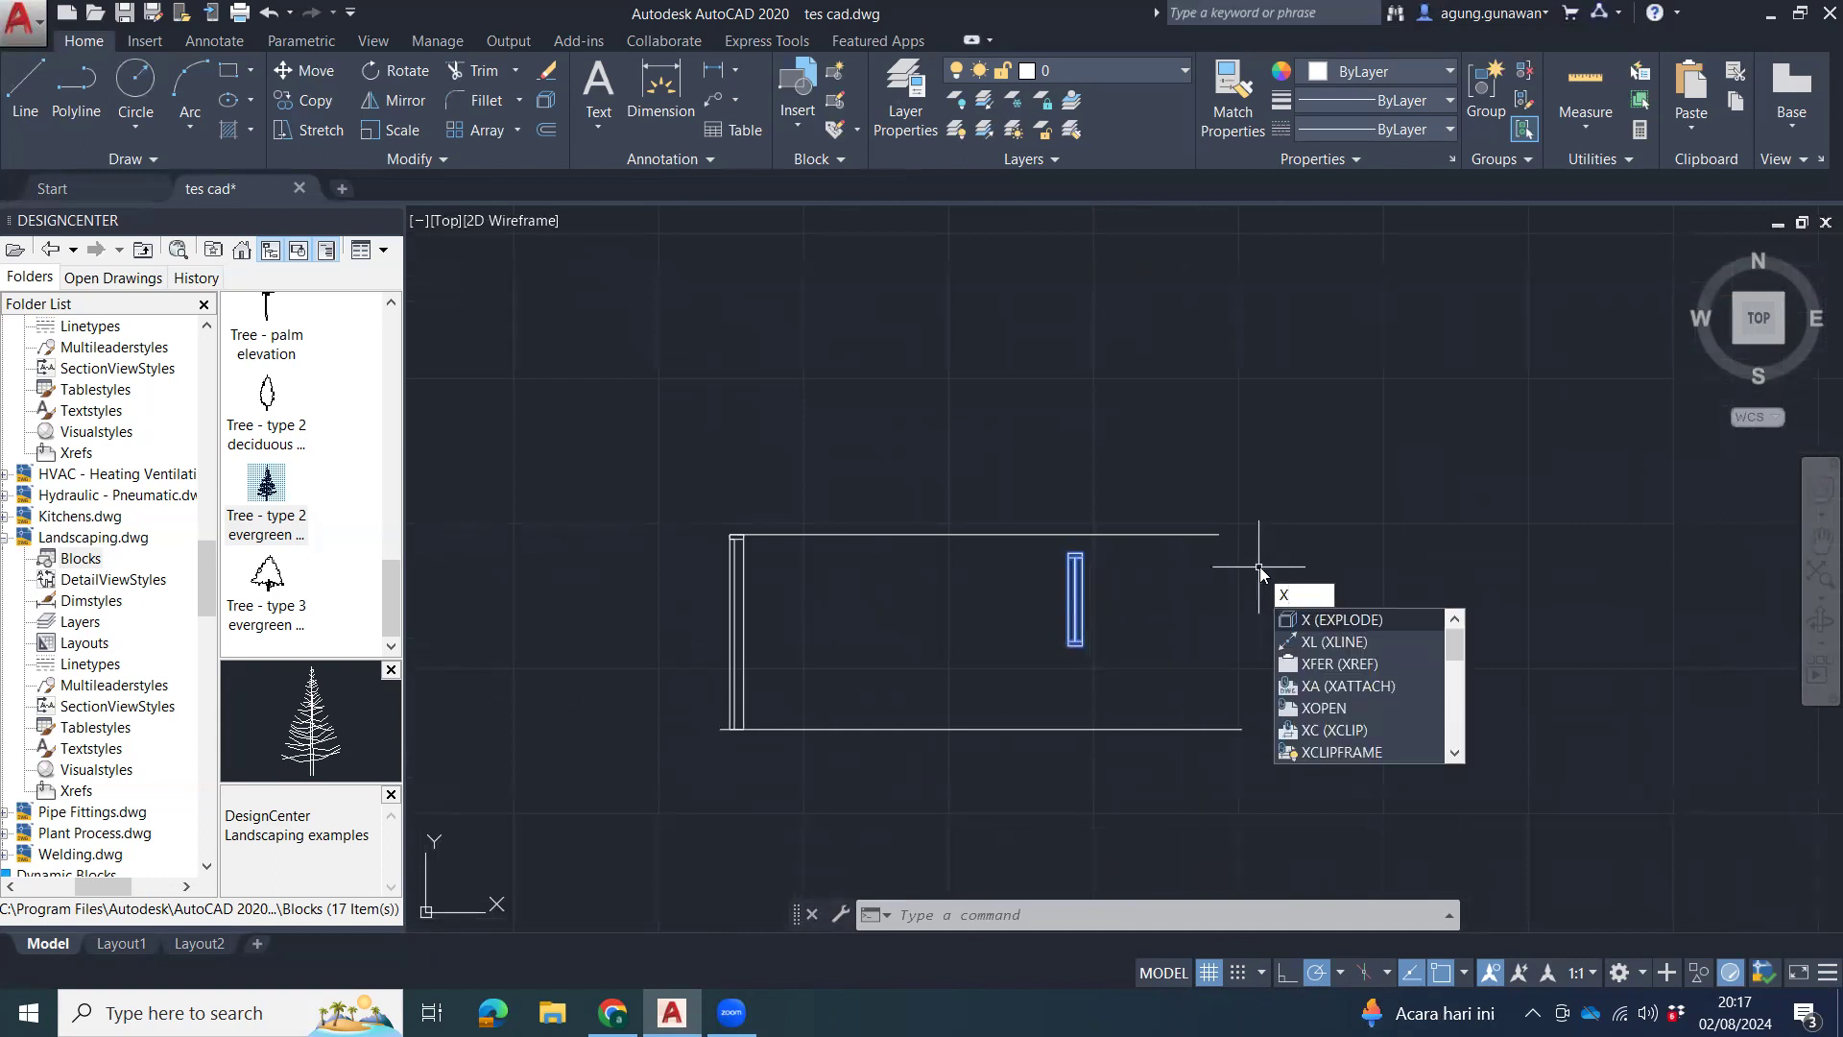
pyautogui.press('Return')
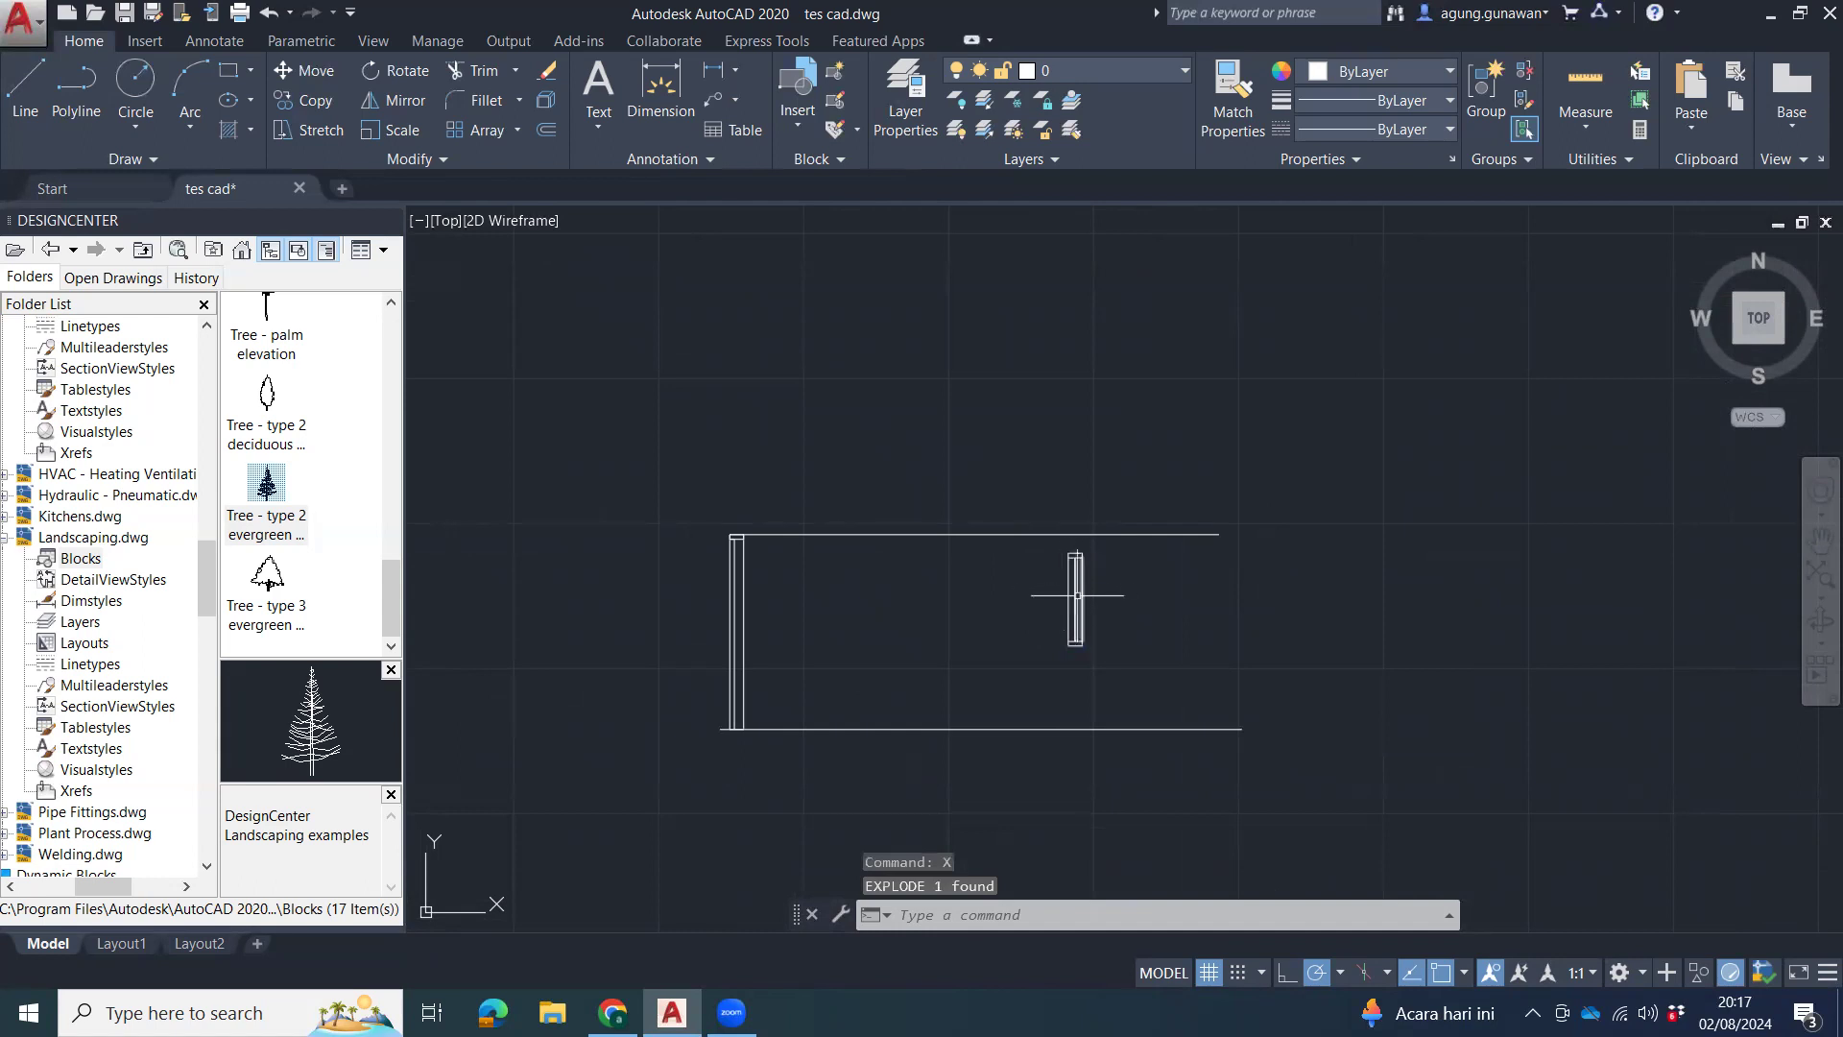
# Stretch the top of the section's window up to the horizontal guide line.
pyautogui.scroll(4, 1089, 546)
pyautogui.scroll(-1, 1069, 599)
pyautogui.moveTo(1064, 652); pyautogui.dragTo(1148, 501, button='middle')
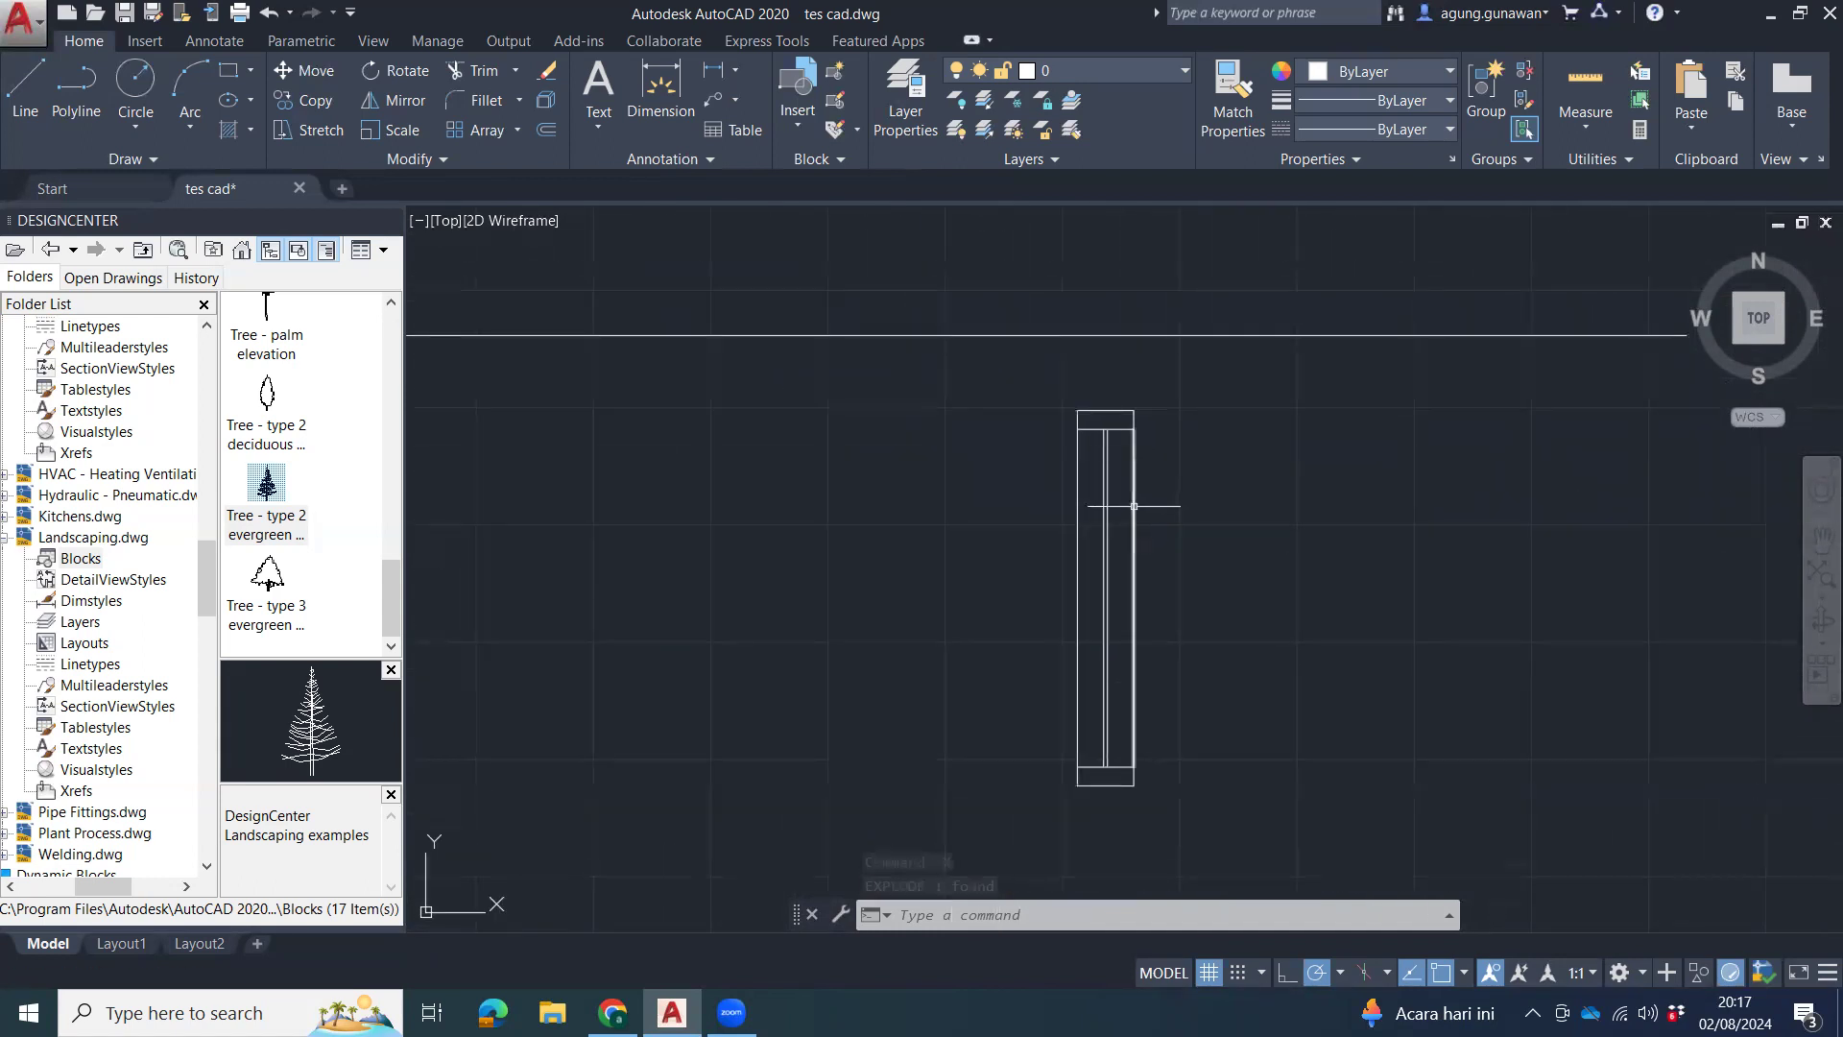
pyautogui.press('Return')
pyautogui.click(1136, 399)
pyautogui.click(1023, 469)
pyautogui.press('Return')
pyautogui.click(1134, 412)
pyautogui.click(1133, 336)
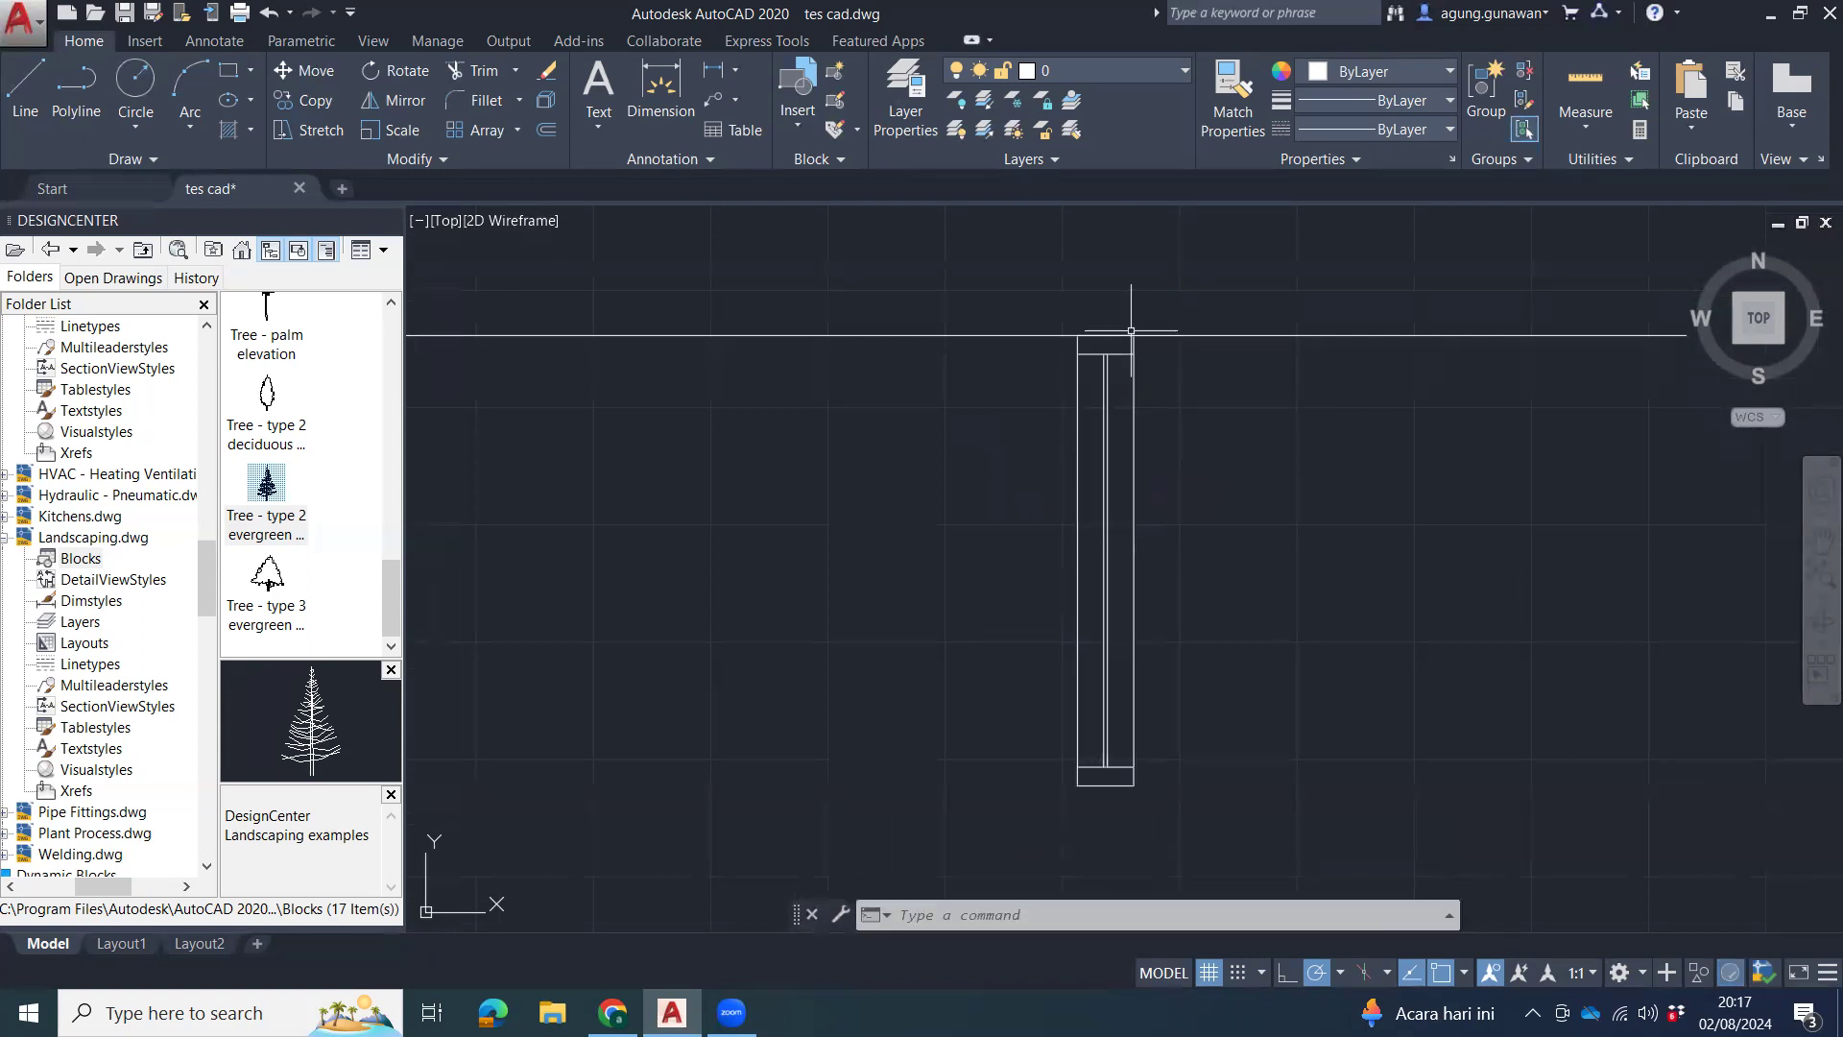
# Define the stretched section window's parts as a block named "potongan jendela".
pyautogui.scroll(-2, 1438, 556)
pyautogui.moveTo(1436, 585); pyautogui.dragTo(1230, 588, button='middle')
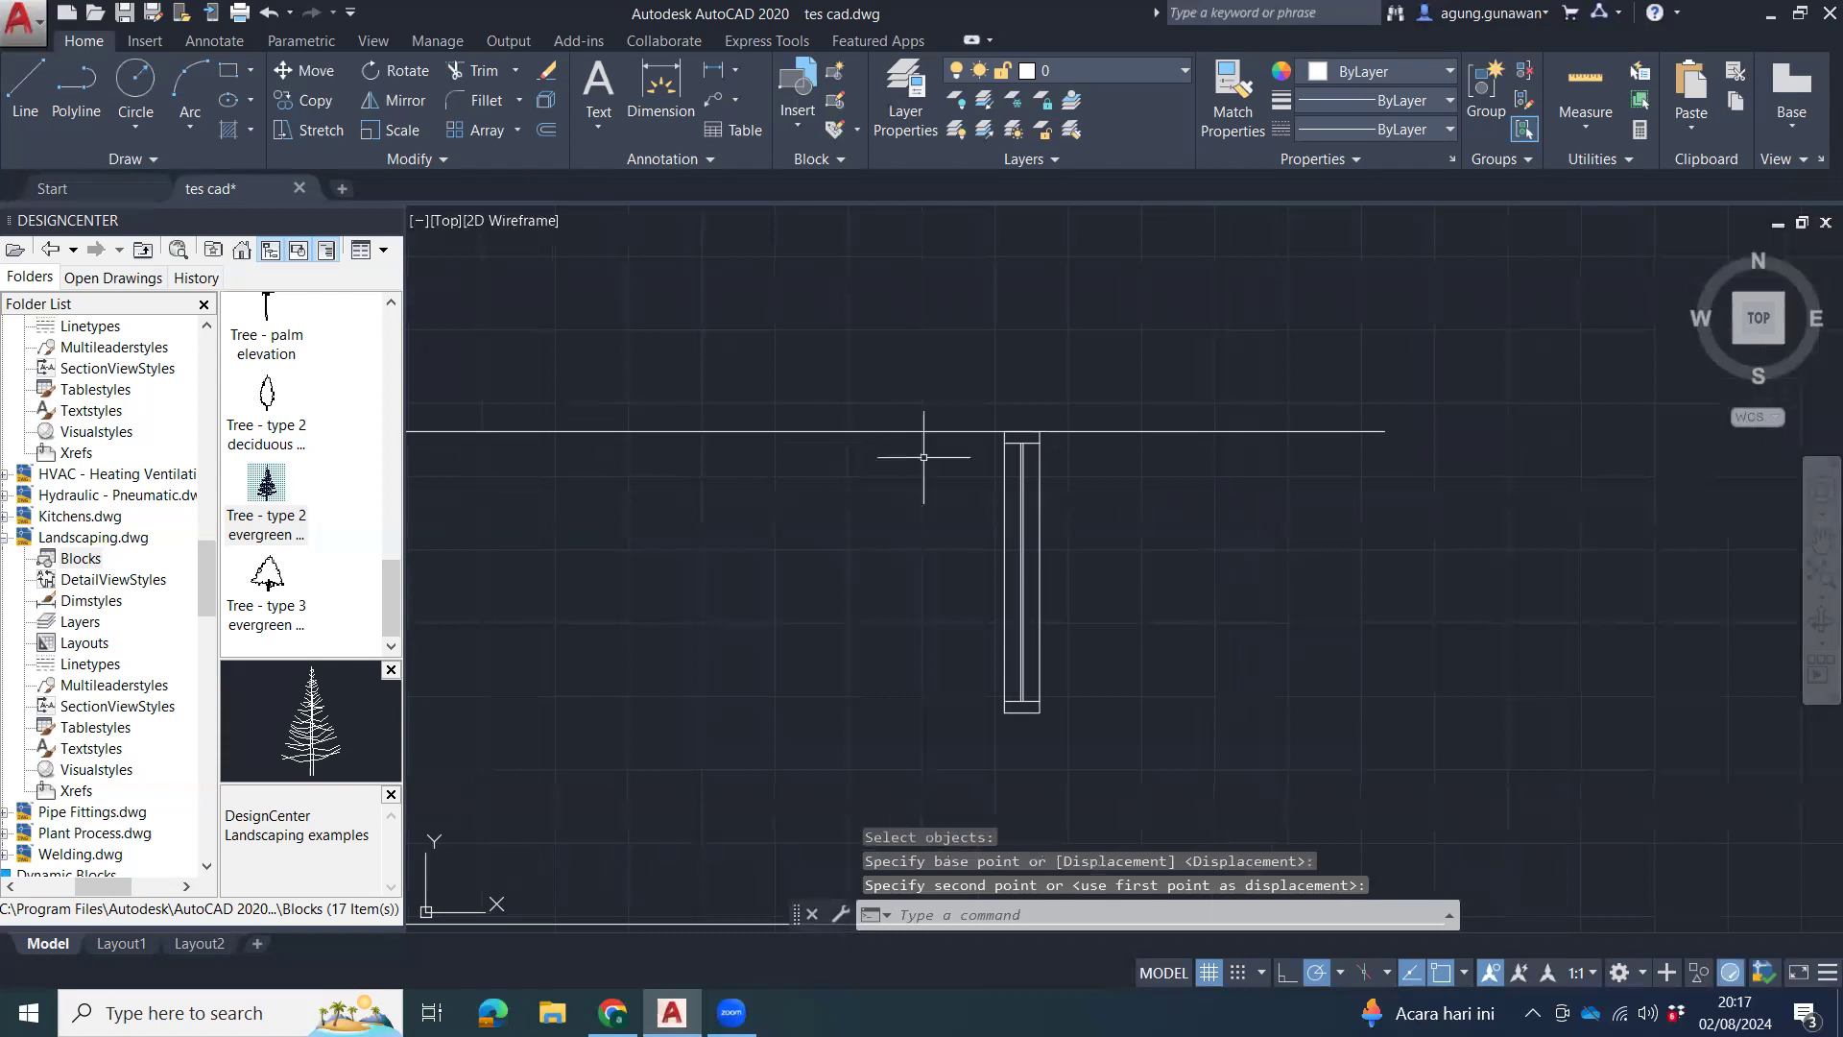
pyautogui.scroll(-2, 1088, 482)
pyautogui.moveTo(1089, 482); pyautogui.dragTo(1203, 534, button='middle')
pyautogui.click(1089, 452)
pyautogui.click(1229, 706)
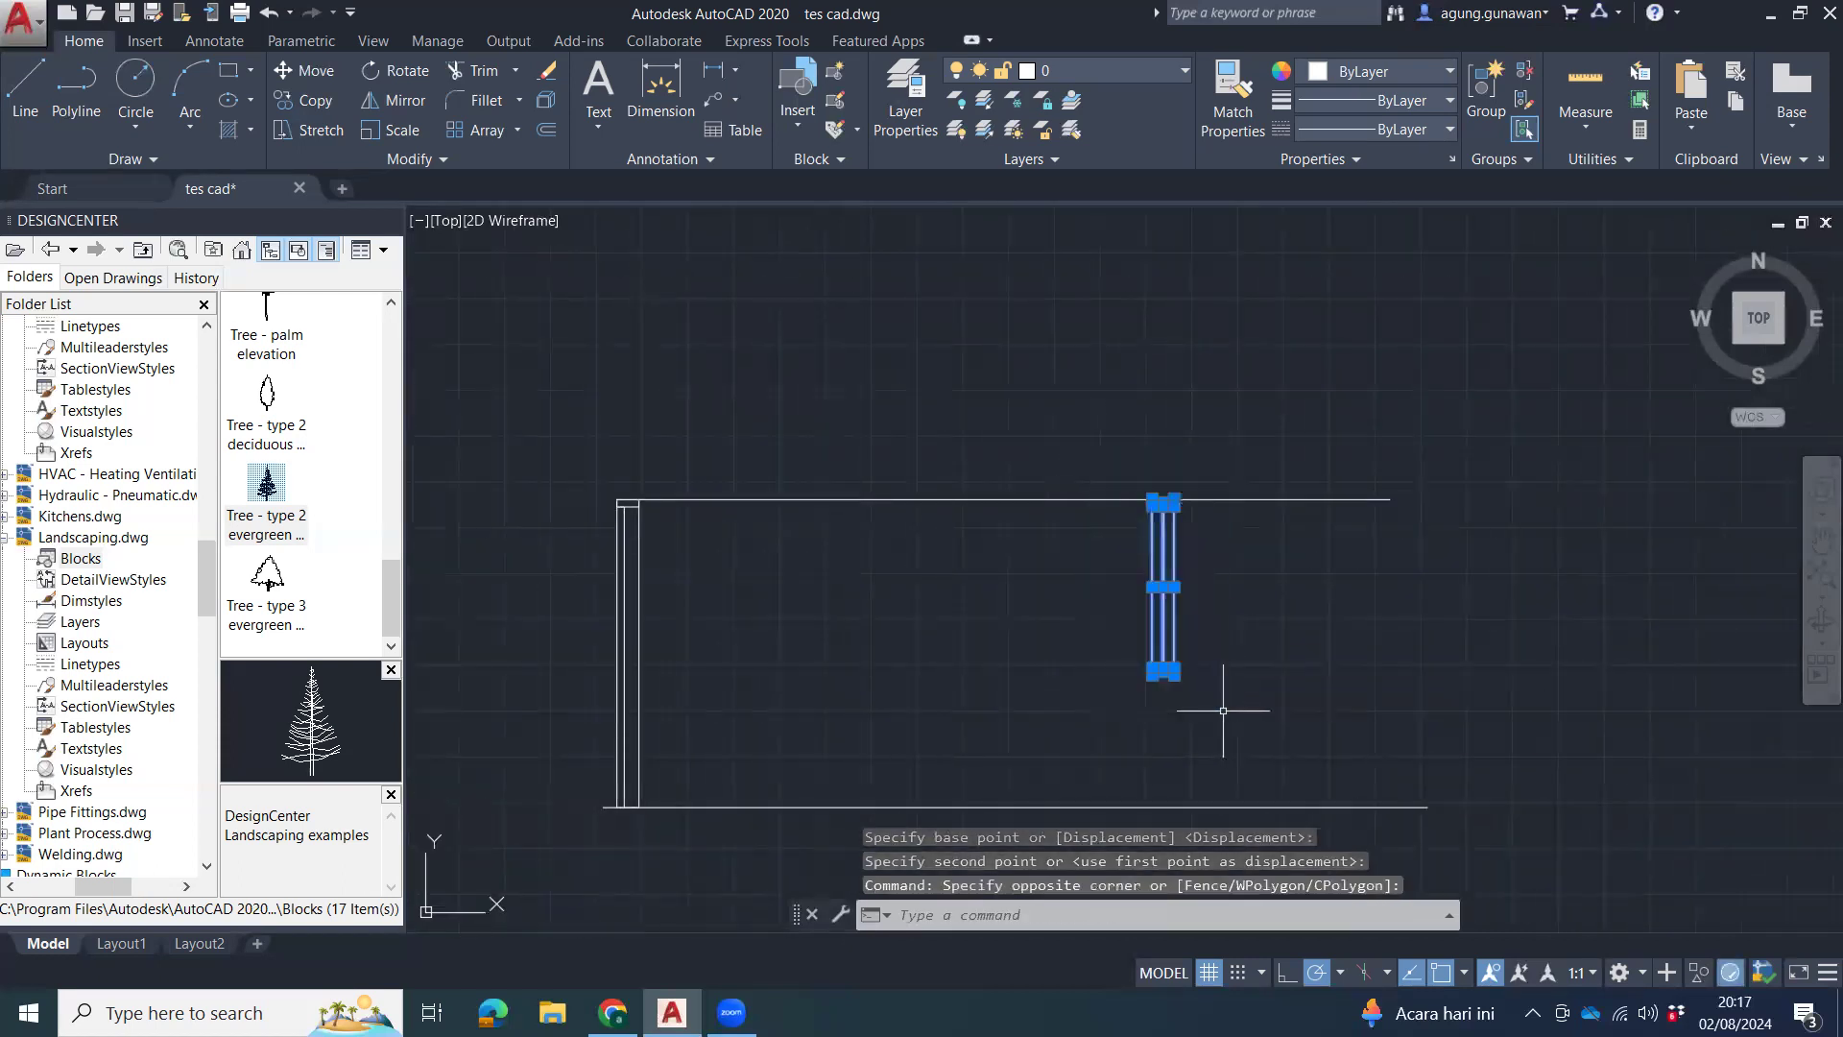
pyautogui.press('Escape')
pyautogui.press('Escape')
pyautogui.write('b')
pyautogui.press('Return')
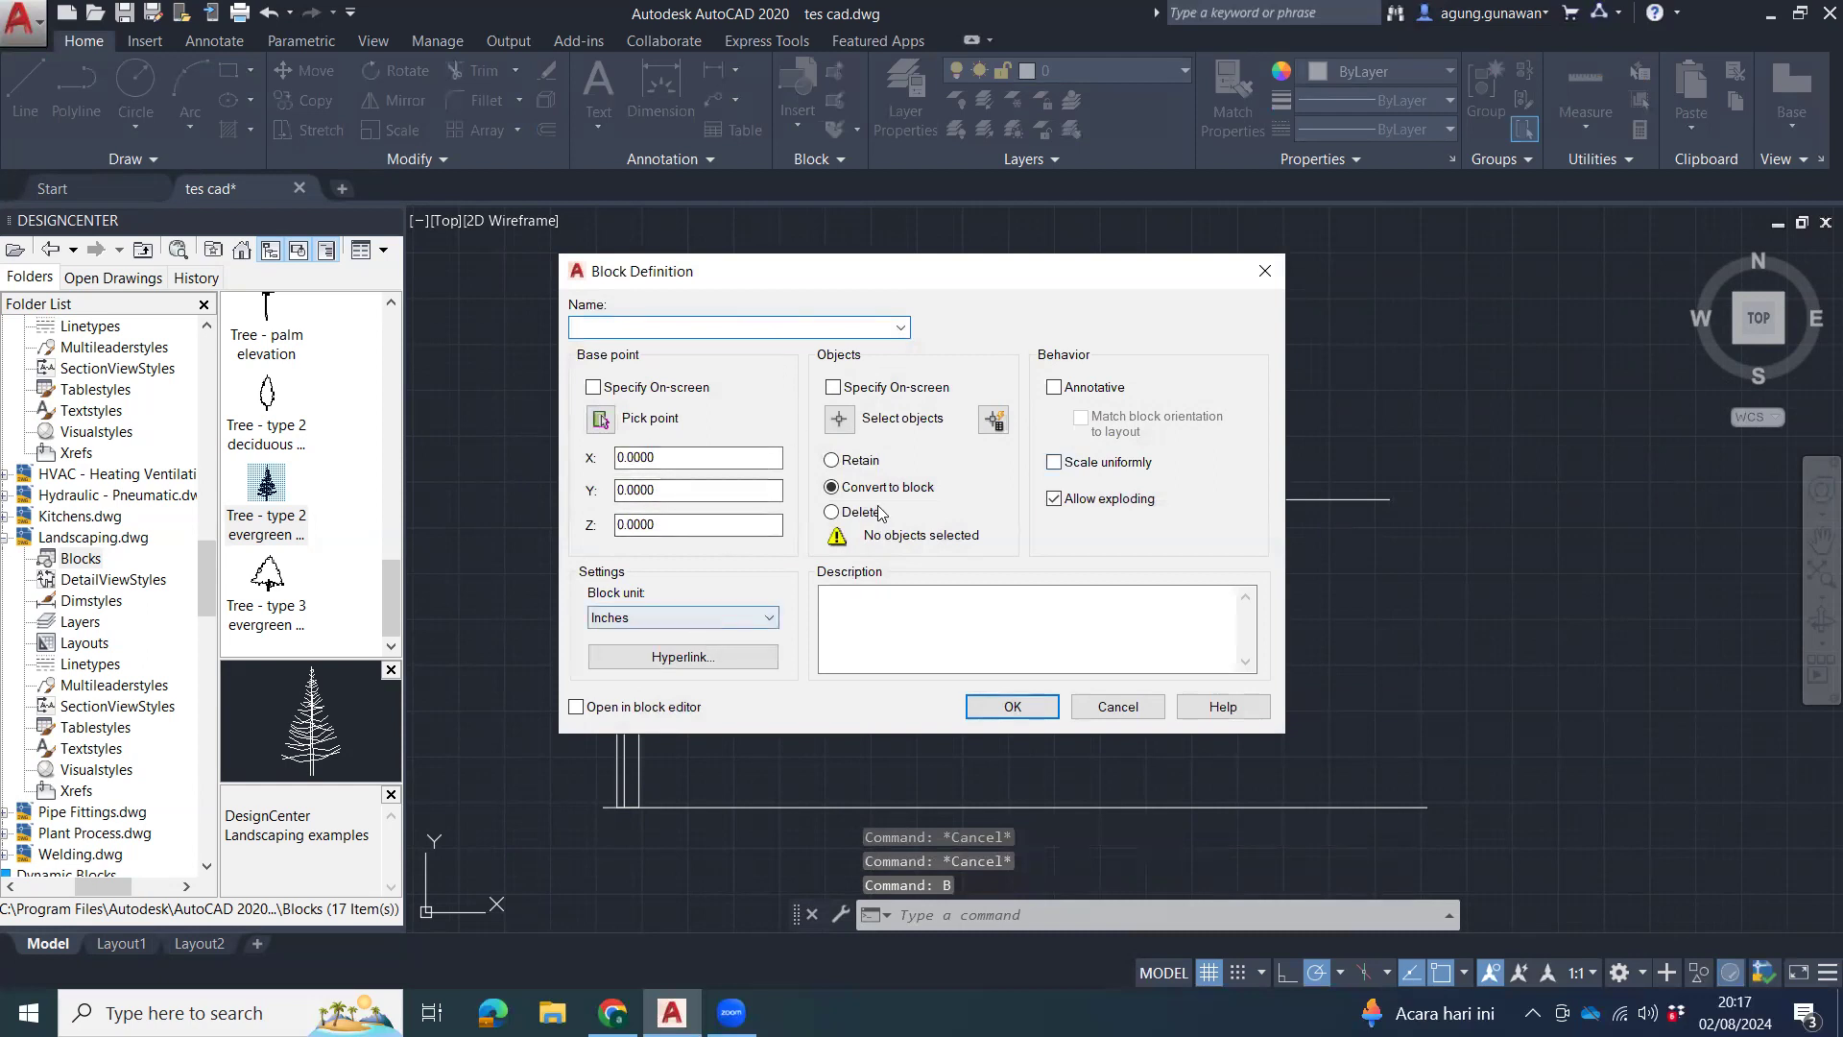
pyautogui.click(841, 419)
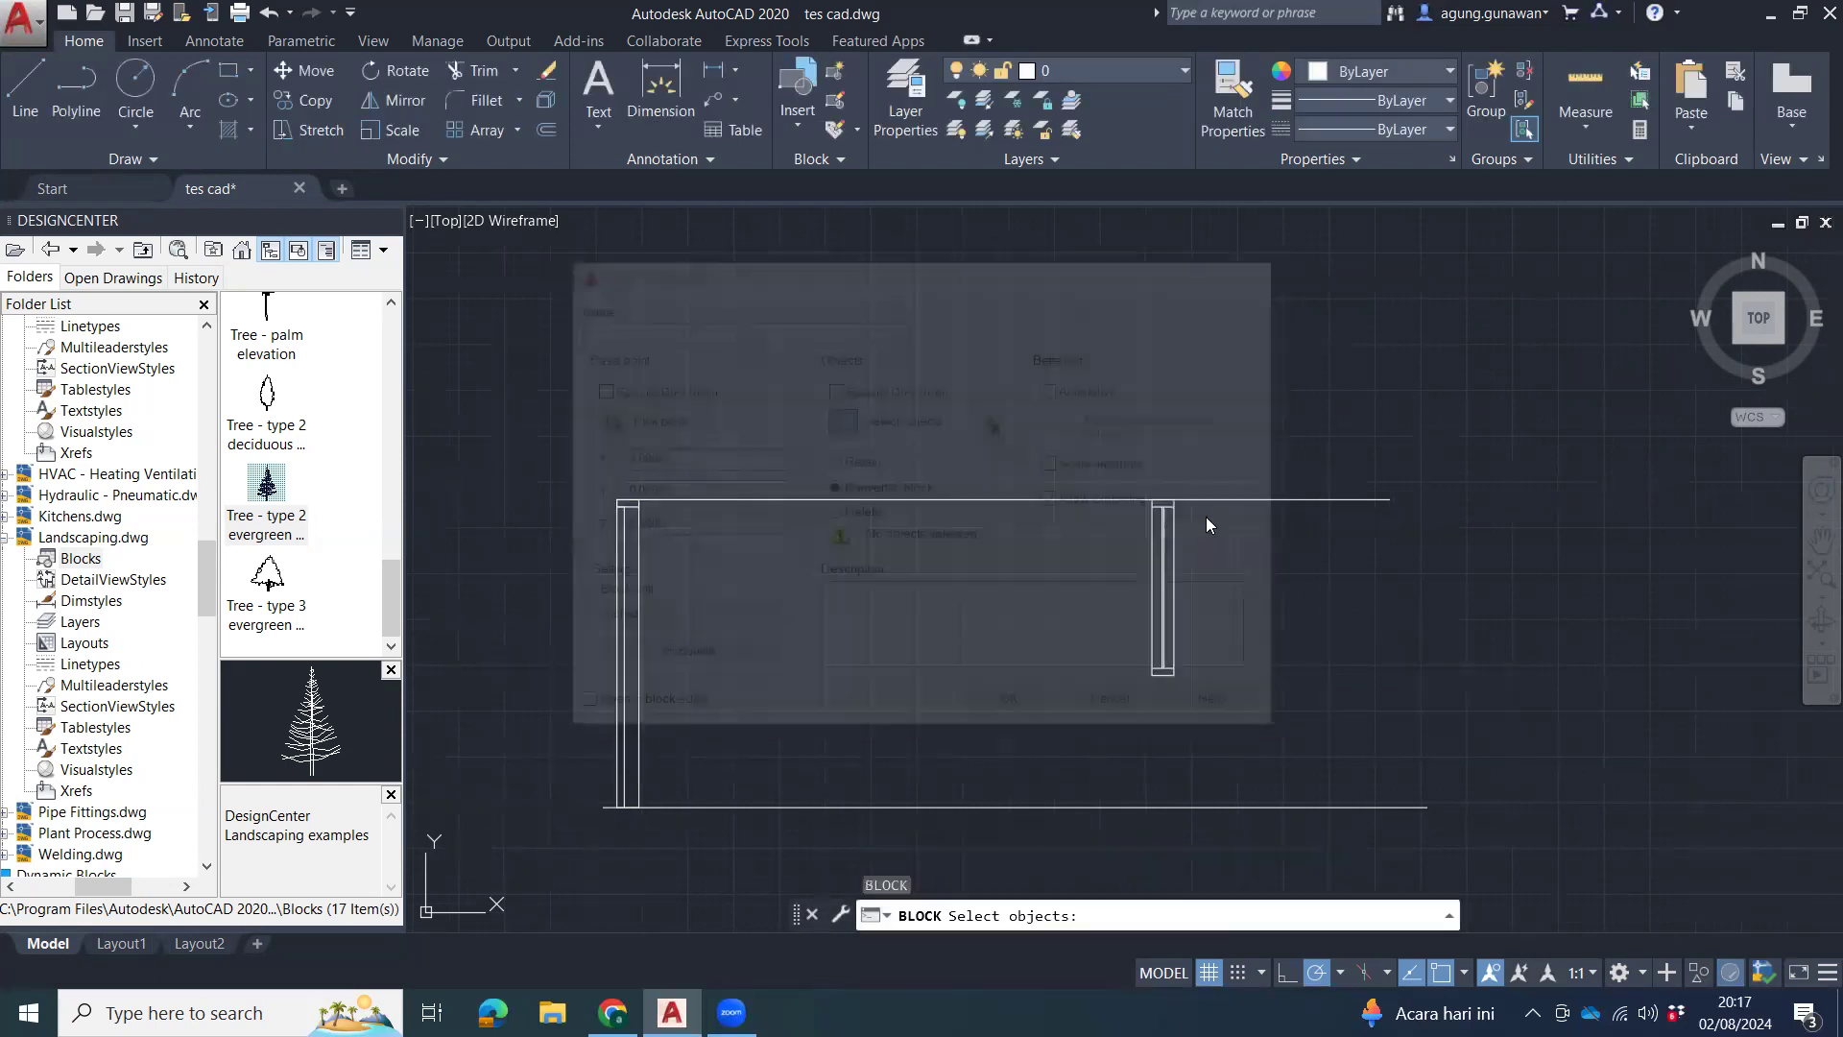
pyautogui.click(1091, 449)
pyautogui.click(1213, 730)
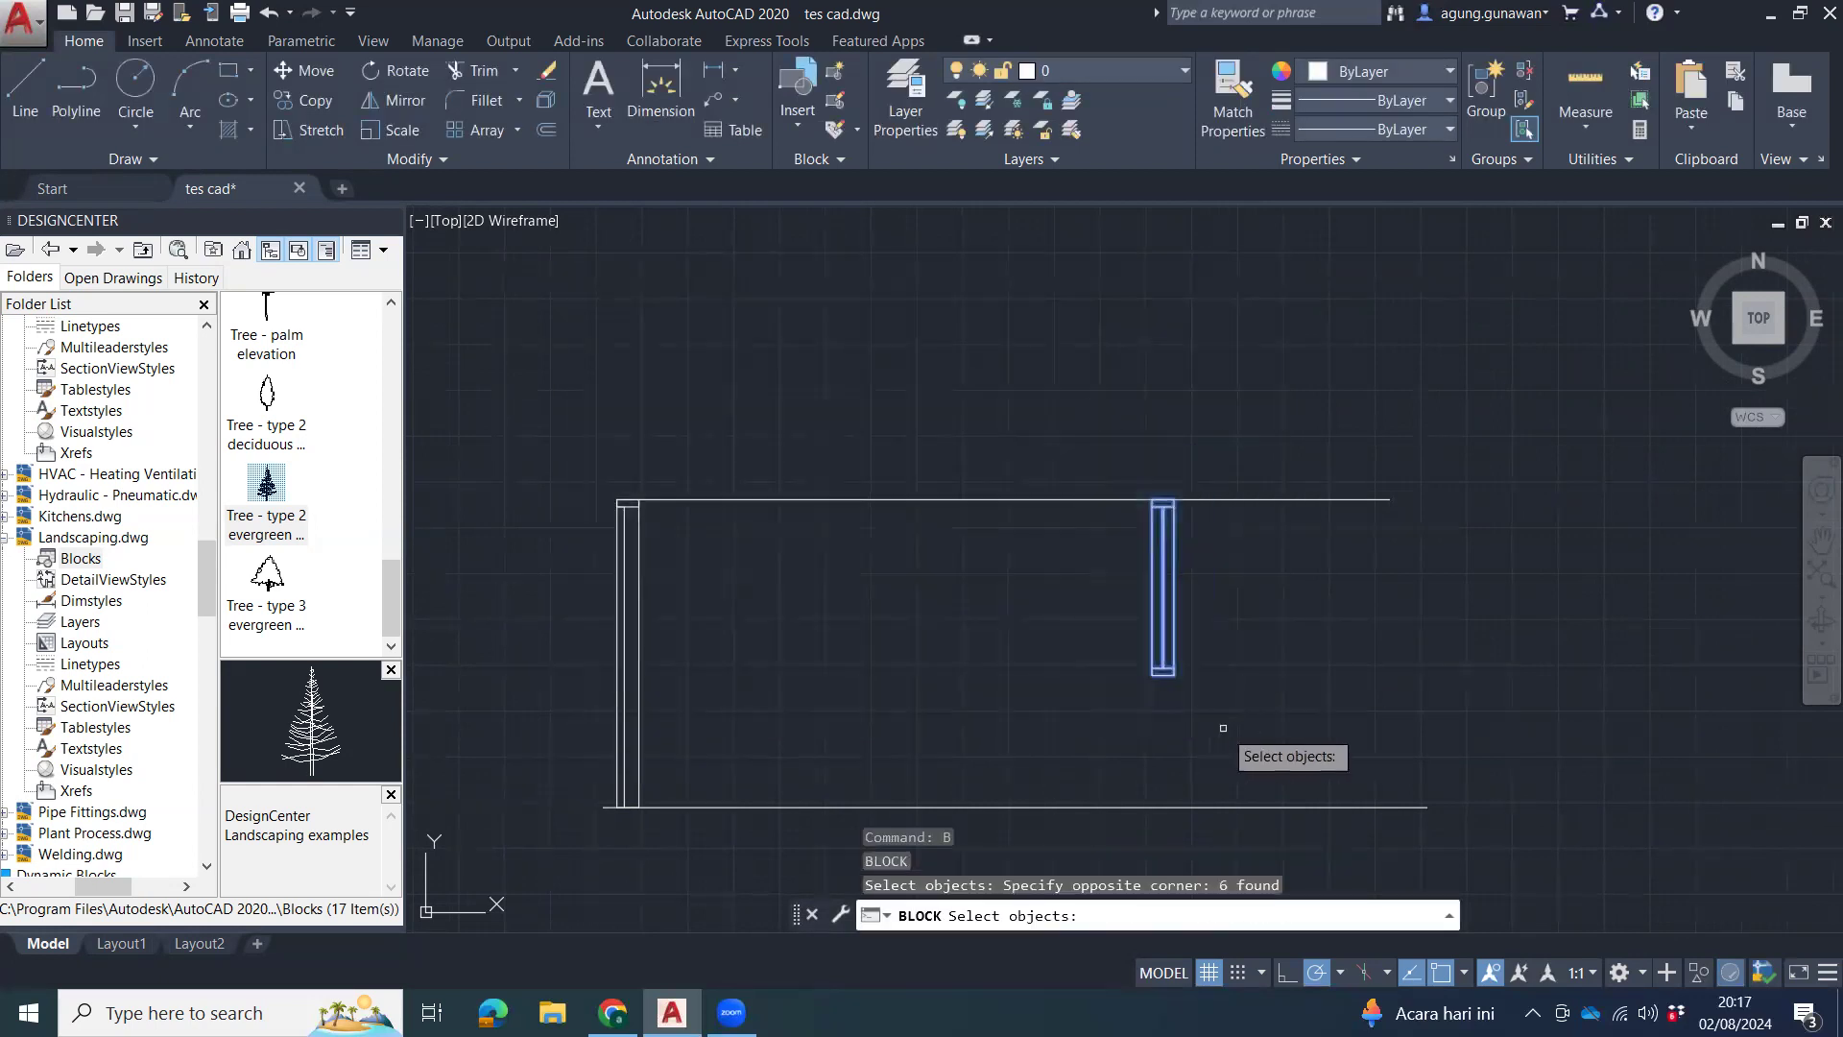
pyautogui.press('Return')
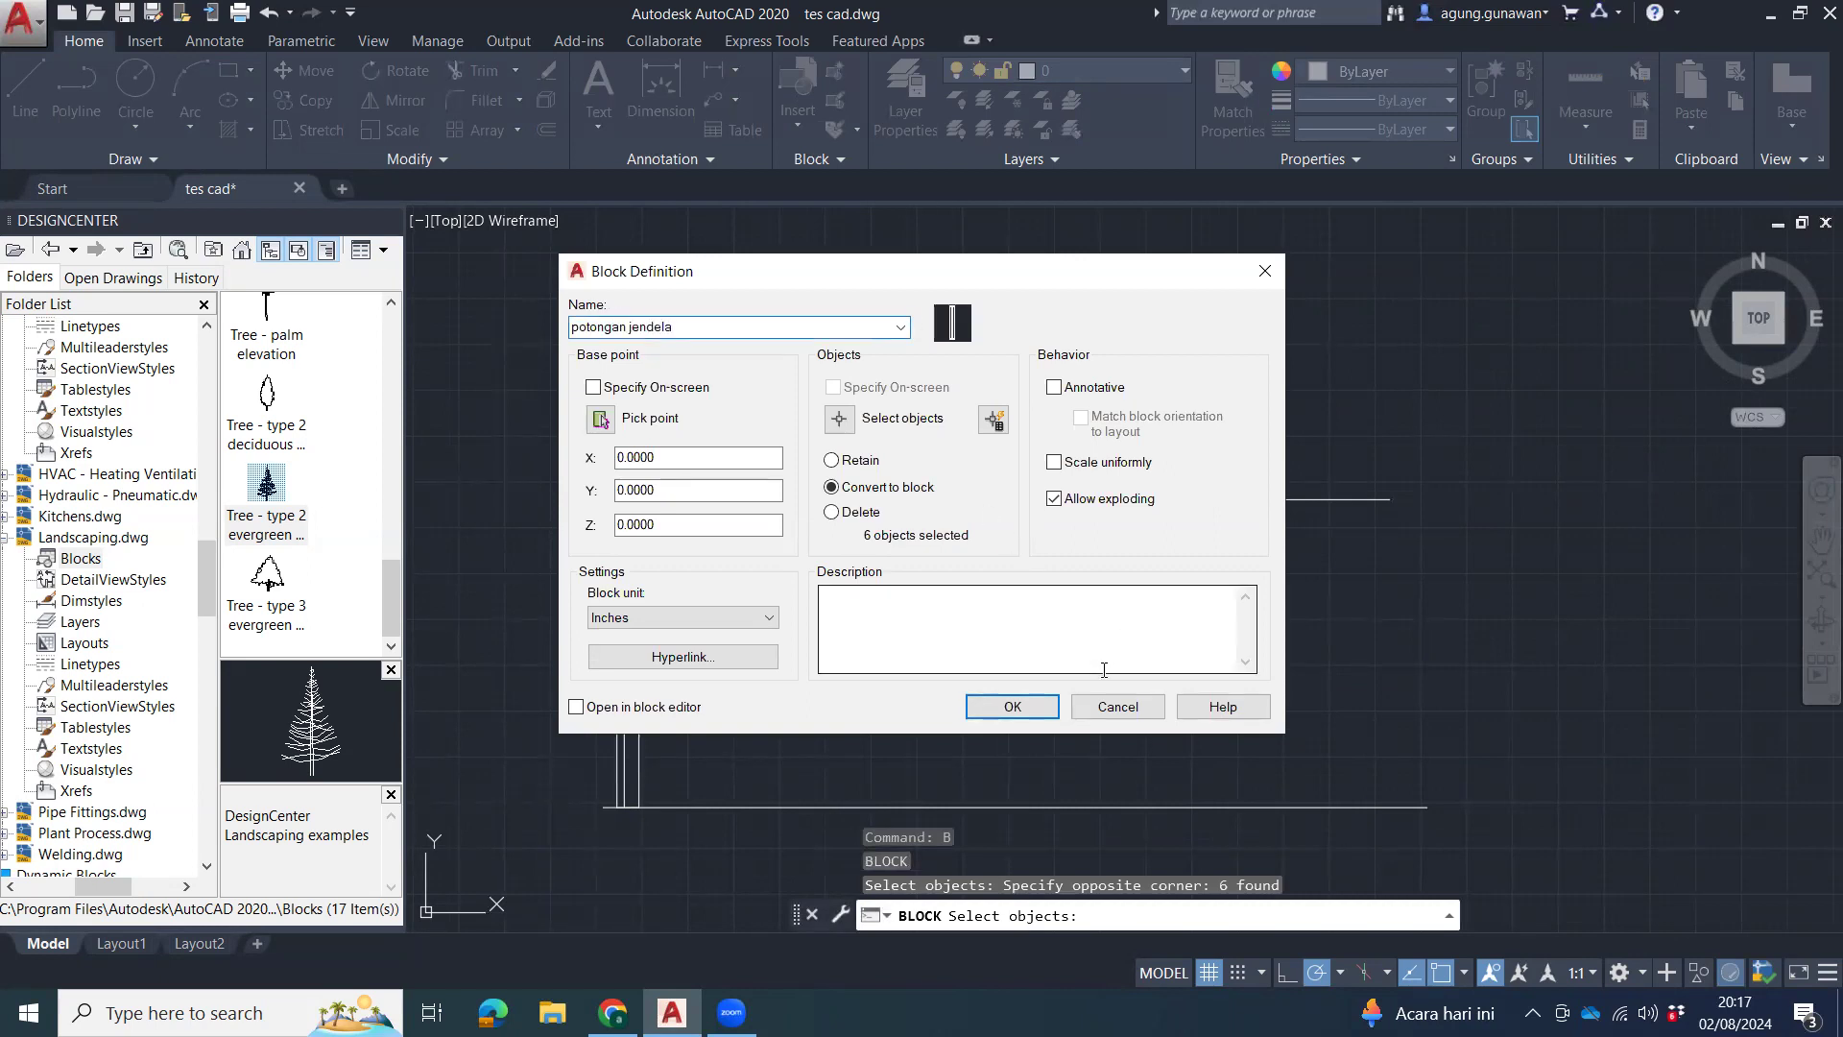
pyautogui.click(1045, 706)
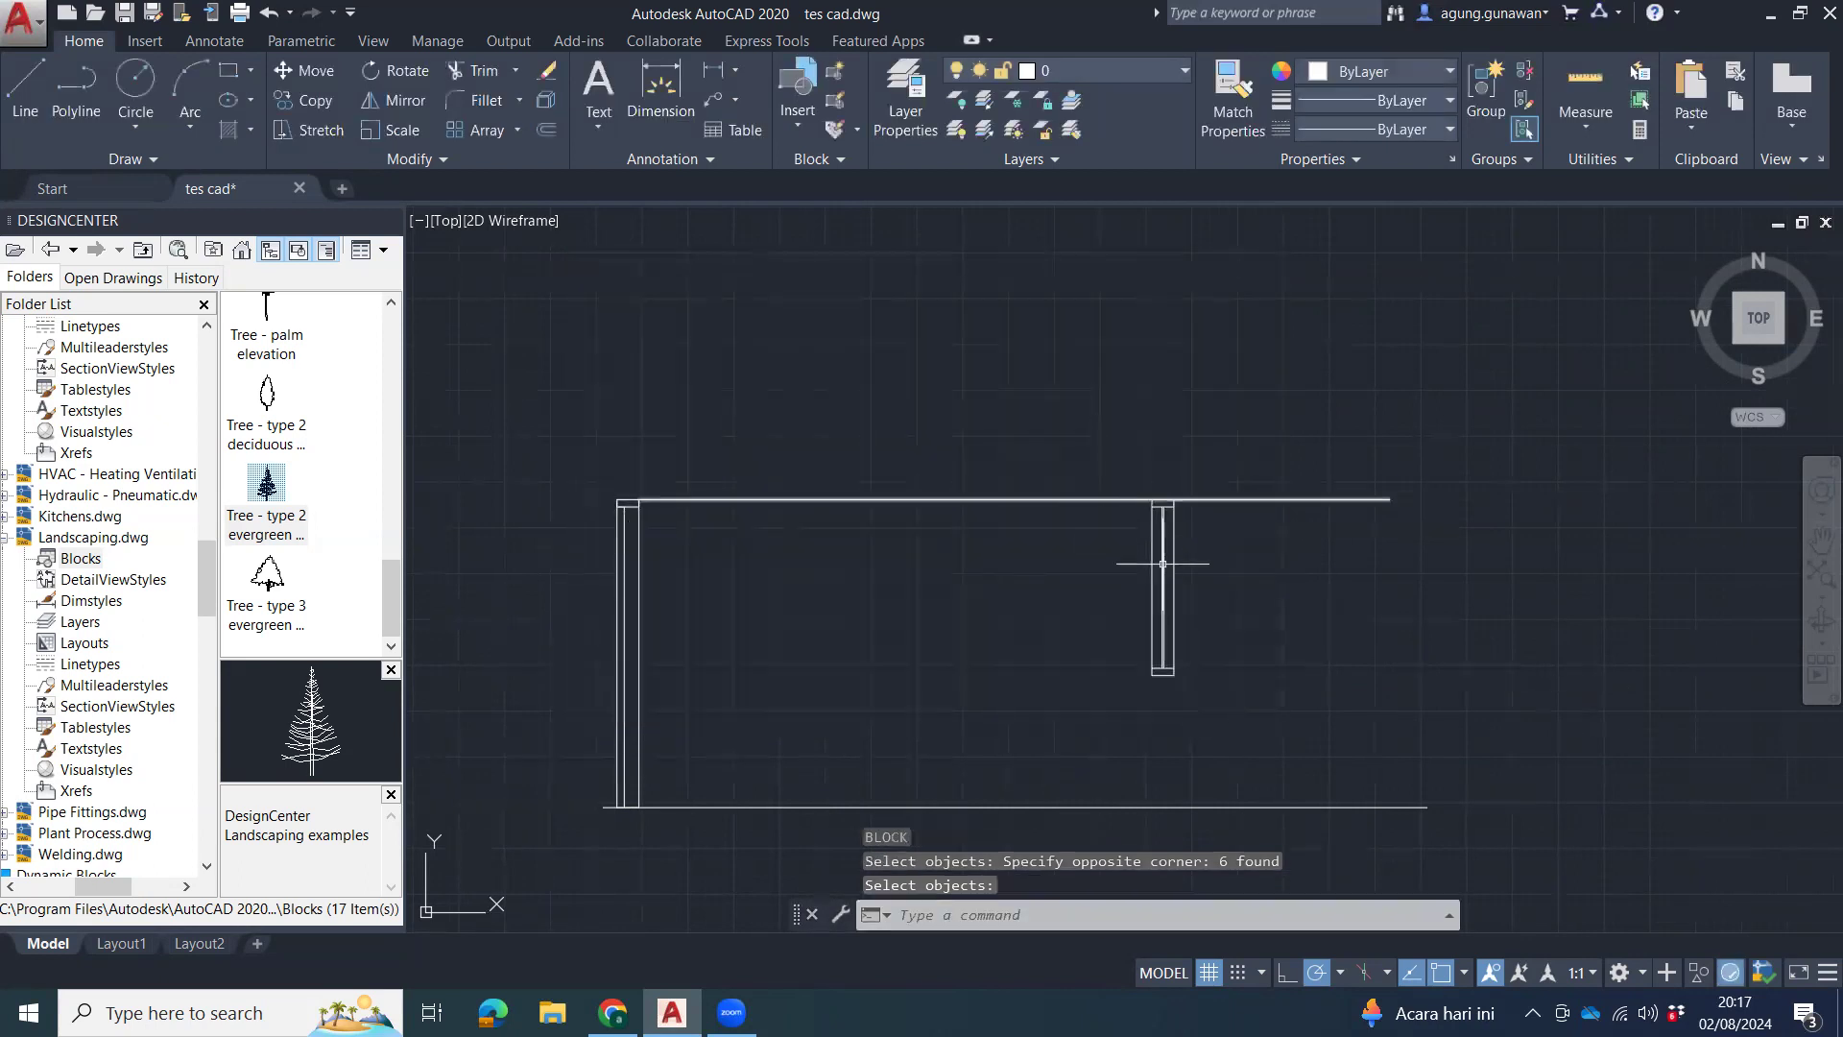
# Delete the horizontal guide line at the top of the section's door and window.
pyautogui.click(1363, 468)
pyautogui.click(1304, 556)
pyautogui.moveTo(1404, 635); pyautogui.dragTo(1333, 694, button='middle')
pyautogui.press('Delete')
# Copy the short hatched wall piece near the plan's lower-left corner to directly beneath the section's window.
pyautogui.moveTo(1151, 726)
pyautogui.mouseDown(button='middle')
pyautogui.moveTo(1156, 587)
pyautogui.moveTo(988, 980)
pyautogui.mouseUp(button='middle')
pyautogui.scroll(-4, 1013, 585)
pyautogui.moveTo(601, 663); pyautogui.dragTo(757, 564, button='middle')
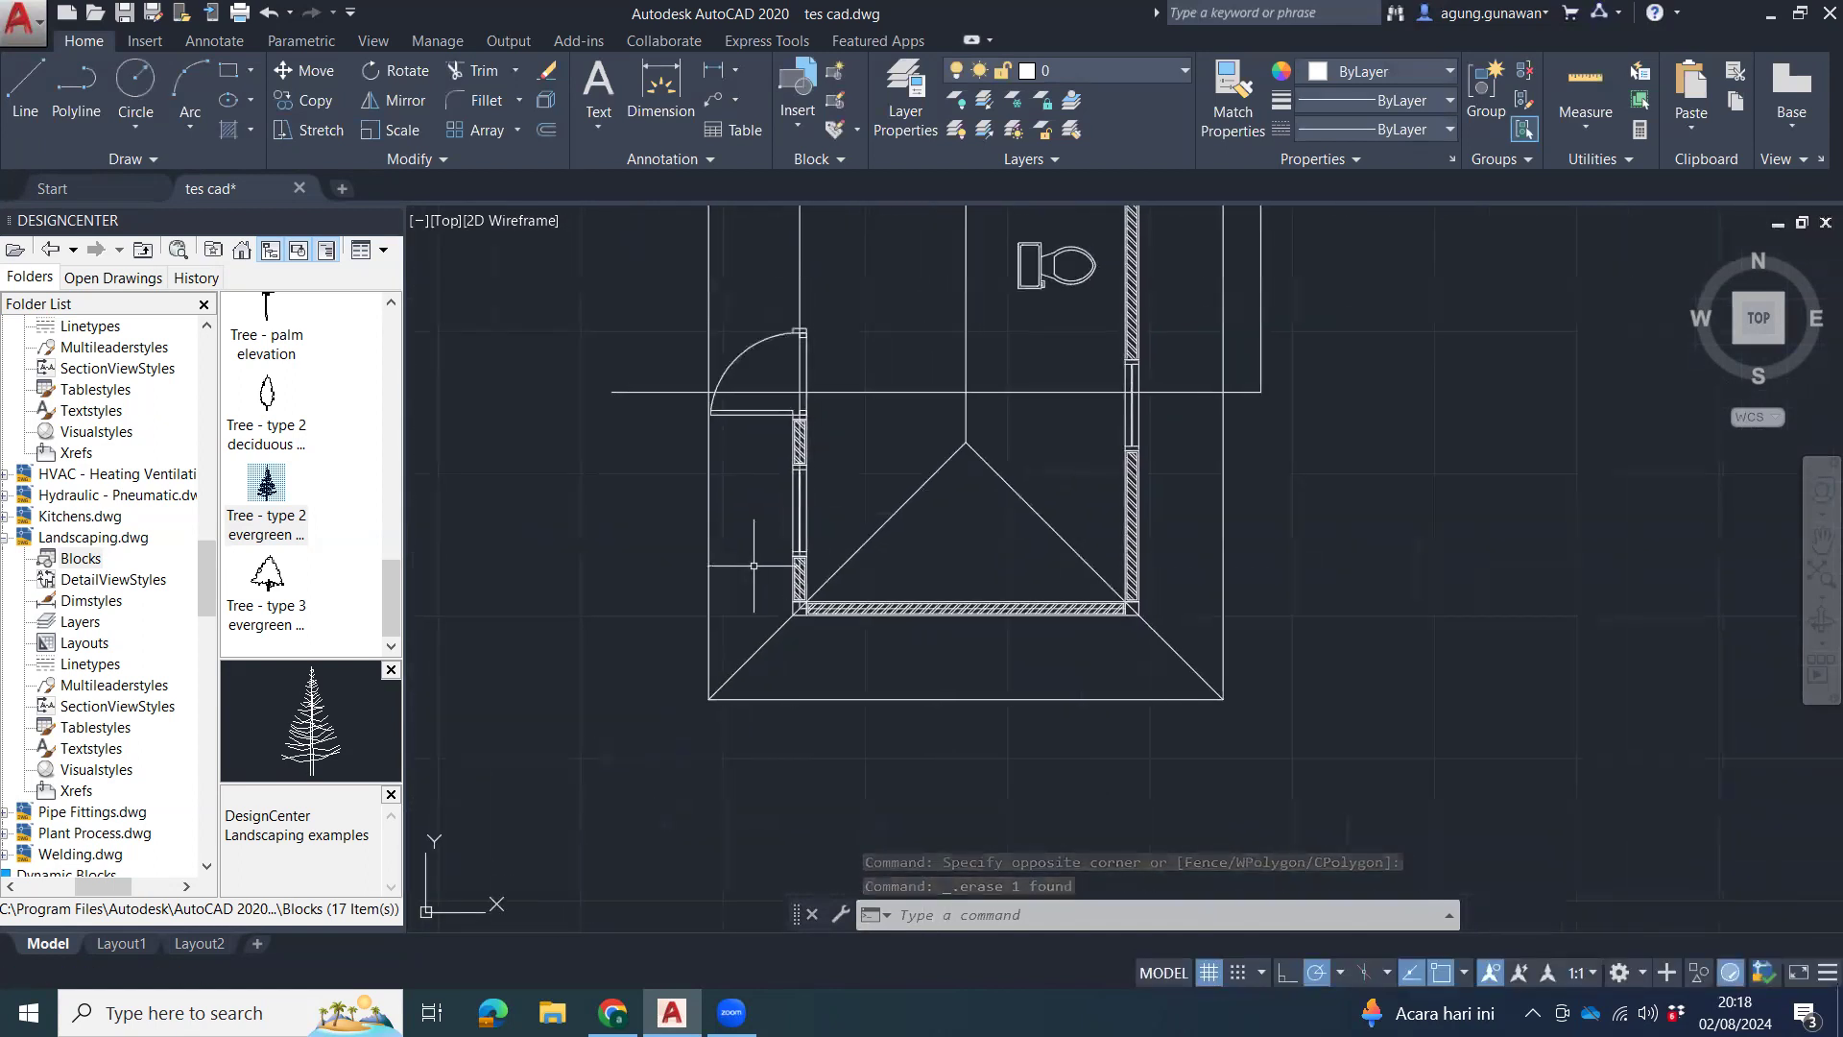
pyautogui.scroll(7, 761, 571)
pyautogui.click(956, 546)
pyautogui.click(920, 588)
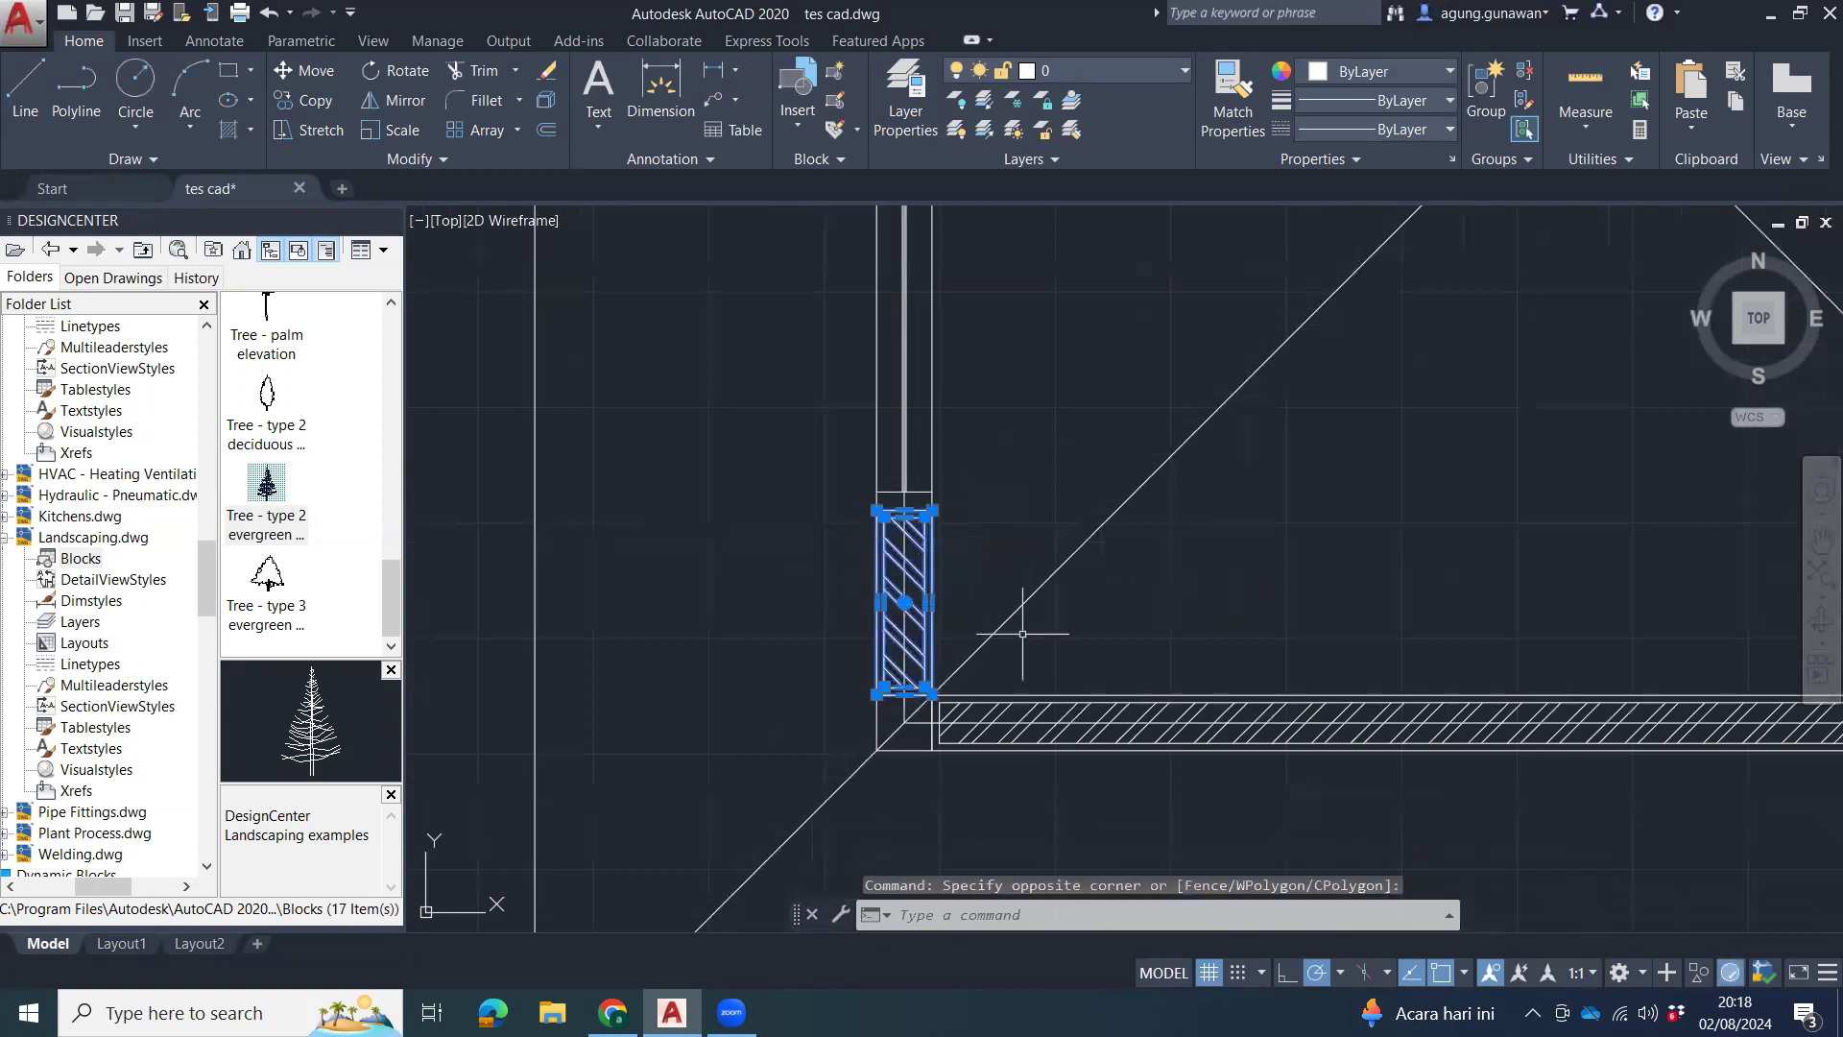
pyautogui.moveTo(1001, 654); pyautogui.dragTo(1013, 589, button='middle')
pyautogui.write('co')
pyautogui.press('Return')
pyautogui.click(944, 445)
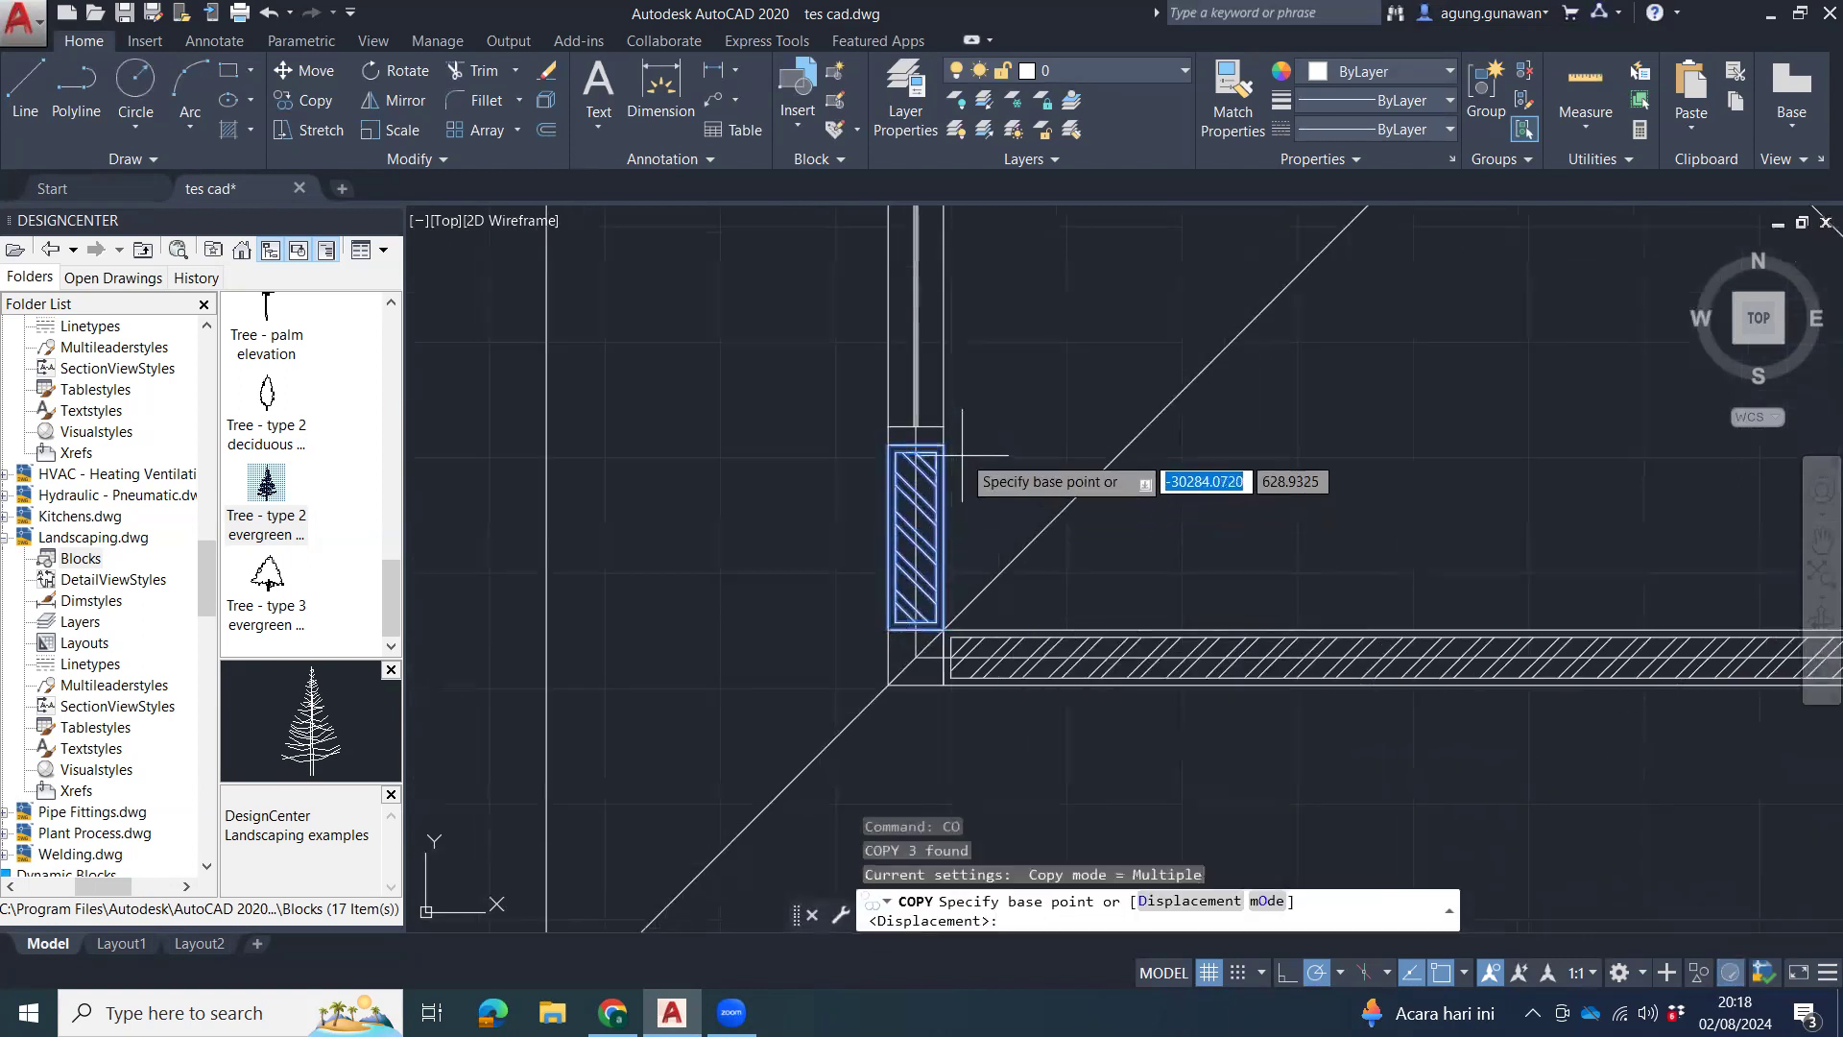
pyautogui.scroll(-2, 1247, 711)
pyautogui.moveTo(1344, 826); pyautogui.dragTo(1127, 375, button='middle')
pyautogui.moveTo(1543, 825); pyautogui.dragTo(1222, 279, button='middle')
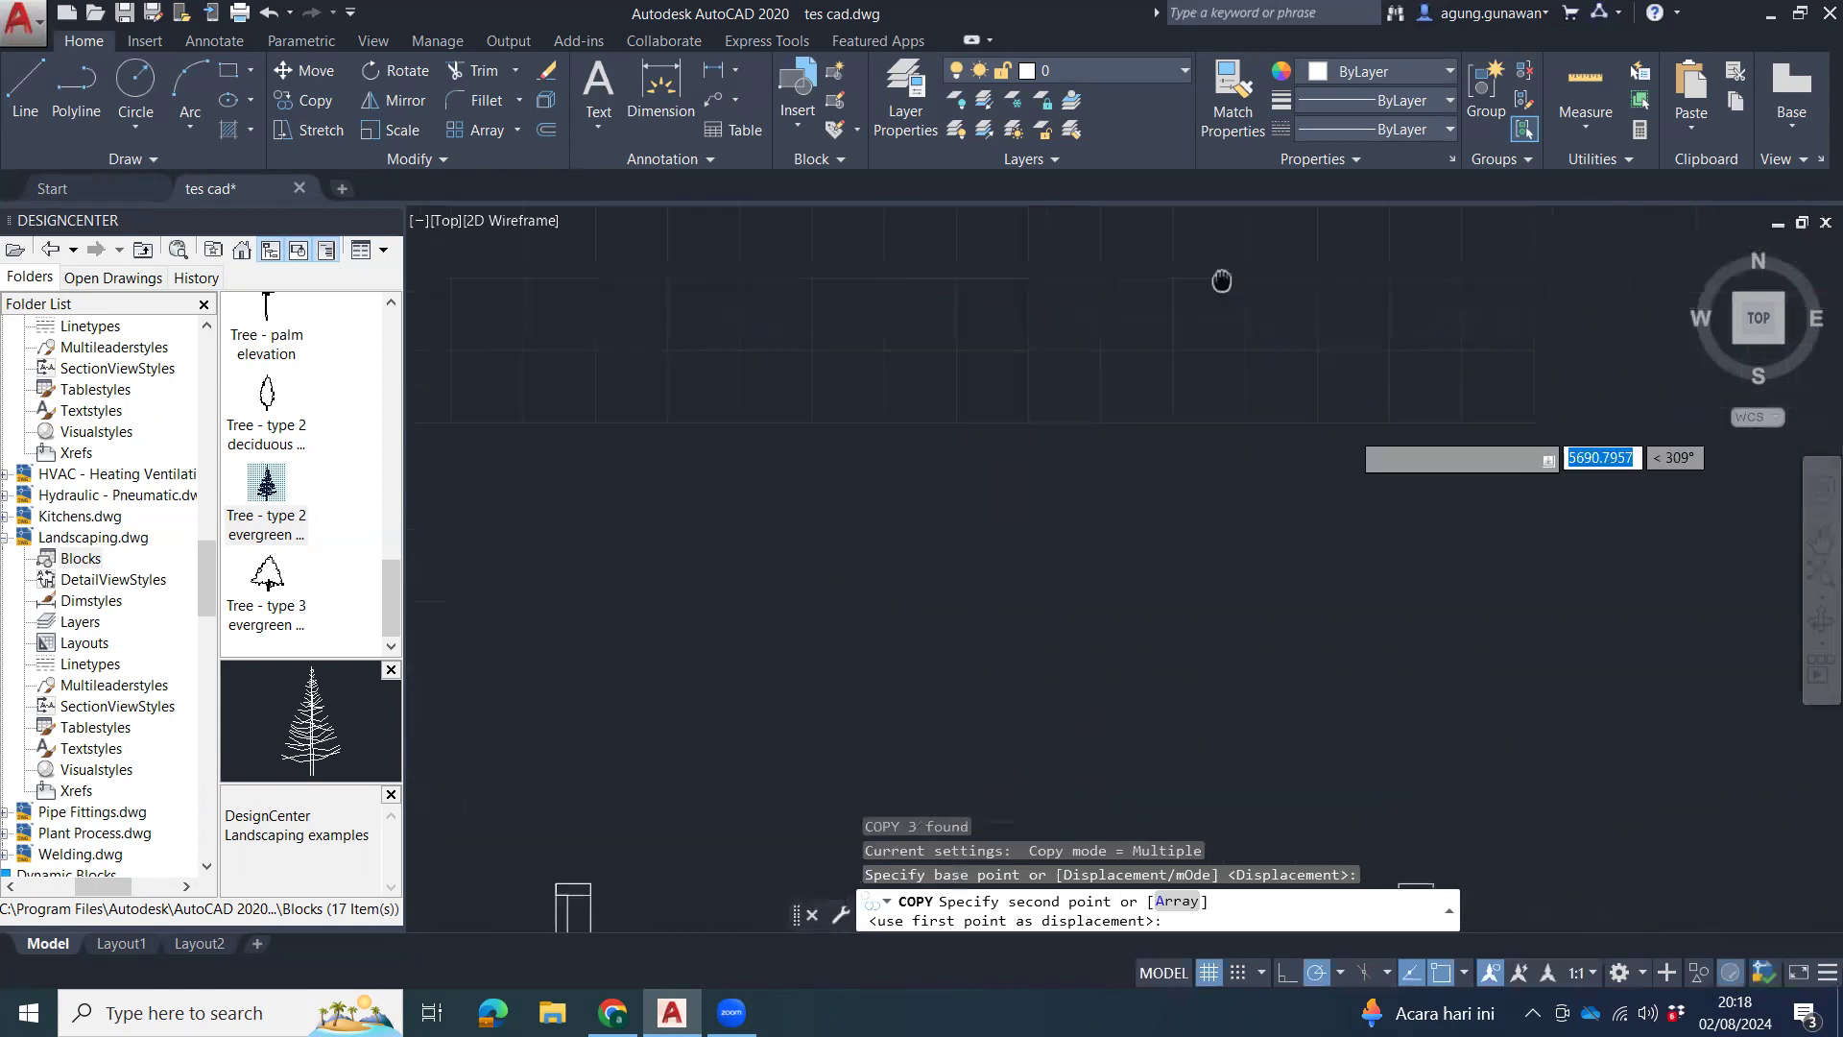
pyautogui.moveTo(1443, 713); pyautogui.dragTo(1267, 392, button='middle')
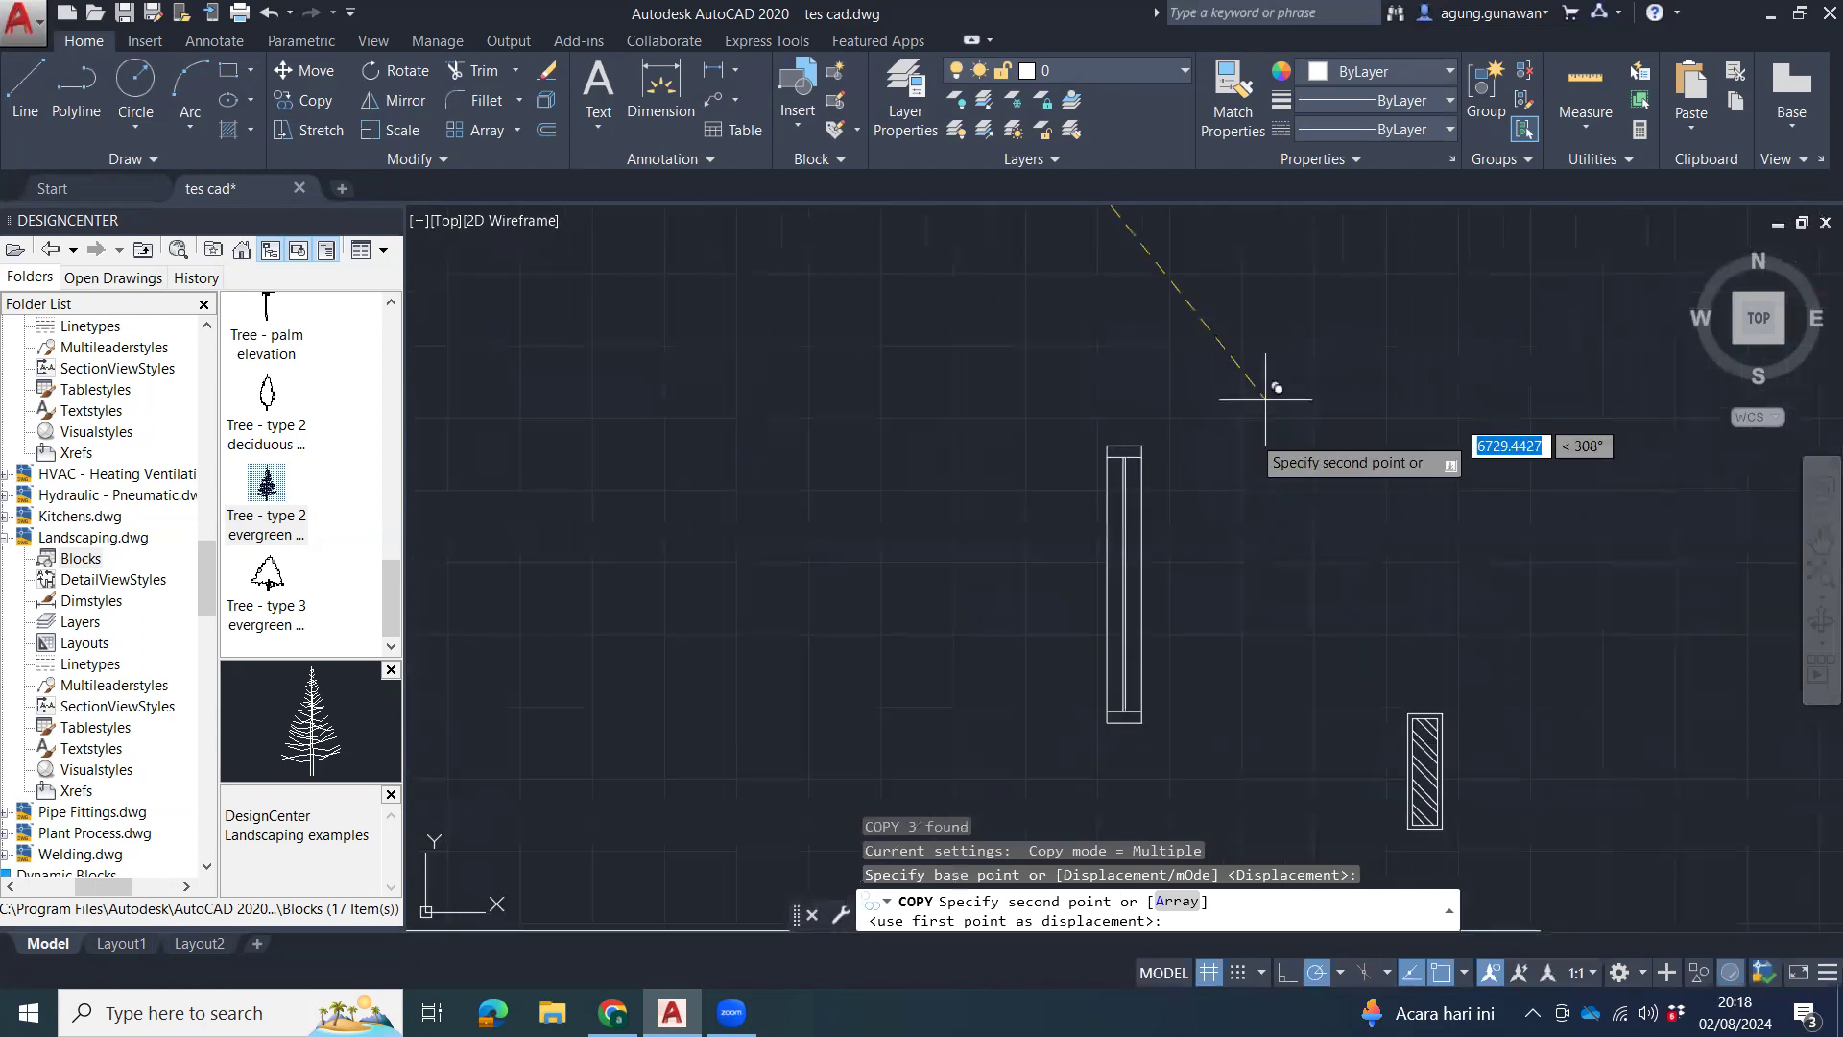
pyautogui.click(1142, 722)
pyautogui.moveTo(1222, 757); pyautogui.dragTo(1200, 470, button='middle')
pyautogui.press('Escape')
pyautogui.press('Escape')
# Stretch the bottom of the hatched wall beneath the section's window down to the ground line.
pyautogui.click(1147, 526)
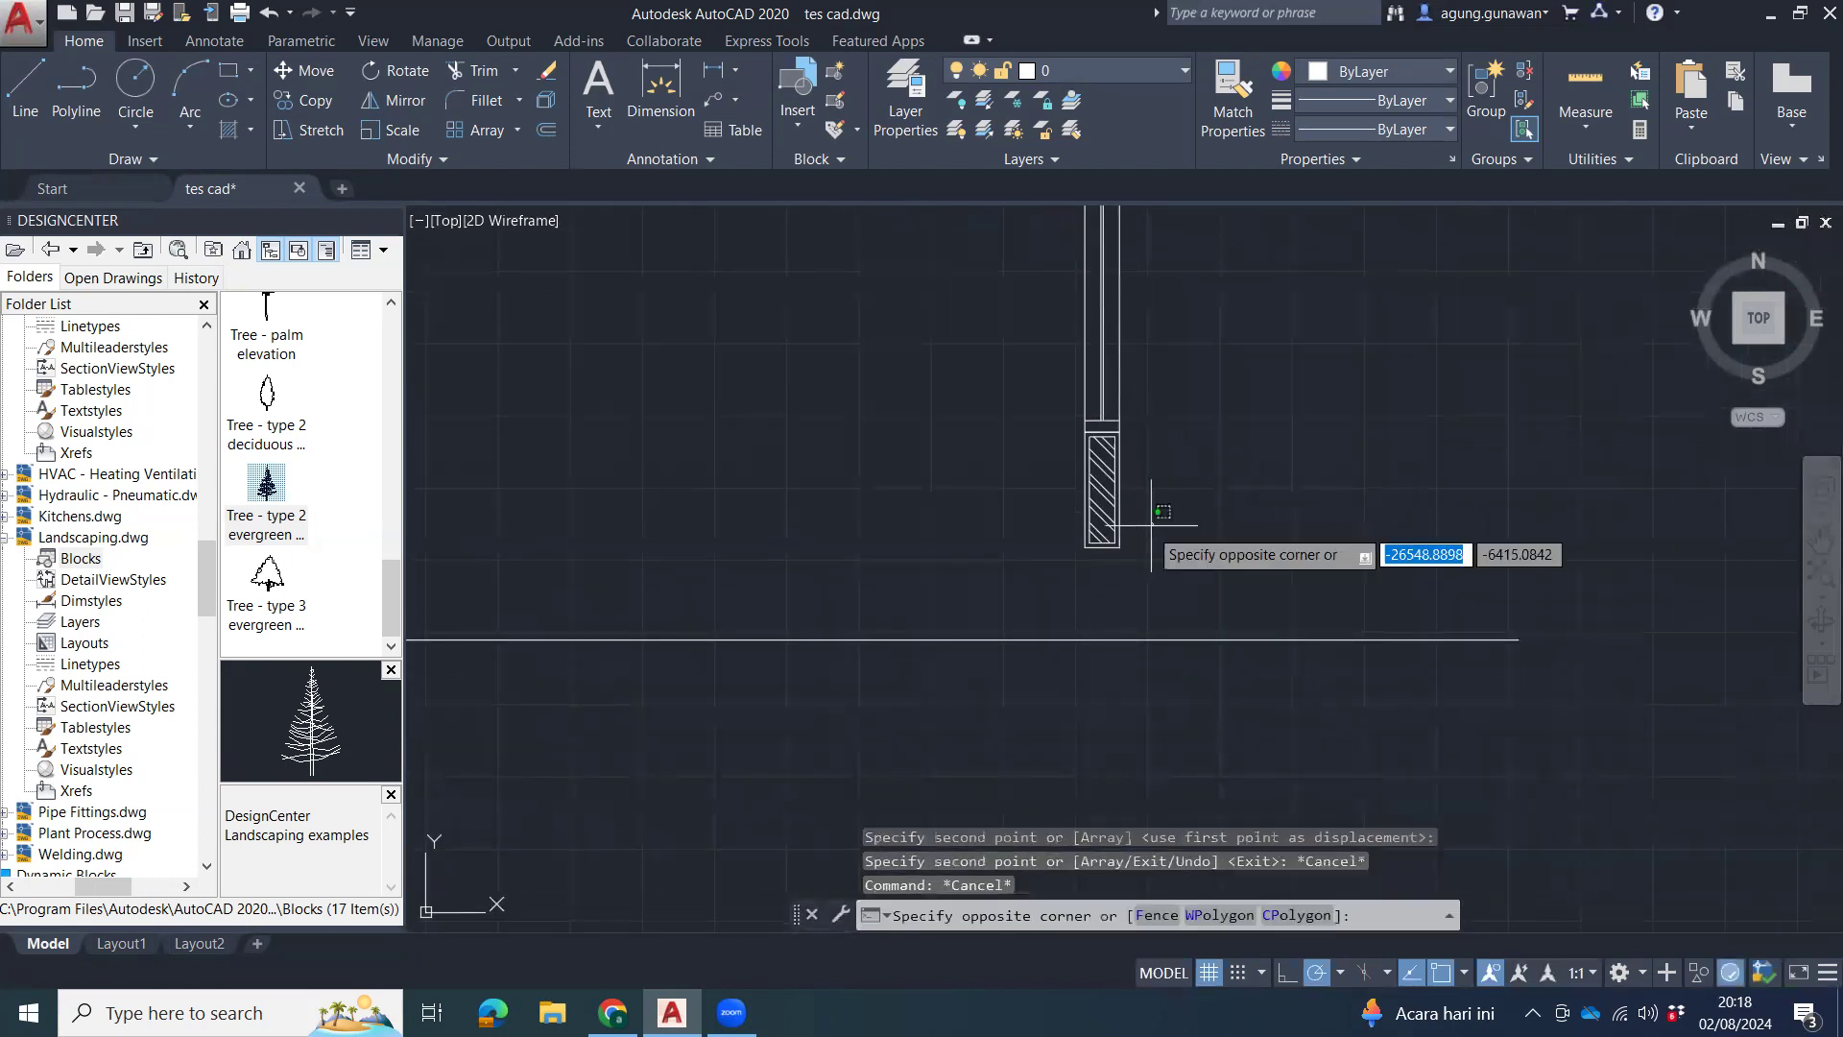
pyautogui.click(1063, 582)
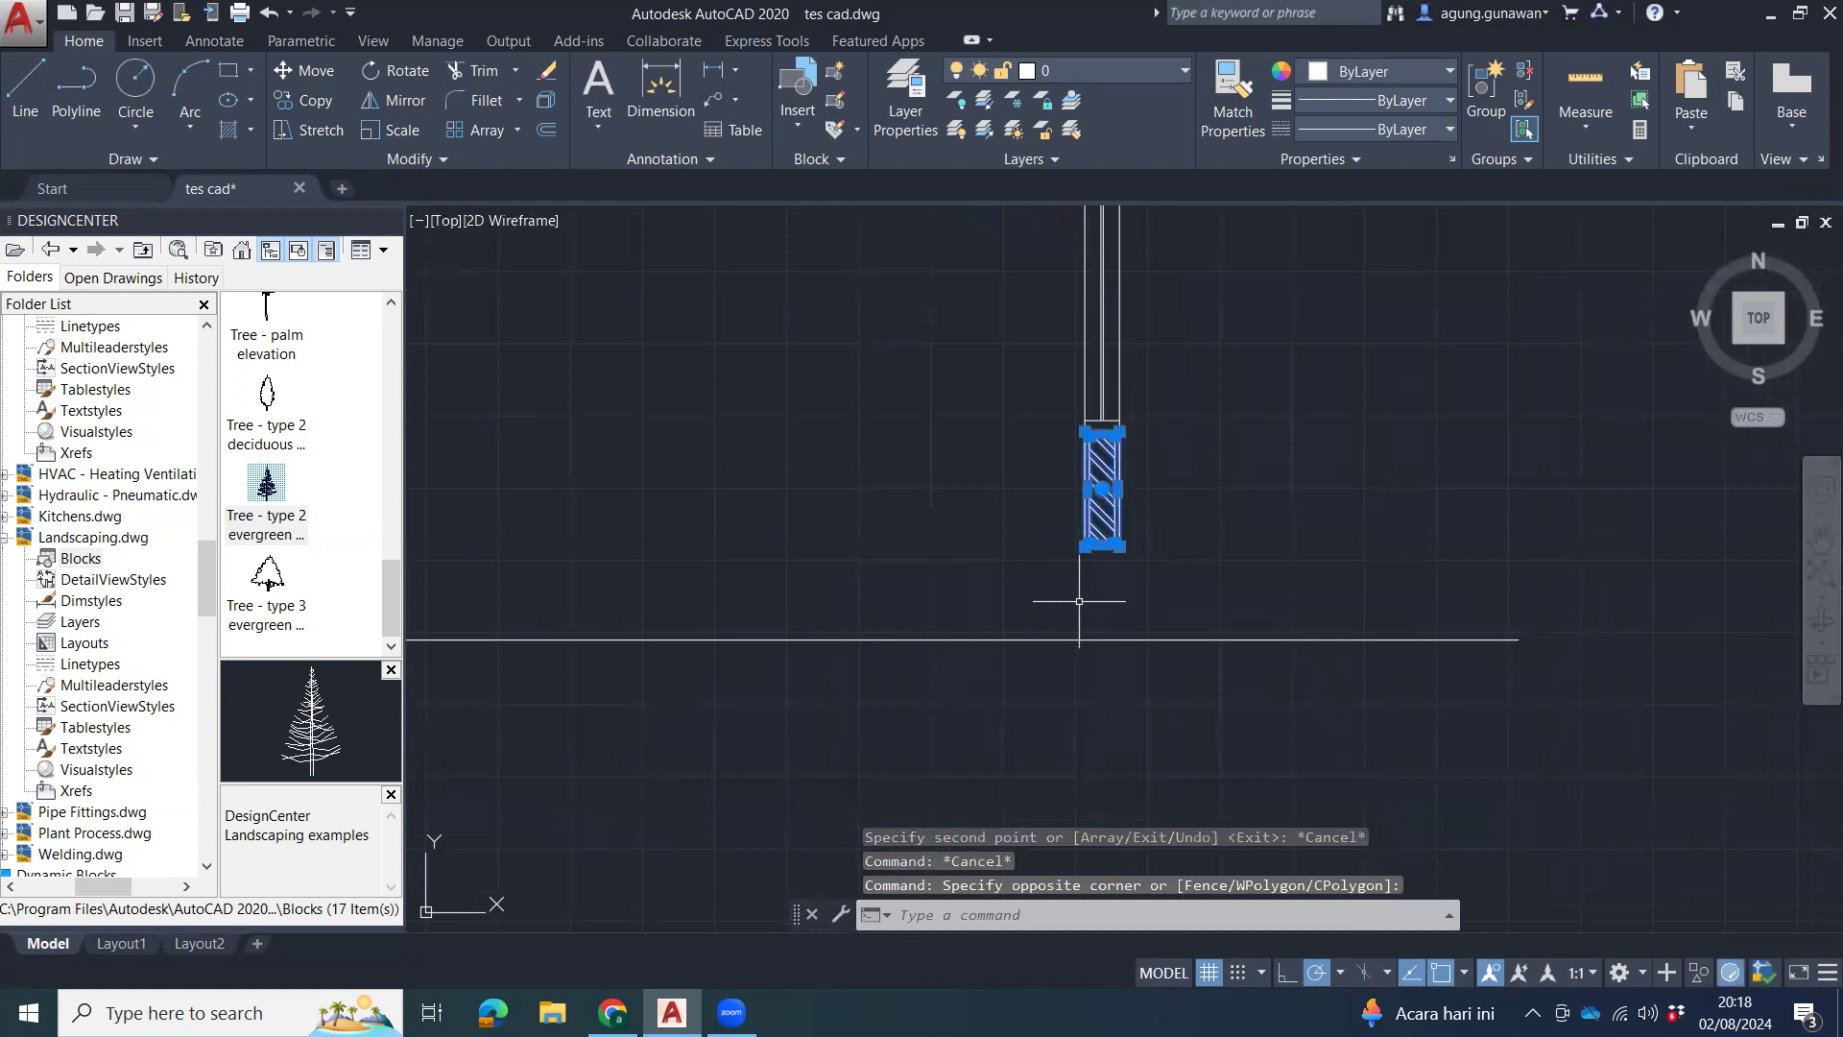
pyautogui.write('s')
pyautogui.press('Return')
pyautogui.click(1102, 547)
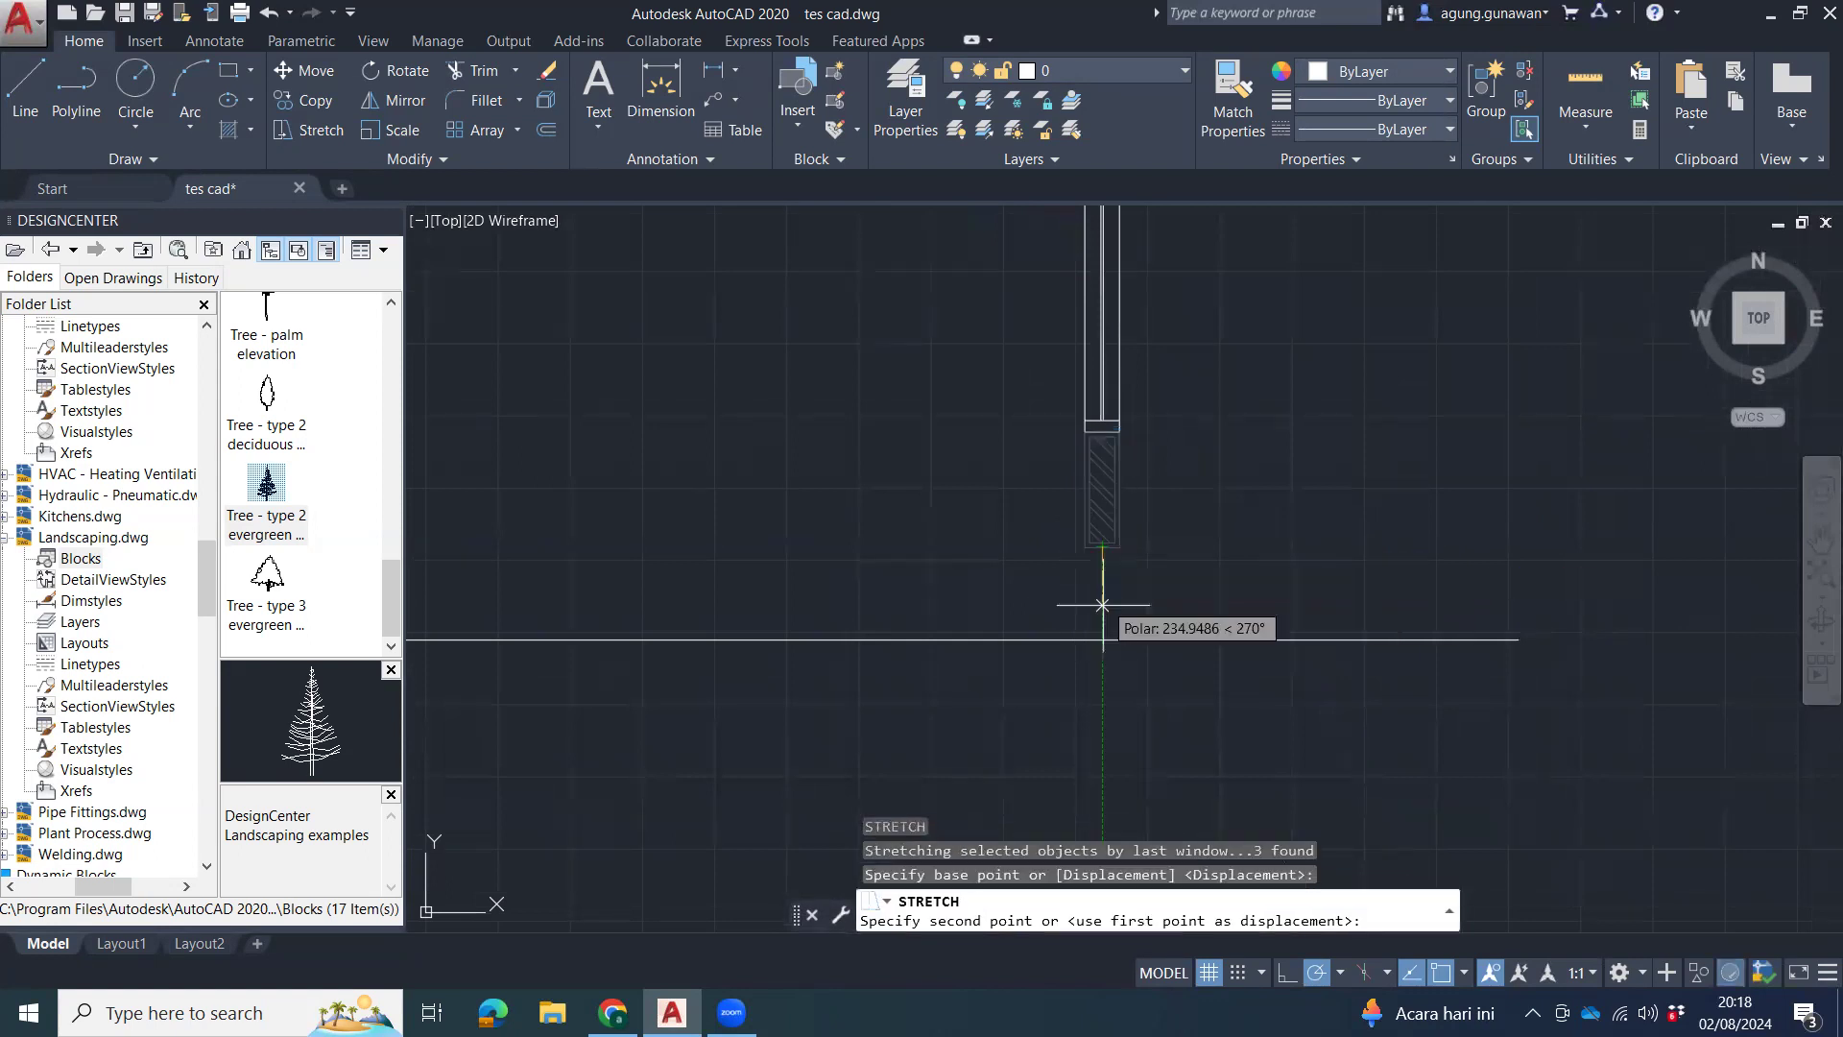
pyautogui.press('Escape')
# Draw a horizontal line from the top outer corner of the section's window partway toward the door.
pyautogui.moveTo(1309, 572); pyautogui.dragTo(615, 566, button='middle')
pyautogui.moveTo(1523, 564); pyautogui.dragTo(857, 624, button='middle')
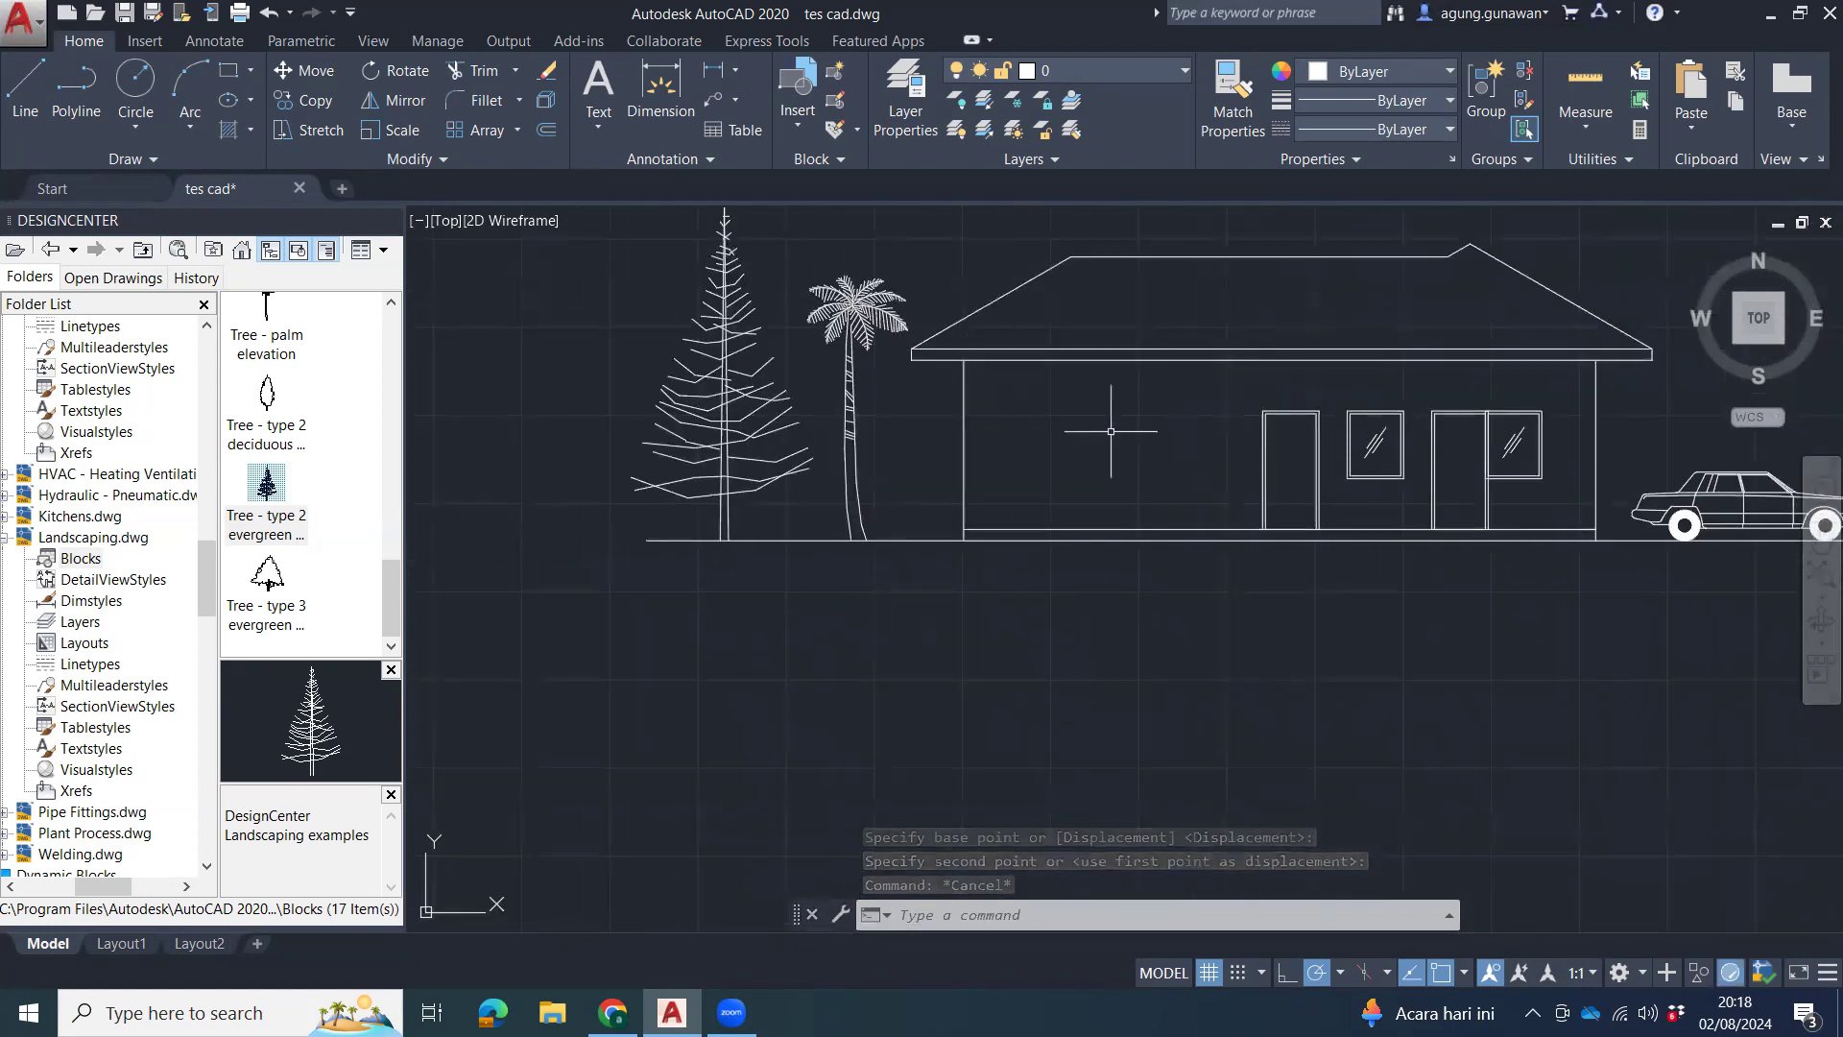
pyautogui.scroll(-4, 1102, 423)
pyautogui.moveTo(1248, 538); pyautogui.dragTo(1514, 576, button='middle')
pyautogui.moveTo(902, 581); pyautogui.dragTo(1296, 589, button='middle')
pyautogui.scroll(5, 1021, 617)
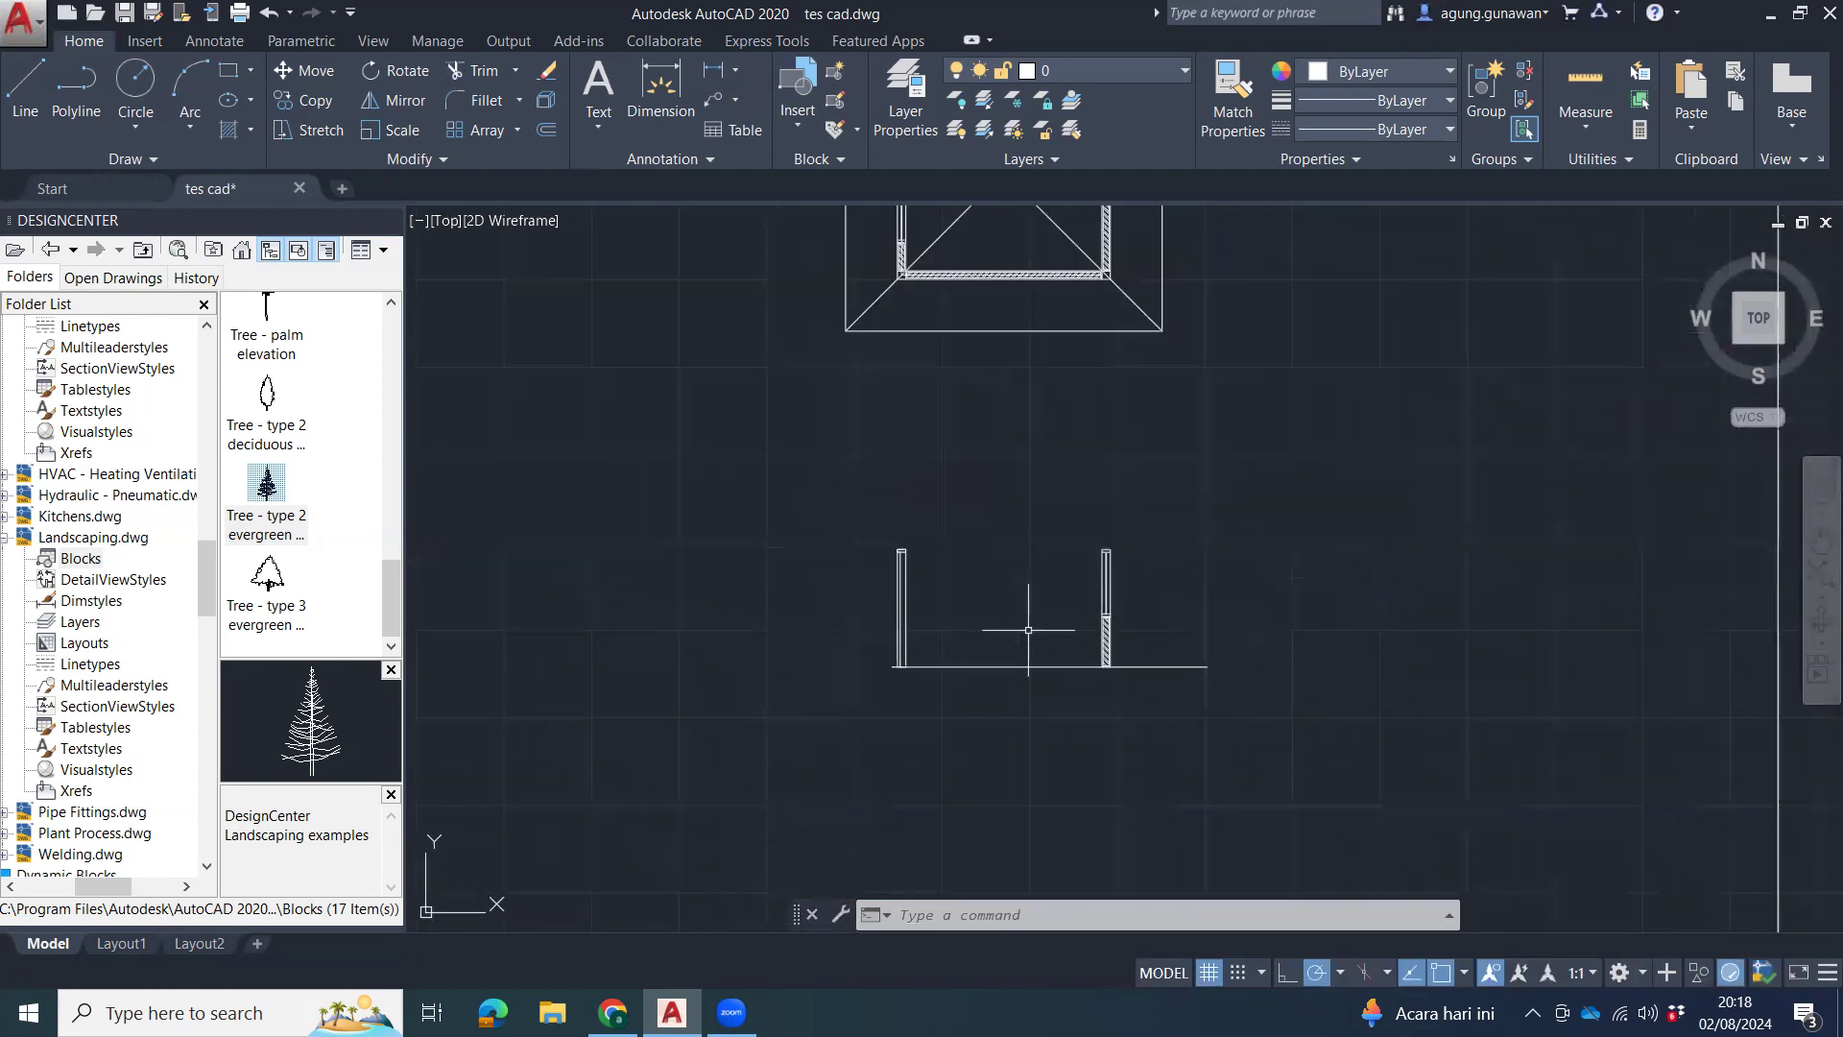
pyautogui.moveTo(1297, 511); pyautogui.dragTo(1284, 682, button='middle')
pyautogui.write('l')
pyautogui.press('Return')
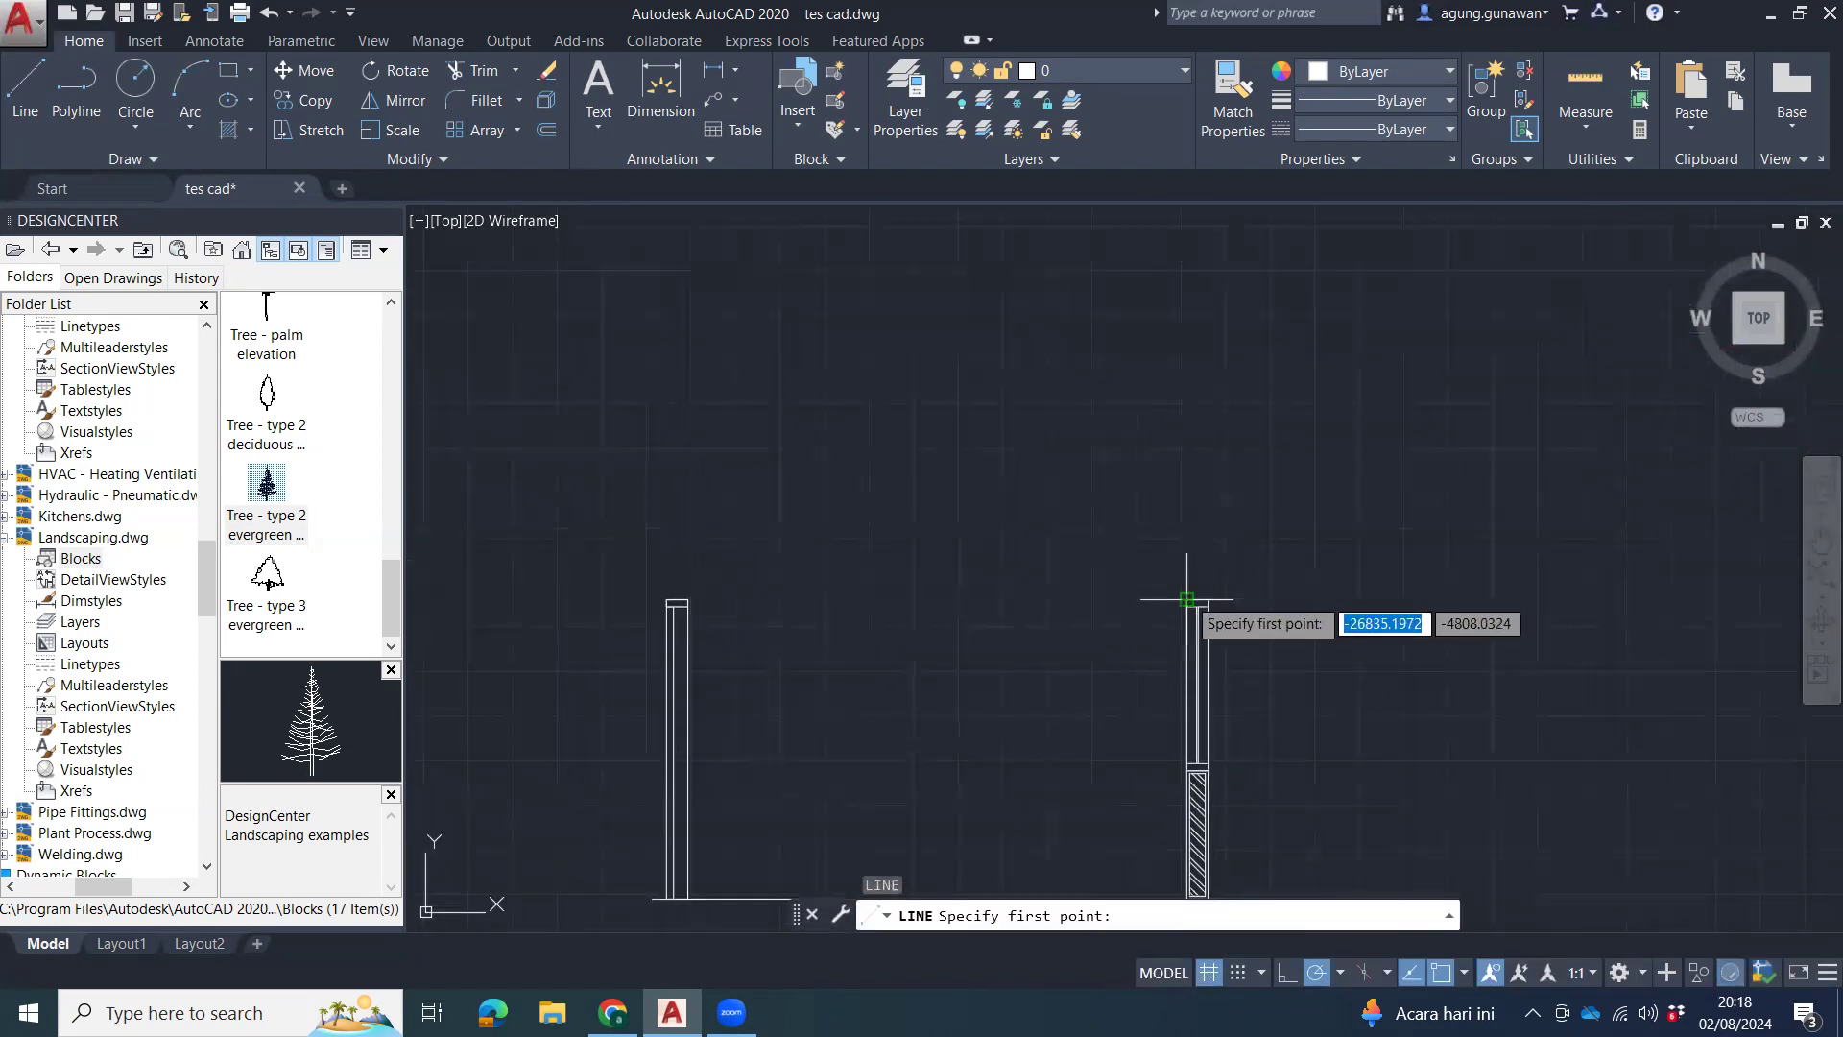
pyautogui.click(1209, 599)
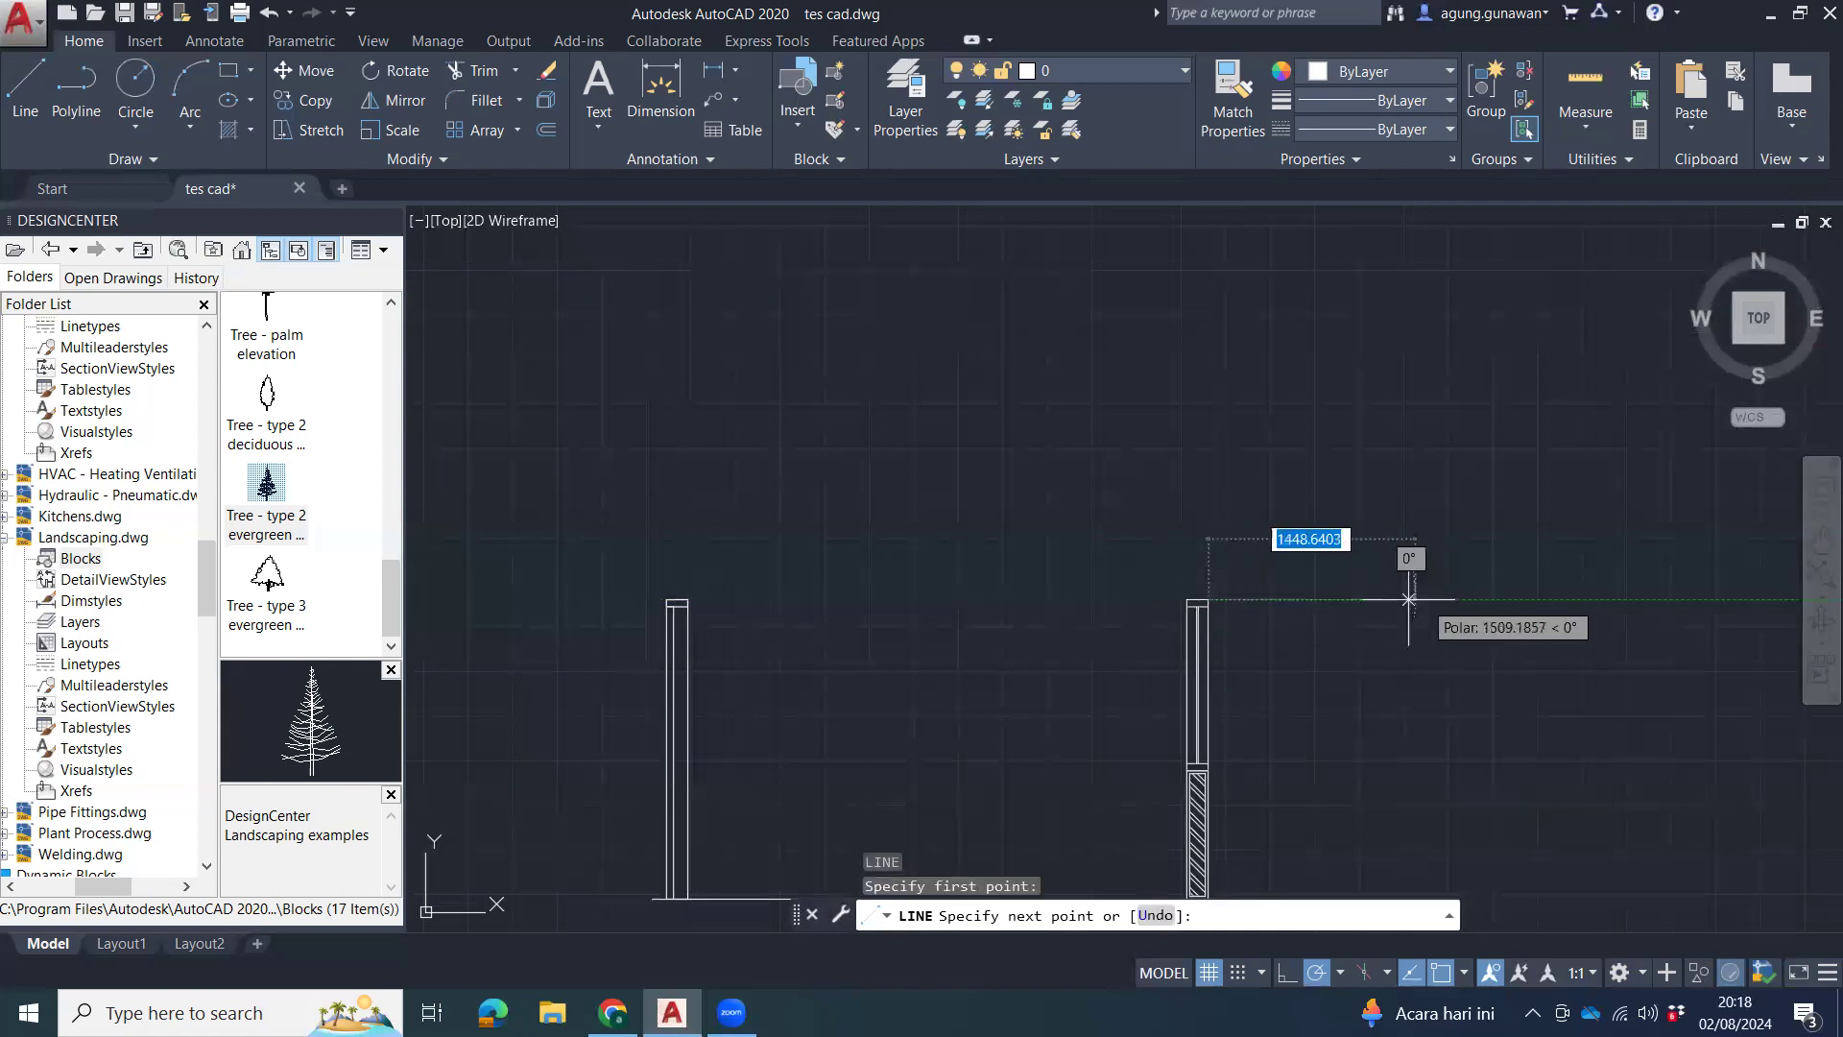
pyautogui.click(924, 590)
pyautogui.press('Escape')
pyautogui.press('Escape')
# Try to move the horizontal line upward from the top of the section's window.
pyautogui.click(1010, 531)
pyautogui.click(946, 622)
pyautogui.moveTo(1195, 632); pyautogui.dragTo(1095, 685, button='middle')
pyautogui.write('m')
pyautogui.press('Return')
pyautogui.click(1225, 655)
pyautogui.click(1236, 615)
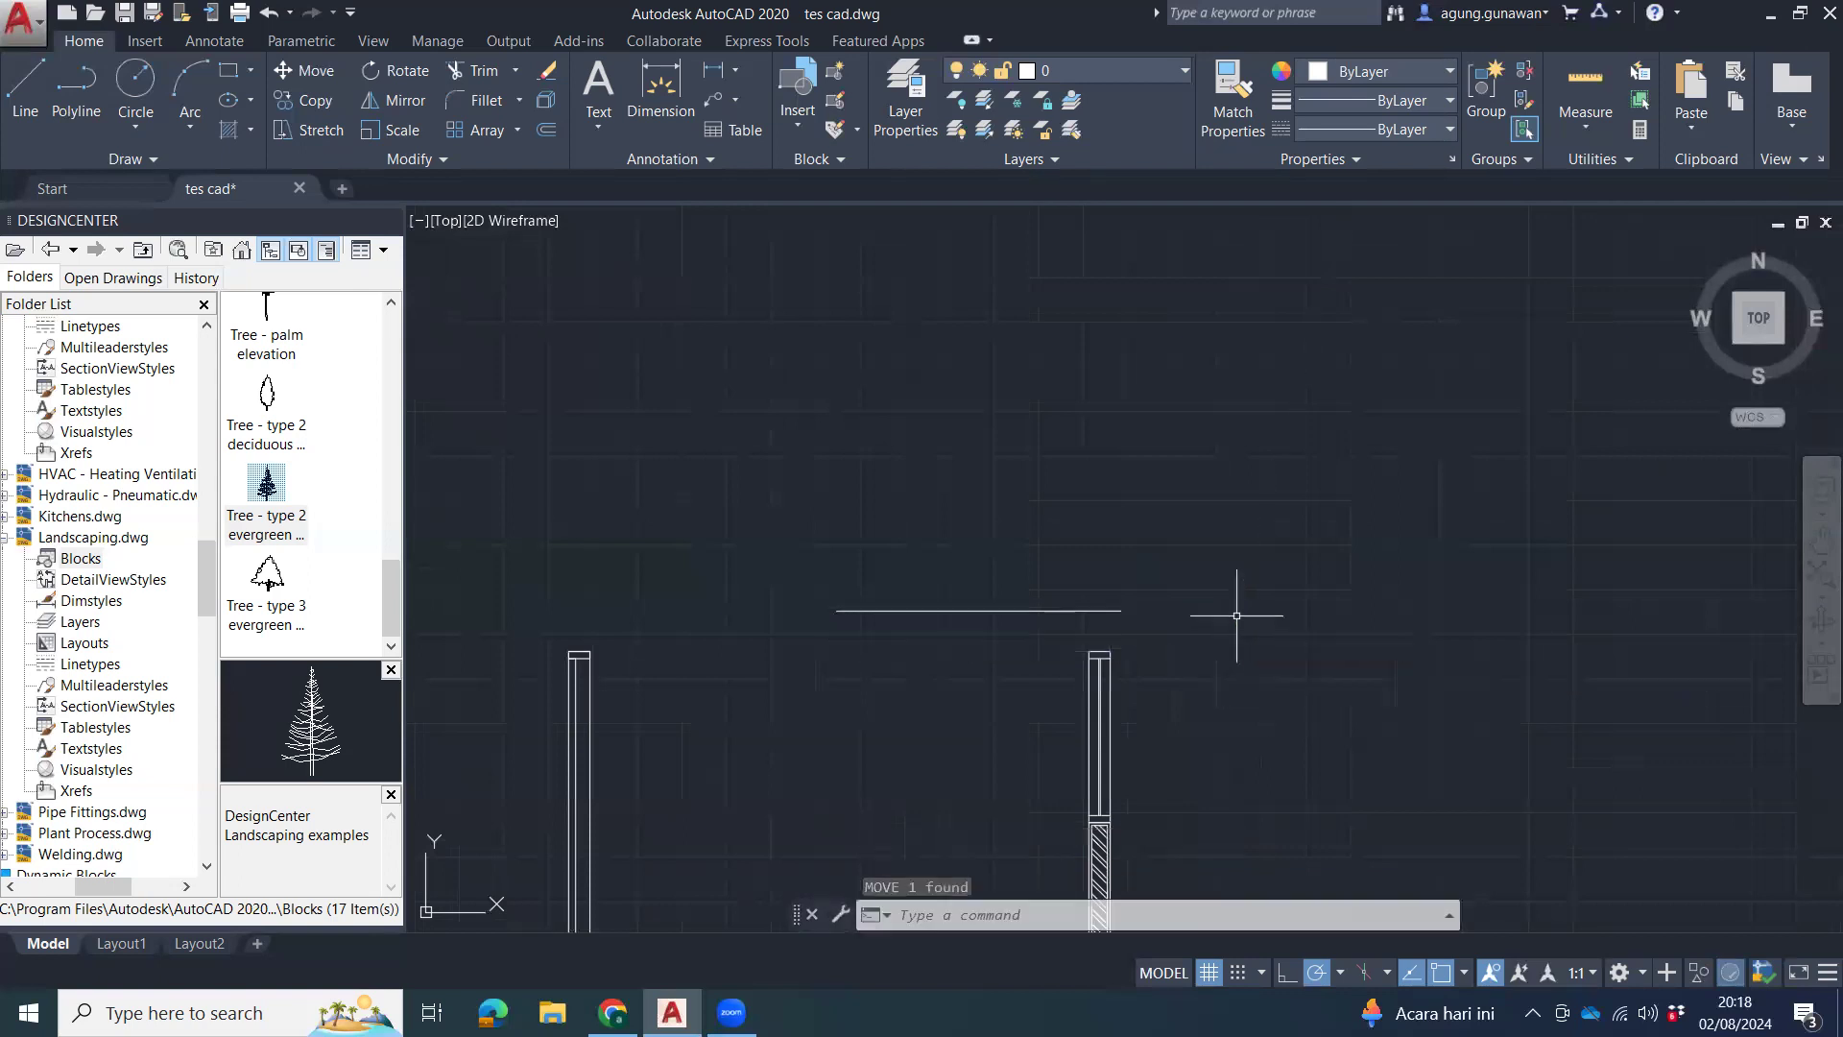
pyautogui.hotkey('ctrl', 'z')
# Move the horizontal line at the section window's top straight up by 1000.
pyautogui.click(1021, 567)
pyautogui.click(934, 683)
pyautogui.write('m')
pyautogui.press('Return')
pyautogui.click(1248, 629)
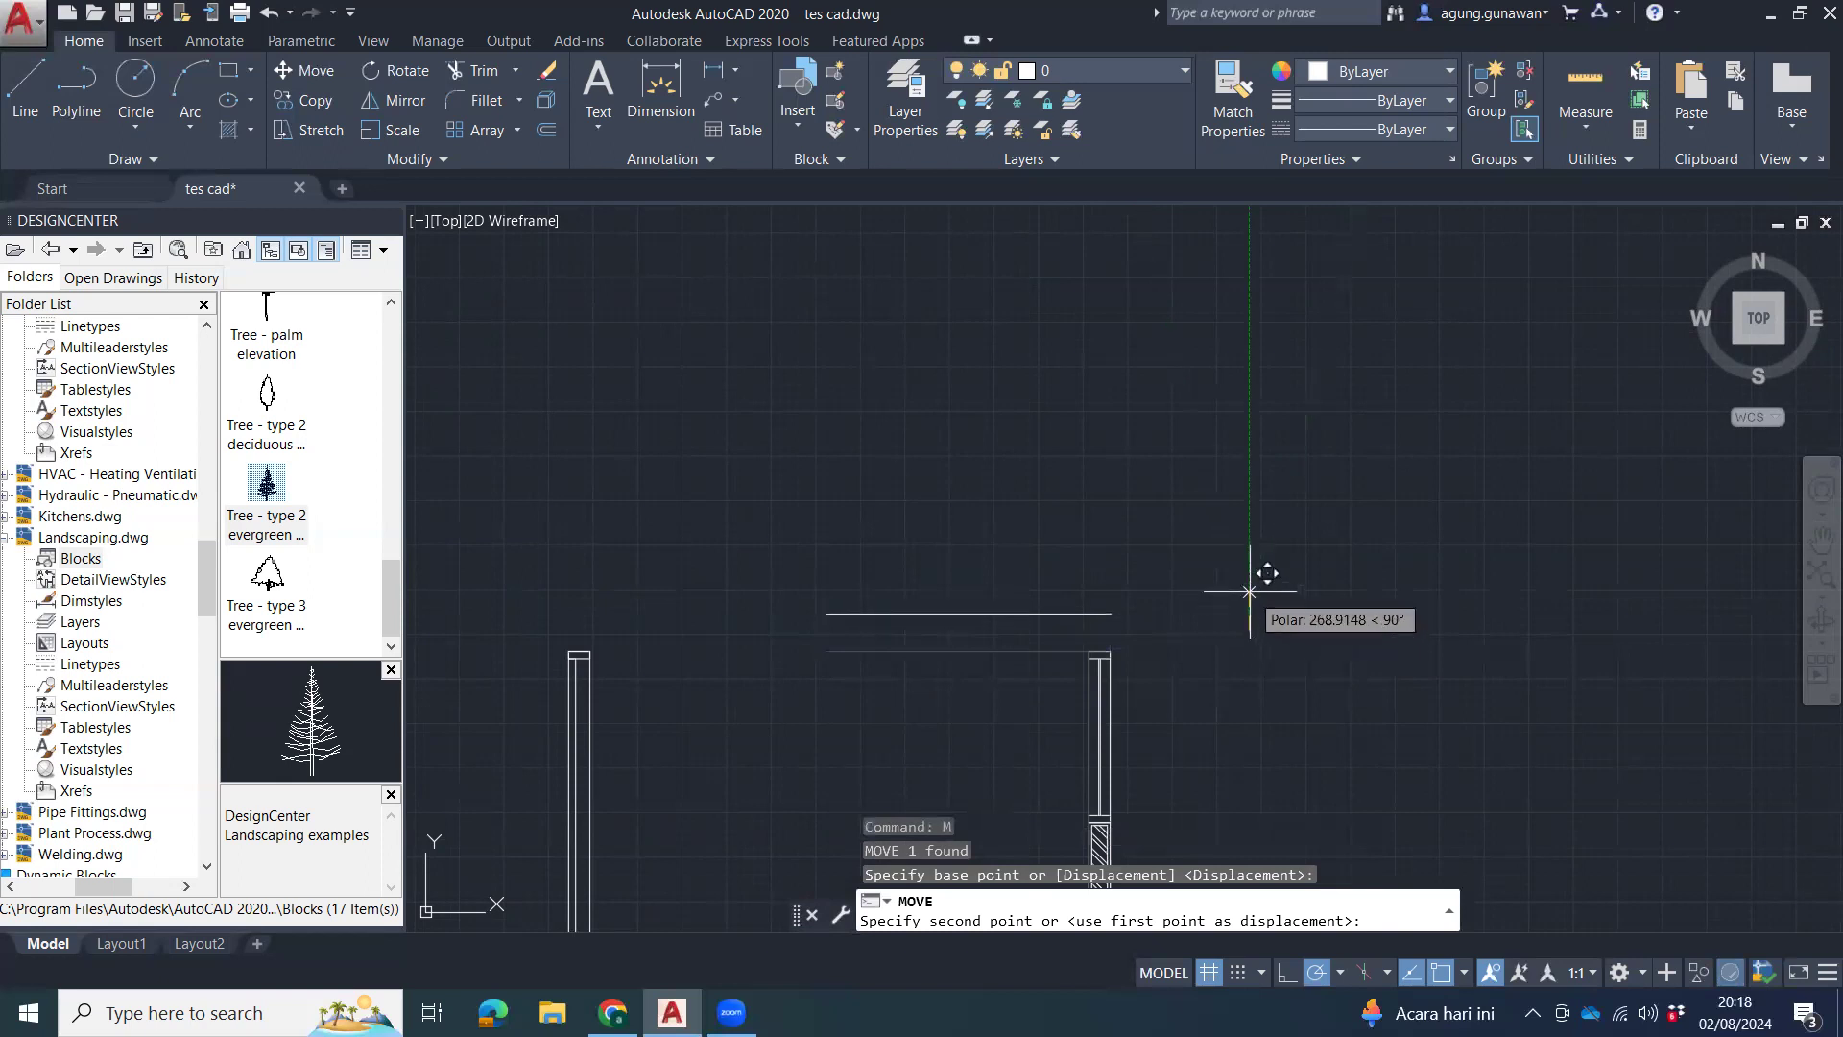
pyautogui.write('1000')
pyautogui.press('Return')
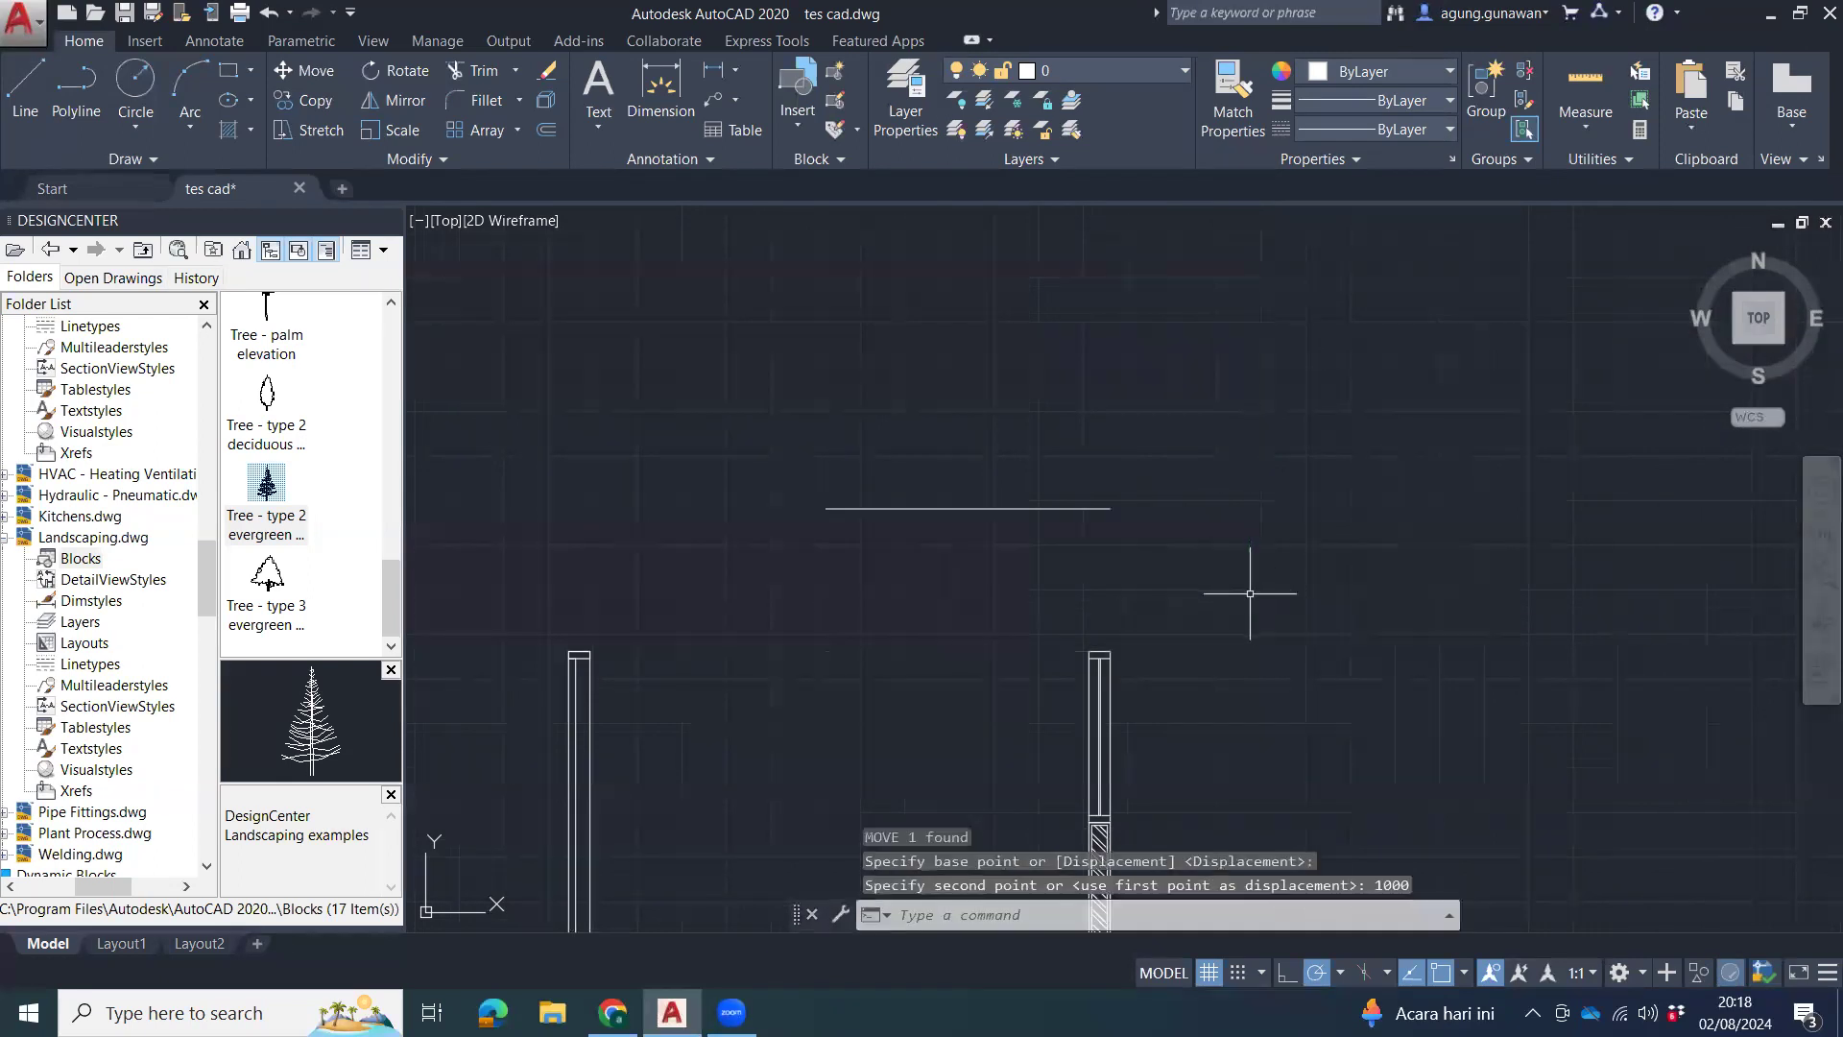
# Copy the hatched wall beneath the section's window so its base sits on the window's top.
pyautogui.moveTo(1191, 712); pyautogui.dragTo(1208, 562, button='middle')
pyautogui.click(1166, 693)
pyautogui.click(1101, 735)
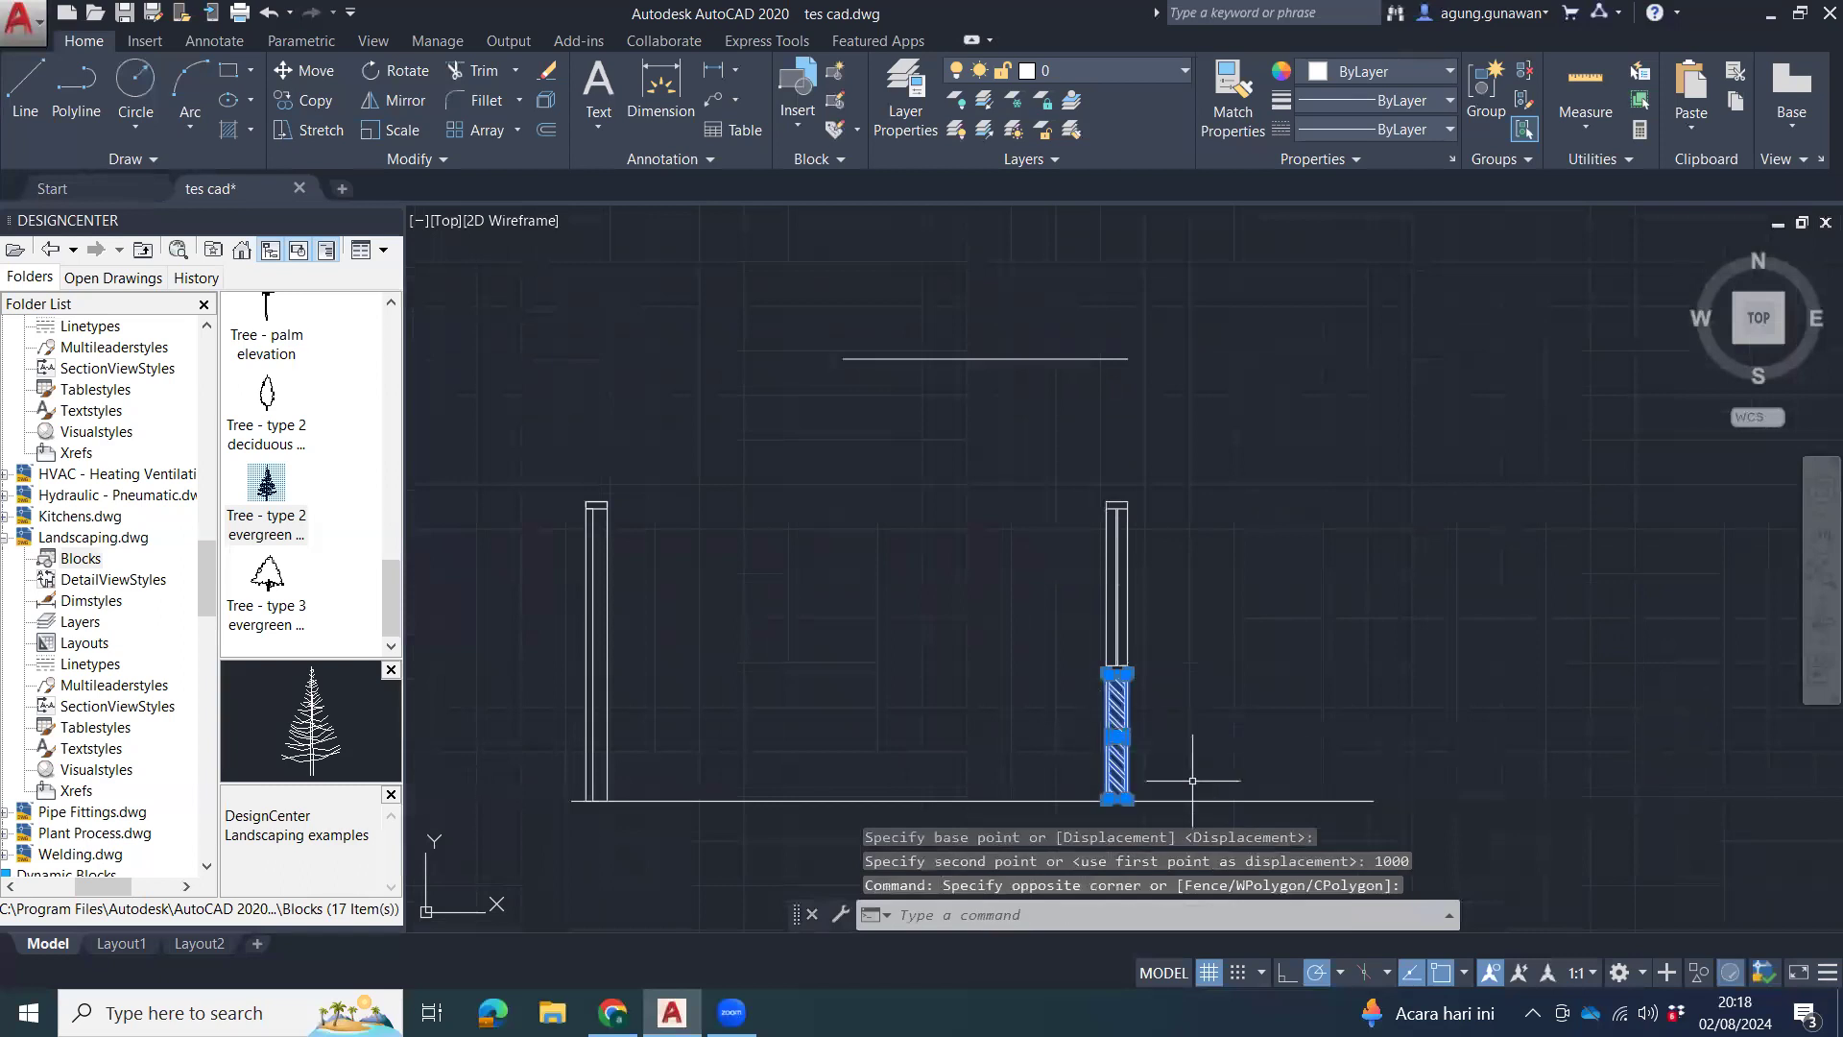
pyautogui.write('co')
pyautogui.press('Return')
pyautogui.click(1123, 799)
pyautogui.click(1129, 500)
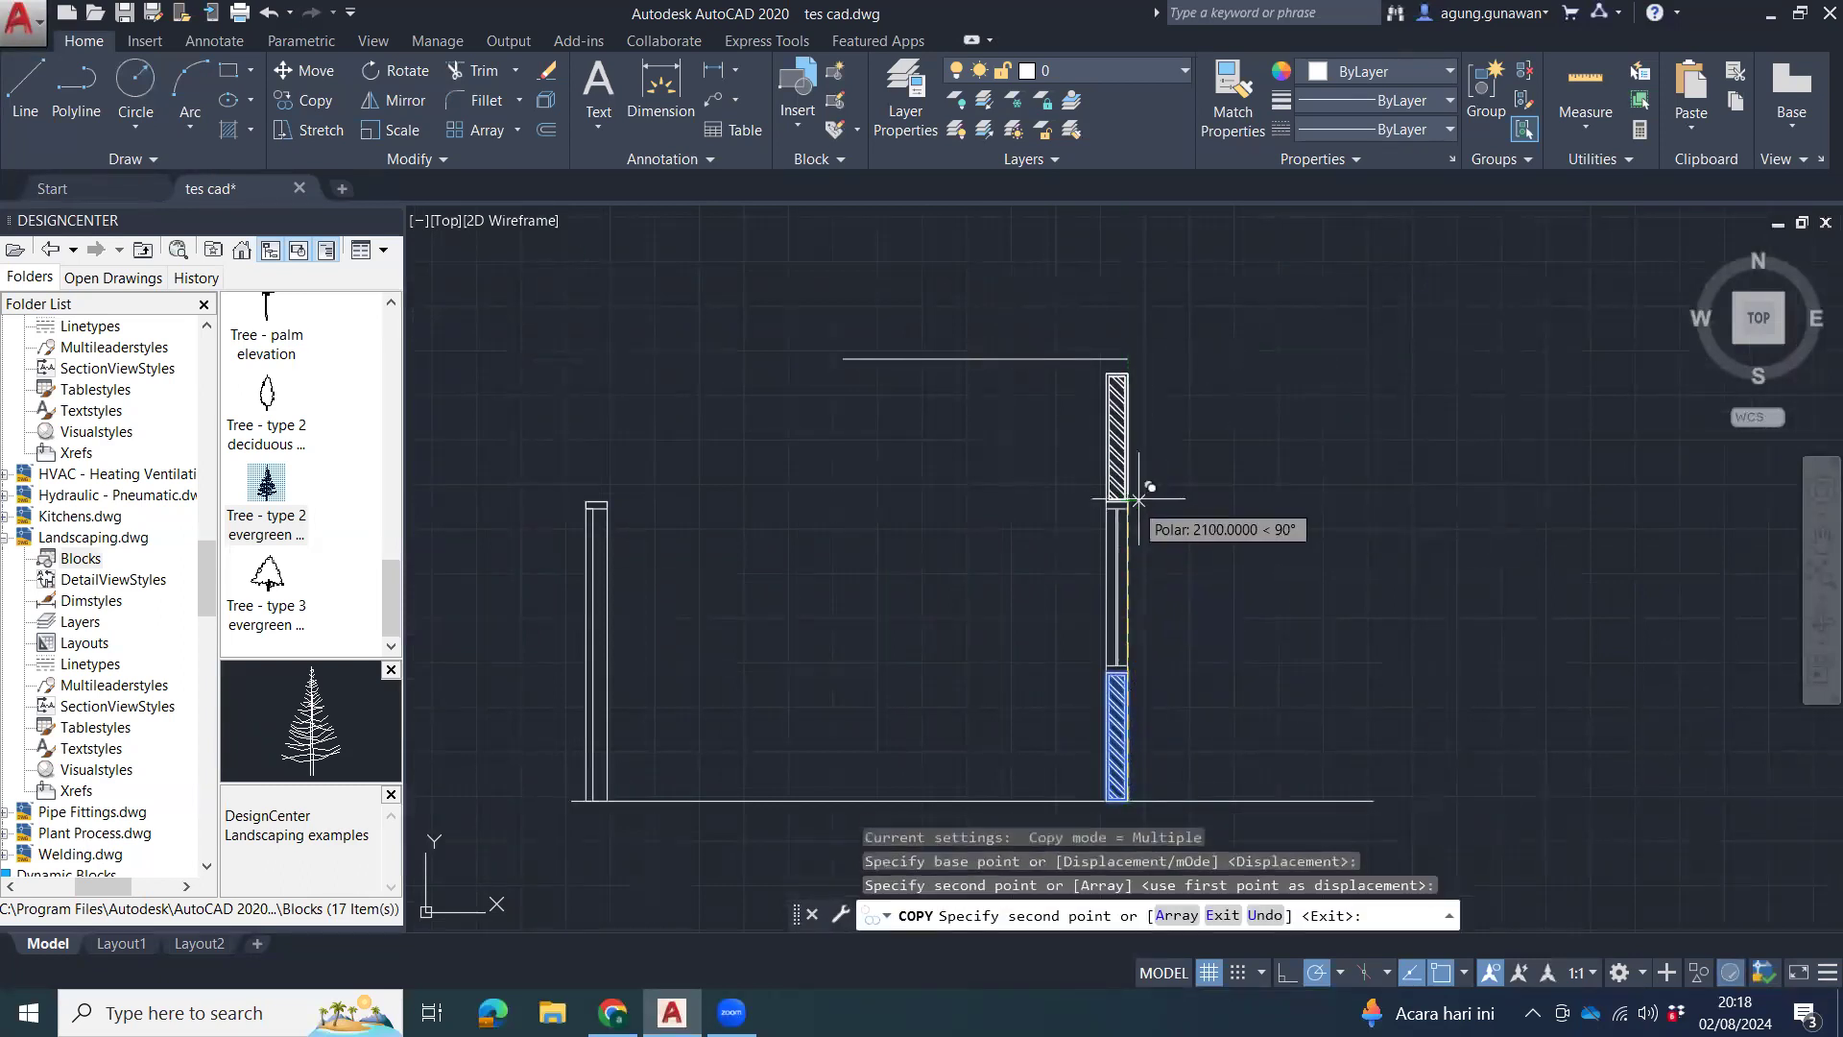
pyautogui.press('Escape')
pyautogui.scroll(2, 1187, 493)
pyautogui.moveTo(1116, 442); pyautogui.dragTo(1081, 690, button='middle')
pyautogui.scroll(4, 1066, 578)
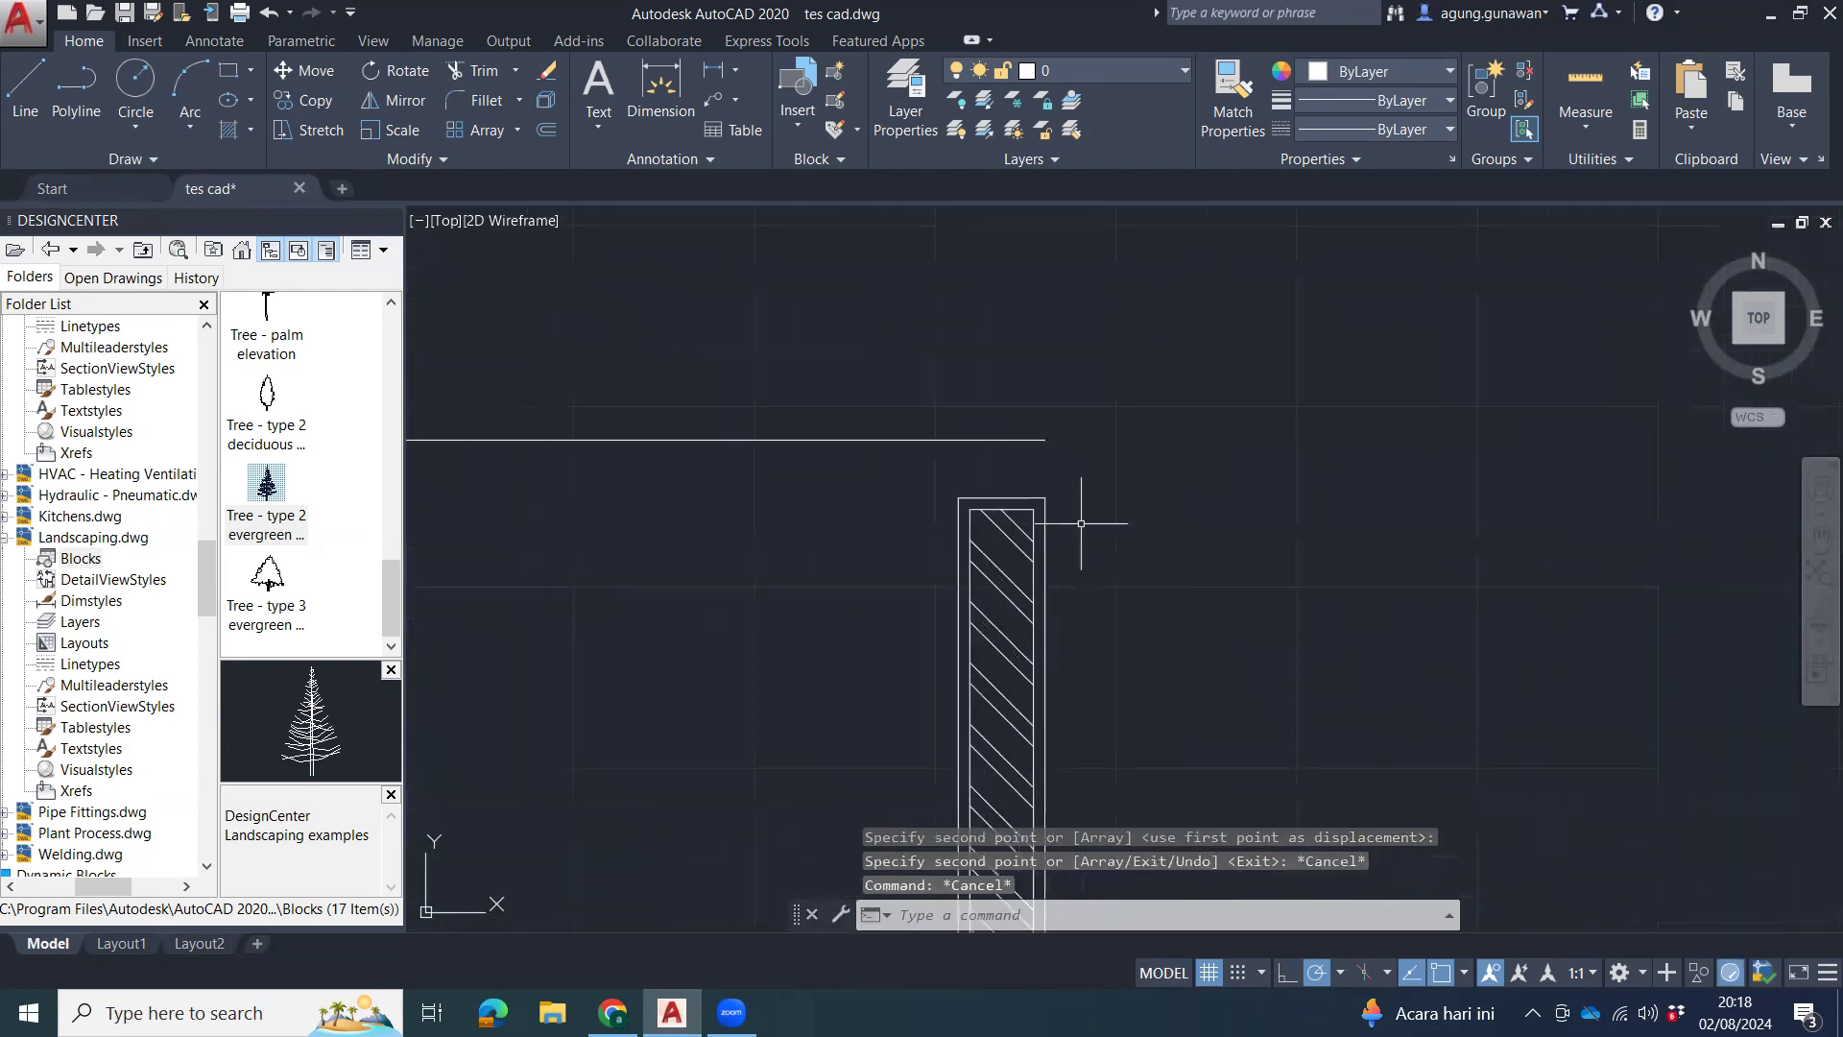
pyautogui.moveTo(1099, 594); pyautogui.dragTo(1121, 651, button='middle')
pyautogui.press('Return')
pyautogui.click(1122, 653)
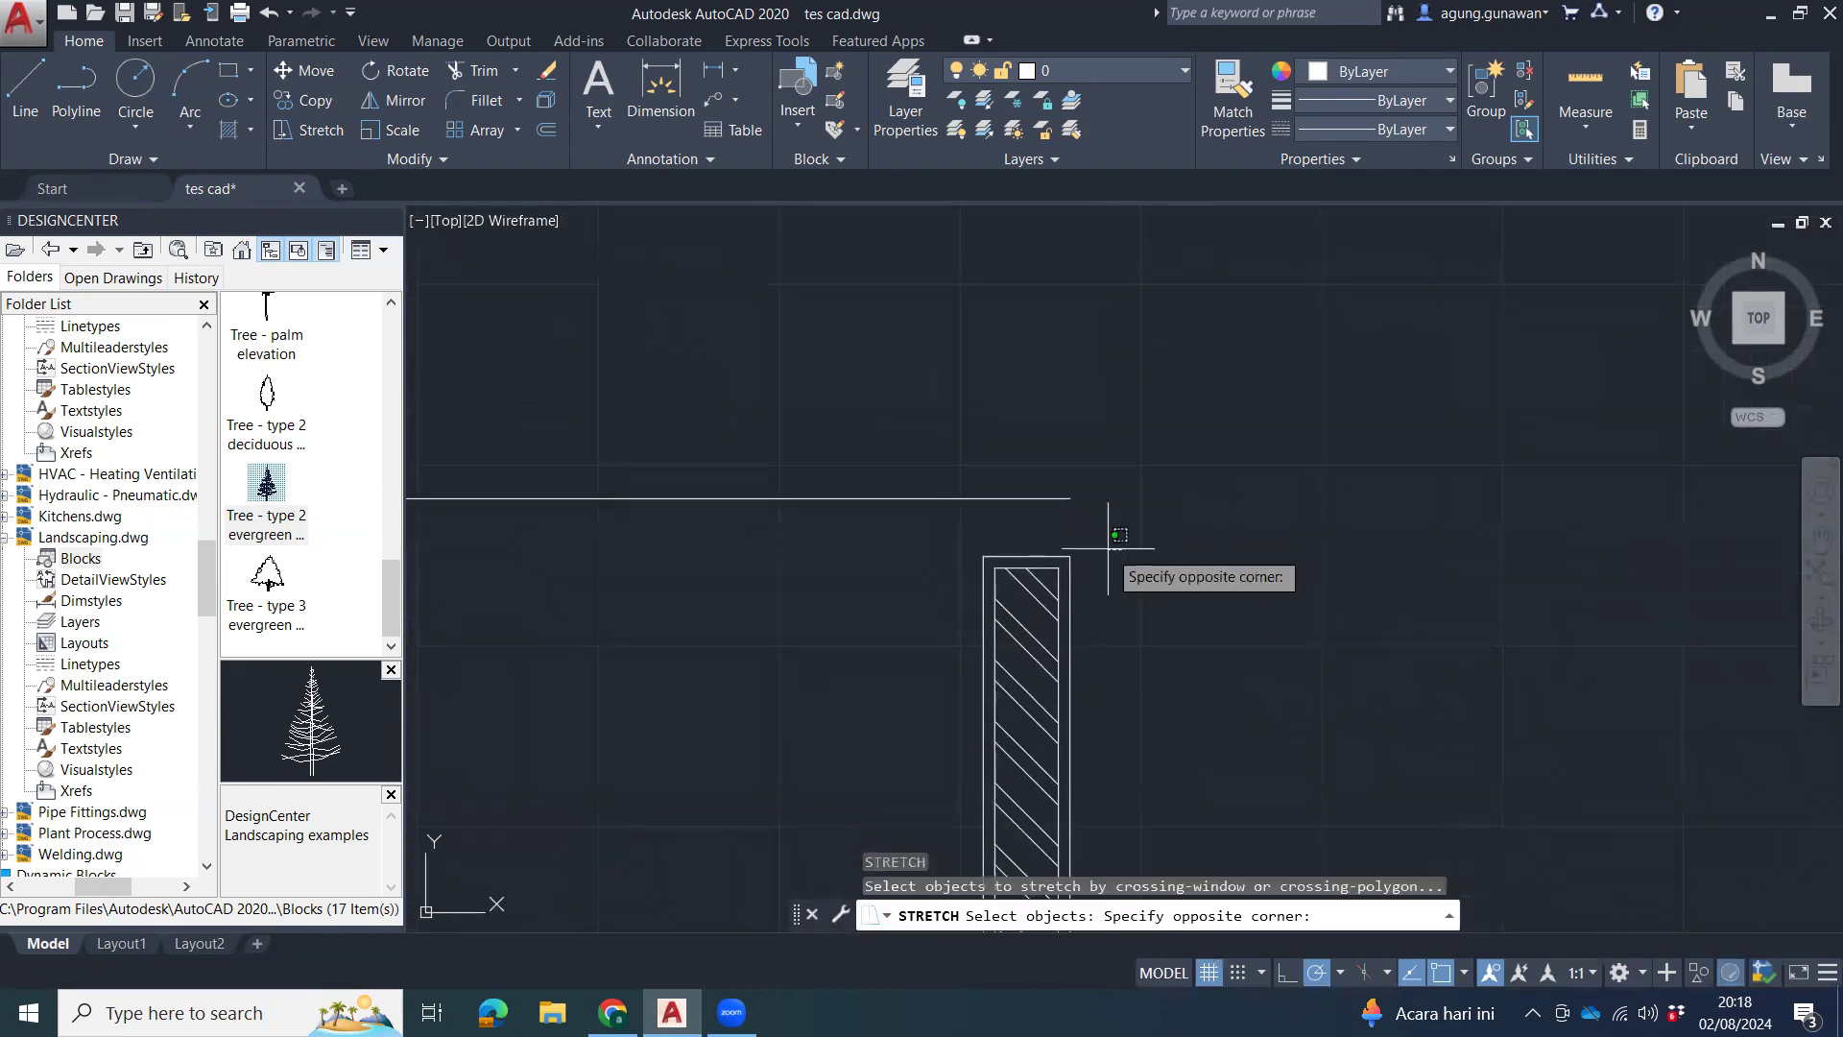
pyautogui.click(939, 610)
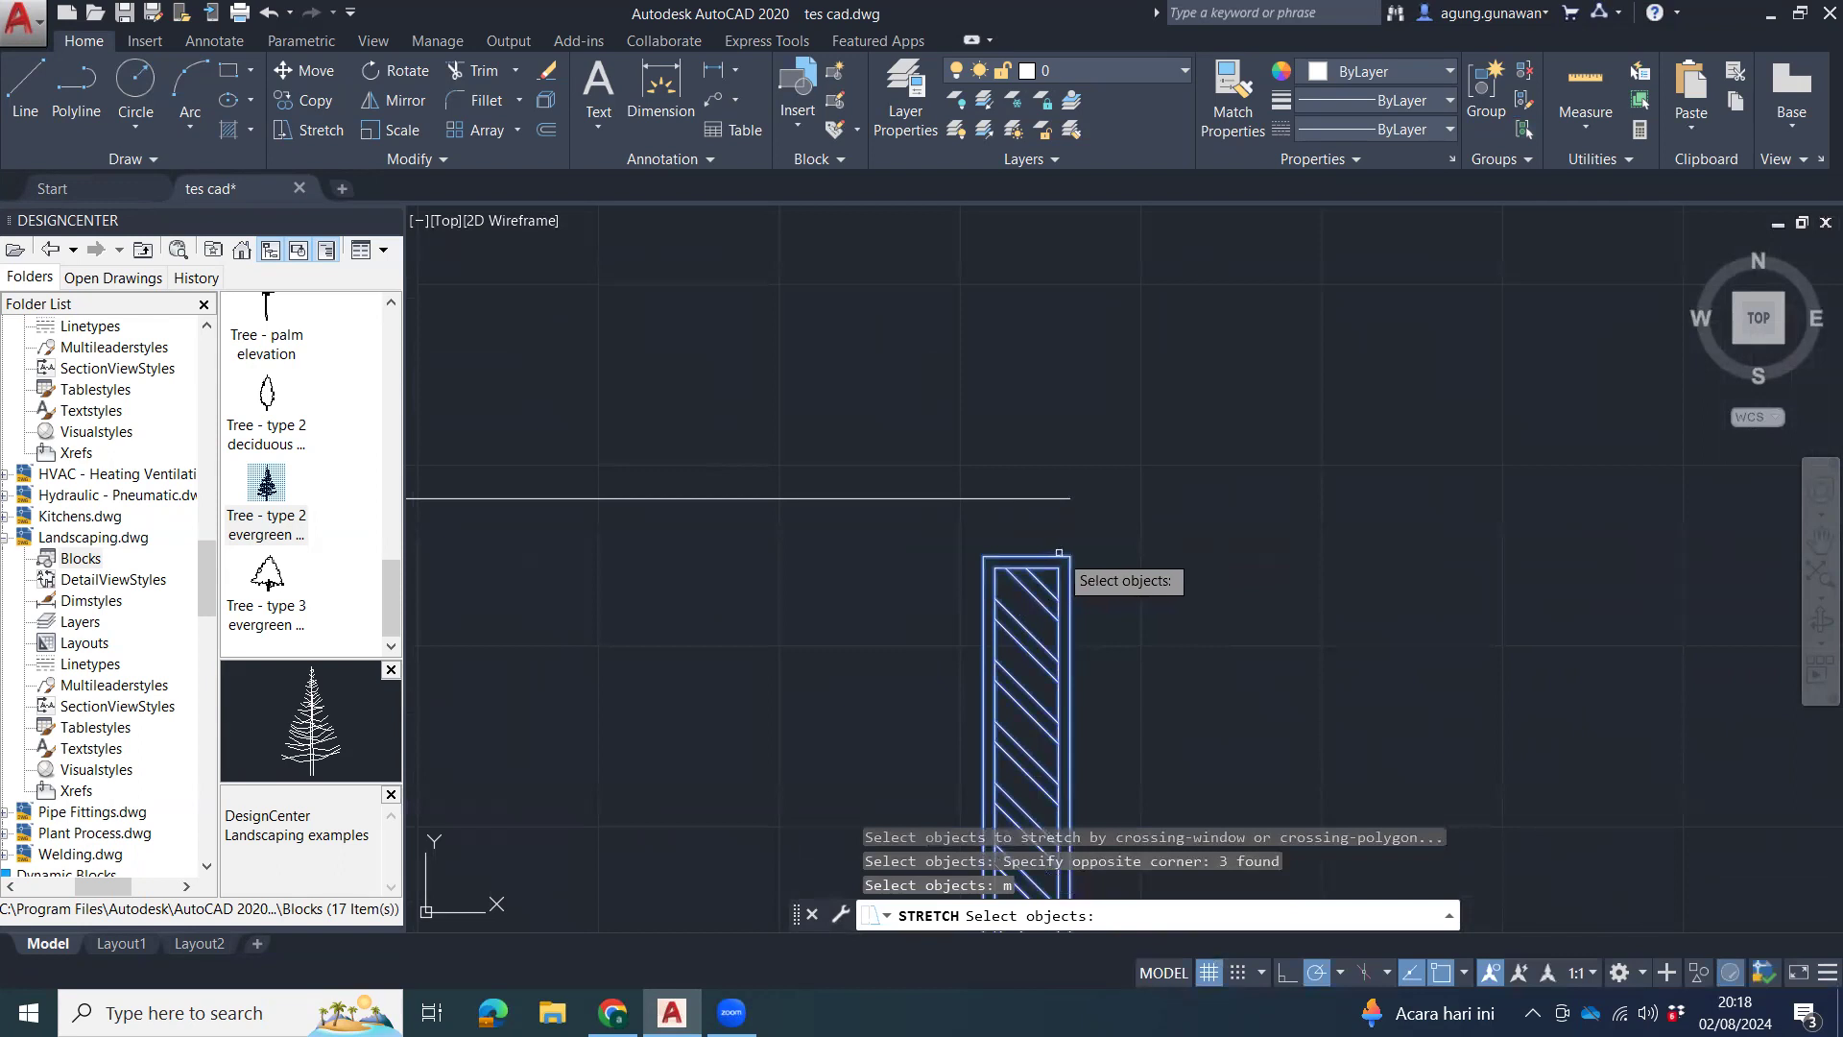
pyautogui.press('Escape')
pyautogui.press('Escape')
pyautogui.press('Escape')
# Stretch the top of the hatched wall above the section's window up to the horizontal line.
pyautogui.press('Return')
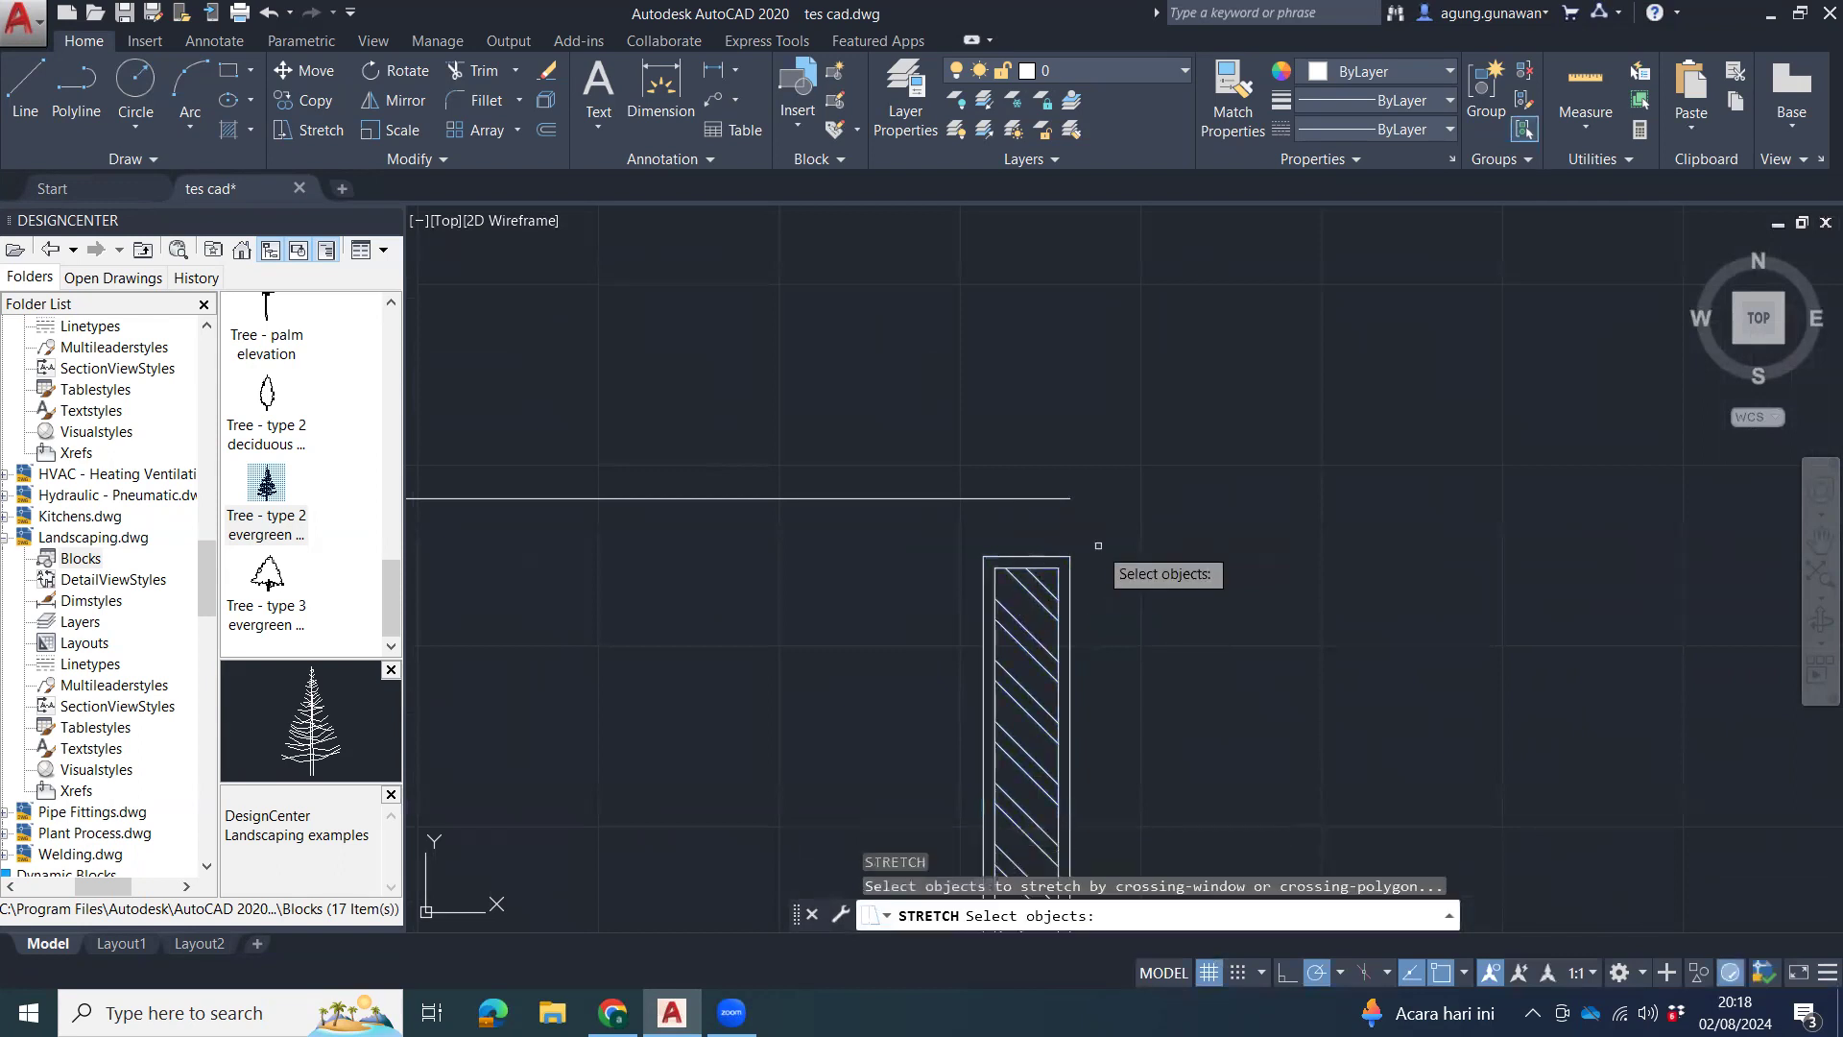
pyautogui.click(1099, 571)
pyautogui.click(951, 629)
pyautogui.press('Return')
pyautogui.click(1071, 555)
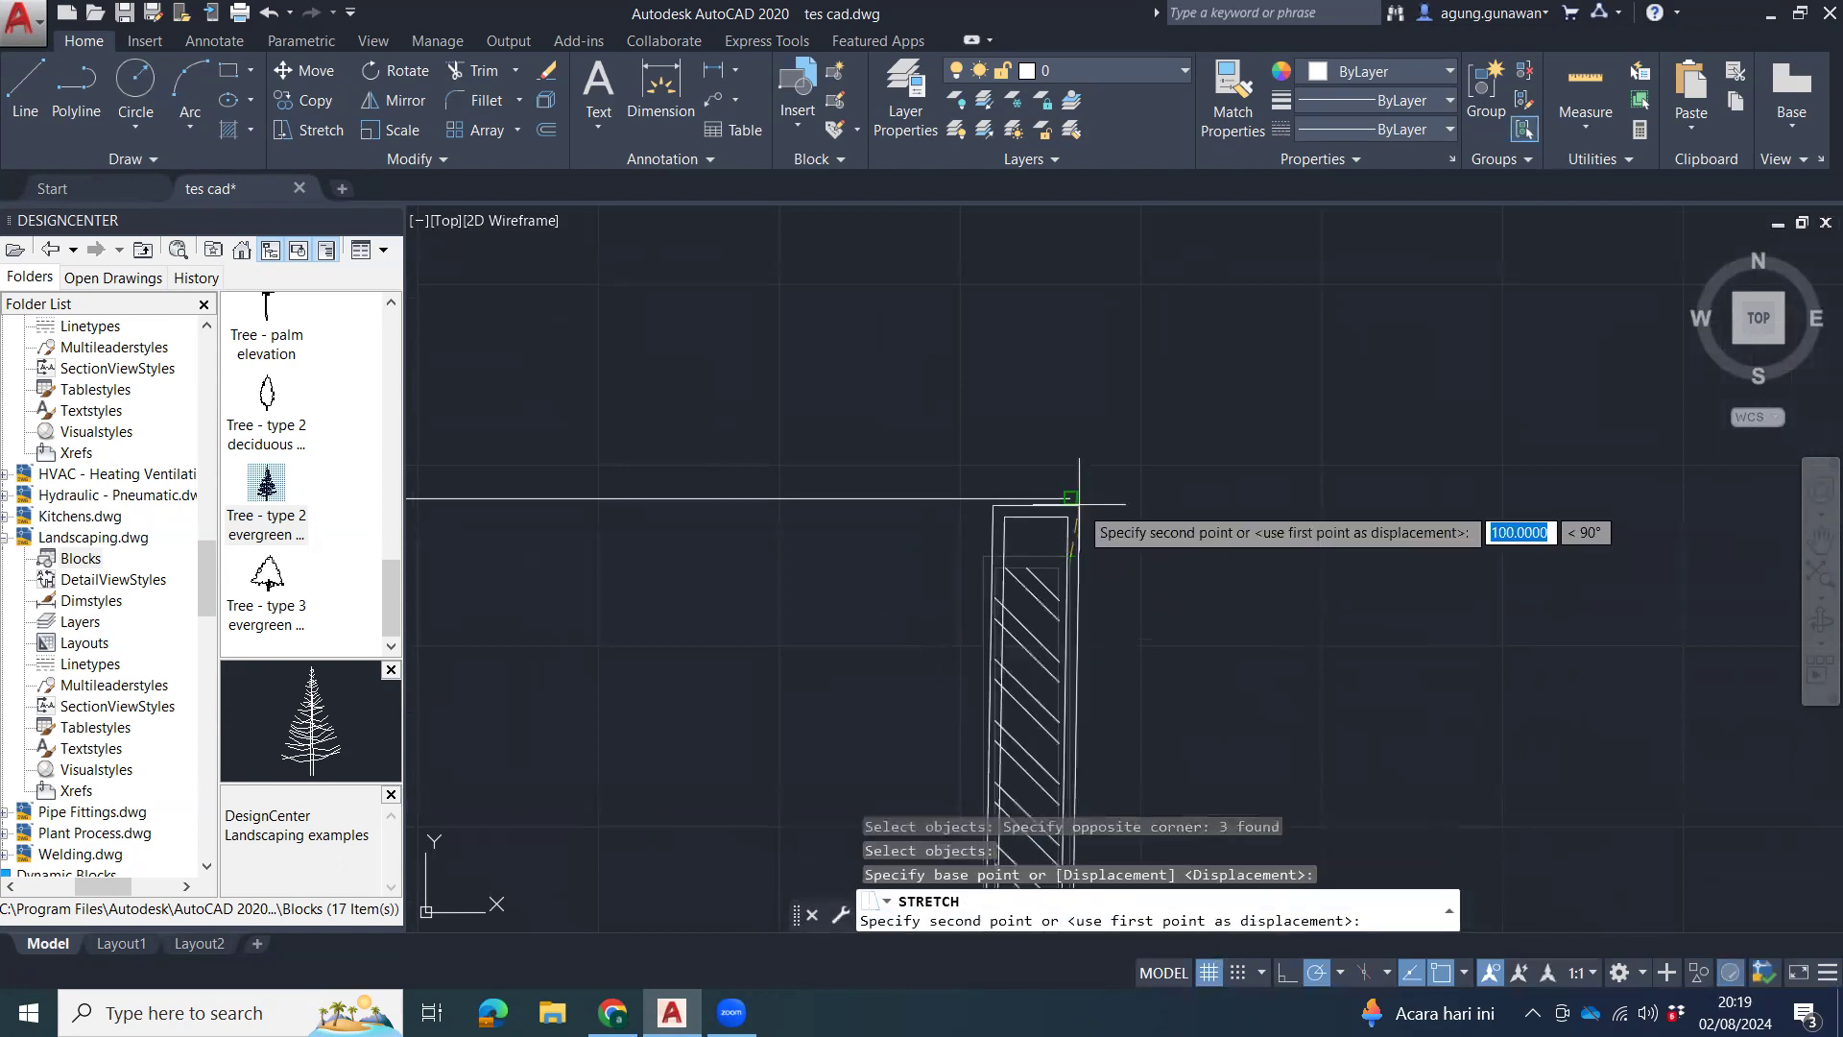
pyautogui.press('Escape')
# Copy the hatched wall above the section's window onto the top of the section's door.
pyautogui.scroll(-4, 1106, 602)
pyautogui.scroll(-4, 1113, 672)
pyautogui.moveTo(1113, 672); pyautogui.dragTo(1164, 560, button='middle')
pyautogui.click(1191, 564)
pyautogui.click(1100, 566)
pyautogui.write('c')
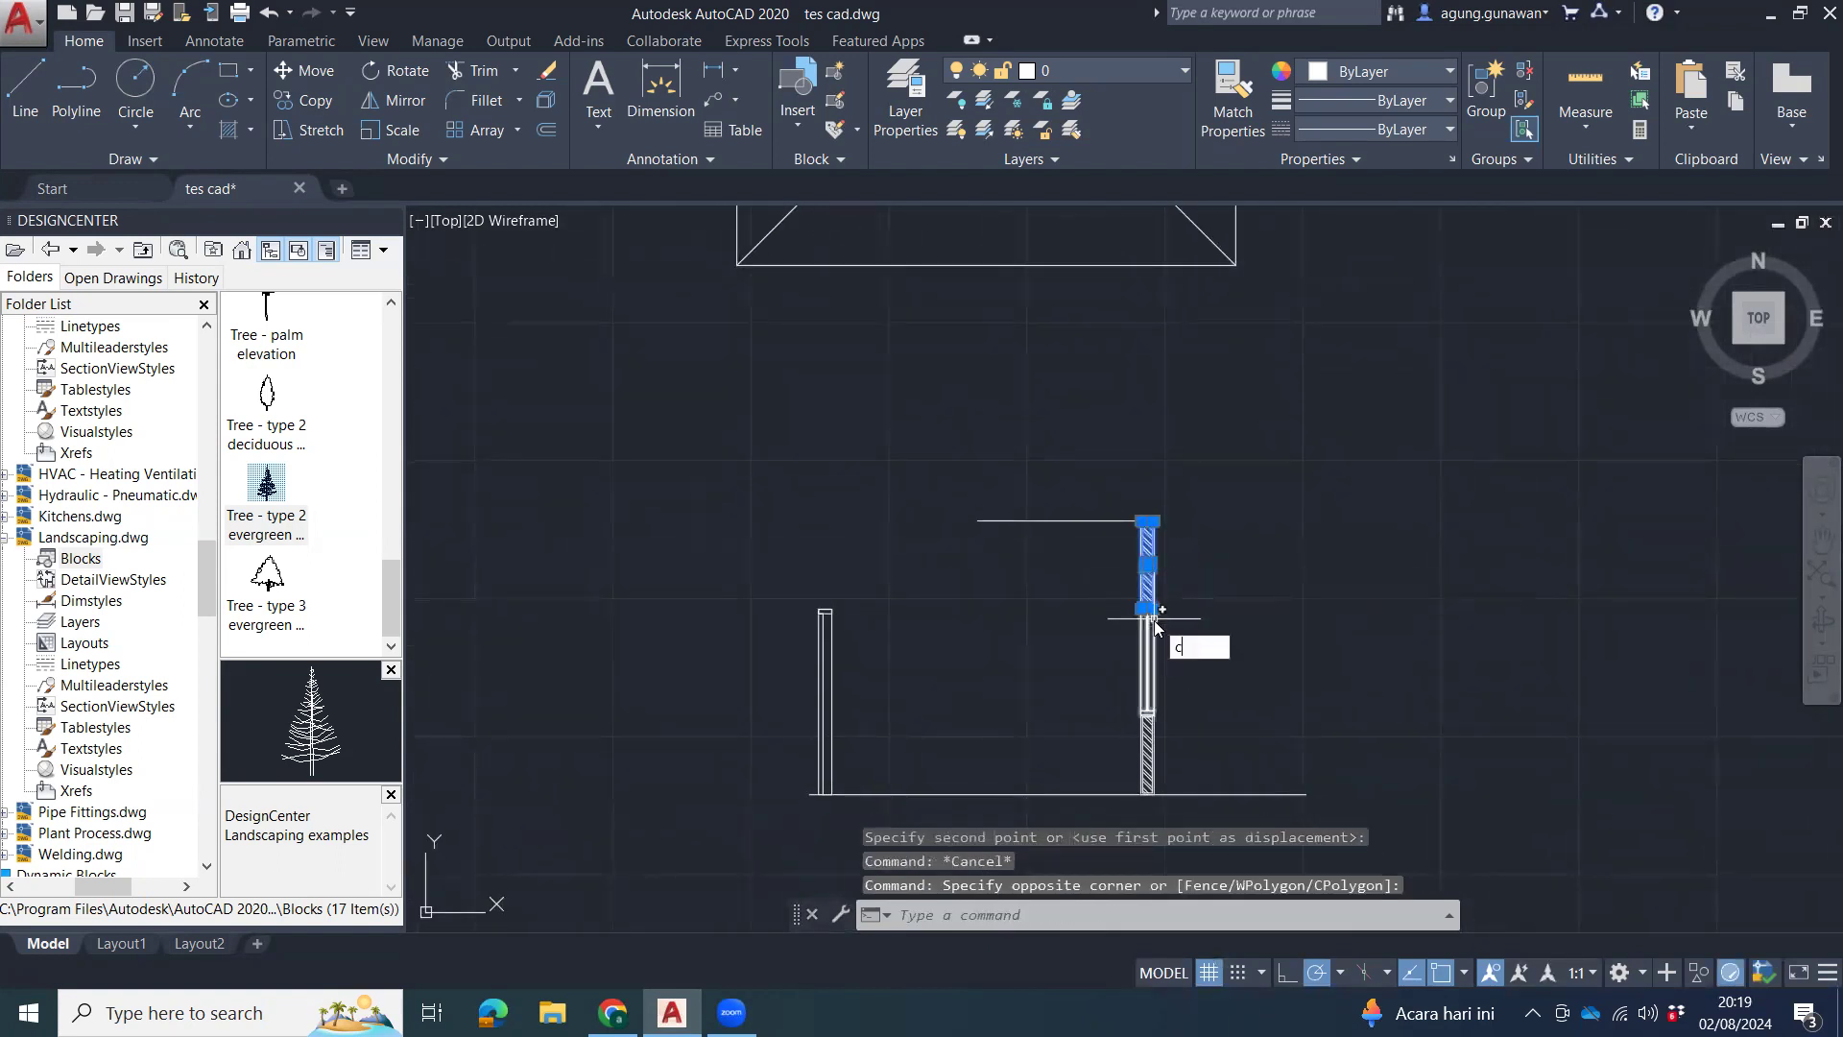
pyautogui.write('o')
pyautogui.press('Return')
pyautogui.scroll(5, 1161, 610)
pyautogui.click(1254, 622)
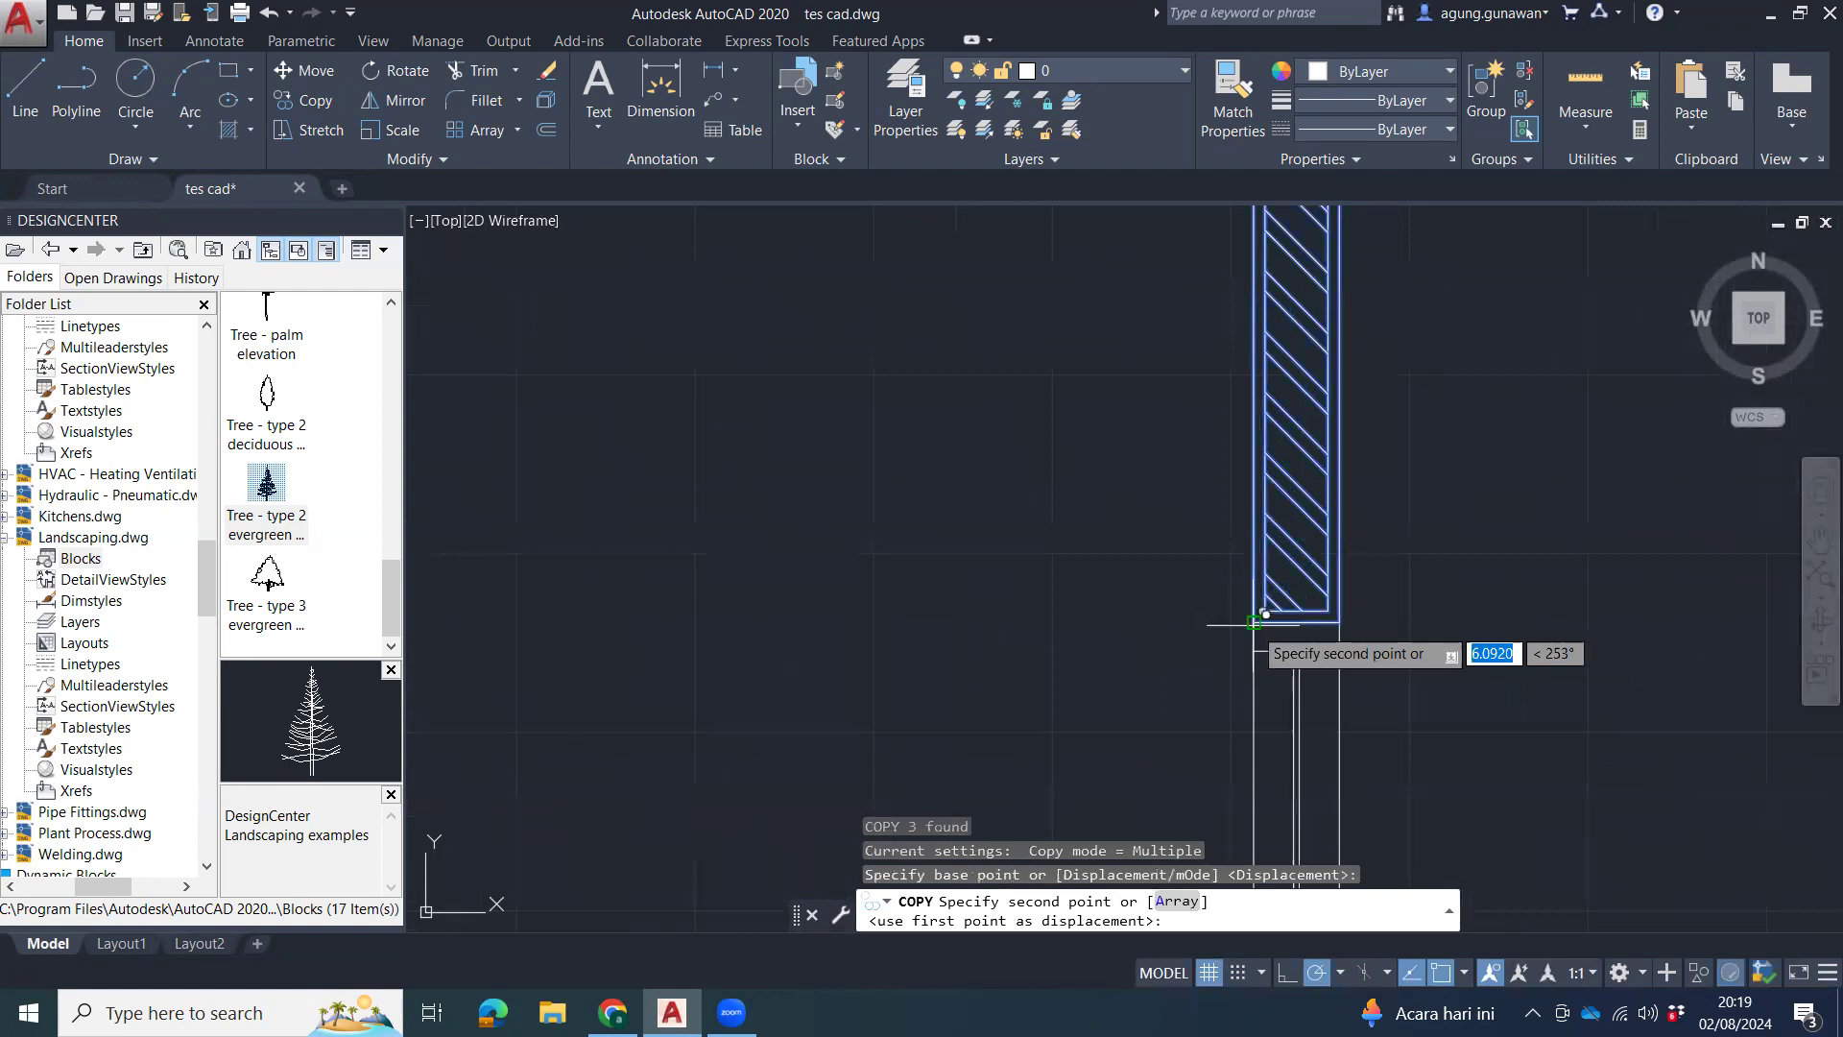
pyautogui.scroll(-4, 1255, 622)
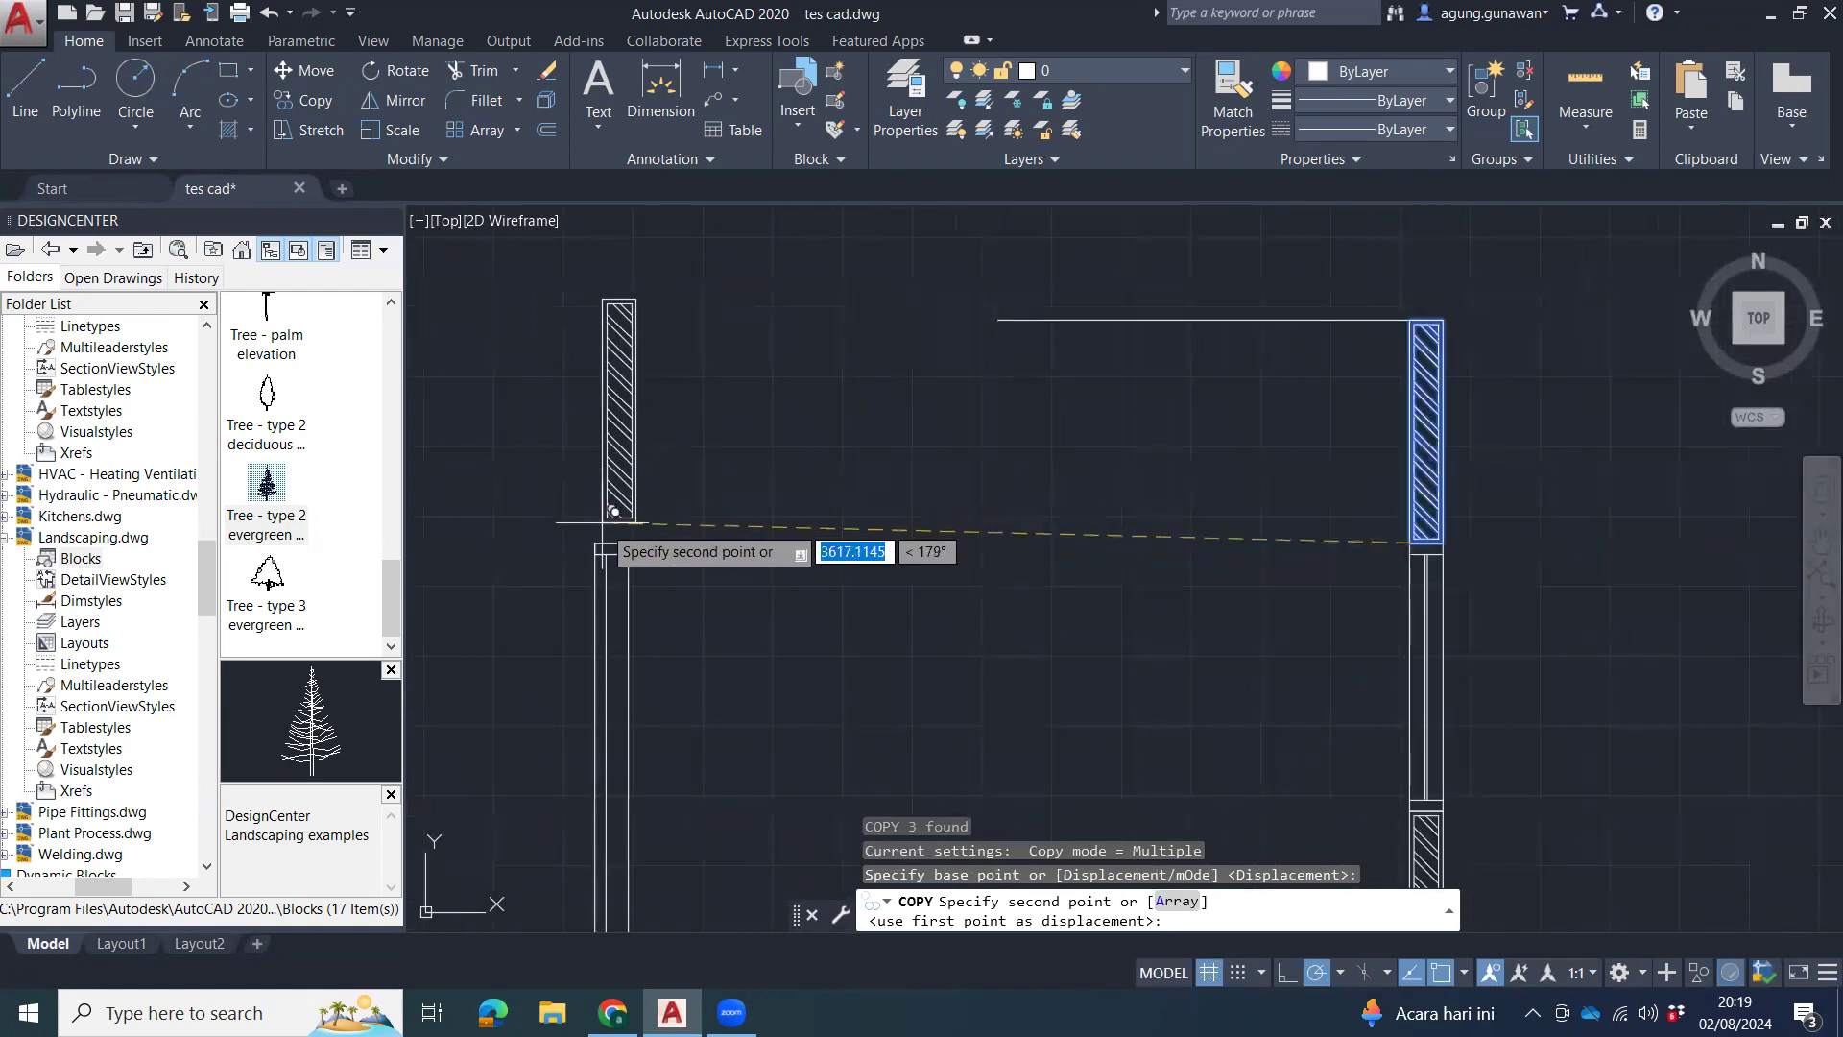
pyautogui.click(610, 523)
pyautogui.scroll(-2, 958, 660)
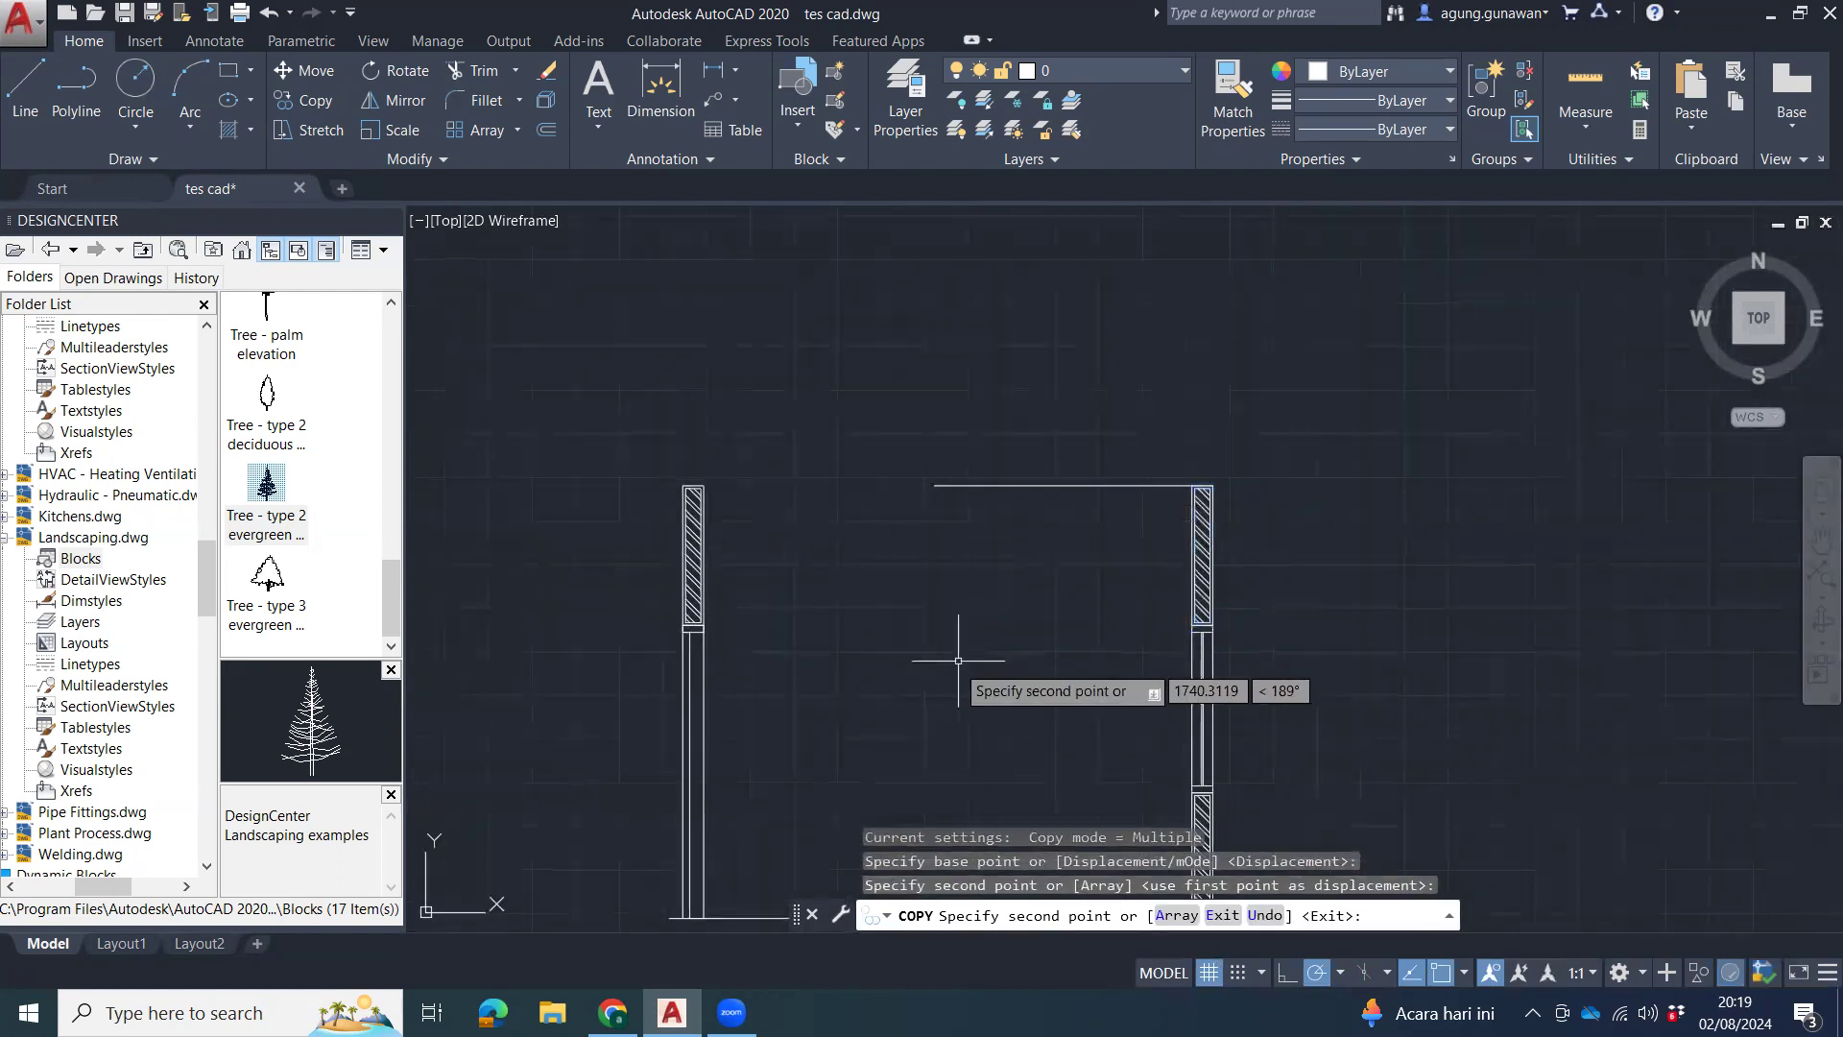
pyautogui.press('Escape')
# Lengthen the horizontal line's free end to the top inner corner of the wall above the section's door.
pyautogui.click(1029, 486)
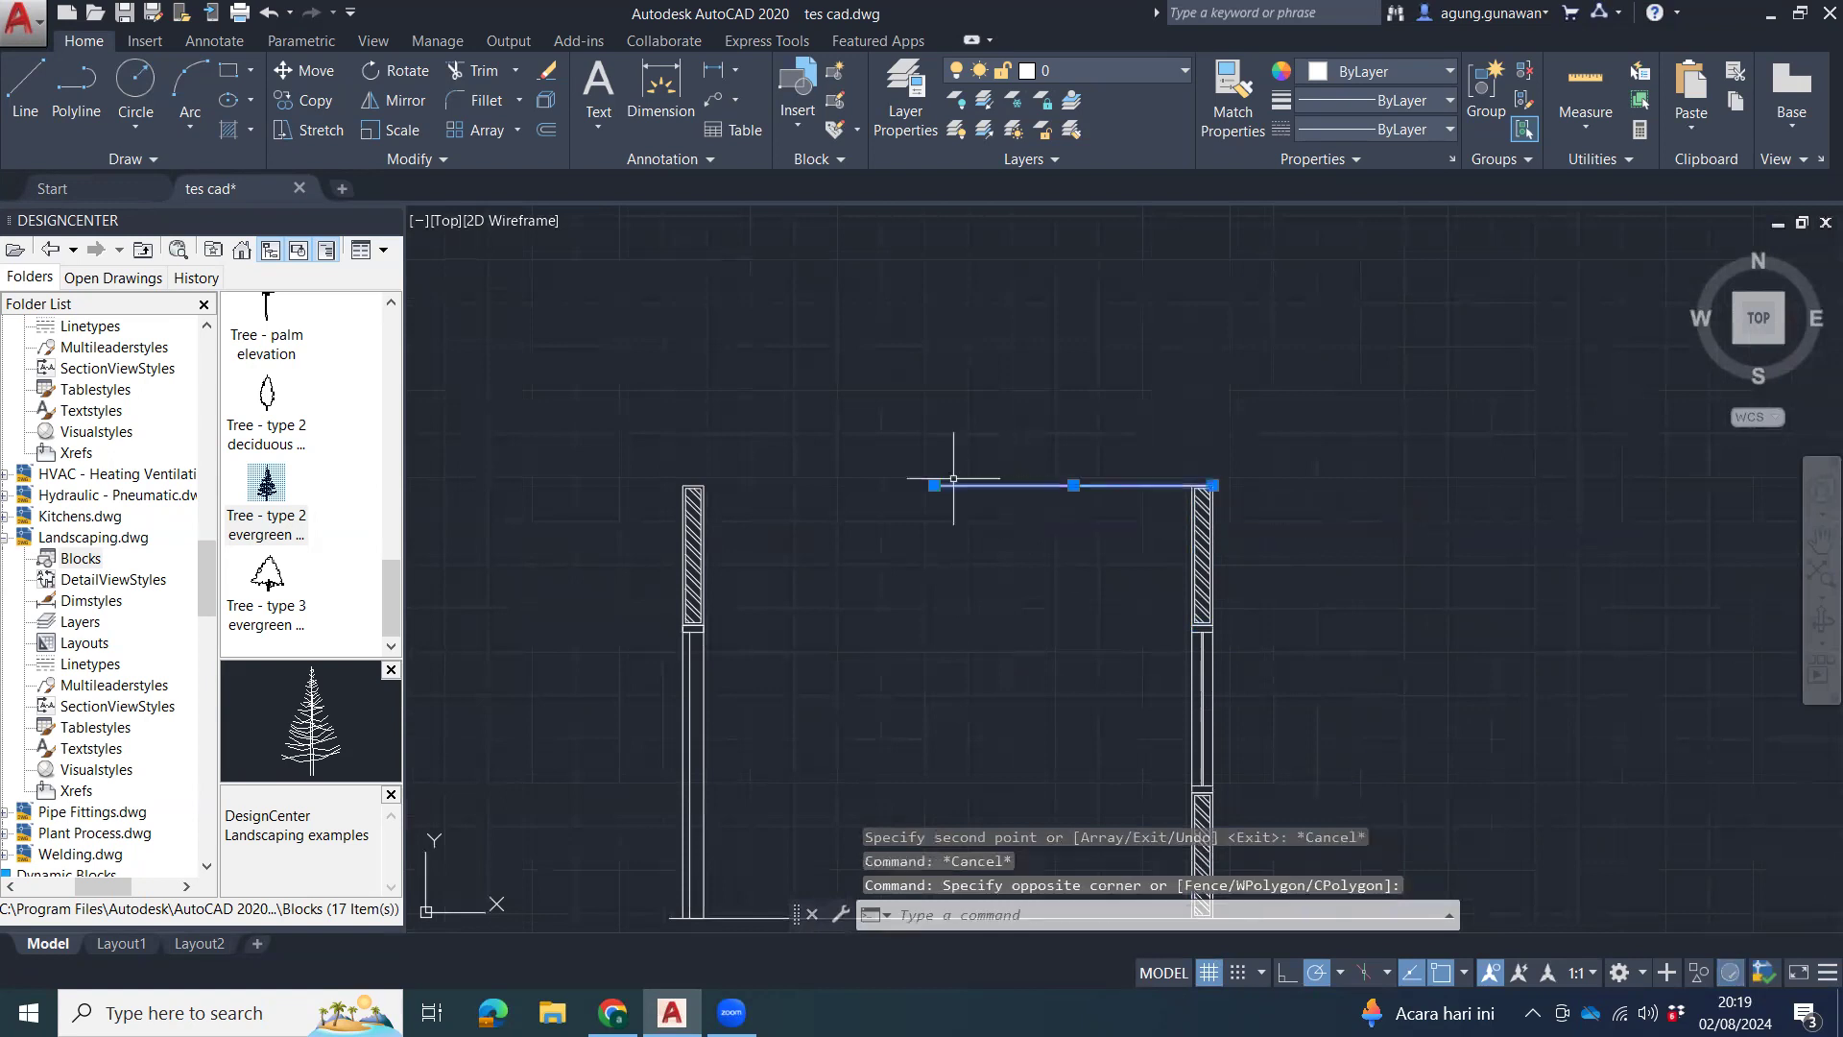
pyautogui.click(939, 490)
pyautogui.click(906, 486)
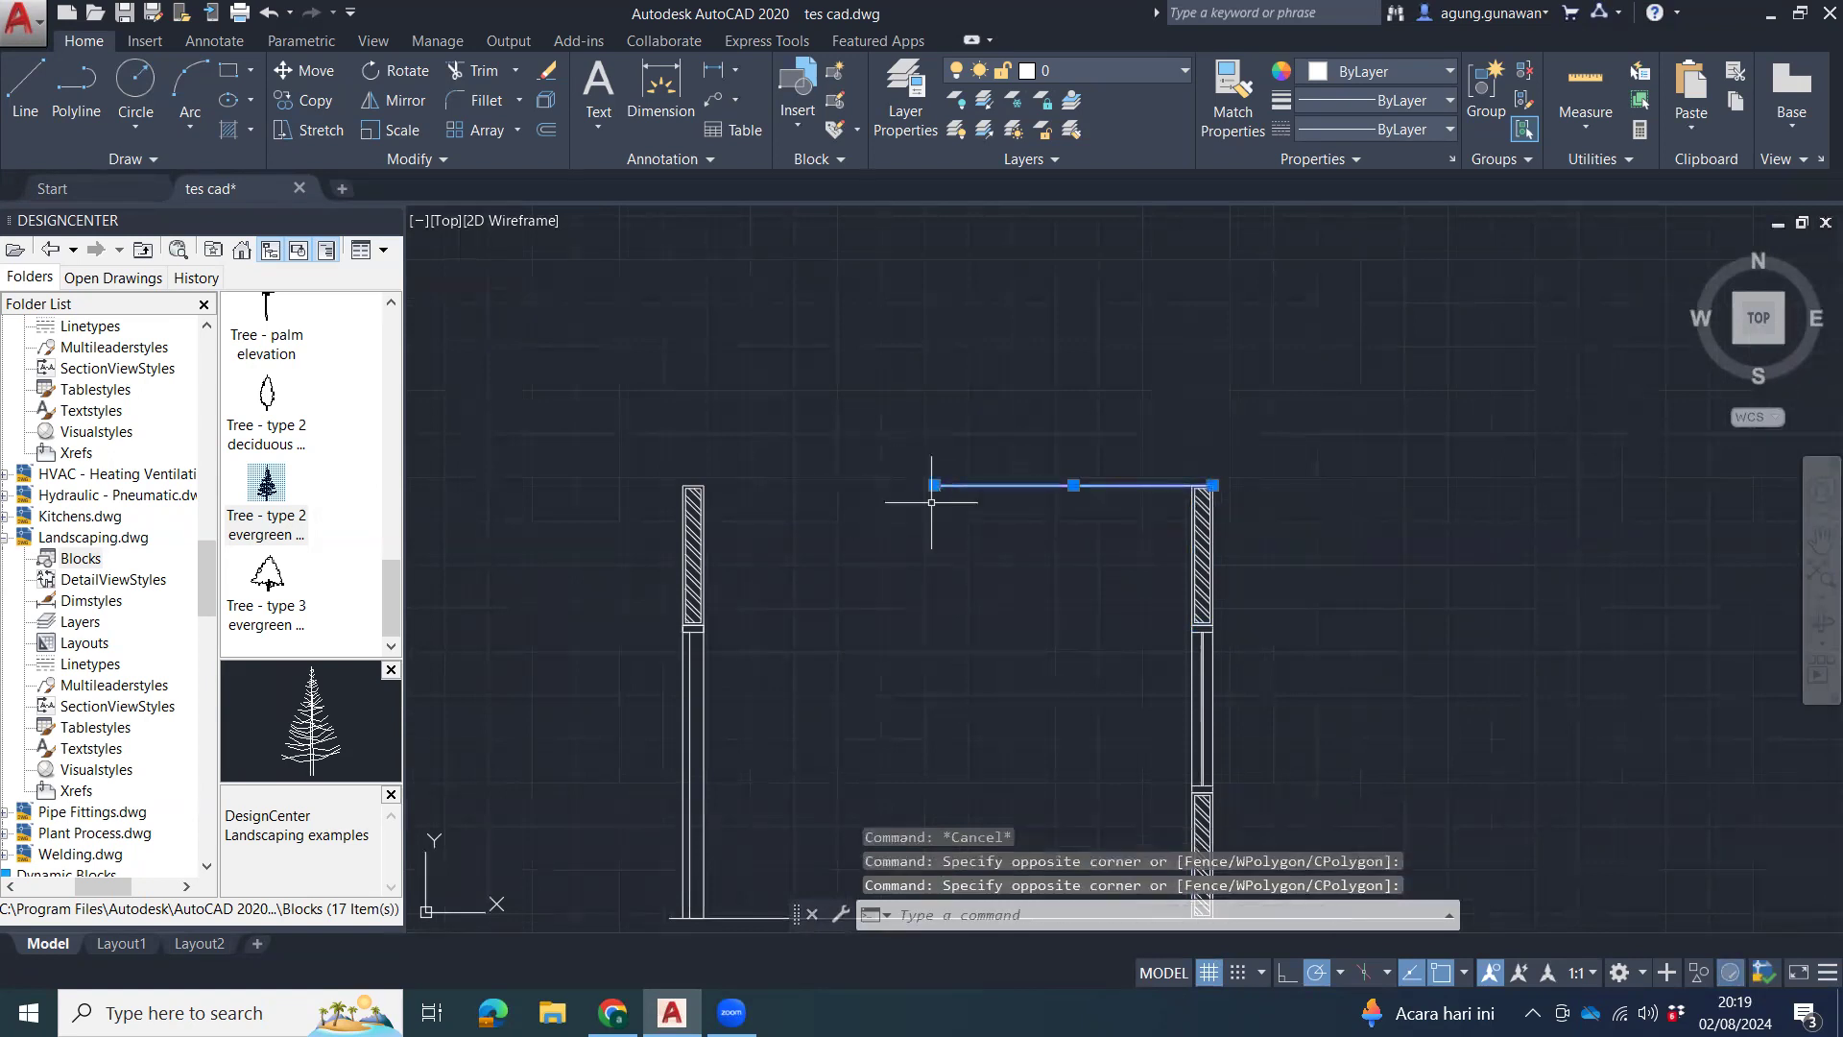
pyautogui.click(934, 485)
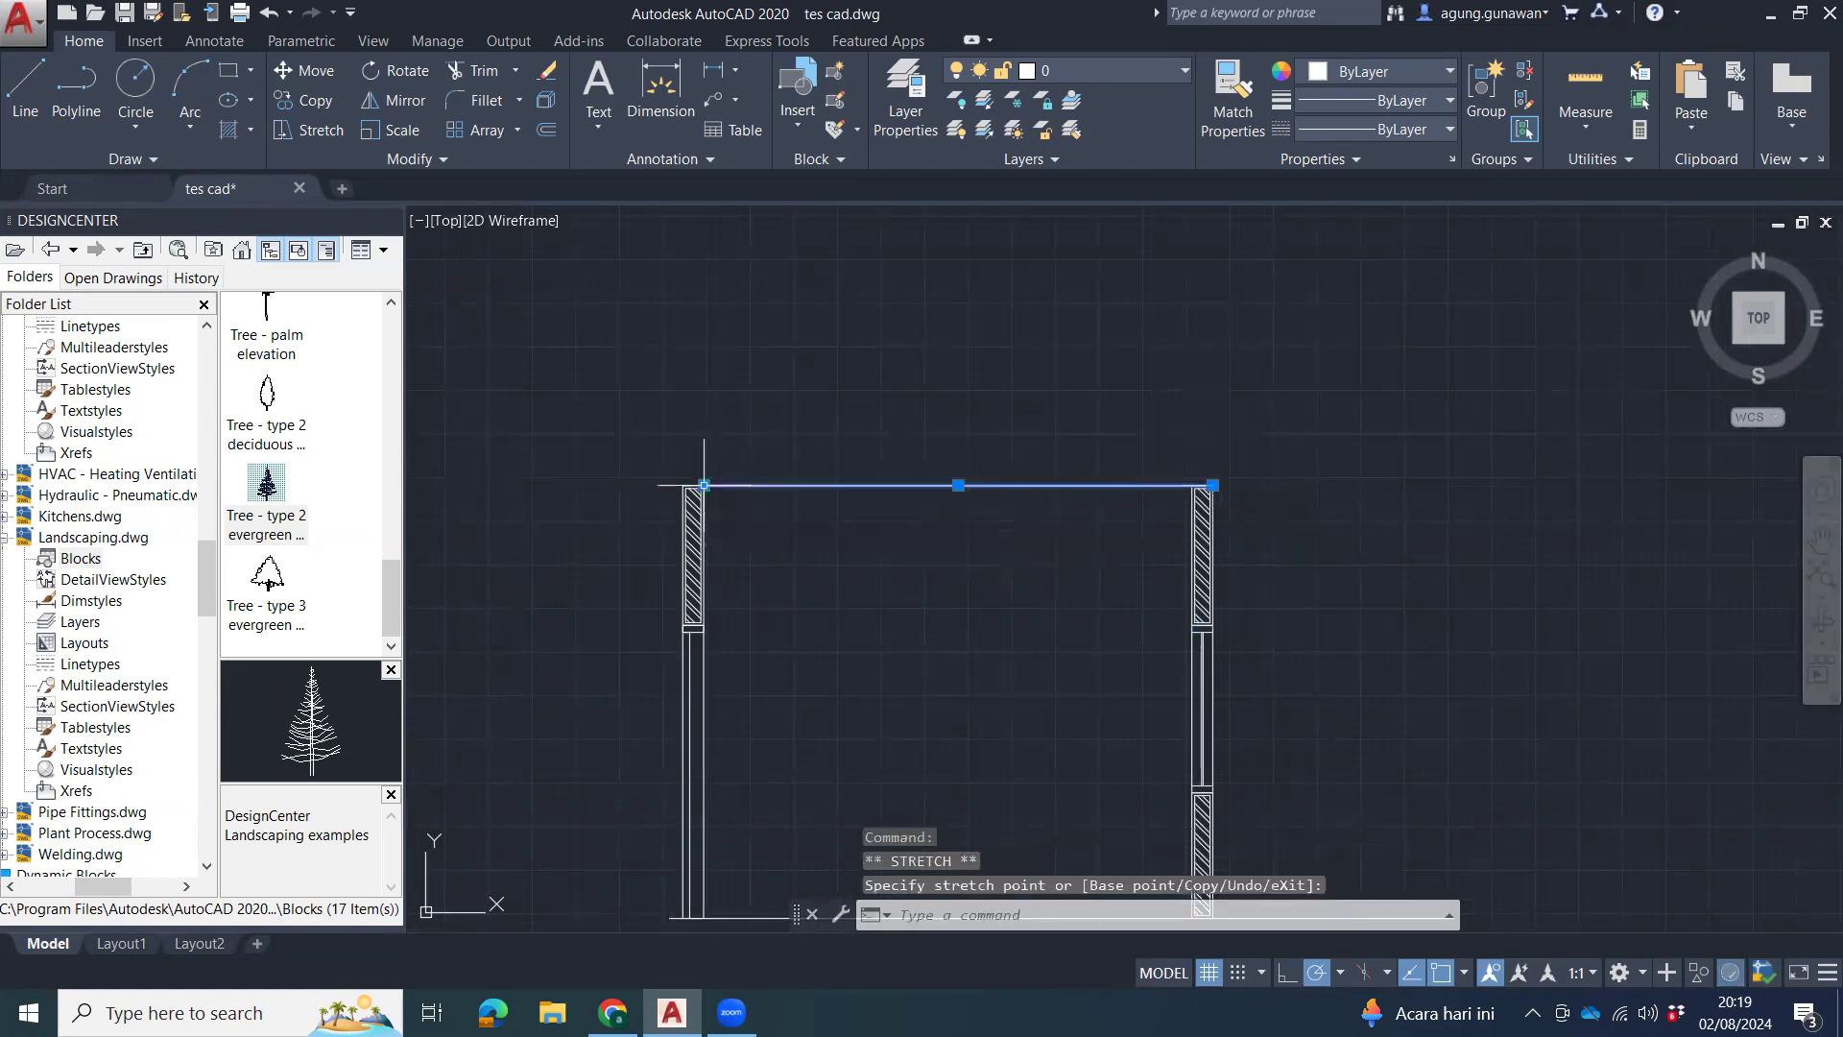
pyautogui.scroll(5, 699, 527)
pyautogui.scroll(-5, 637, 618)
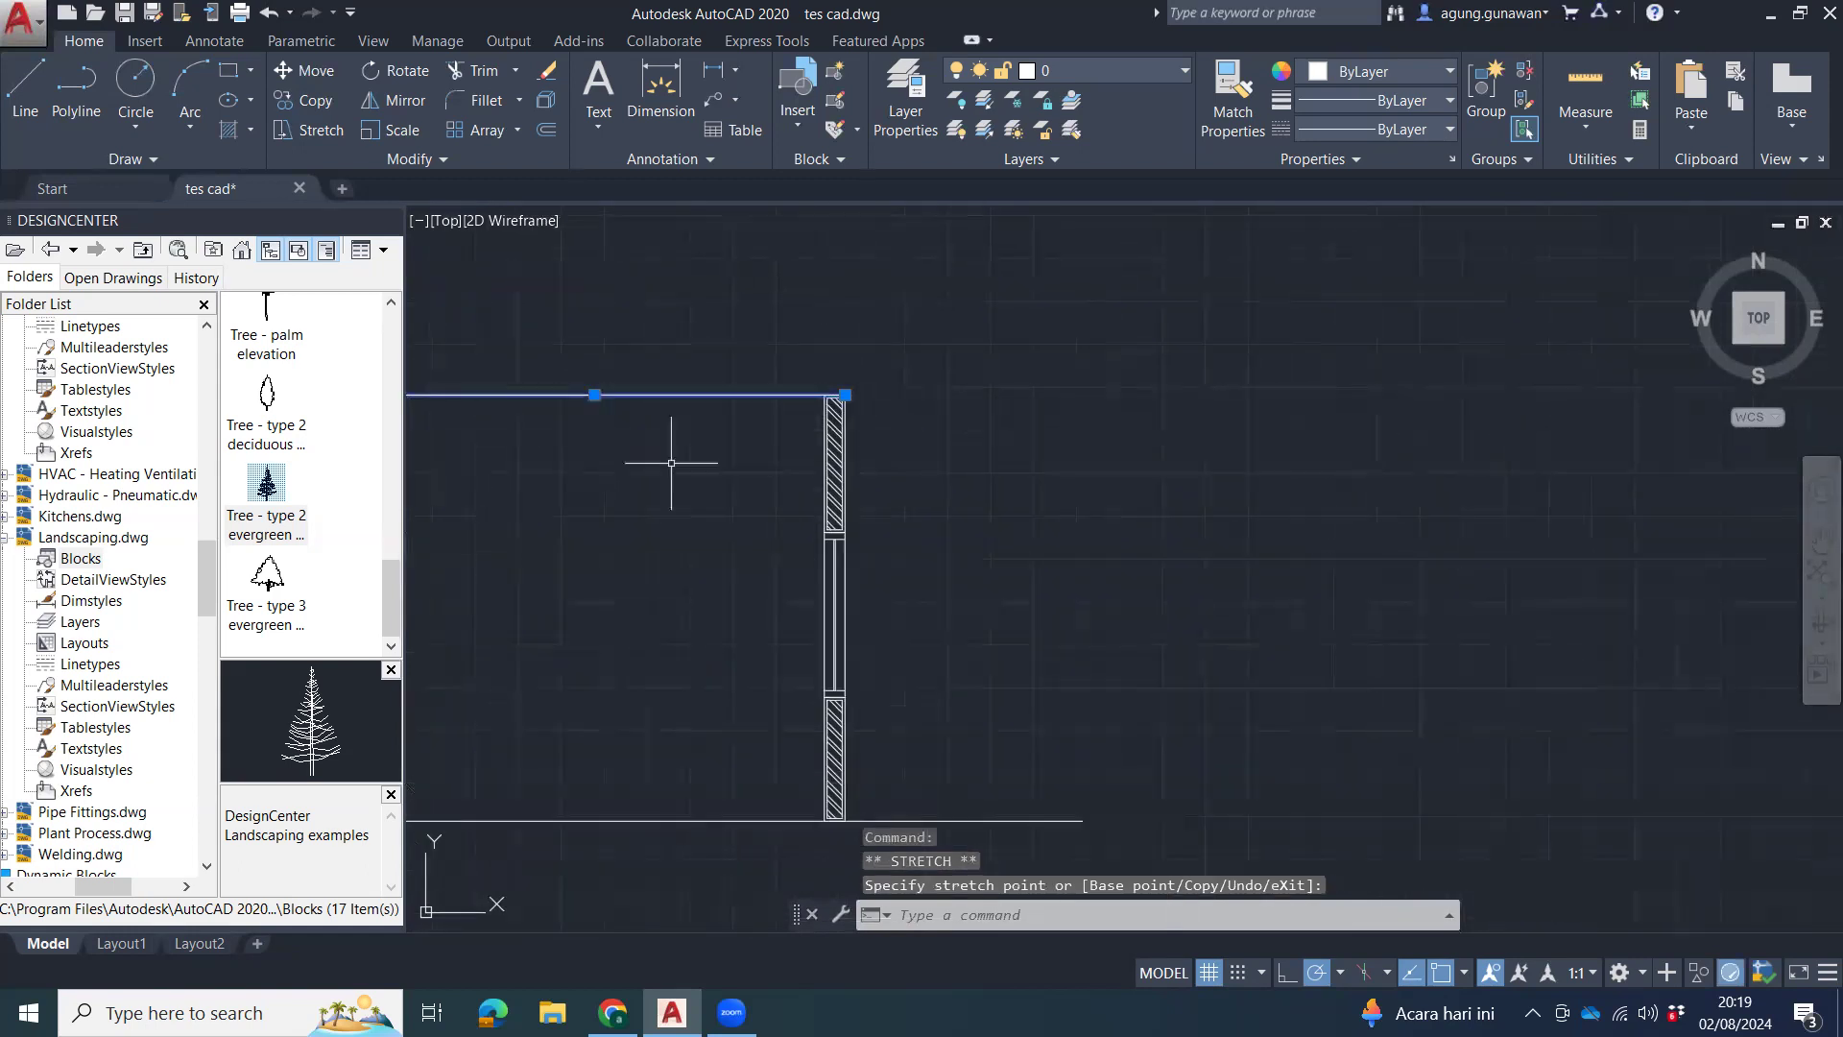
pyautogui.press('Escape')
# Extend the window-side end of the section's top line outward past the wall, nearly above the ground line's end.
pyautogui.scroll(-5, 1139, 586)
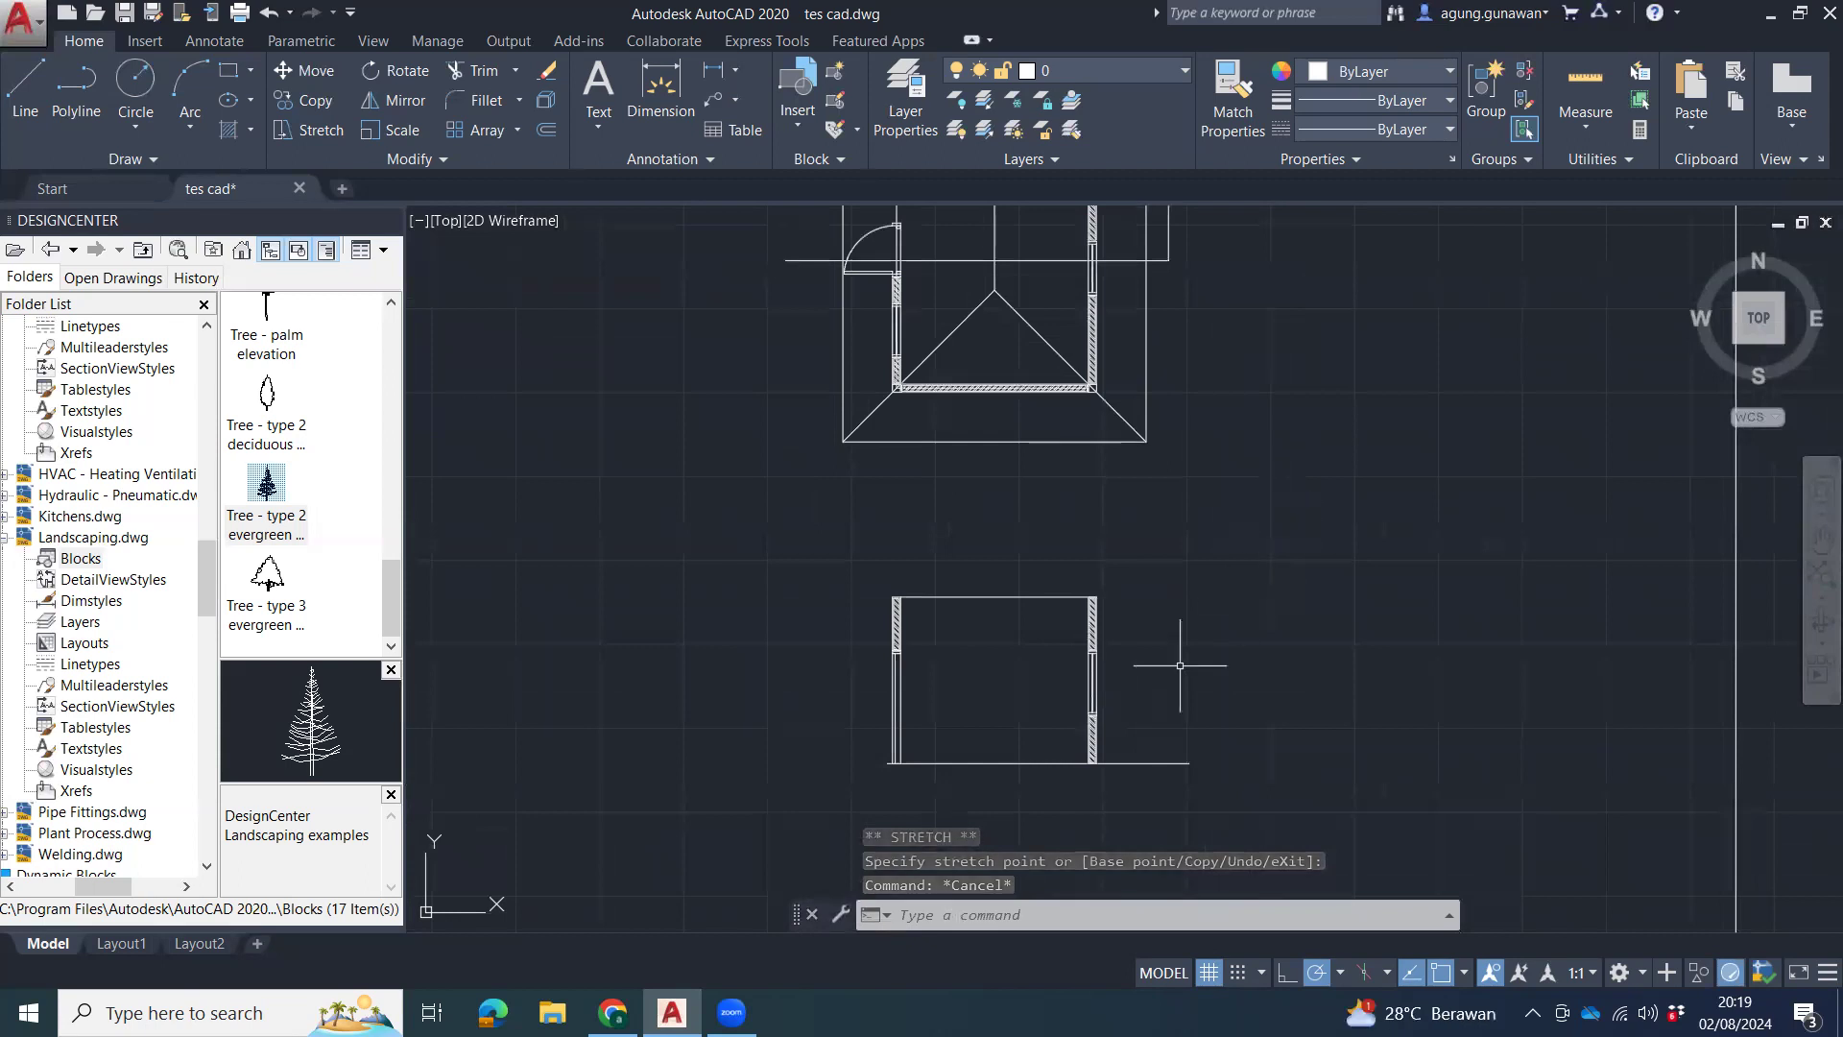
pyautogui.moveTo(1611, 624); pyautogui.dragTo(843, 527, button='middle')
pyautogui.scroll(-2, 1597, 543)
pyautogui.moveTo(1783, 543); pyautogui.dragTo(1490, 560, button='middle')
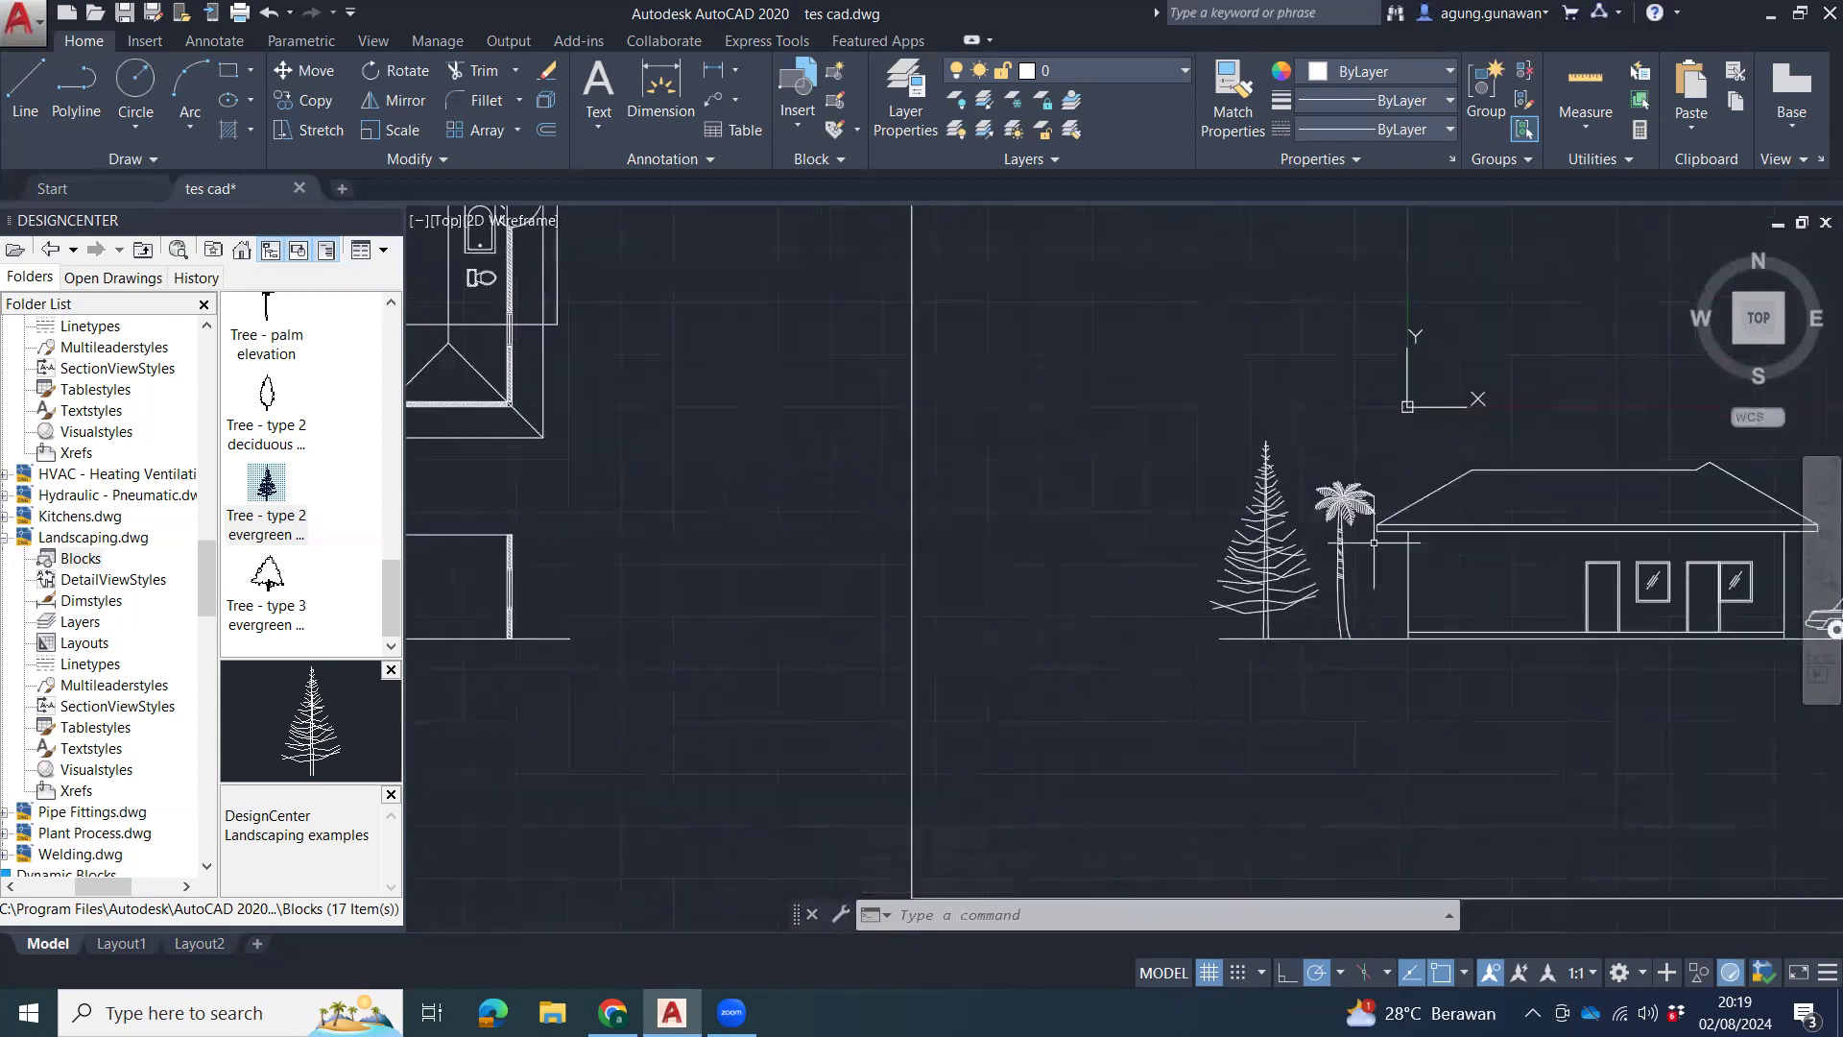
pyautogui.moveTo(552, 461); pyautogui.dragTo(823, 533, button='middle')
pyautogui.scroll(3, 779, 567)
pyautogui.click(836, 516)
pyautogui.click(784, 578)
pyautogui.moveTo(986, 597); pyautogui.dragTo(1069, 591, button='middle')
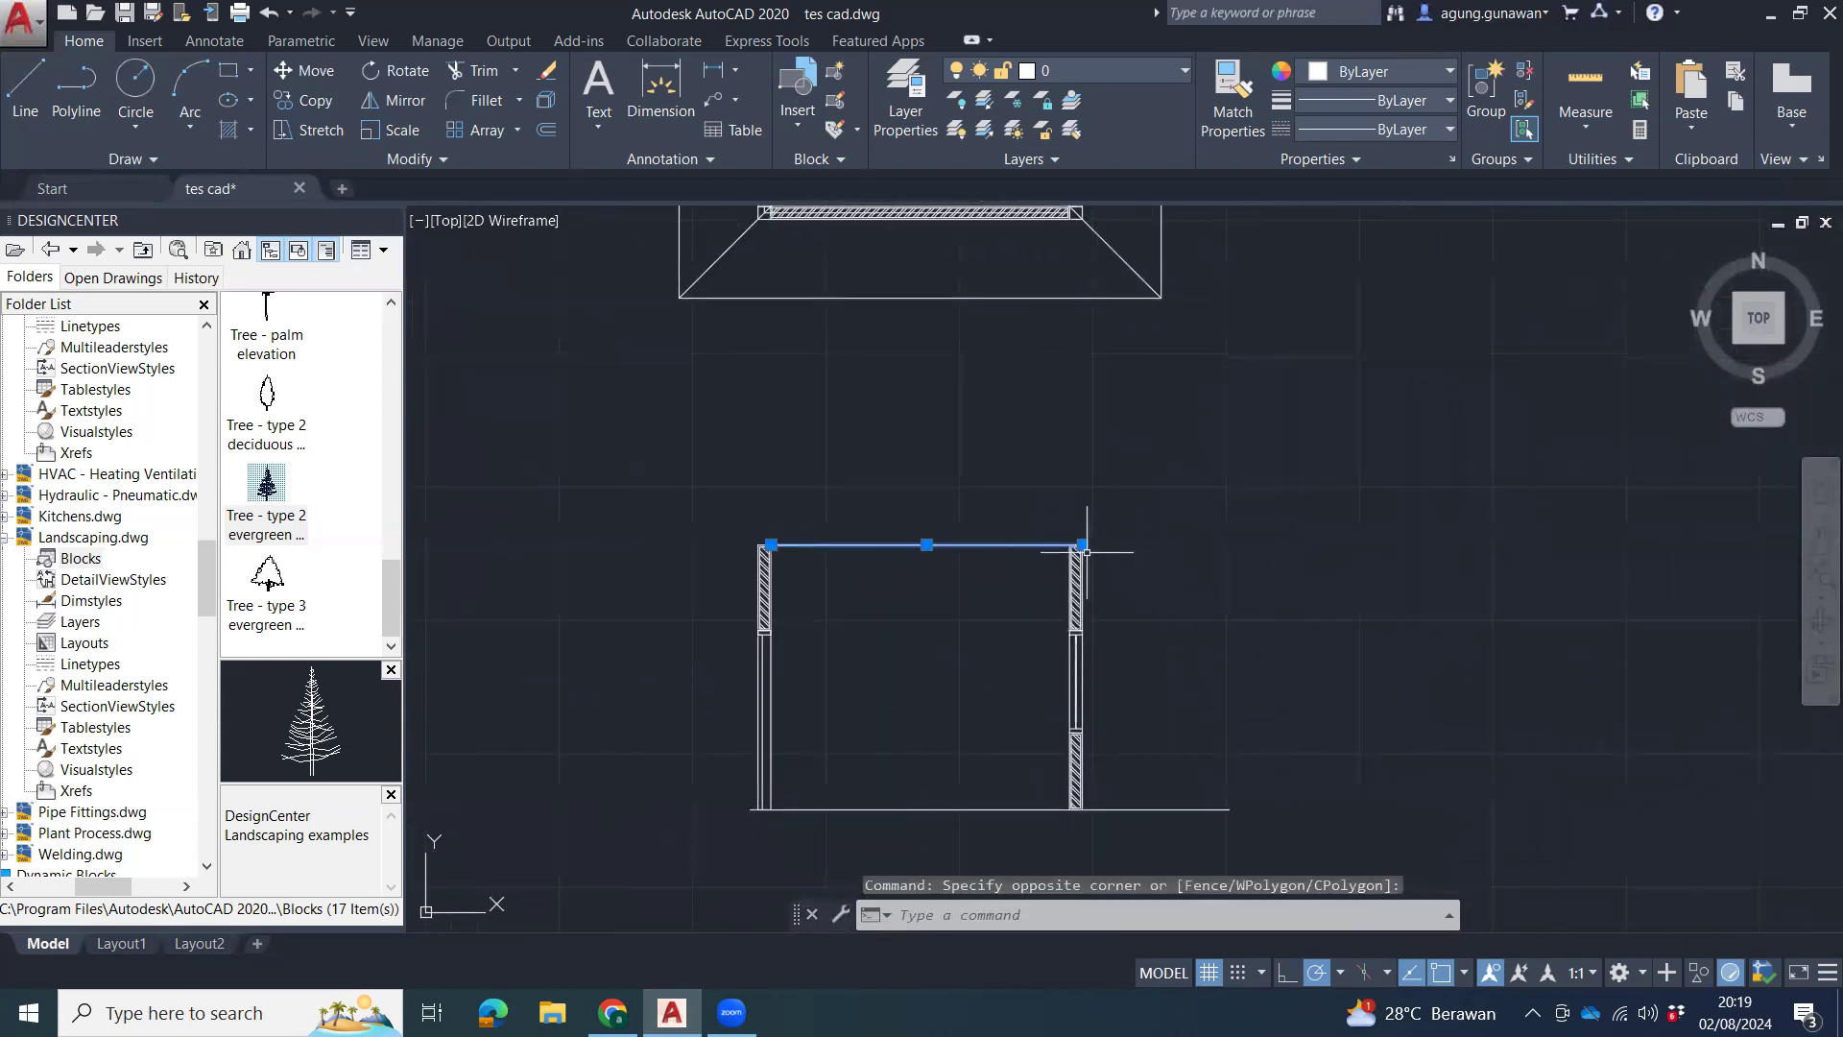
pyautogui.click(1082, 544)
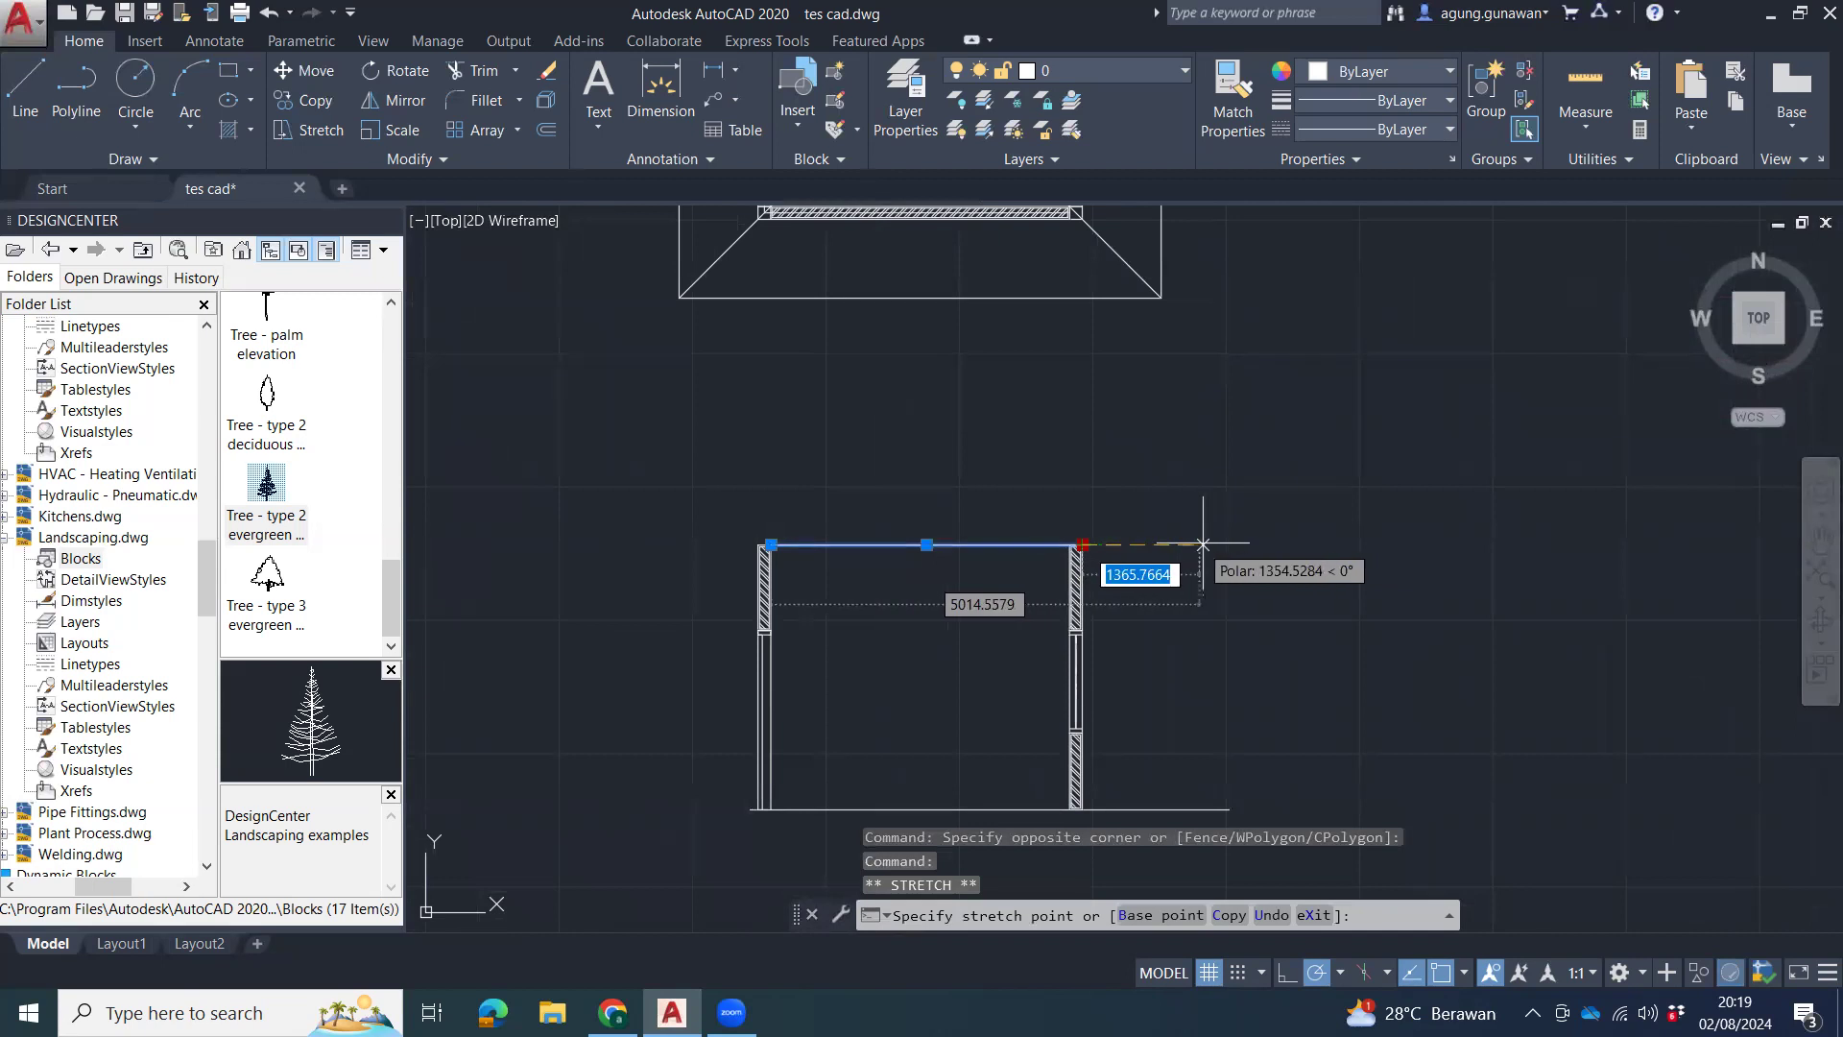
# Extend the door-side end of the section's top line outward past the wall.
pyautogui.click(837, 510)
pyautogui.click(811, 567)
pyautogui.click(812, 566)
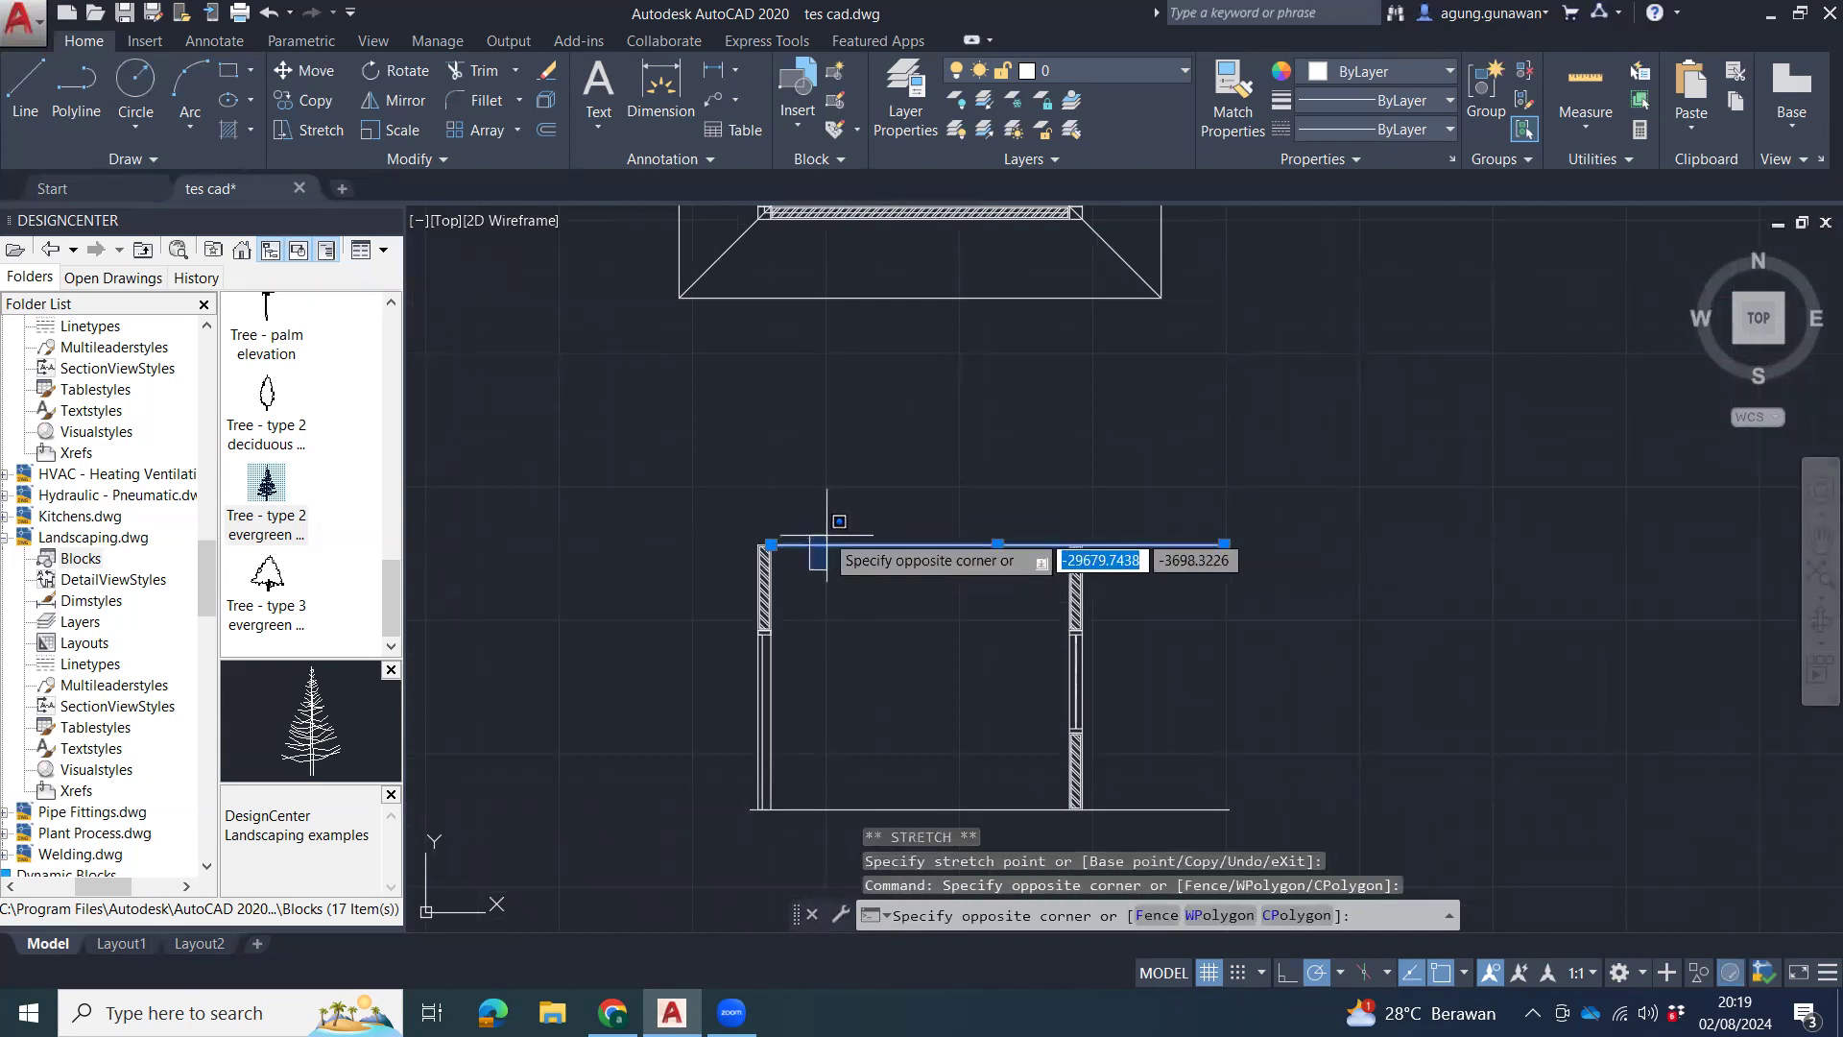
pyautogui.click(788, 521)
pyautogui.click(771, 545)
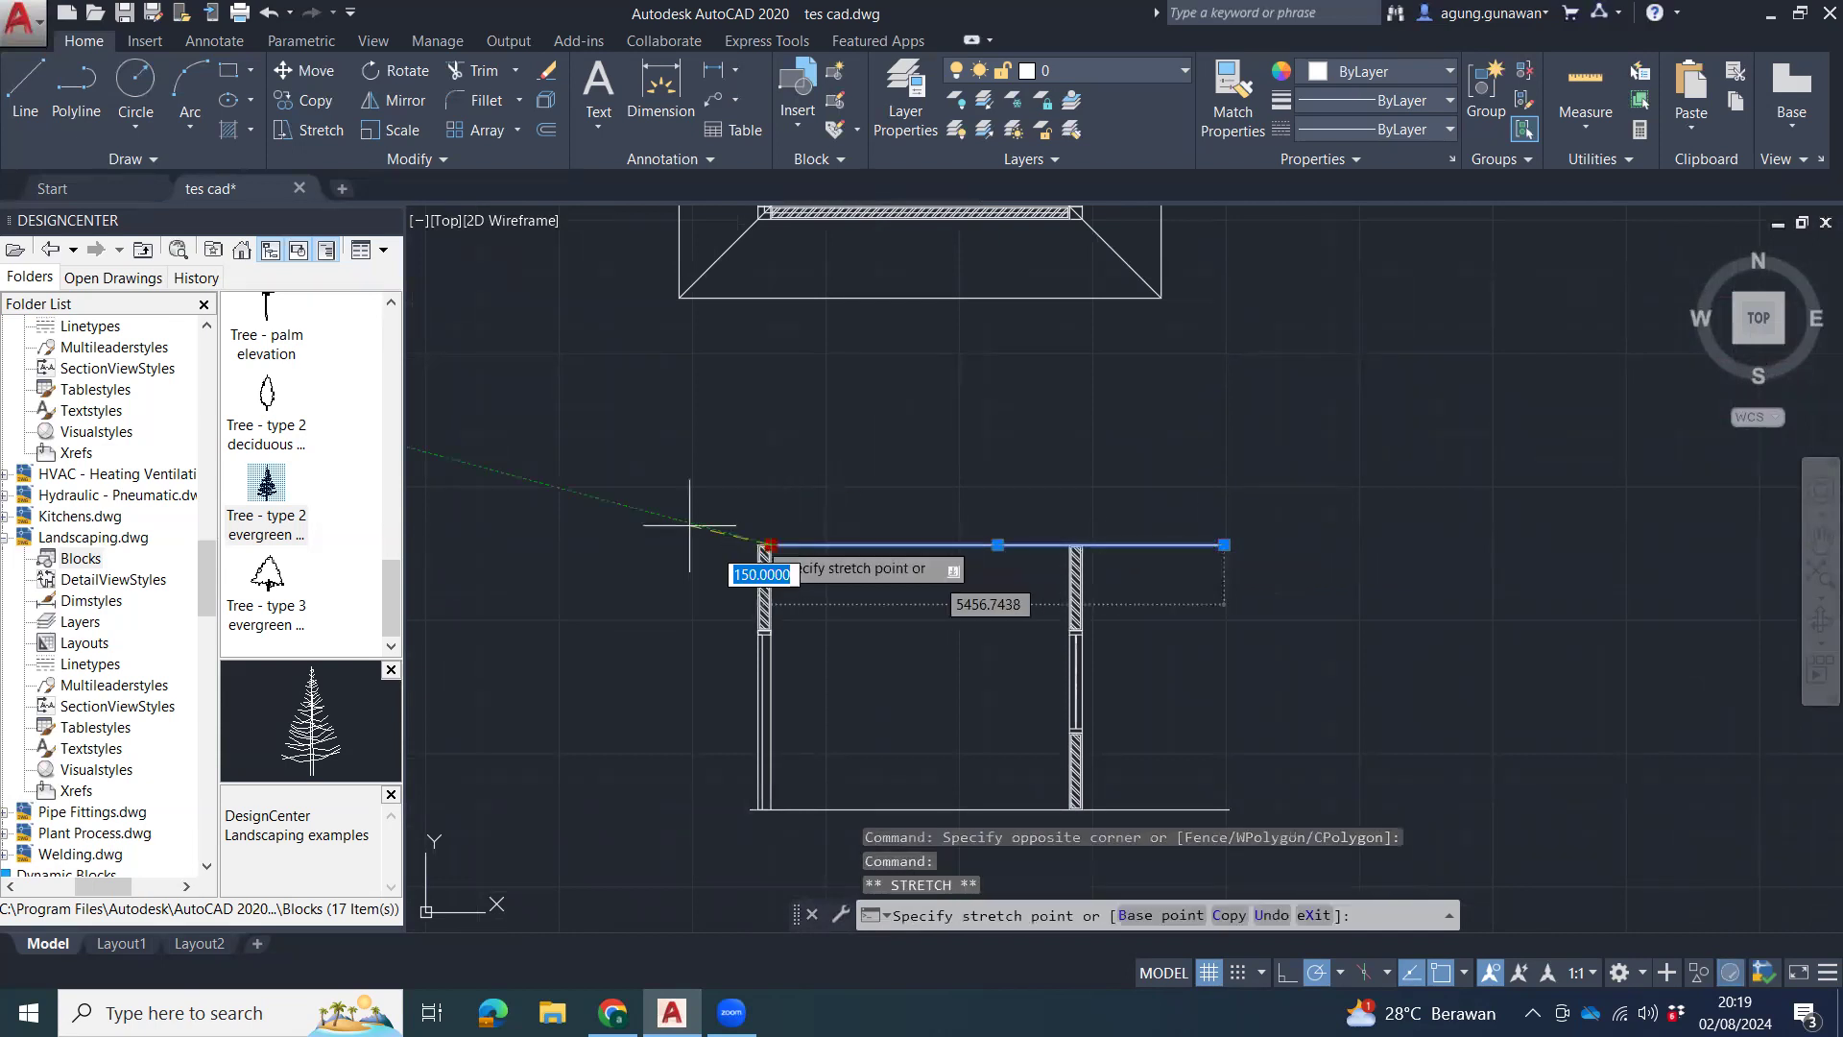
pyautogui.click(611, 544)
pyautogui.press('Escape')
pyautogui.press('Escape')
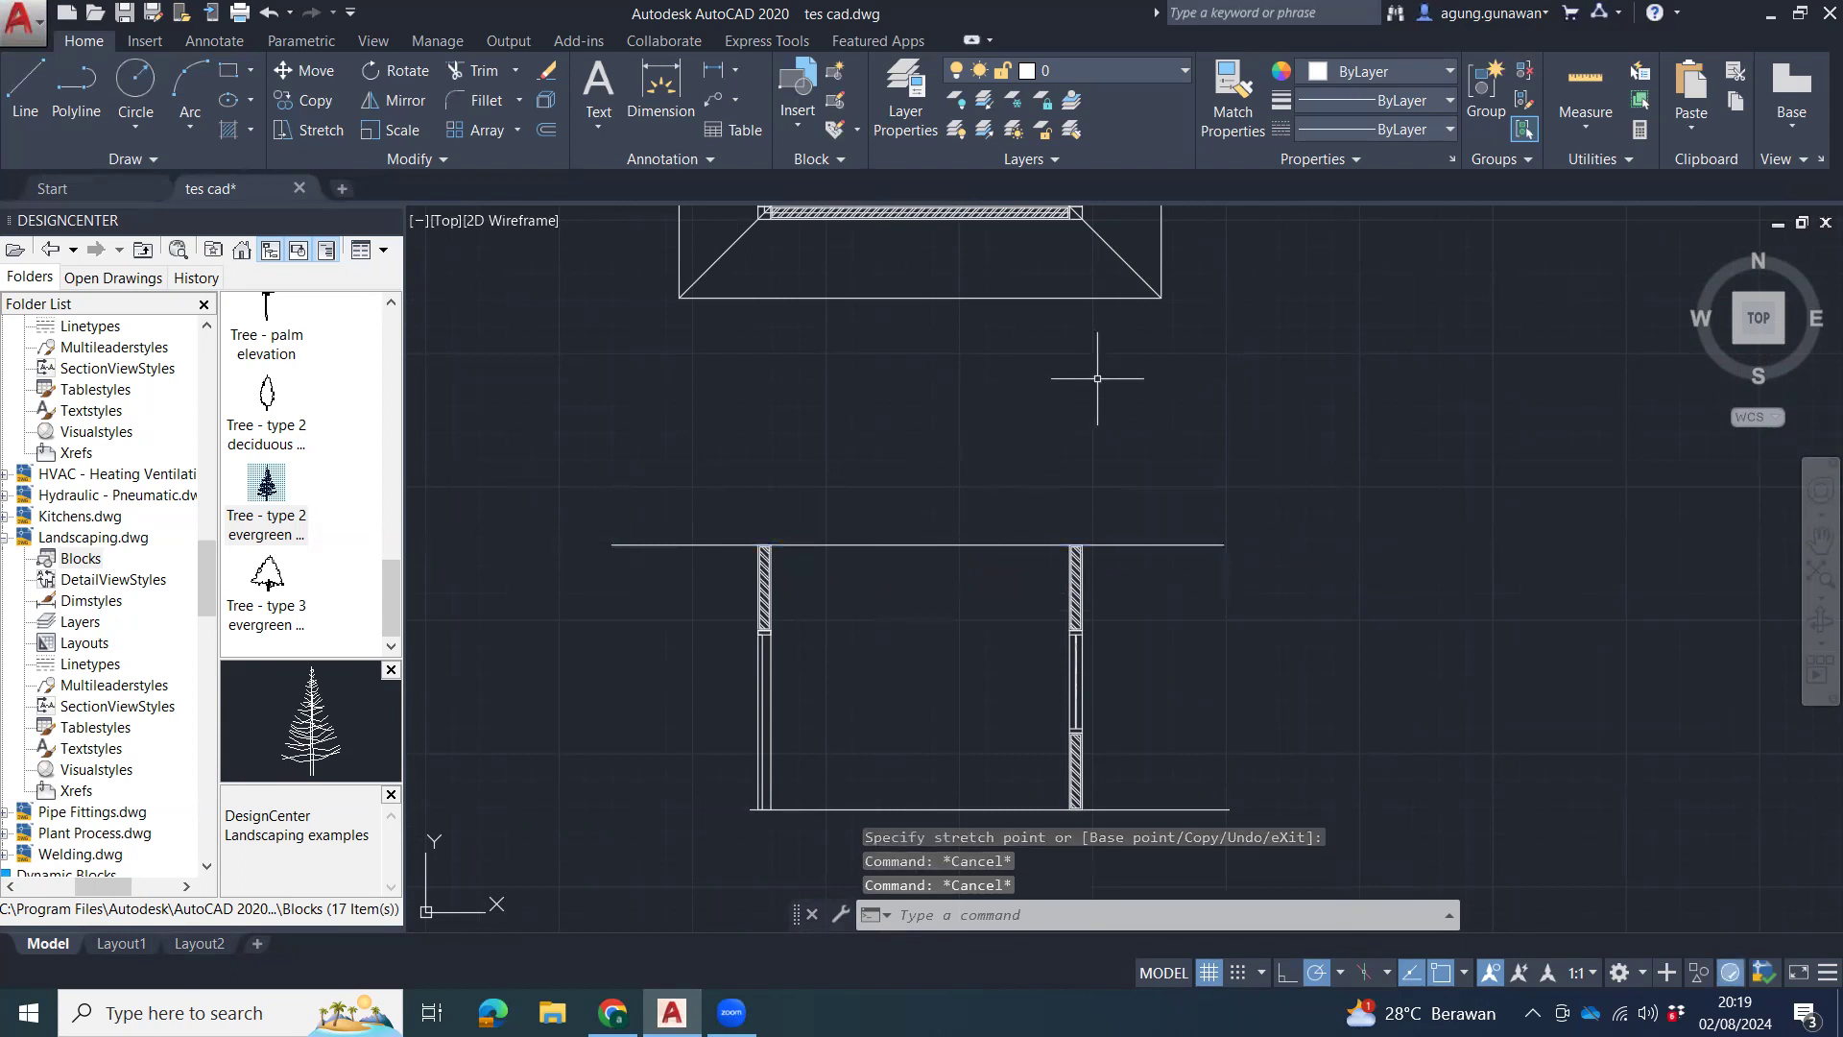
# Fillet the section's top line with the vertical roof-outline edge of the plan on the window side into a sharp corner.
pyautogui.moveTo(1183, 354); pyautogui.dragTo(1116, 471, button='middle')
pyautogui.write('f')
pyautogui.press('Return')
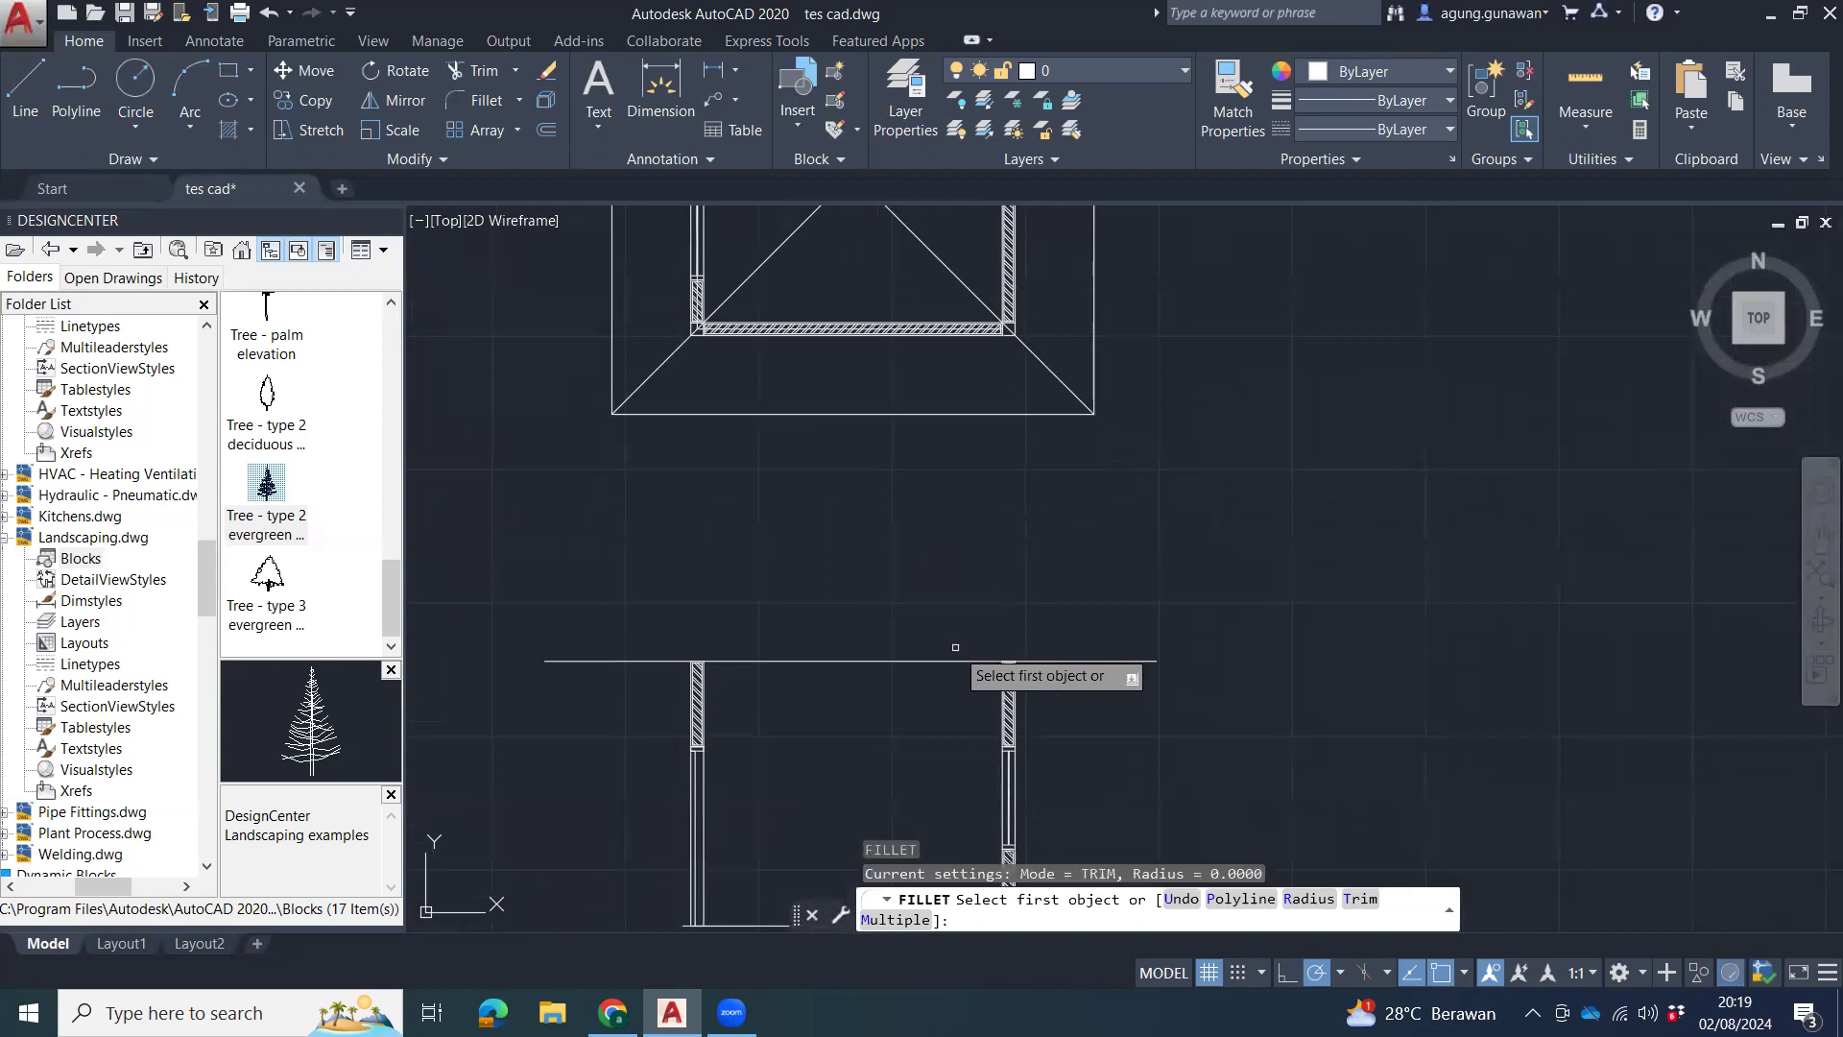
pyautogui.click(955, 661)
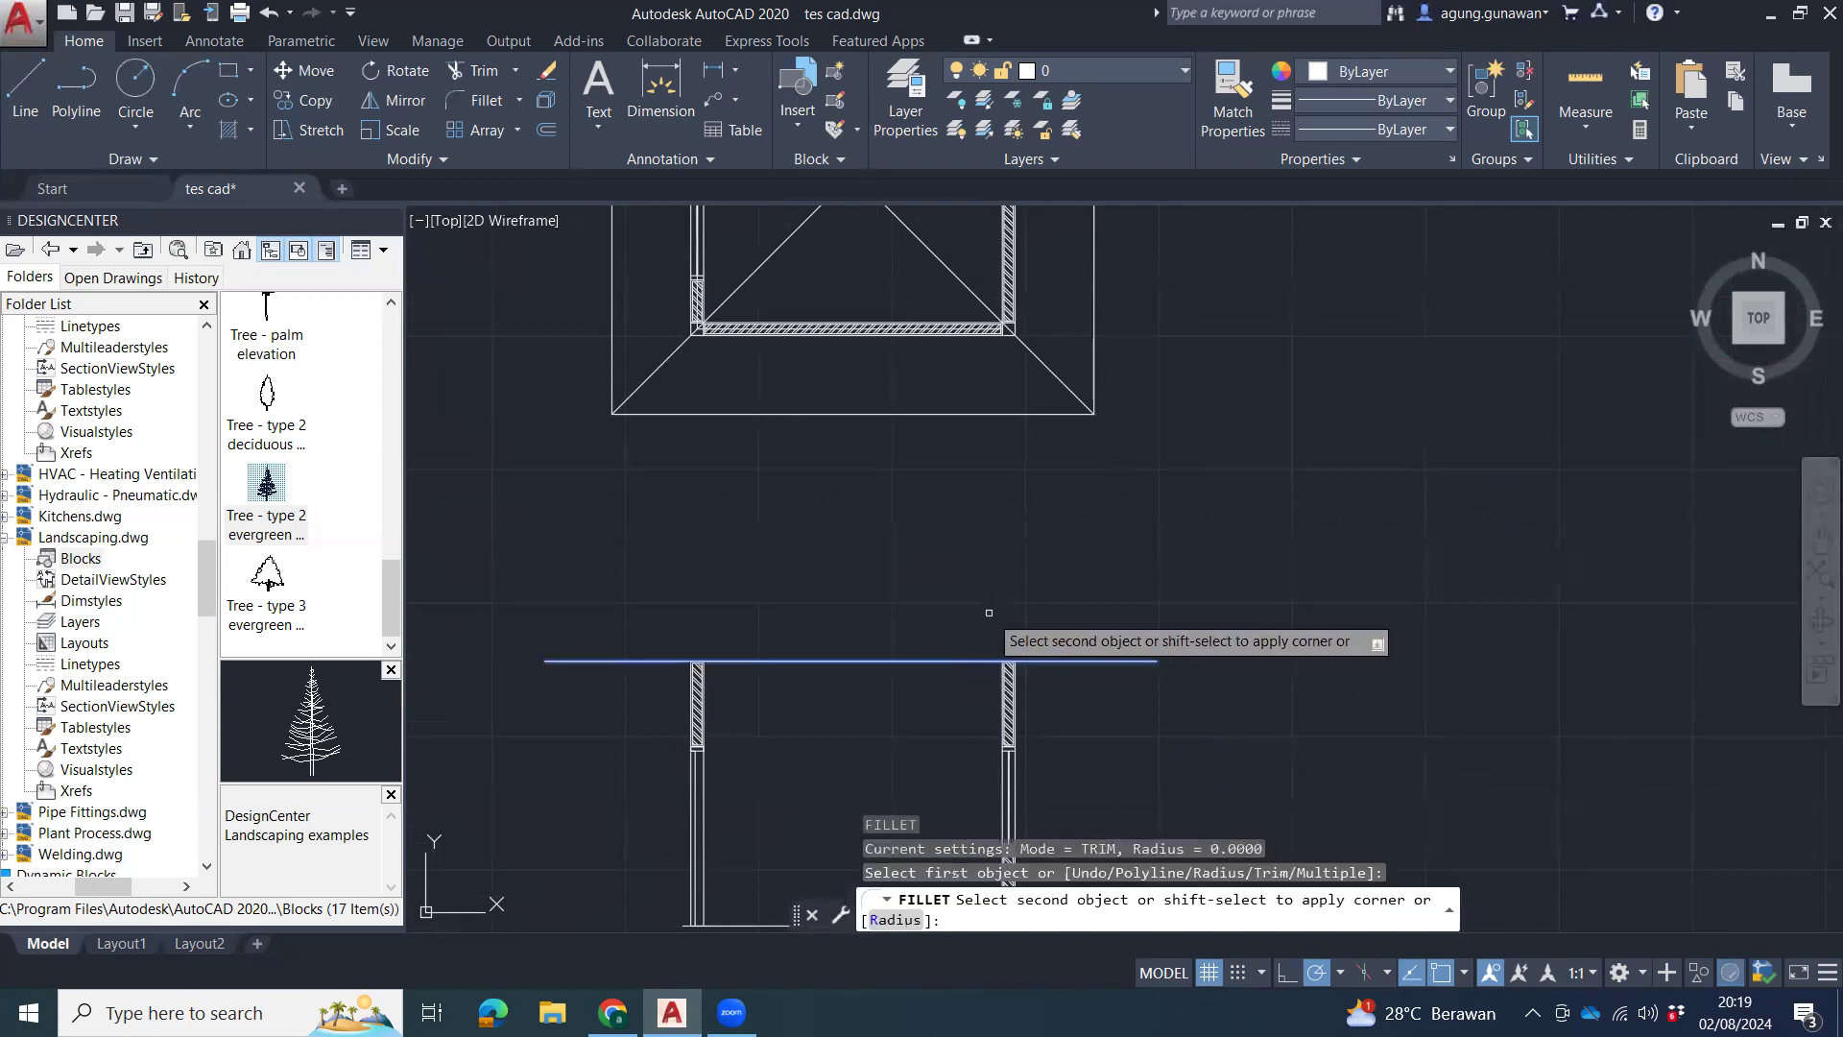
pyautogui.click(1092, 346)
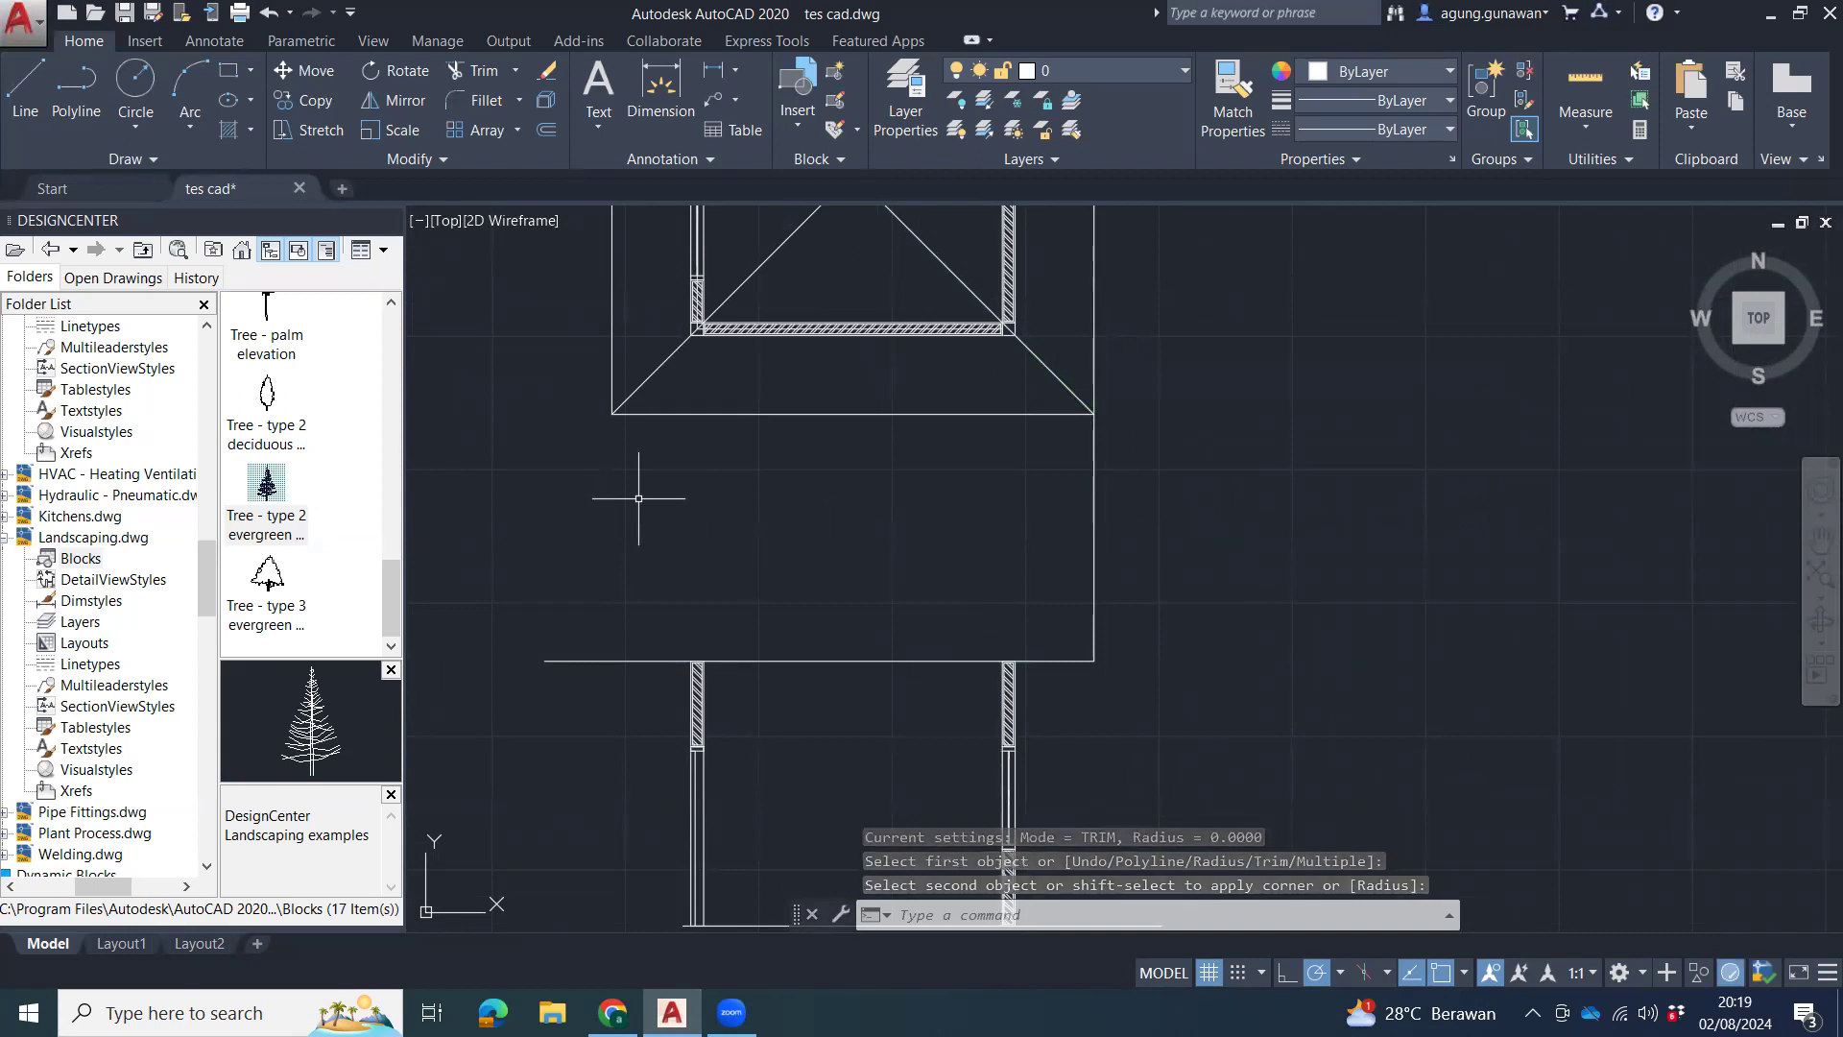
# Fillet the section's top line with the vertical roof-outline edge of the plan on the door side into a sharp corner.
pyautogui.write('f')
pyautogui.press('Return')
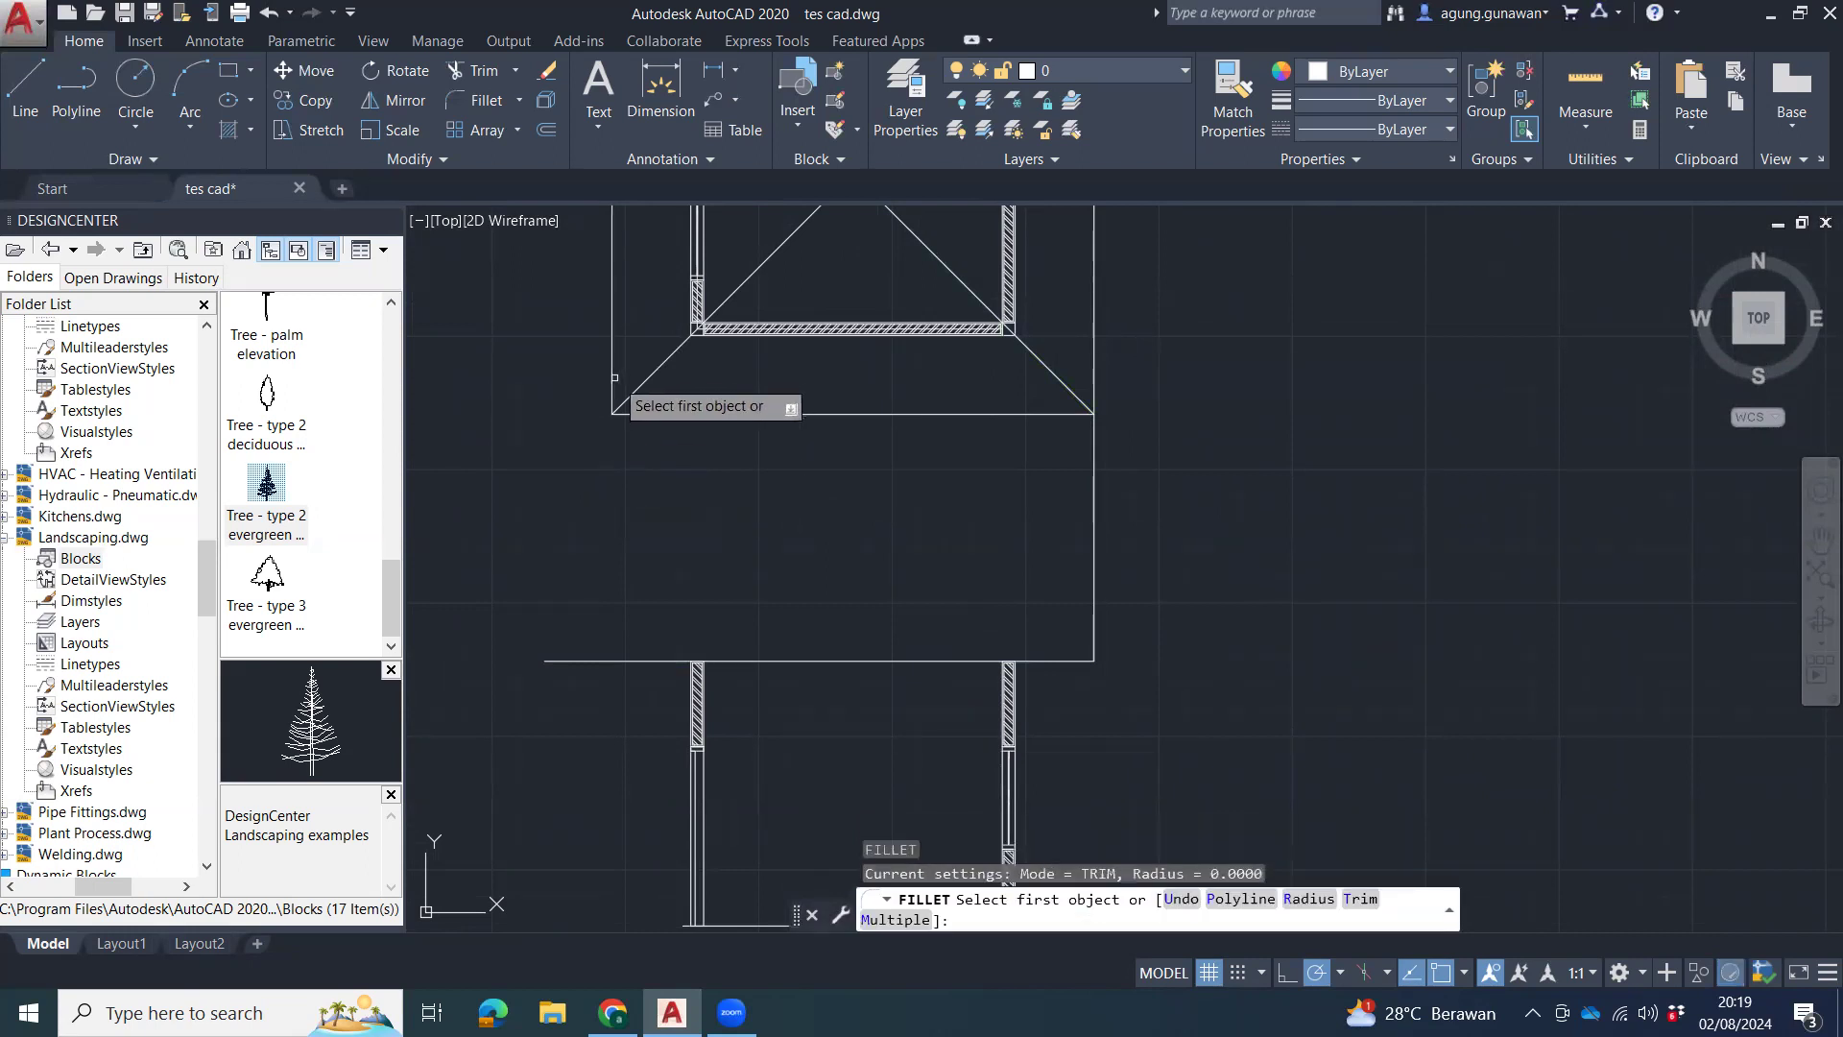
pyautogui.click(614, 376)
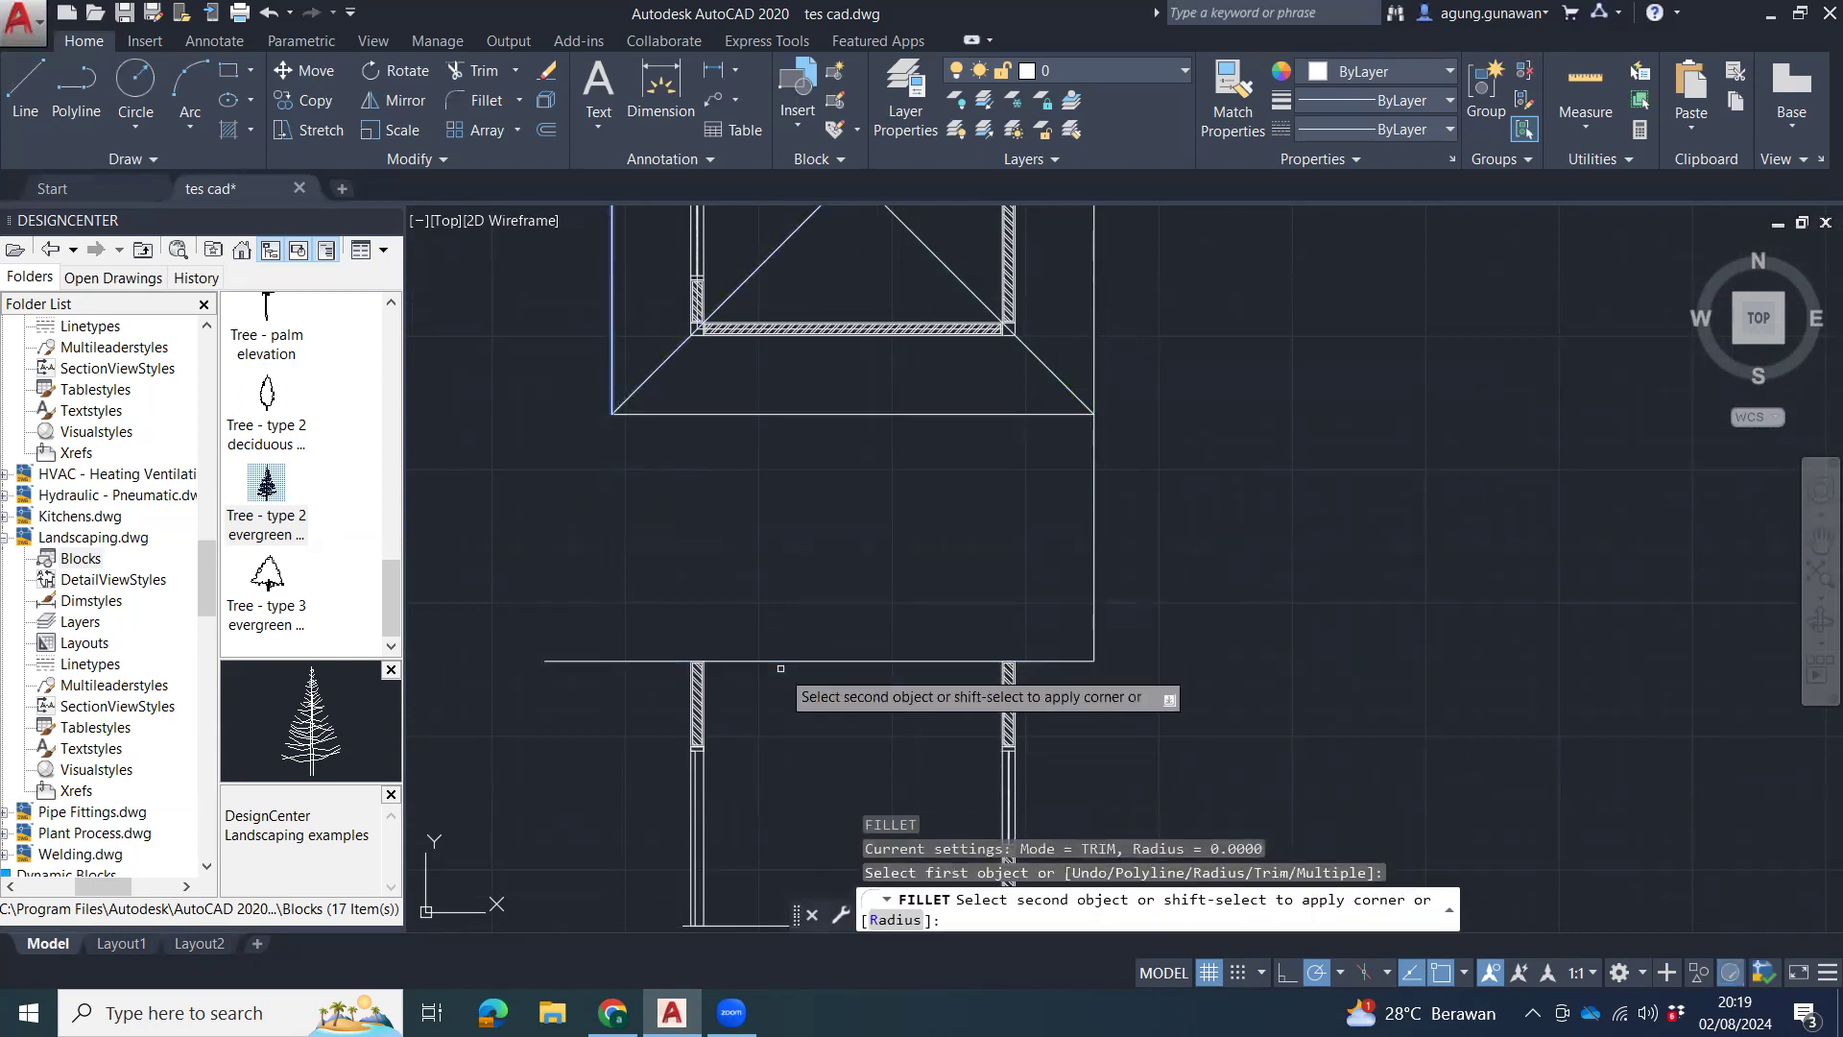
pyautogui.press('Escape')
pyautogui.press('Escape')
pyautogui.moveTo(1086, 658); pyautogui.dragTo(1059, 586, button='middle')
# Copy the section's top line 200 units straight up.
pyautogui.click(825, 514)
pyautogui.click(770, 577)
pyautogui.moveTo(1163, 644); pyautogui.dragTo(1100, 708, button='middle')
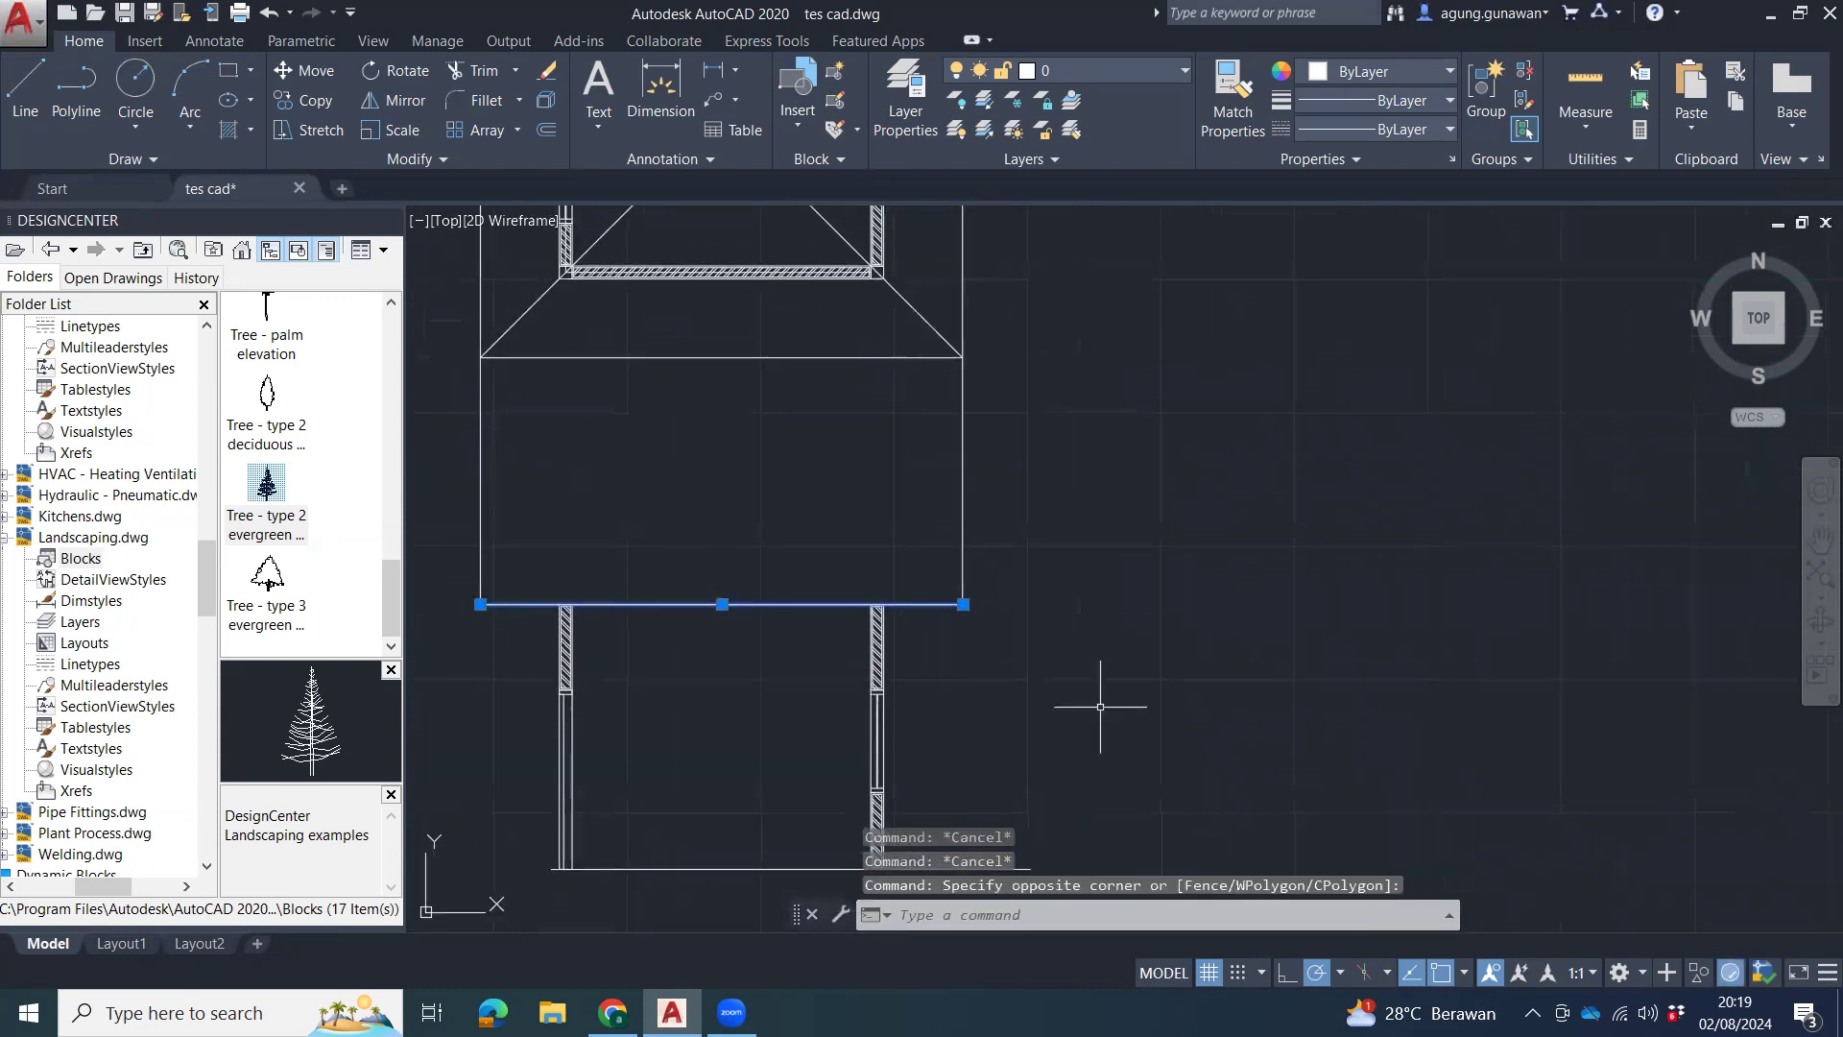
pyautogui.write('co')
pyautogui.press('Return')
pyautogui.click(1120, 643)
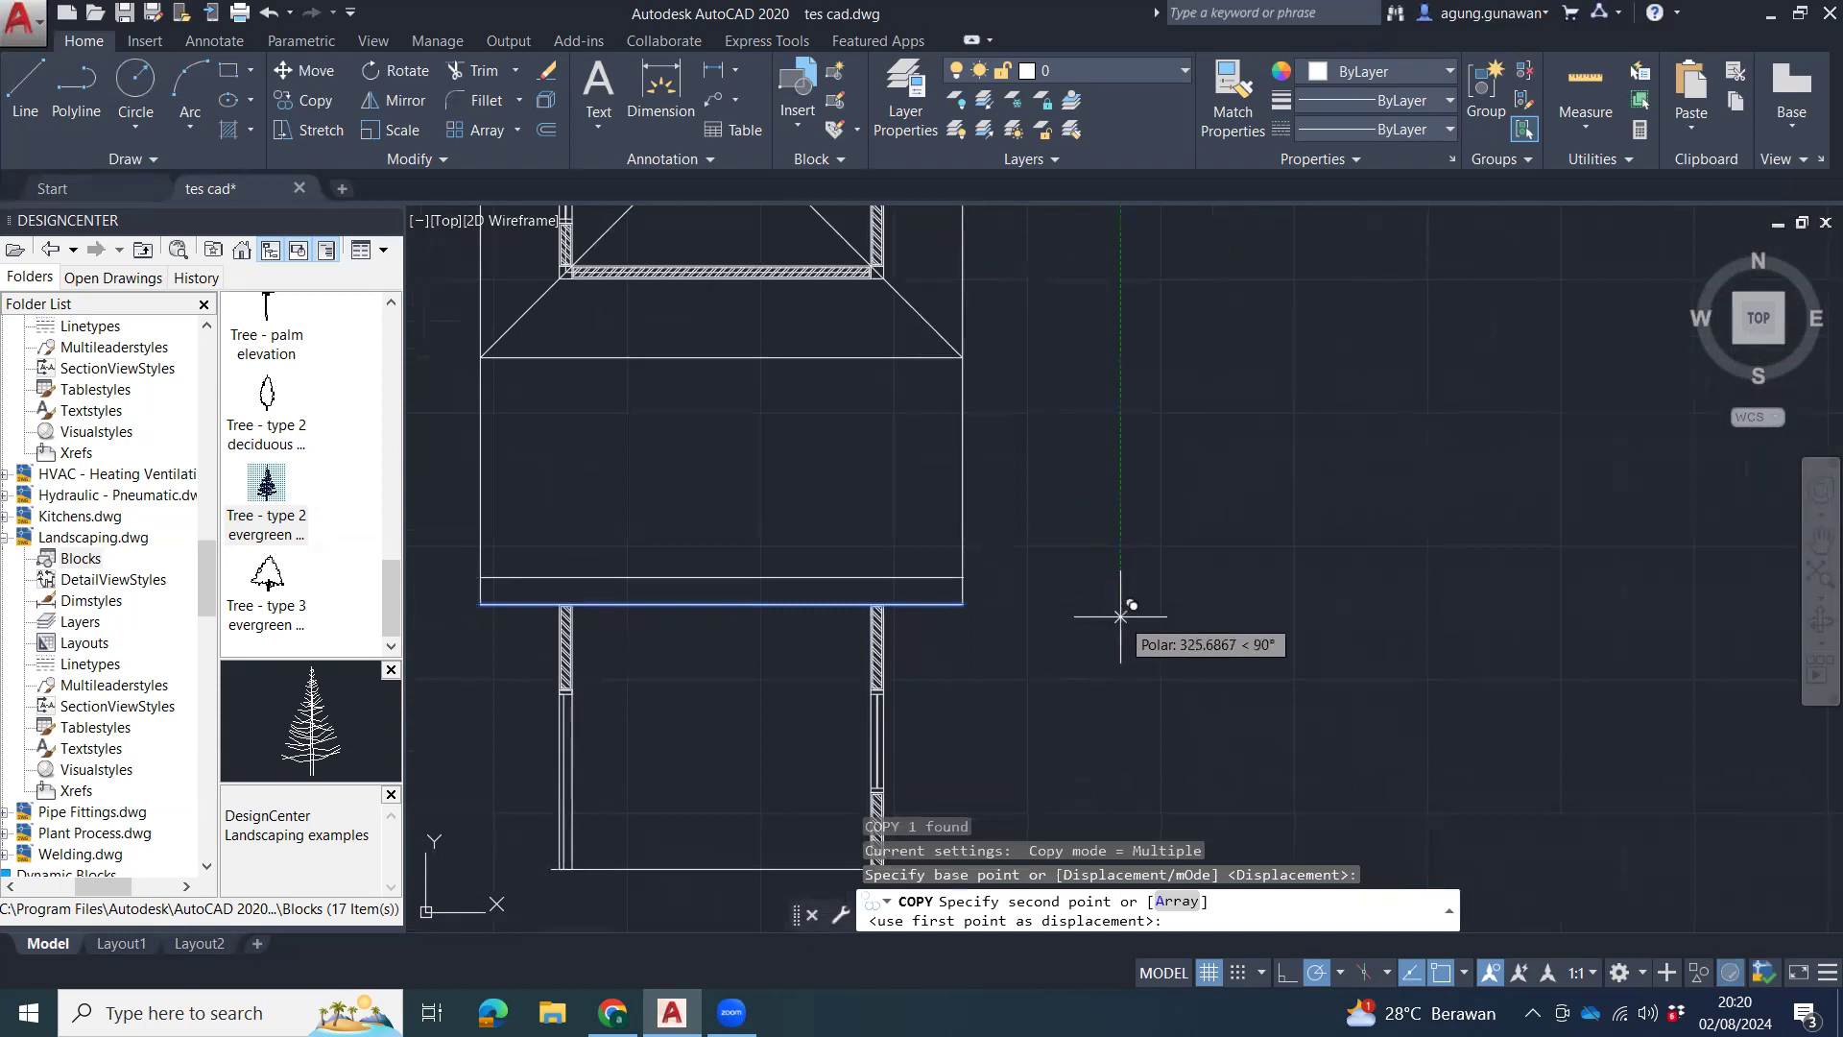
pyautogui.write('00')
pyautogui.press('BackSpace')
pyautogui.press('BackSpace')
pyautogui.write('200')
pyautogui.press('Return')
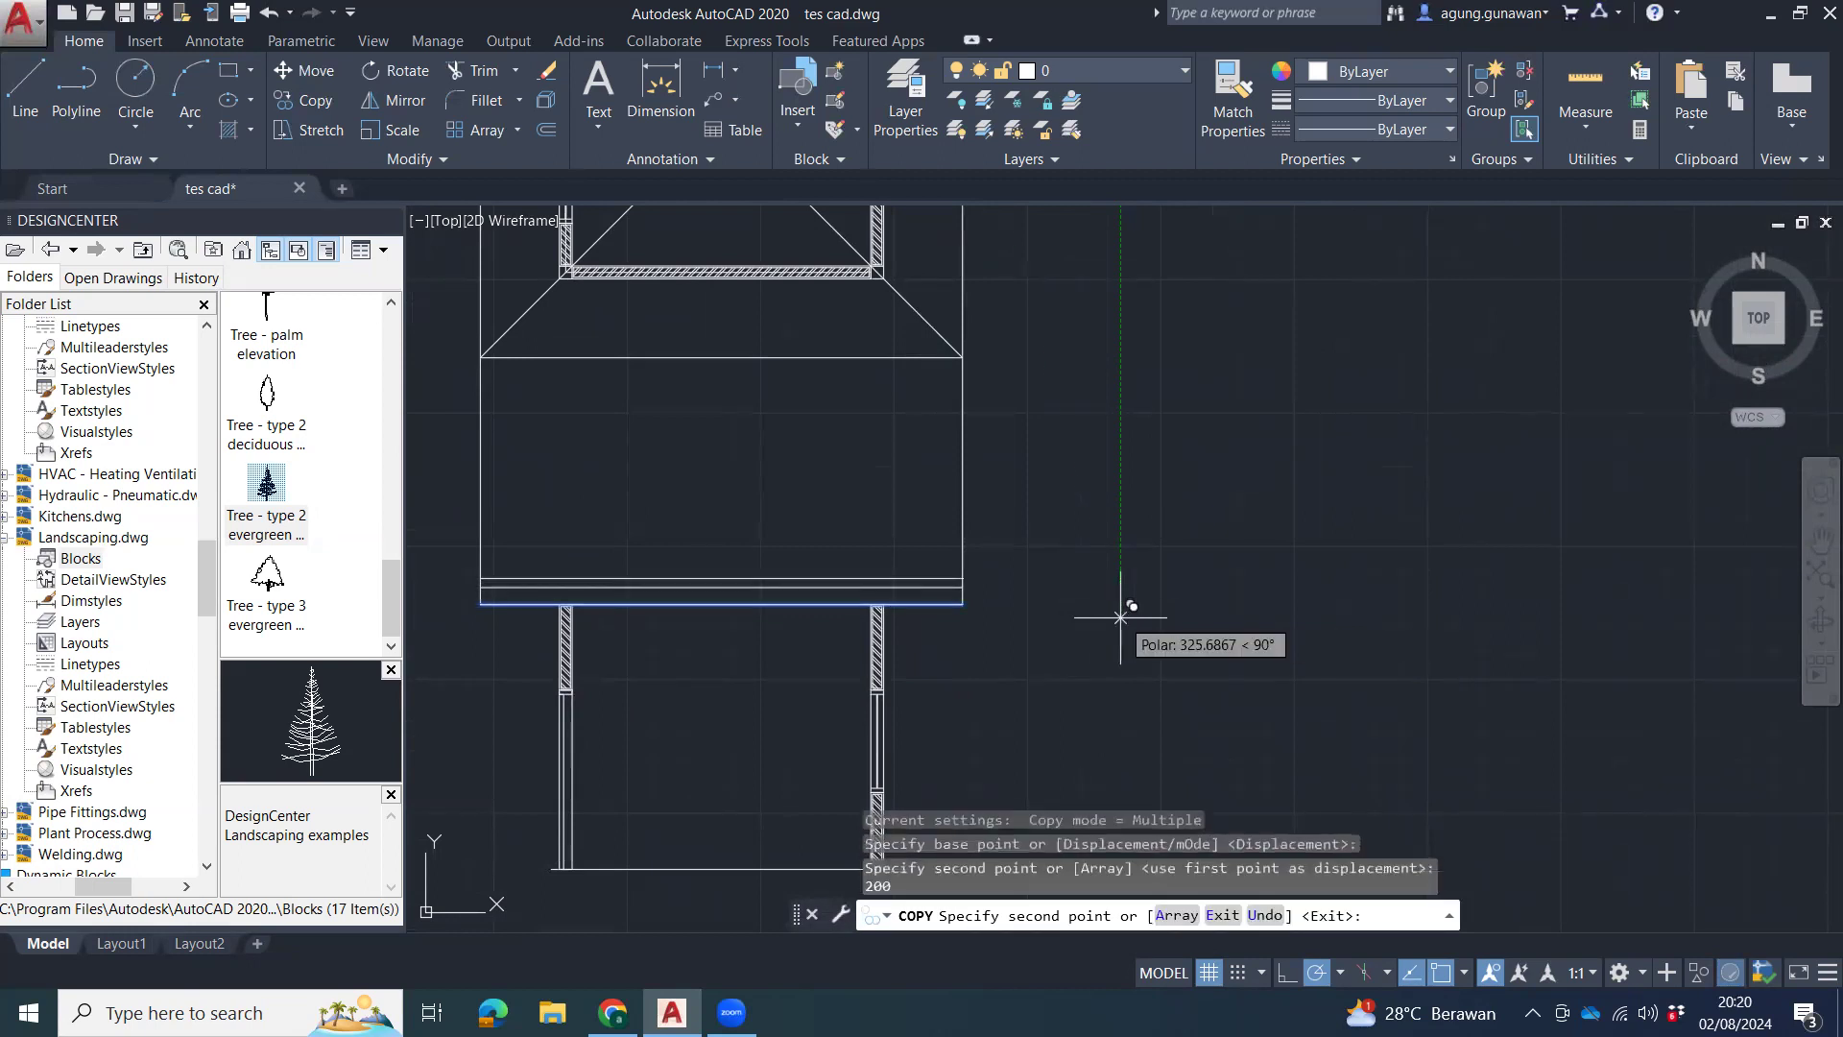
pyautogui.press('Escape')
# Fillet the copied upper line with the window-side vertical line, keeping only the short piece between the two horizontal lines.
pyautogui.scroll(3, 945, 641)
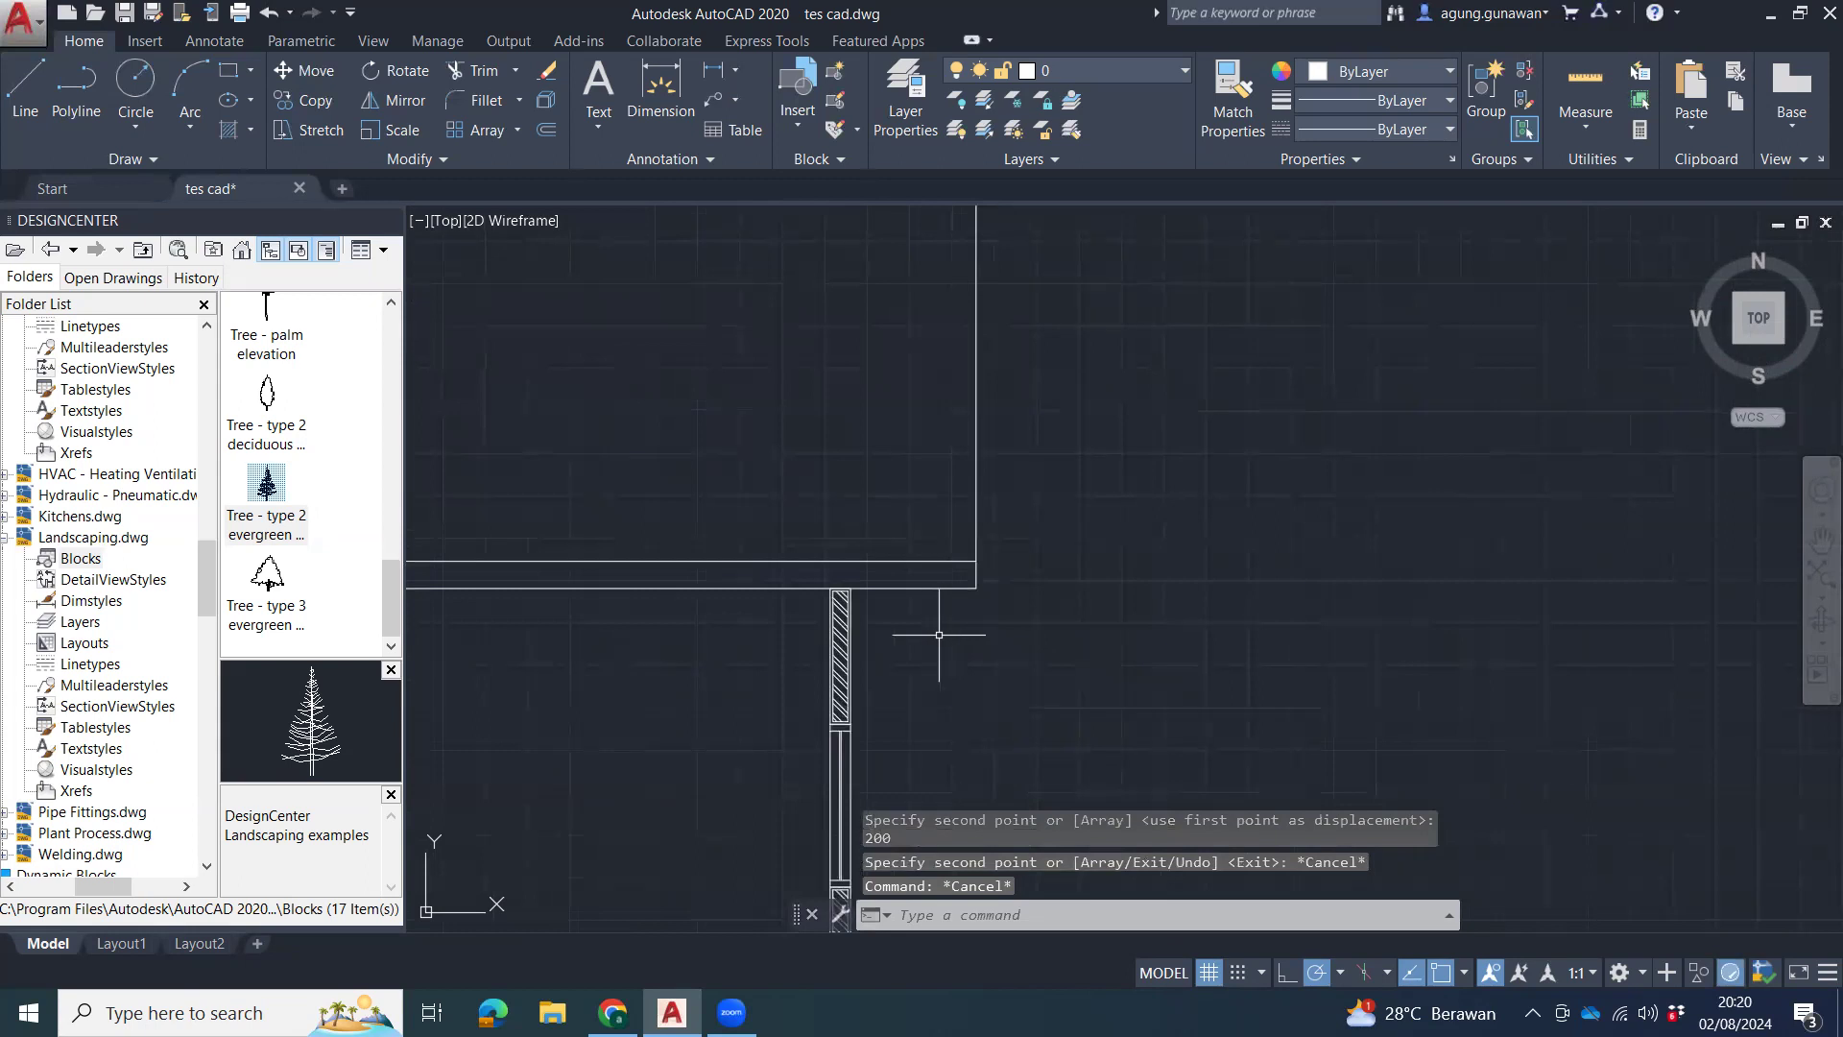
pyautogui.press('Return')
pyautogui.click(962, 563)
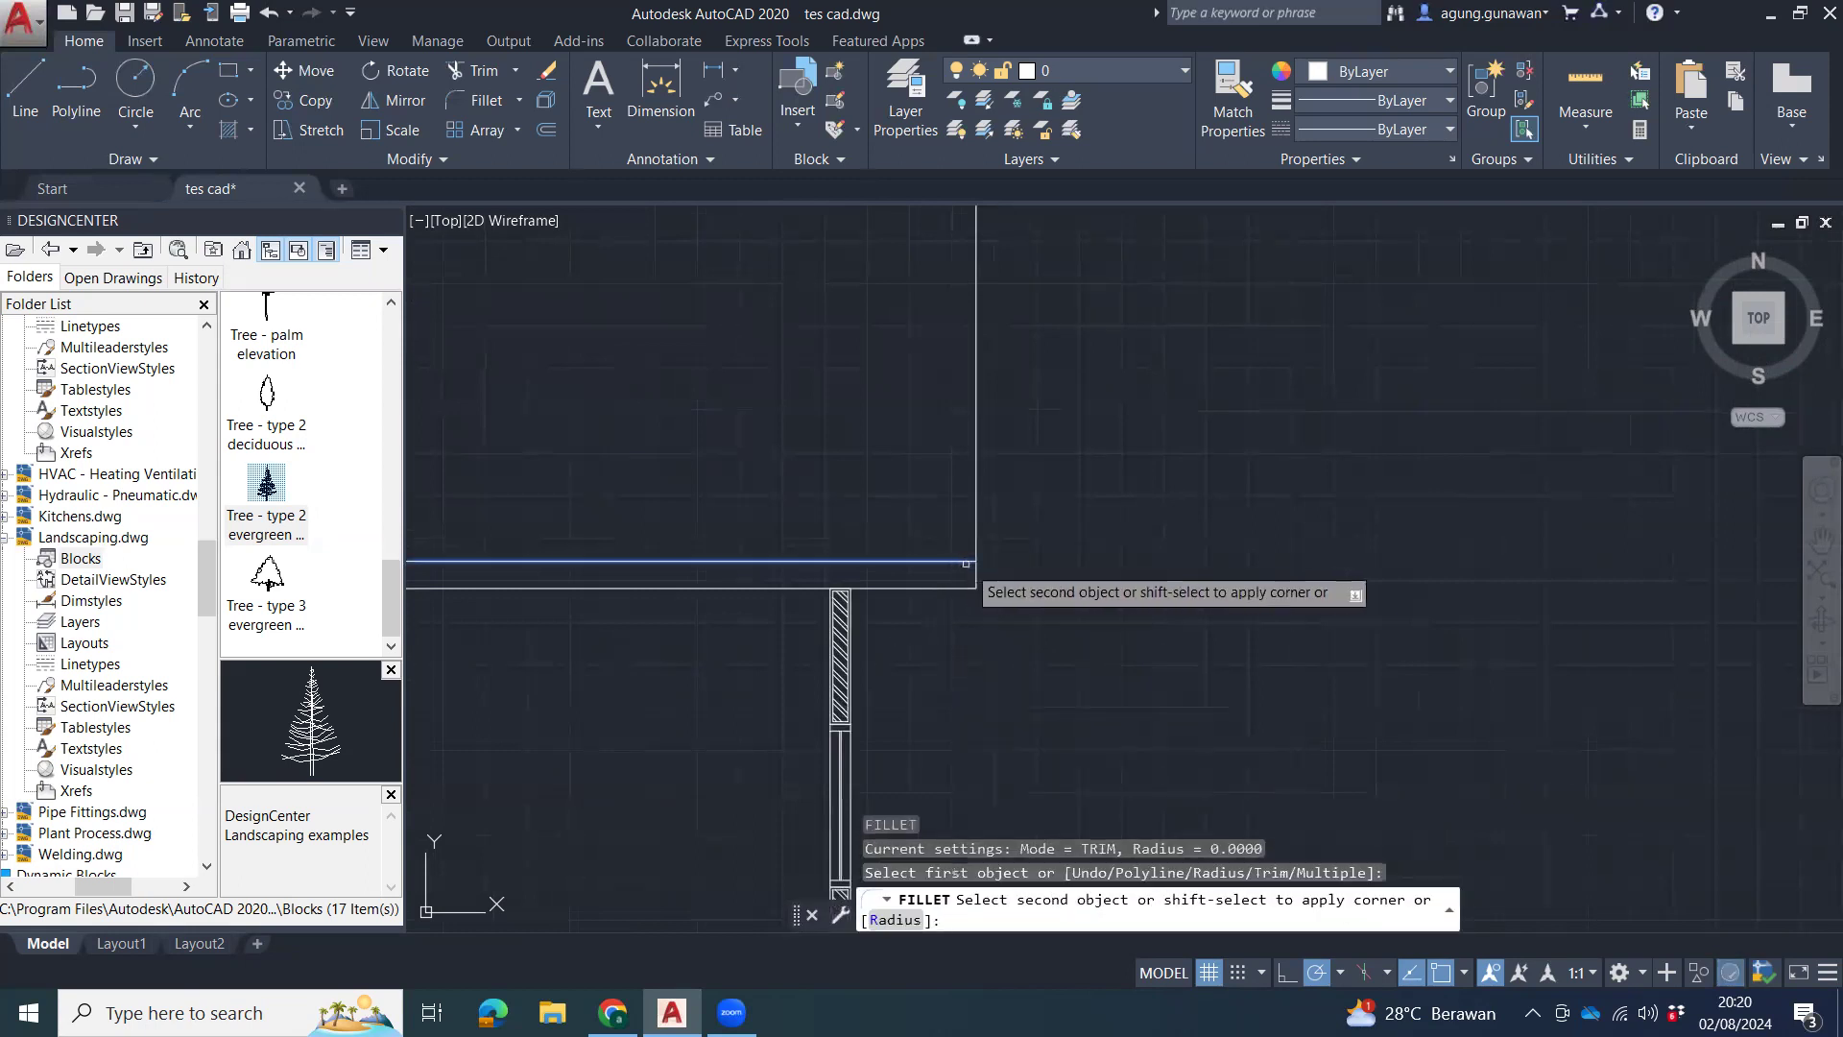
pyautogui.click(975, 575)
# Fillet the copied upper line with the door-side vertical line to close the thin rectangular band above the walls.
pyautogui.write('f')
pyautogui.press('Return')
pyautogui.moveTo(716, 582); pyautogui.dragTo(1373, 611, button='middle')
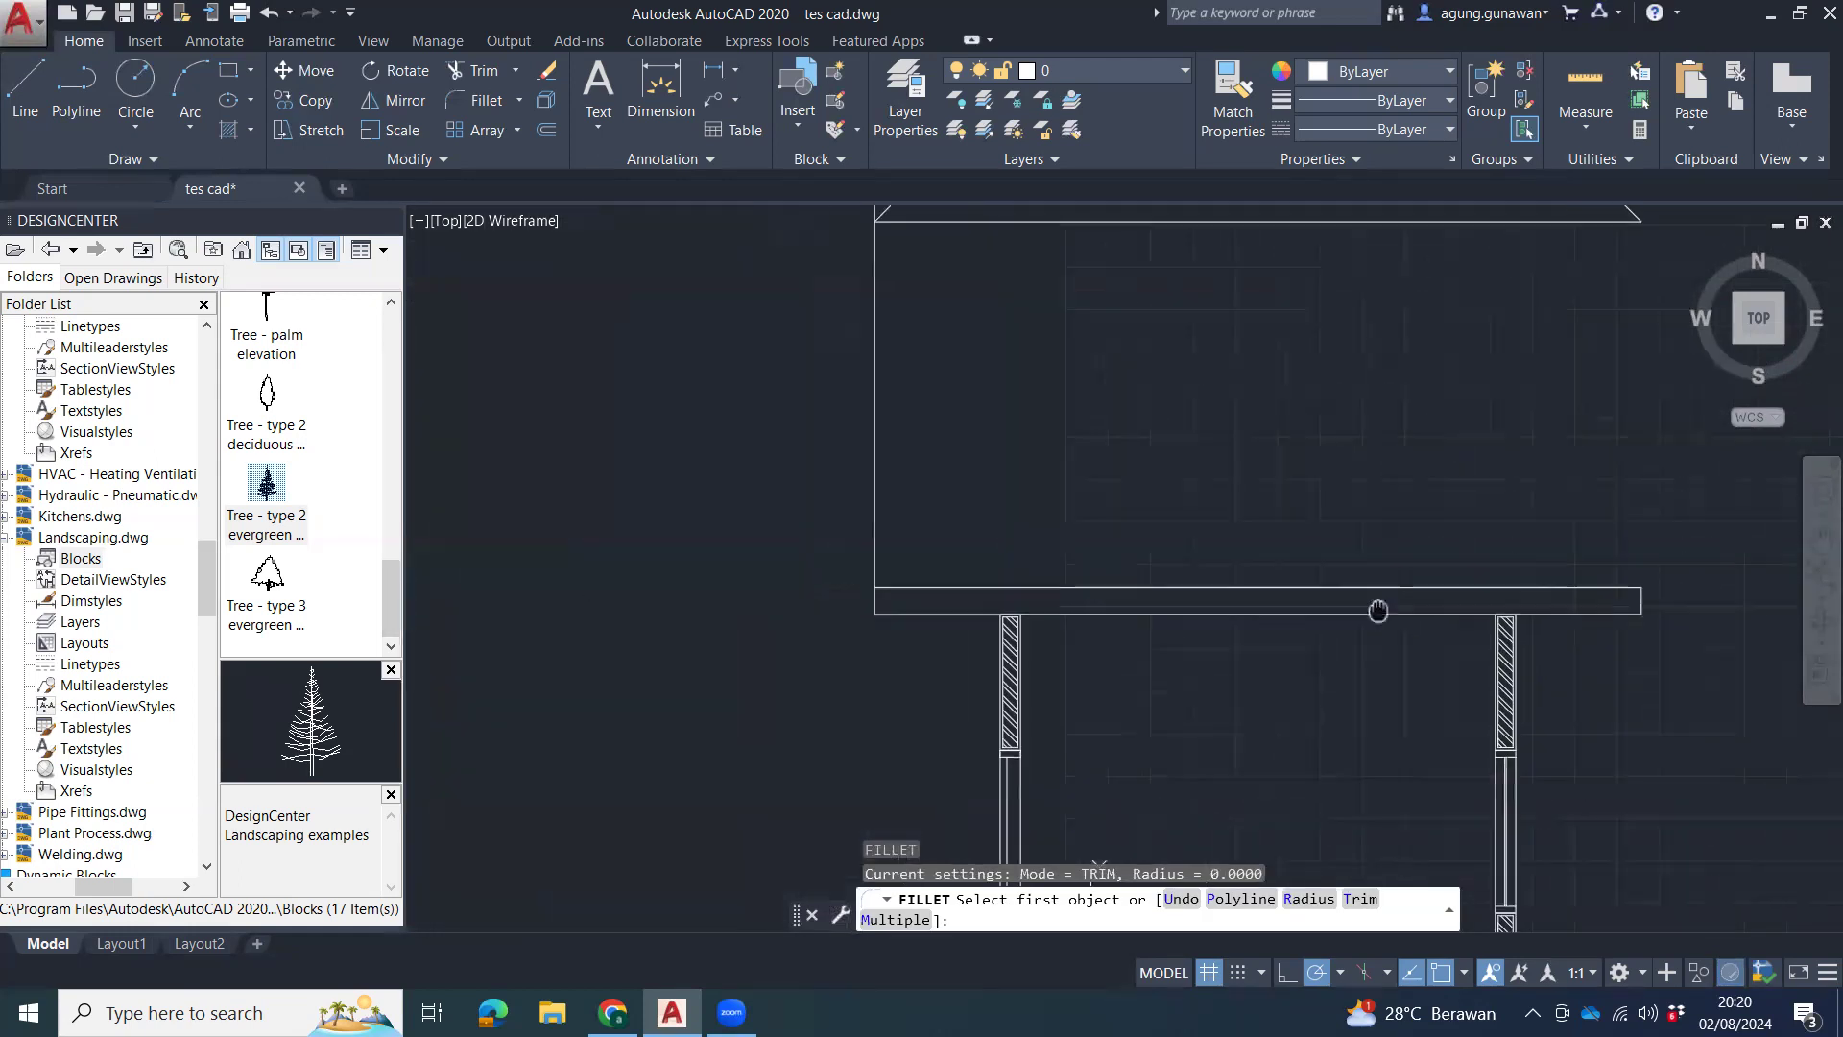
pyautogui.click(926, 586)
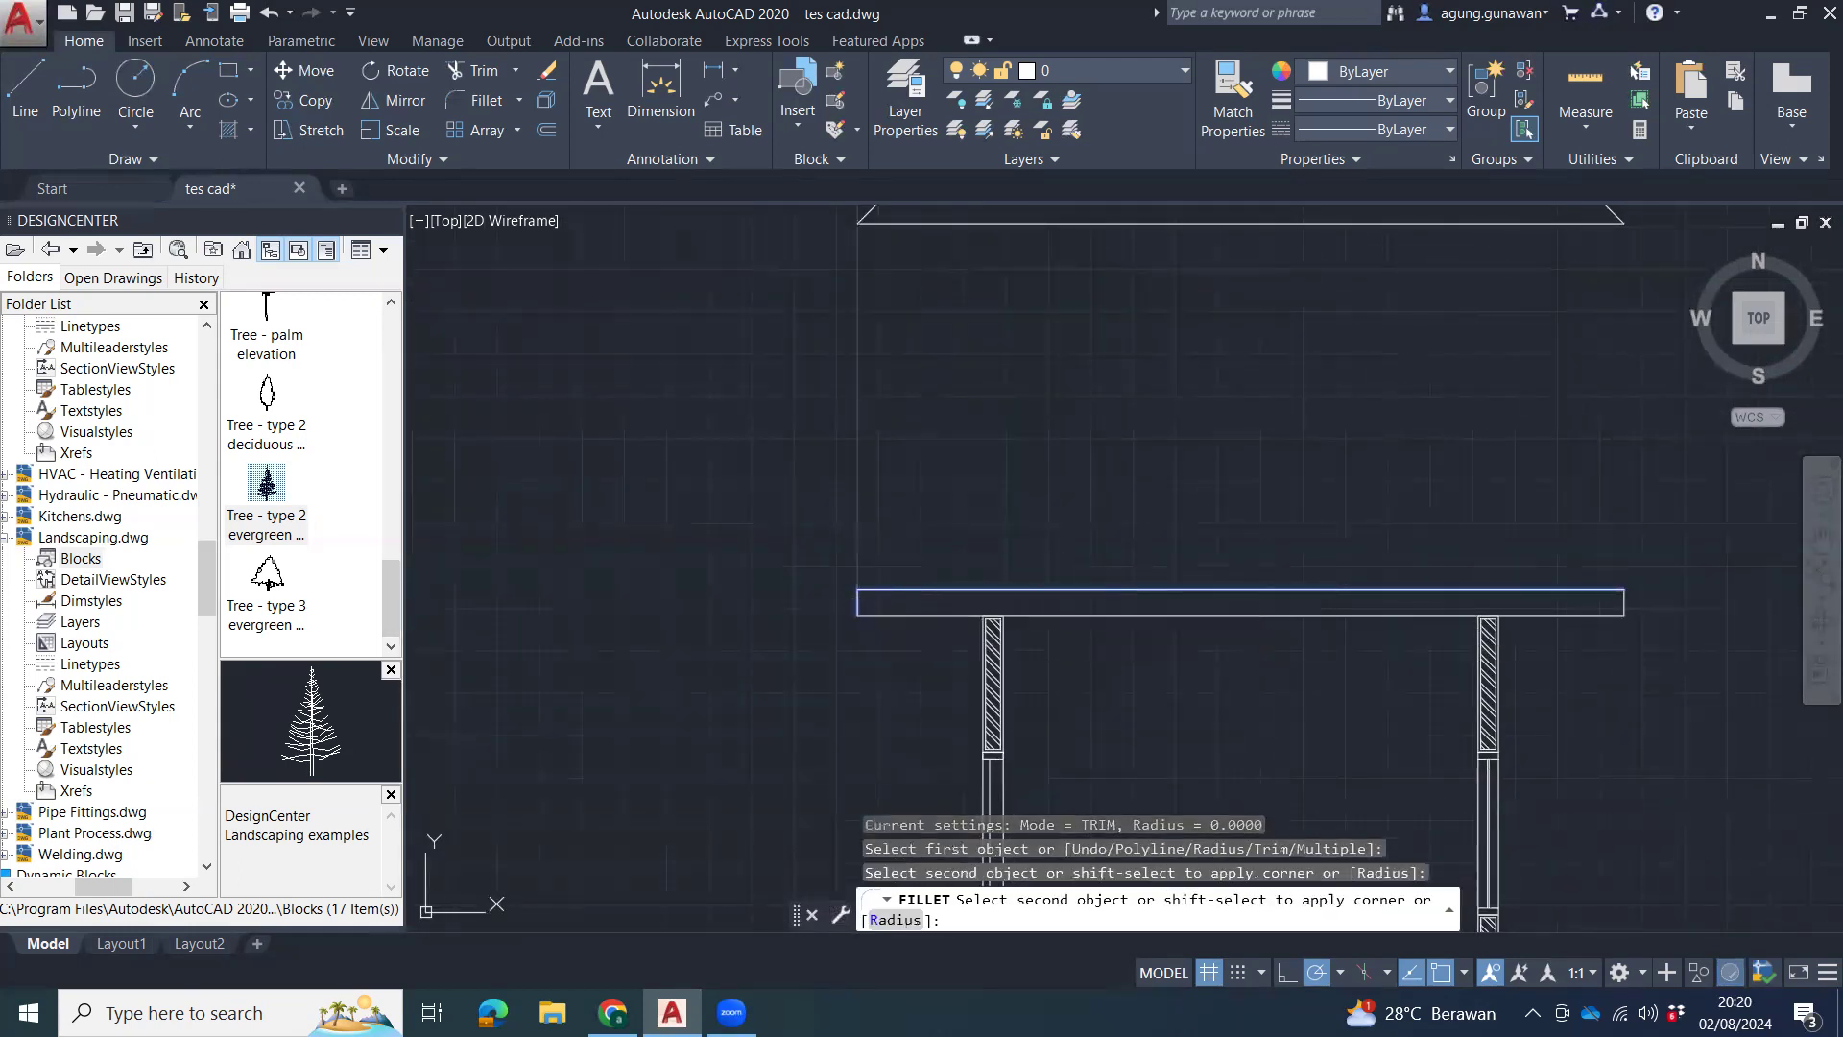
pyautogui.click(897, 596)
pyautogui.scroll(-6, 1056, 624)
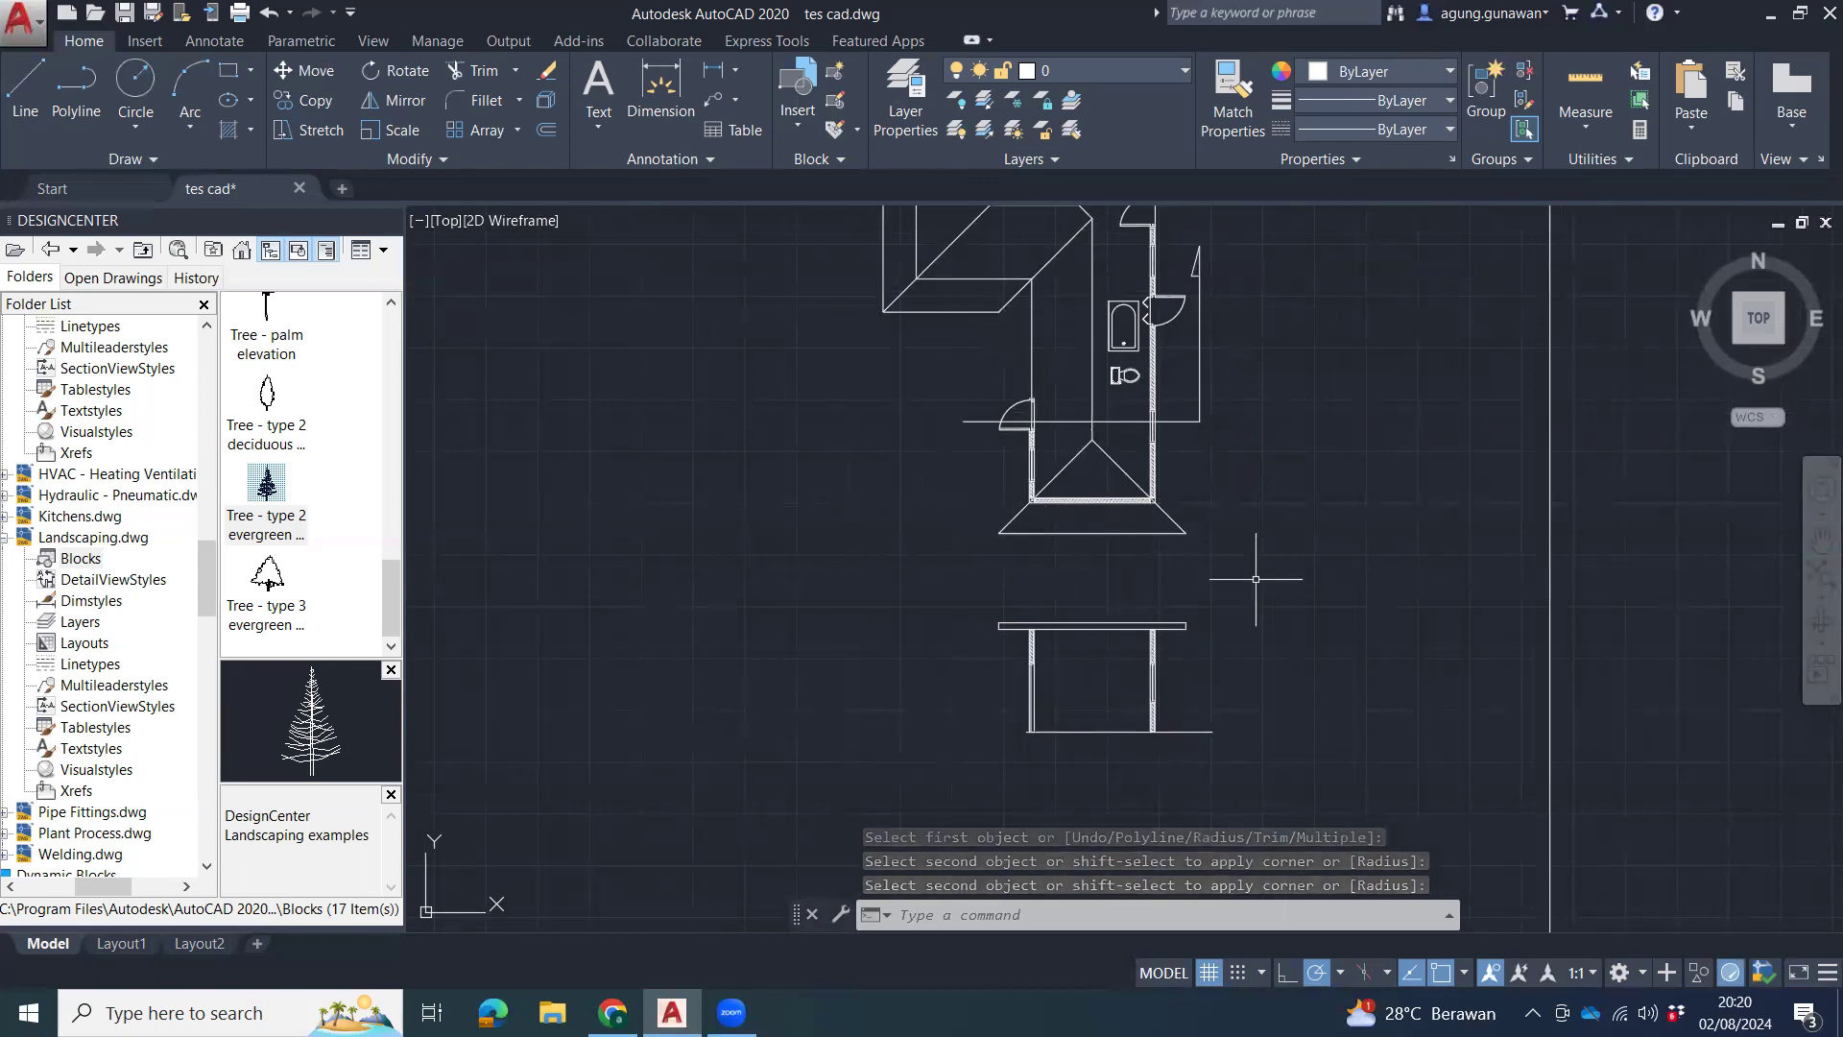
pyautogui.scroll(5, 1118, 634)
pyautogui.scroll(-4, 892, 609)
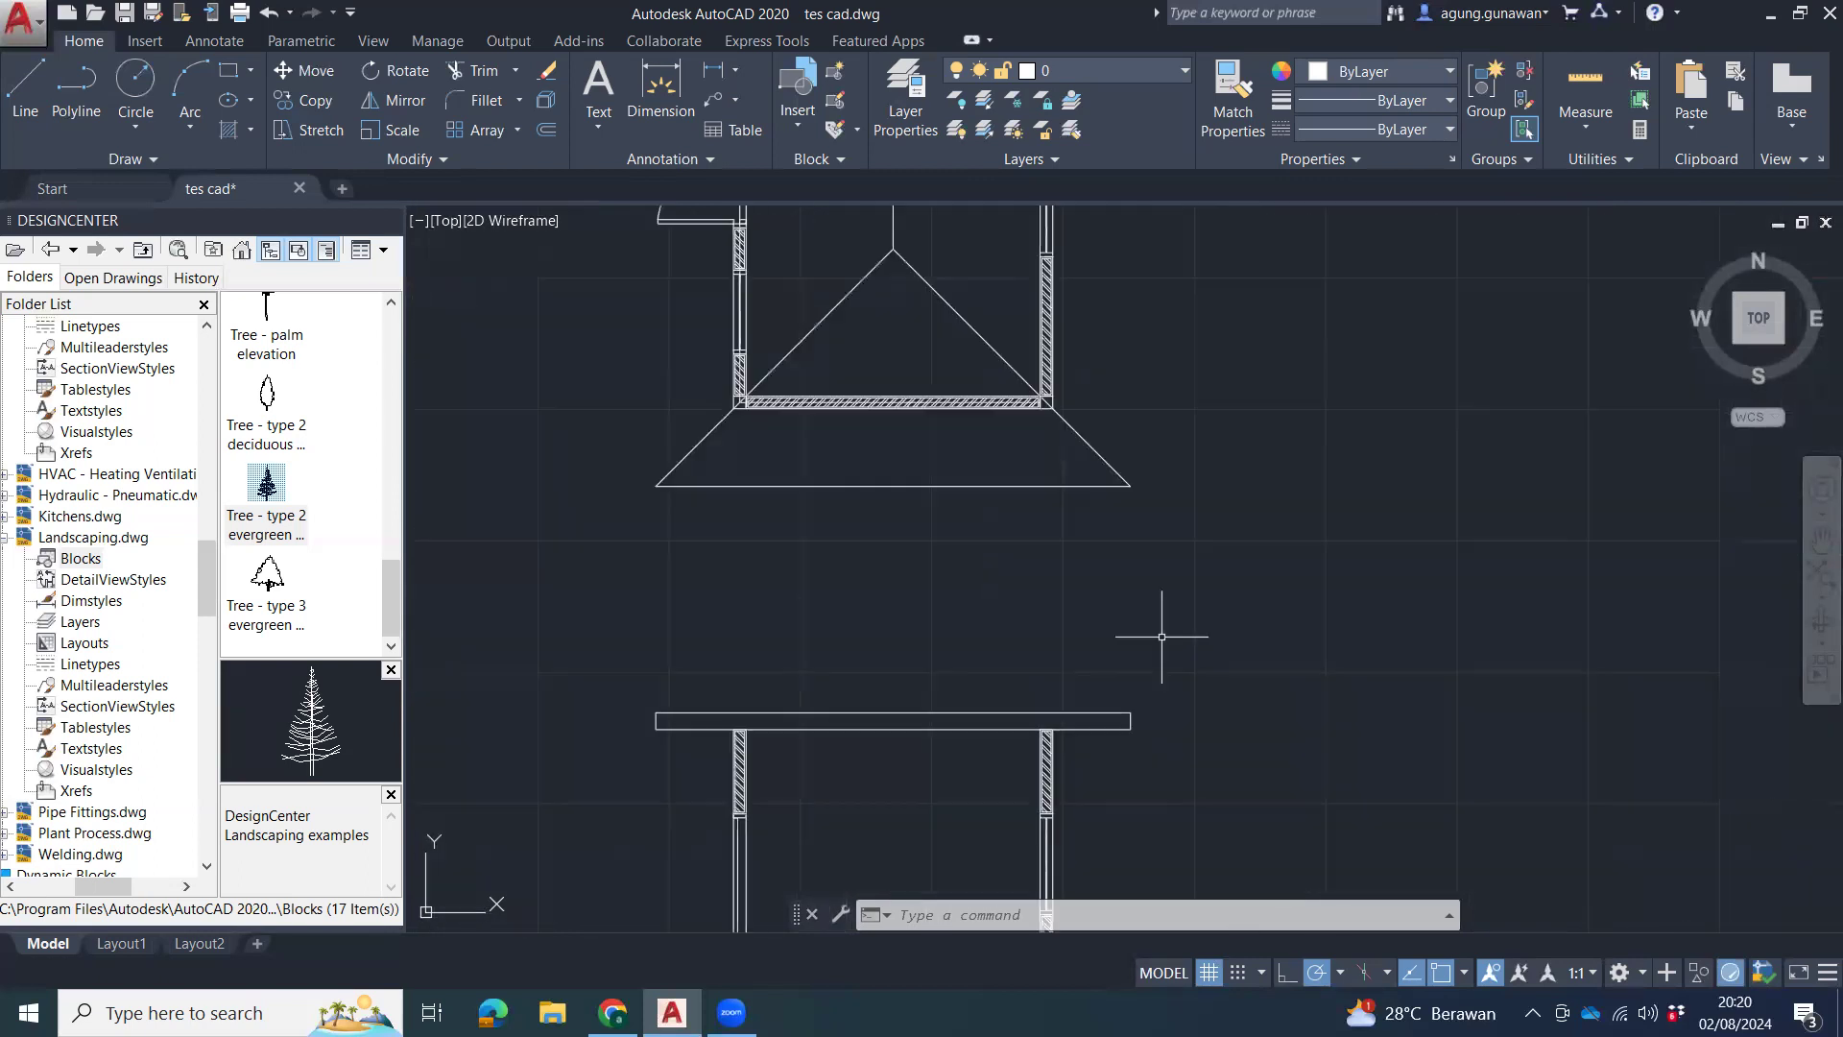
# Draw a sloping roof line from the upper-left corner of the elevation's fascia board up towards the ridge.
pyautogui.write('l')
pyautogui.press('Return')
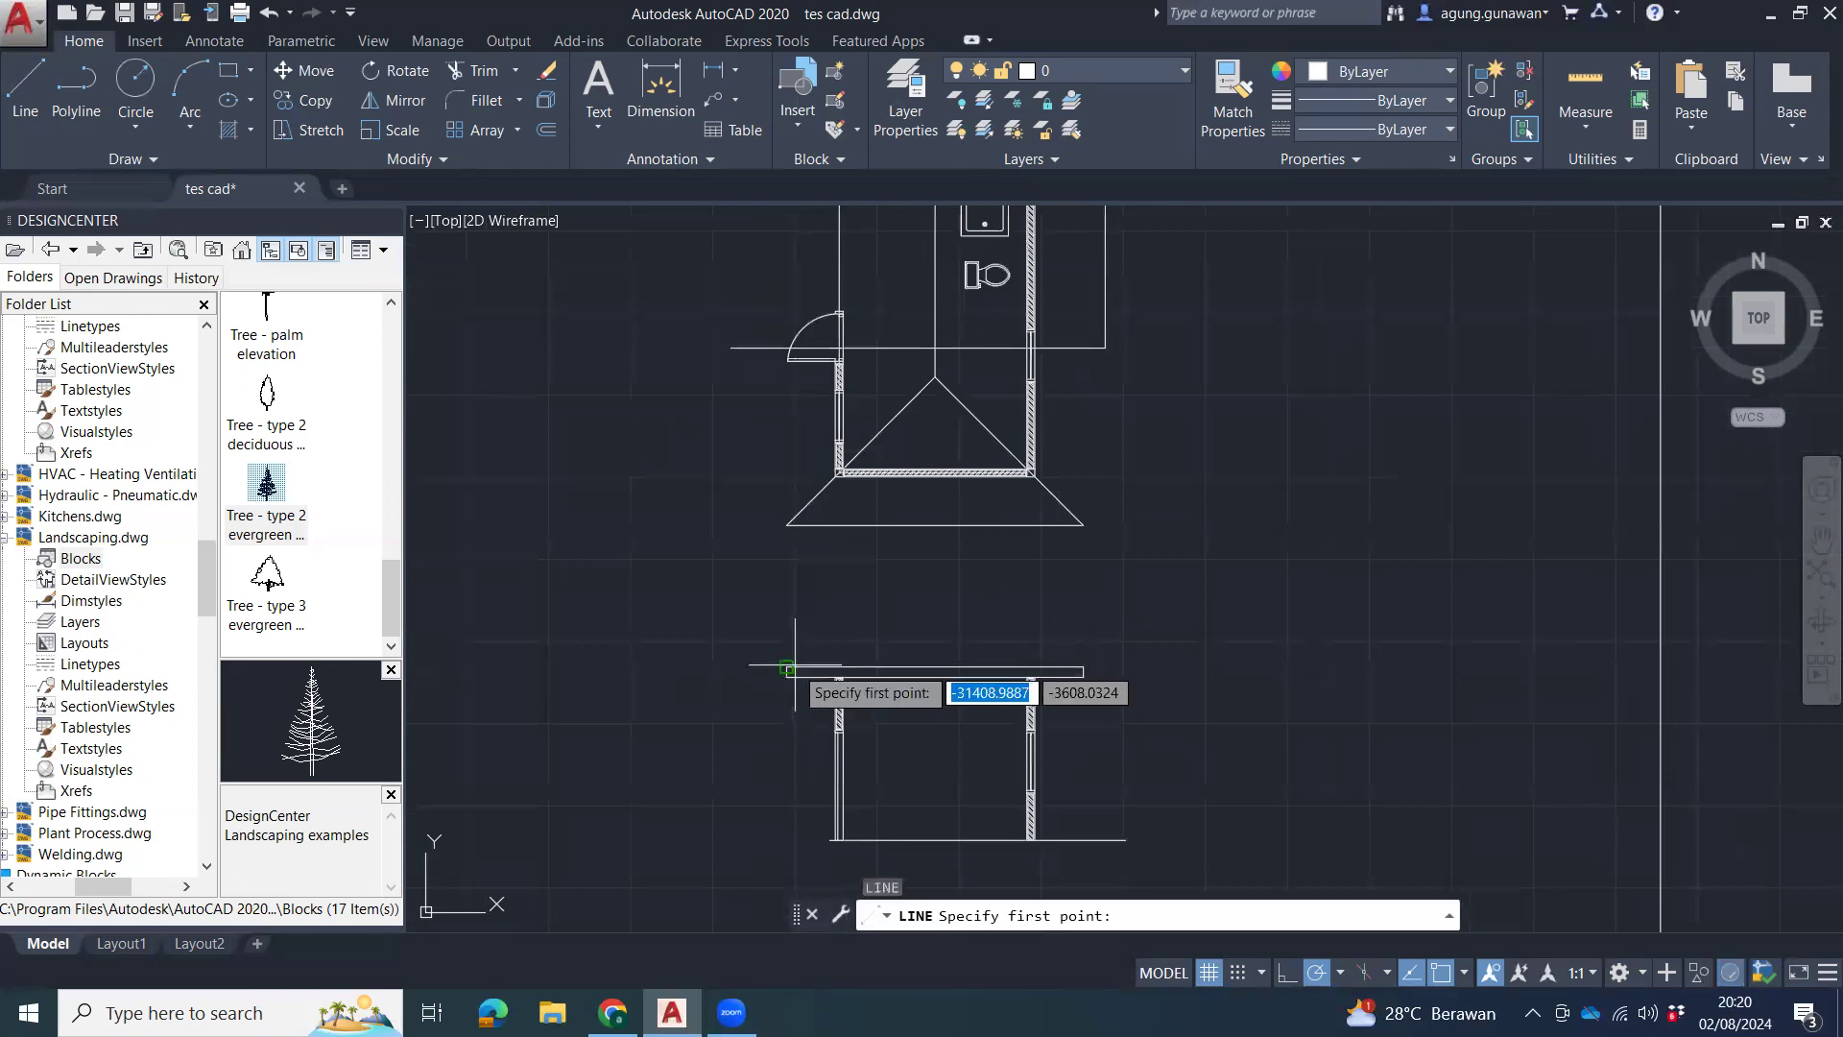
pyautogui.click(786, 667)
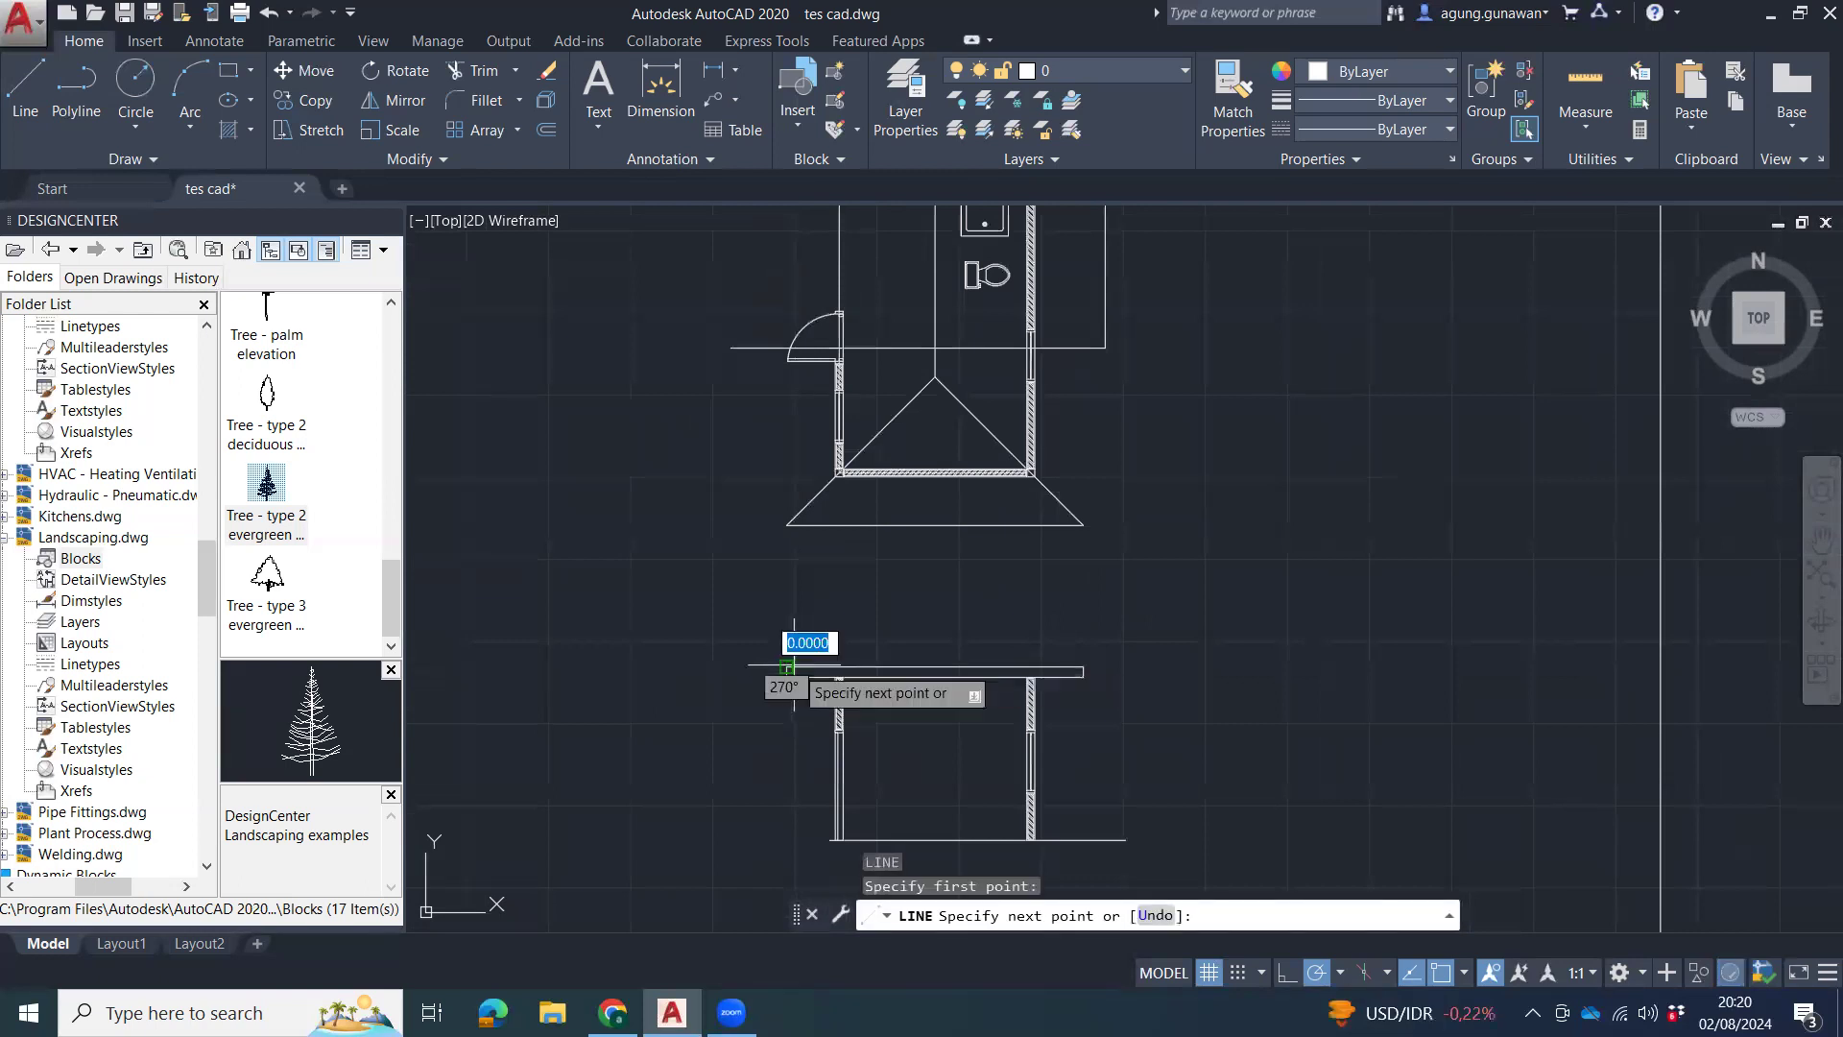
pyautogui.click(895, 605)
pyautogui.press('Escape')
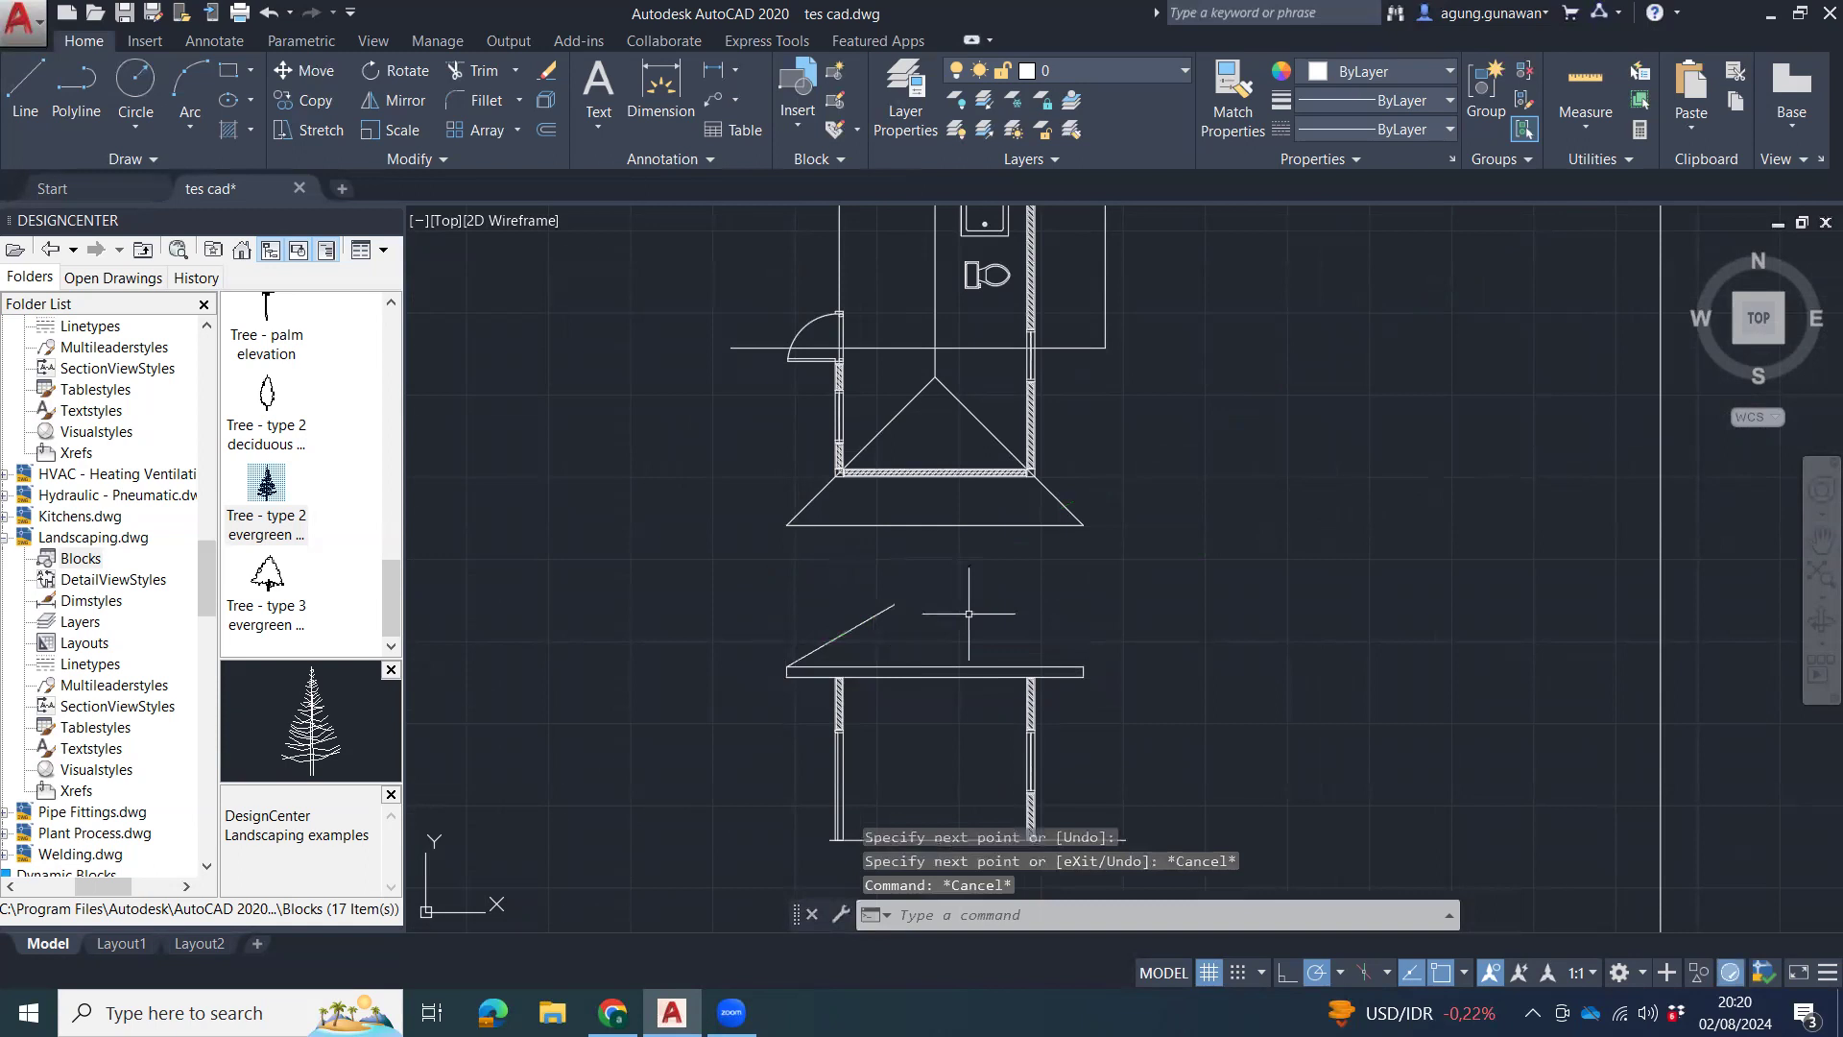
pyautogui.moveTo(924, 584); pyautogui.dragTo(886, 631)
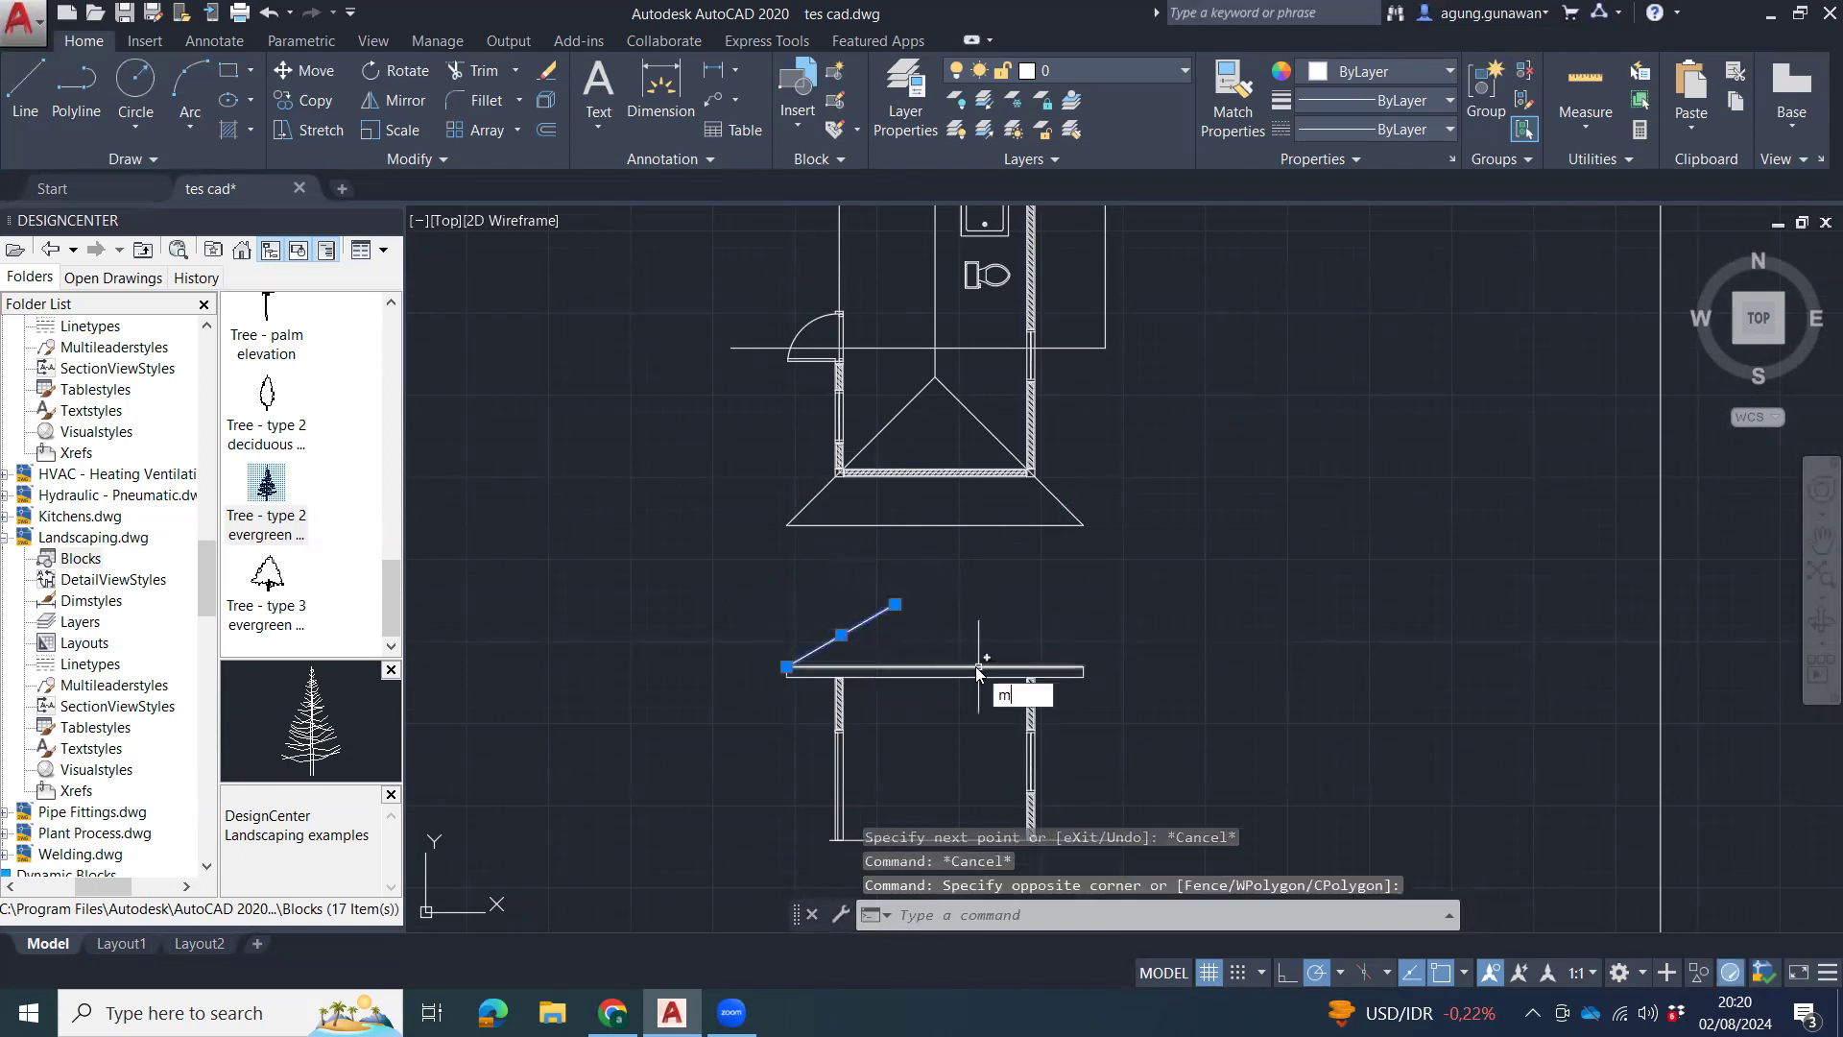
pyautogui.write('m')
pyautogui.press('Return')
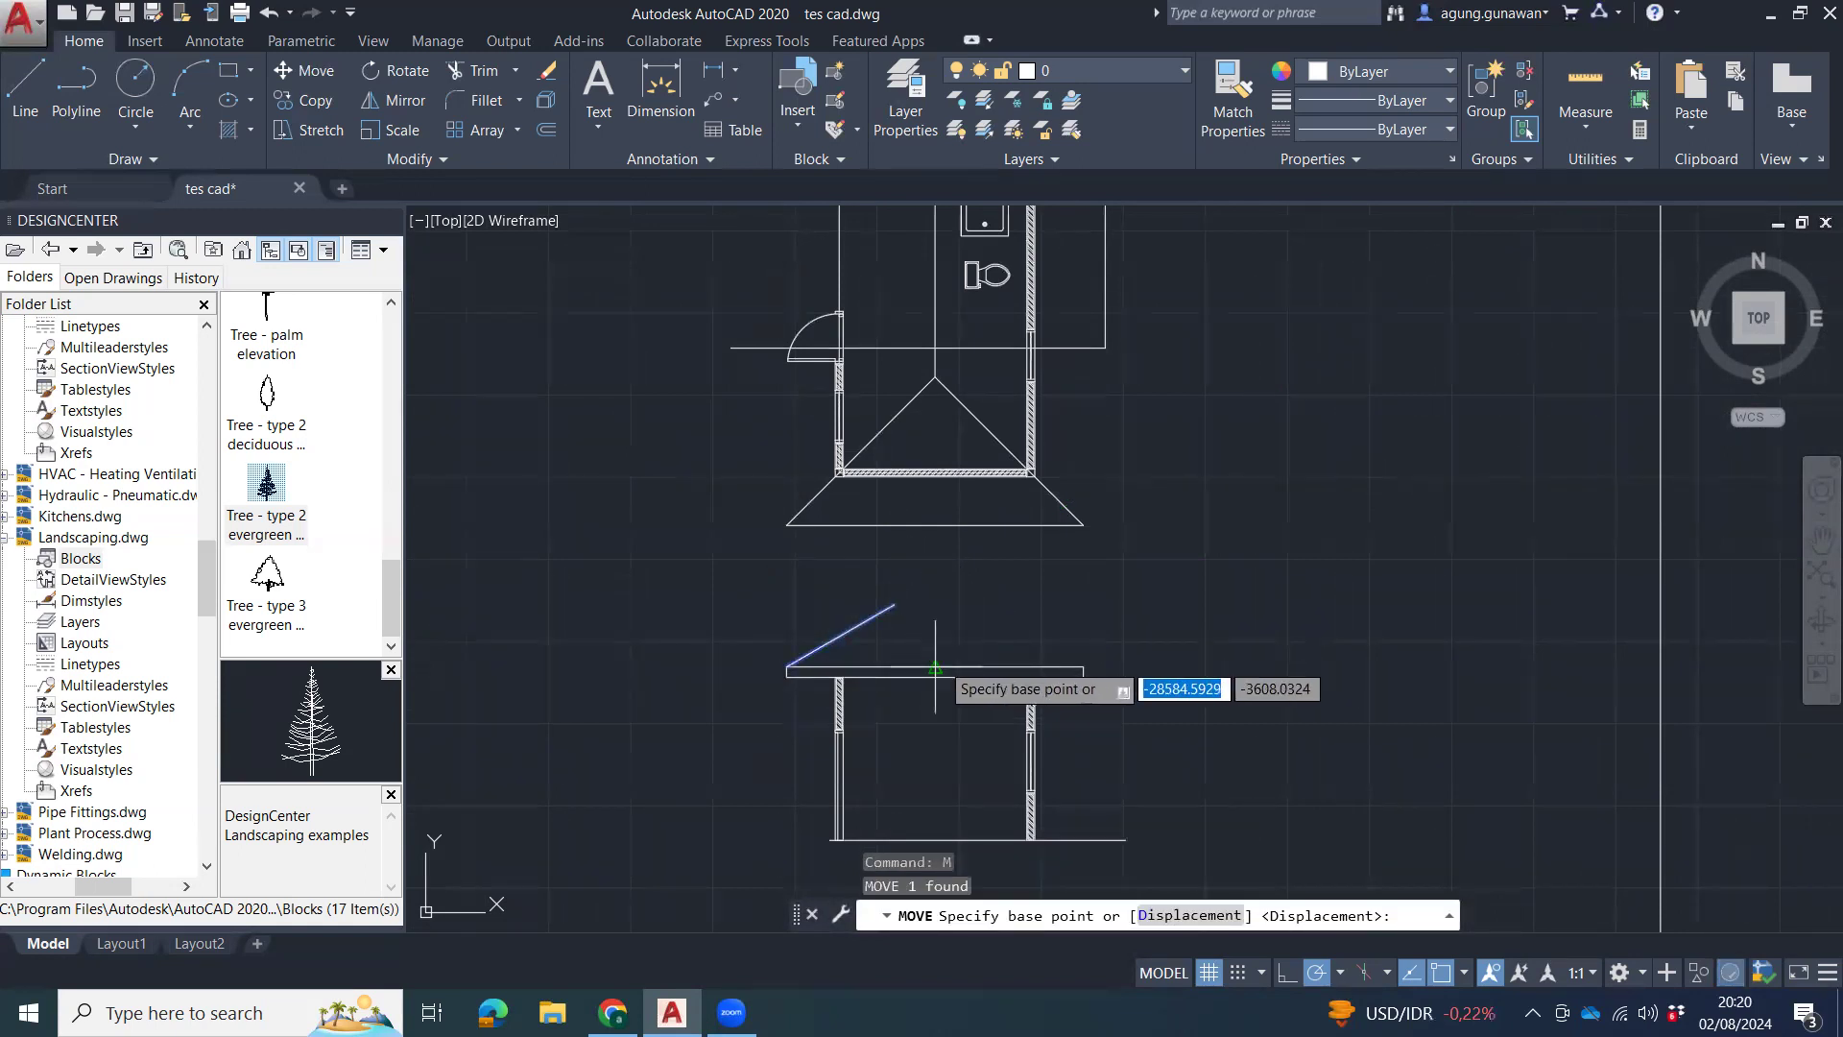
pyautogui.click(936, 665)
pyautogui.press('Escape')
pyautogui.press('Escape')
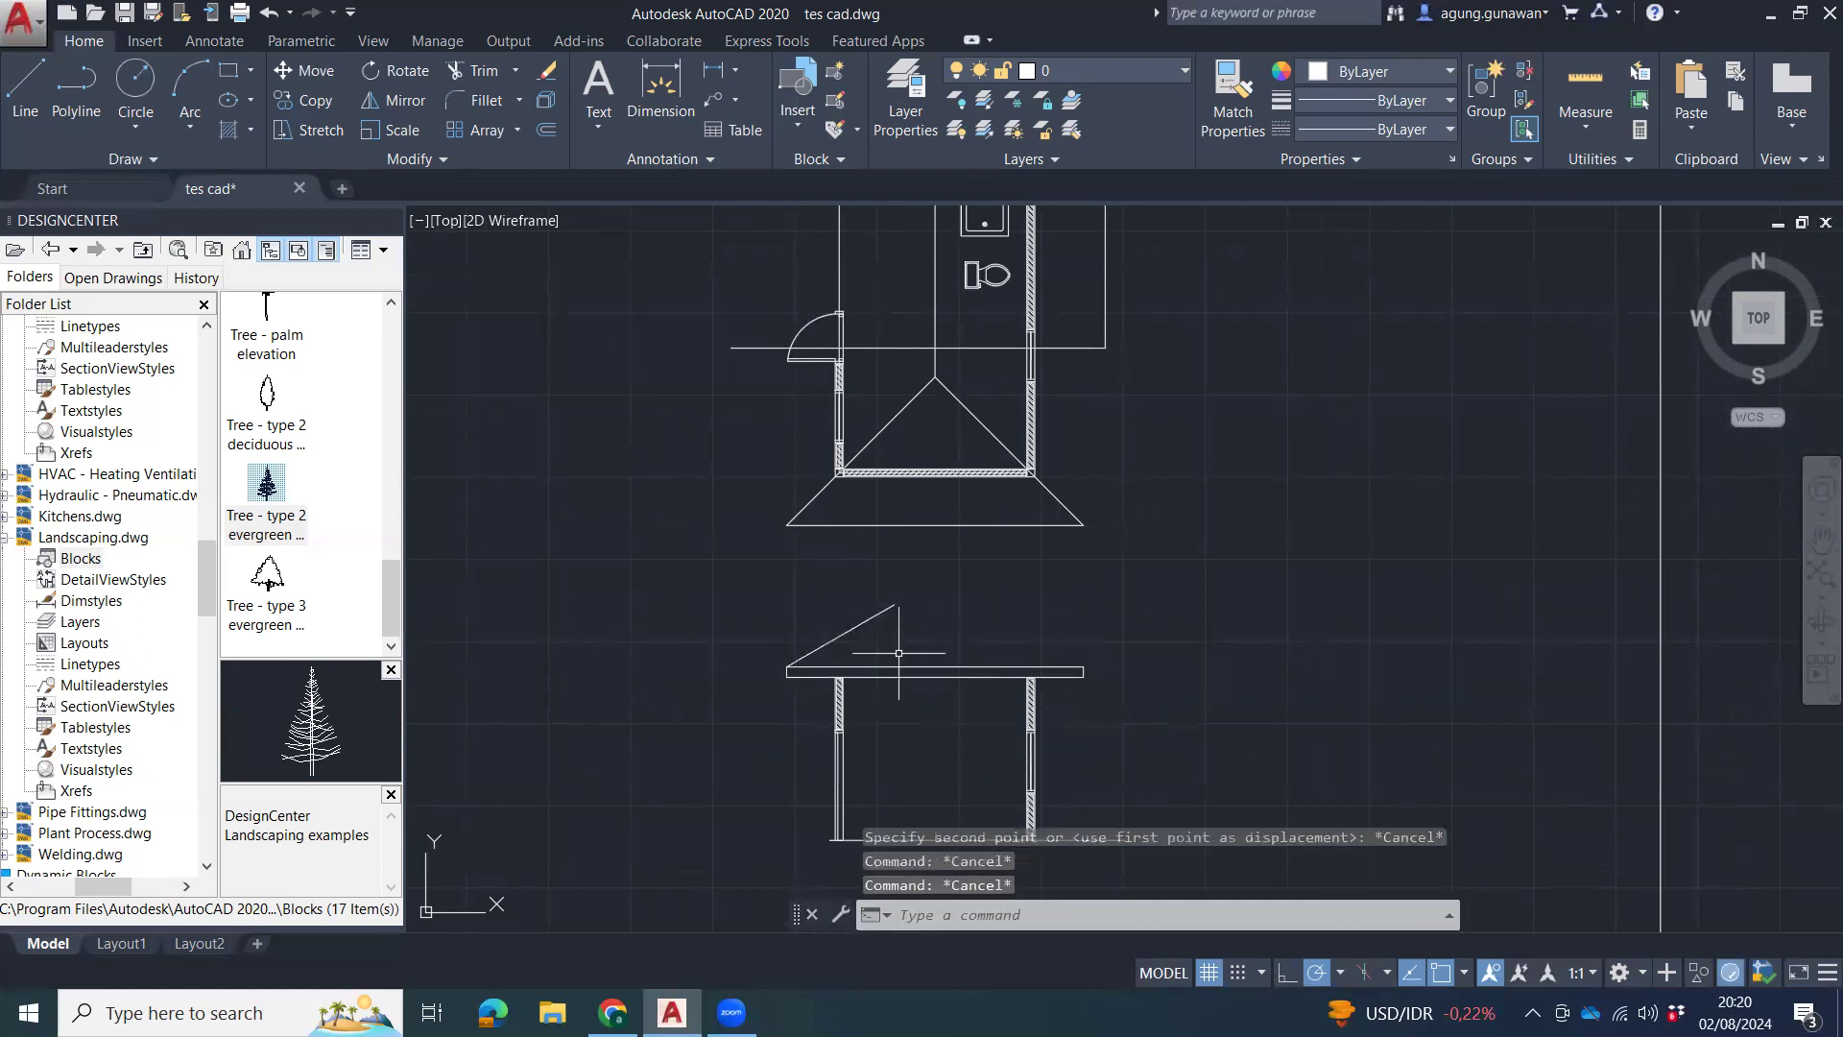
# Mirror the sloping roof line about the vertical axis through the fascia board's midpoint, keeping the source line.
pyautogui.write('mi')
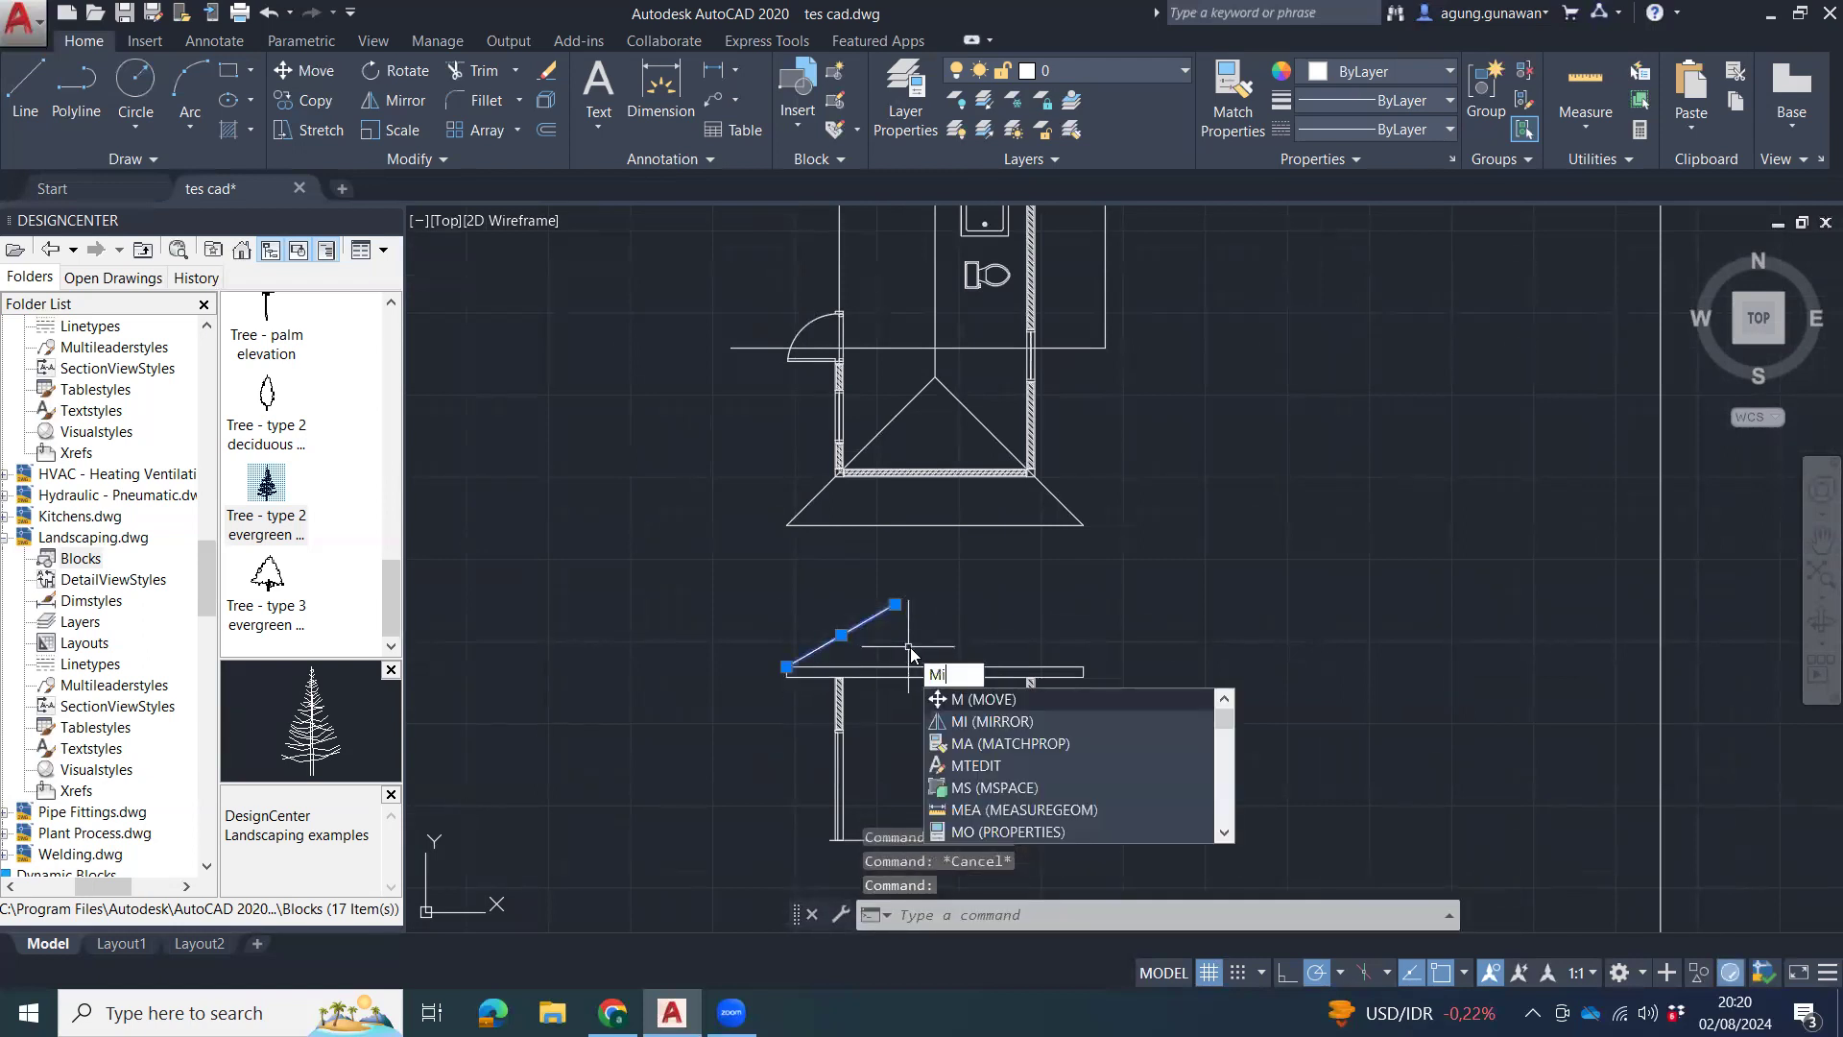
pyautogui.press('Return')
pyautogui.click(935, 668)
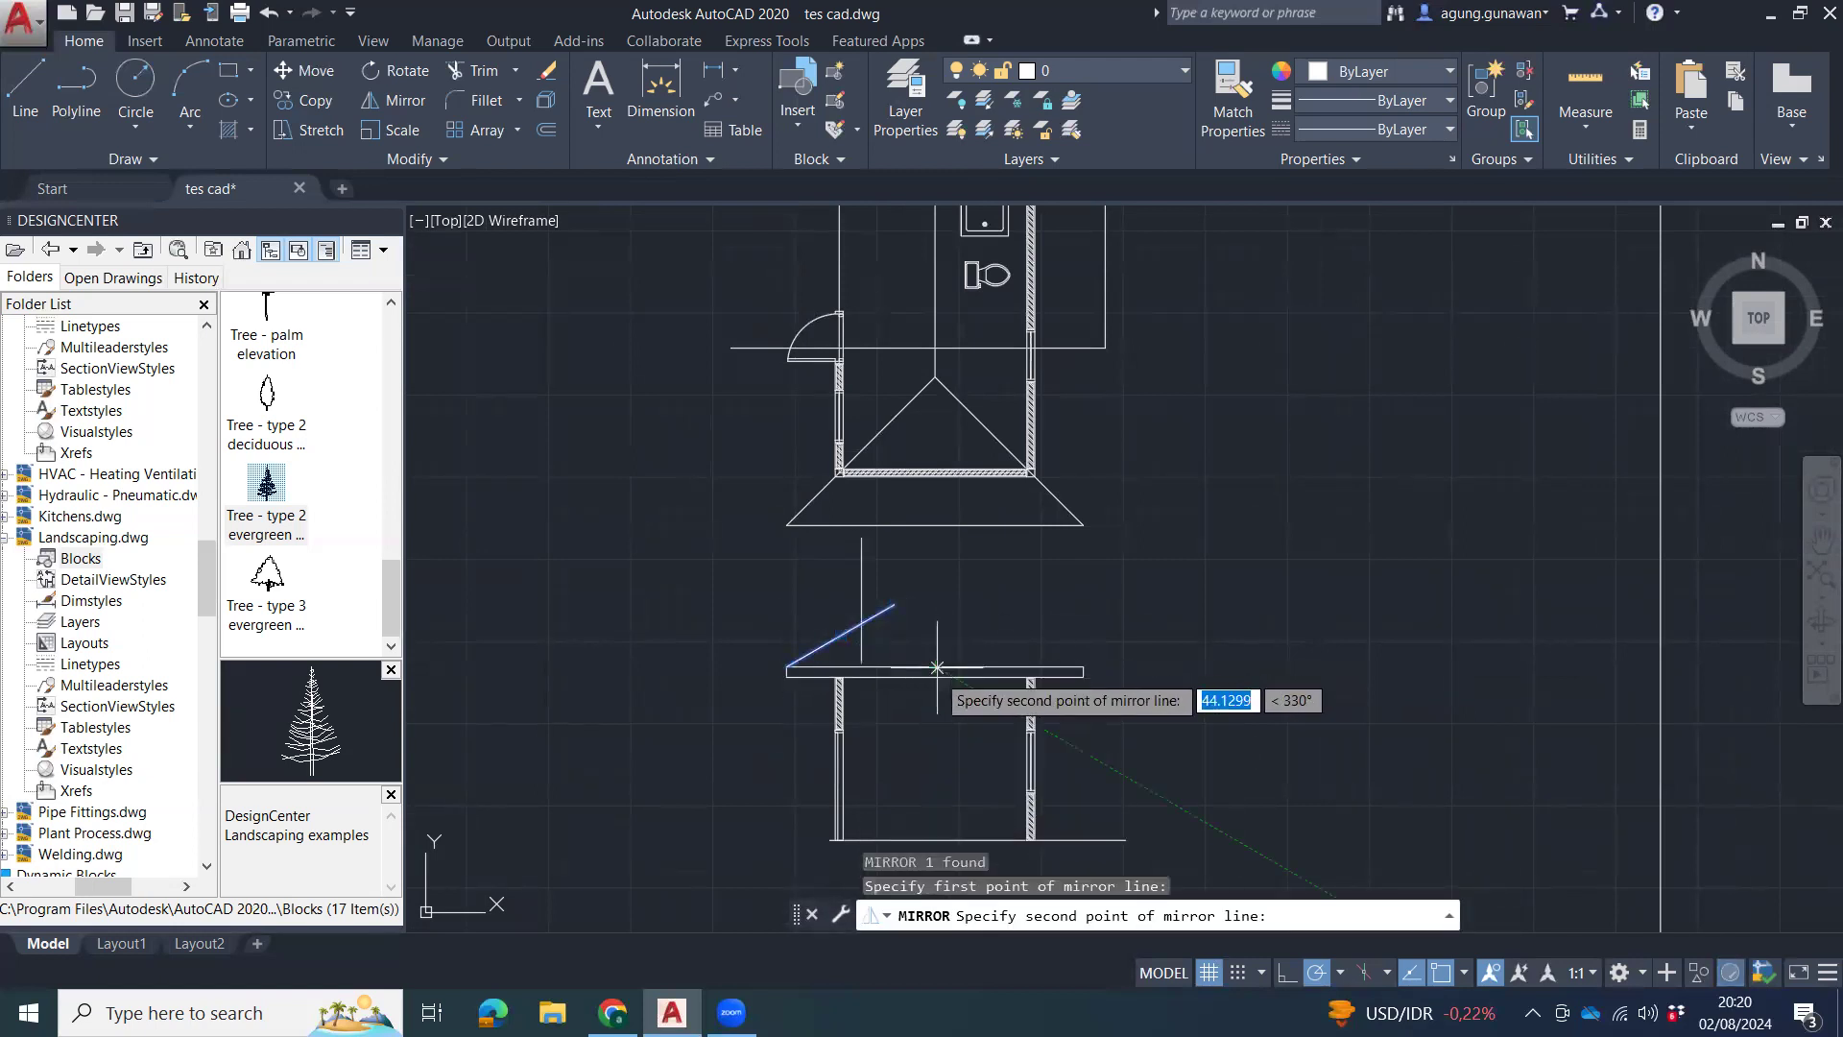
pyautogui.click(933, 713)
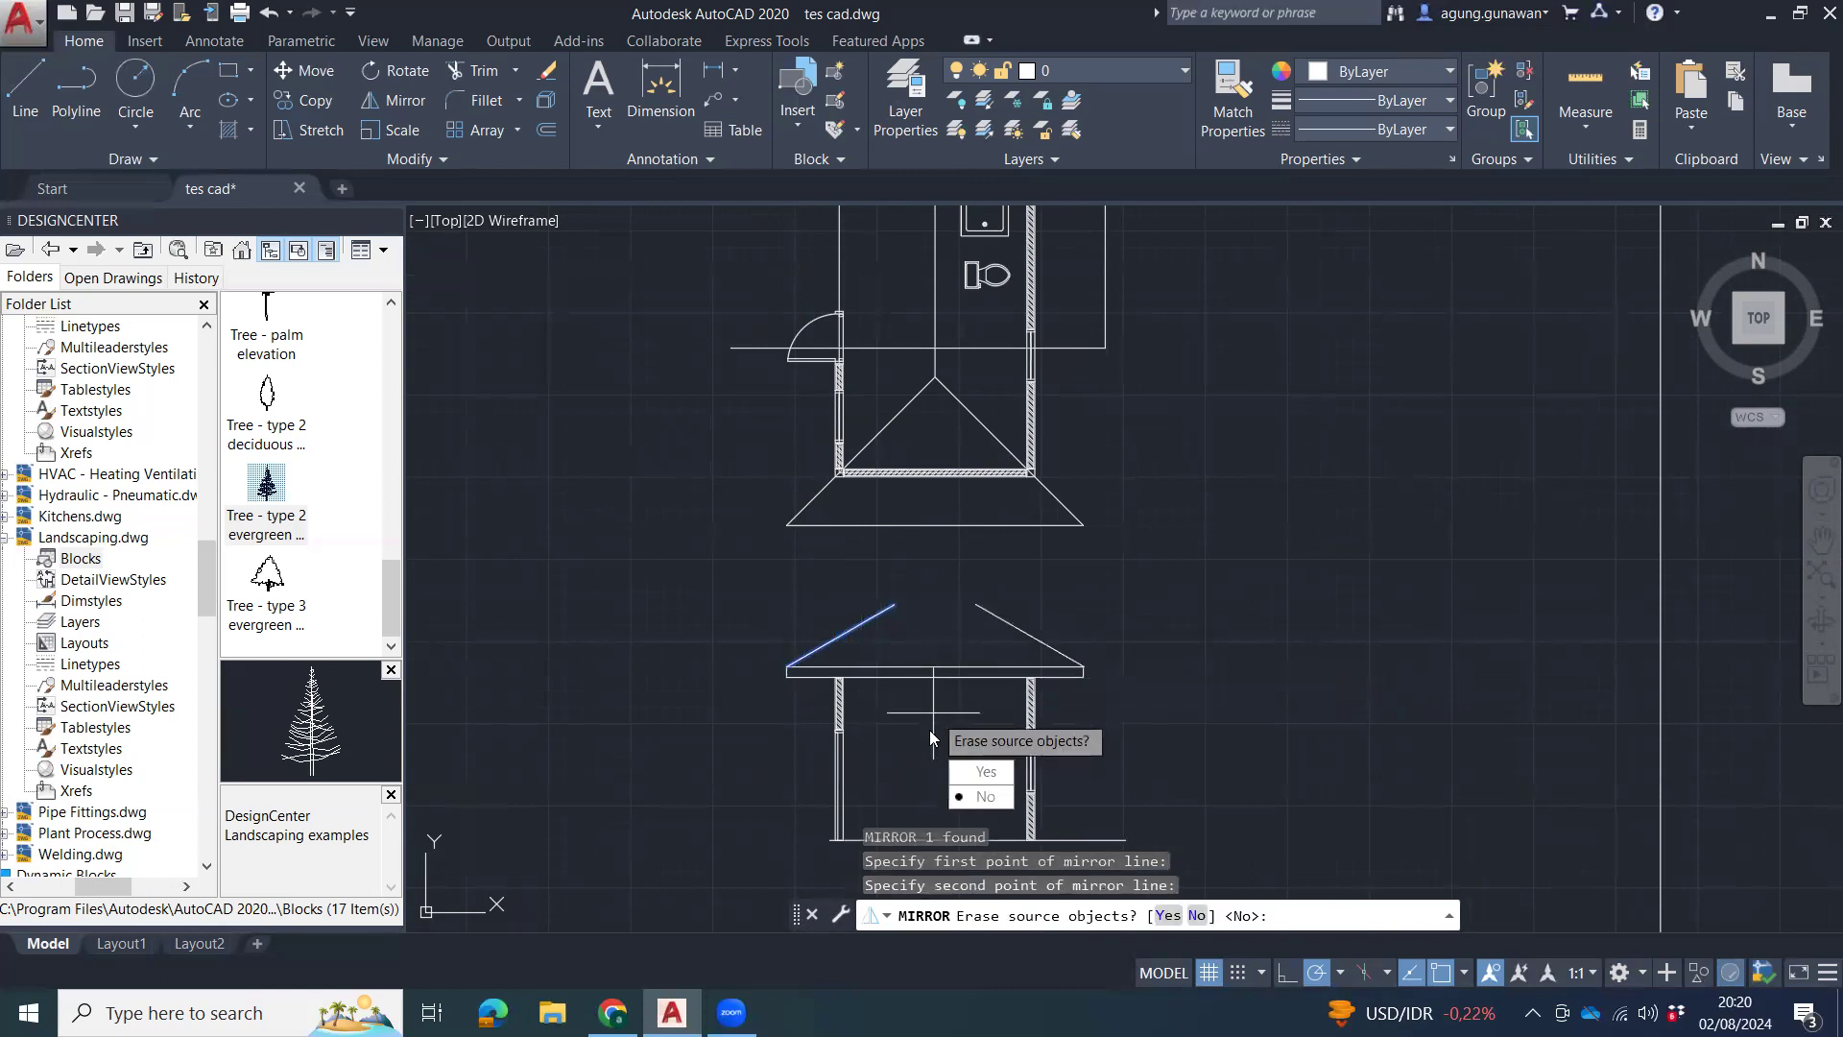
pyautogui.press('Return')
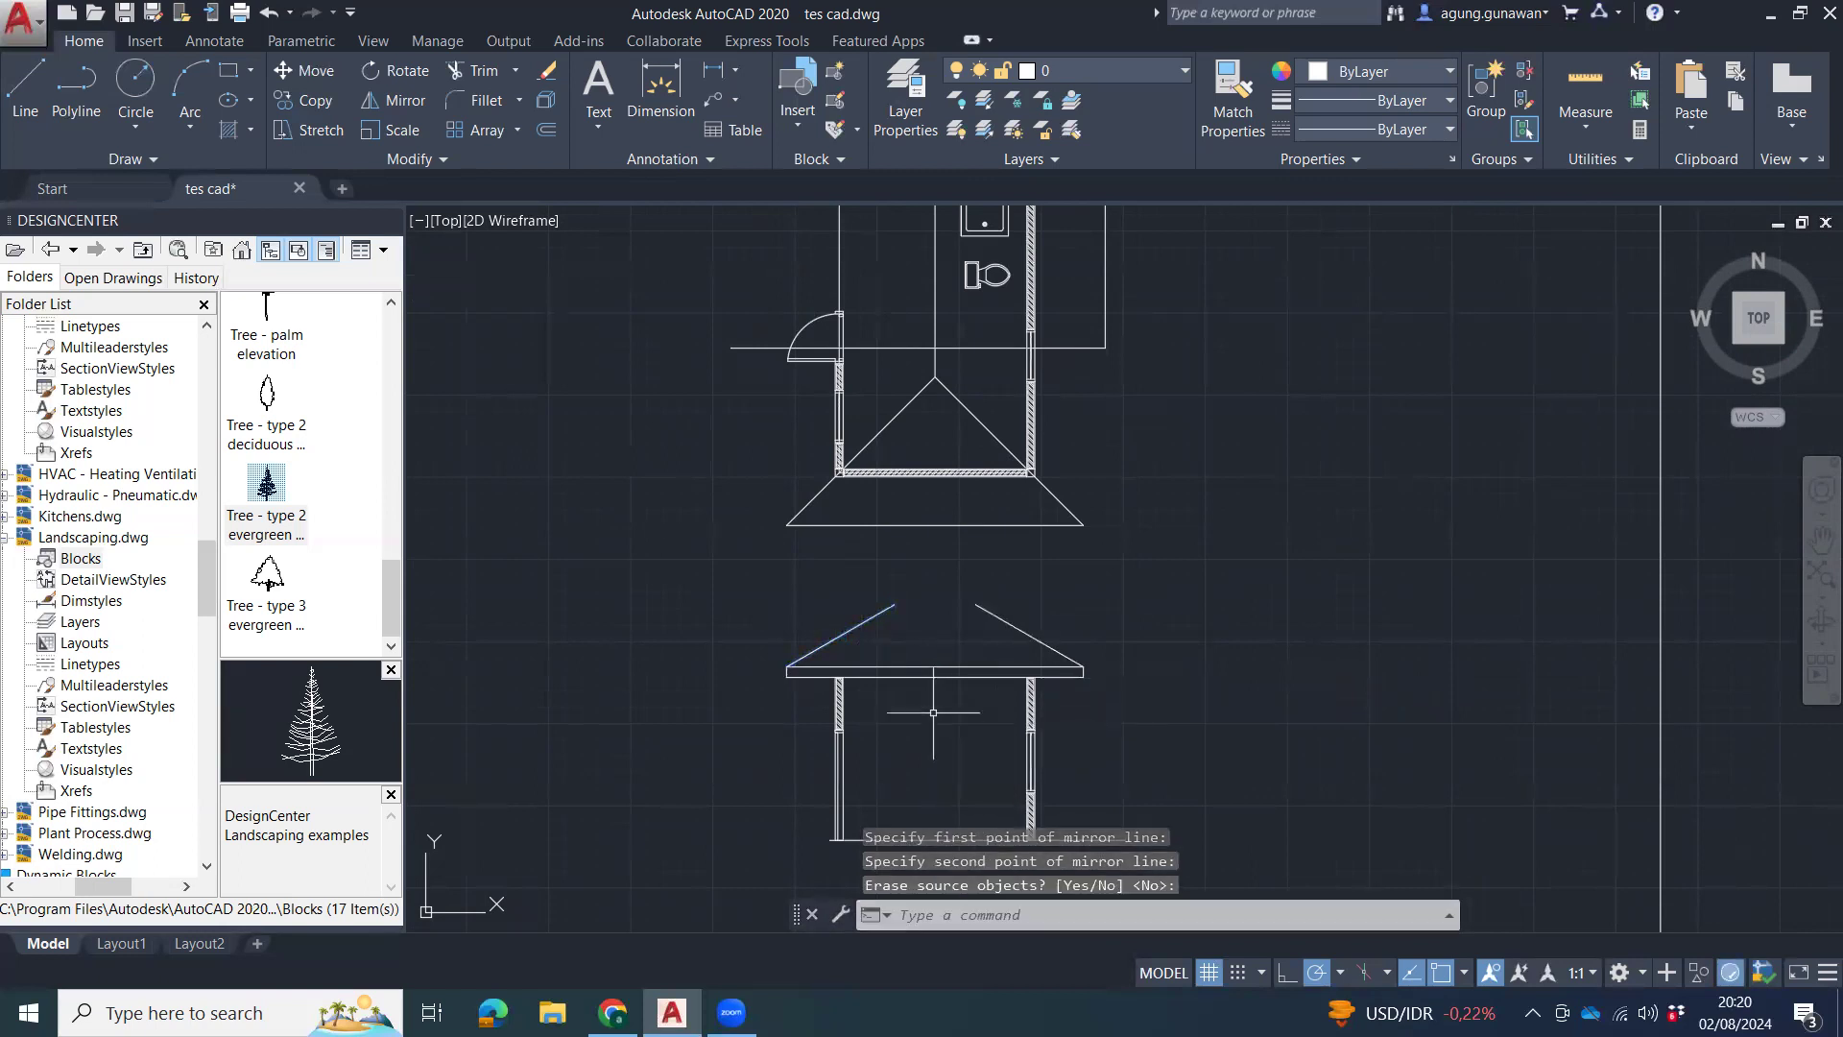
# Join the two roof slopes at a sharp ridge point with Fillet.
pyautogui.write('f')
pyautogui.press('Return')
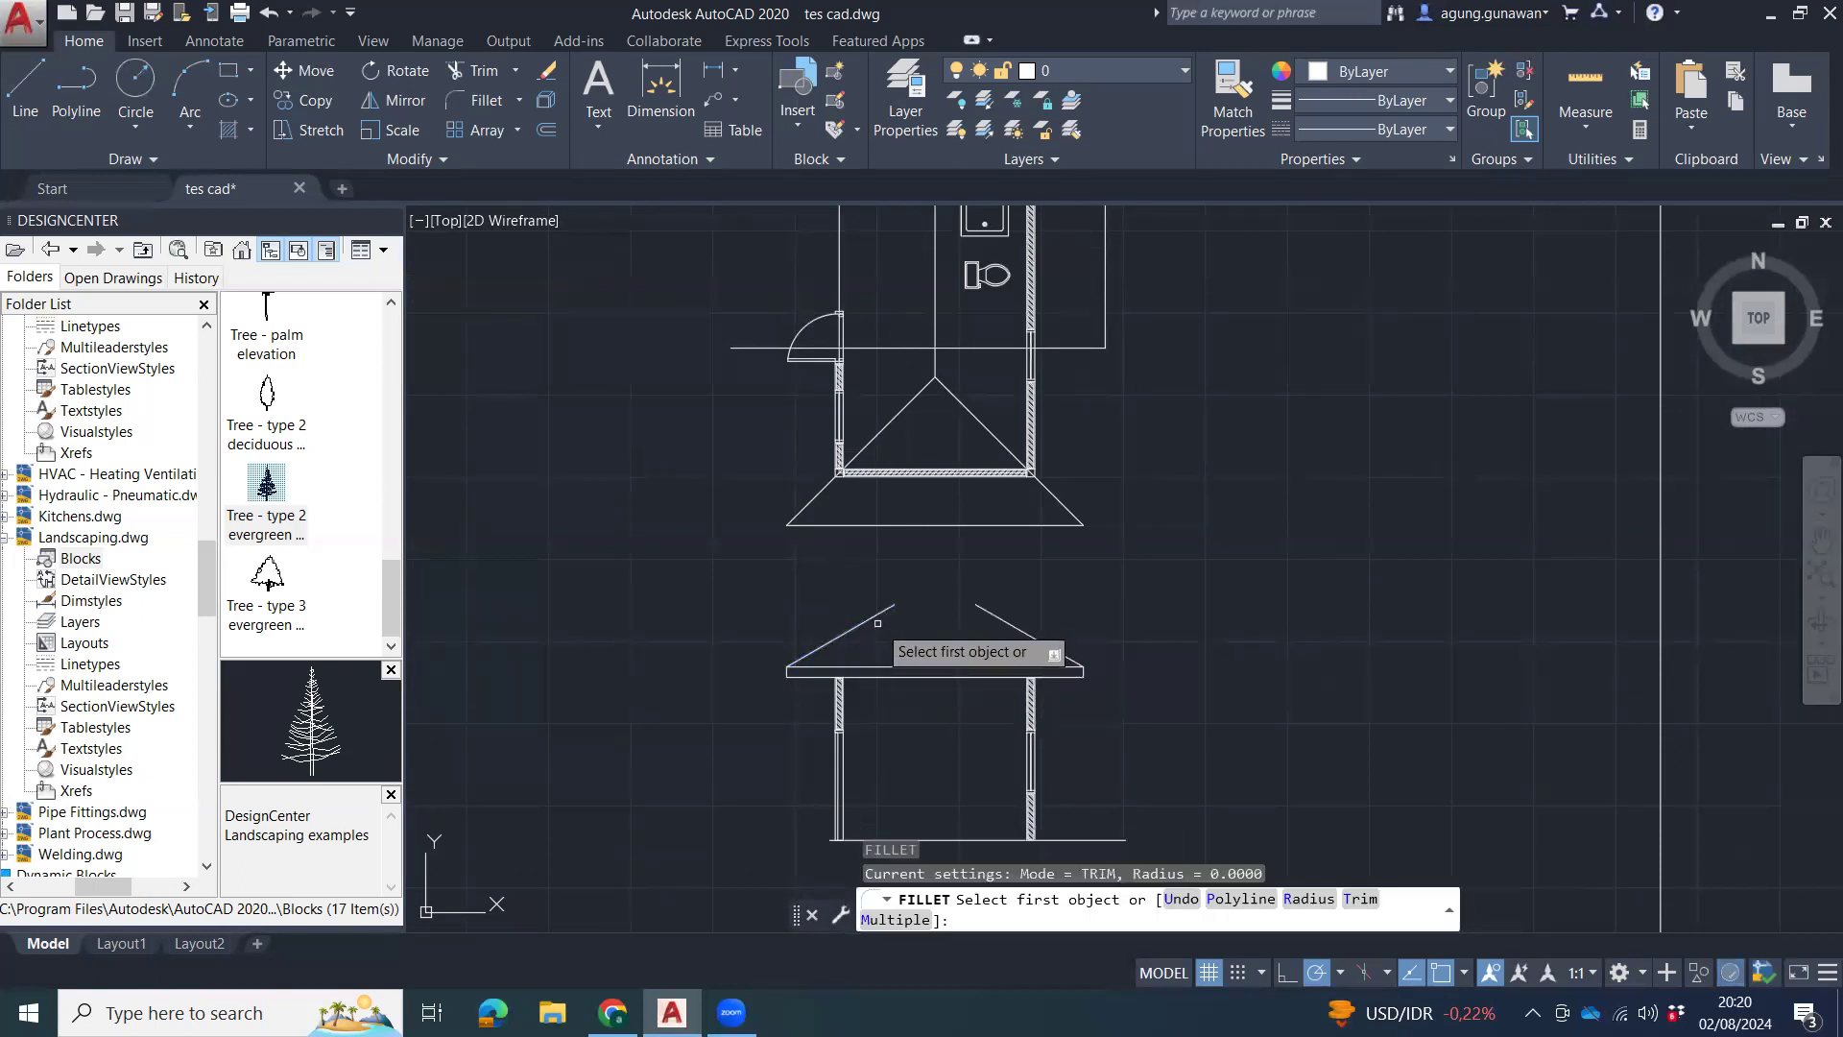
pyautogui.click(873, 621)
pyautogui.press('Escape')
pyautogui.press('Escape')
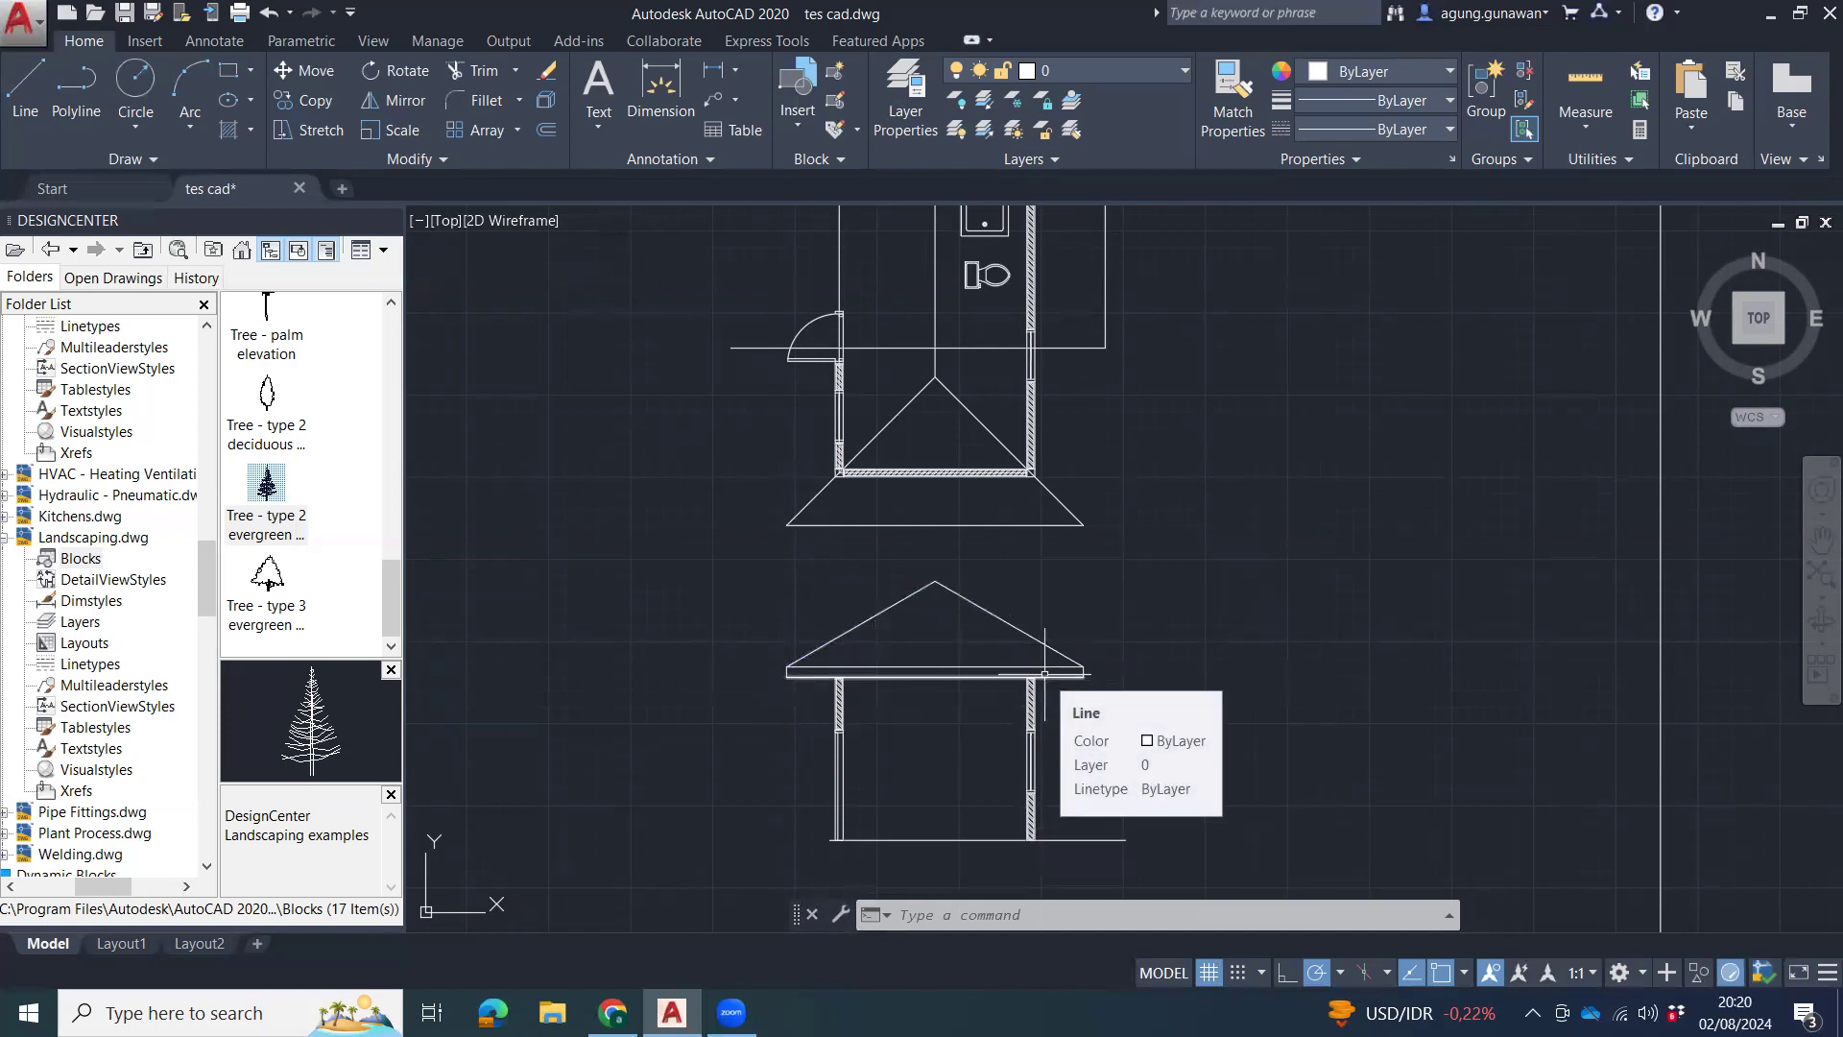
pyautogui.scroll(4, 904, 652)
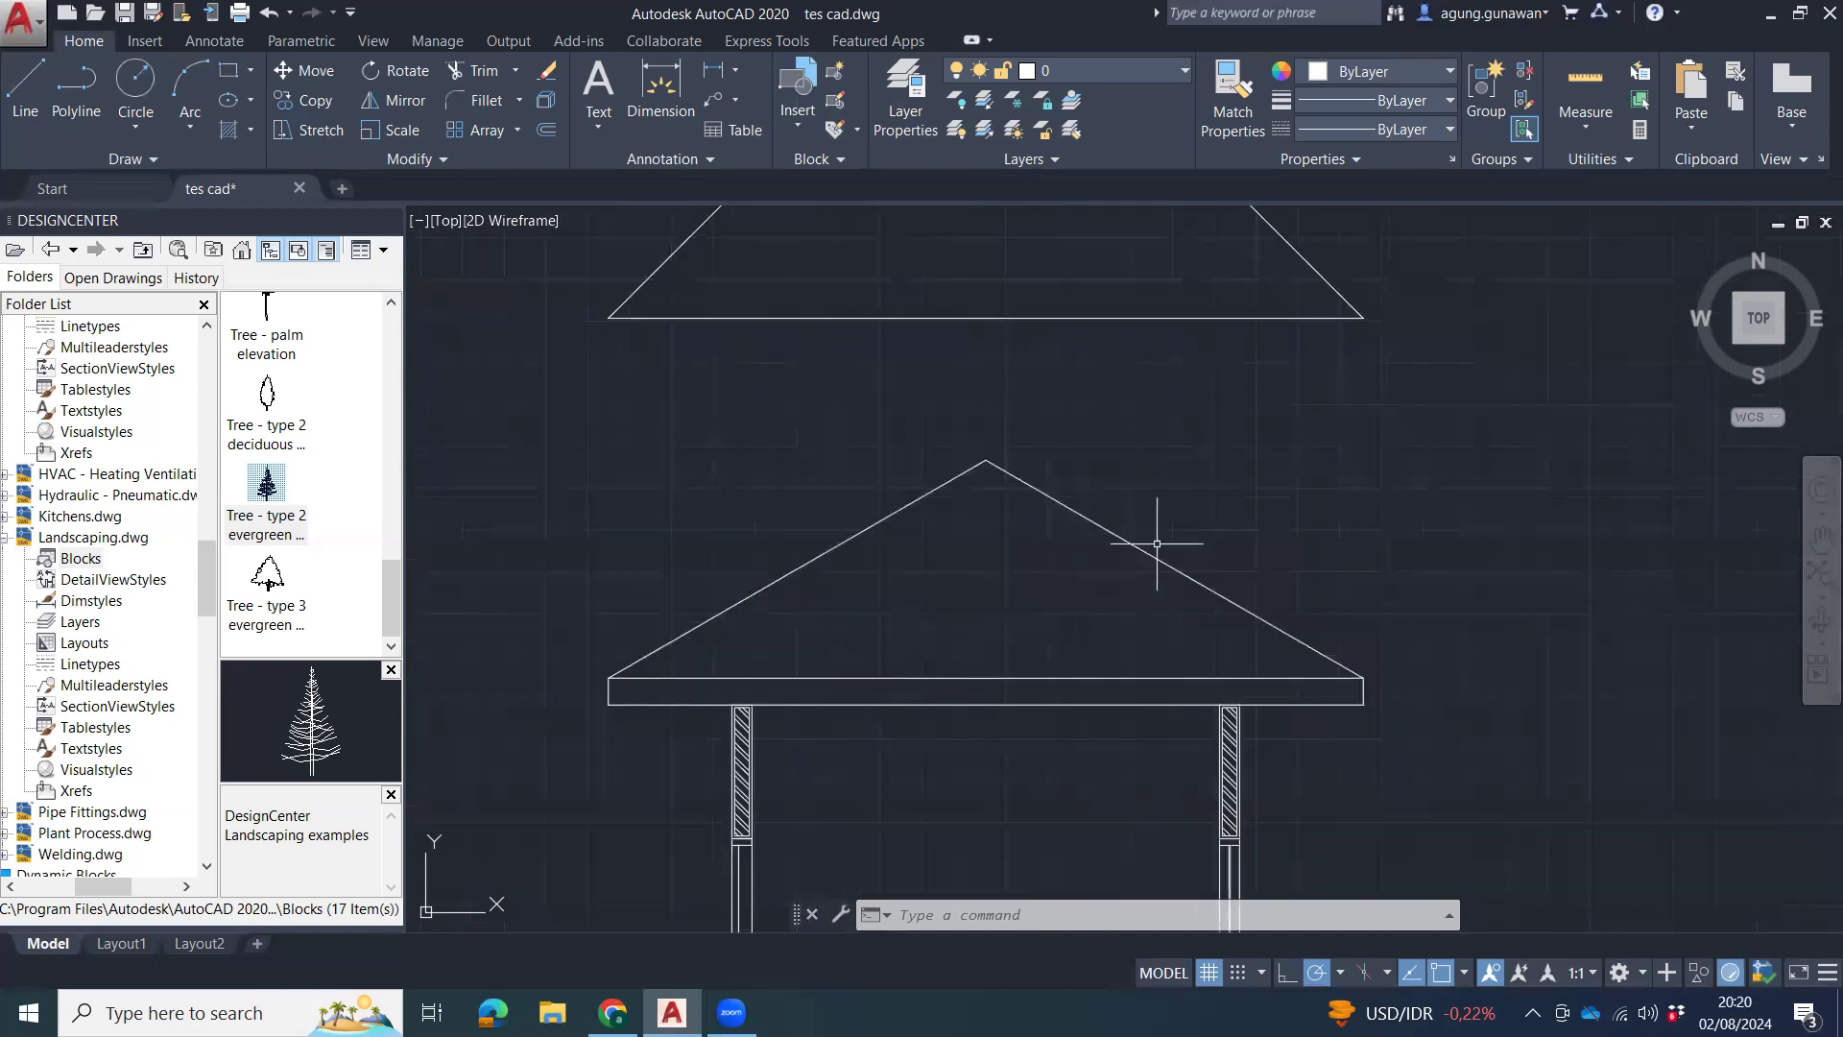
pyautogui.press('Escape')
pyautogui.press('Escape')
pyautogui.press('Escape')
pyautogui.moveTo(1187, 559); pyautogui.dragTo(1119, 486, button='middle')
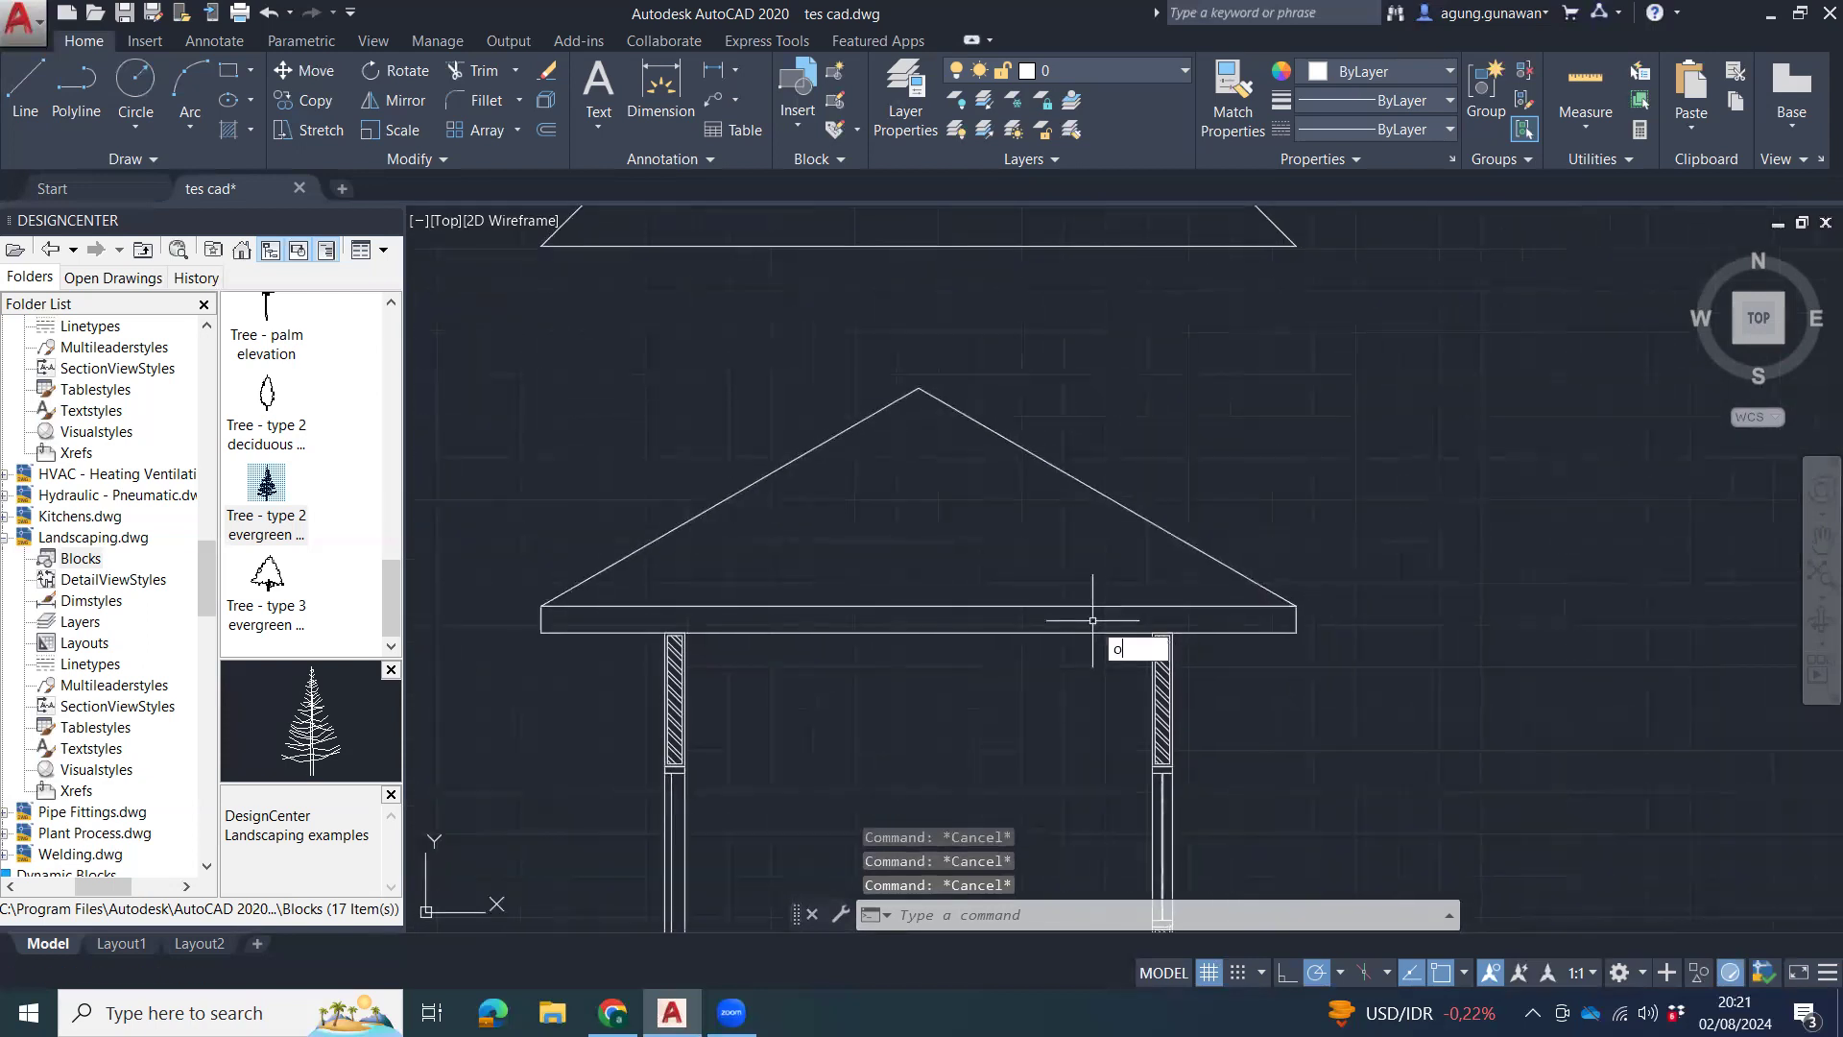
pyautogui.press('Return')
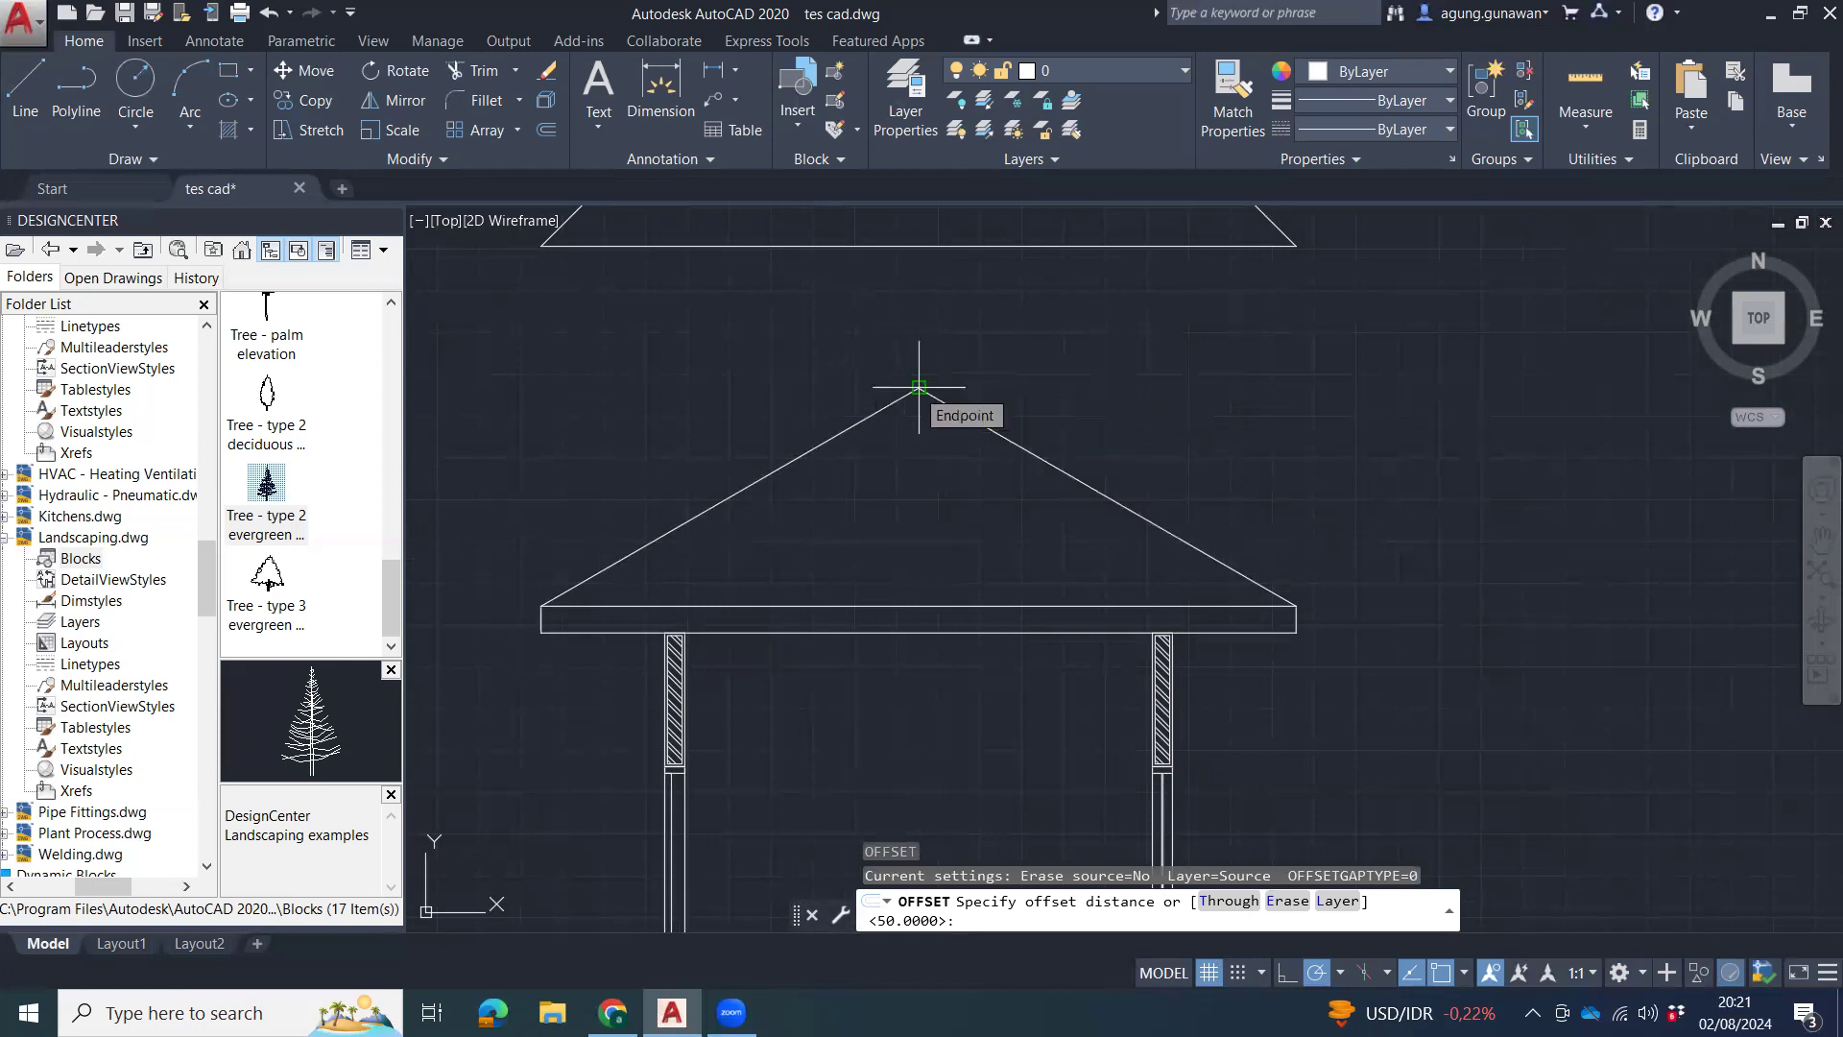
pyautogui.press('Escape')
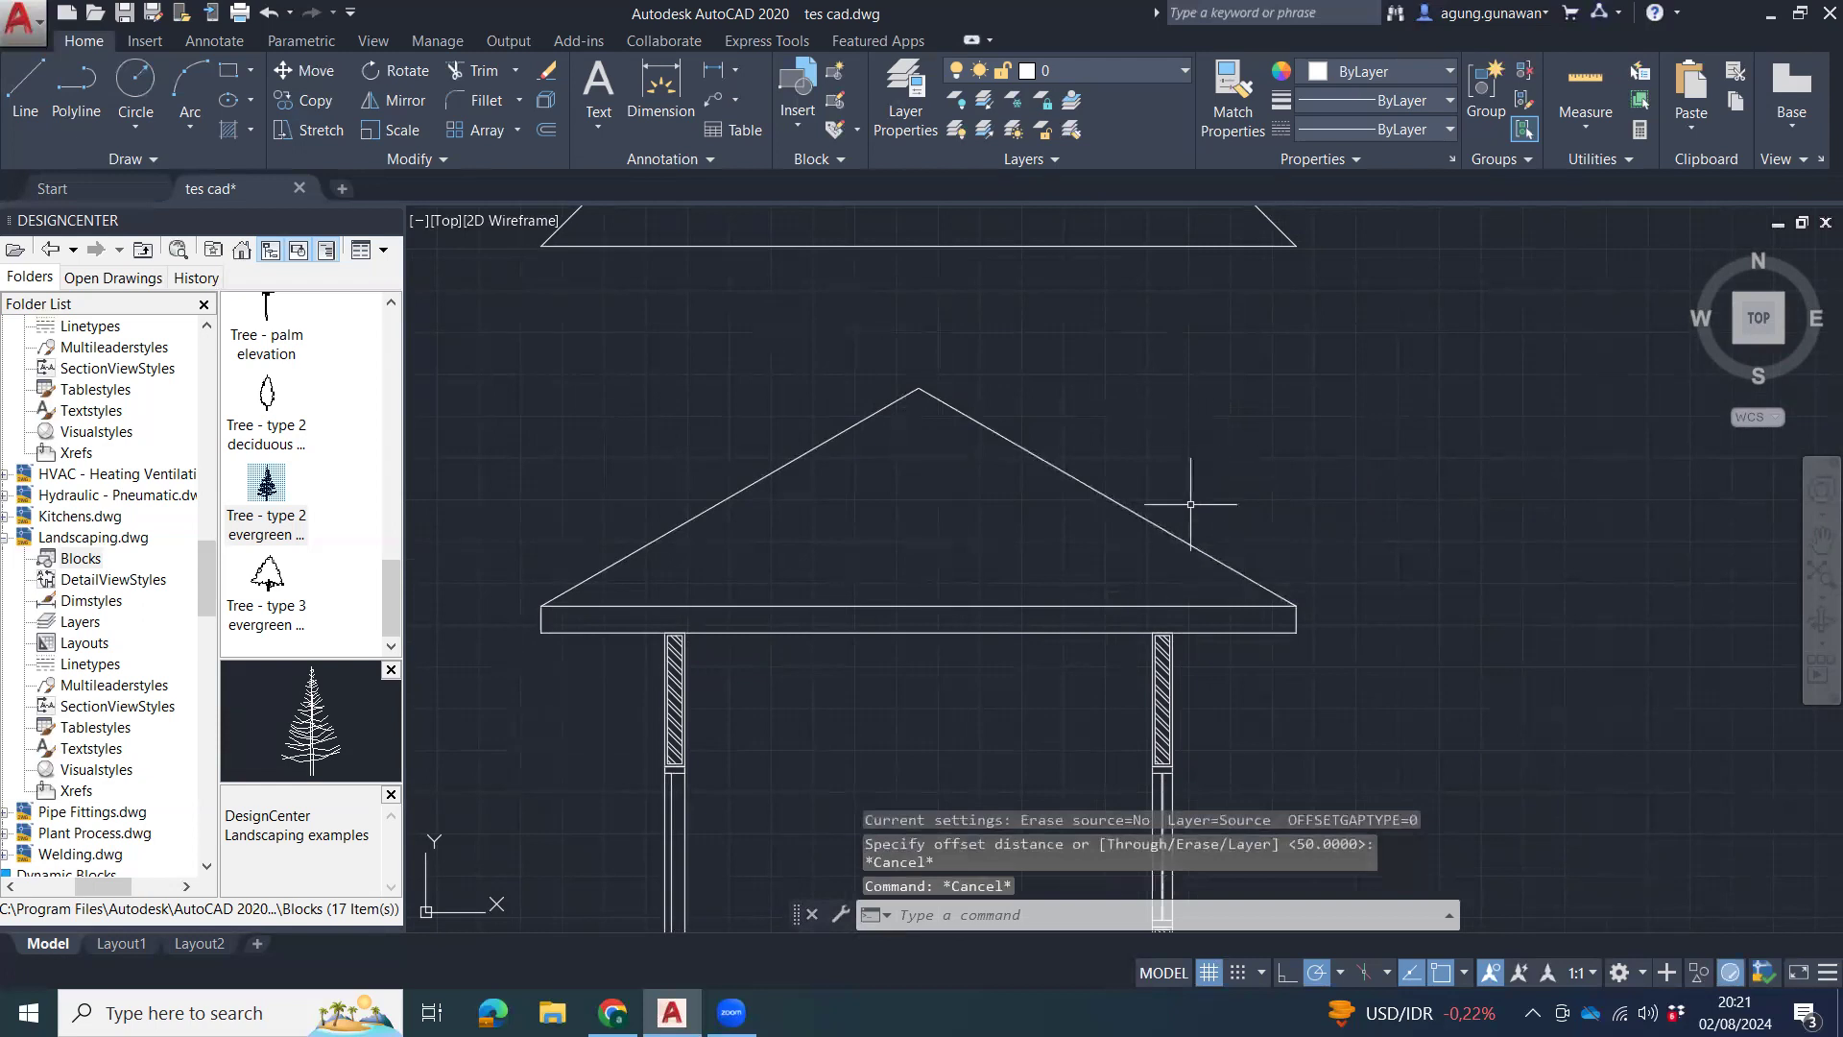
pyautogui.moveTo(1077, 735); pyautogui.dragTo(1134, 727, button='middle')
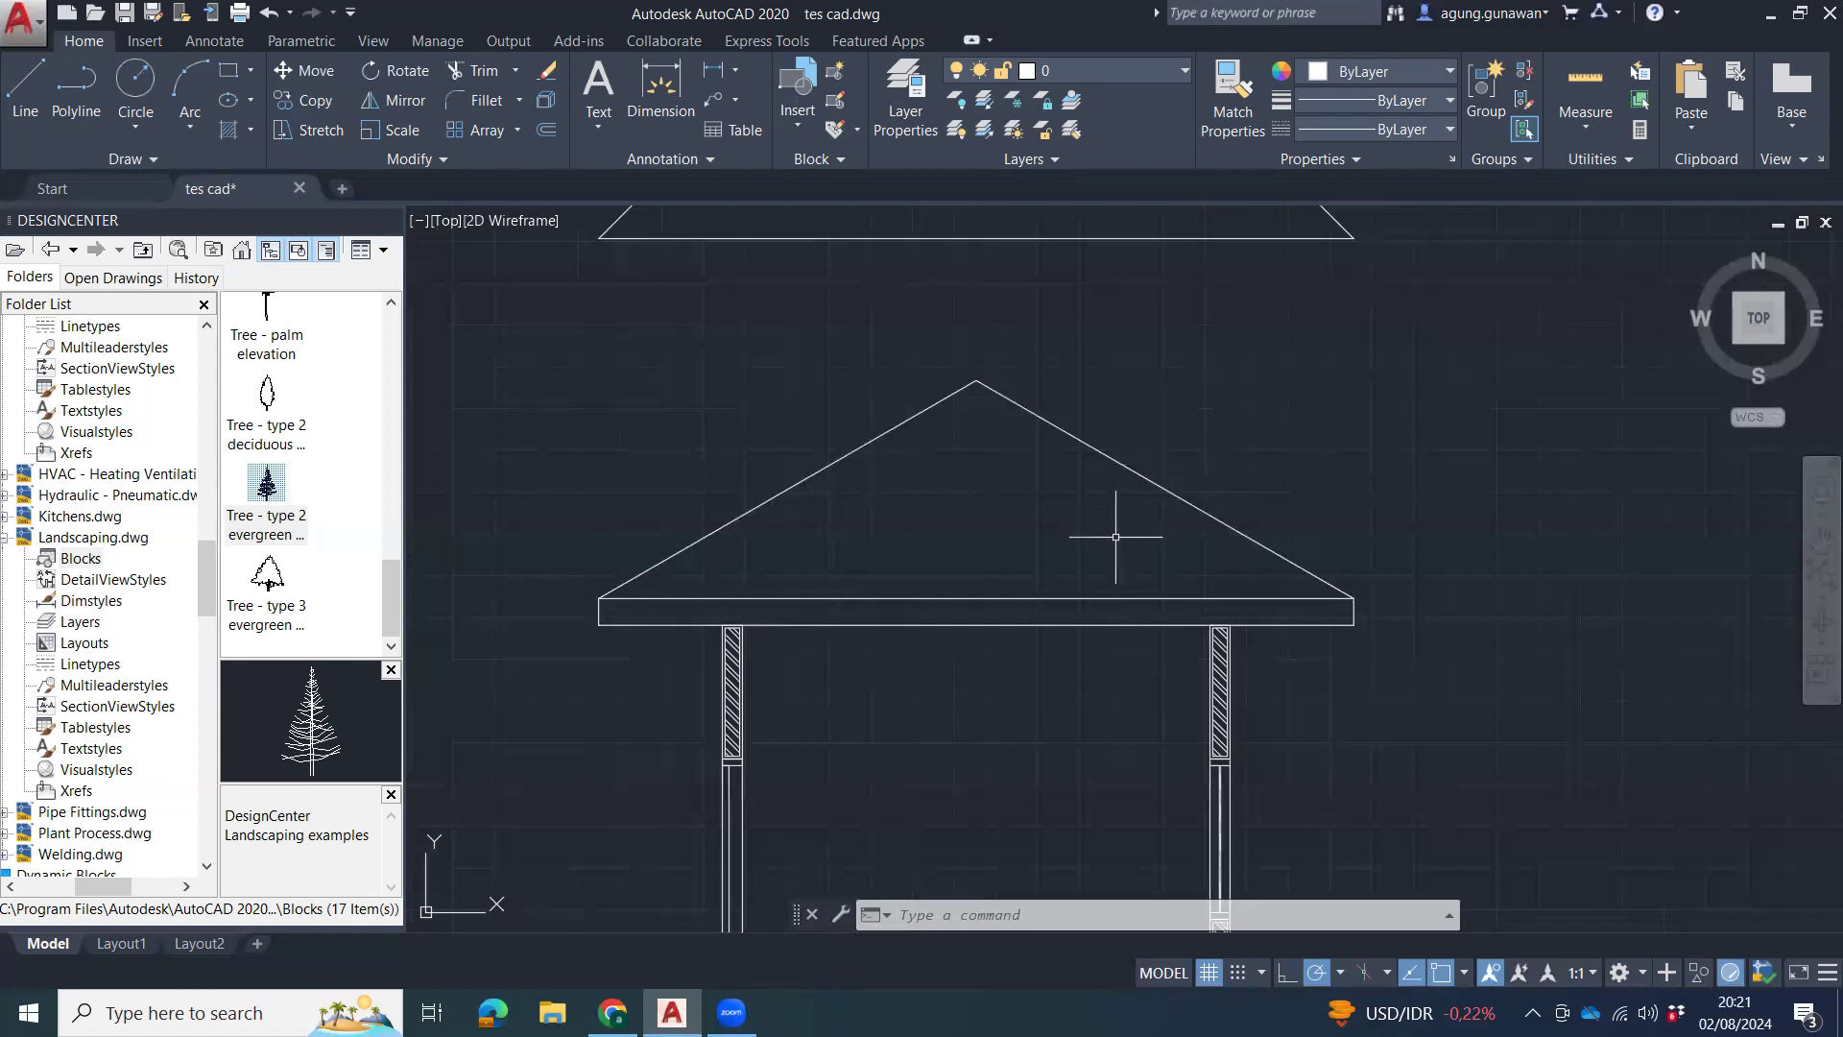
pyautogui.press('Escape')
pyautogui.press('Escape')
pyautogui.press('Escape')
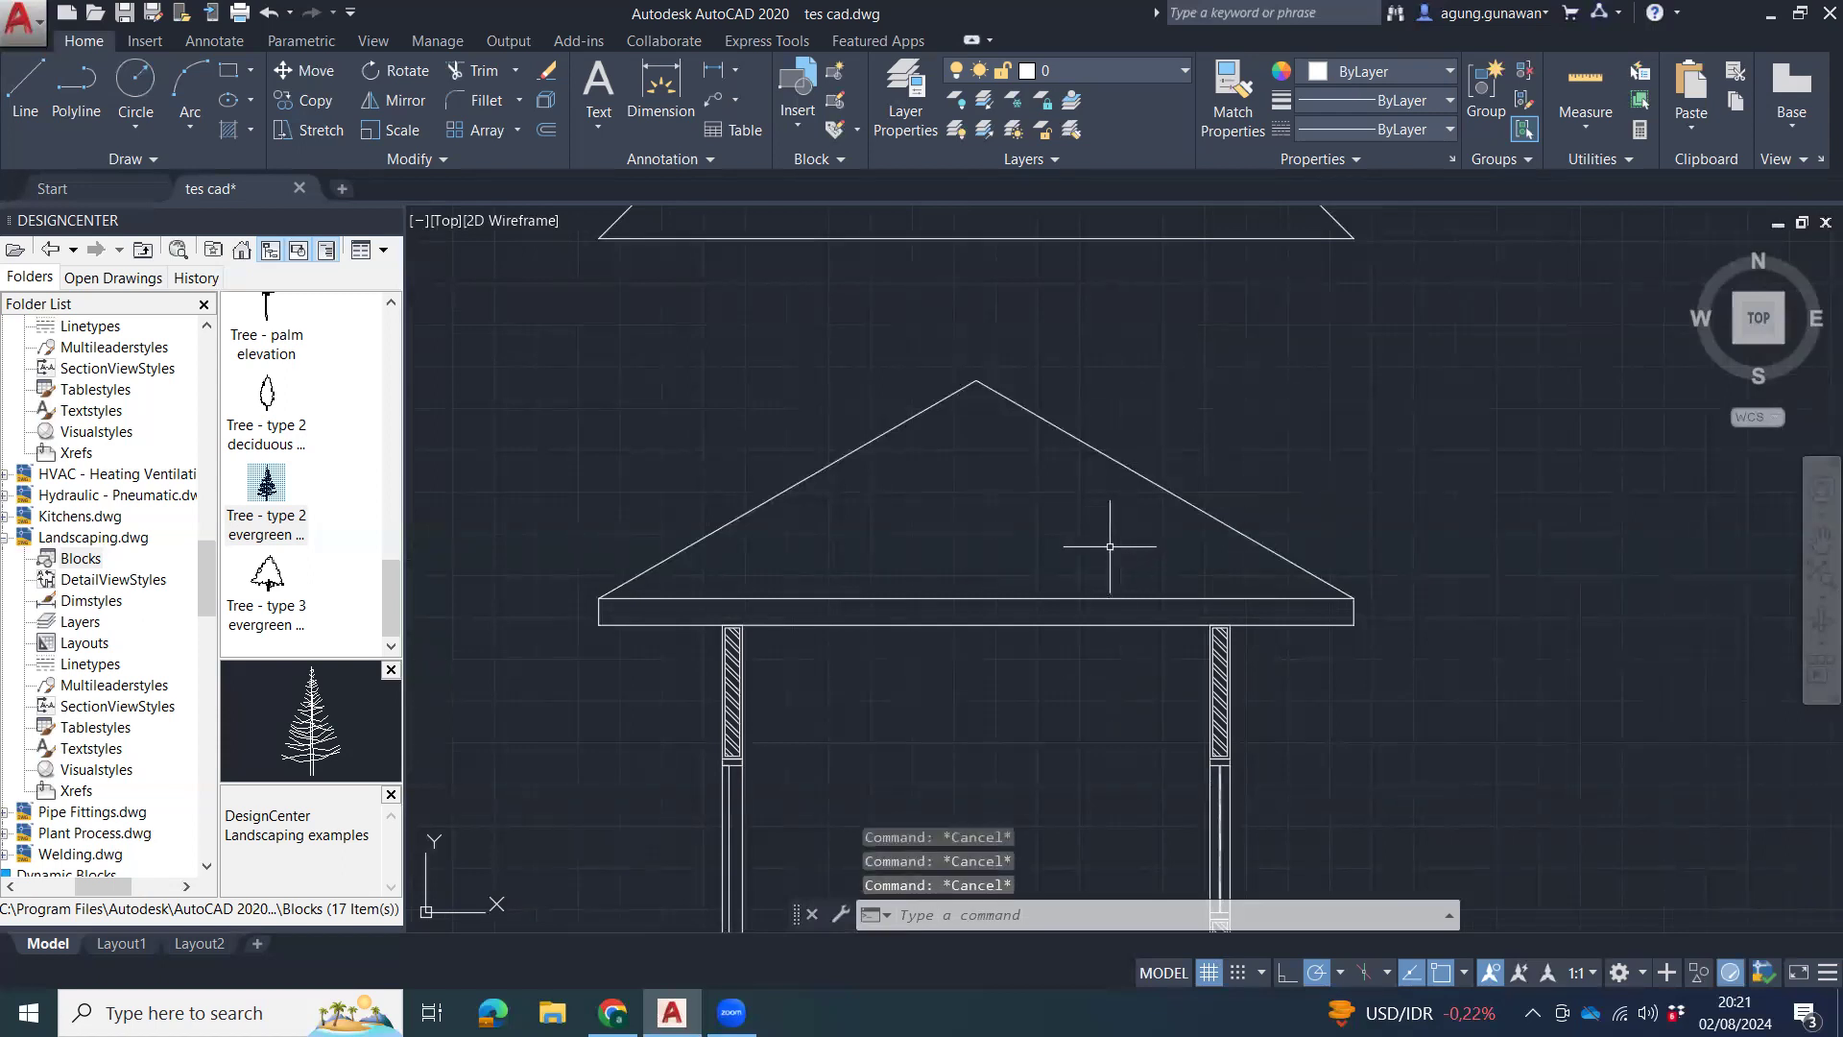
pyautogui.write('f')
pyautogui.press('Return')
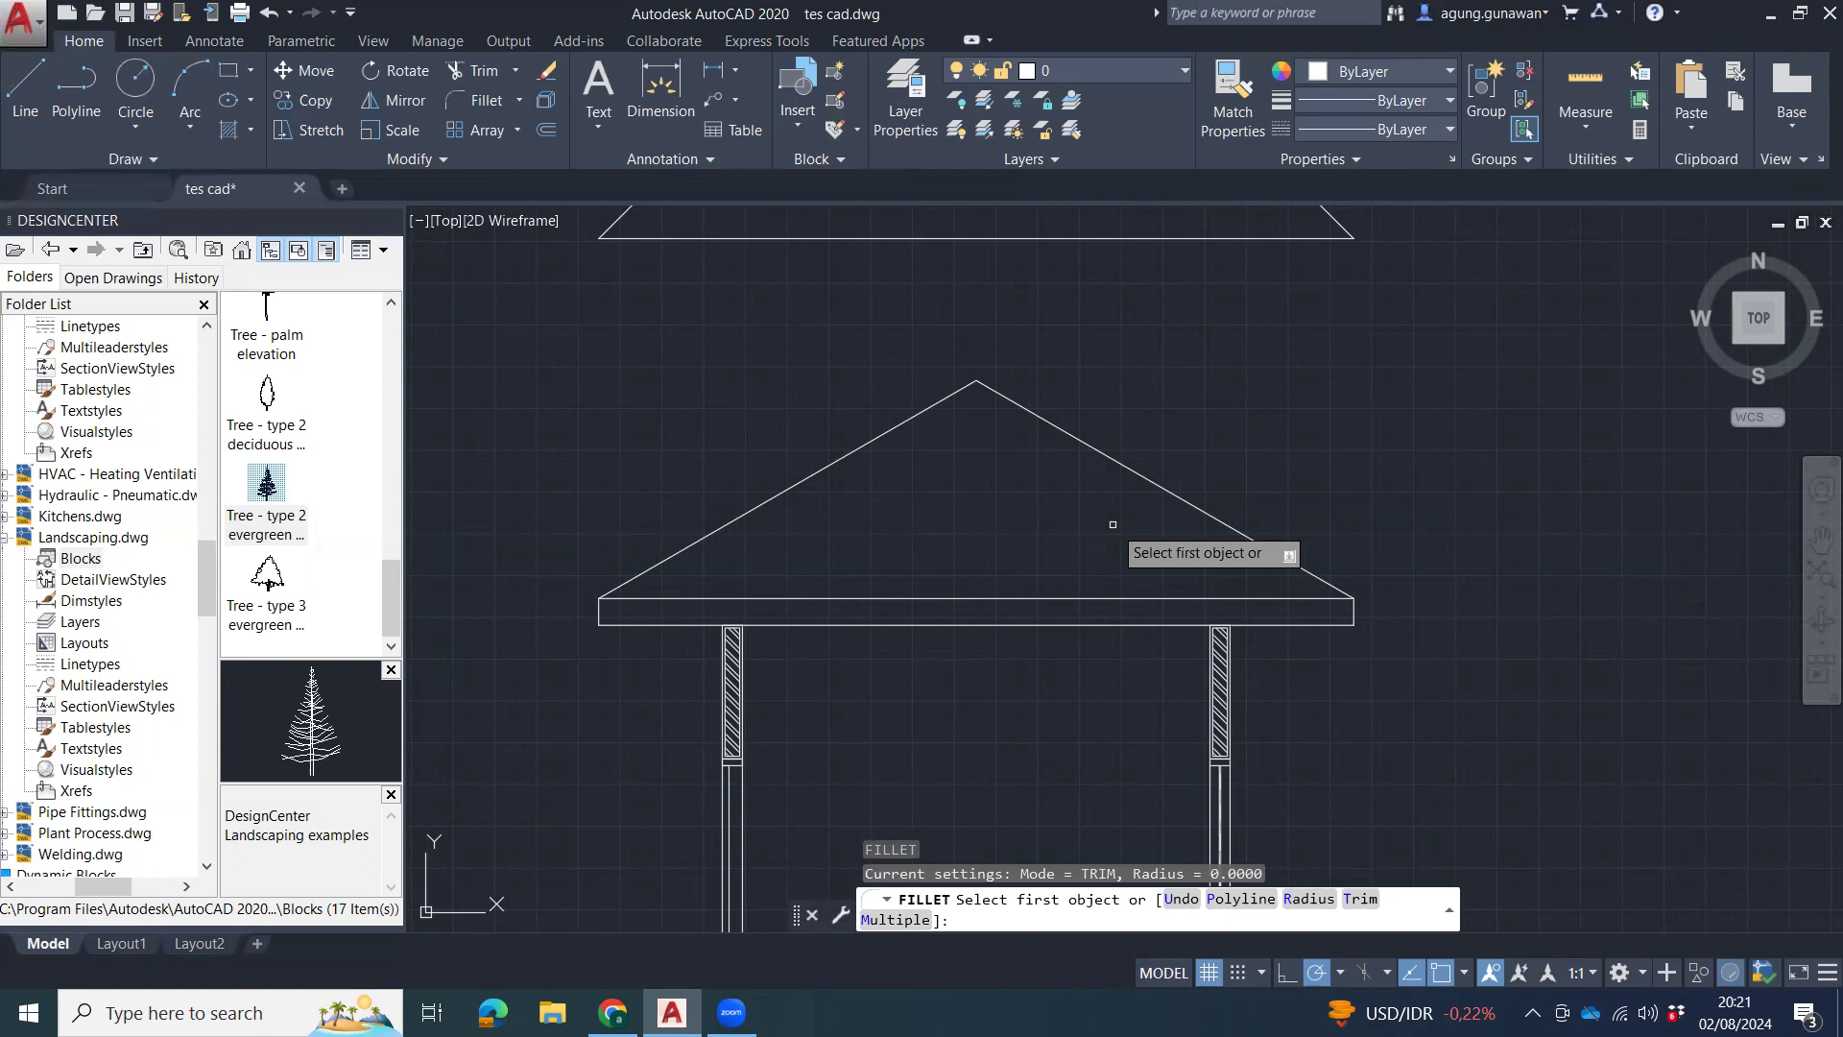
pyautogui.press('Escape')
pyautogui.press('Escape')
pyautogui.press('Escape')
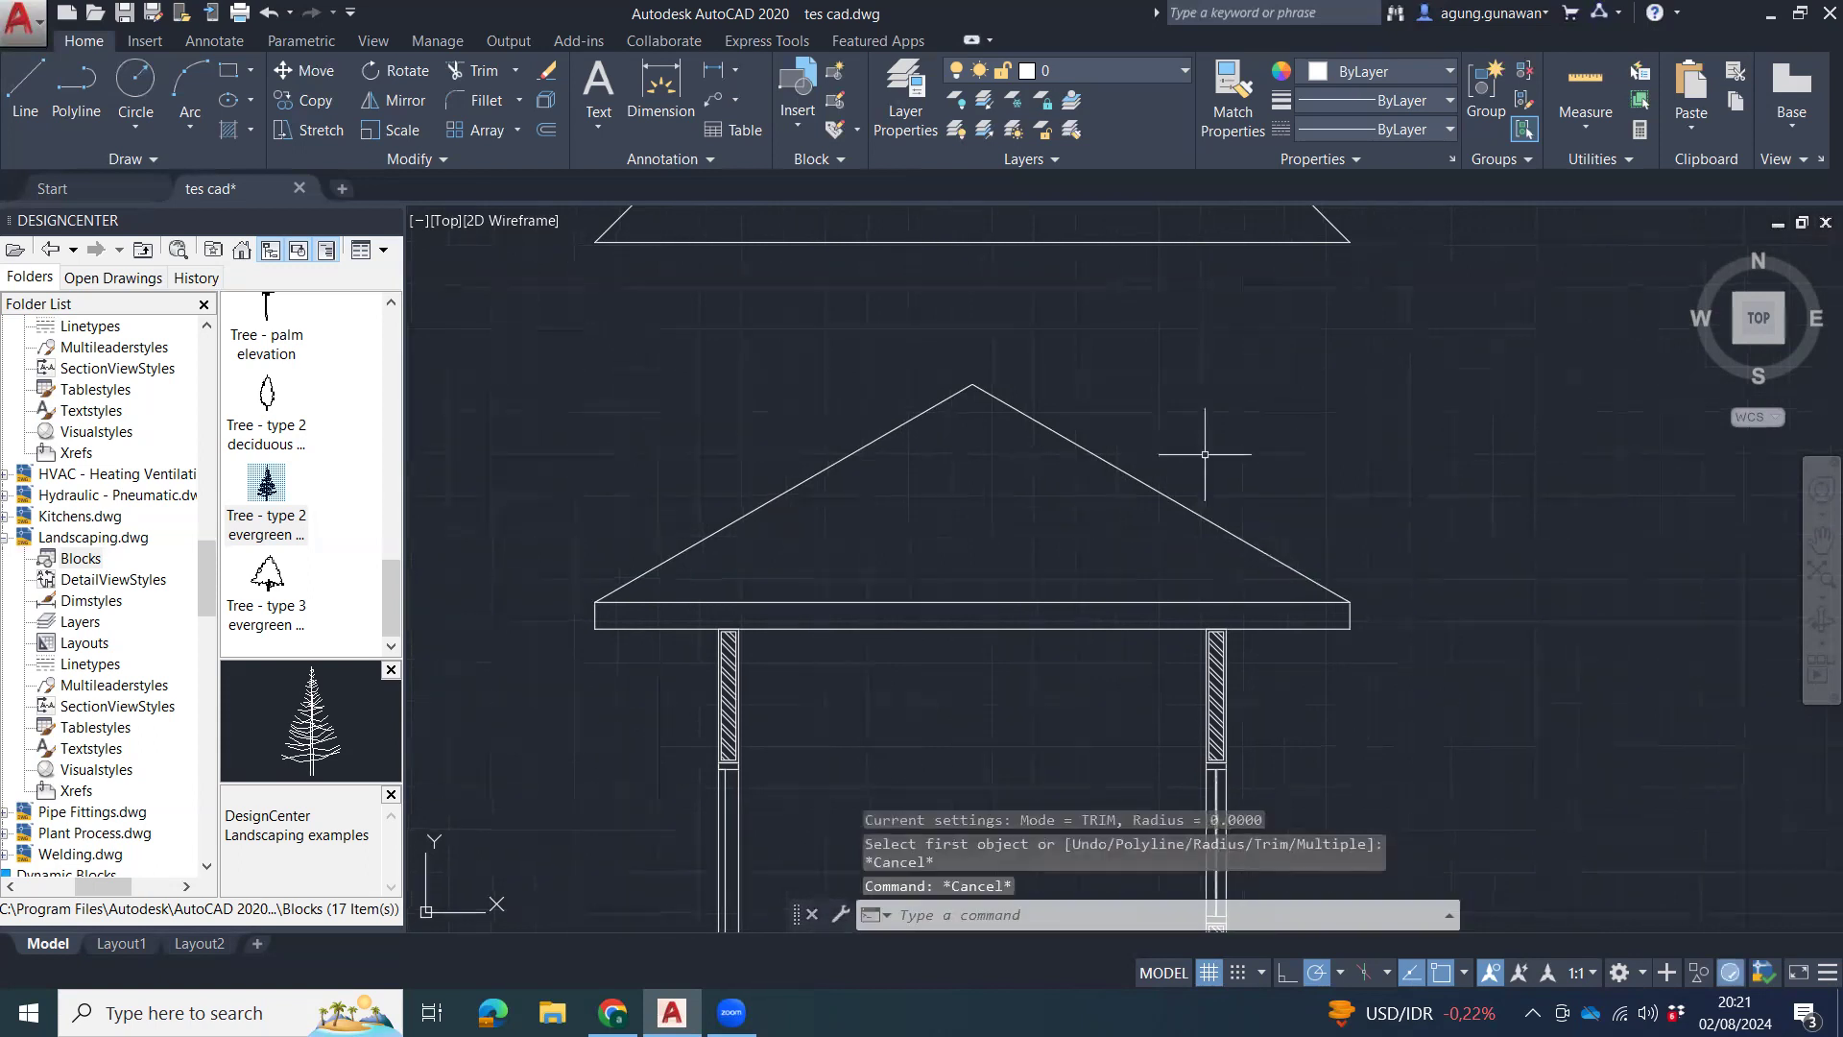
# Try offsetting the right roof slope inward by 5 units, and erase the resulting line.
pyautogui.write('of')
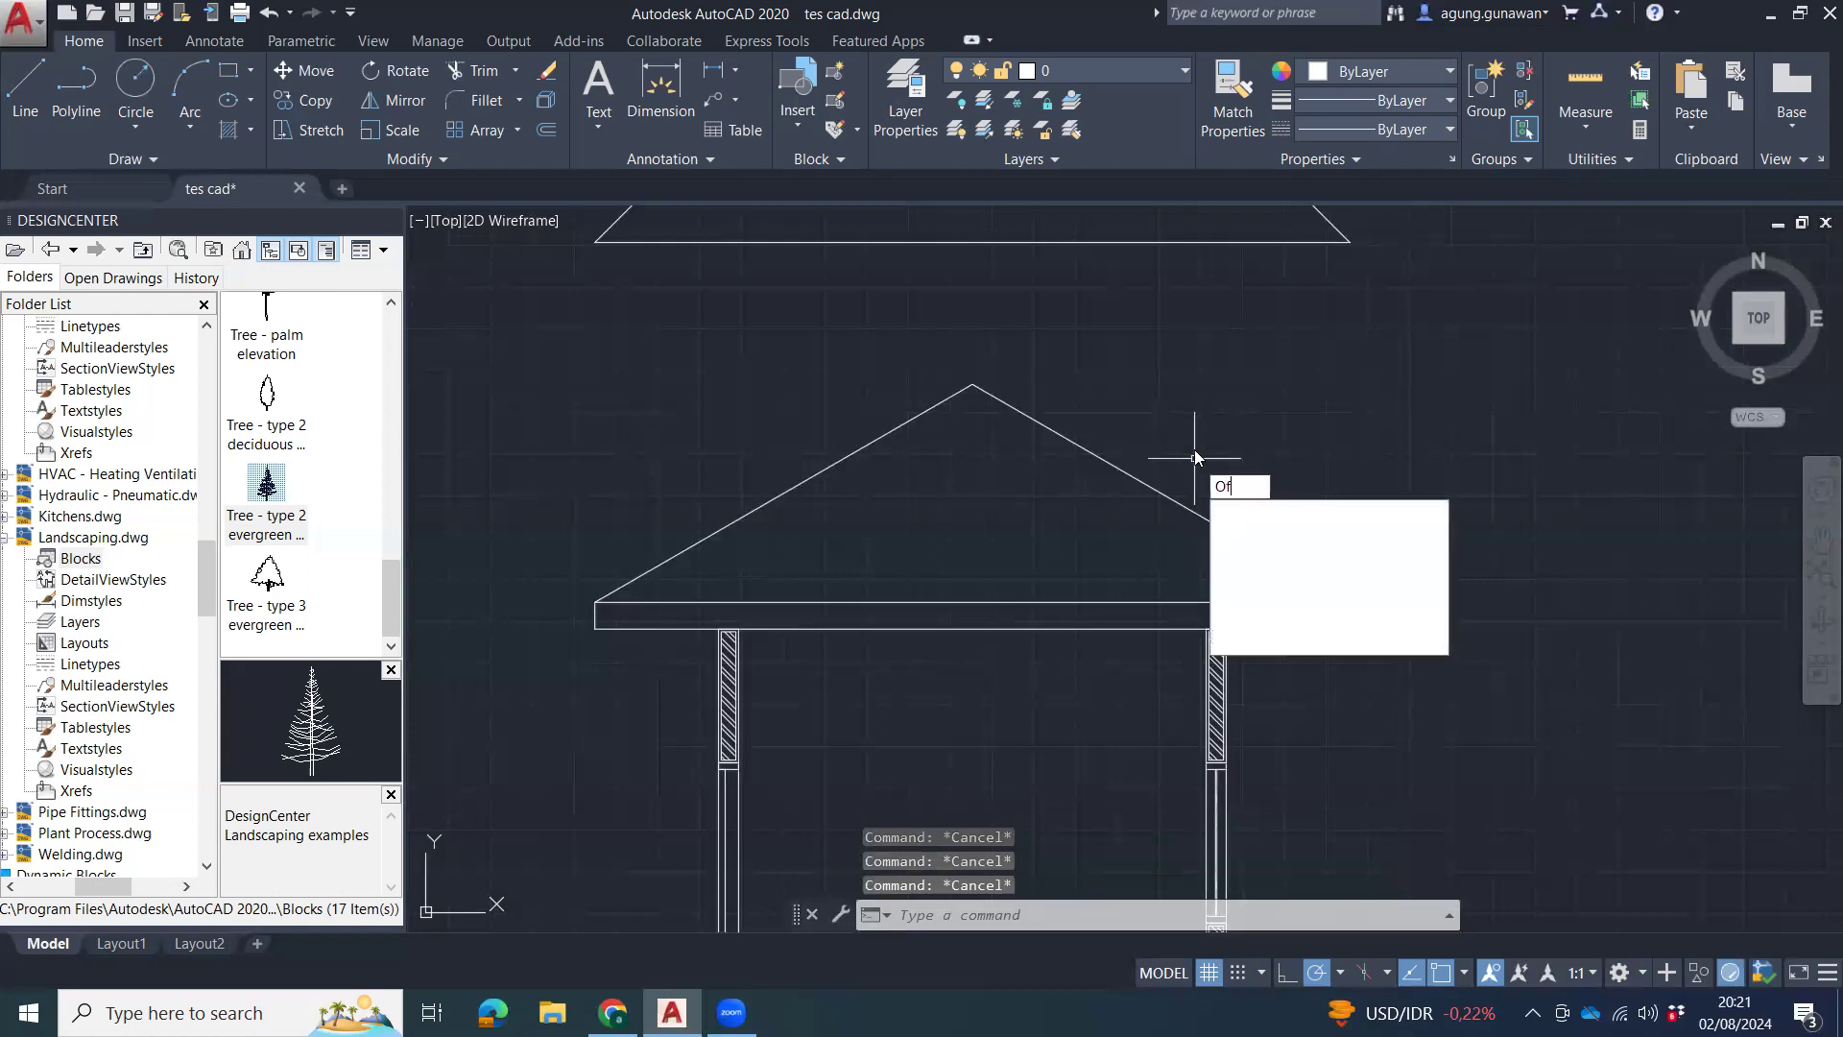
pyautogui.press('Escape')
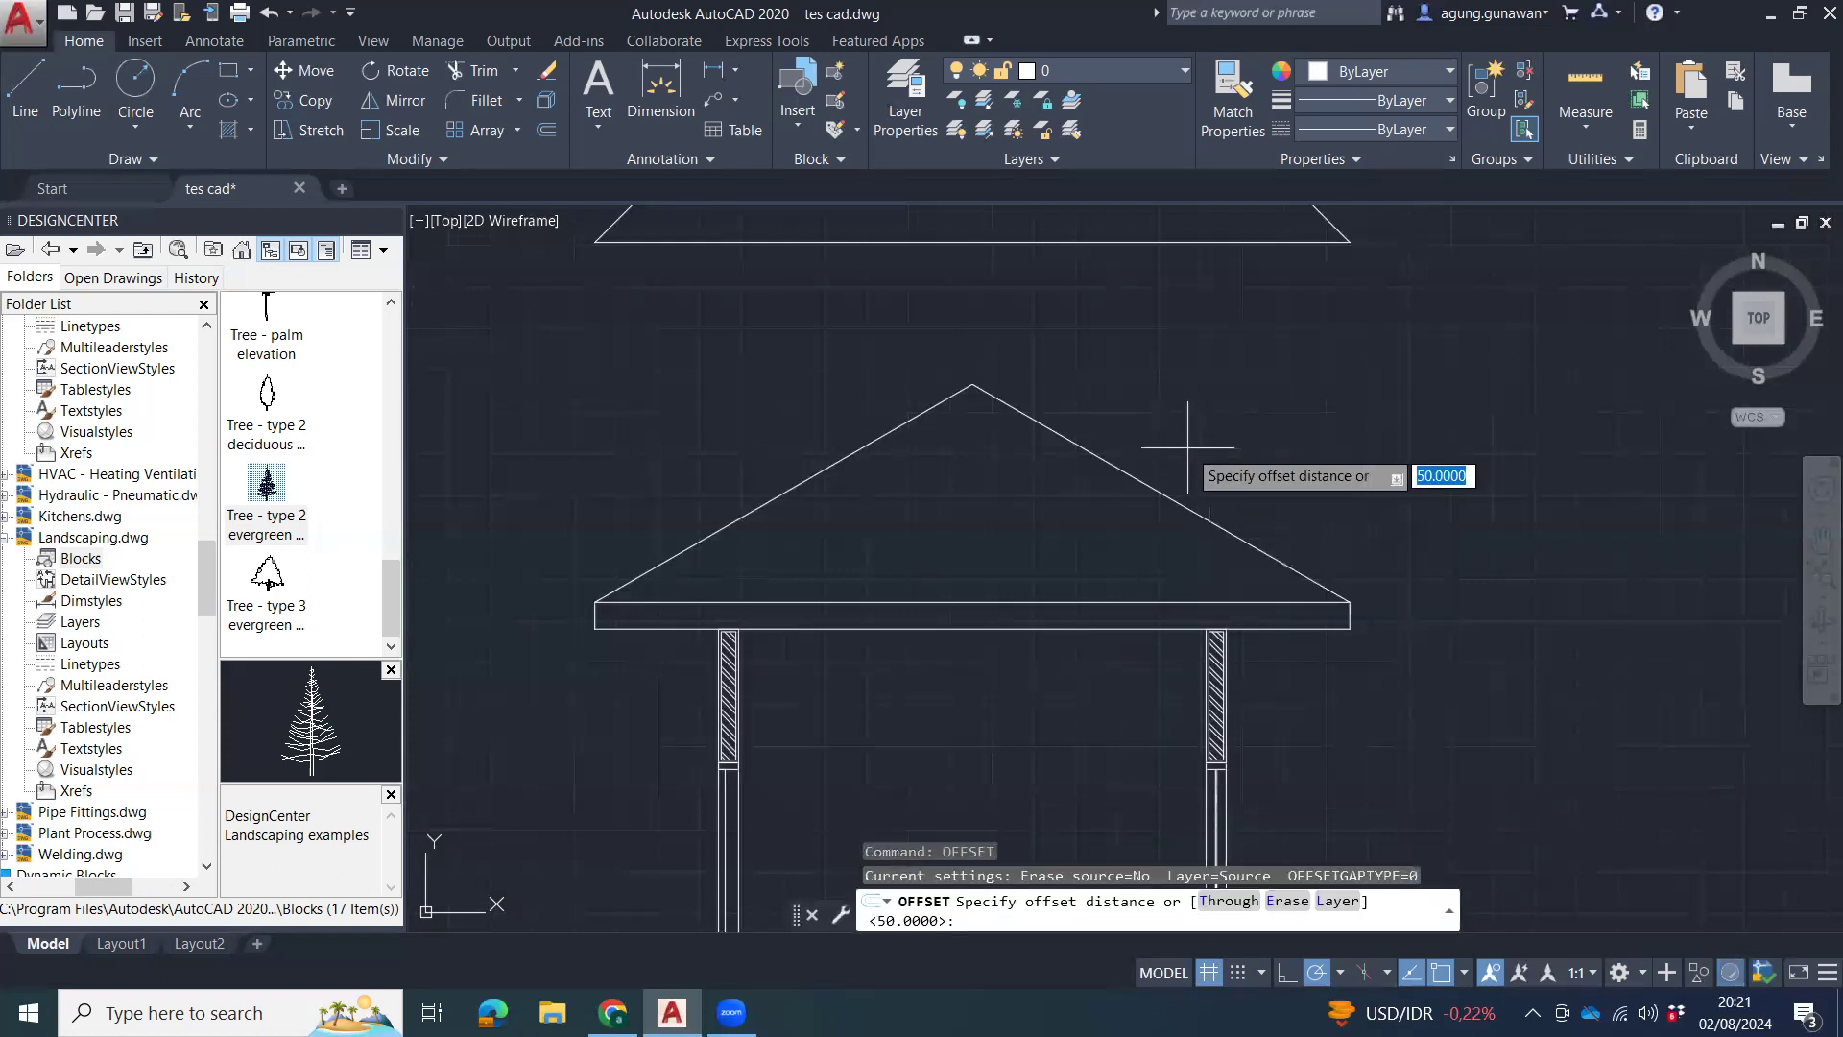
pyautogui.write('5')
pyautogui.press('Return')
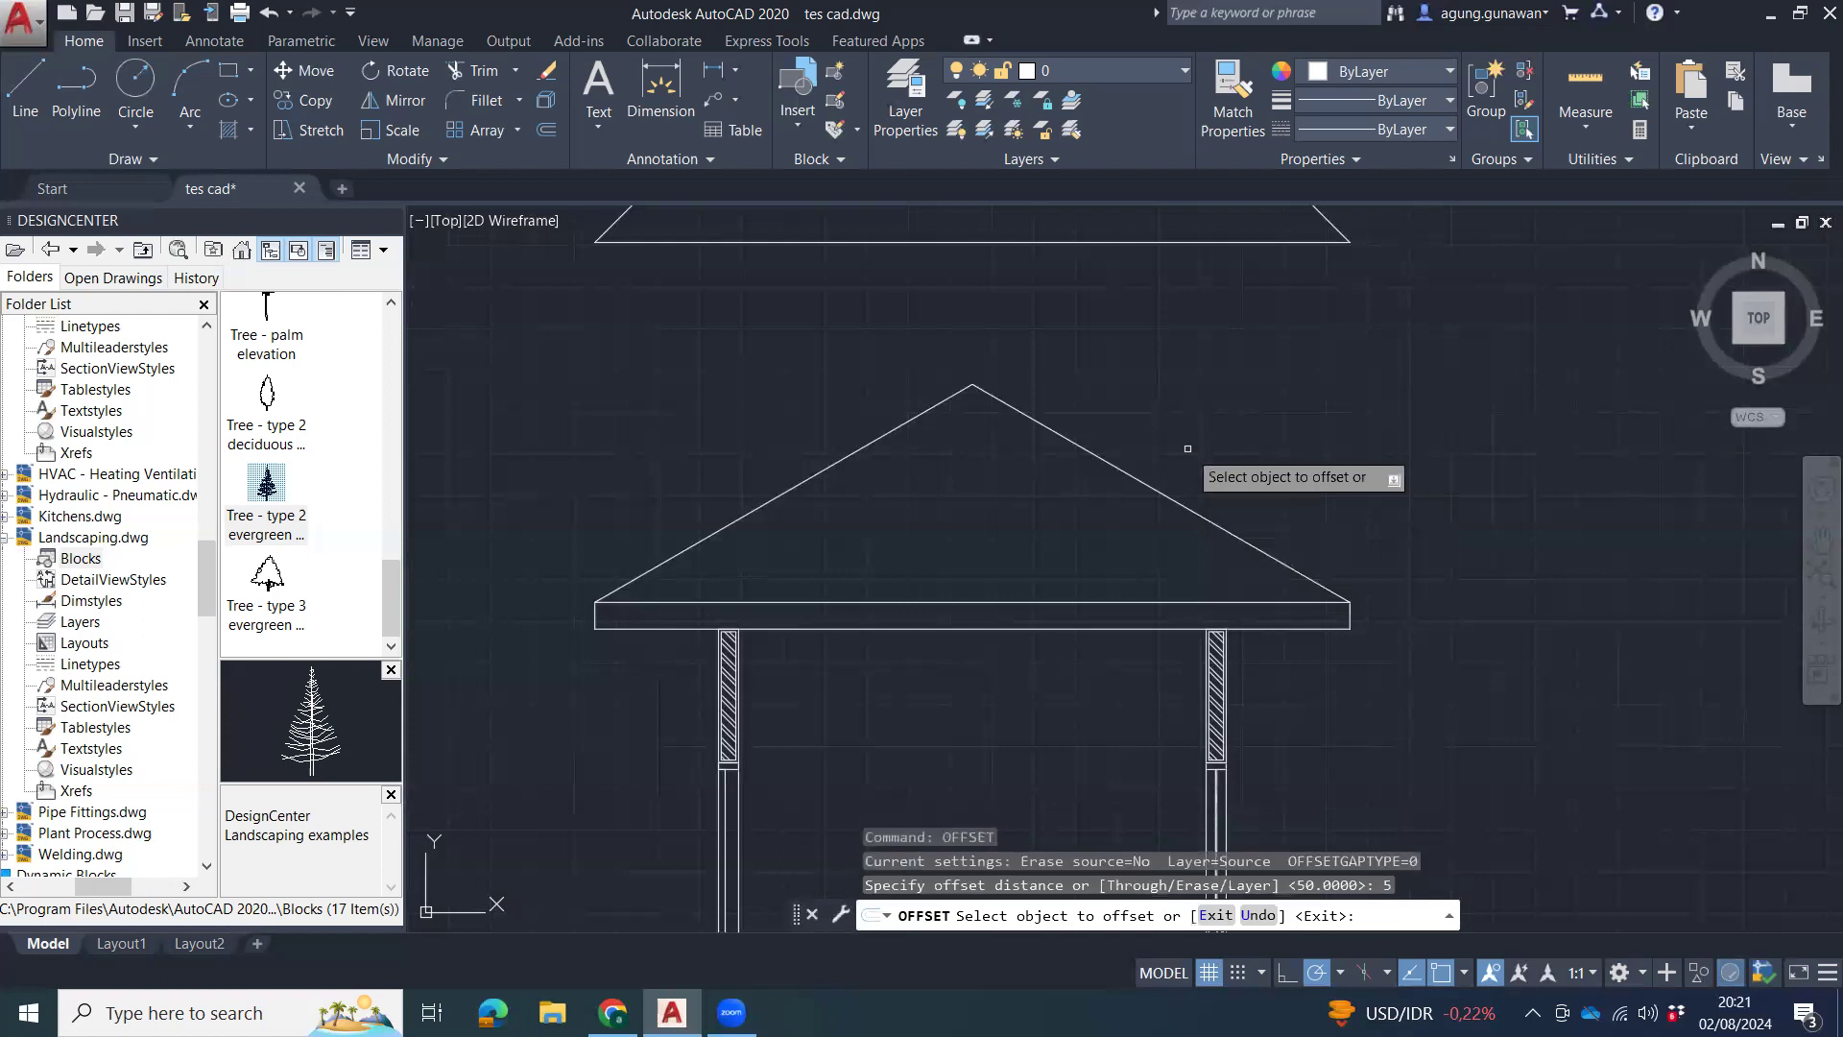
pyautogui.click(1127, 485)
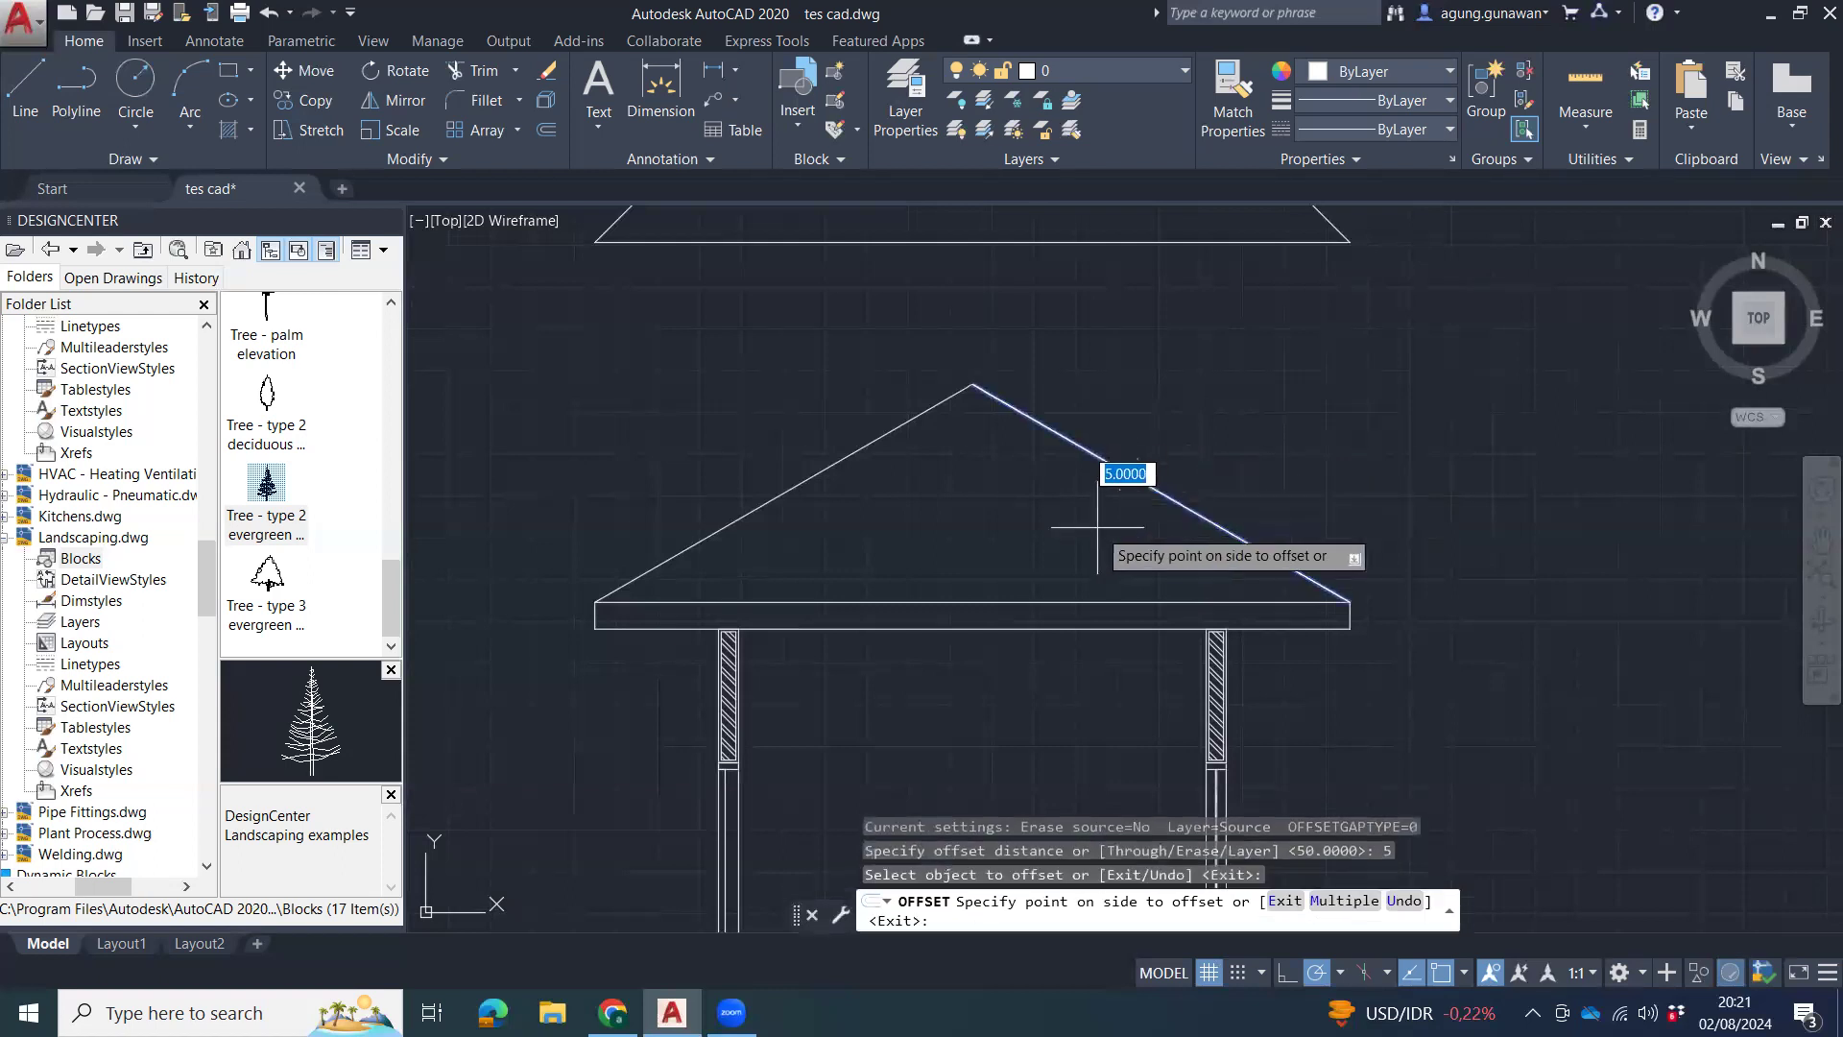
pyautogui.scroll(3, 1104, 518)
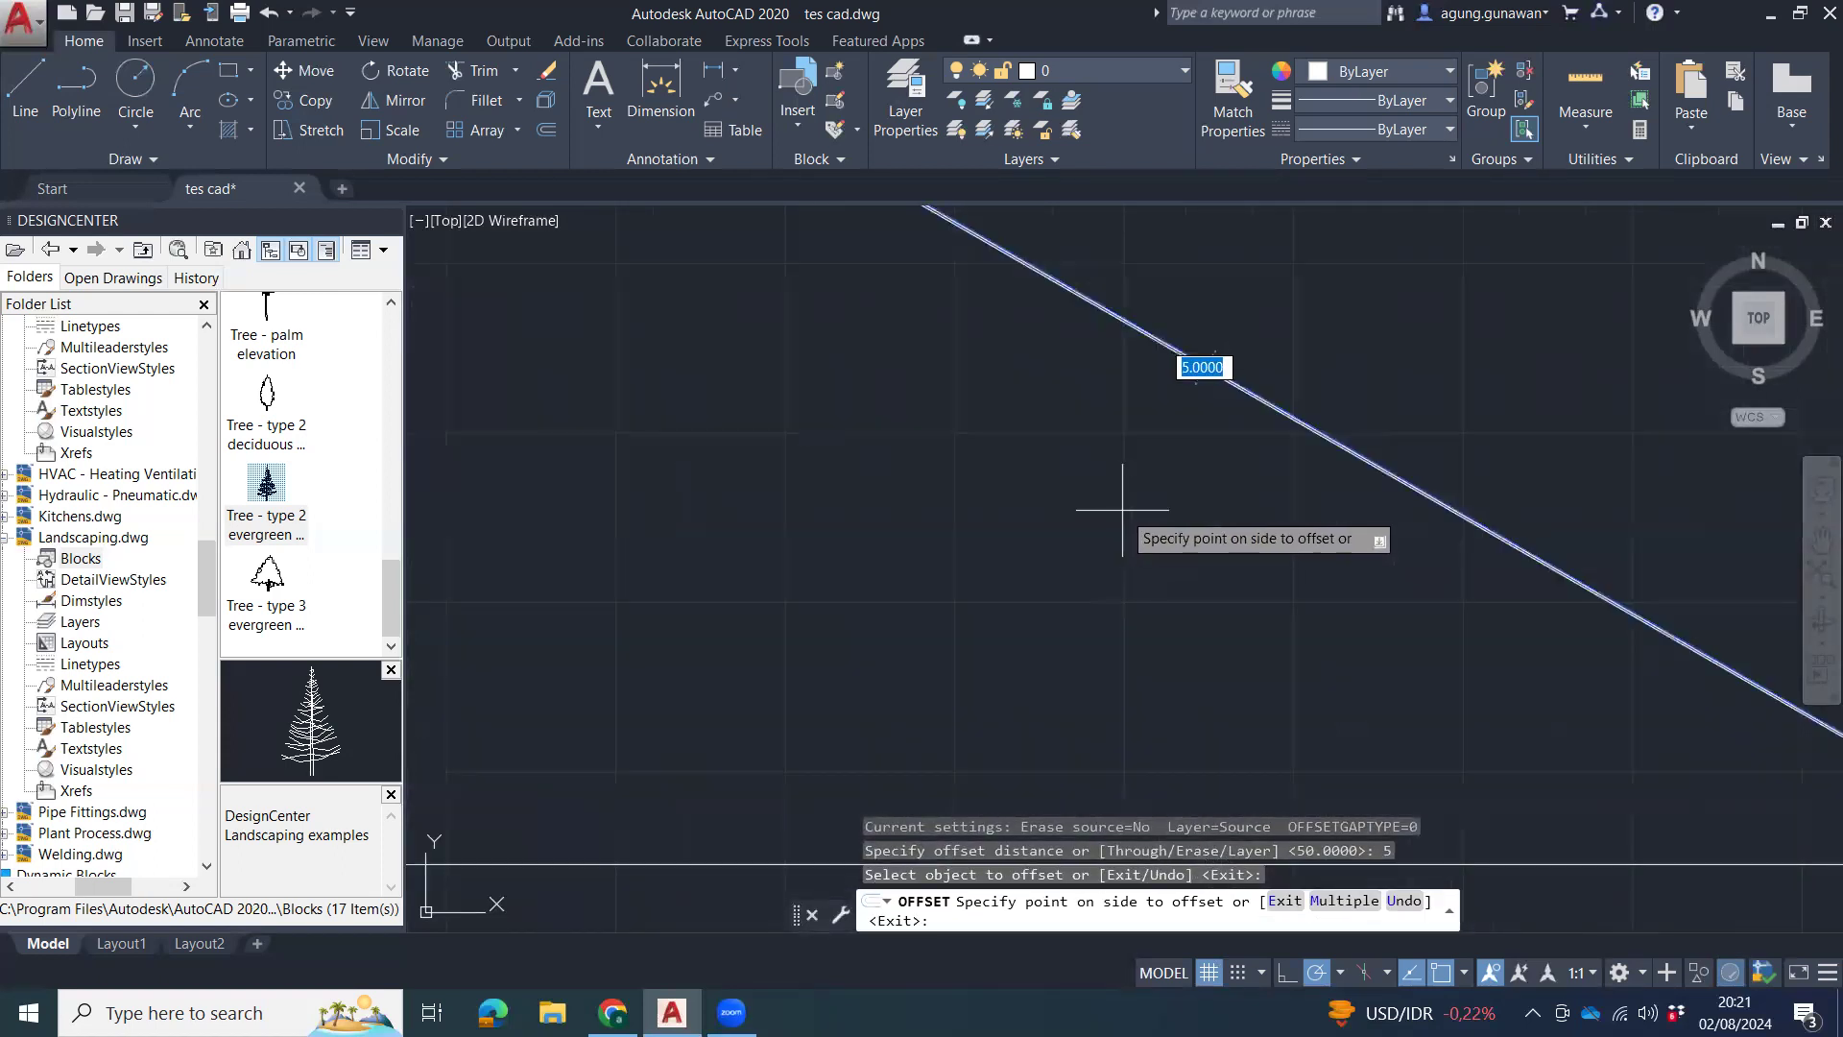
pyautogui.click(1113, 517)
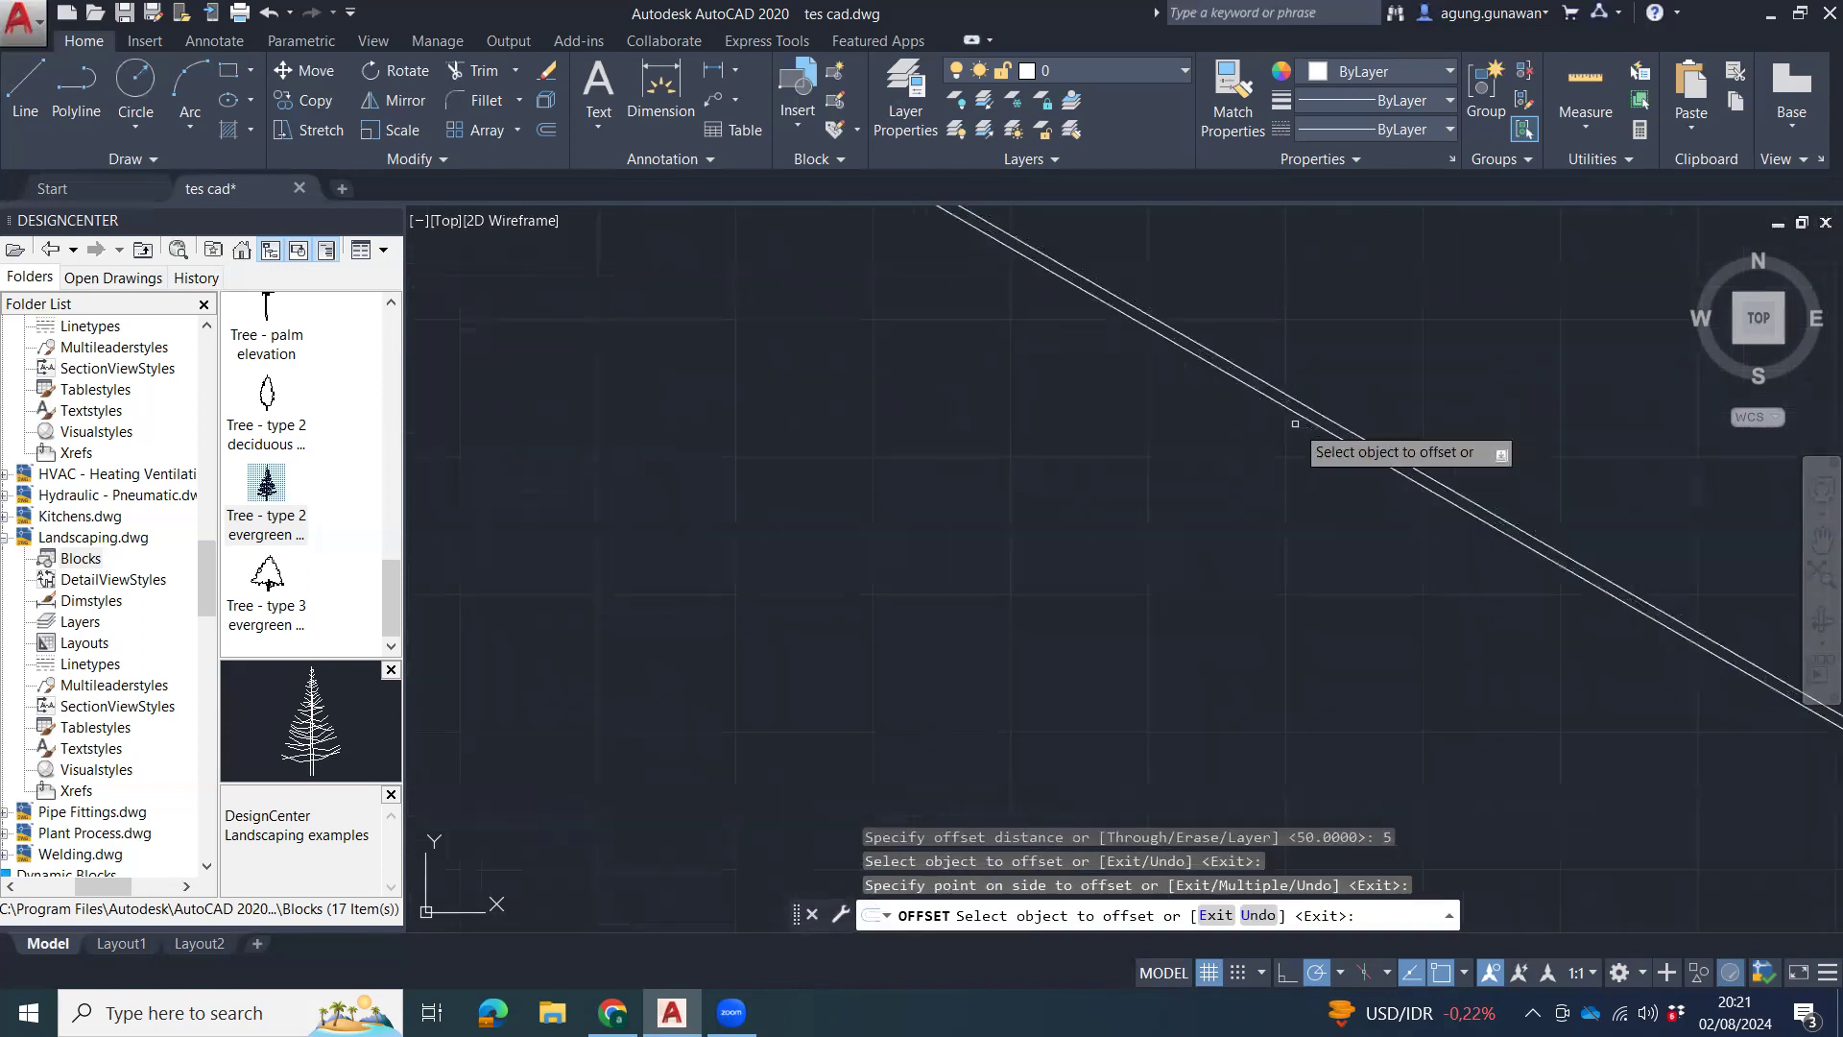
pyautogui.scroll(-5, 1320, 441)
pyautogui.press('Escape')
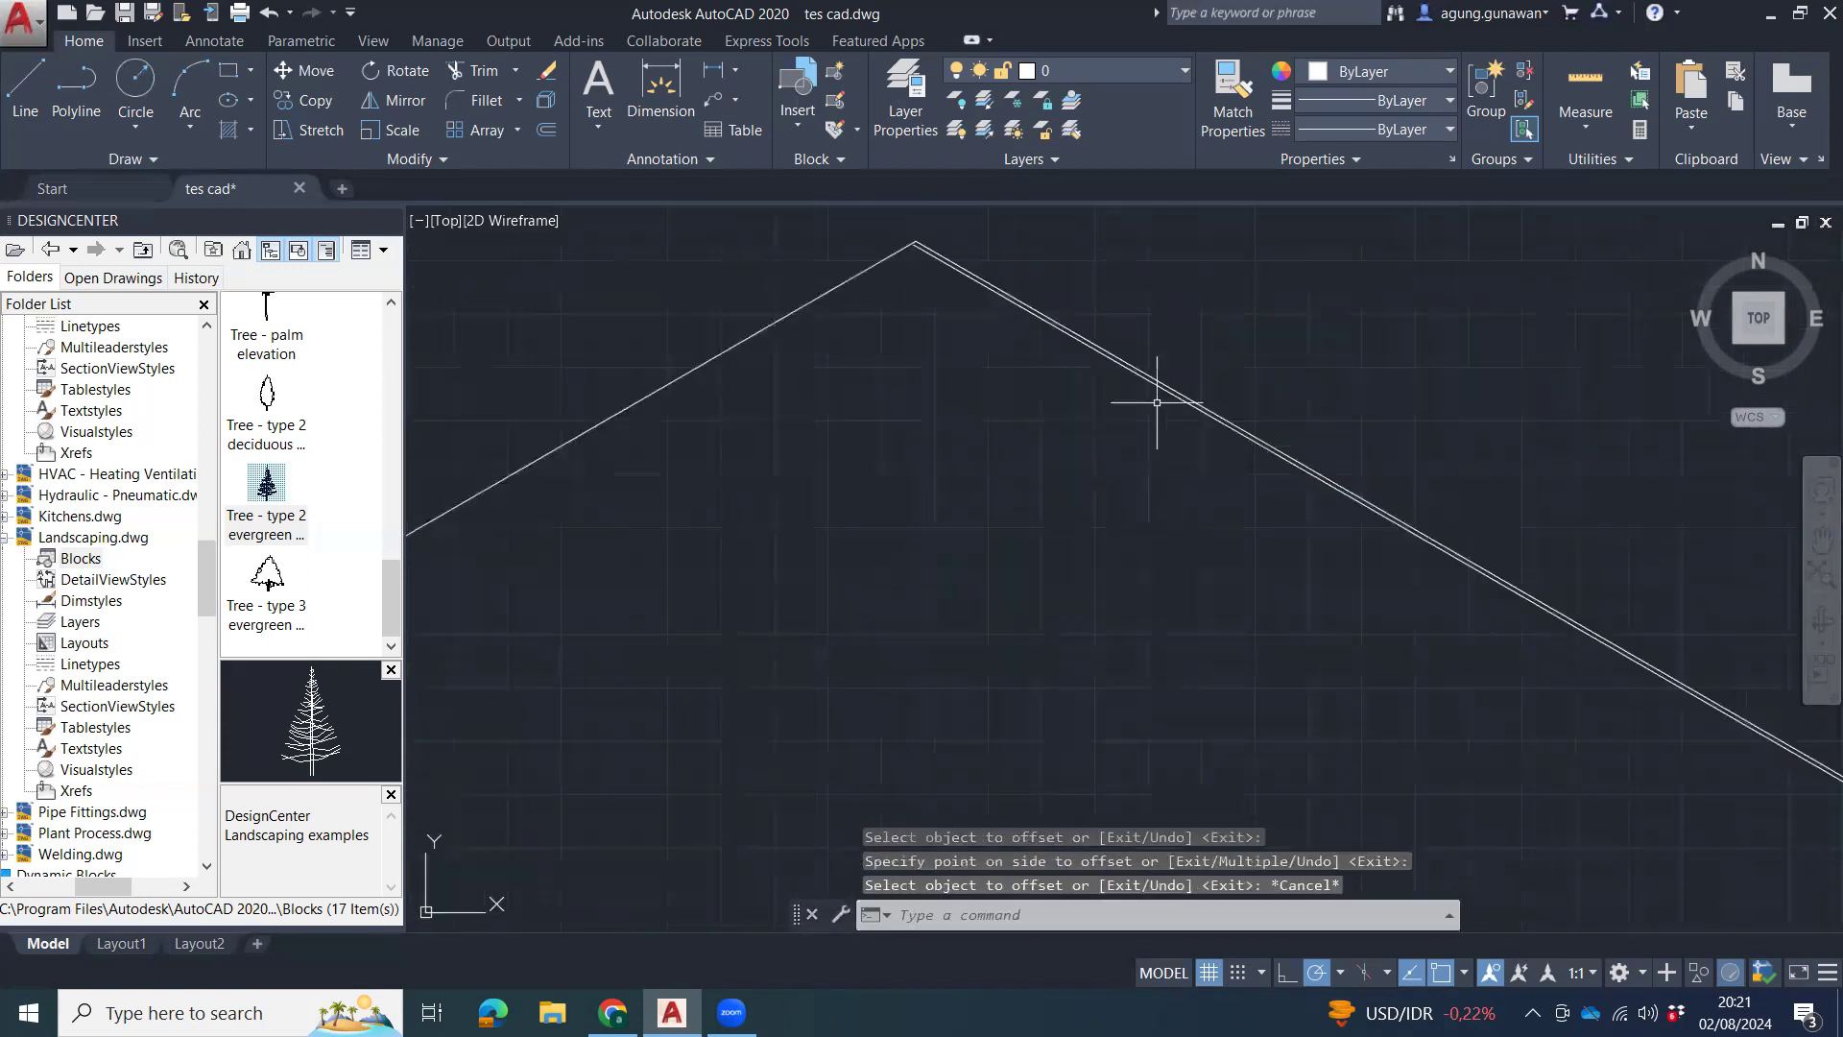
pyautogui.click(1168, 390)
pyautogui.press('Delete')
# Offset both the right and left roof slopes inward by 50 units.
pyautogui.scroll(-5, 1200, 519)
pyautogui.moveTo(1265, 433); pyautogui.dragTo(1140, 571, button='middle')
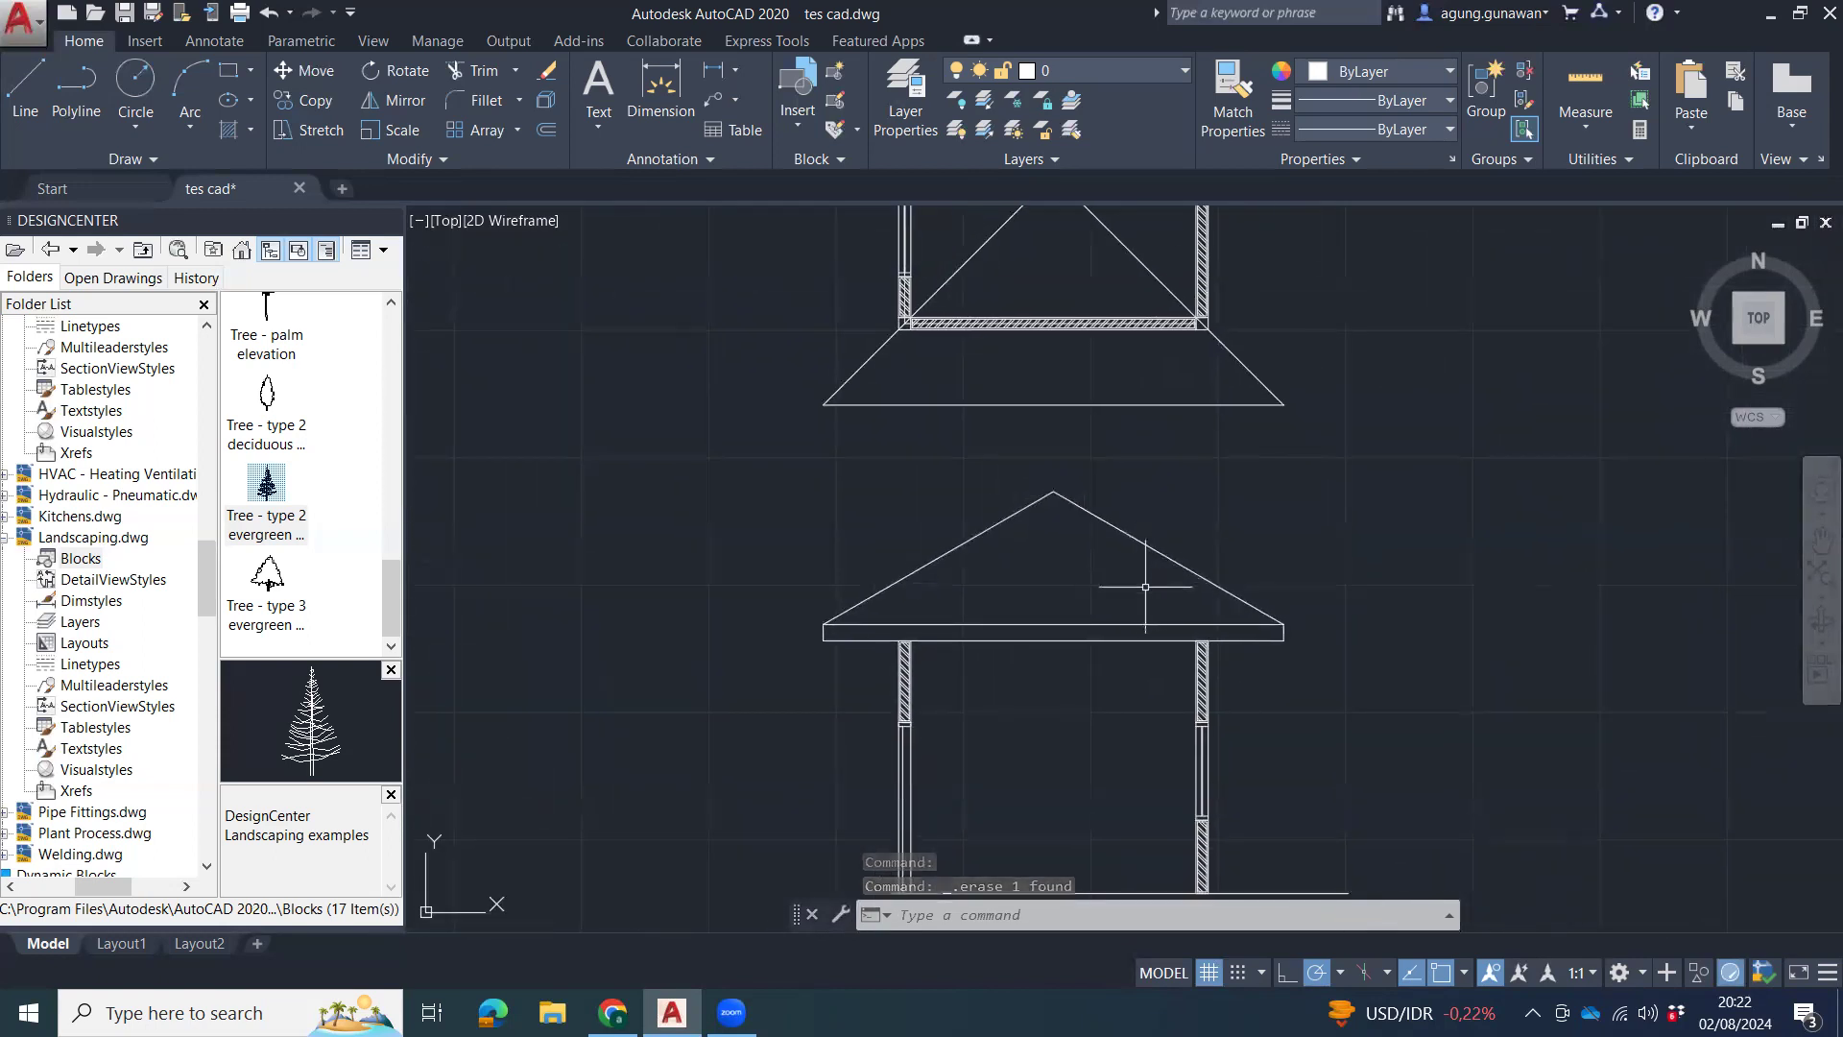
pyautogui.write('o')
pyautogui.press('Return')
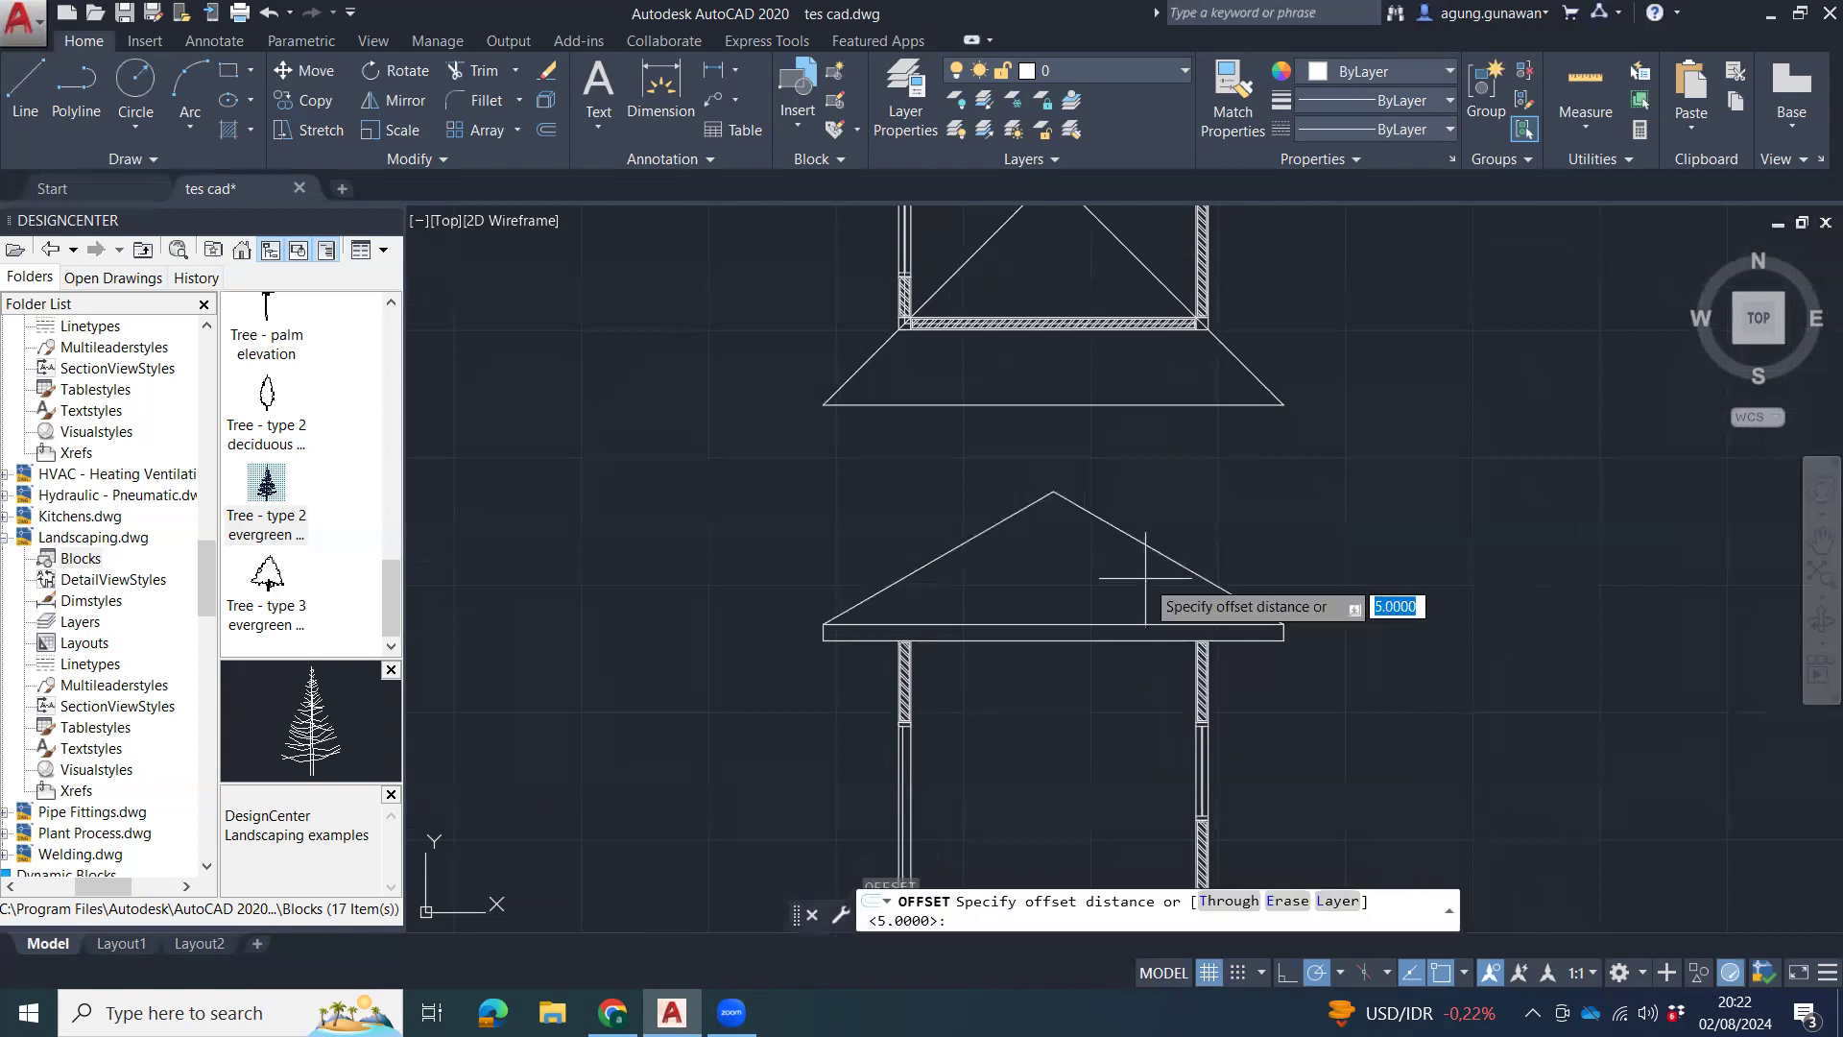
pyautogui.write('1')
pyautogui.press('BackSpace')
pyautogui.press('BackSpace')
pyautogui.write('50')
pyautogui.press('Return')
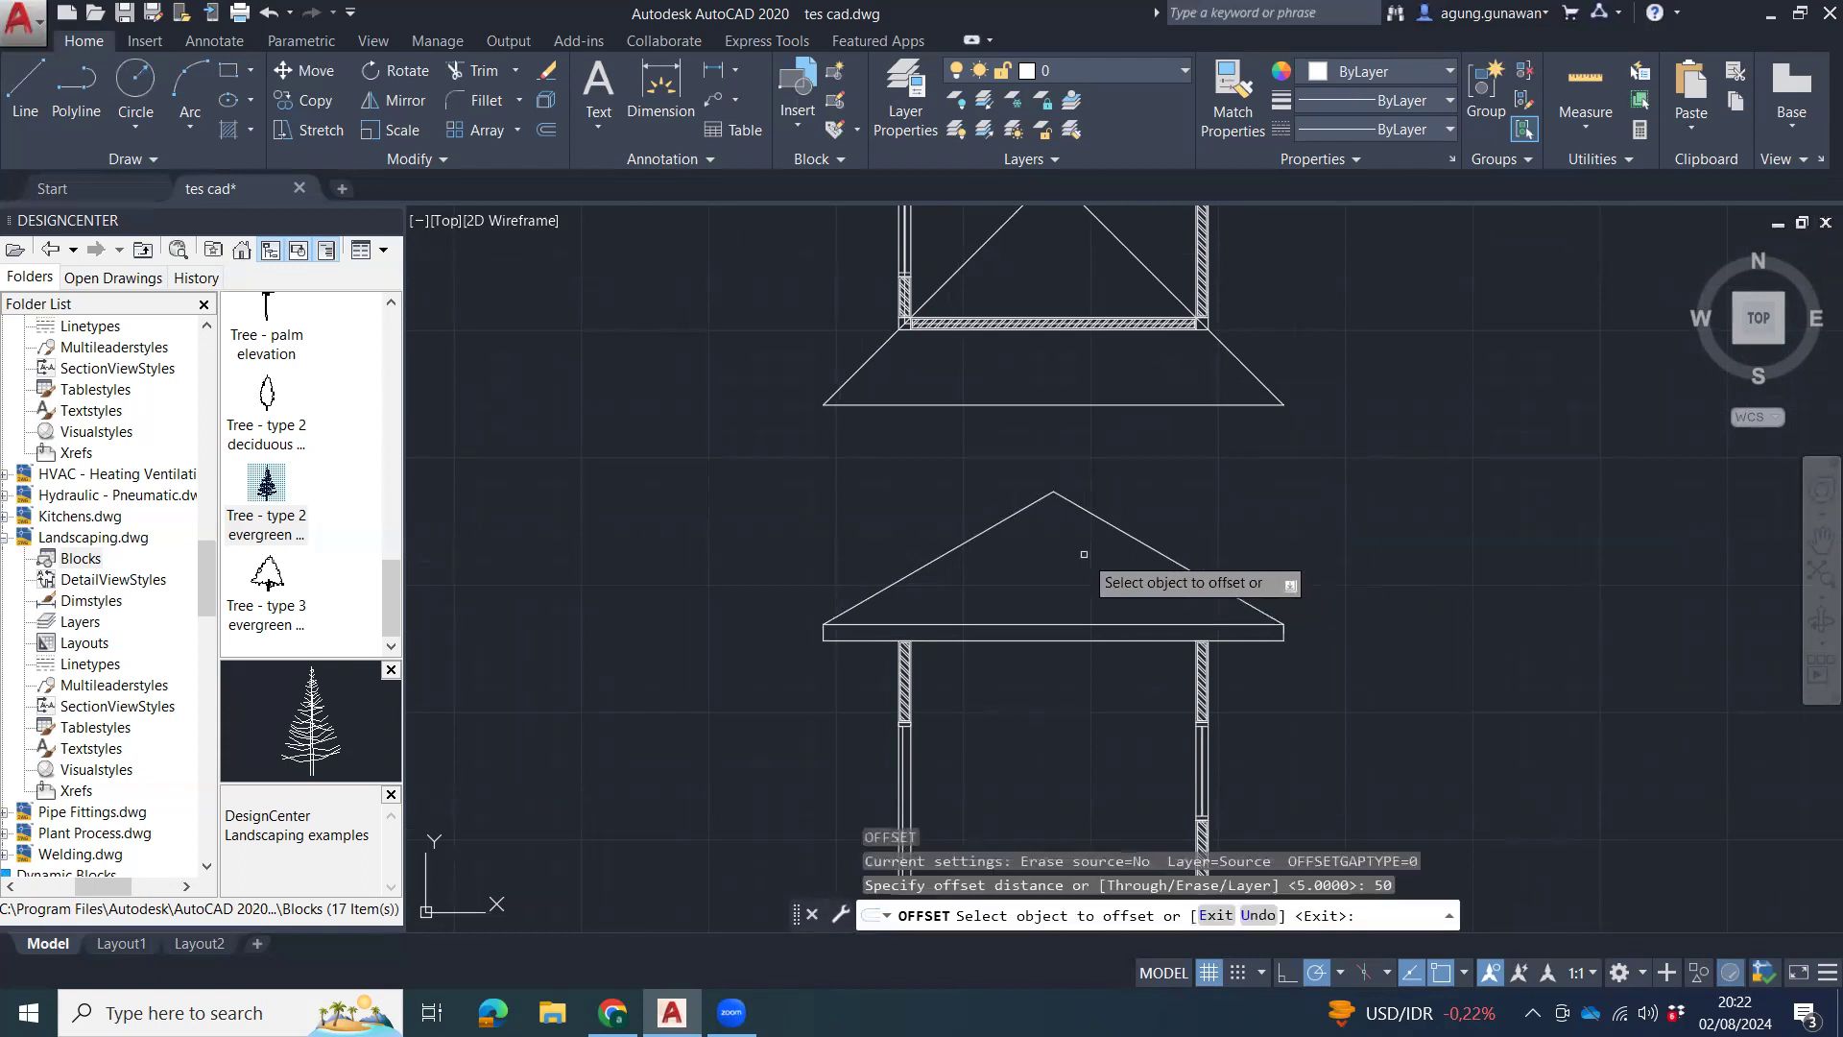
pyautogui.click(1145, 547)
pyautogui.click(1072, 597)
pyautogui.click(1014, 515)
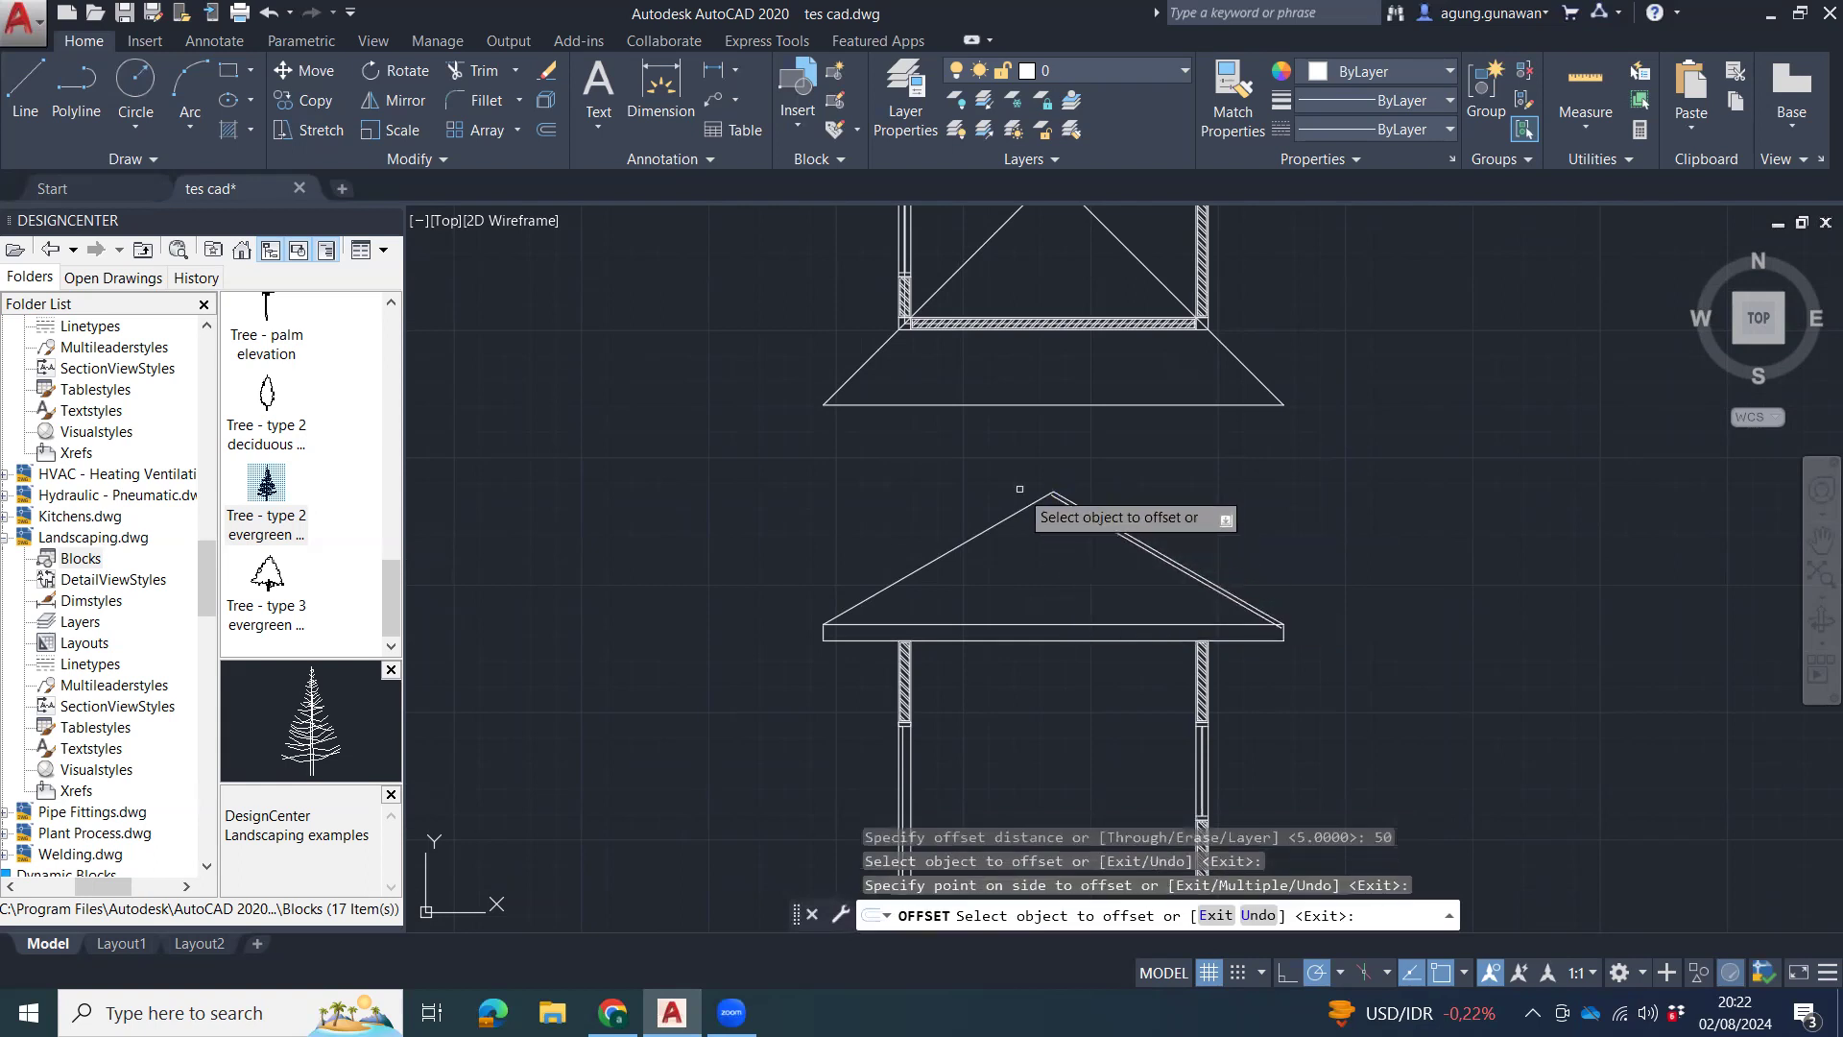
pyautogui.click(1056, 565)
pyautogui.scroll(5, 1094, 576)
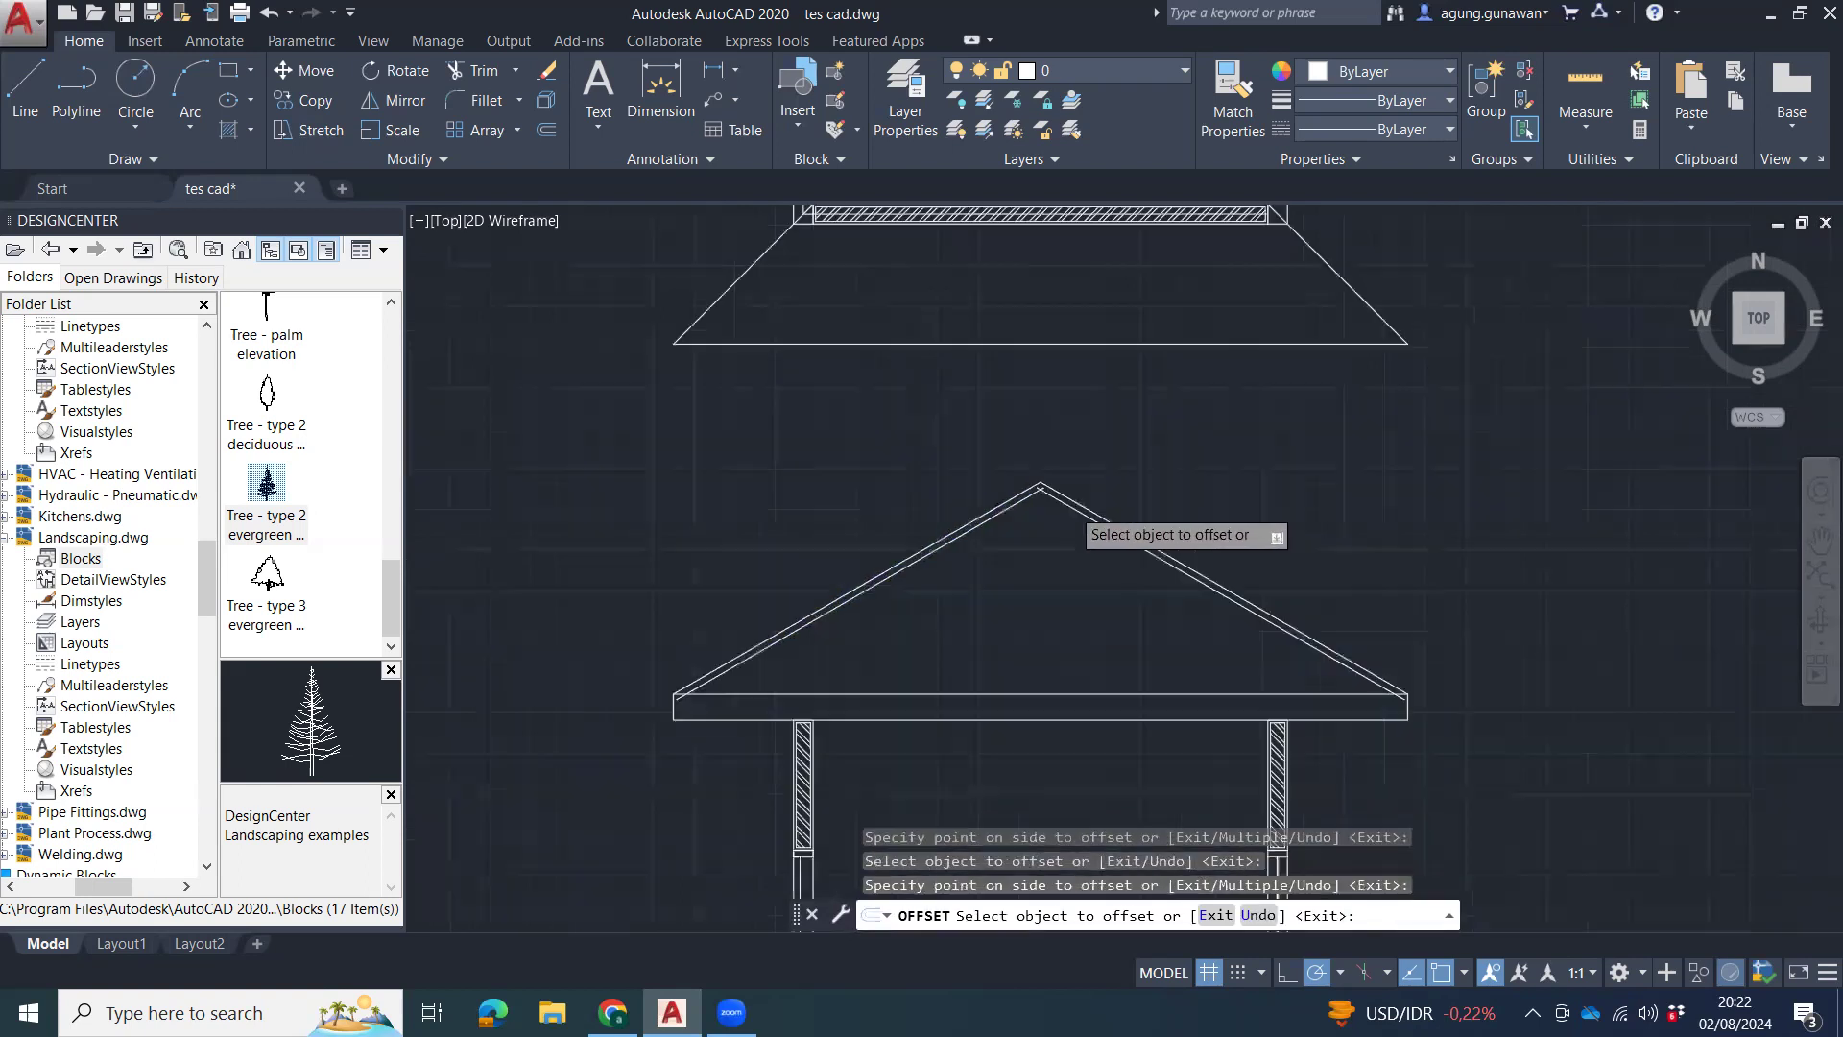
pyautogui.scroll(-2, 742, 479)
pyautogui.moveTo(834, 499); pyautogui.dragTo(1170, 508, button='middle')
pyautogui.press('Escape')
pyautogui.press('Escape')
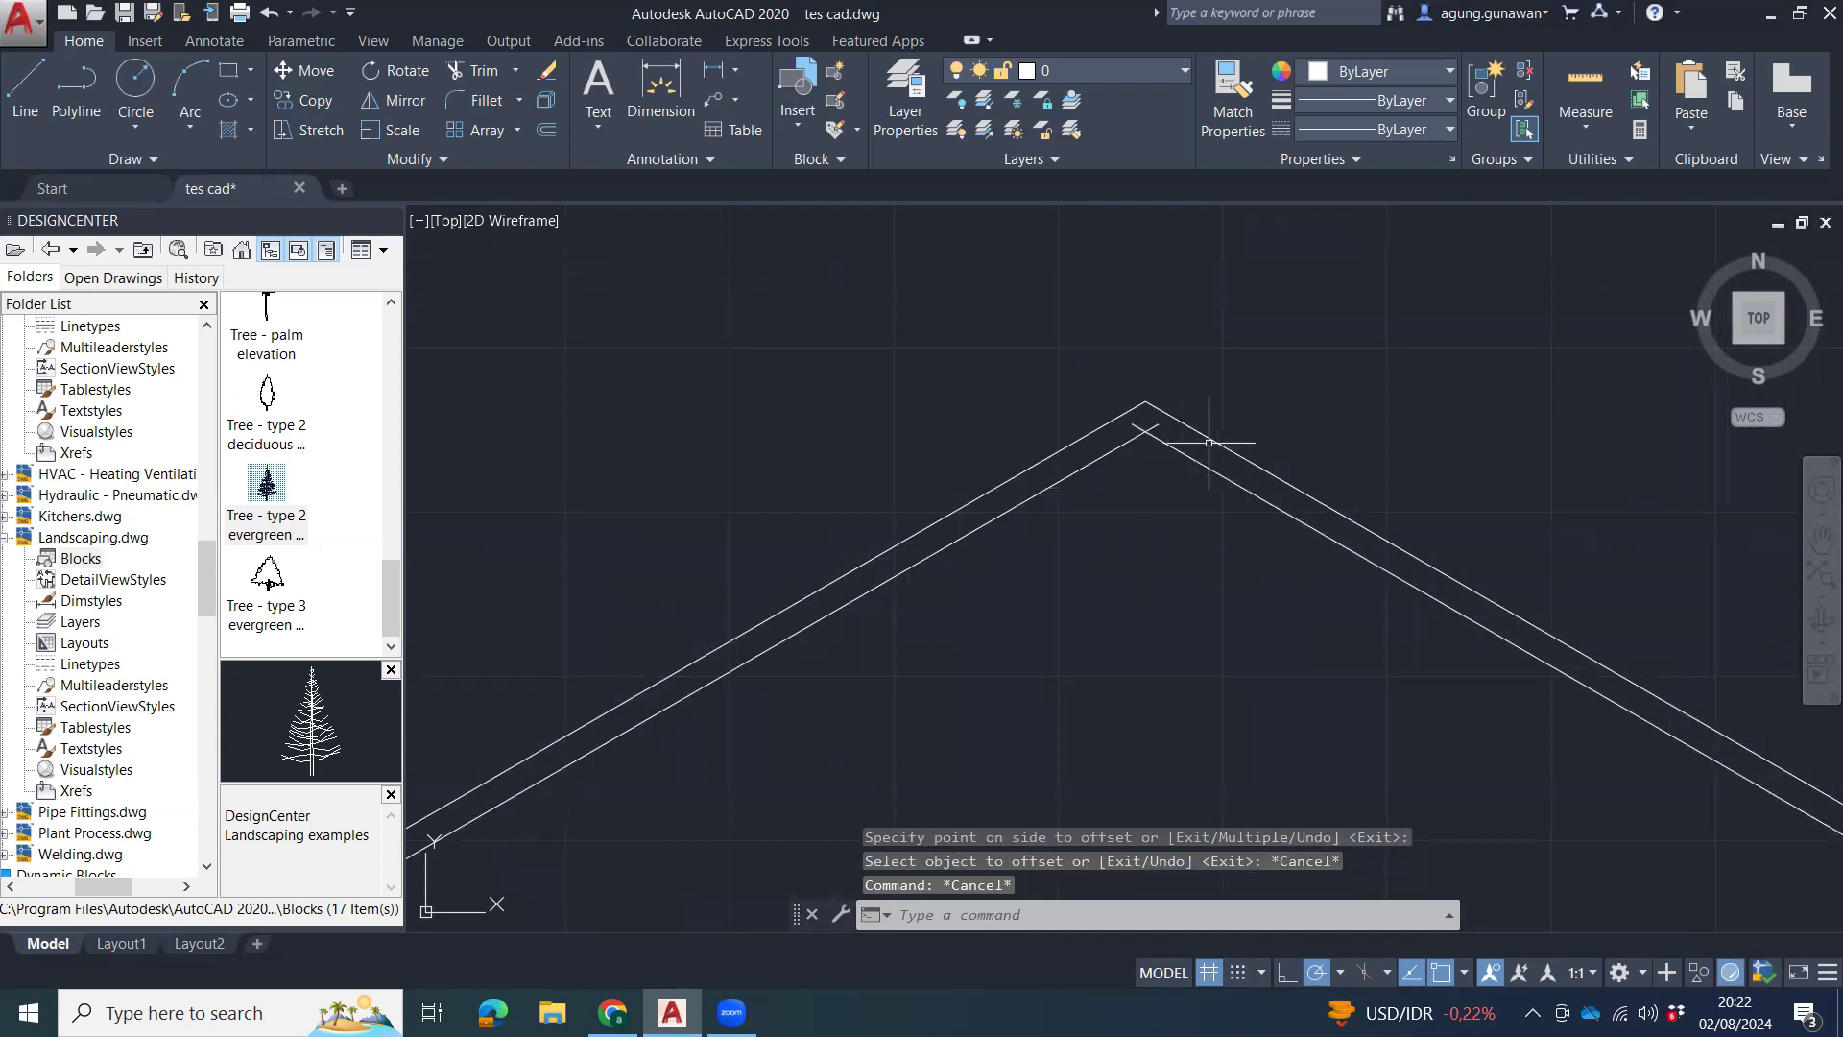
pyautogui.scroll(-2, 1292, 611)
pyautogui.moveTo(1274, 661); pyautogui.dragTo(1340, 552, button='middle')
pyautogui.press('Escape')
pyautogui.press('Escape')
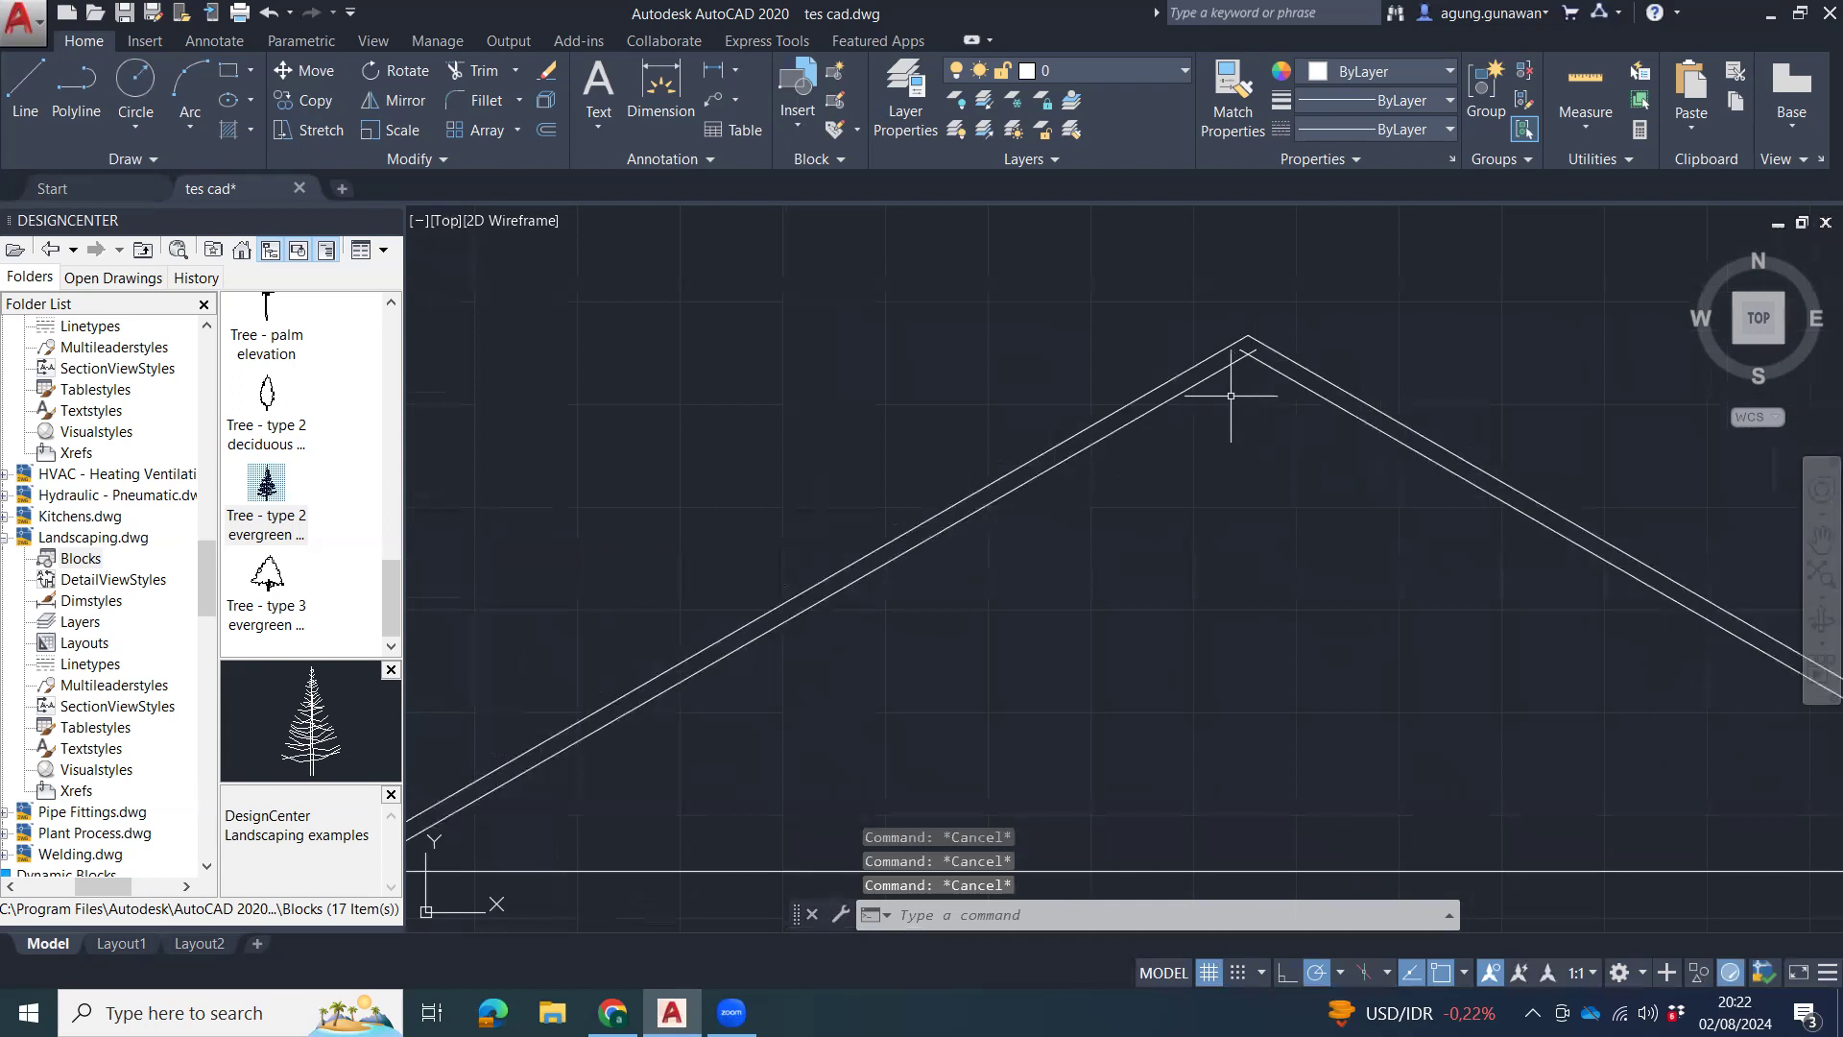
pyautogui.moveTo(1216, 562)
pyautogui.mouseDown(button='middle')
pyautogui.moveTo(1206, 537)
pyautogui.moveTo(1234, 530)
pyautogui.mouseUp(button='middle')
pyautogui.scroll(-2, 1232, 530)
pyautogui.scroll(1, 1053, 621)
pyautogui.moveTo(1381, 633); pyautogui.dragTo(1029, 660, button='middle')
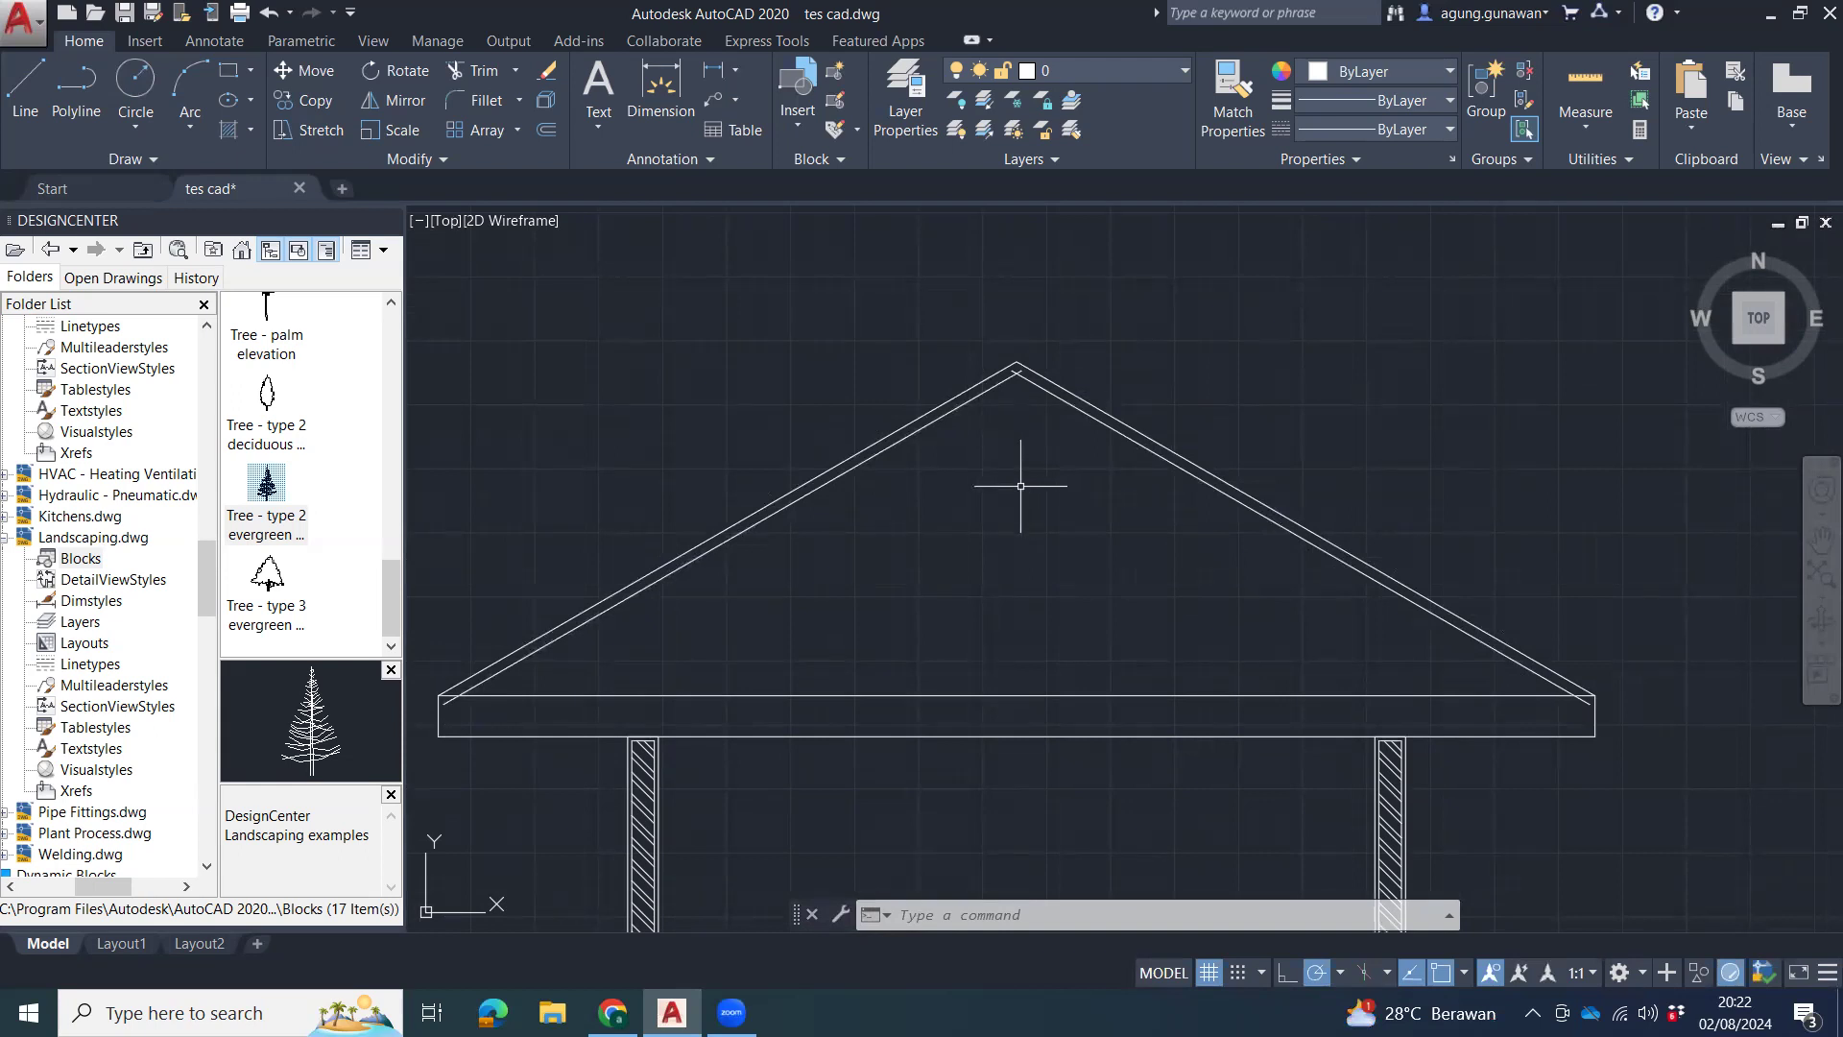
pyautogui.write('o')
pyautogui.press('Return')
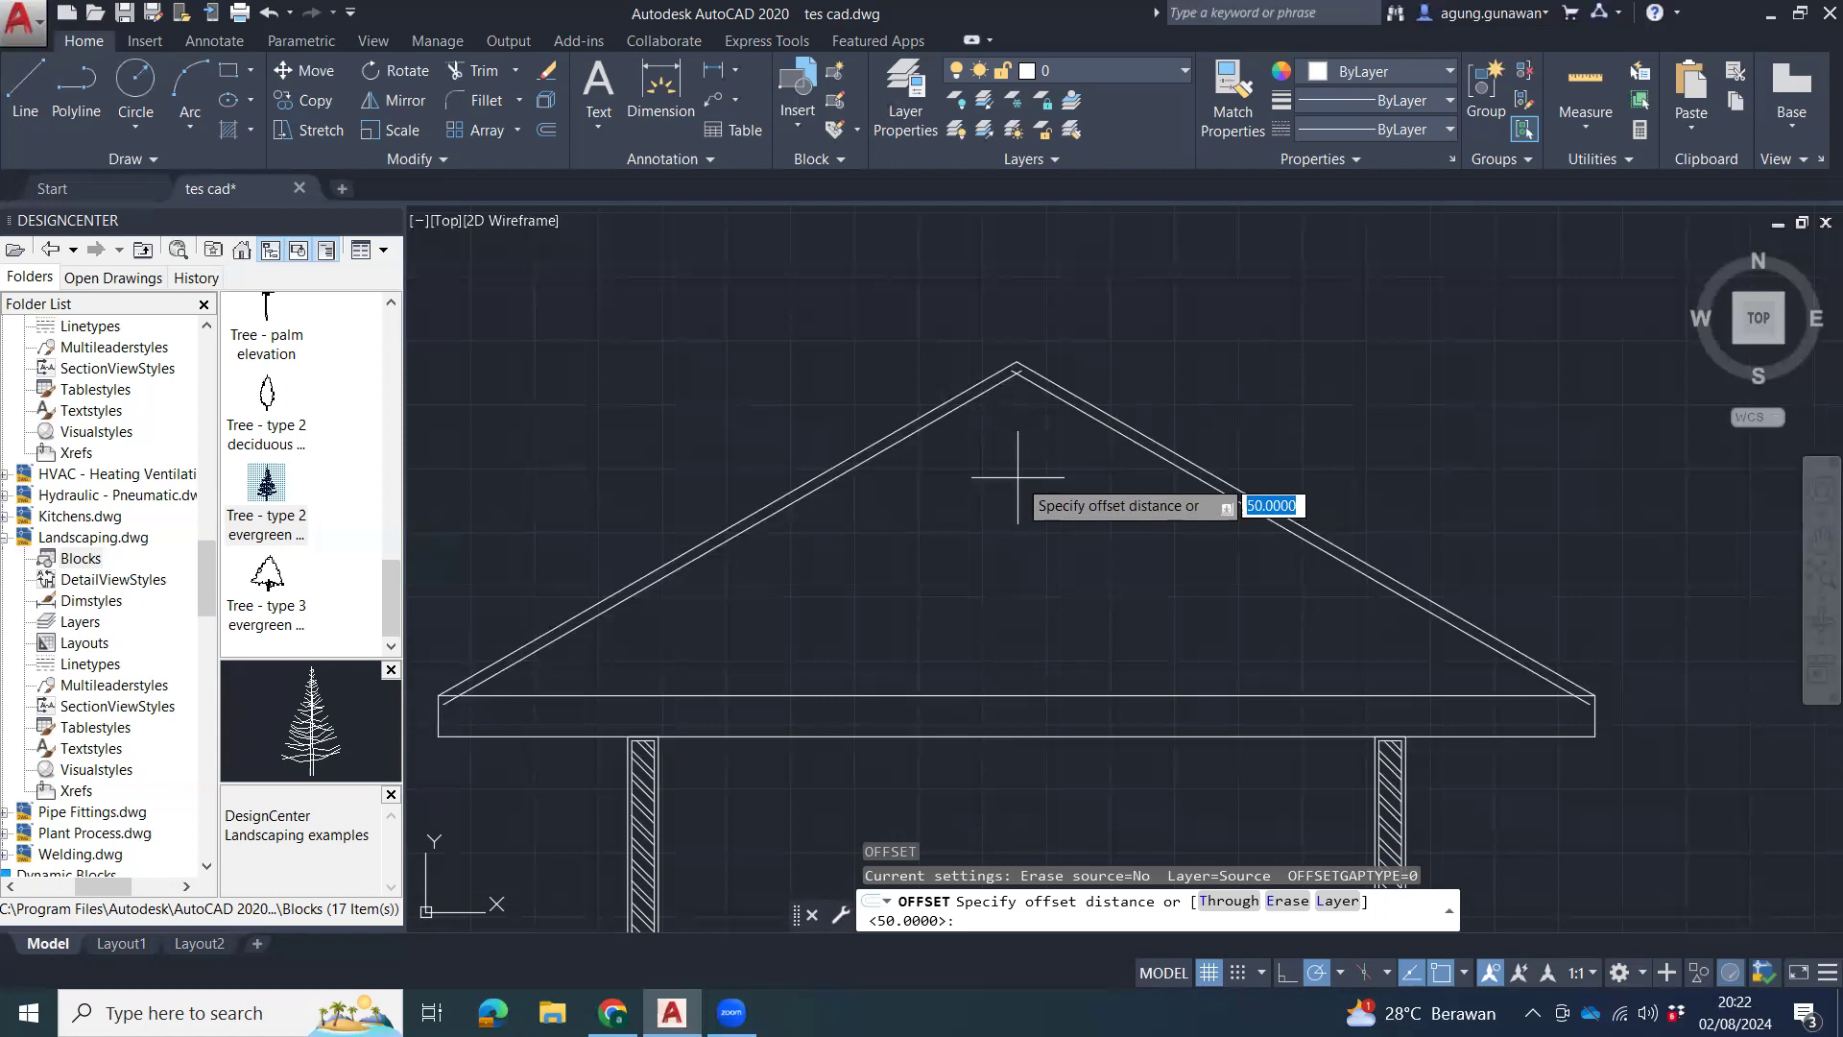
pyautogui.write('20')
pyautogui.press('Return')
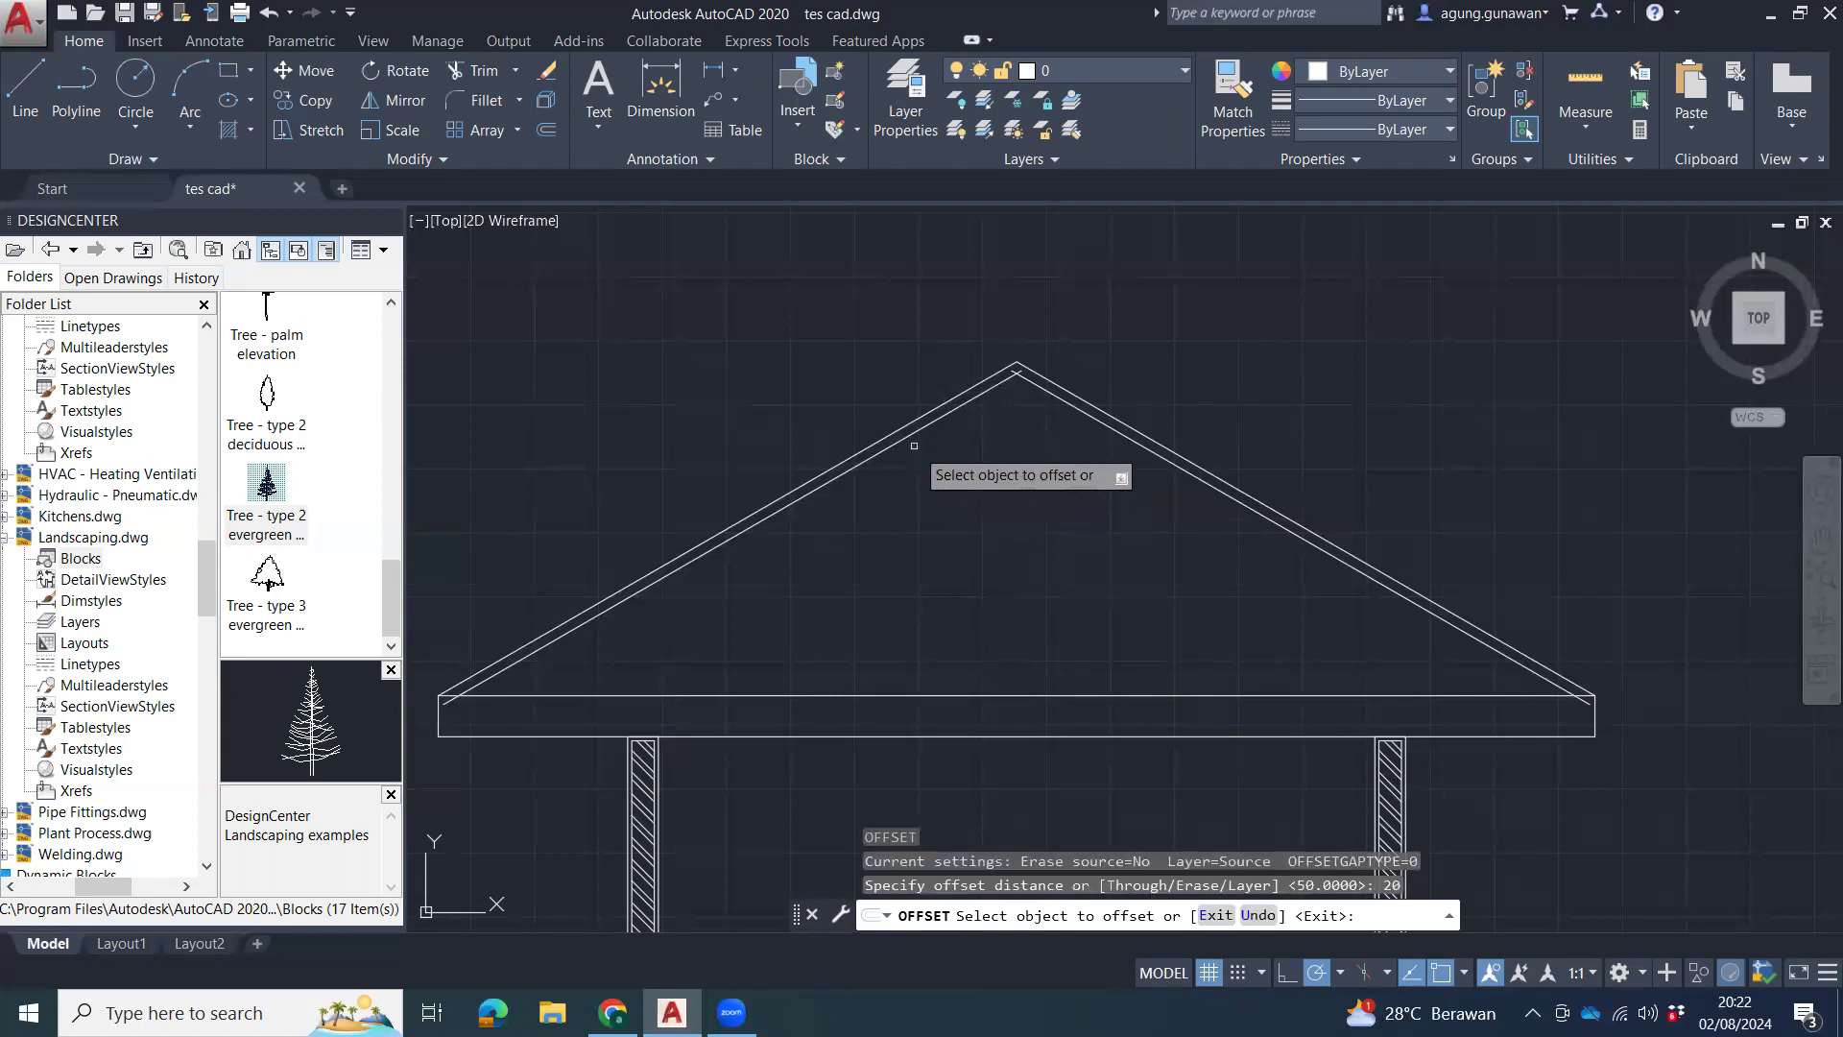
pyautogui.click(910, 437)
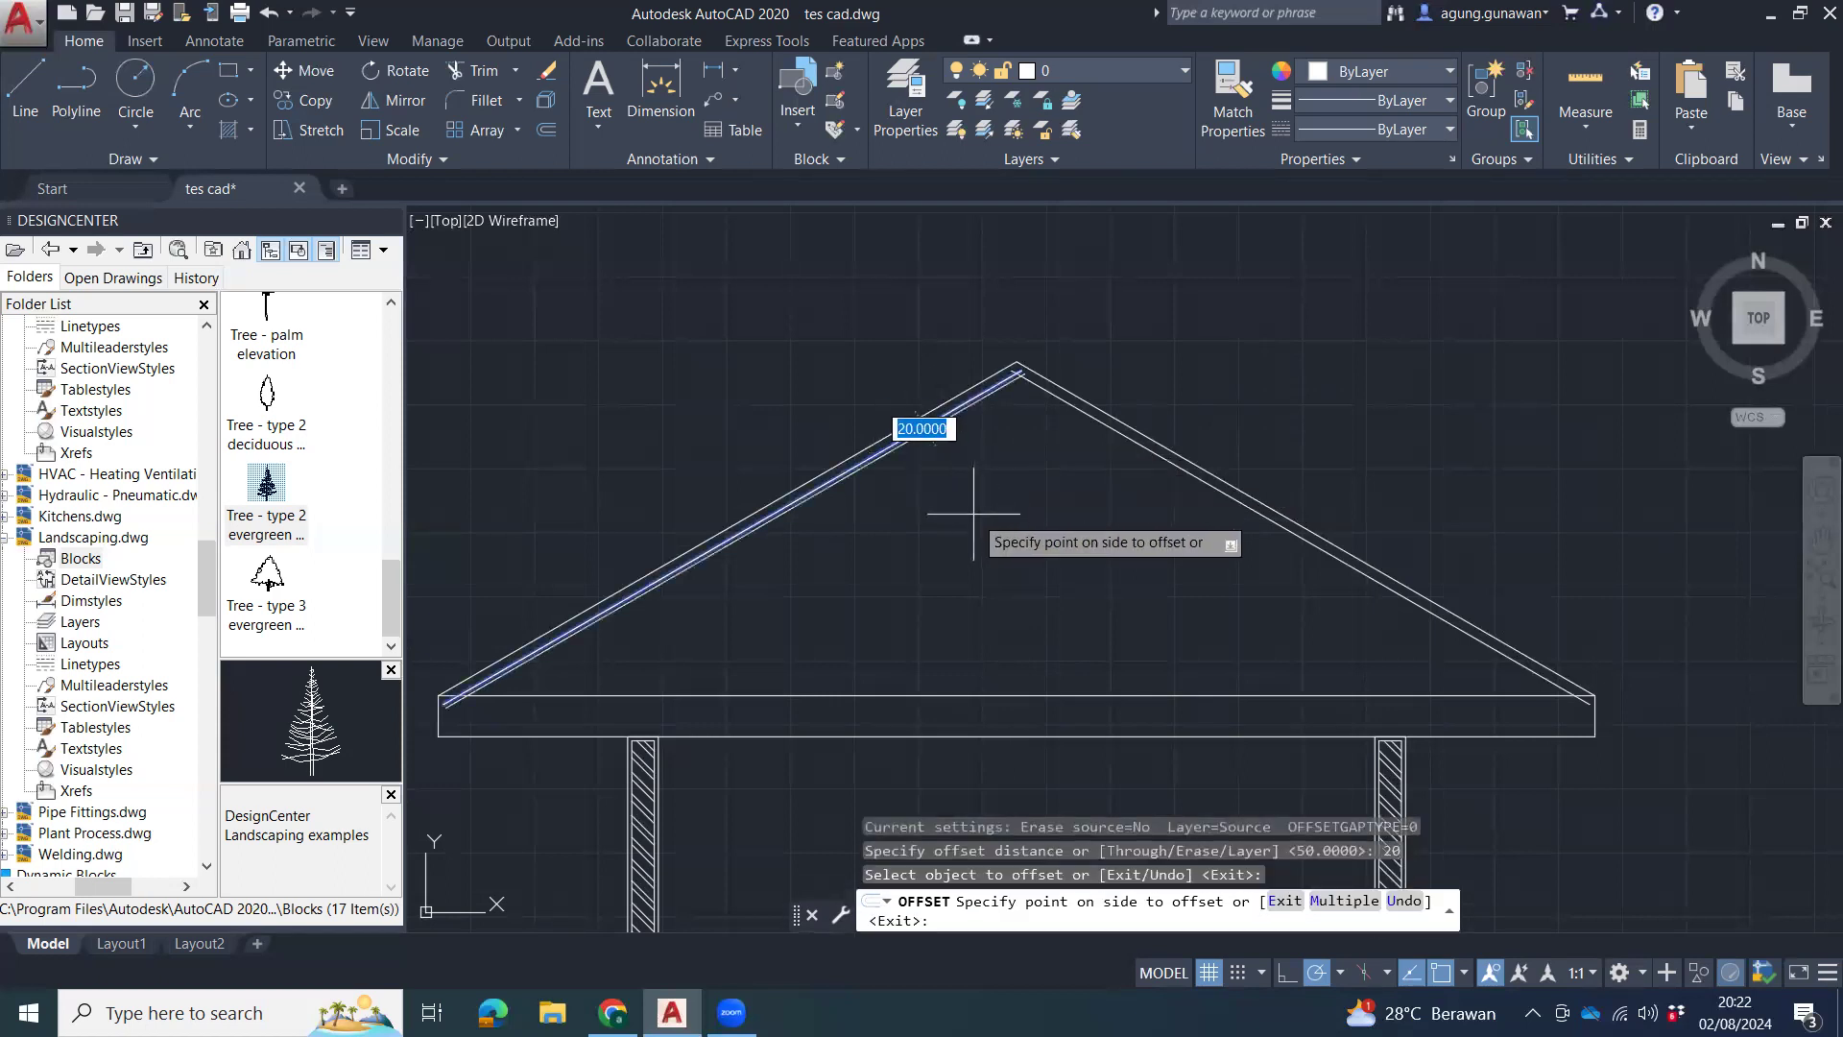
pyautogui.click(978, 494)
pyautogui.press('Return')
pyautogui.press('Escape')
pyautogui.press('Escape')
# Join the two inner roof slope lines at a sharp point below the ridge with Fillet, radius 0.
pyautogui.scroll(2, 1013, 389)
pyautogui.moveTo(1154, 506); pyautogui.dragTo(1133, 457, button='middle')
pyautogui.moveTo(1101, 519); pyautogui.dragTo(1127, 451, button='middle')
pyautogui.write('f')
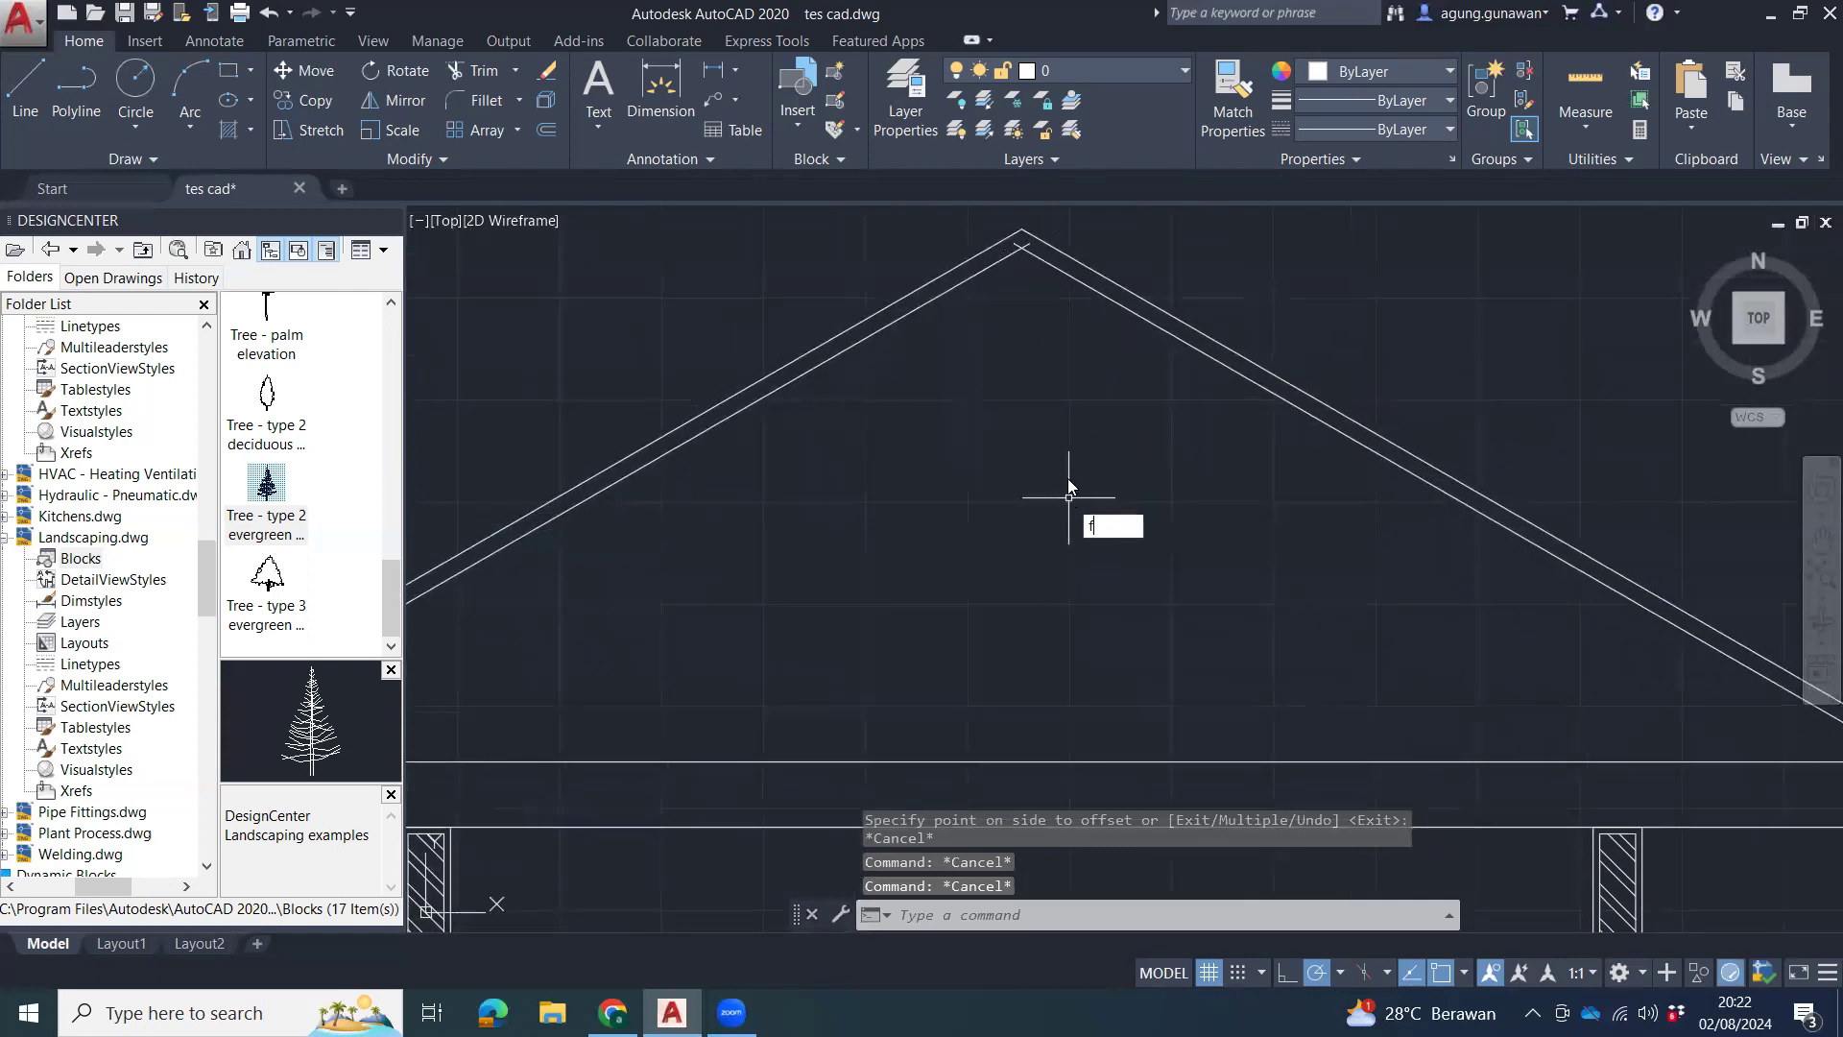
pyautogui.press('Return')
pyautogui.click(990, 254)
pyautogui.click(1045, 270)
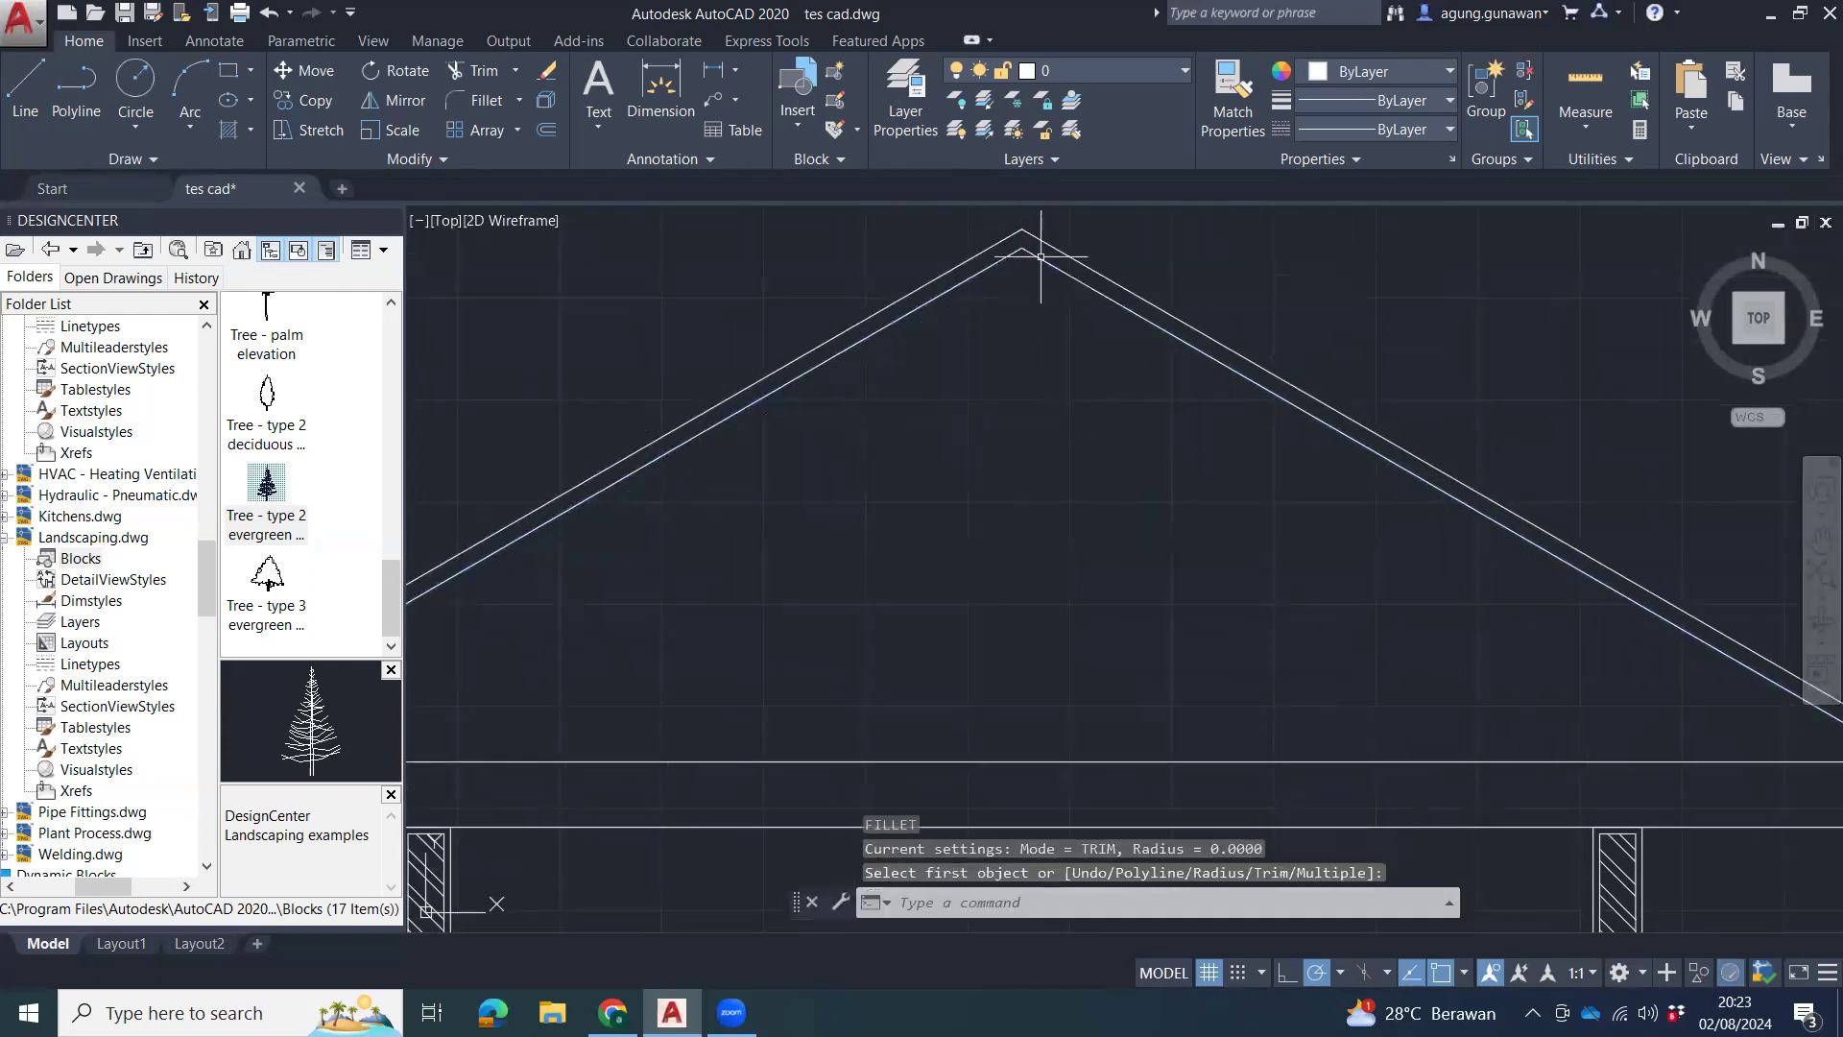
# Draw a rectangle 20 units wide and 30 units high in the empty space above the right roof slope.
pyautogui.scroll(-2, 1103, 365)
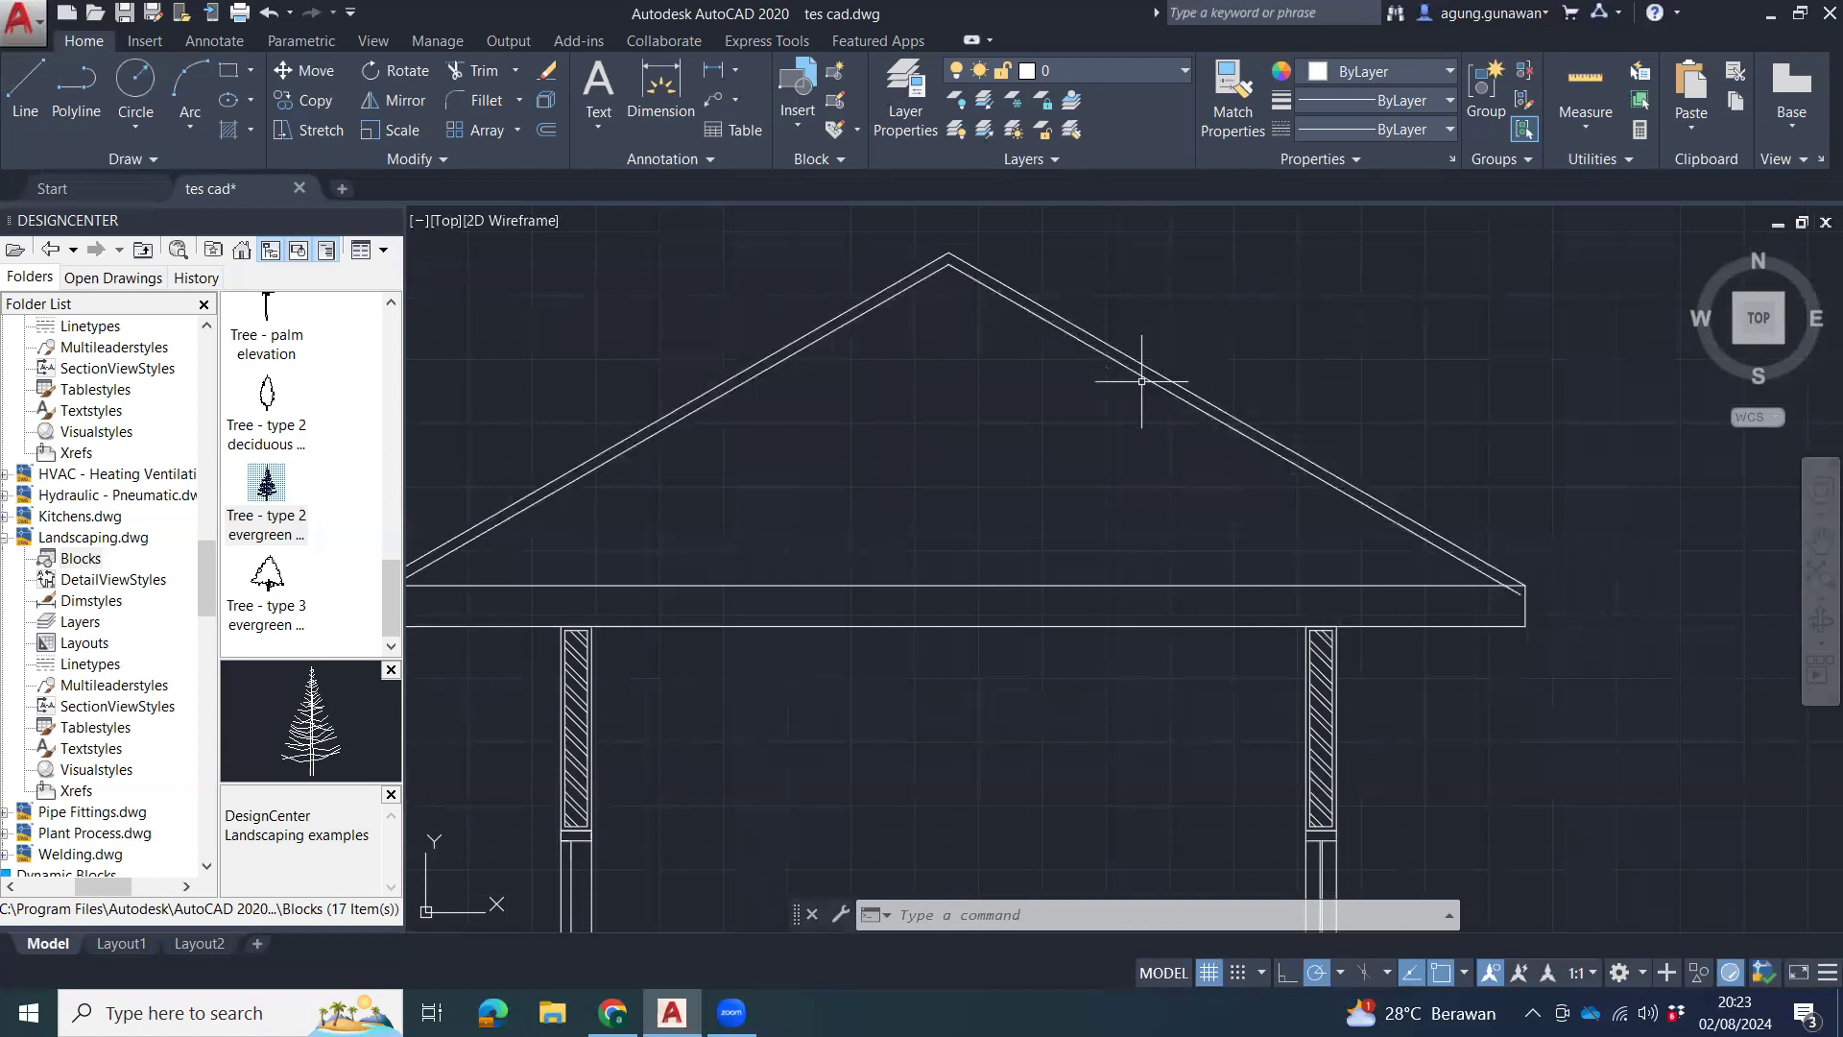
pyautogui.scroll(-4, 1173, 439)
pyautogui.scroll(1, 1286, 719)
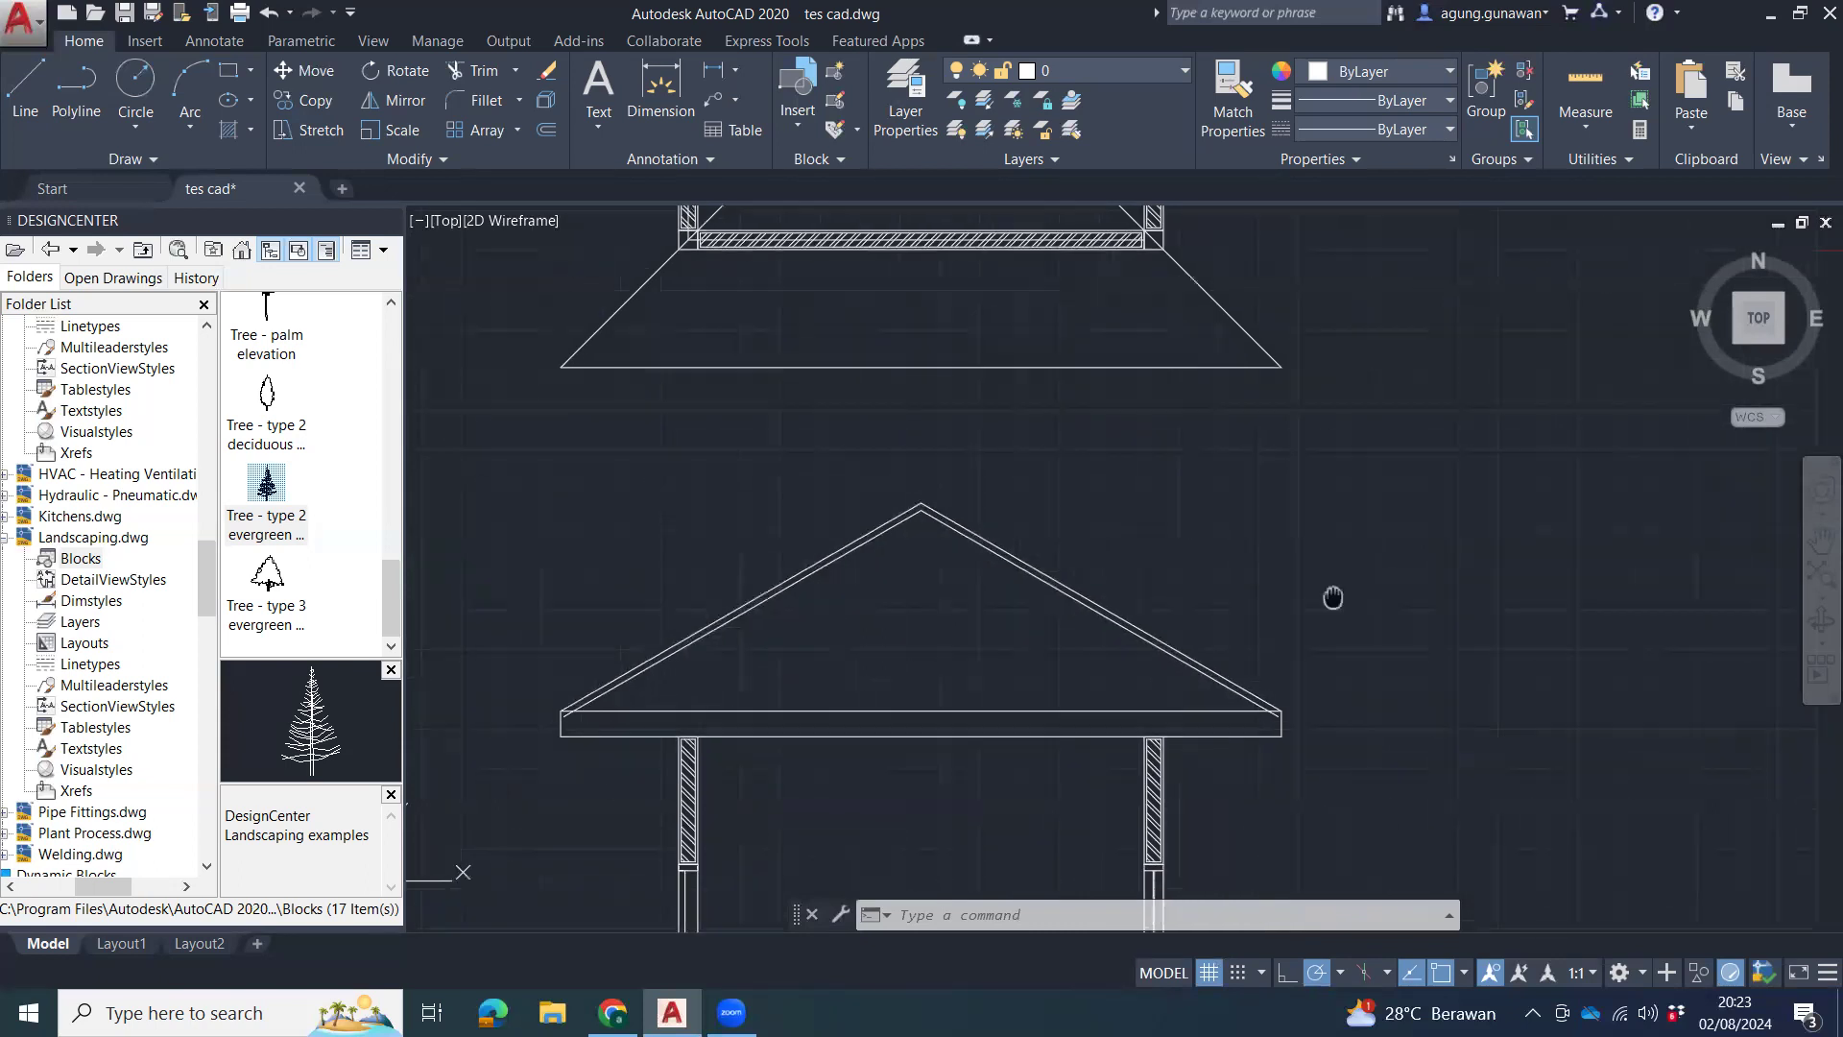
pyautogui.write('rec')
pyautogui.press('Return')
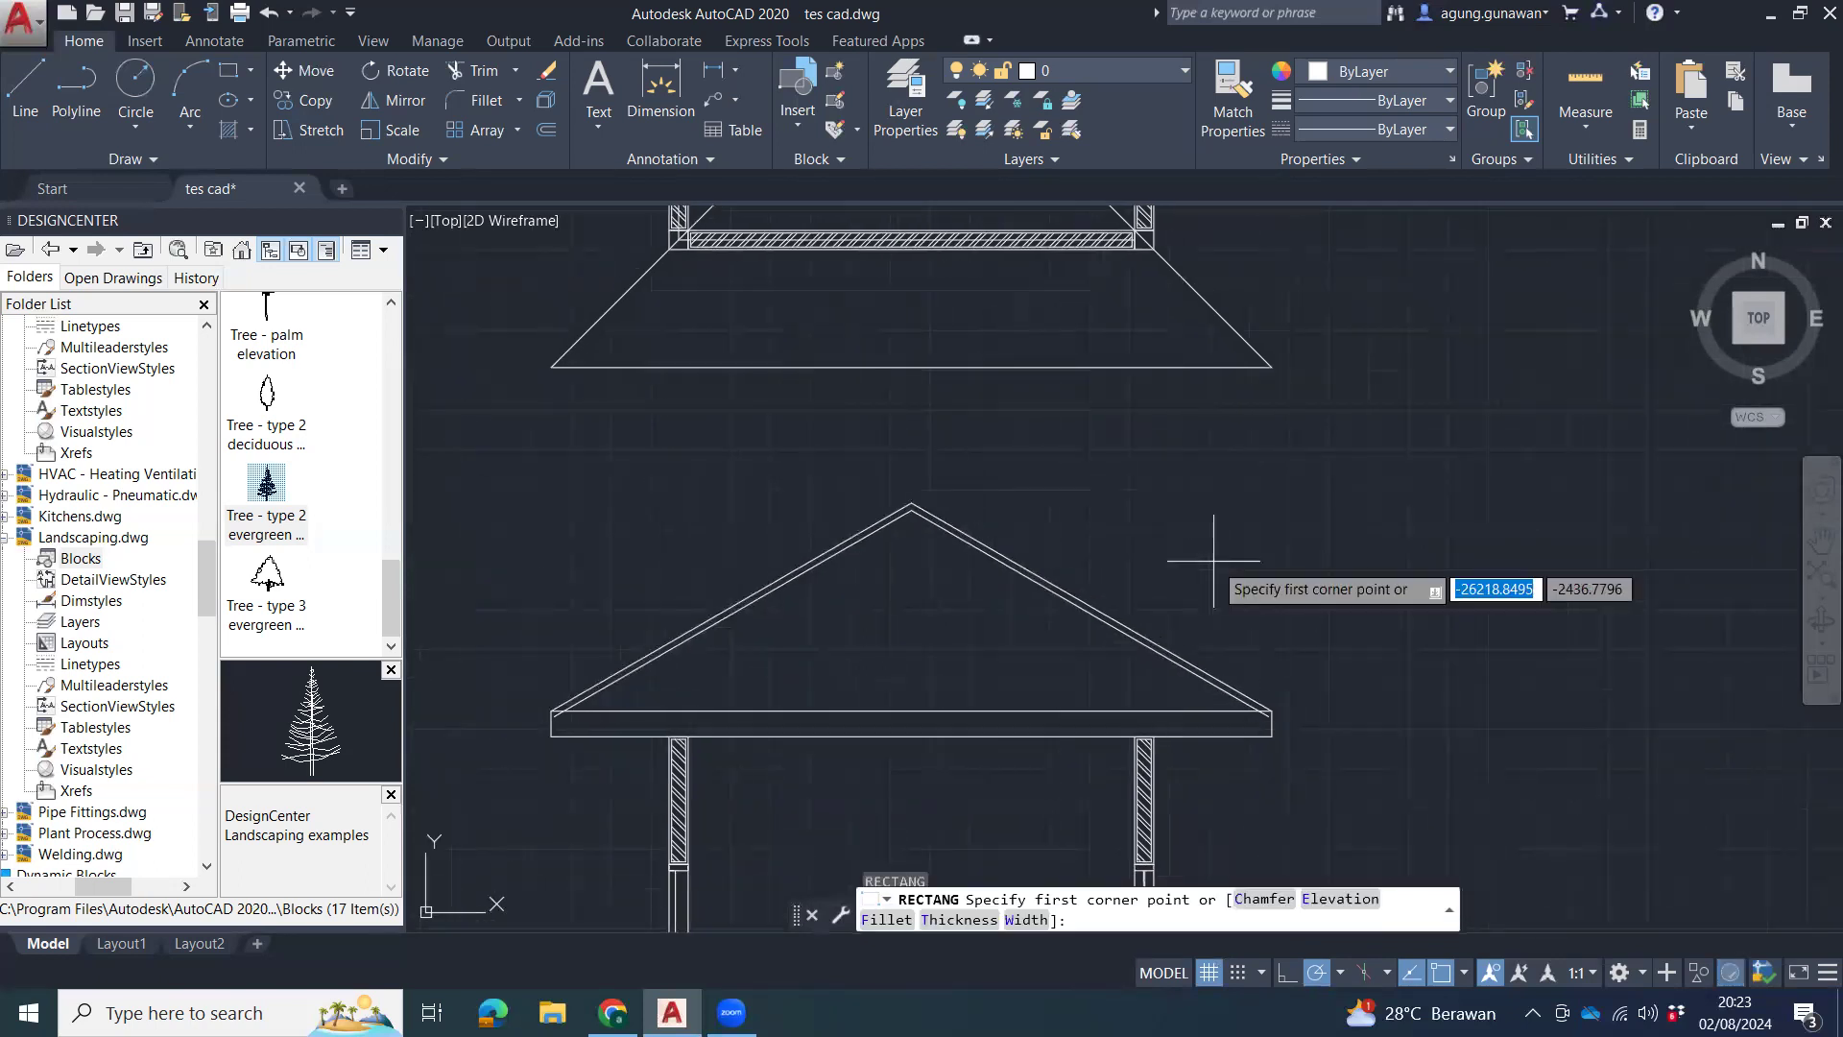
pyautogui.click(1214, 561)
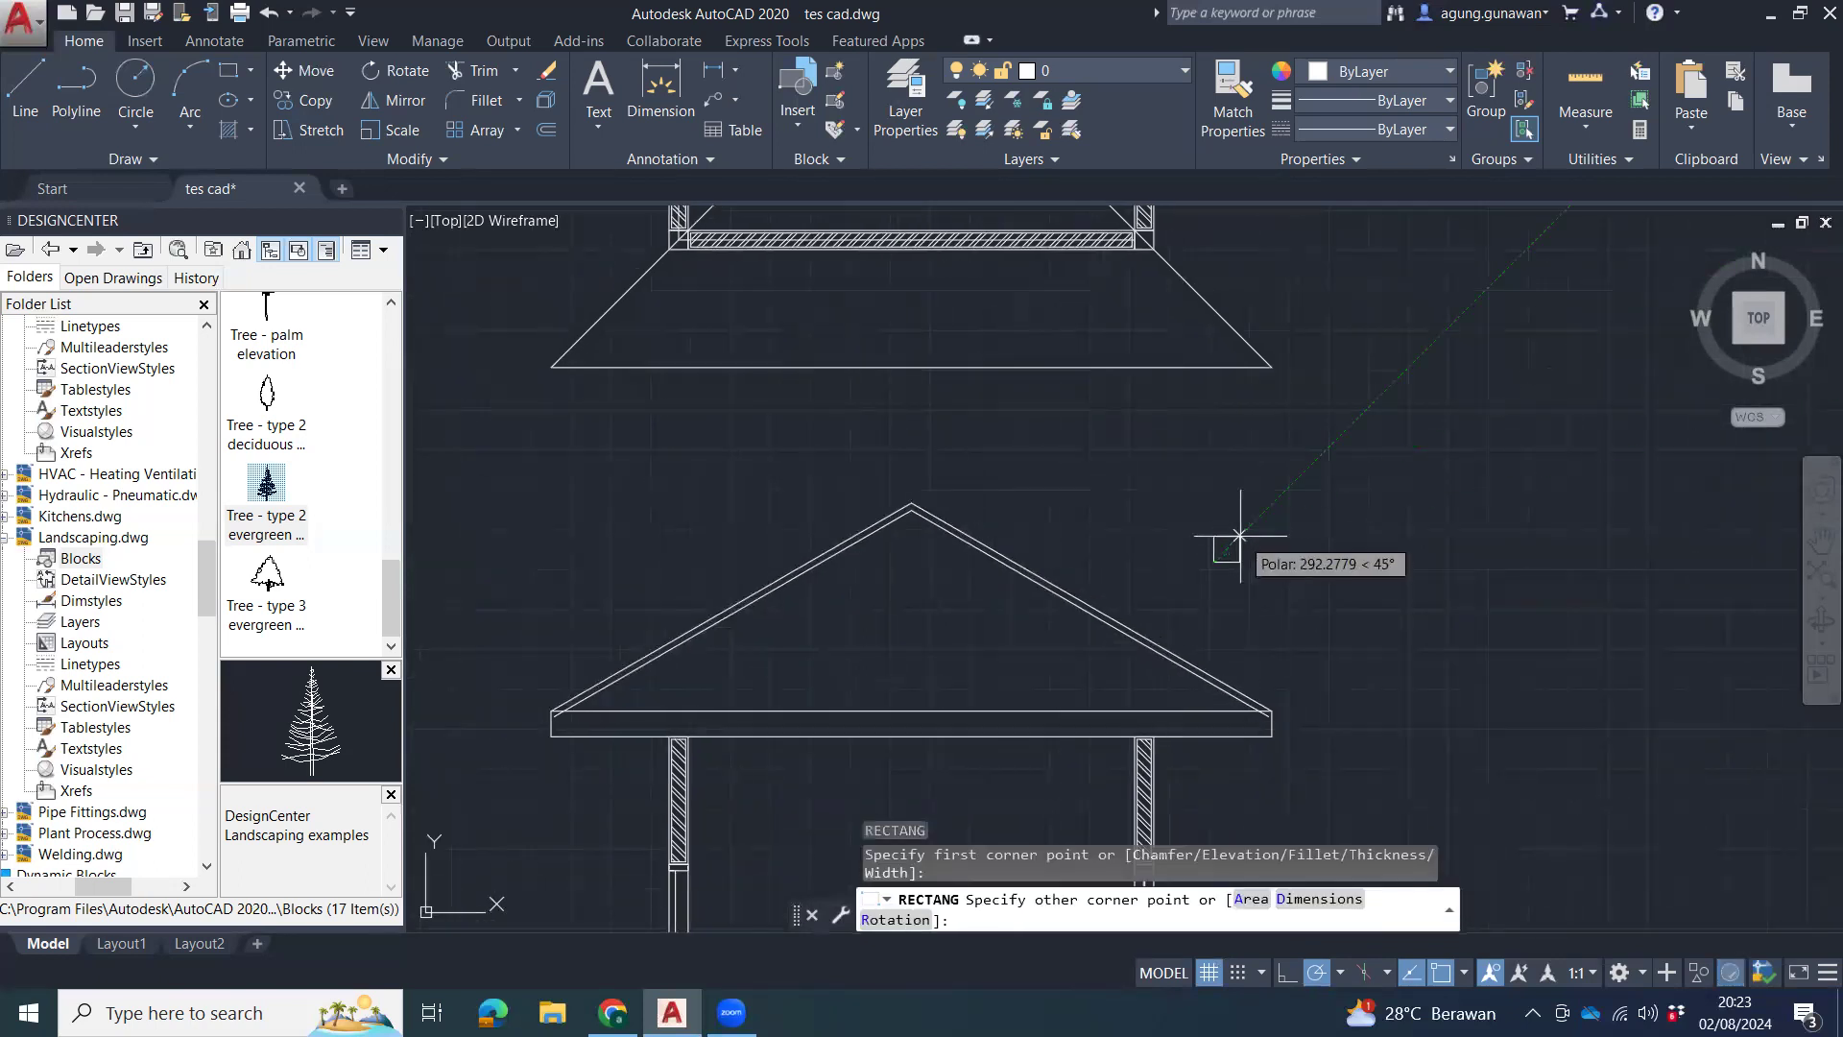
pyautogui.write('@20')
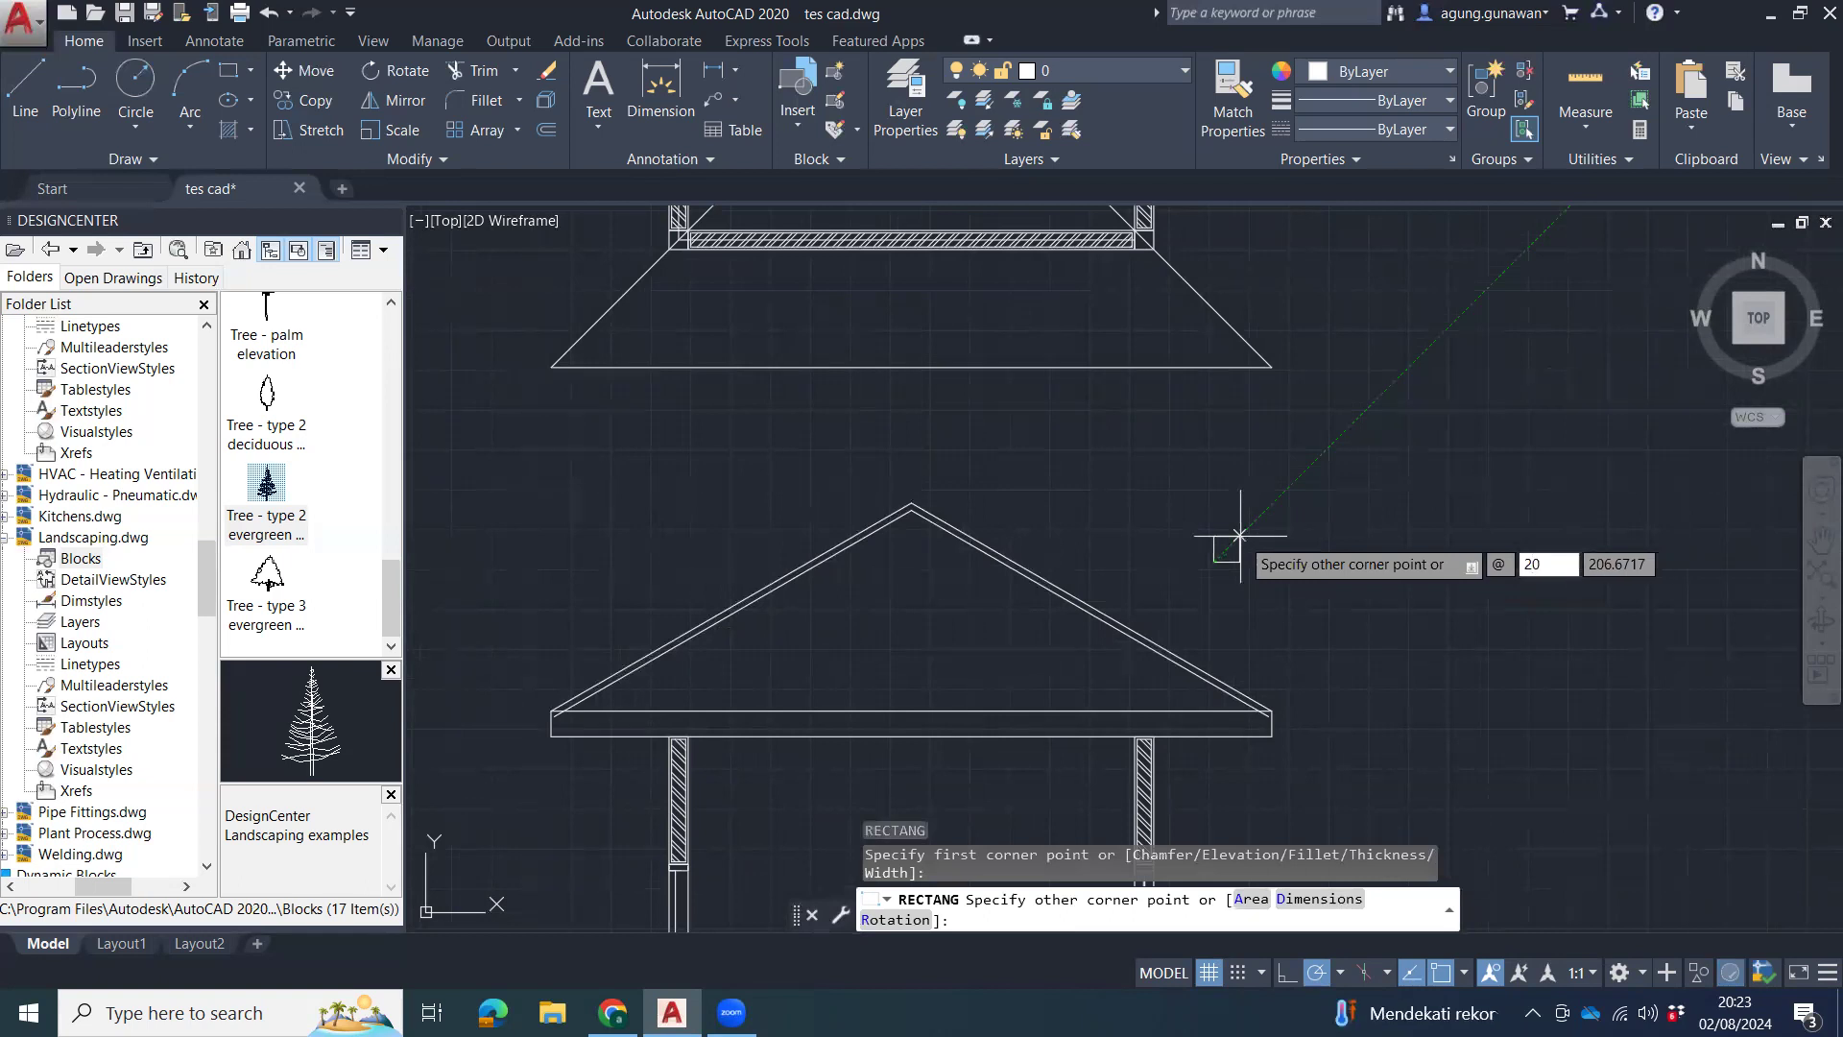
pyautogui.press('Tab')
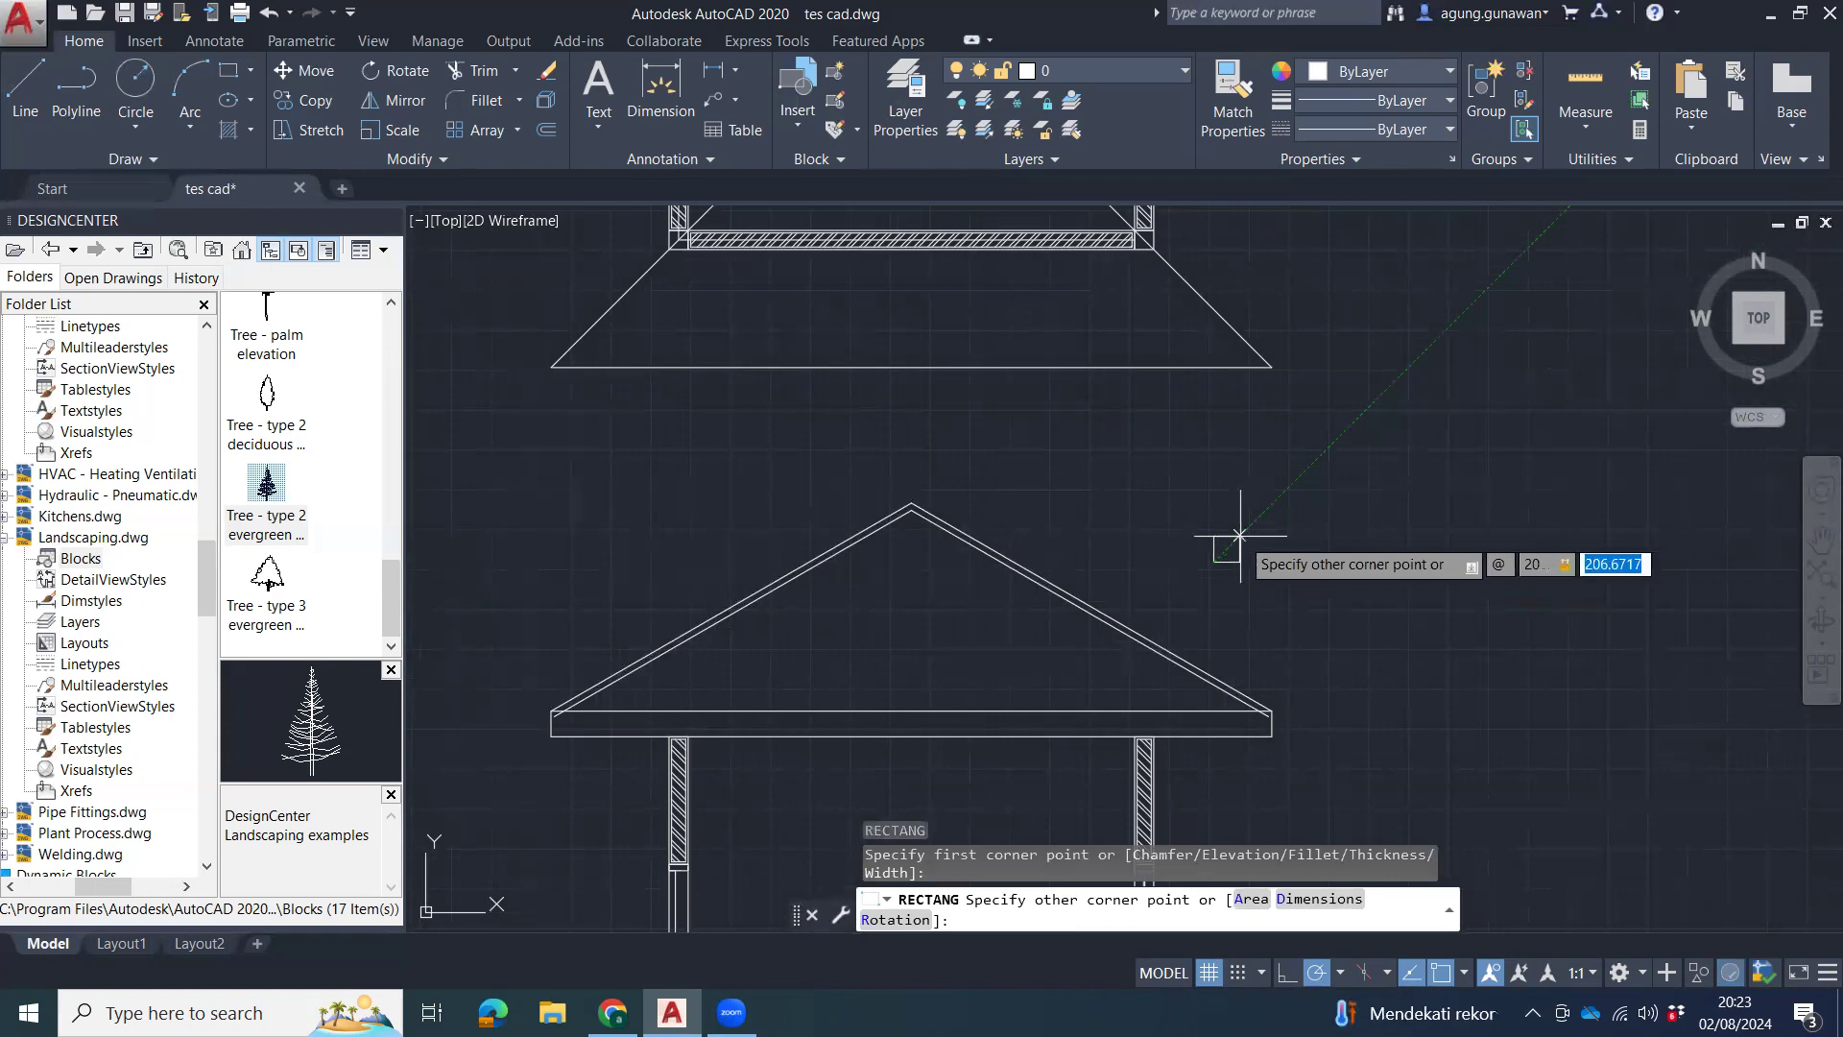
pyautogui.write('30')
pyautogui.press('Return')
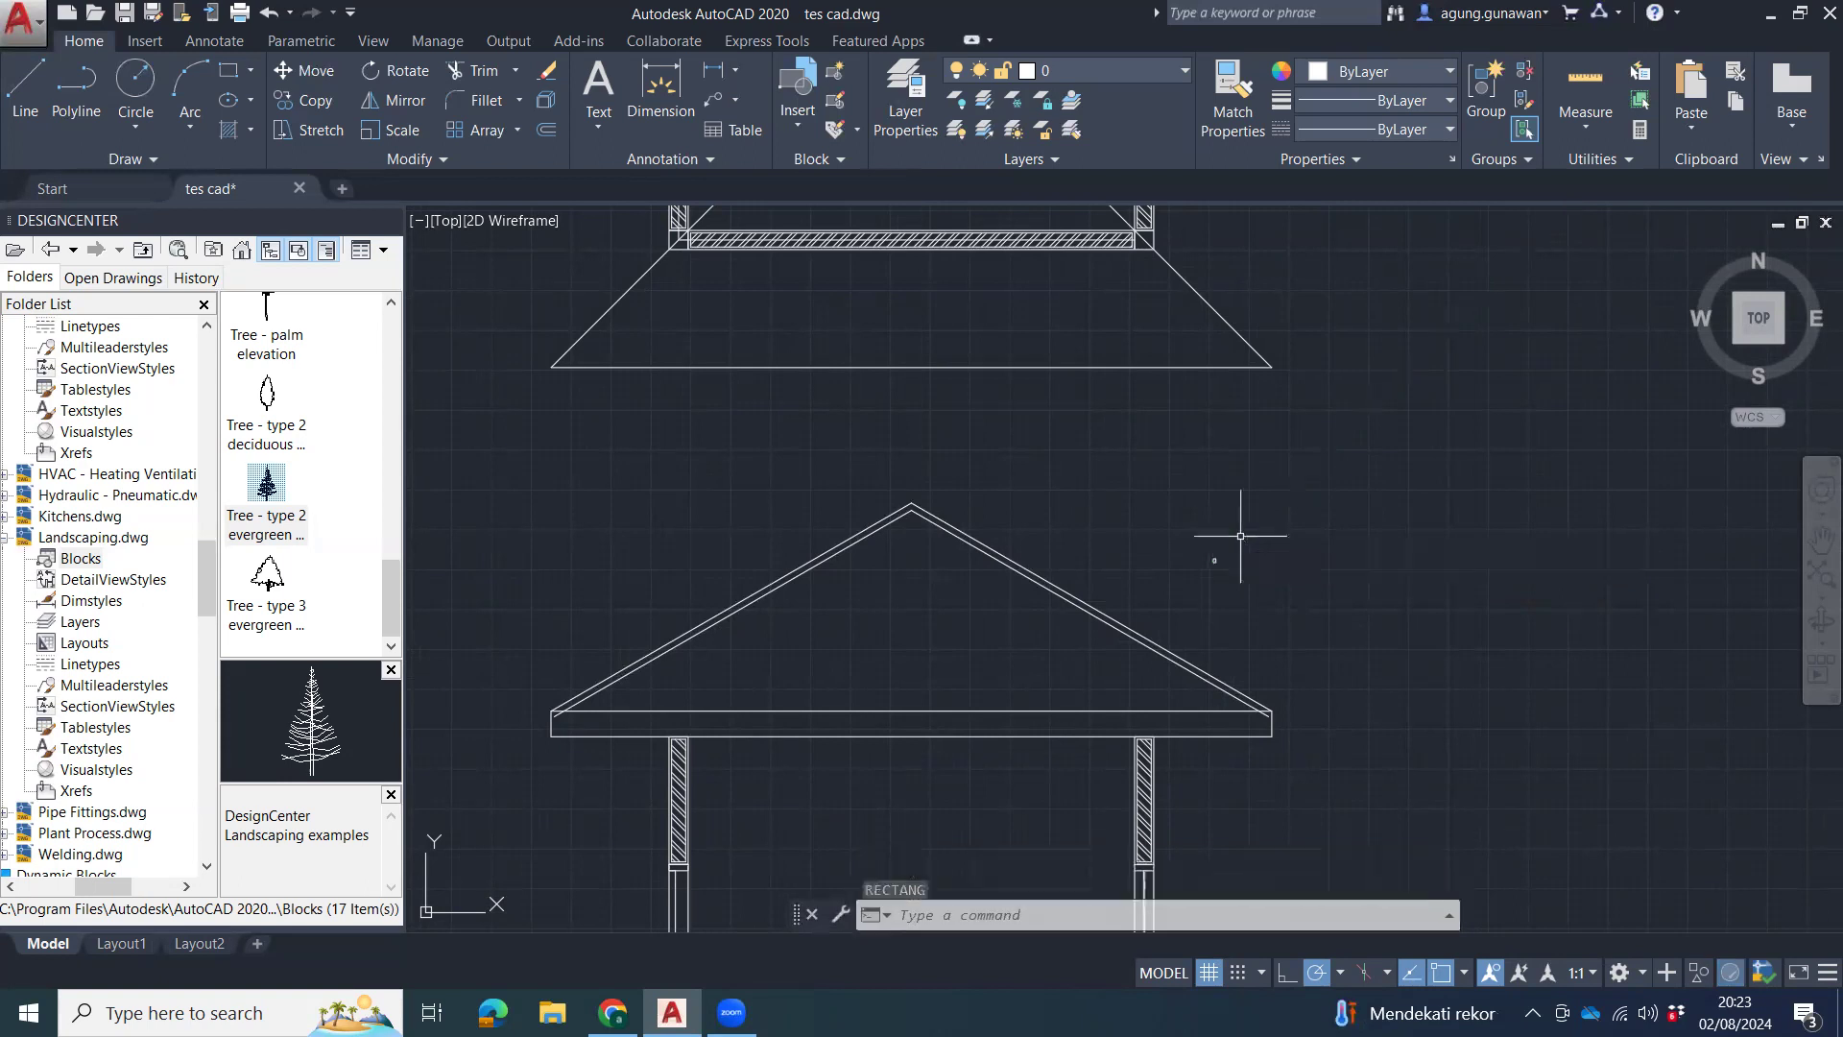
pyautogui.scroll(8, 1231, 528)
pyautogui.scroll(-3, 1244, 657)
pyautogui.moveTo(1253, 624); pyautogui.dragTo(1315, 558, button='middle')
pyautogui.scroll(1, 1264, 582)
pyautogui.click(1235, 614)
pyautogui.click(1343, 686)
pyautogui.moveTo(1374, 717); pyautogui.dragTo(1456, 679, button='middle')
pyautogui.scroll(2, 1456, 680)
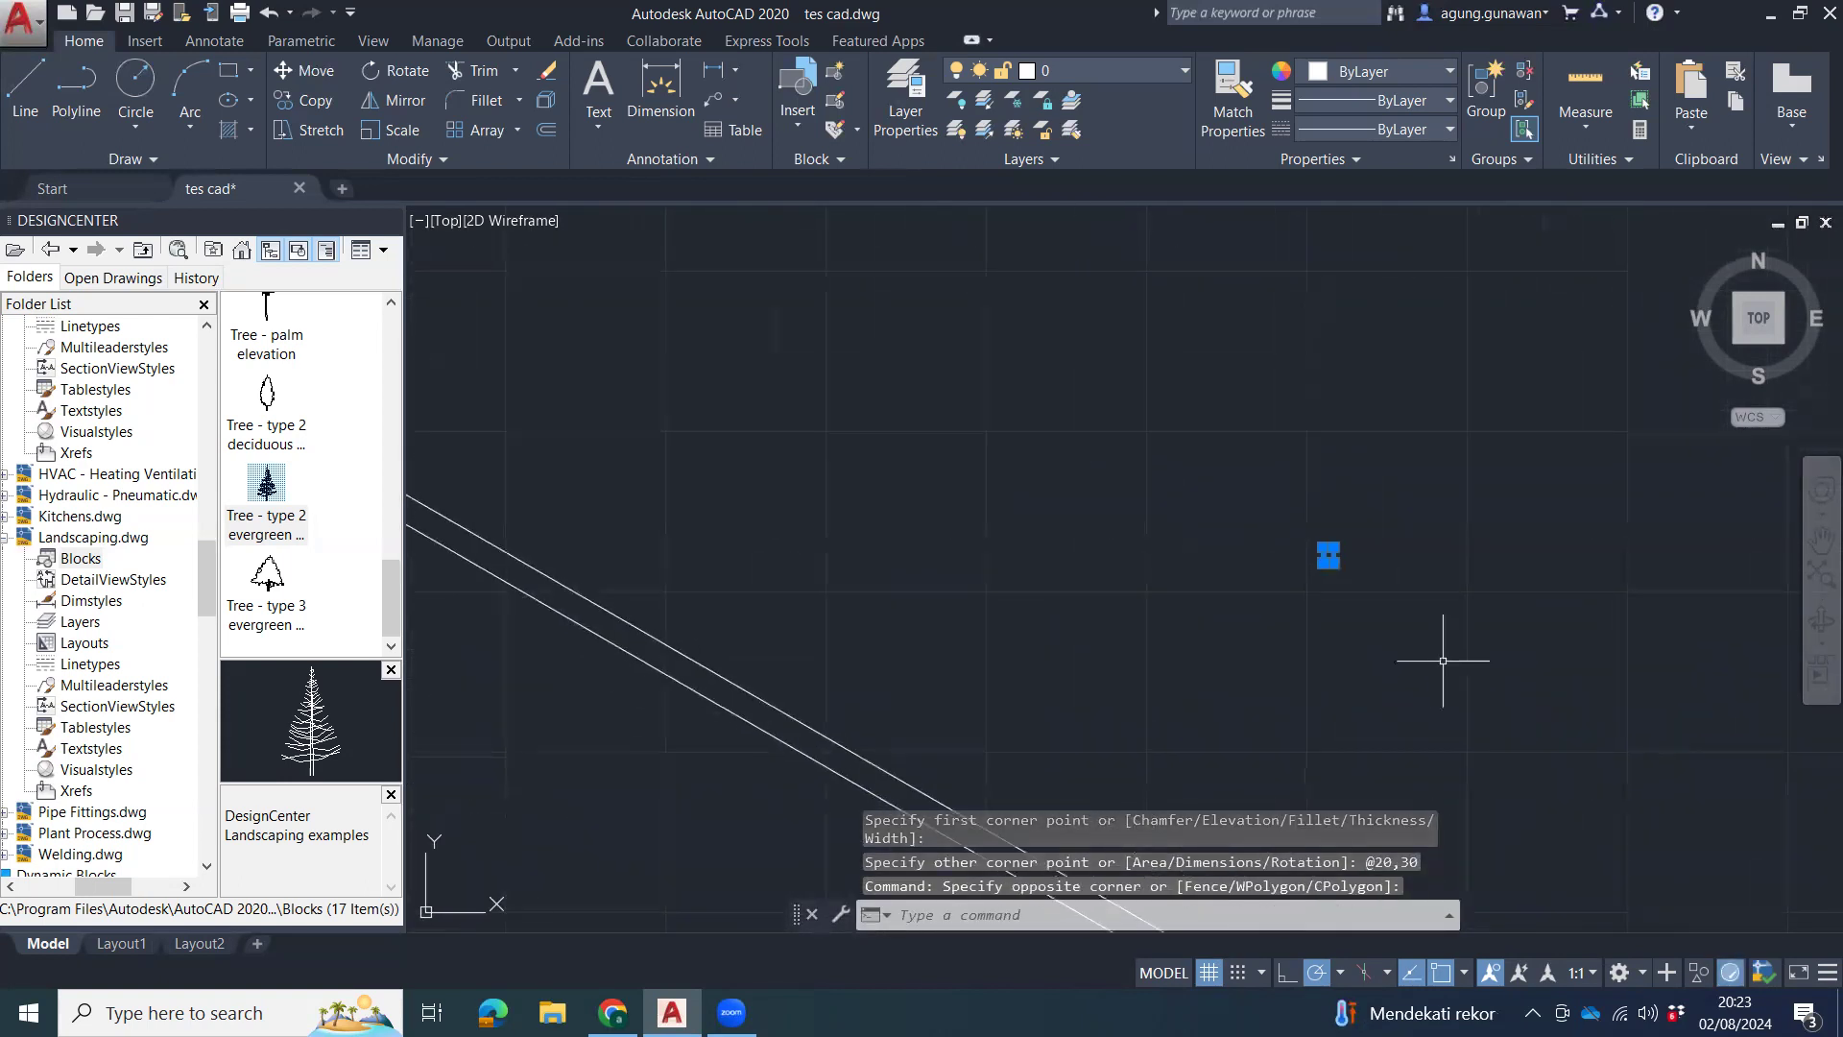
pyautogui.moveTo(1392, 627); pyautogui.dragTo(1449, 596, button='middle')
pyautogui.write('Ro')
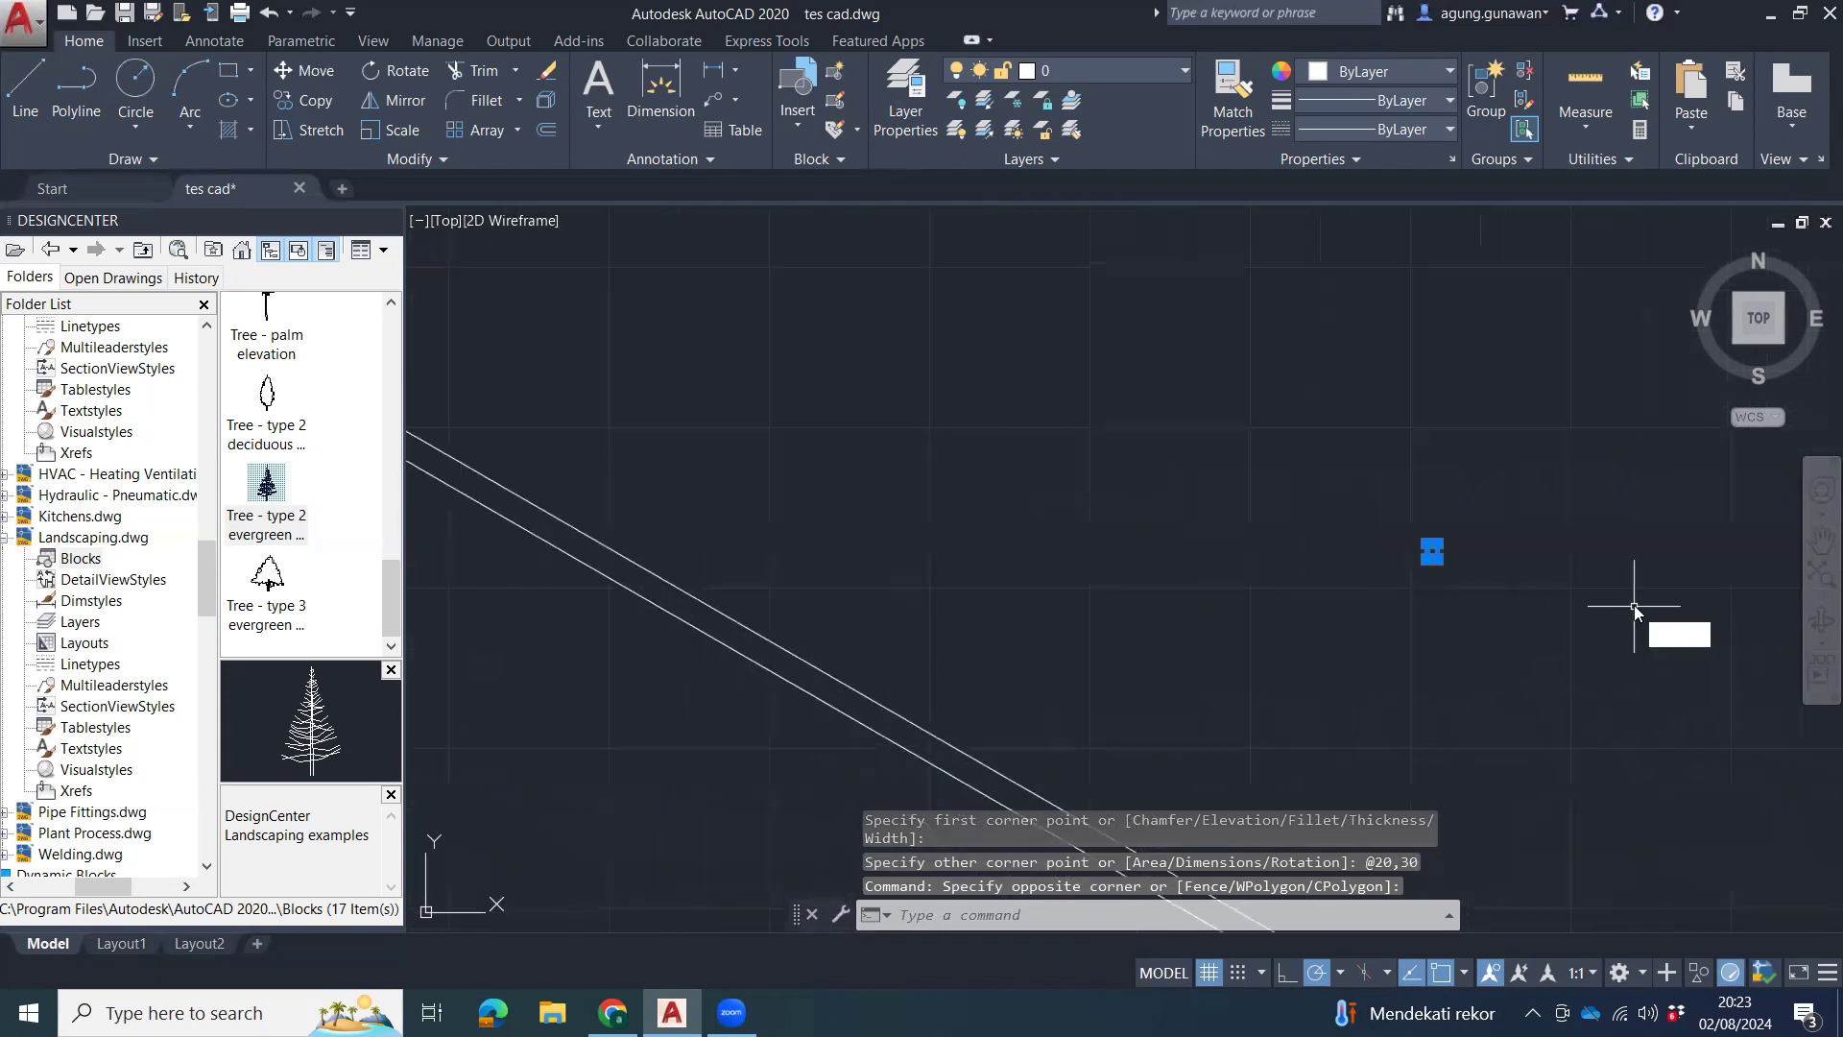
pyautogui.press('Escape')
pyautogui.press('Escape')
pyautogui.press('Escape')
pyautogui.press('Escape')
# Rotate the small rectangle 30° counterclockwise about its lower-left corner.
pyautogui.scroll(4, 1472, 534)
pyautogui.click(1447, 535)
pyautogui.click(1312, 637)
pyautogui.write('ro')
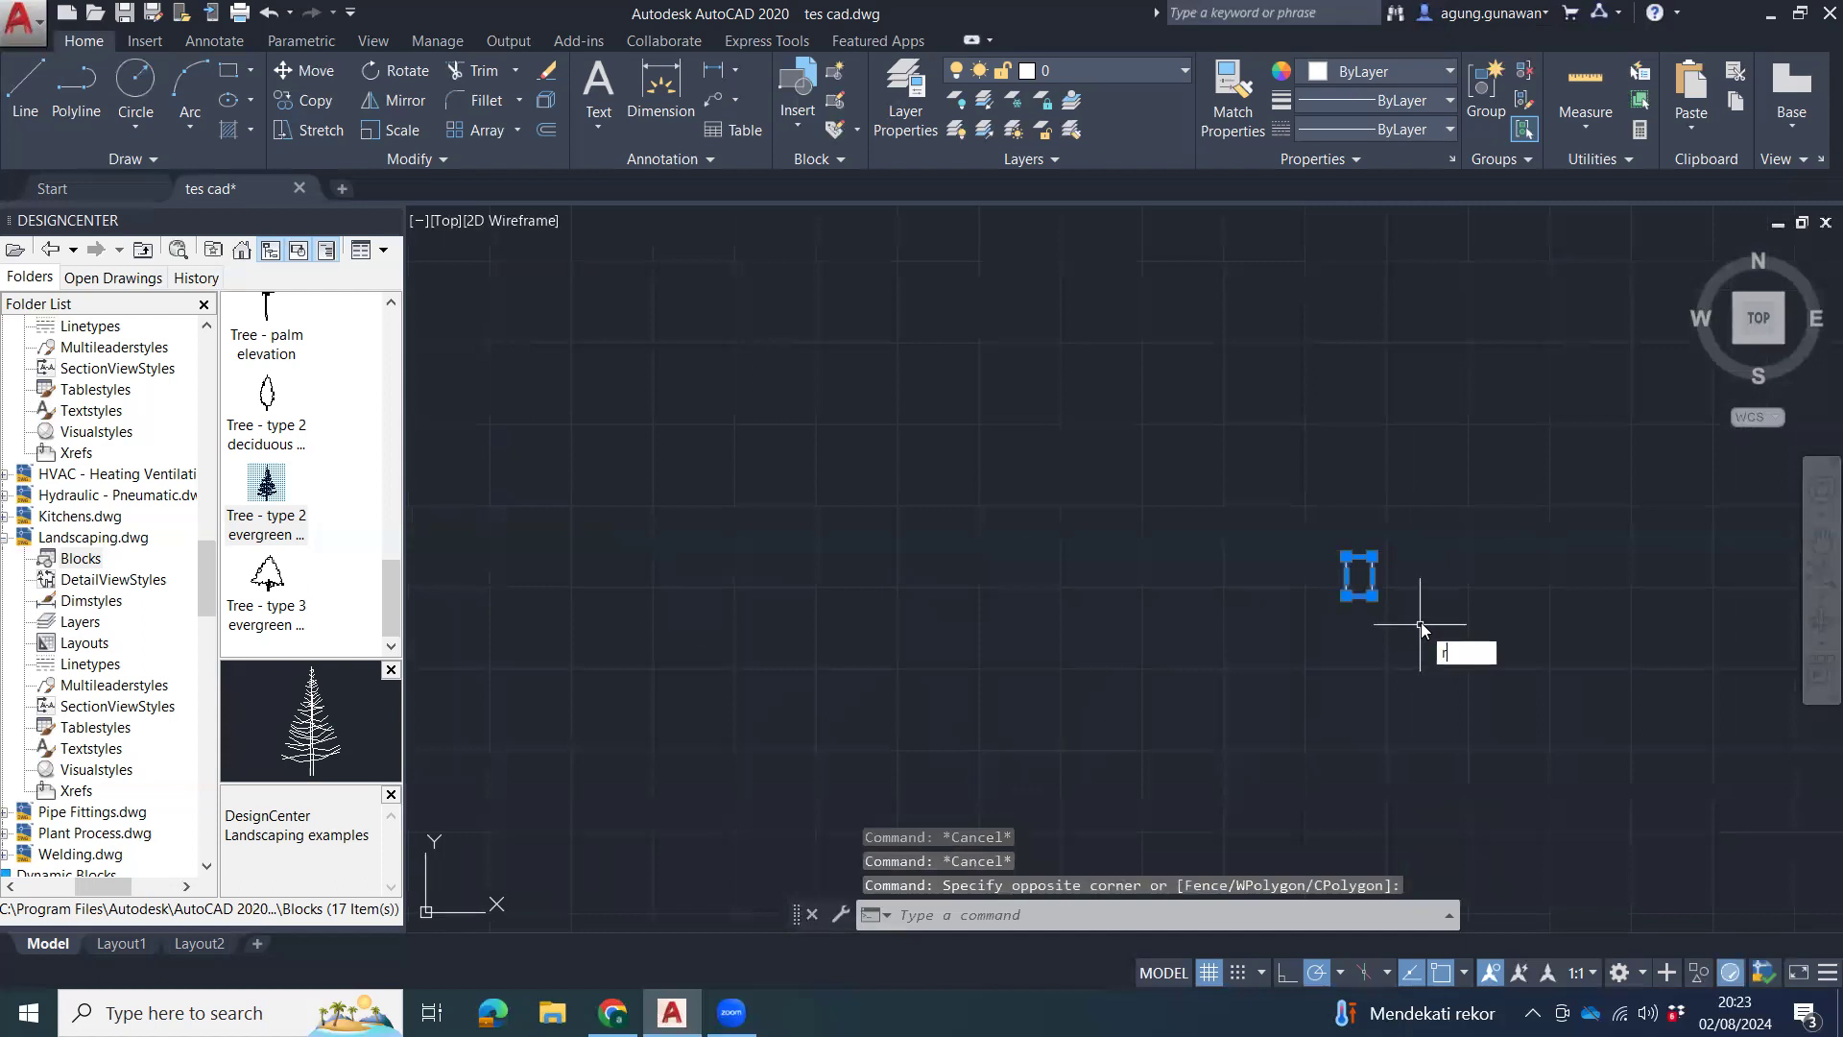
pyautogui.press('Return')
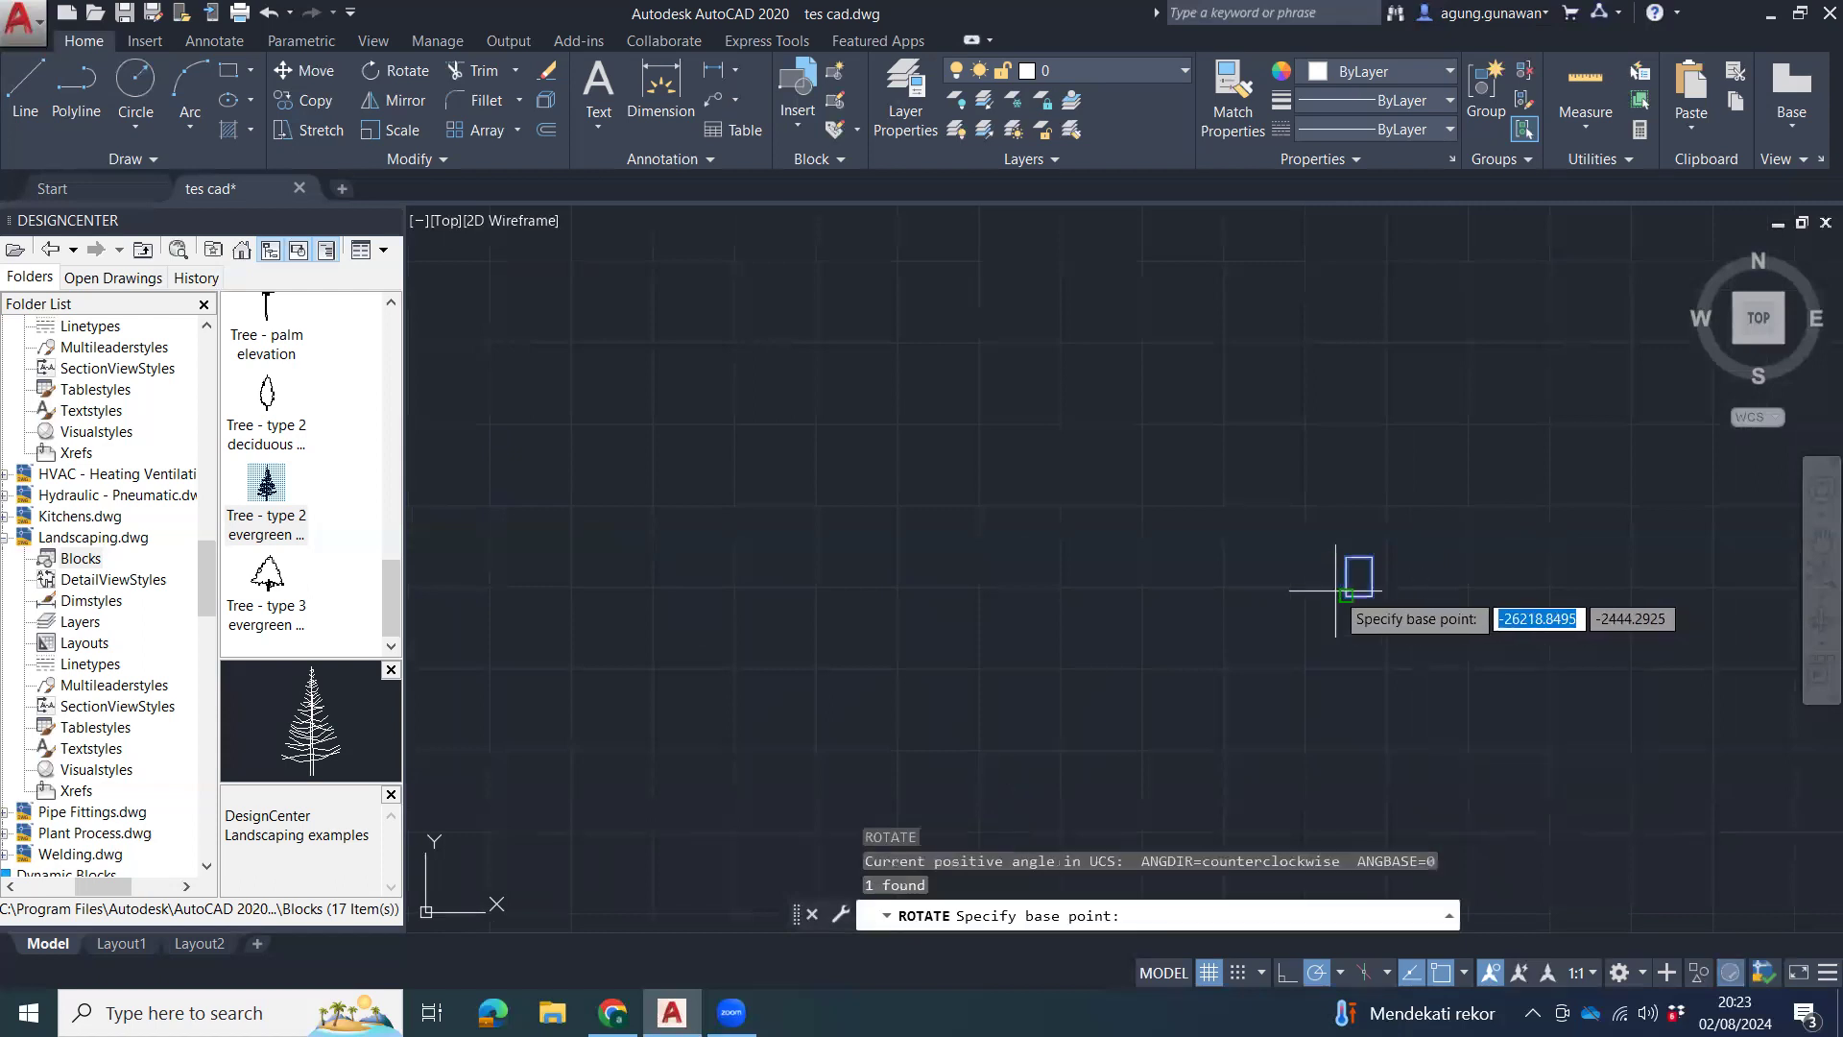
pyautogui.click(1346, 595)
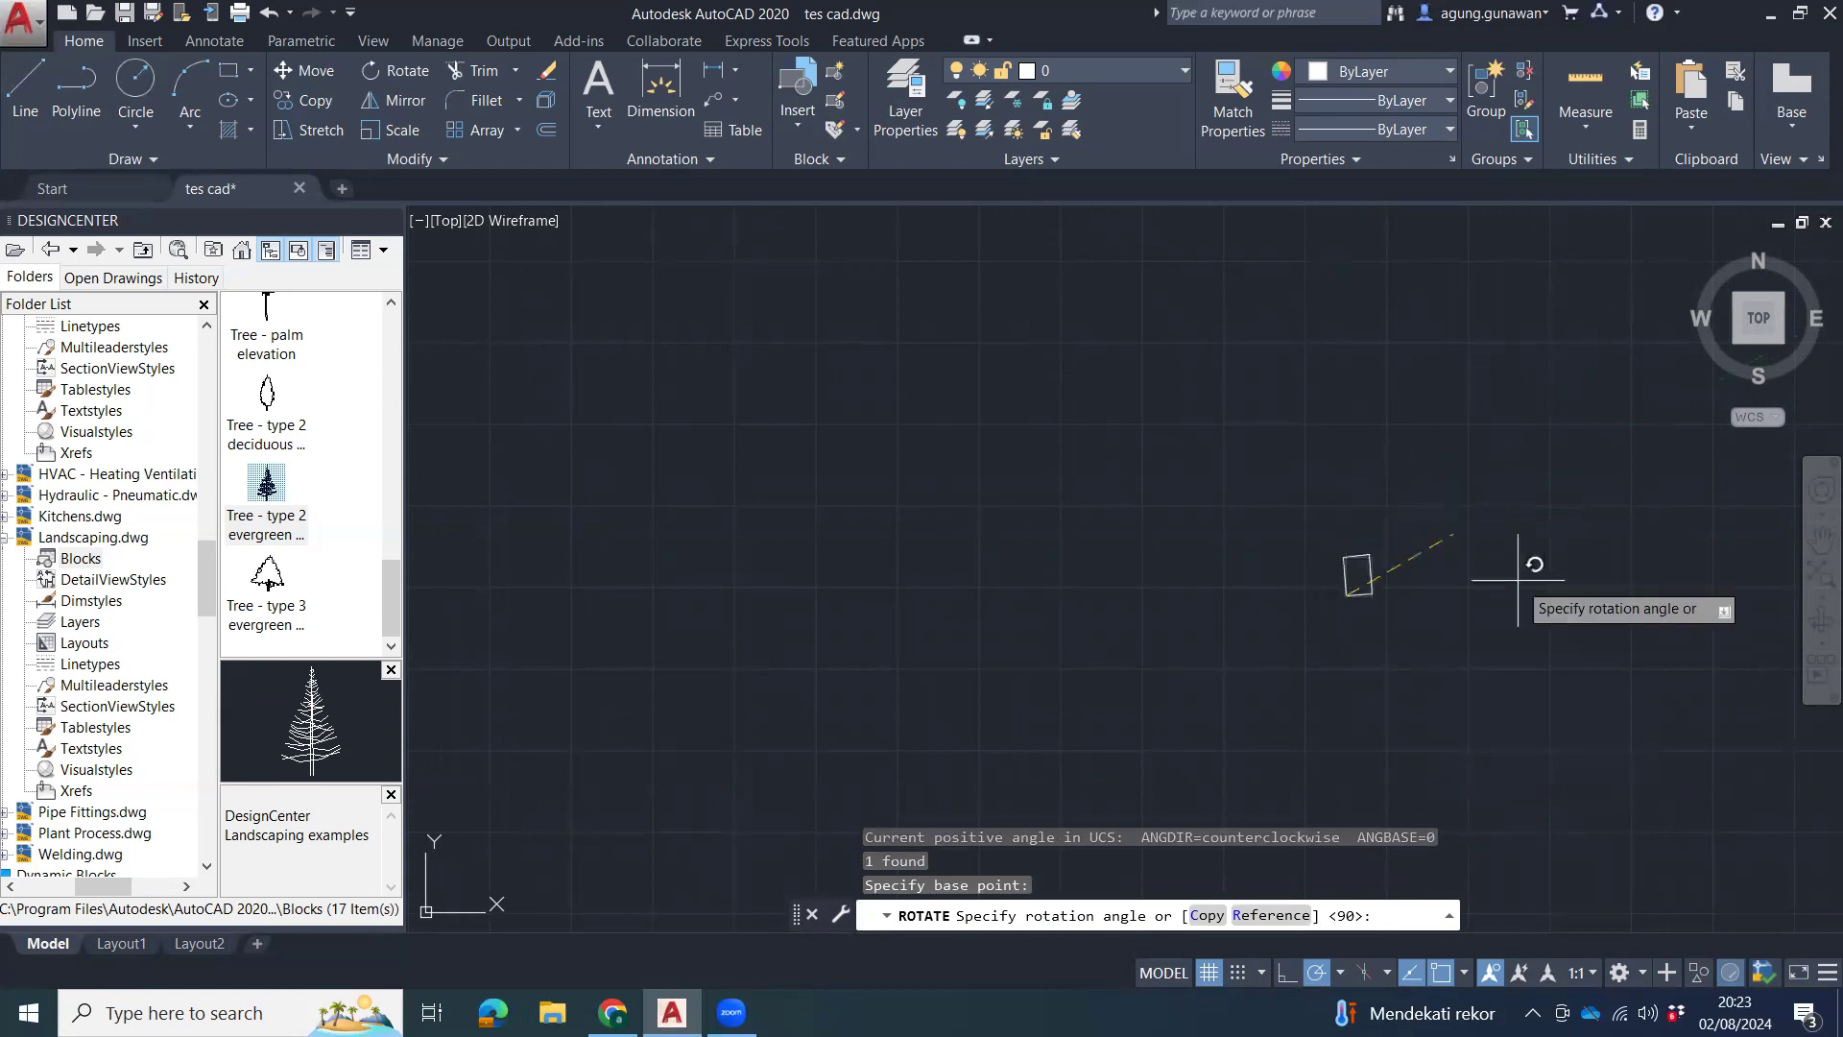
pyautogui.press('Escape')
pyautogui.press('Escape')
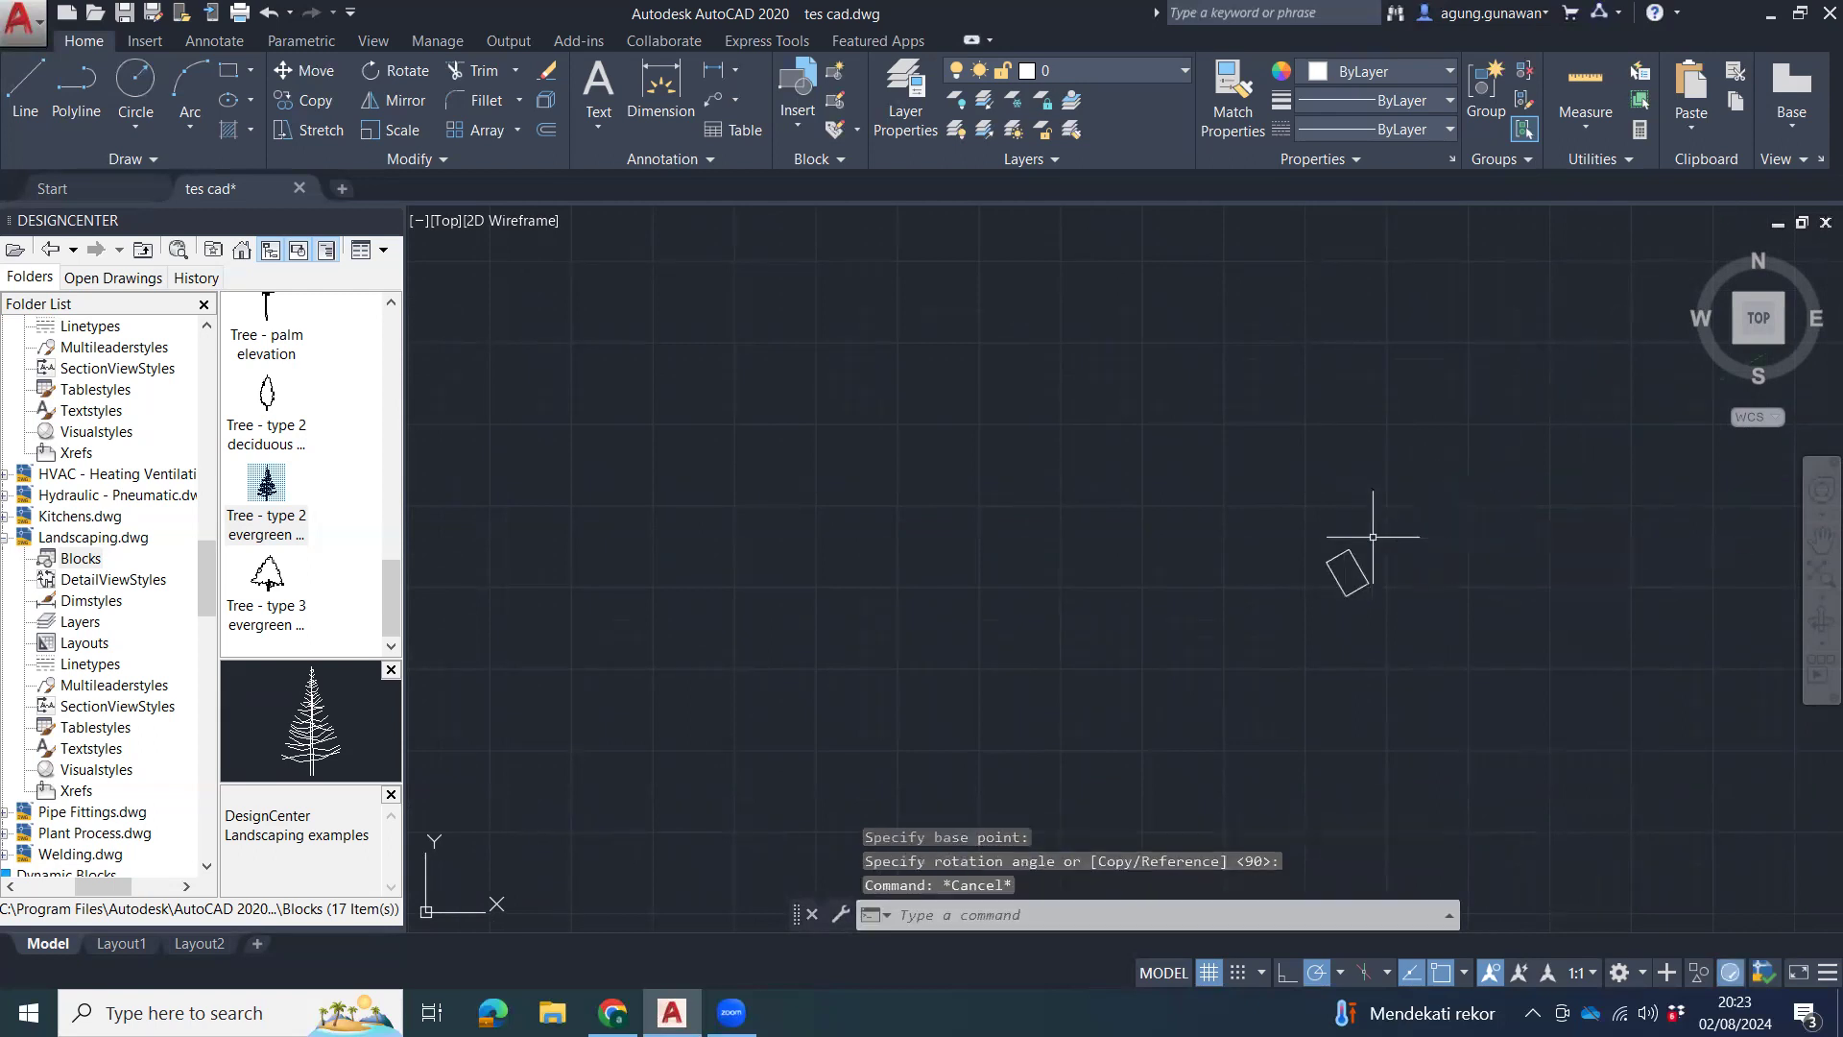
pyautogui.click(1374, 538)
pyautogui.hotkey('ctrl', 'z')
pyautogui.hotkey('ctrl', 'z')
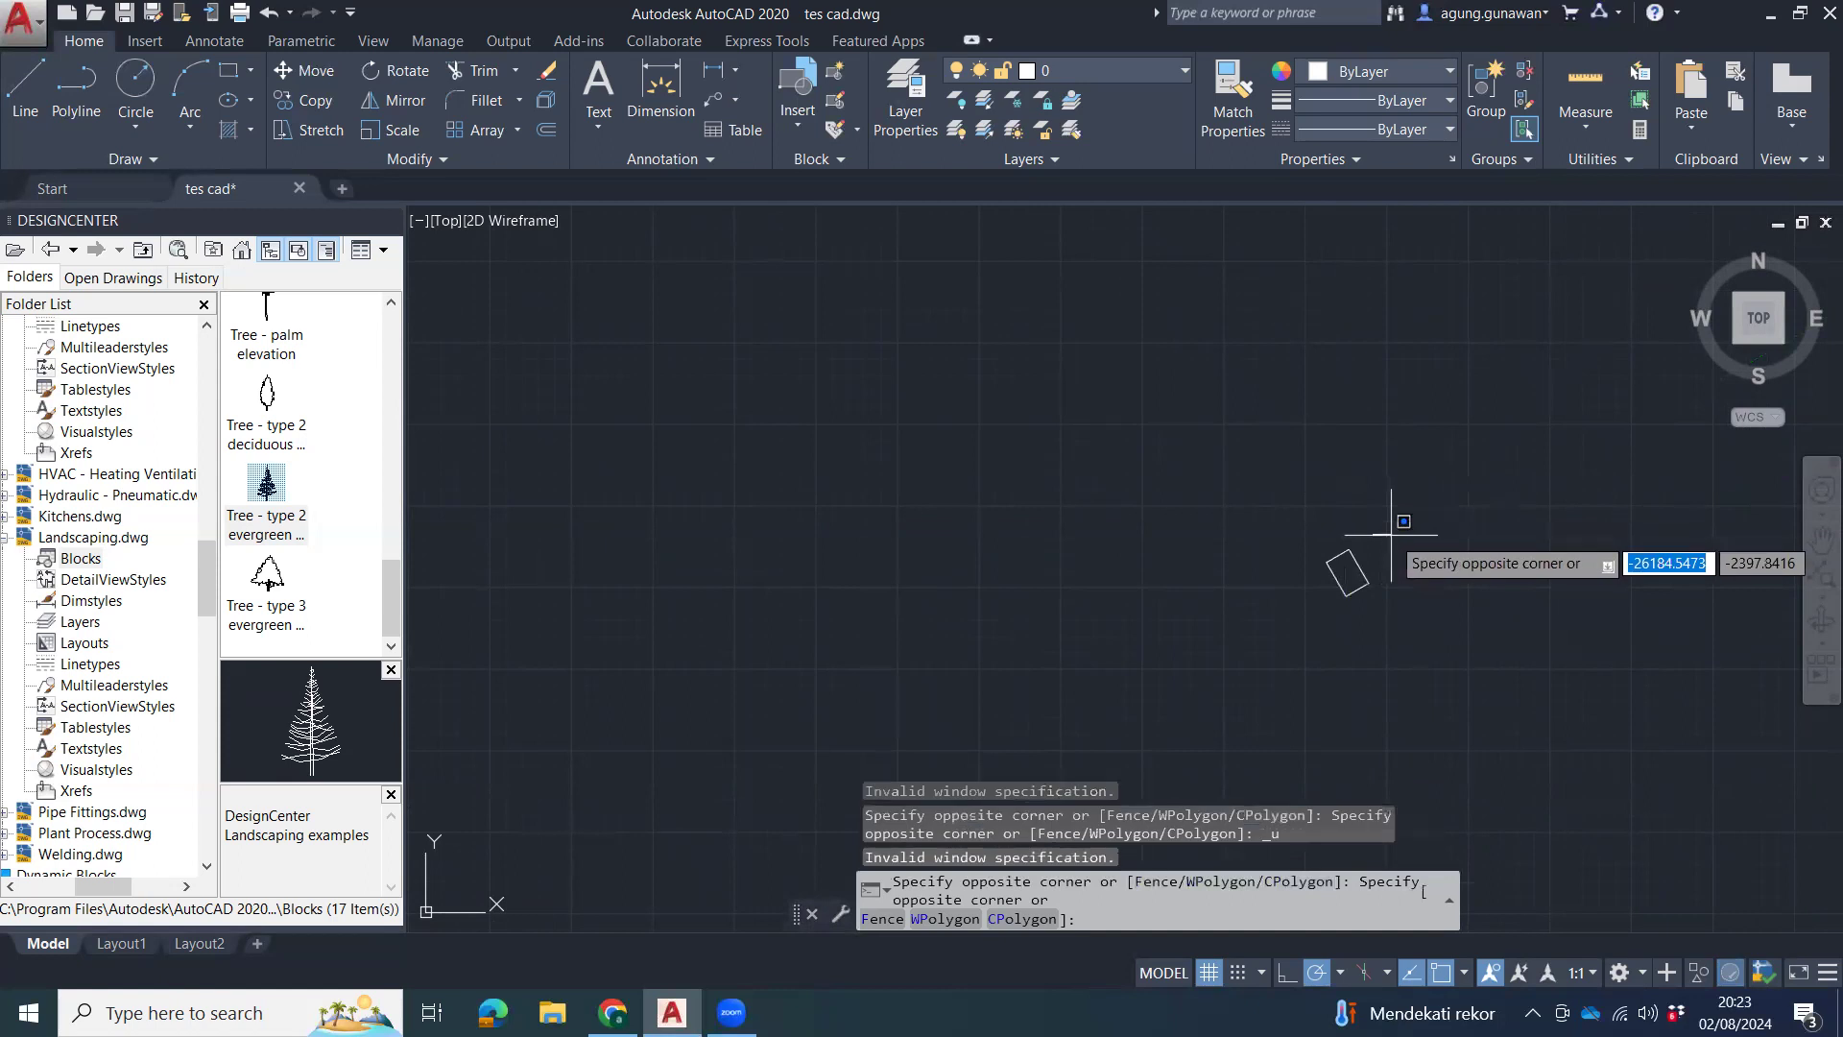
pyautogui.press('Escape')
pyautogui.press('Escape')
# Rotate the tilted rectangle by a further 30° about its lowest corner, aligning its long side with the right roof slope.
pyautogui.click(1385, 540)
pyautogui.click(1337, 555)
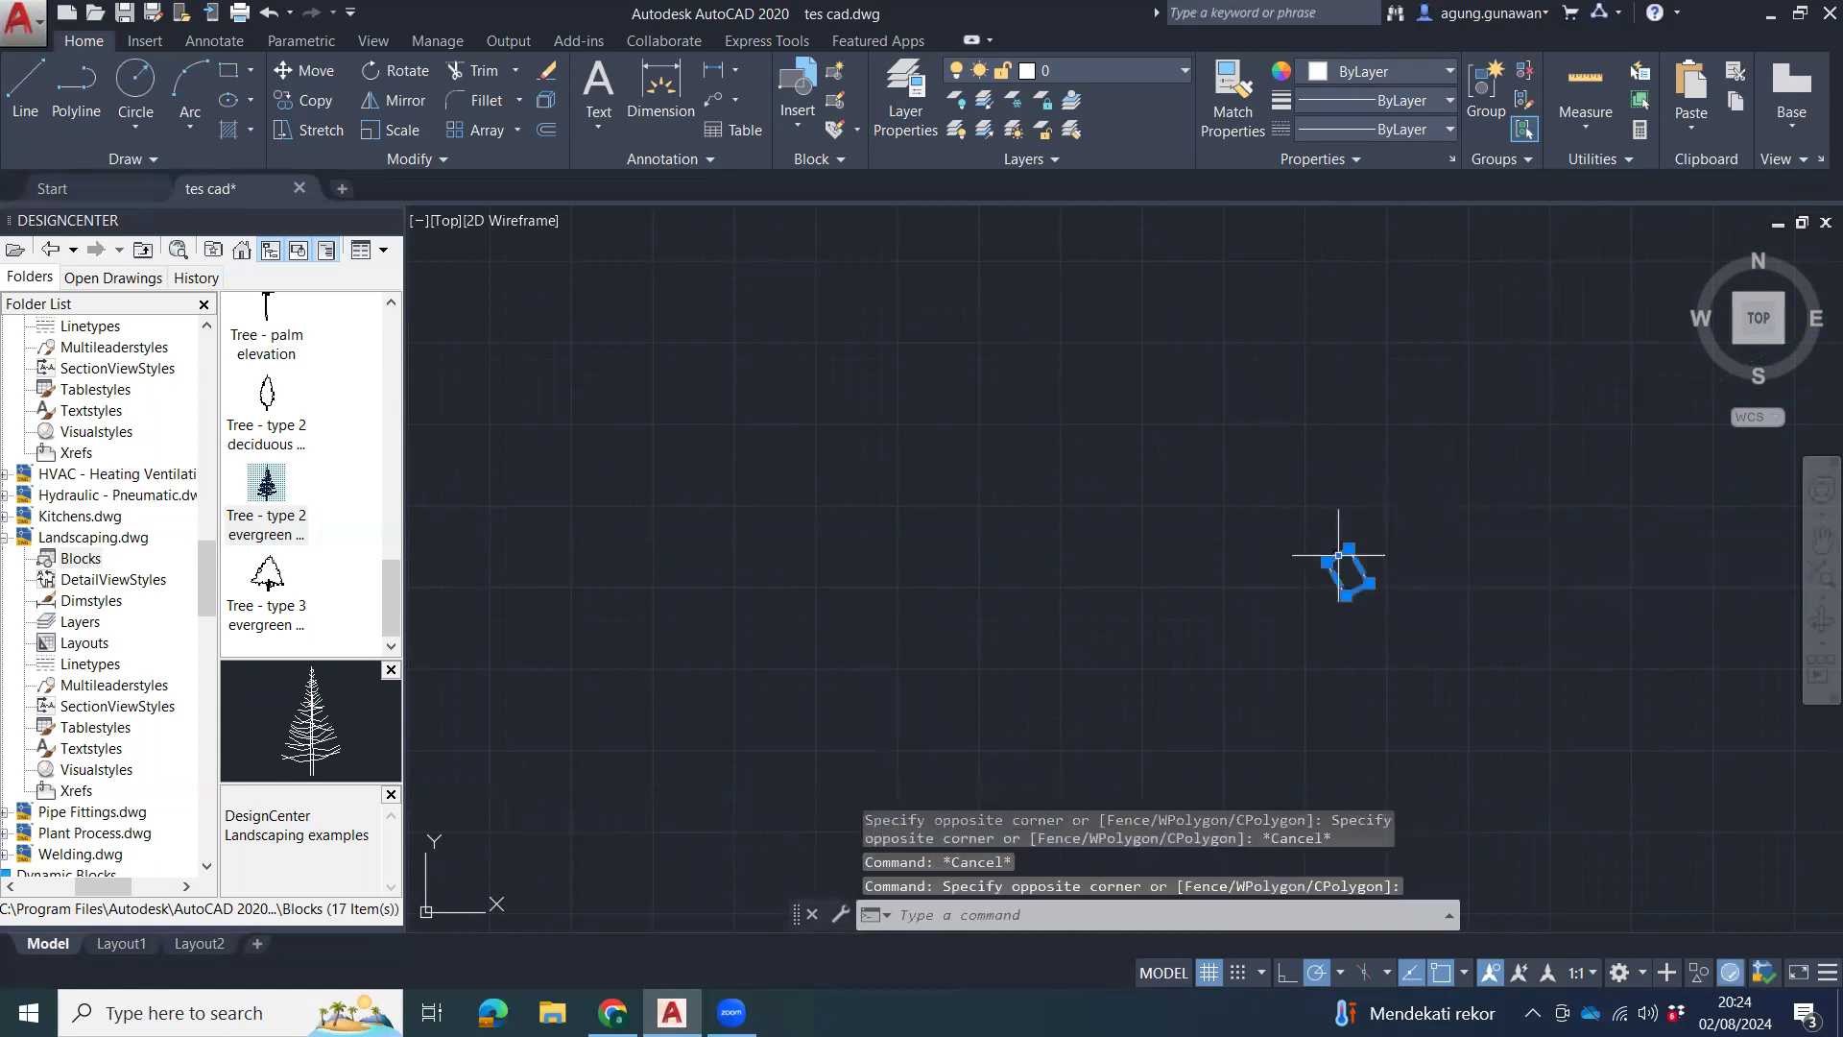
pyautogui.write('ro')
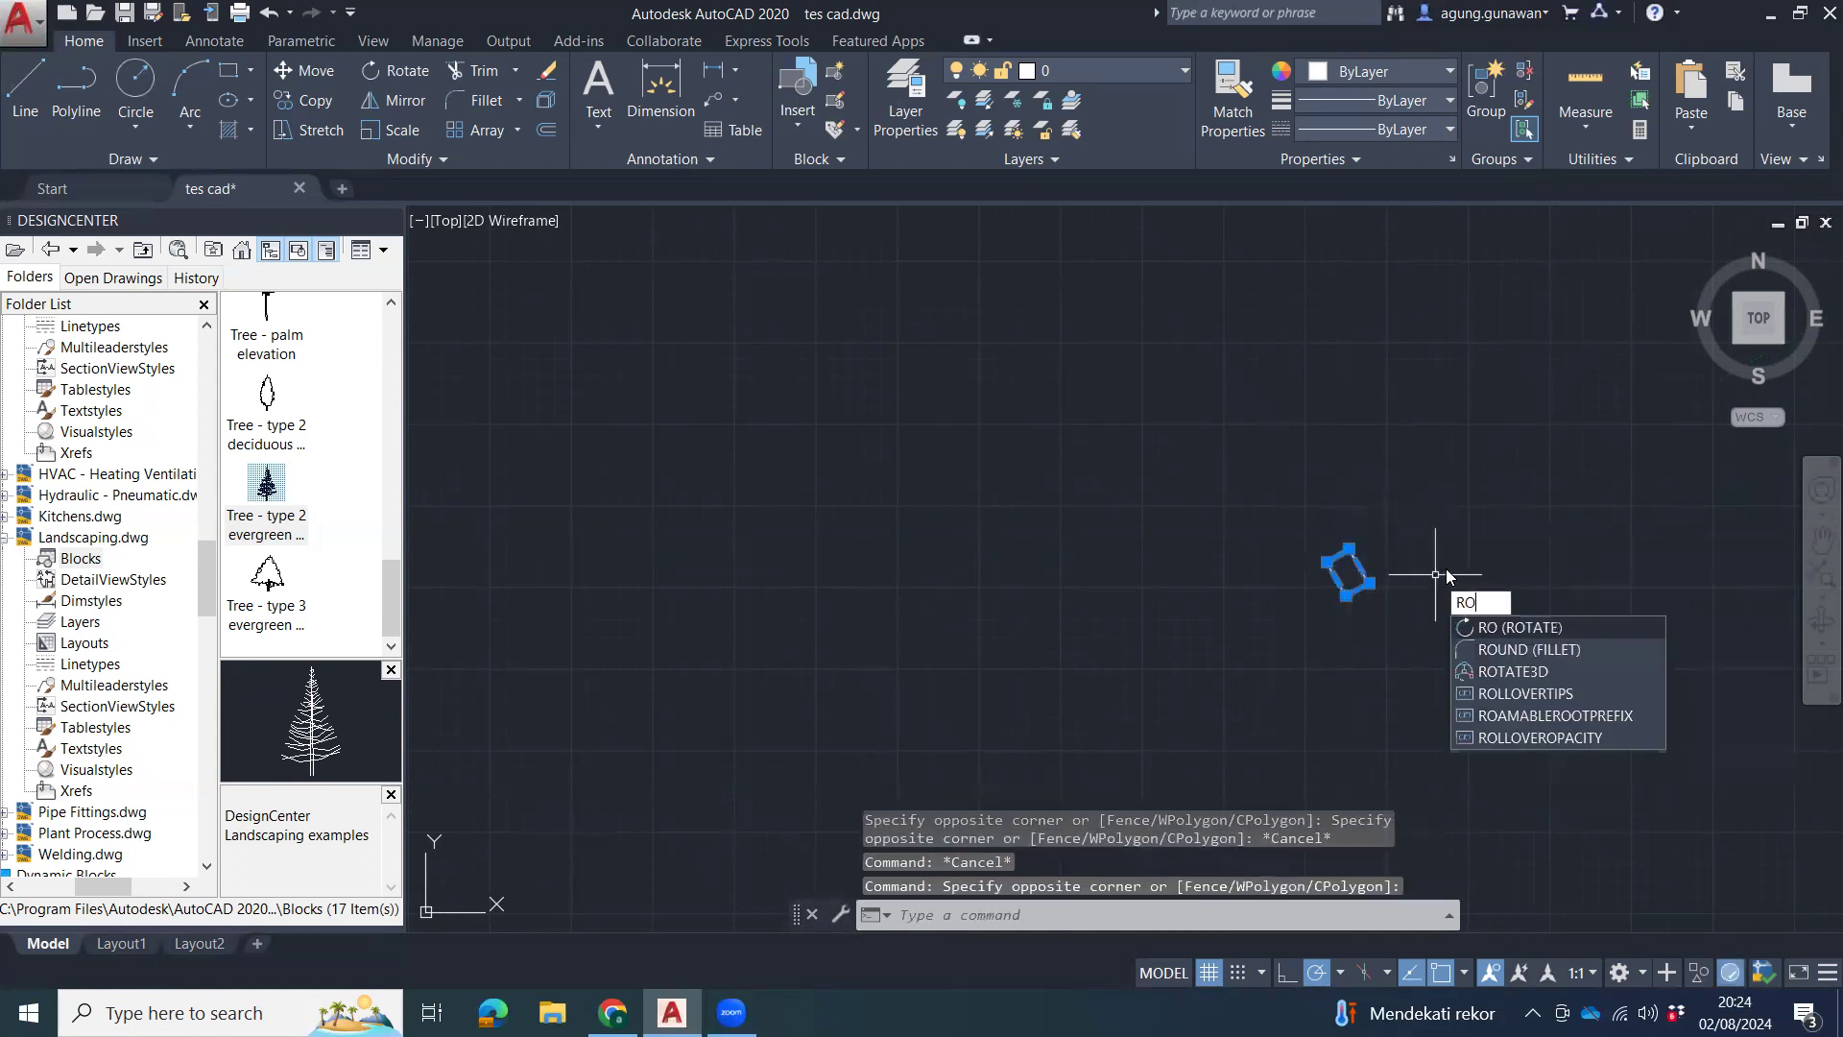
pyautogui.press('Return')
pyautogui.click(1347, 595)
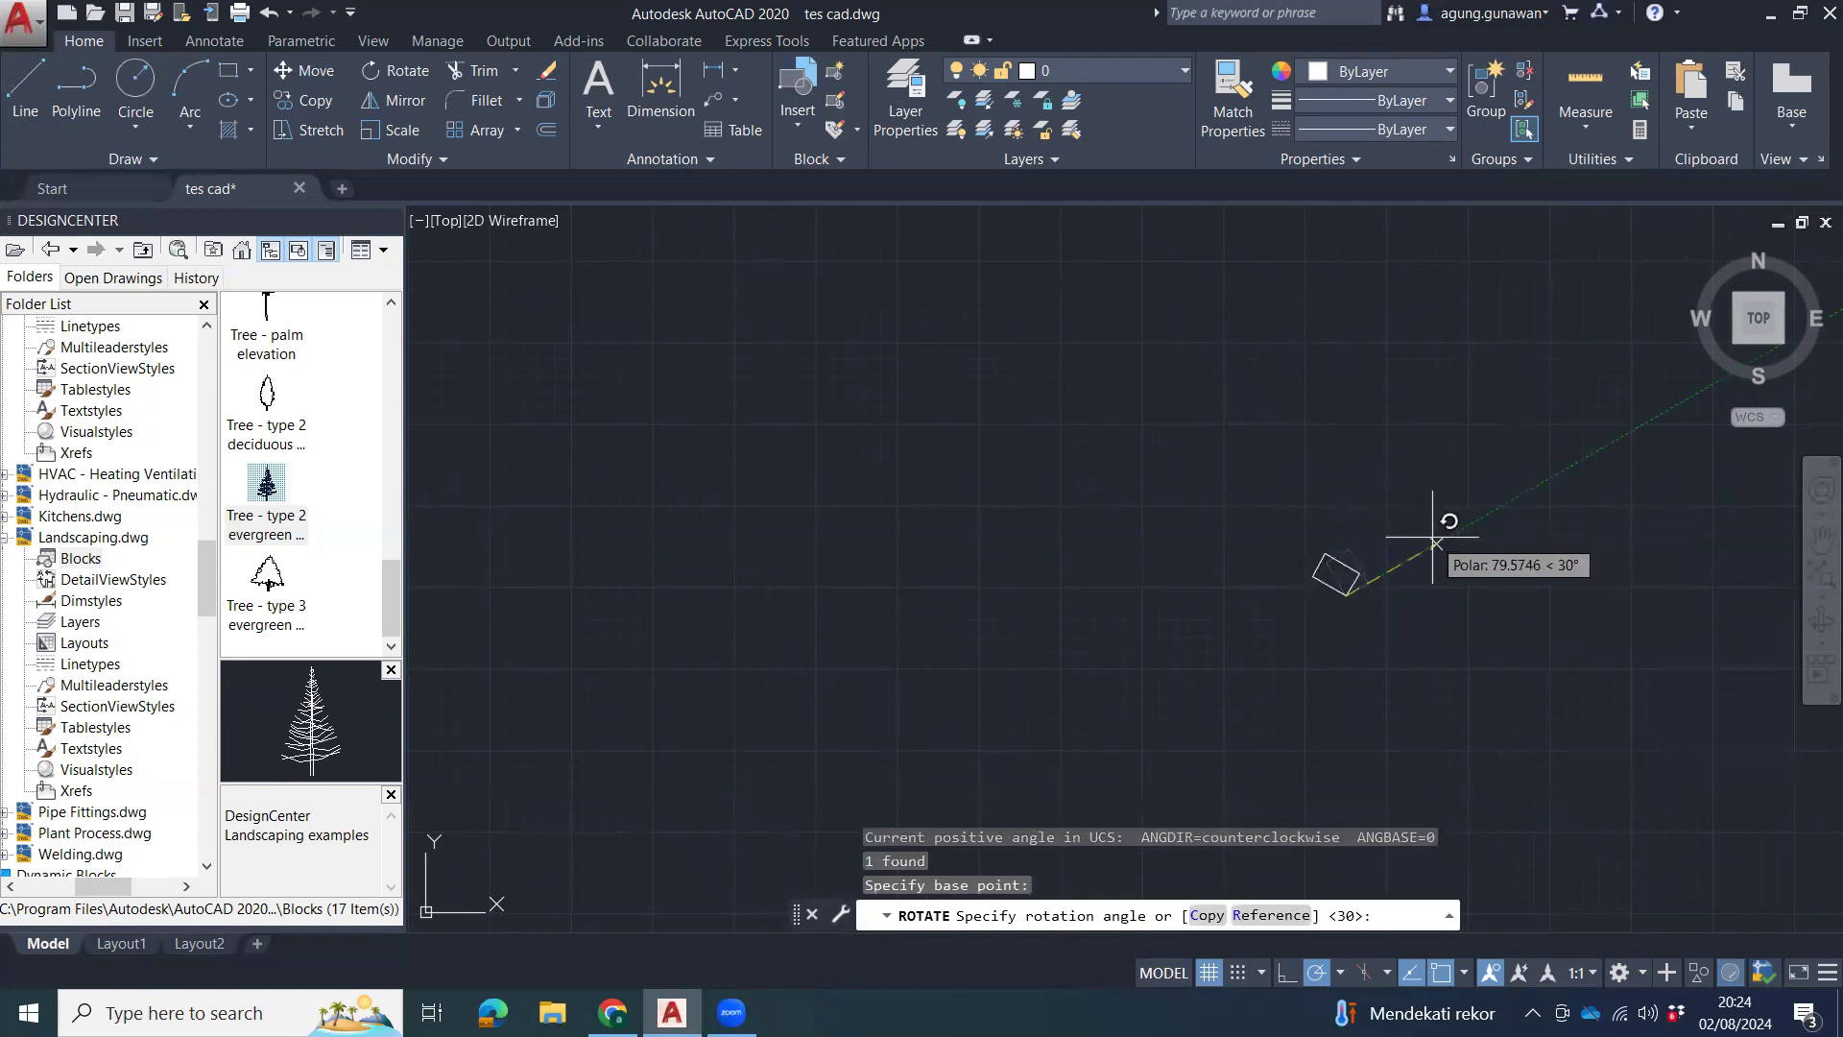
pyautogui.click(1431, 538)
pyautogui.press('Escape')
pyautogui.press('Escape')
# Move the rotated rectangle by its leftmost corner onto the inner ridge point, between the two right slope lines.
pyautogui.click(1373, 534)
pyautogui.click(1341, 605)
pyautogui.moveTo(1372, 623); pyautogui.dragTo(1451, 623, button='middle')
pyautogui.write('m')
pyautogui.press('Return')
pyautogui.click(1391, 576)
pyautogui.scroll(-3, 1154, 536)
pyautogui.moveTo(1229, 531); pyautogui.dragTo(1603, 494, button='middle')
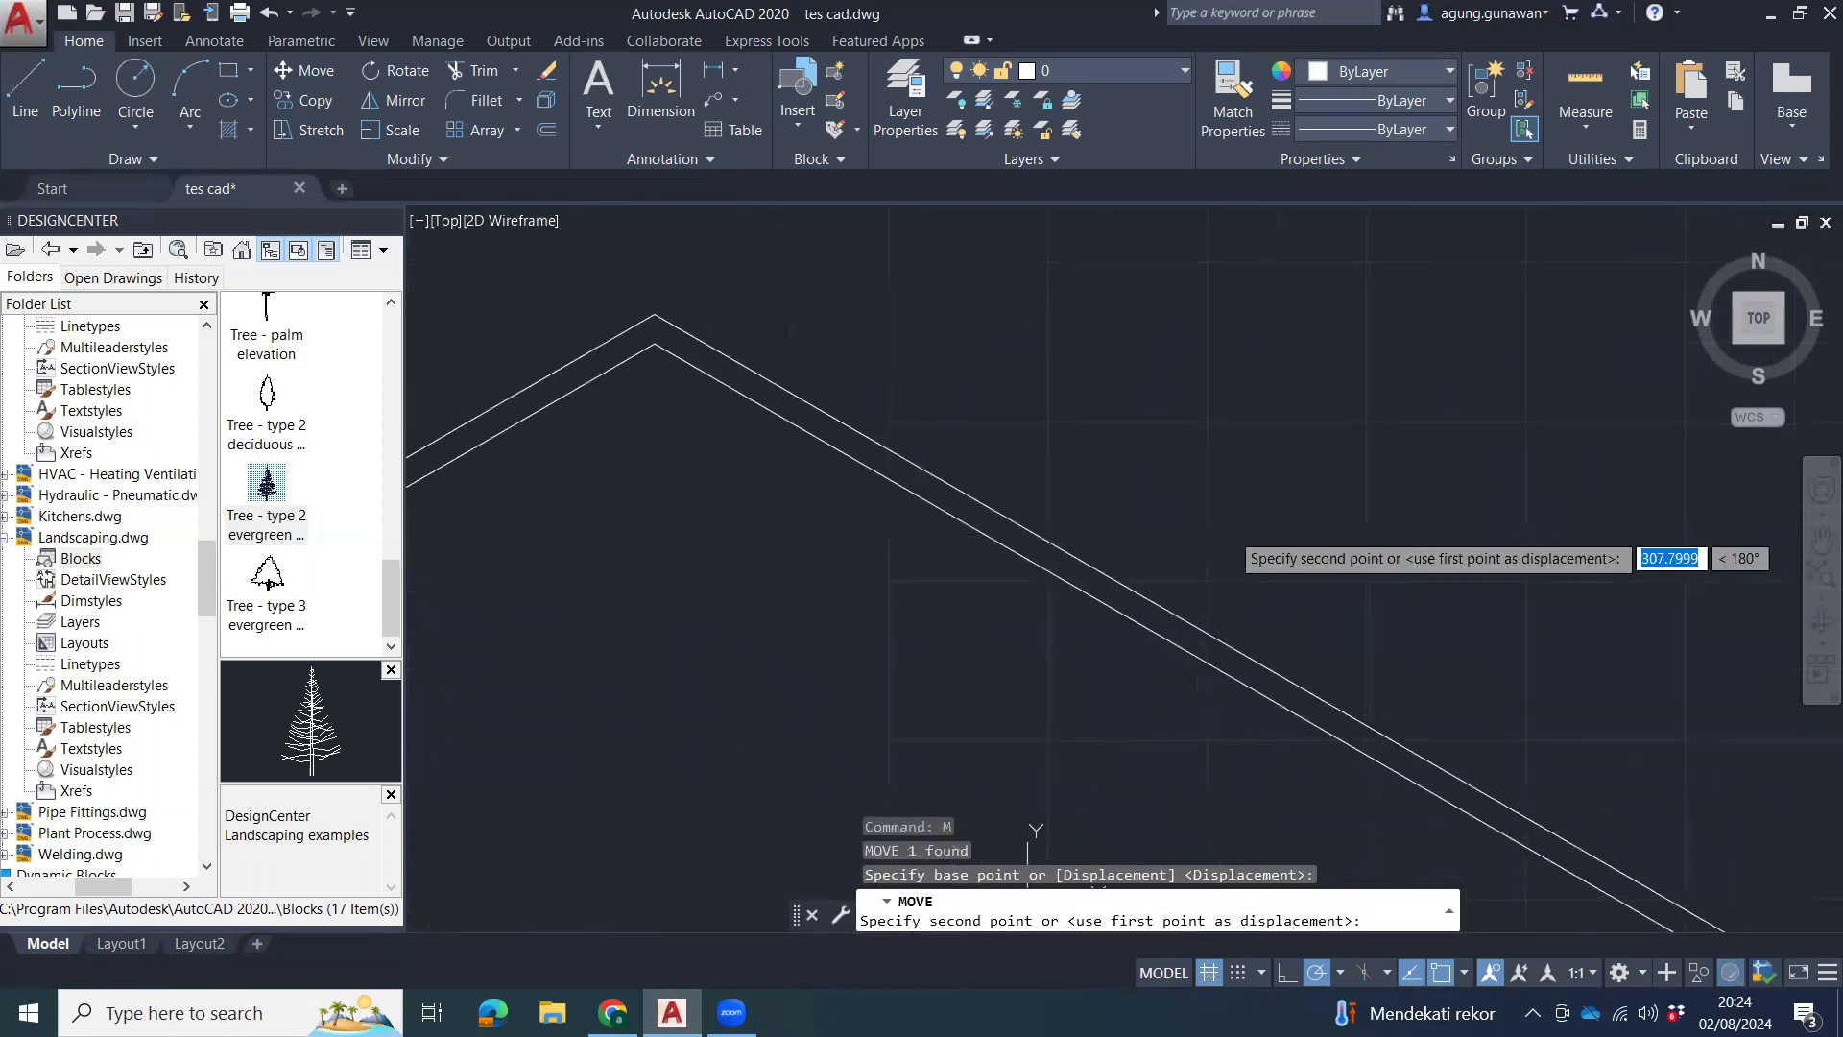
pyautogui.click(679, 345)
# Move the rectangle by its top corner onto the inner right slope line so it sits directly beneath it, near the ridge.
pyautogui.scroll(6, 669, 342)
pyautogui.click(692, 333)
pyautogui.click(654, 359)
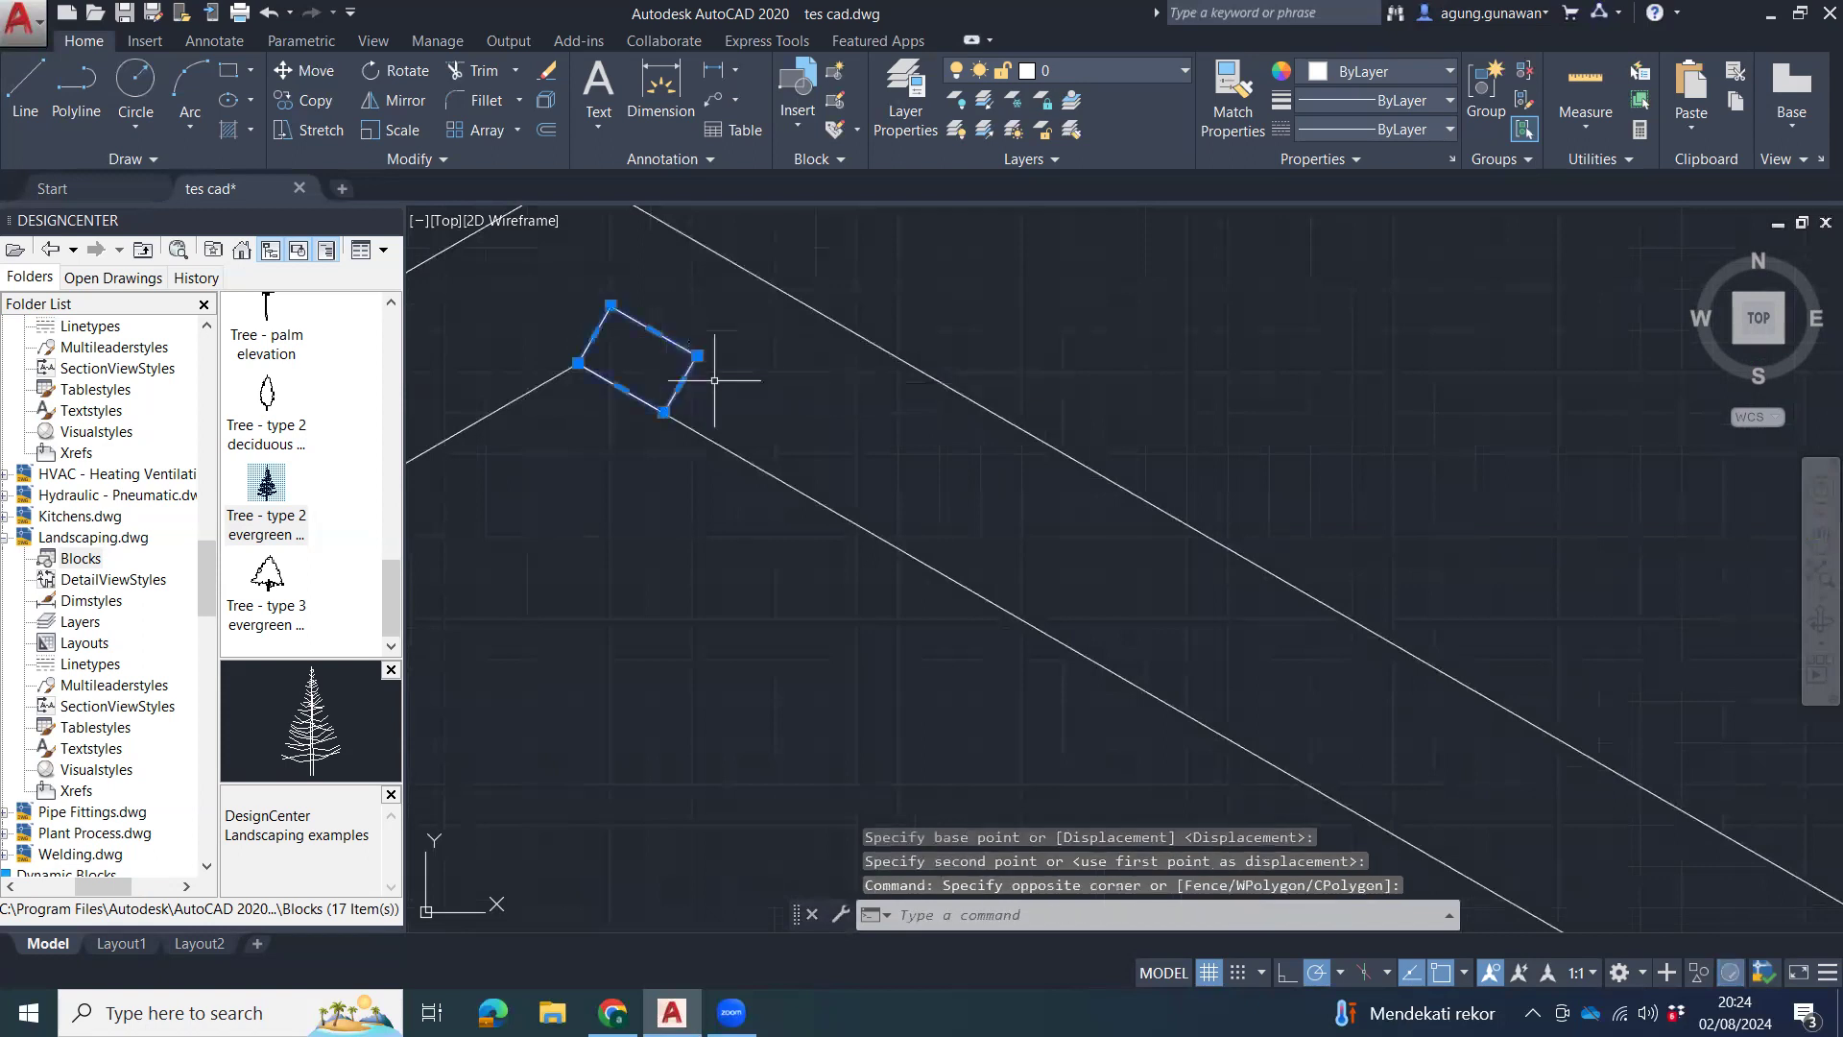
pyautogui.write('m')
pyautogui.press('Return')
pyautogui.click(611, 306)
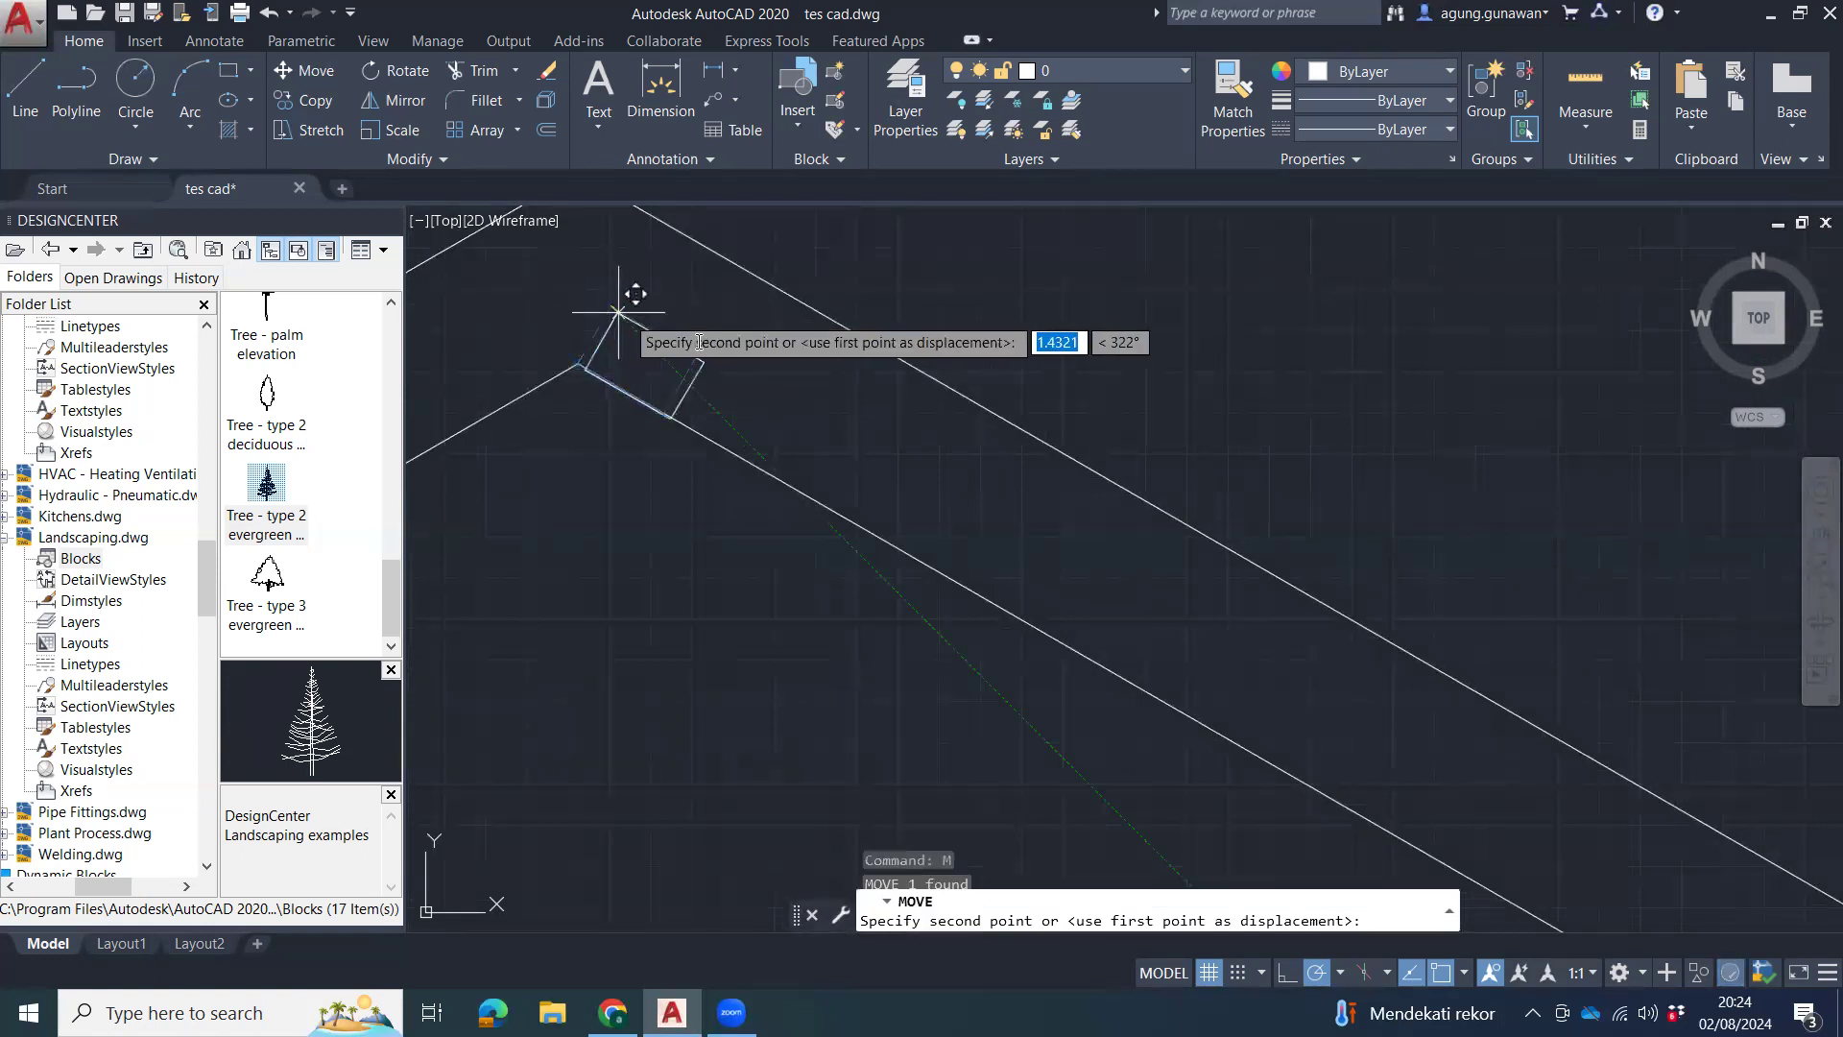
pyautogui.click(672, 401)
pyautogui.moveTo(822, 535); pyautogui.dragTo(802, 384, button='middle')
pyautogui.scroll(-2, 802, 384)
pyautogui.click(796, 466)
pyautogui.click(751, 461)
pyautogui.moveTo(826, 538); pyautogui.dragTo(740, 493, button='middle')
pyautogui.write('c')
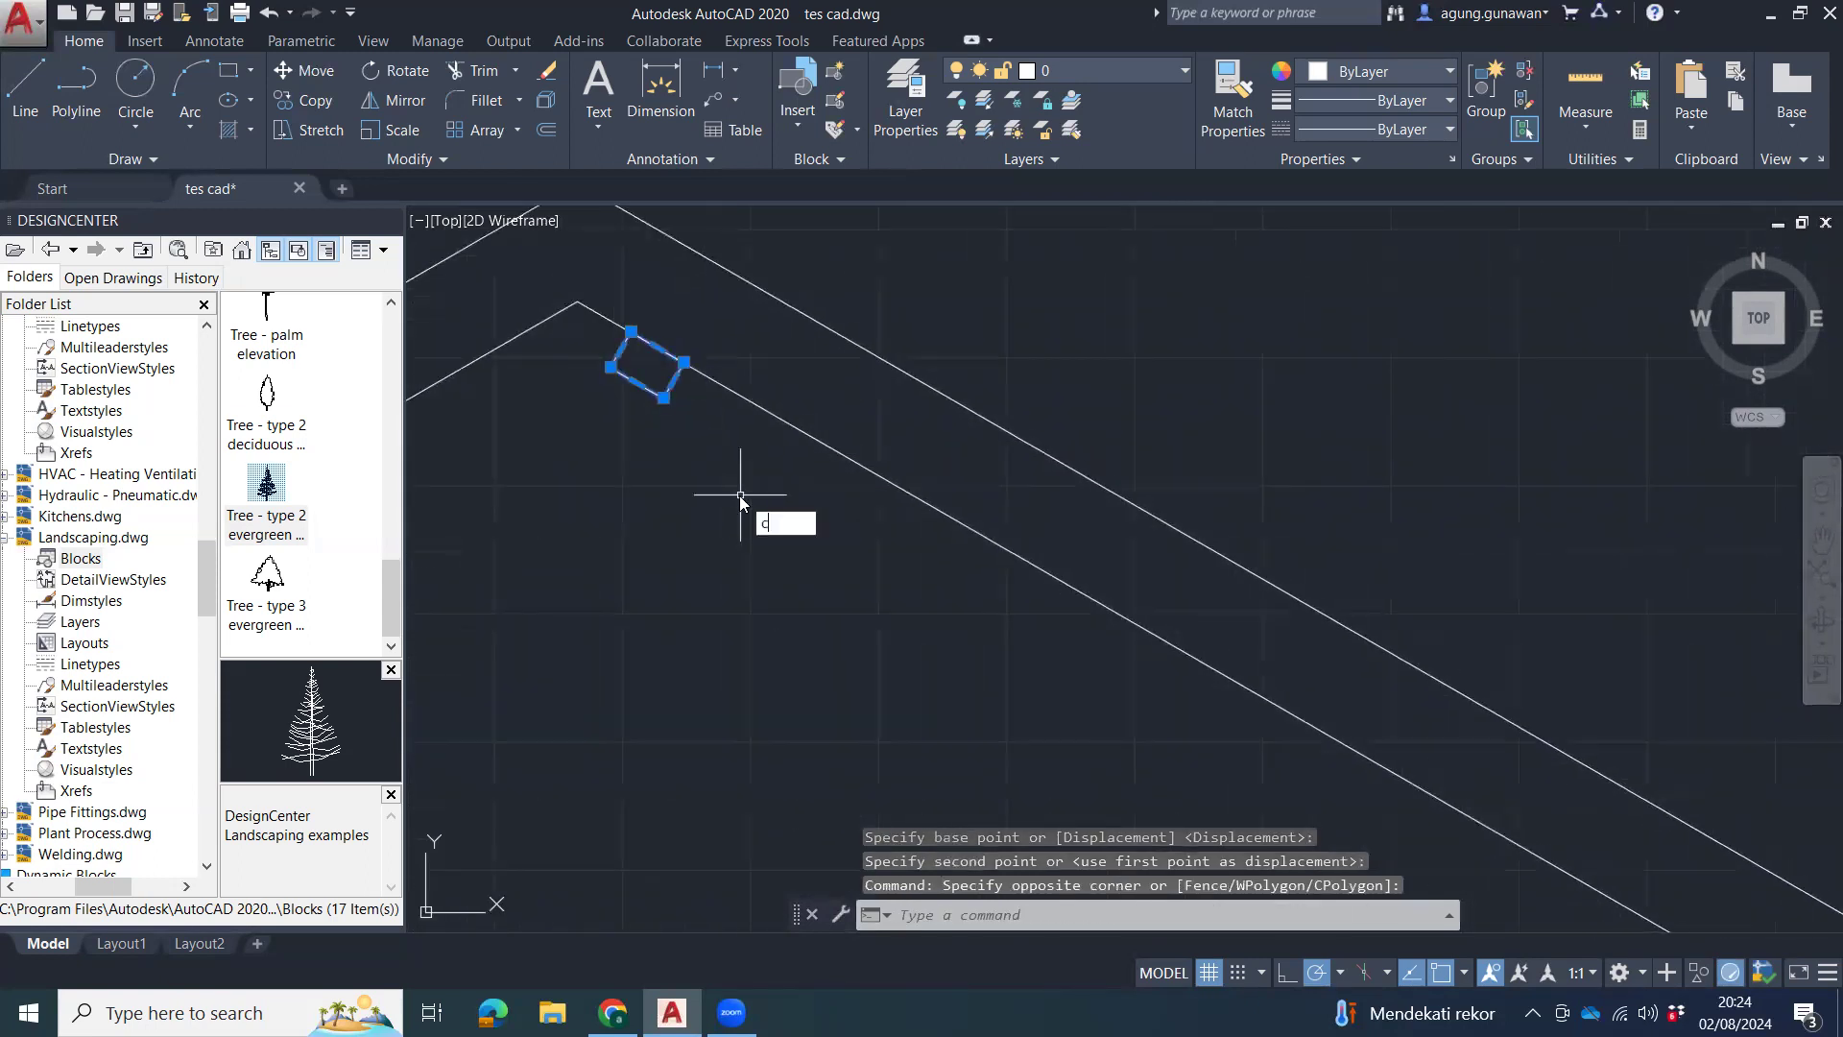
pyautogui.write('o')
pyautogui.press('Return')
pyautogui.click(630, 331)
pyautogui.moveTo(1101, 557); pyautogui.dragTo(951, 447, button='middle')
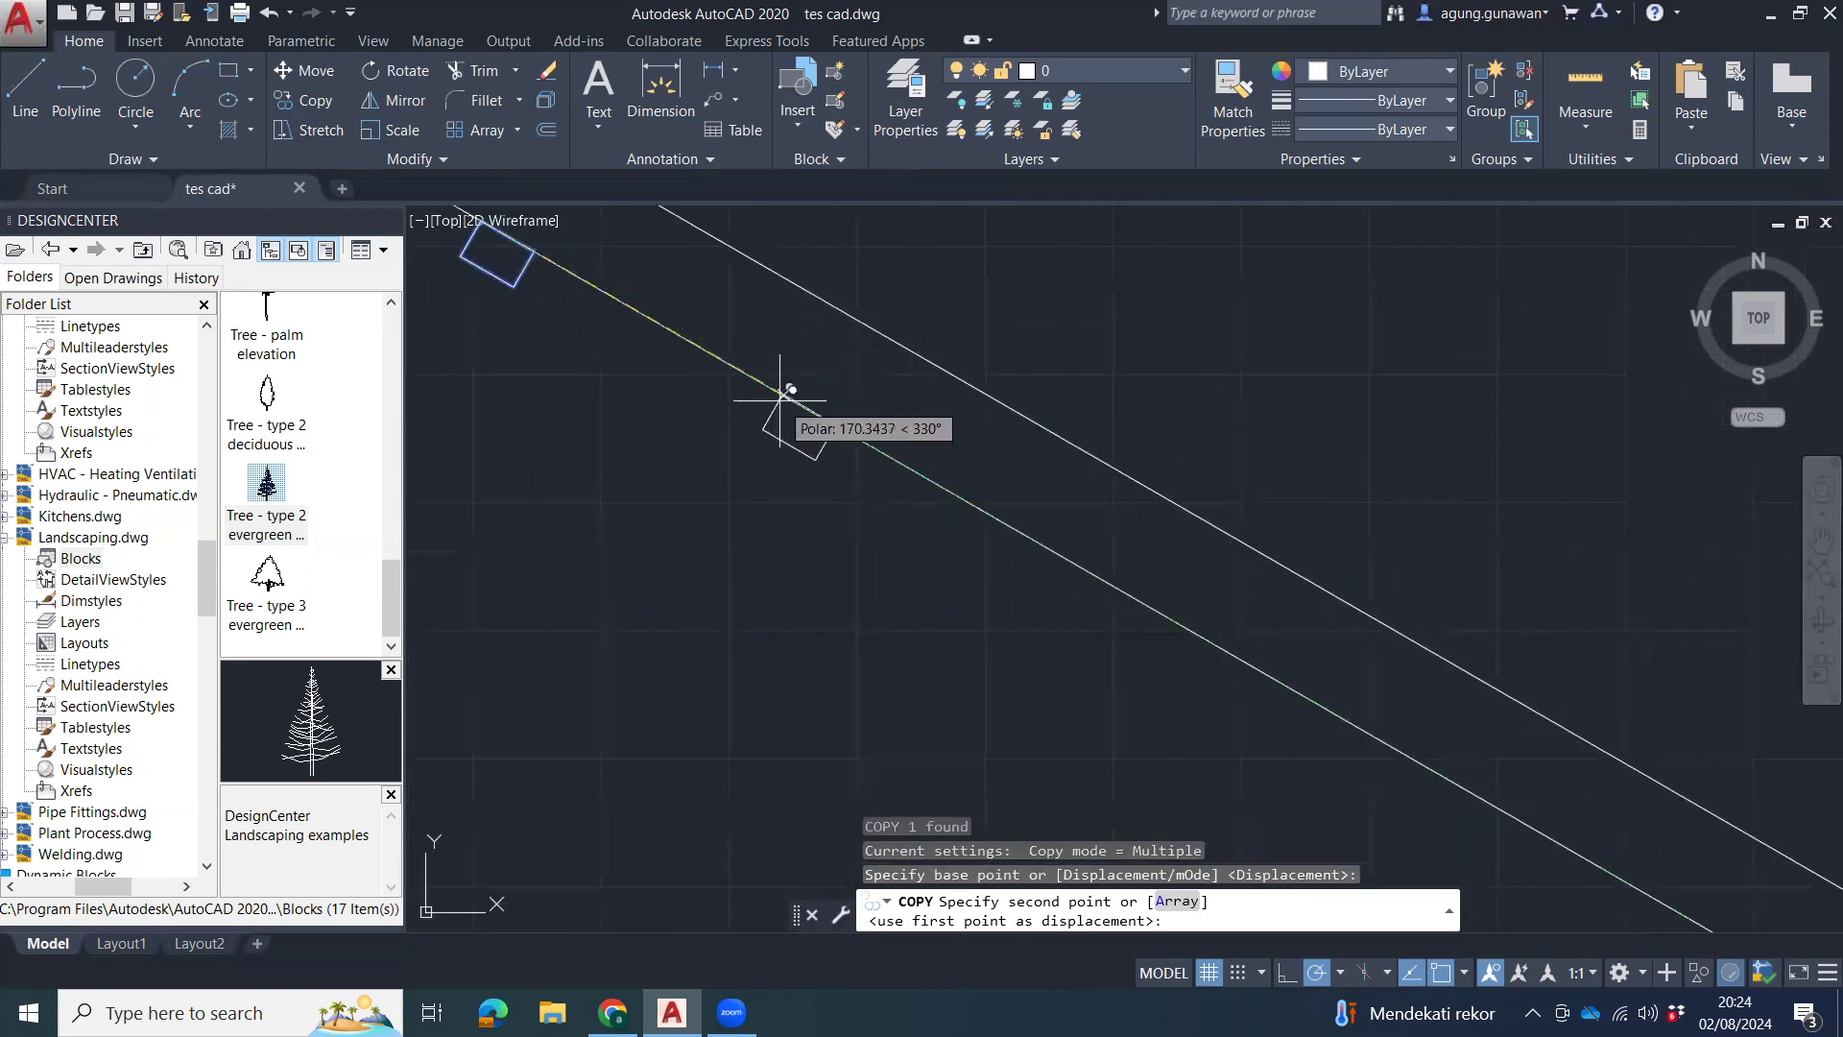
pyautogui.scroll(-6, 780, 401)
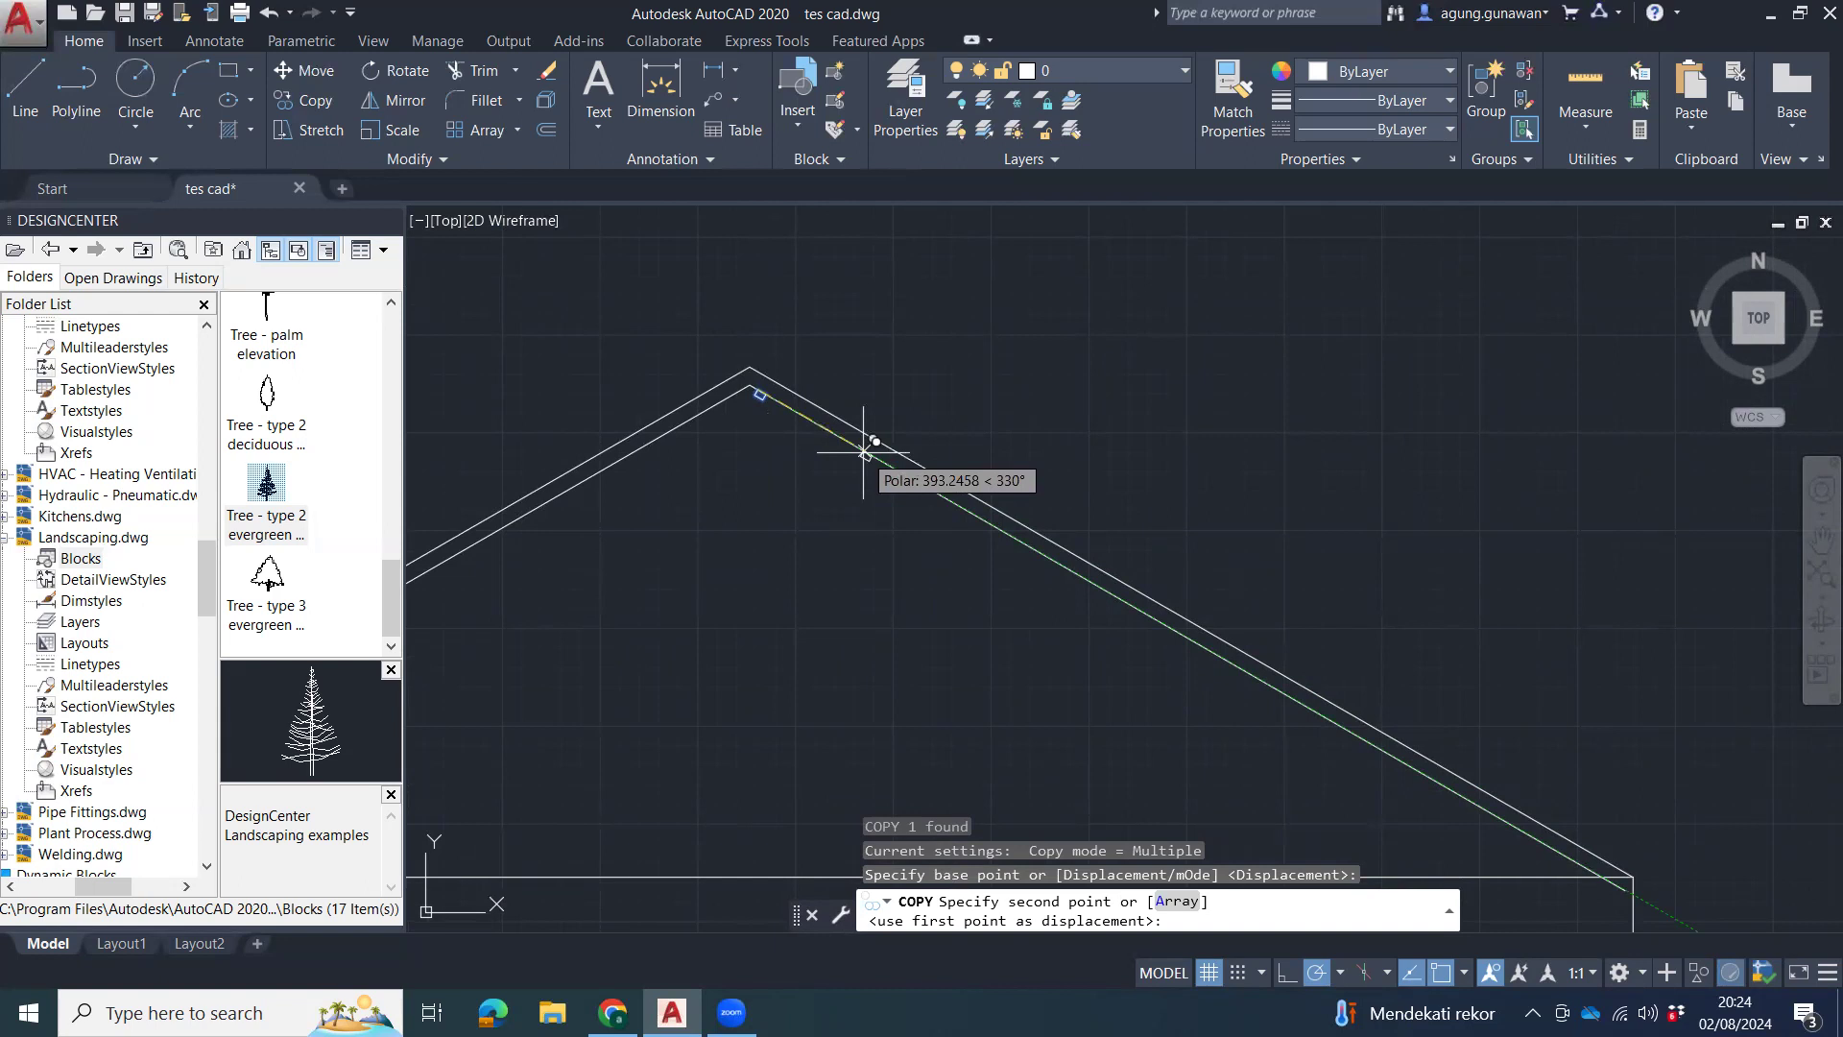
pyautogui.press('Escape')
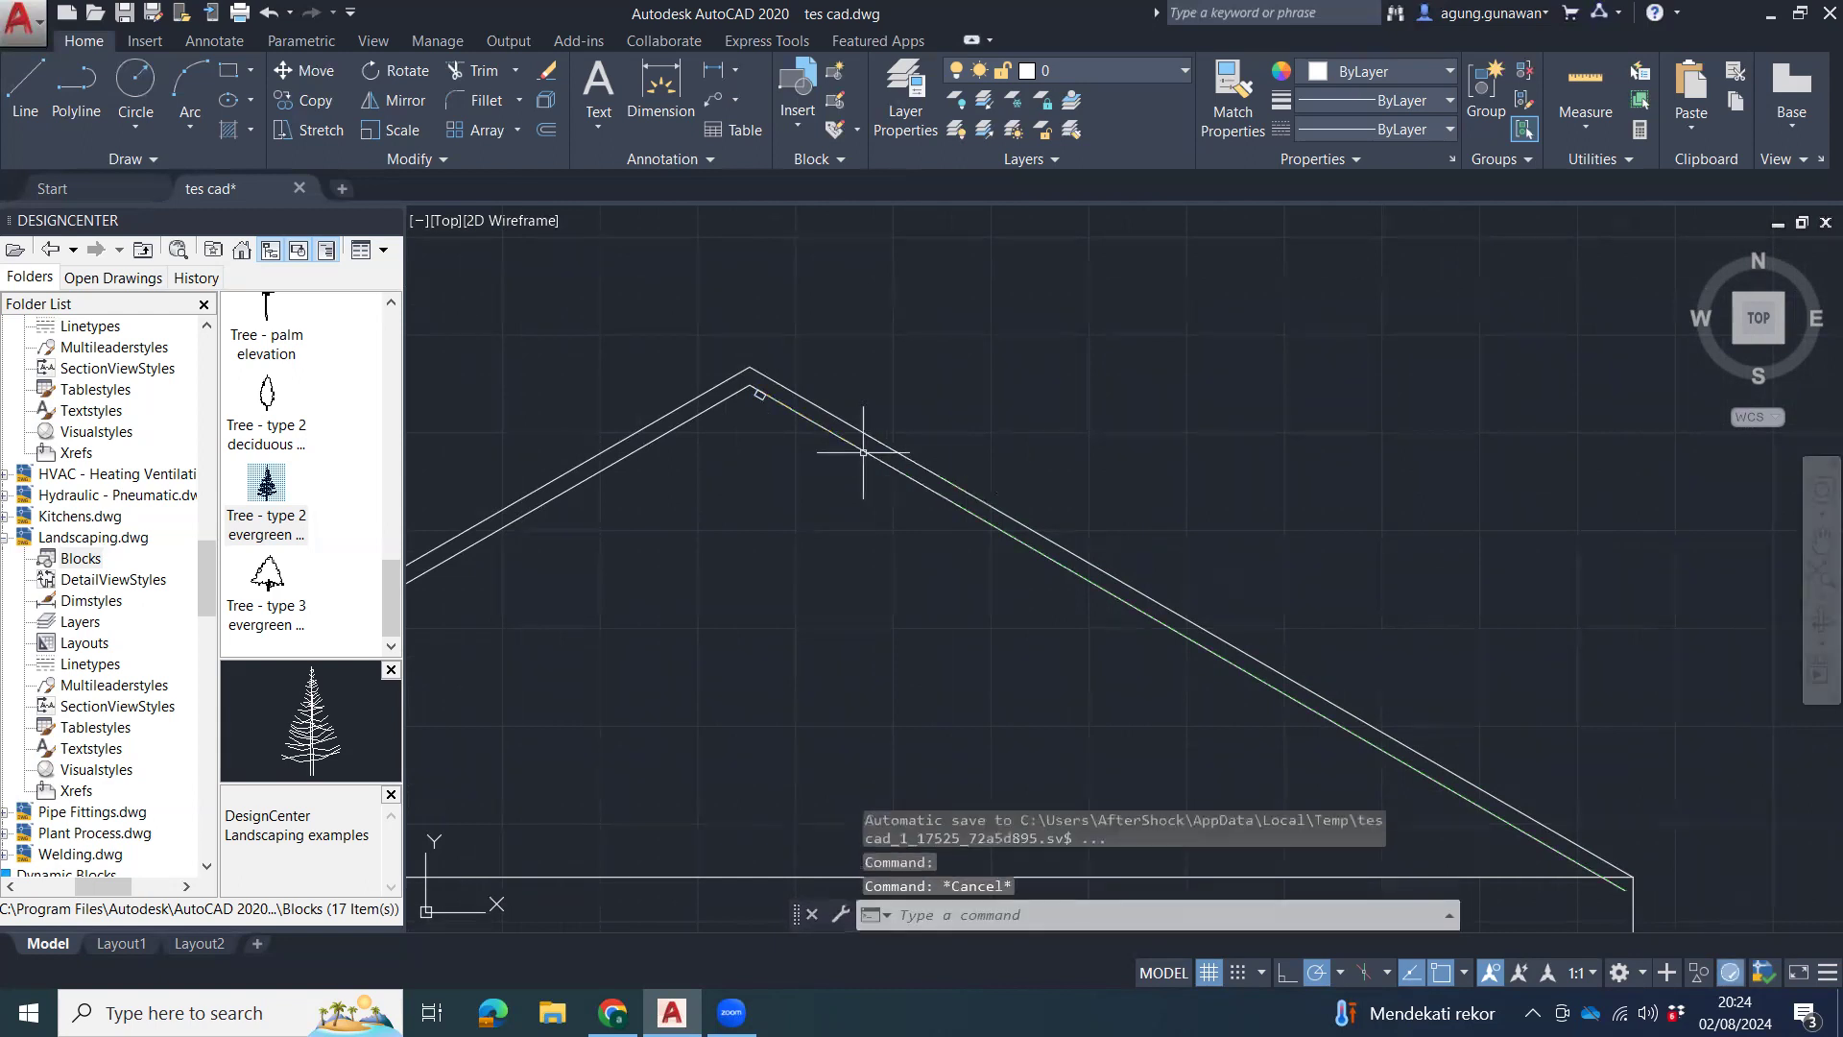
# Copy the small rectangle near the ridge 400 down along the inner line of the right roof slope.
pyautogui.write('CO')
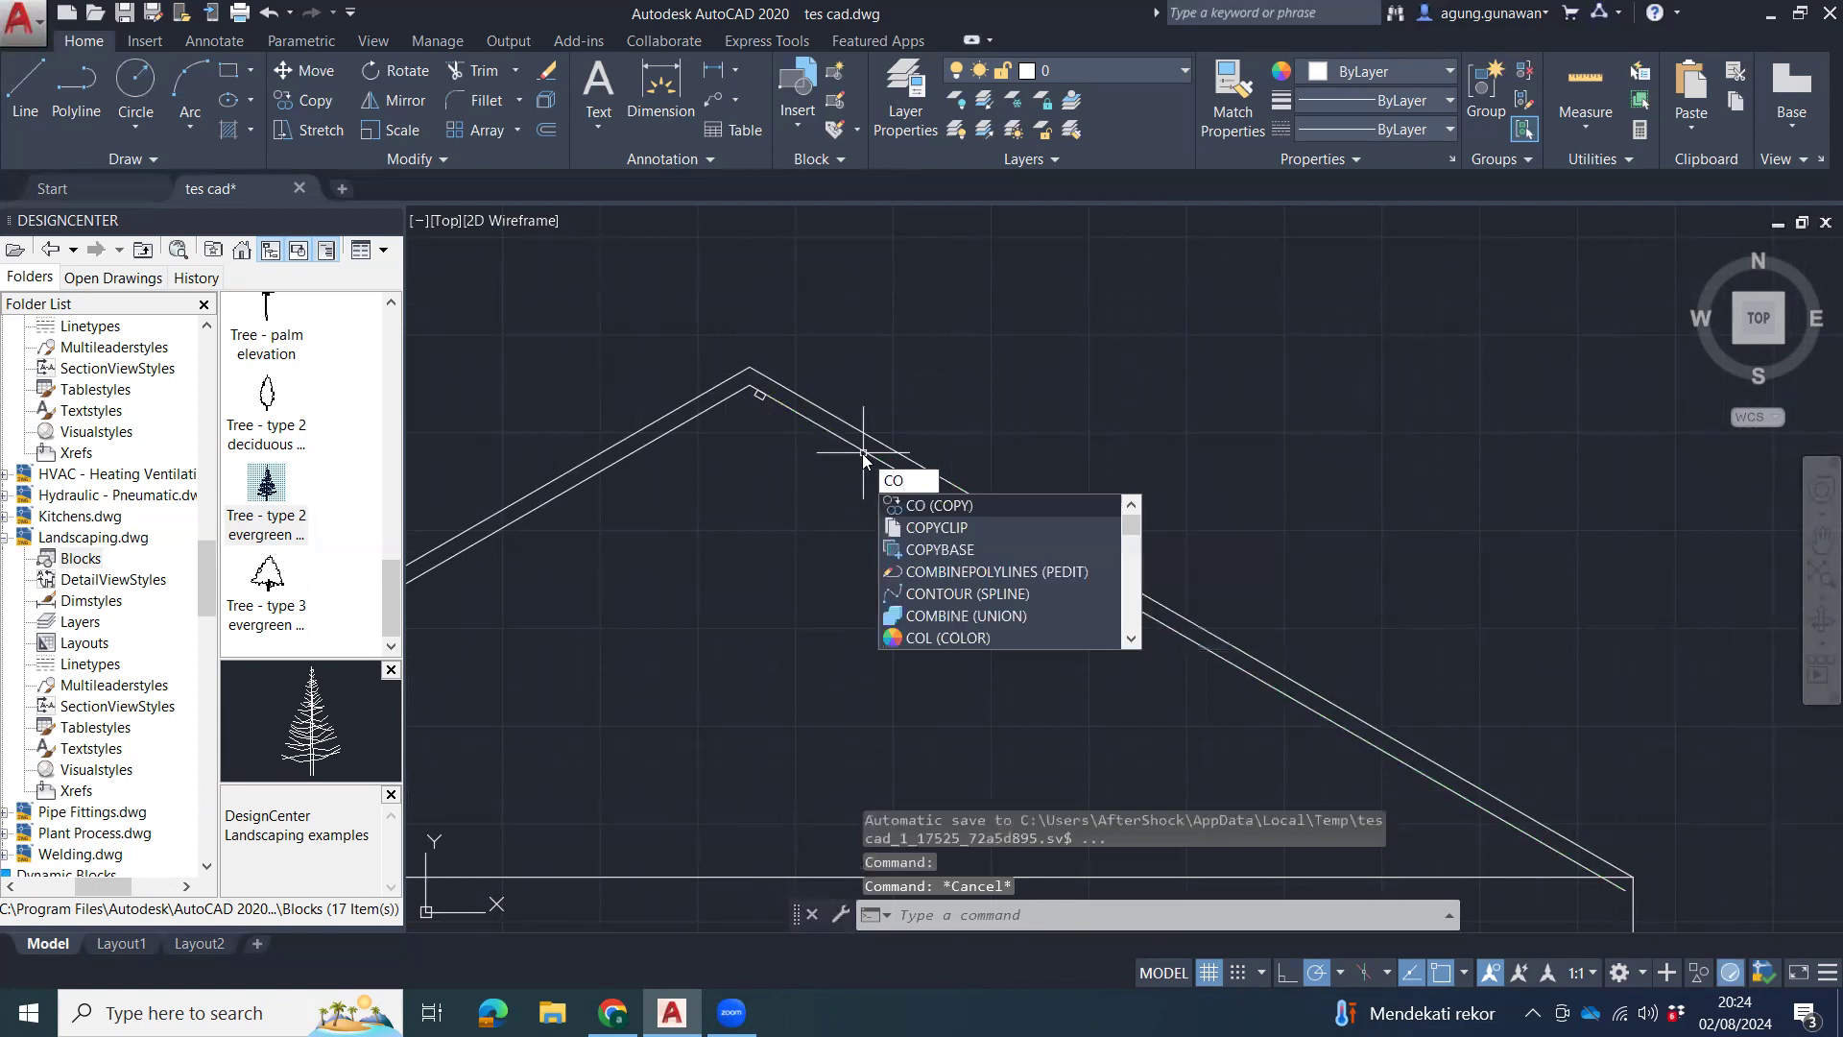
pyautogui.press('Return')
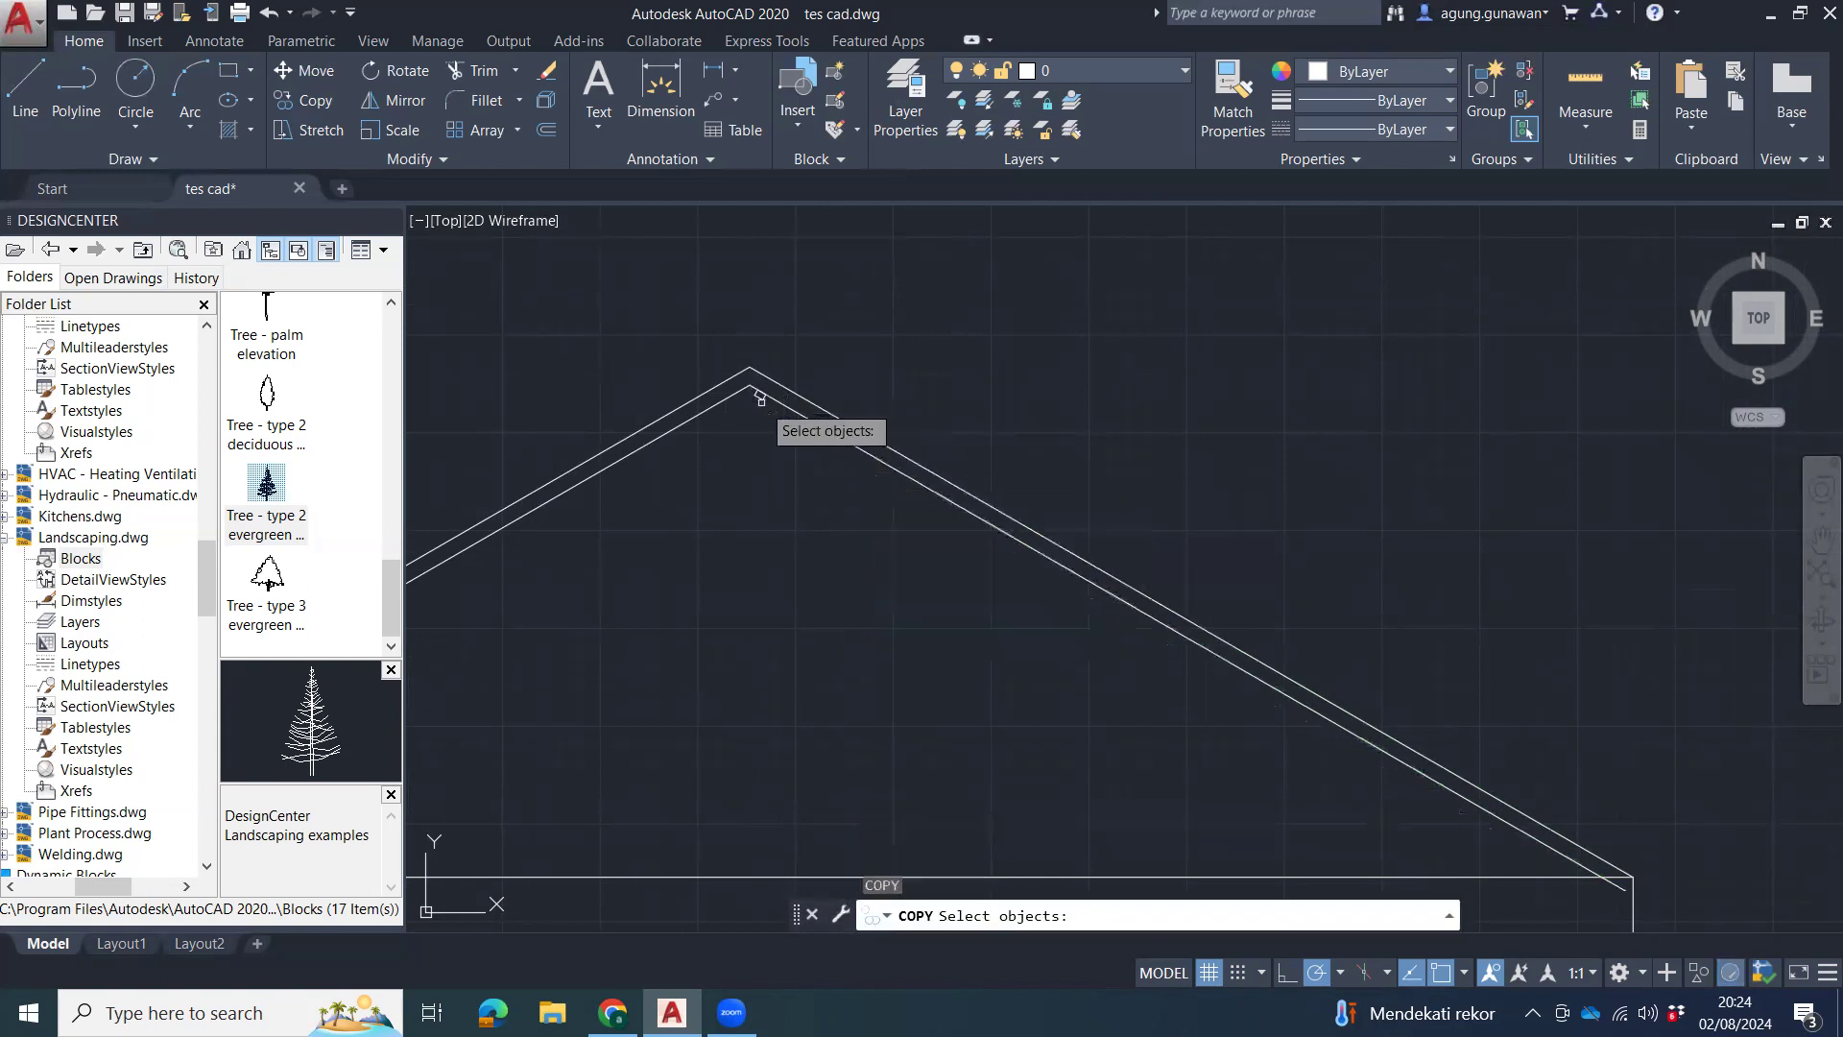
pyautogui.click(759, 395)
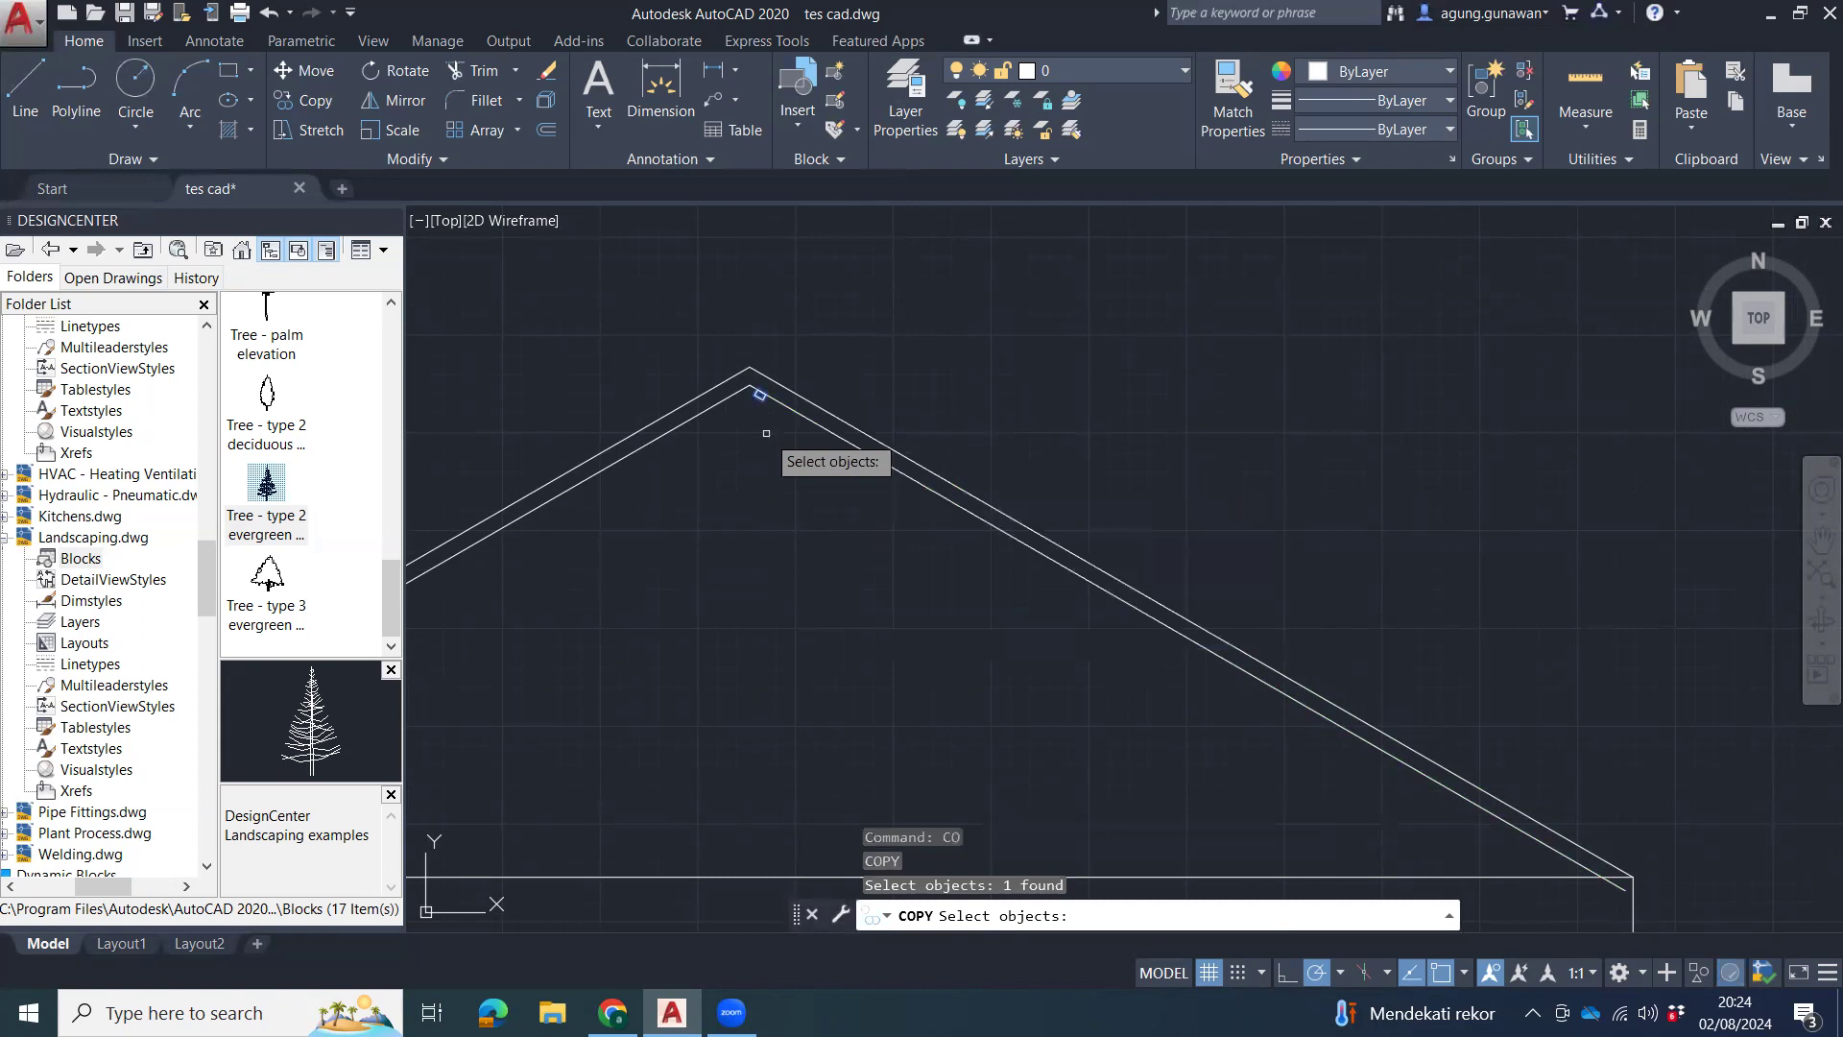
pyautogui.press('Return')
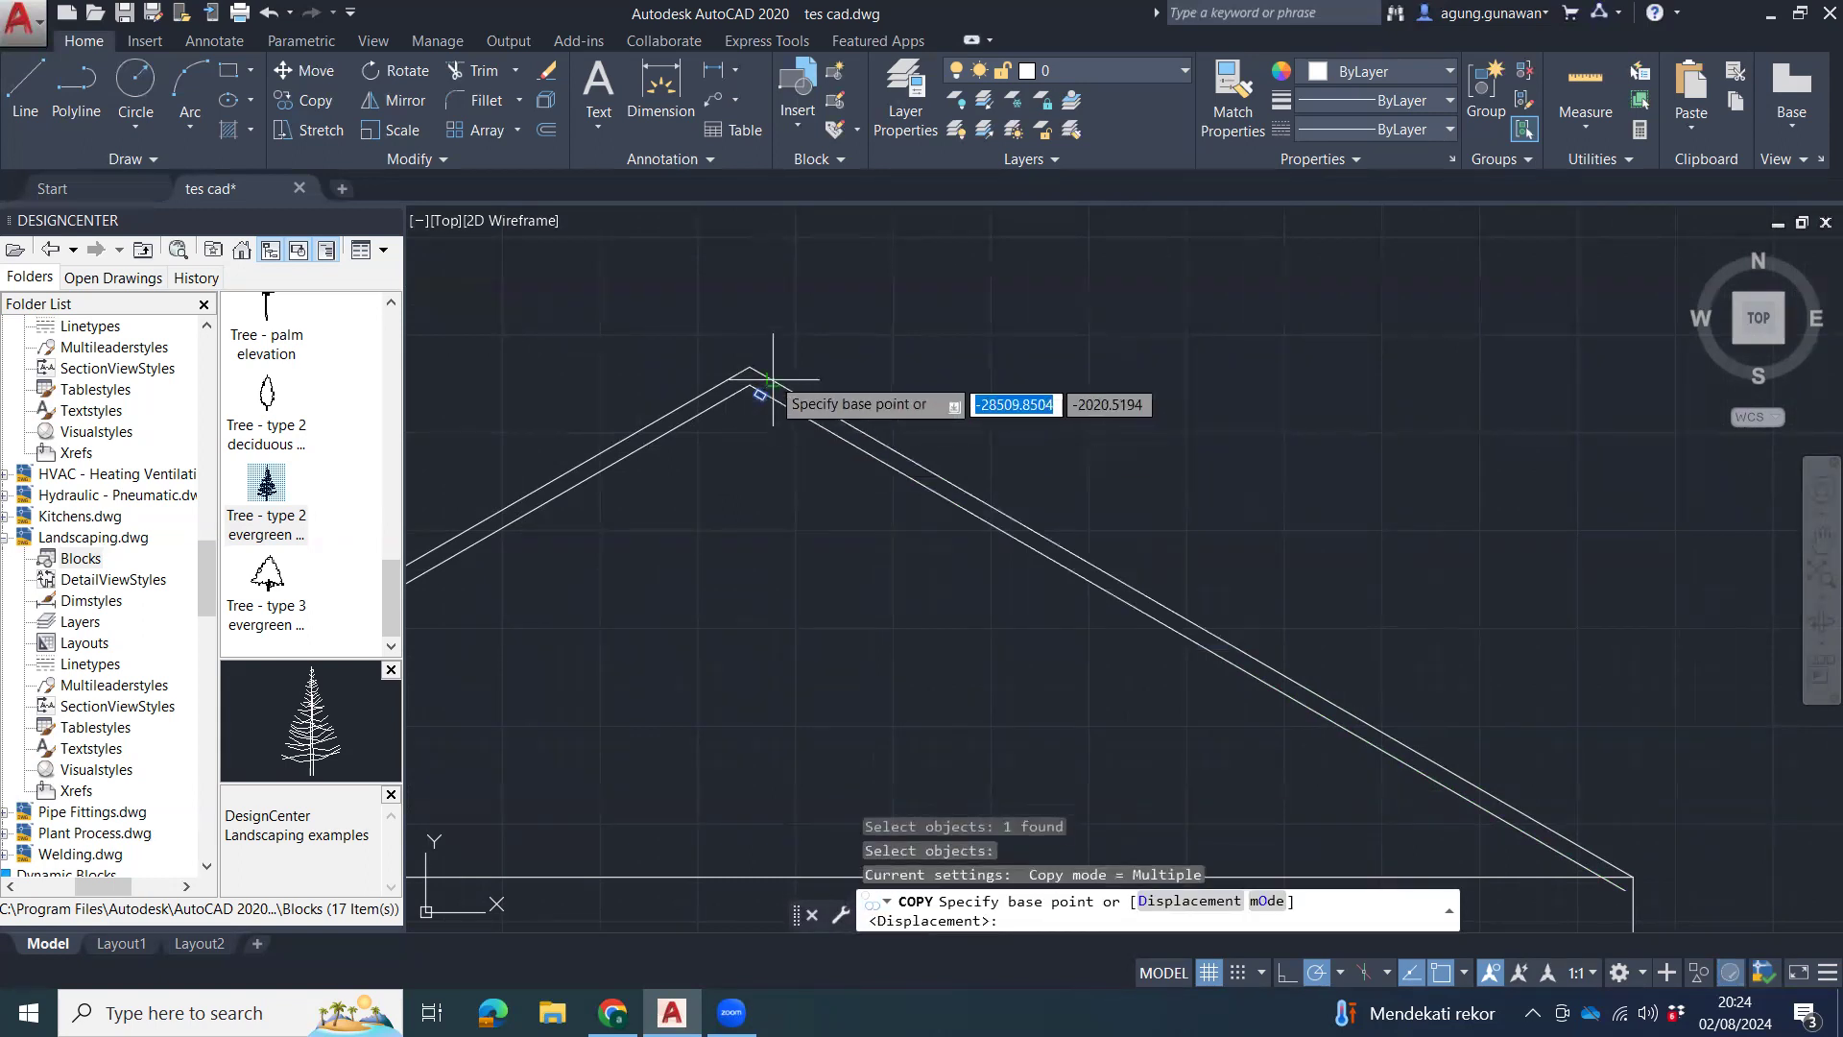
pyautogui.click(760, 393)
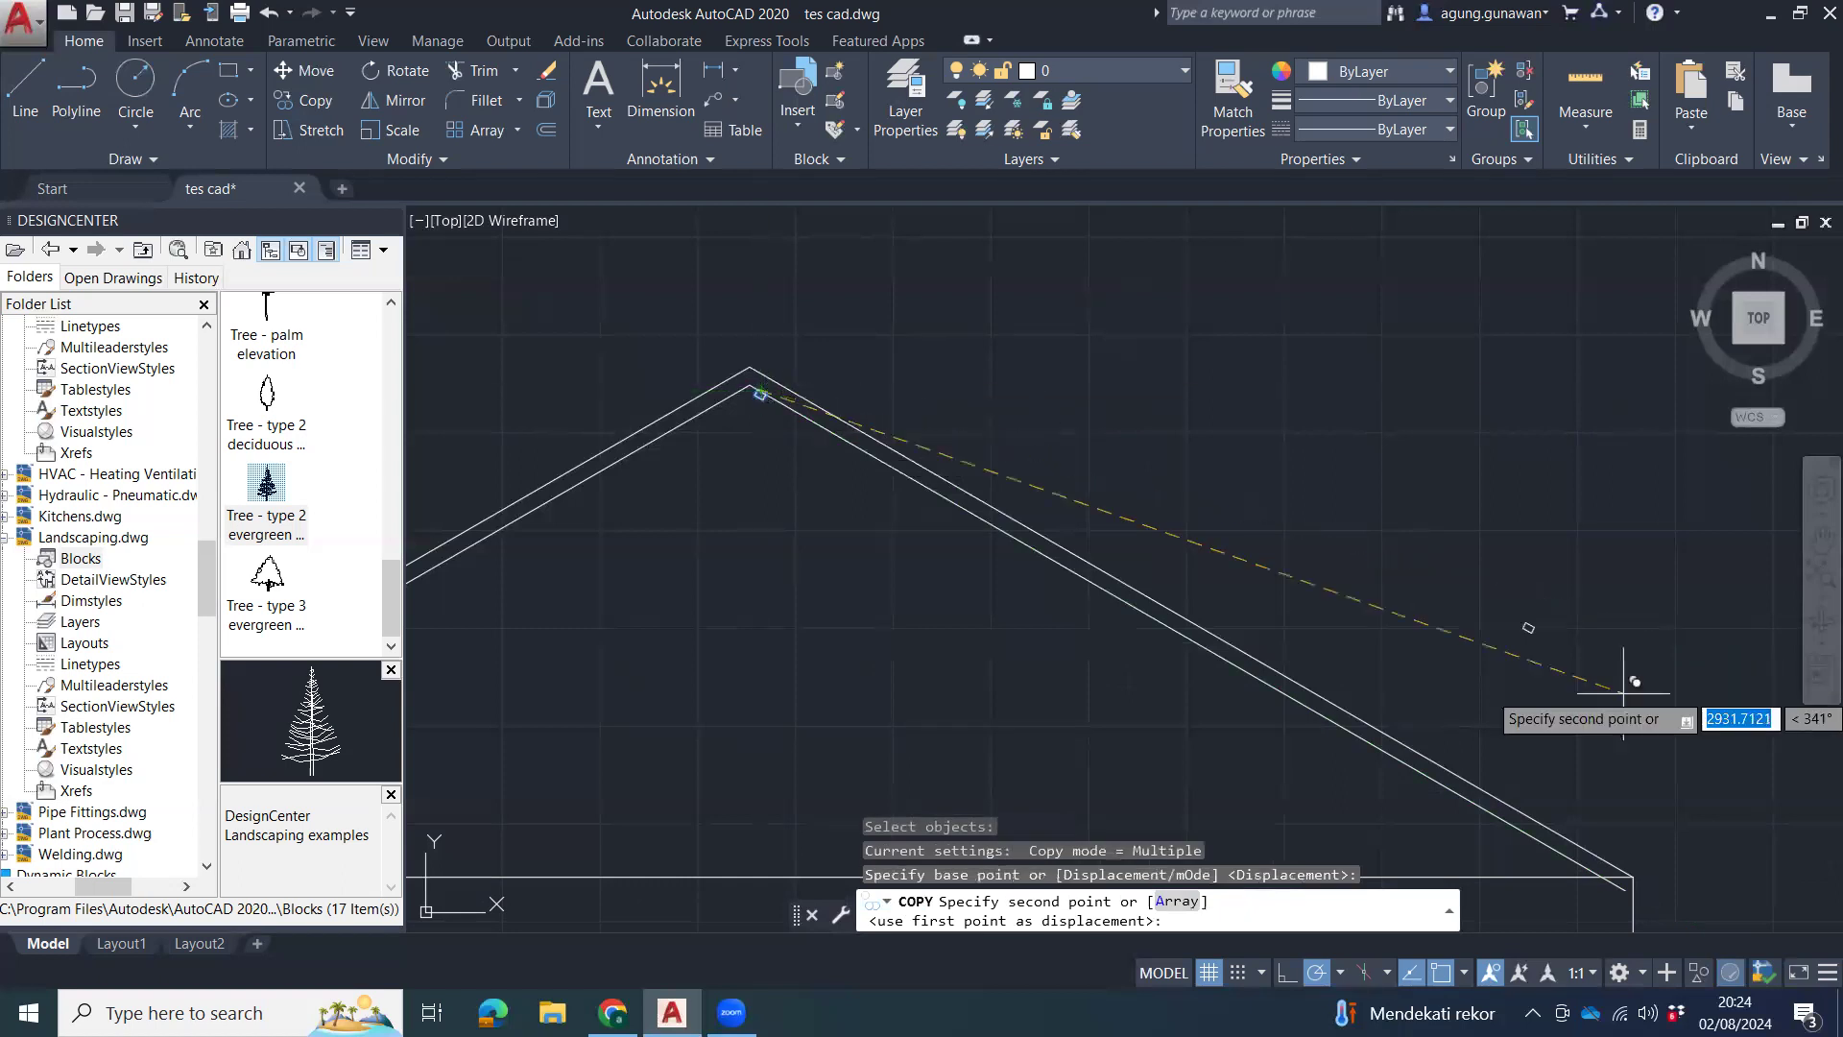
pyautogui.moveTo(1621, 691); pyautogui.dragTo(1434, 536, button='middle')
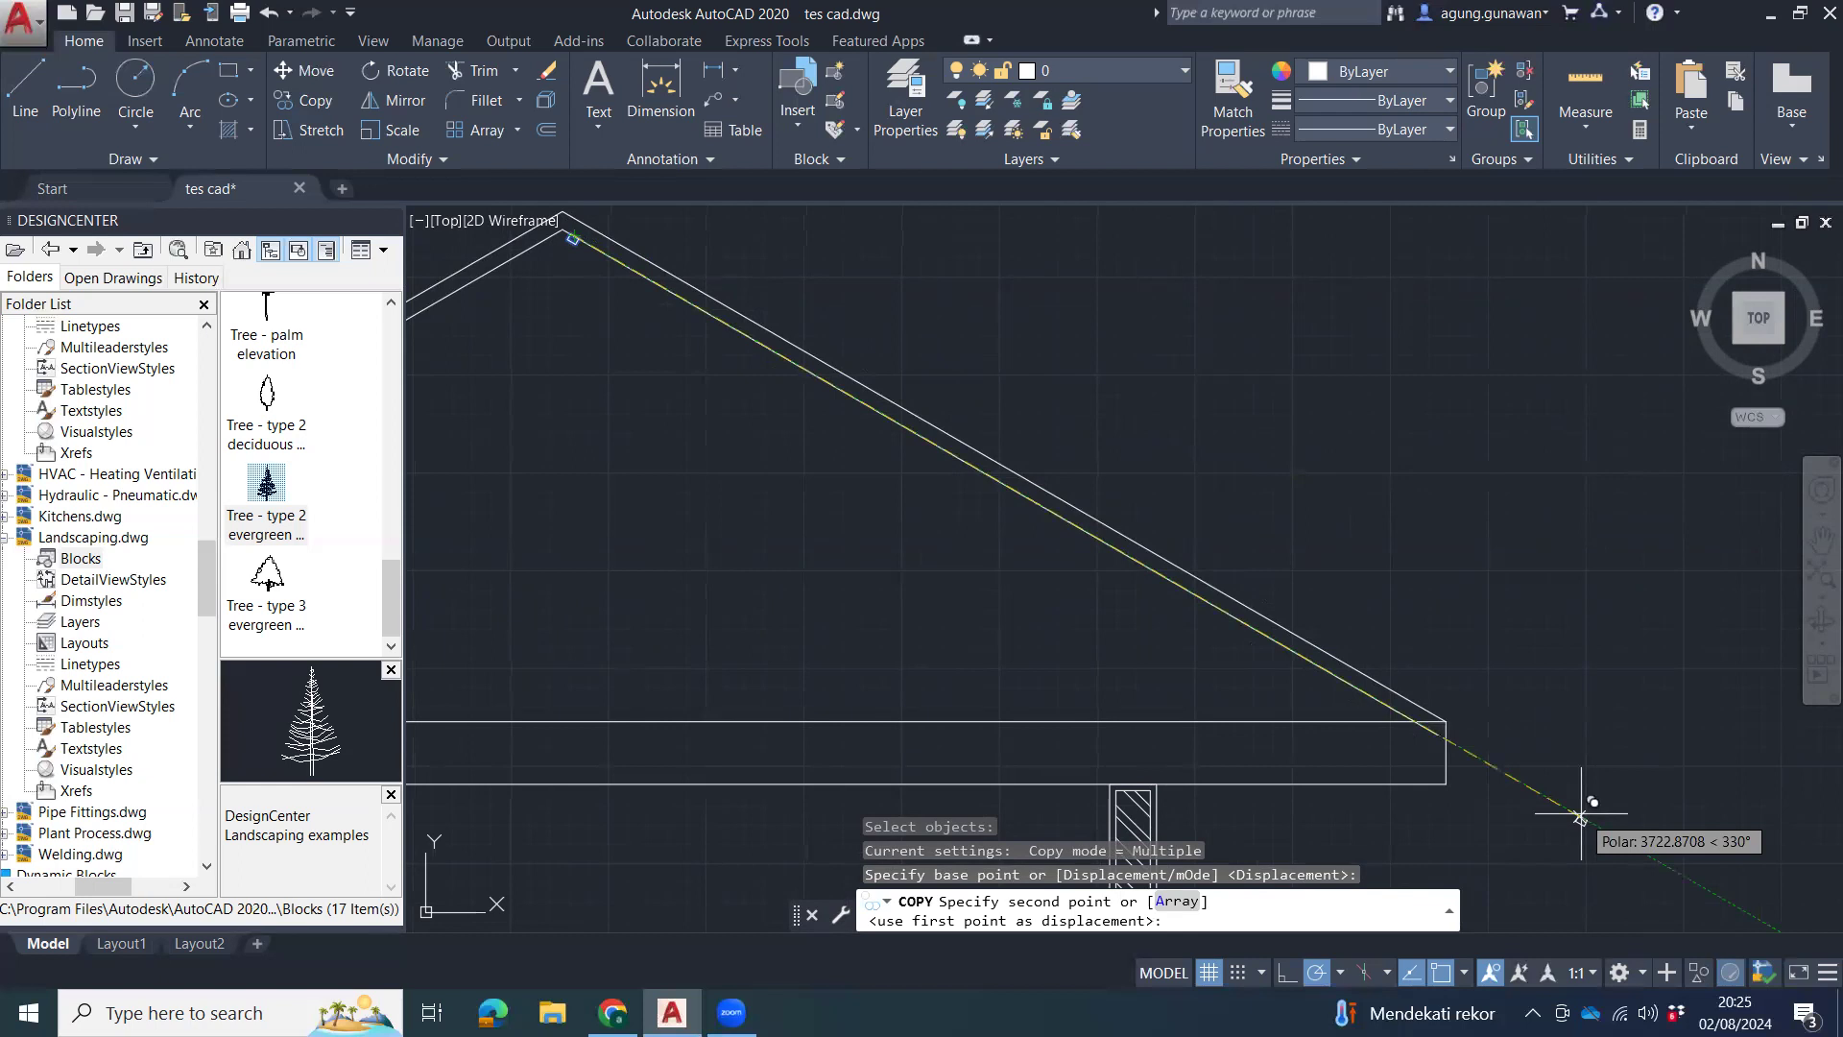
pyautogui.write('40')
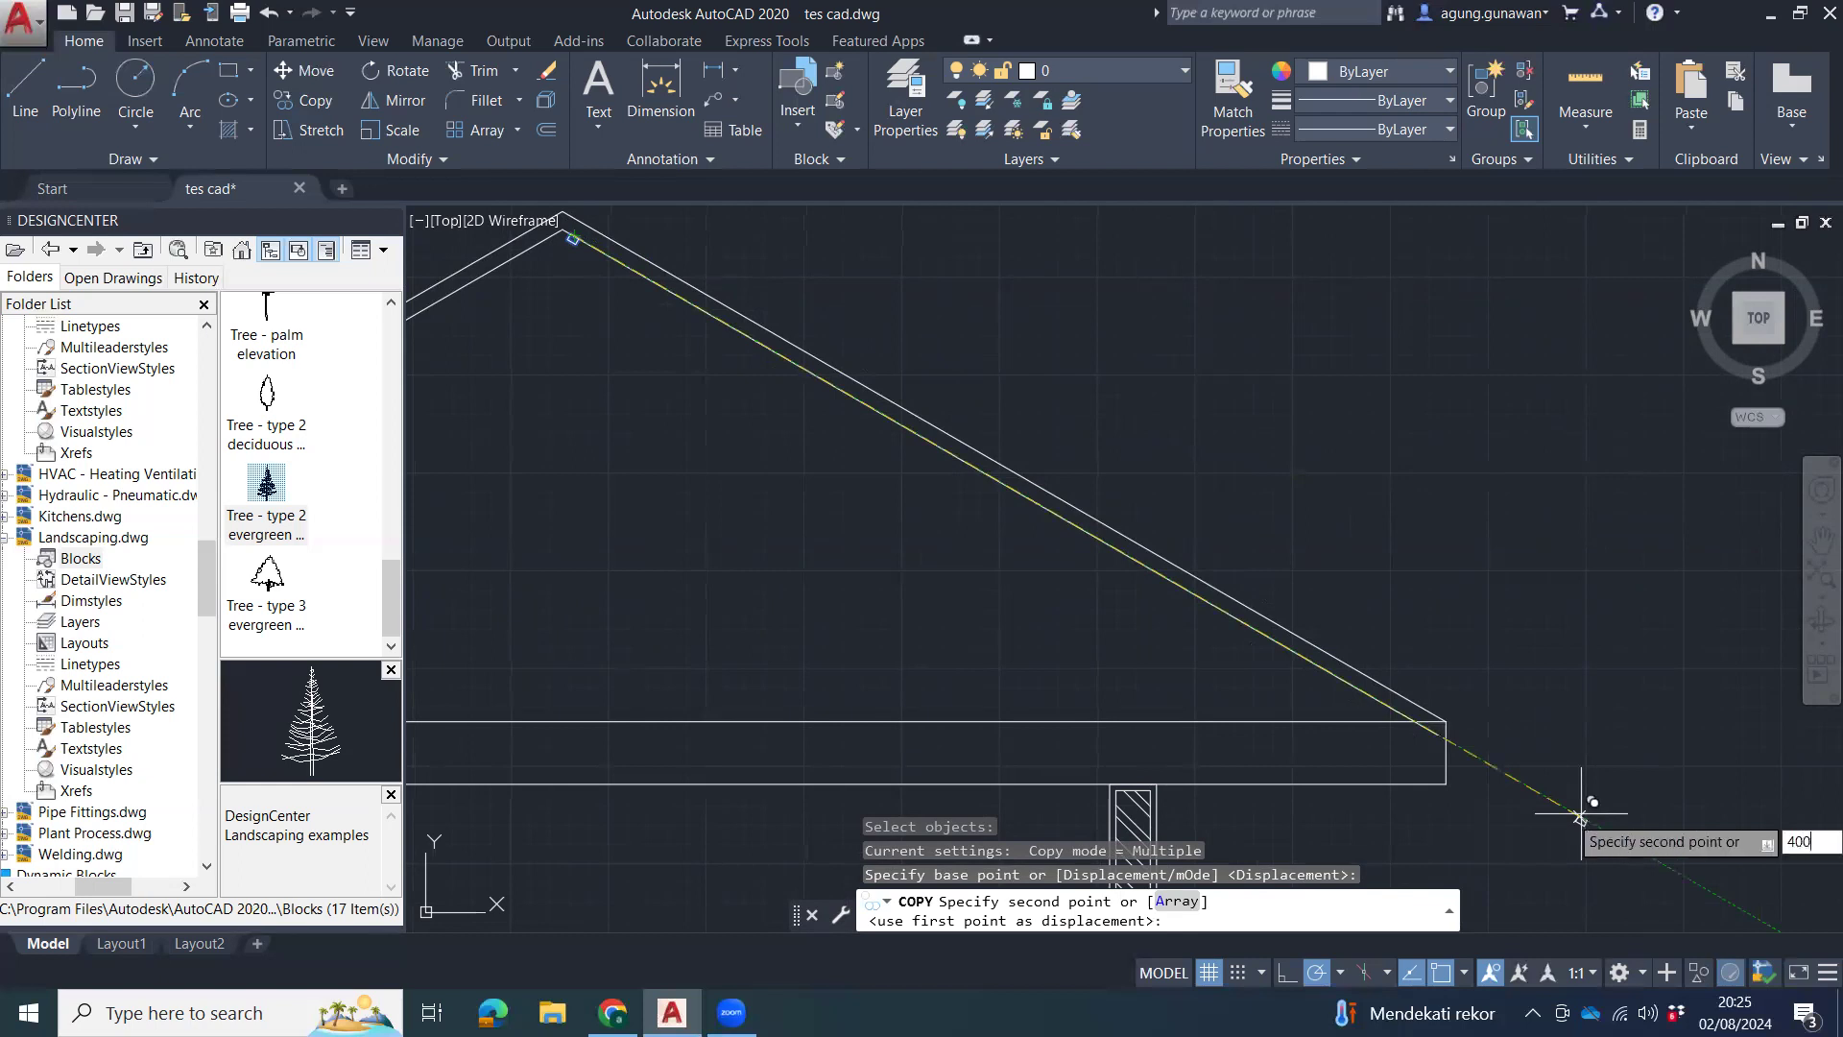
pyautogui.write('0')
pyautogui.press('Return')
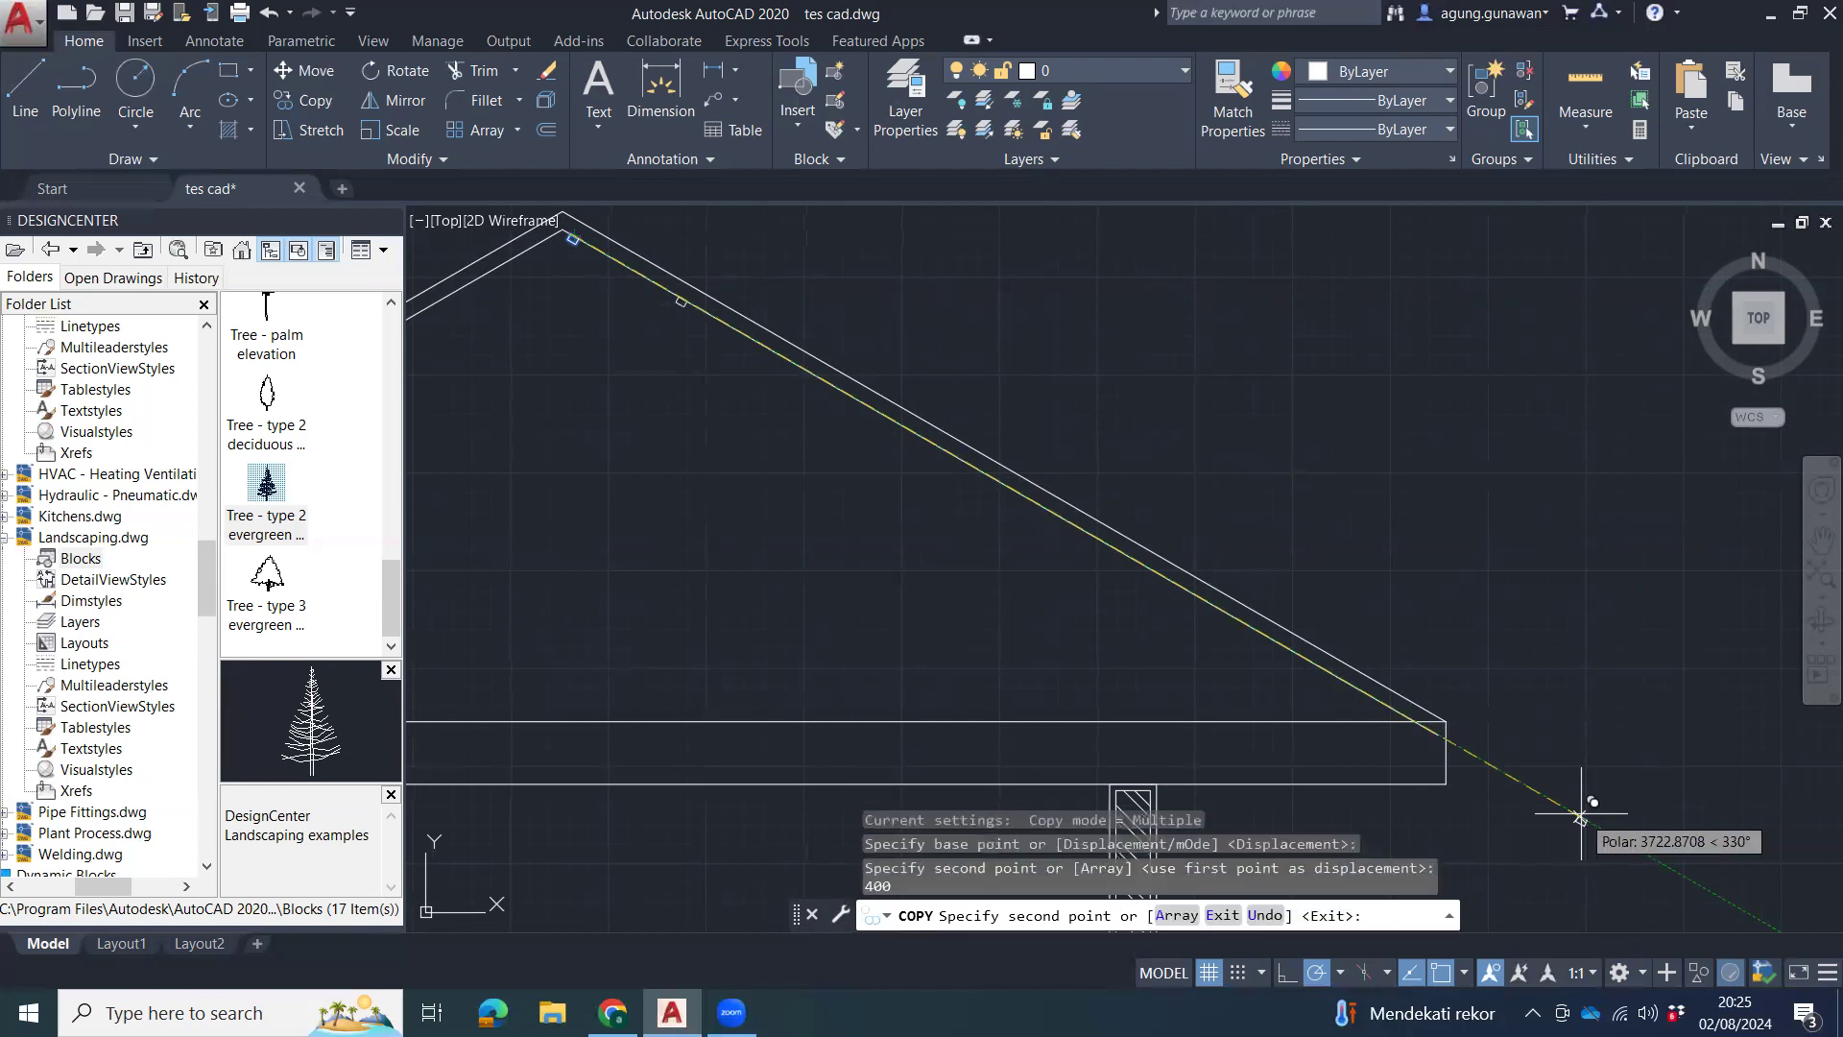
# Place further copies of the rectangle down the right slope at 400, 800, 1200 and 1600 from the original.
pyautogui.write('400')
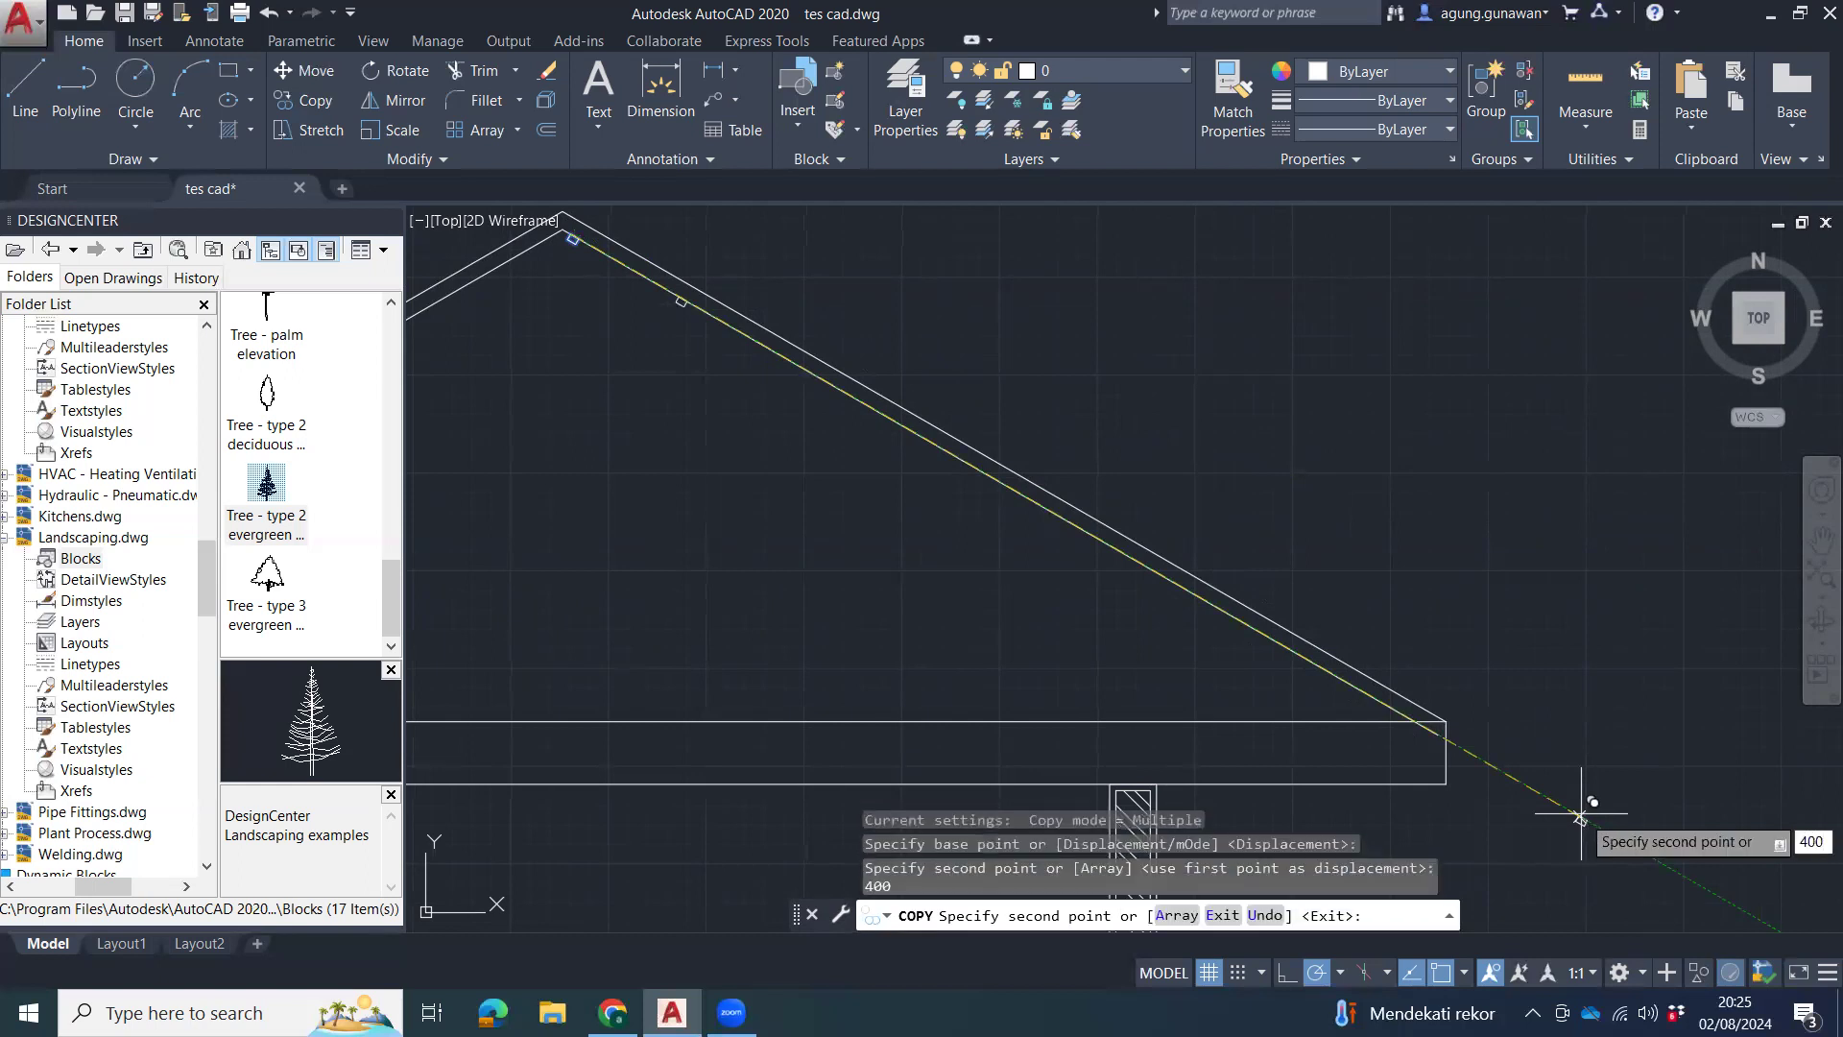
pyautogui.press('Return')
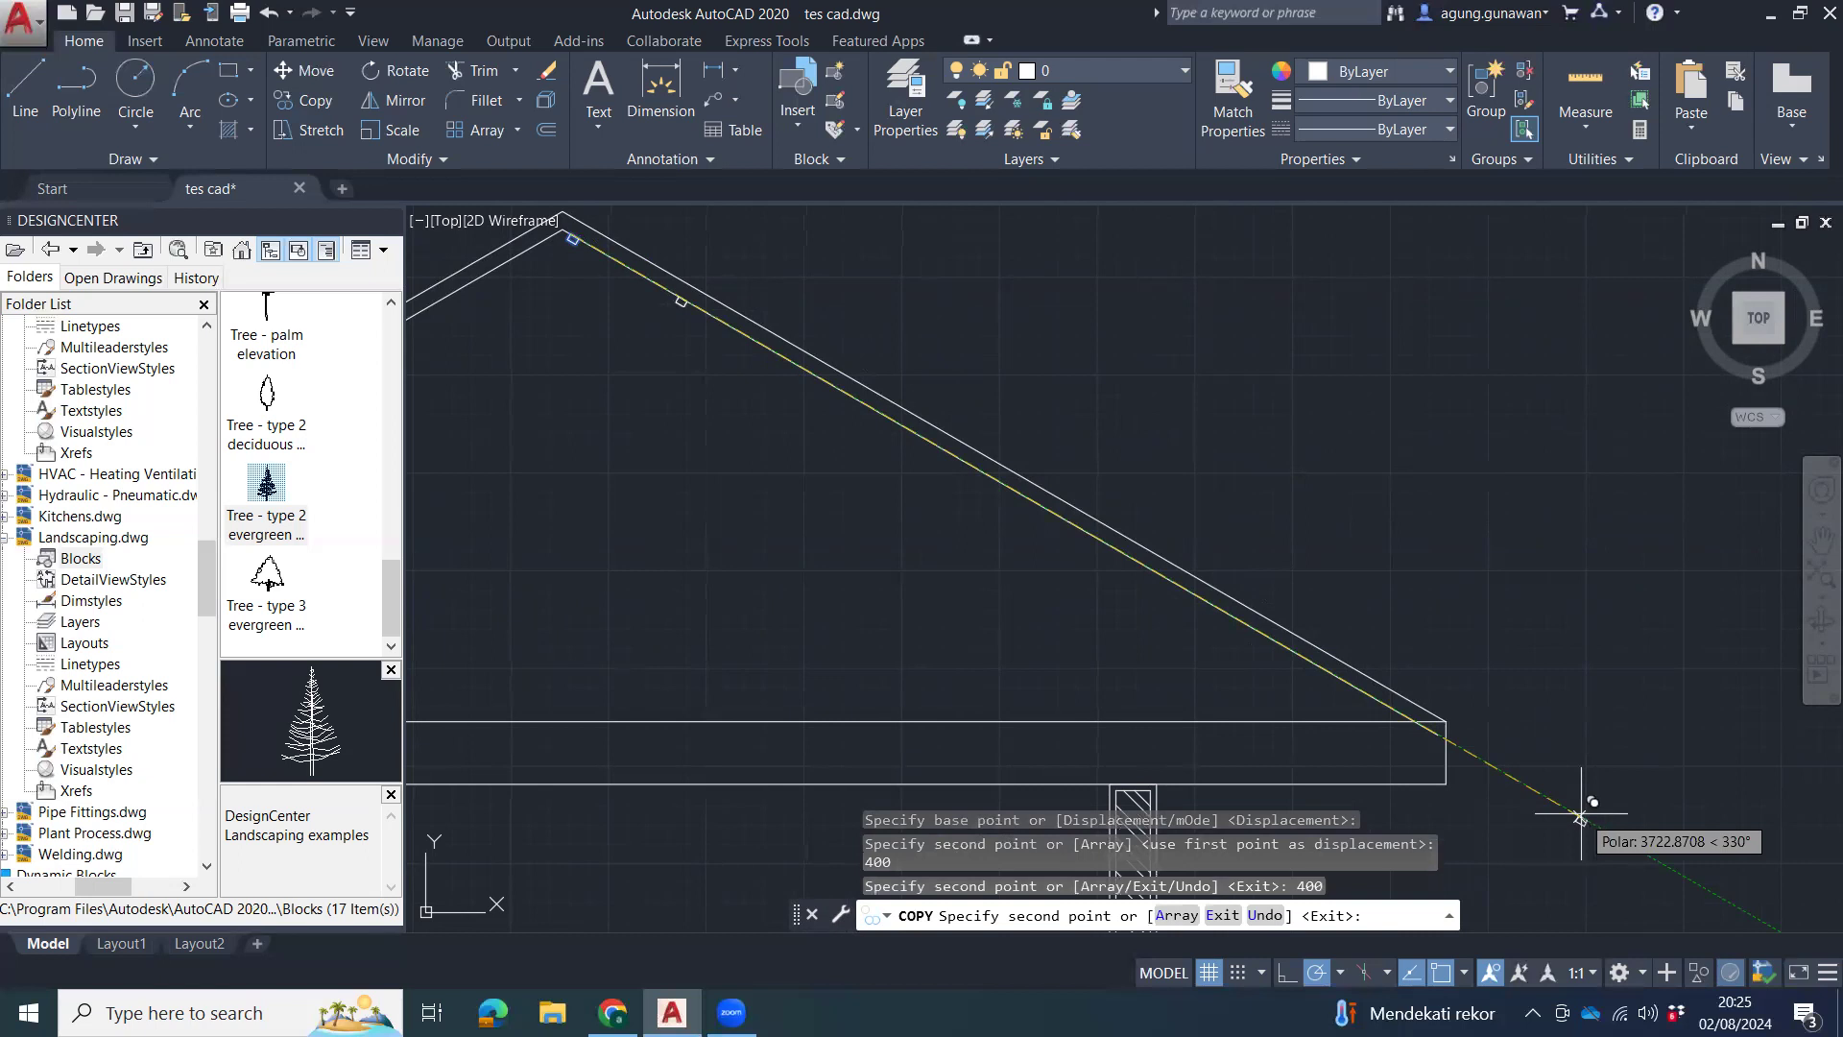
pyautogui.write('800')
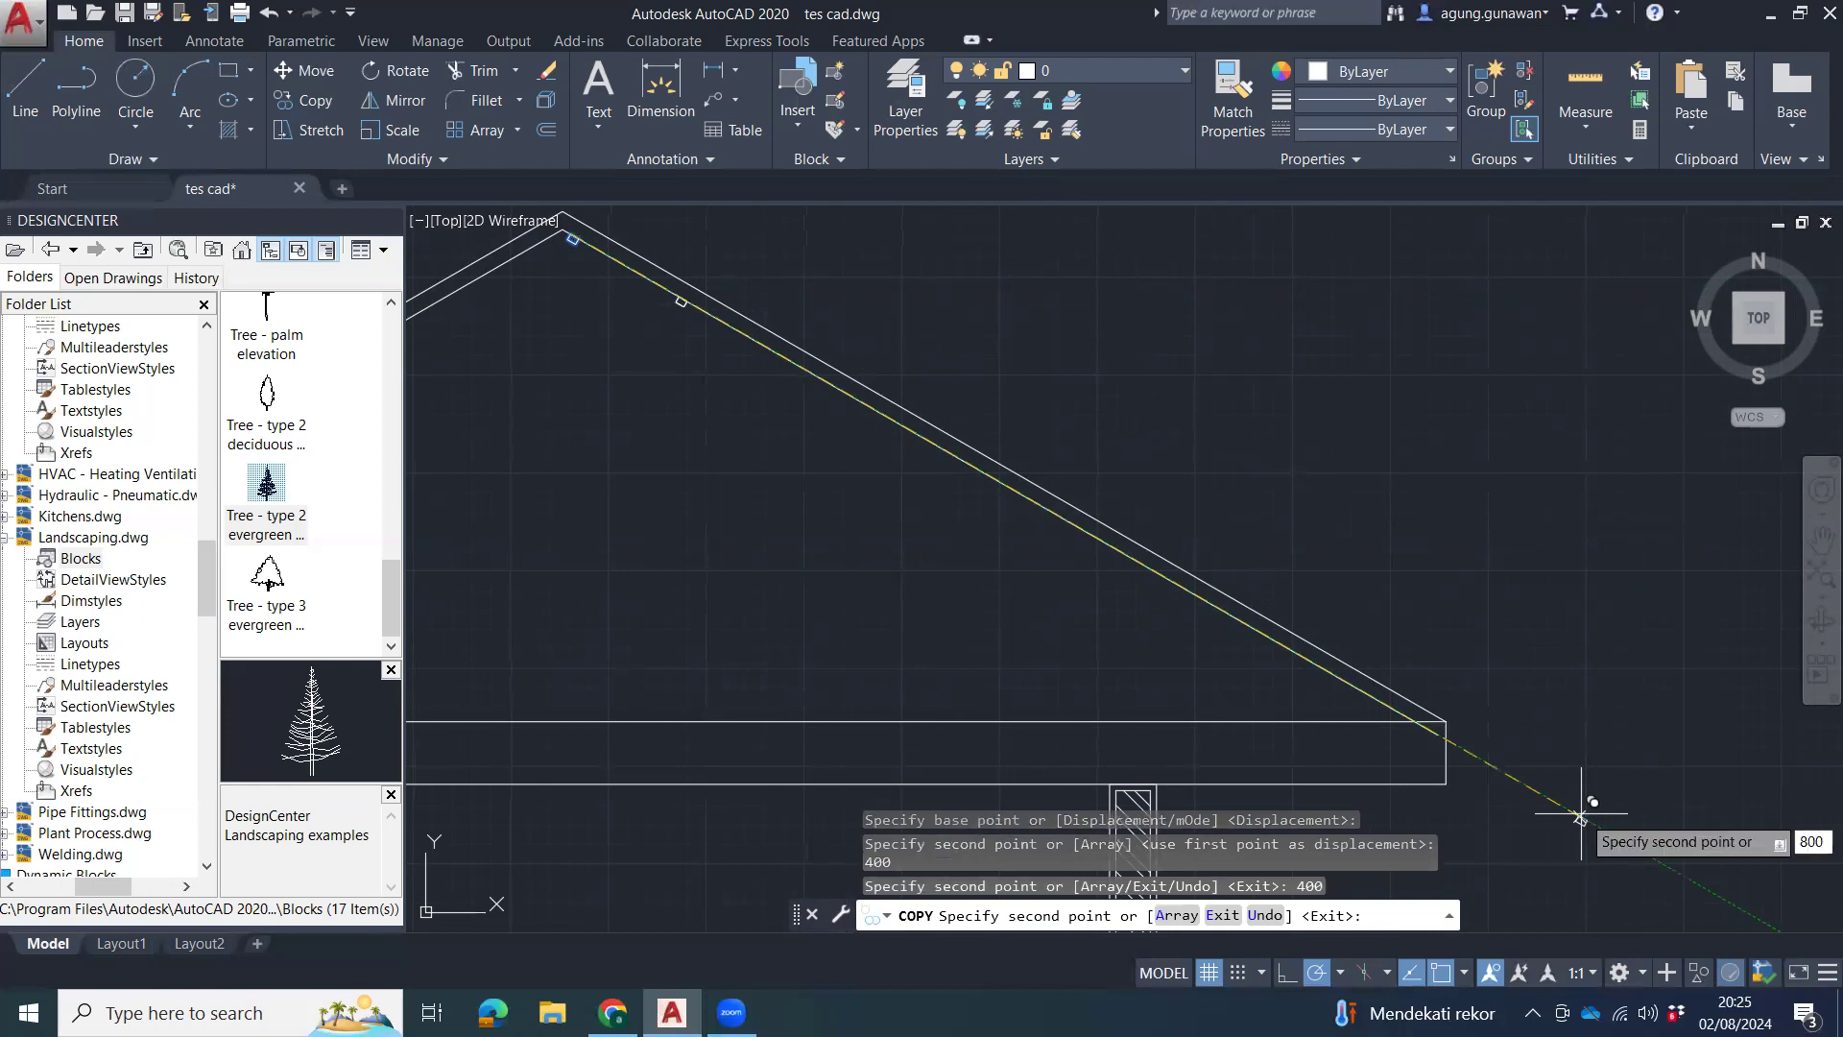
pyautogui.press('Return')
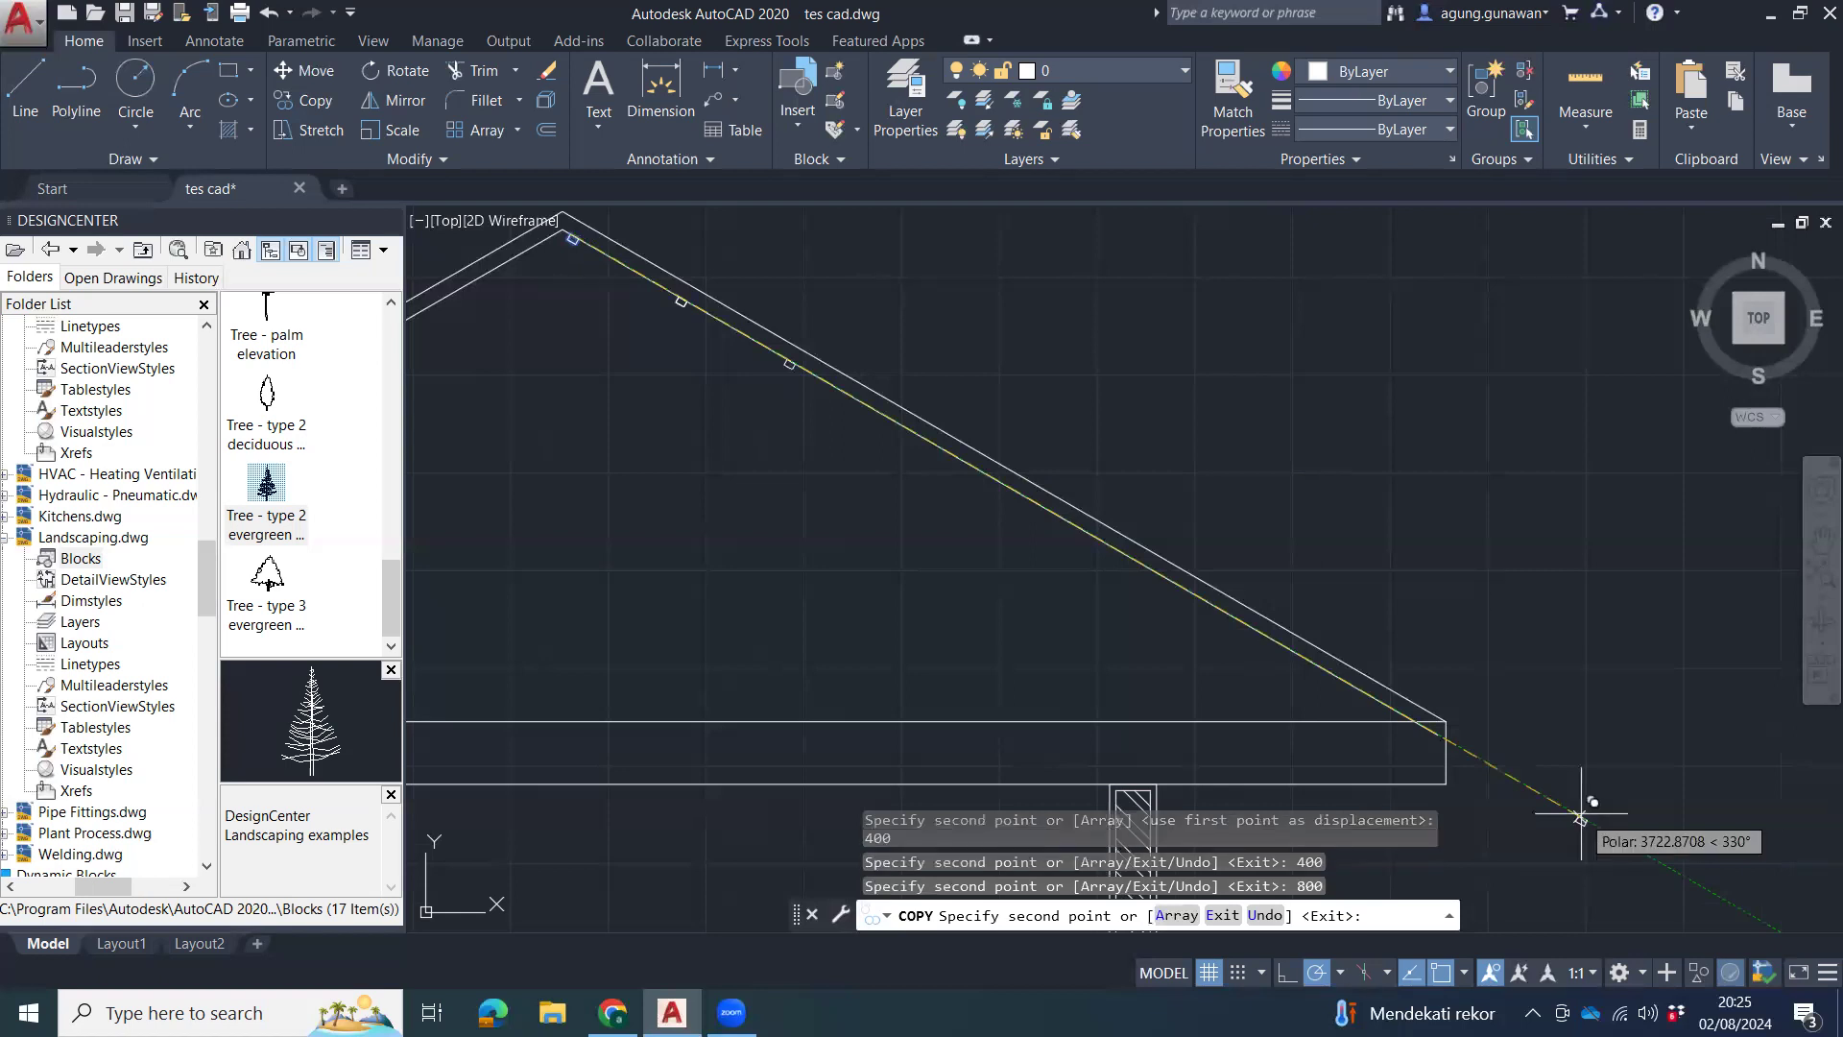
pyautogui.write('1200')
pyautogui.press('Return')
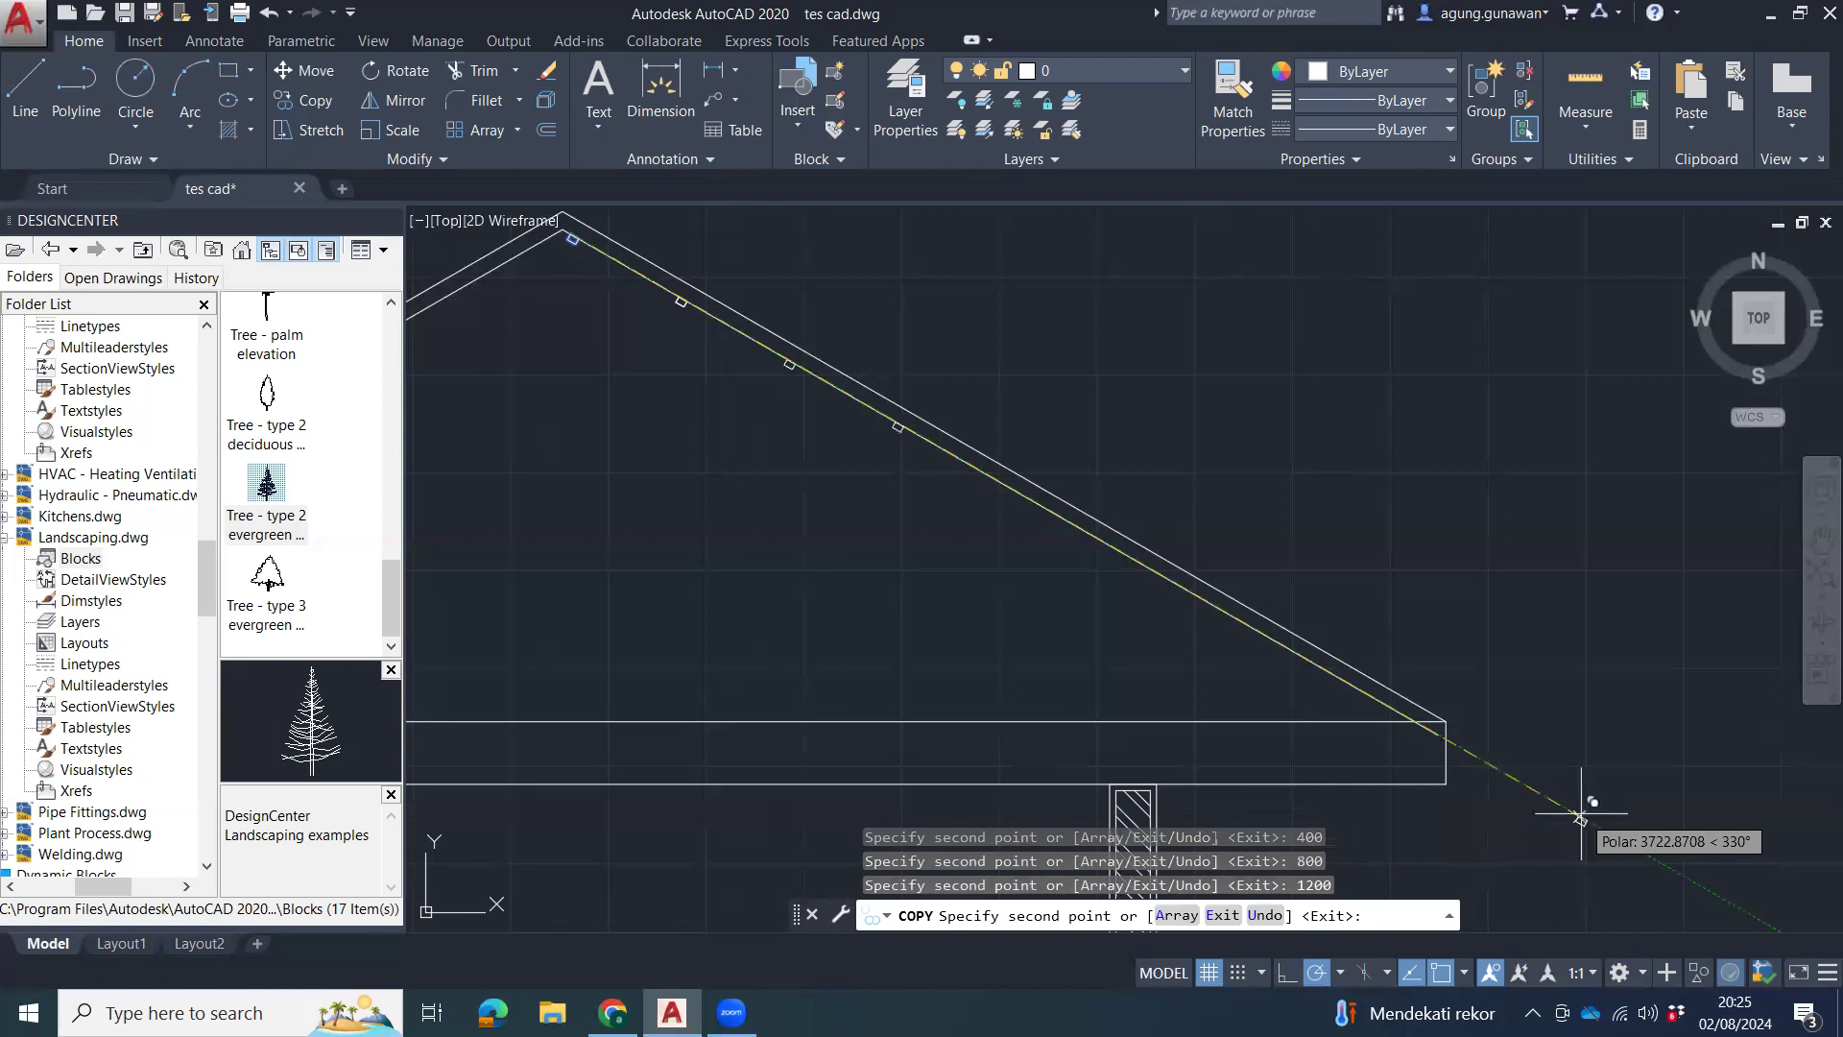
pyautogui.write('1600')
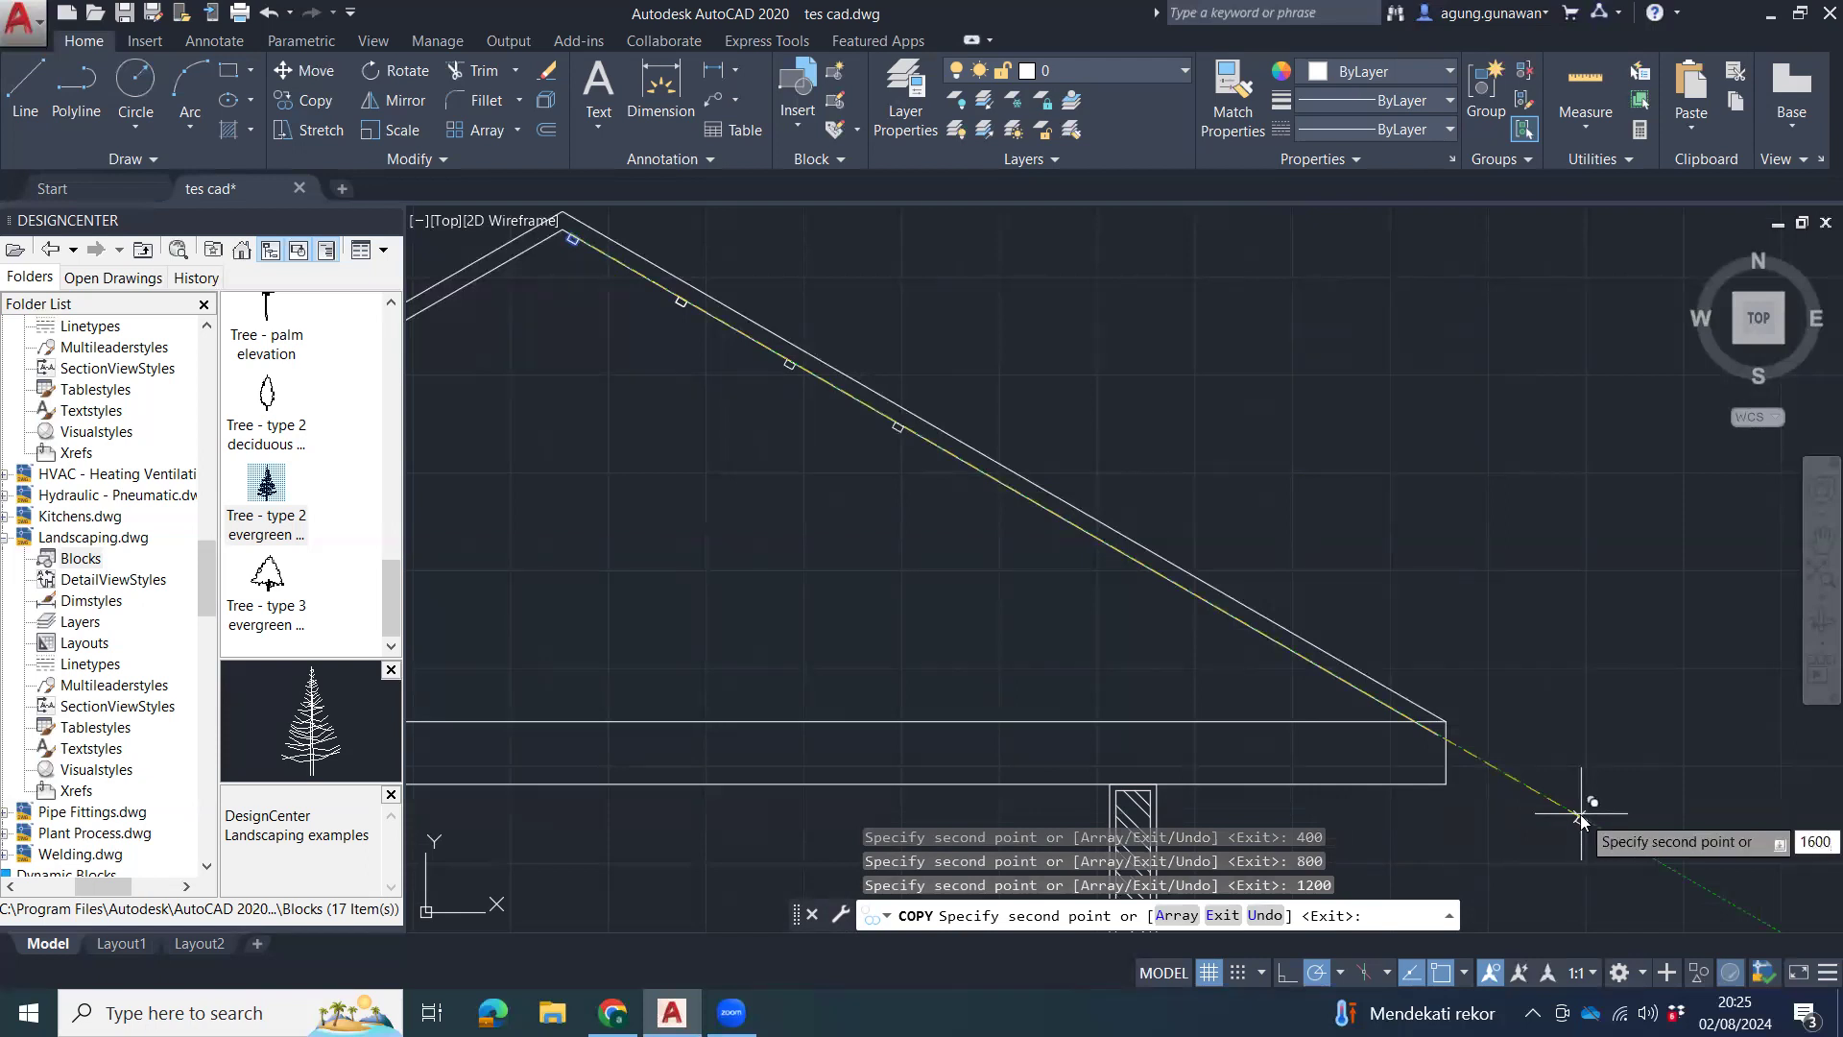
pyautogui.press('Return')
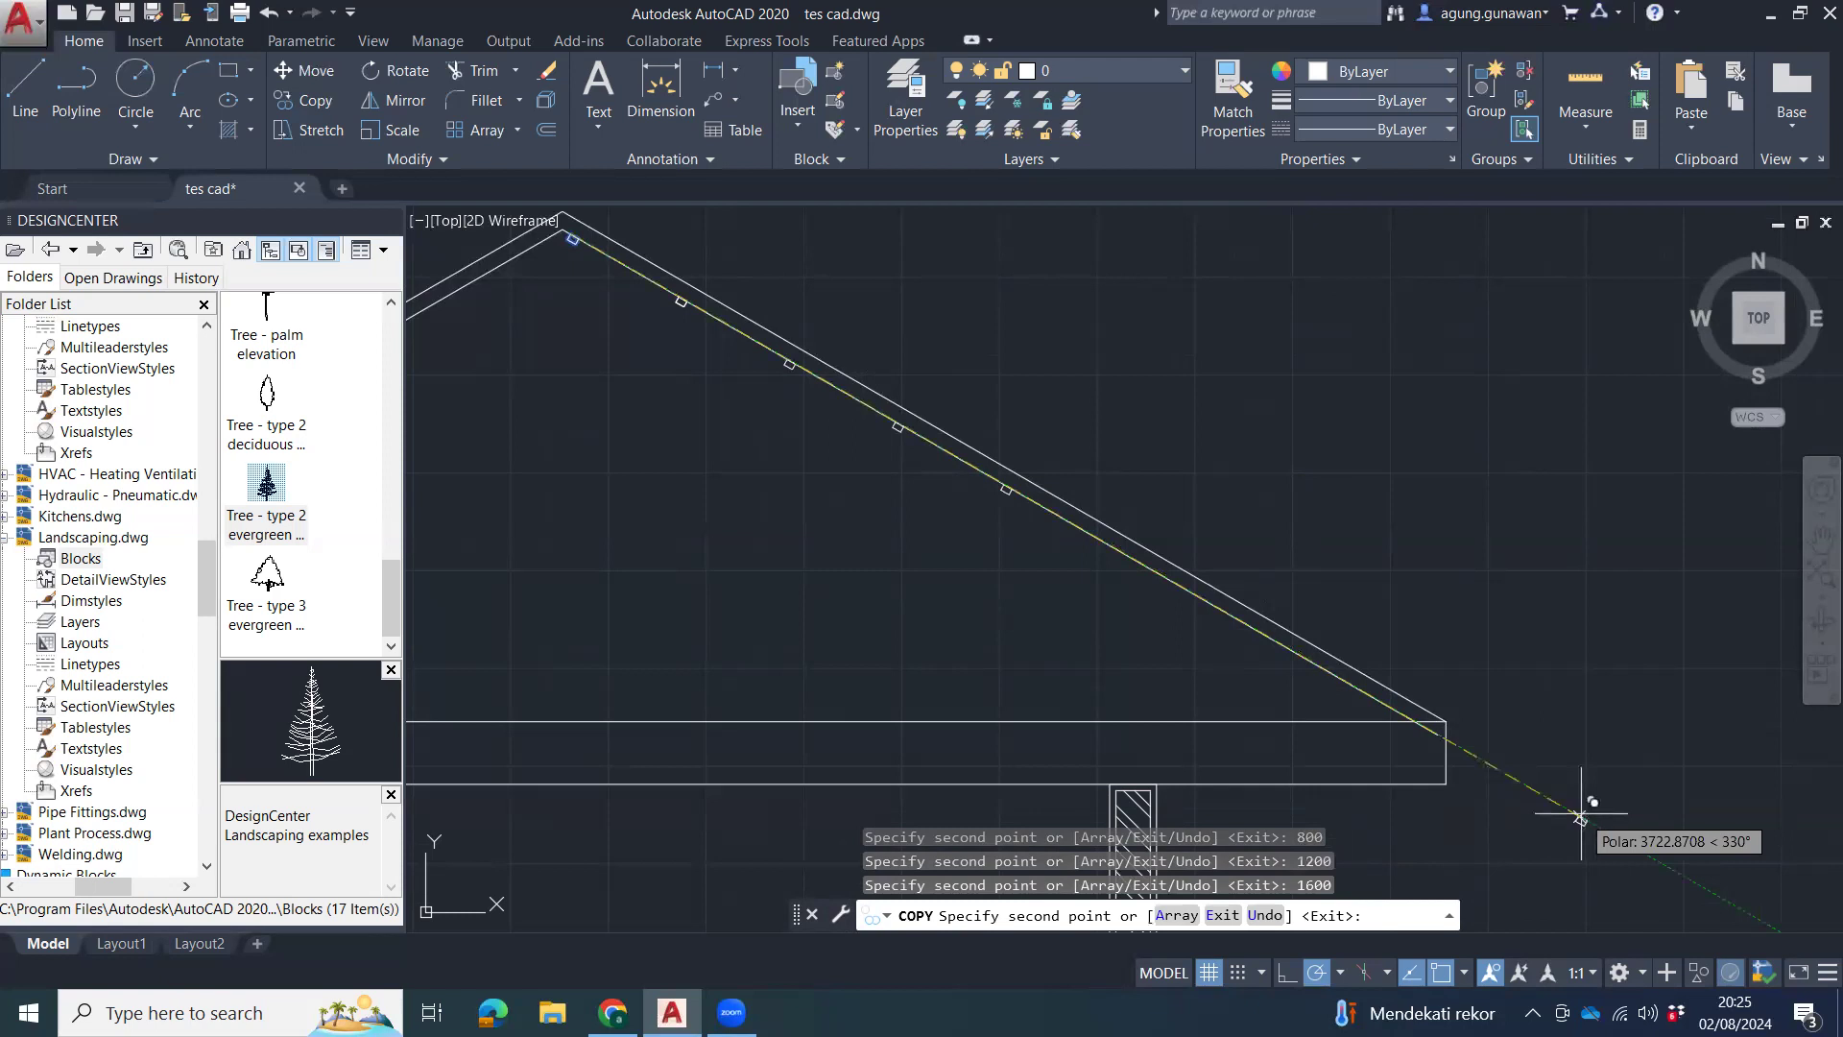
pyautogui.press('Escape')
pyautogui.press('Escape')
pyautogui.press('Escape')
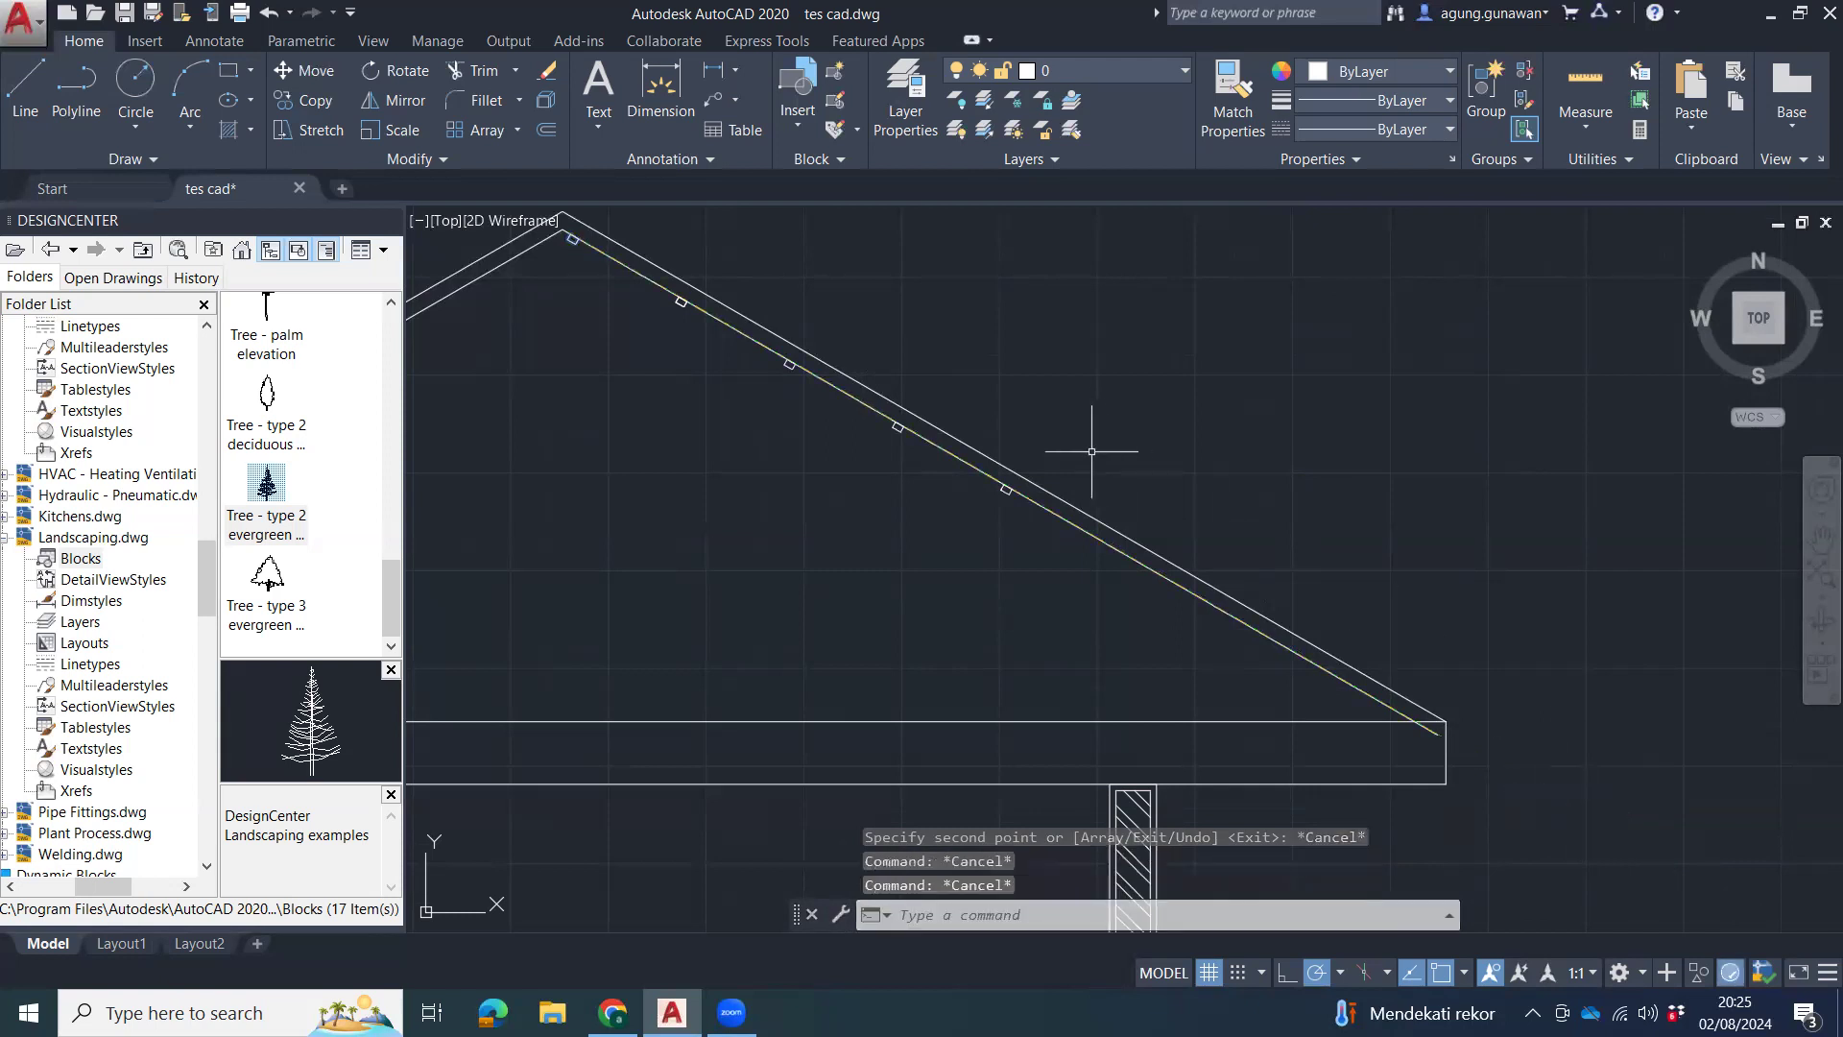
# Erase all the rectangle copies along the right slope, keeping only the original one near the ridge.
pyautogui.moveTo(998, 427); pyautogui.dragTo(1138, 516, button='middle')
pyautogui.click(792, 321)
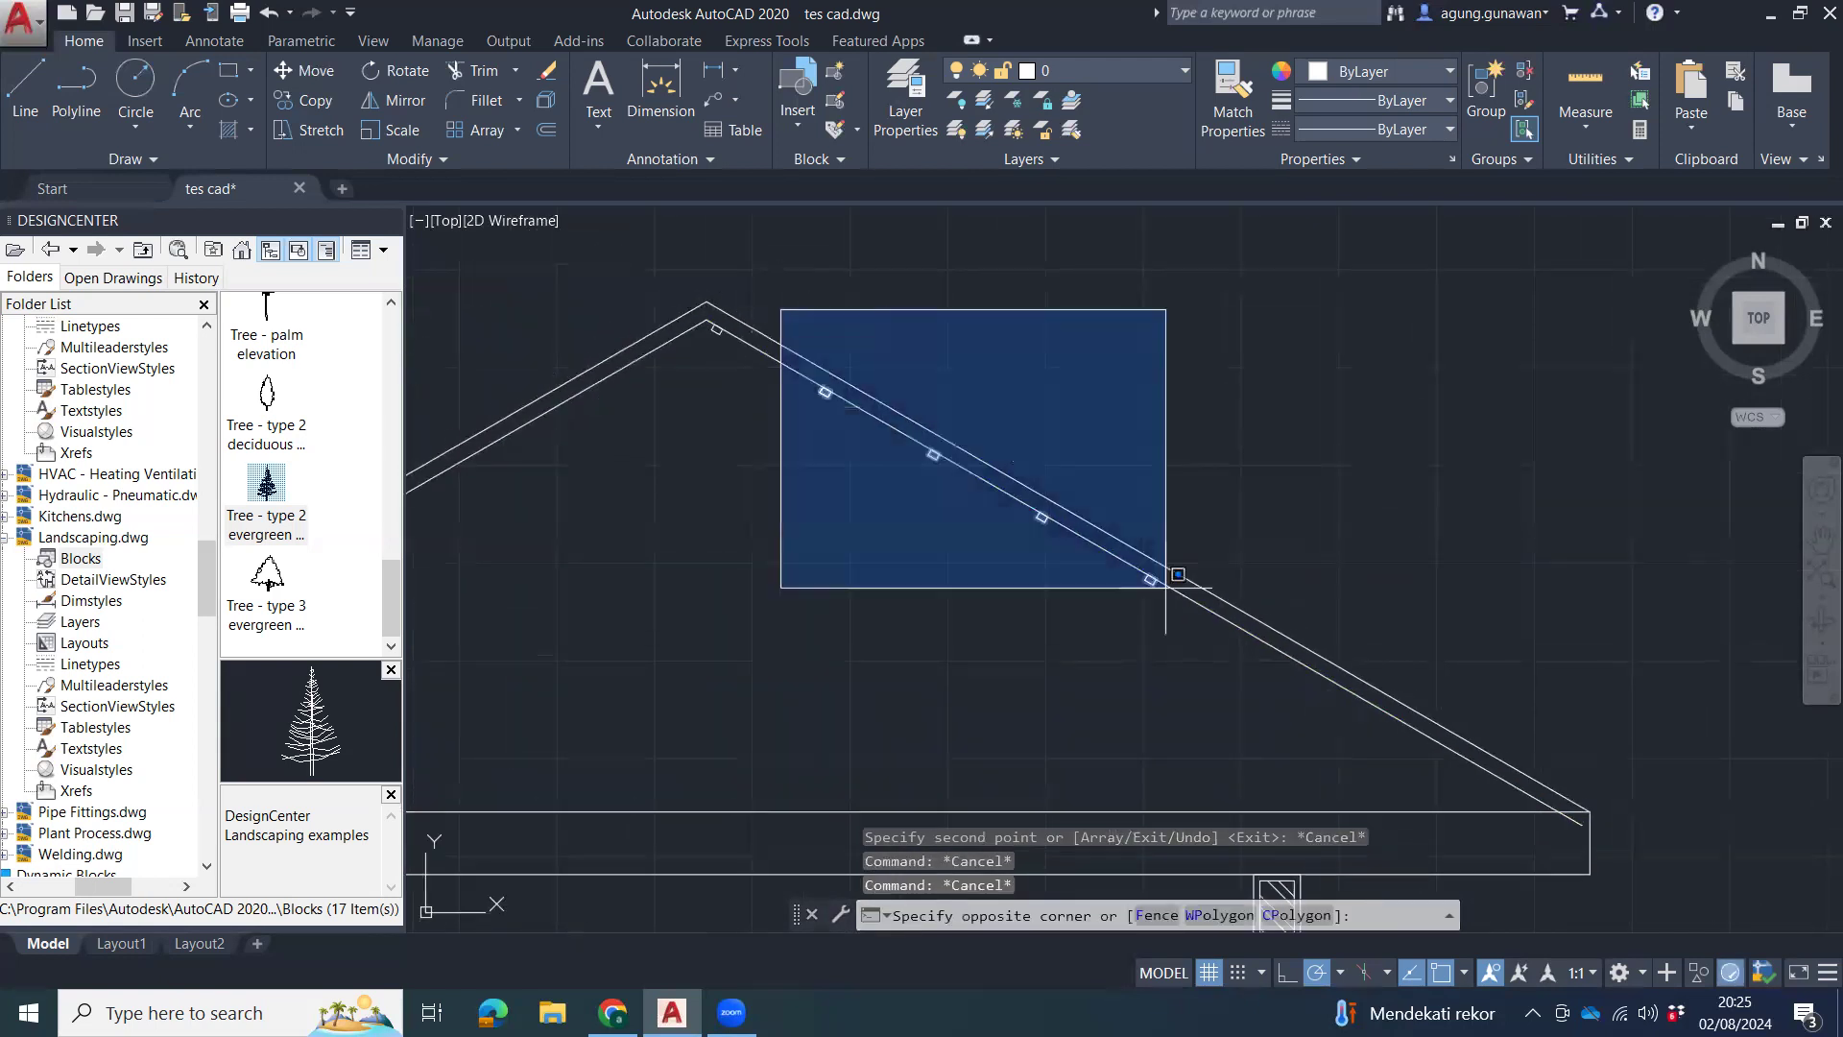
pyautogui.click(1340, 701)
pyautogui.press('Delete')
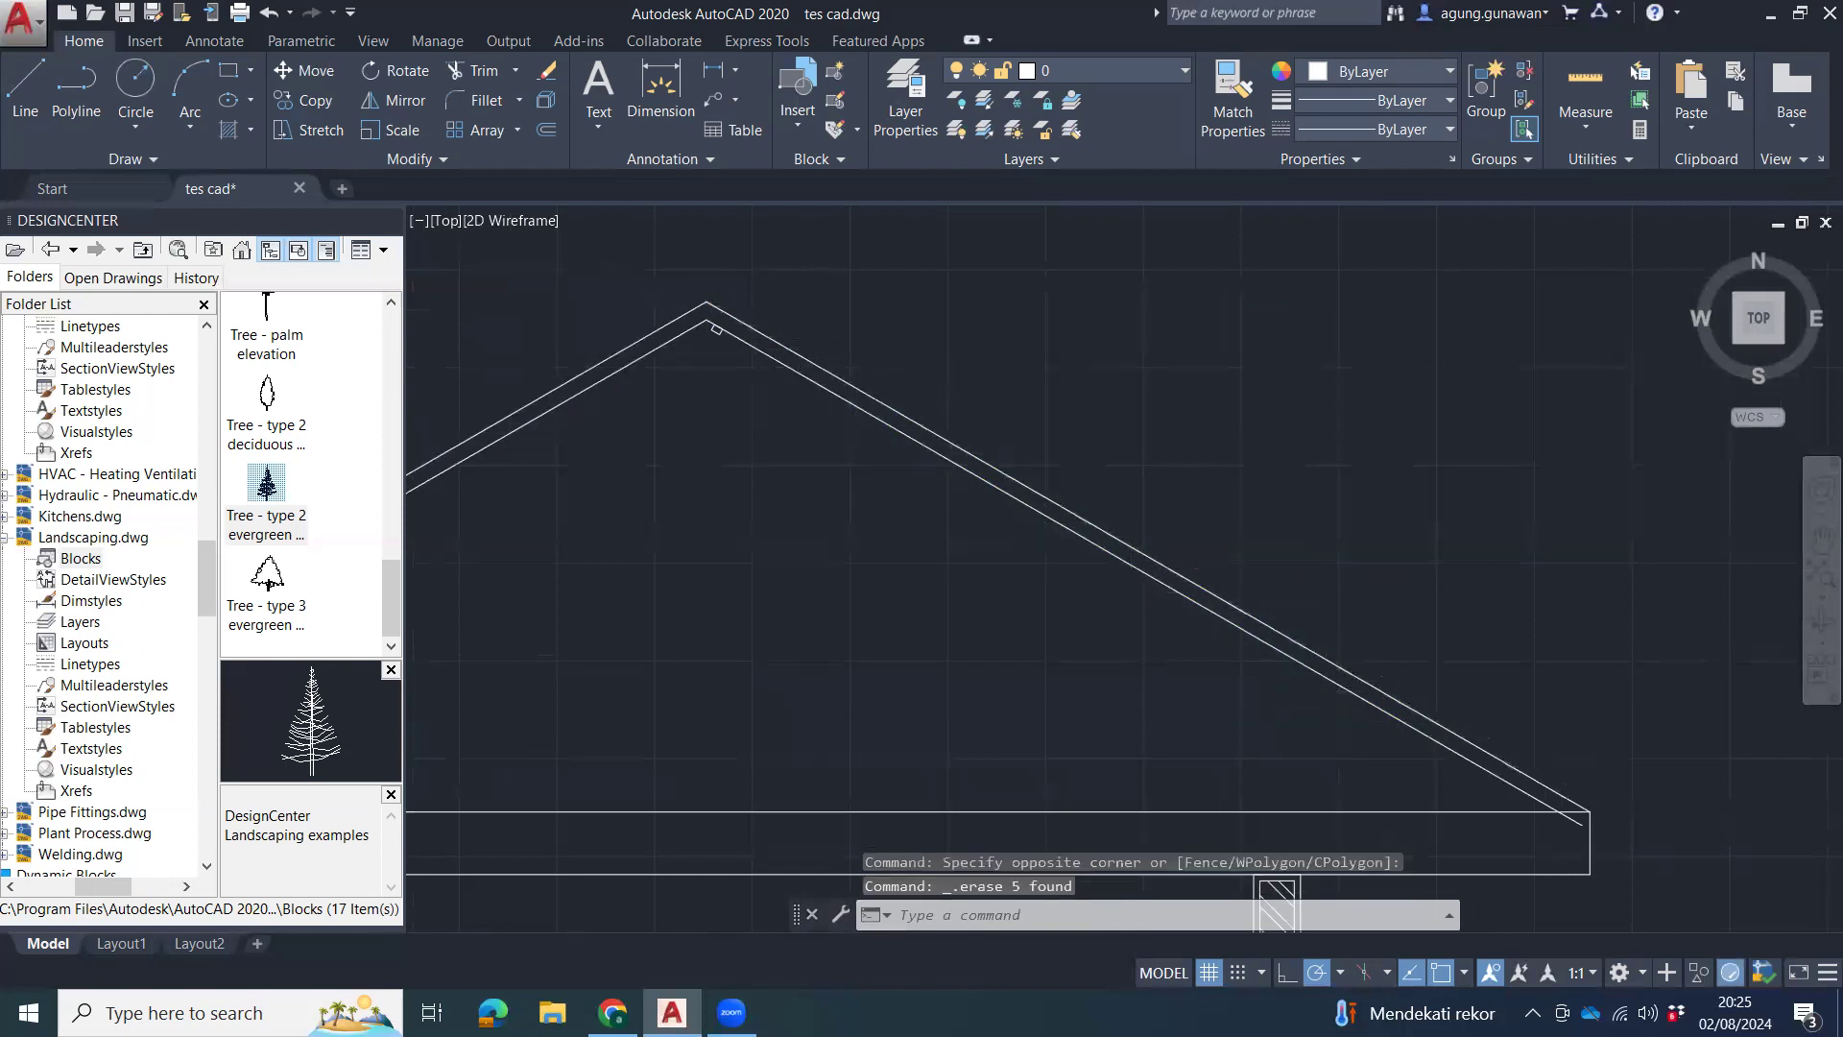
pyautogui.scroll(3, 730, 326)
# Switch to Chrome and search Google for "potongan atap pelana".
pyautogui.click(612, 1011)
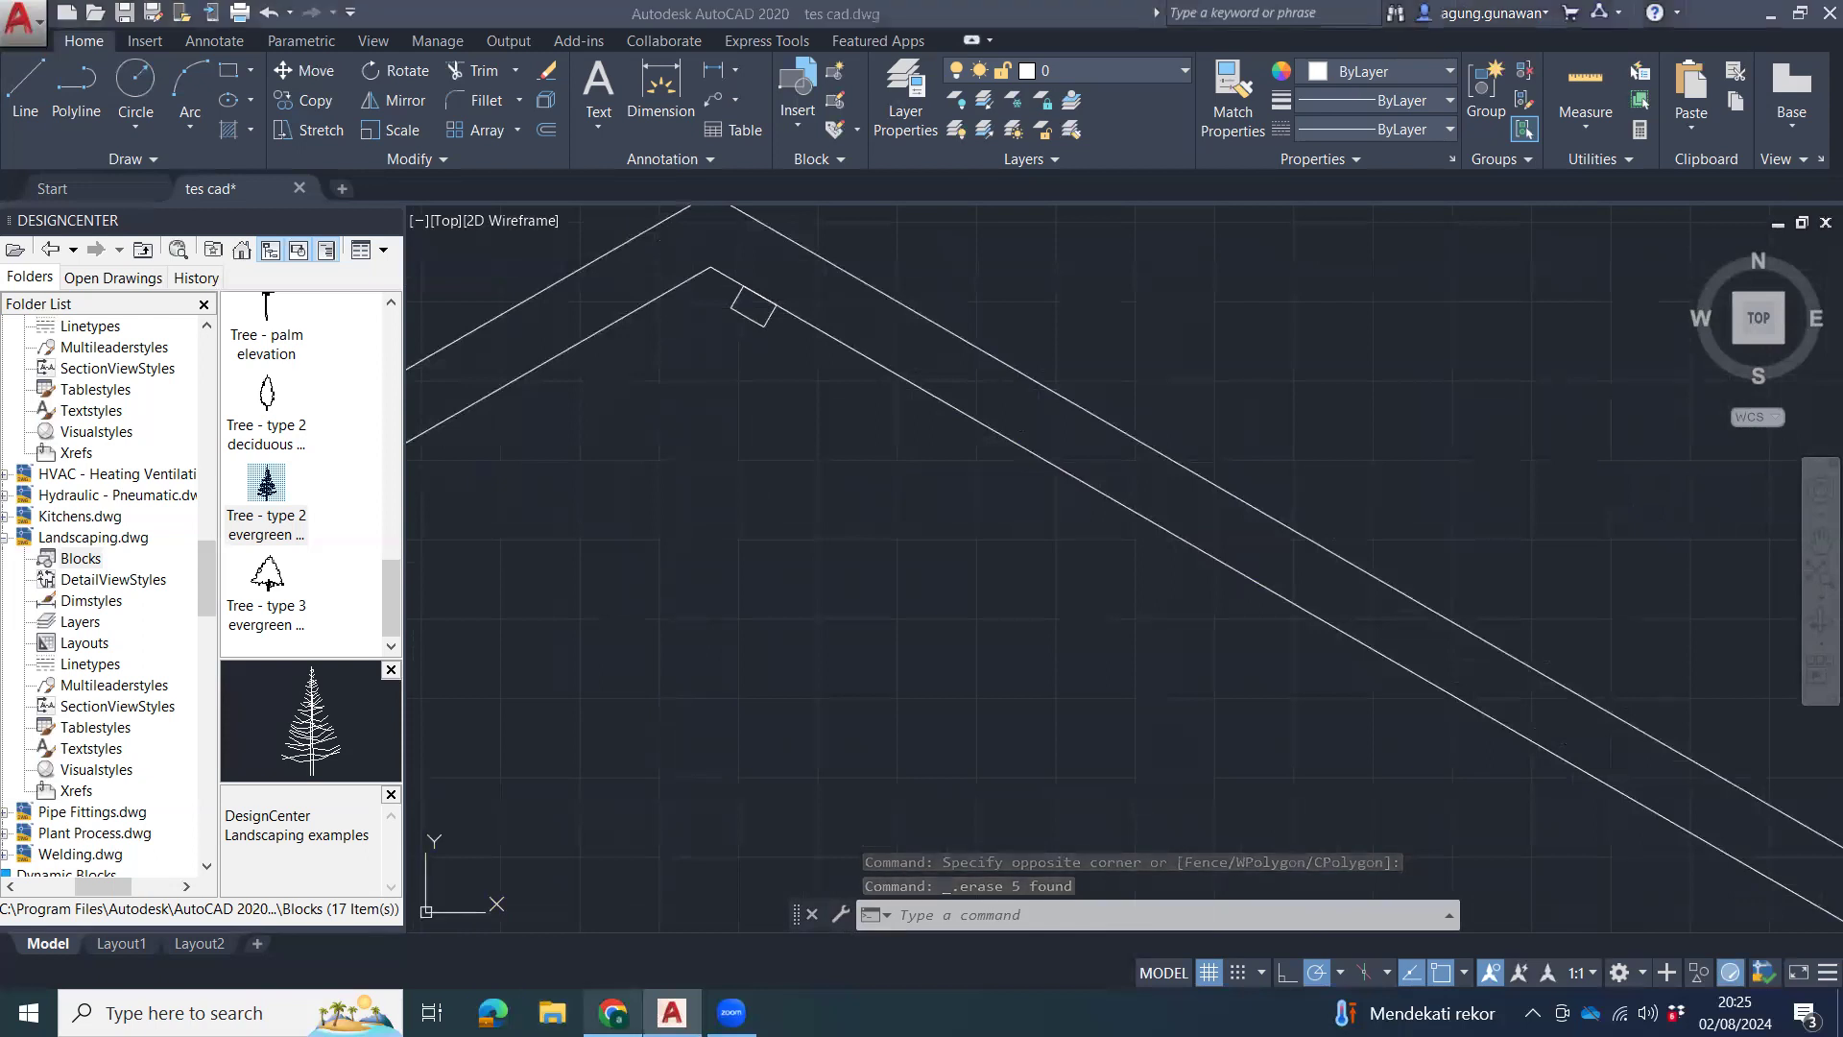
pyautogui.click(804, 64)
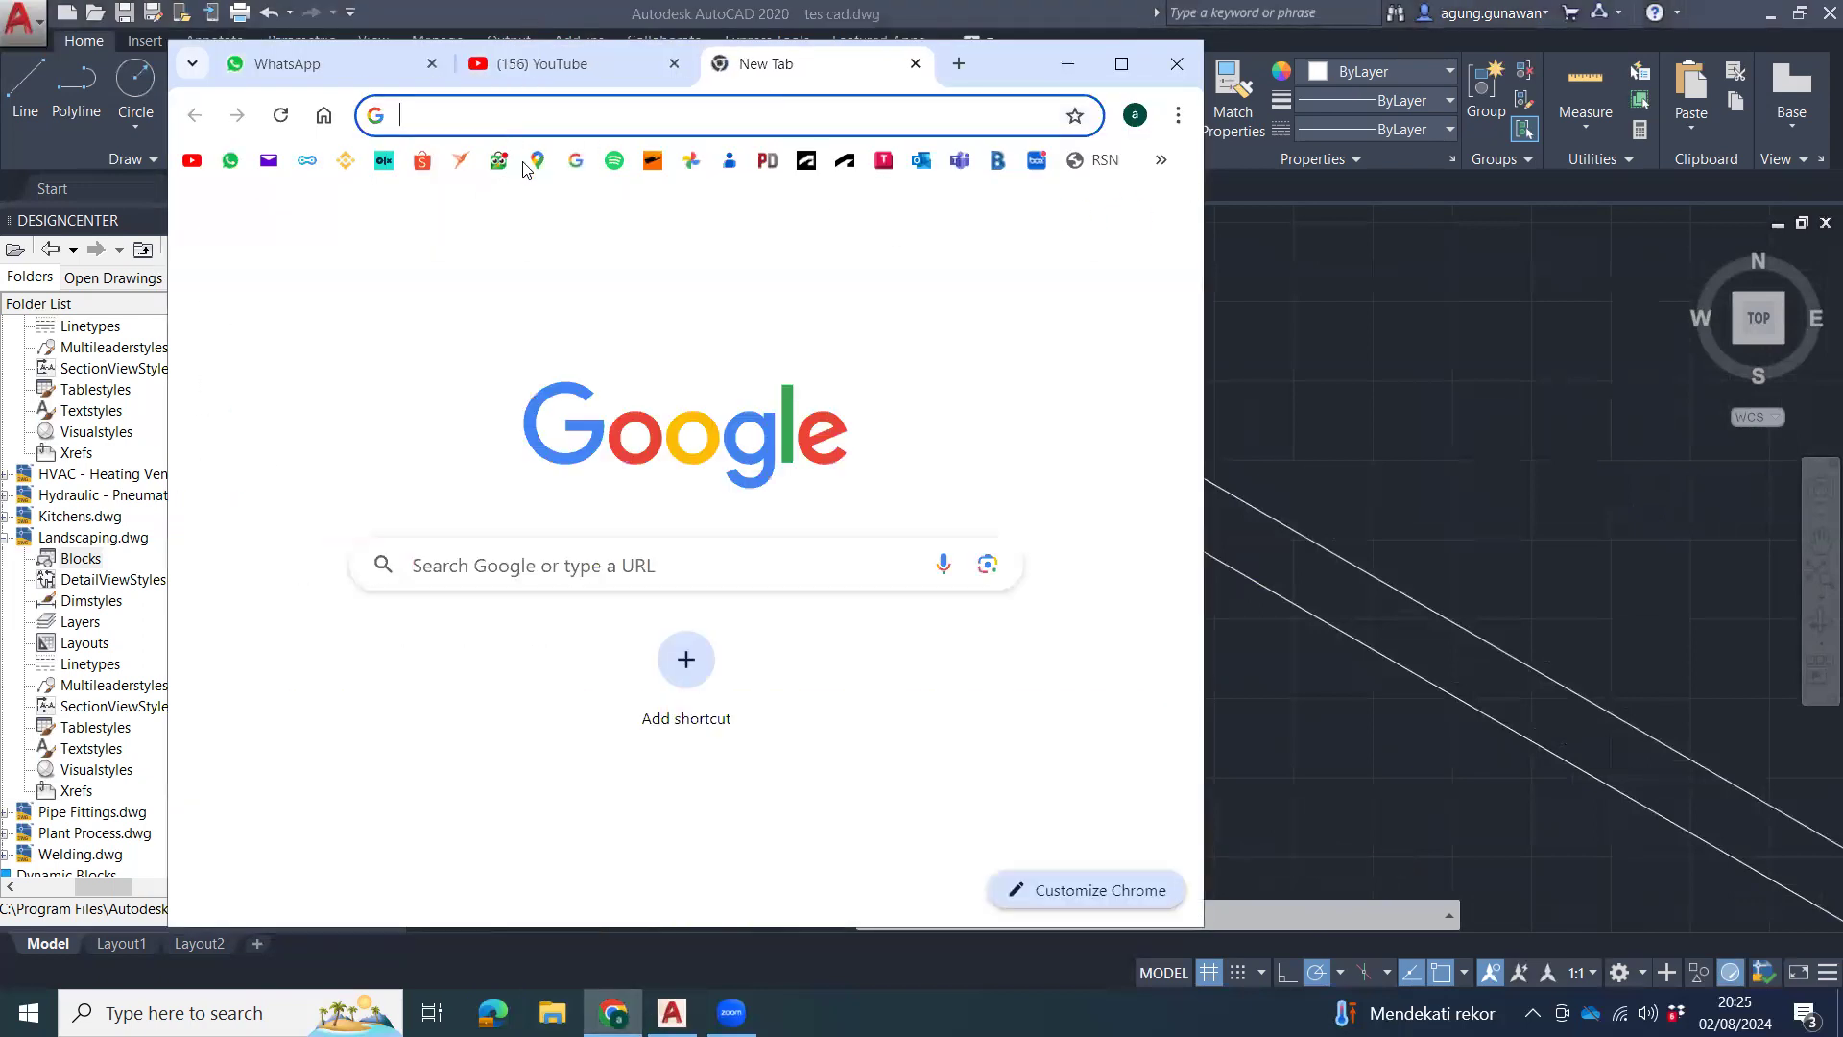
pyautogui.write('potomngan')
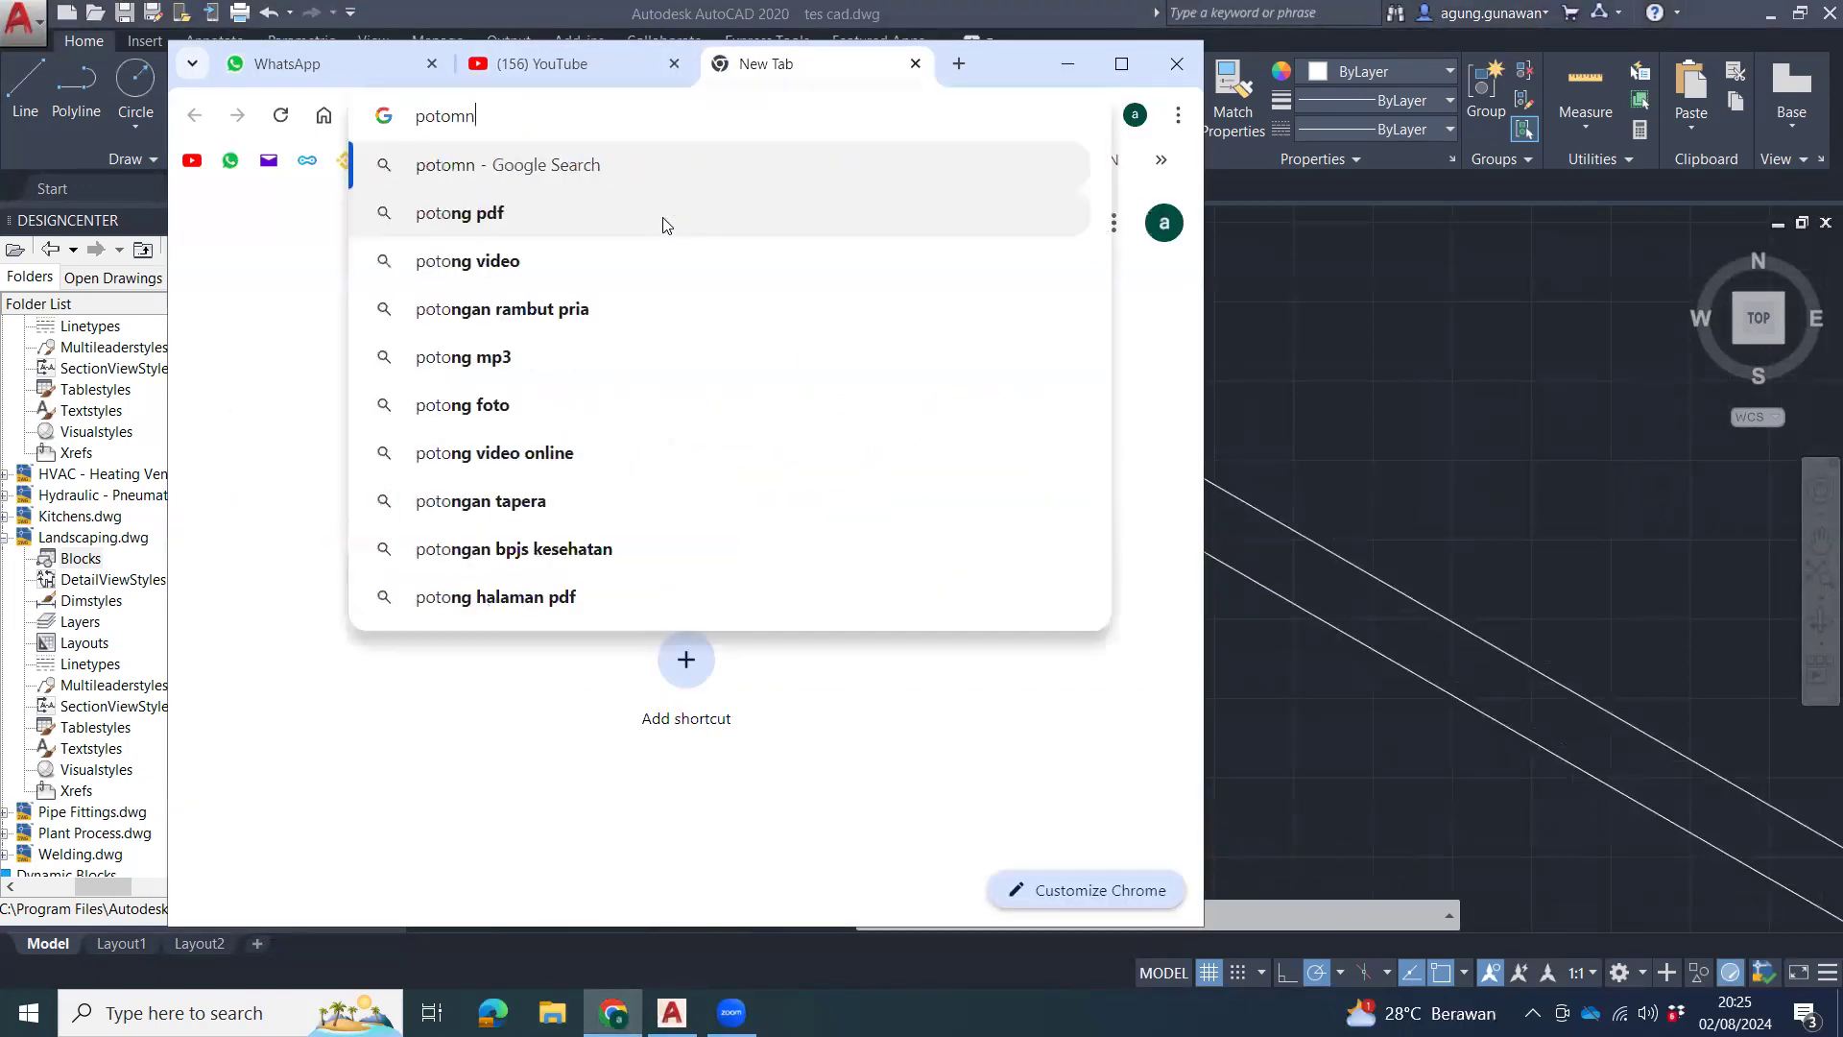
pyautogui.press('BackSpace')
pyautogui.press('BackSpace')
pyautogui.press('BackSpace')
pyautogui.press('BackSpace')
pyautogui.press('BackSpace')
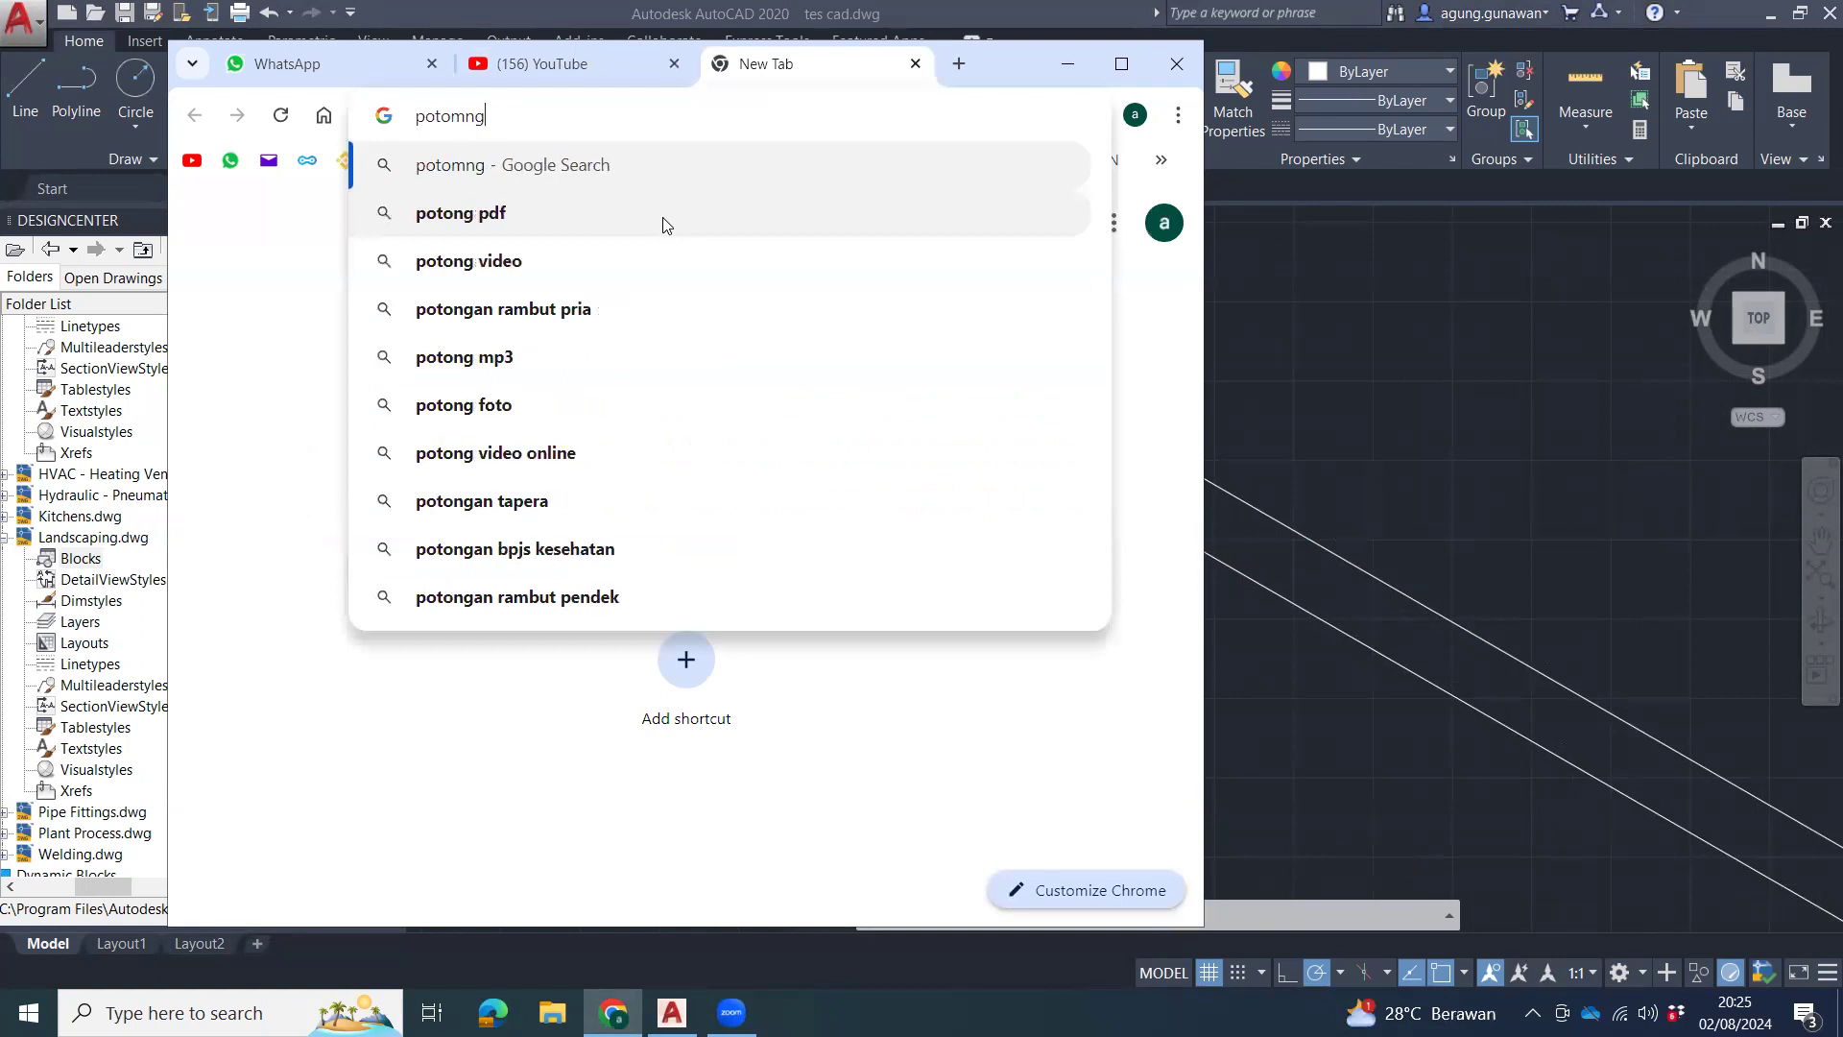
pyautogui.write('ngan')
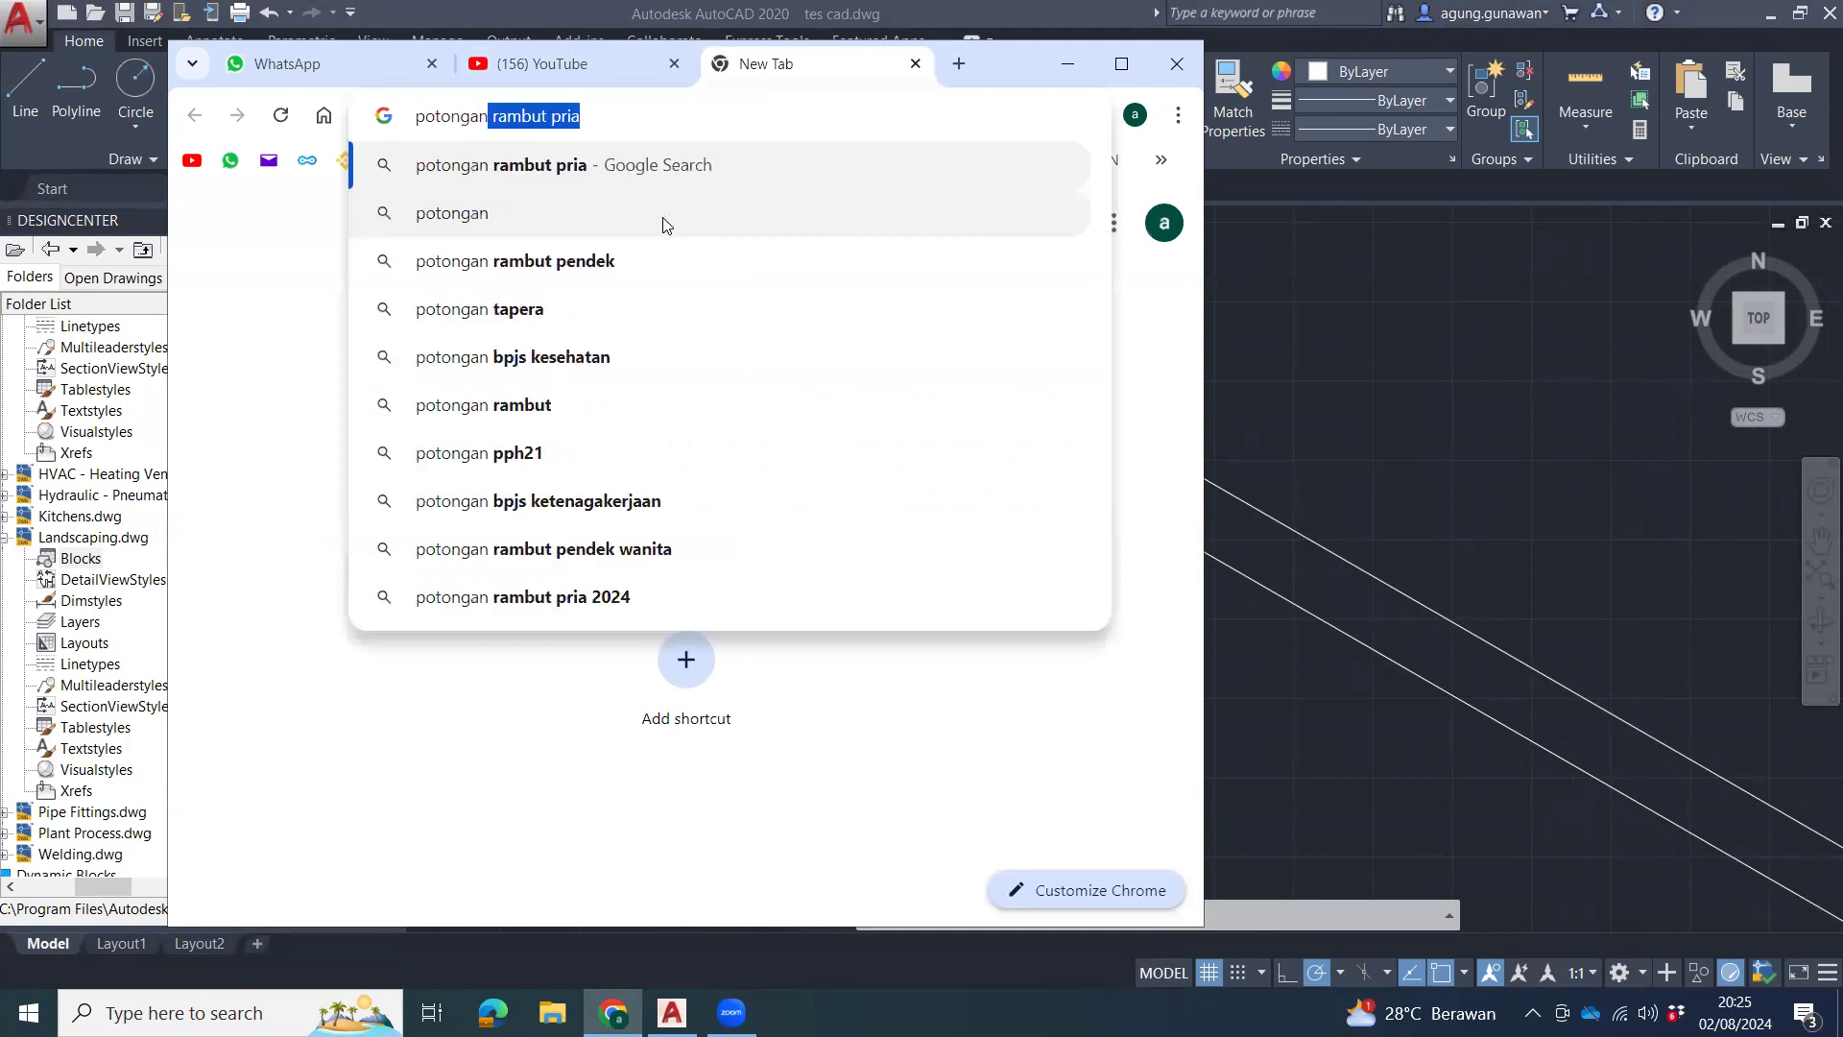
pyautogui.write(' atap')
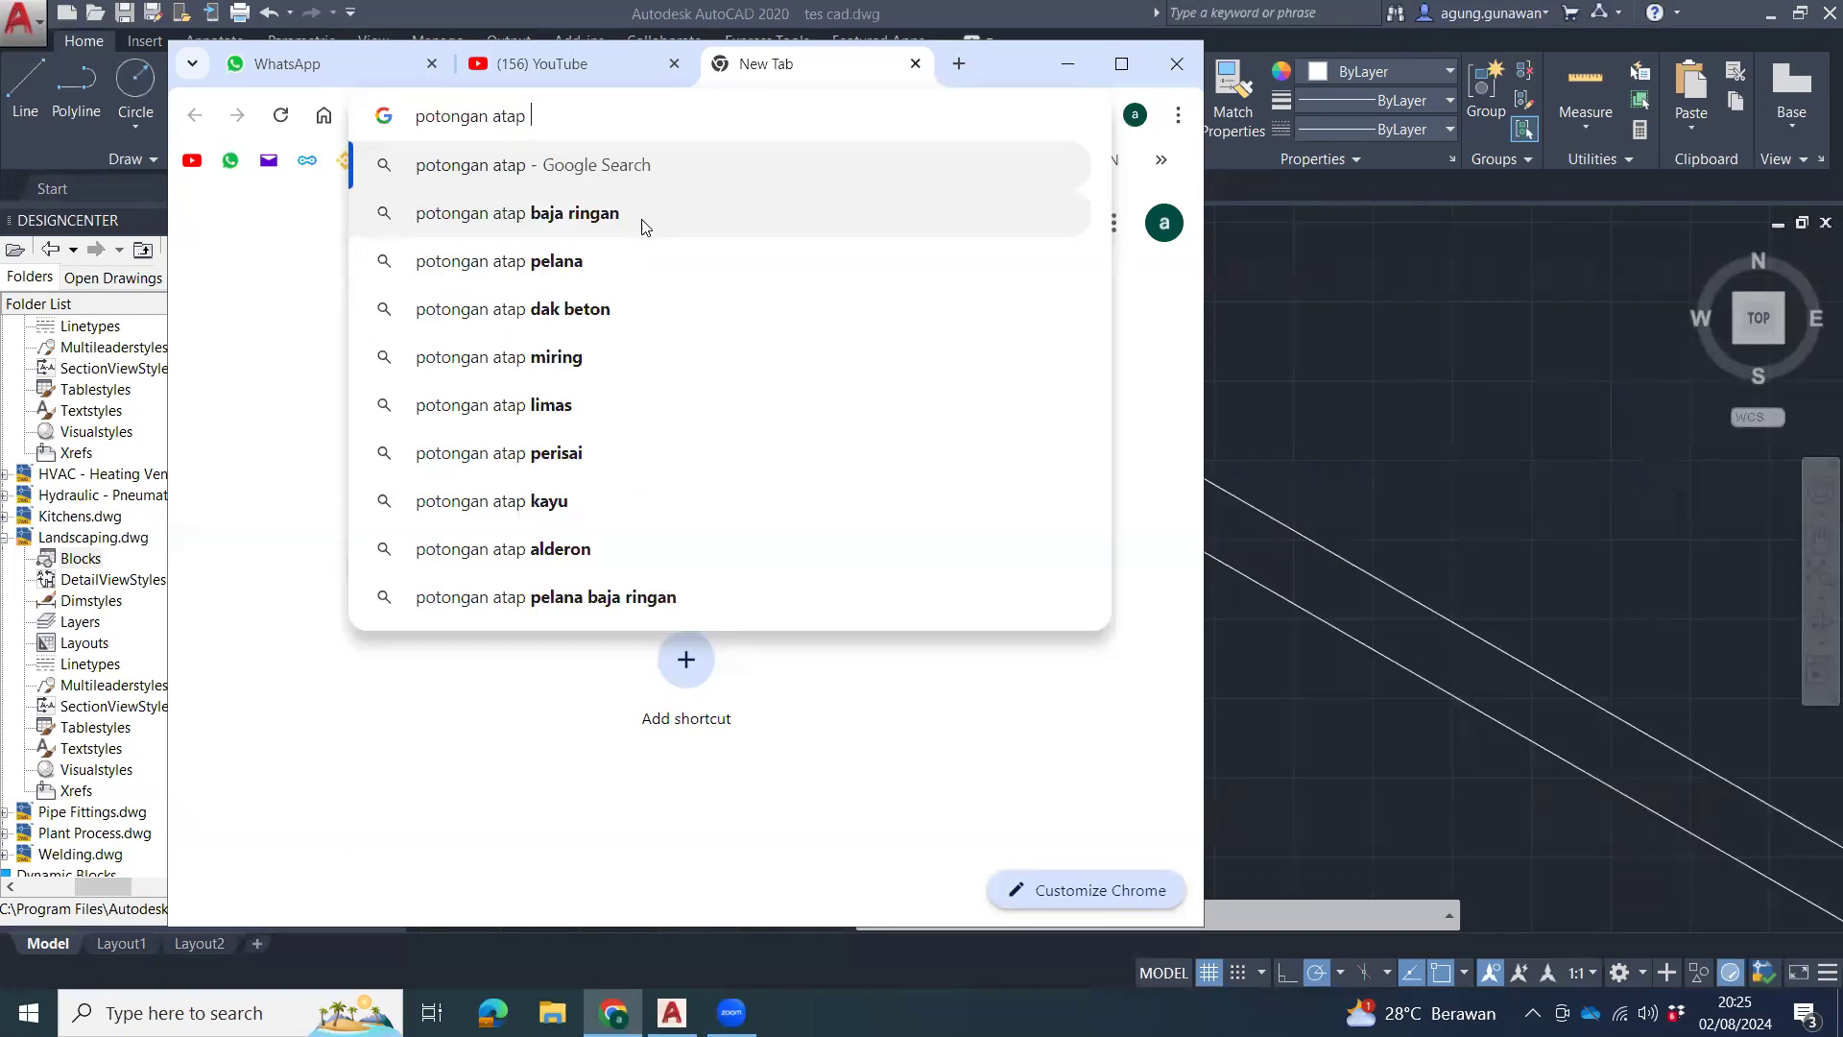
pyautogui.click(572, 263)
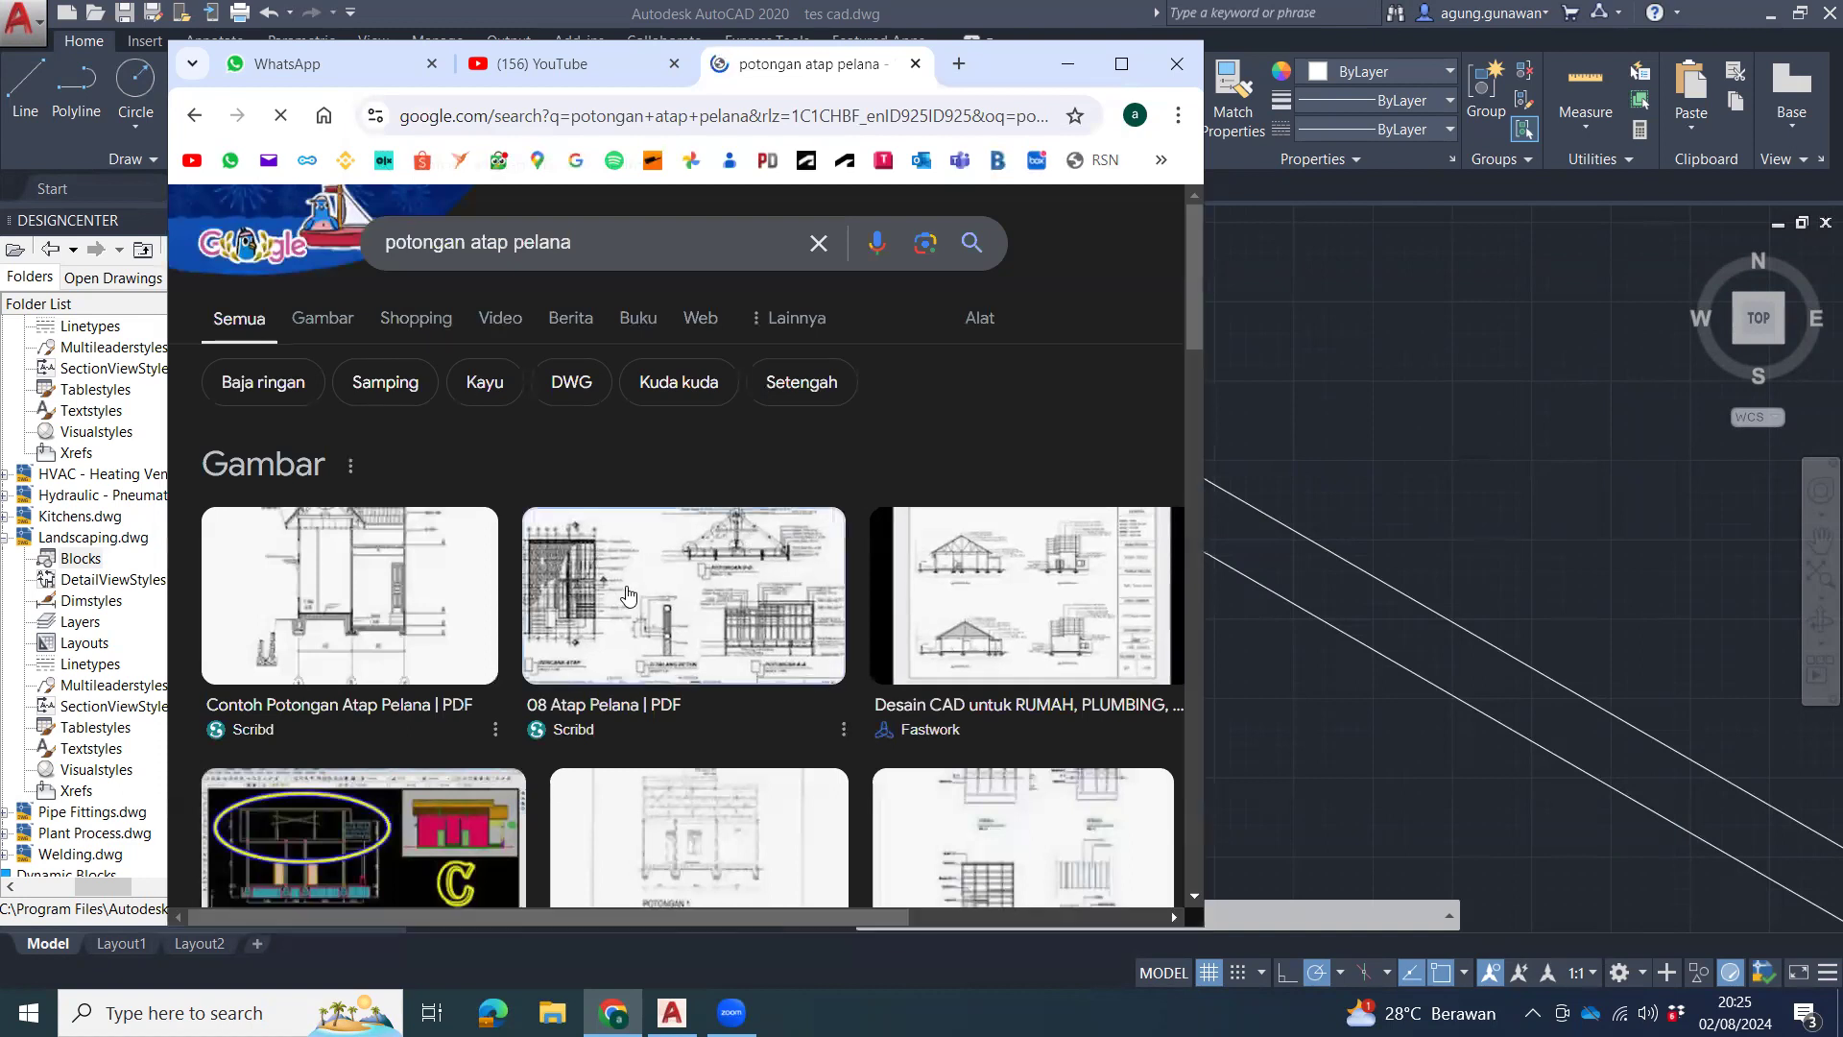
# Open the "08 Atap Pelana" document on Scribd and examine the labelled member sizes in its roof section drawings.
pyautogui.click(825, 629)
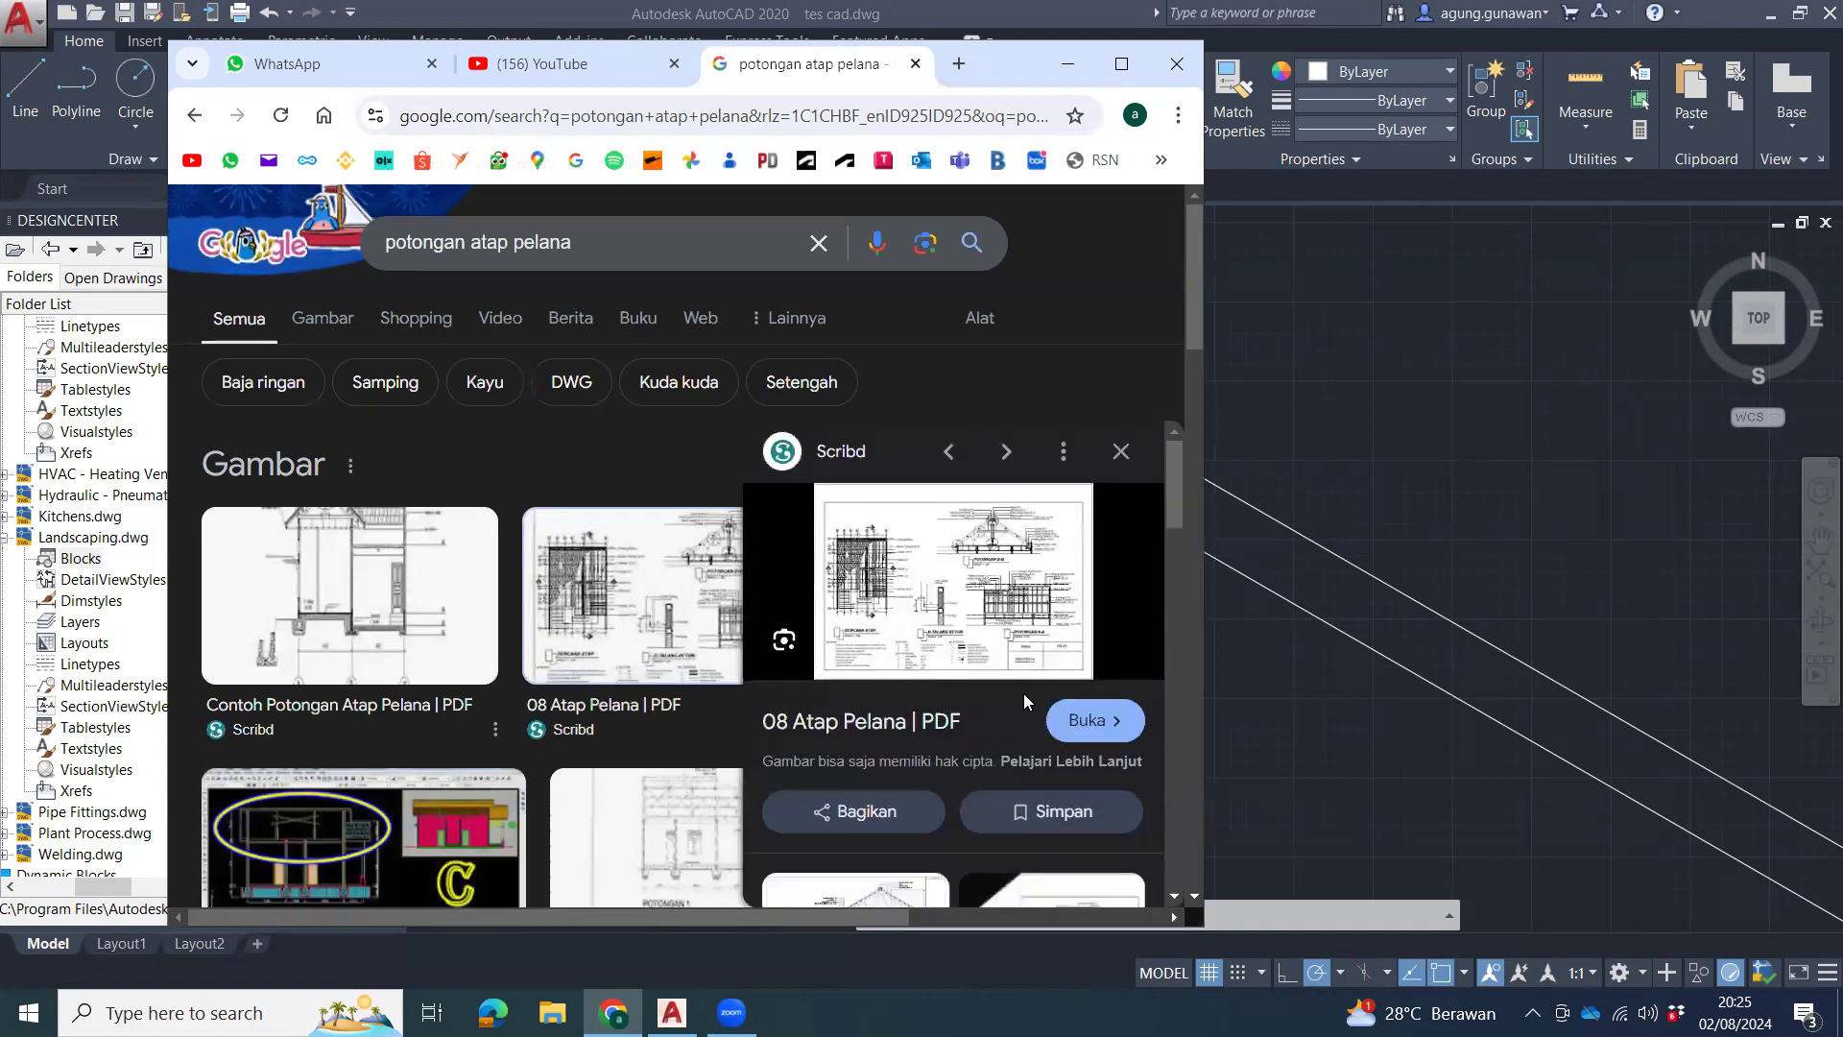
pyautogui.click(1094, 722)
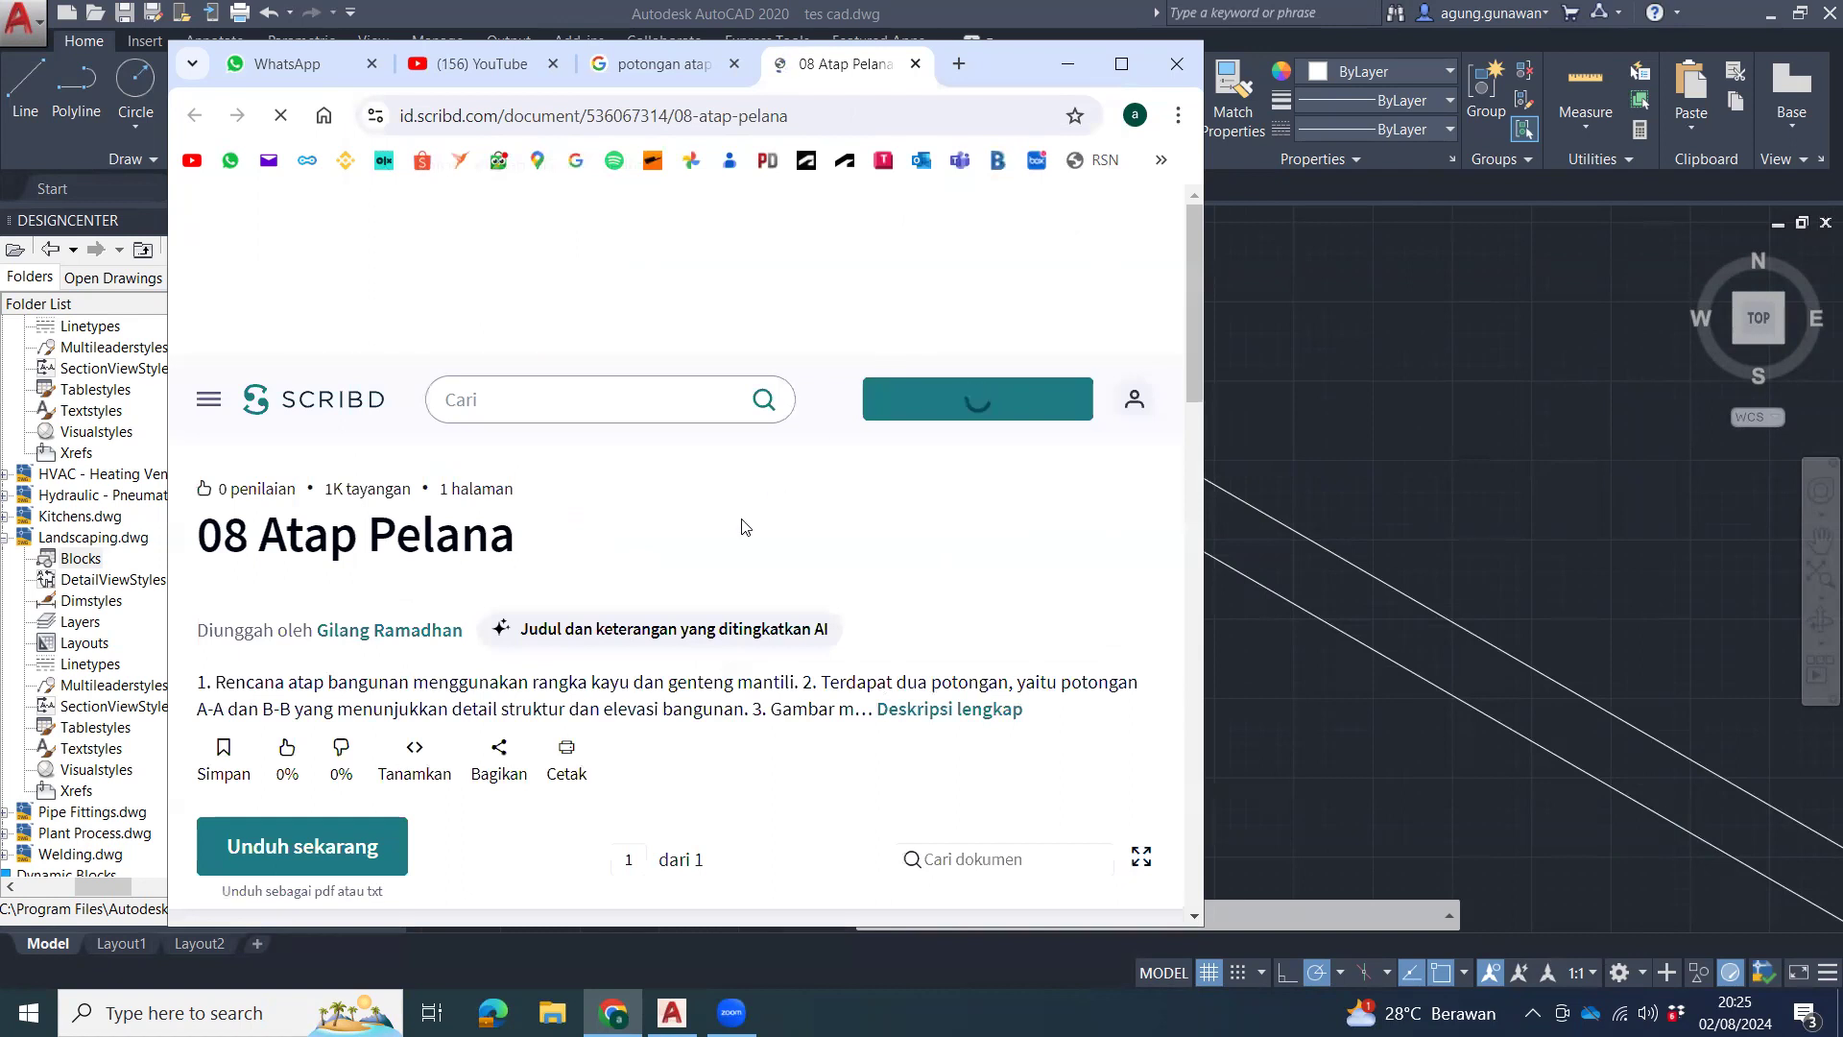
pyautogui.scroll(-5, 744, 539)
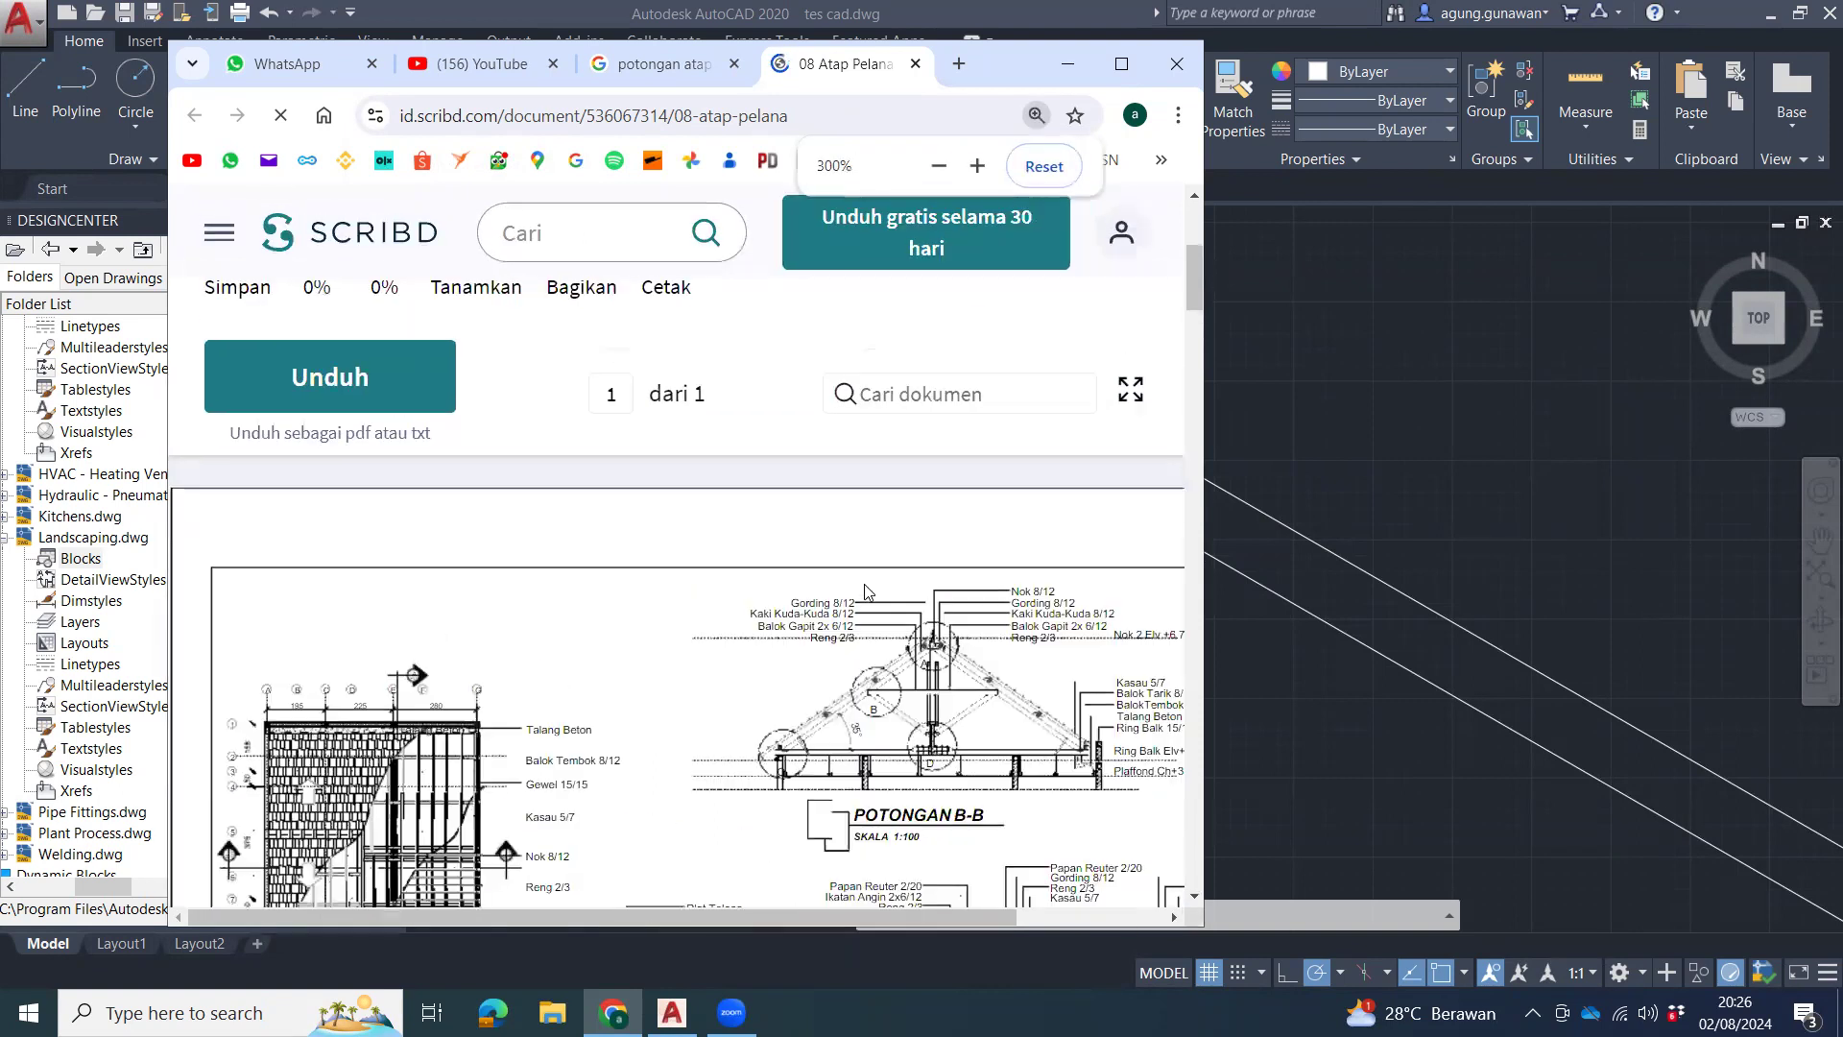
pyautogui.keyDown('ctrl'); pyautogui.scroll(5, 864, 584); pyautogui.keyUp('ctrl')
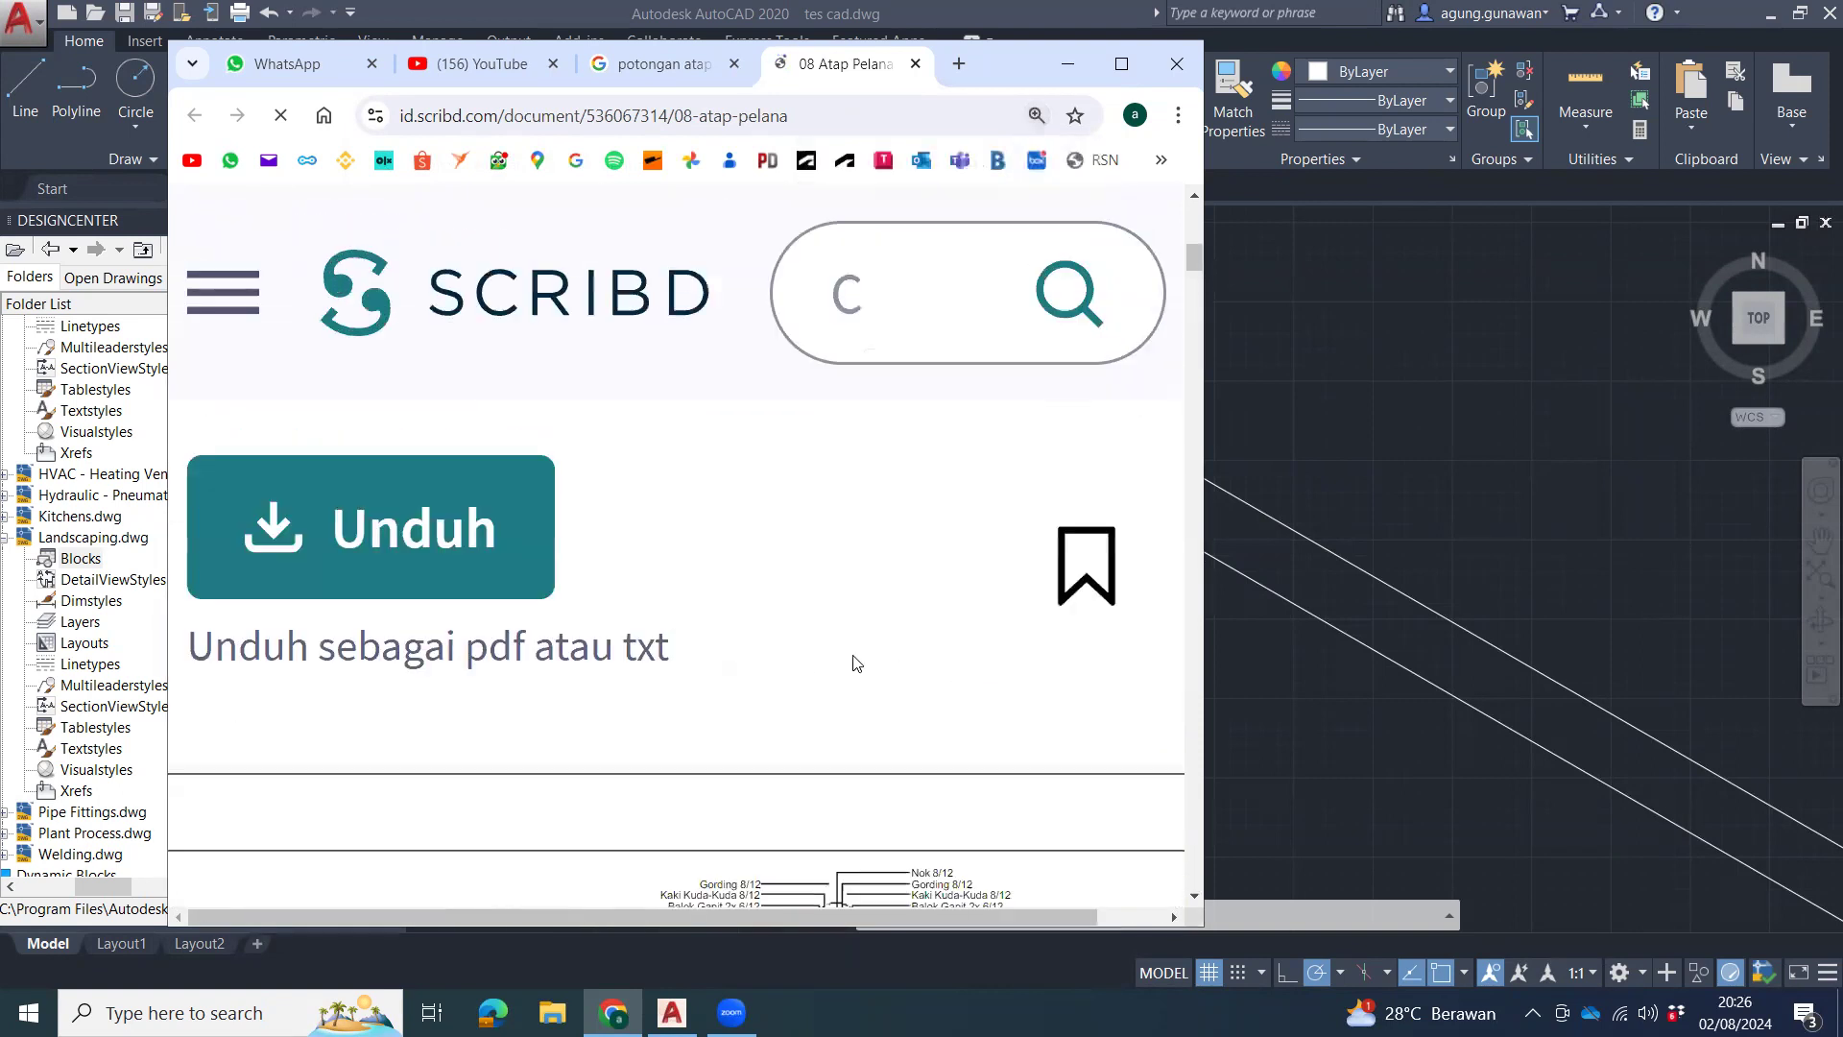
pyautogui.scroll(-5, 855, 658)
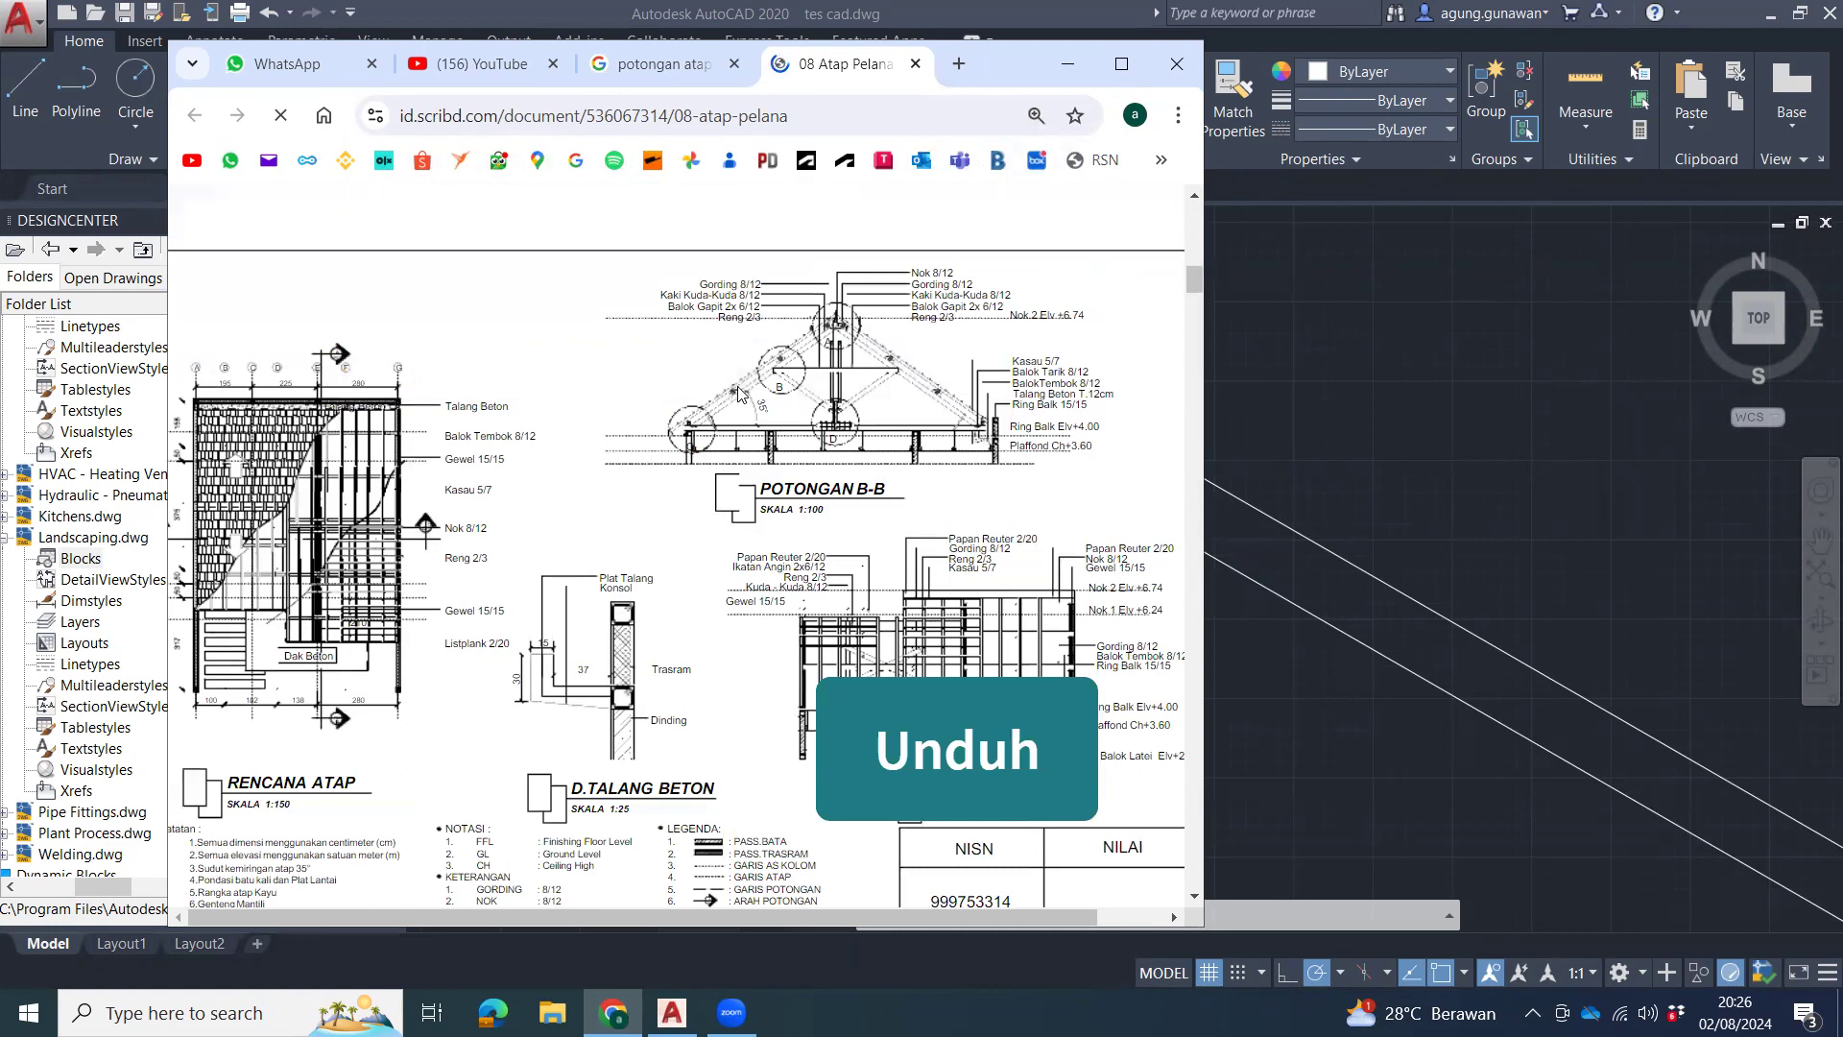
pyautogui.scroll(-8, 739, 403)
pyautogui.scroll(-5, 901, 544)
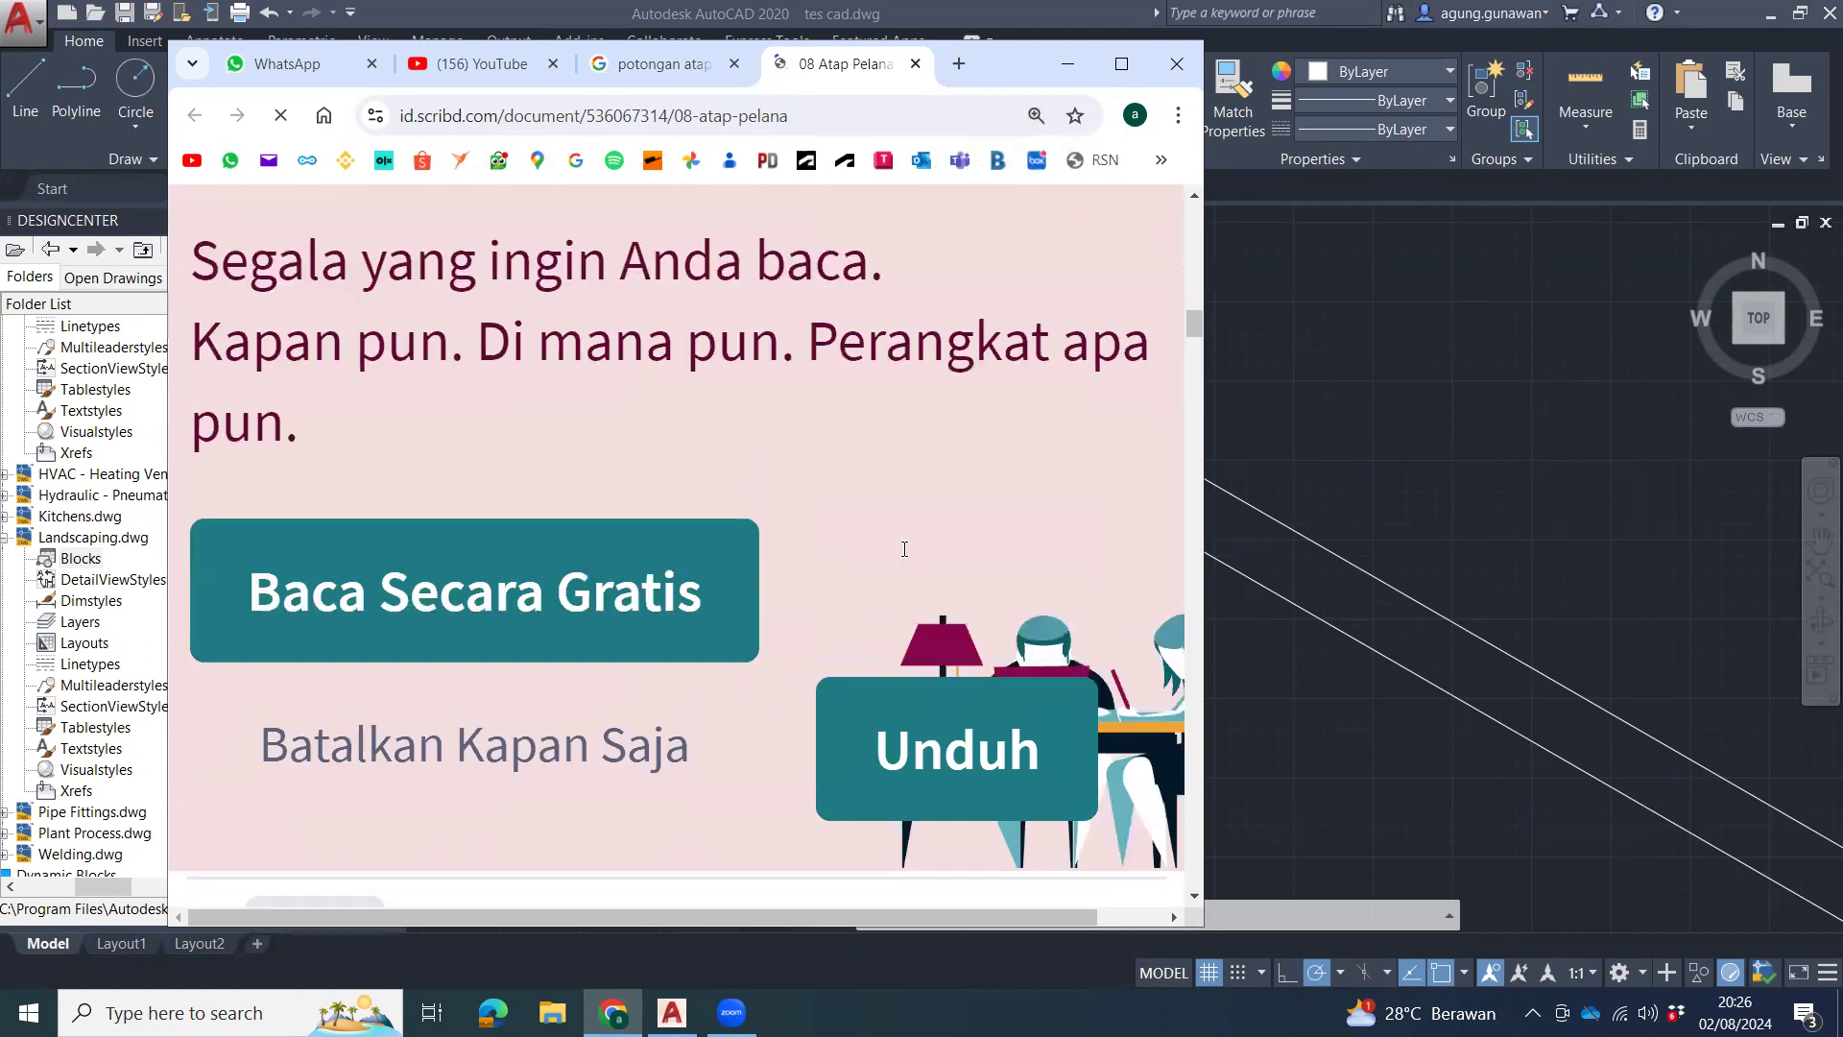
pyautogui.keyDown('ctrl'); pyautogui.scroll(-5, 902, 551); pyautogui.keyUp('ctrl')
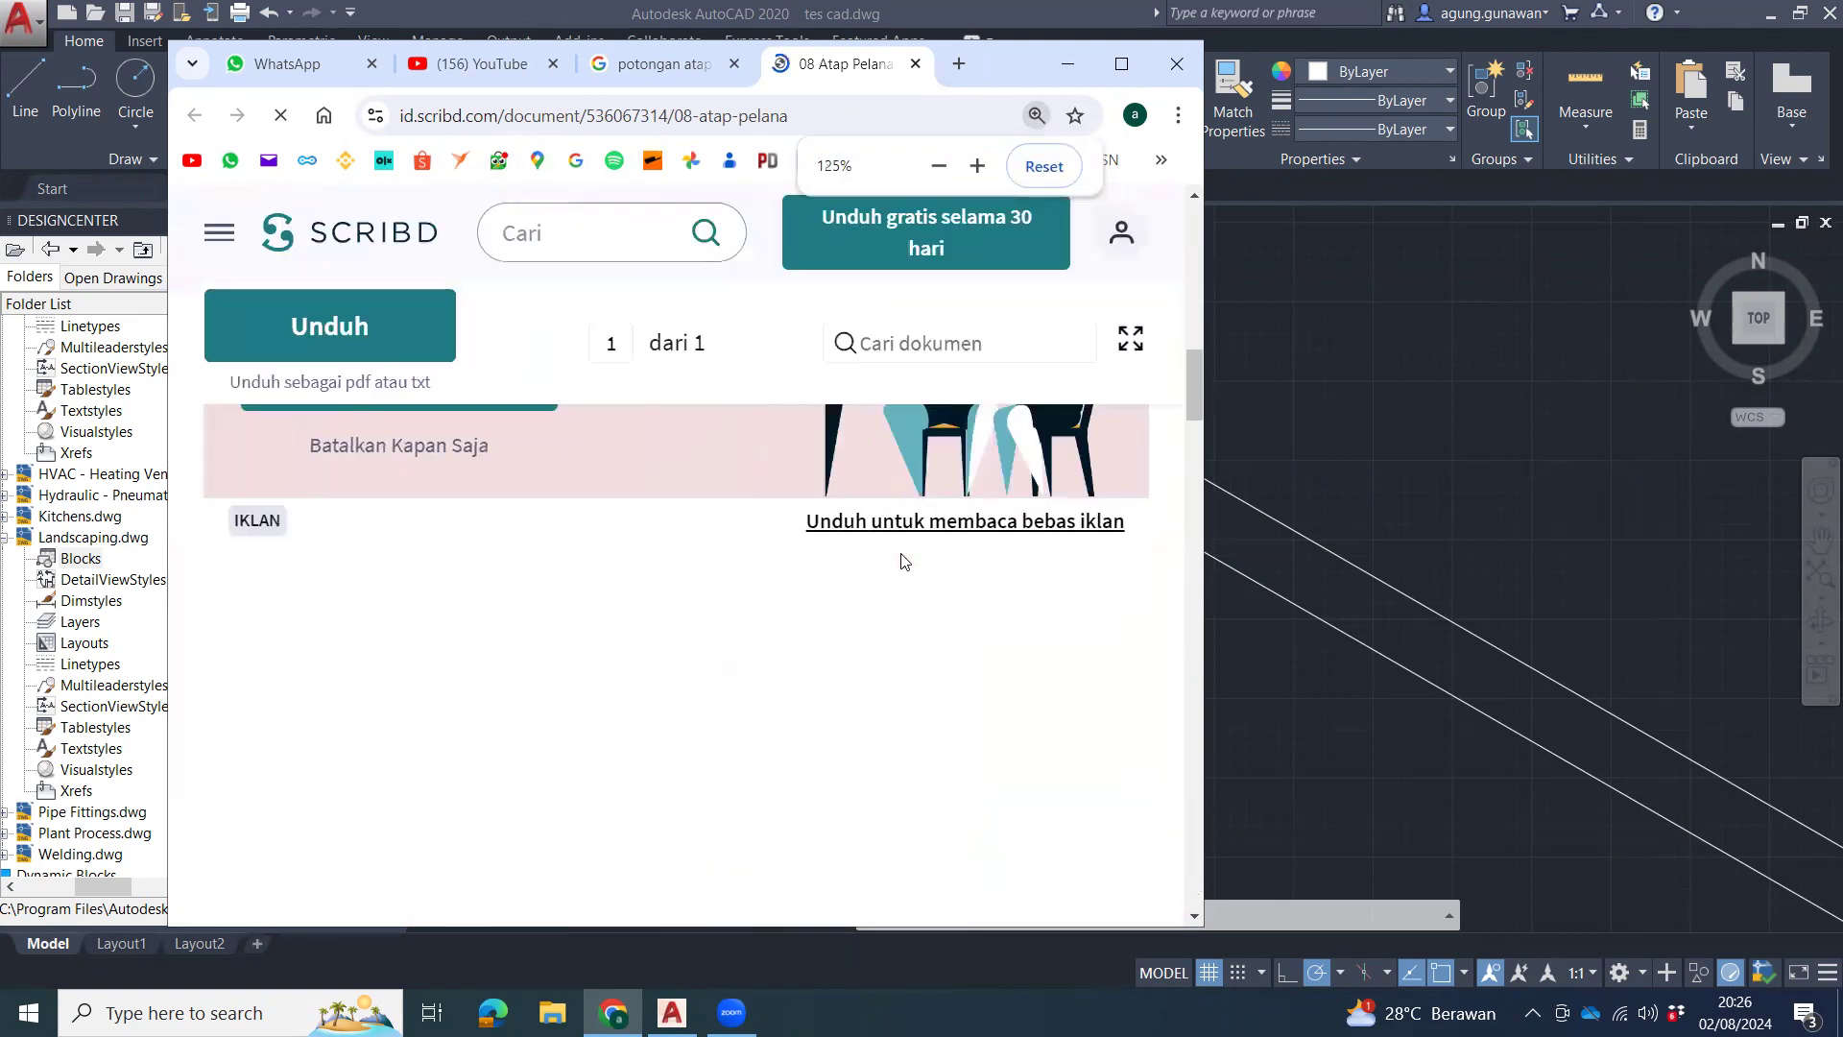
pyautogui.keyDown('ctrl'); pyautogui.scroll(-2, 901, 557); pyautogui.keyUp('ctrl')
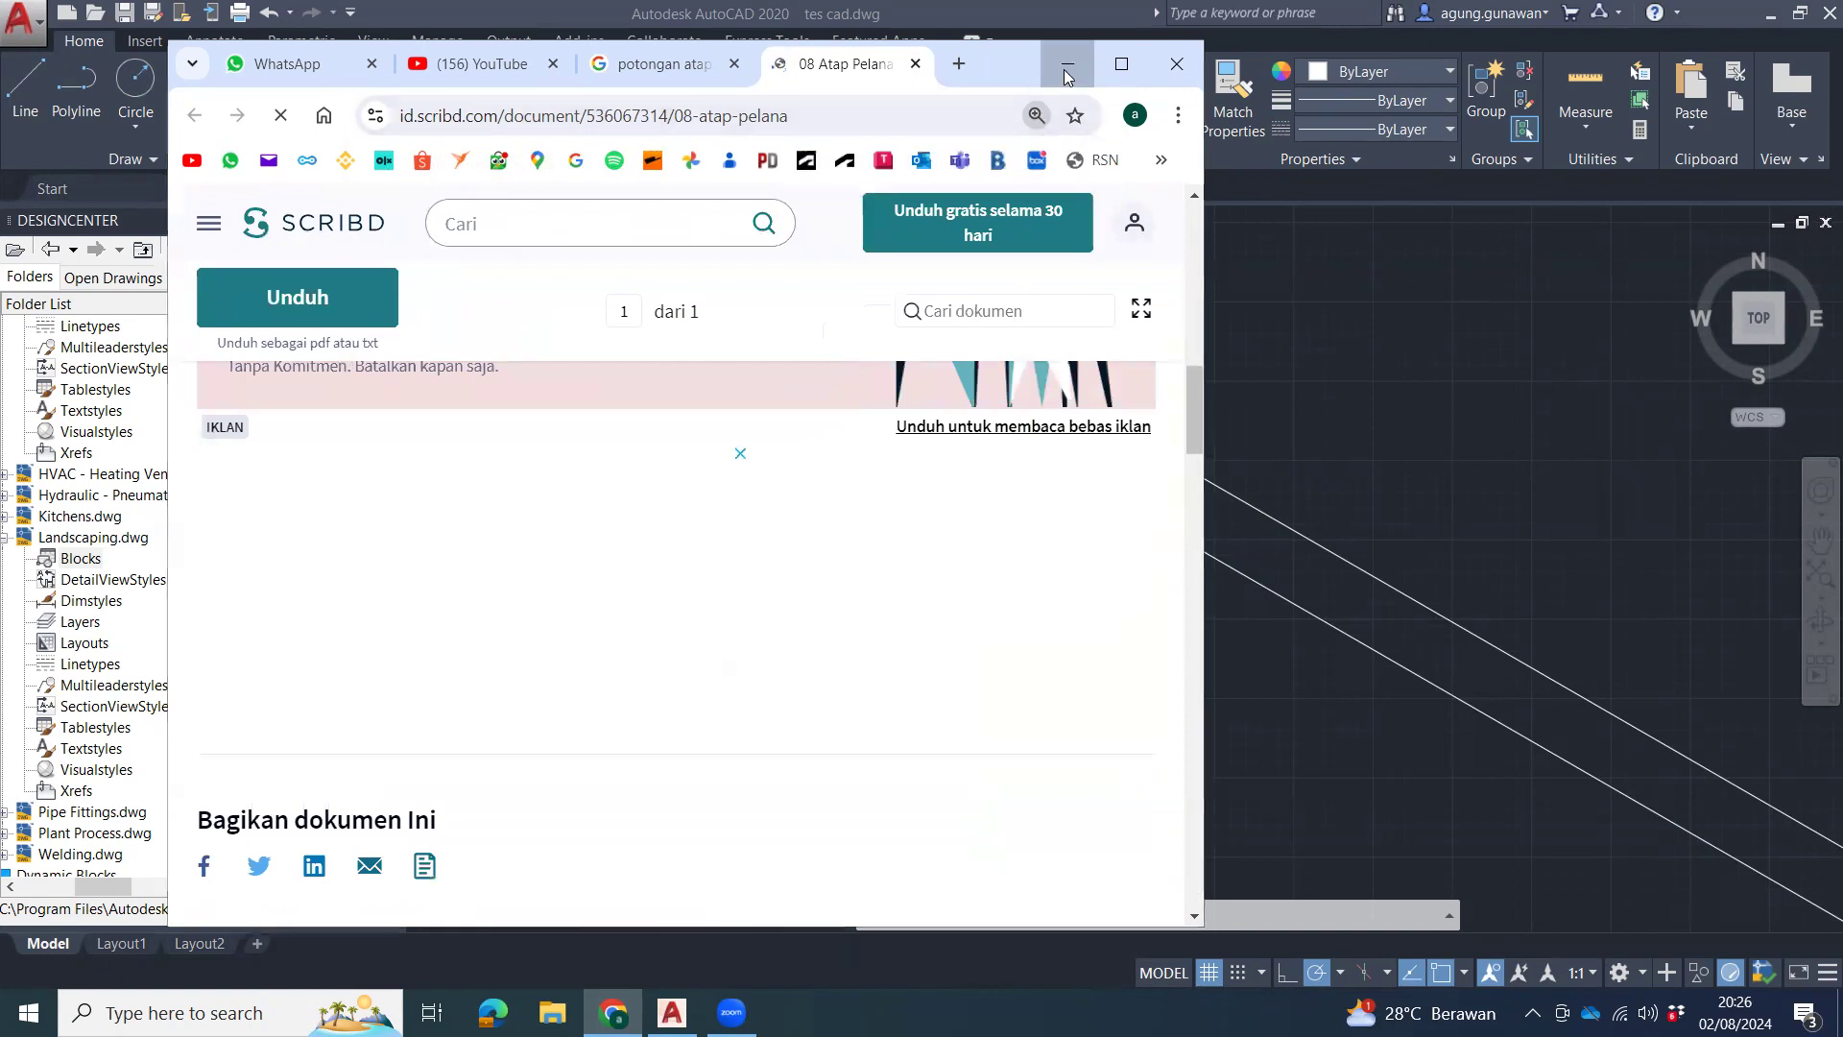
# Switch back to the roof section drawing in AutoCAD.
pyautogui.click(1068, 68)
pyautogui.moveTo(768, 324); pyautogui.dragTo(771, 349, button='middle')
# Copy the small rectangle near the ridge down the right slope at 300 and 600 from the original.
pyautogui.click(761, 344)
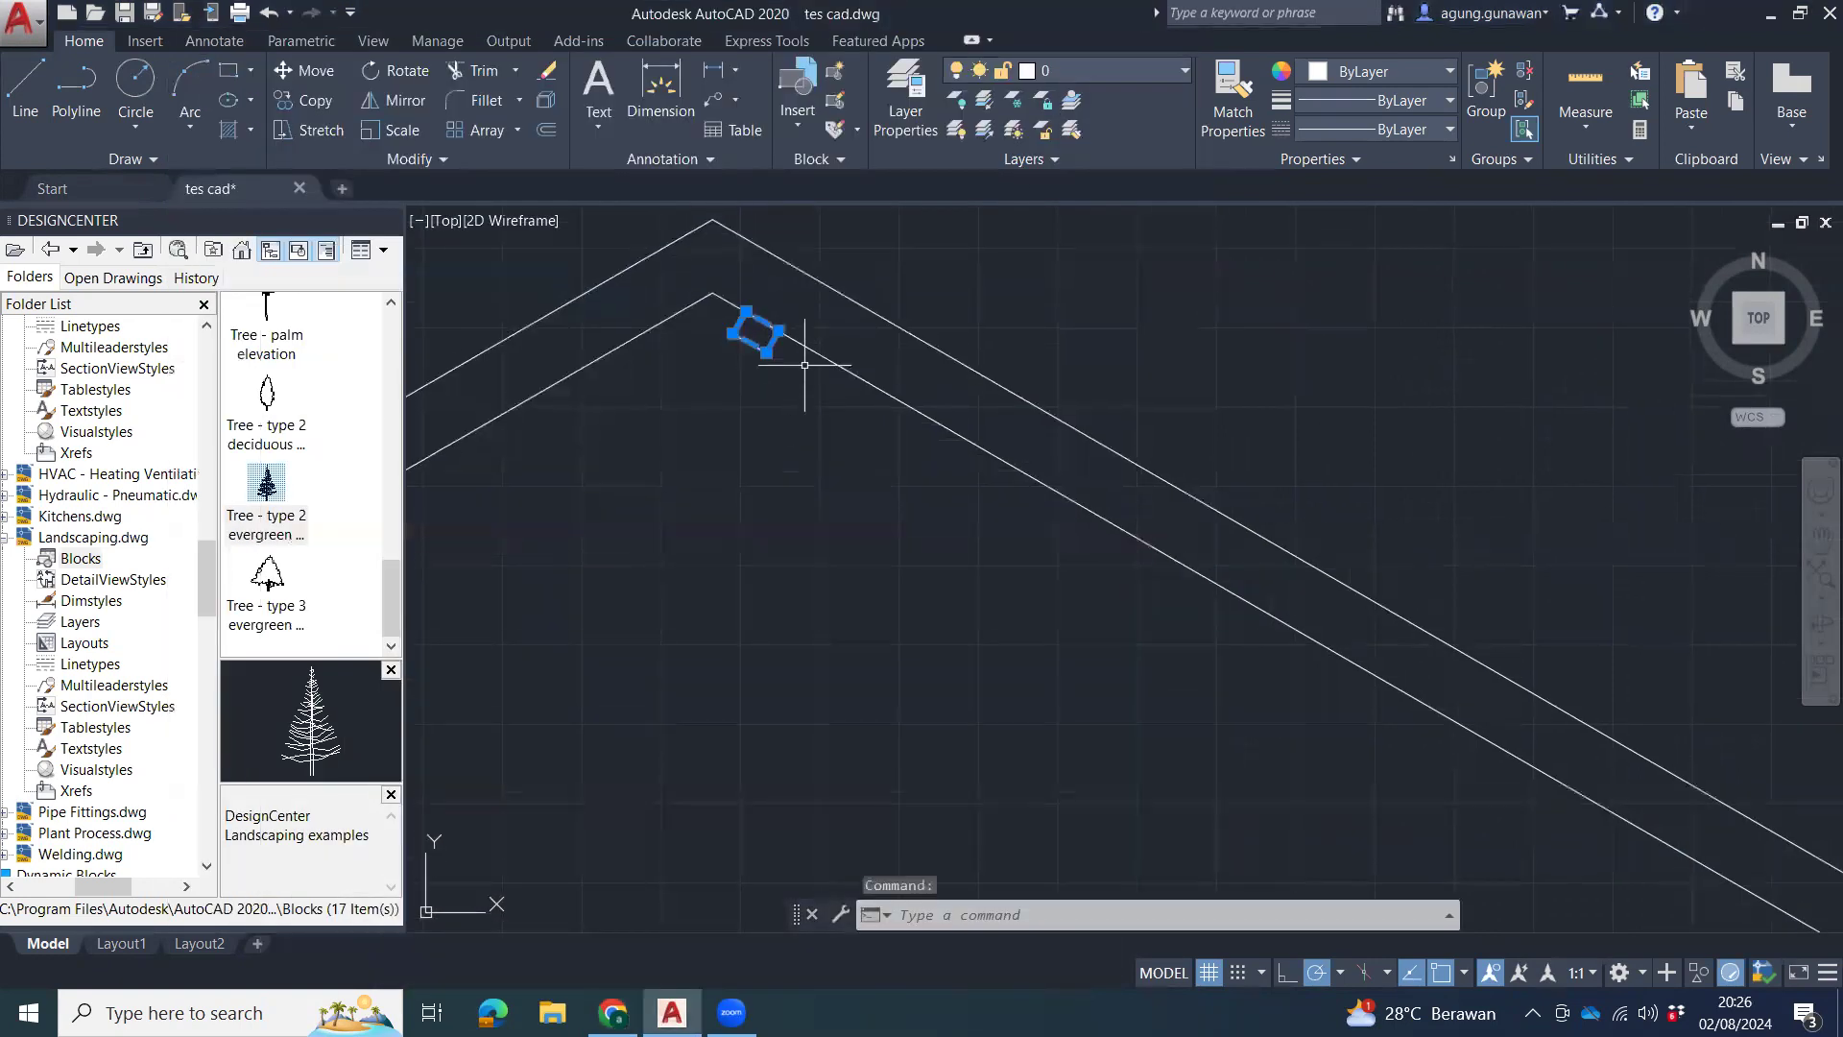
pyautogui.write('co')
pyautogui.press('Return')
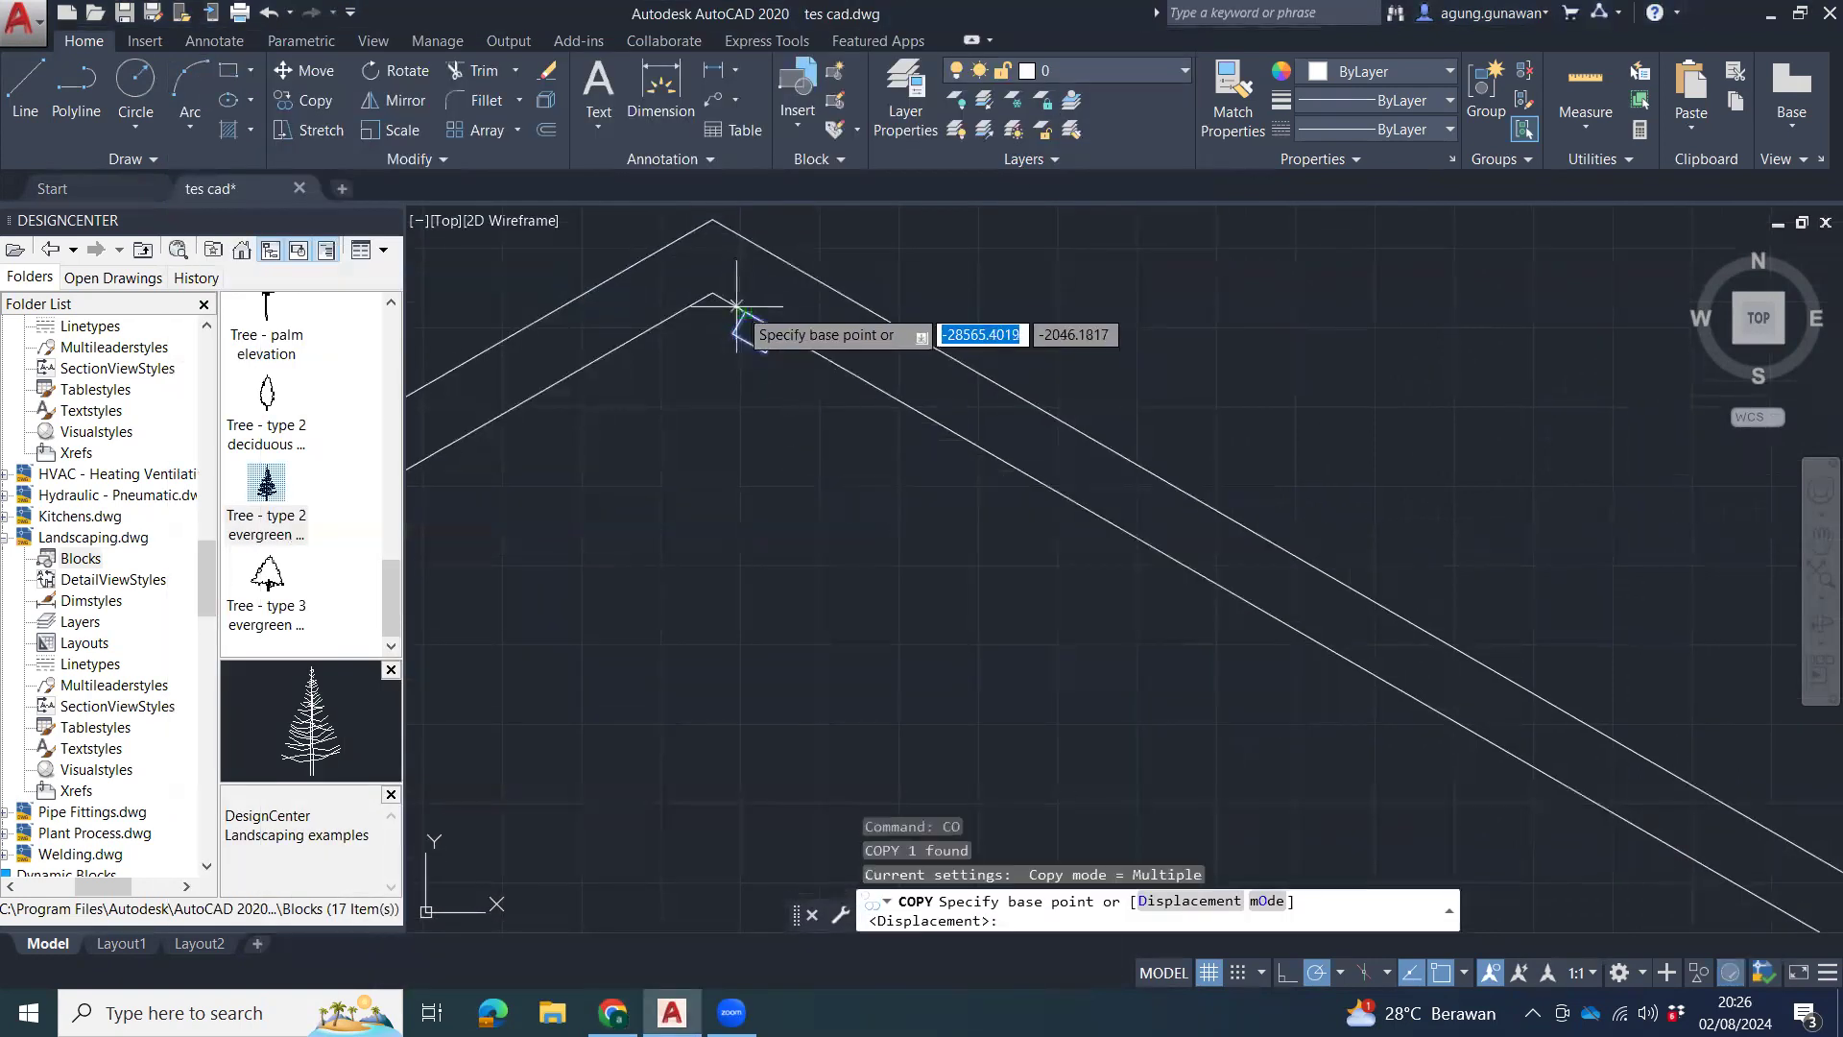
pyautogui.click(746, 312)
pyautogui.scroll(-2, 1079, 437)
pyautogui.moveTo(1078, 437); pyautogui.dragTo(1069, 404, button='middle')
pyautogui.scroll(-4, 1527, 727)
pyautogui.moveTo(1526, 728)
pyautogui.mouseDown(button='middle')
pyautogui.moveTo(1309, 566)
pyautogui.moveTo(628, 280)
pyautogui.mouseUp(button='middle')
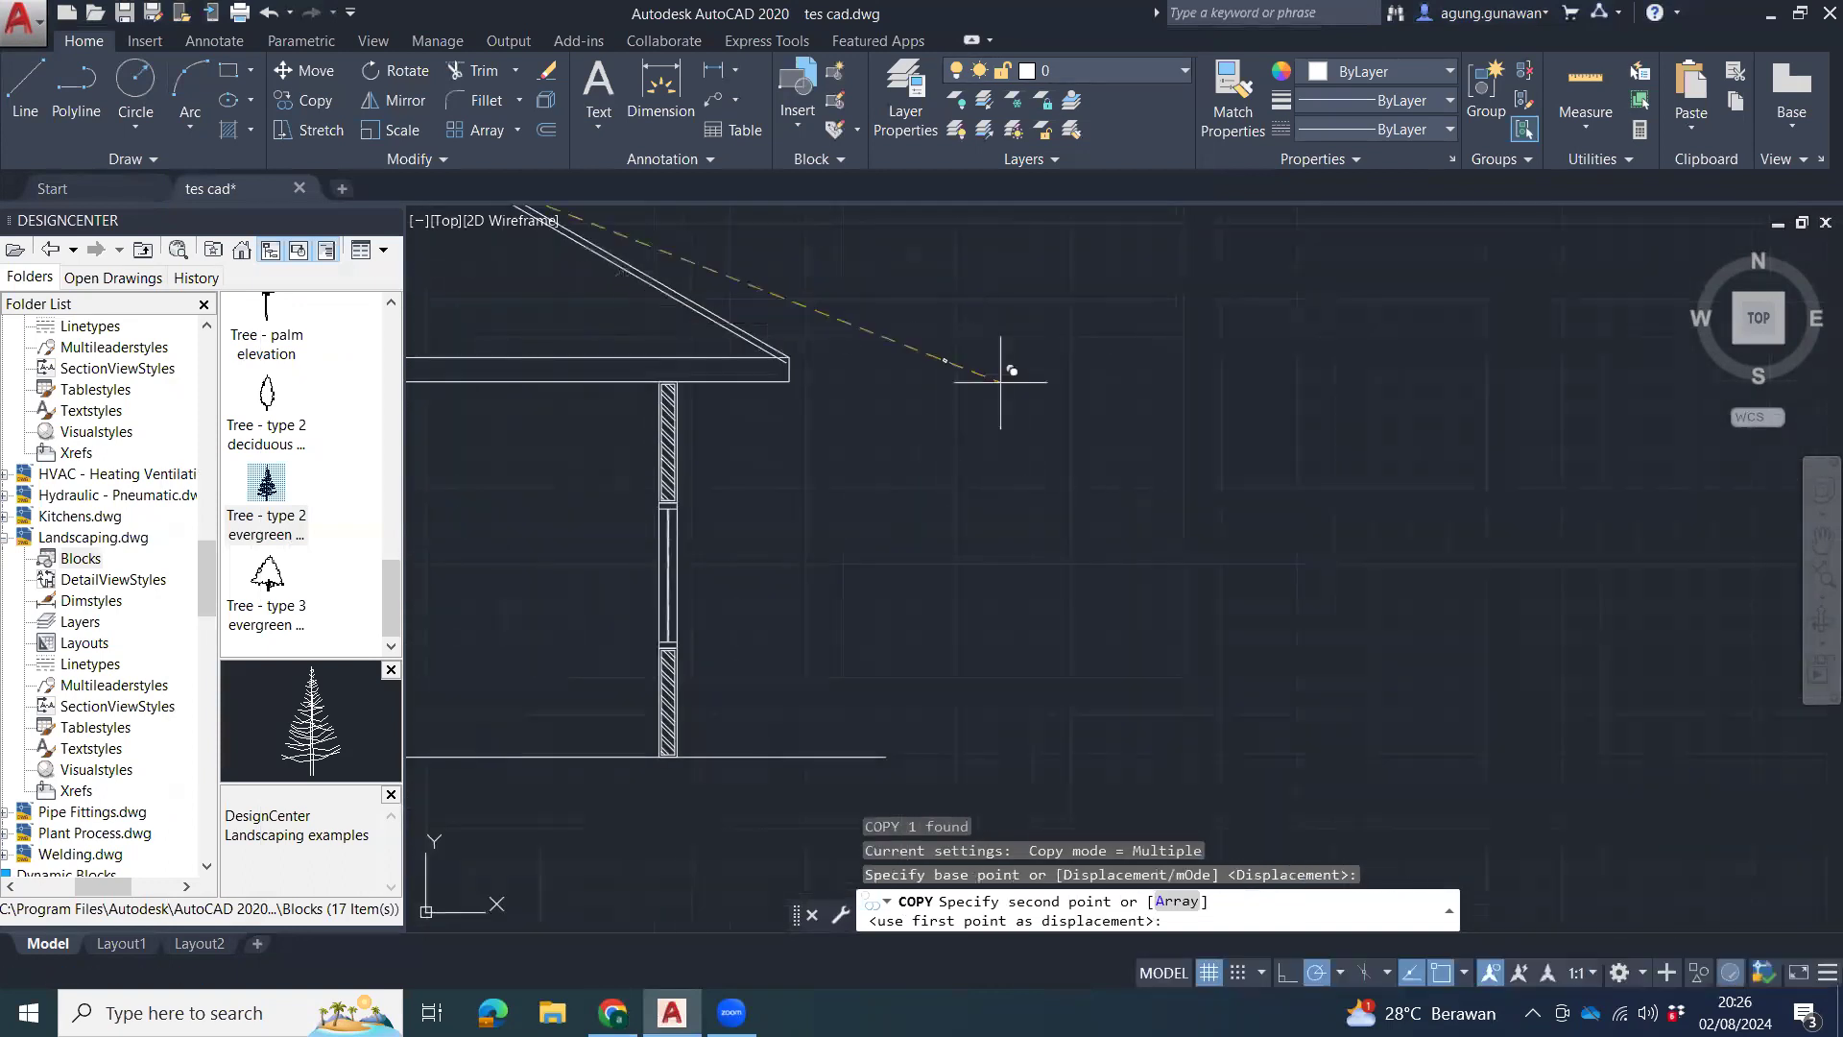
pyautogui.moveTo(931, 447); pyautogui.dragTo(1130, 586, button='middle')
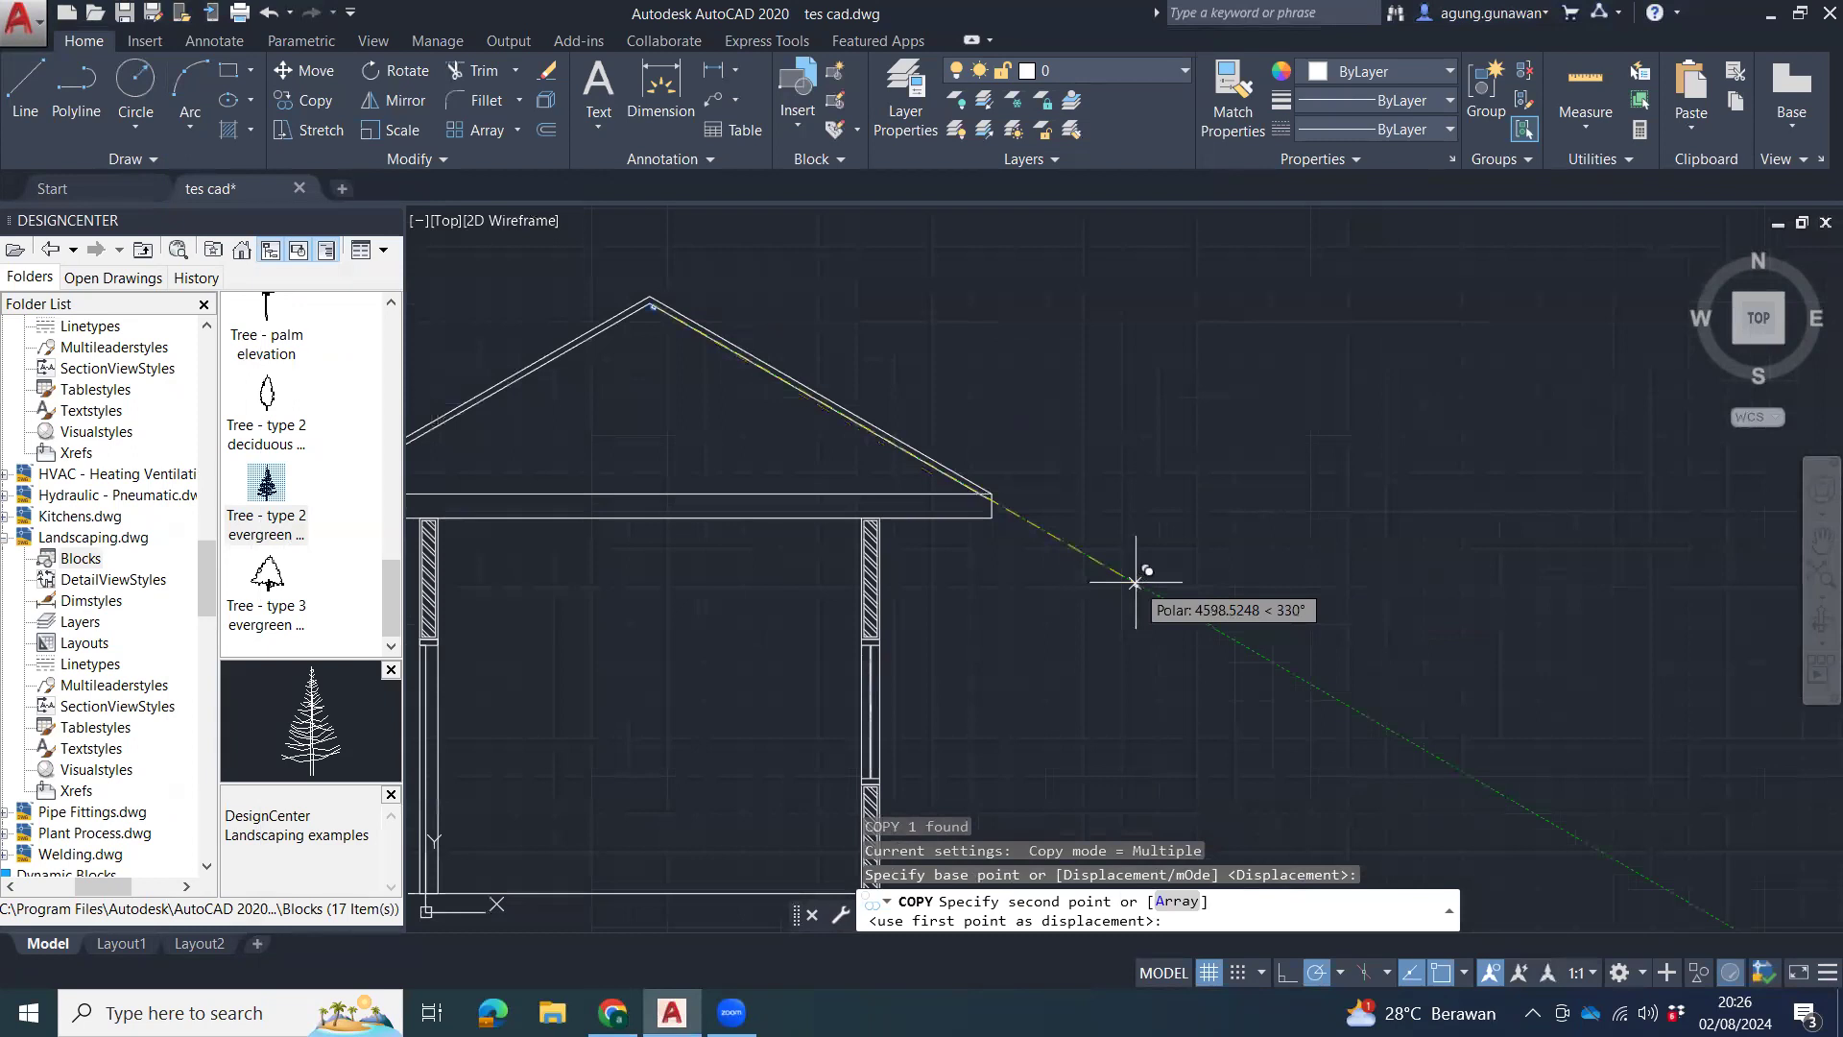
pyautogui.write('300')
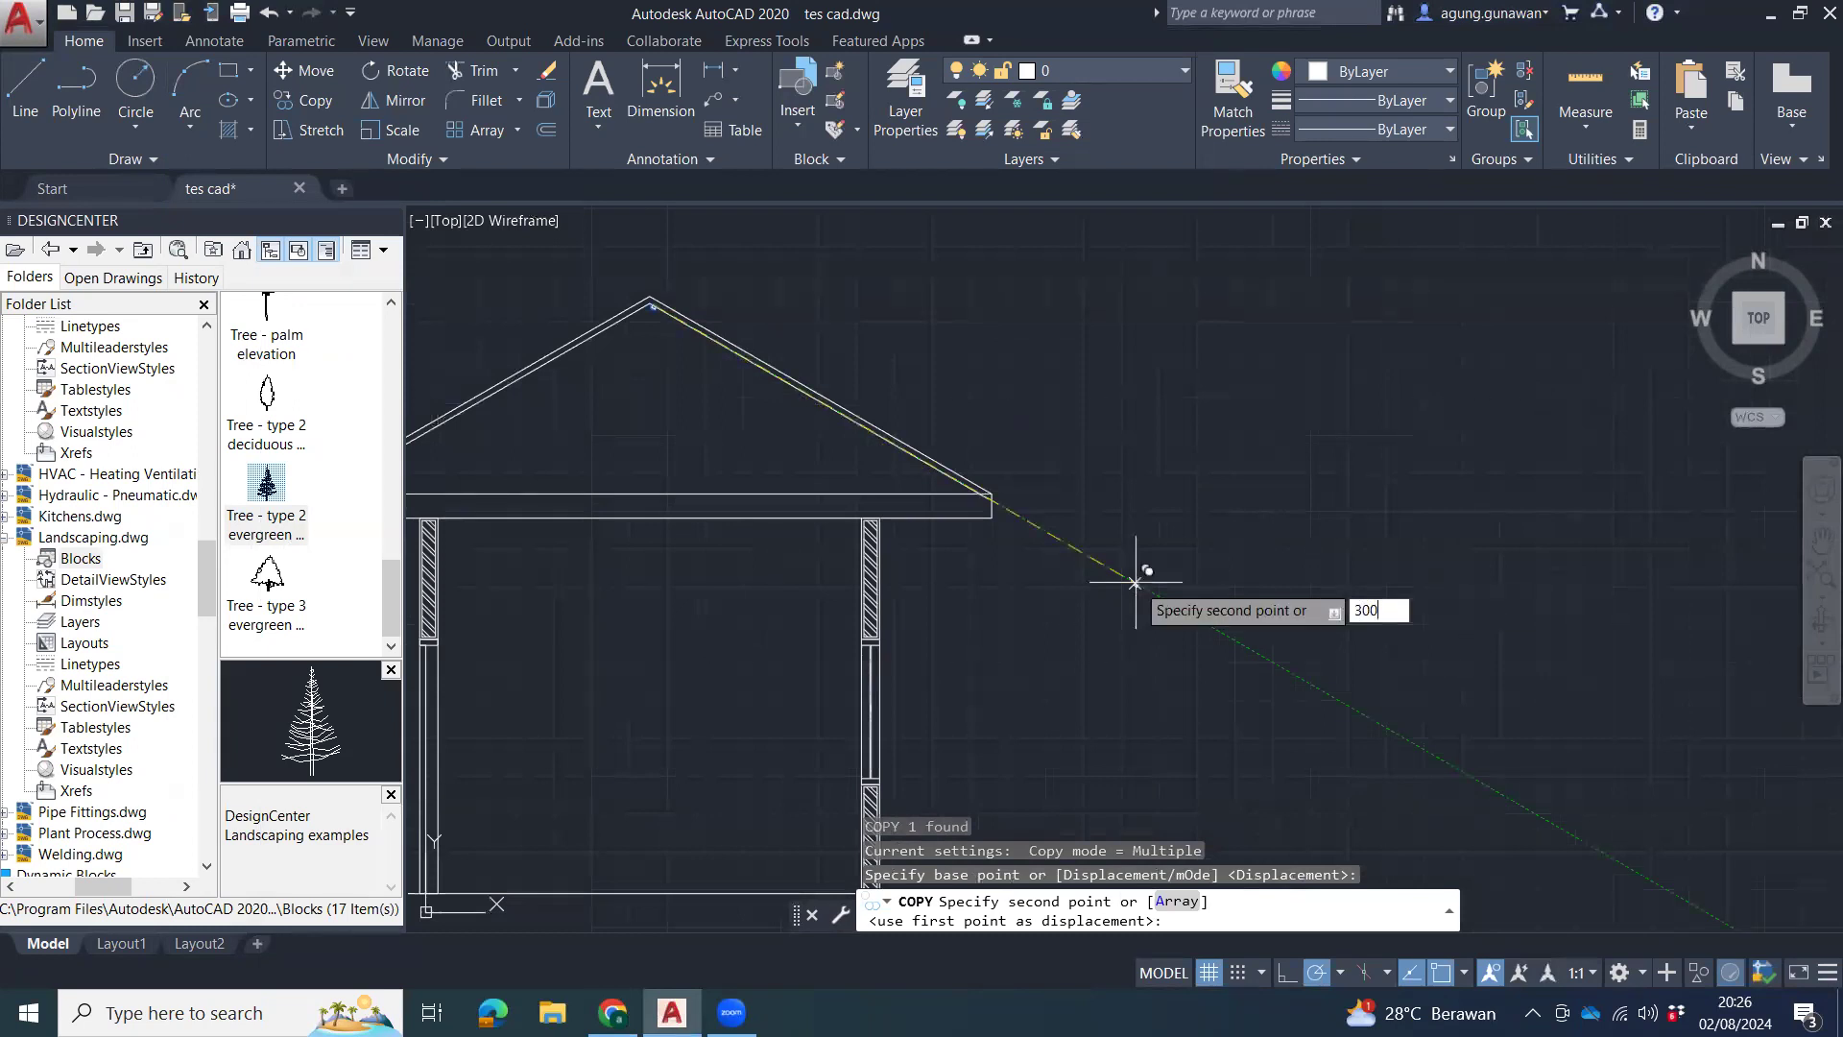
pyautogui.press('Return')
pyautogui.write('600')
pyautogui.press('Return')
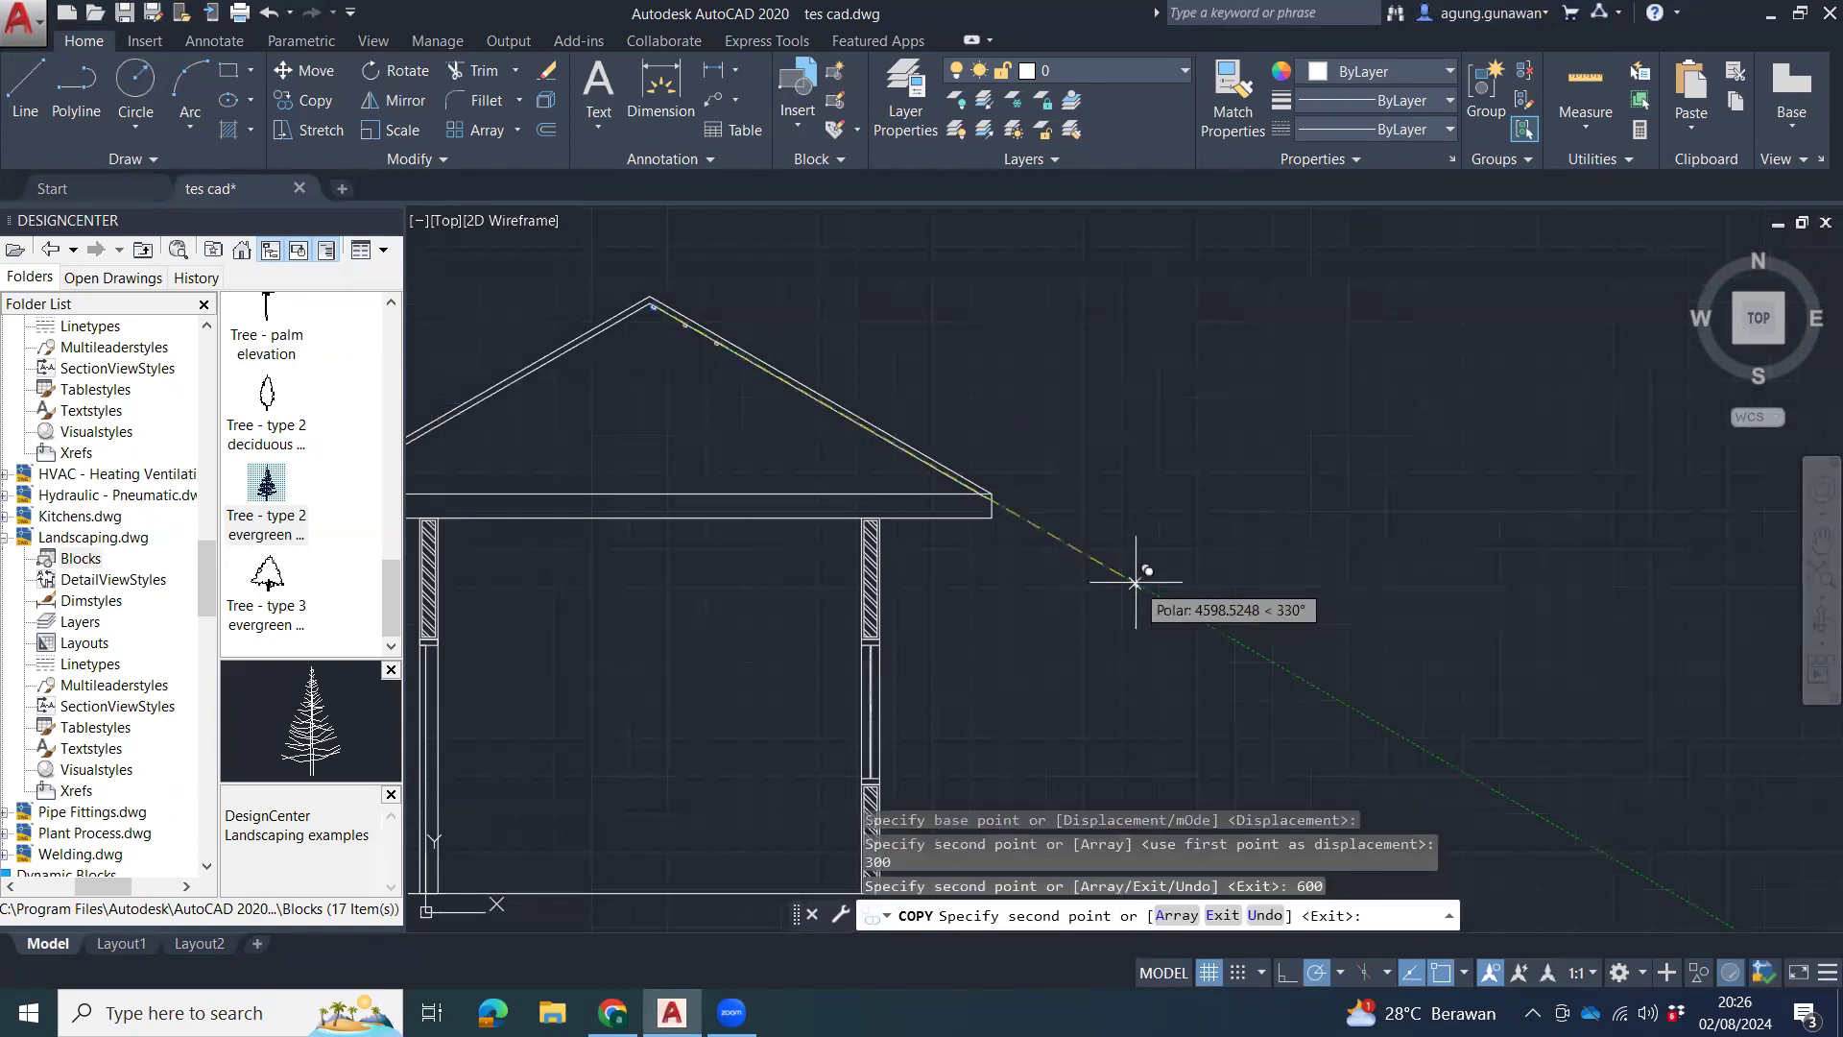
# Place two more rectangle copies along the right slope at 00 and 100 from the original, and end the copying.
pyautogui.write('00')
pyautogui.press('Return')
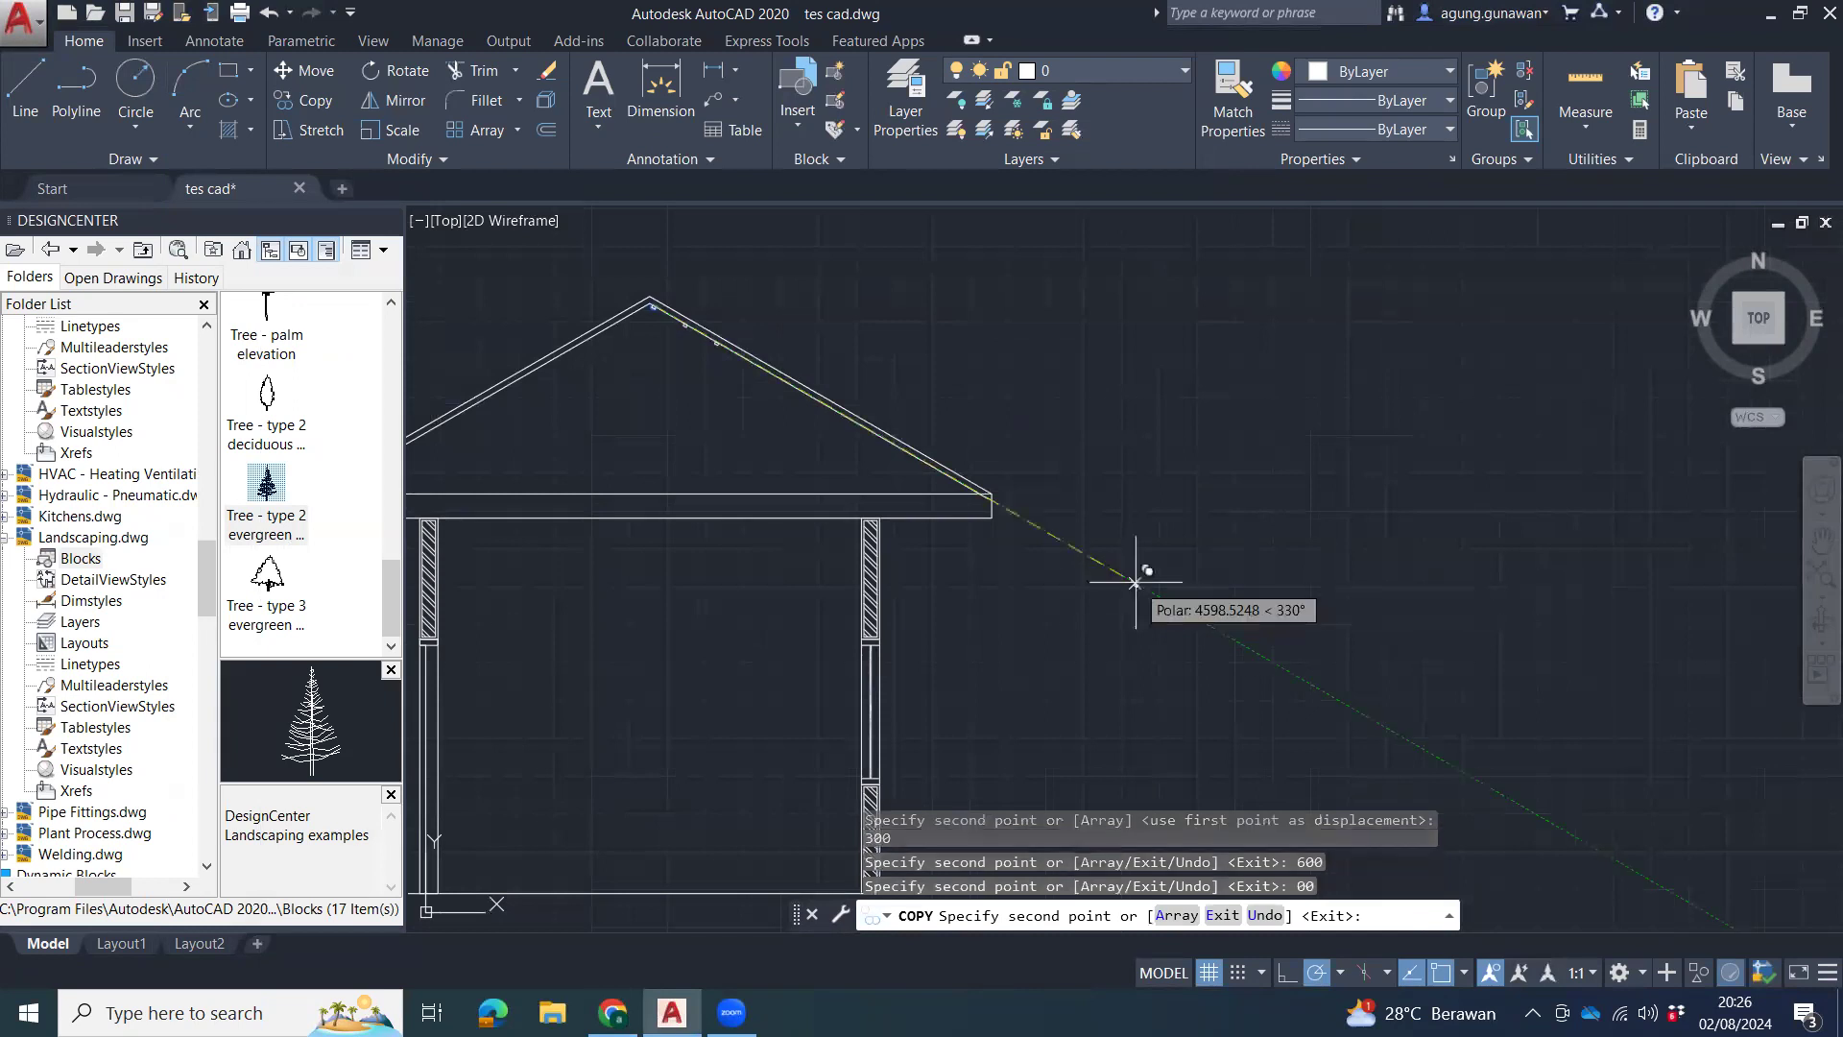
pyautogui.write('100')
pyautogui.press('Return')
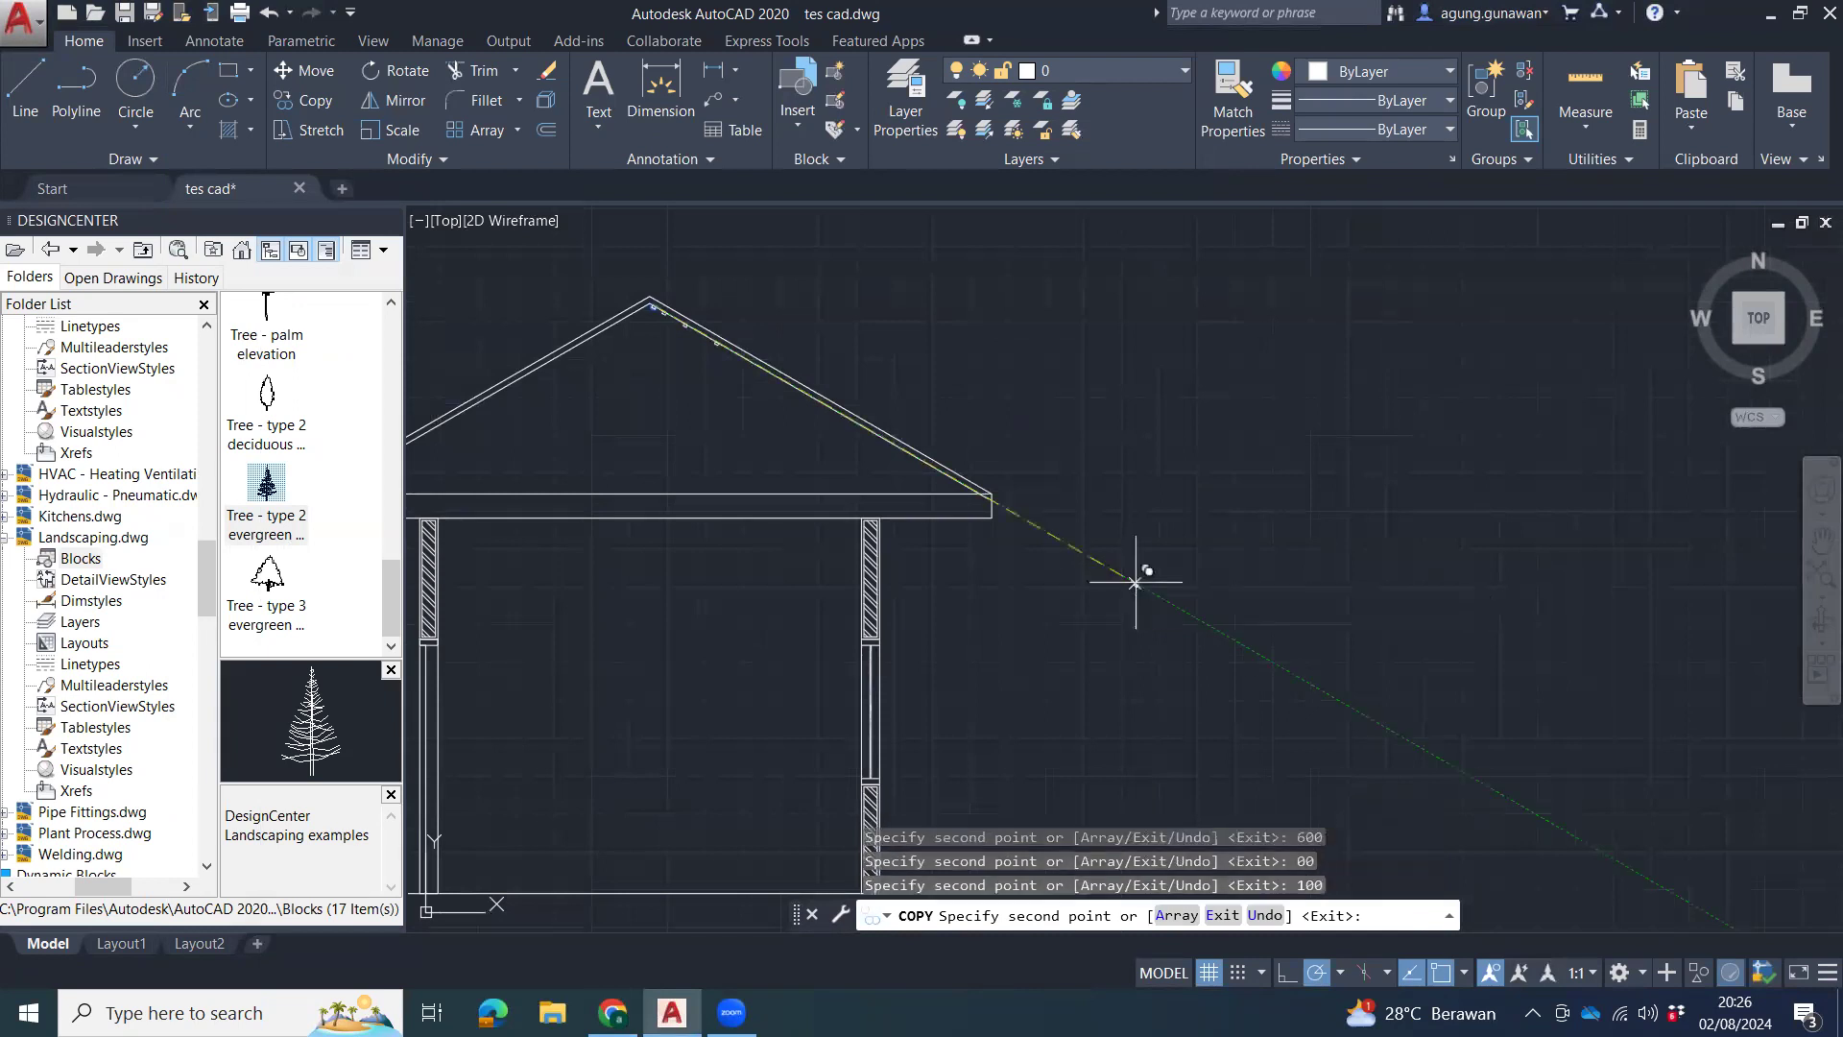
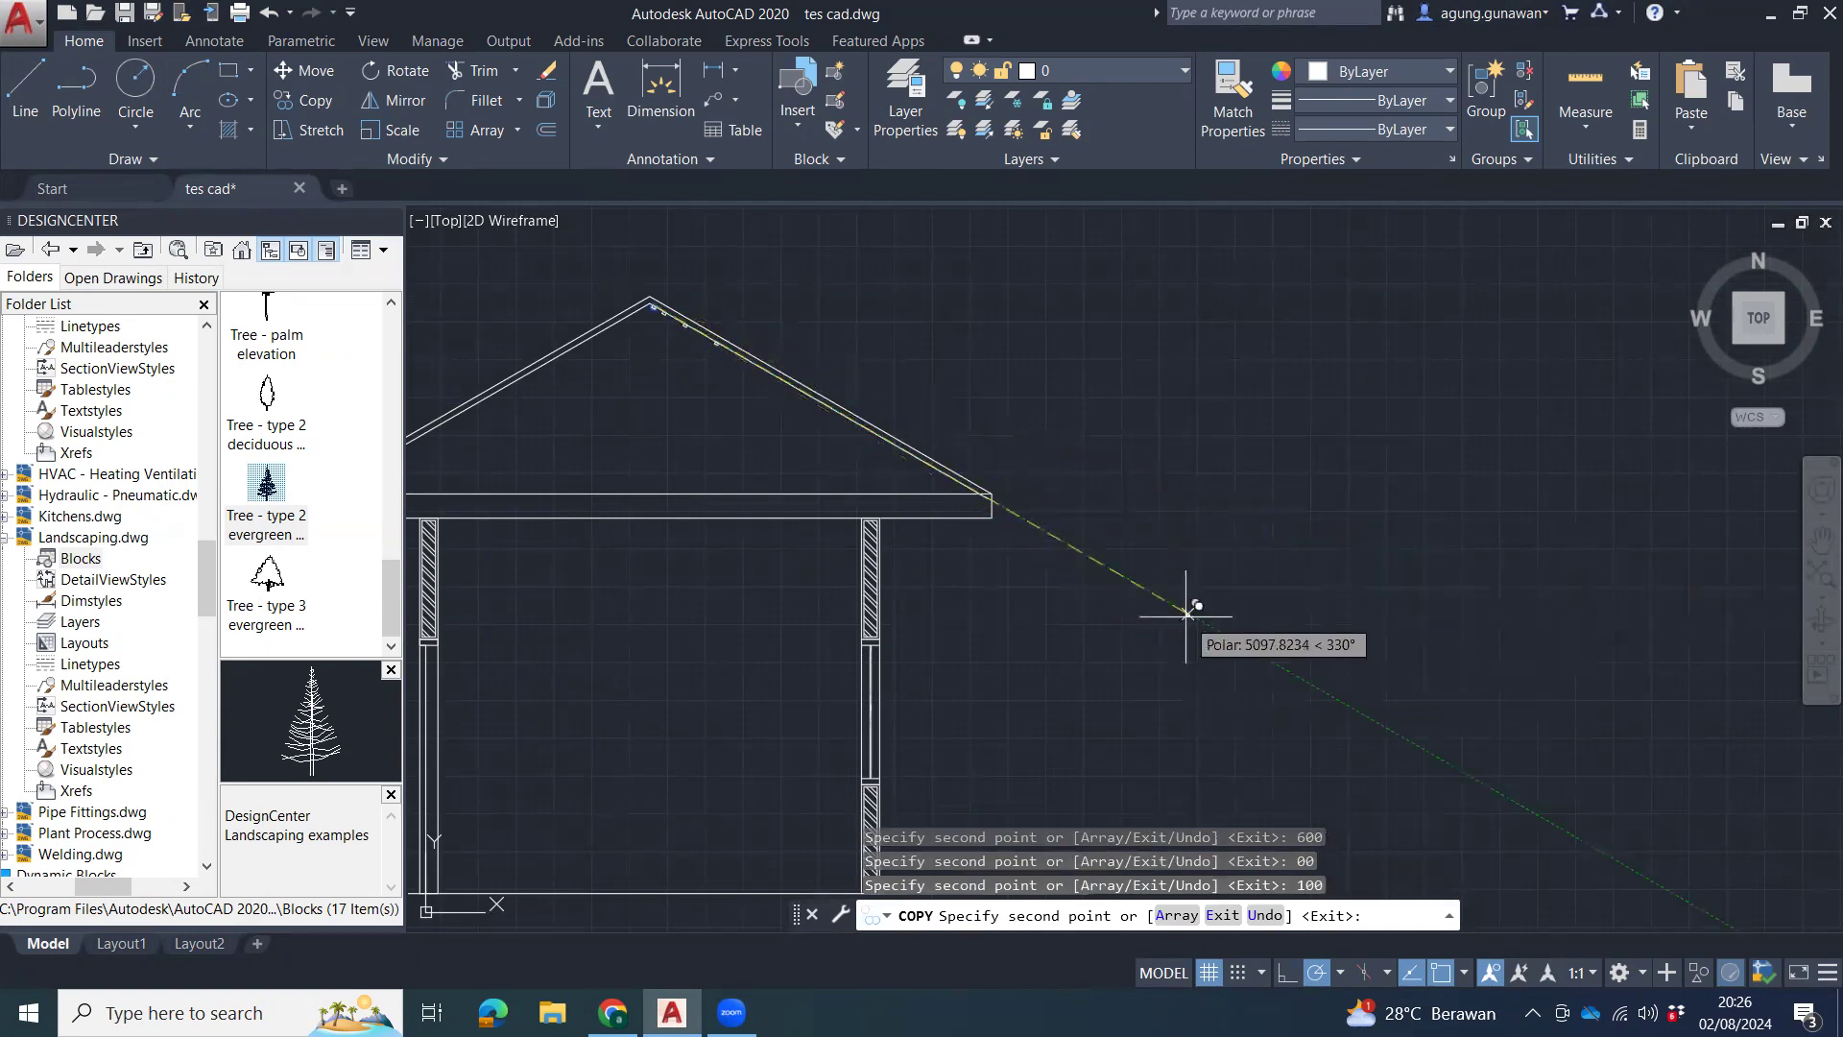
pyautogui.press('Escape')
pyautogui.press('Escape')
pyautogui.press('Escape')
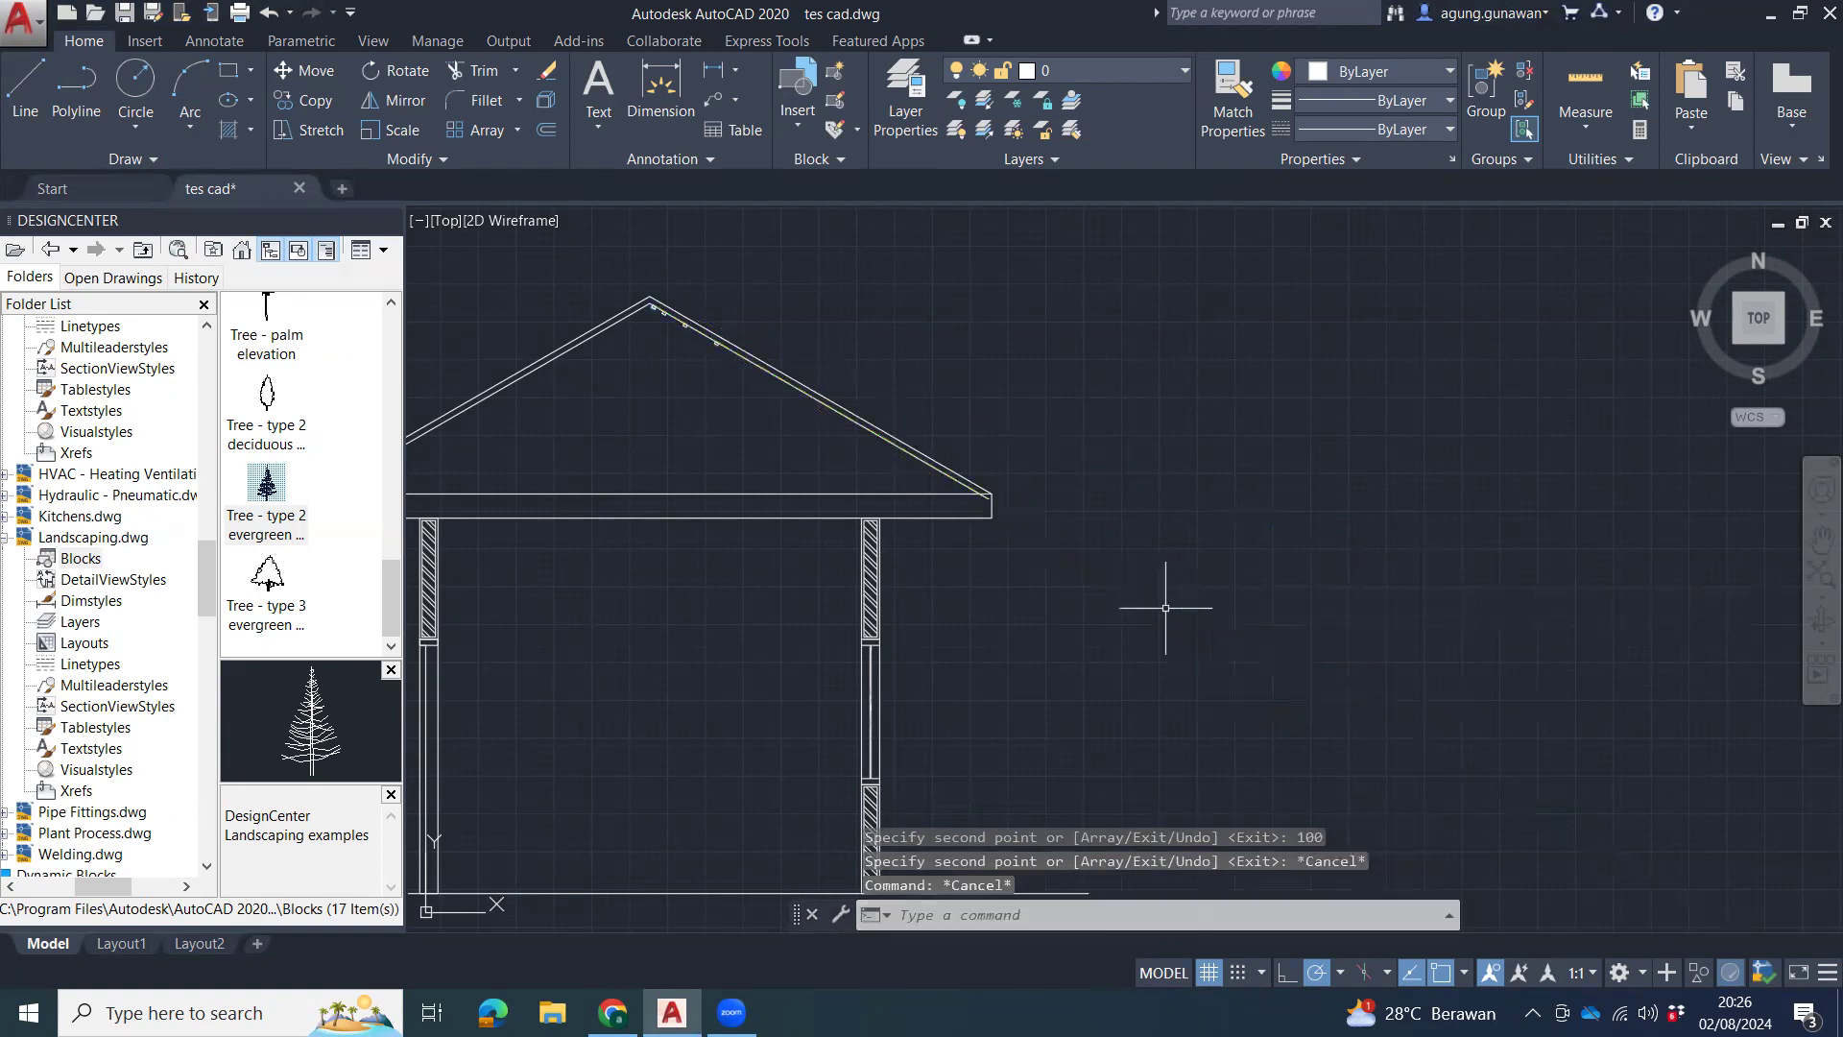
# Erase the three rectangle copies spaced down the right slope, keeping the one nearest the ridge.
pyautogui.scroll(4, 700, 301)
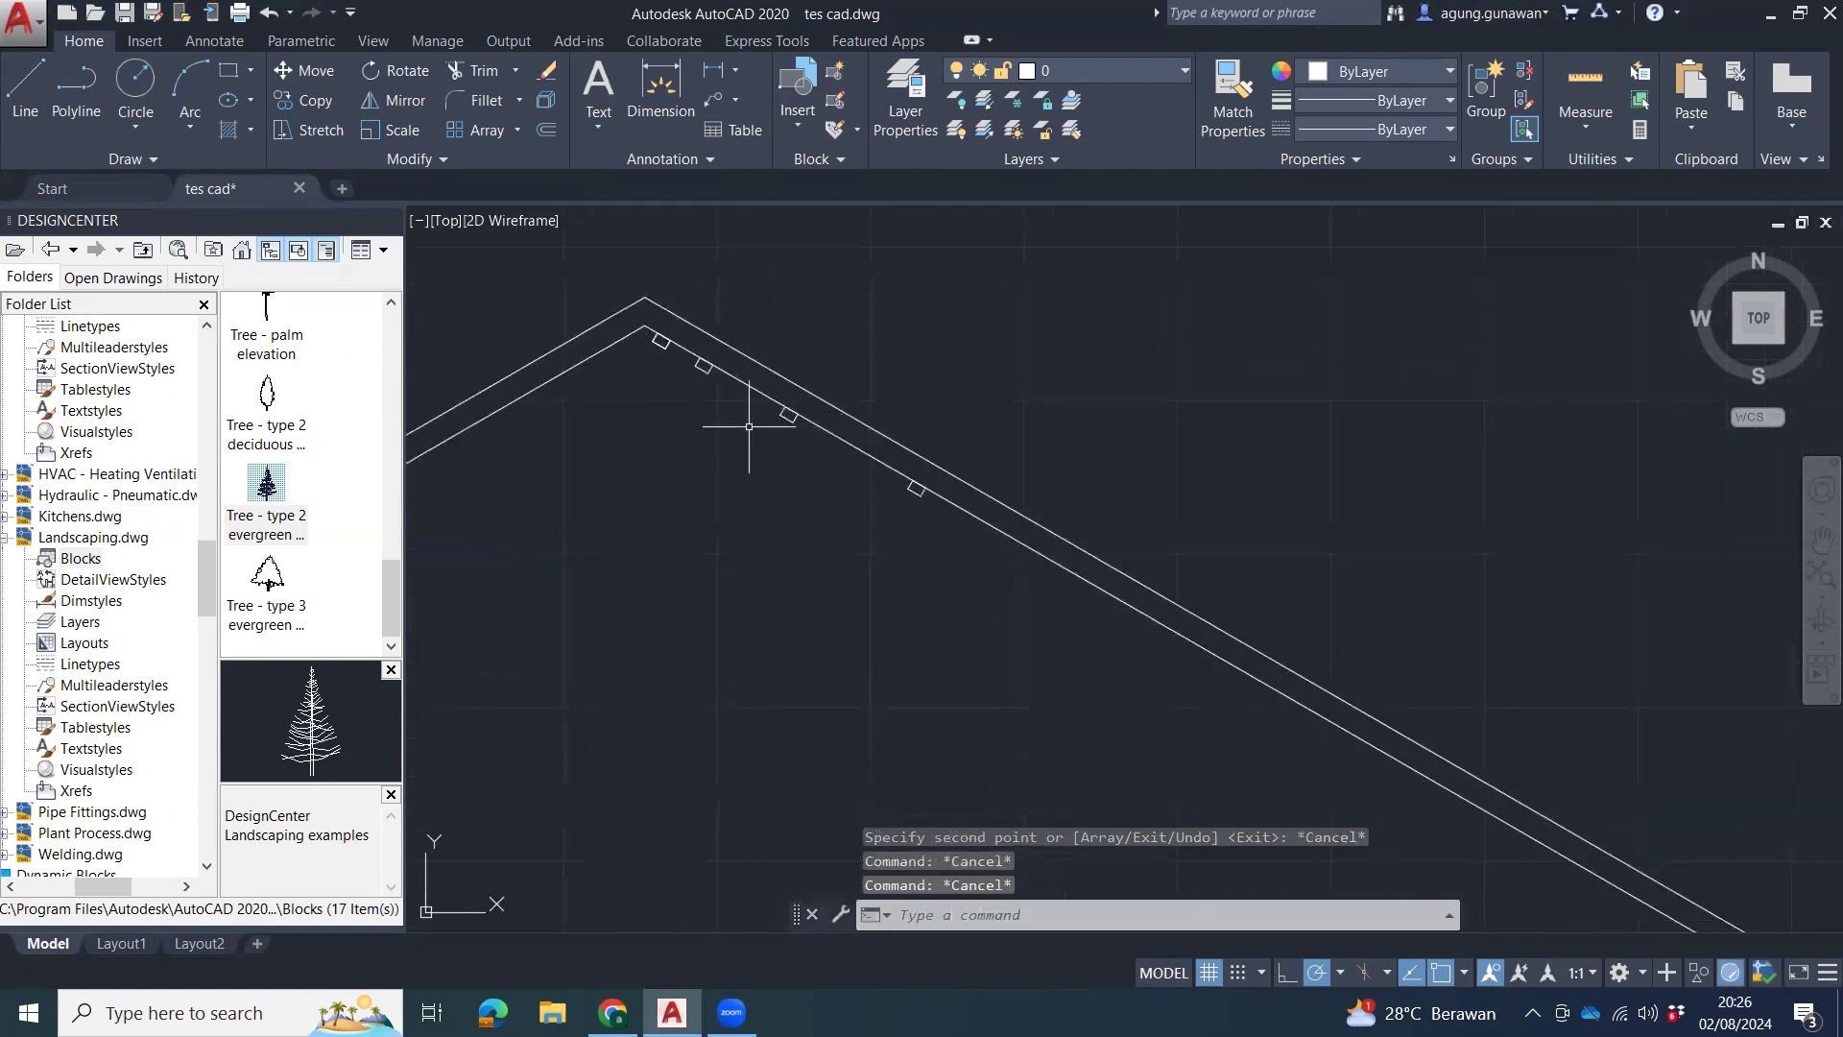
pyautogui.click(790, 415)
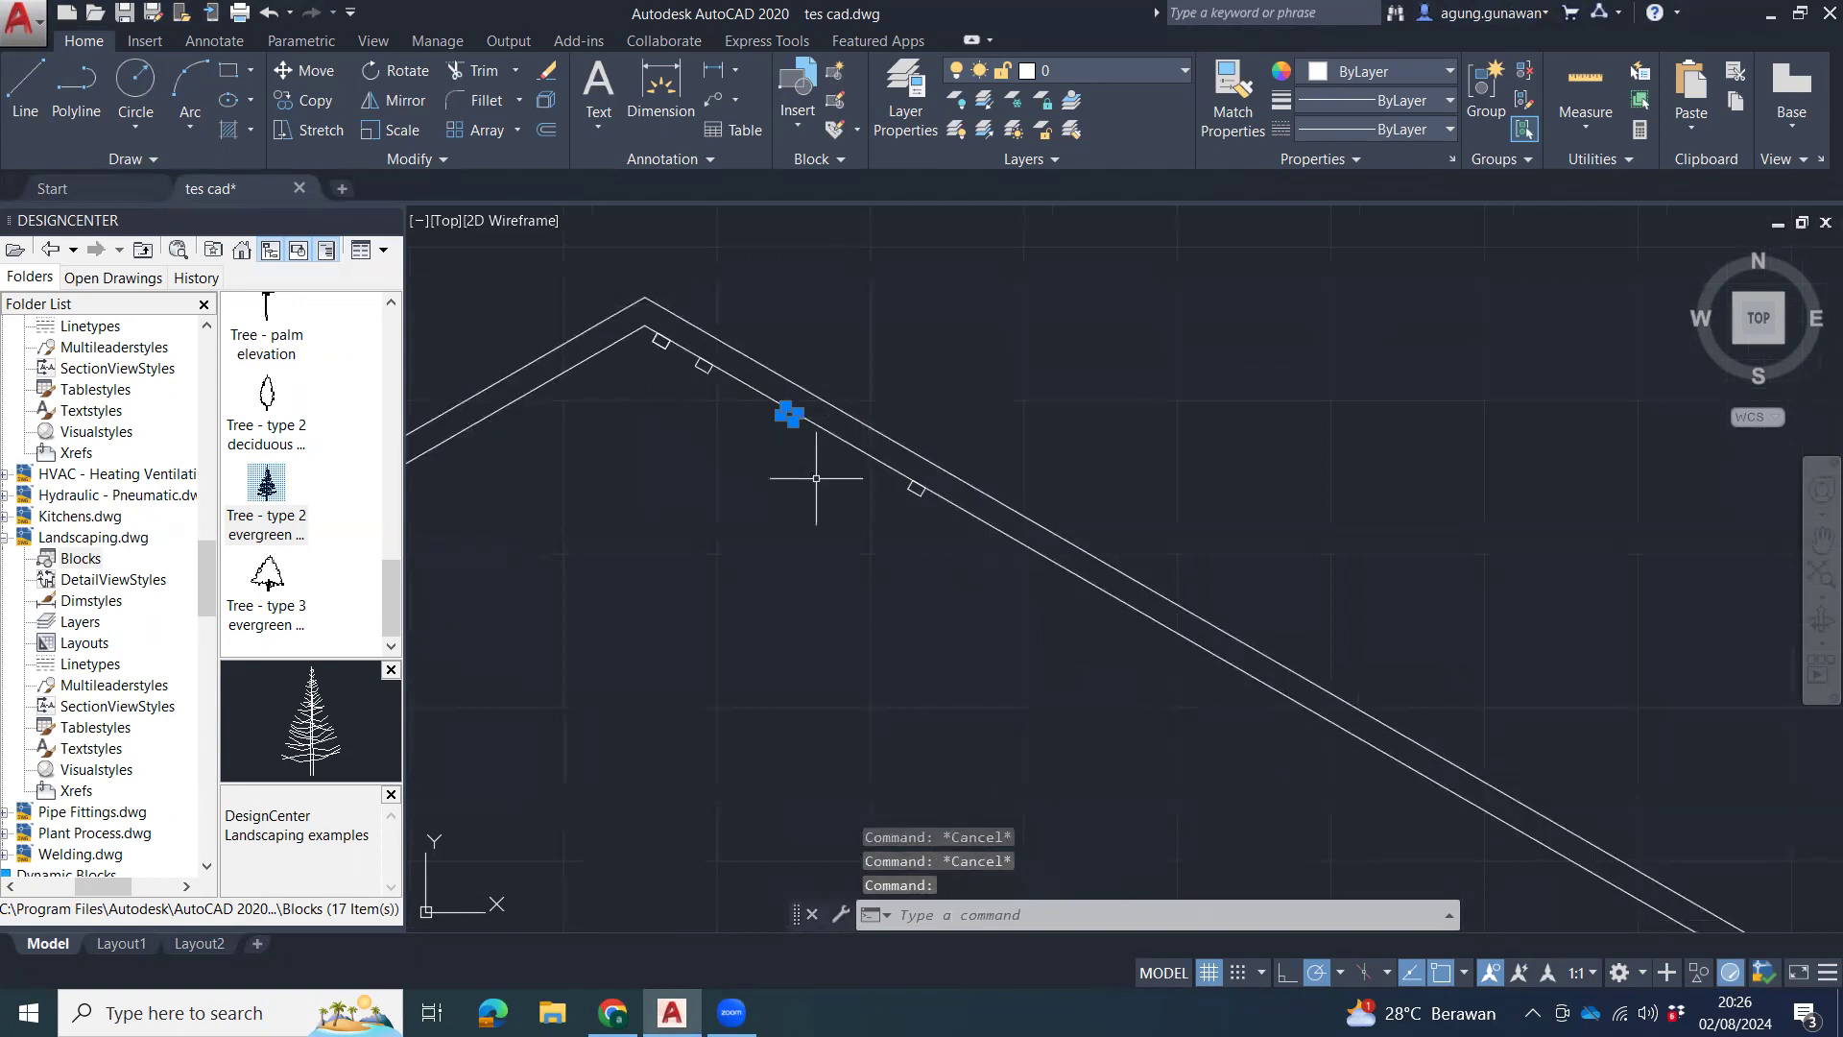
pyautogui.moveTo(915, 490)
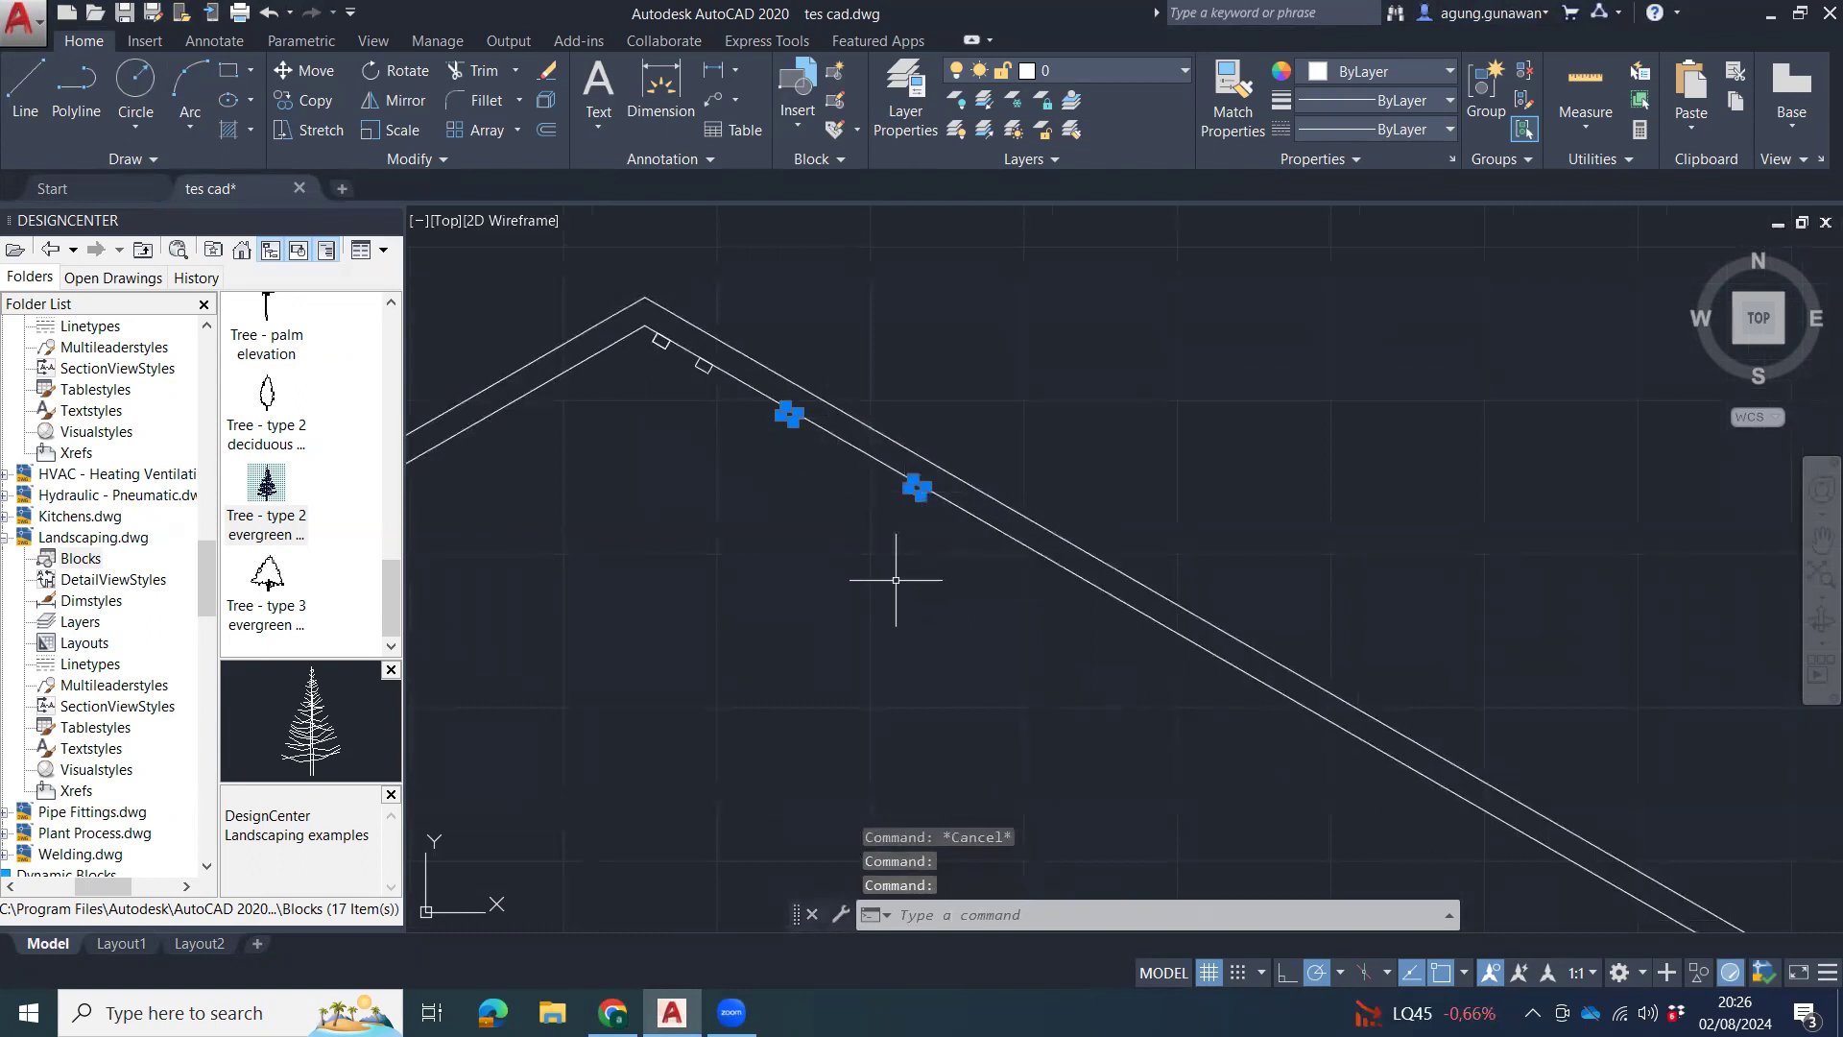
pyautogui.press('Escape')
pyautogui.press('Escape')
pyautogui.click(687, 279)
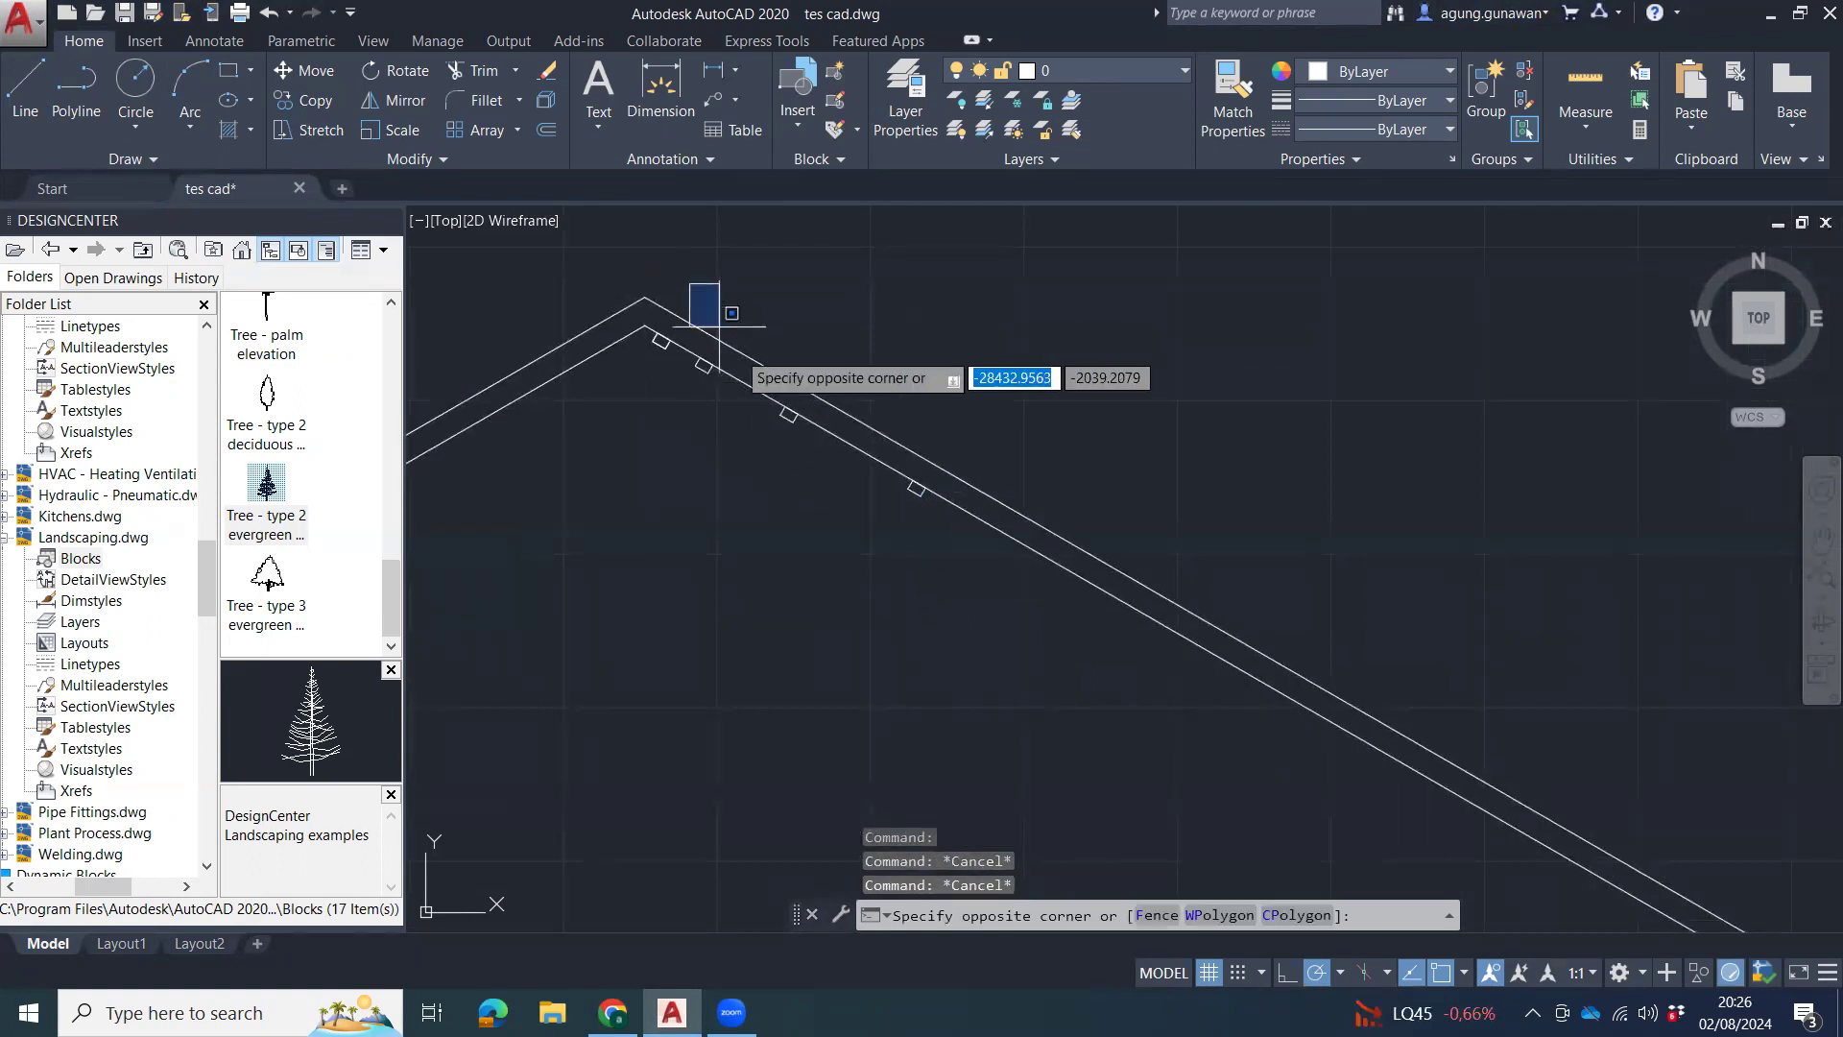
pyautogui.click(966, 558)
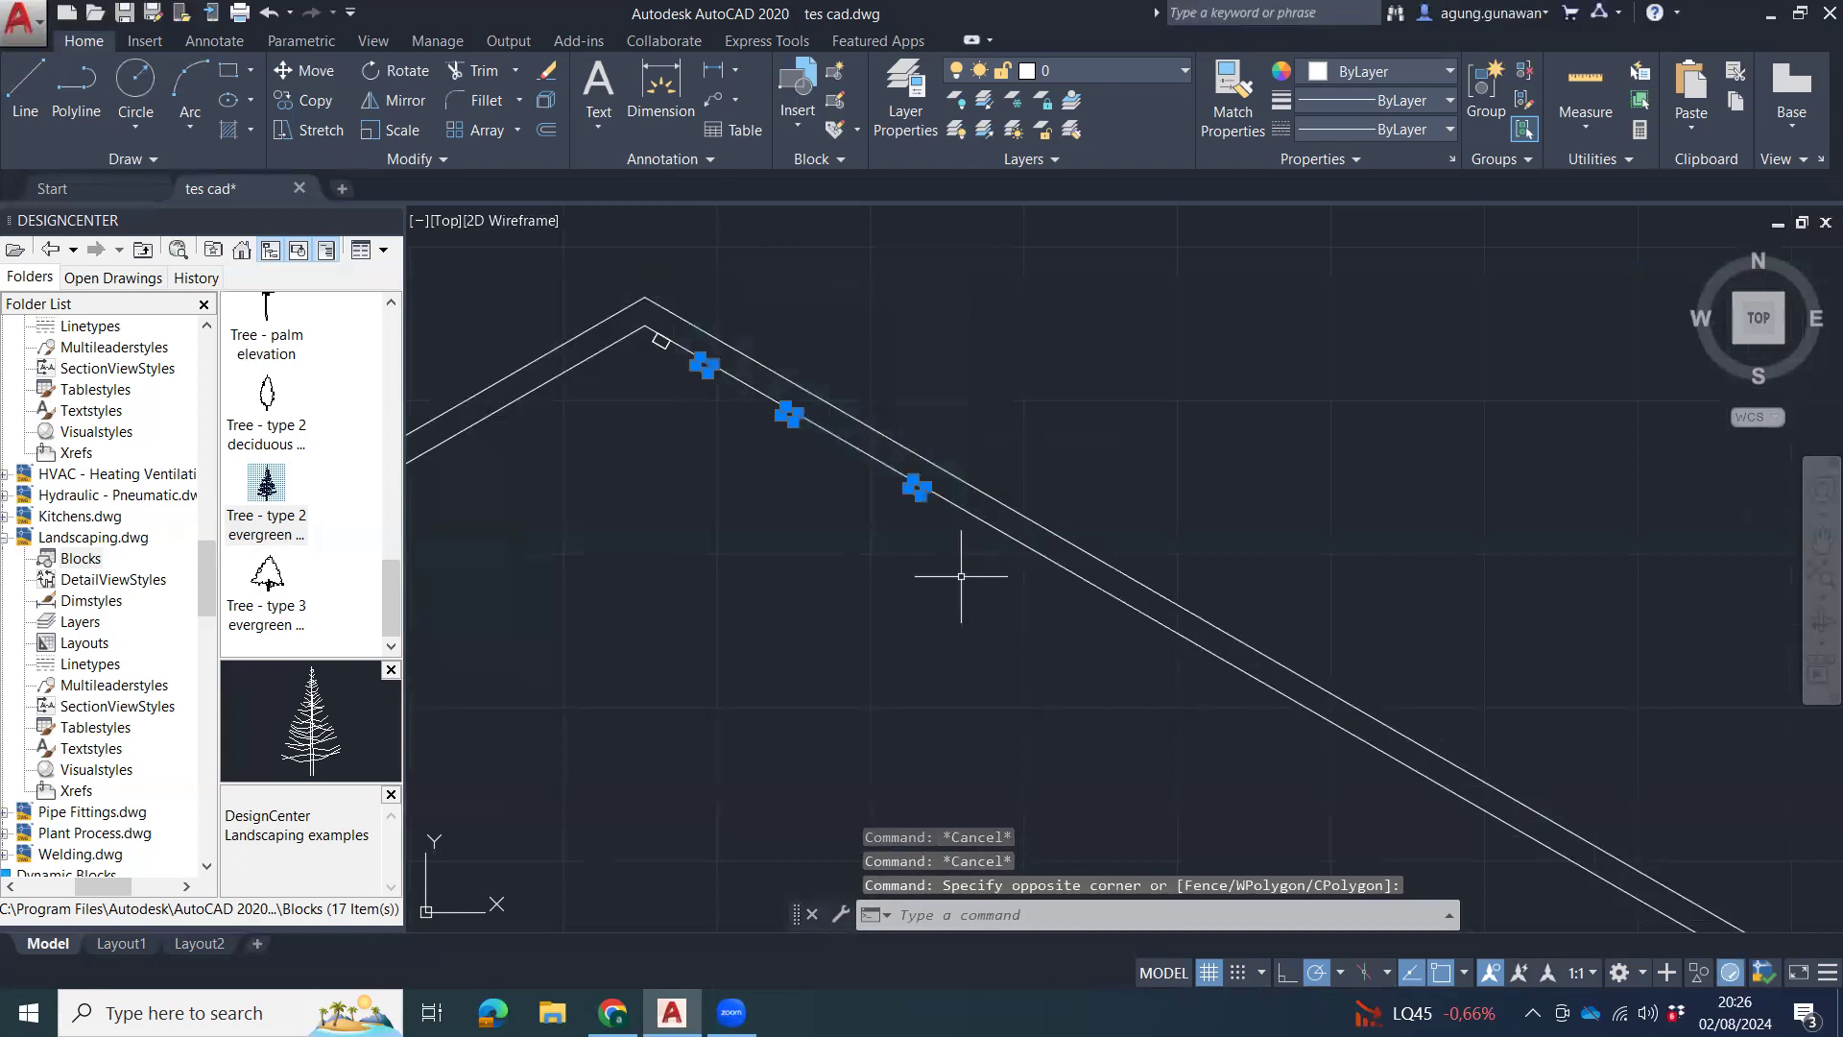
pyautogui.press('Delete')
# Copy the rectangle near the ridge down the right slope at 300, 600 and 900 from the original.
pyautogui.click(660, 341)
pyautogui.write('co')
pyautogui.press('Return')
pyautogui.click(660, 335)
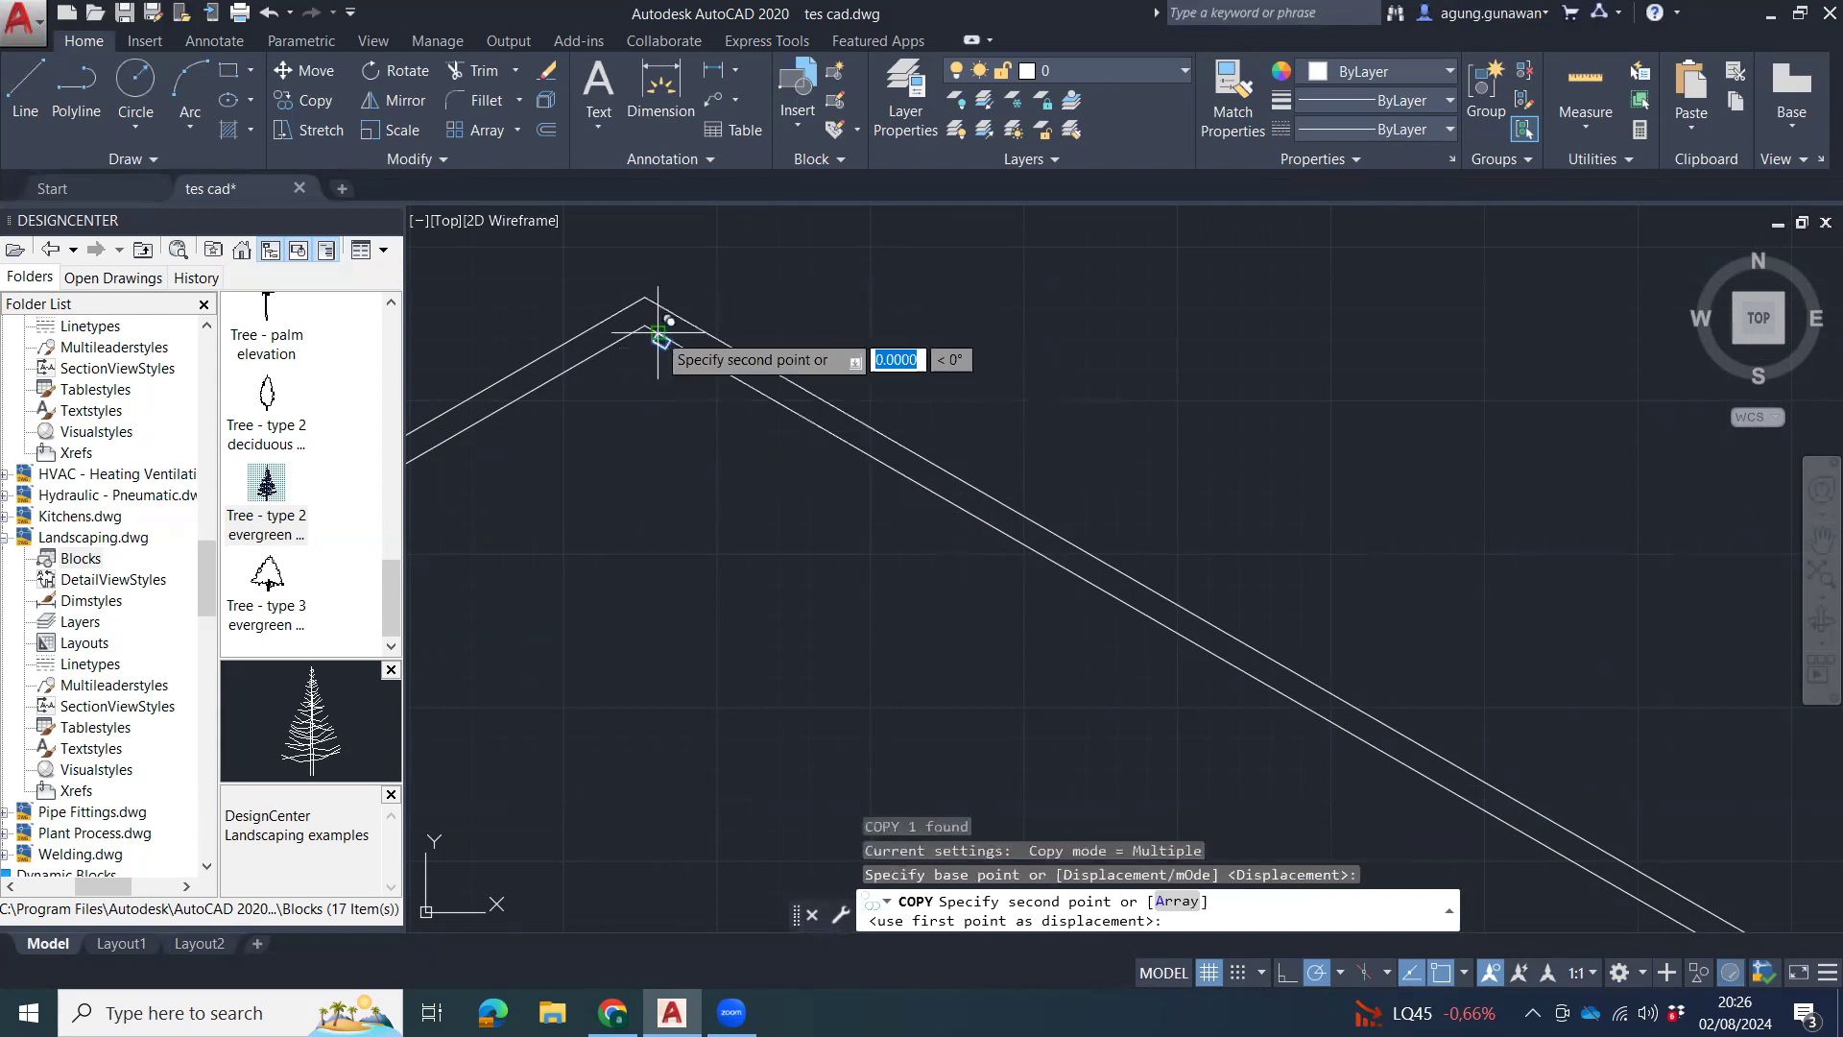
pyautogui.moveTo(1102, 588); pyautogui.dragTo(707, 233, button='middle')
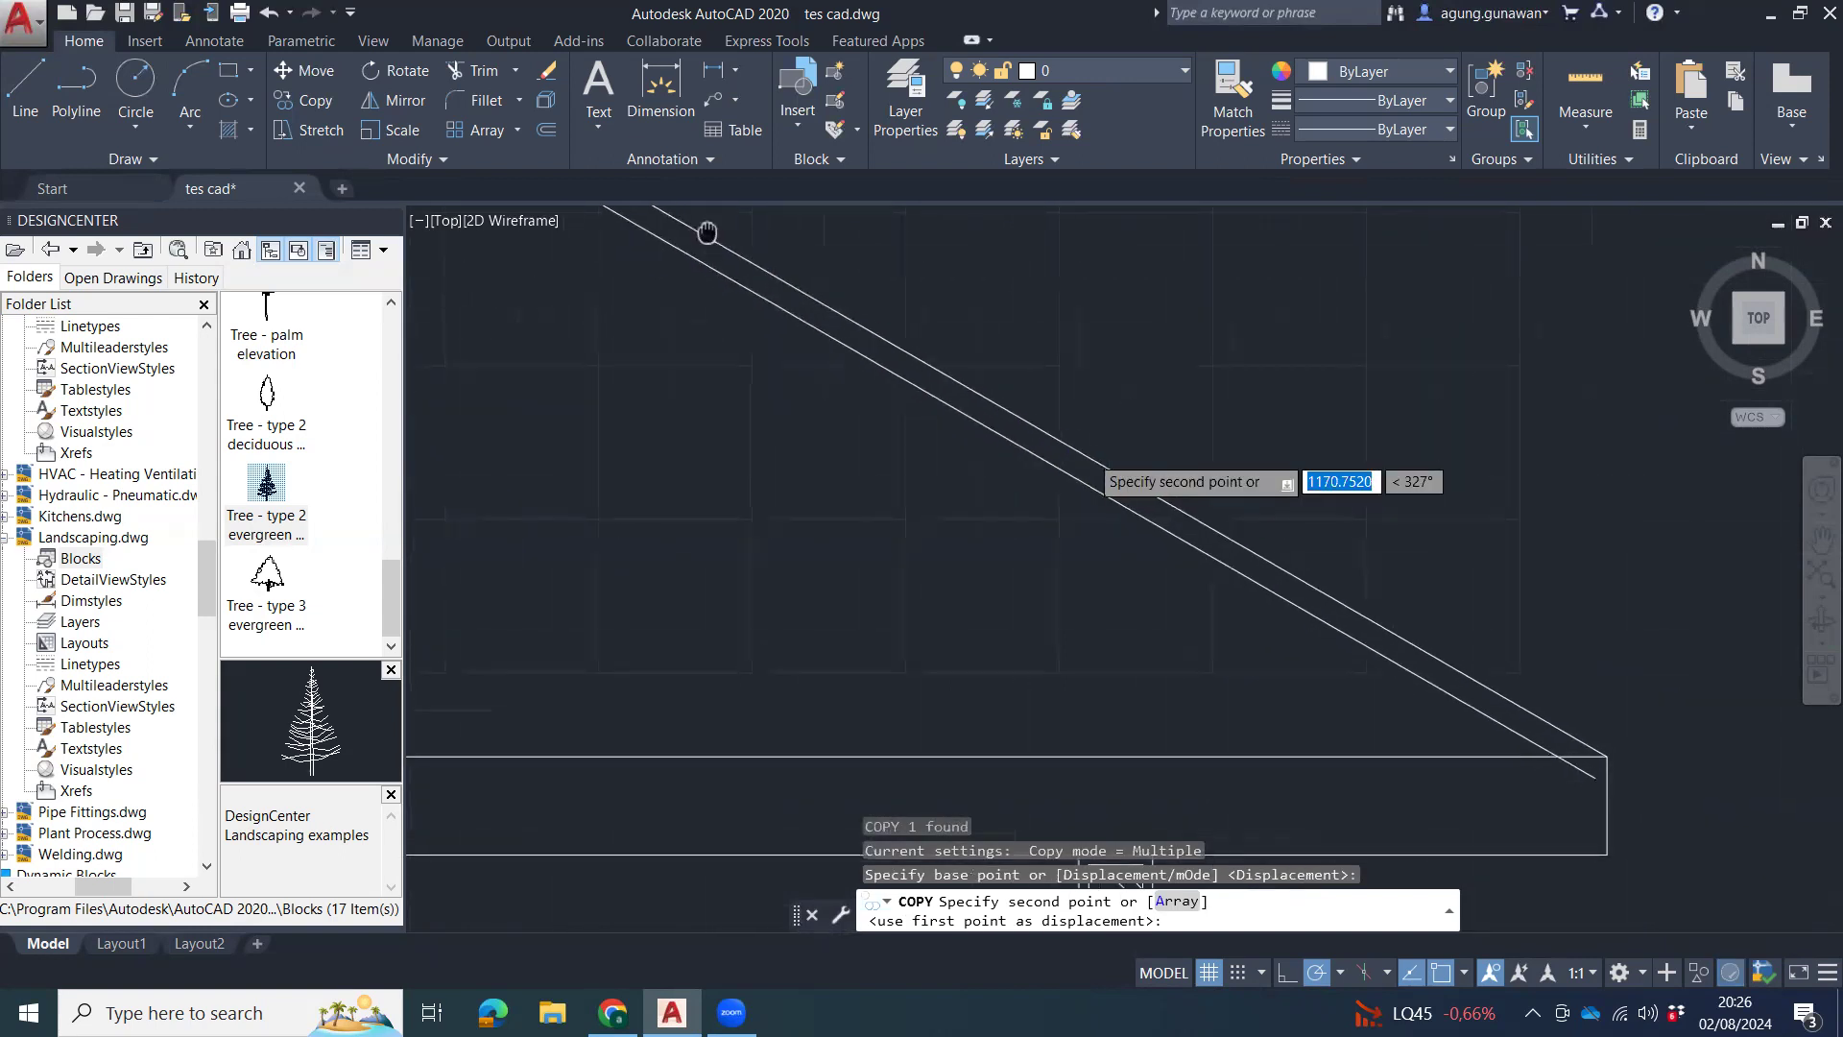
pyautogui.scroll(-5, 708, 233)
pyautogui.moveTo(1203, 528); pyautogui.dragTo(1312, 689, button='middle')
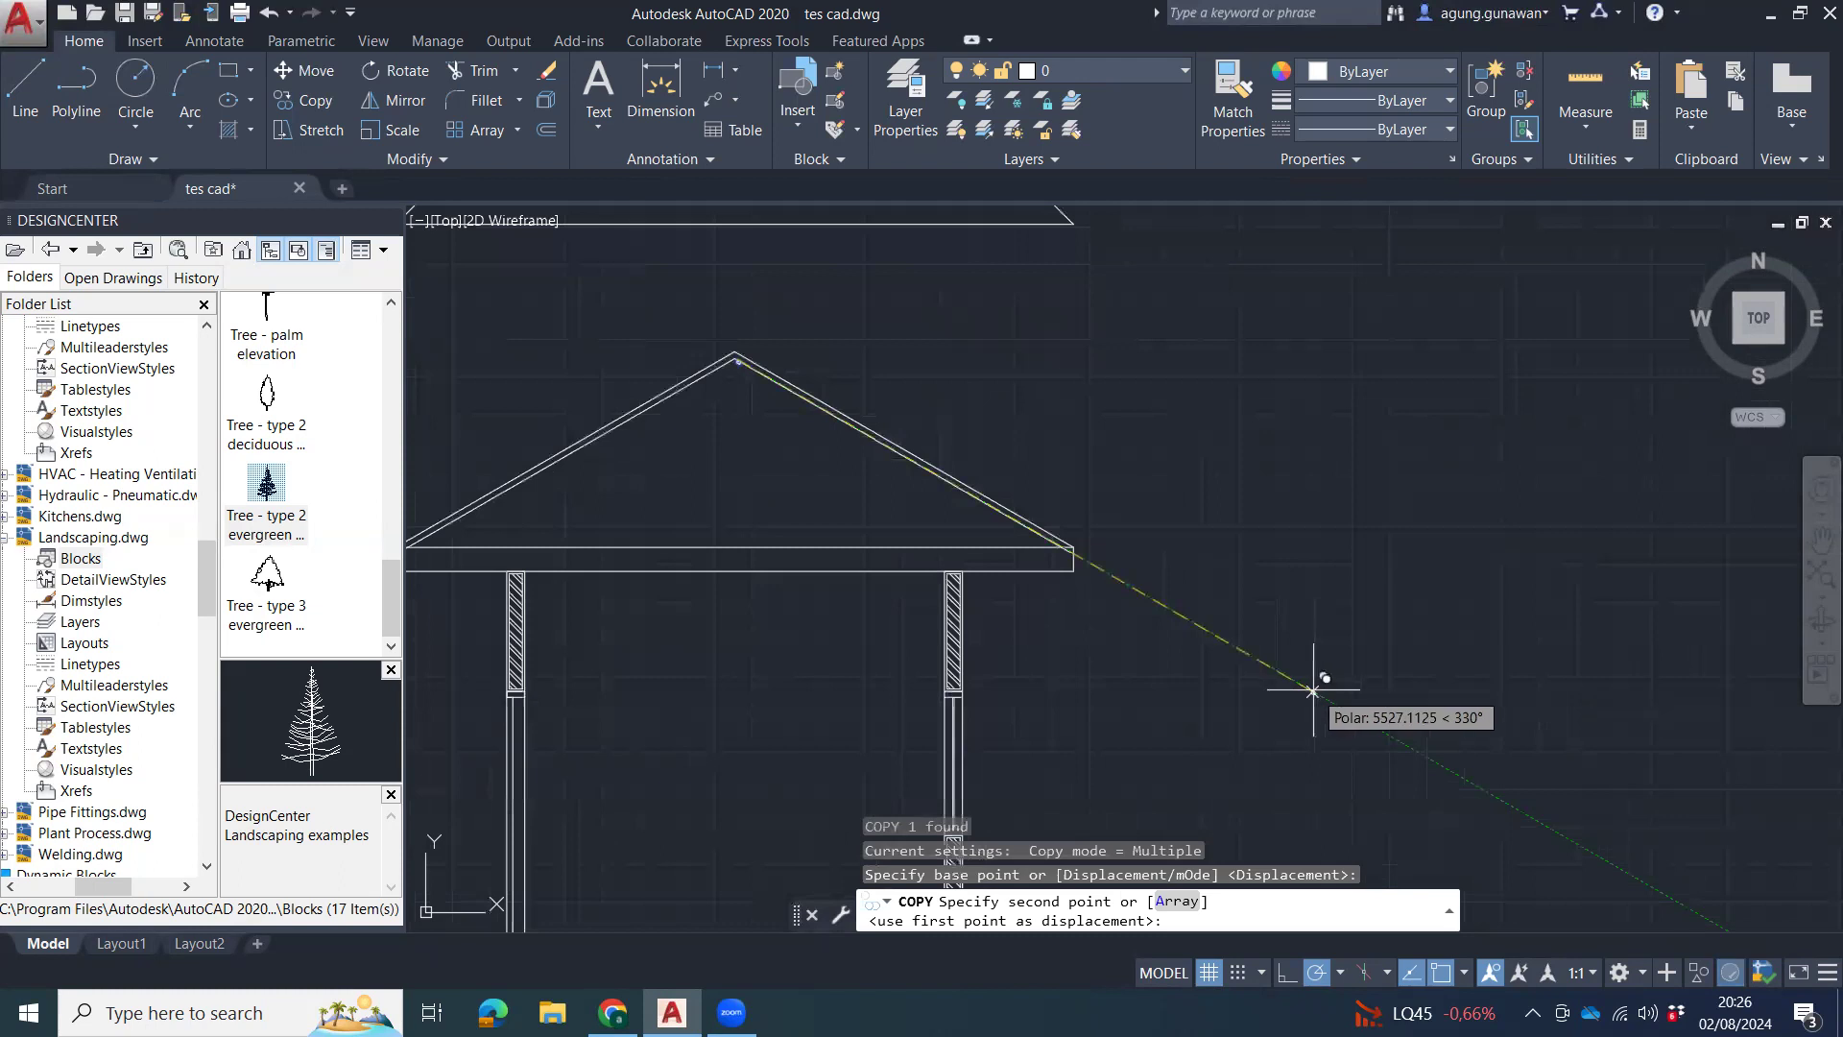
pyautogui.write('300')
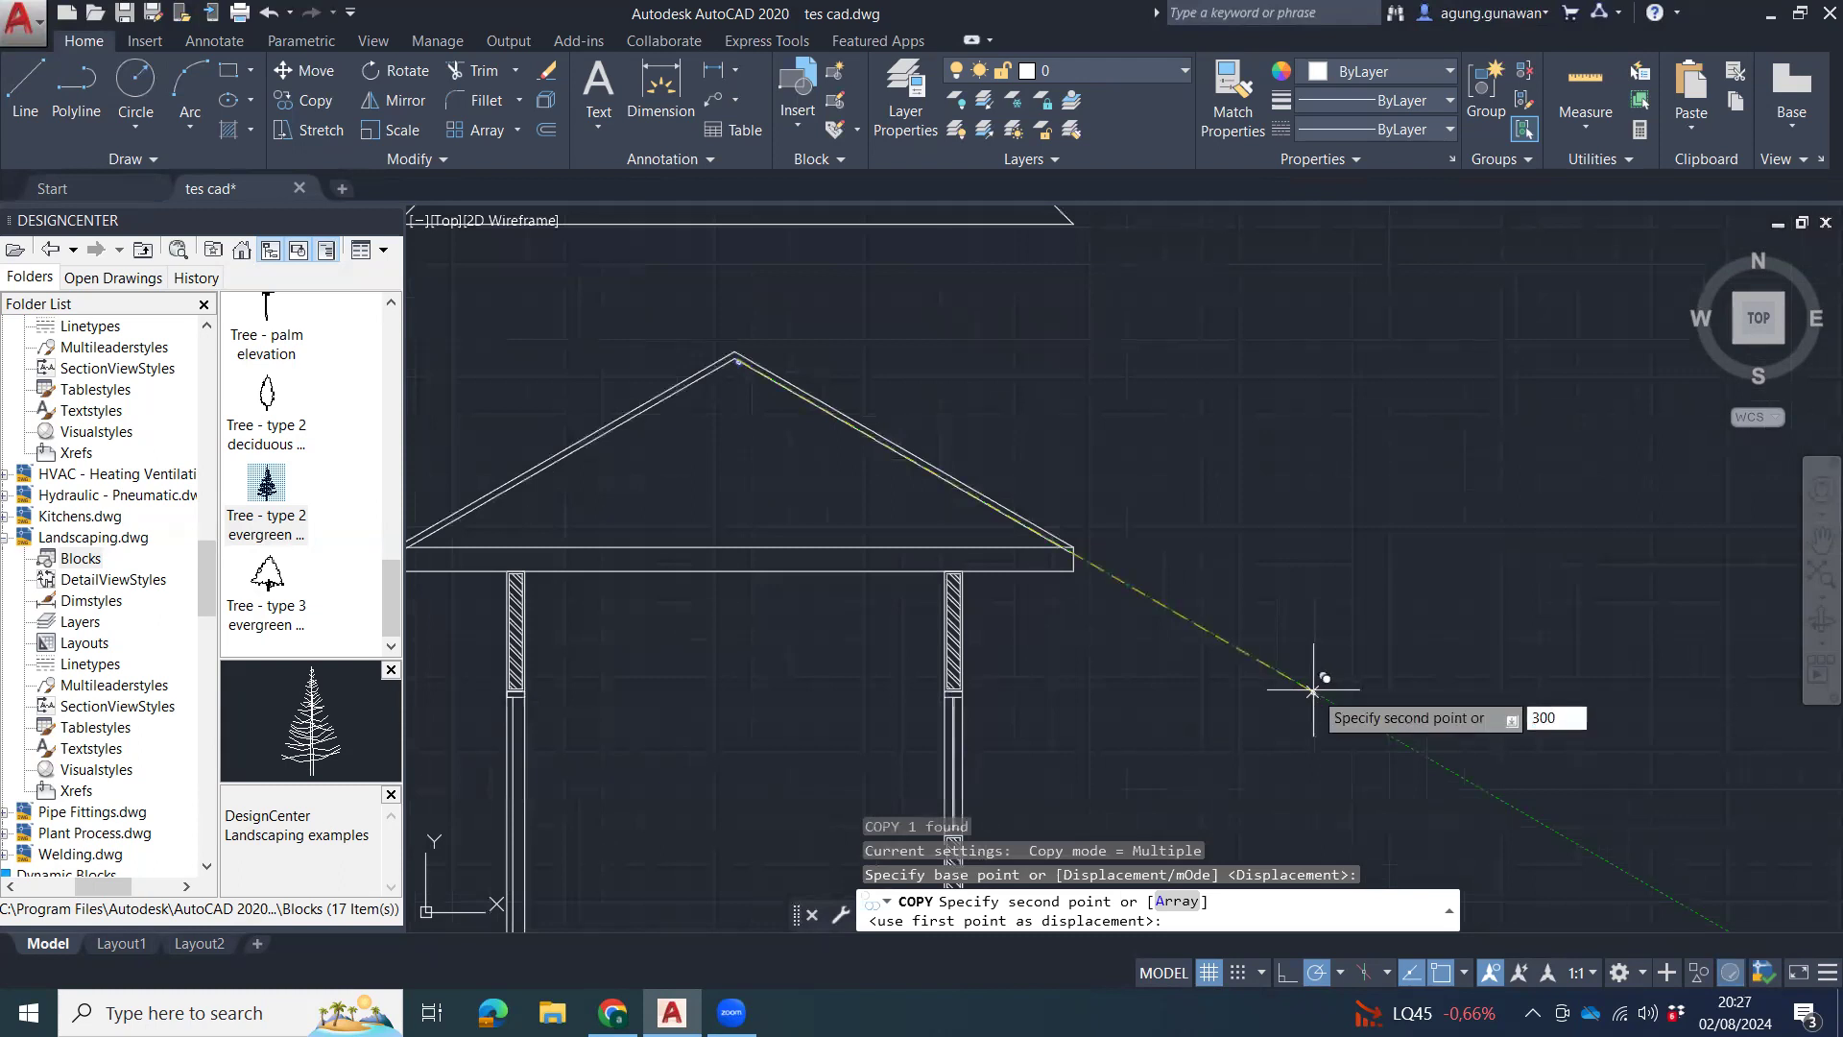
pyautogui.press('Return')
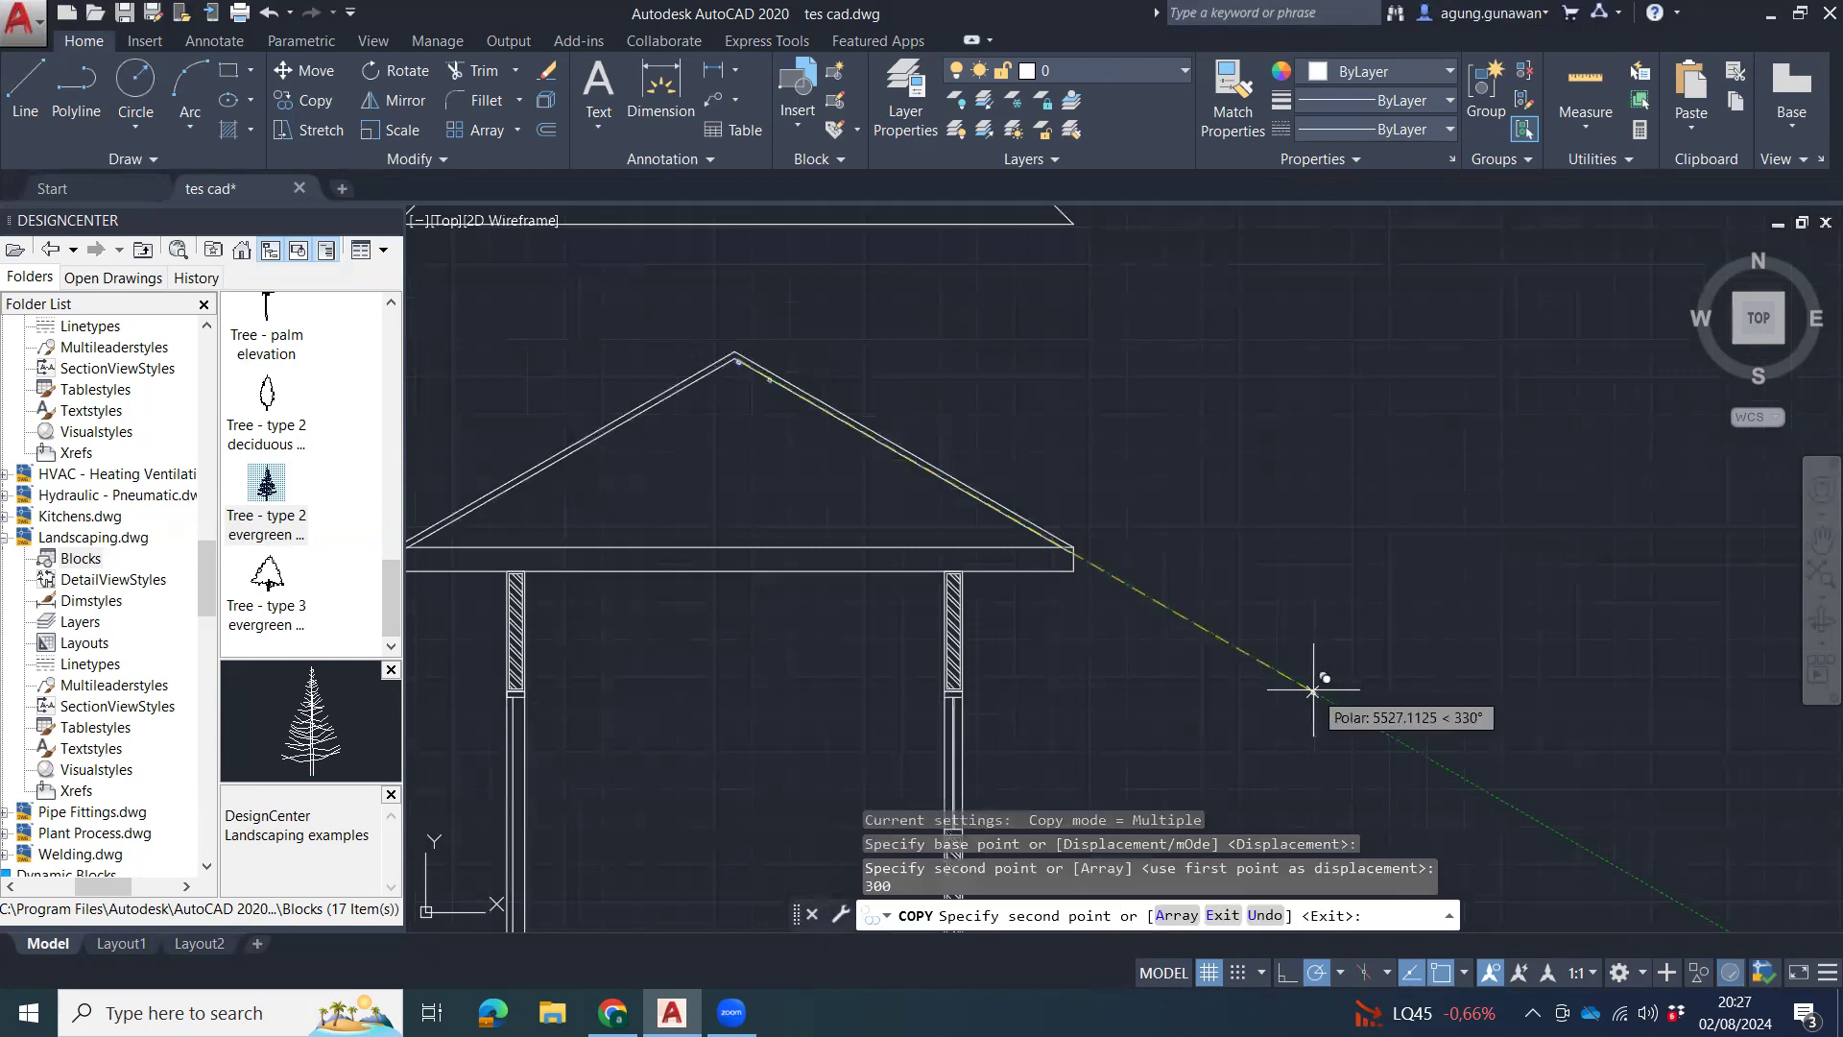
pyautogui.write('600')
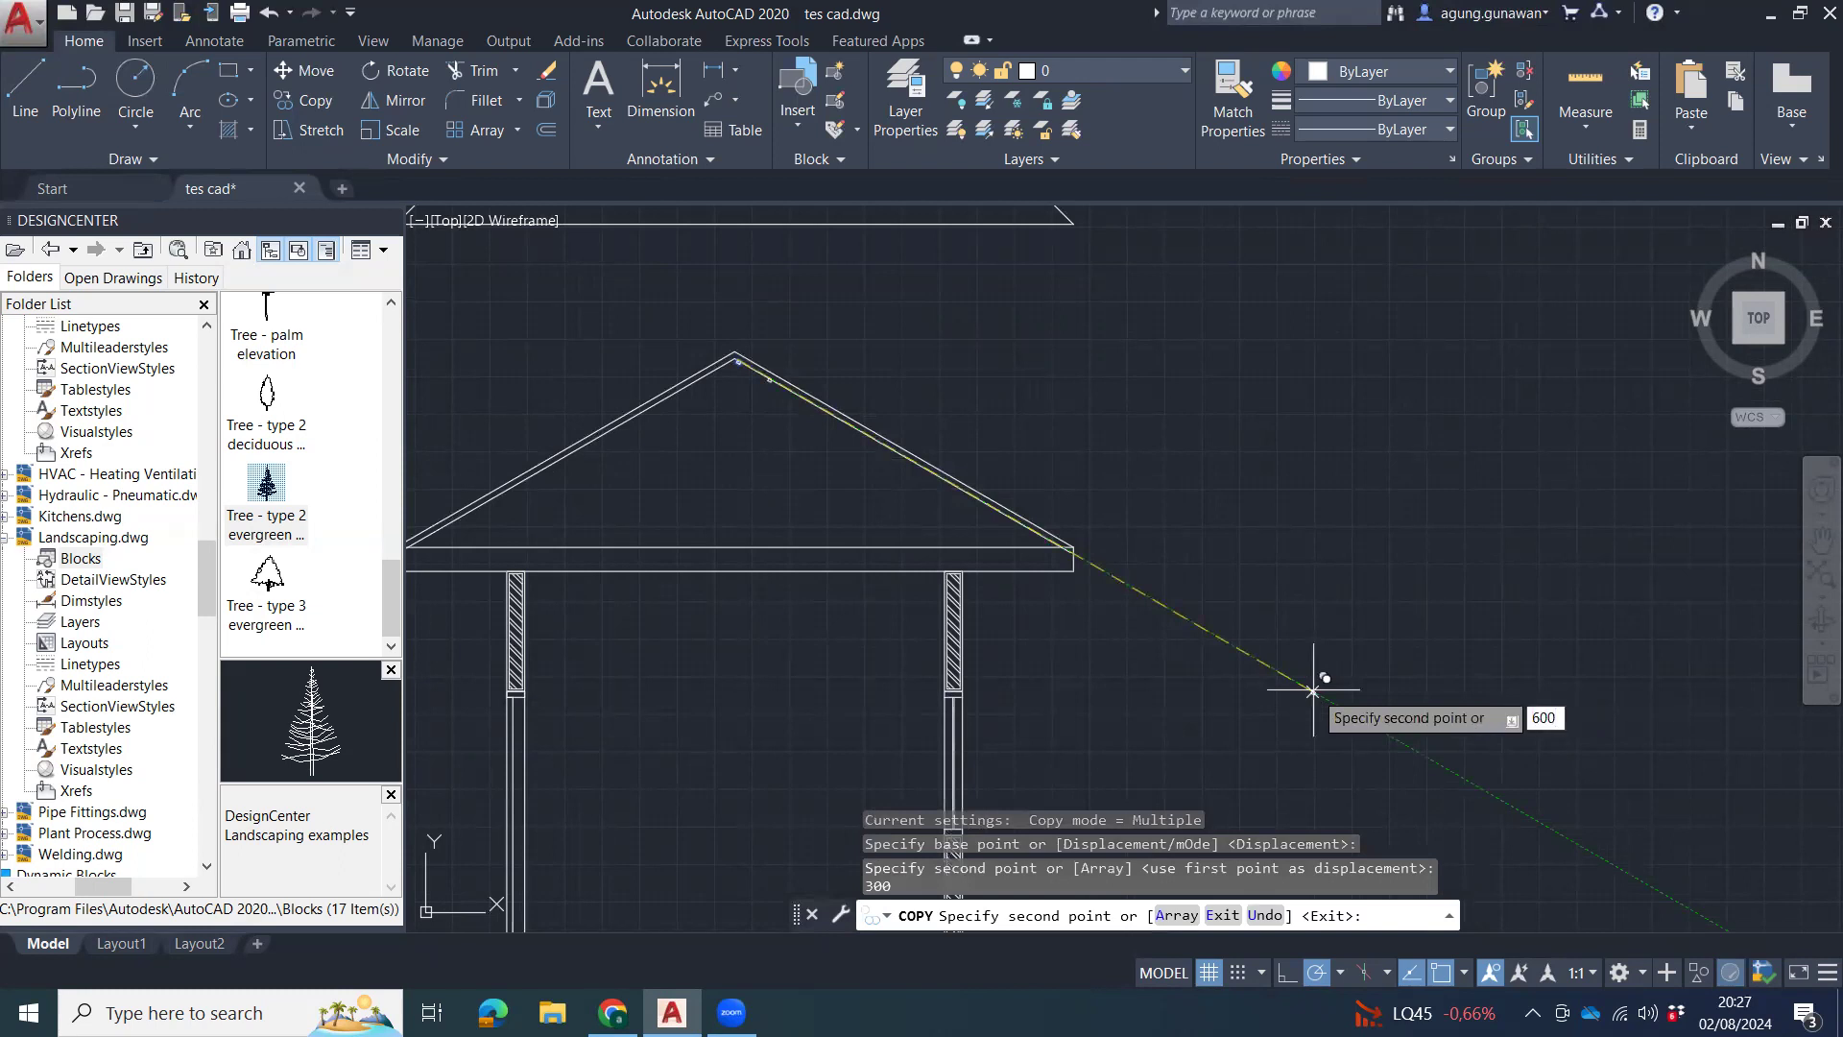
pyautogui.press('Return')
pyautogui.write('900')
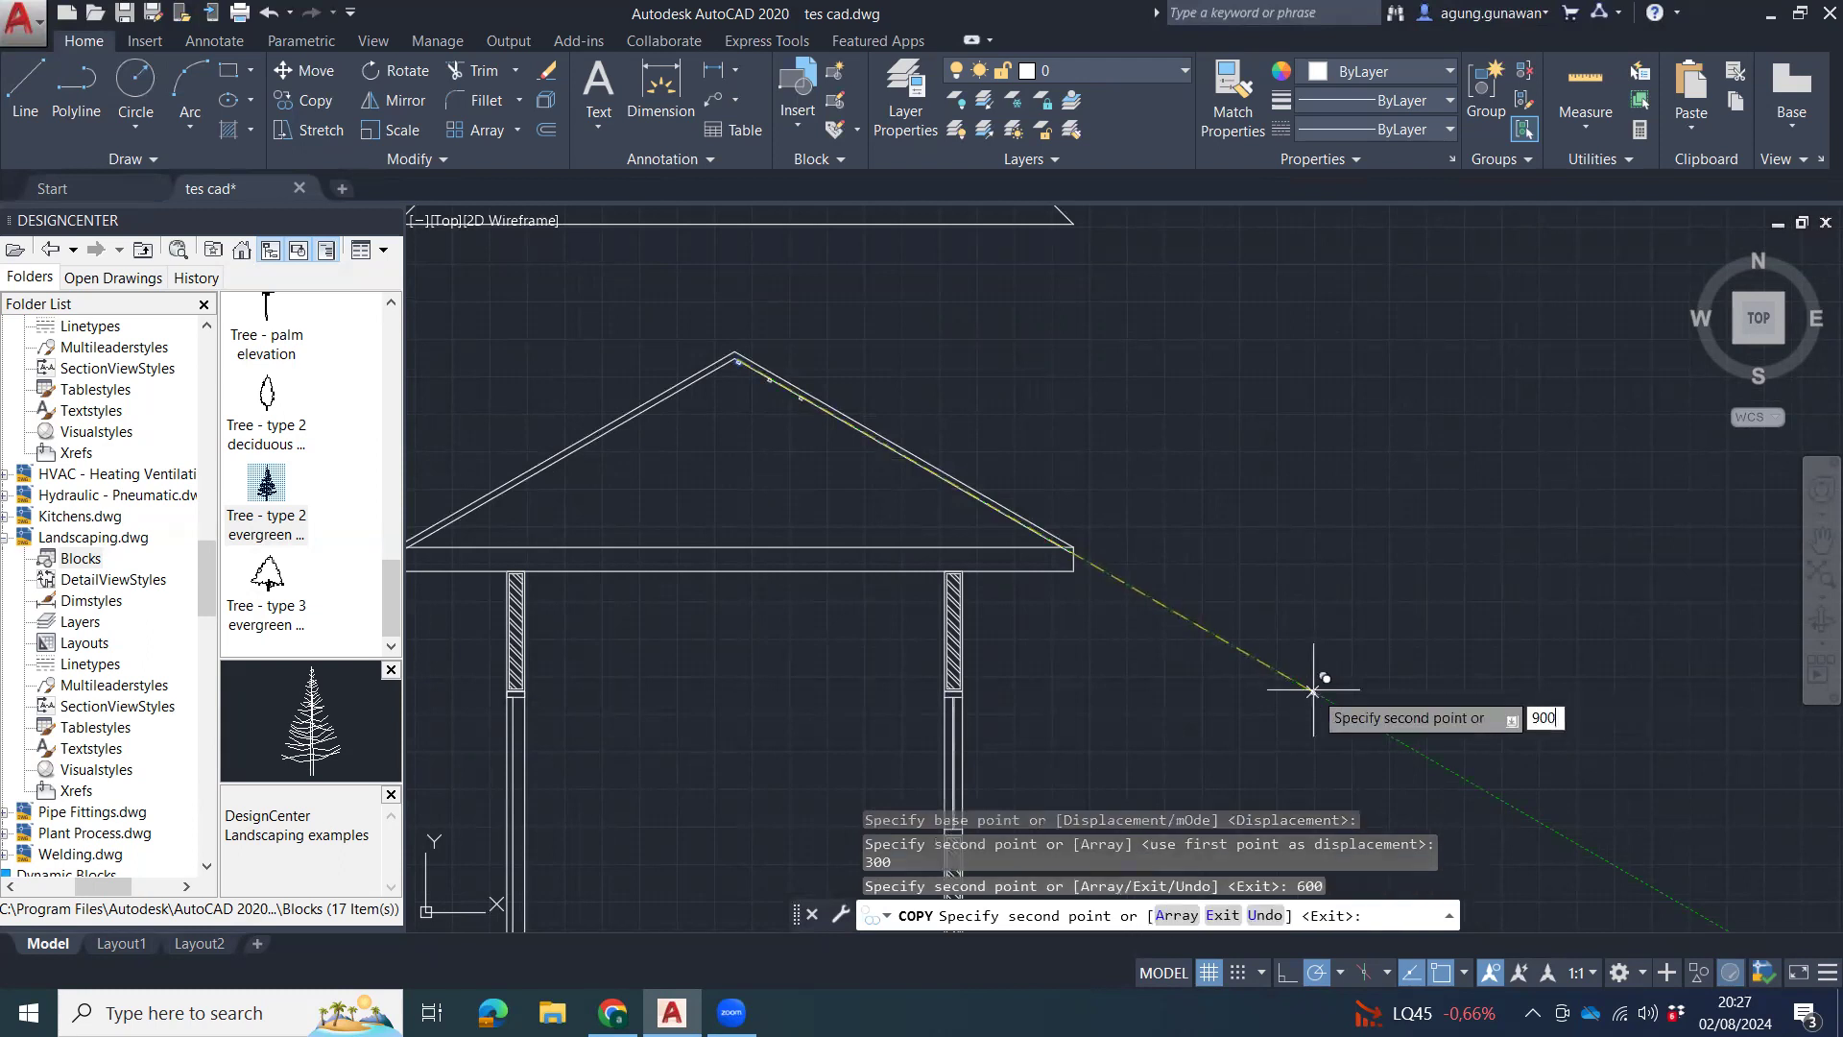
pyautogui.press('Return')
# Continue the rectangle copies down the right slope at 1200, 1500 and 1800 from the original.
pyautogui.write('12')
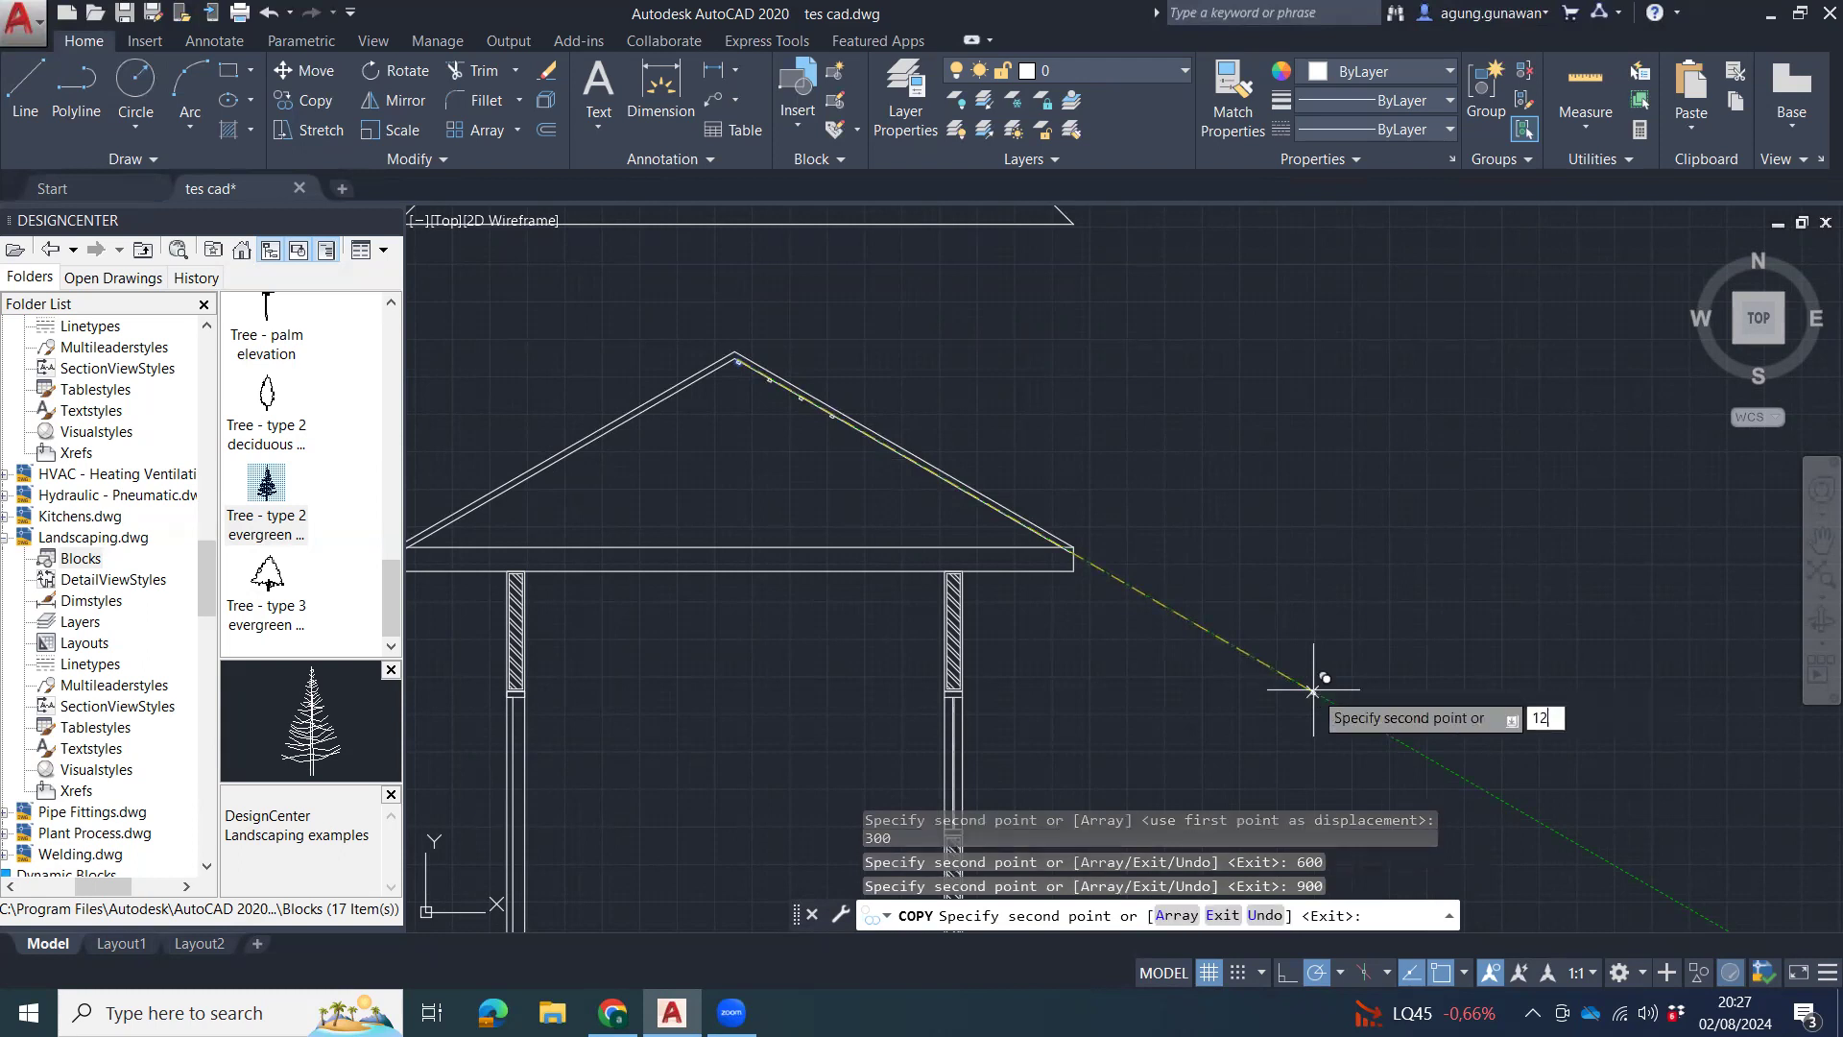
pyautogui.write('00')
pyautogui.press('Return')
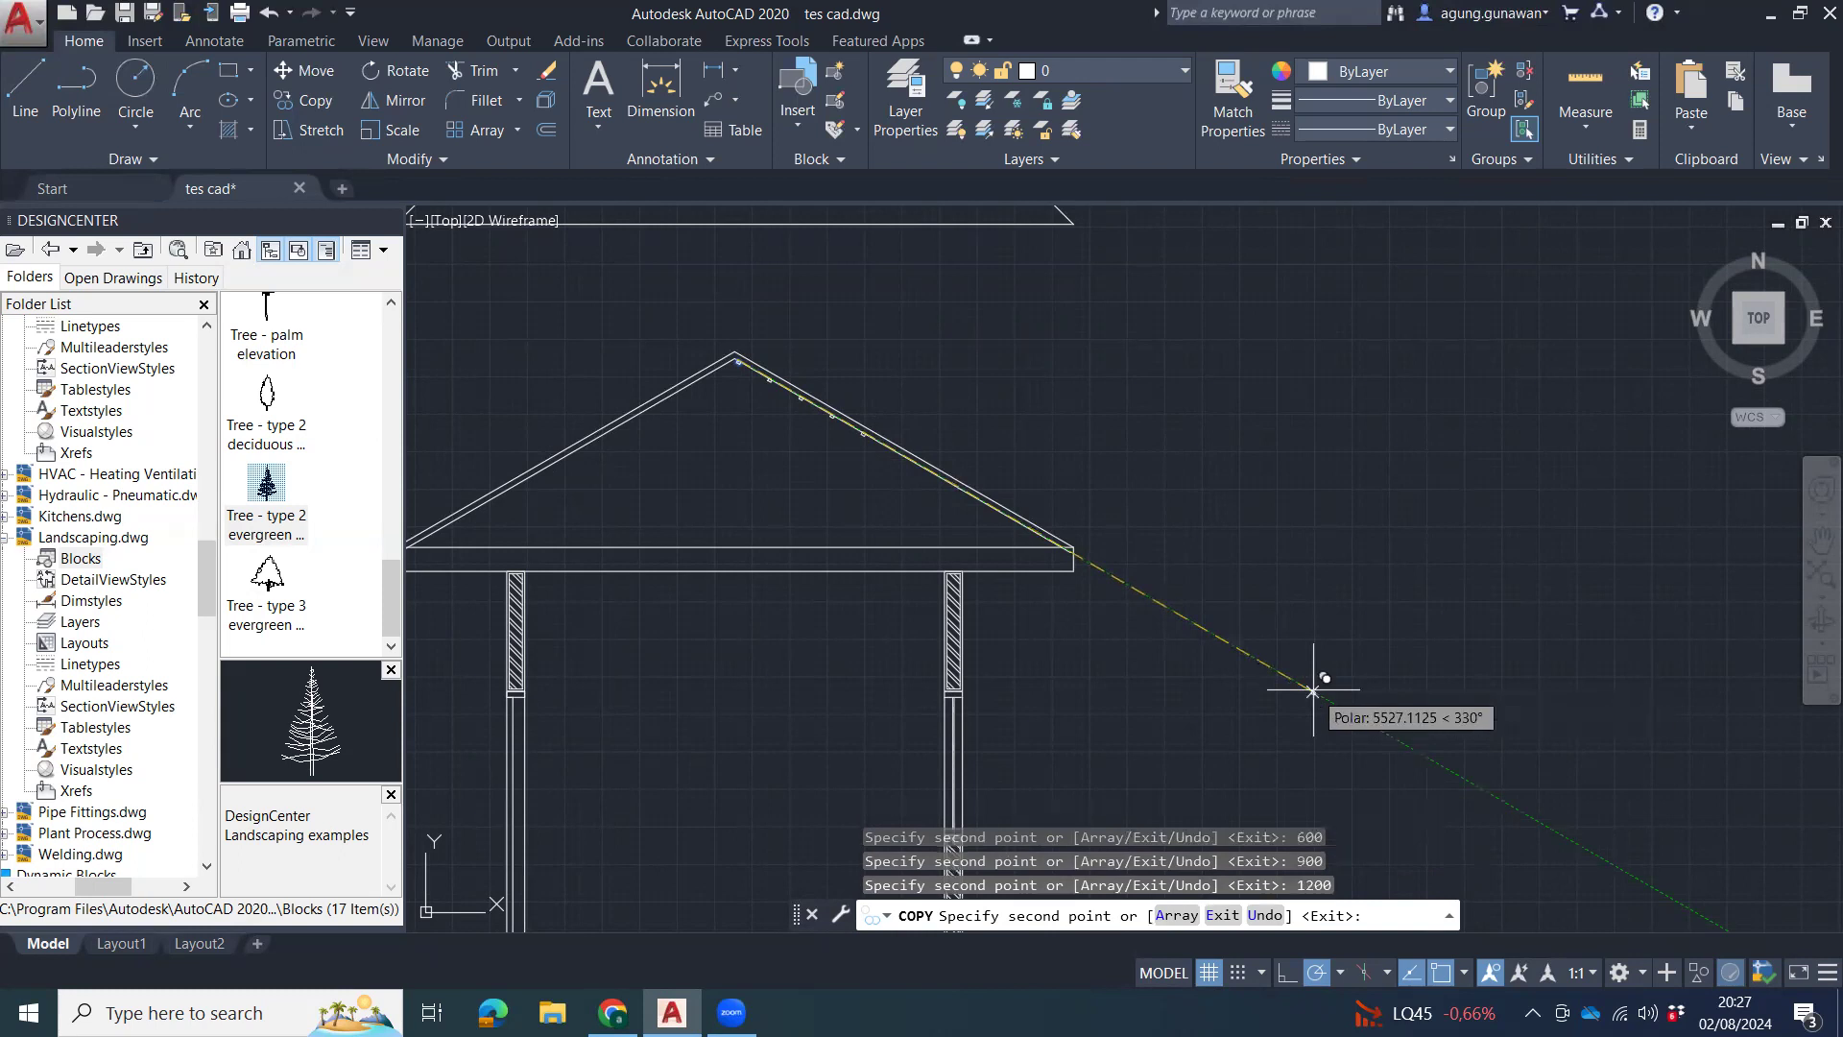
pyautogui.write('1500')
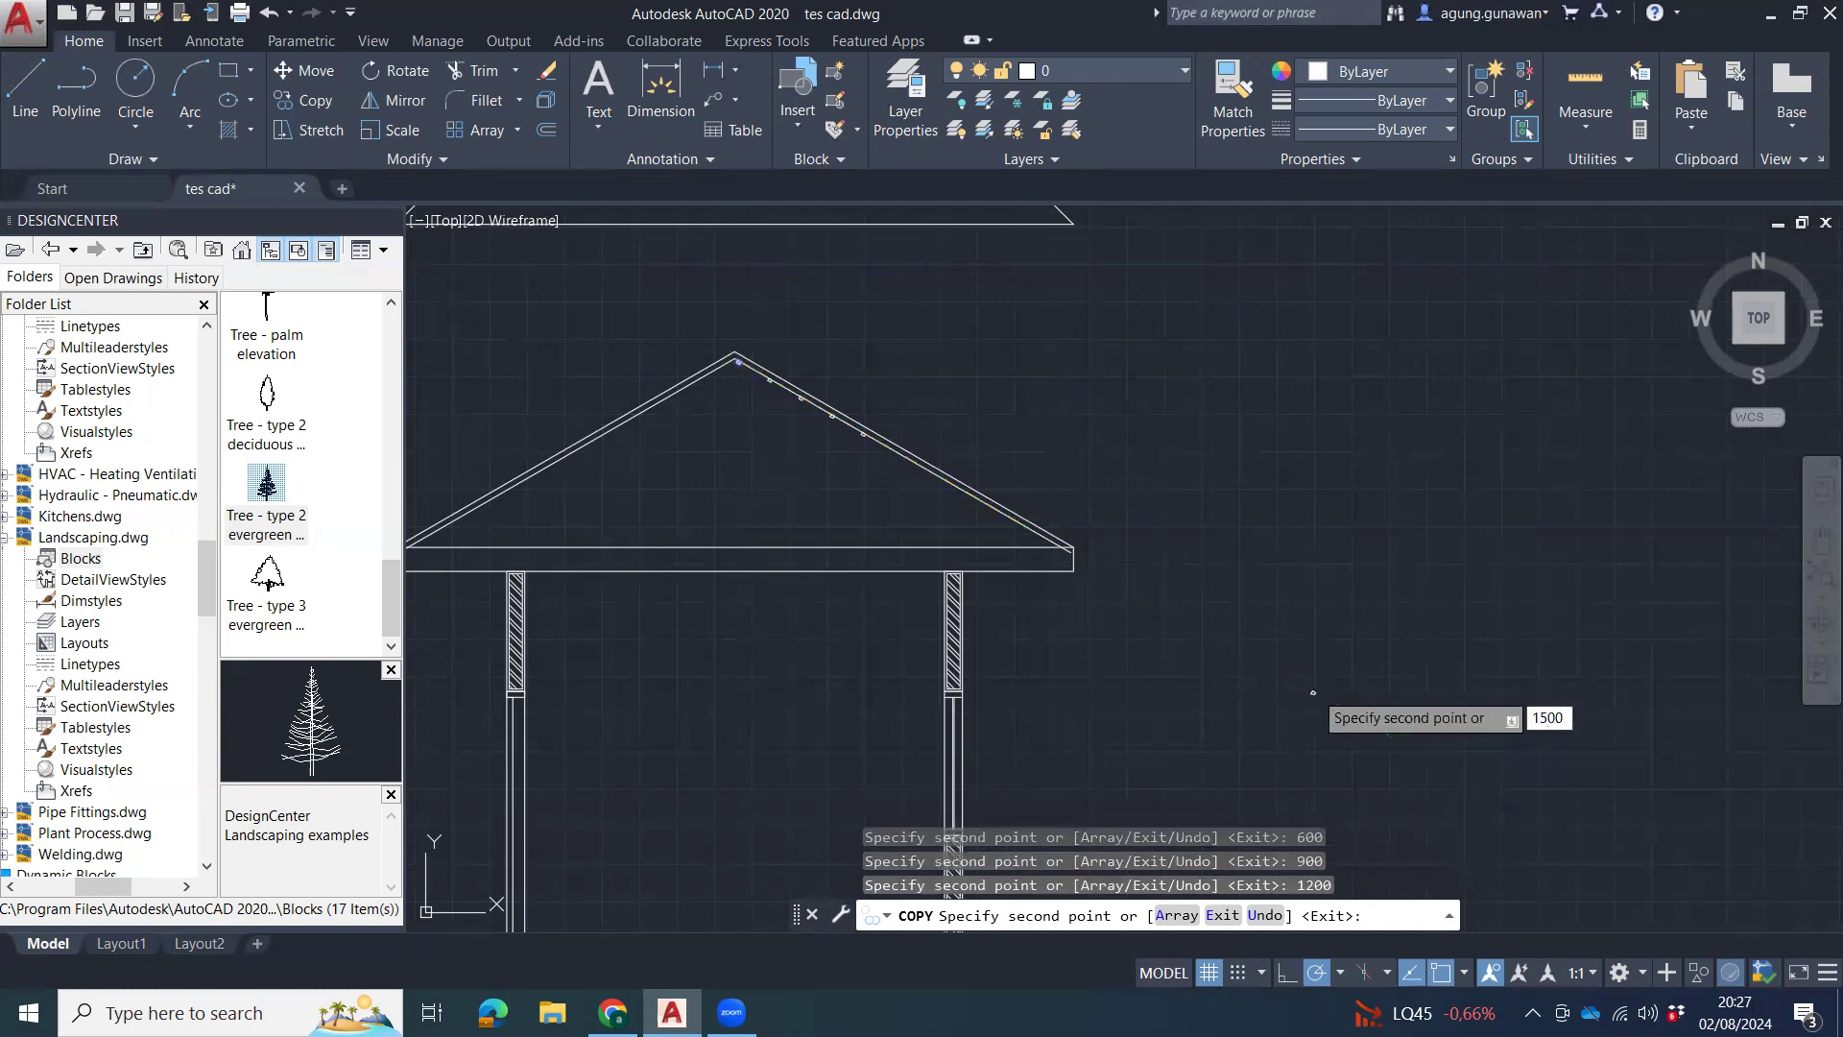
pyautogui.press('Return')
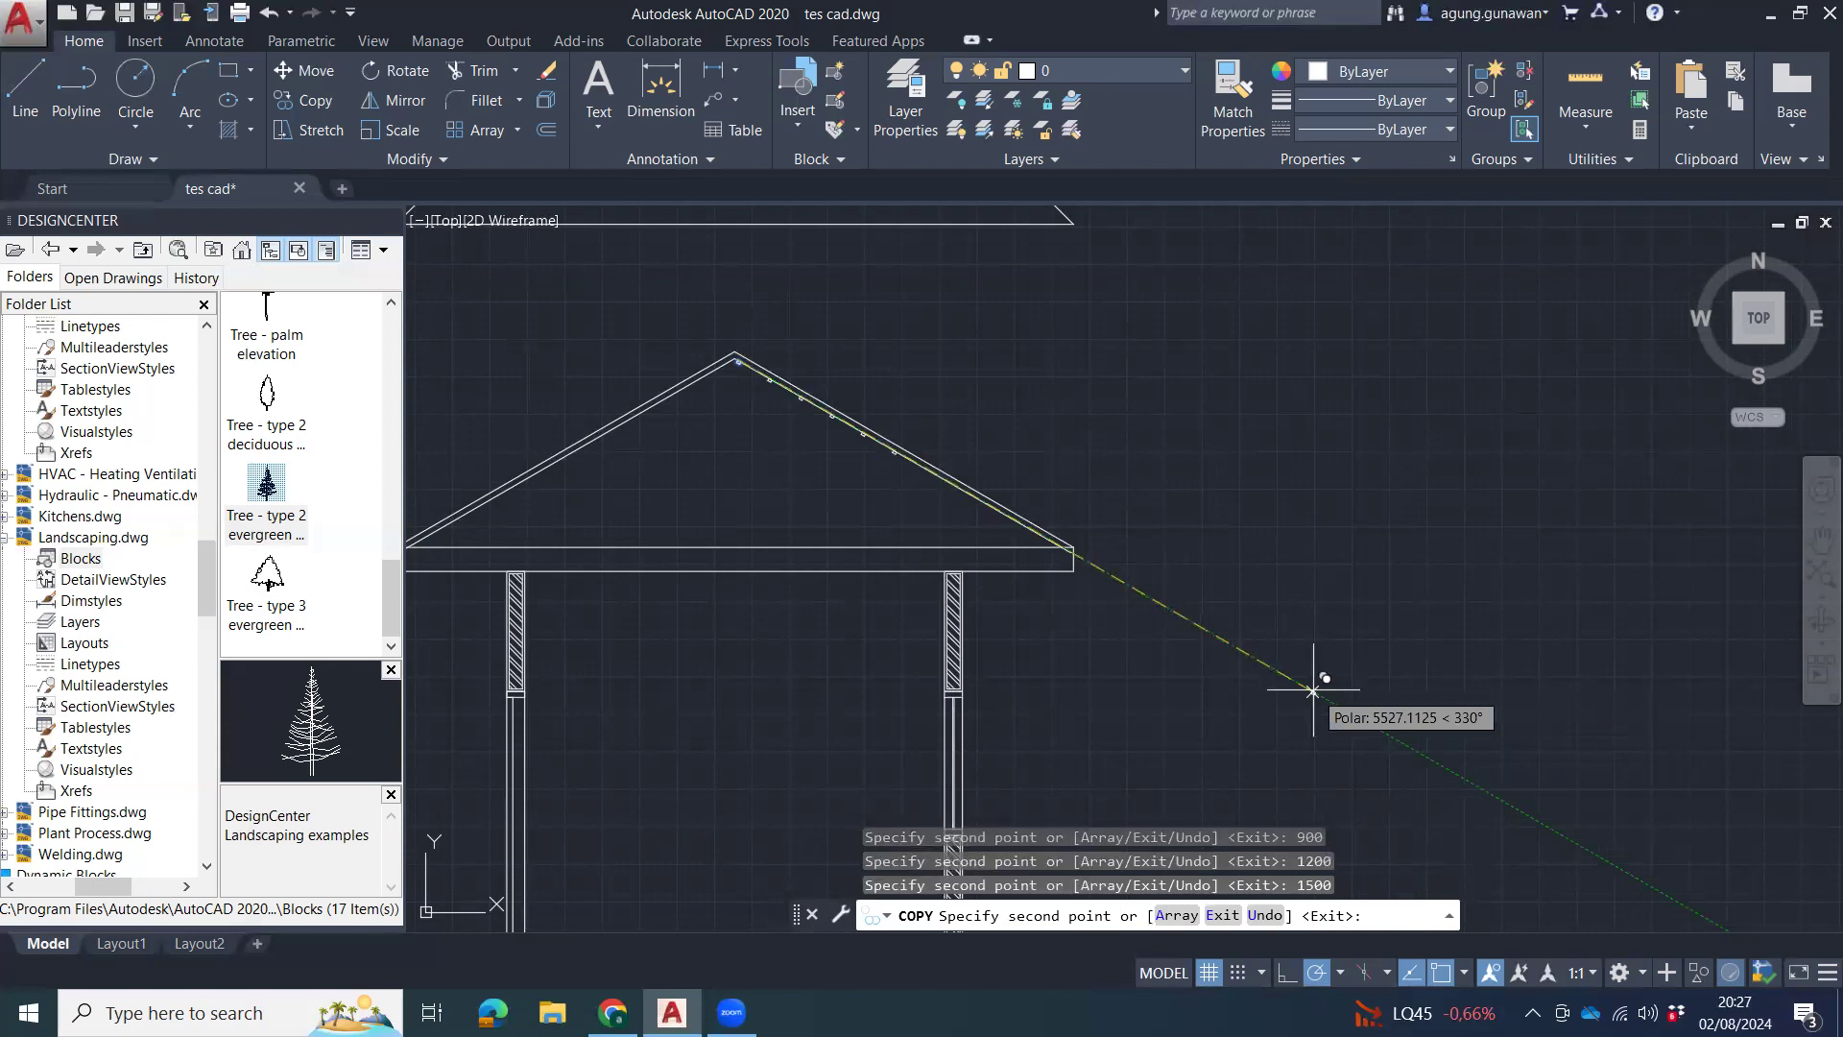
pyautogui.write('100')
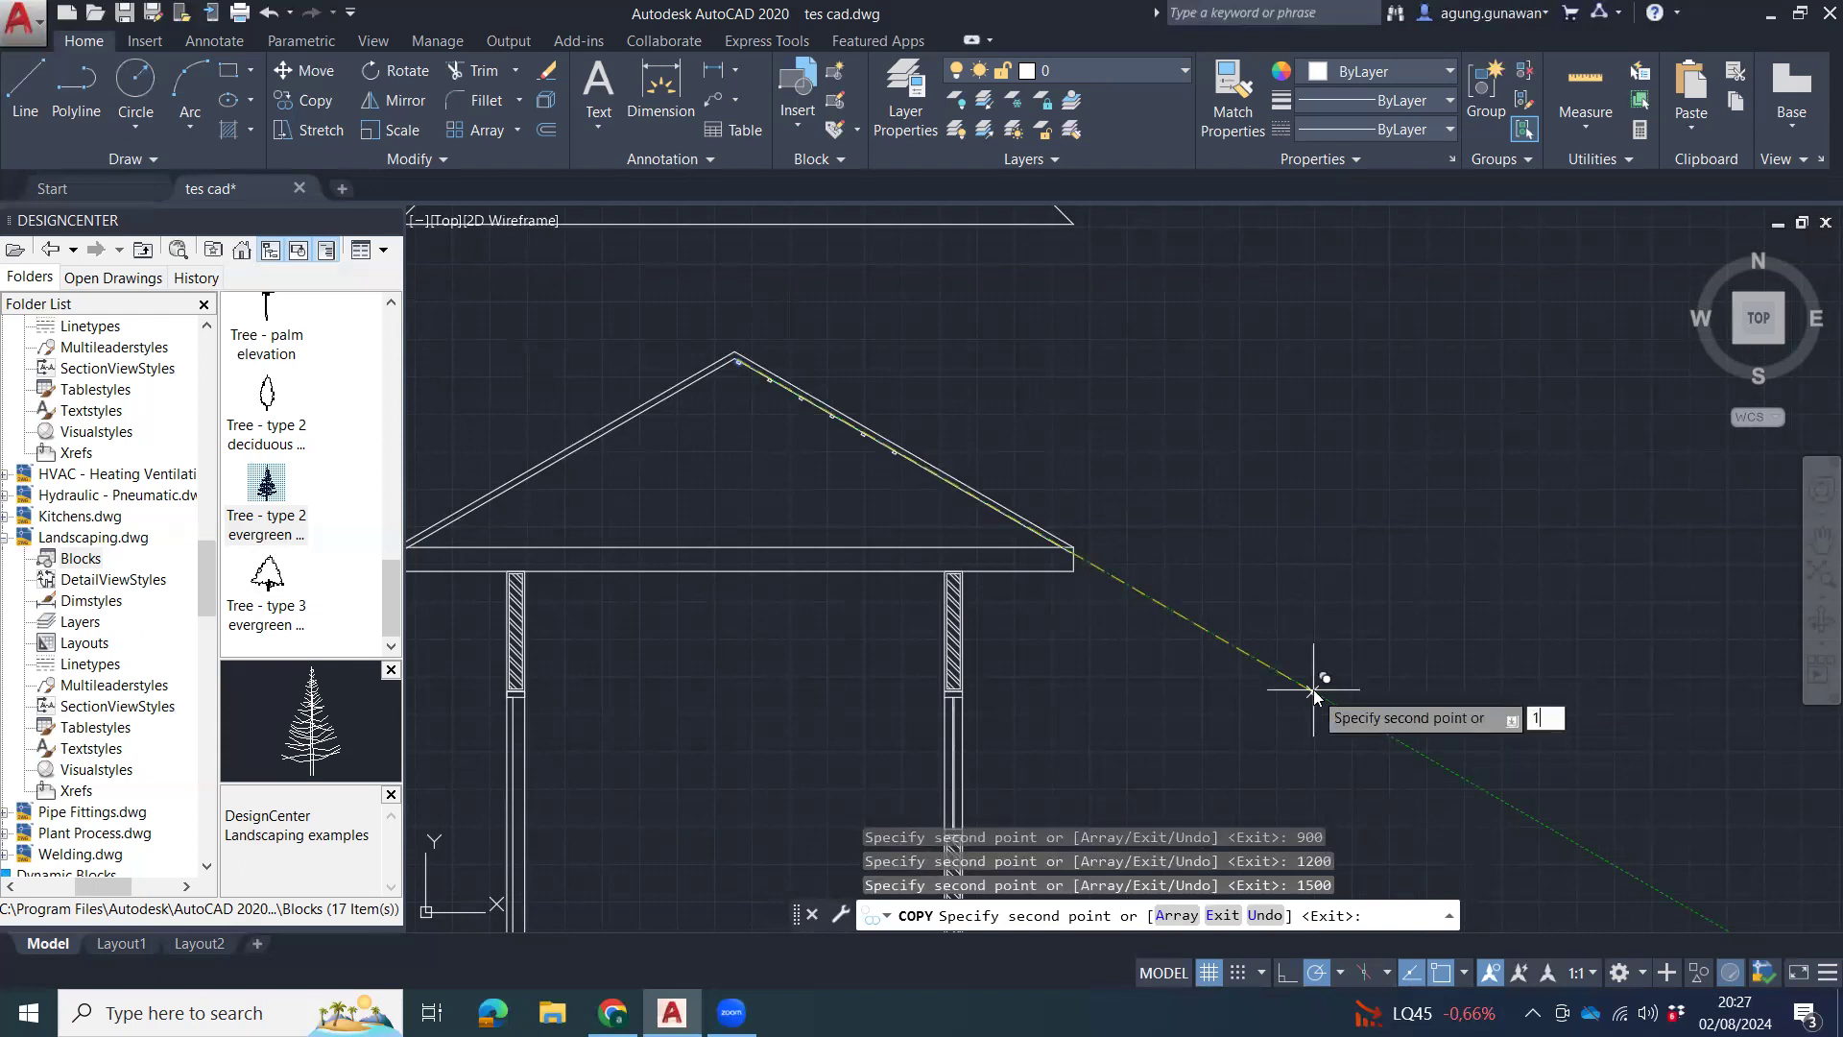
pyautogui.press('BackSpace')
pyautogui.press('BackSpace')
pyautogui.write('800')
pyautogui.press('Return')
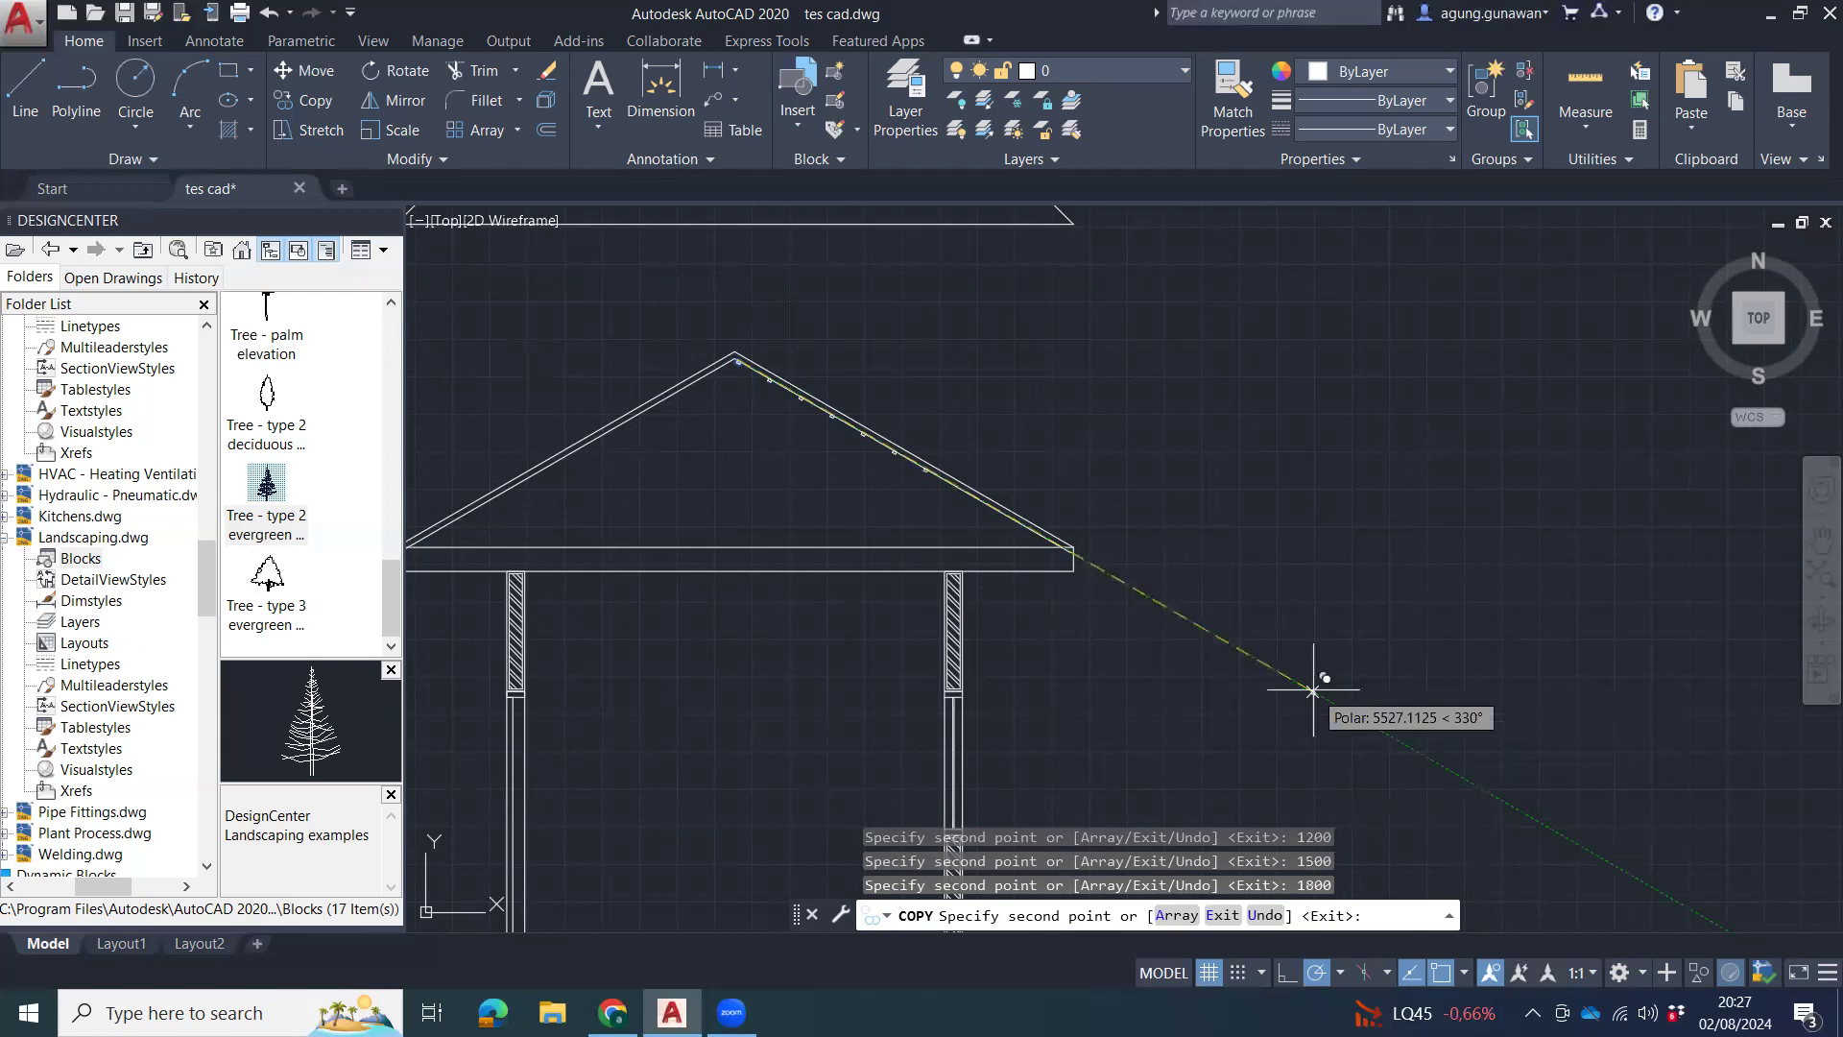
# Add rectangle copies further down the right slope at 2100, 2400 and 2700 from the original.
pyautogui.write('2100')
pyautogui.press('Return')
pyautogui.write('2400')
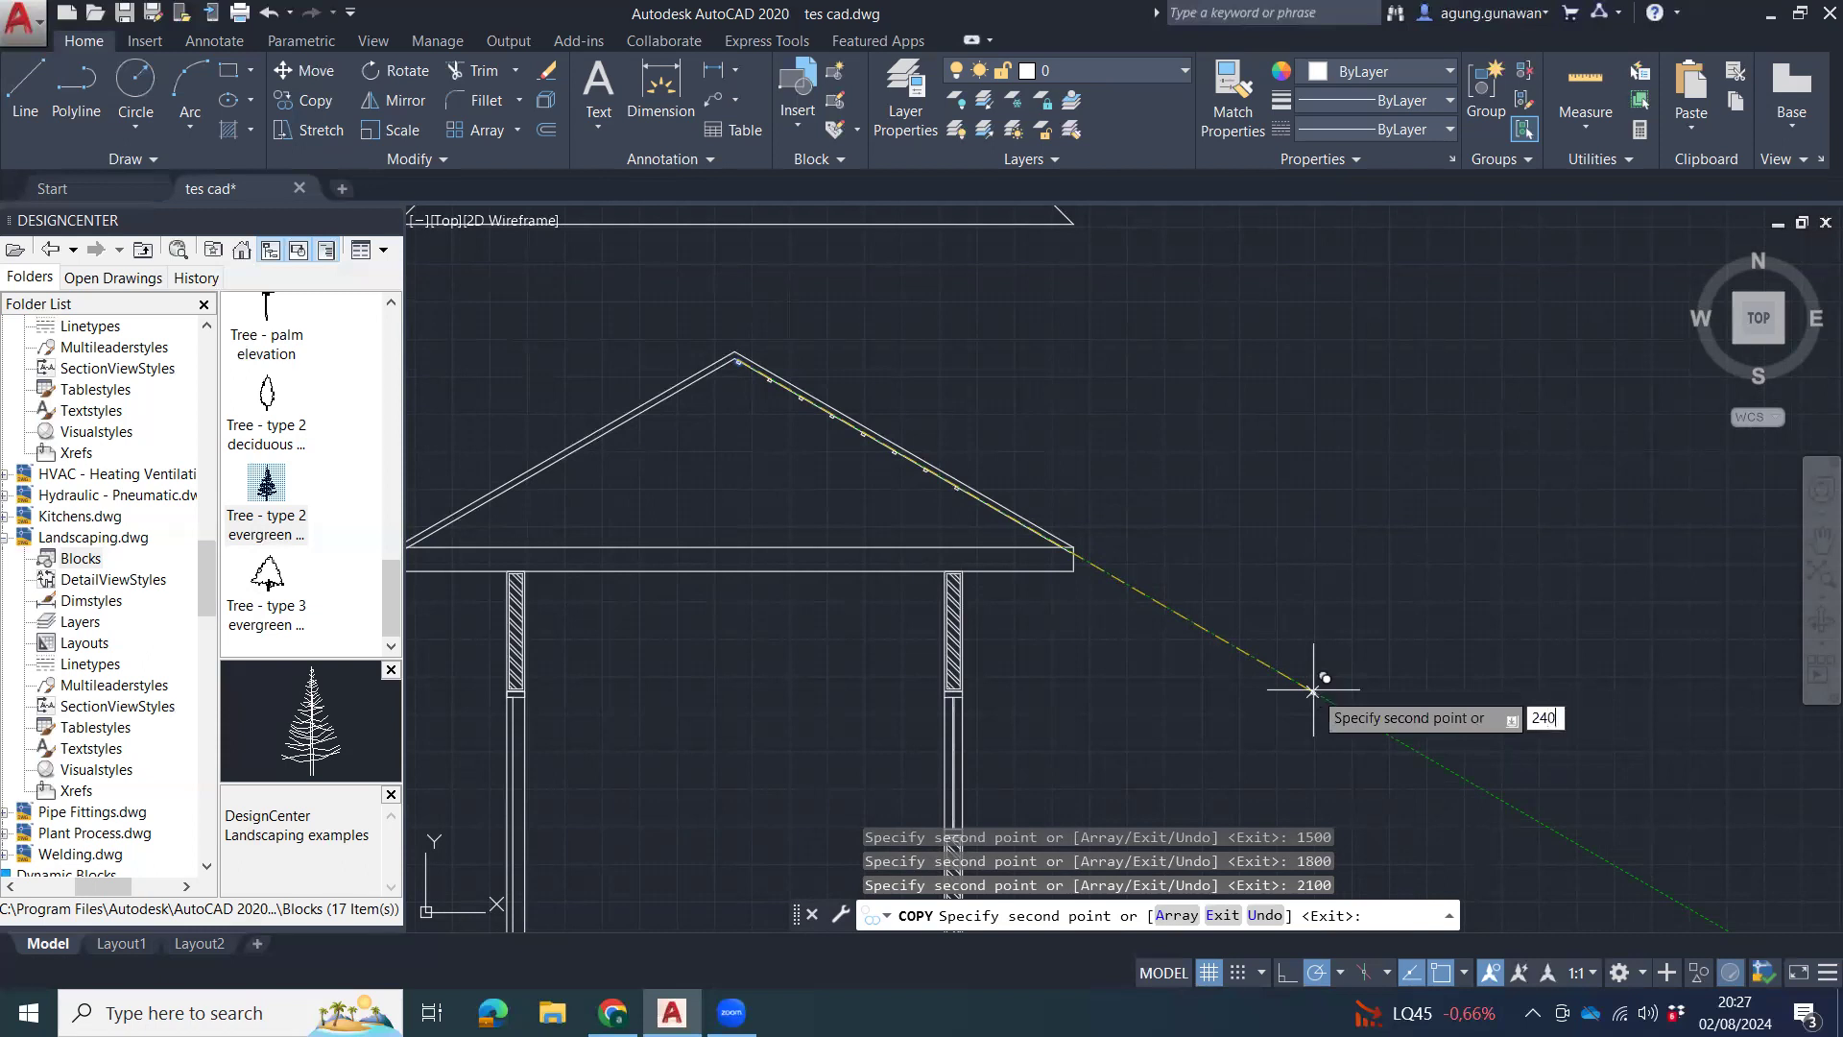
pyautogui.press('Return')
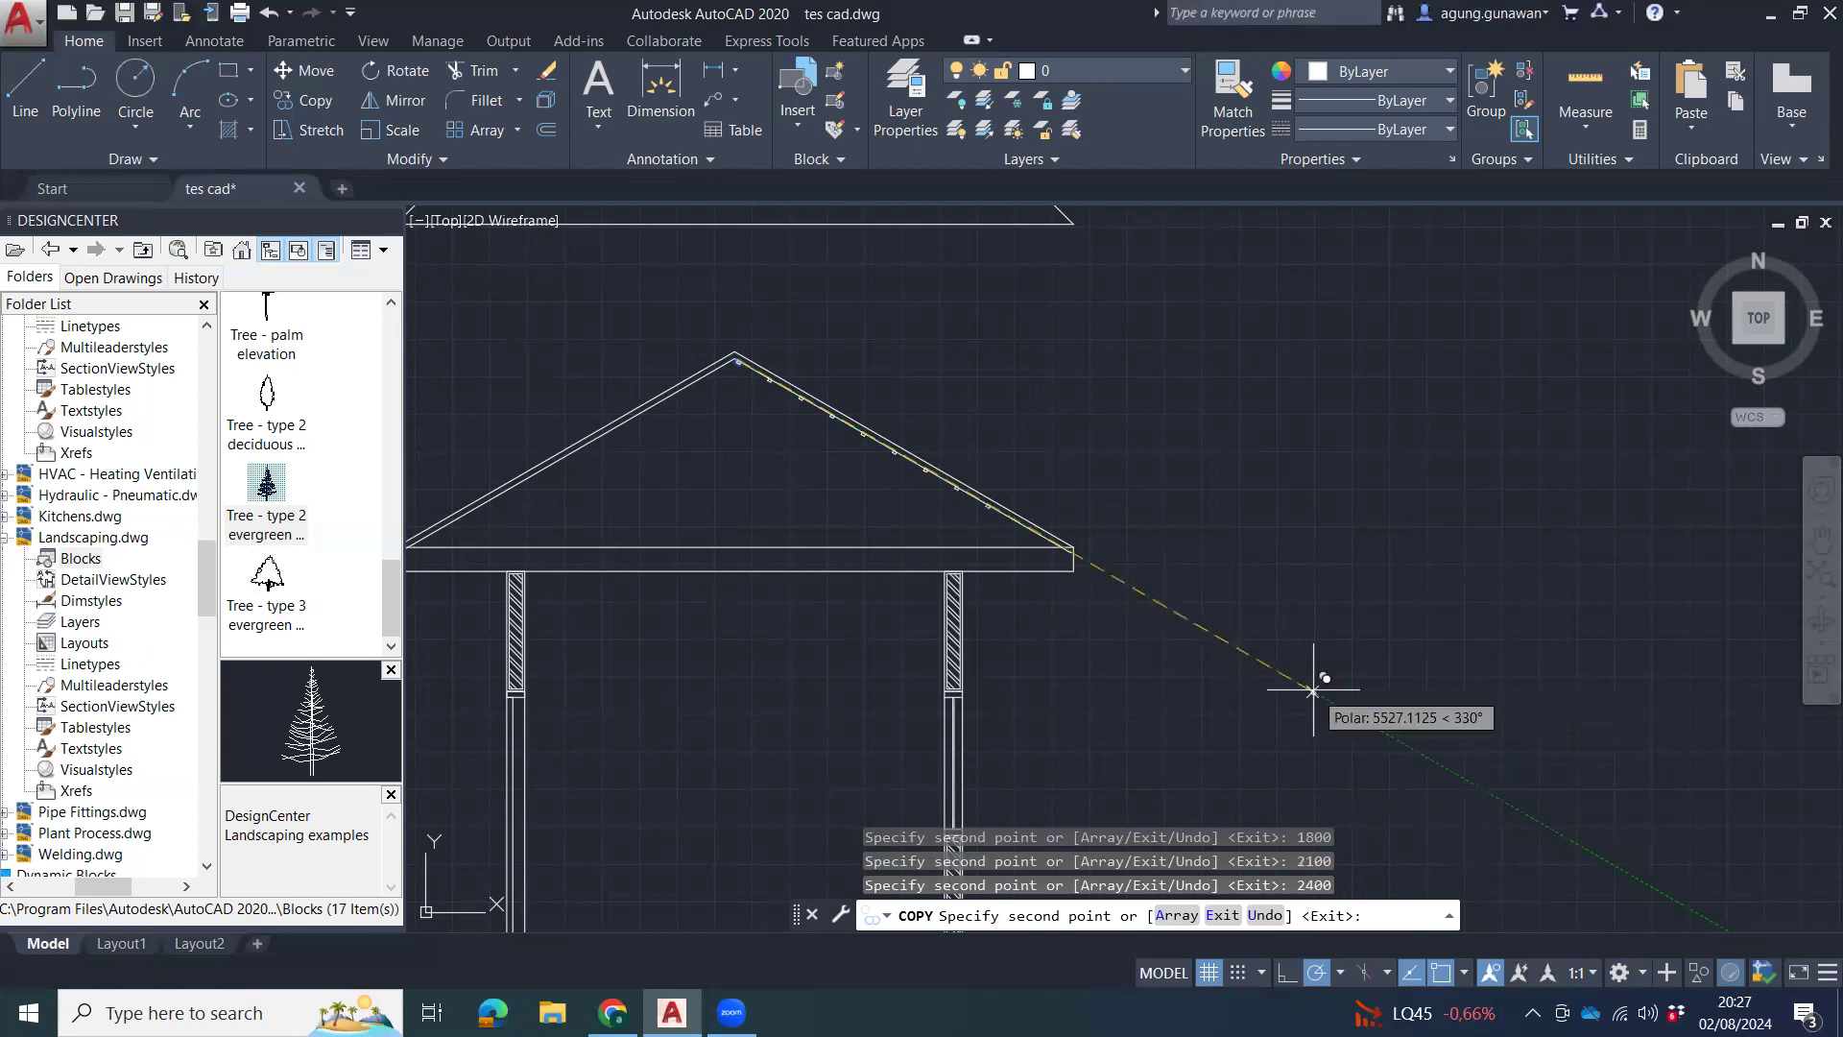
pyautogui.write('27')
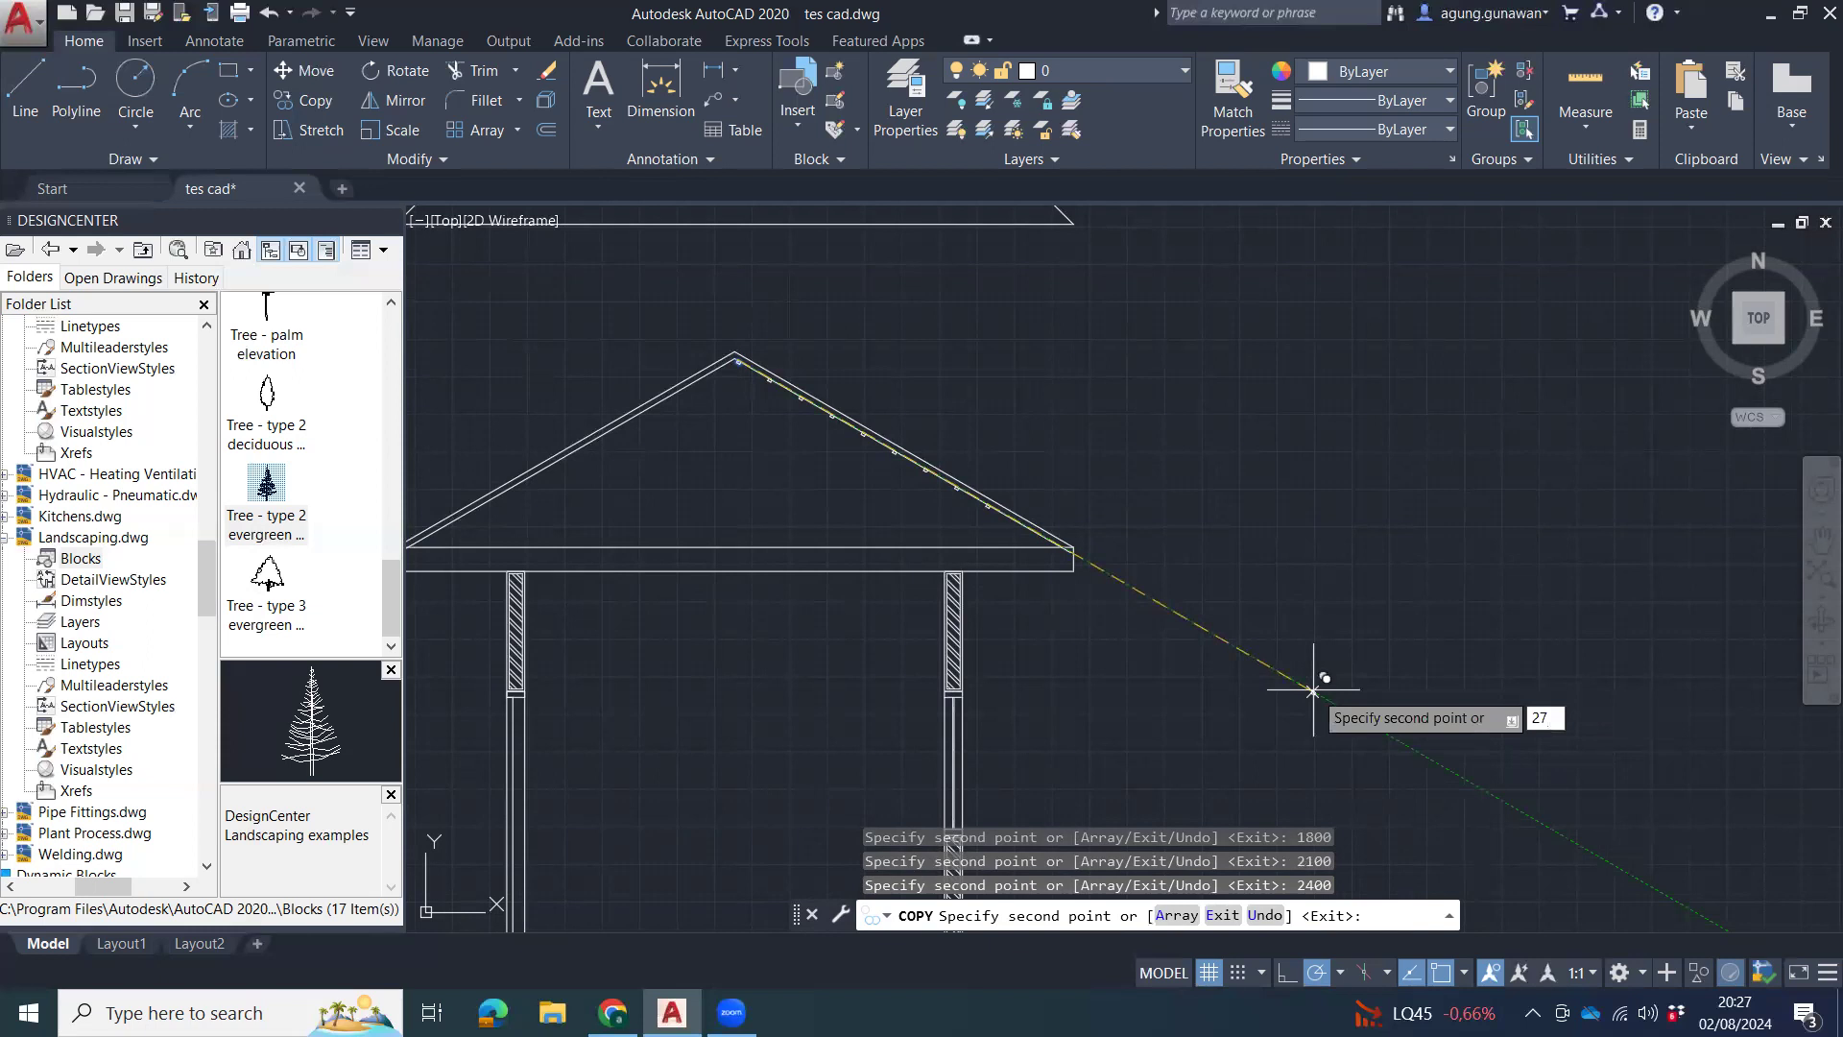
pyautogui.write('00')
pyautogui.press('Return')
# Place the last rectangle copies near the right eave at 2900 and 3000 from the original, and end the copying.
pyautogui.write('2900')
pyautogui.press('Return')
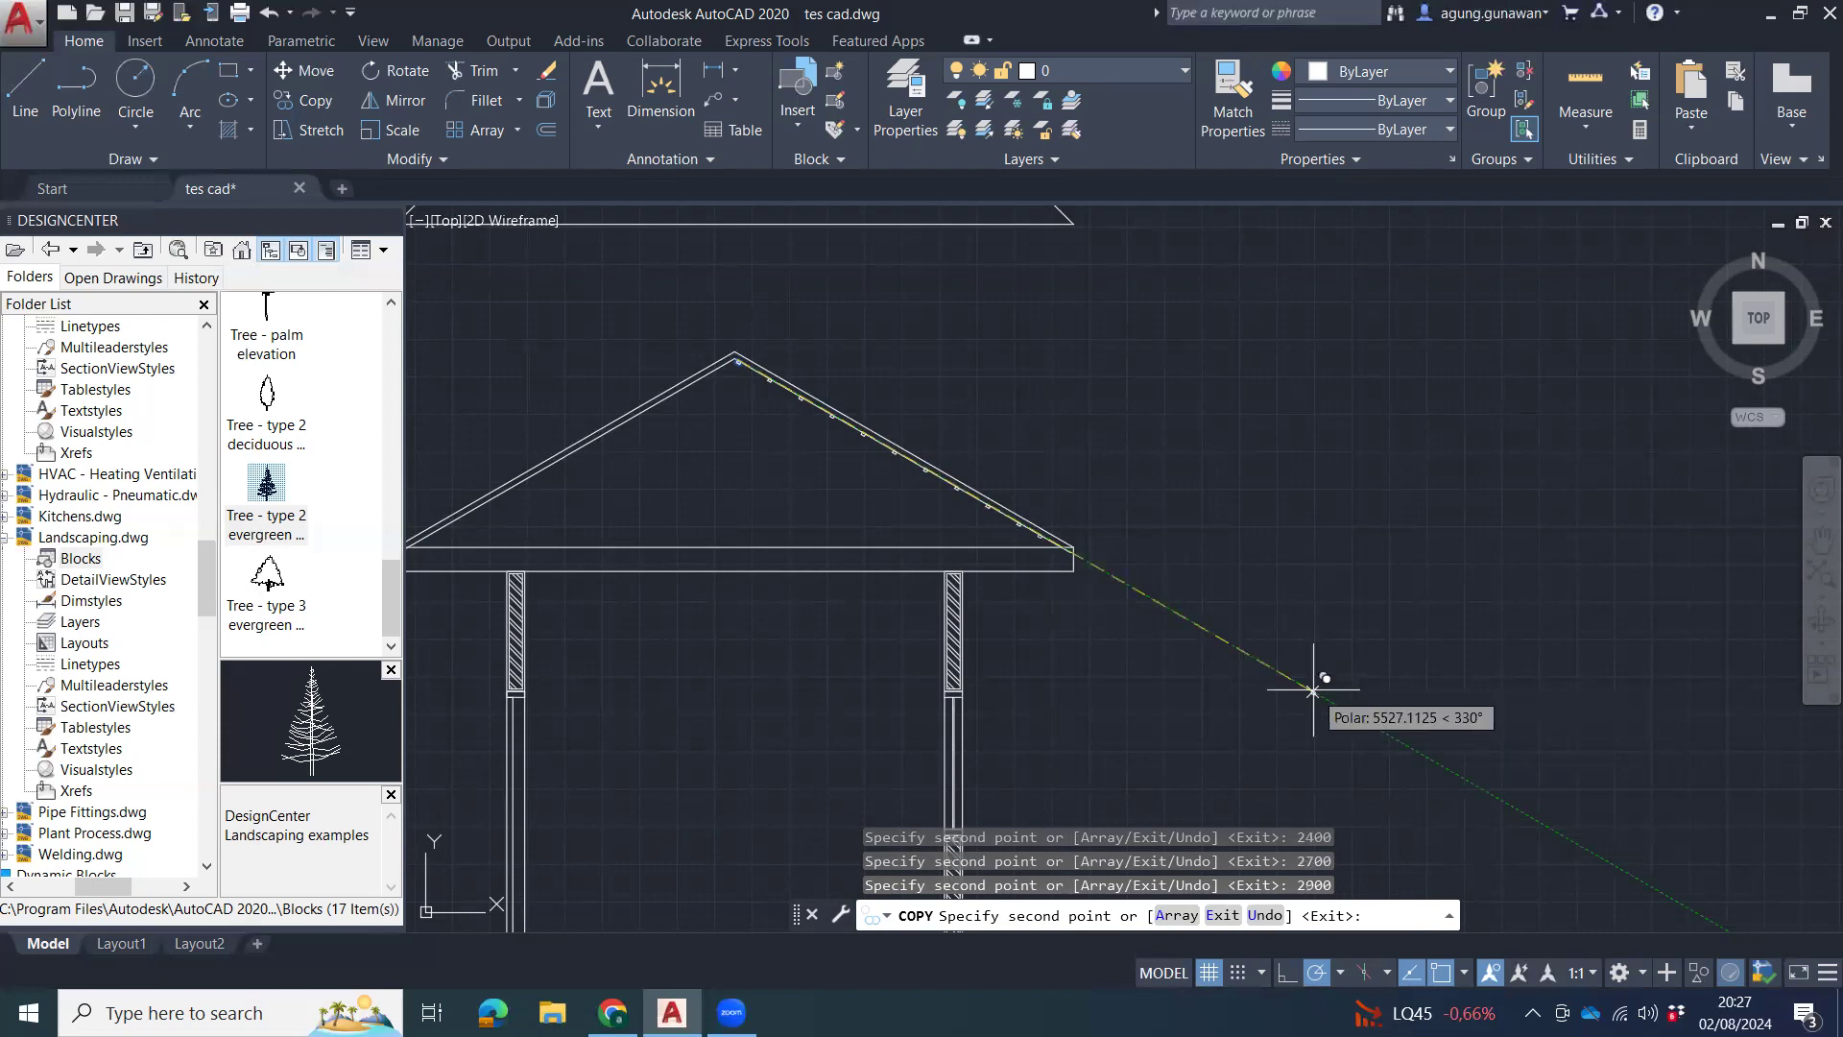
pyautogui.write('3000')
pyautogui.press('Return')
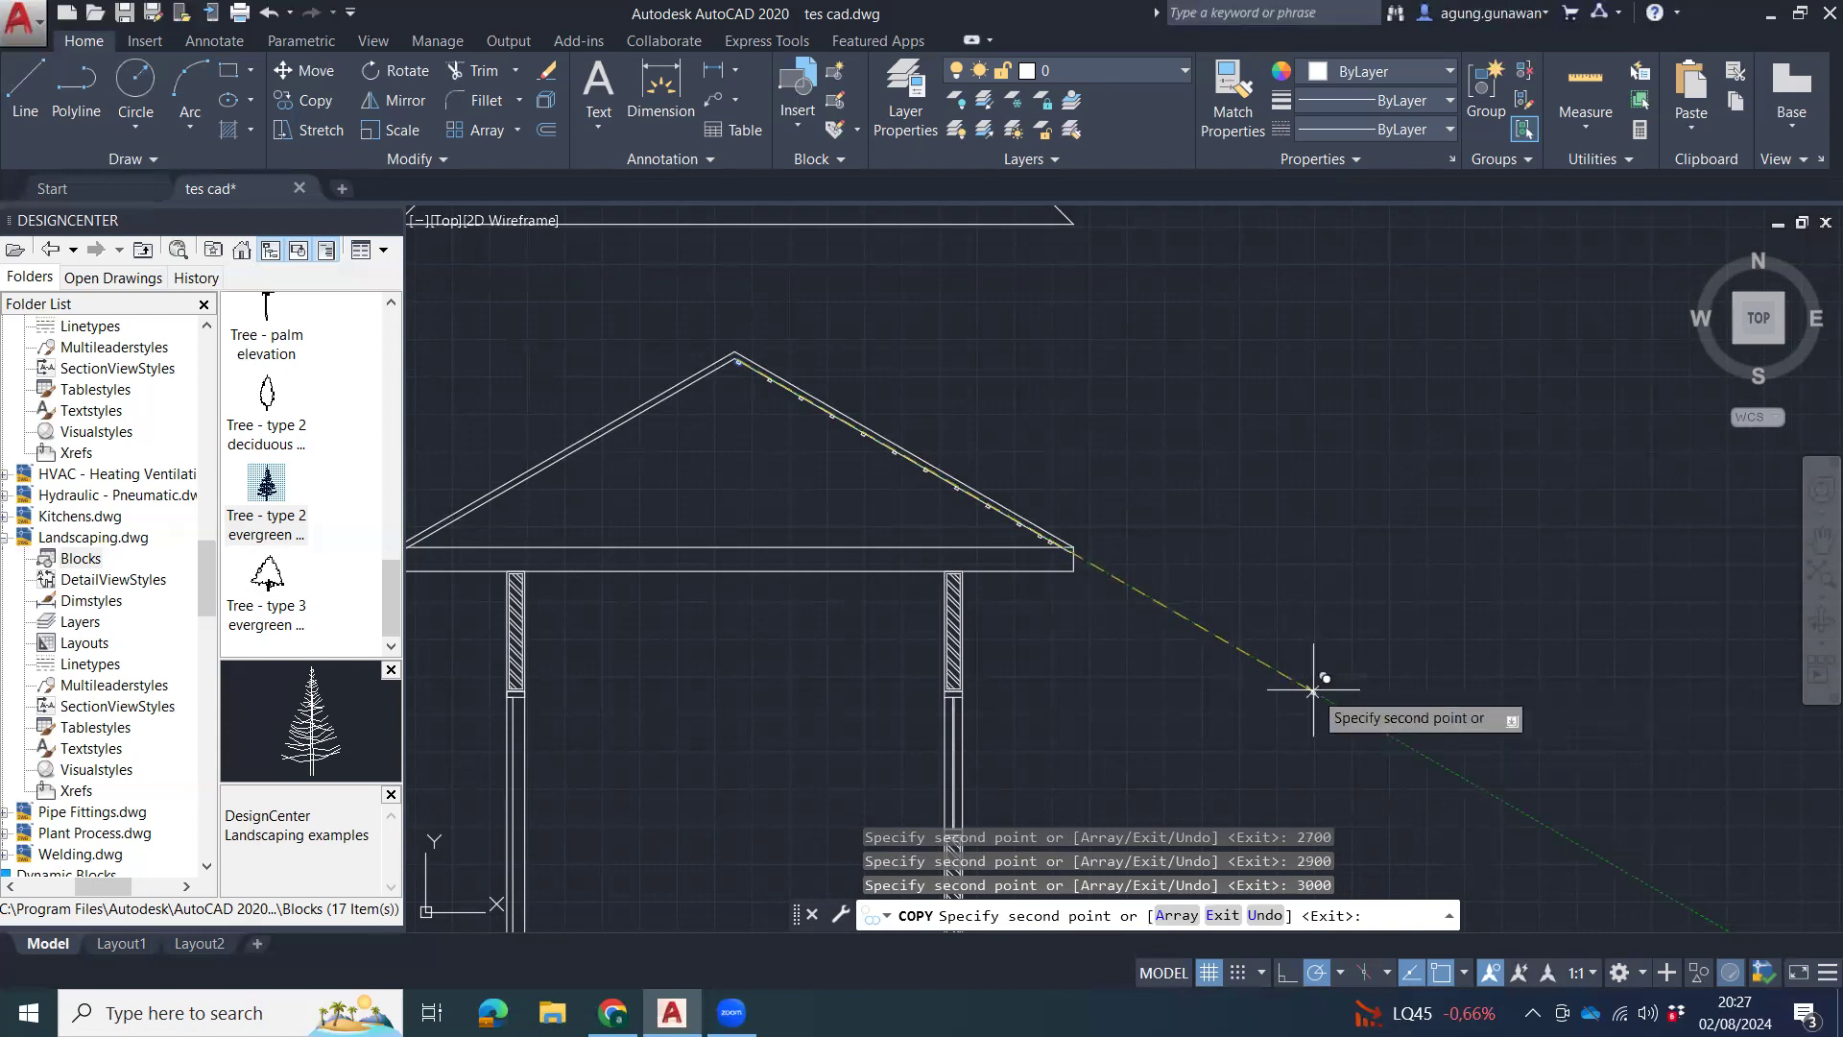
pyautogui.press('Escape')
pyautogui.press('Escape')
# Erase the last rectangle copy nearest the right eave.
pyautogui.scroll(4, 1094, 595)
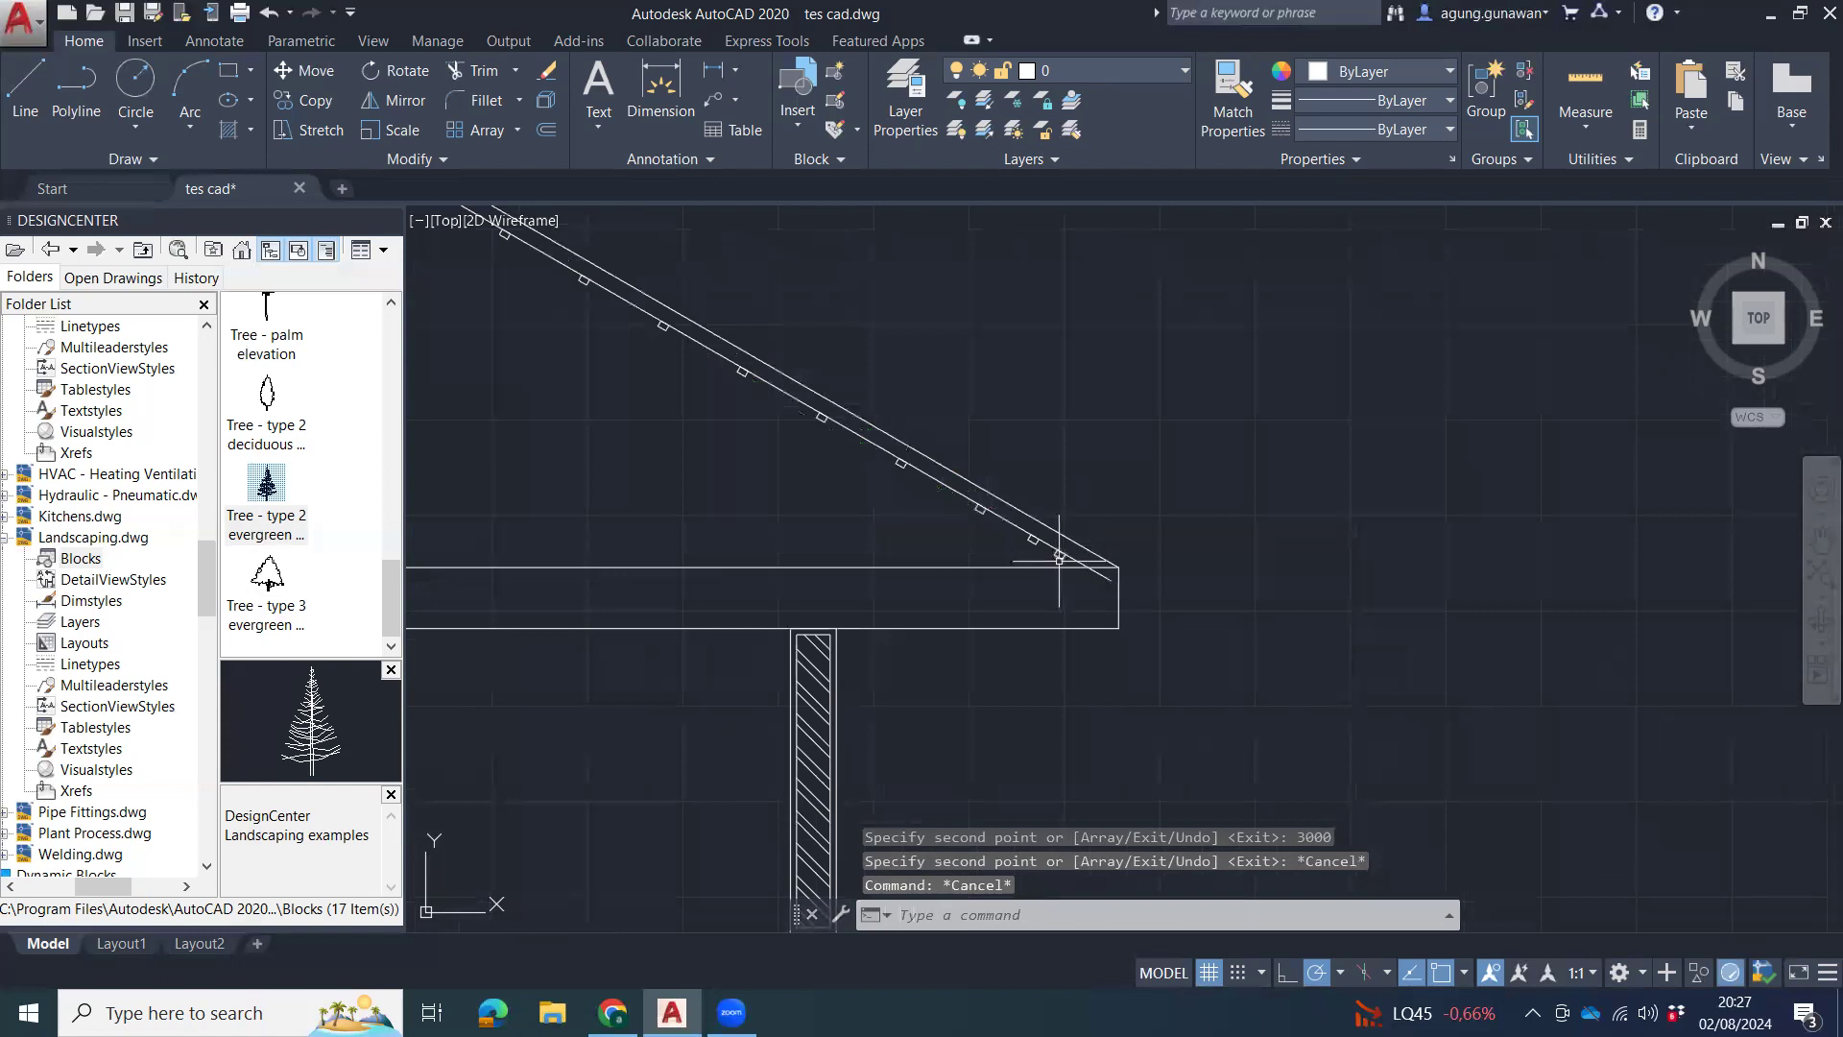
pyautogui.click(1065, 559)
pyautogui.moveTo(1062, 561)
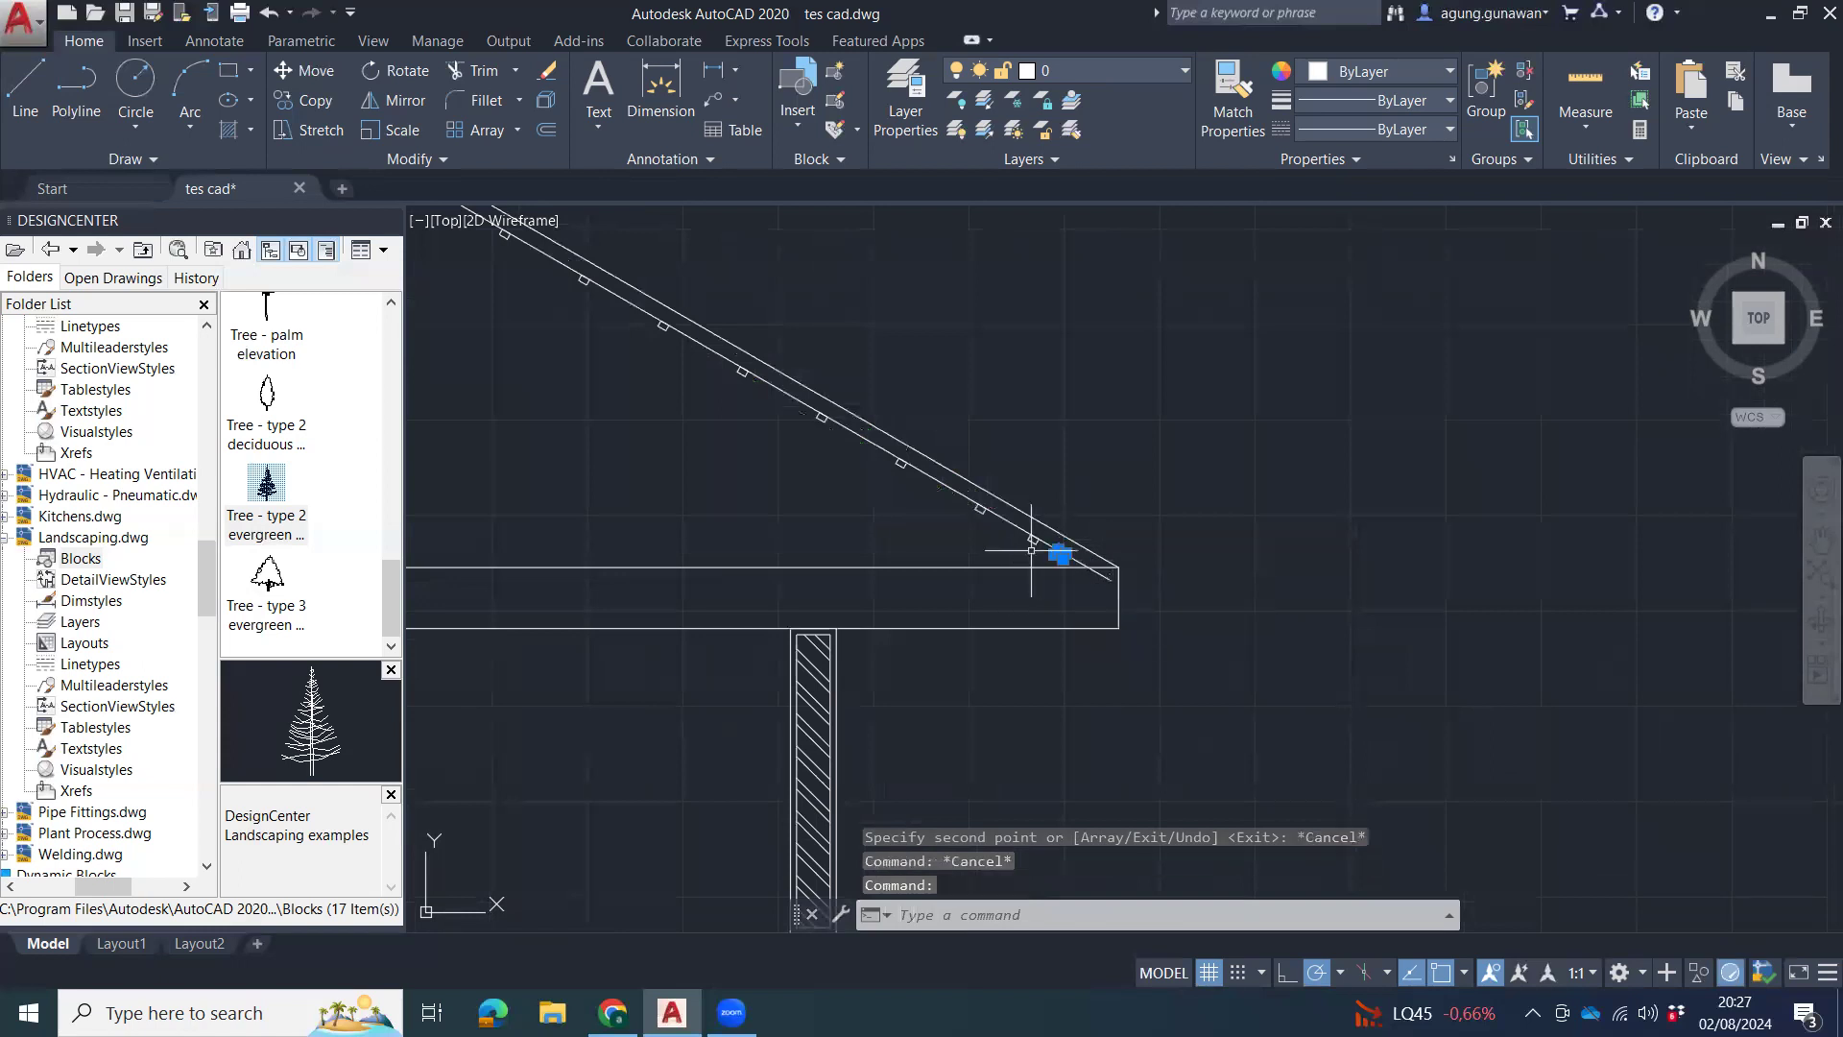
pyautogui.scroll(4, 1055, 570)
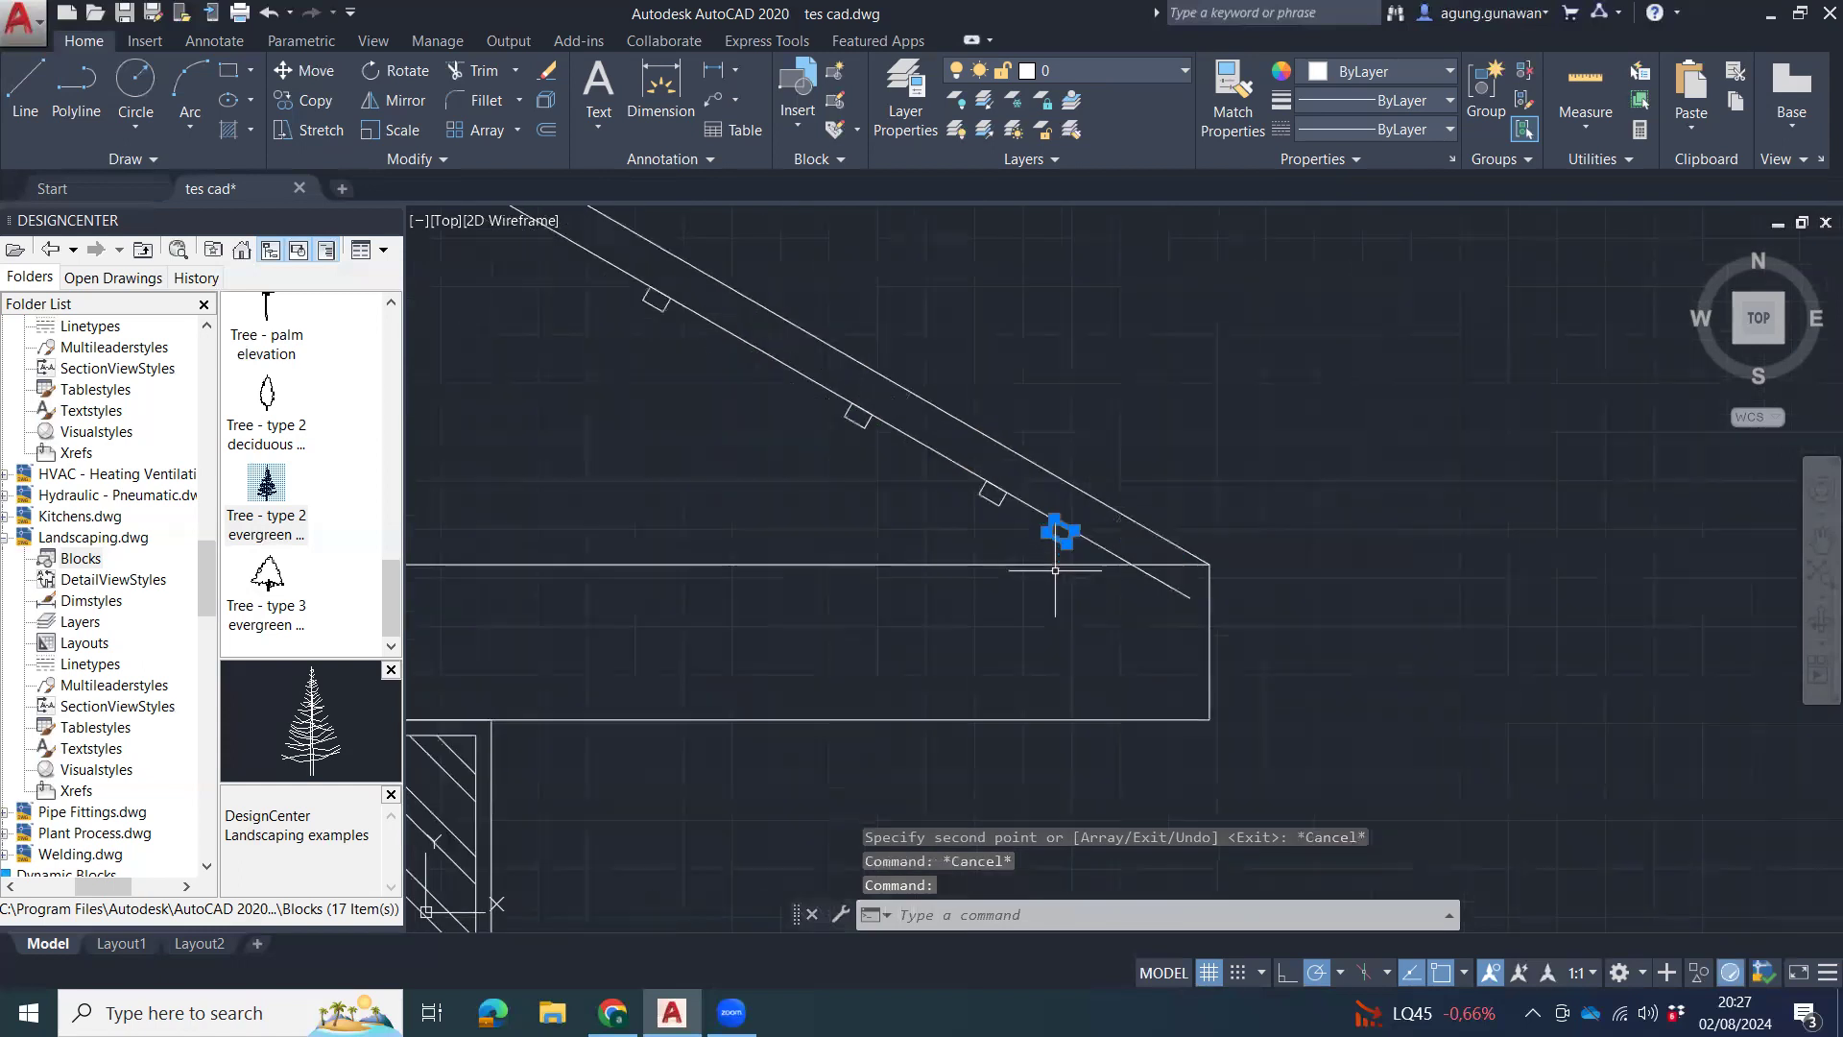
# Try copying the rectangle now nearest the right eave 300 further down the slope, and erase that copy.
pyautogui.click(993, 501)
pyautogui.write('o')
pyautogui.press('Return')
pyautogui.click(1175, 431)
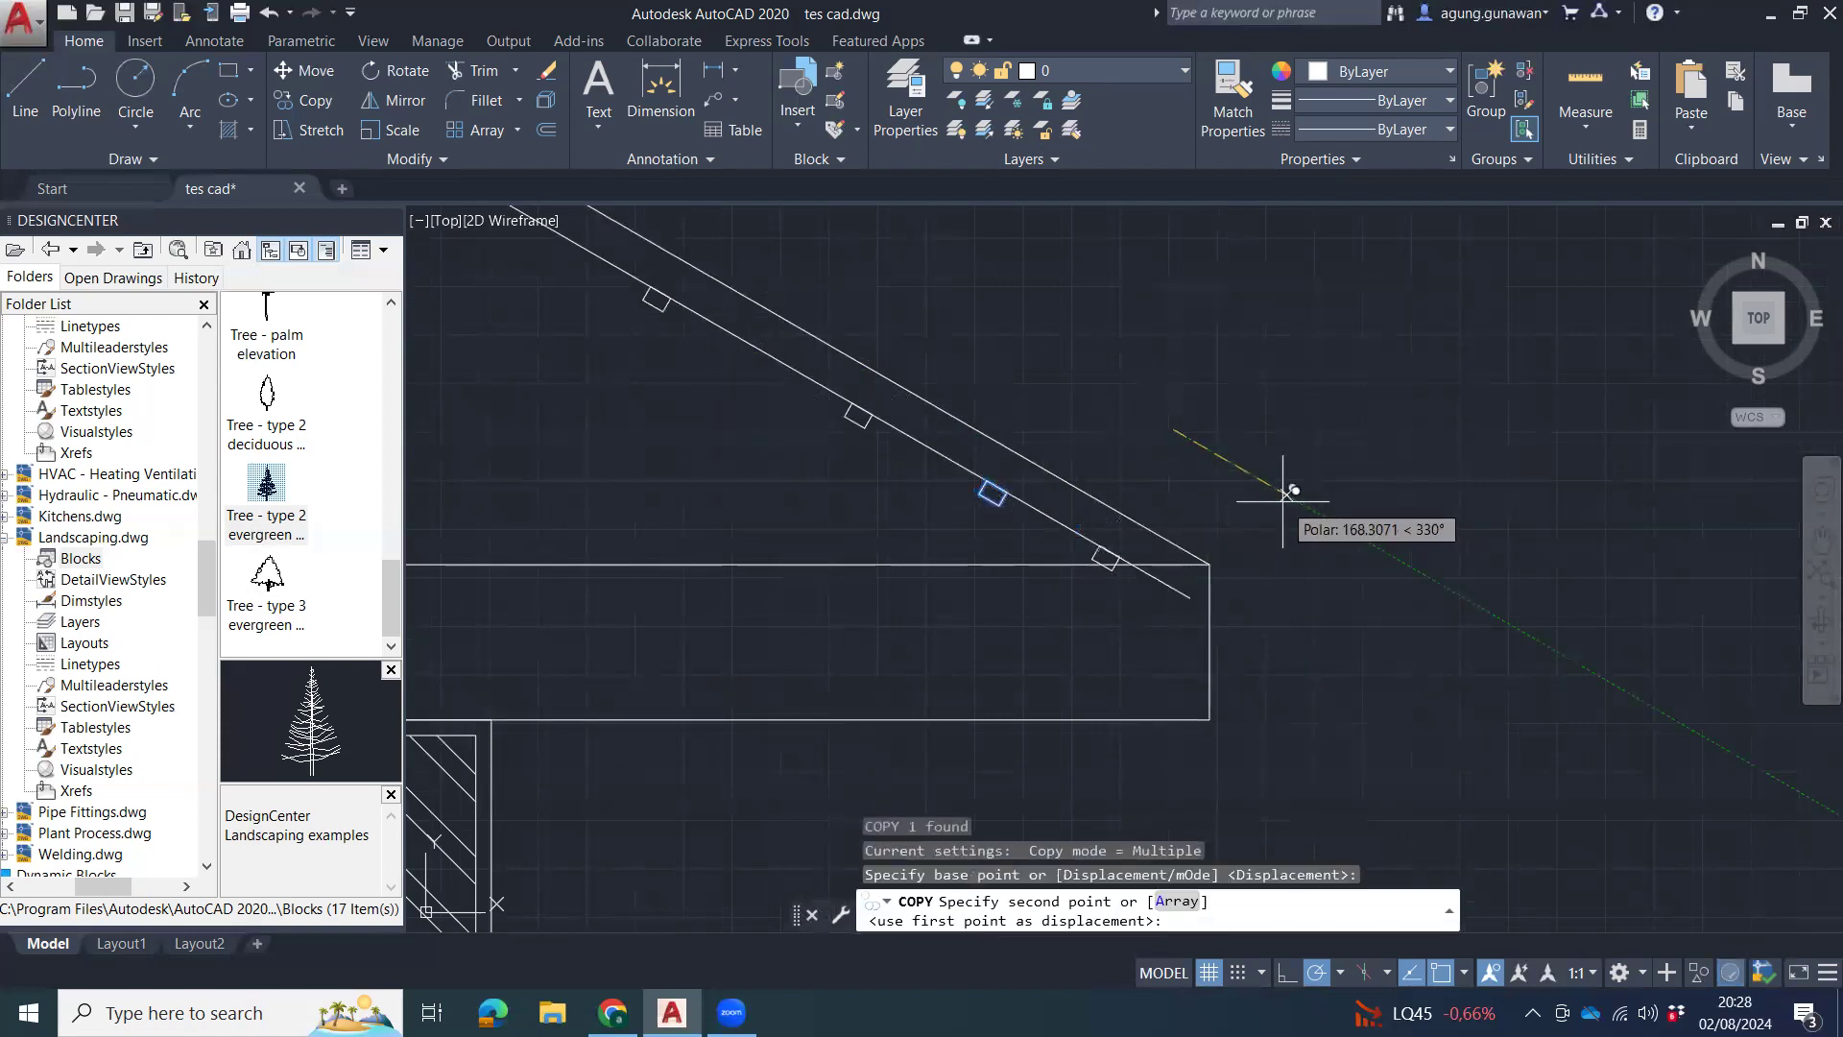
pyautogui.write('300')
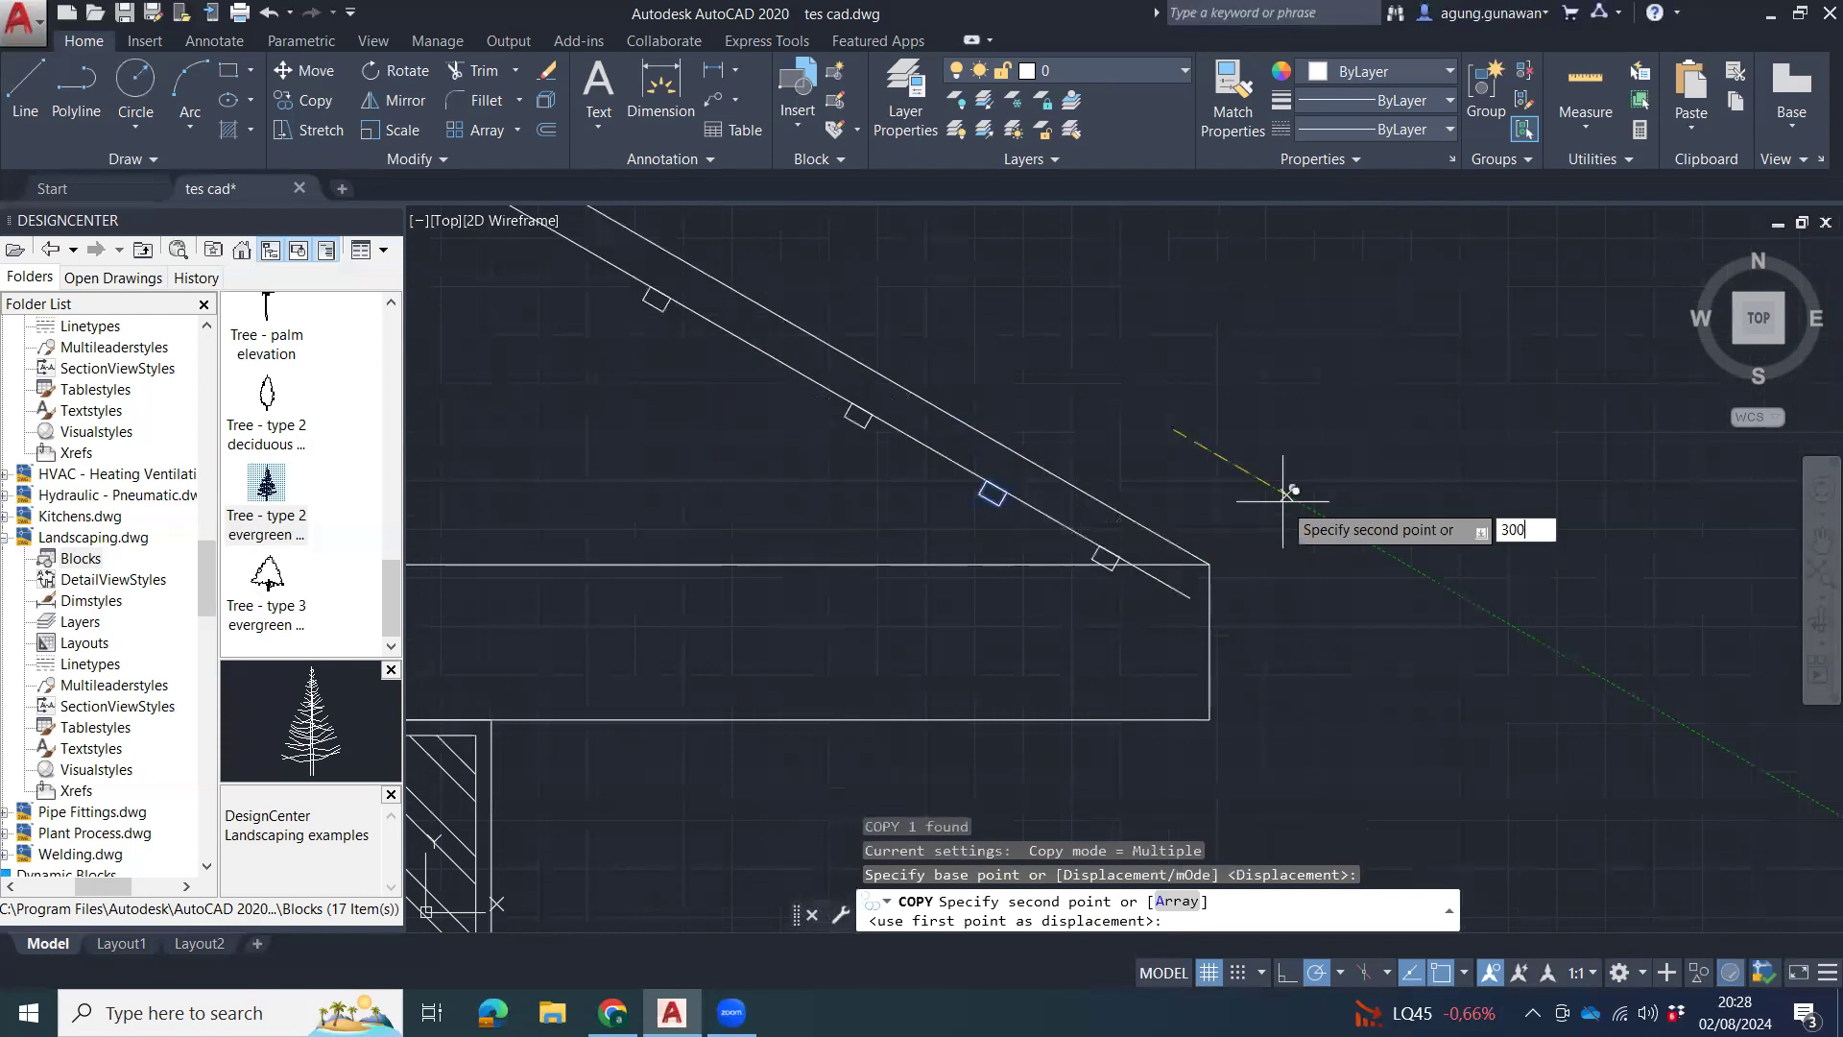
pyautogui.press('Return')
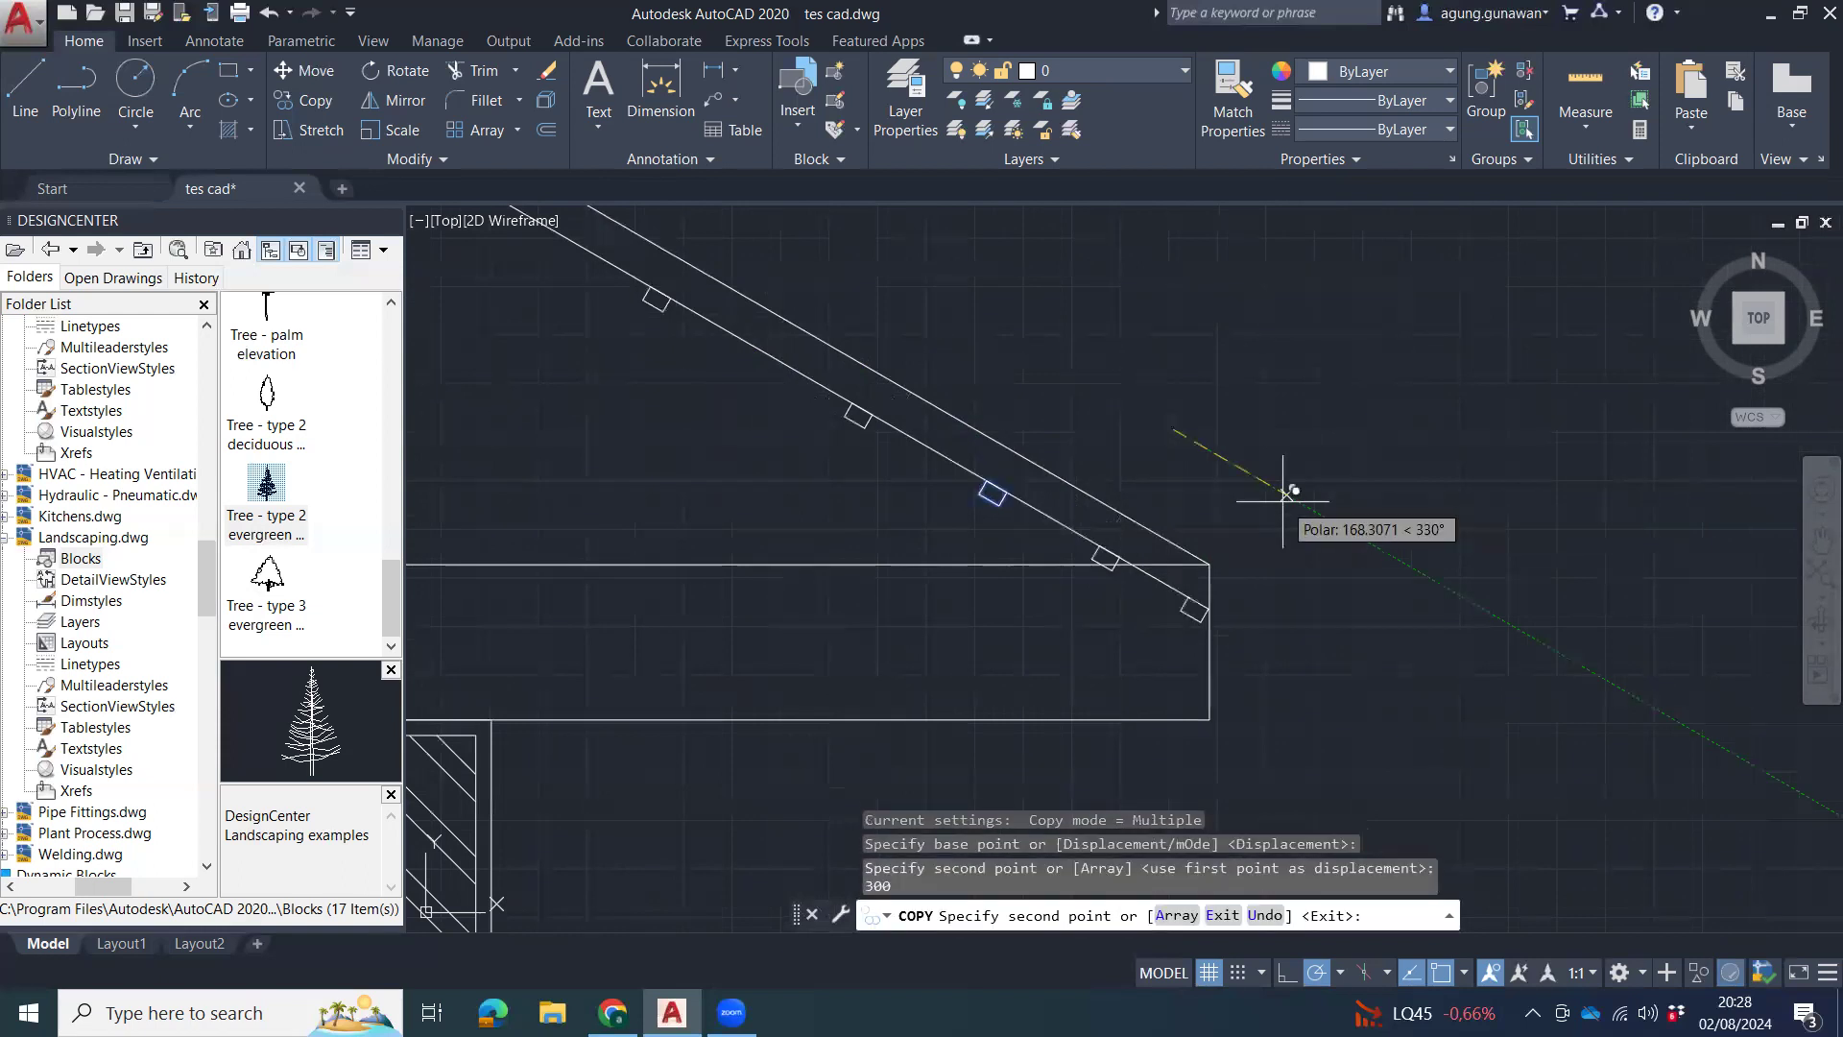
pyautogui.press('Escape')
pyautogui.press('Escape')
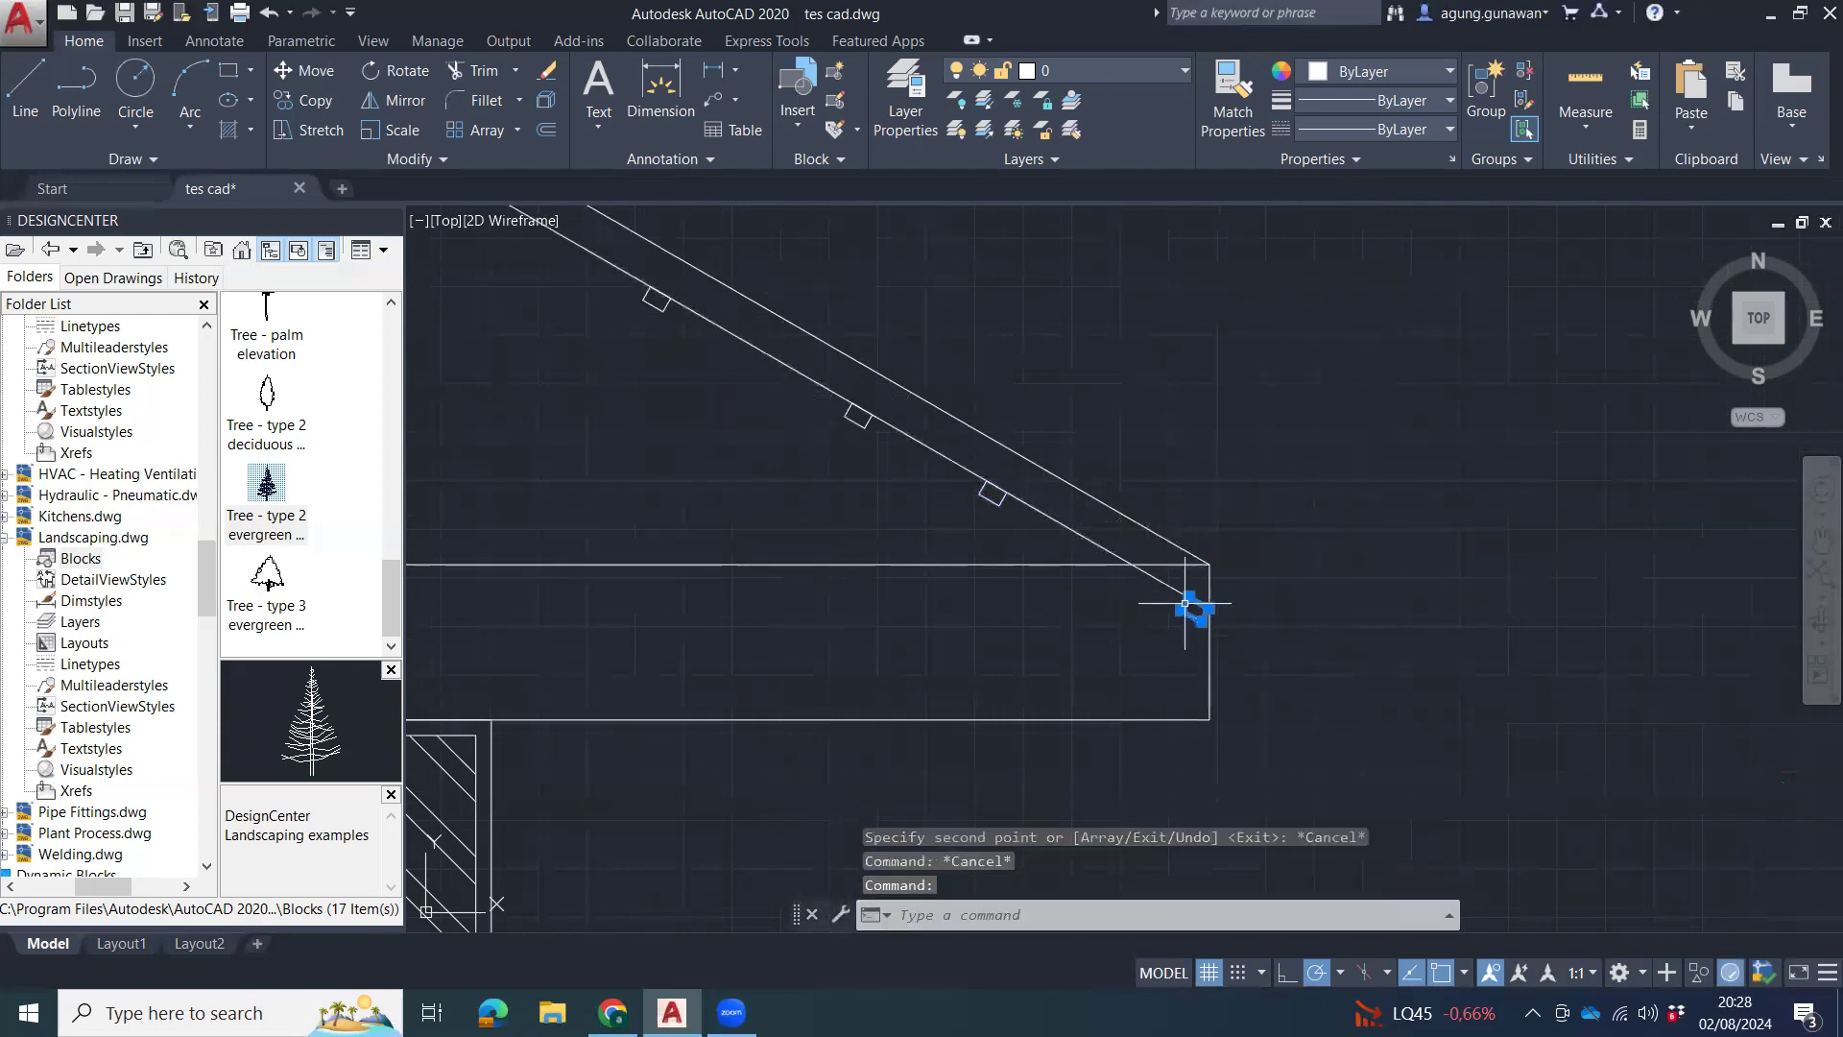
pyautogui.press('Delete')
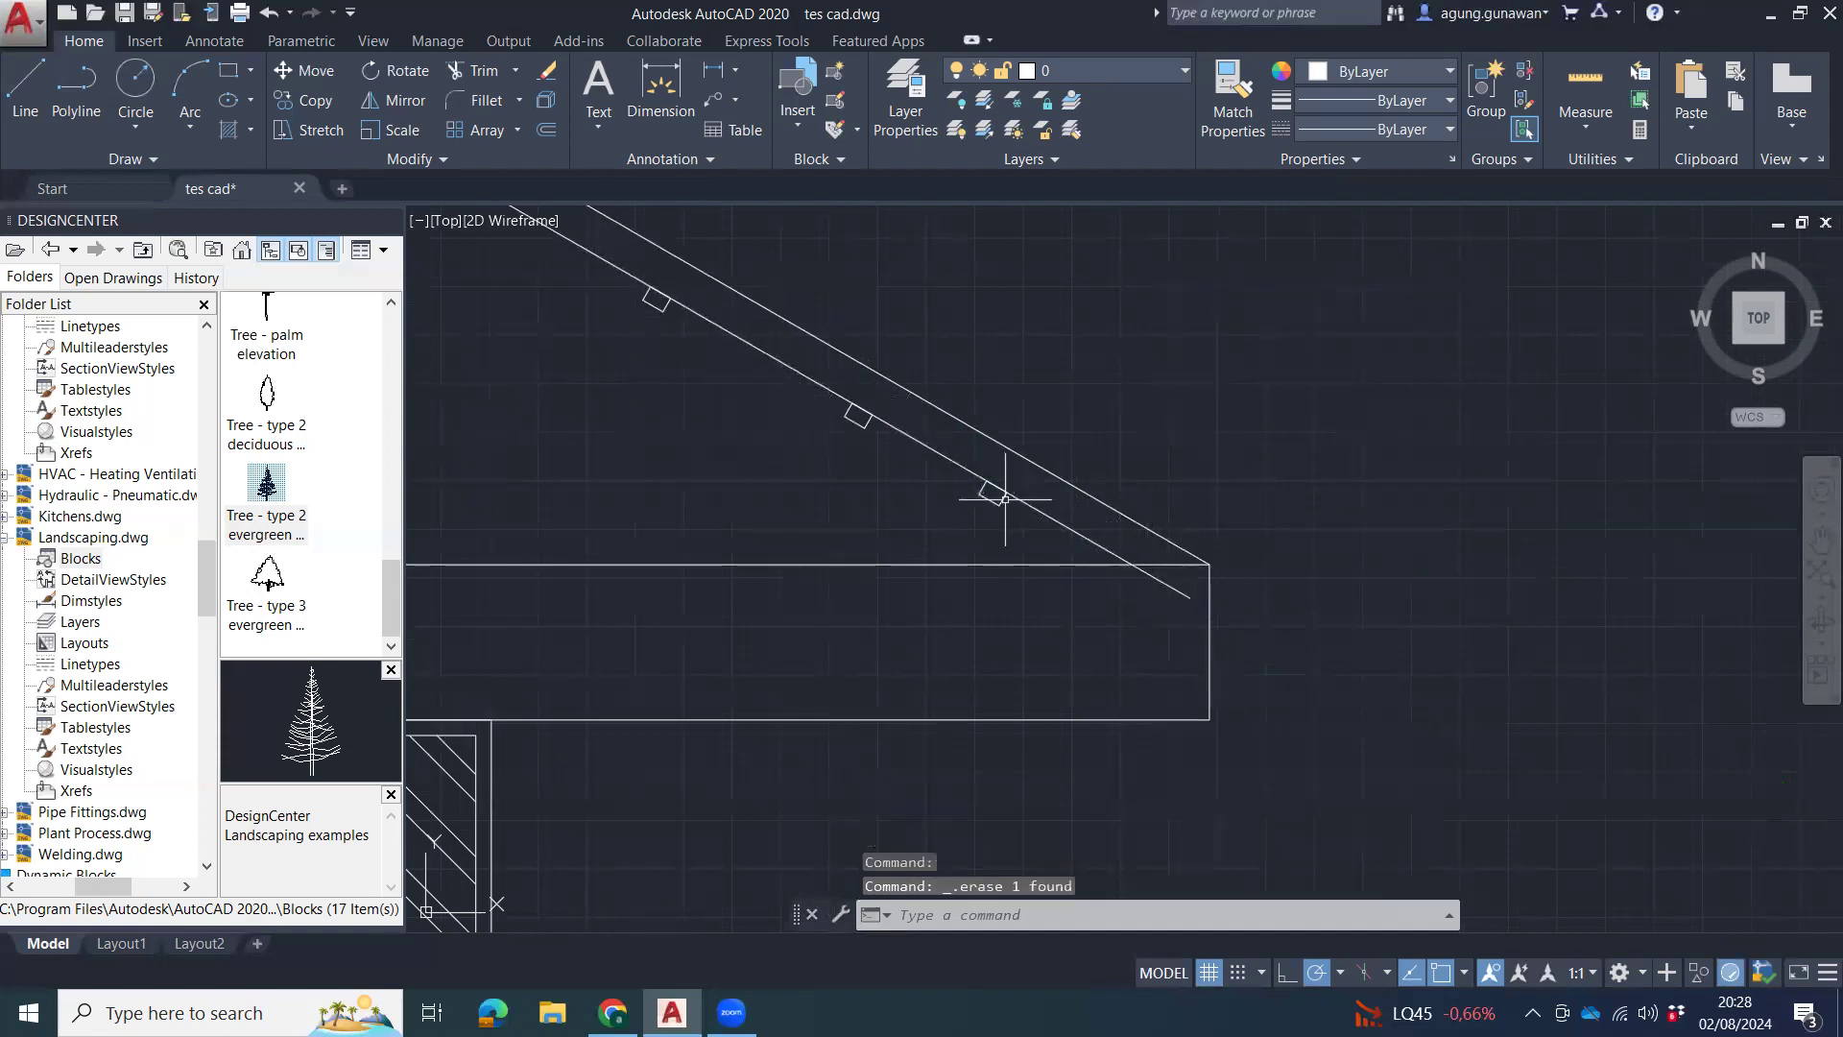
# Copy the rectangle nearest the right eave 300 down the slope once more and end the copying.
pyautogui.click(997, 502)
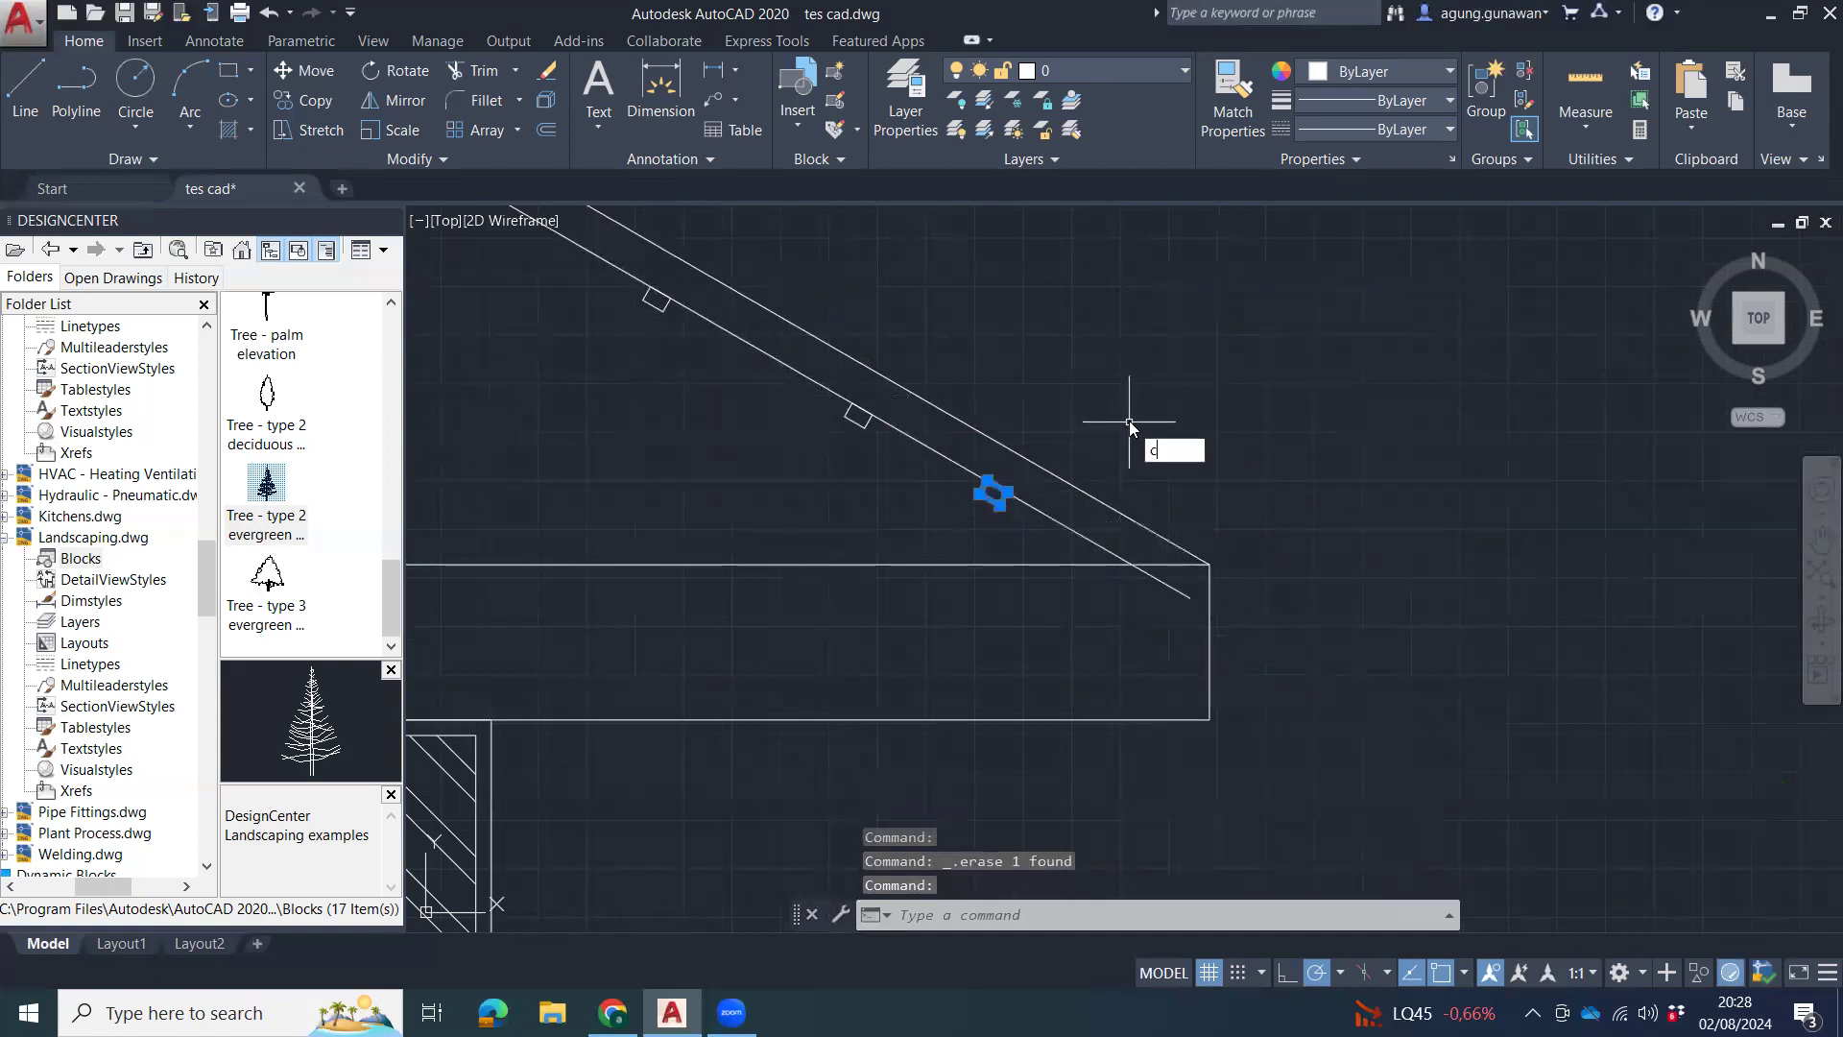
pyautogui.write('co')
pyautogui.press('Return')
pyautogui.click(1106, 383)
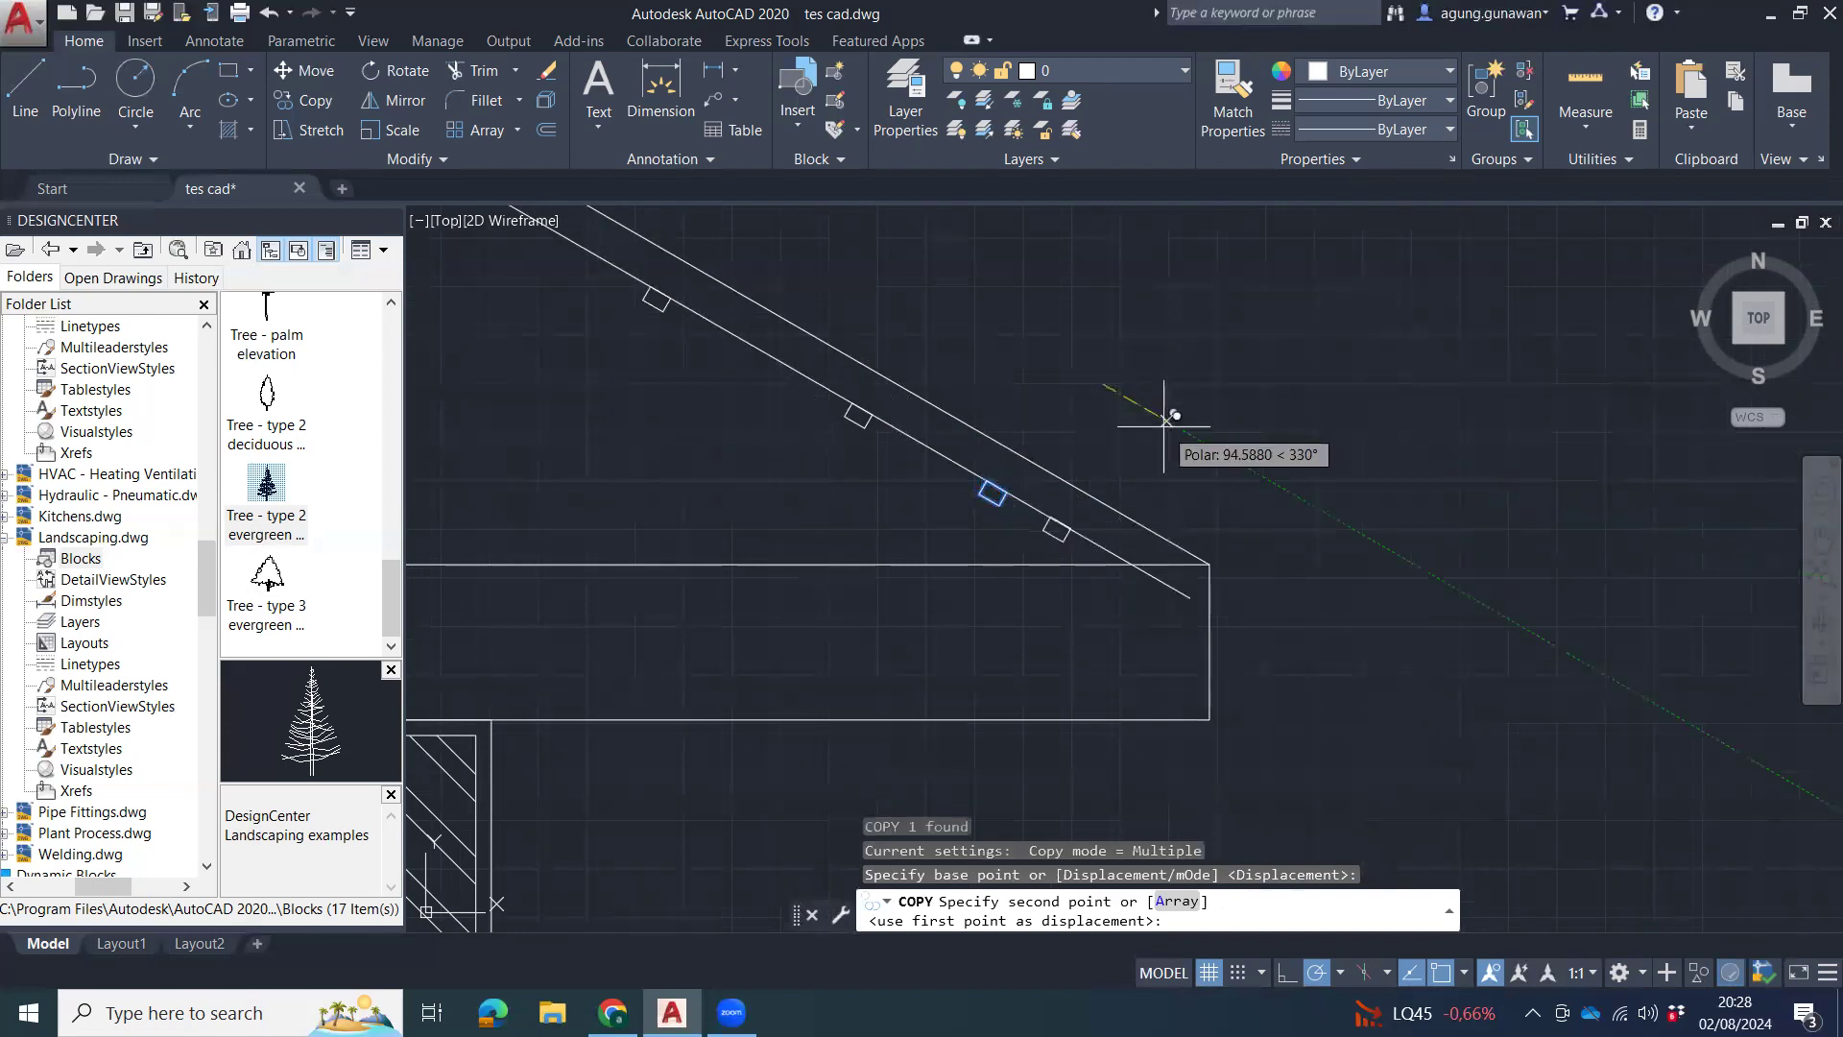
pyautogui.write('3')
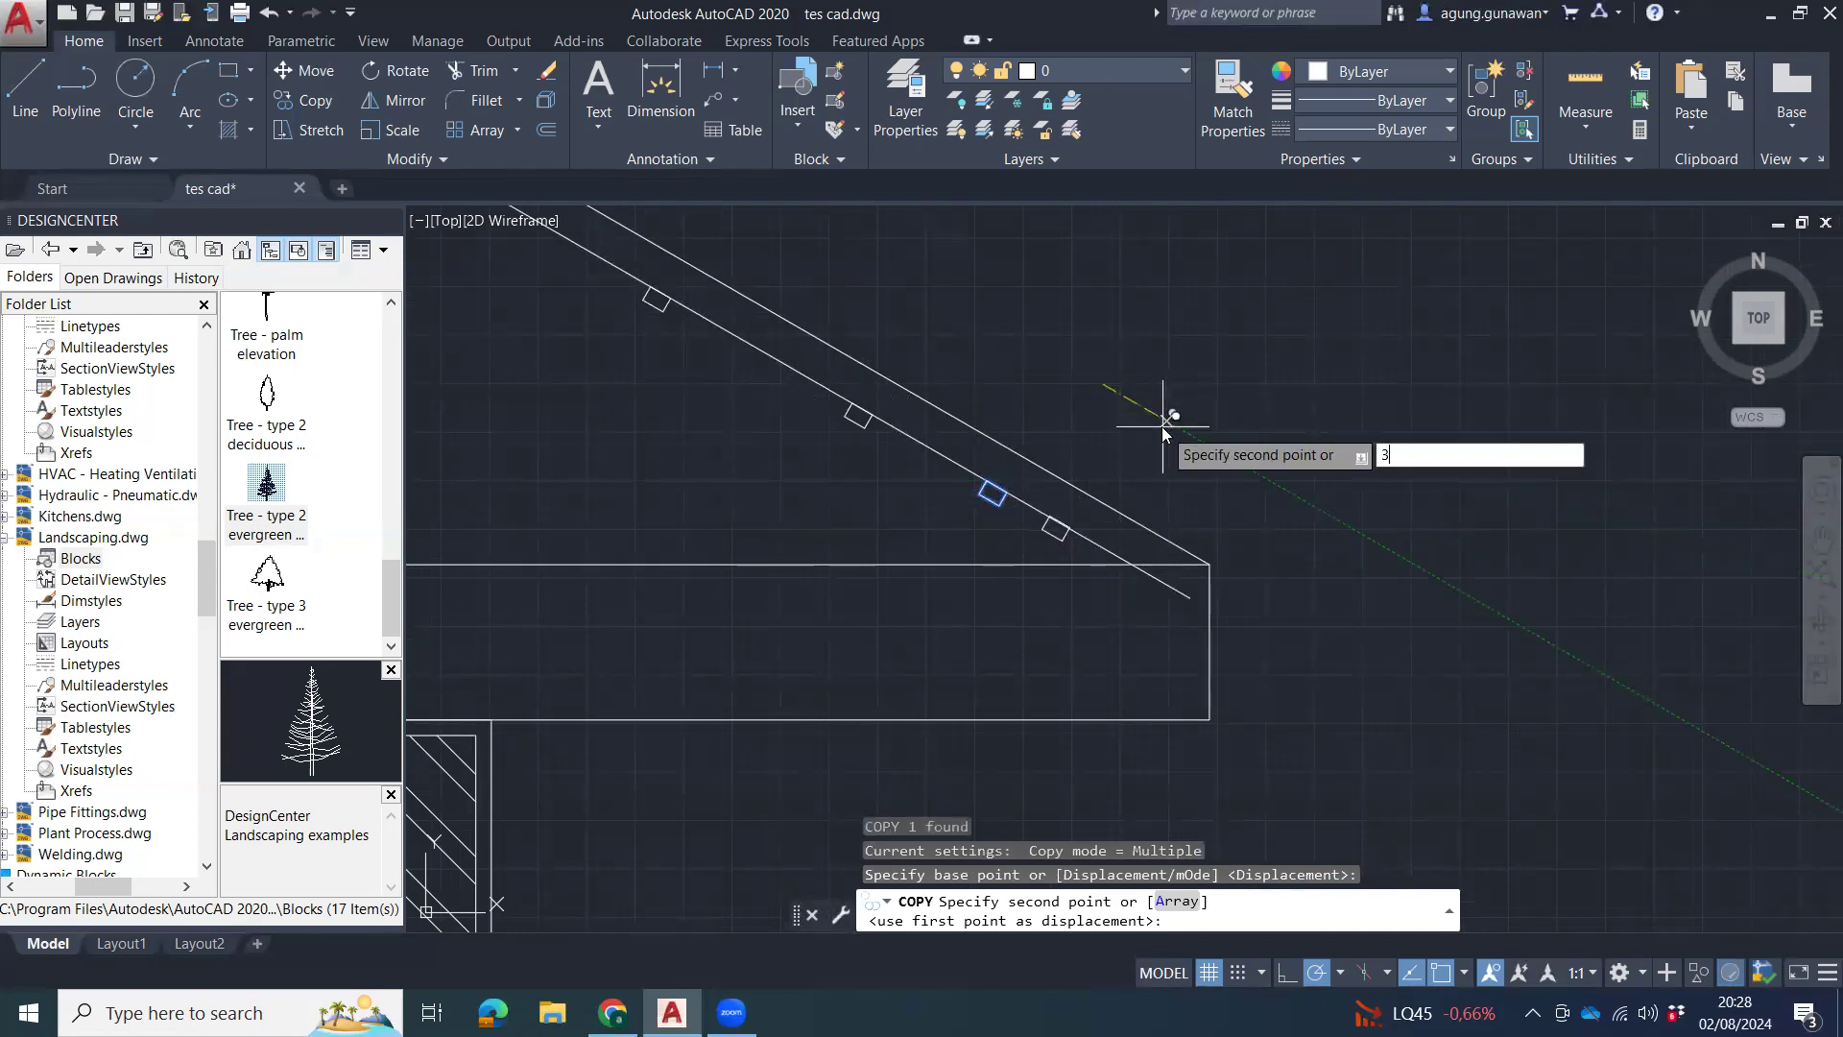
pyautogui.write('00')
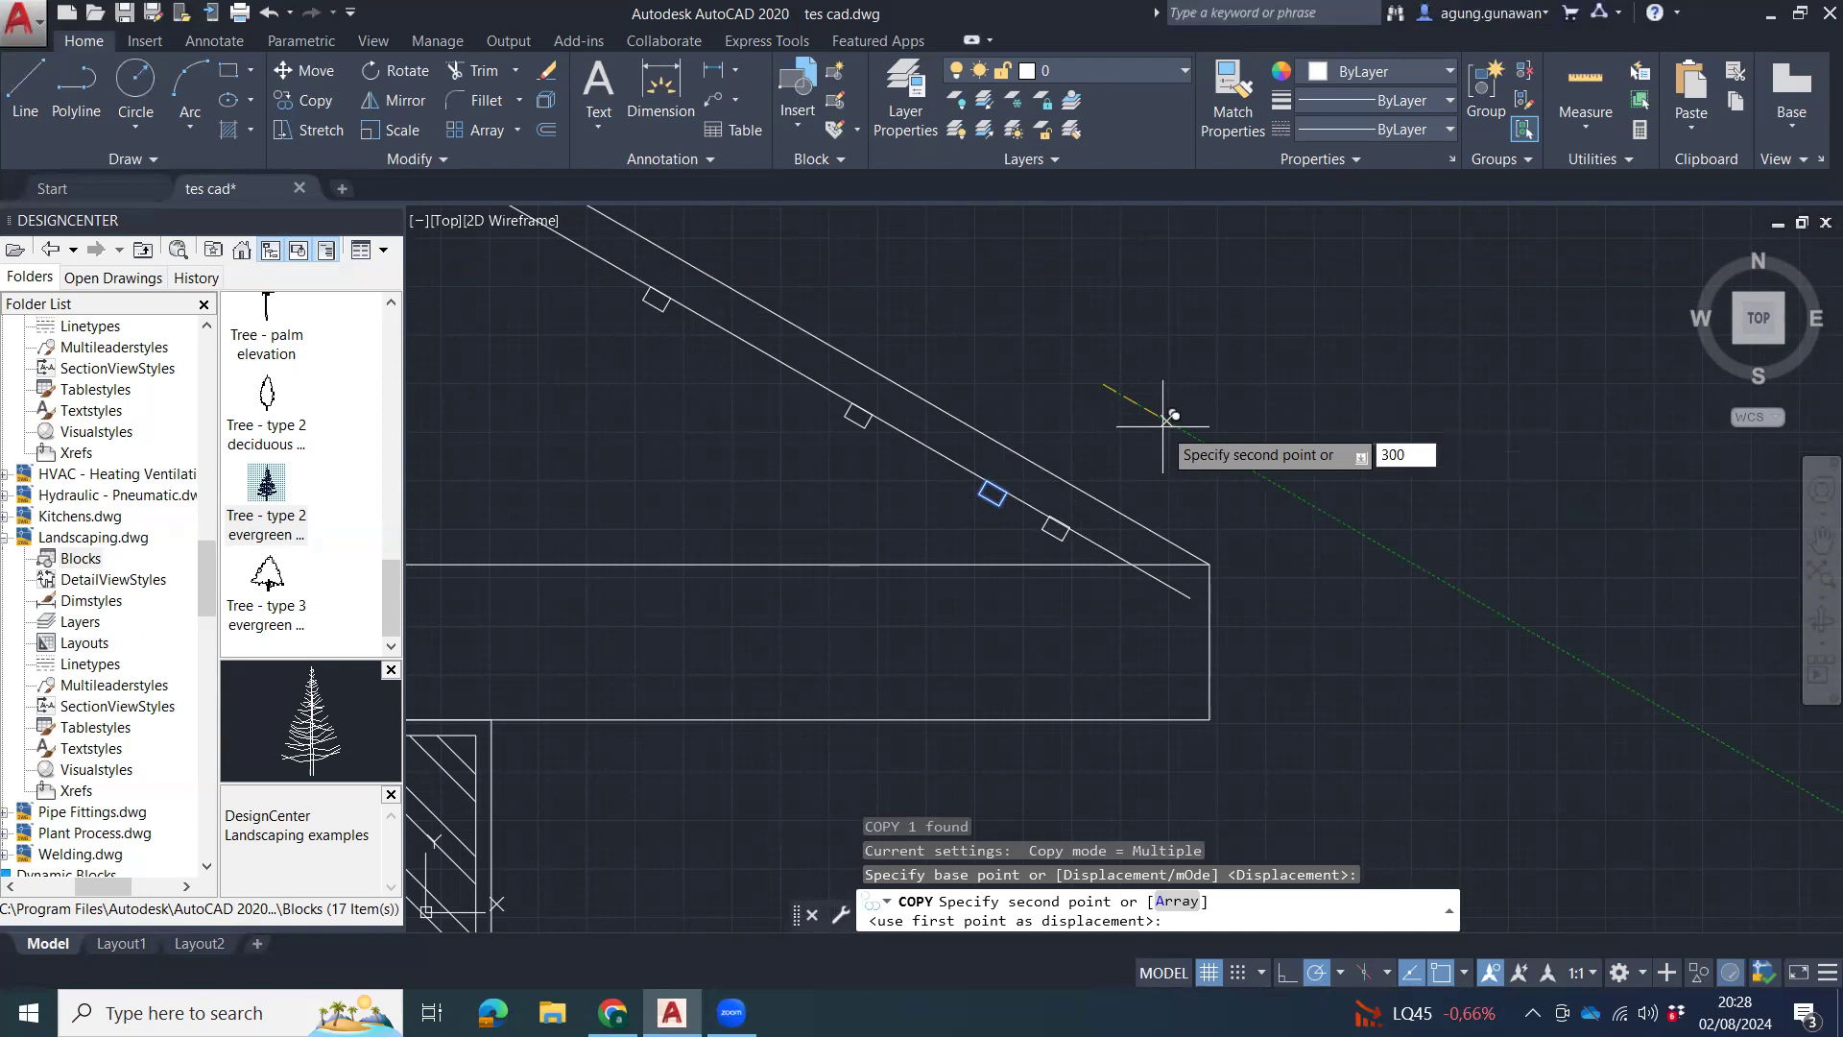
pyautogui.press('Return')
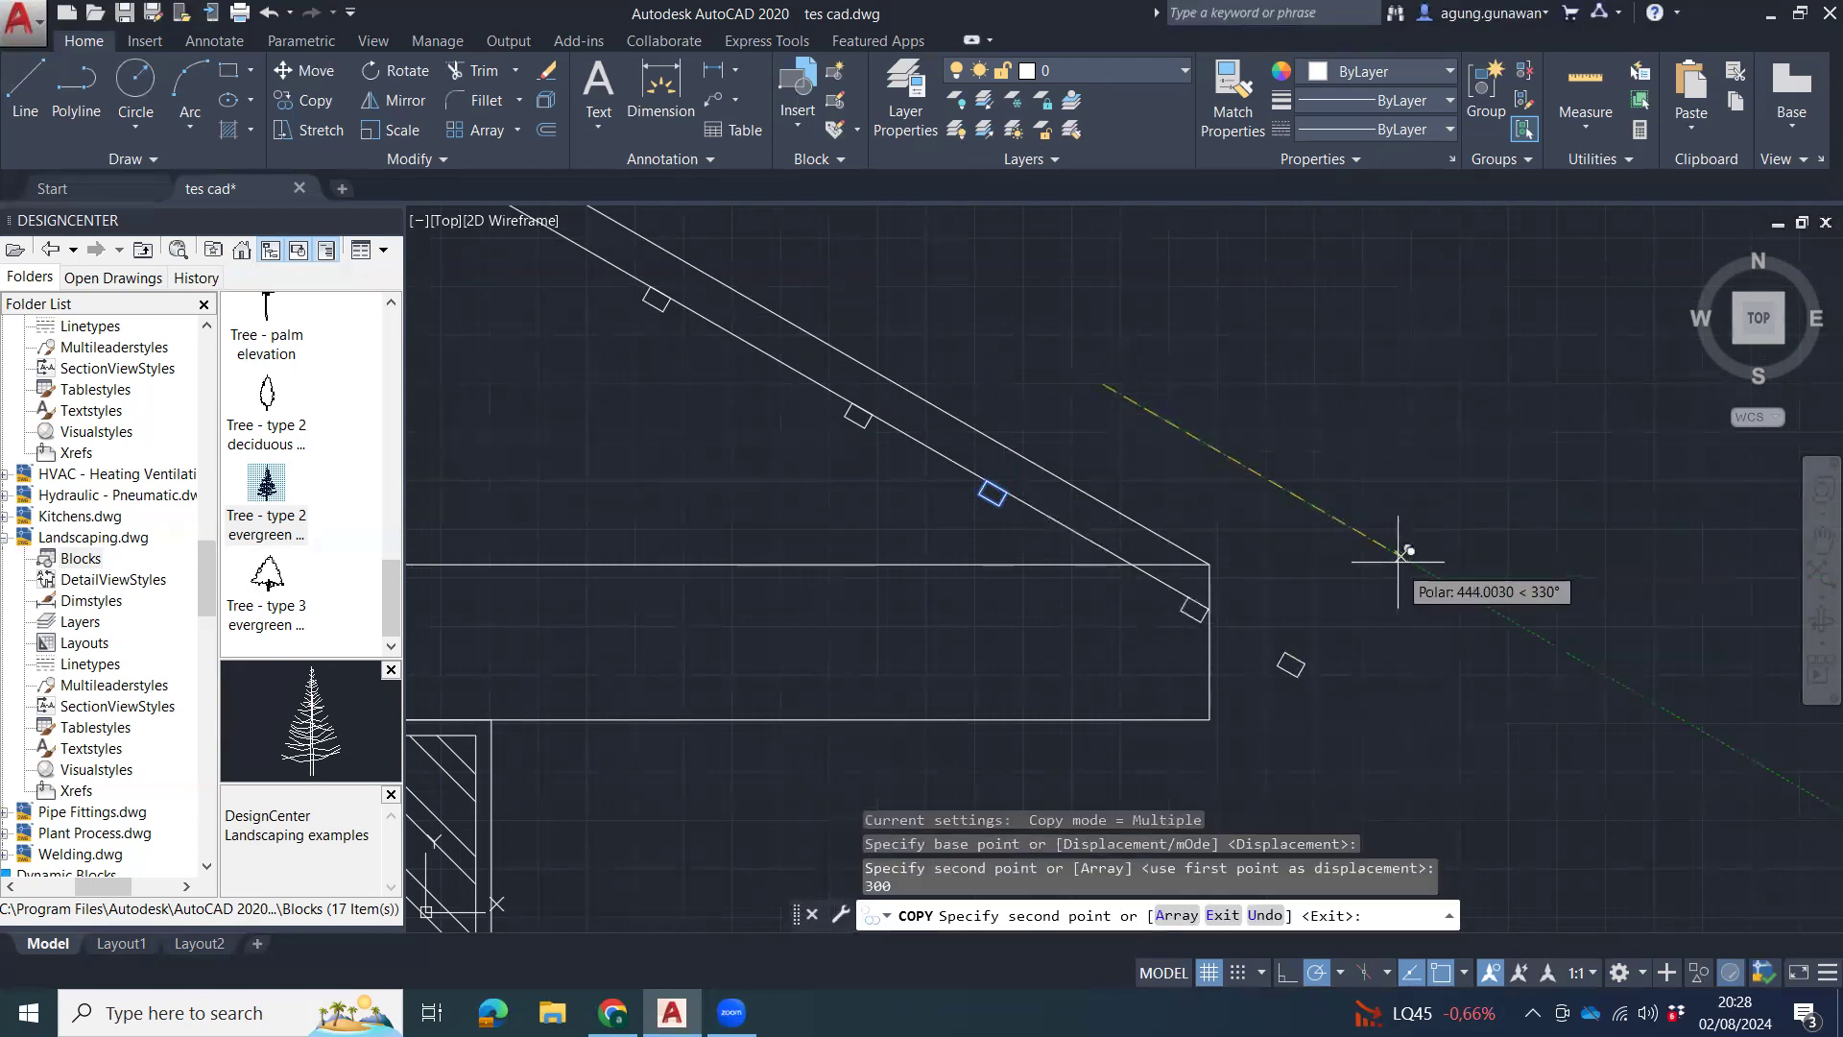
pyautogui.press('Escape')
pyautogui.press('Escape')
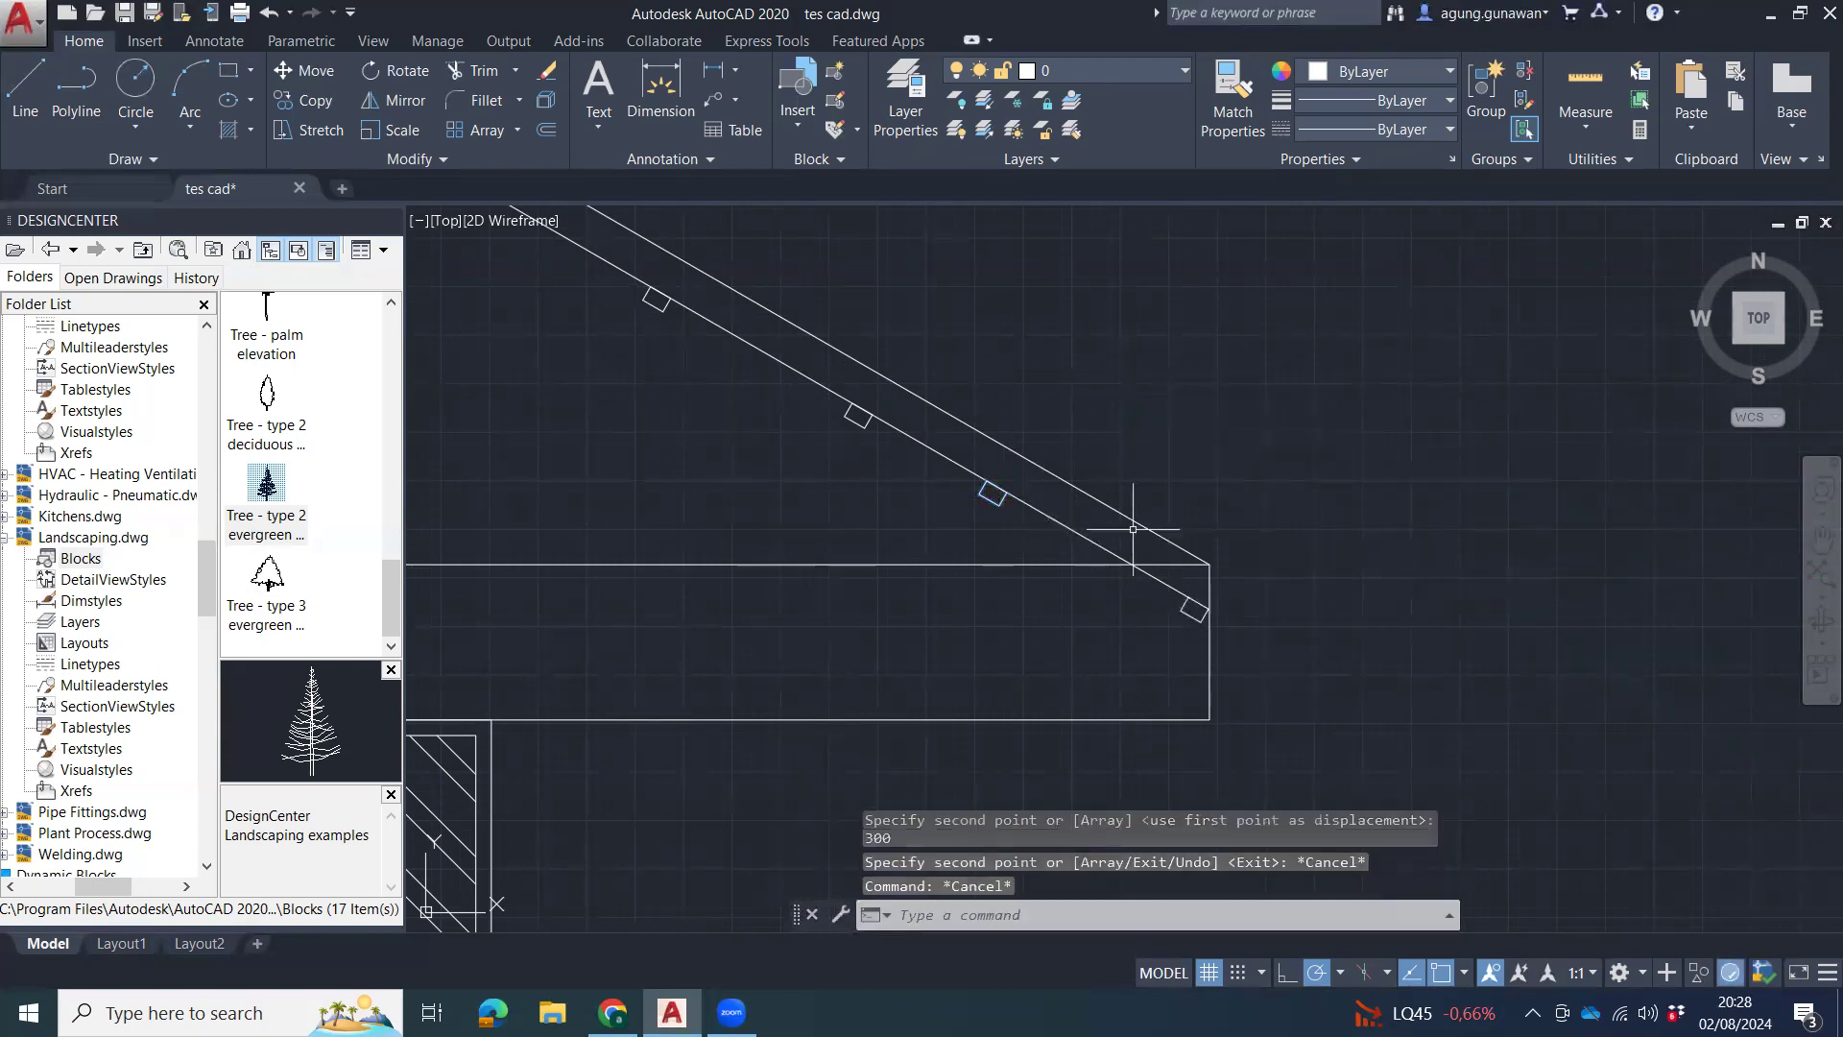
# Erase the two wrongly spaced rectangles at the lower end of the right roof slope.
pyautogui.click(993, 496)
pyautogui.moveTo(1000, 514)
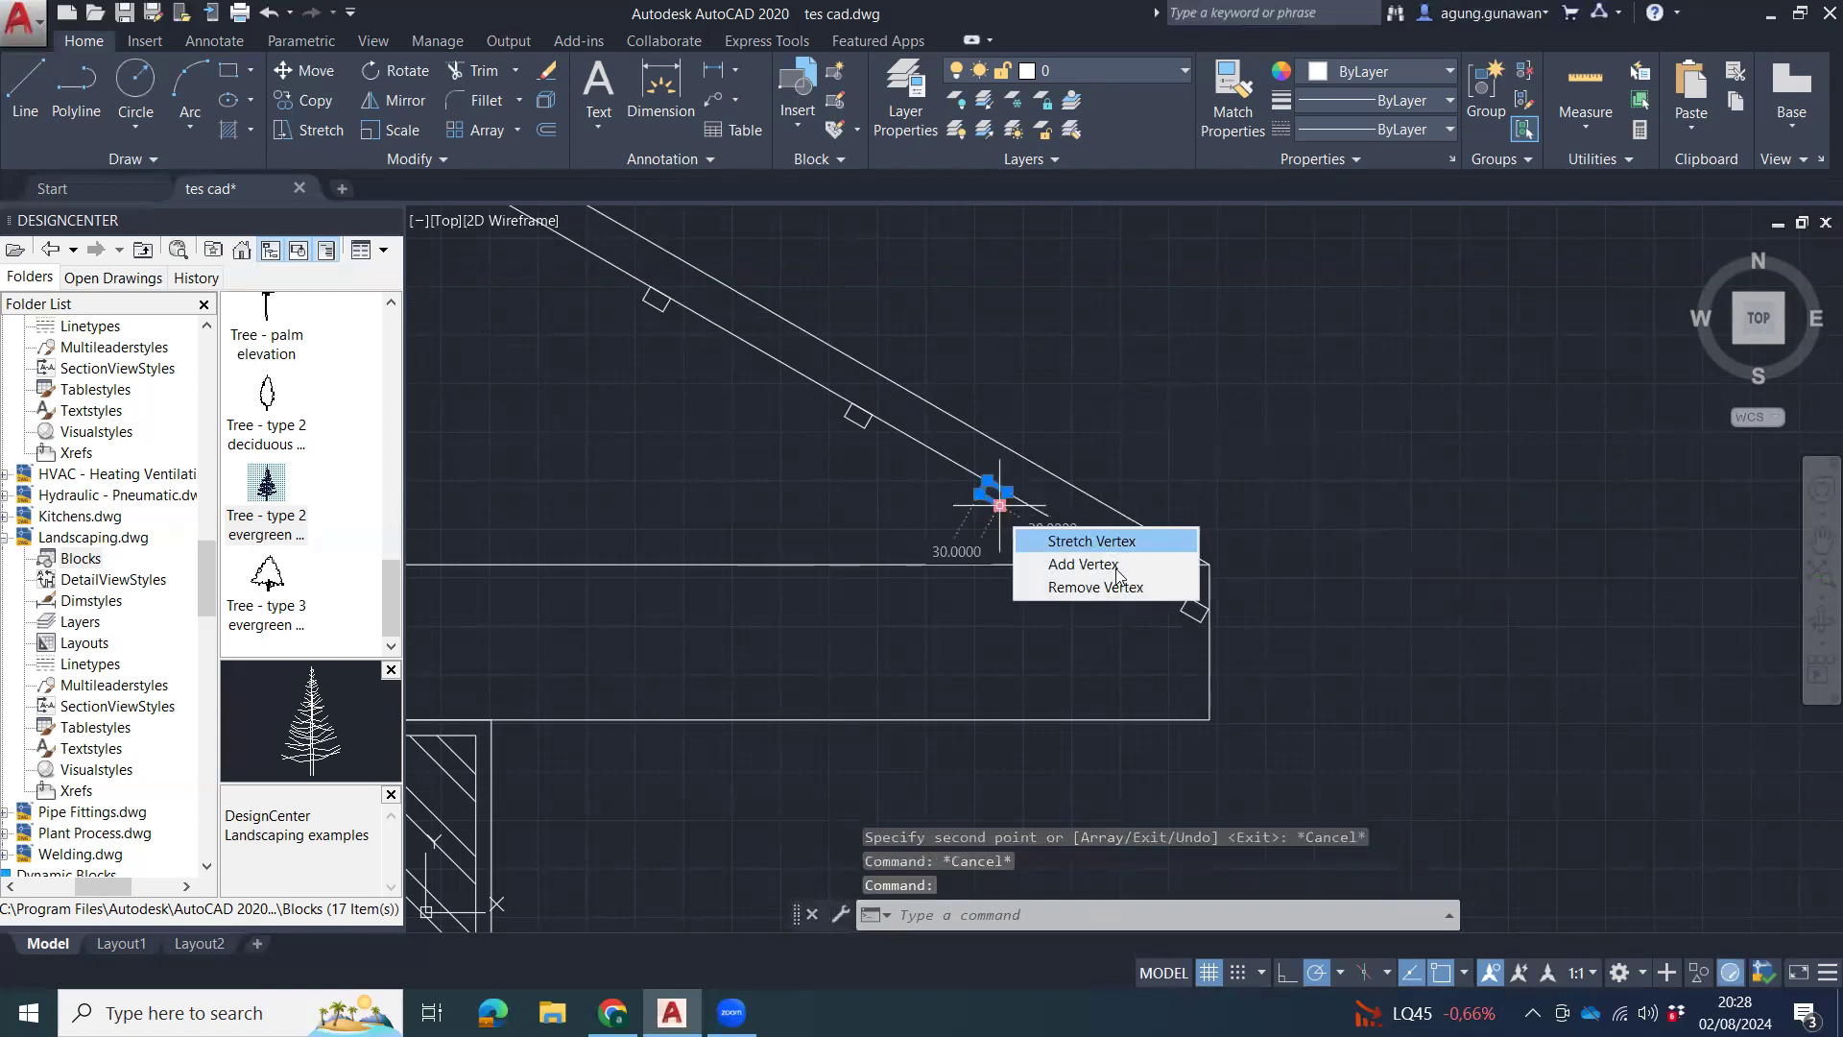
pyautogui.press('Escape')
pyautogui.press('Escape')
pyautogui.press('Escape')
pyautogui.click(965, 456)
pyautogui.click(1036, 536)
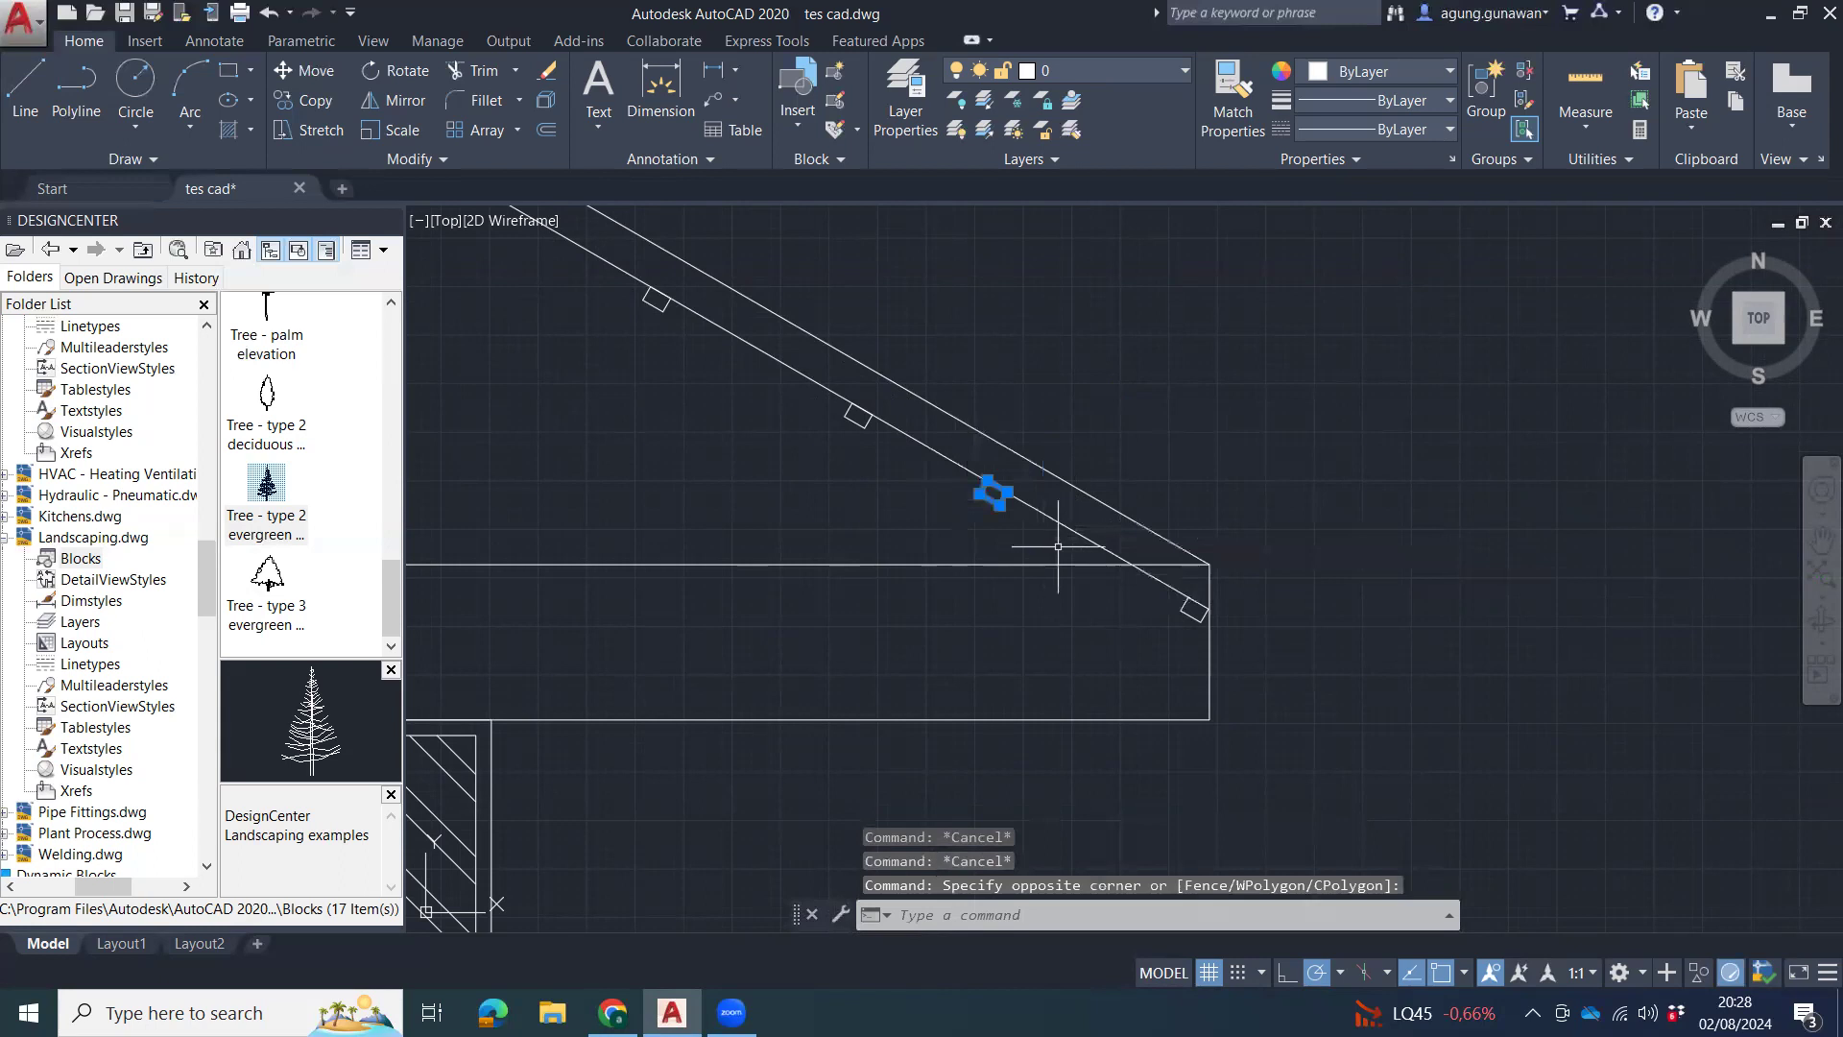
pyautogui.press('Delete')
pyautogui.click(1173, 507)
pyautogui.click(1242, 666)
pyautogui.press('Delete')
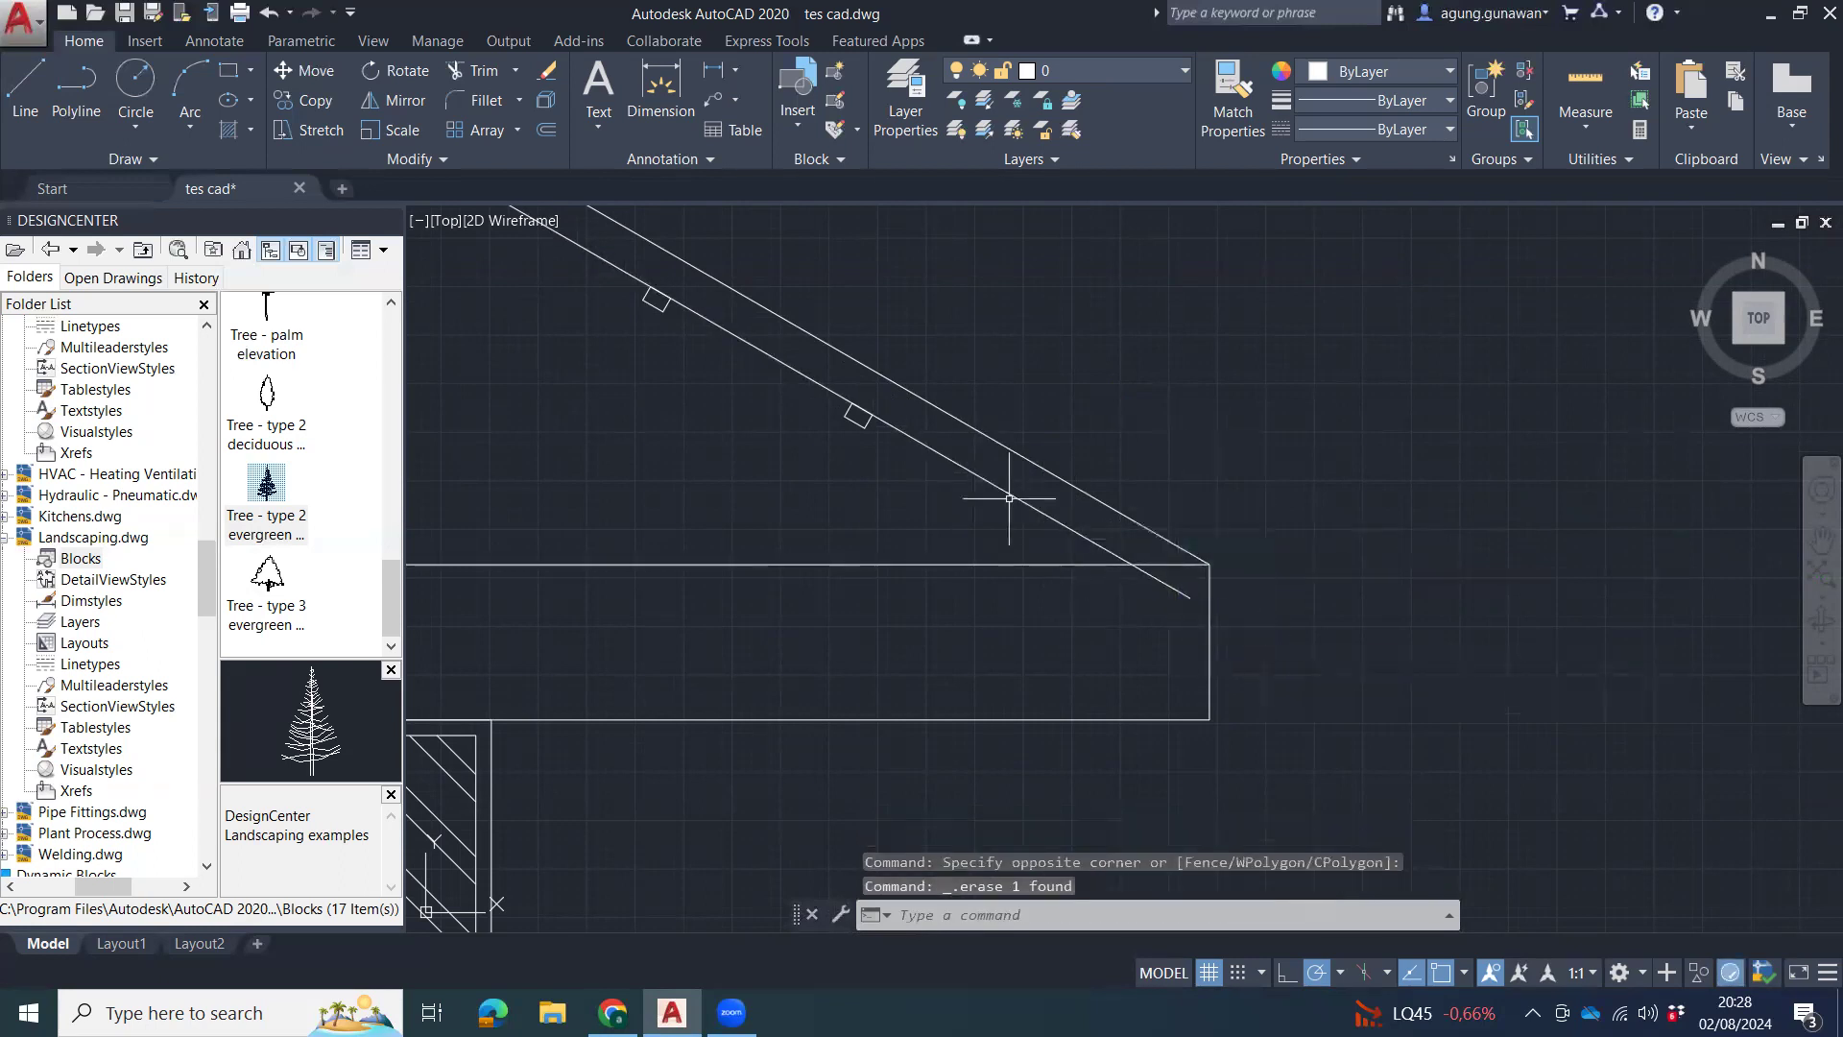
# Copy the lowest remaining rectangle 300 further down the right slope and end the copying.
pyautogui.click(853, 415)
pyautogui.write('co')
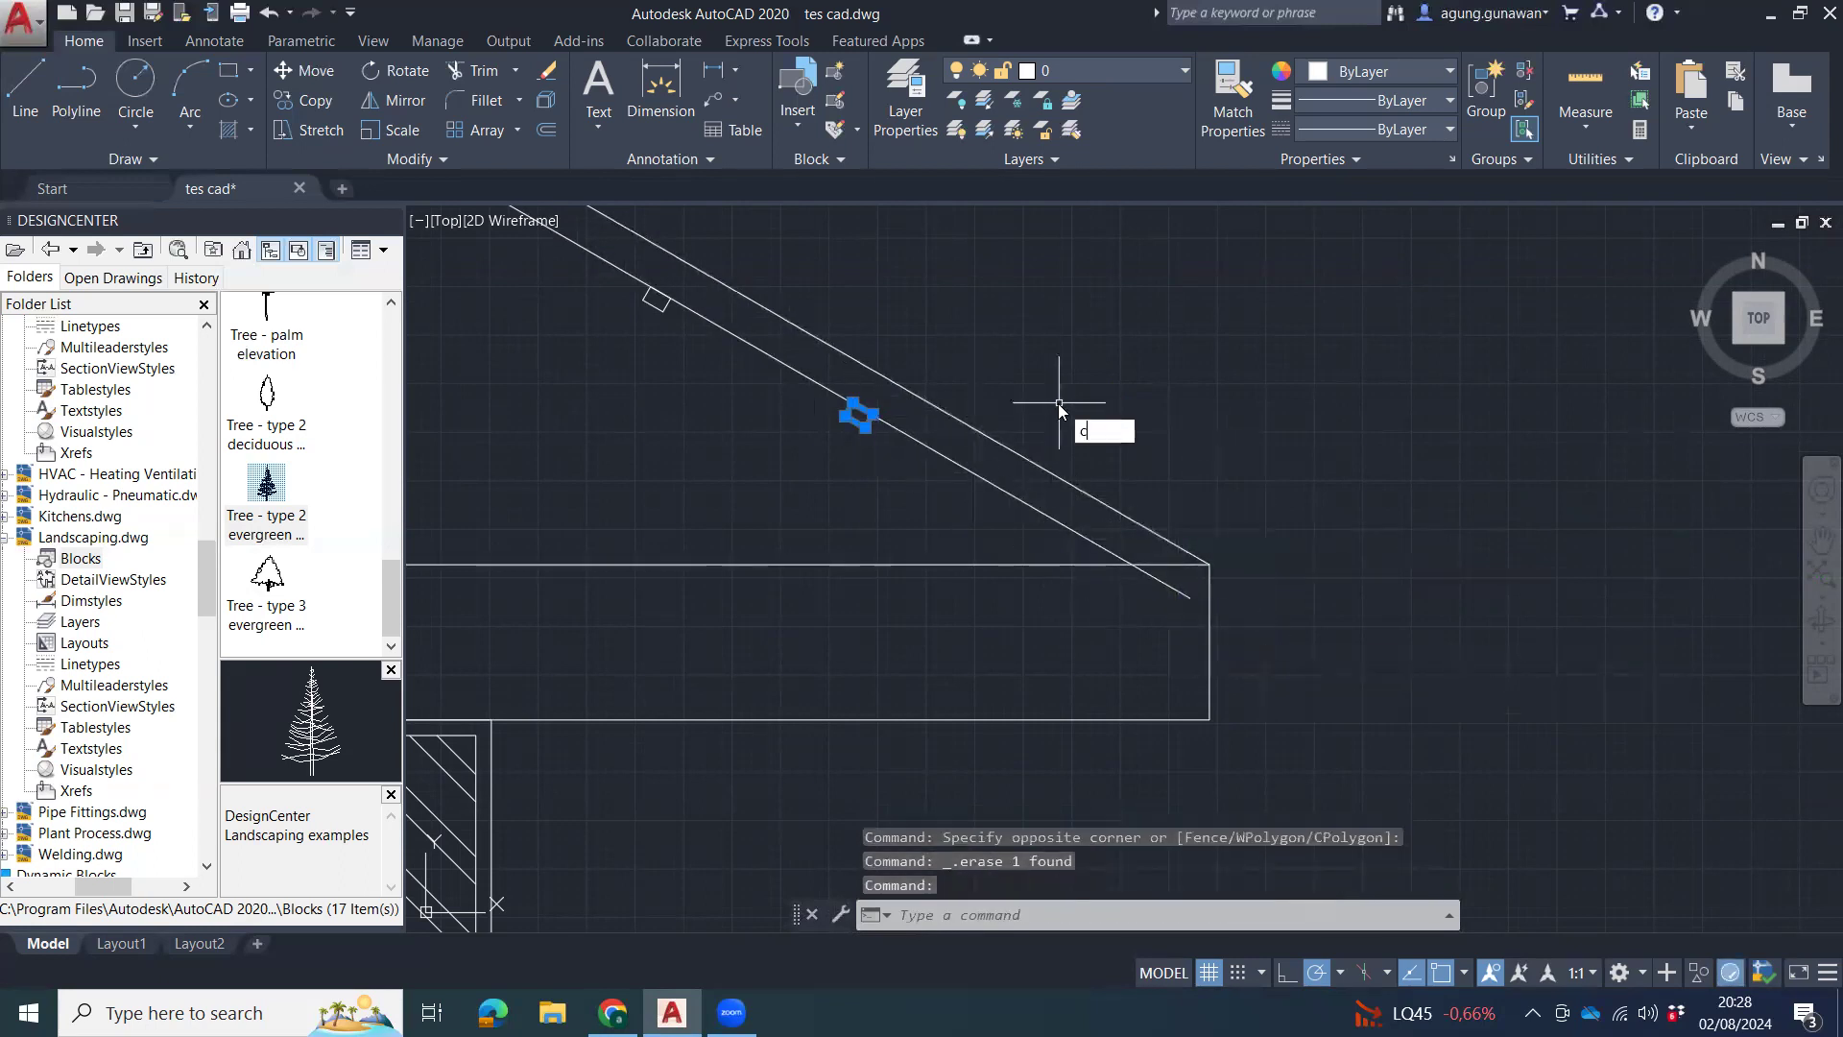
pyautogui.press('Return')
pyautogui.click(1075, 368)
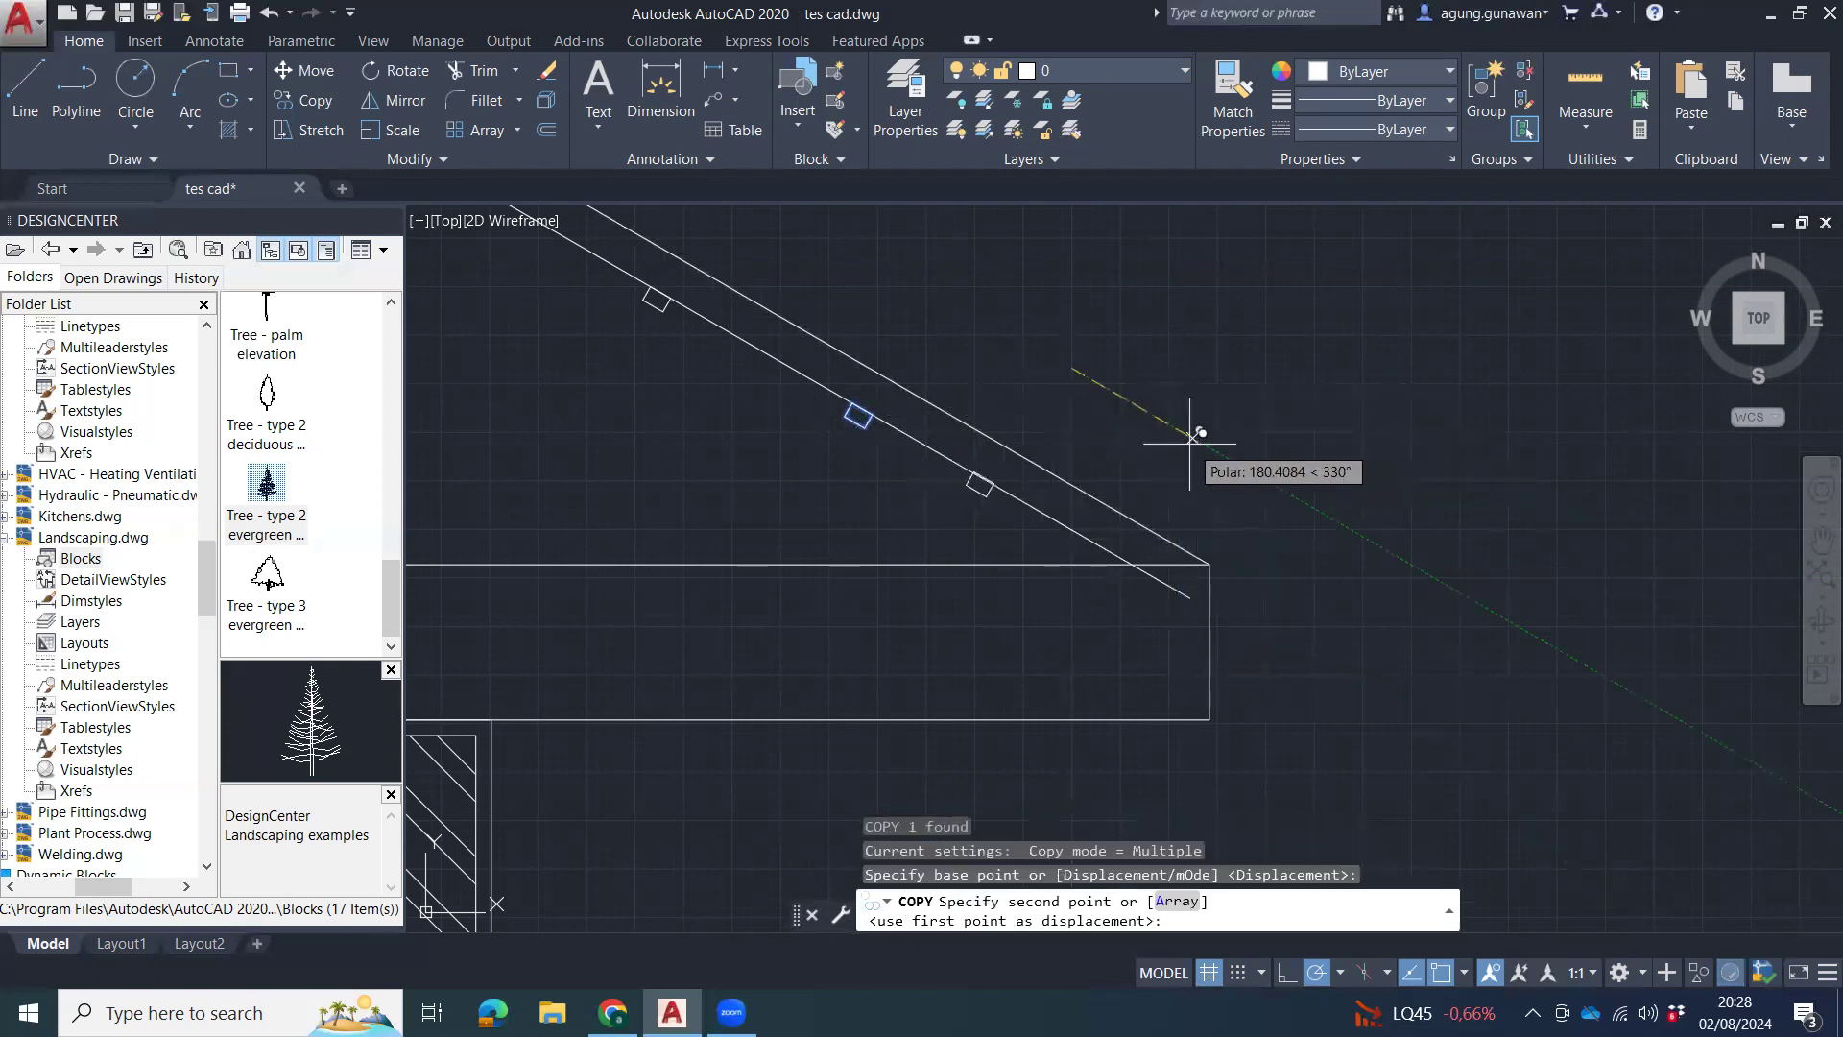
pyautogui.write('3')
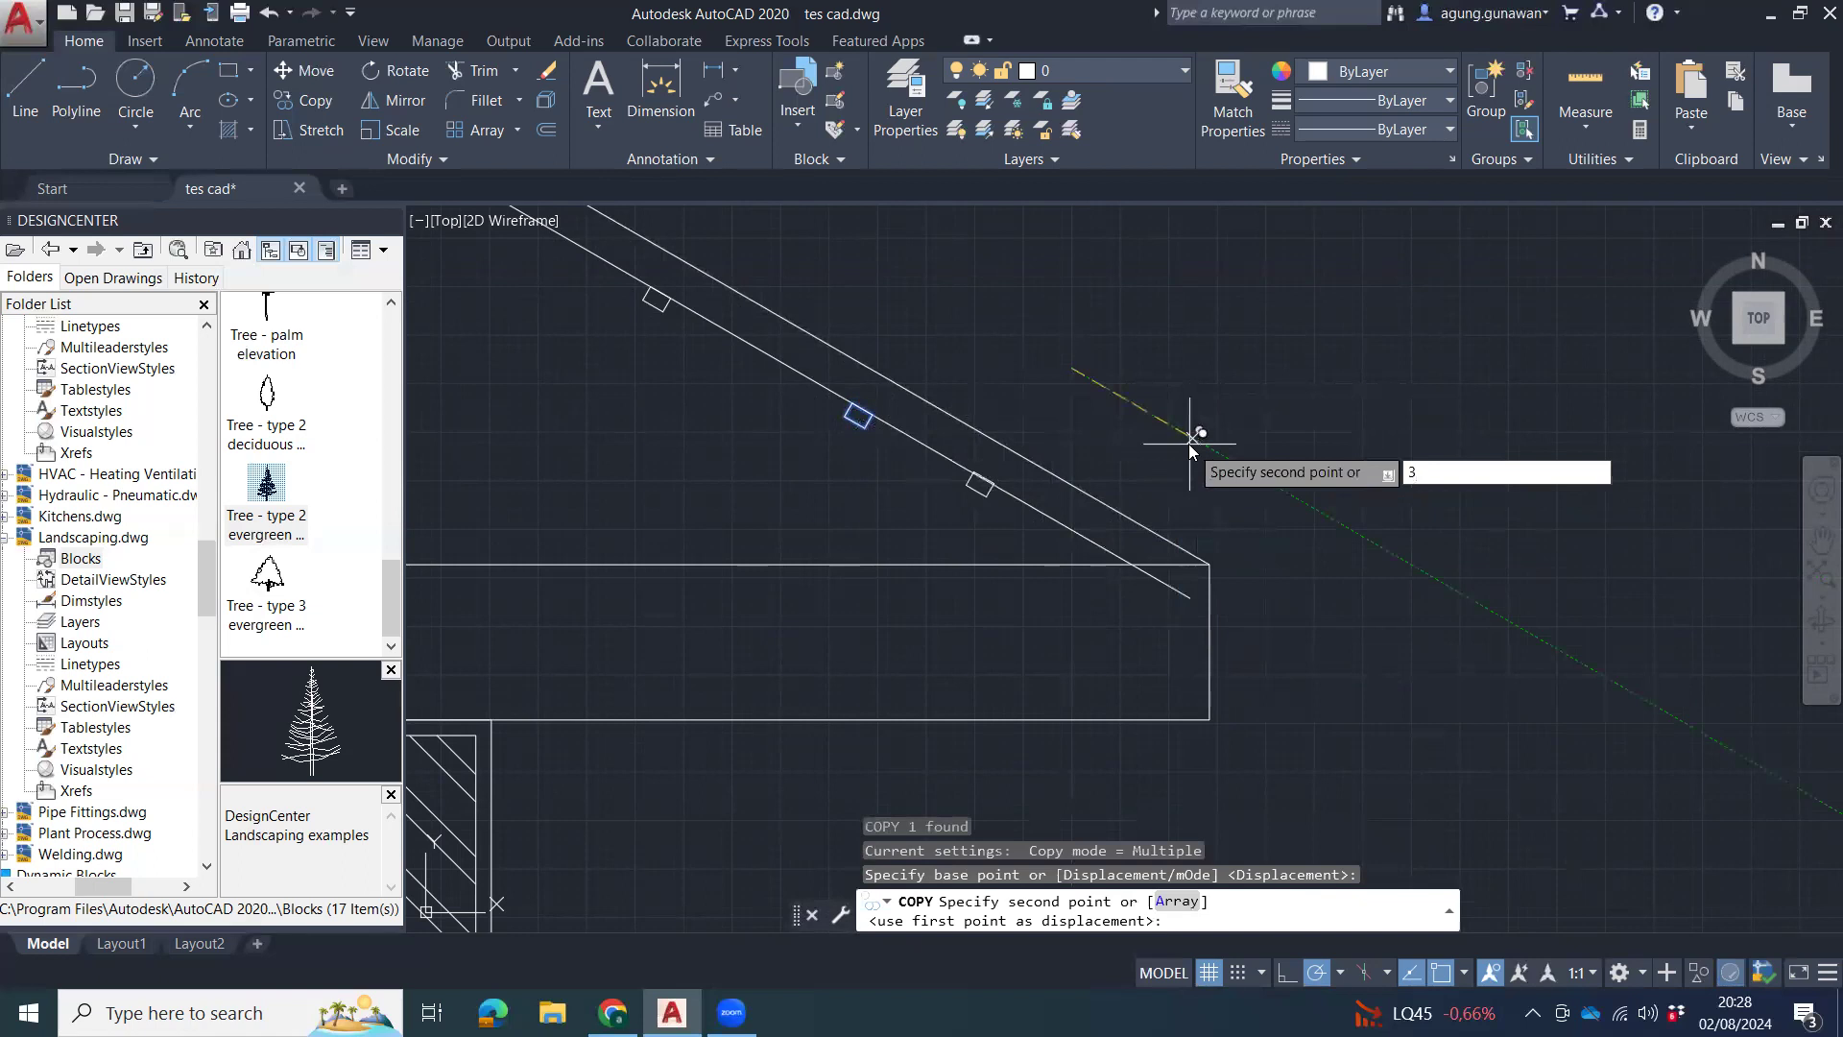
pyautogui.write('00')
pyautogui.press('Return')
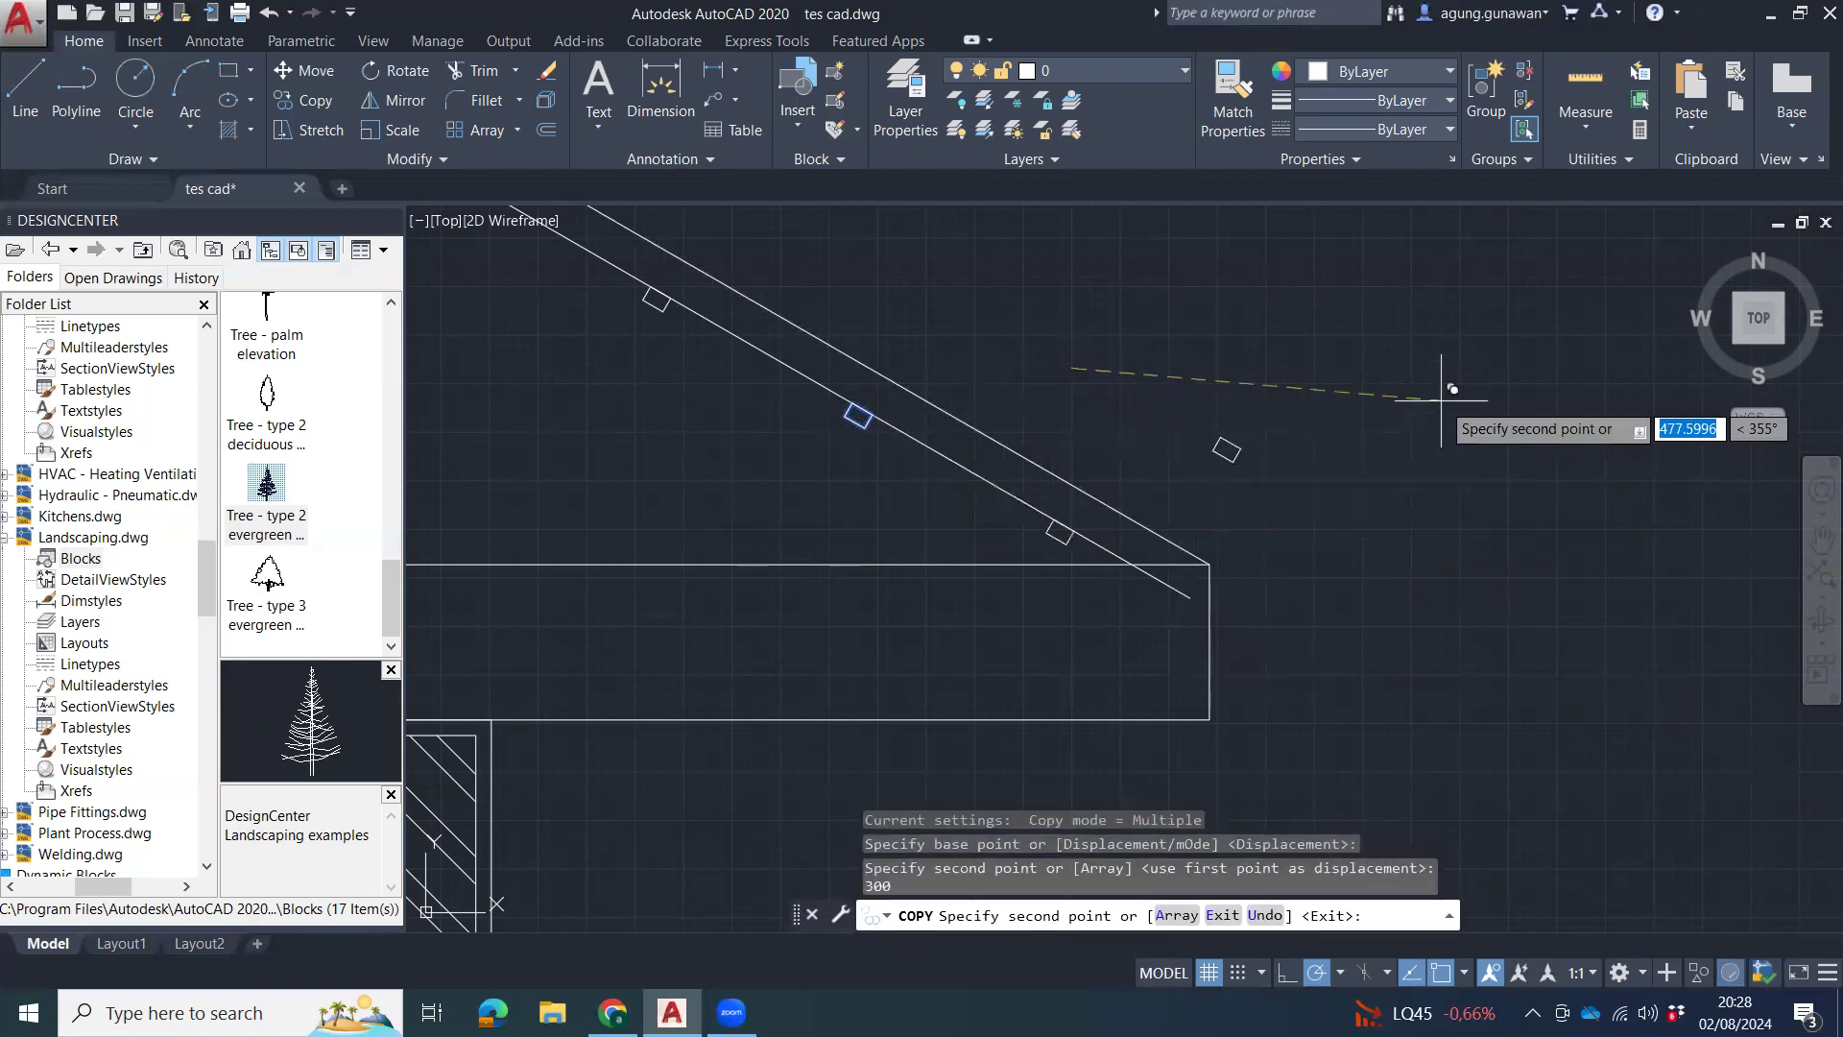
pyautogui.press('Escape')
pyautogui.press('Escape')
# Try mirroring the right slope's rectangles about the vertical axis through the ridge with the source objects erased, and undo the mirror.
pyautogui.scroll(-3, 1234, 523)
pyautogui.scroll(1, 1209, 670)
pyautogui.scroll(2, 1127, 576)
pyautogui.click(843, 241)
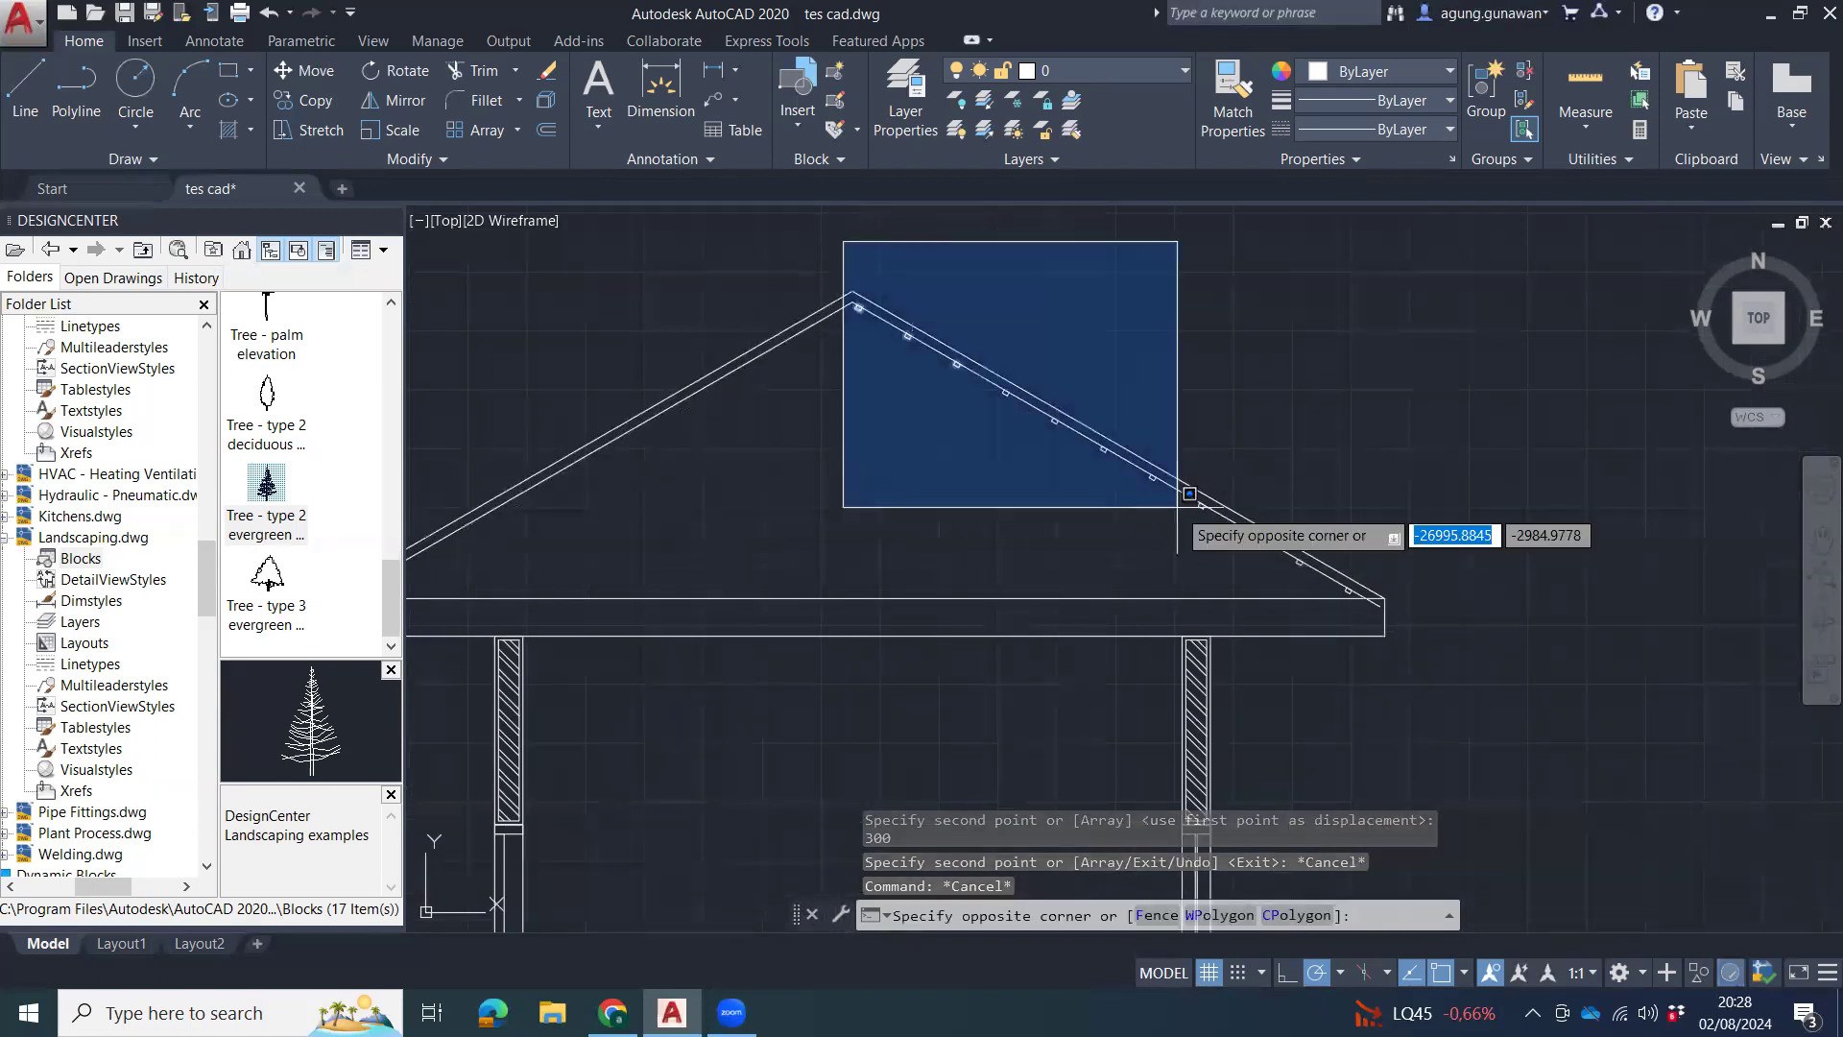
pyautogui.click(1372, 606)
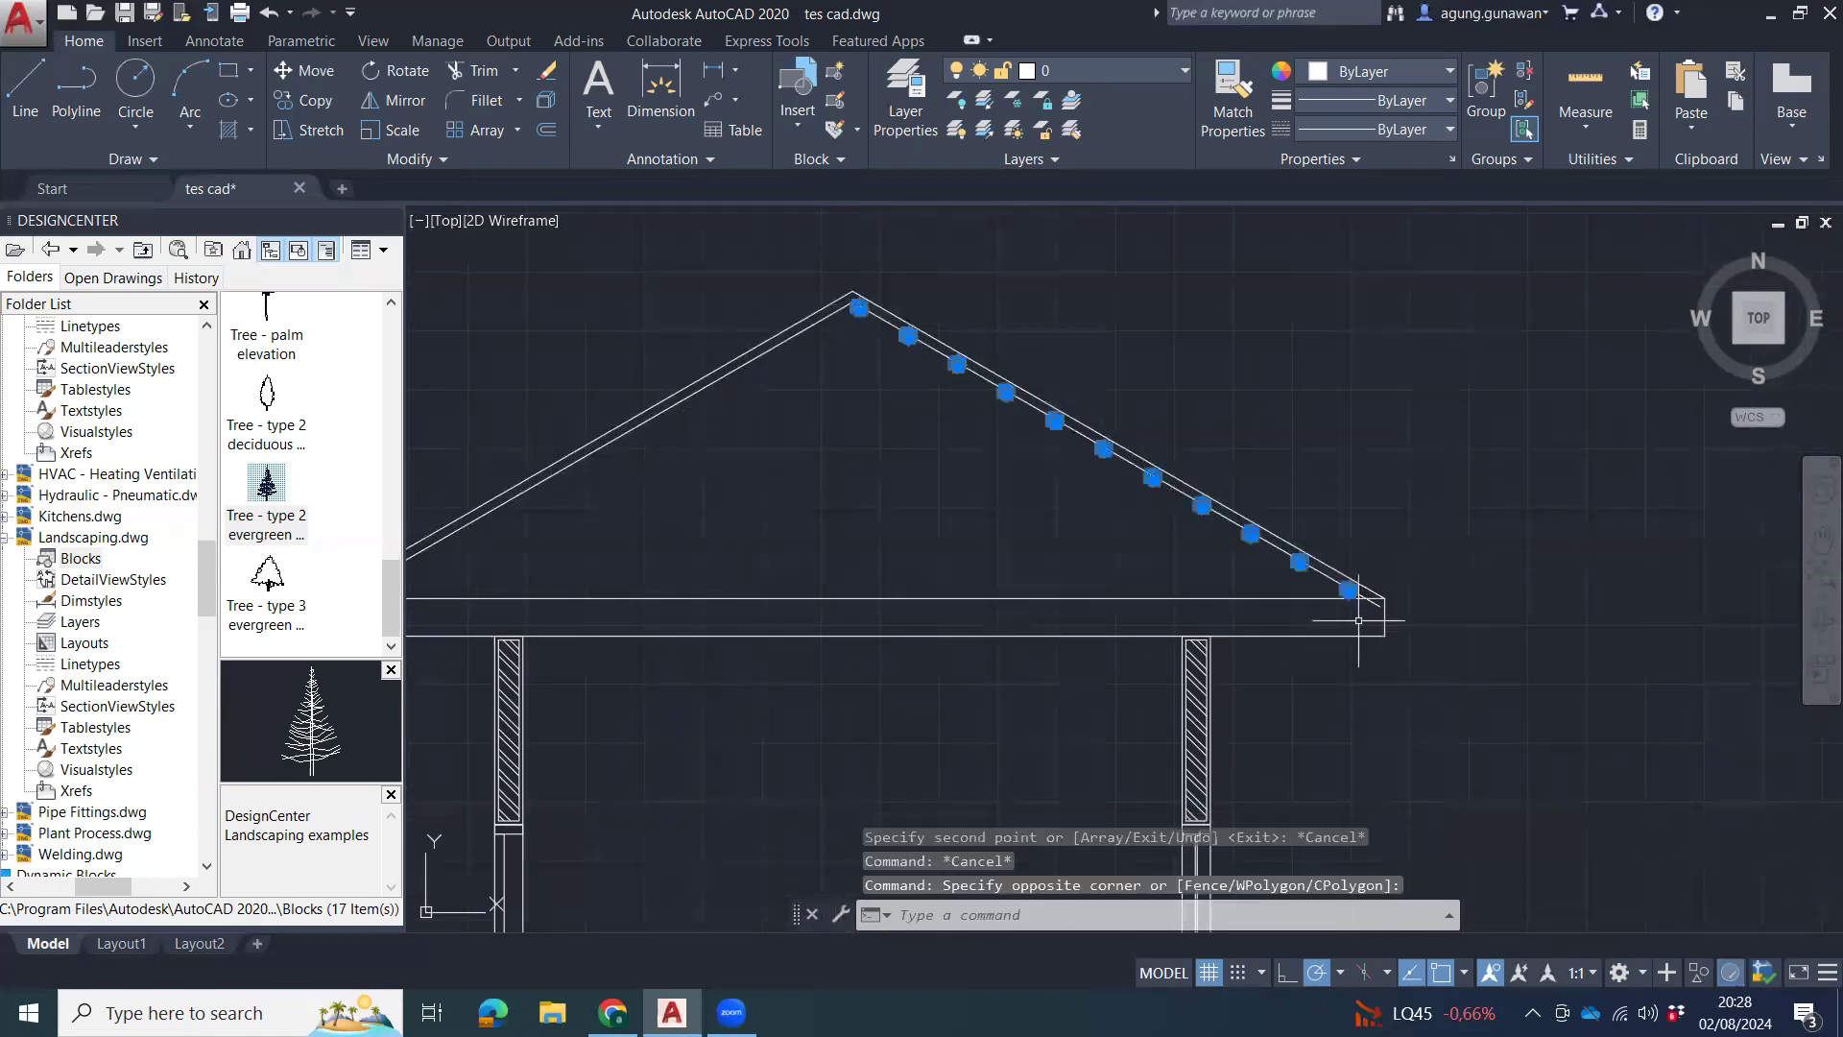
pyautogui.write('mi')
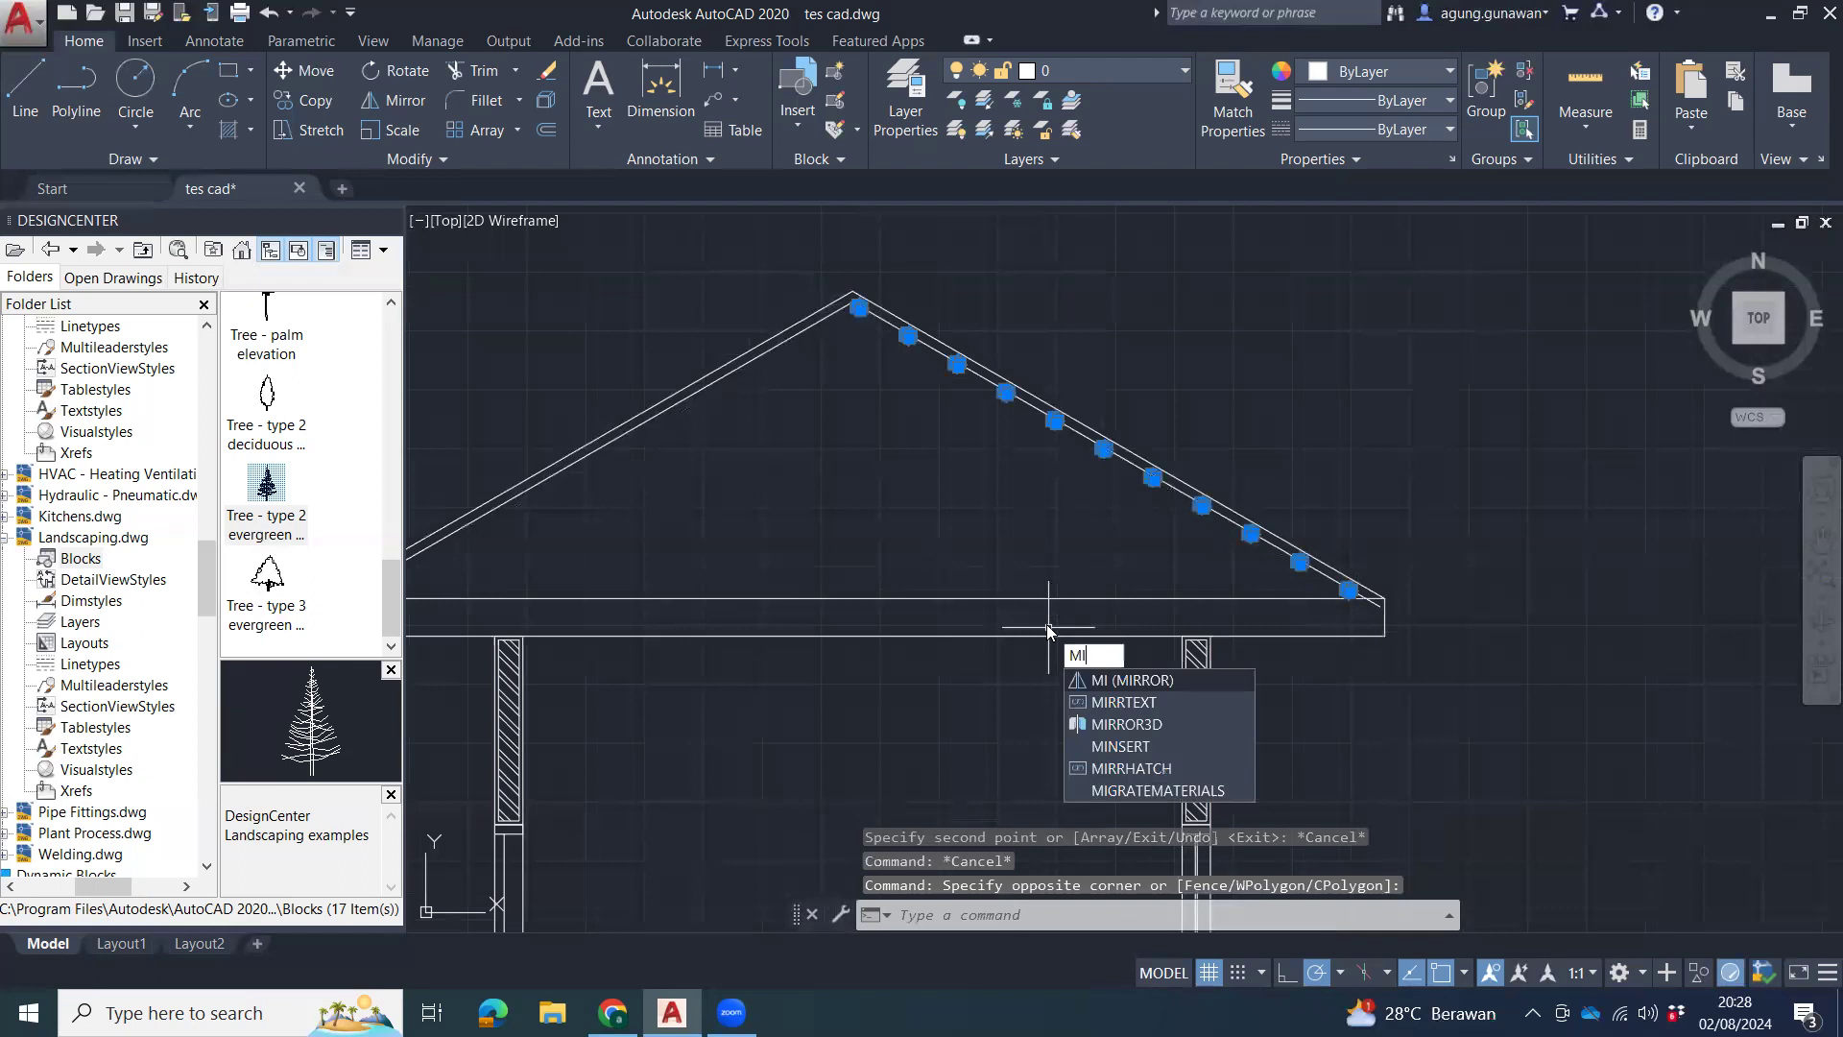
pyautogui.press('Return')
pyautogui.click(840, 616)
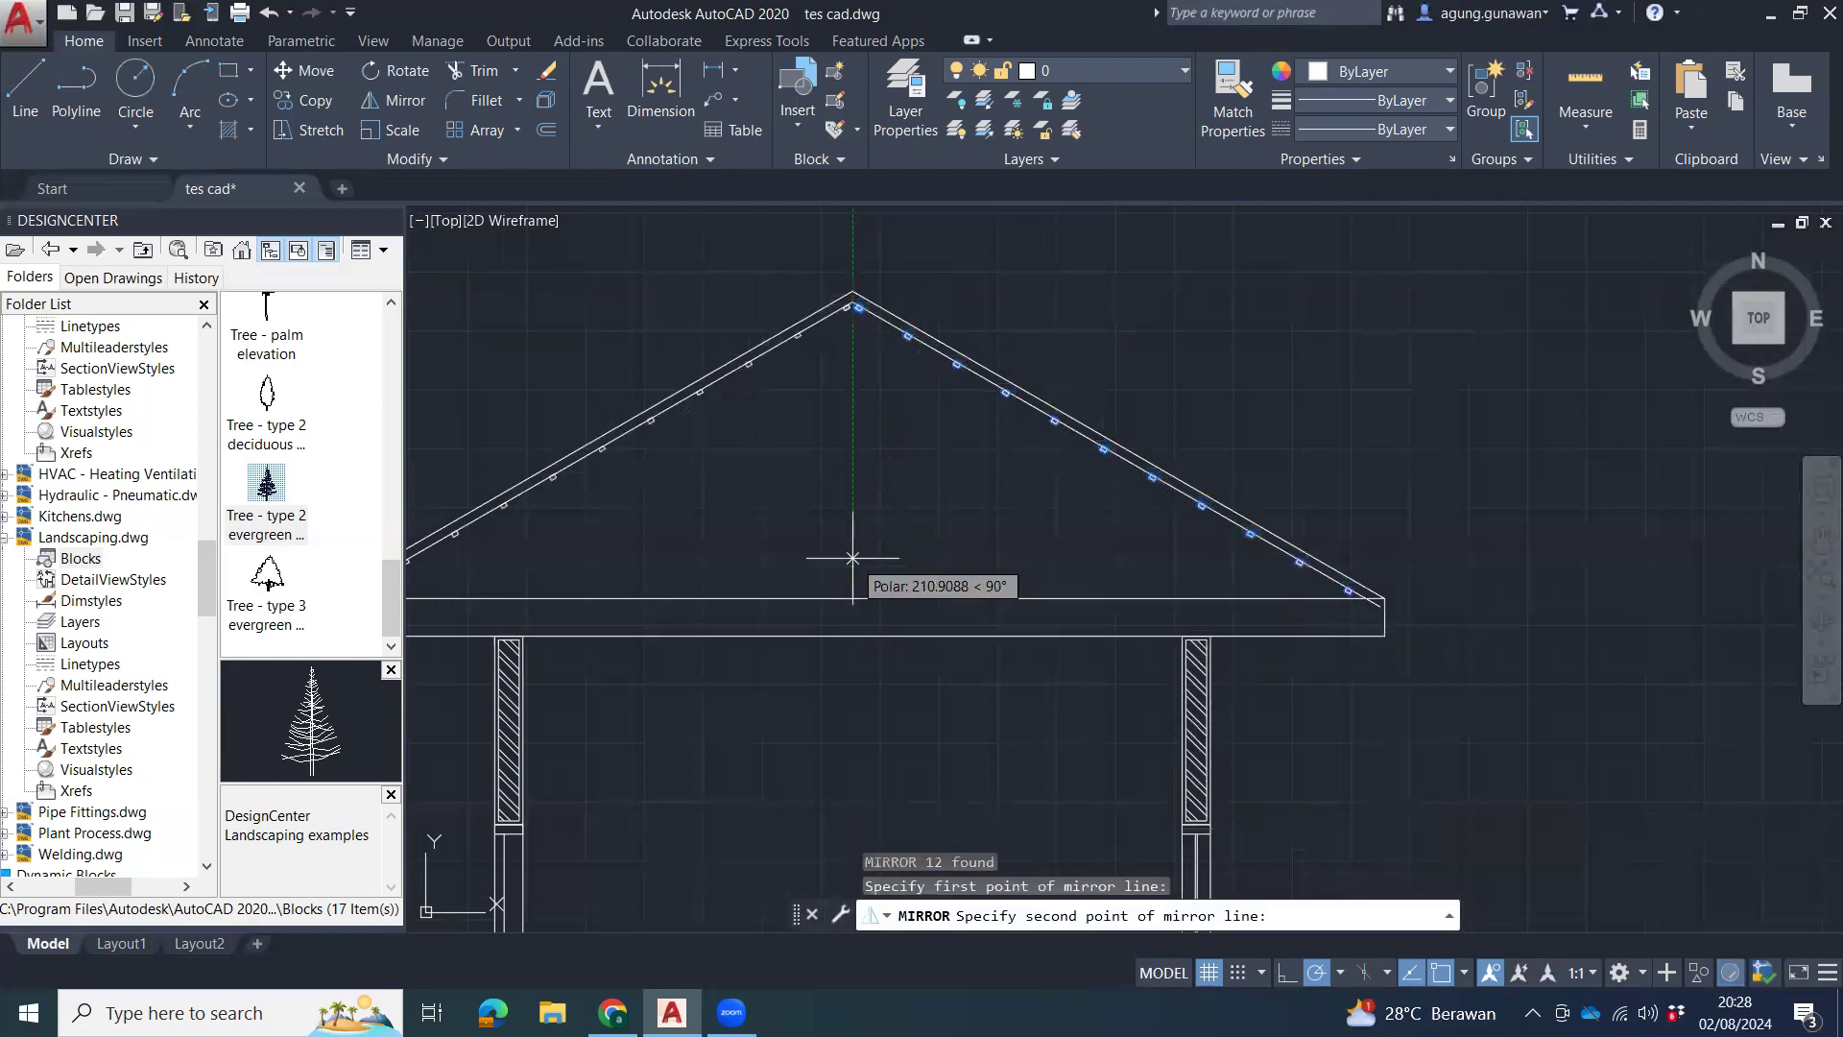
pyautogui.click(852, 558)
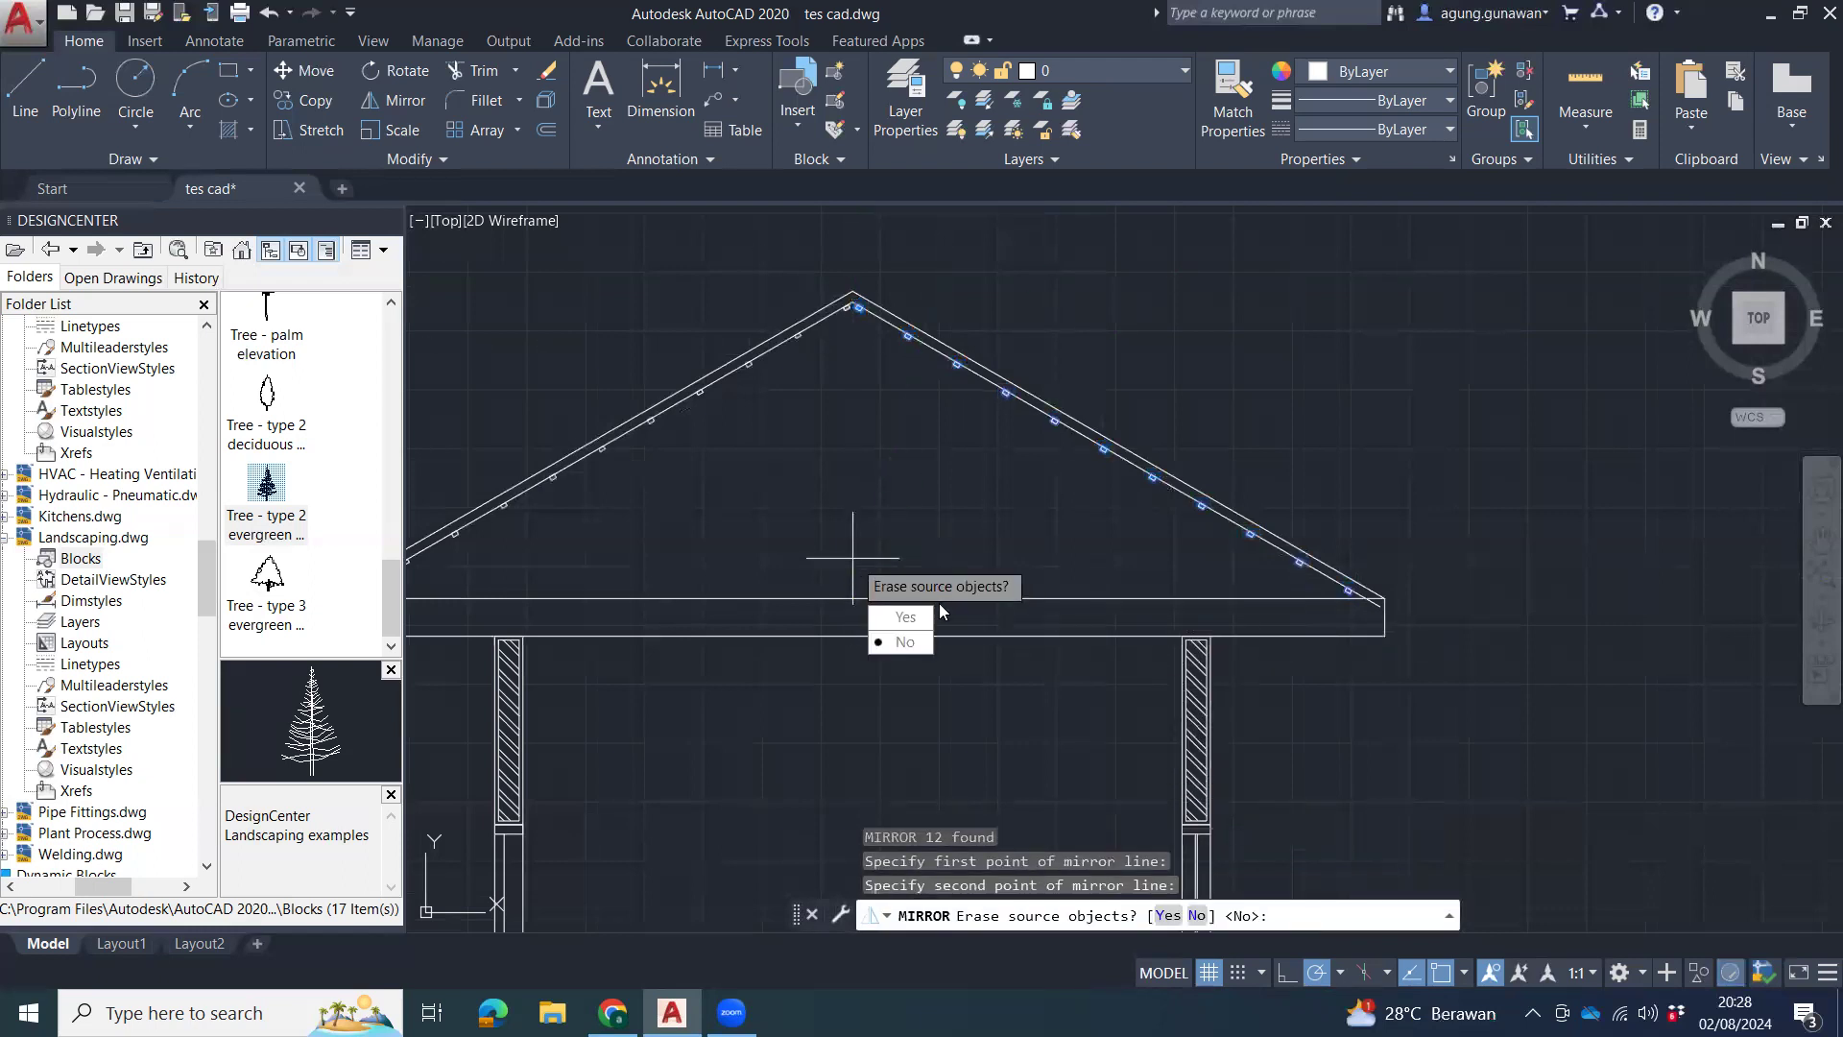
pyautogui.write('y')
pyautogui.press('Return')
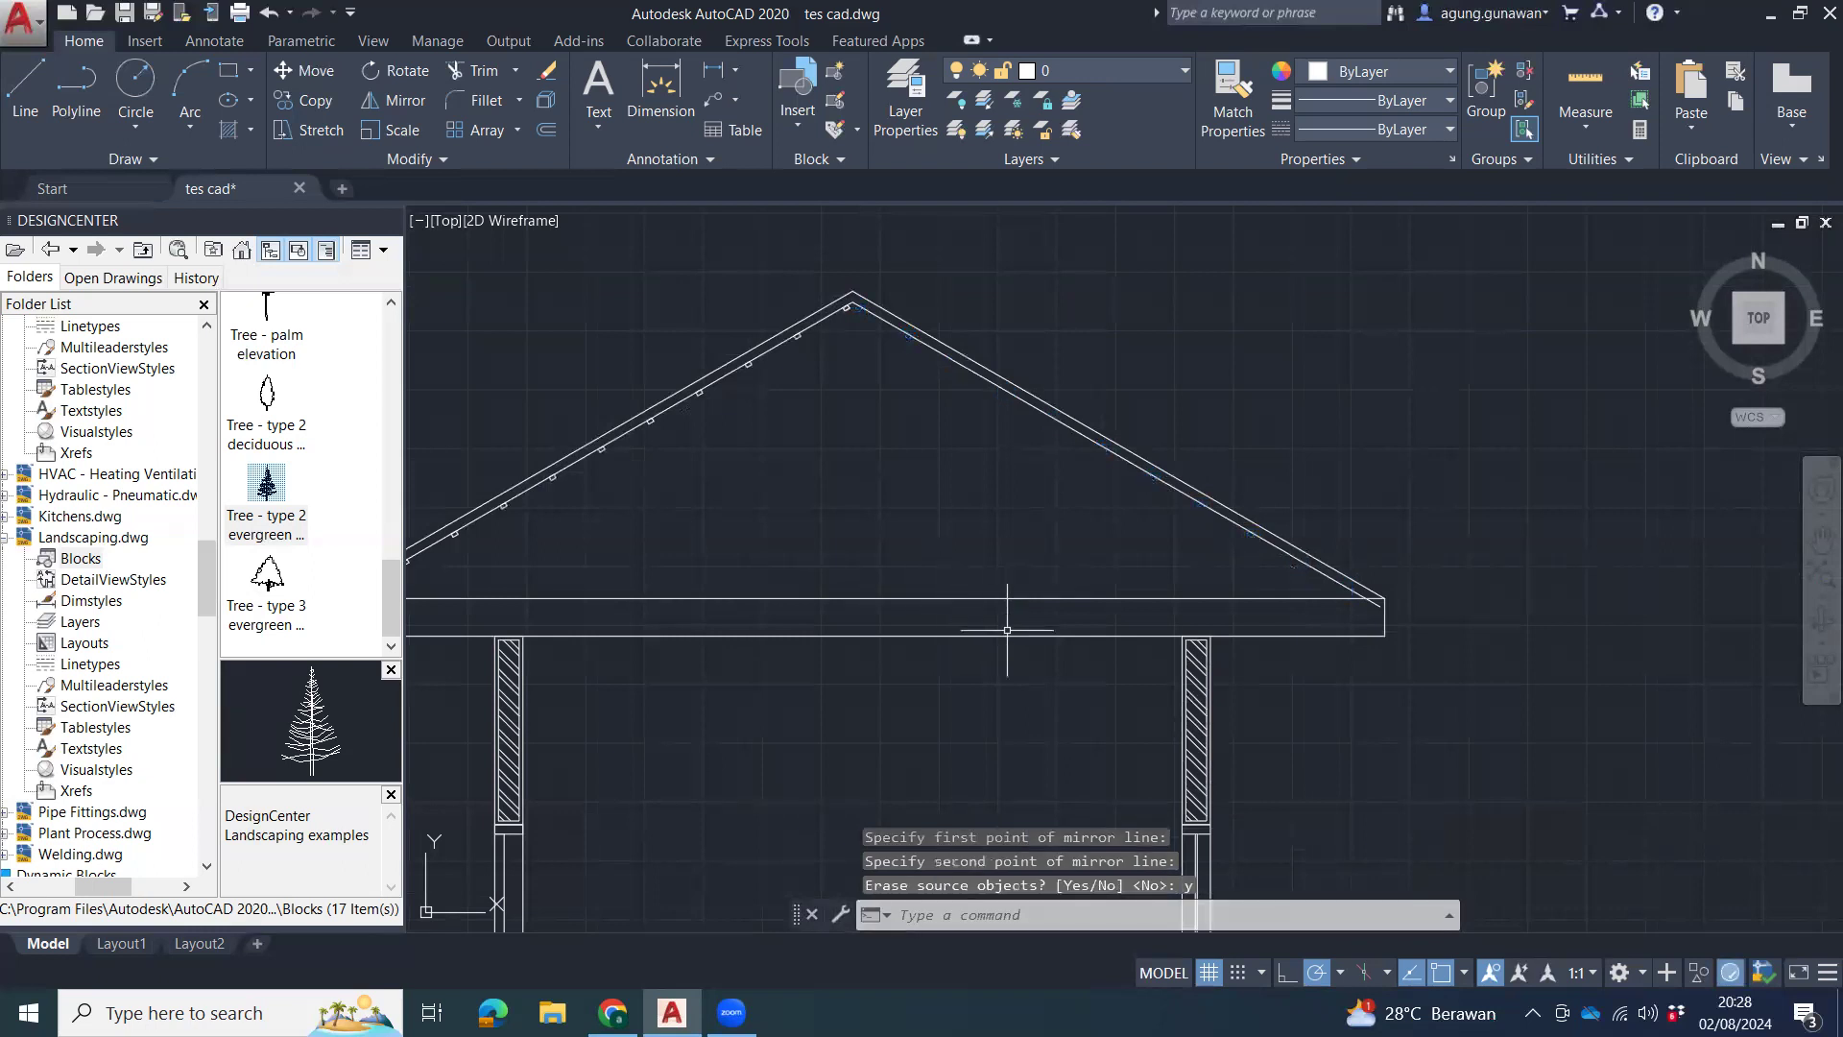
pyautogui.hotkey('ctrl', 'z')
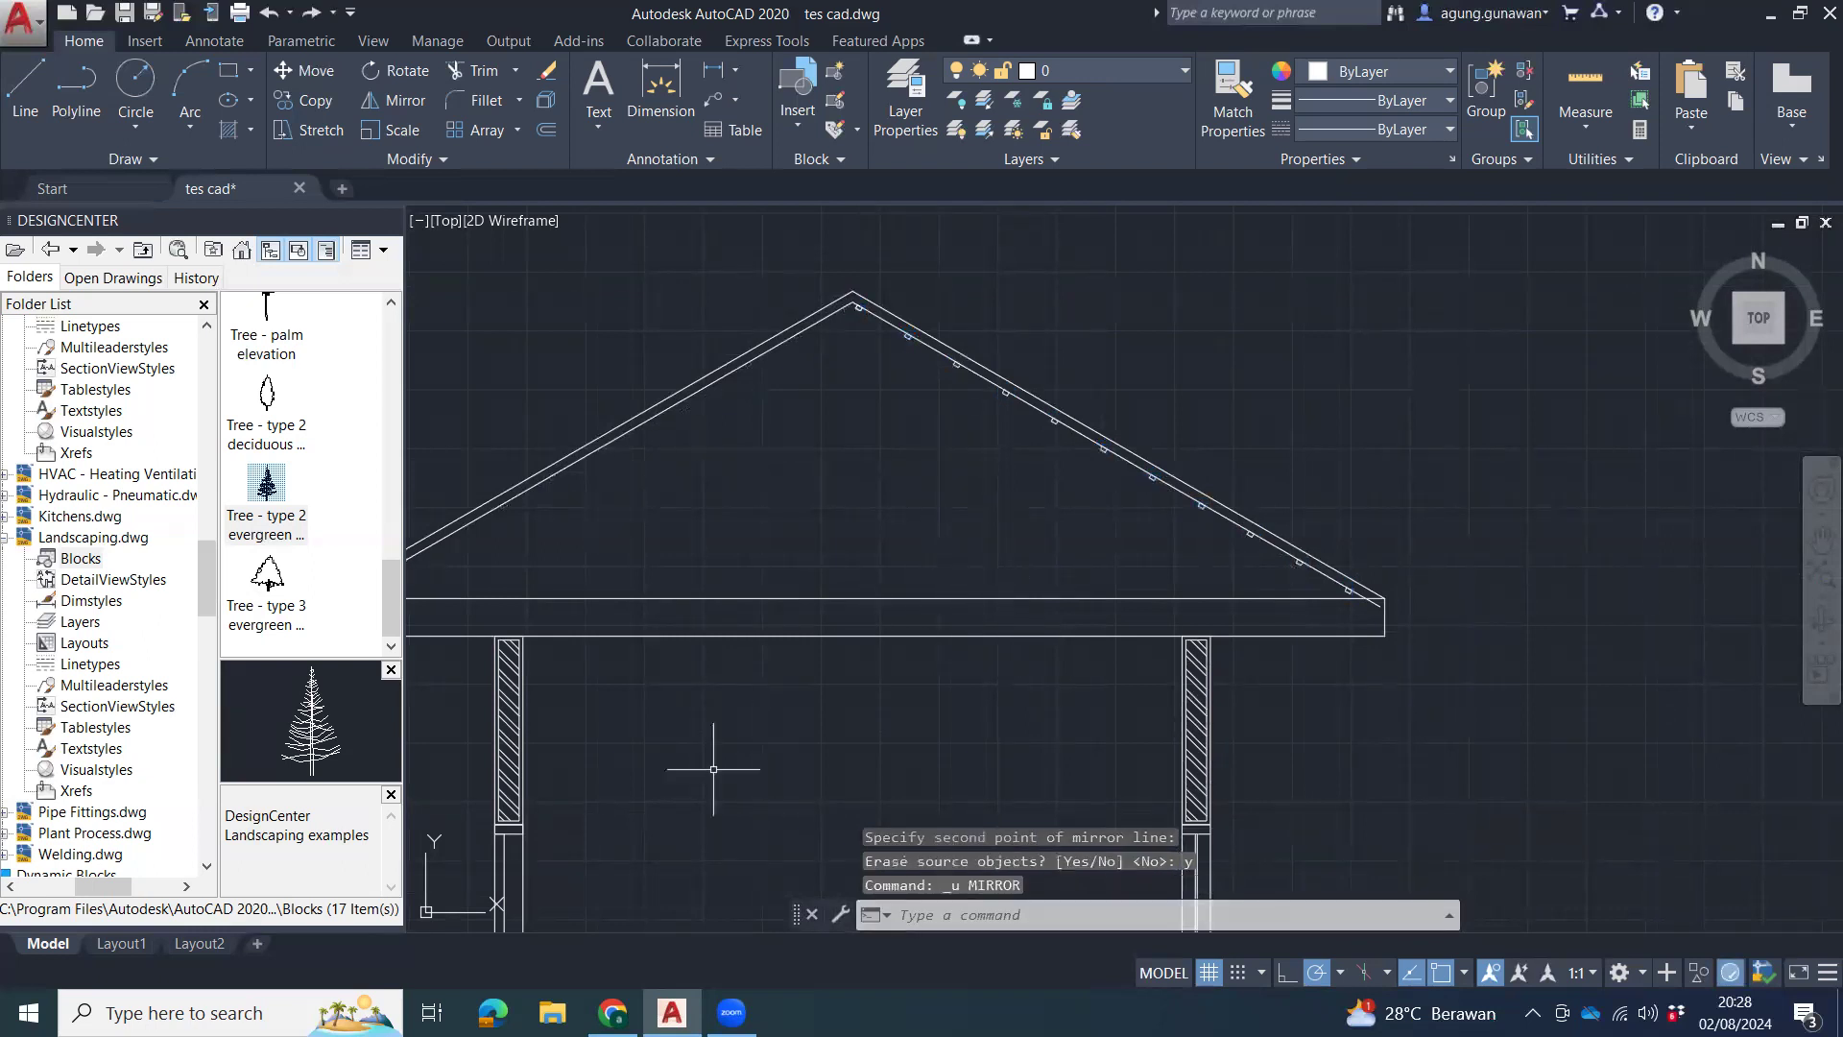
pyautogui.click(614, 1012)
pyautogui.click(341, 73)
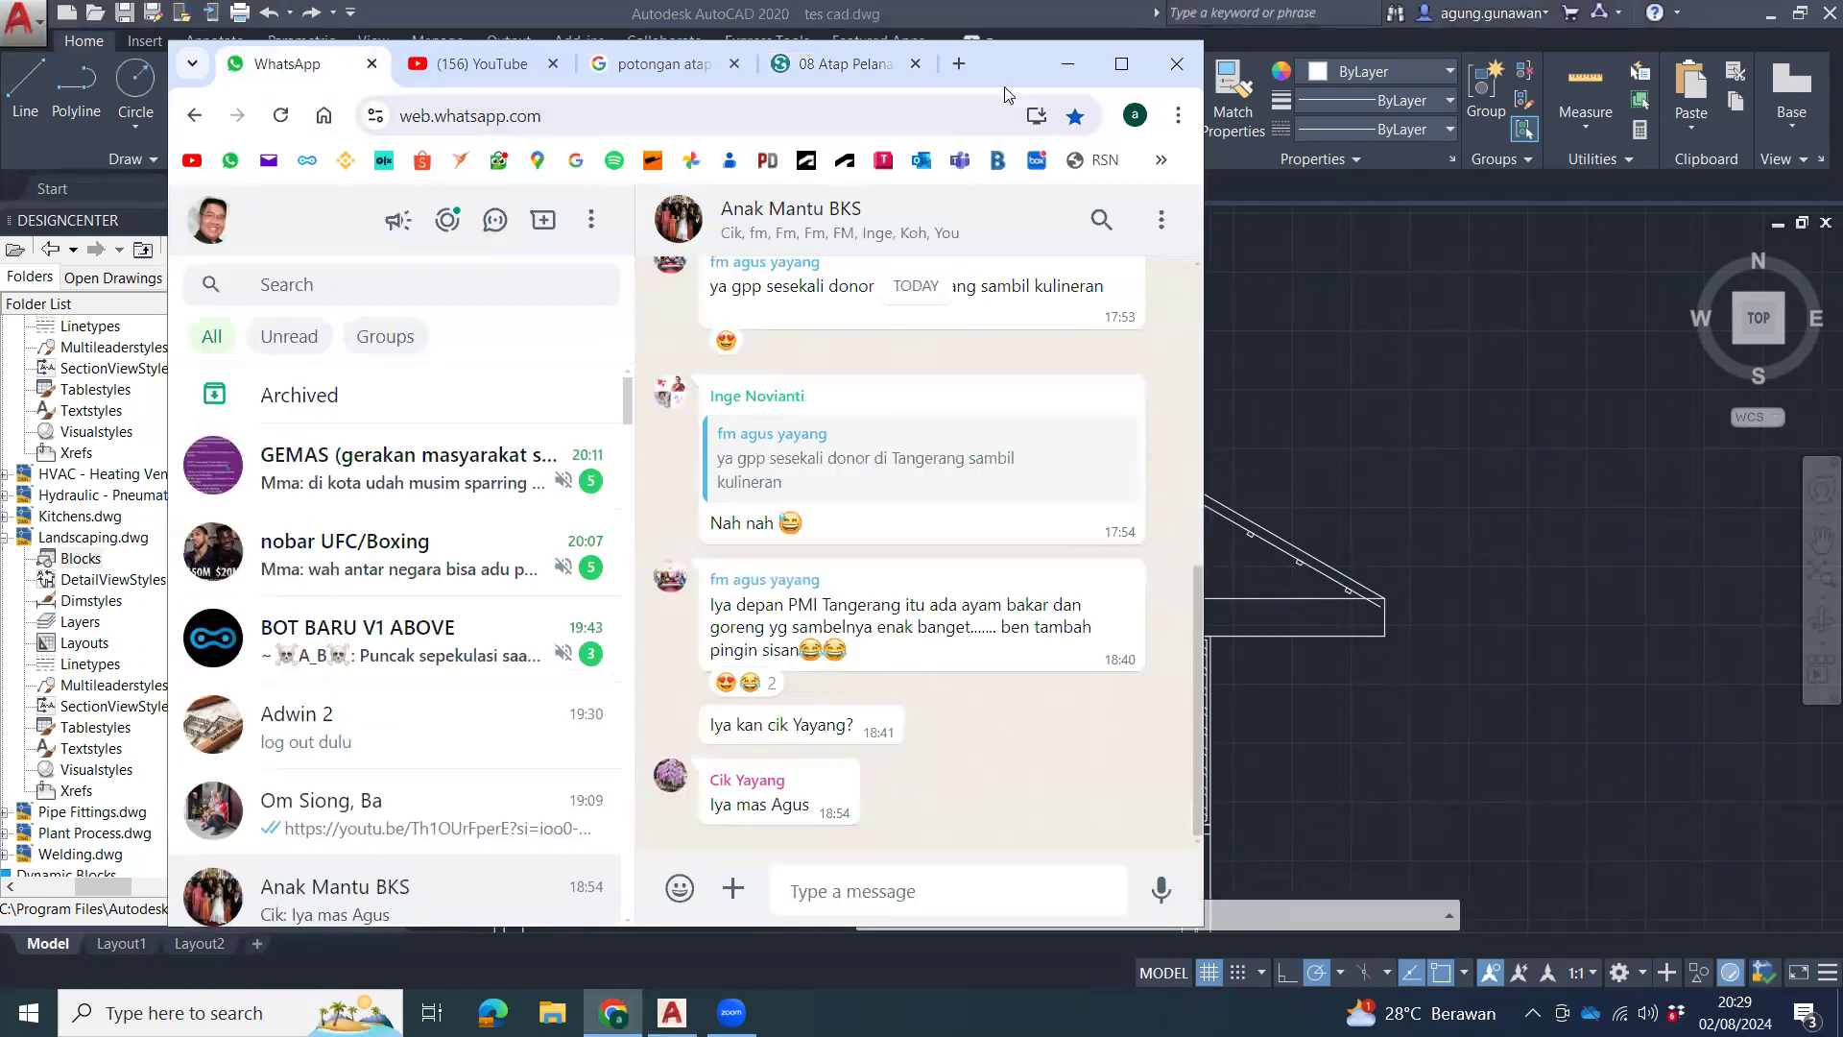
pyautogui.click(1067, 63)
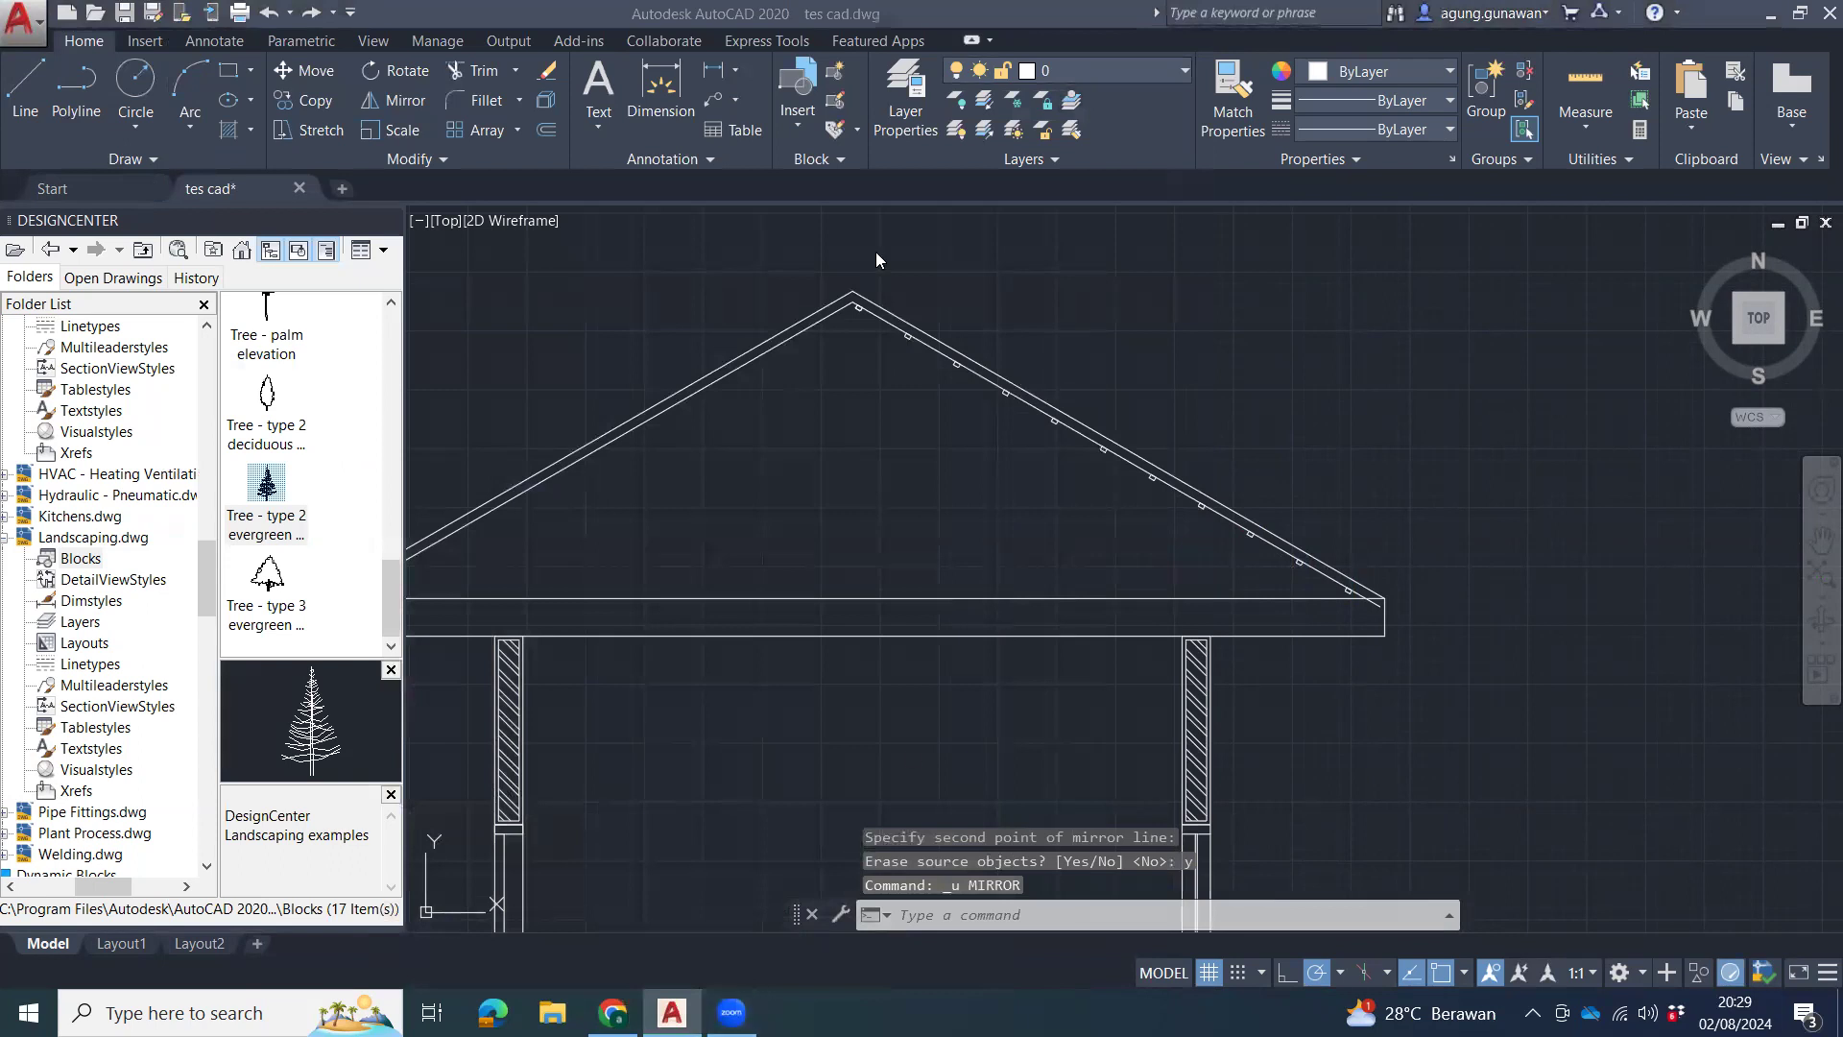
pyautogui.press('Escape')
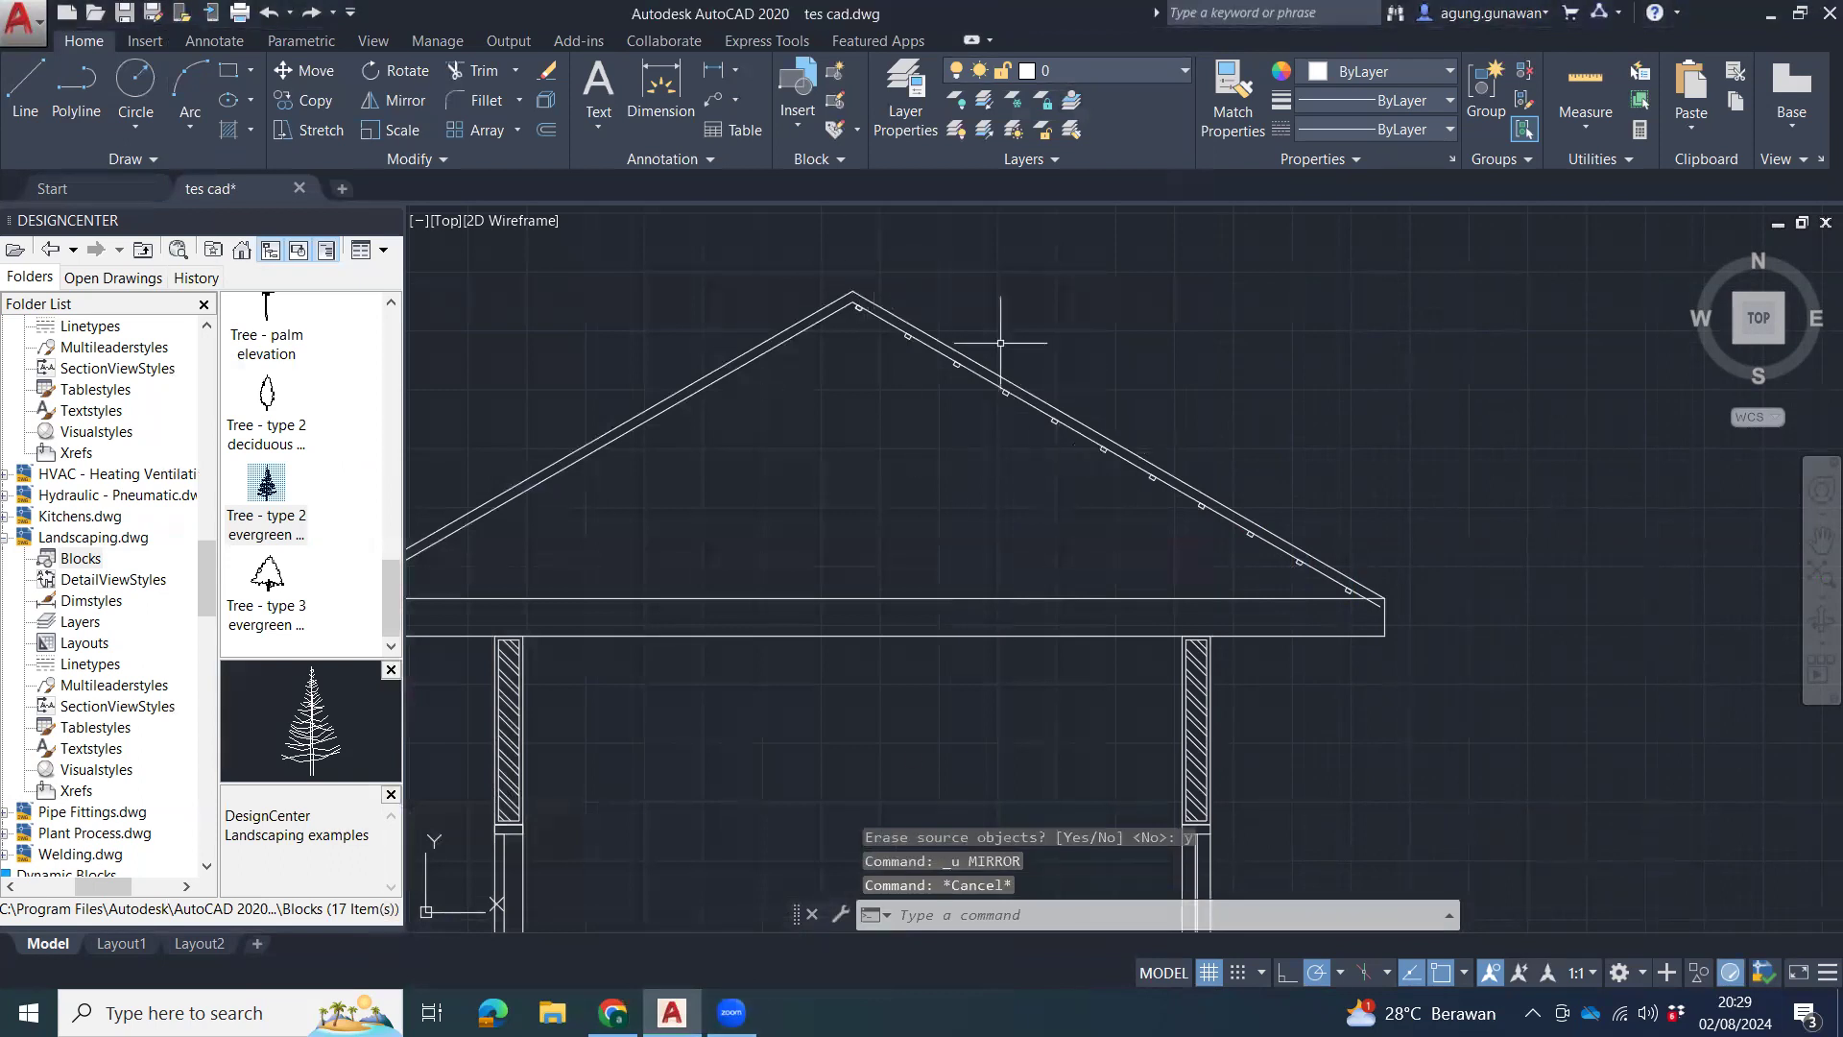
# Mirror the right slope's battens about the vertical axis through the ridge onto the left slope, keeping the source objects.
pyautogui.click(857, 271)
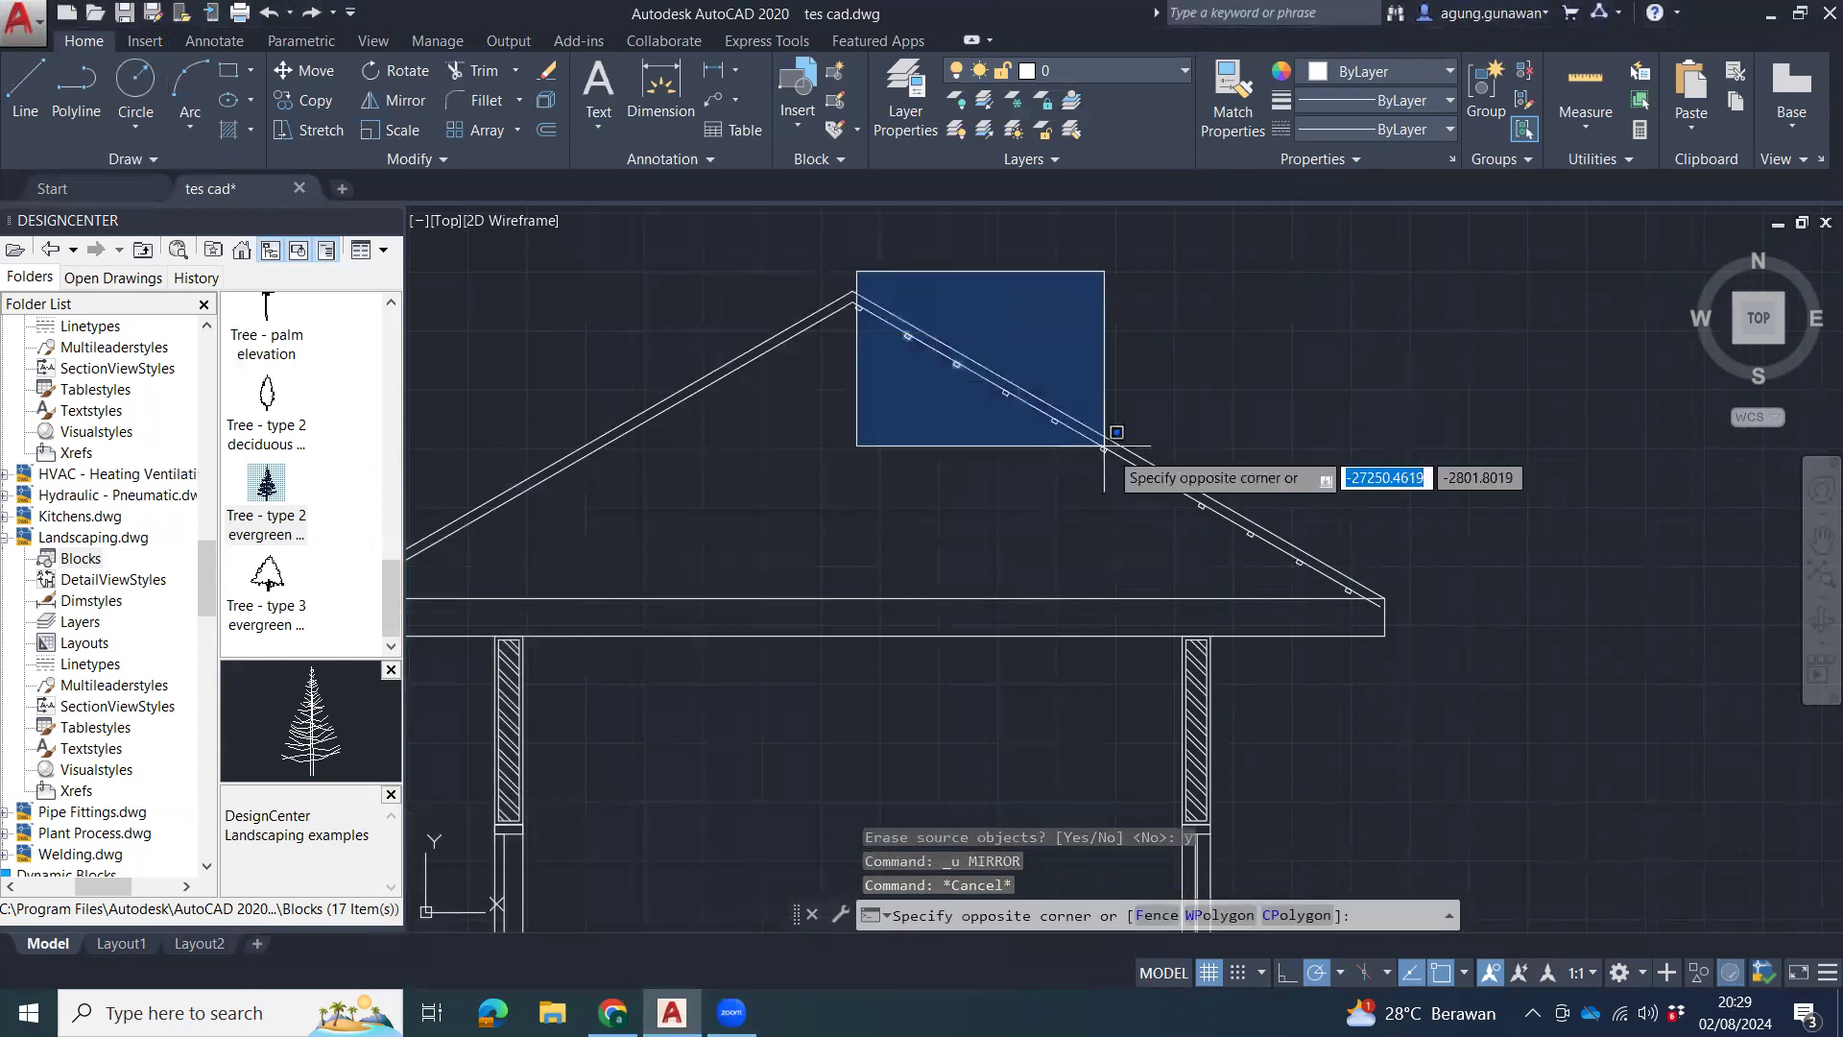
pyautogui.click(1353, 601)
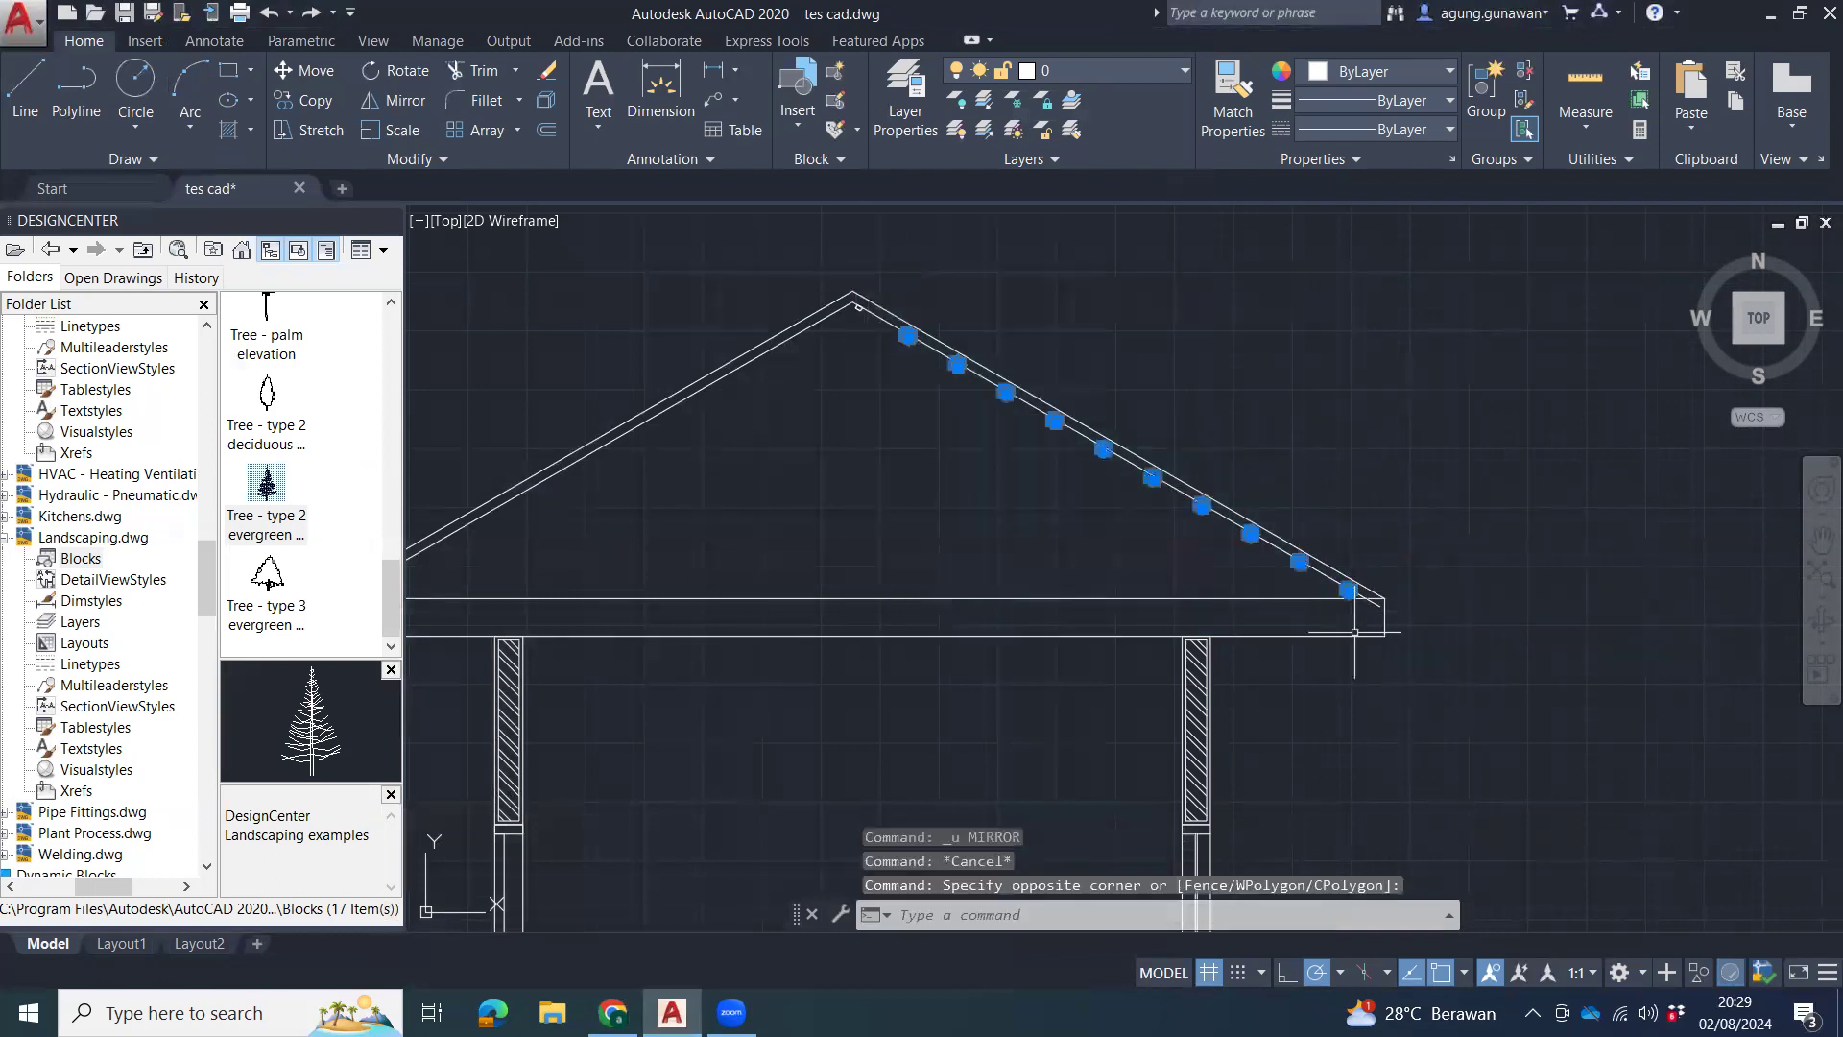
pyautogui.scroll(6, 860, 307)
pyautogui.click(834, 337)
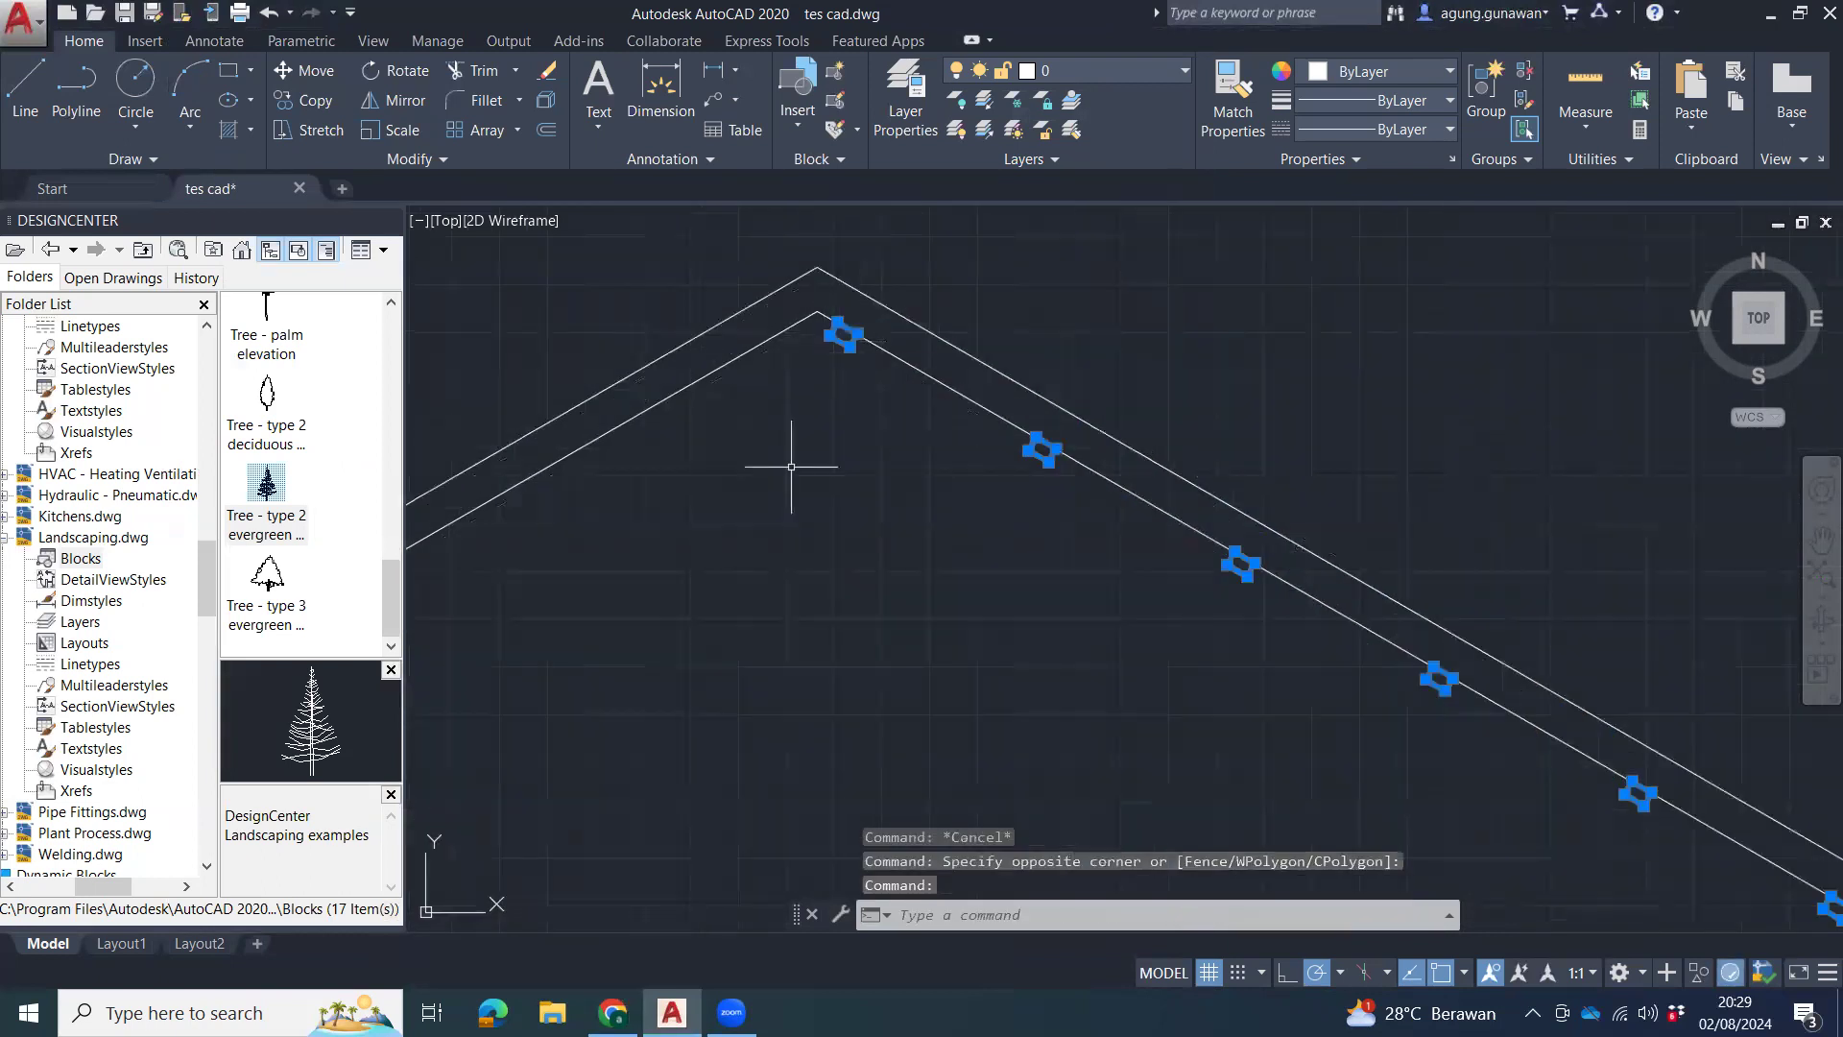
pyautogui.moveTo(909, 575); pyautogui.dragTo(905, 395, button='middle')
pyautogui.scroll(-6, 905, 395)
pyautogui.moveTo(924, 456); pyautogui.dragTo(951, 550, button='middle')
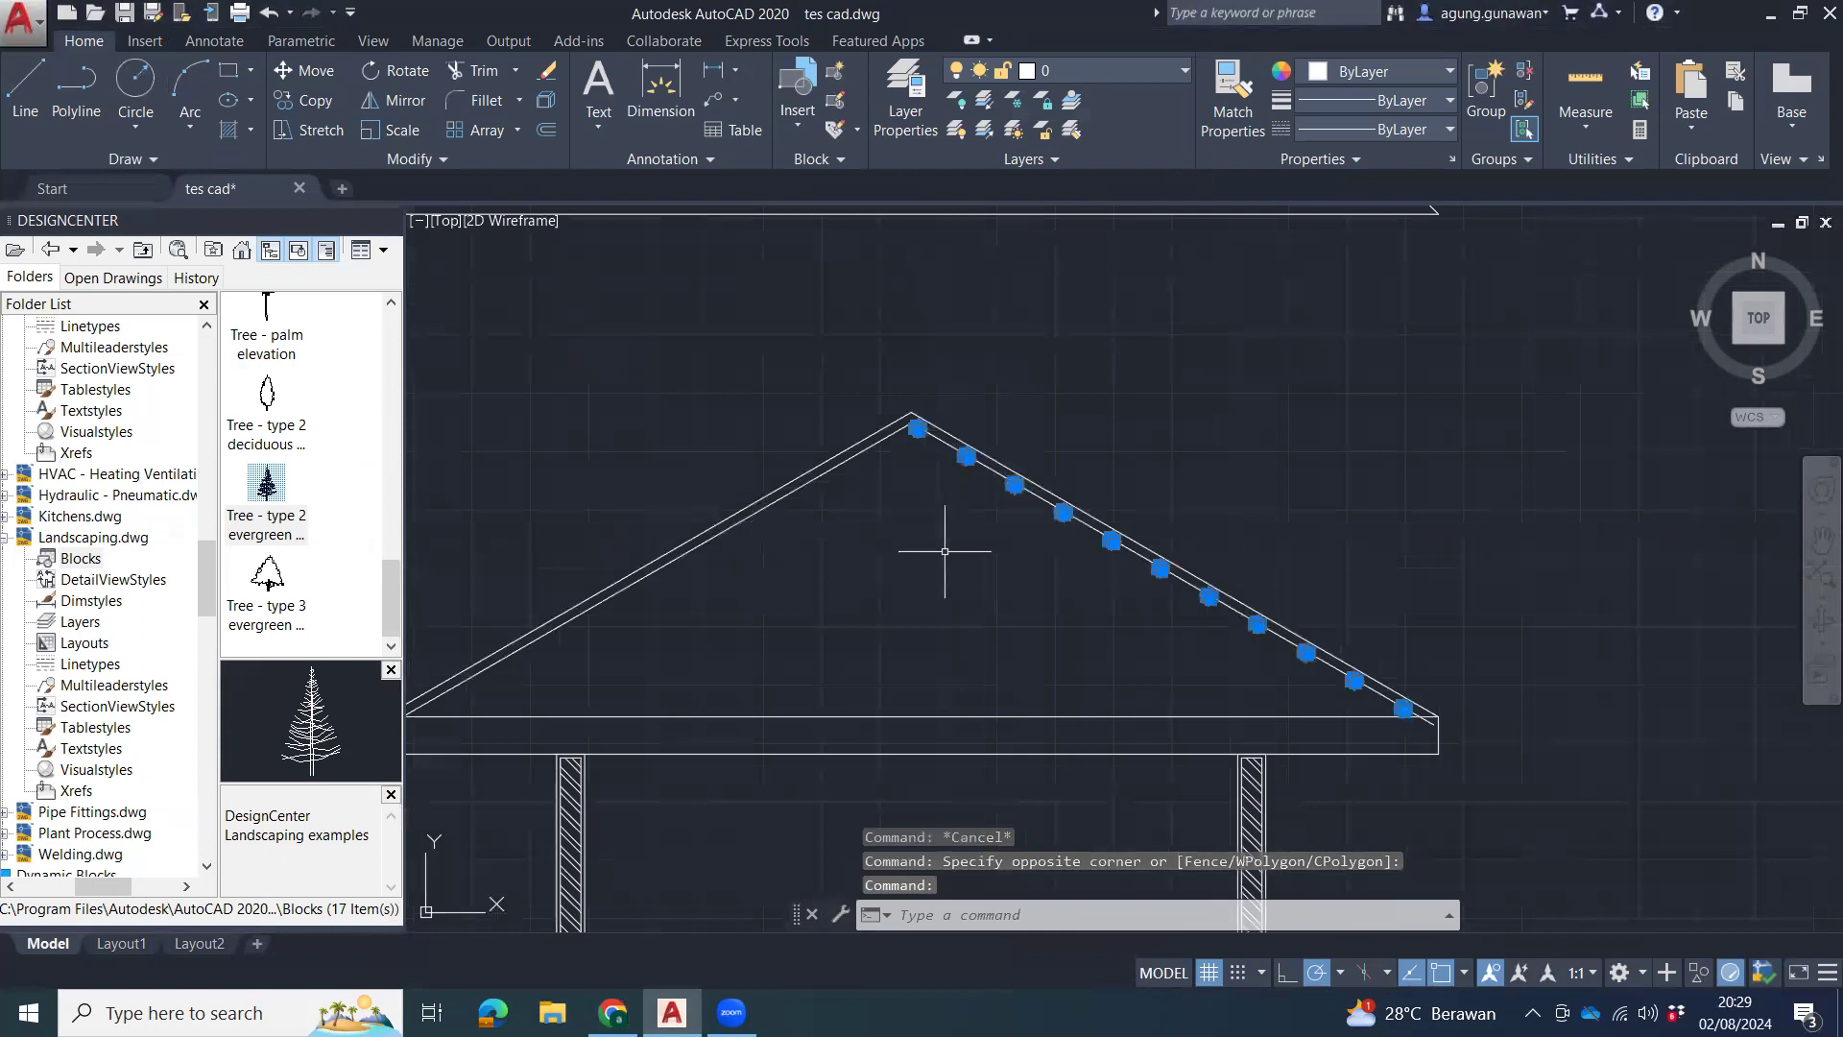
pyautogui.write('mi')
pyautogui.press('Return')
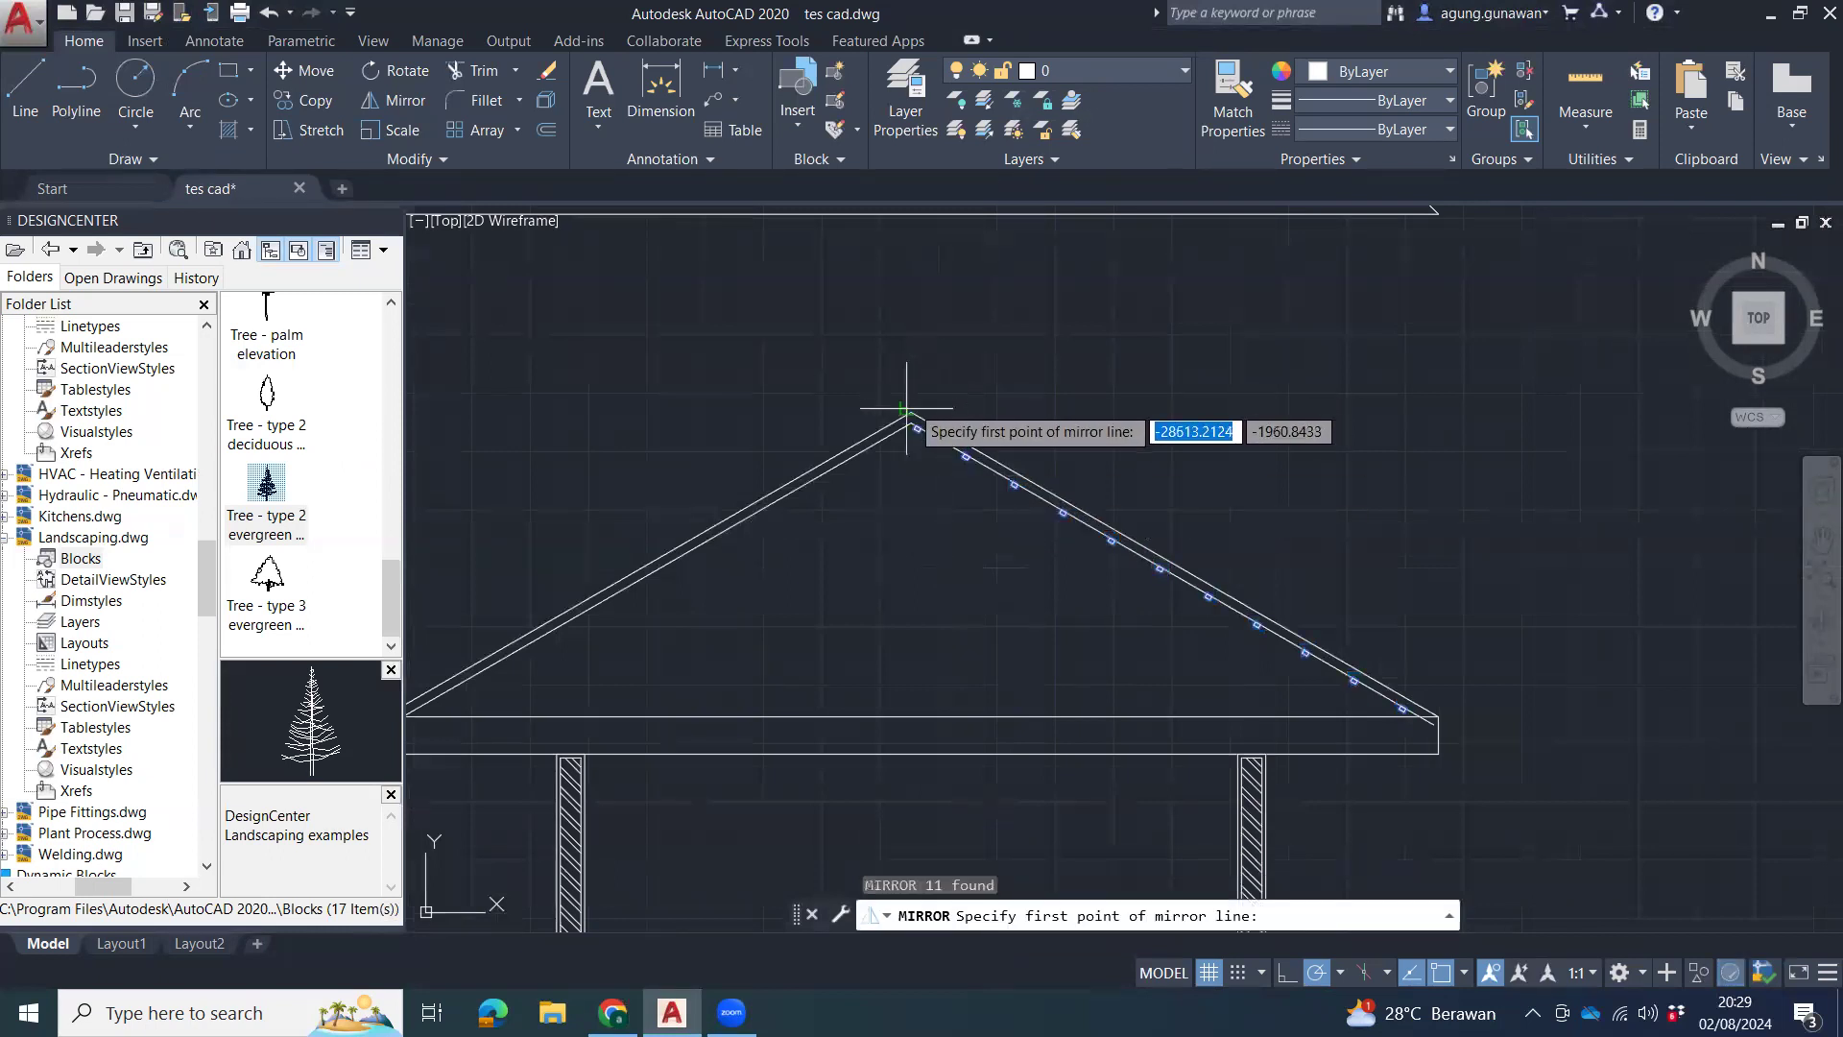
pyautogui.click(911, 411)
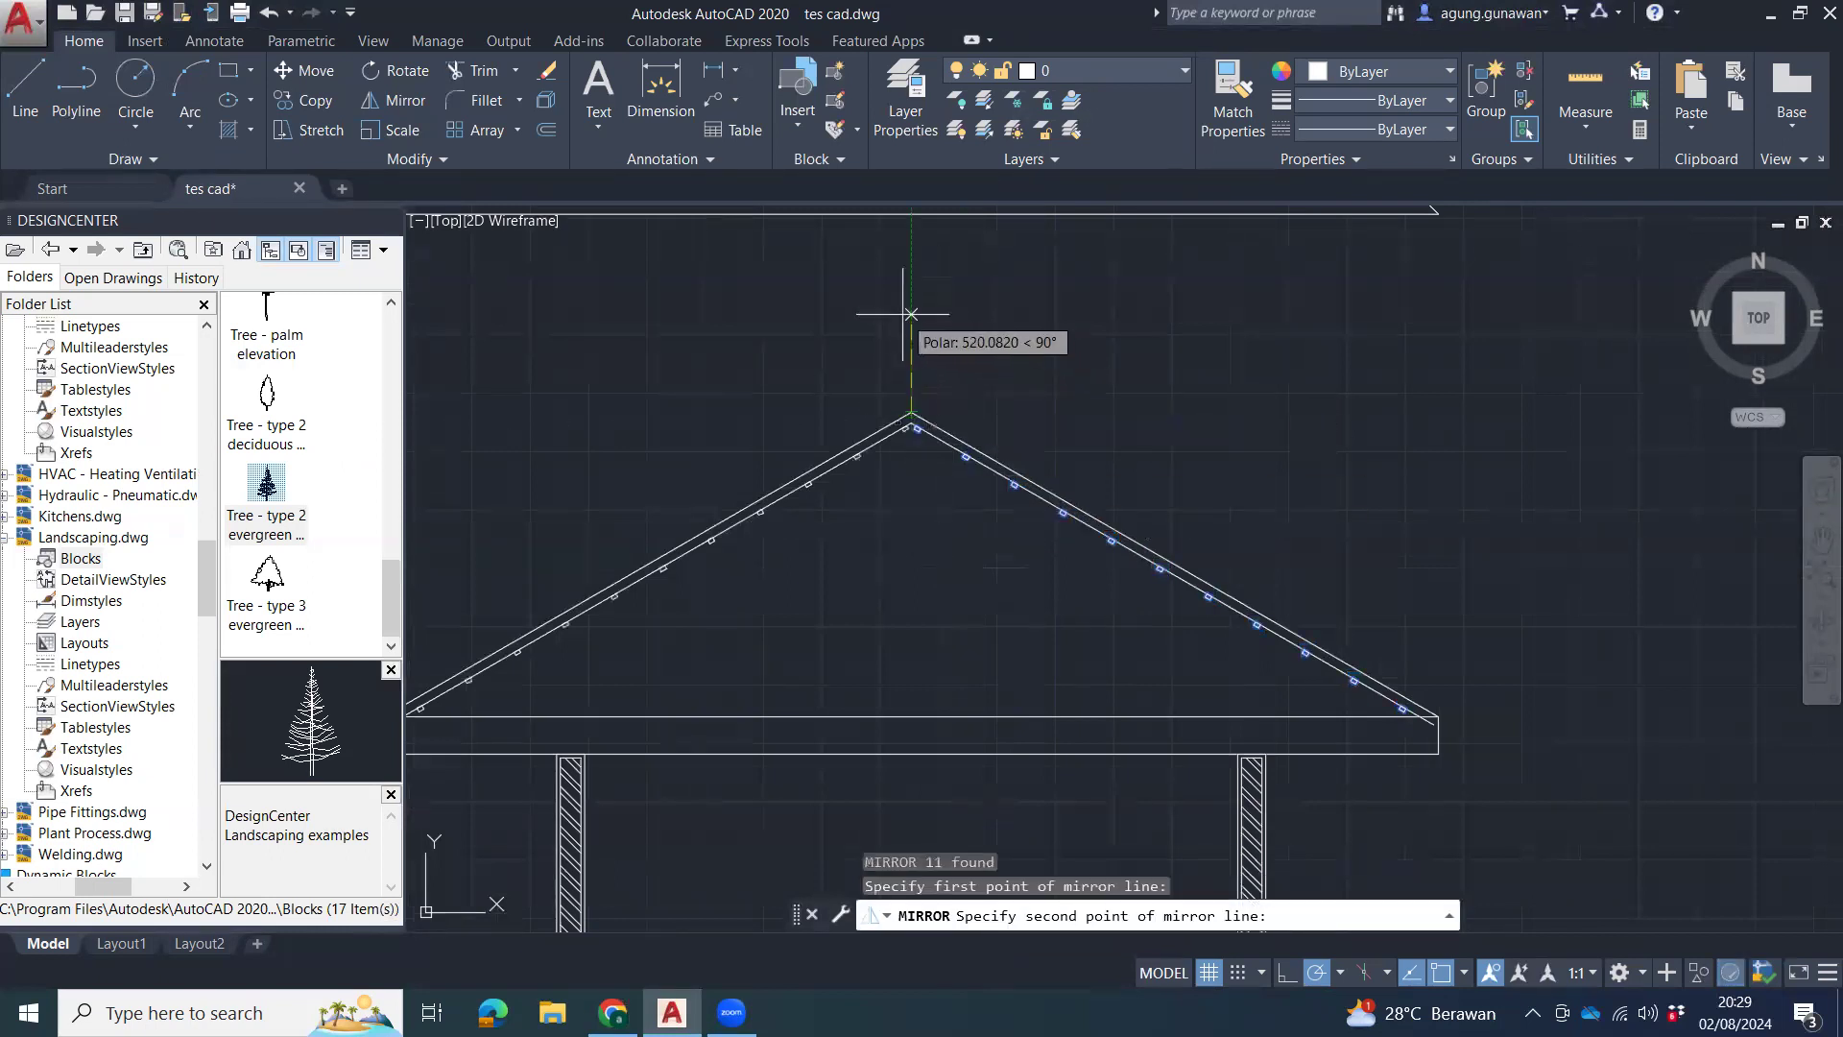
pyautogui.click(912, 314)
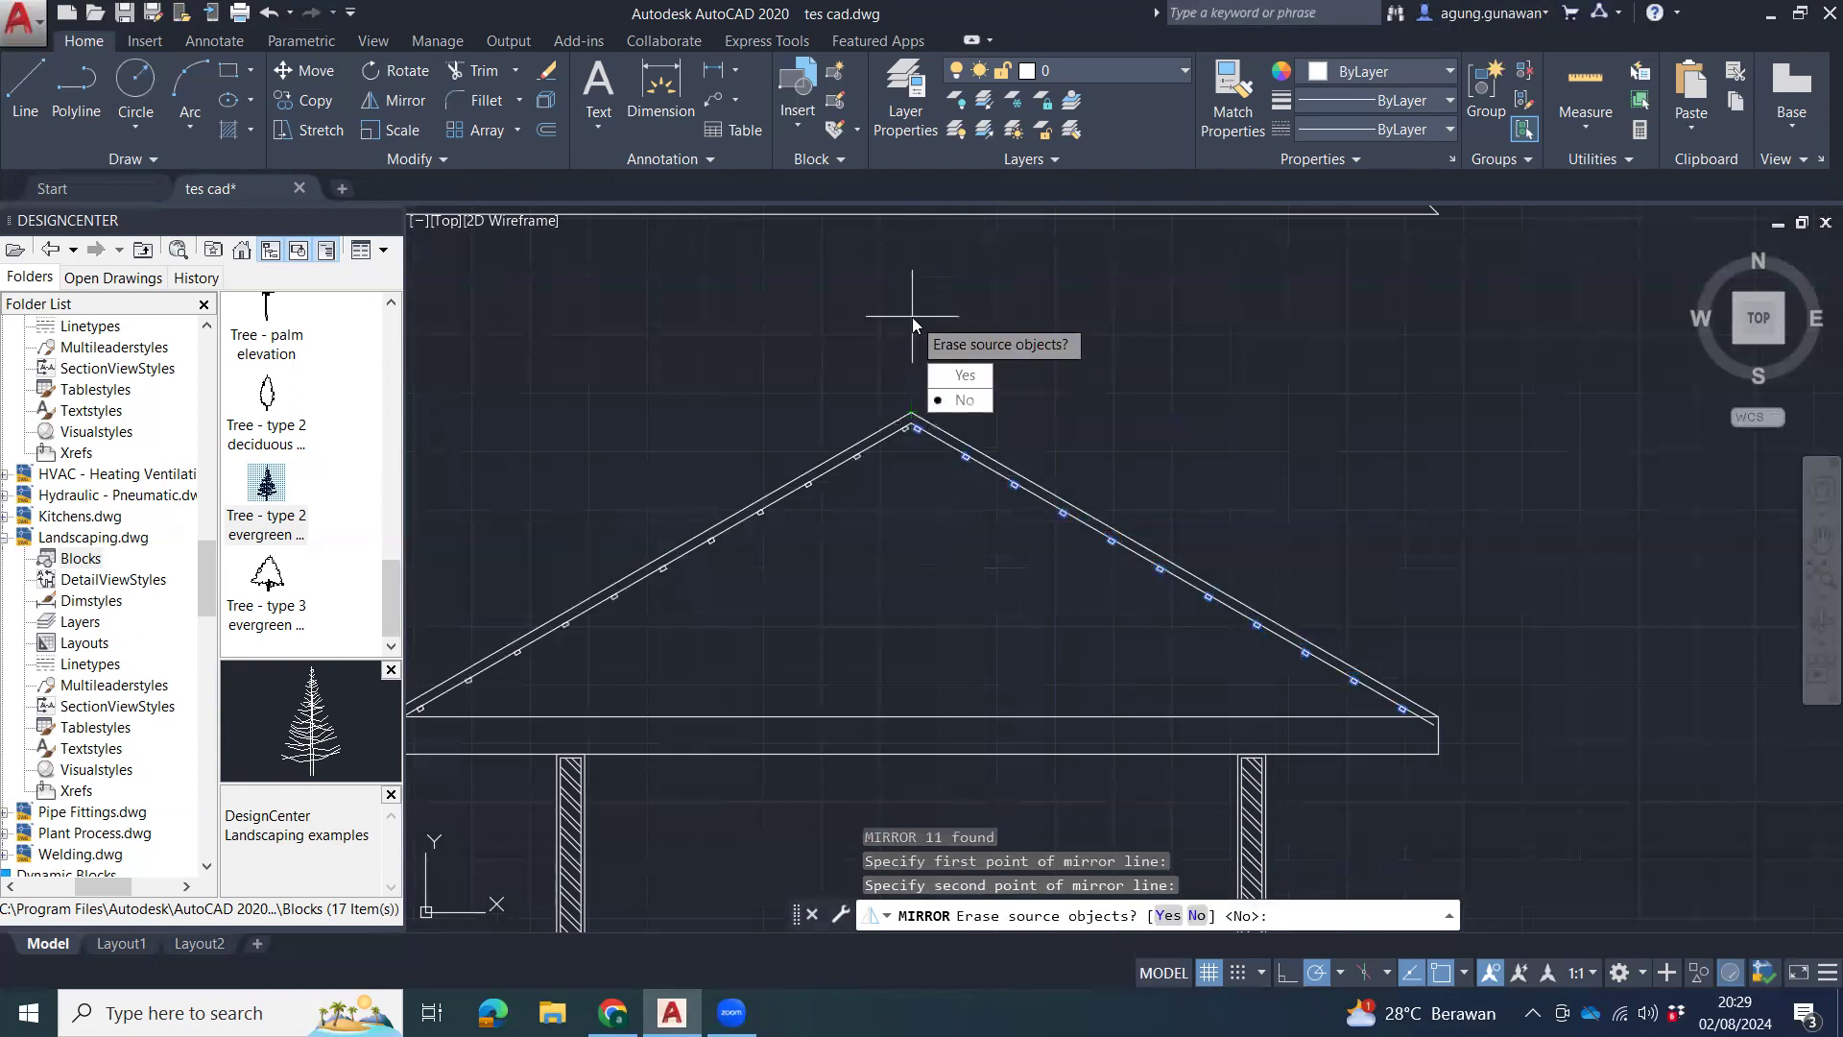
pyautogui.press('Return')
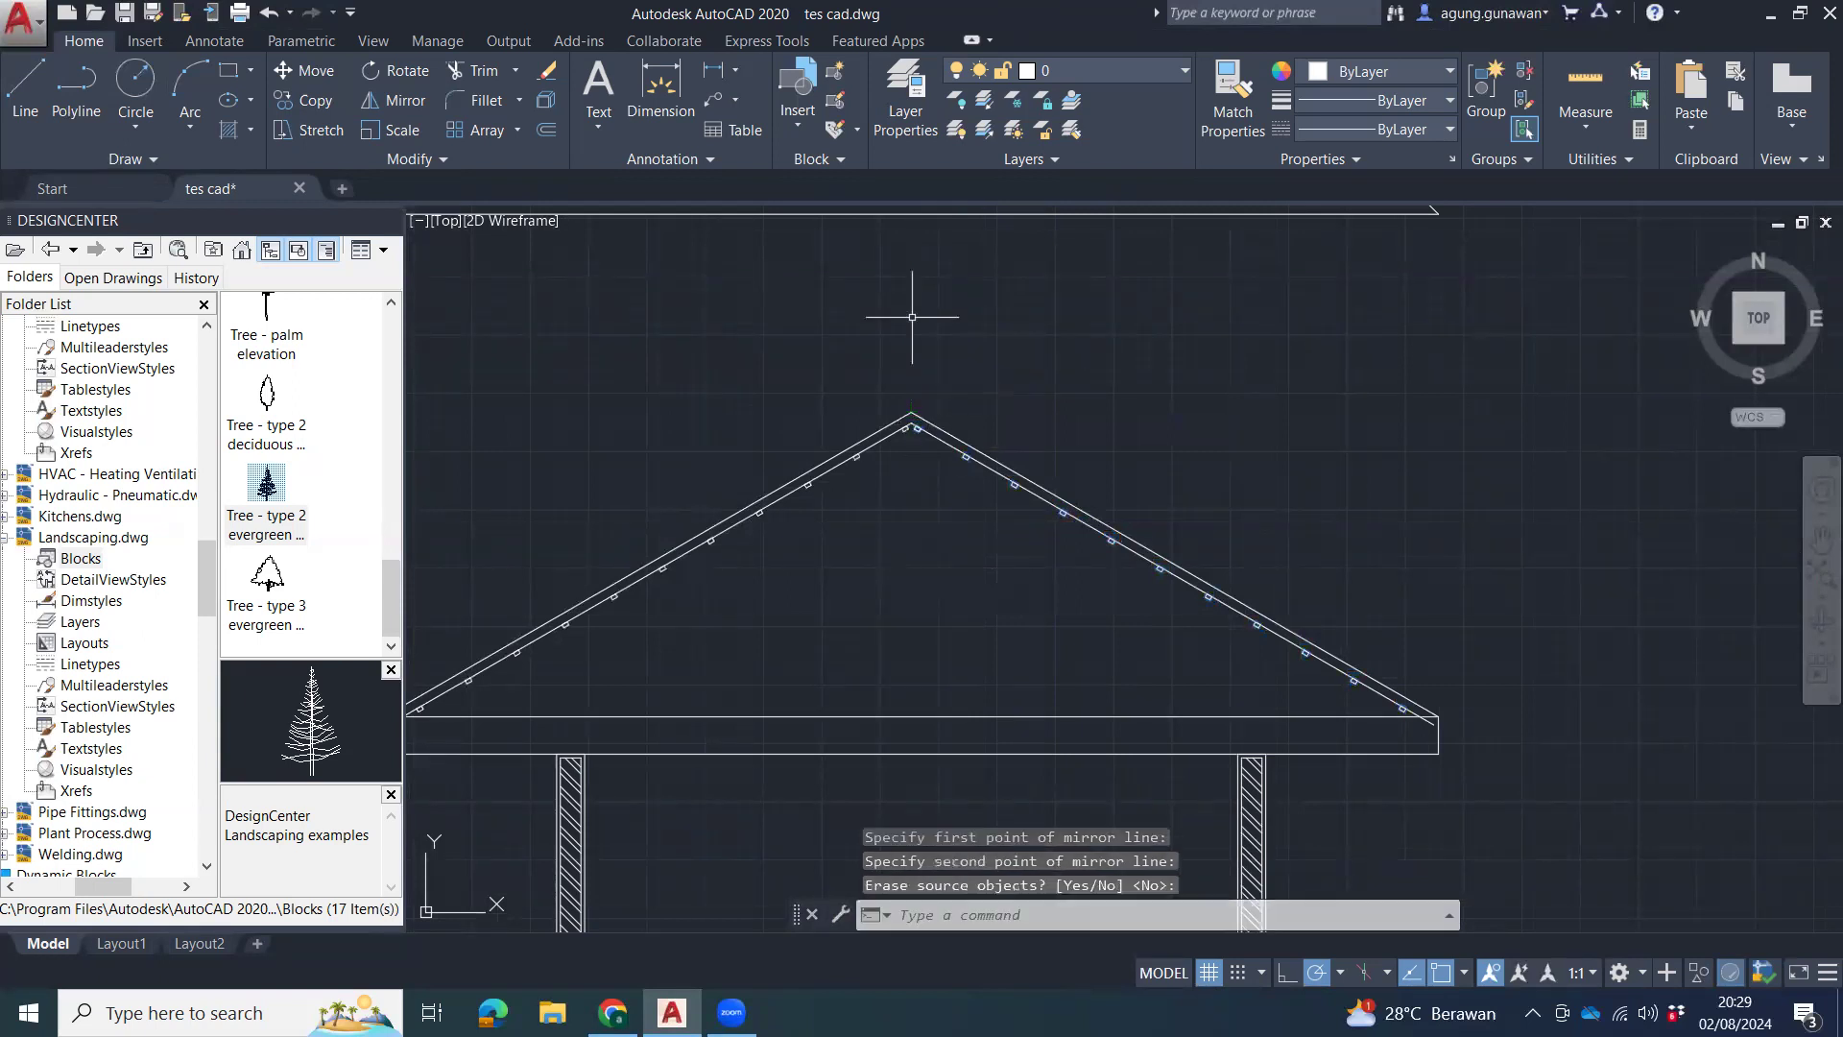
# Offset the inner roof line of both slopes inward by the batten depth, picking the distance from the batten beside the ridge.
pyautogui.moveTo(920, 574); pyautogui.dragTo(1102, 374, button='middle')
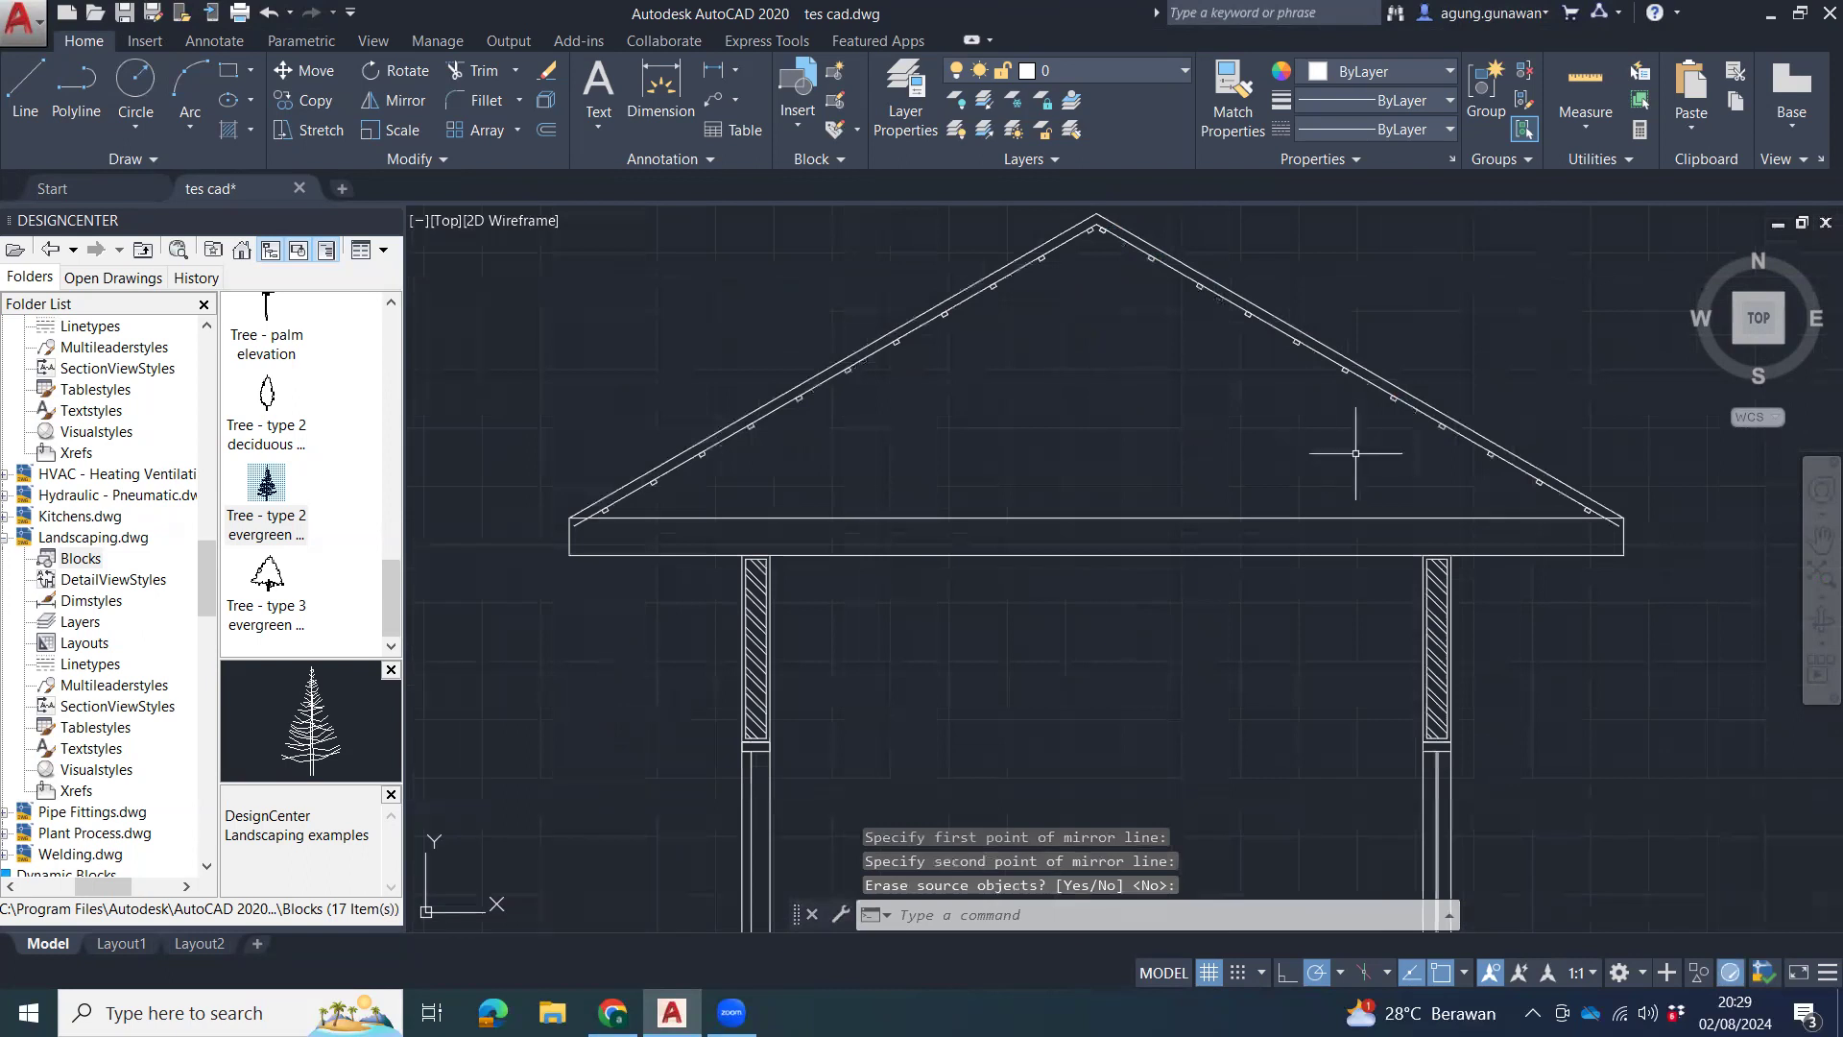
pyautogui.scroll(3, 1088, 219)
pyautogui.scroll(-1, 1234, 276)
pyautogui.press('Escape')
pyautogui.scroll(3, 1005, 431)
pyautogui.press('Escape')
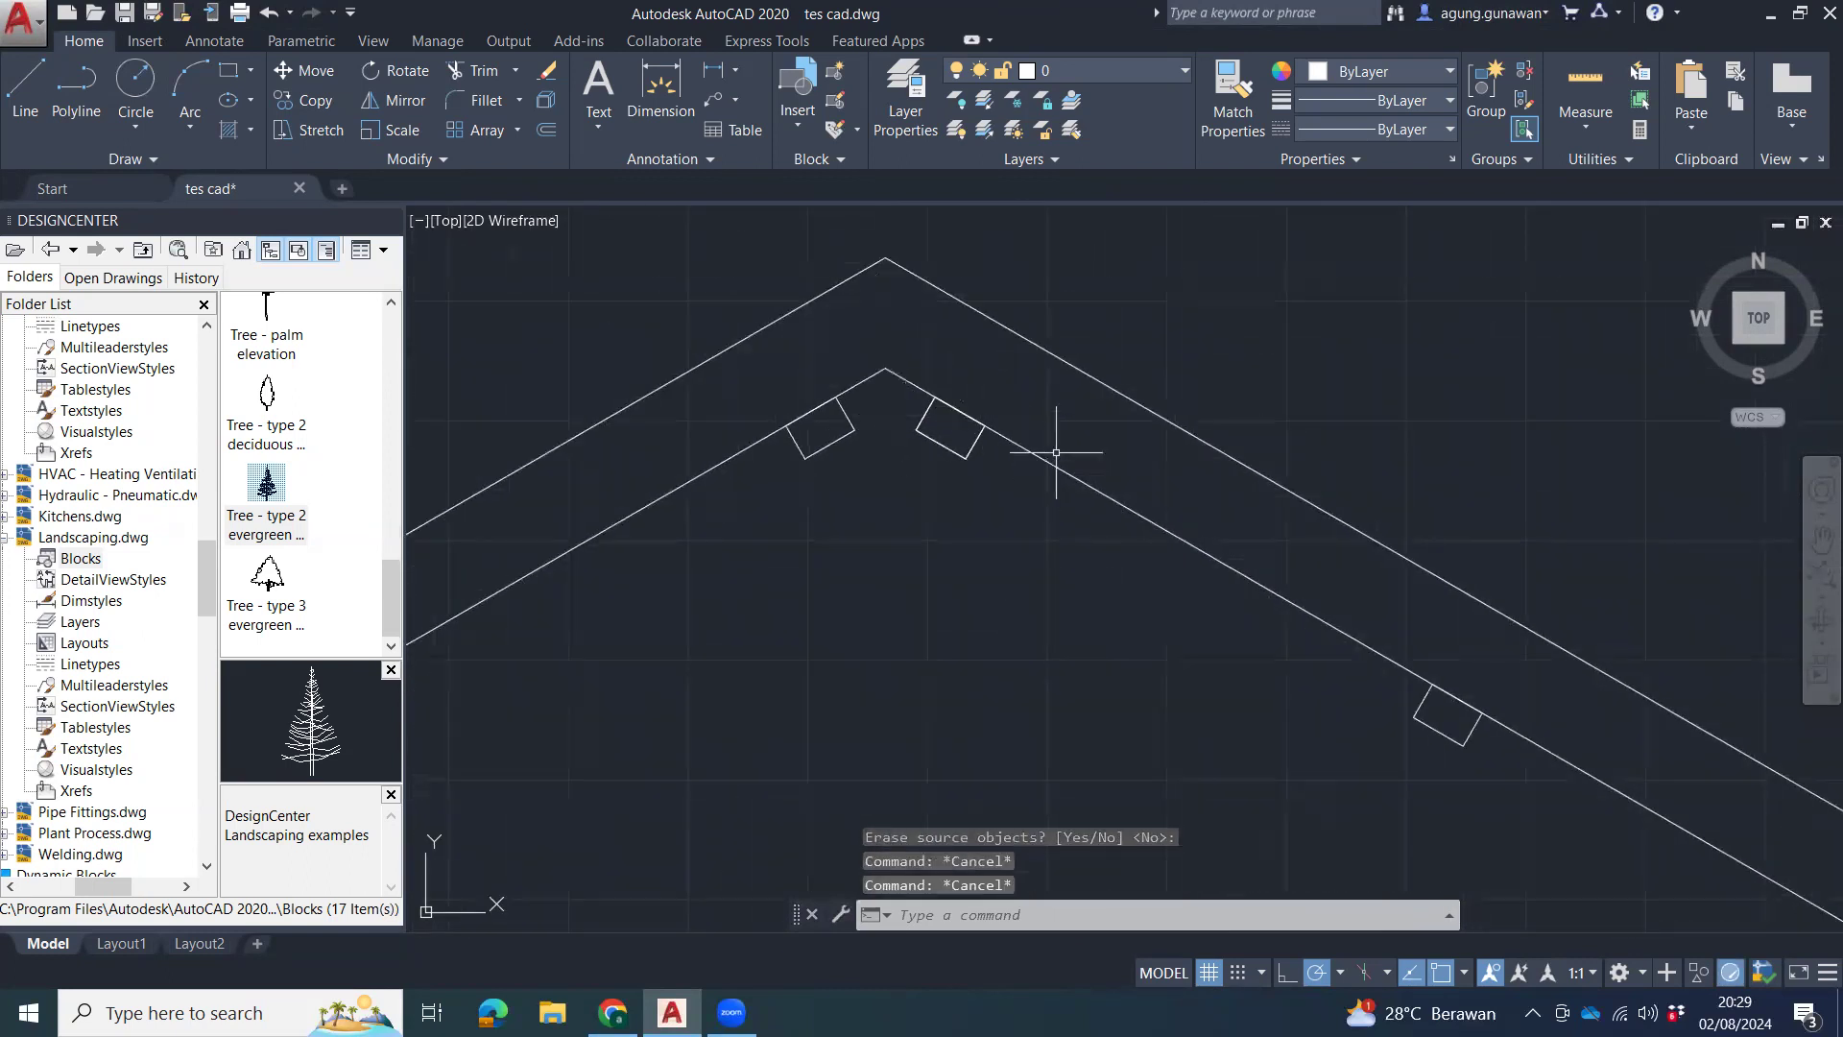
pyautogui.write('c')
pyautogui.press('Escape')
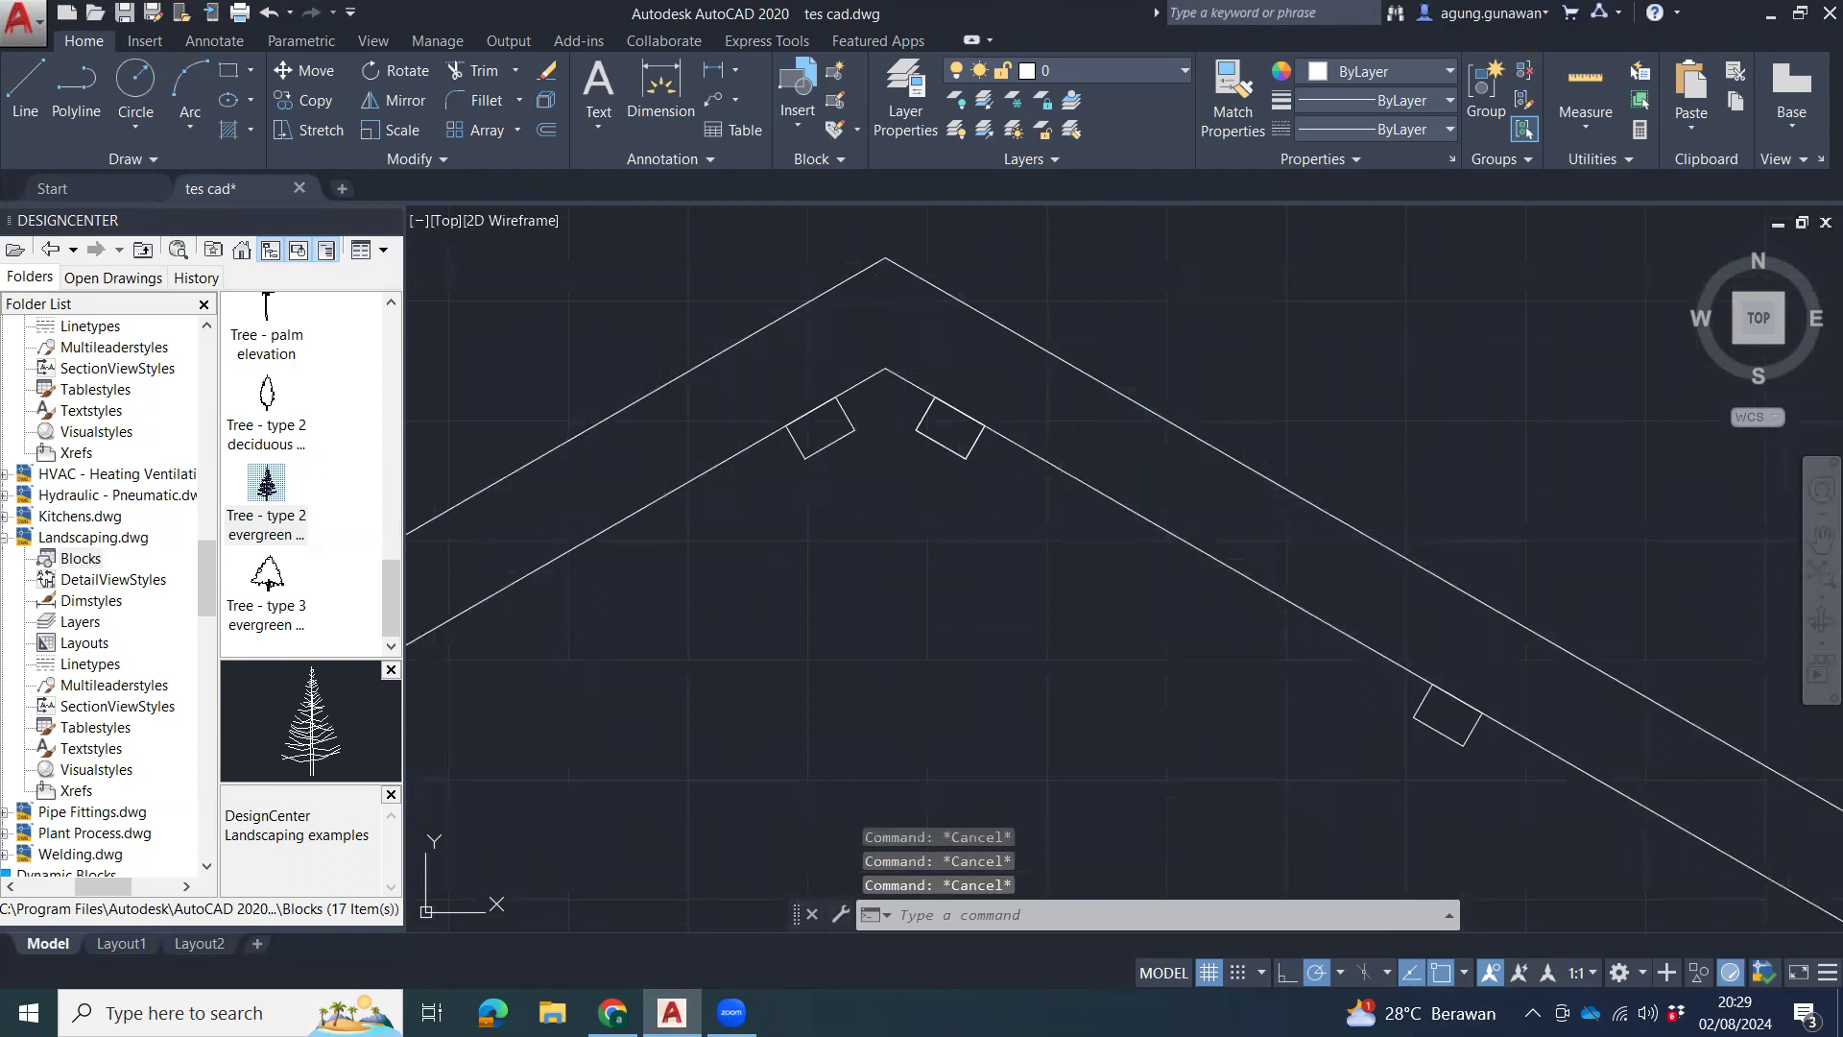
pyautogui.moveTo(1082, 576); pyautogui.dragTo(1090, 519, button='middle')
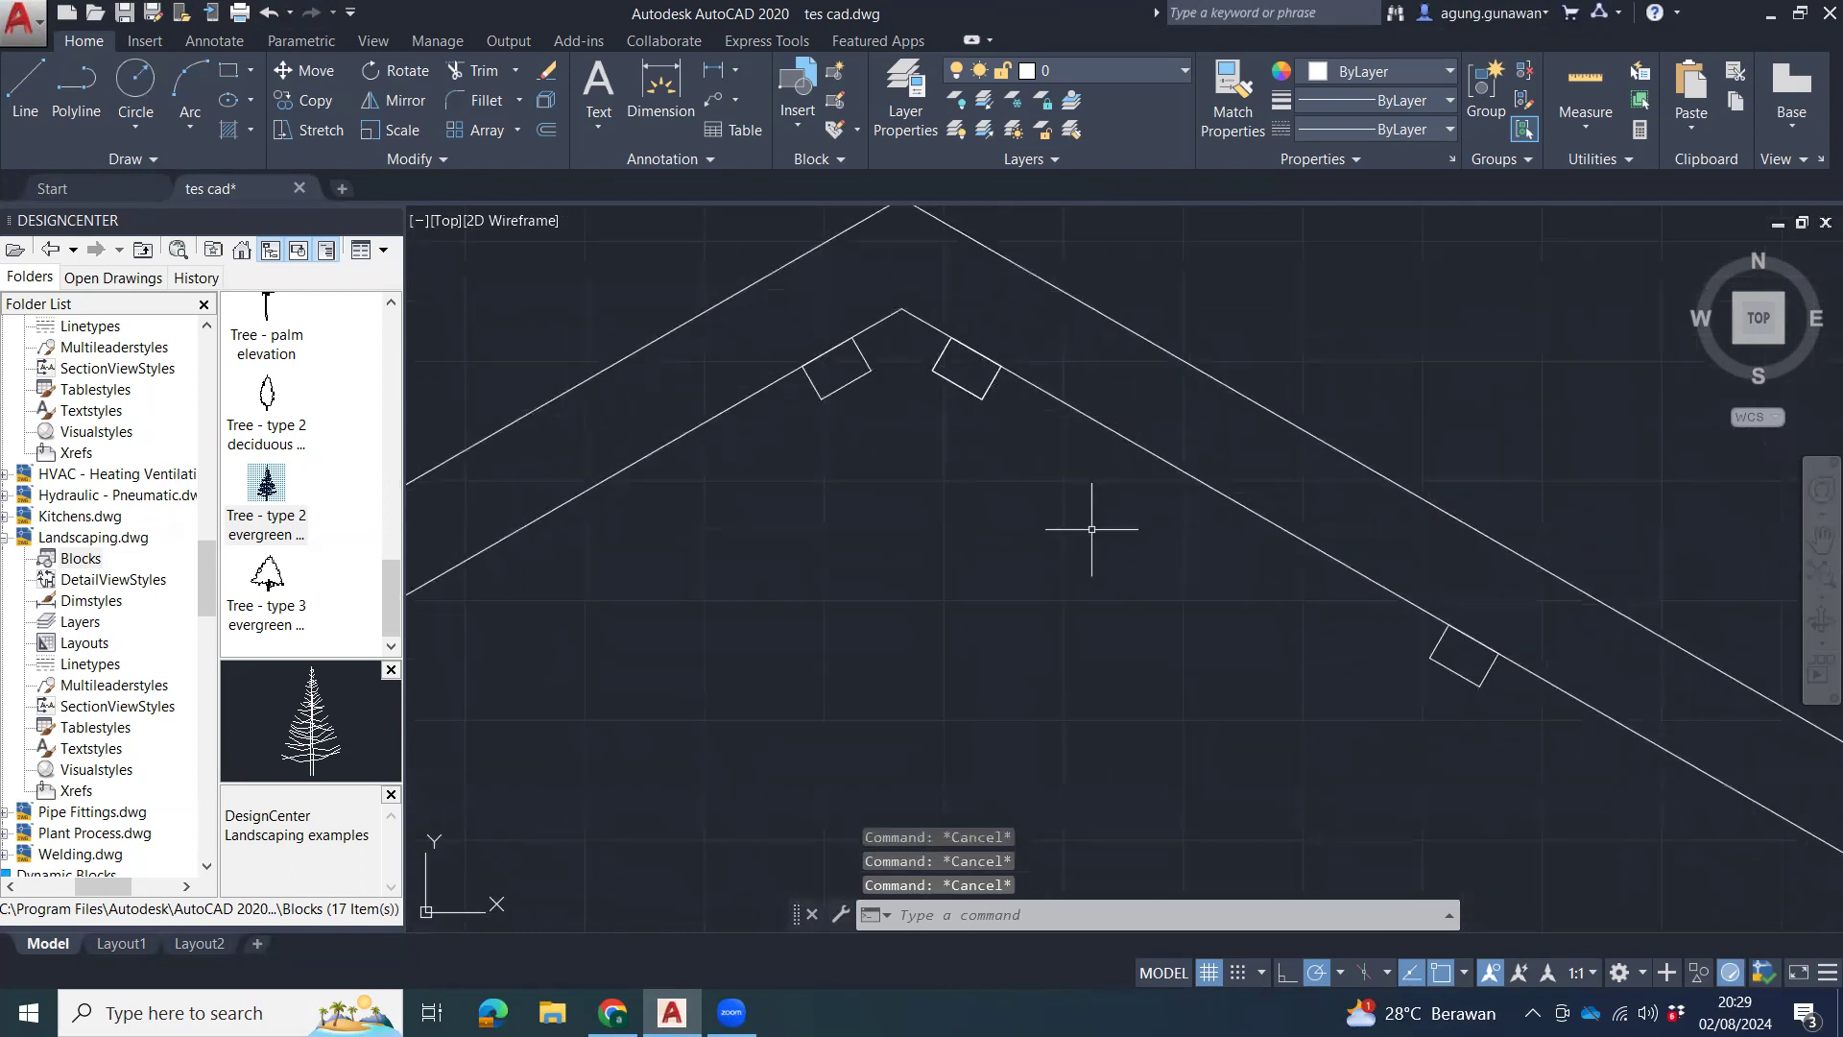
pyautogui.write('o')
pyautogui.press('Return')
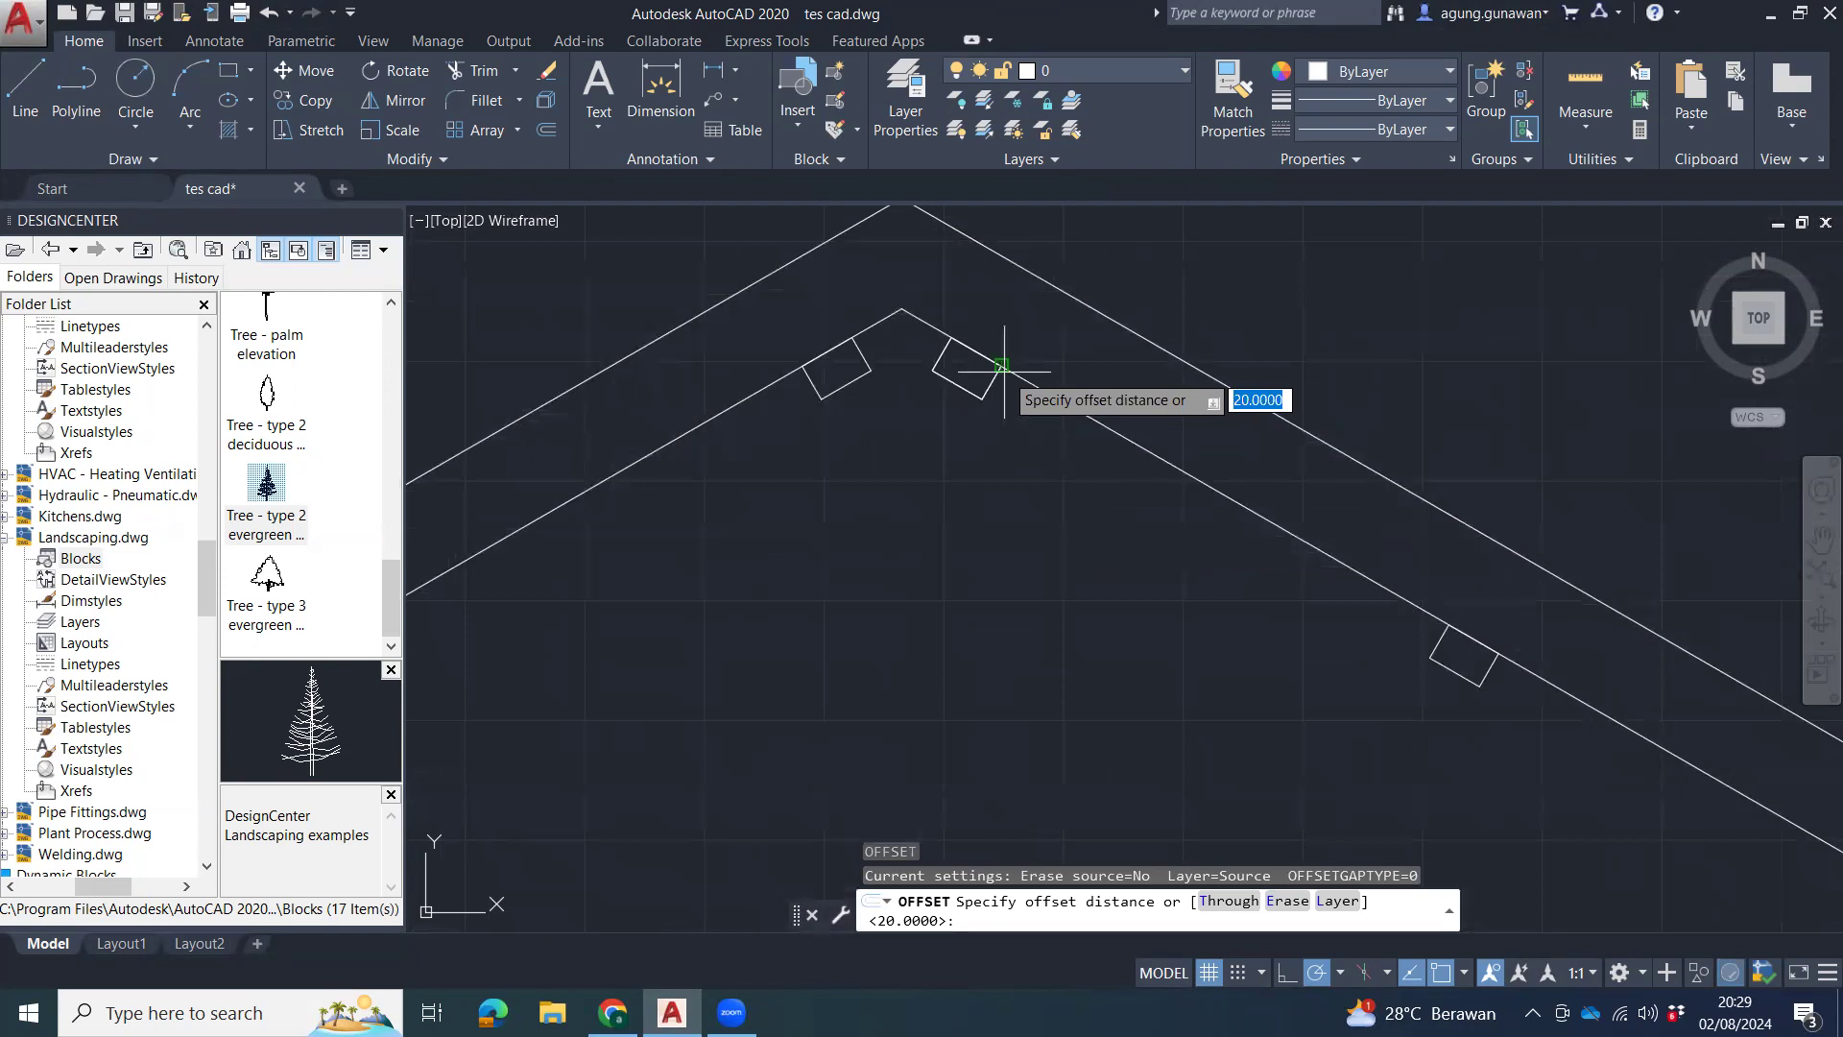
pyautogui.click(1001, 368)
pyautogui.click(1003, 422)
pyautogui.click(1049, 396)
pyautogui.click(984, 555)
pyautogui.click(763, 380)
pyautogui.click(847, 445)
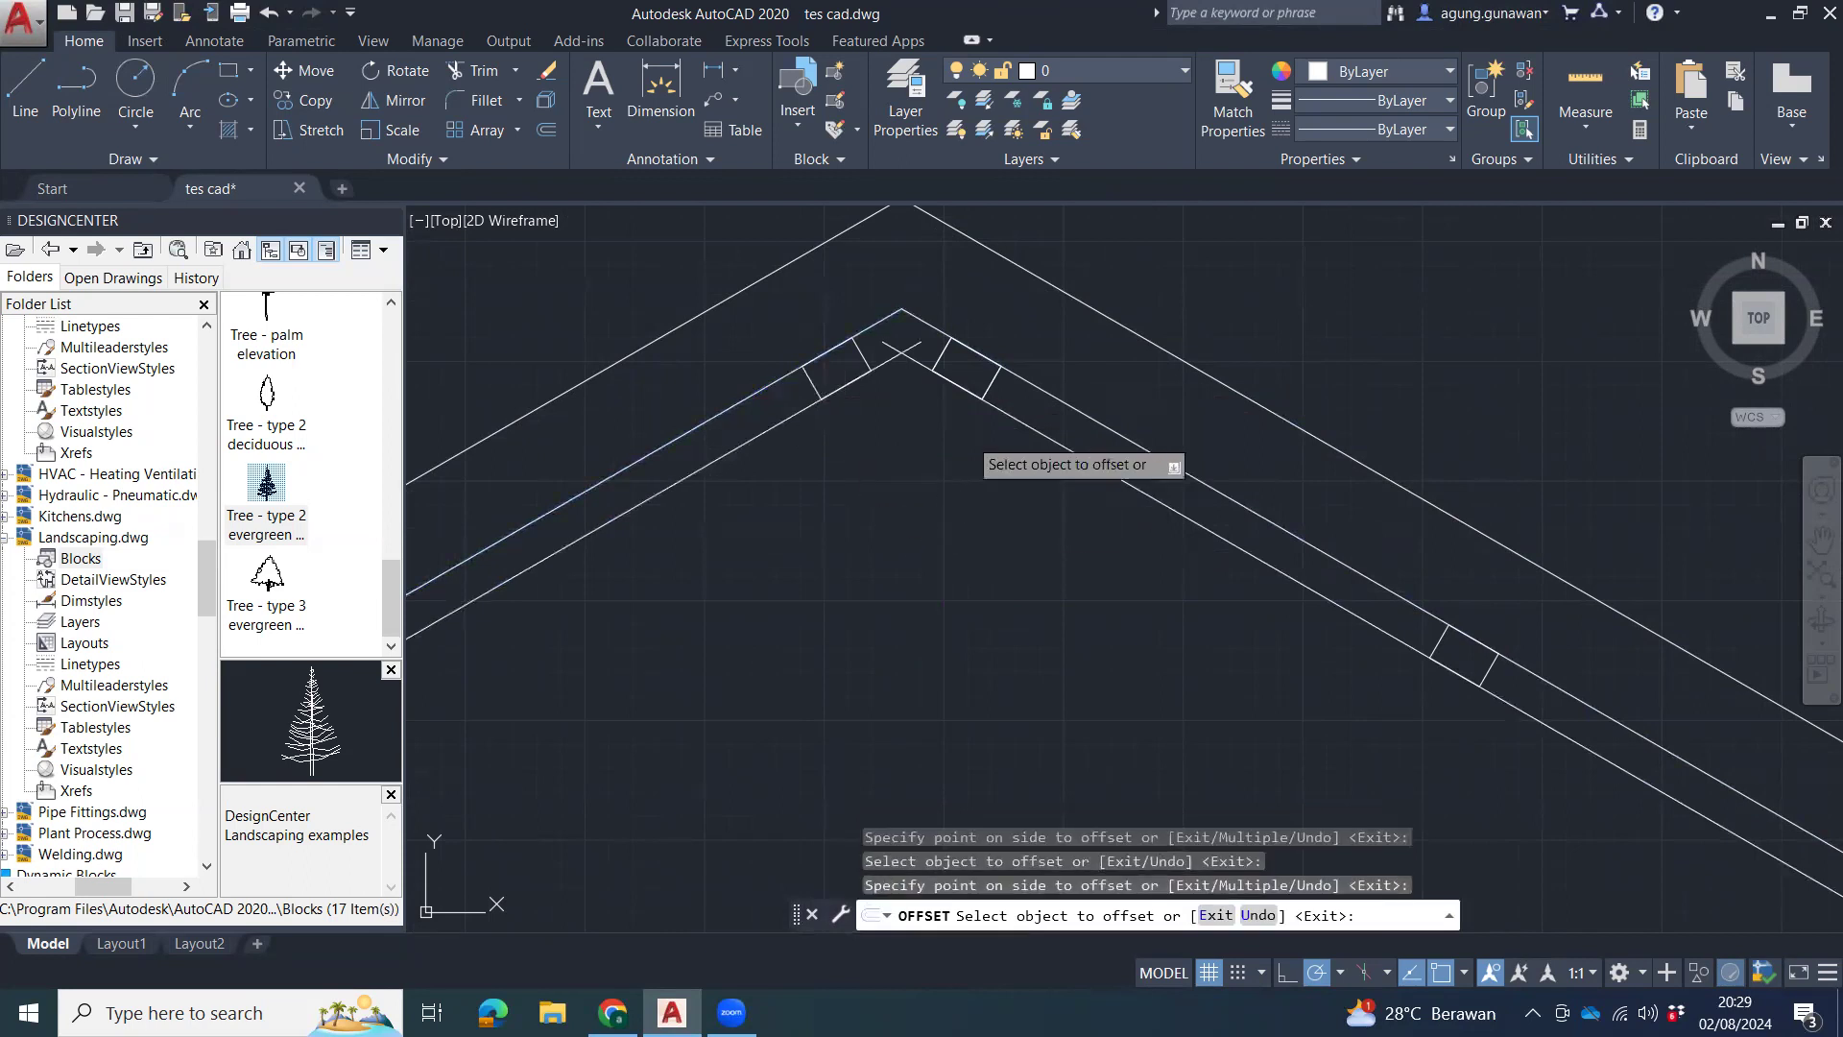
pyautogui.press('Escape')
pyautogui.press('Escape')
pyautogui.press('Escape')
# Fillet the two new offset lines into a sharp corner under the ridge.
pyautogui.scroll(-2, 1062, 527)
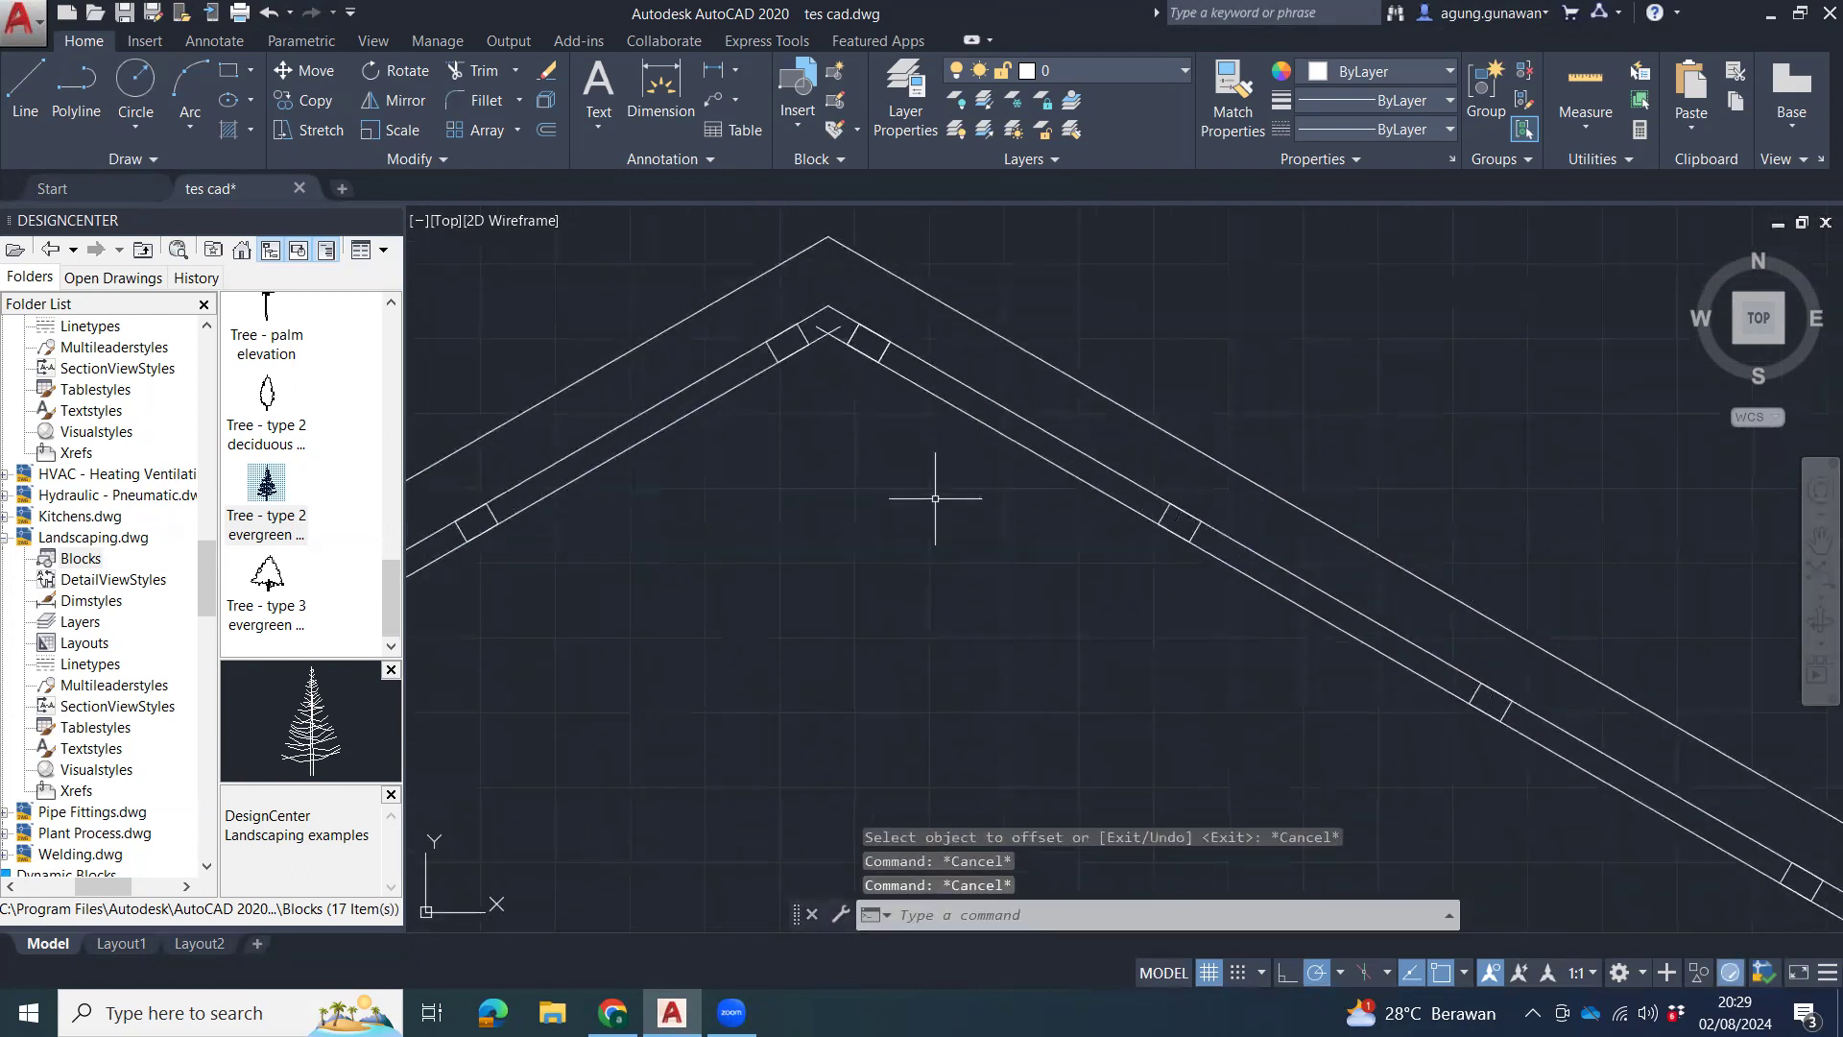
pyautogui.scroll(3, 852, 390)
pyautogui.write('f')
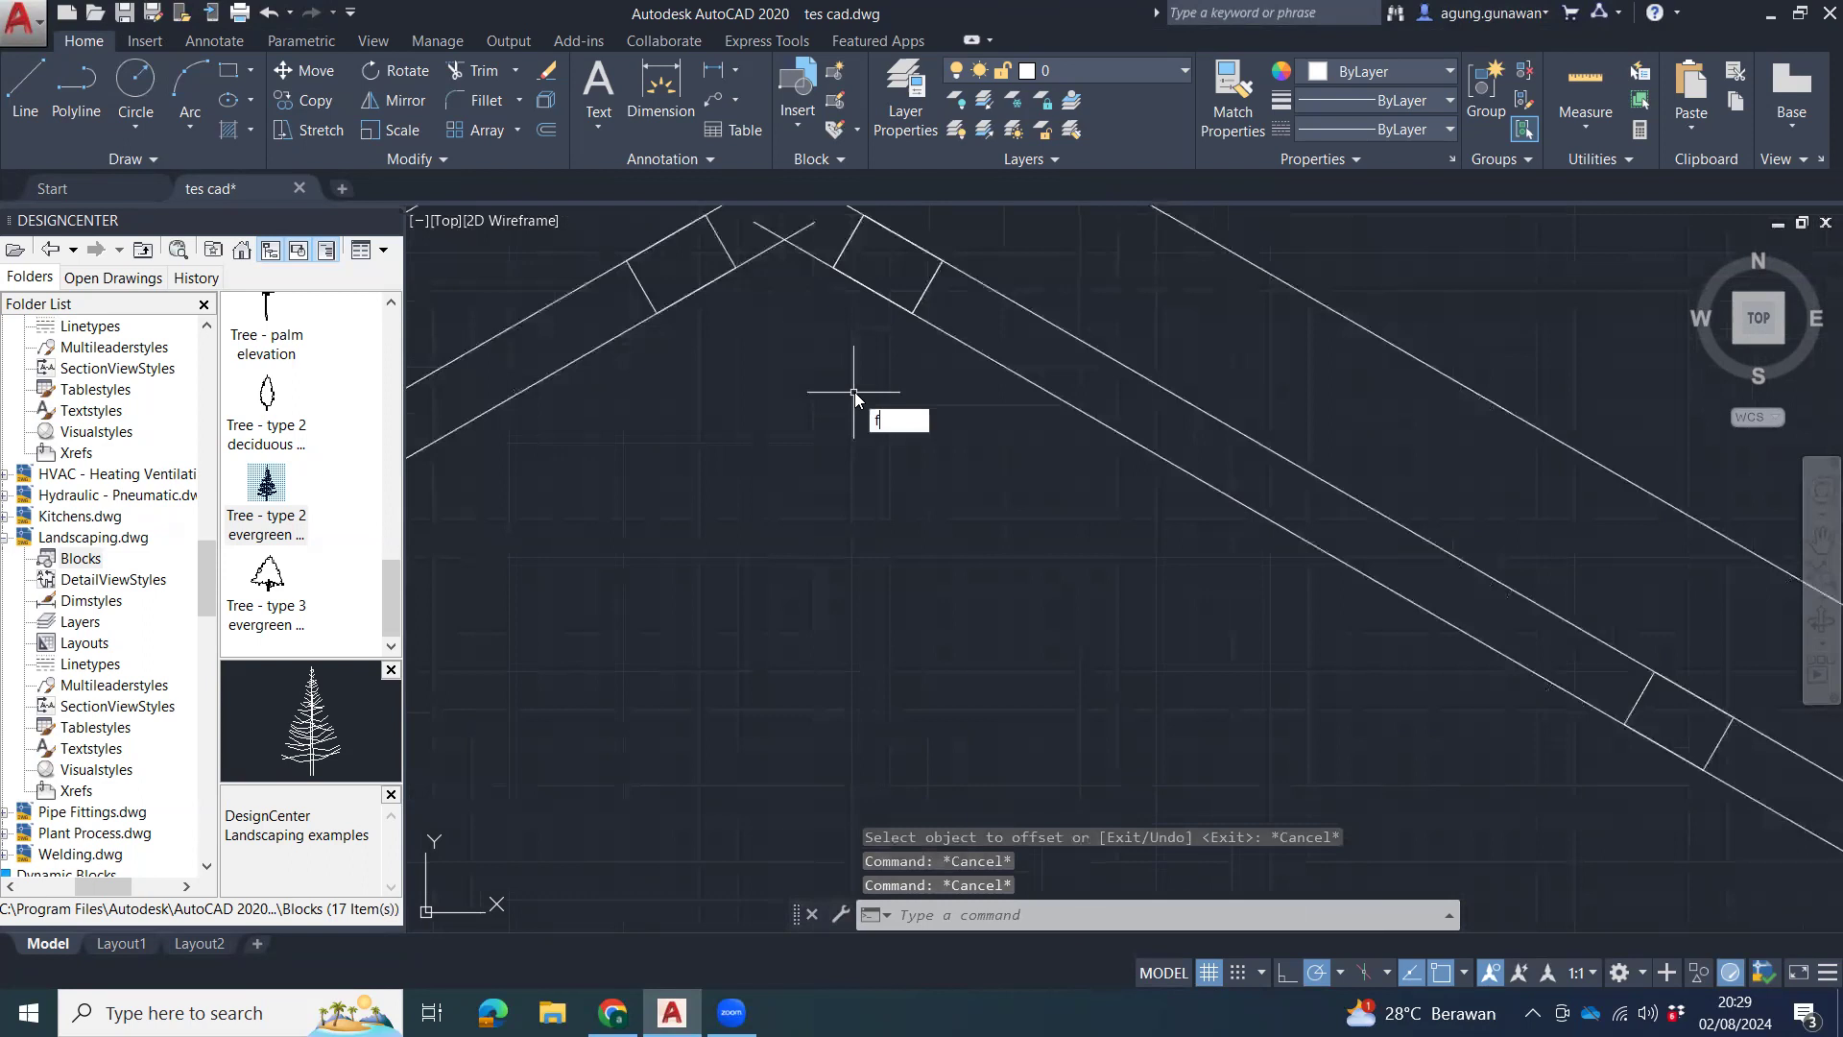
pyautogui.press('Return')
pyautogui.click(774, 255)
pyautogui.click(806, 258)
pyautogui.scroll(-2, 945, 527)
pyautogui.moveTo(946, 527); pyautogui.dragTo(945, 537, button='middle')
pyautogui.press('Escape')
pyautogui.press('Escape')
# Try offsetting the line under the right slope's battens 600 inward, and erase the resulting line.
pyautogui.moveTo(981, 608); pyautogui.dragTo(962, 441, button='middle')
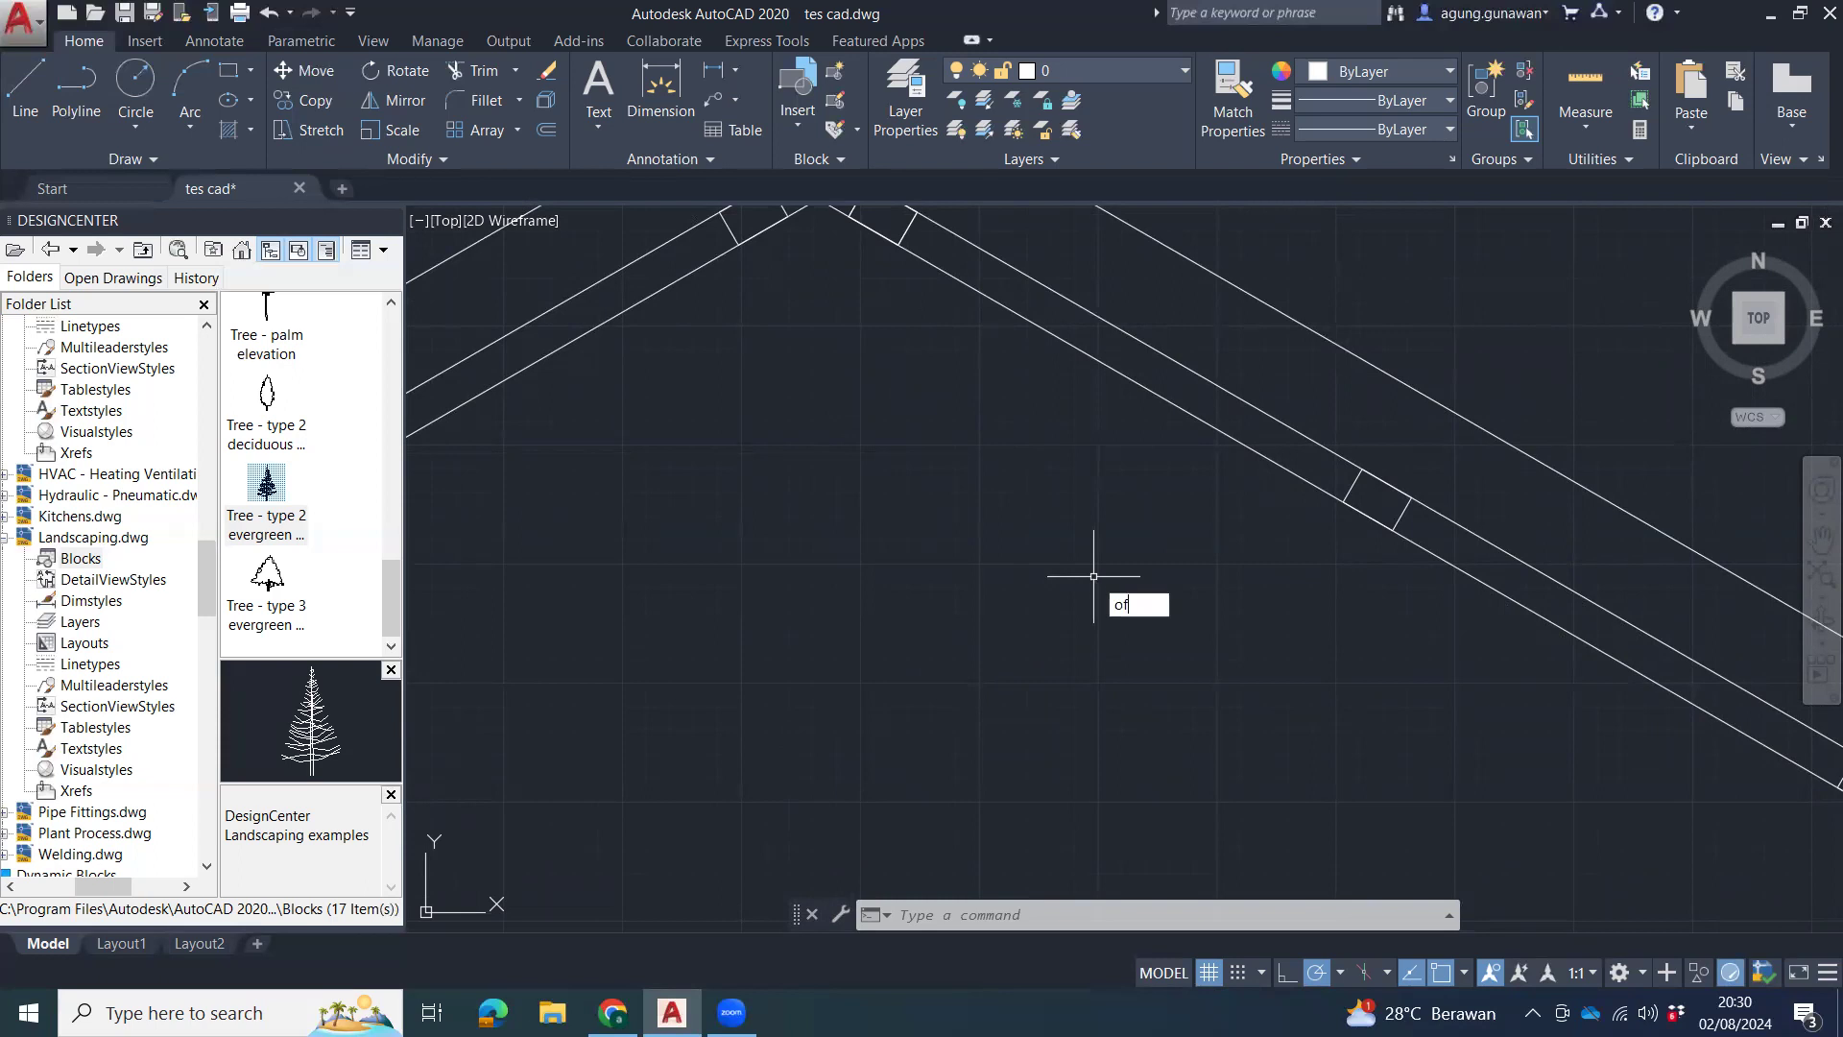
pyautogui.press('Escape')
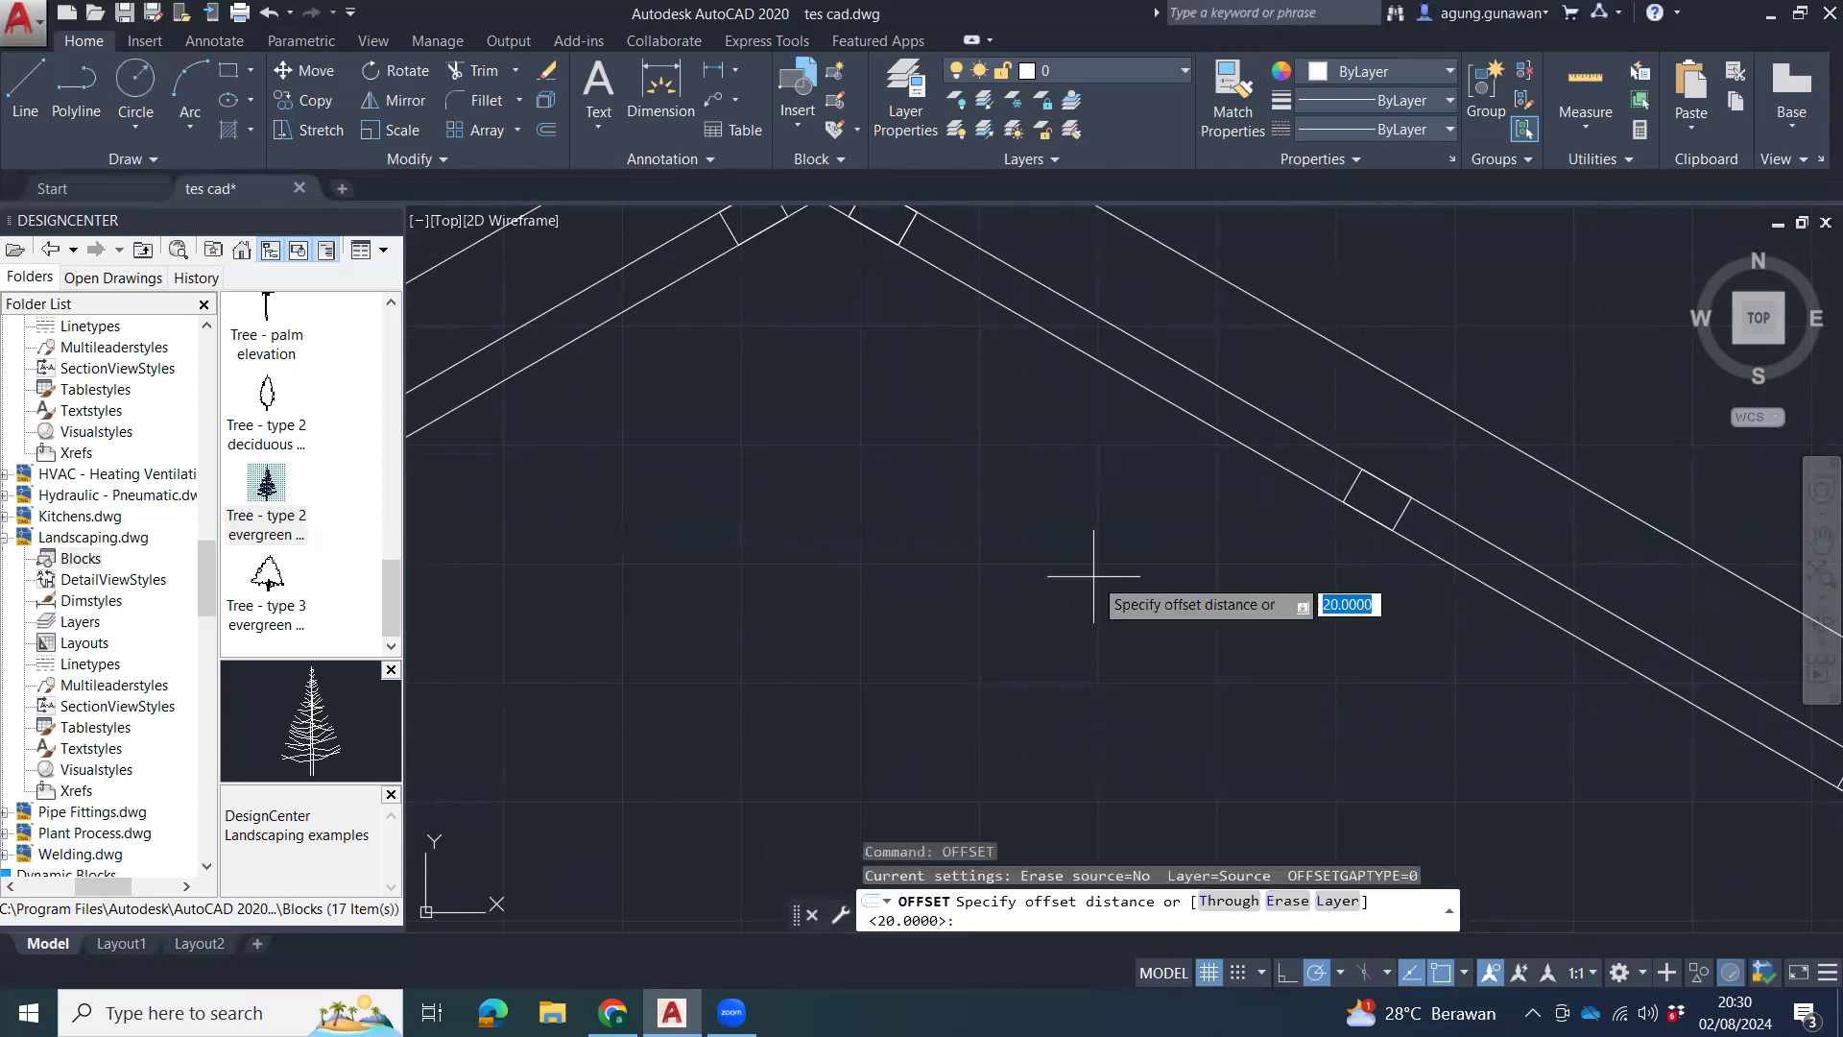
pyautogui.write('600')
pyautogui.press('Return')
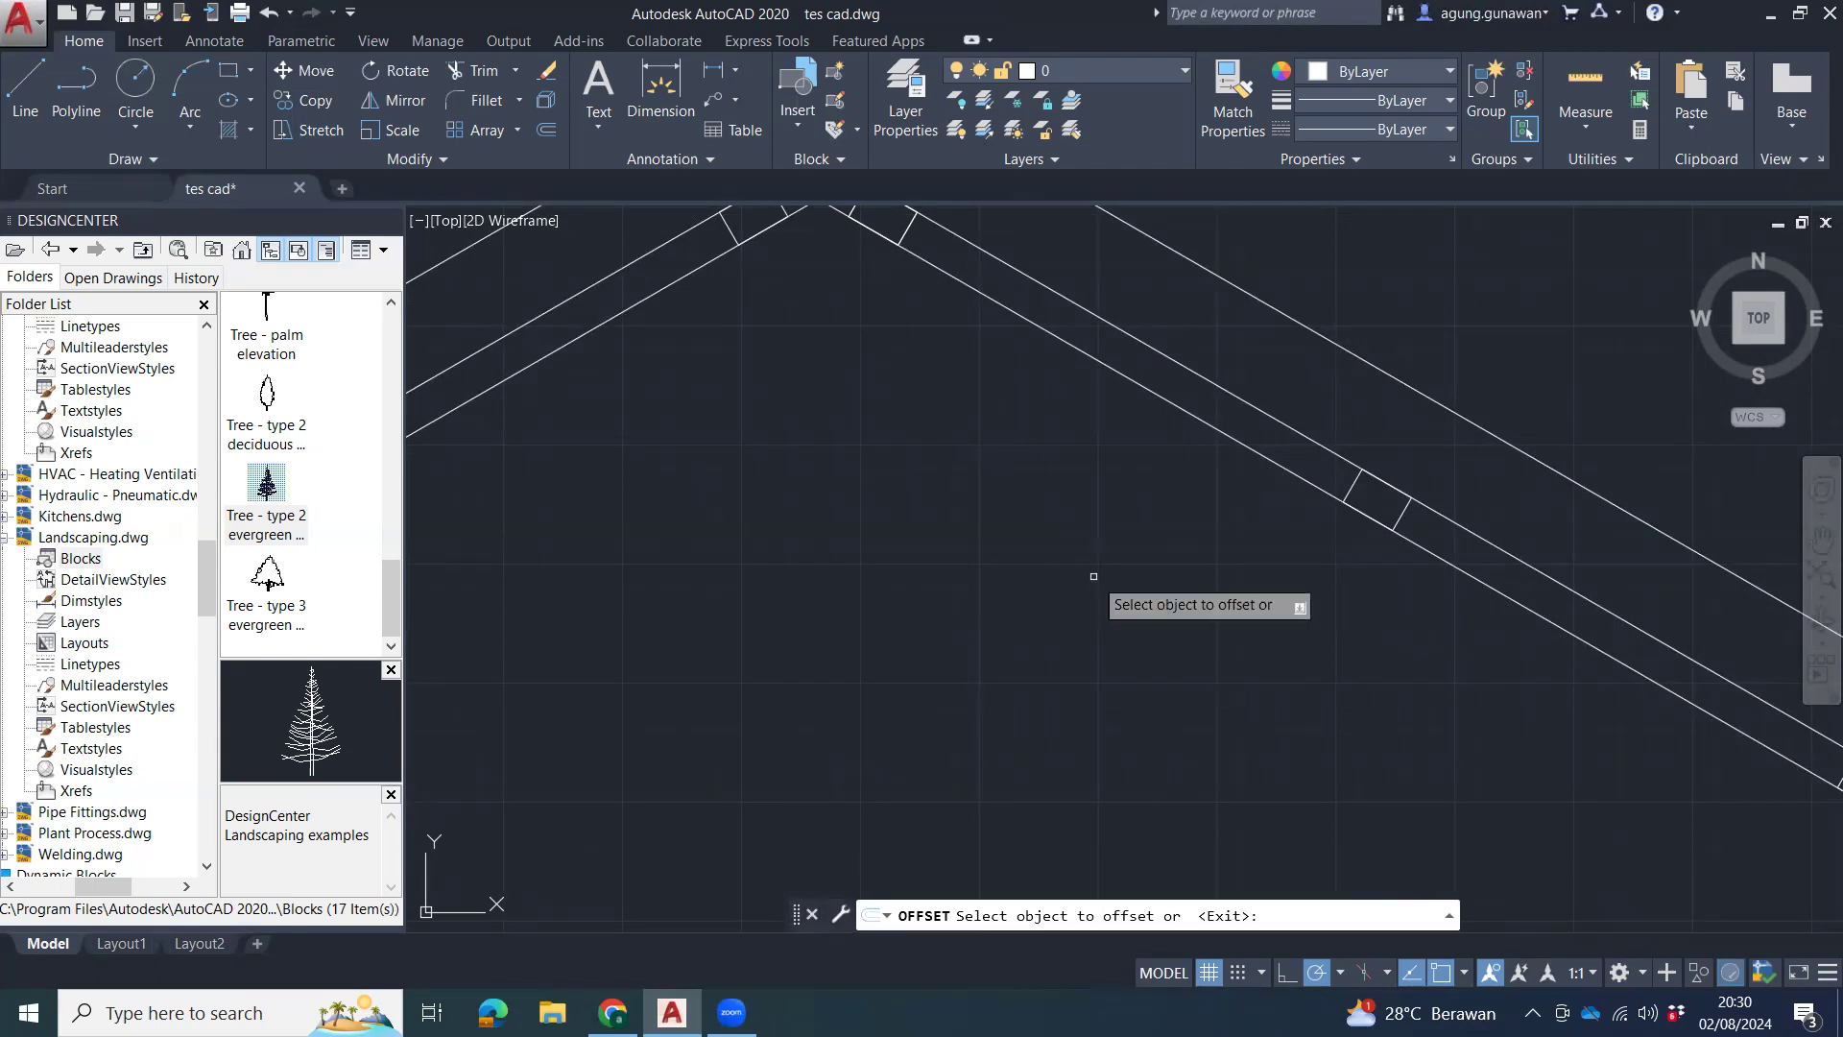
pyautogui.click(1068, 342)
pyautogui.click(985, 459)
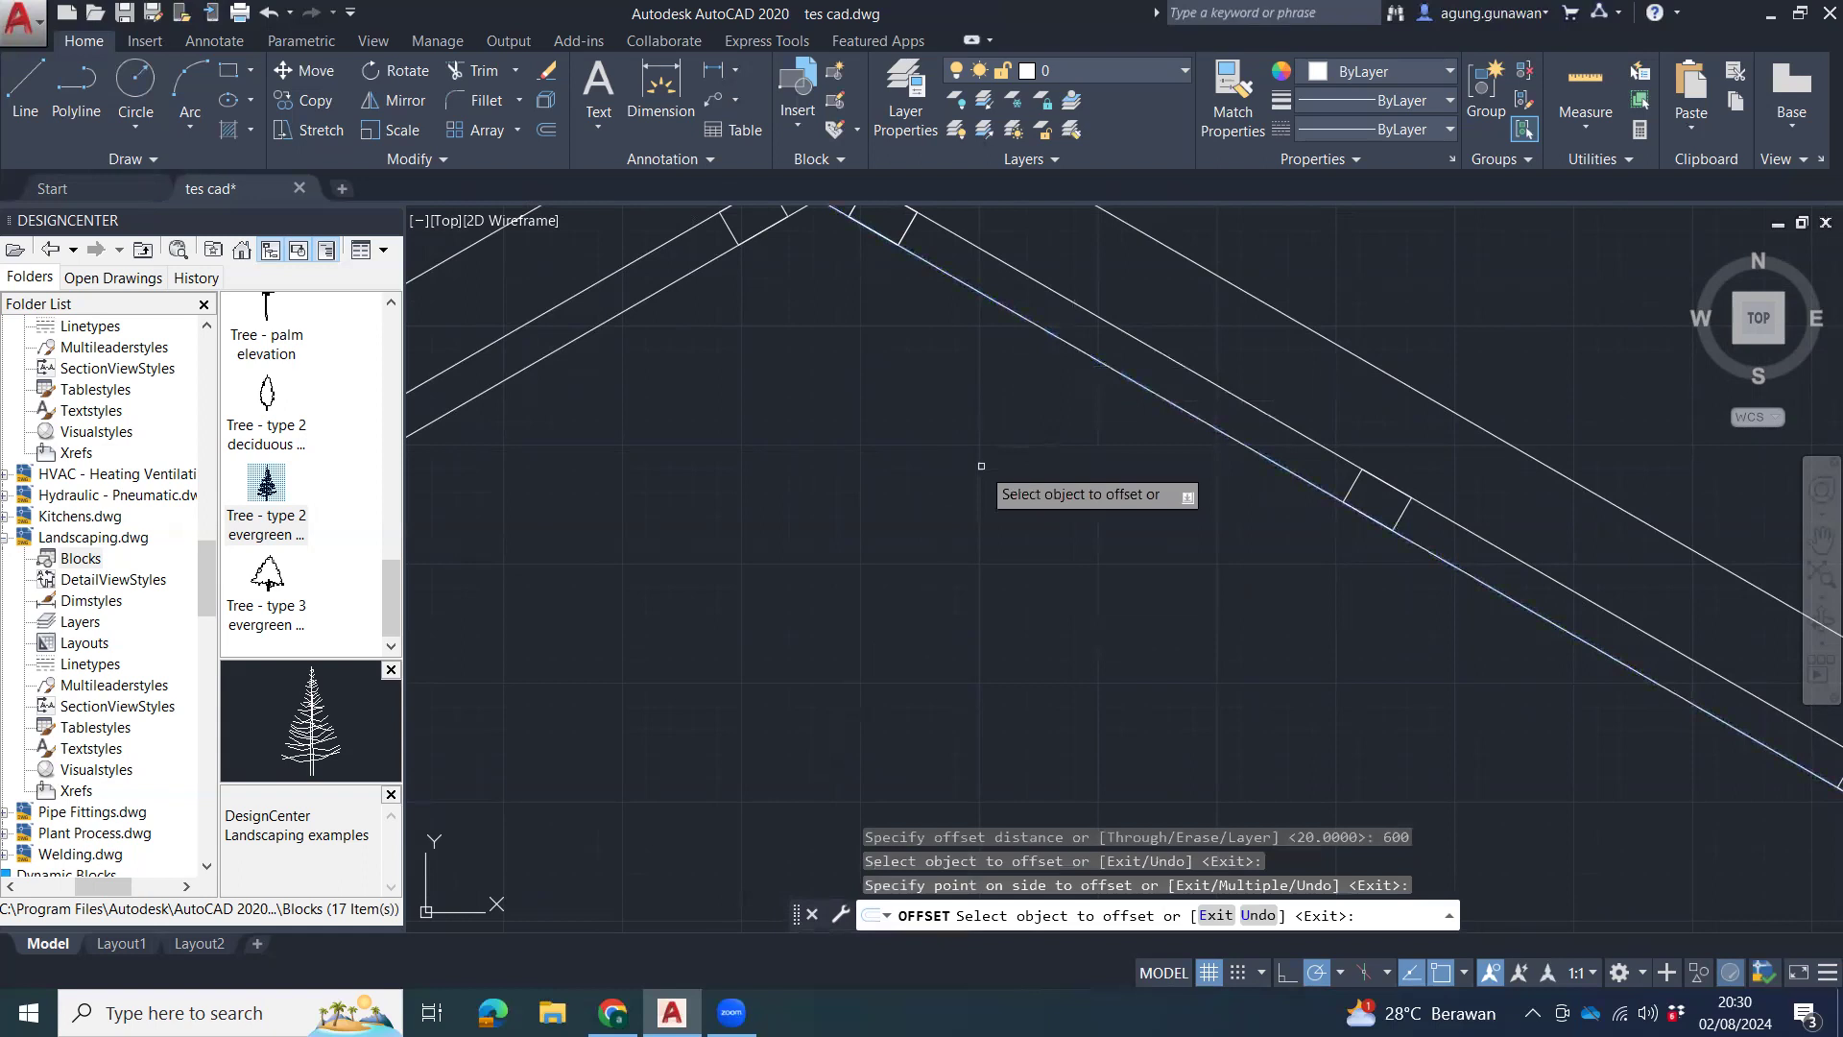
pyautogui.scroll(-3, 1029, 475)
pyautogui.press('Escape')
pyautogui.press('Escape')
pyautogui.moveTo(1083, 540)
pyautogui.mouseDown(button='middle')
pyautogui.moveTo(1076, 366)
pyautogui.moveTo(1075, 585)
pyautogui.mouseUp(button='middle')
pyautogui.click(1032, 501)
pyautogui.click(984, 639)
pyautogui.press('Delete')
# Offset the line under the right slope's battens 60 inward and end the command.
pyautogui.write('o')
pyautogui.press('Return')
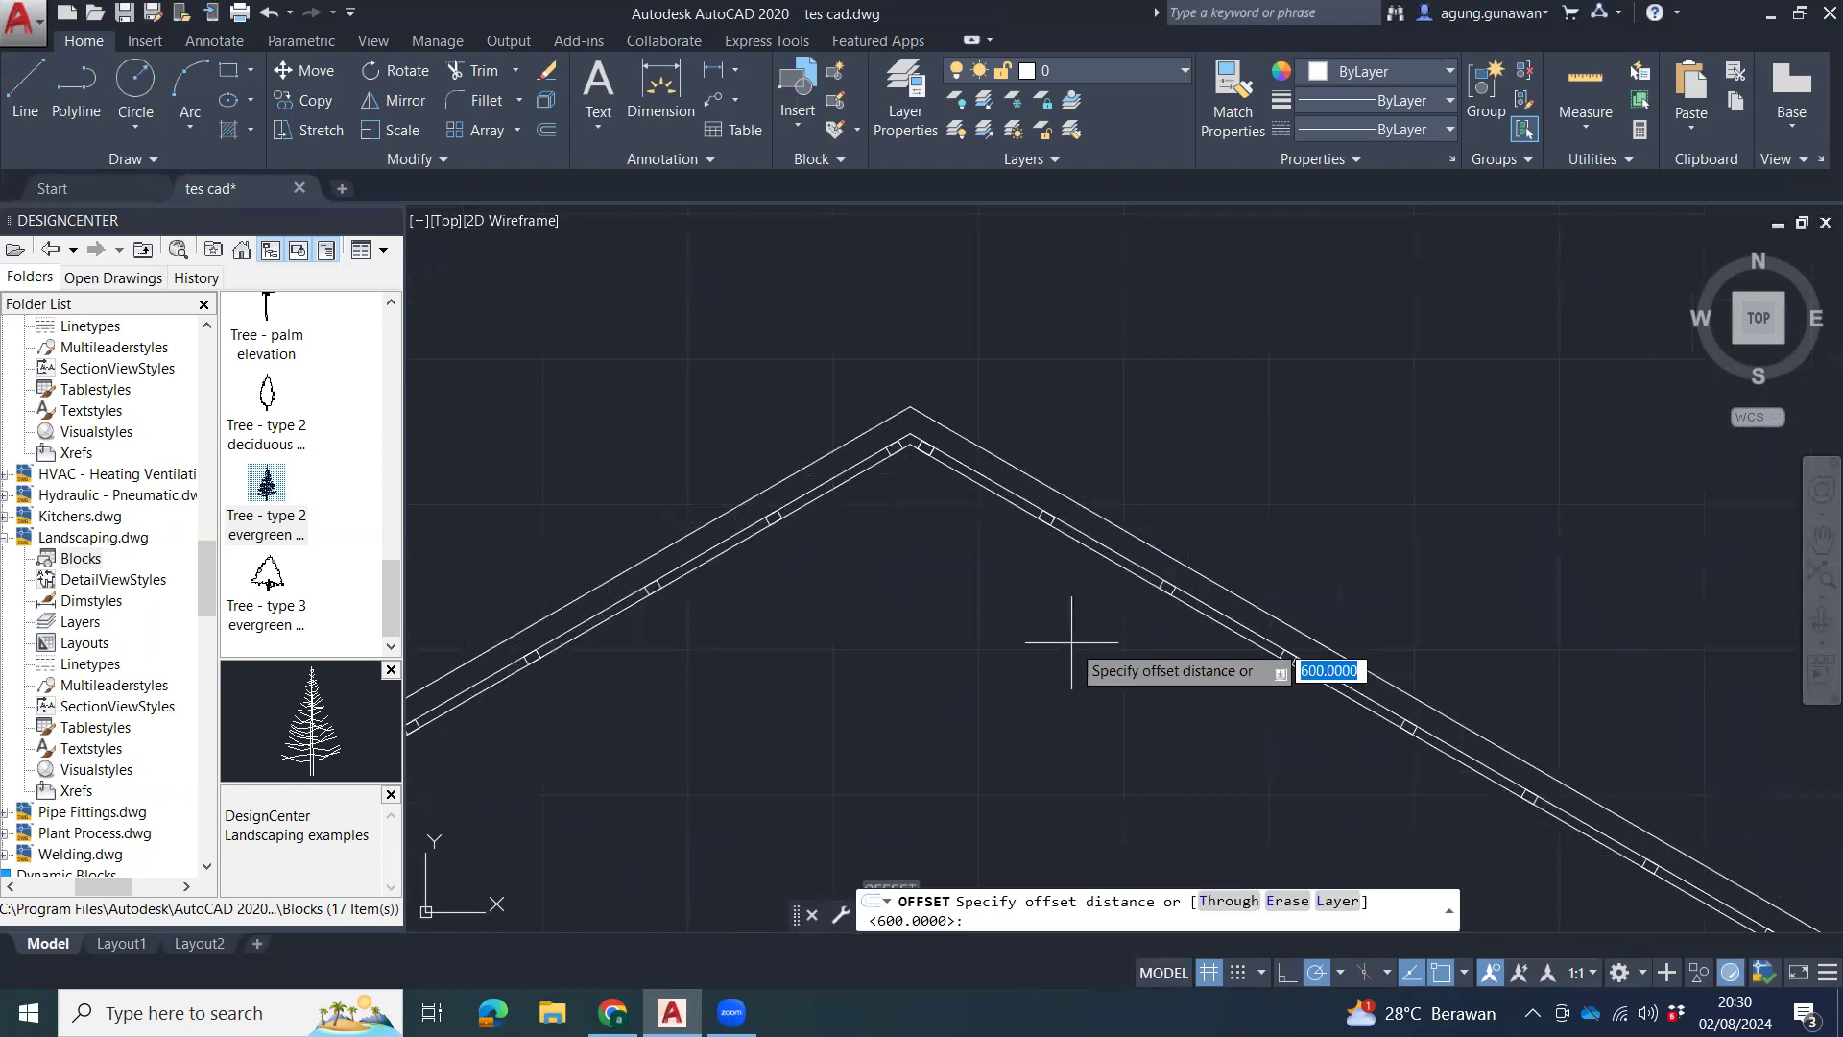
pyautogui.write('60')
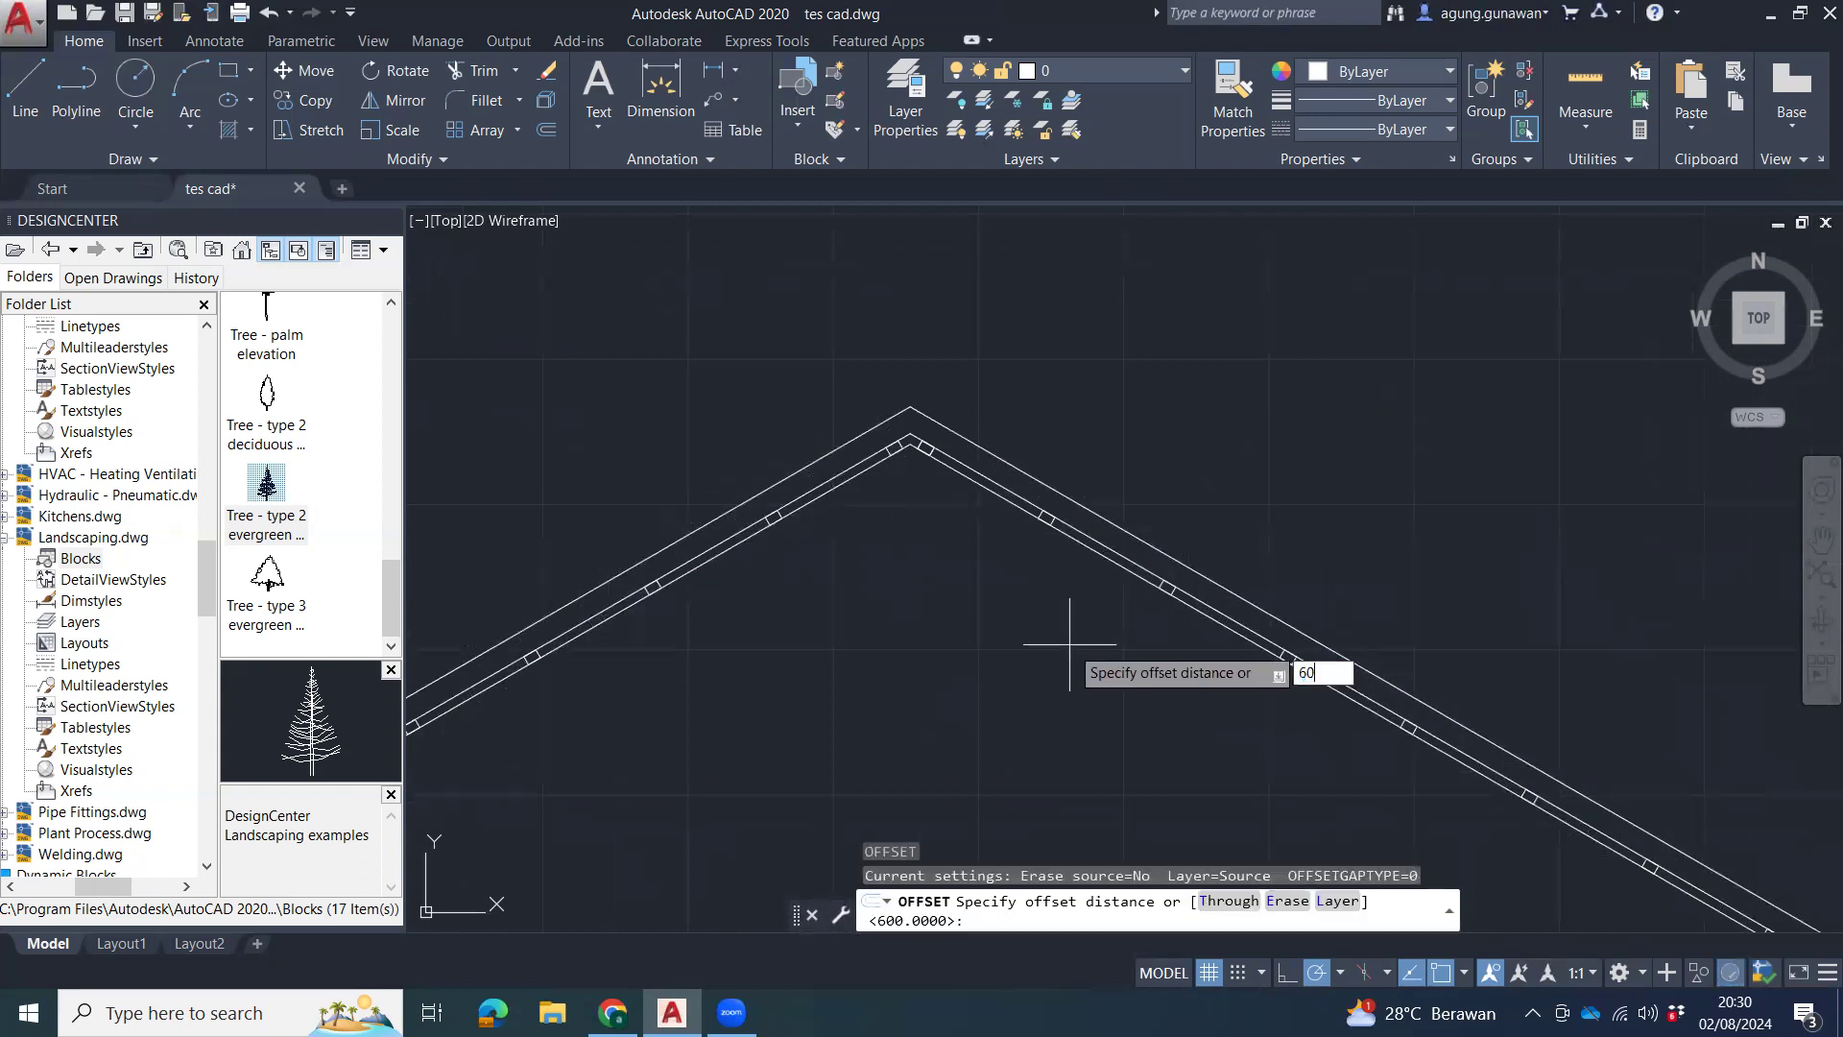
pyautogui.press('Return')
pyautogui.click(1016, 505)
pyautogui.click(985, 547)
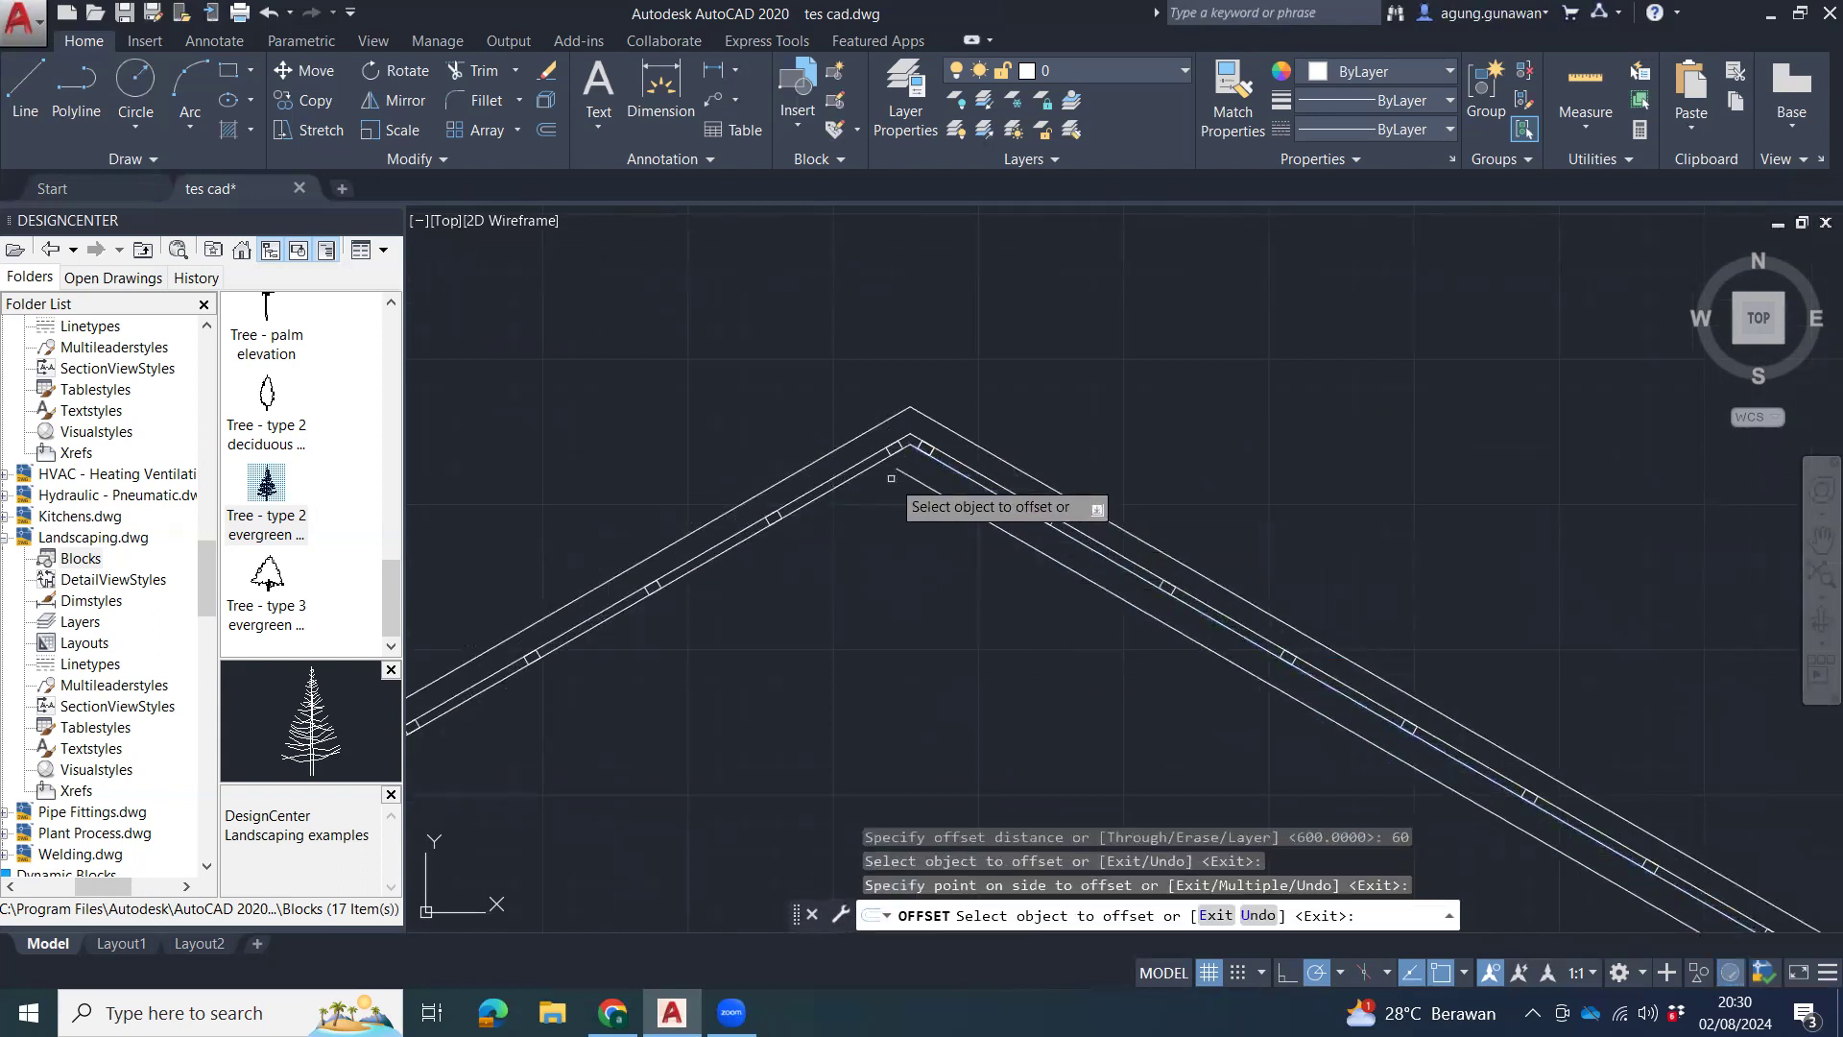
pyautogui.click(849, 477)
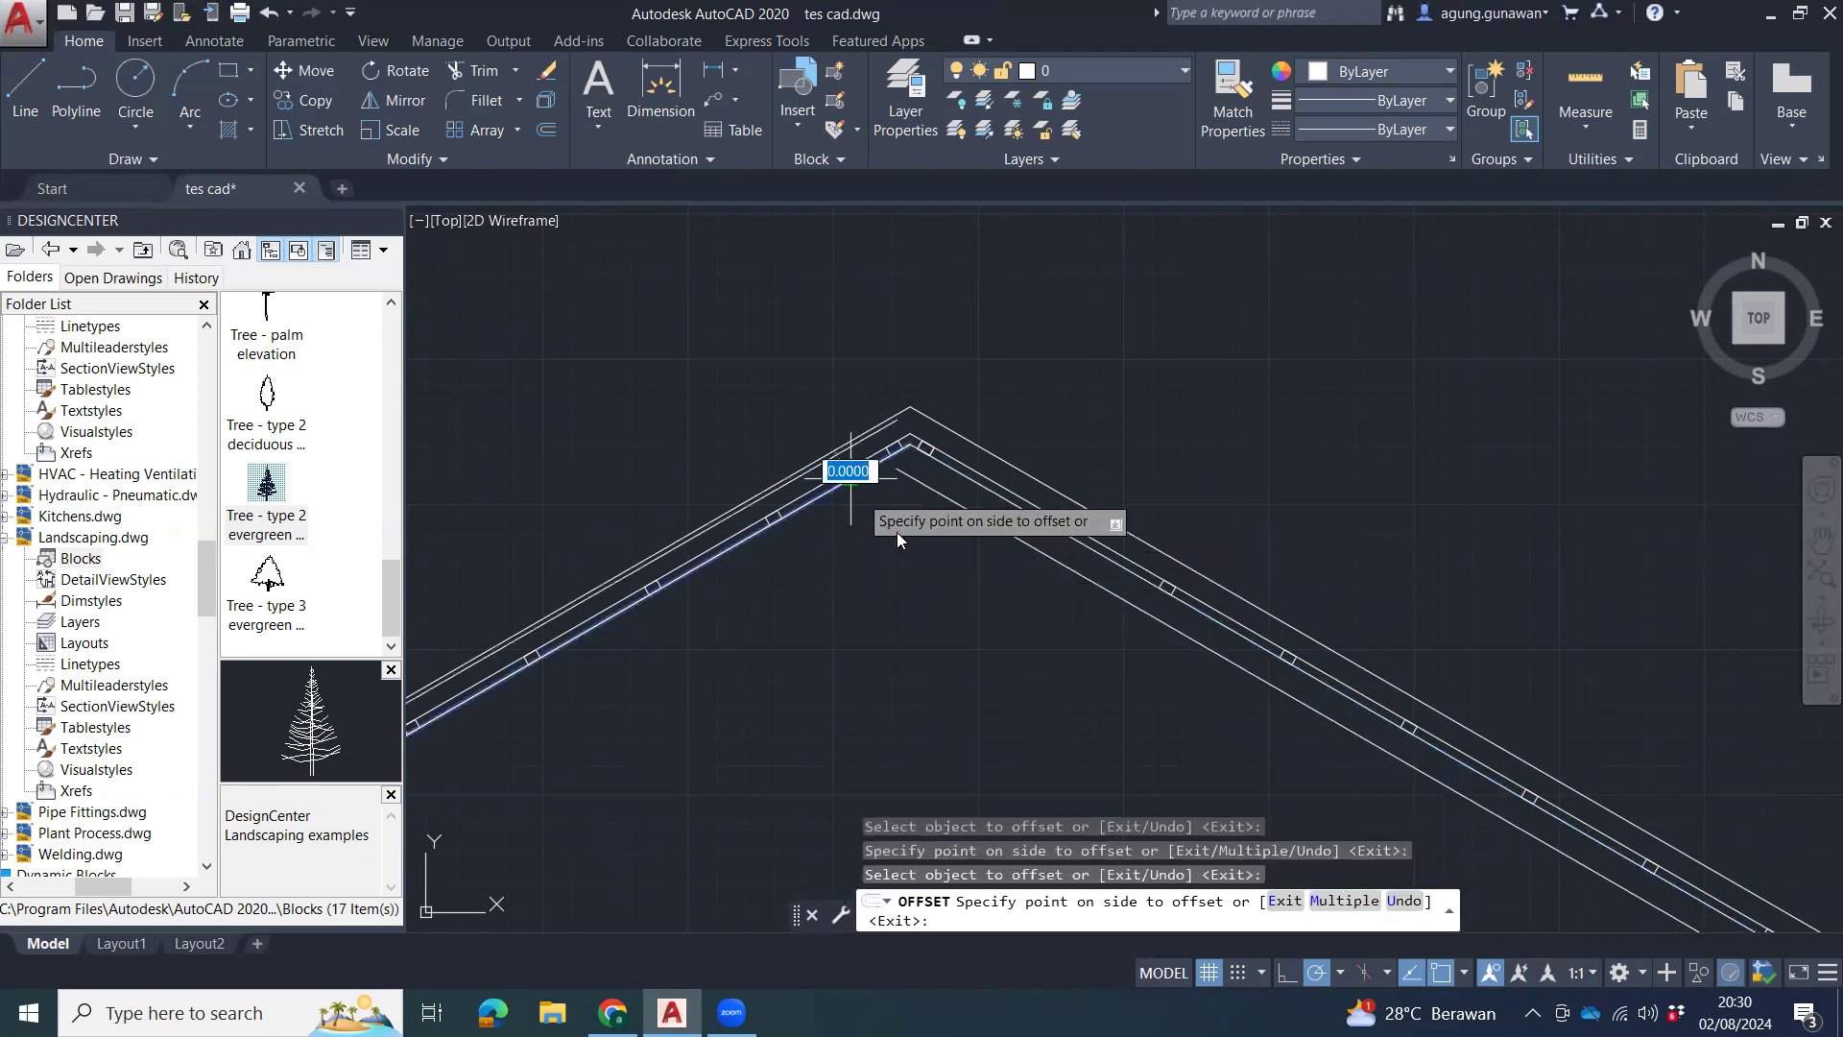
pyautogui.press('Escape')
pyautogui.press('Escape')
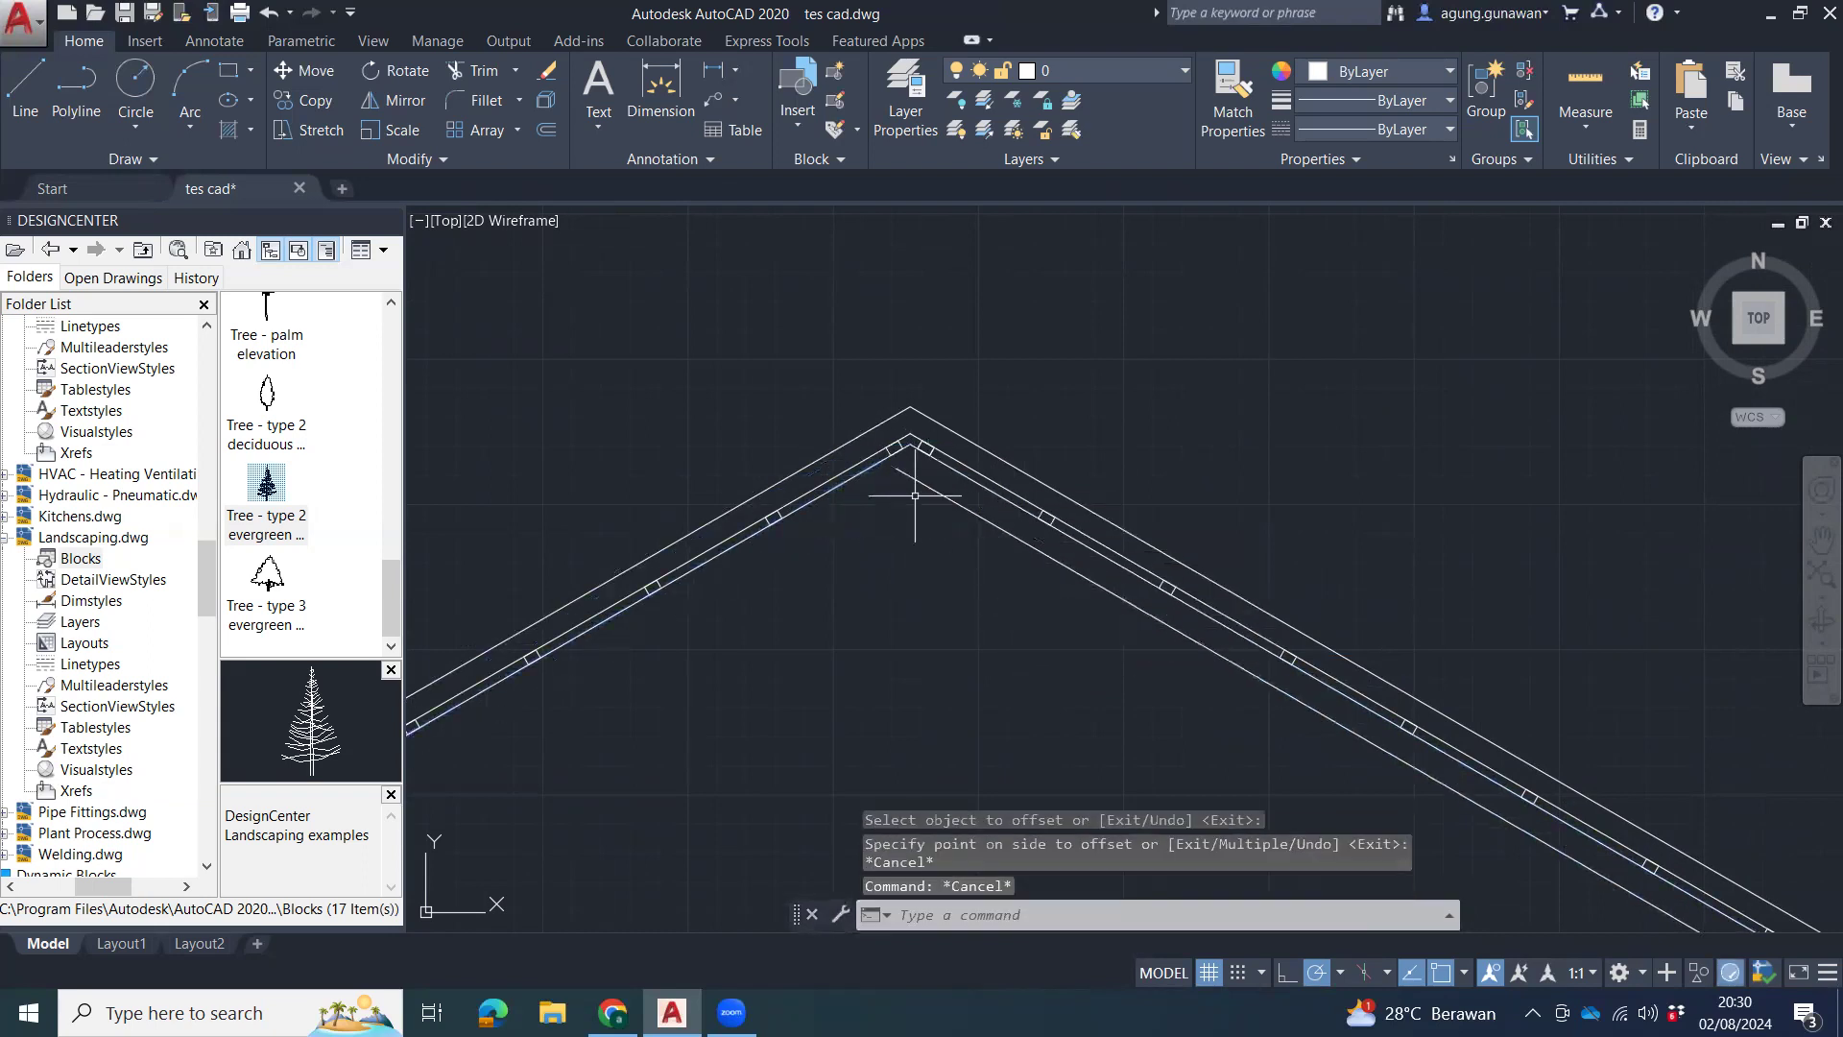
# Offset the line under the left slope's battens inward by the same 60 distance.
pyautogui.write('o')
pyautogui.press('Return')
pyautogui.press('Return')
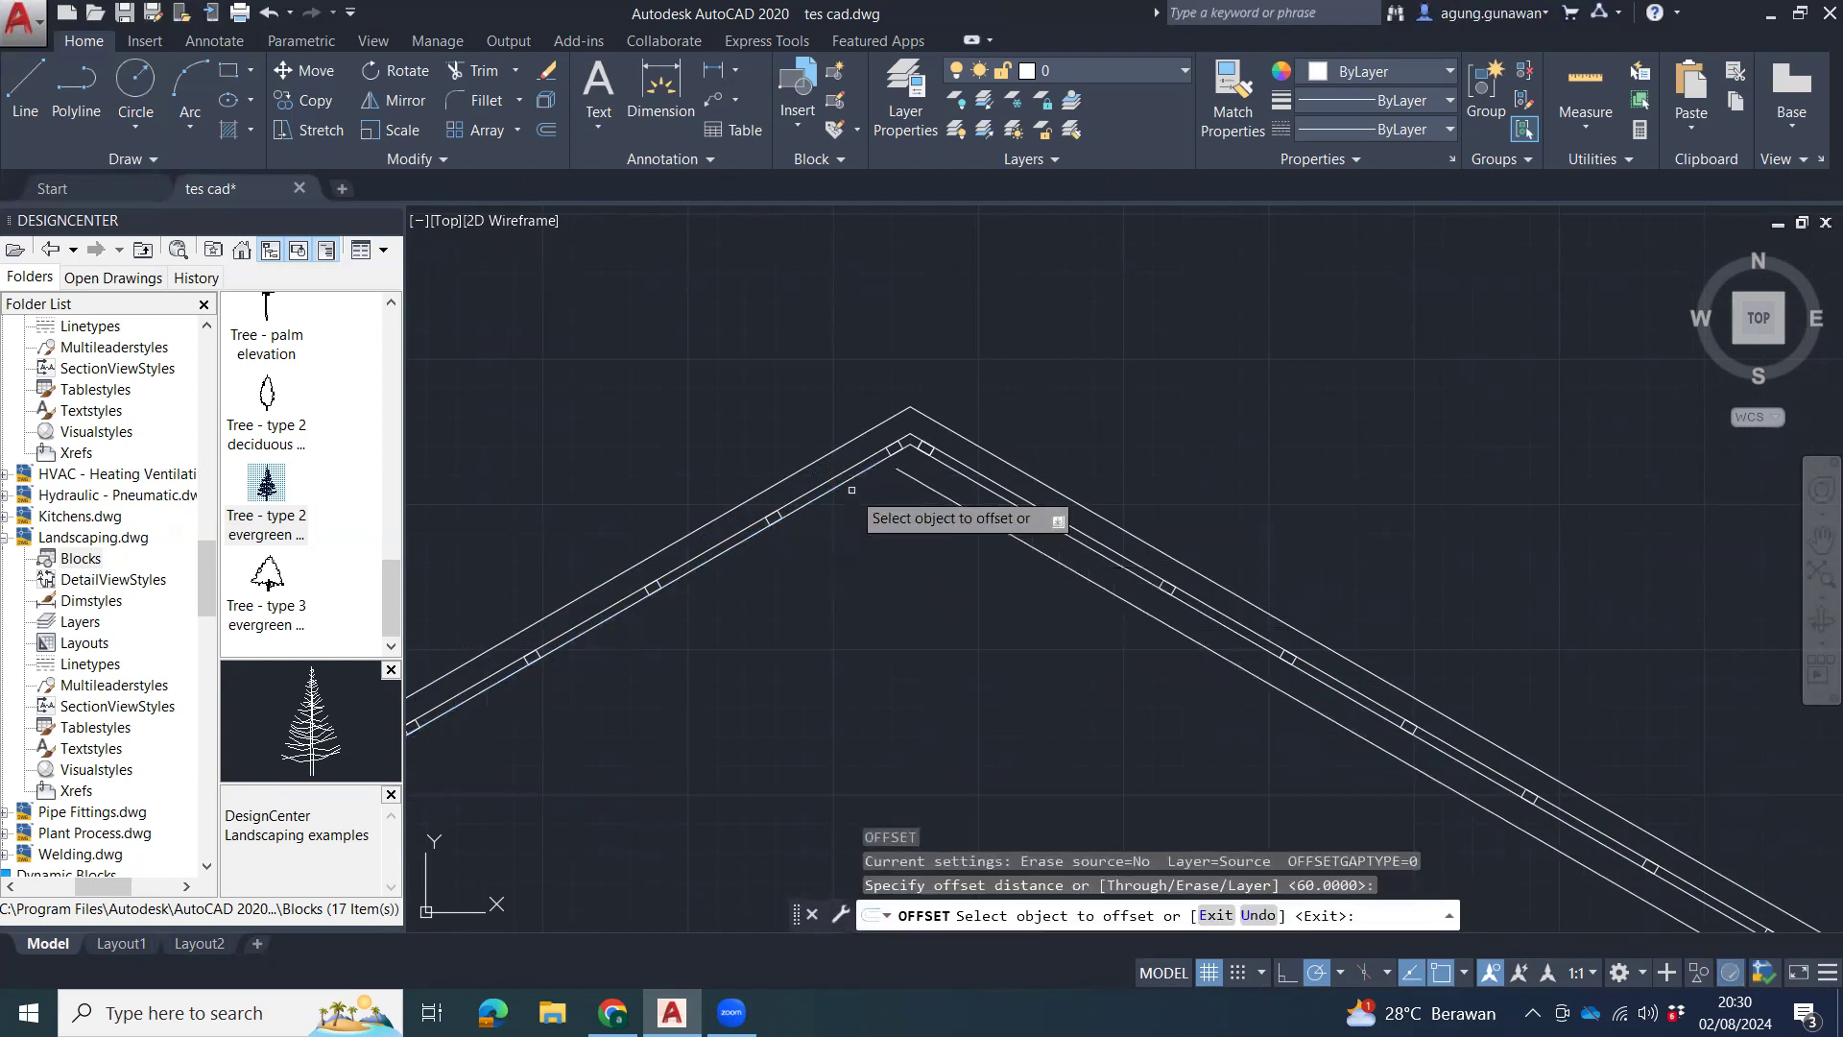
pyautogui.click(840, 485)
pyautogui.click(890, 556)
pyautogui.press('Escape')
pyautogui.press('Escape')
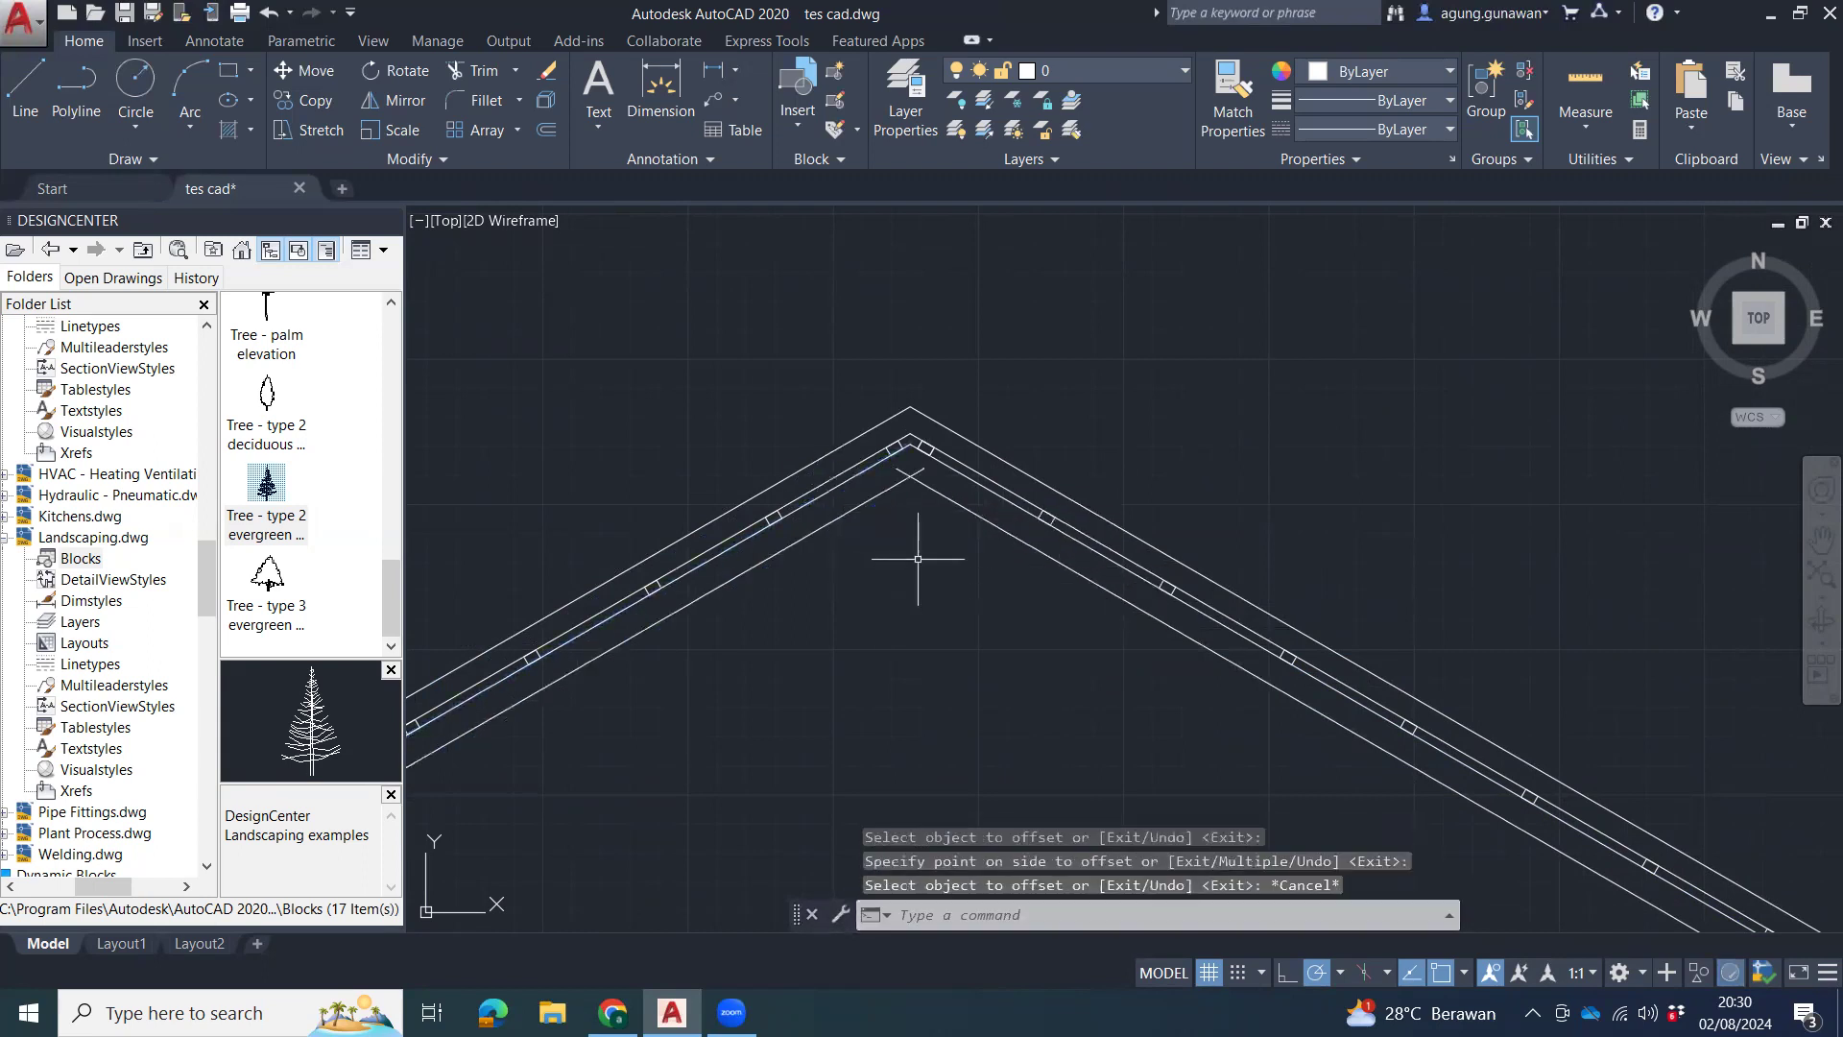
# Fillet the left and right rafter underside lines into a sharp corner below the ridge.
pyautogui.scroll(3, 916, 518)
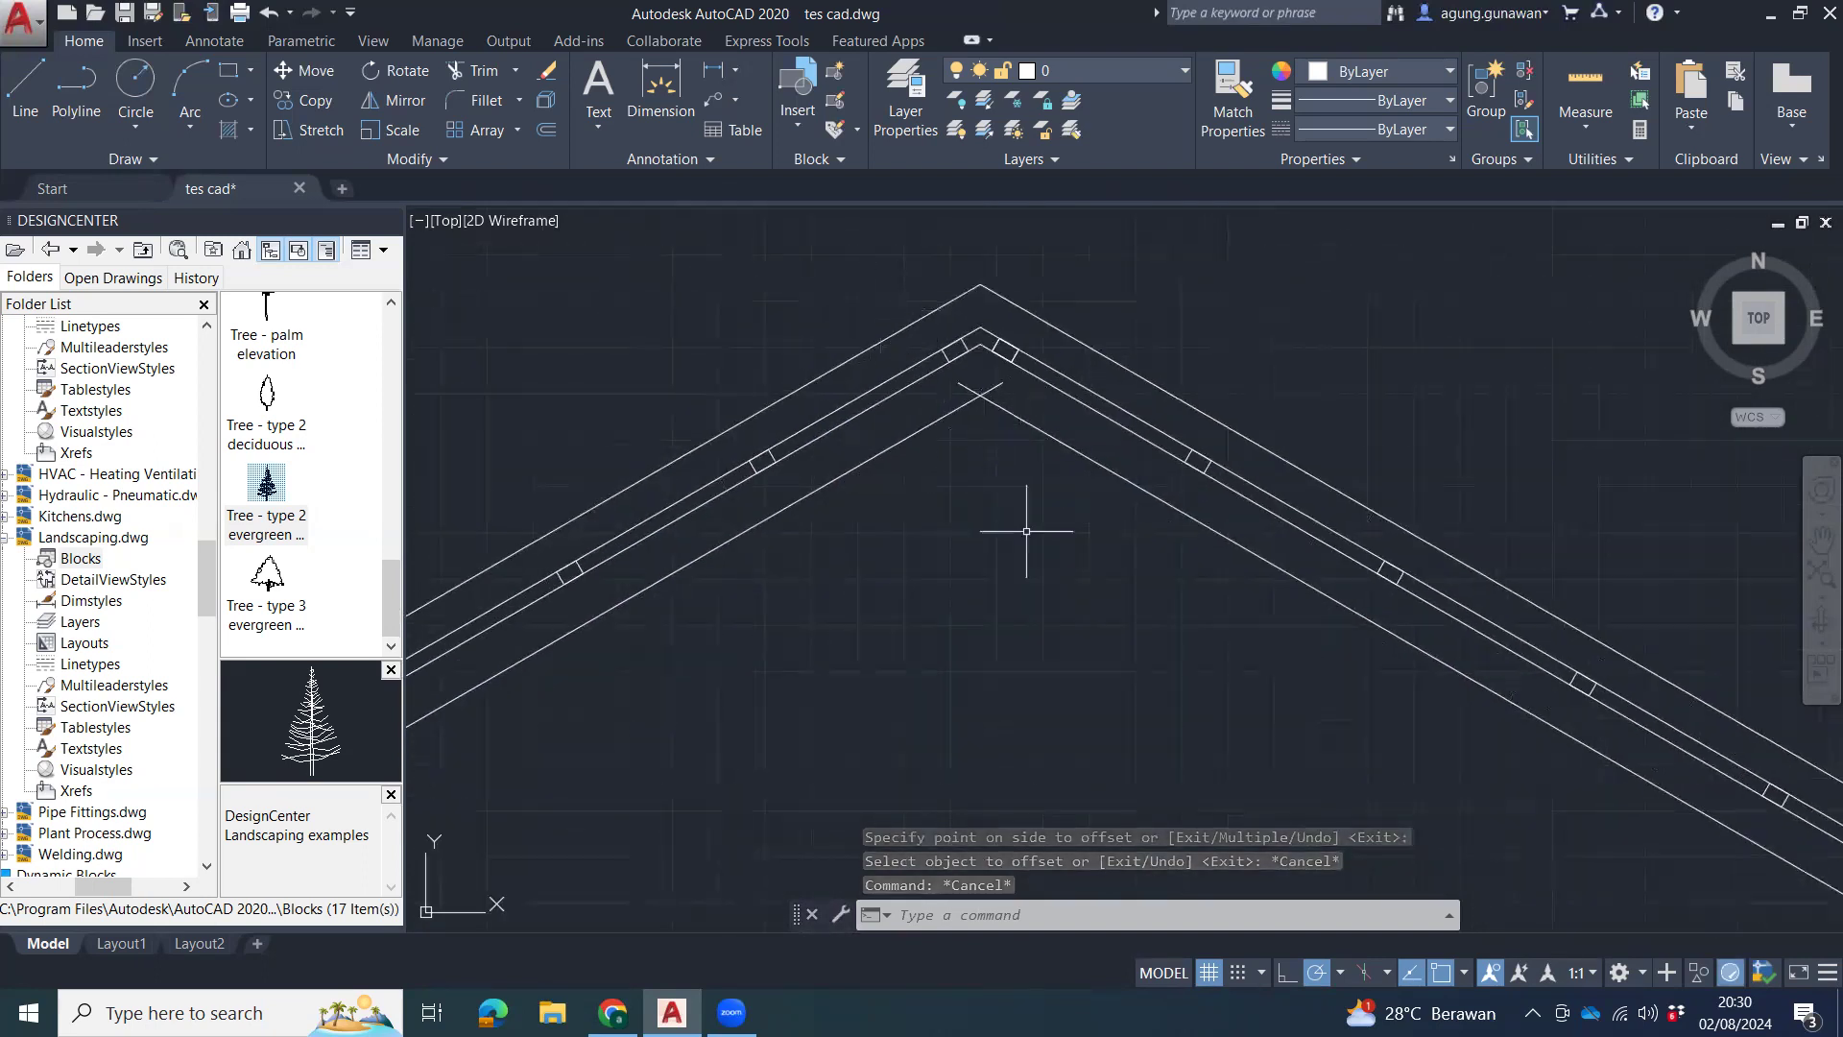
pyautogui.write('f')
pyautogui.press('Return')
pyautogui.click(934, 421)
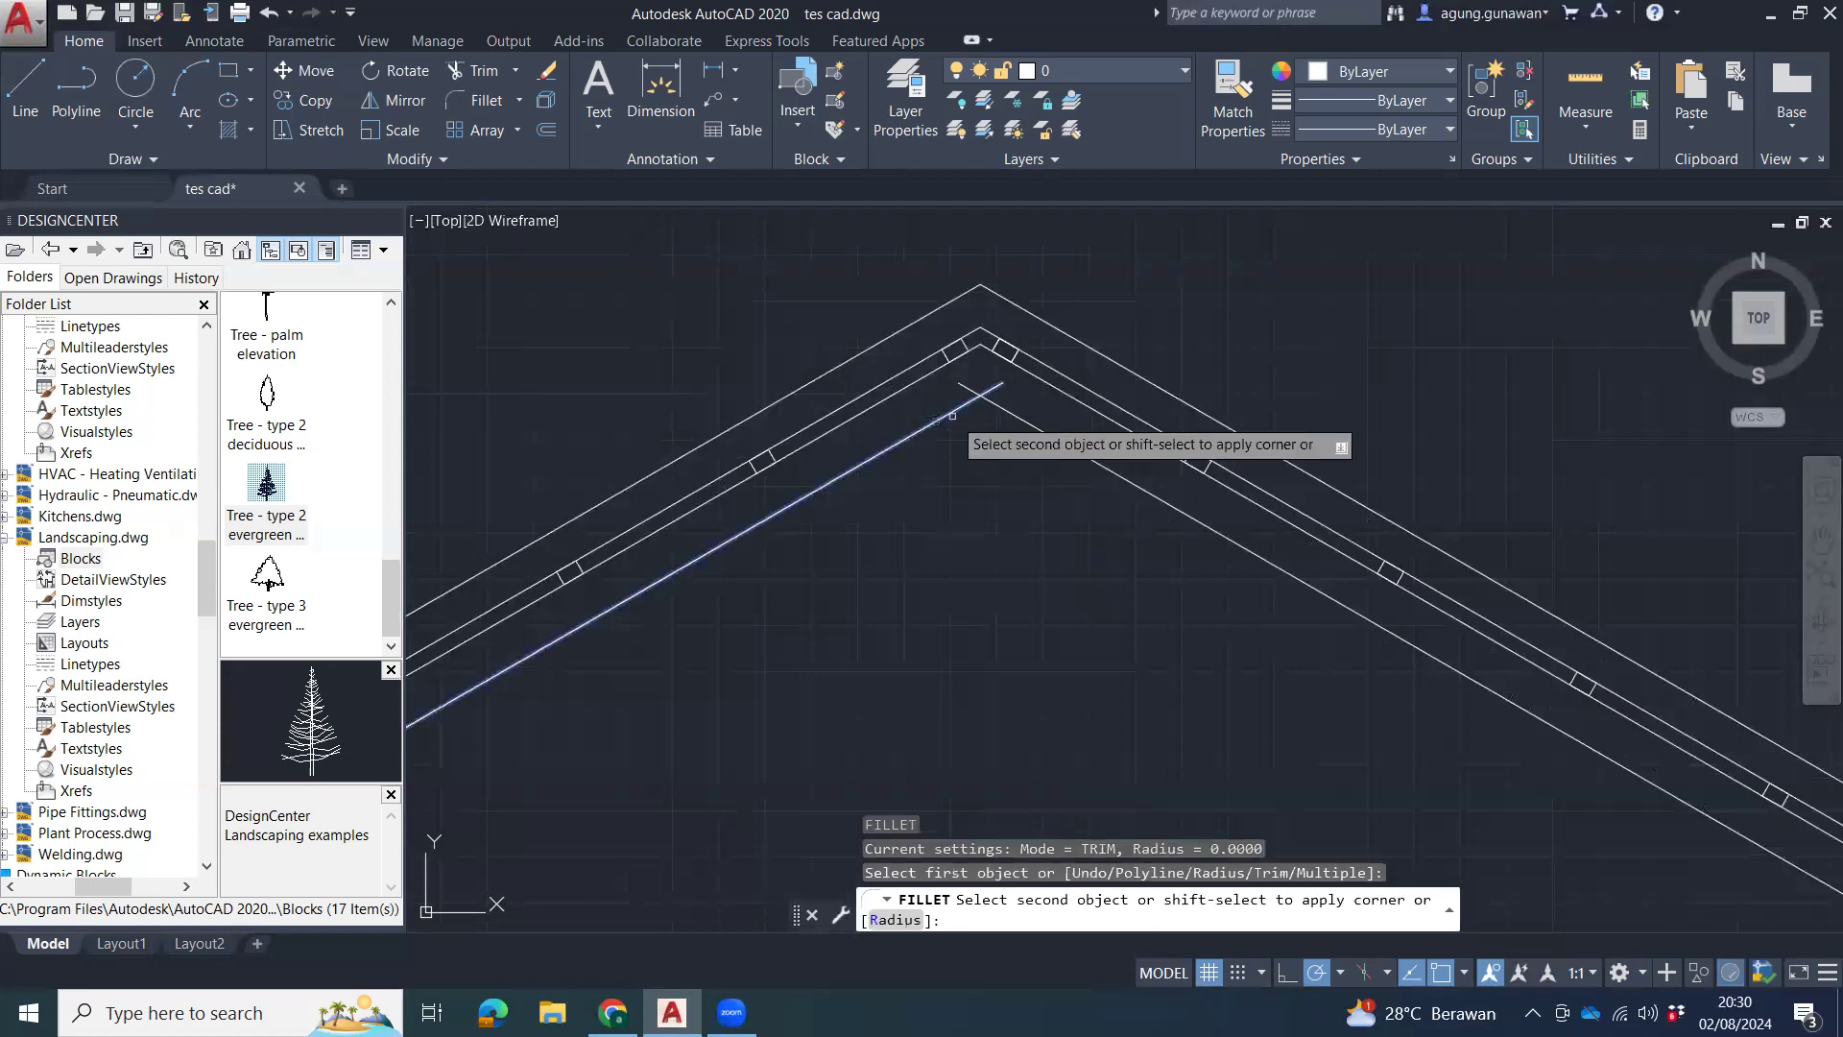
pyautogui.click(1018, 416)
# Draw an 80 by 150 upright rectangle in the open space below the right slope's rafter underside line, near the ridge.
pyautogui.scroll(-2, 1115, 593)
pyautogui.moveTo(1115, 594); pyautogui.dragTo(928, 427, button='middle')
pyautogui.moveTo(1489, 818); pyautogui.dragTo(1086, 522, button='middle')
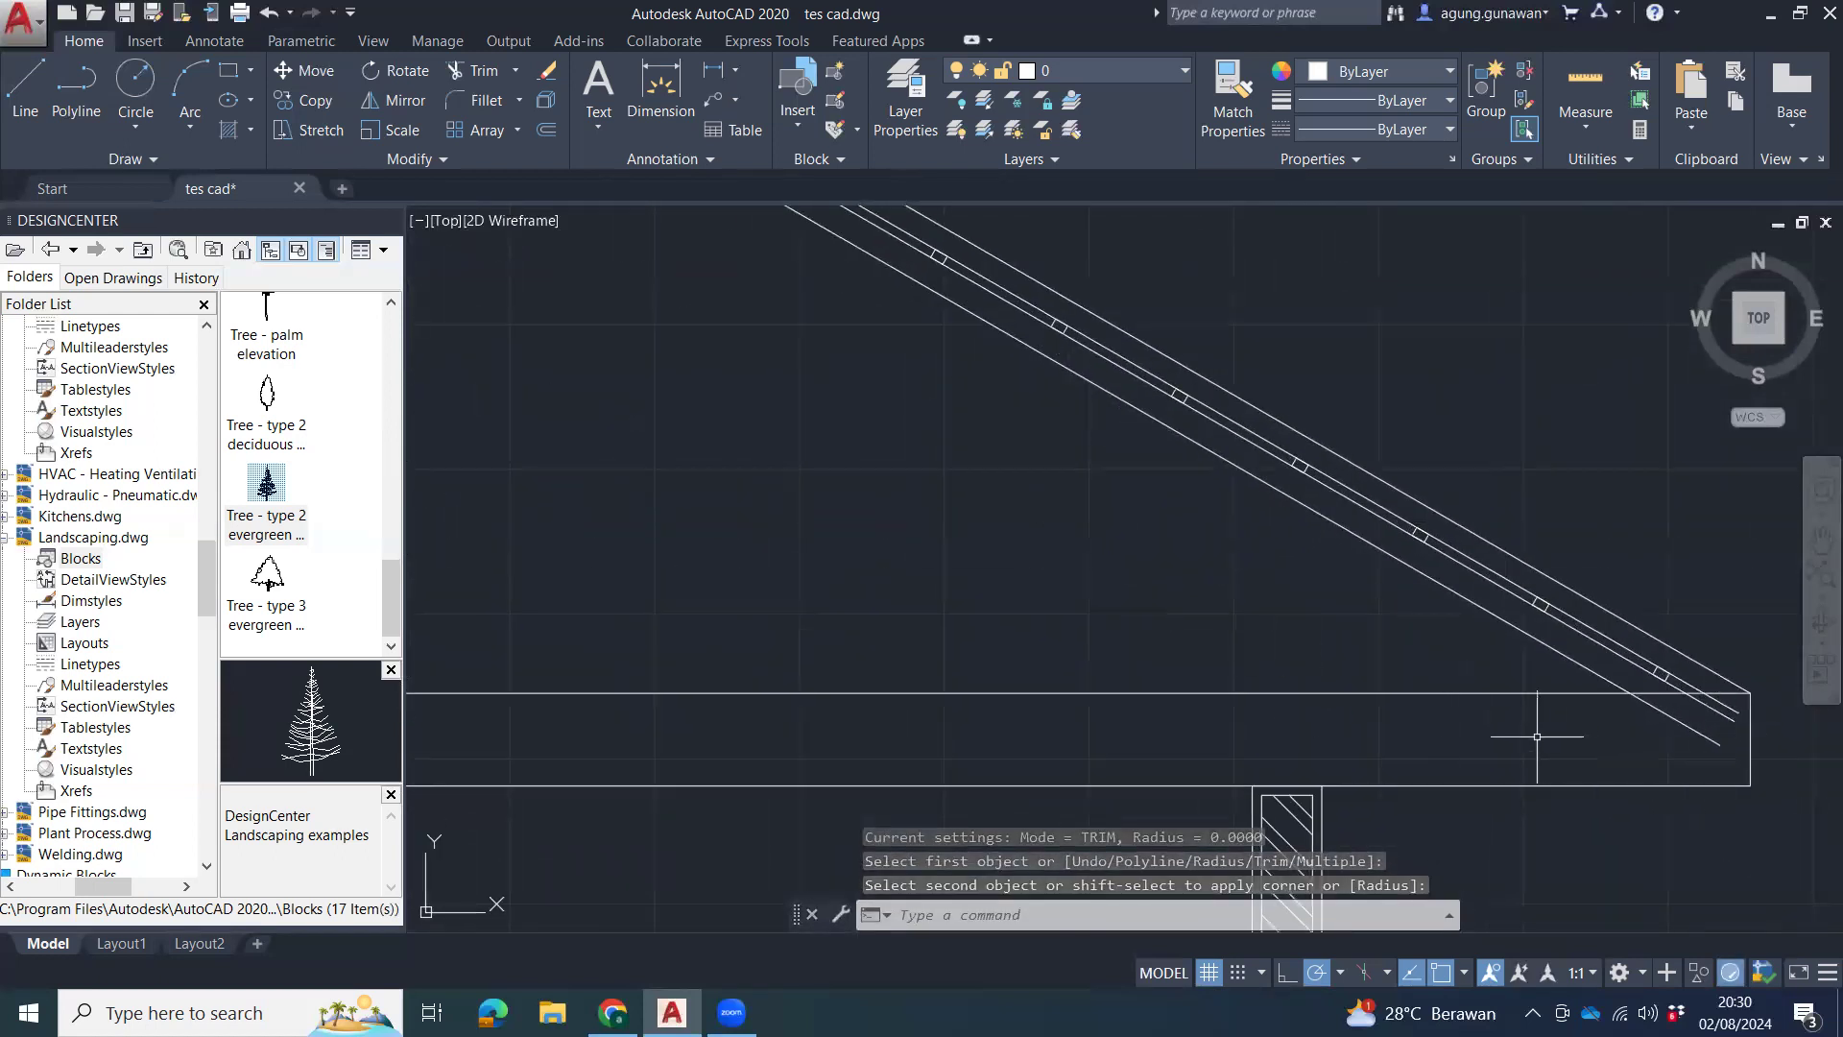
pyautogui.scroll(-2, 1061, 497)
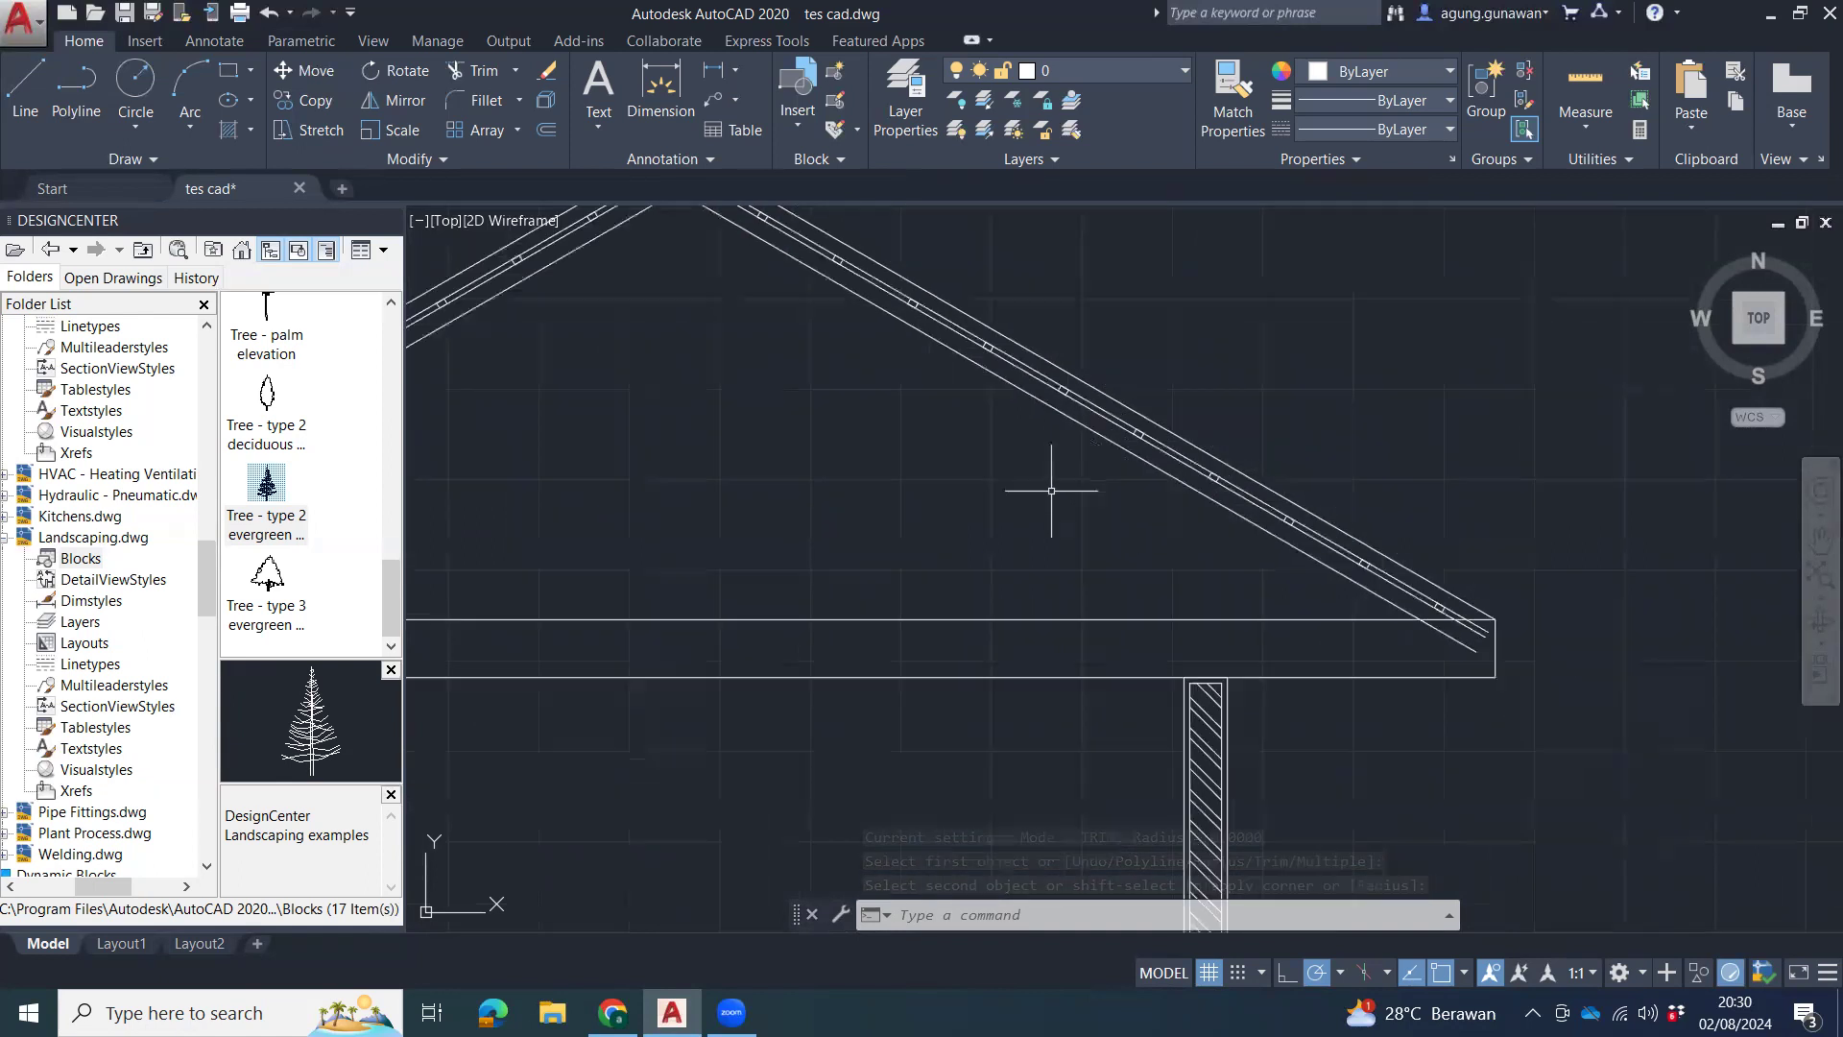
pyautogui.moveTo(1061, 497); pyautogui.dragTo(1308, 637, button='middle')
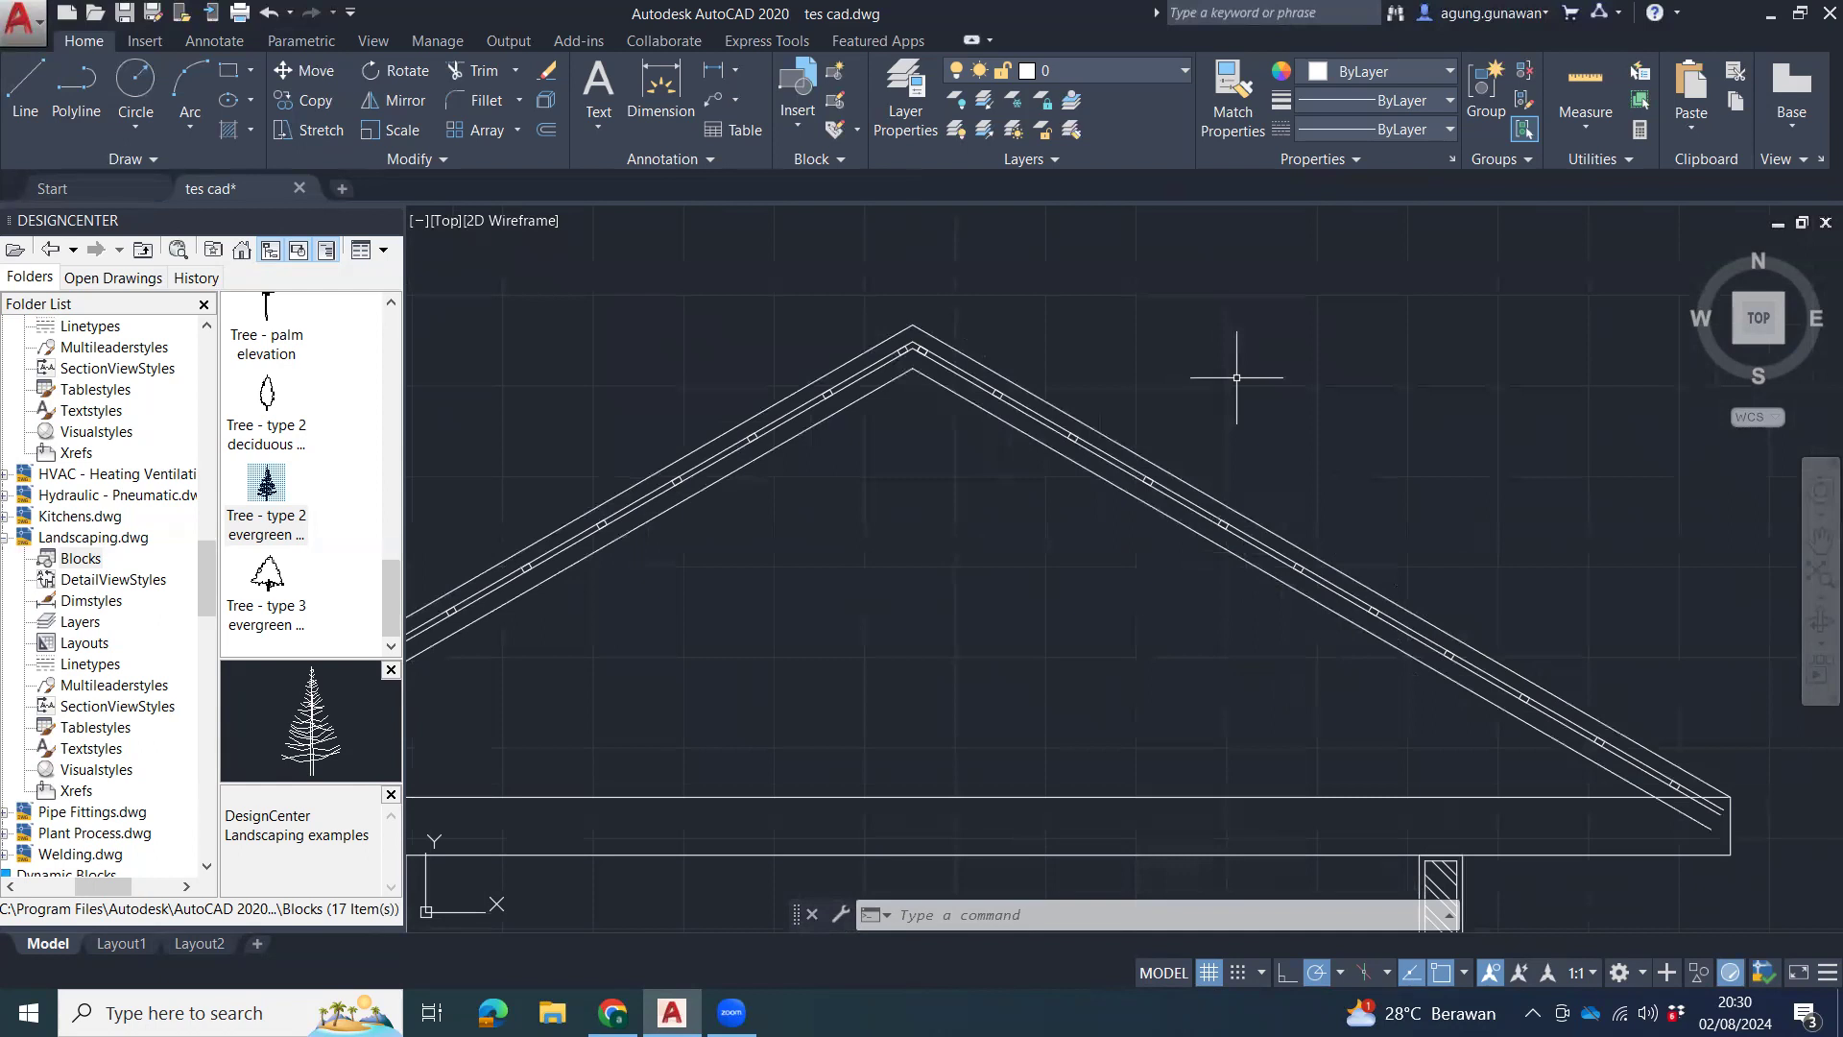
pyautogui.scroll(4, 967, 391)
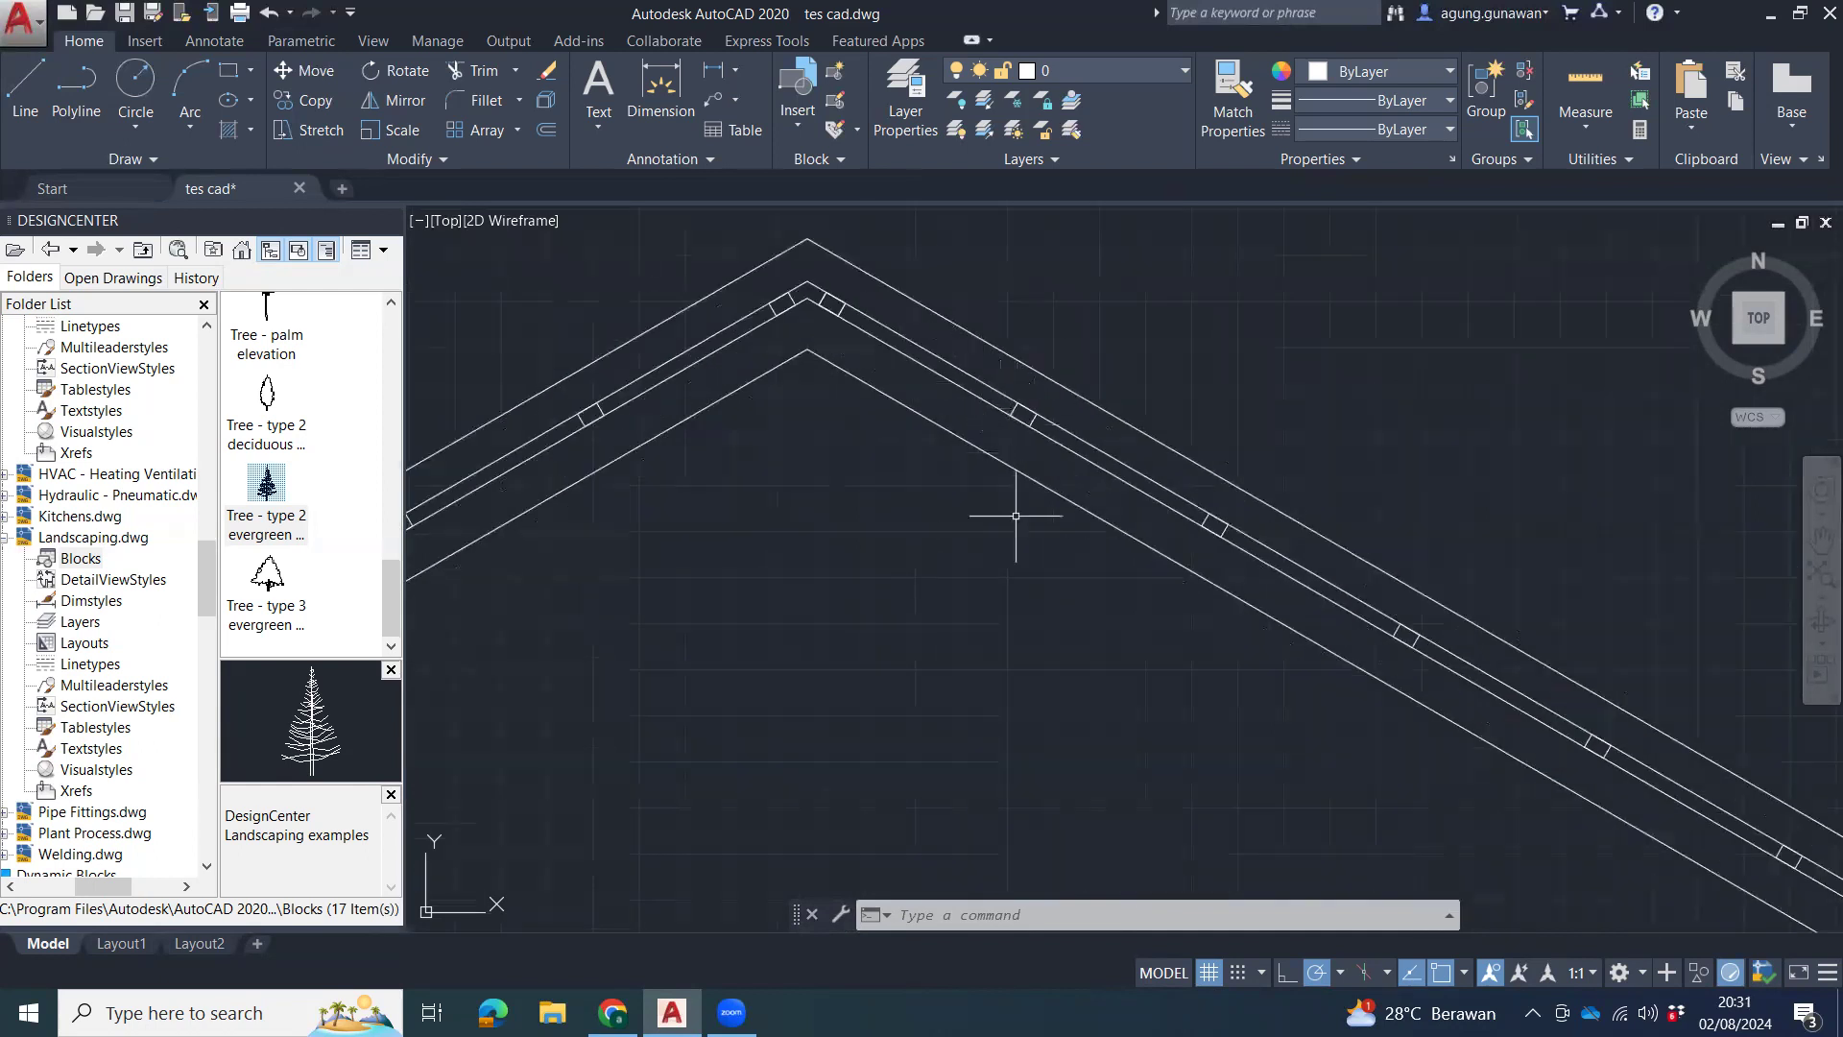
pyautogui.moveTo(987, 622); pyautogui.dragTo(1104, 568, button='middle')
pyautogui.write('rec')
pyautogui.press('Return')
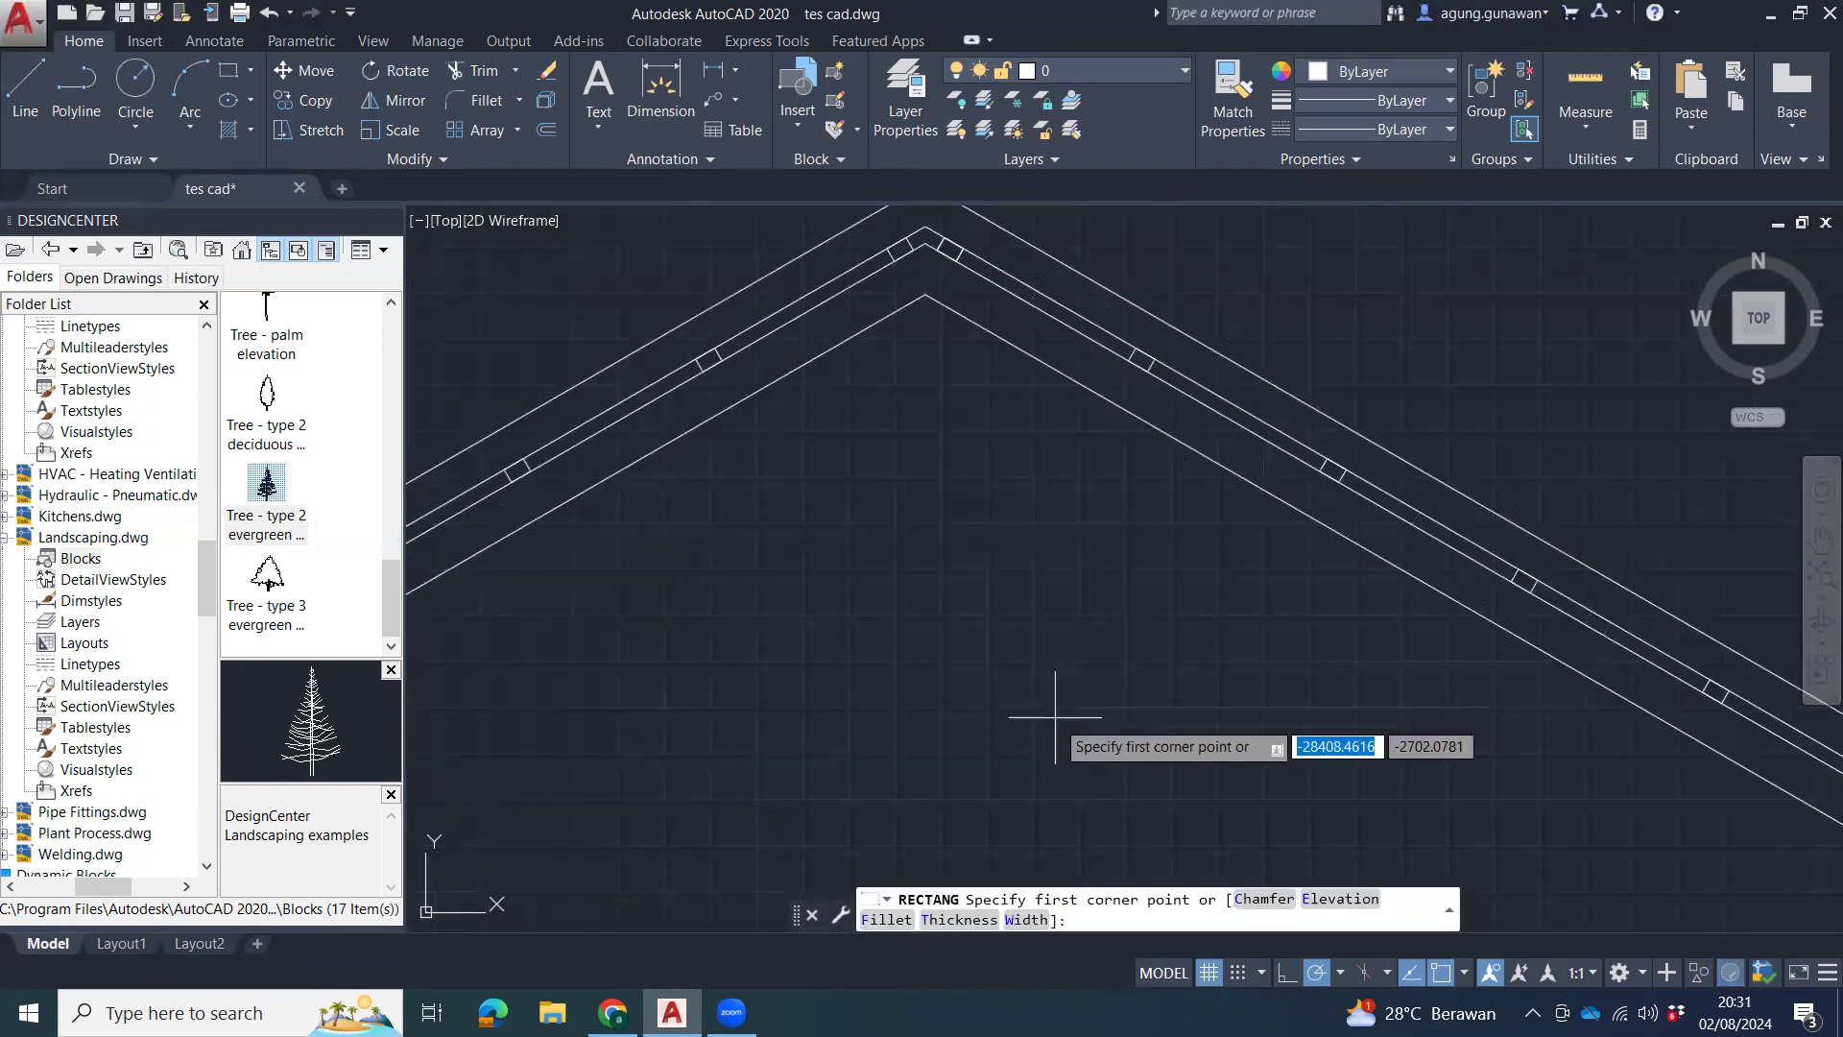
pyautogui.click(1053, 727)
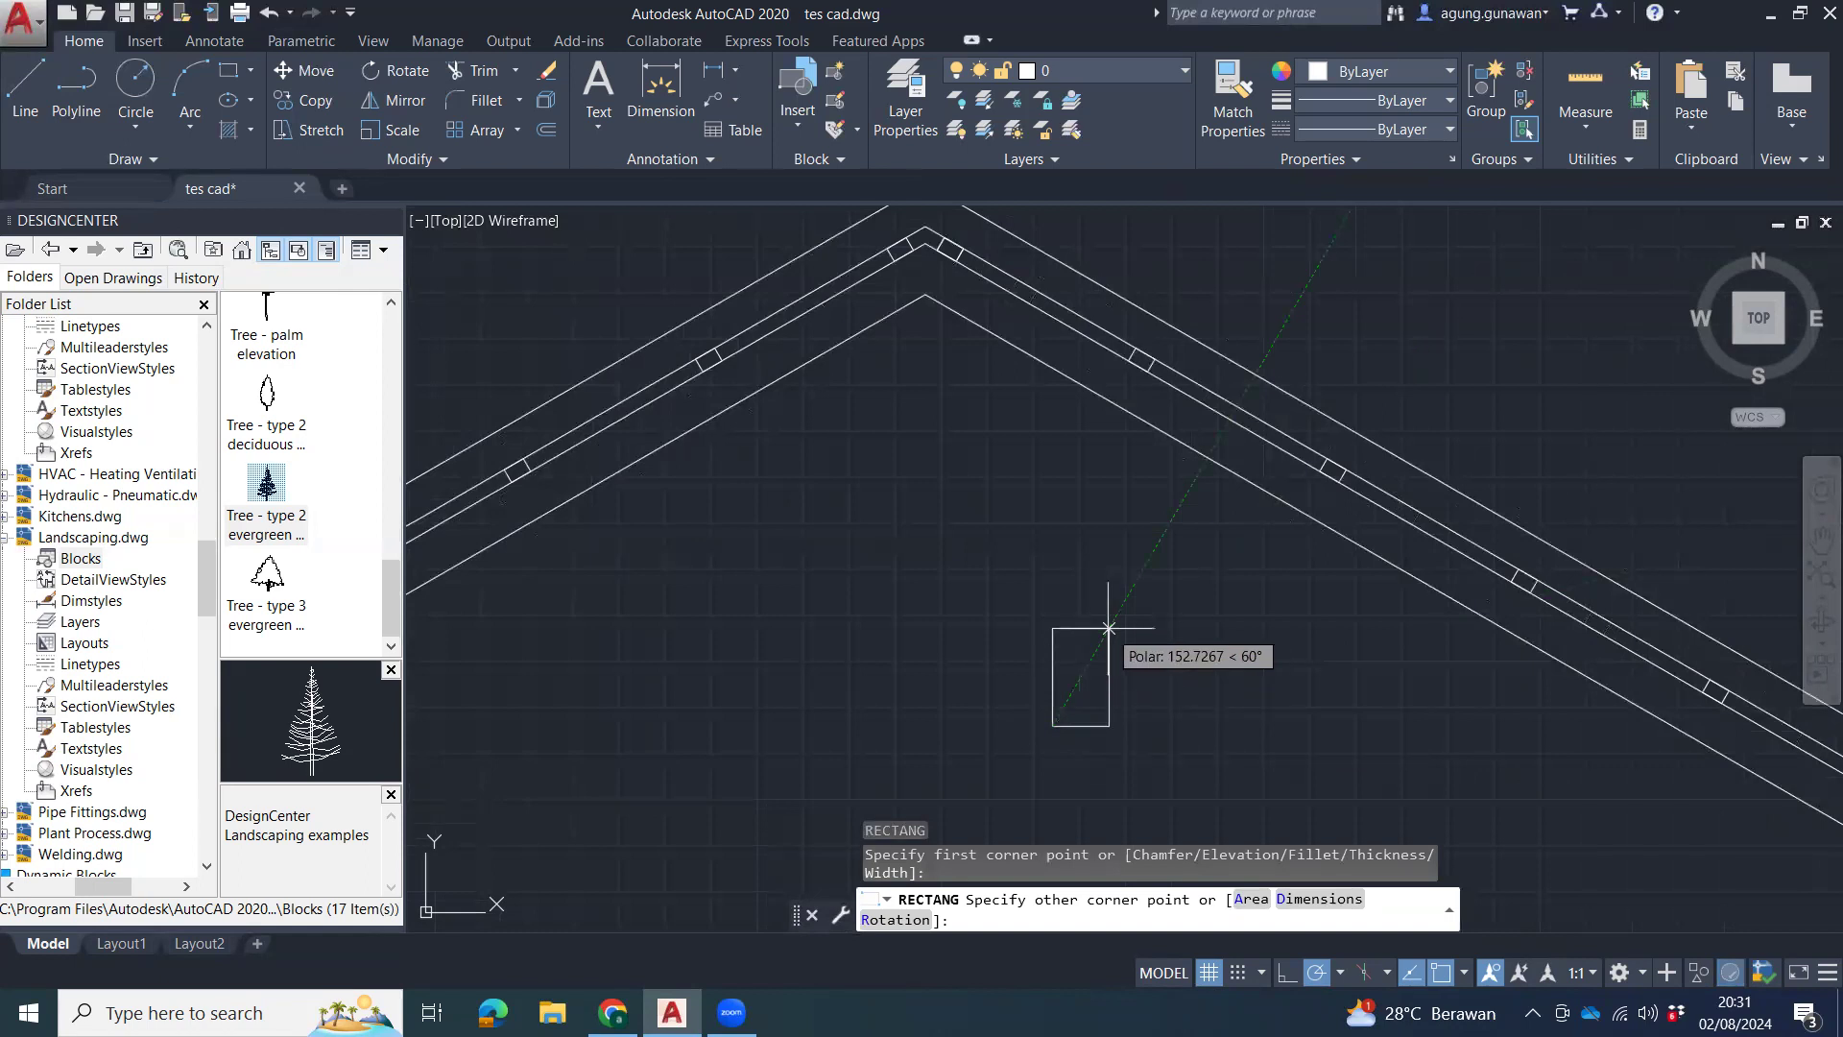
pyautogui.write('80')
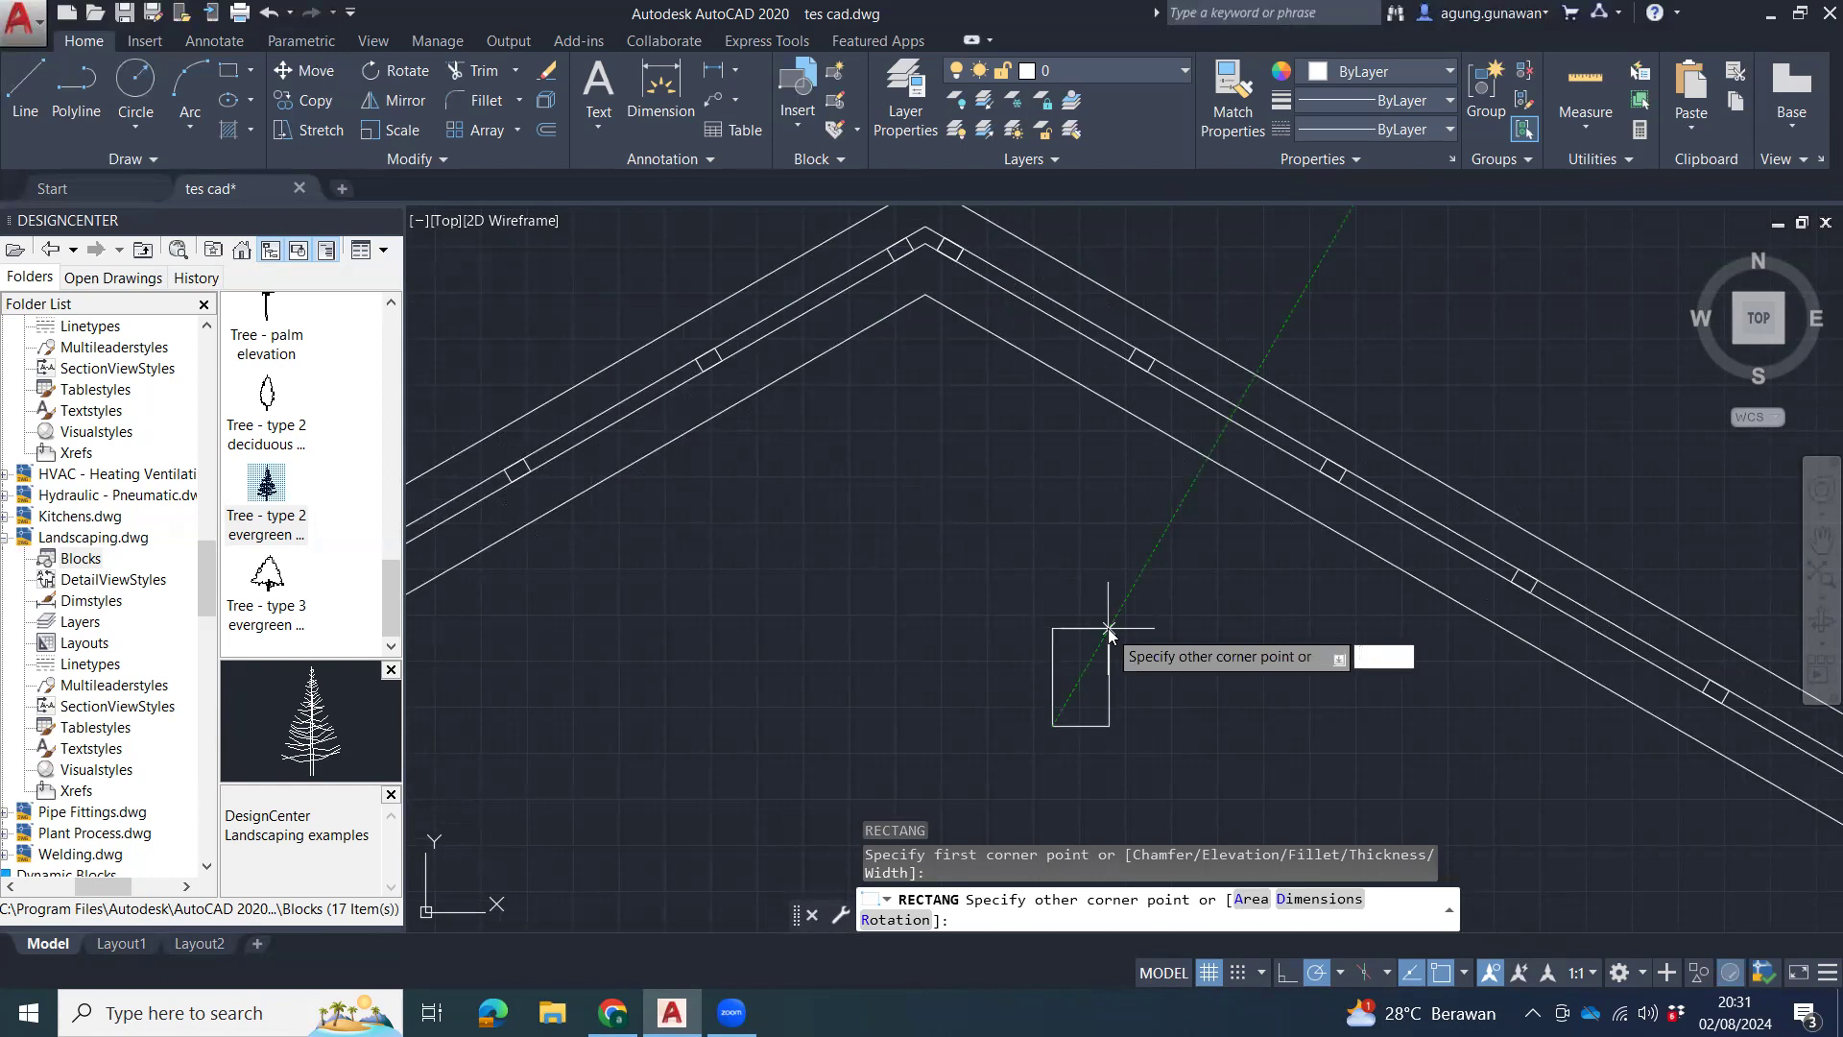
pyautogui.write(',15')
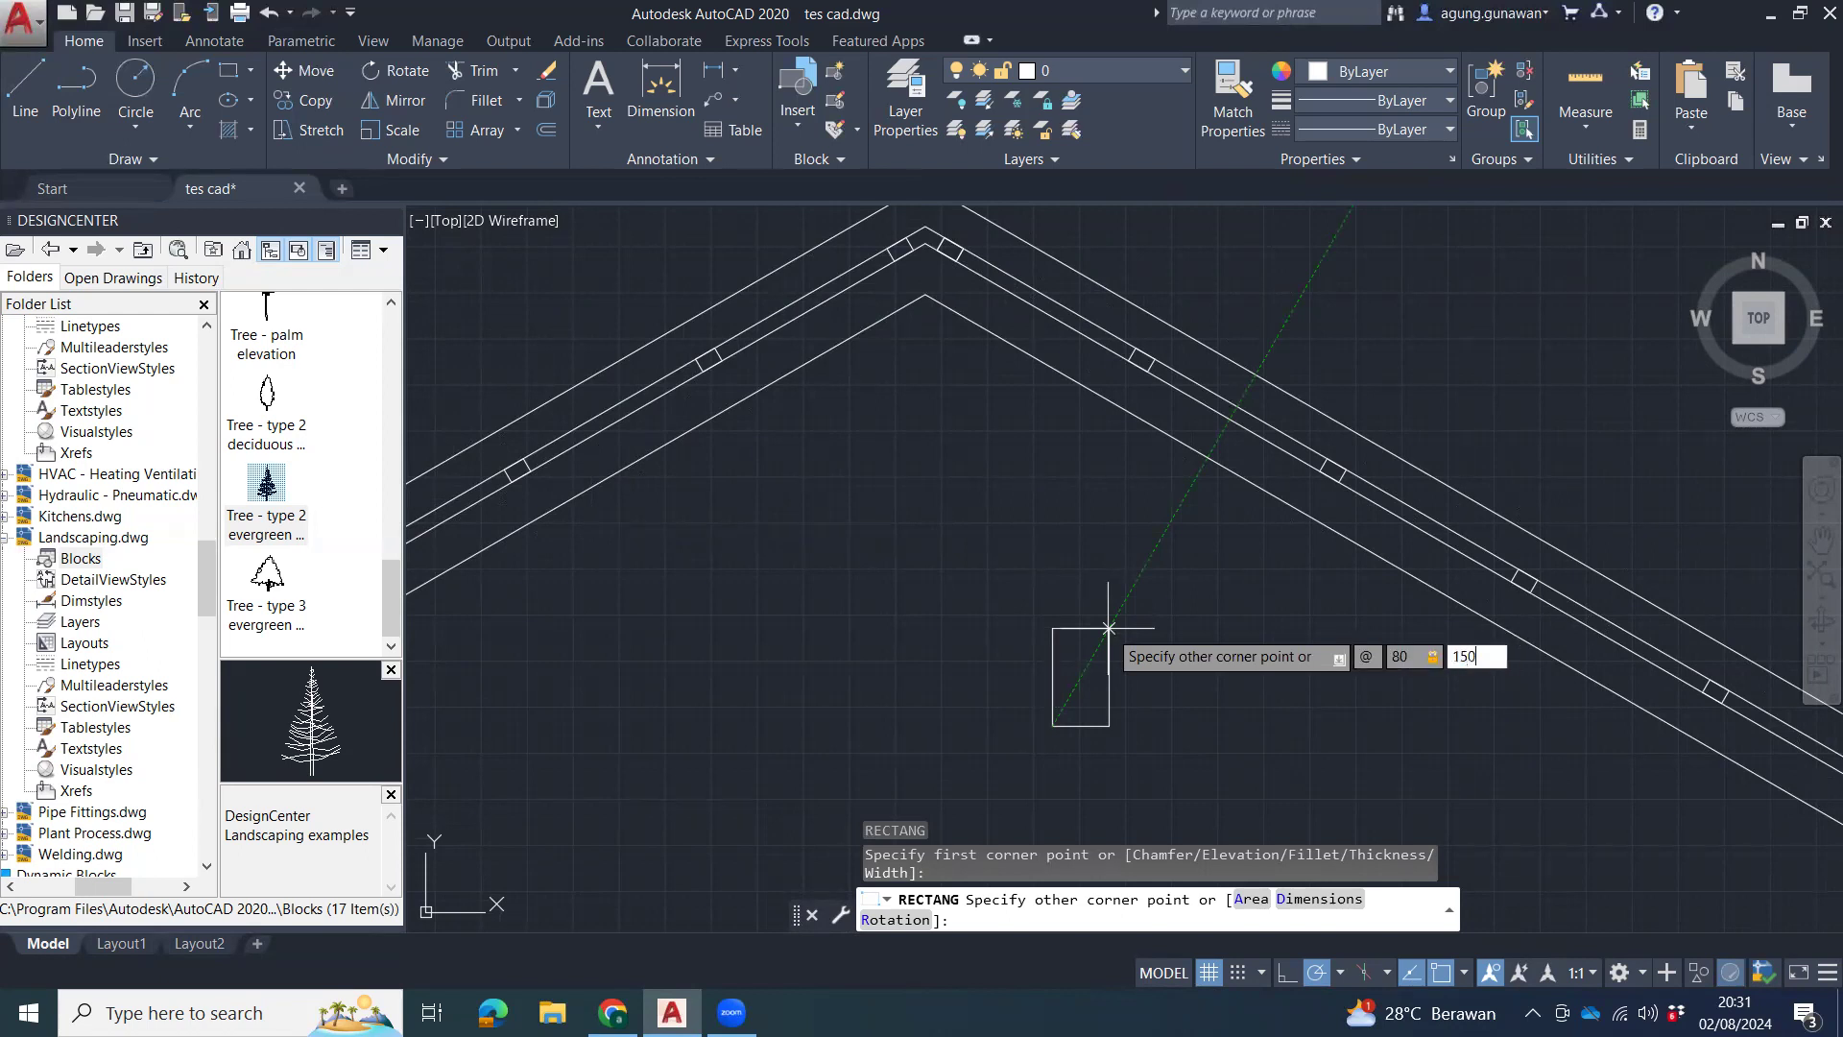
pyautogui.press('Return')
# Try to place the upright rectangle at the rafter underside lines' apex, using a point on its top edge as base.
pyautogui.scroll(-5, 1020, 554)
pyautogui.scroll(3, 1041, 533)
pyautogui.click(1049, 557)
pyautogui.click(1005, 621)
pyautogui.scroll(4, 1055, 586)
pyautogui.moveTo(1075, 545); pyautogui.dragTo(1194, 647, button='middle')
pyautogui.write('m')
pyautogui.press('Return')
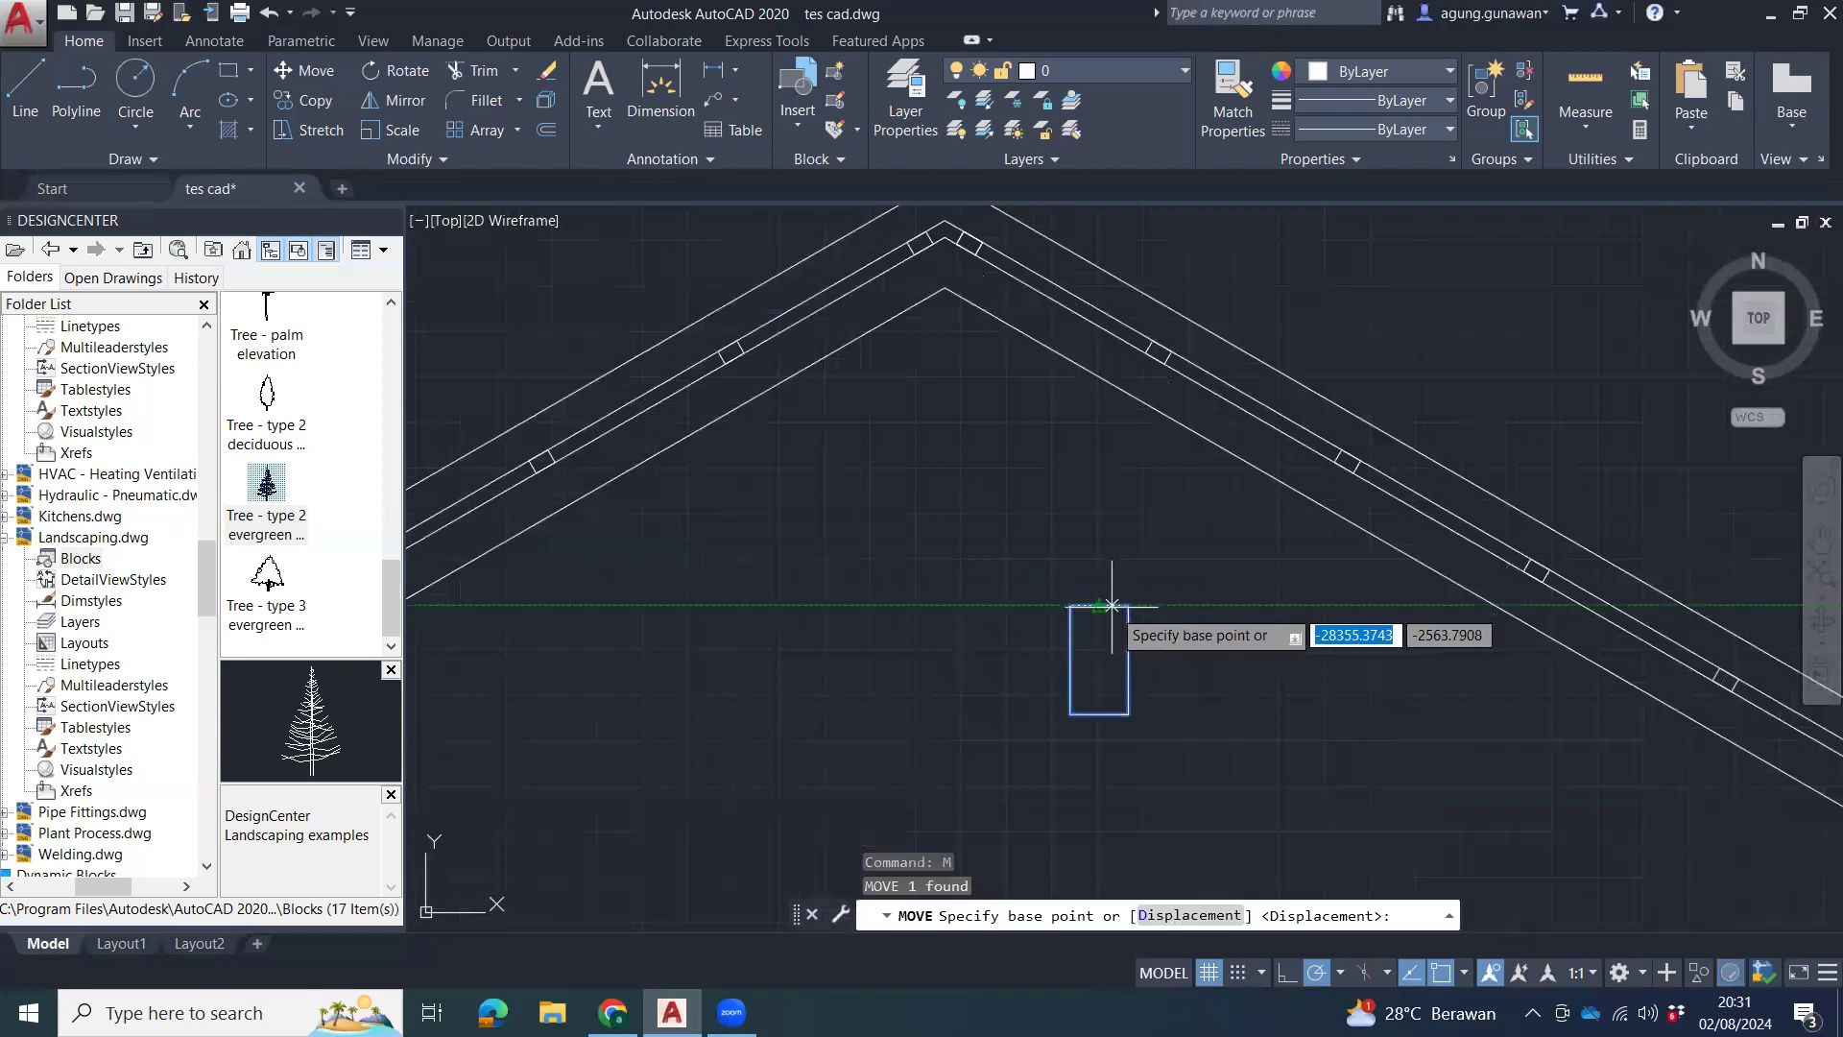
pyautogui.click(1110, 605)
pyautogui.click(944, 288)
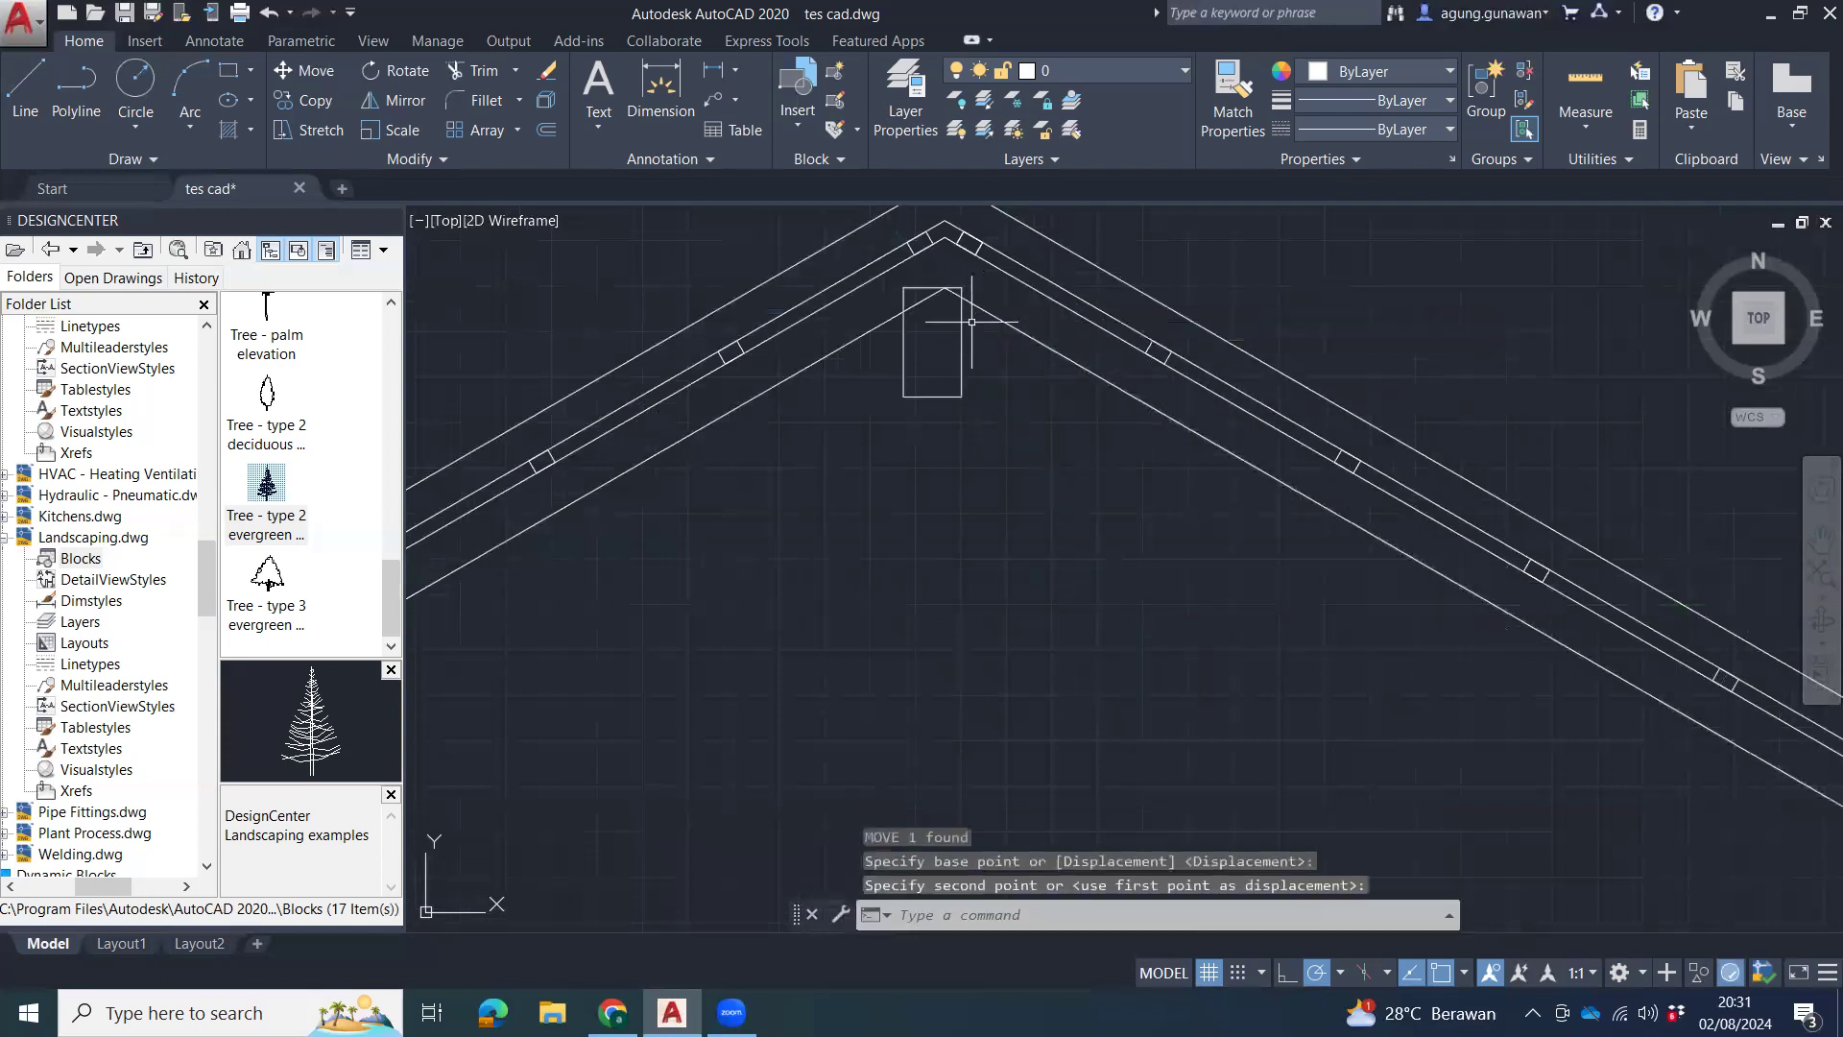
# Centre the rectangle under the ridge by moving its top edge's midpoint onto the rafter underside apex.
pyautogui.write('m')
pyautogui.press('Return')
pyautogui.click(925, 287)
pyautogui.scroll(5, 925, 287)
pyautogui.press('Return')
pyautogui.click(952, 301)
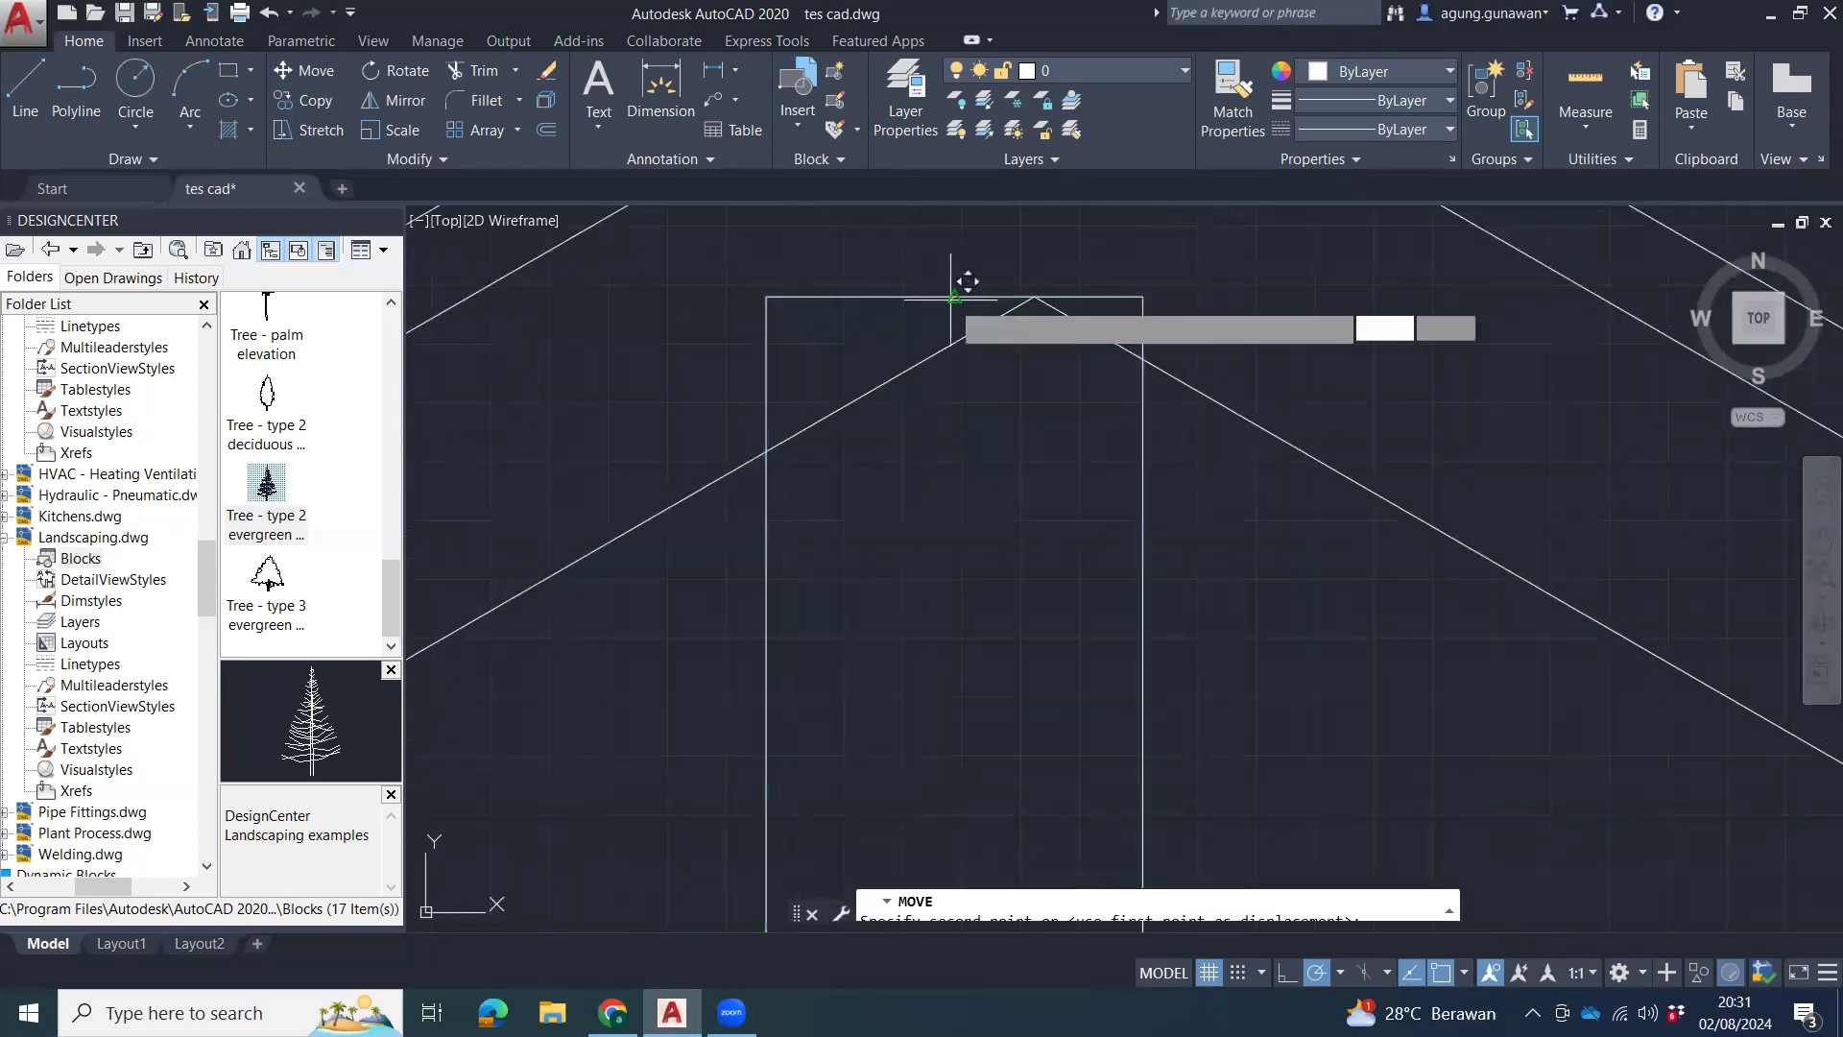
pyautogui.click(1035, 297)
# Move the centred rectangle straight down until its top corners meet the two rafter underside lines.
pyautogui.click(1128, 282)
pyautogui.click(1131, 312)
pyautogui.write('m')
pyautogui.press('Return')
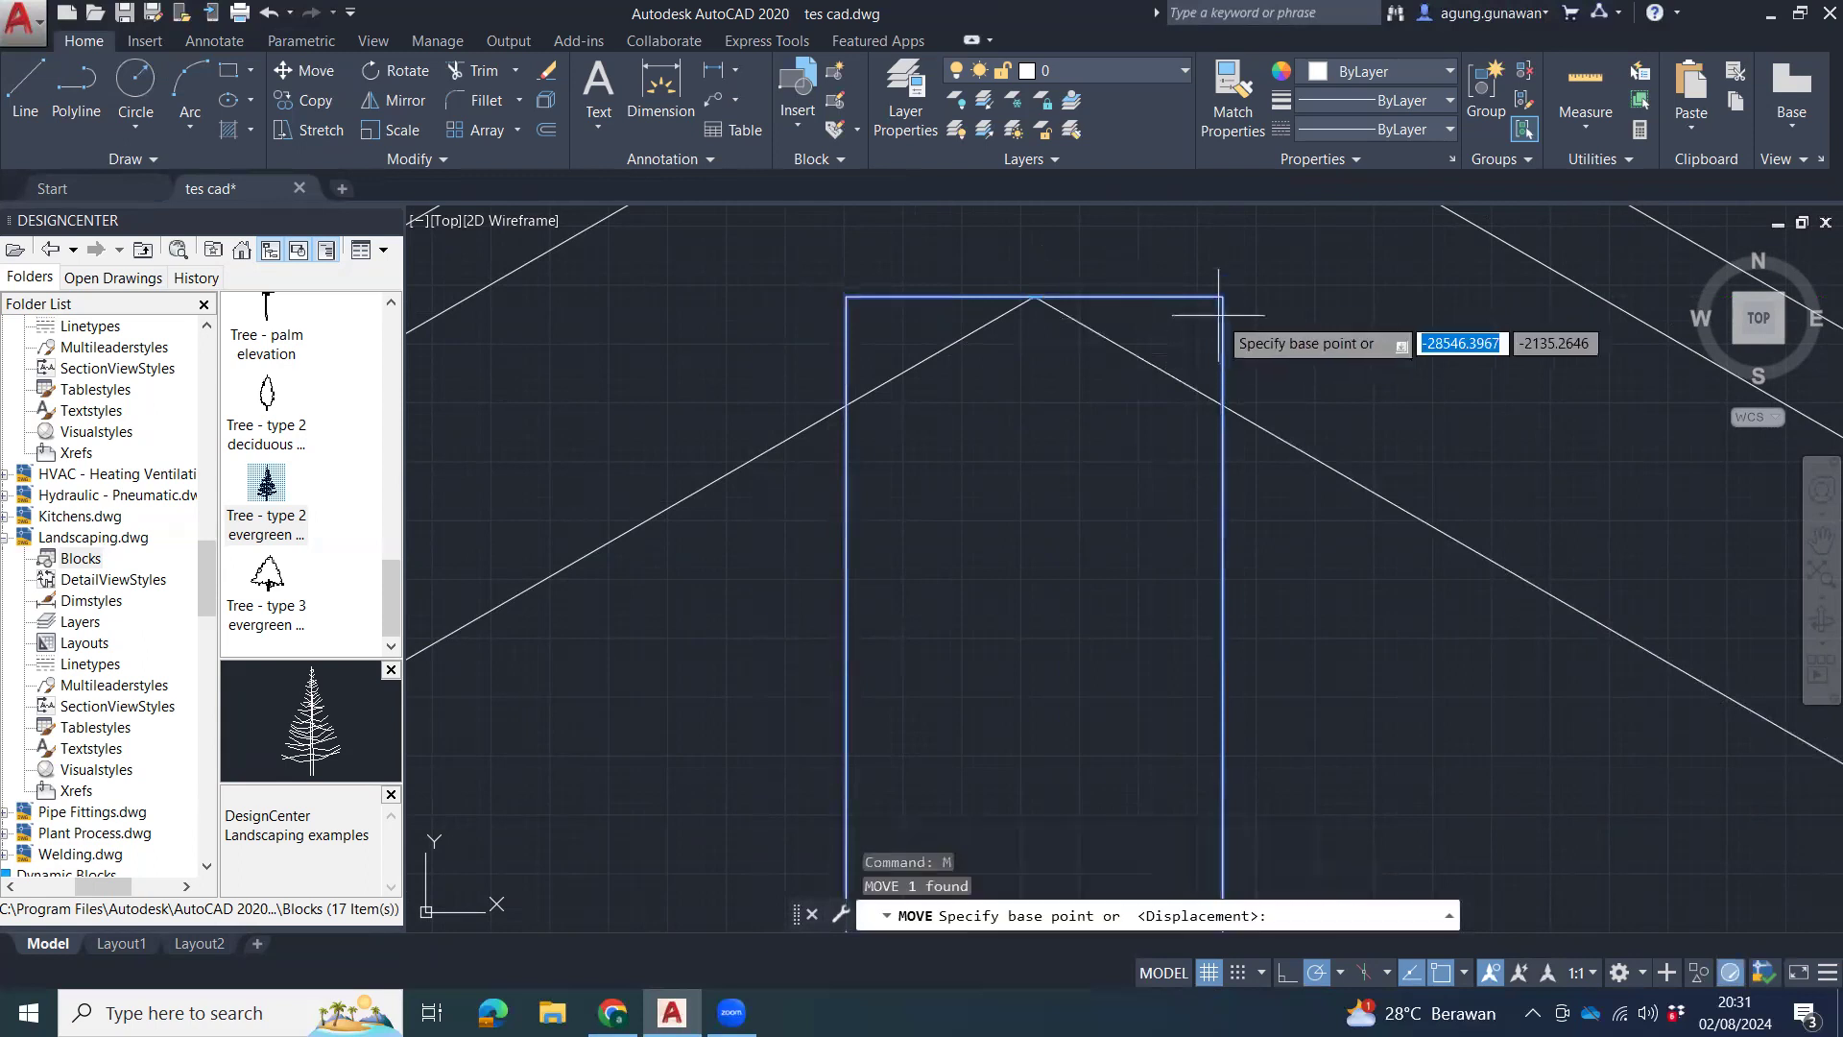
pyautogui.click(1223, 296)
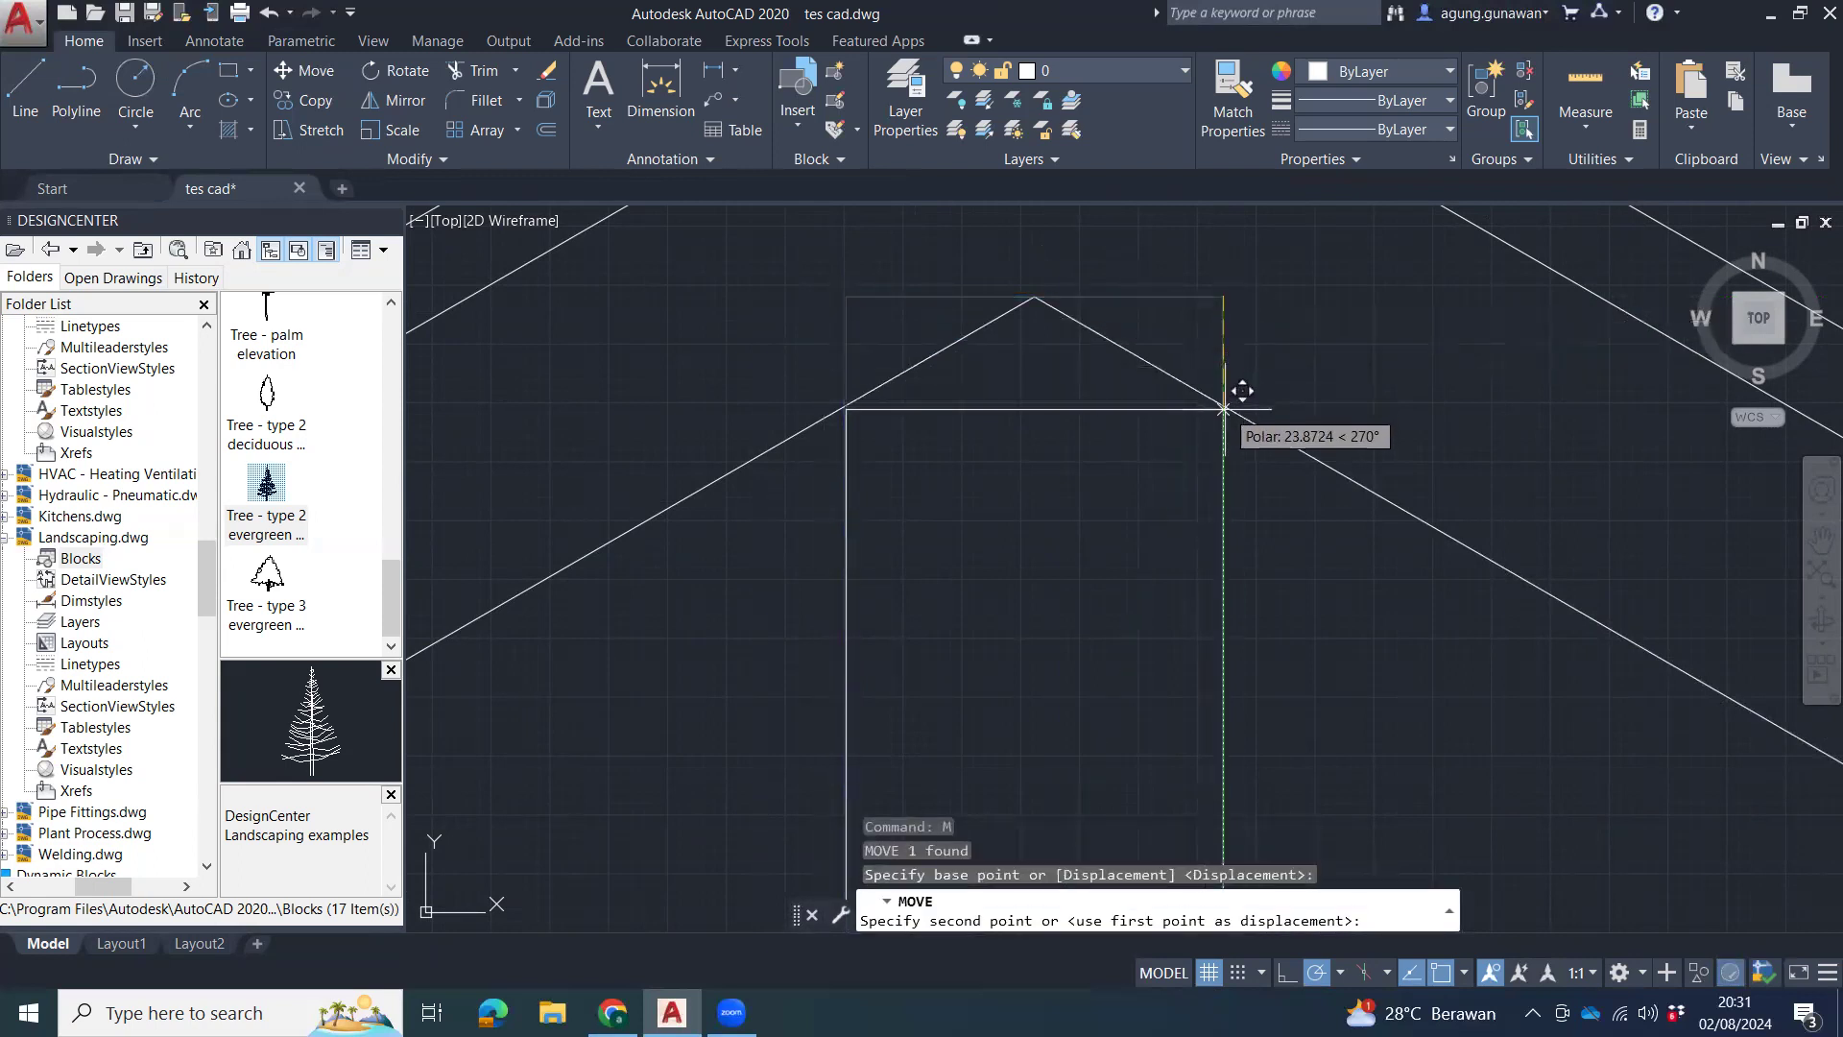
pyautogui.scroll(2, 1229, 403)
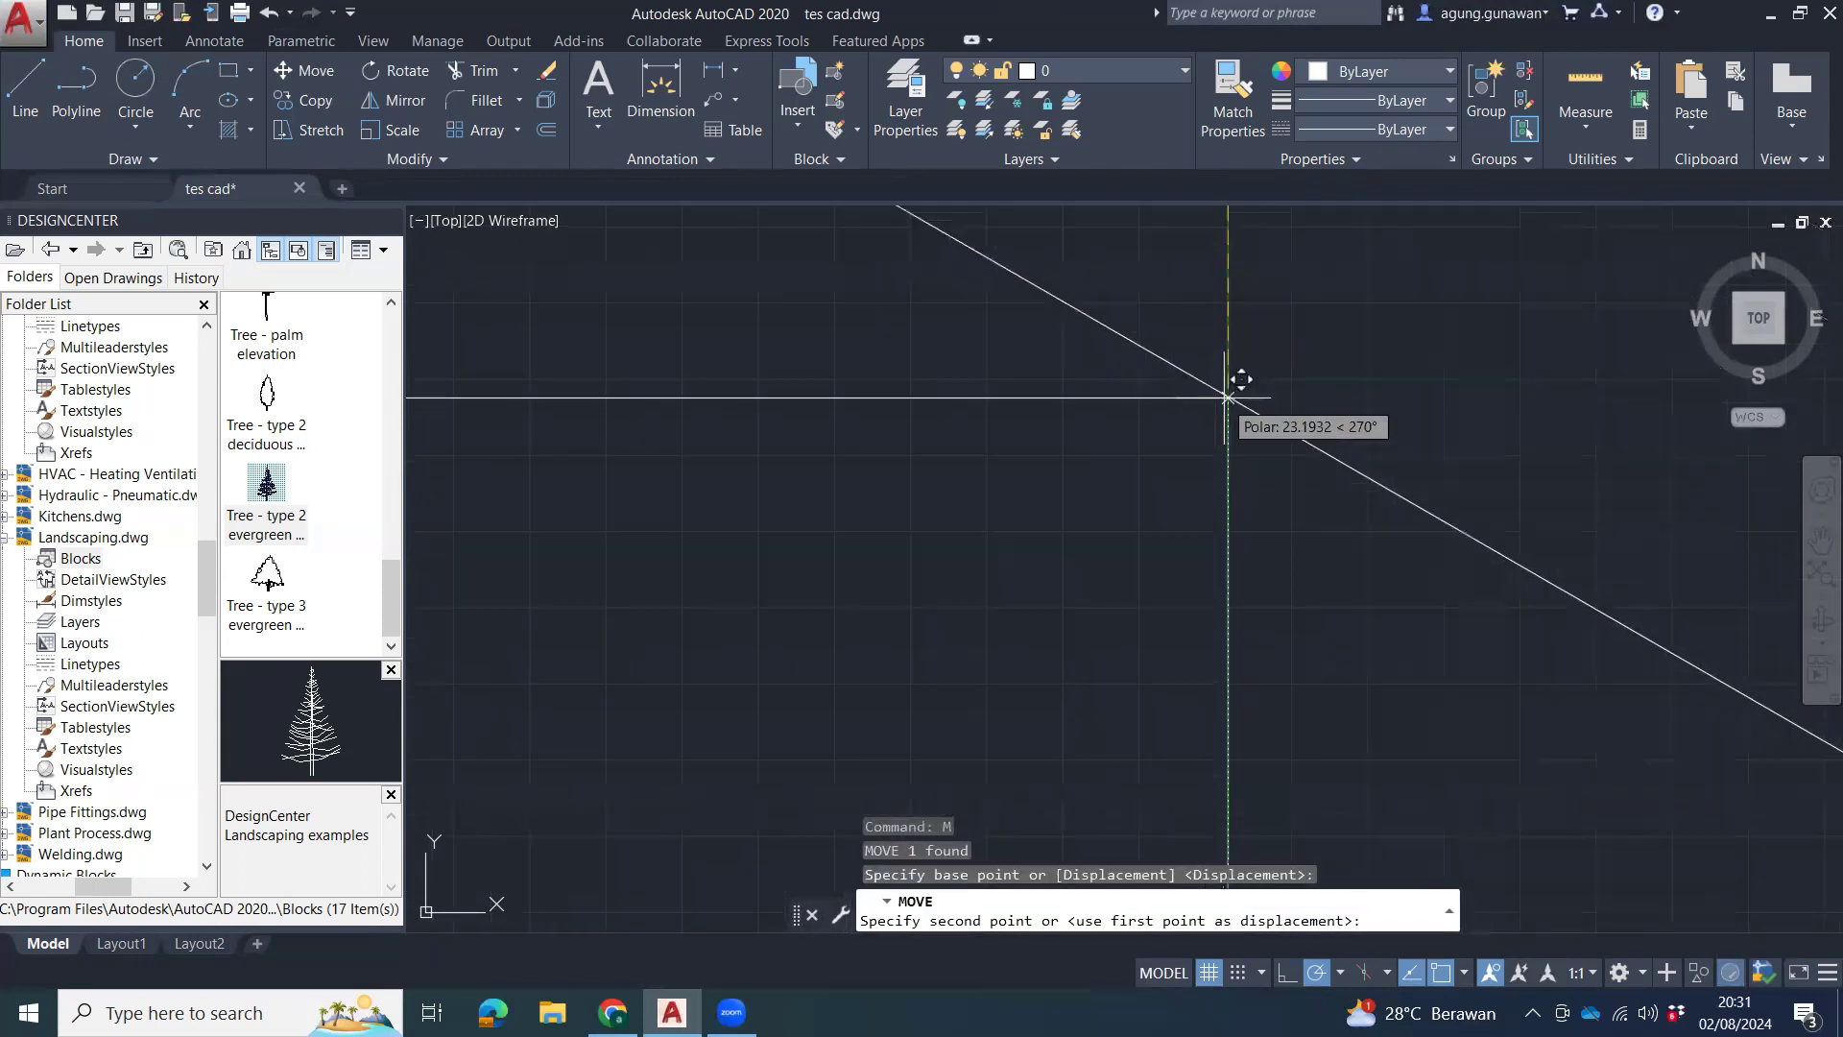
pyautogui.click(1234, 400)
pyautogui.scroll(-4, 1254, 566)
pyautogui.scroll(-8, 1254, 567)
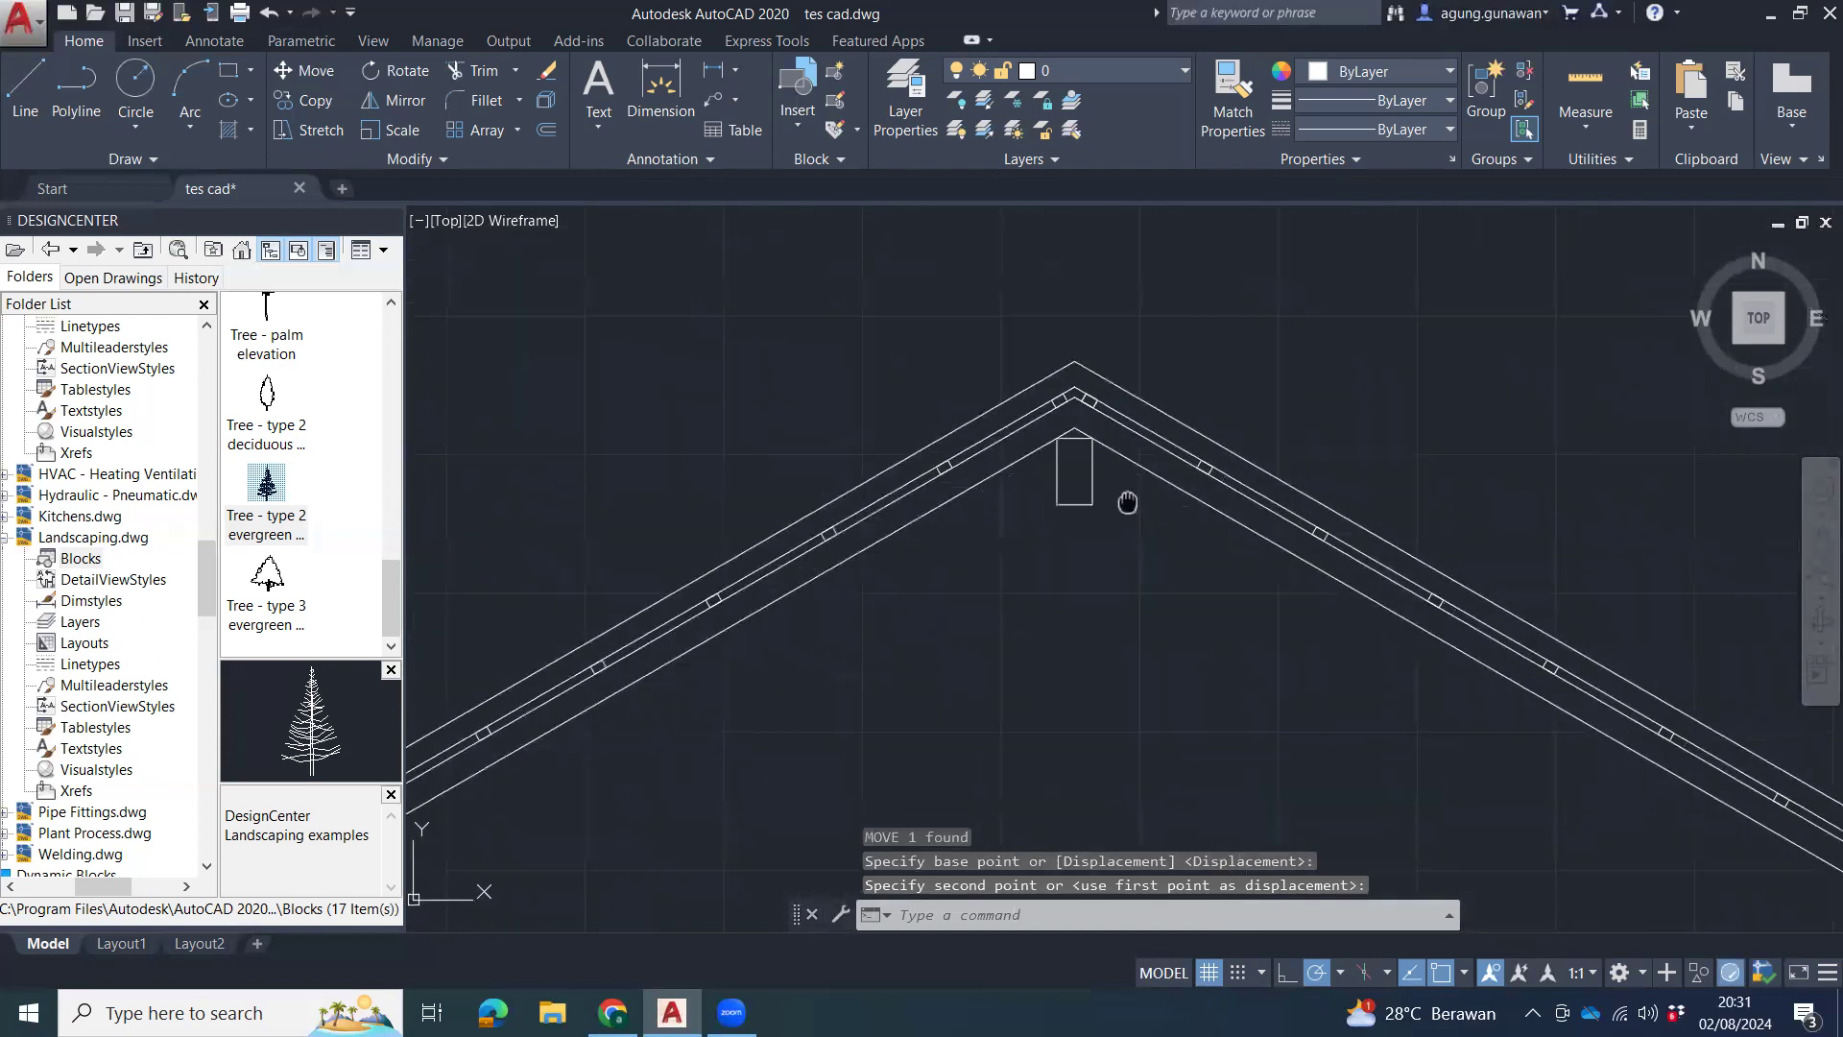
# Copy the ridge rectangle once to the open space below the right slope and end the command.
pyautogui.click(997, 381)
pyautogui.click(925, 408)
pyautogui.moveTo(1048, 631); pyautogui.dragTo(979, 613, button='middle')
pyautogui.write('Co')
pyautogui.press('Return')
pyautogui.click(885, 383)
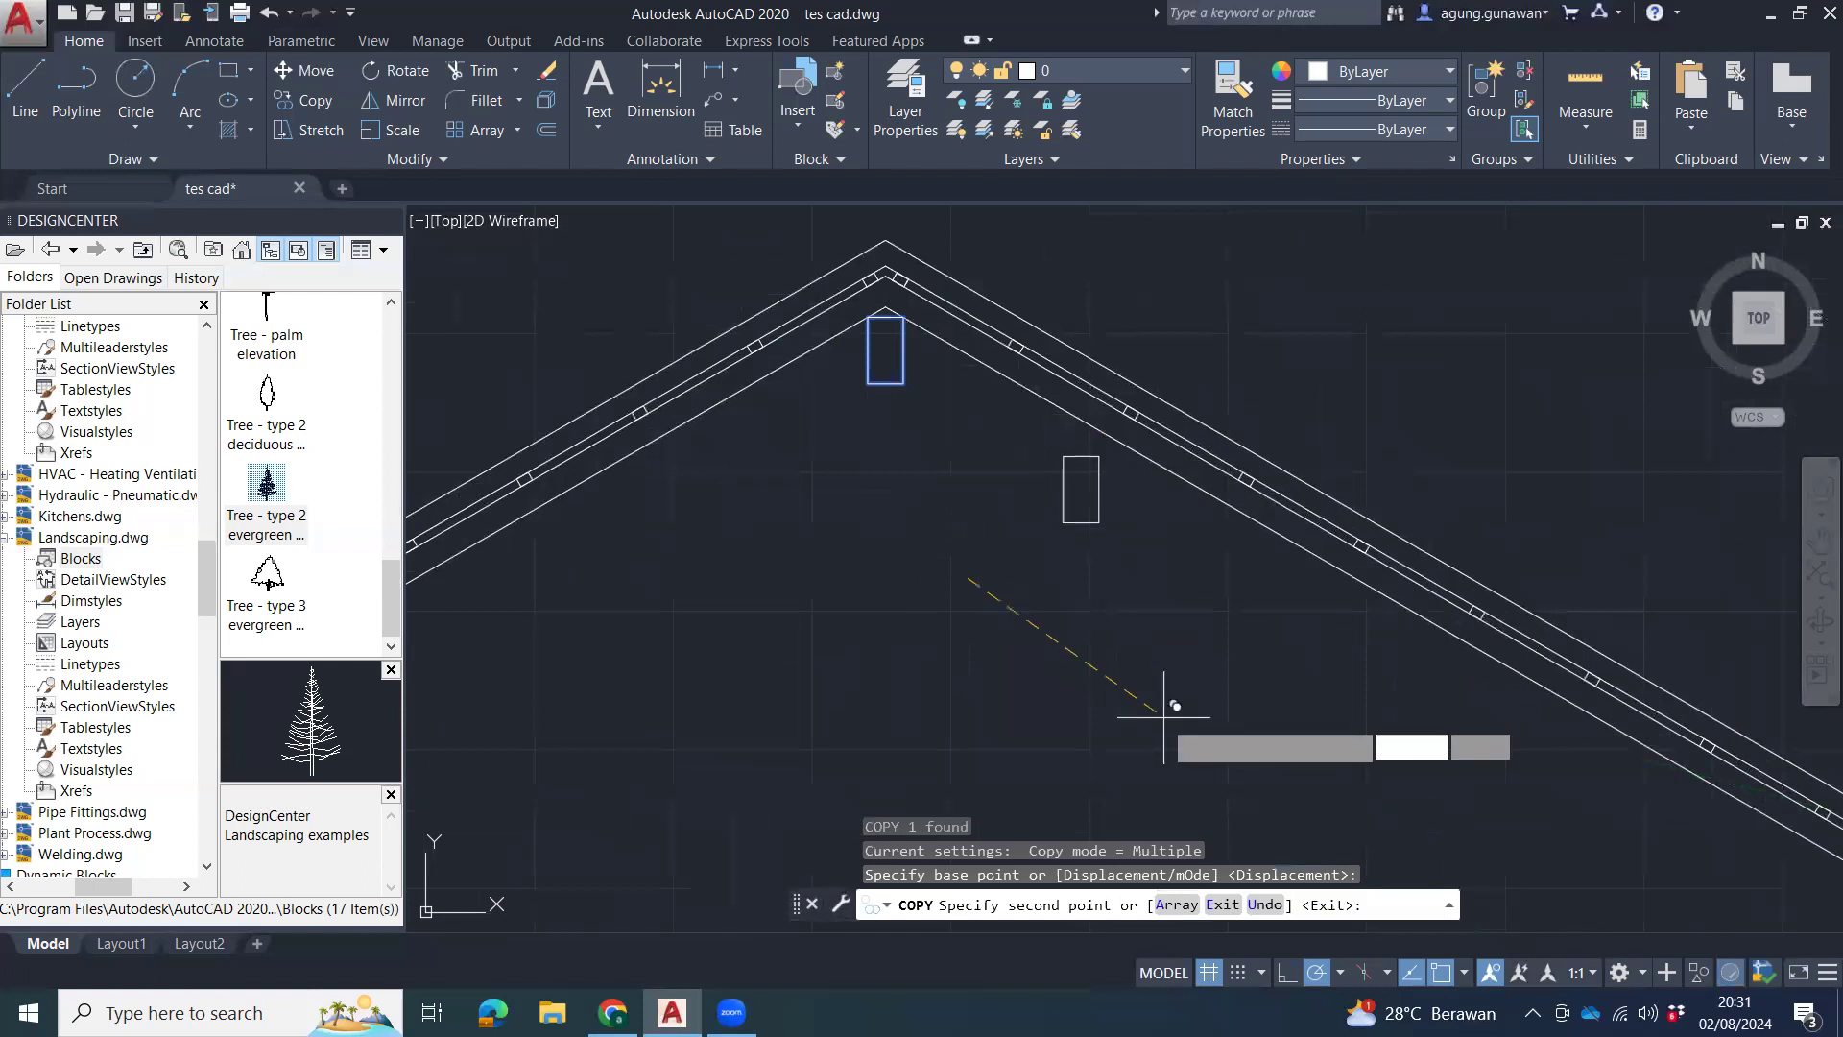
pyautogui.click(1075, 523)
pyautogui.press('Escape')
# Rotate the copied rectangle to the 330° direction so it is aligned with the right slope.
pyautogui.moveTo(1173, 687); pyautogui.dragTo(899, 496, button='middle')
pyautogui.scroll(-2, 900, 496)
pyautogui.moveTo(947, 530); pyautogui.dragTo(1001, 568, button='middle')
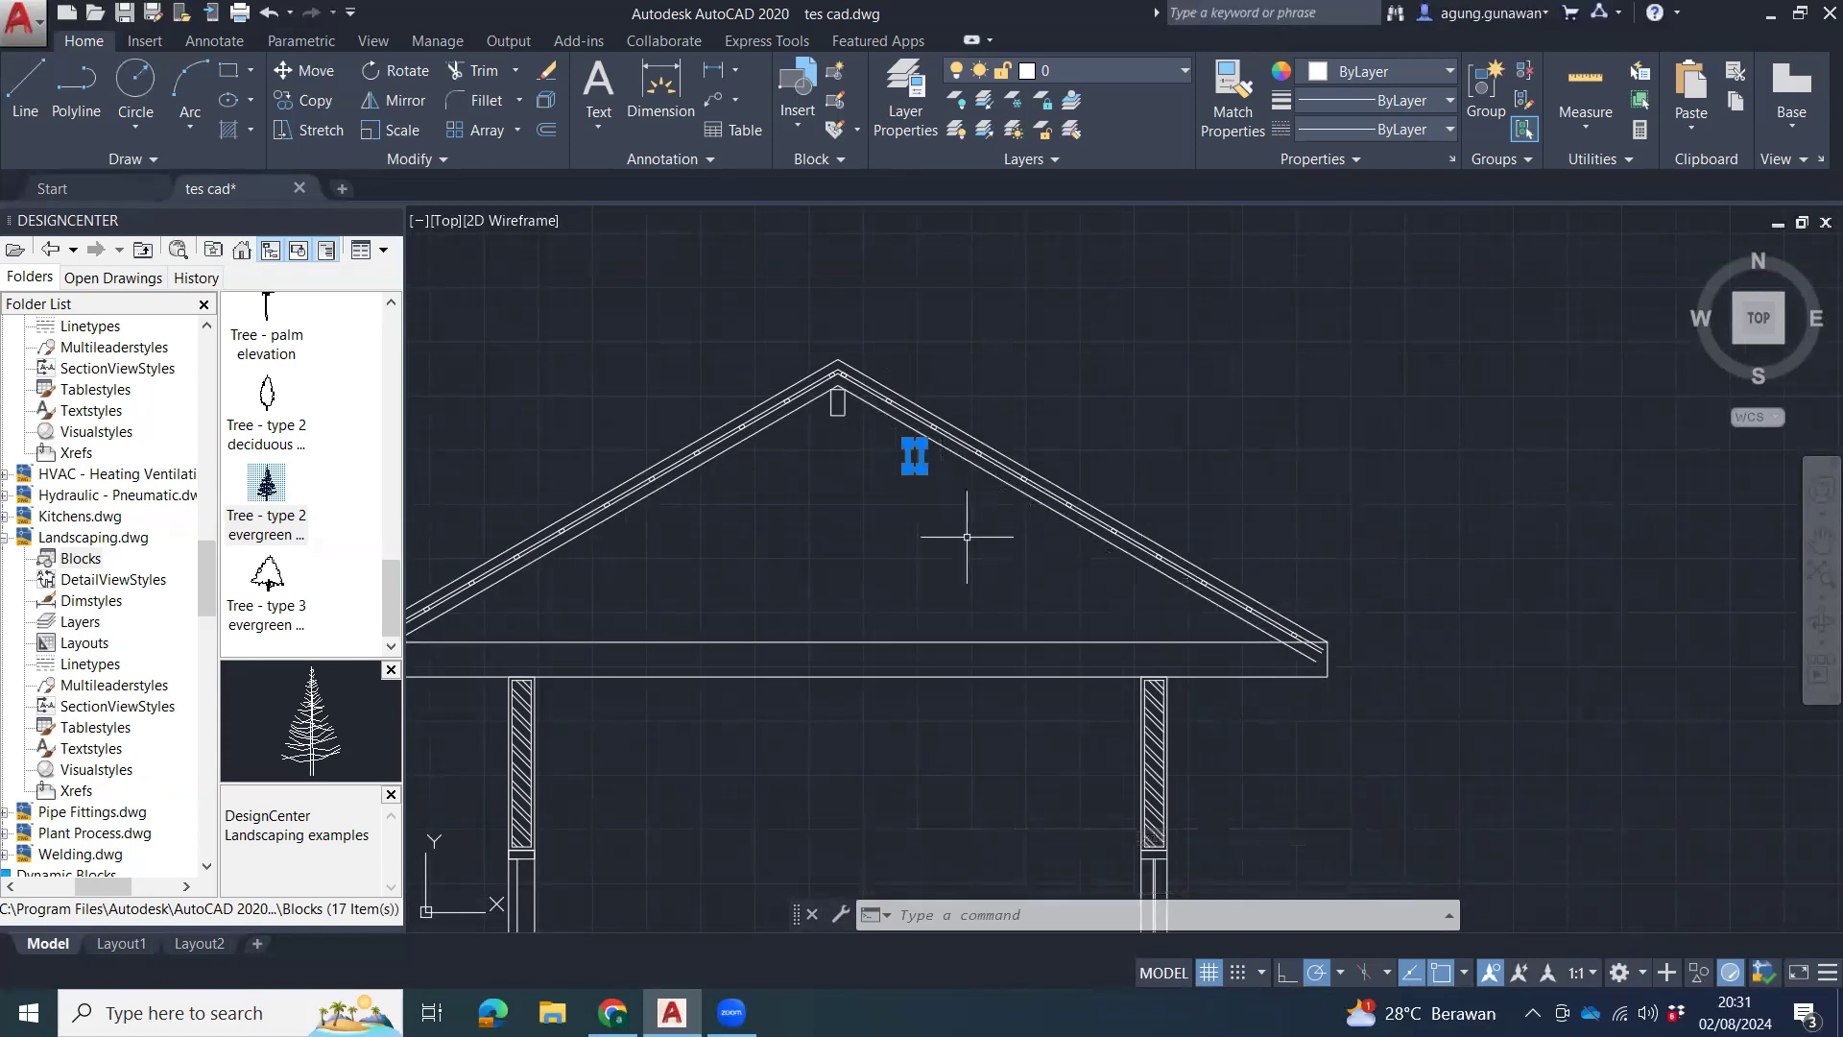
pyautogui.moveTo(1154, 491); pyautogui.dragTo(1100, 594, button='middle')
pyautogui.write('ro')
pyautogui.press('Return')
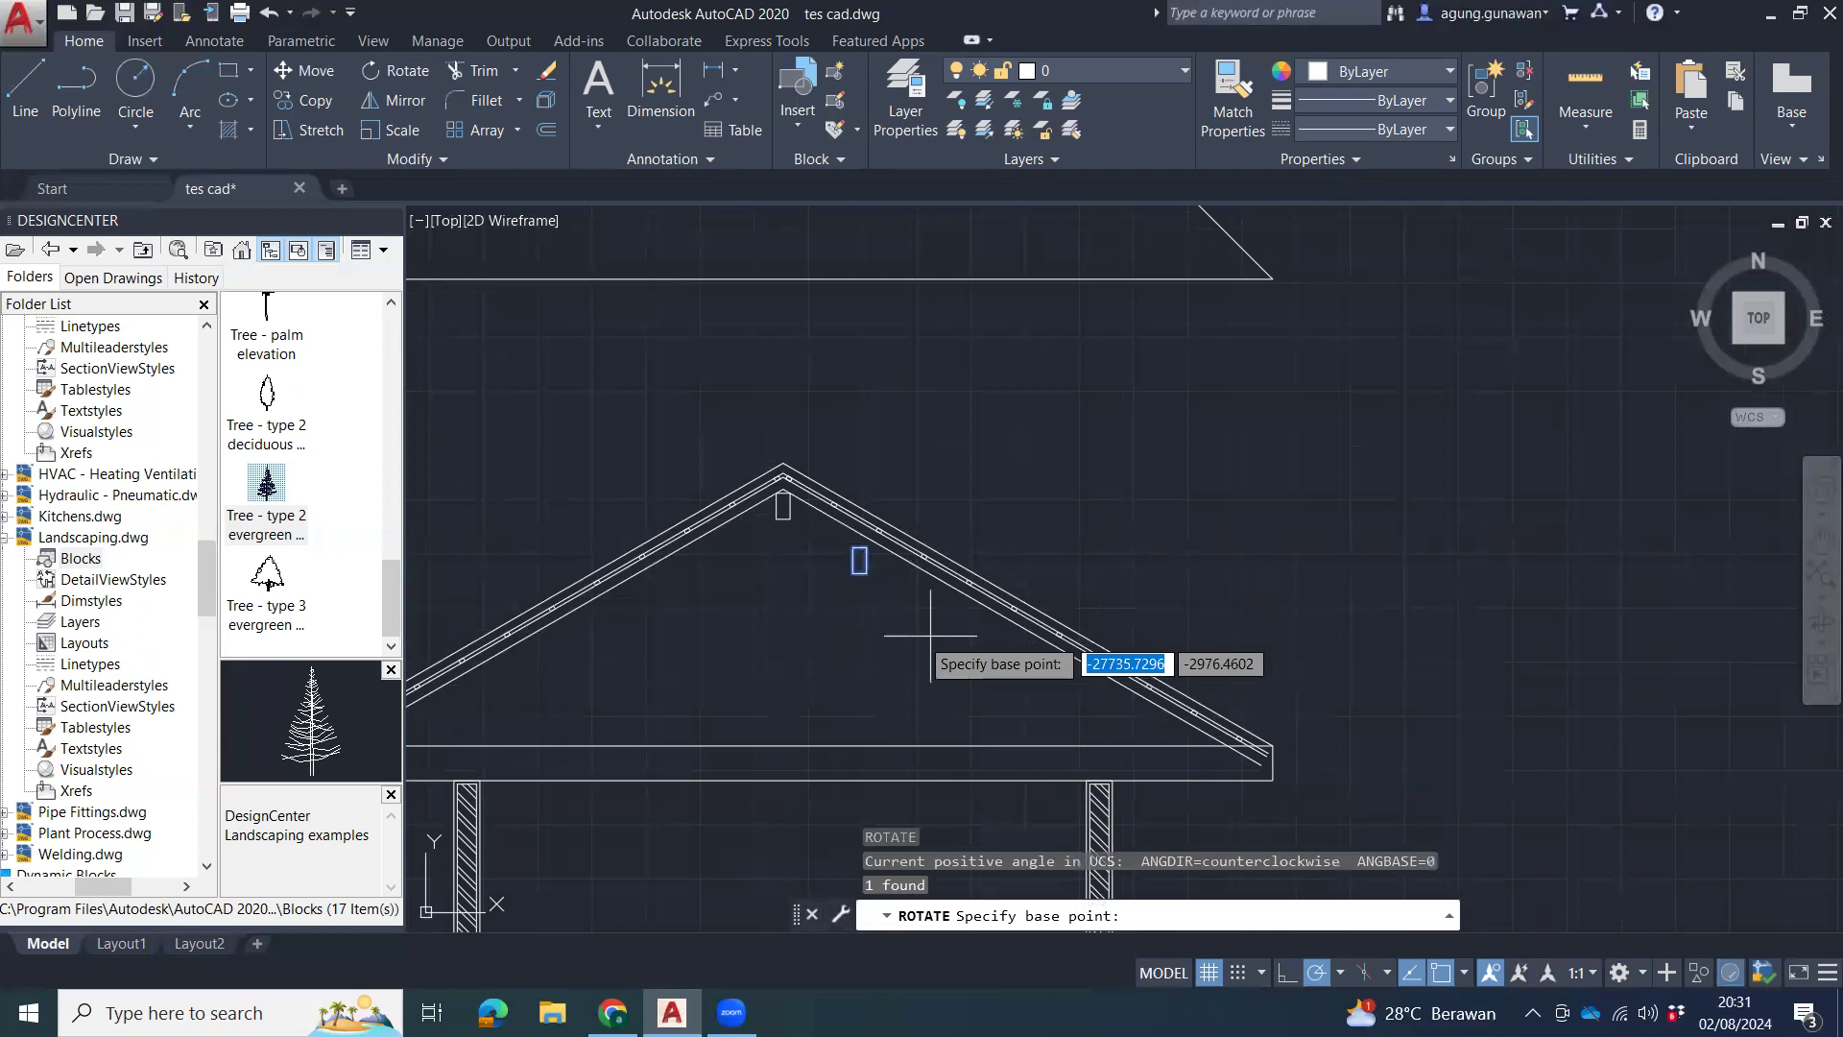
pyautogui.click(888, 633)
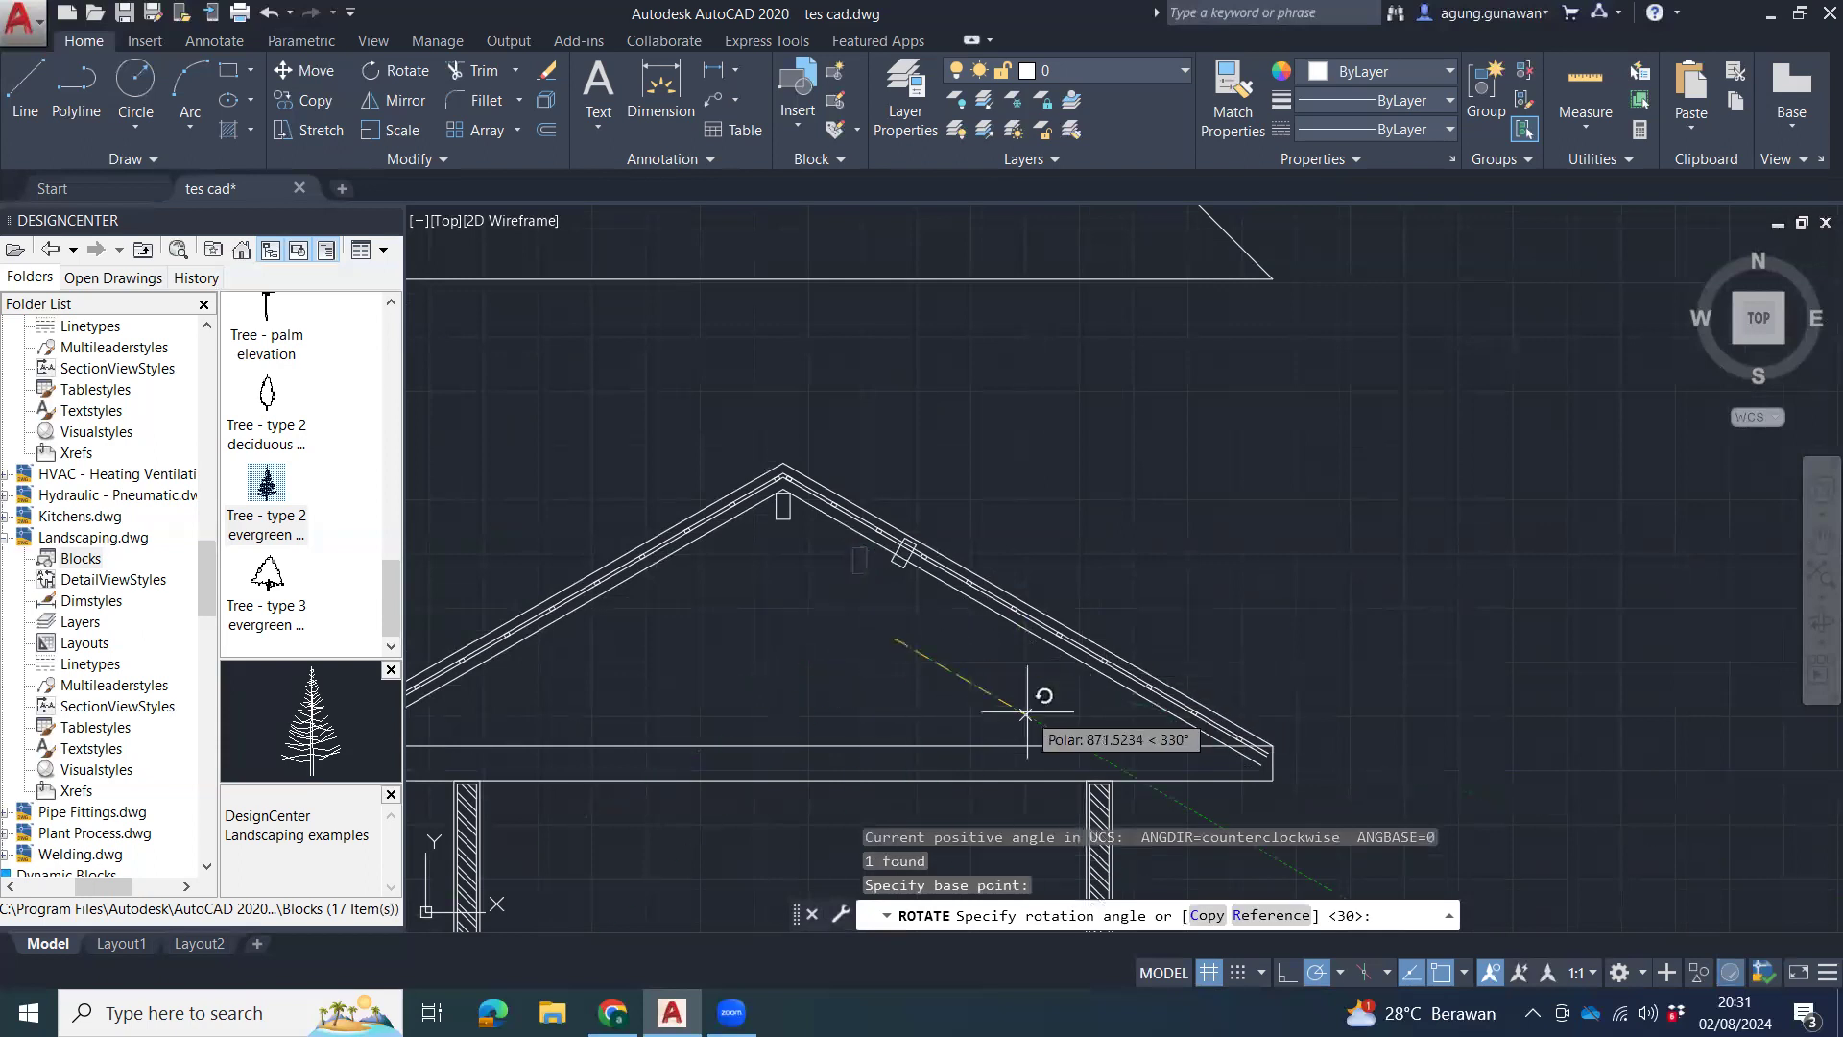
pyautogui.click(1003, 693)
# Move the rotated rectangle so its lower-left corner meets the ridge rectangle's lower-right corner.
pyautogui.scroll(4, 1003, 693)
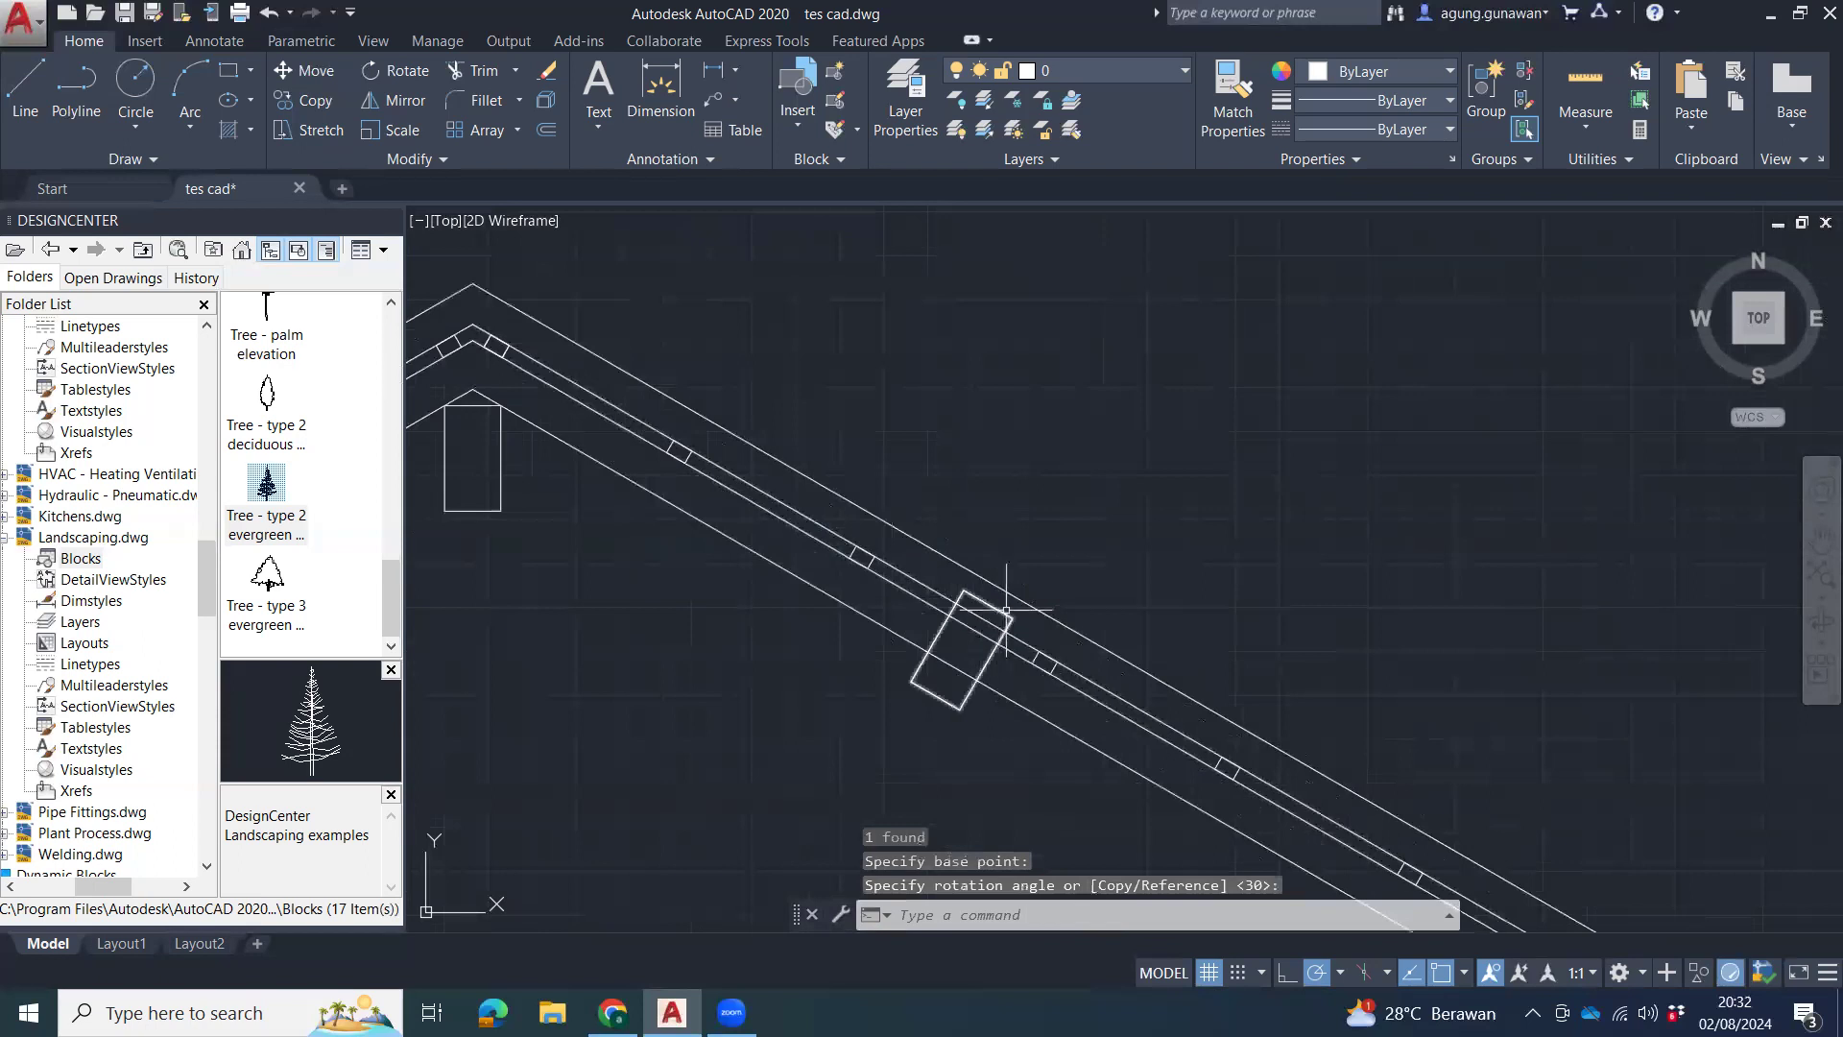
pyautogui.click(1000, 615)
pyautogui.write('m')
pyautogui.press('Return')
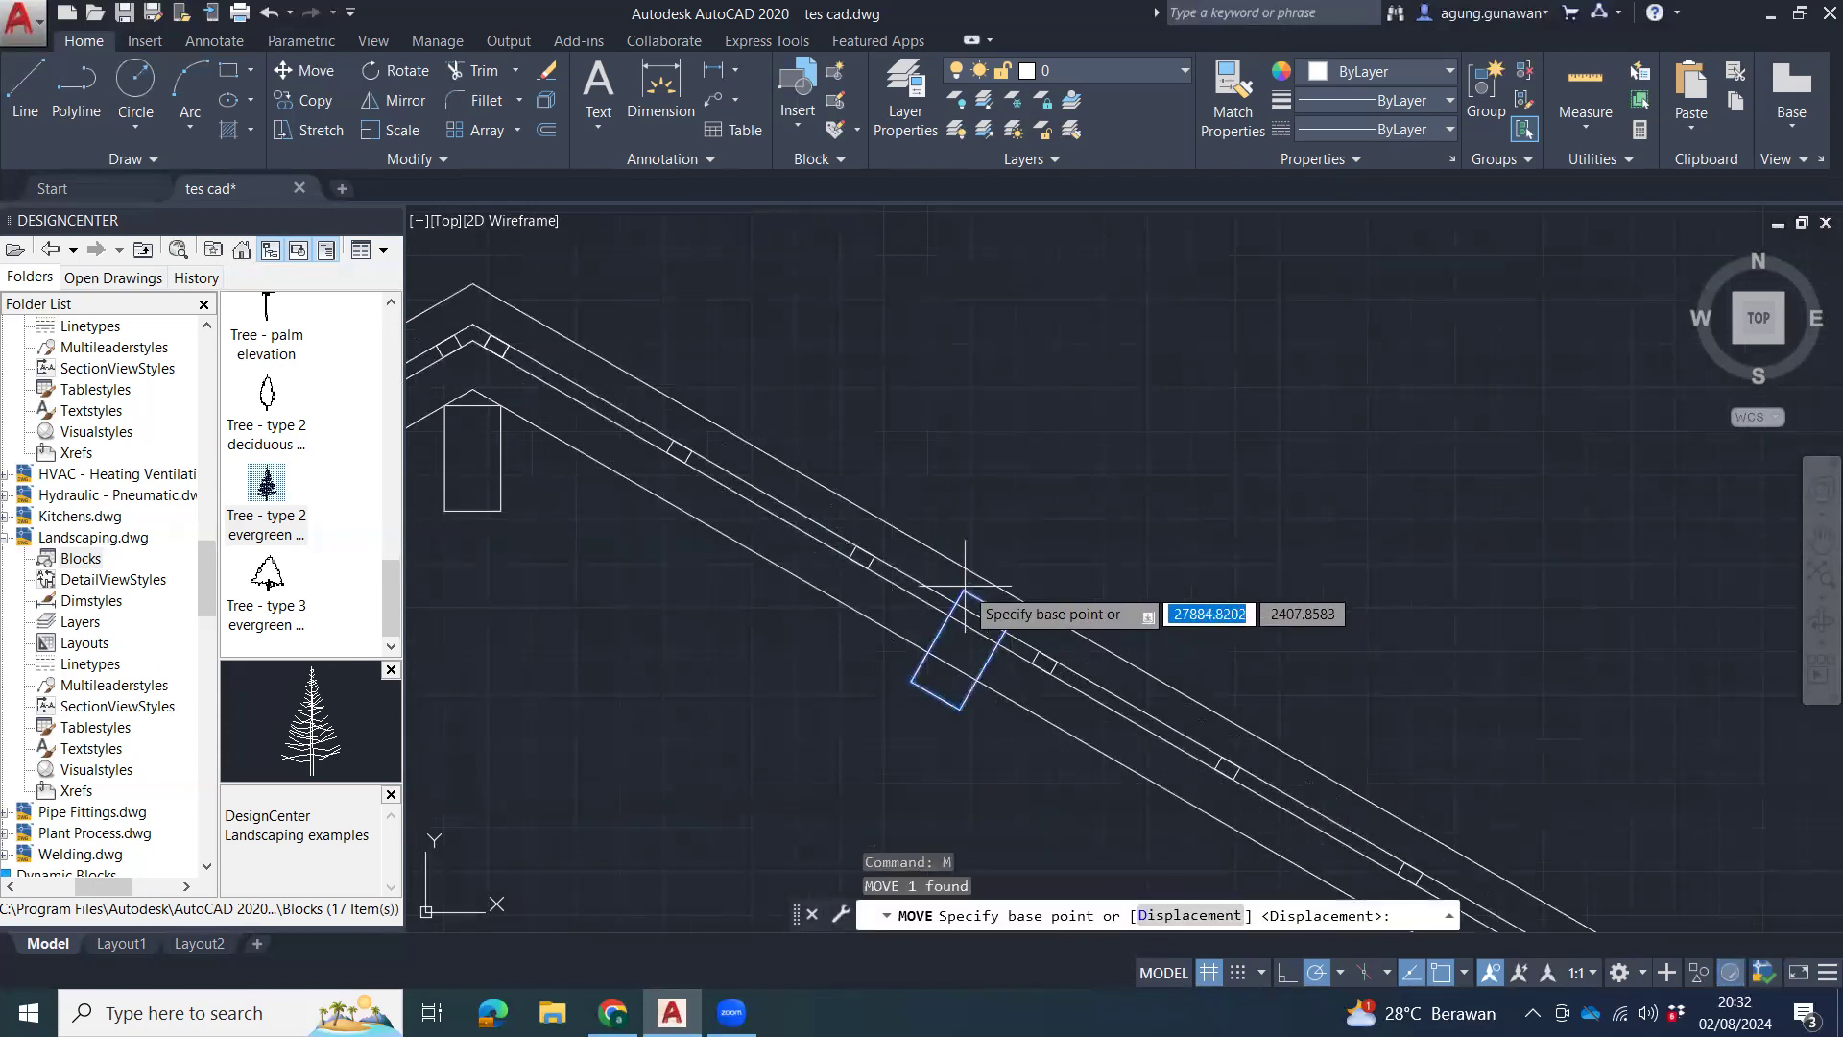
pyautogui.click(964, 588)
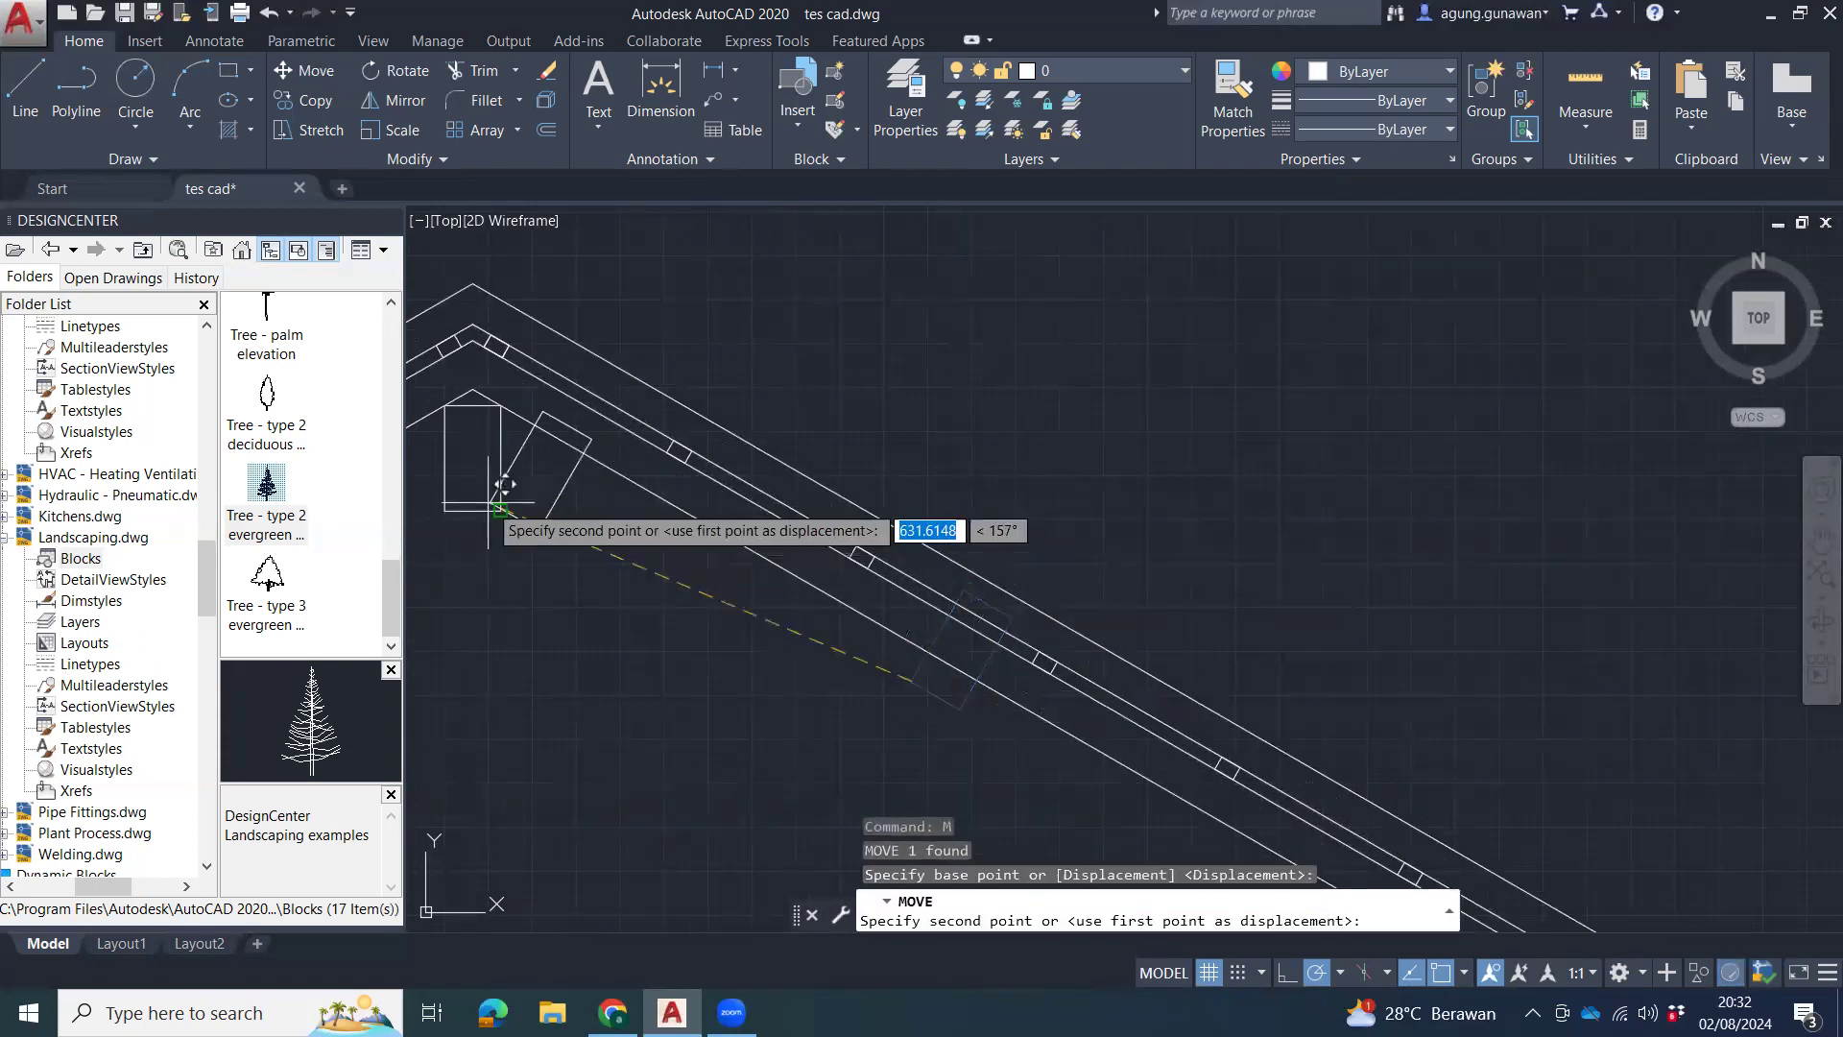
pyautogui.click(553, 420)
# Move the rotated rectangle perpendicular to the slope so its top edge lies on the right rafter underside line.
pyautogui.scroll(2, 533, 458)
pyautogui.scroll(3, 533, 460)
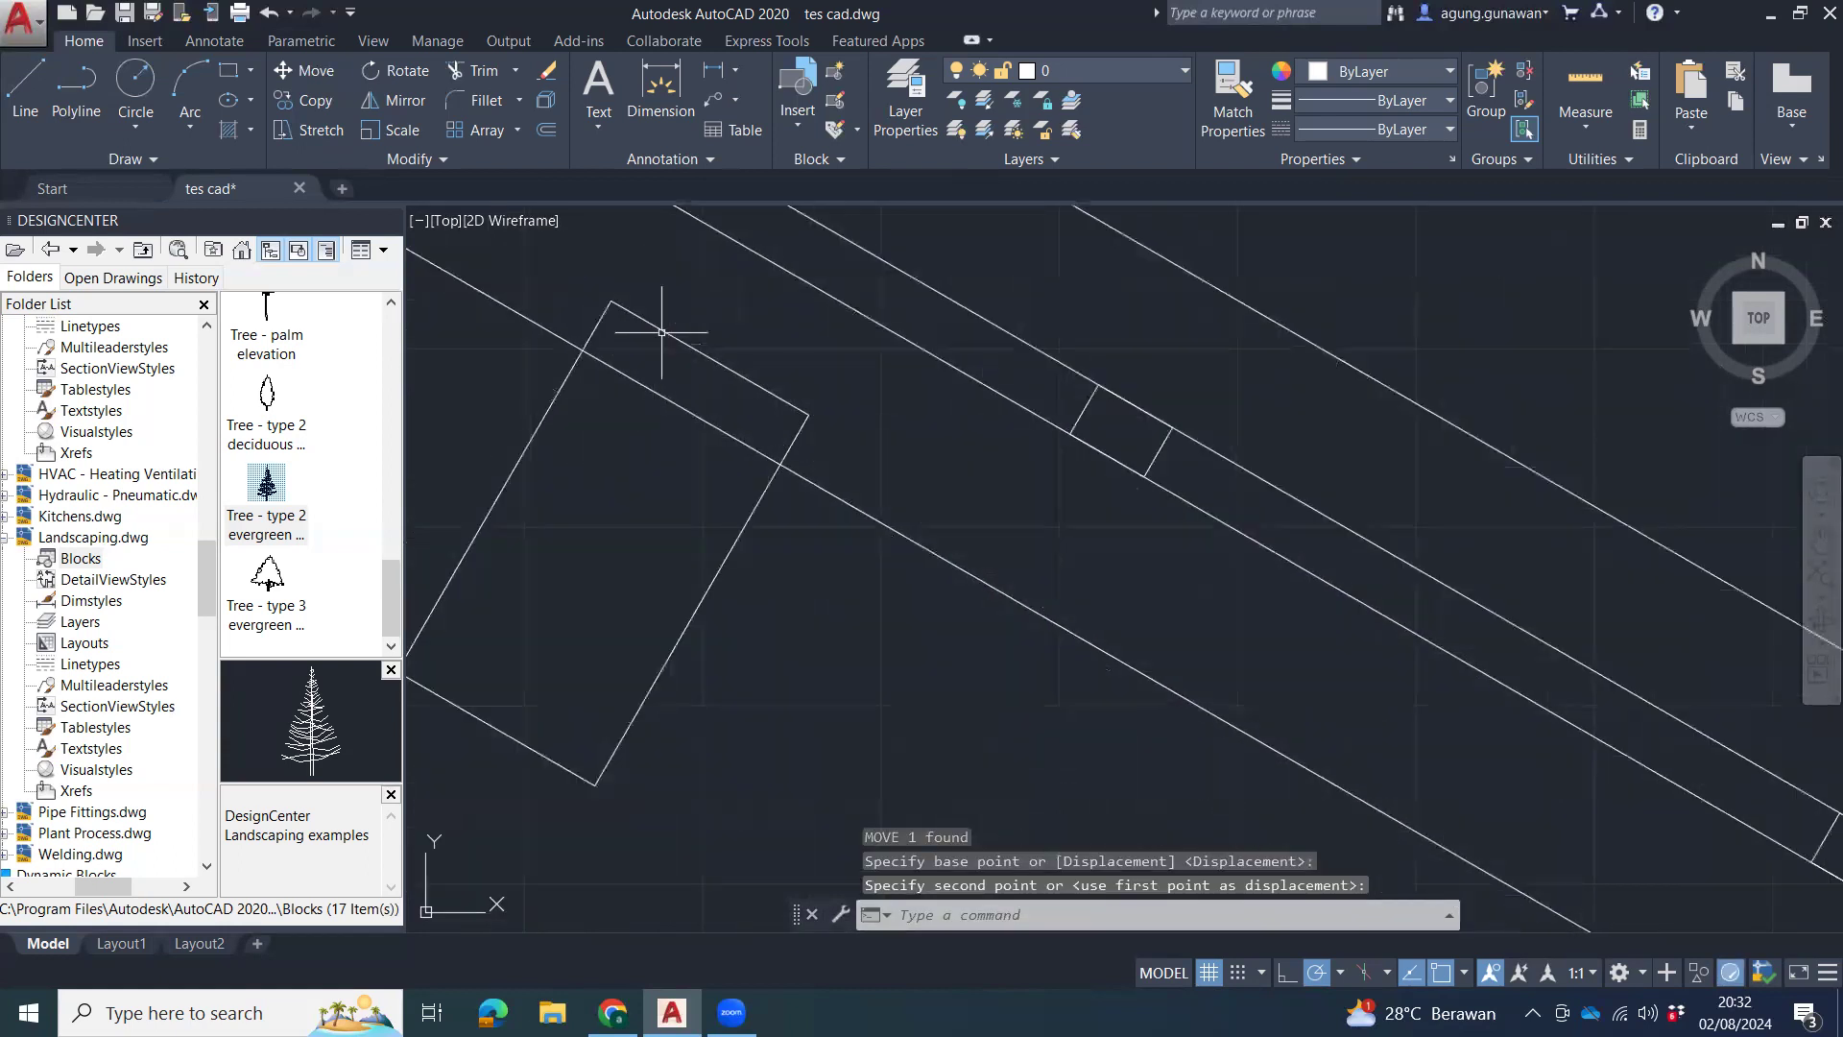
pyautogui.click(661, 332)
pyautogui.click(647, 354)
pyautogui.moveTo(673, 359); pyautogui.dragTo(835, 523, button='middle')
pyautogui.write('m')
pyautogui.press('Return')
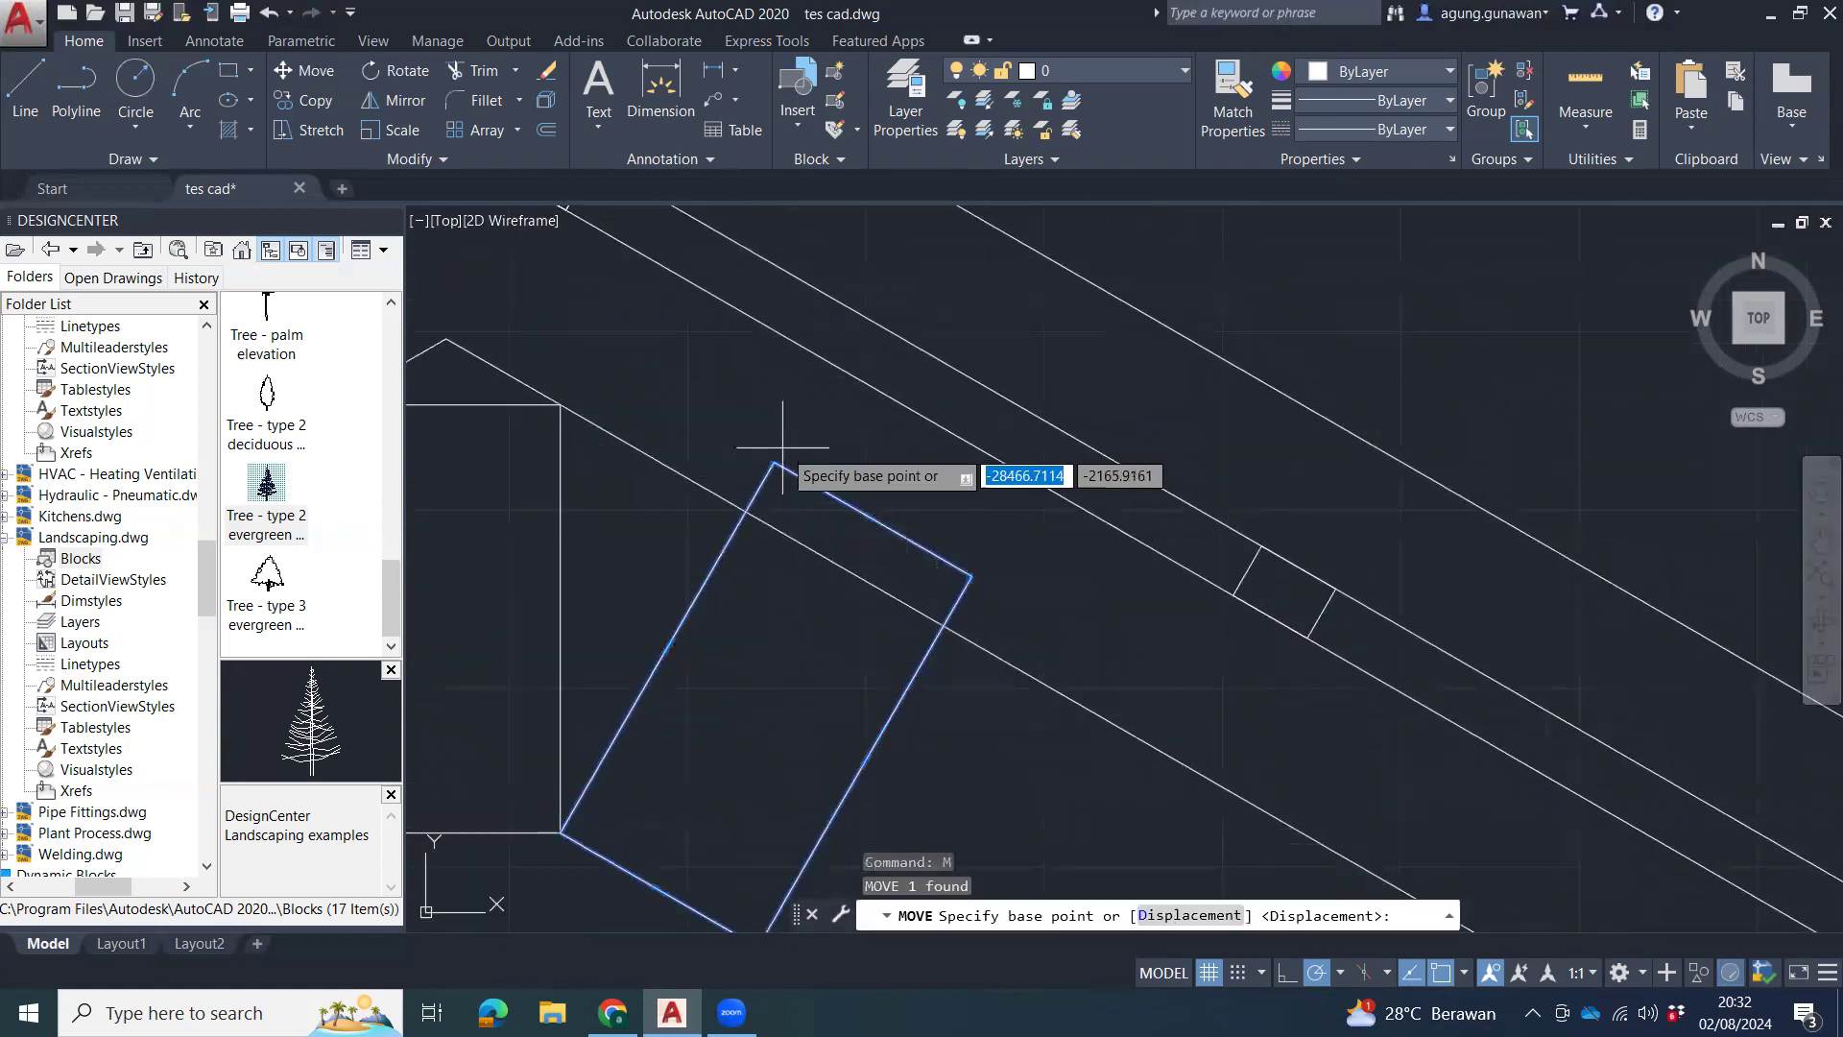
pyautogui.click(774, 462)
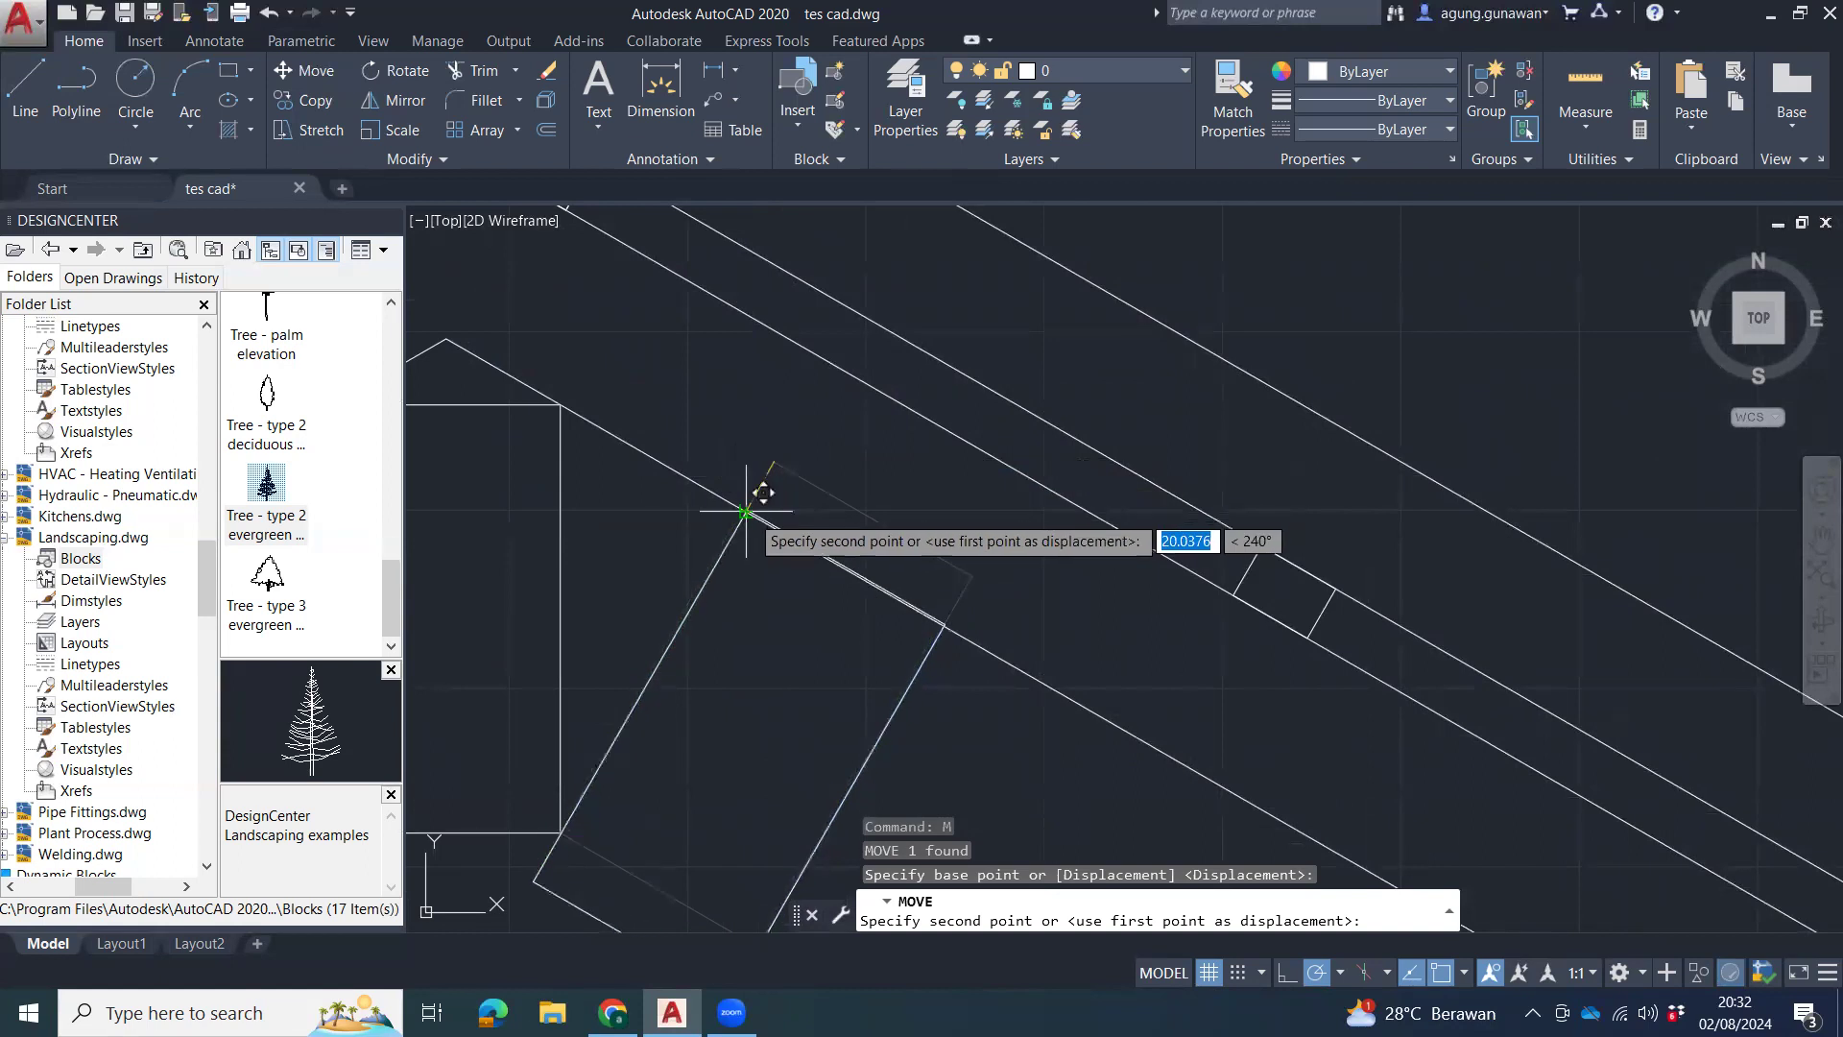
pyautogui.press('Escape')
pyautogui.press('Escape')
# Erase the upright rectangle centred under the ridge, leaving only the rotated one.
pyautogui.moveTo(728, 594); pyautogui.dragTo(877, 589, button='middle')
pyautogui.click(758, 534)
pyautogui.click(659, 608)
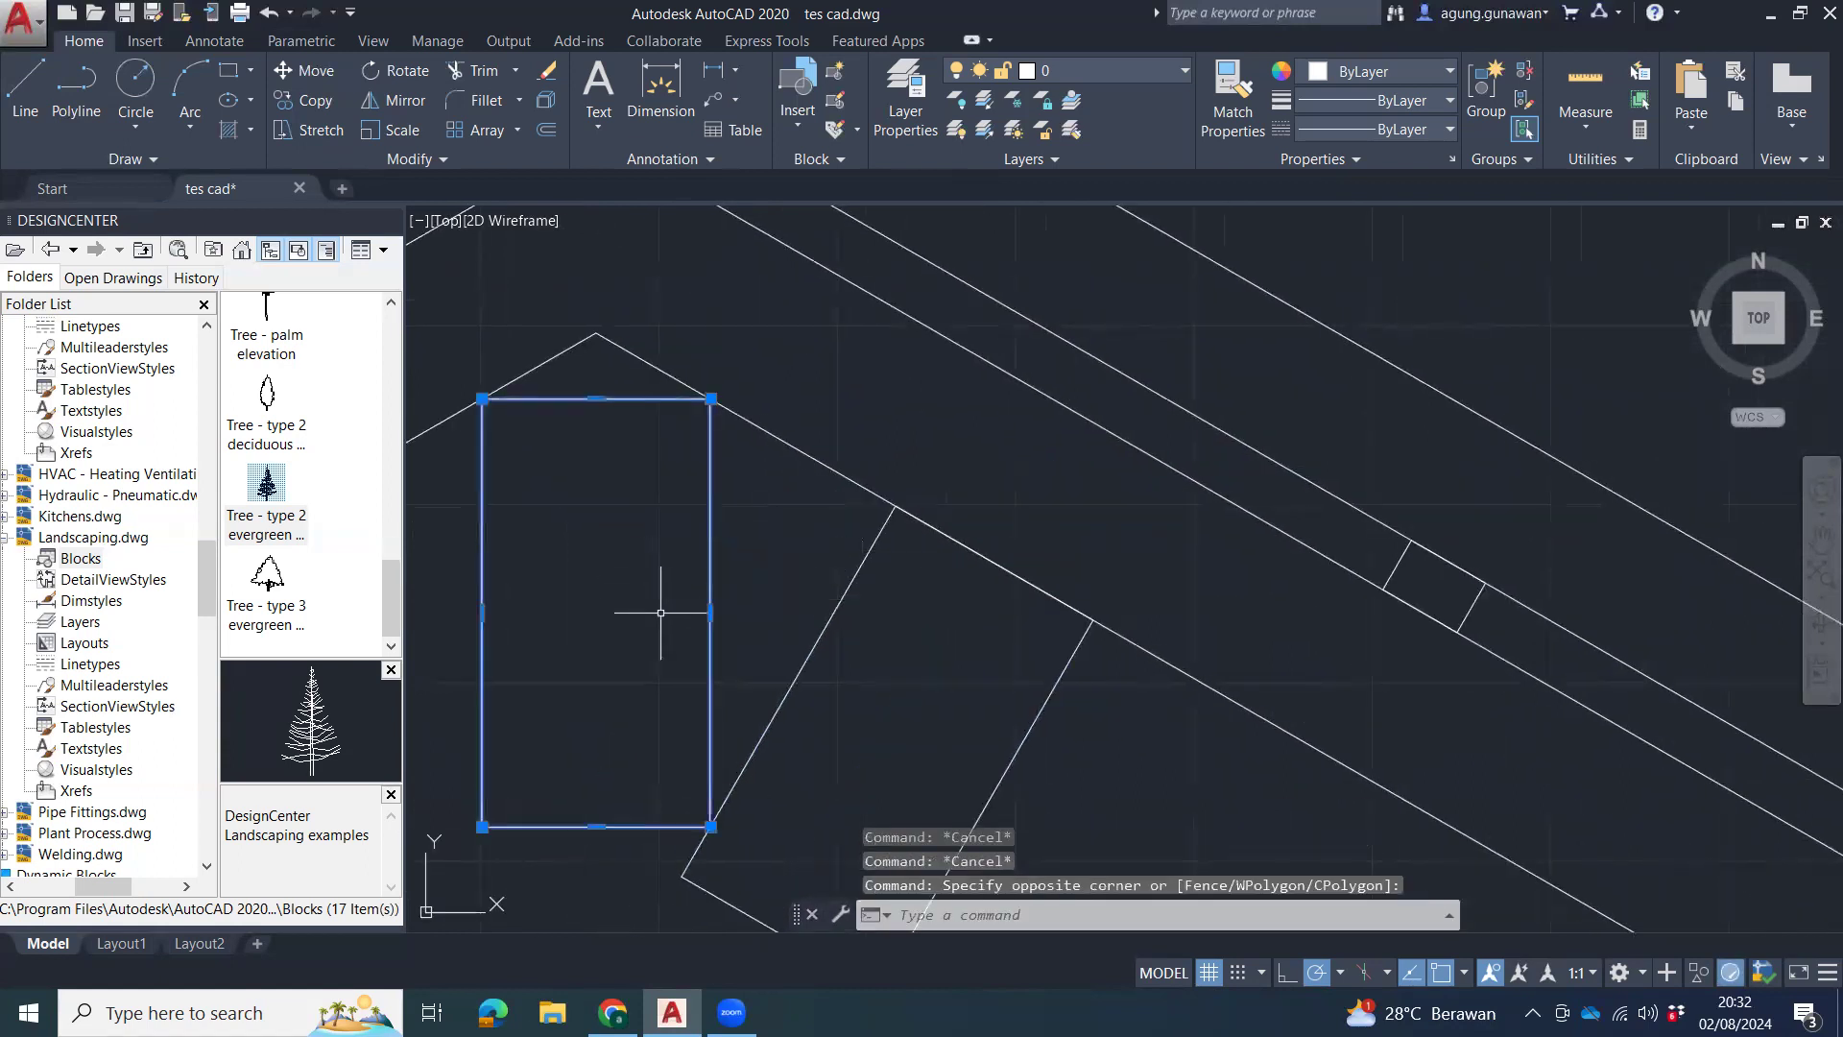
pyautogui.moveTo(931, 686); pyautogui.dragTo(959, 662, button='middle')
pyautogui.press('Delete')
pyautogui.scroll(-6, 758, 542)
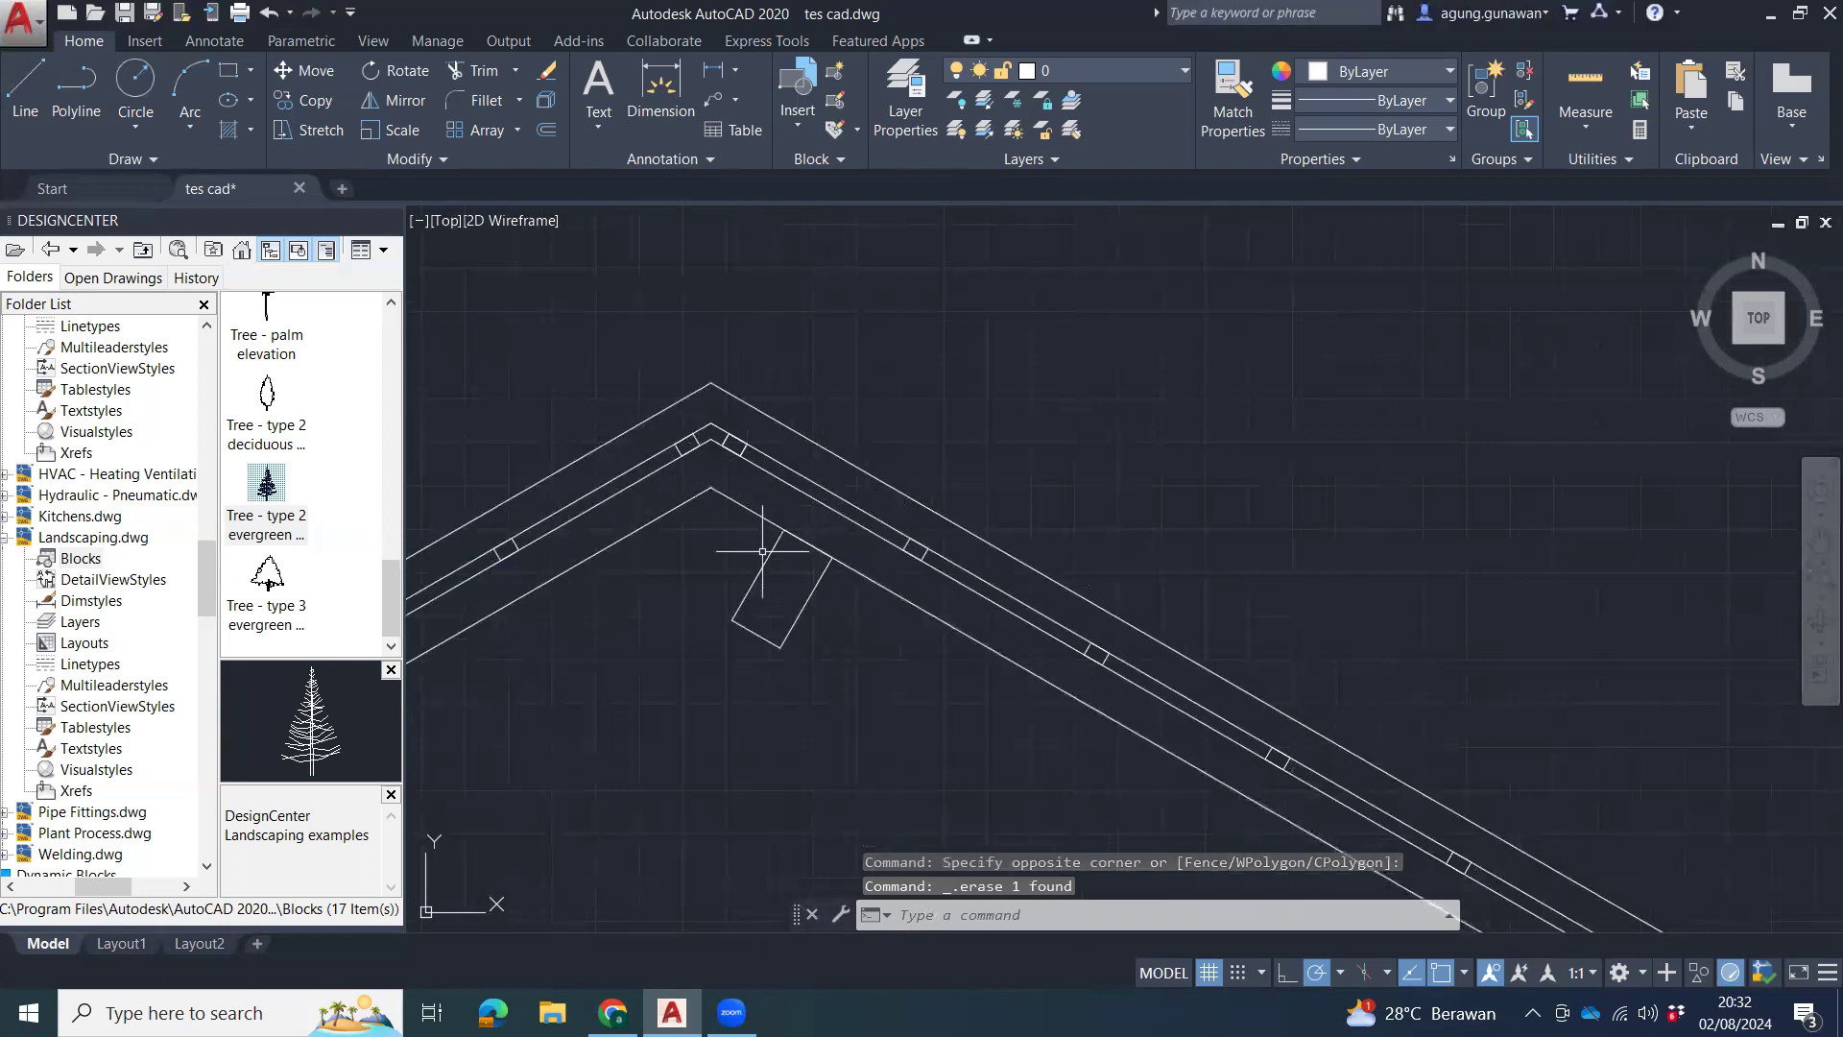
# Copy the rotated rectangle 1000 down along the right slope's rafter underside line.
pyautogui.click(760, 566)
pyautogui.moveTo(889, 666); pyautogui.dragTo(781, 547, button='middle')
pyautogui.moveTo(935, 687); pyautogui.dragTo(783, 510, button='middle')
pyautogui.scroll(-3, 788, 523)
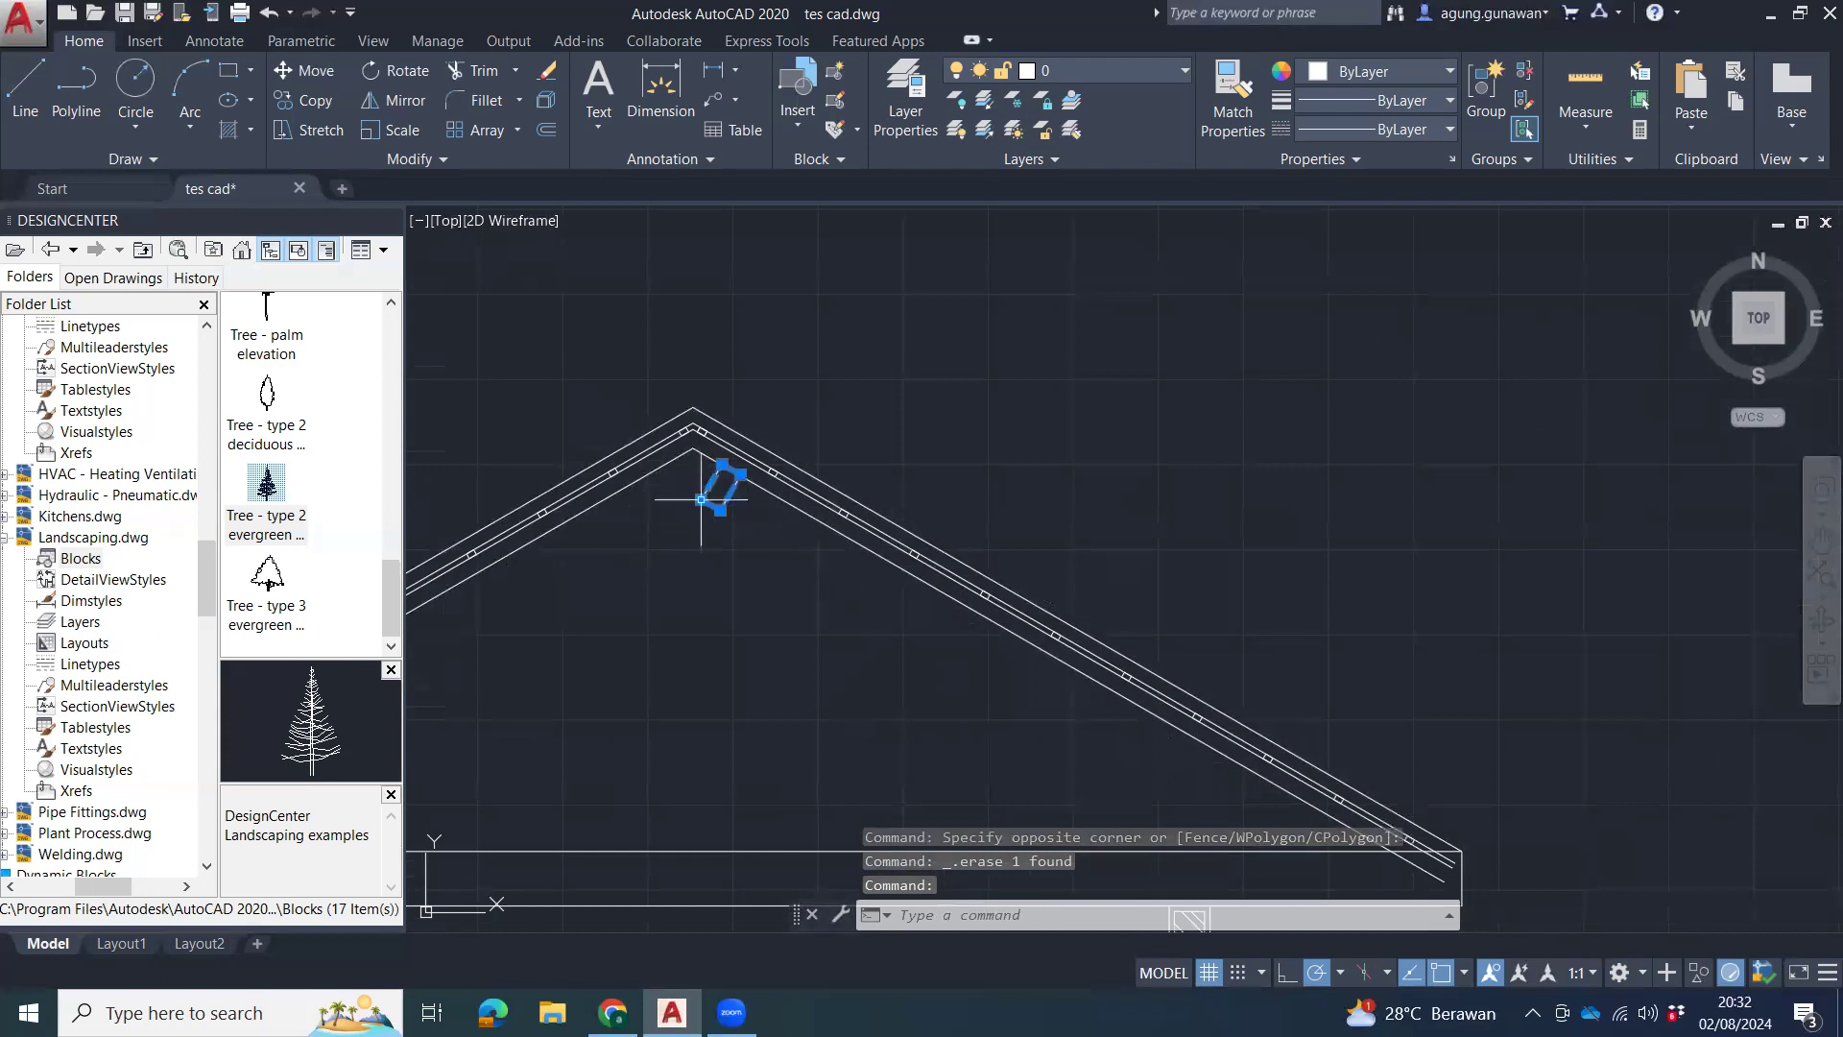
pyautogui.scroll(-2, 701, 499)
pyautogui.moveTo(701, 499); pyautogui.dragTo(699, 569, button='middle')
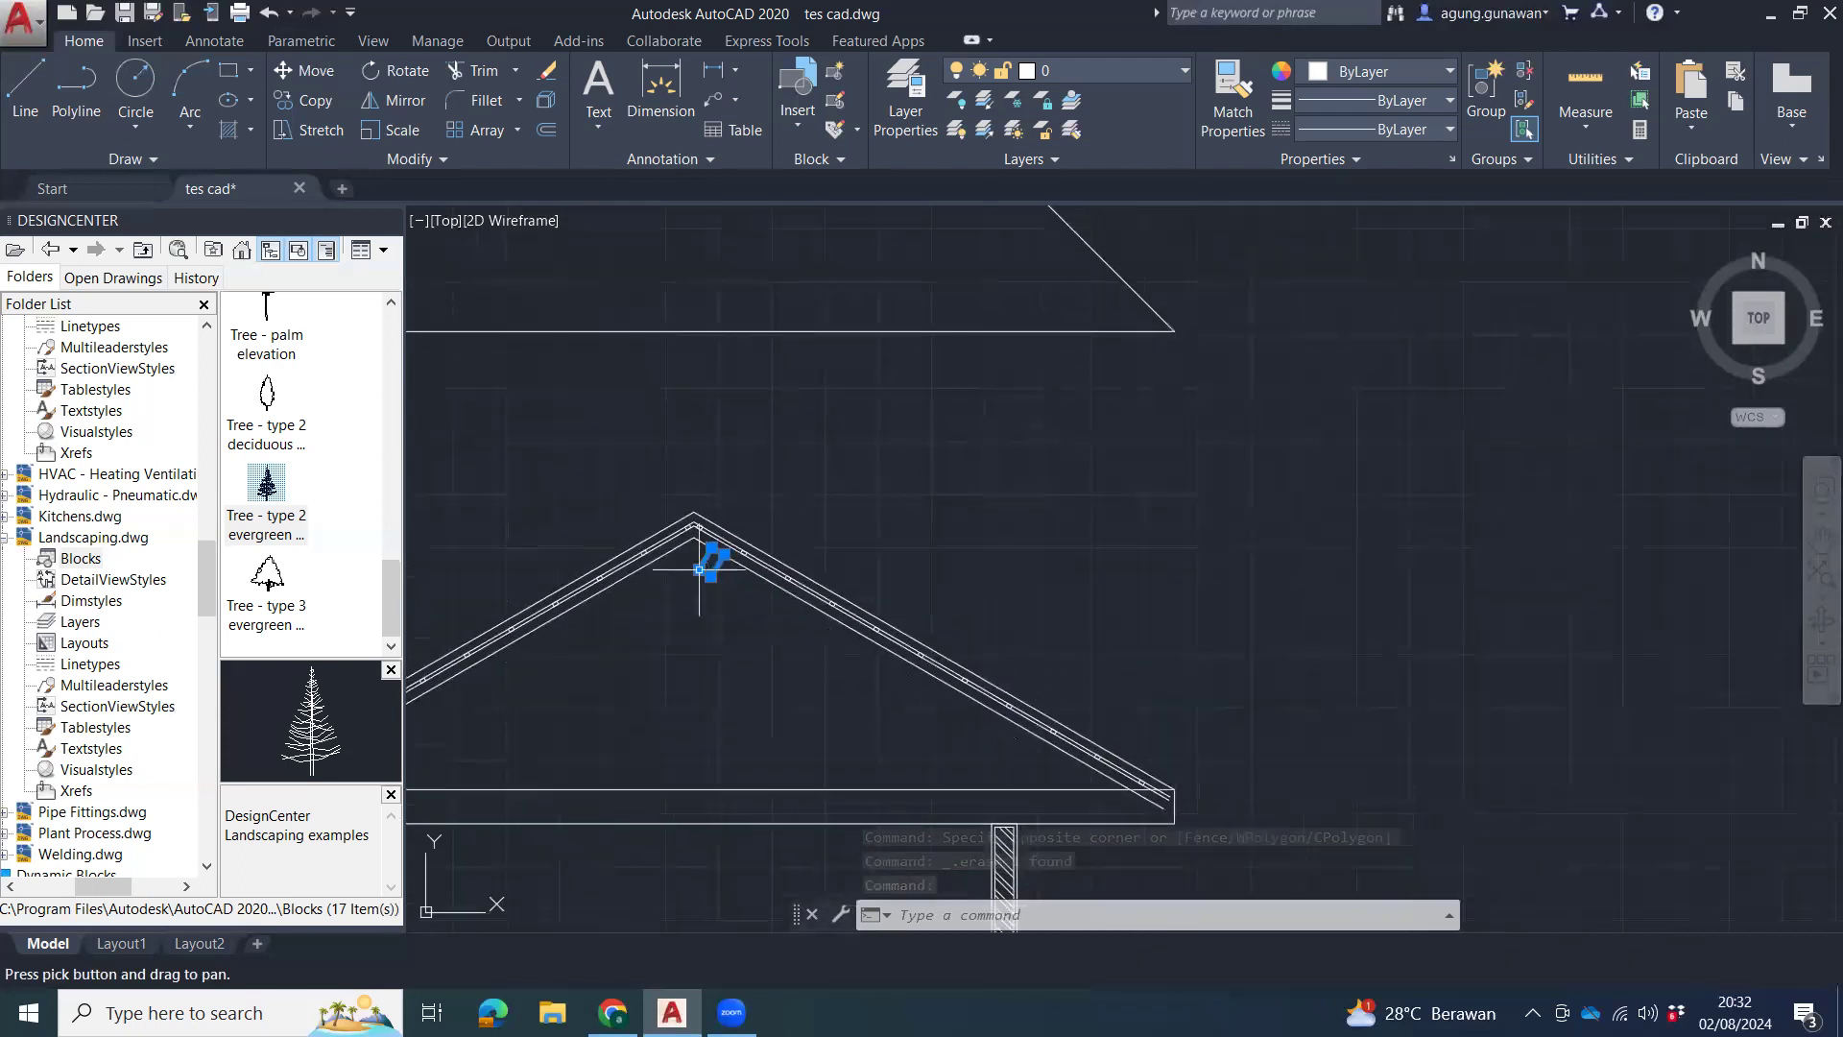
pyautogui.write('co')
pyautogui.press('Return')
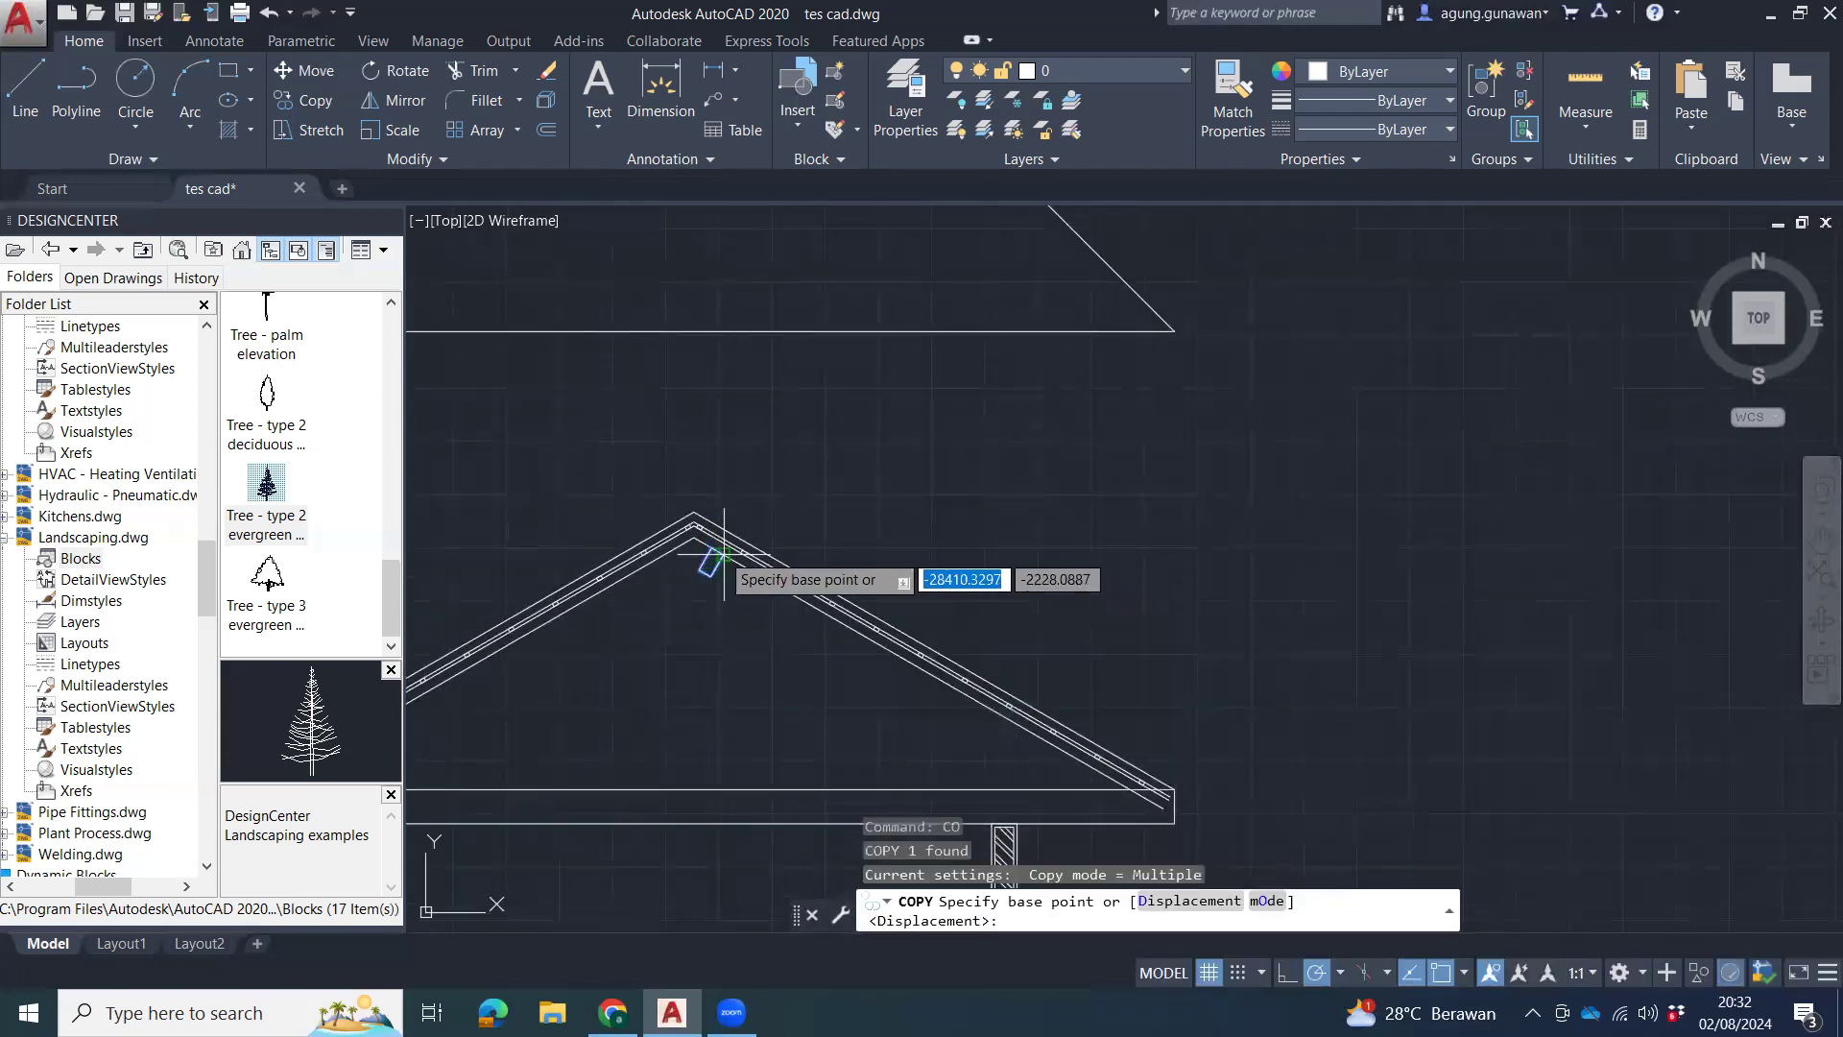
pyautogui.click(718, 550)
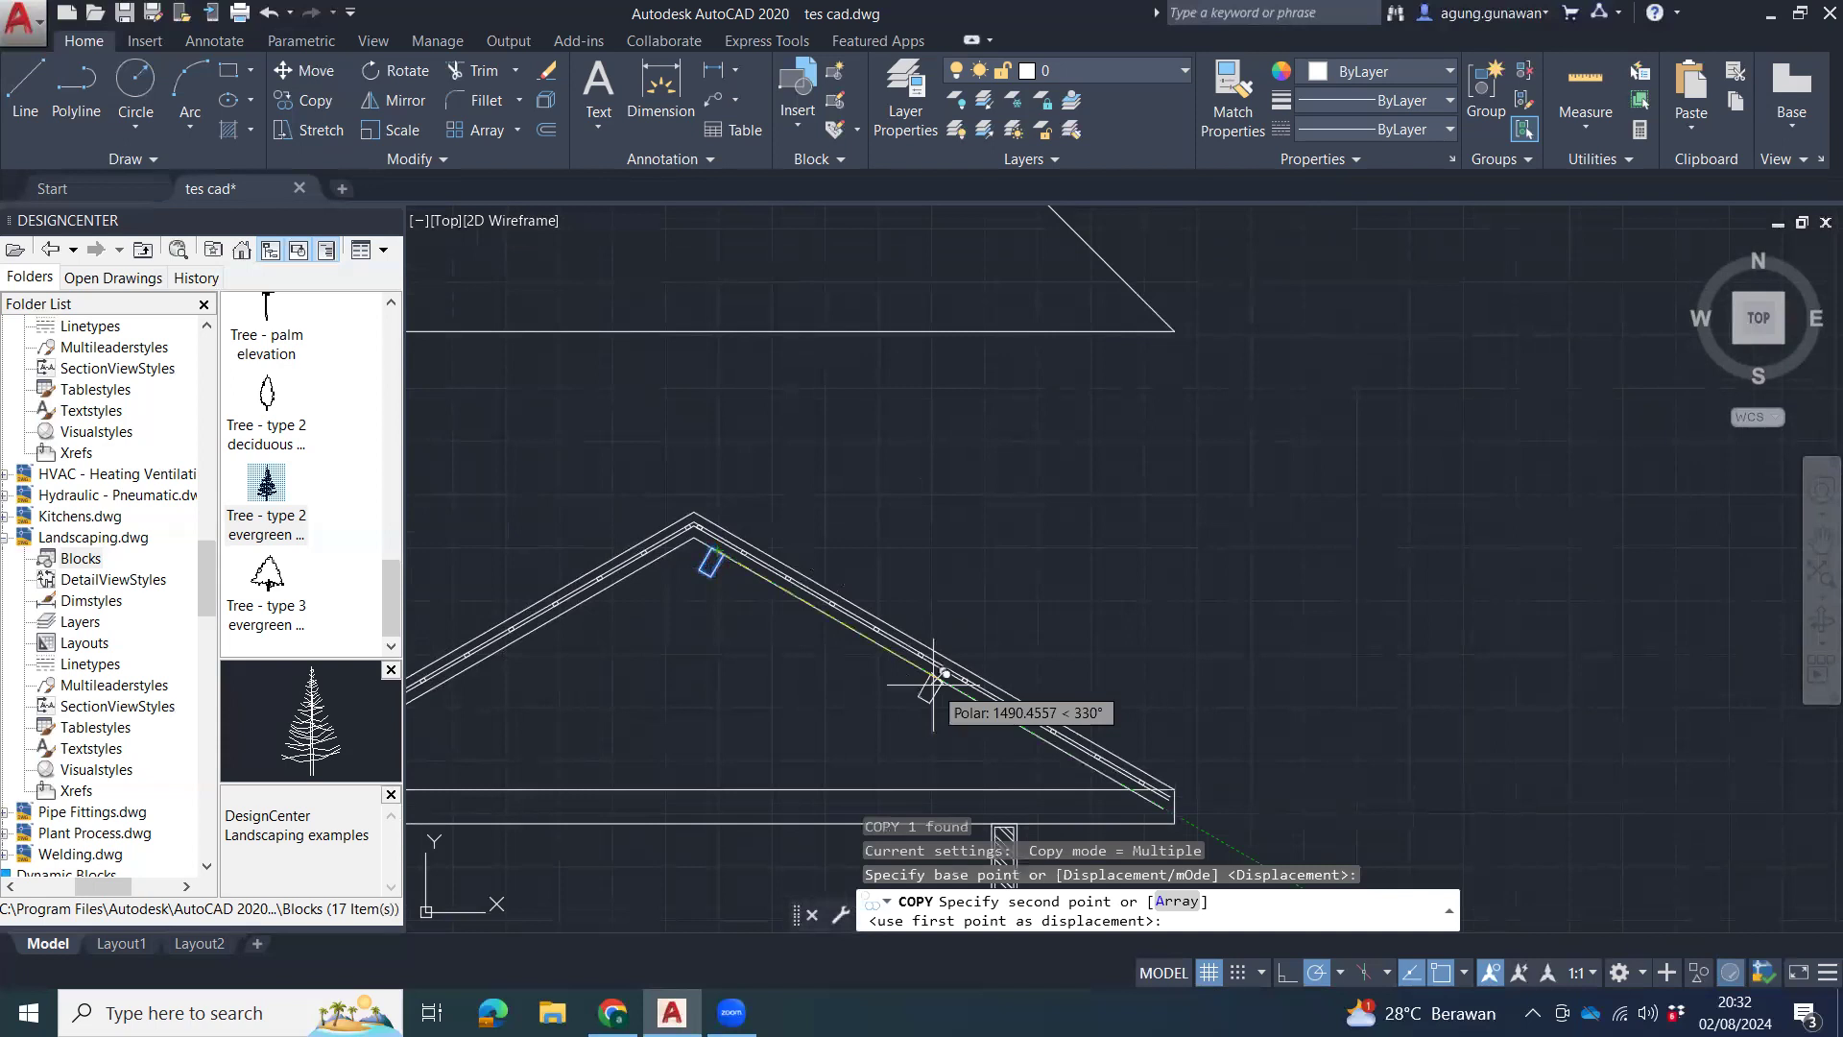
pyautogui.moveTo(1095, 763); pyautogui.dragTo(1060, 547, button='middle')
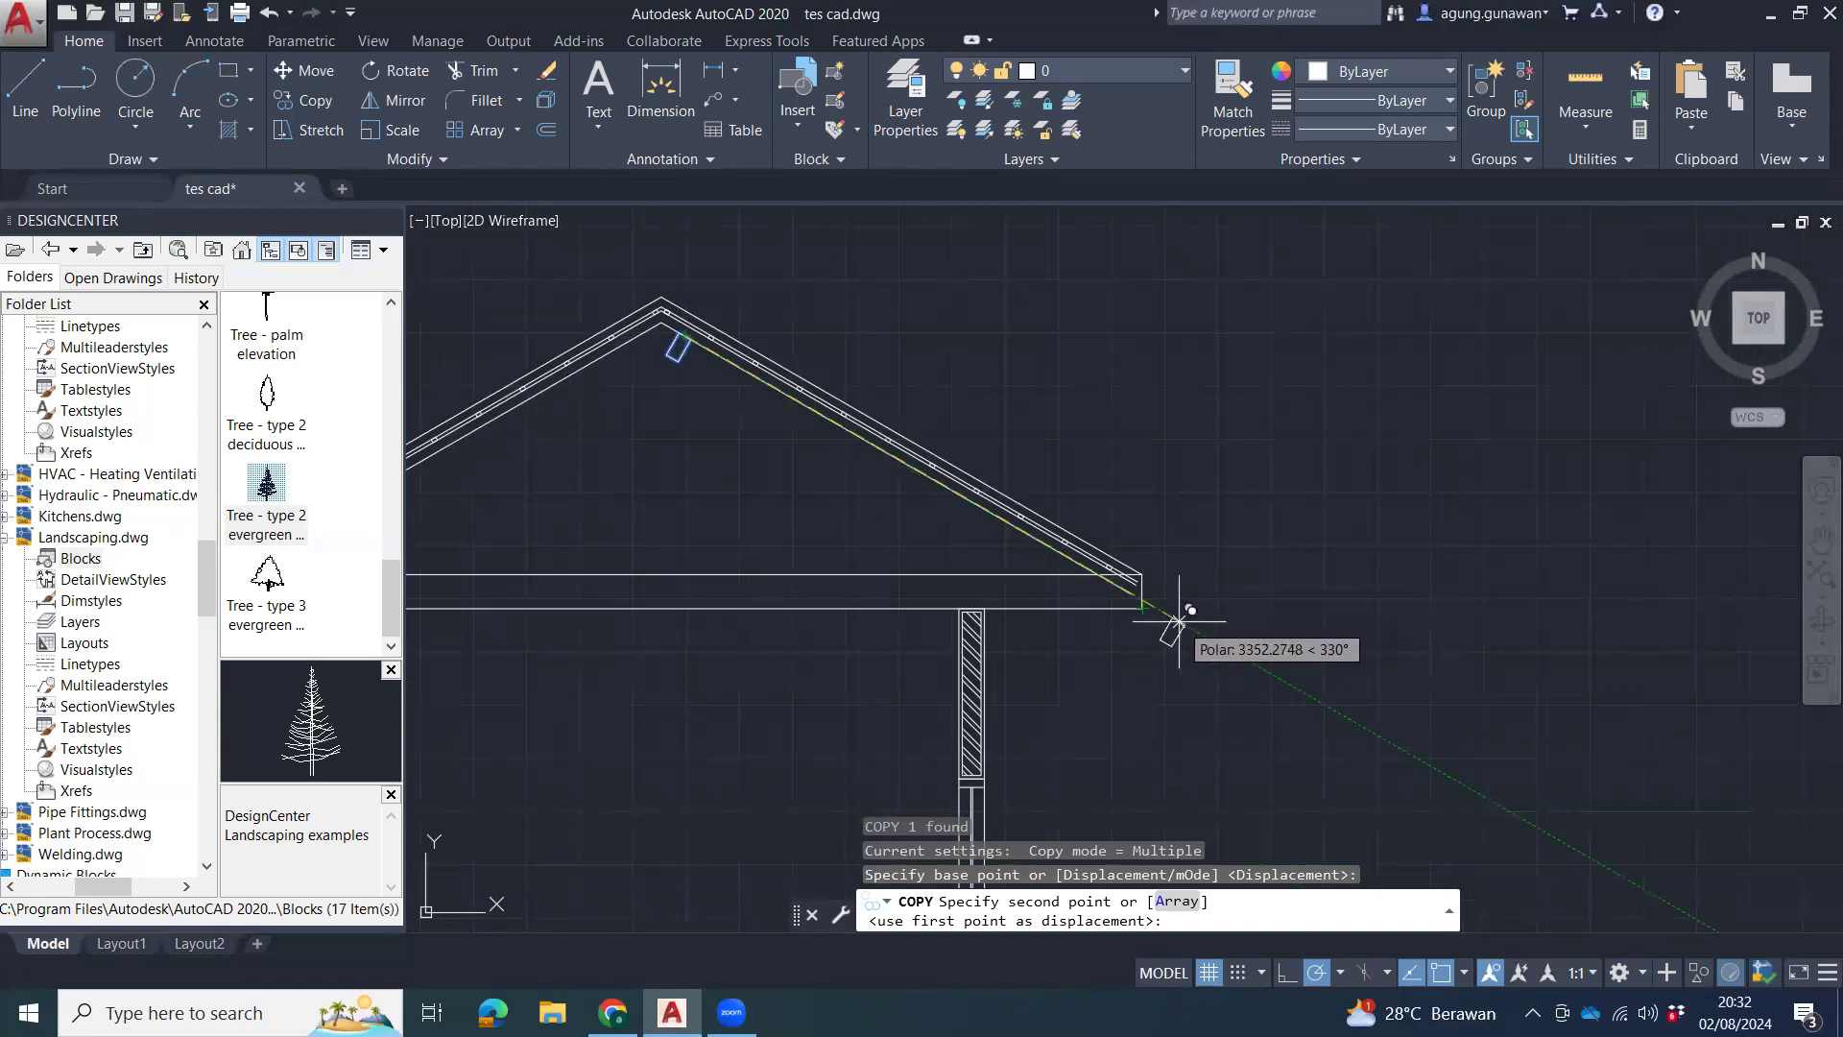
pyautogui.write('1')
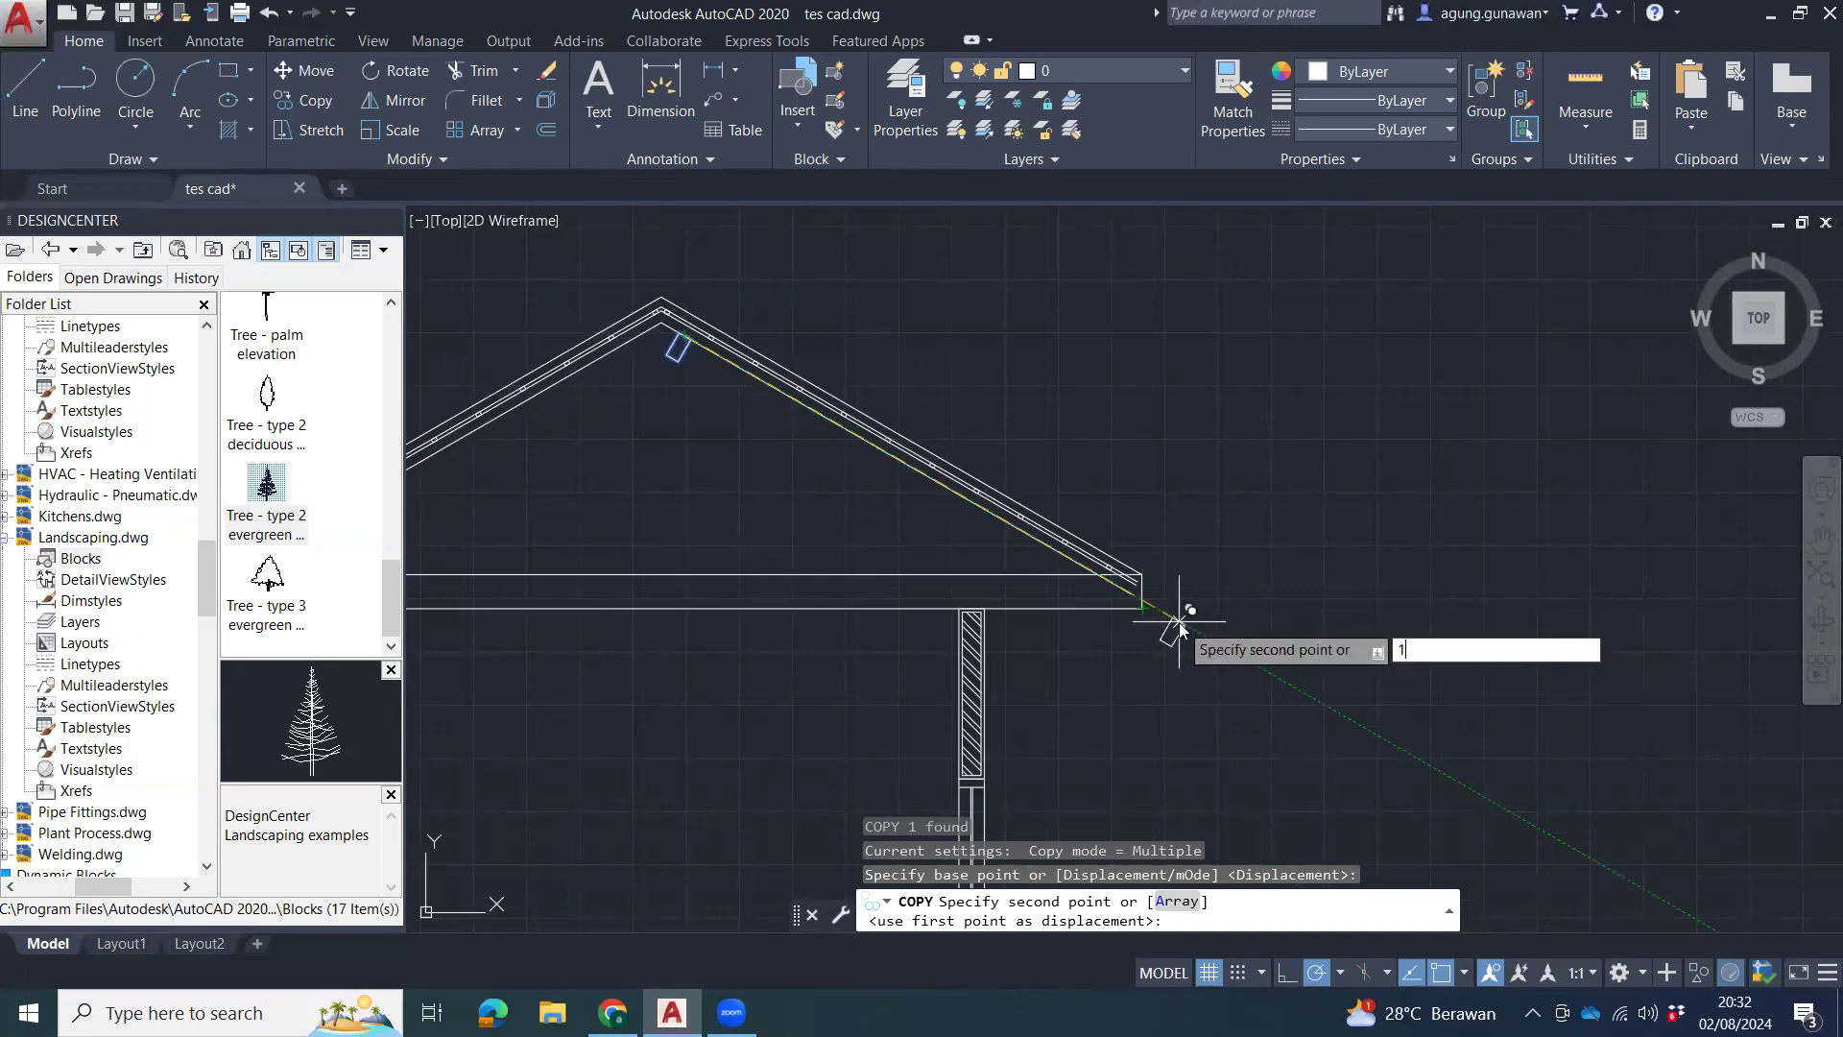
pyautogui.write('0')
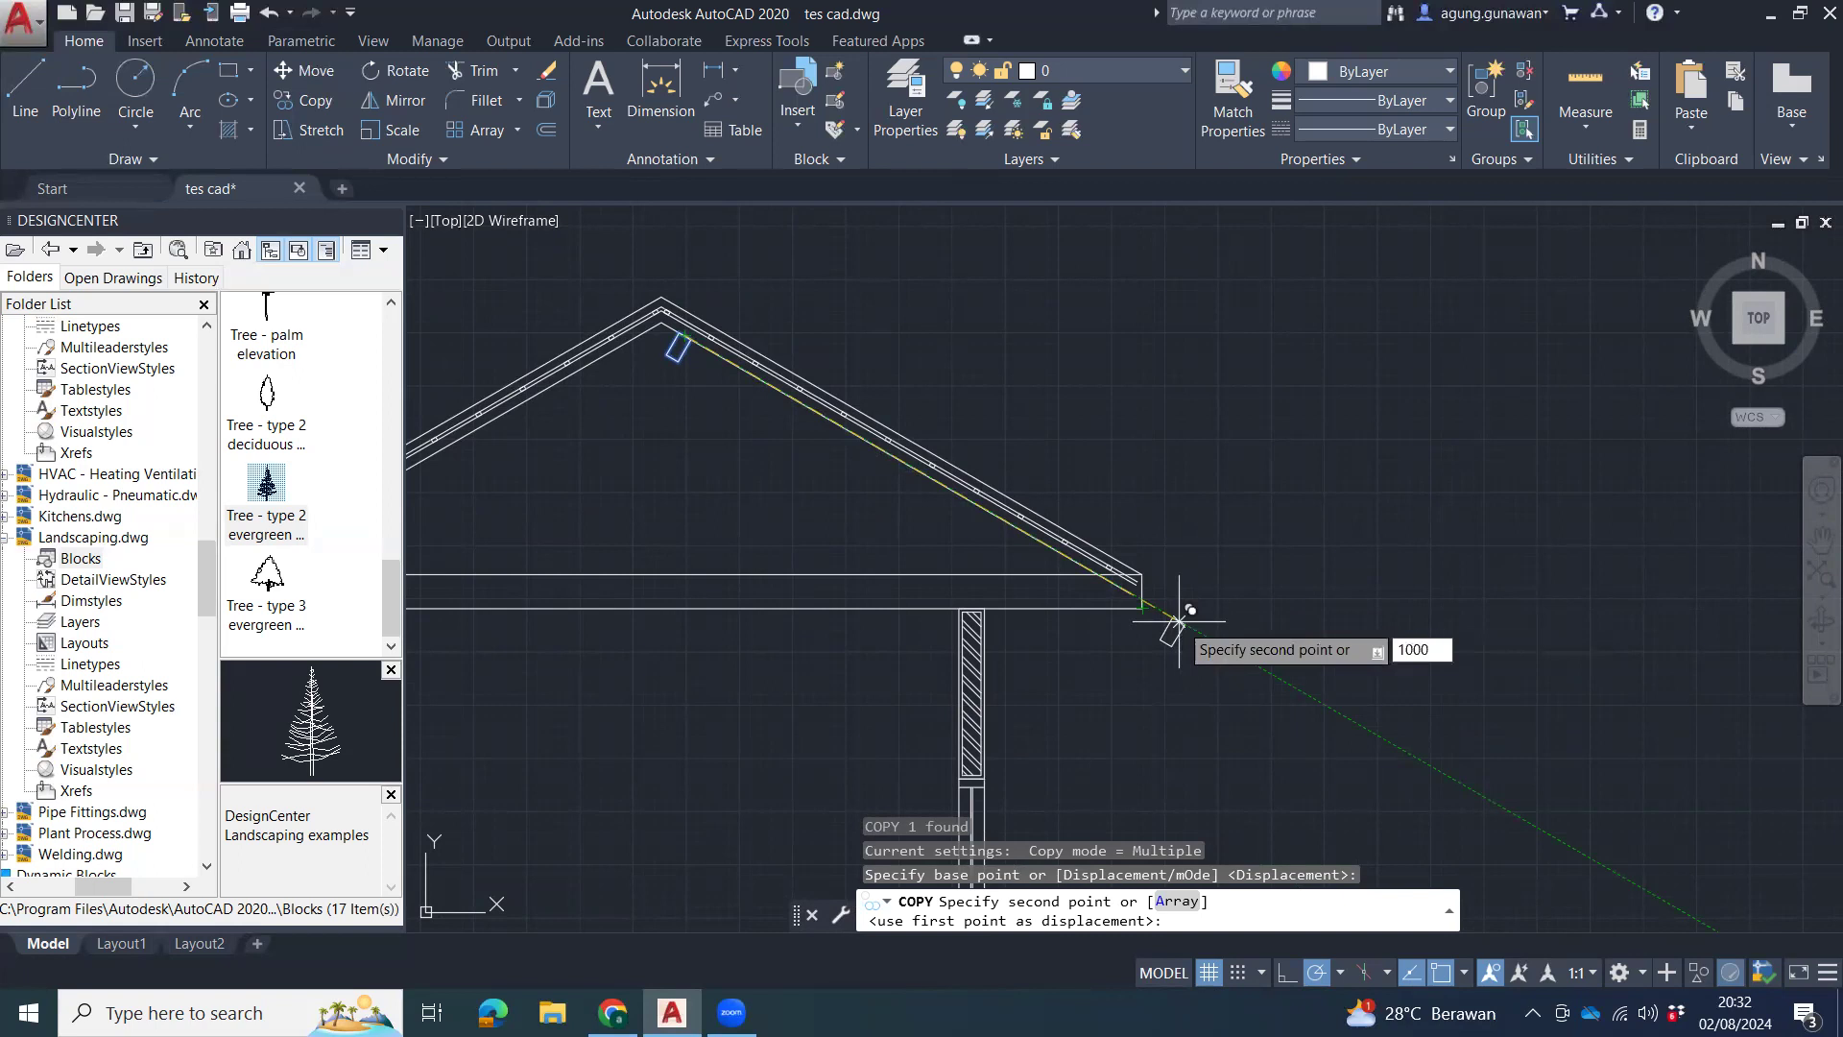
pyautogui.write('00')
pyautogui.press('Return')
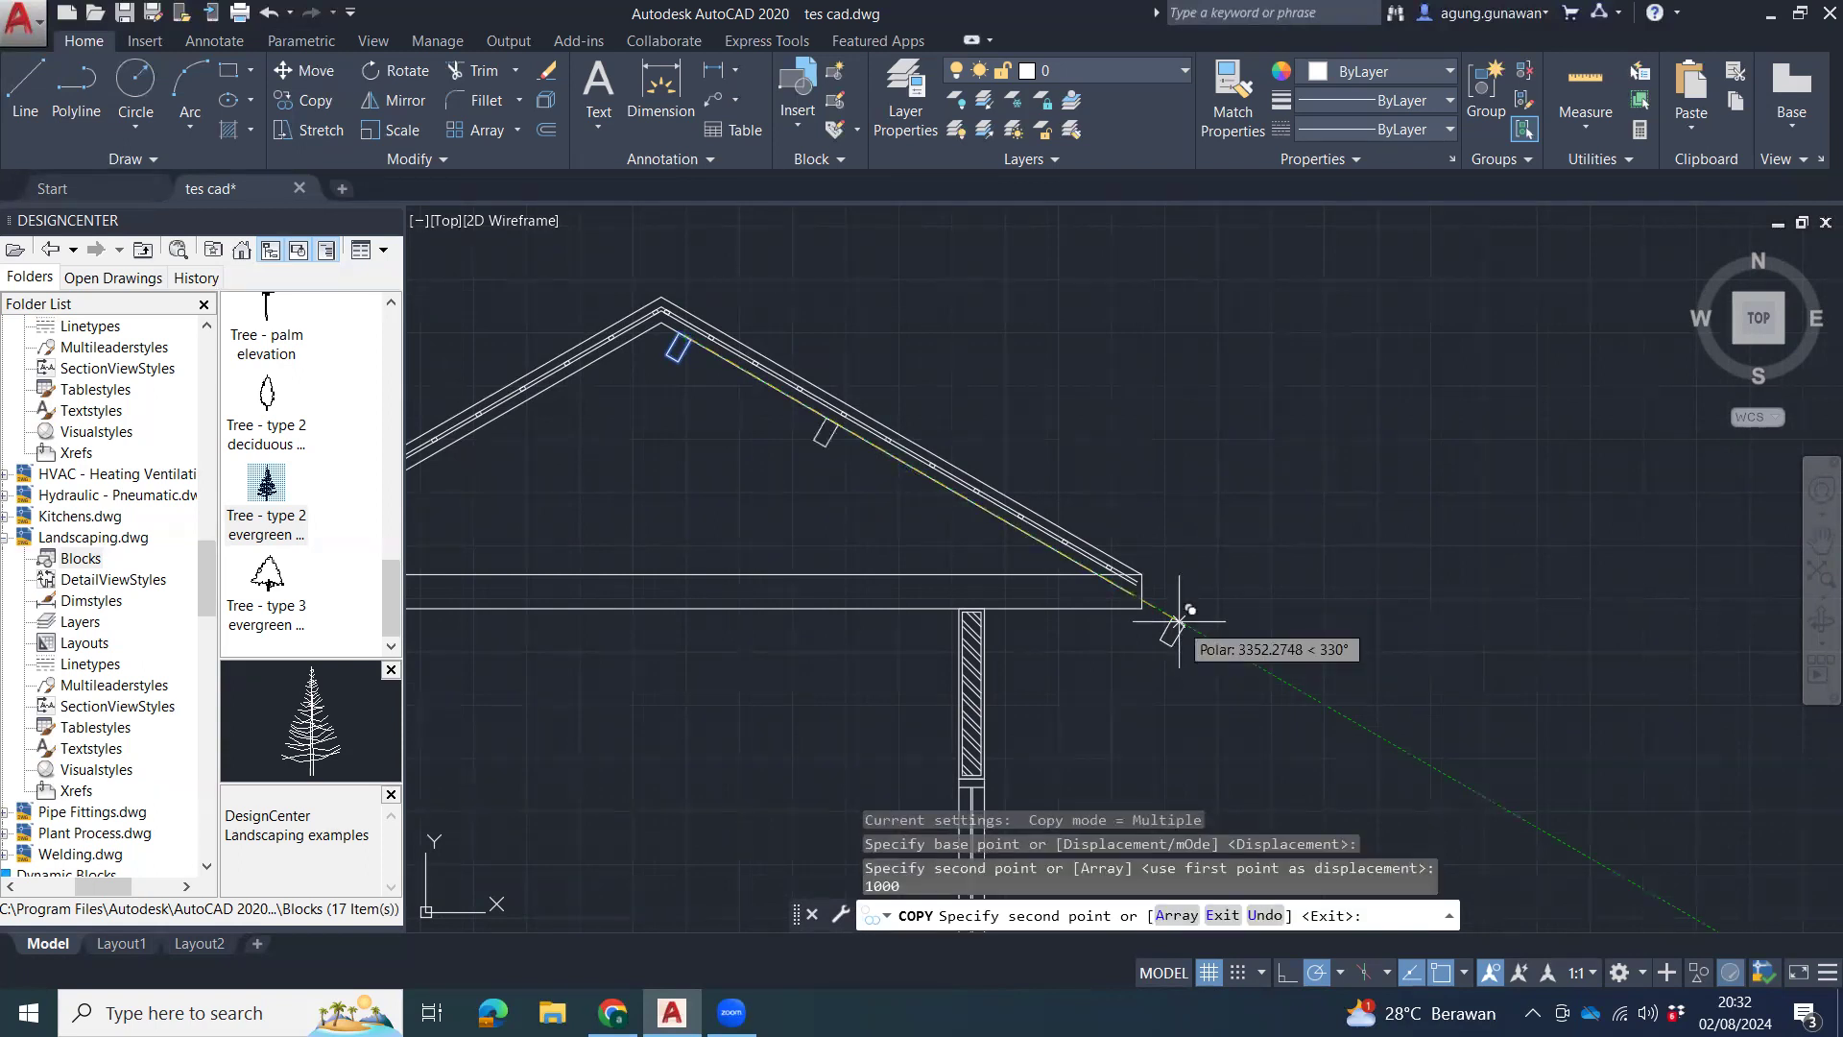
# Place further copies of the upper purlin 2000 and 3000 down along the right slope's rafter underside.
pyautogui.write('0')
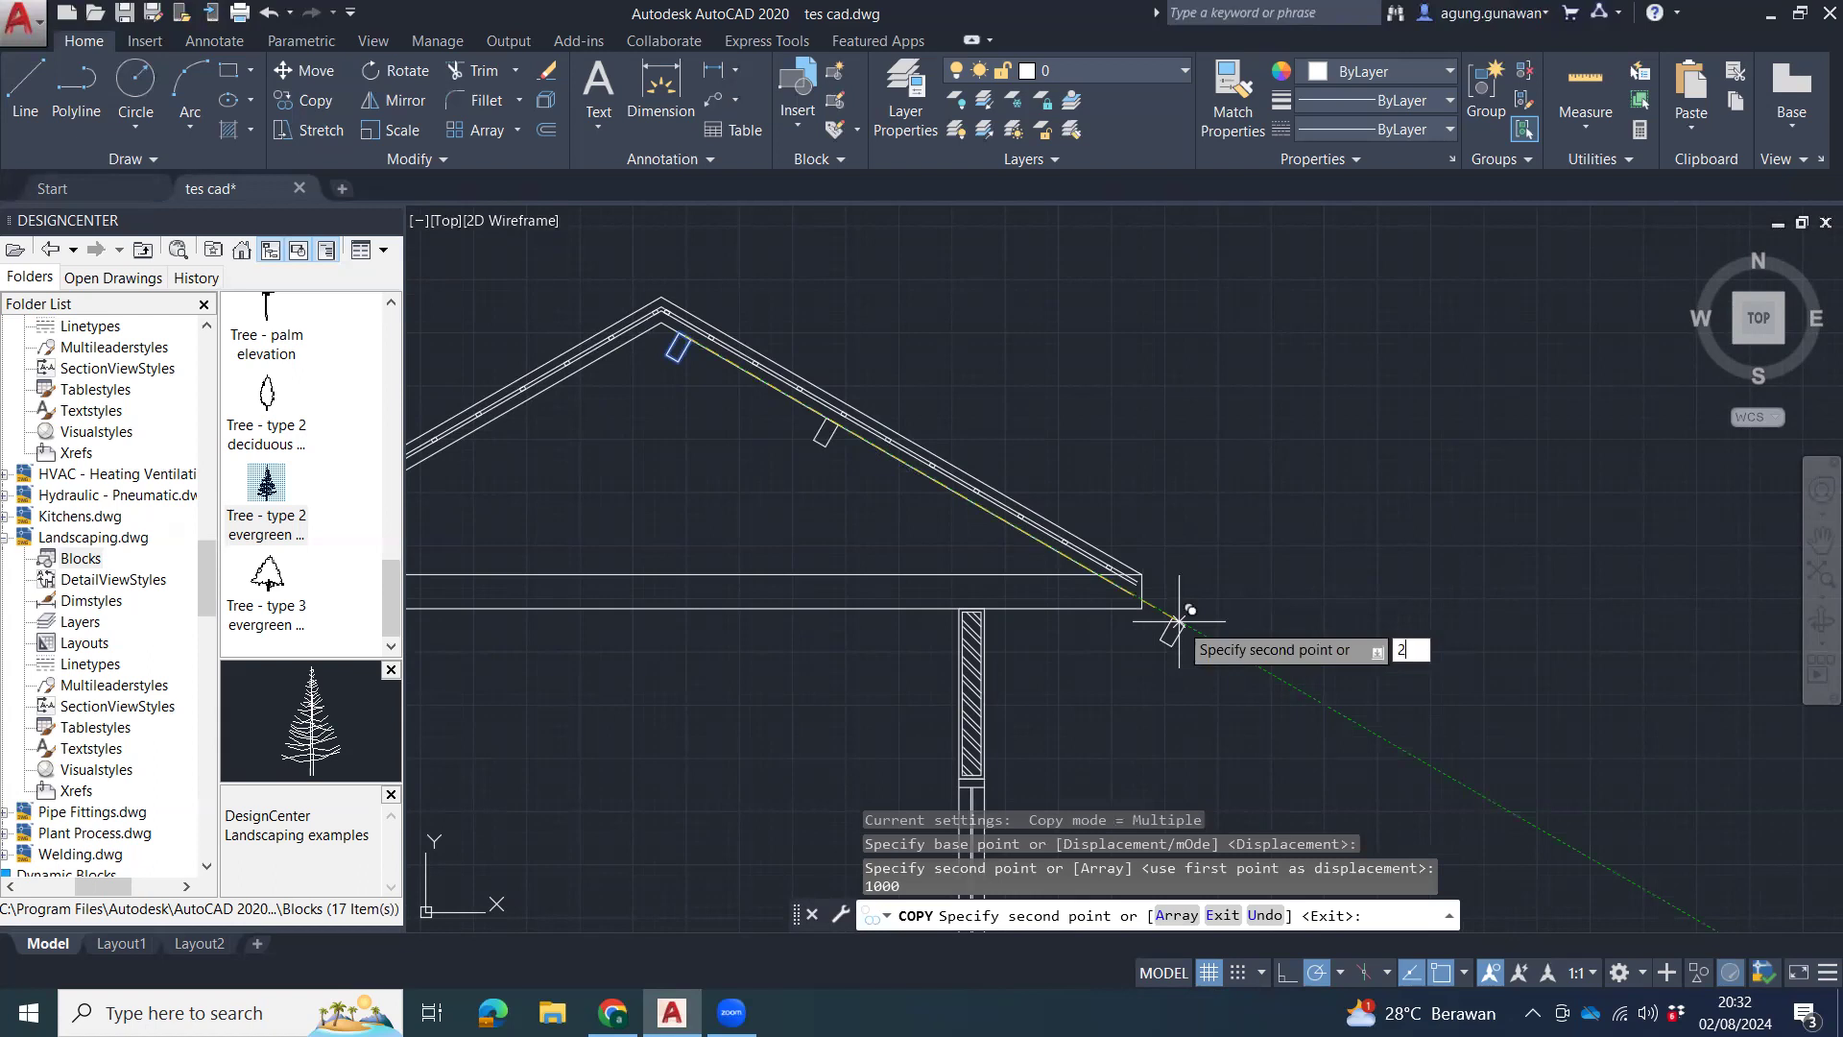
pyautogui.write('000')
pyautogui.press('Return')
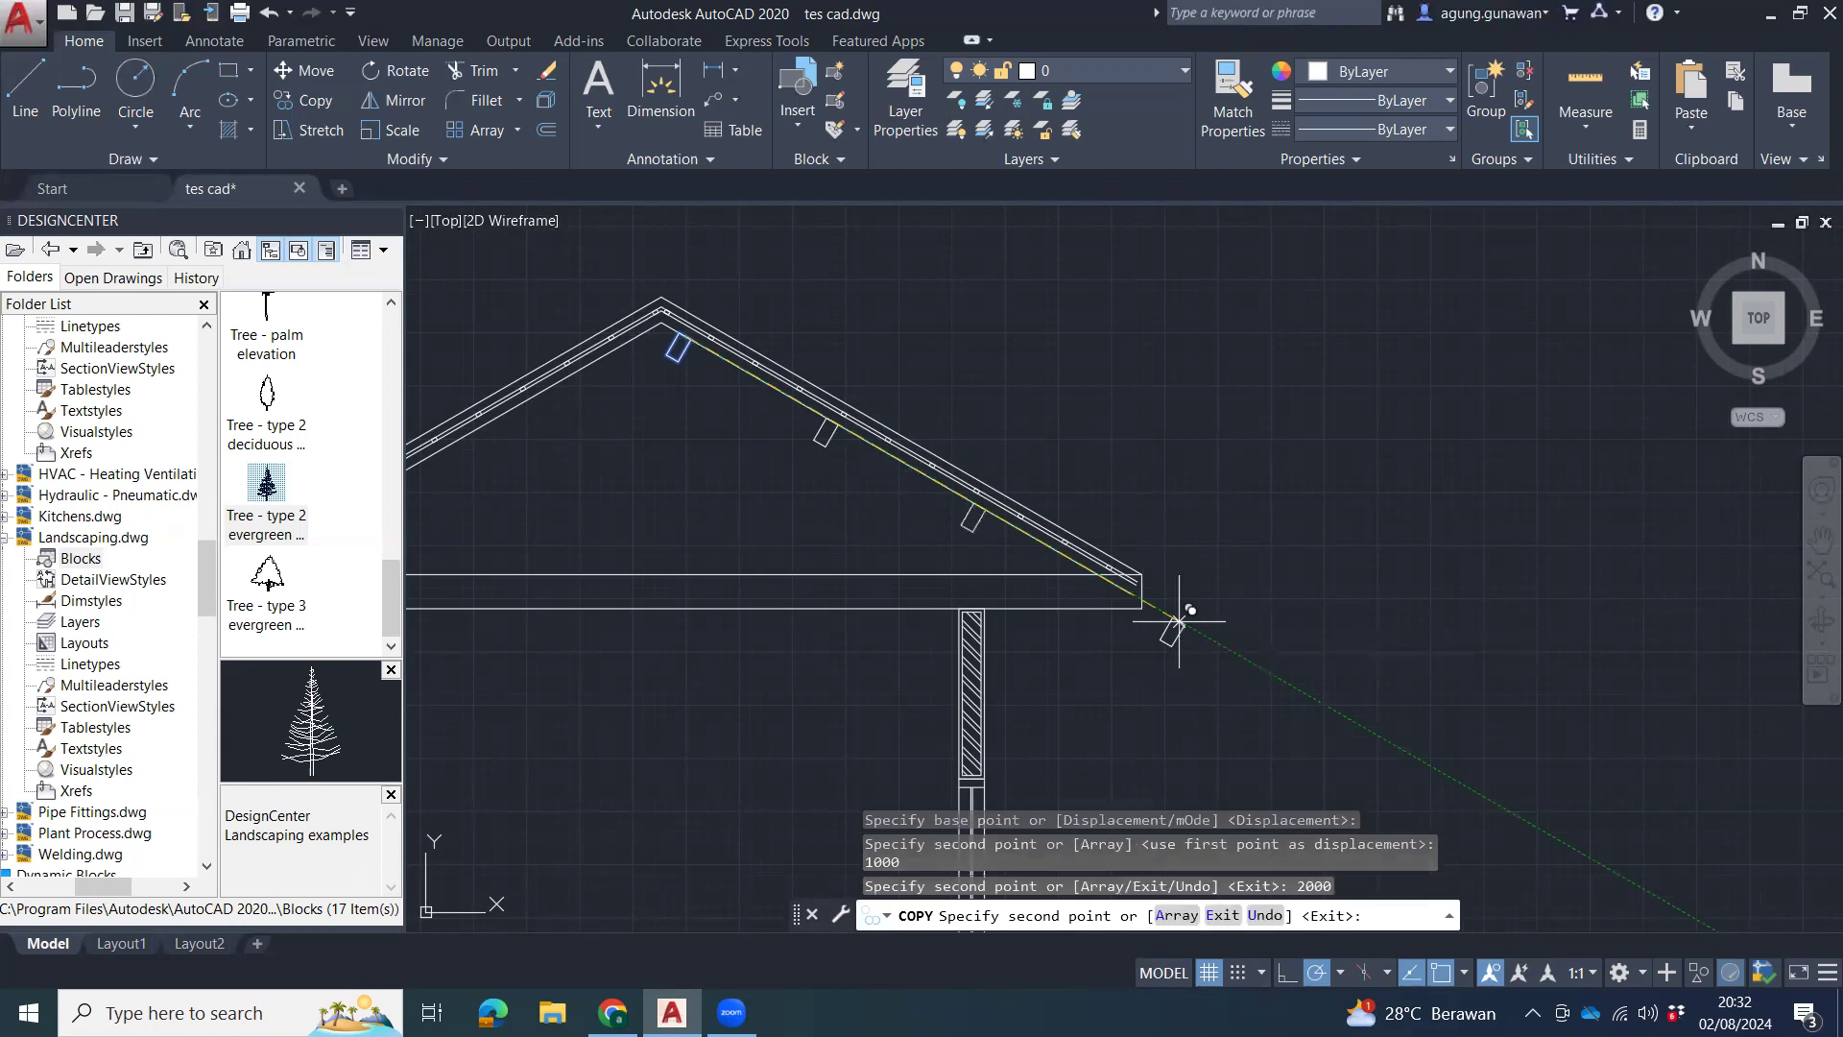
pyautogui.write('3000')
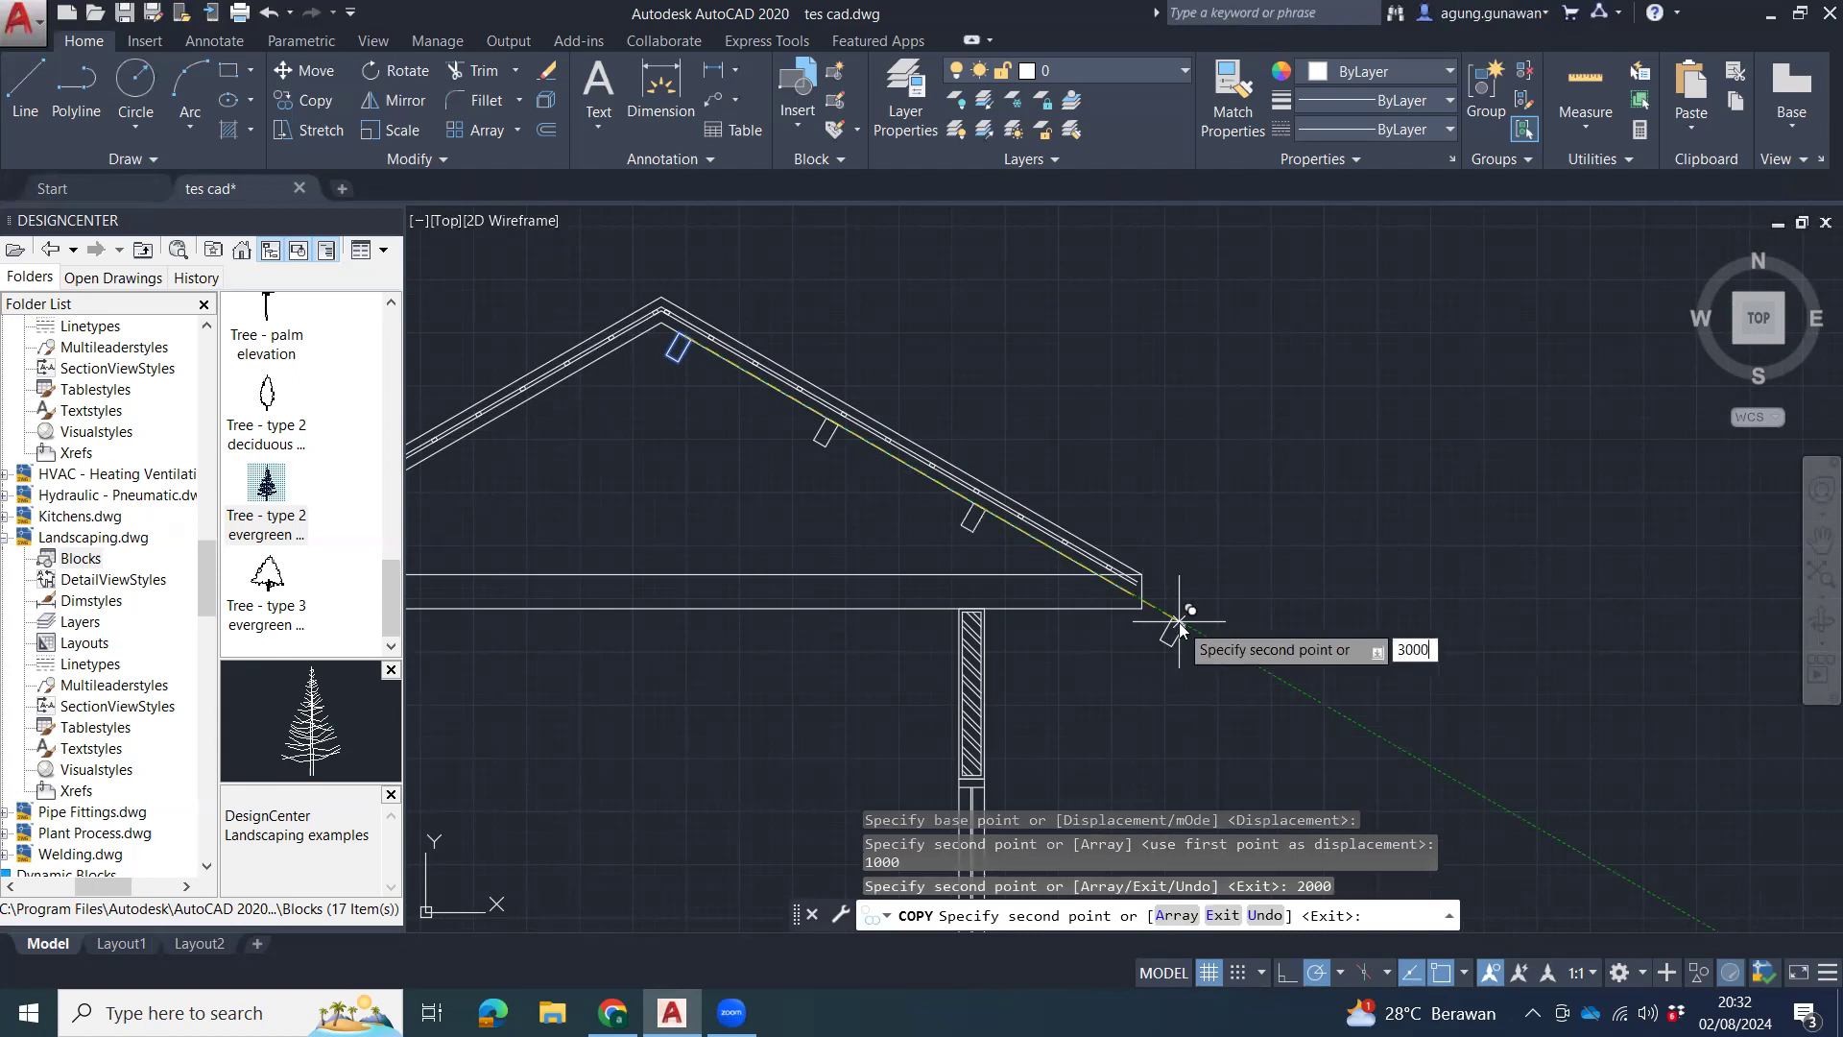
pyautogui.press('Return')
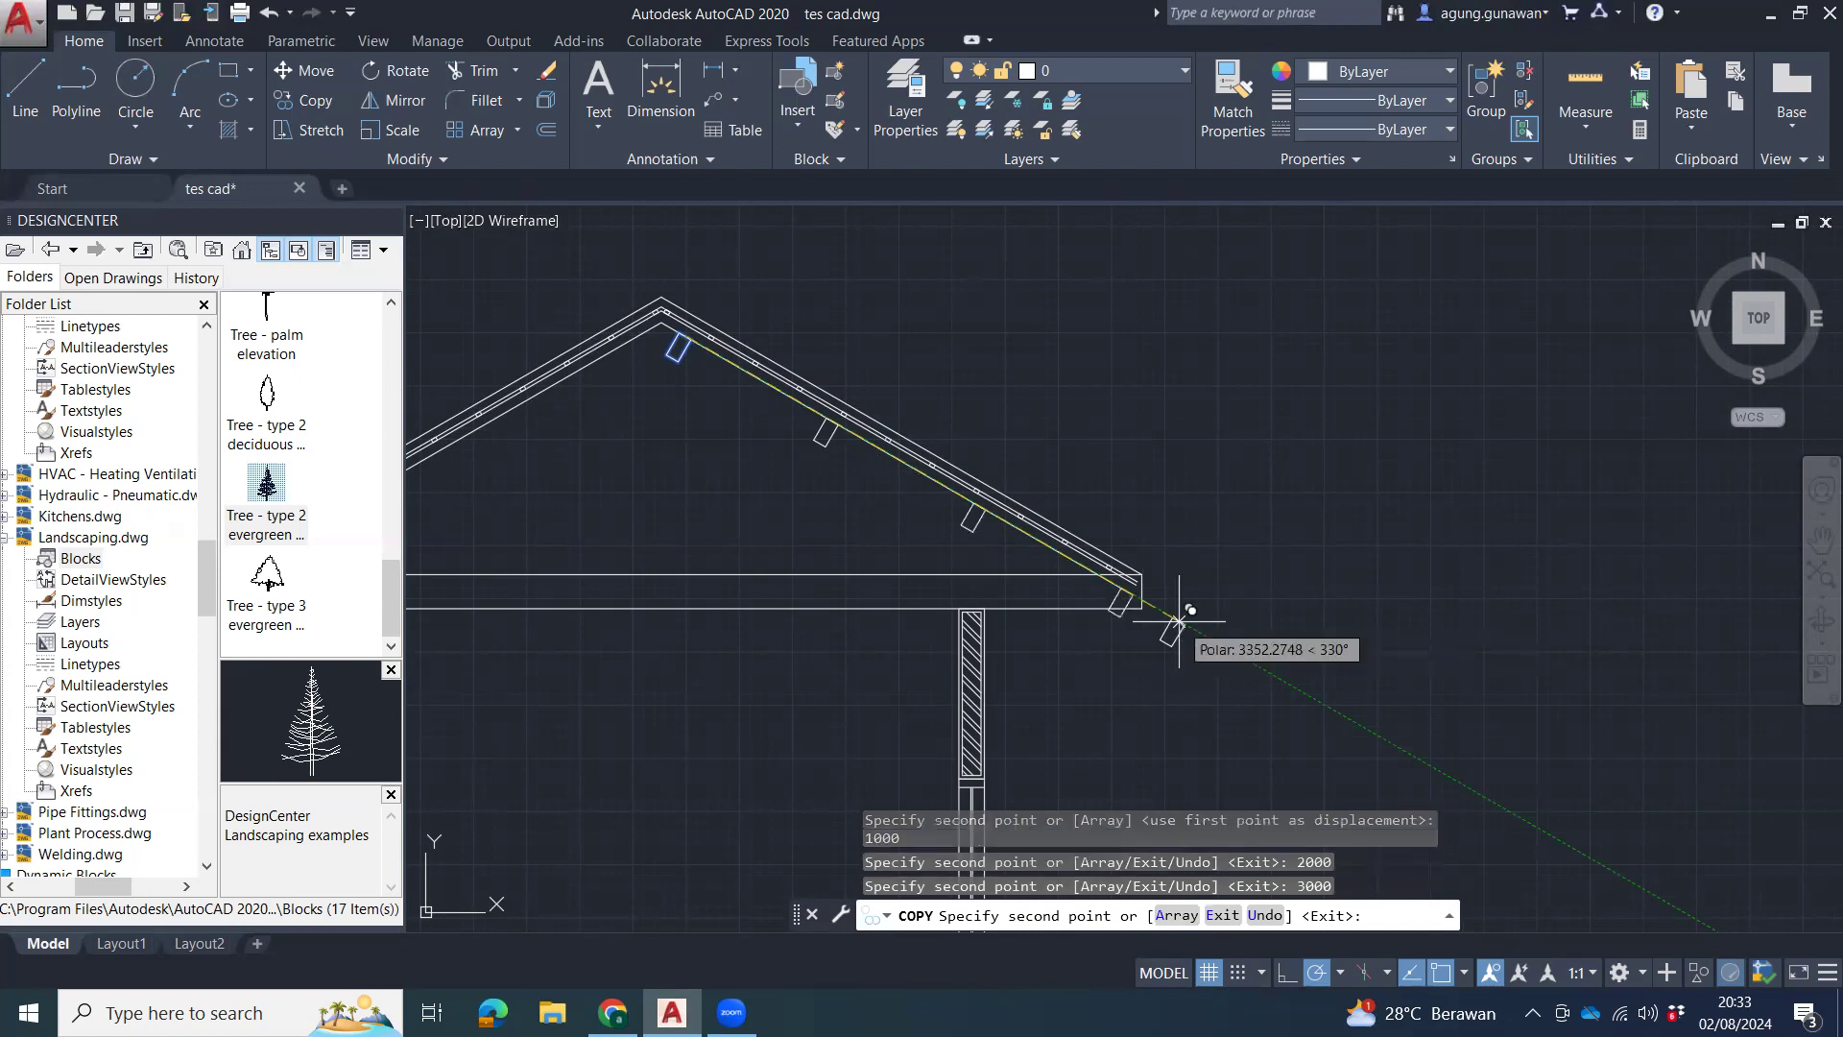
pyautogui.press('Escape')
pyautogui.press('Escape')
pyautogui.press('Escape')
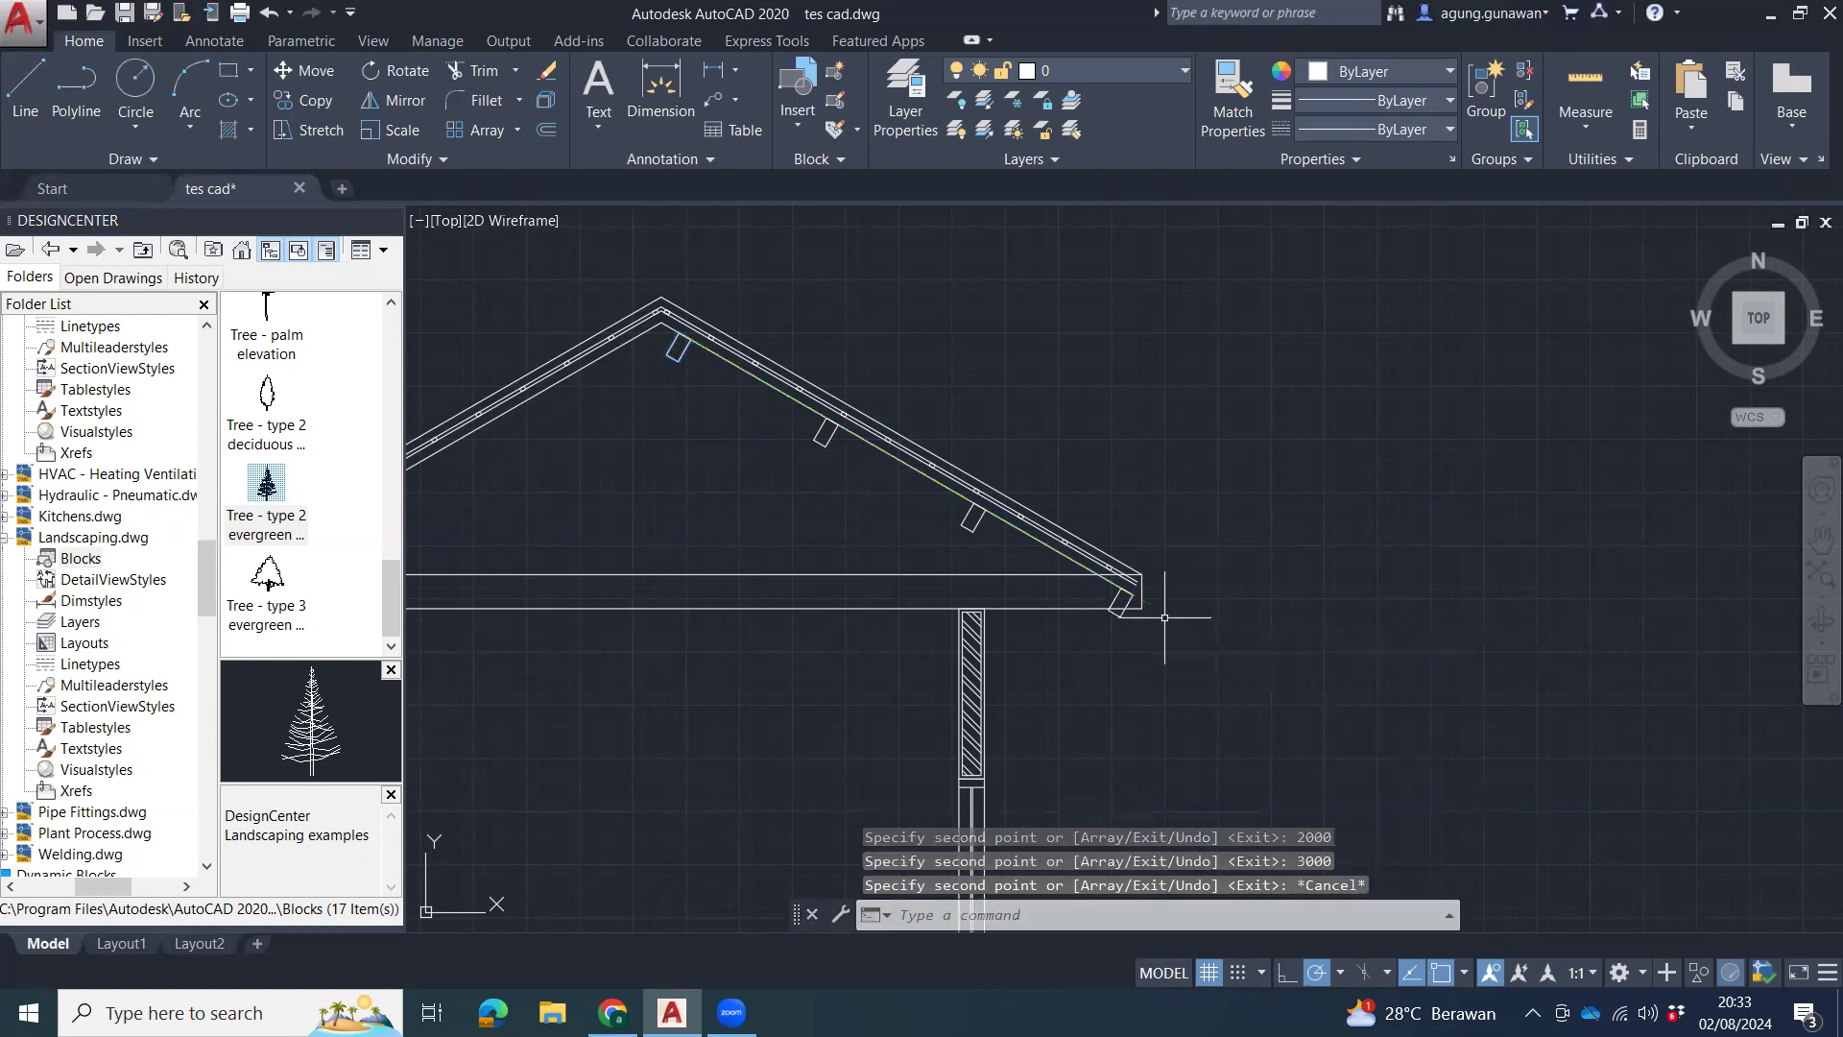
# Move the lowest purlin at the right eave 300 up along the slope.
pyautogui.scroll(8, 1151, 619)
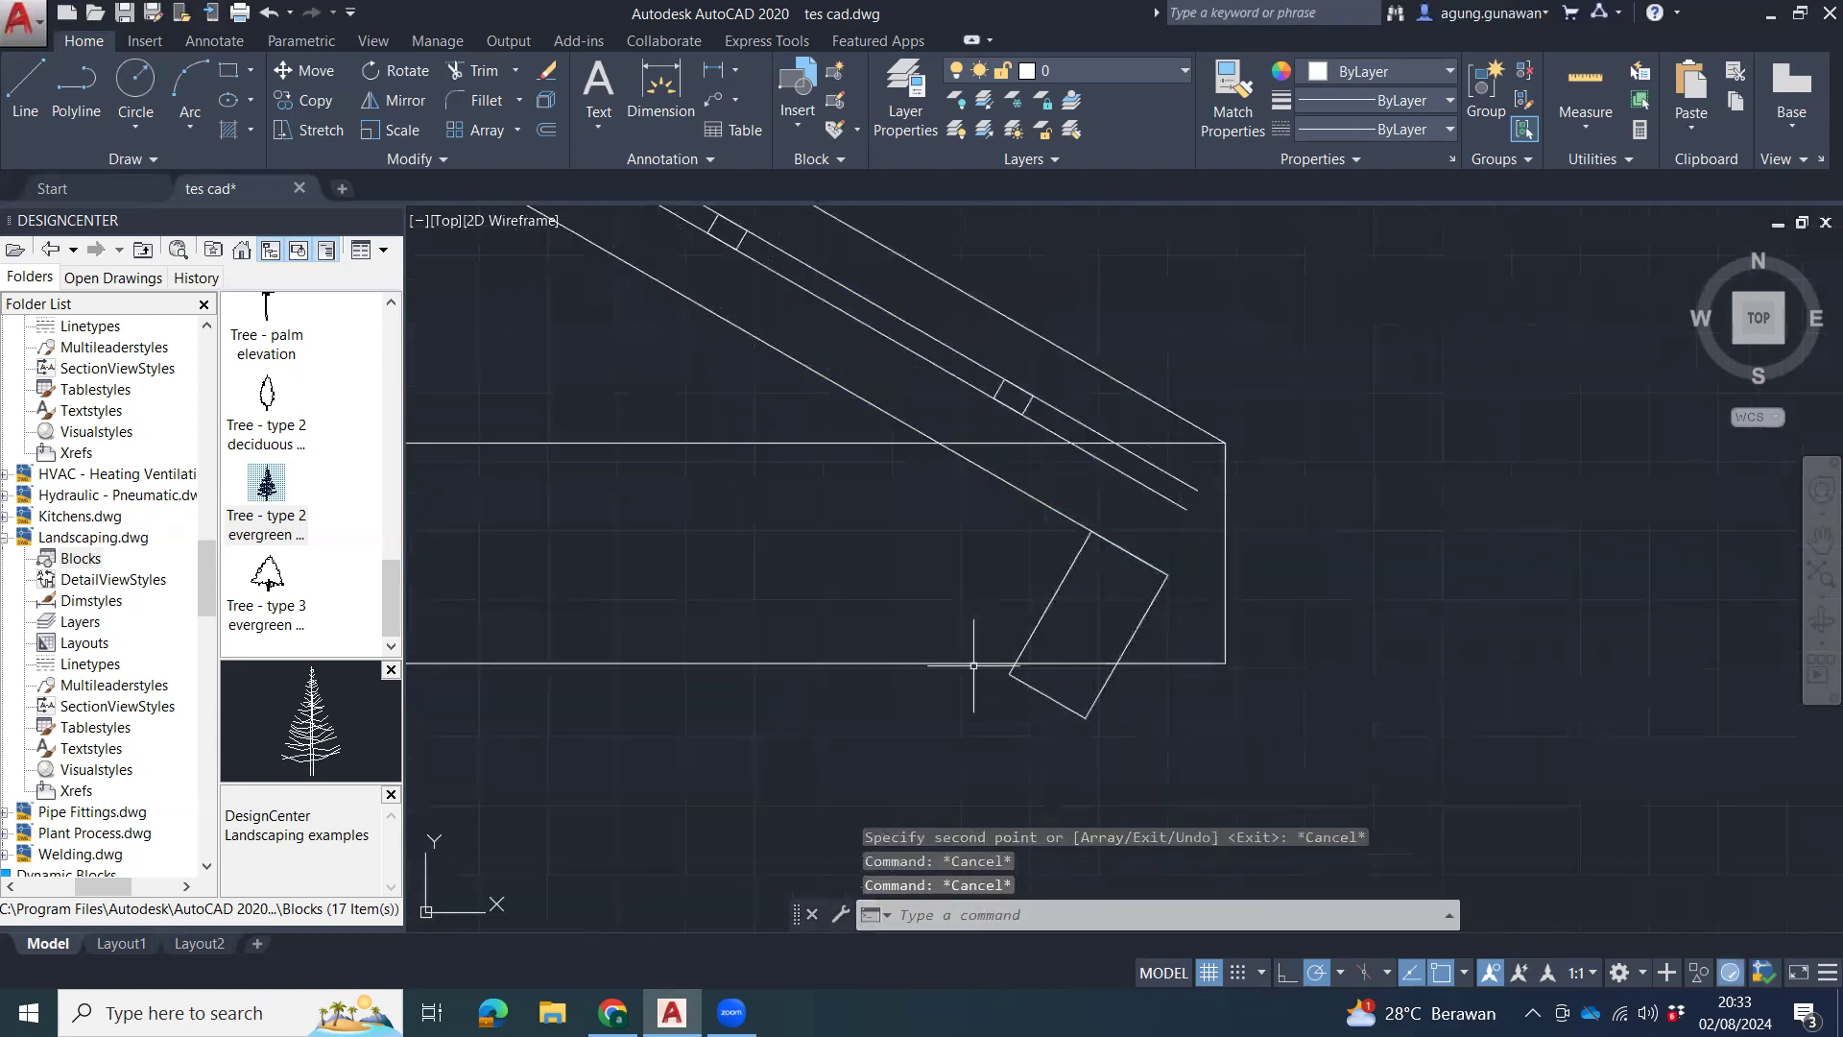
pyautogui.click(1197, 651)
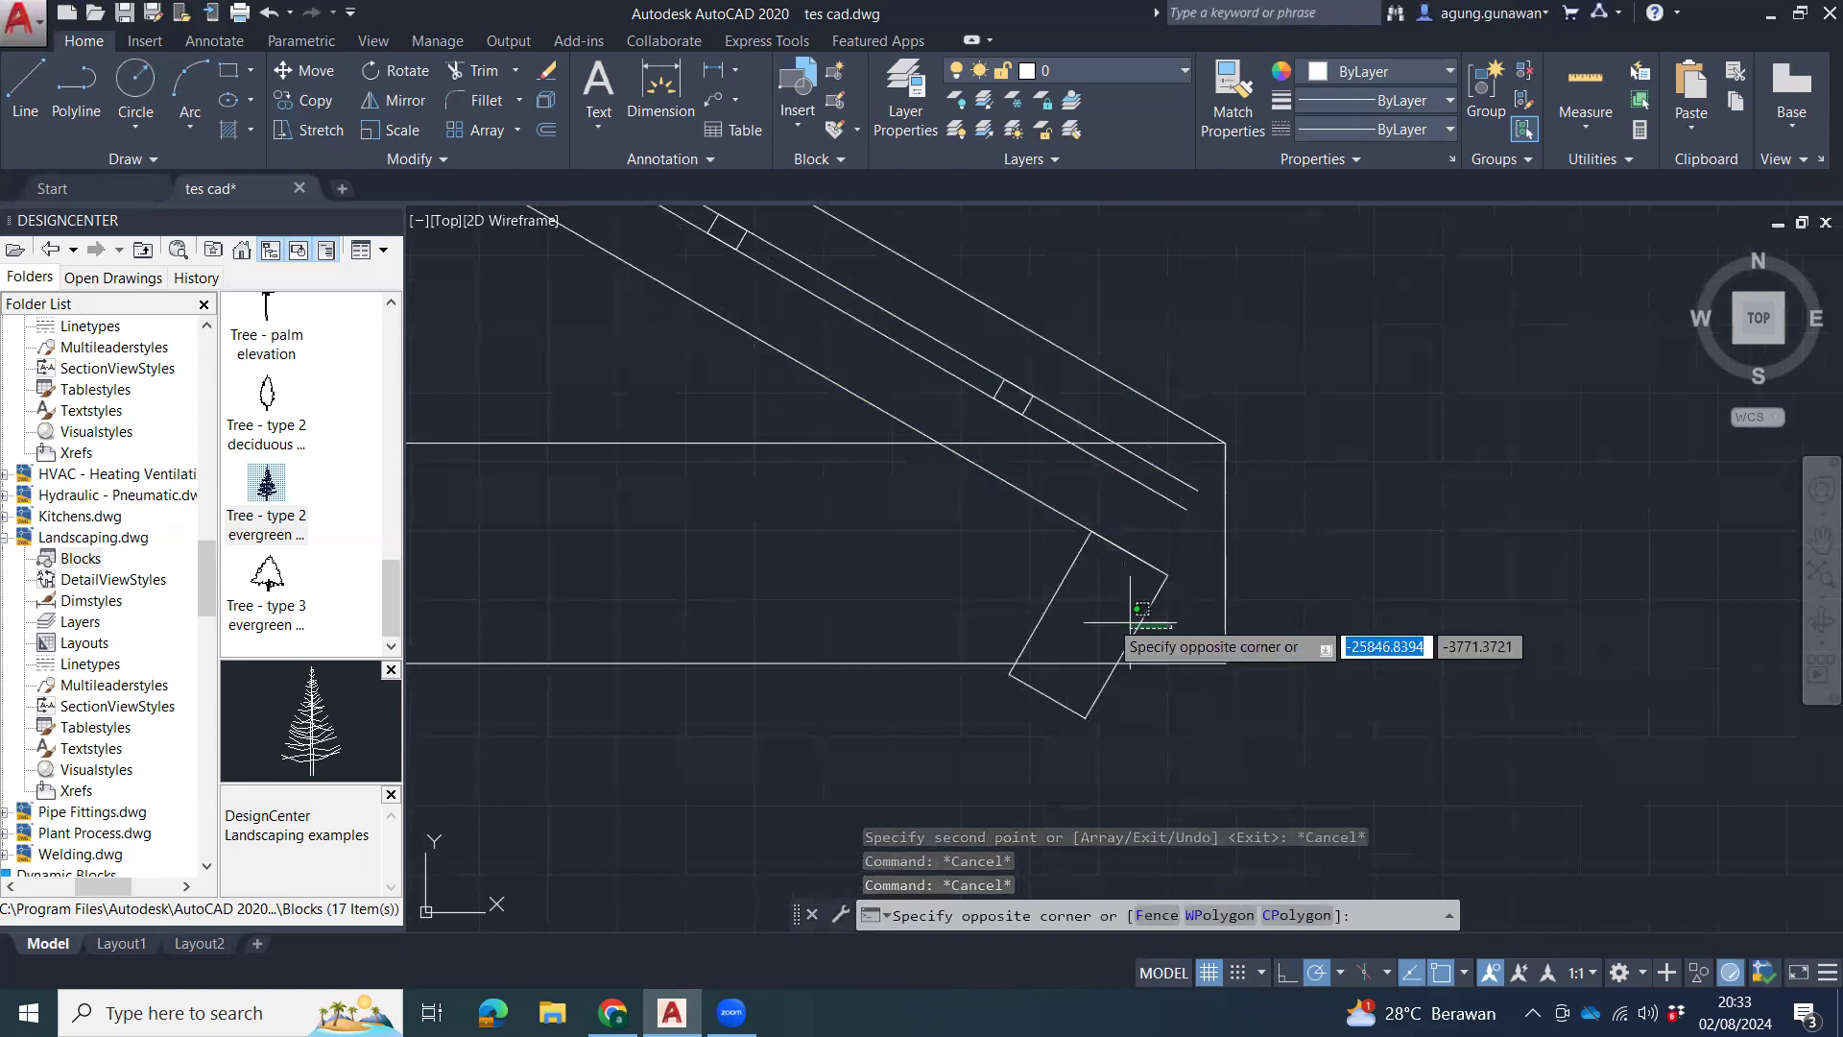
pyautogui.click(1113, 624)
pyautogui.moveTo(1181, 645); pyautogui.dragTo(1323, 719, button='middle')
pyautogui.write('mn')
pyautogui.press('Return')
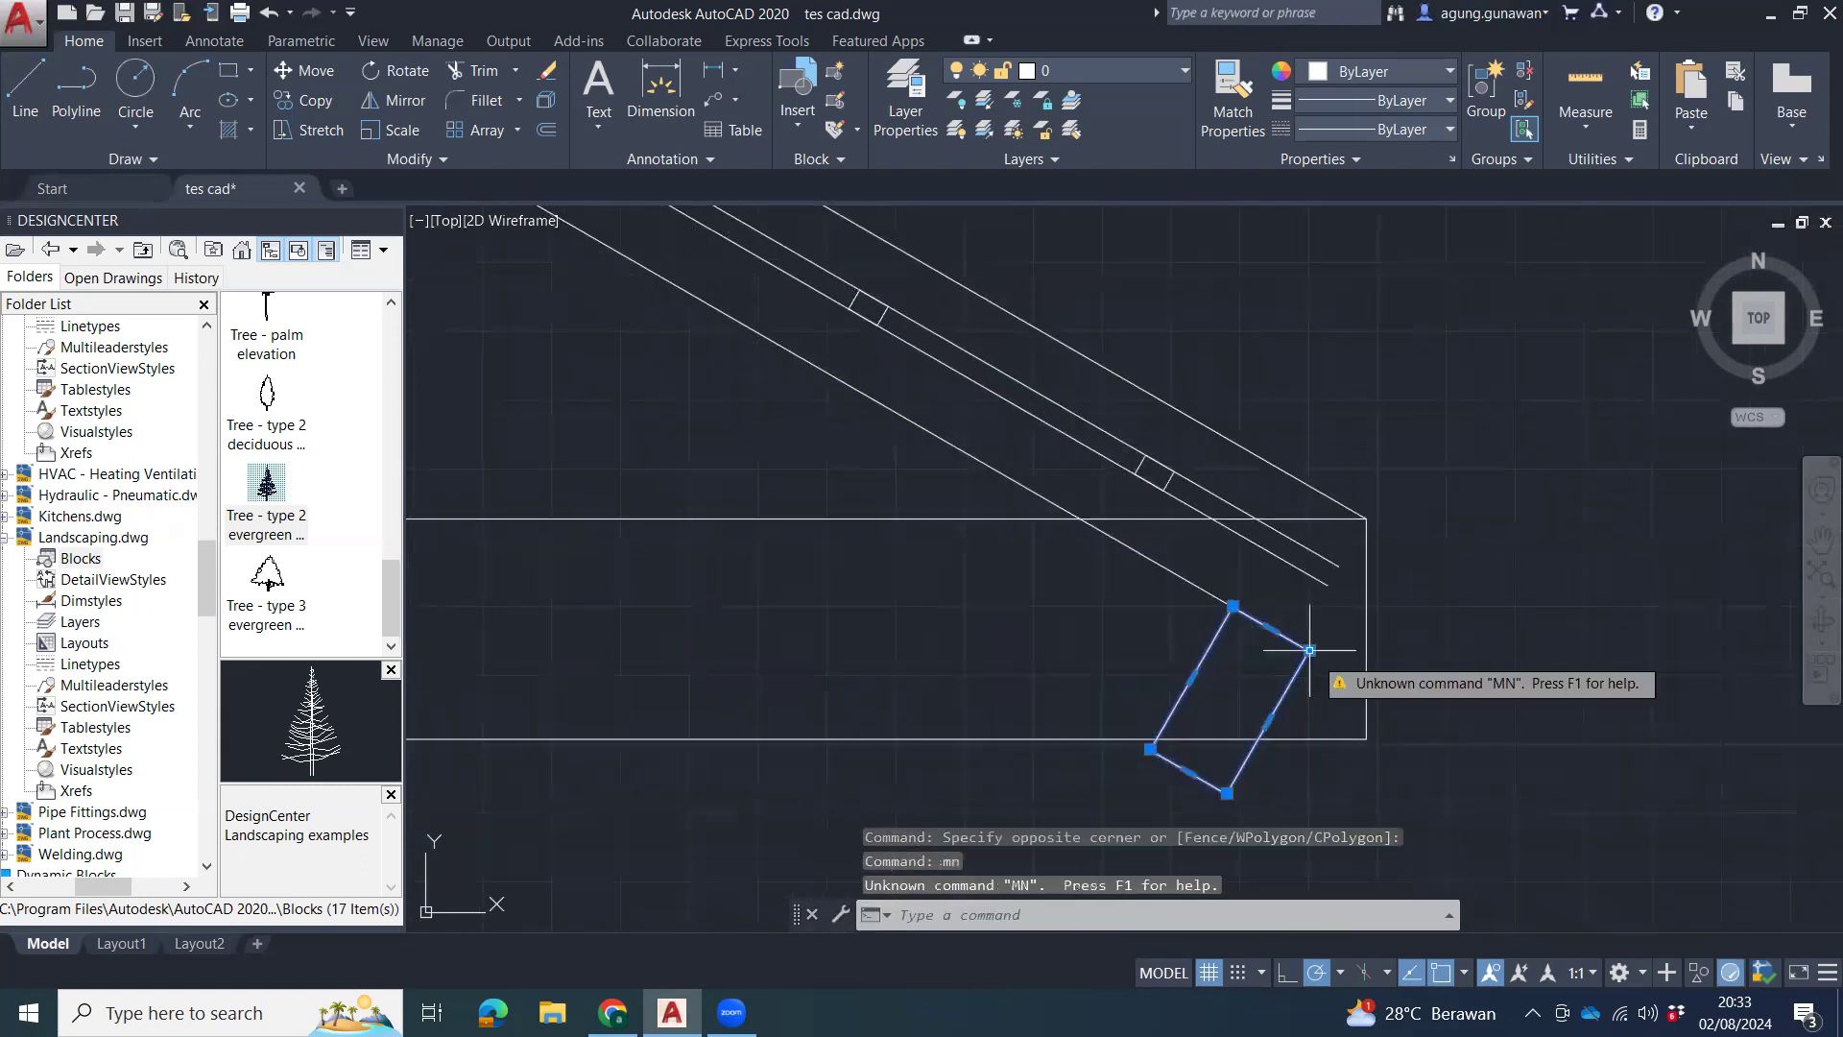
pyautogui.write('m')
pyautogui.press('Return')
pyautogui.click(1310, 651)
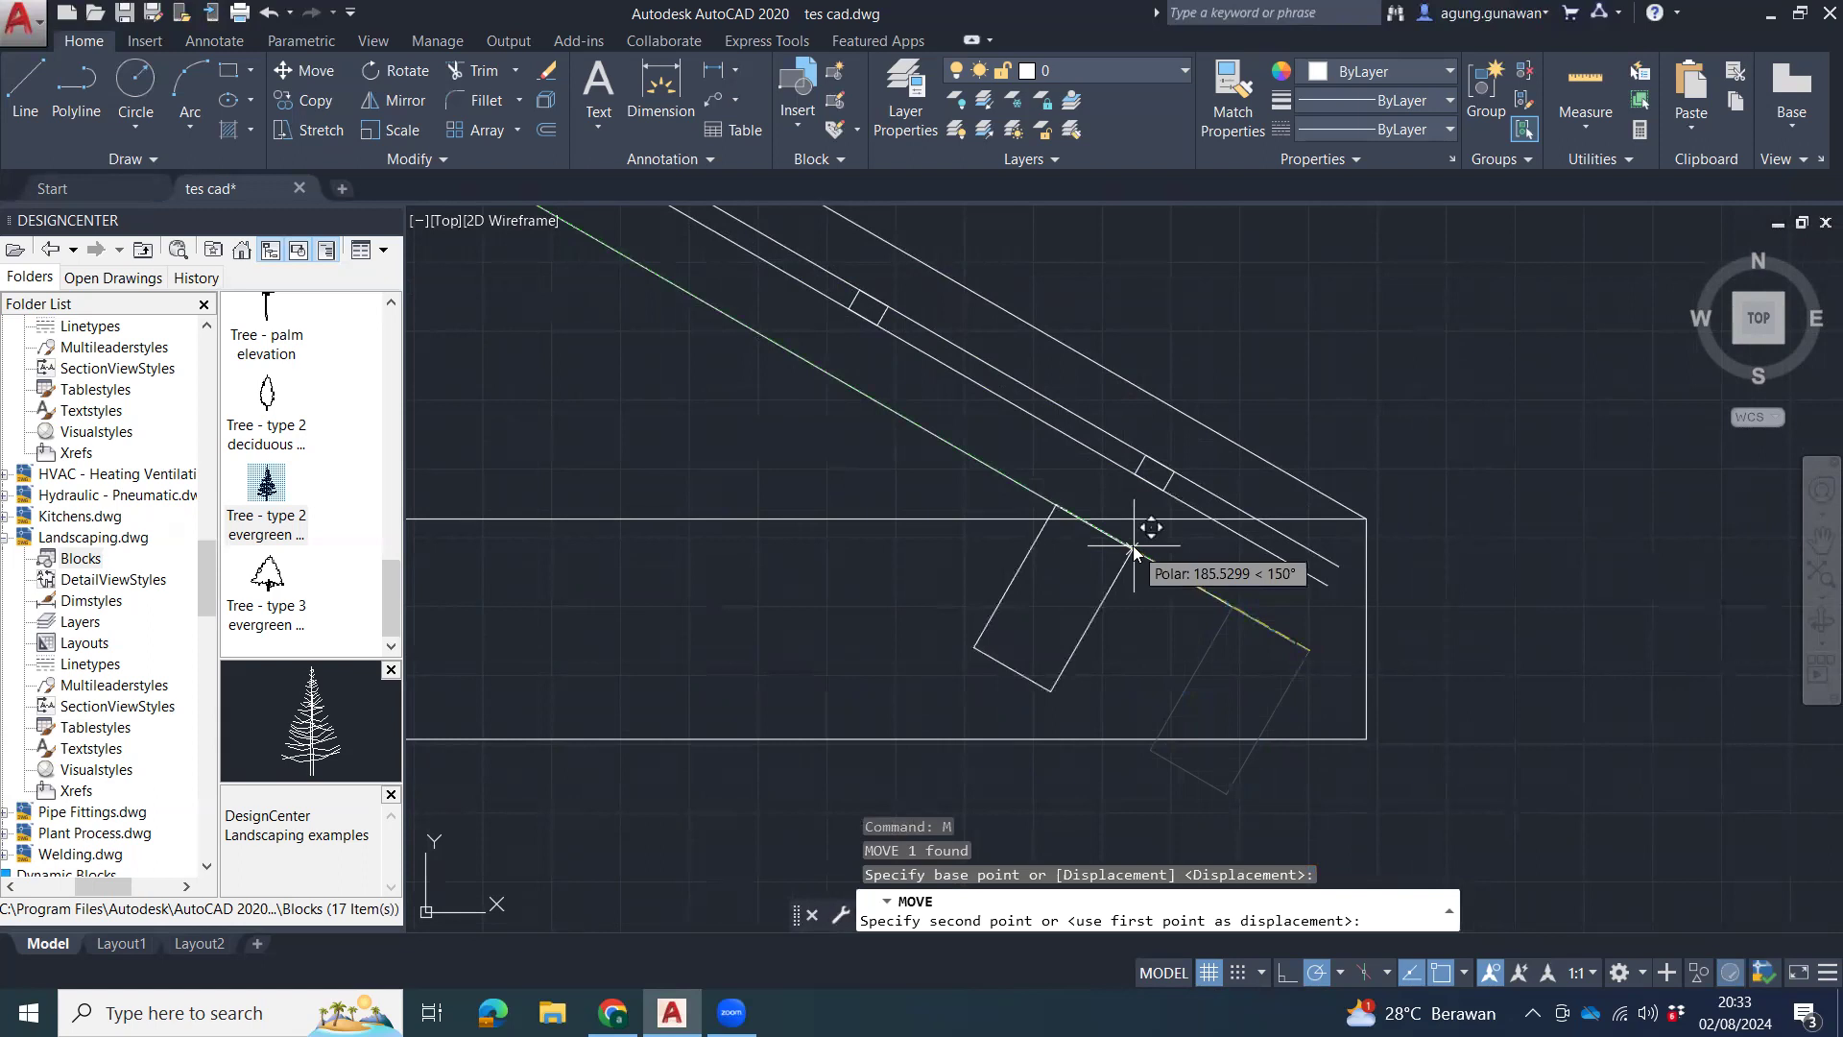
pyautogui.write('00')
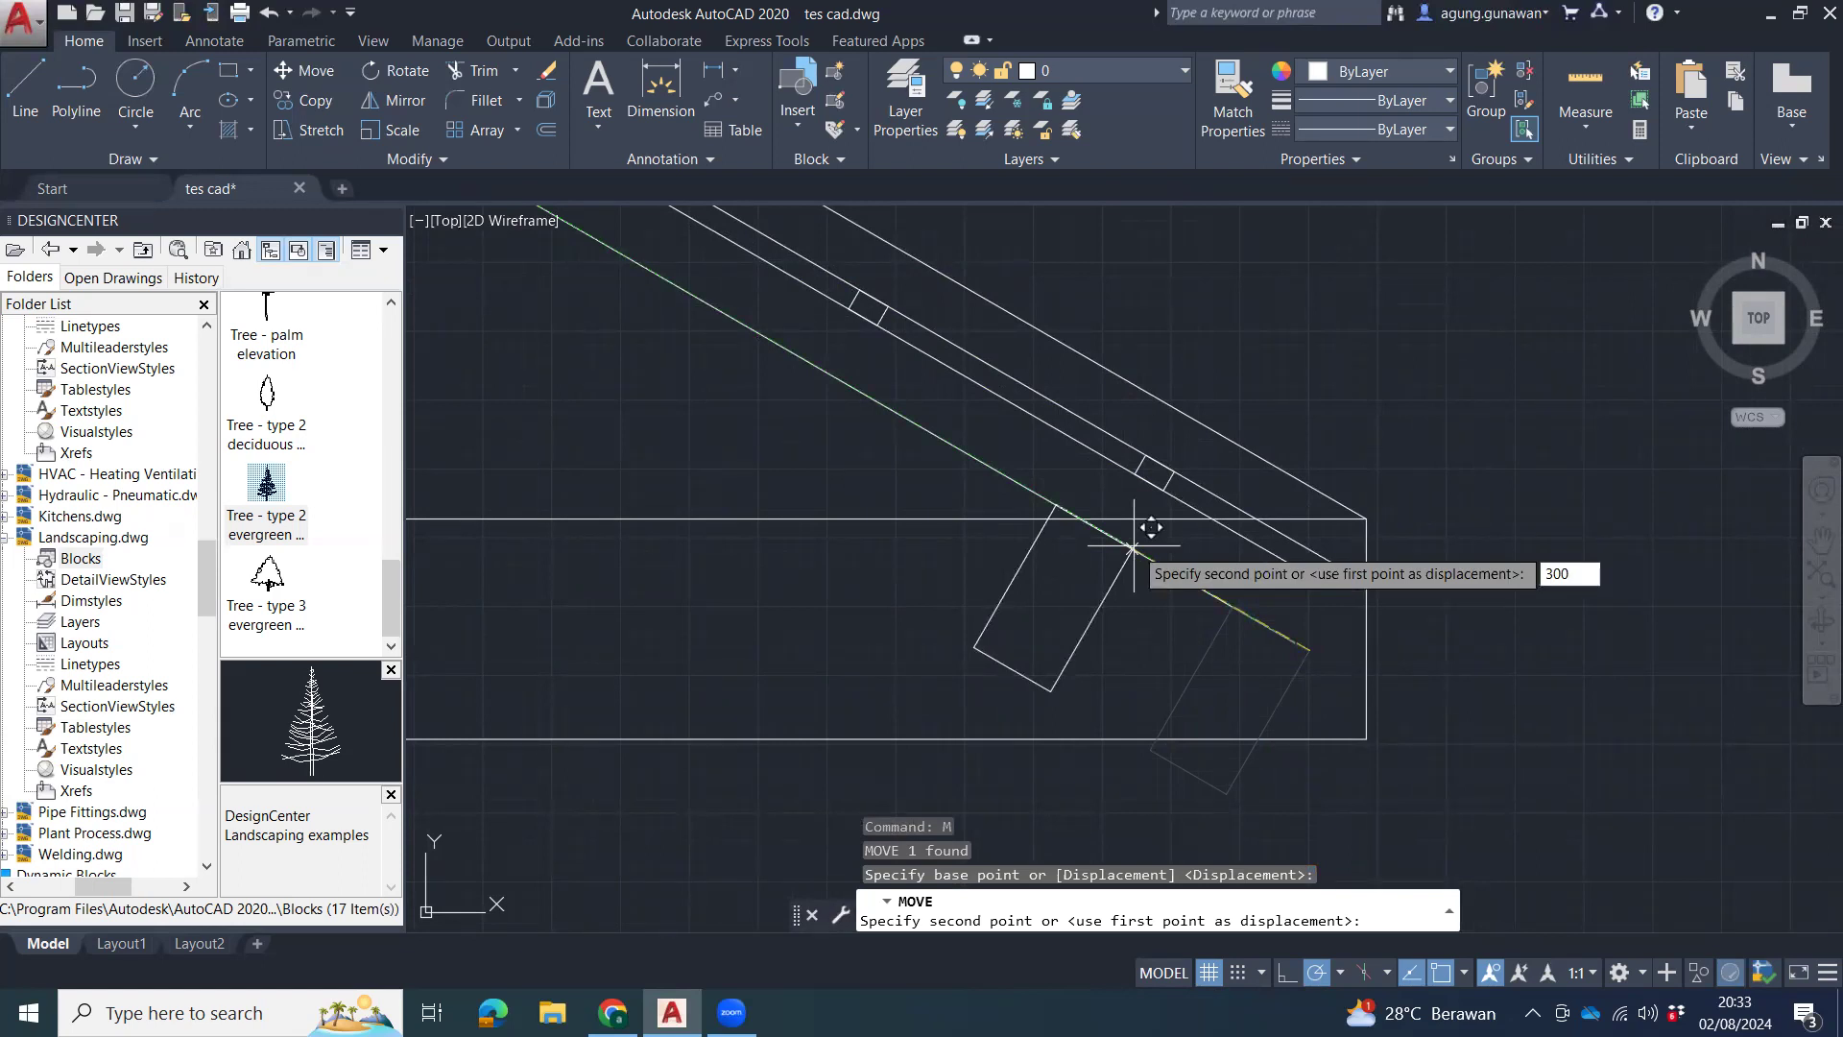
pyautogui.press('Return')
pyautogui.scroll(-3, 1075, 538)
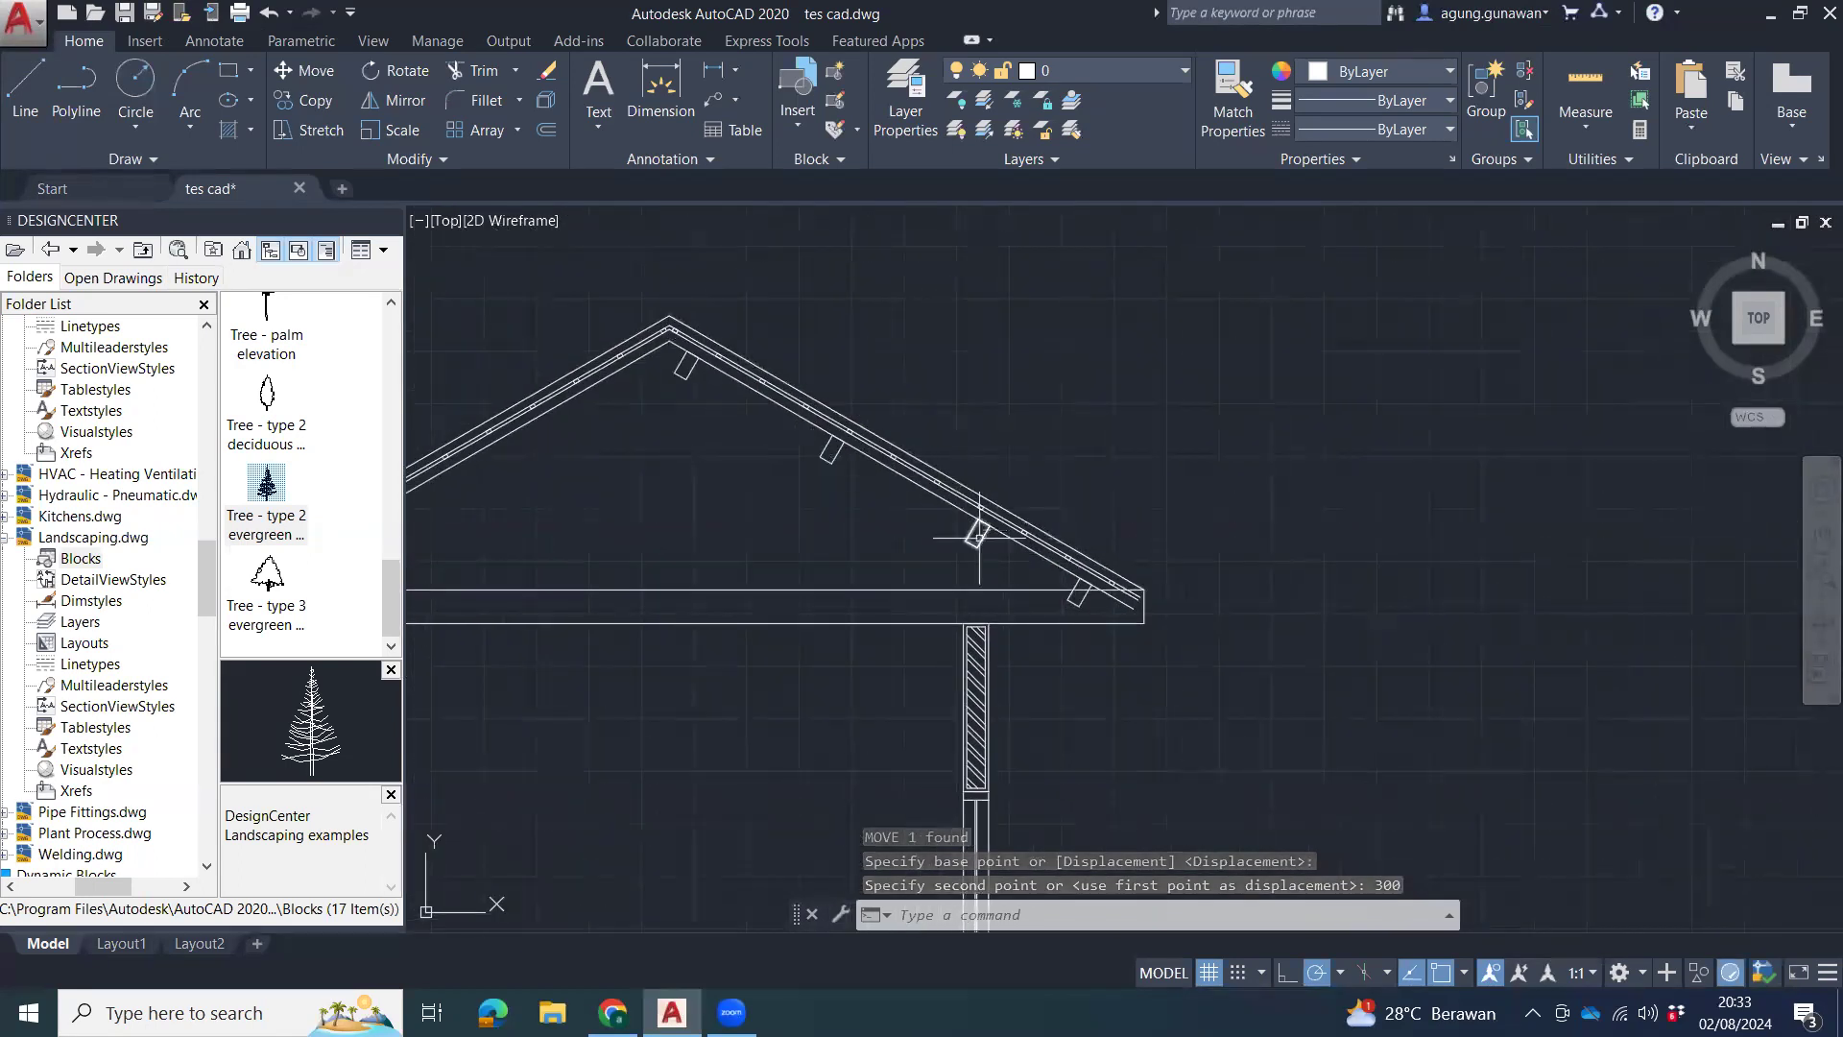
# Erase the two intermediate purlins on the right slope, keeping the ridge and eave ones.
pyautogui.scroll(2, 975, 548)
pyautogui.moveTo(975, 576); pyautogui.dragTo(1177, 645, button='middle')
pyautogui.click(1187, 619)
pyautogui.click(1142, 598)
pyautogui.moveTo(1068, 598); pyautogui.dragTo(1142, 656, button='middle')
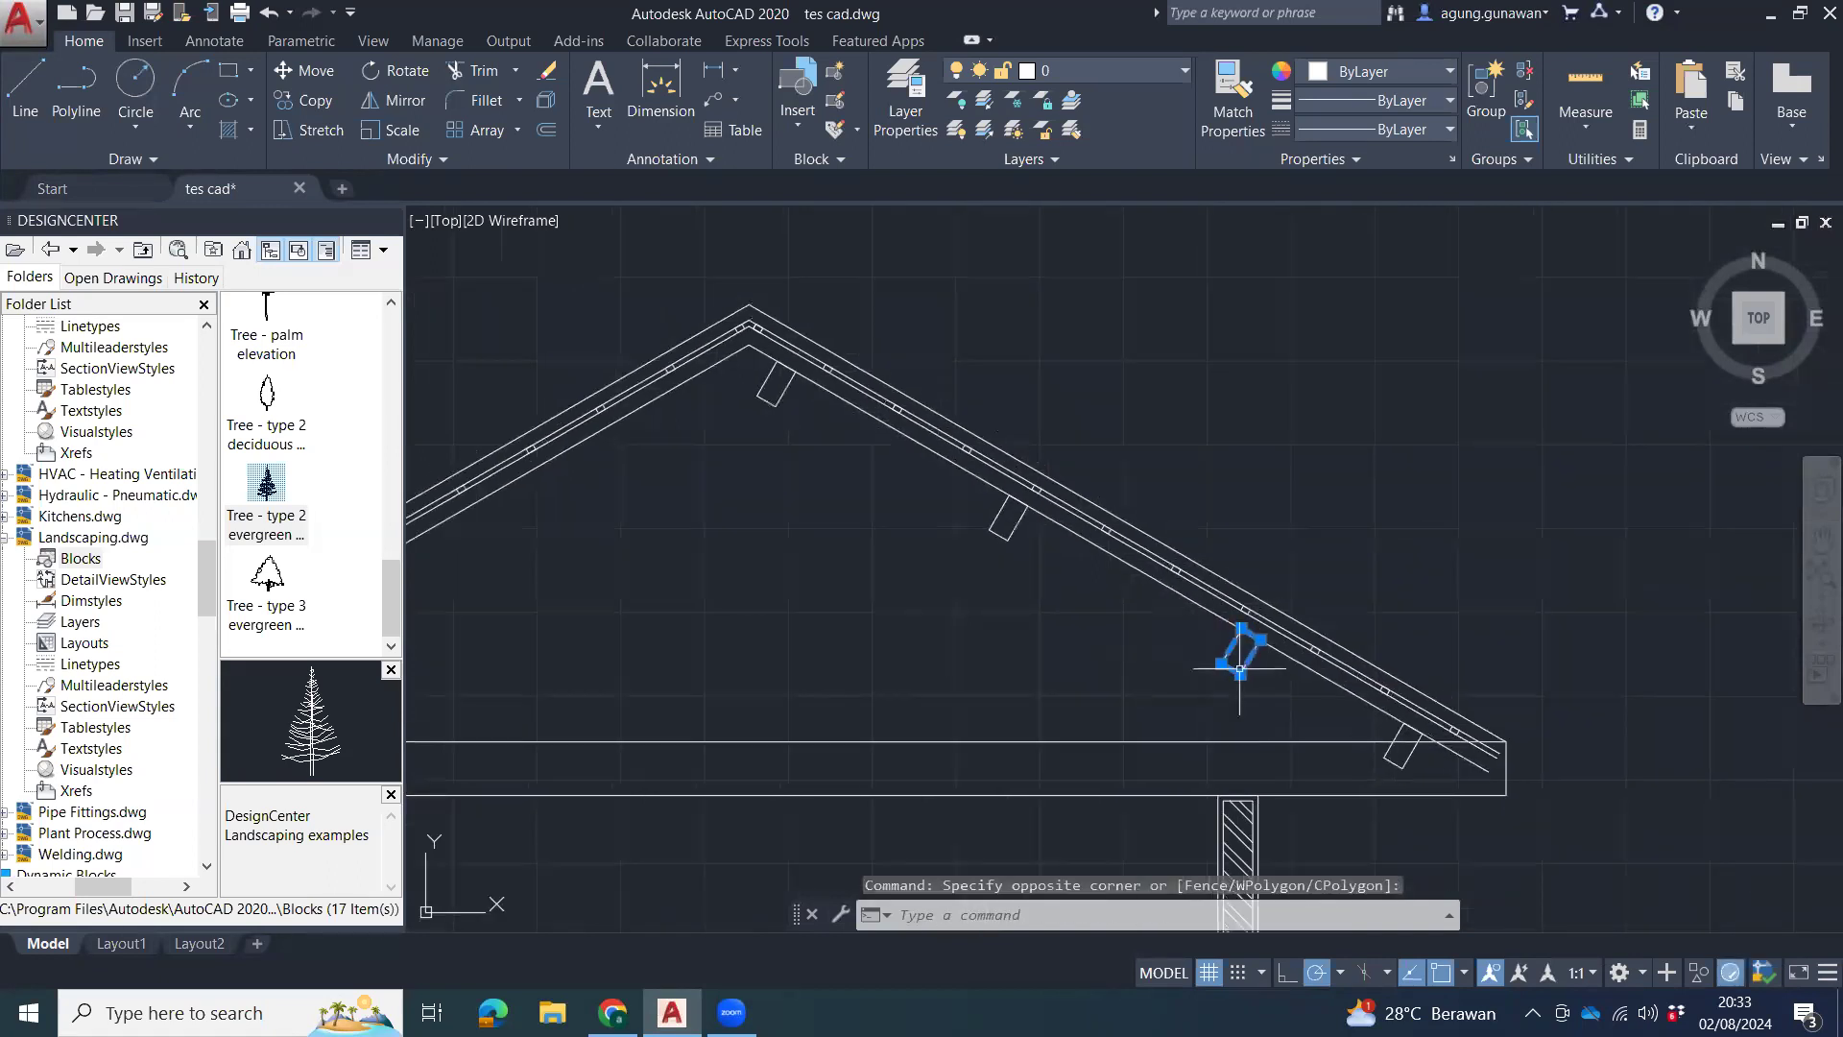
pyautogui.click(1042, 556)
pyautogui.click(993, 527)
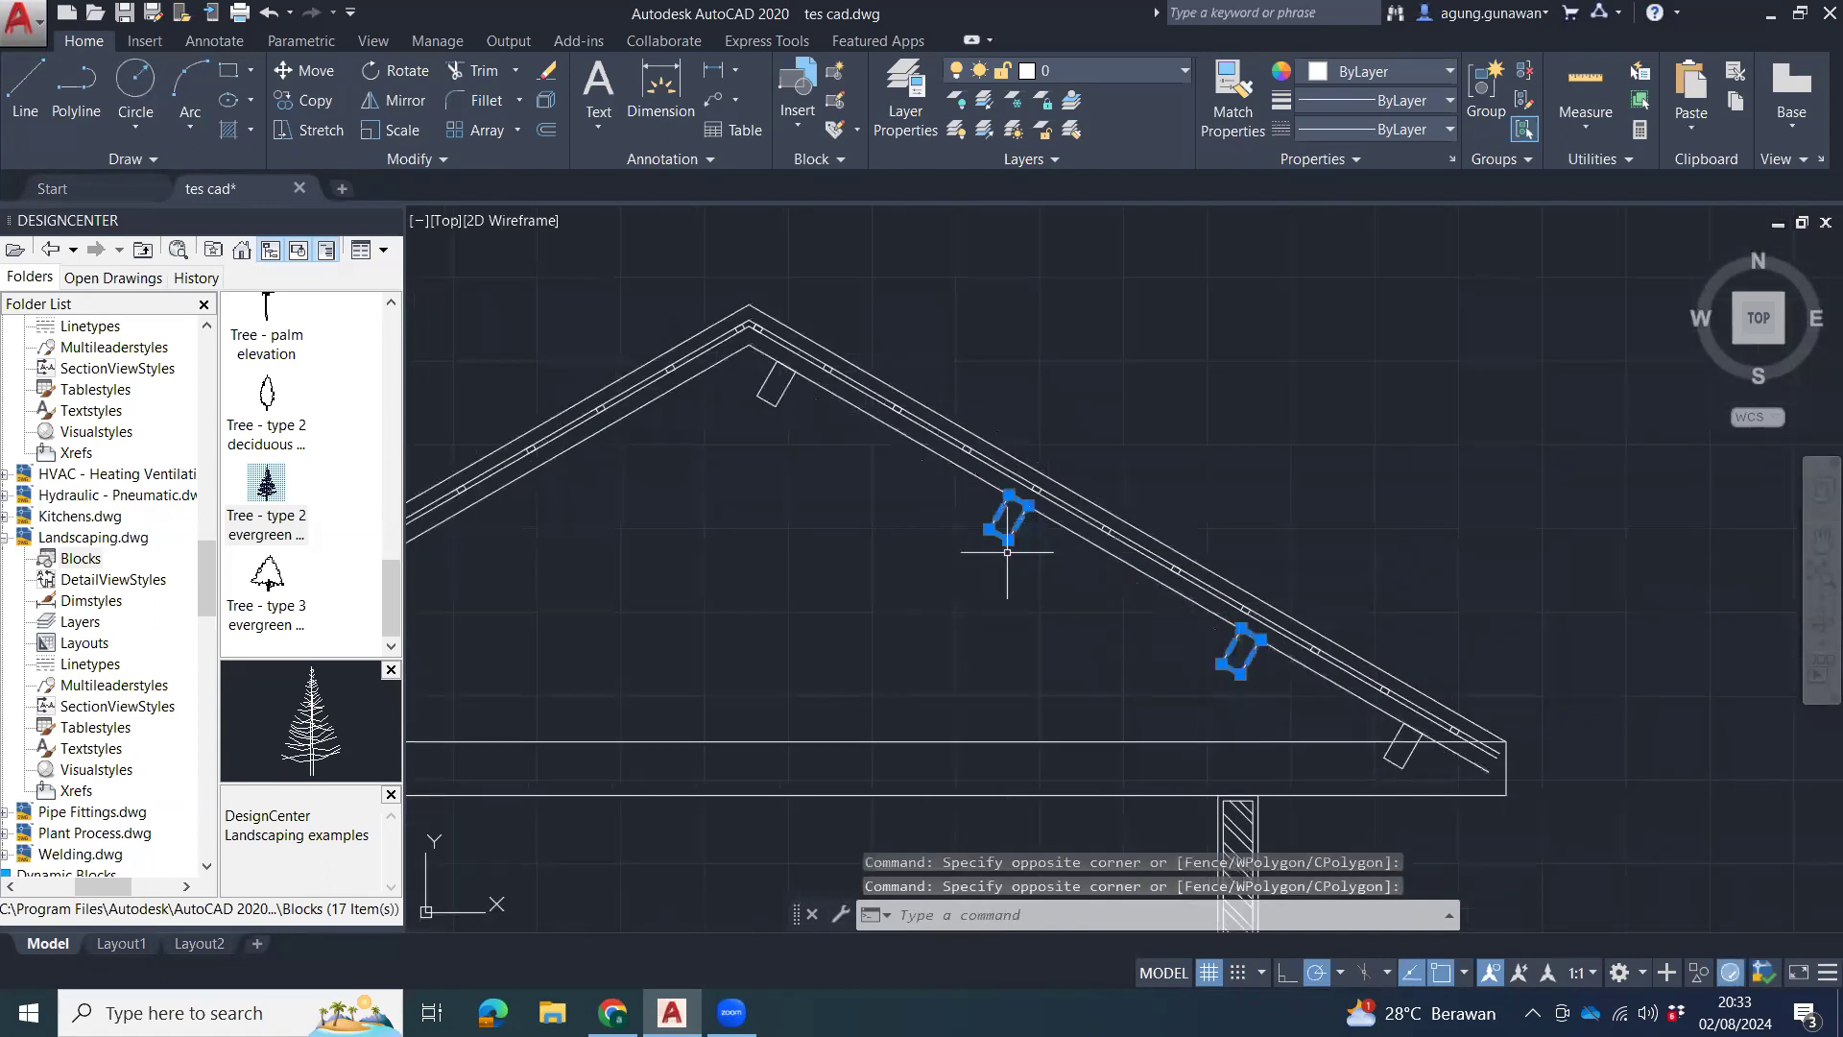
pyautogui.press('Escape')
pyautogui.press('Escape')
pyautogui.click(1028, 555)
pyautogui.click(996, 542)
pyautogui.click(1252, 677)
pyautogui.click(1219, 634)
pyautogui.press('Delete')
pyautogui.click(1049, 567)
pyautogui.click(994, 526)
pyautogui.press('Delete')
# Copy the right eave purlin up along the slope at distances of 900 and 1800.
pyautogui.click(1394, 765)
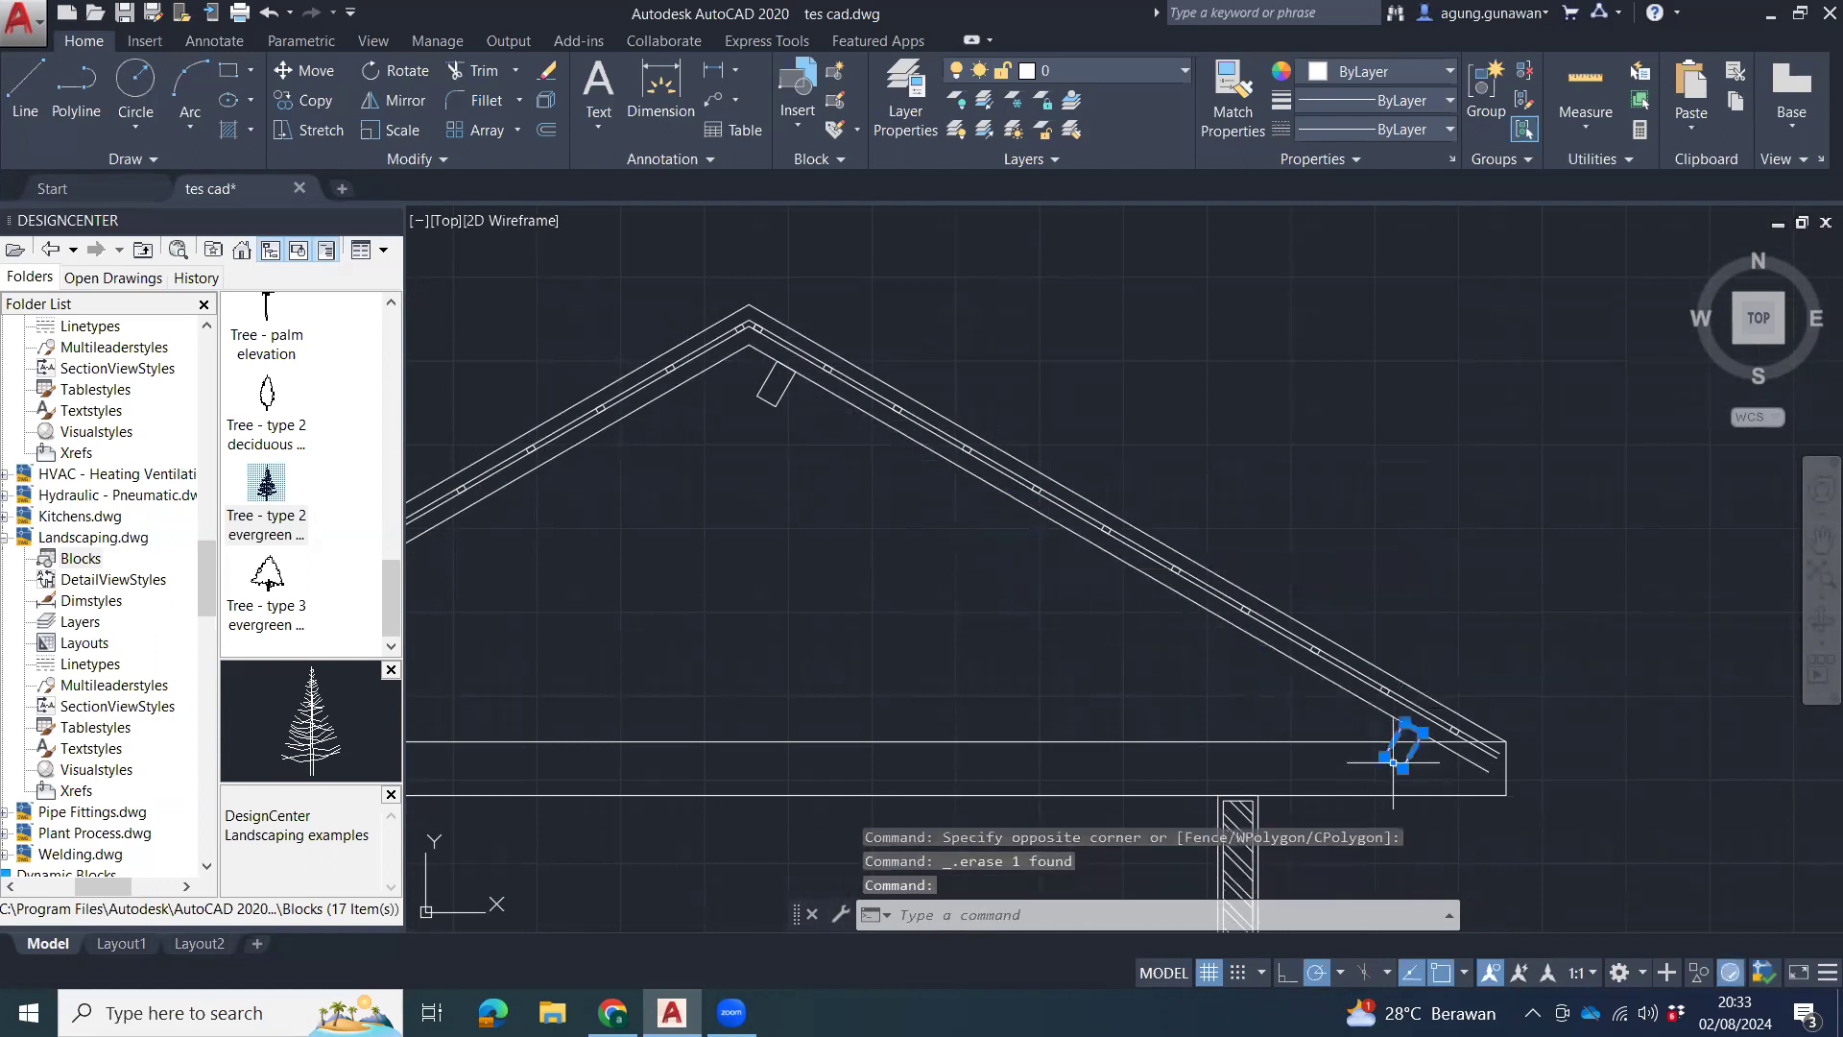
pyautogui.moveTo(1466, 538); pyautogui.dragTo(1454, 587, button='middle')
pyautogui.write('co')
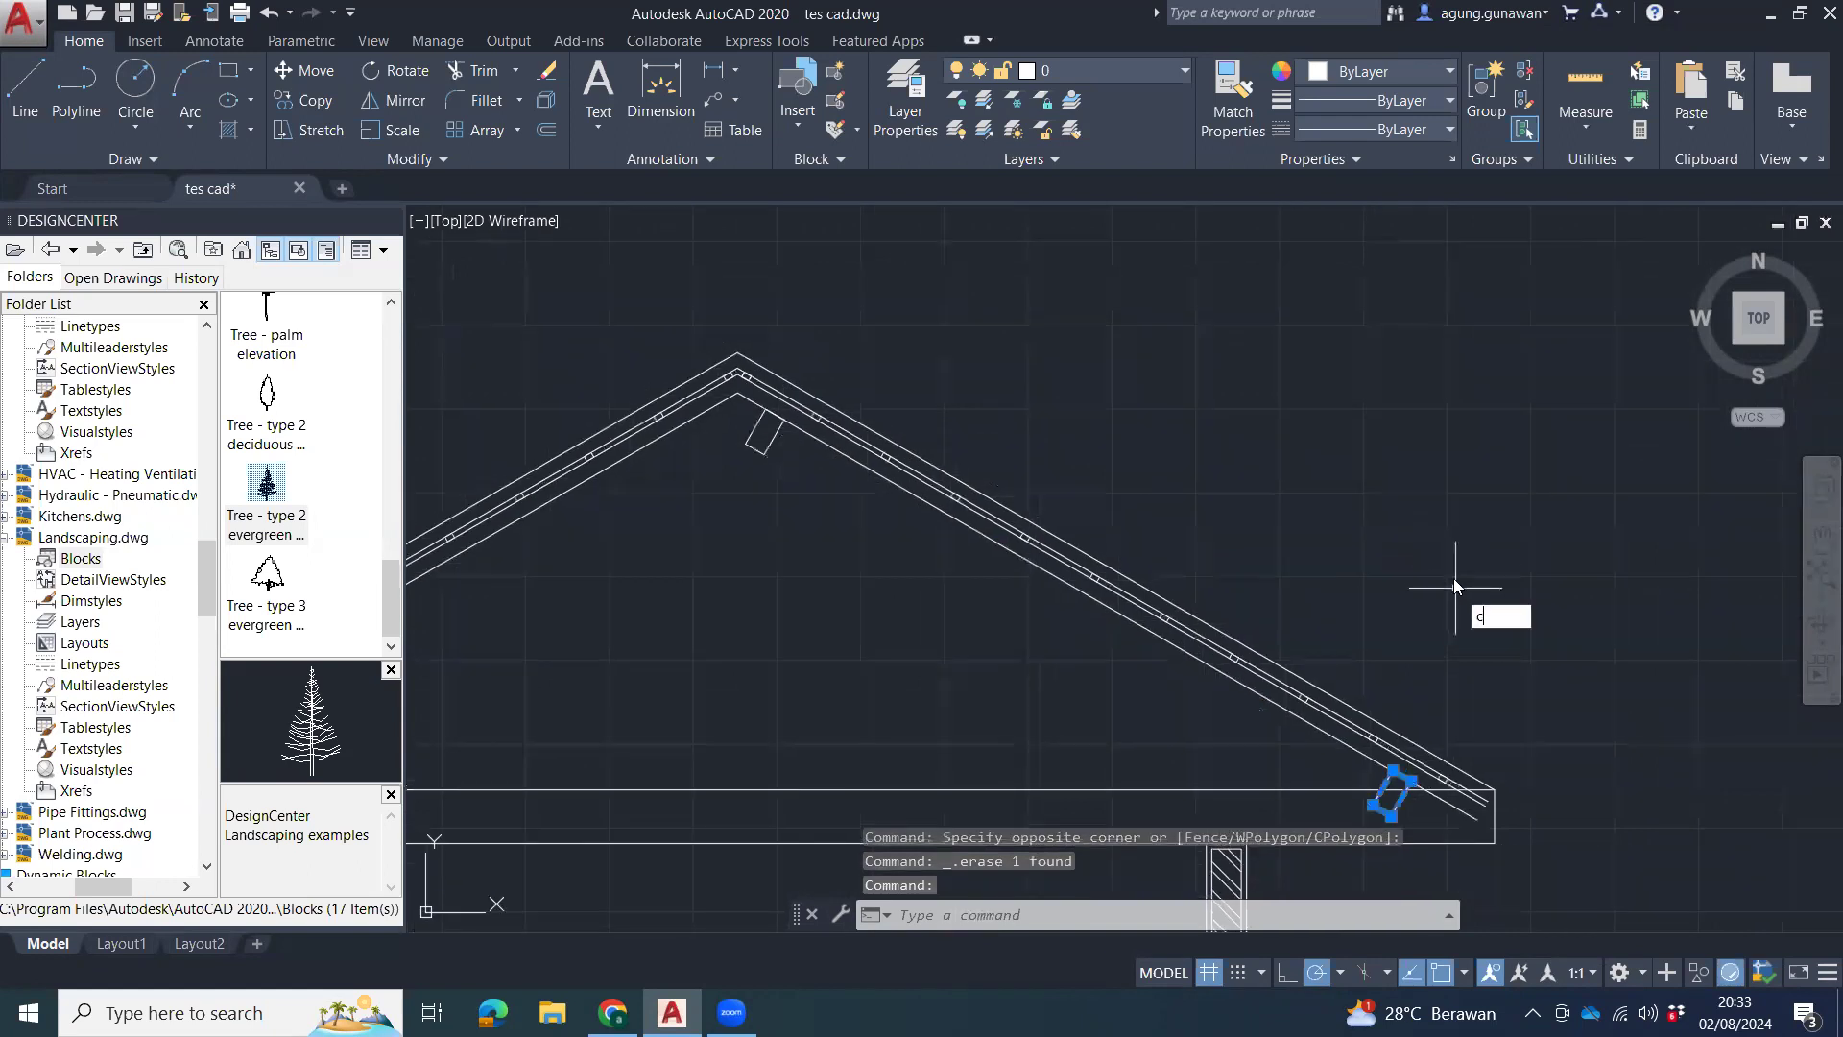
pyautogui.press('Return')
pyautogui.click(1431, 547)
pyautogui.click(1299, 471)
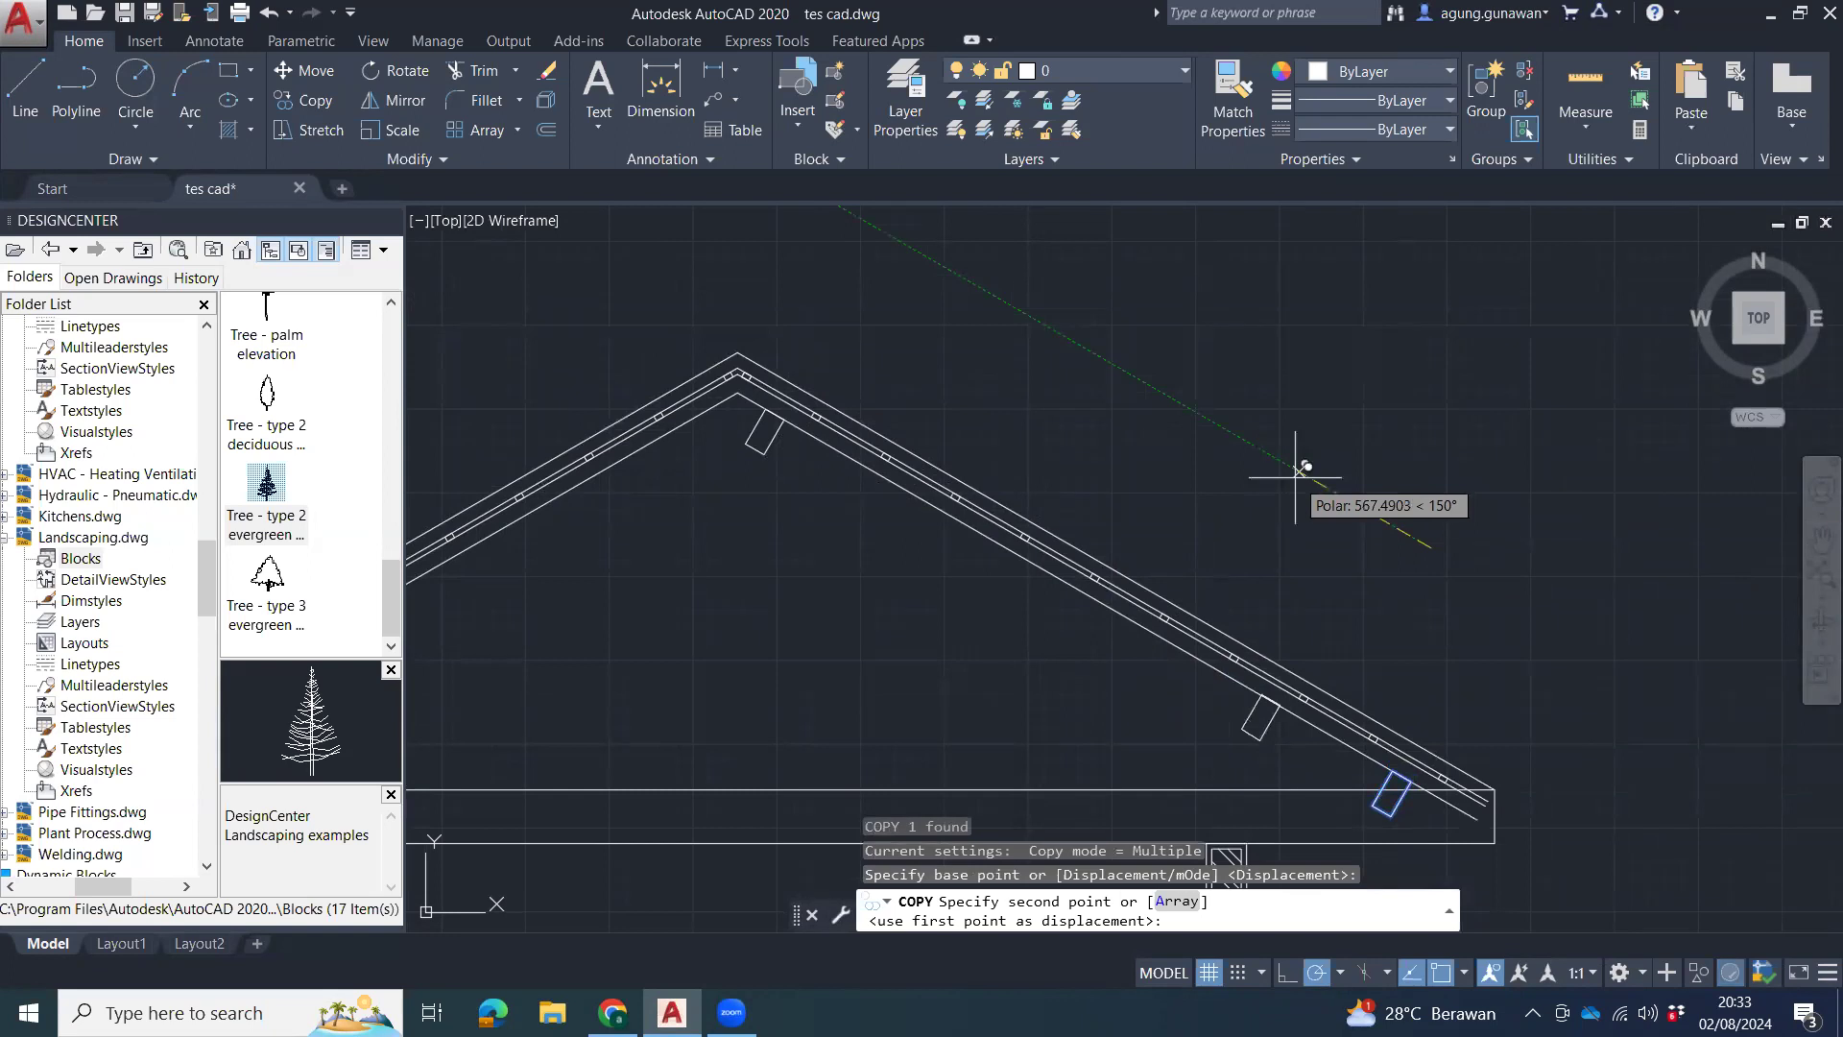
pyautogui.write('900')
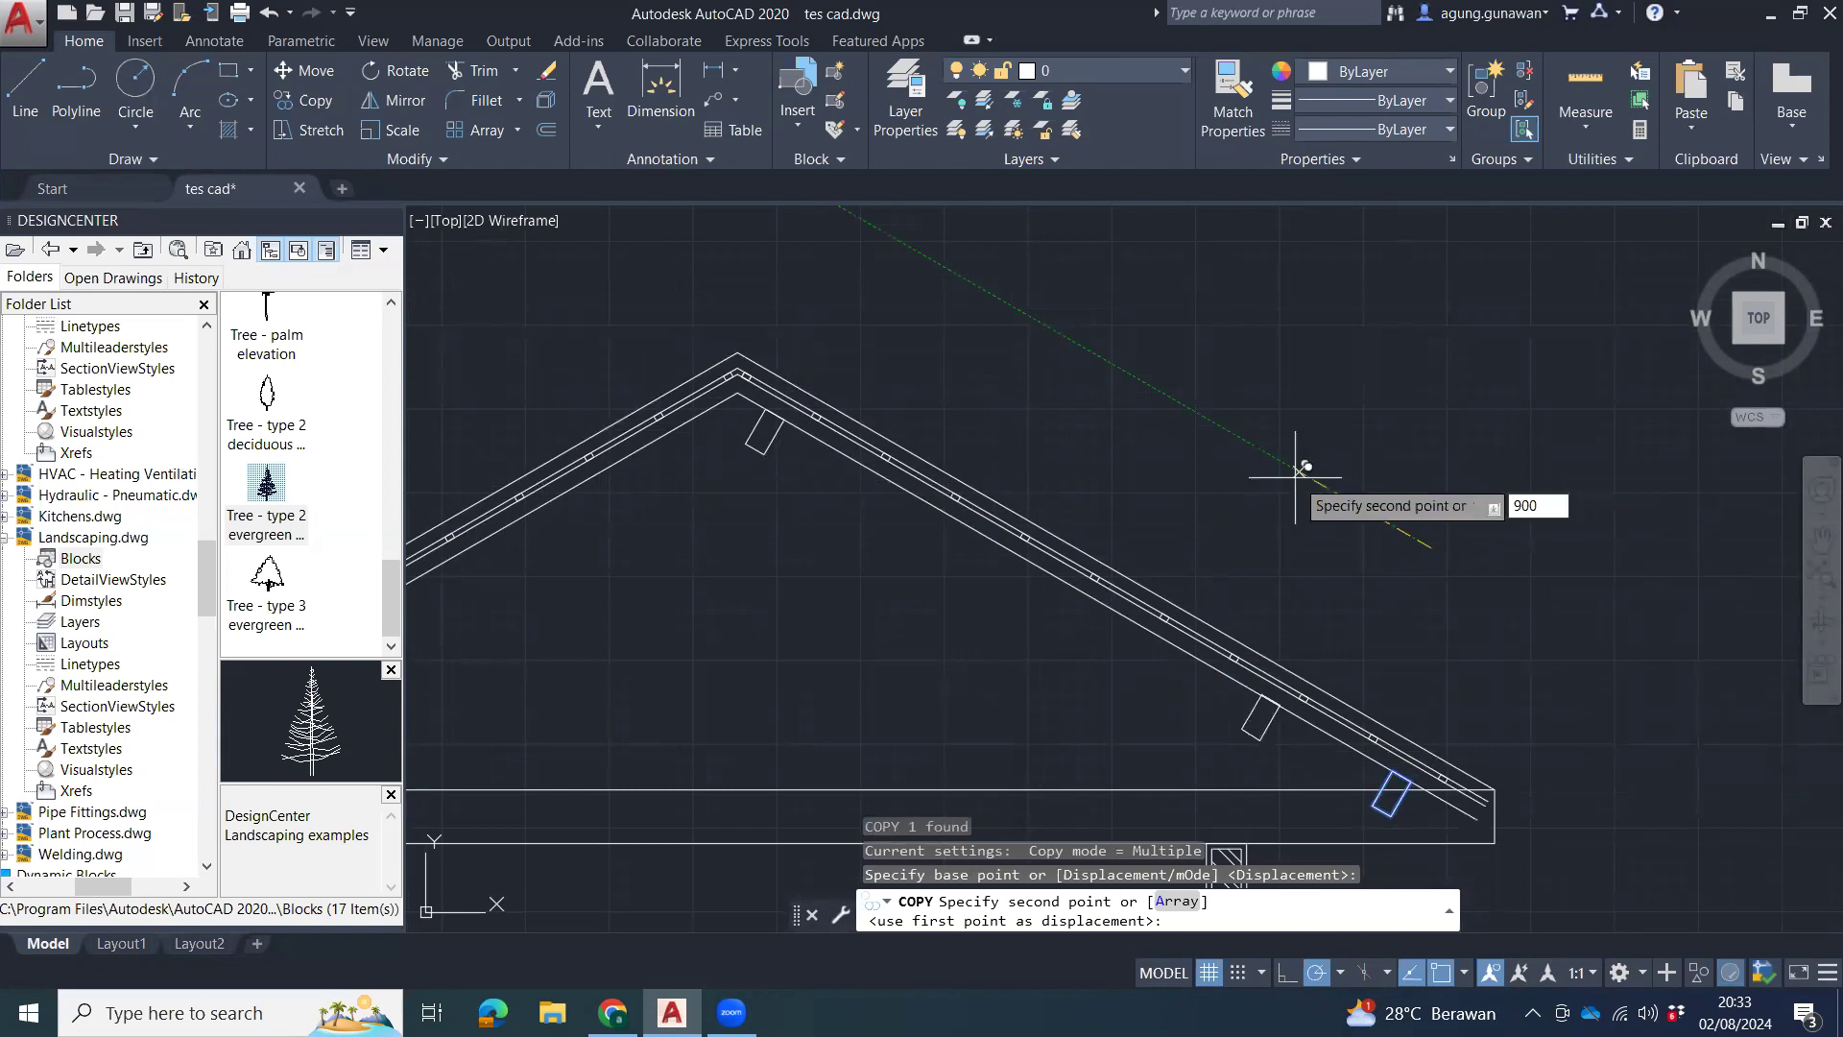
pyautogui.press('Return')
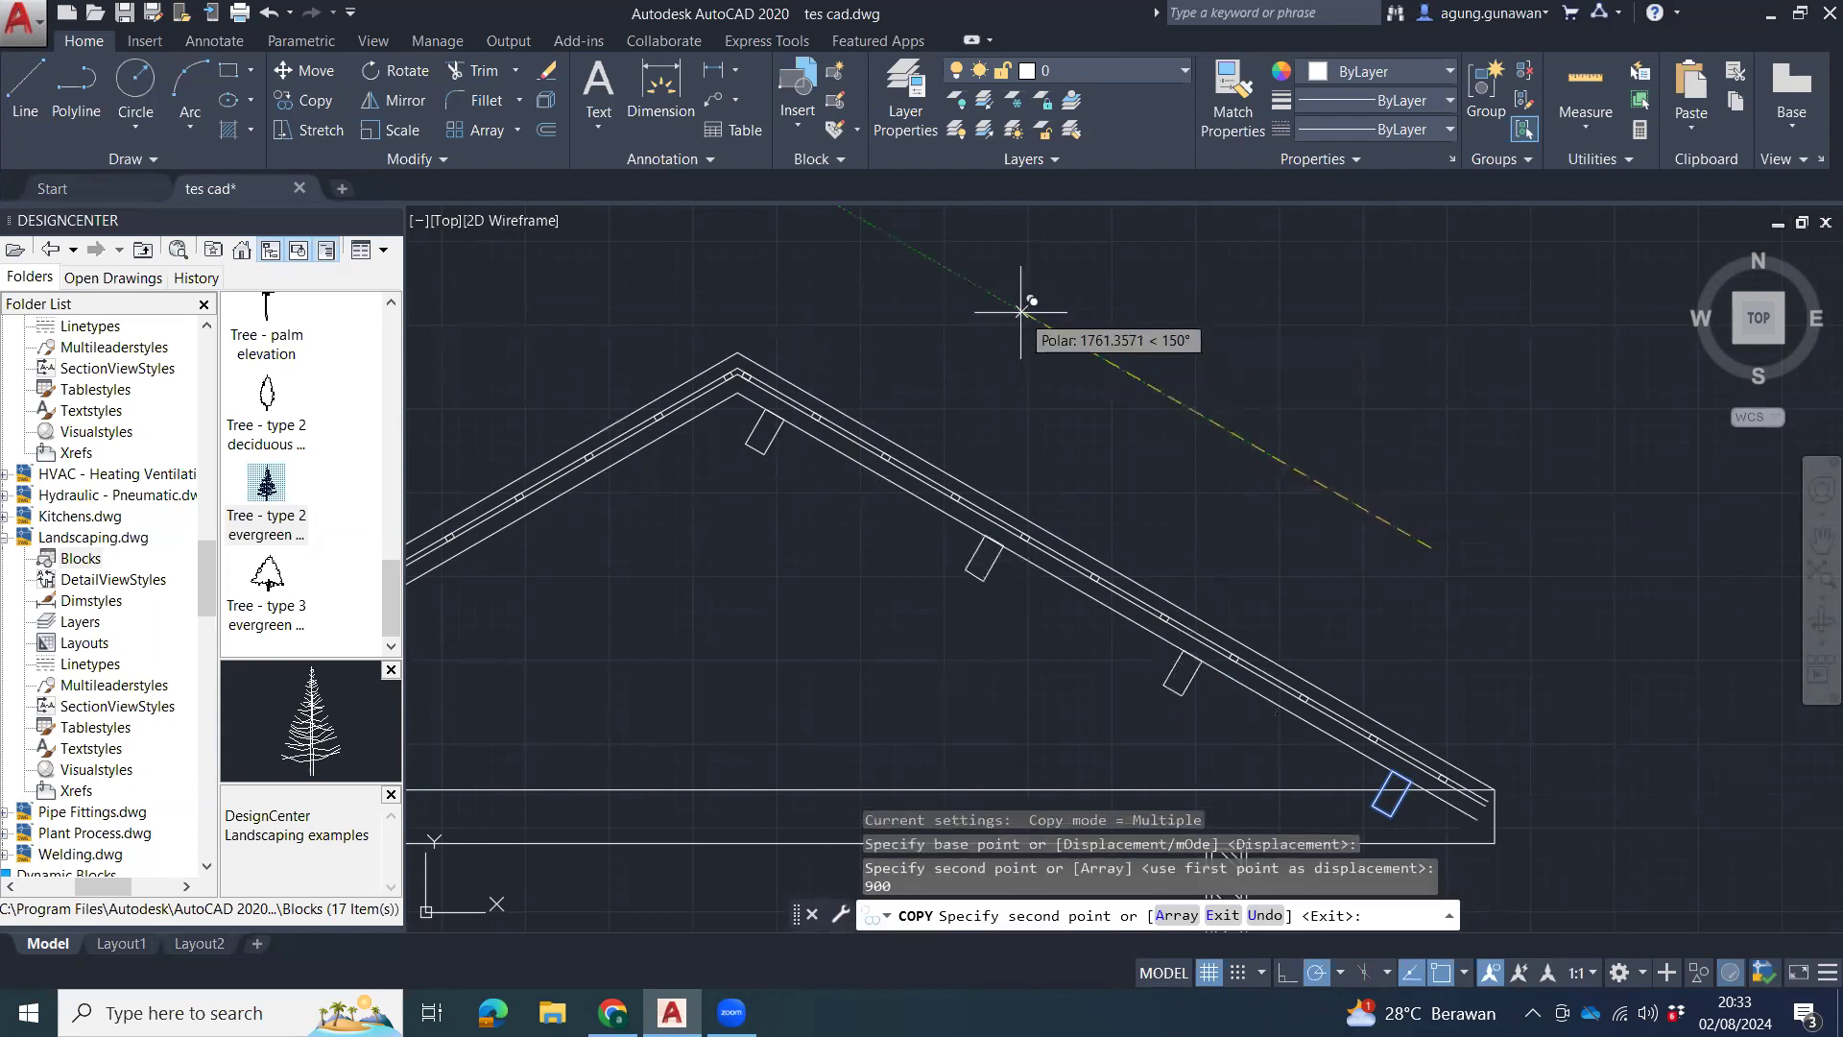
pyautogui.write('1800')
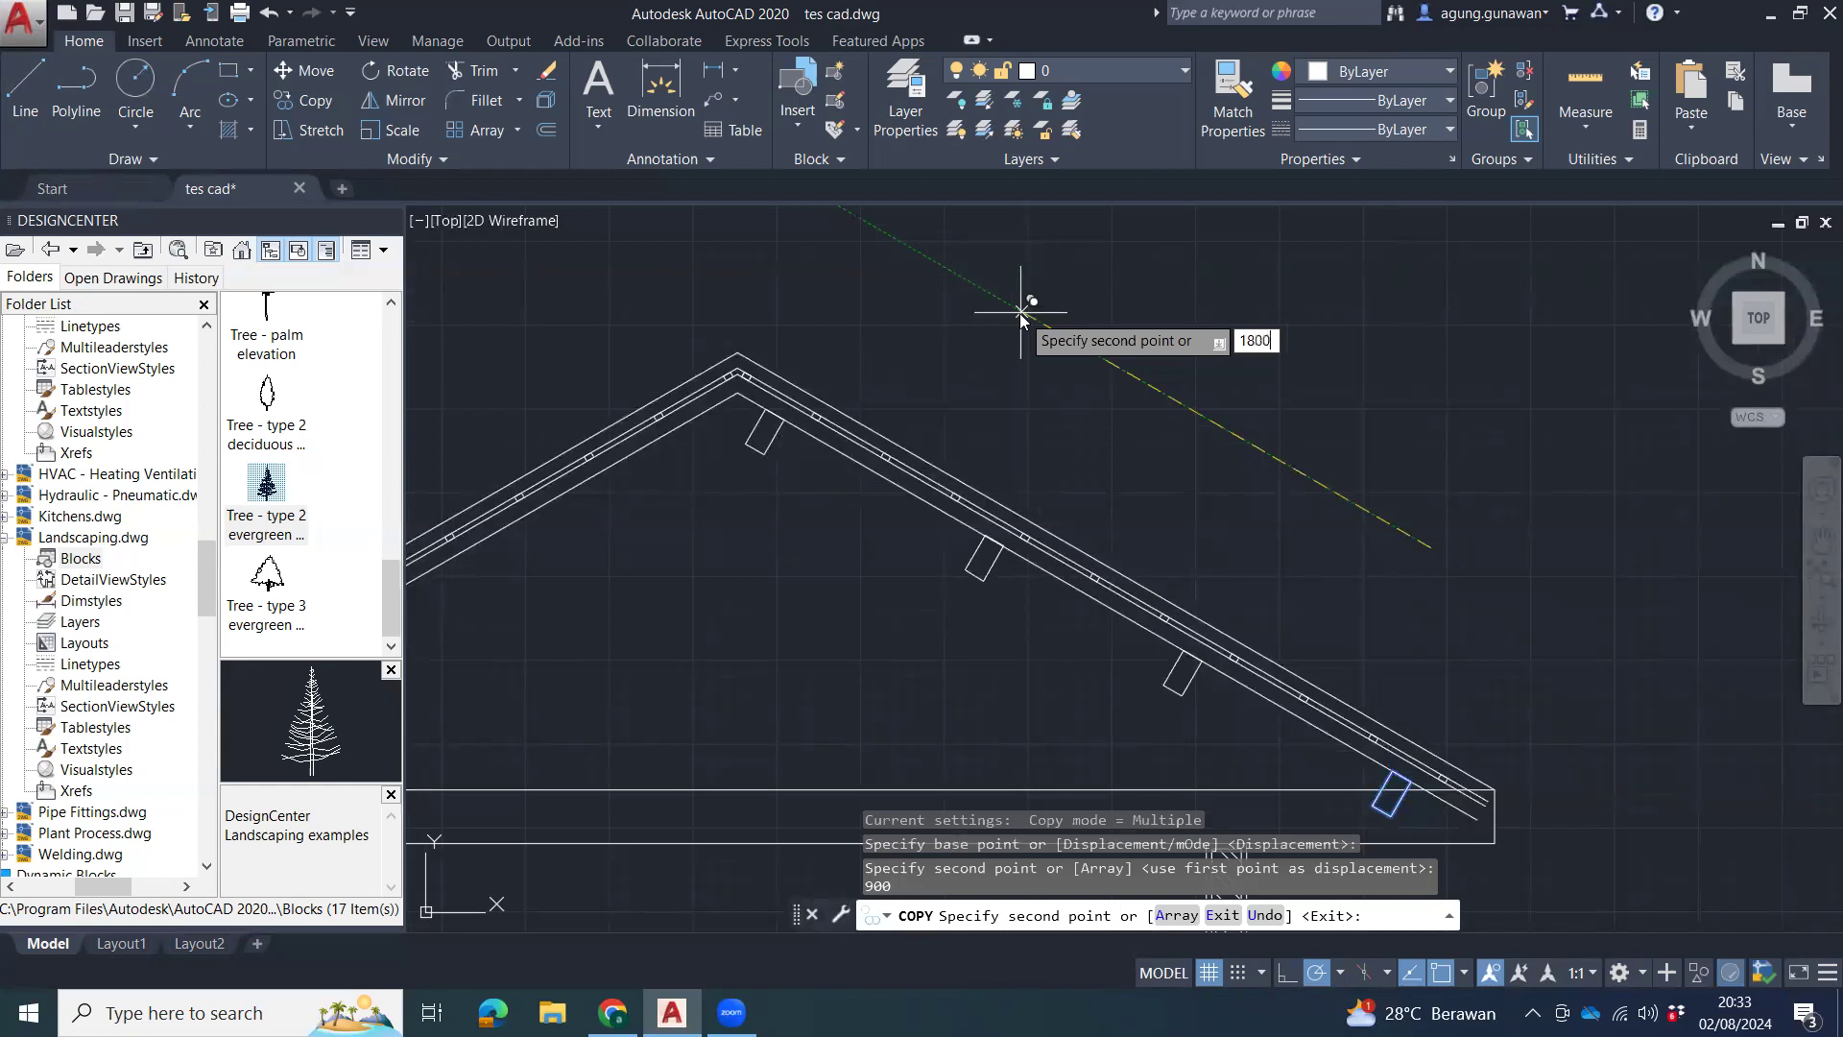
pyautogui.press('Return')
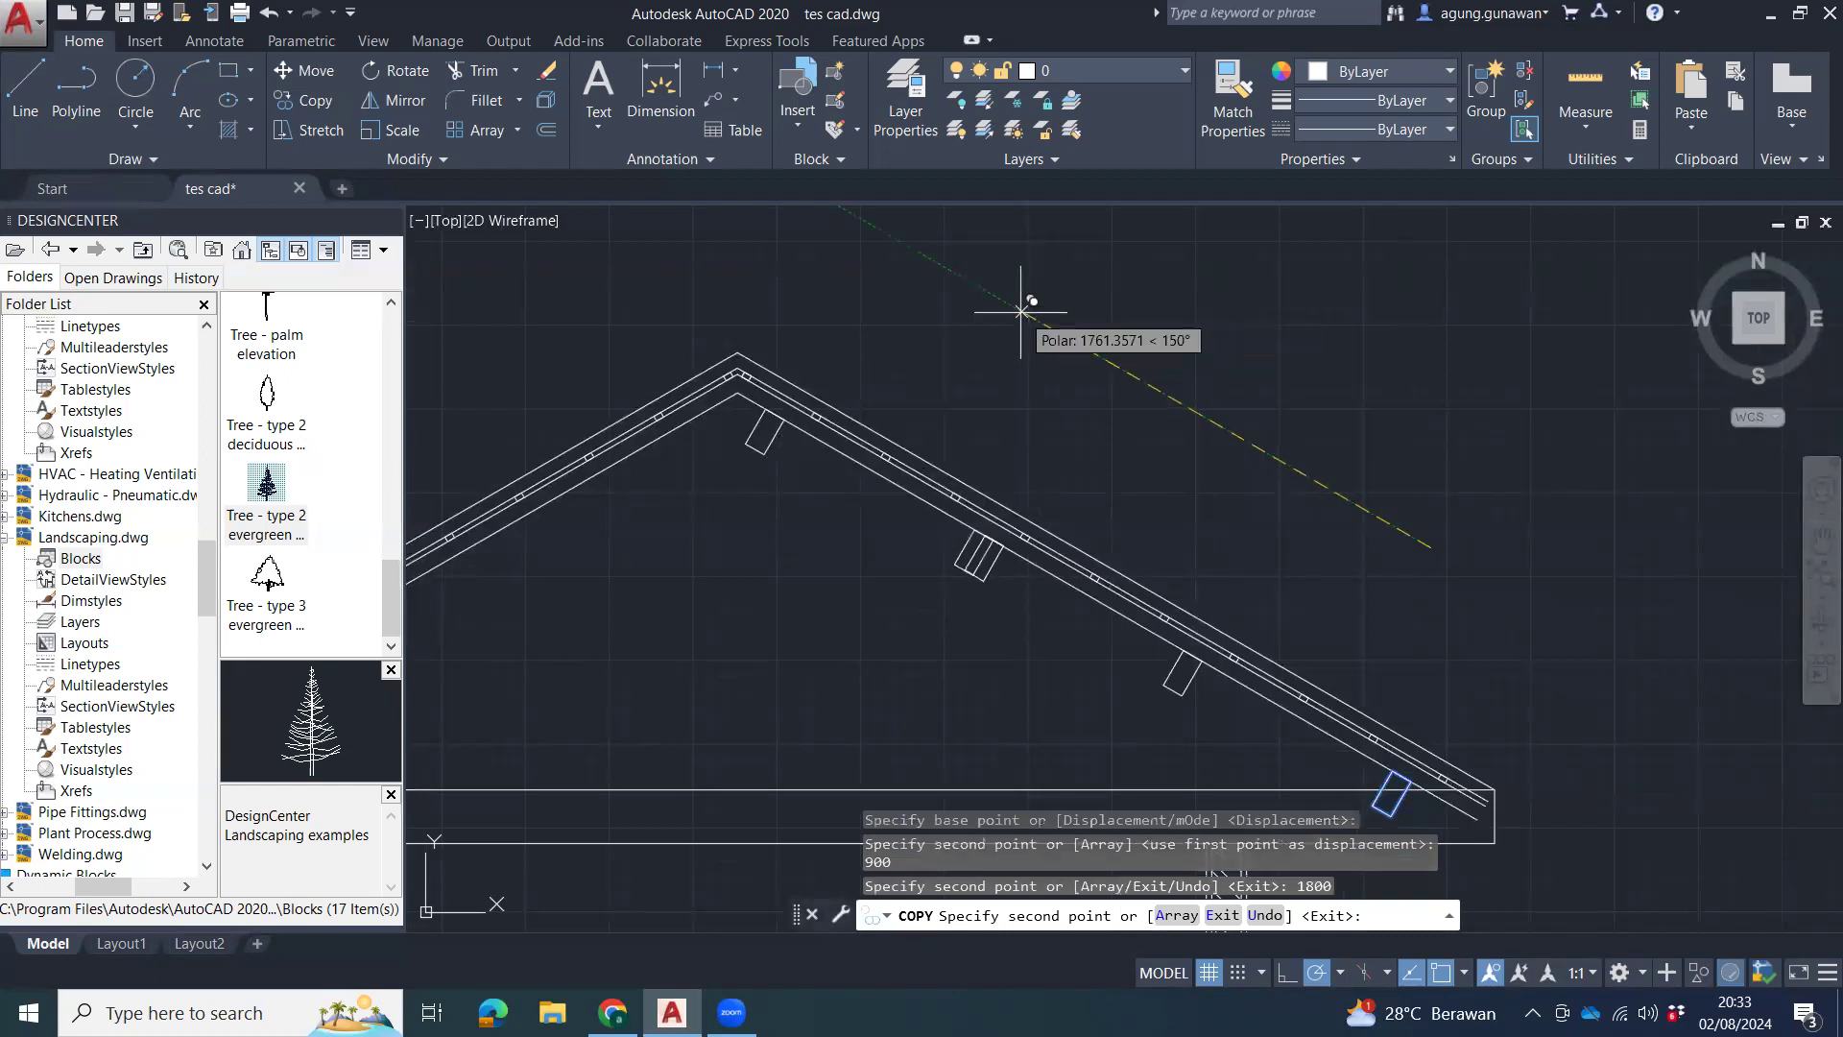
pyautogui.press('Escape')
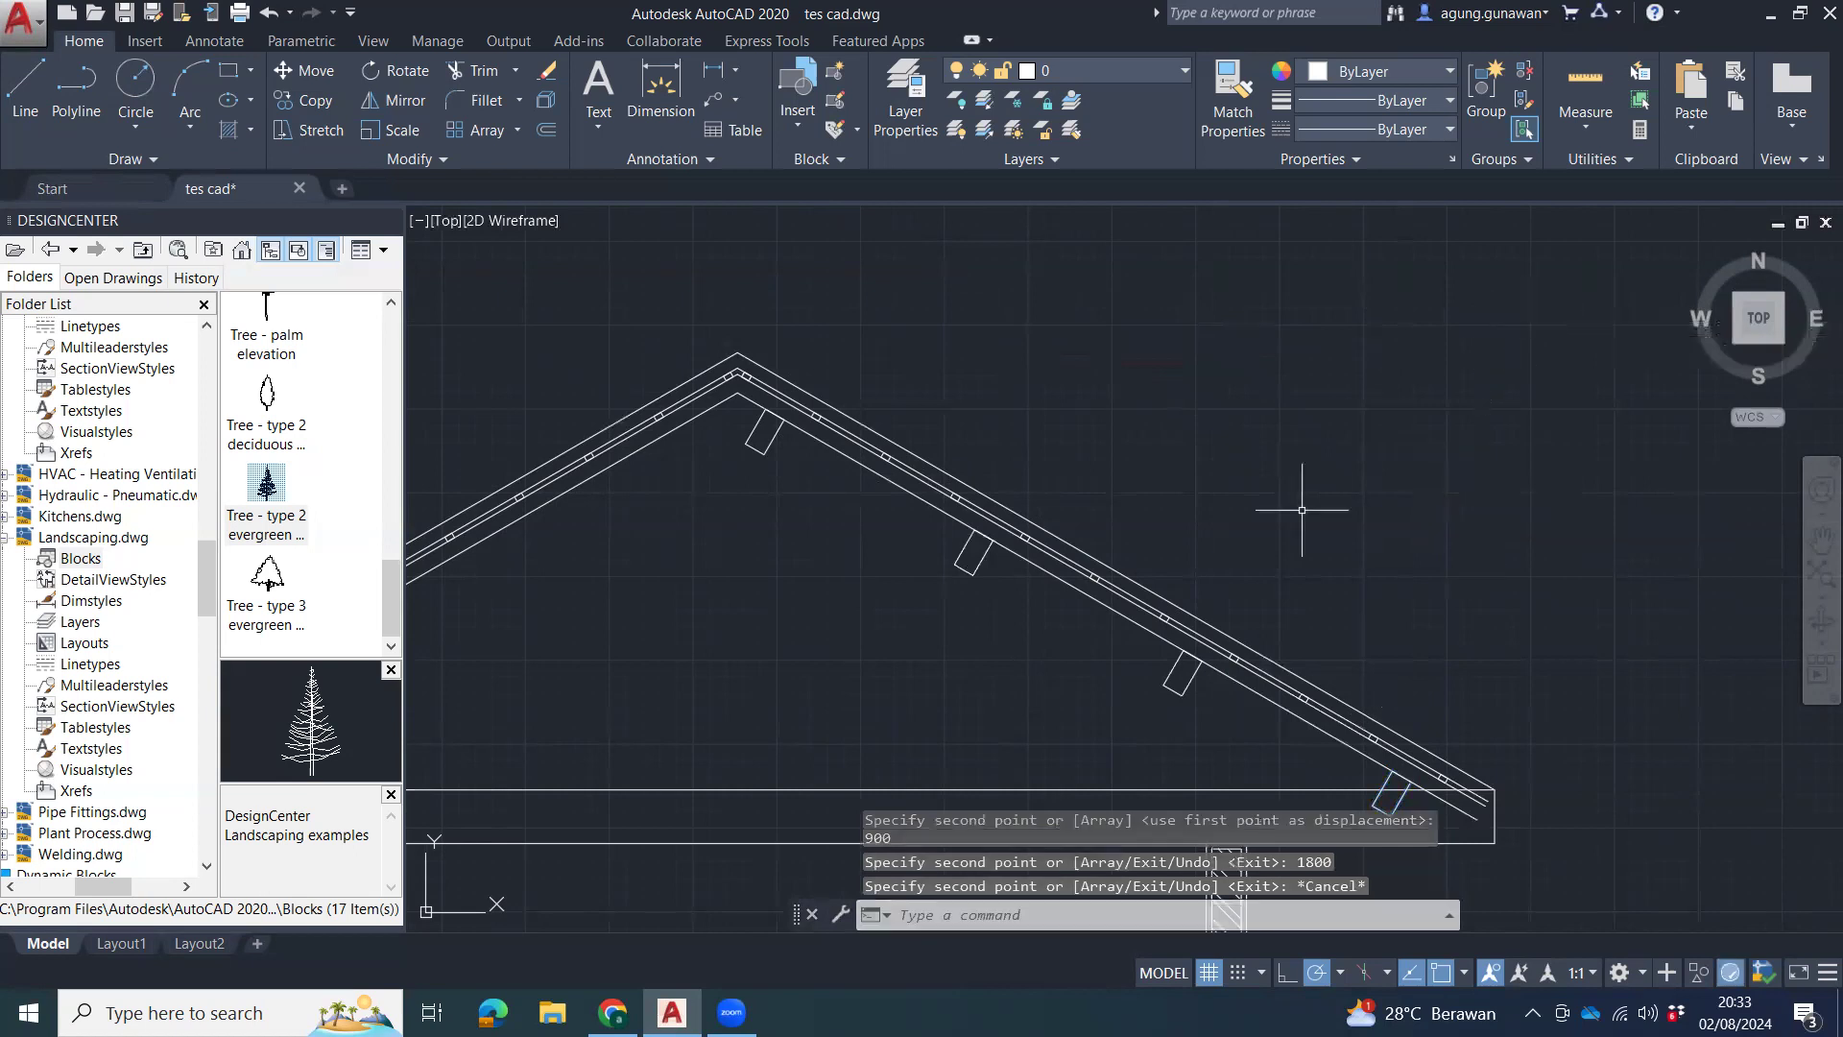
# Mirror the four right-slope purlins about the vertical axis through the ridge, keeping the source objects.
pyautogui.scroll(-2, 1248, 413)
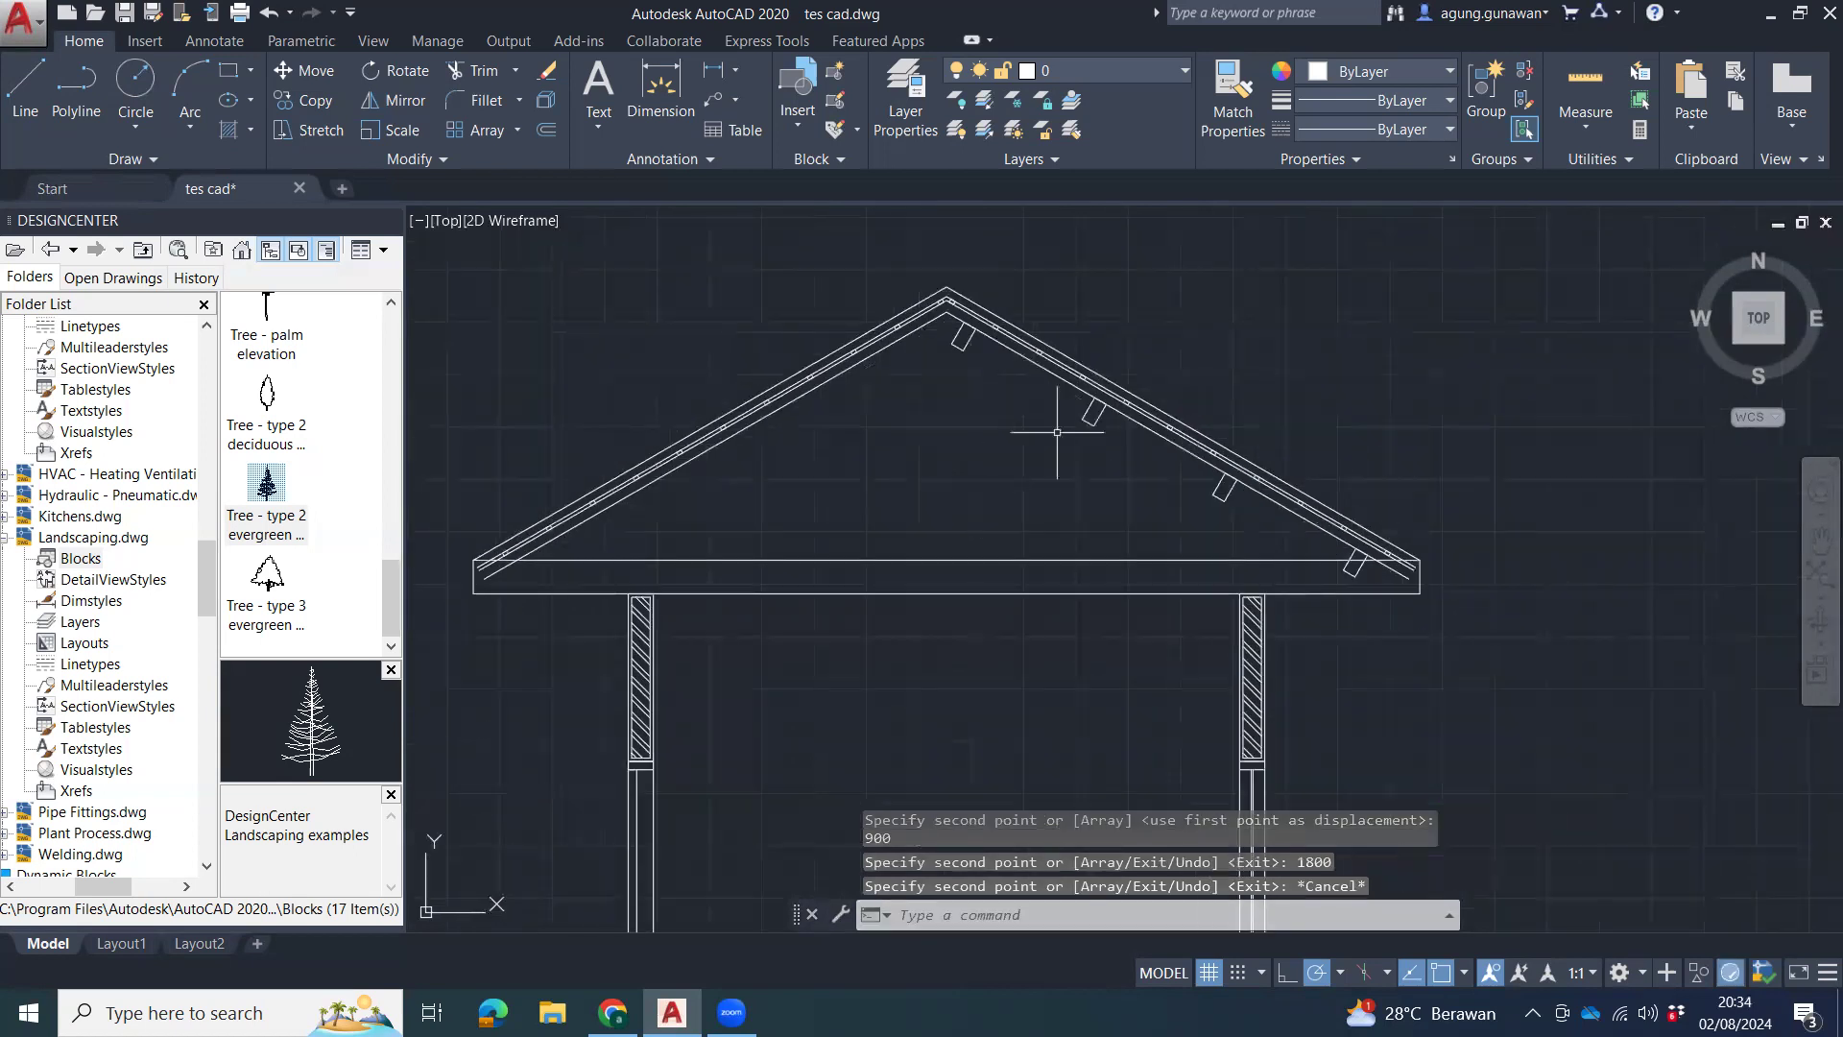
pyautogui.scroll(5, 967, 335)
pyautogui.click(1001, 393)
pyautogui.click(942, 363)
pyautogui.click(1517, 741)
pyautogui.click(1450, 688)
pyautogui.scroll(1, 1540, 785)
pyautogui.moveTo(1540, 785); pyautogui.dragTo(869, 343, button='middle')
pyautogui.click(1641, 666)
pyautogui.click(1539, 716)
pyautogui.scroll(-2, 1568, 747)
pyautogui.moveTo(1573, 749); pyautogui.dragTo(1021, 445, button='middle')
pyautogui.scroll(-1, 1133, 487)
pyautogui.click(1277, 570)
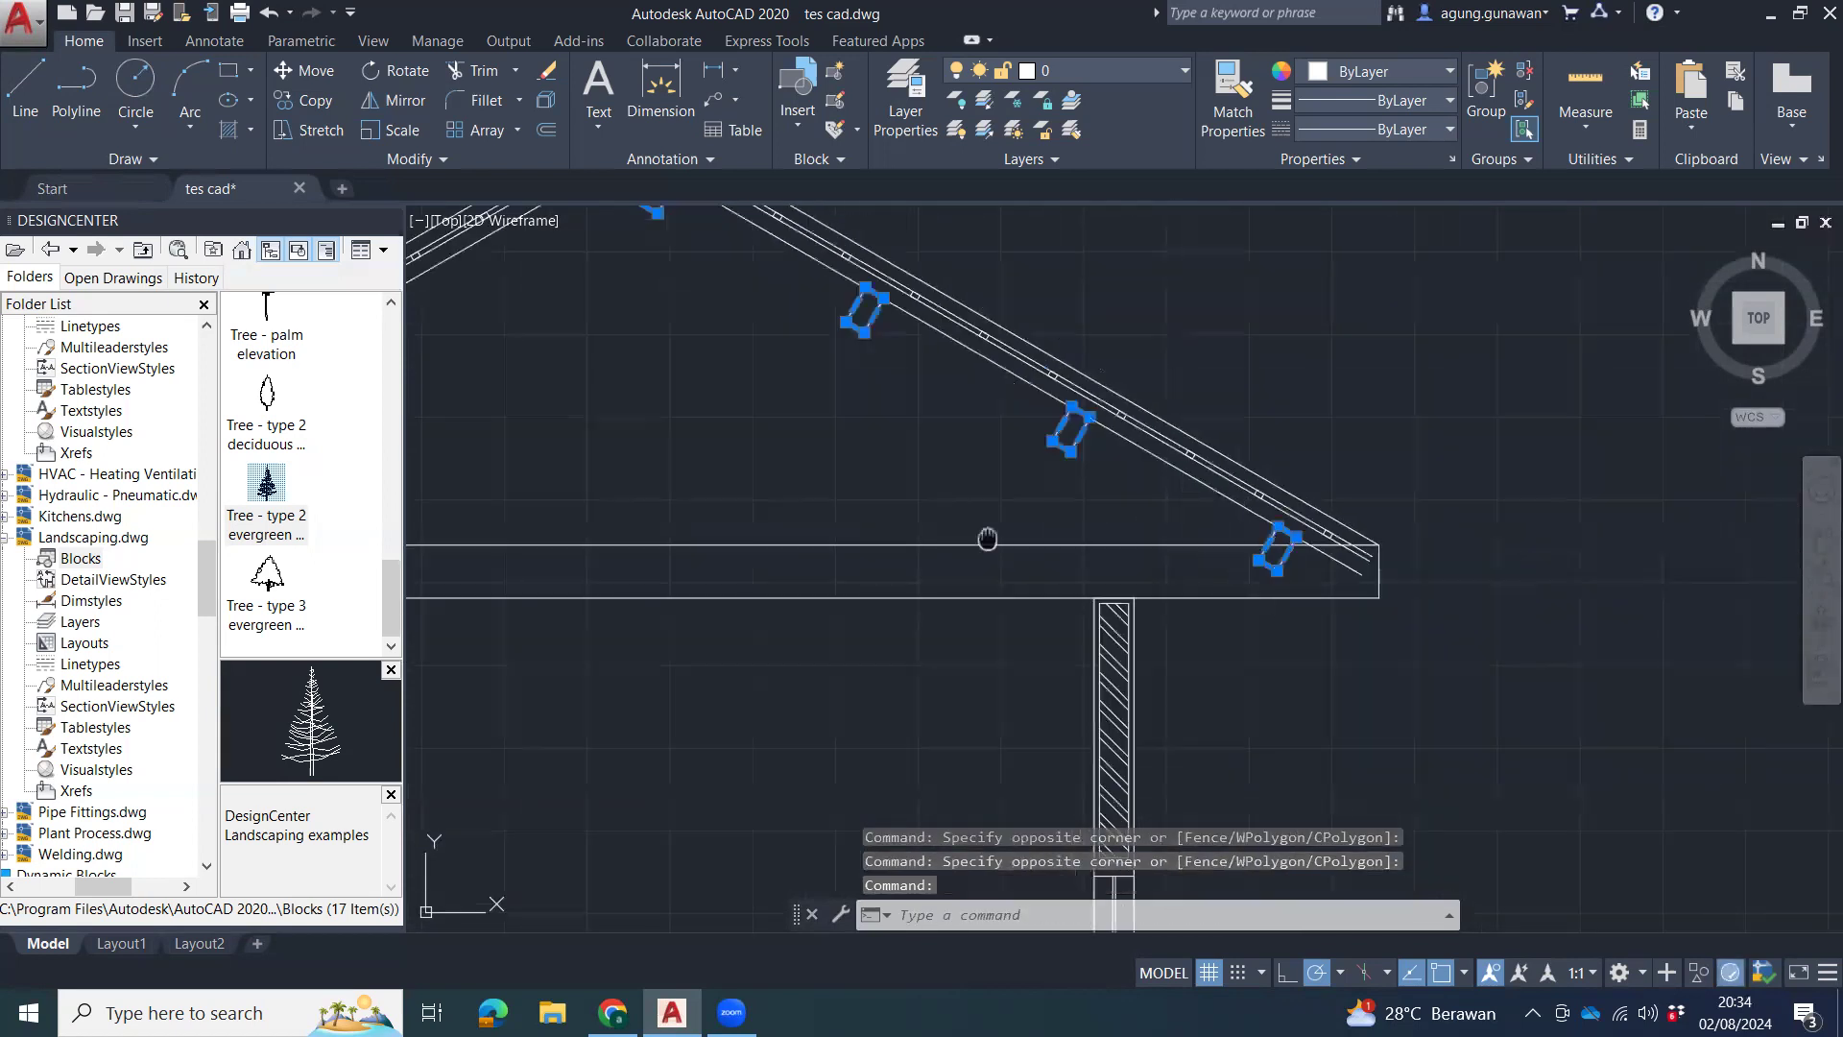
pyautogui.moveTo(988, 538); pyautogui.dragTo(1287, 625, button='middle')
pyautogui.write('mi')
pyautogui.press('Return')
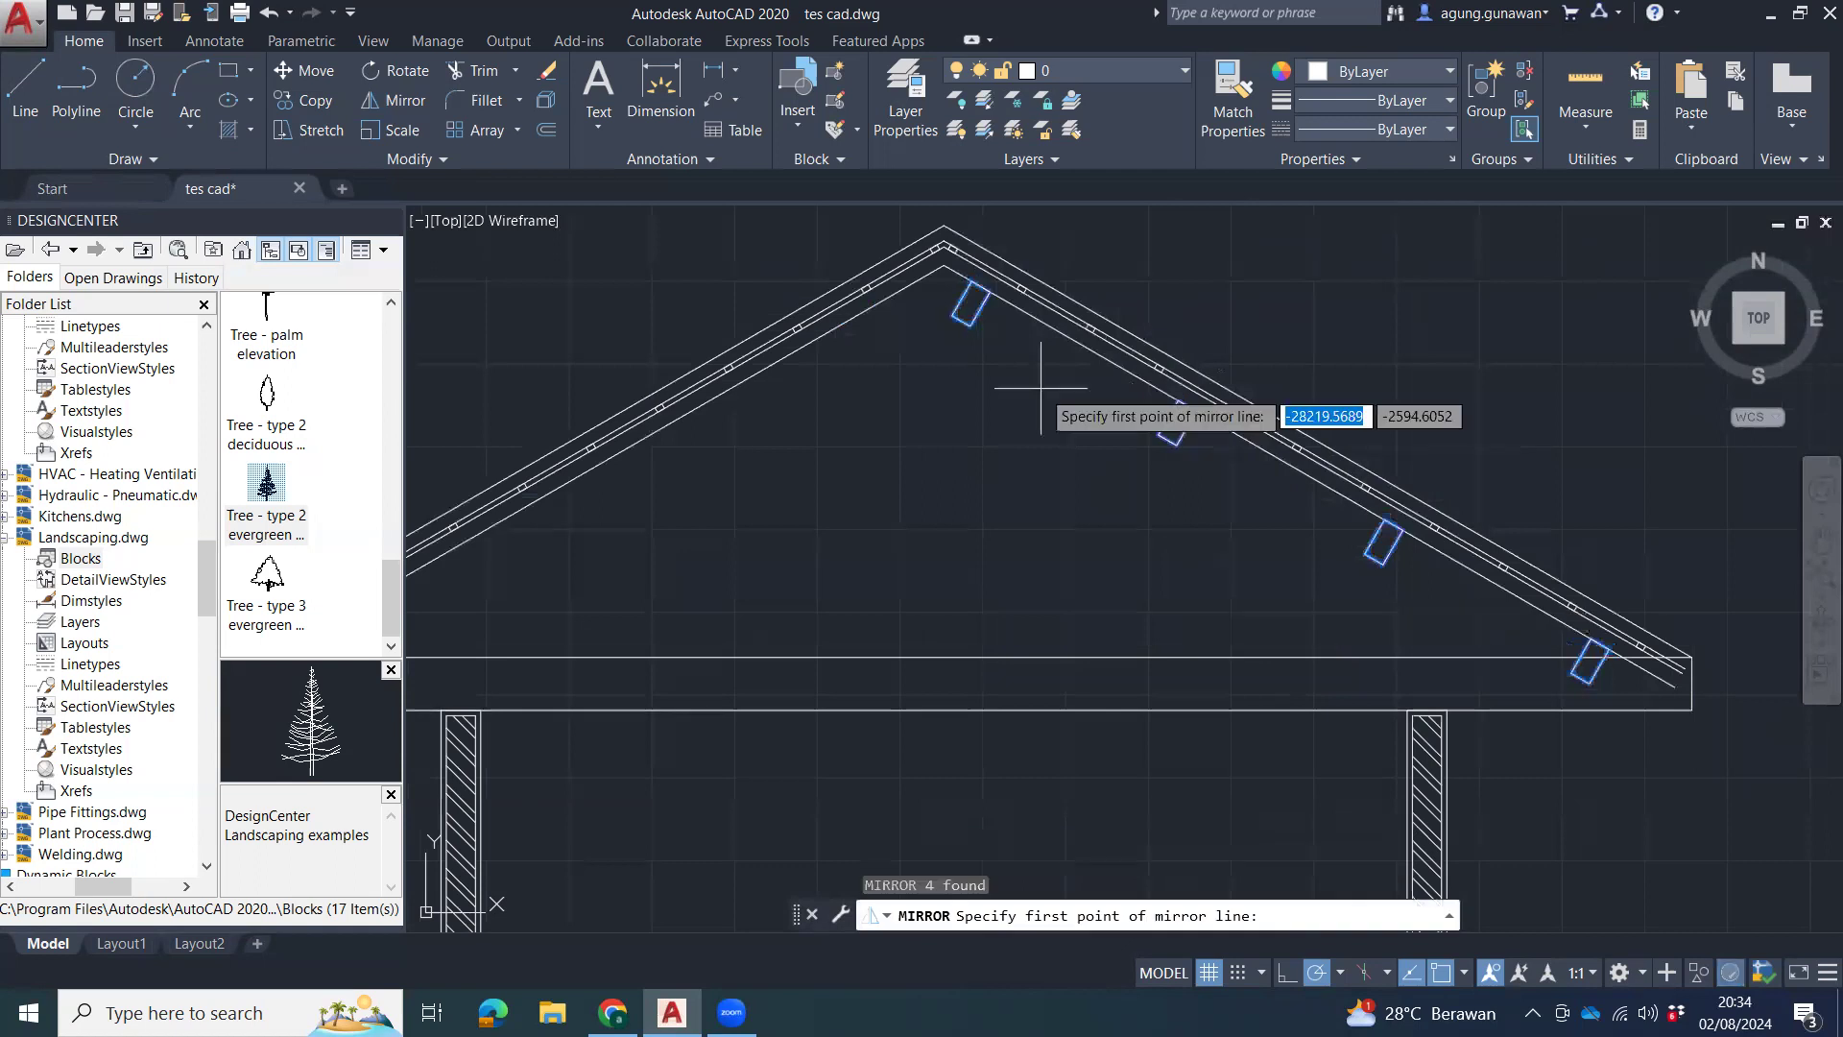
pyautogui.click(944, 263)
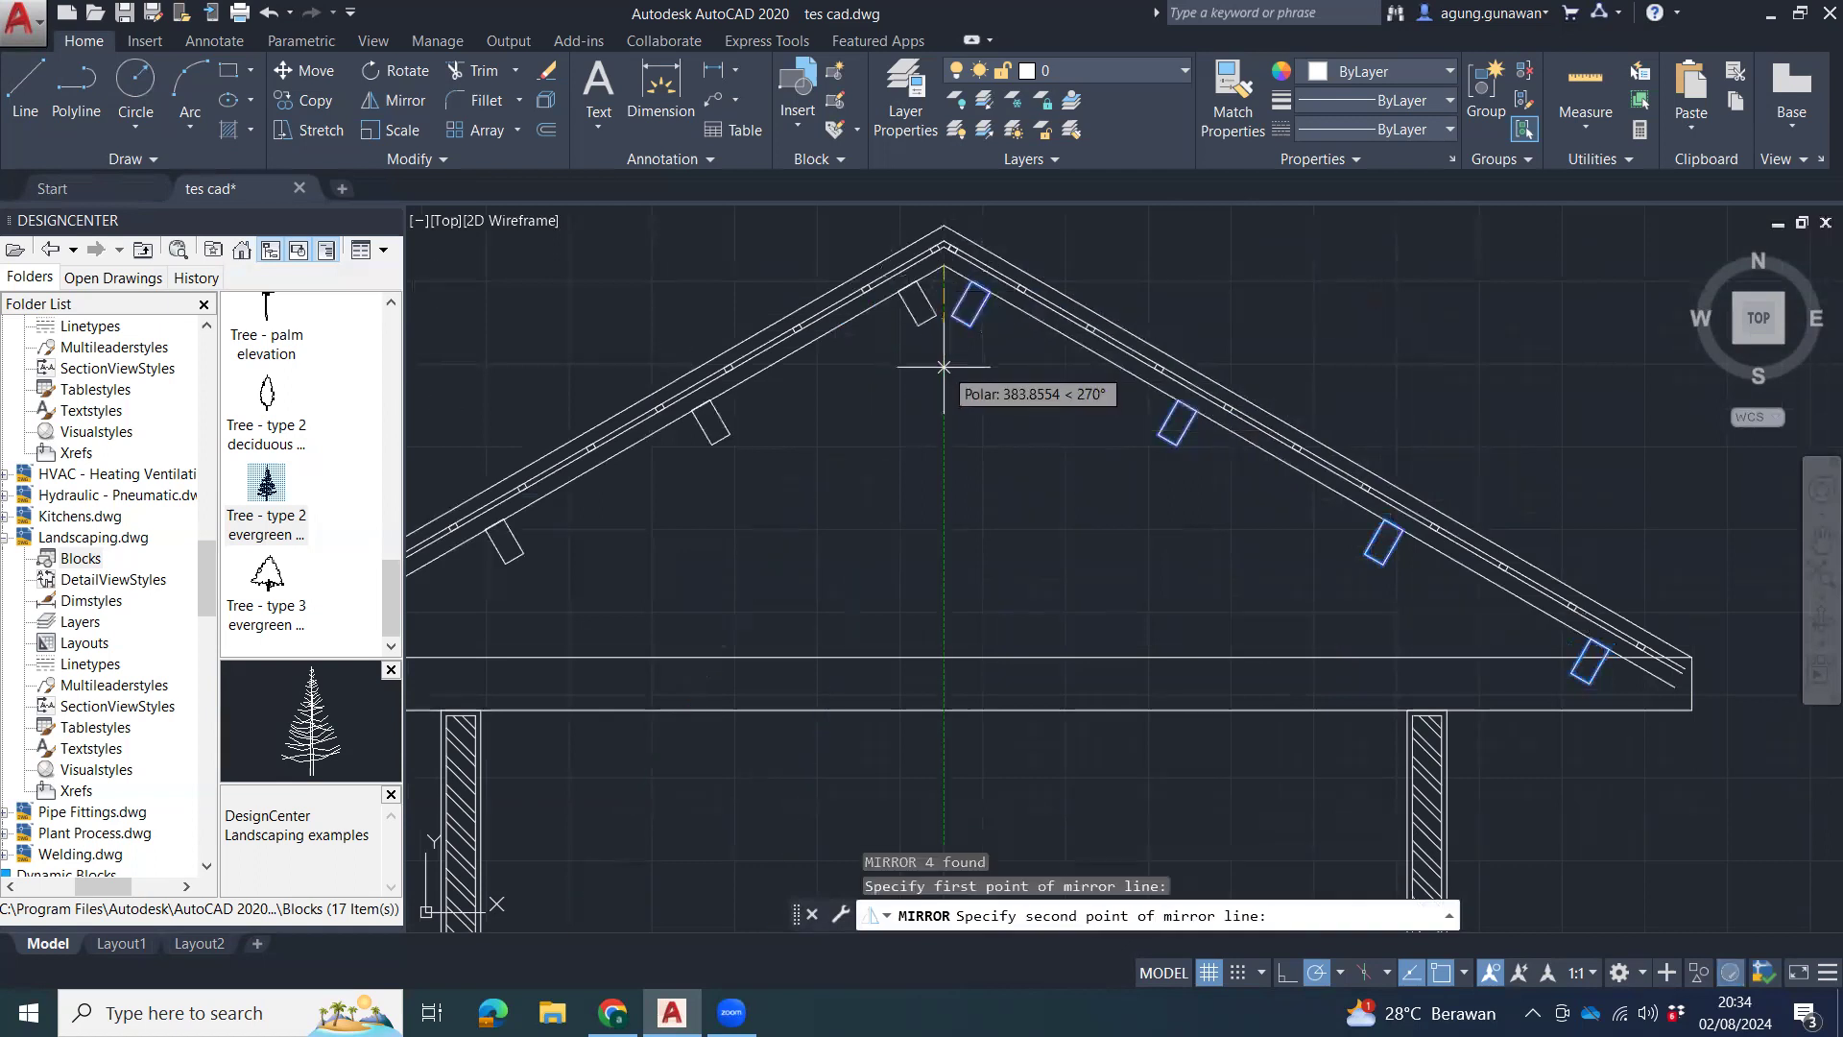
pyautogui.click(944, 366)
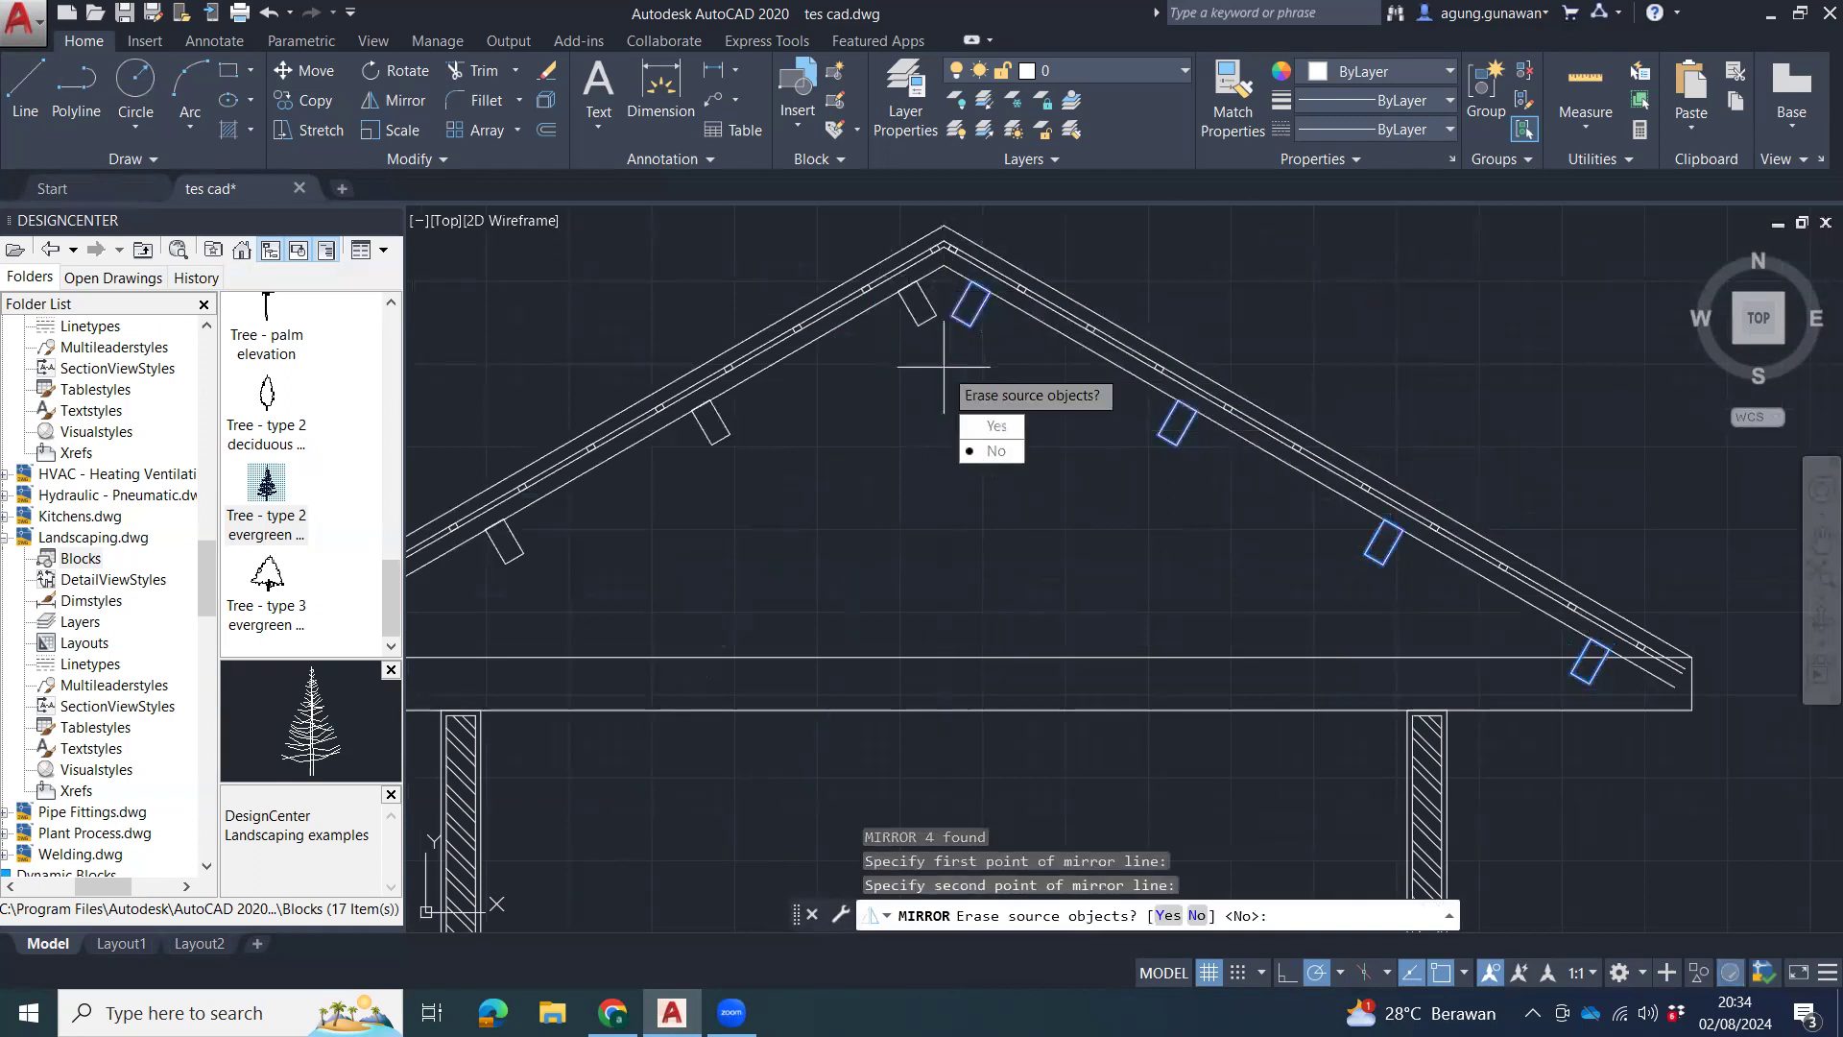
pyautogui.press('Return')
pyautogui.moveTo(934, 371); pyautogui.dragTo(1161, 357, button='middle')
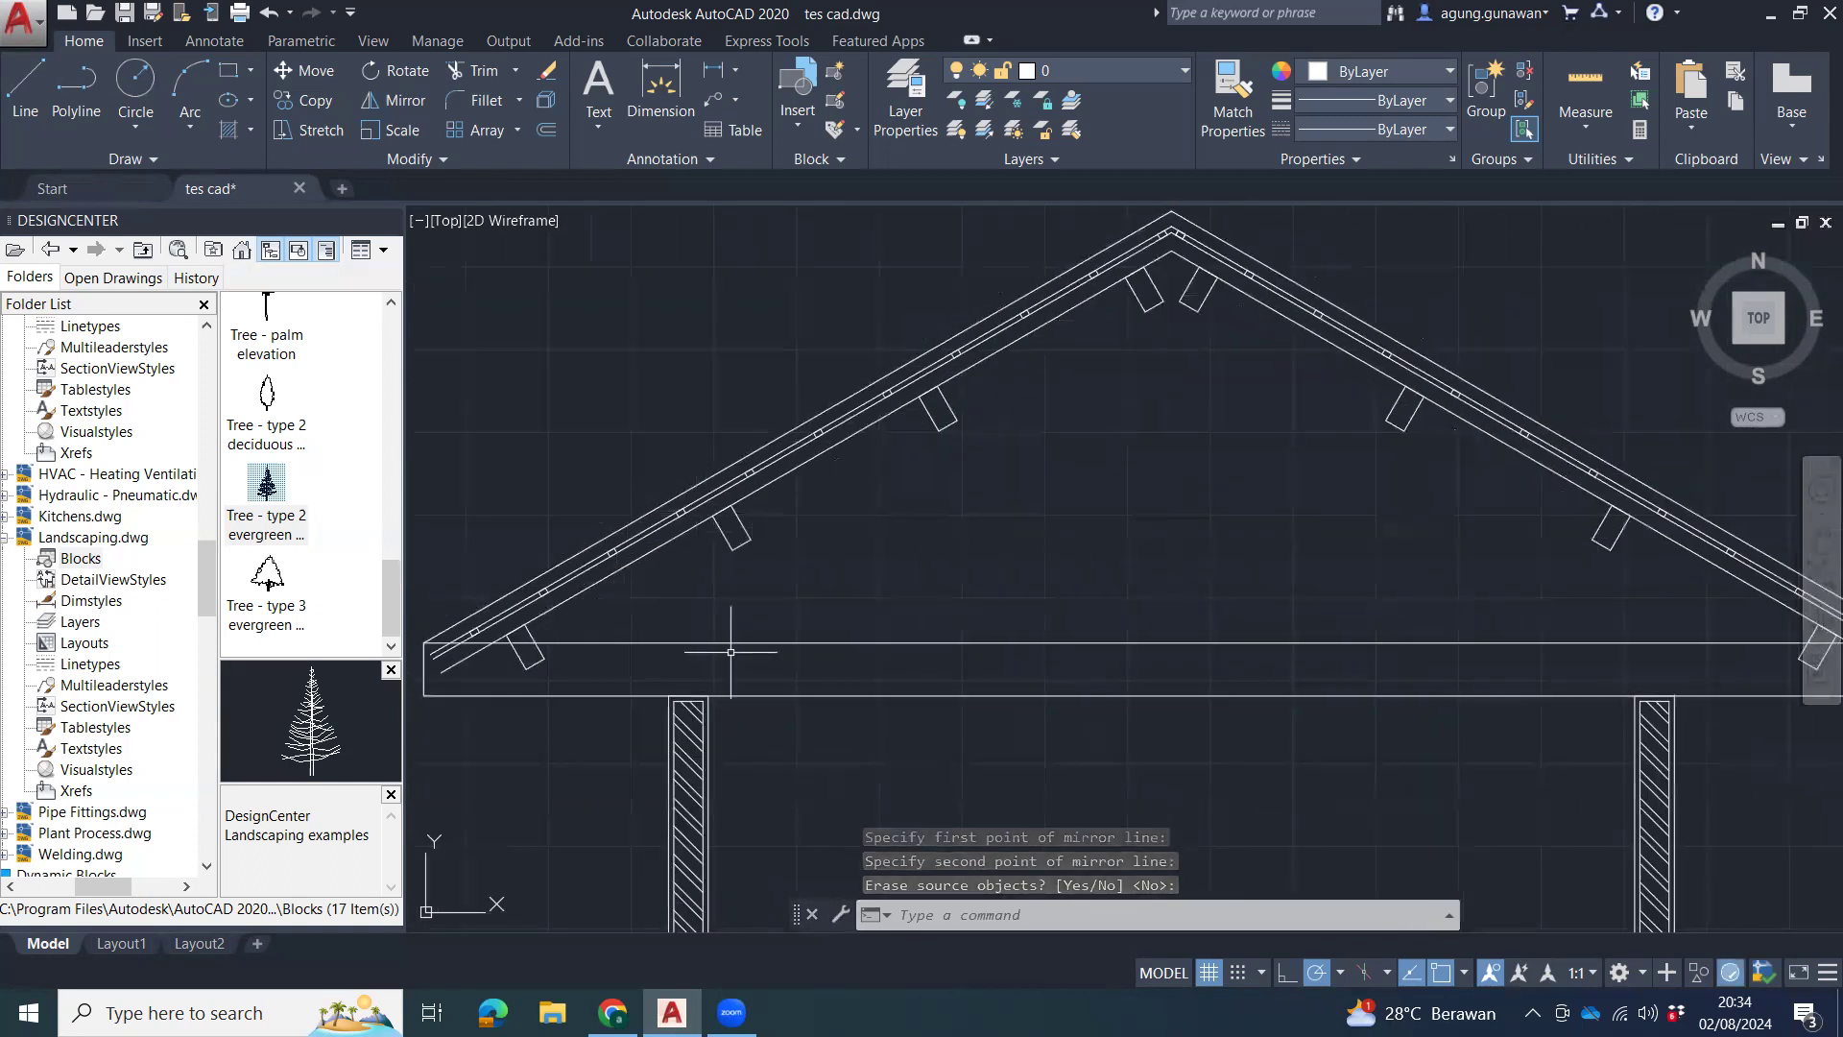
# Draw a line along the undersides of the right-slope purlins, from the uppermost purlin's lower-left corner to just below the eave beam.
pyautogui.moveTo(1001, 614); pyautogui.dragTo(826, 660, button='middle')
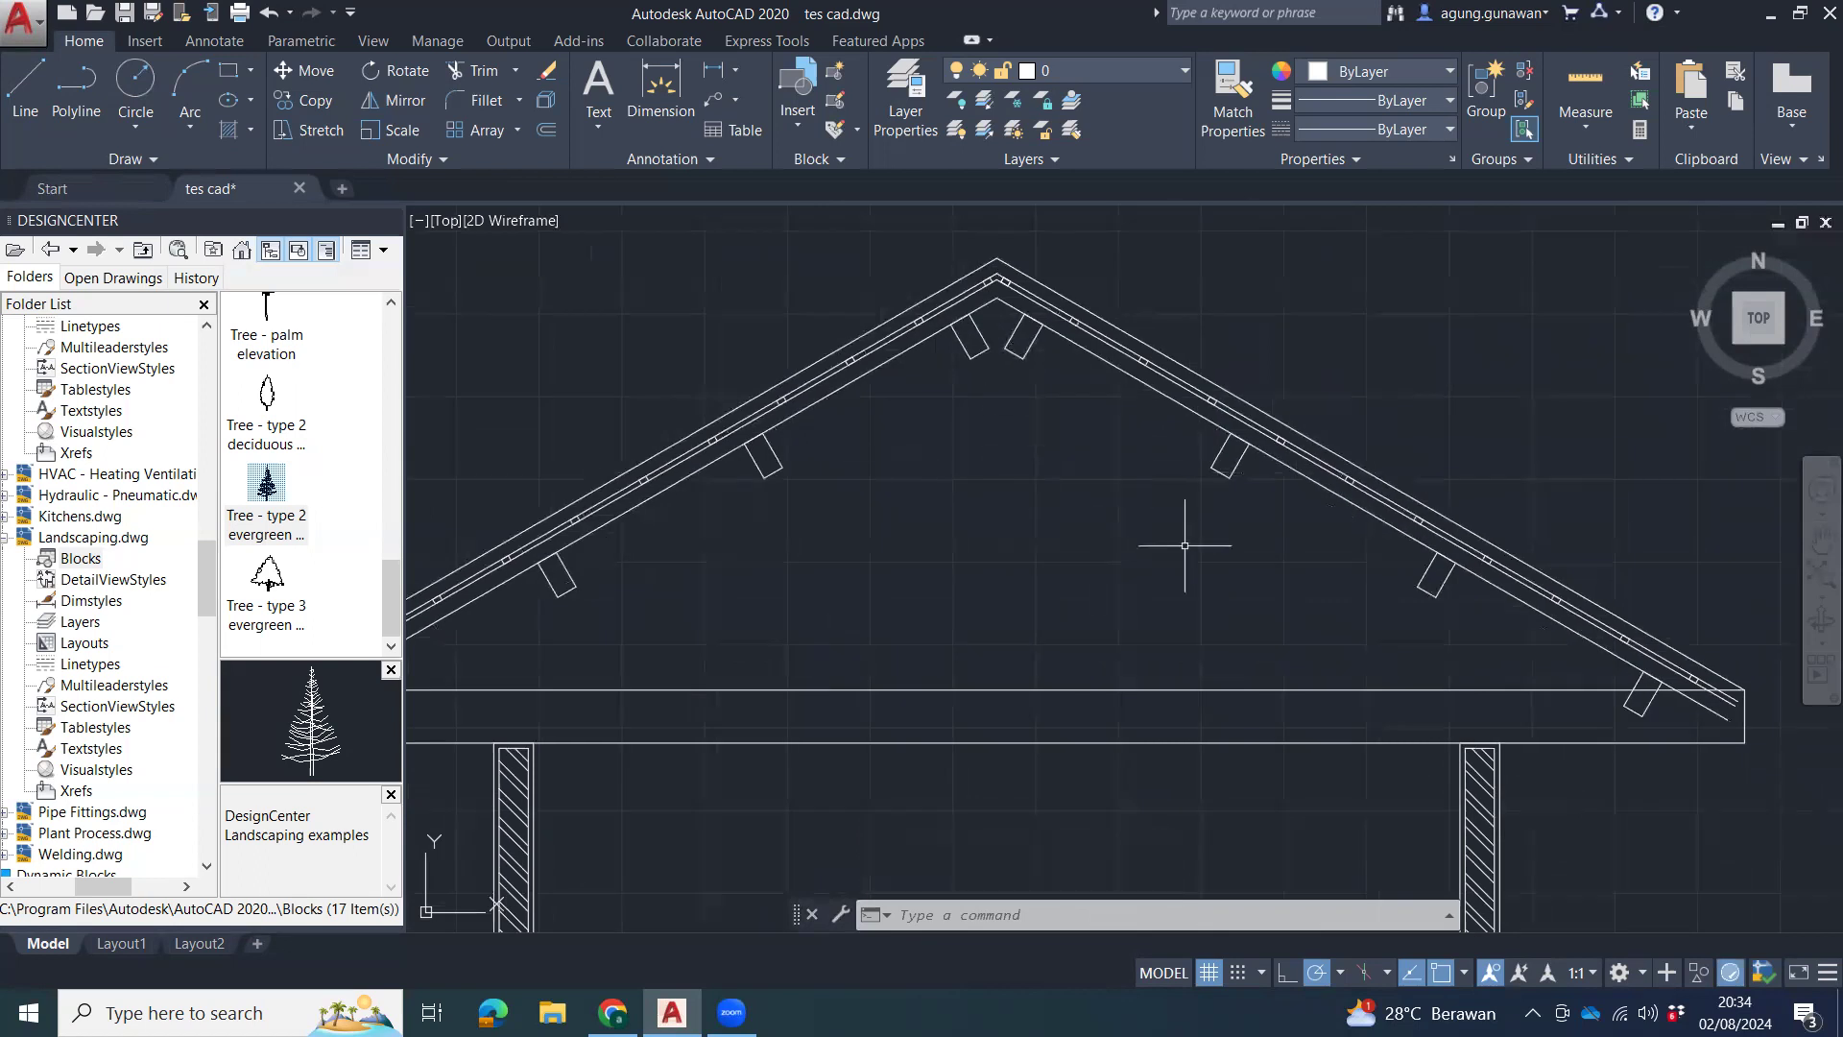
pyautogui.moveTo(1275, 554); pyautogui.dragTo(999, 518, button='middle')
pyautogui.press('l')
pyautogui.press('Return')
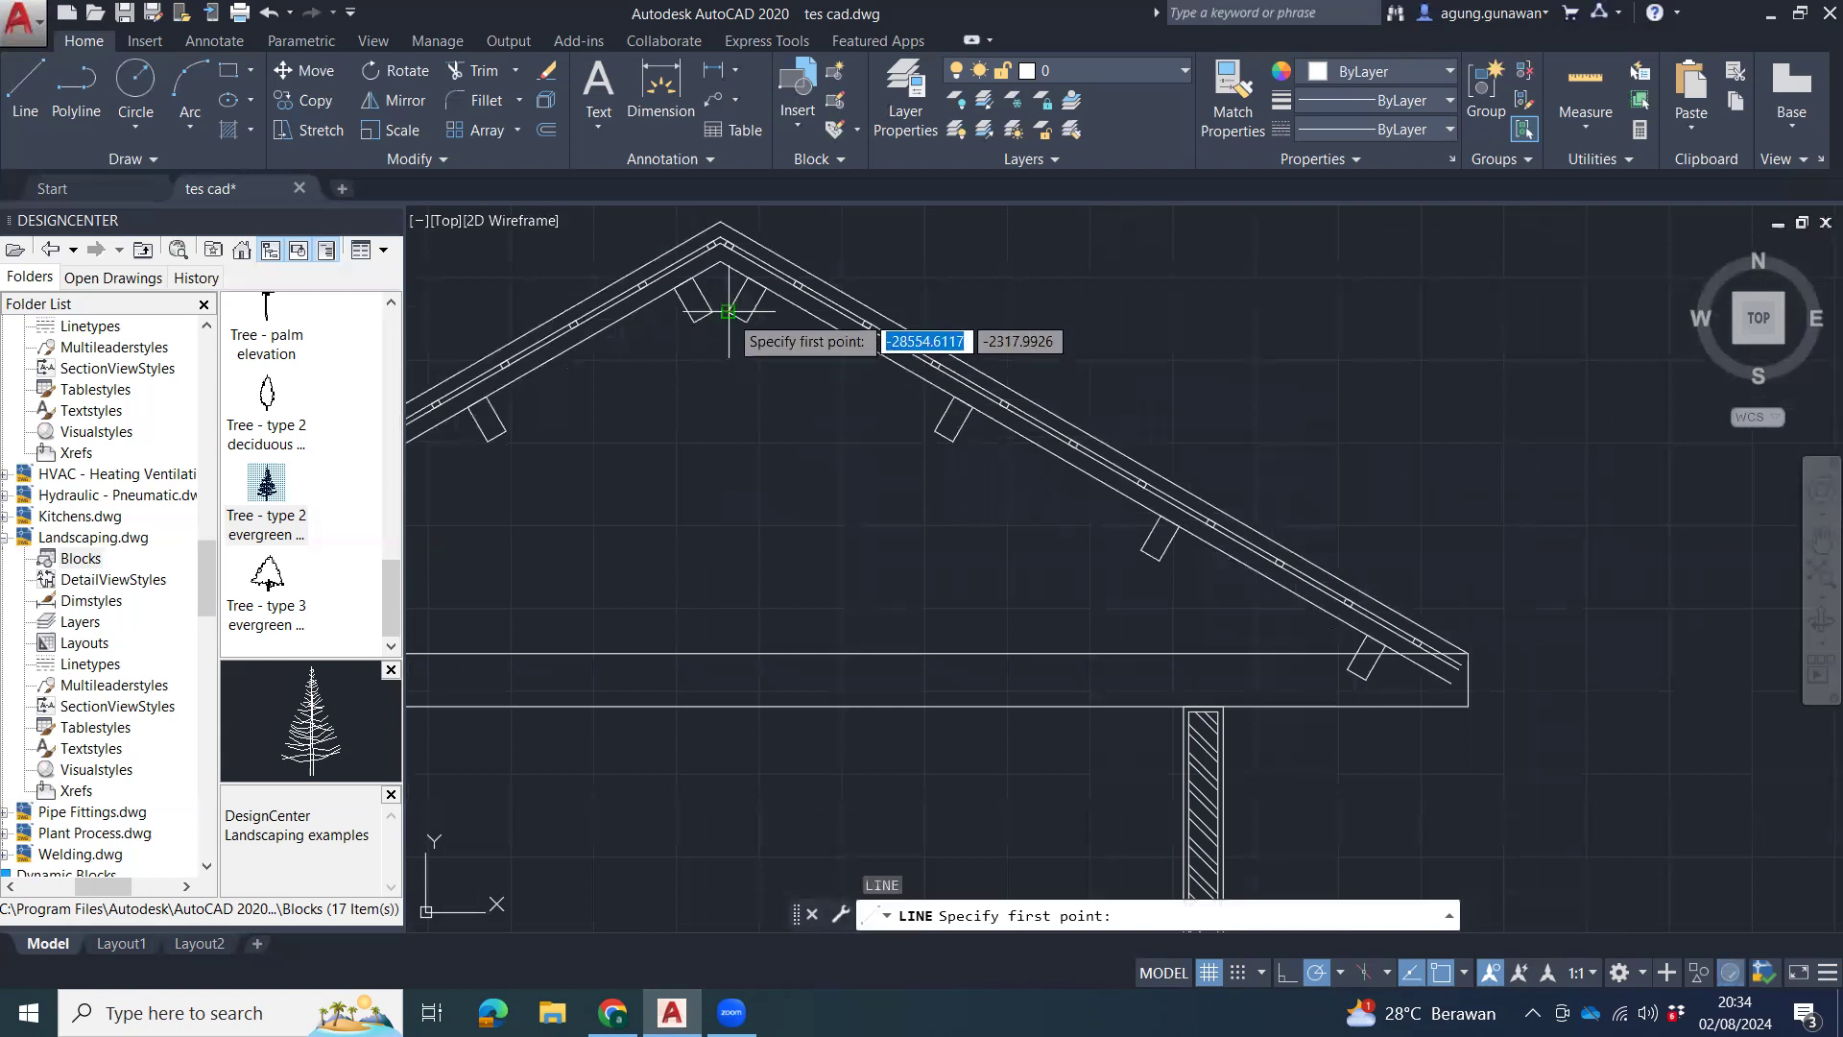
pyautogui.click(728, 312)
pyautogui.click(1435, 728)
pyautogui.press('Escape')
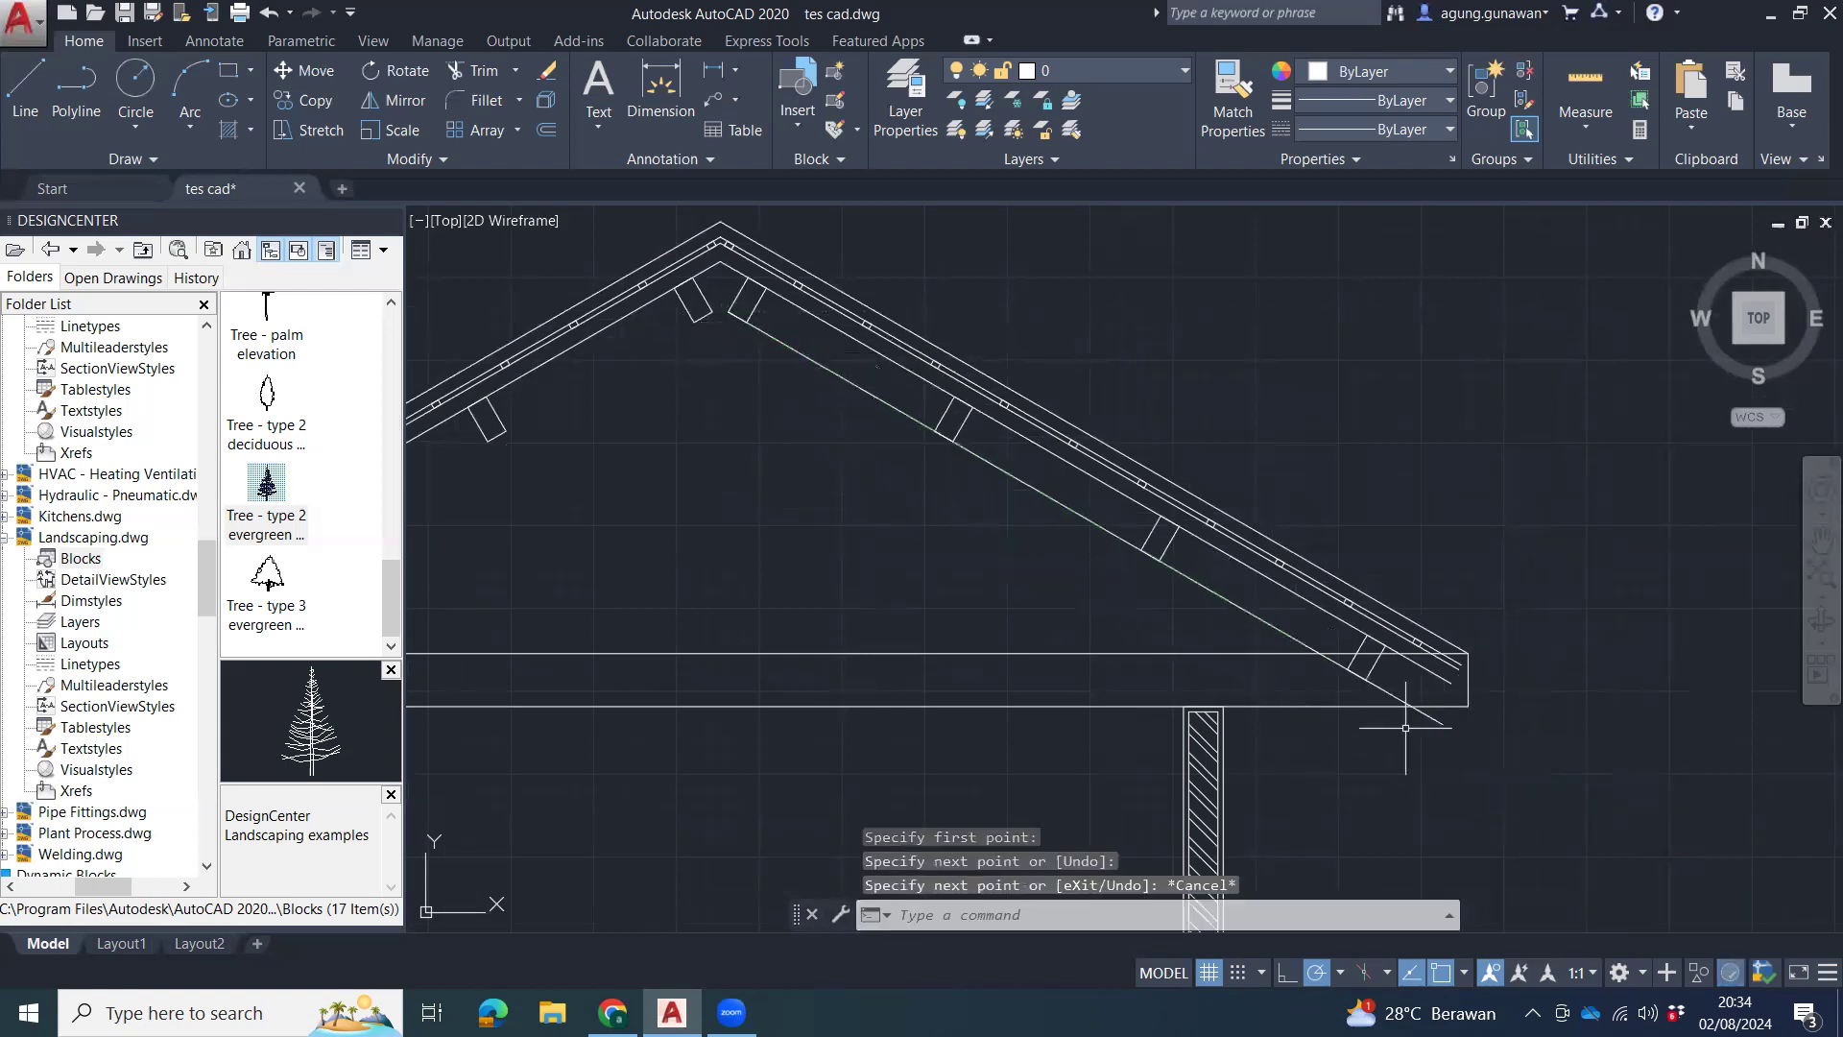
pyautogui.press('Escape')
# Offset the line under the right-slope purlins by 150 toward the inside of the roof.
pyautogui.click(1220, 596)
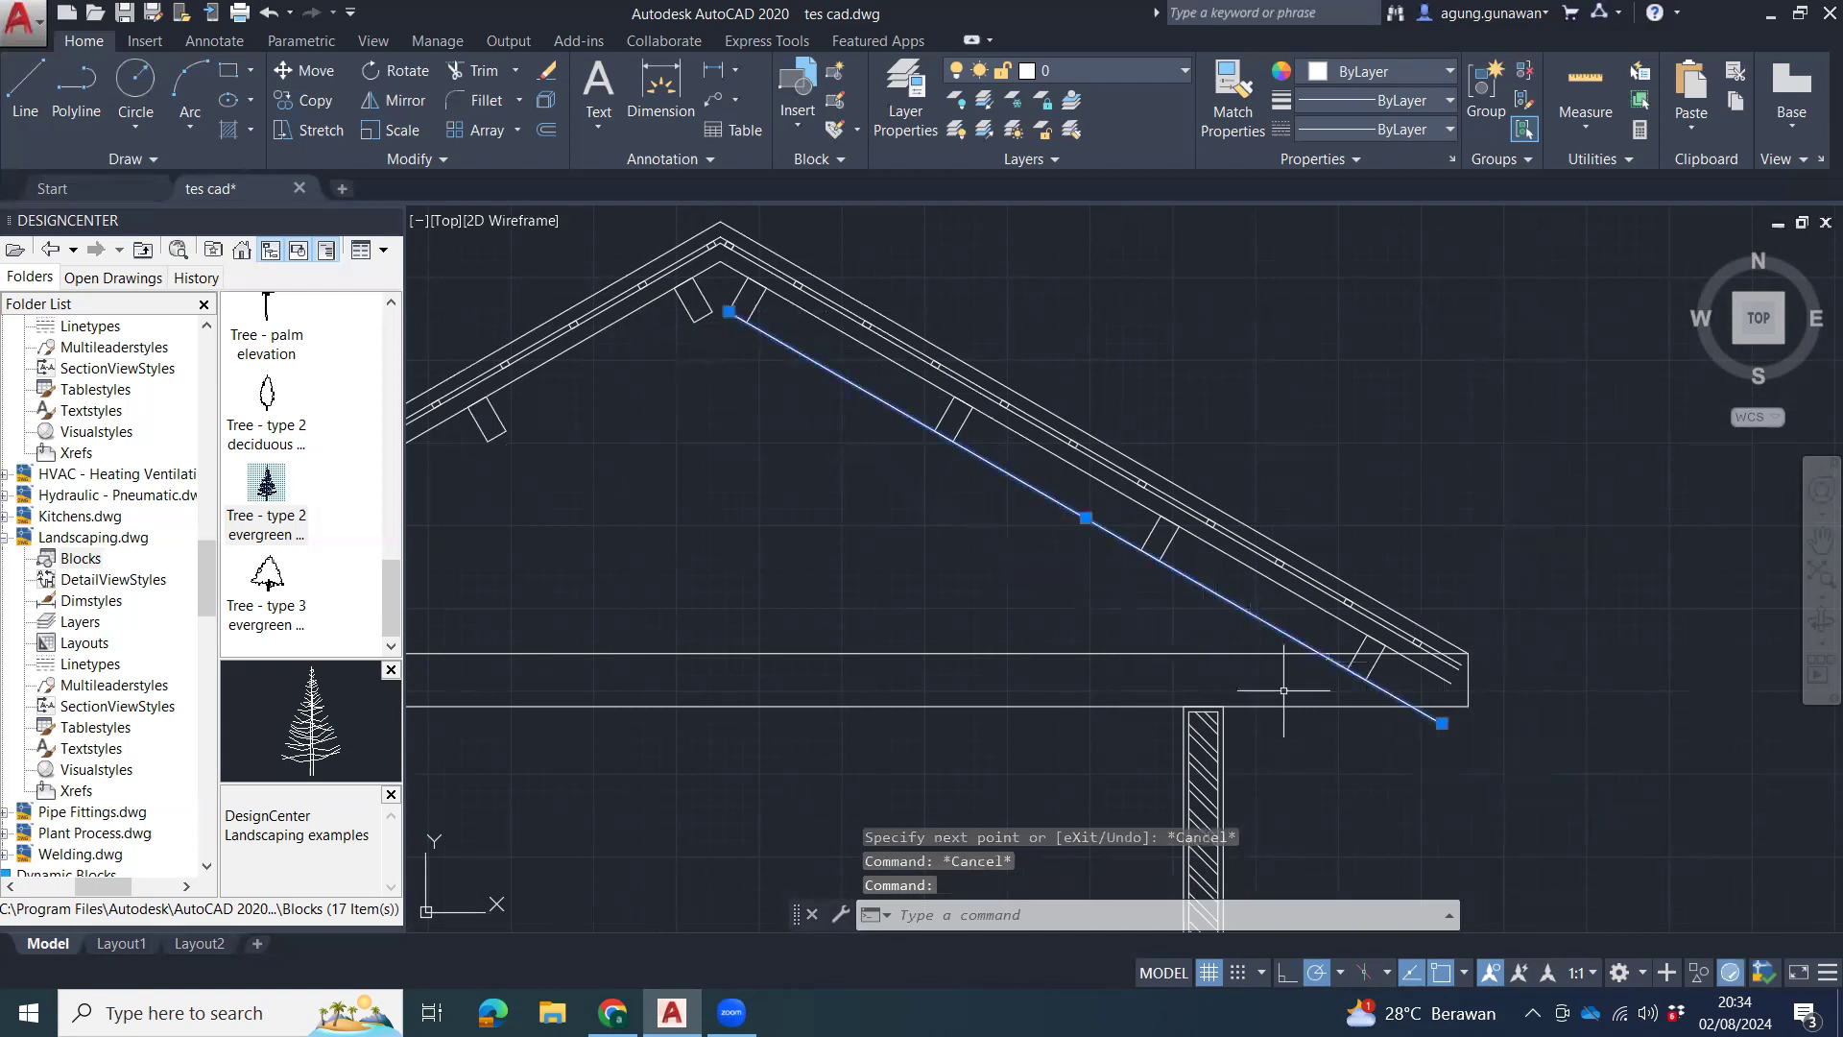
pyautogui.write('o')
pyautogui.press('Return')
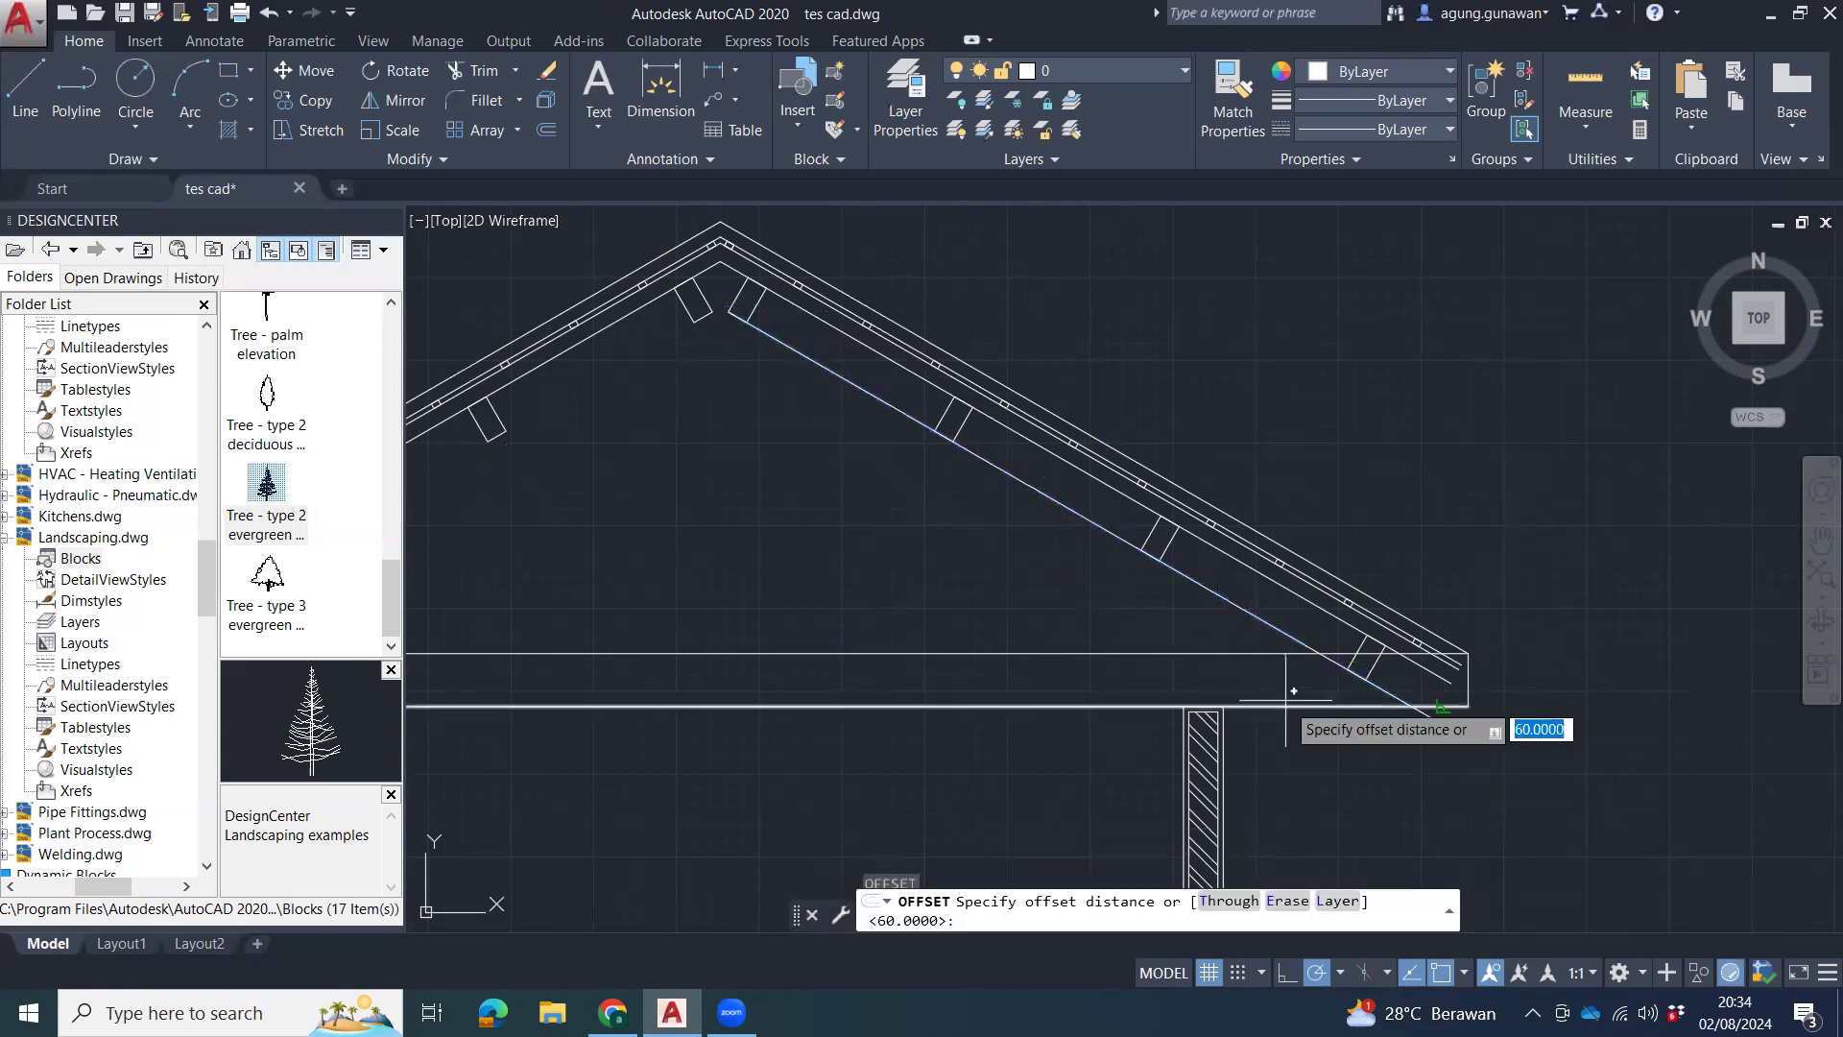
pyautogui.write('150')
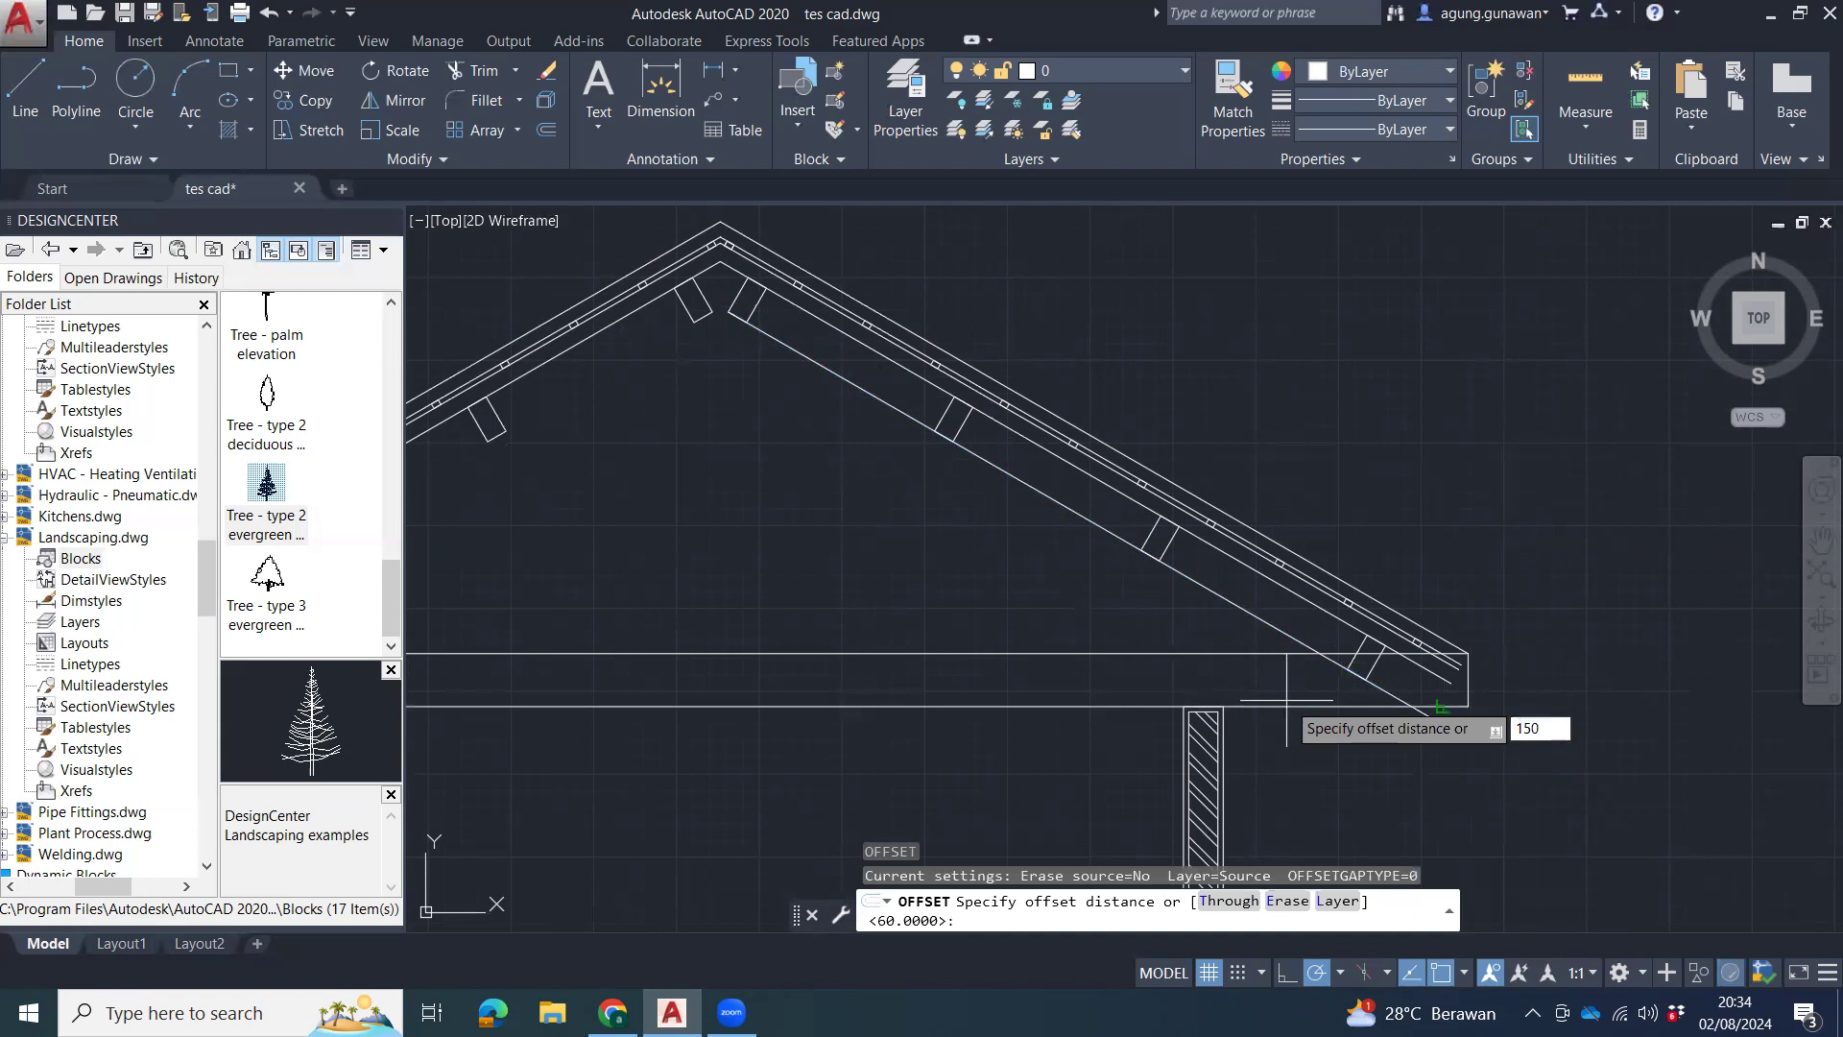
pyautogui.press('Return')
pyautogui.click(1253, 615)
pyautogui.click(1129, 607)
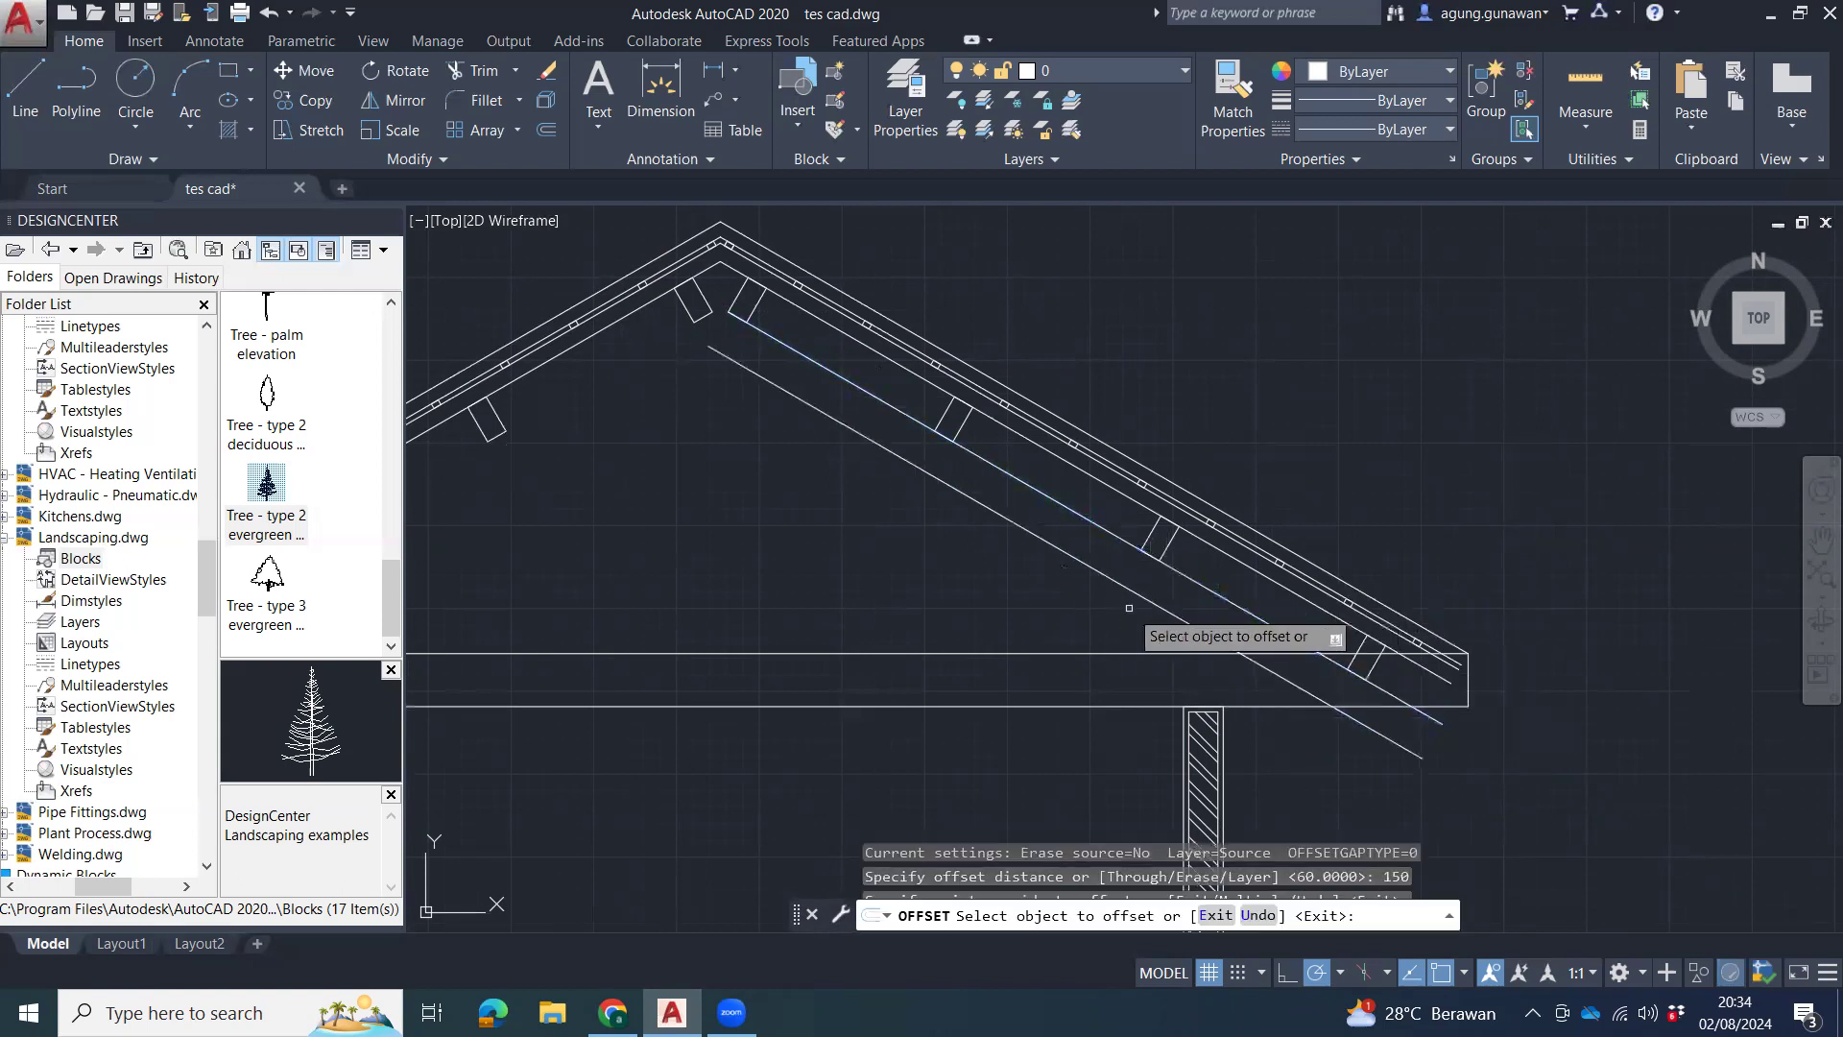
pyautogui.press('Escape')
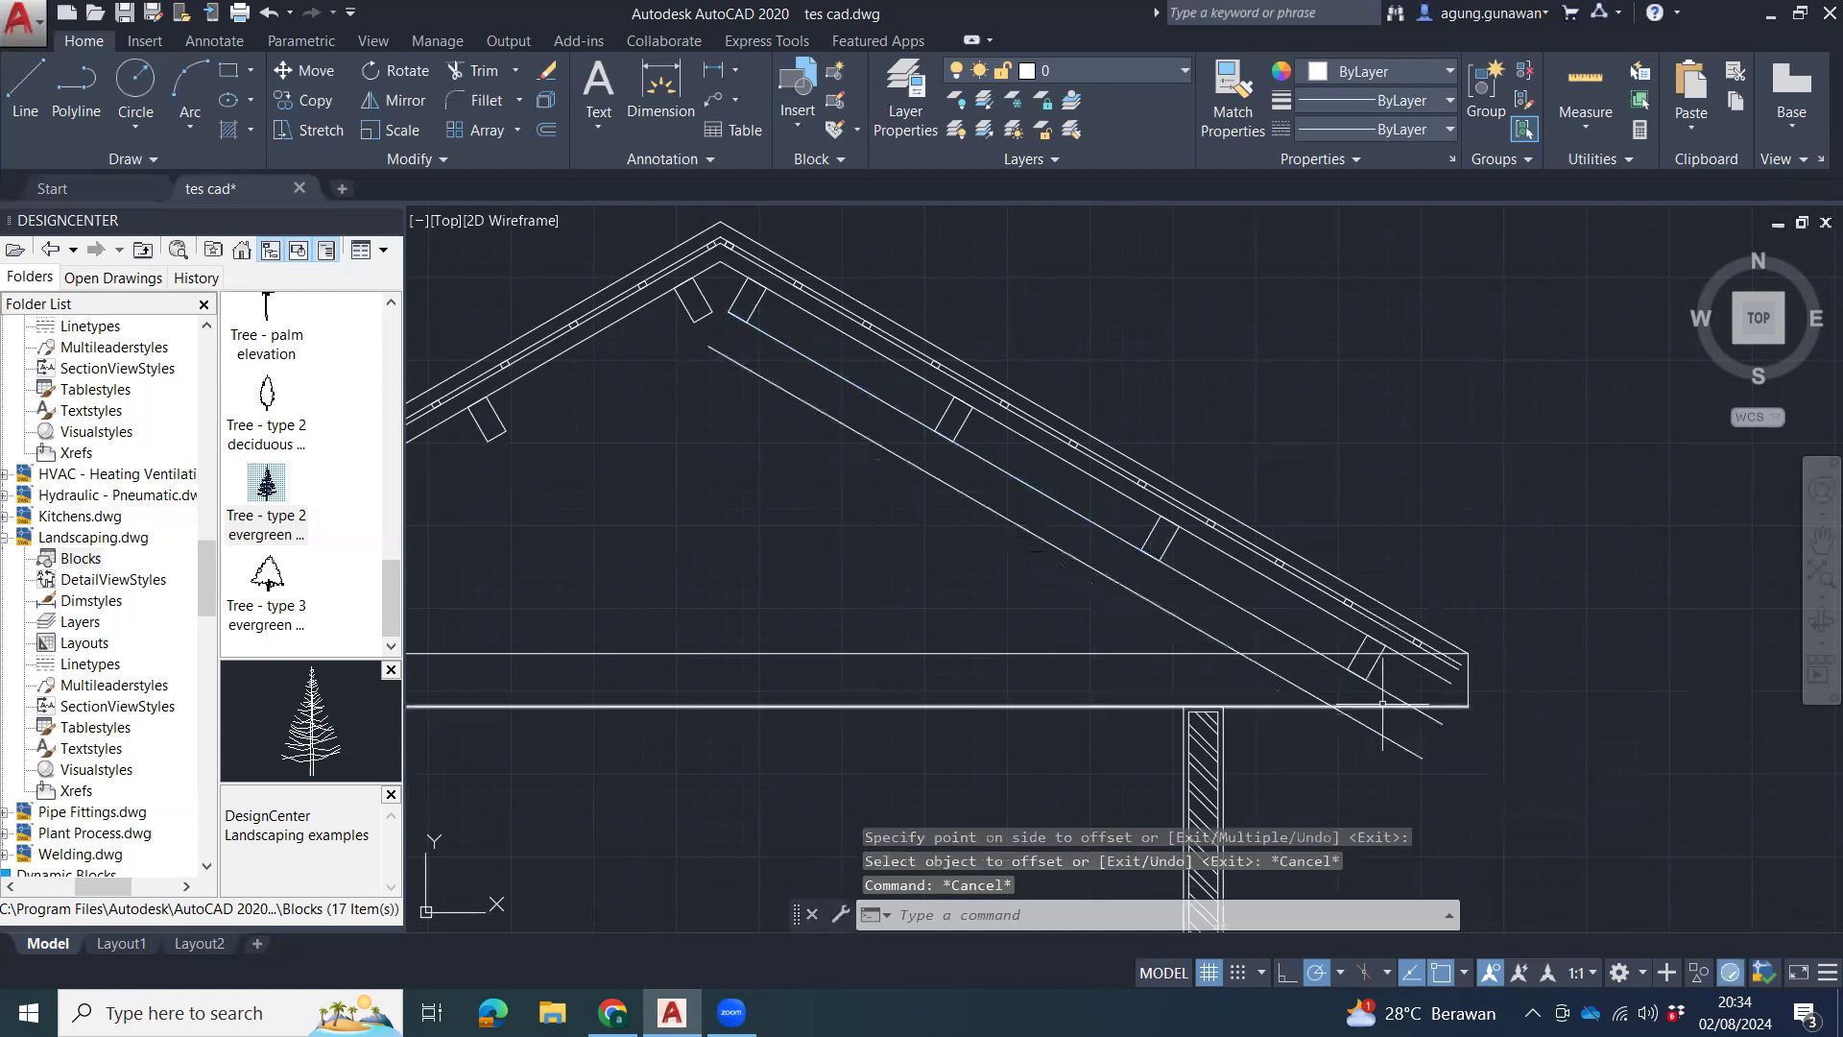
# Draw a trial horizontal line across the two sloped member lines inside the eave beam, with a short vertical line at its outer end.
pyautogui.scroll(5, 1334, 693)
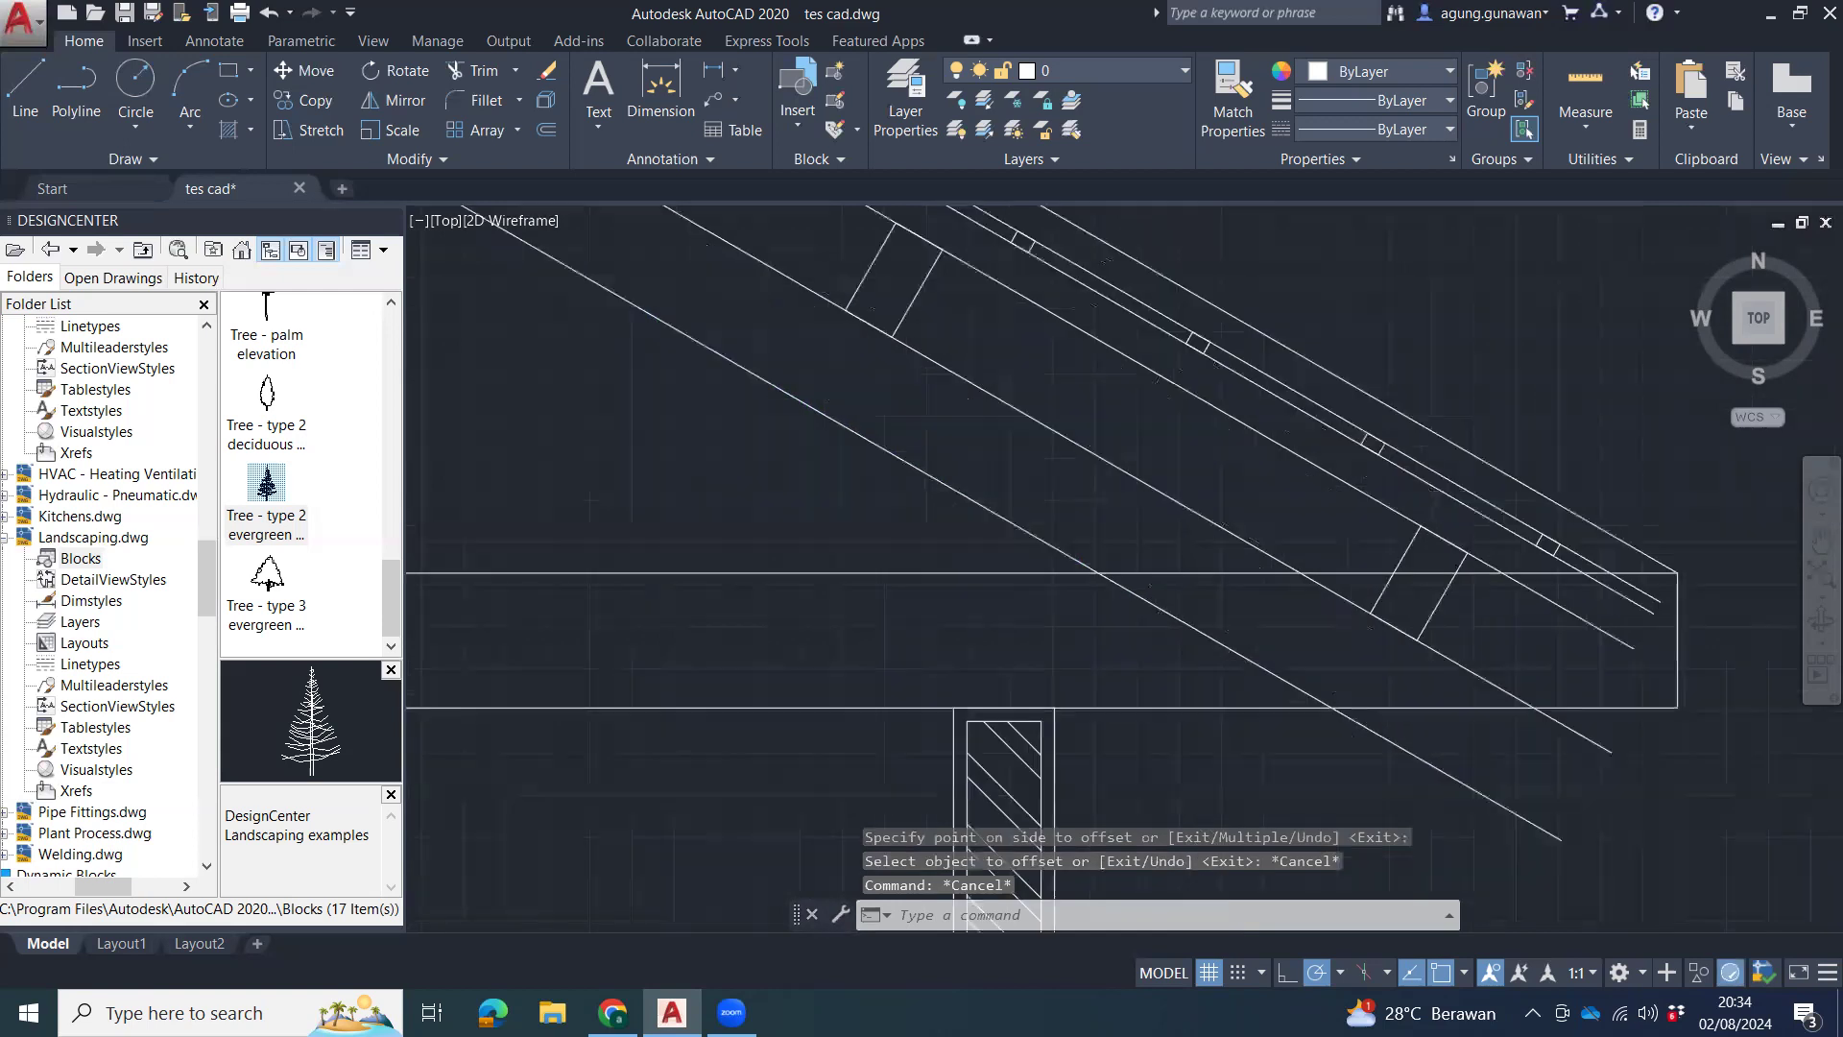
pyautogui.moveTo(1409, 667); pyautogui.dragTo(1363, 706, button='middle')
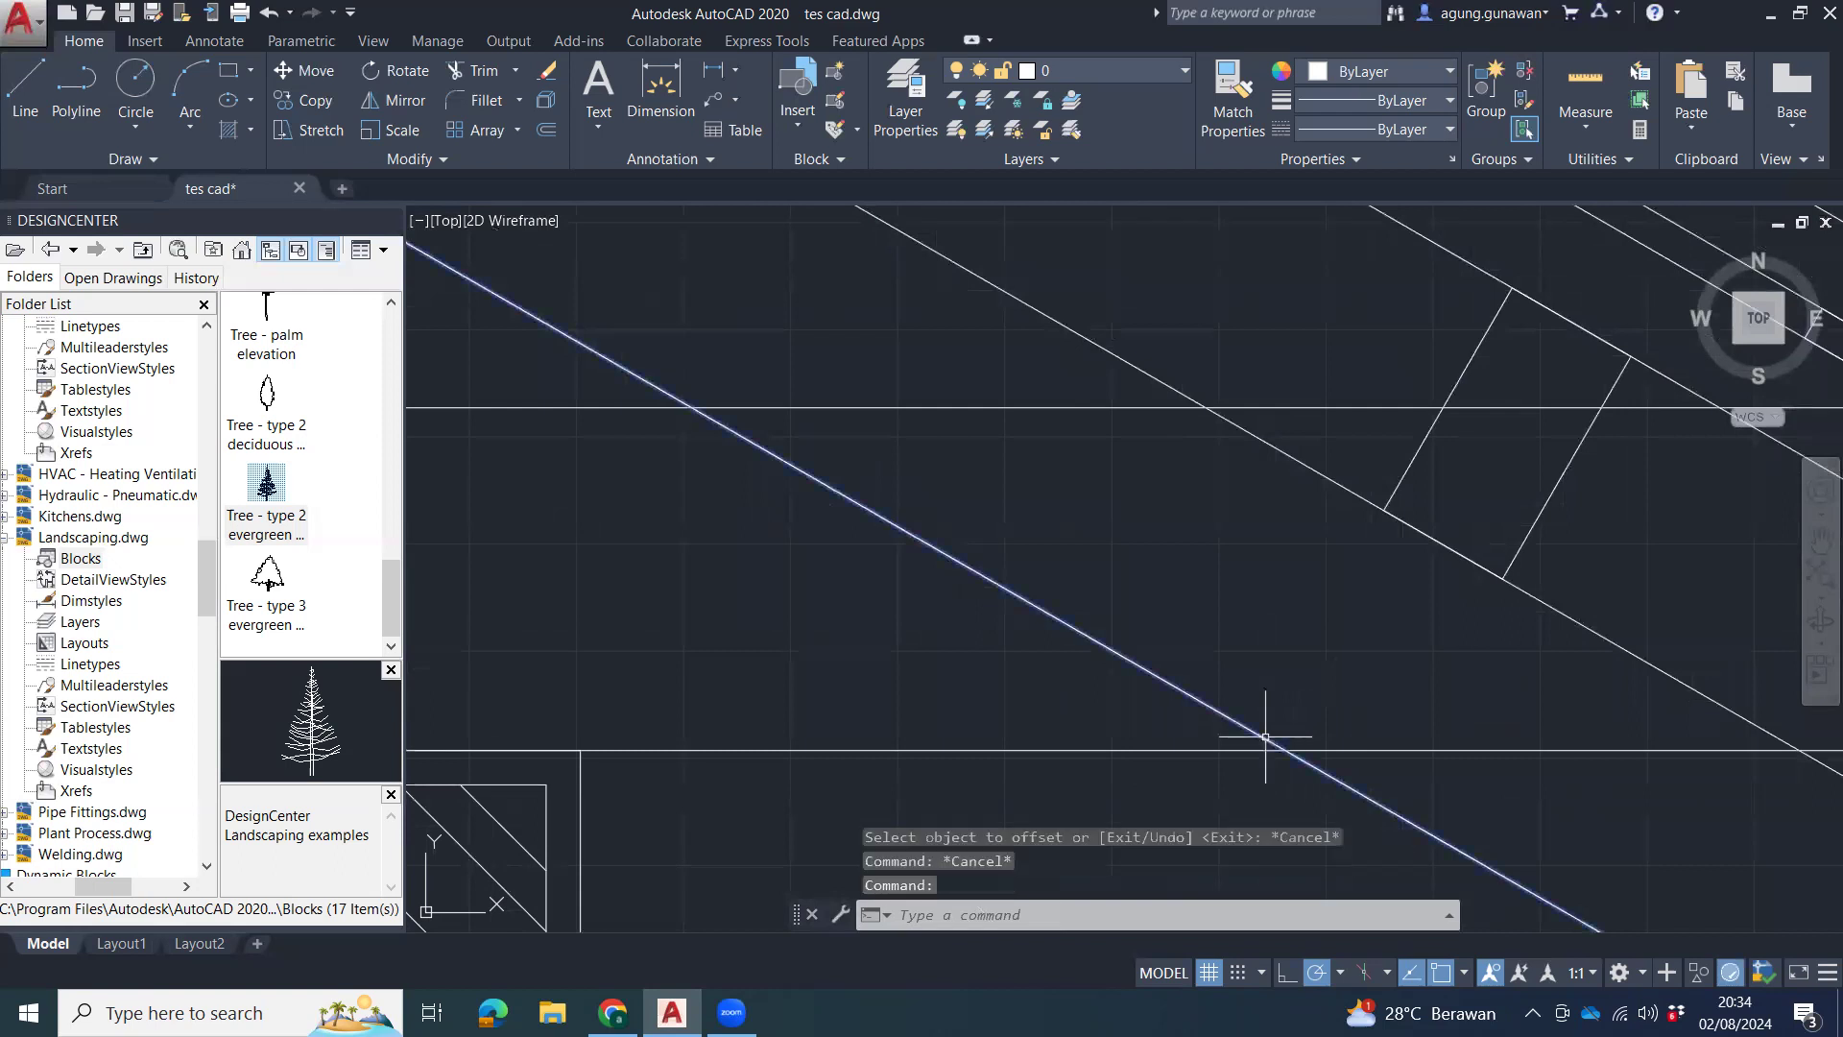
pyautogui.write('l')
pyautogui.press('Return')
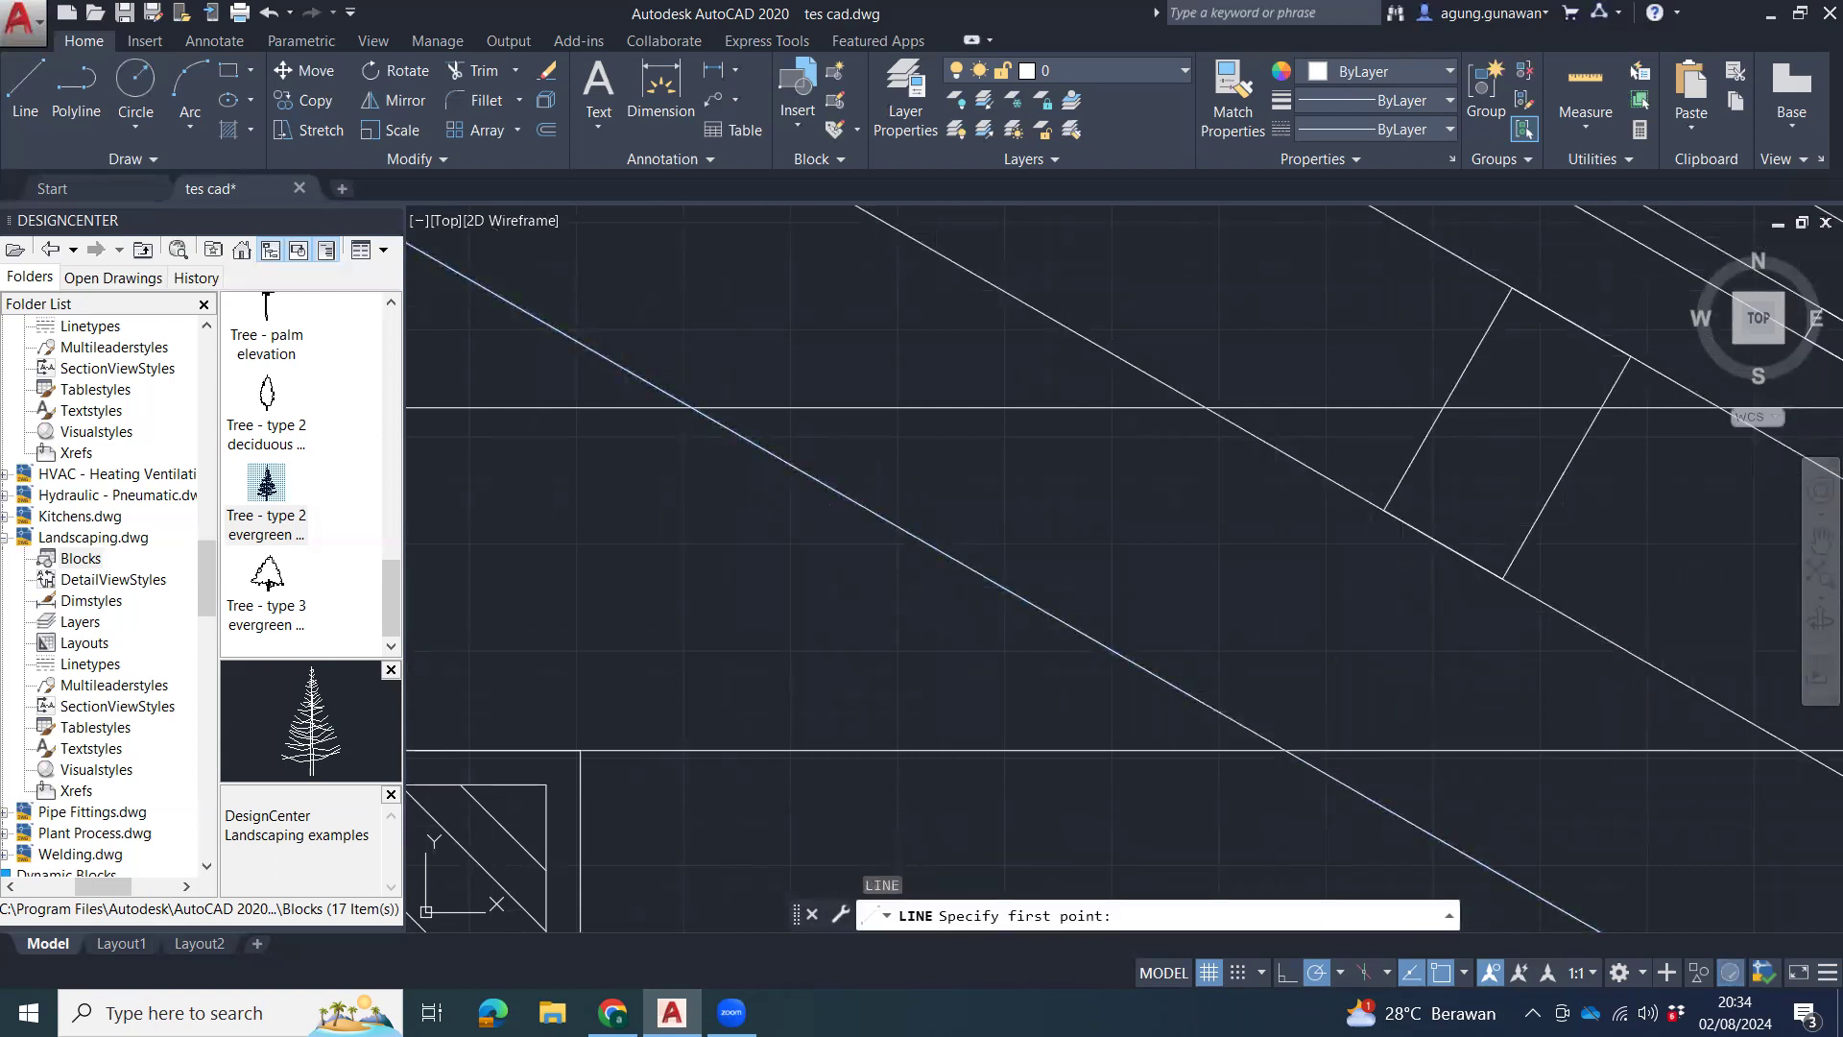
pyautogui.press('Escape')
pyautogui.moveTo(1418, 672); pyautogui.dragTo(1372, 669, button='middle')
pyautogui.press('Return')
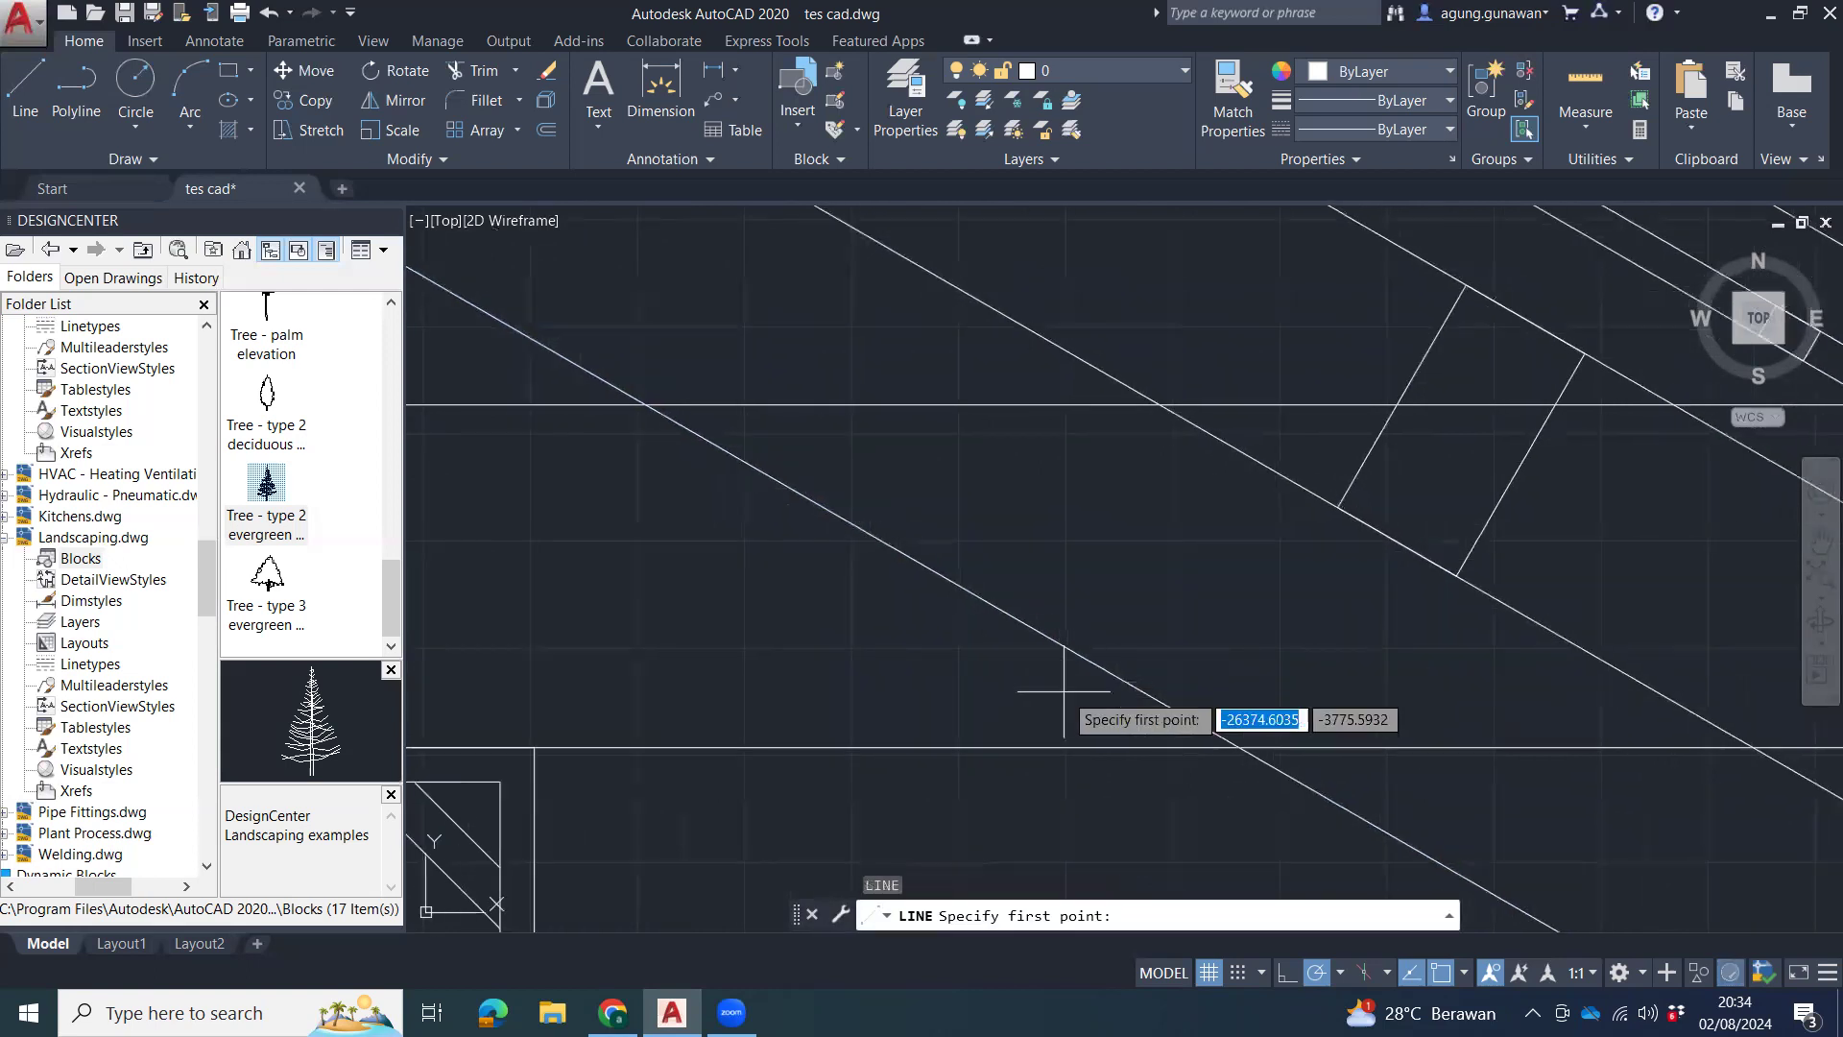
pyautogui.click(1054, 691)
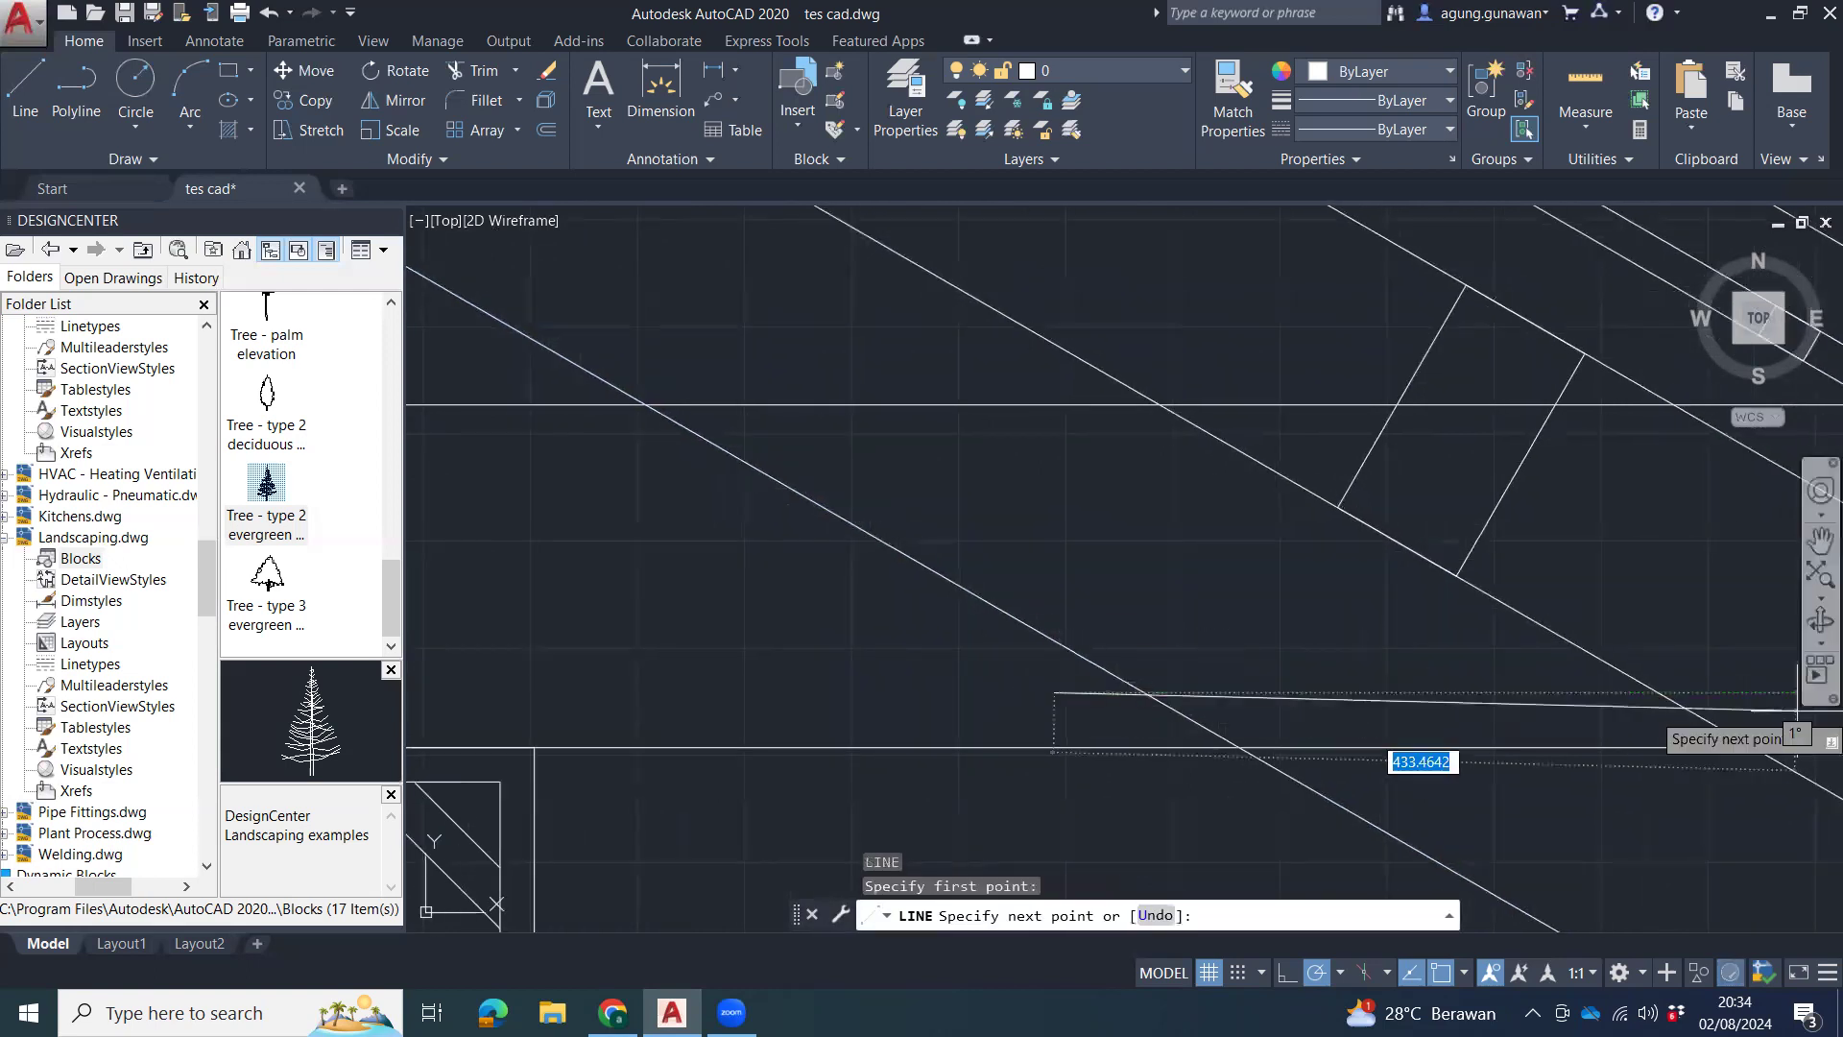
pyautogui.click(1597, 691)
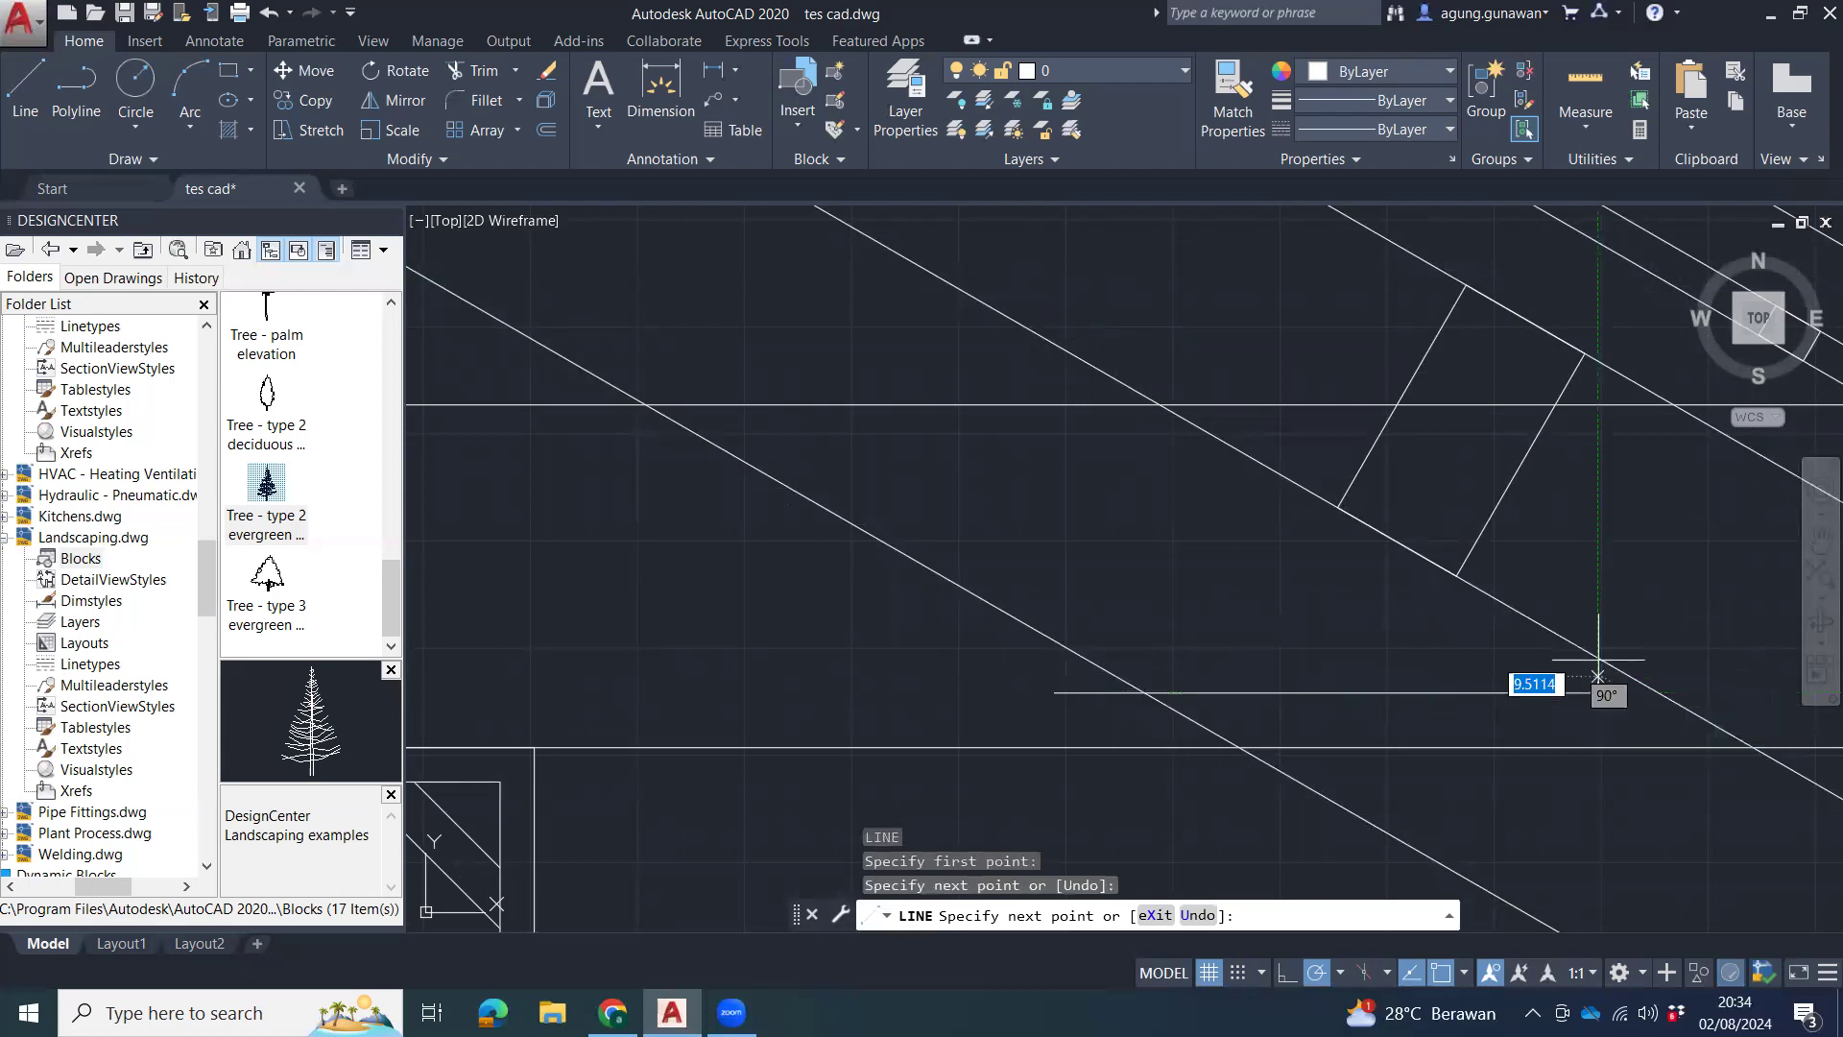
pyautogui.click(1596, 590)
pyautogui.press('Escape')
pyautogui.press('Escape')
pyautogui.press('Escape')
pyautogui.press('Escape')
pyautogui.scroll(-8, 1603, 663)
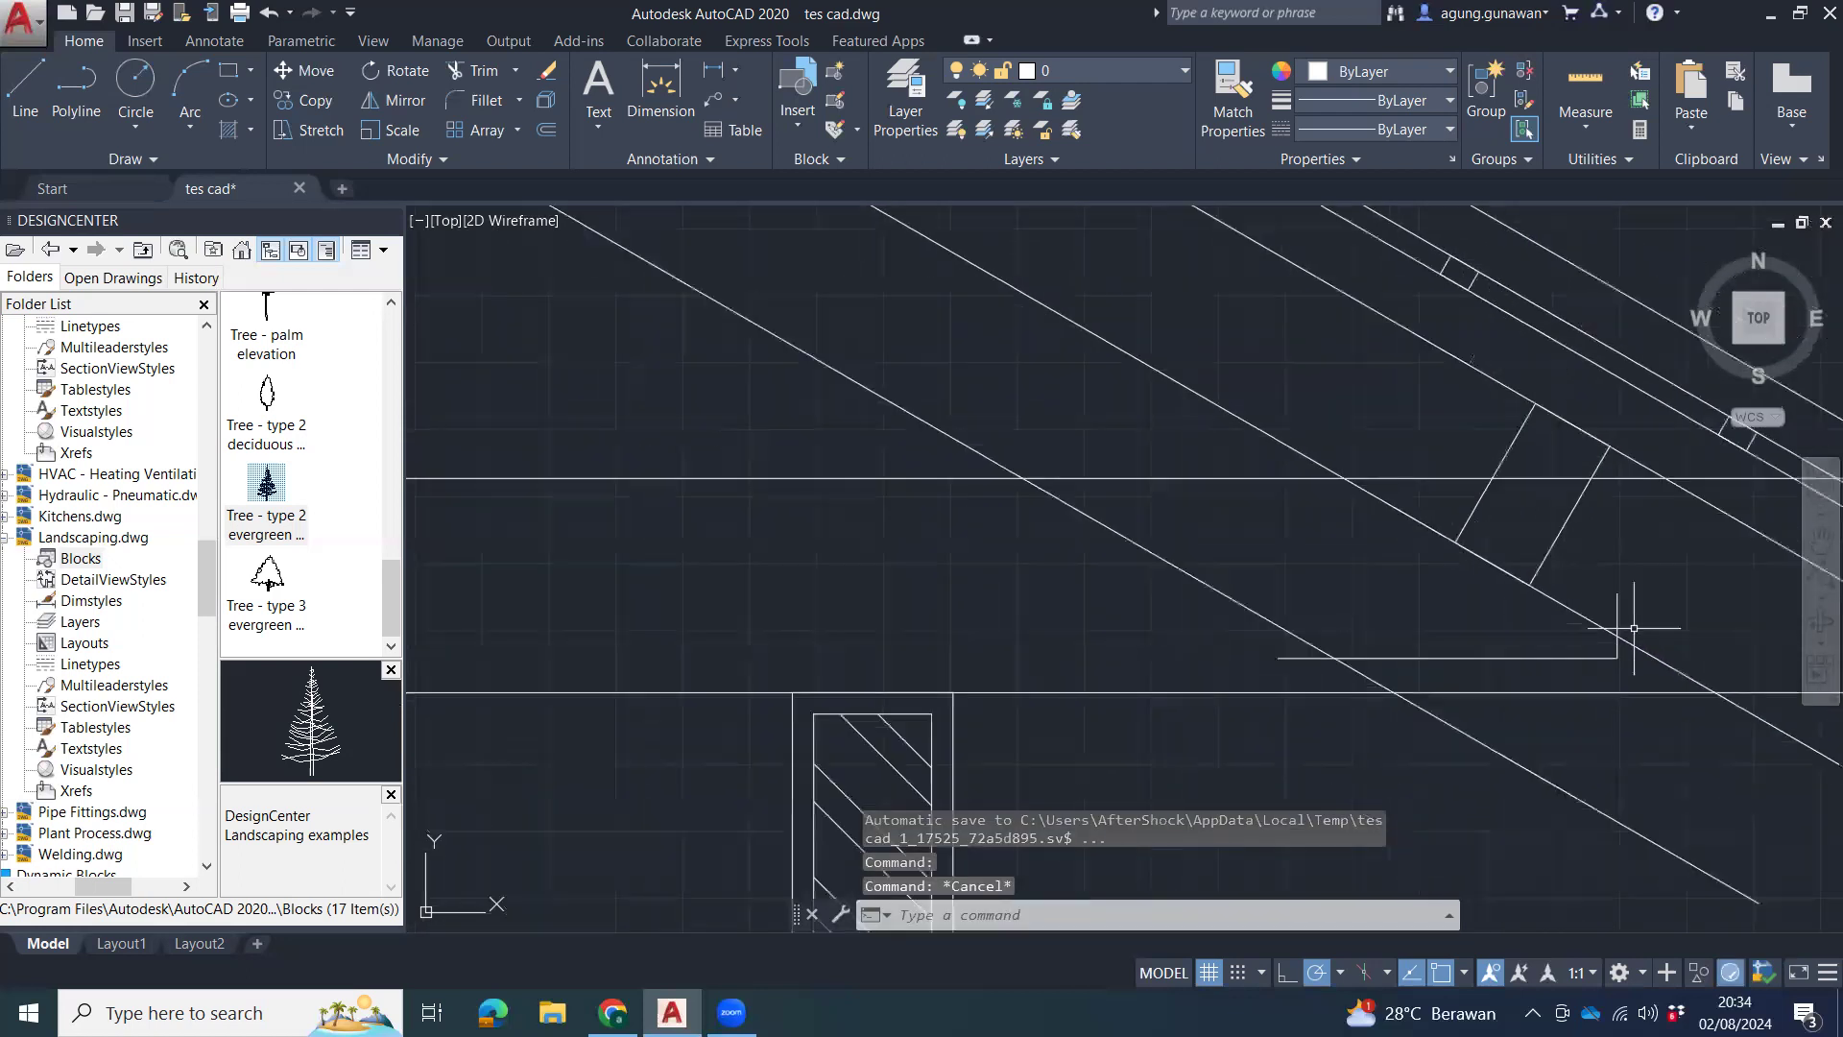
# Erase the trial horizontal and vertical lines near the eave purlin.
pyautogui.click(1575, 663)
pyautogui.scroll(5, 1555, 633)
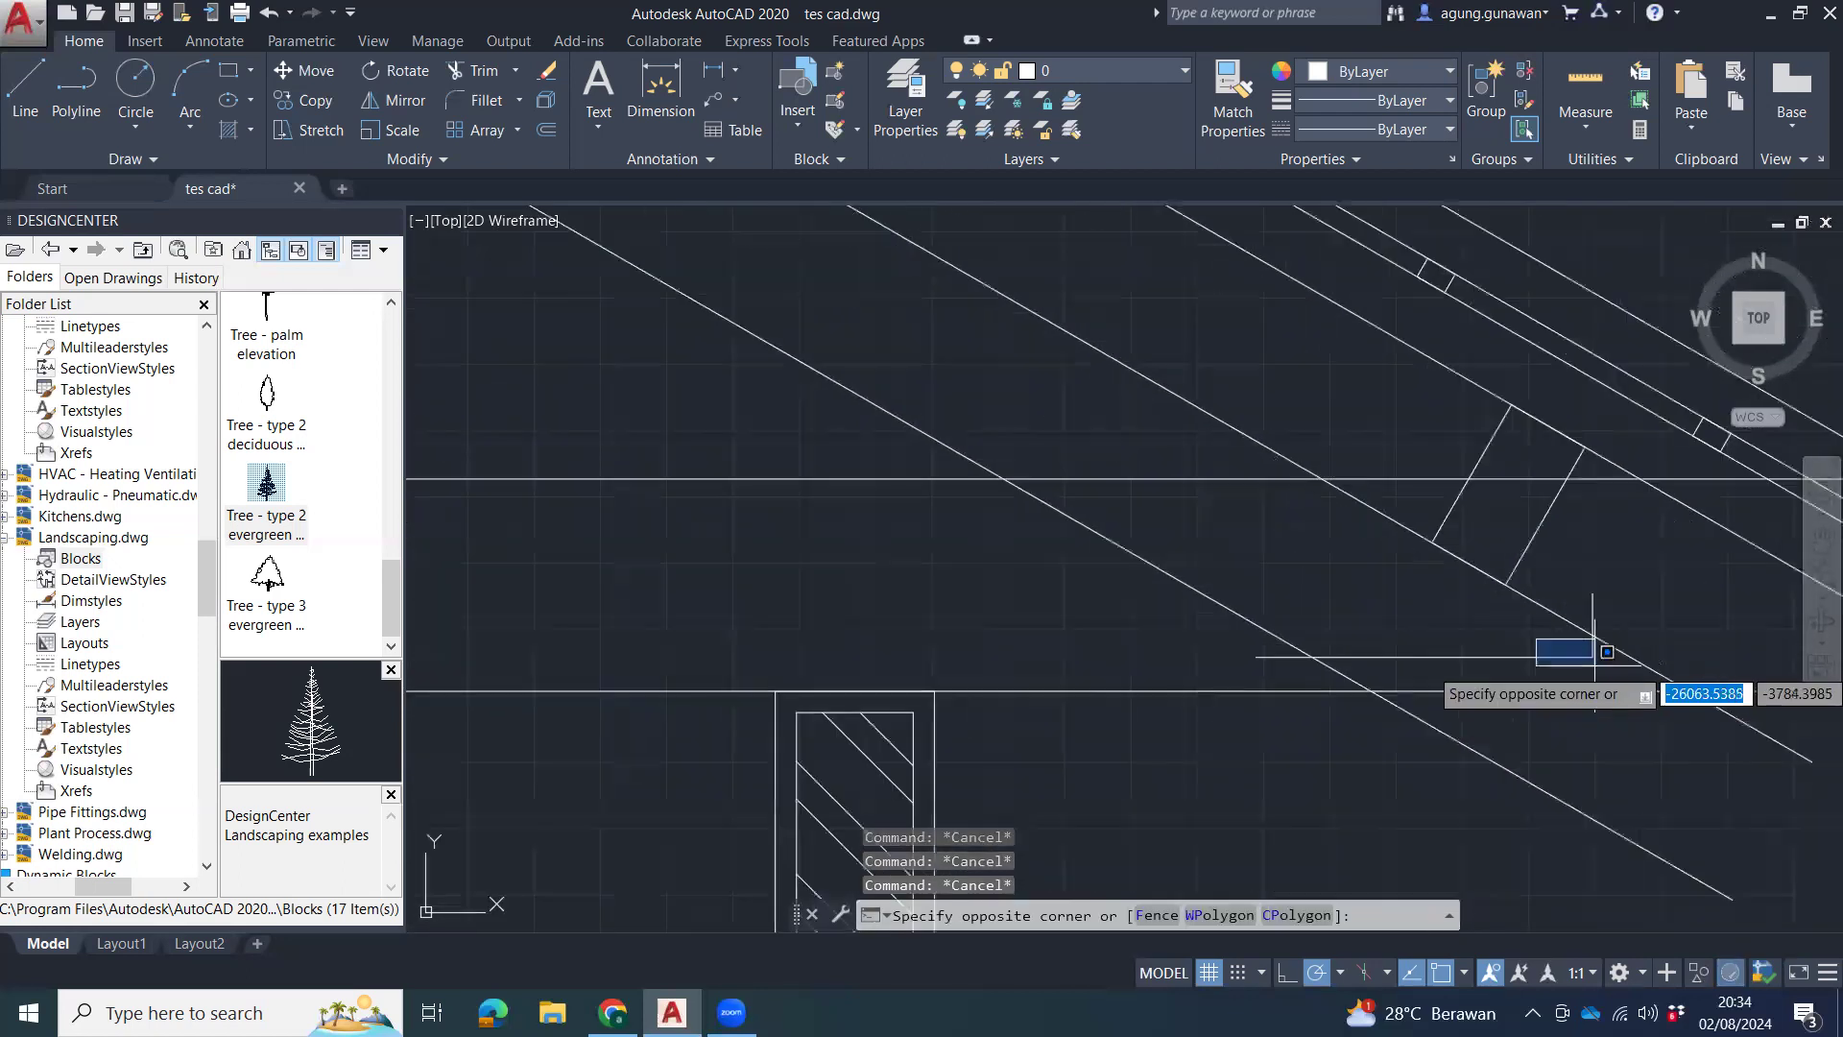
pyautogui.press('Escape')
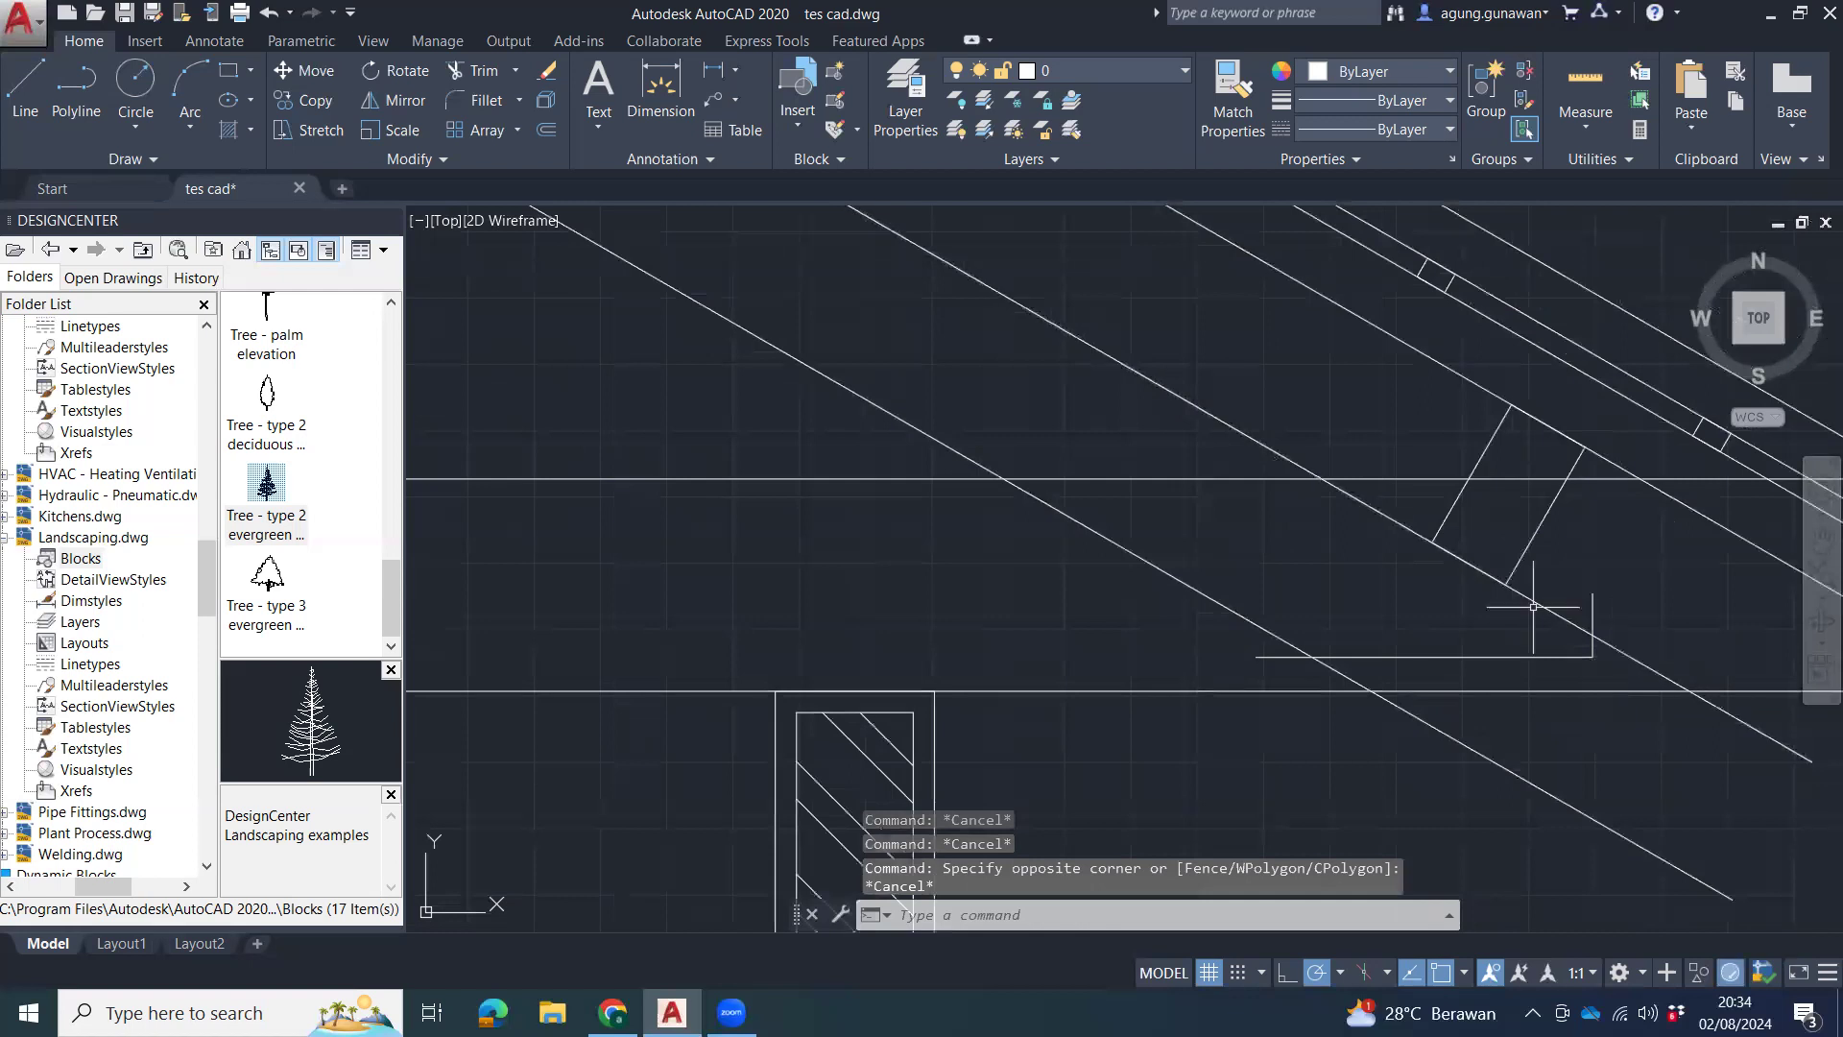
pyautogui.click(1188, 670)
pyautogui.click(1747, 619)
pyautogui.scroll(-2, 1408, 691)
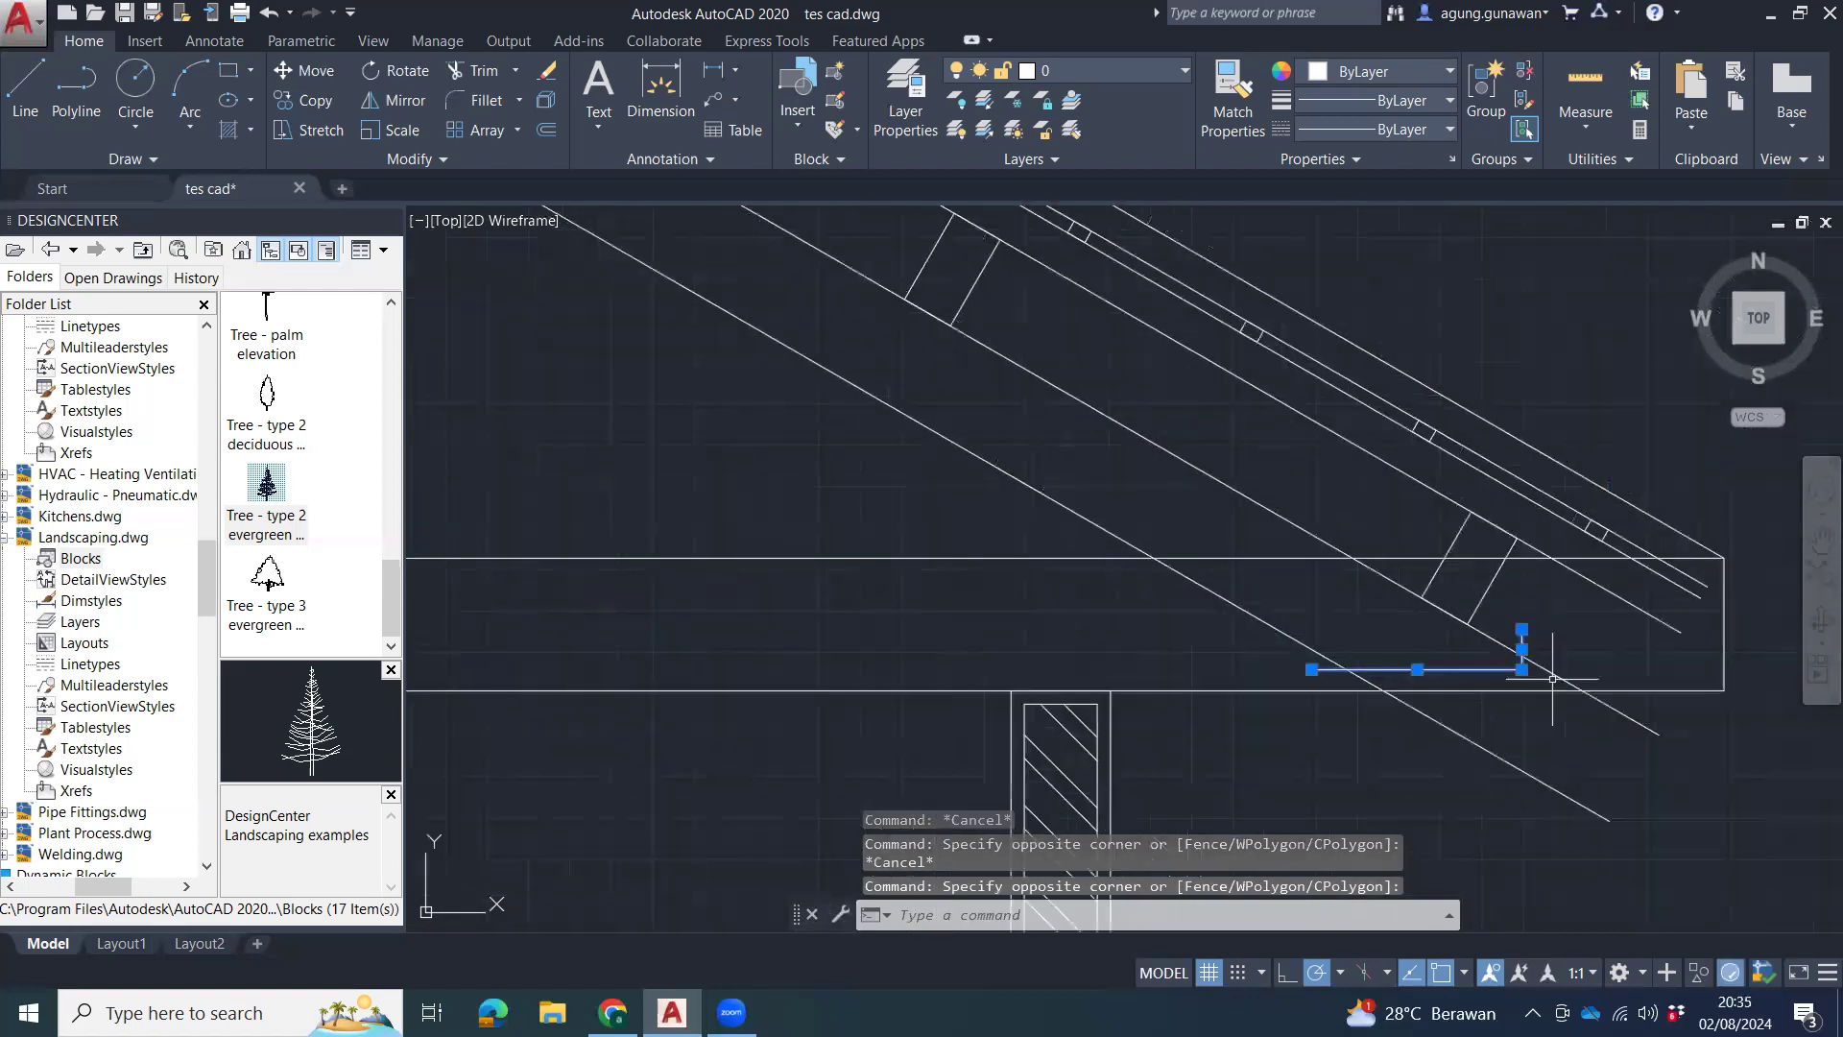
pyautogui.press('Delete')
pyautogui.moveTo(1574, 734); pyautogui.dragTo(1650, 707, button='middle')
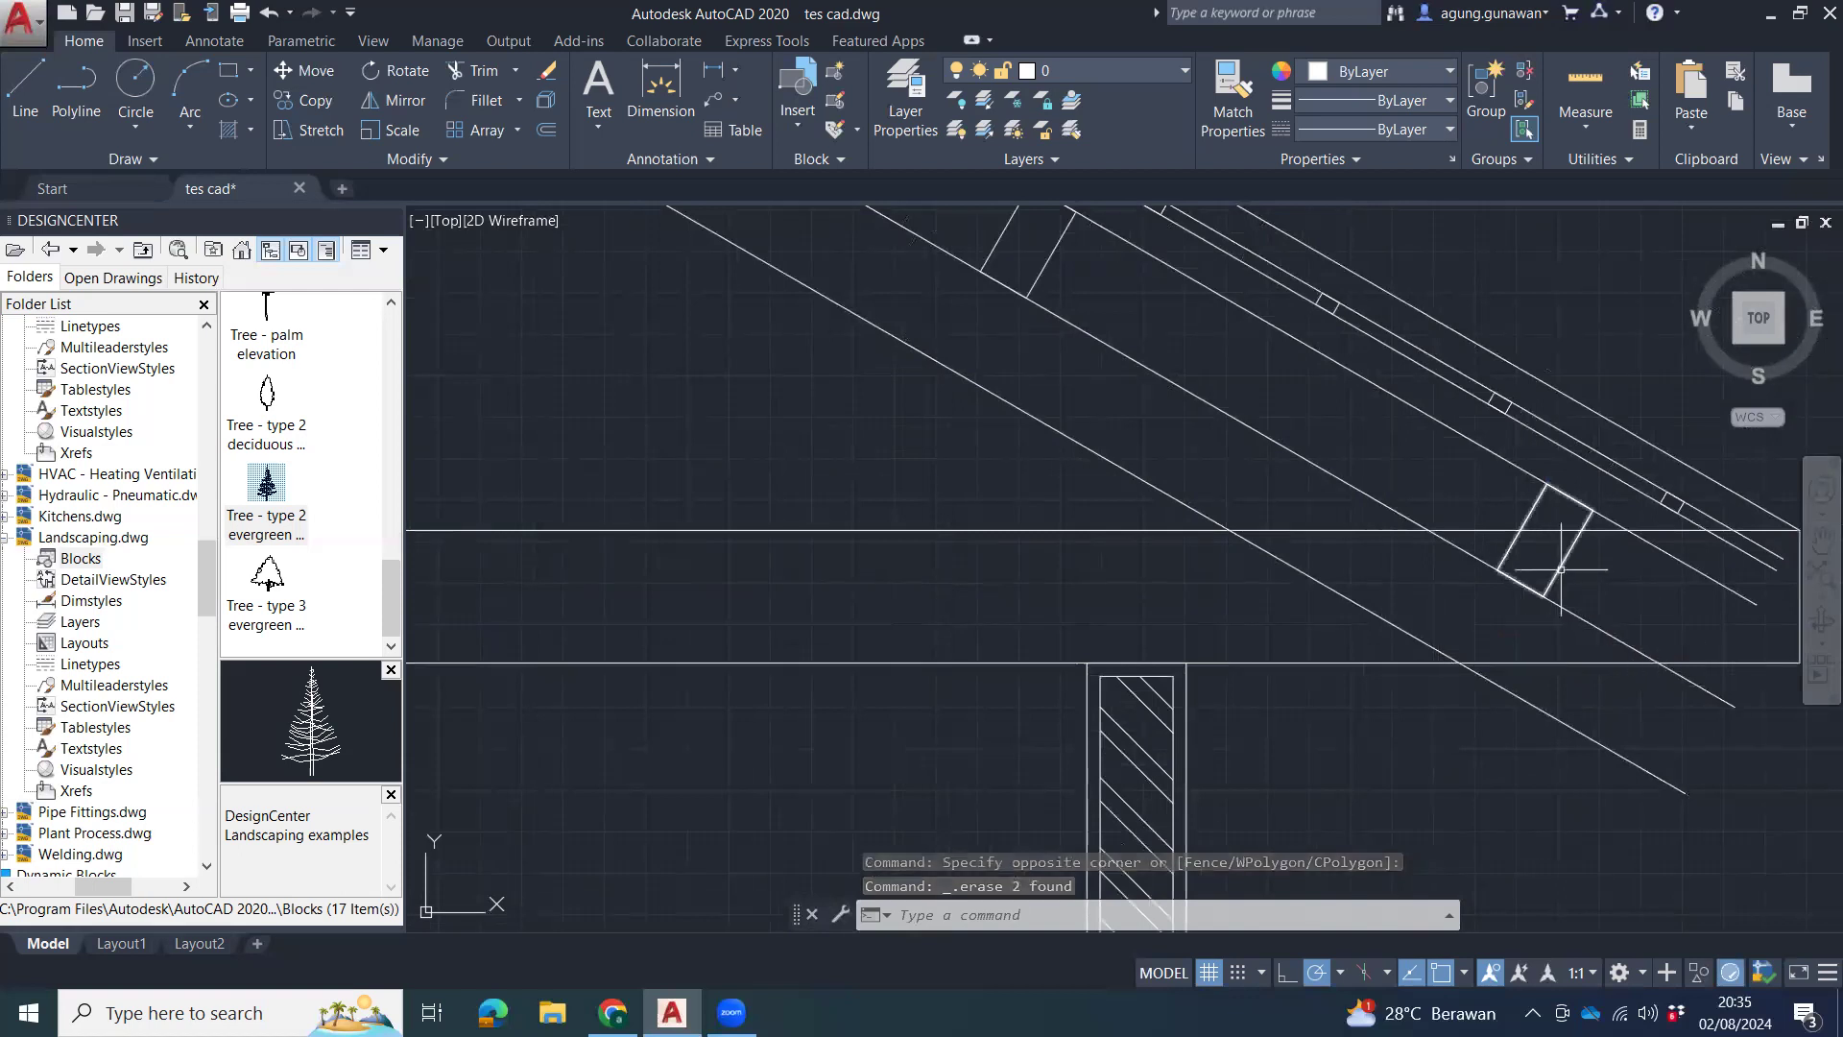
pyautogui.press('Escape')
pyautogui.press('Escape')
# Copy the eave beam's bottom line a short distance straight up.
pyautogui.moveTo(1676, 678); pyautogui.dragTo(1459, 626, button='middle')
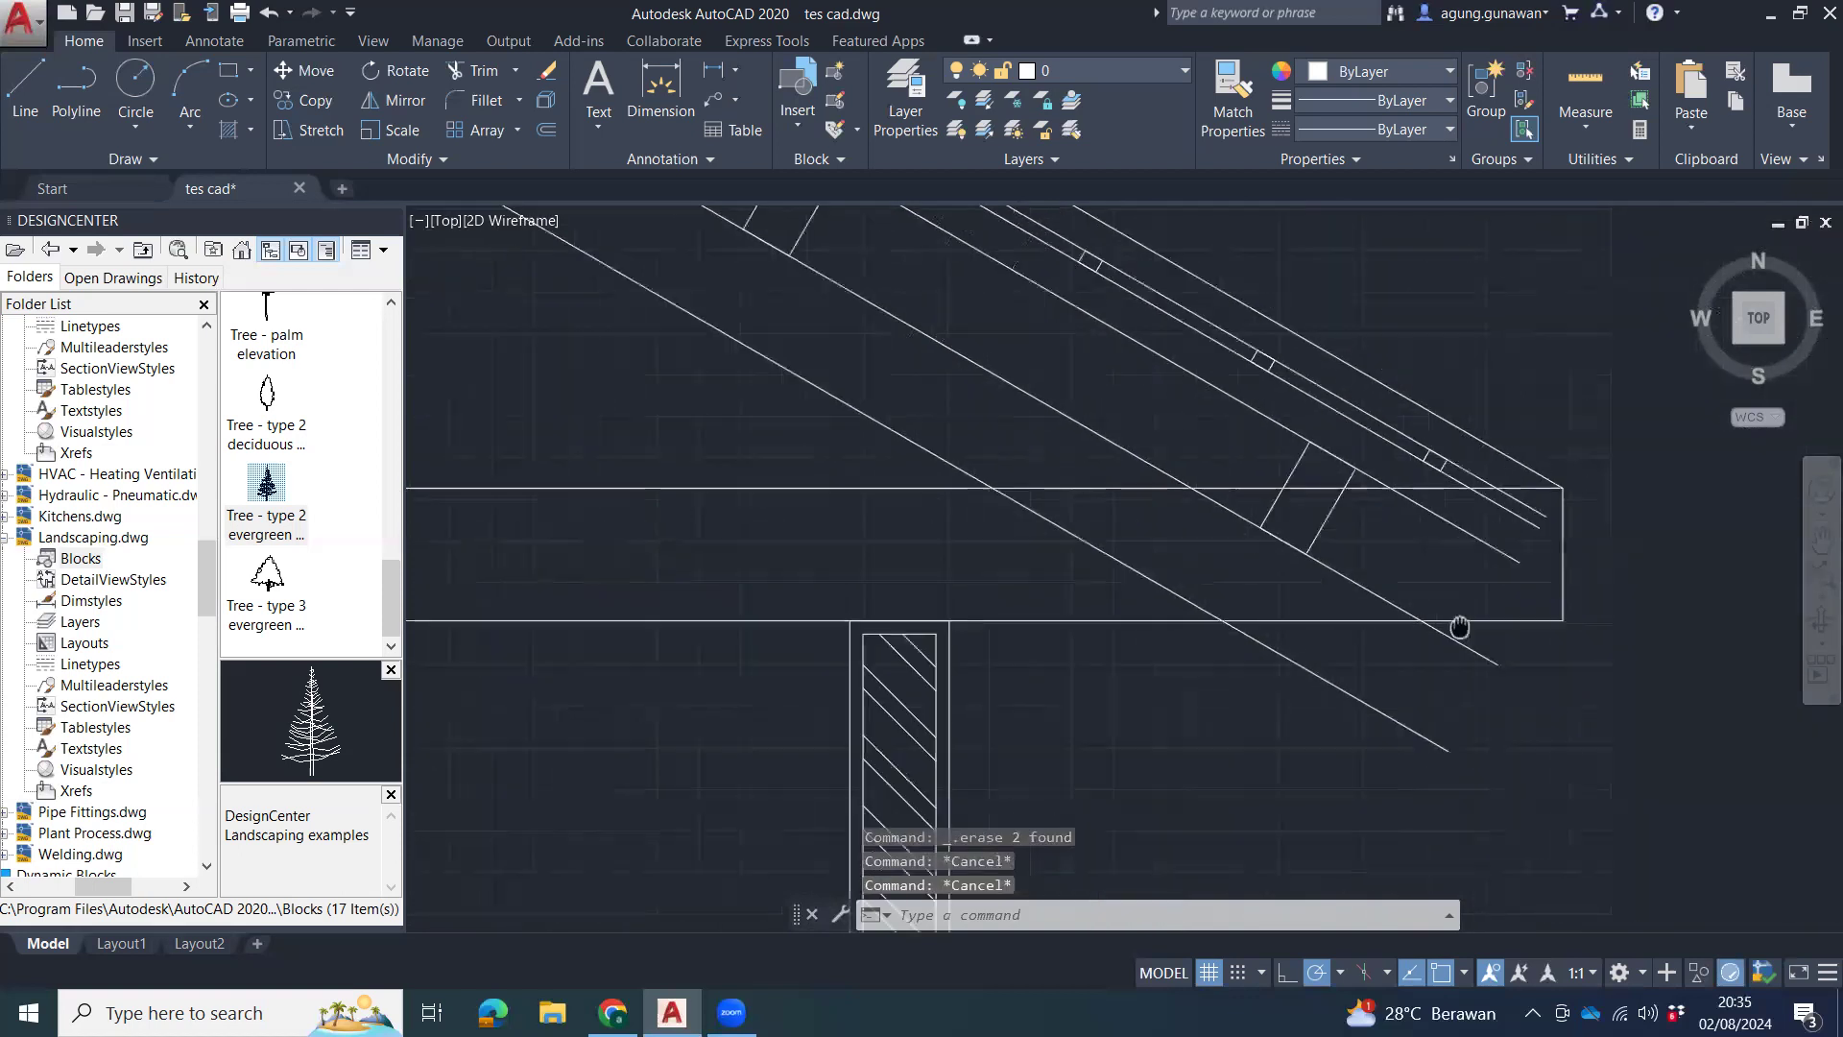
pyautogui.click(964, 607)
pyautogui.moveTo(1100, 724)
pyautogui.mouseDown(button='middle')
pyautogui.moveTo(1235, 741)
pyautogui.moveTo(1008, 692)
pyautogui.moveTo(1114, 786)
pyautogui.mouseUp(button='middle')
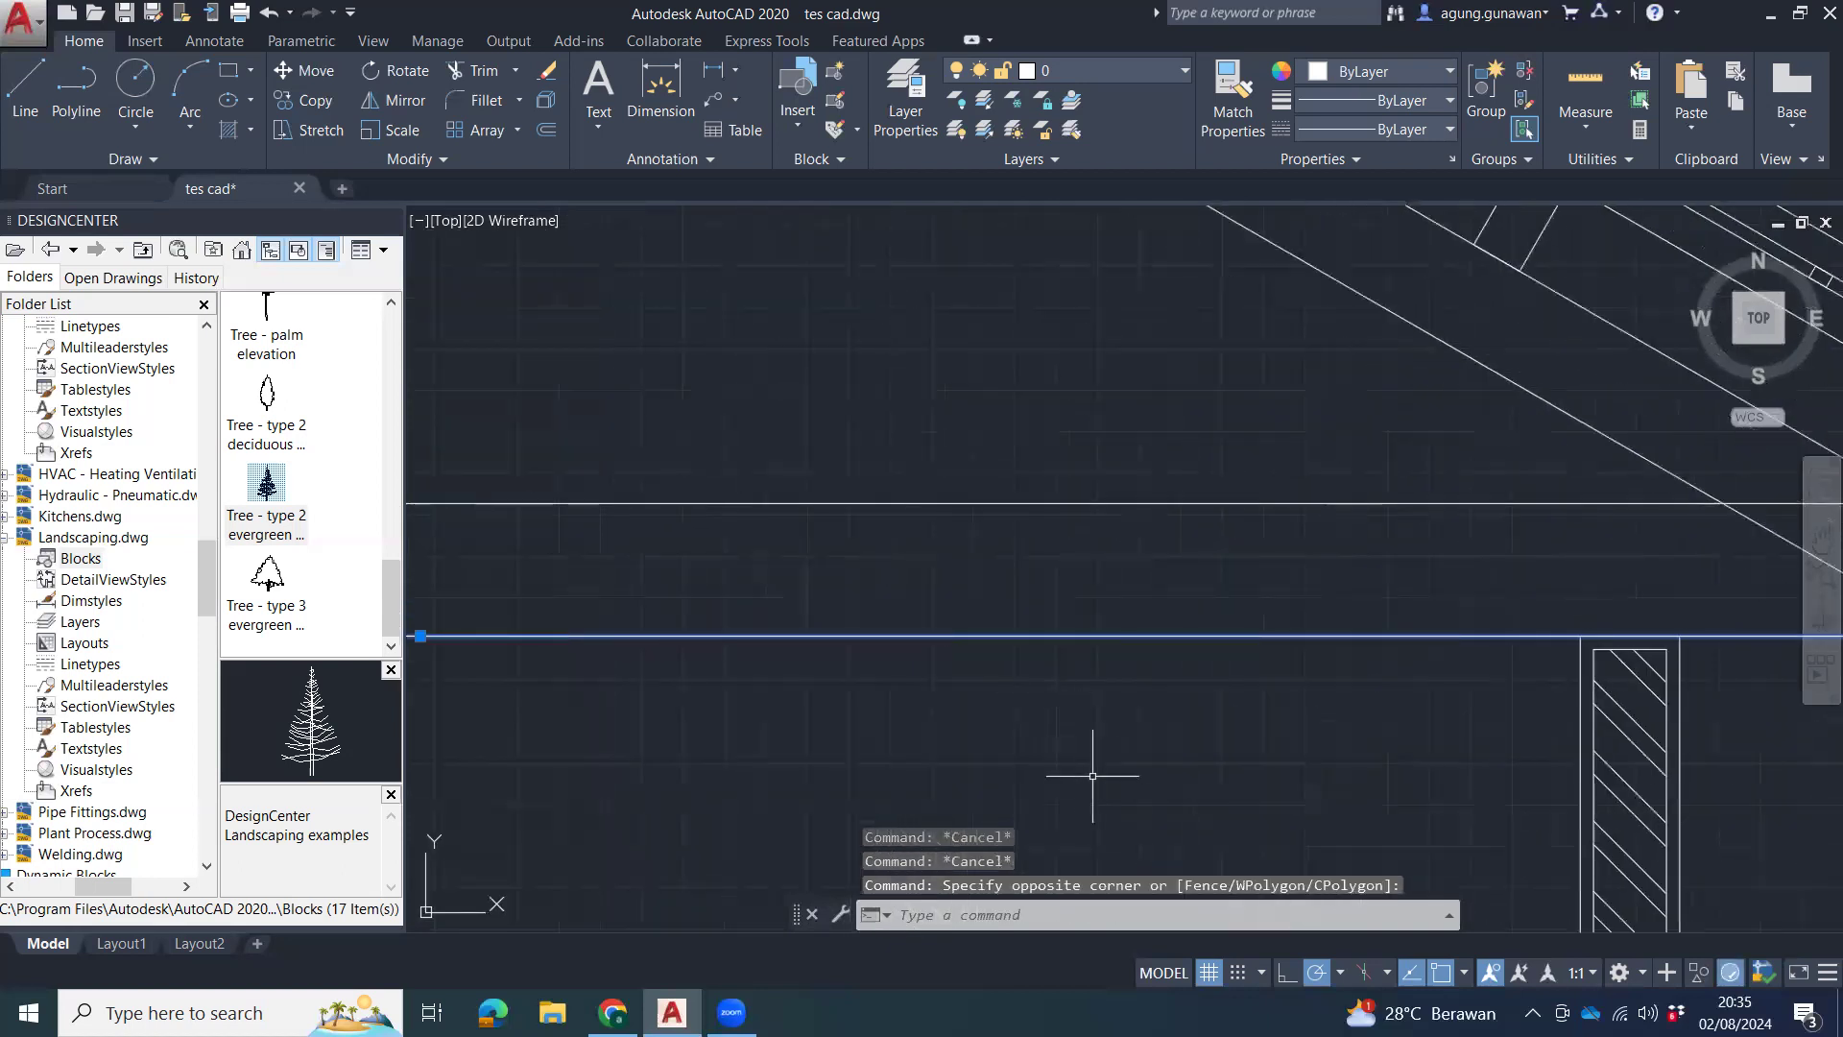
pyautogui.write('co')
pyautogui.press('Return')
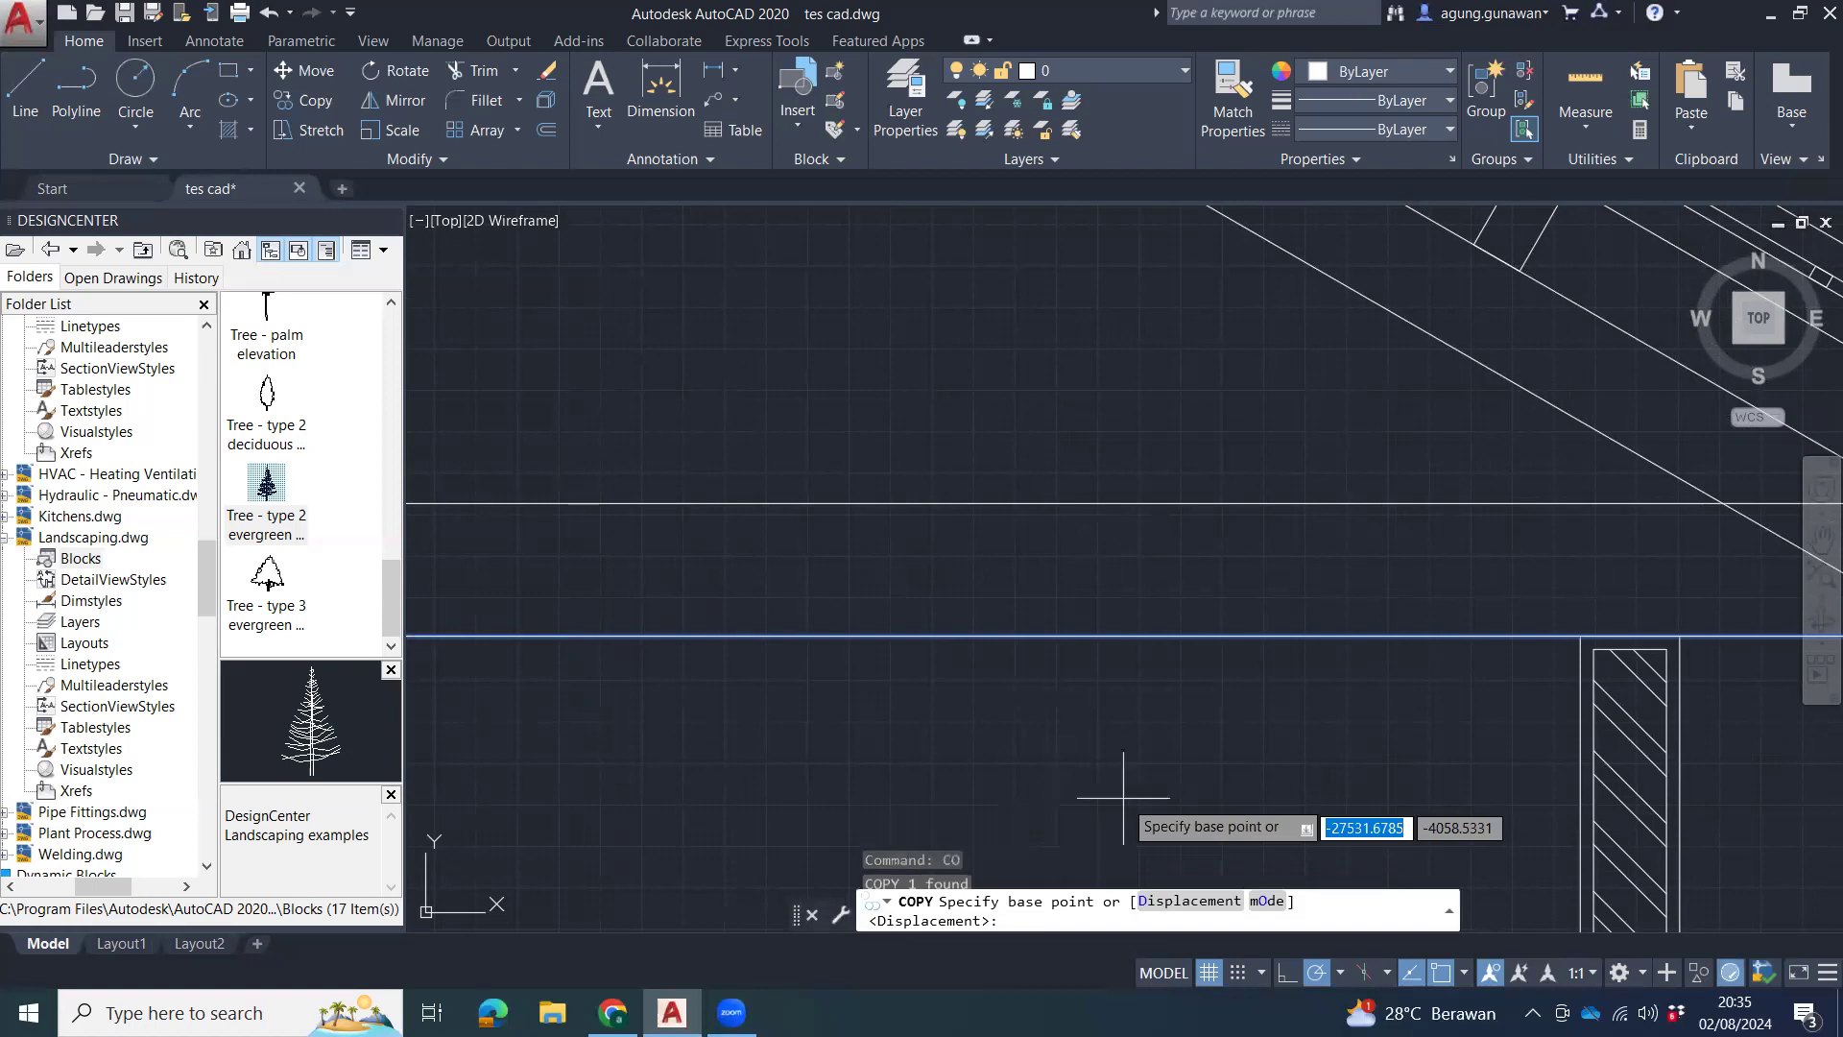
pyautogui.click(1144, 752)
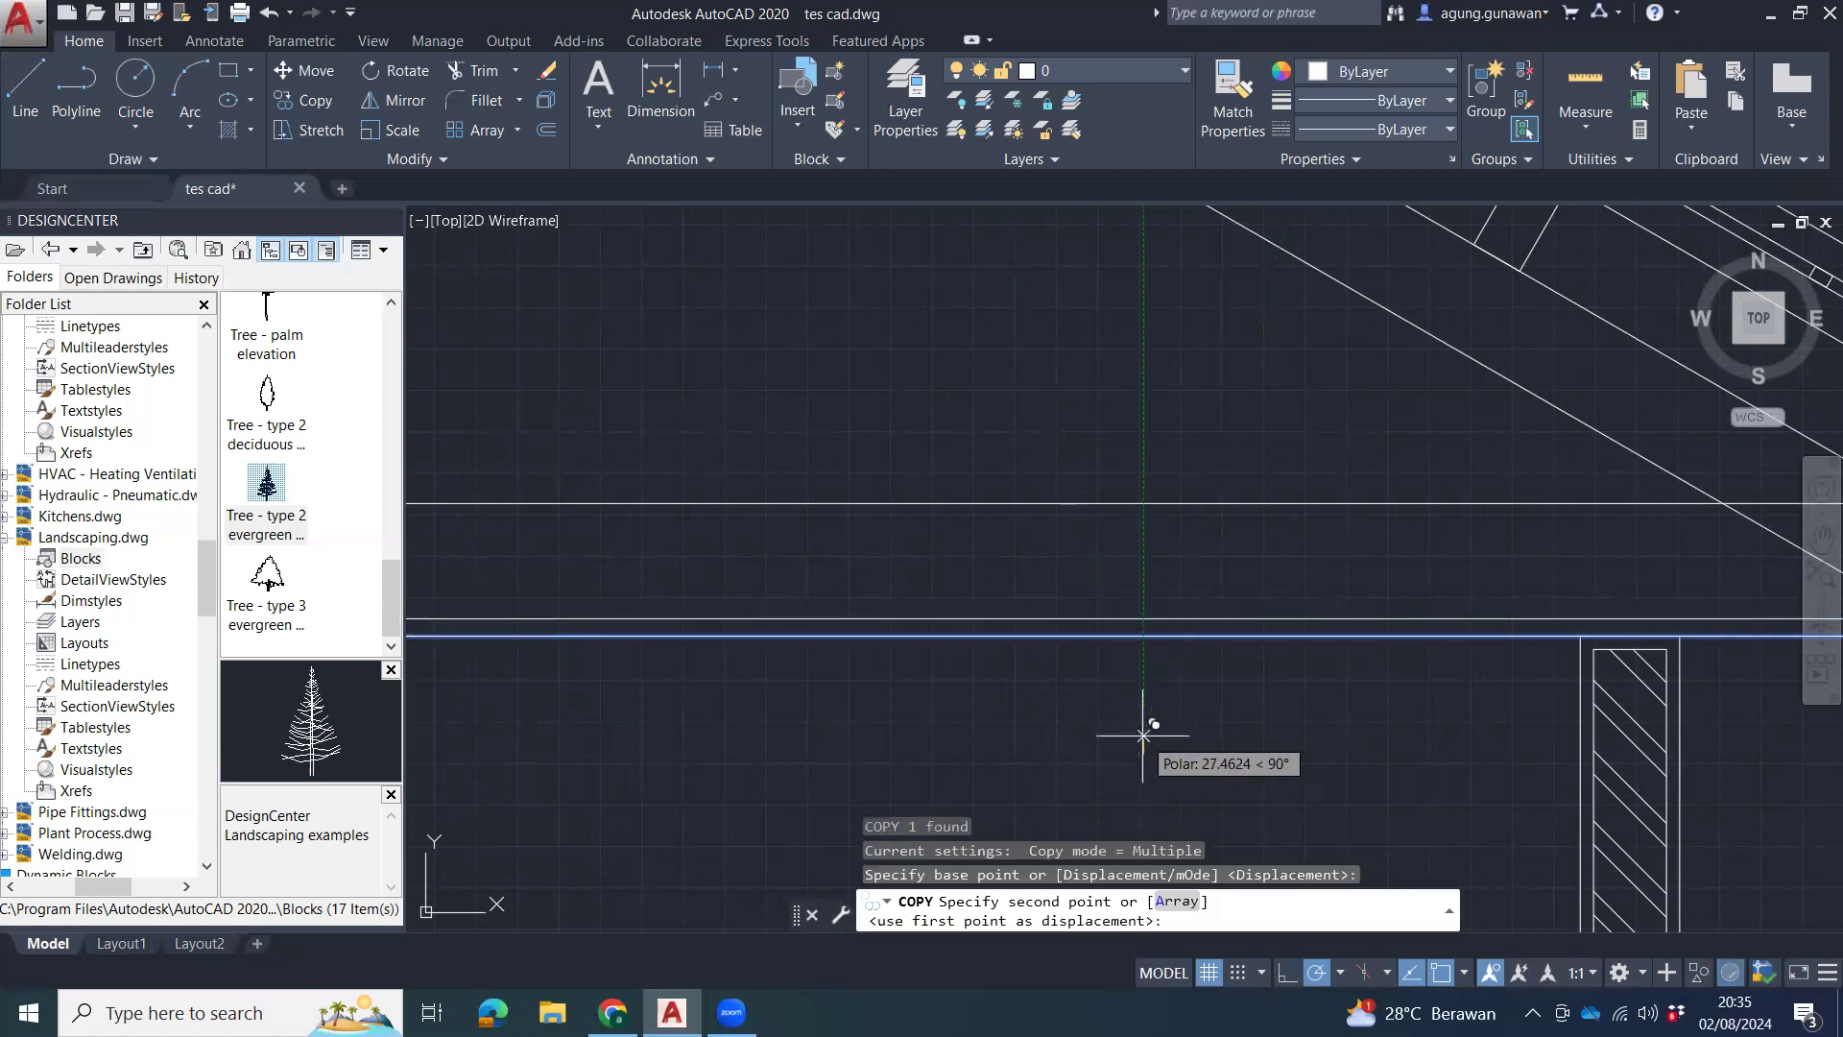
pyautogui.write('2')
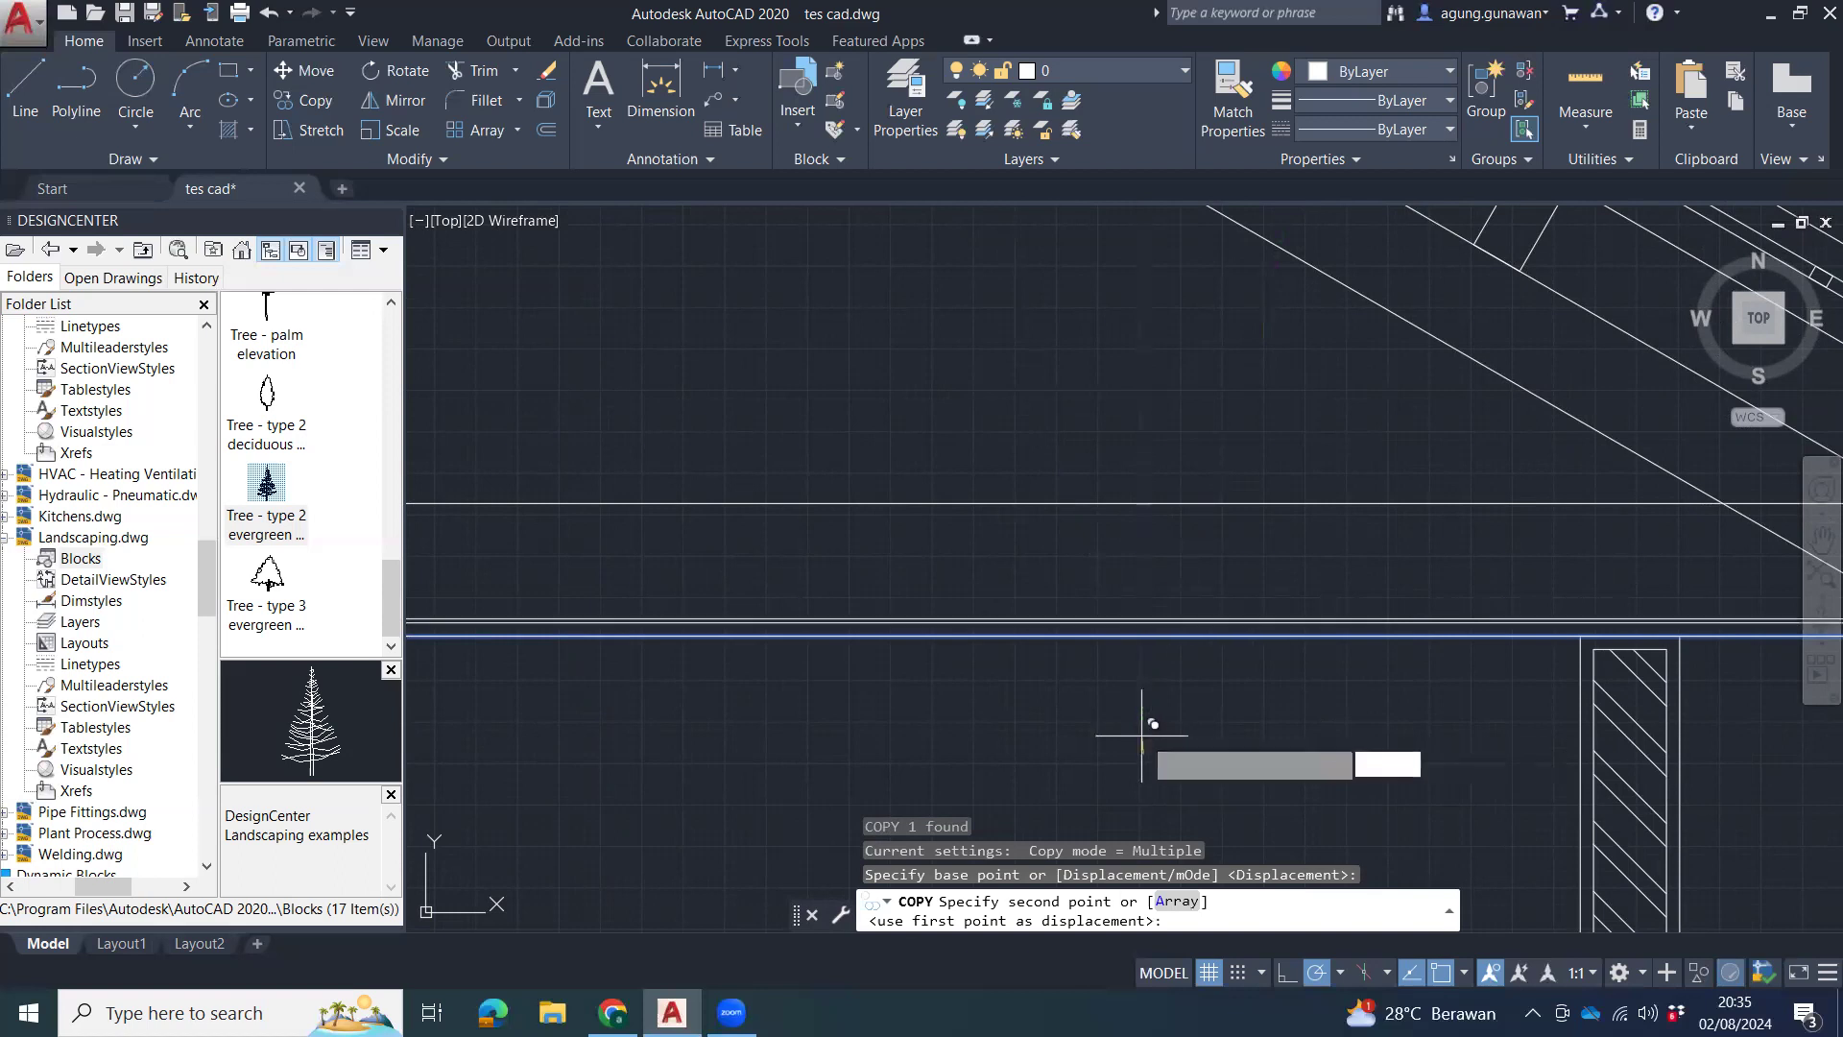
pyautogui.press('Return')
pyautogui.press('Escape')
pyautogui.press('Escape')
# Copy the new inner line straight up by 150 to form the upper edge of a horizontal tie member.
pyautogui.click(1341, 625)
pyautogui.moveTo(1503, 581); pyautogui.dragTo(1013, 609, button='middle')
pyautogui.scroll(-1, 1795, 689)
pyautogui.moveTo(1749, 678); pyautogui.dragTo(1648, 662, button='middle')
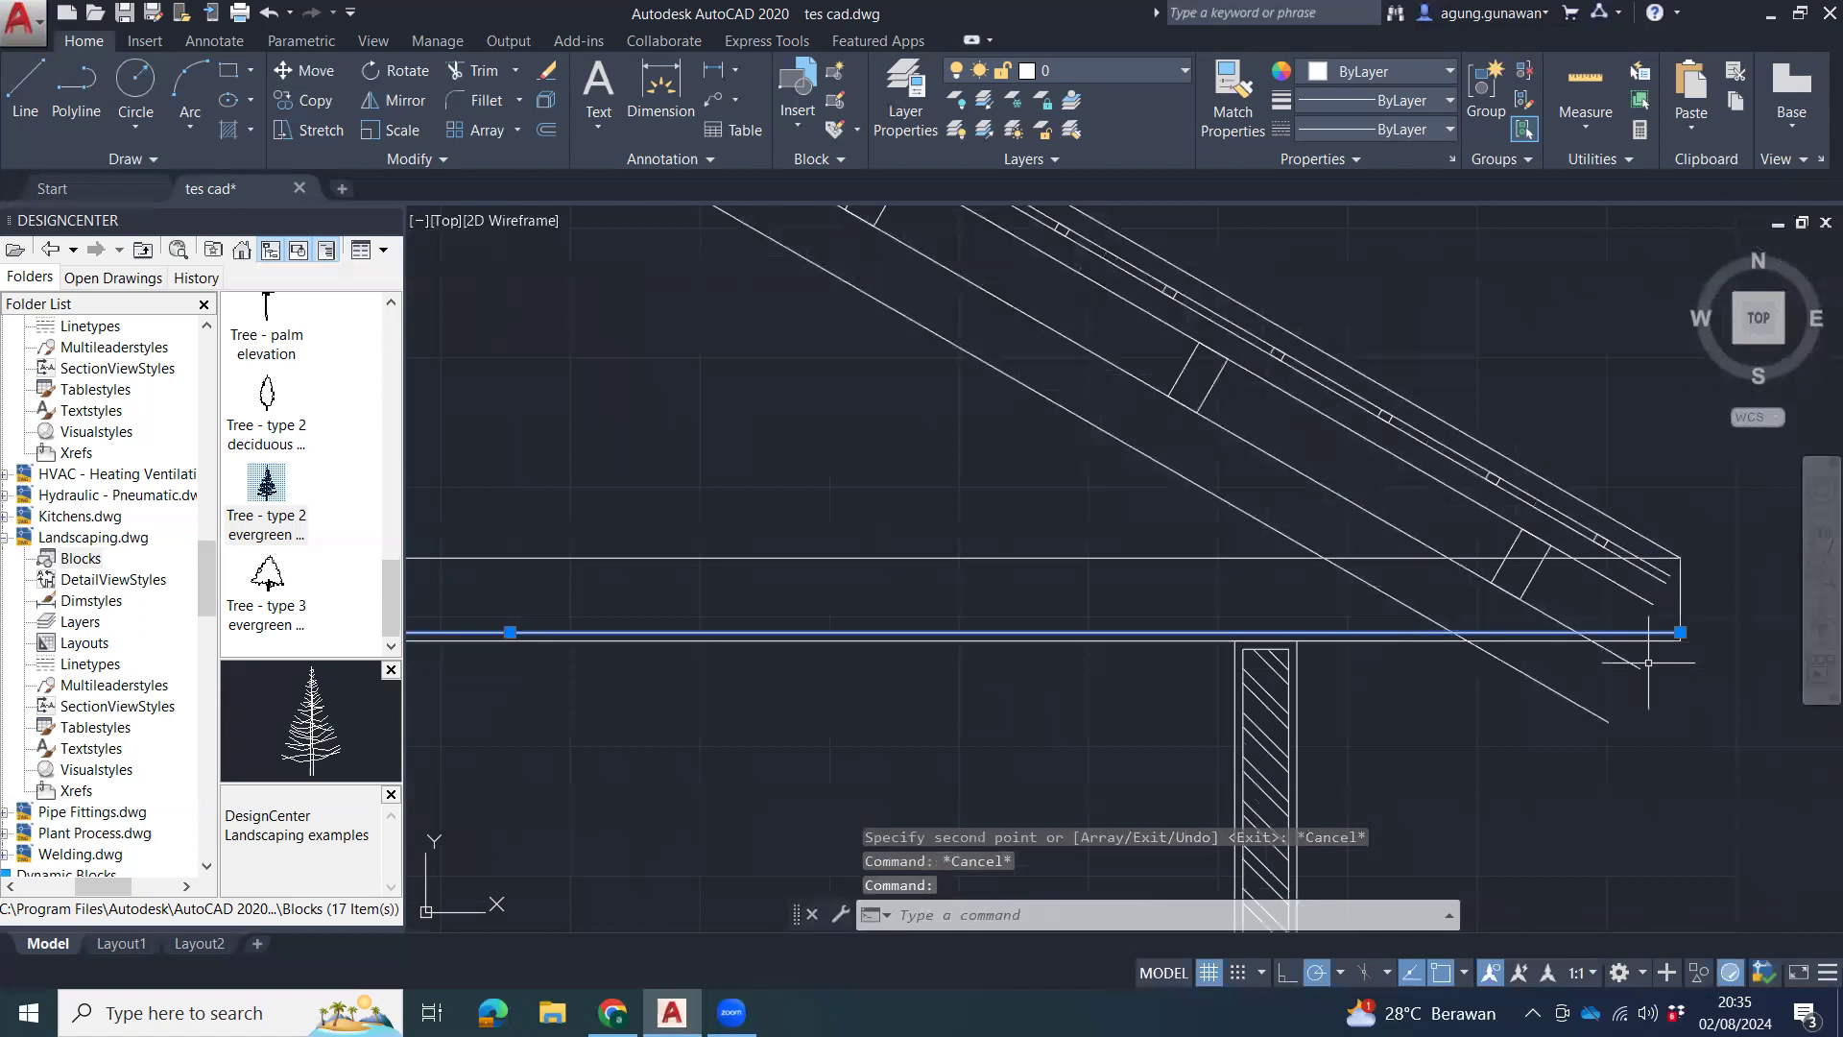
pyautogui.moveTo(844, 704); pyautogui.dragTo(1149, 712, button='middle')
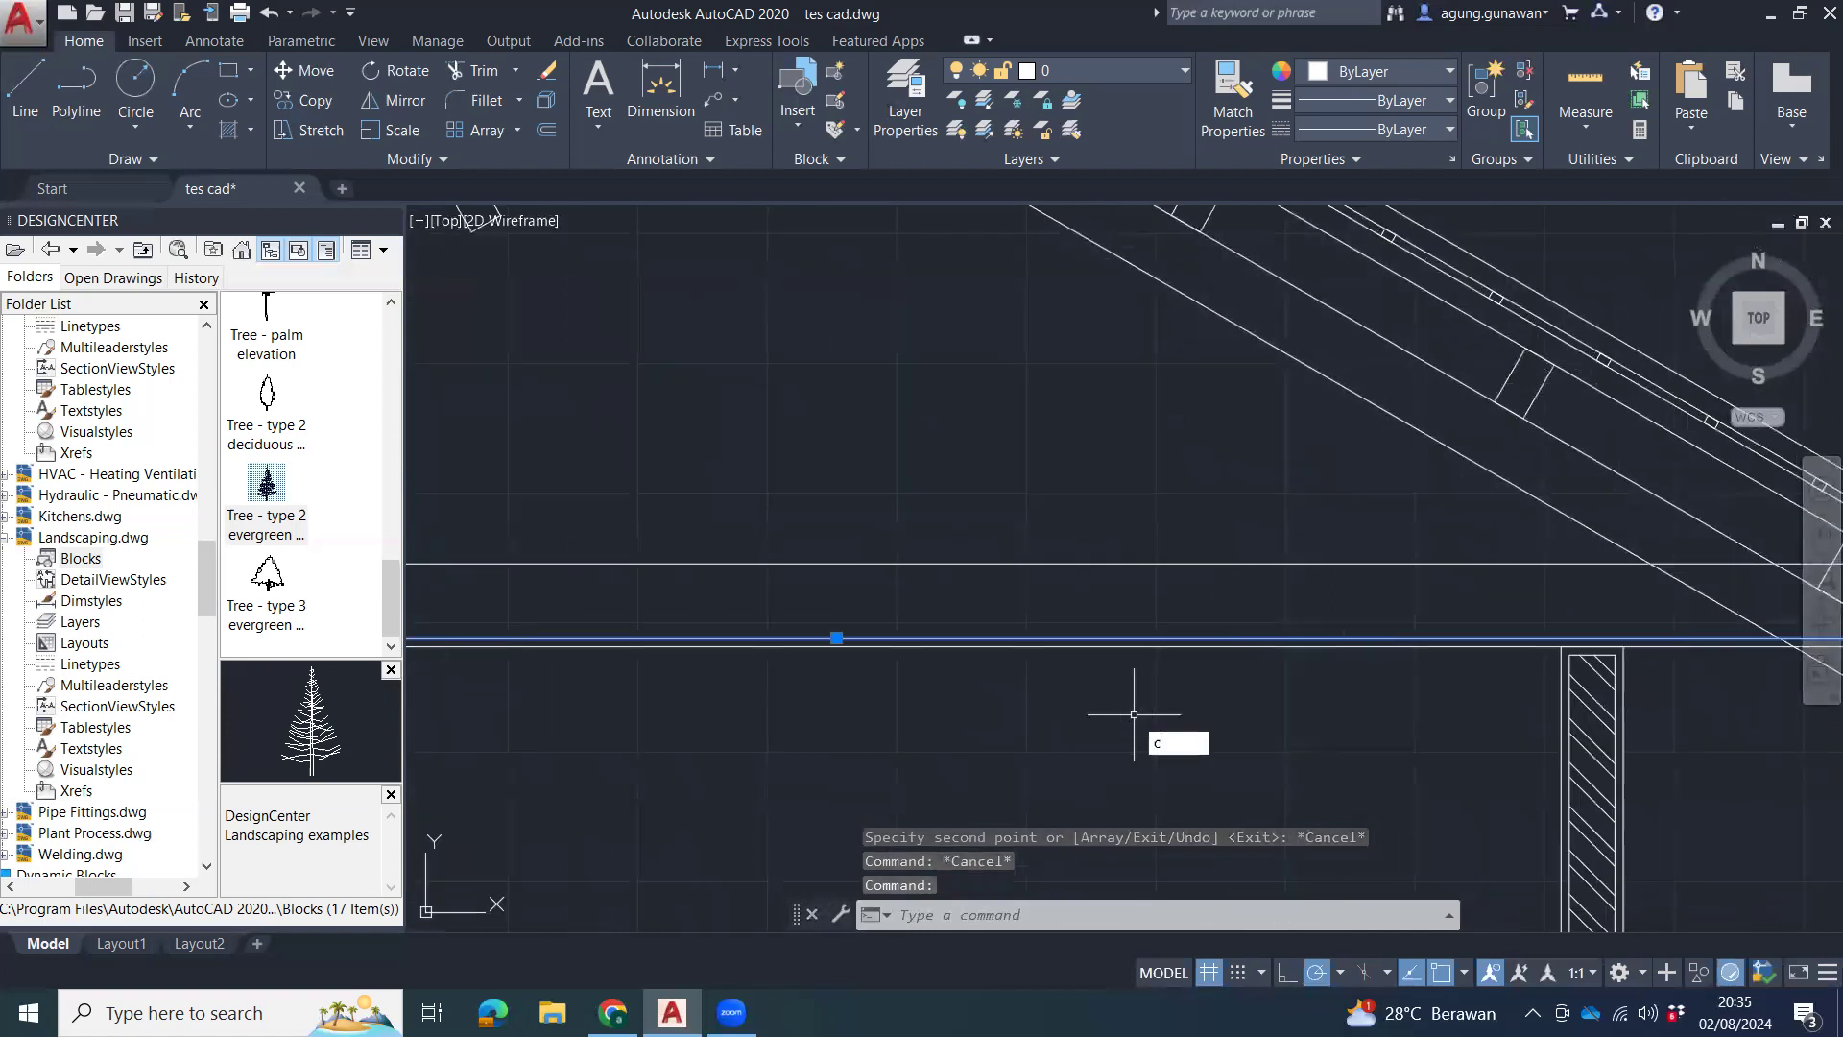
pyautogui.write('o')
pyautogui.press('Return')
pyautogui.click(979, 738)
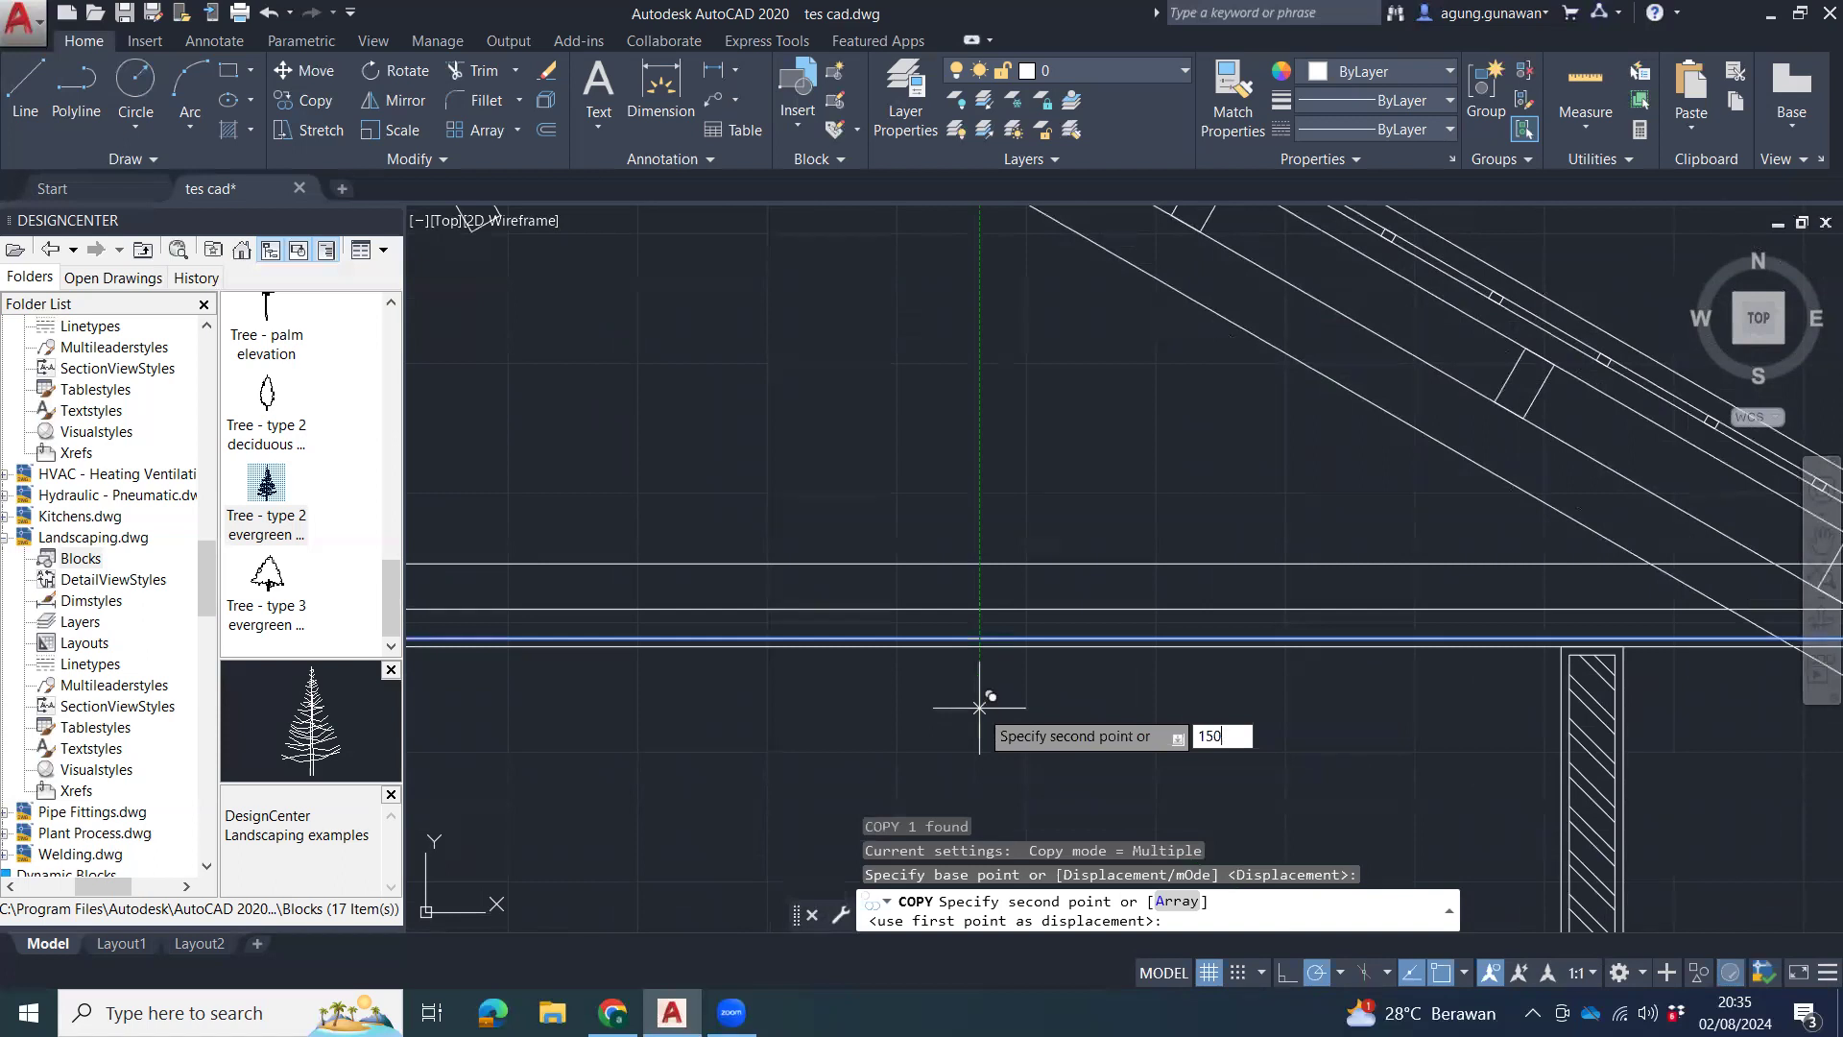
pyautogui.write('150')
pyautogui.press('Return')
pyautogui.press('Escape')
pyautogui.press('Escape')
pyautogui.press('Escape')
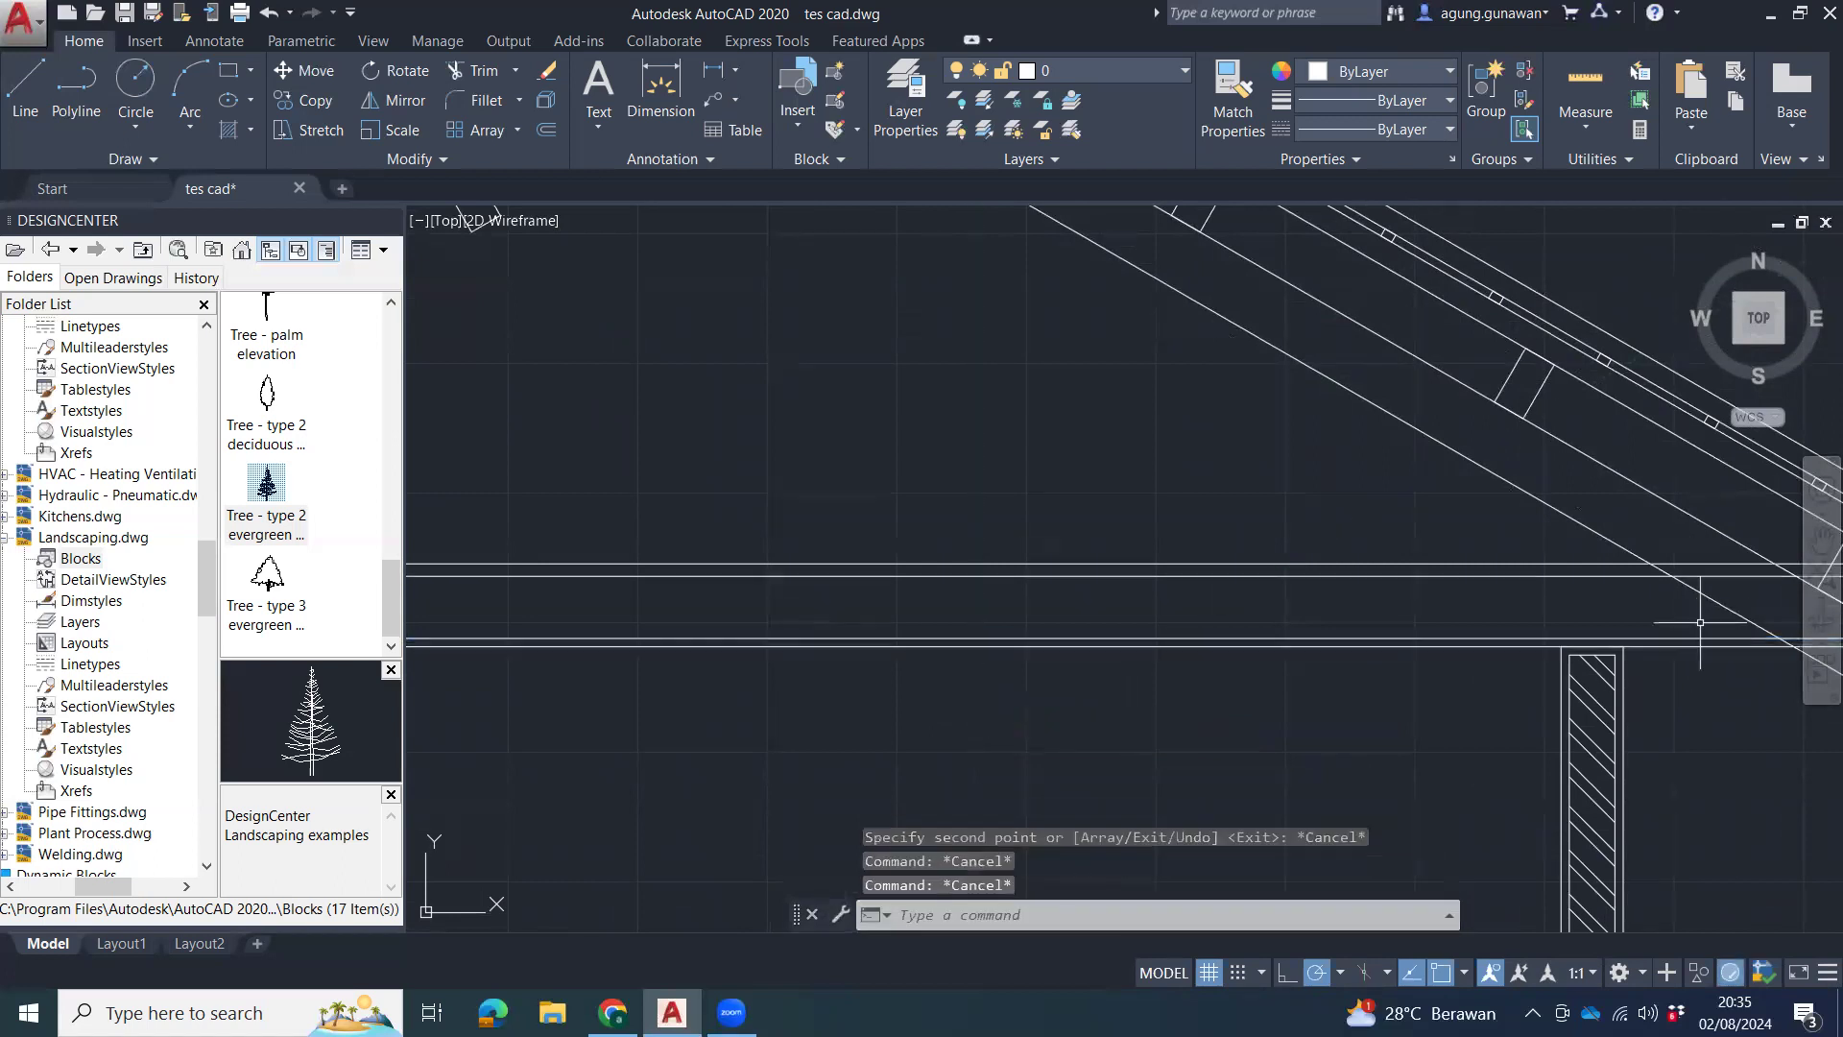
# Draw a vertical end line between the two inner horizontal lines, starting where the upper one meets the line along the purlin tops.
pyautogui.moveTo(1700, 622); pyautogui.dragTo(1172, 569, button='middle')
pyautogui.scroll(4, 1317, 544)
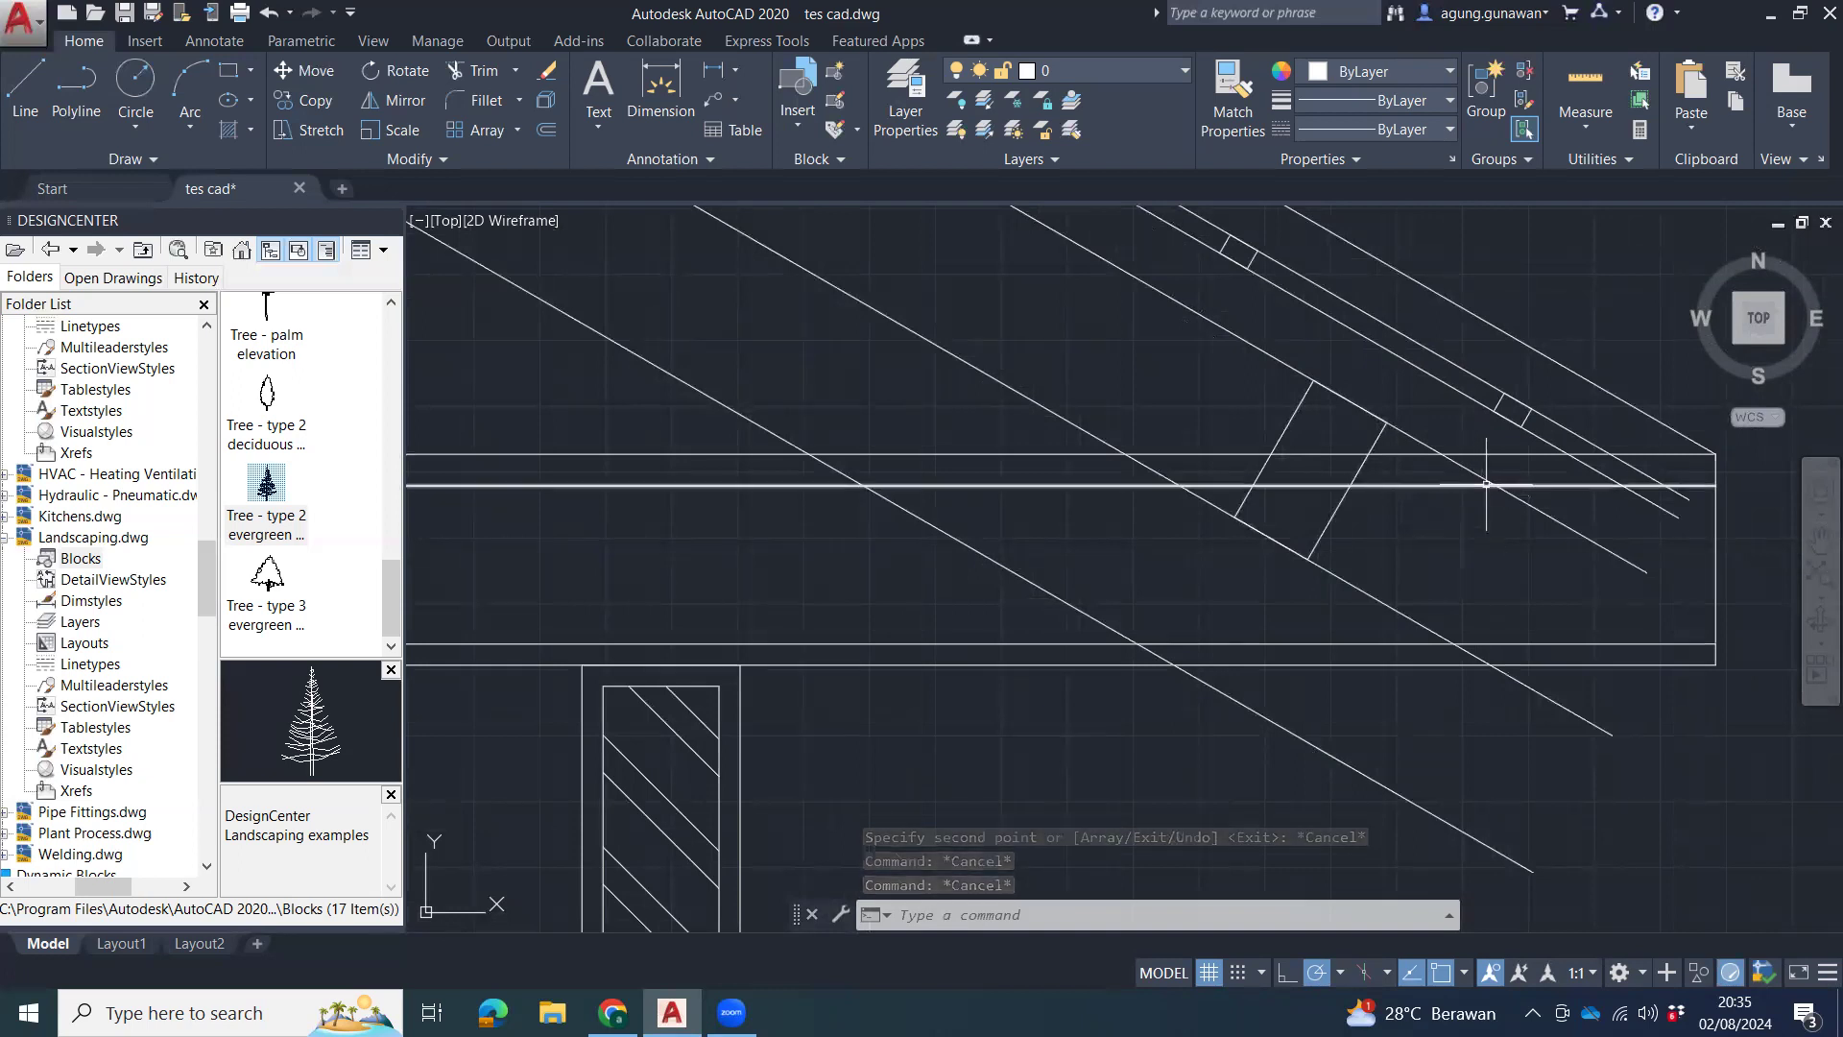
pyautogui.write('l')
pyautogui.press('Return')
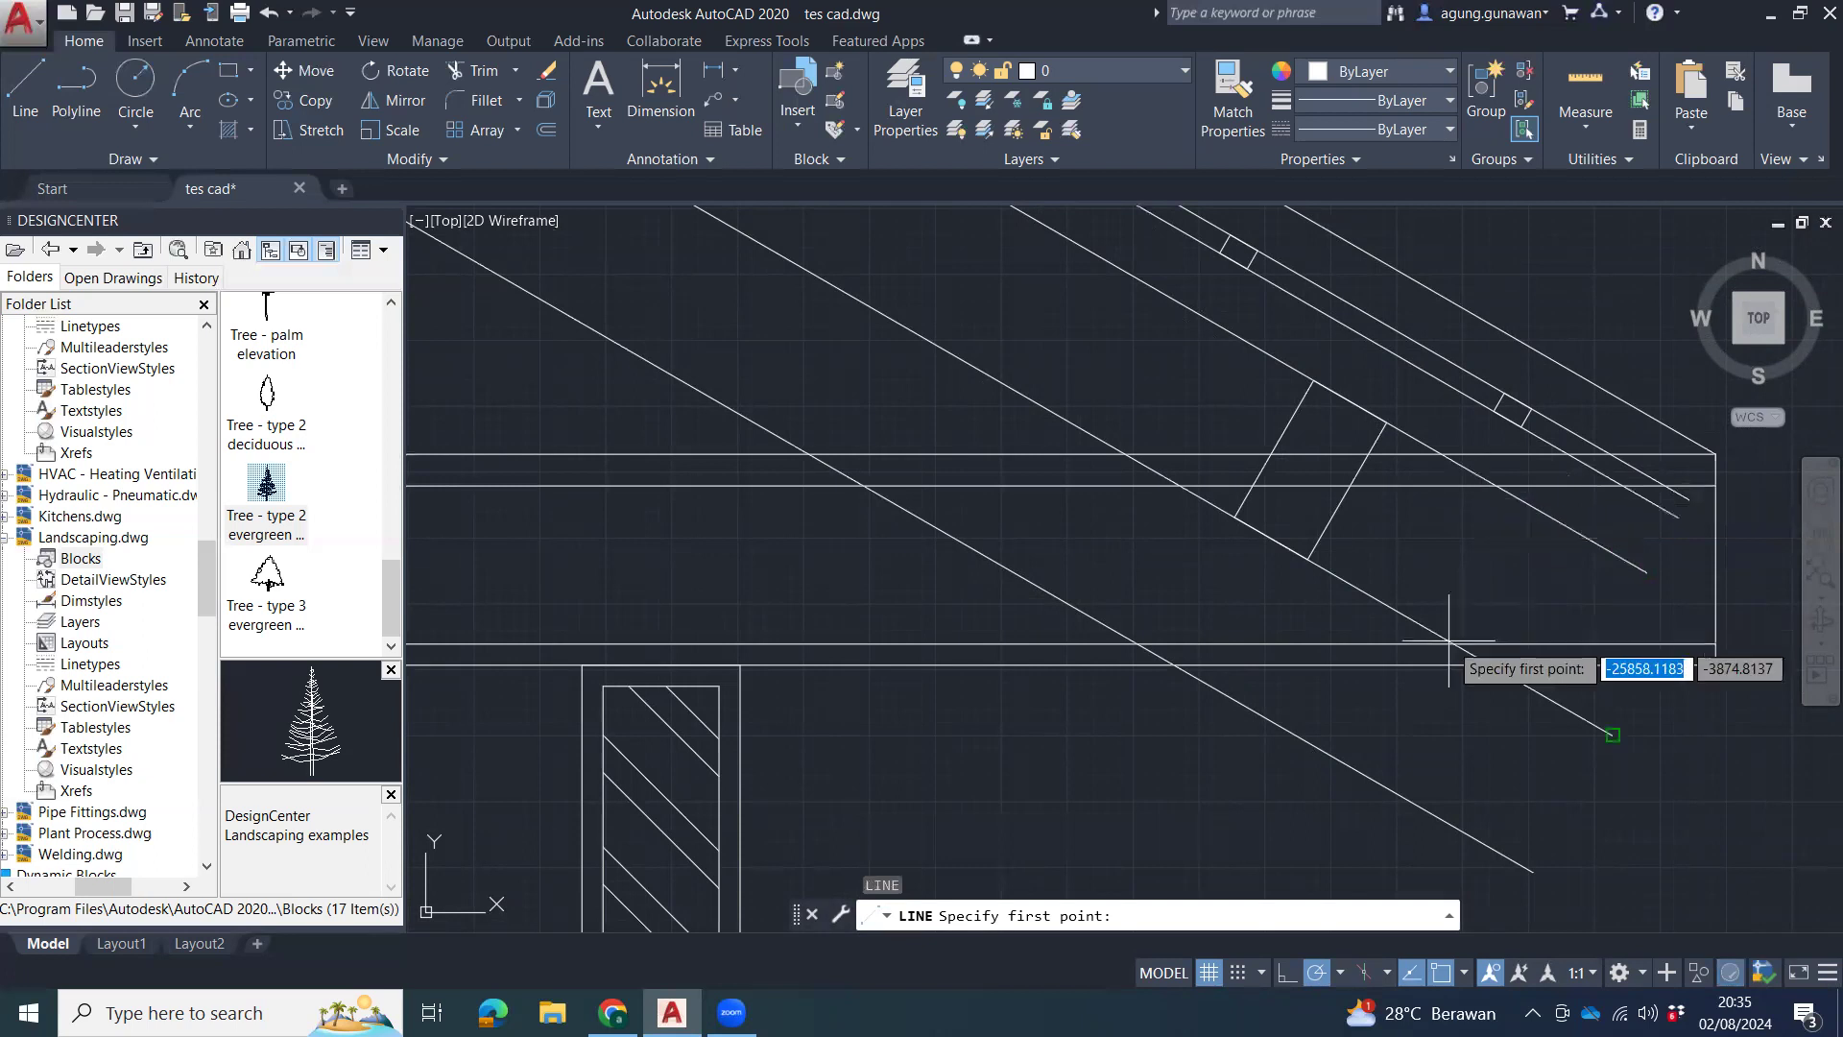
pyautogui.click(1462, 974)
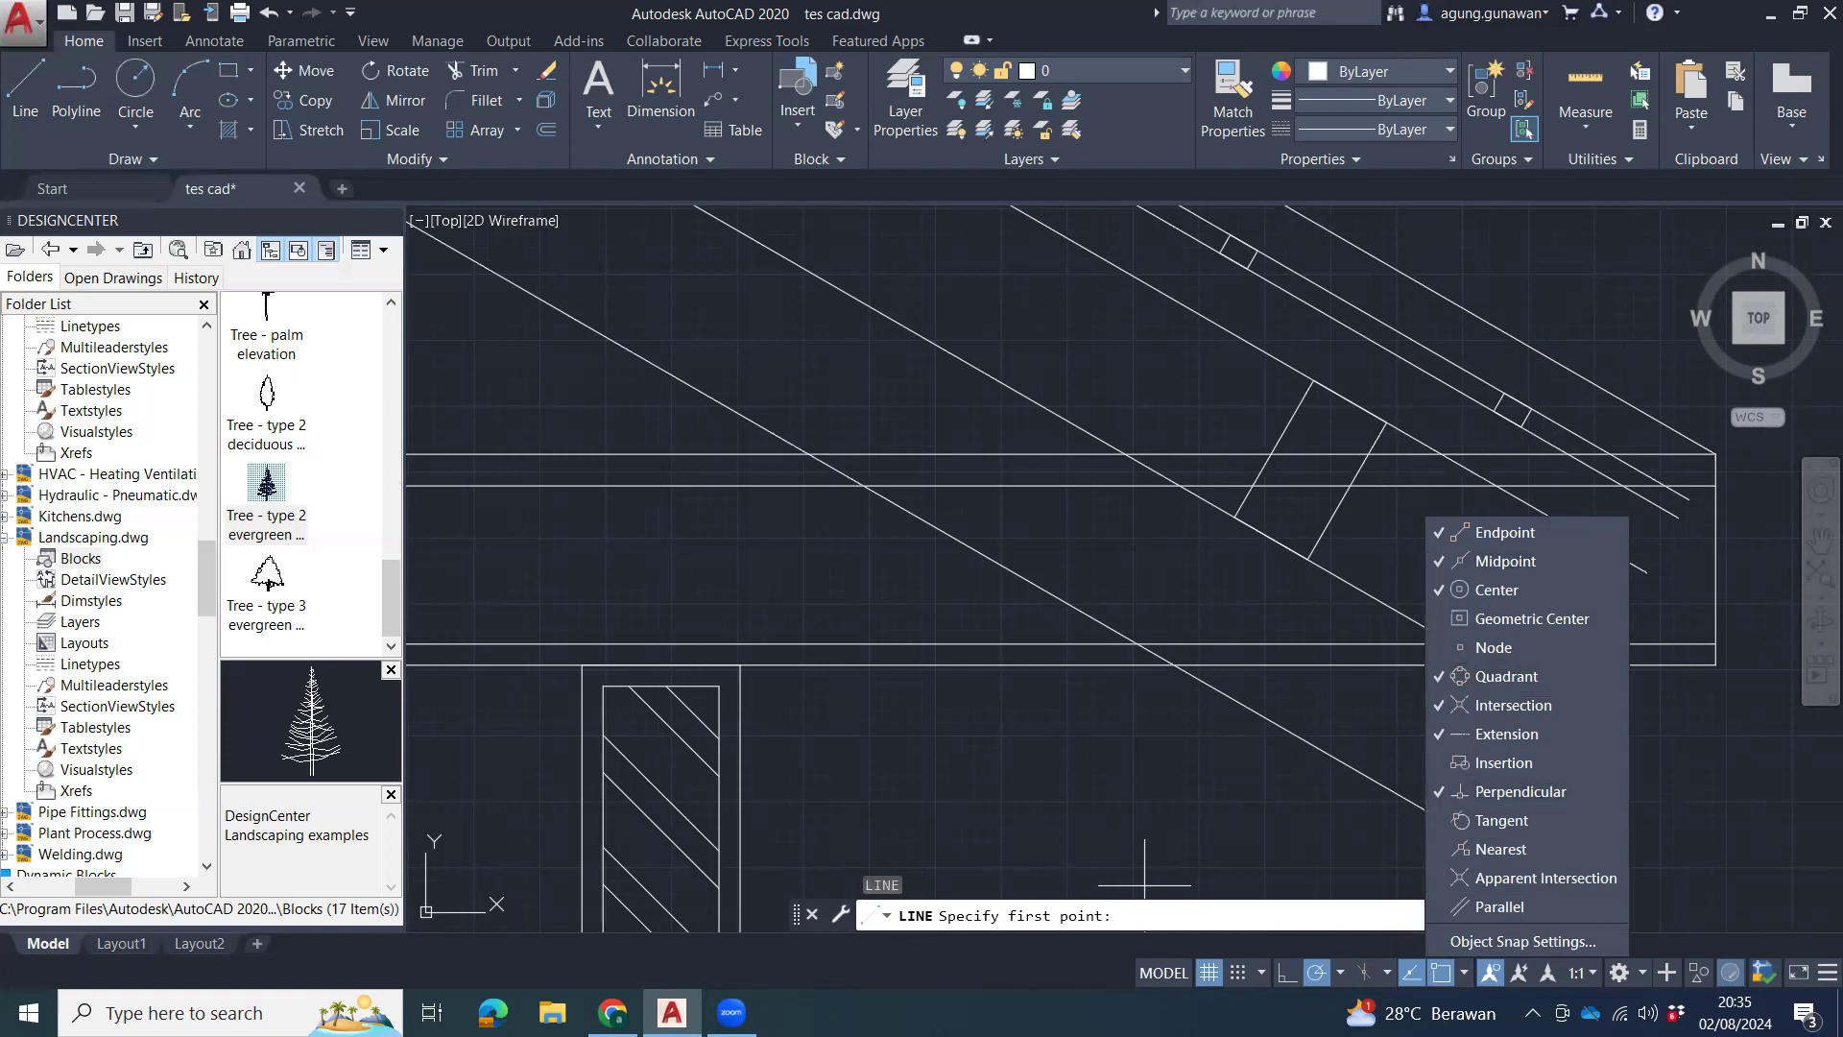
pyautogui.click(1670, 789)
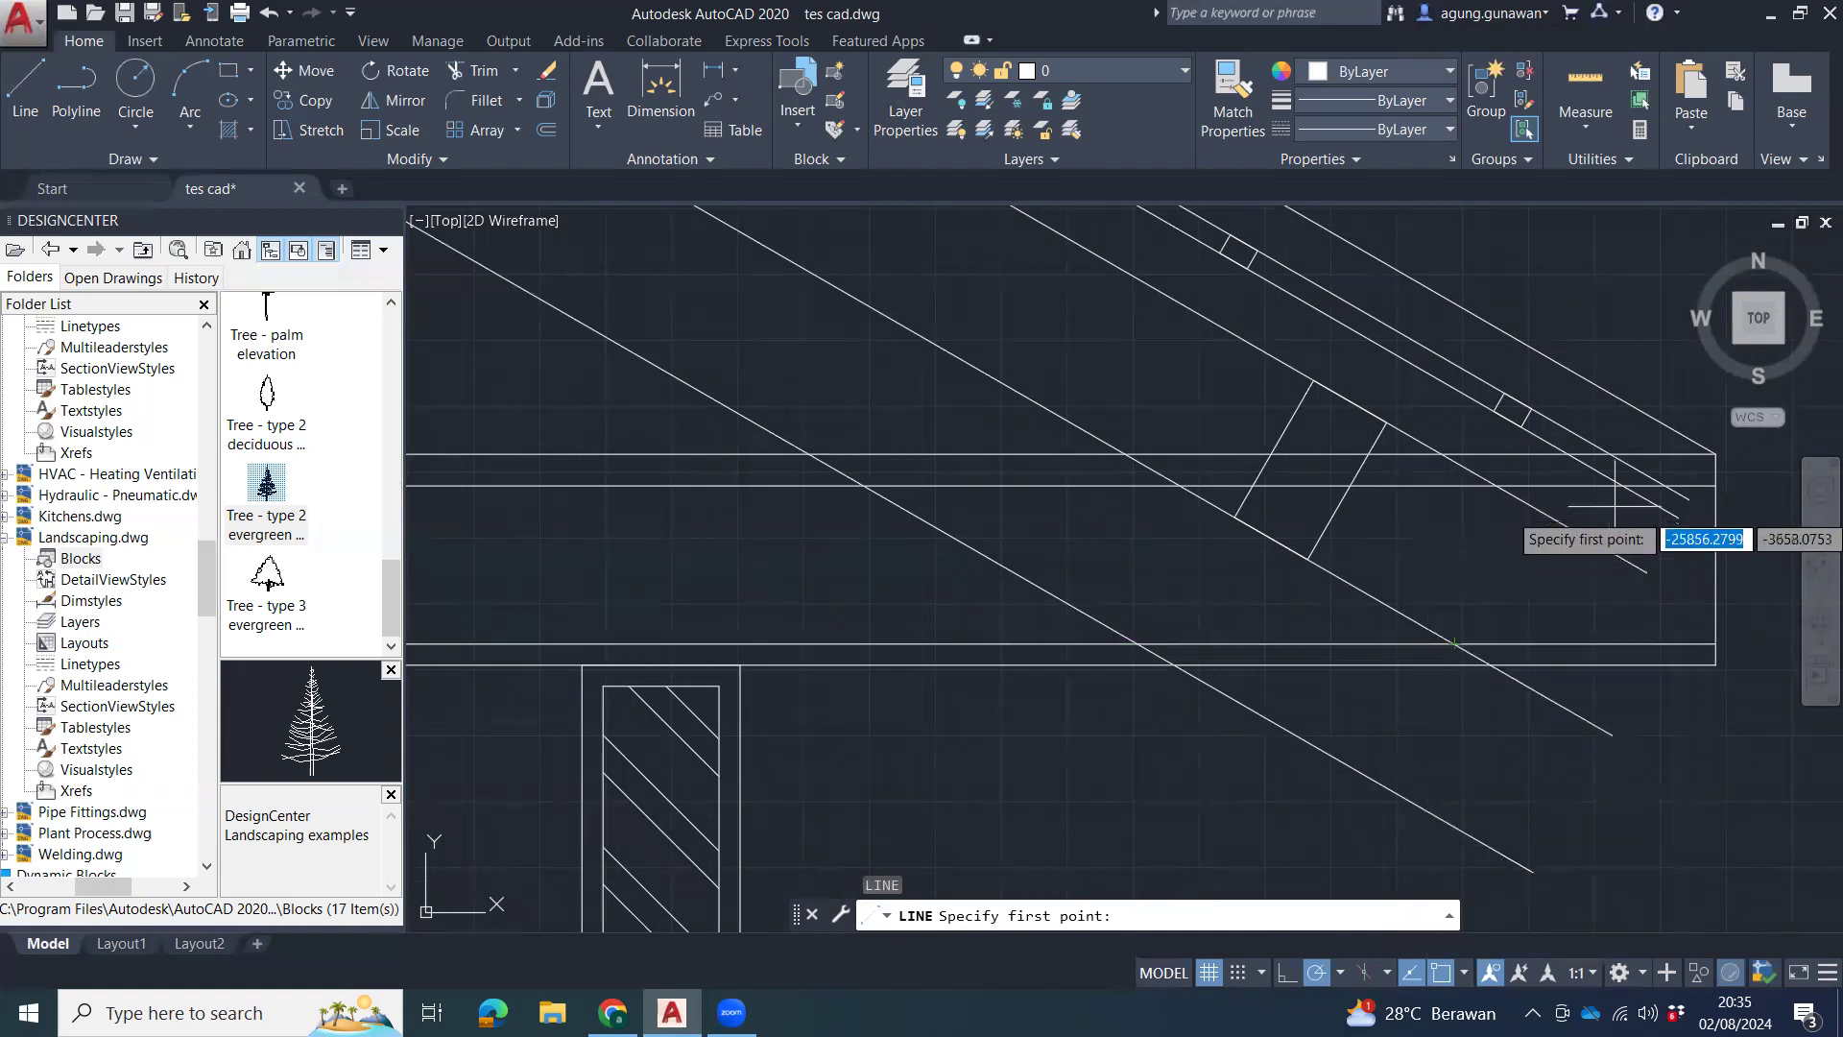
pyautogui.click(1496, 484)
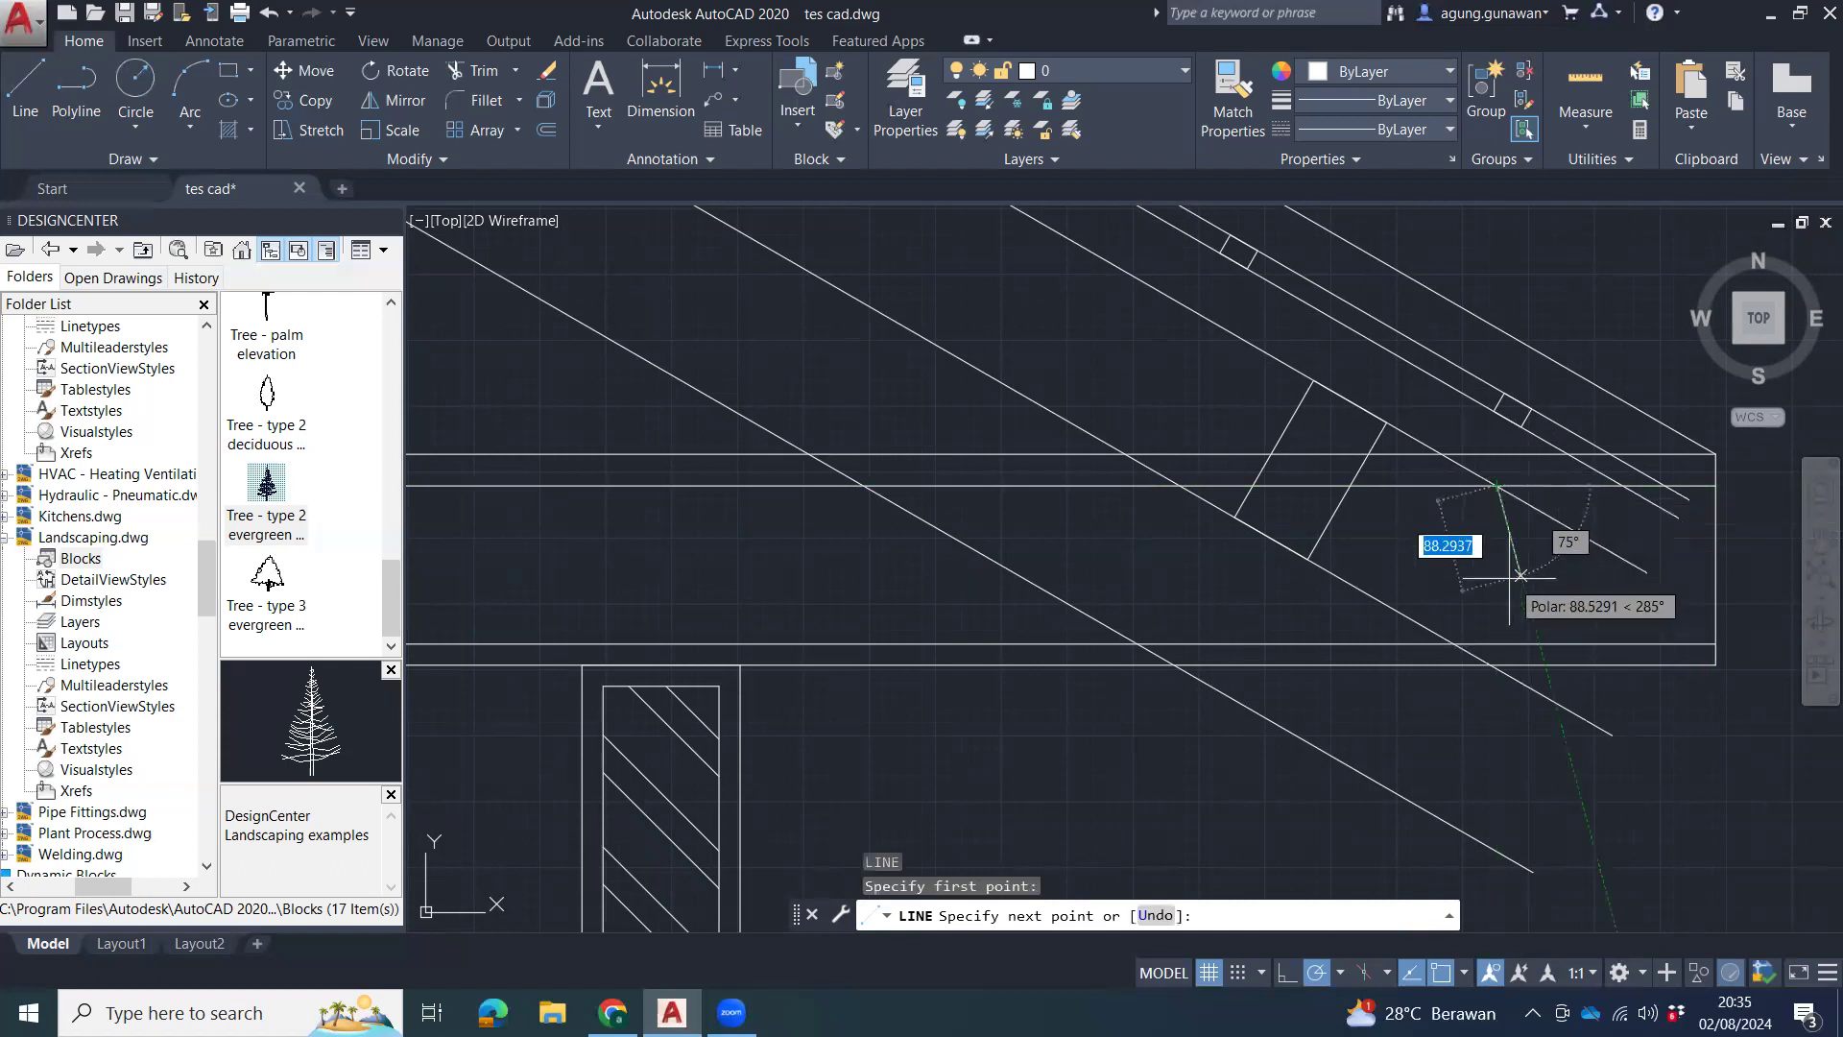
pyautogui.click(1496, 643)
pyautogui.press('Escape')
pyautogui.press('Escape')
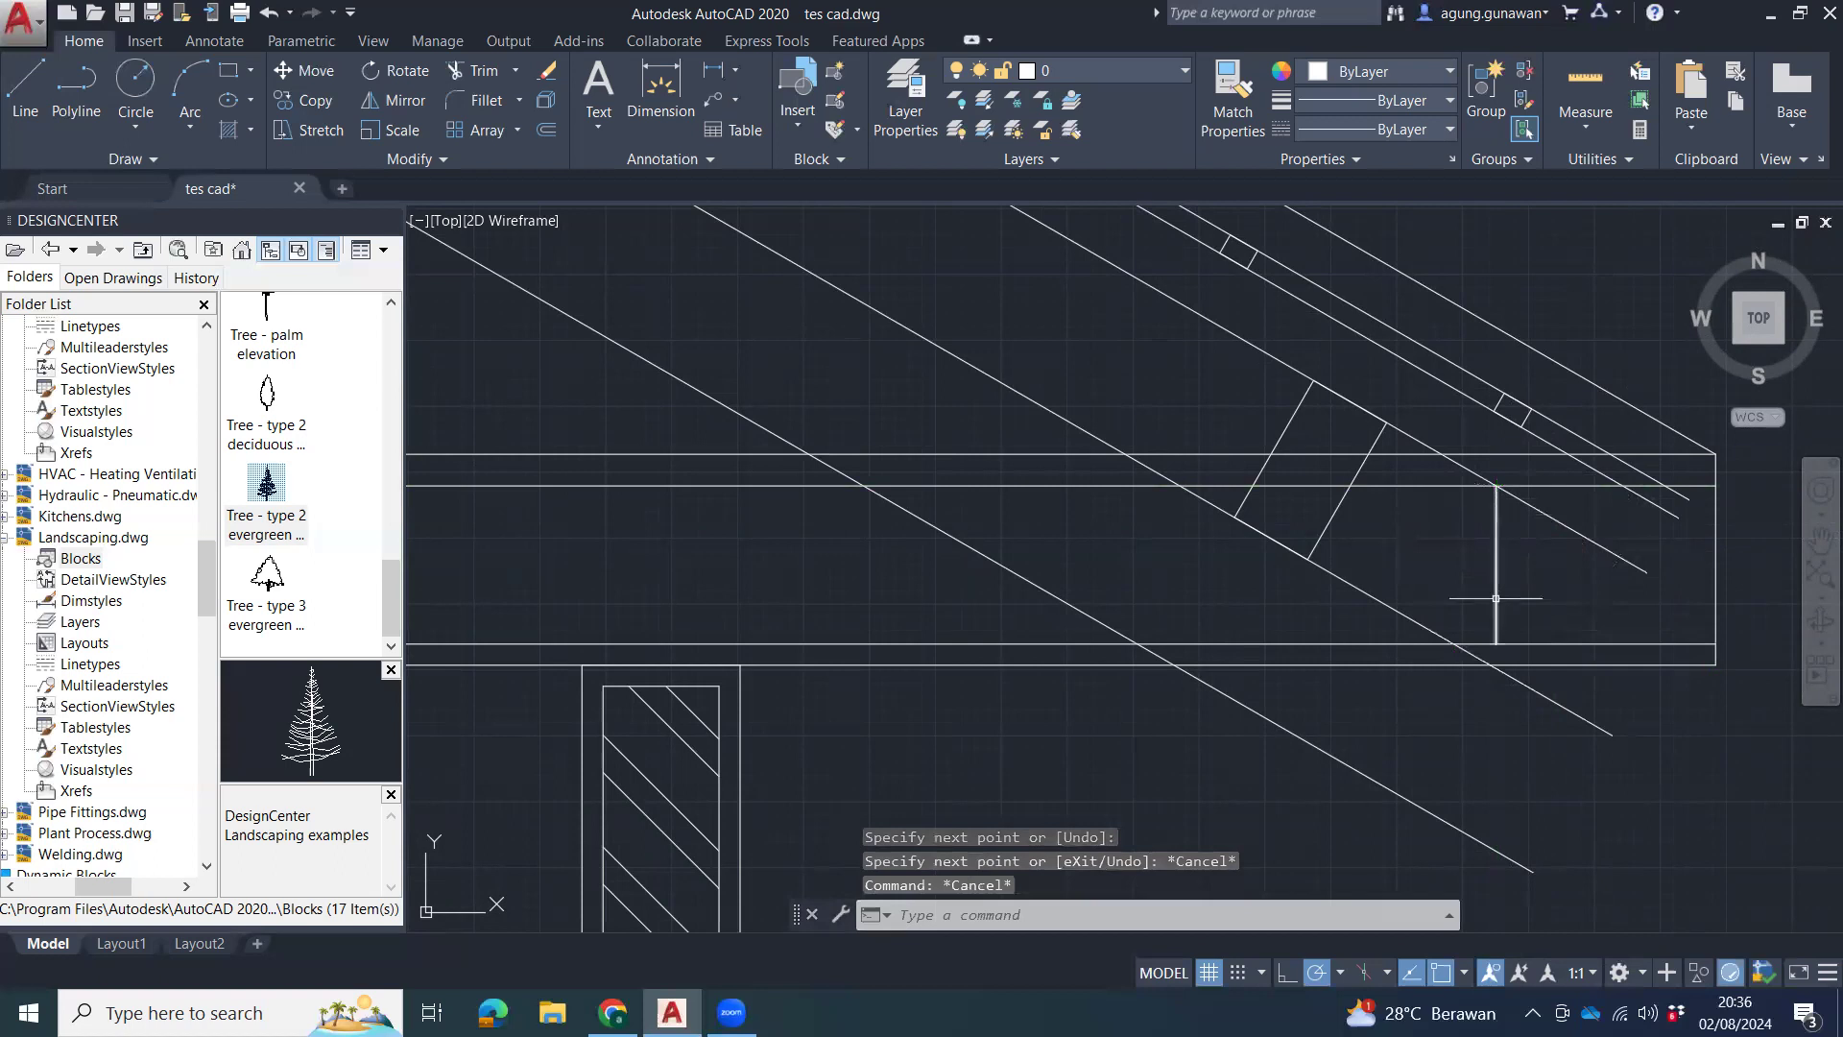
# Fillet the vertical end line with the upper and lower inner horizontal lines at radius 0 to close both corners.
pyautogui.write('fi')
pyautogui.press('Return')
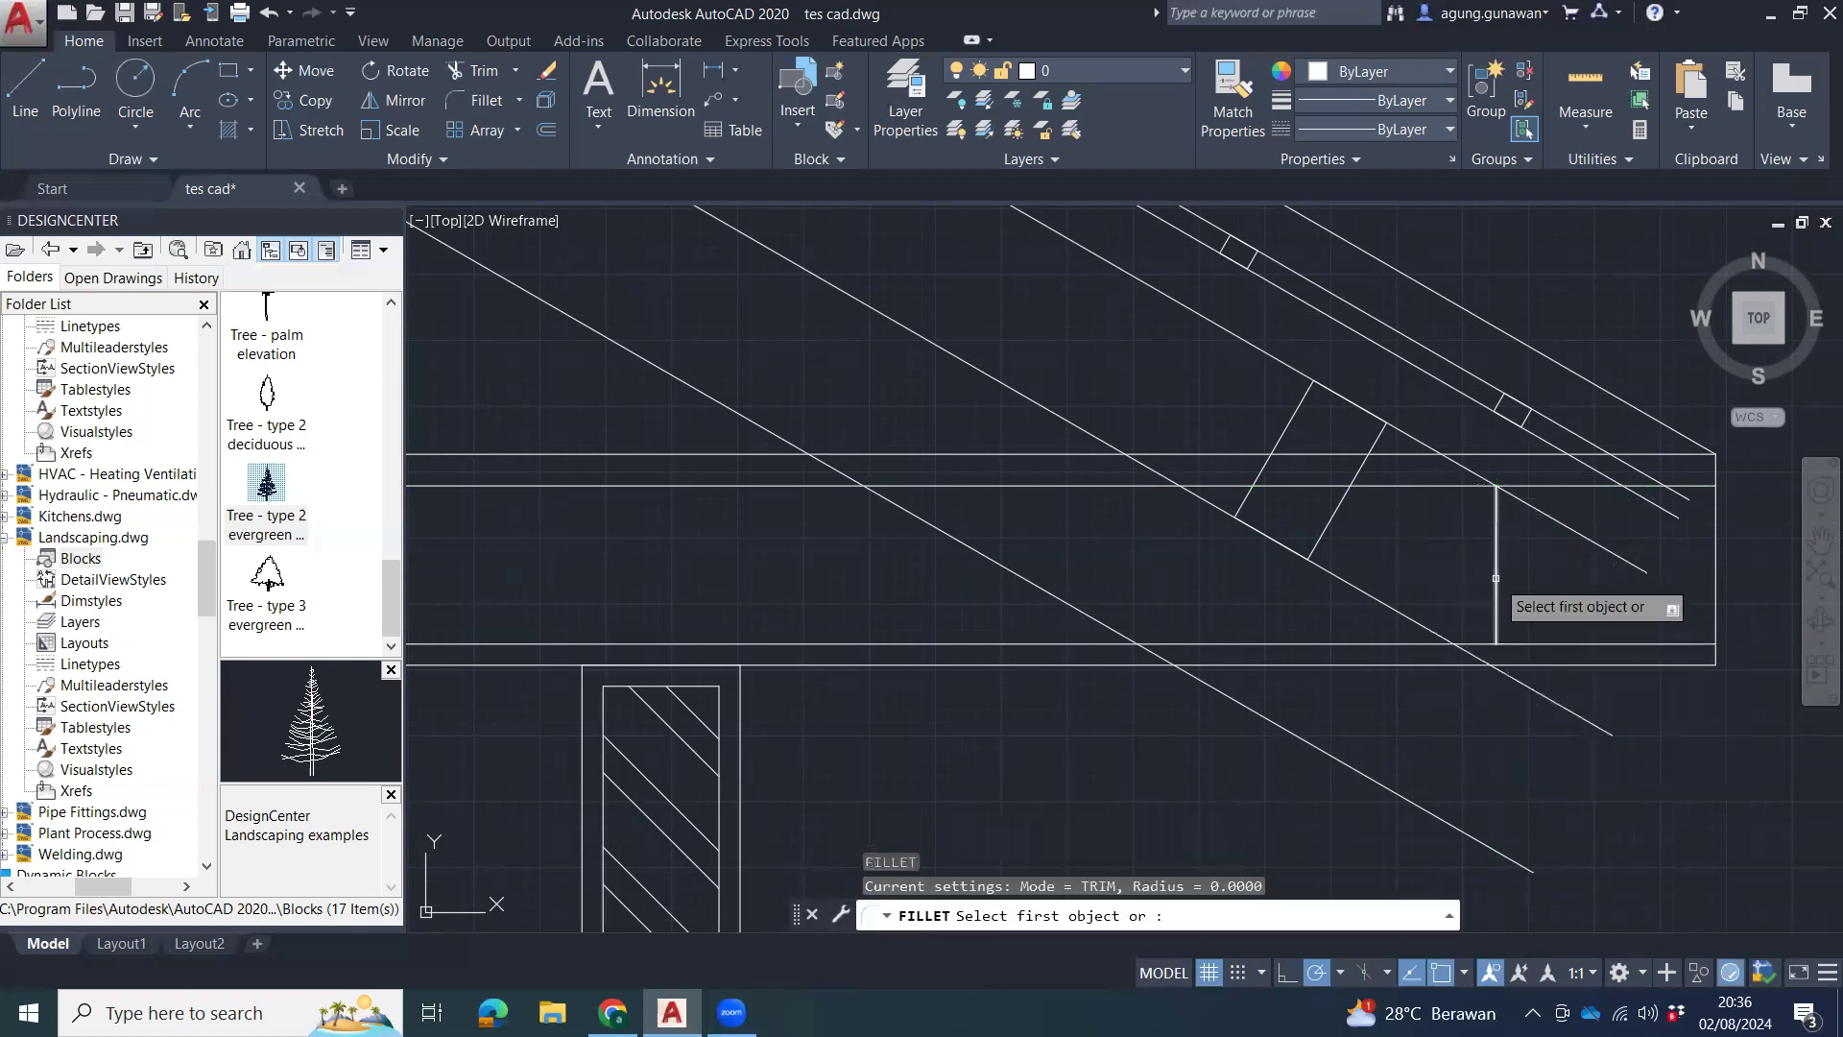
pyautogui.click(1495, 578)
pyautogui.click(1467, 488)
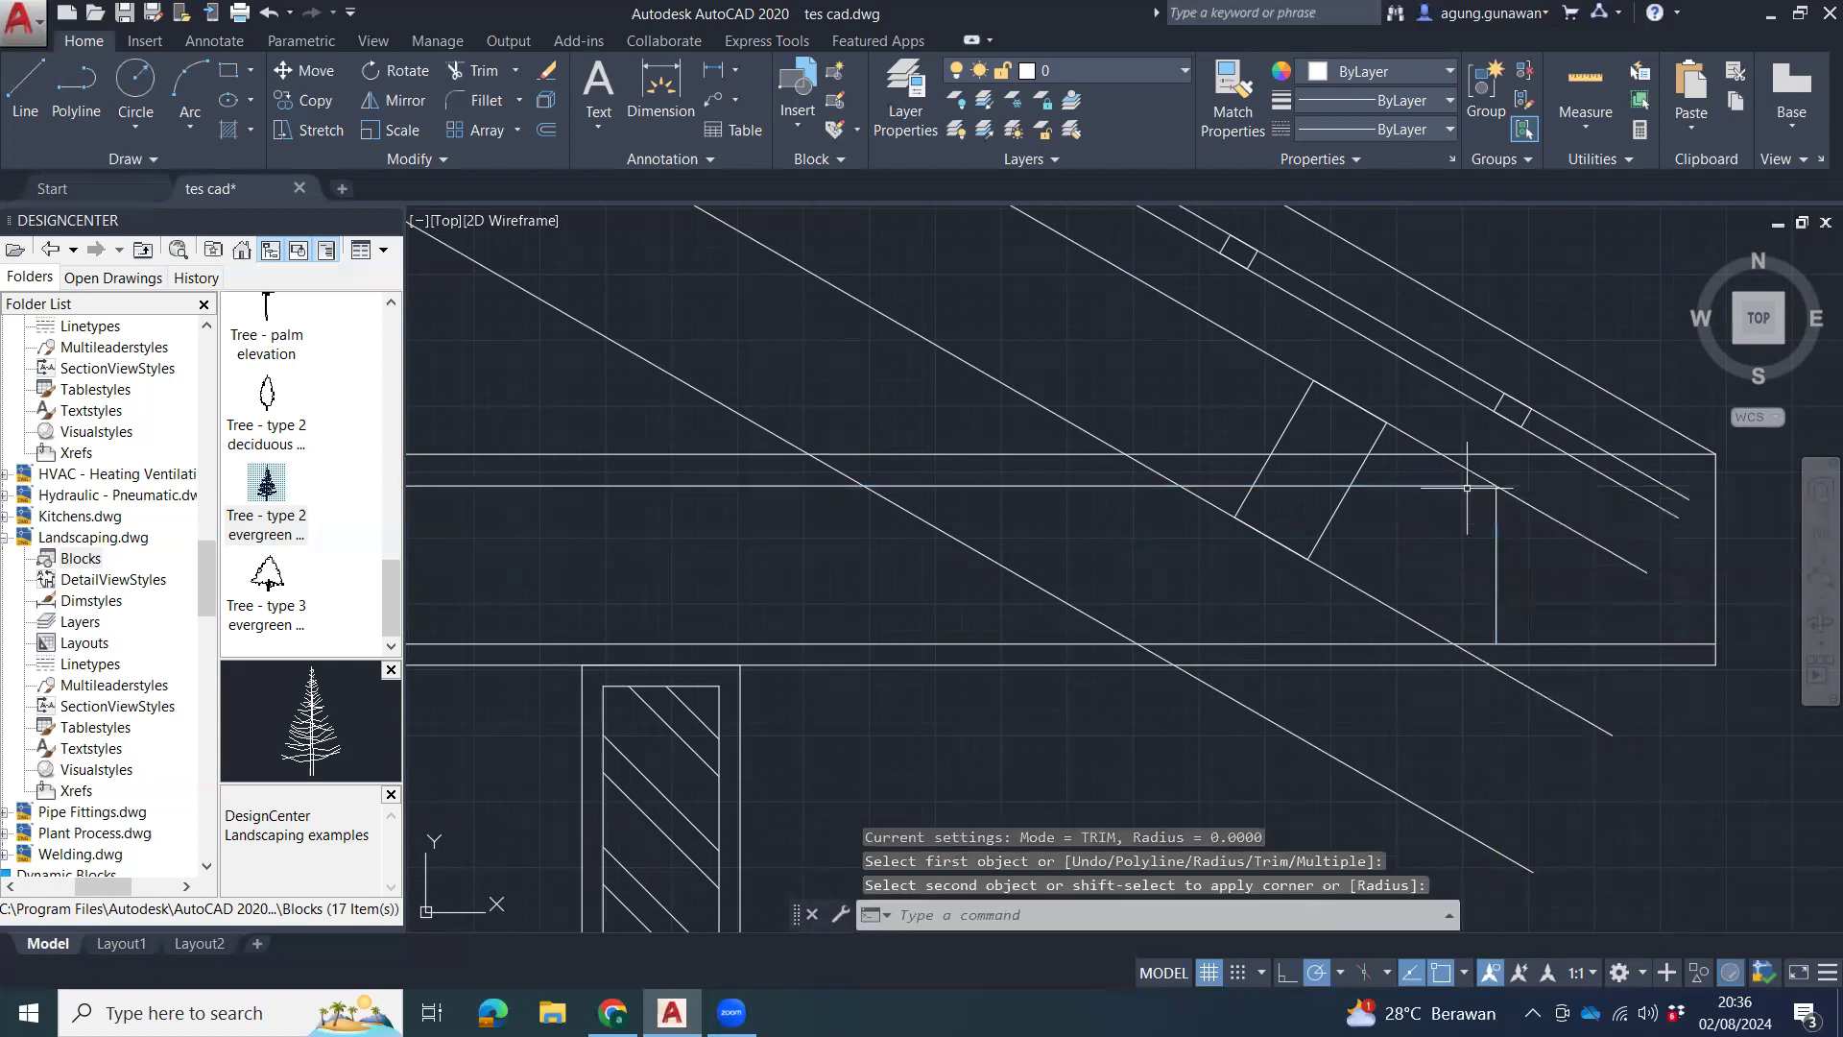
pyautogui.press('Return')
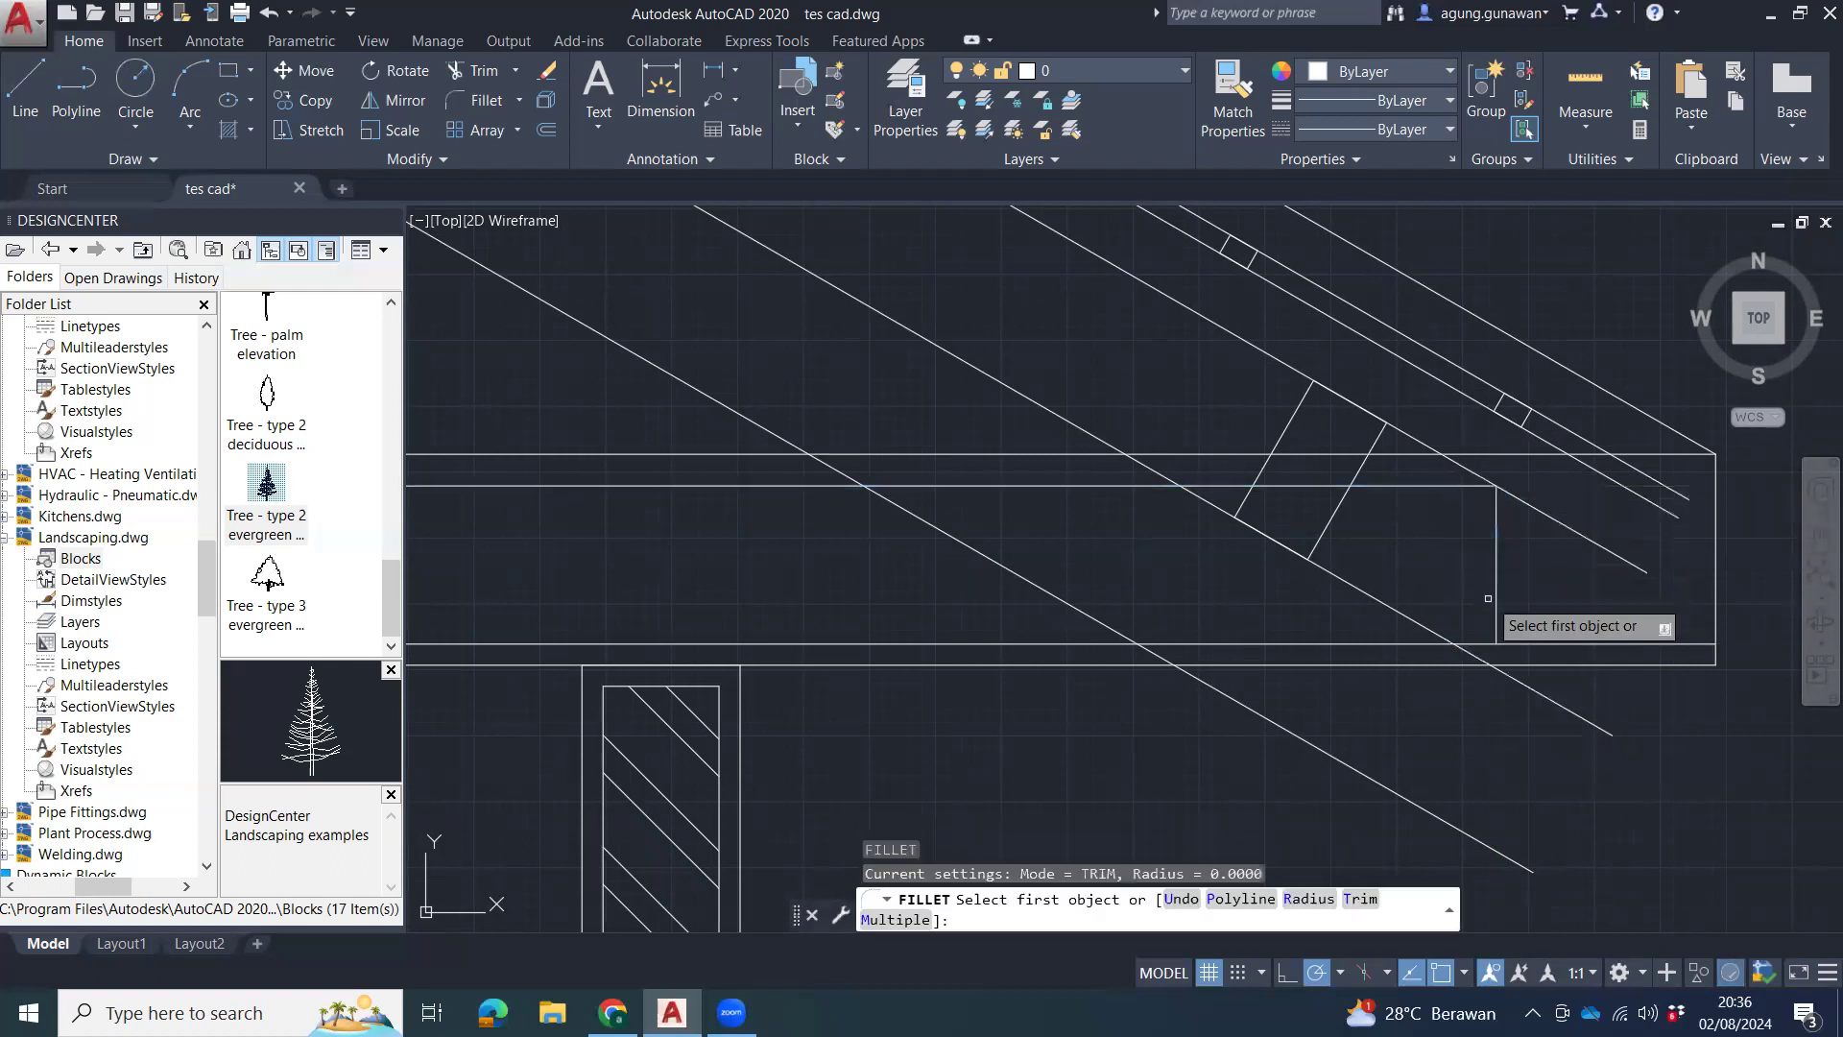
pyautogui.click(1494, 606)
pyautogui.click(1467, 642)
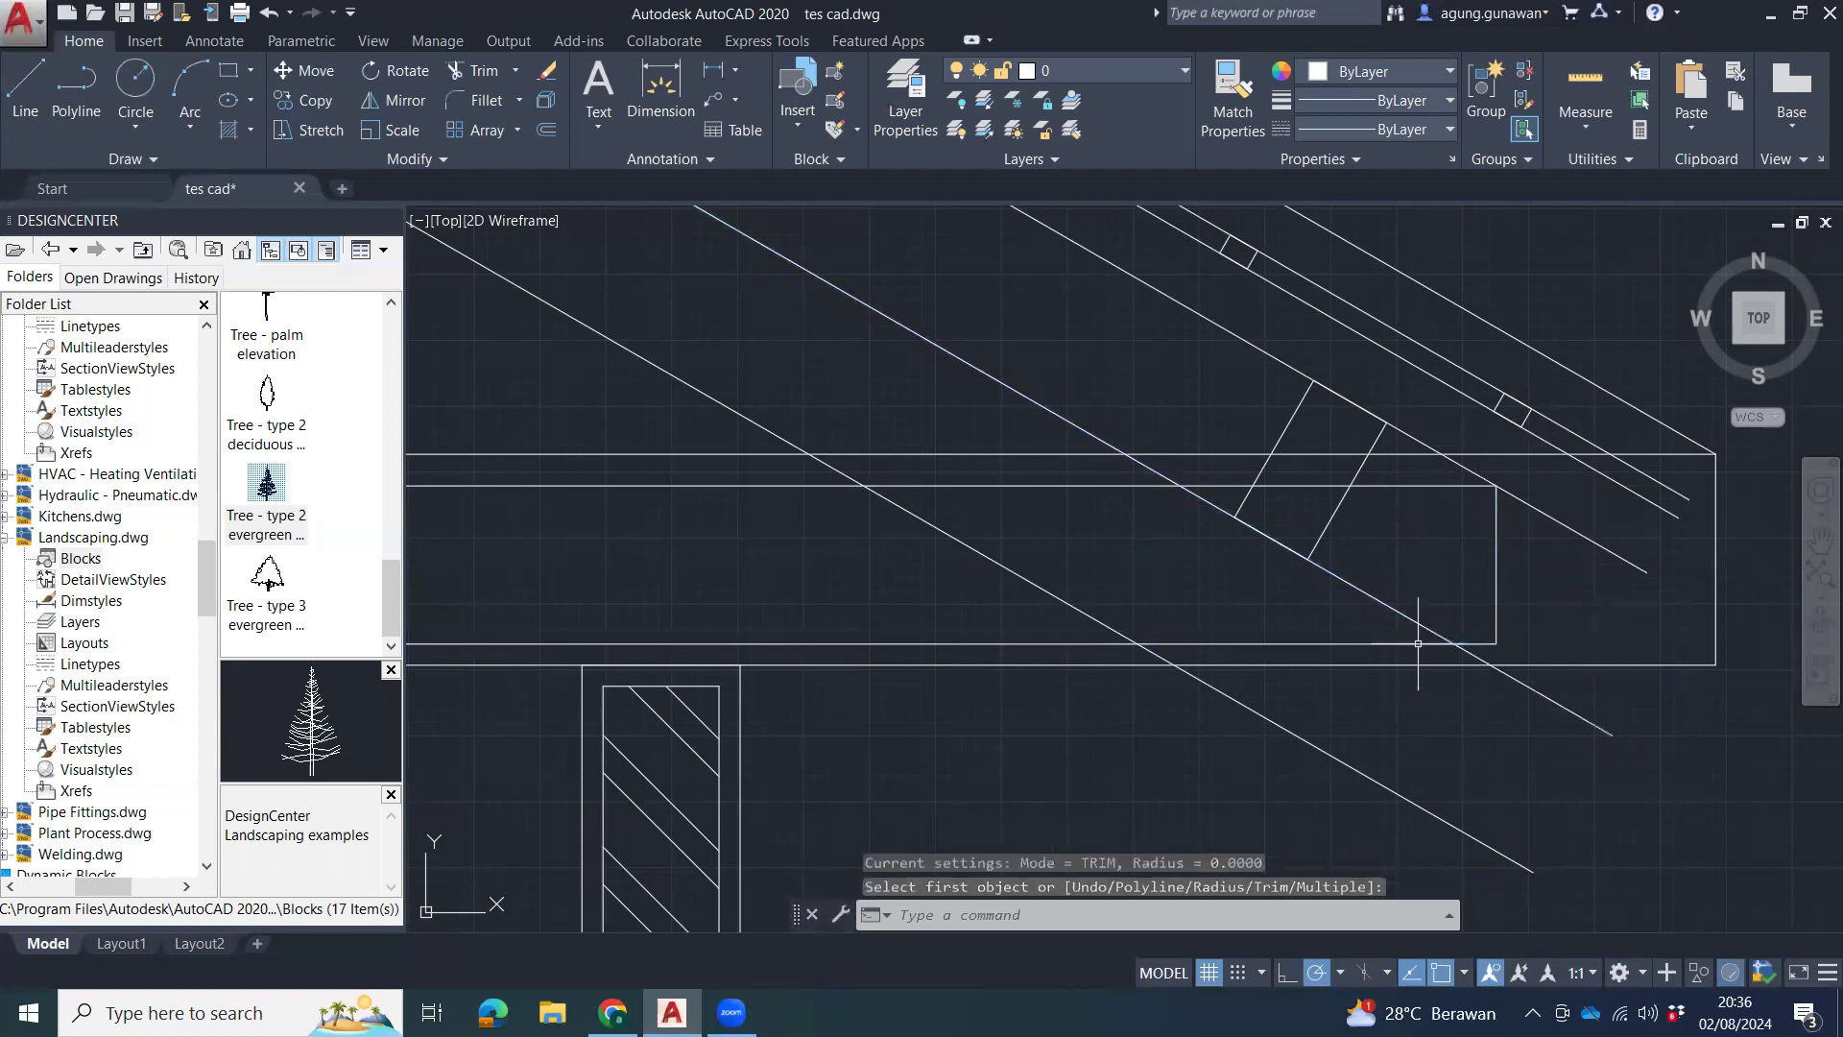
# Draw a short line from the intersection of the lower sloped member line and the tie member's upper edge to a point inside the tie.
pyautogui.moveTo(1278, 577); pyautogui.dragTo(1613, 632, button='middle')
pyautogui.moveTo(1496, 500); pyautogui.dragTo(1373, 592, button='middle')
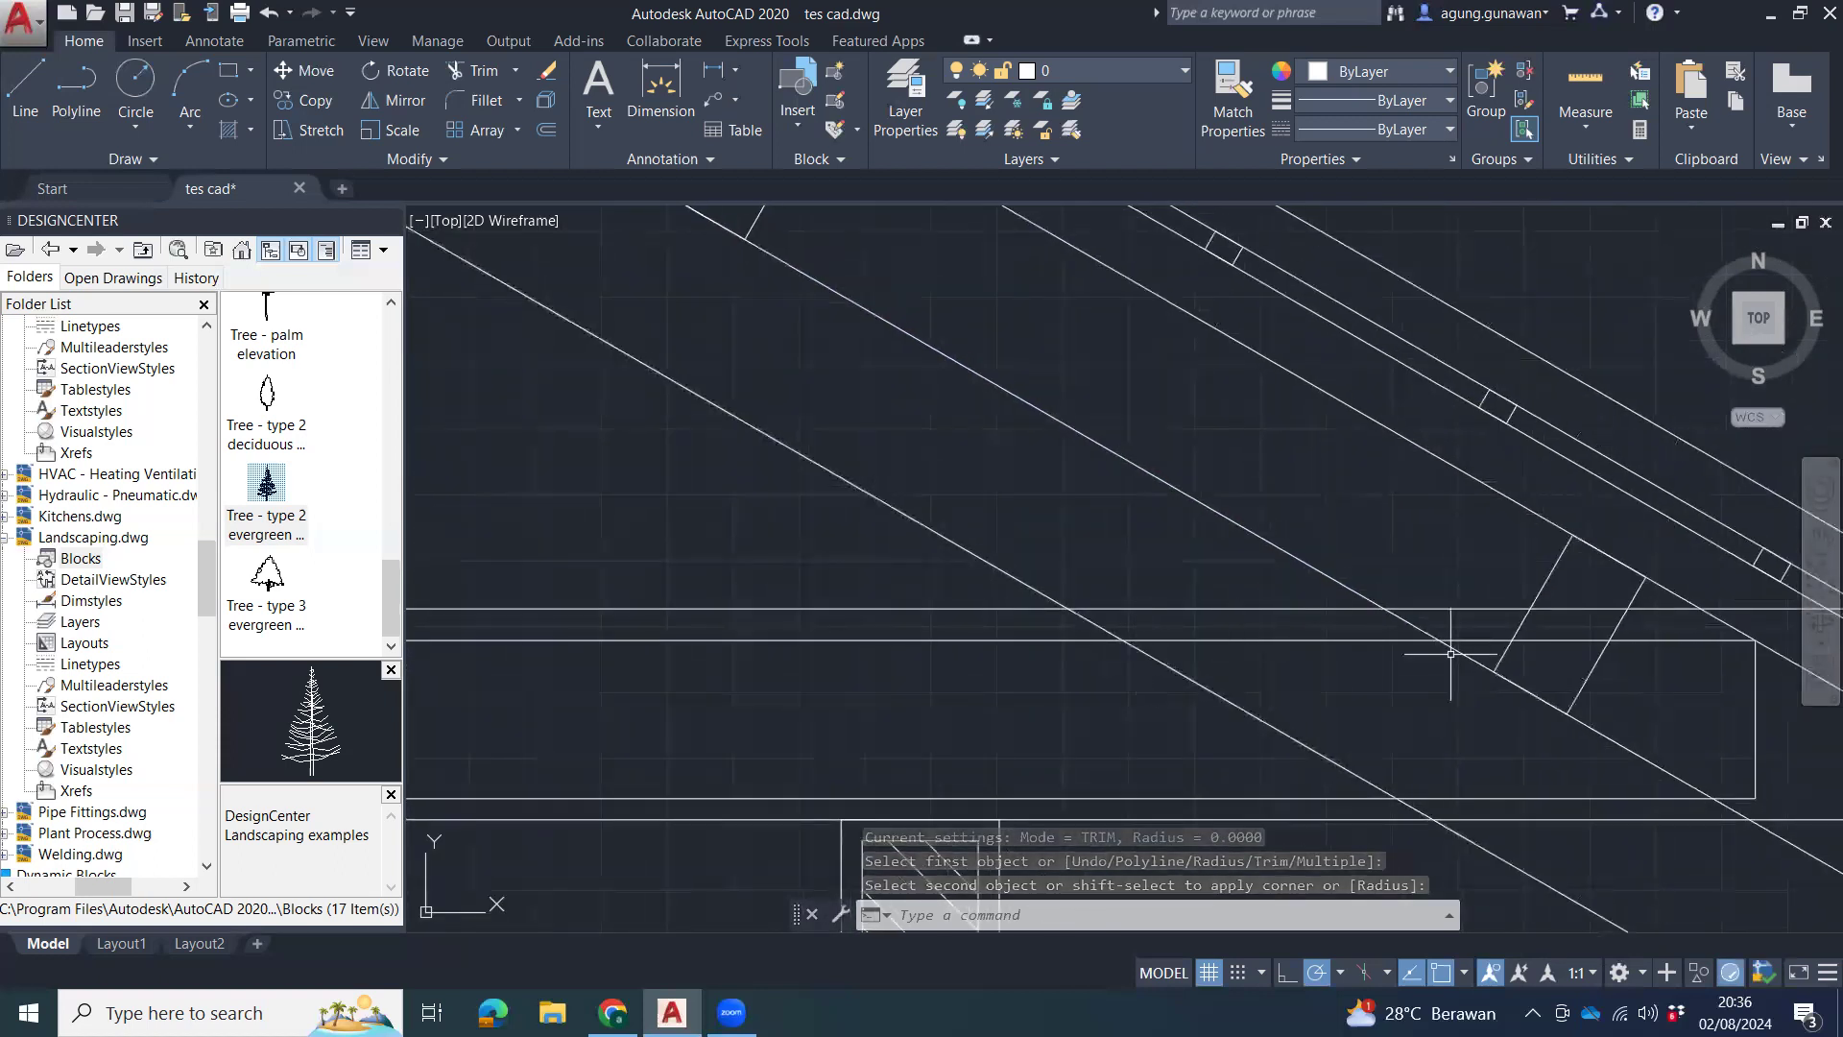
pyautogui.press('Escape')
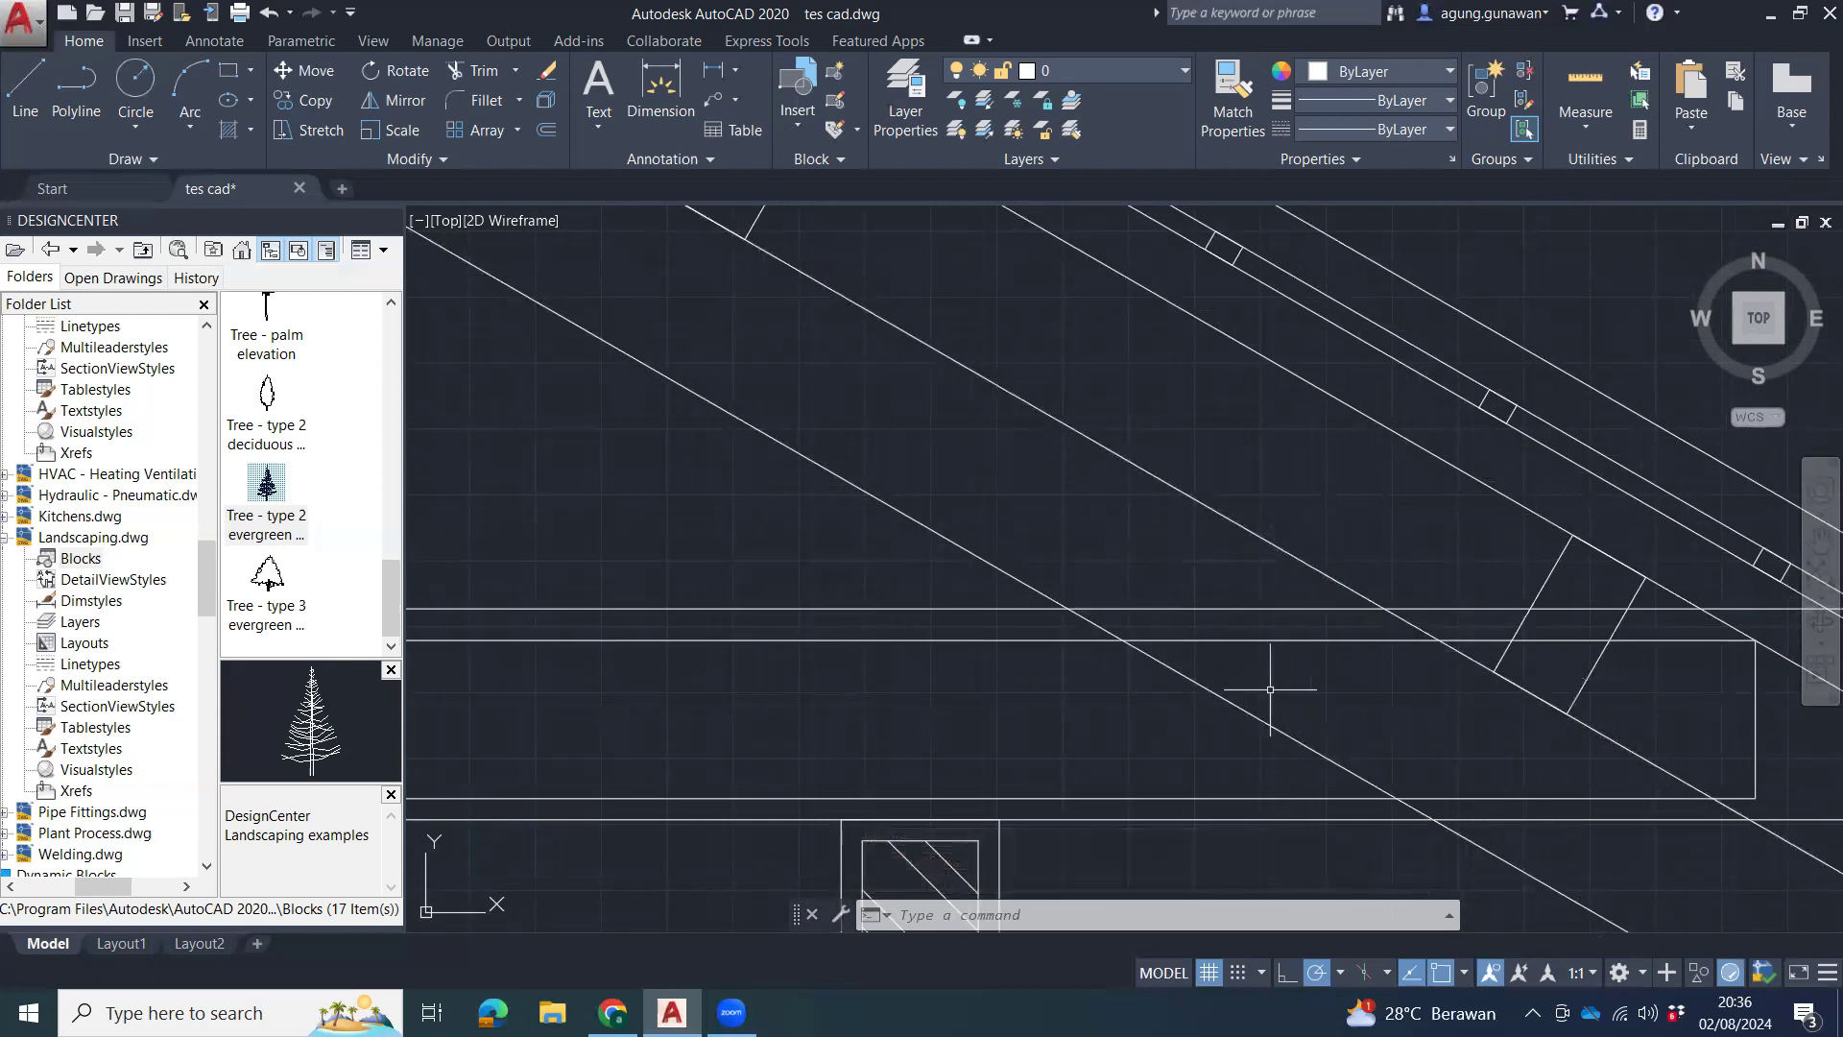
pyautogui.write('l')
pyautogui.press('Return')
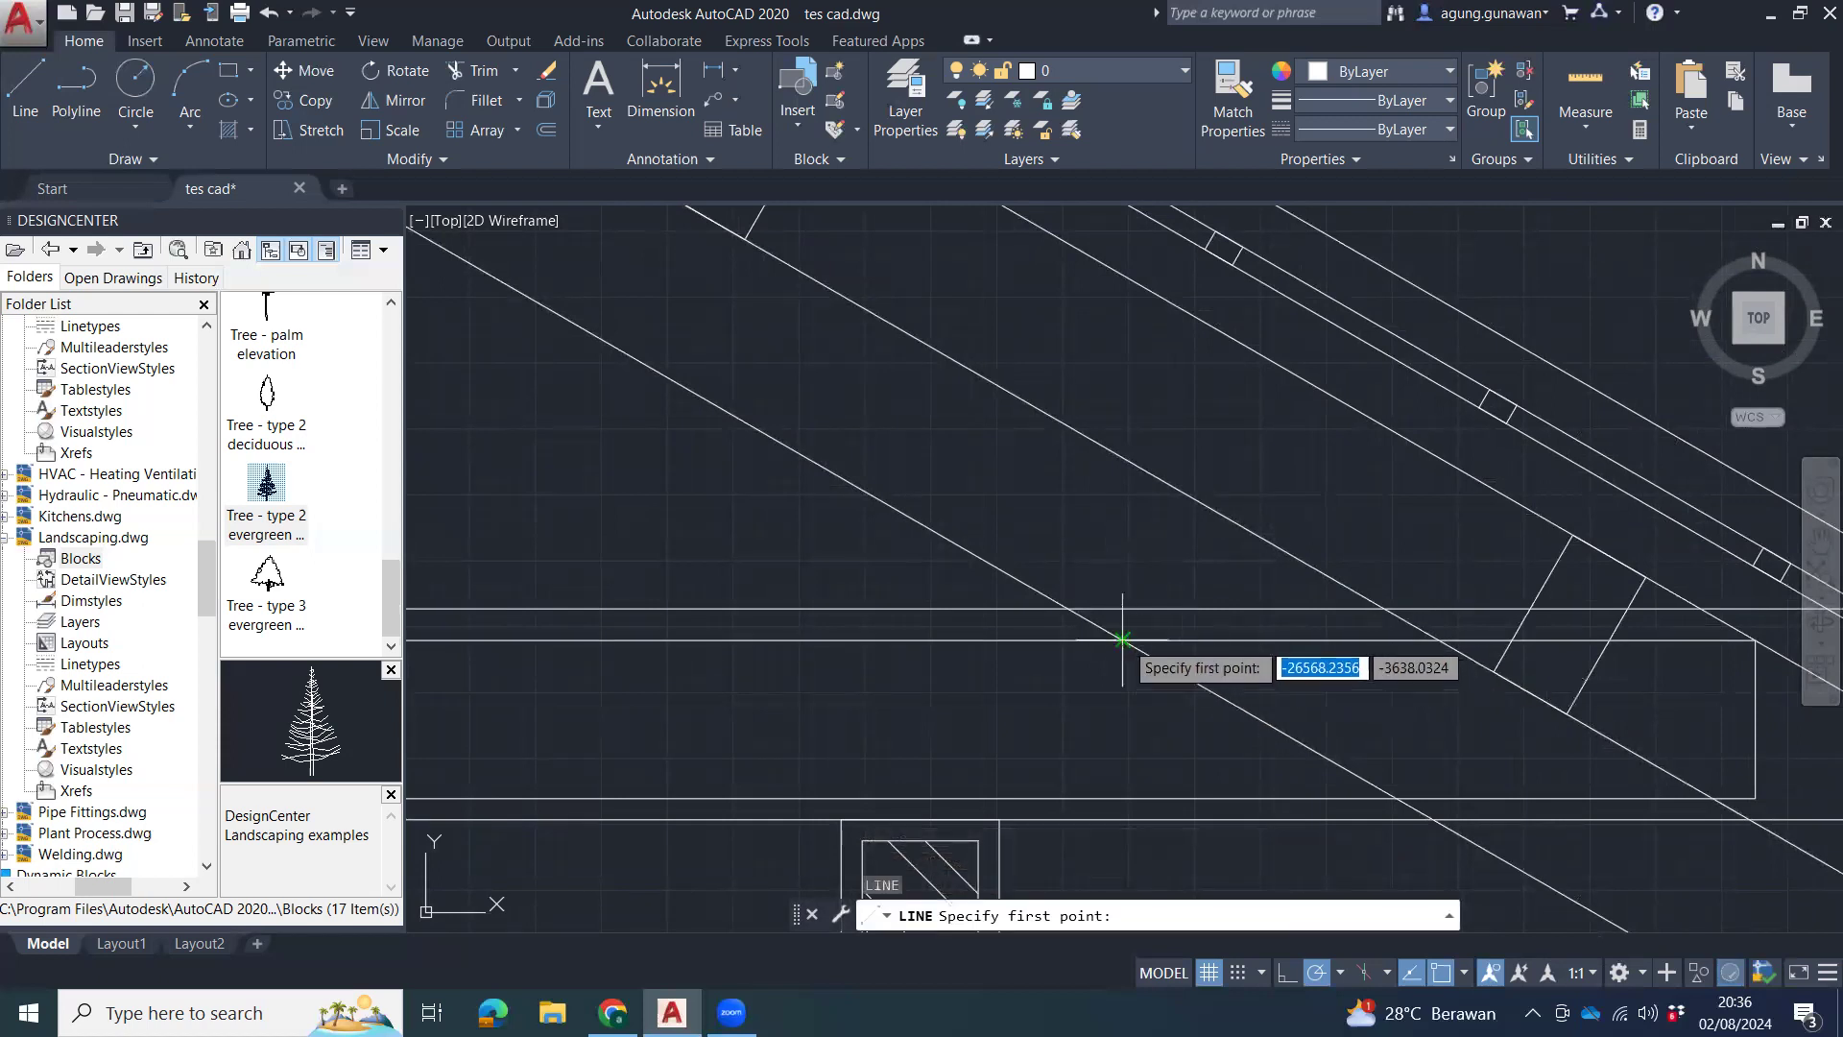
pyautogui.click(1123, 639)
pyautogui.click(1323, 662)
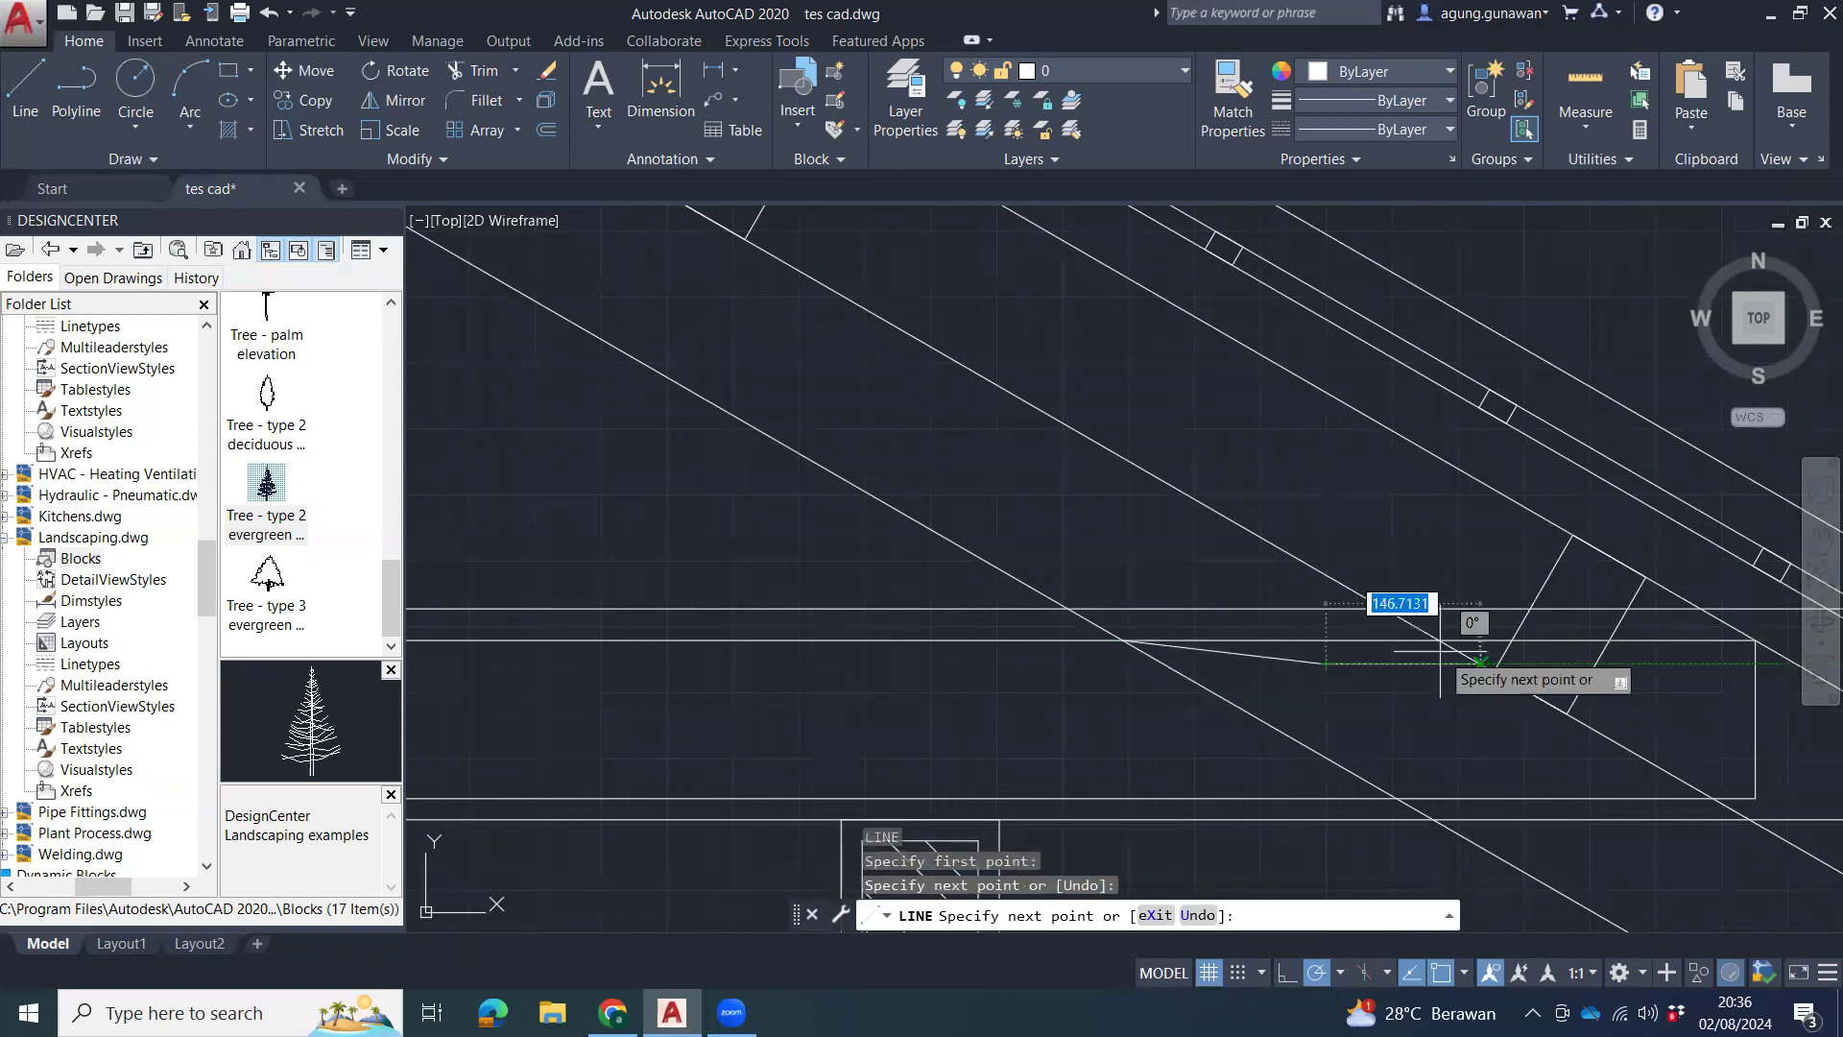
pyautogui.press('Escape')
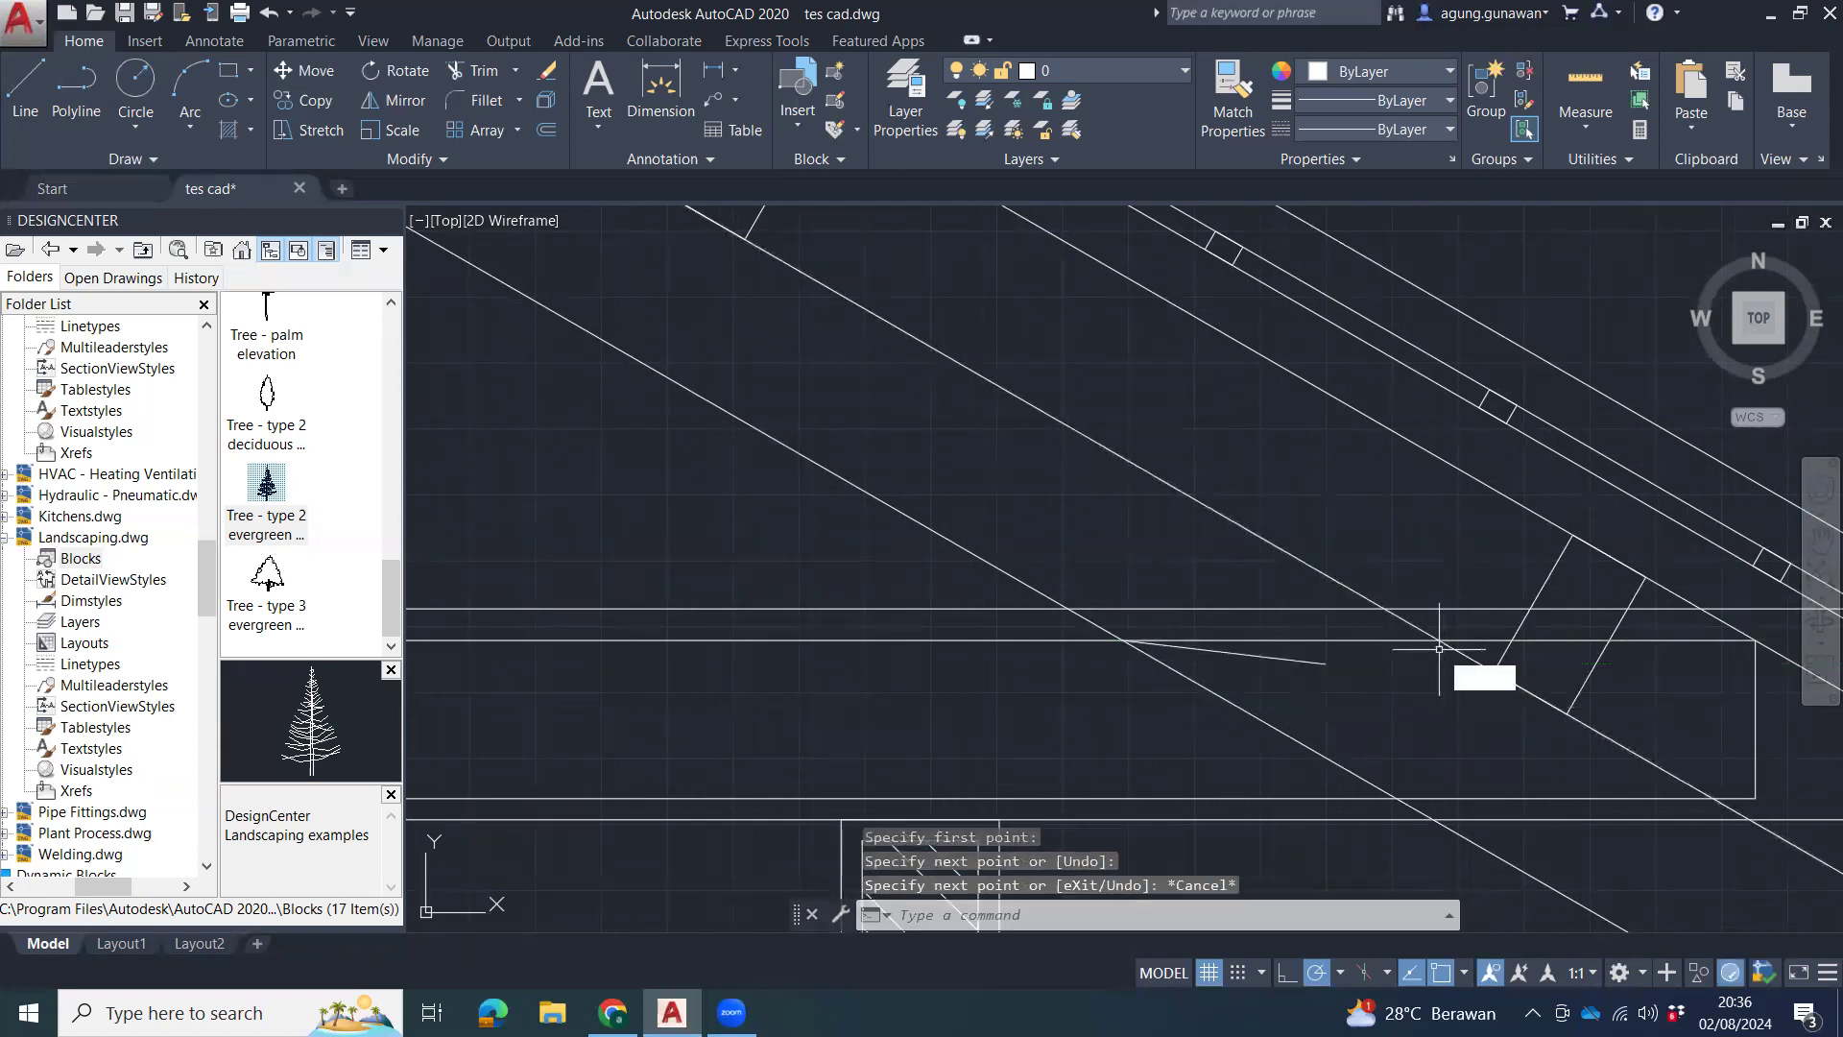
# Draw a short diagonal line from the upper sloped member line's intersection with the tie's upper edge down into the tie.
pyautogui.write('l')
pyautogui.press('Return')
pyautogui.click(1408, 671)
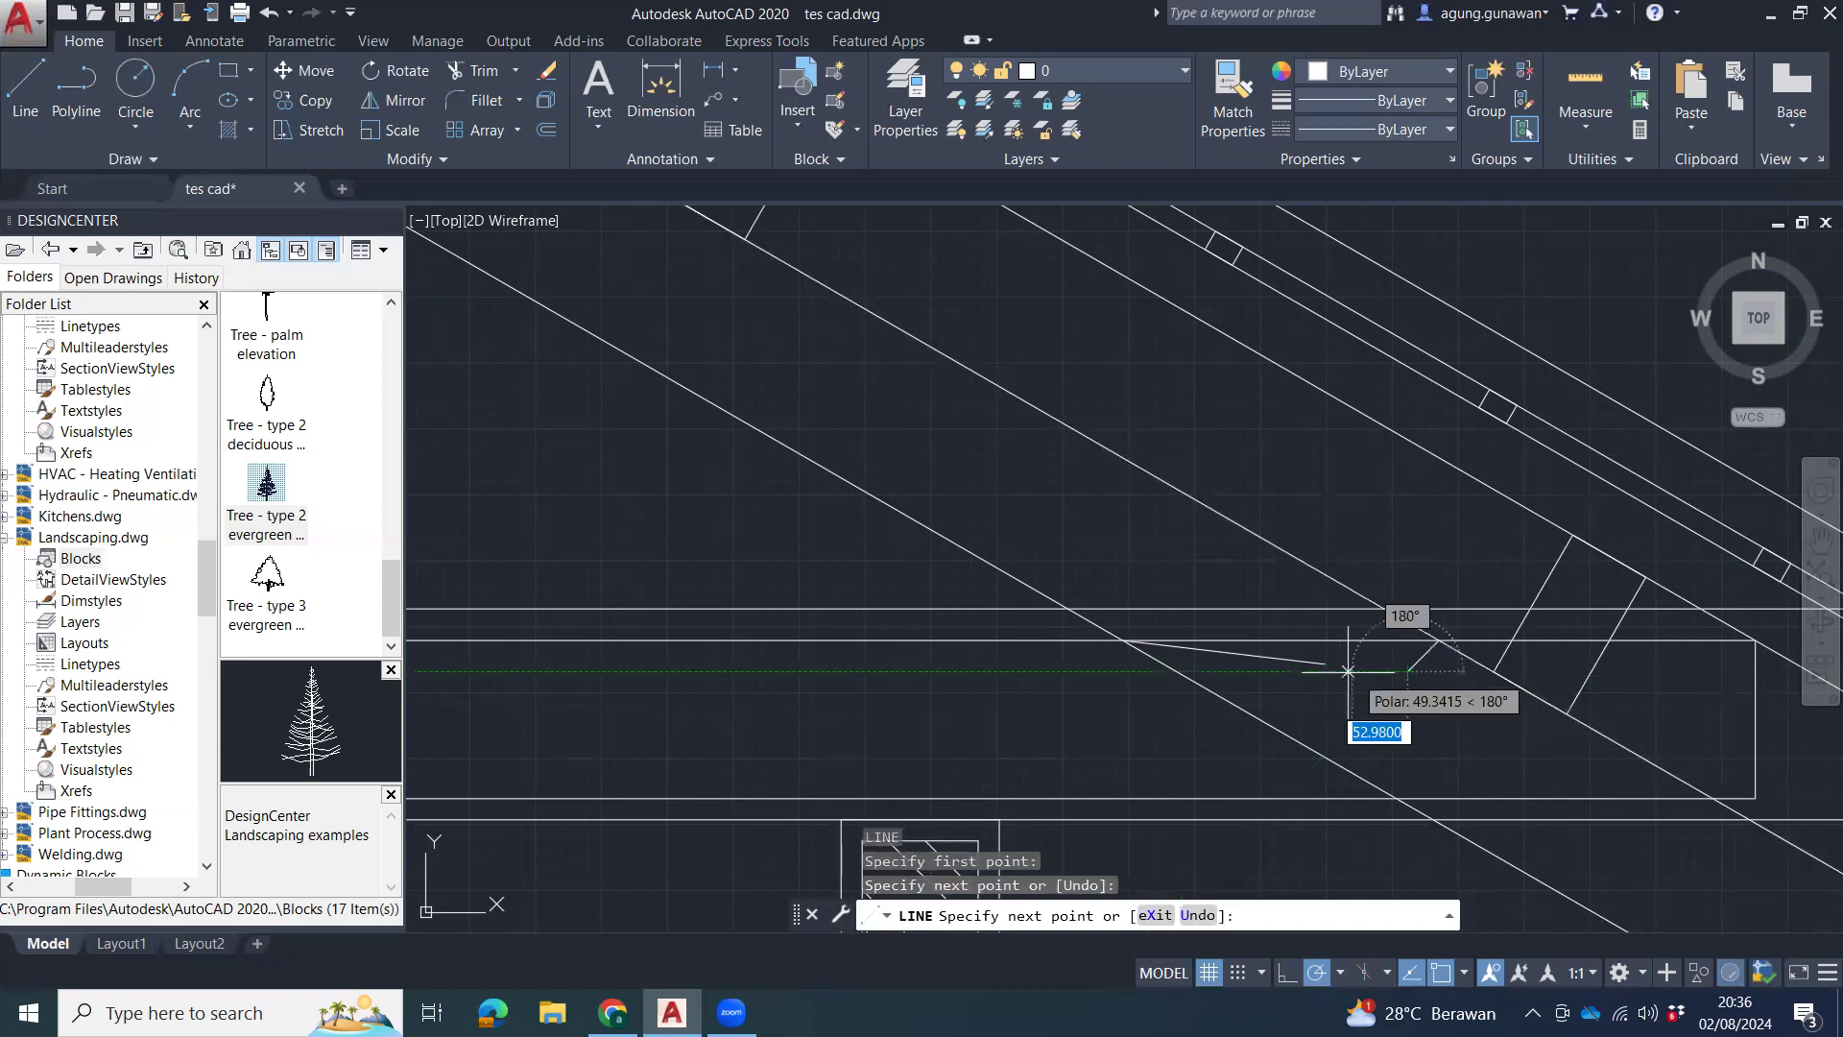
pyautogui.press('Escape')
pyautogui.press('Escape')
# Replace the earlier slanted line with one from the short diagonal's lower end to the lower sloped line's intersection with the tie's upper edge.
pyautogui.click(1319, 663)
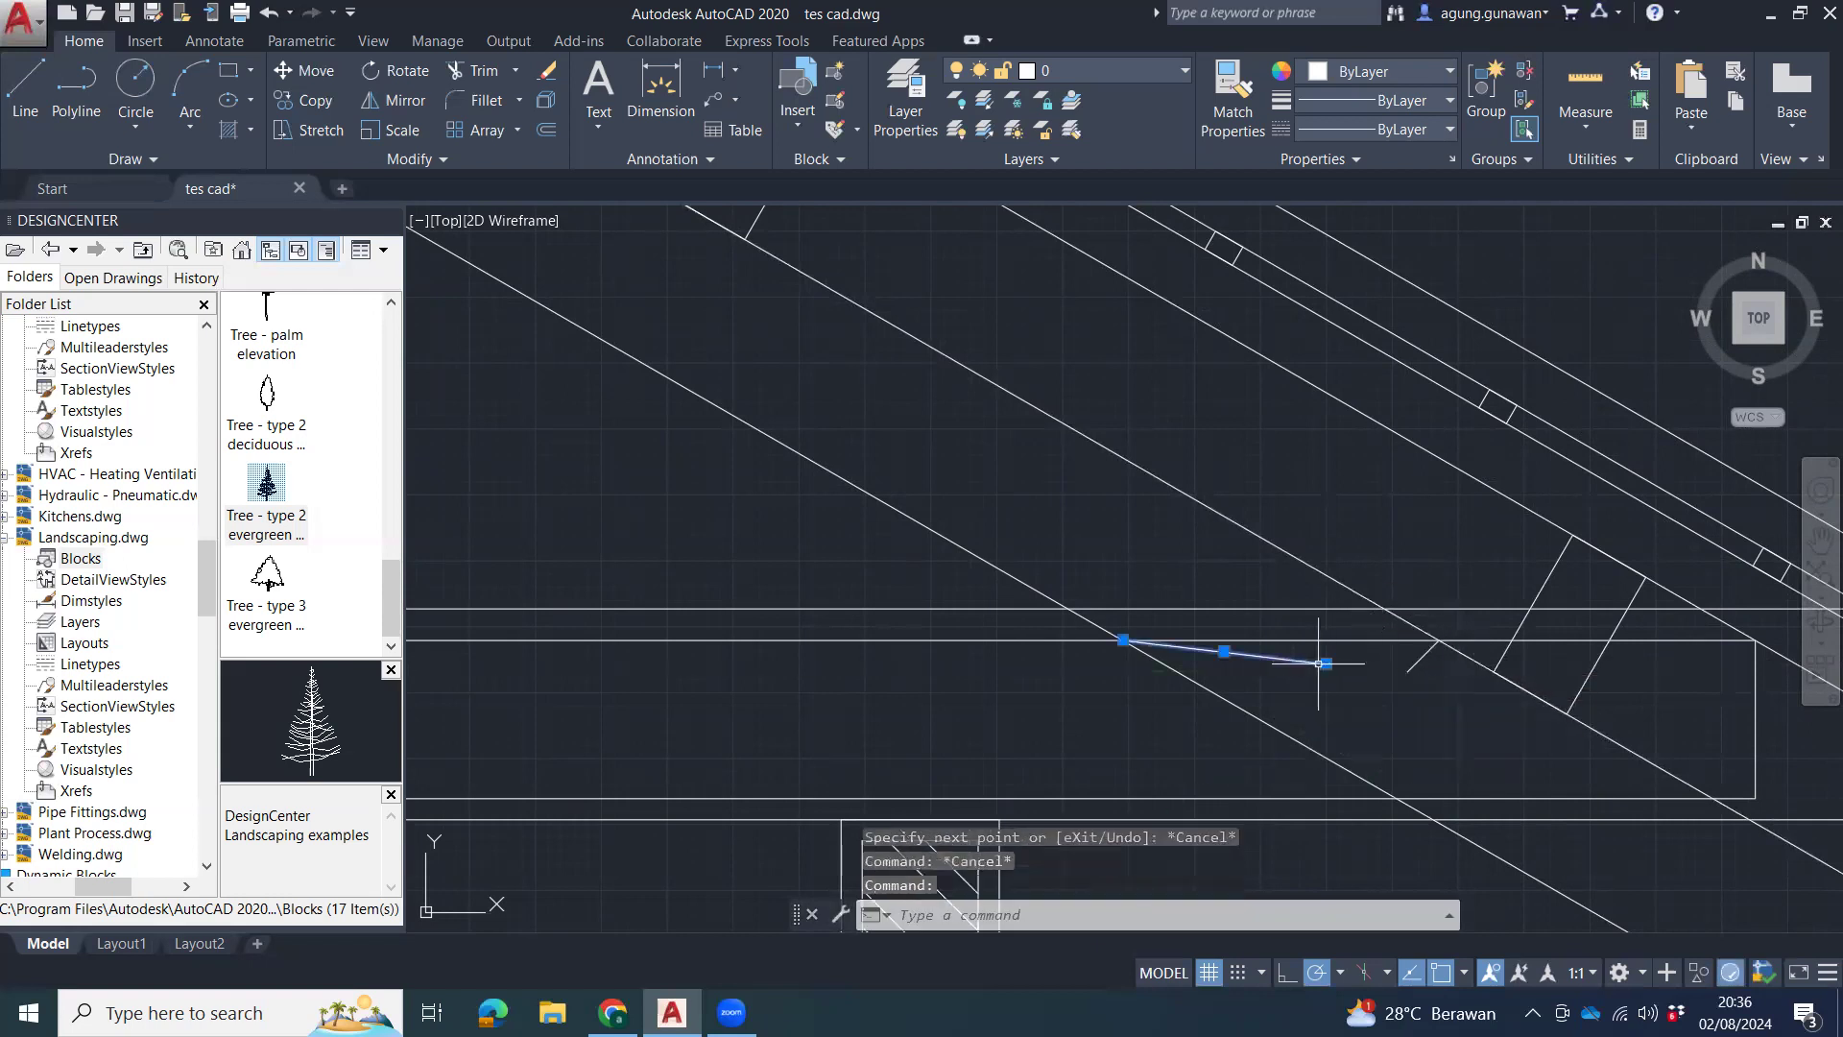
pyautogui.press('Delete')
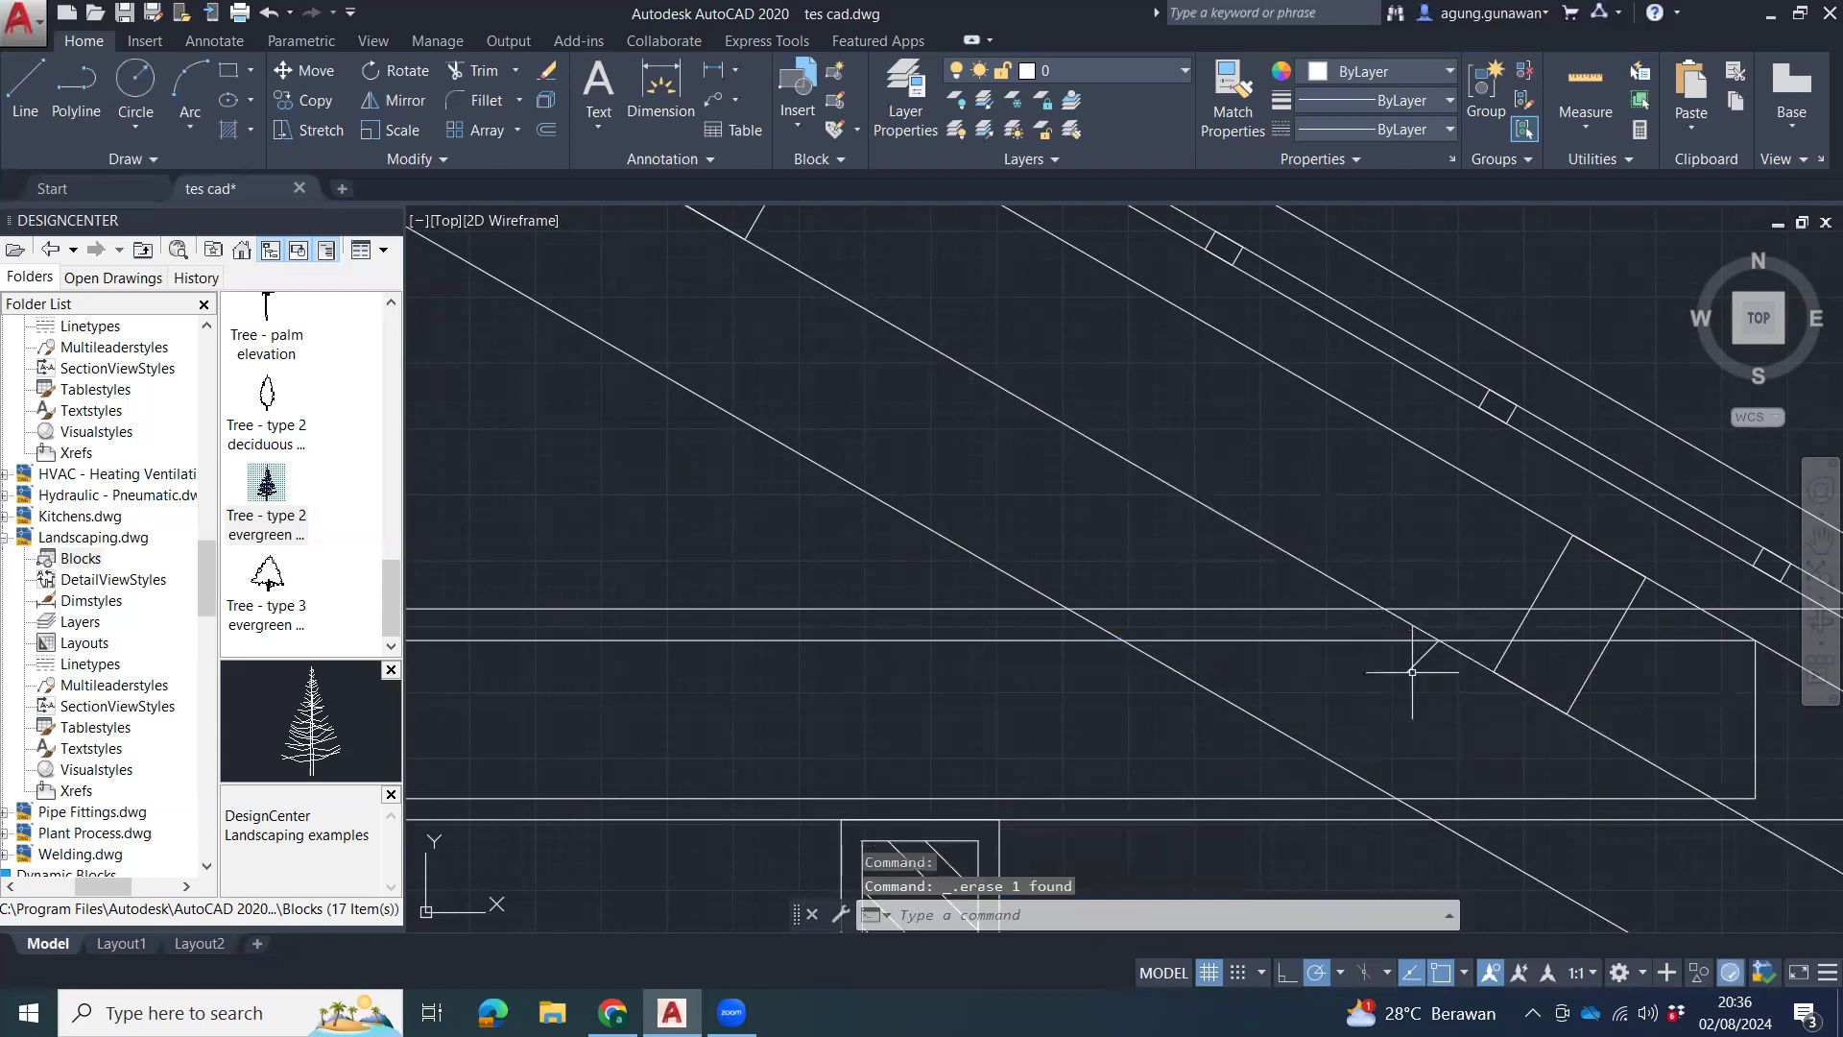
pyautogui.click(1408, 670)
pyautogui.press('l')
pyautogui.press('Return')
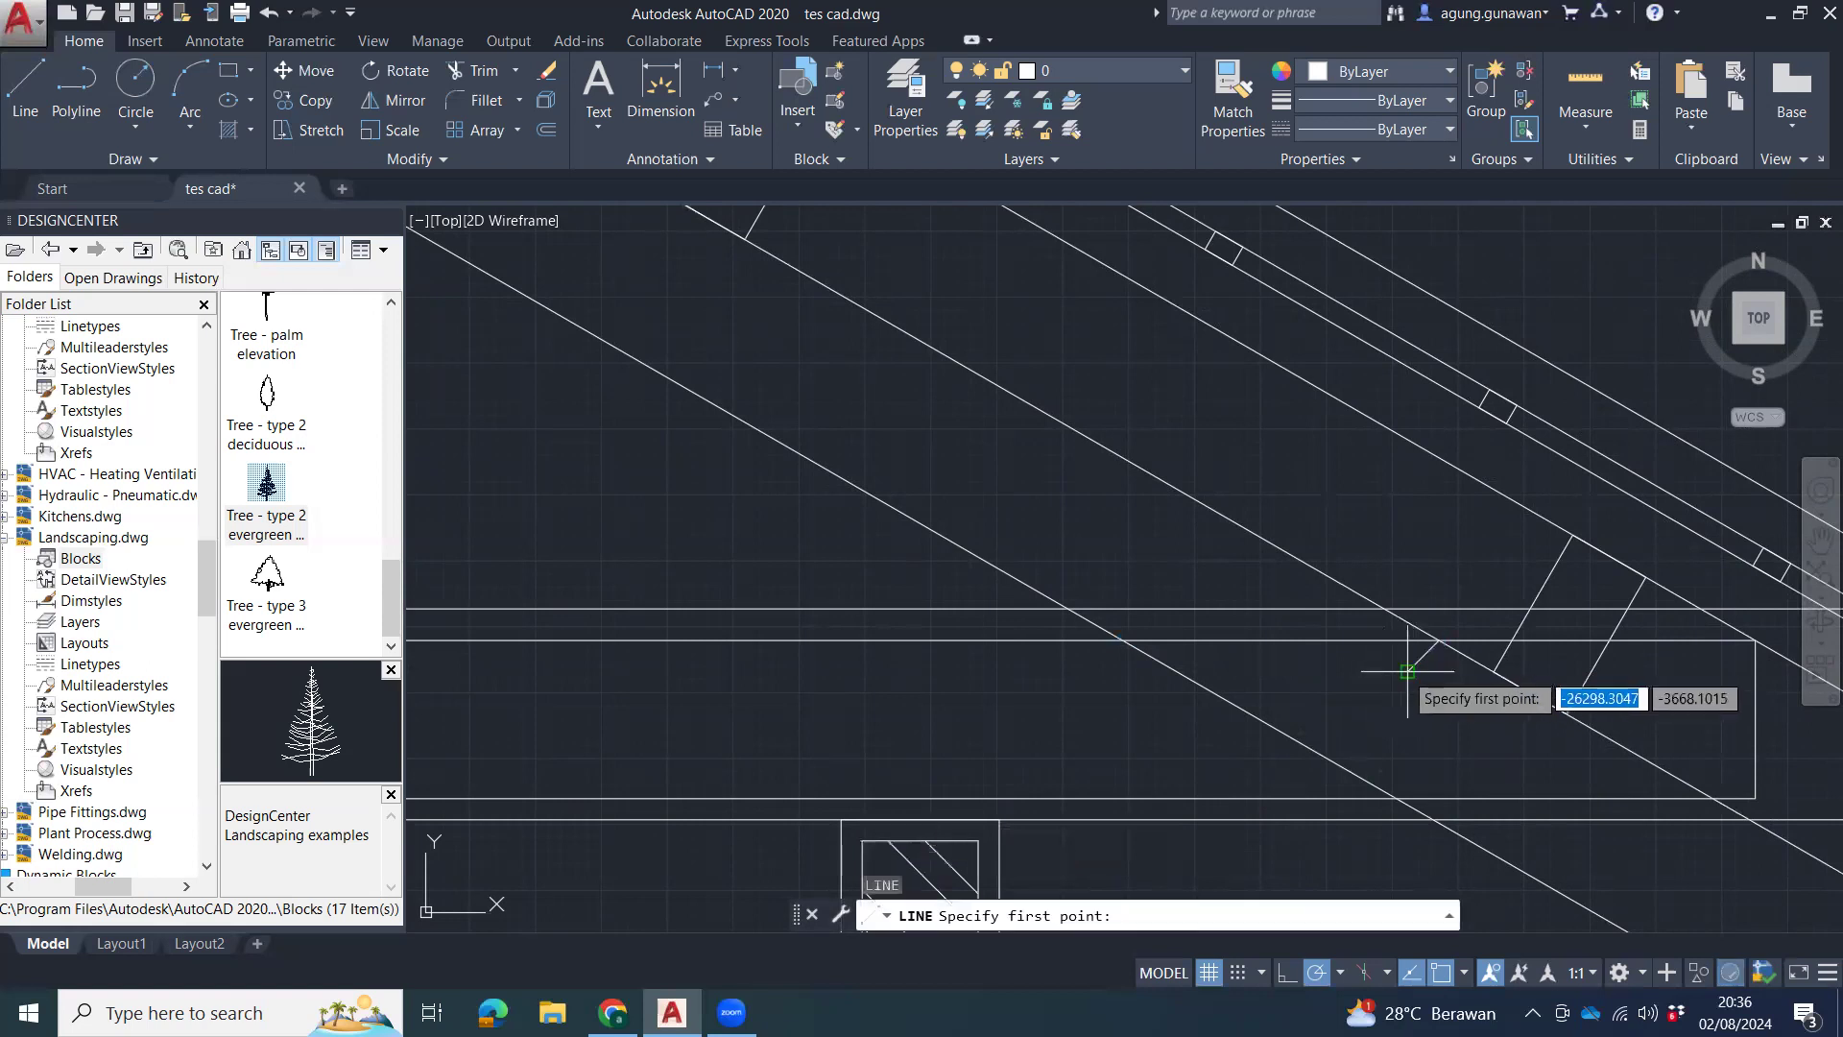
pyautogui.click(1408, 670)
pyautogui.click(1123, 638)
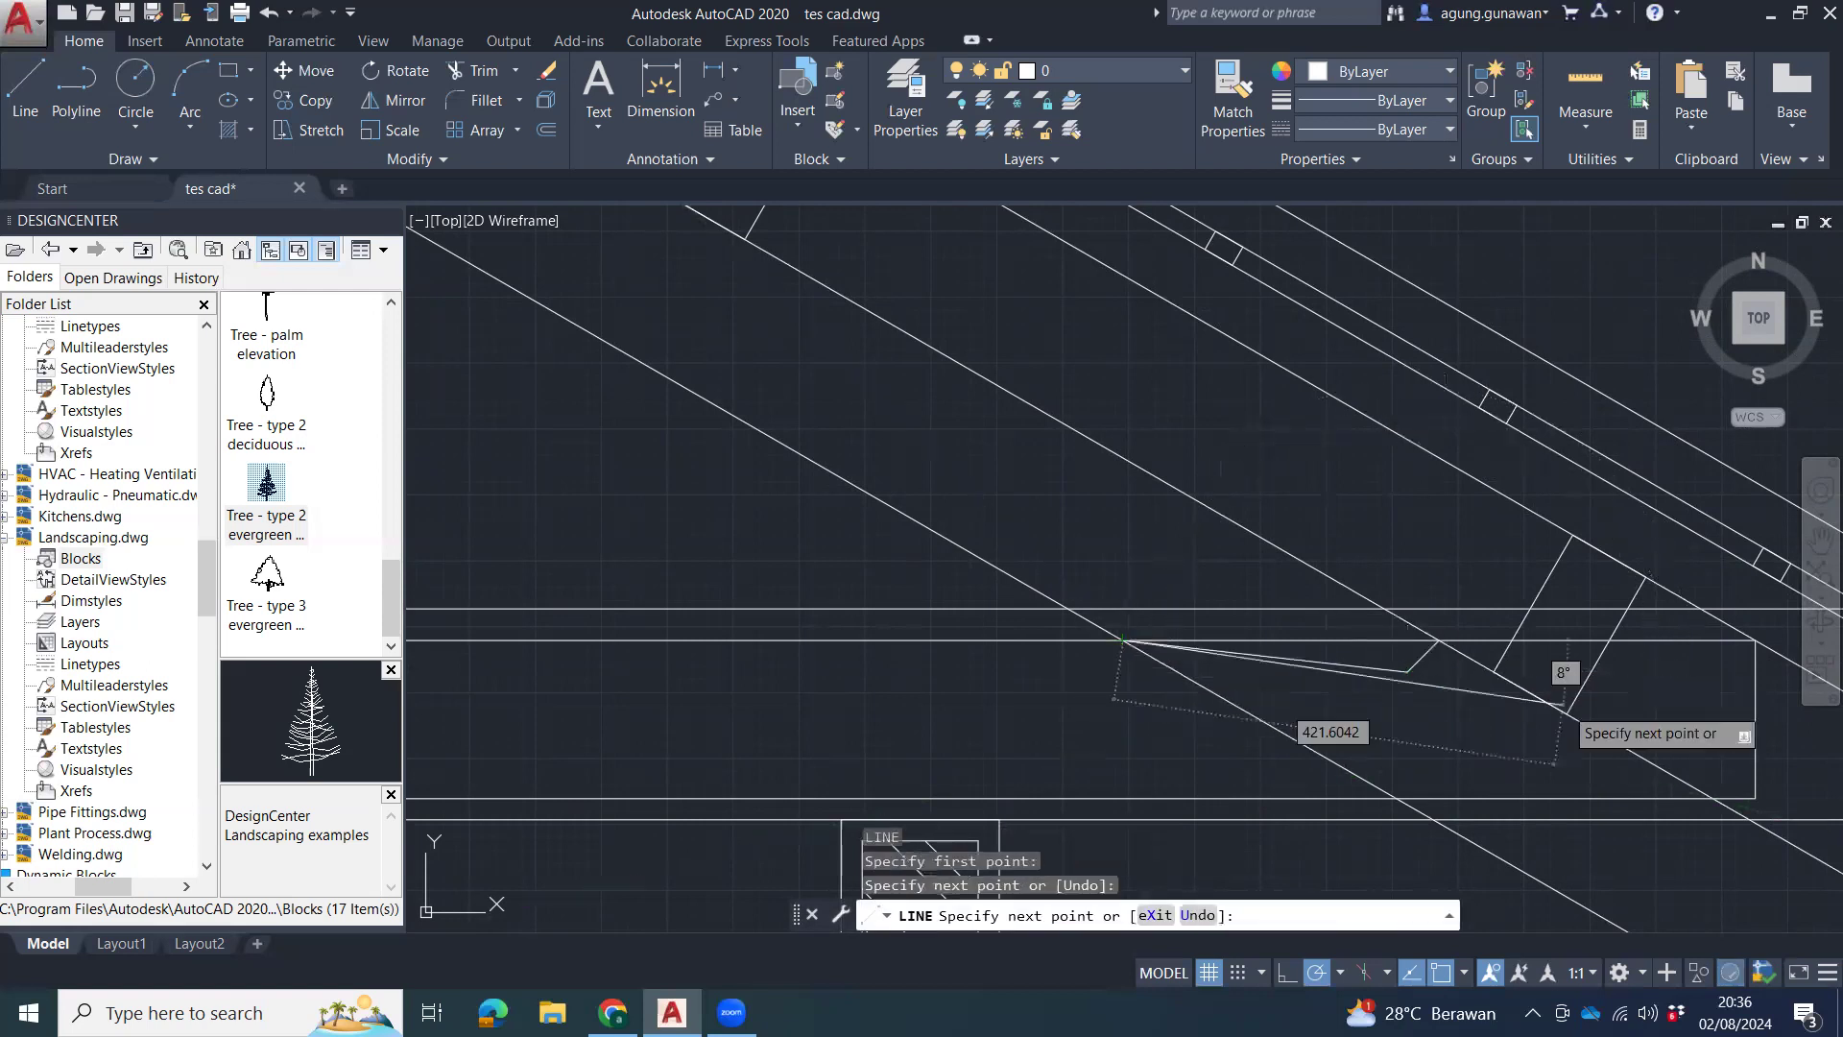
pyautogui.press('Escape')
pyautogui.moveTo(1535, 698); pyautogui.dragTo(1412, 710, button='middle')
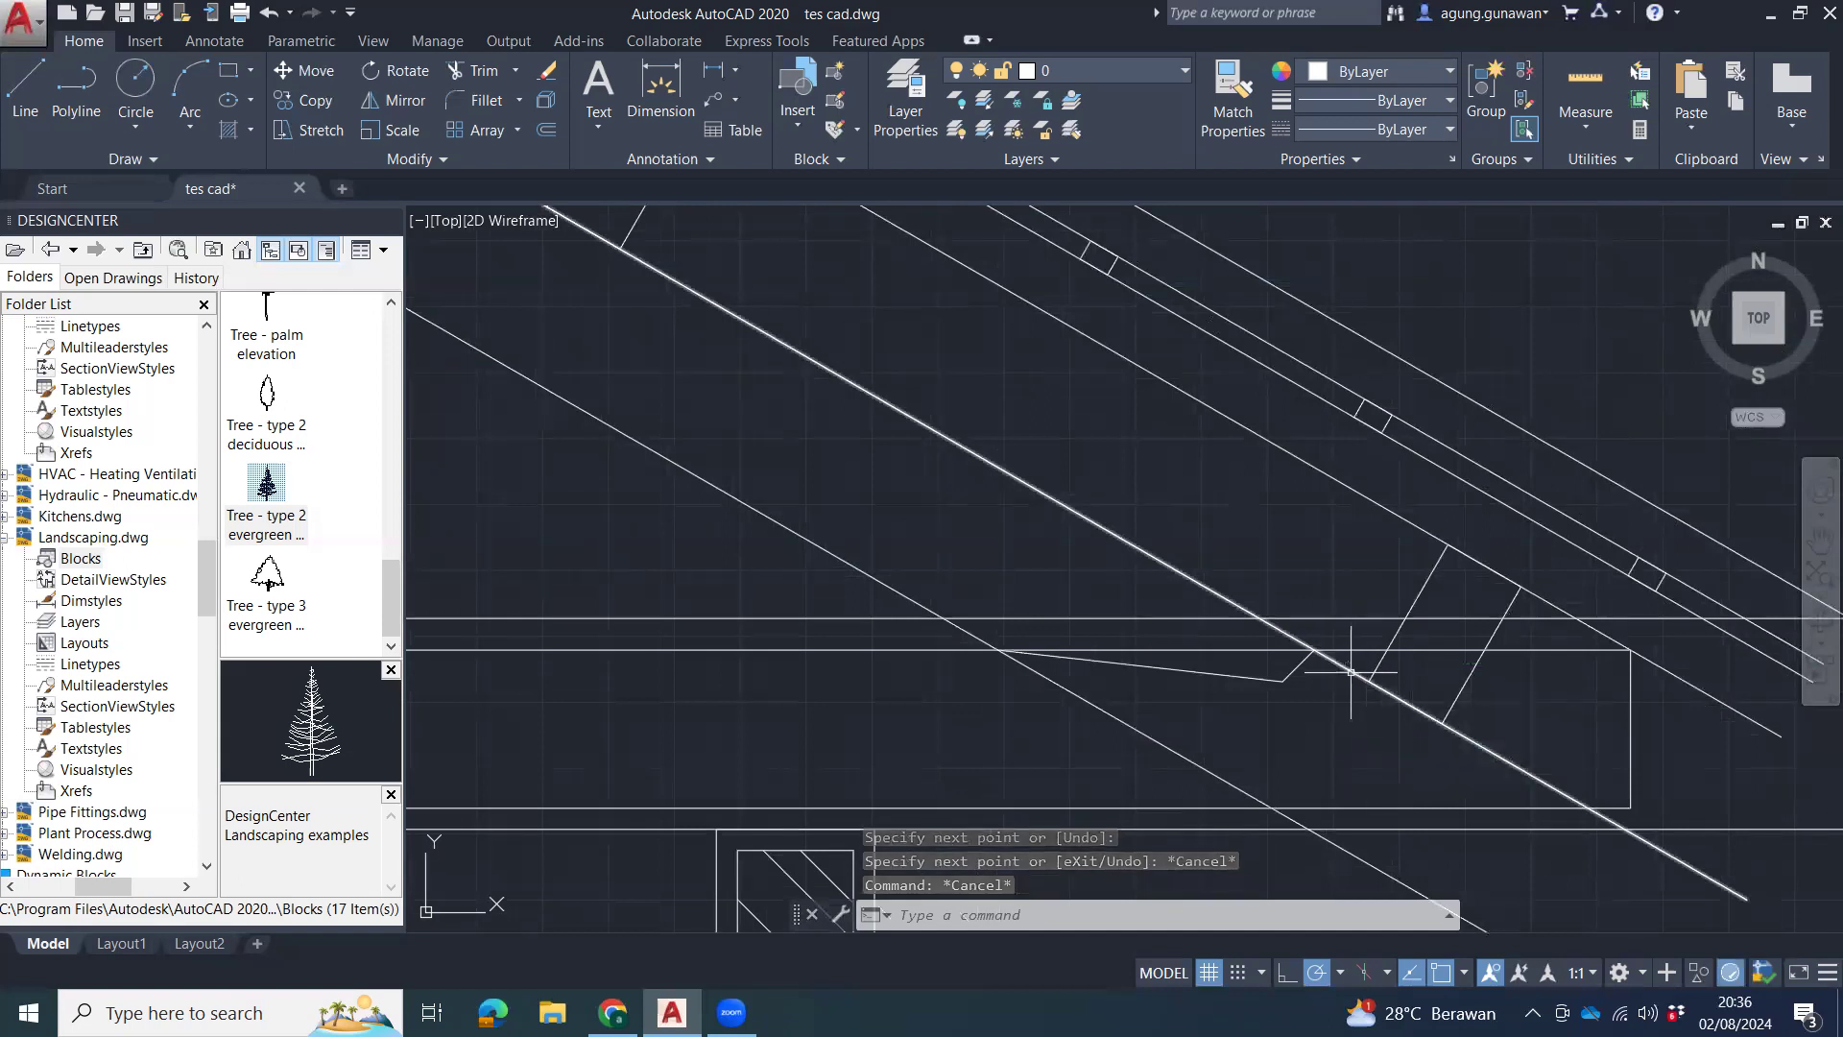
pyautogui.press('Escape')
pyautogui.press('Escape')
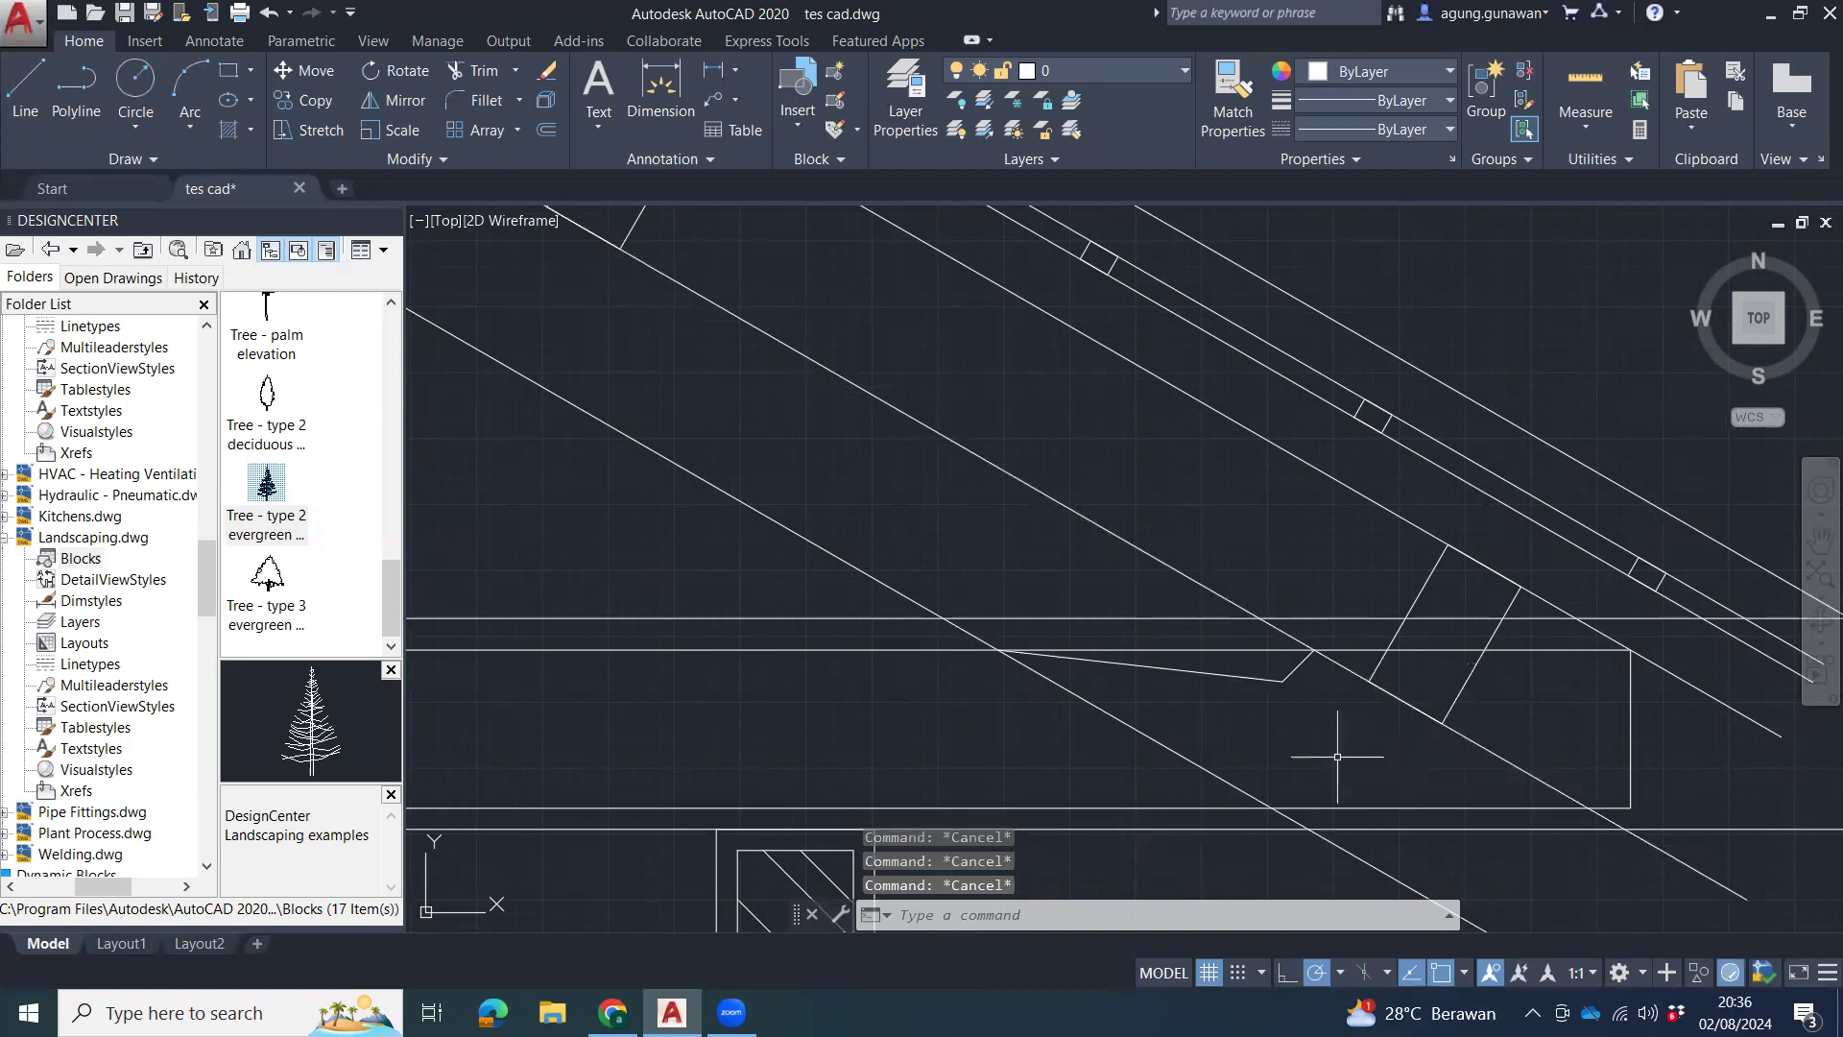
pyautogui.write('ex')
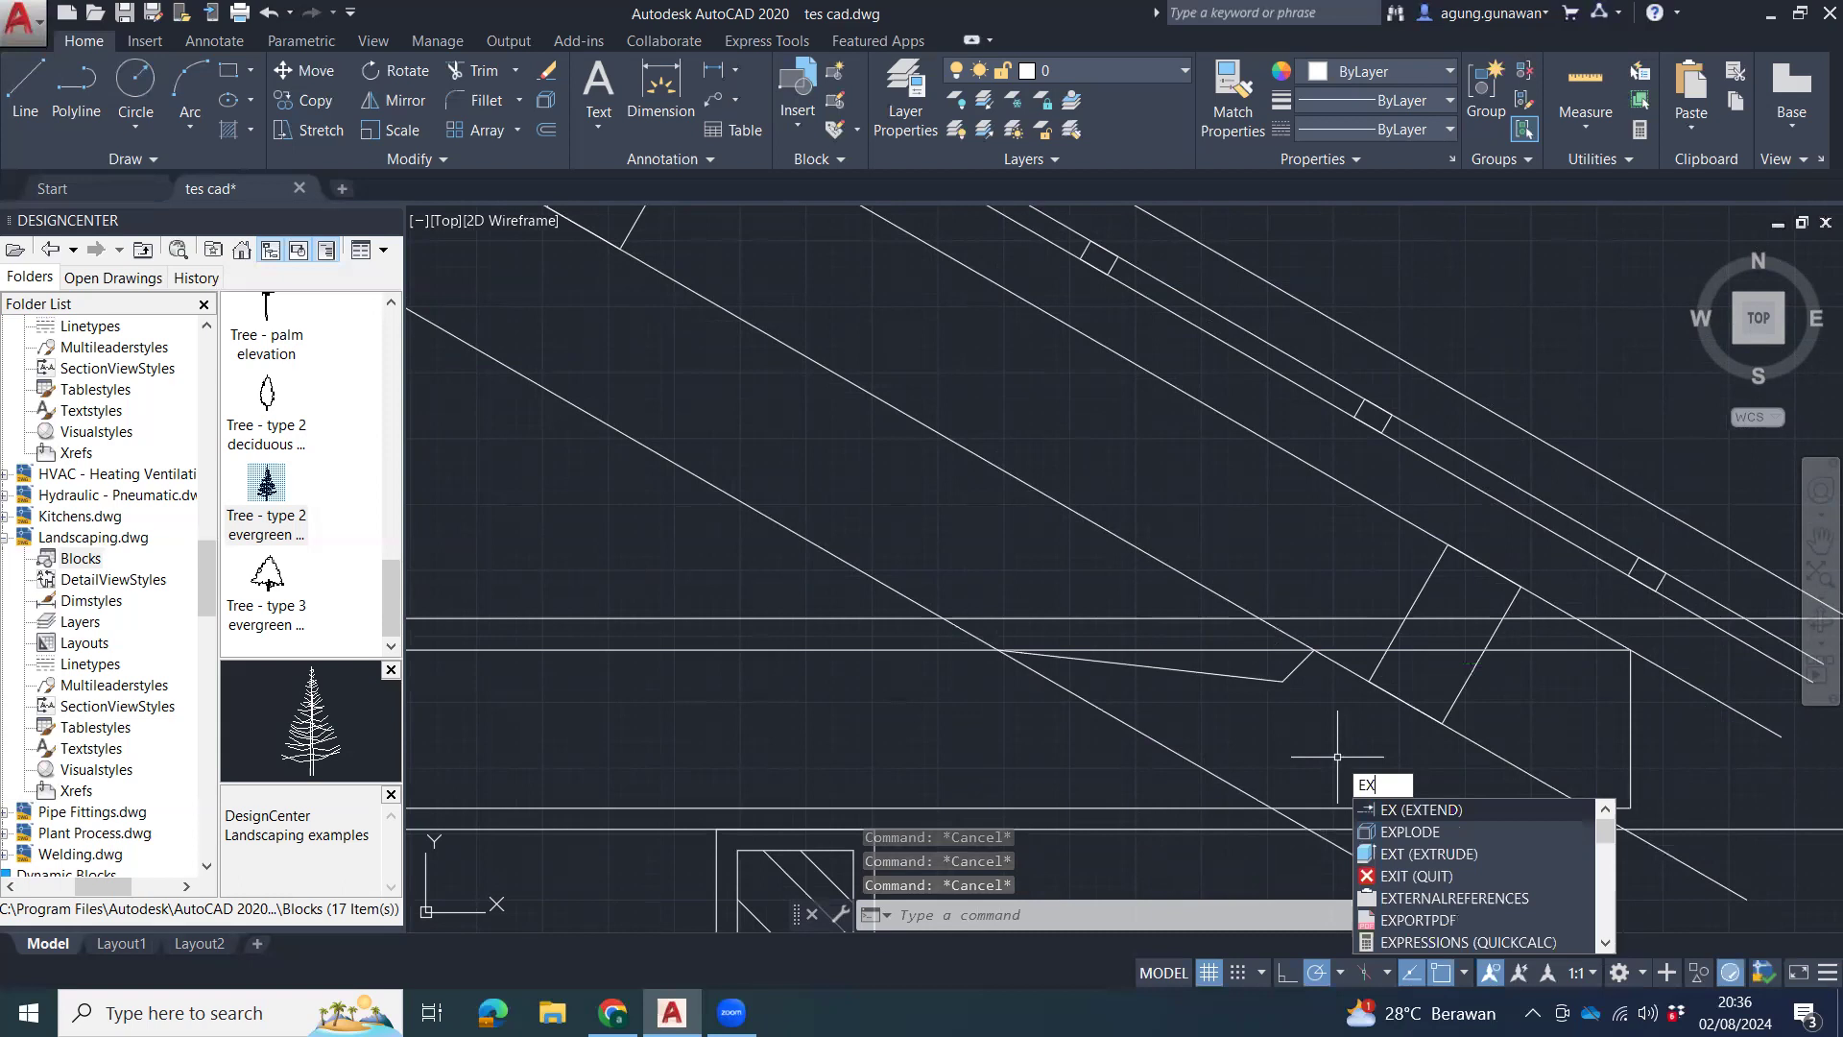
pyautogui.press('Return')
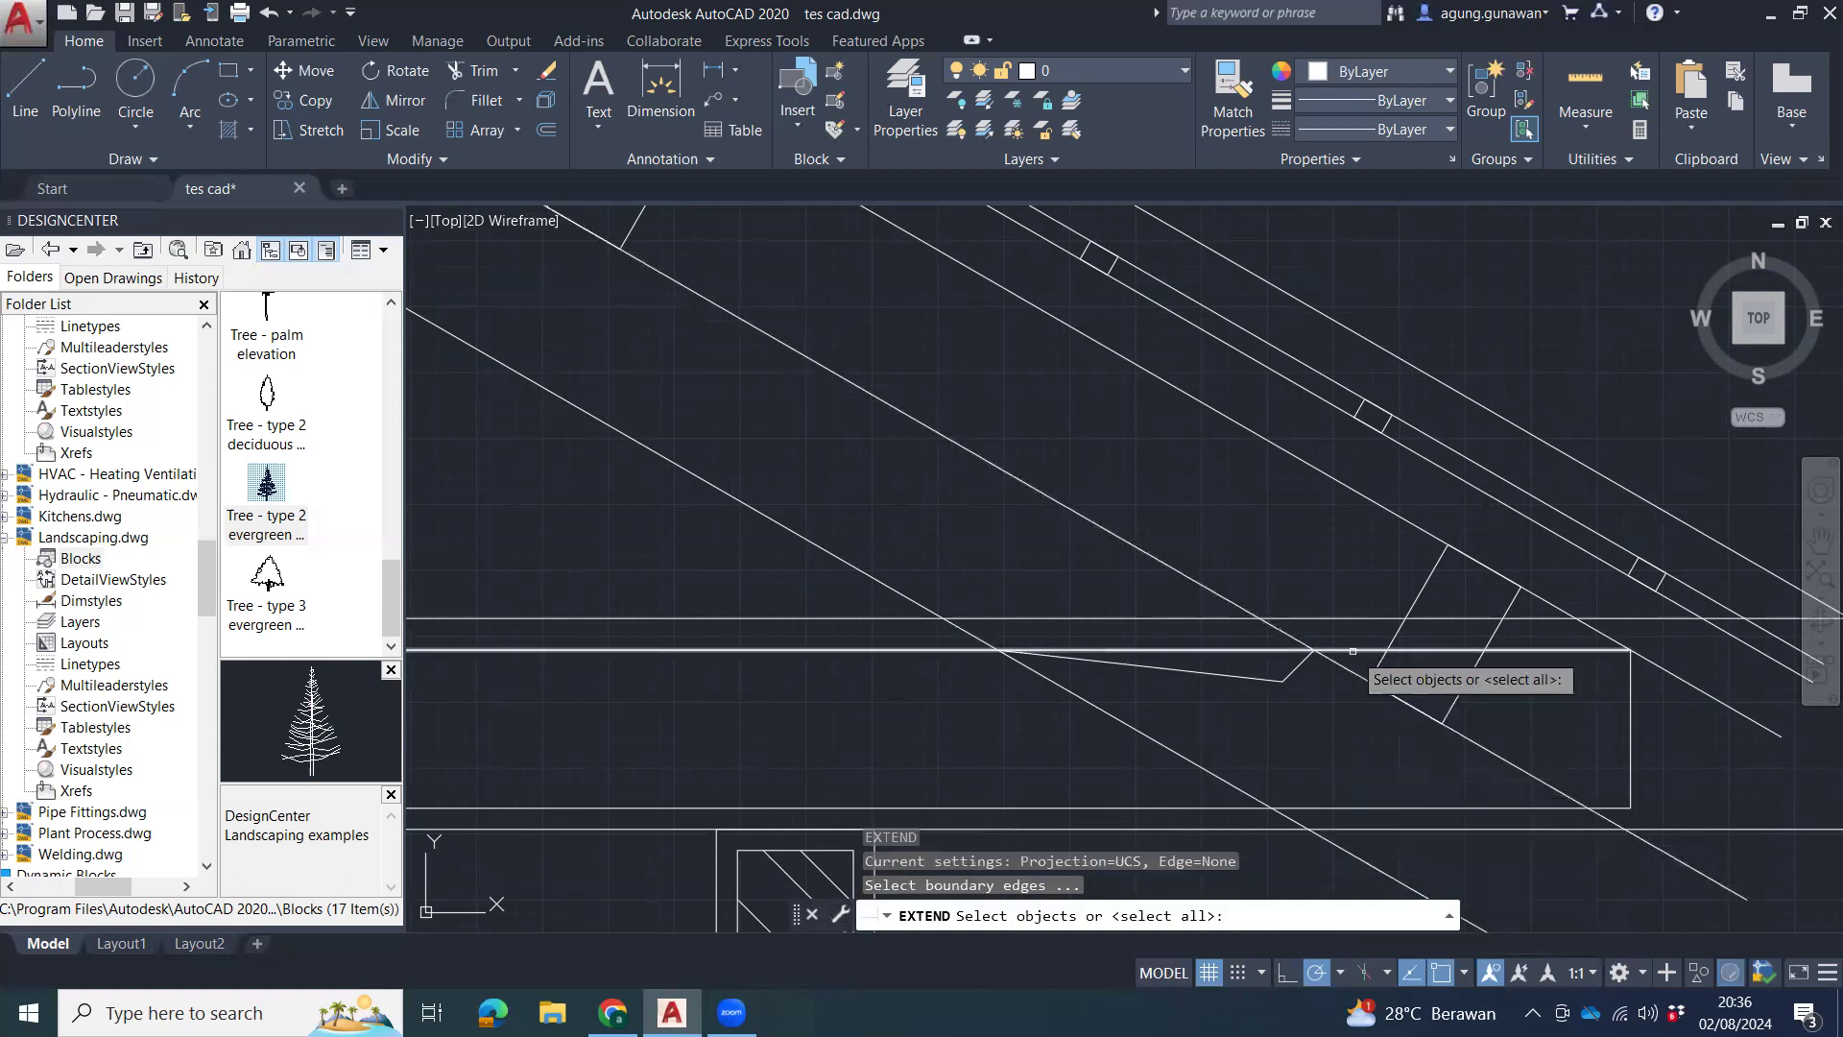
pyautogui.click(1353, 651)
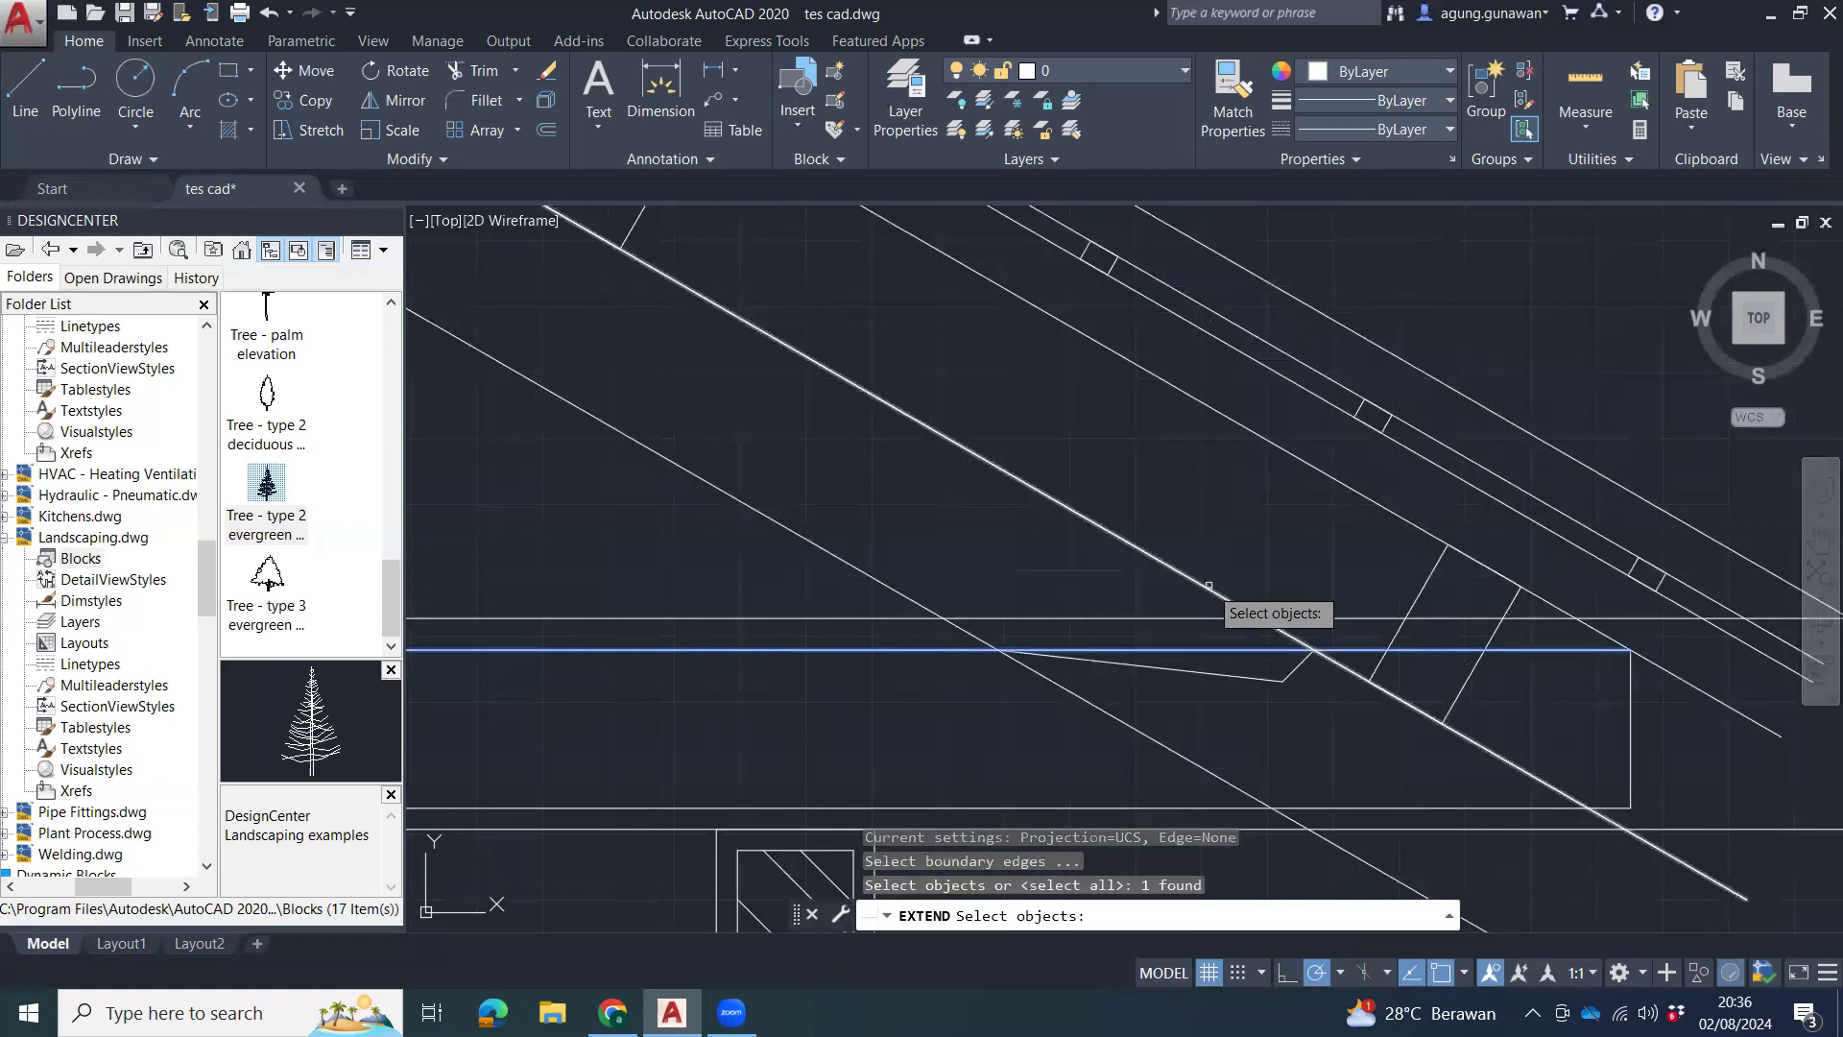
pyautogui.press('Return')
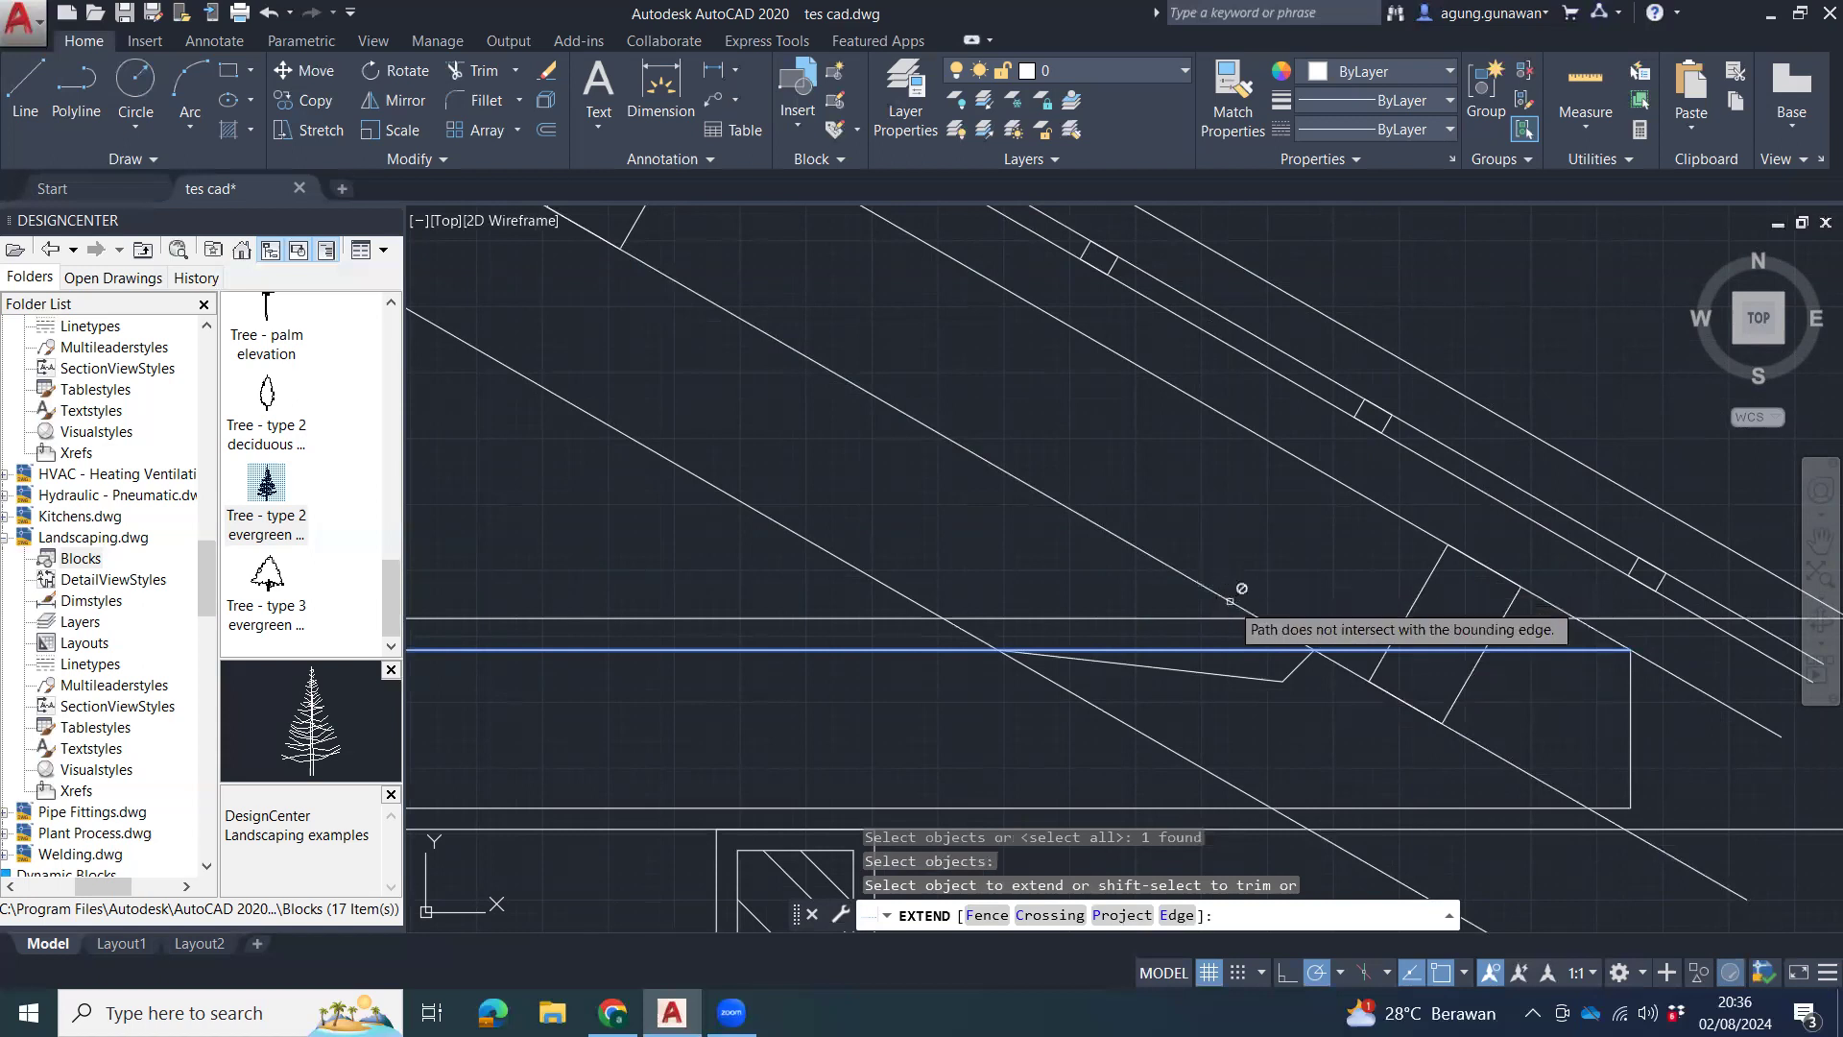
pyautogui.press('Escape')
pyautogui.press('Escape')
pyautogui.press('Escape')
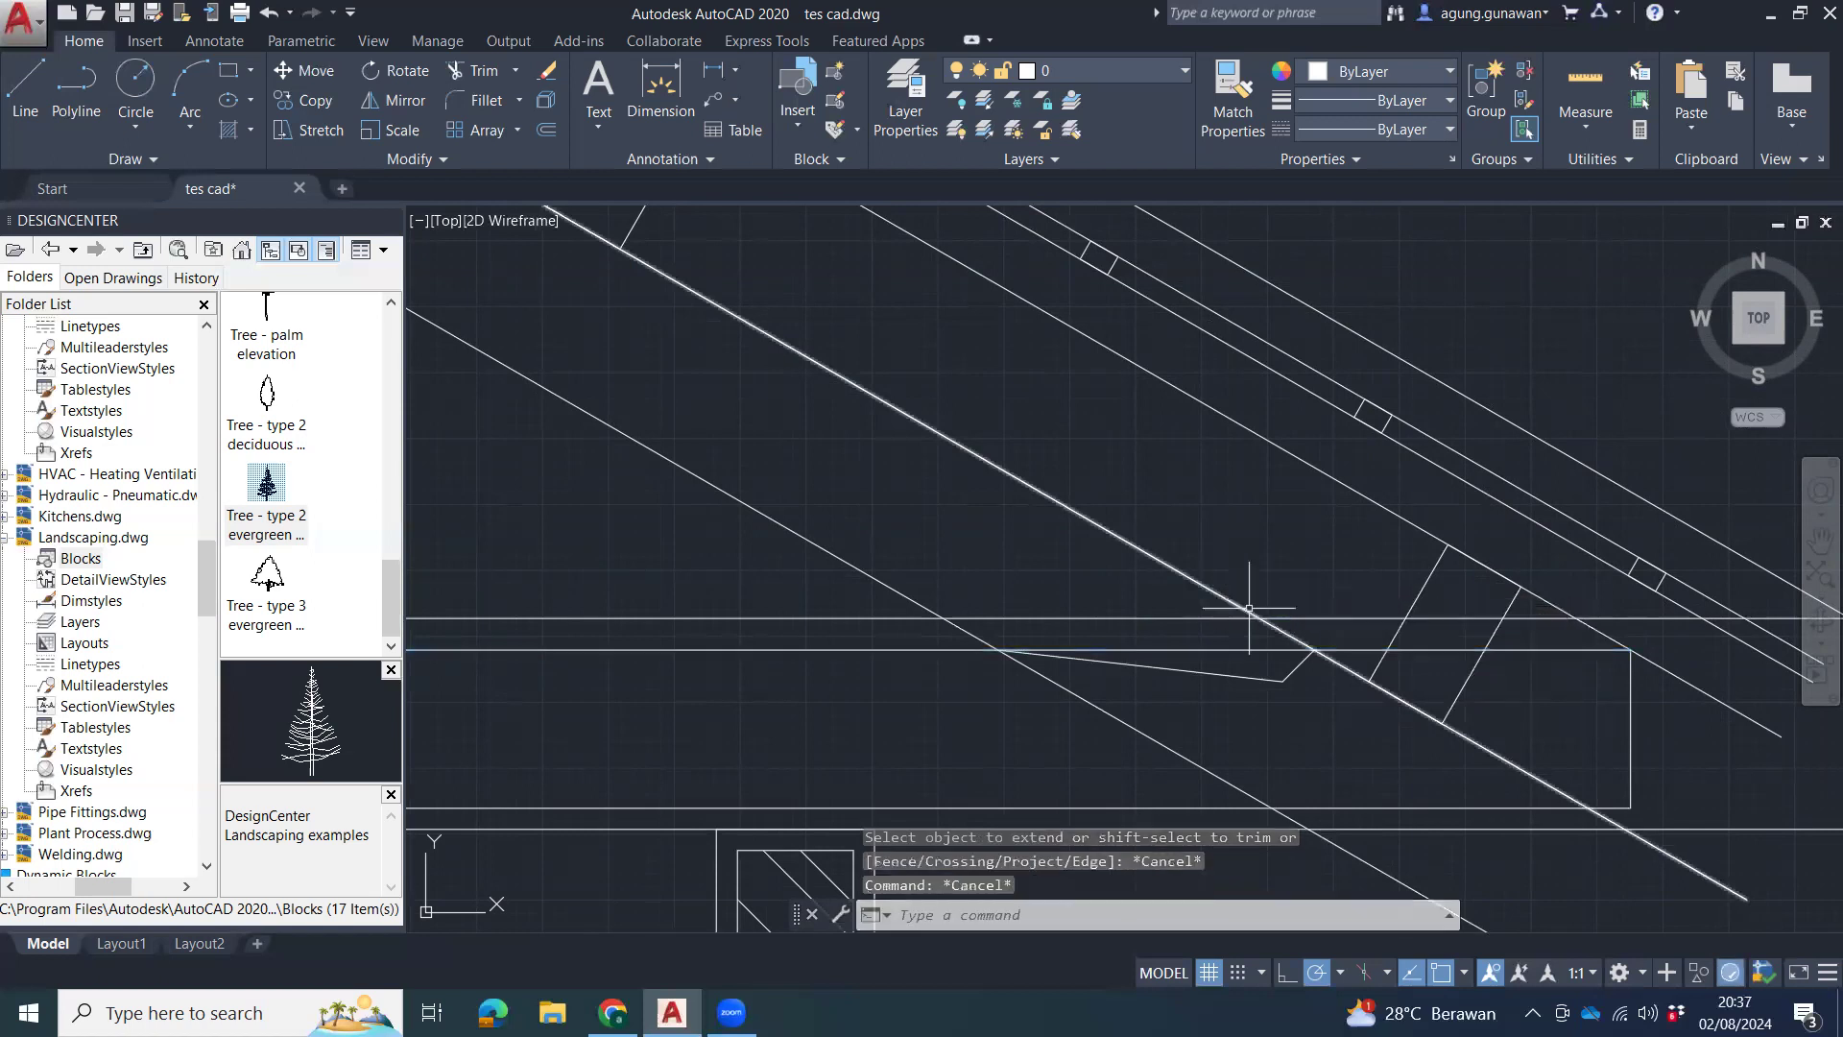
# Shorten the upper and lower sloped member lines so both end at the notch corners on the tie's upper edge.
pyautogui.click(1349, 670)
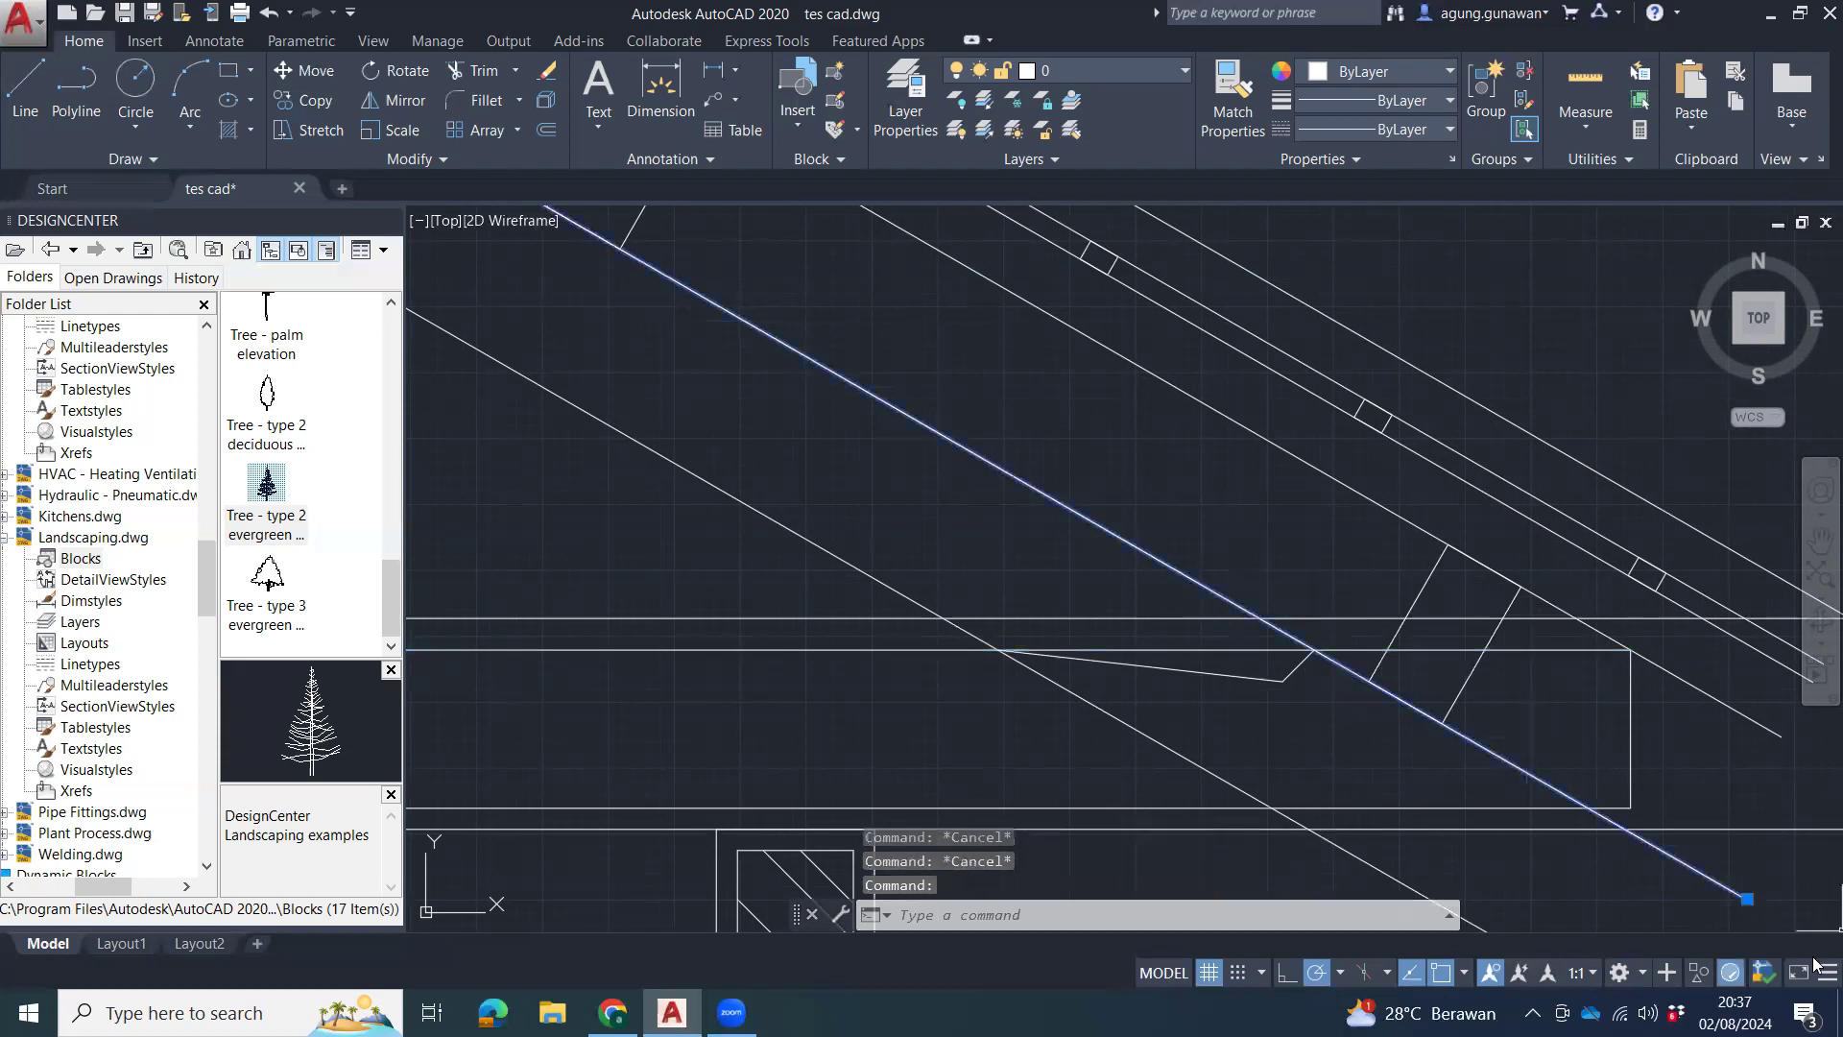
pyautogui.click(1747, 899)
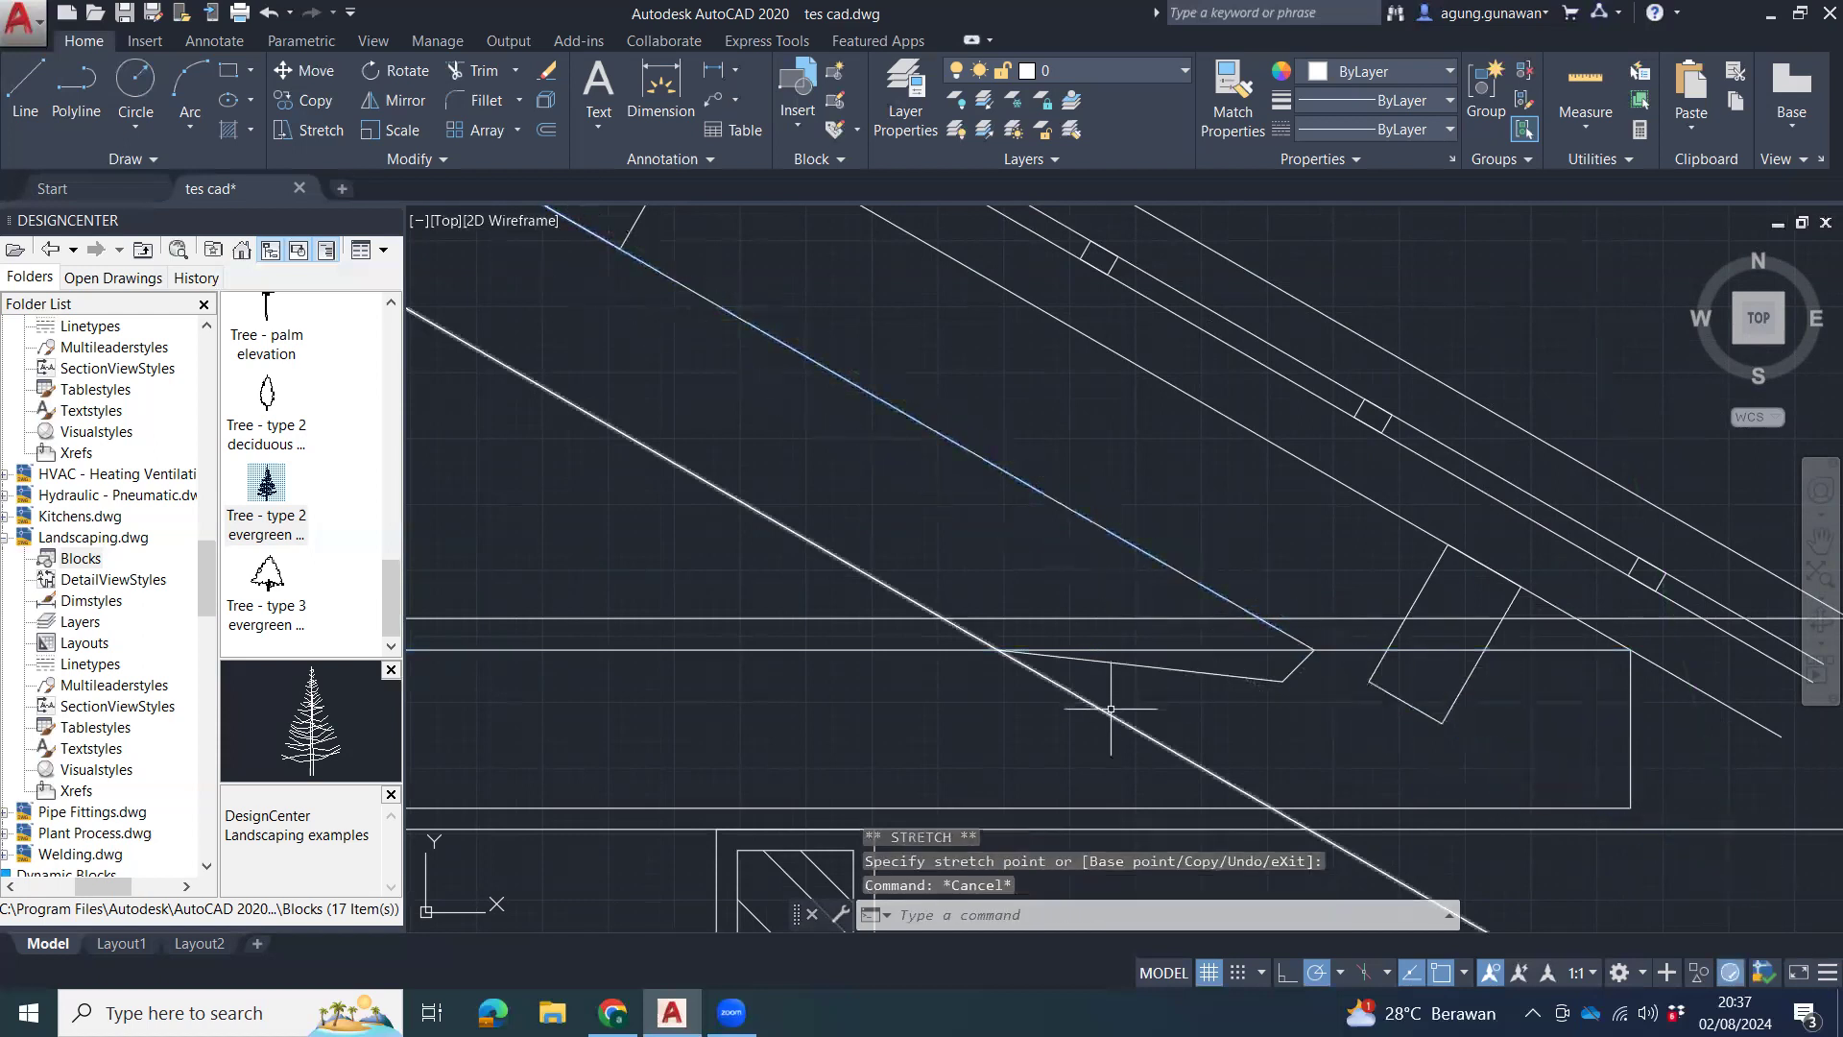
pyautogui.scroll(-2, 1553, 892)
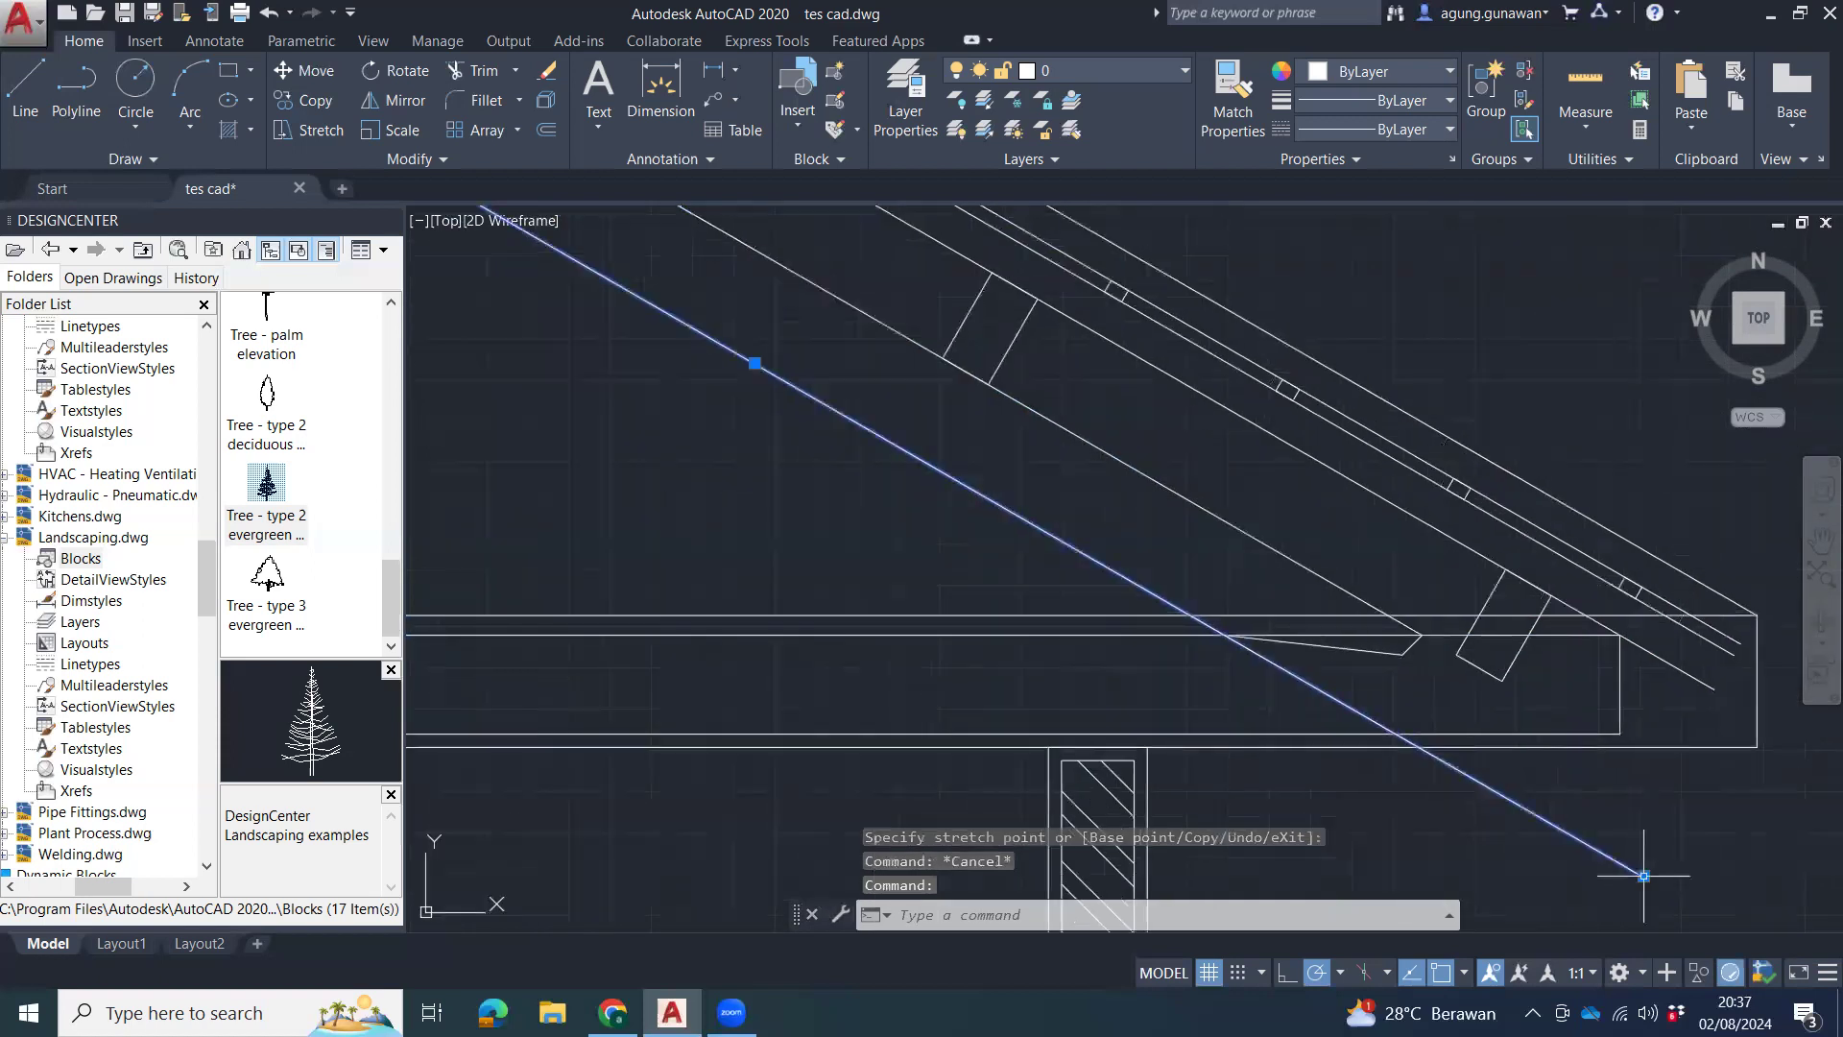
pyautogui.click(1643, 876)
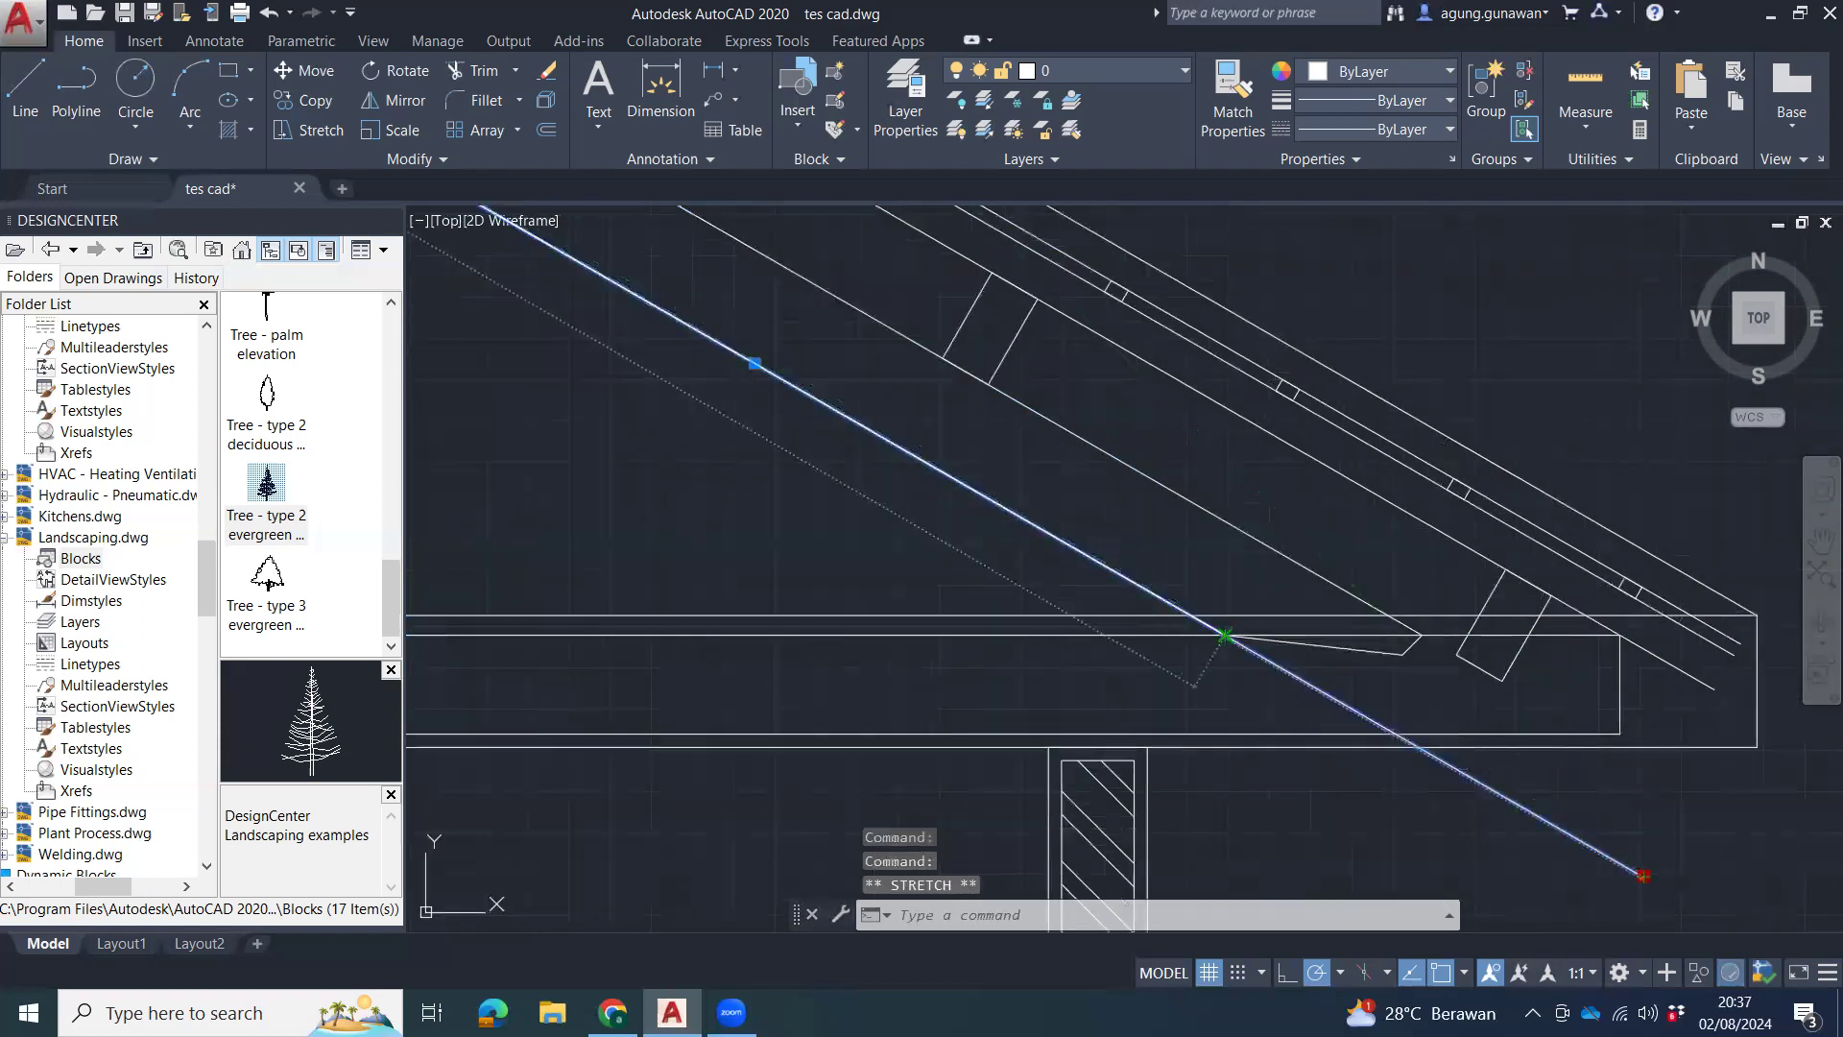
pyautogui.click(1226, 635)
pyautogui.press('Escape')
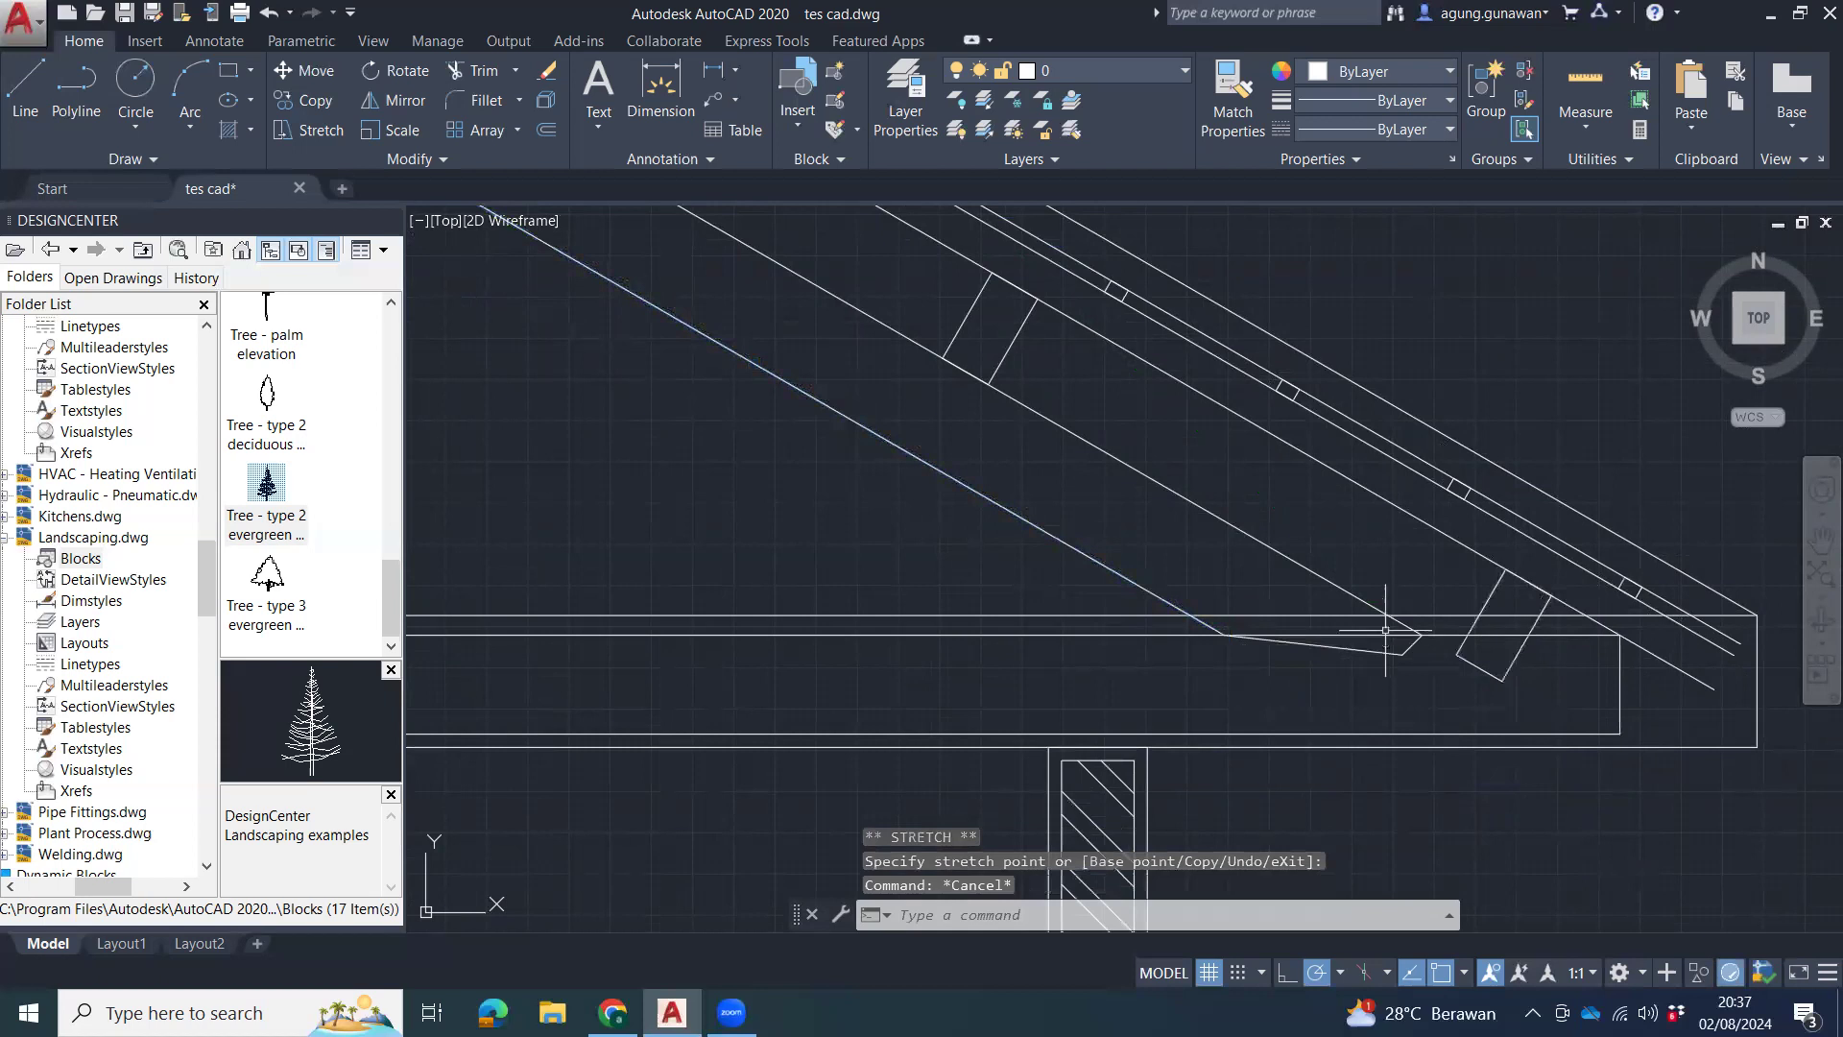
# Fillet the tie's upper edge with the lower sloped member line at radius 0, removing the edge across the notch.
pyautogui.scroll(3, 1385, 637)
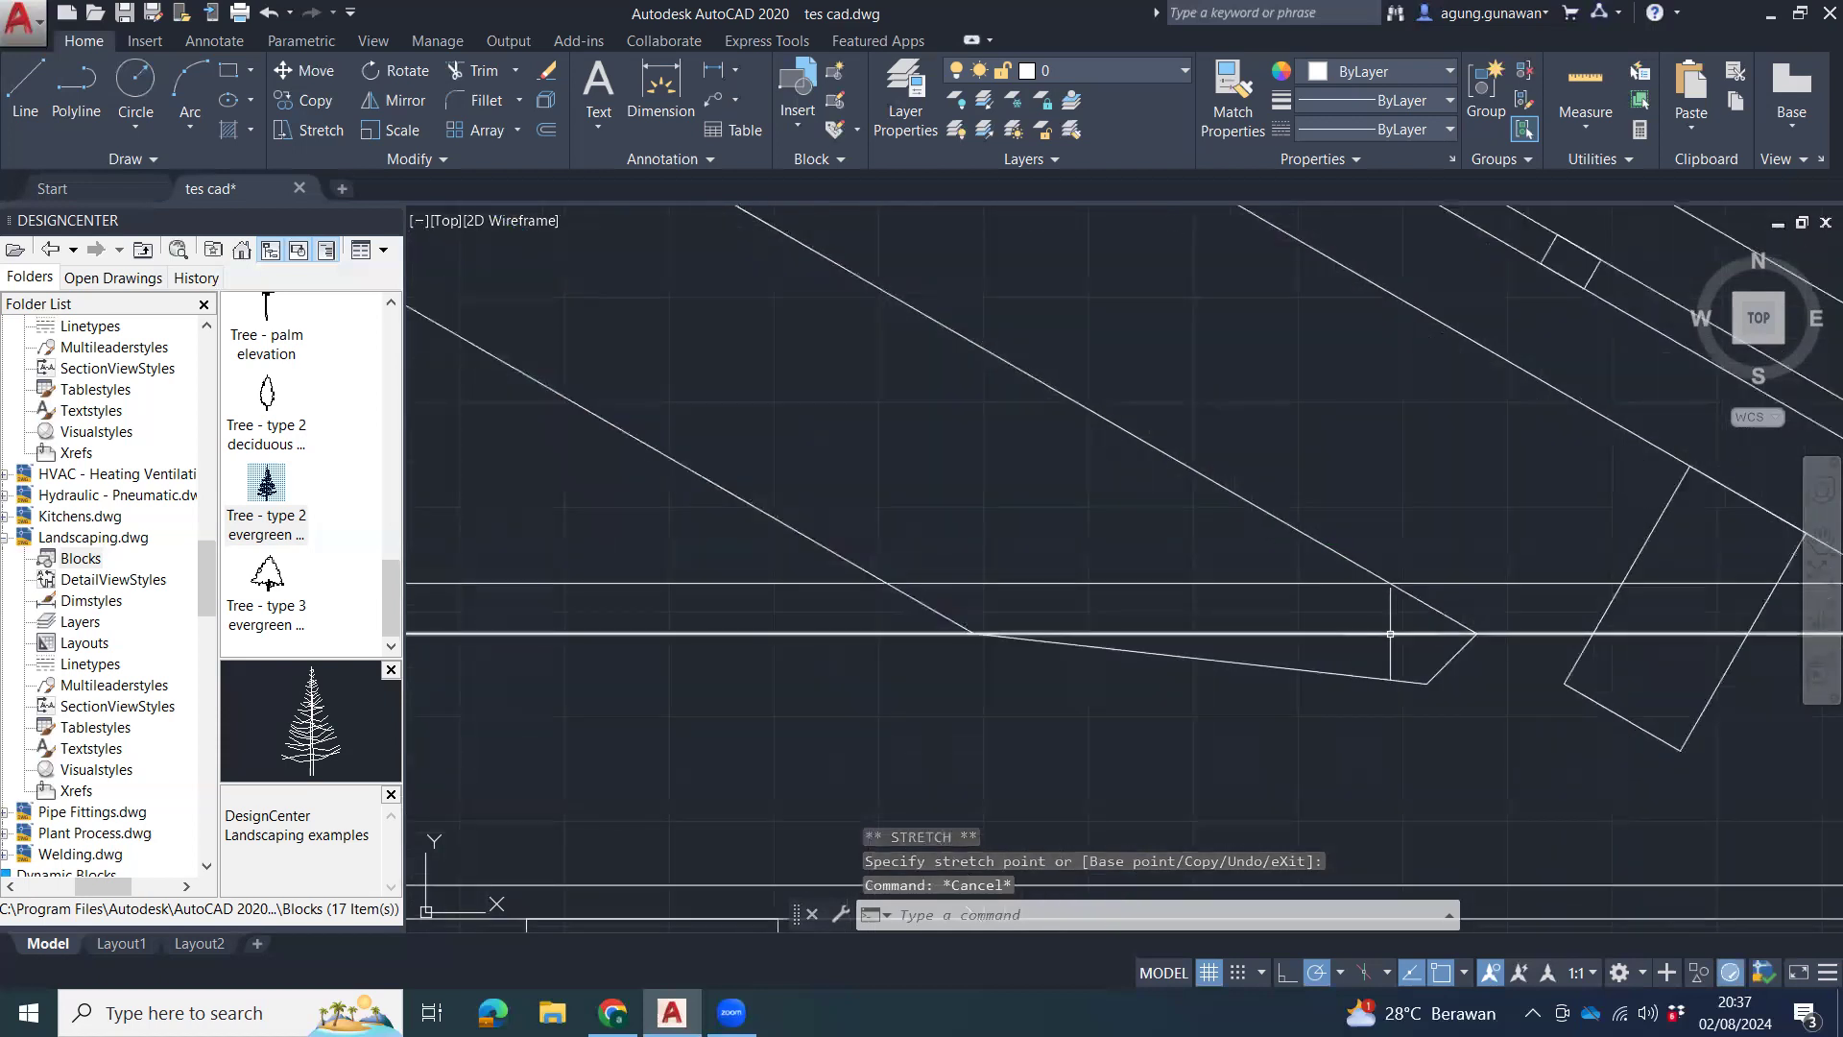
pyautogui.press('Escape')
pyautogui.moveTo(1414, 691); pyautogui.dragTo(1283, 733, button='middle')
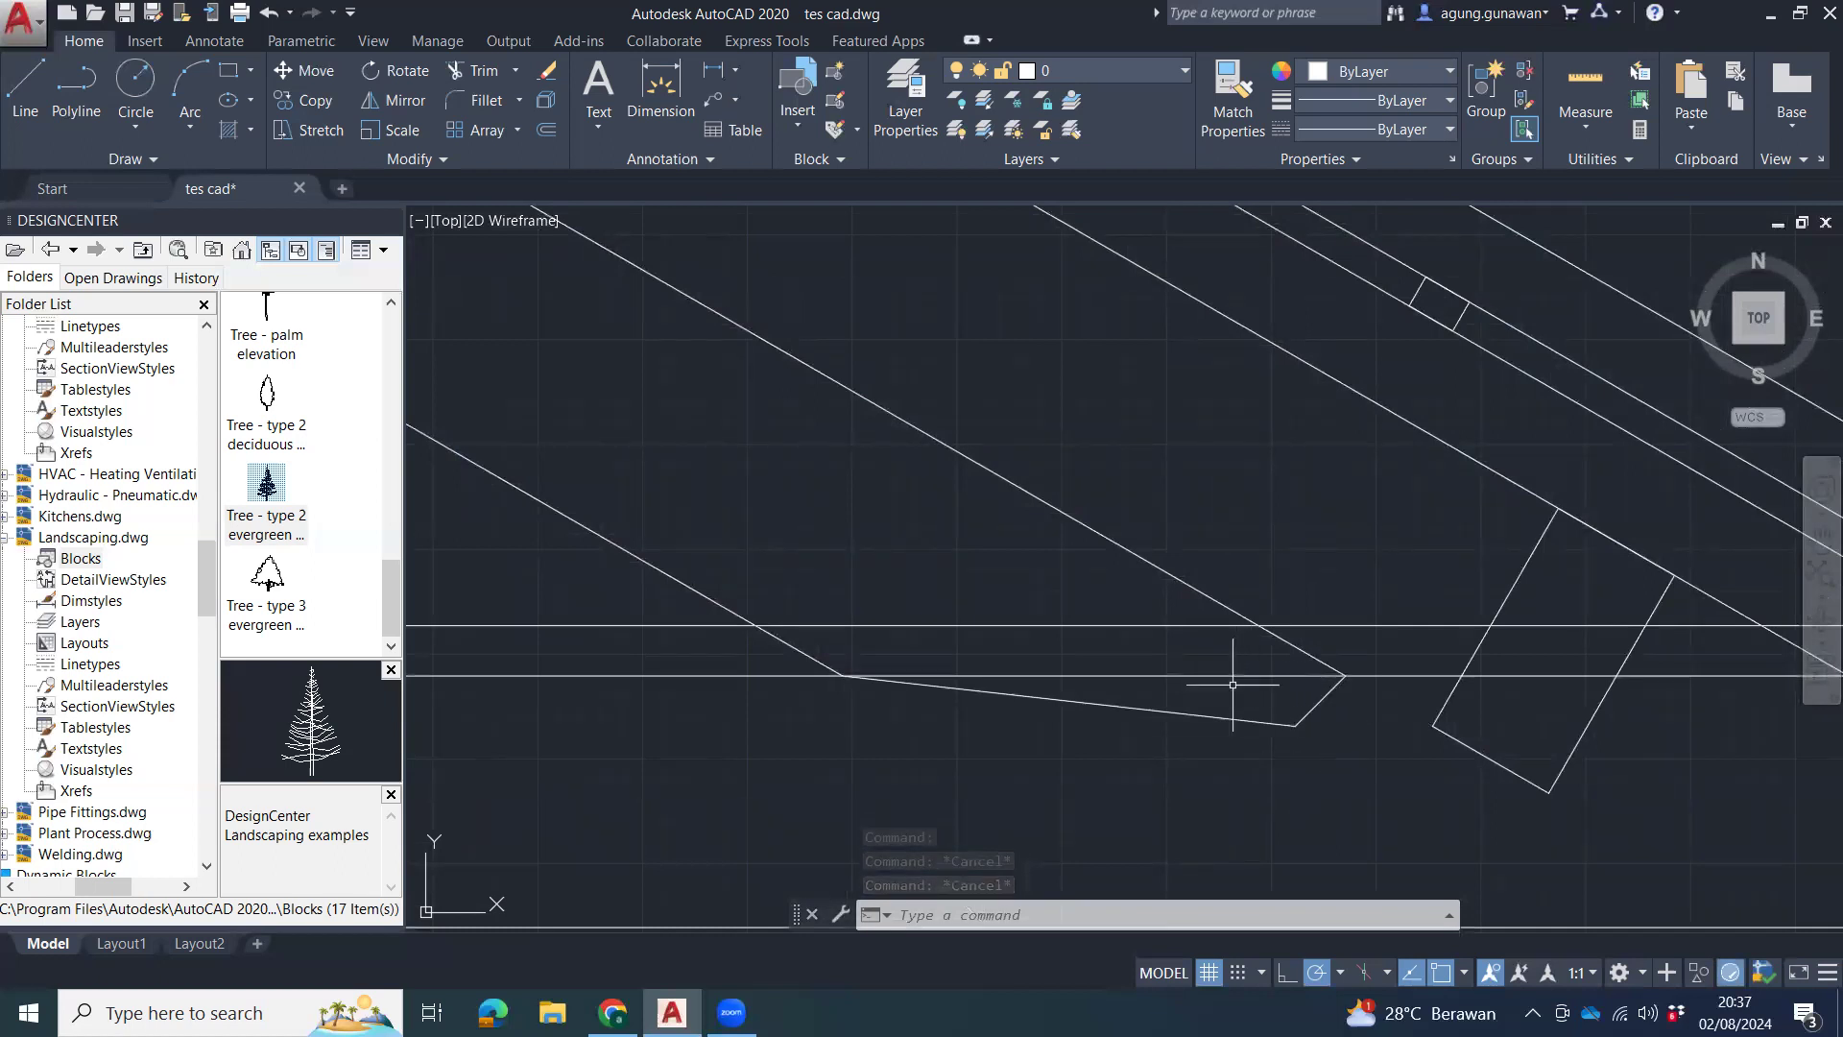
pyautogui.press('Escape')
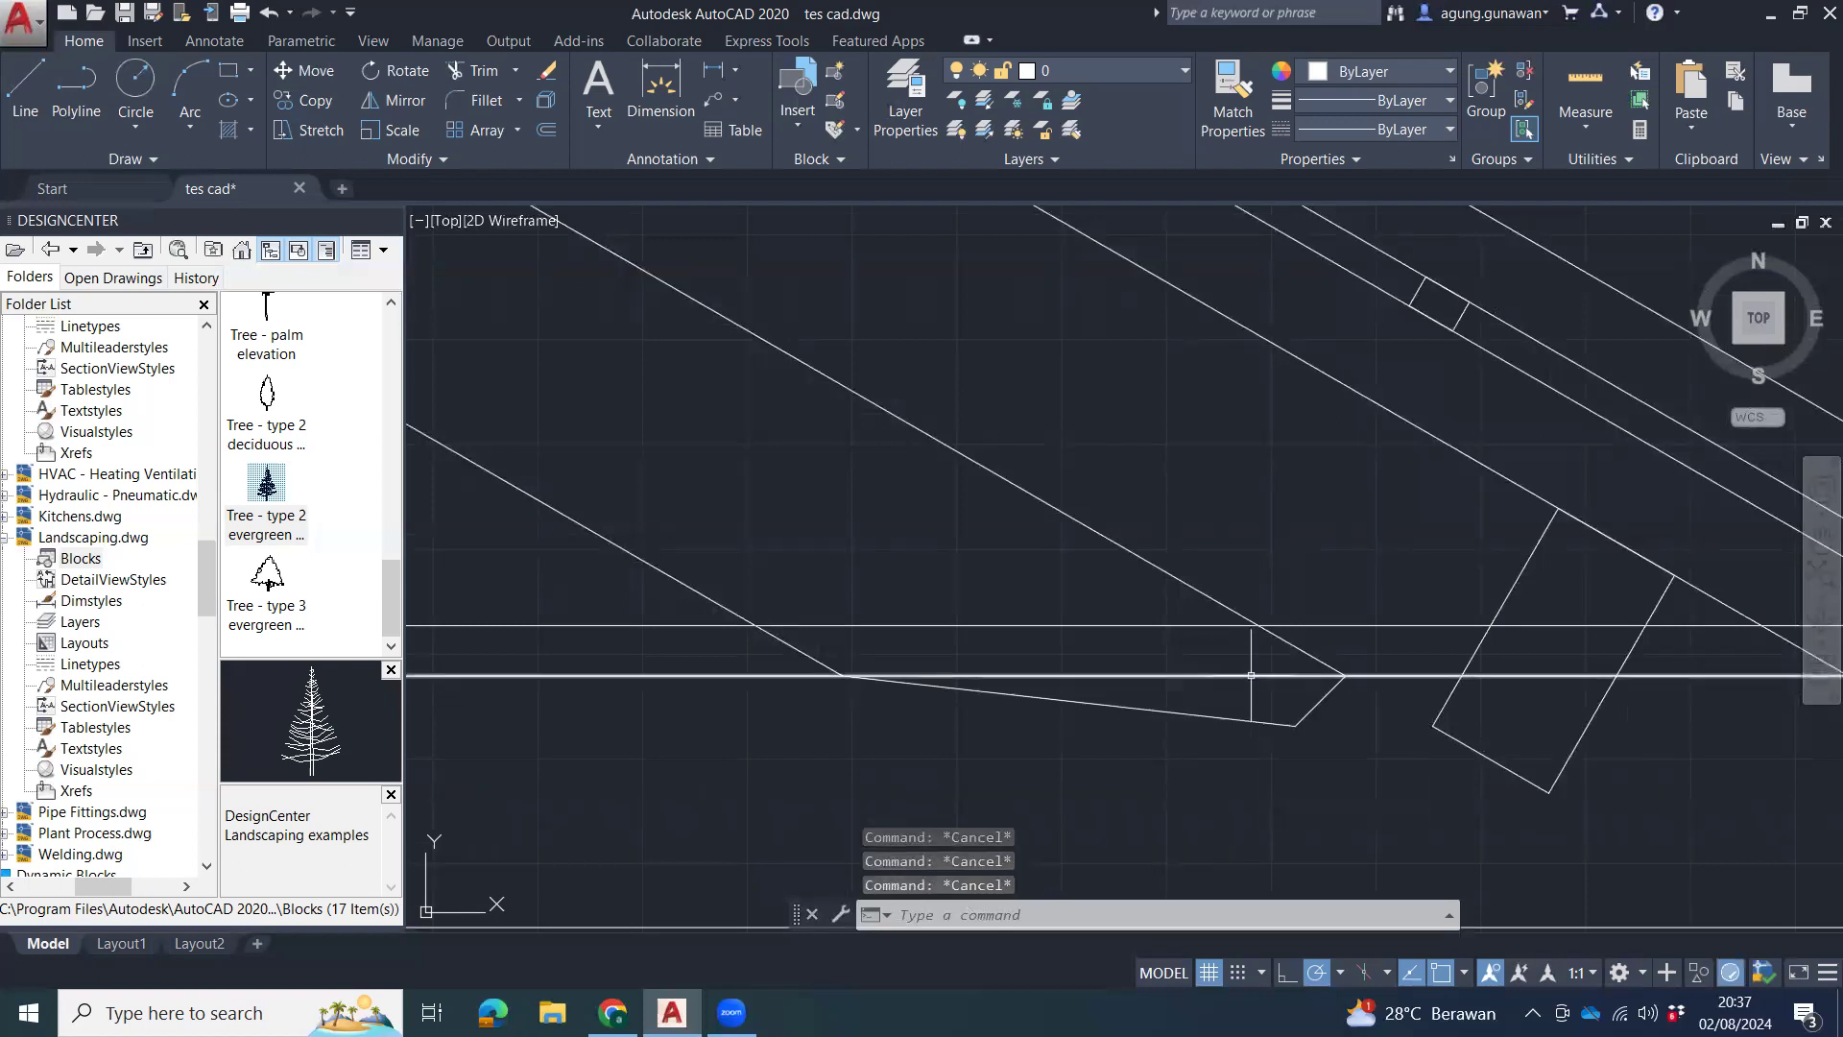
pyautogui.moveTo(1324, 687); pyautogui.dragTo(1230, 675, button='middle')
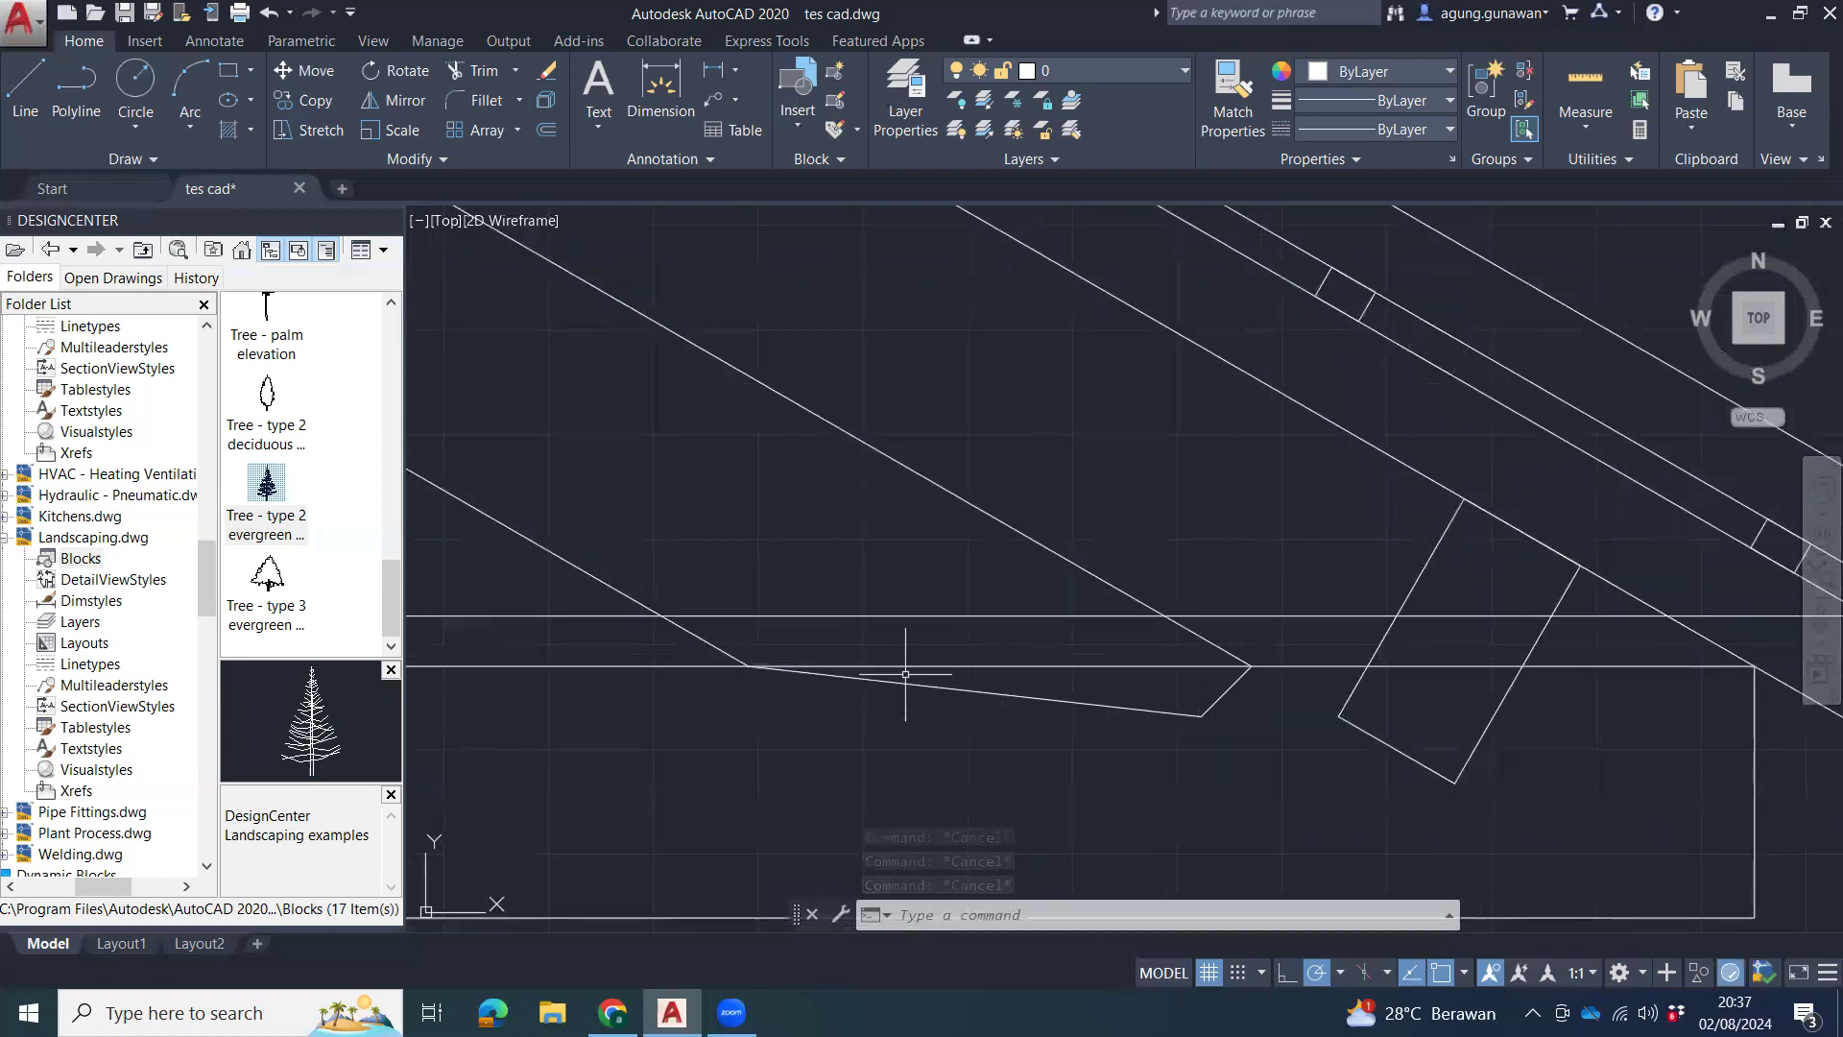
pyautogui.moveTo(907, 674); pyautogui.dragTo(1067, 675, button='middle')
pyautogui.press('Return')
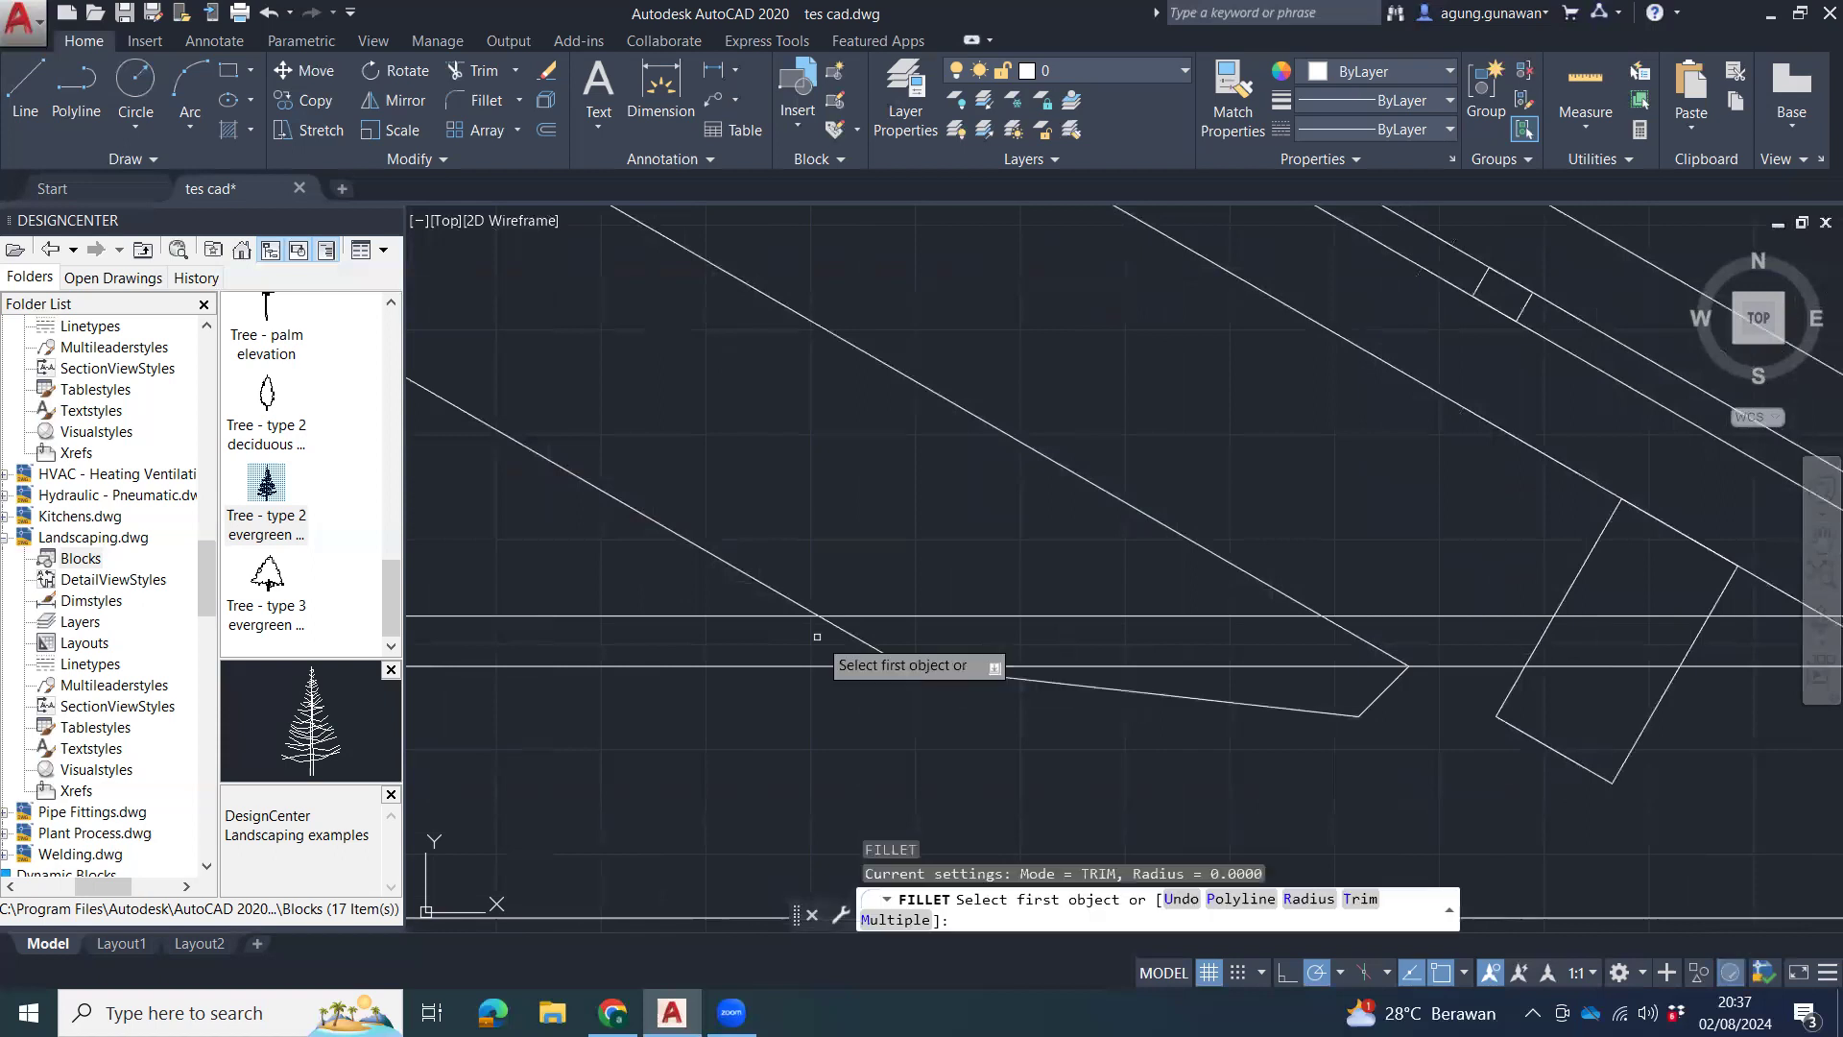
pyautogui.click(829, 666)
pyautogui.press('Escape')
pyautogui.press('Escape')
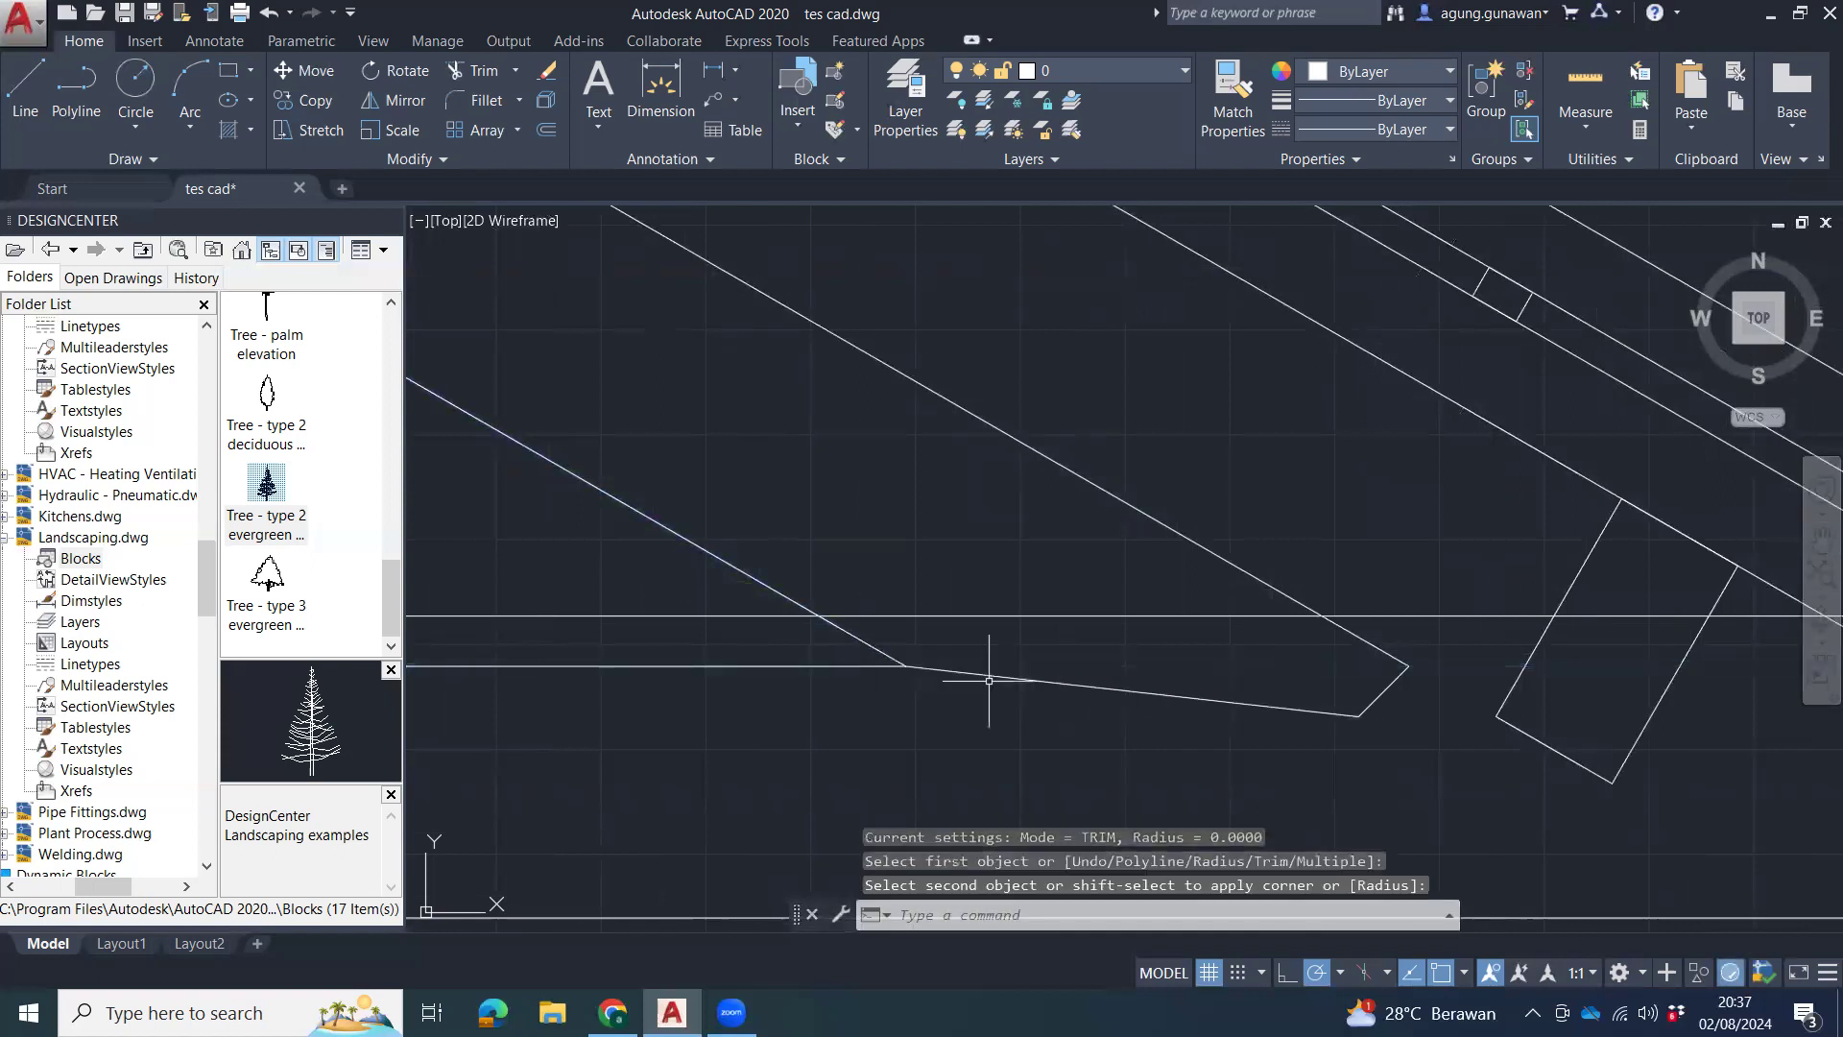
# Draw a line from the notch's outer corner to the top of the tie's vertical end line to restore the upper edge.
pyautogui.moveTo(1443, 783); pyautogui.dragTo(1164, 740, button='middle')
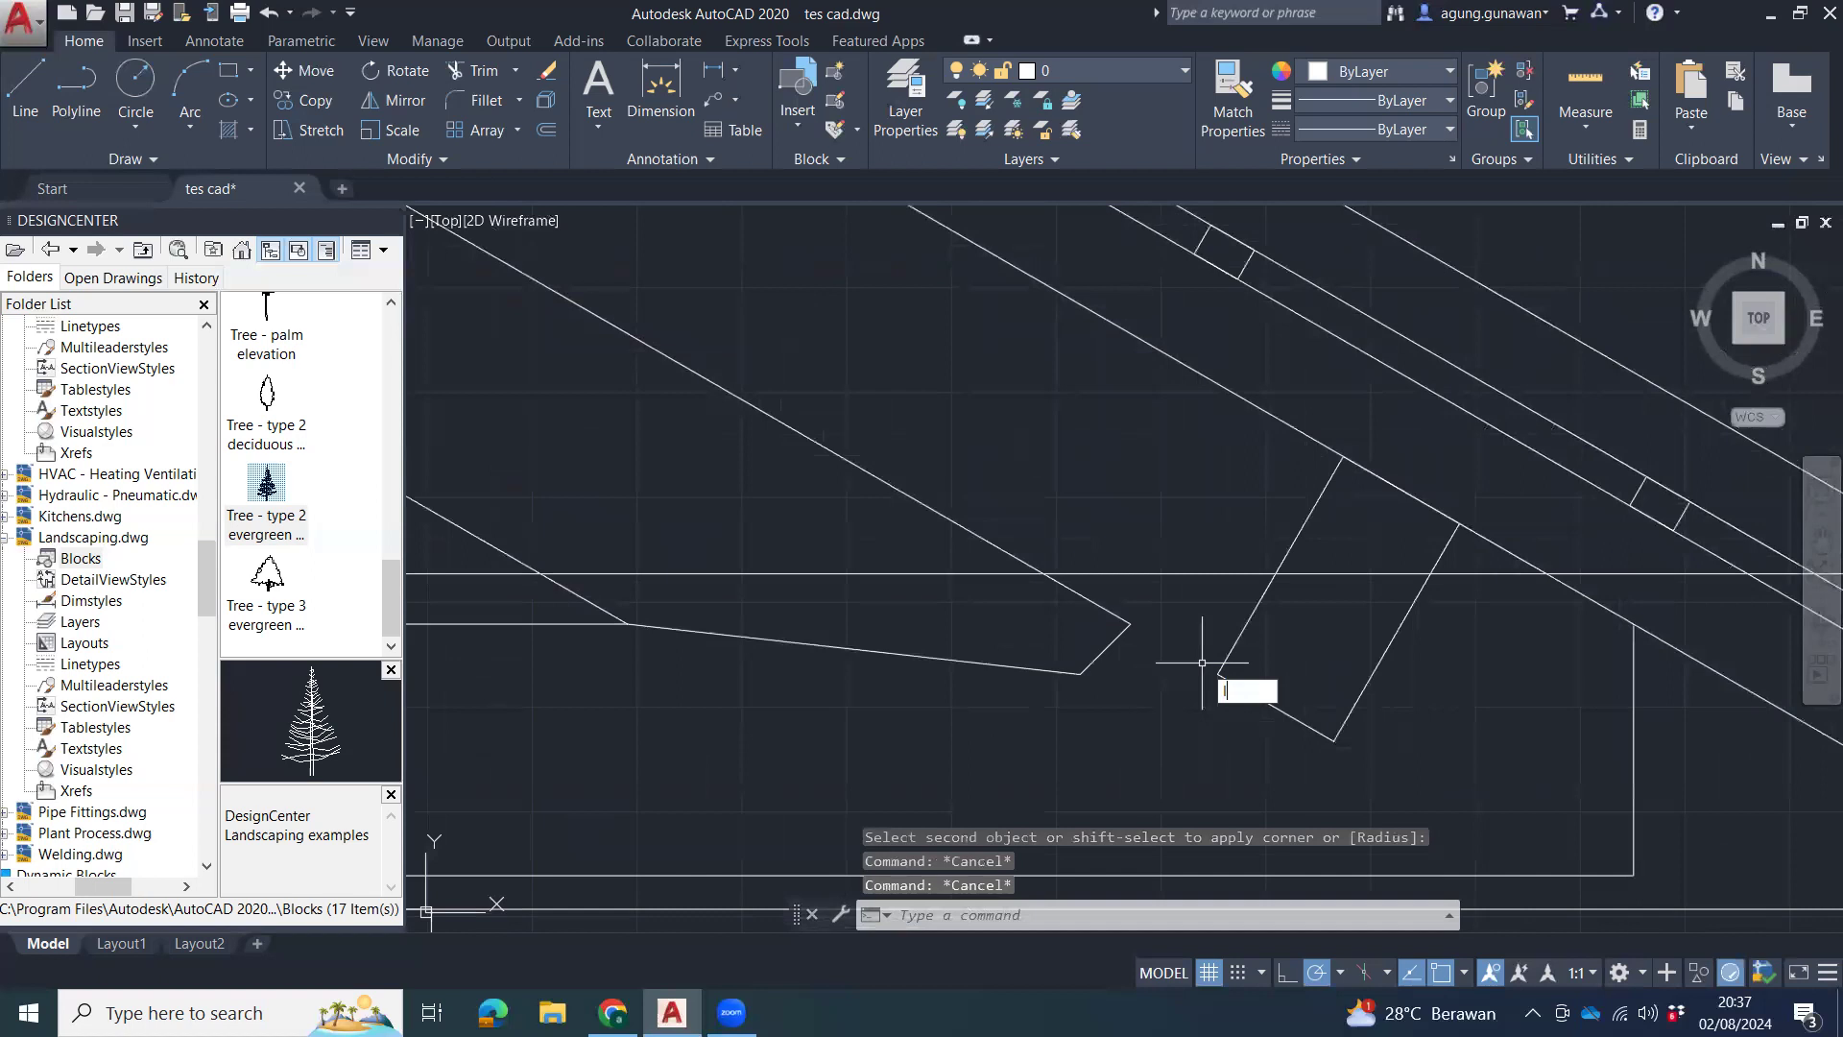
pyautogui.write('l')
pyautogui.press('Return')
pyautogui.click(1131, 624)
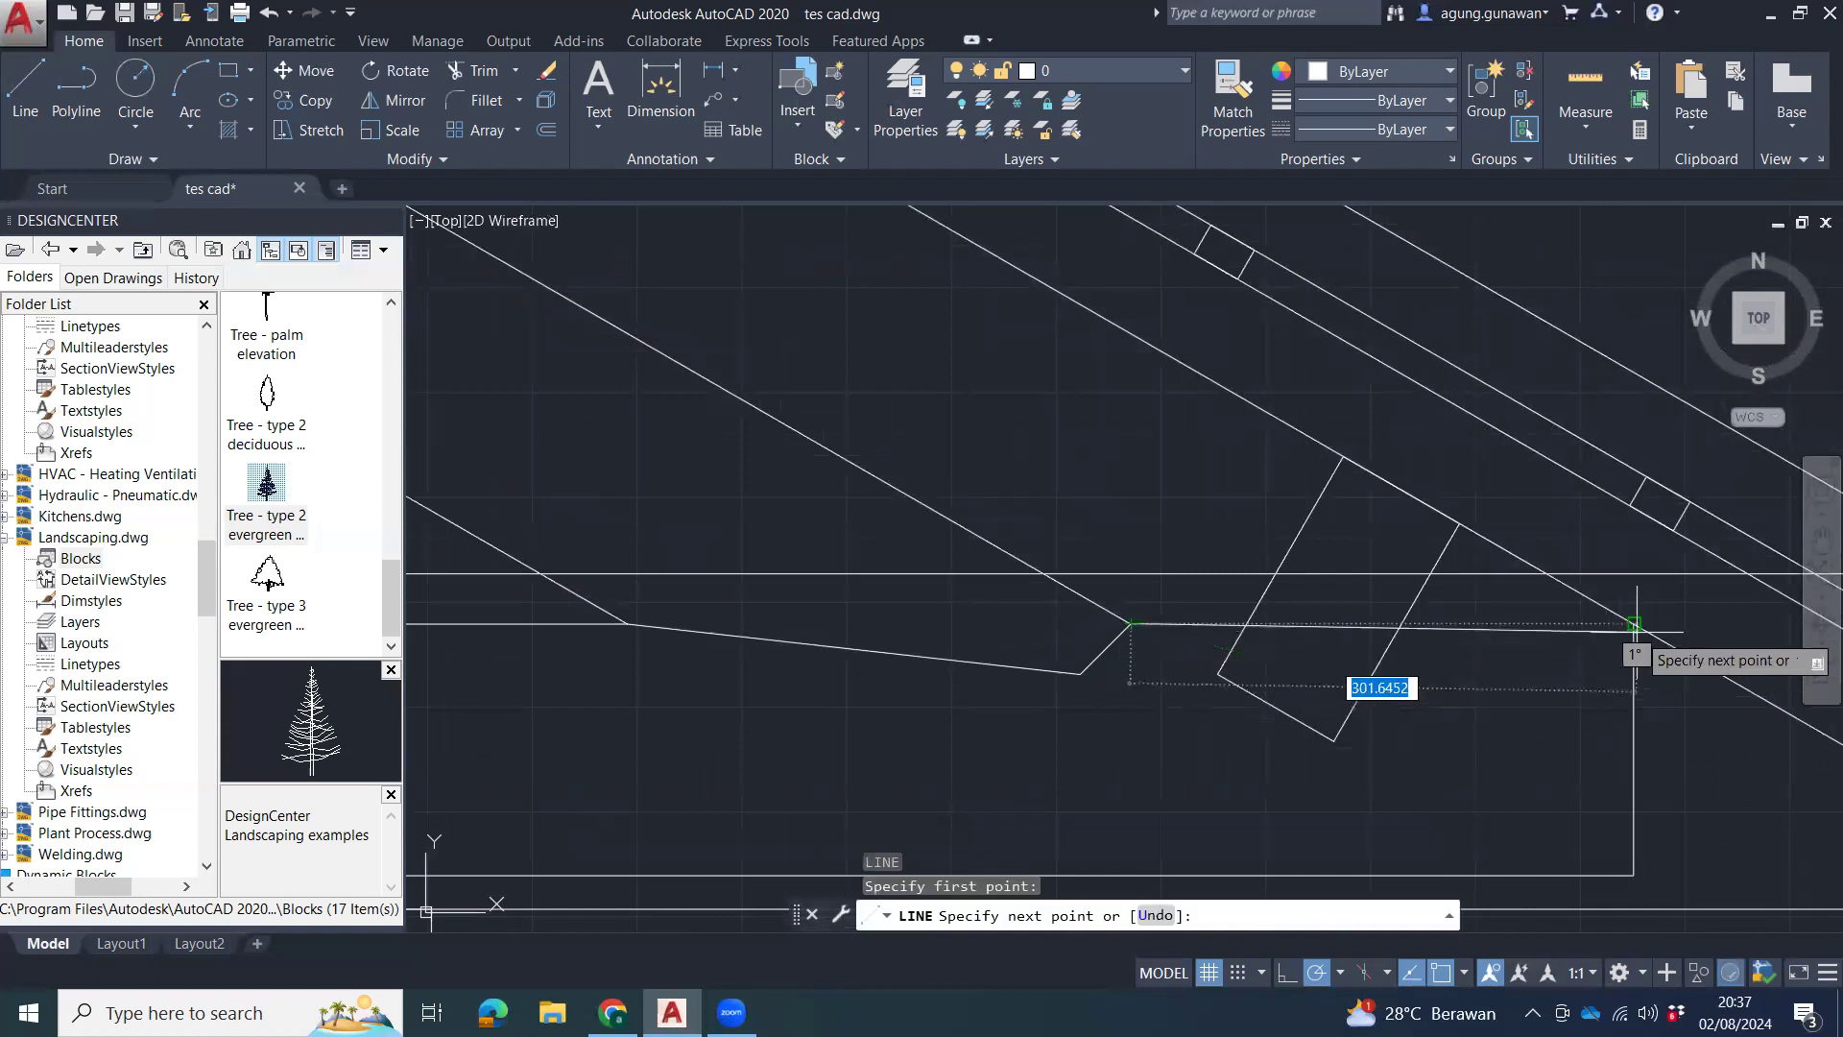
# Draw a line from the lower rafter's notched end corner to the upper inner corner at the horizontal beam's end.
pyautogui.click(1635, 624)
pyautogui.press('Escape')
pyautogui.press('Escape')
# Move the lowest purlin rectangle on the right slope 150 units up along the rafter line.
pyautogui.moveTo(1438, 666); pyautogui.dragTo(1466, 744, button='middle')
pyautogui.click(1411, 834)
pyautogui.click(1341, 825)
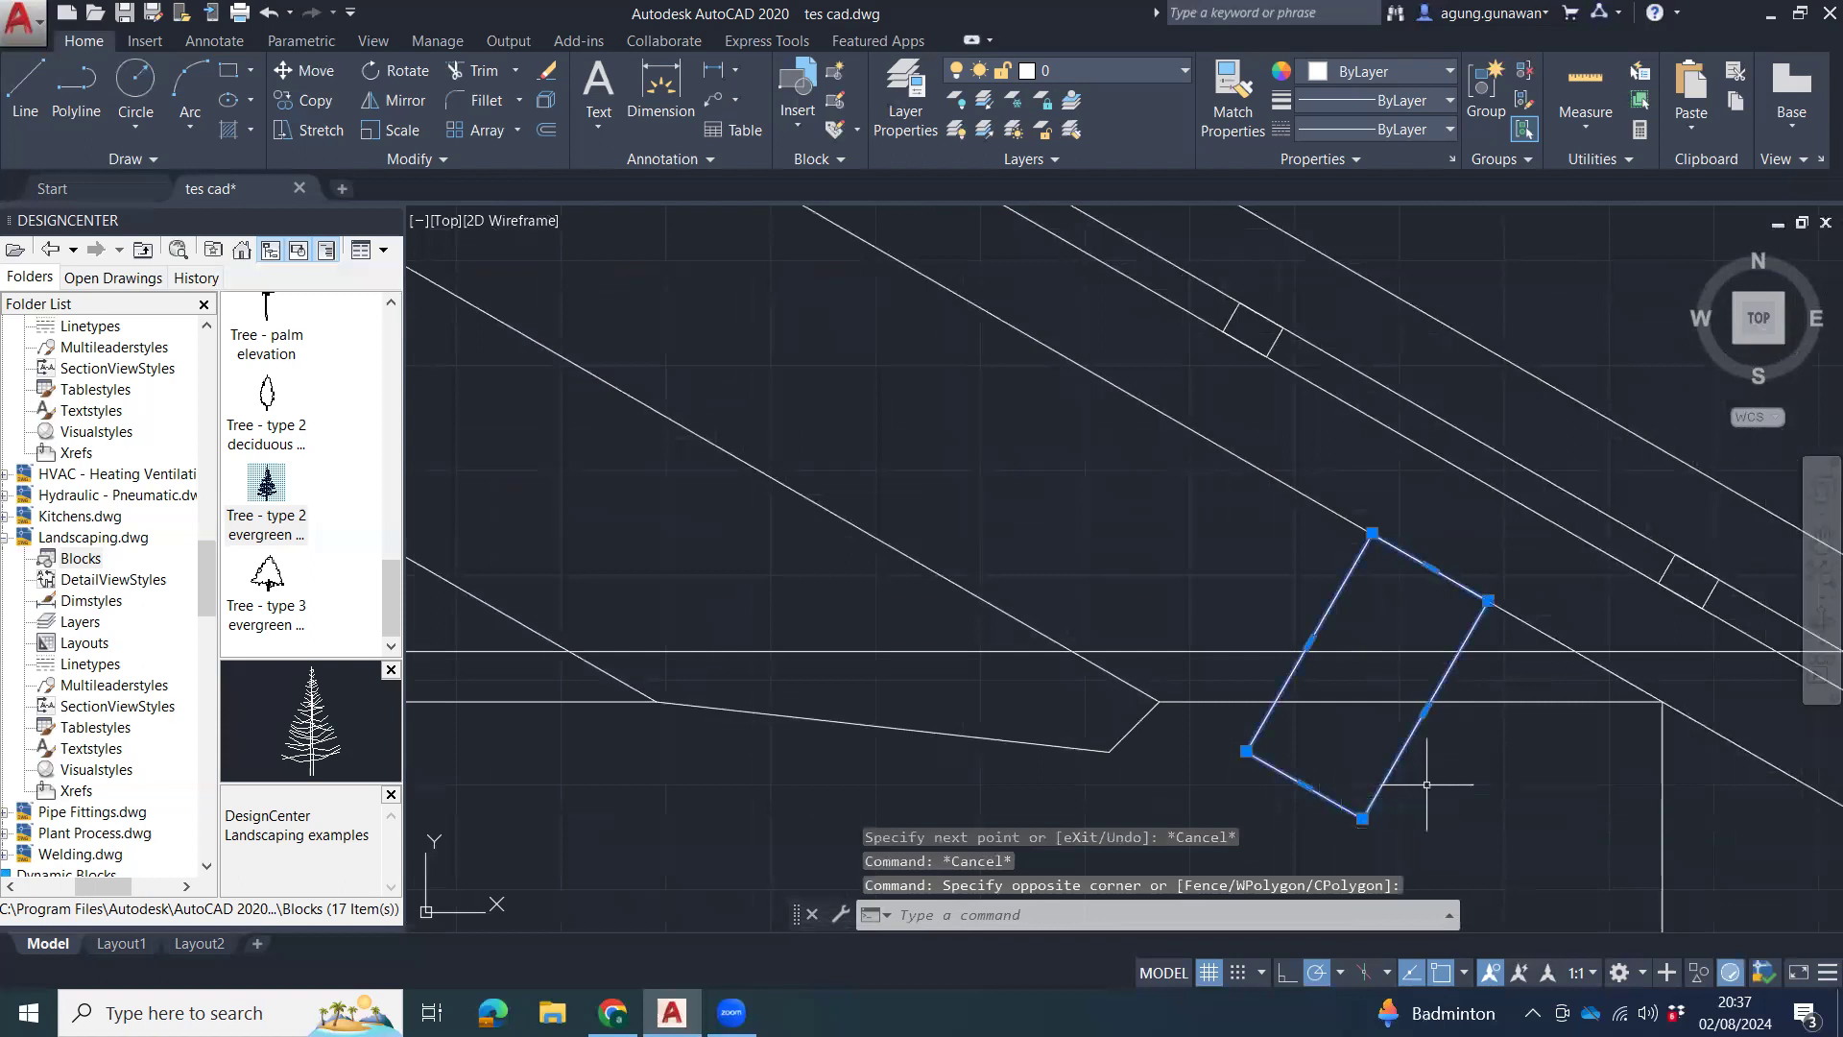
pyautogui.write('m')
pyautogui.press('Return')
pyautogui.click(1488, 601)
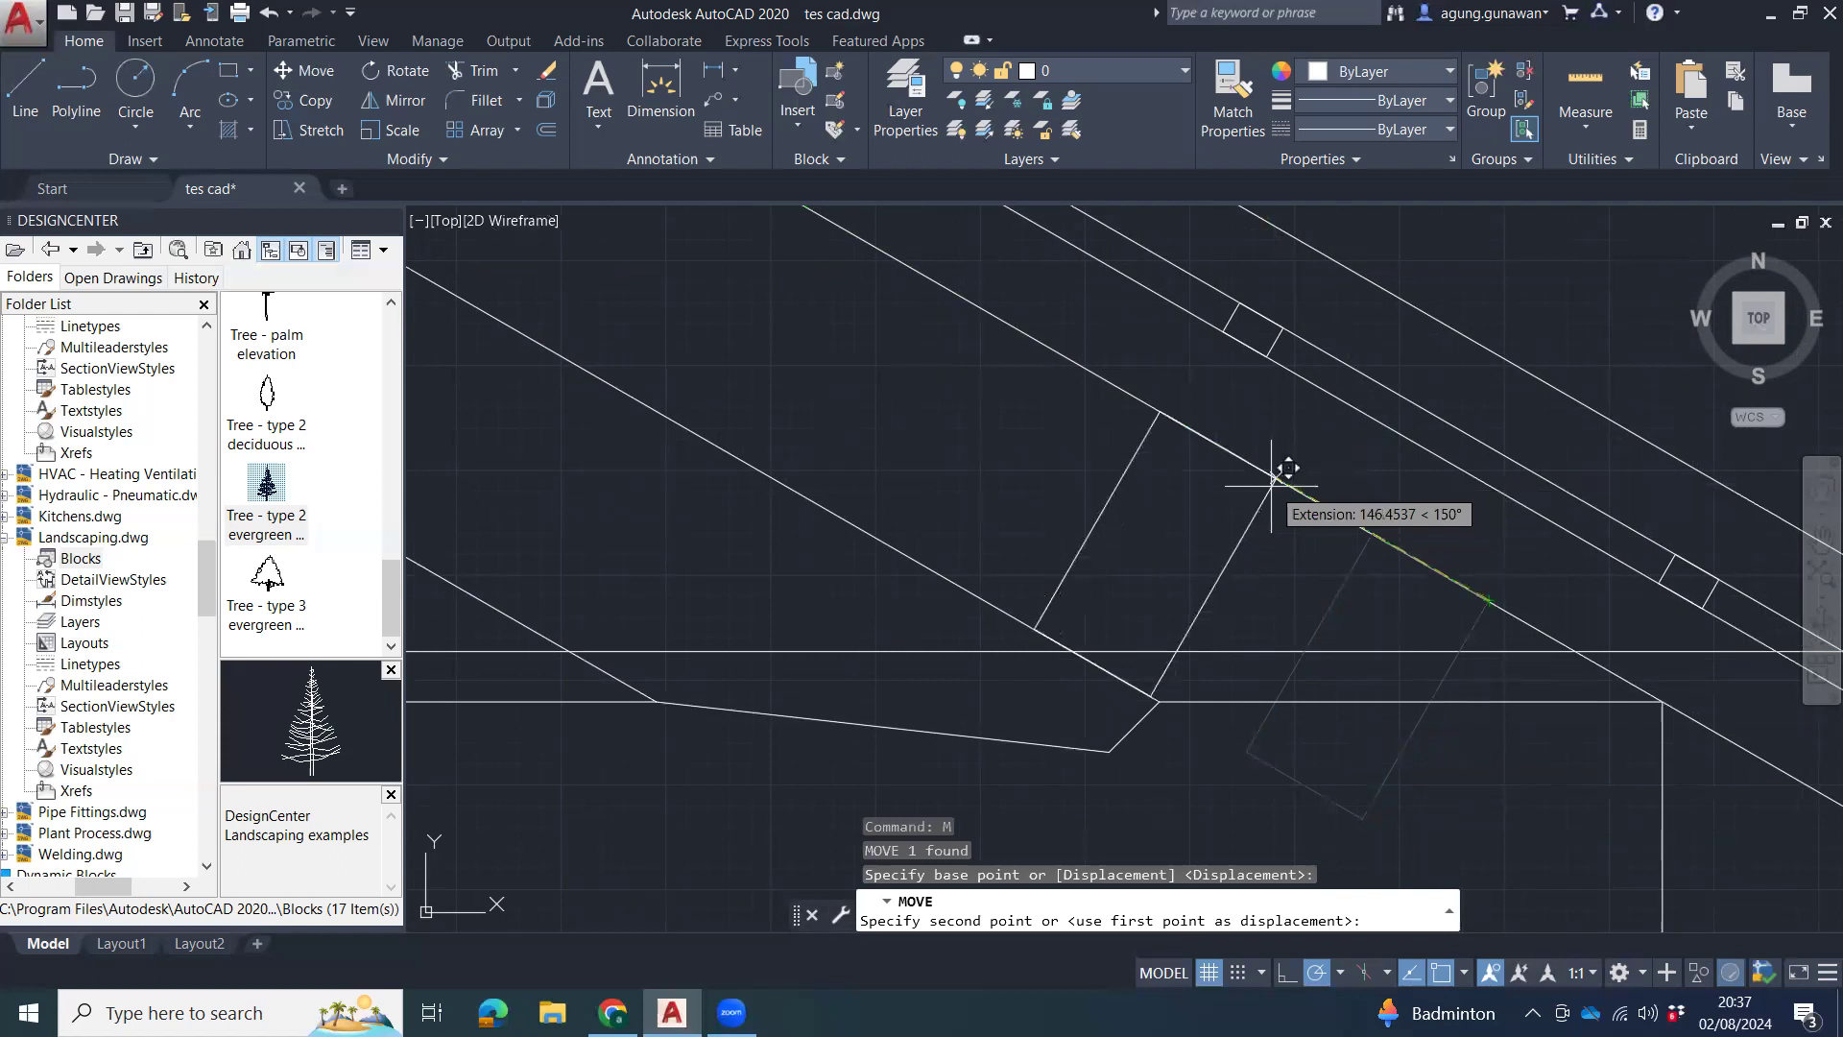
pyautogui.write('150')
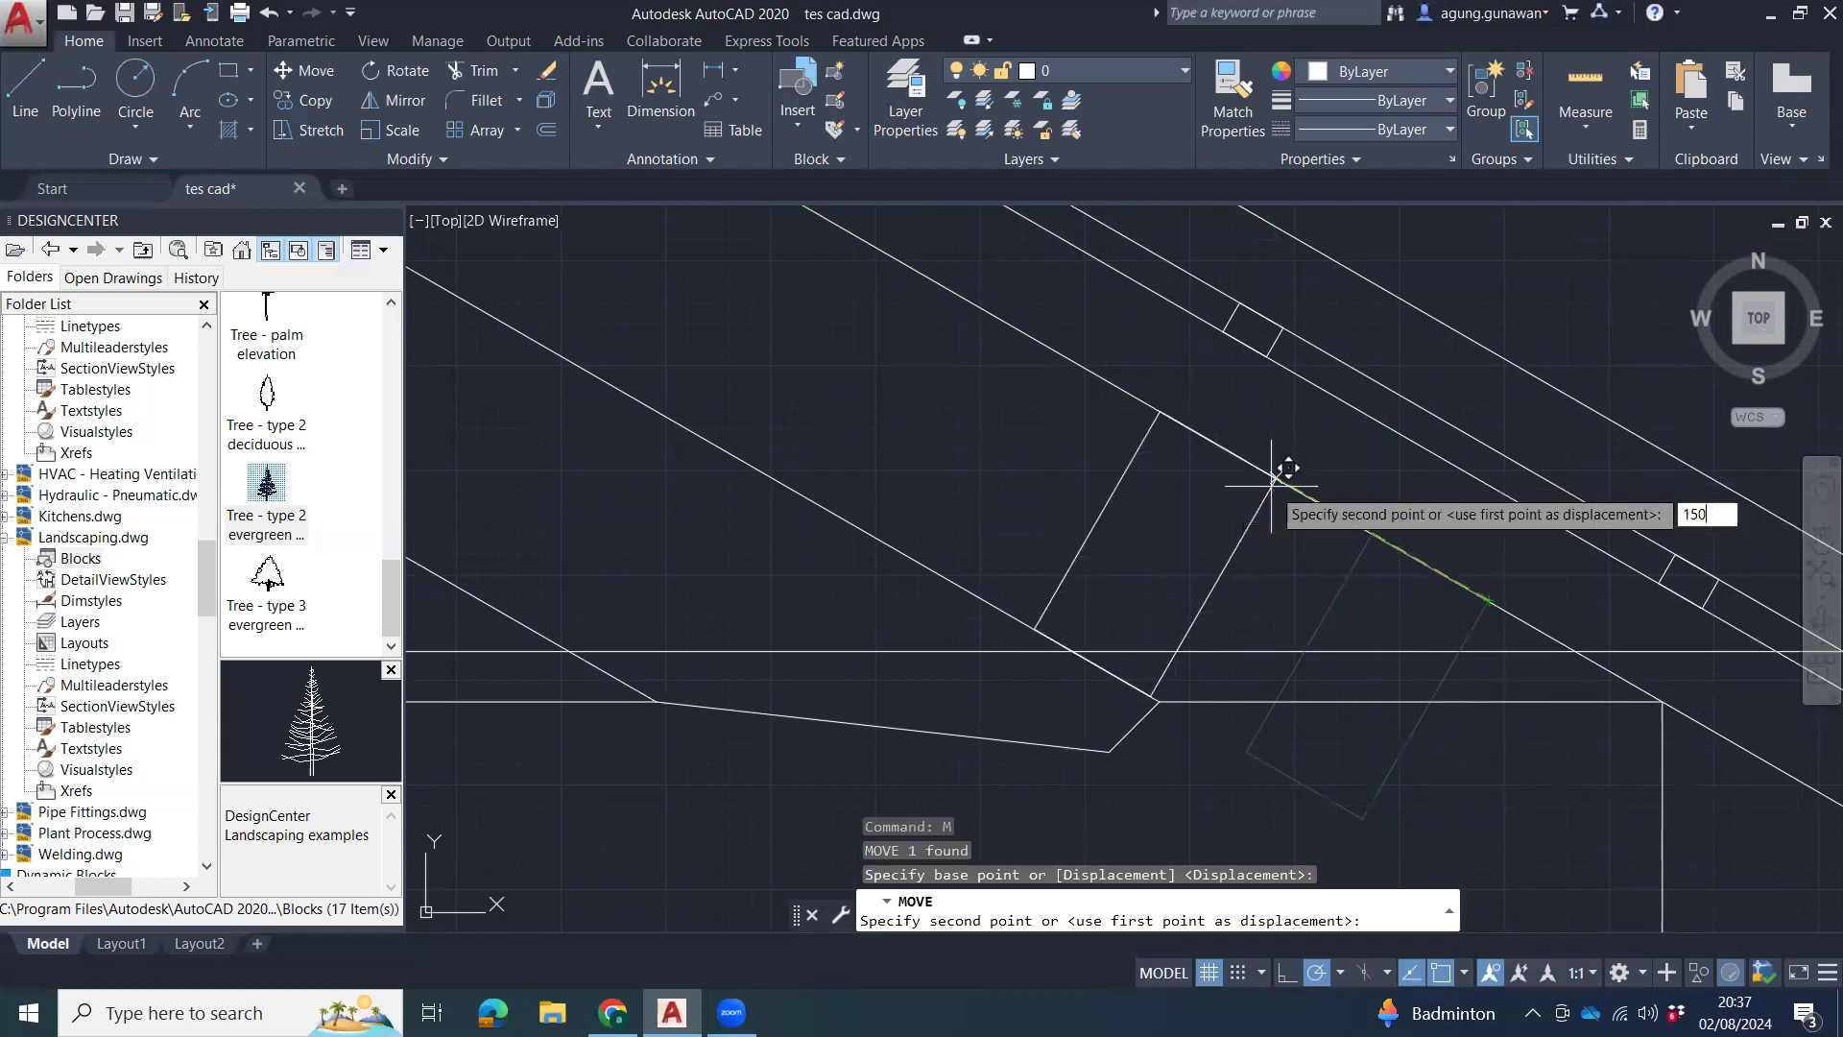
pyautogui.press('Return')
pyautogui.scroll(-6, 1287, 535)
pyautogui.moveTo(1227, 637)
pyautogui.mouseDown(button='middle')
pyautogui.moveTo(1489, 856)
pyautogui.moveTo(1255, 678)
pyautogui.moveTo(1331, 707)
pyautogui.mouseUp(button='middle')
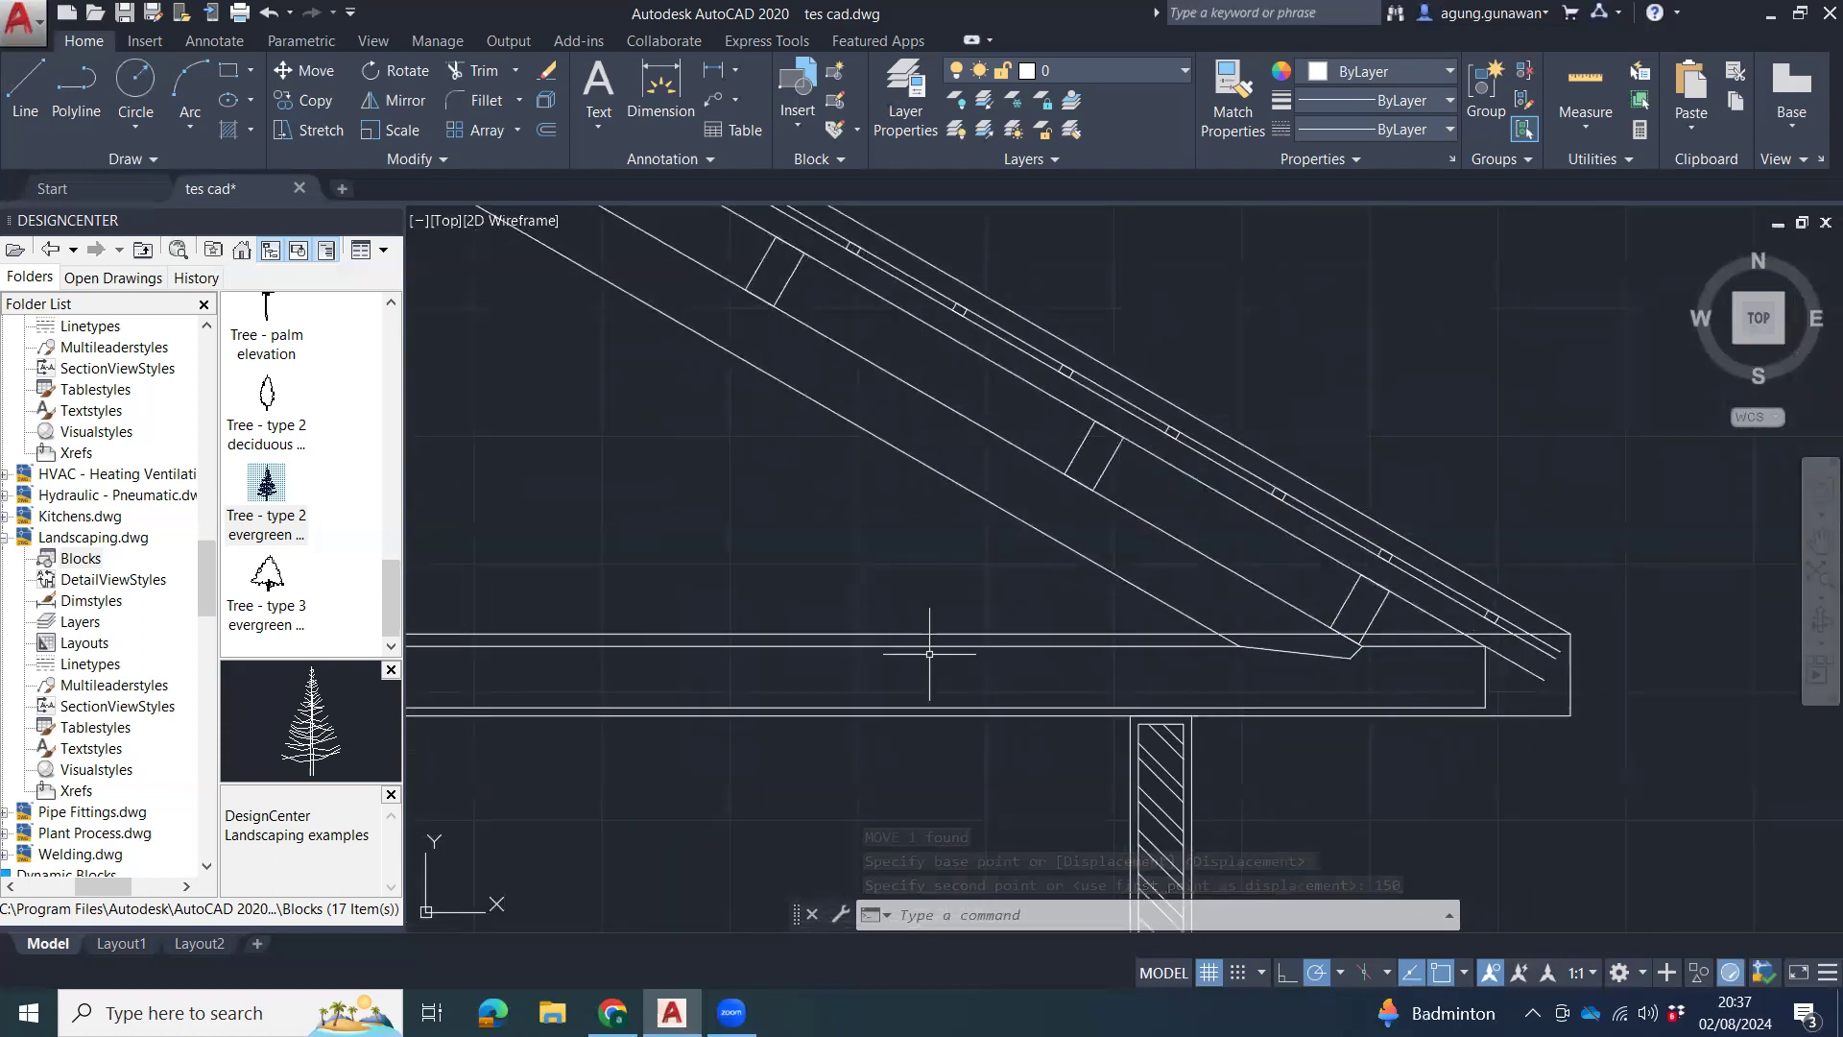
pyautogui.scroll(-5, 929, 654)
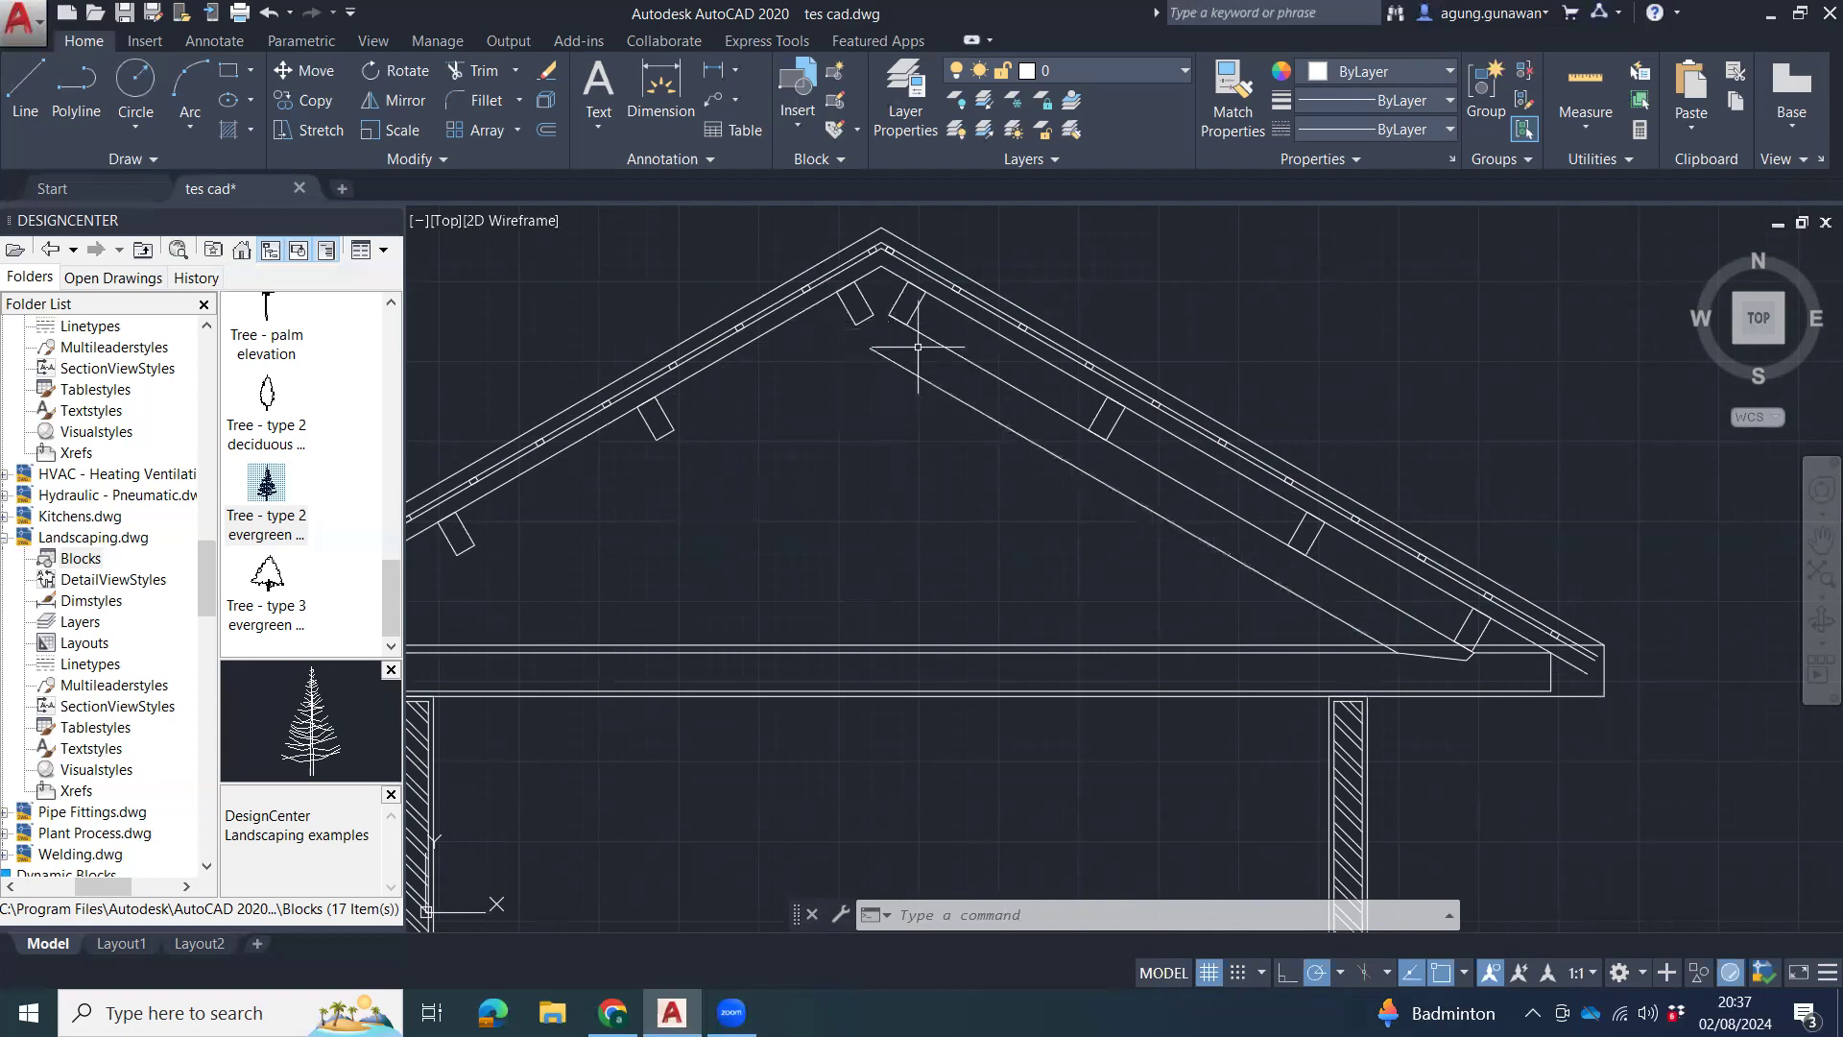
pyautogui.moveTo(893, 384); pyautogui.dragTo(878, 485, button='middle')
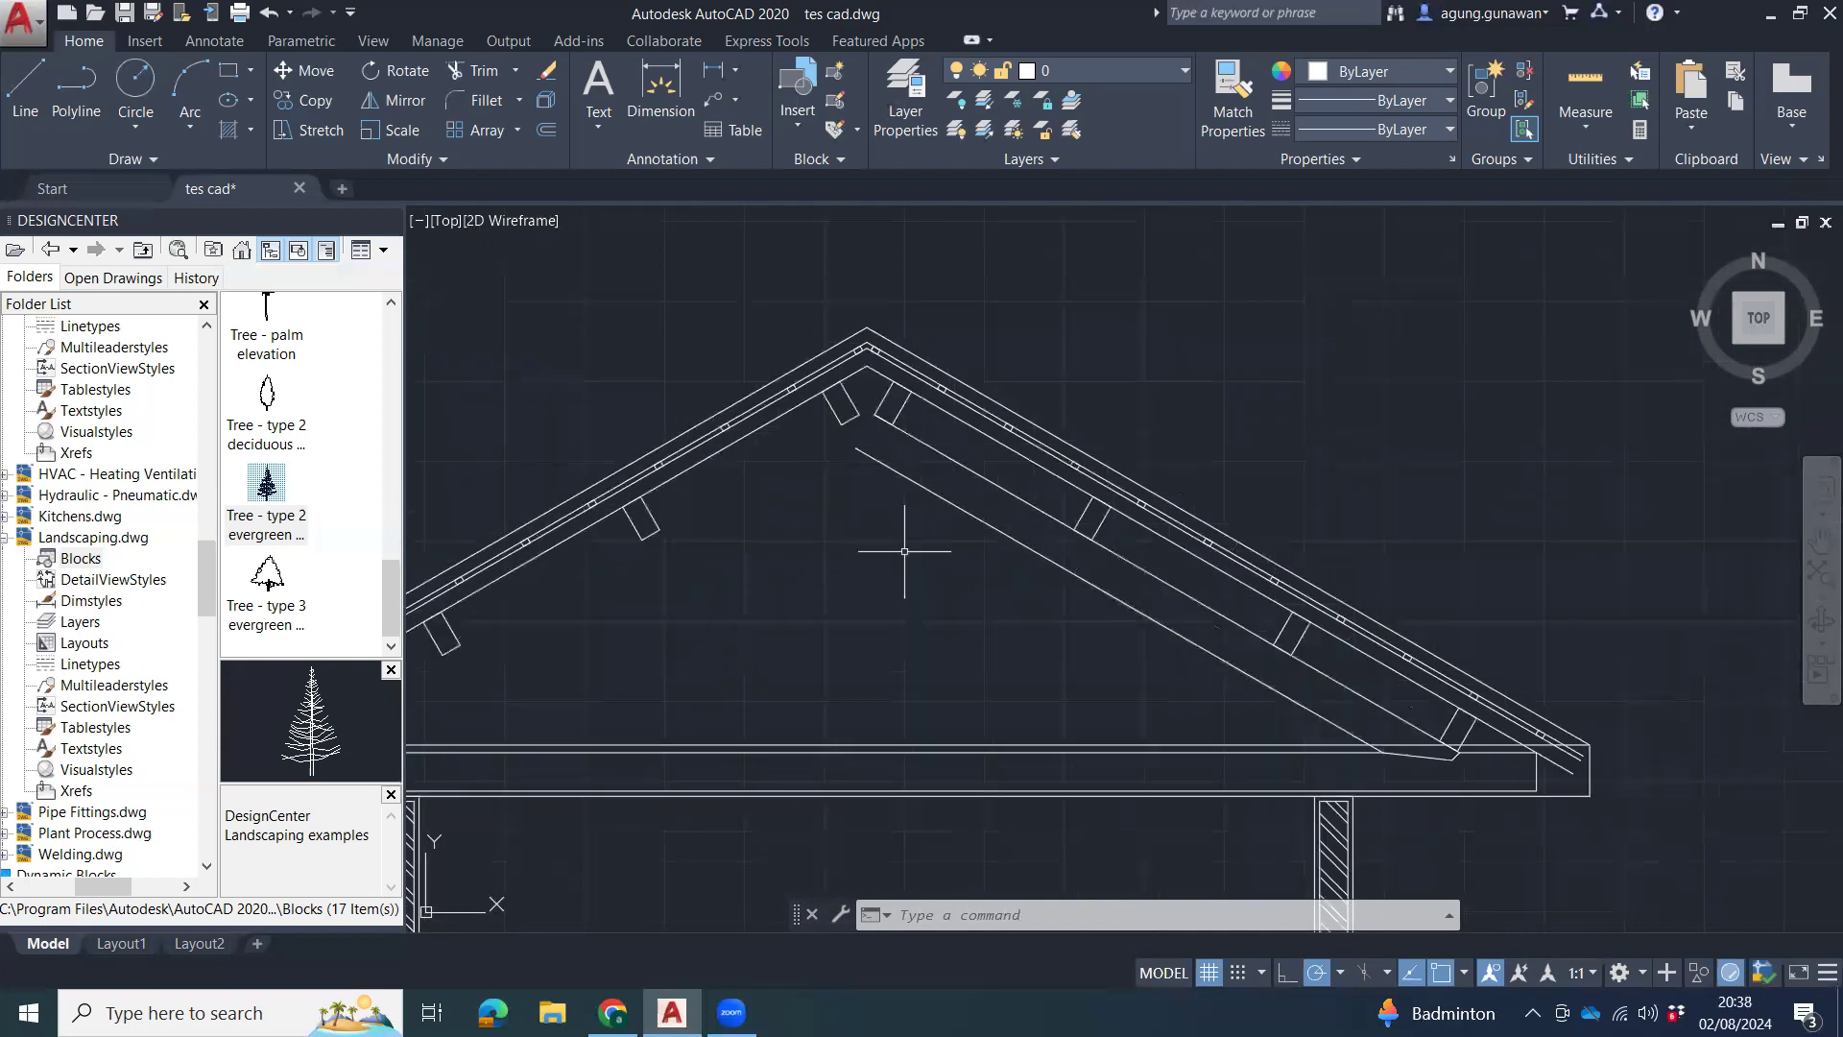
pyautogui.write('m')
pyautogui.press('Return')
pyautogui.press('Escape')
# Draw a vertical line from the inner roof apex straight down, ending a short distance above the horizontal beam.
pyautogui.write('l')
pyautogui.press('Return')
pyautogui.click(867, 365)
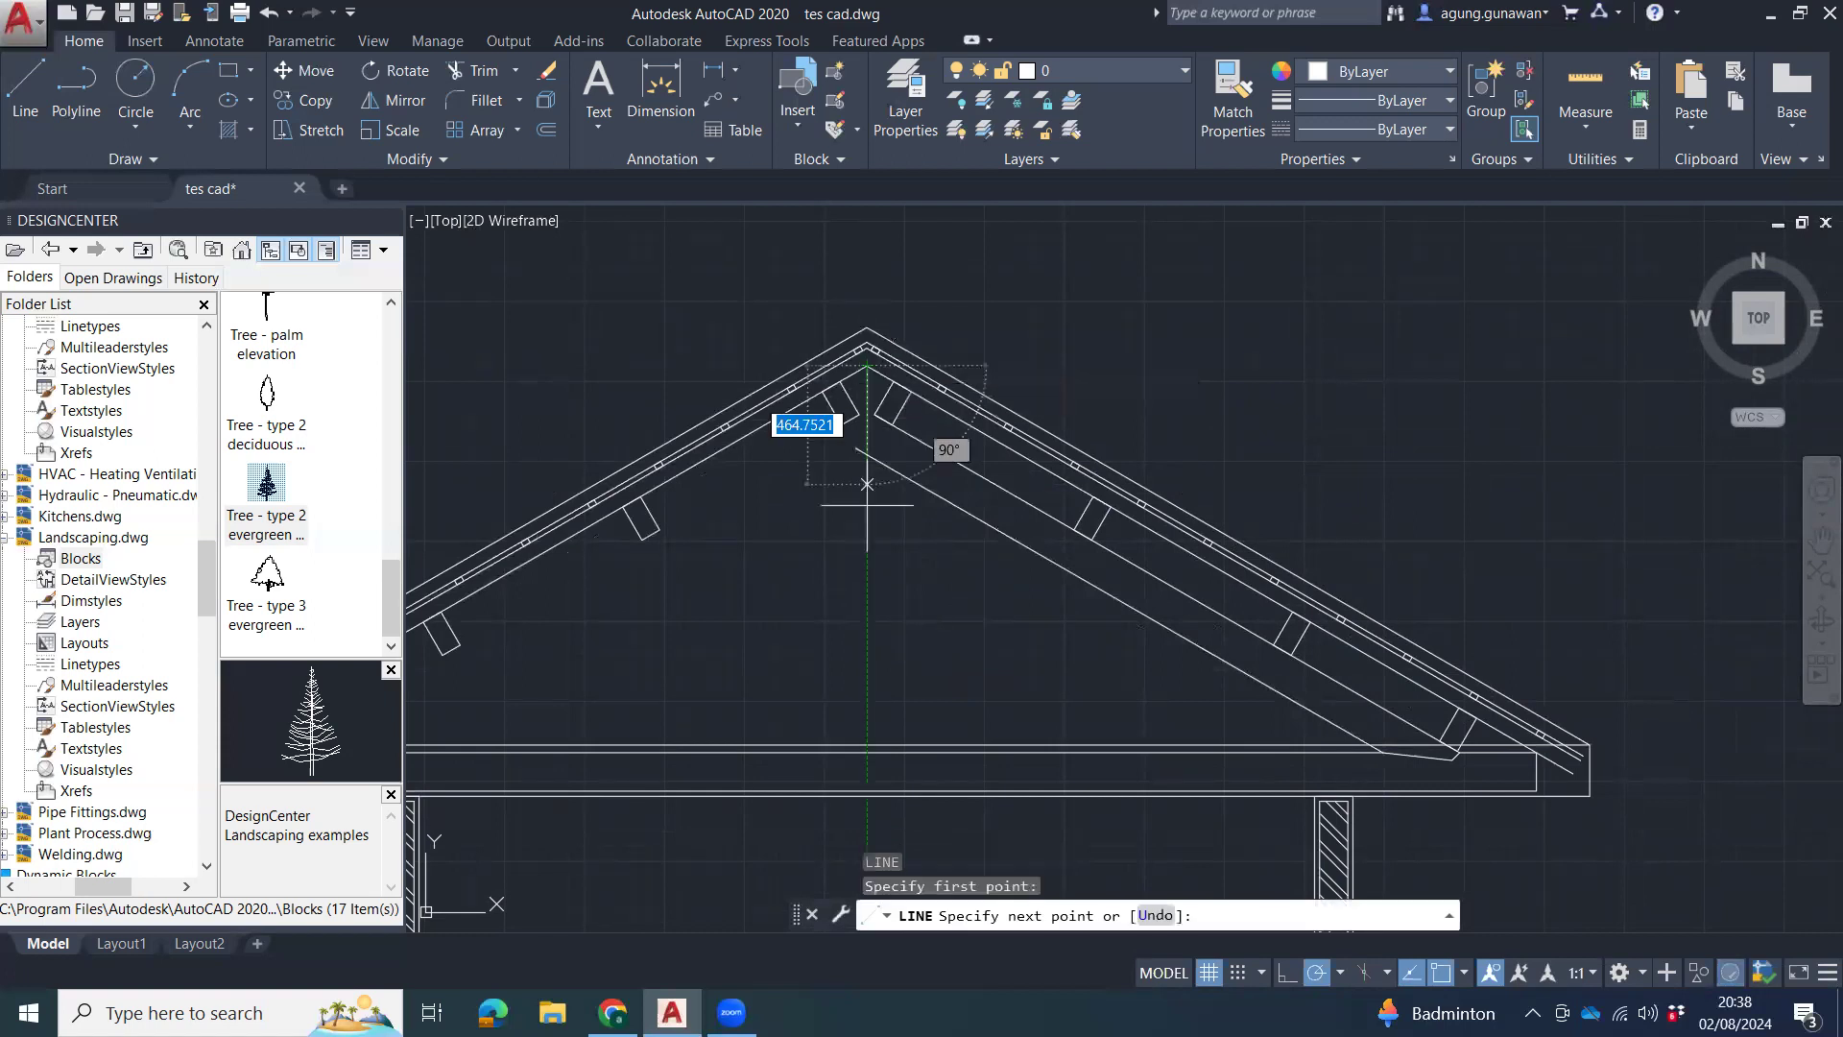
pyautogui.click(867, 673)
pyautogui.press('Escape')
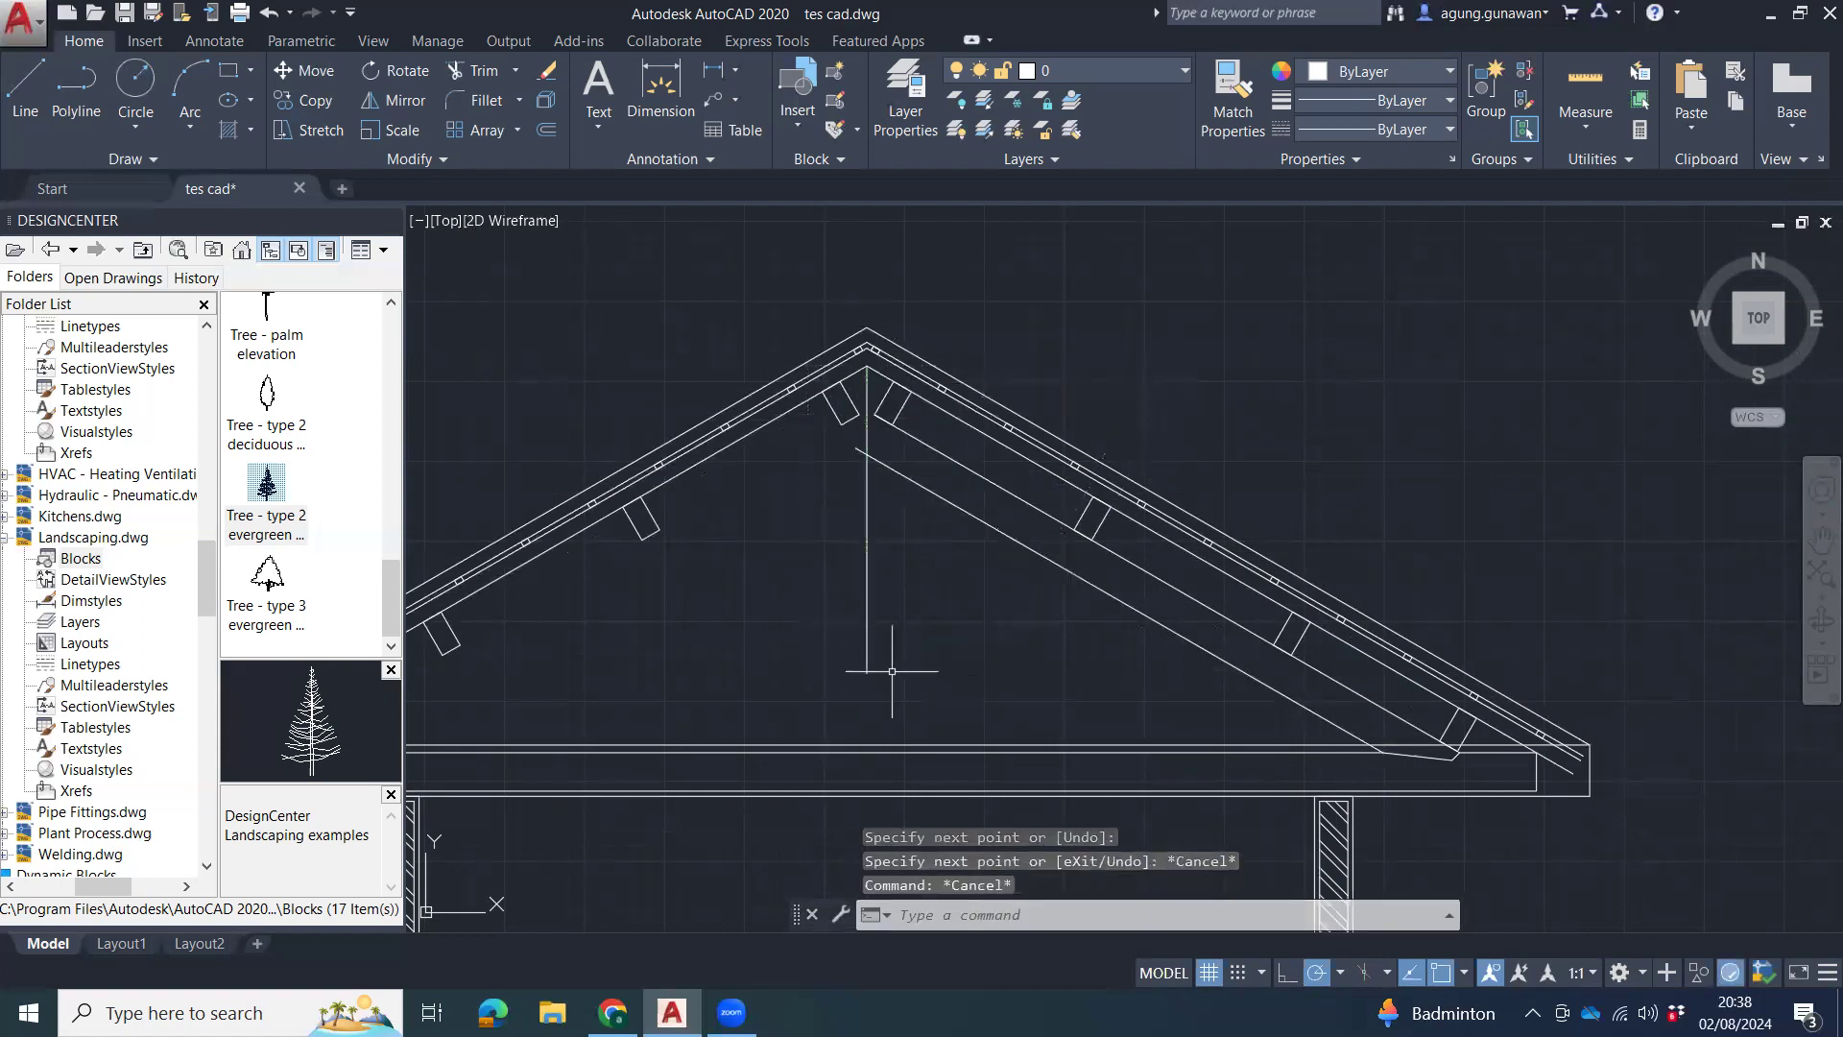
# Offset the vertical centre line by 75 to both sides to outline the king post.
pyautogui.scroll(2, 873, 518)
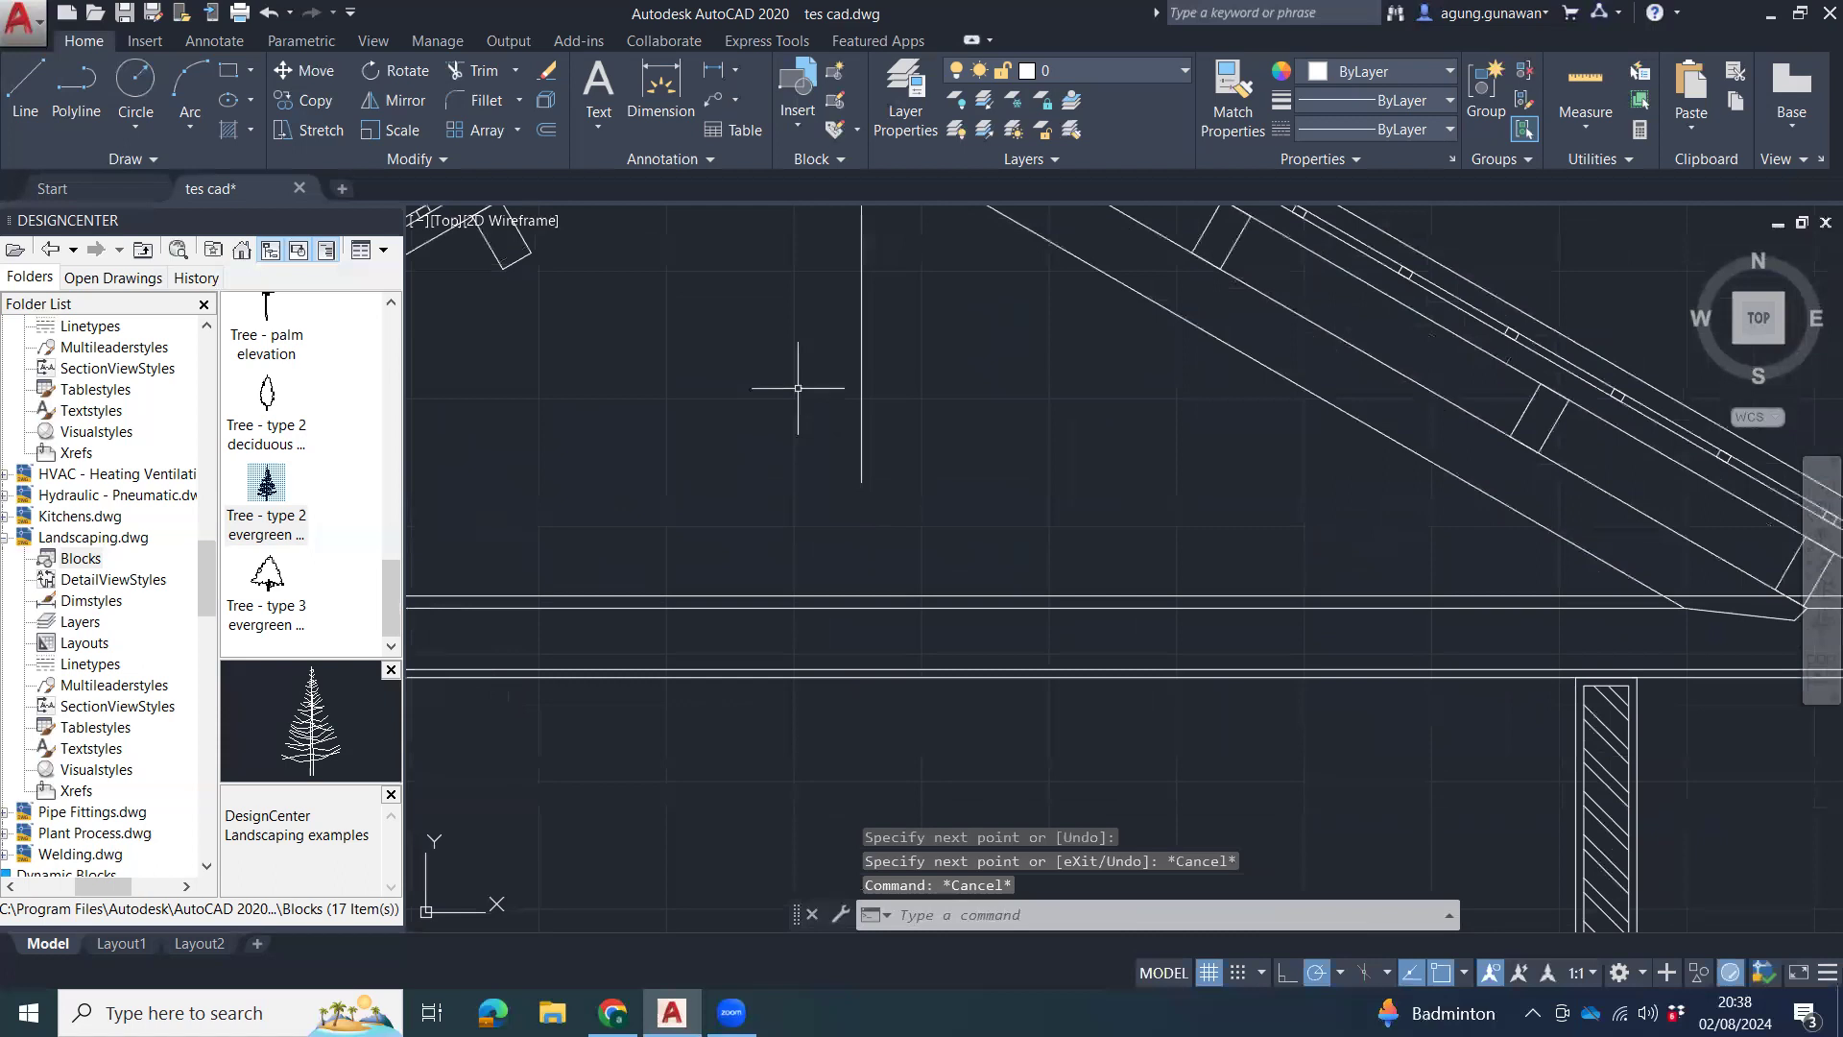
pyautogui.moveTo(901, 535); pyautogui.dragTo(834, 666, button='middle')
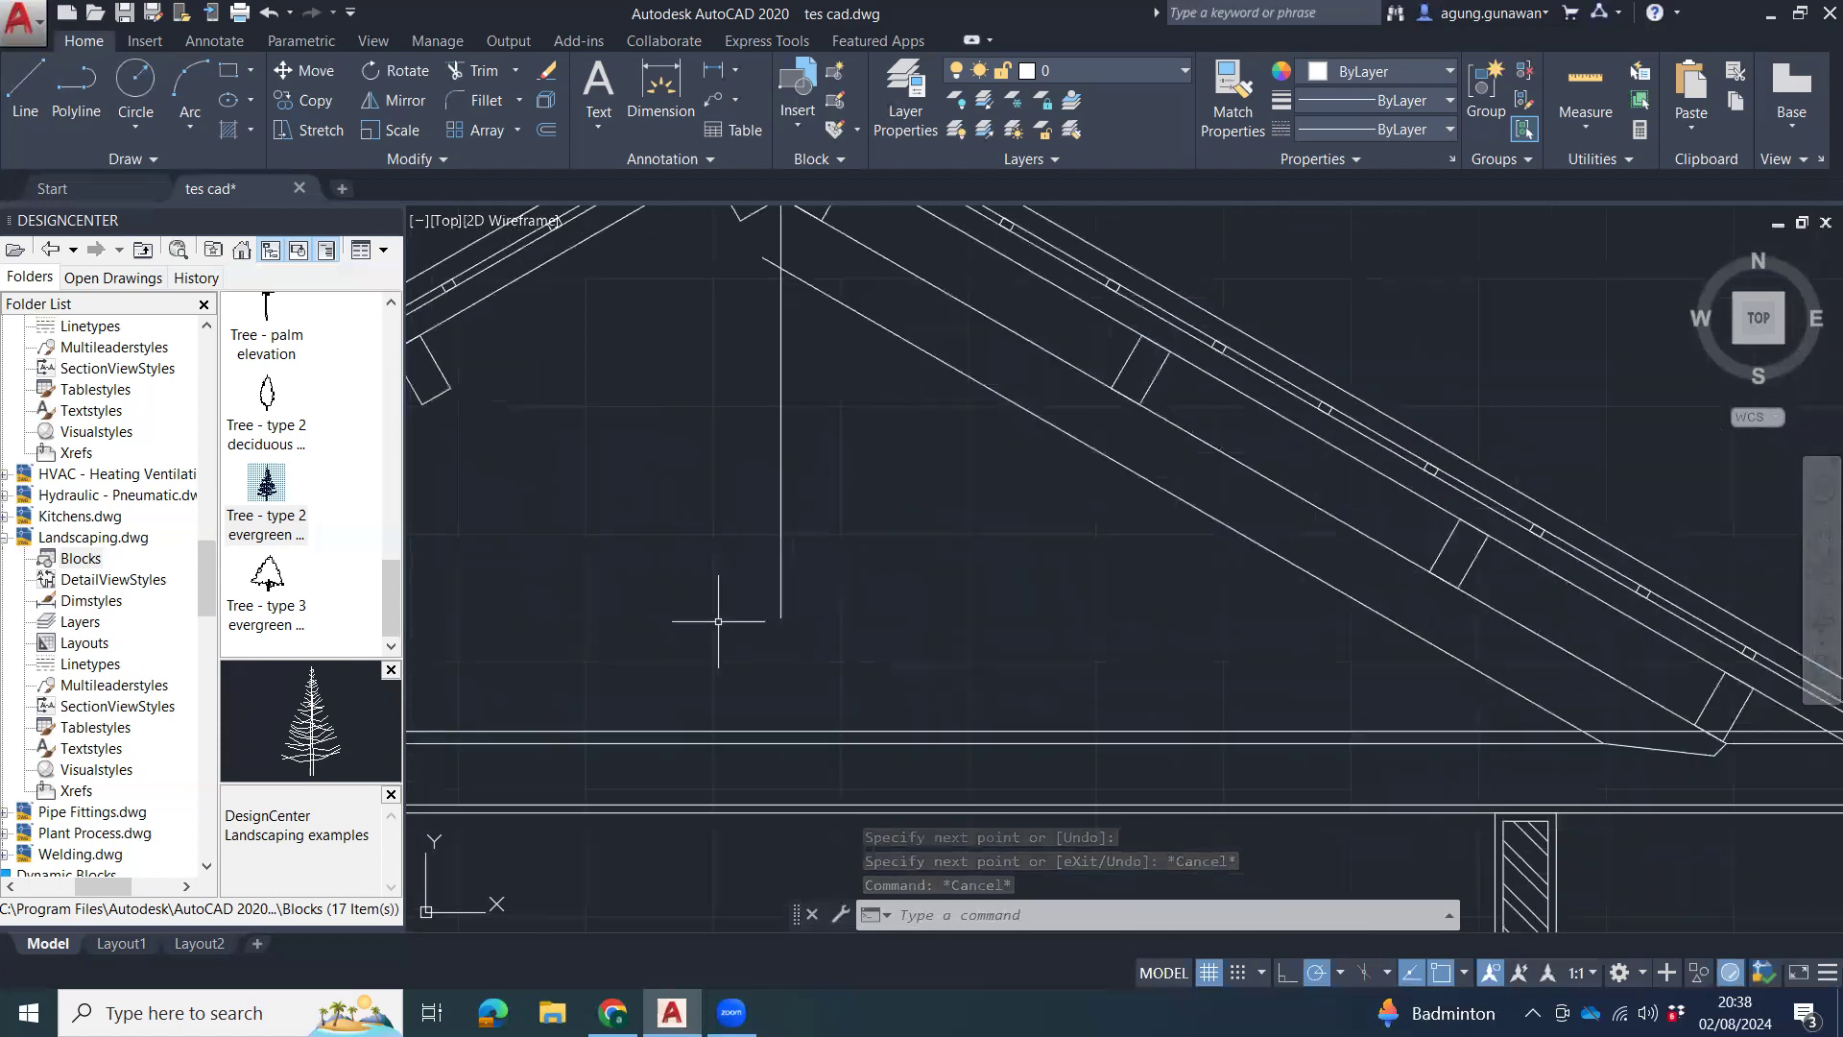
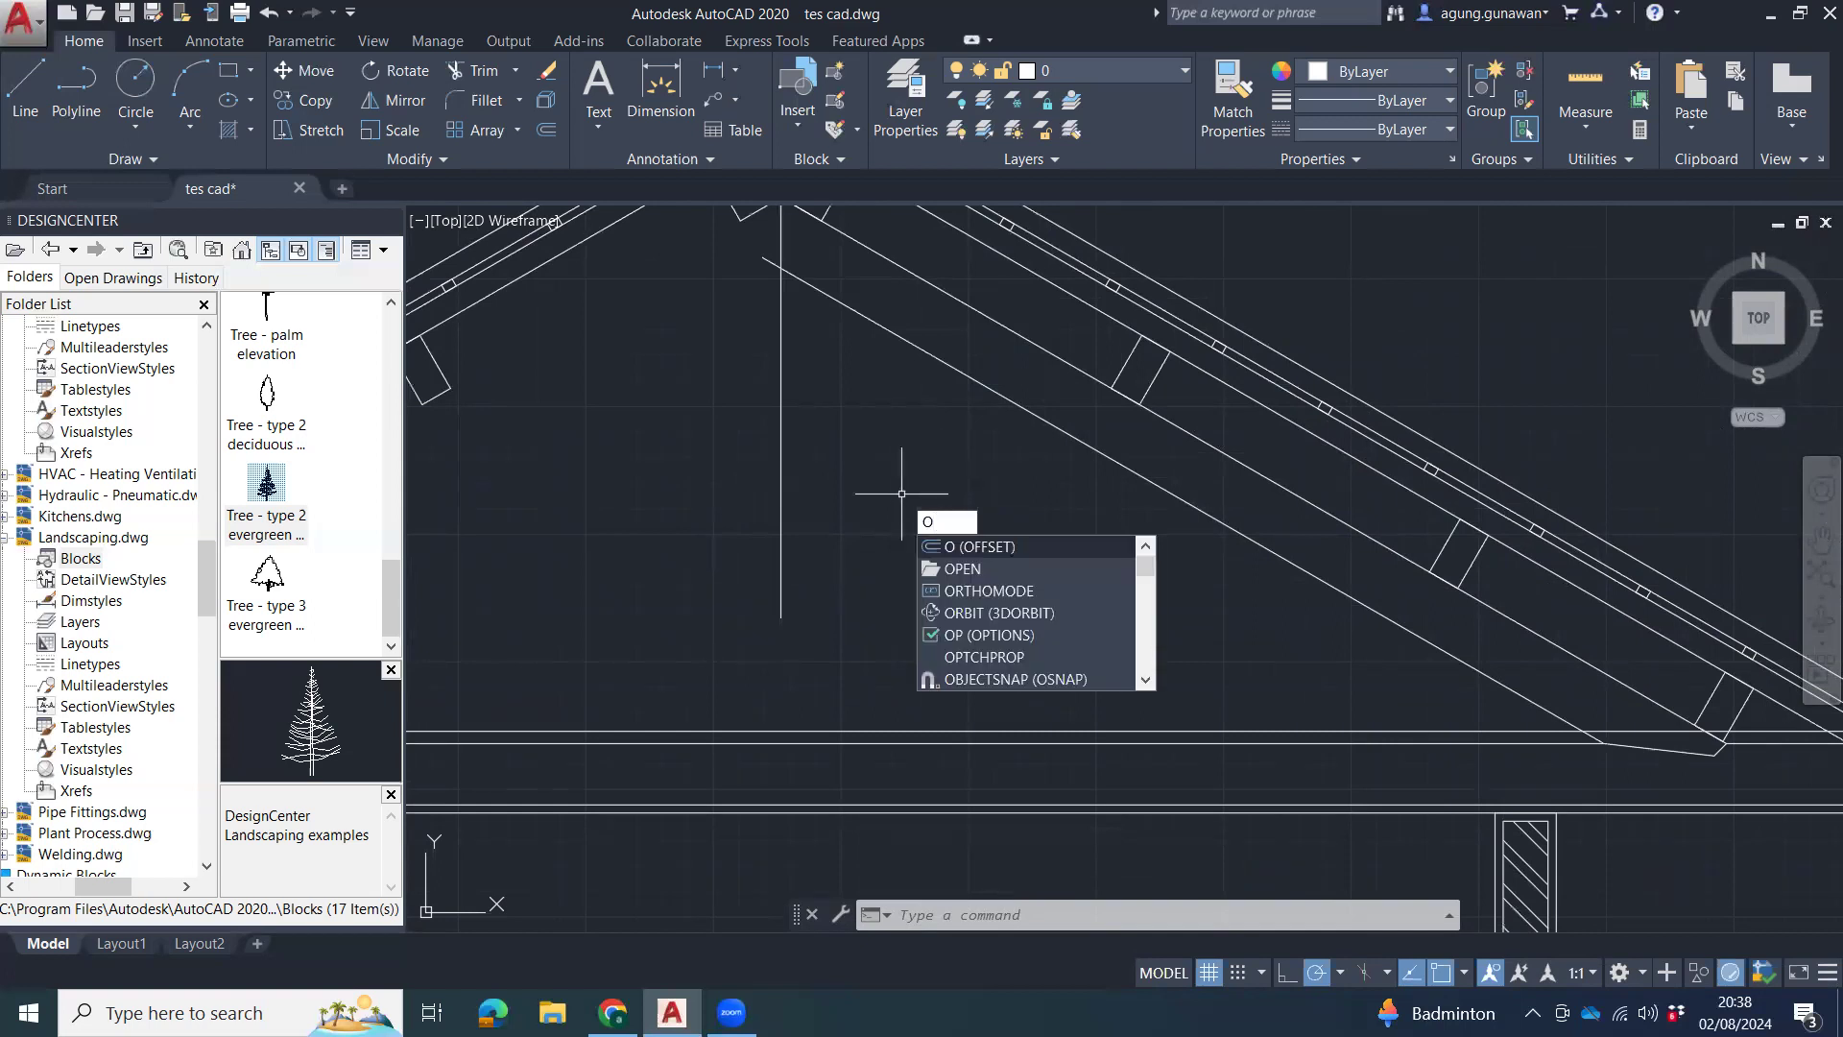
pyautogui.write('f')
pyautogui.press('Return')
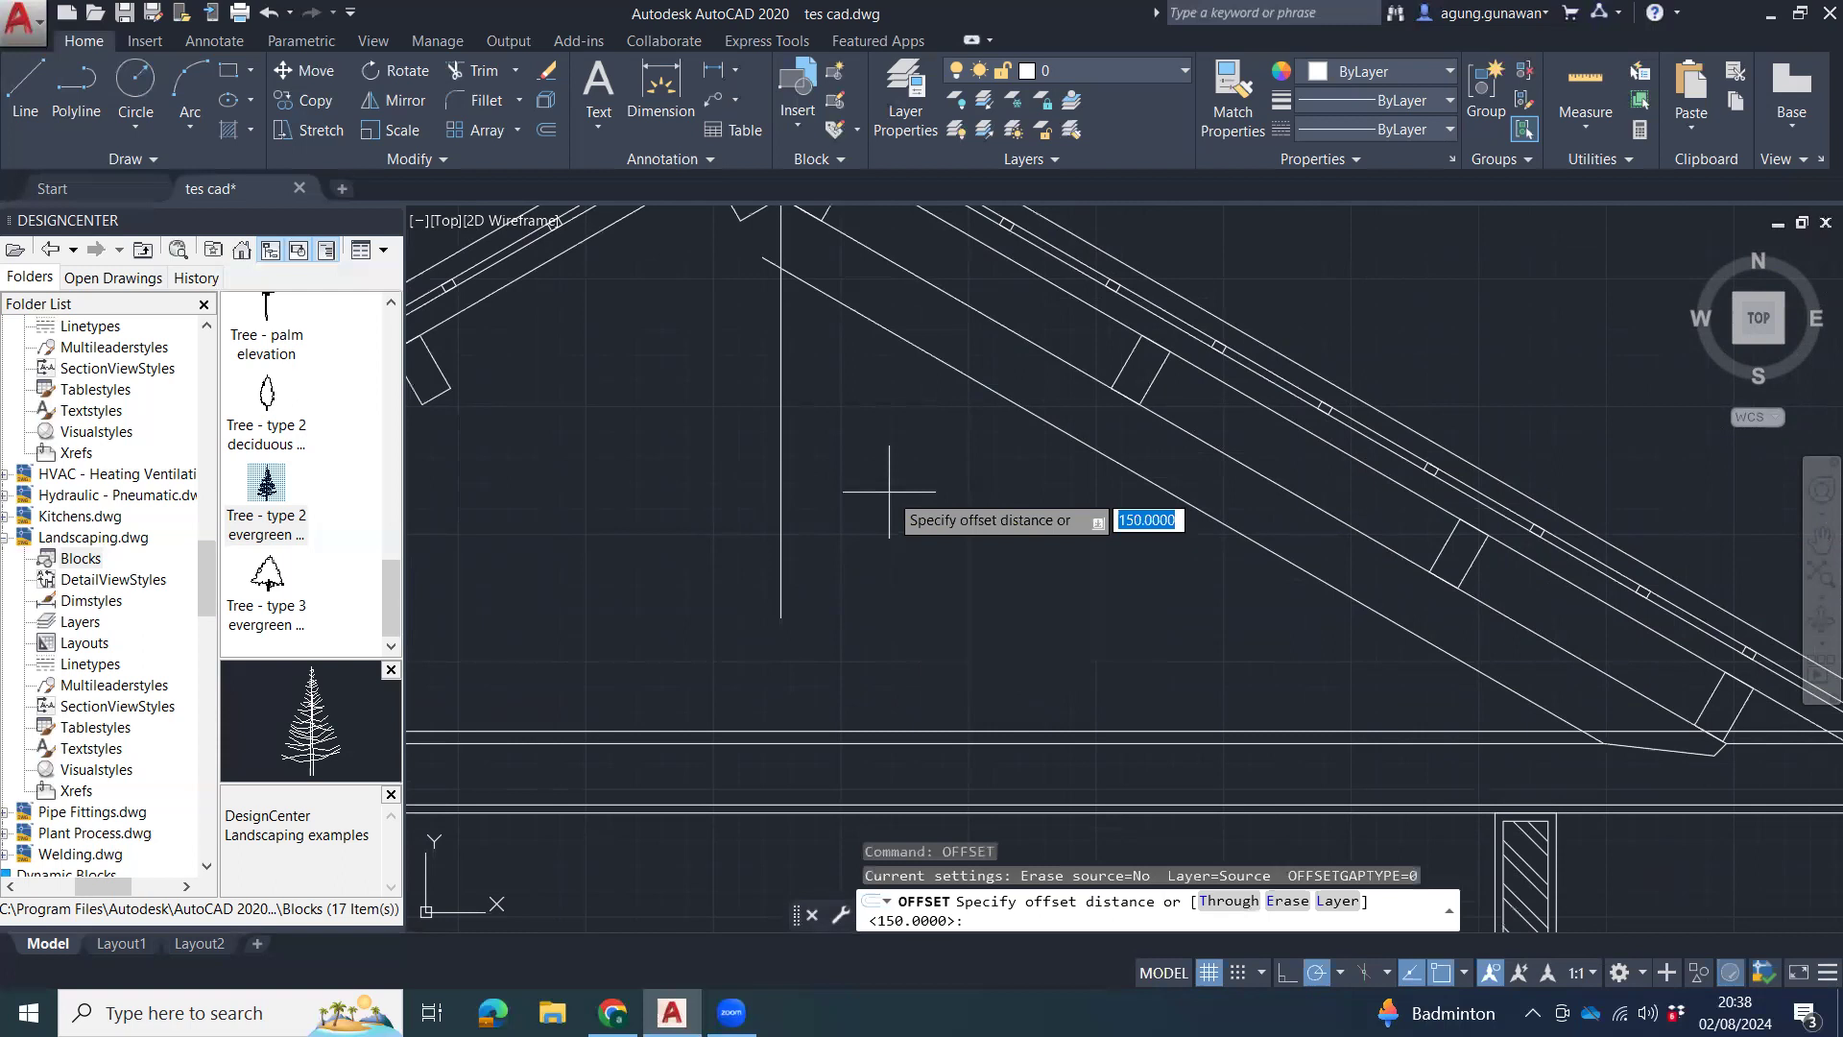
pyautogui.write('75')
pyautogui.press('Return')
pyautogui.click(778, 588)
pyautogui.click(837, 602)
pyautogui.click(780, 588)
pyautogui.click(703, 589)
pyautogui.press('Escape')
pyautogui.press('Escape')
# Copy the horizontal beam's upper inner line 150 units straight up.
pyautogui.moveTo(885, 653); pyautogui.dragTo(909, 567, button='middle')
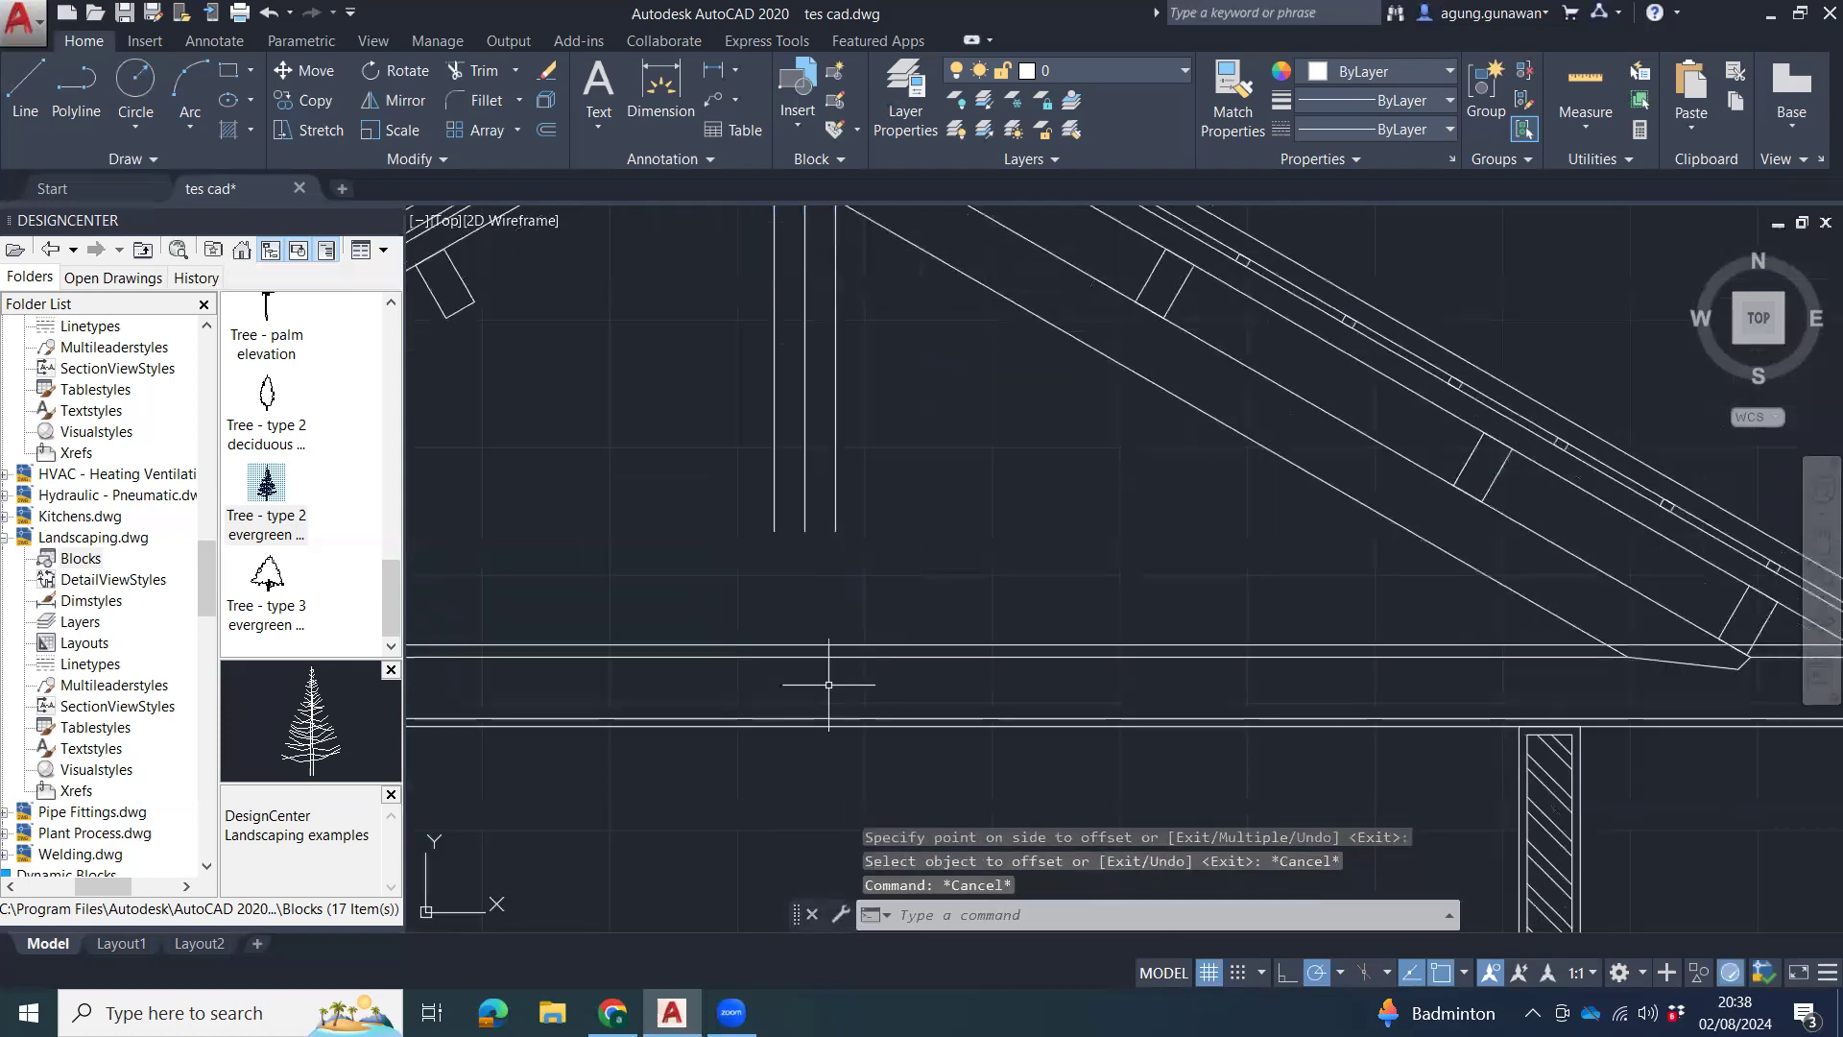
pyautogui.moveTo(1105, 704); pyautogui.dragTo(1090, 668, button='middle')
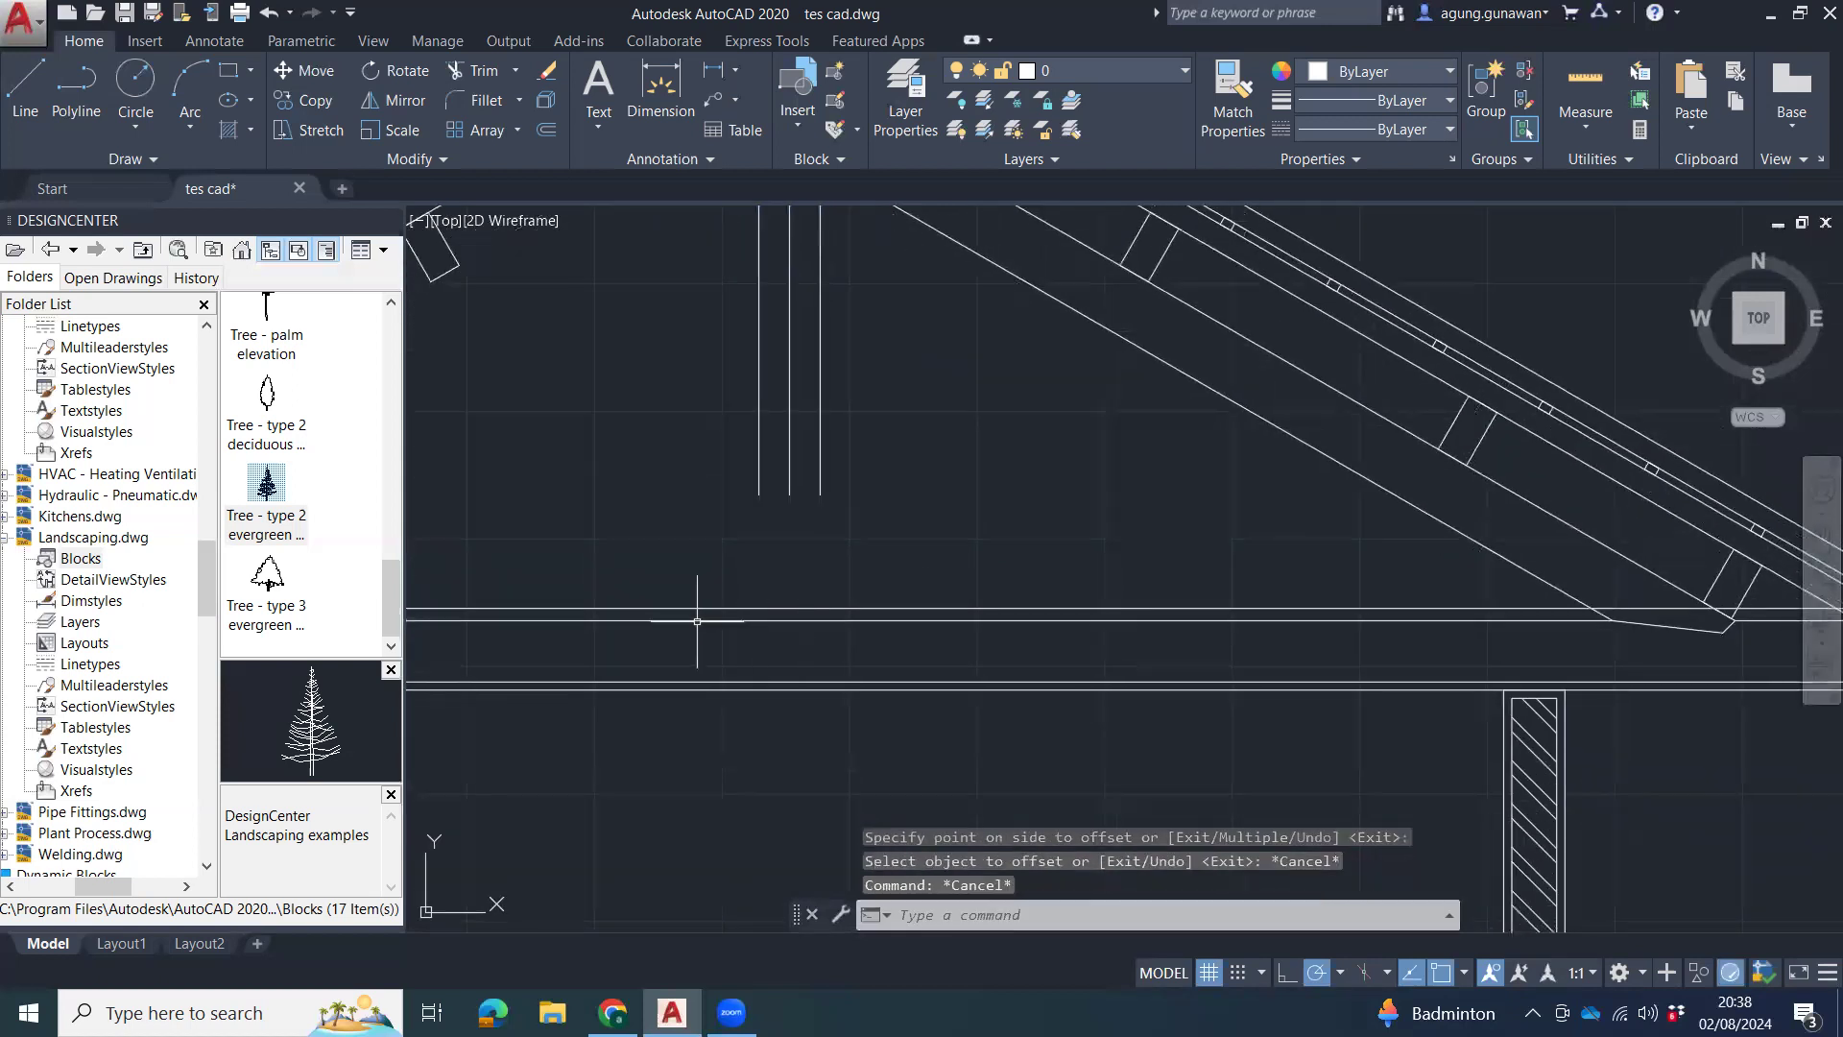
pyautogui.click(845, 621)
pyautogui.write('c')
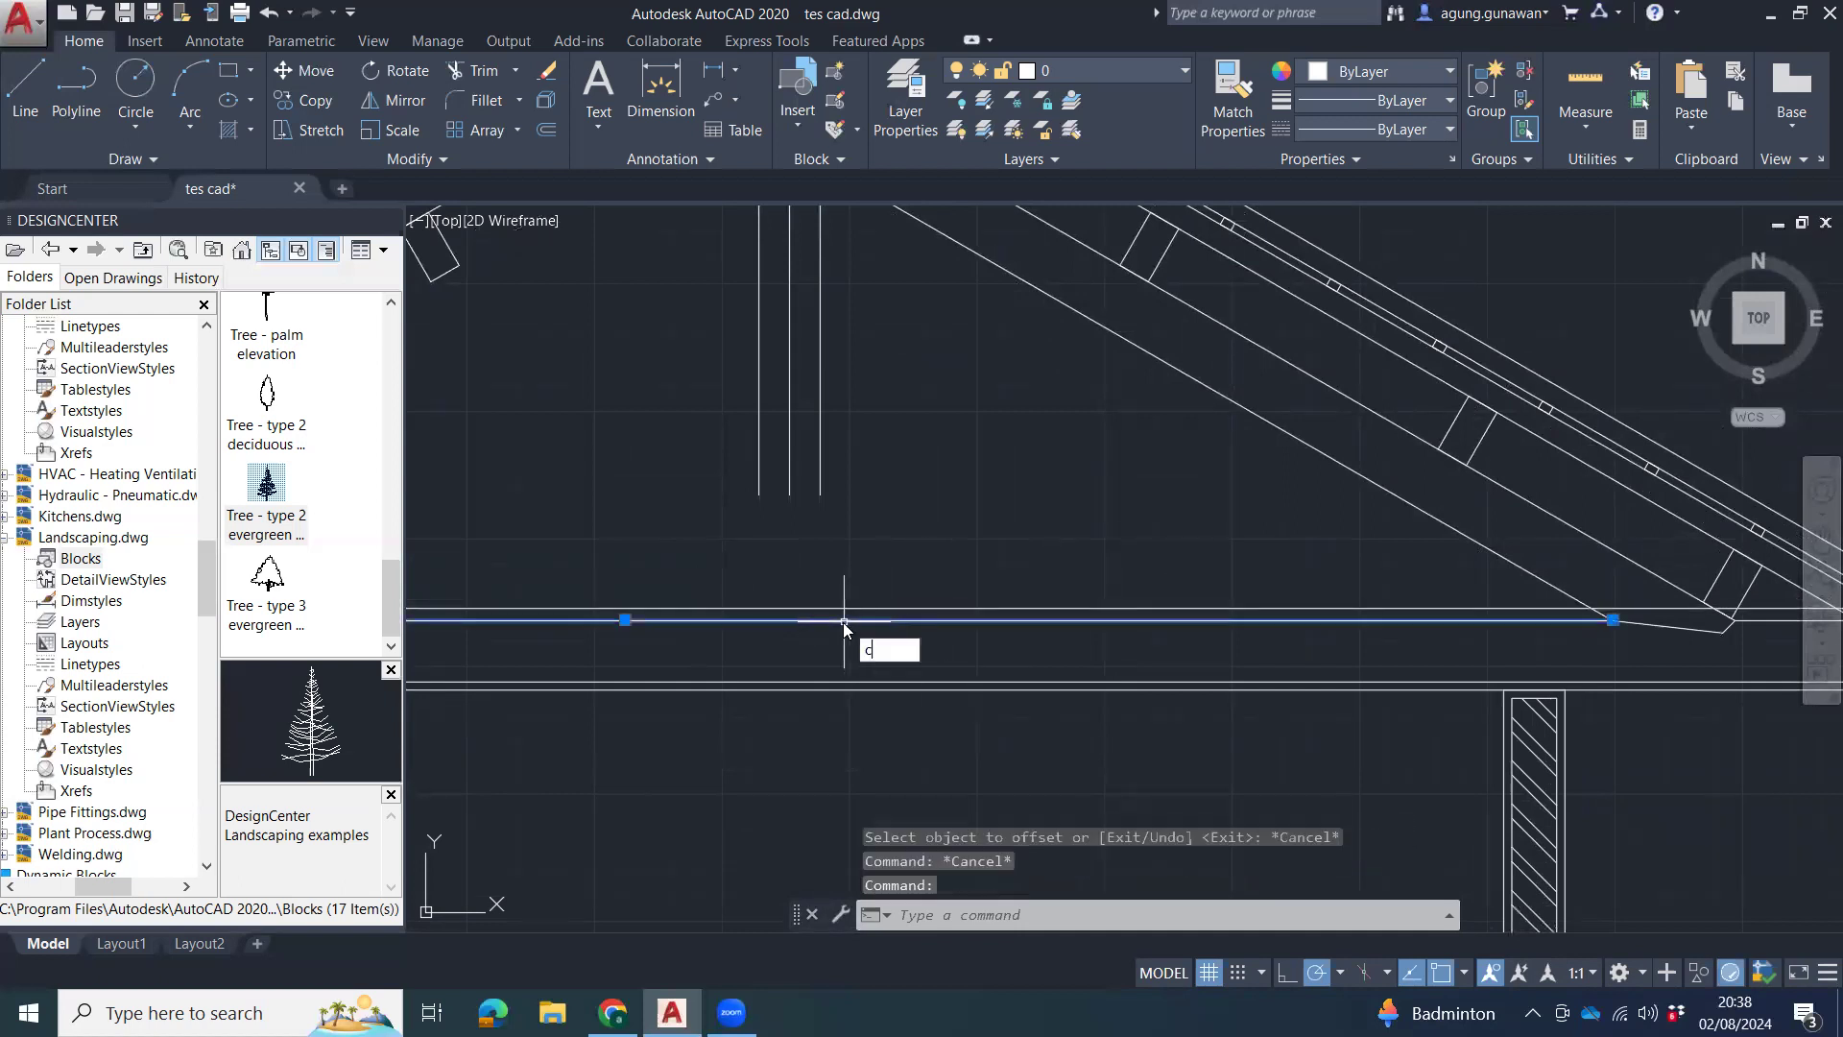
pyautogui.write('o')
pyautogui.press('Return')
pyautogui.click(712, 619)
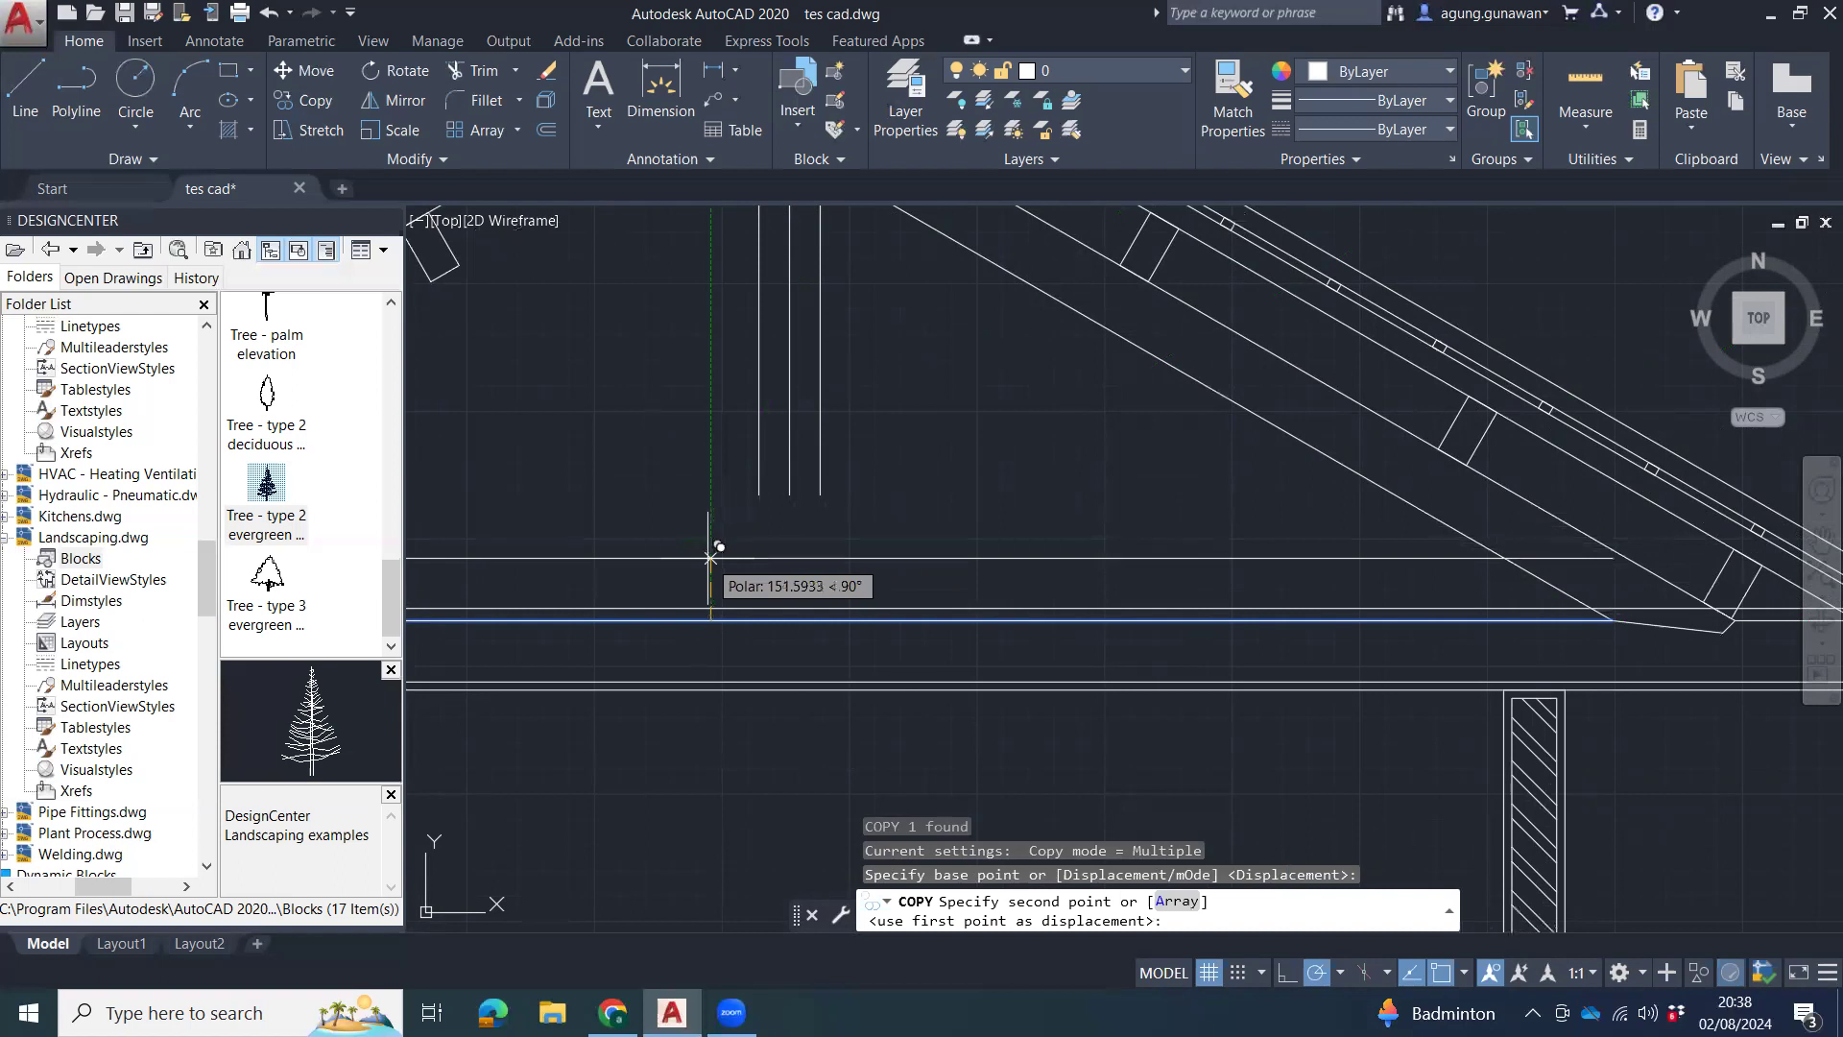
pyautogui.write('15')
pyautogui.press('Return')
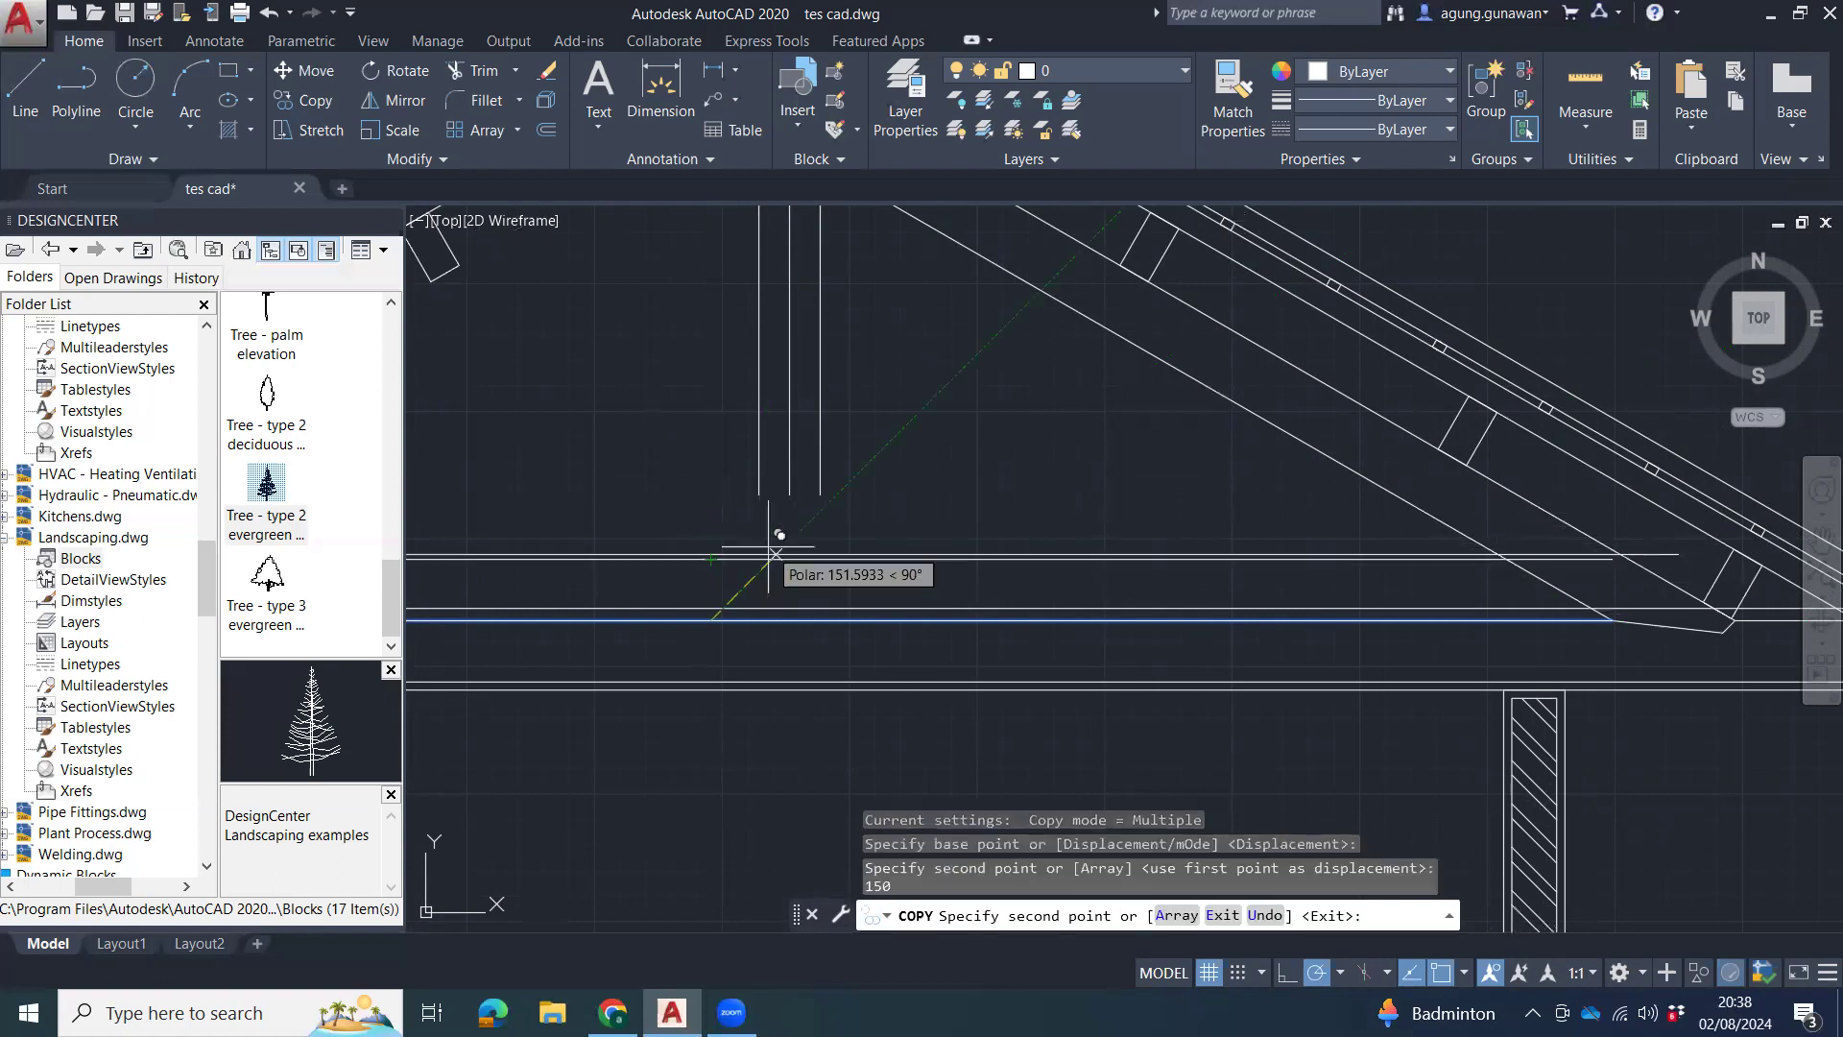
pyautogui.press('Escape')
pyautogui.press('Escape')
pyautogui.press('Escape')
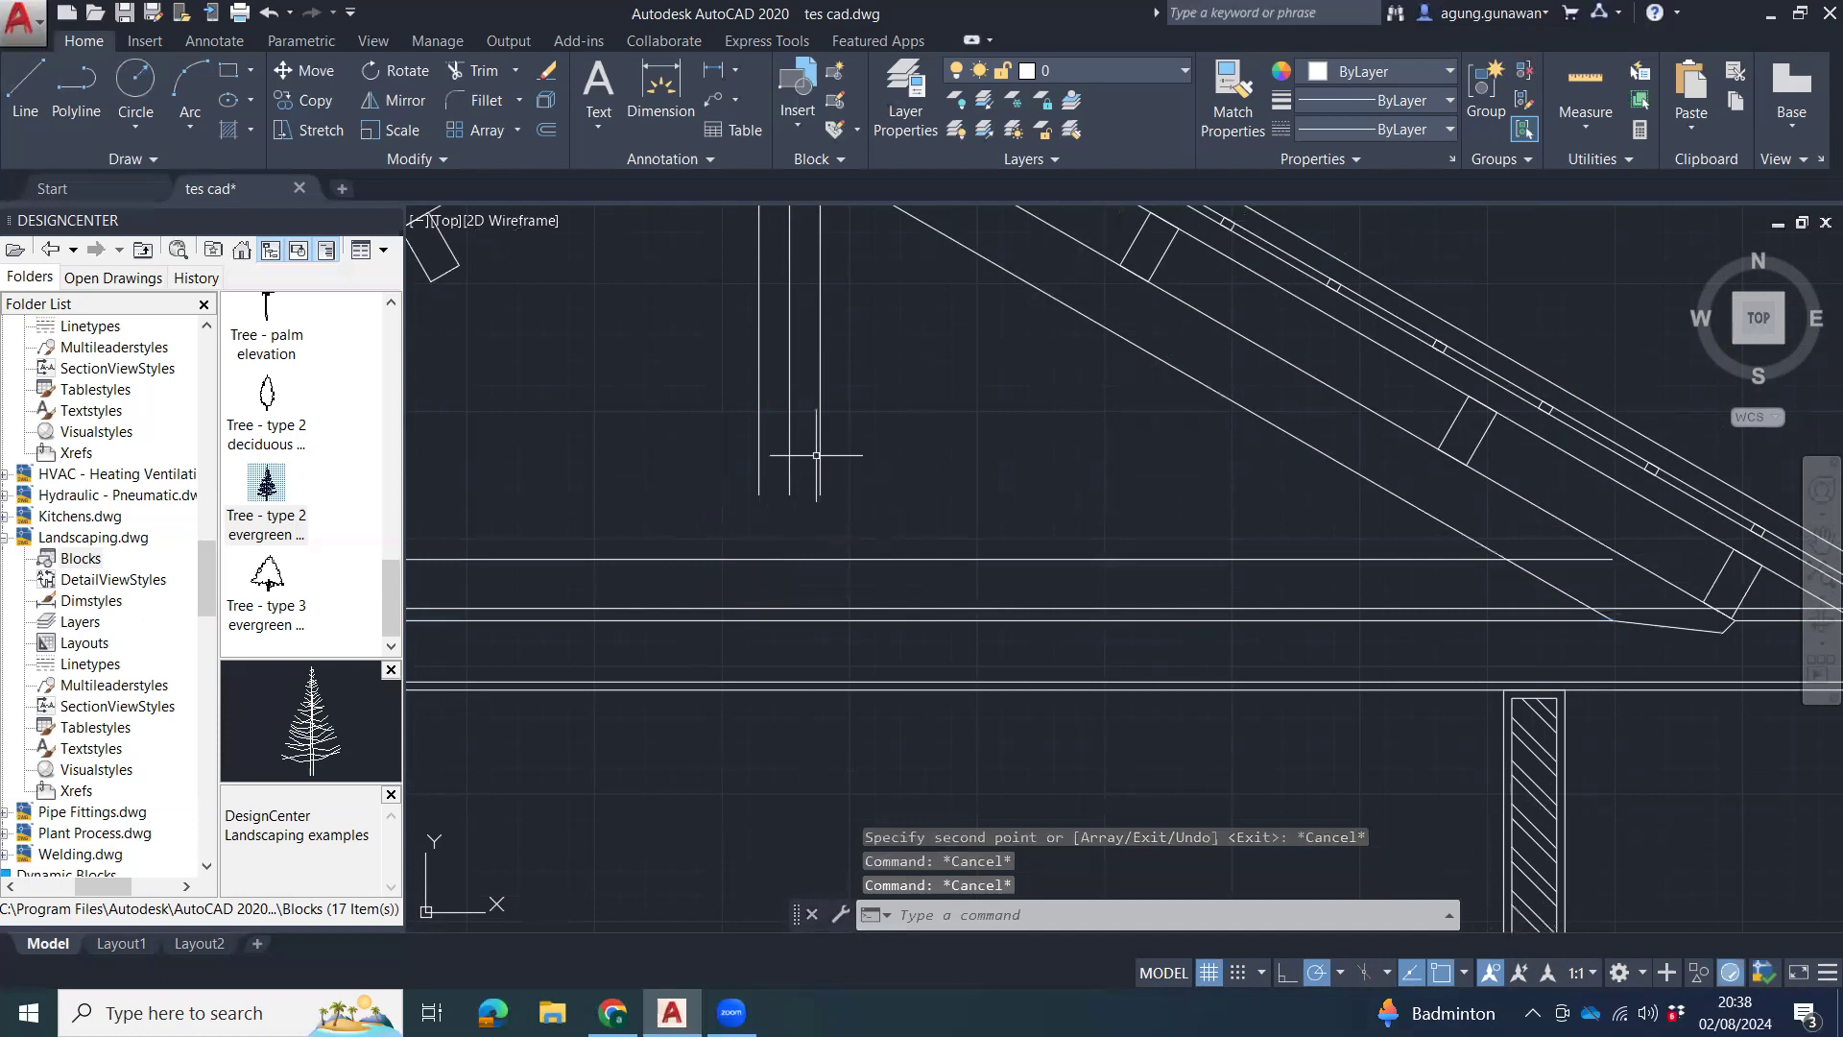
# Draw a sloped line along the lower edge of the left purlin nearest the ridge, extending slightly past its corner towards the centre line.
pyautogui.moveTo(820, 507); pyautogui.dragTo(826, 617, button='middle')
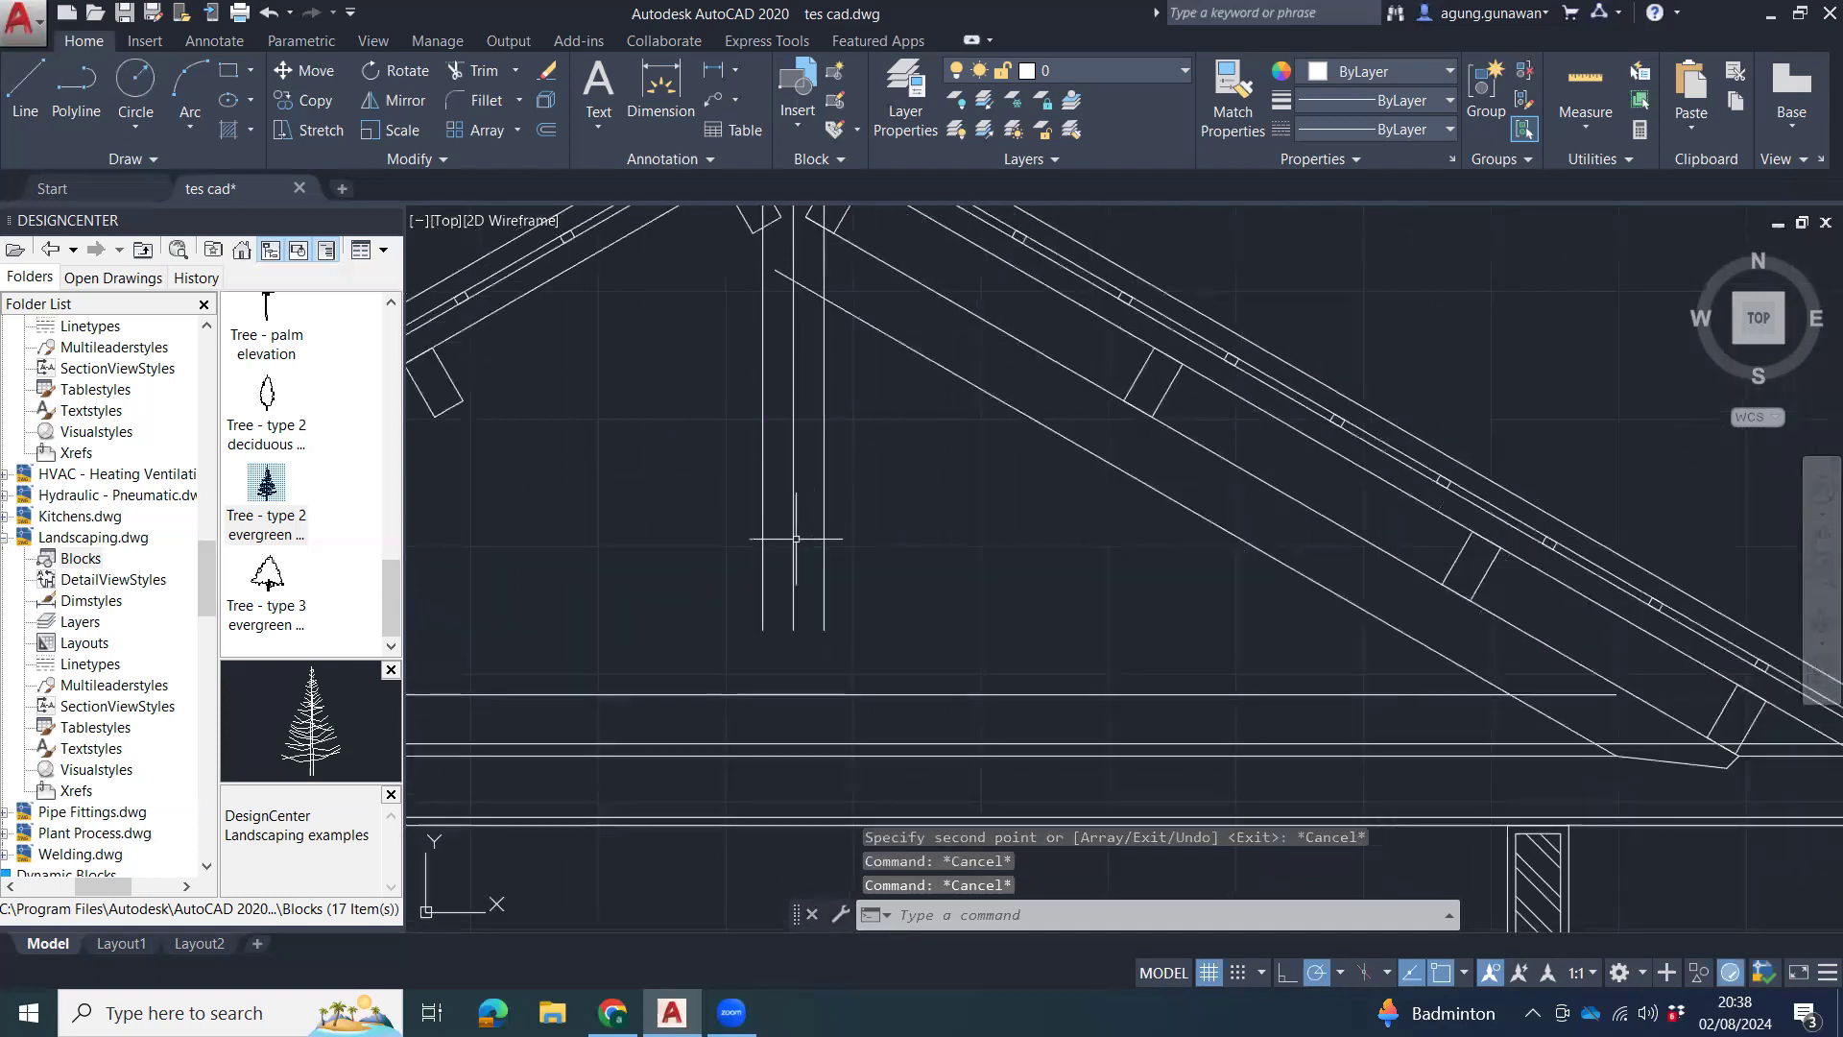
pyautogui.scroll(-3, 864, 399)
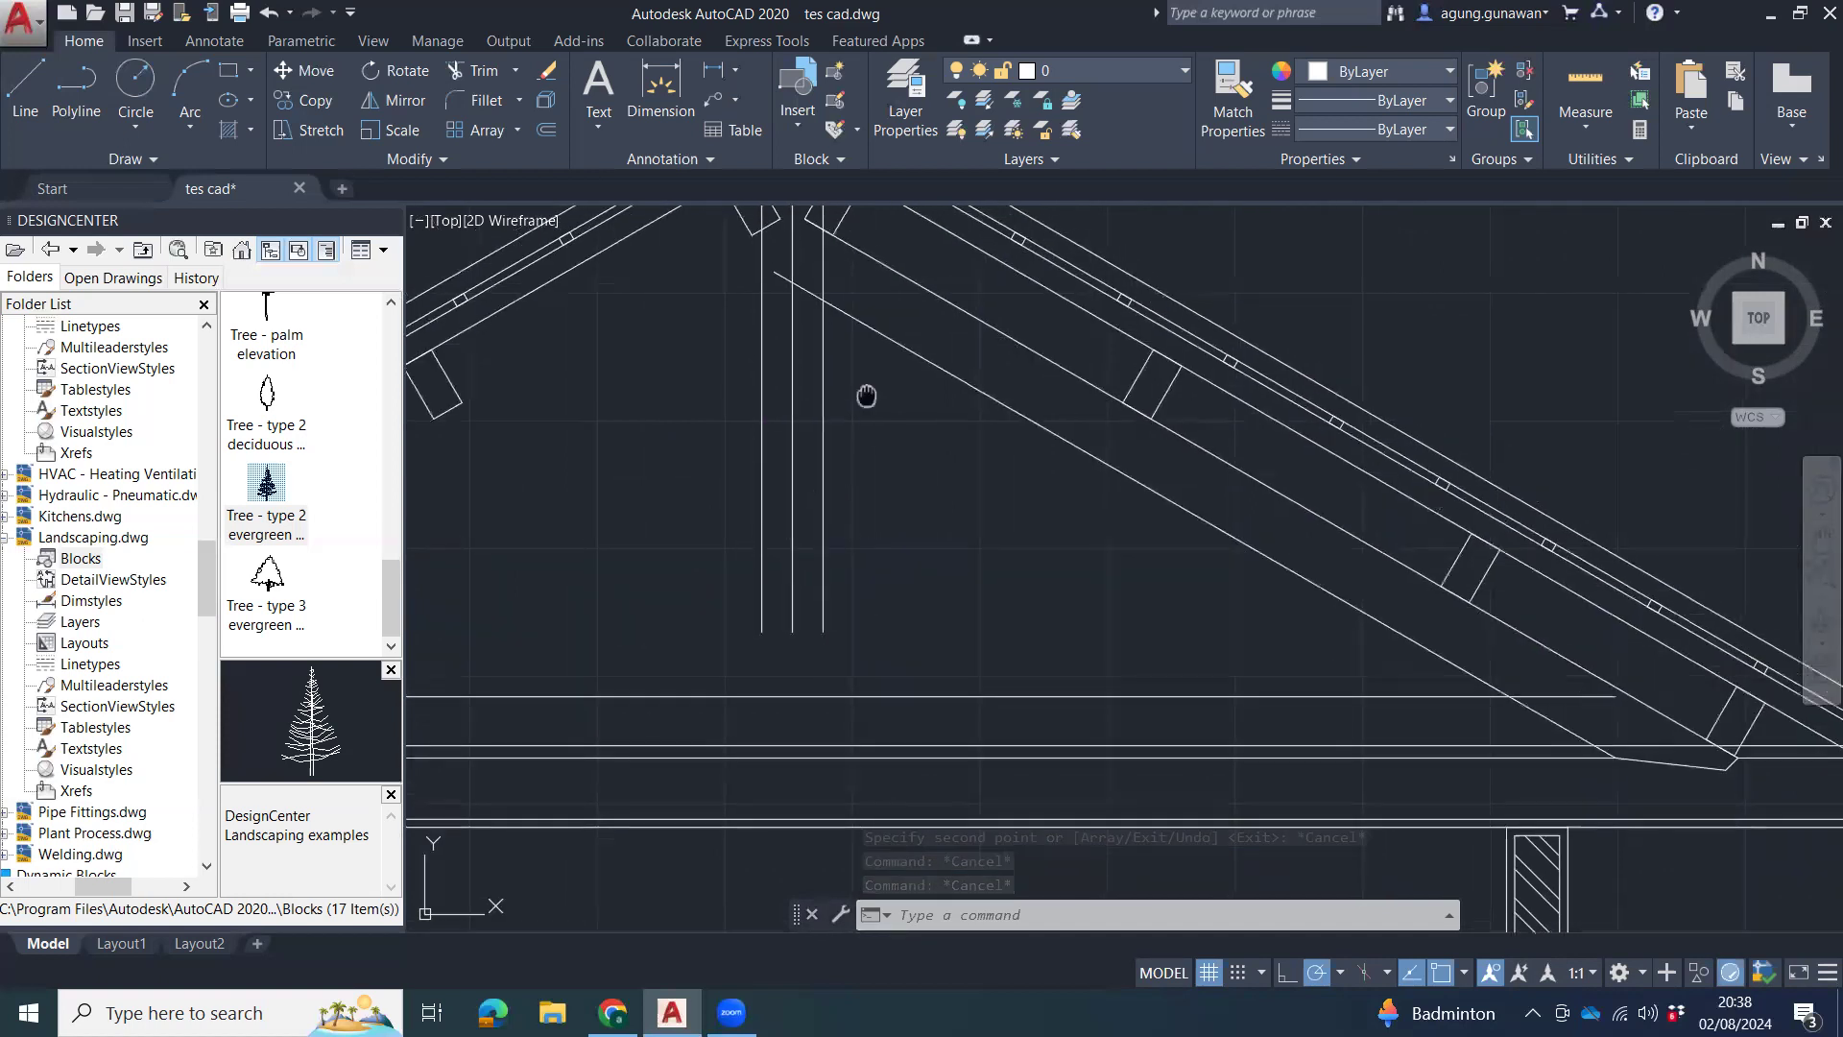
pyautogui.scroll(5, 733, 497)
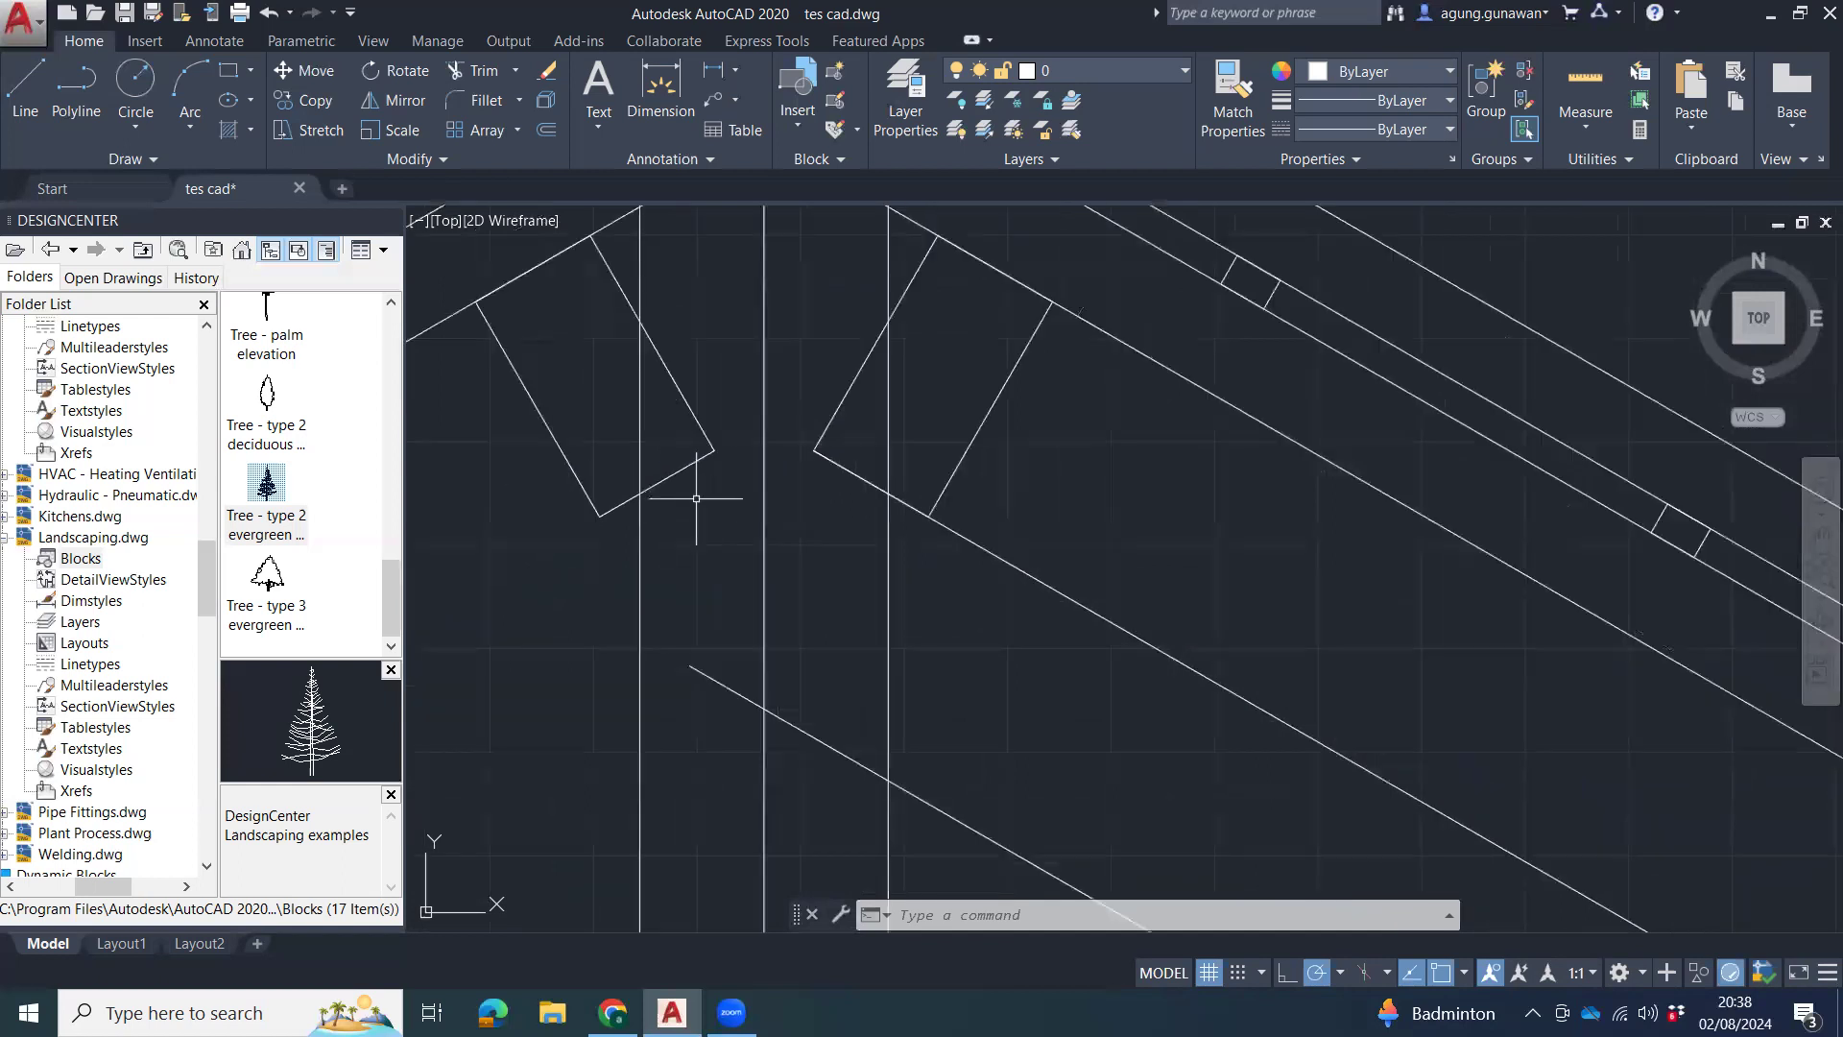
pyautogui.press('l')
pyautogui.press('Return')
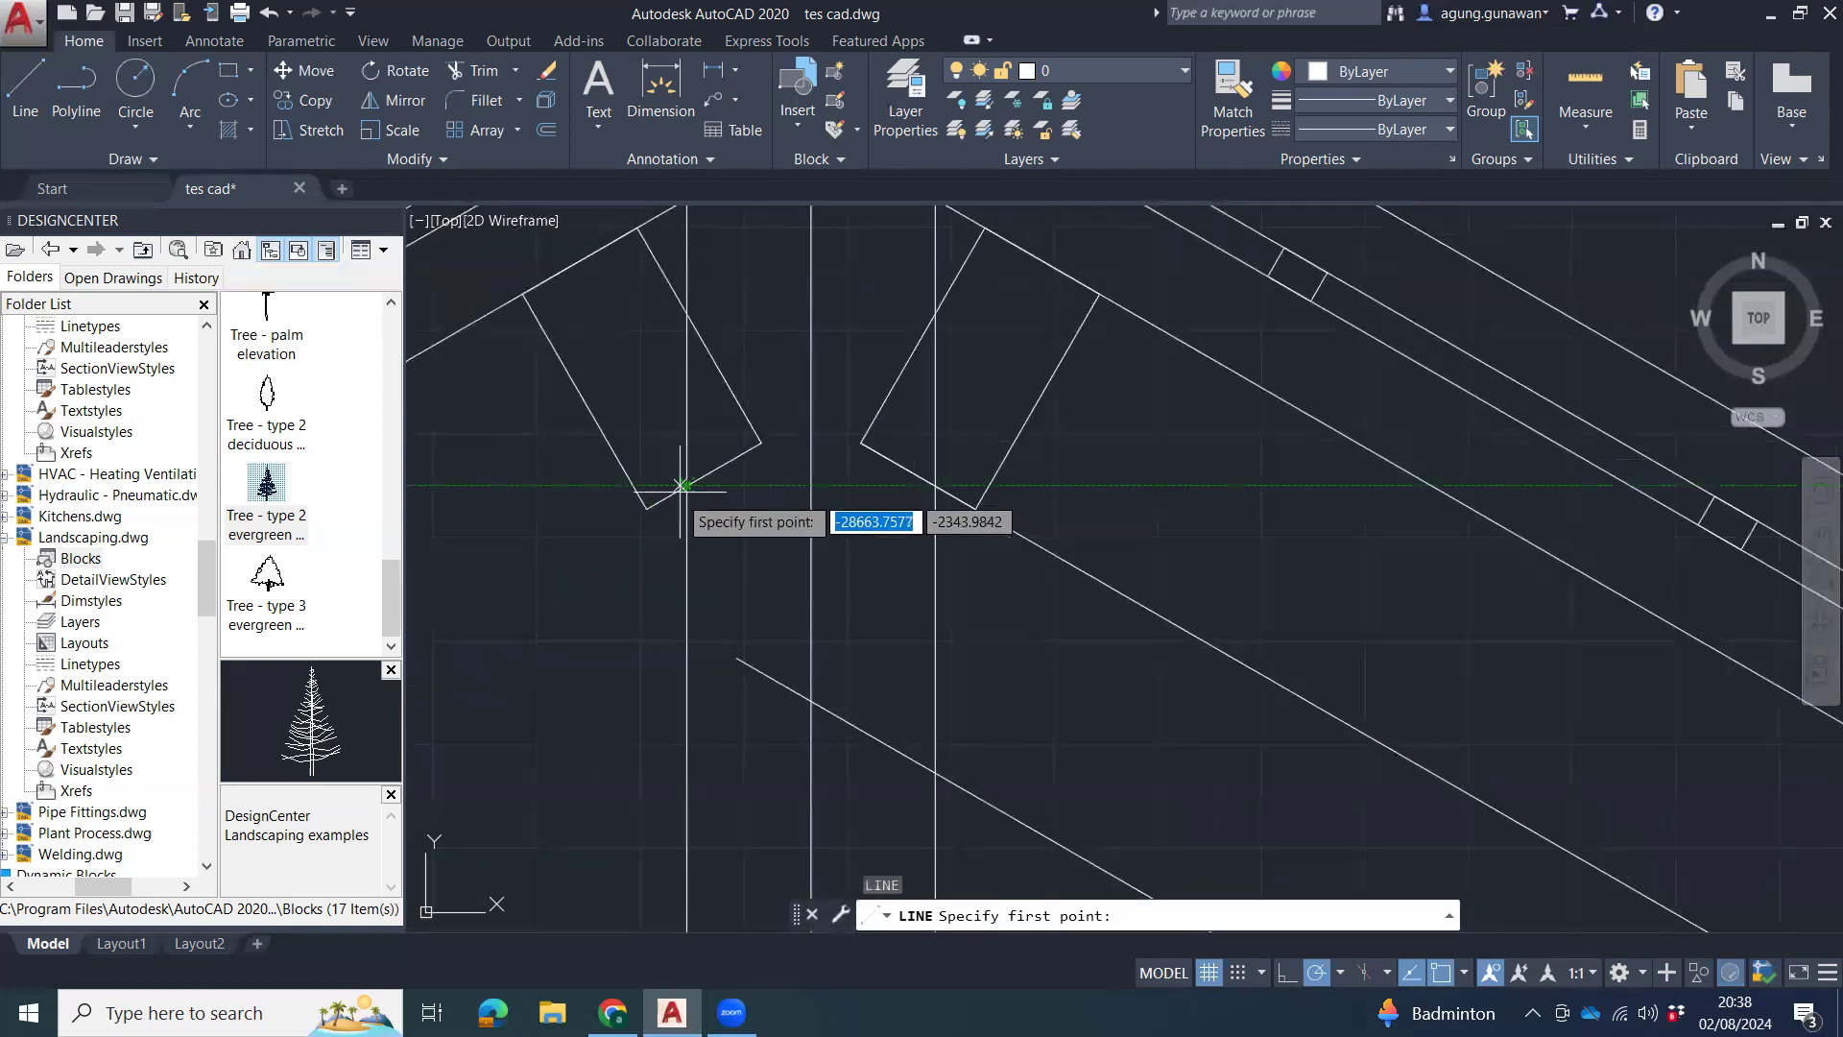
pyautogui.click(681, 486)
pyautogui.click(796, 424)
pyautogui.press('Escape')
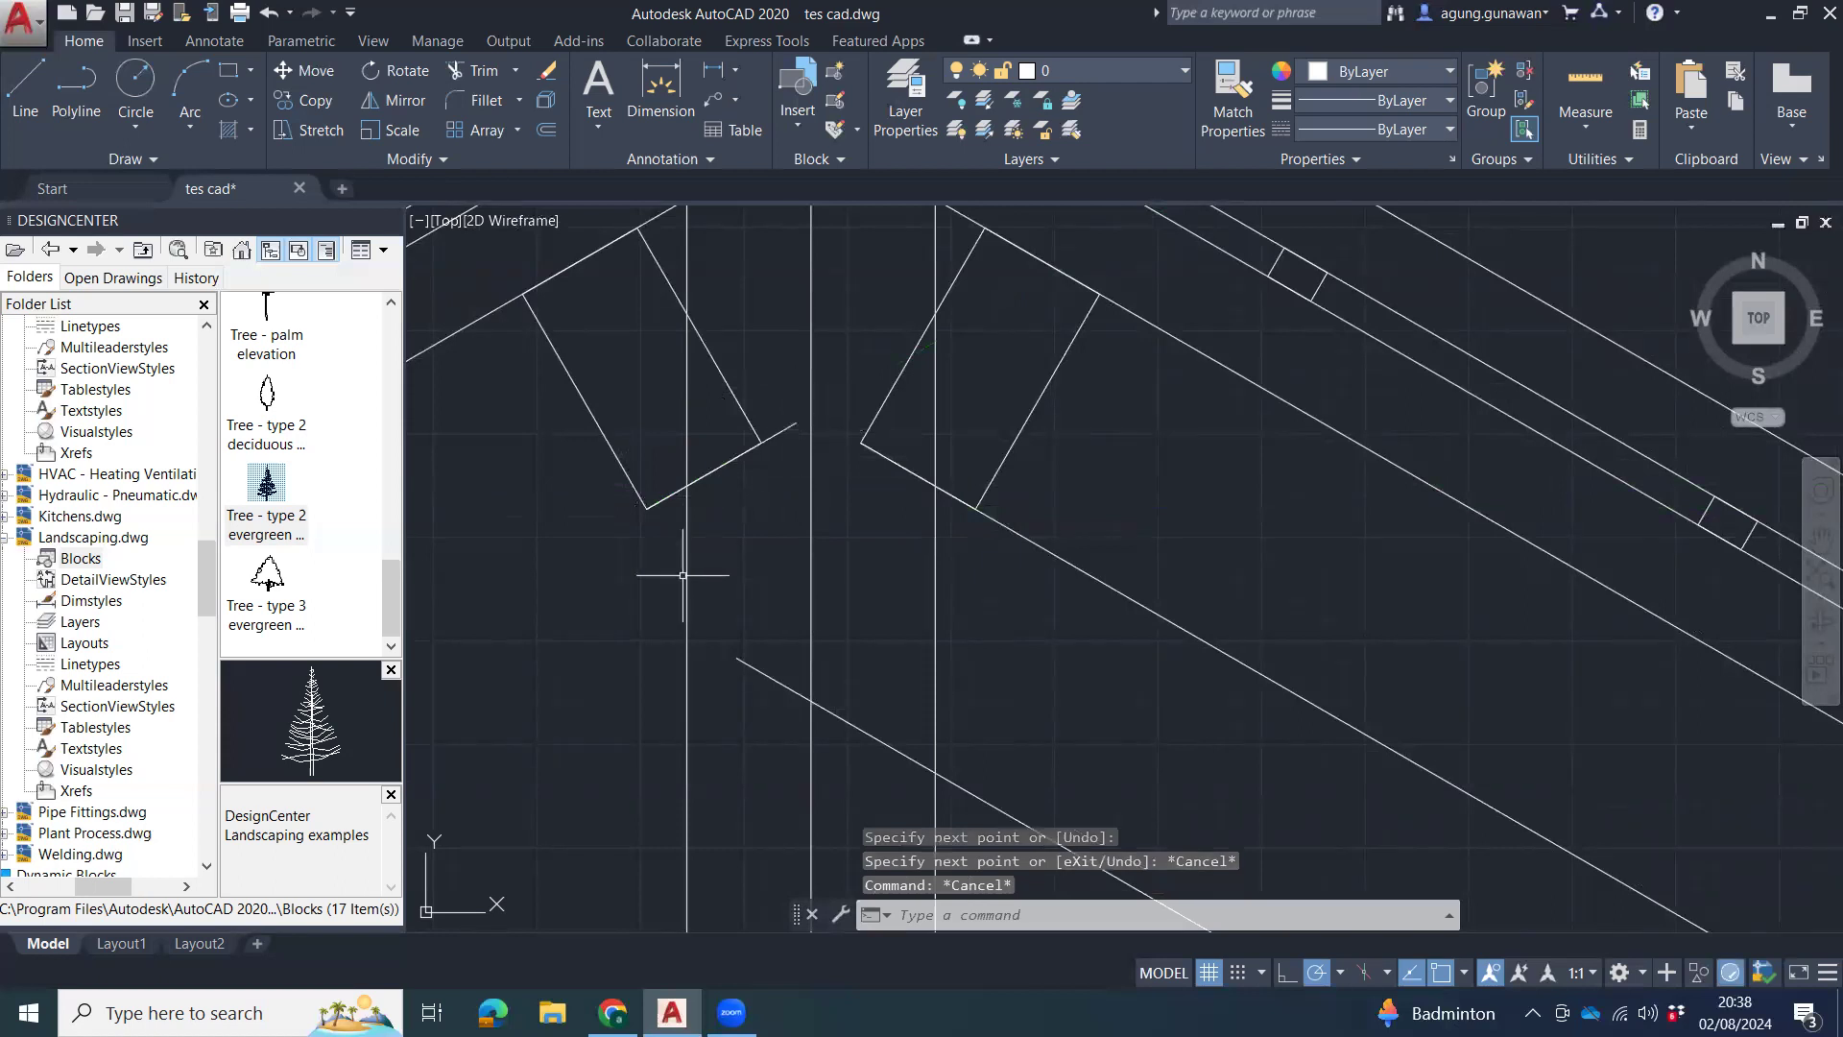
pyautogui.click(796, 430)
pyautogui.click(797, 422)
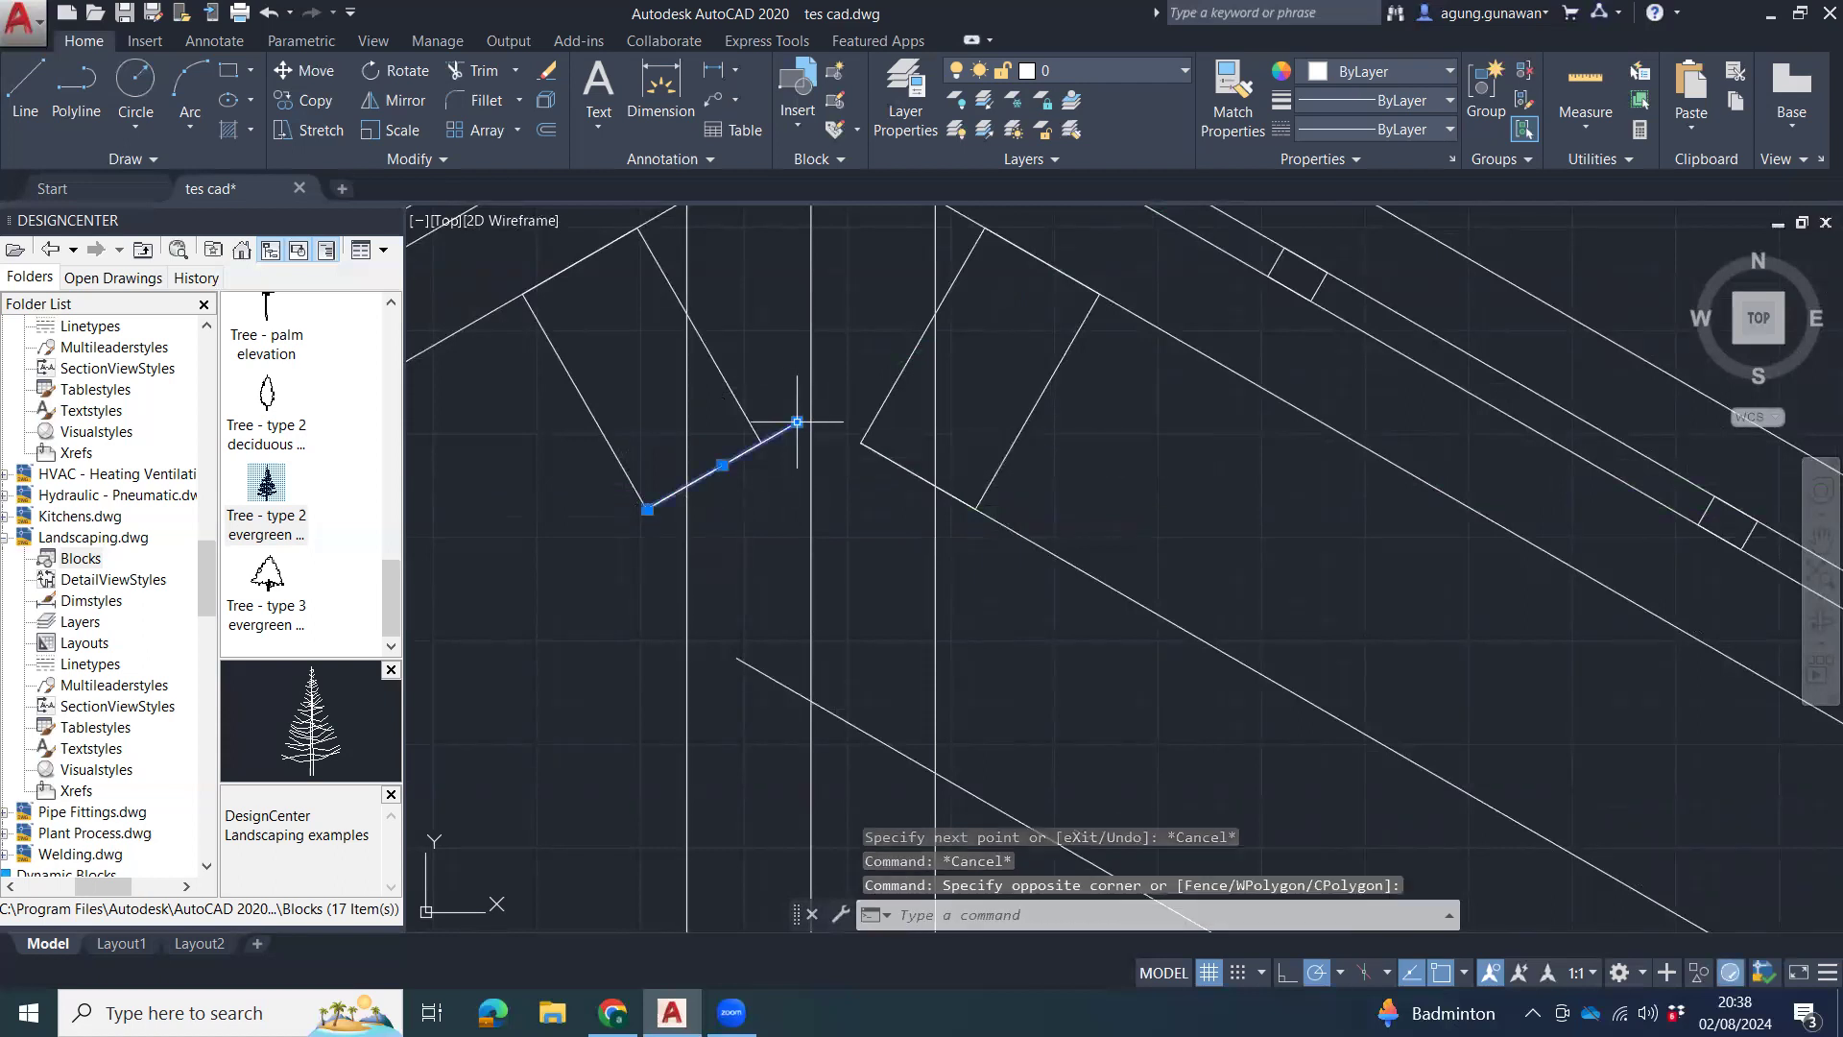
pyautogui.write('m')
pyautogui.press('Return')
pyautogui.click(812, 424)
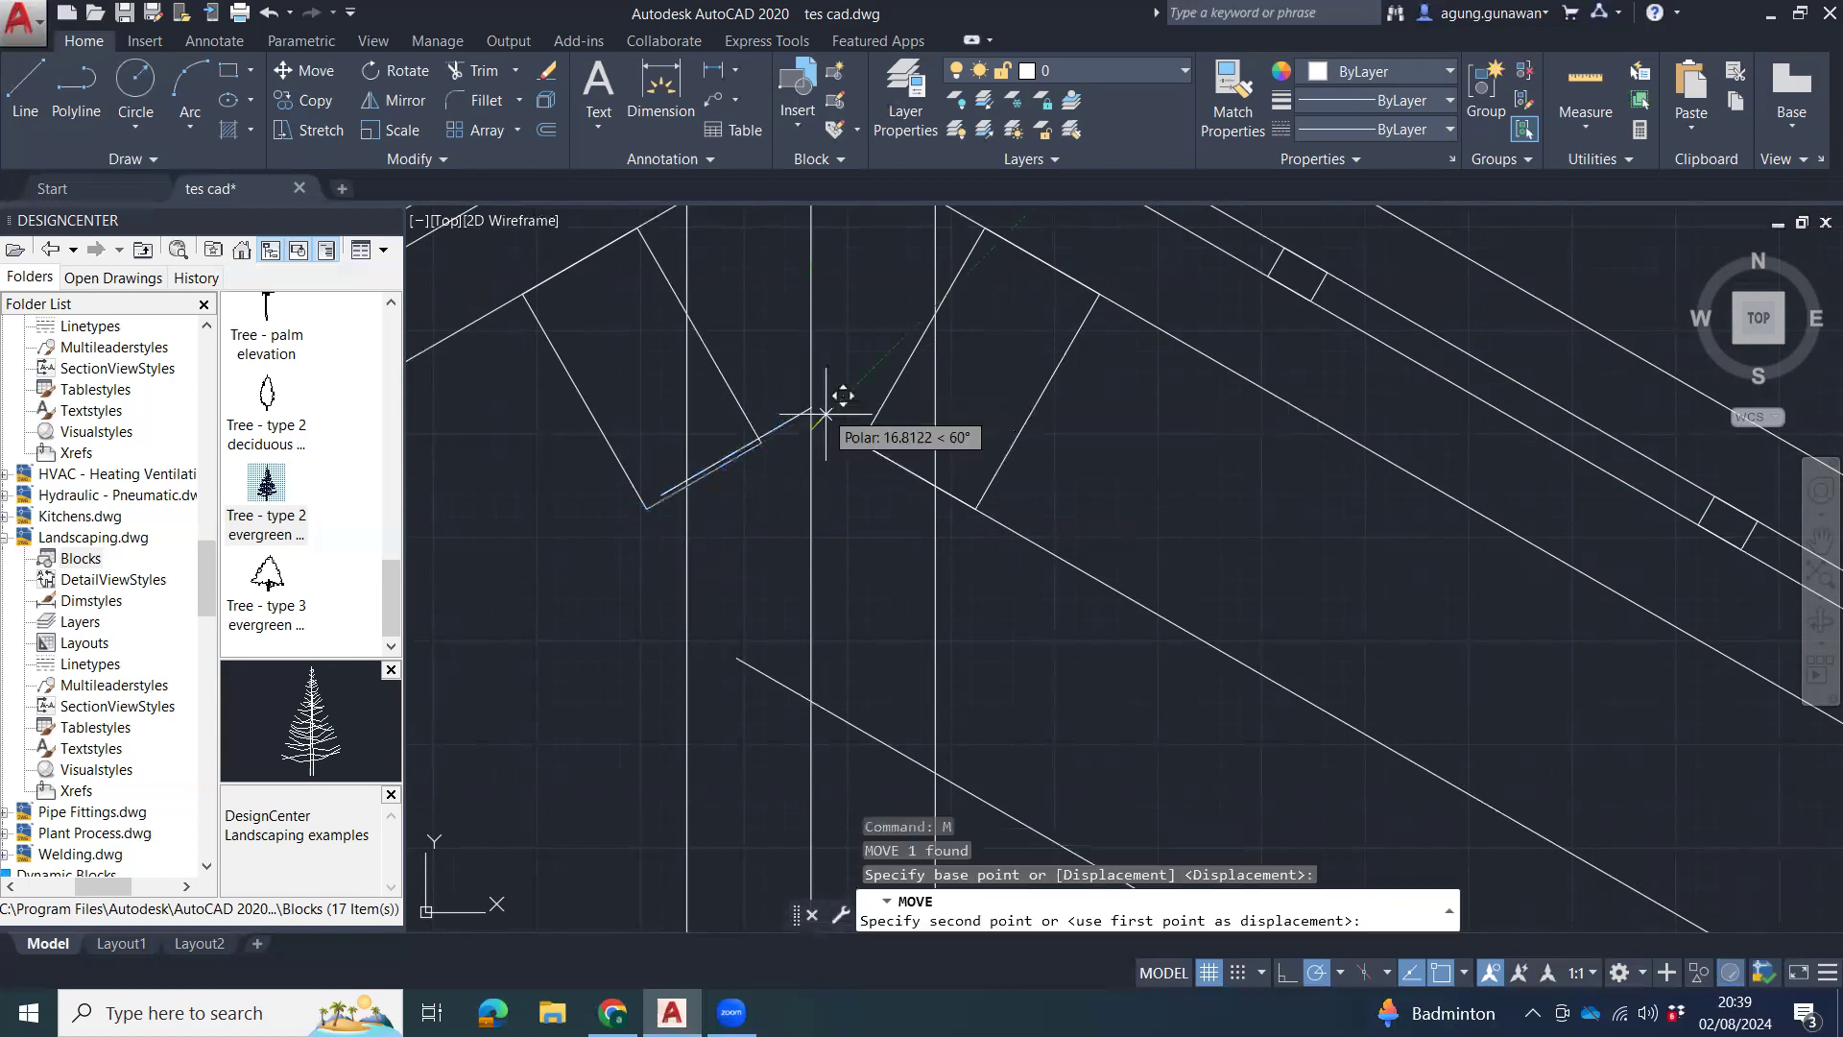
pyautogui.press('Escape')
pyautogui.click(780, 428)
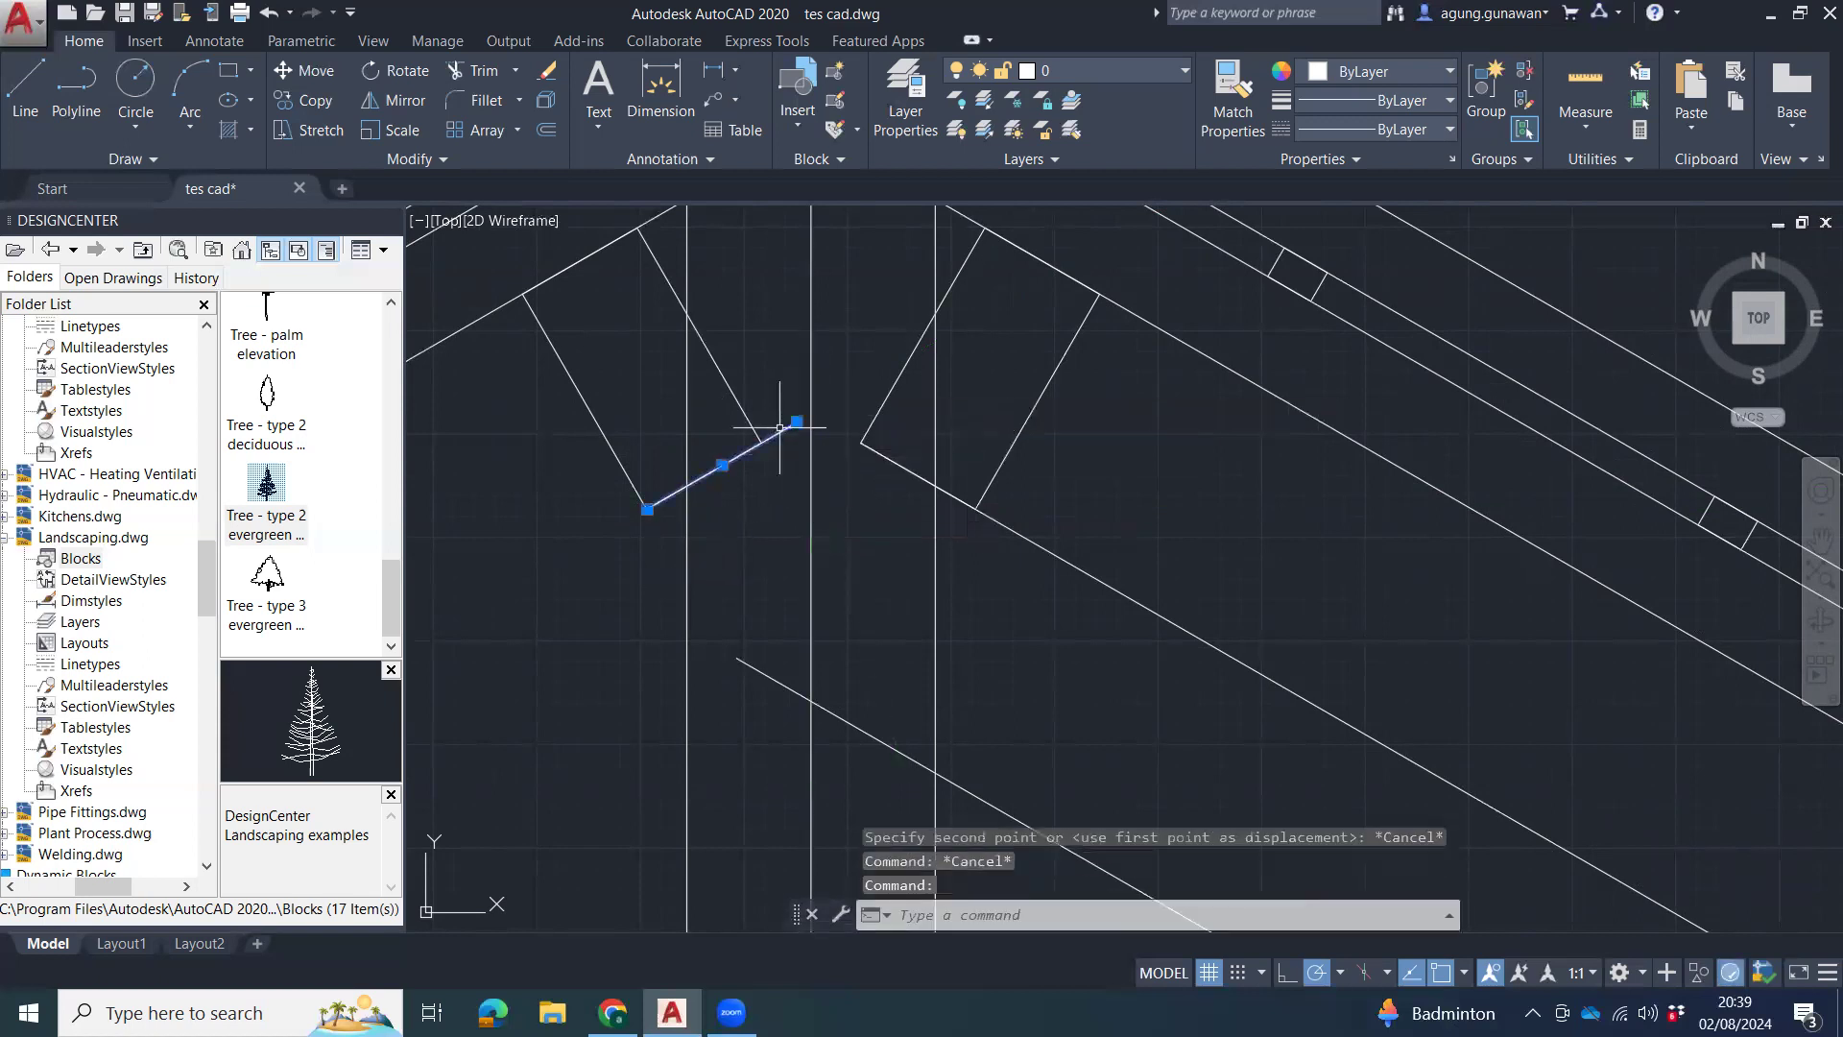
pyautogui.write('mi')
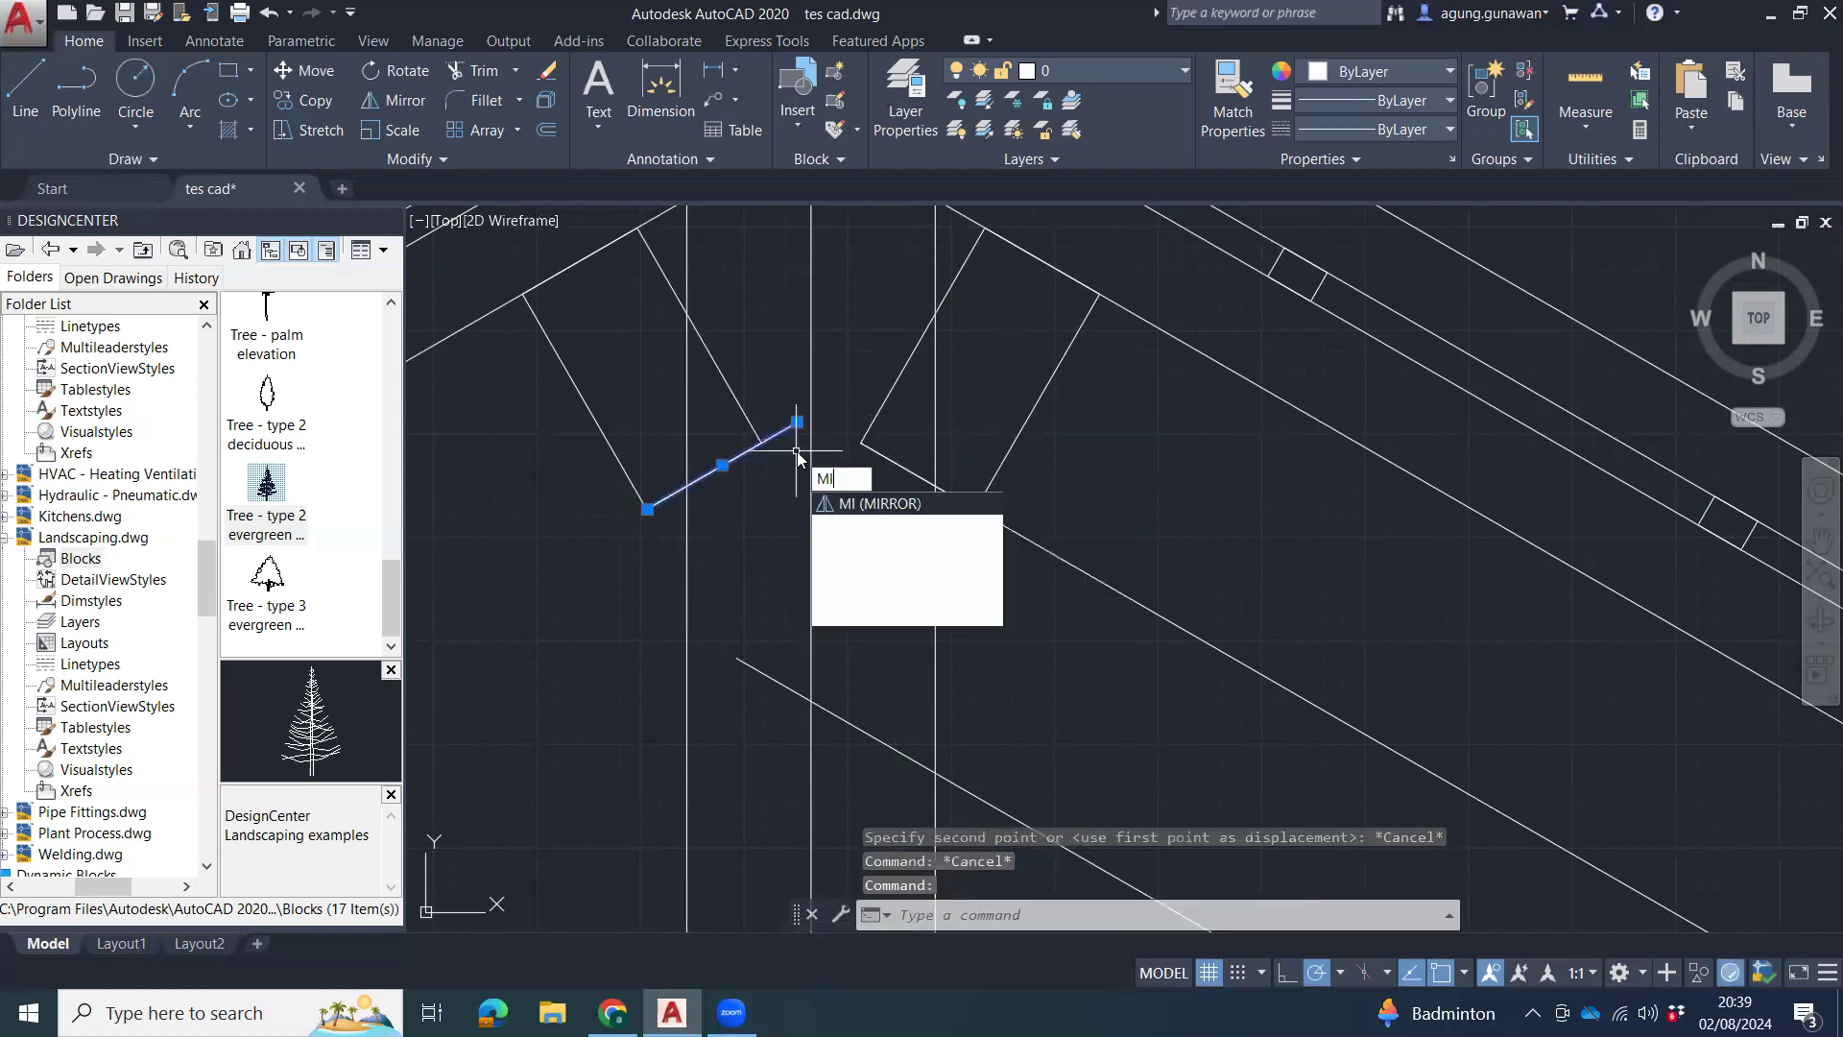
pyautogui.press('Return')
pyautogui.click(811, 449)
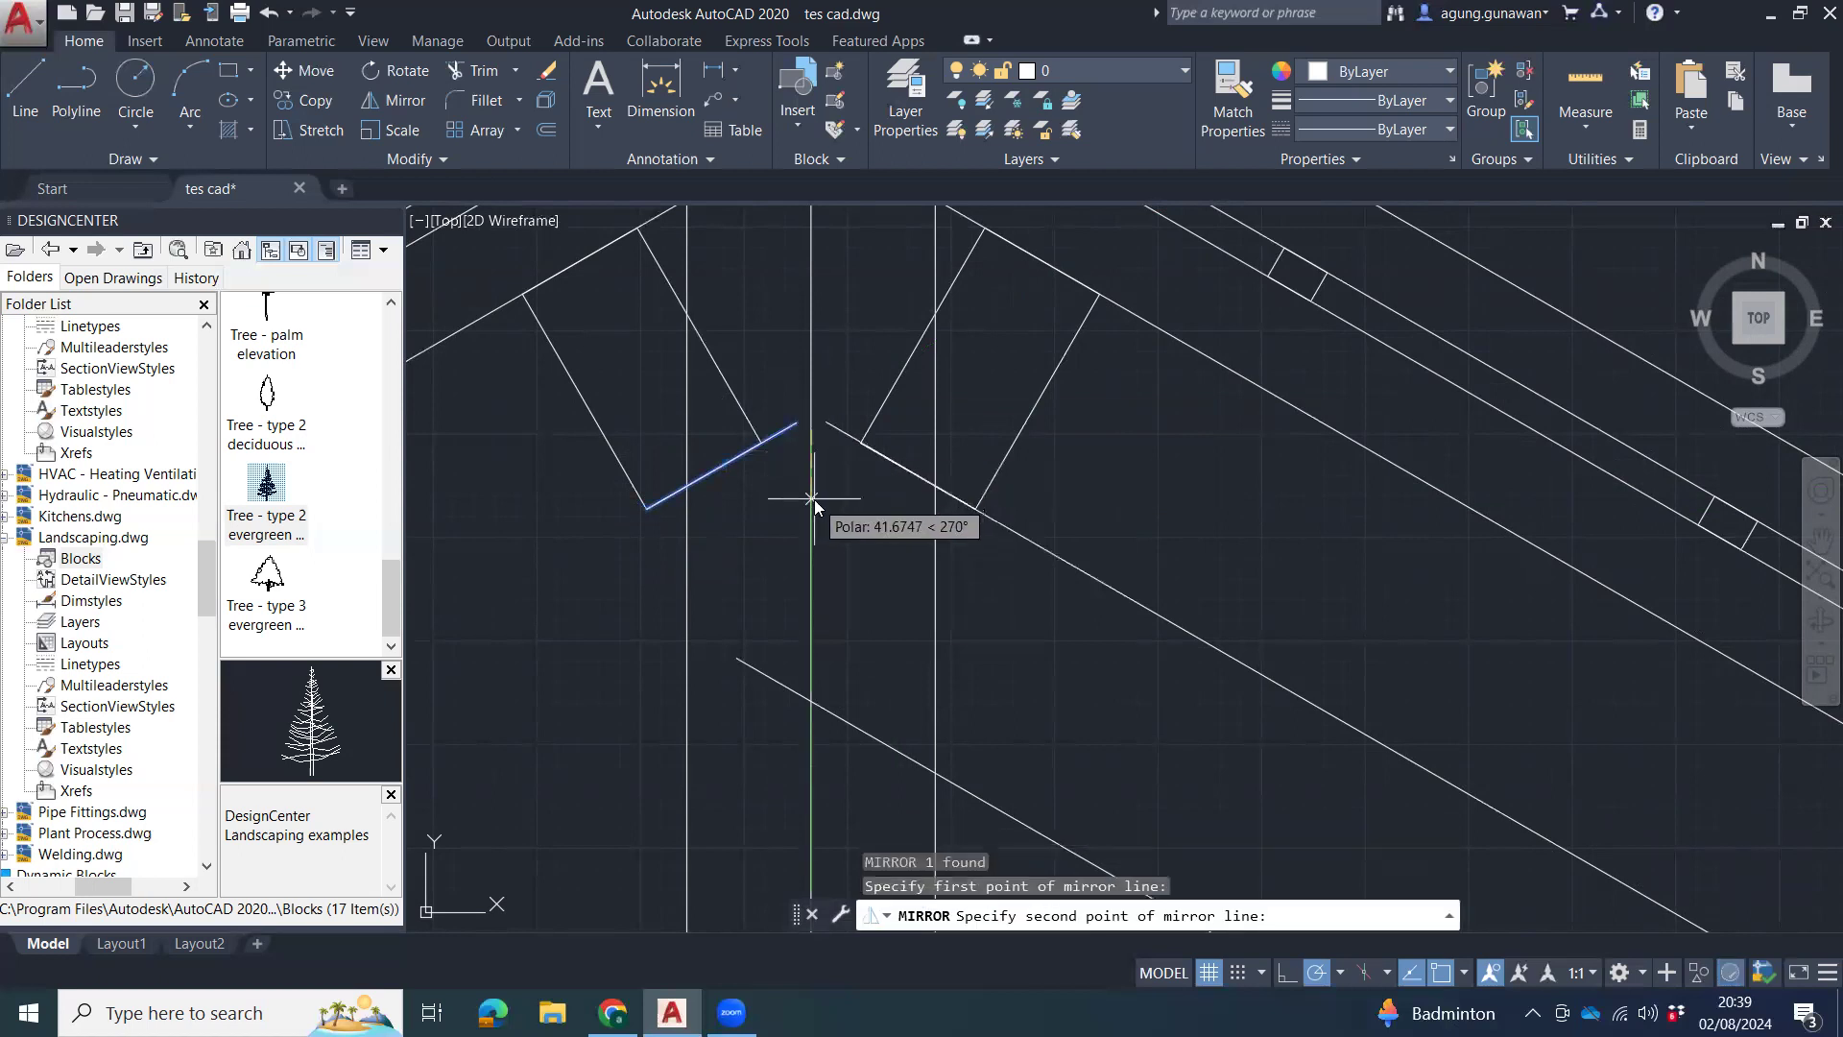
pyautogui.click(820, 516)
pyautogui.press('Escape')
pyautogui.write('f')
pyautogui.press('Return')
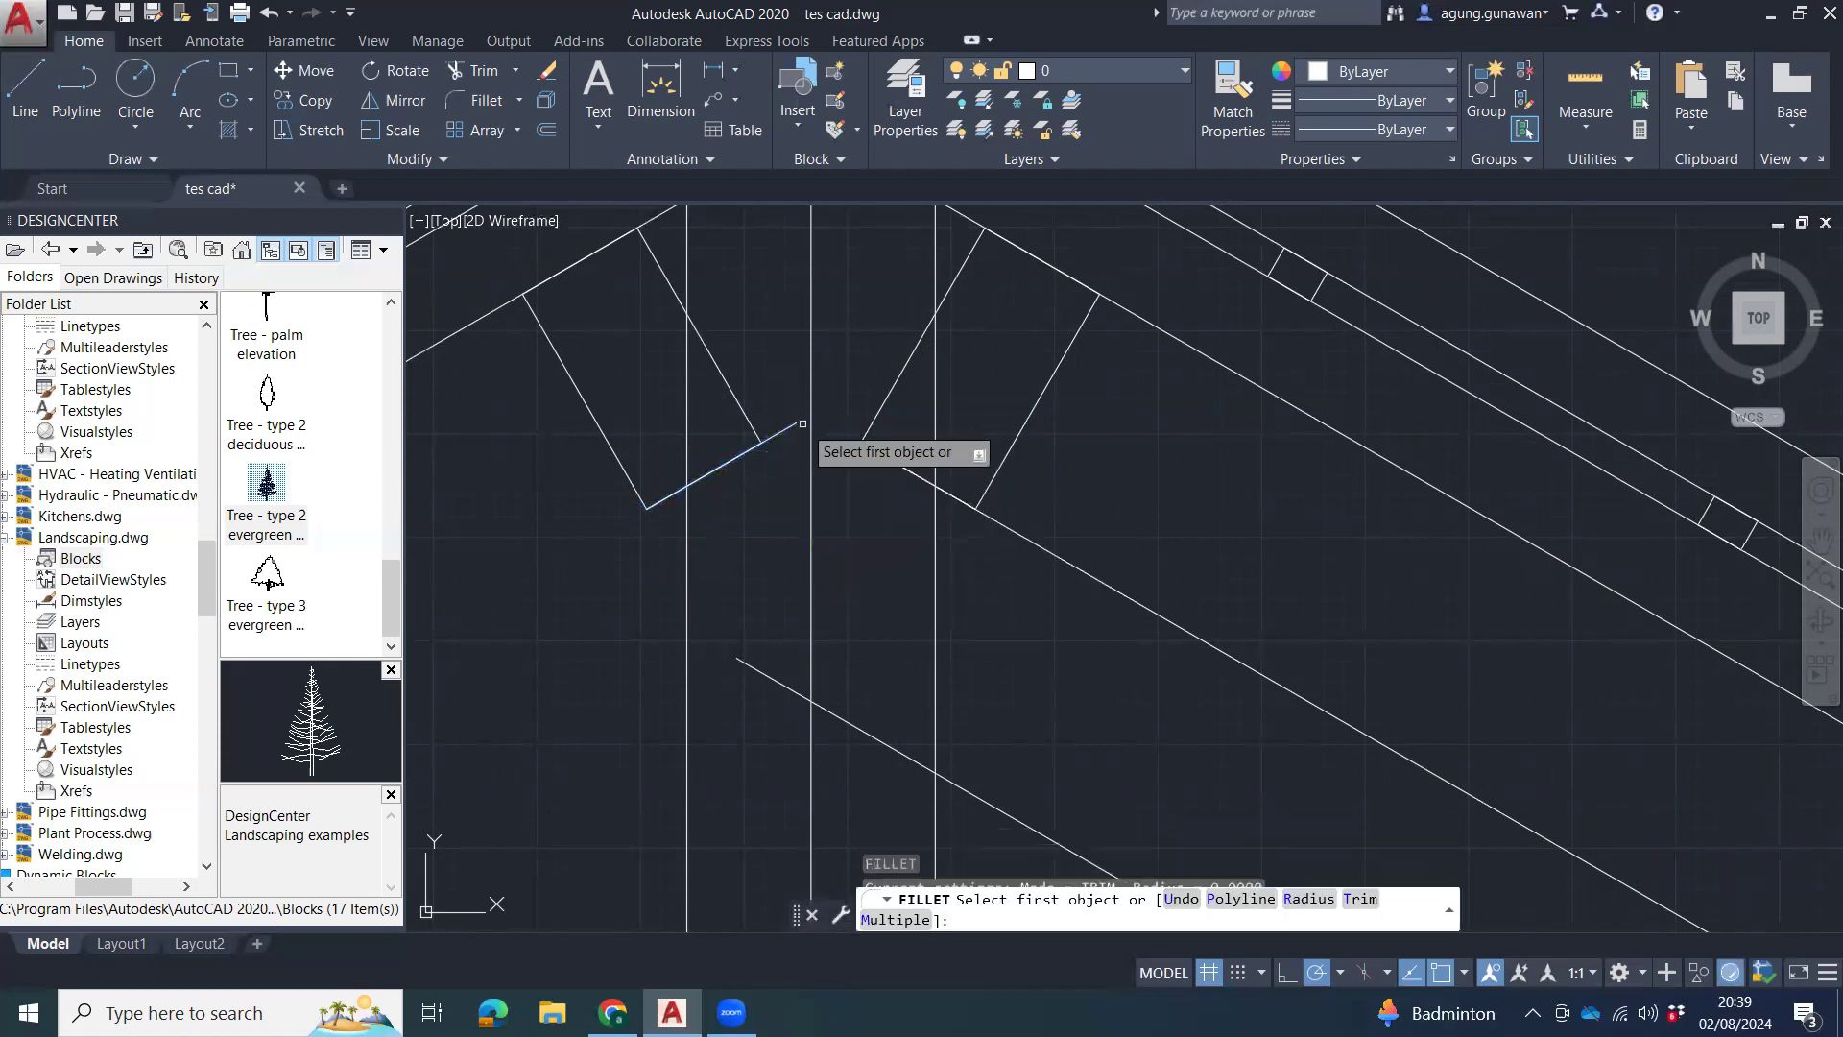
pyautogui.press('Escape')
pyautogui.press('Escape')
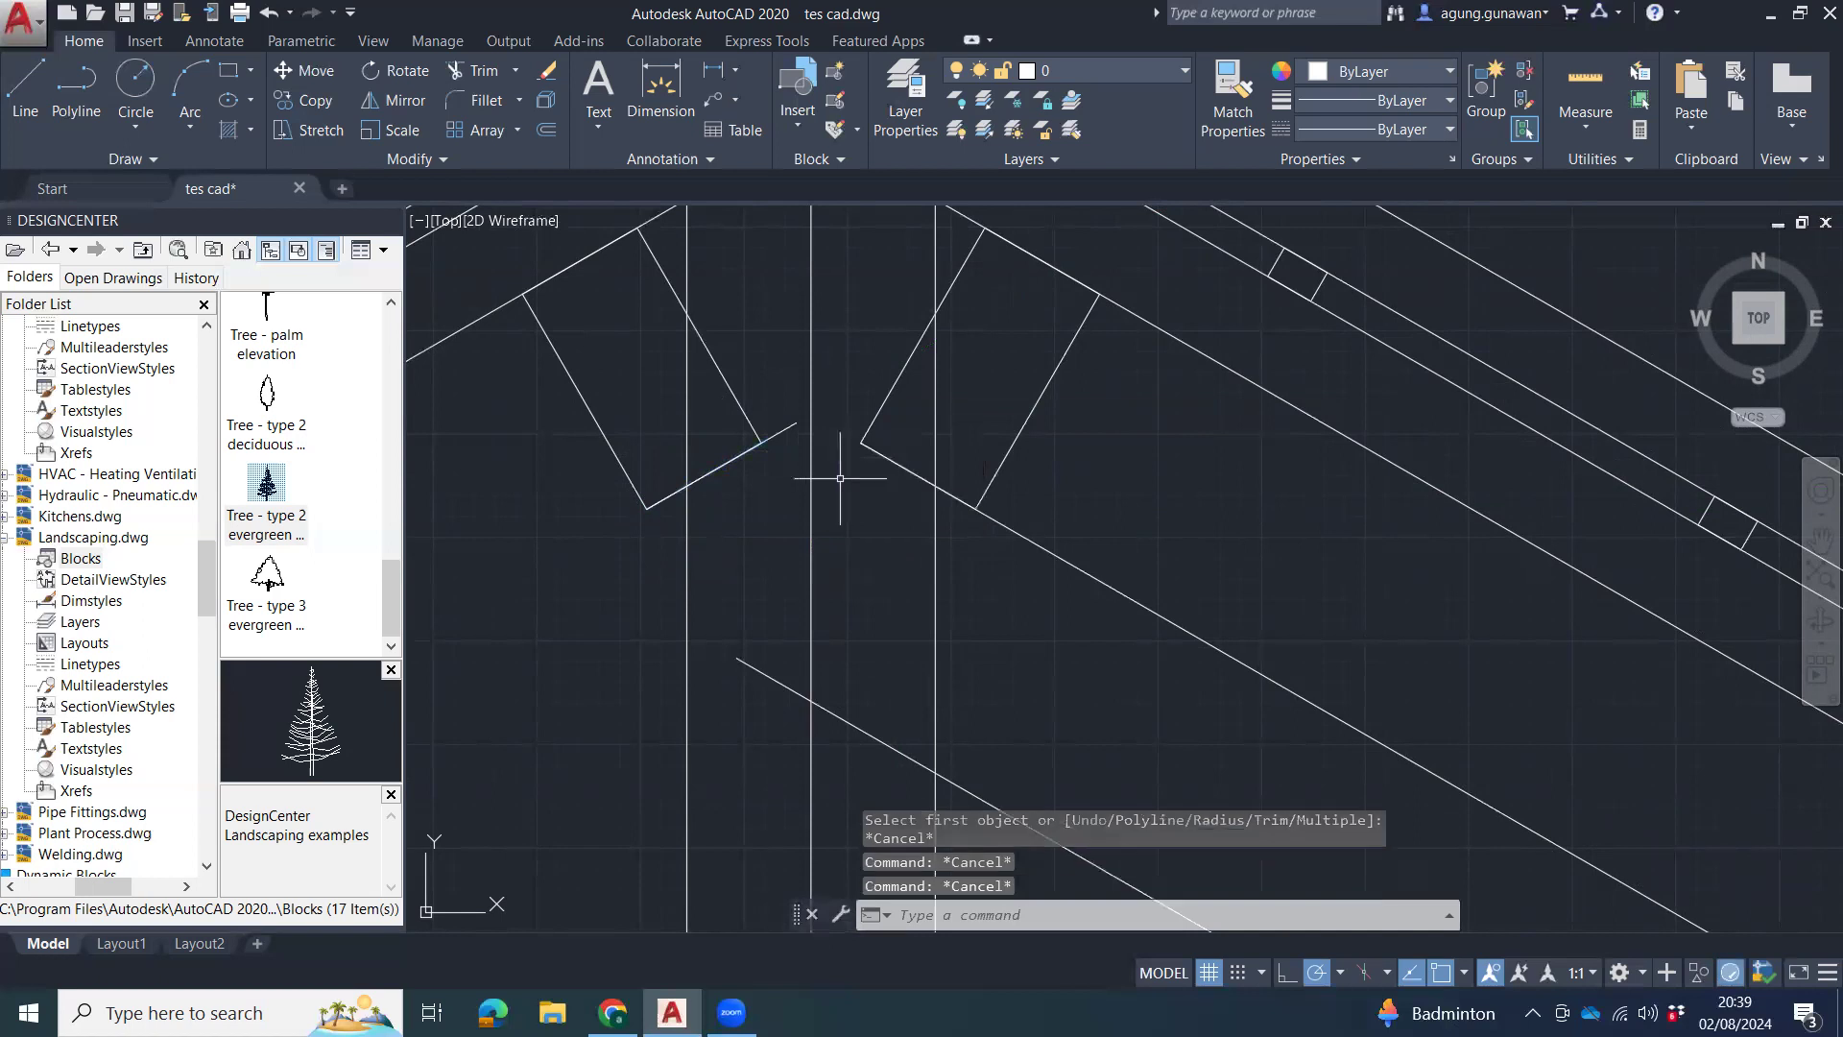
# Mirror the short sloped line at the left ridge purlin about the vertical centre line, keeping the source line.
pyautogui.click(774, 432)
pyautogui.write('mi')
pyautogui.press('Return')
pyautogui.moveTo(857, 422); pyautogui.dragTo(847, 510, button='middle')
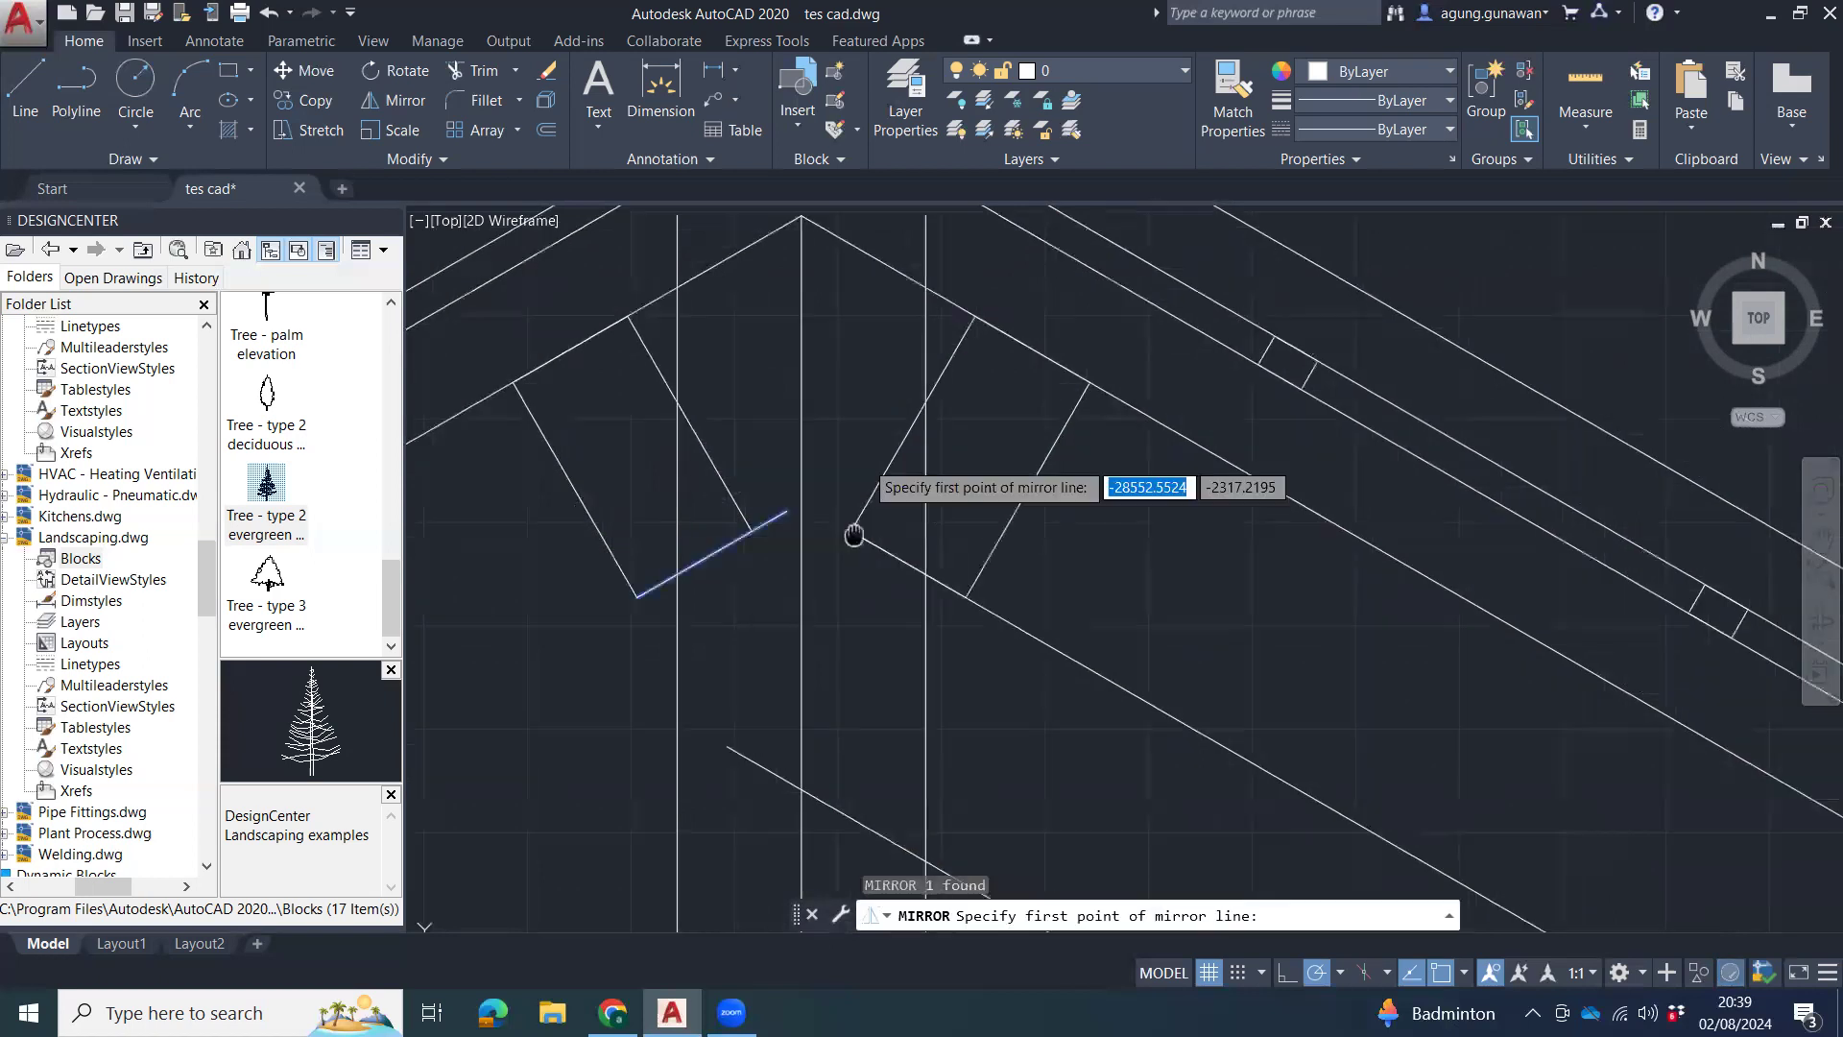
pyautogui.click(809, 284)
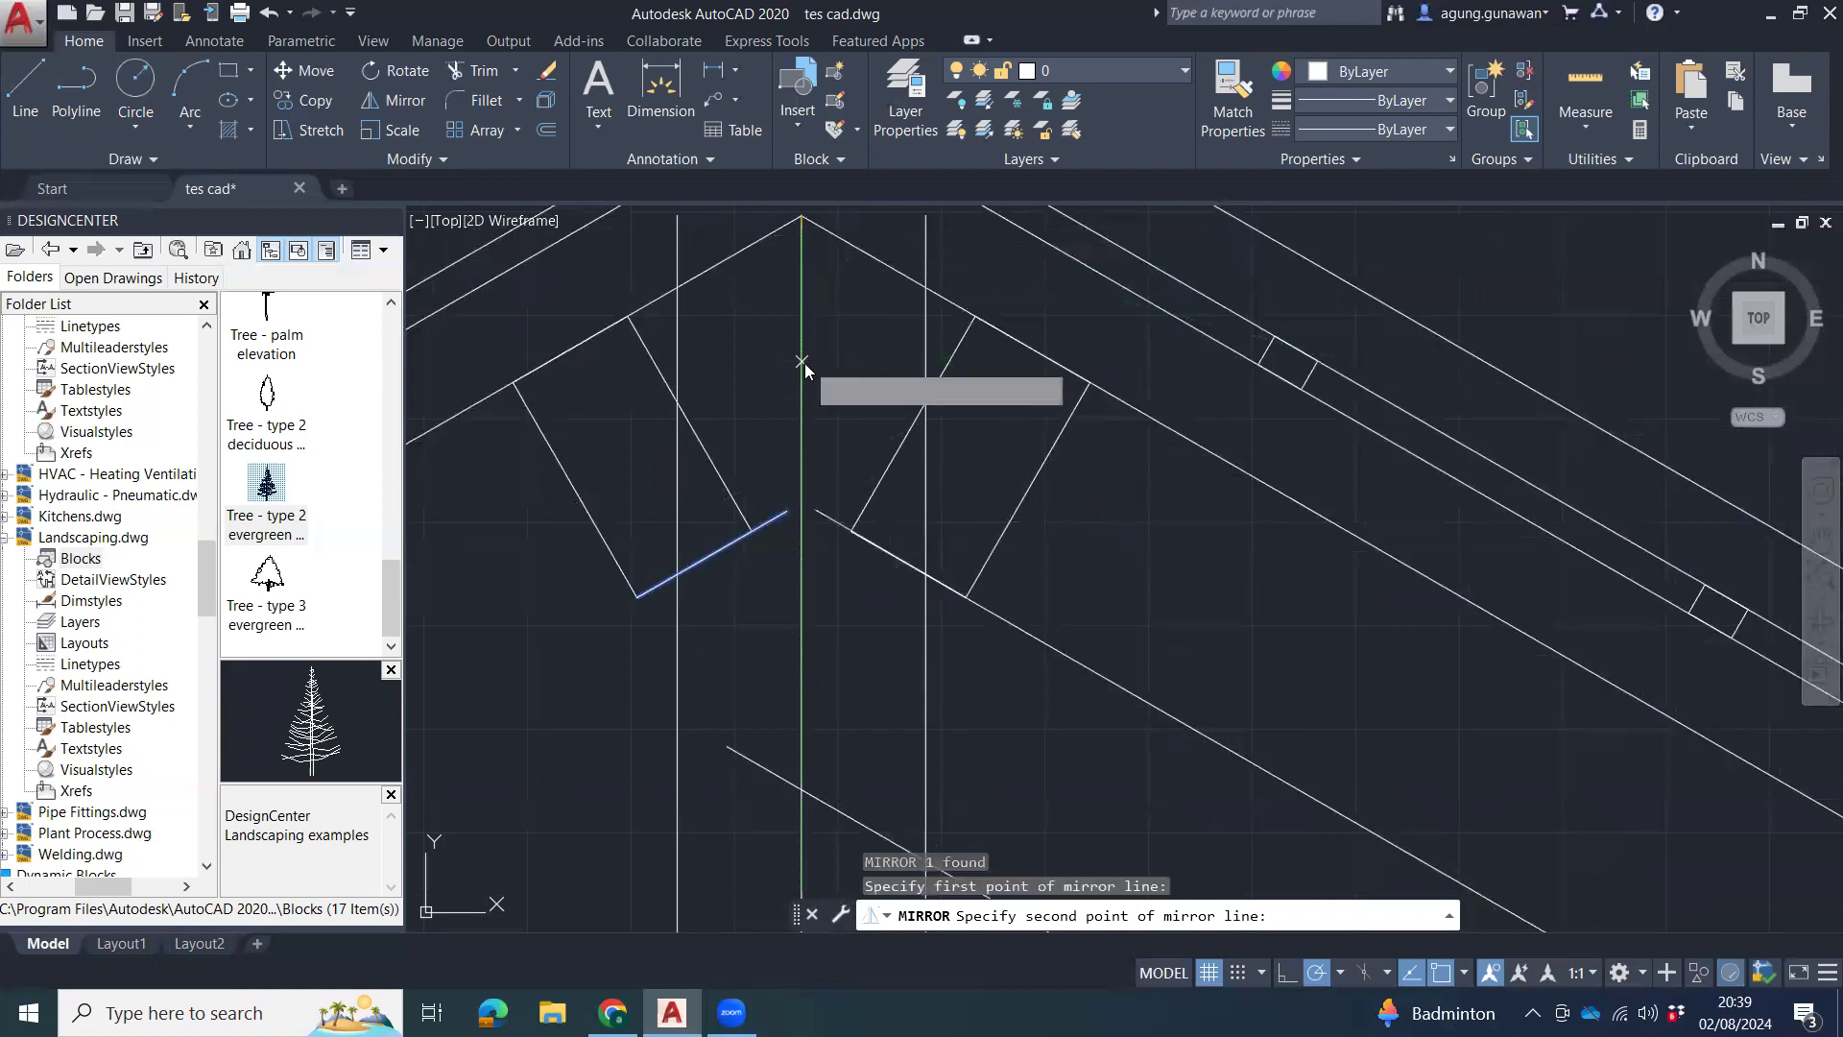
pyautogui.click(804, 363)
pyautogui.press('Return')
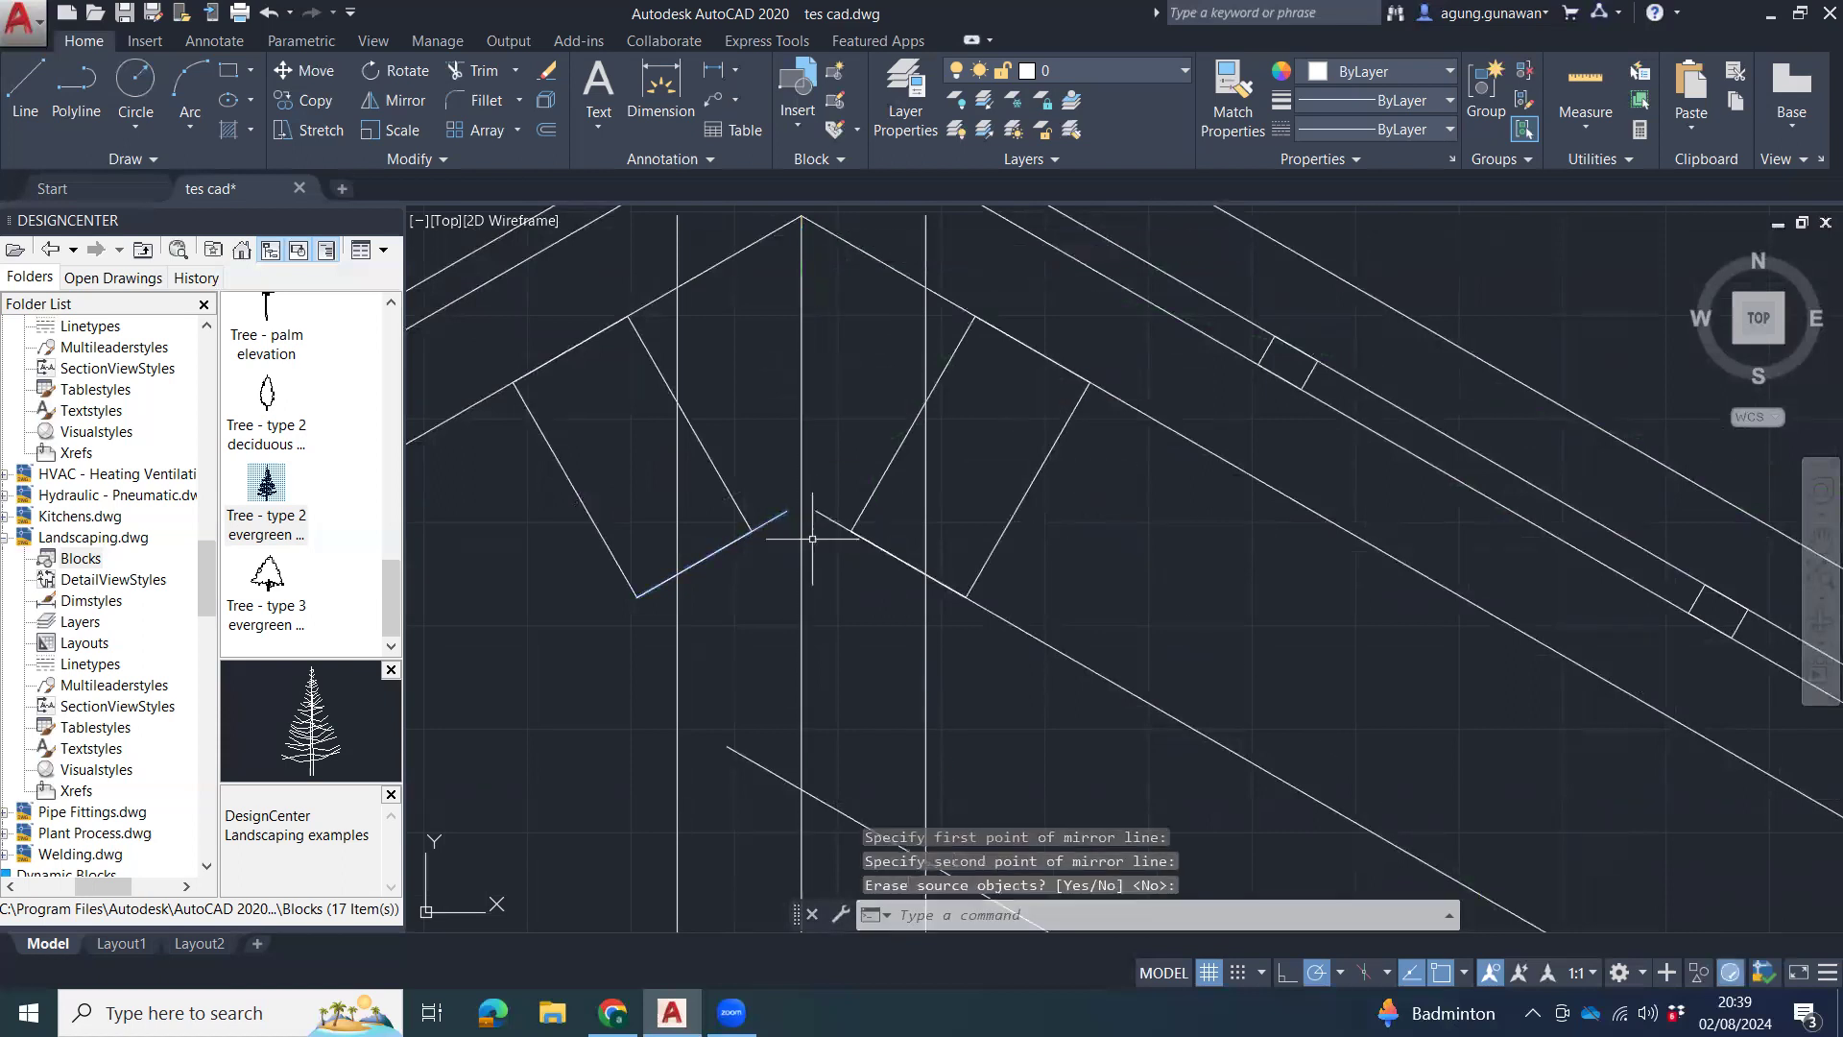
pyautogui.moveTo(836, 533); pyautogui.dragTo(818, 373, button='middle')
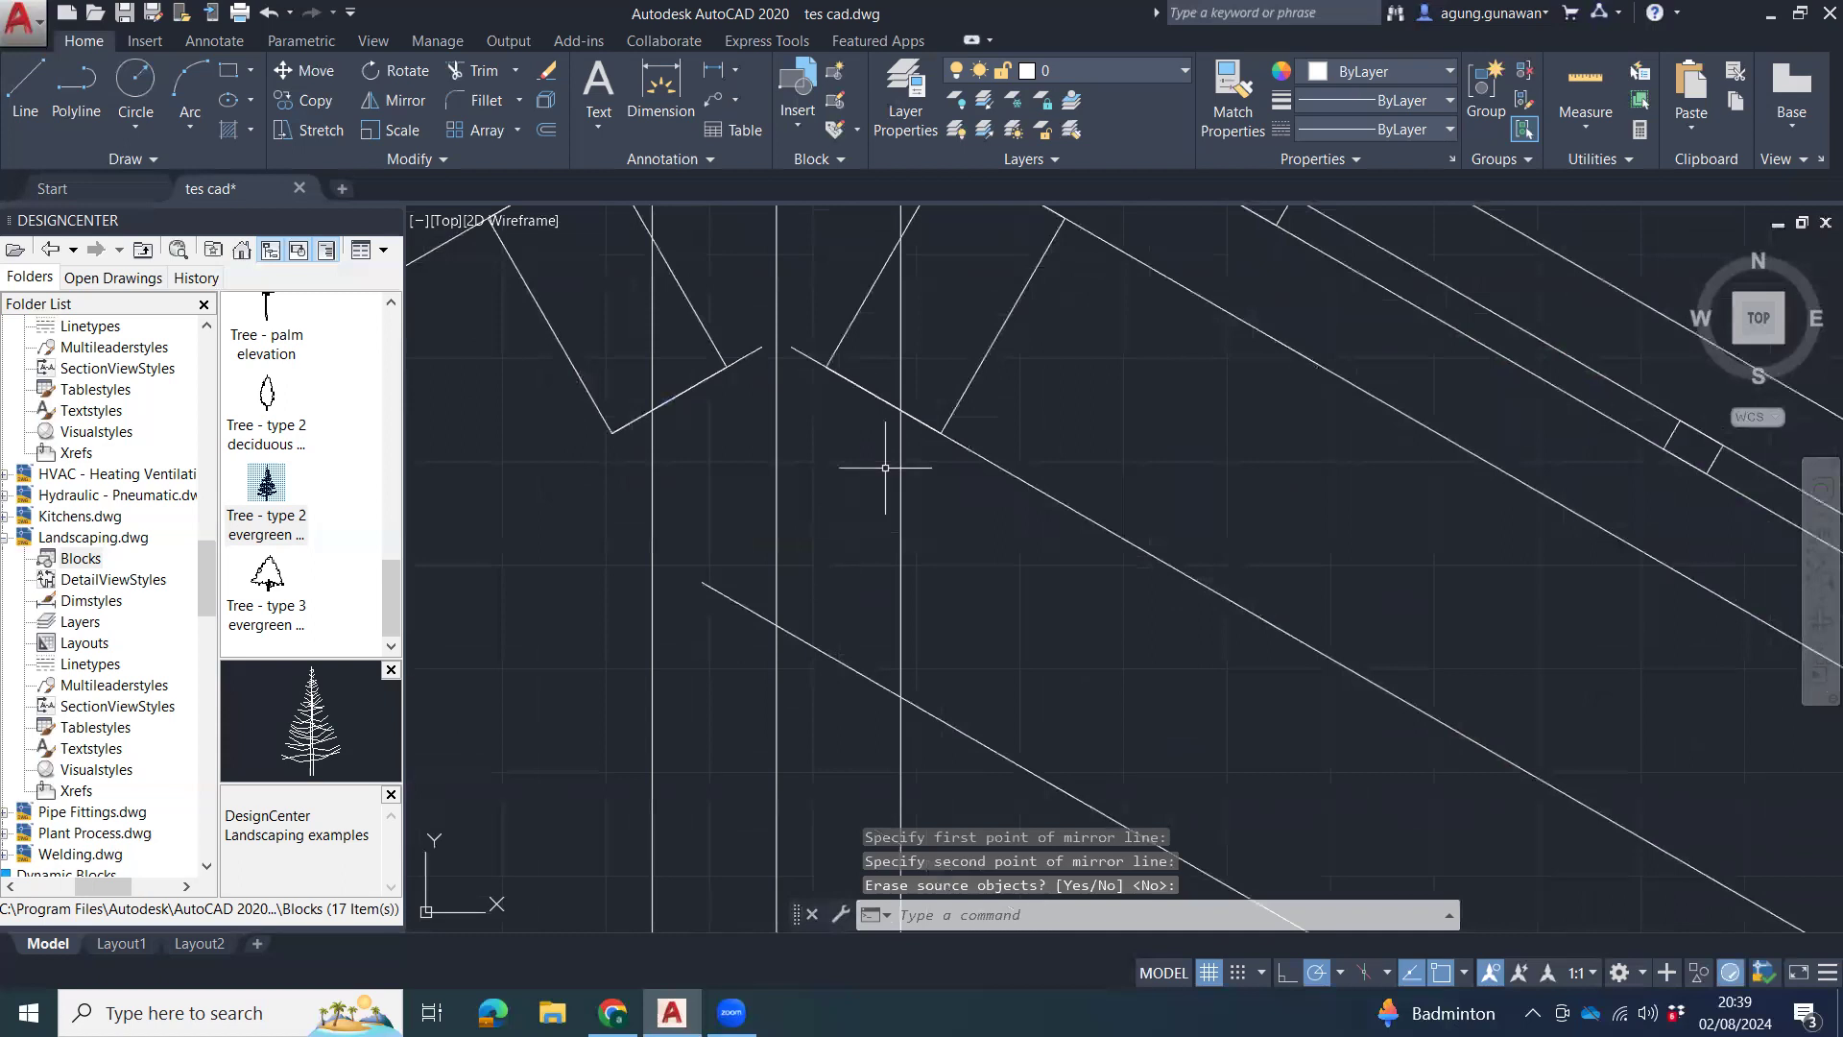
pyautogui.moveTo(829, 456)
pyautogui.mouseDown(button='middle')
pyautogui.moveTo(795, 524)
pyautogui.moveTo(879, 451)
pyautogui.mouseUp(button='middle')
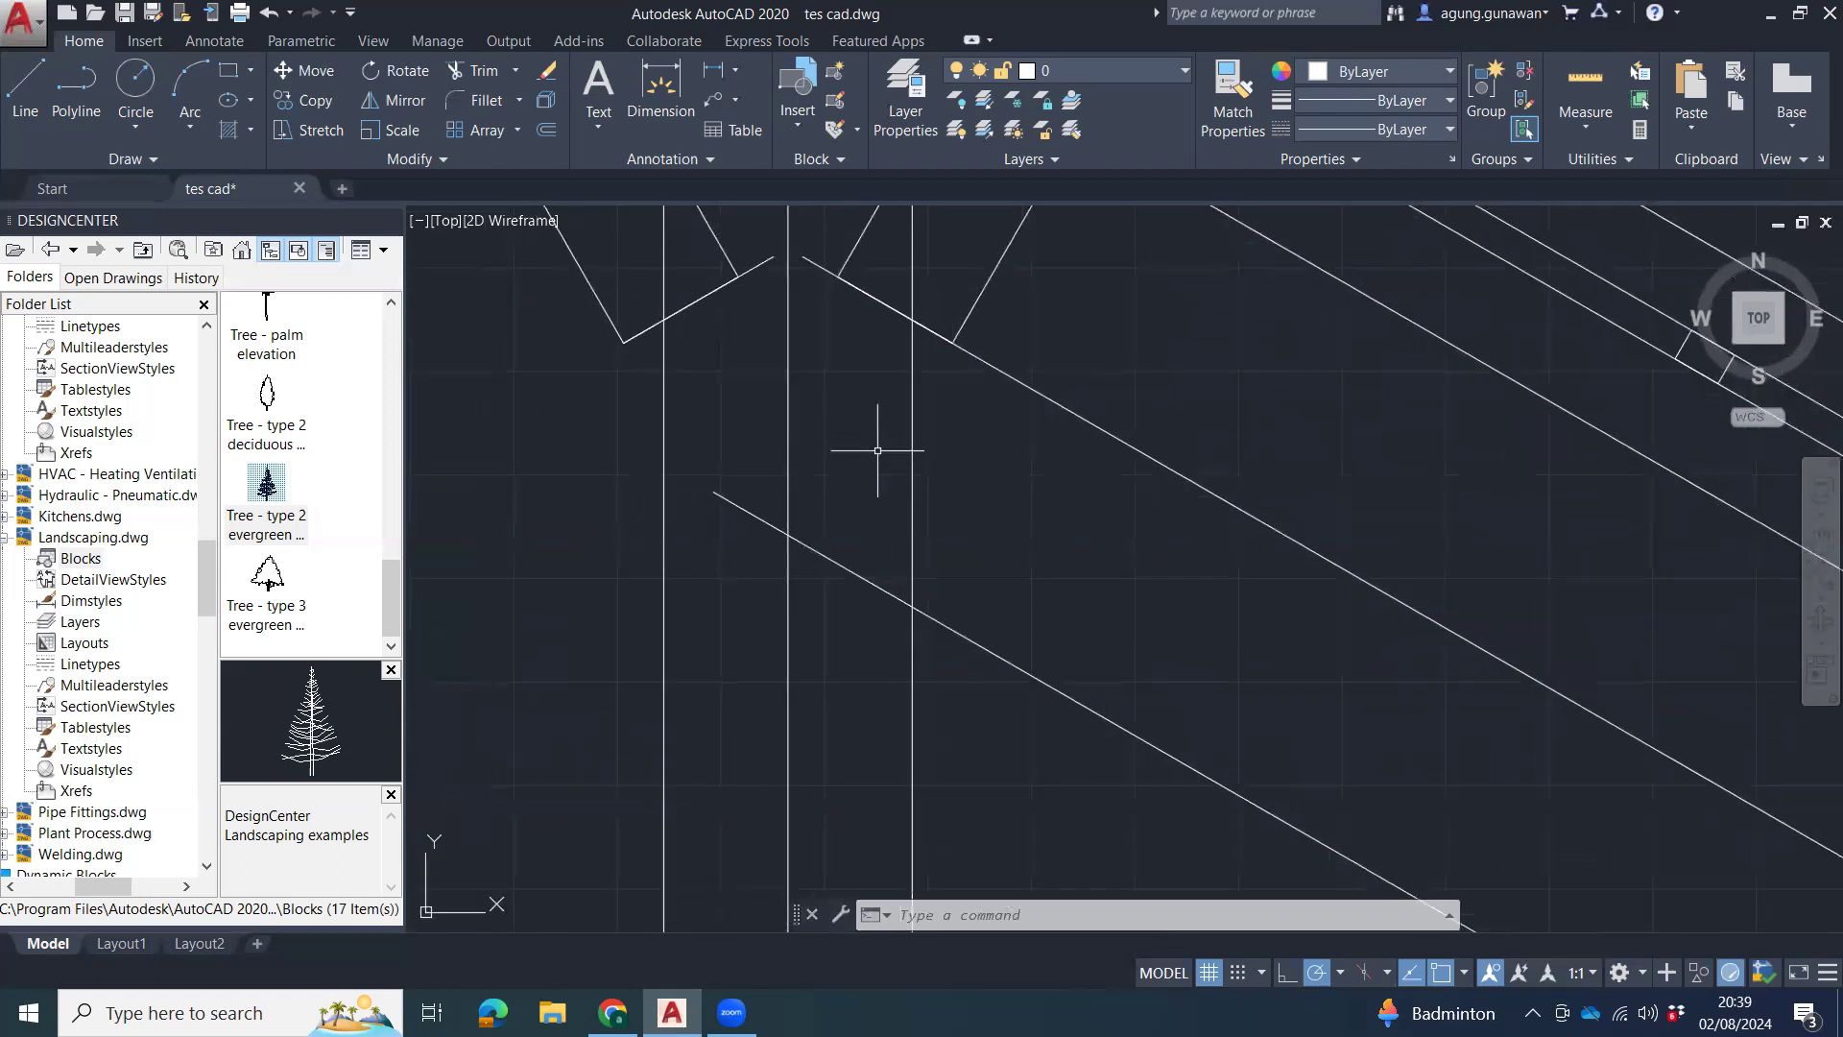
# Erase the two short sloped lines at the lower inner corners of the ridge purlins.
pyautogui.scroll(-2, 862, 511)
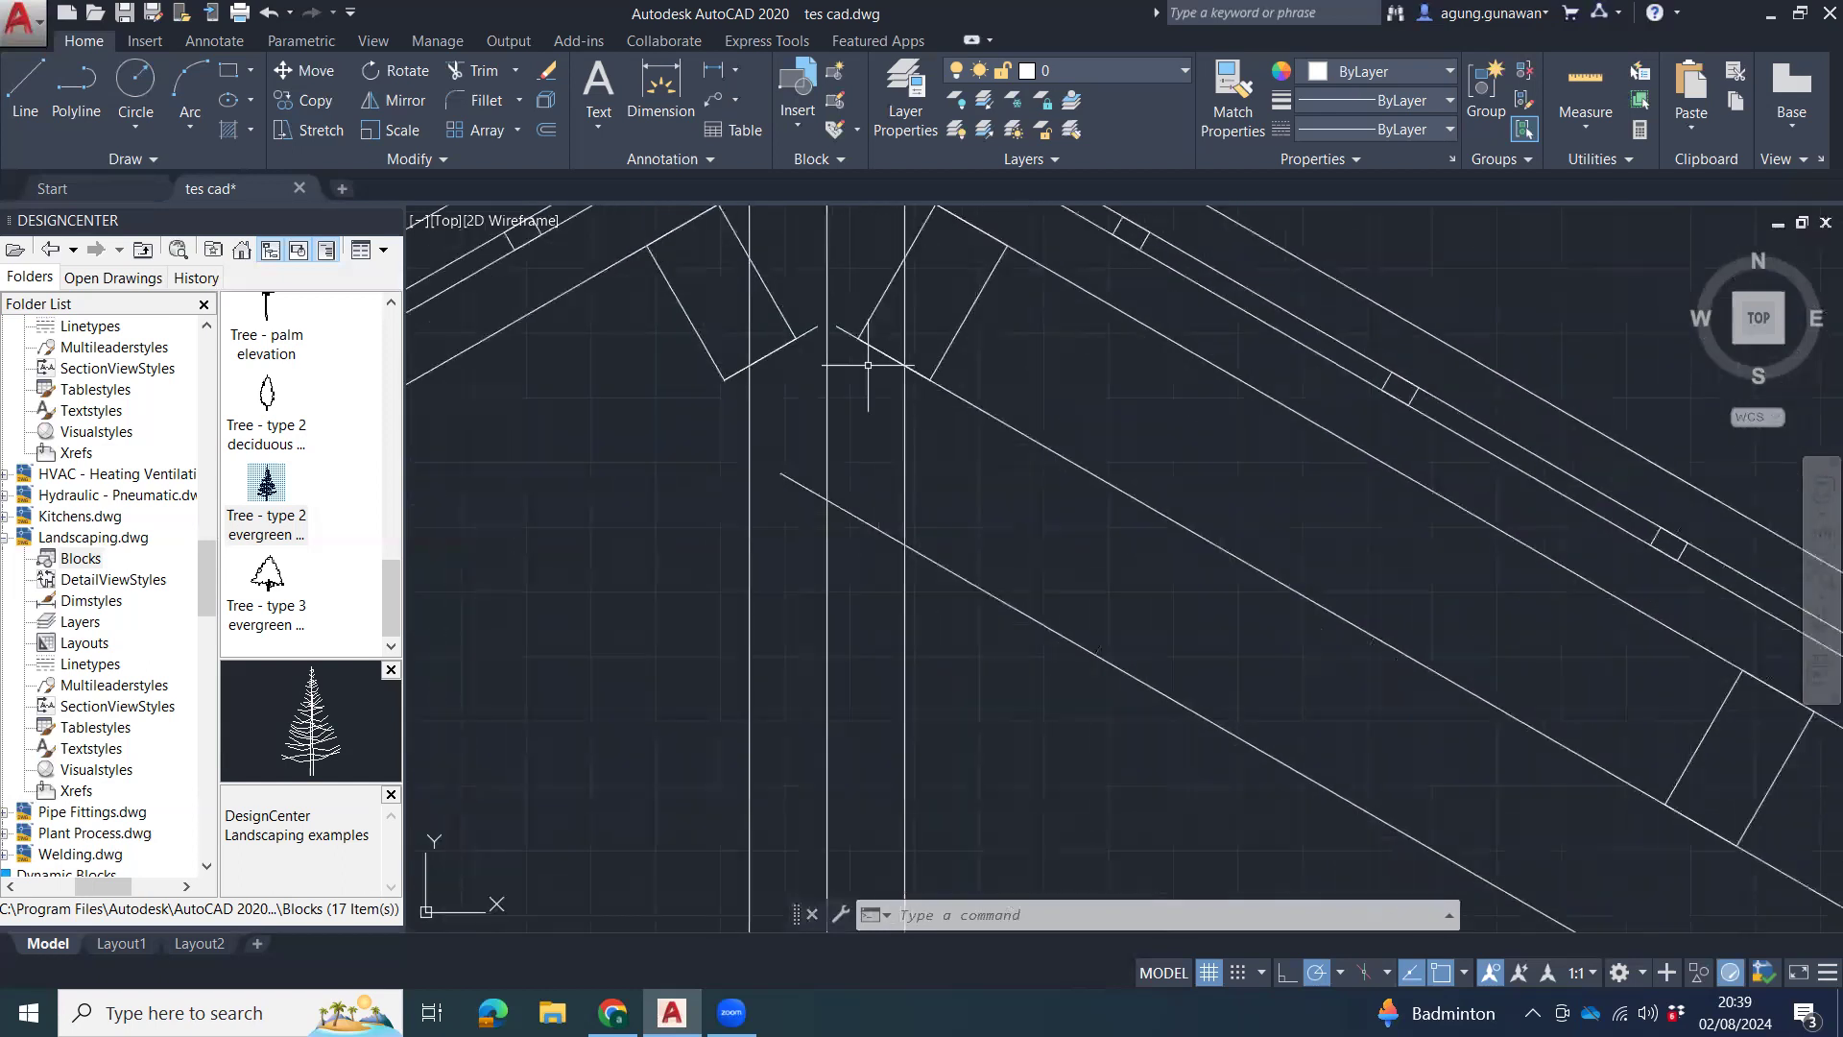
pyautogui.press('Delete')
pyautogui.click(824, 323)
pyautogui.click(815, 329)
pyautogui.press('Delete')
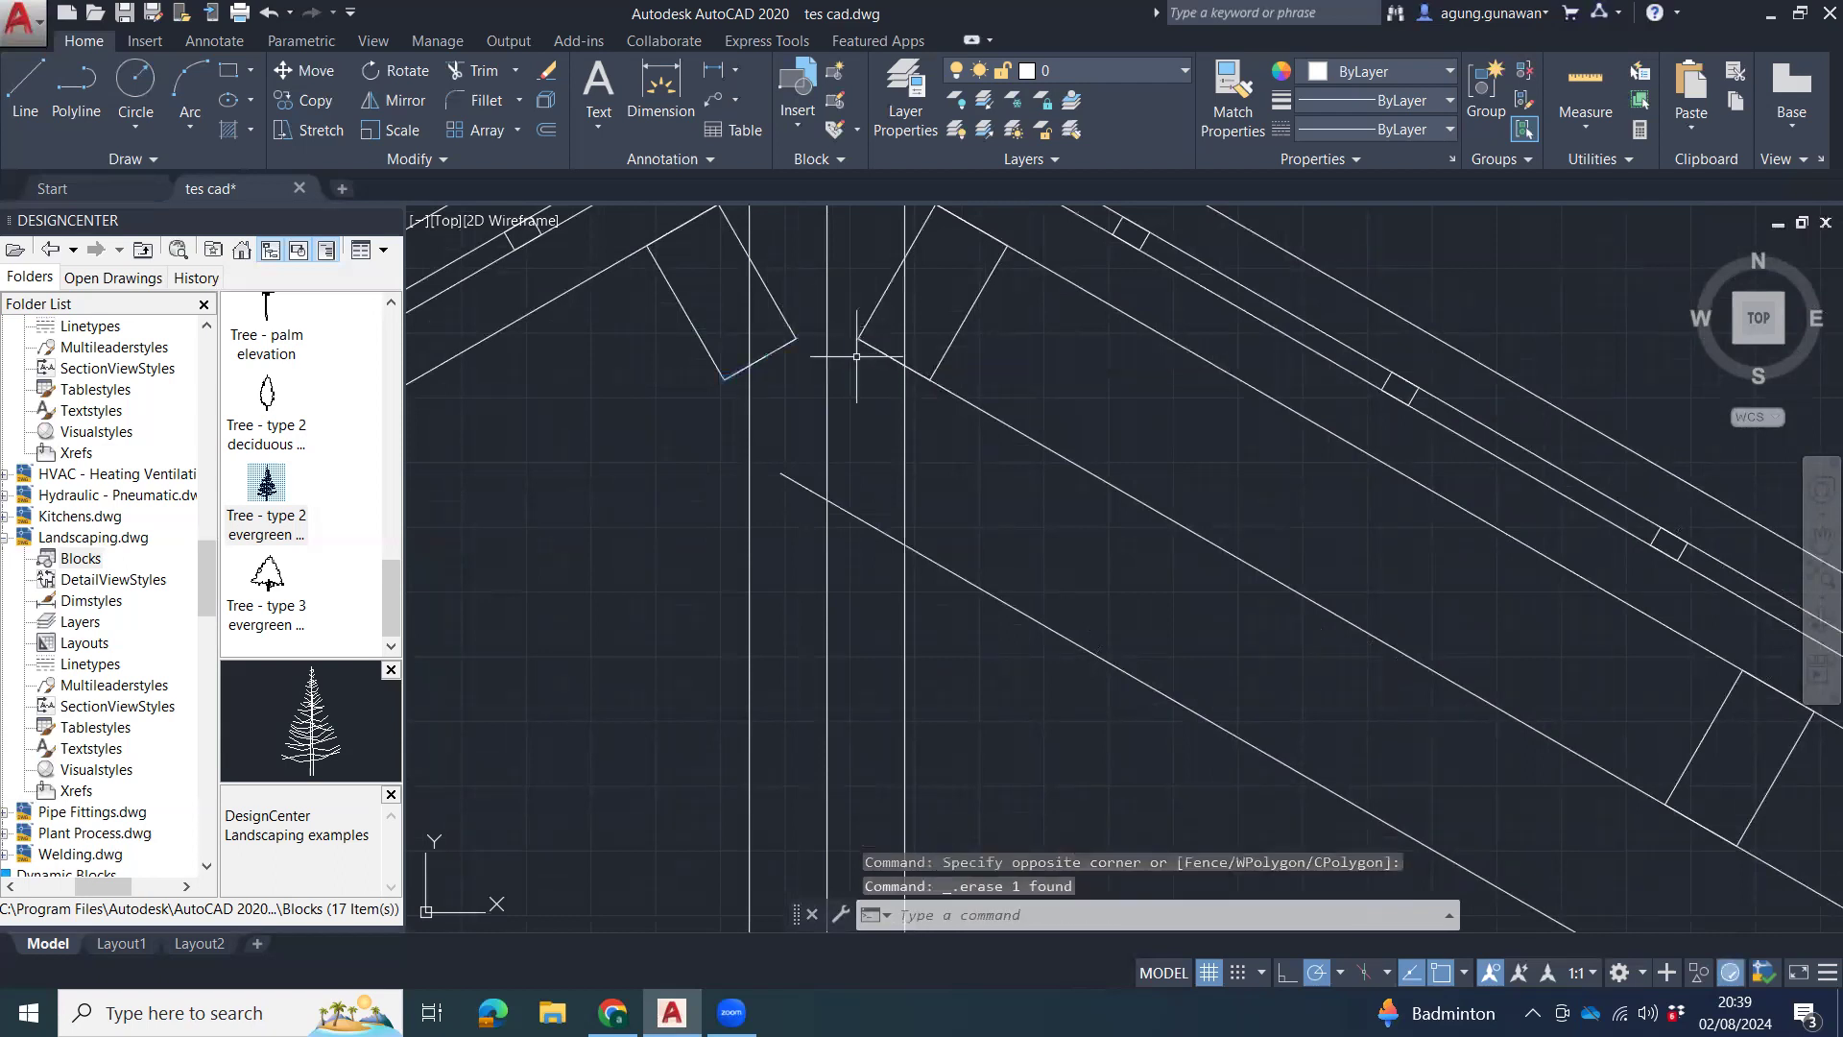
# Mirror the two sloped lines of the right rafter about the vertical centre line, keeping the source lines.
pyautogui.click(1075, 422)
pyautogui.click(988, 659)
pyautogui.moveTo(1020, 502); pyautogui.dragTo(1000, 638, button='middle')
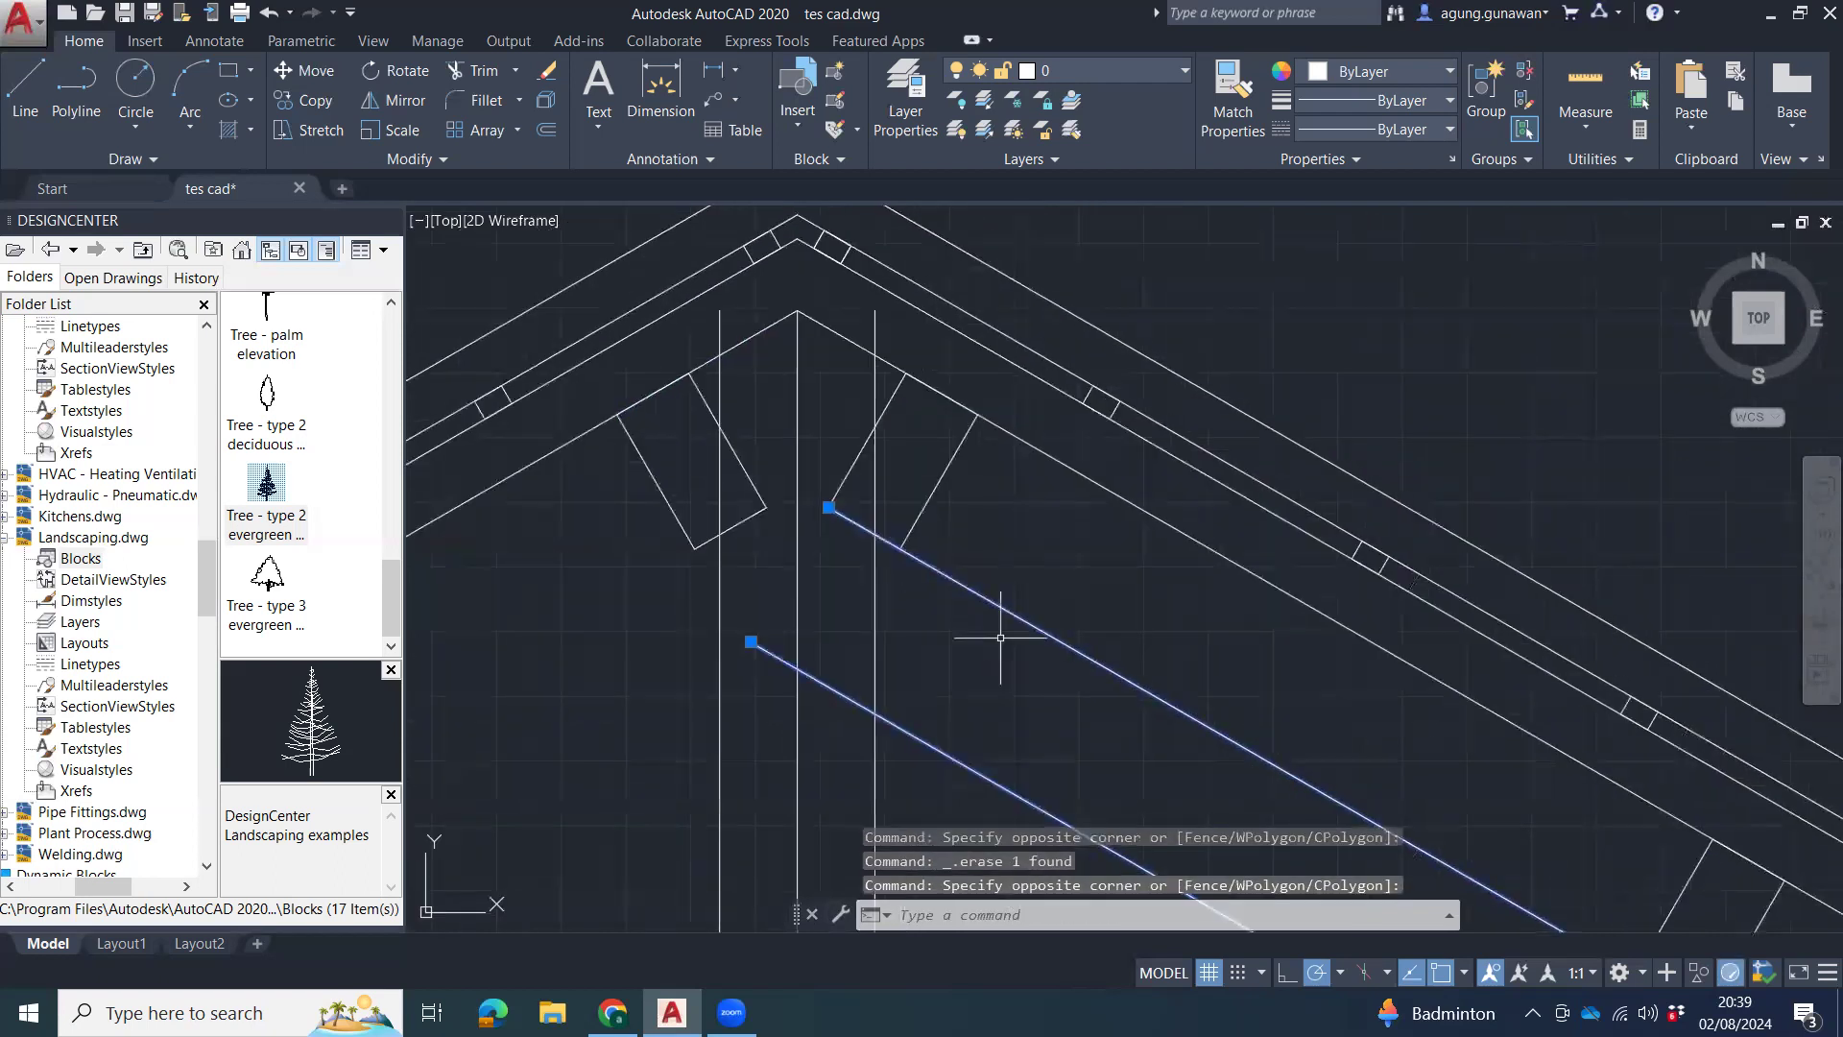
pyautogui.write('mi')
pyautogui.press('Return')
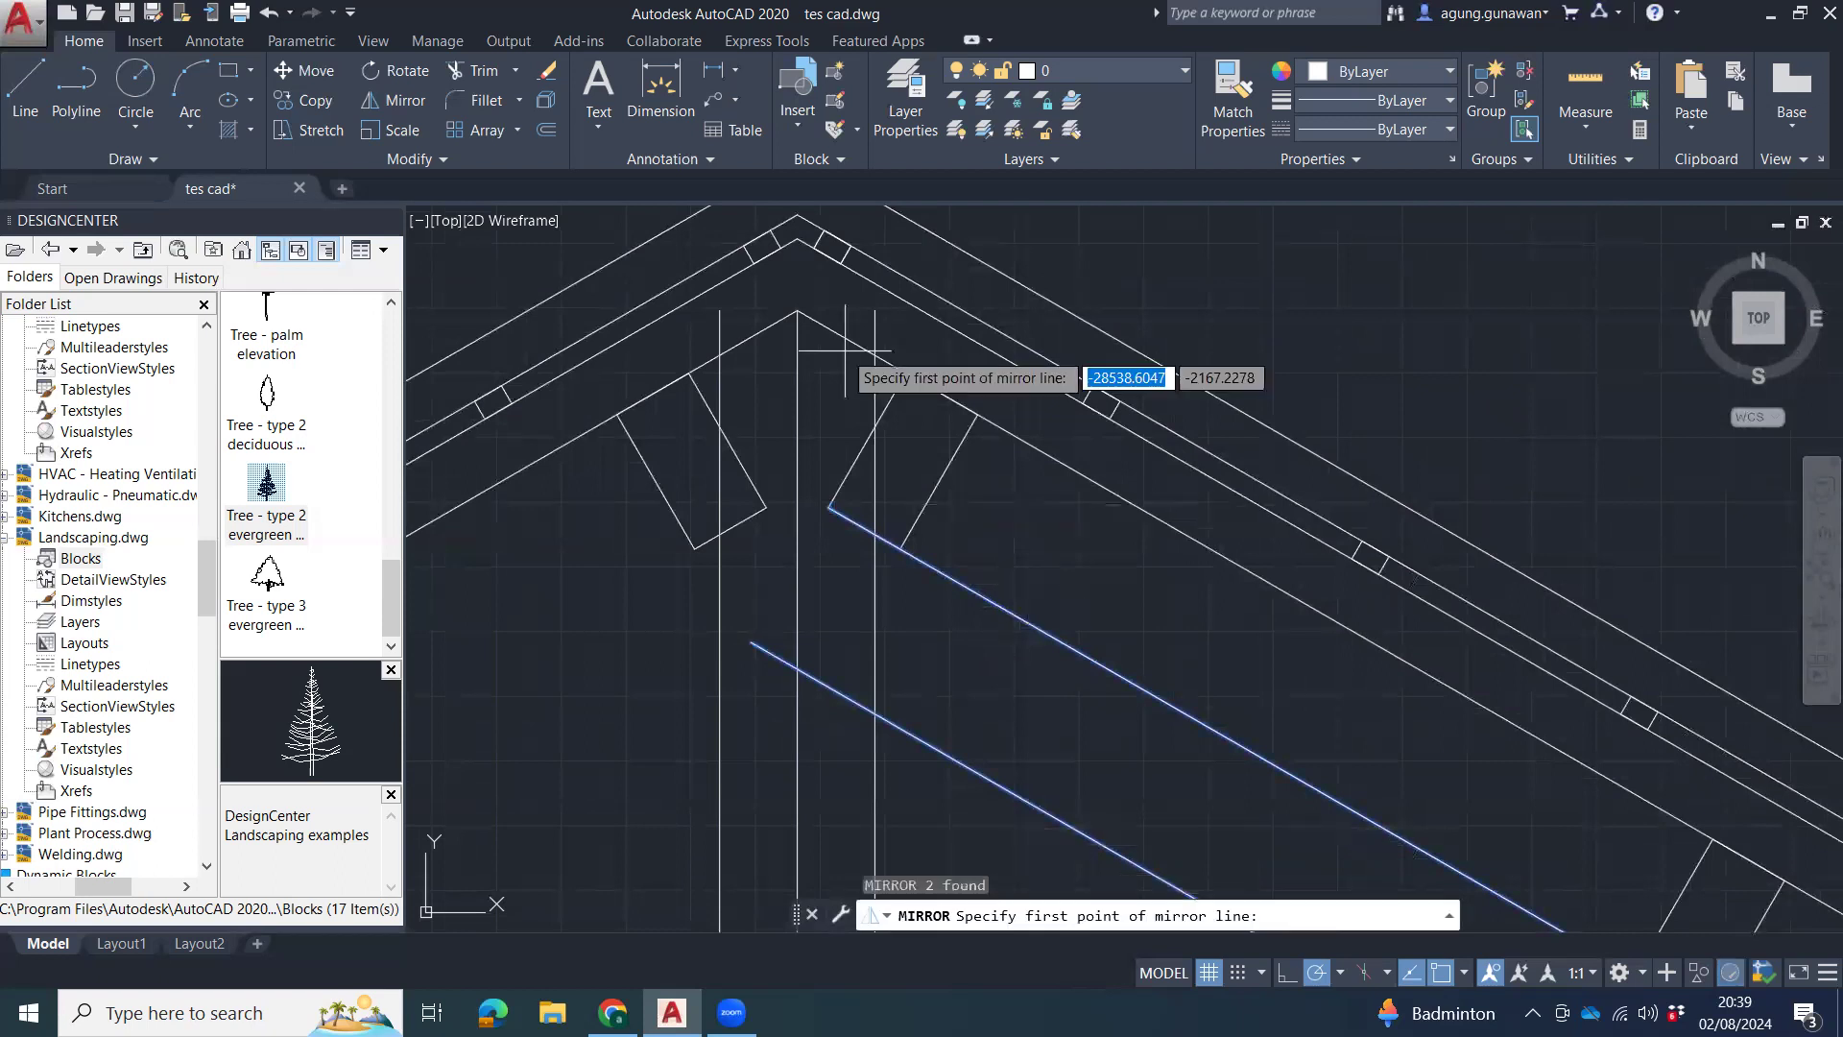
pyautogui.click(797, 311)
pyautogui.click(797, 271)
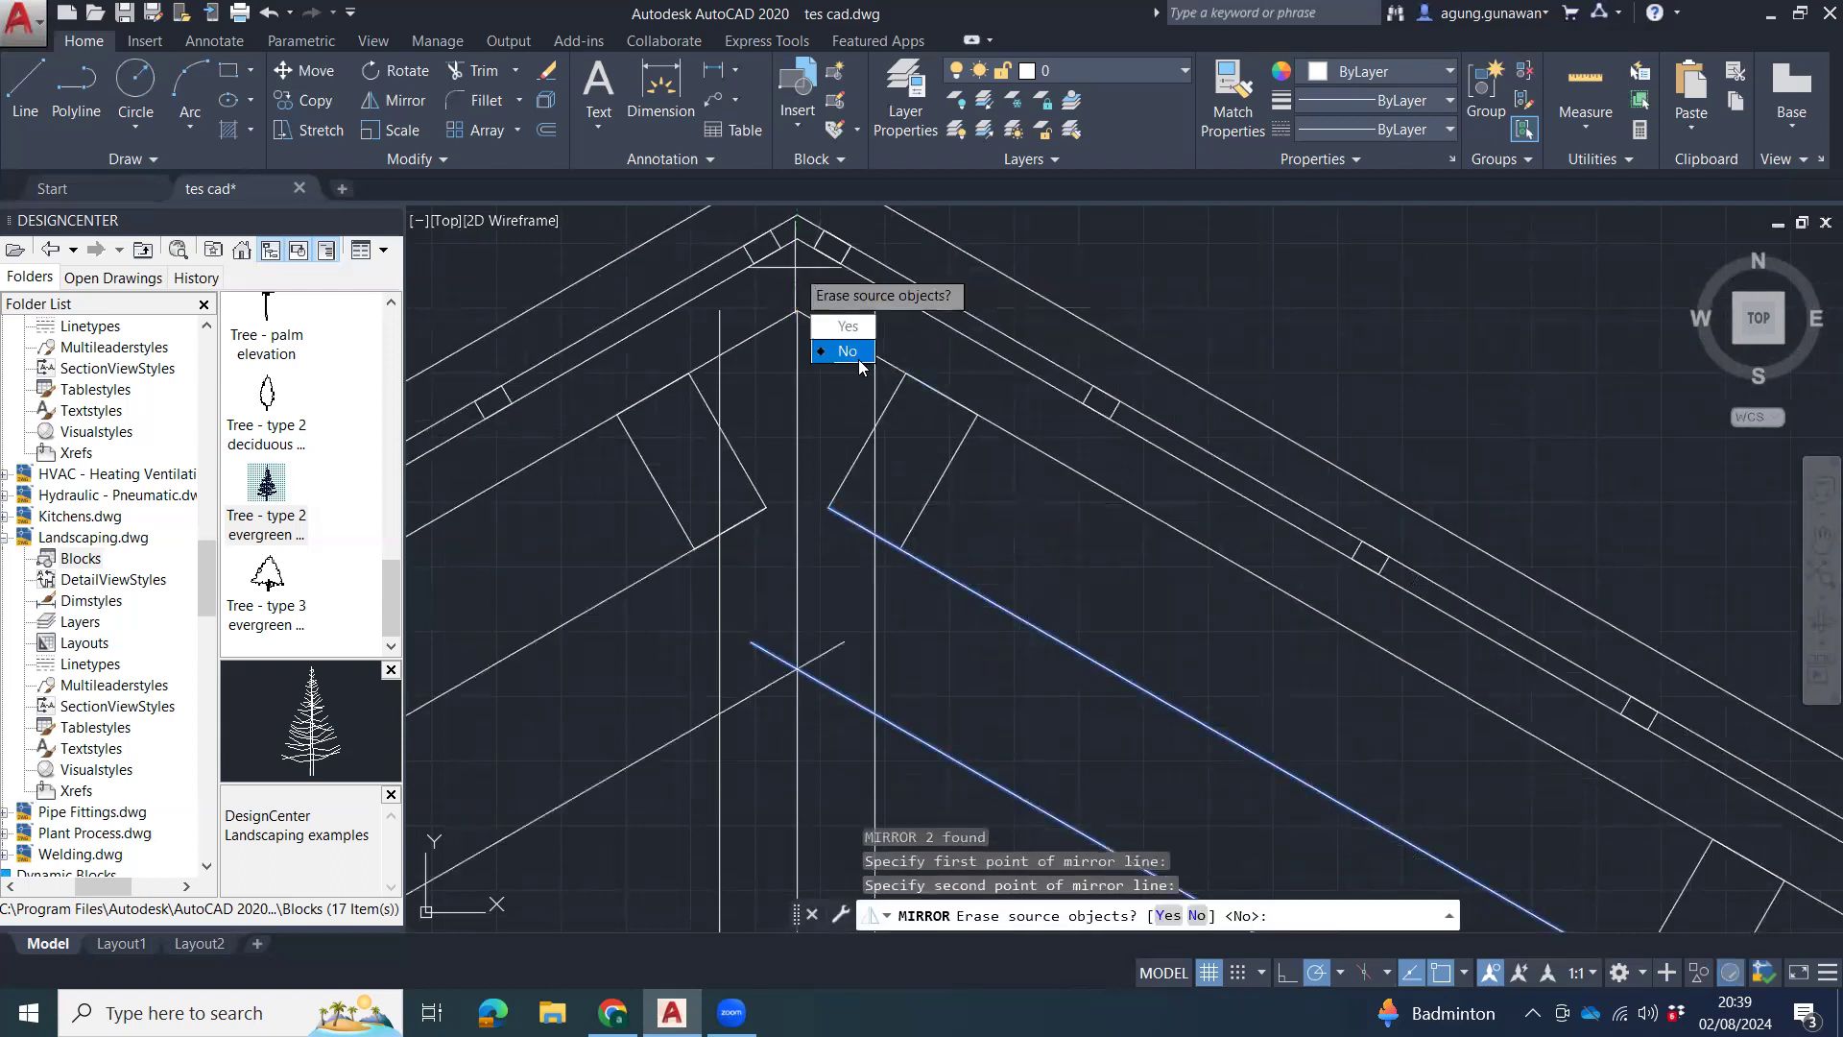
pyautogui.click(858, 358)
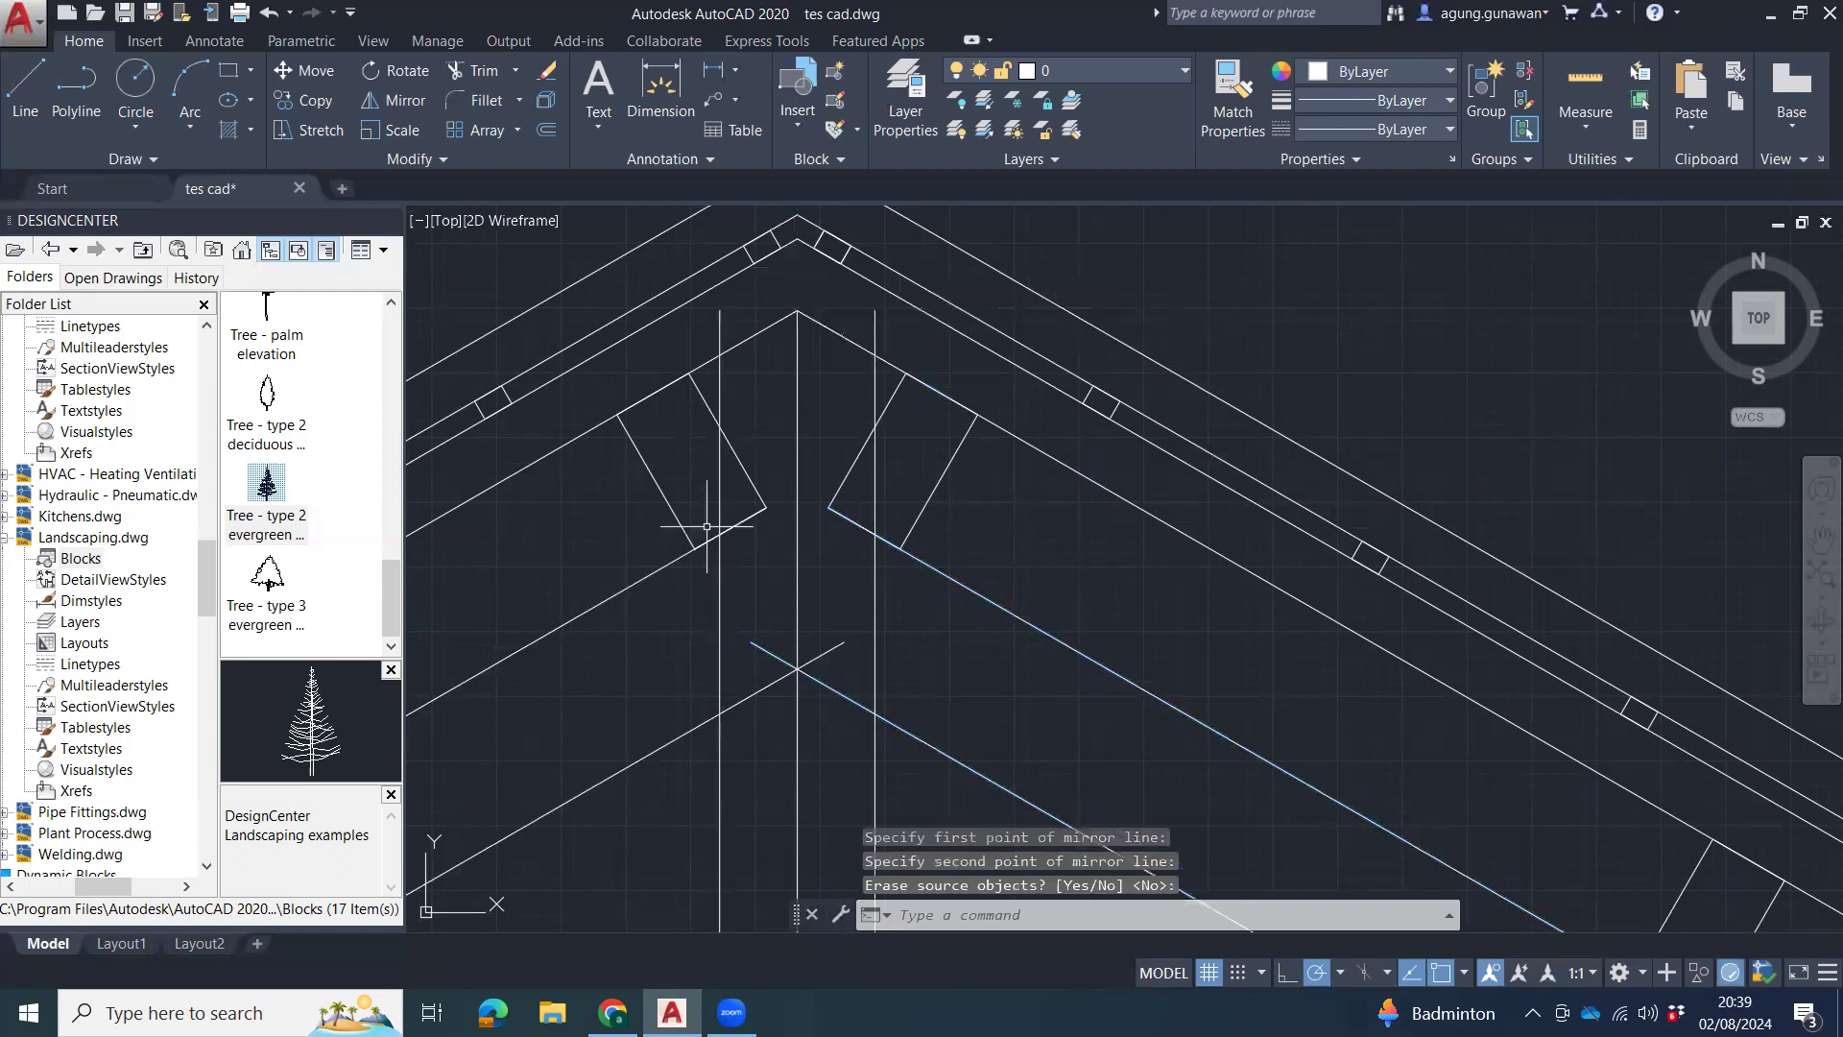
# Fillet the upper and lower pairs of mirrored rafter lines with radius 0 so each pair meets in a corner at the ridge.
pyautogui.moveTo(734, 560); pyautogui.dragTo(837, 403, button='middle')
pyautogui.write('f')
pyautogui.press('Return')
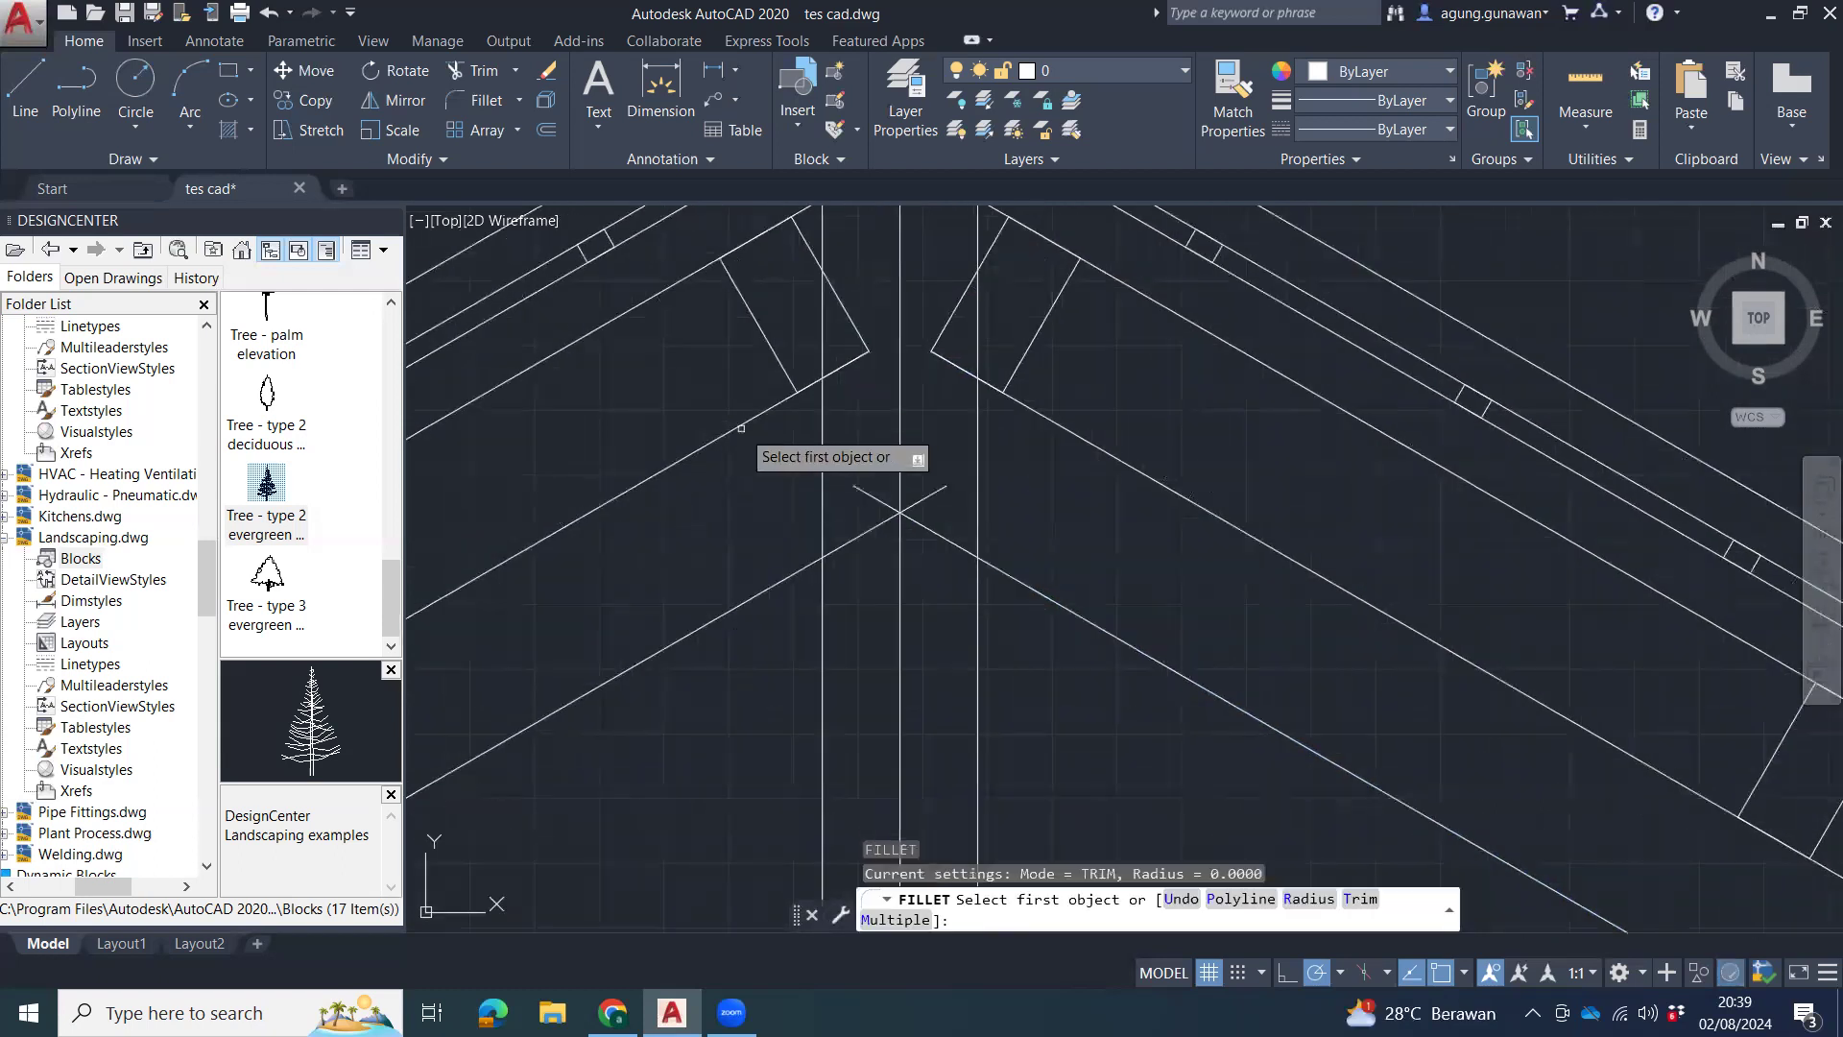
pyautogui.click(742, 424)
pyautogui.click(1063, 433)
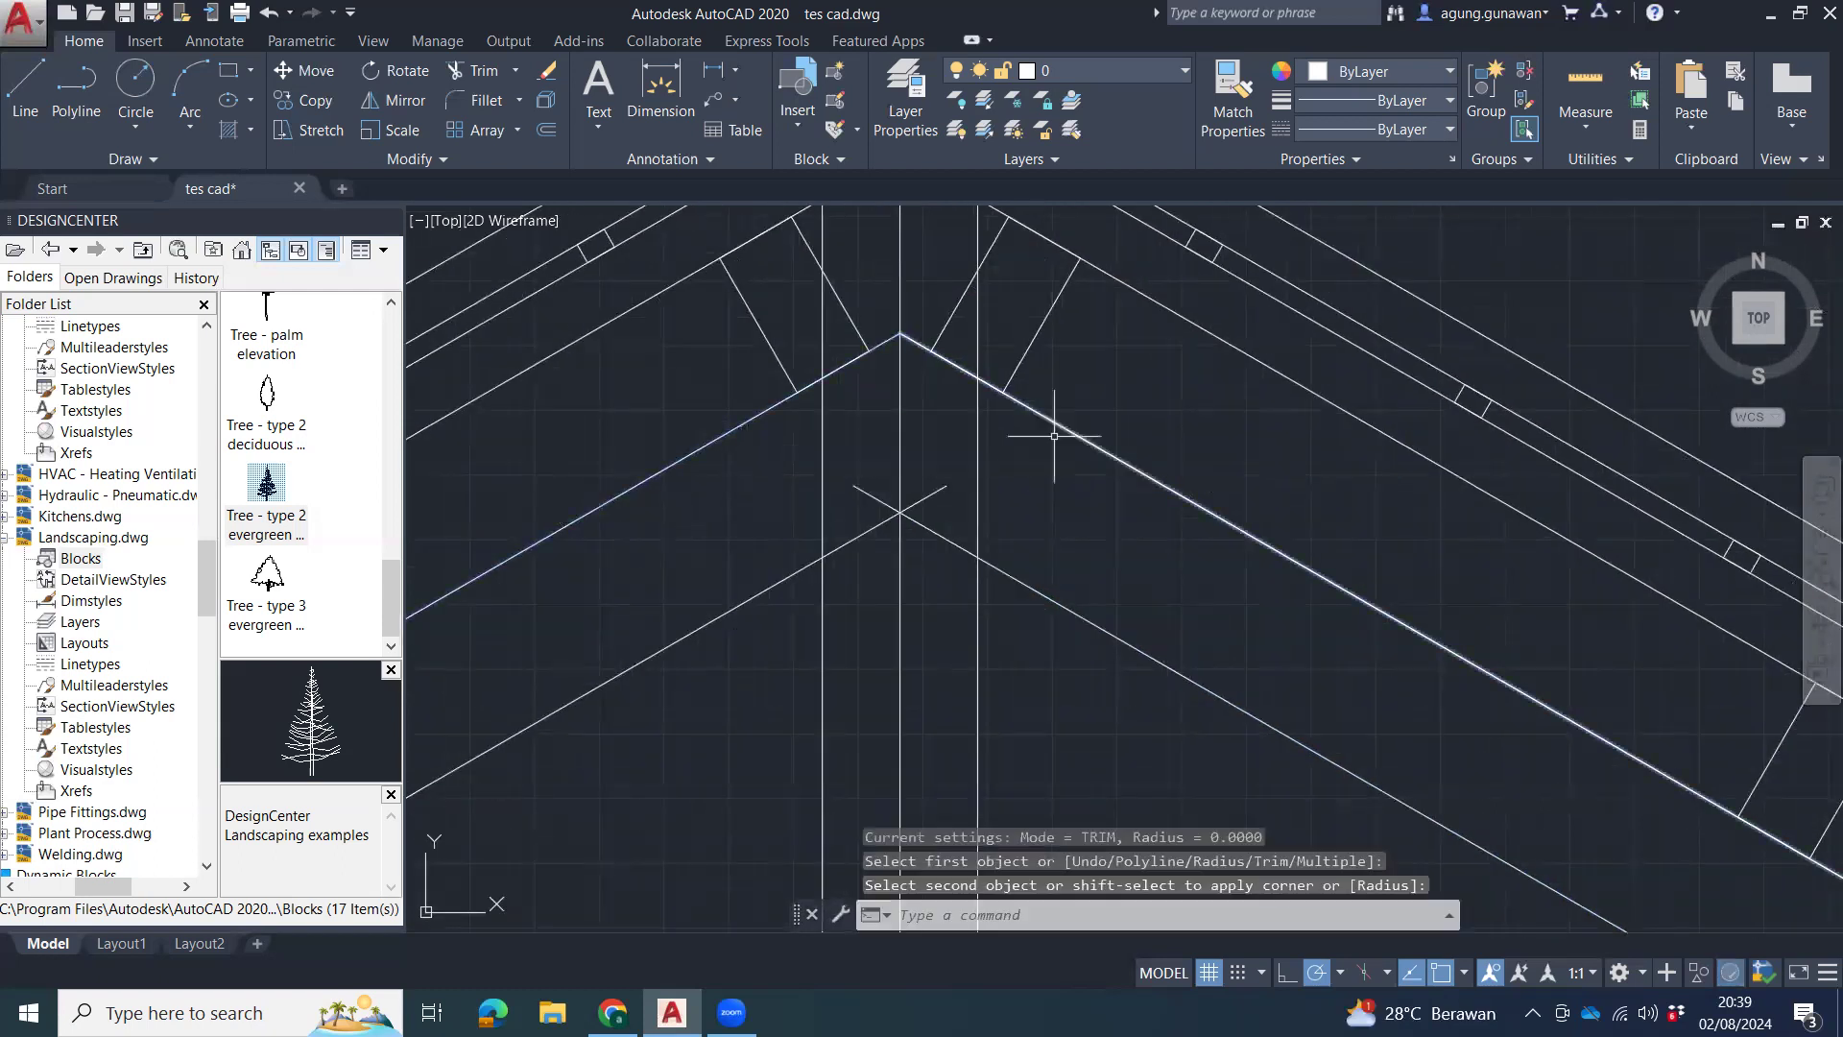
pyautogui.press('Return')
pyautogui.click(768, 588)
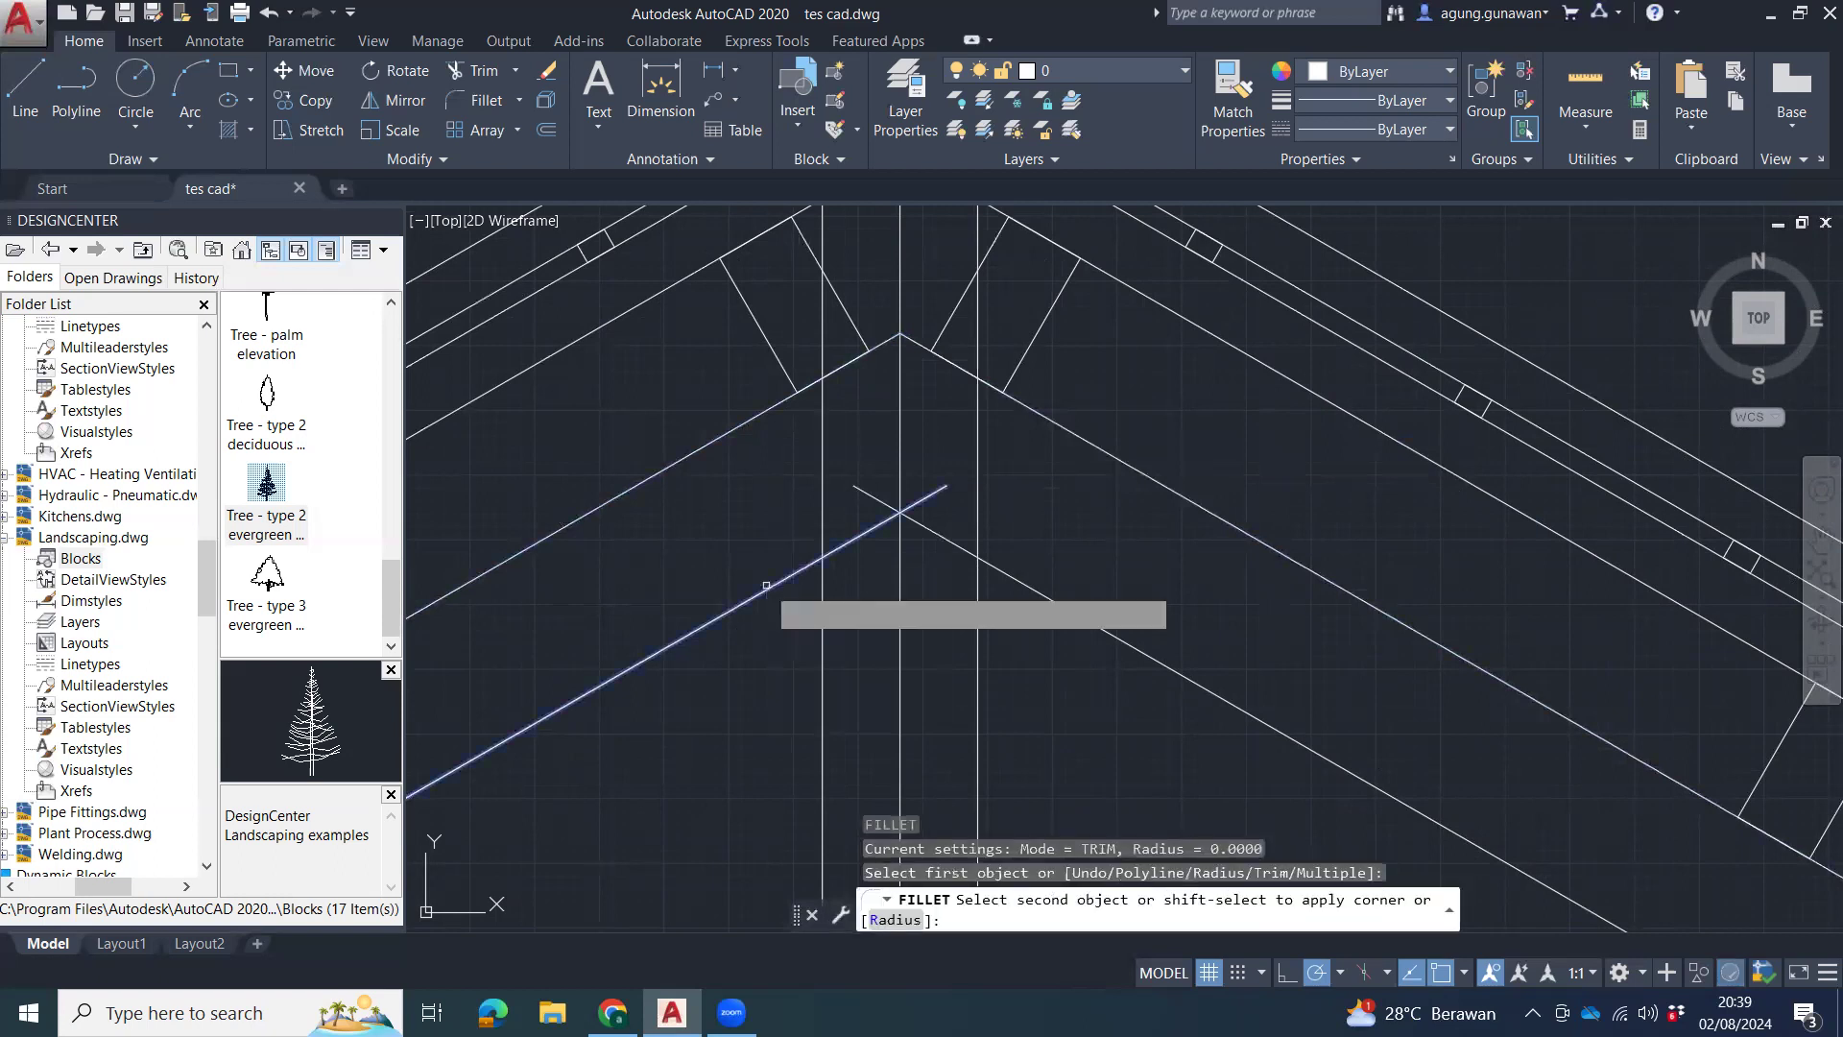
pyautogui.click(1039, 591)
# Erase the vertical centre line between the two king post edges.
pyautogui.scroll(-2, 1040, 605)
pyautogui.moveTo(1044, 653); pyautogui.dragTo(903, 570, button='middle')
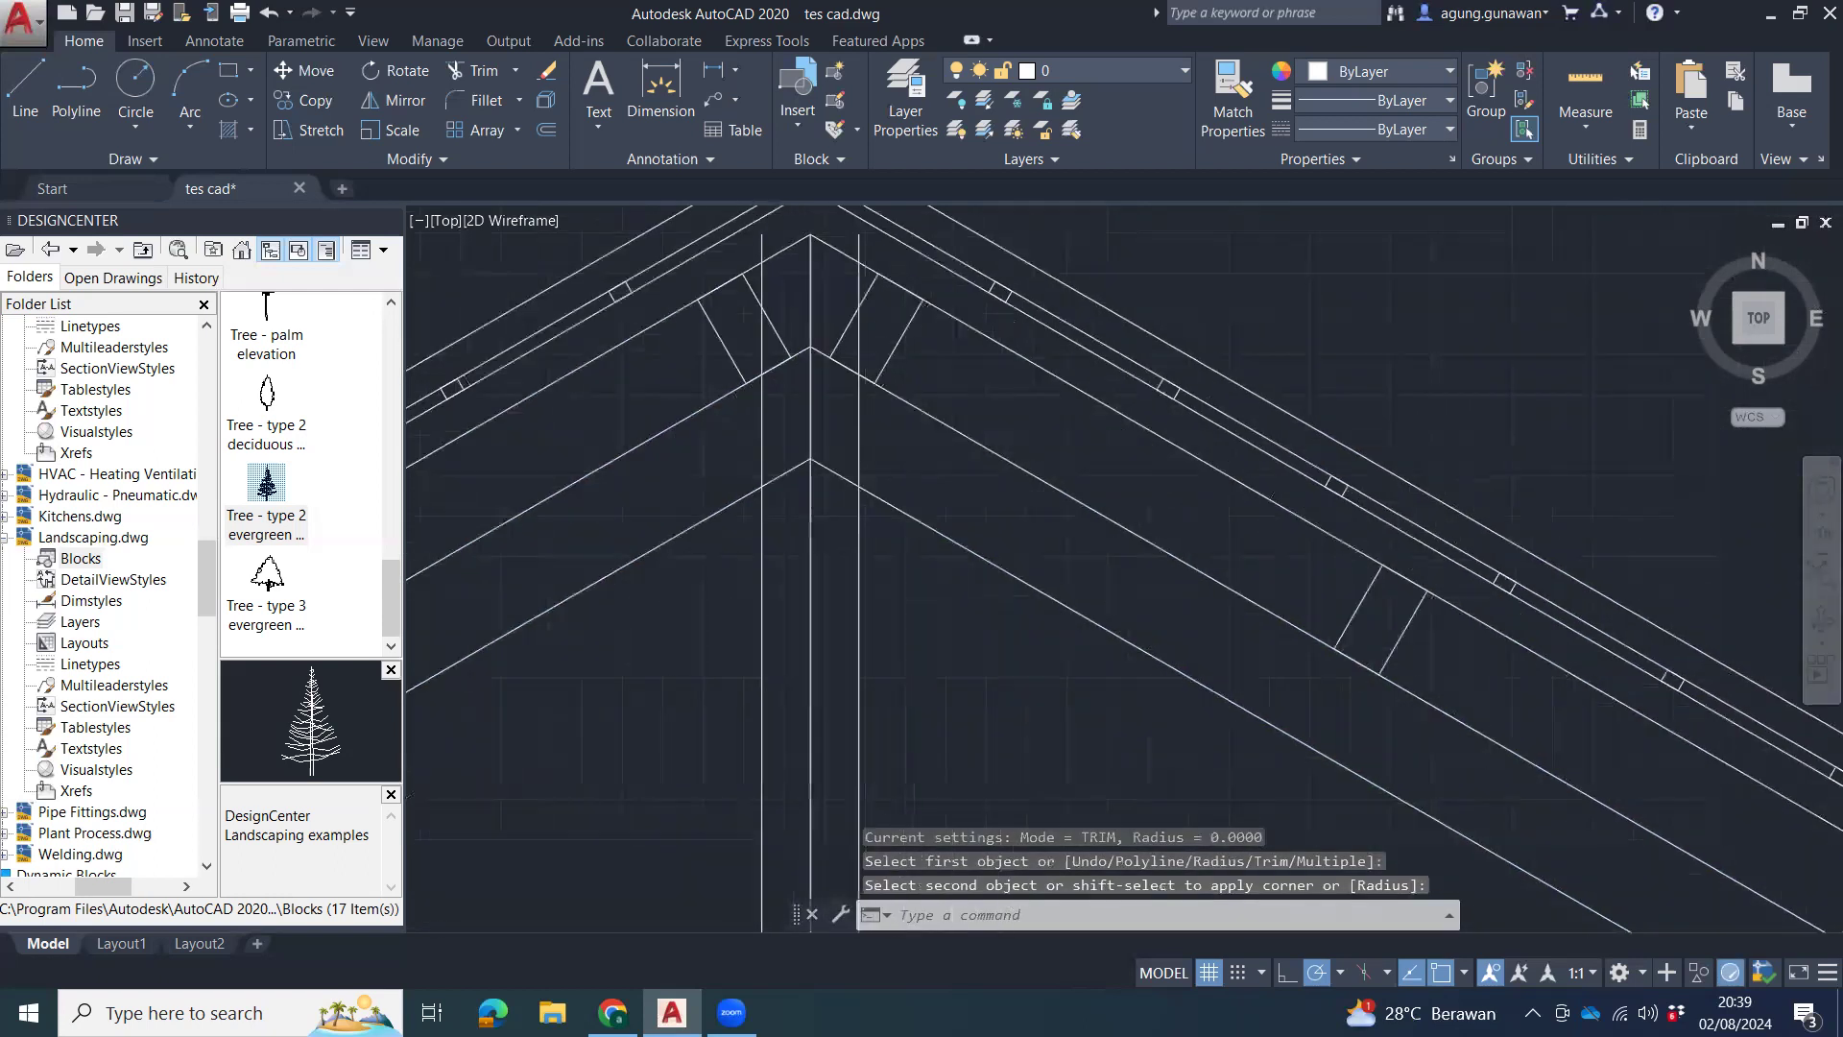
pyautogui.press('Escape')
pyautogui.press('Escape')
pyautogui.click(810, 409)
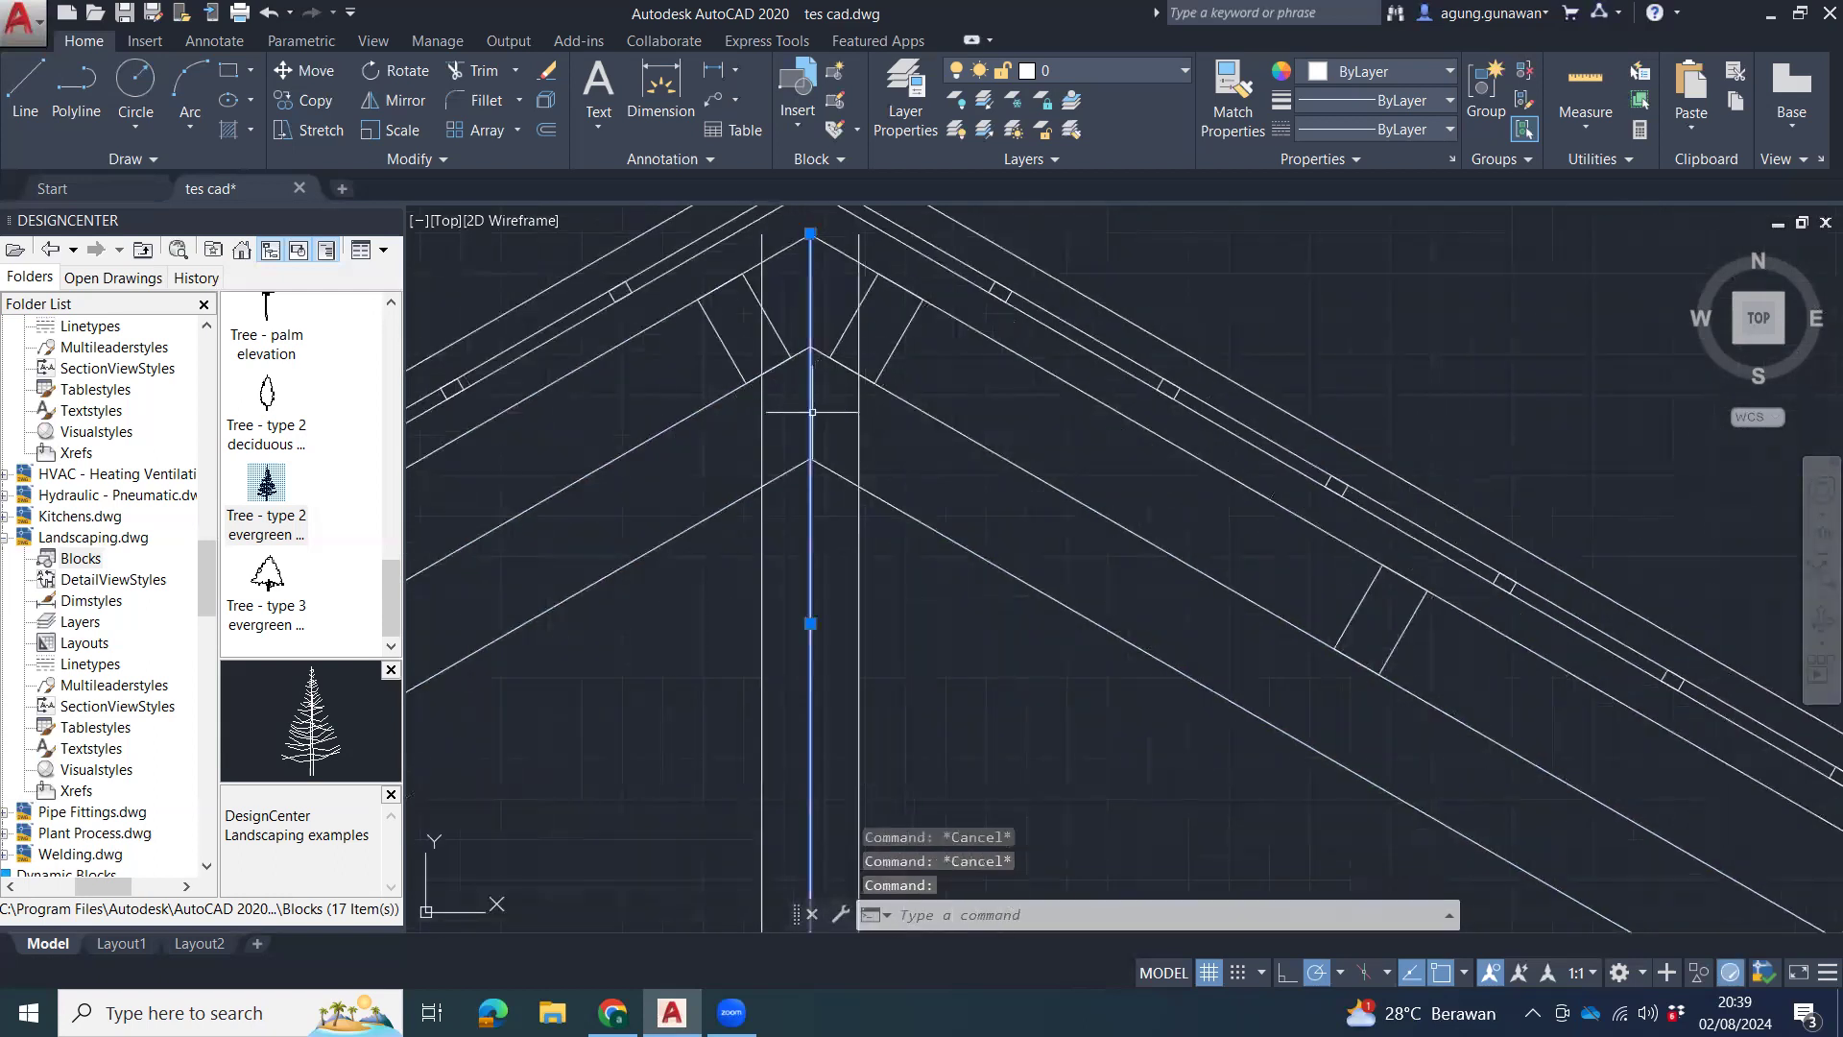
pyautogui.press('Delete')
pyautogui.moveTo(900, 543)
pyautogui.mouseDown(button='middle')
pyautogui.moveTo(938, 422)
pyautogui.moveTo(923, 522)
pyautogui.mouseUp(button='middle')
pyautogui.write('ex')
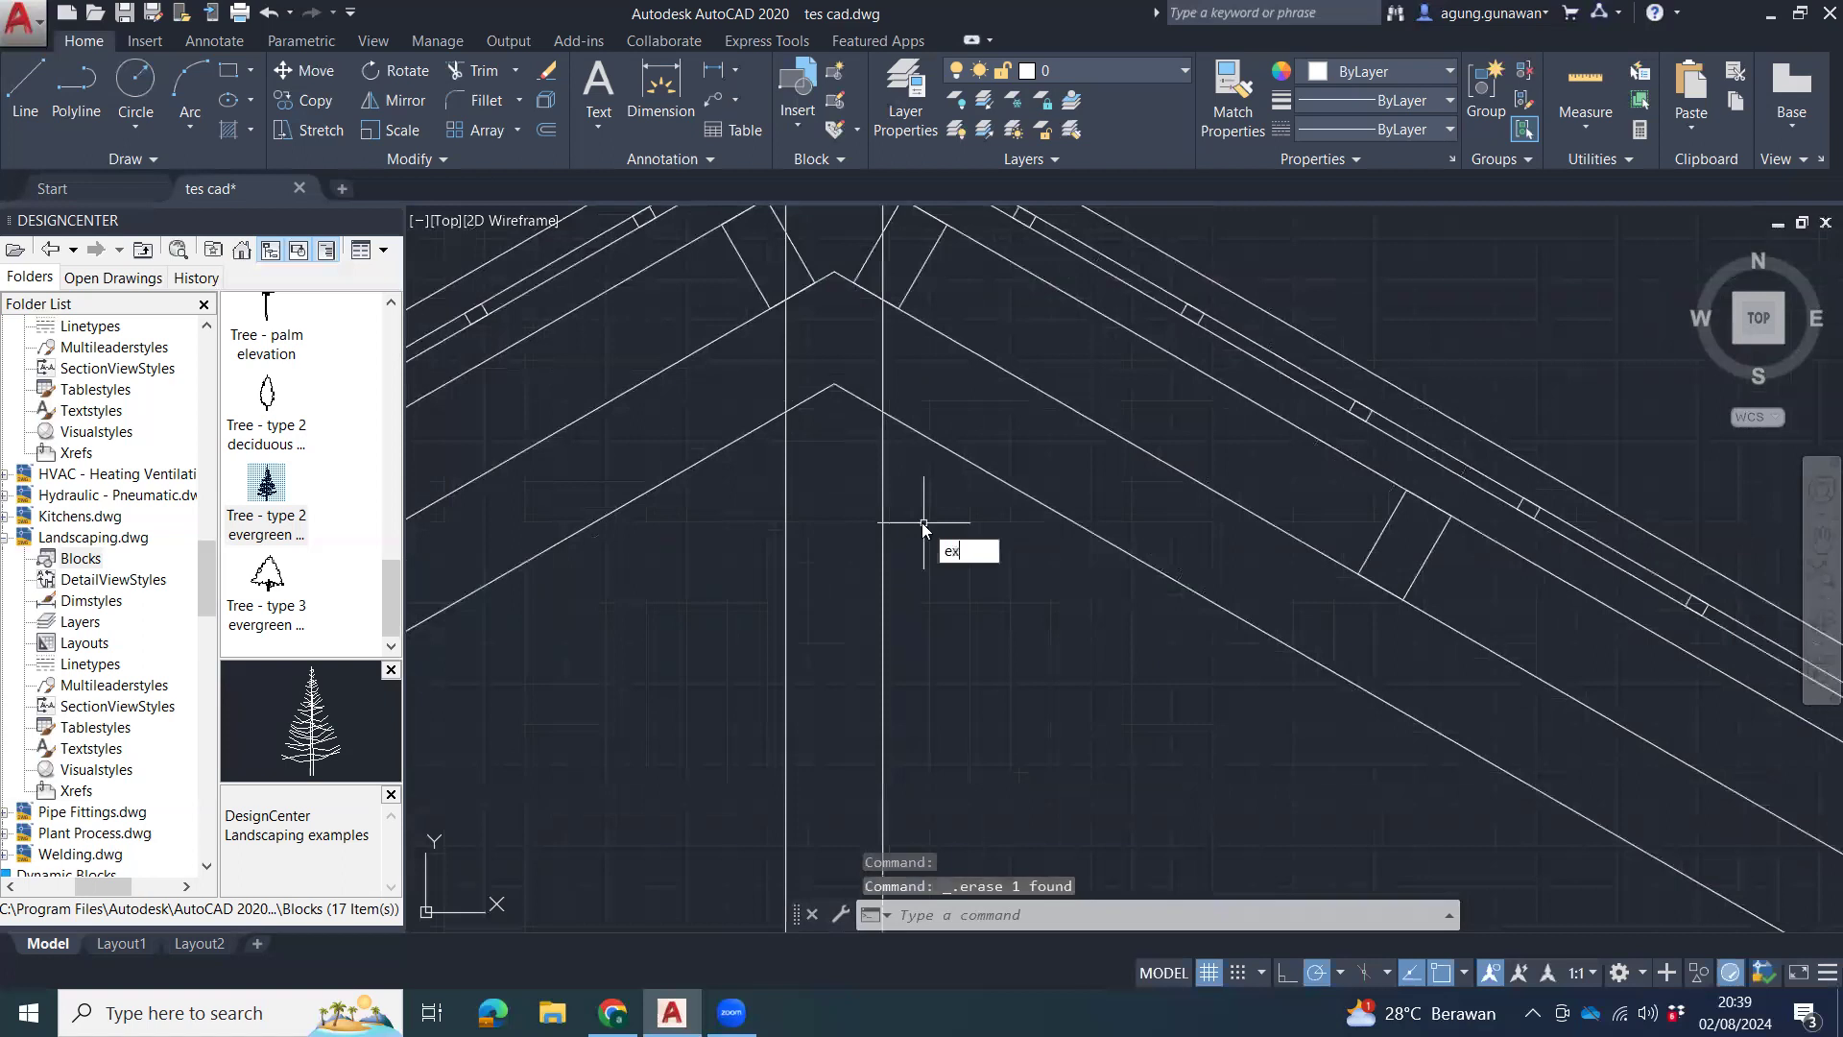
pyautogui.press('Return')
pyautogui.click(919, 432)
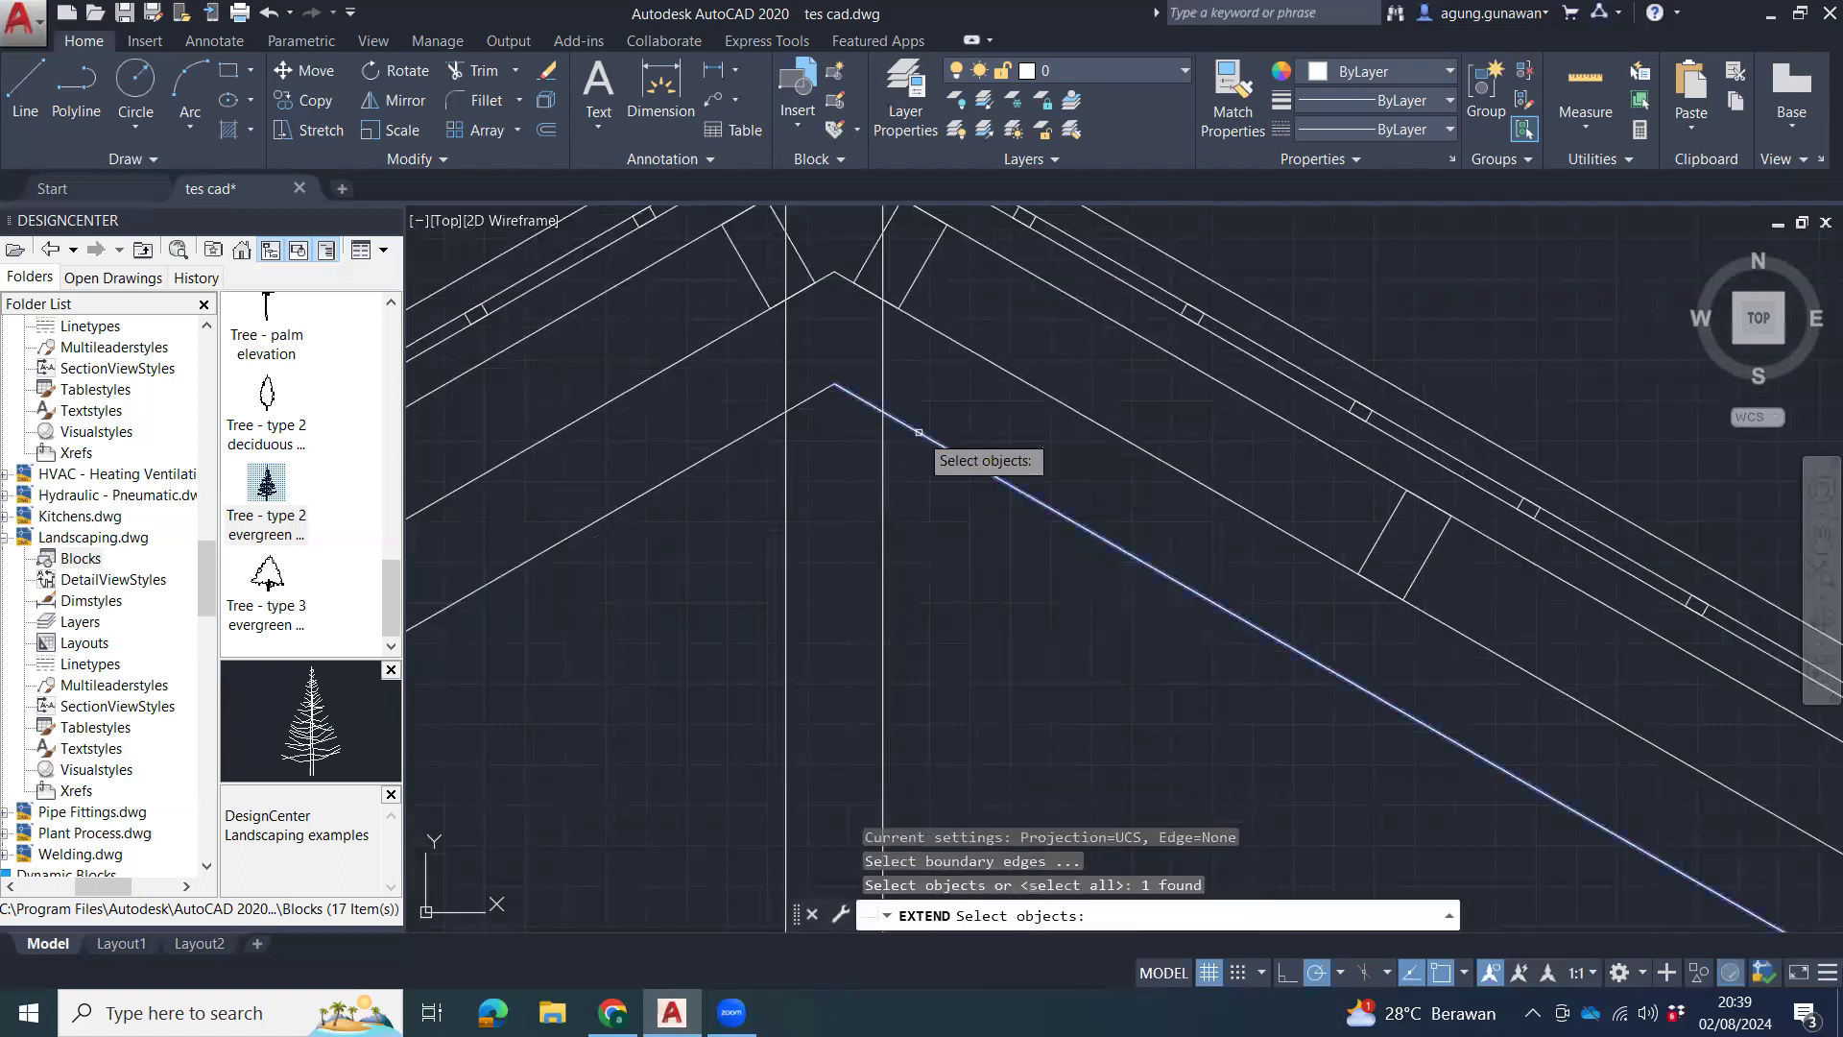
pyautogui.press('Return')
pyautogui.click(882, 382)
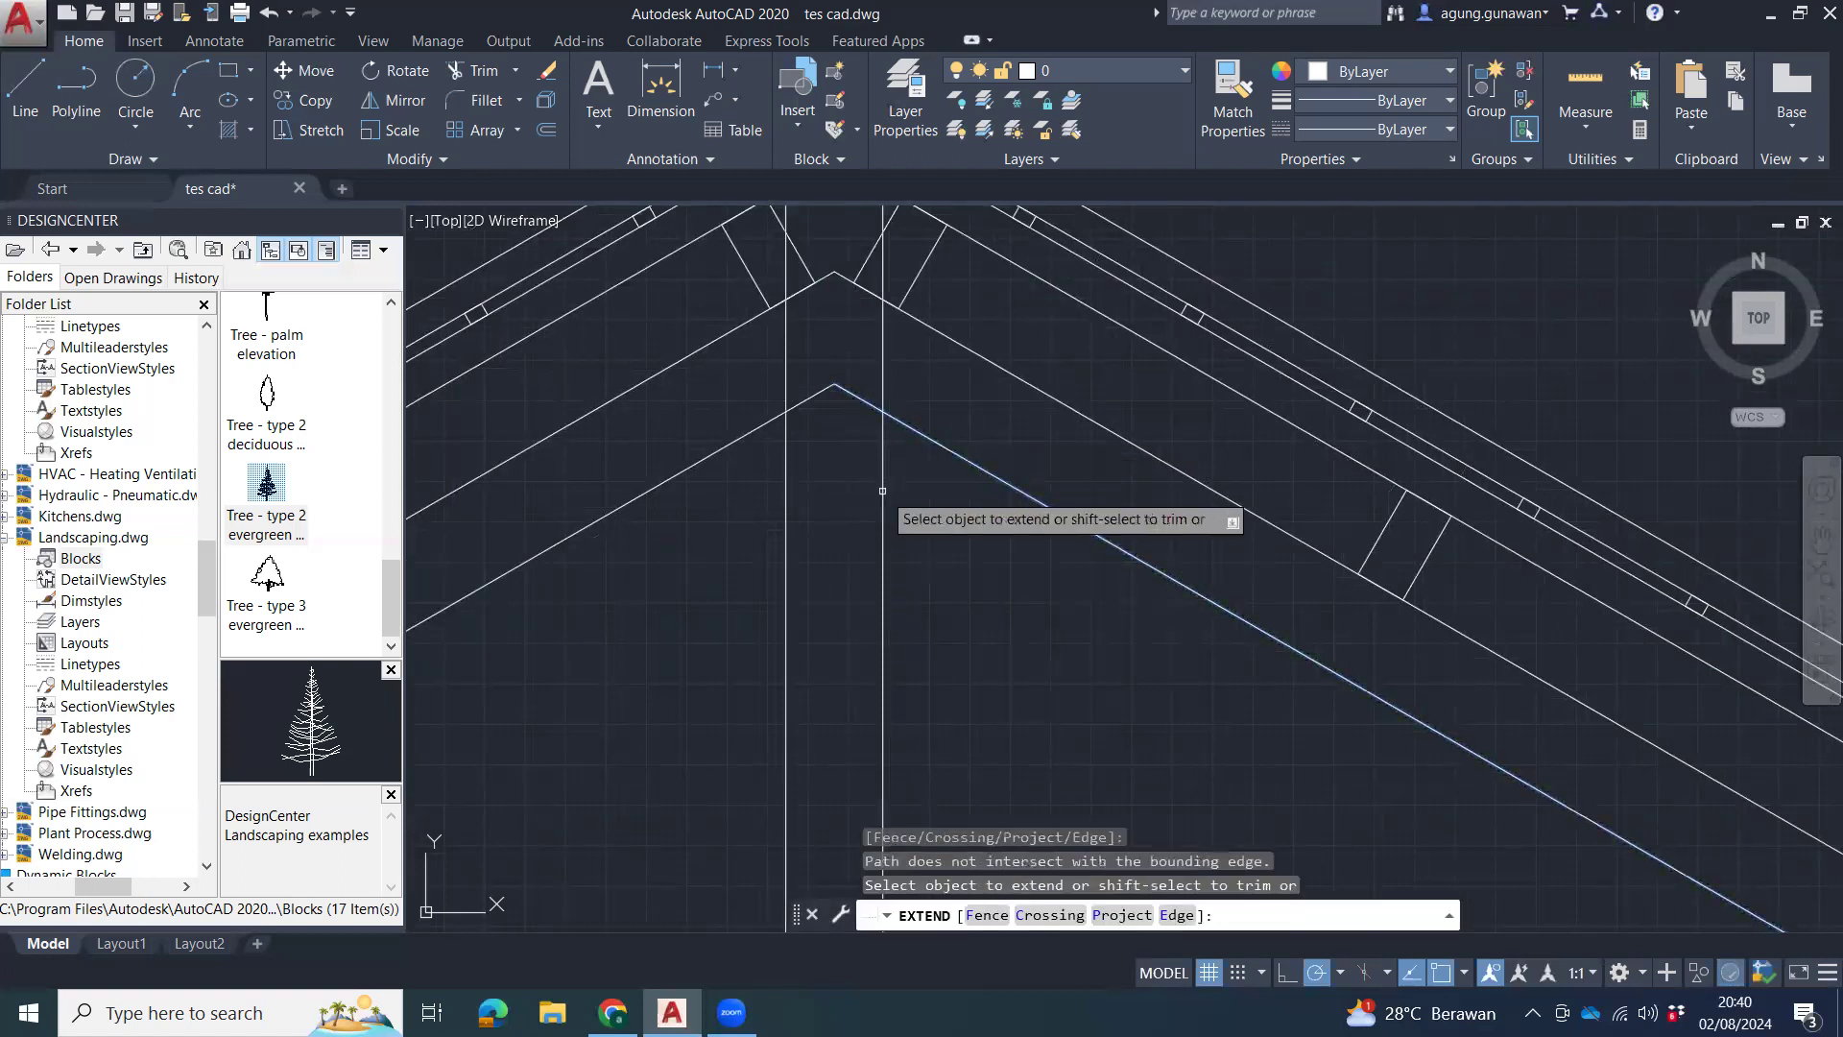
pyautogui.press('Escape')
pyautogui.press('Escape')
# Shorten both king post edges by stretching their upper ends down to the lower rafter lines.
pyautogui.moveTo(927, 369); pyautogui.dragTo(896, 508, button='middle')
pyautogui.click(857, 523)
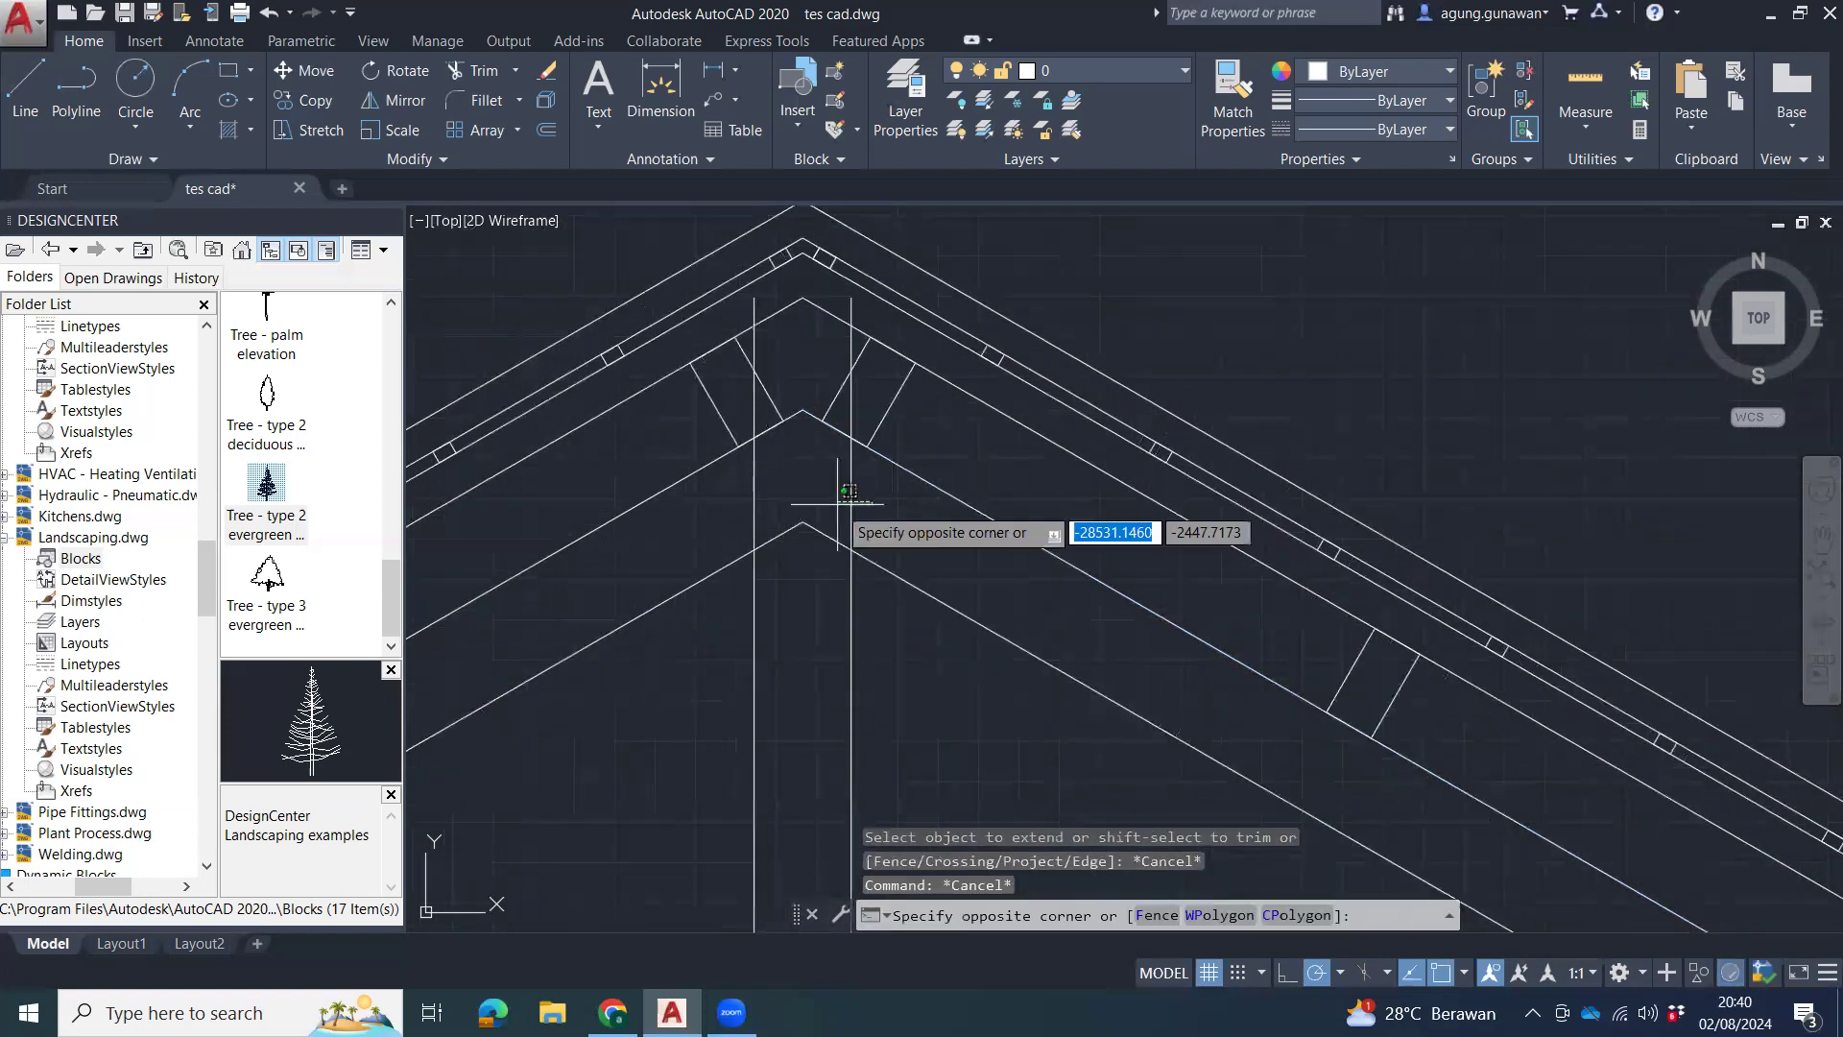
pyautogui.click(851, 297)
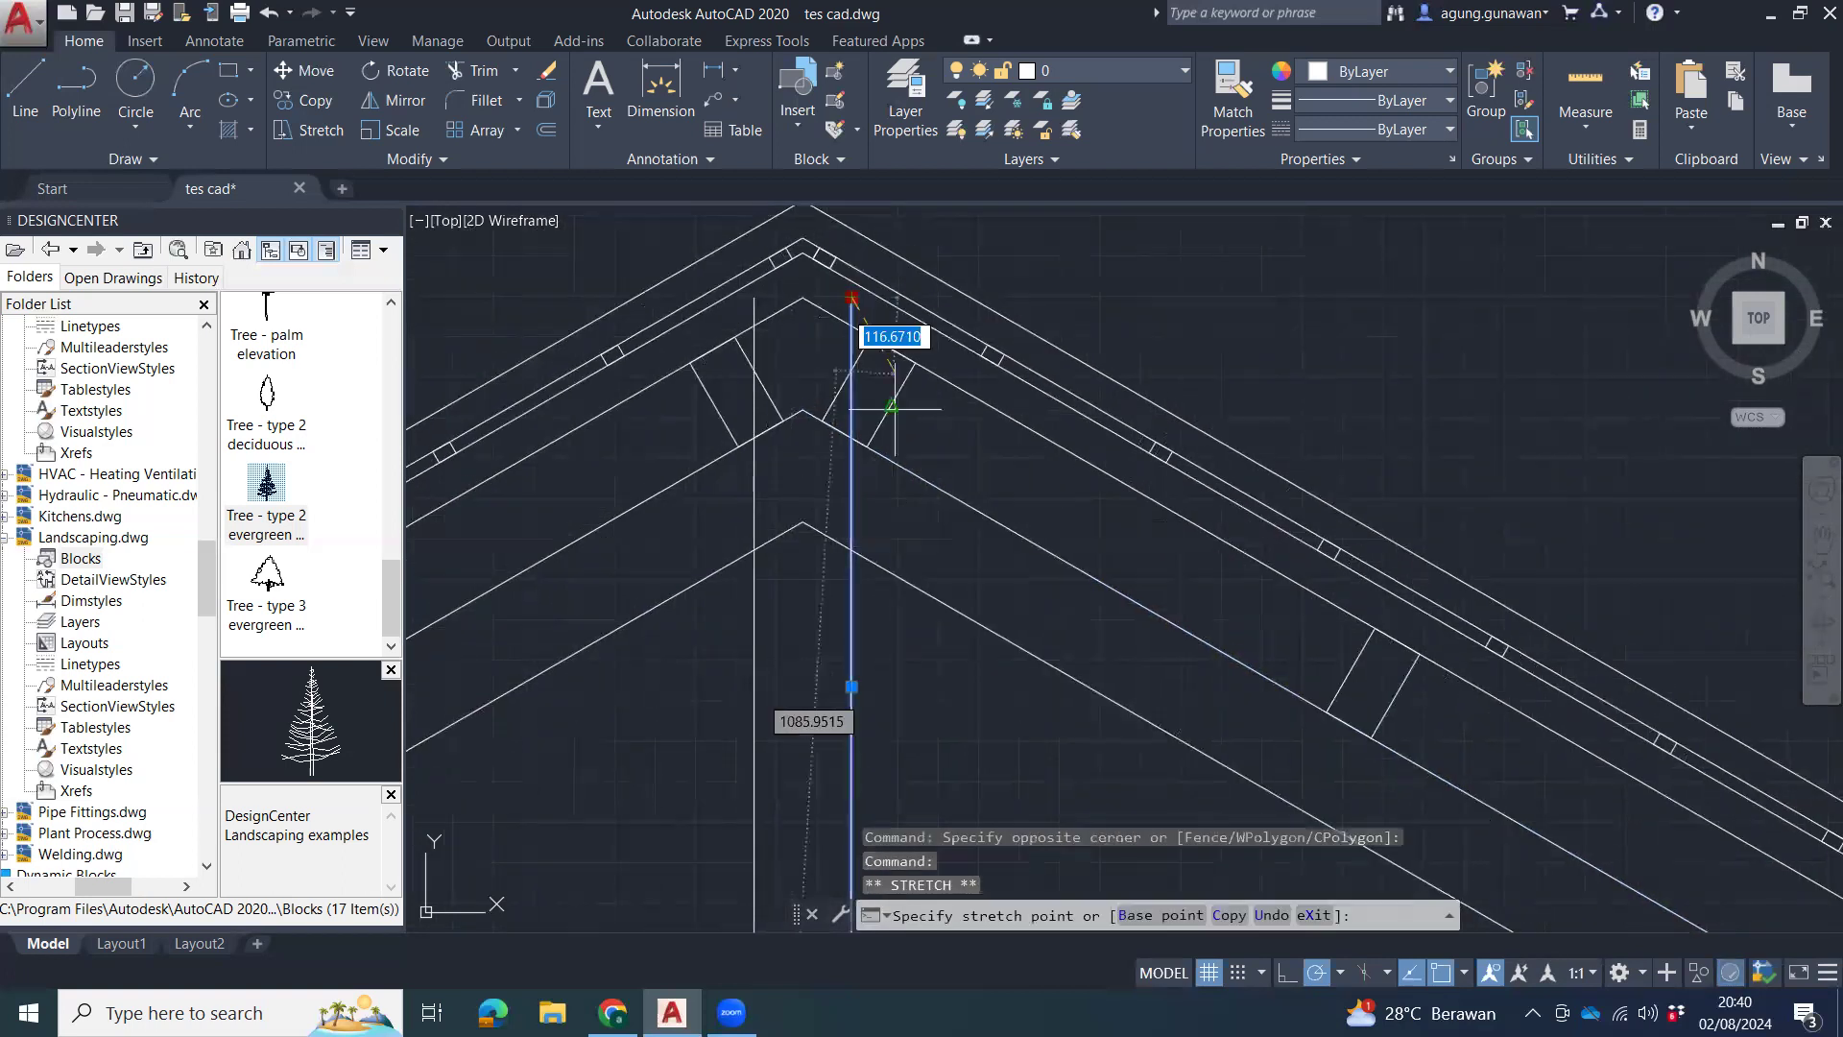
pyautogui.click(851, 552)
pyautogui.press('Escape')
pyautogui.click(766, 465)
pyautogui.click(750, 489)
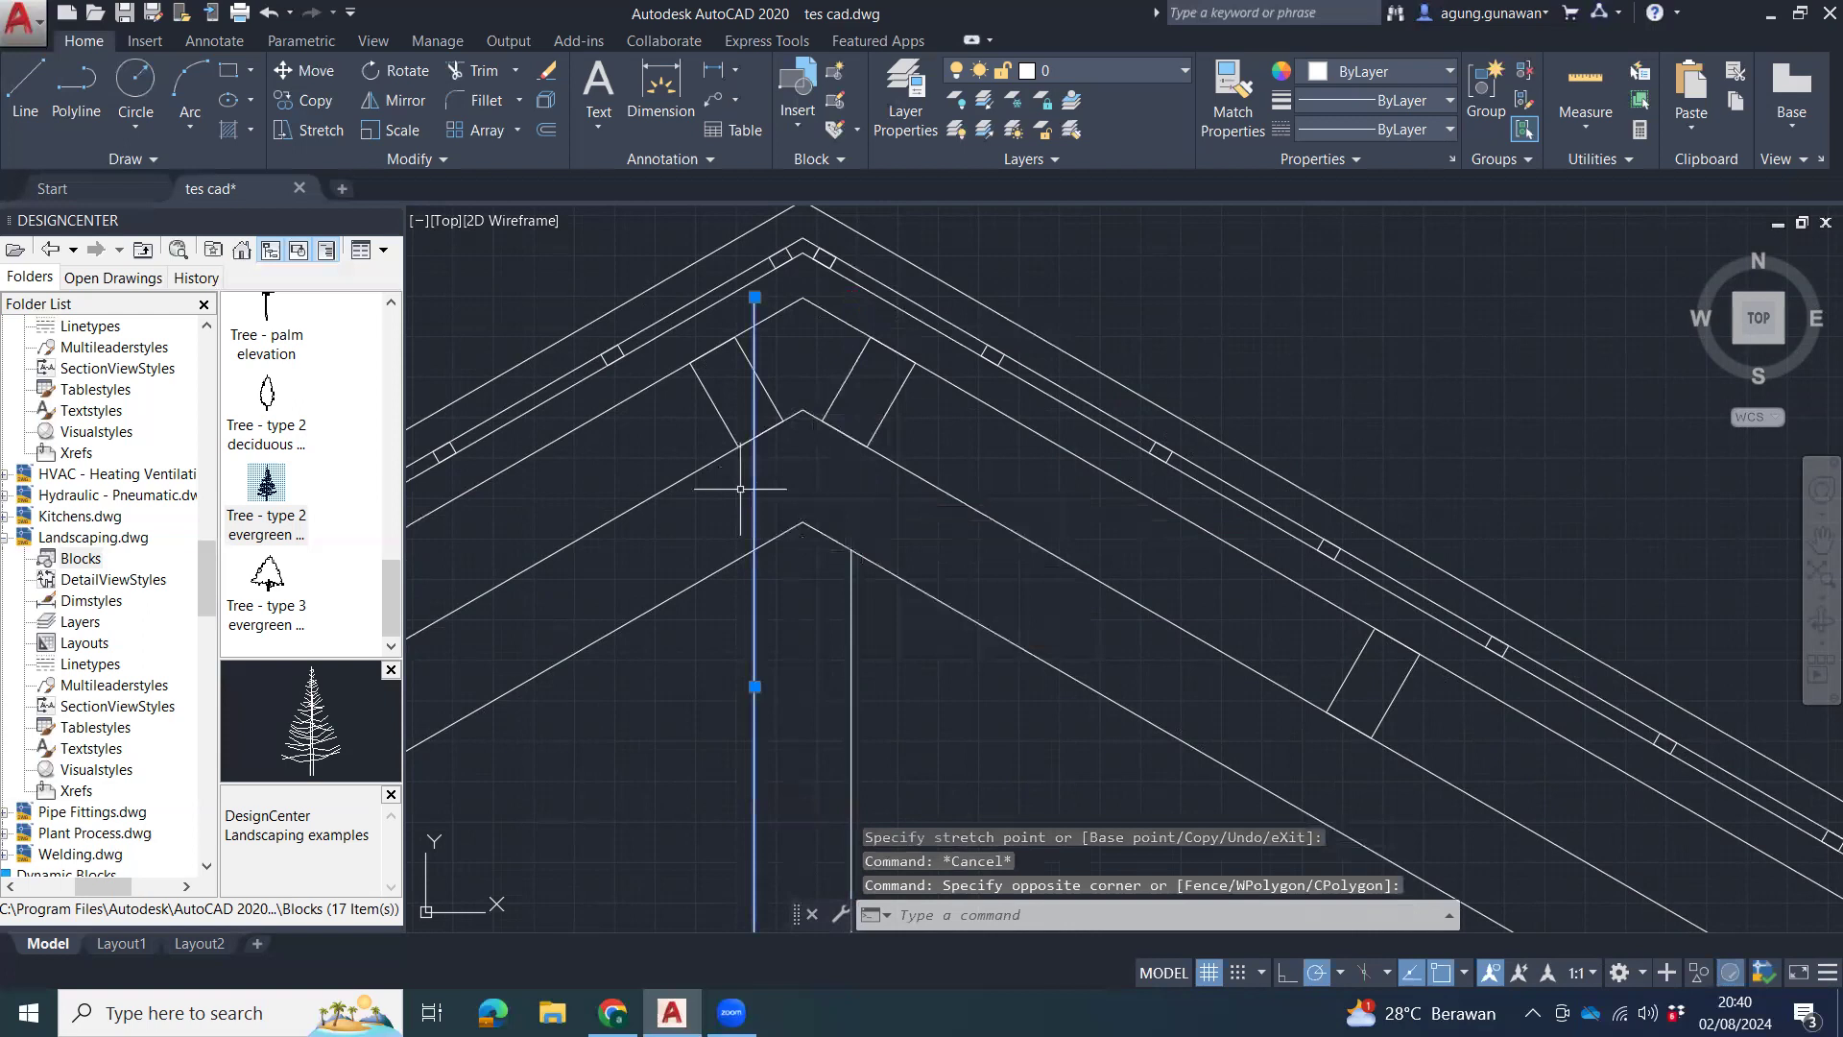
pyautogui.click(755, 298)
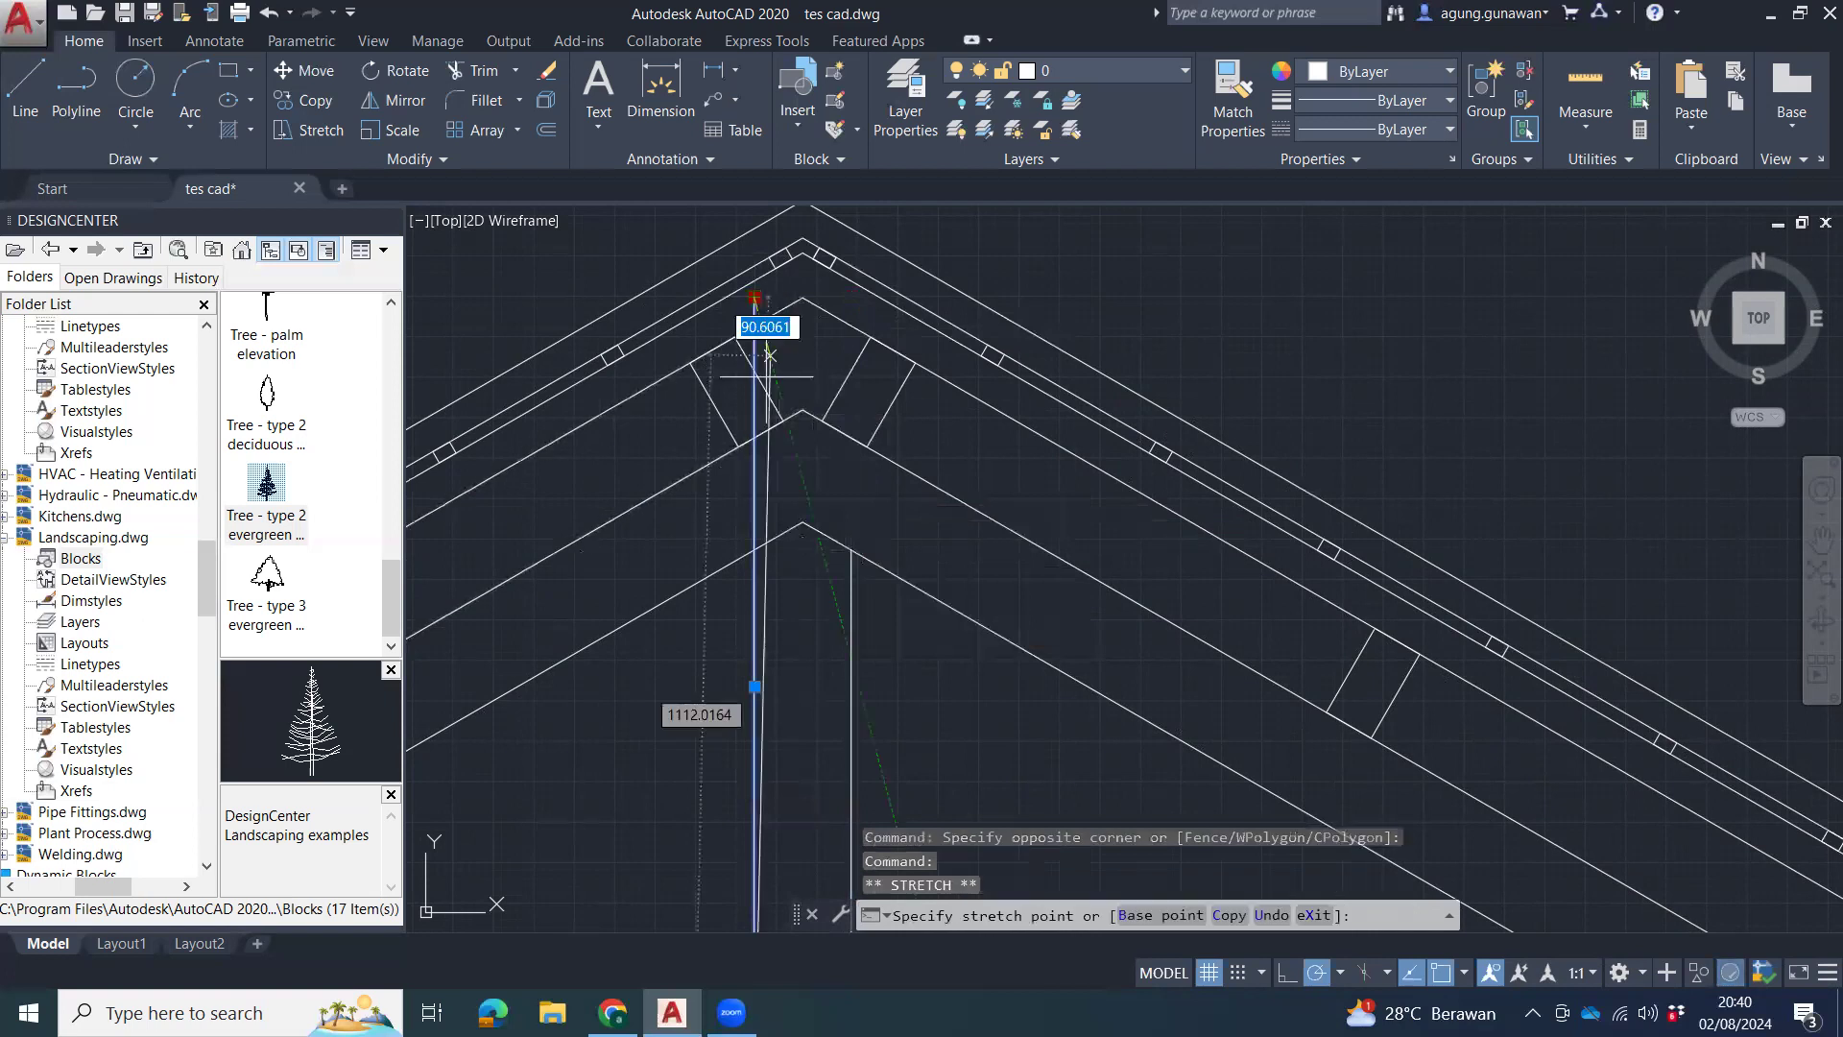
pyautogui.click(755, 550)
# Extend both king post edges down to the horizontal line 150 above the beam's upper inner line.
pyautogui.scroll(-2, 1003, 605)
pyautogui.moveTo(997, 596); pyautogui.dragTo(973, 356, button='middle')
pyautogui.press('Escape')
pyautogui.press('Escape')
pyautogui.moveTo(951, 641); pyautogui.dragTo(997, 397, button='middle')
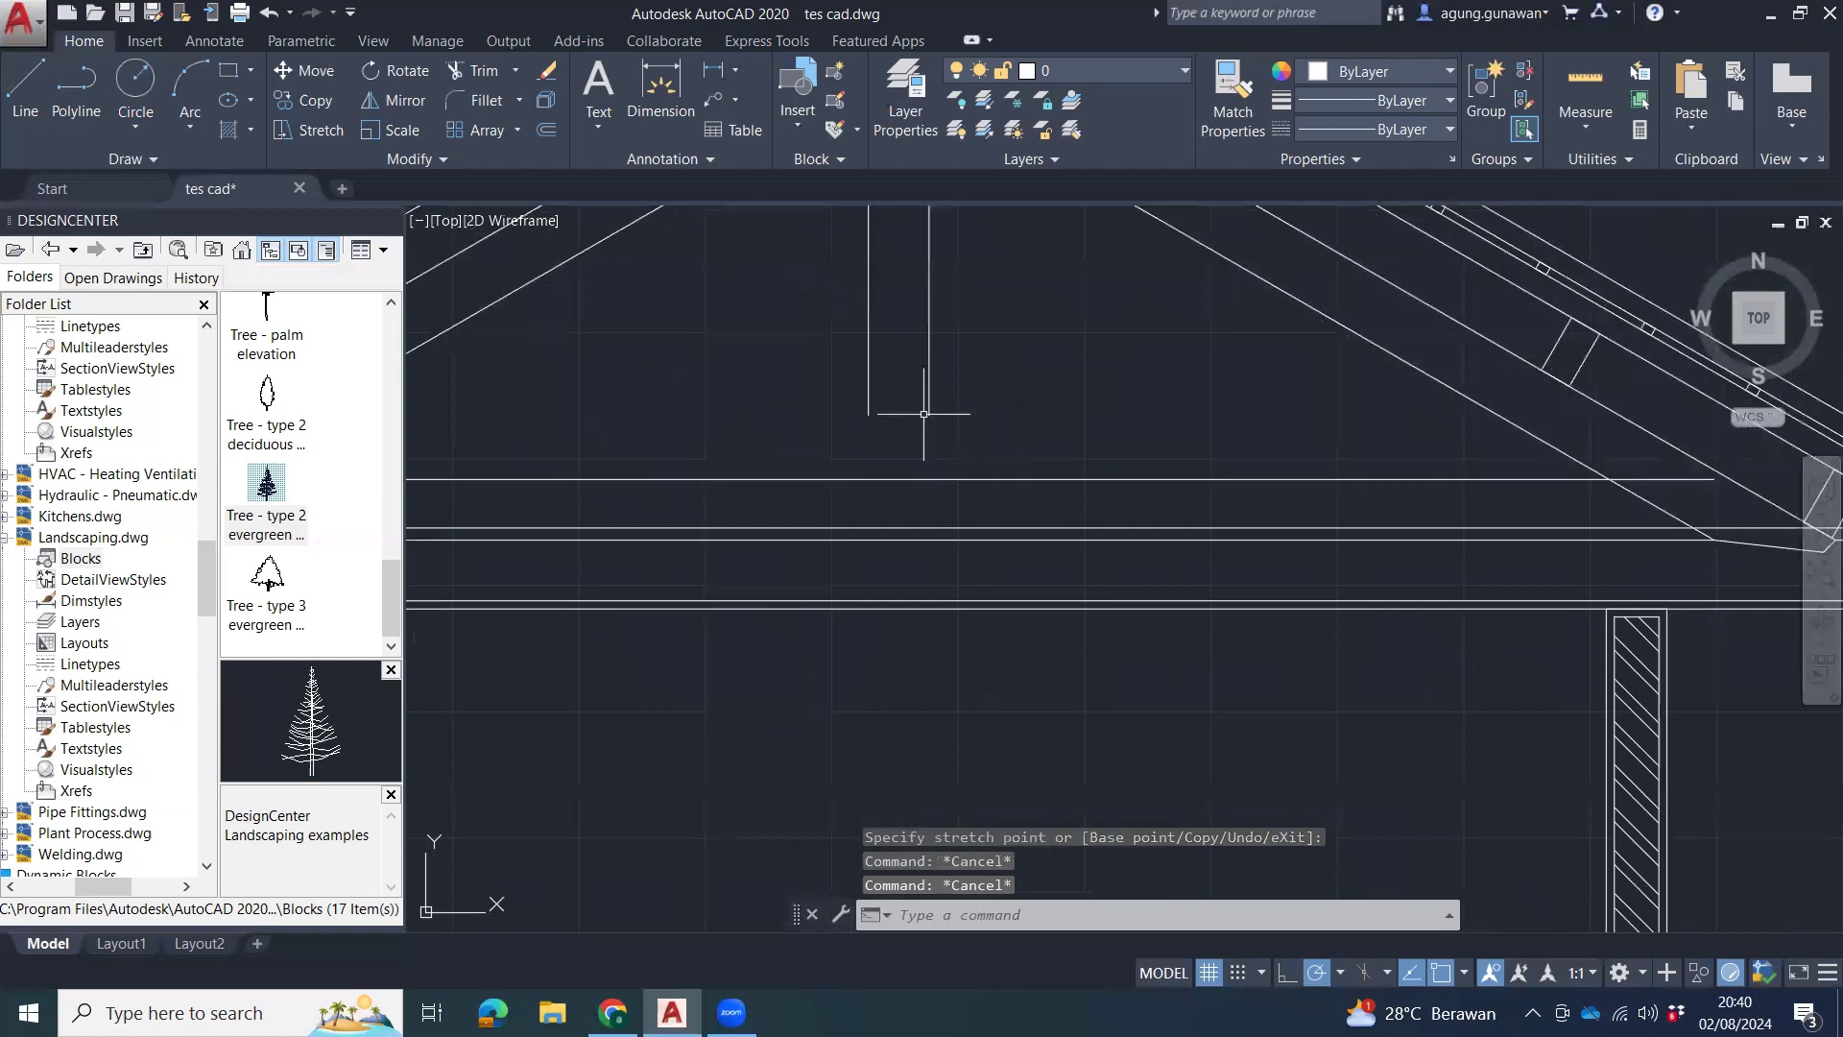
pyautogui.click(957, 381)
pyautogui.press('Escape')
pyautogui.write('ex')
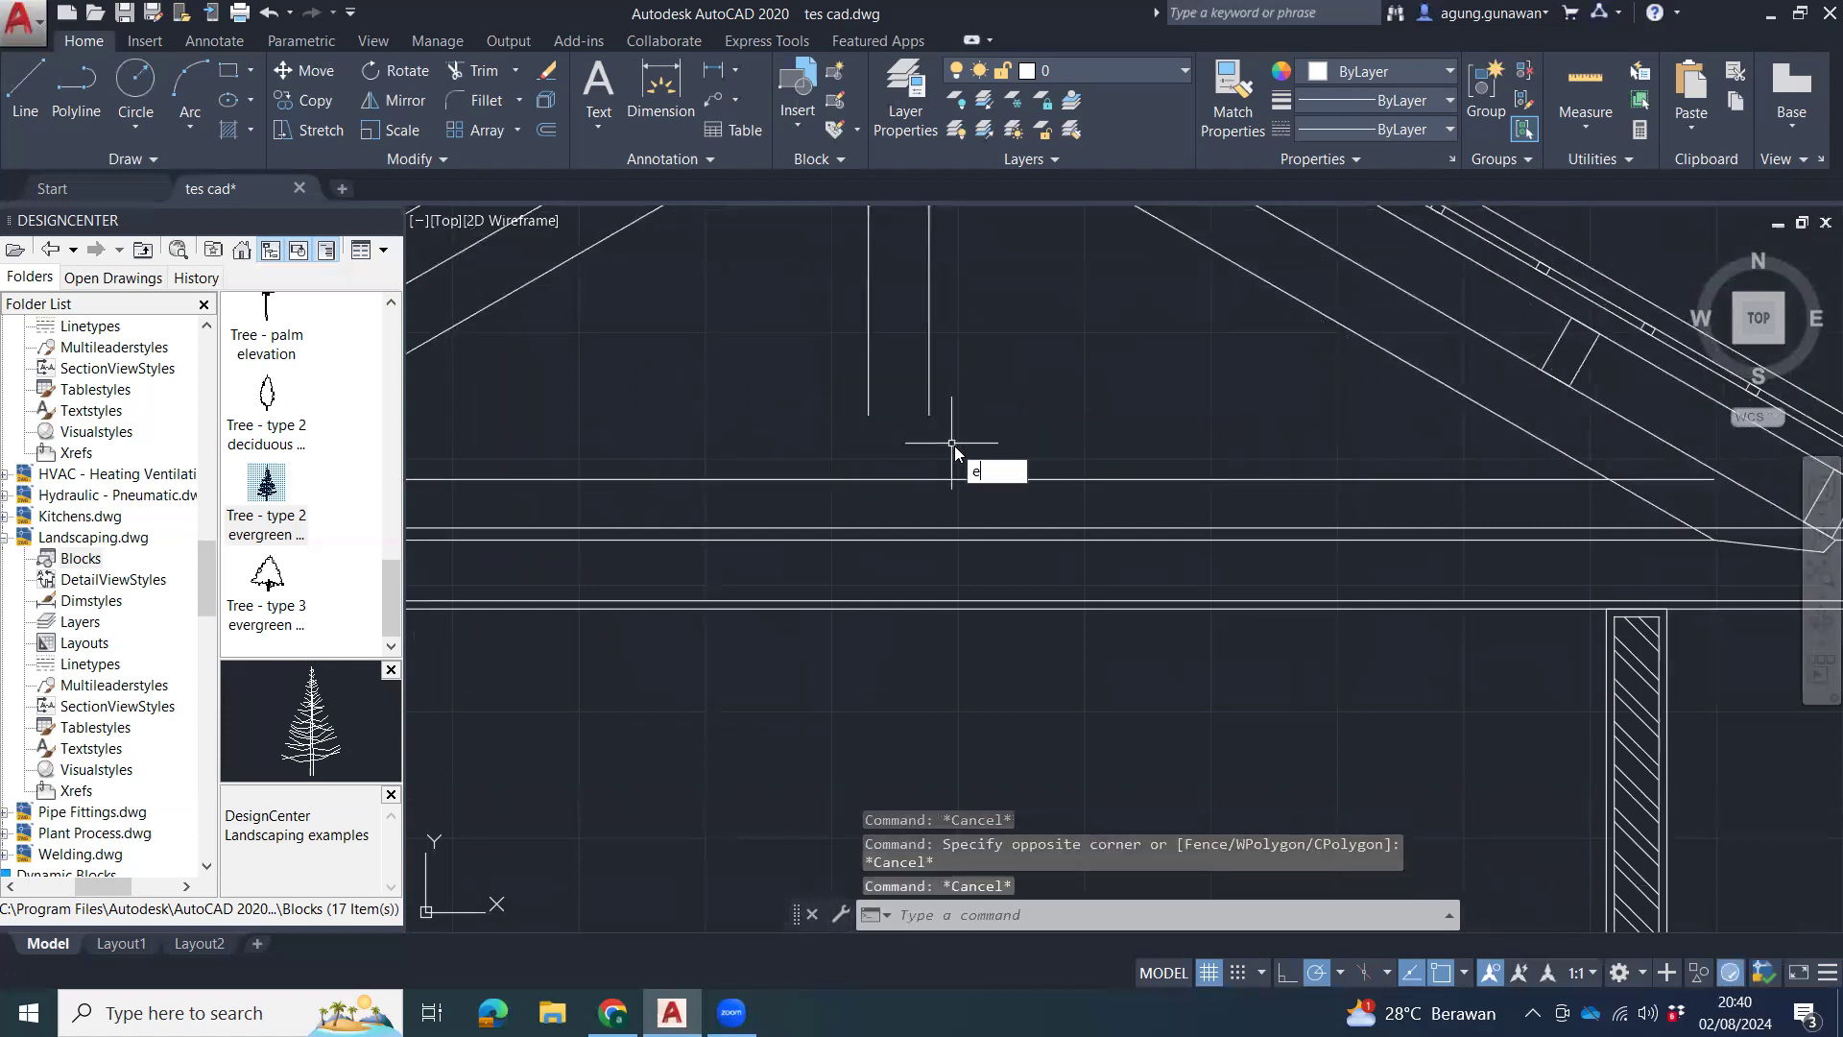
pyautogui.press('Return')
pyautogui.click(954, 477)
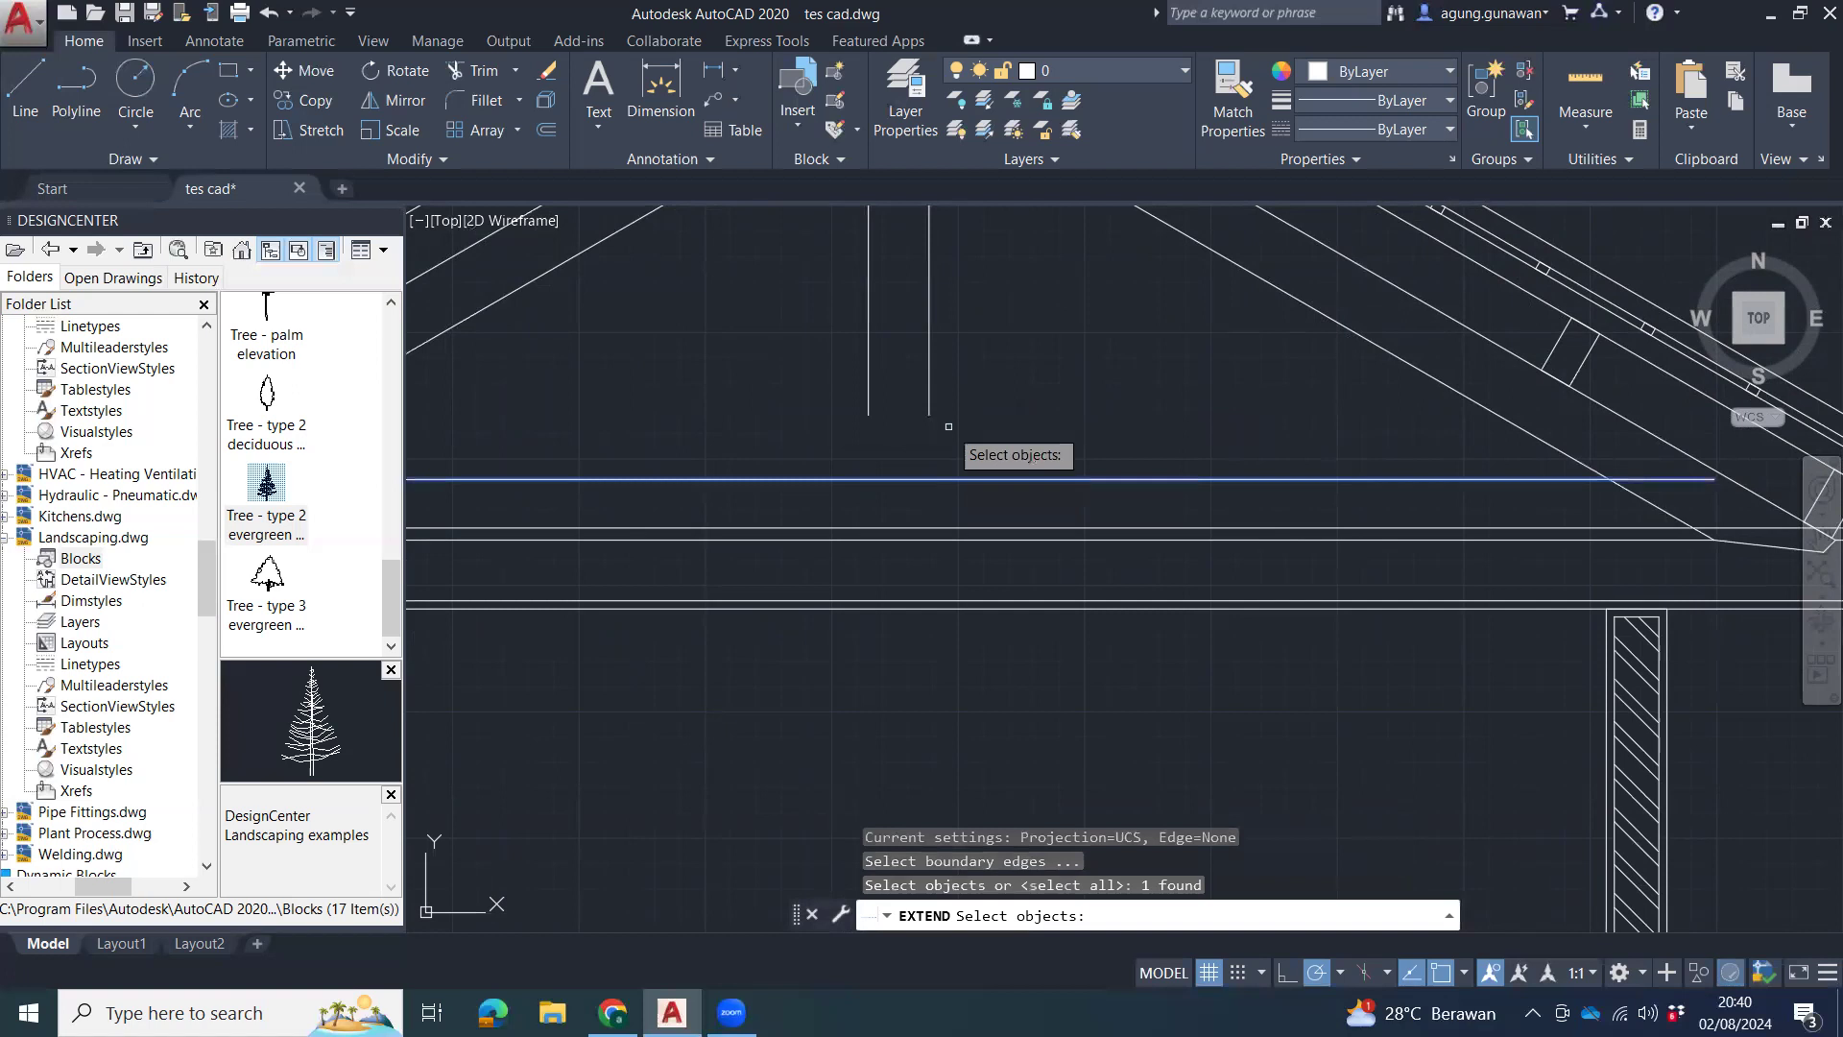
pyautogui.press('Return')
pyautogui.click(931, 408)
pyautogui.click(865, 408)
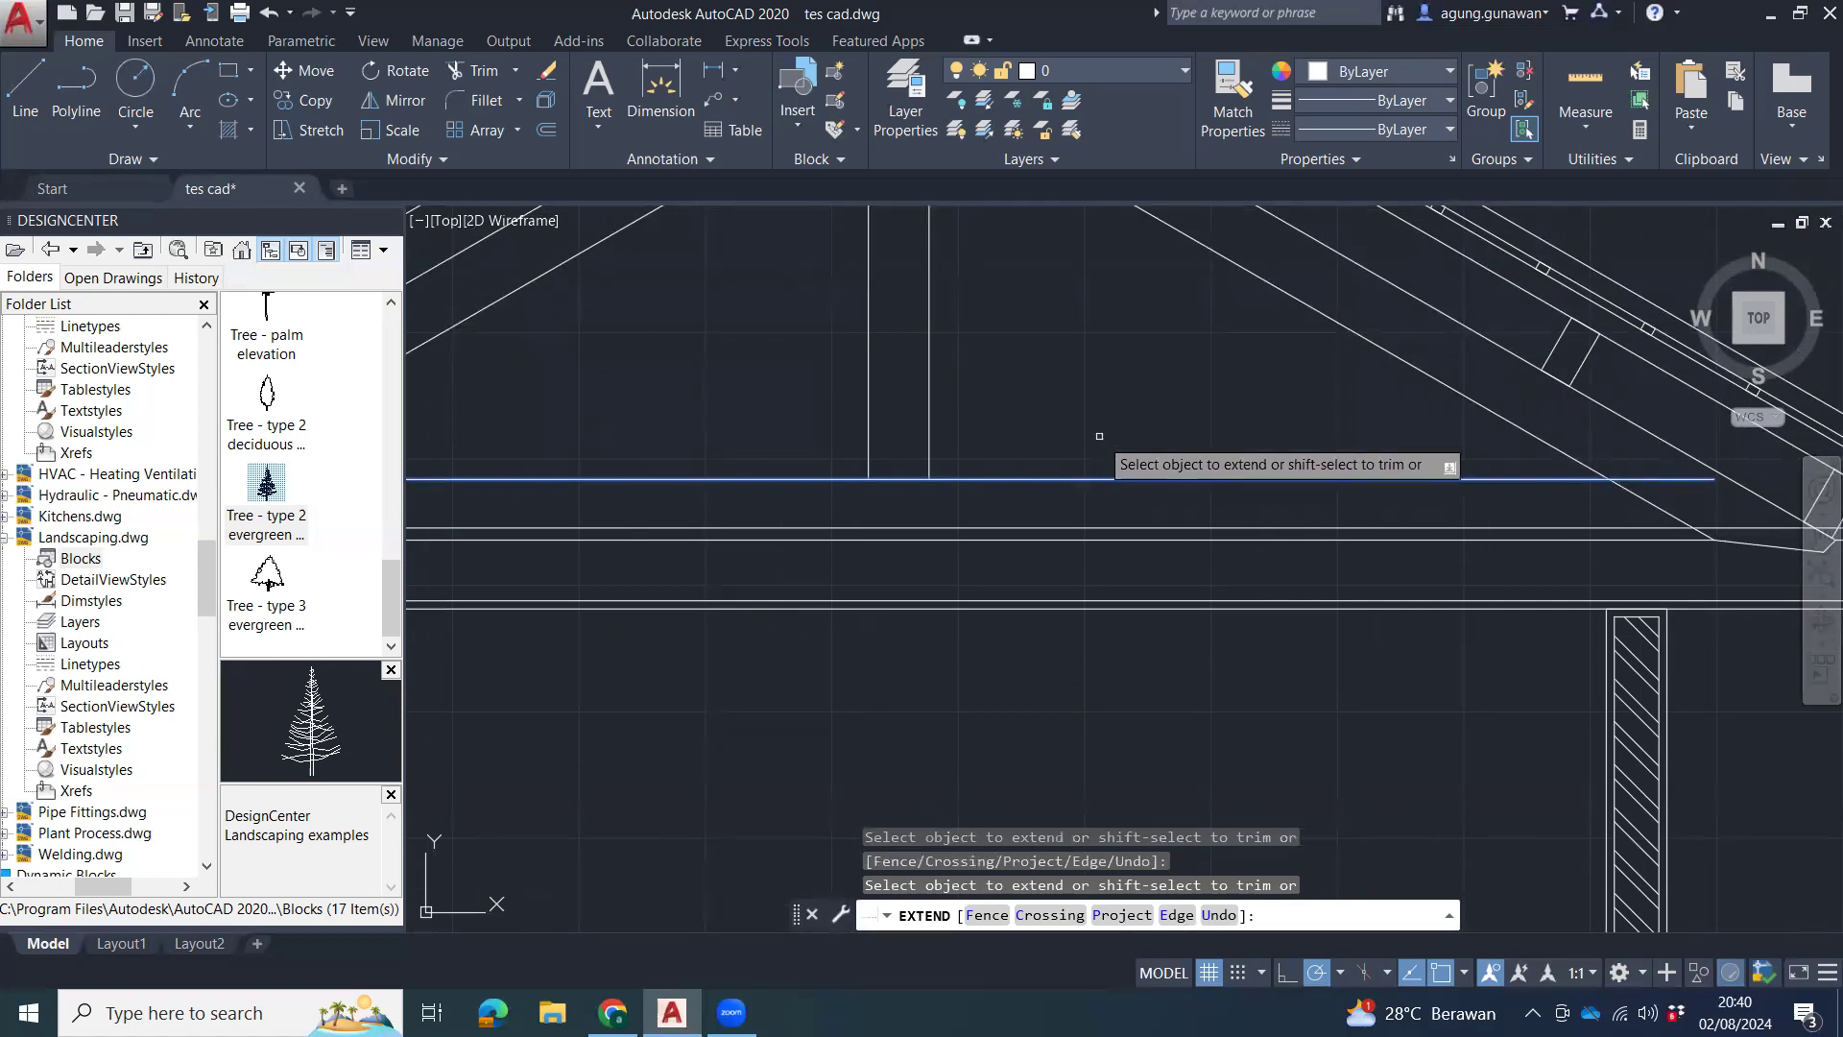
pyautogui.moveTo(1046, 439)
pyautogui.mouseDown(button='middle')
pyautogui.moveTo(1022, 521)
pyautogui.moveTo(933, 539)
pyautogui.mouseUp(button='middle')
pyautogui.press('Escape')
pyautogui.press('Escape')
pyautogui.press('Escape')
pyautogui.scroll(2, 933, 539)
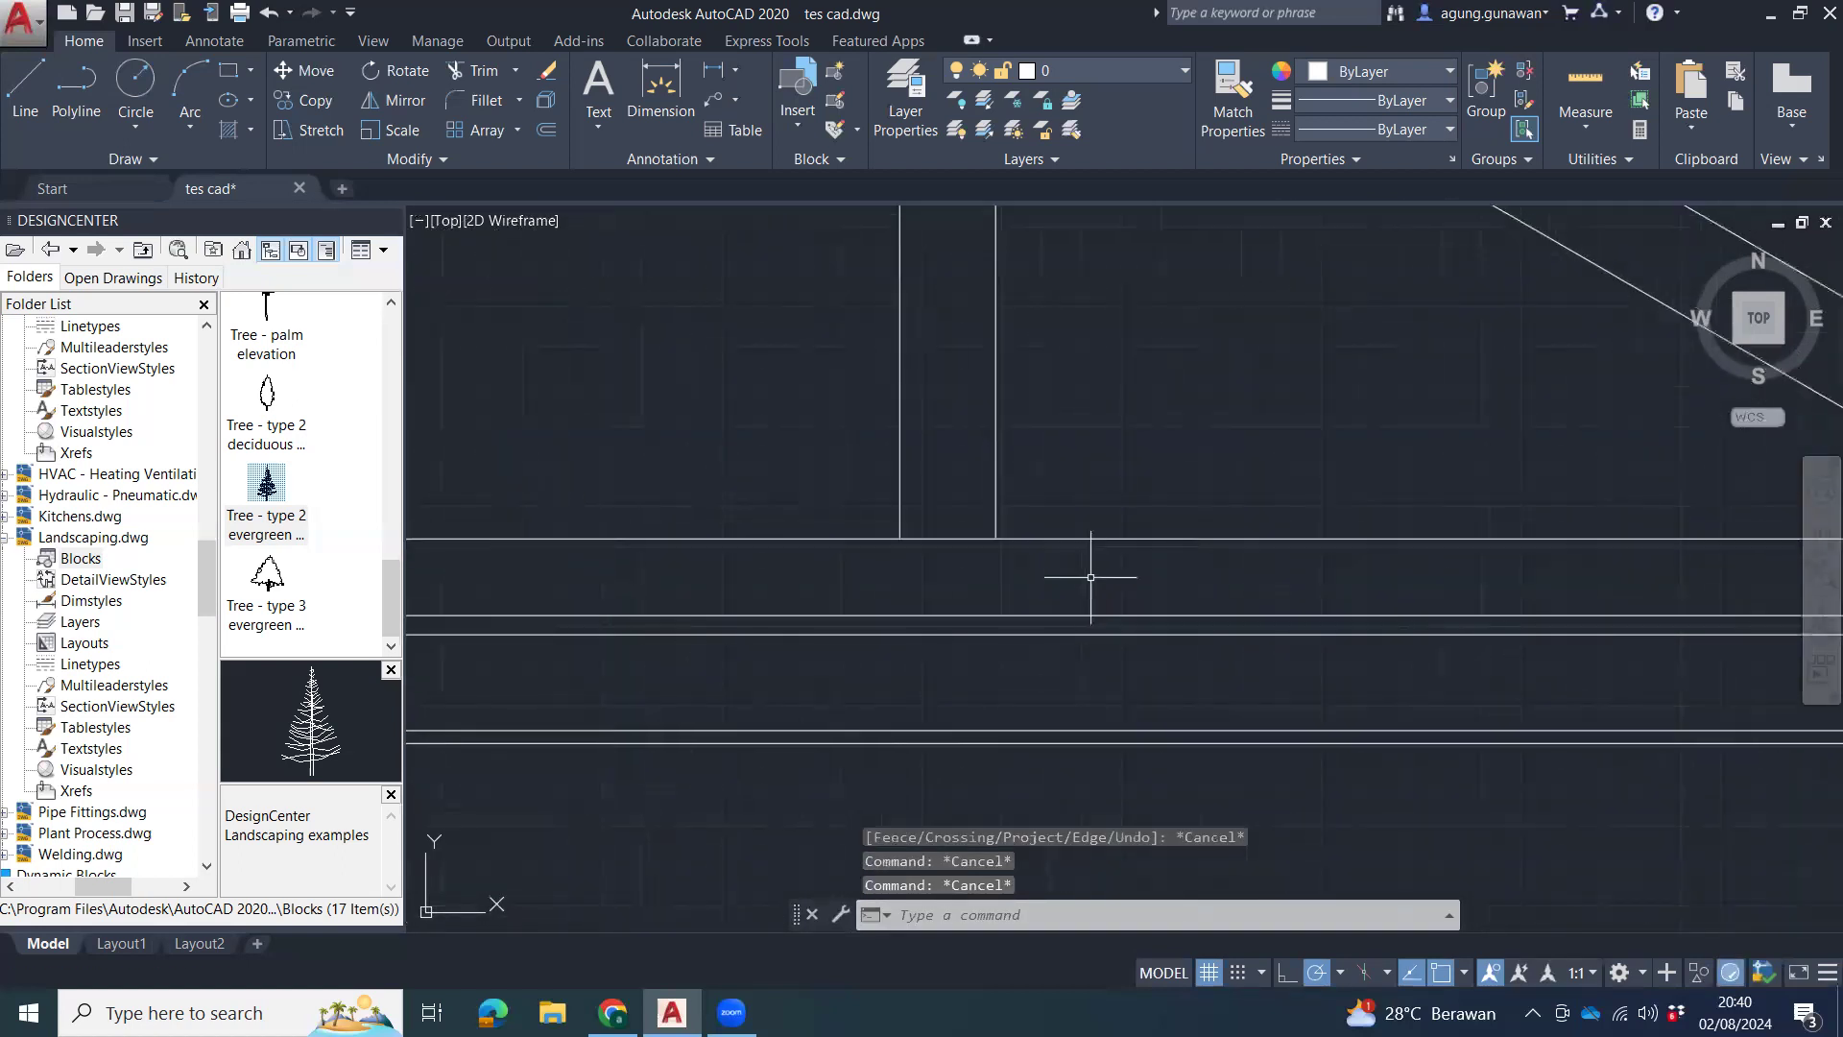
pyautogui.write('l')
pyautogui.press('Return')
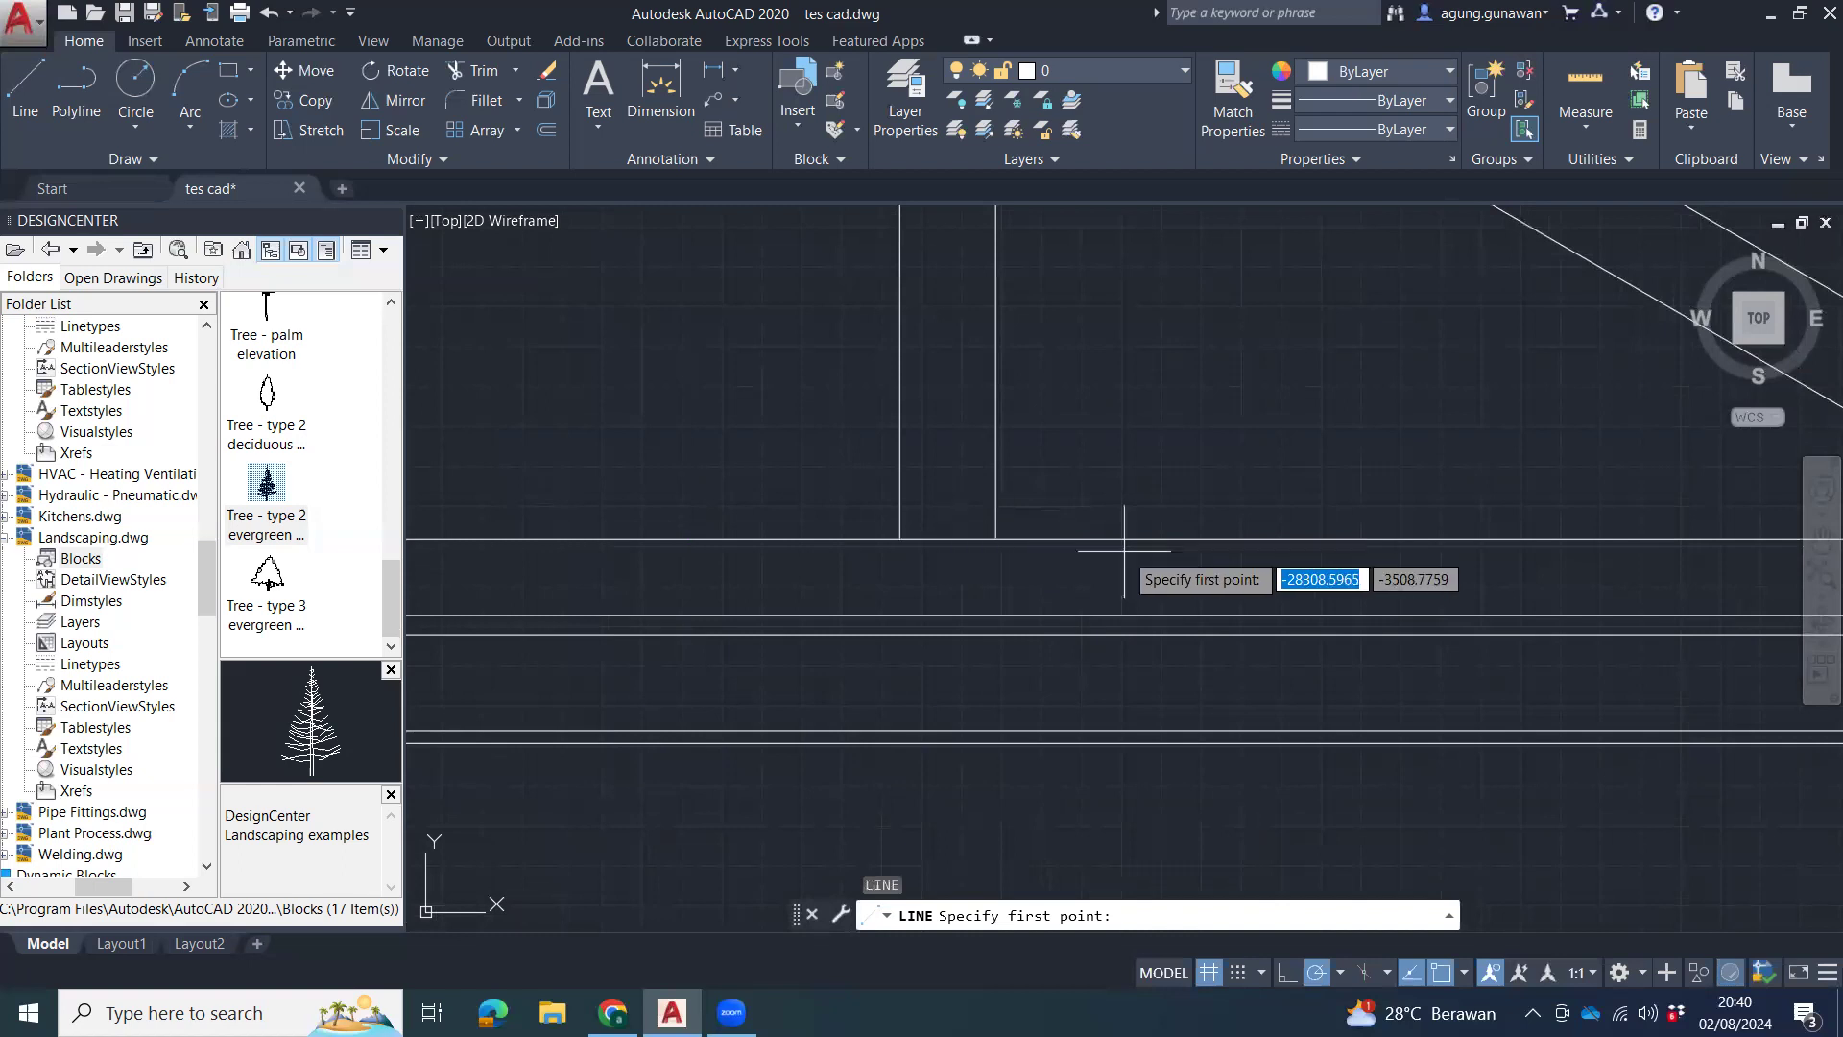
pyautogui.scroll(-2, 1032, 574)
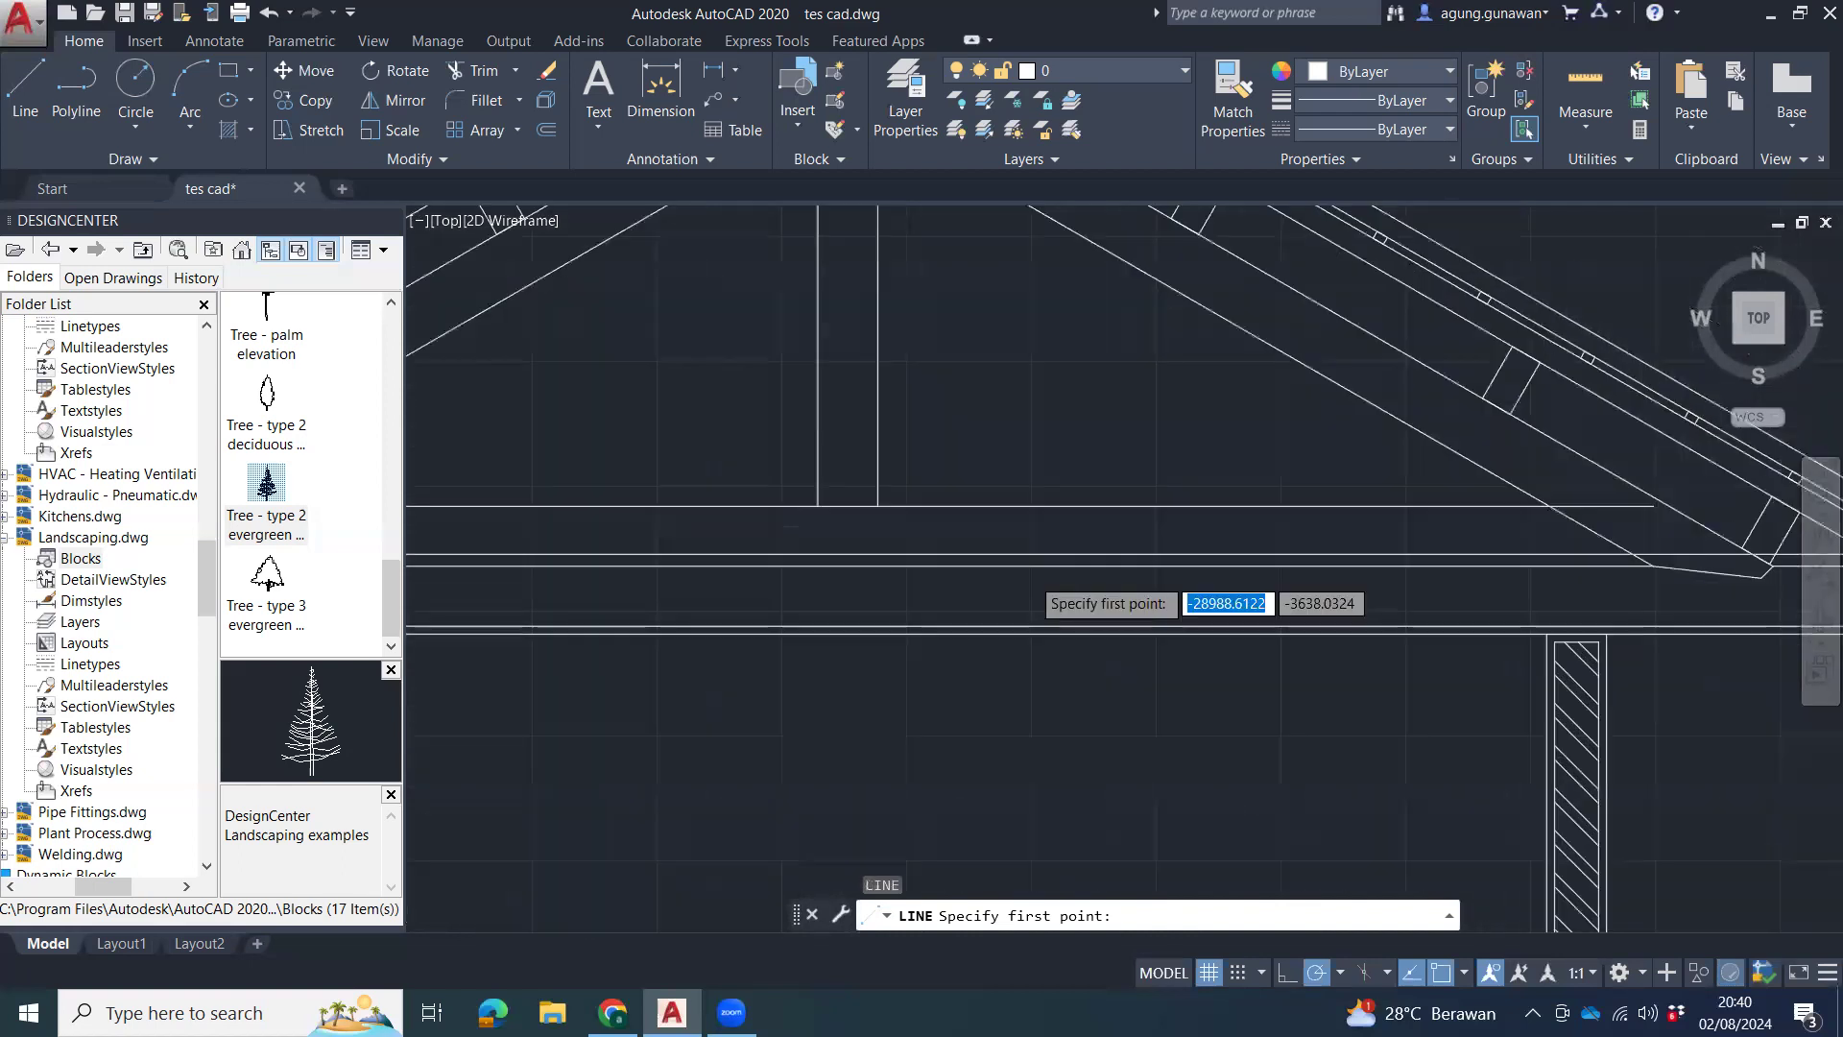
pyautogui.scroll(-2, 1031, 575)
pyautogui.press('Escape')
pyautogui.press('Escape')
# Copy the king post's right edge 200 units horizontally to the right.
pyautogui.click(977, 535)
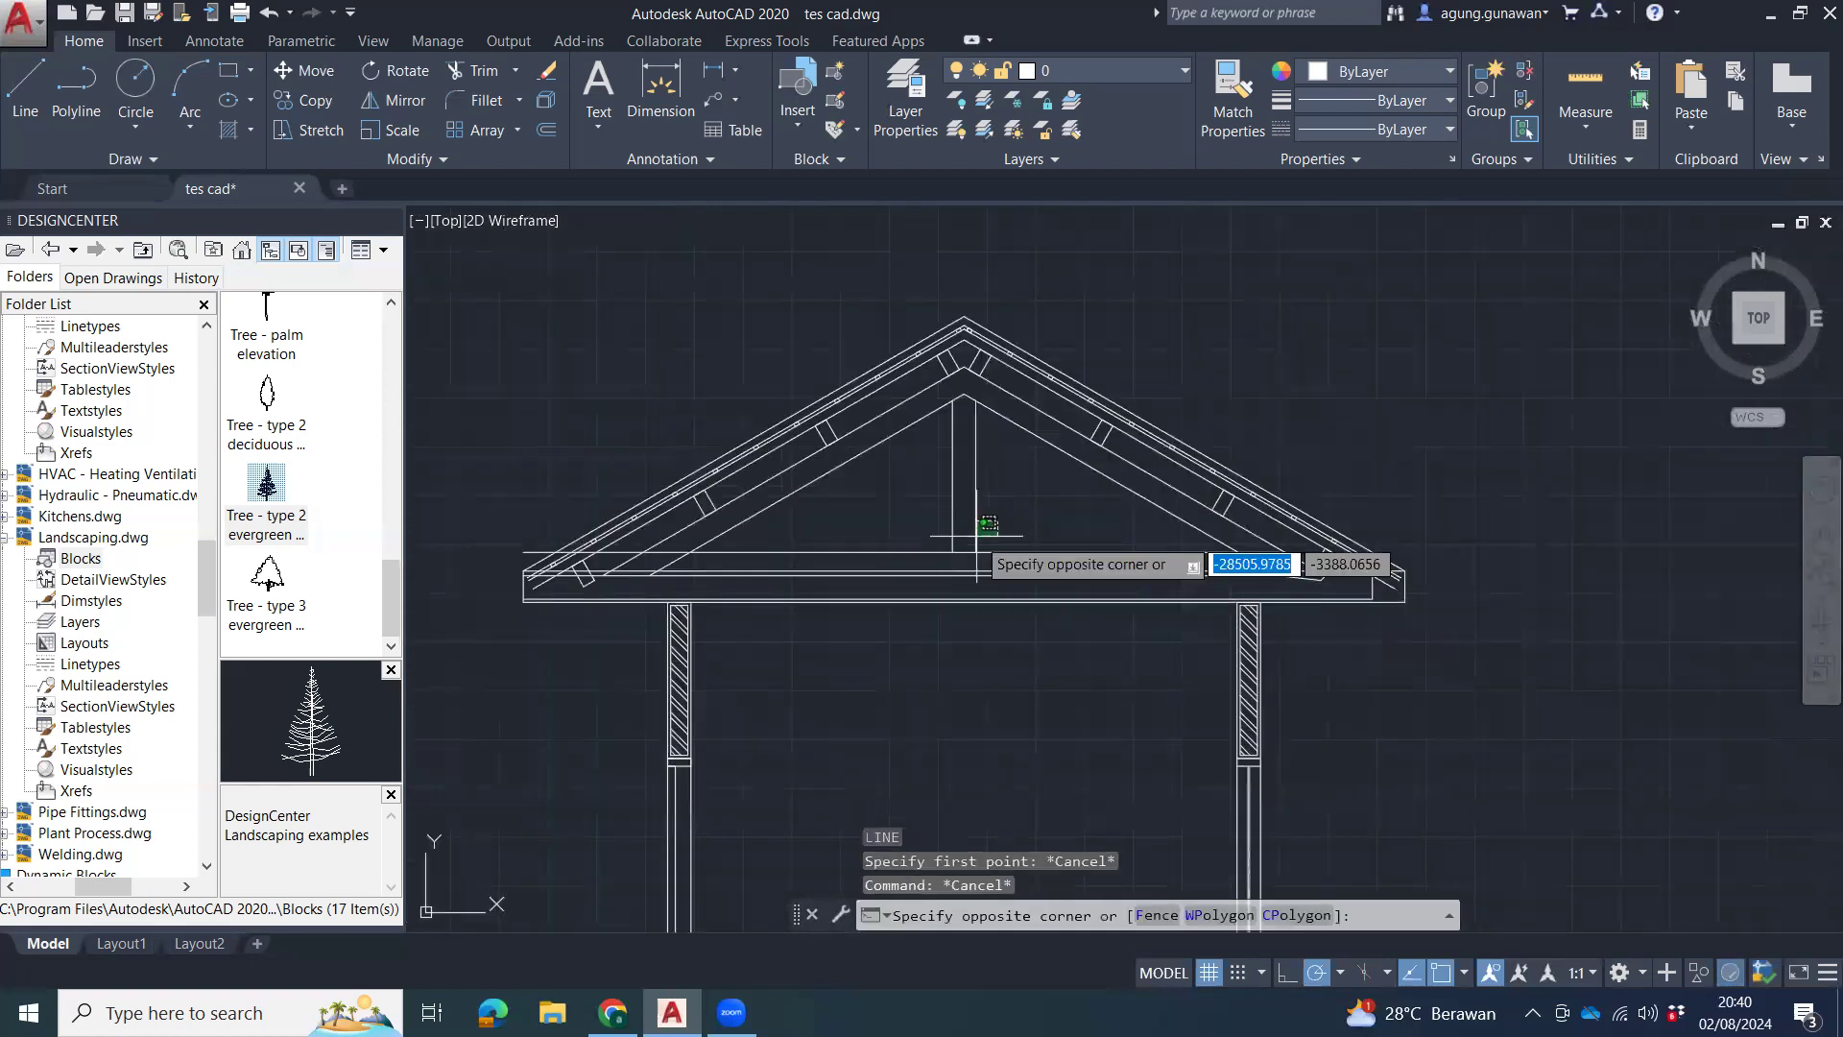
pyautogui.click(976, 536)
pyautogui.scroll(4, 1003, 528)
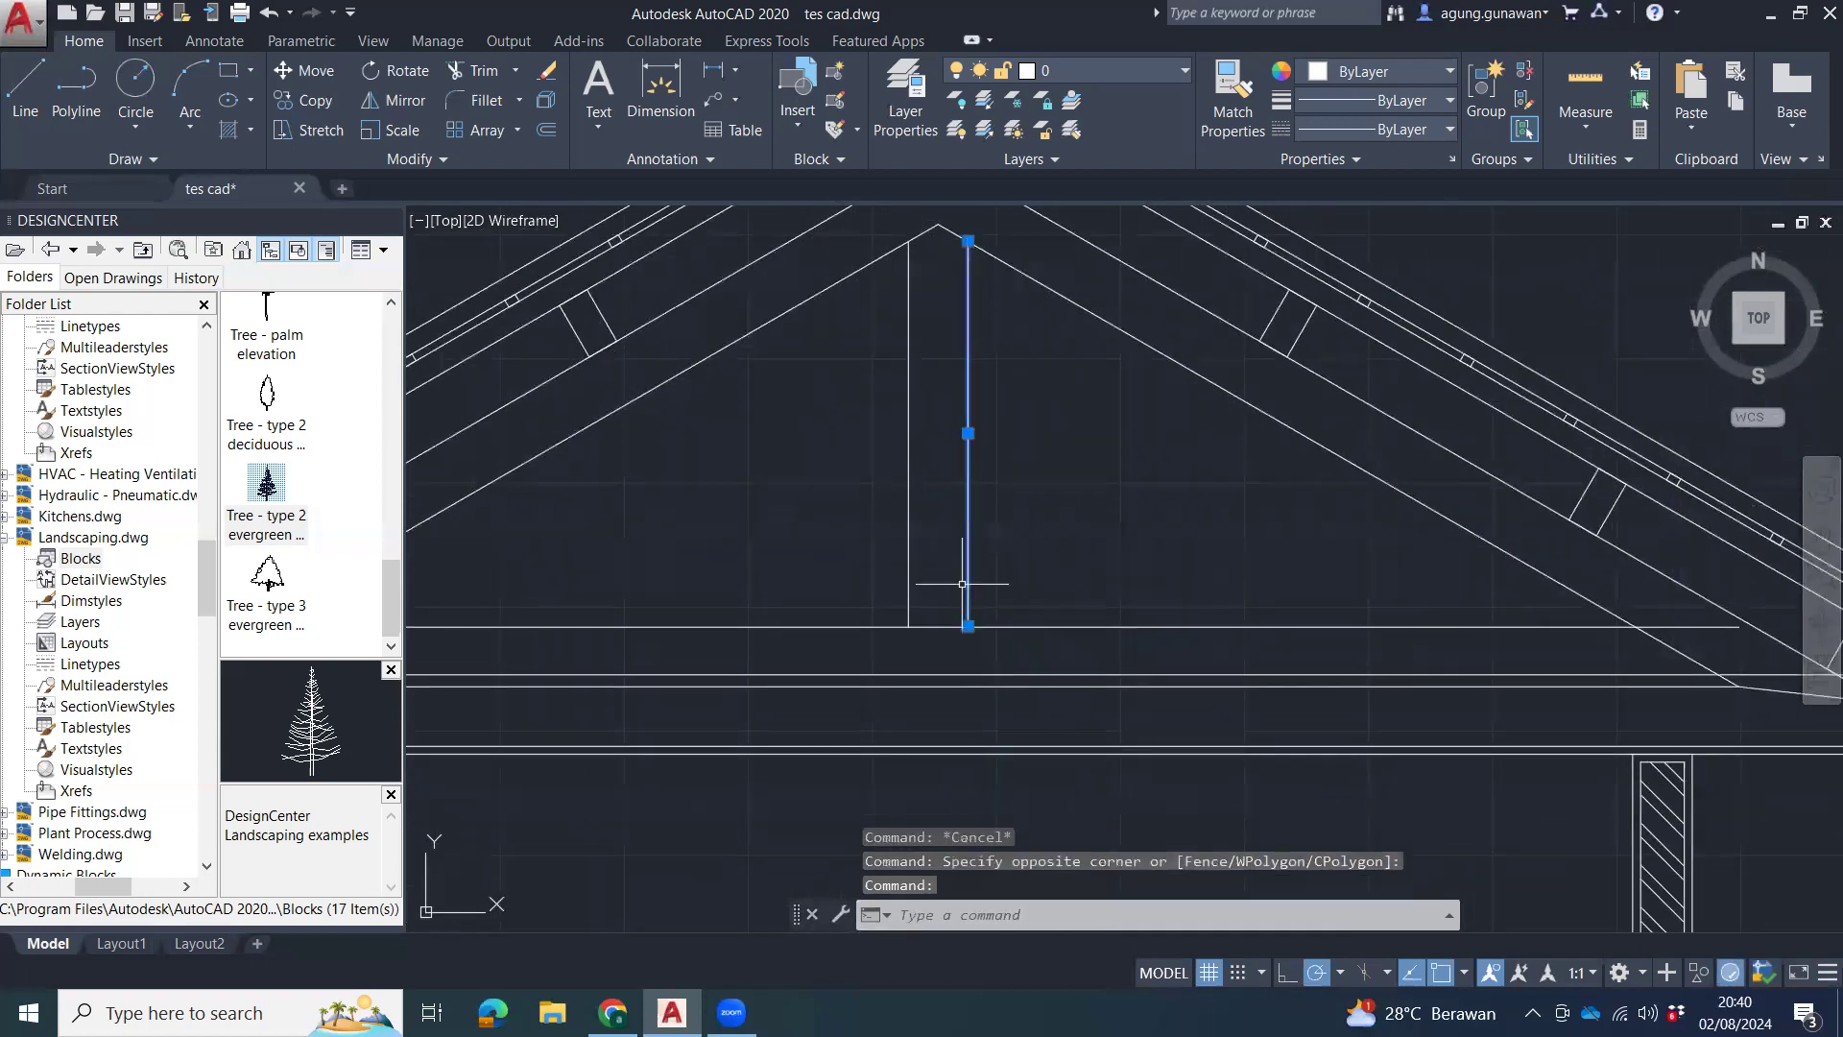
pyautogui.write('co')
pyautogui.press('Return')
pyautogui.click(1058, 543)
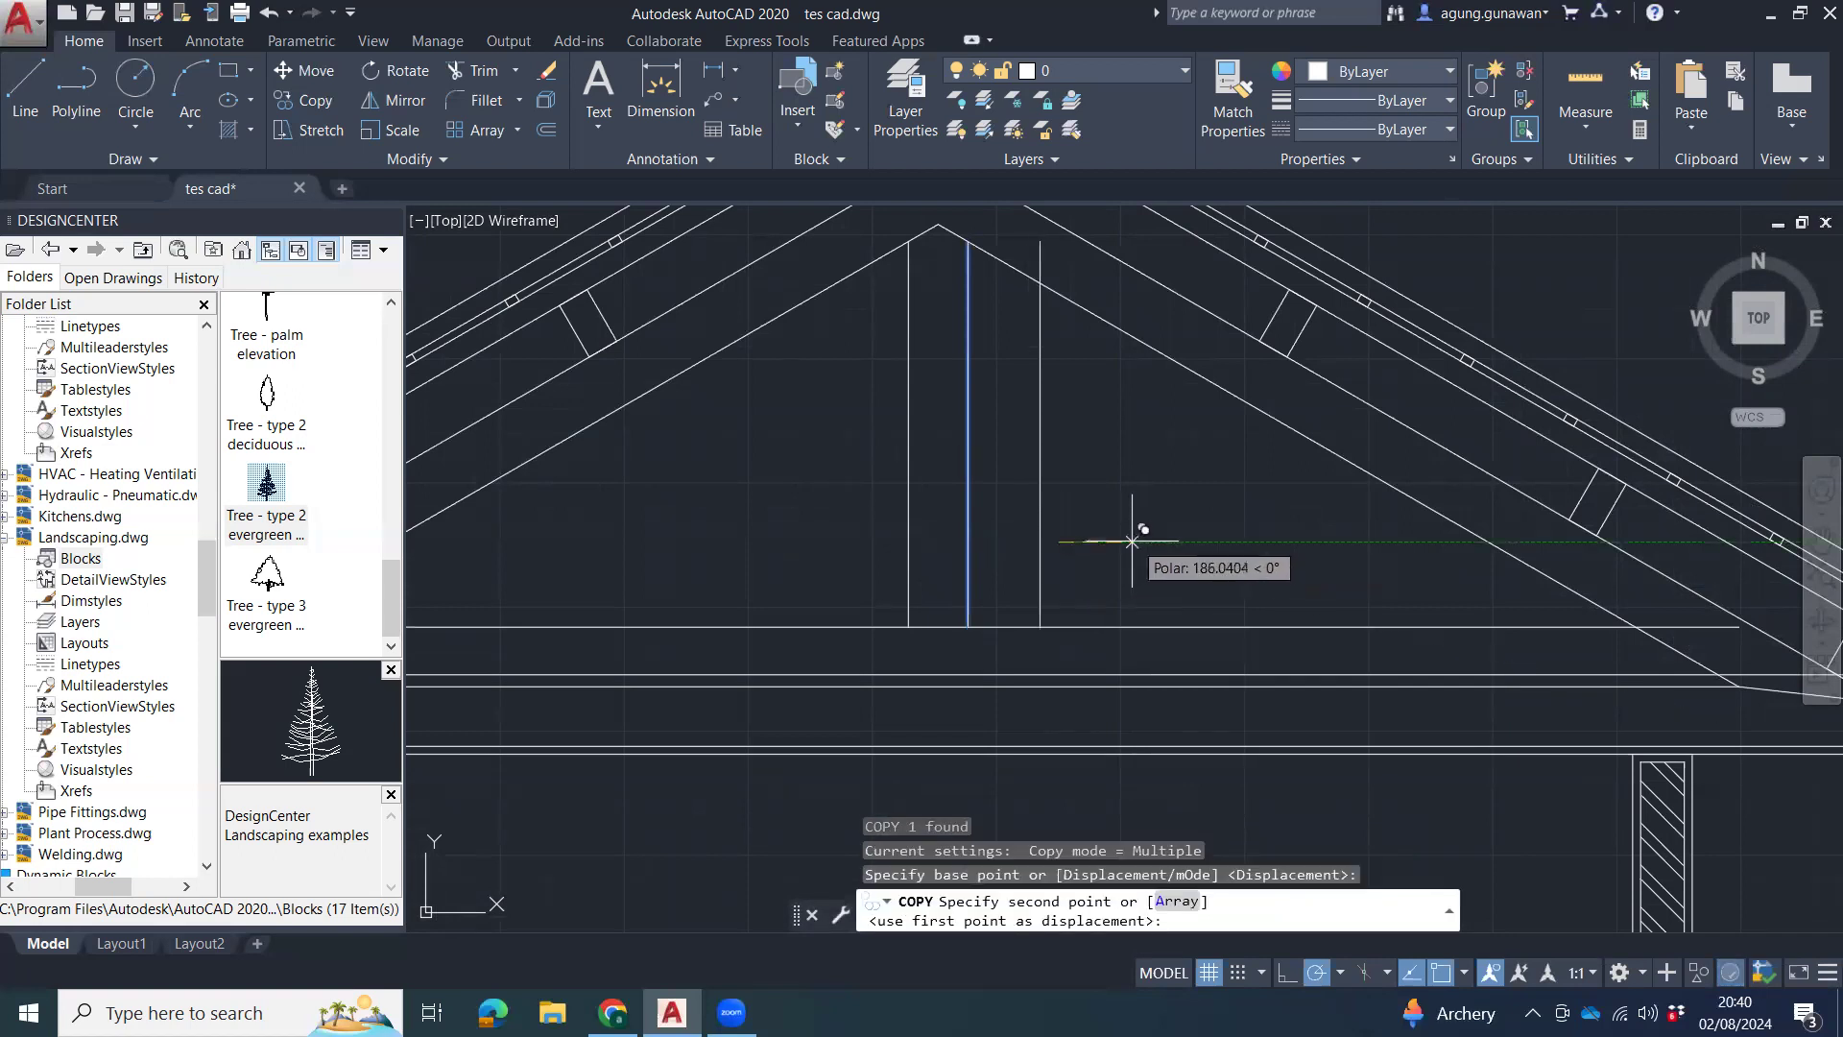
pyautogui.write('00')
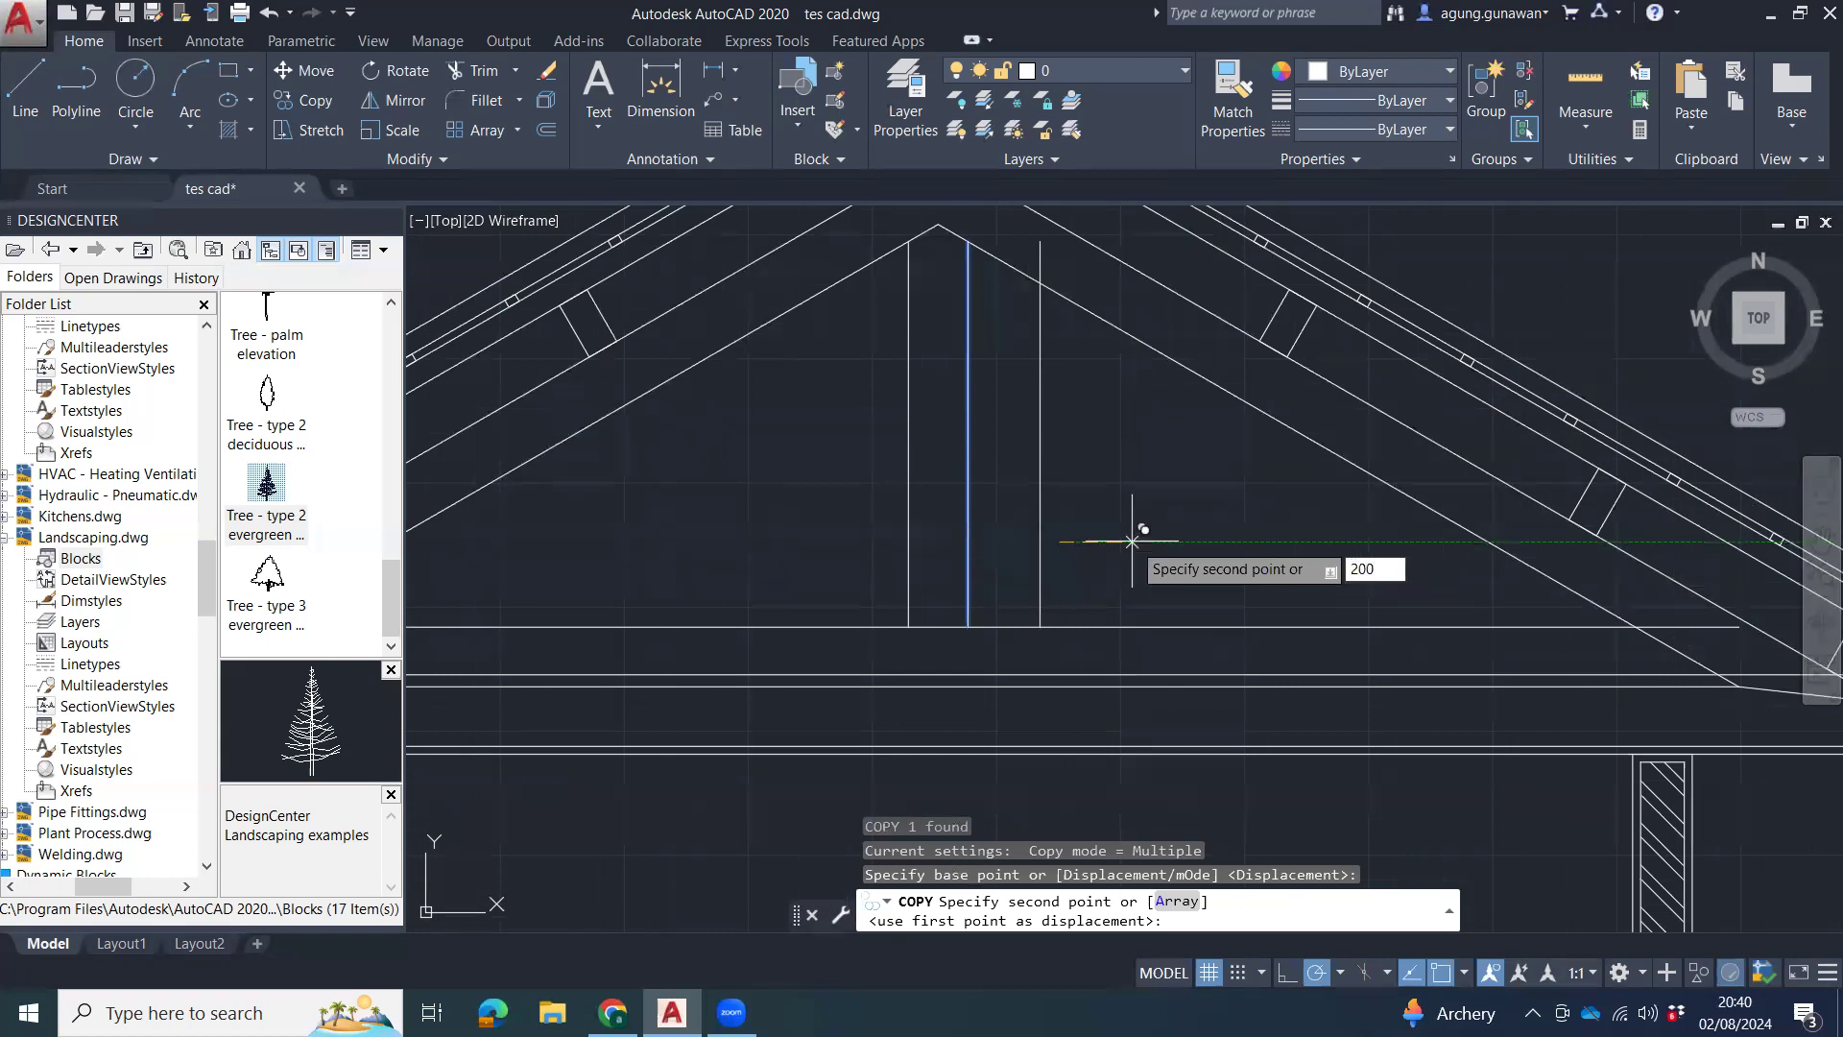
pyautogui.press('Return')
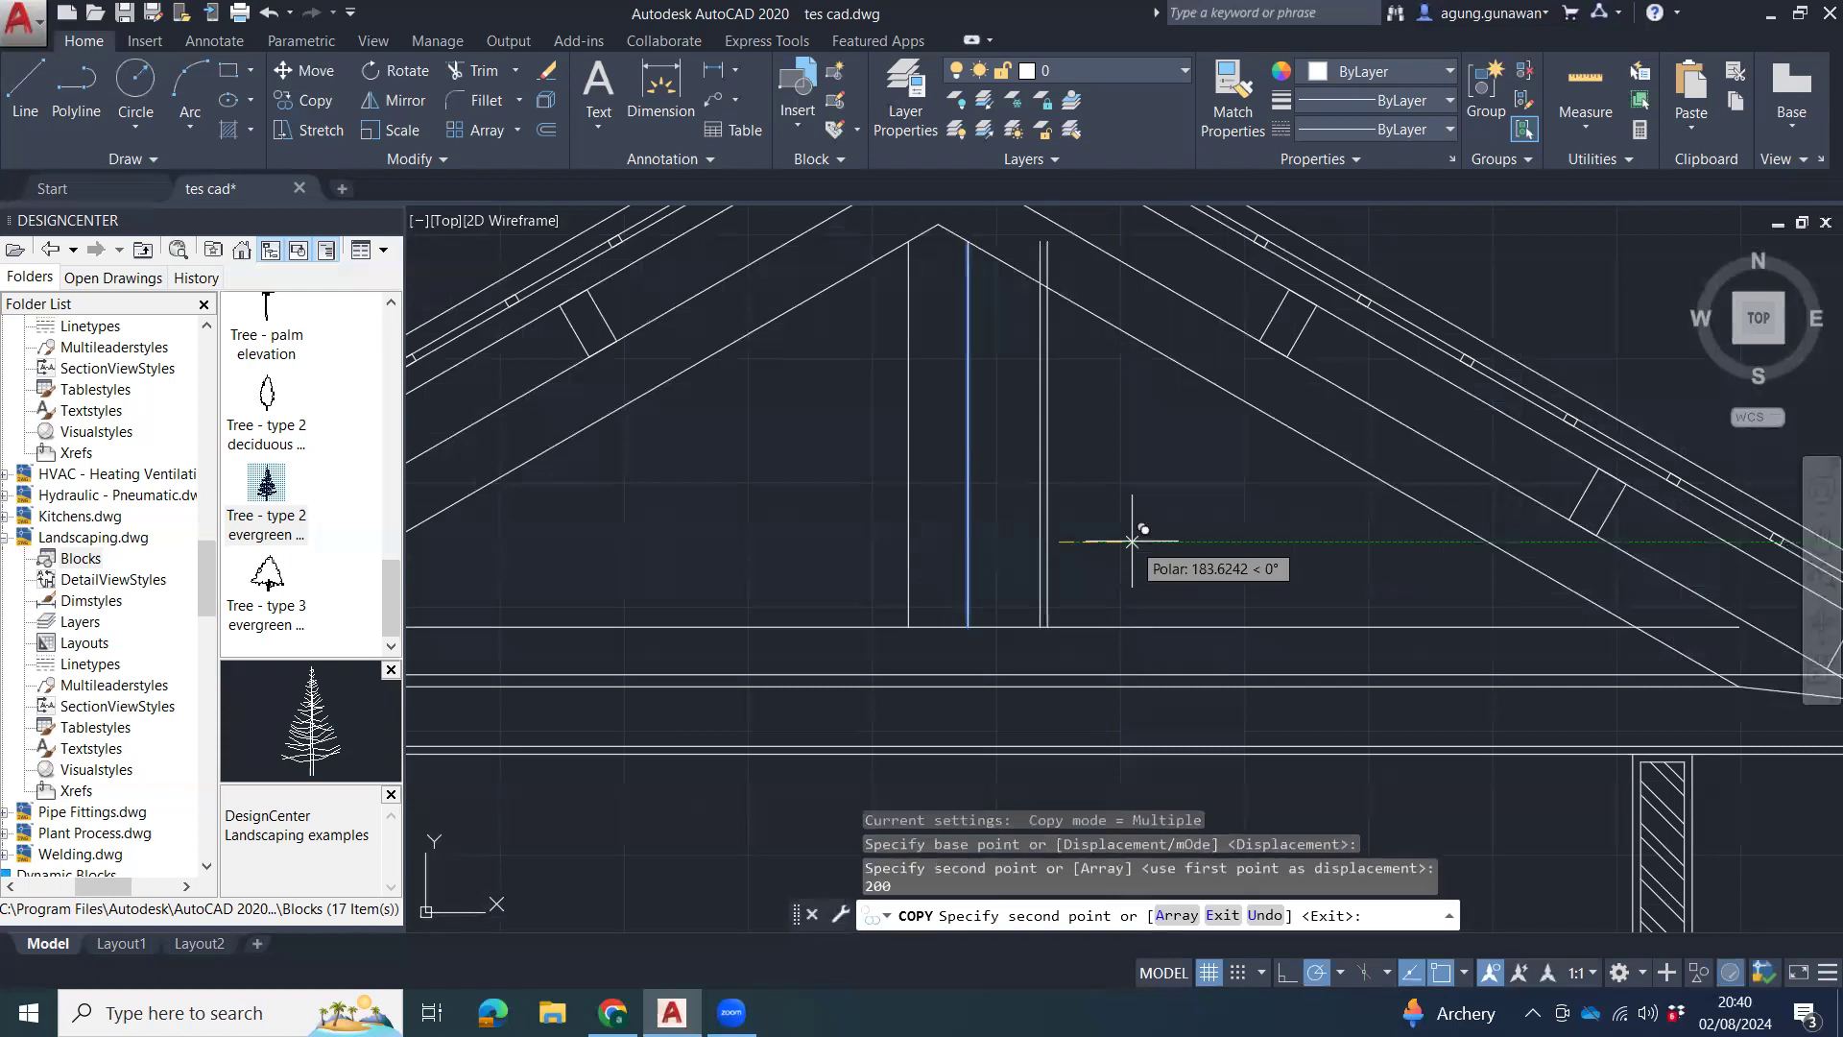
pyautogui.press('Escape')
pyautogui.press('Escape')
pyautogui.press('Escape')
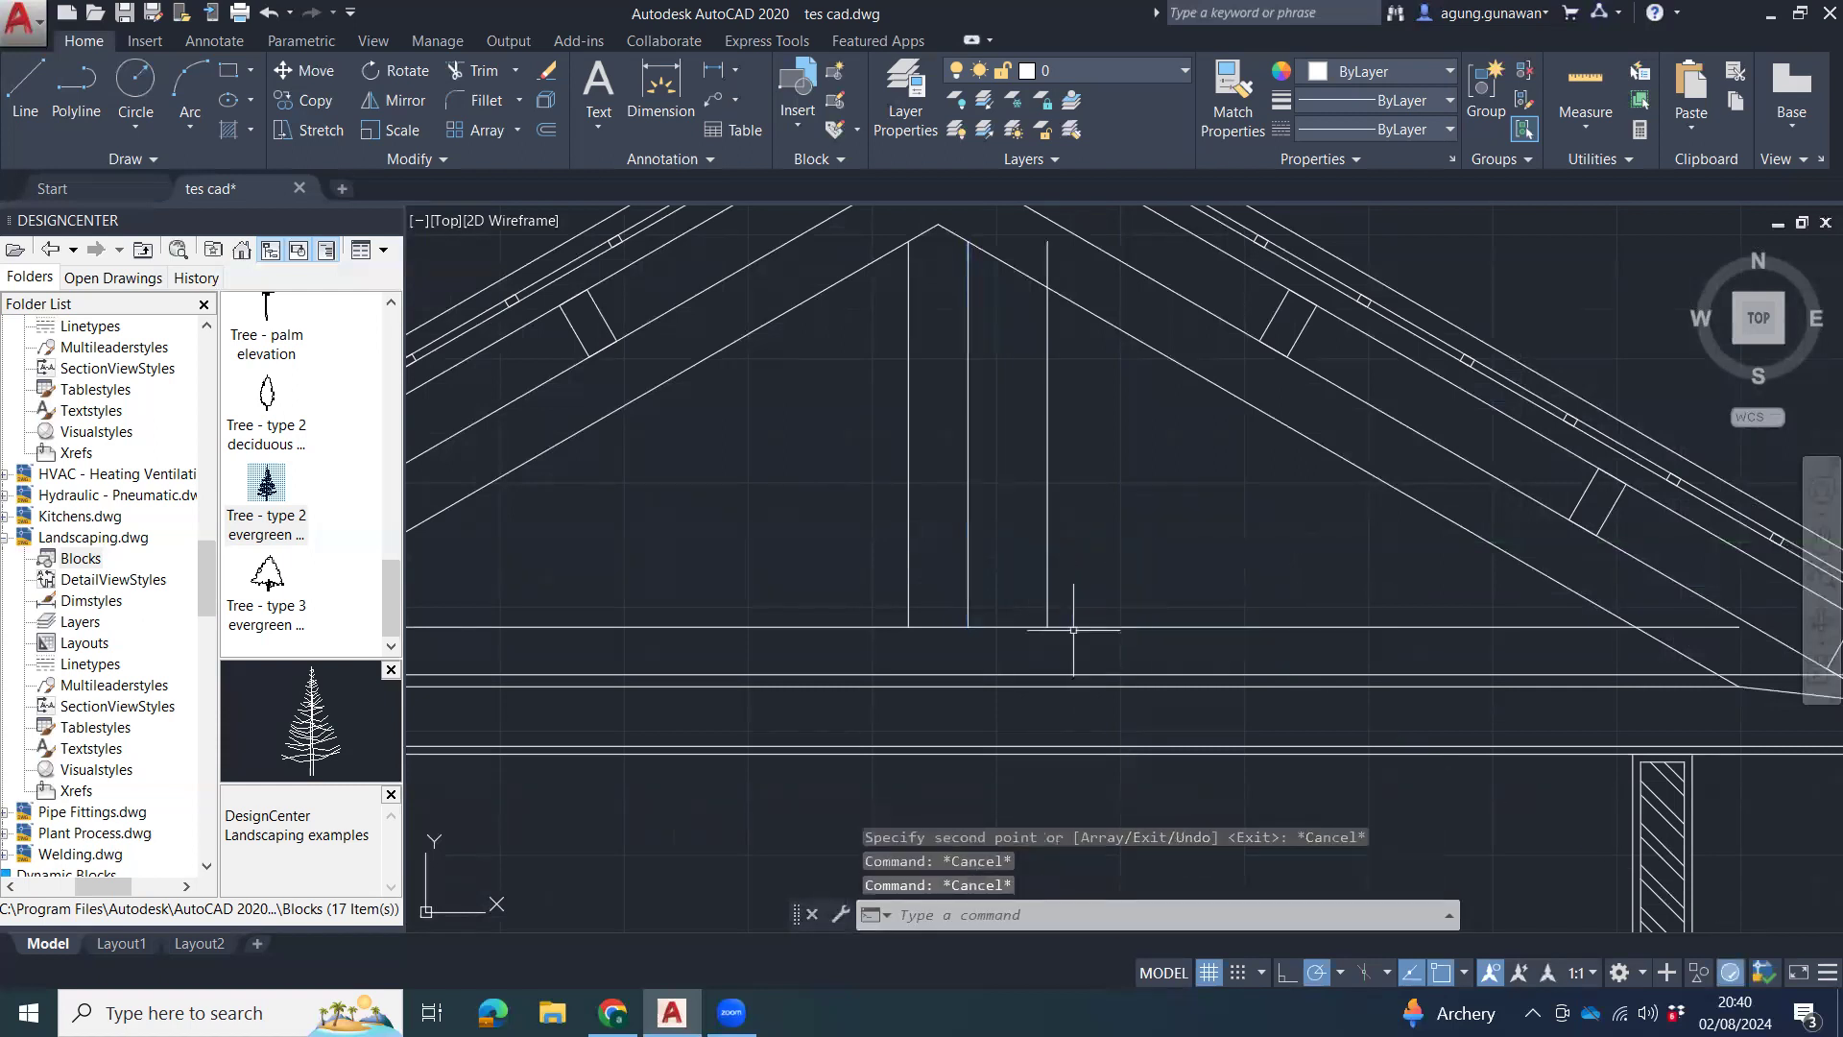
# Stretch the copied line's lower end to the beam's upper inner line and fillet it with the horizontal line under the post at radius 0.
pyautogui.click(1044, 618)
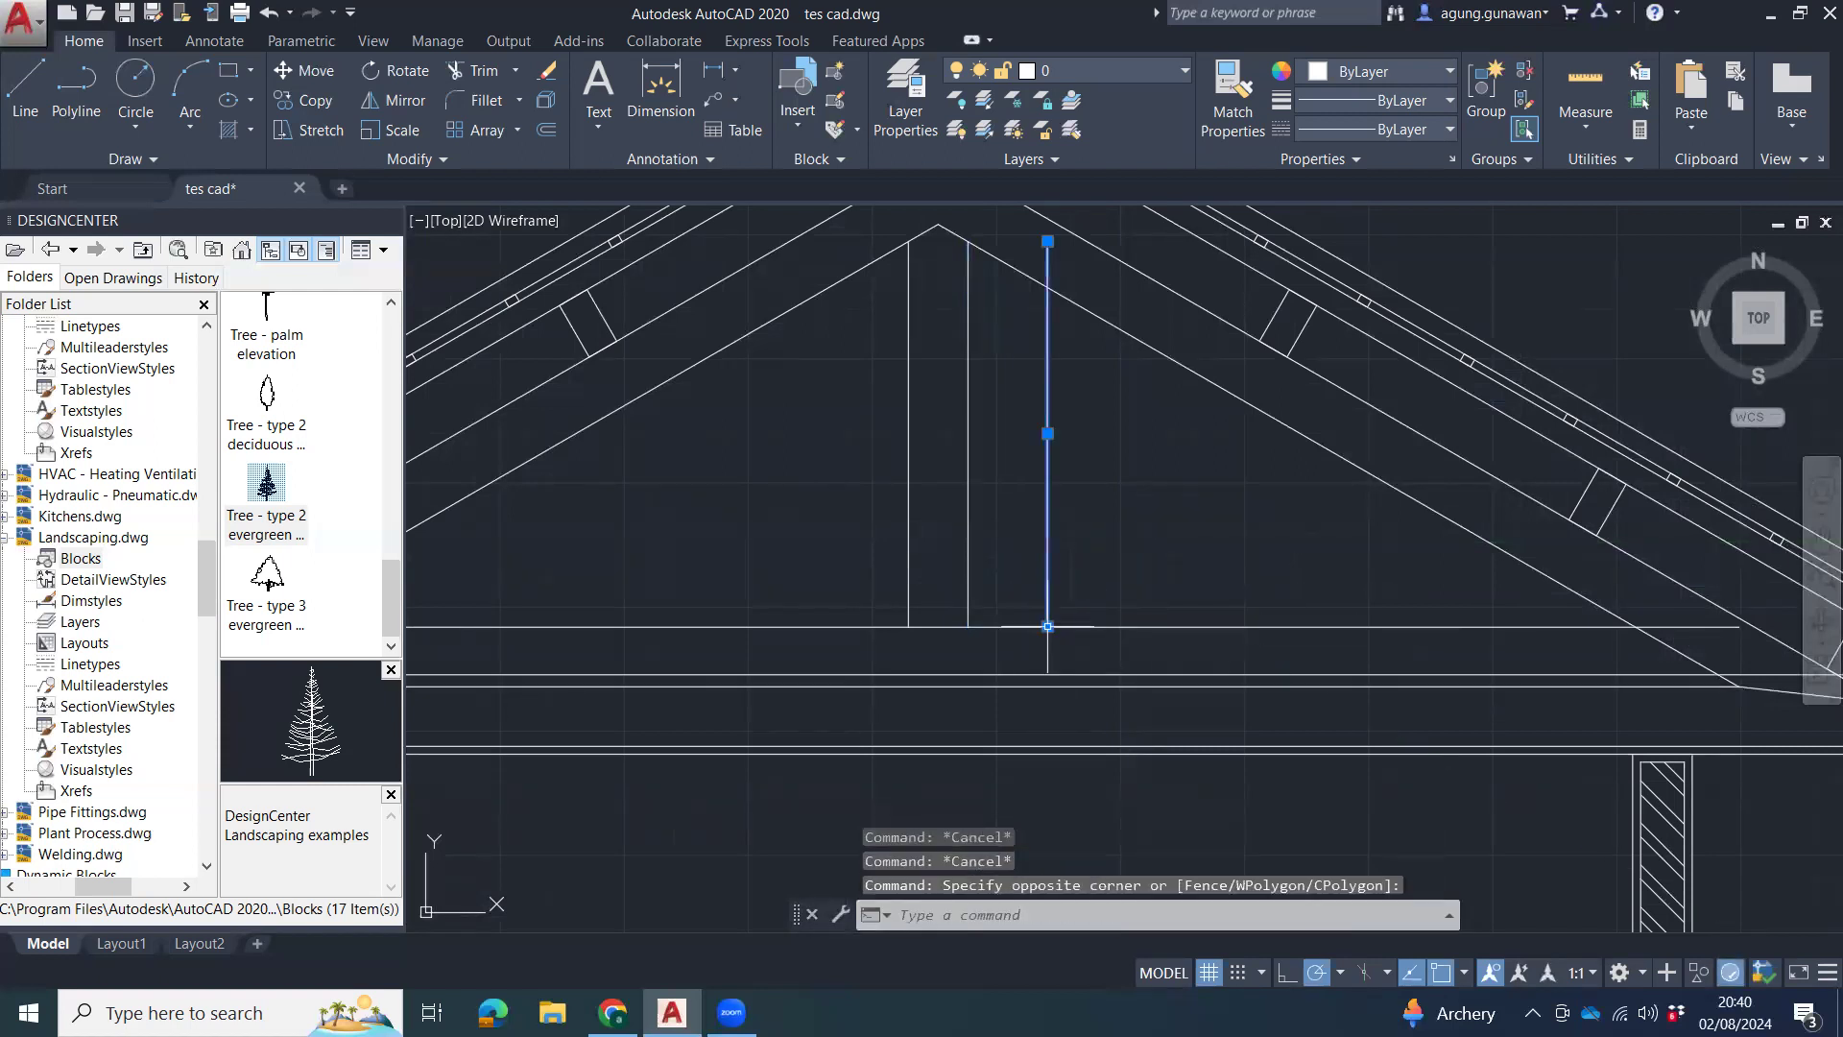
pyautogui.click(1048, 626)
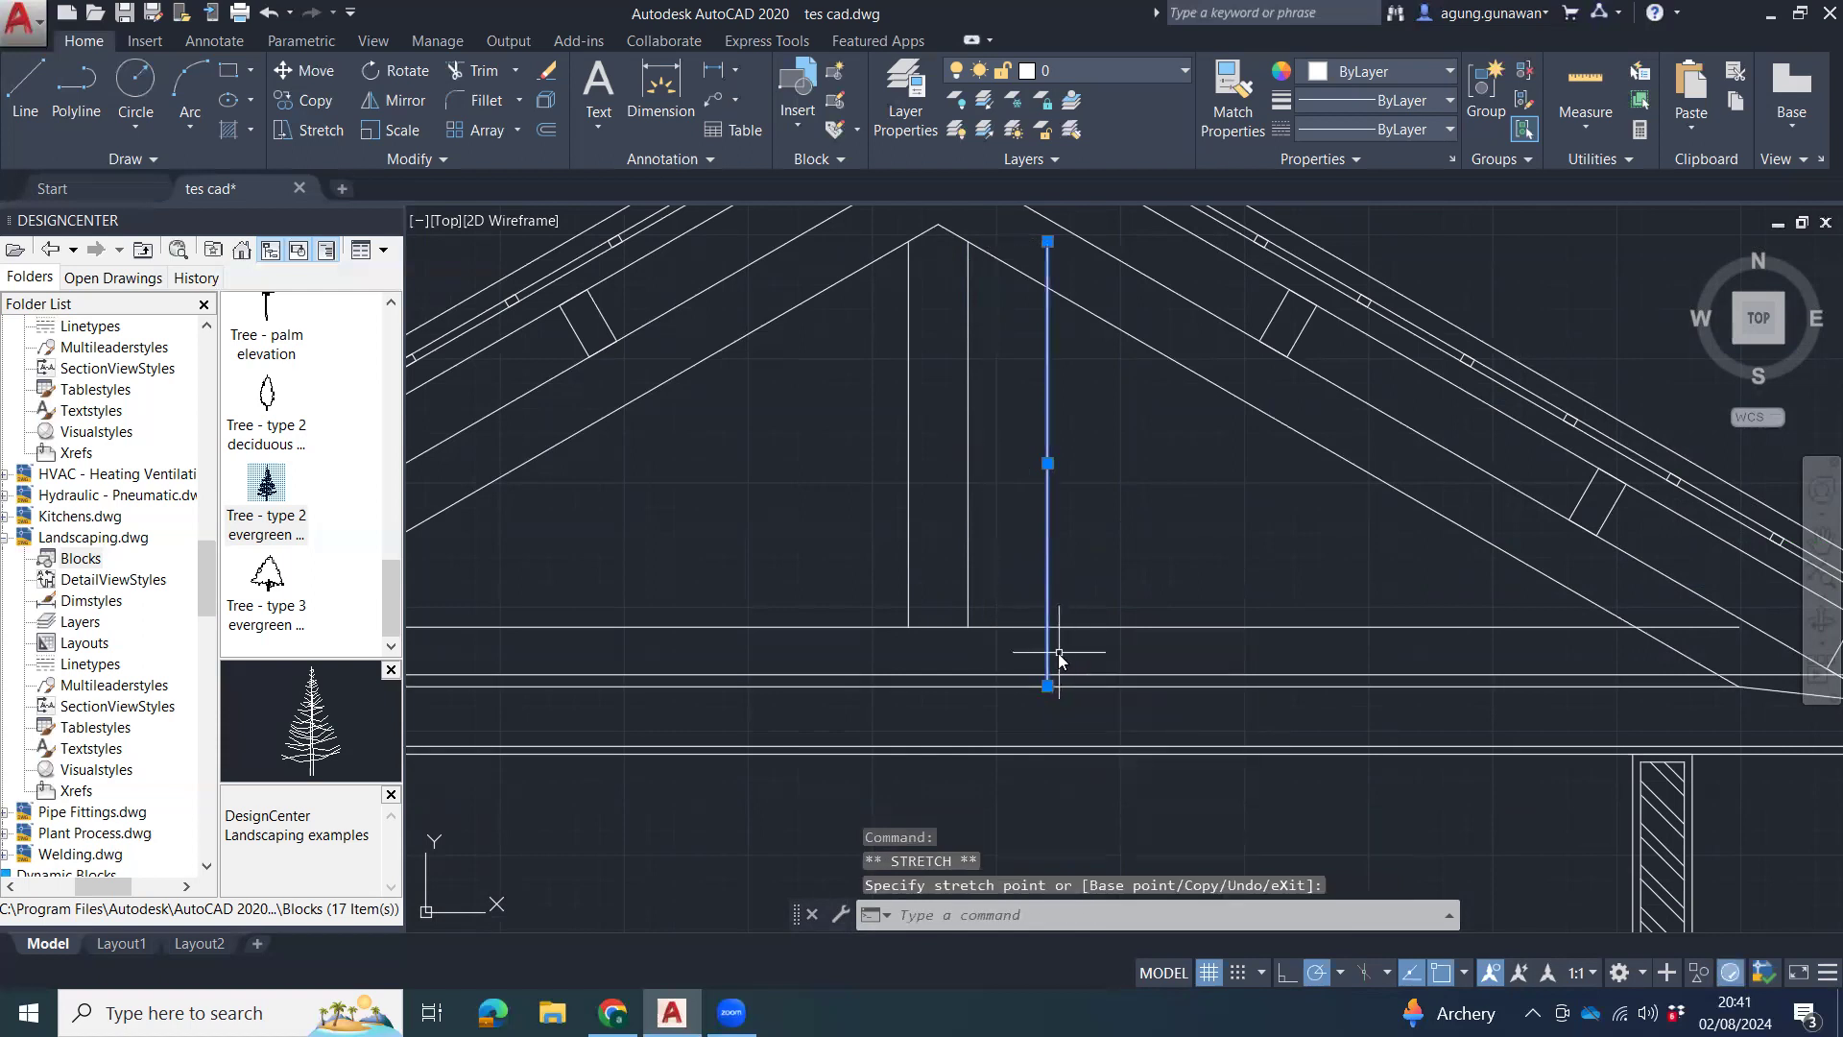
pyautogui.write('f')
pyautogui.press('Return')
pyautogui.click(1049, 645)
pyautogui.click(1033, 629)
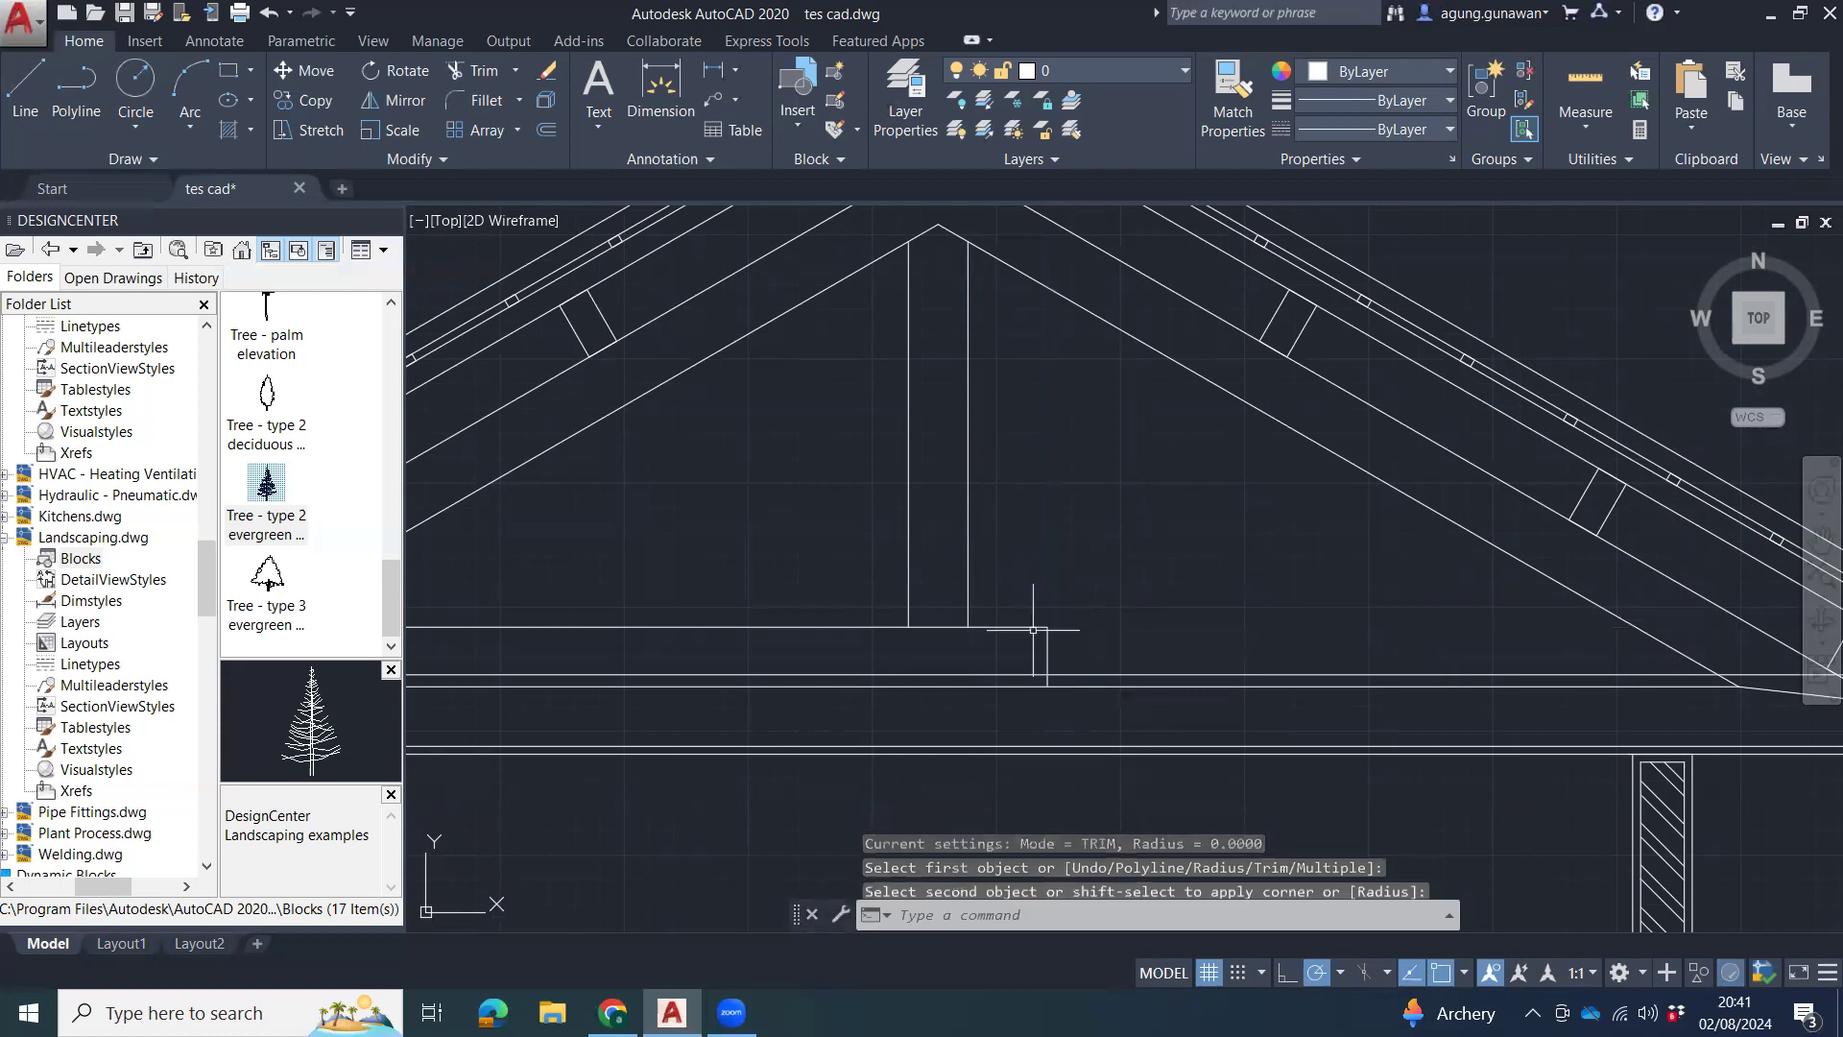
pyautogui.press('Escape')
pyautogui.click(1057, 643)
pyautogui.click(1029, 648)
pyautogui.moveTo(1105, 618); pyautogui.dragTo(1101, 699, button='middle')
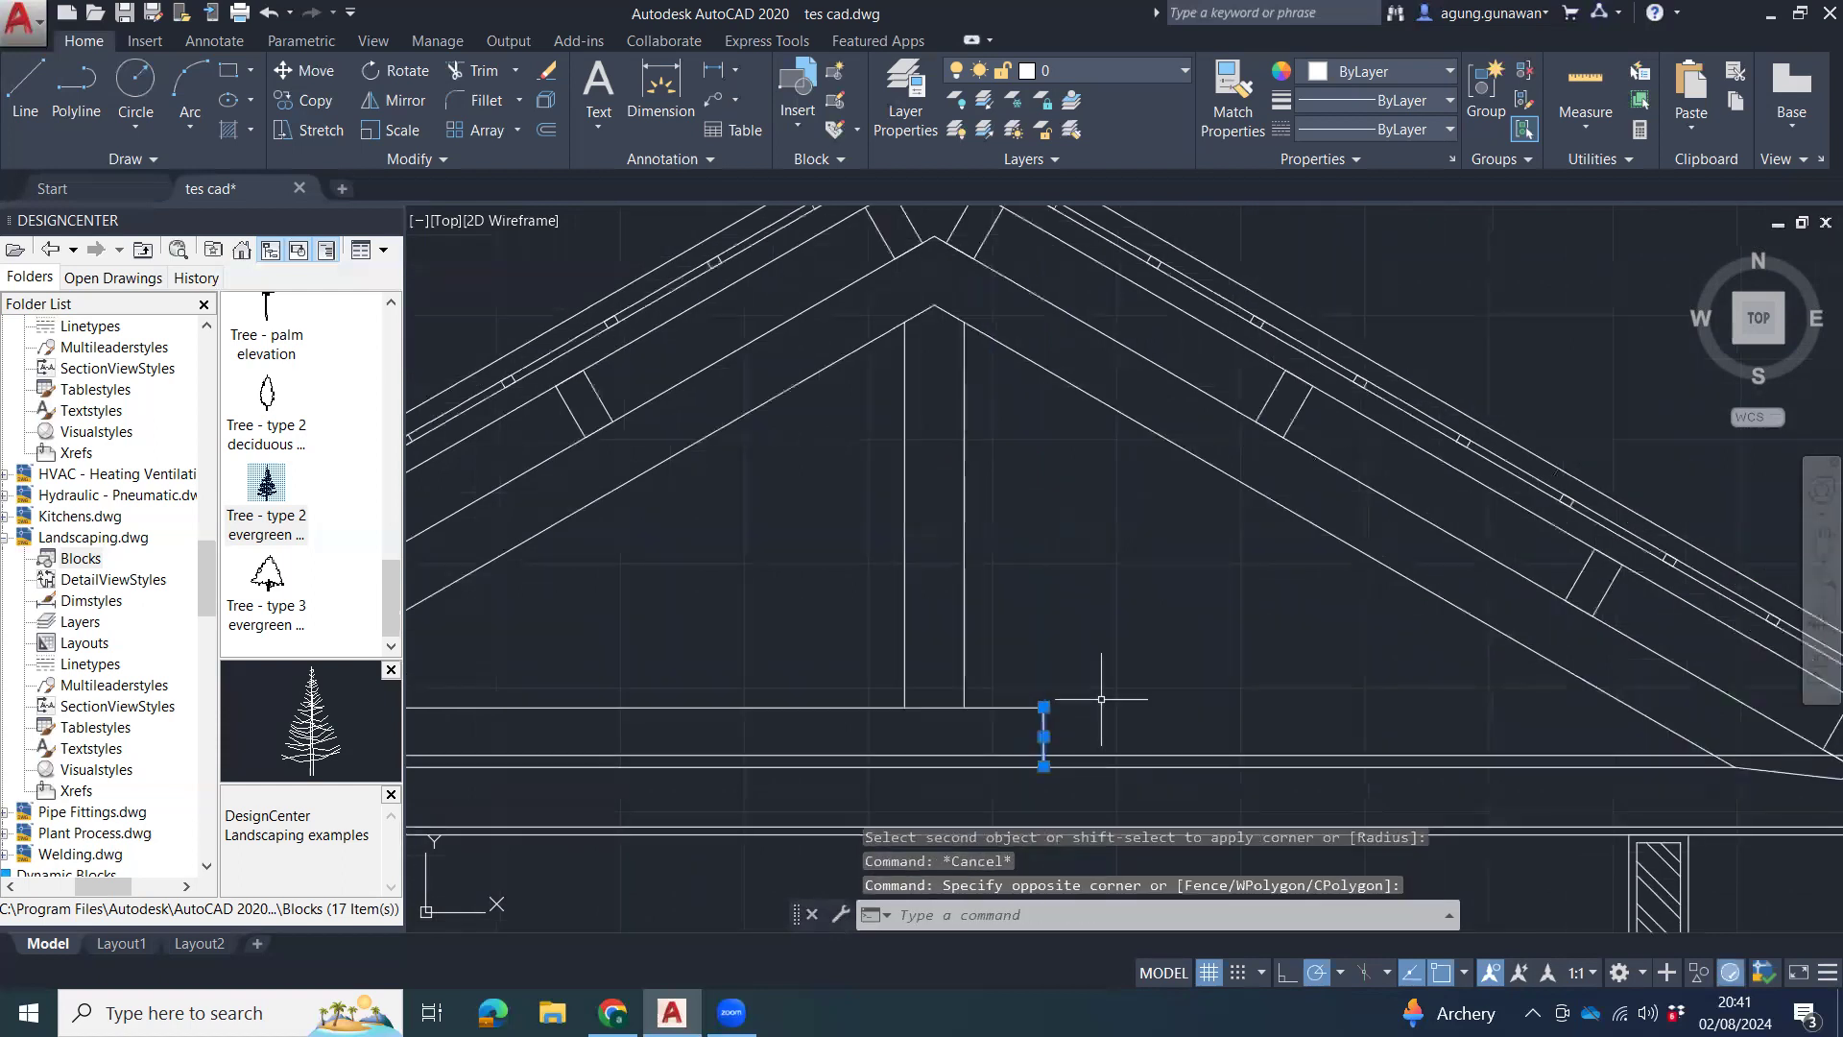
pyautogui.write('m')
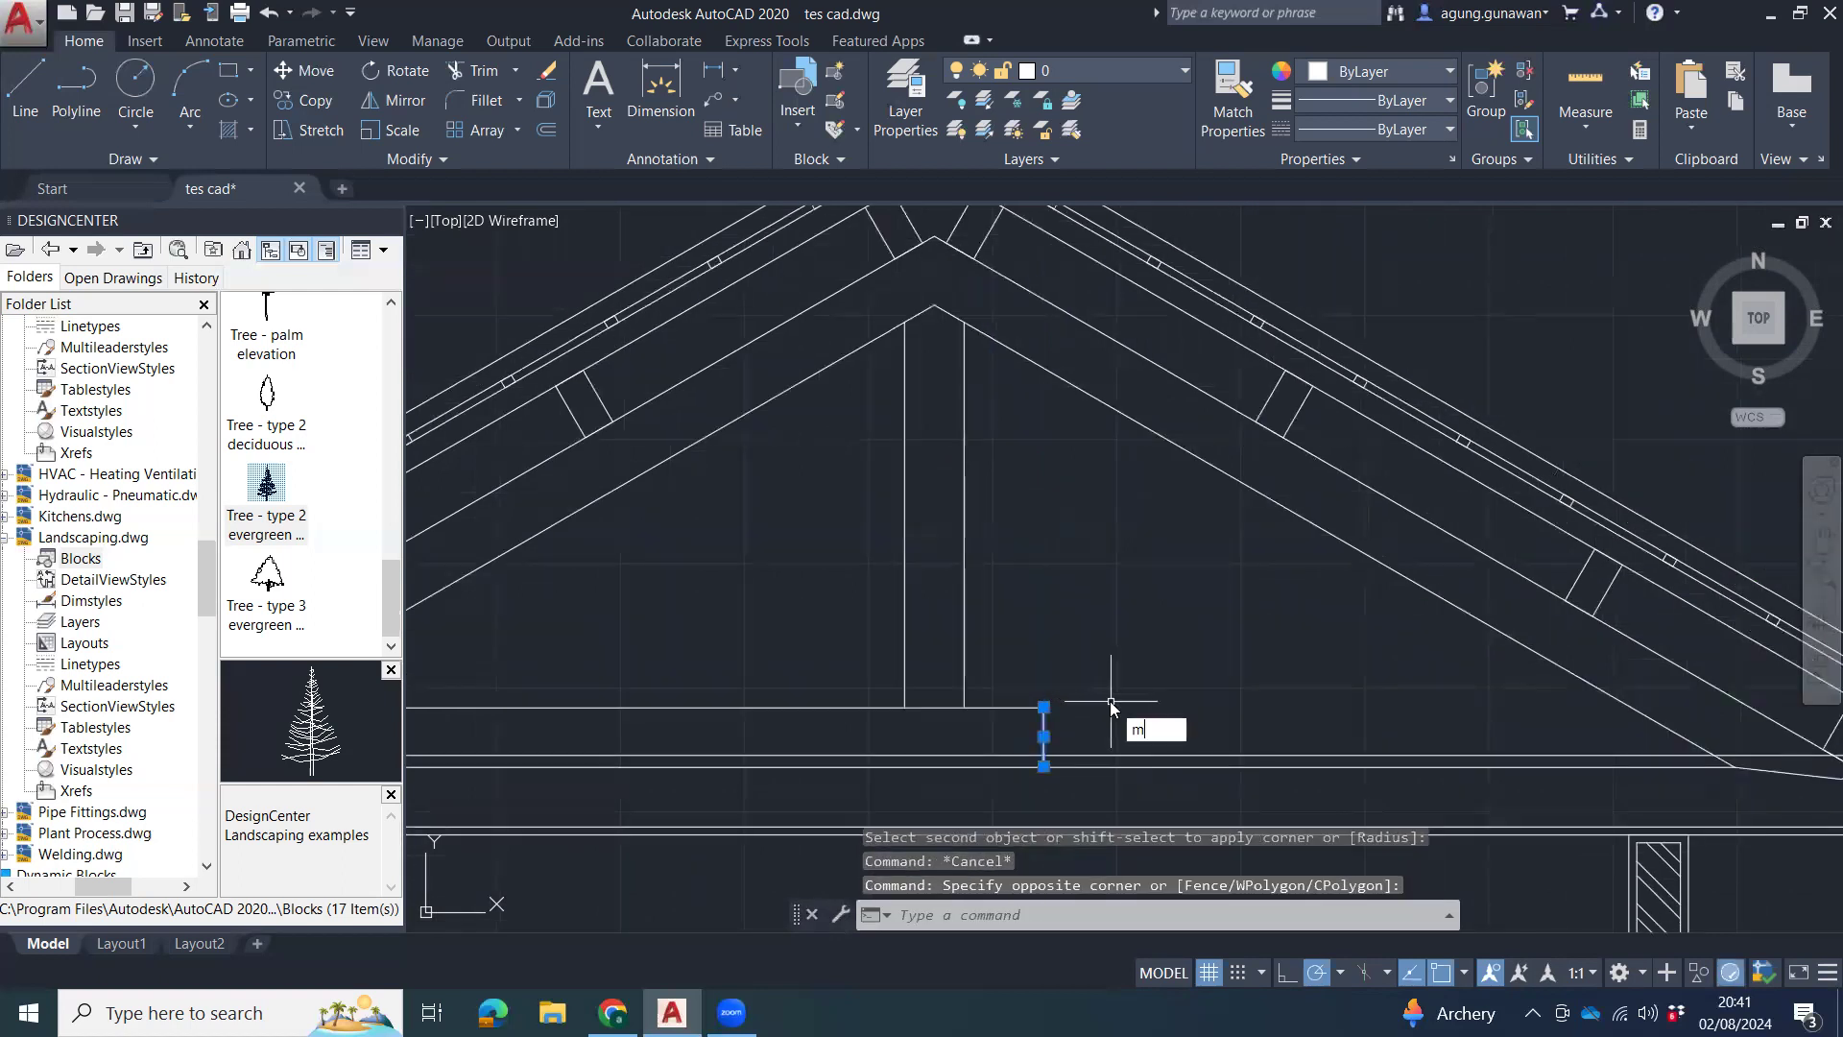
pyautogui.write('i')
pyautogui.press('Return')
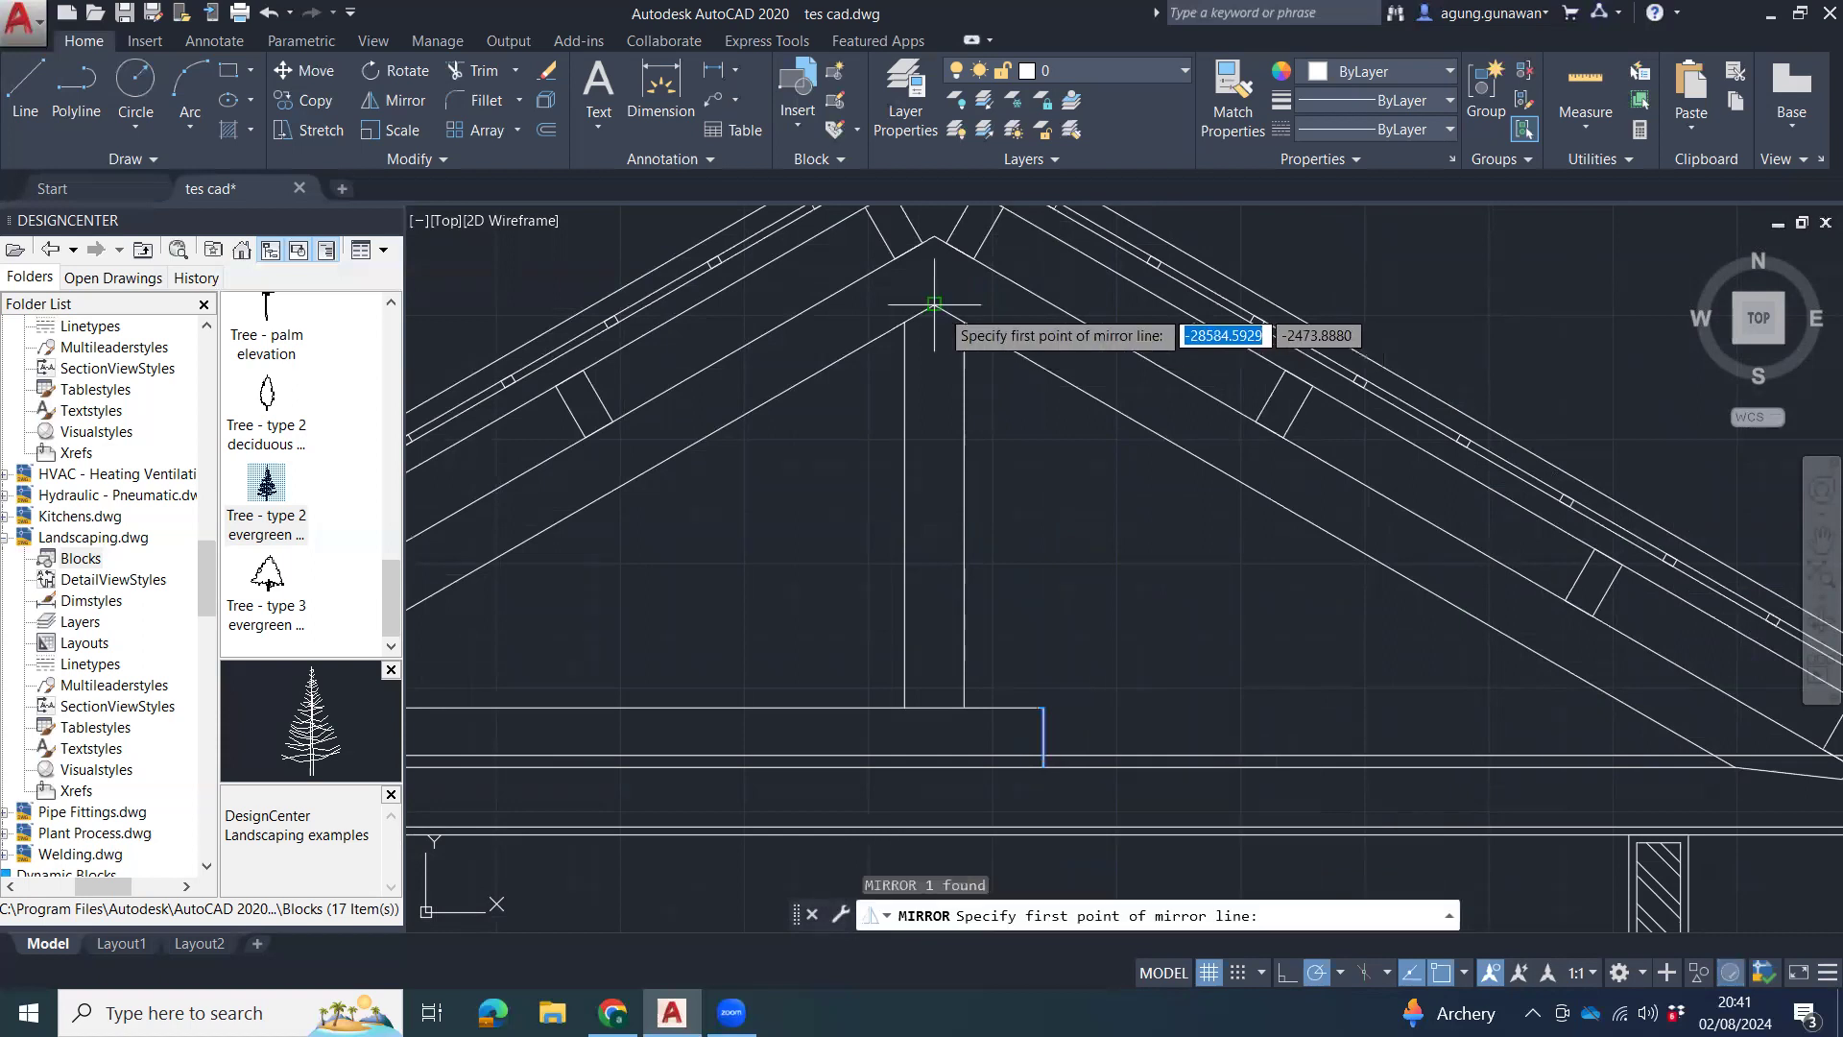
pyautogui.click(935, 307)
pyautogui.click(938, 355)
pyautogui.press('Escape')
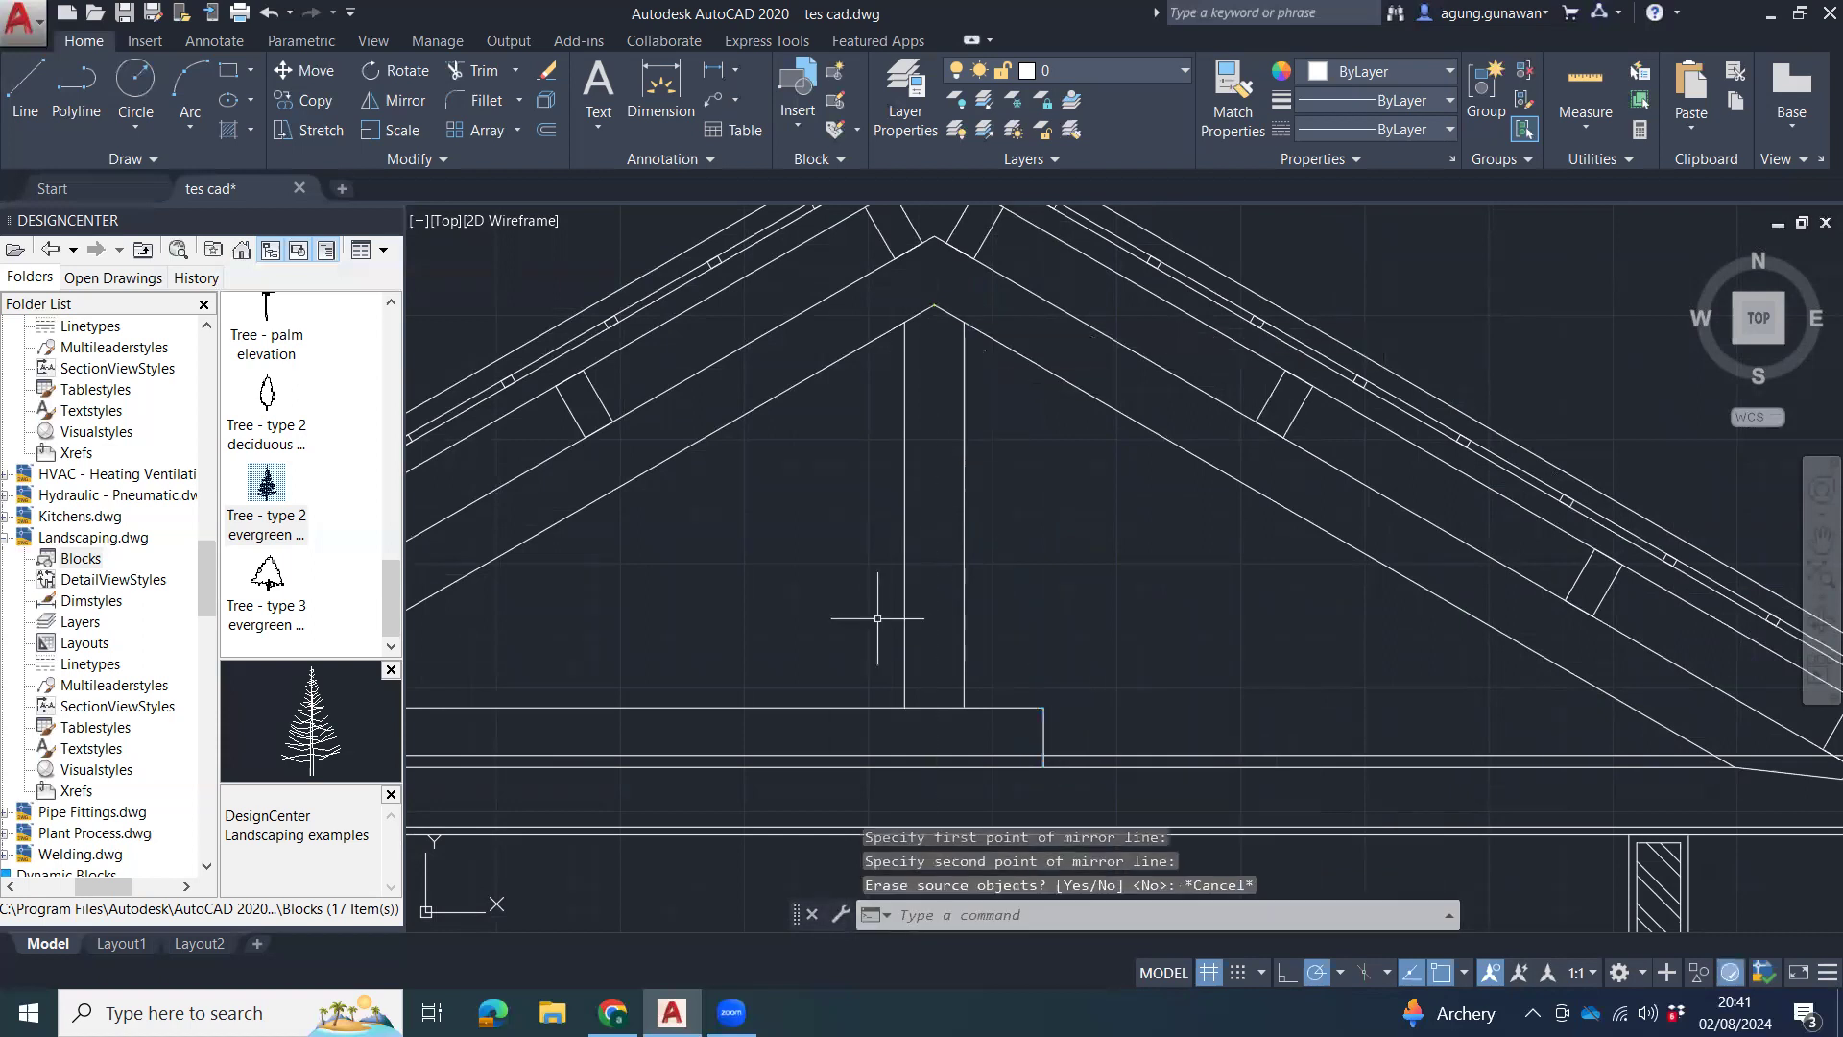
pyautogui.press('Escape')
pyautogui.press('Escape')
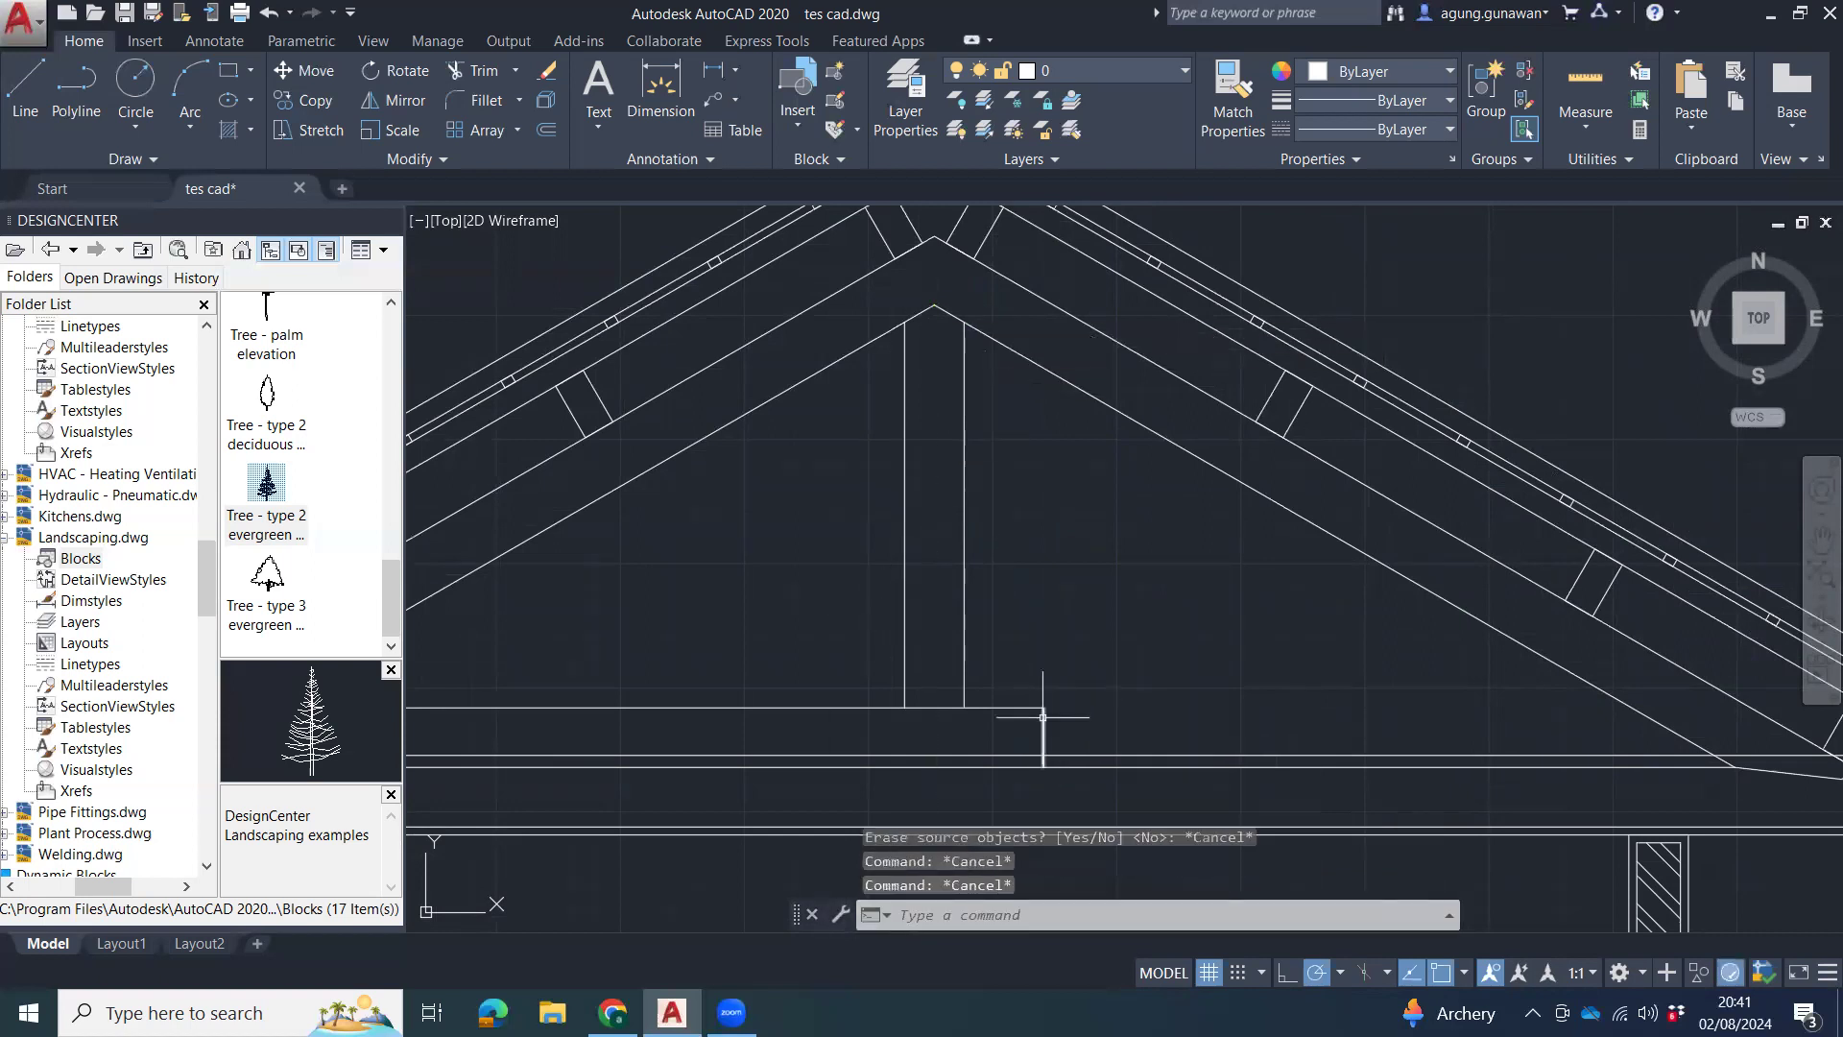
# Mirror the foot block's right edge about the vertical axis through the rafter apex, keeping the original line.
pyautogui.click(1042, 717)
pyautogui.moveTo(1127, 584); pyautogui.dragTo(1125, 636, button='middle')
pyautogui.write('mi')
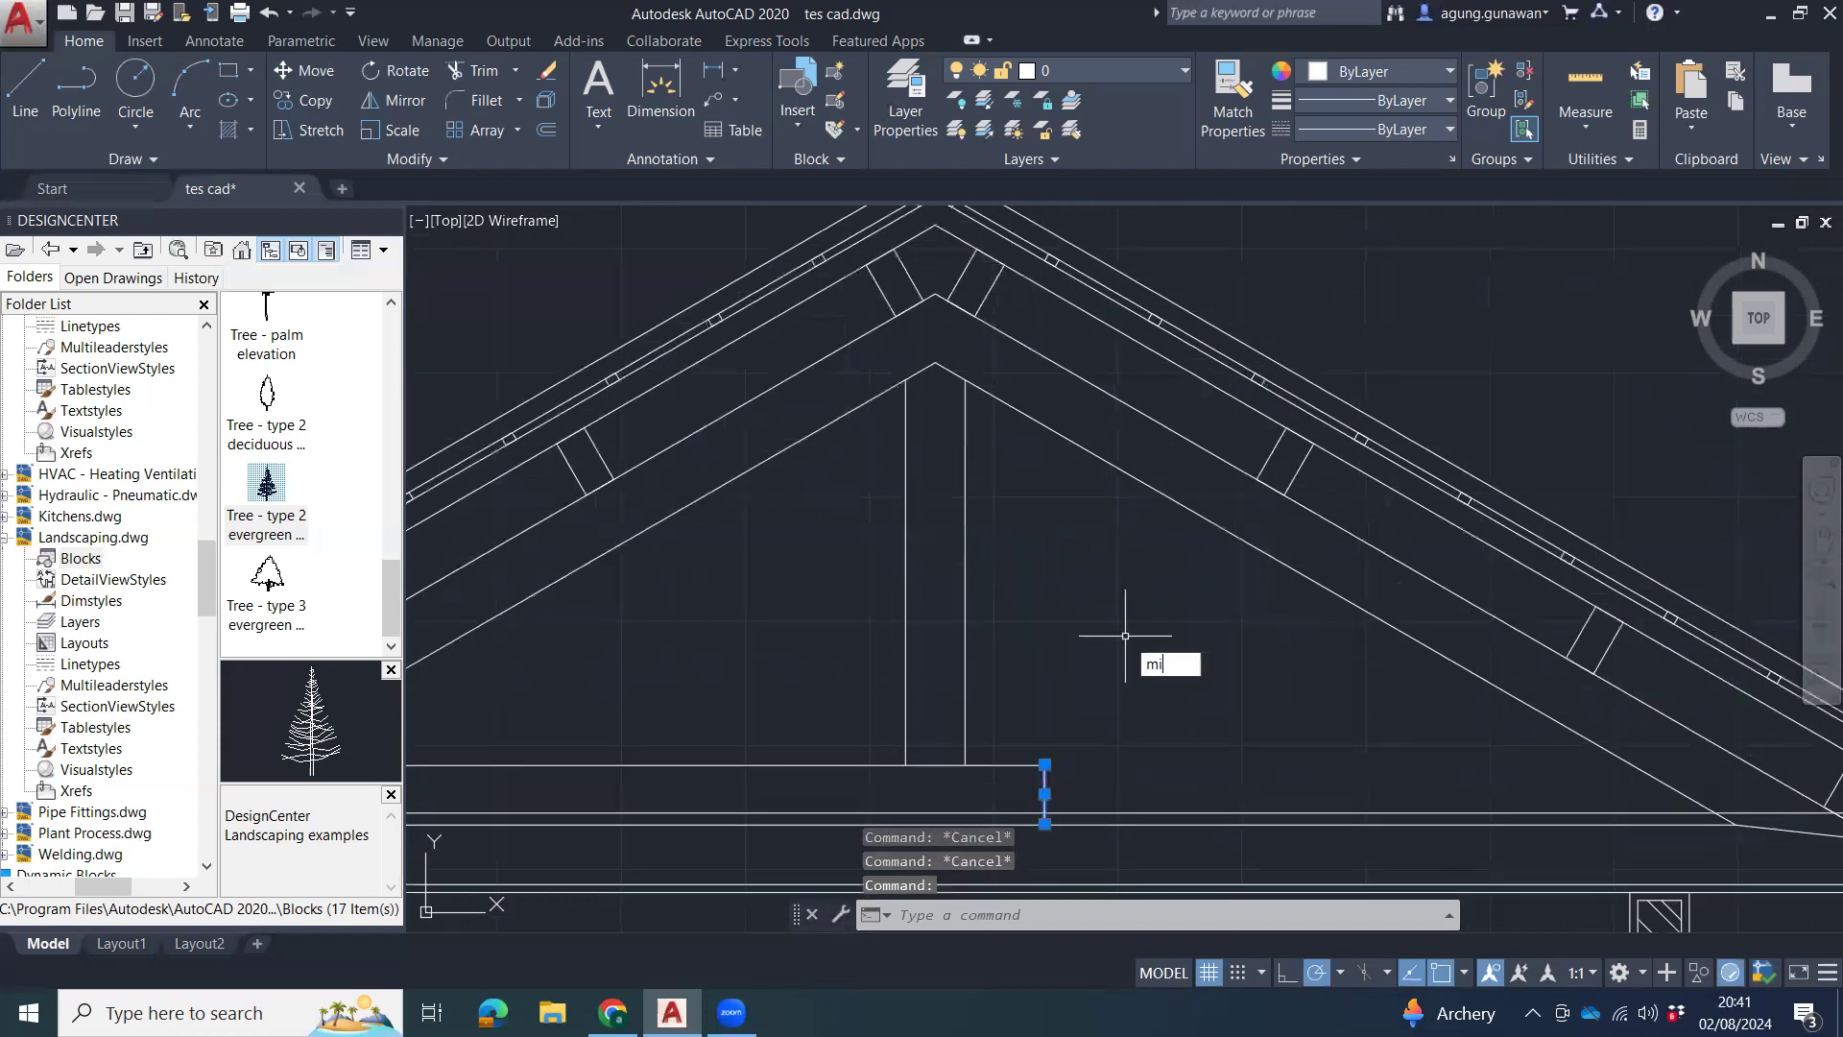
pyautogui.press('Return')
pyautogui.click(935, 363)
pyautogui.click(938, 437)
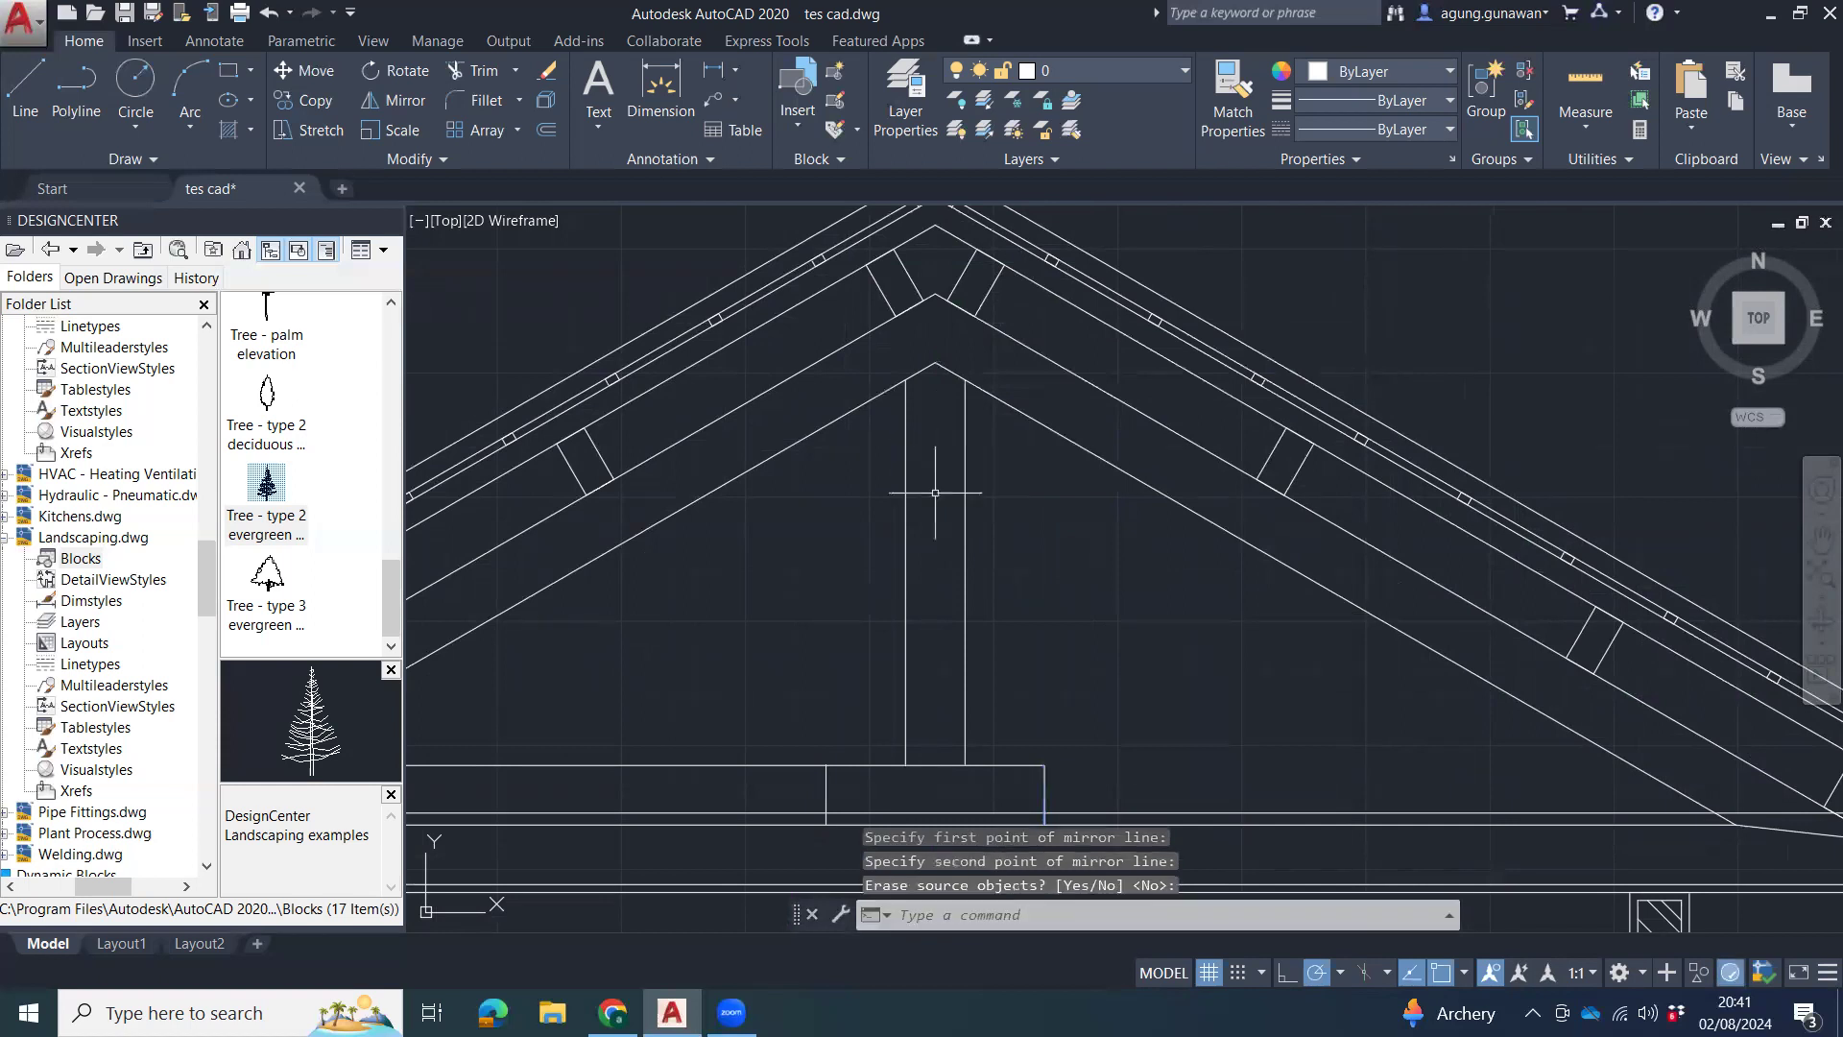
# Fillet the block's mirrored left edge with the horizontal line under the king post at radius 0.
pyautogui.moveTo(935, 492); pyautogui.dragTo(965, 670, button='middle')
pyautogui.write('F')
pyautogui.press('Return')
pyautogui.click(989, 664)
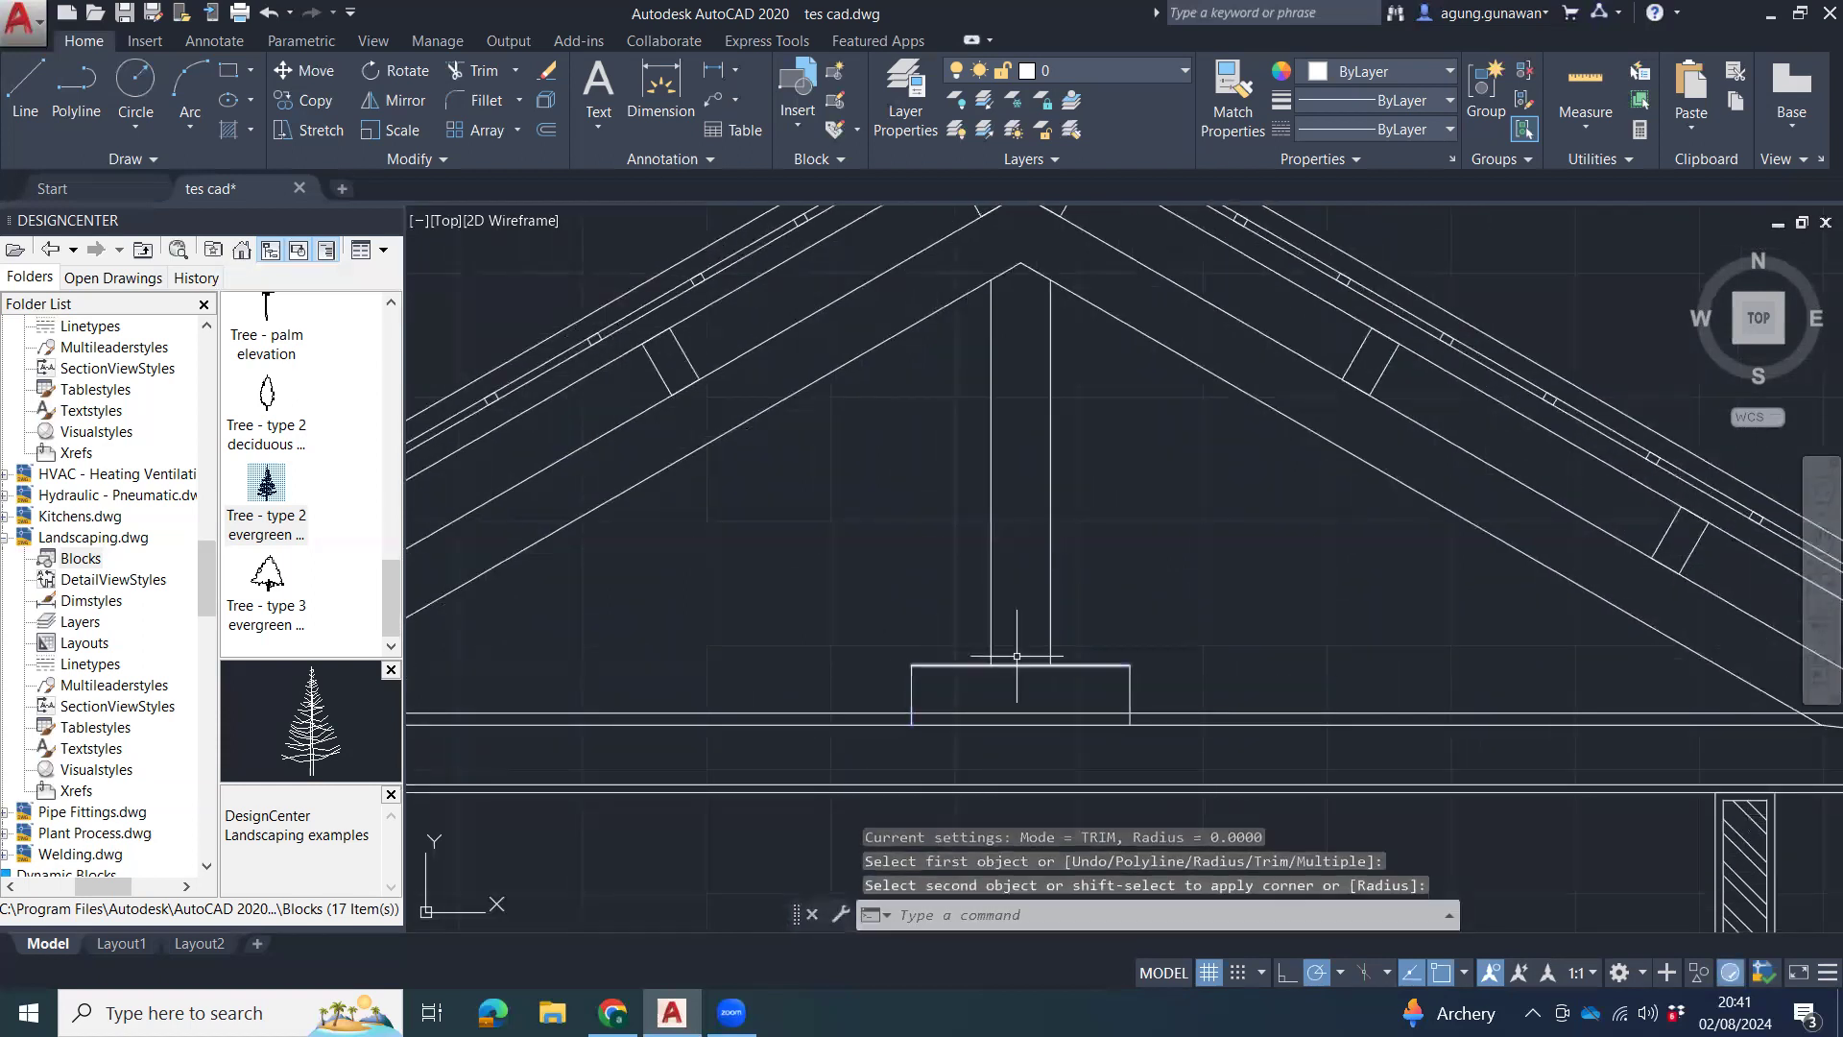
pyautogui.scroll(-3, 1016, 657)
pyautogui.scroll(2, 907, 610)
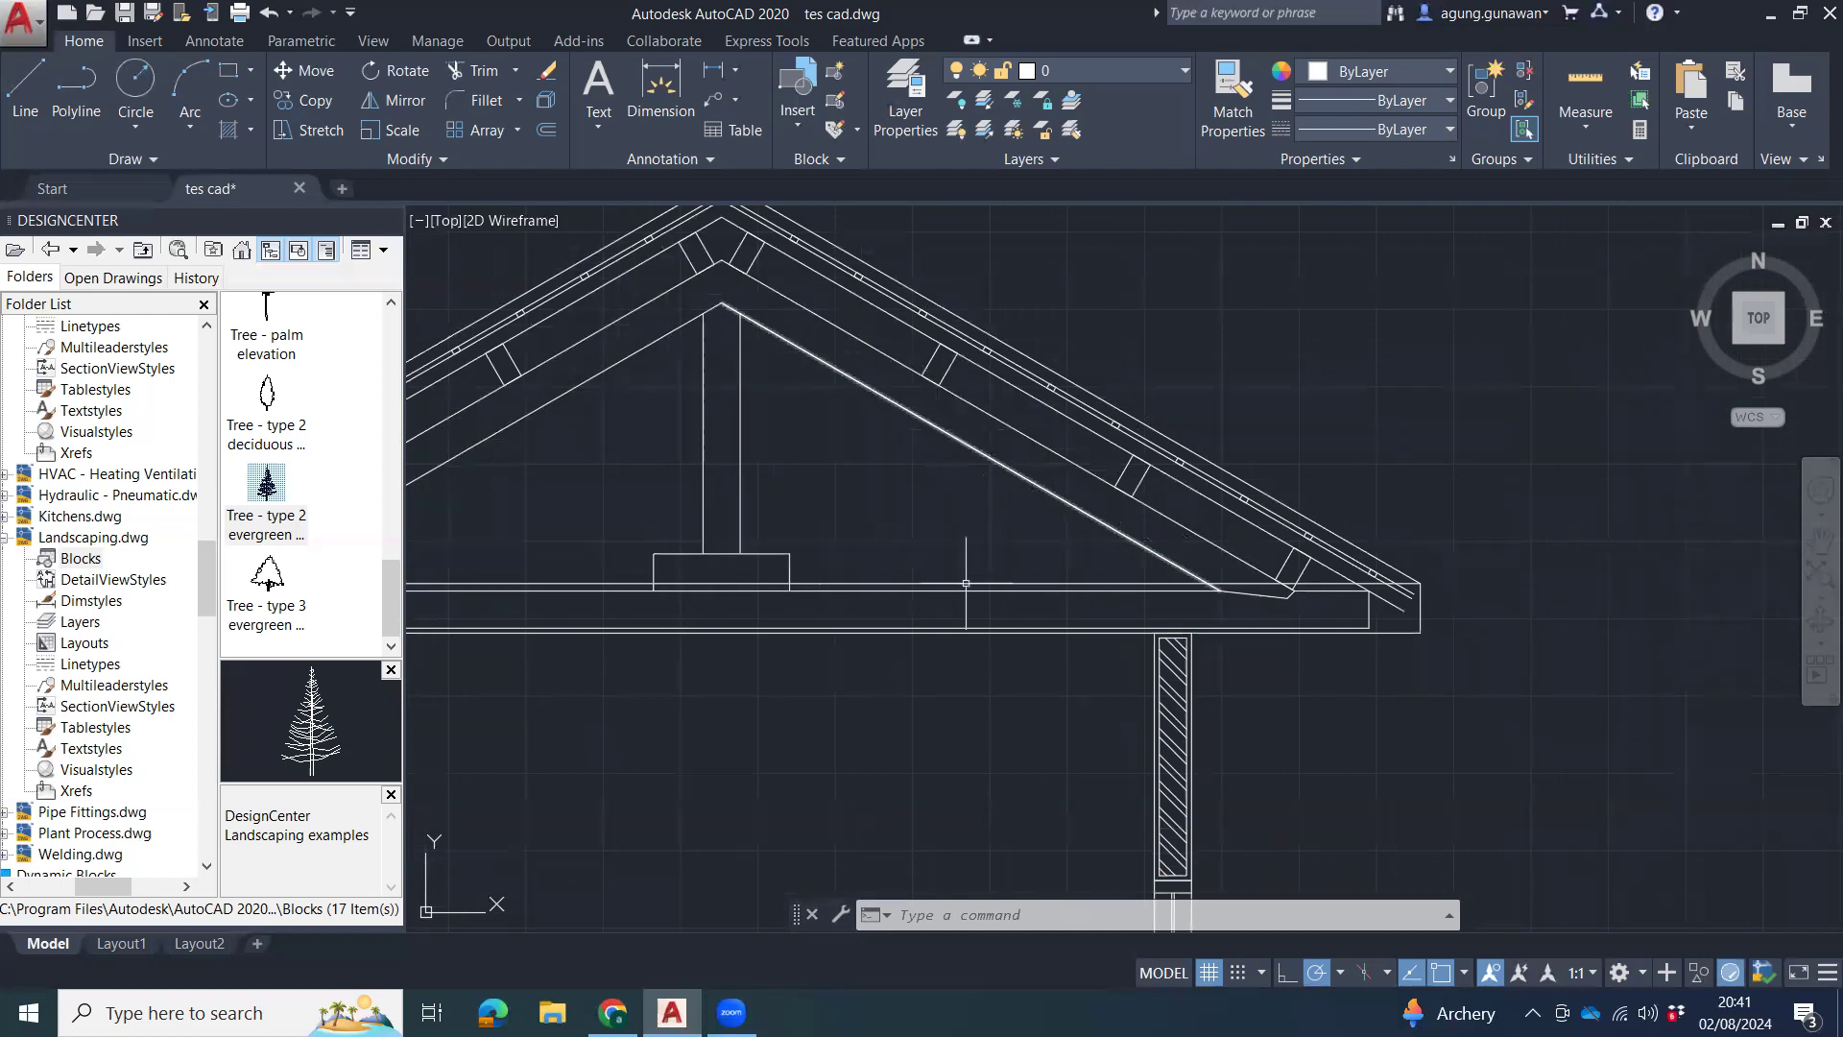
pyautogui.scroll(4, 778, 493)
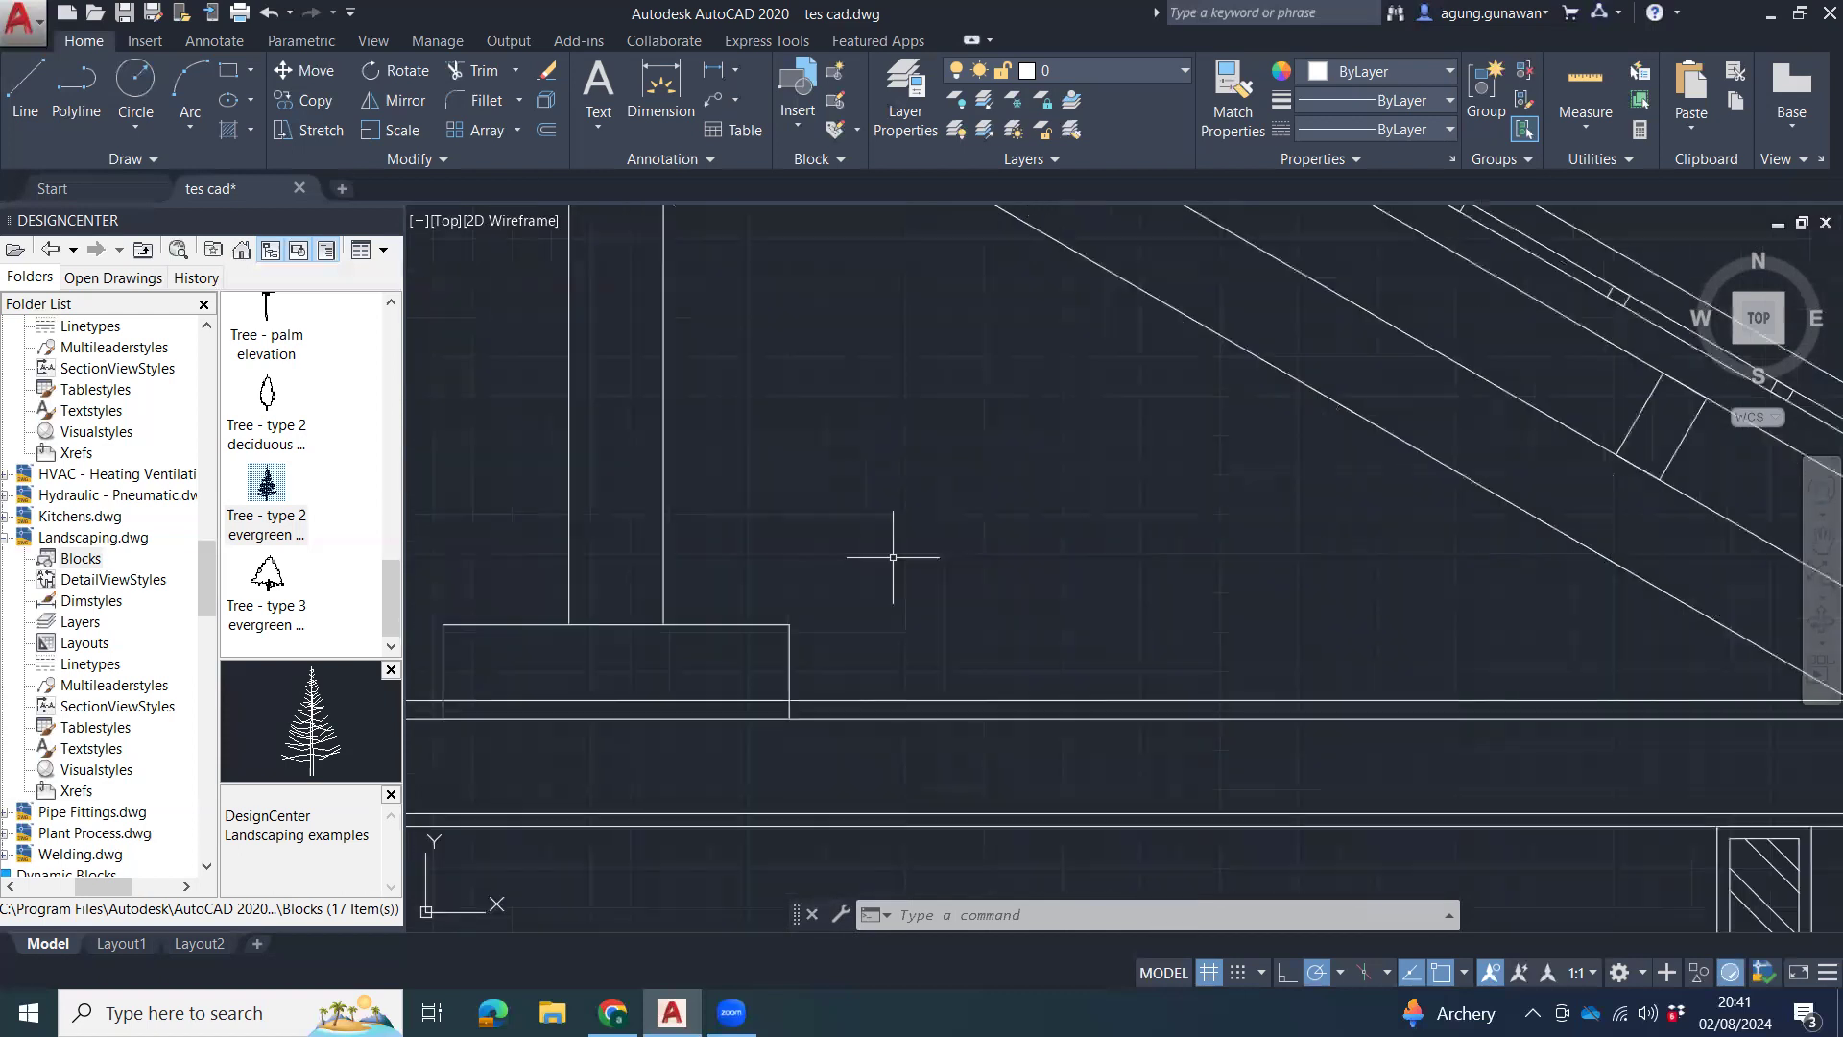
pyautogui.click(751, 567)
pyautogui.click(843, 747)
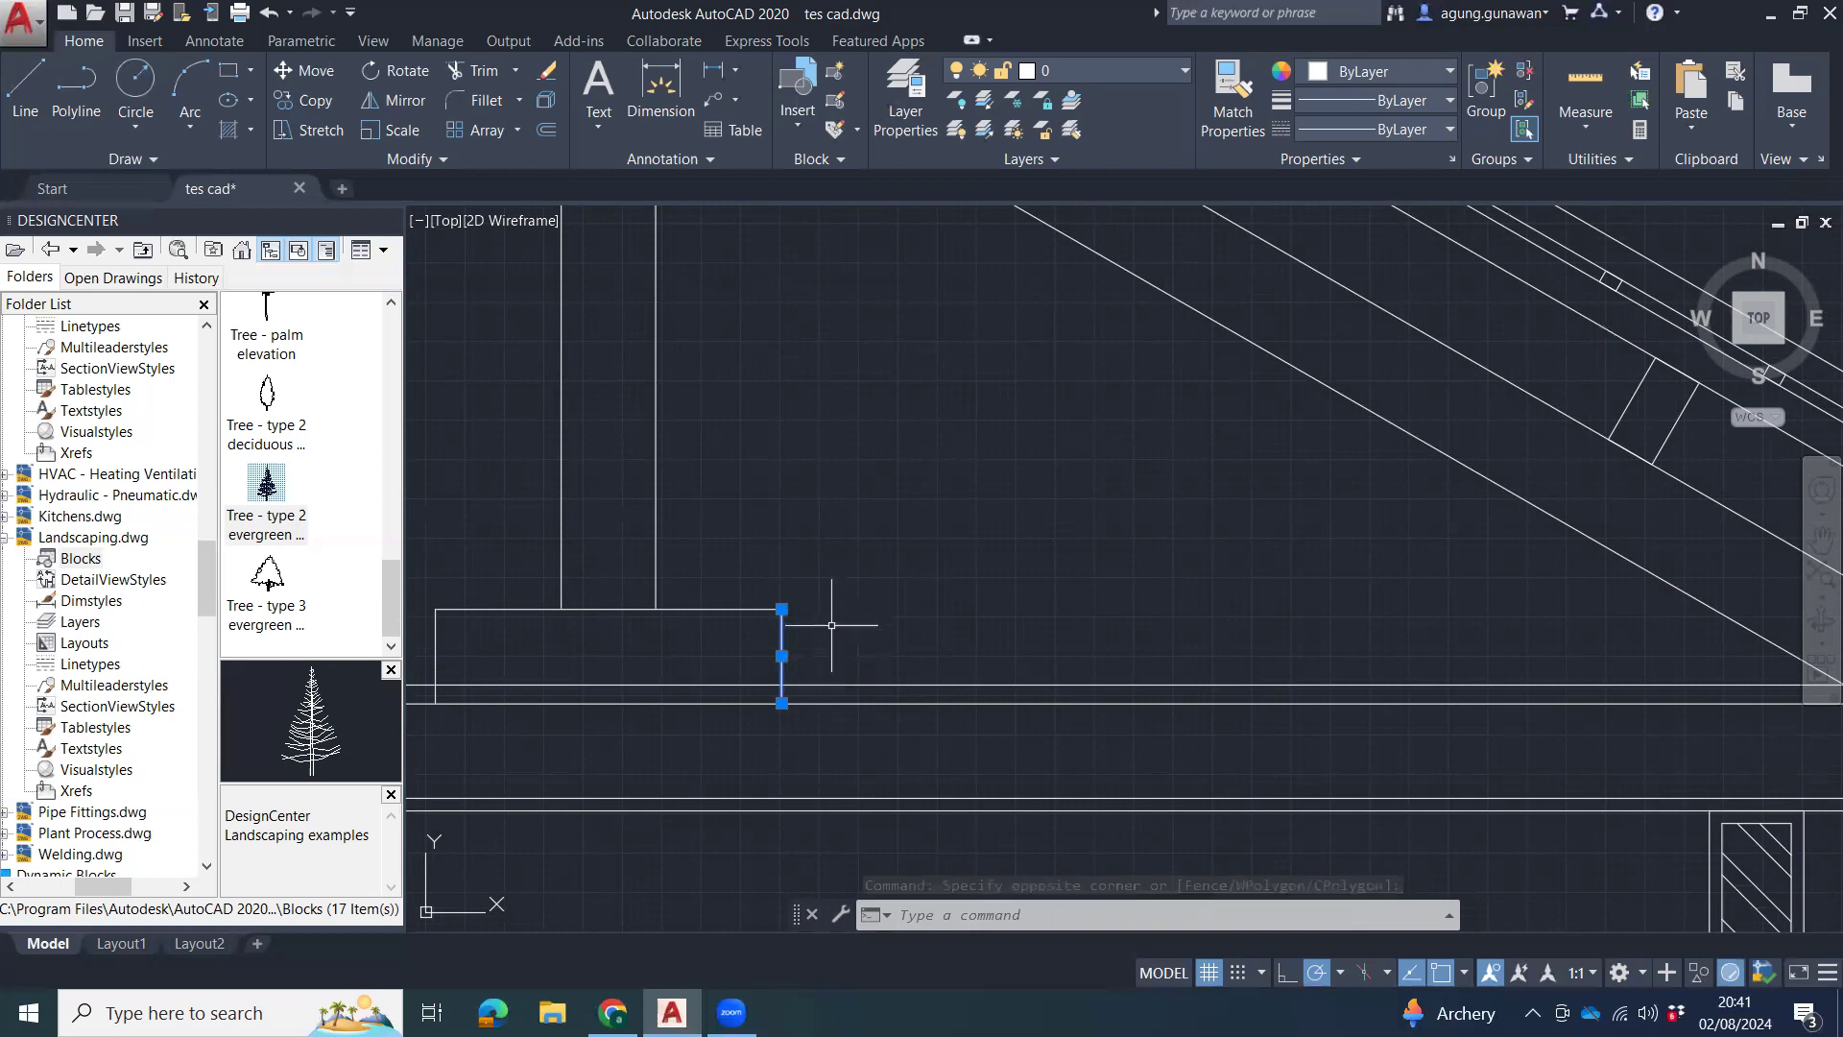
pyautogui.press('Escape')
pyautogui.press('Escape')
pyautogui.moveTo(826, 651); pyautogui.dragTo(869, 610, button='middle')
pyautogui.scroll(-5, 658, 514)
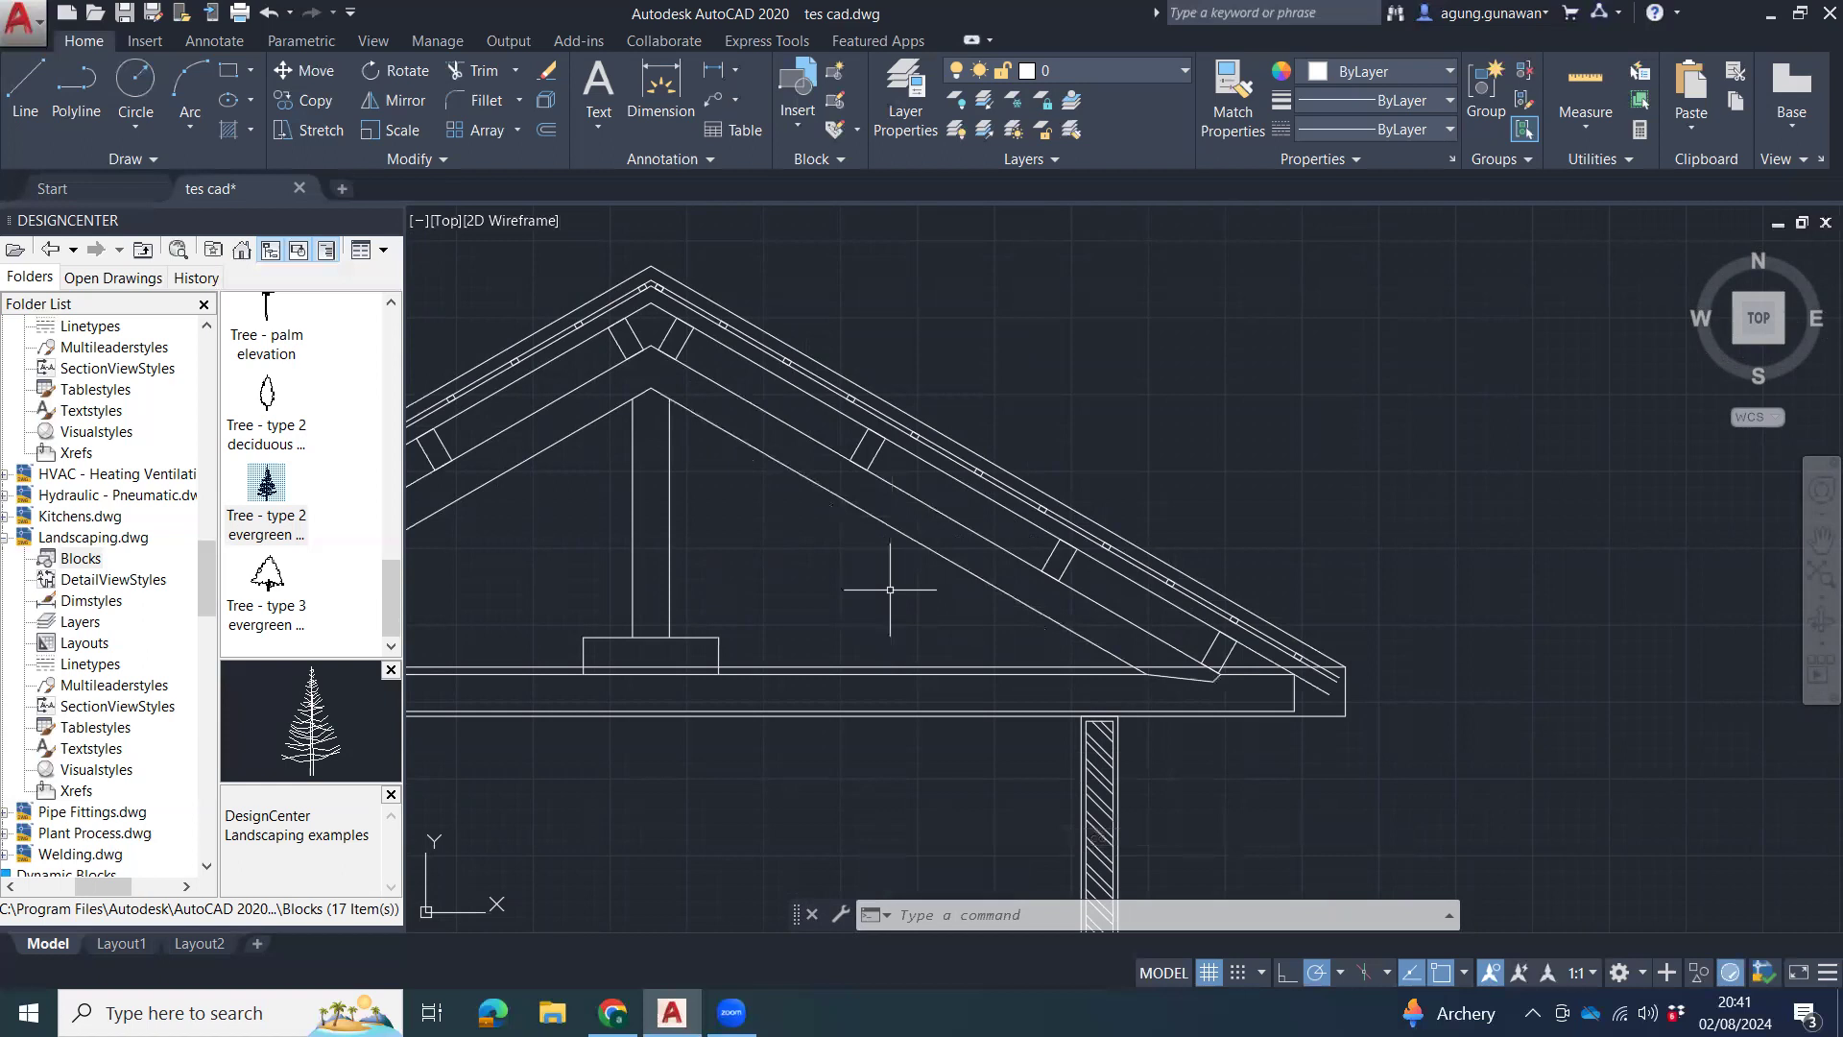
# Copy both king post edges 1000 units horizontally to the right.
pyautogui.click(735, 614)
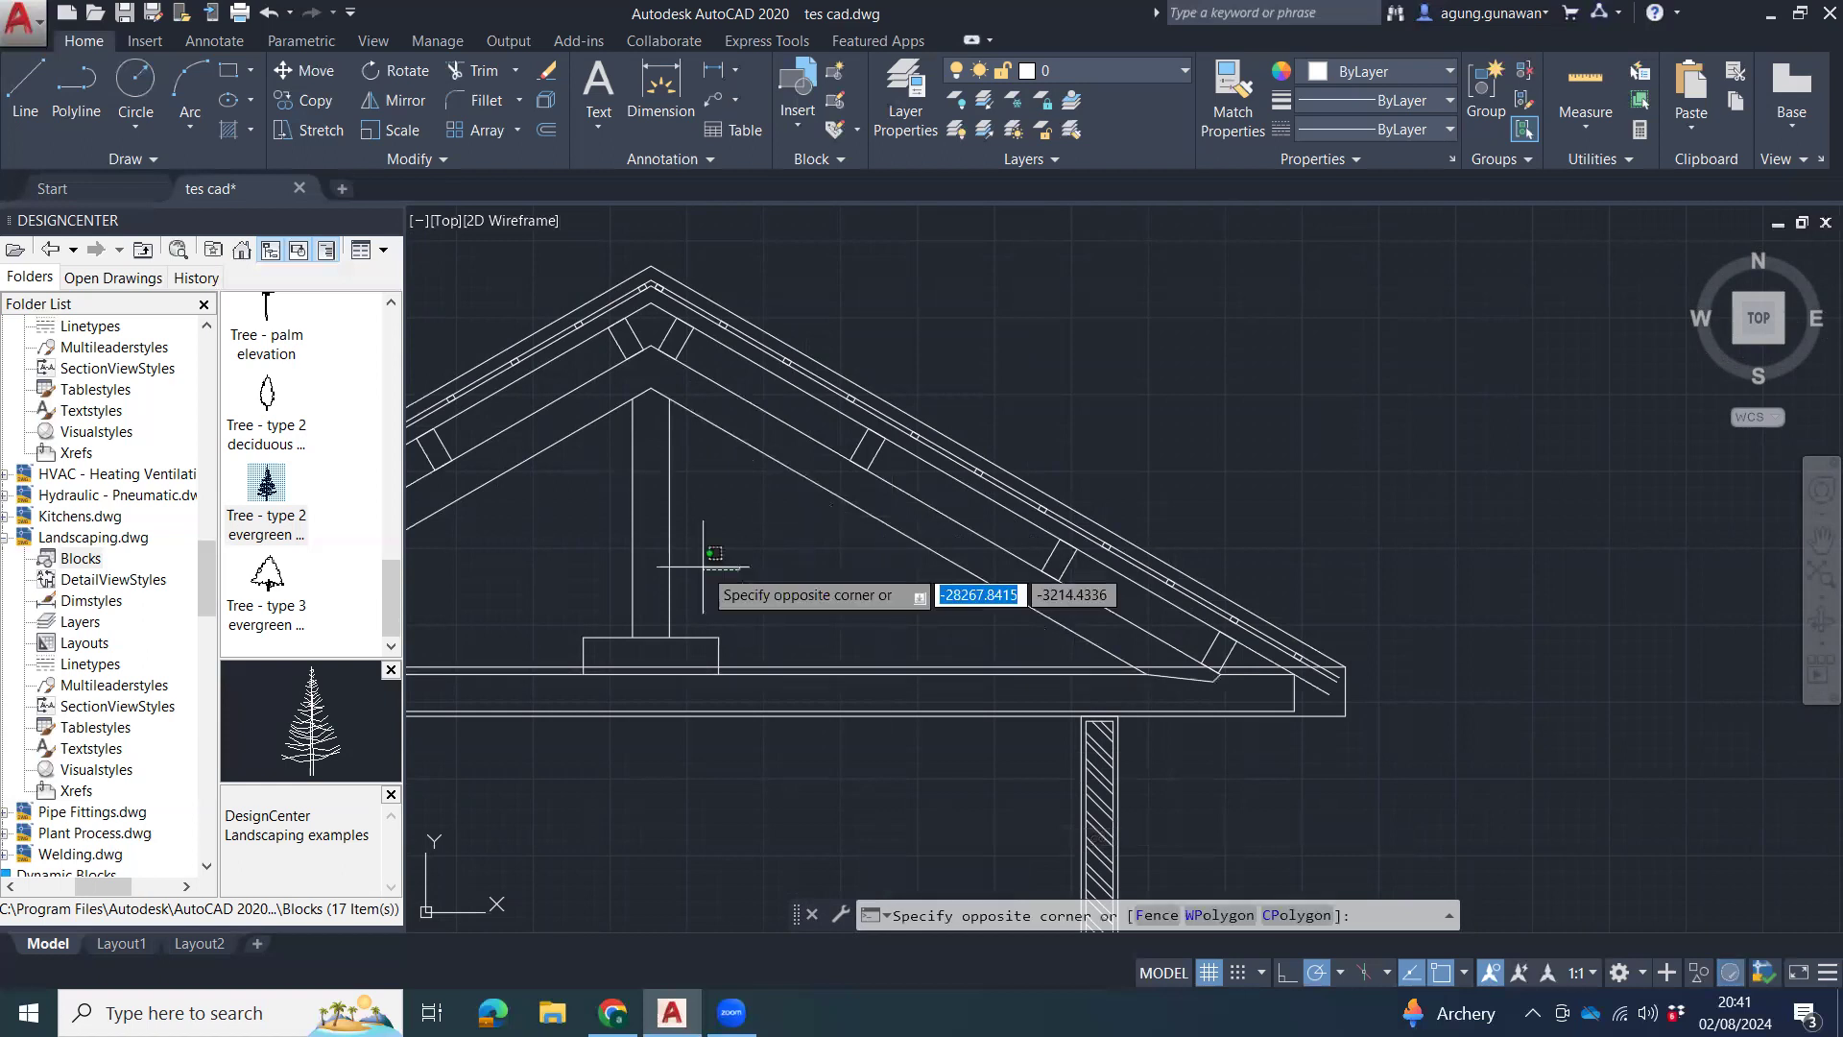
pyautogui.click(561, 565)
pyautogui.write('co')
pyautogui.press('Return')
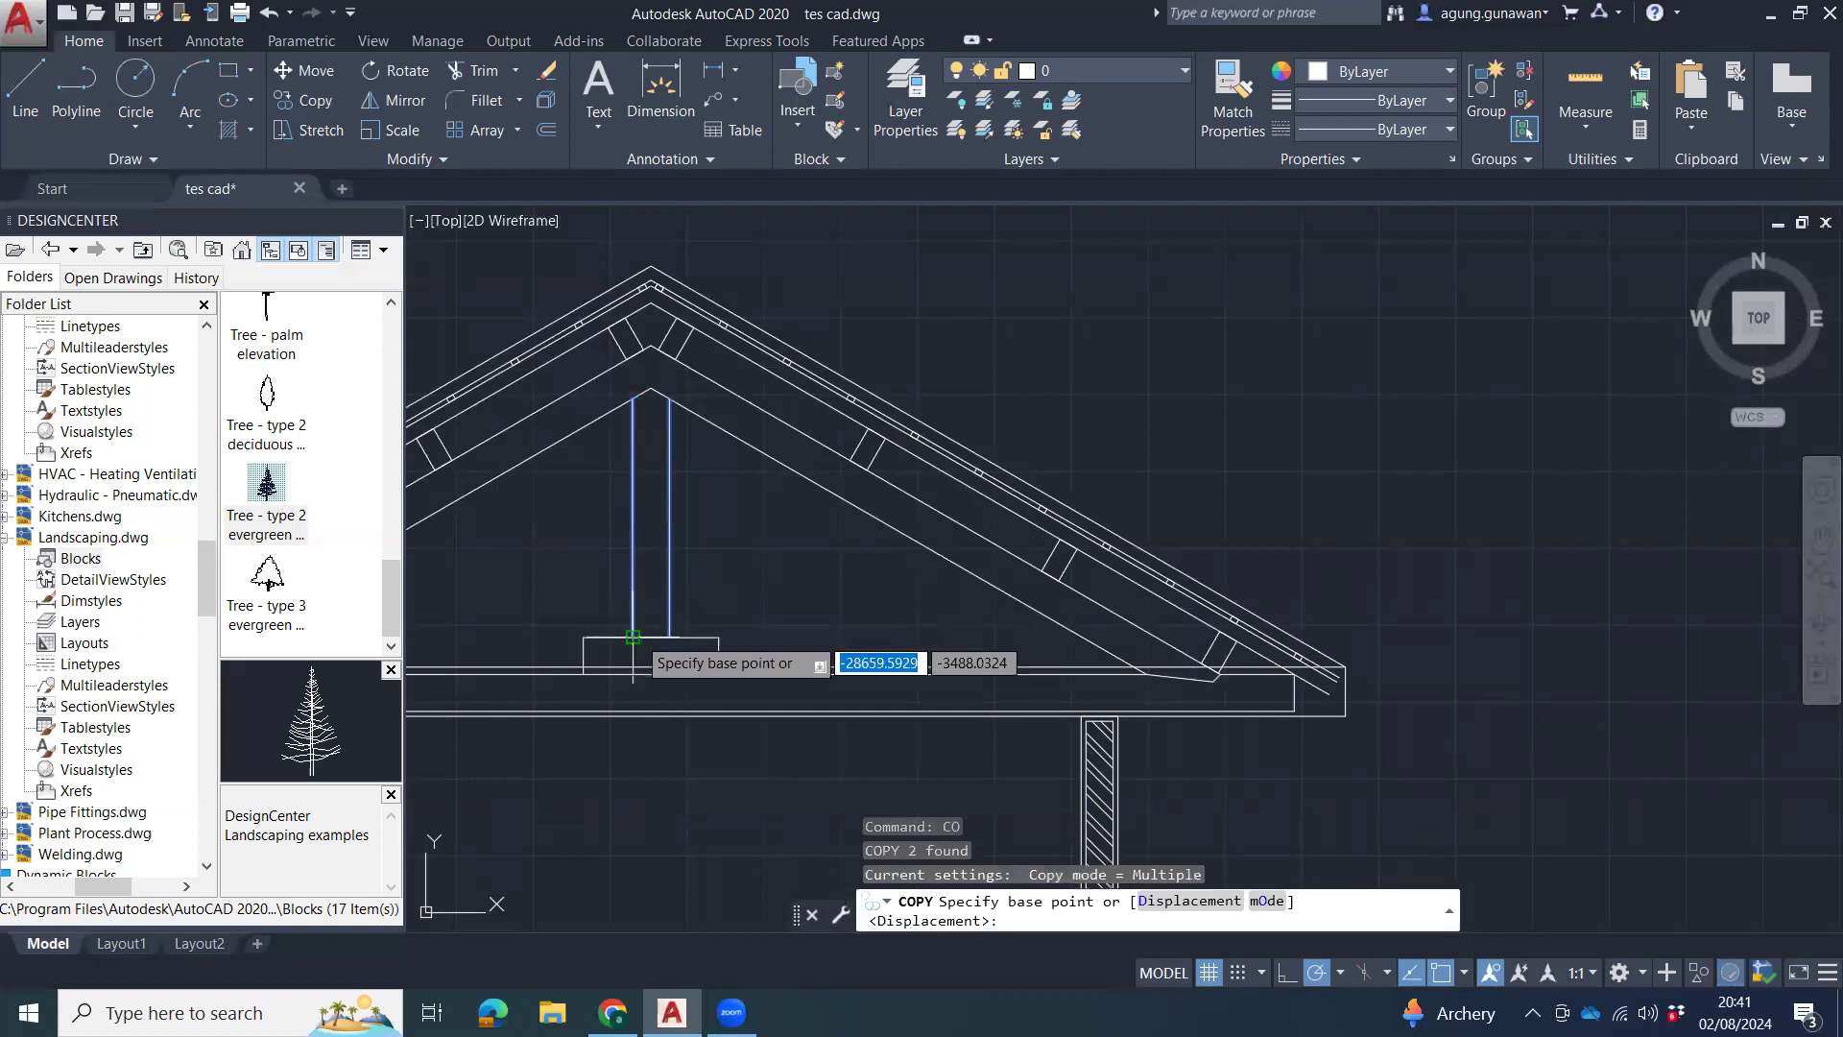
pyautogui.click(632, 636)
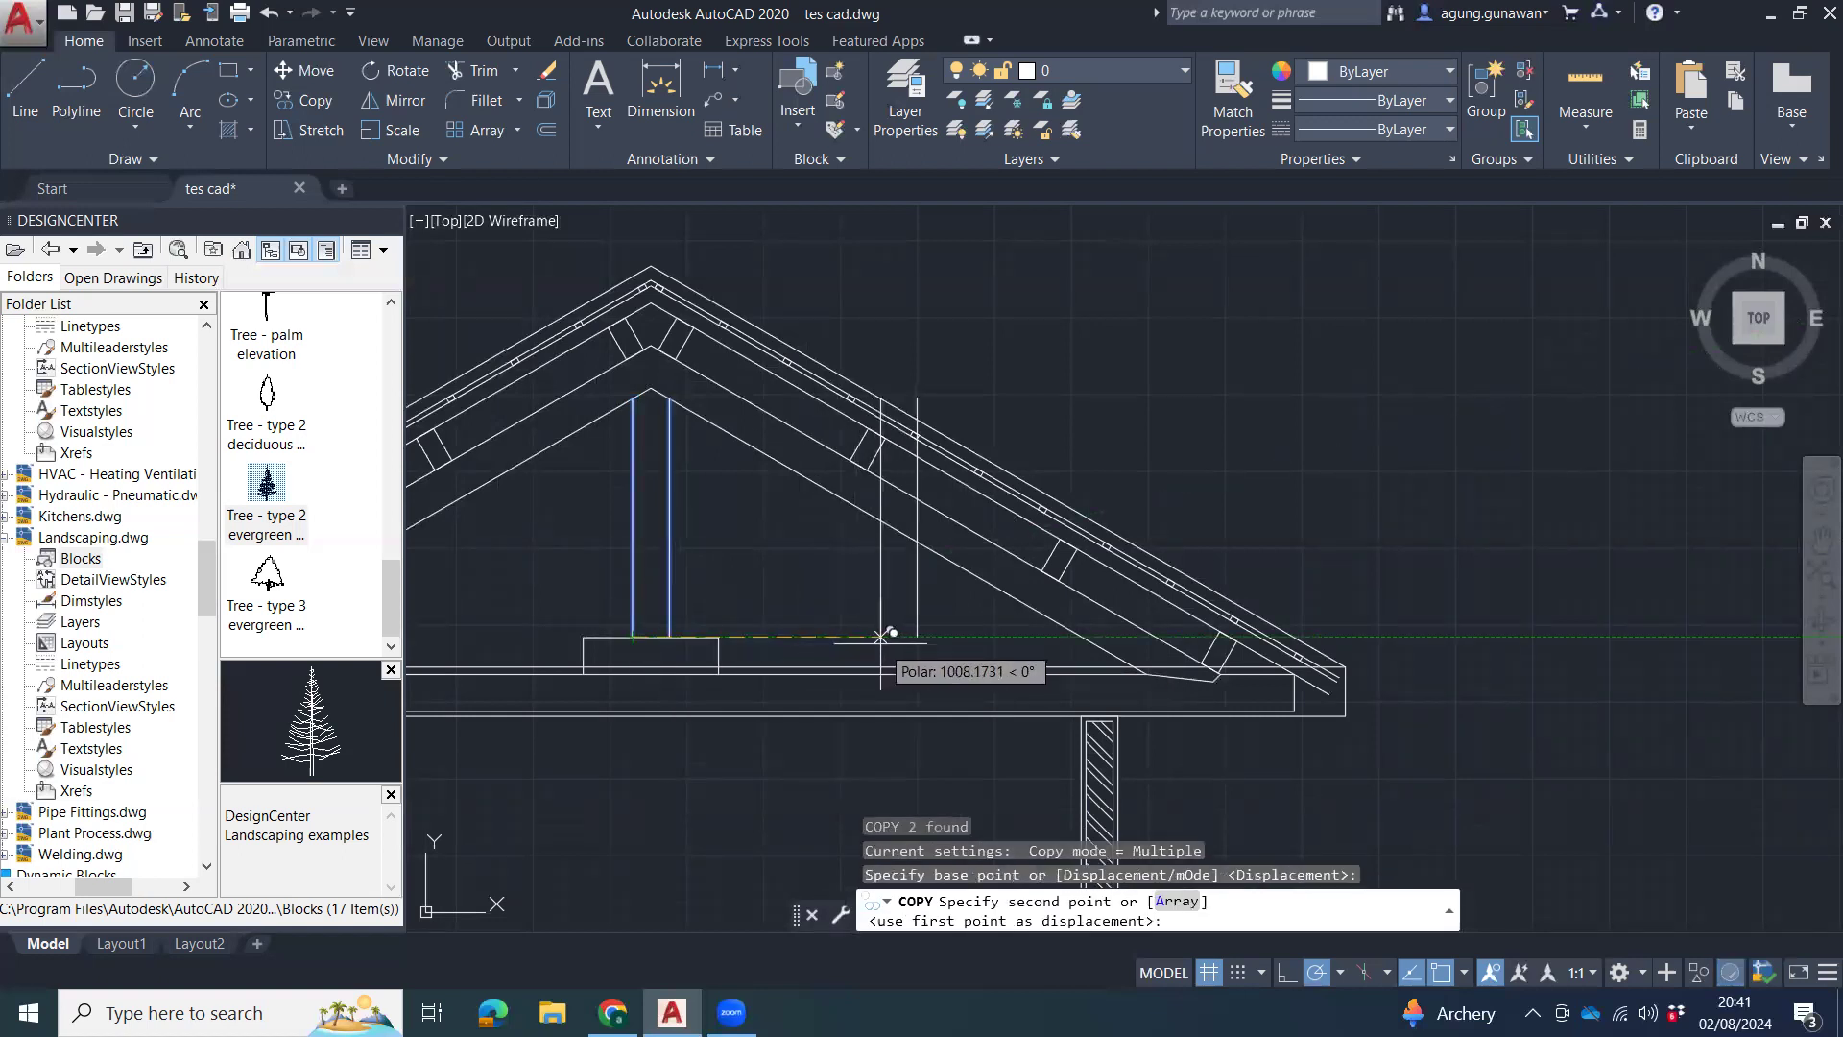
pyautogui.write('1000')
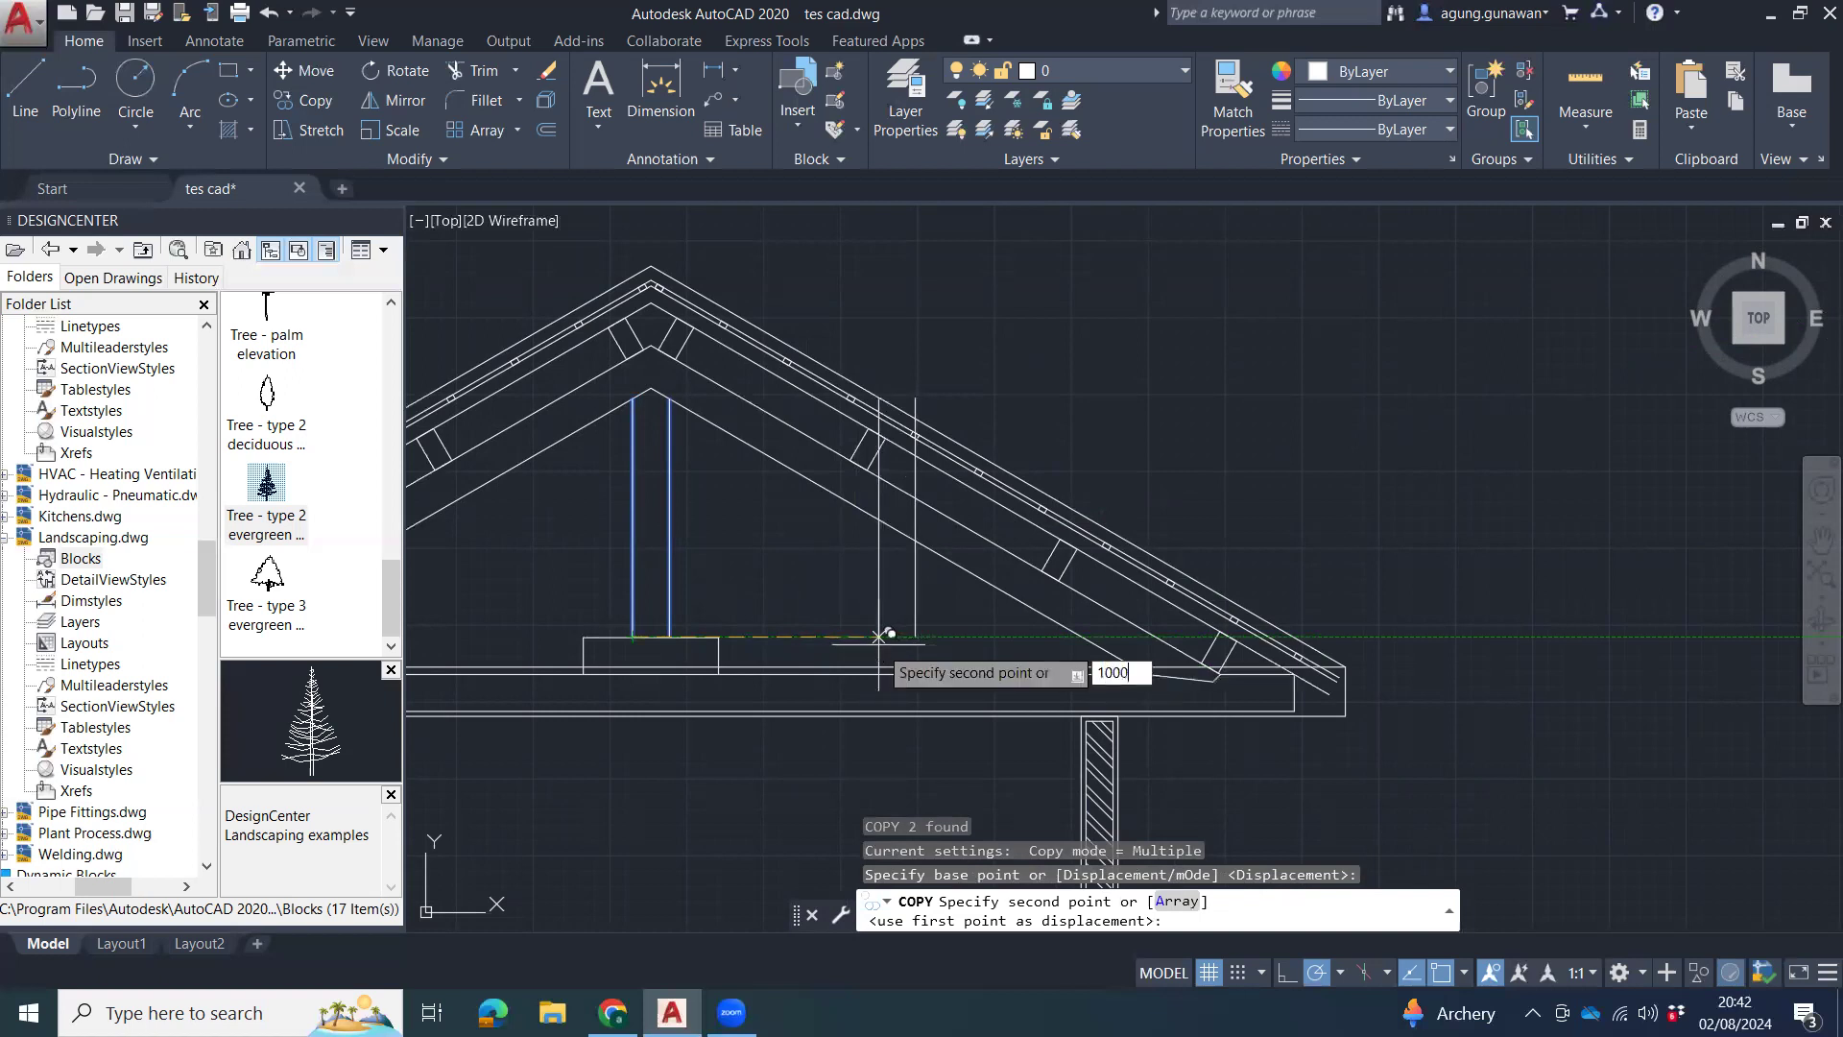
pyautogui.press('Return')
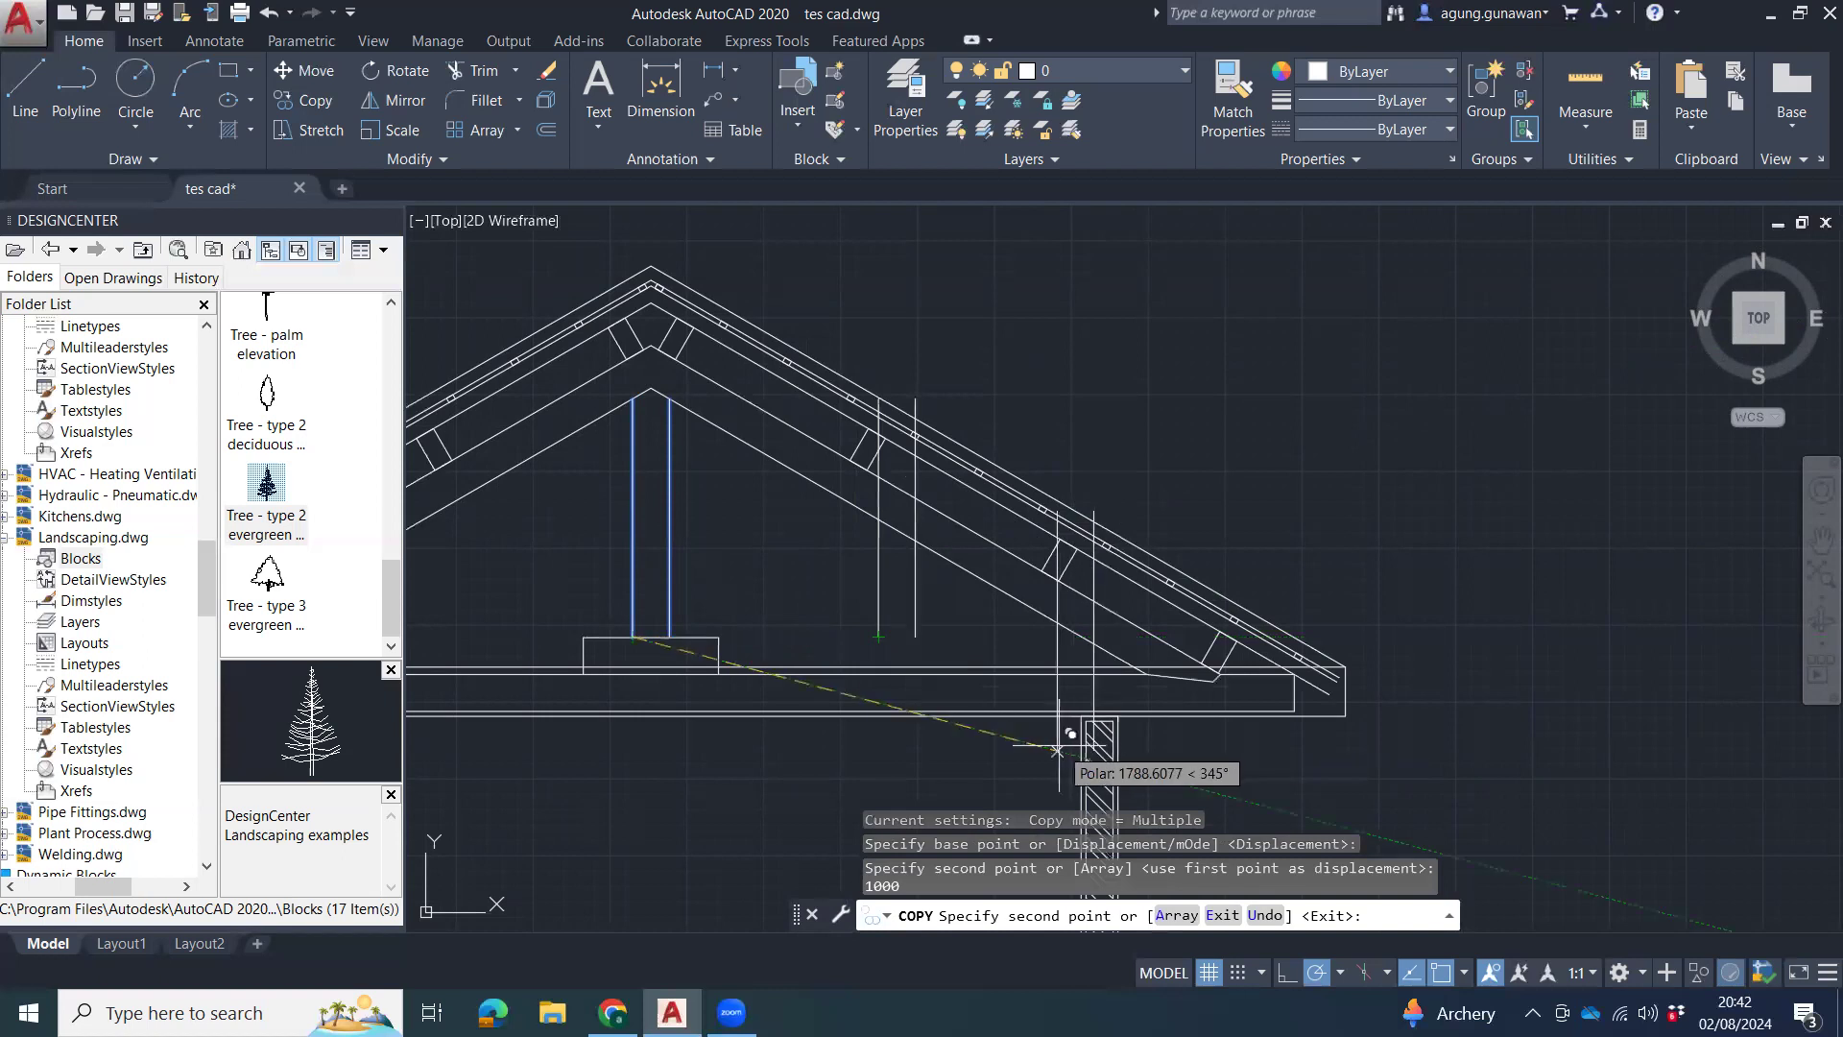
pyautogui.press('Escape')
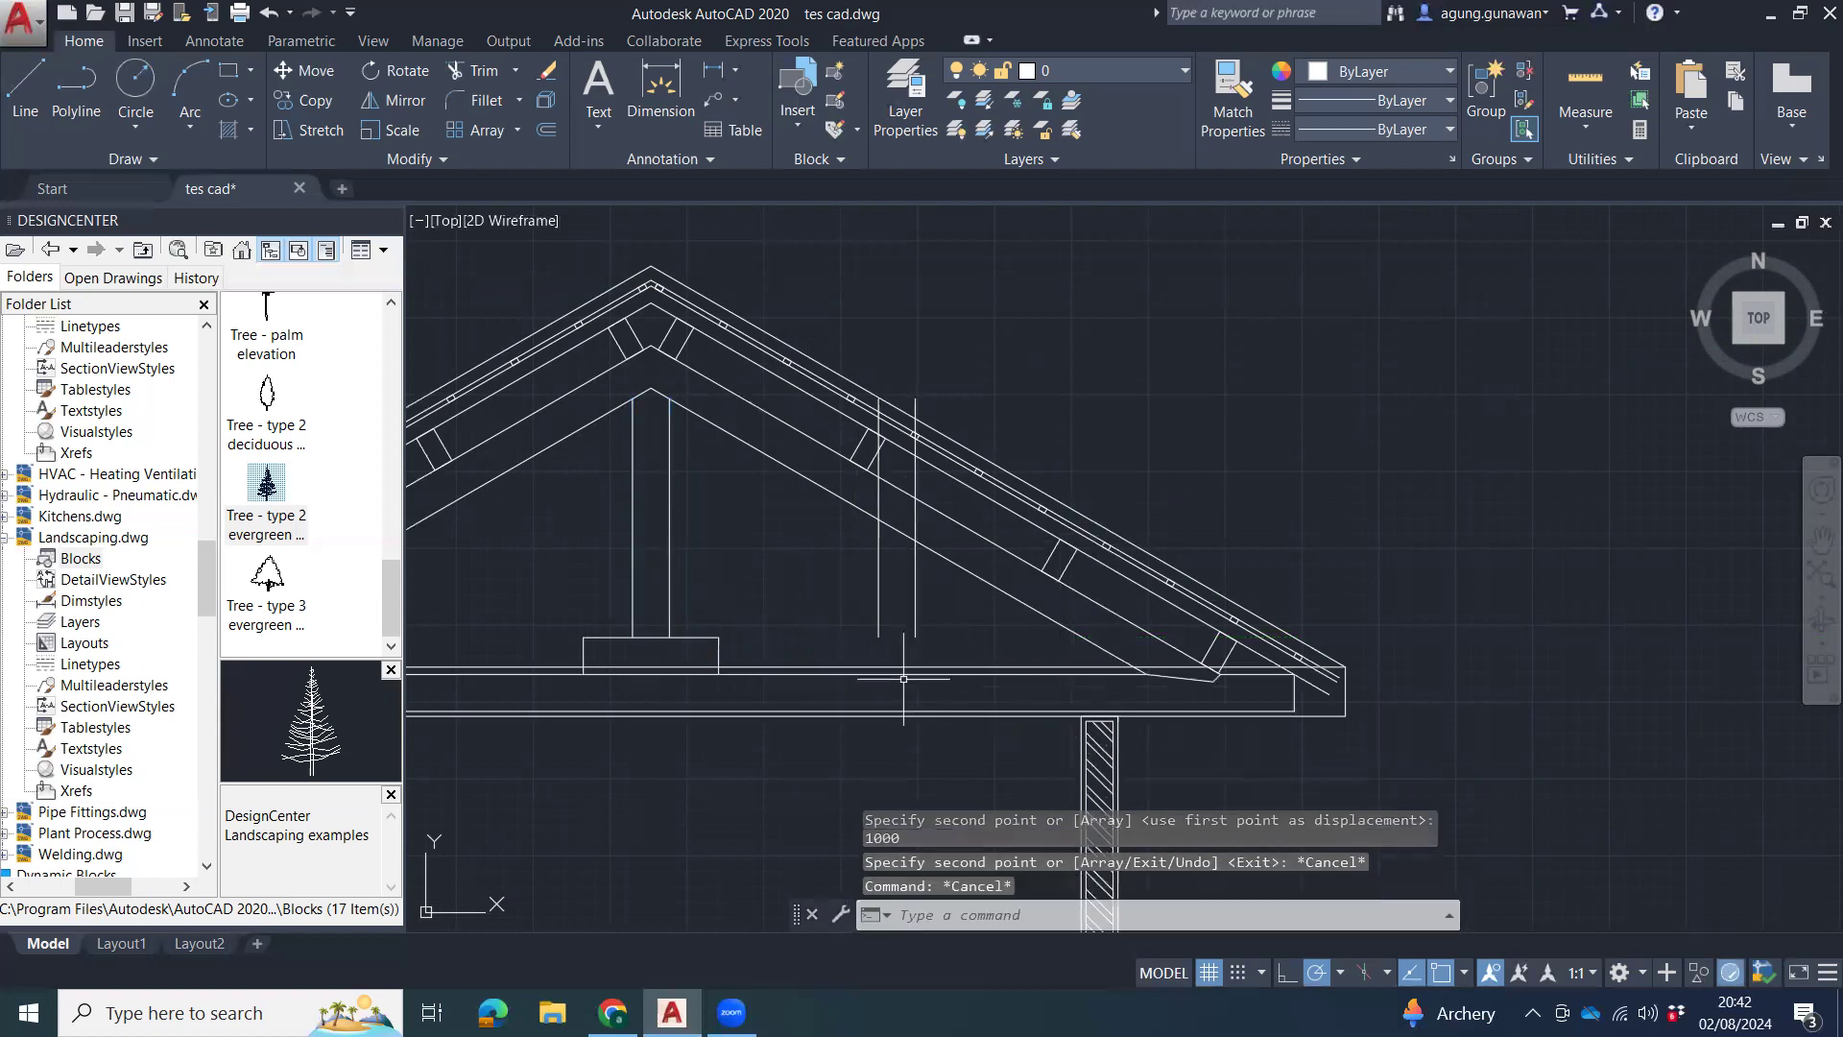
pyautogui.scroll(3, 939, 686)
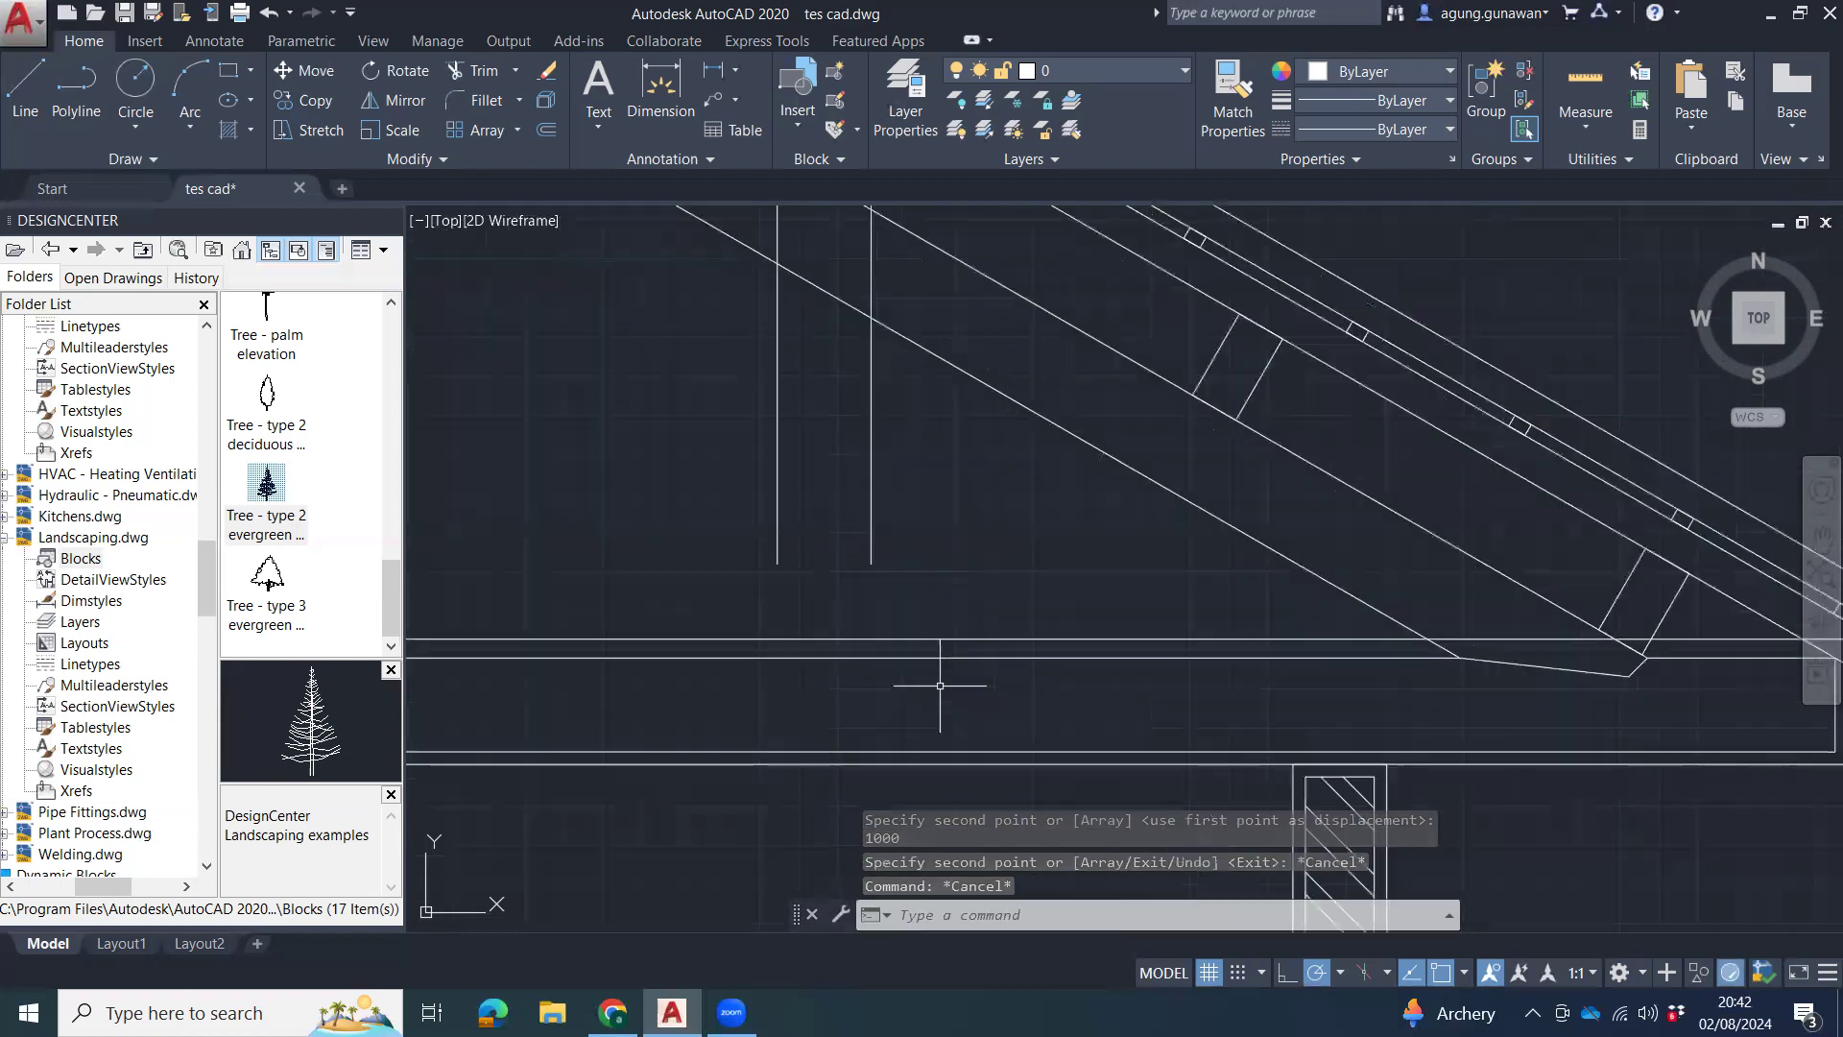
pyautogui.write('ex')
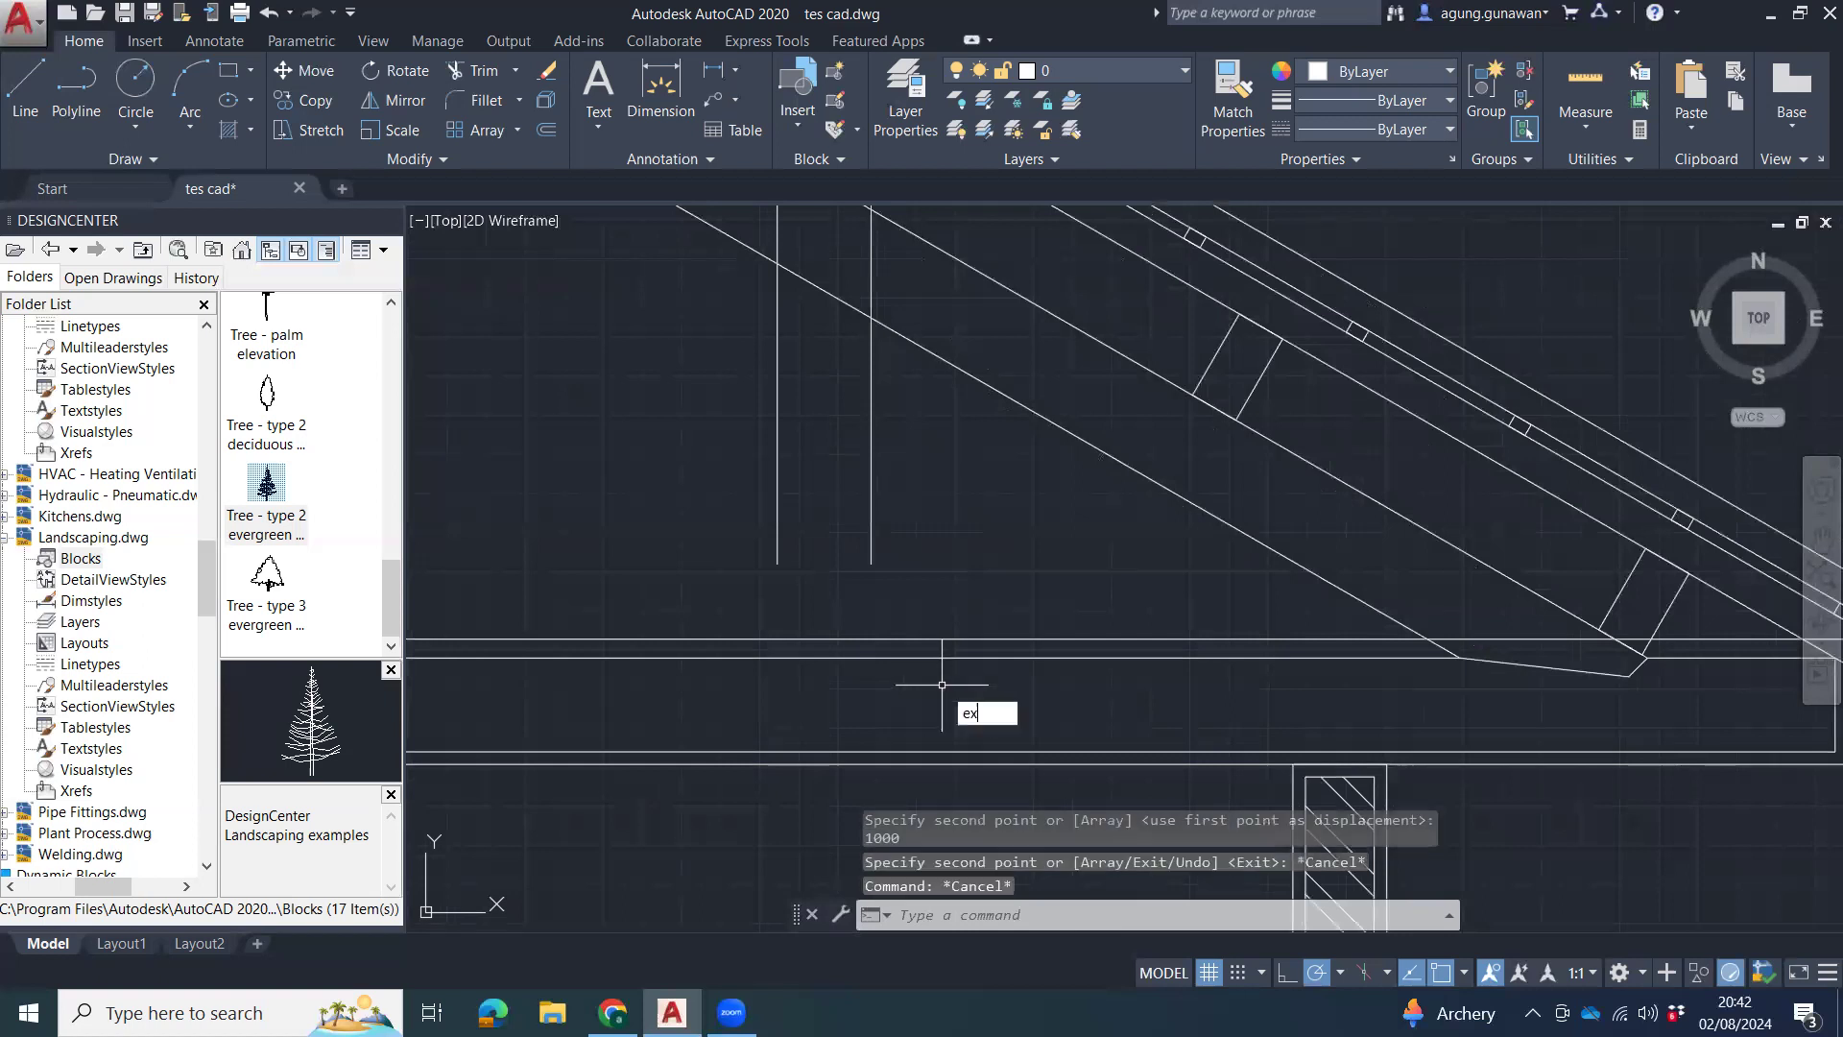
pyautogui.press('Return')
pyautogui.click(946, 658)
pyautogui.click(872, 538)
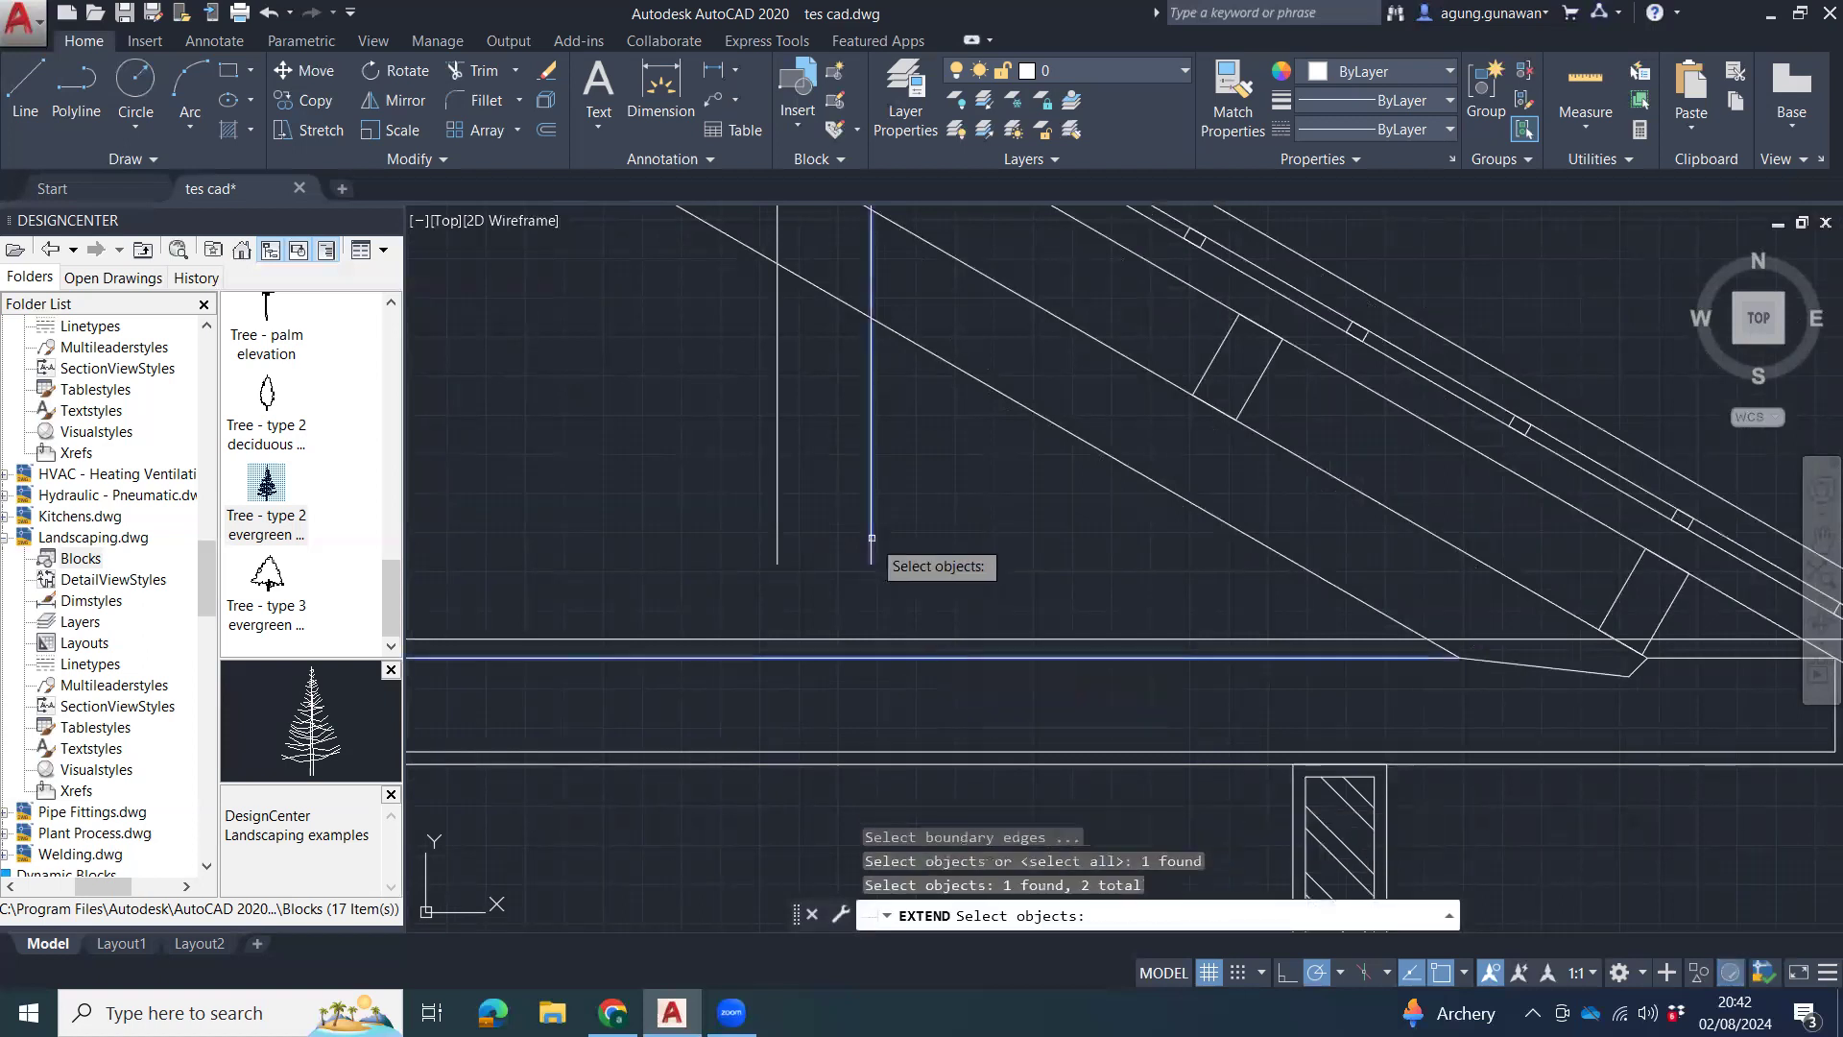
pyautogui.press('Escape')
pyautogui.press('Escape')
# Extend both copied post edges down to the beam's upper inner line.
pyautogui.write('e')
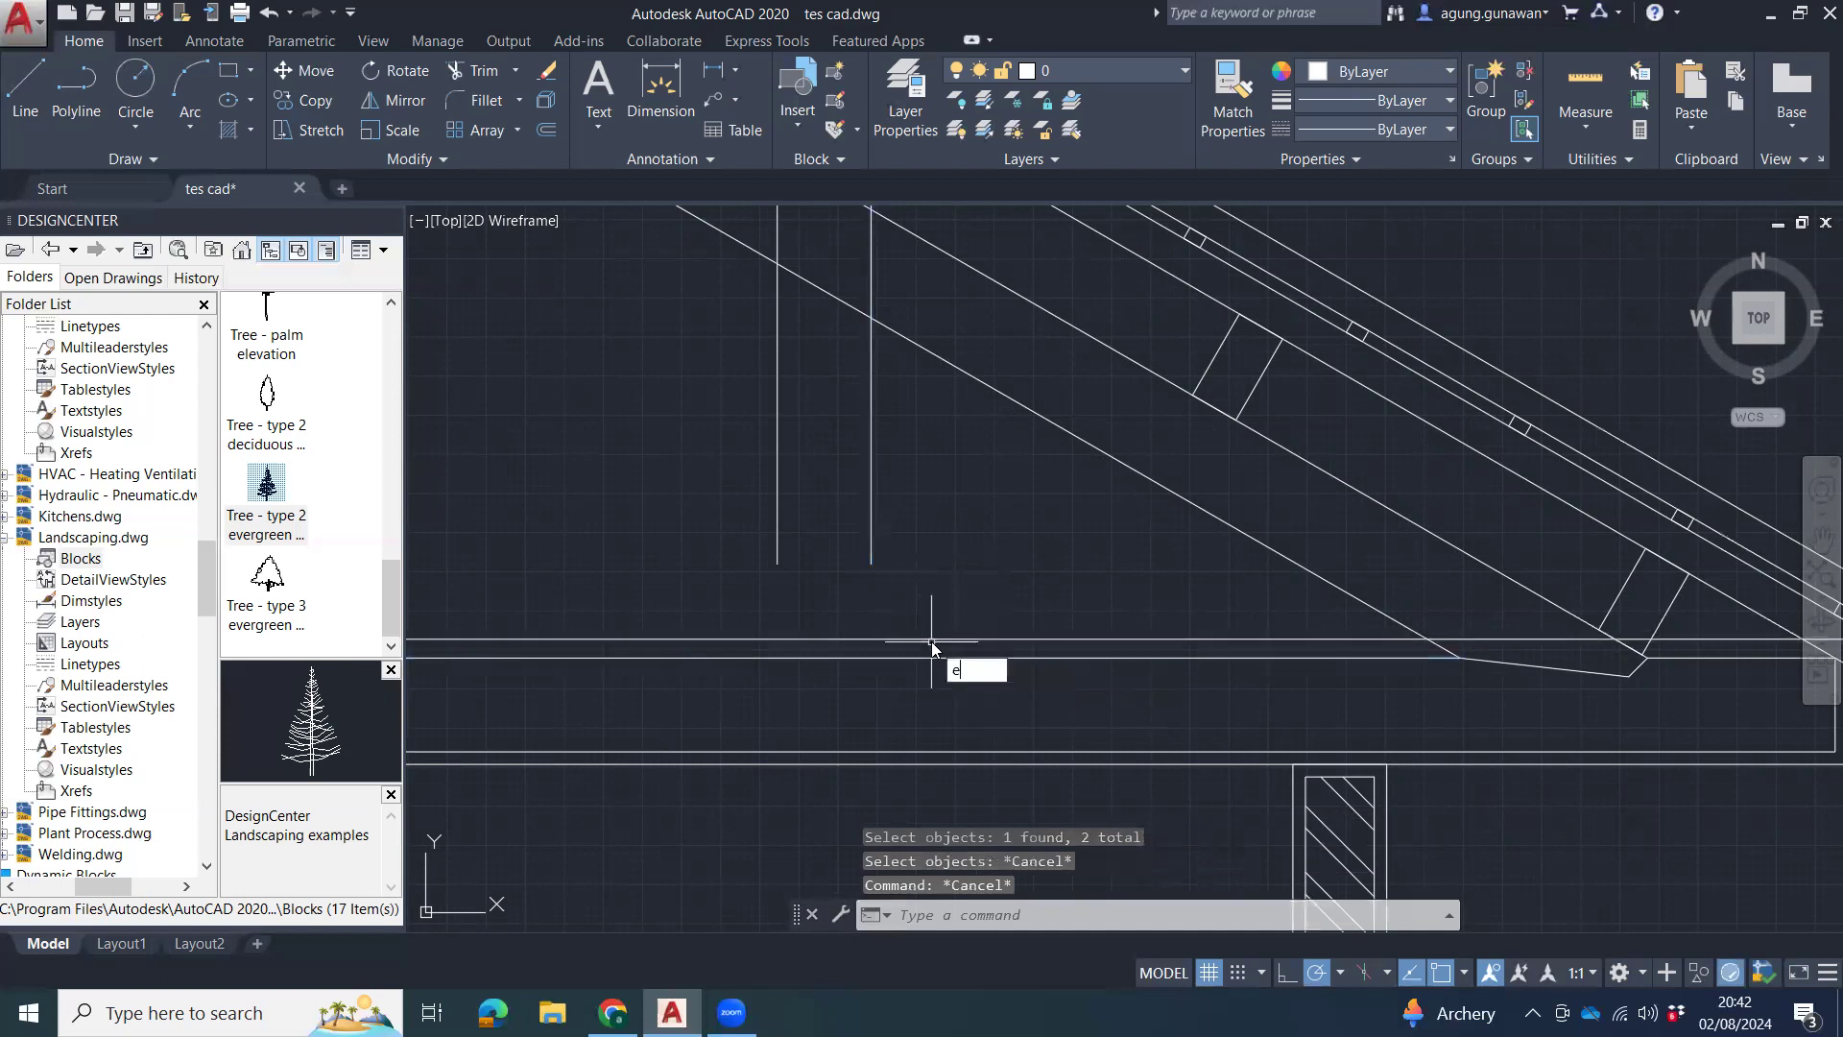
pyautogui.write('x')
pyautogui.press('Return')
pyautogui.click(931, 658)
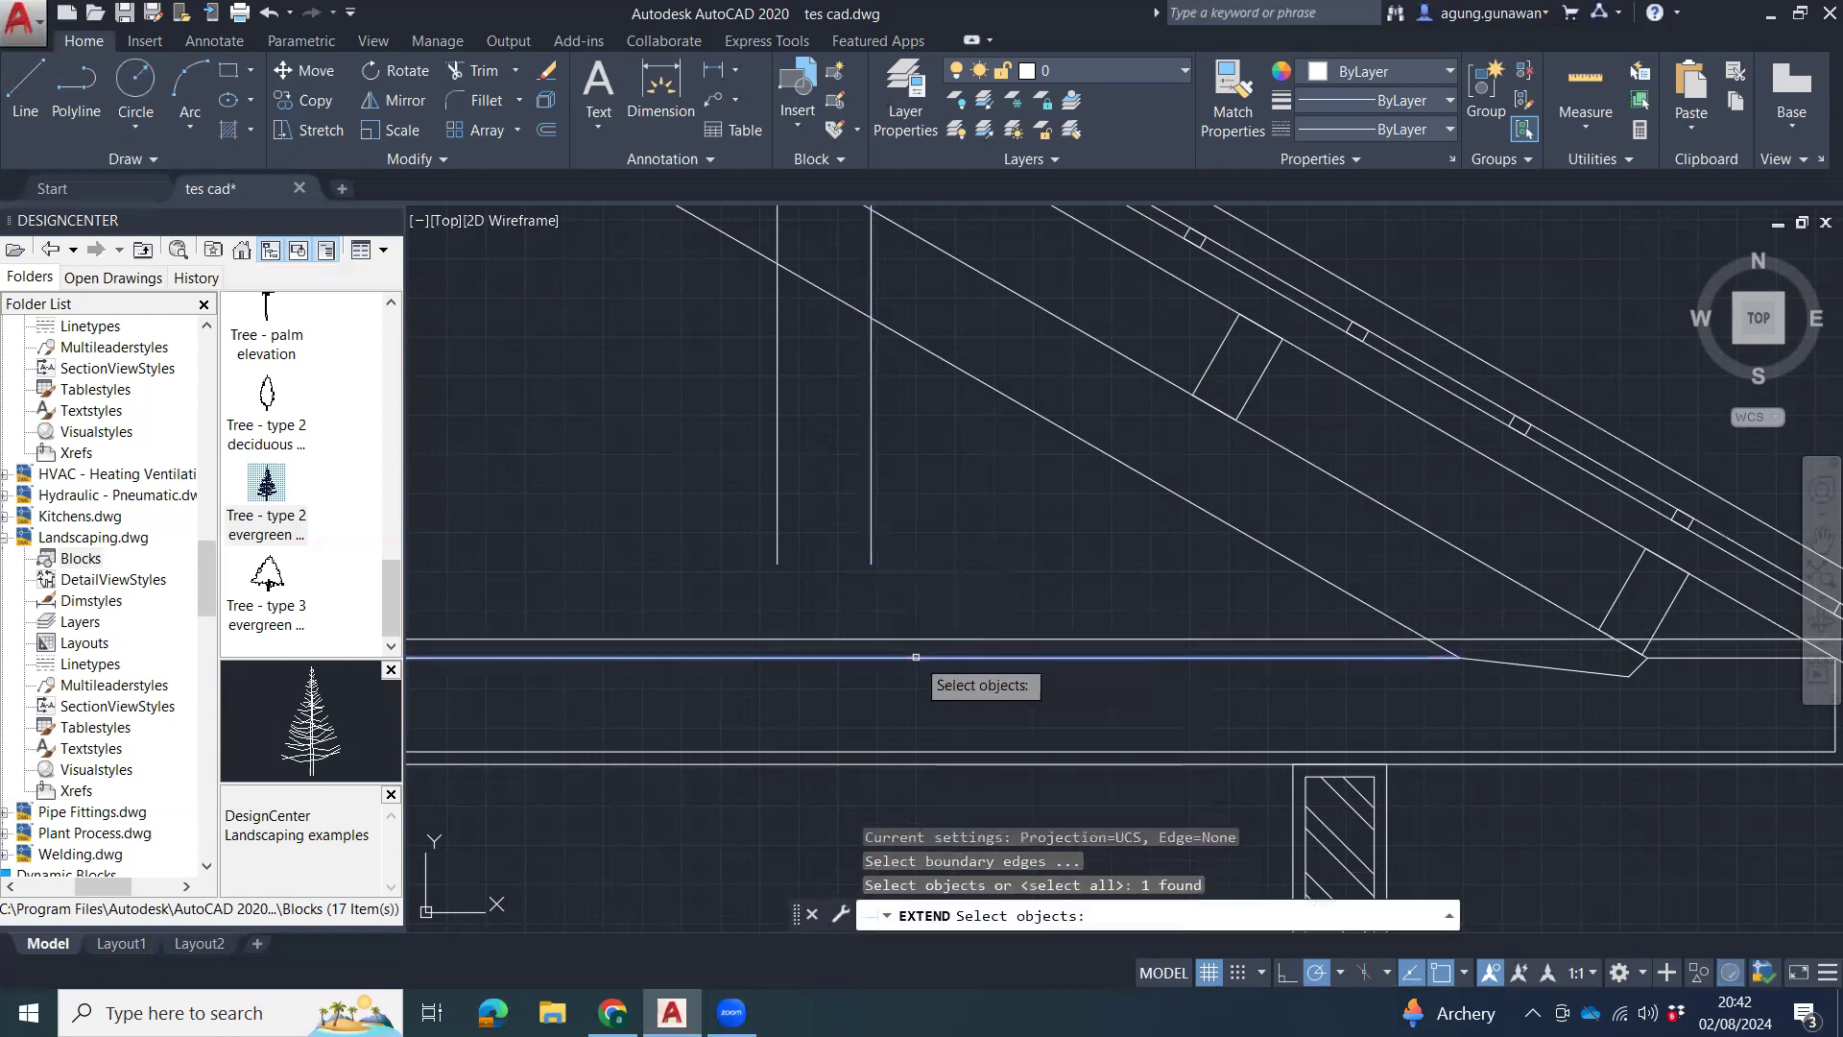
pyautogui.press('Return')
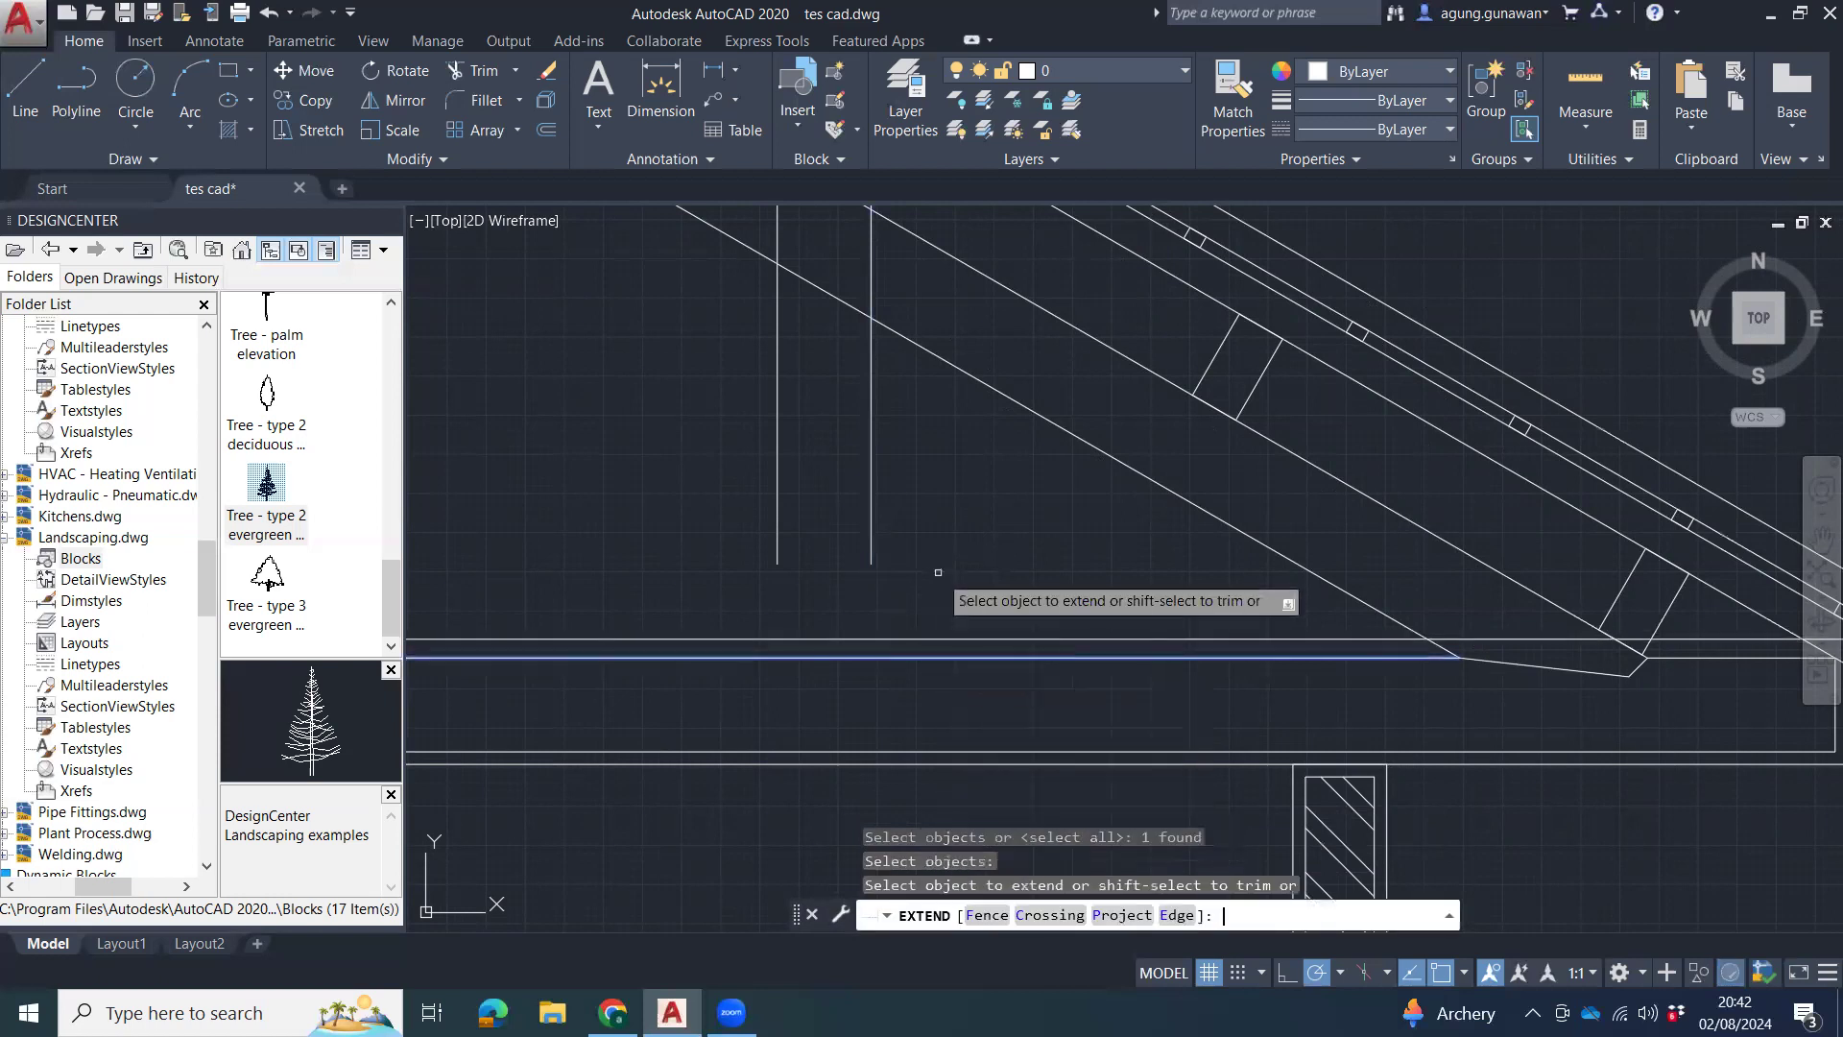
pyautogui.click(872, 542)
pyautogui.click(777, 547)
pyautogui.moveTo(927, 566); pyautogui.dragTo(935, 704, button='middle')
pyautogui.press('Escape')
pyautogui.press('Escape')
# Shorten both copied post edges by stretching their upper ends down to the right rafter's lower line.
pyautogui.click(932, 580)
pyautogui.click(845, 629)
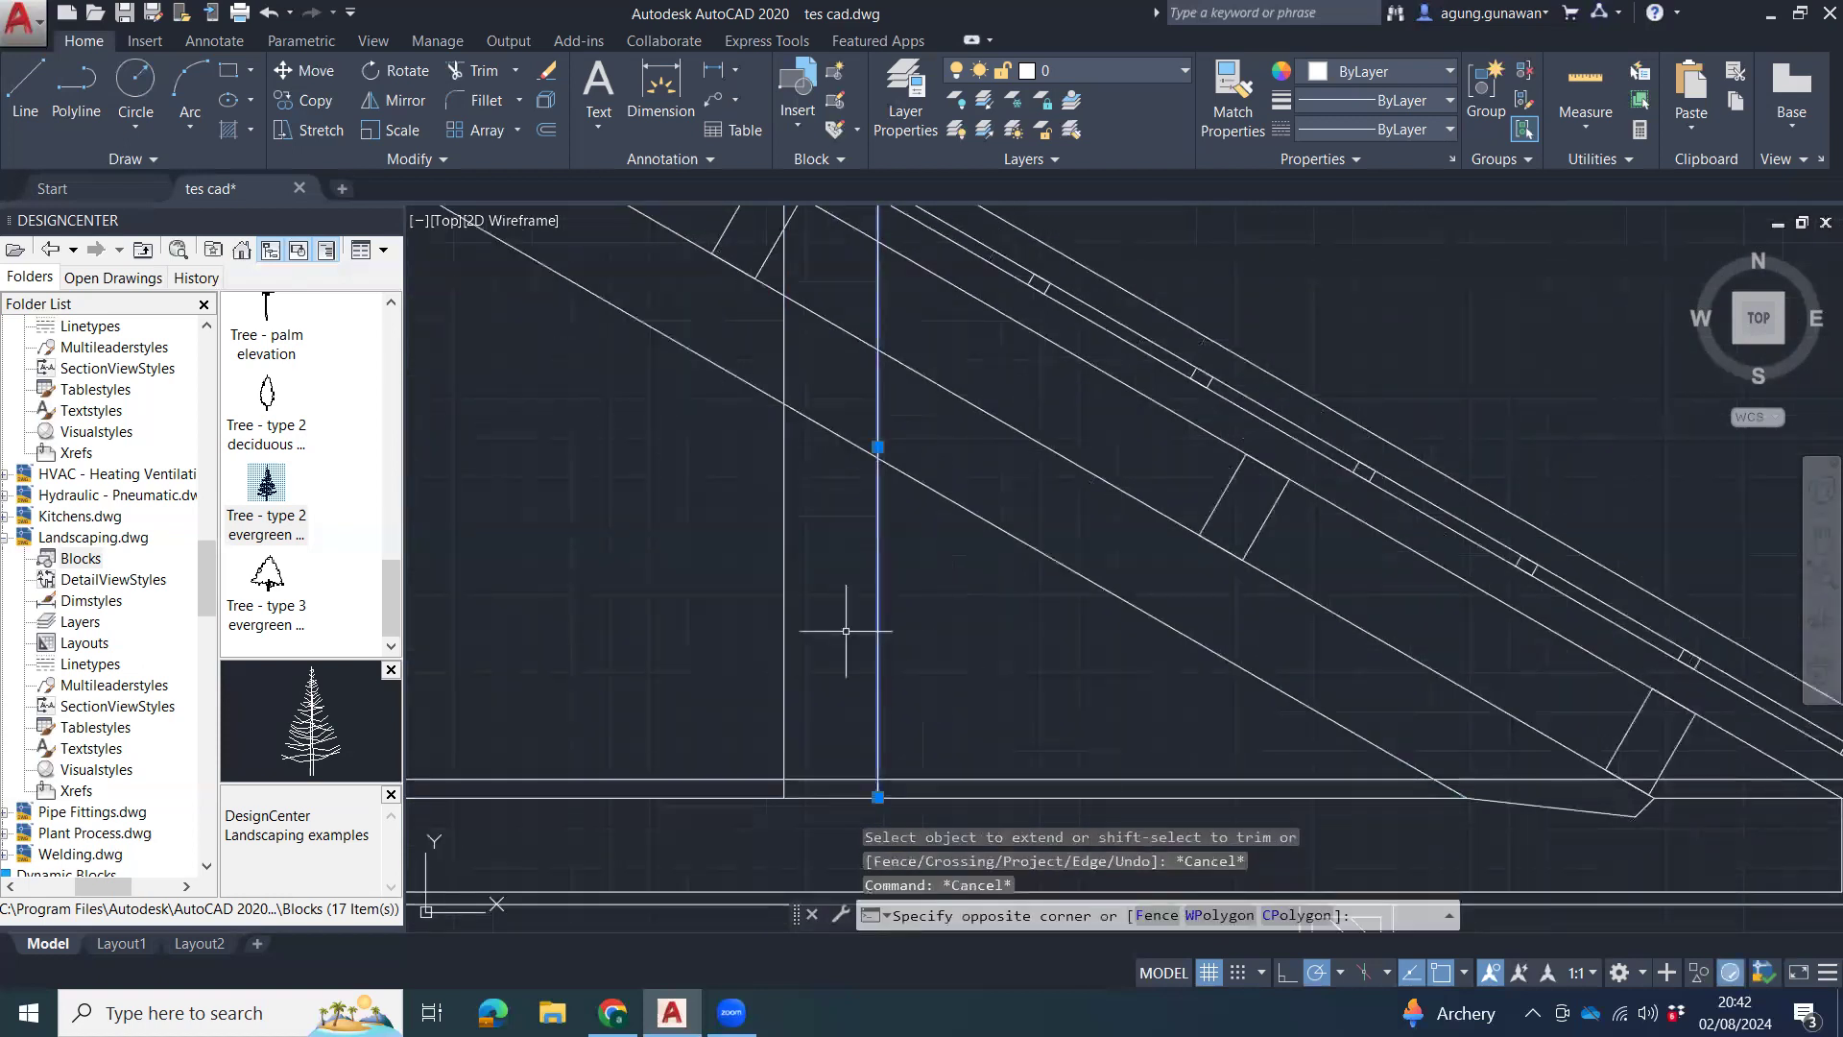
pyautogui.moveTo(916, 609); pyautogui.dragTo(893, 745, button='middle')
pyautogui.scroll(-2, 909, 680)
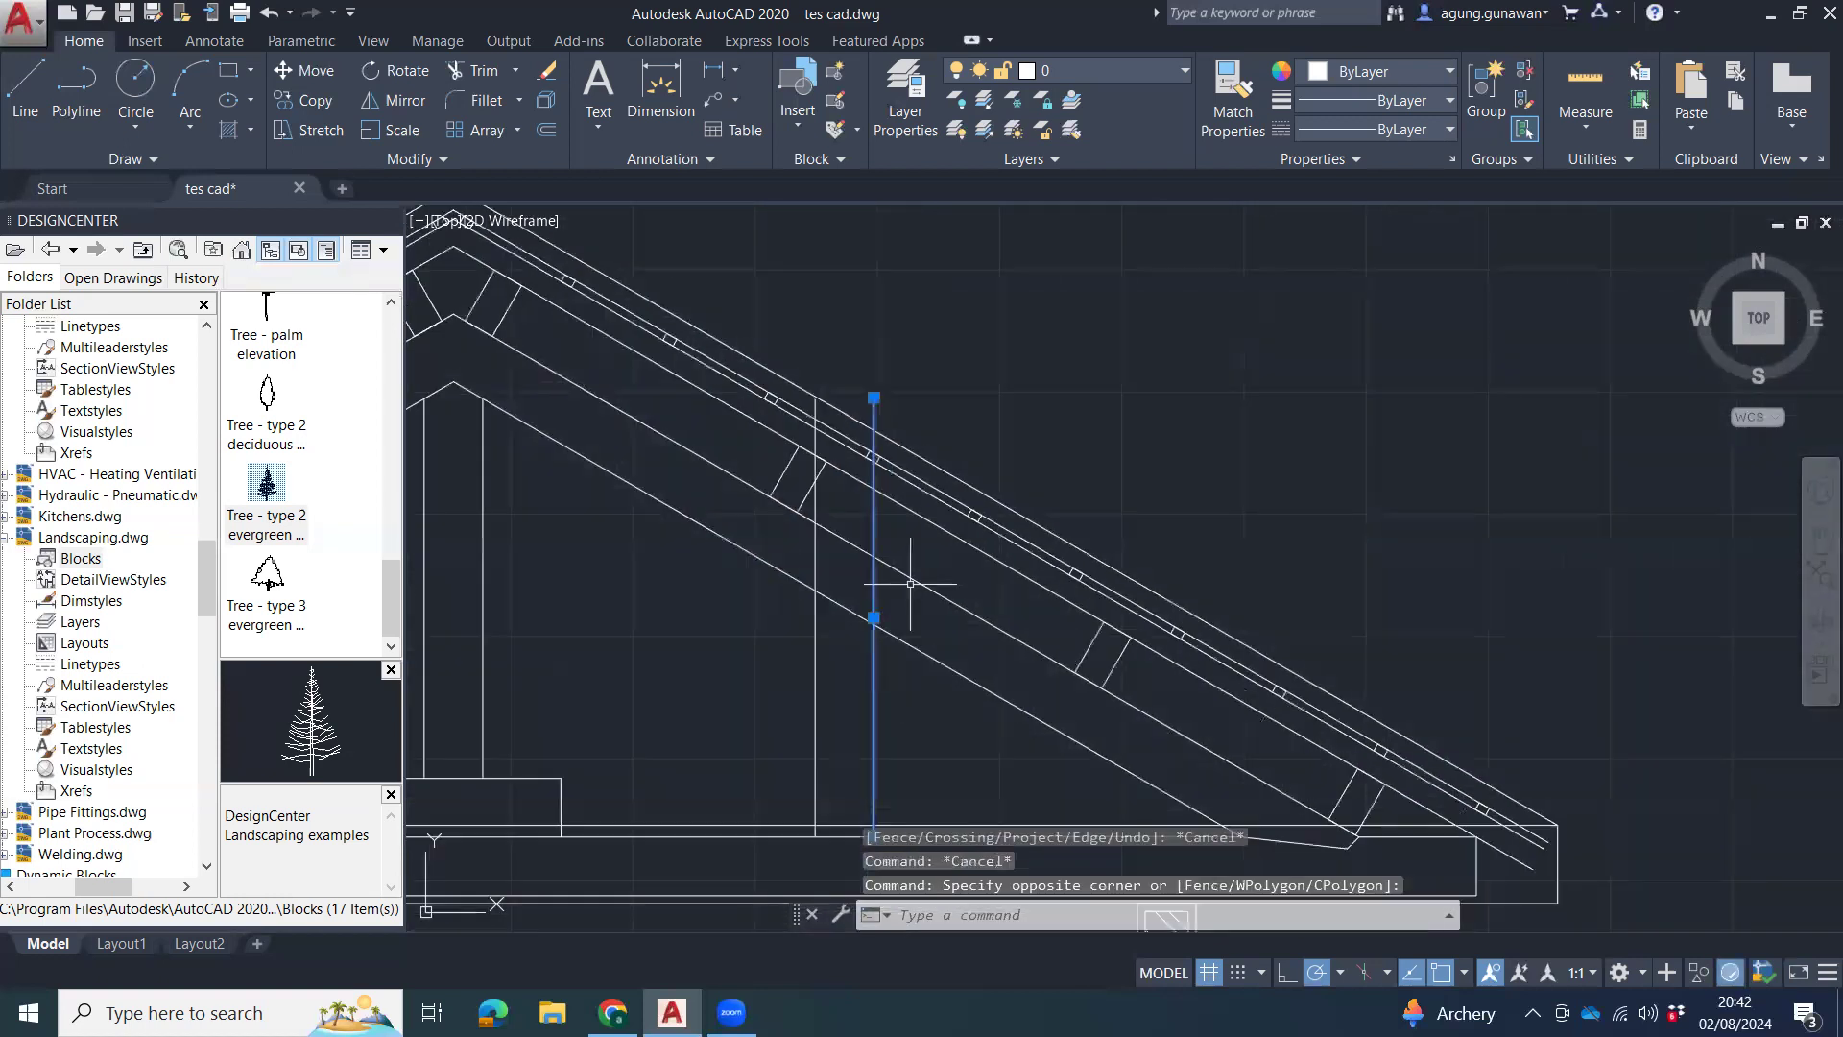
pyautogui.click(873, 397)
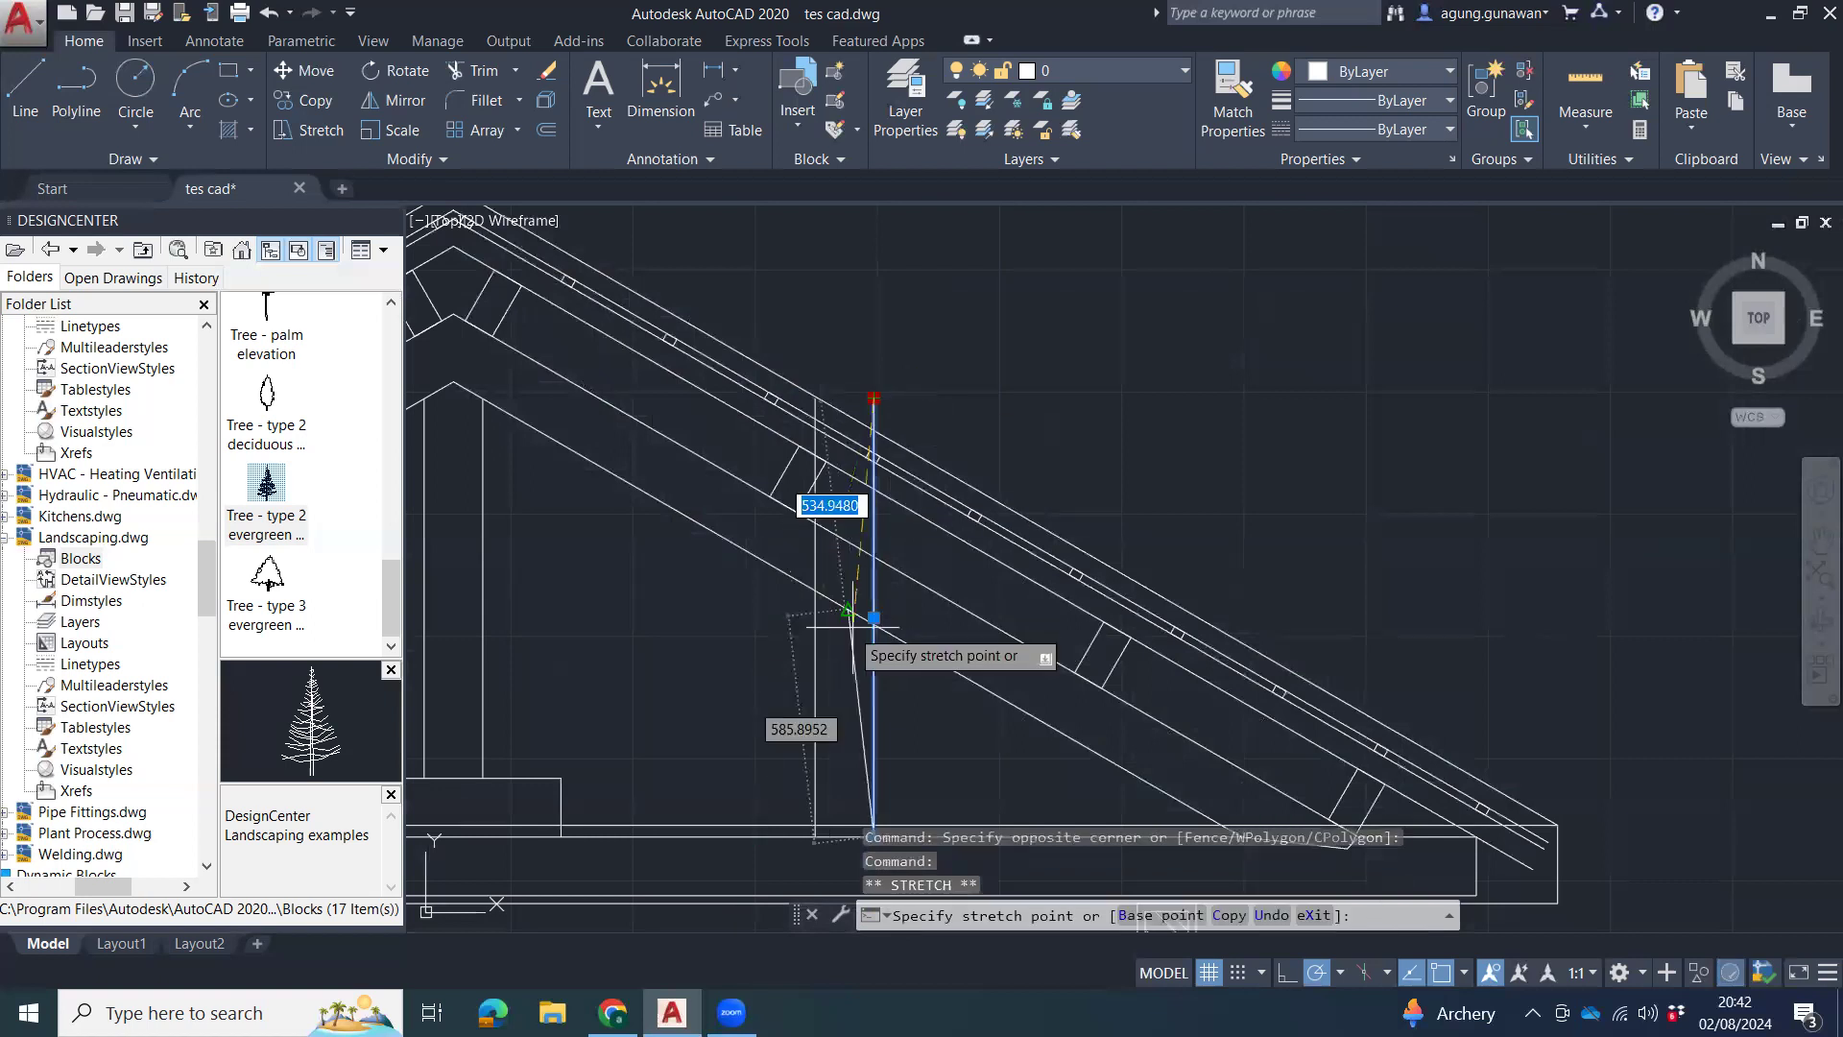
pyautogui.click(822, 555)
pyautogui.click(802, 574)
pyautogui.click(814, 396)
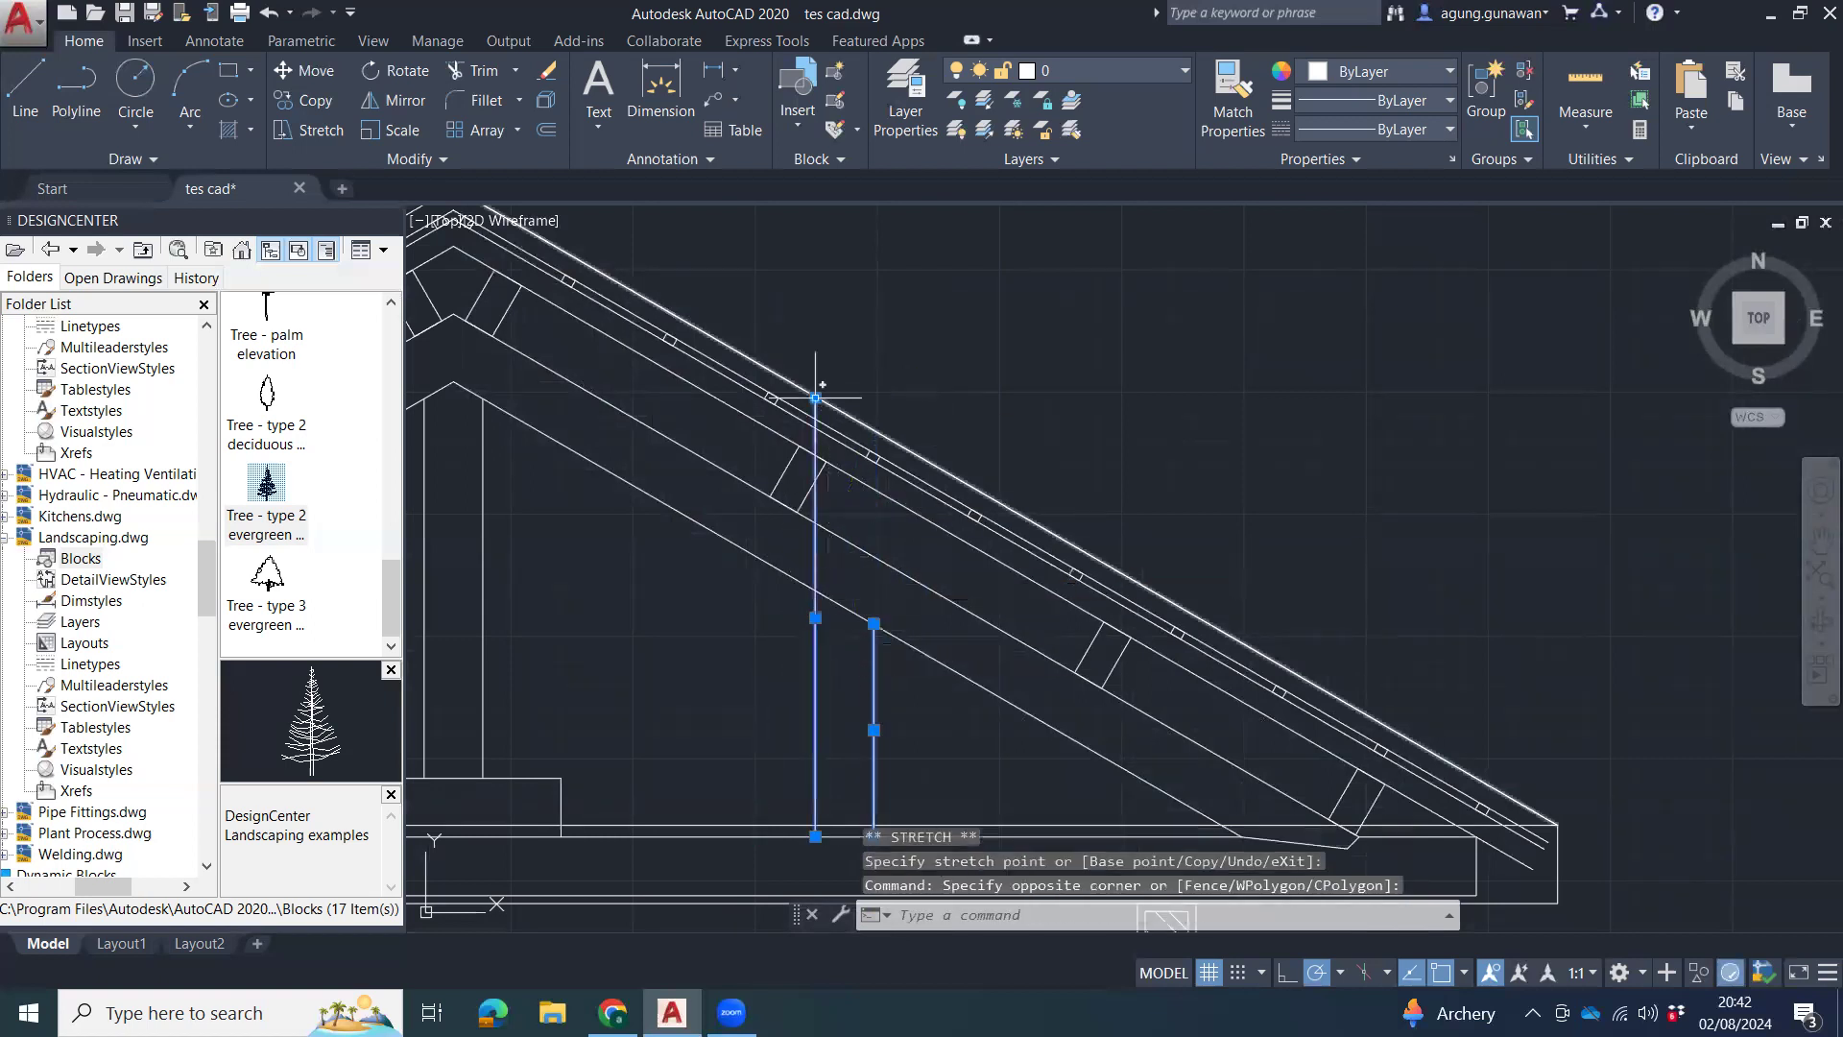
pyautogui.press('Escape')
pyautogui.press('Escape')
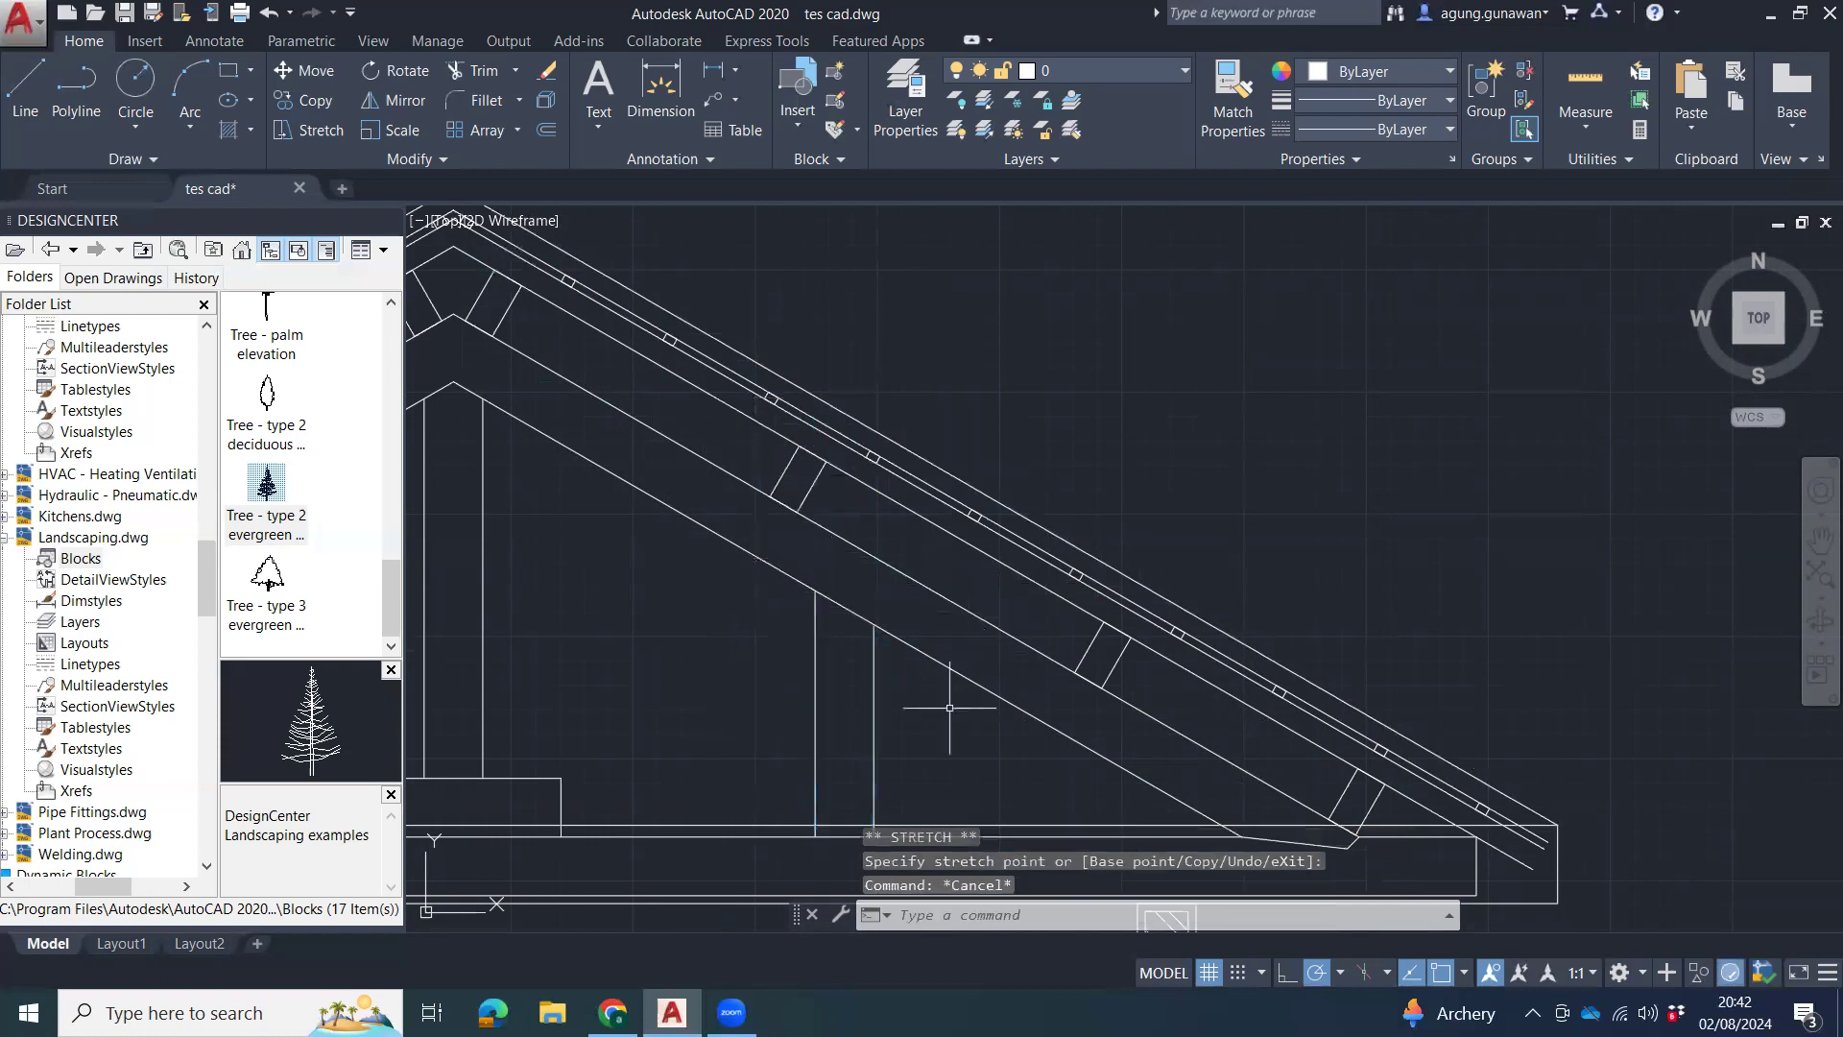
pyautogui.scroll(-2, 946, 707)
pyautogui.moveTo(946, 707); pyautogui.dragTo(922, 549, button='middle')
pyautogui.scroll(4, 989, 595)
pyautogui.moveTo(1226, 547); pyautogui.dragTo(1209, 754, button='middle')
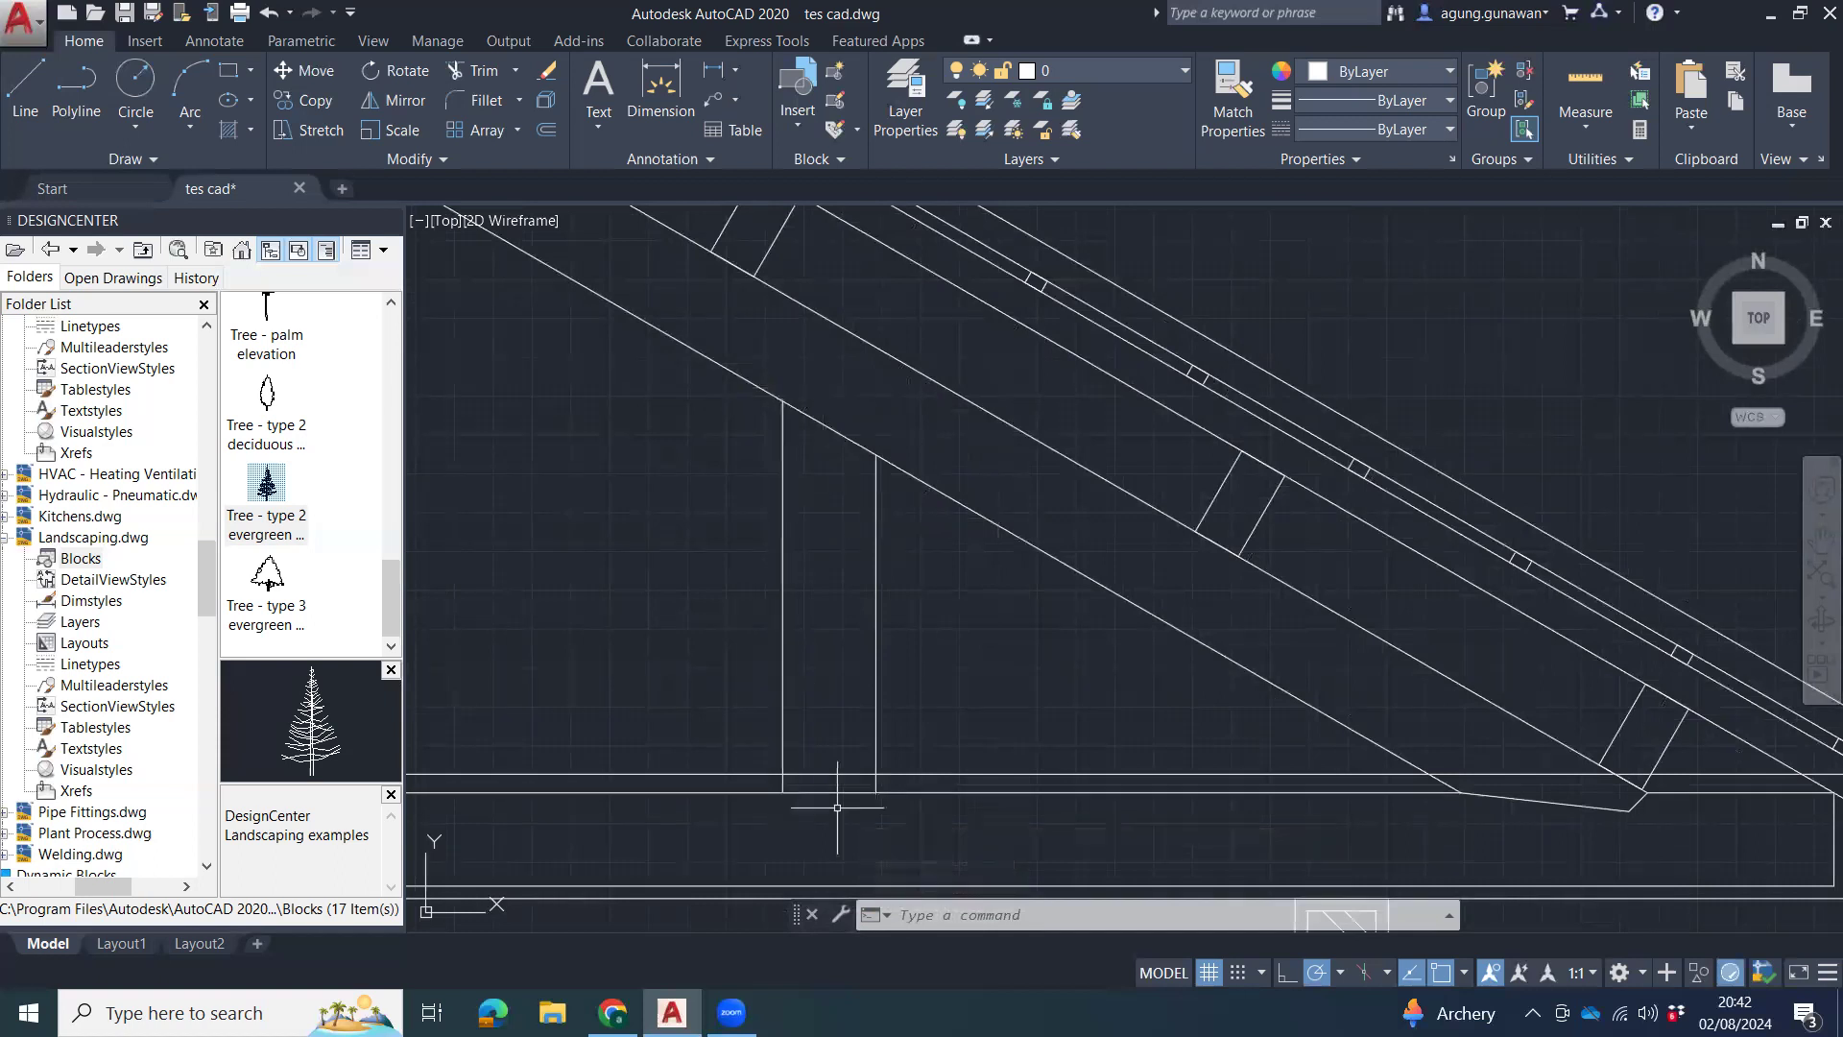
pyautogui.moveTo(938, 604); pyautogui.dragTo(1169, 765, button='middle')
pyautogui.moveTo(840, 606); pyautogui.dragTo(1126, 779, button='middle')
pyautogui.scroll(-2, 1152, 533)
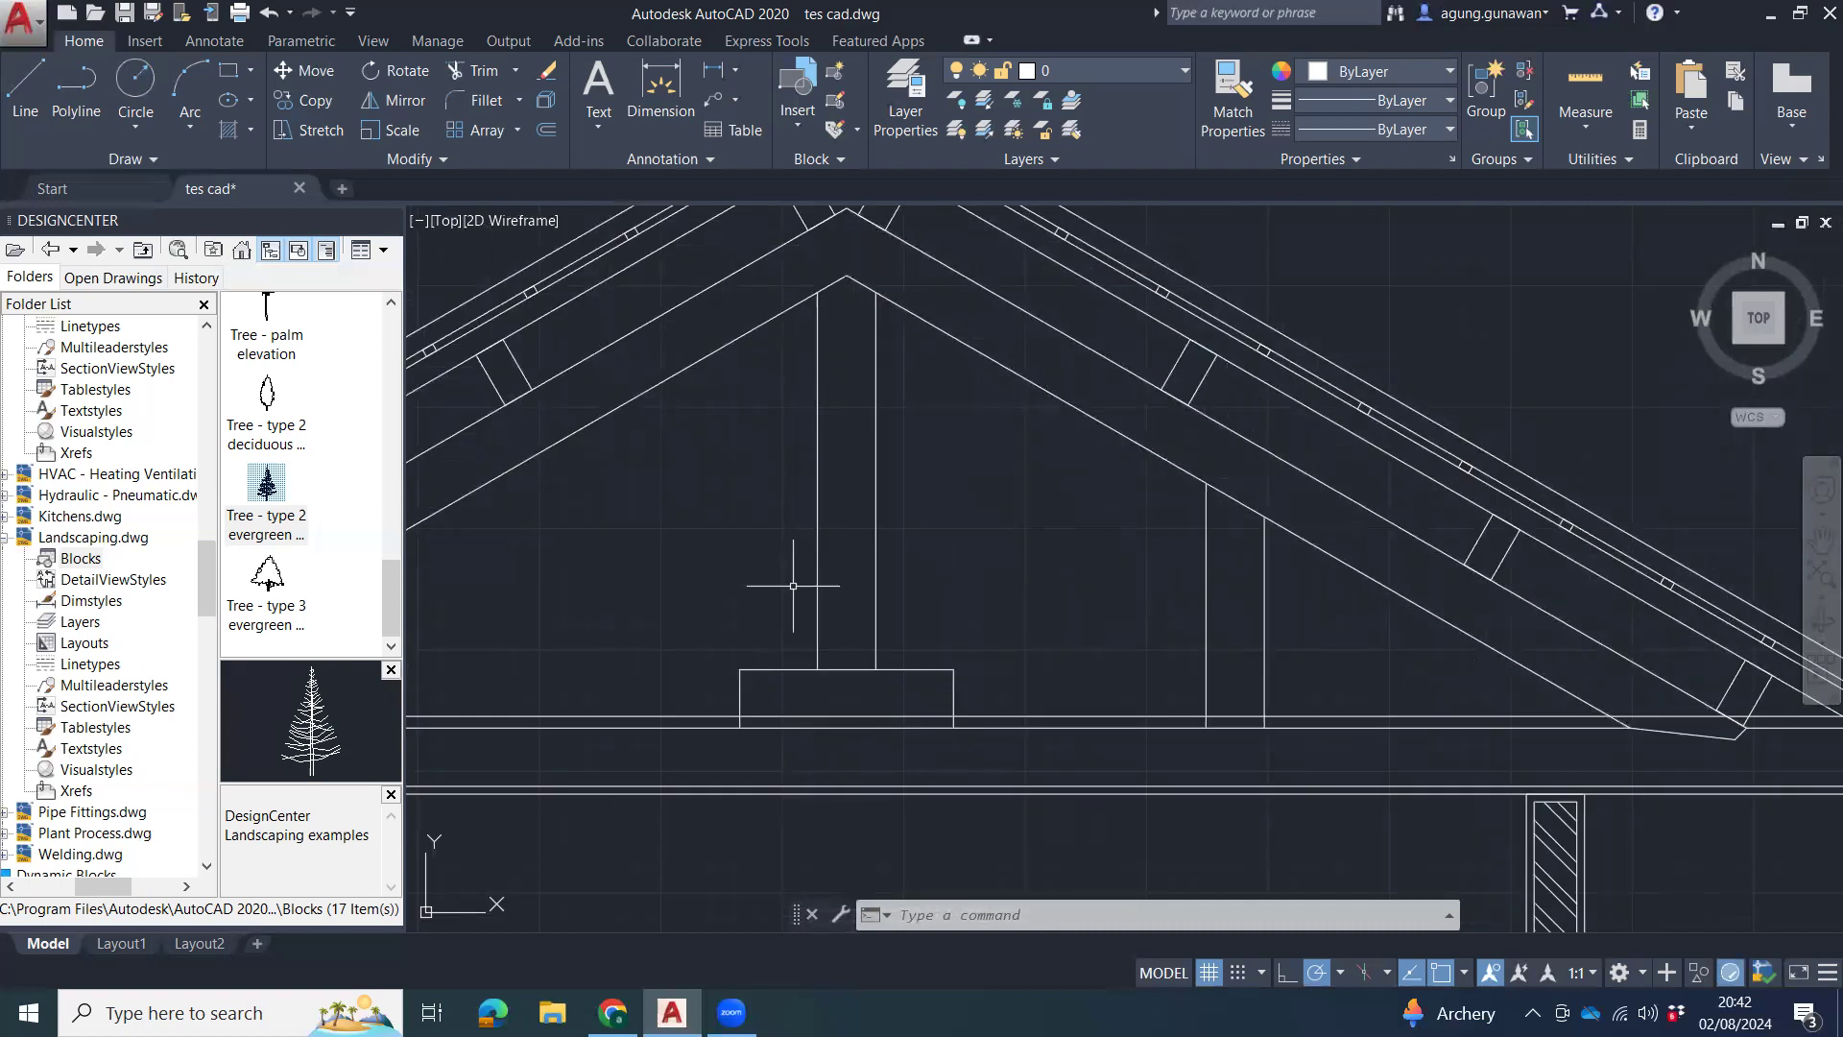
# Draw a line about 1020 units long at 30° from the foot of the king post's right edge up past the right rafter's lower line.
pyautogui.scroll(2, 964, 663)
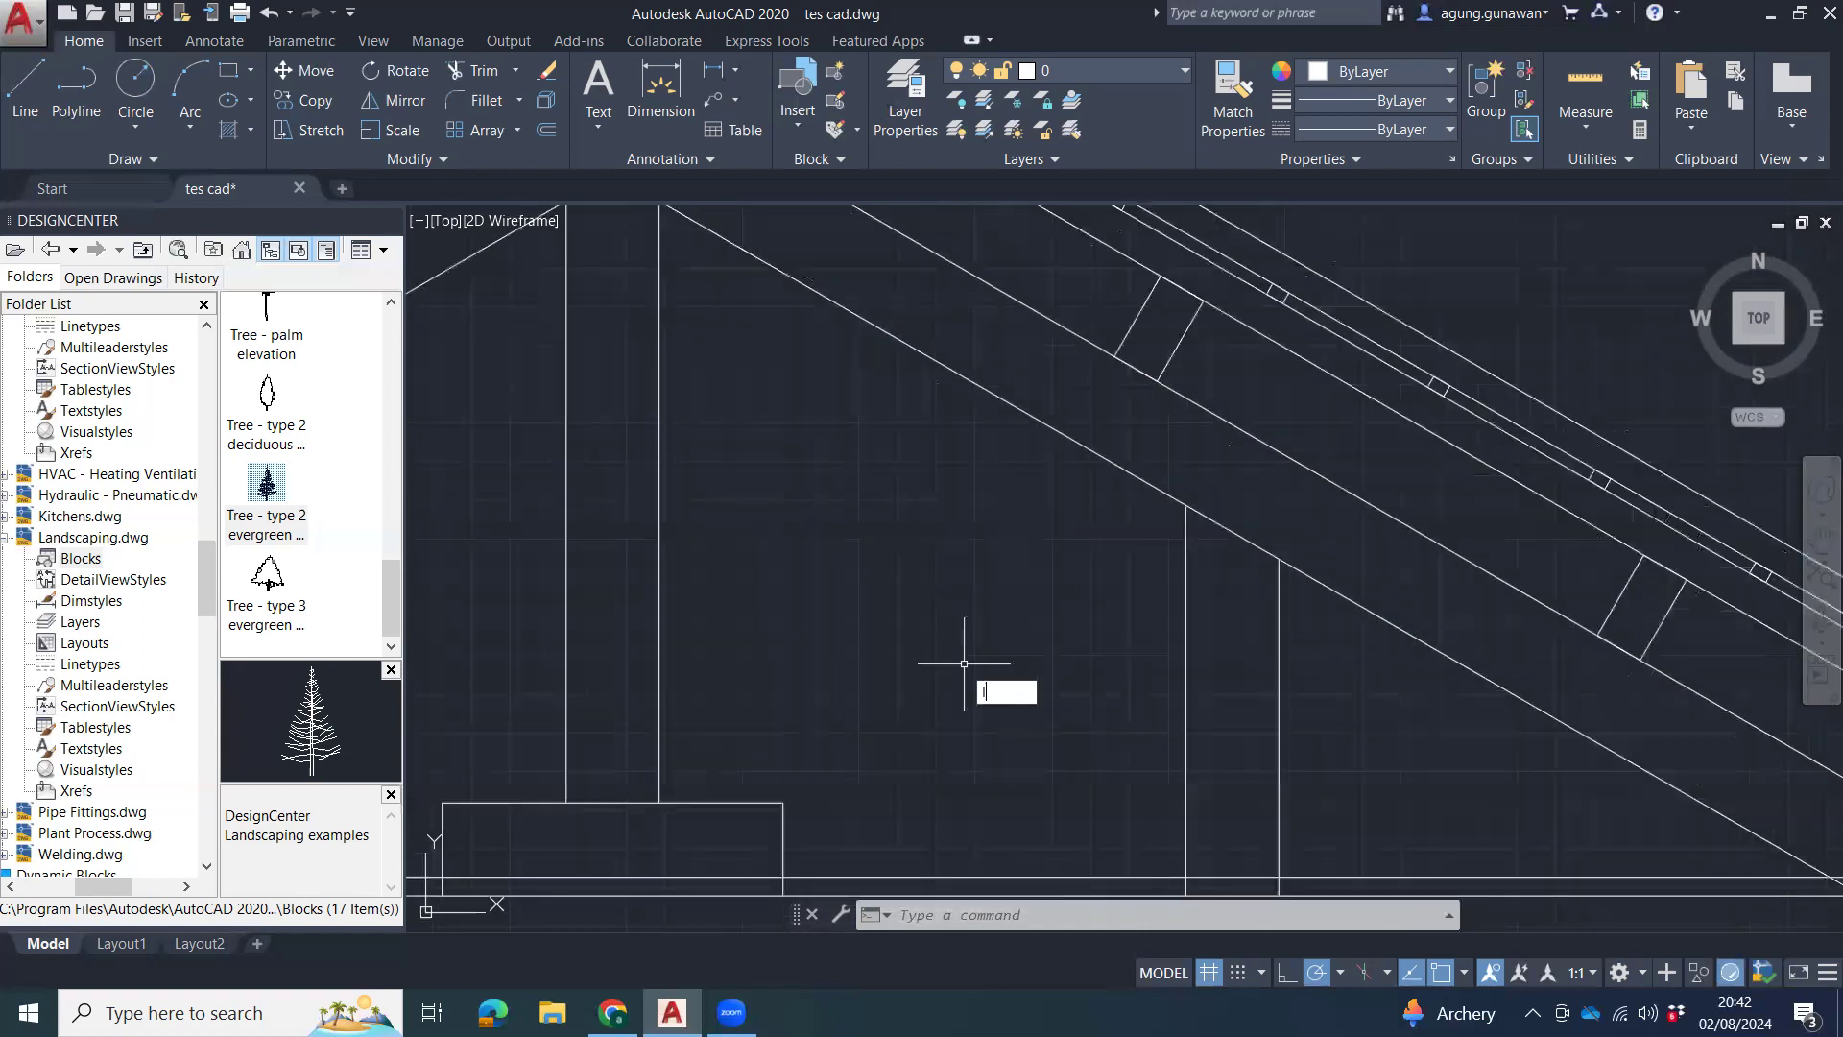
pyautogui.write('l')
pyautogui.press('Return')
pyautogui.click(659, 803)
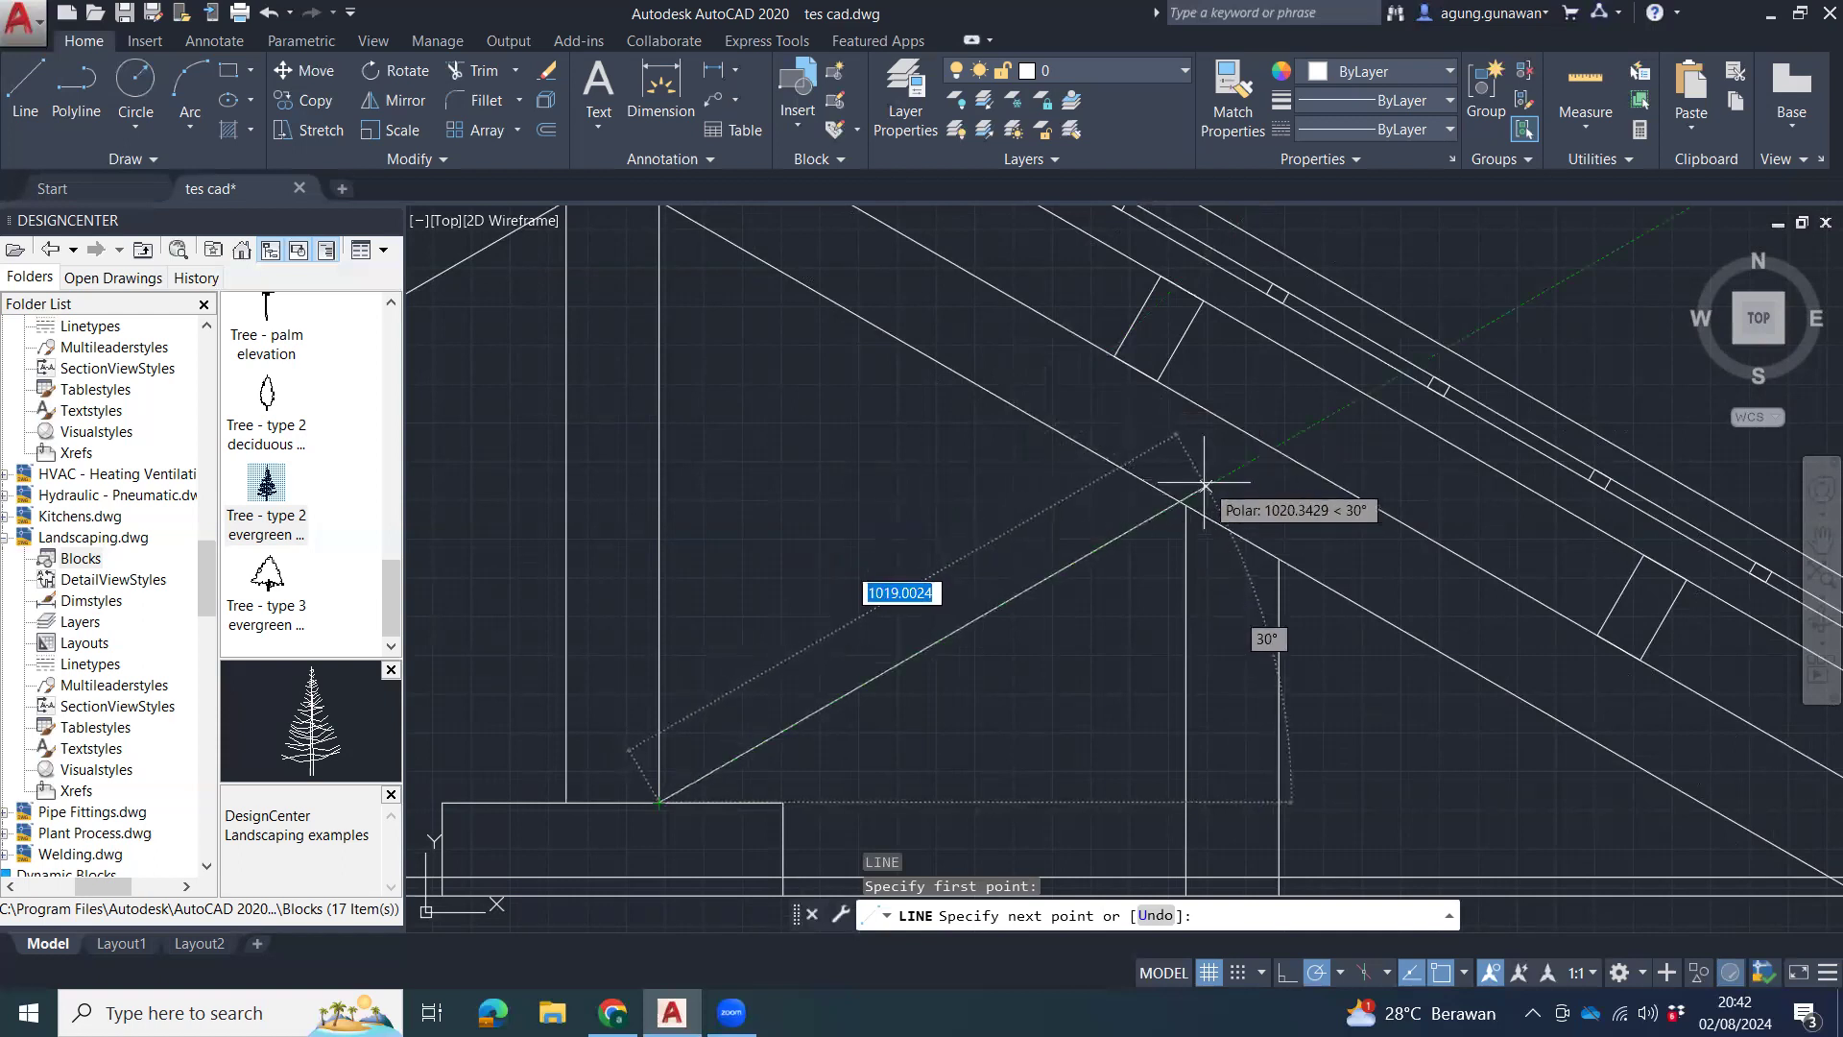
pyautogui.click(1205, 483)
pyautogui.press('Escape')
pyautogui.press('Escape')
# Offset the 30° diagonal line 150 units downward to form the strut's lower edge.
pyautogui.moveTo(990, 669); pyautogui.dragTo(1069, 610, button='middle')
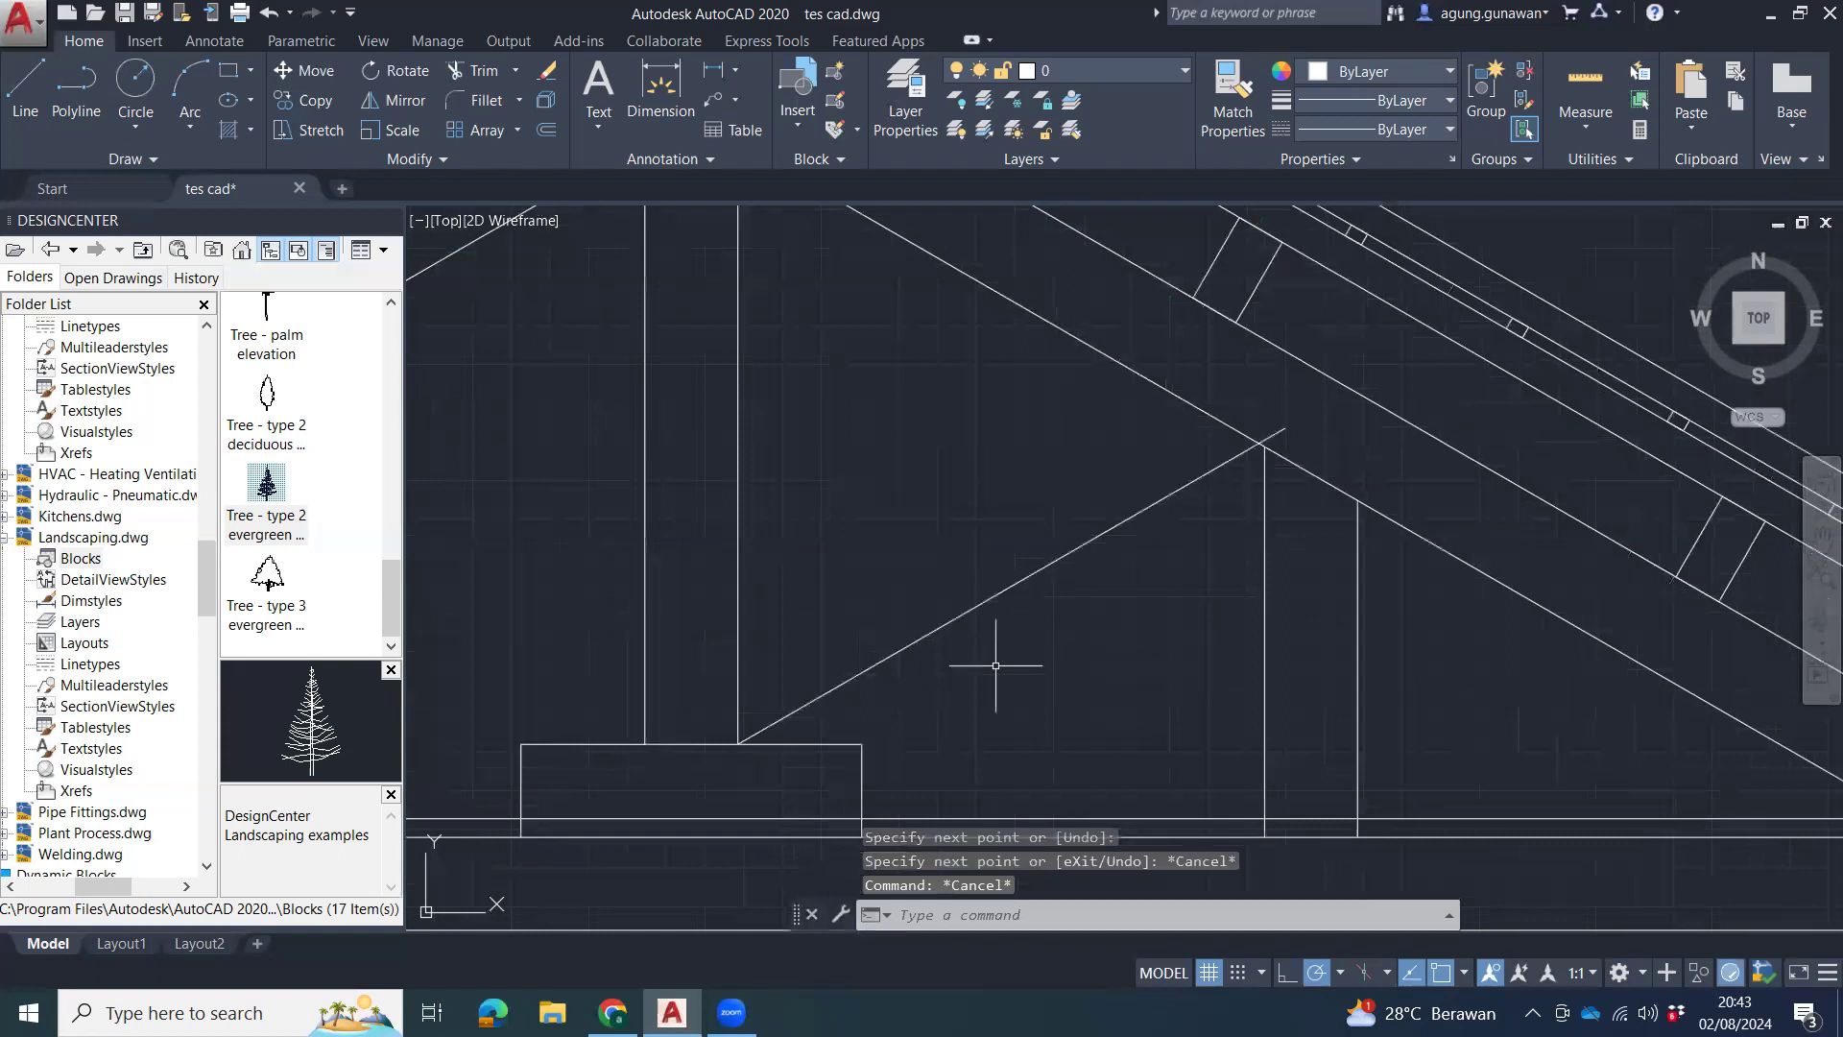
pyautogui.press('Return')
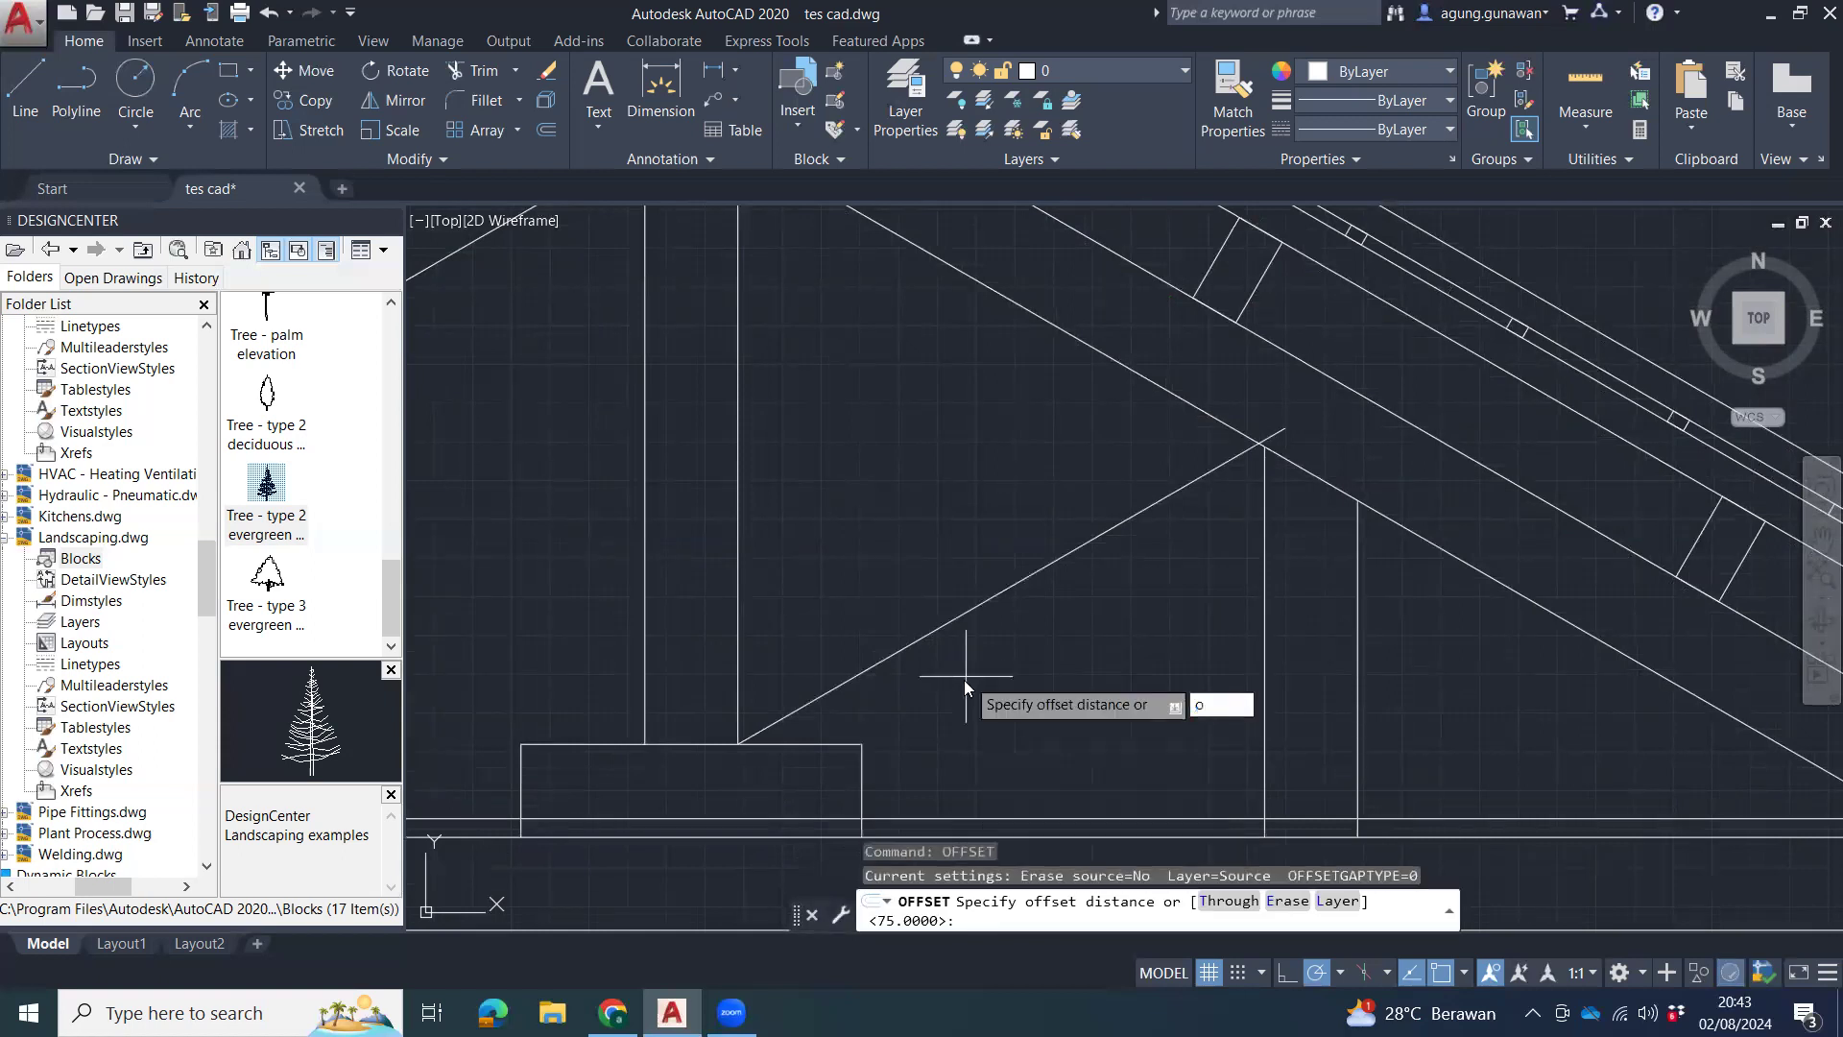
pyautogui.press('BackSpace')
pyautogui.write('150')
pyautogui.press('Return')
pyautogui.click(975, 606)
pyautogui.click(1030, 699)
pyautogui.moveTo(1538, 730); pyautogui.dragTo(1253, 690, button='middle')
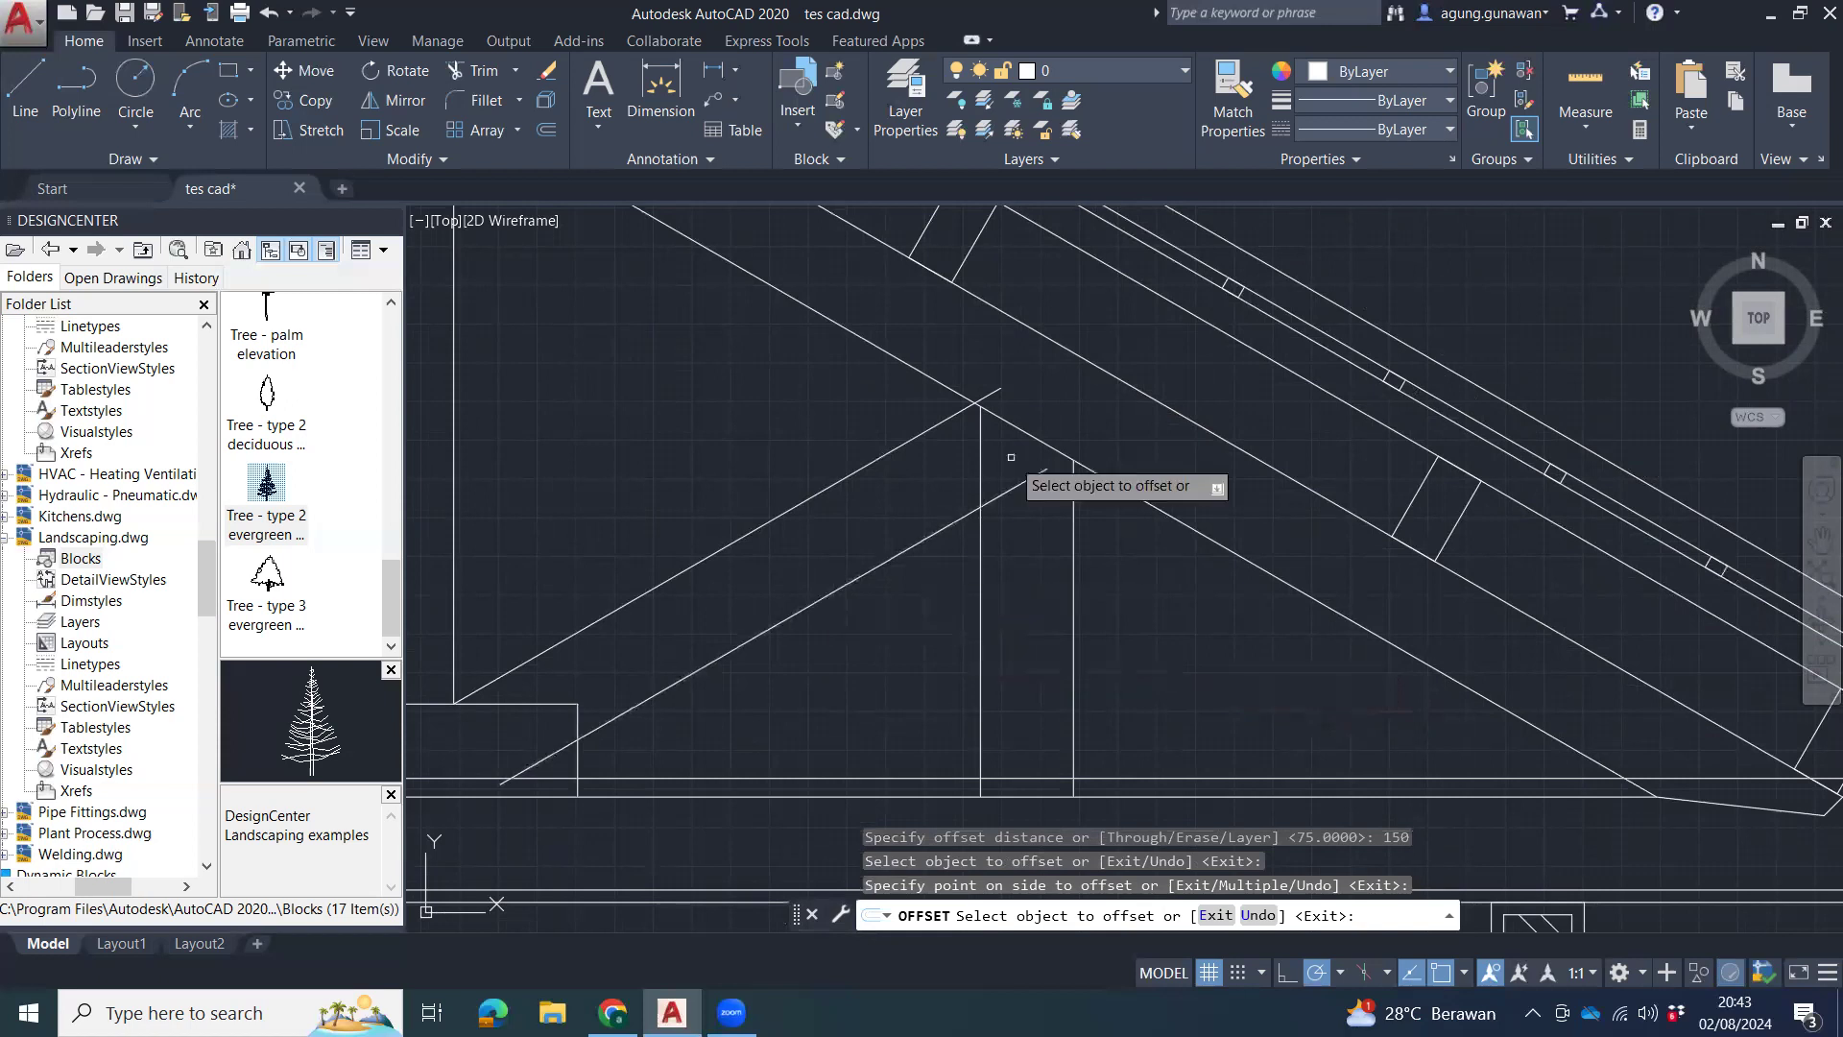
pyautogui.press('Escape')
pyautogui.press('Escape')
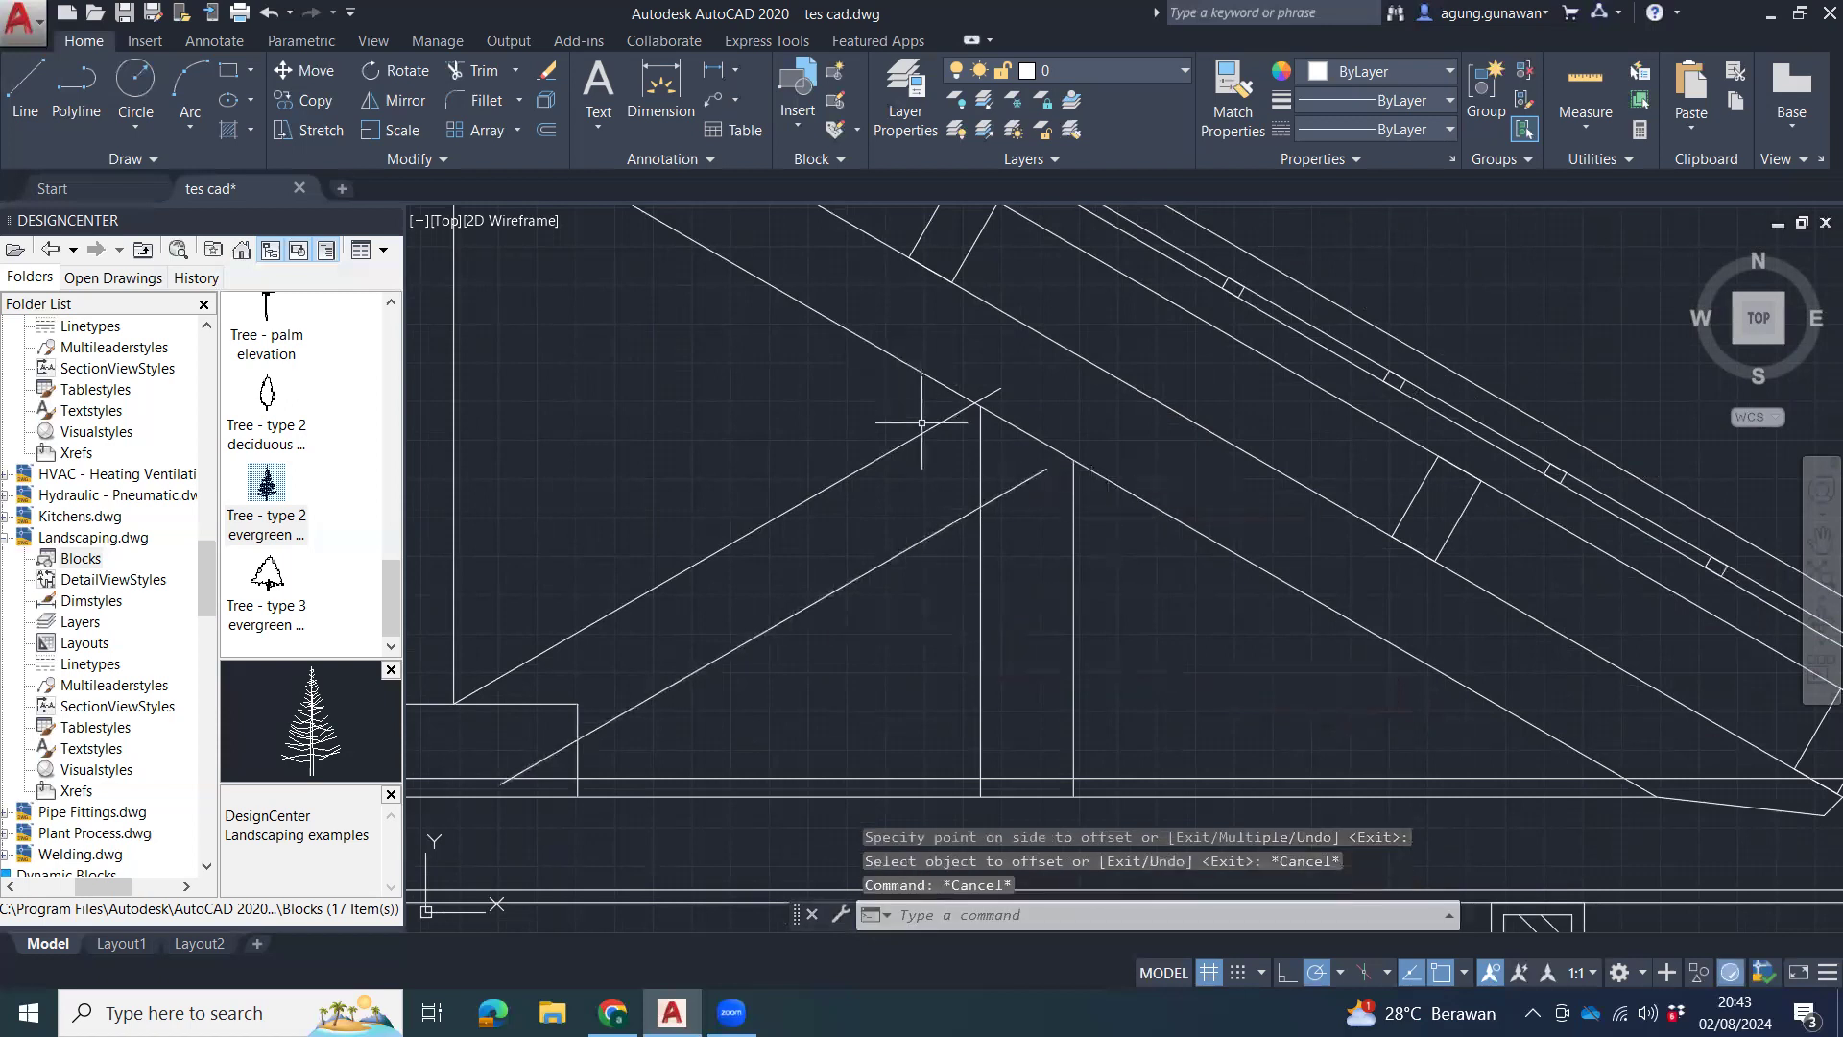
# Shorten the strut's upper edge so its upper end meets the right rafter's lower line.
pyautogui.moveTo(922, 422); pyautogui.dragTo(898, 445)
pyautogui.click(1001, 387)
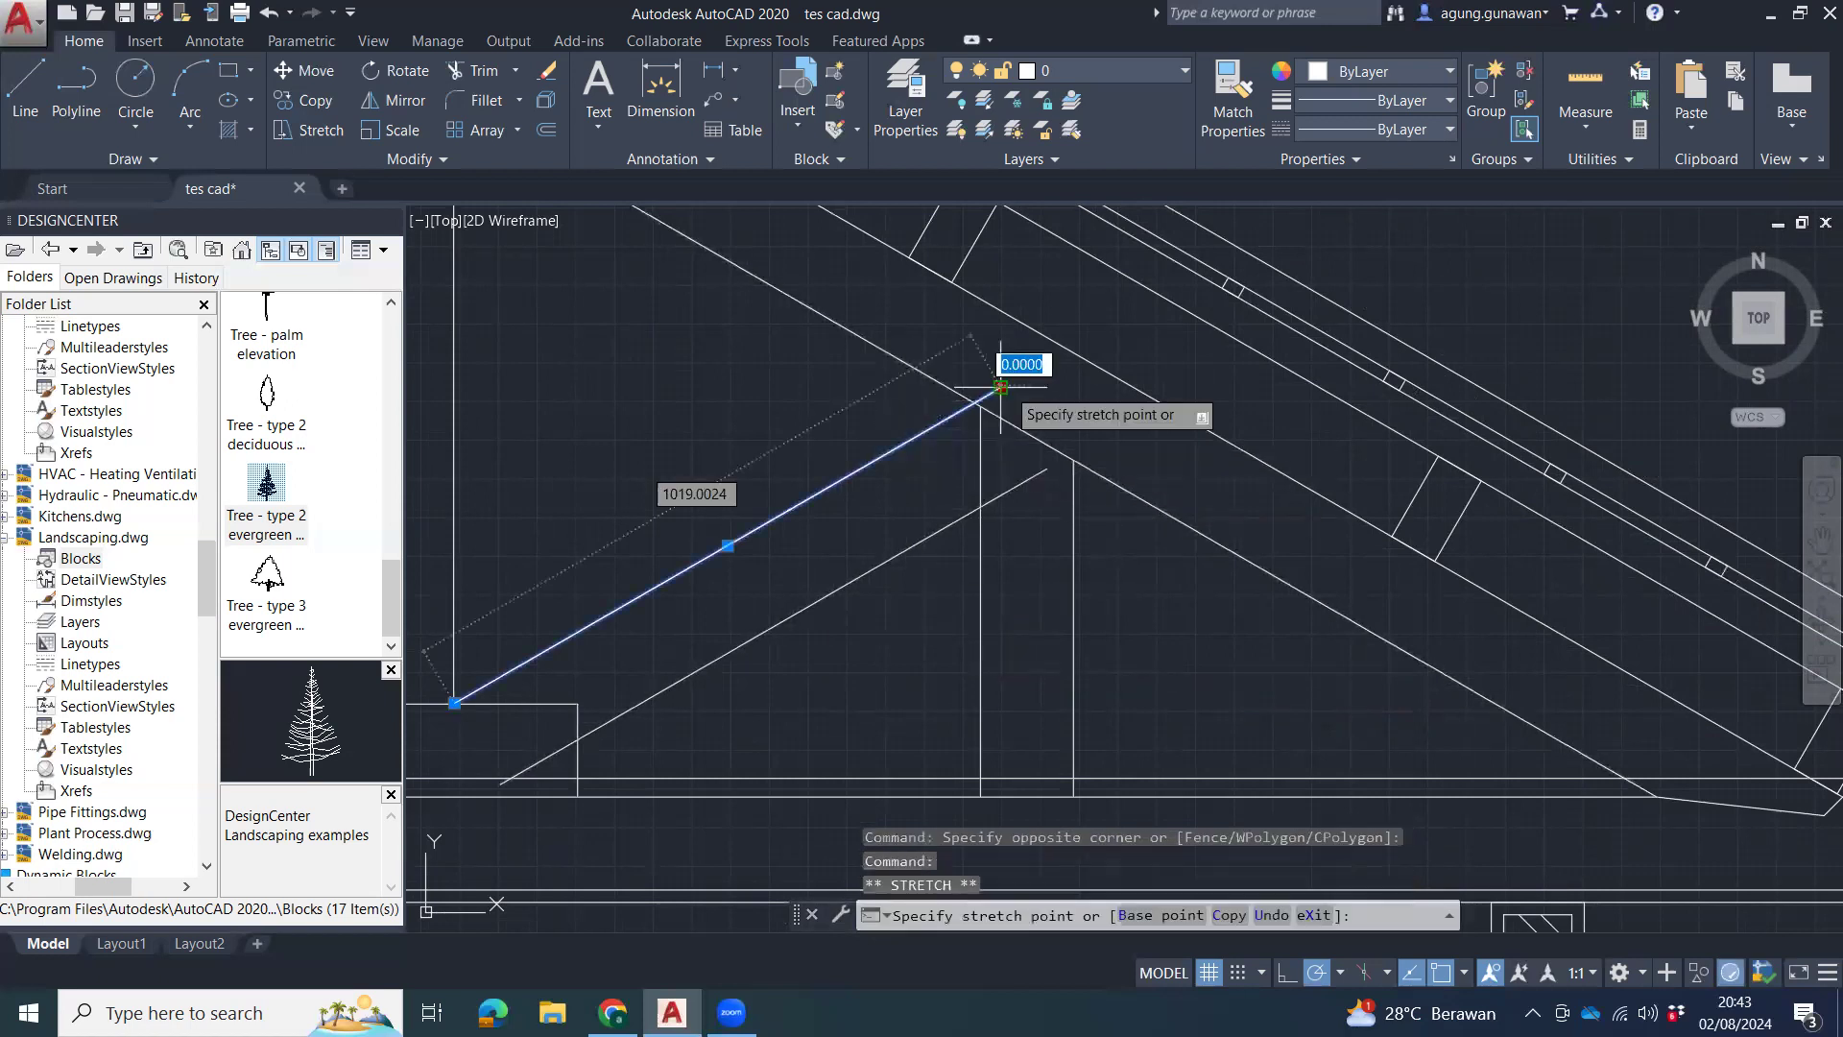
pyautogui.click(974, 402)
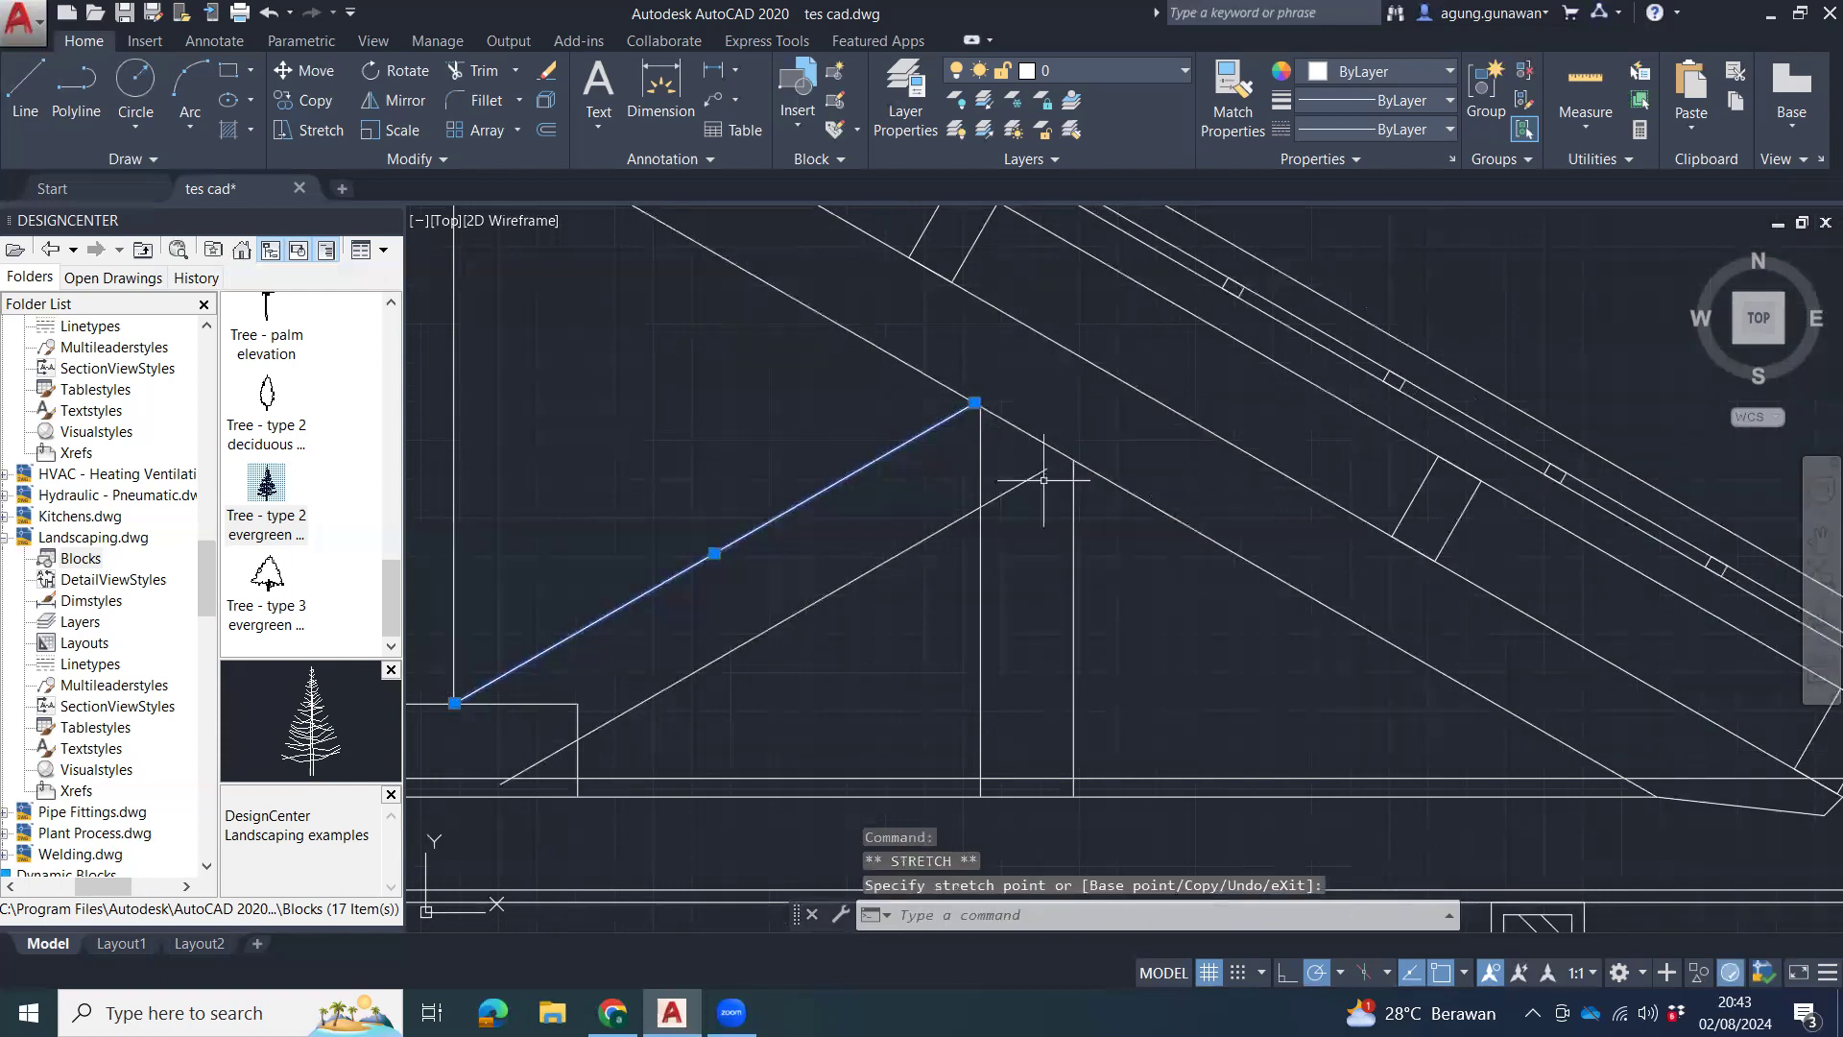
pyautogui.click(1038, 476)
pyautogui.press('Escape')
pyautogui.press('Escape')
# Extend the strut's lower edge up to the right rafter's lower line.
pyautogui.write('ex')
pyautogui.press('Return')
pyautogui.click(1109, 483)
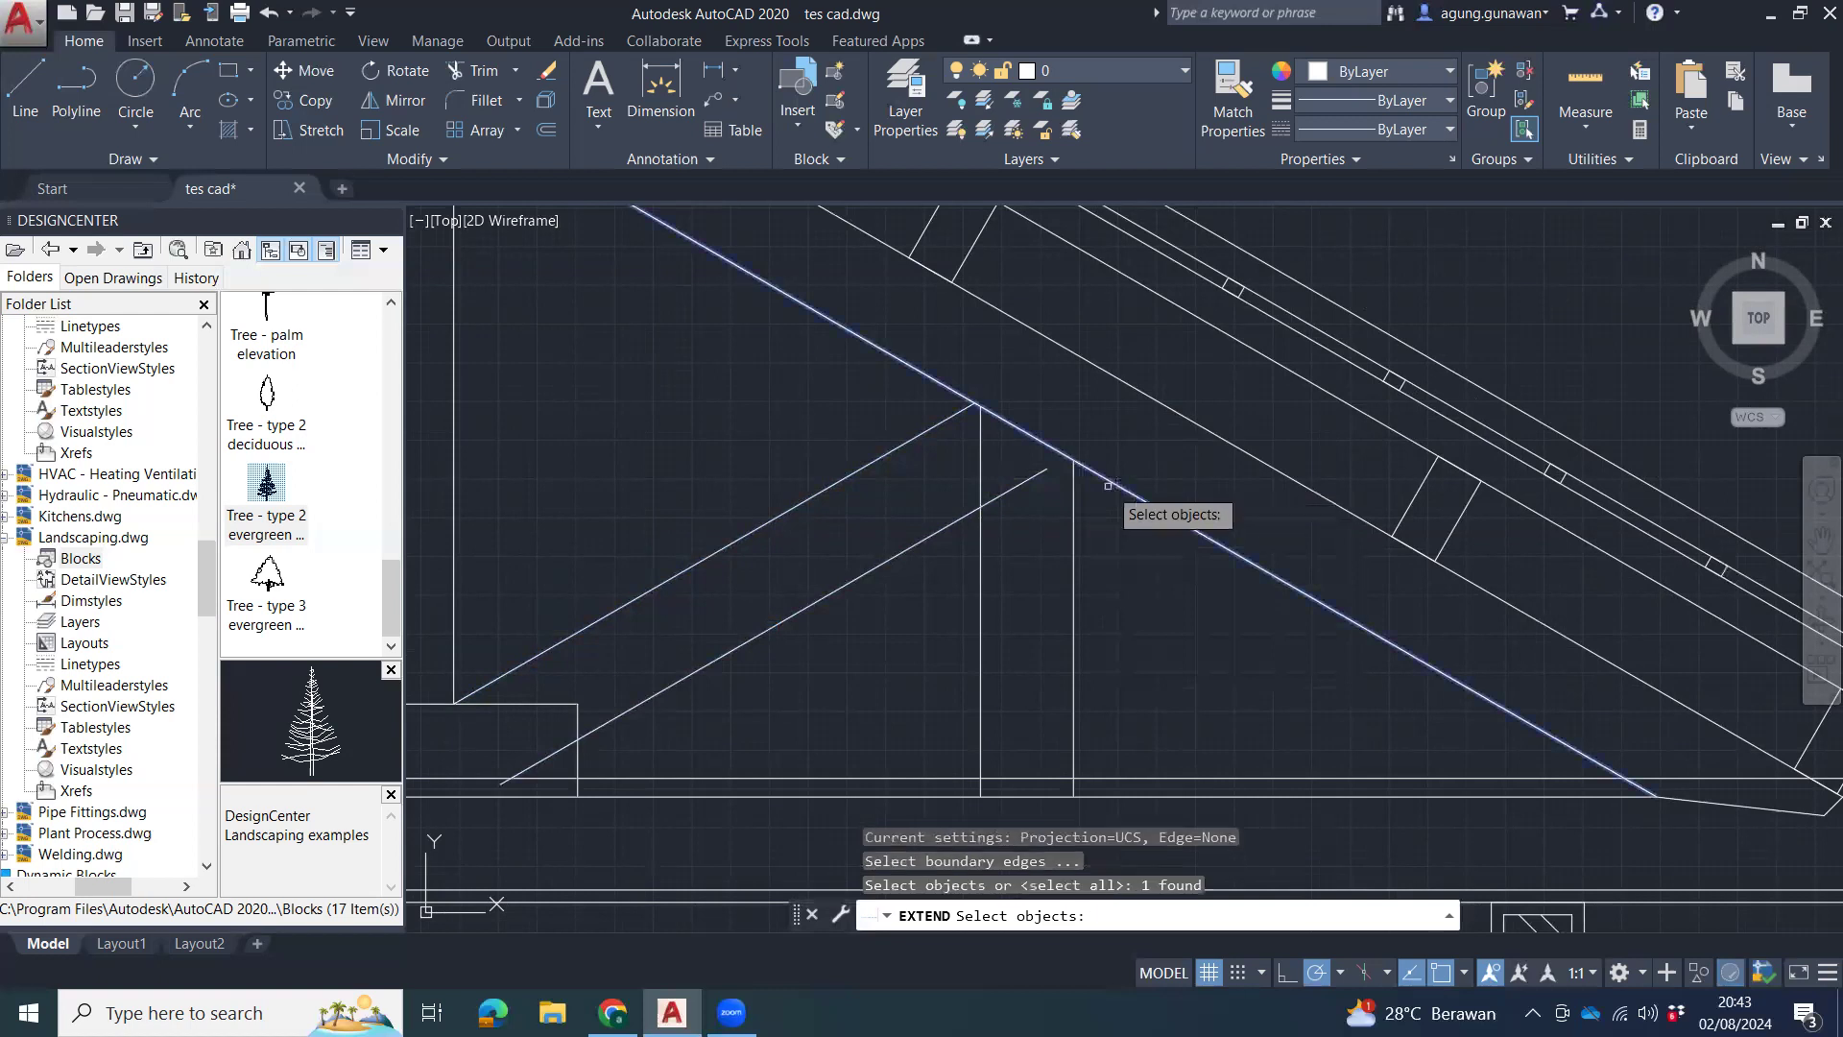
pyautogui.press('Return')
pyautogui.click(1033, 477)
pyautogui.press('Escape')
pyautogui.press('Escape')
# Shorten the side post's left edge so its top ends on the strut's lower edge.
pyautogui.moveTo(978, 588); pyautogui.dragTo(1085, 528, button='middle')
pyautogui.click(1090, 514)
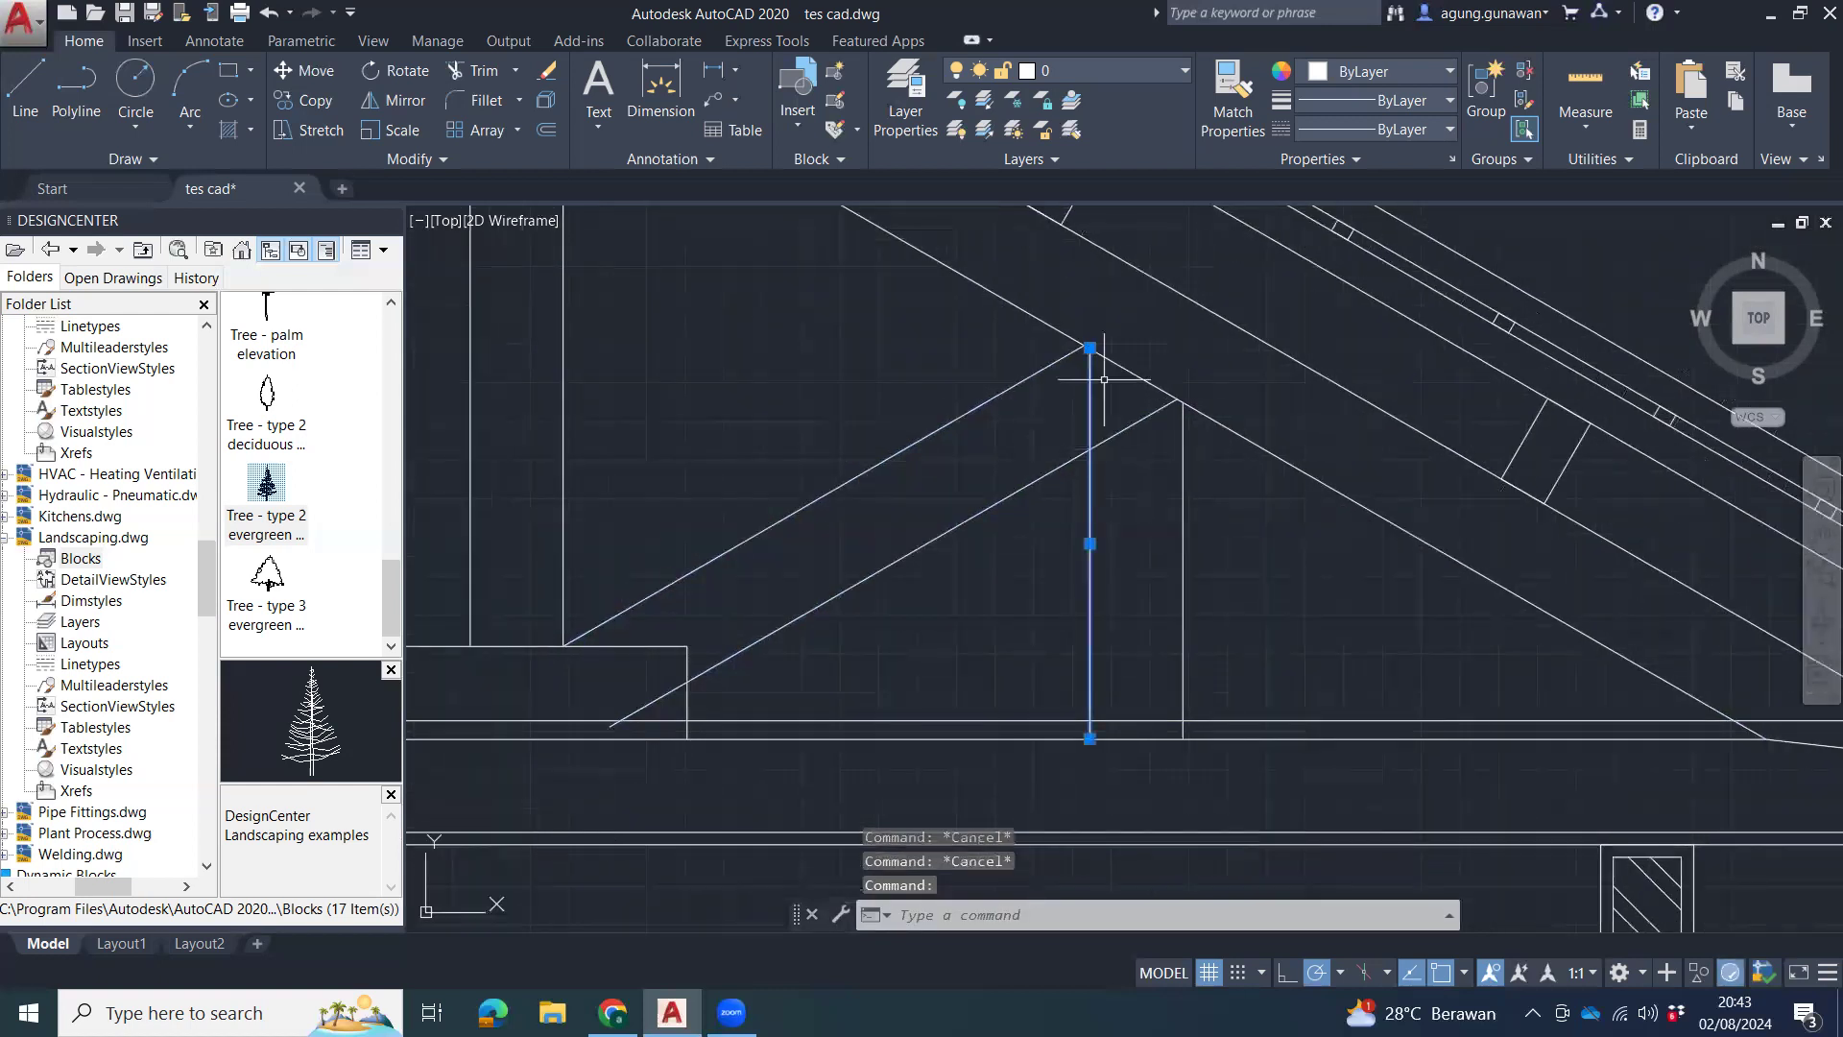
pyautogui.click(1090, 348)
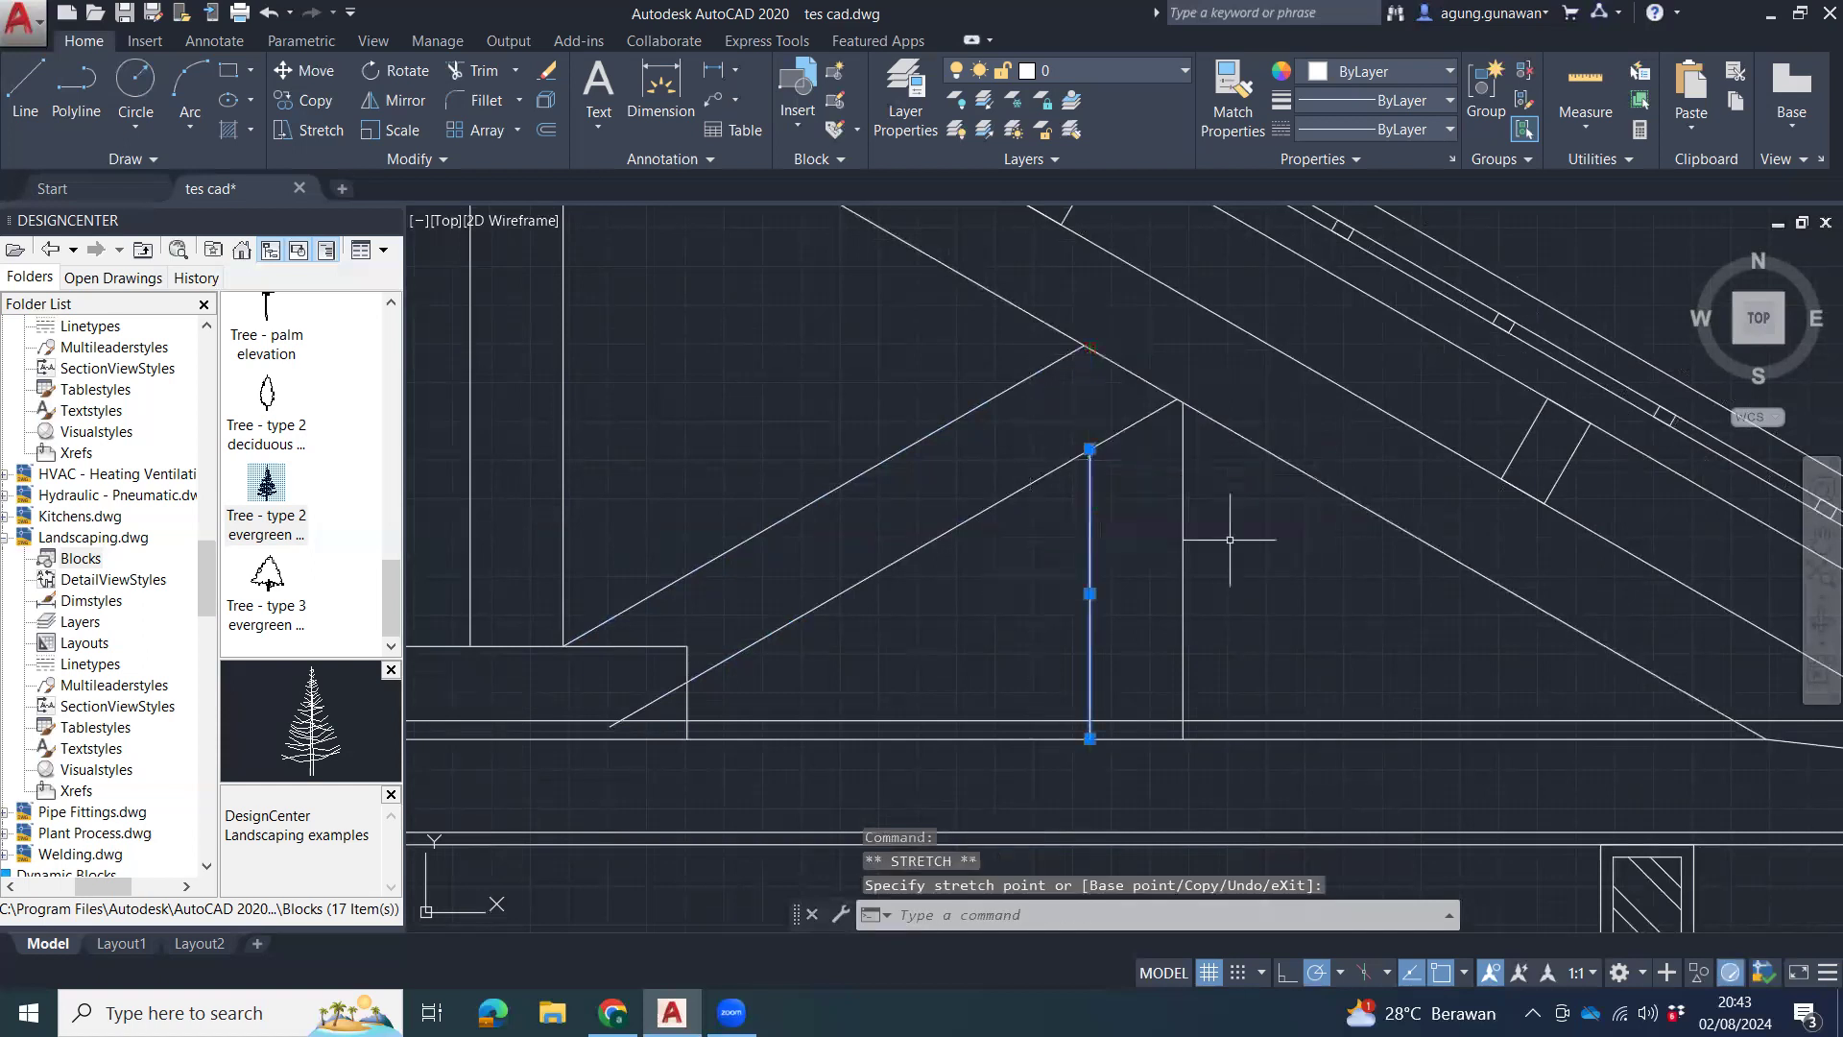
pyautogui.press('Escape')
# Pull the lower end of the strut's lower edge back to the foot block's right edge.
pyautogui.click(645, 699)
pyautogui.click(637, 708)
pyautogui.click(609, 727)
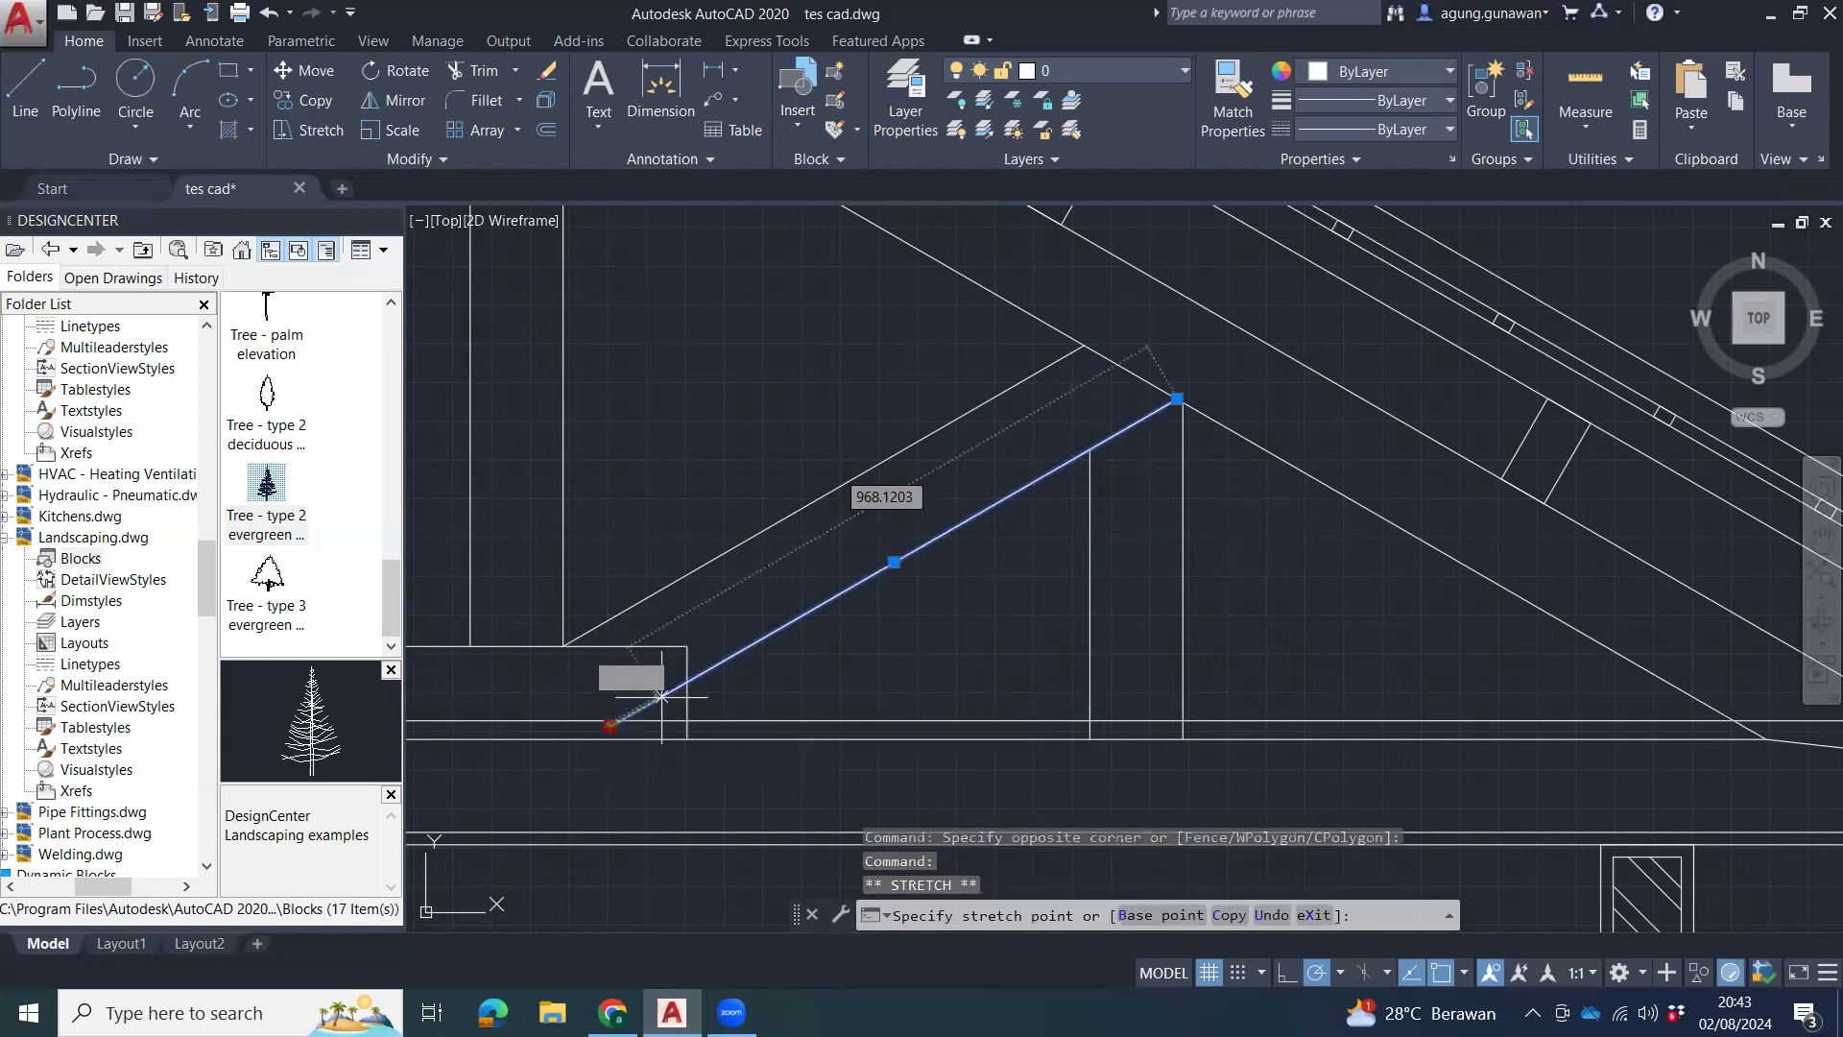
pyautogui.press('Escape')
pyautogui.press('Escape')
# Move the foot block's right edge horizontally to the right, to where the strut's lower edge reaches the block's top level.
pyautogui.click(704, 699)
pyautogui.click(674, 703)
pyautogui.moveTo(746, 693)
pyautogui.mouseDown(button='middle')
pyautogui.moveTo(660, 687)
pyautogui.moveTo(863, 683)
pyautogui.moveTo(843, 671)
pyautogui.mouseUp(button='middle')
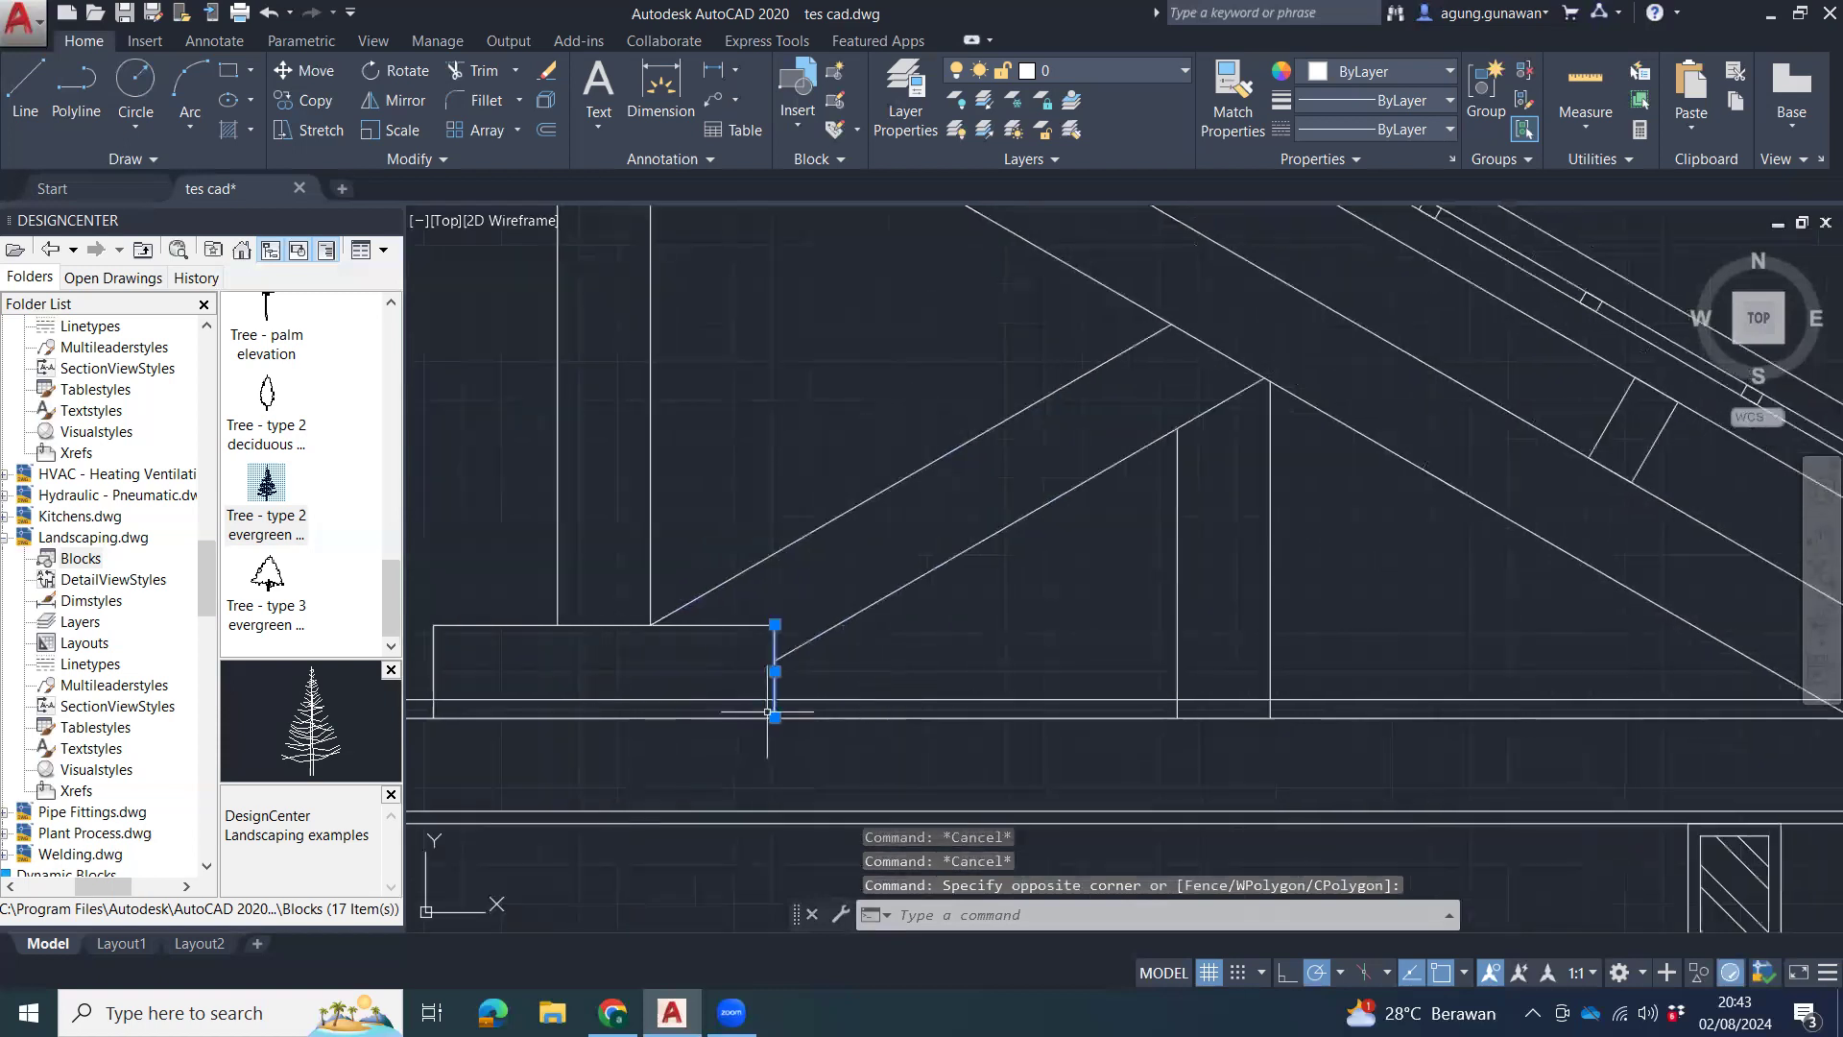
pyautogui.write('m')
pyautogui.press('Return')
pyautogui.click(858, 661)
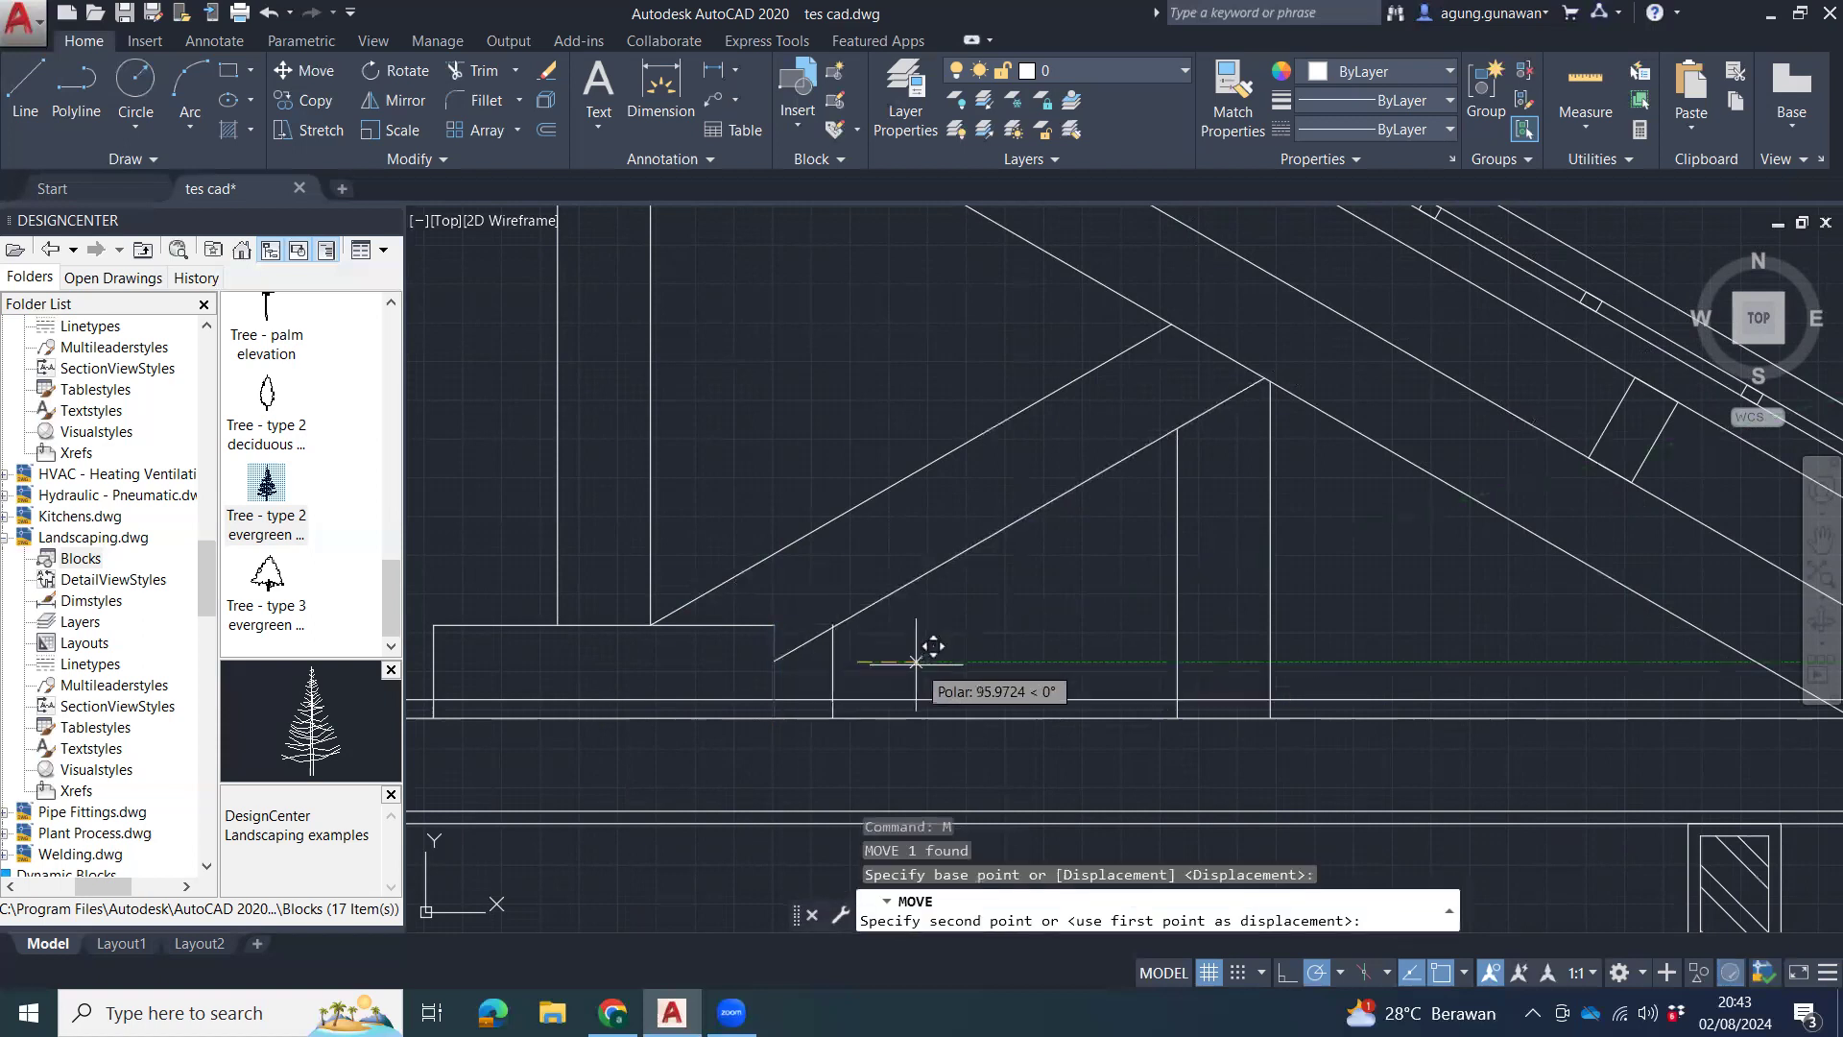
pyautogui.press('Escape')
pyautogui.press('Escape')
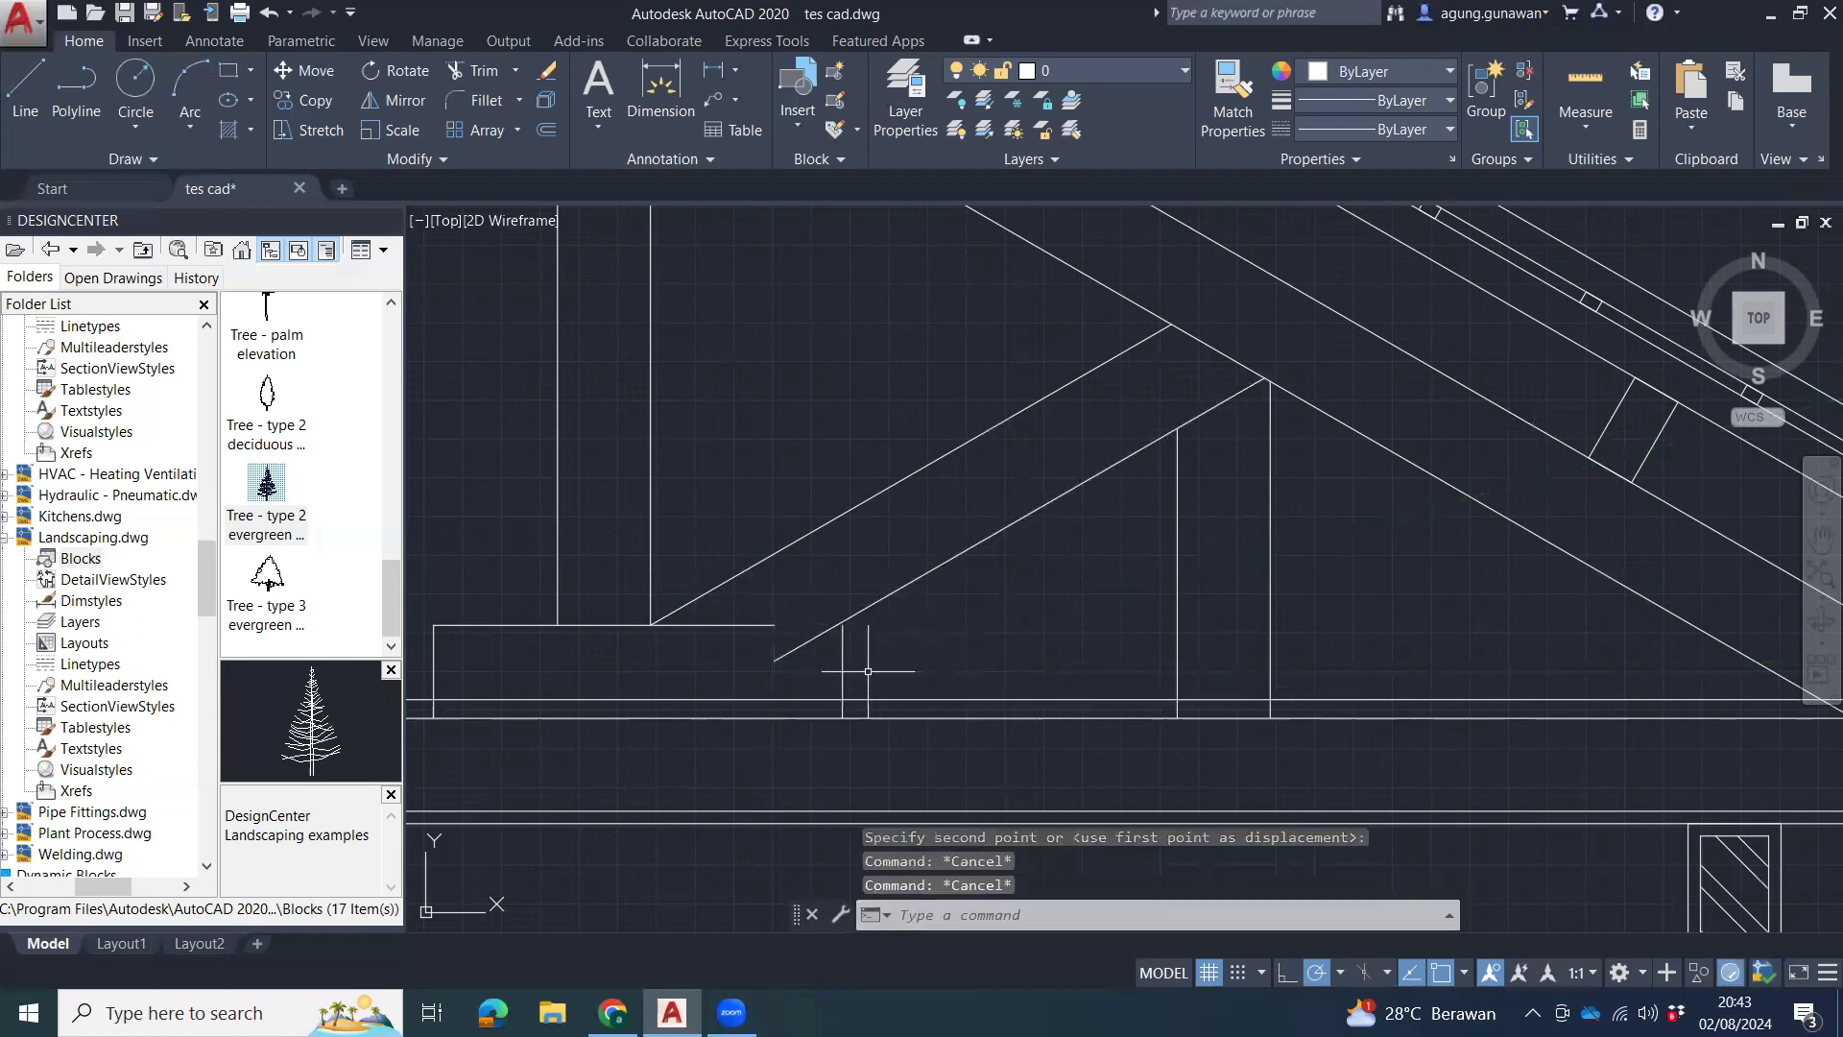
# Fillet the foot block's top edge with its moved right edge at radius 0 to close the corner.
pyautogui.write('f')
pyautogui.press('Return')
pyautogui.click(768, 625)
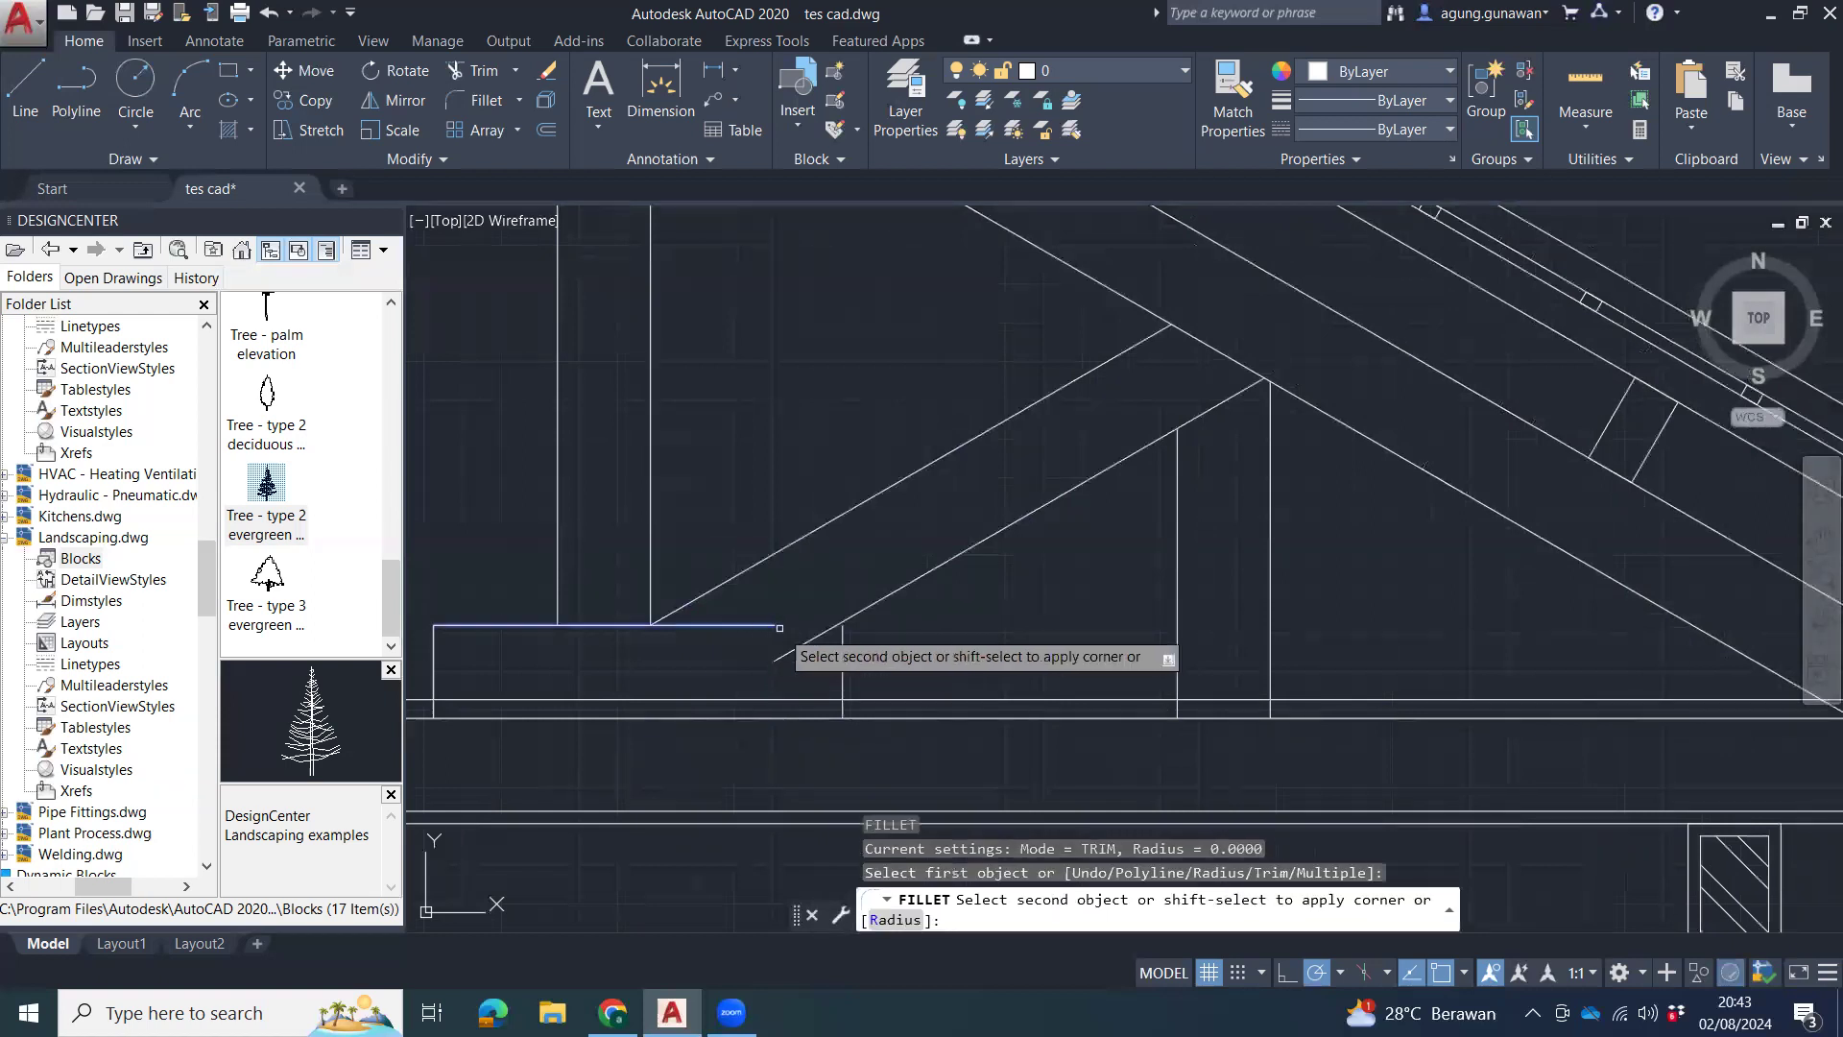
pyautogui.press('Escape')
# Shorten the strut's lower edge so its lower end sits on the foot block's top edge near the right corner.
pyautogui.click(792, 650)
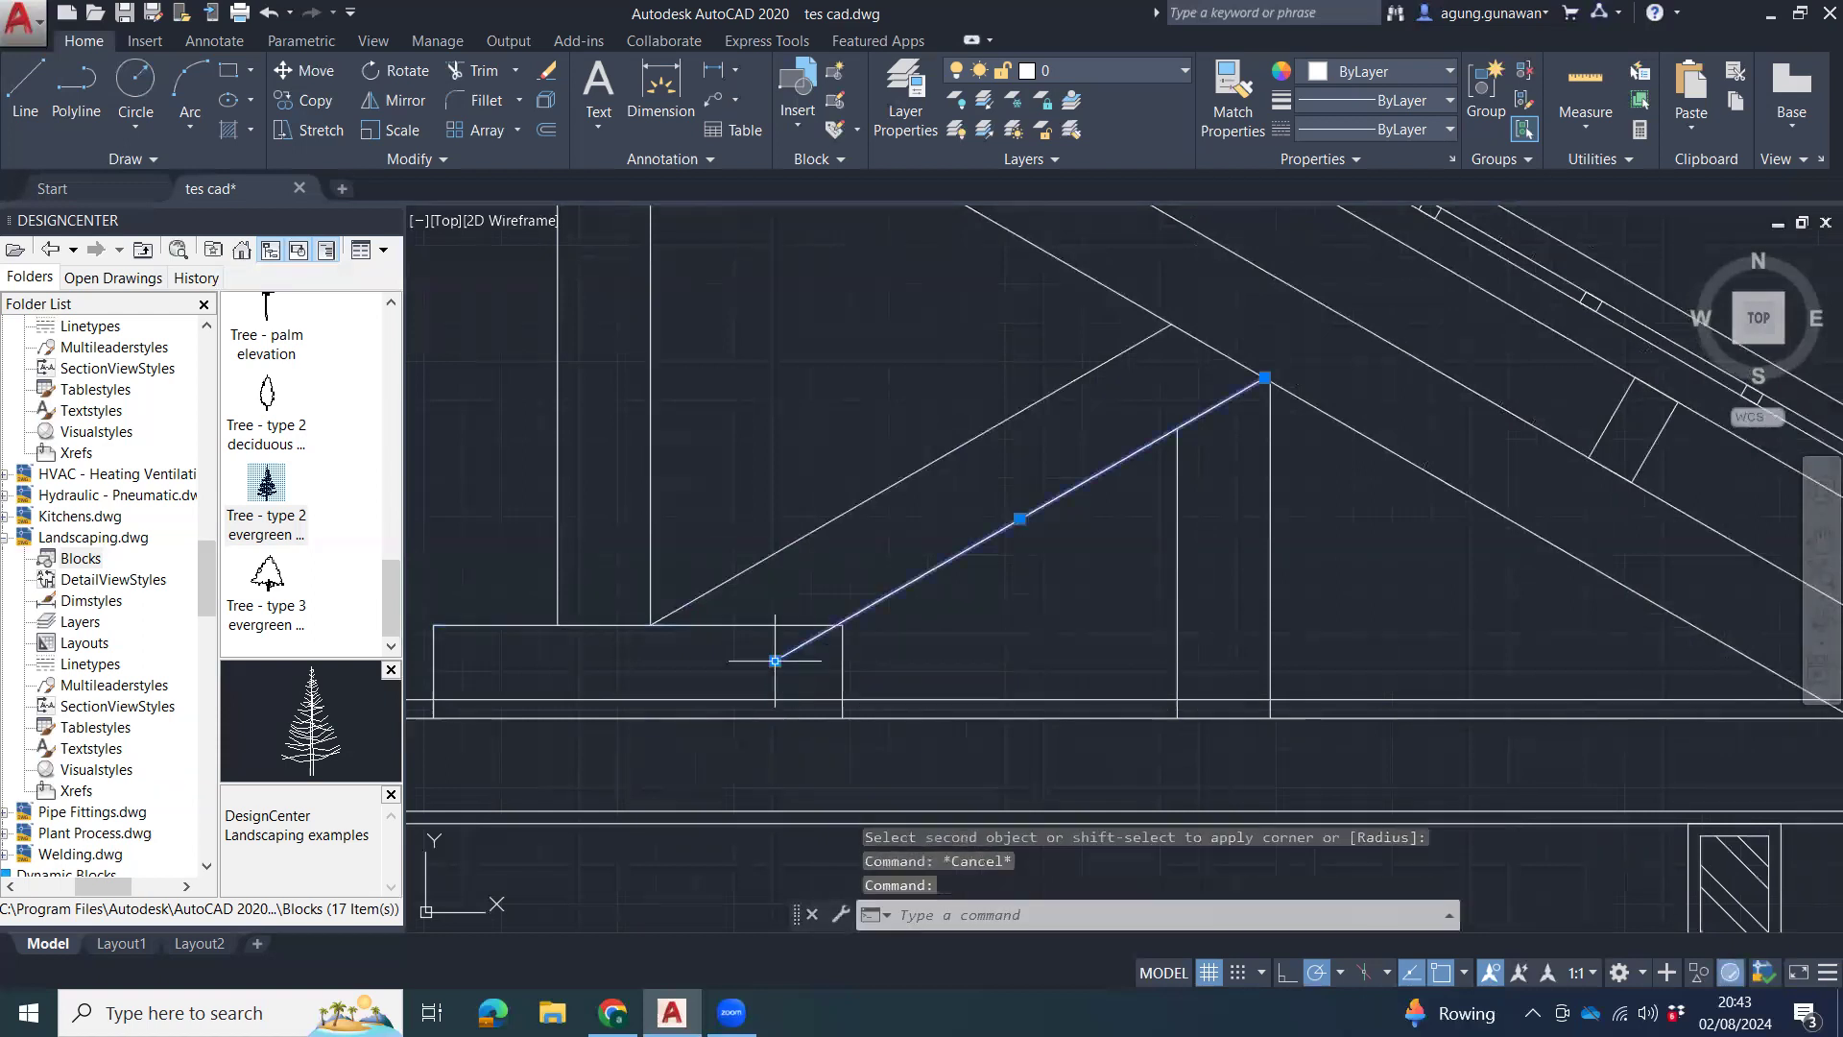
pyautogui.click(775, 660)
pyautogui.click(841, 625)
pyautogui.press('Escape')
pyautogui.press('Escape')
pyautogui.scroll(3, 844, 619)
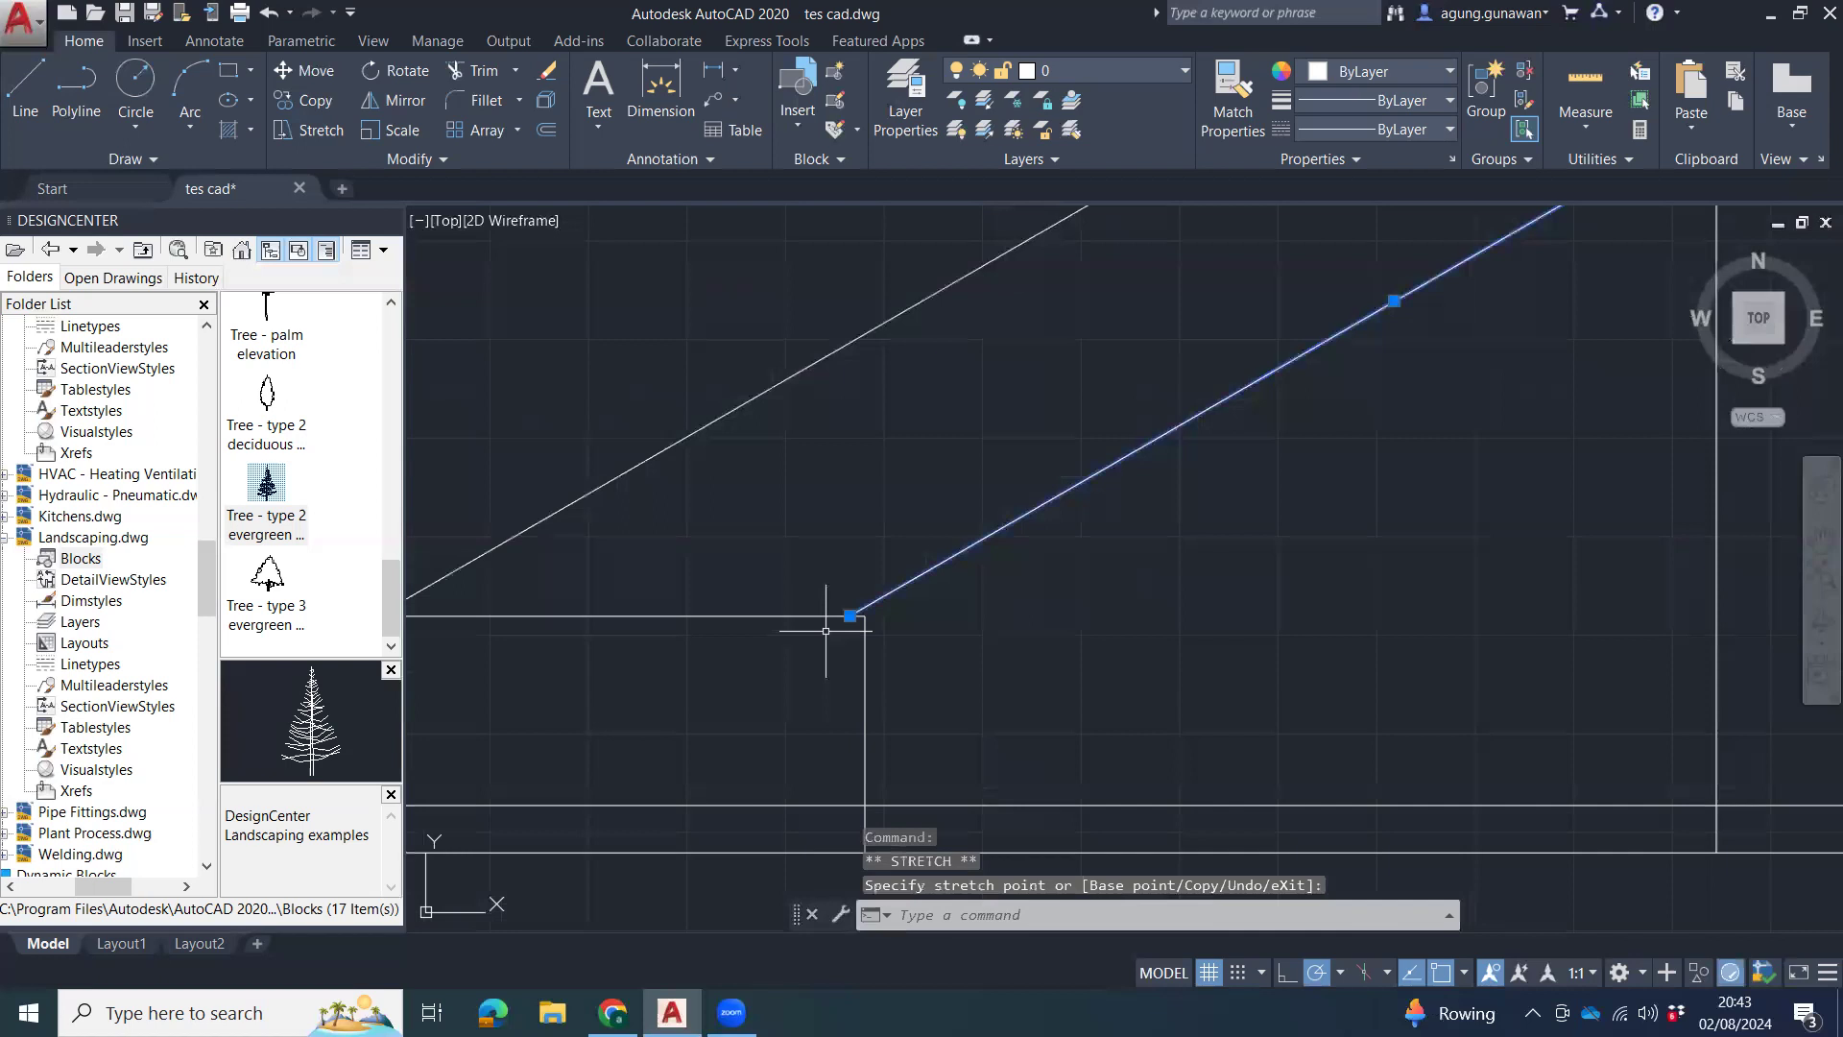
pyautogui.moveTo(998, 646); pyautogui.dragTo(1097, 658, button='middle')
pyautogui.scroll(-2, 823, 609)
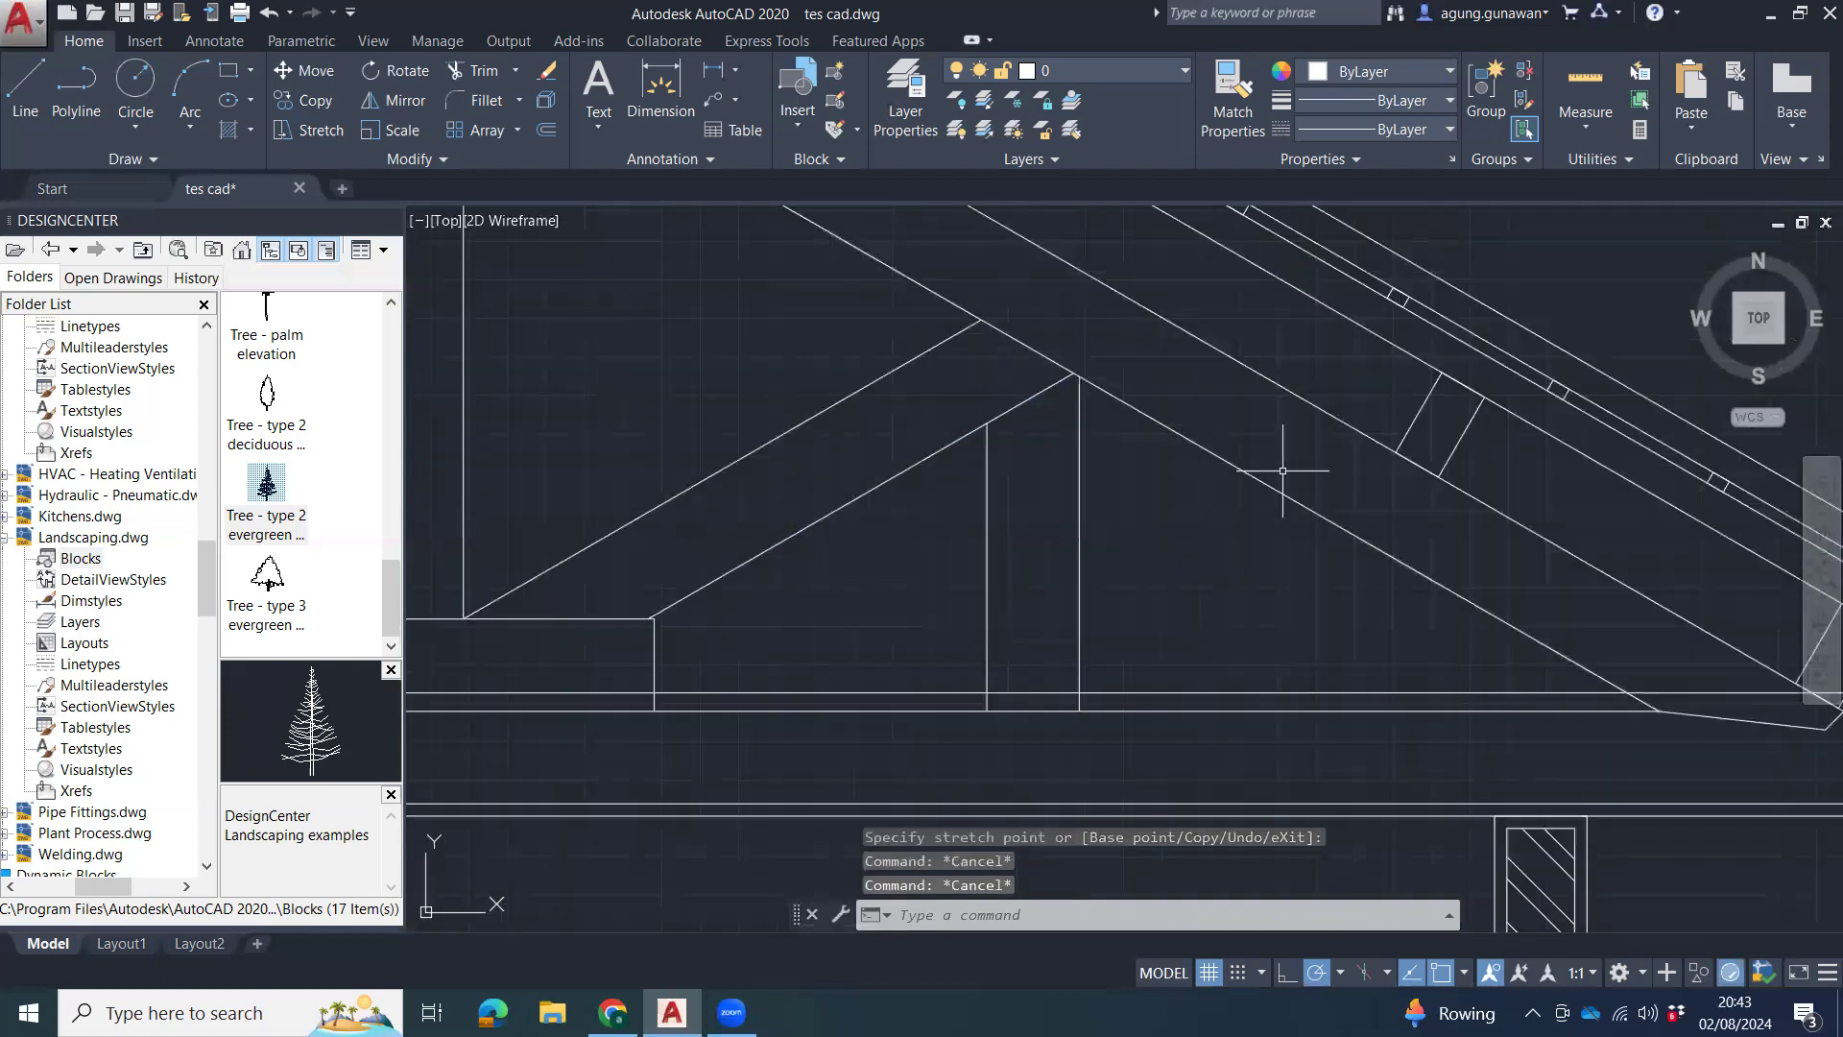
# Draw a two-segment notch from the top of the side post's left edge into the strut and across to the right edge's top.
pyautogui.scroll(-4, 1283, 586)
pyautogui.scroll(4, 1459, 651)
pyautogui.moveTo(749, 398); pyautogui.dragTo(1029, 555, button='middle')
pyautogui.moveTo(1000, 472); pyautogui.dragTo(1314, 607, button='middle')
pyautogui.moveTo(1342, 689)
pyautogui.mouseDown(button='middle')
pyautogui.moveTo(1293, 428)
pyautogui.moveTo(1335, 424)
pyautogui.mouseUp(button='middle')
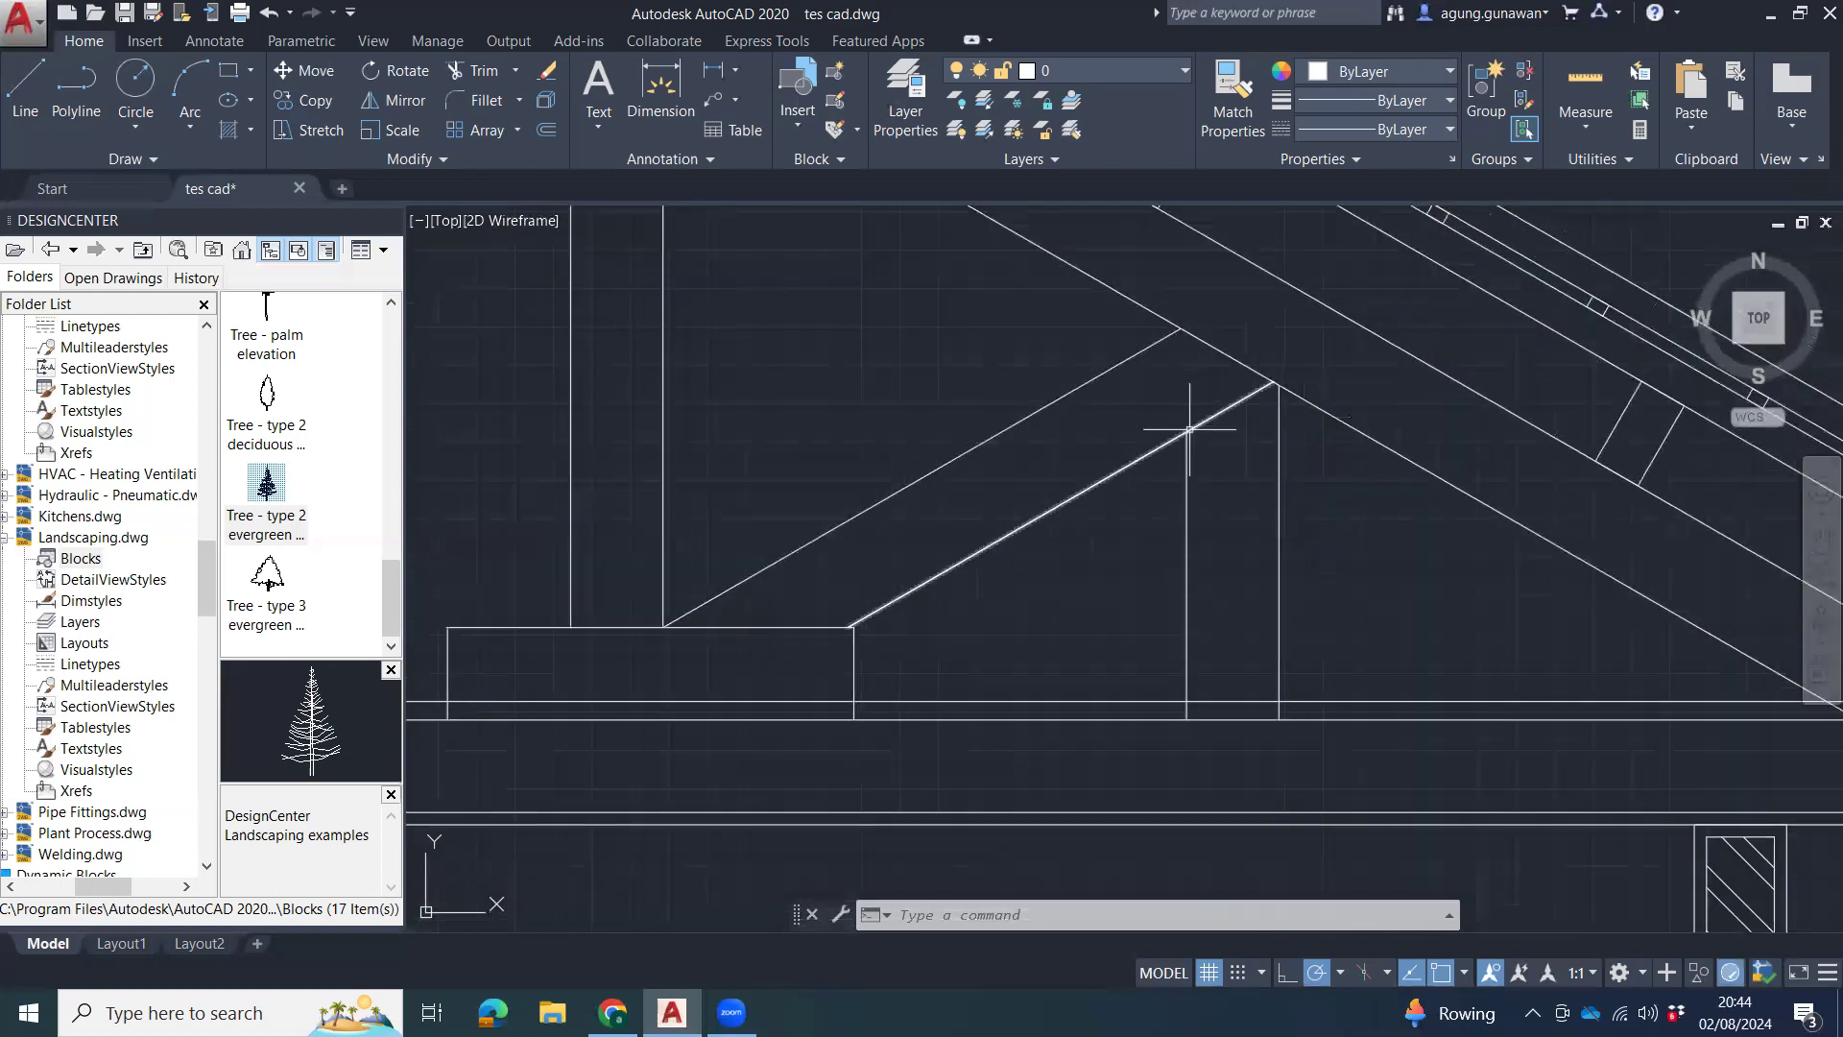
pyautogui.press('Return')
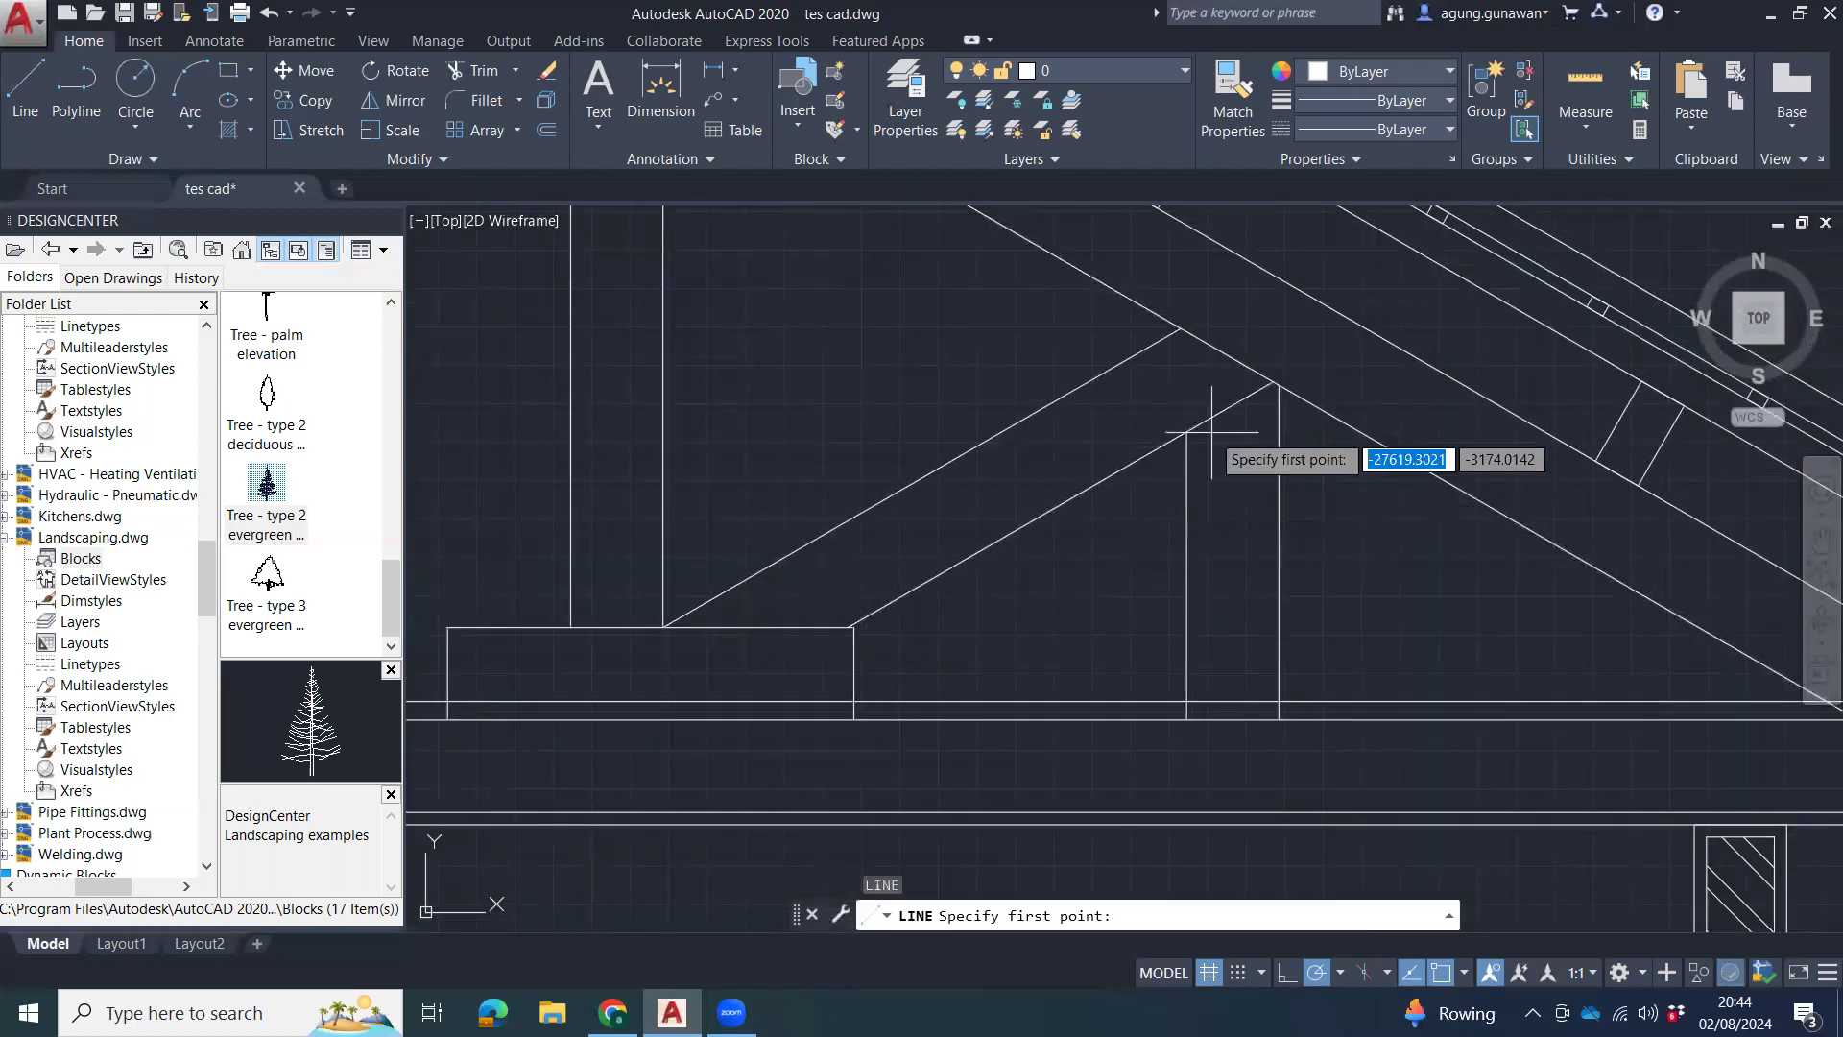
pyautogui.click(1187, 434)
pyautogui.click(1205, 399)
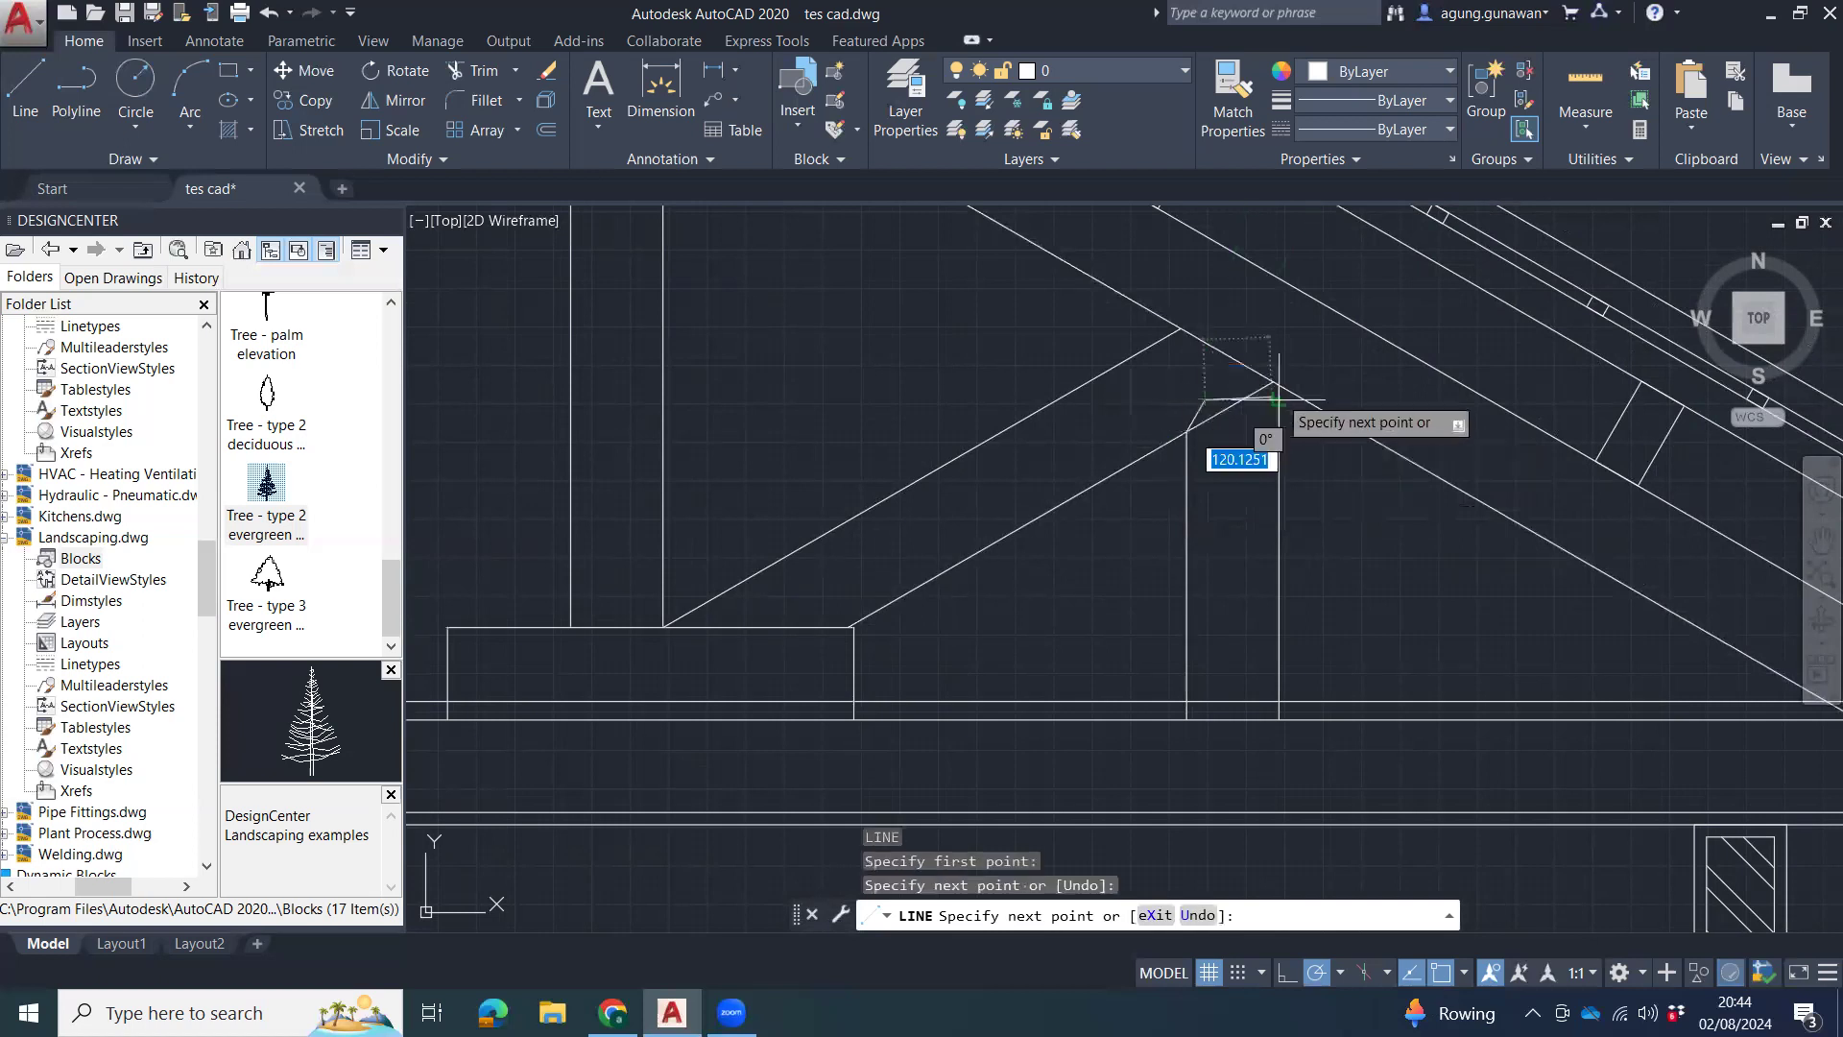
pyautogui.click(1277, 384)
pyautogui.press('Escape')
# Draw a short sloping line from the upper end of the strut's upper edge into the right rafter.
pyautogui.scroll(2, 1248, 403)
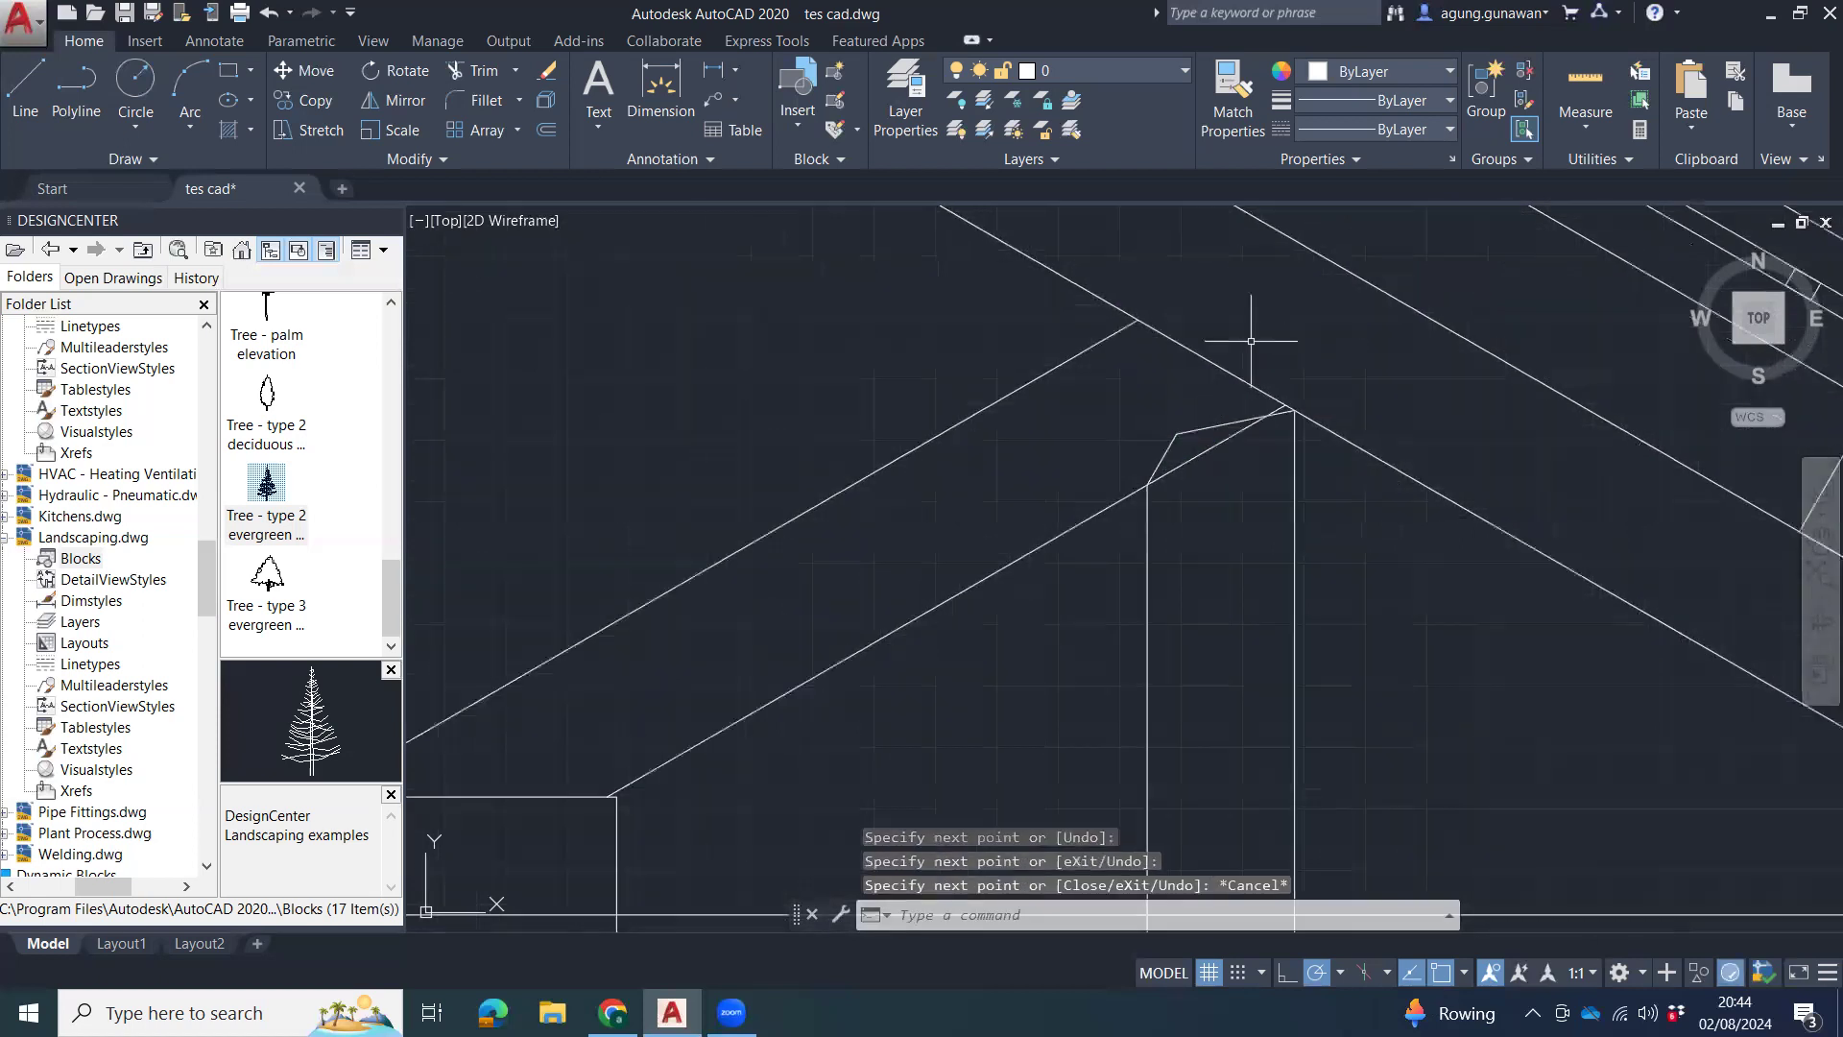
pyautogui.press('Return')
pyautogui.click(1185, 377)
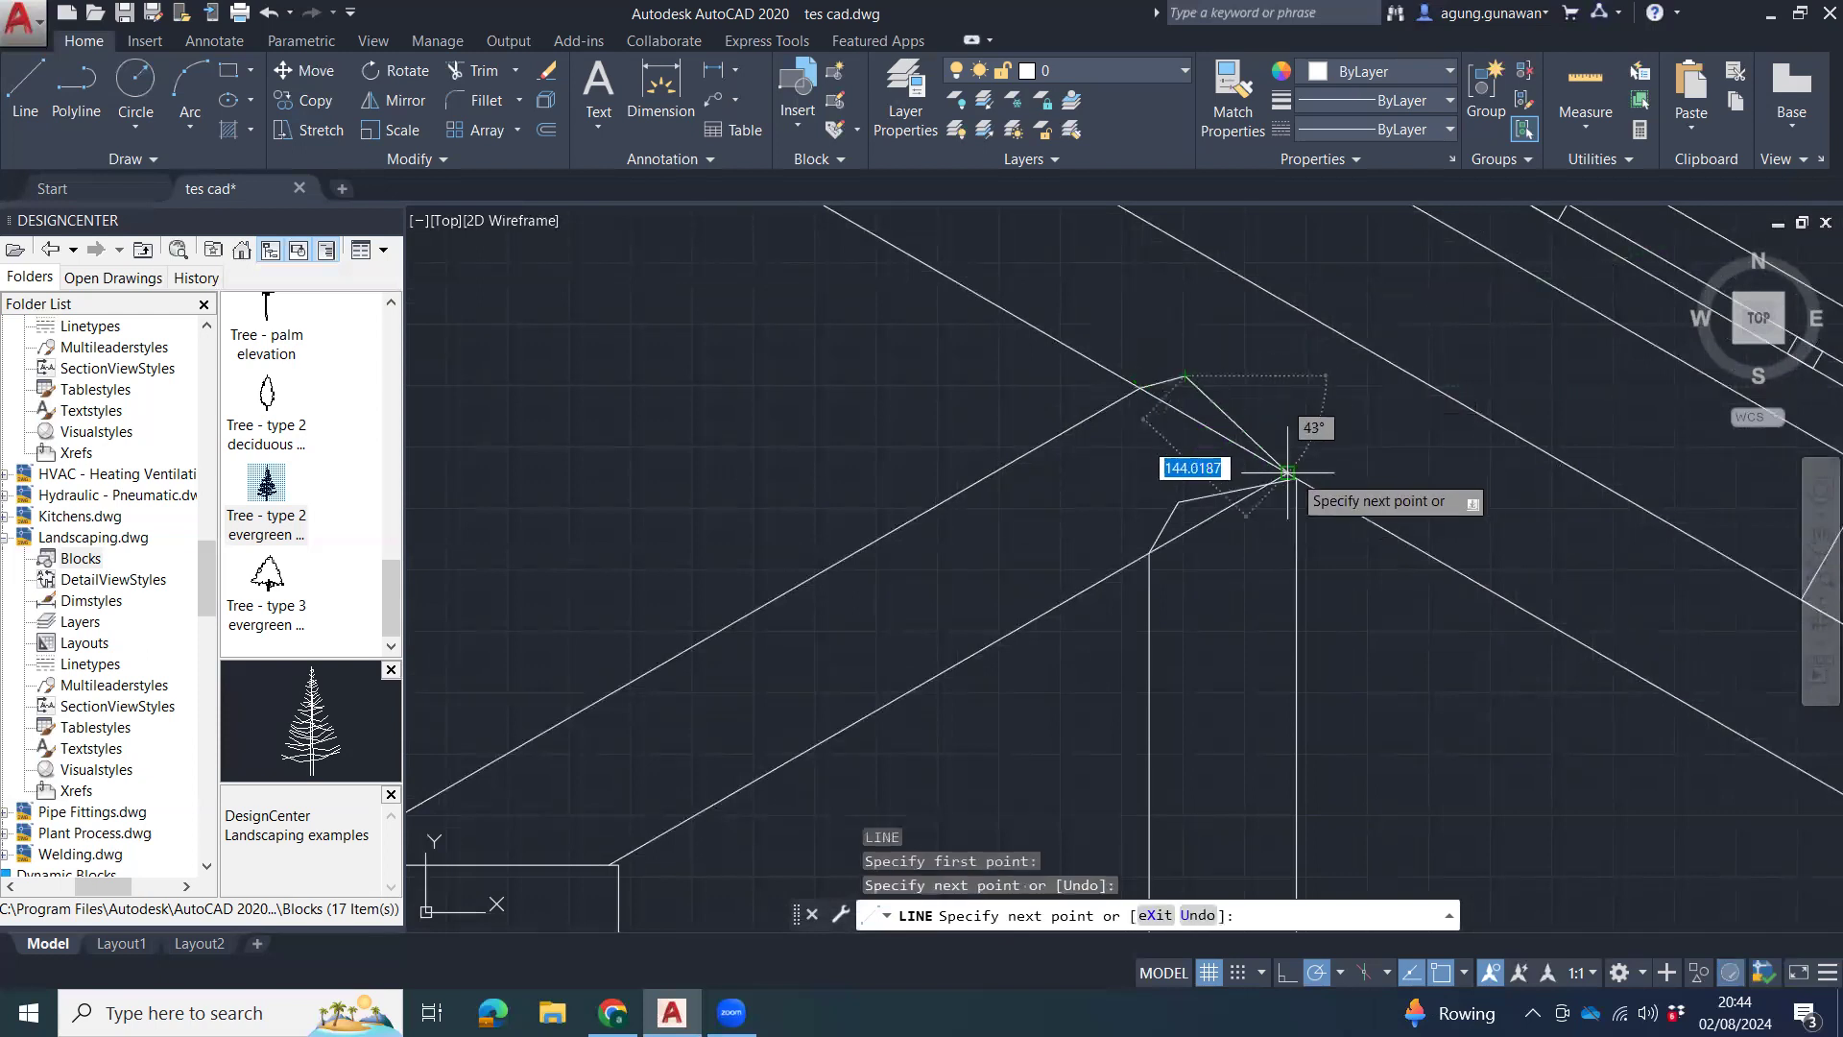
pyautogui.press('Escape')
pyautogui.press('Escape')
pyautogui.press('Escape')
# Stretch the post notch's right end to the point where the strut's lower edge meets the rafter's lower line.
pyautogui.scroll(4, 1295, 463)
pyautogui.scroll(2, 1295, 463)
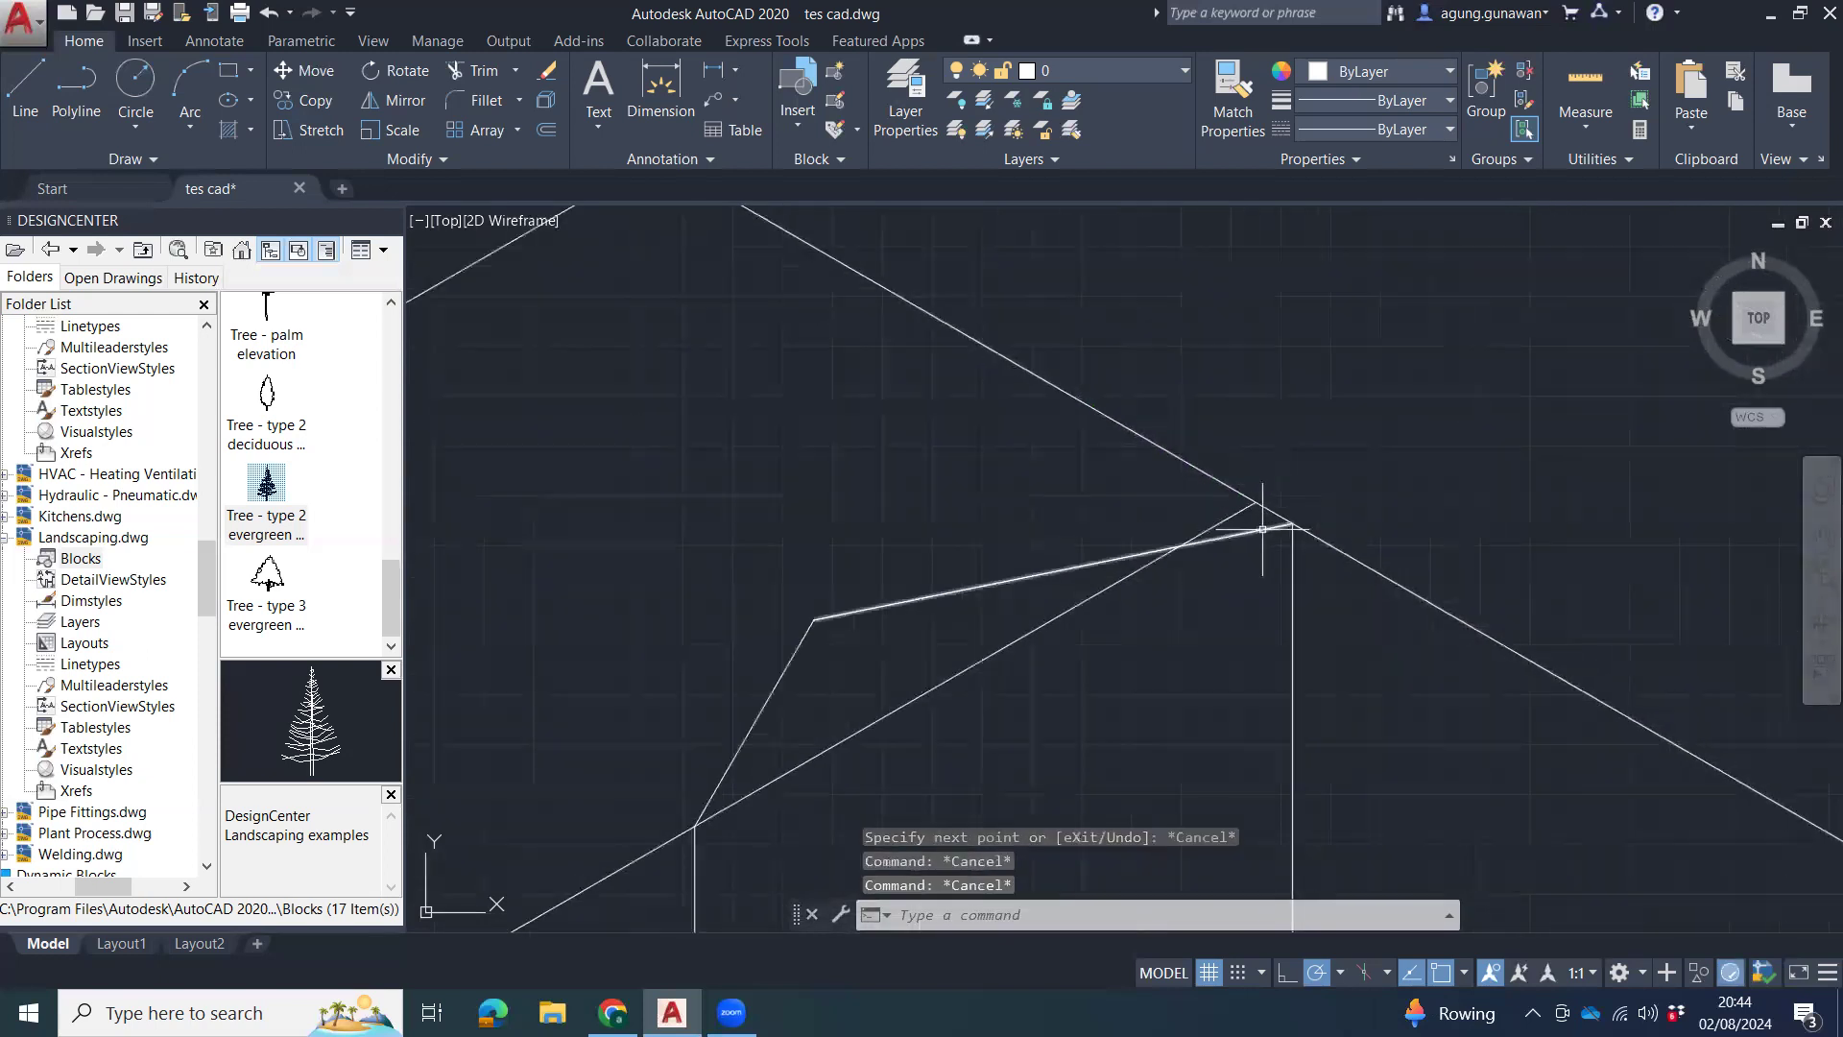
pyautogui.click(1262, 529)
pyautogui.click(1294, 523)
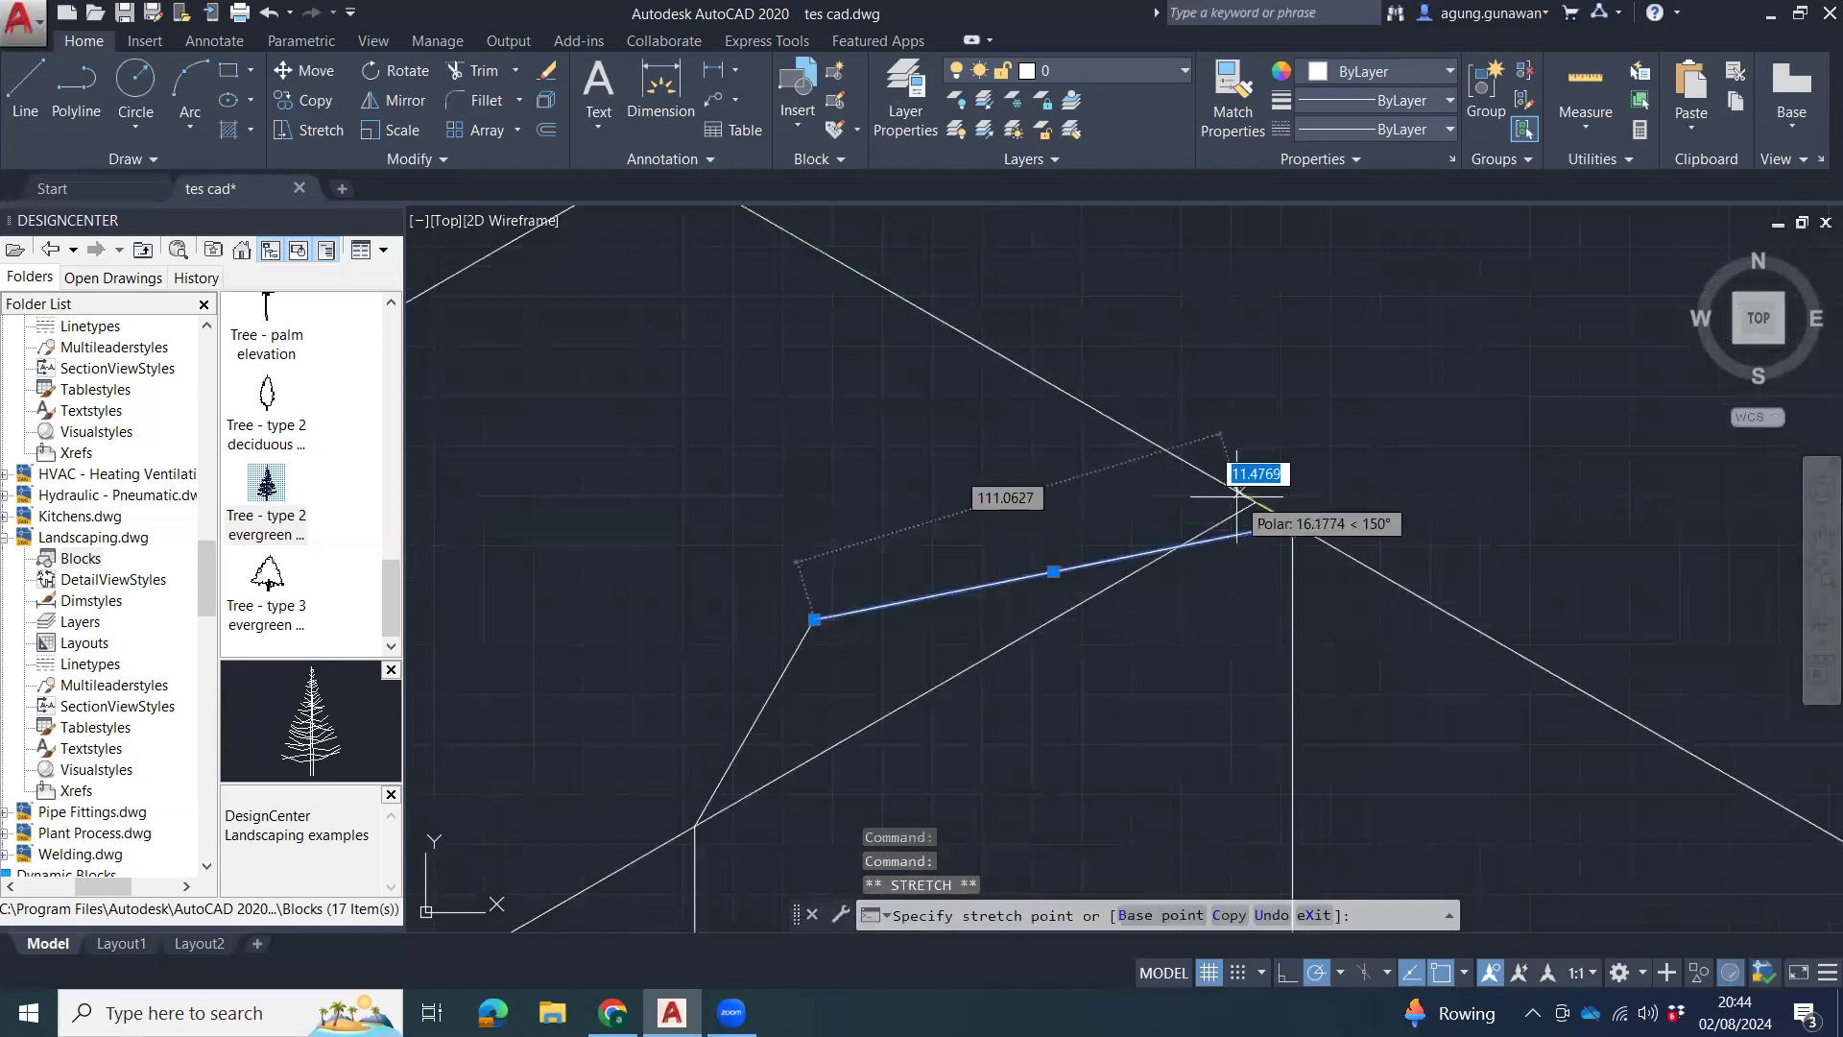
pyautogui.press('Escape')
pyautogui.press('Escape')
pyautogui.scroll(-4, 1056, 567)
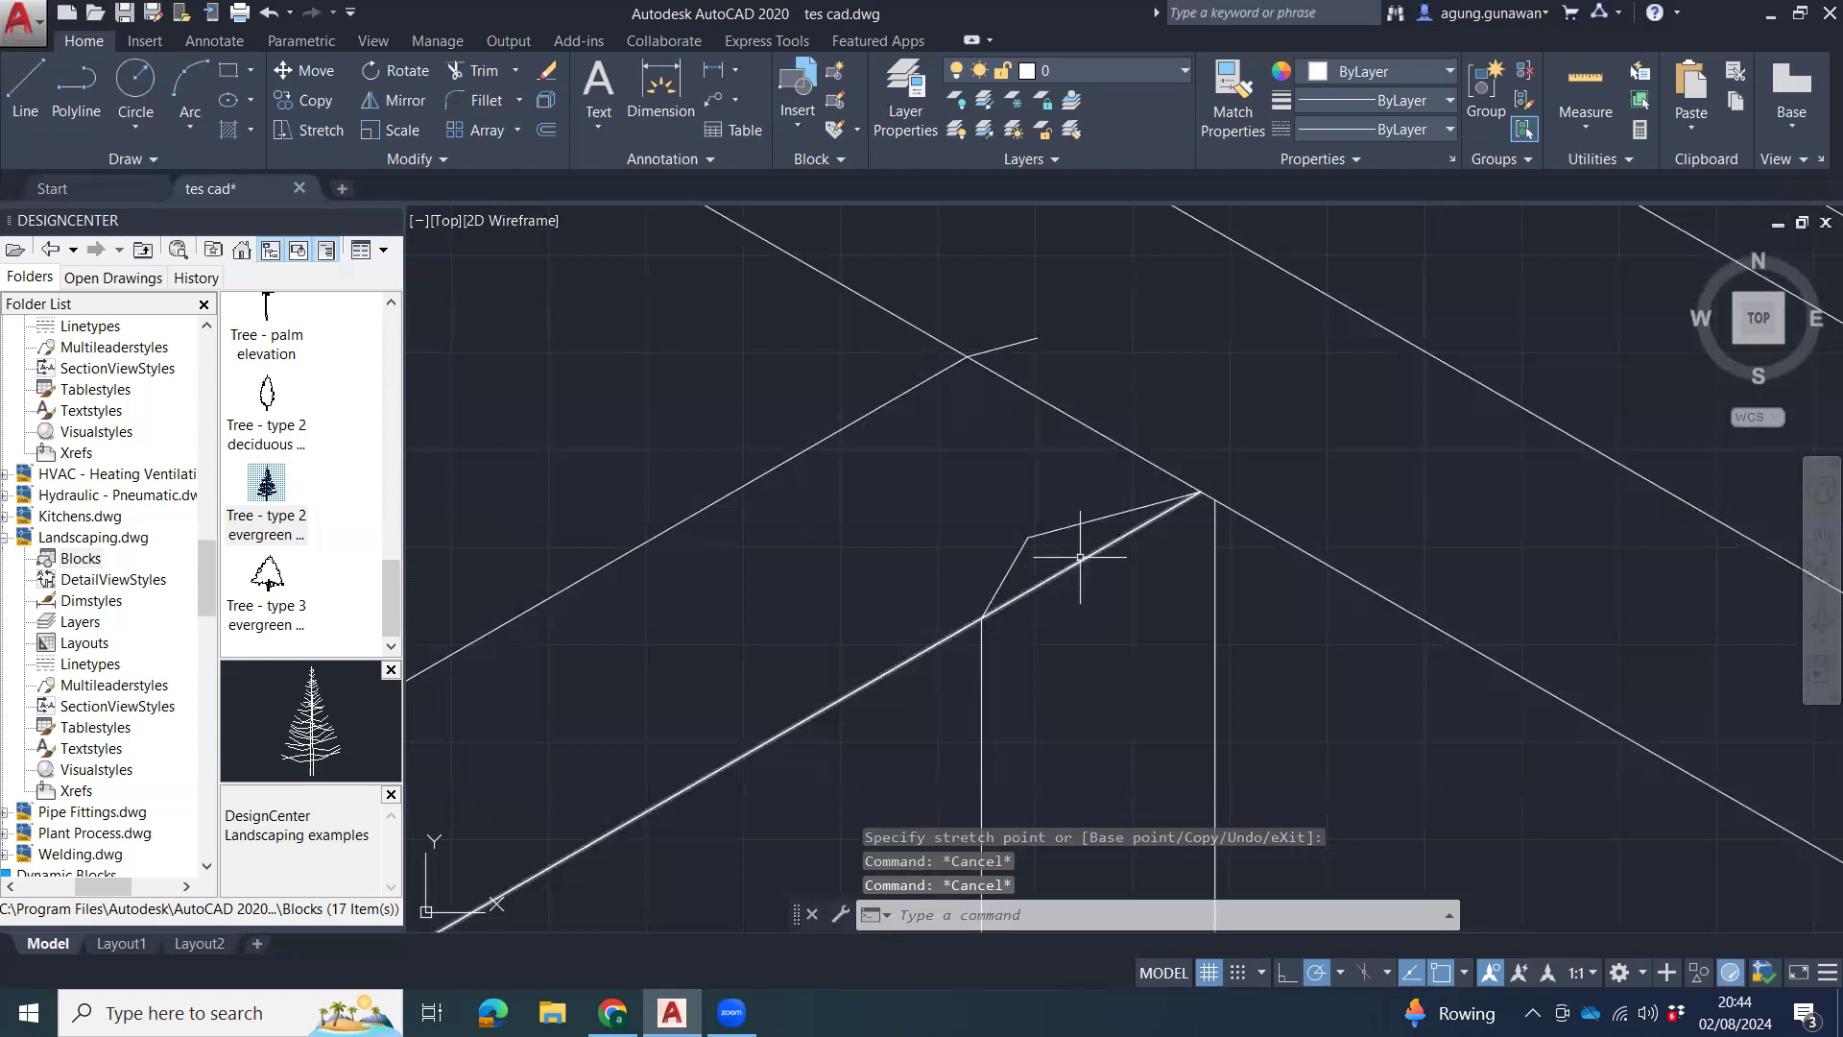
# Draw a line from the free end of the short rafter notch line to the strut's lower edge at the rafter.
pyautogui.click(1038, 338)
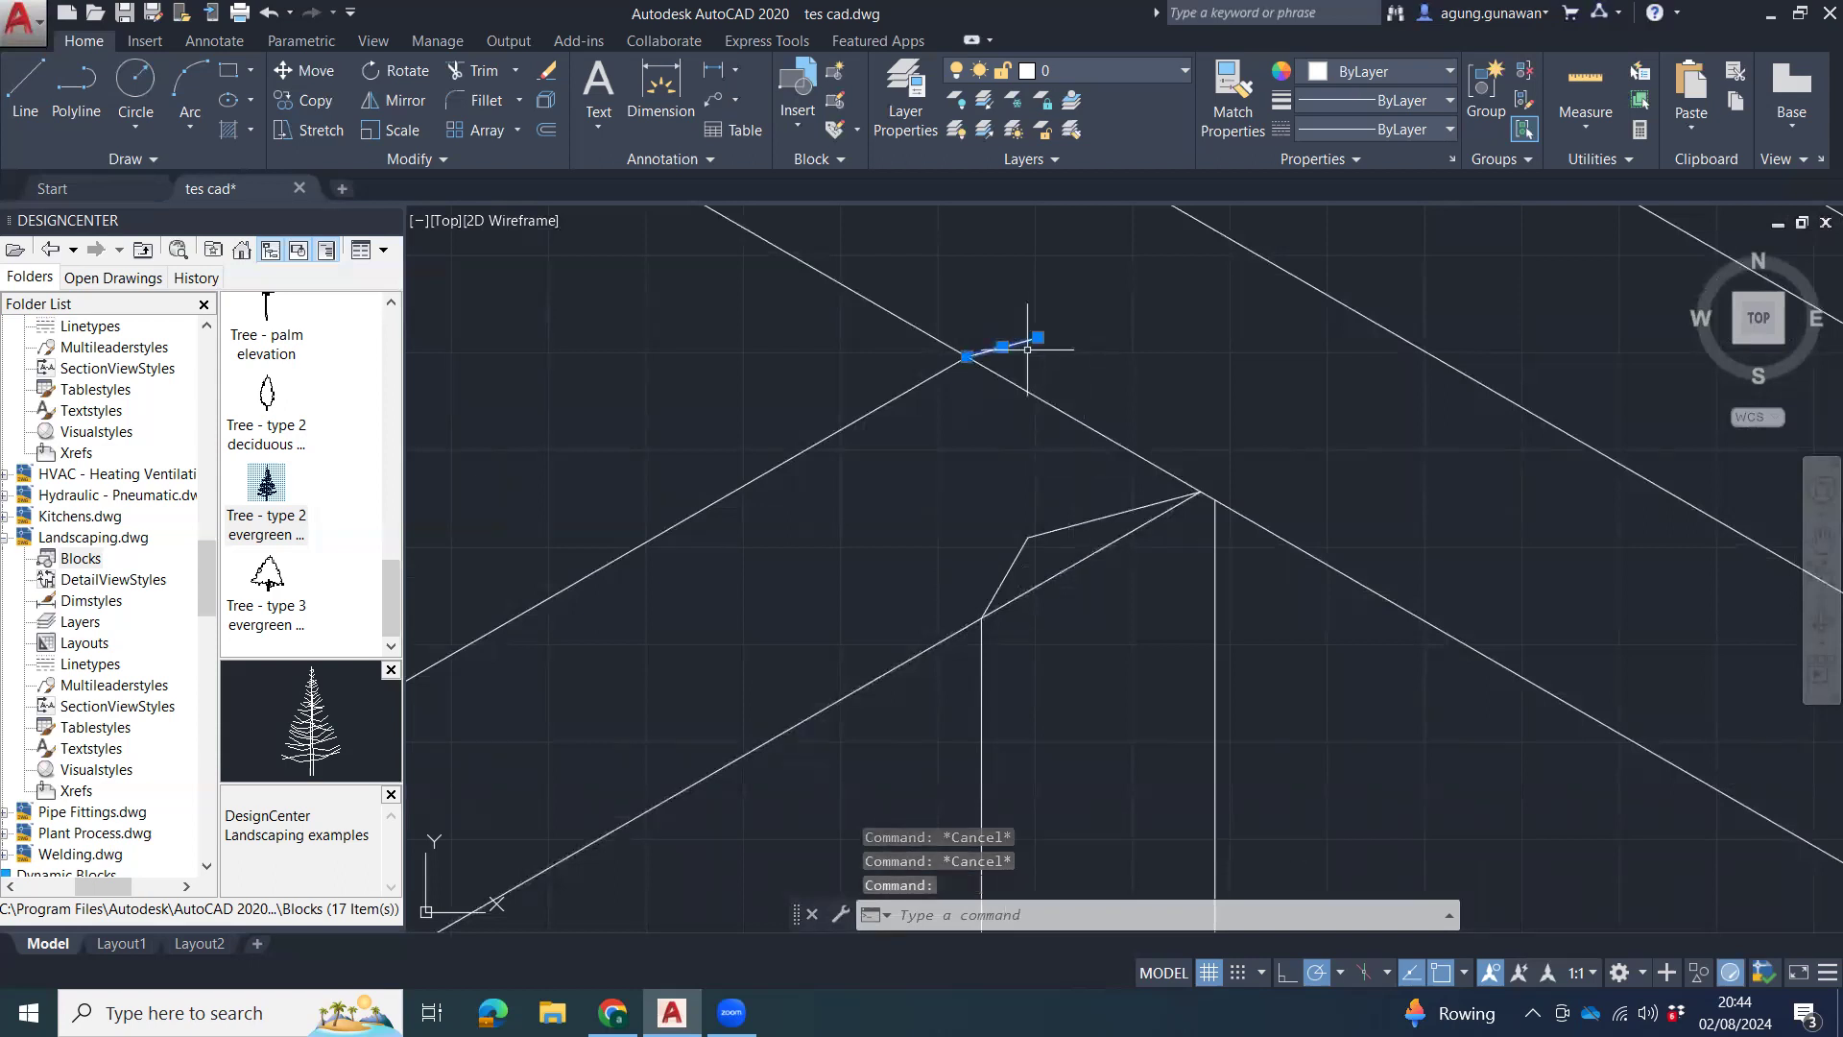
pyautogui.write('l')
pyautogui.press('Return')
pyautogui.click(1038, 338)
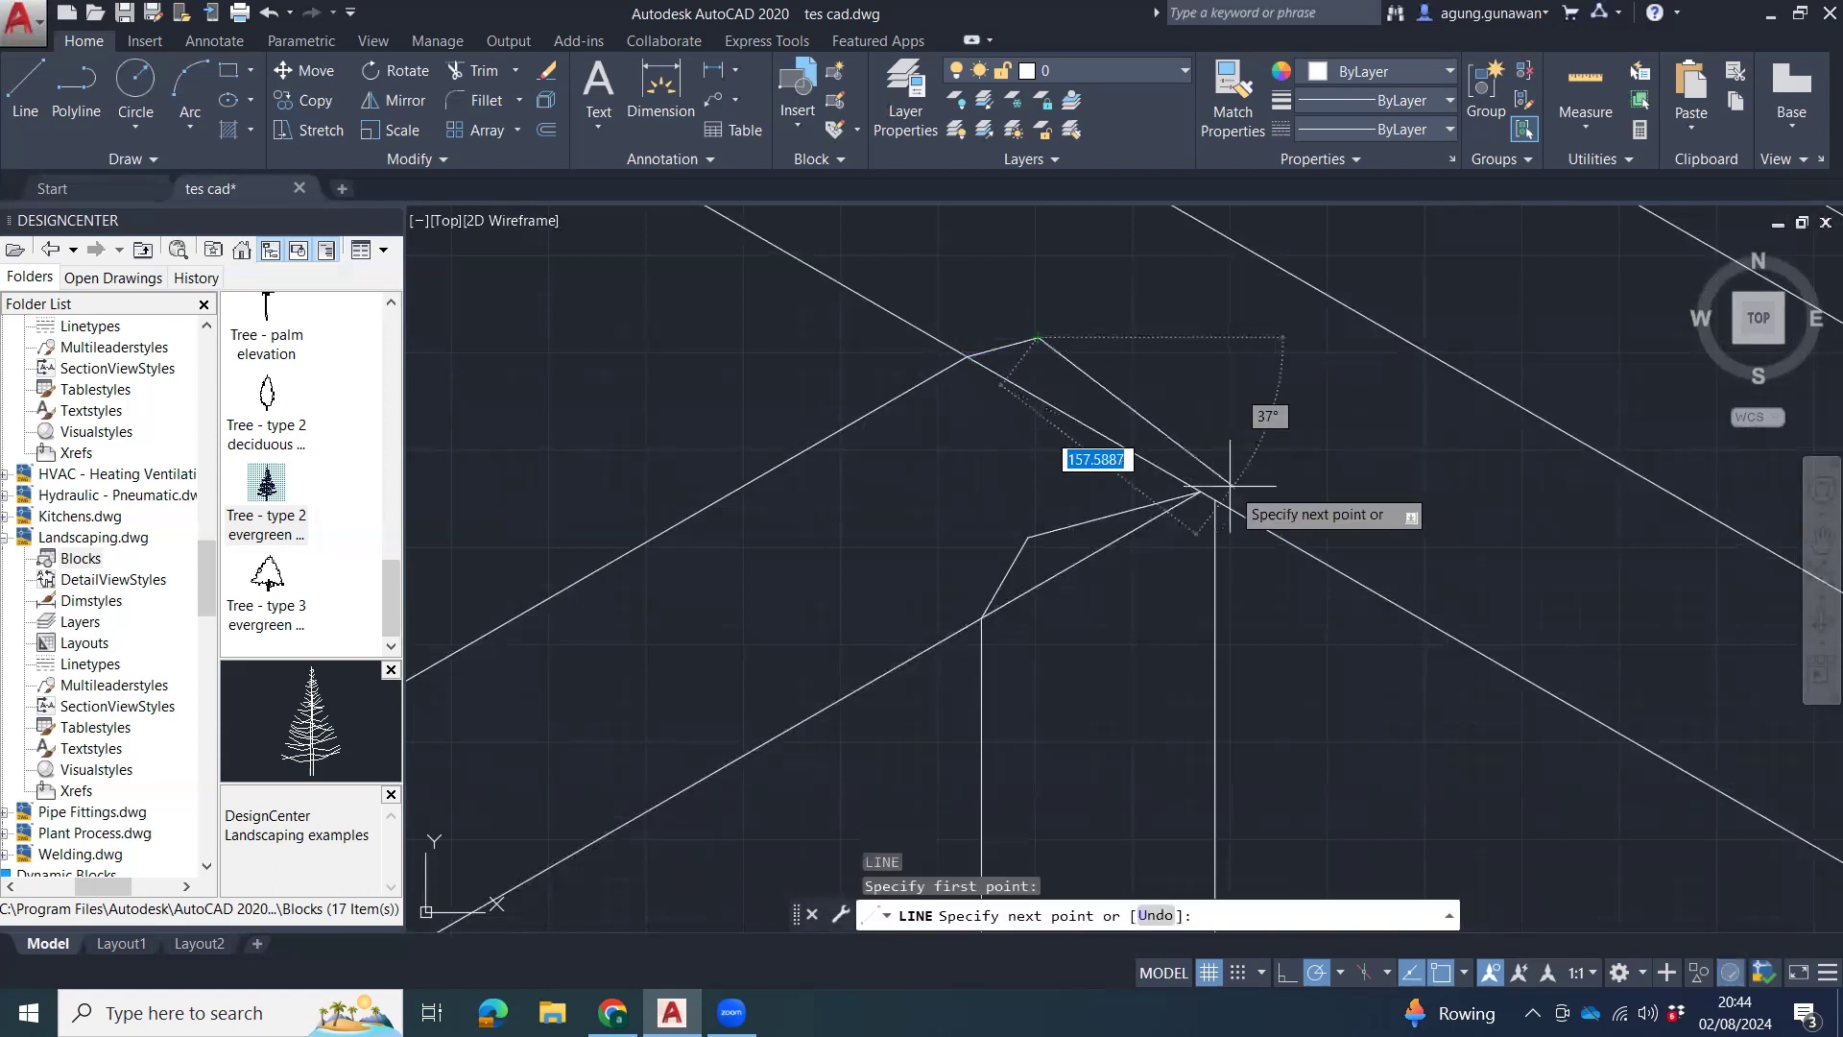
pyautogui.click(1201, 491)
pyautogui.press('Escape')
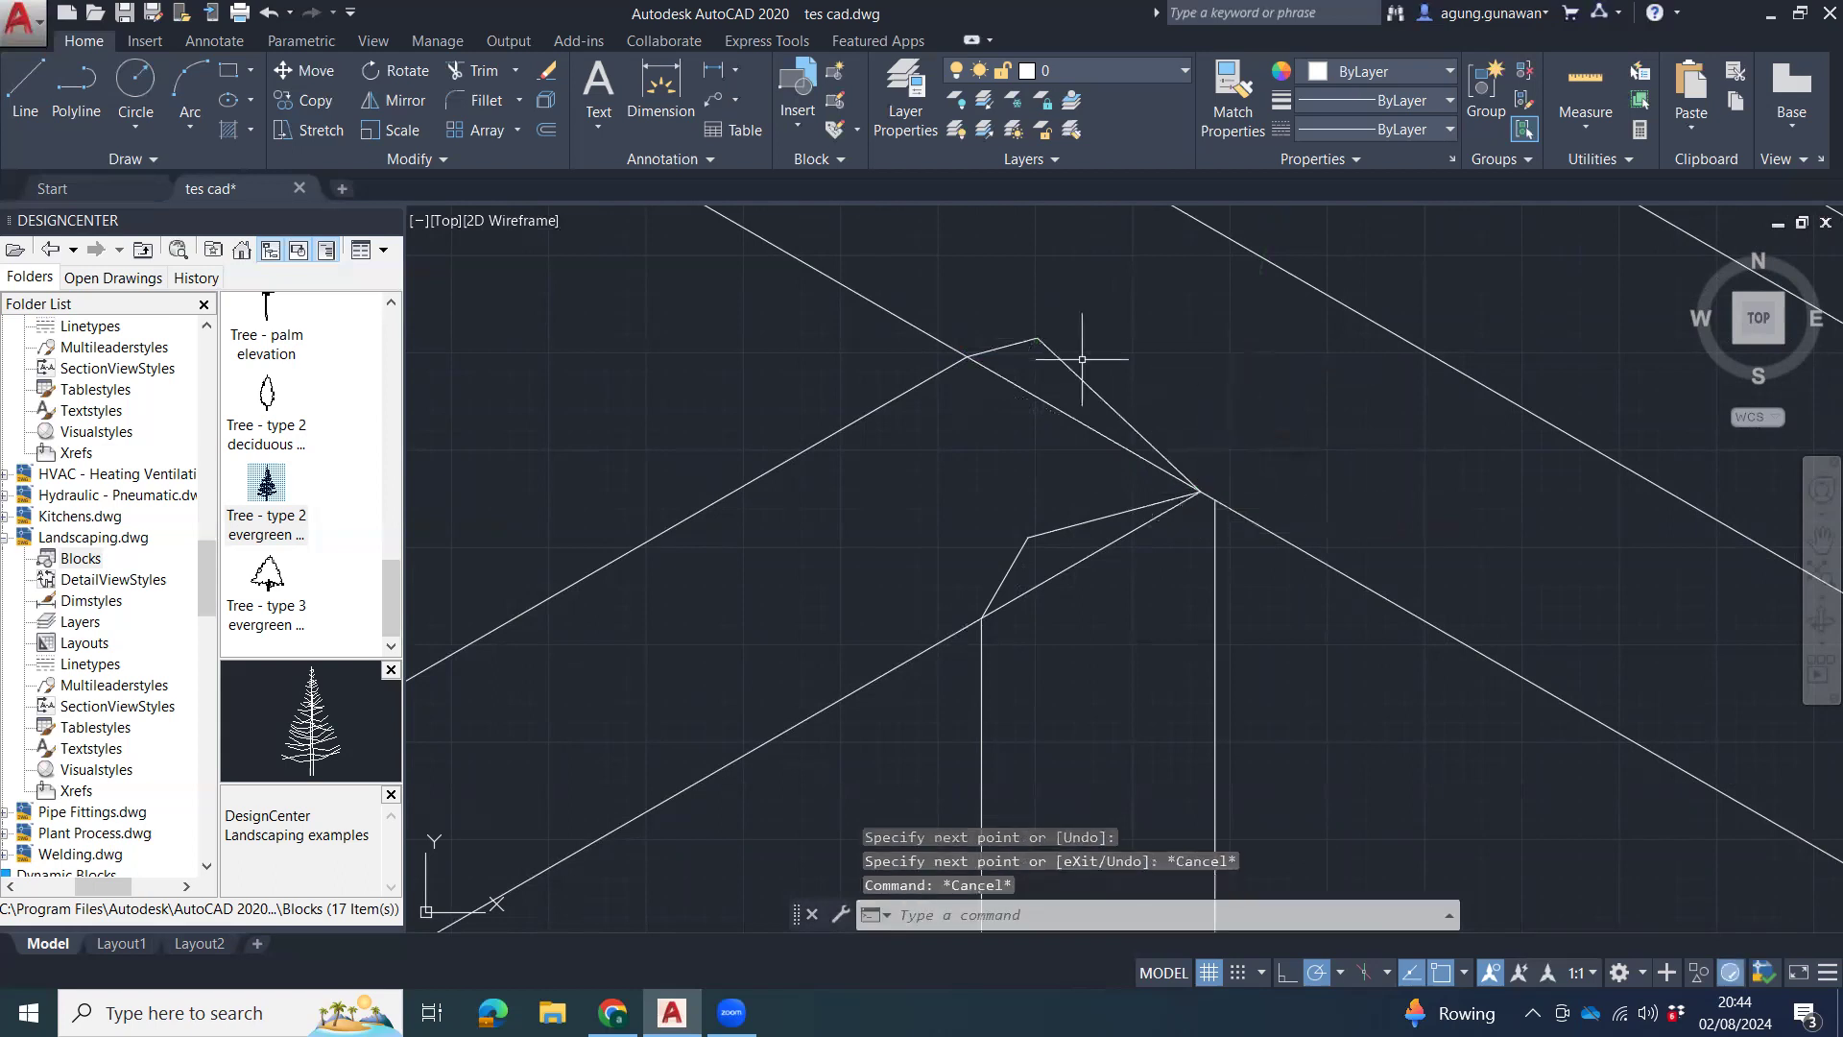
# Stretch the shared corner of the rafter notch downward so that its short segment is horizontal.
pyautogui.click(1080, 395)
pyautogui.click(1010, 347)
pyautogui.click(1038, 338)
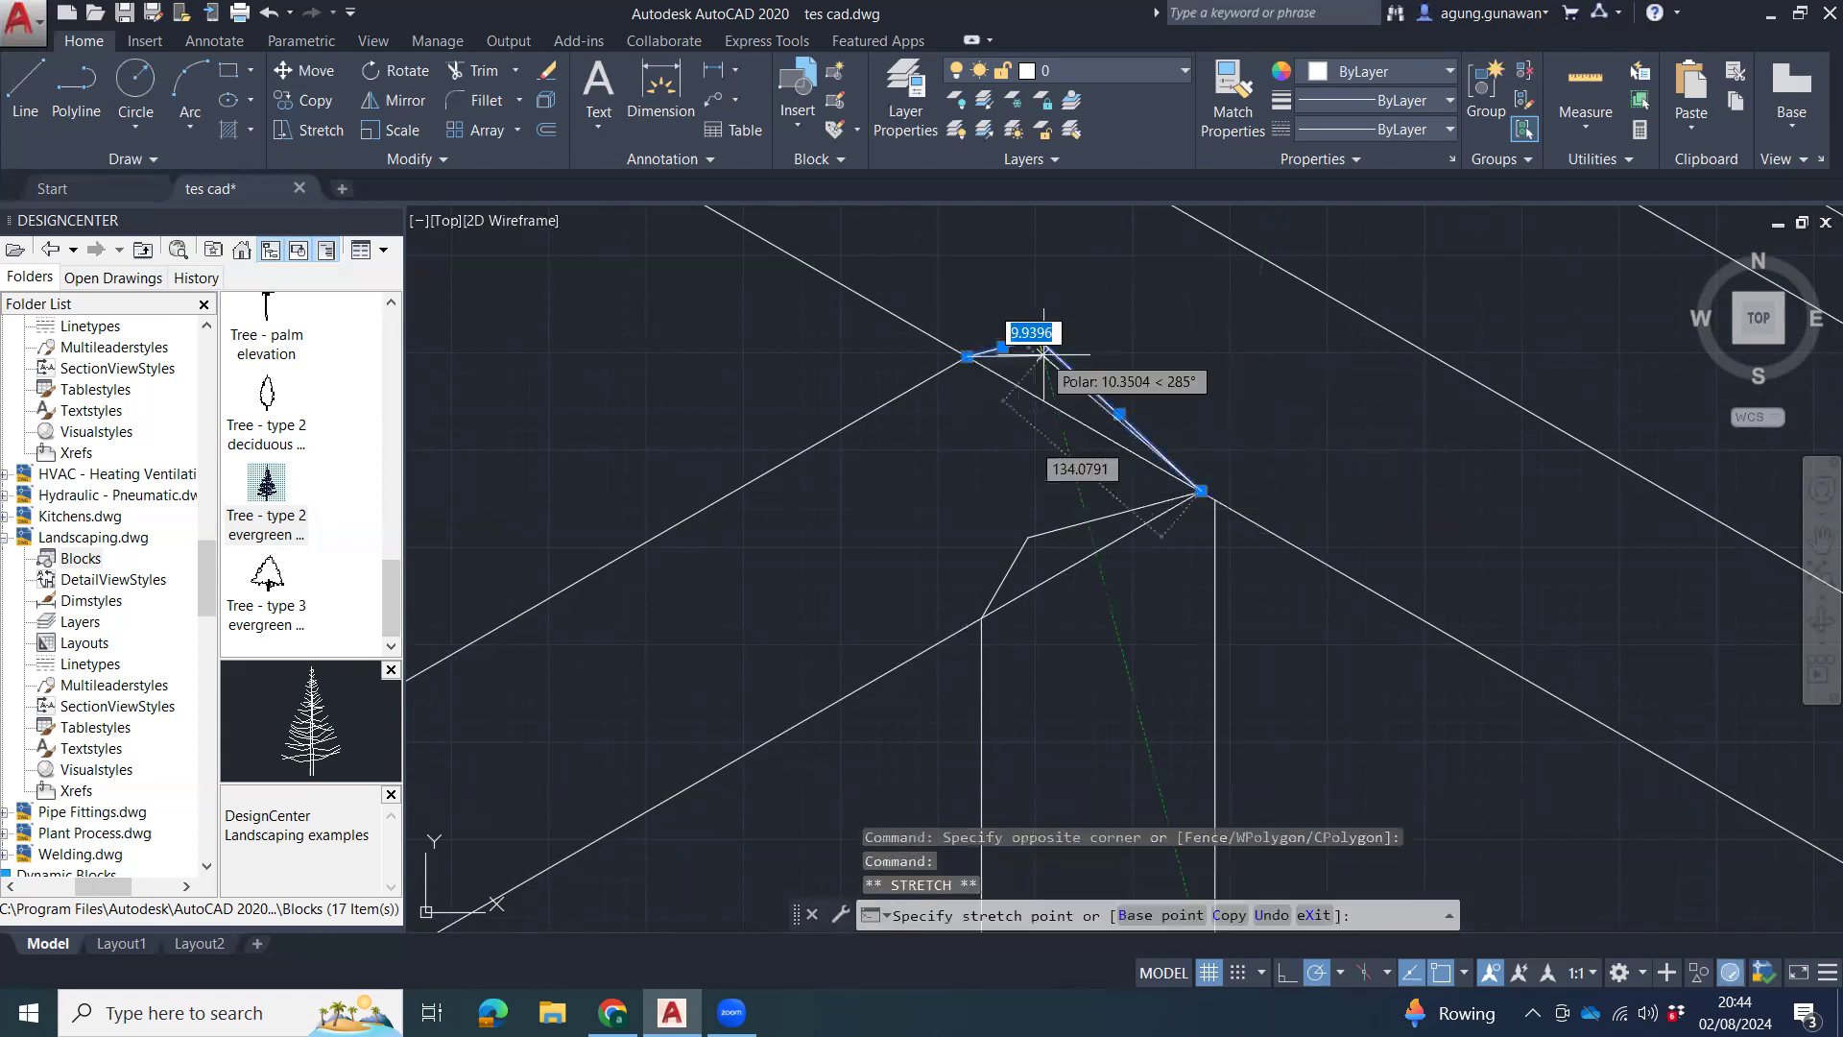
pyautogui.press('Escape')
pyautogui.press('Escape')
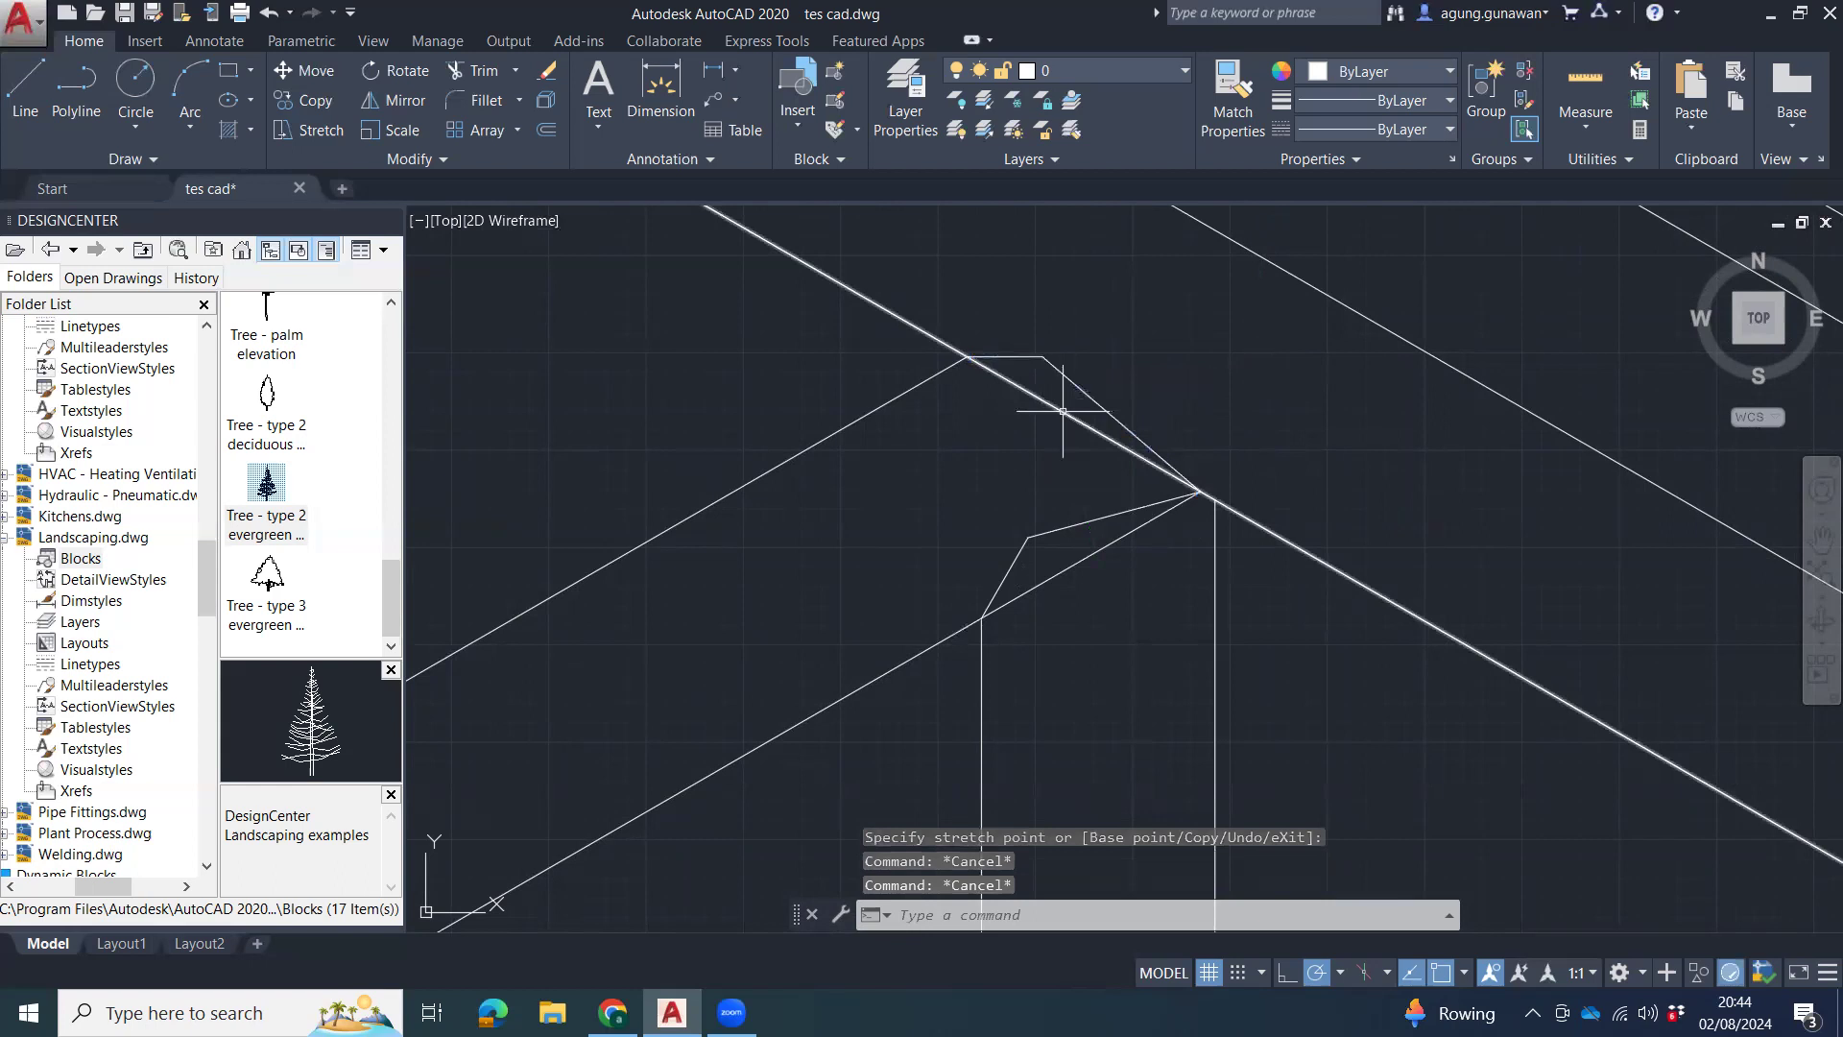
# Shorten the strut's lower edge so its upper end stops at the top of the side post's left edge.
pyautogui.moveTo(1449, 583); pyautogui.dragTo(1087, 417, button='middle')
pyautogui.scroll(-6, 1088, 432)
pyautogui.moveTo(922, 436); pyautogui.dragTo(978, 463, button='middle')
pyautogui.scroll(4, 1063, 477)
pyautogui.click(1078, 425)
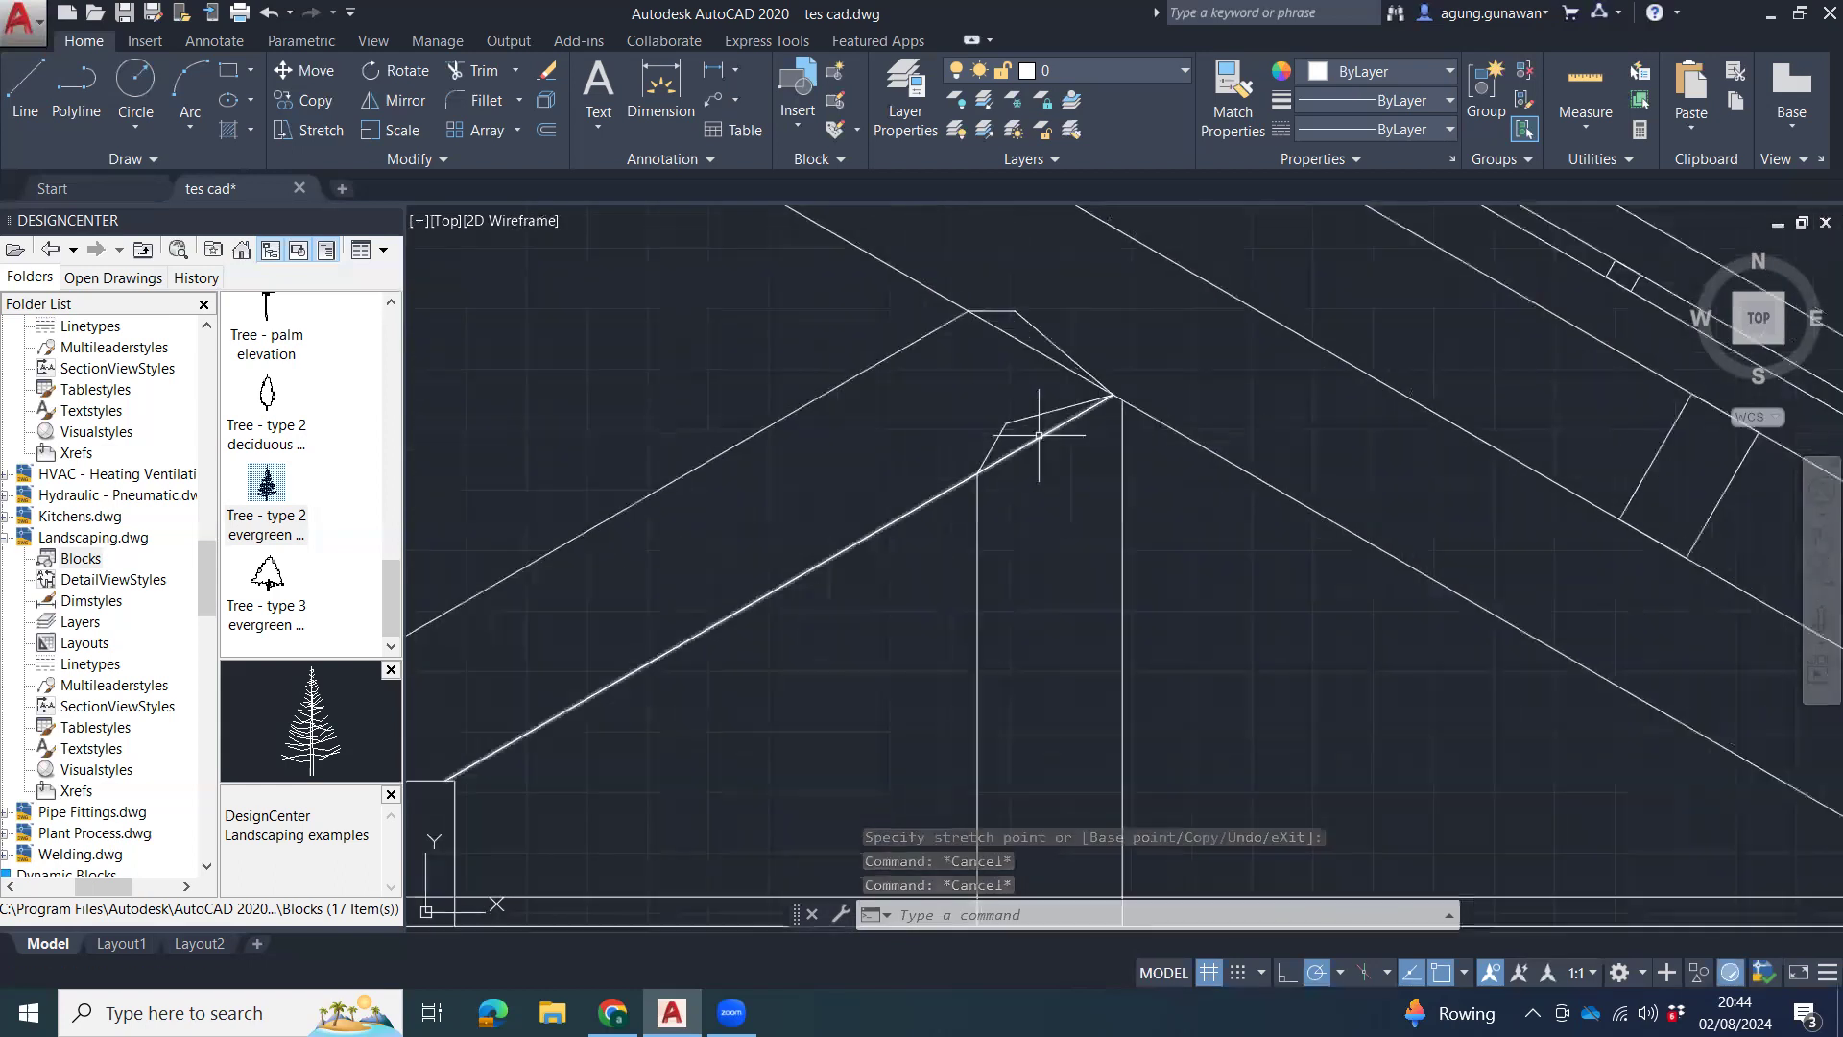
pyautogui.click(1113, 394)
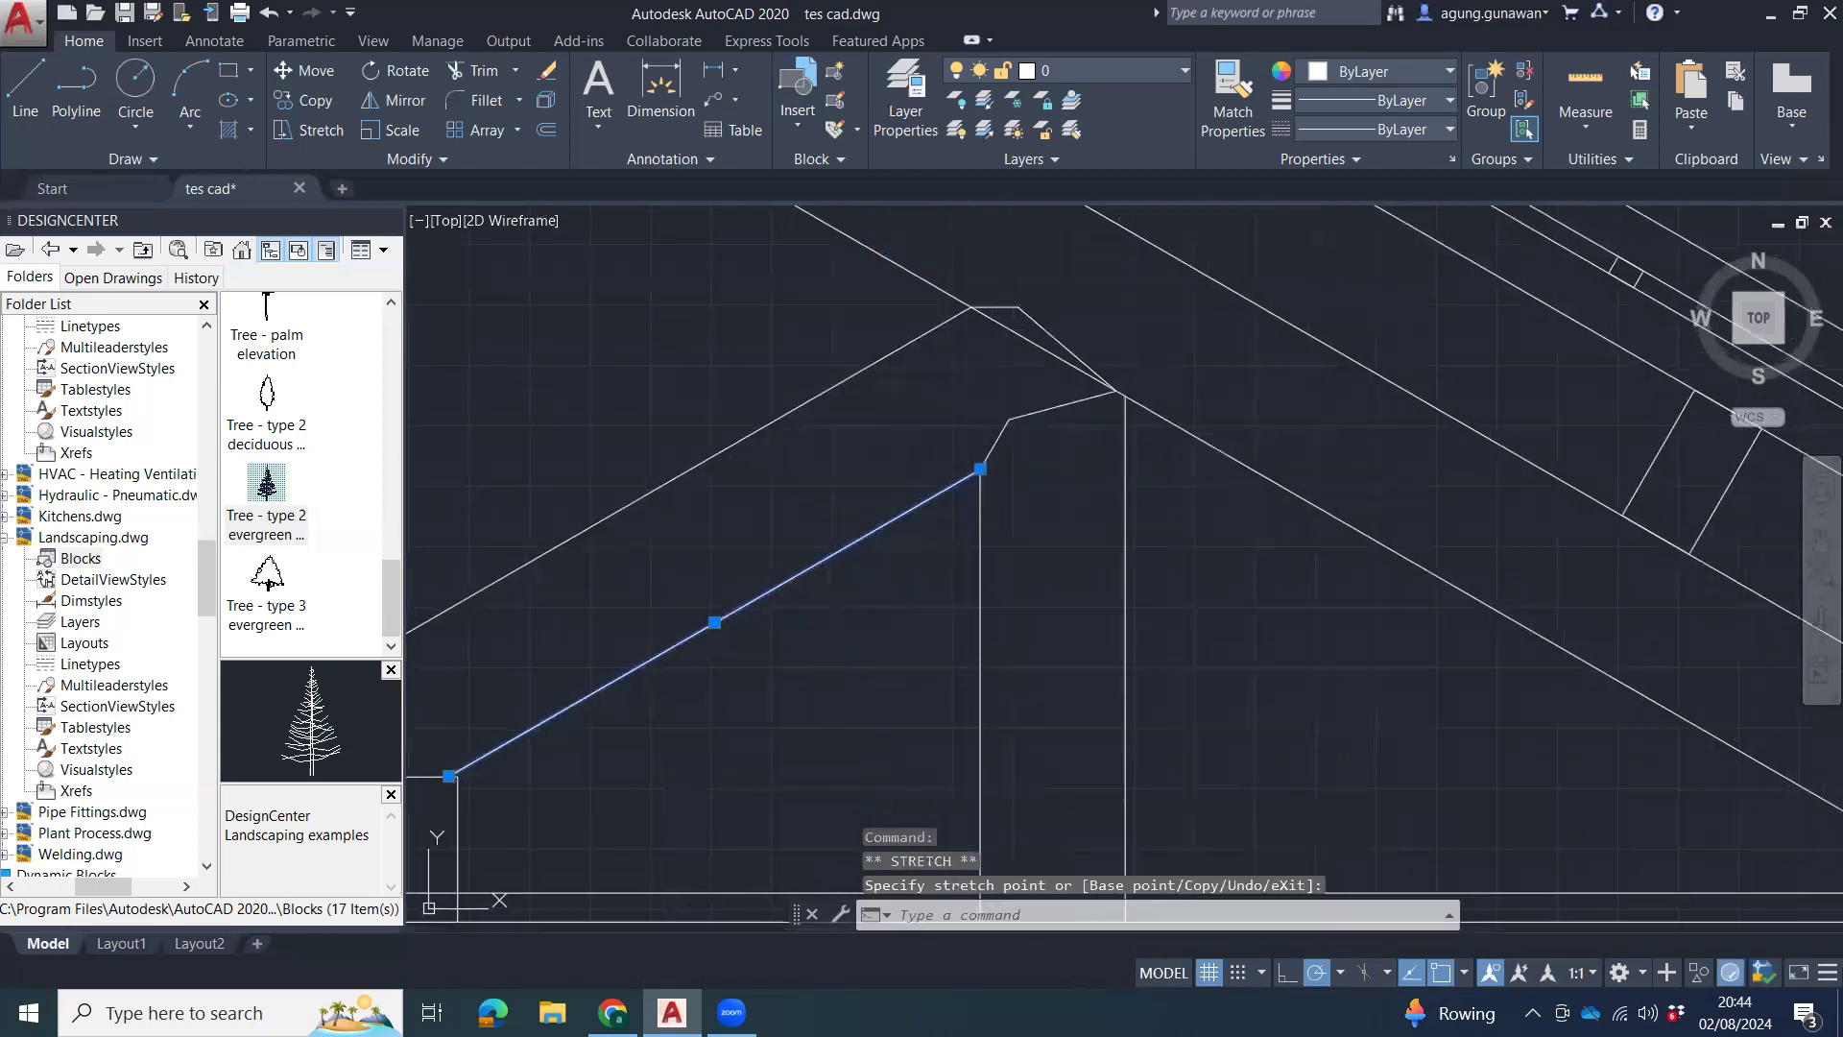
pyautogui.scroll(5, 1235, 564)
pyautogui.press('Escape')
pyautogui.press('Escape')
# Draw a shallow V-shaped notch into the beam below the side post, joining its two bottom corners with the tip slightly right of centre.
pyautogui.scroll(5, 1173, 589)
pyautogui.moveTo(1476, 662)
pyautogui.mouseDown(button='middle')
pyautogui.moveTo(896, 518)
pyautogui.moveTo(1158, 589)
pyautogui.mouseUp(button='middle')
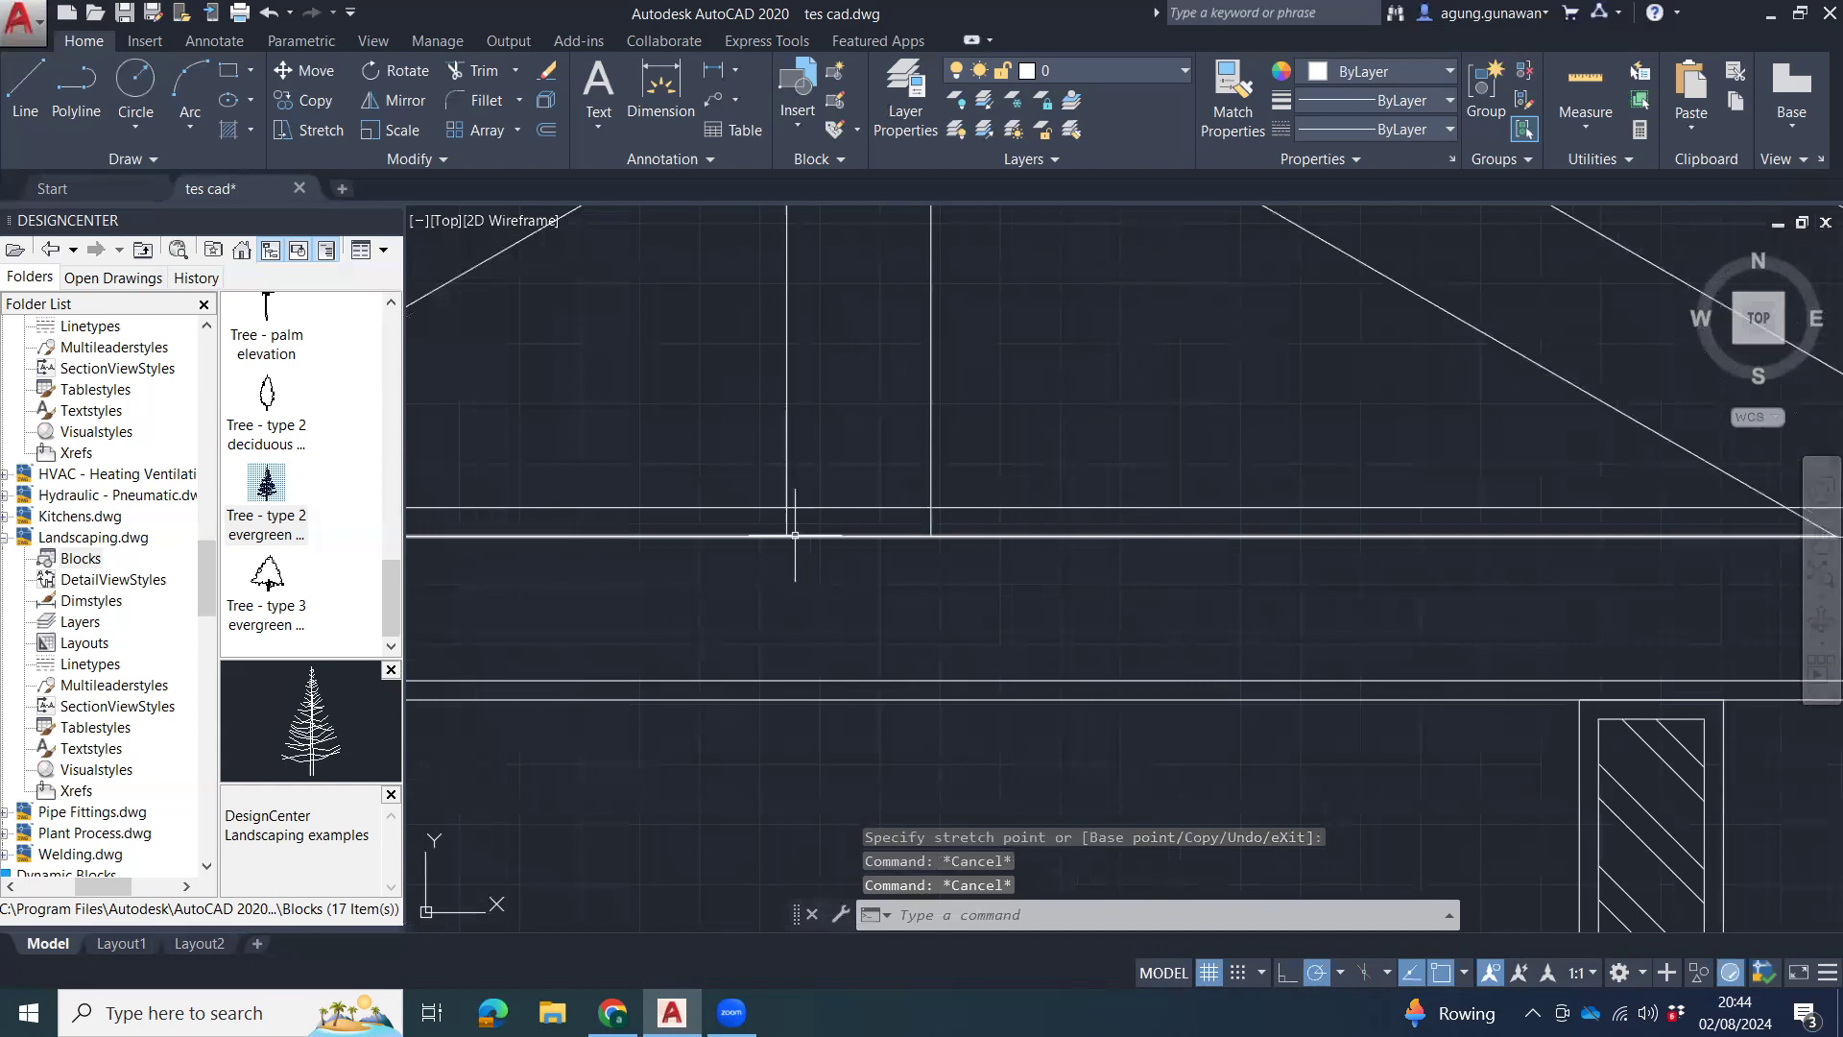
pyautogui.write('l')
pyautogui.press('Return')
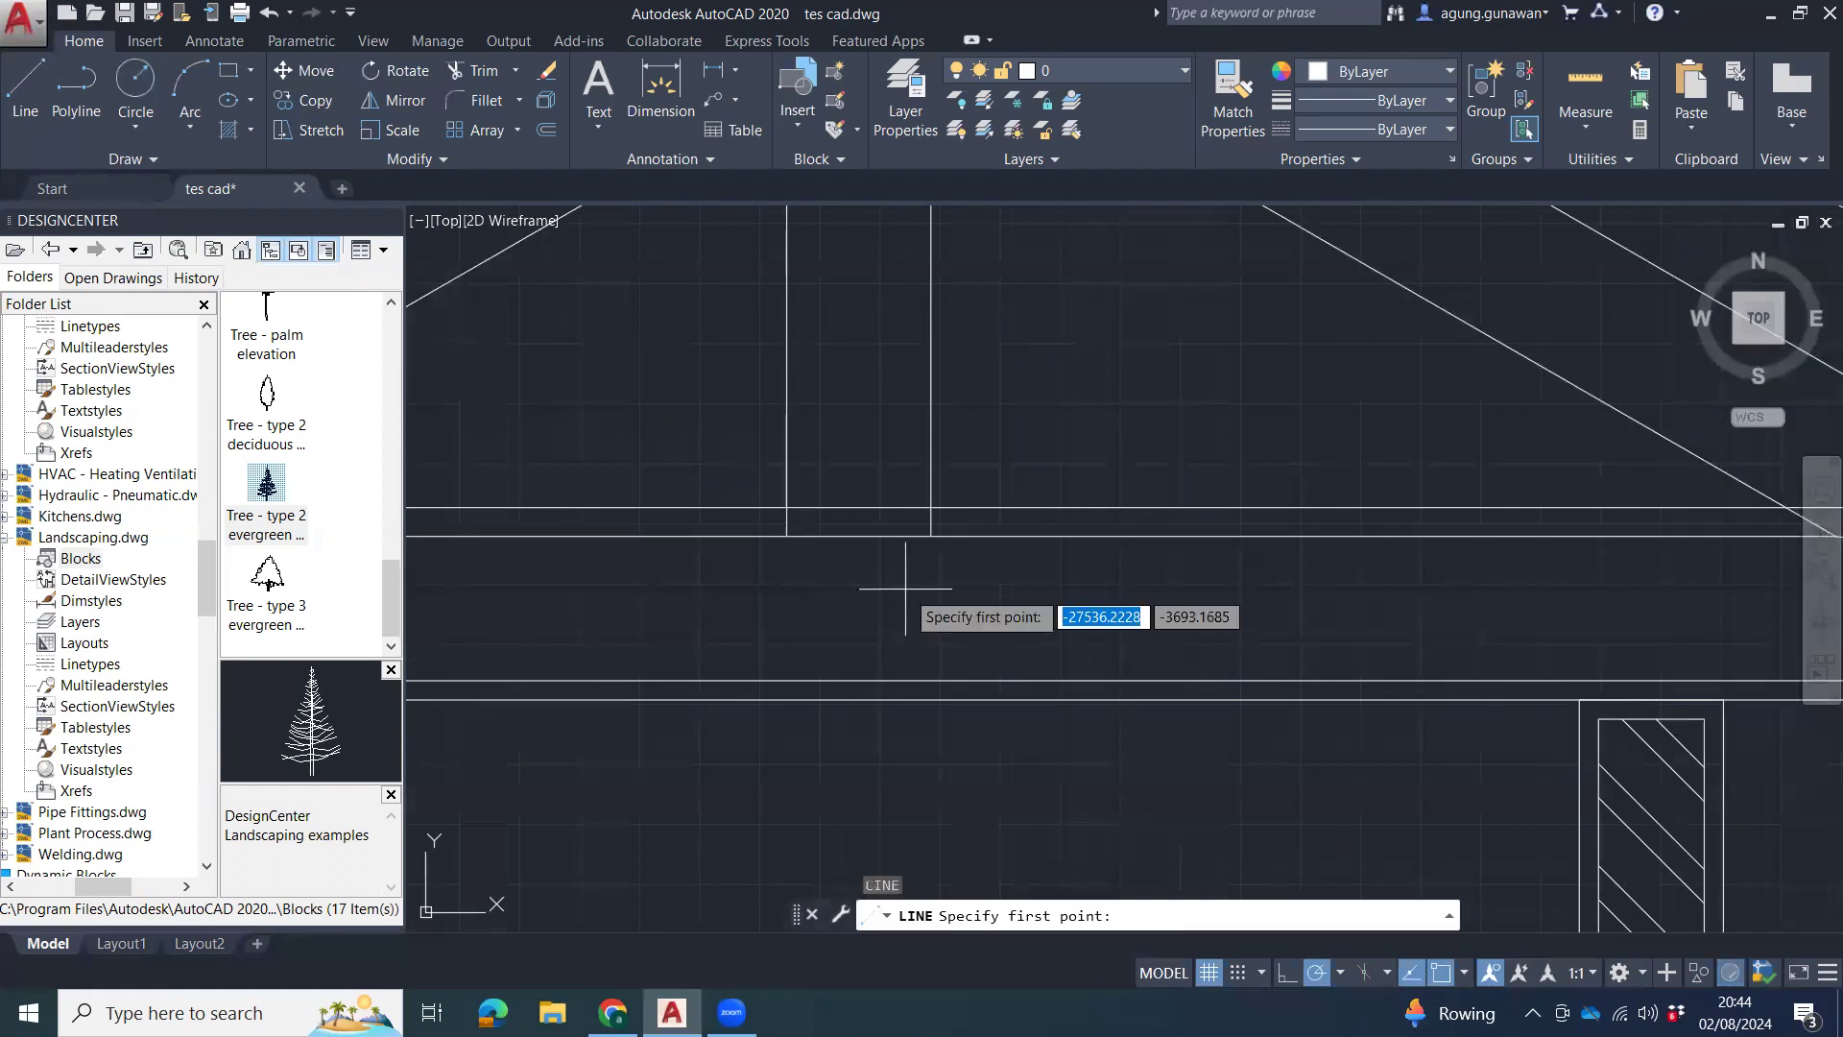
pyautogui.click(787, 536)
pyautogui.scroll(7, 863, 555)
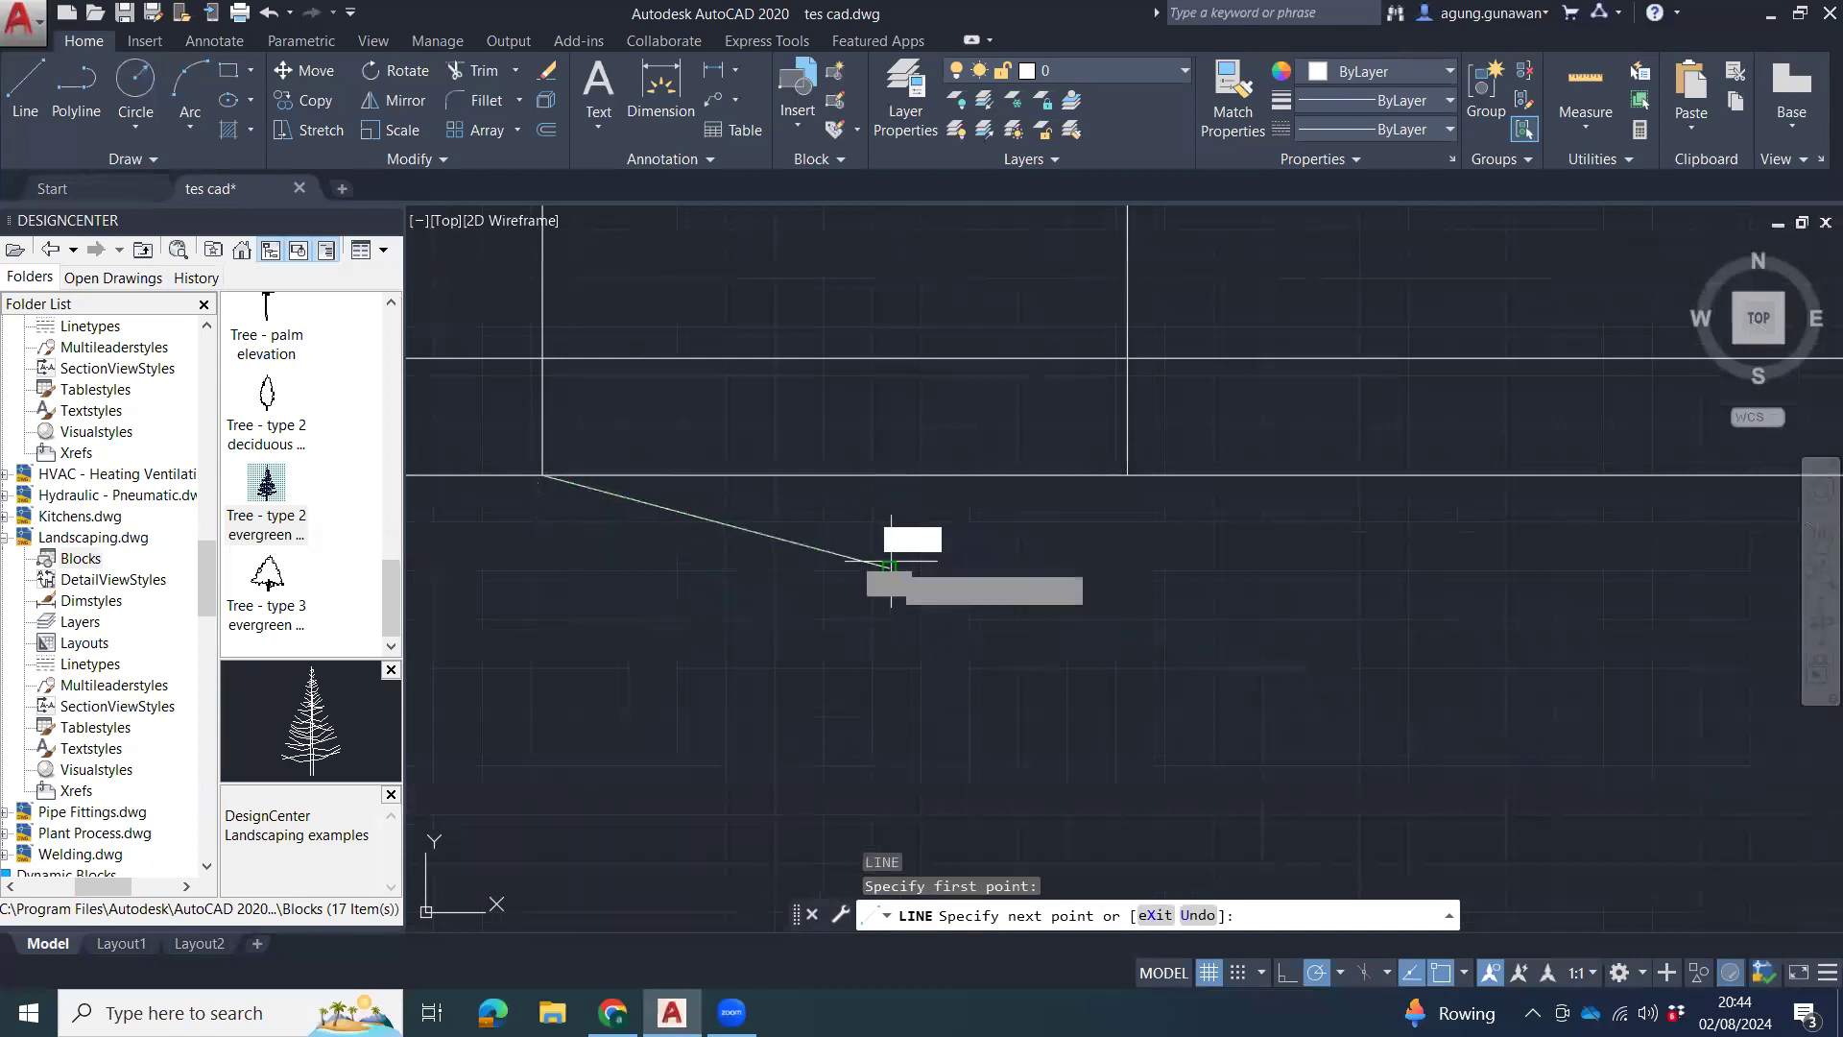
pyautogui.click(889, 566)
pyautogui.click(1127, 474)
pyautogui.press('Escape')
pyautogui.press('Escape')
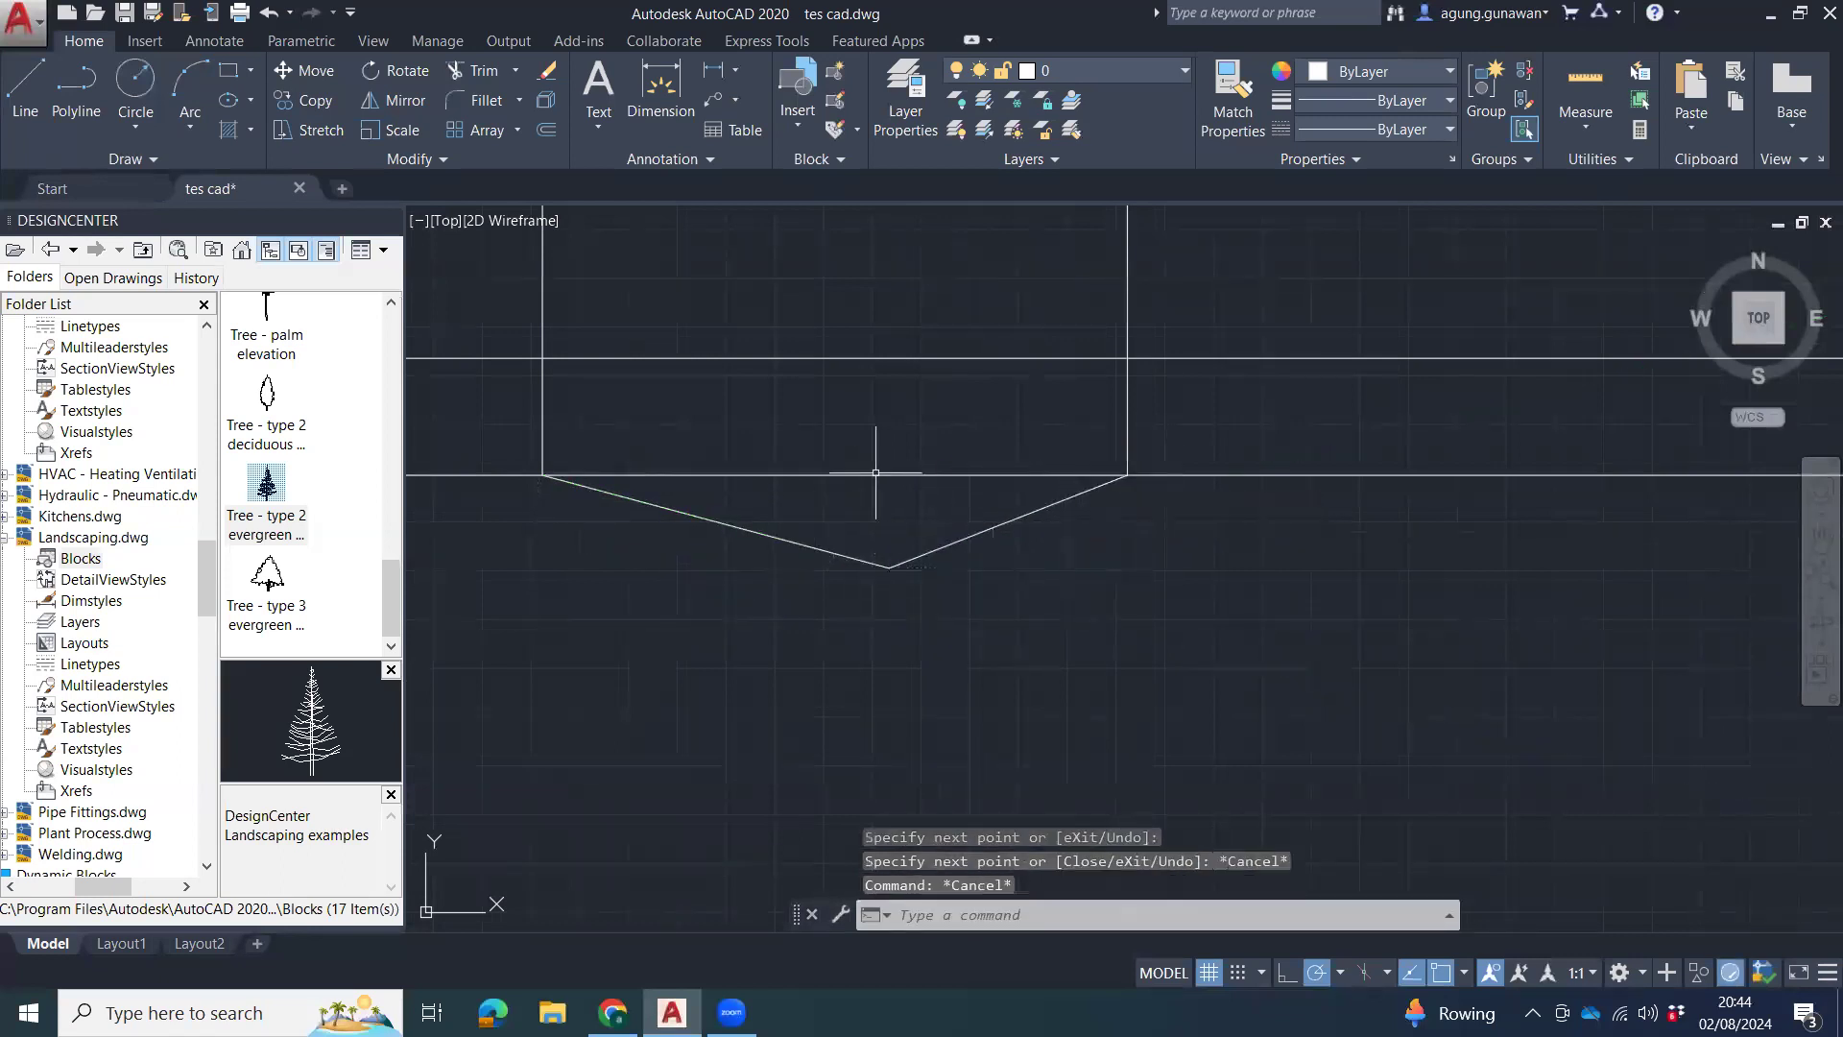
# Trim the beam line between the side post's two edges above the V notch, using the post edges as cutting edges.
pyautogui.scroll(-7, 1012, 482)
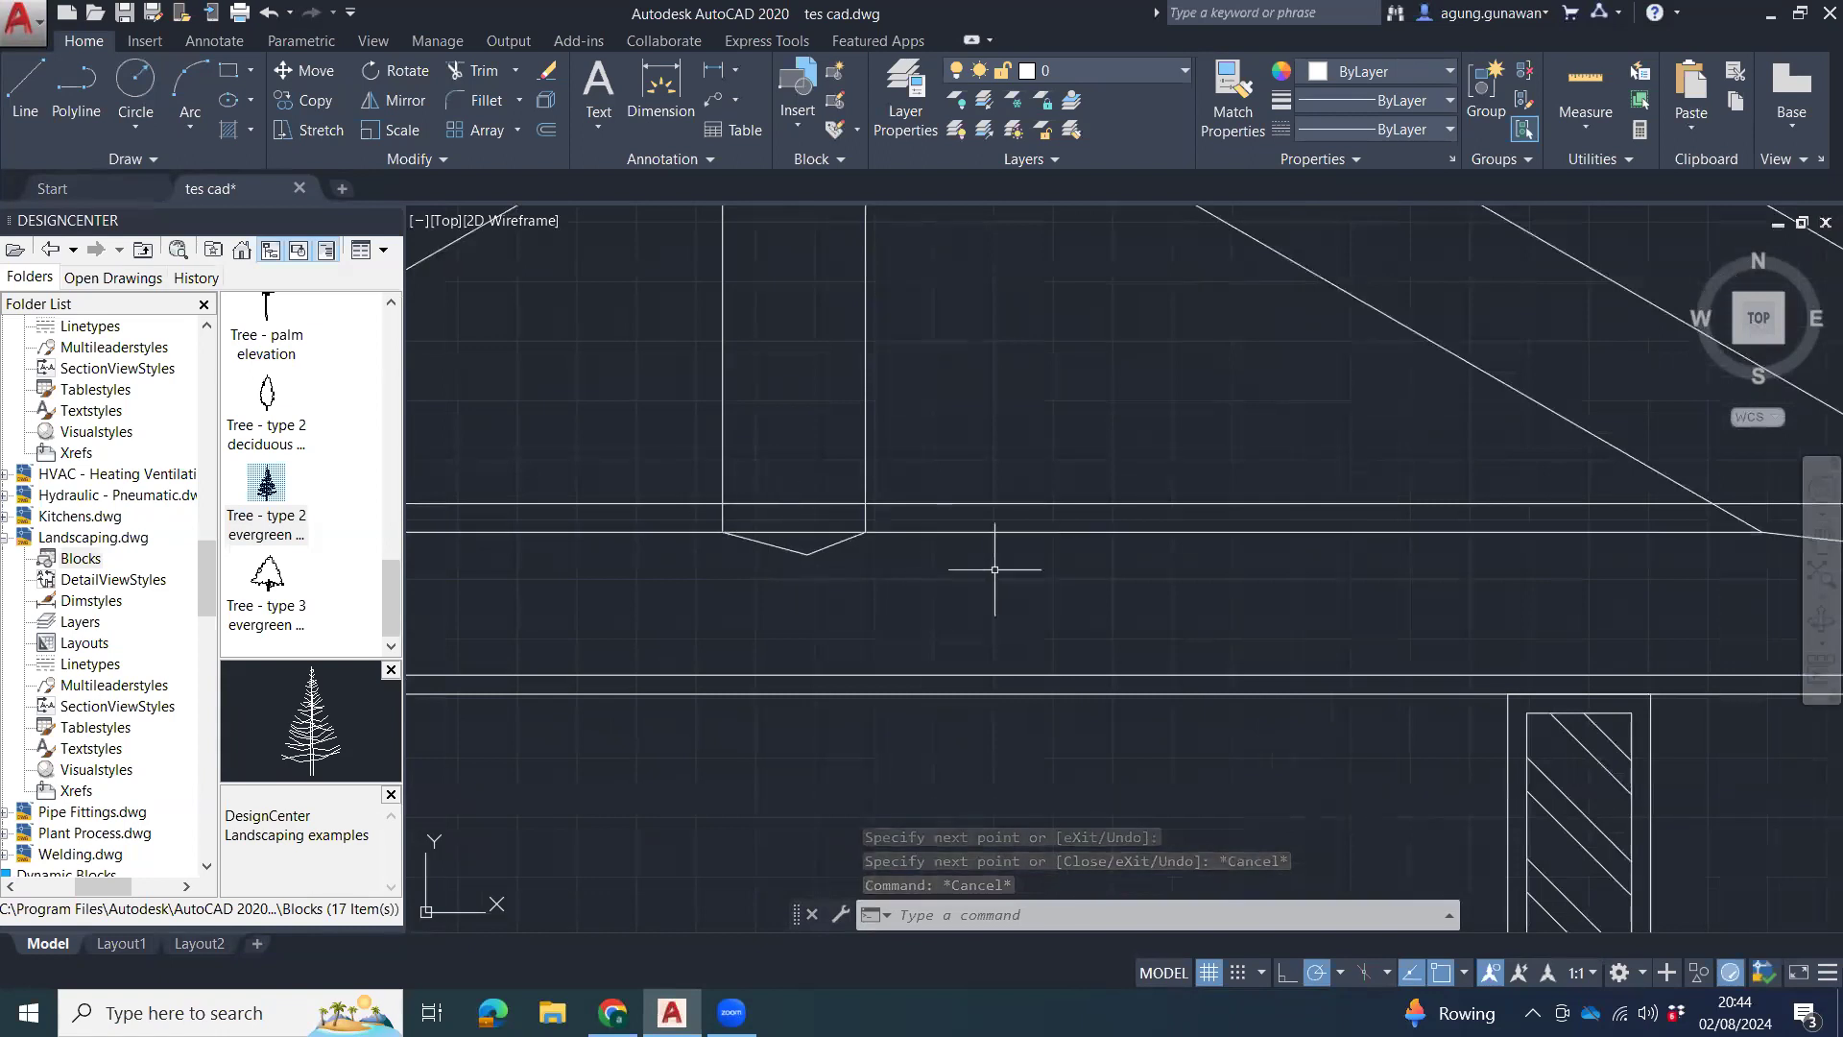
pyautogui.moveTo(1111, 600); pyautogui.dragTo(1066, 624, button='middle')
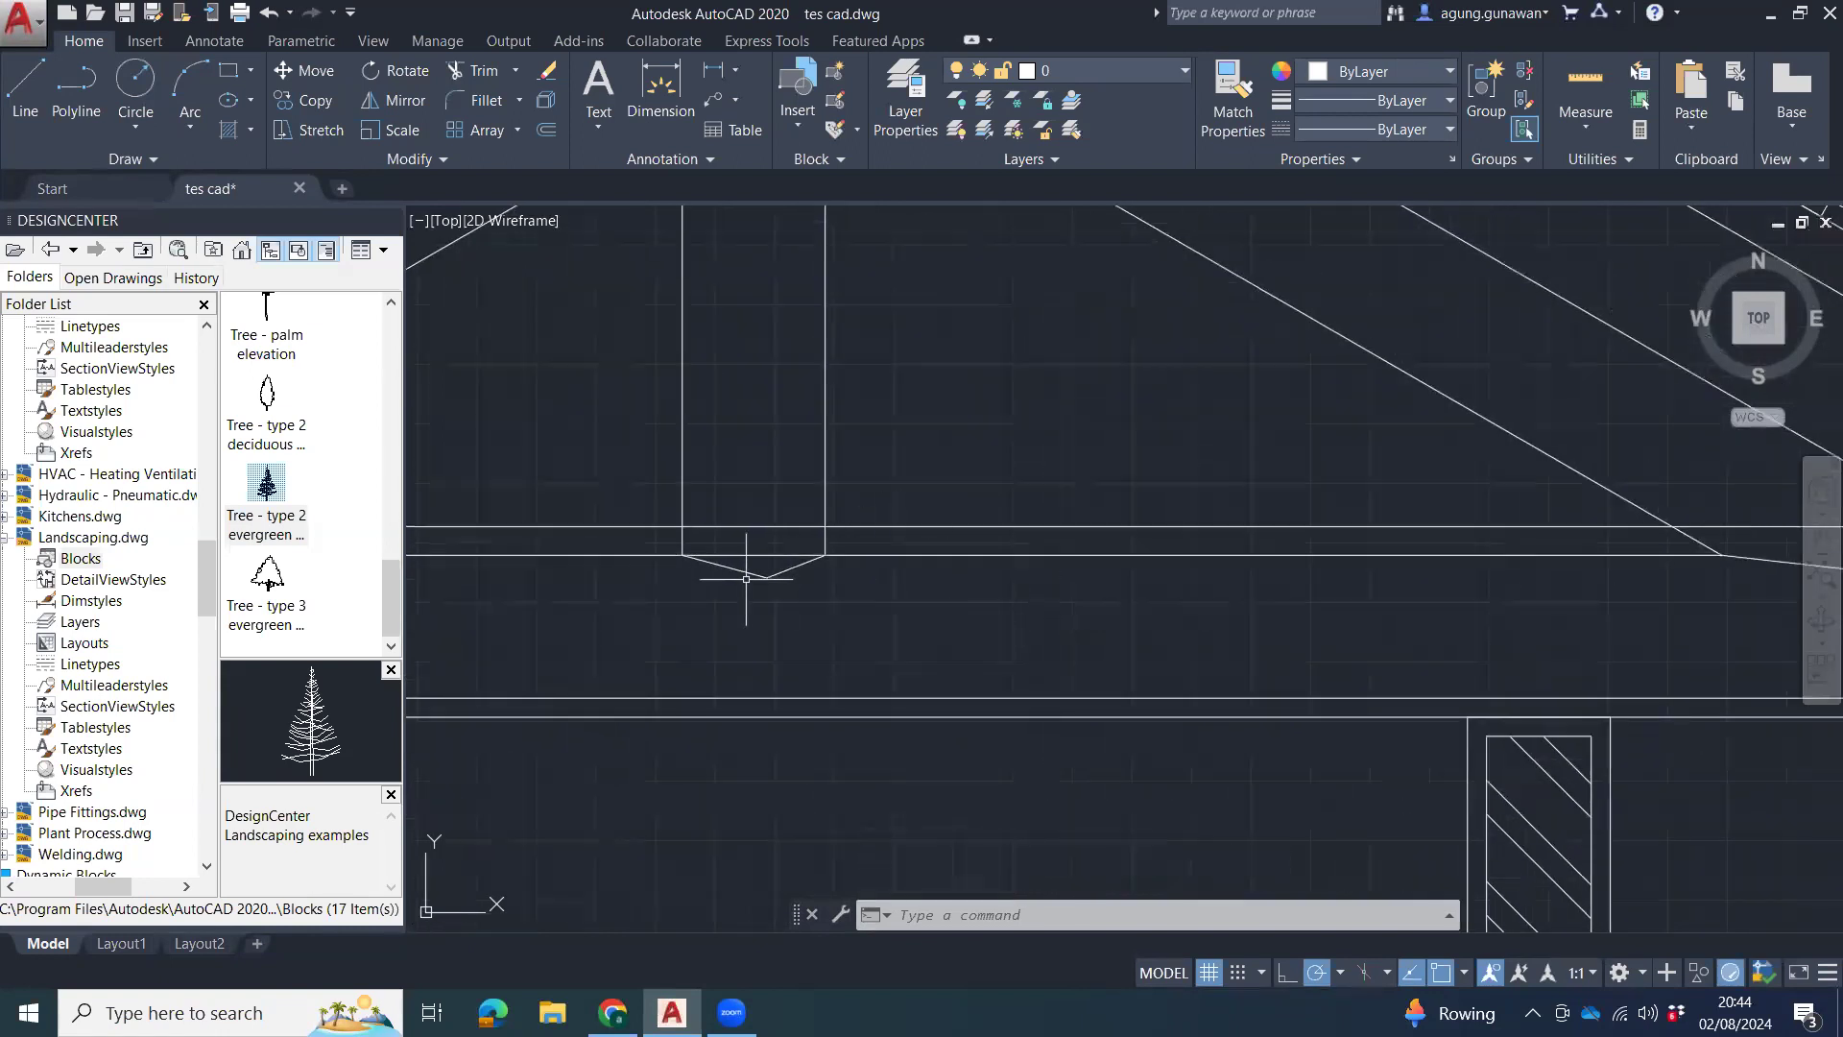
pyautogui.moveTo(916, 602); pyautogui.dragTo(977, 643, button='middle')
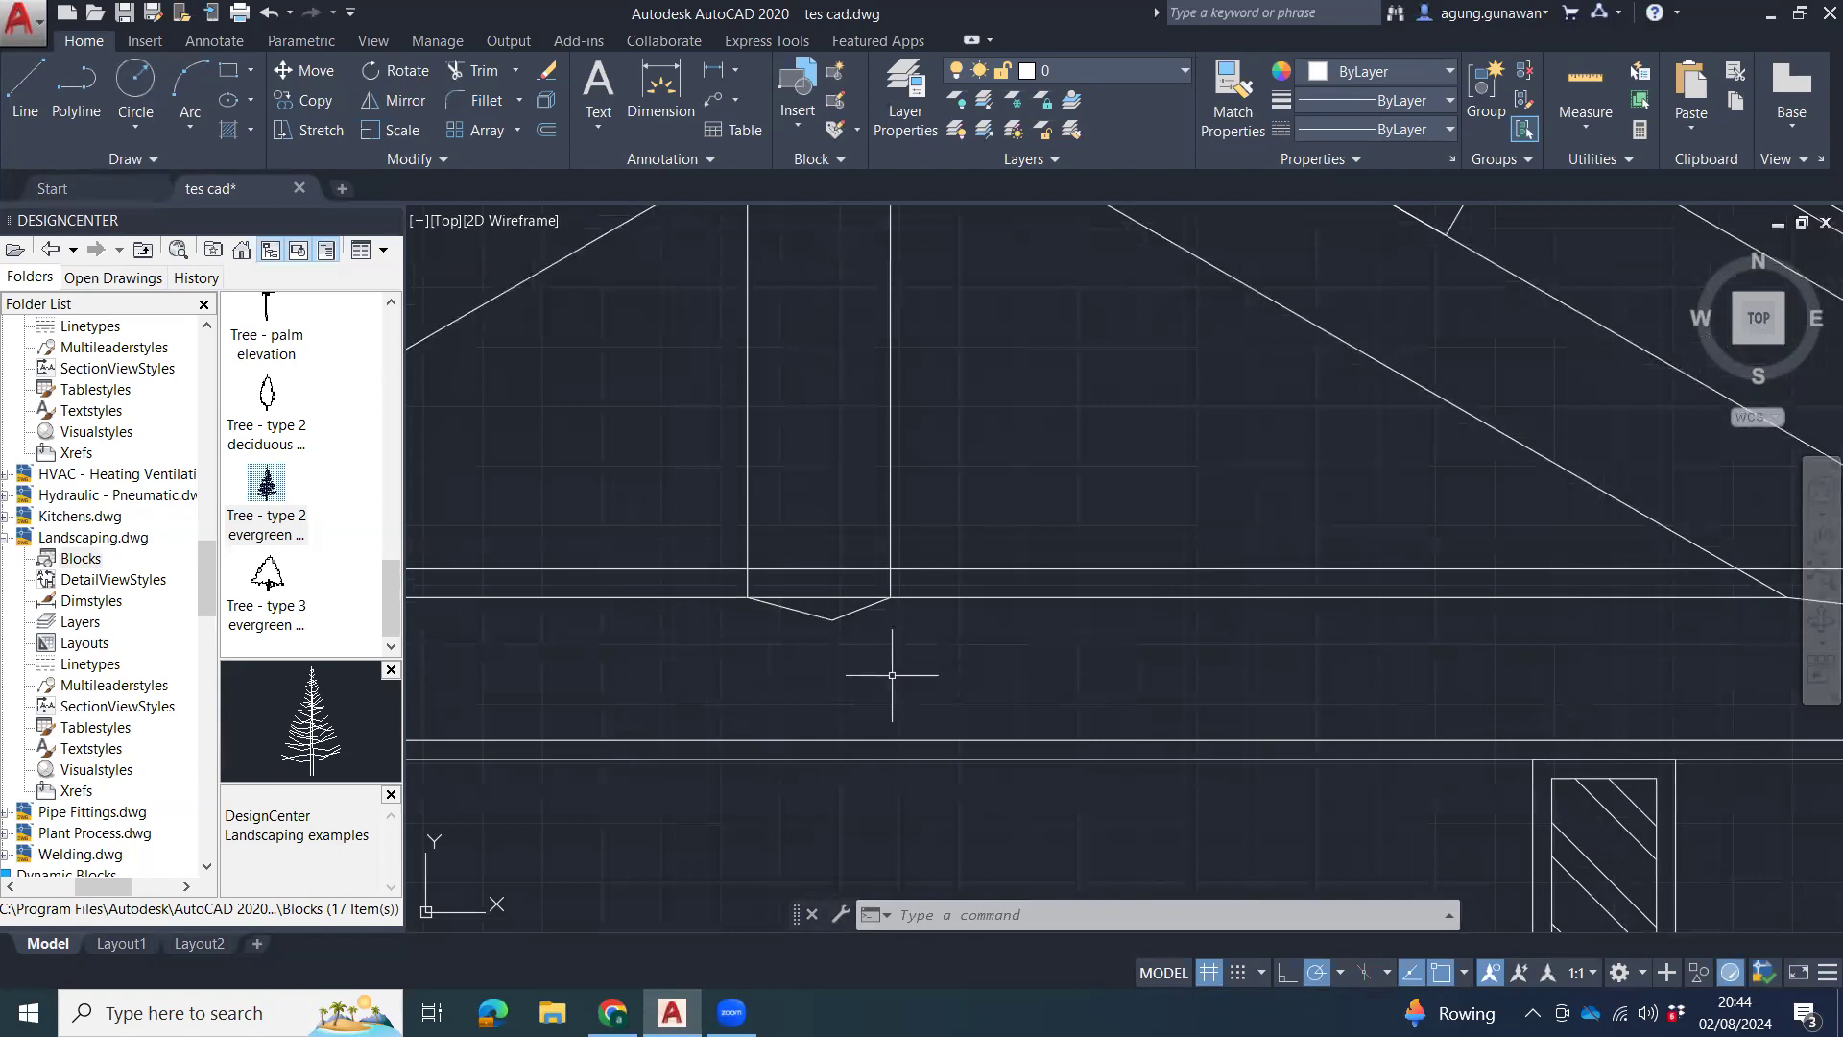
pyautogui.scroll(2, 848, 682)
pyautogui.moveTo(897, 675); pyautogui.dragTo(982, 710, button='middle')
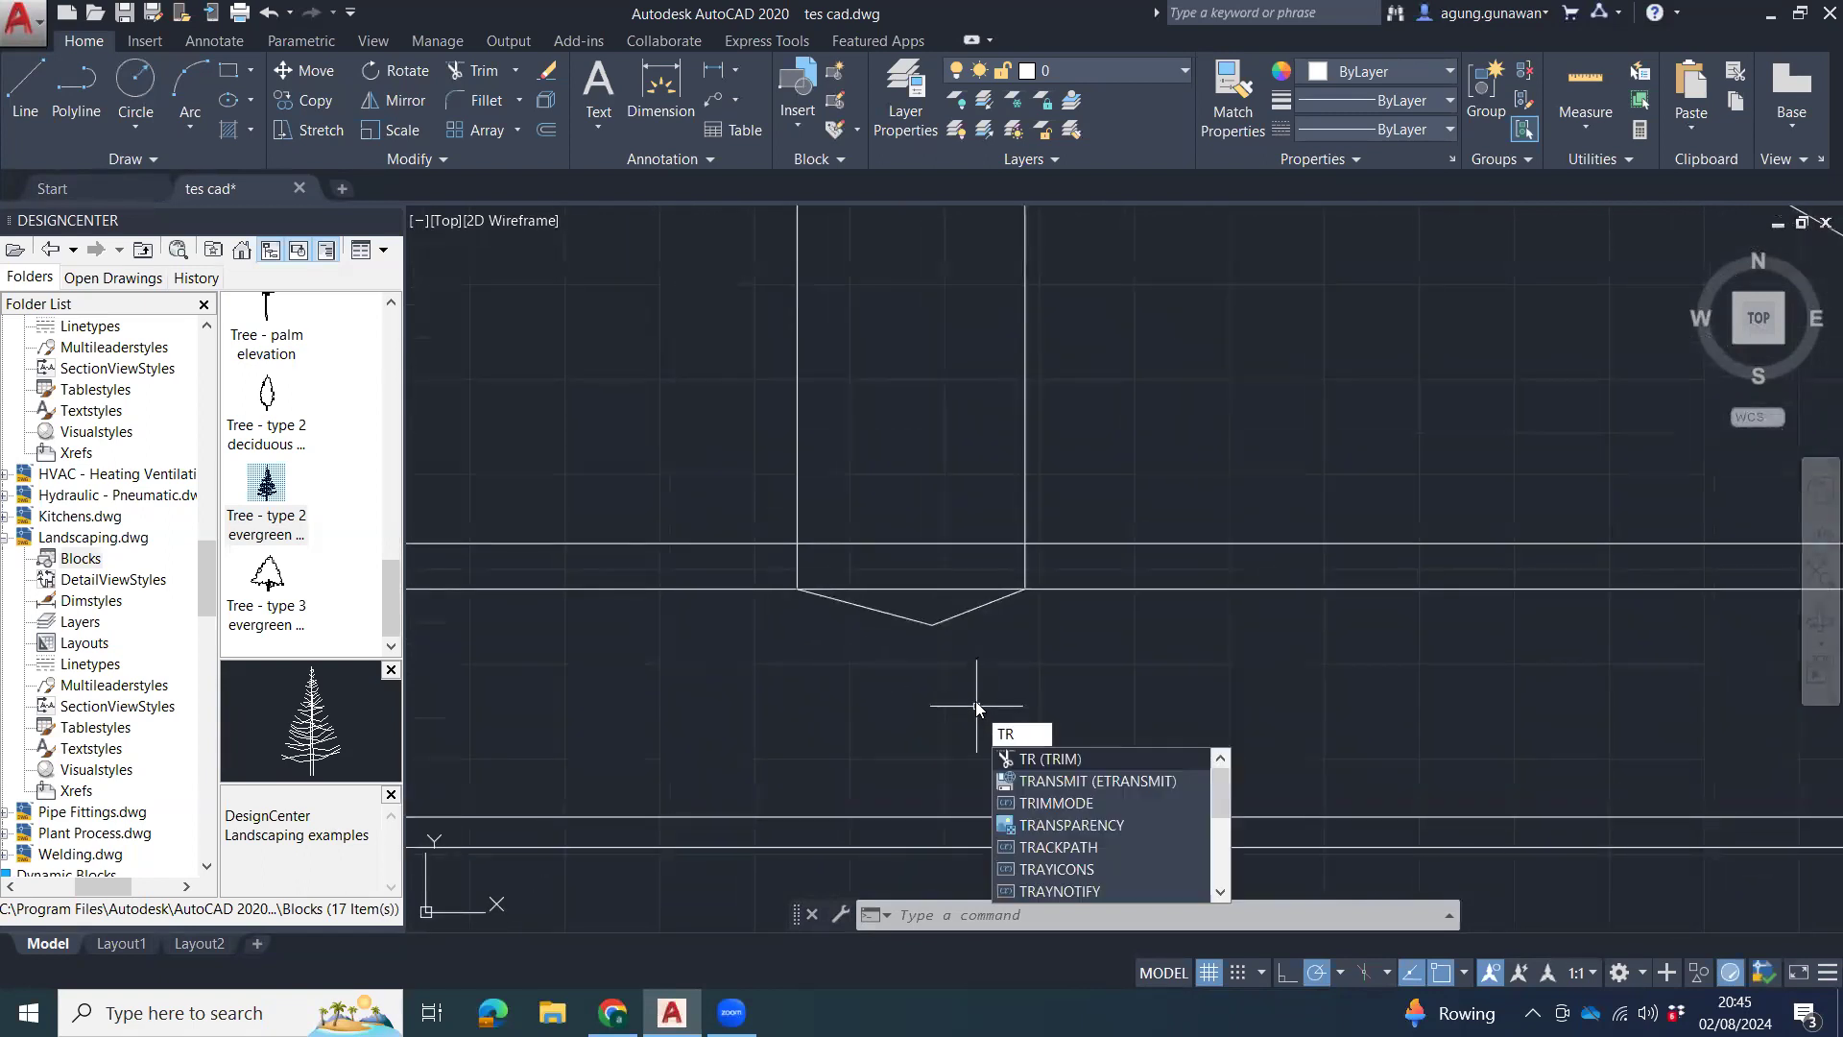
pyautogui.press('Return')
pyautogui.click(1155, 344)
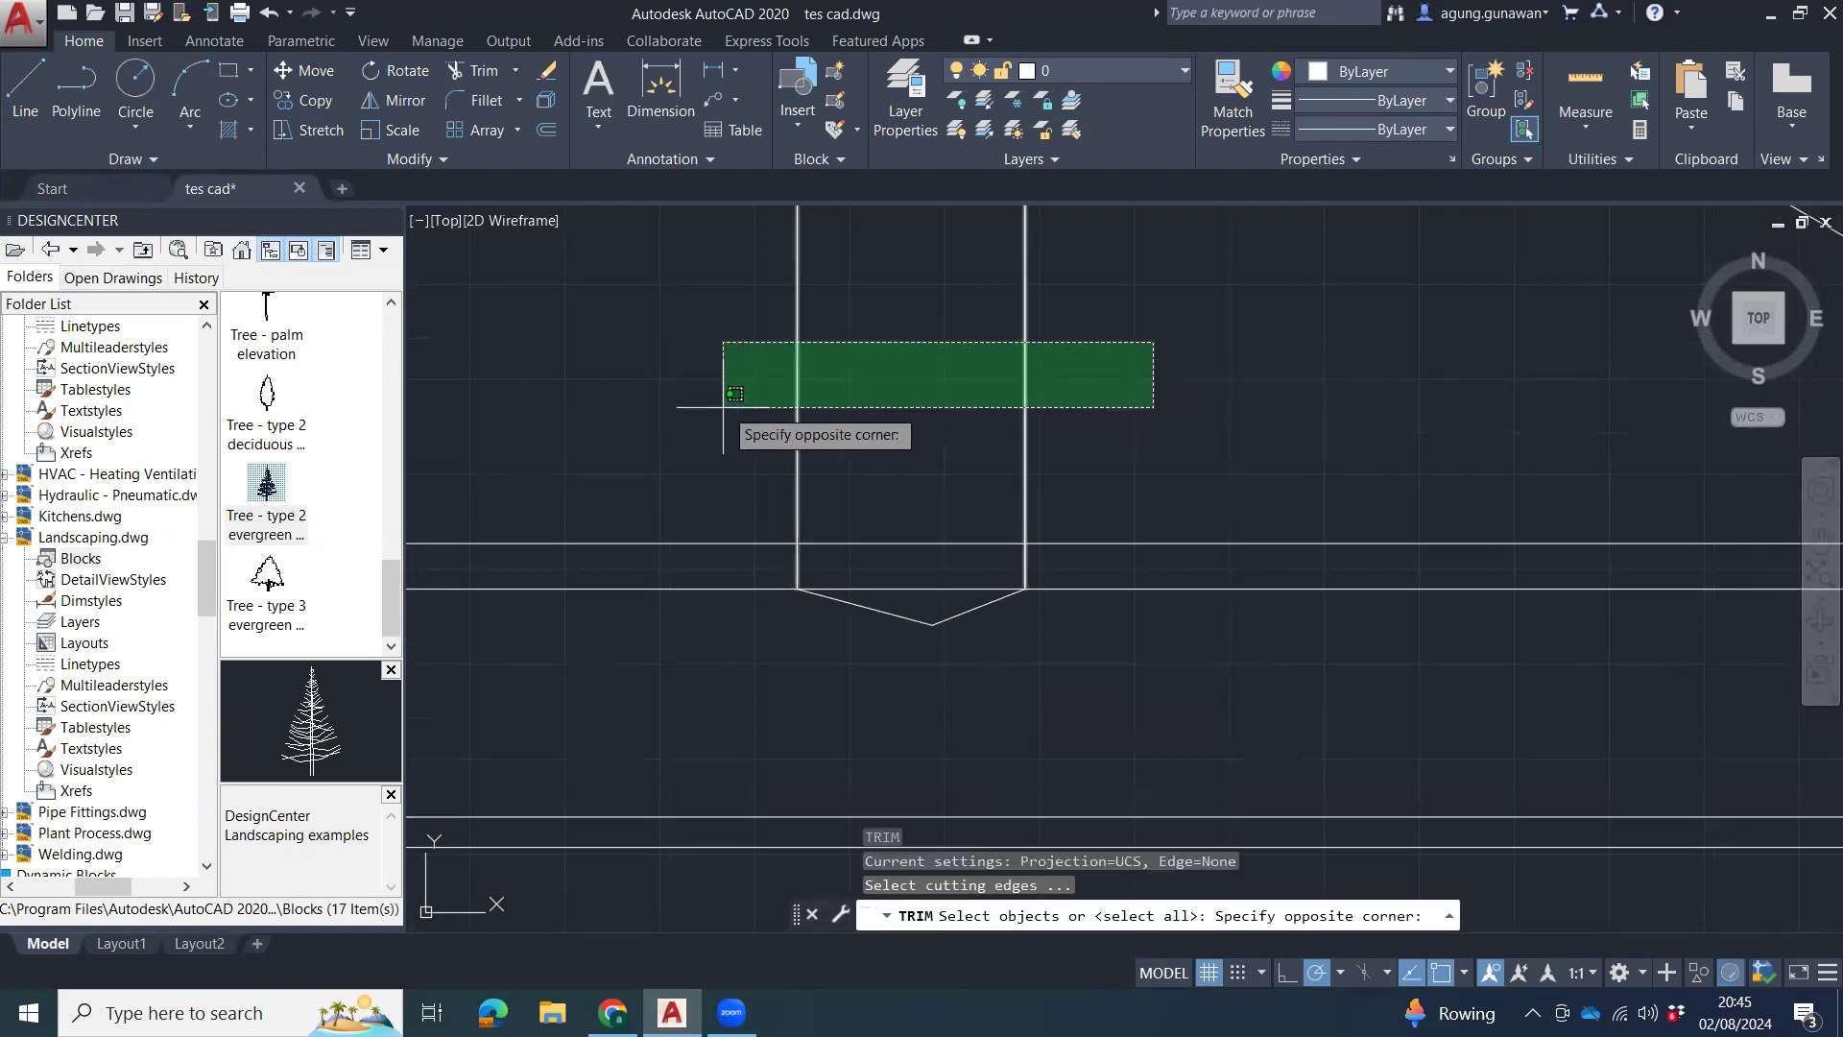
pyautogui.click(684, 398)
pyautogui.press('Return')
pyautogui.click(899, 588)
pyautogui.scroll(-5, 904, 589)
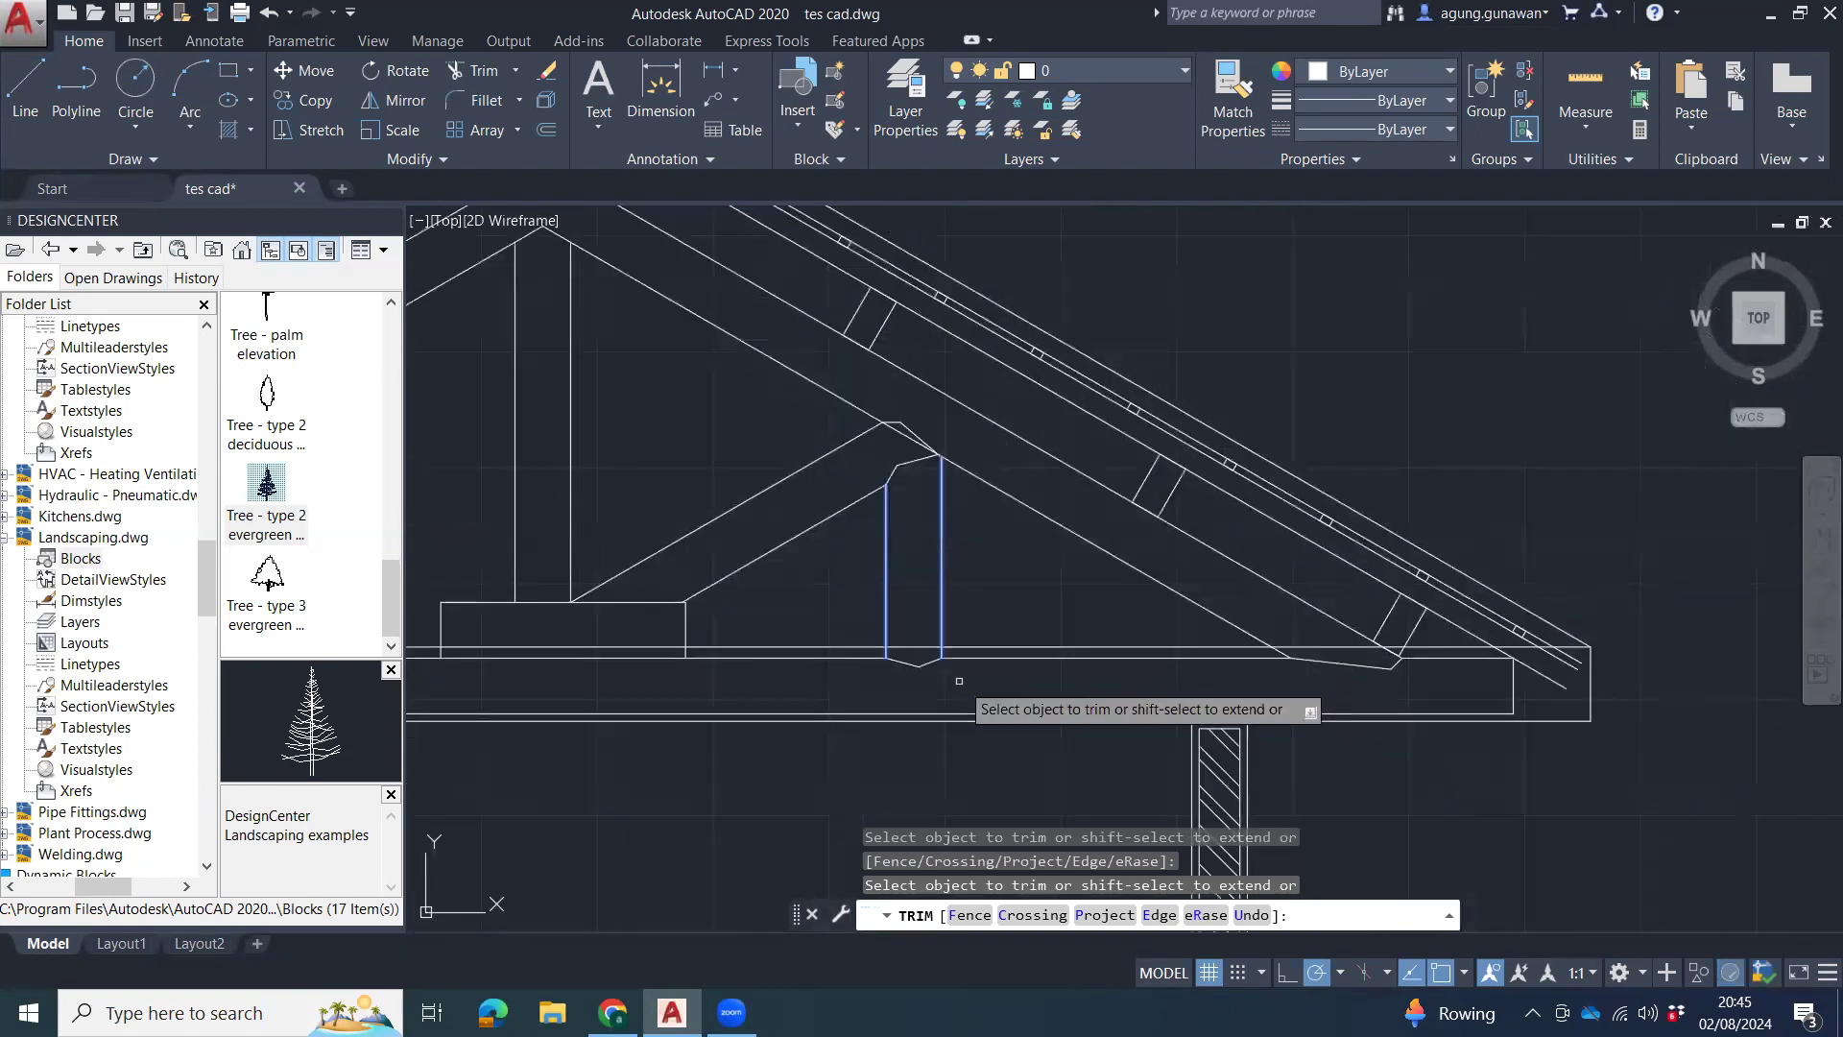
pyautogui.press('Escape')
pyautogui.press('Escape')
# Trim the rafter's lower line between the ends of the strut notch, using the strut's upper edge and the notch lines as cutting edges.
pyautogui.scroll(5, 862, 399)
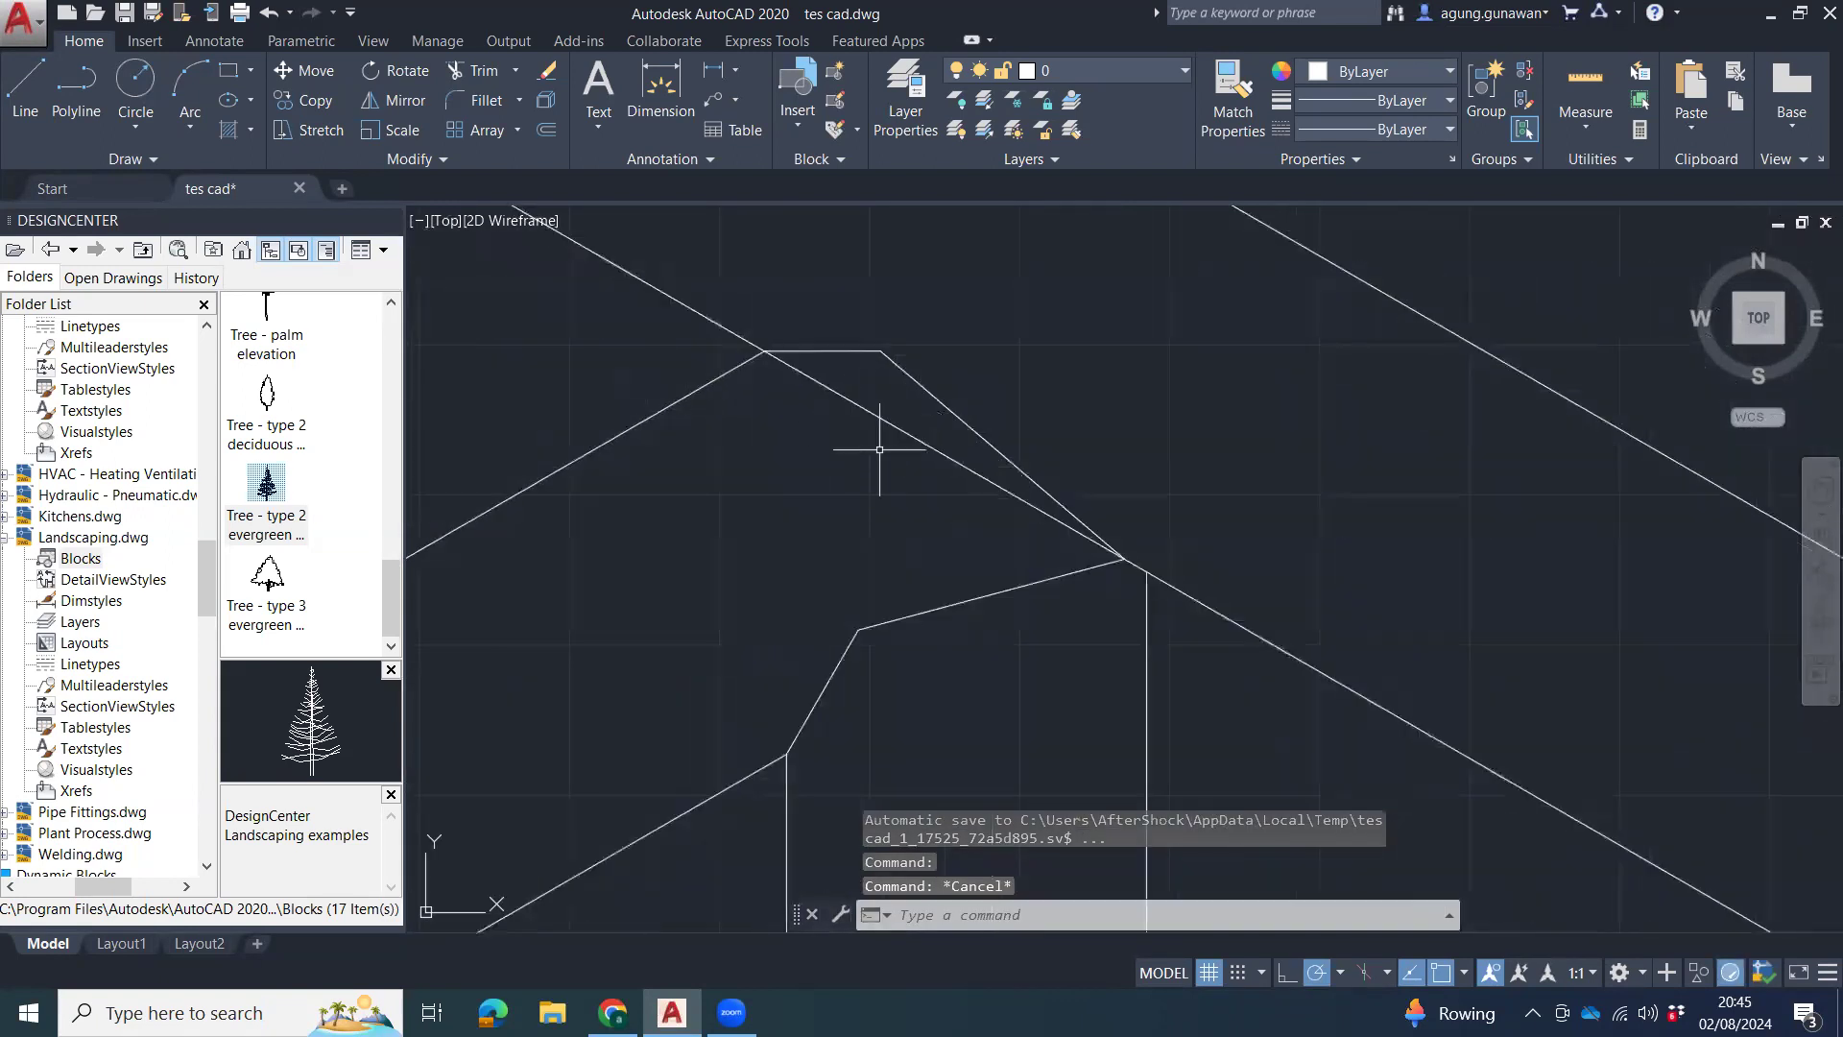
pyautogui.moveTo(995, 547); pyautogui.dragTo(1099, 574, button='middle')
pyautogui.write('t')
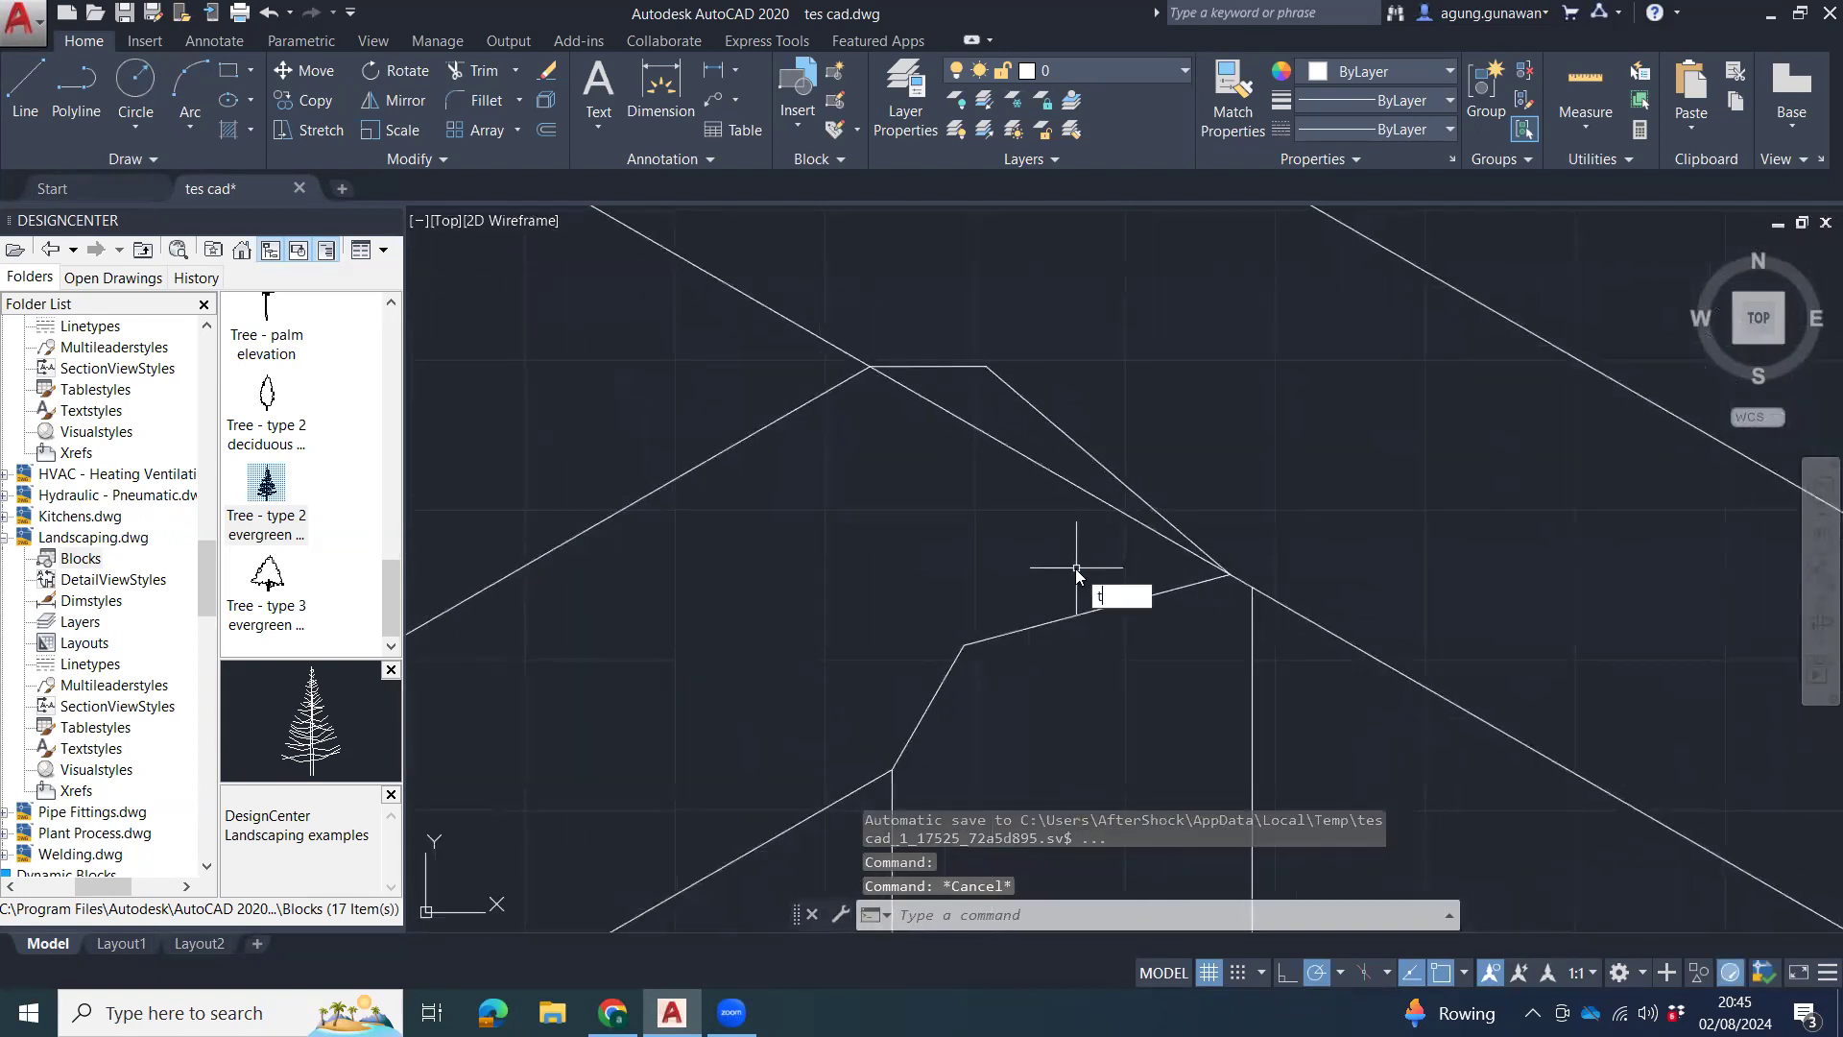
pyautogui.write('r')
pyautogui.press('Return')
pyautogui.click(850, 422)
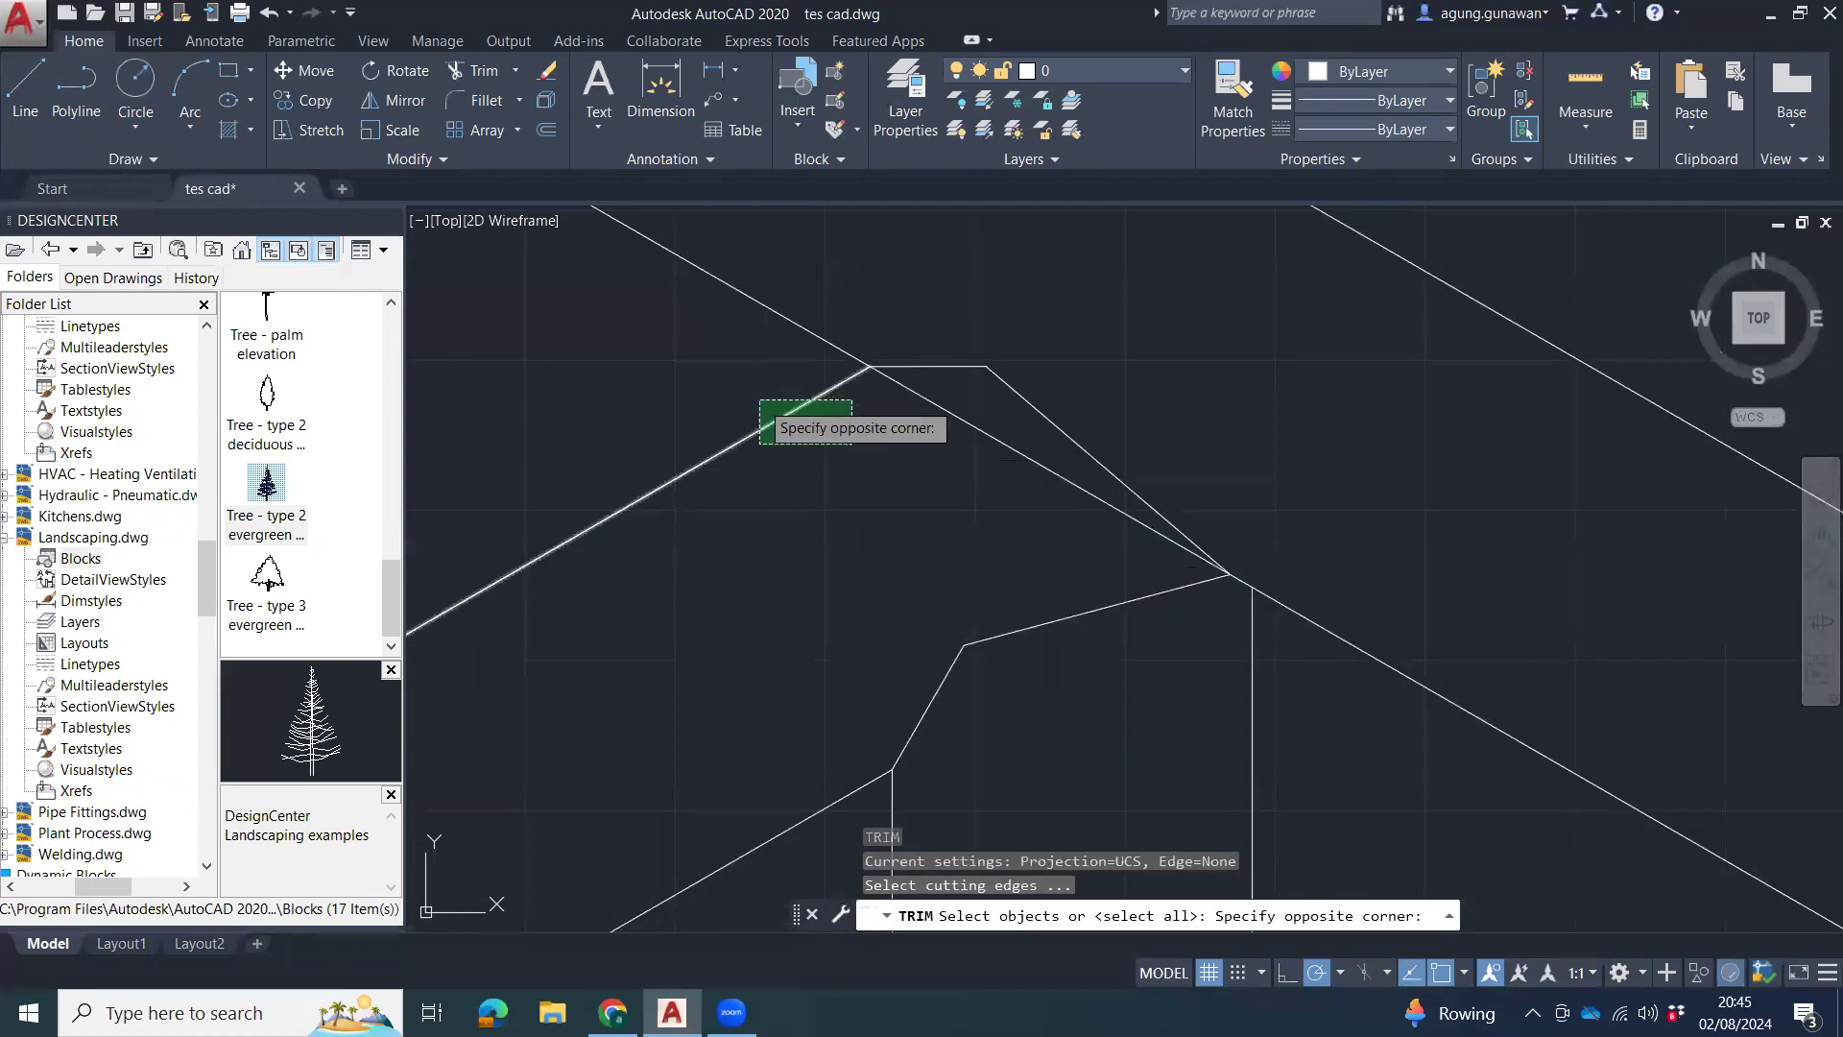
pyautogui.click(768, 399)
pyautogui.click(1104, 581)
pyautogui.click(1051, 643)
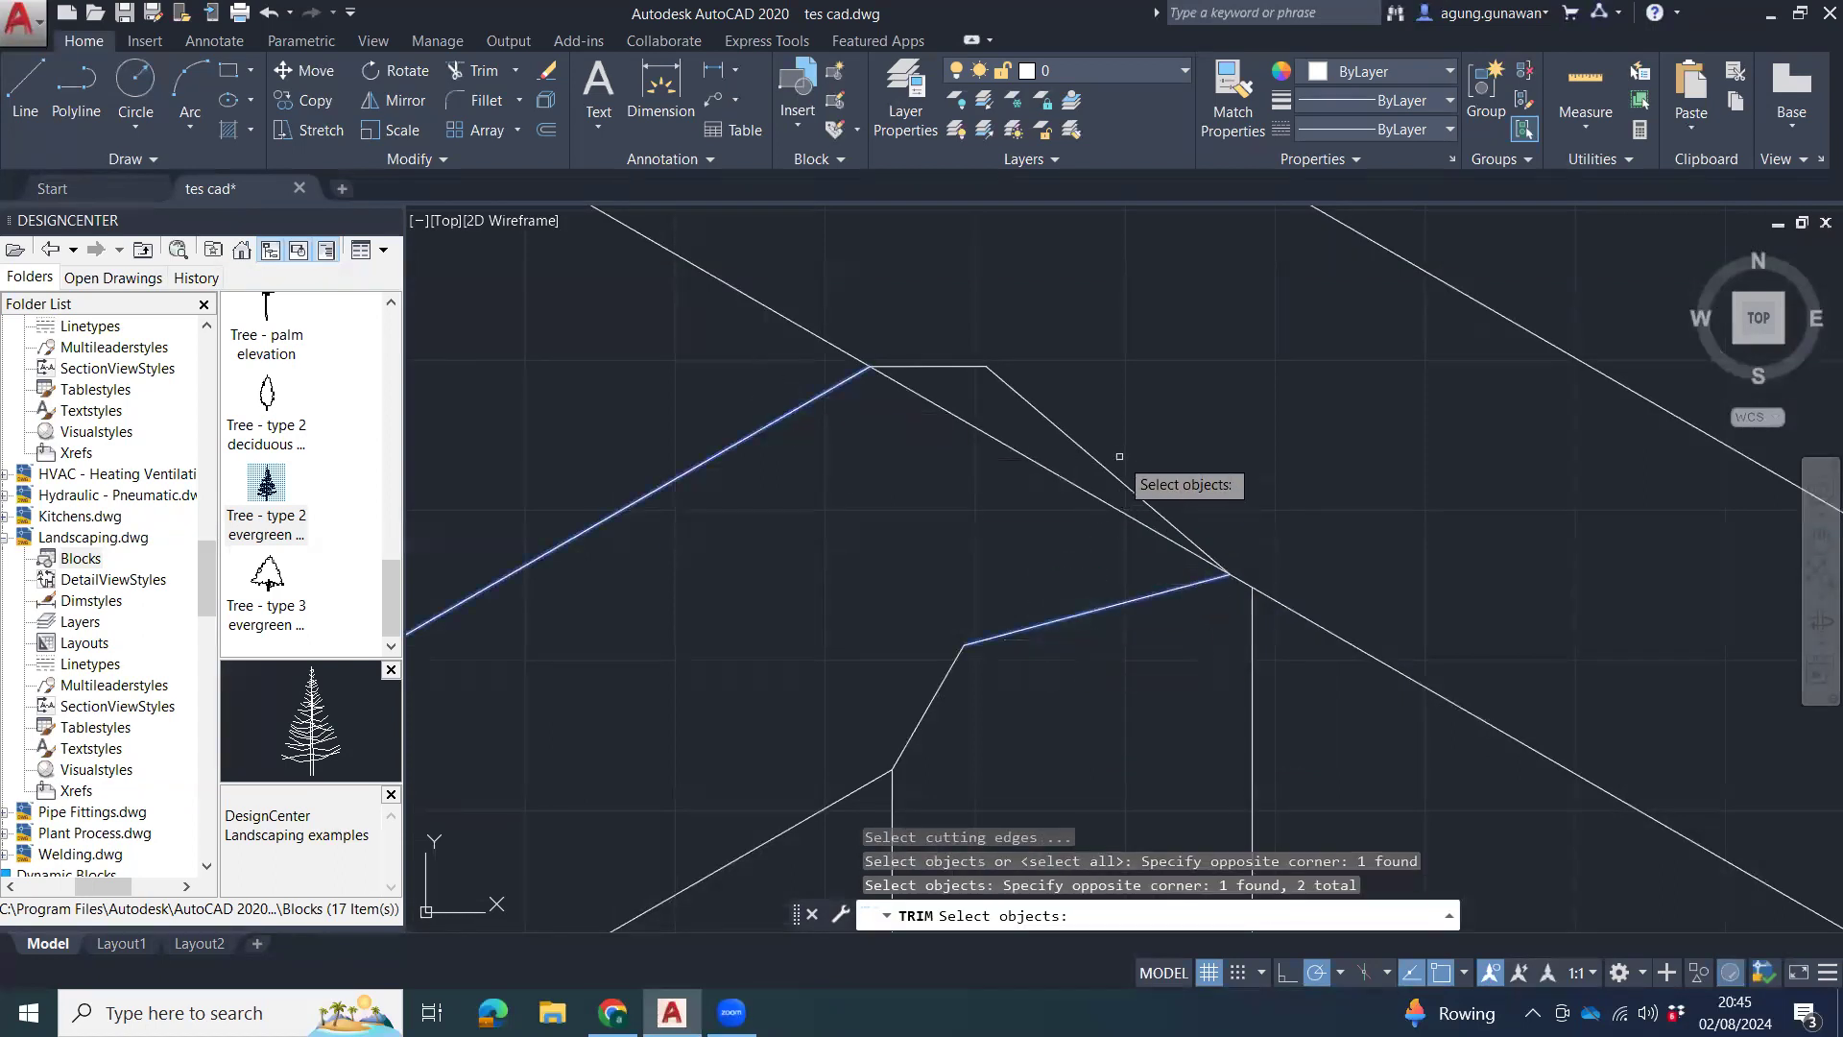
pyautogui.click(1025, 338)
pyautogui.click(984, 376)
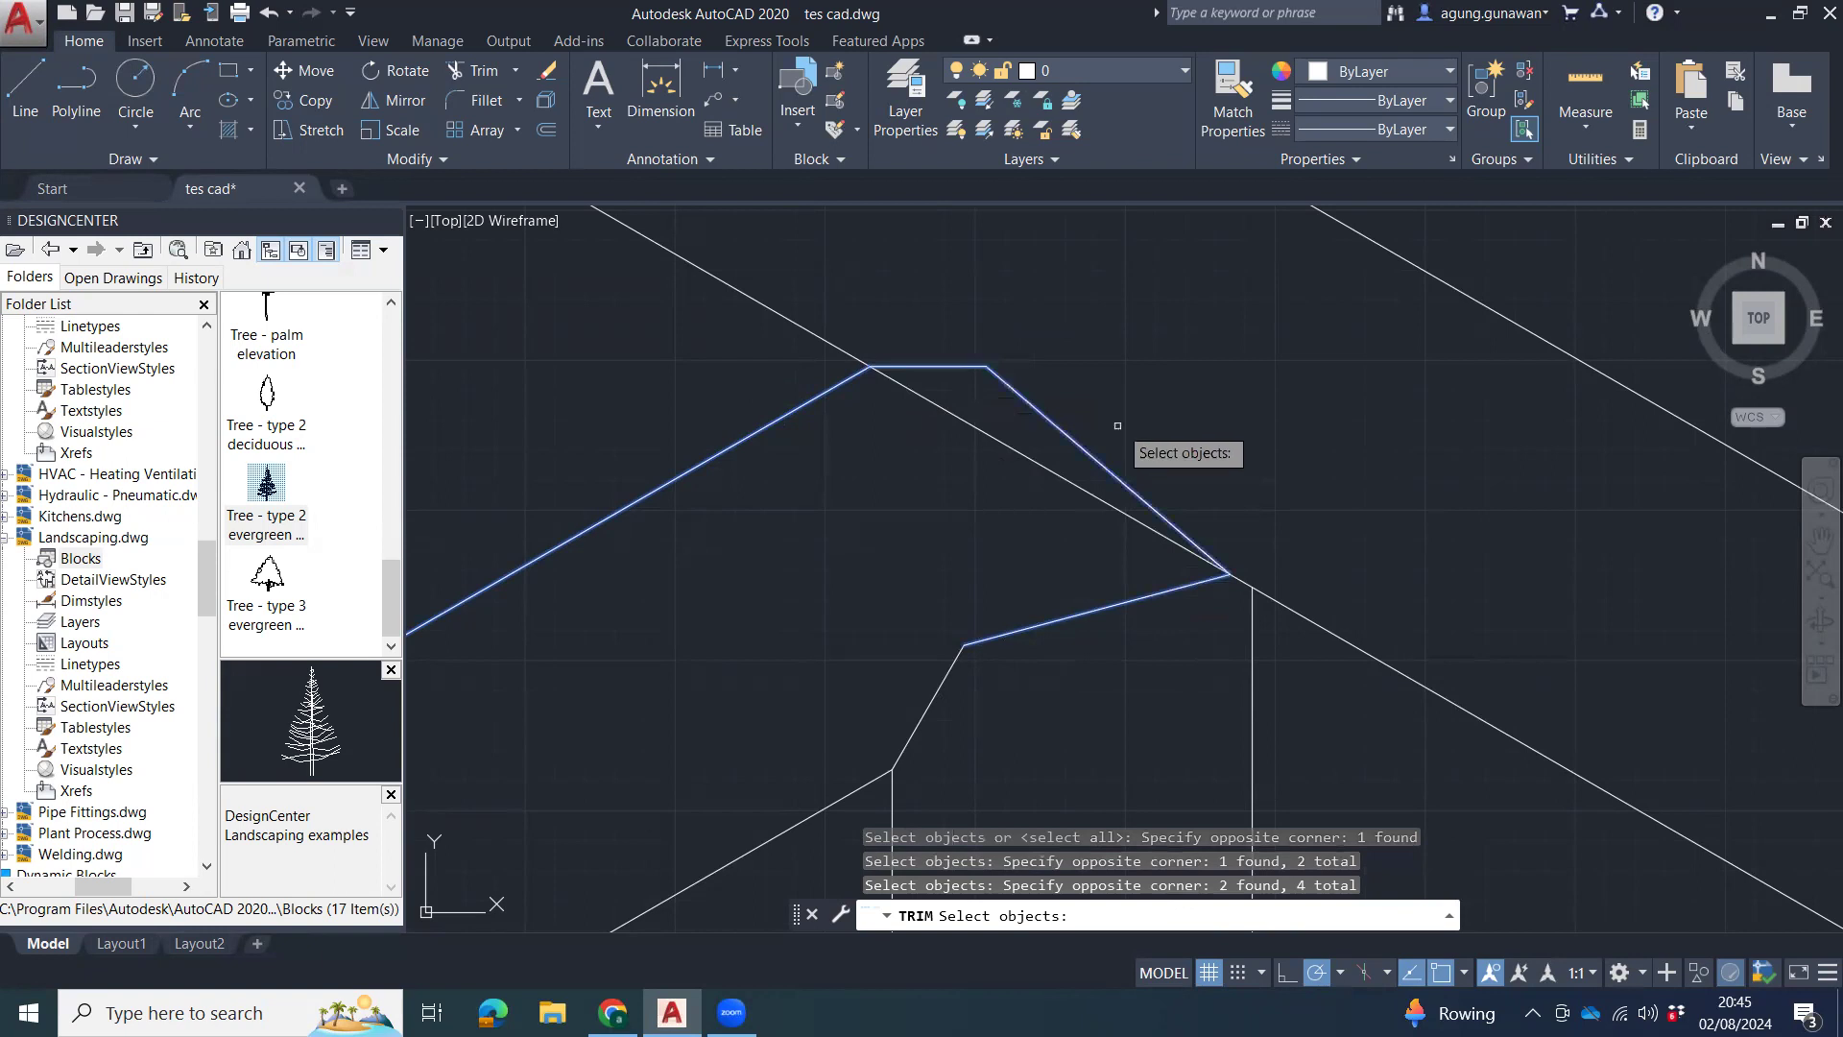
pyautogui.press('Return')
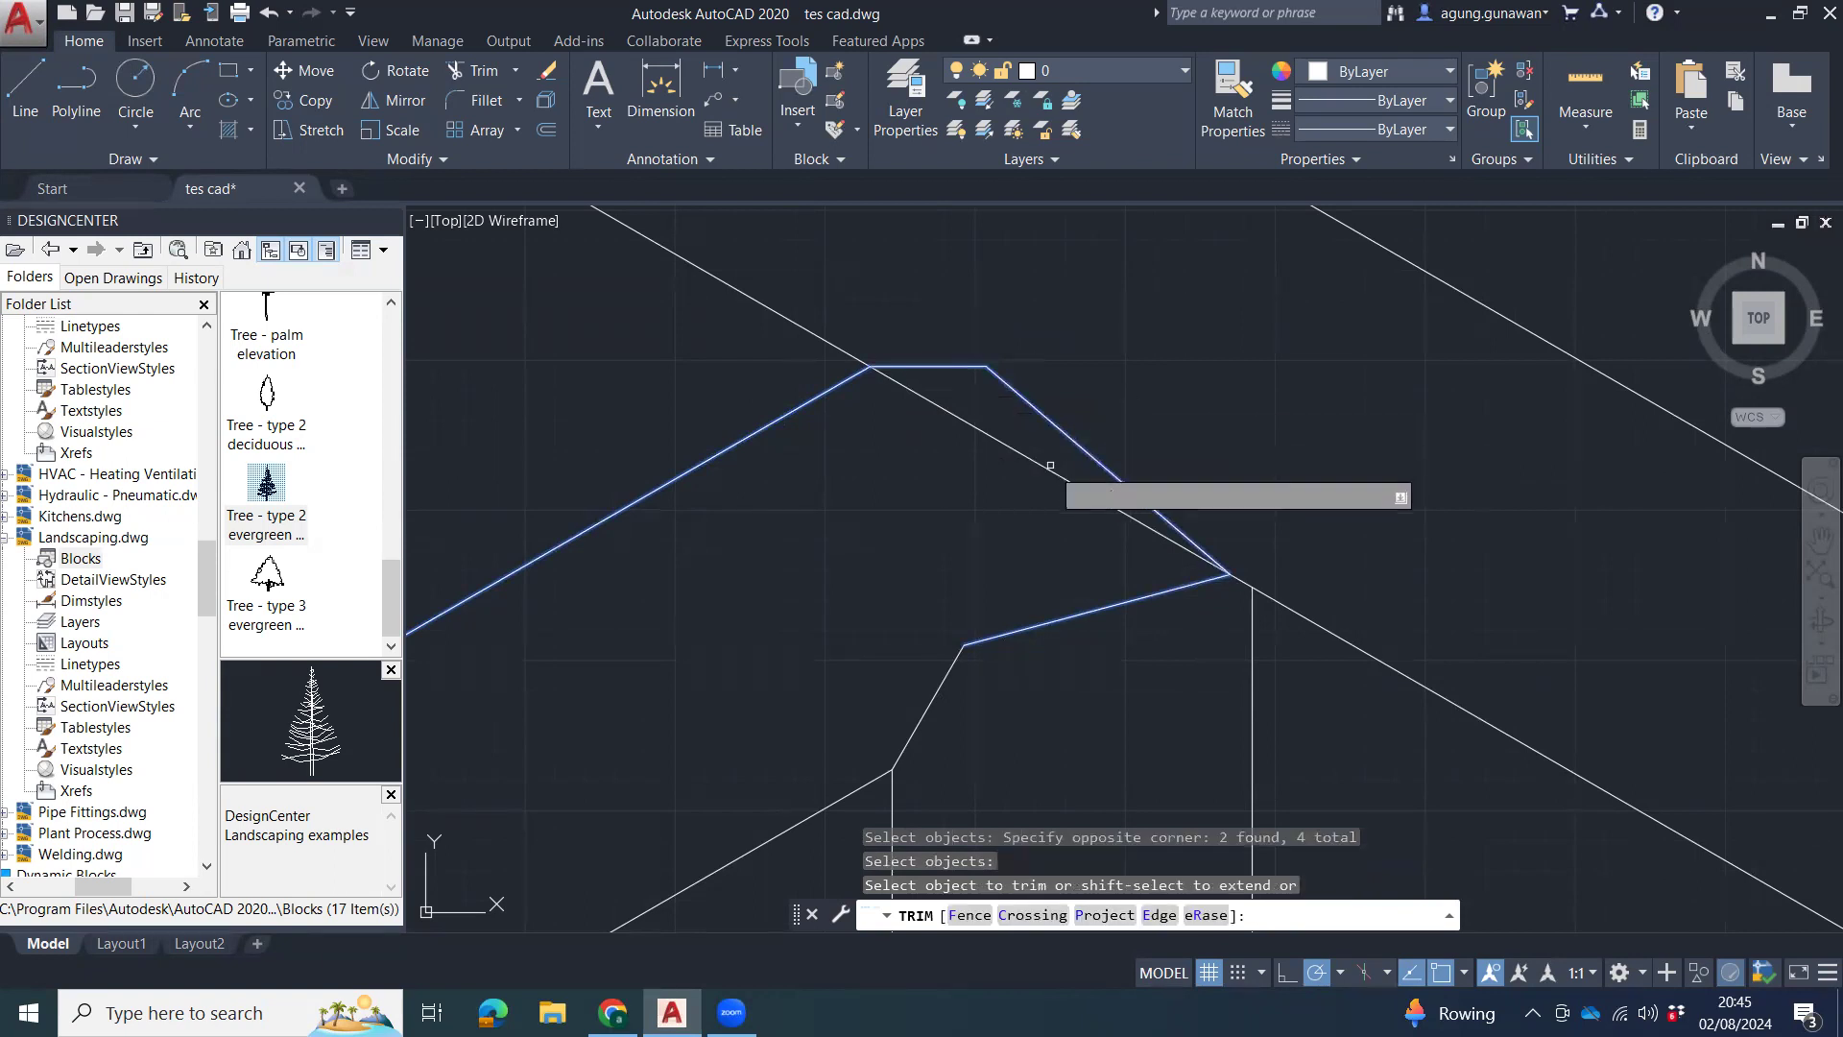
pyautogui.scroll(-2, 1123, 465)
pyautogui.scroll(-2, 1133, 465)
pyautogui.press('Escape')
pyautogui.press('Escape')
pyautogui.scroll(-2, 1157, 451)
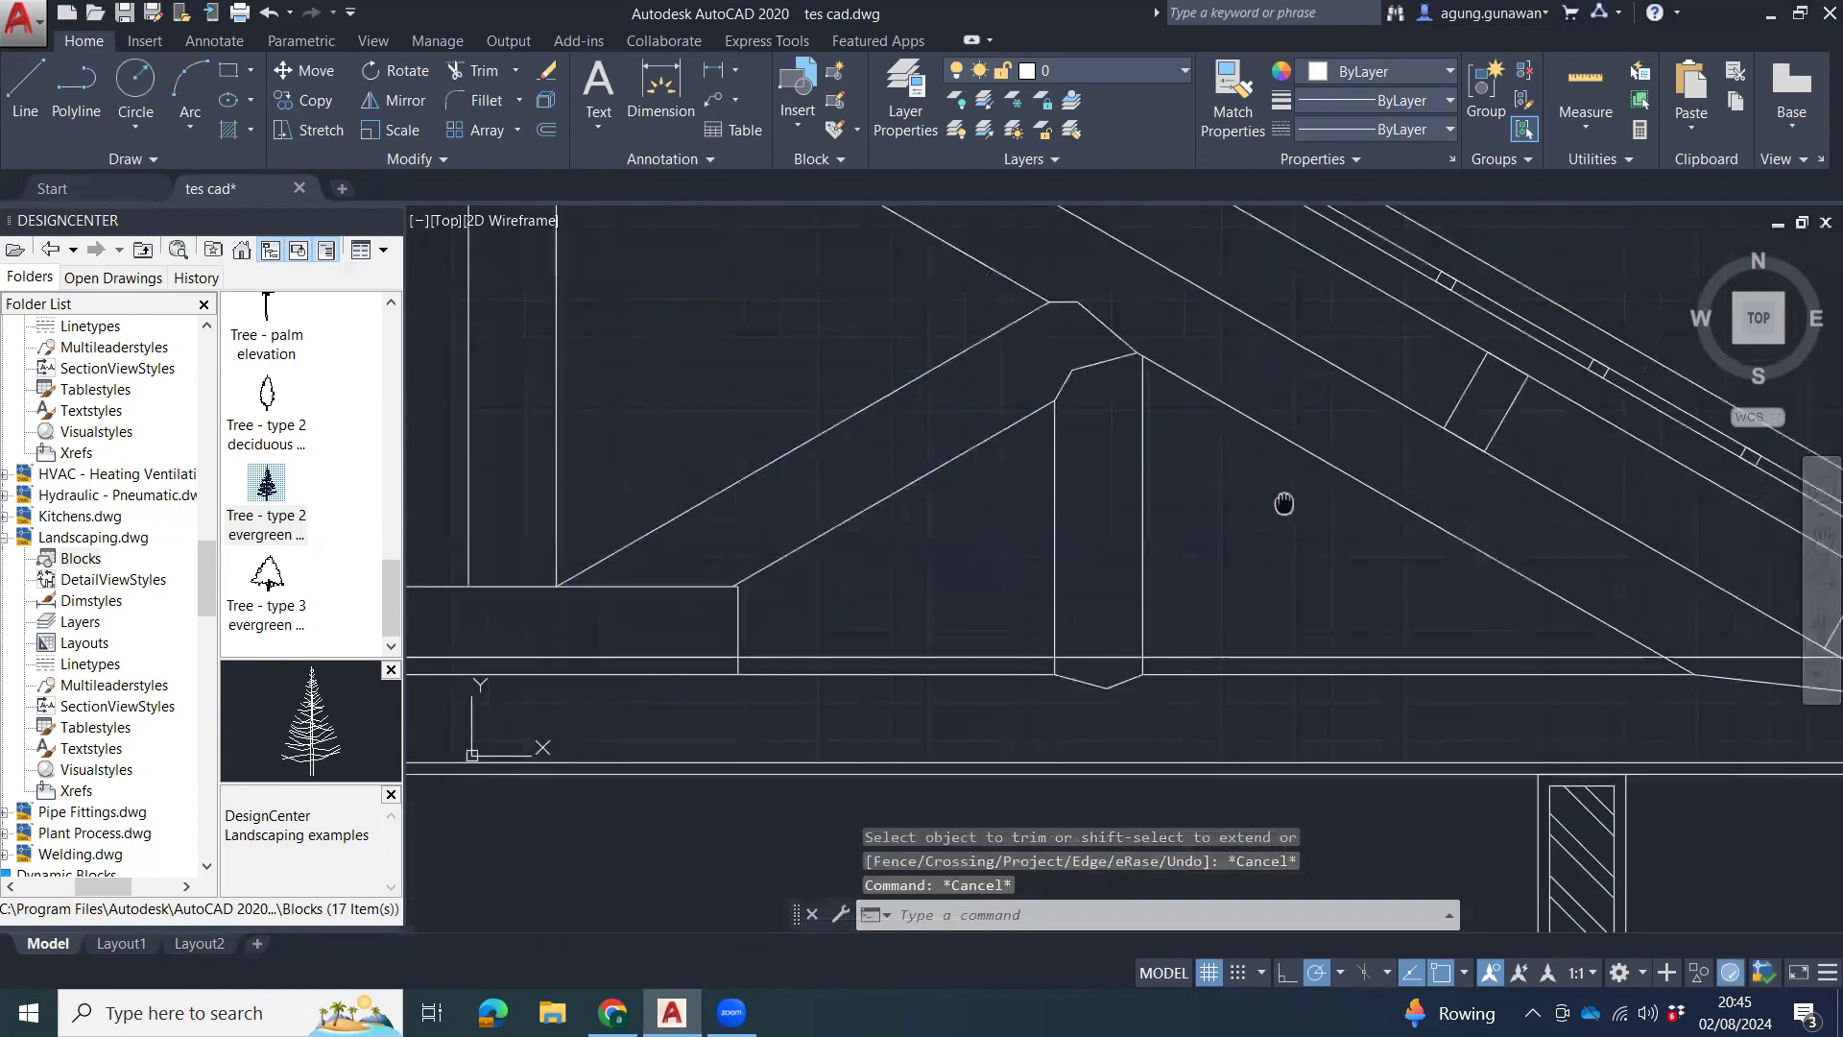
# Erase the vertical left end of the foot block beneath the king post.
pyautogui.moveTo(910, 501)
pyautogui.mouseDown(button='middle')
pyautogui.moveTo(1013, 651)
pyautogui.moveTo(946, 536)
pyautogui.mouseUp(button='middle')
pyautogui.scroll(-2, 950, 542)
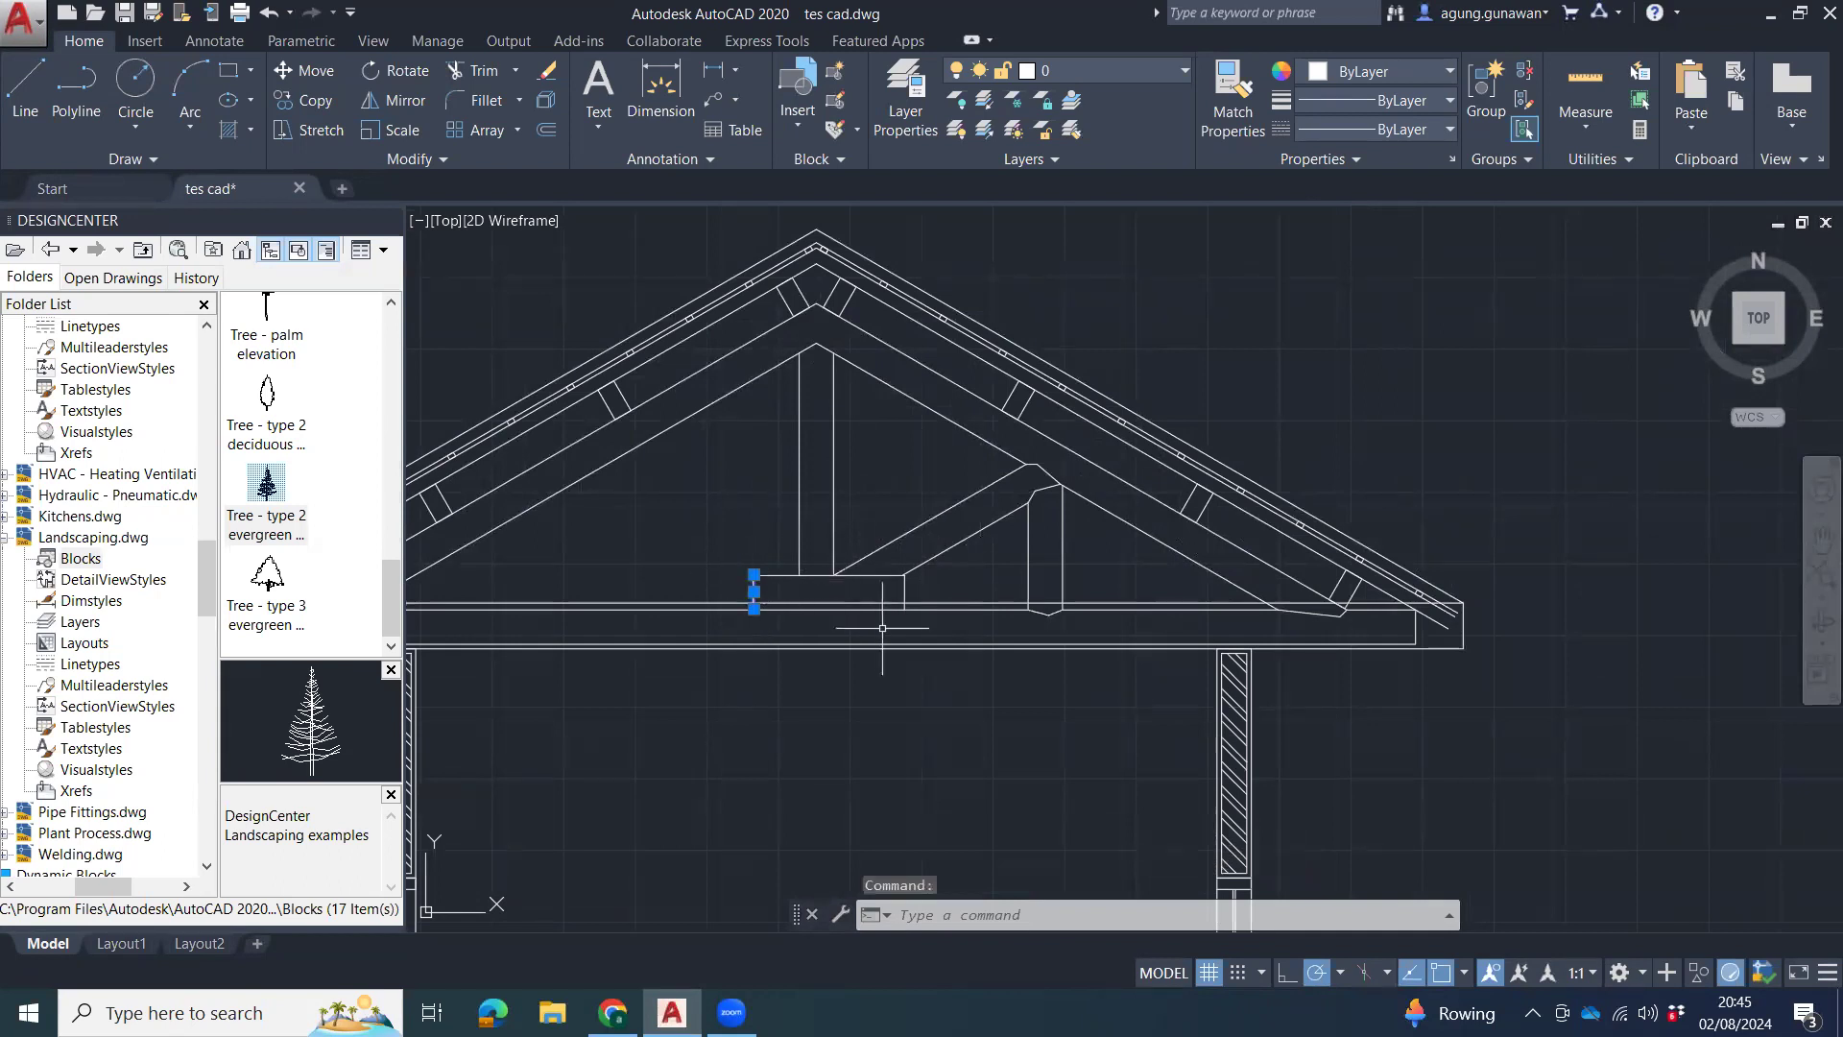
pyautogui.press('Delete')
# Erase the lowest line of the left rafter and the left edge of the king post.
pyautogui.moveTo(1027, 604); pyautogui.dragTo(950, 509, button='middle')
pyautogui.moveTo(1121, 513); pyautogui.dragTo(1311, 531, button='middle')
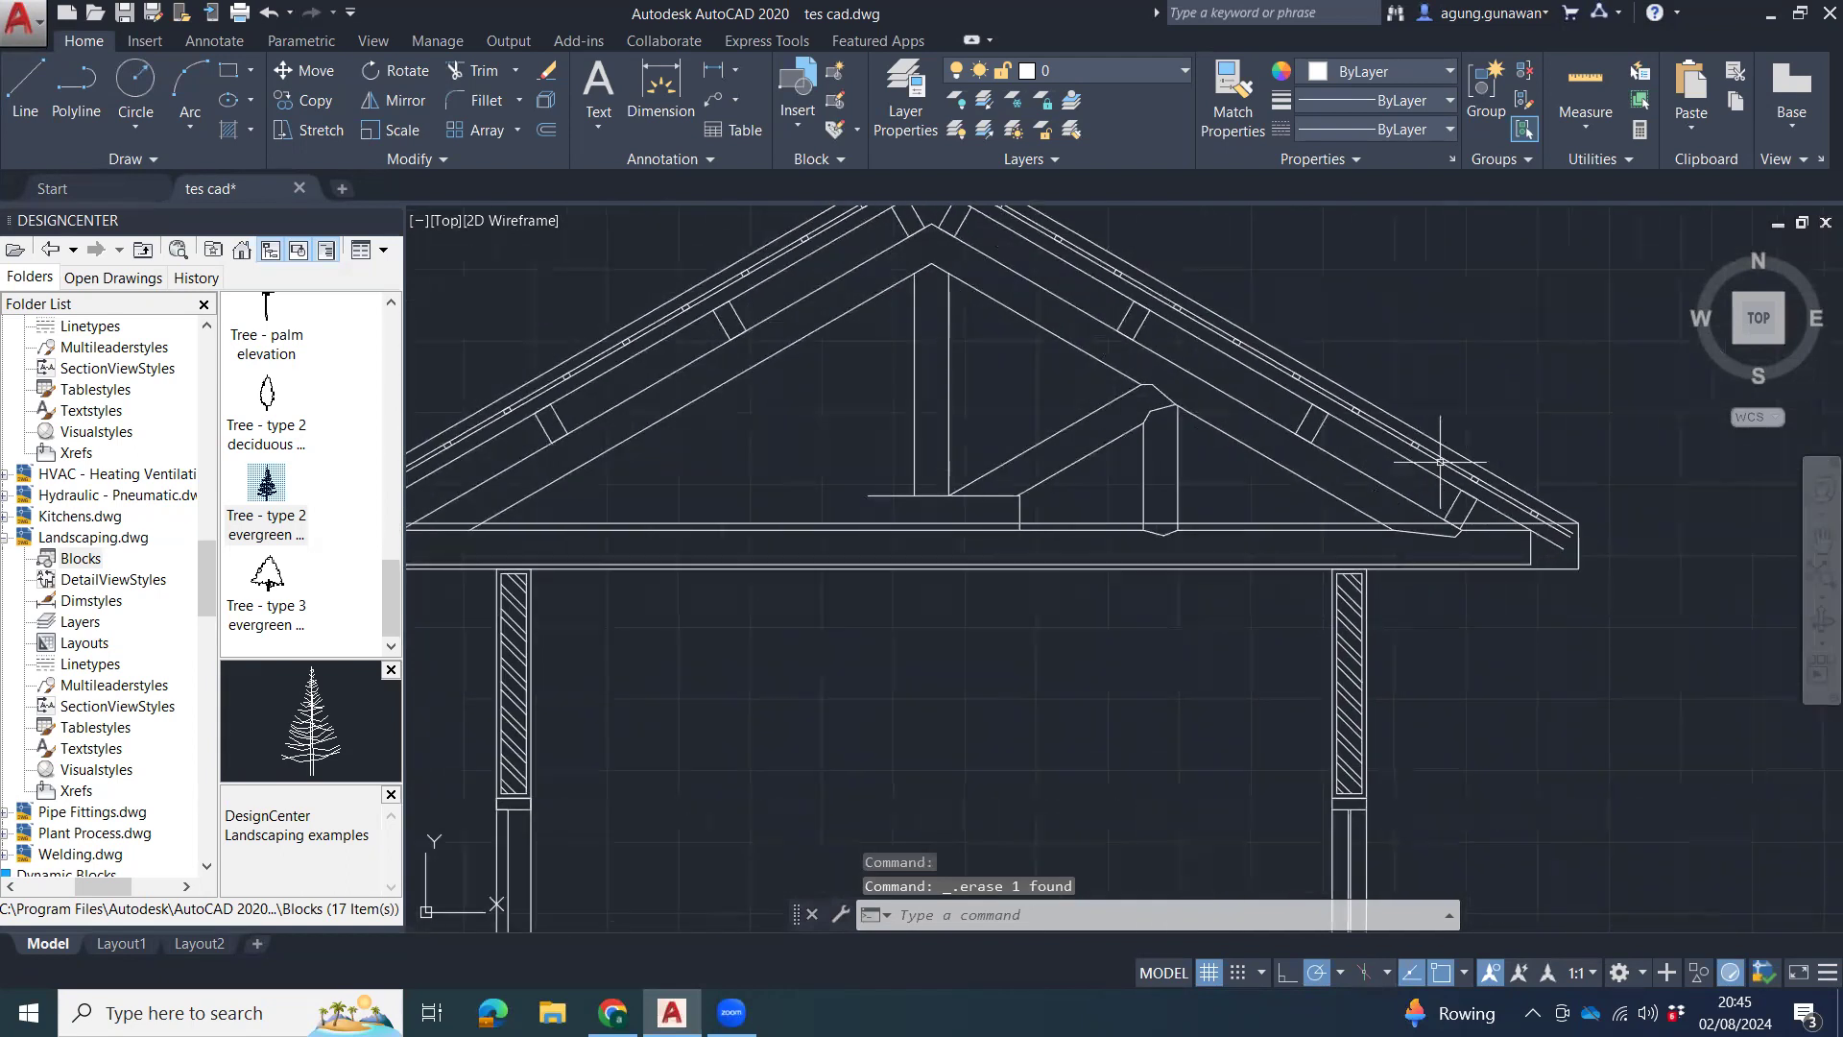
pyautogui.moveTo(873, 387); pyautogui.dragTo(1009, 392, button='middle')
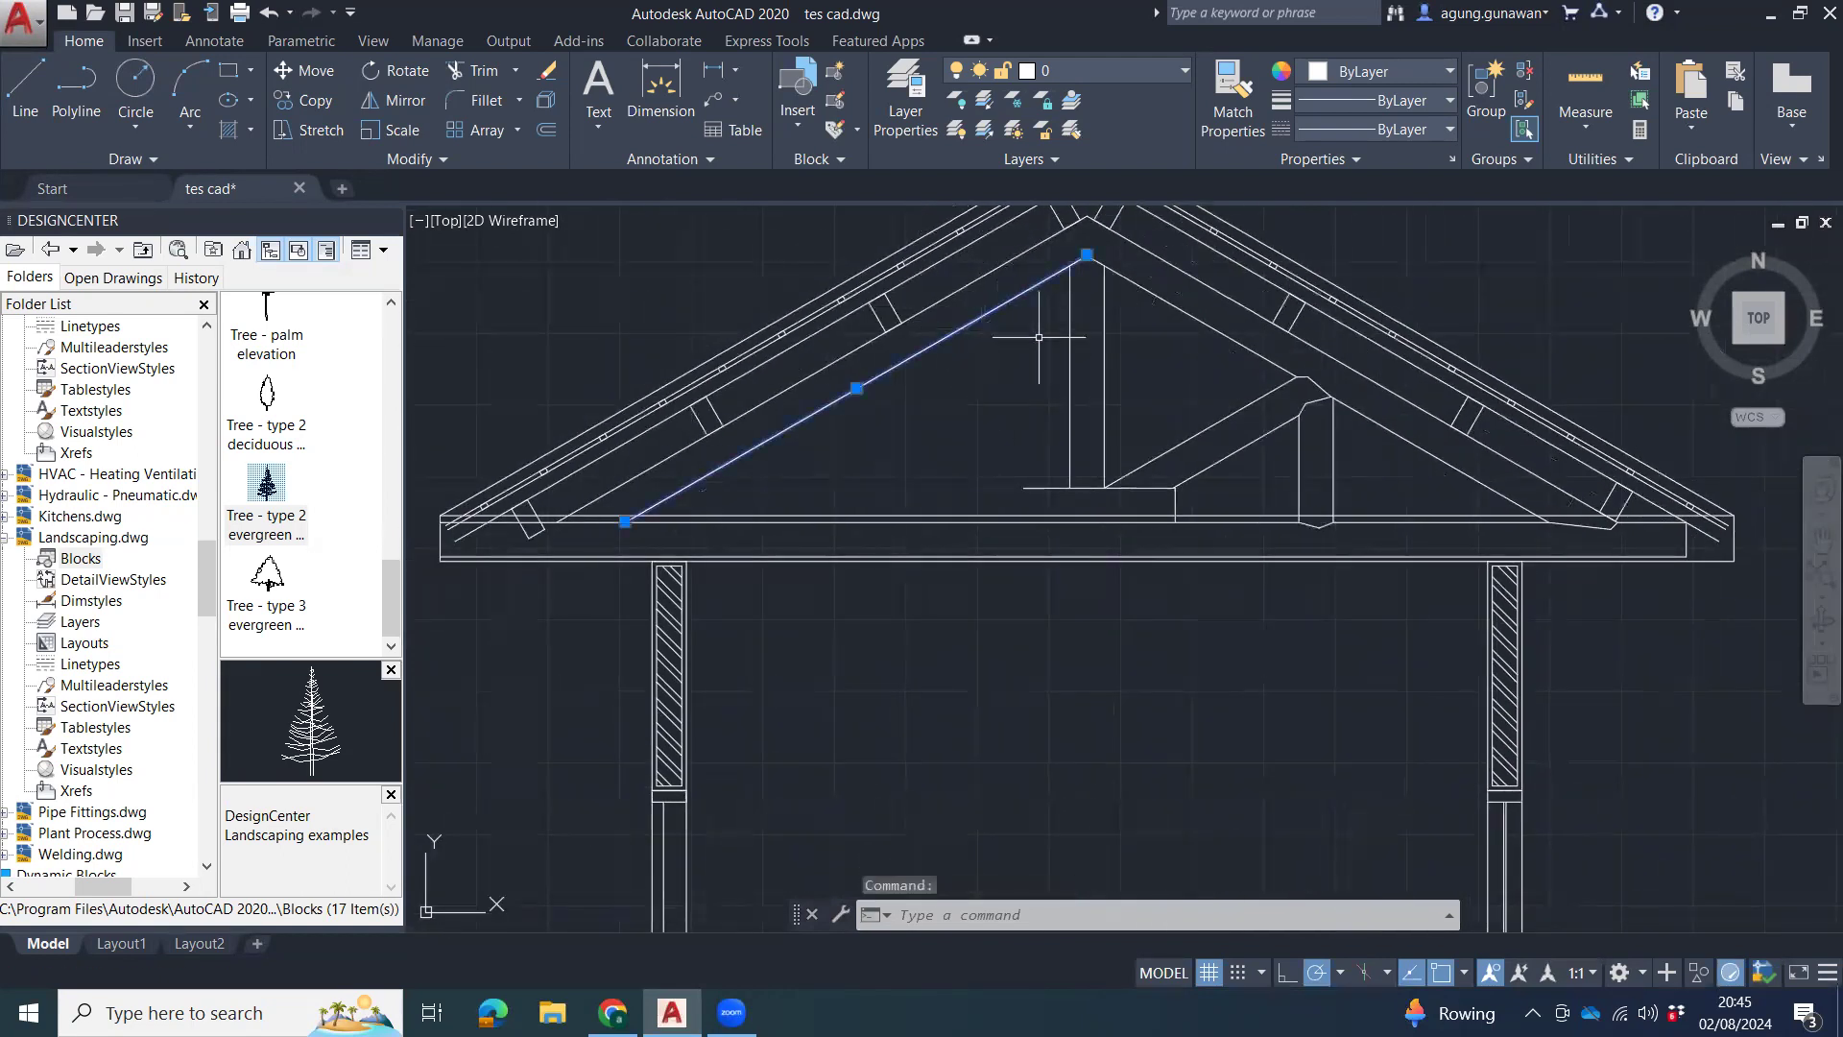
pyautogui.press('Delete')
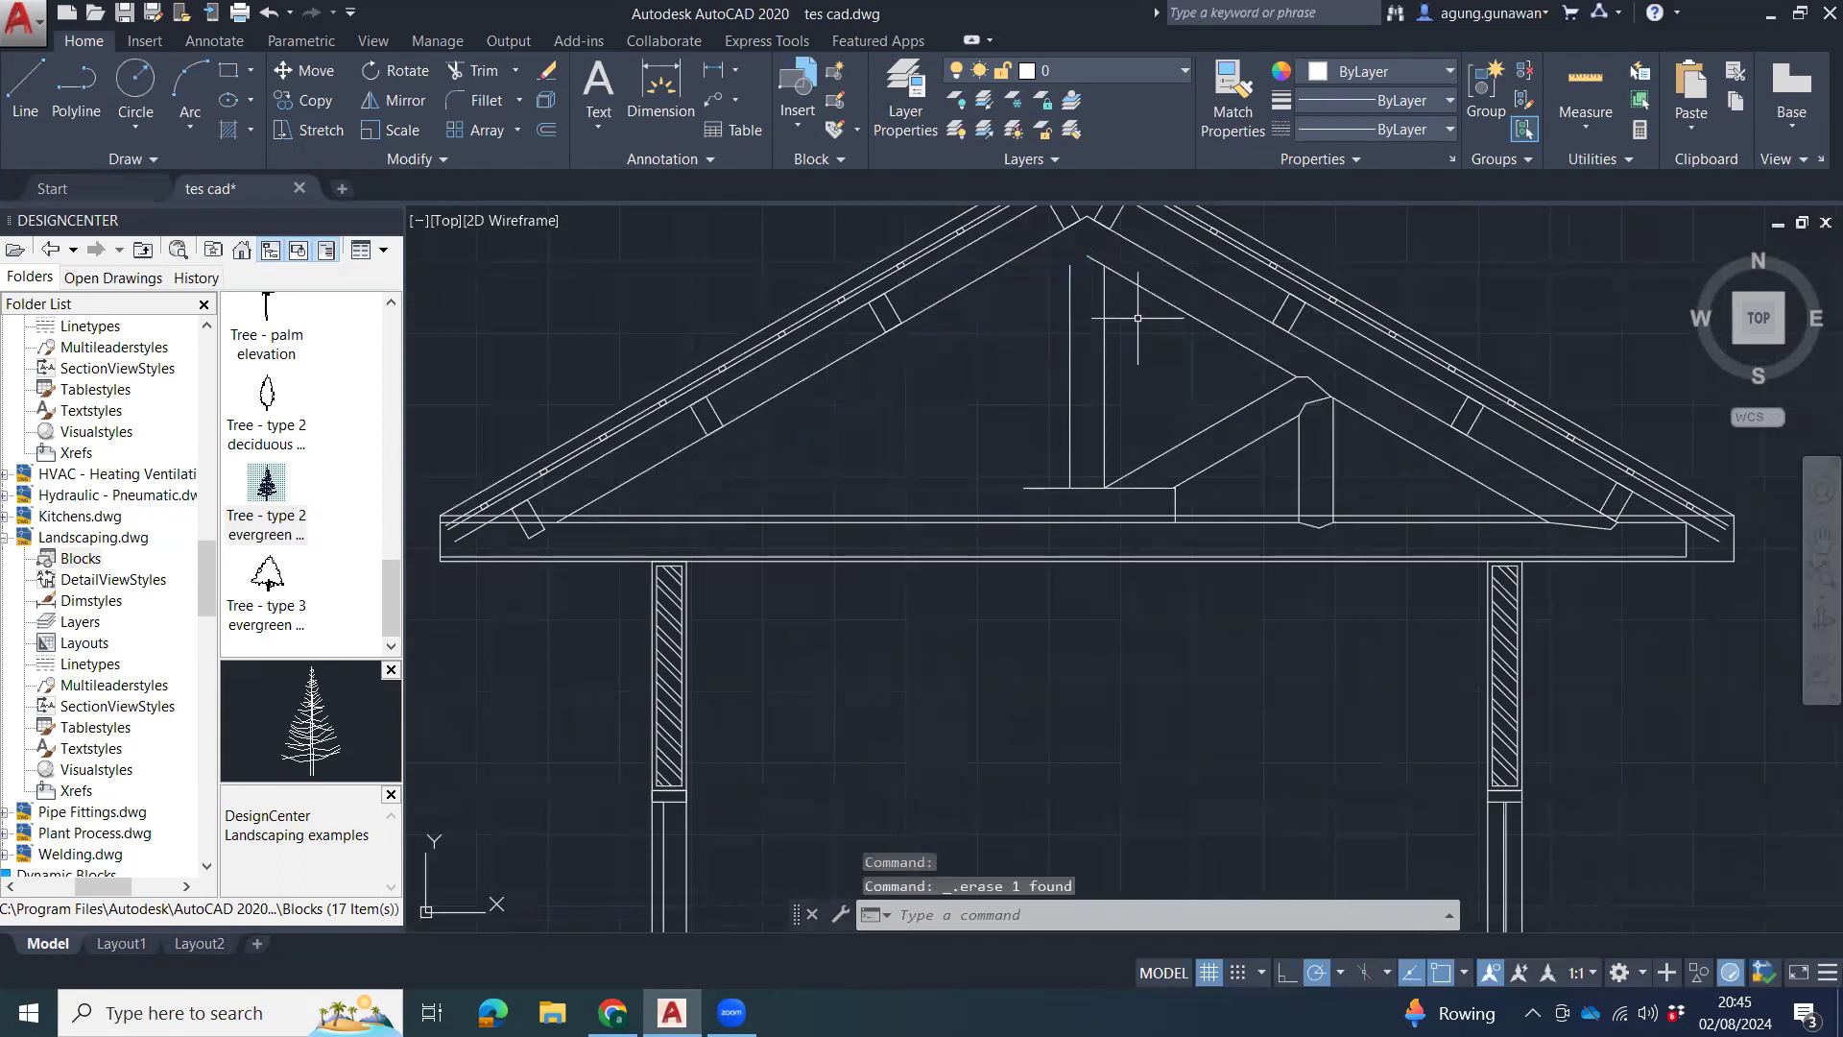
pyautogui.click(1068, 353)
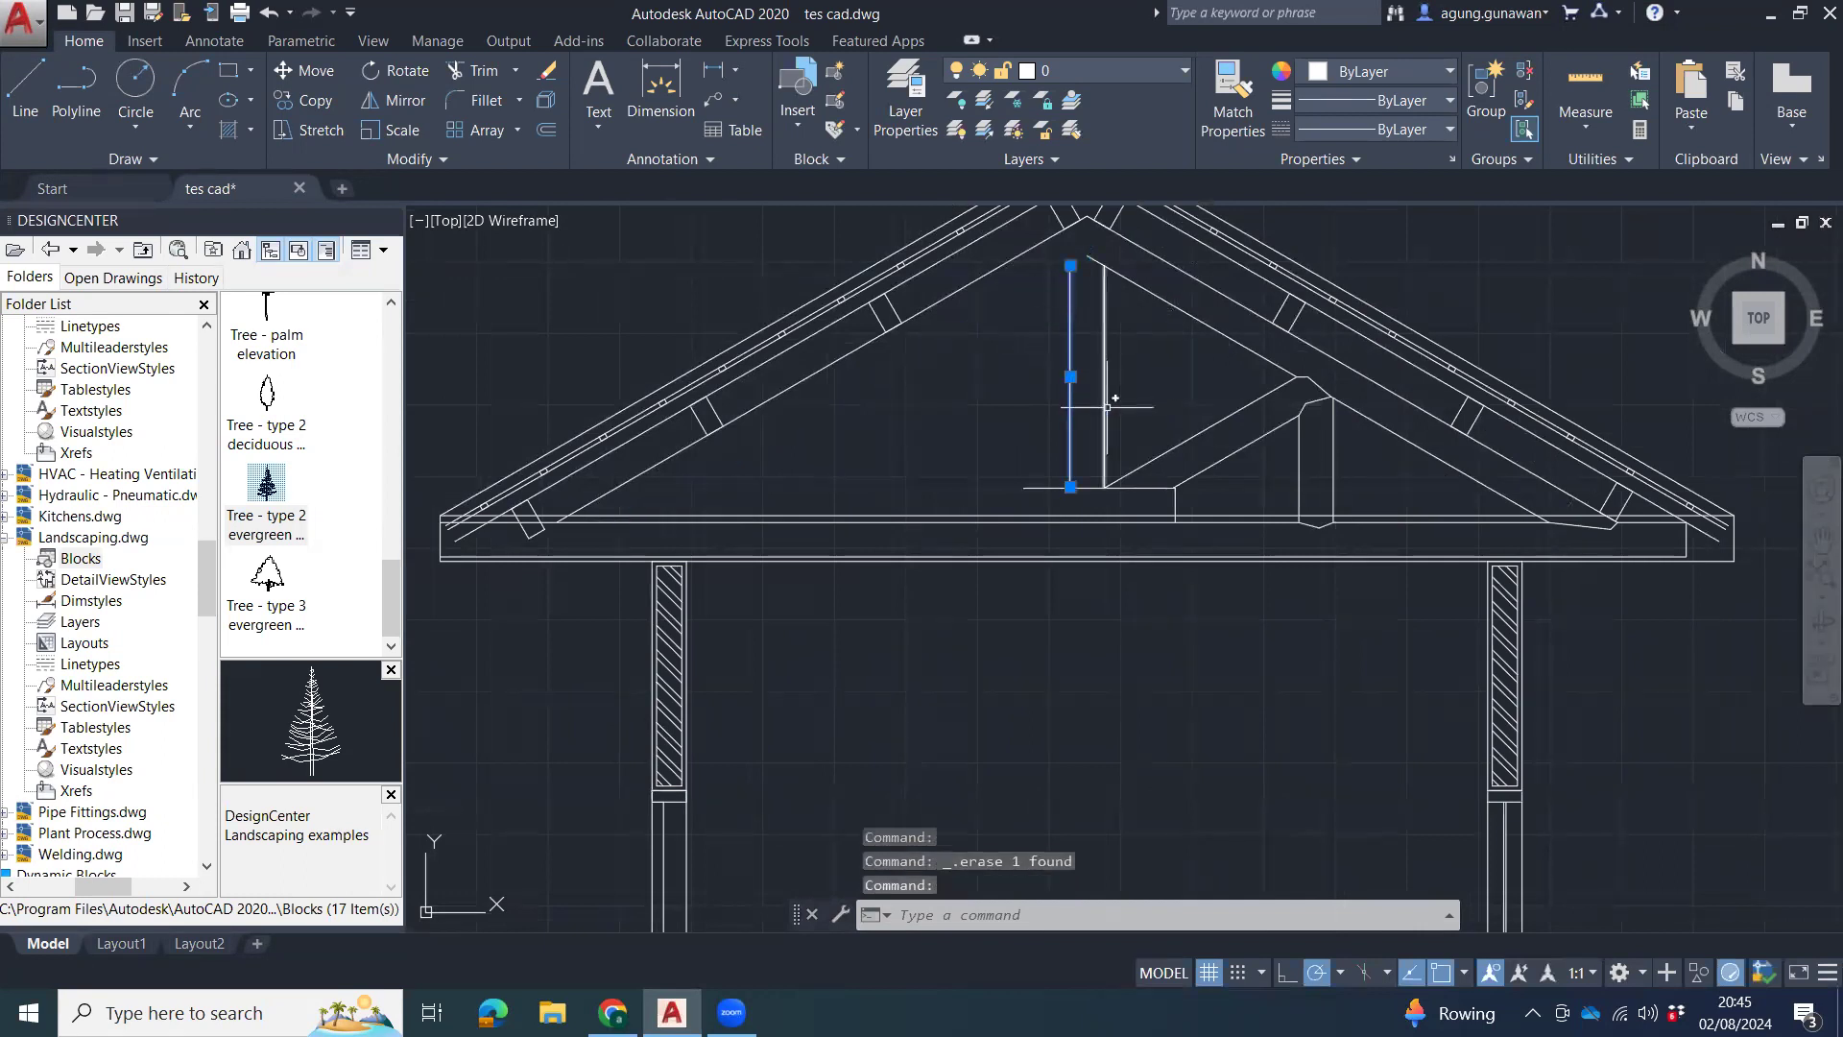
pyautogui.press('Delete')
# Mirror the right-hand king post edge, foot block end, lower rafter lines, strut, side post and notches about the vertical line through the ridge, keeping the originals.
pyautogui.moveTo(1312, 520); pyautogui.dragTo(1212, 543, button='middle')
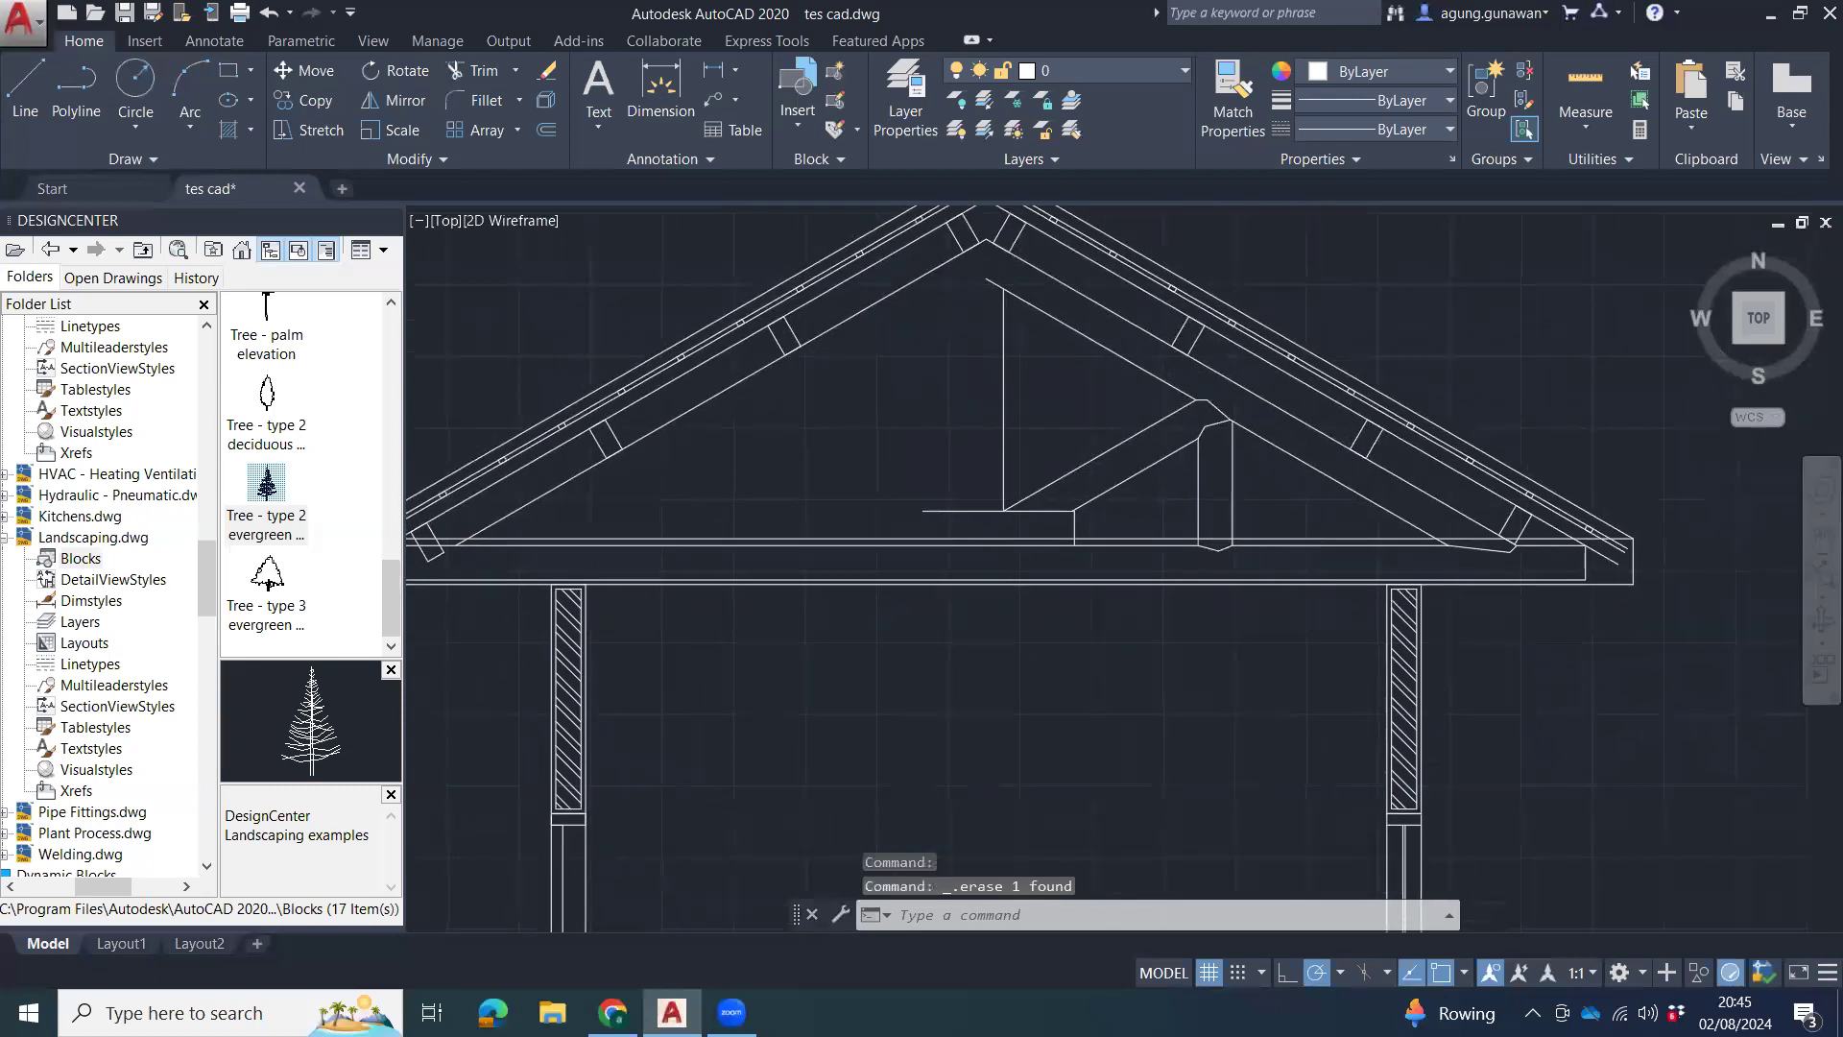
pyautogui.click(974, 272)
pyautogui.click(1134, 552)
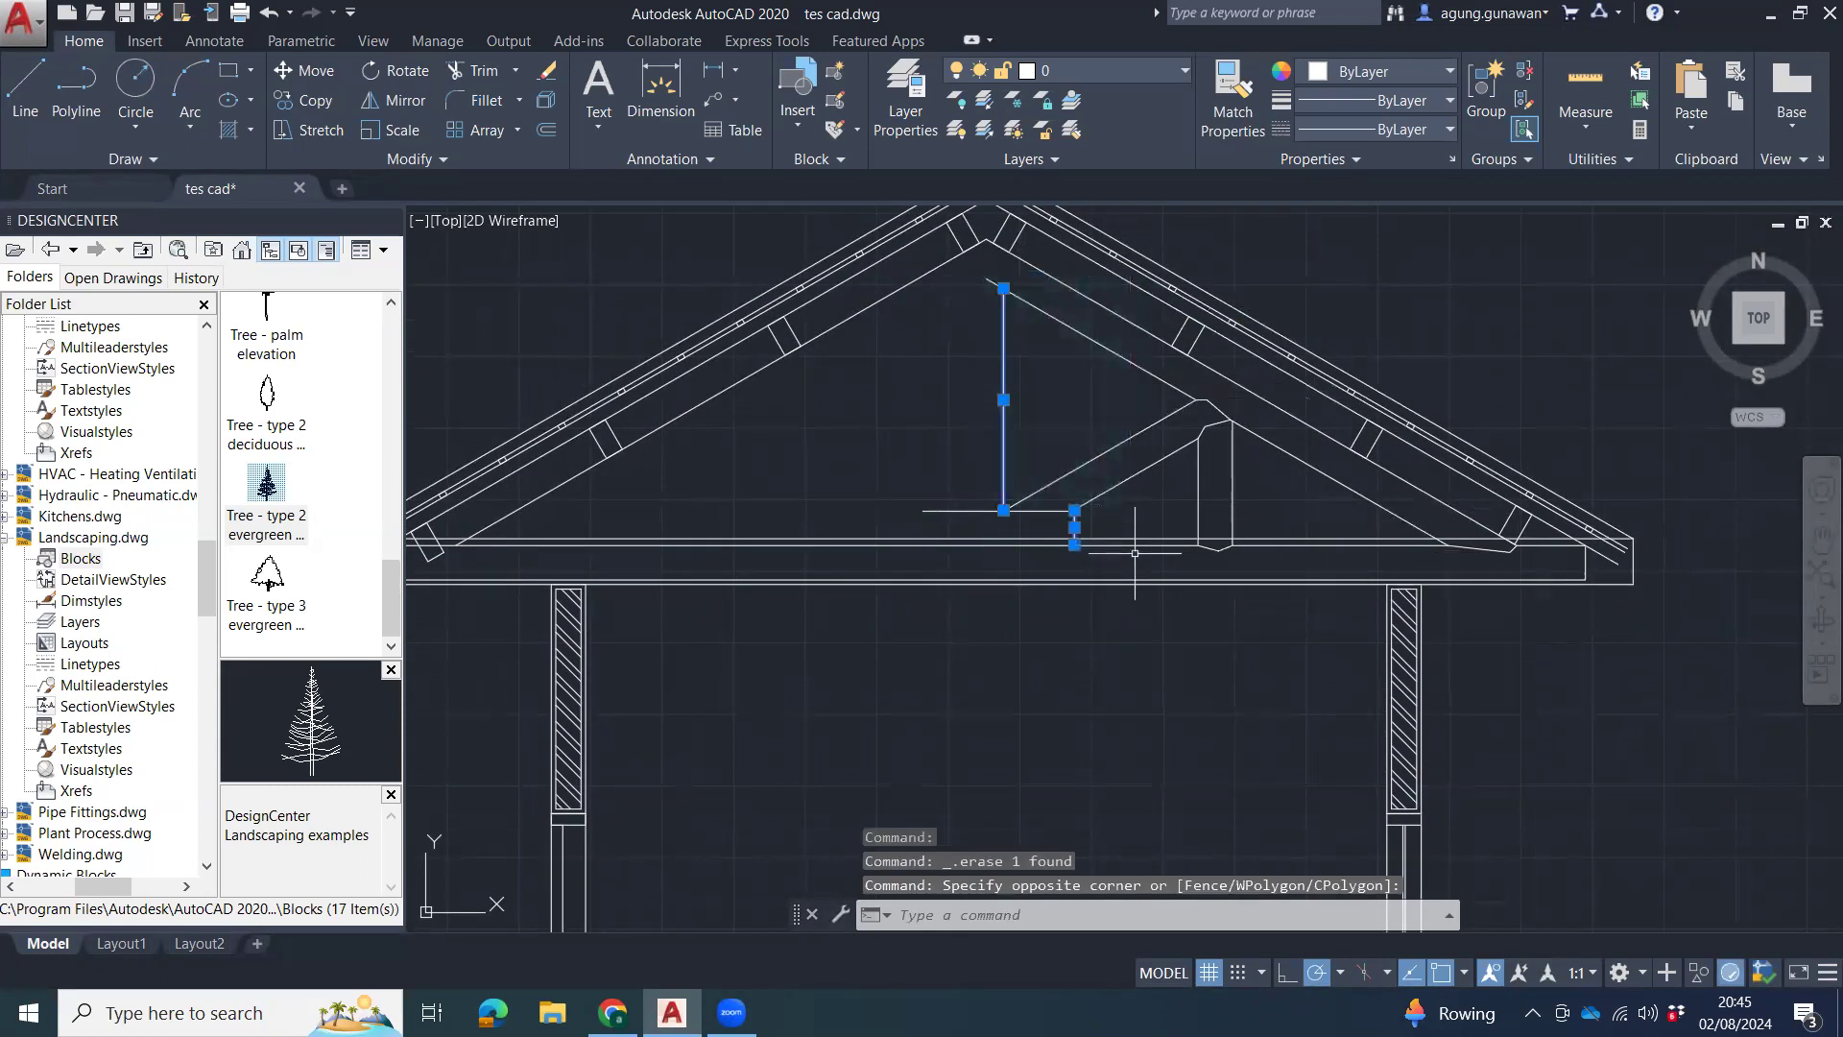
pyautogui.click(1232, 393)
pyautogui.click(1131, 474)
pyautogui.click(1221, 546)
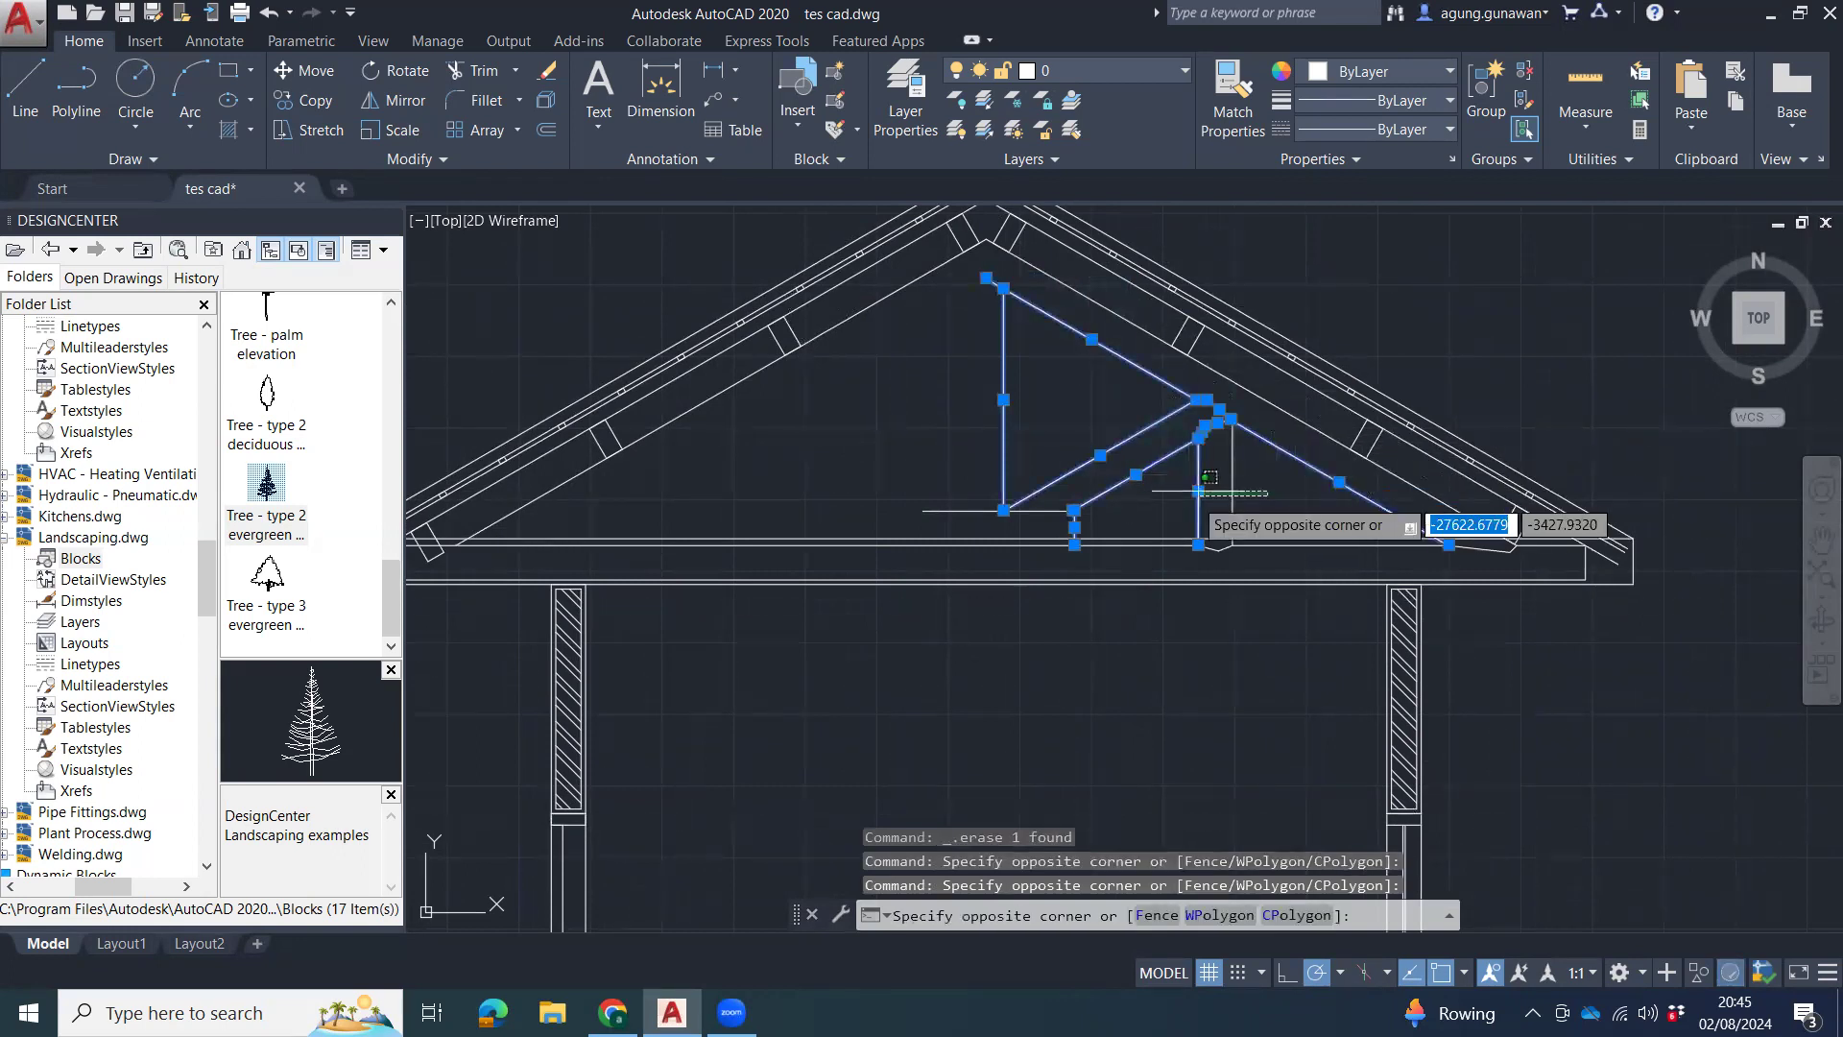
pyautogui.scroll(5, 1220, 548)
pyautogui.click(1179, 552)
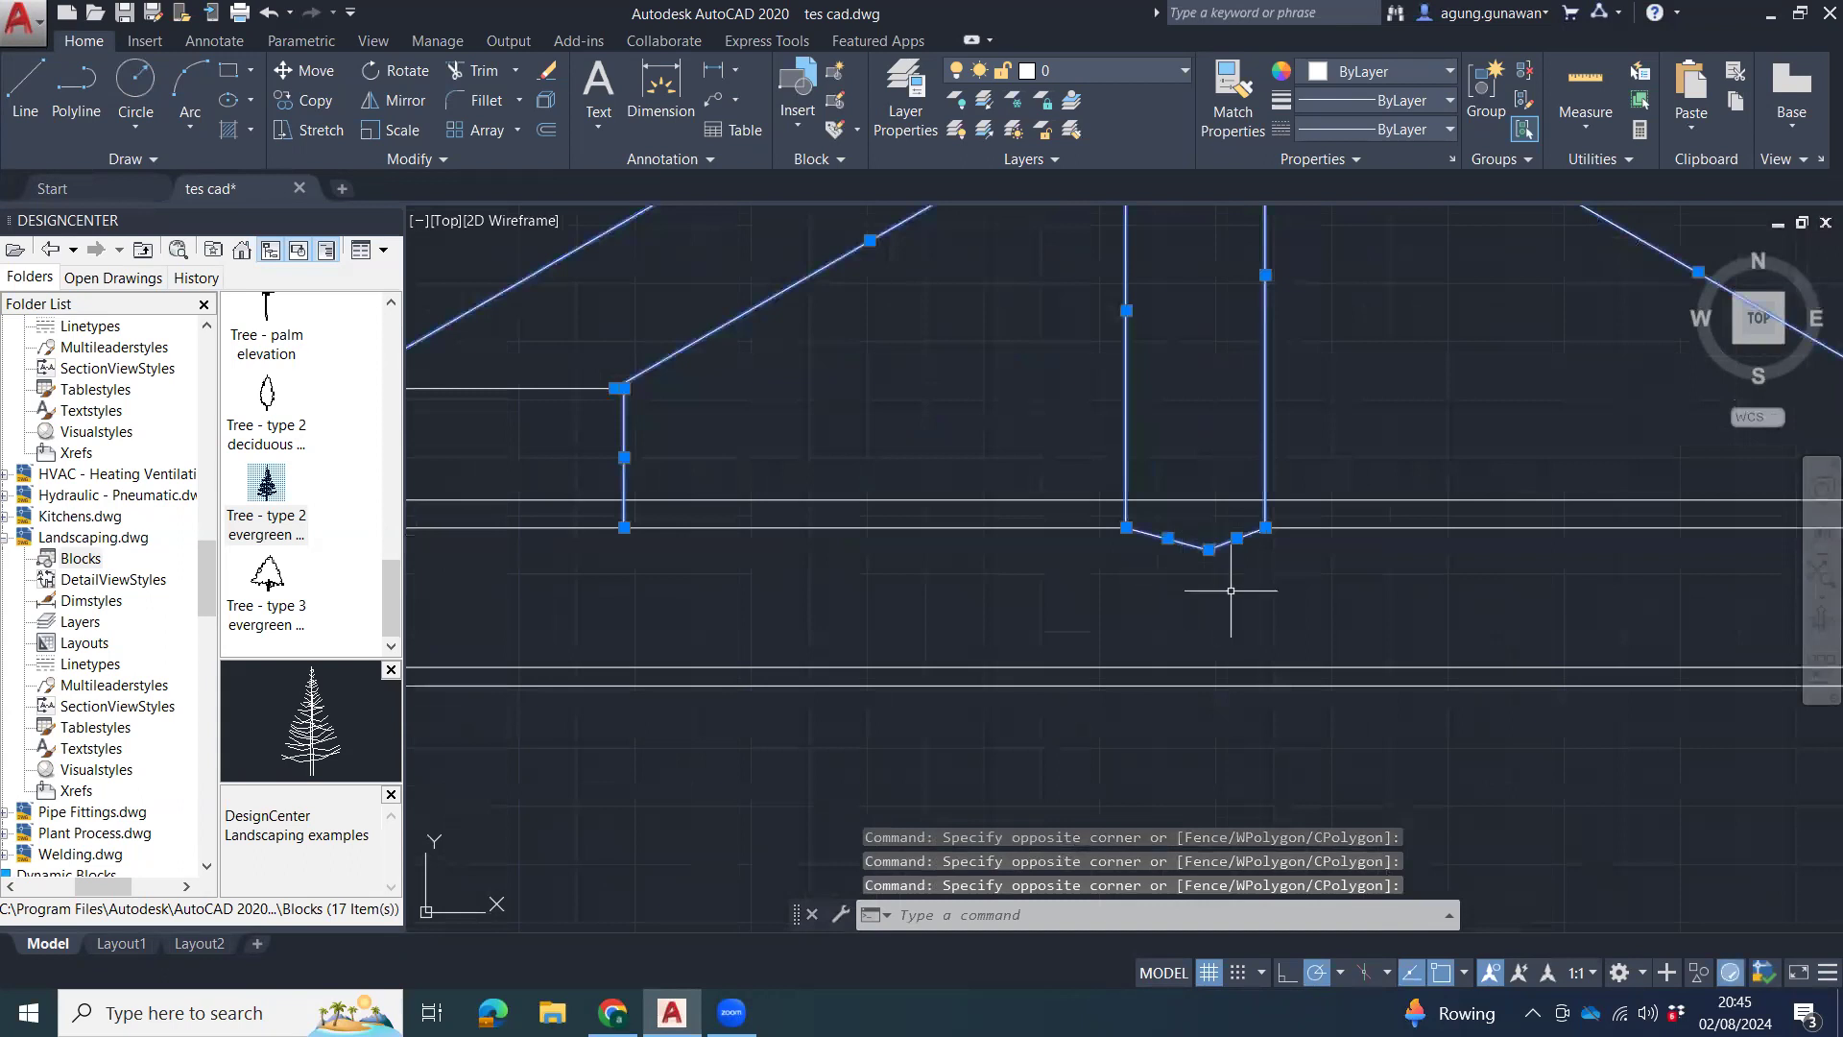
pyautogui.scroll(-4, 1152, 576)
pyautogui.click(1450, 564)
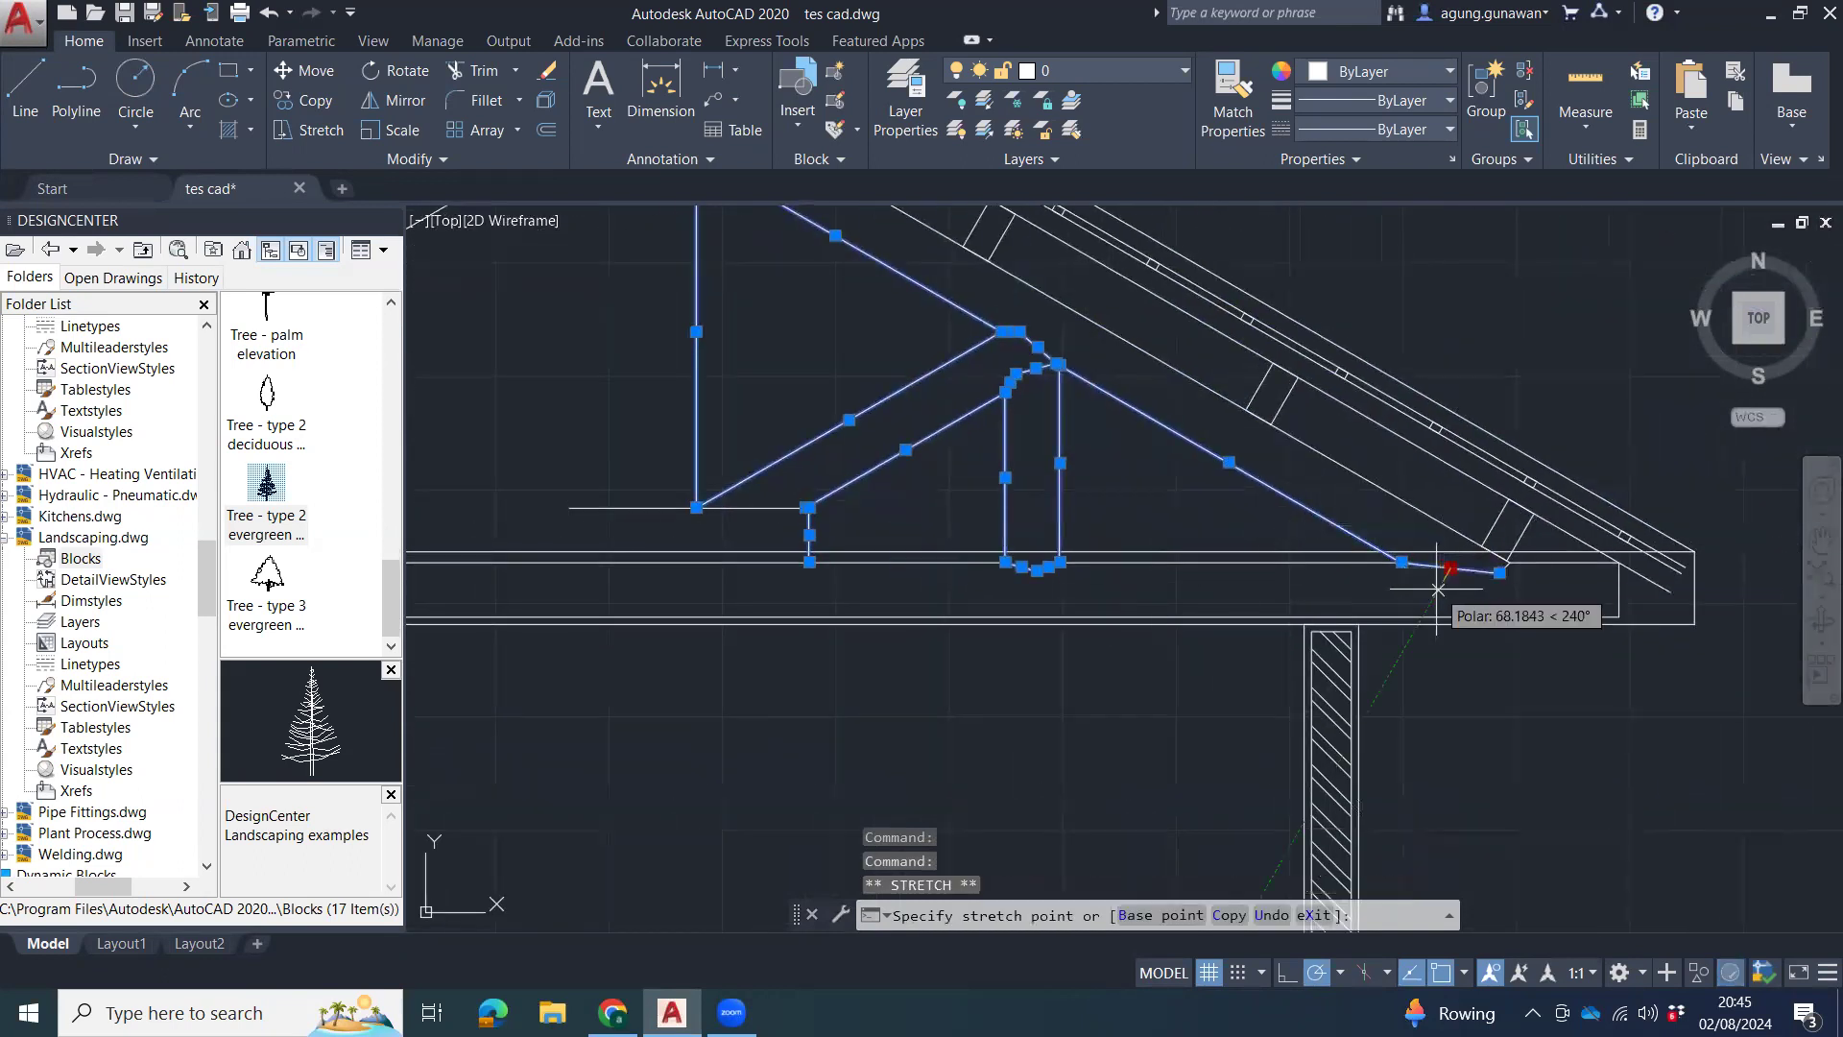
pyautogui.press('Escape')
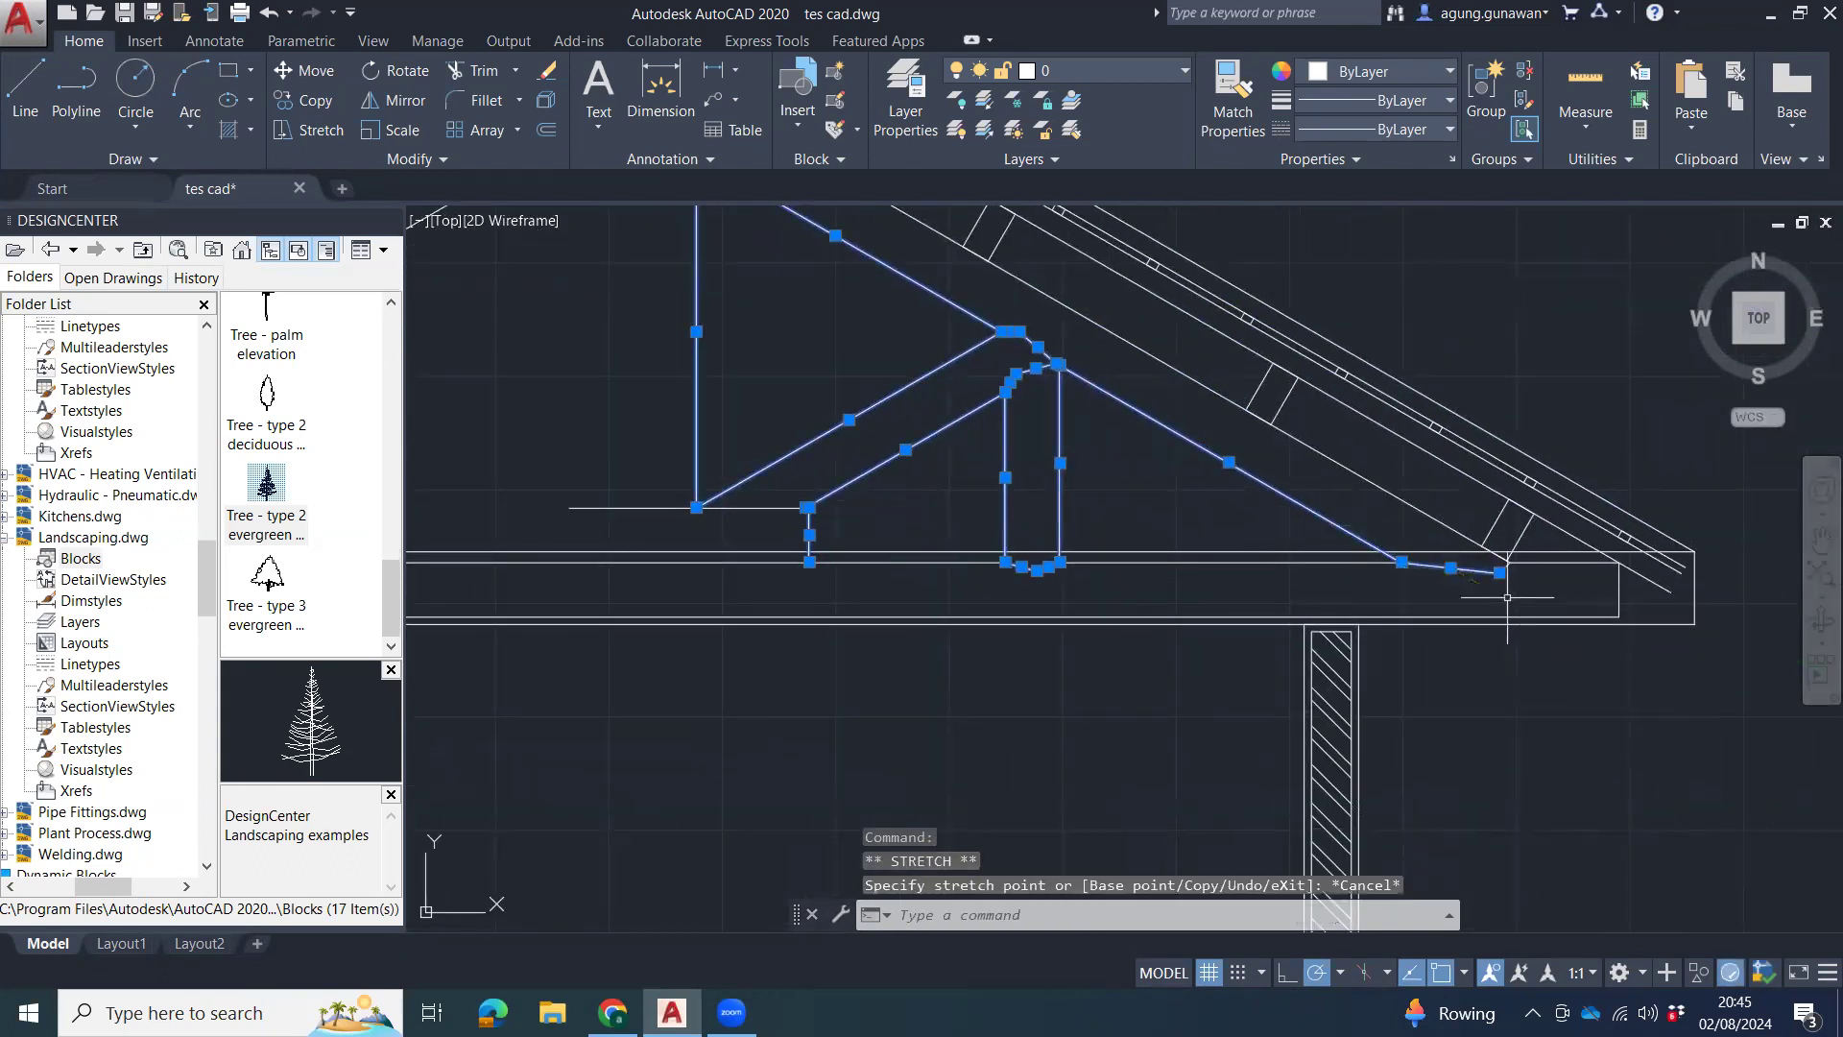
pyautogui.scroll(6, 1517, 552)
pyautogui.click(1402, 499)
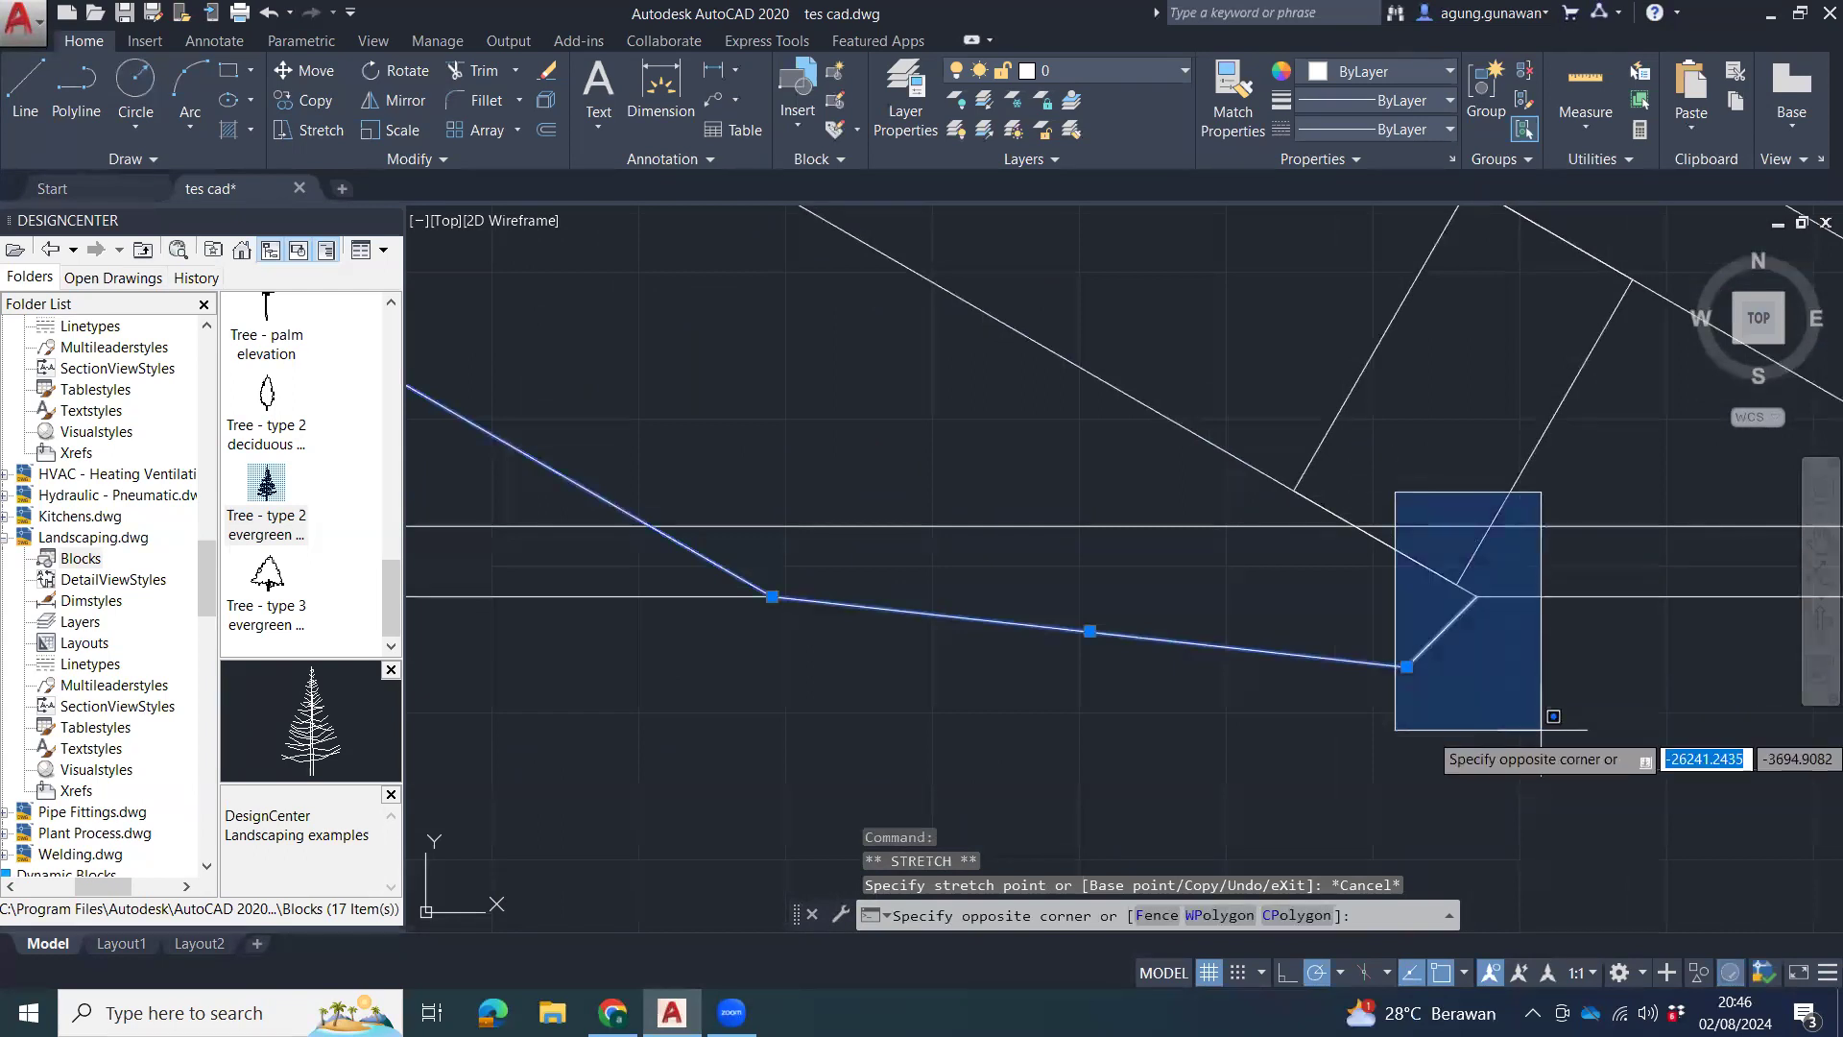
pyautogui.click(1560, 676)
pyautogui.scroll(-5, 1411, 705)
pyautogui.moveTo(1394, 706); pyautogui.dragTo(1414, 706, button='middle')
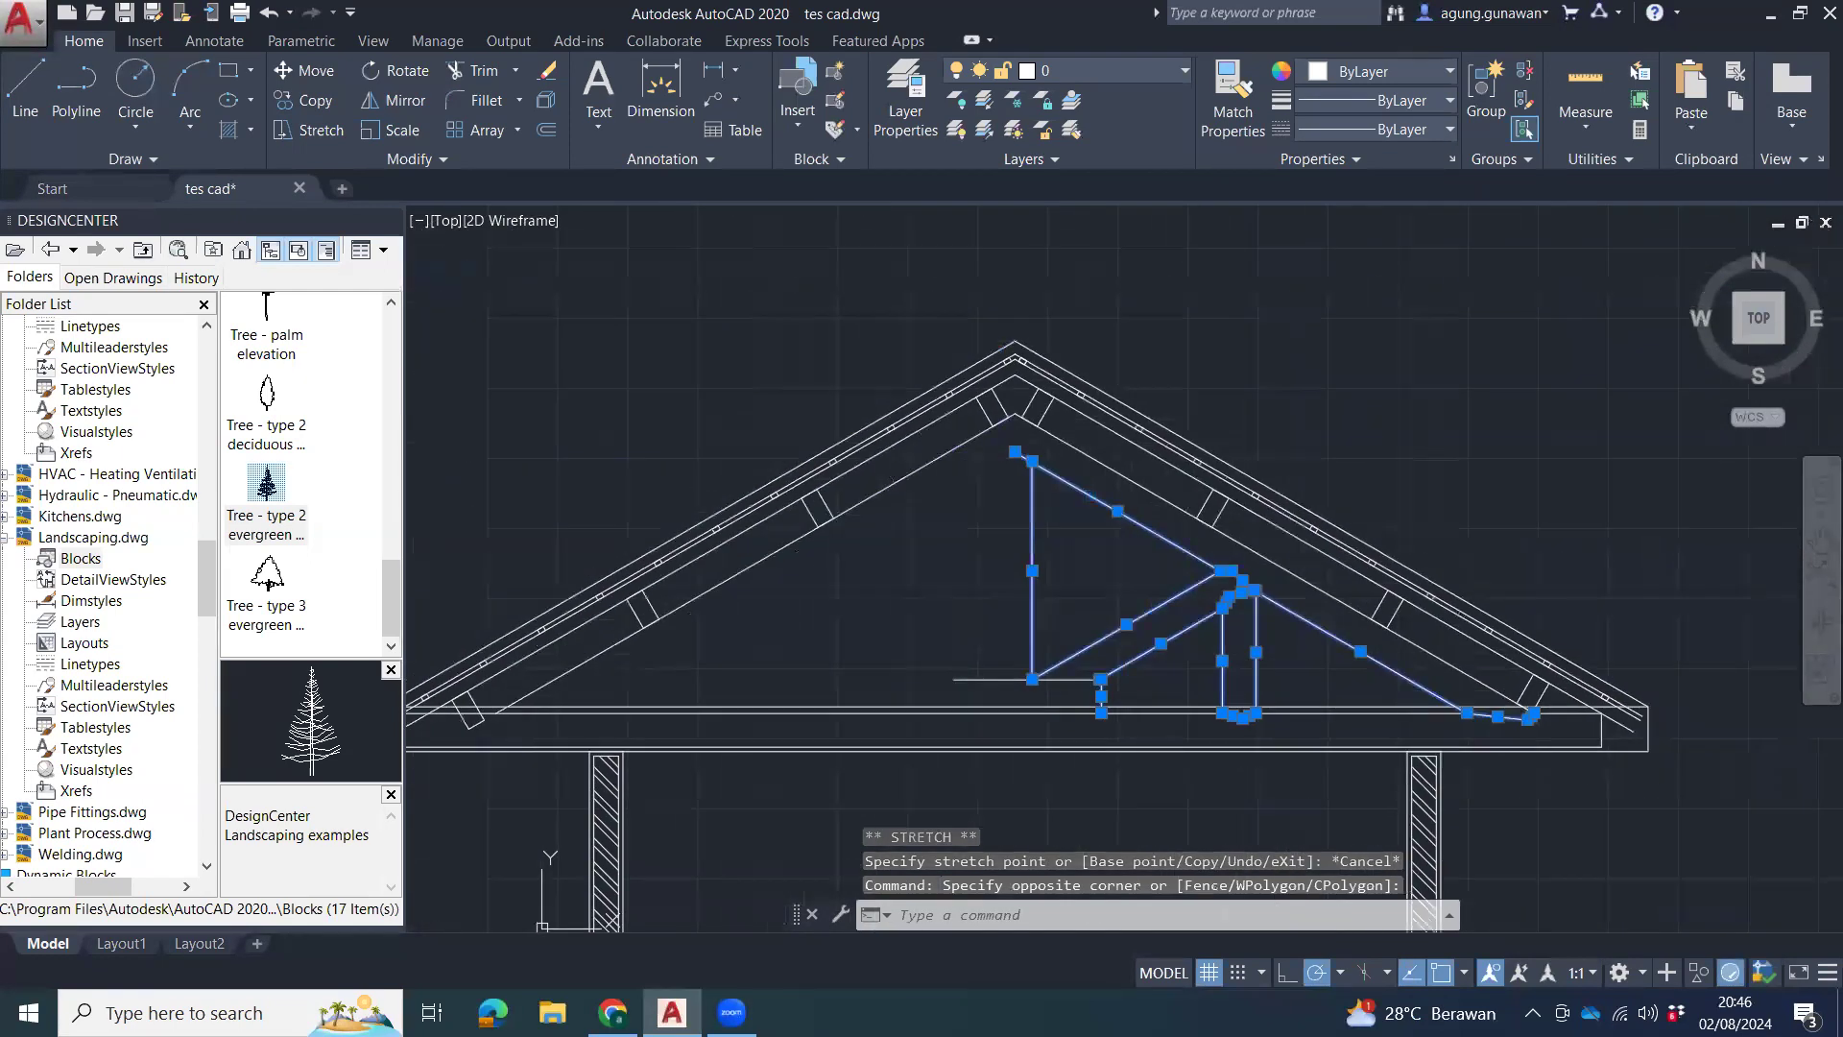
pyautogui.write('m')
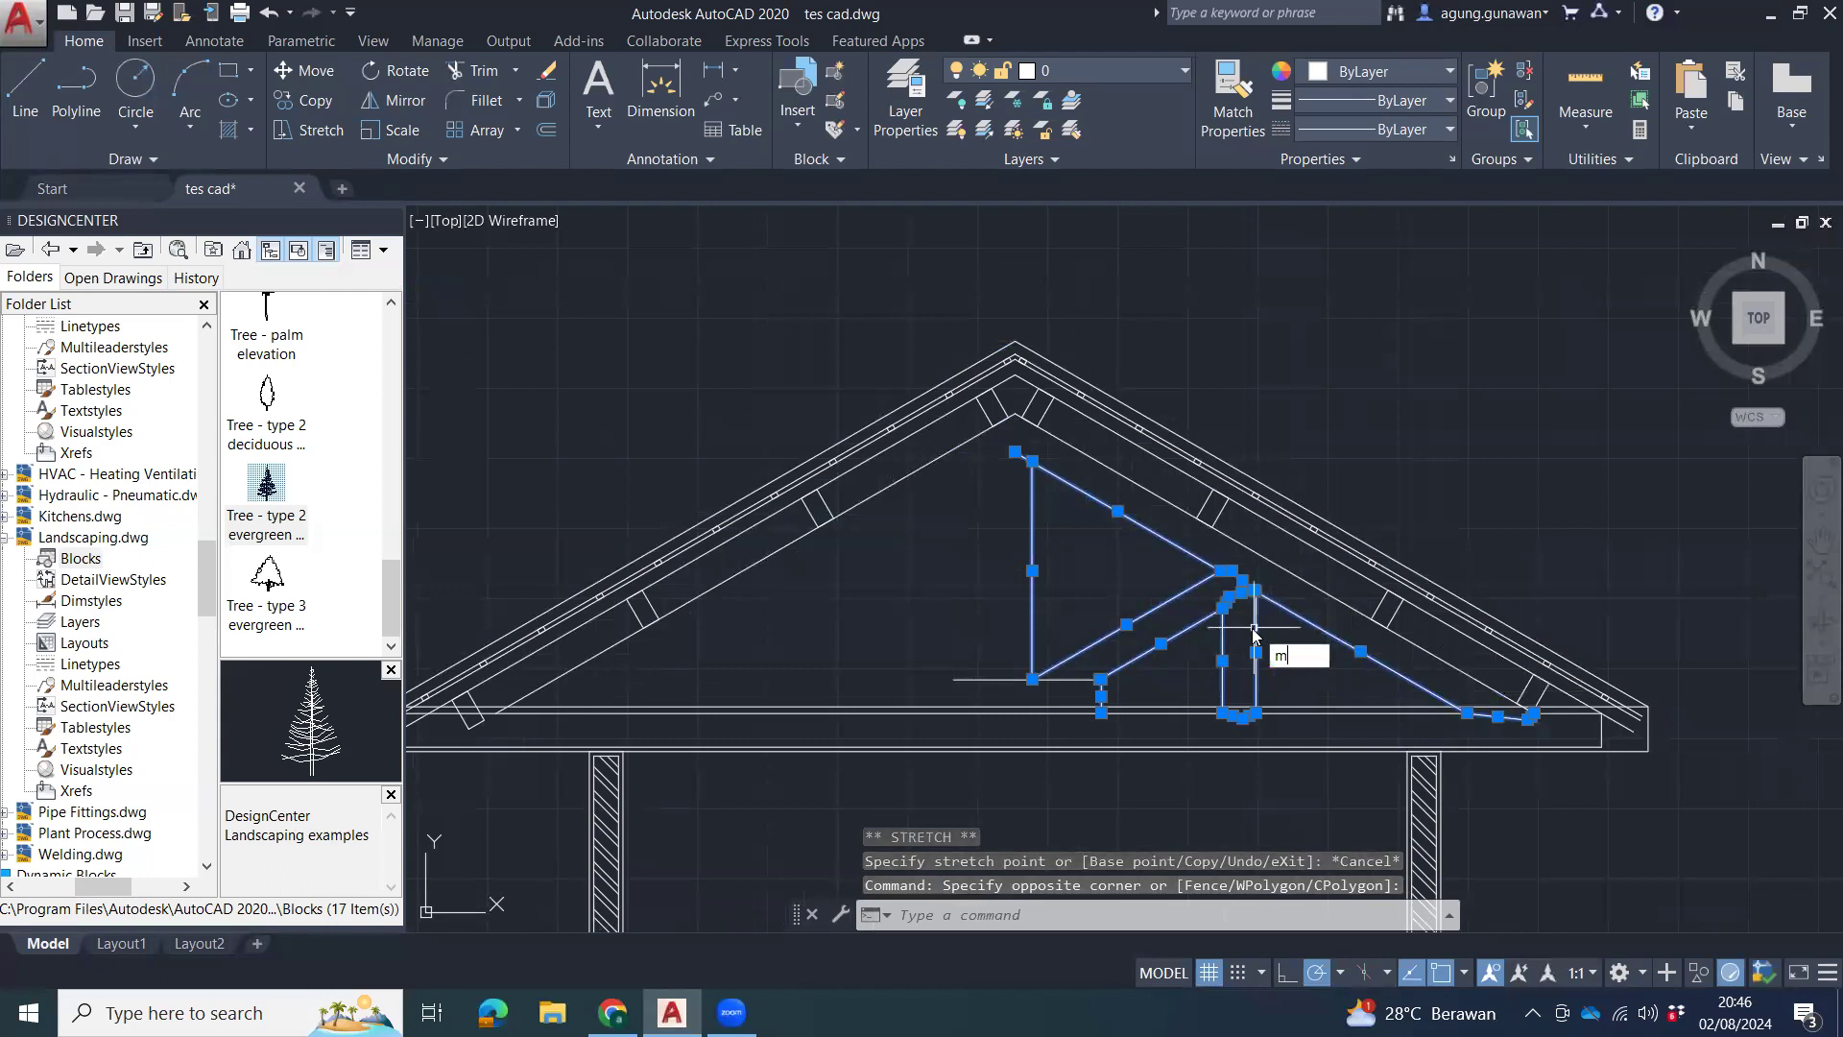
pyautogui.write('i')
pyautogui.press('Return')
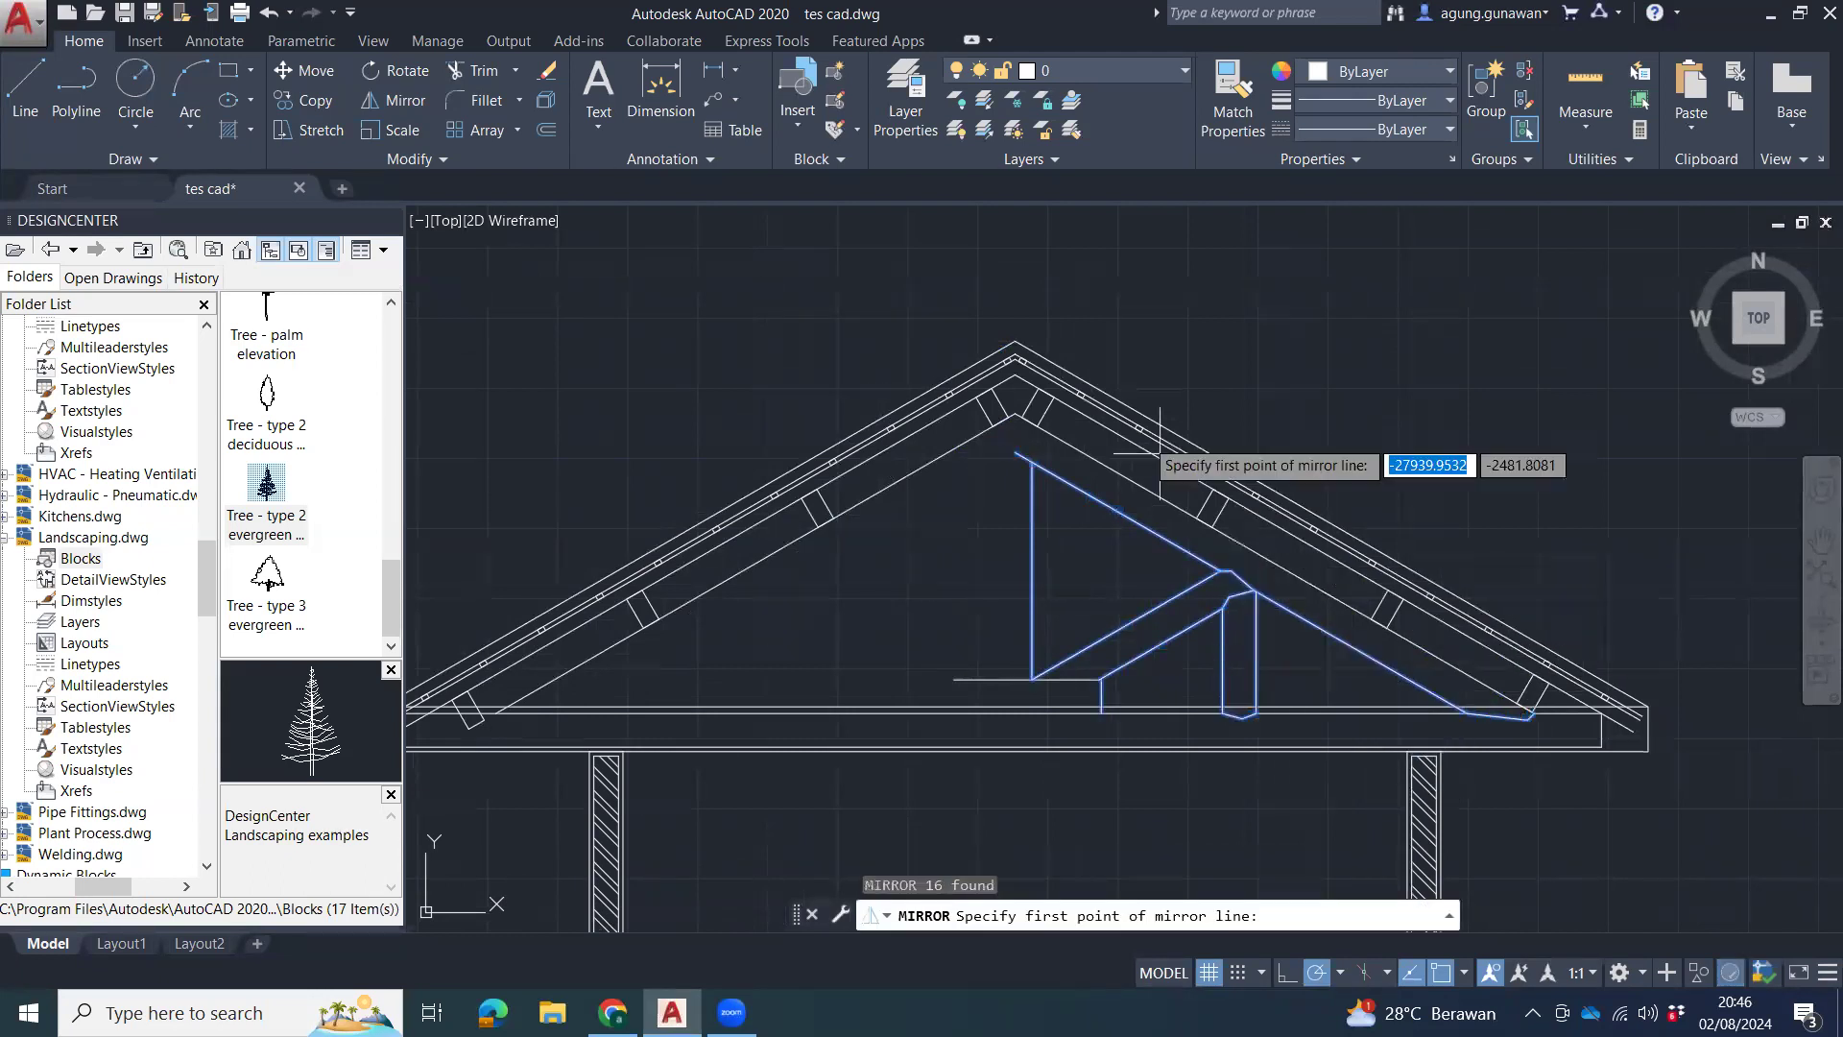
pyautogui.click(1015, 415)
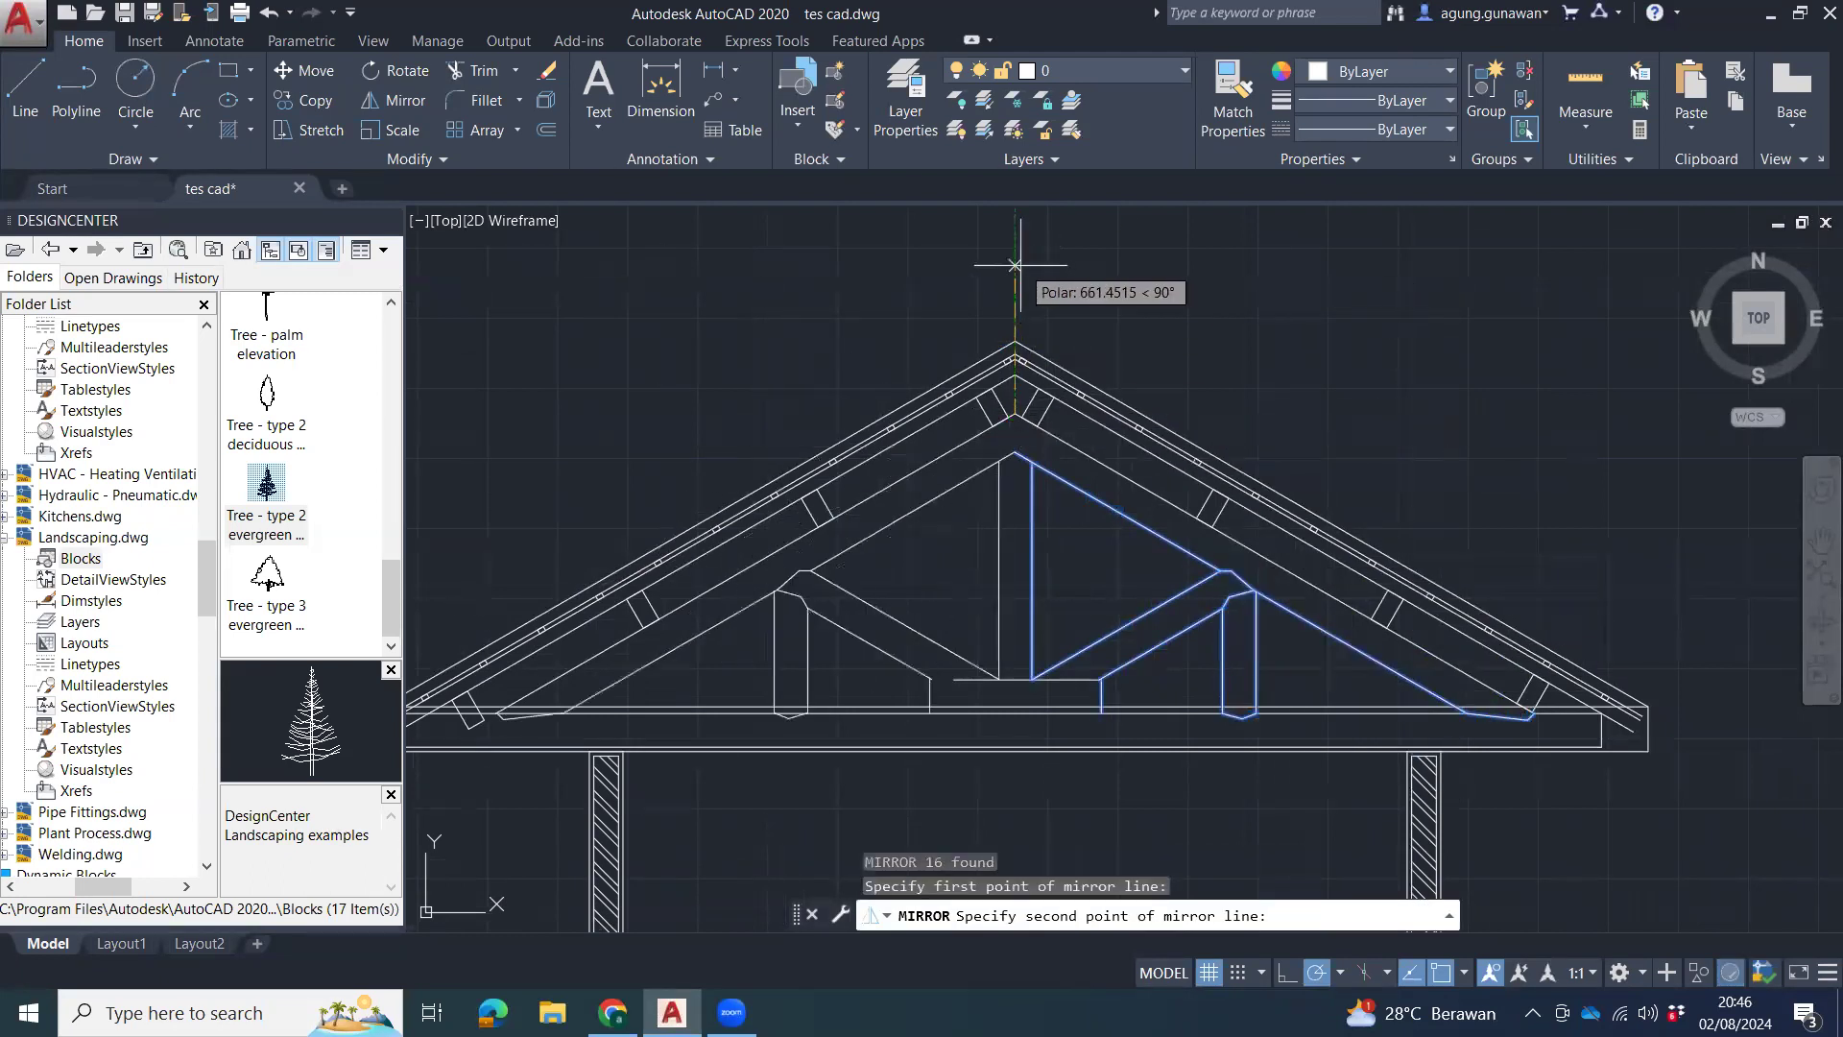
pyautogui.click(1020, 269)
pyautogui.press('Return')
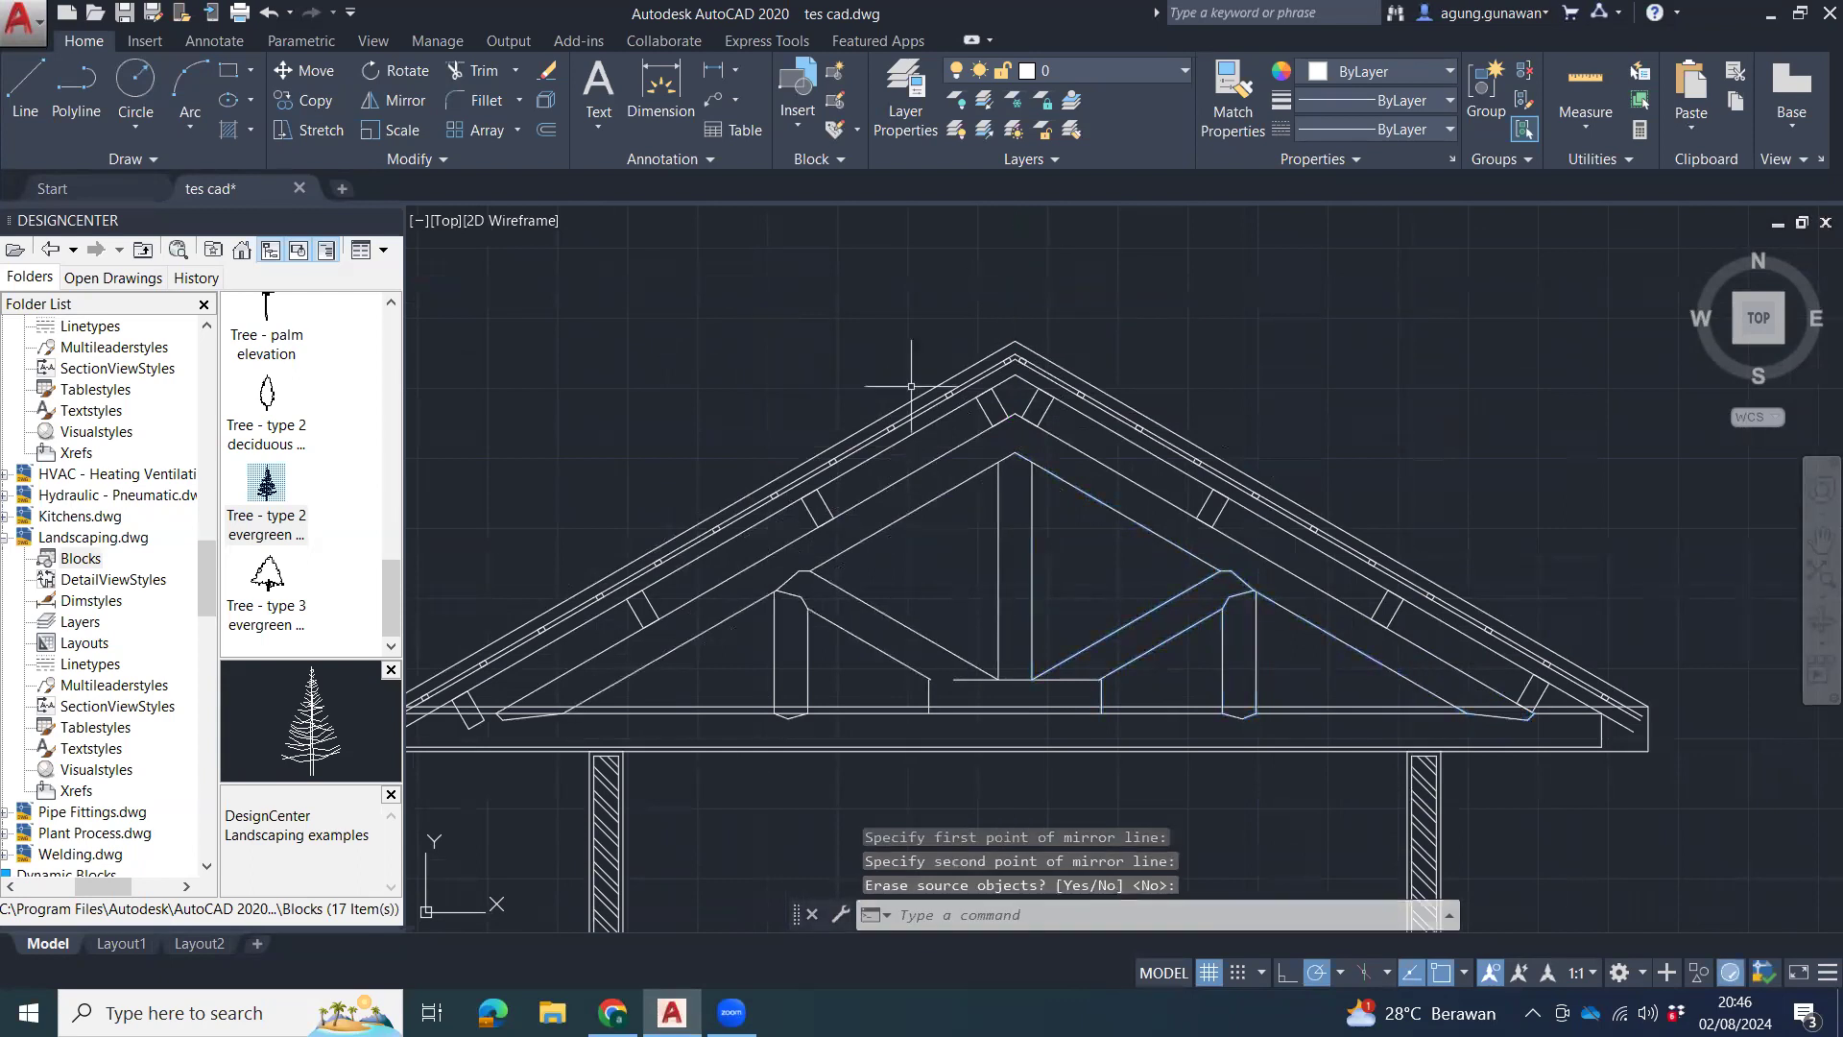
pyautogui.moveTo(1119, 740)
pyautogui.mouseDown(button='middle')
pyautogui.moveTo(827, 632)
pyautogui.moveTo(891, 623)
pyautogui.mouseUp(button='middle')
pyautogui.moveTo(462, 534); pyautogui.dragTo(975, 614, button='middle')
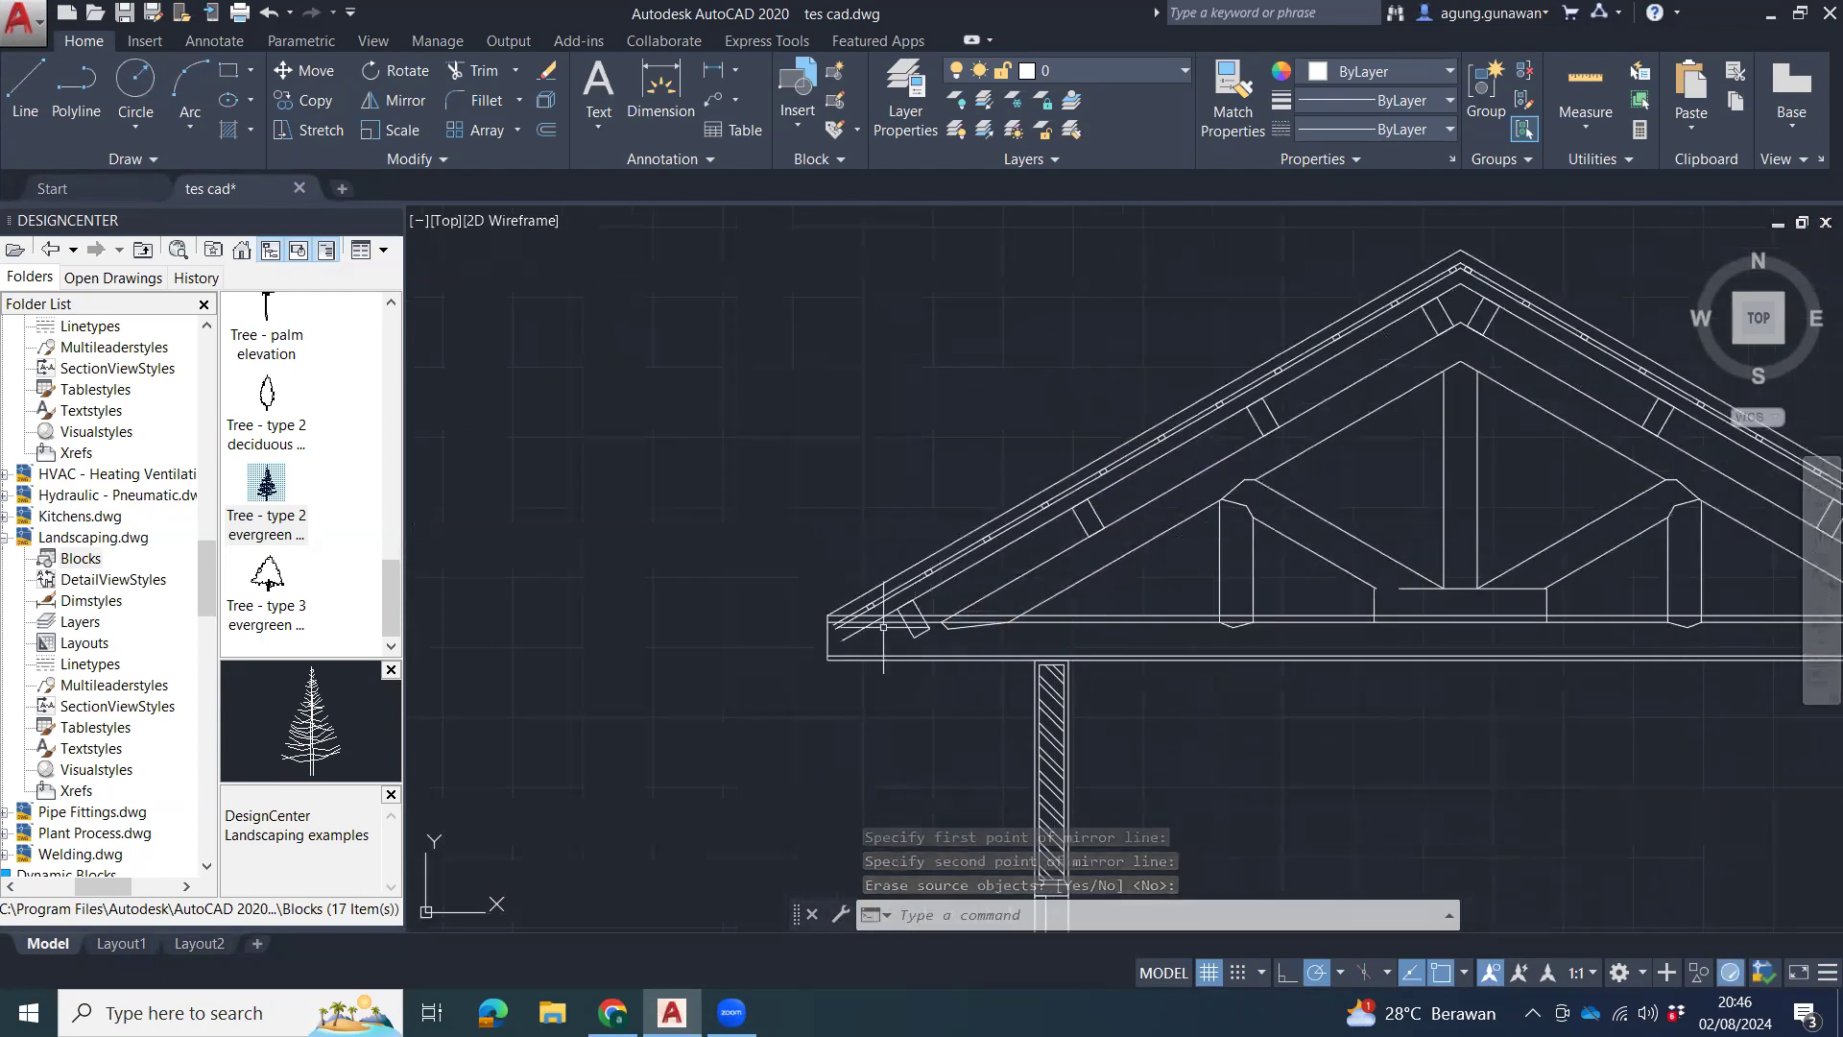
# Mirror the vertical right end line of the tie beam about the vertical line through the ridge, keeping the original.
pyautogui.moveTo(1184, 670); pyautogui.dragTo(379, 500, button='middle')
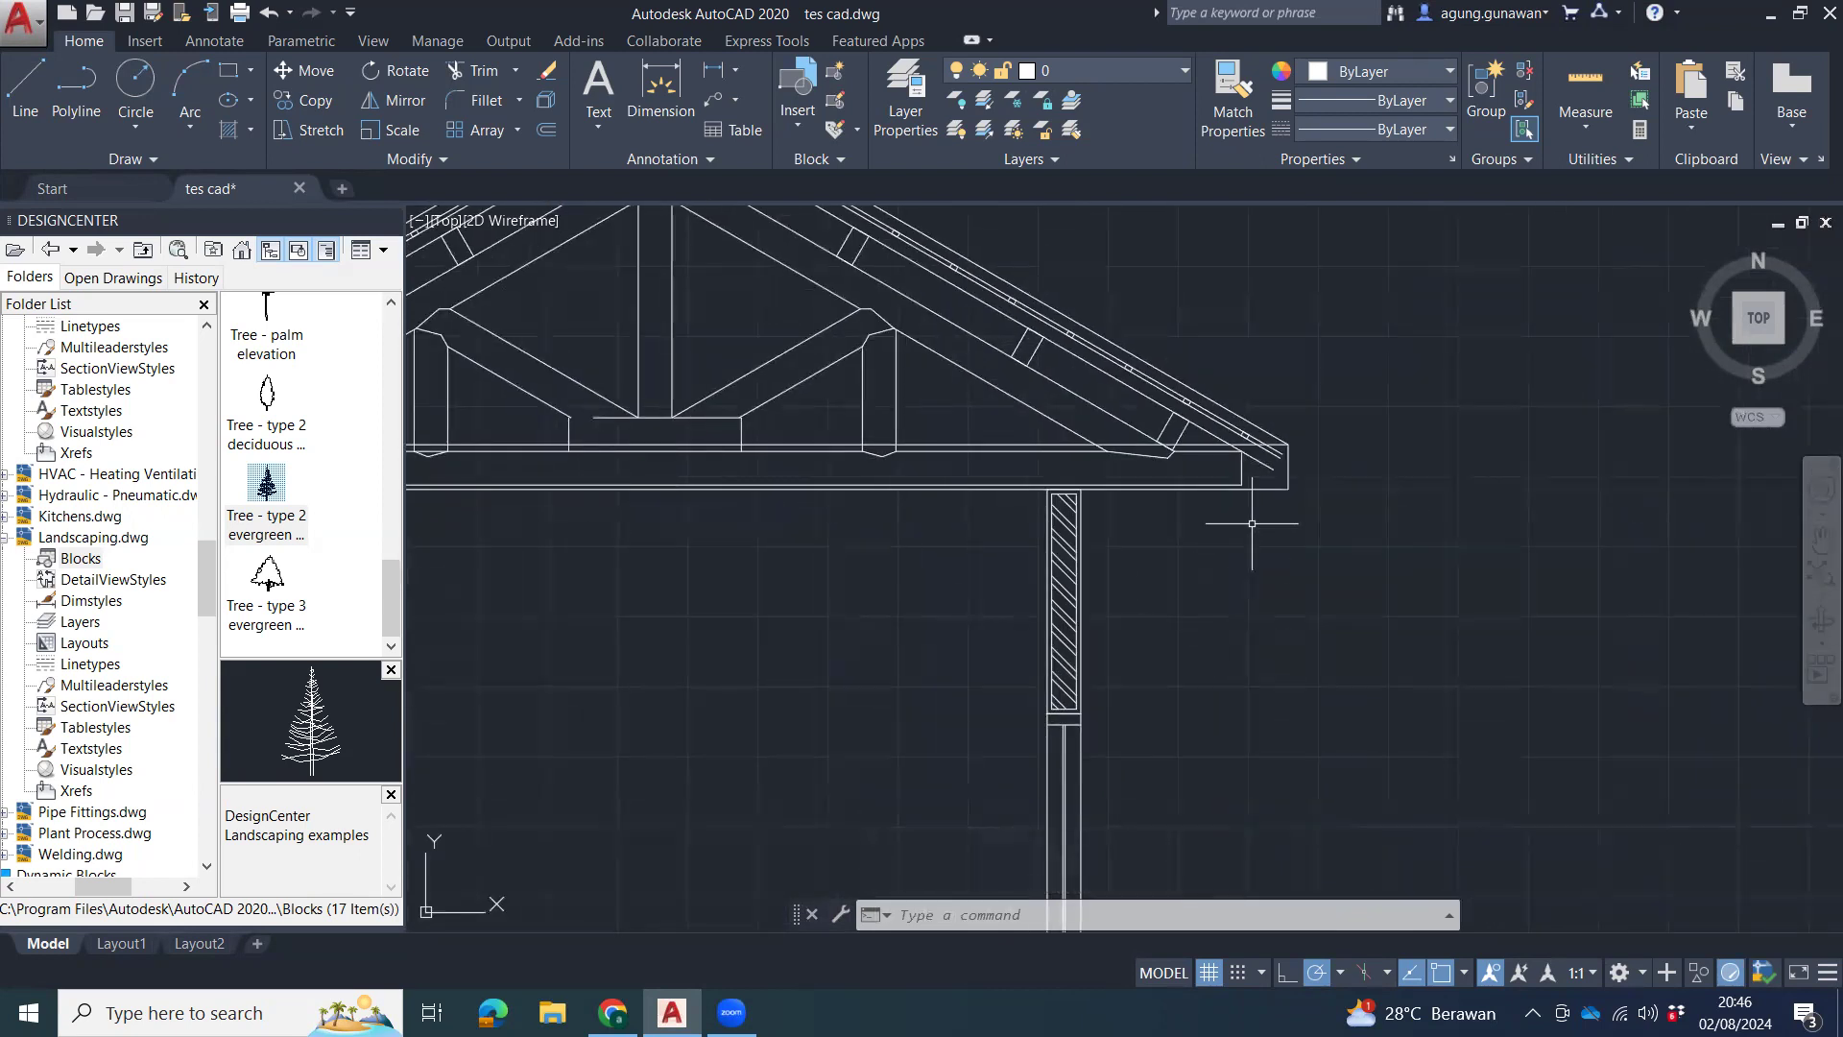
pyautogui.scroll(6, 1252, 519)
pyautogui.click(1238, 340)
pyautogui.click(1176, 371)
pyautogui.scroll(-4, 919, 371)
pyautogui.moveTo(820, 369); pyautogui.dragTo(1487, 511, button='middle')
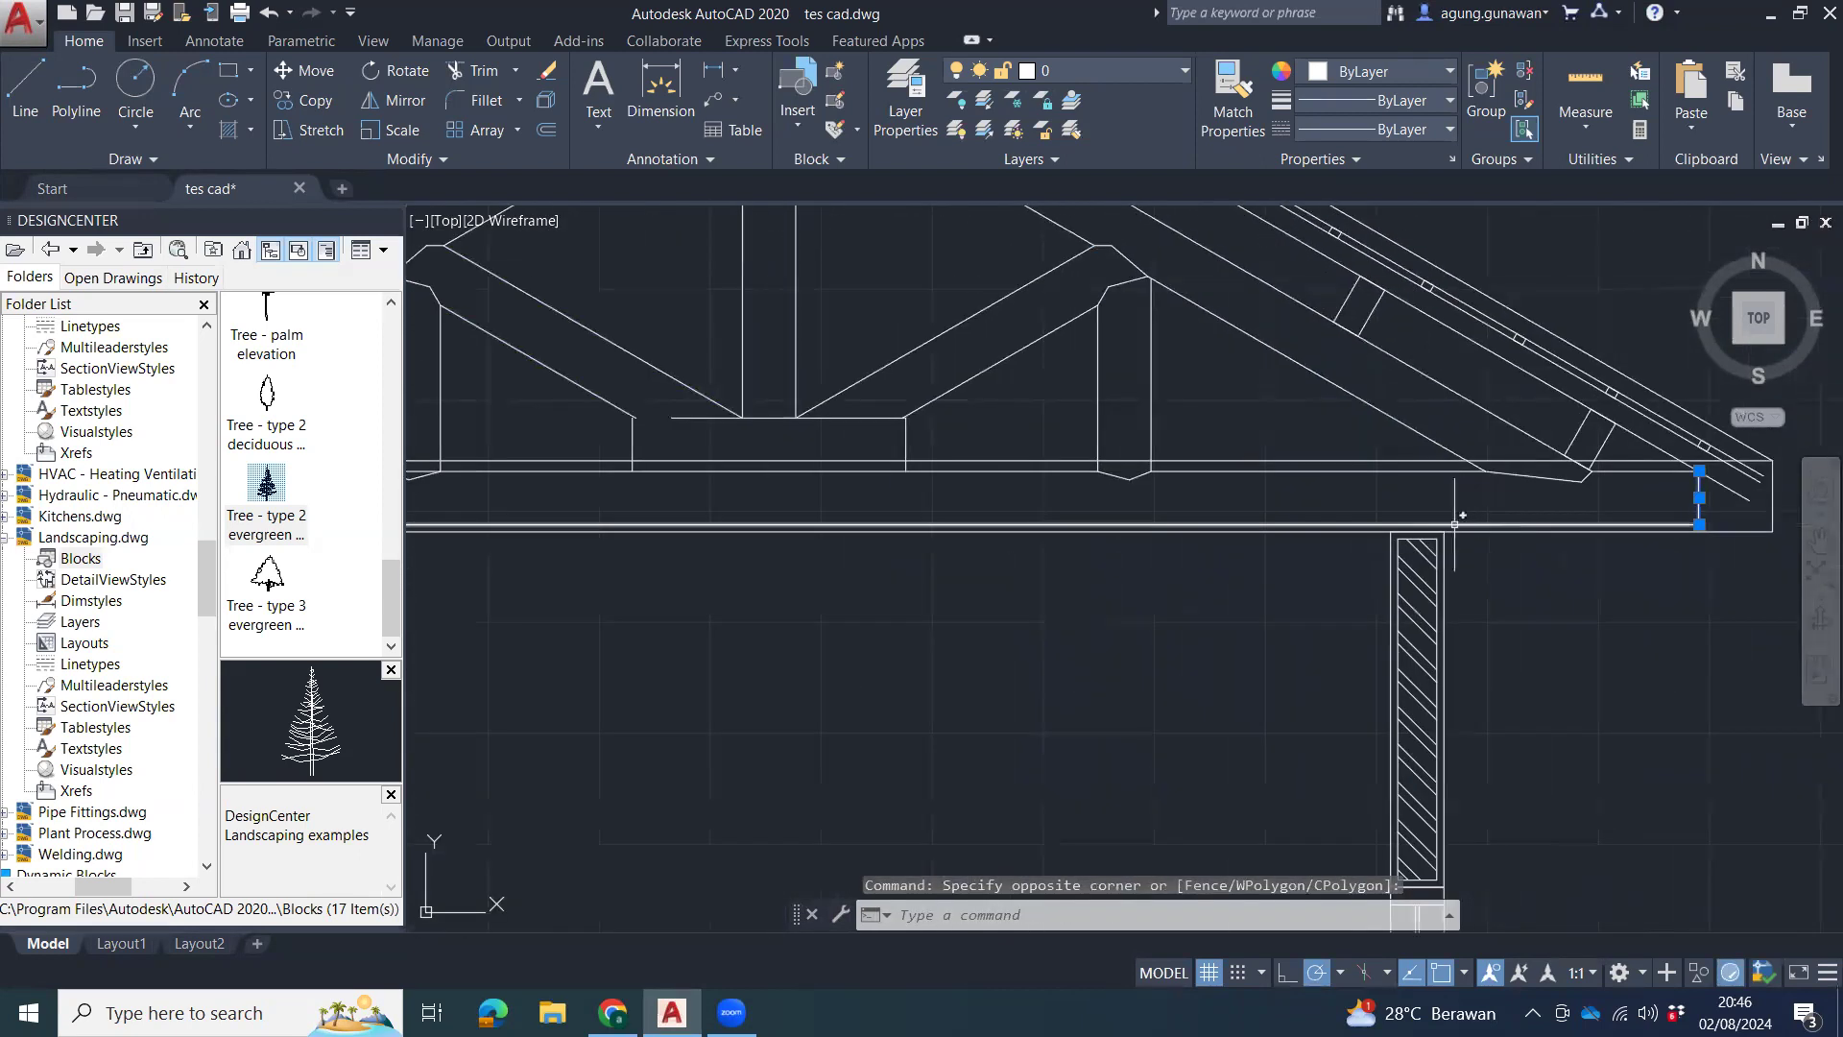
pyautogui.scroll(-4, 1455, 520)
pyautogui.write('mi')
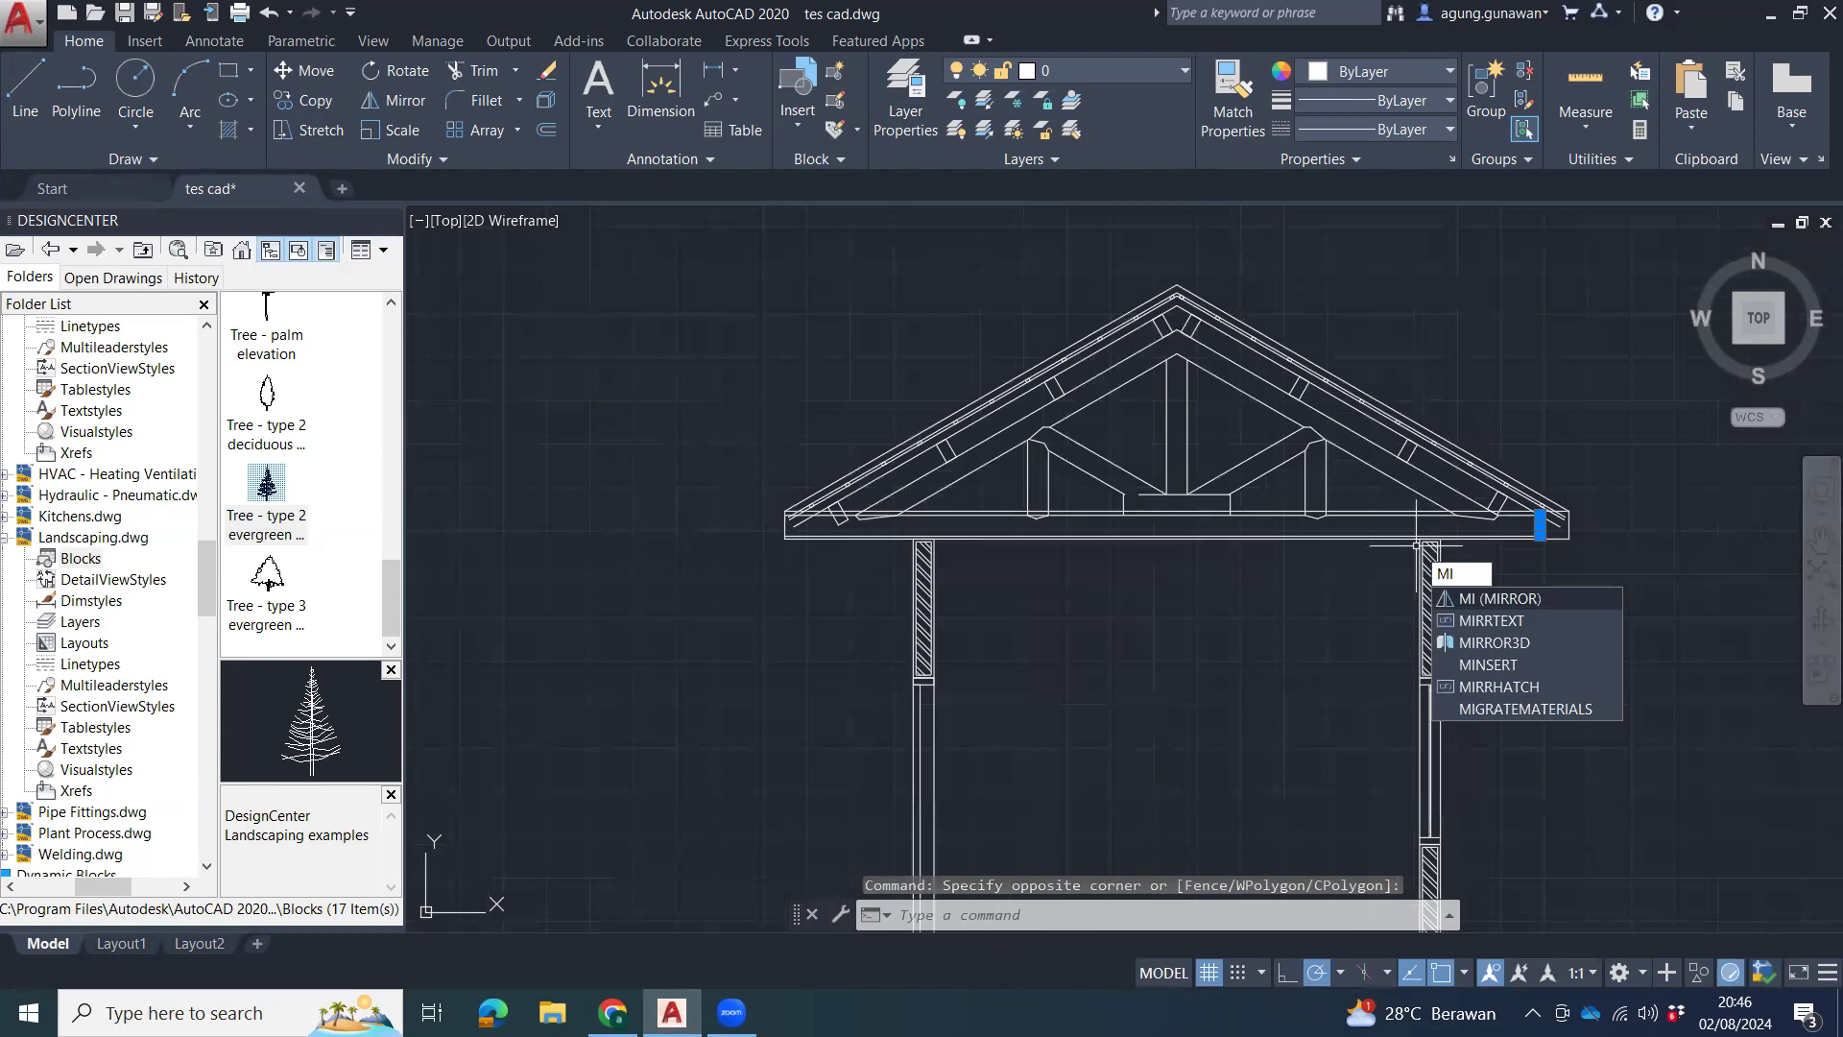
pyautogui.press('Return')
pyautogui.scroll(8, 1187, 336)
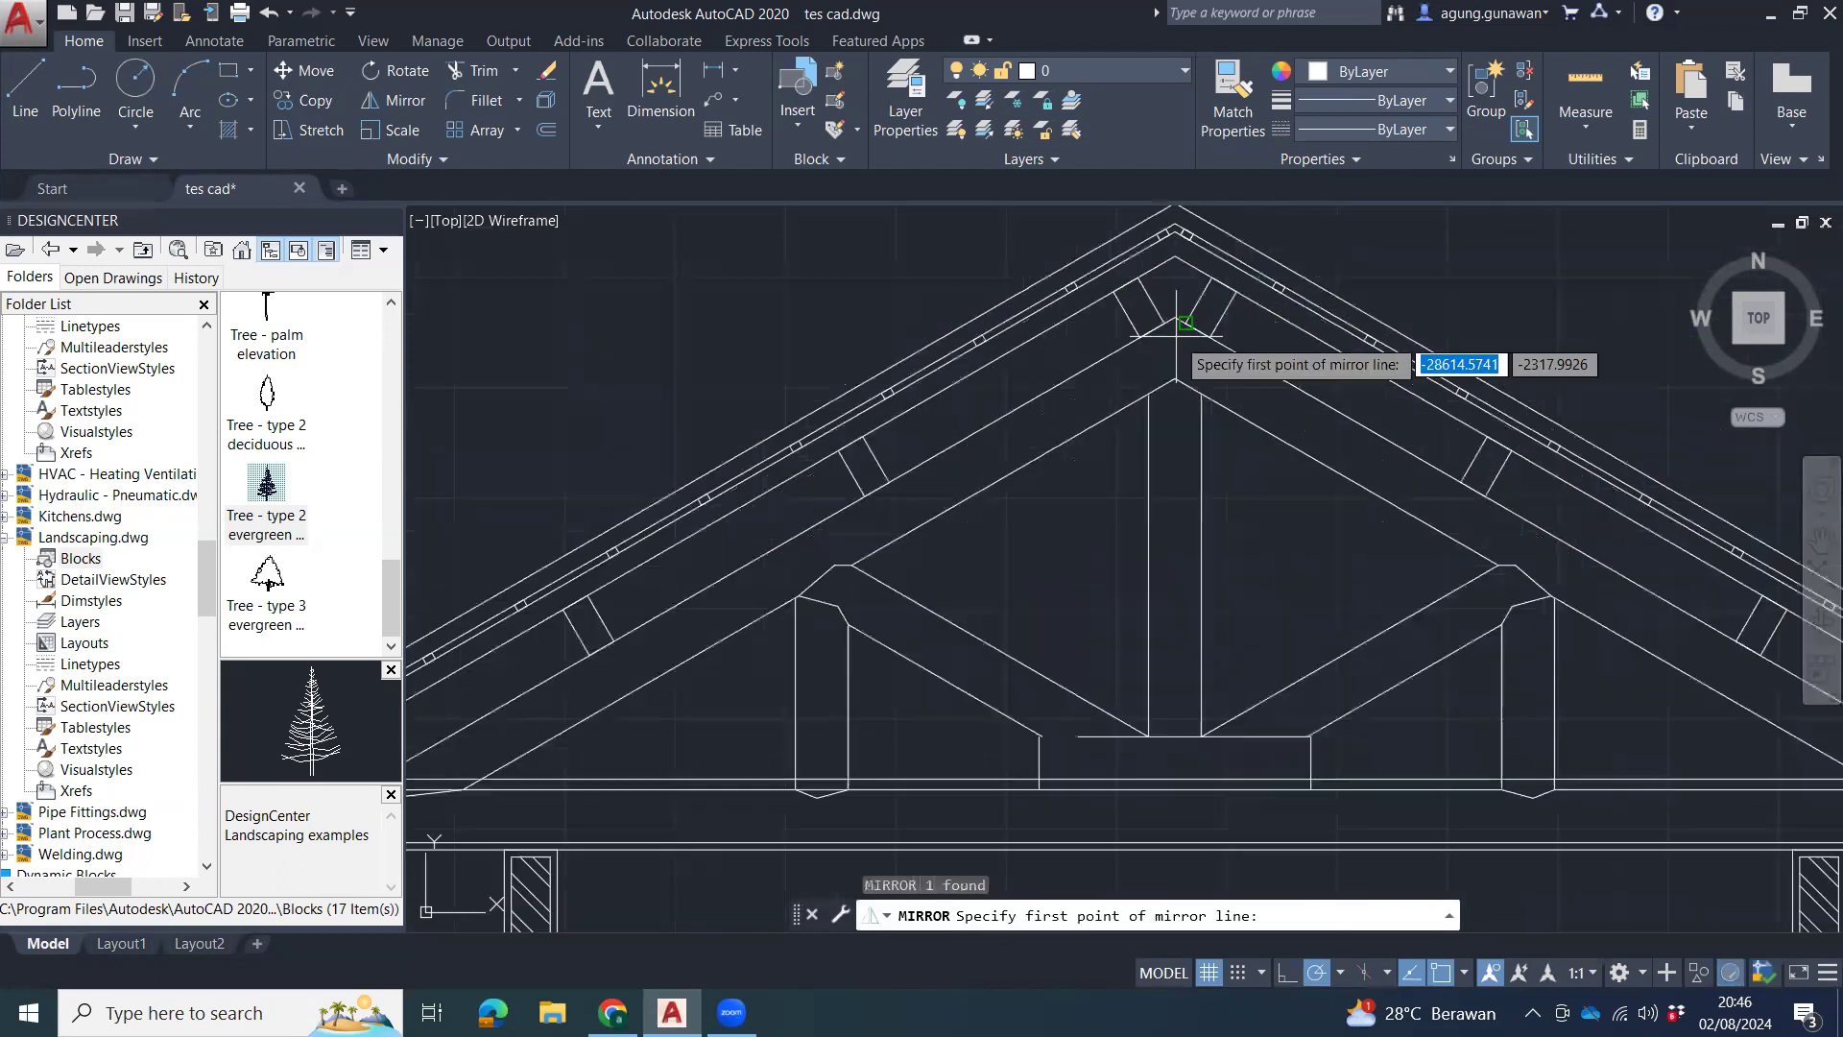
pyautogui.click(1171, 327)
pyautogui.click(1177, 353)
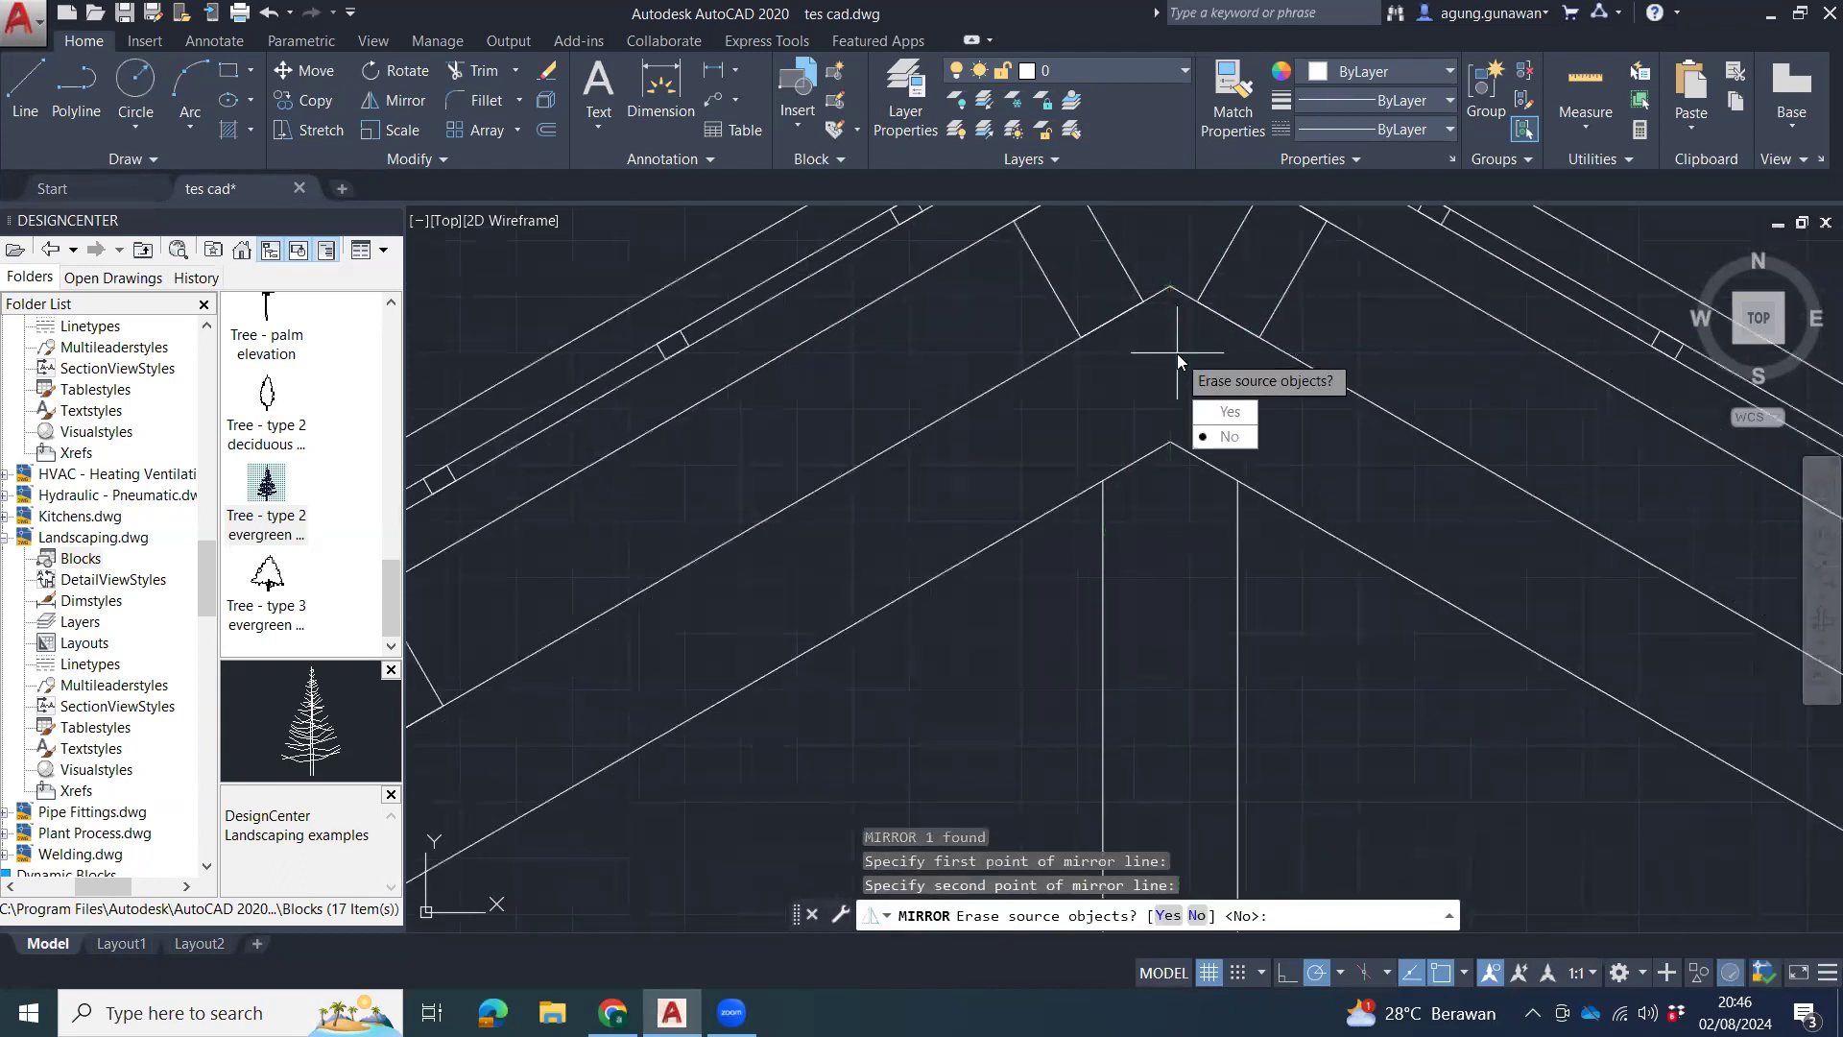
pyautogui.press('Return')
pyautogui.scroll(-6, 1119, 422)
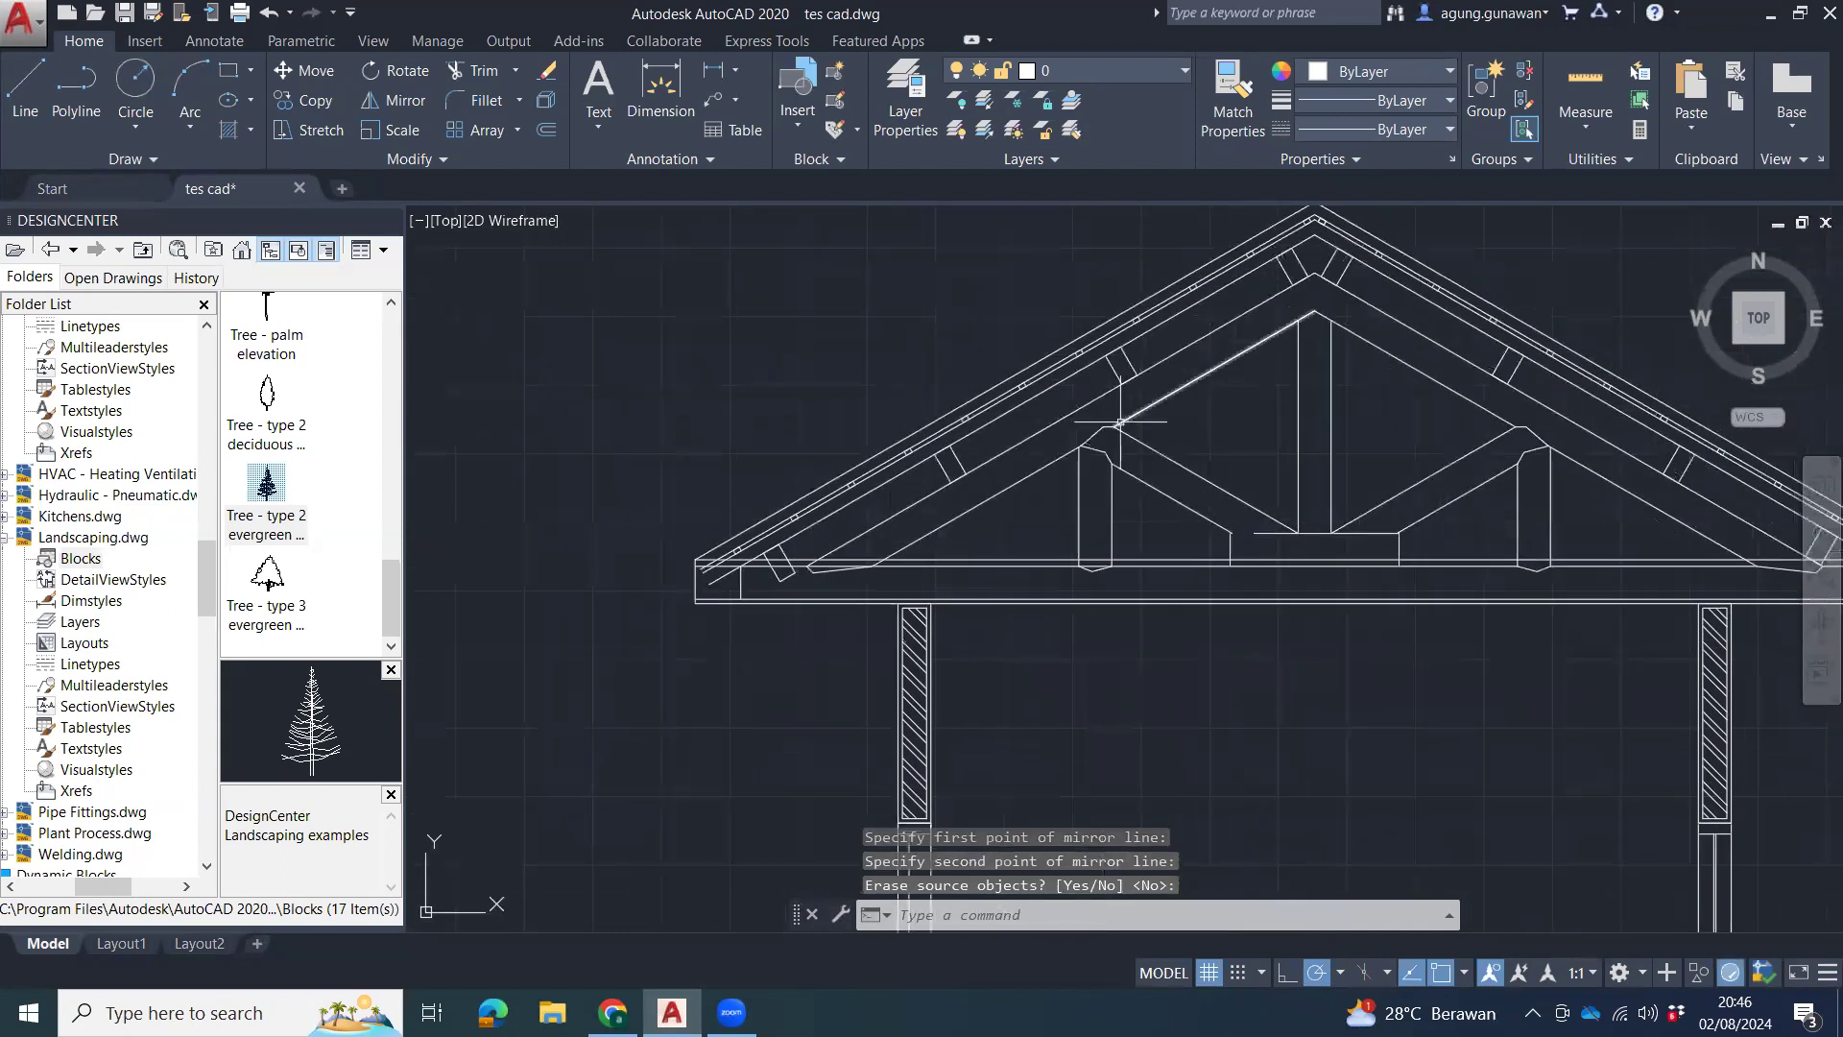
# Fillet the foot block's left end line with its top line at radius 0 to close the corner beneath the king post.
pyautogui.scroll(4, 676, 607)
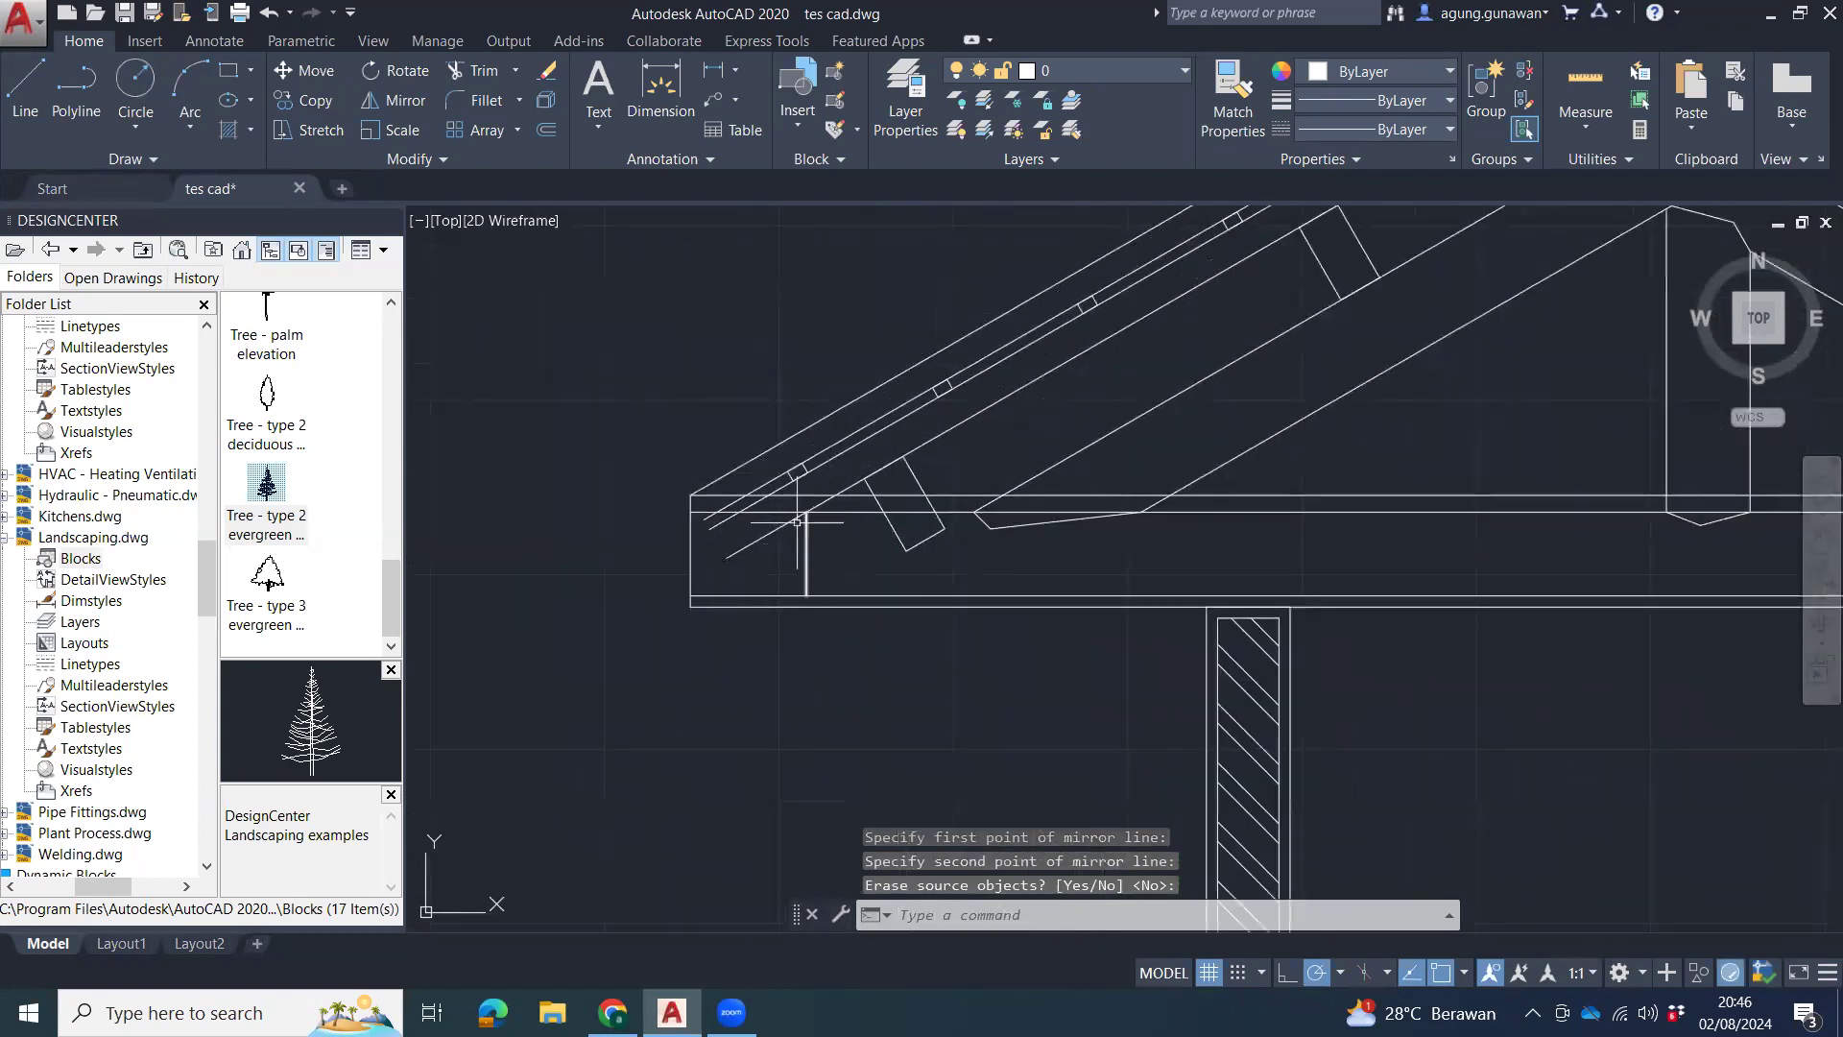
pyautogui.moveTo(1072, 550)
pyautogui.mouseDown(button='middle')
pyautogui.moveTo(1281, 564)
pyautogui.moveTo(659, 510)
pyautogui.moveTo(1543, 593)
pyautogui.mouseUp(button='middle')
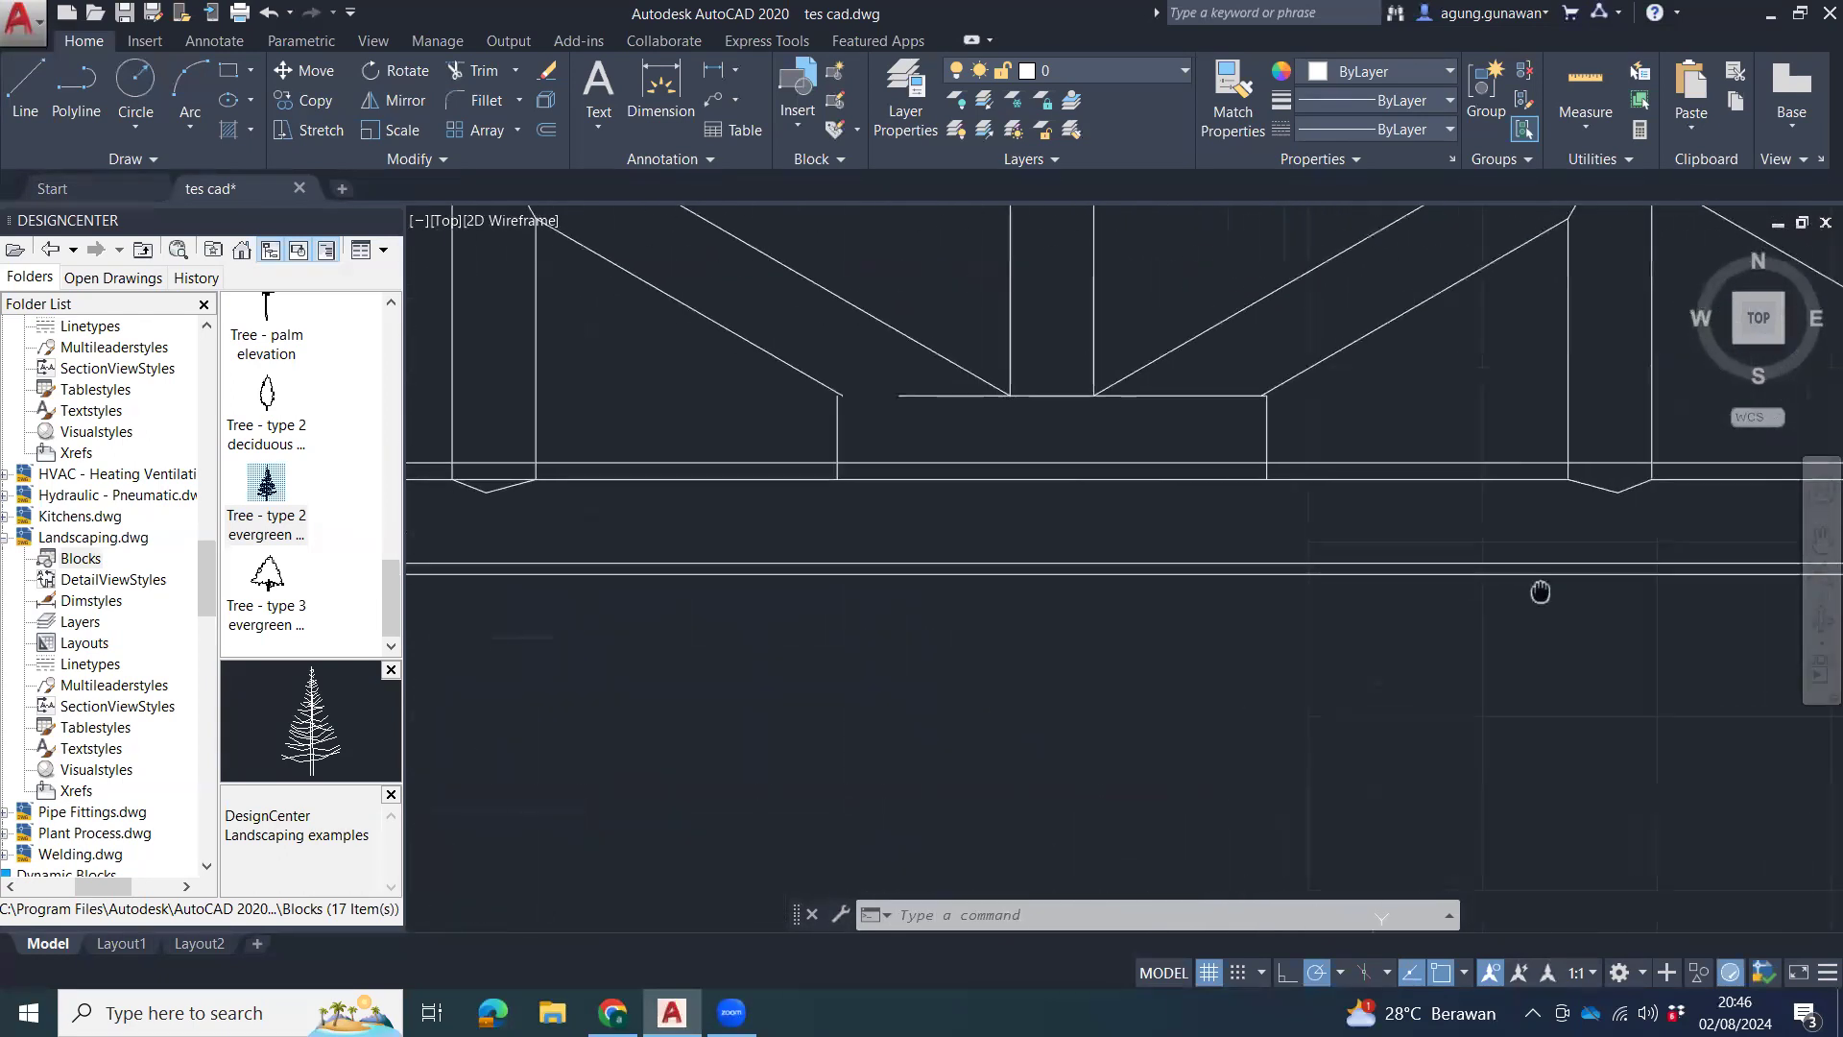
pyautogui.moveTo(875, 471); pyautogui.dragTo(969, 537, button='middle')
pyautogui.press('Return')
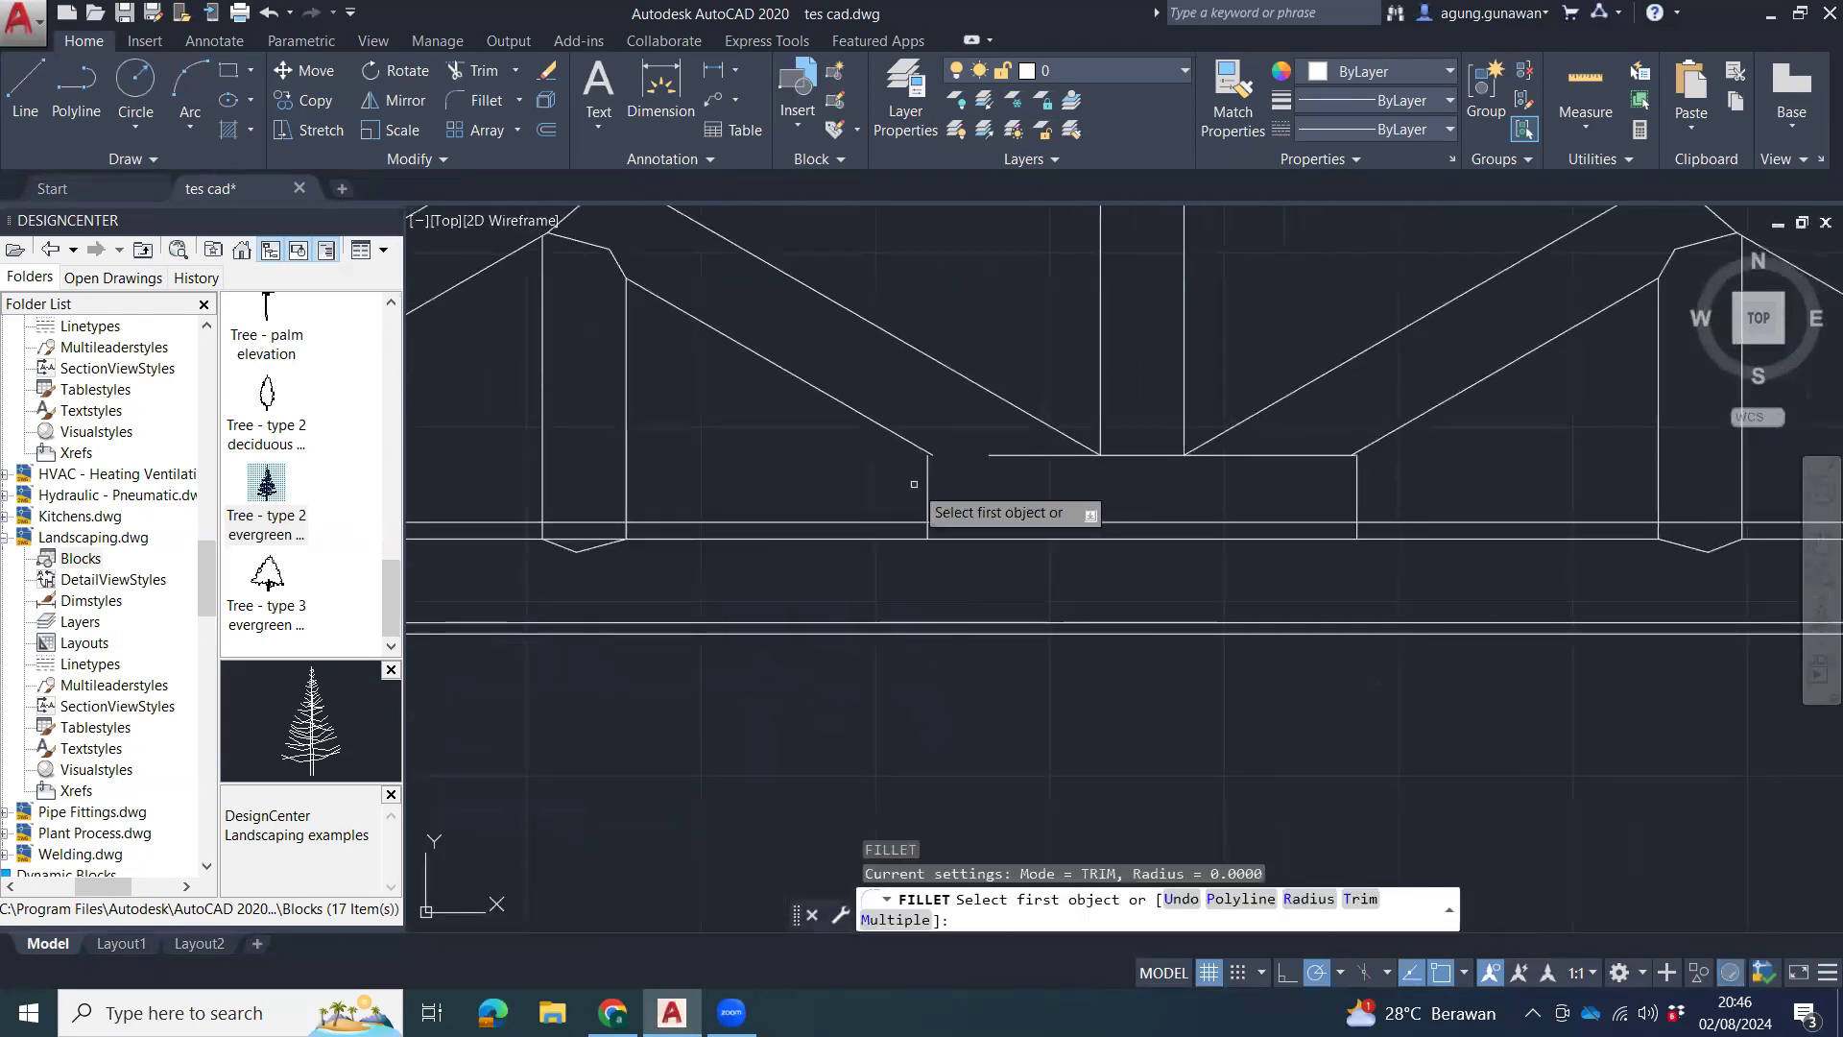
pyautogui.click(927, 490)
pyautogui.click(996, 455)
# Erase the horizontal line just above the tie beam that runs to the upper corner of the right eave.
pyautogui.scroll(-5, 1131, 519)
pyautogui.moveTo(1181, 535); pyautogui.dragTo(958, 501, button='middle')
pyautogui.scroll(4, 1282, 509)
pyautogui.press('Escape')
pyautogui.press('Escape')
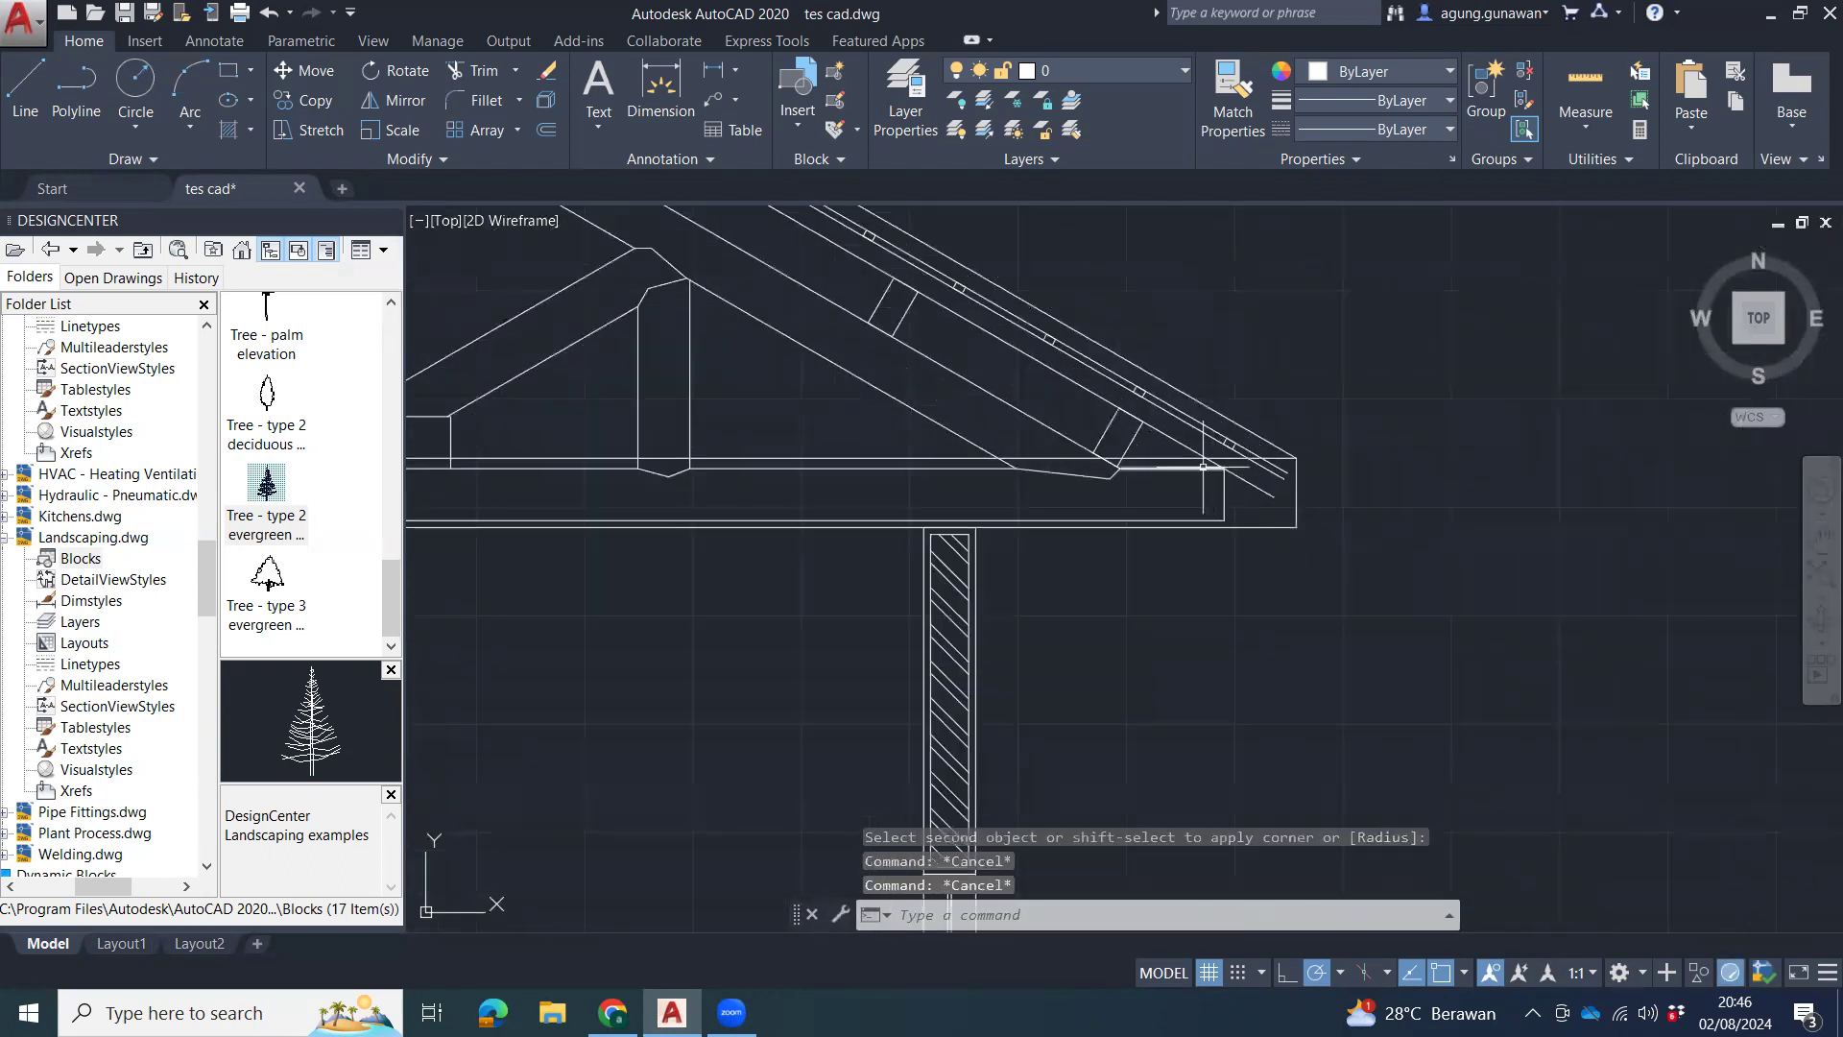
pyautogui.click(1158, 458)
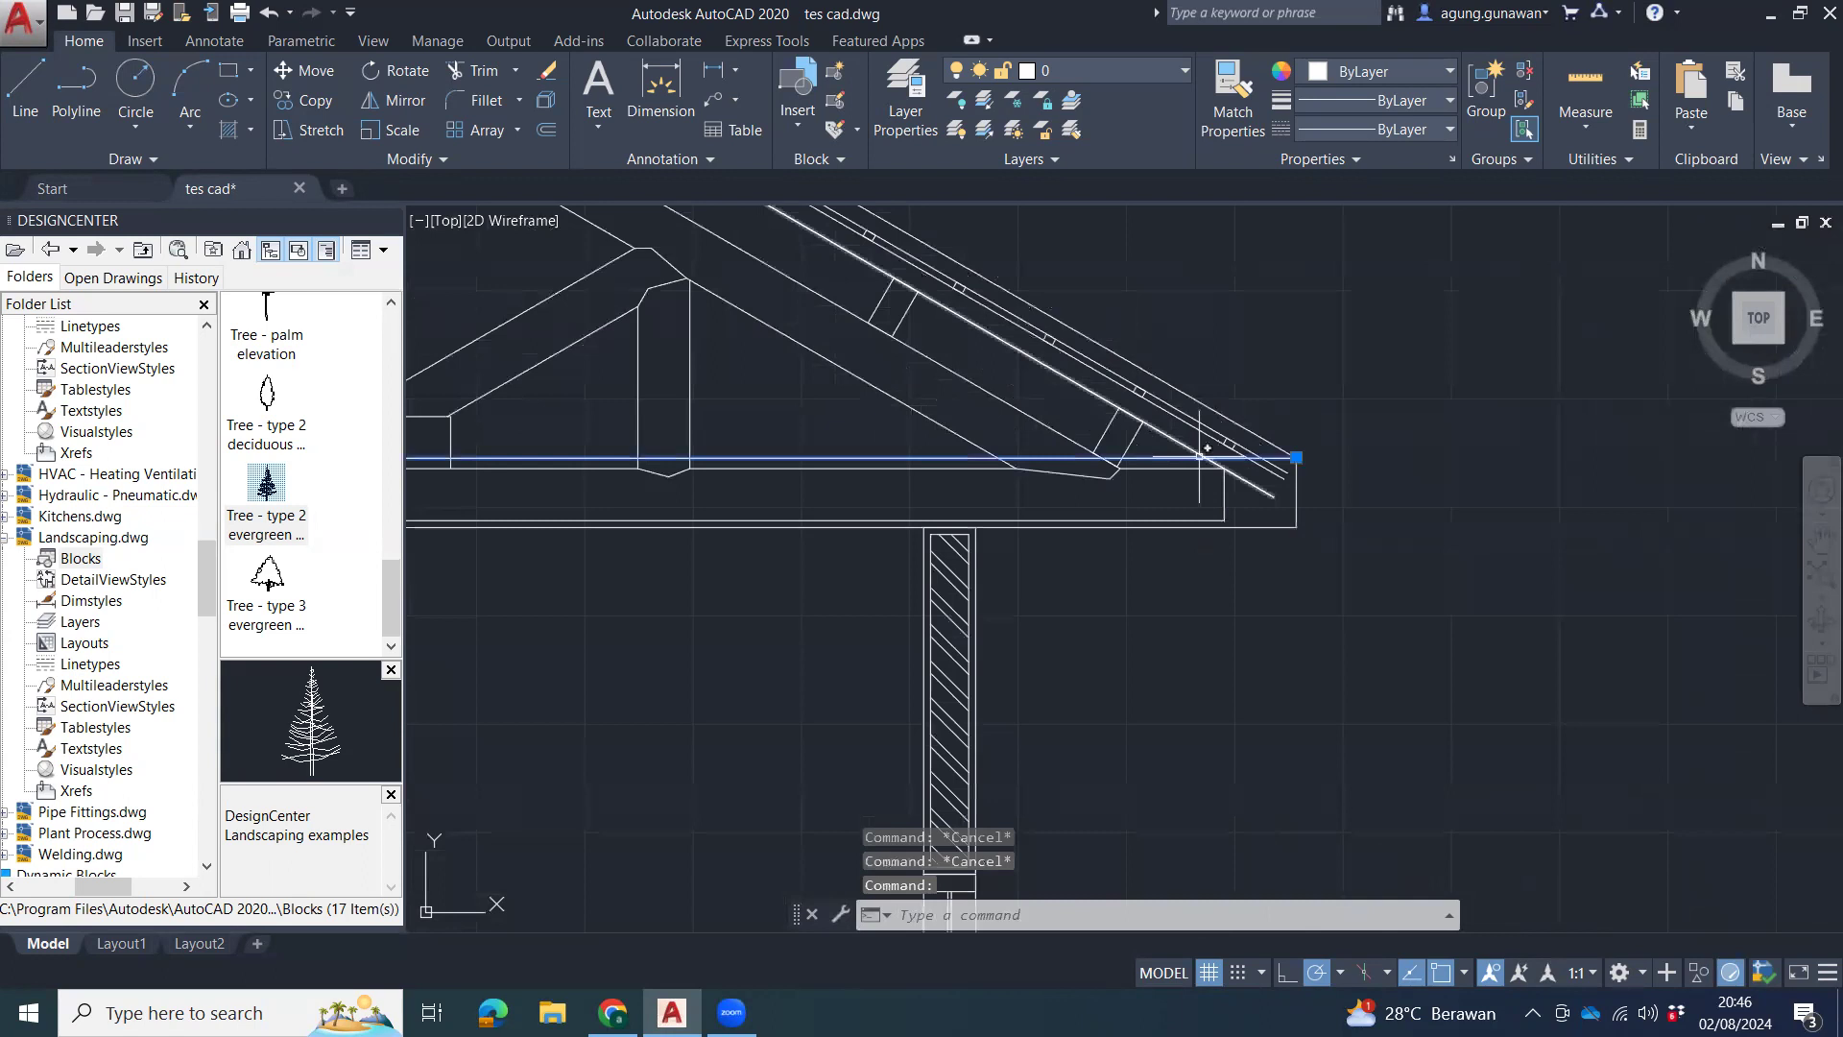
pyautogui.press('Delete')
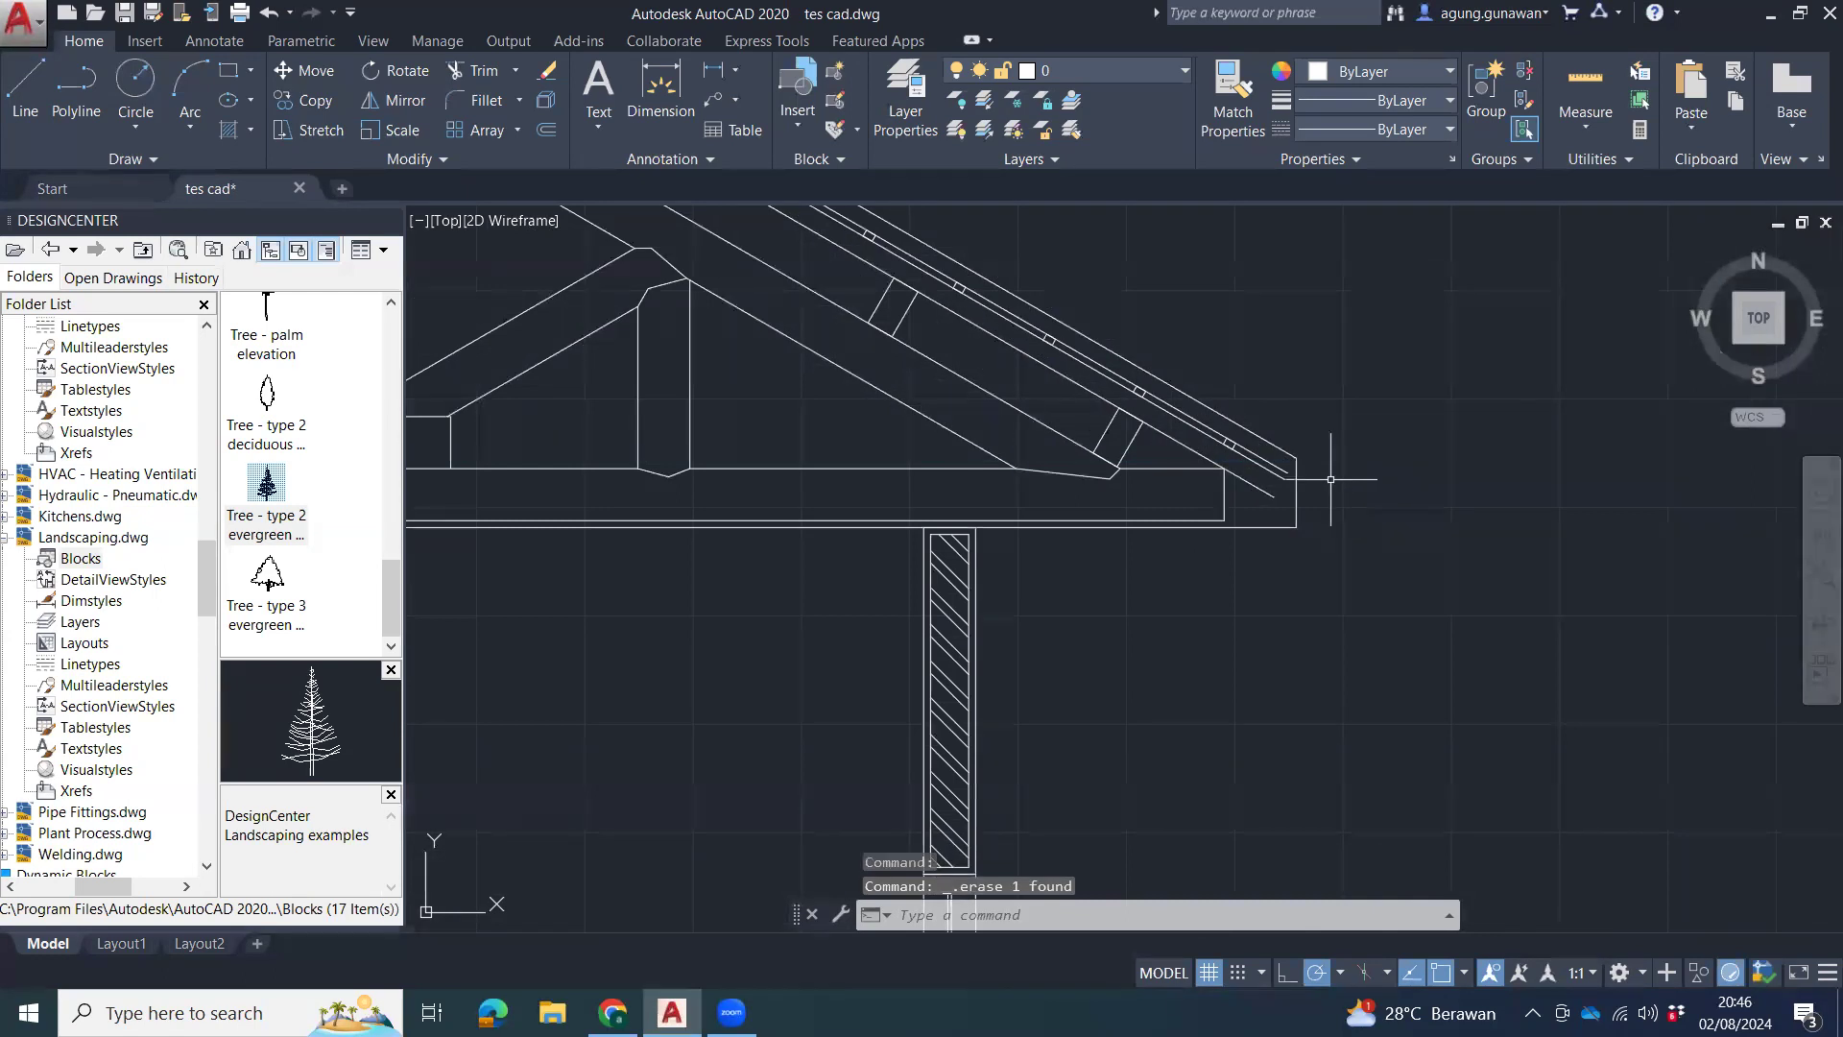
pyautogui.scroll(2, 1325, 475)
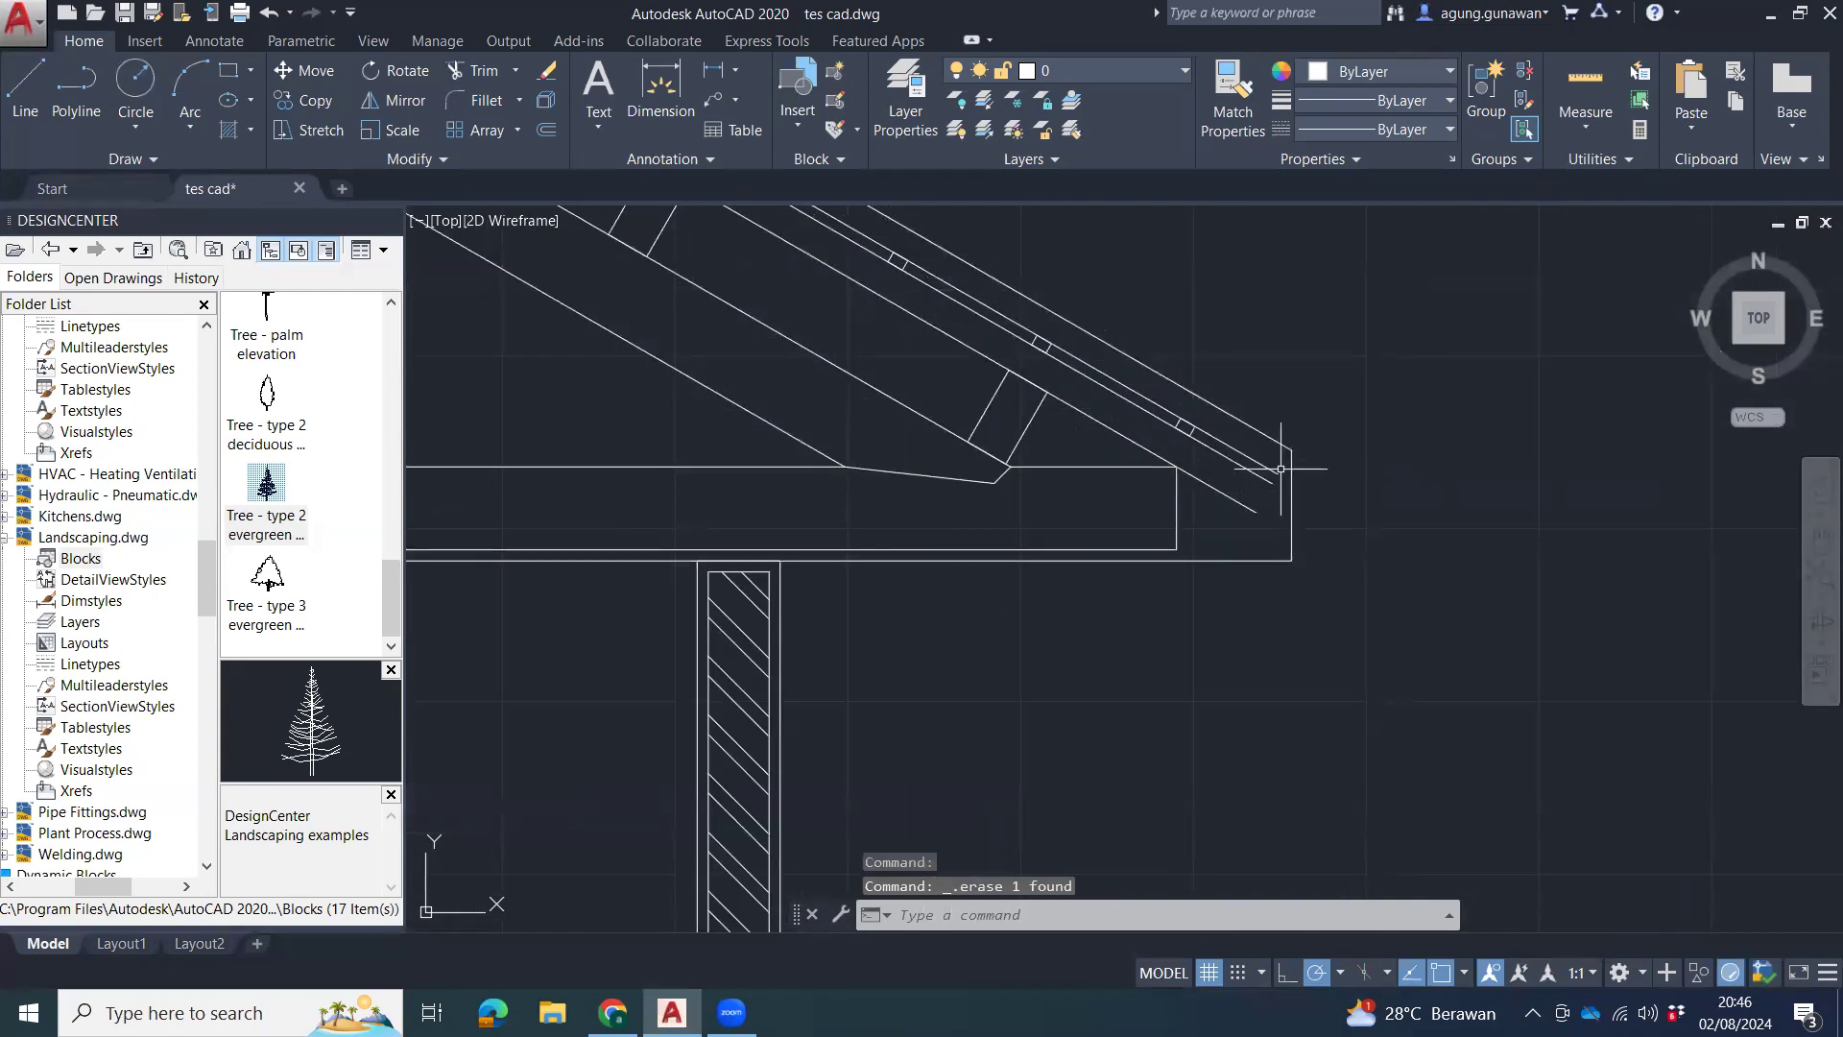
pyautogui.moveTo(1279, 456)
pyautogui.mouseDown(button='middle')
pyautogui.moveTo(1300, 643)
pyautogui.moveTo(1332, 638)
pyautogui.mouseUp(button='middle')
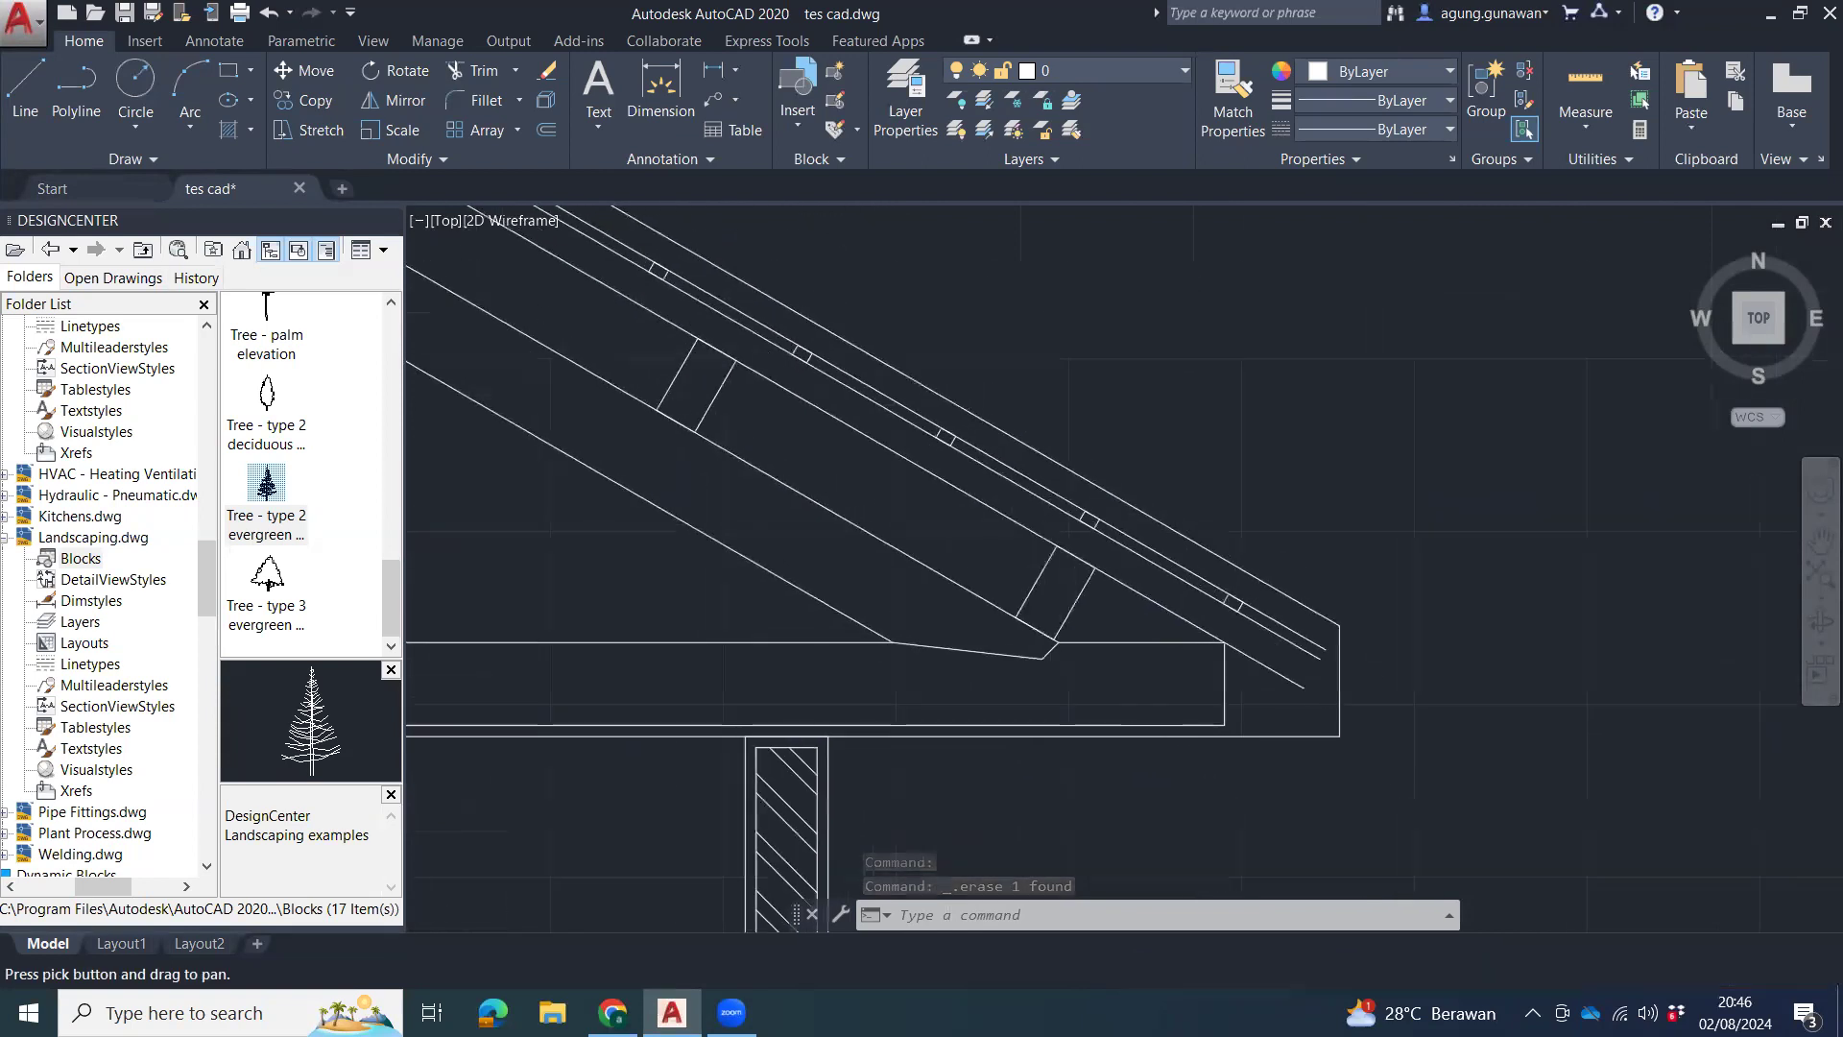
pyautogui.press('Return')
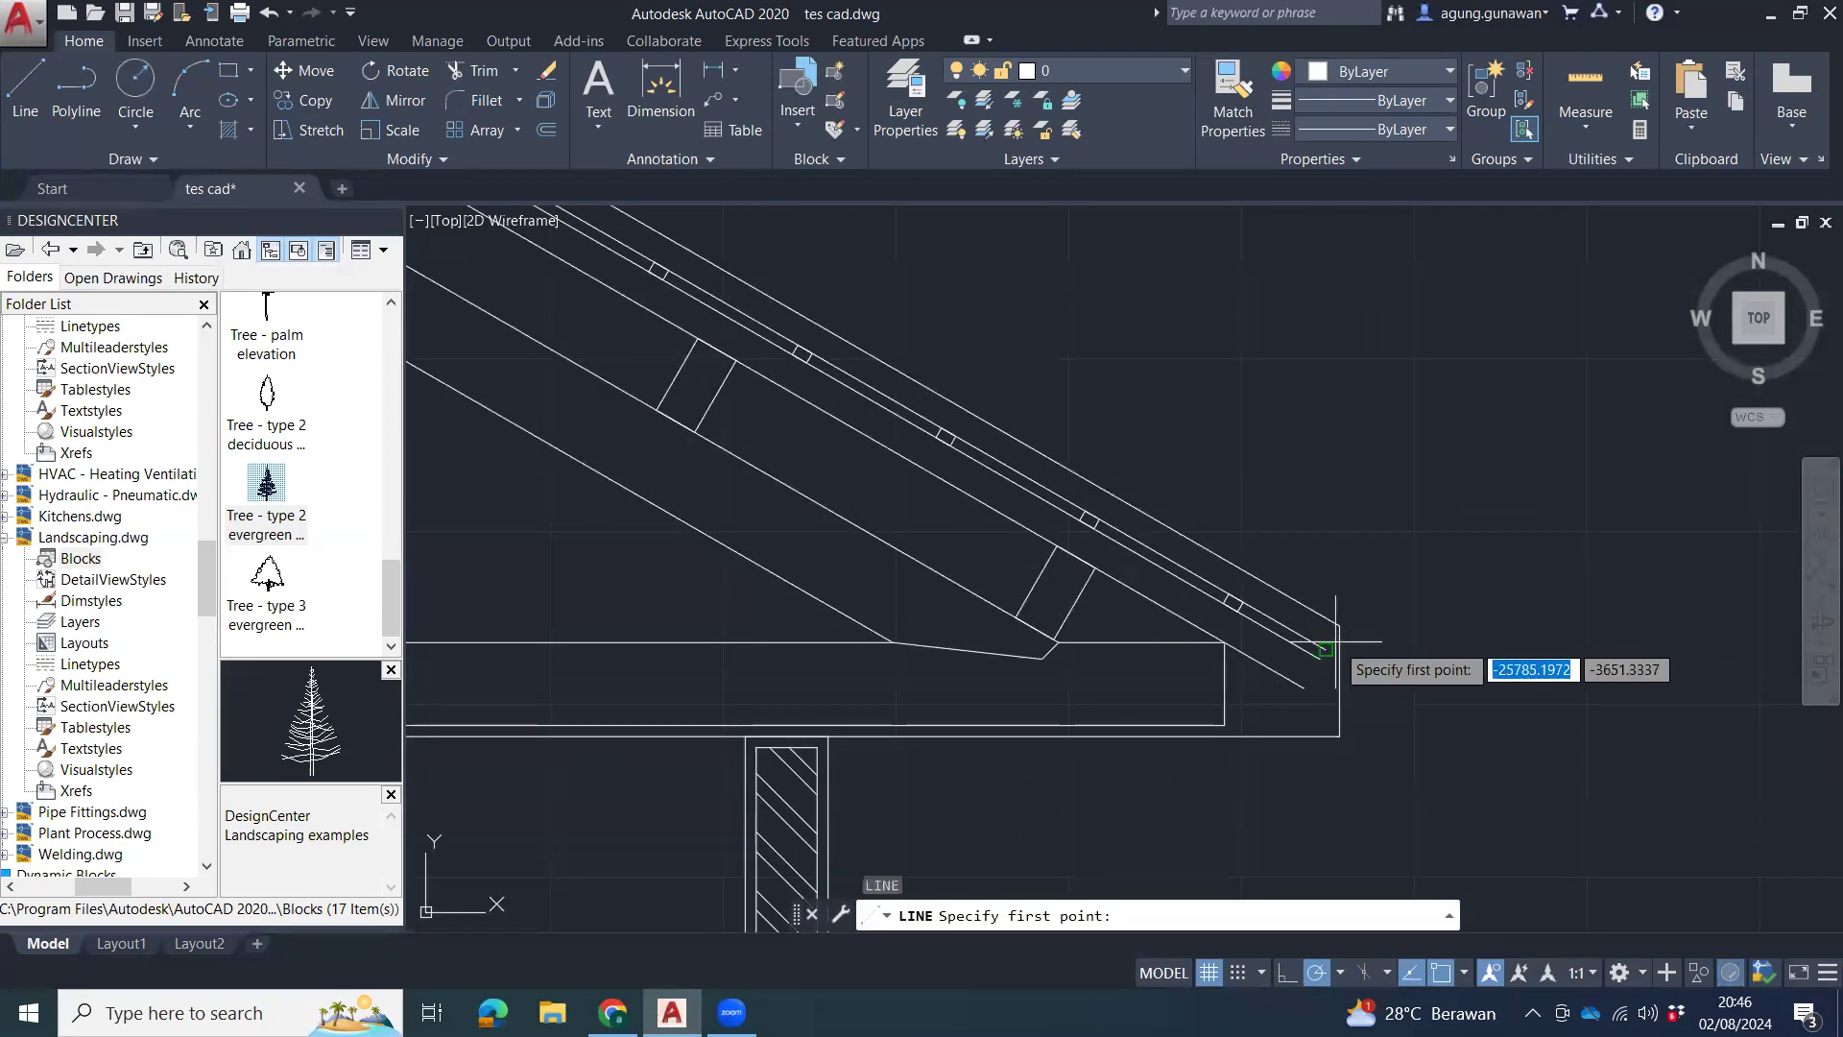
pyautogui.press('Escape')
pyautogui.press('Escape')
# Offset the outer vertical line at the right eave 20 units inward to form the fascia's inner edge.
pyautogui.scroll(2, 1348, 670)
pyautogui.moveTo(1352, 672); pyautogui.dragTo(1283, 559, button='middle')
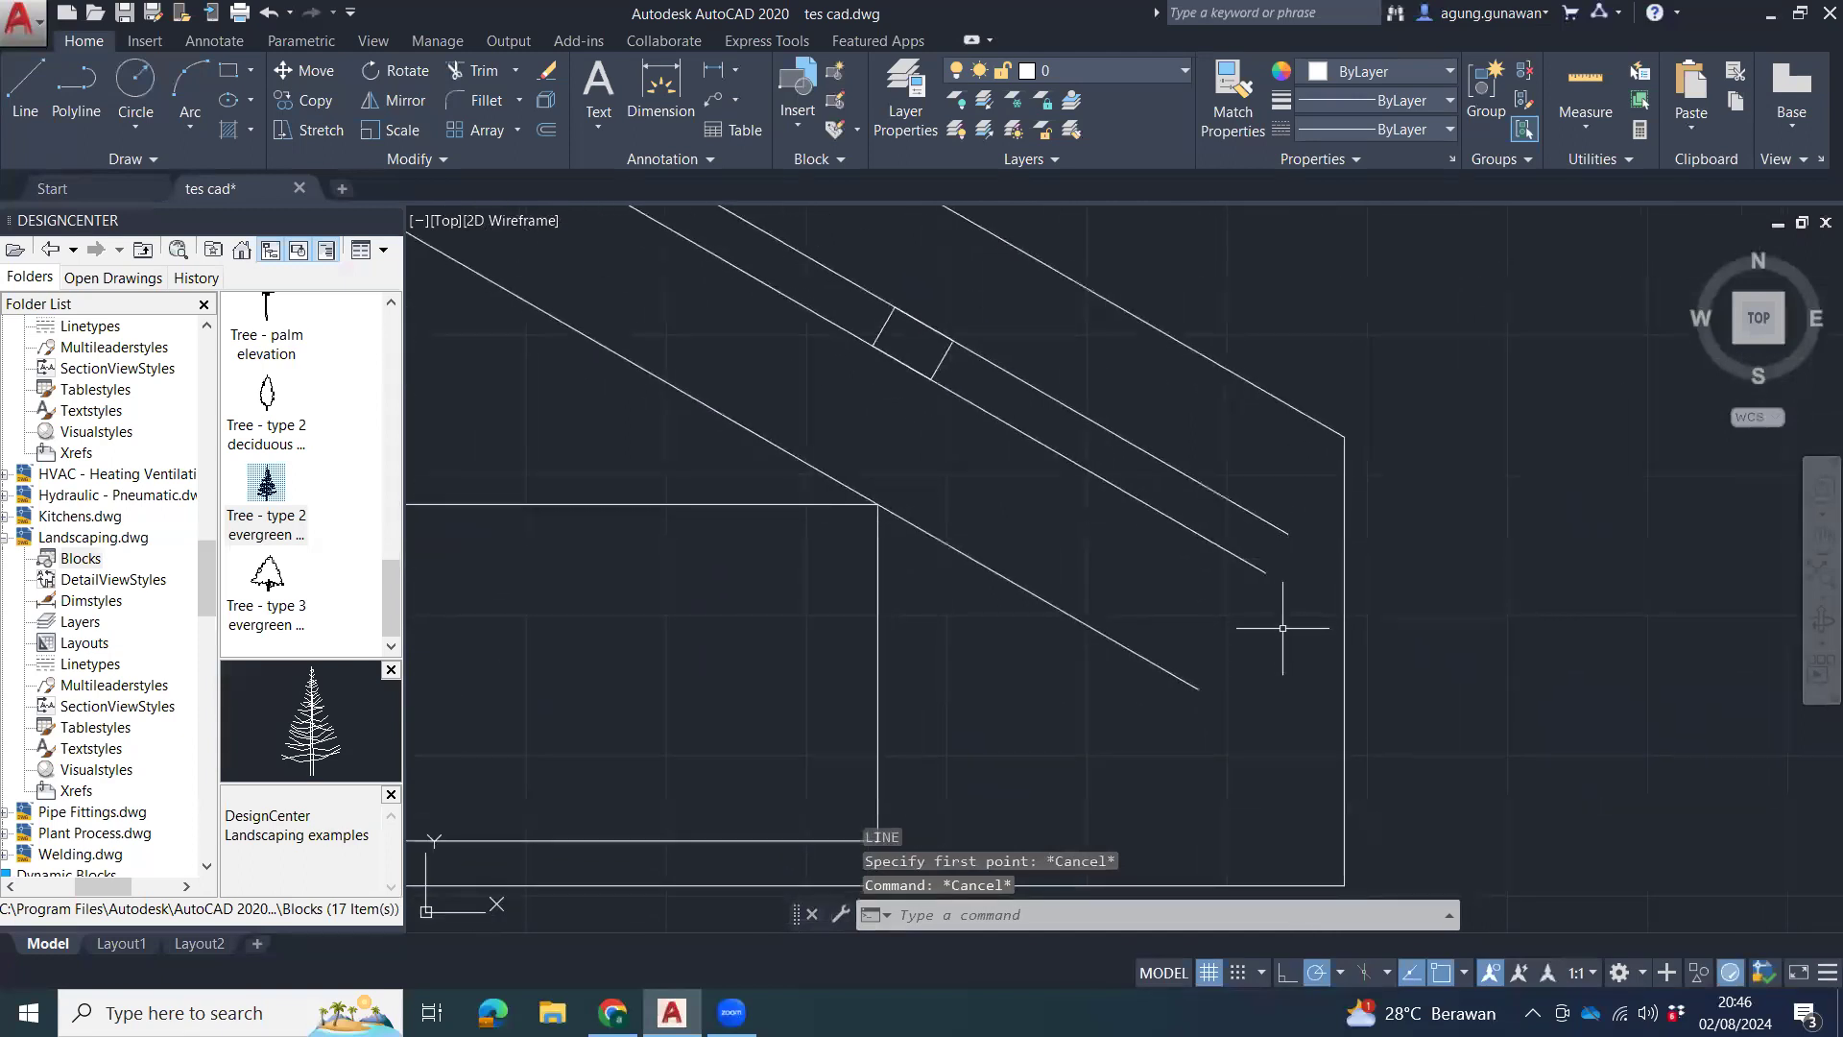
pyautogui.write('of')
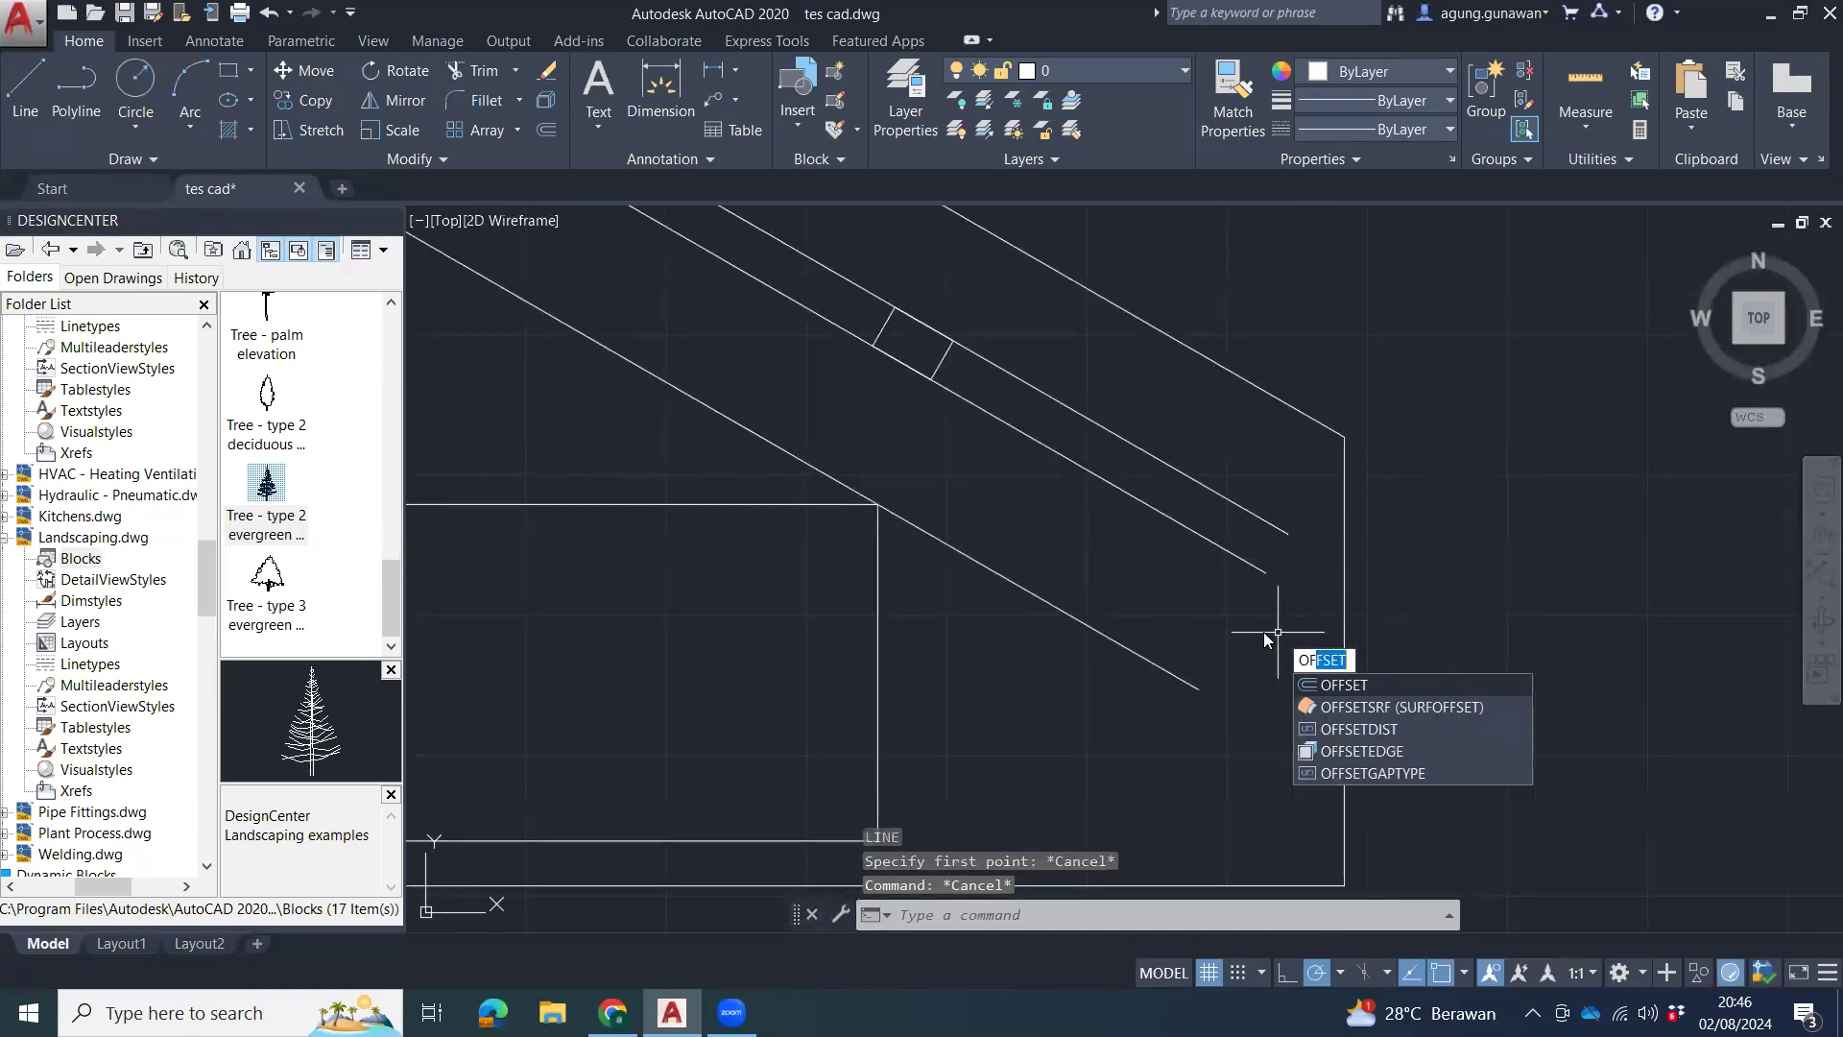
pyautogui.press('Return')
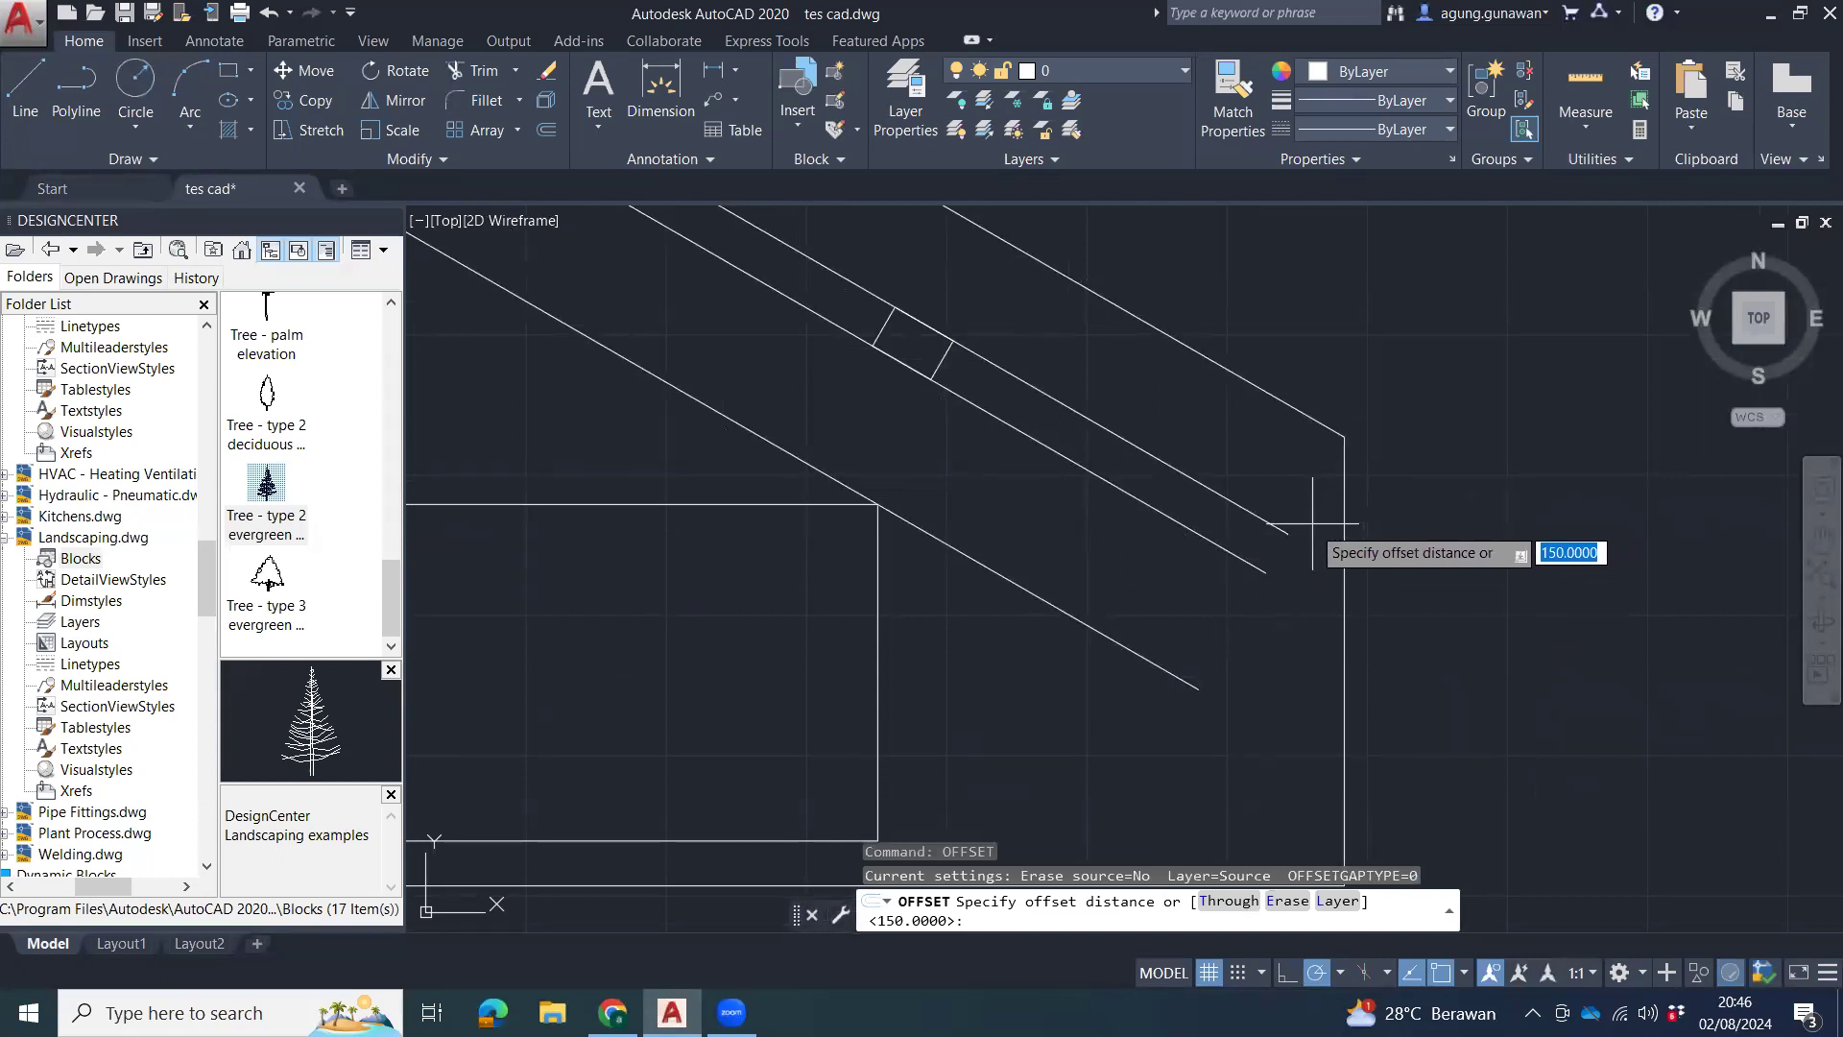
pyautogui.write('20')
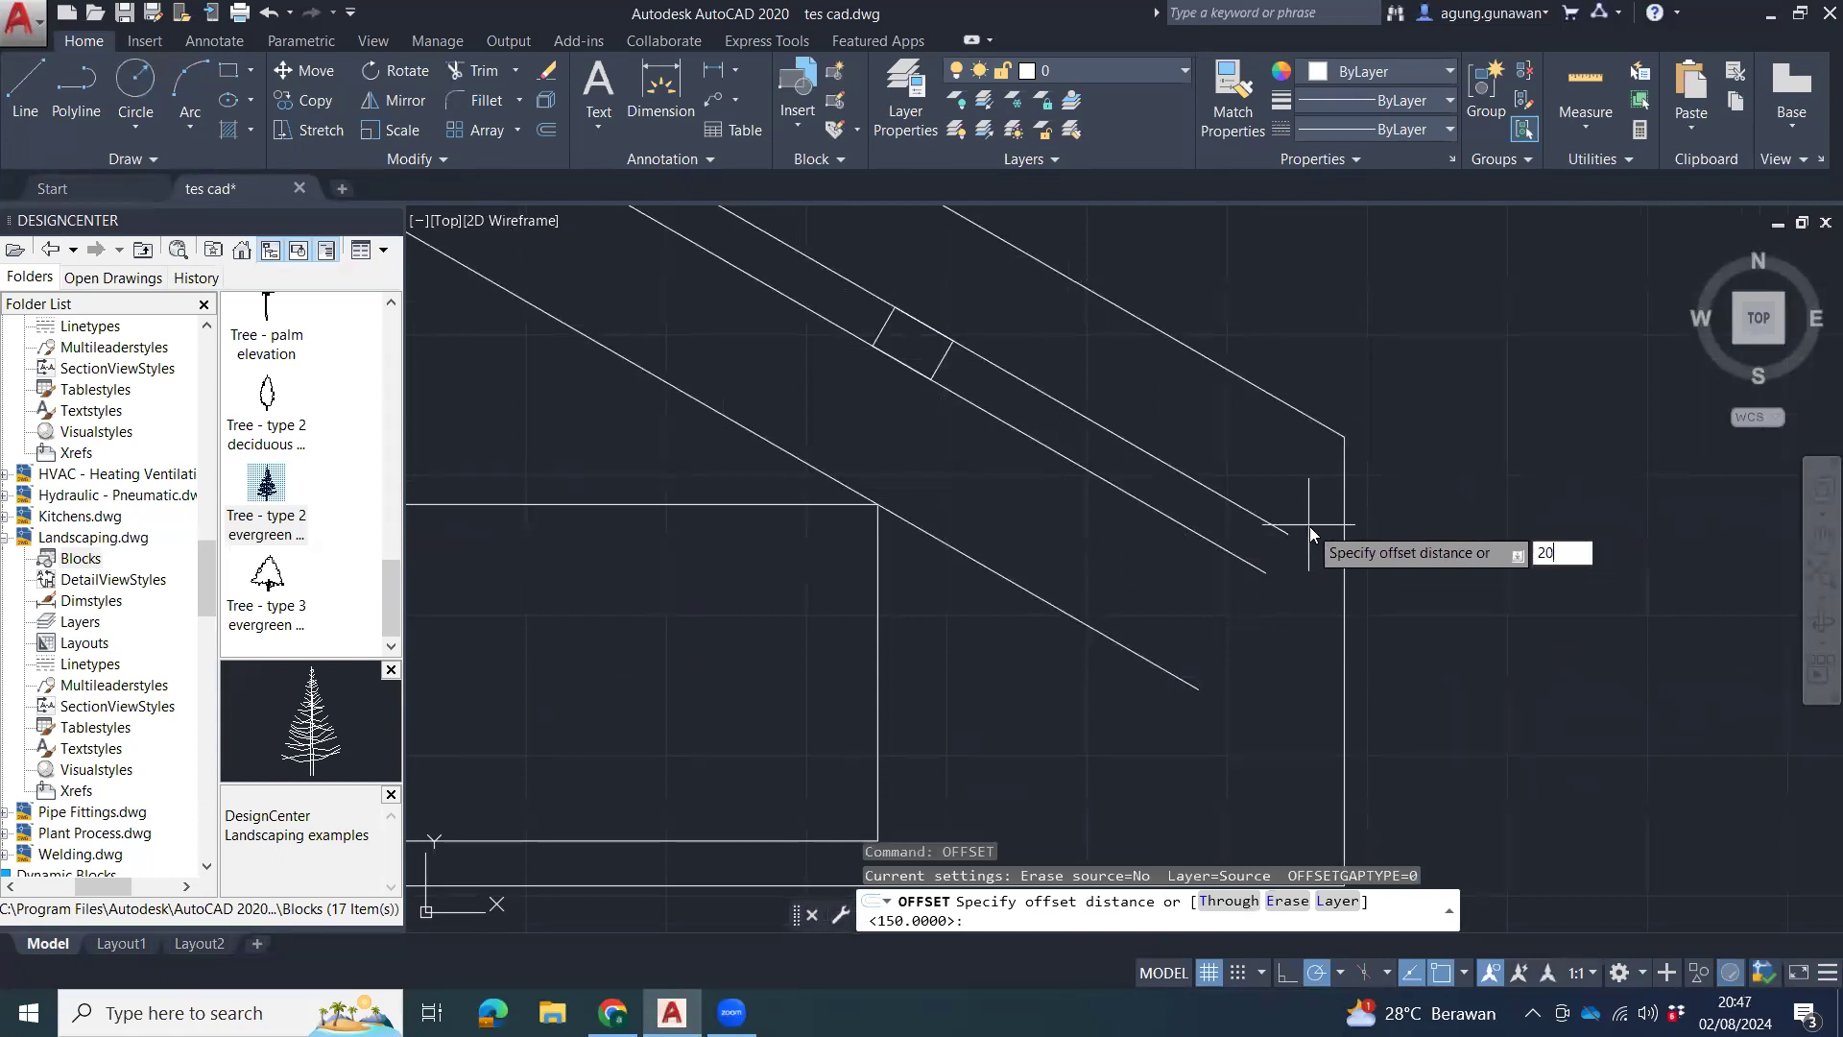
pyautogui.press('Return')
pyautogui.click(1344, 530)
pyautogui.click(1323, 529)
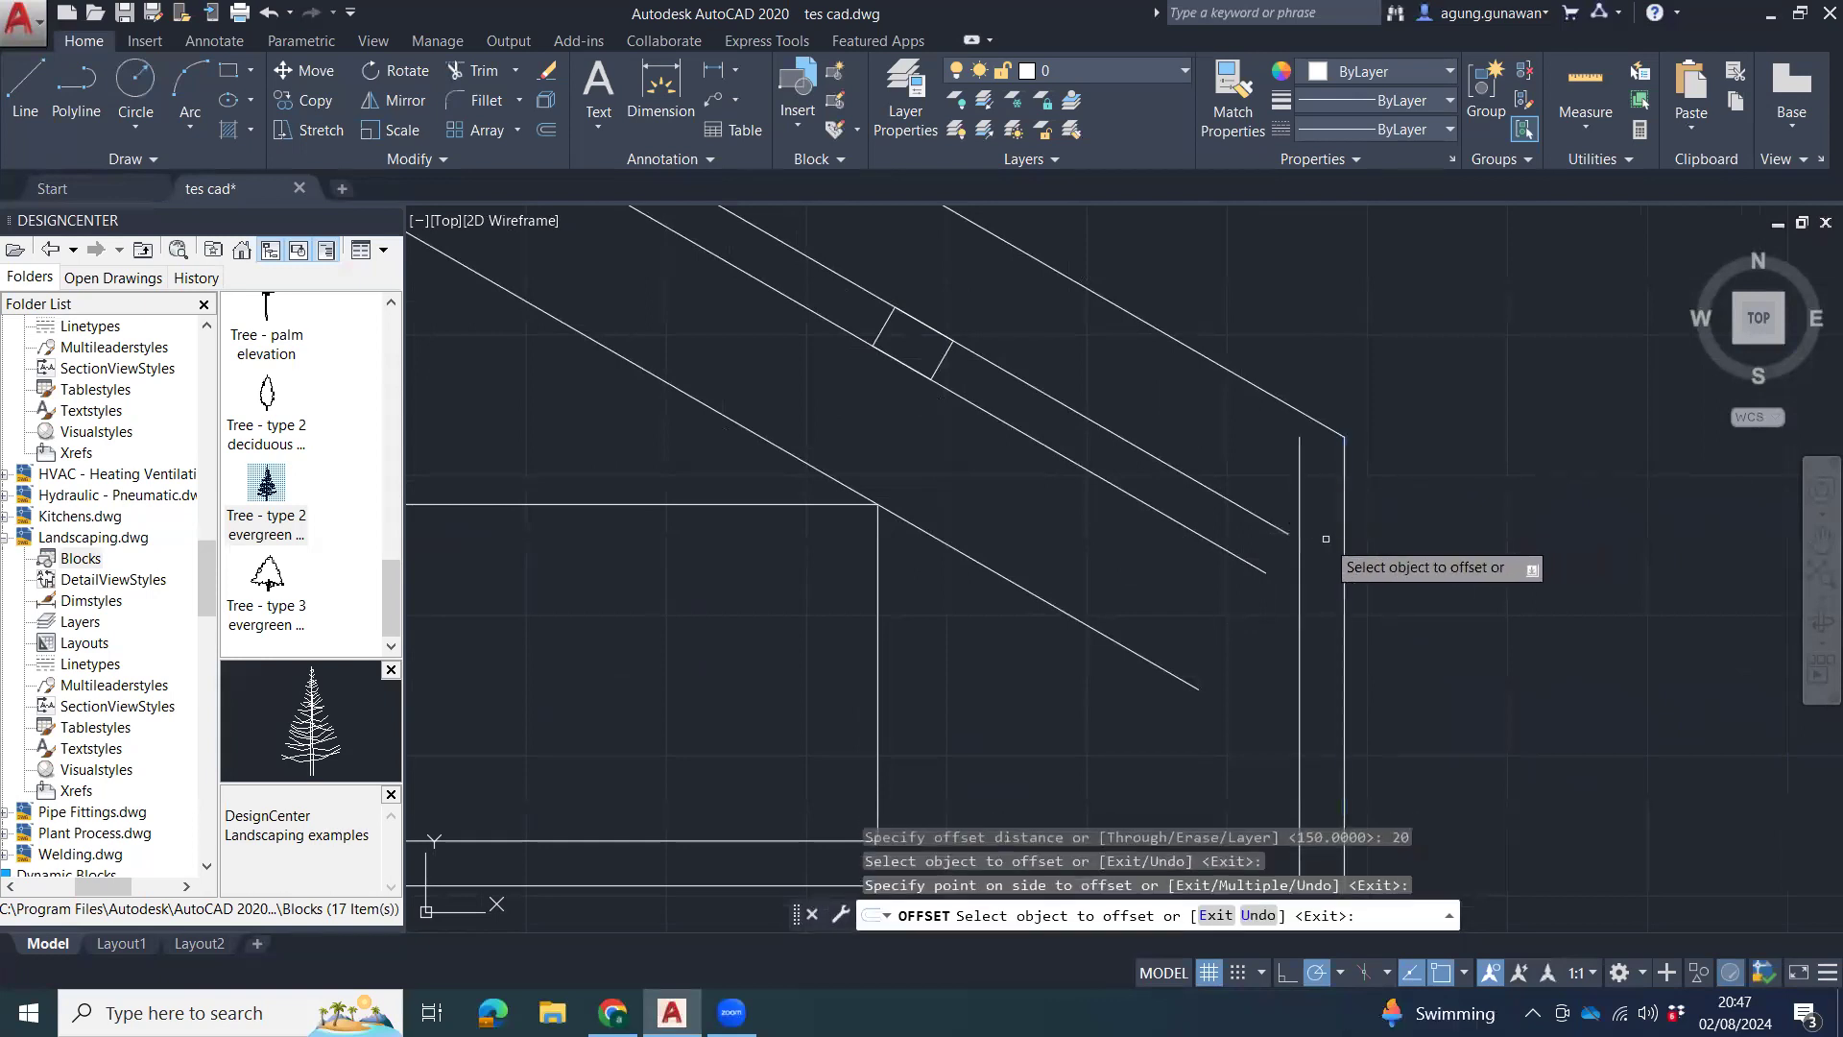
# Offset the outer vertical line at the left eave inward by the same 20 units and finish the Offset command.
pyautogui.moveTo(1341, 538); pyautogui.dragTo(1438, 486, button='middle')
pyautogui.scroll(-3, 1217, 580)
pyautogui.scroll(4, 1003, 498)
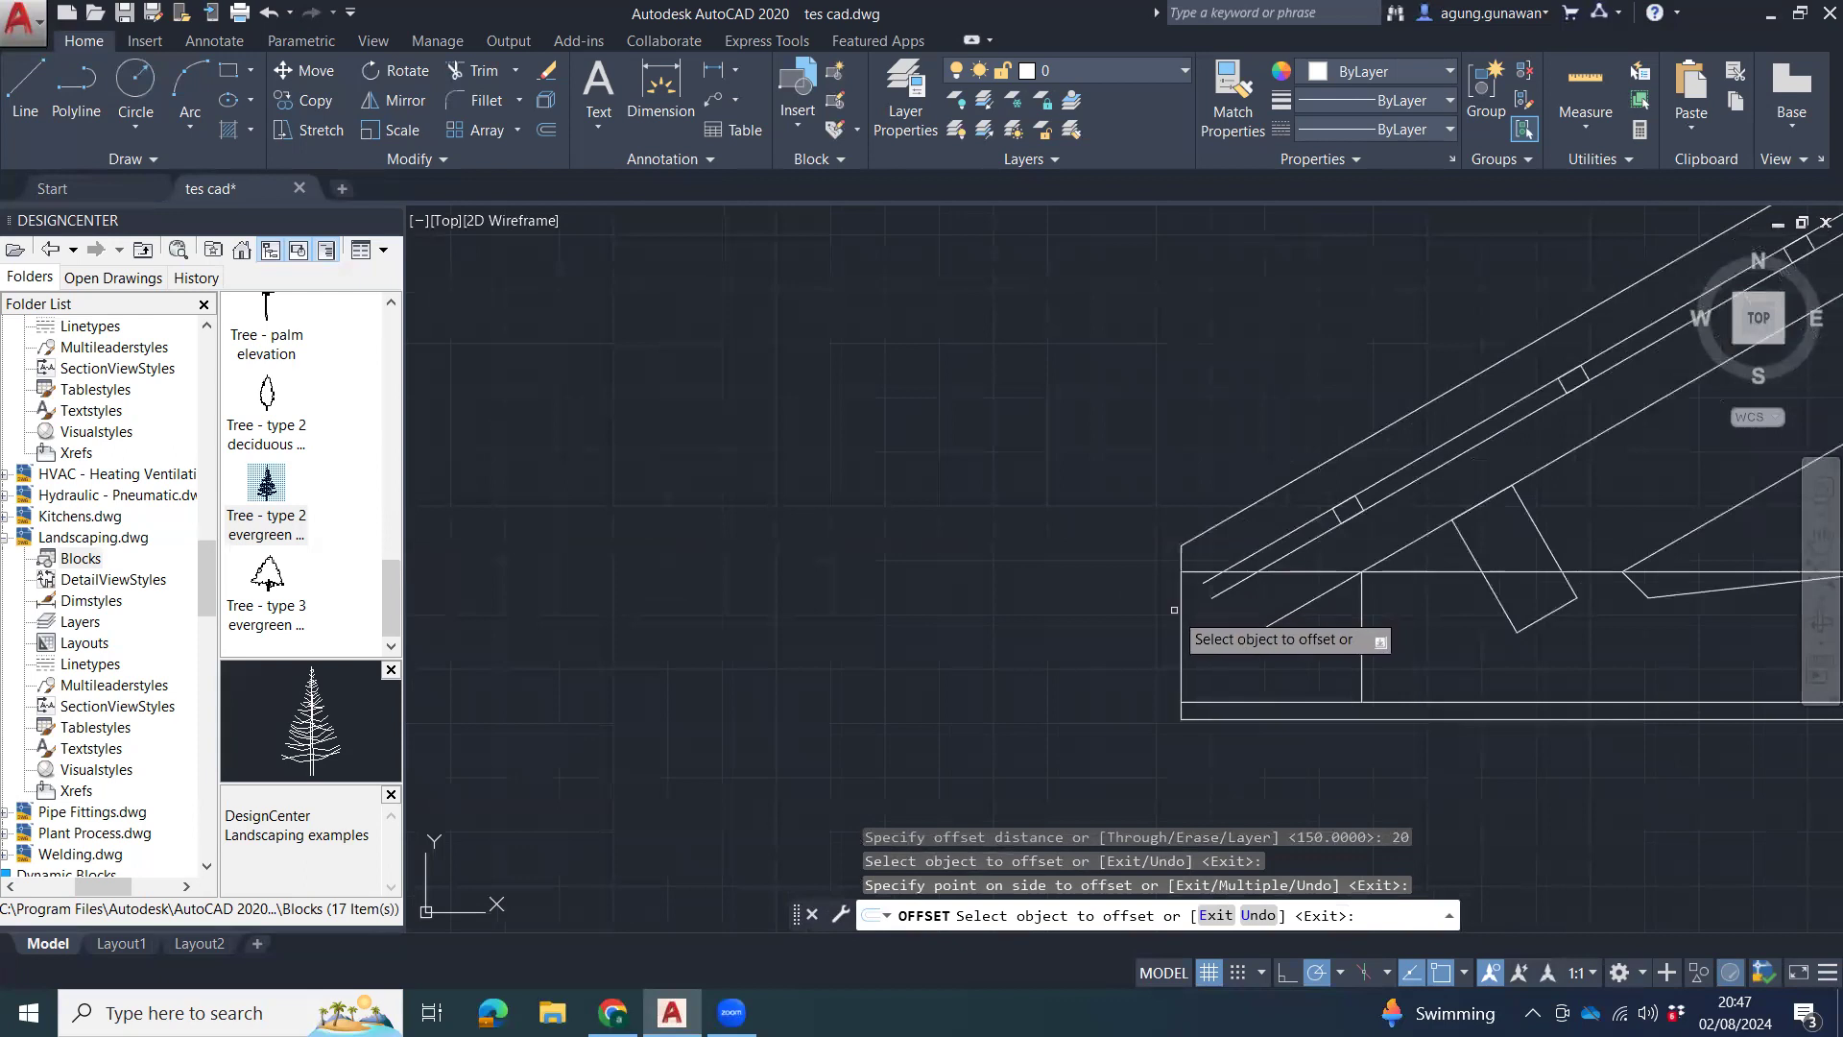
pyautogui.click(1182, 633)
pyautogui.click(1227, 652)
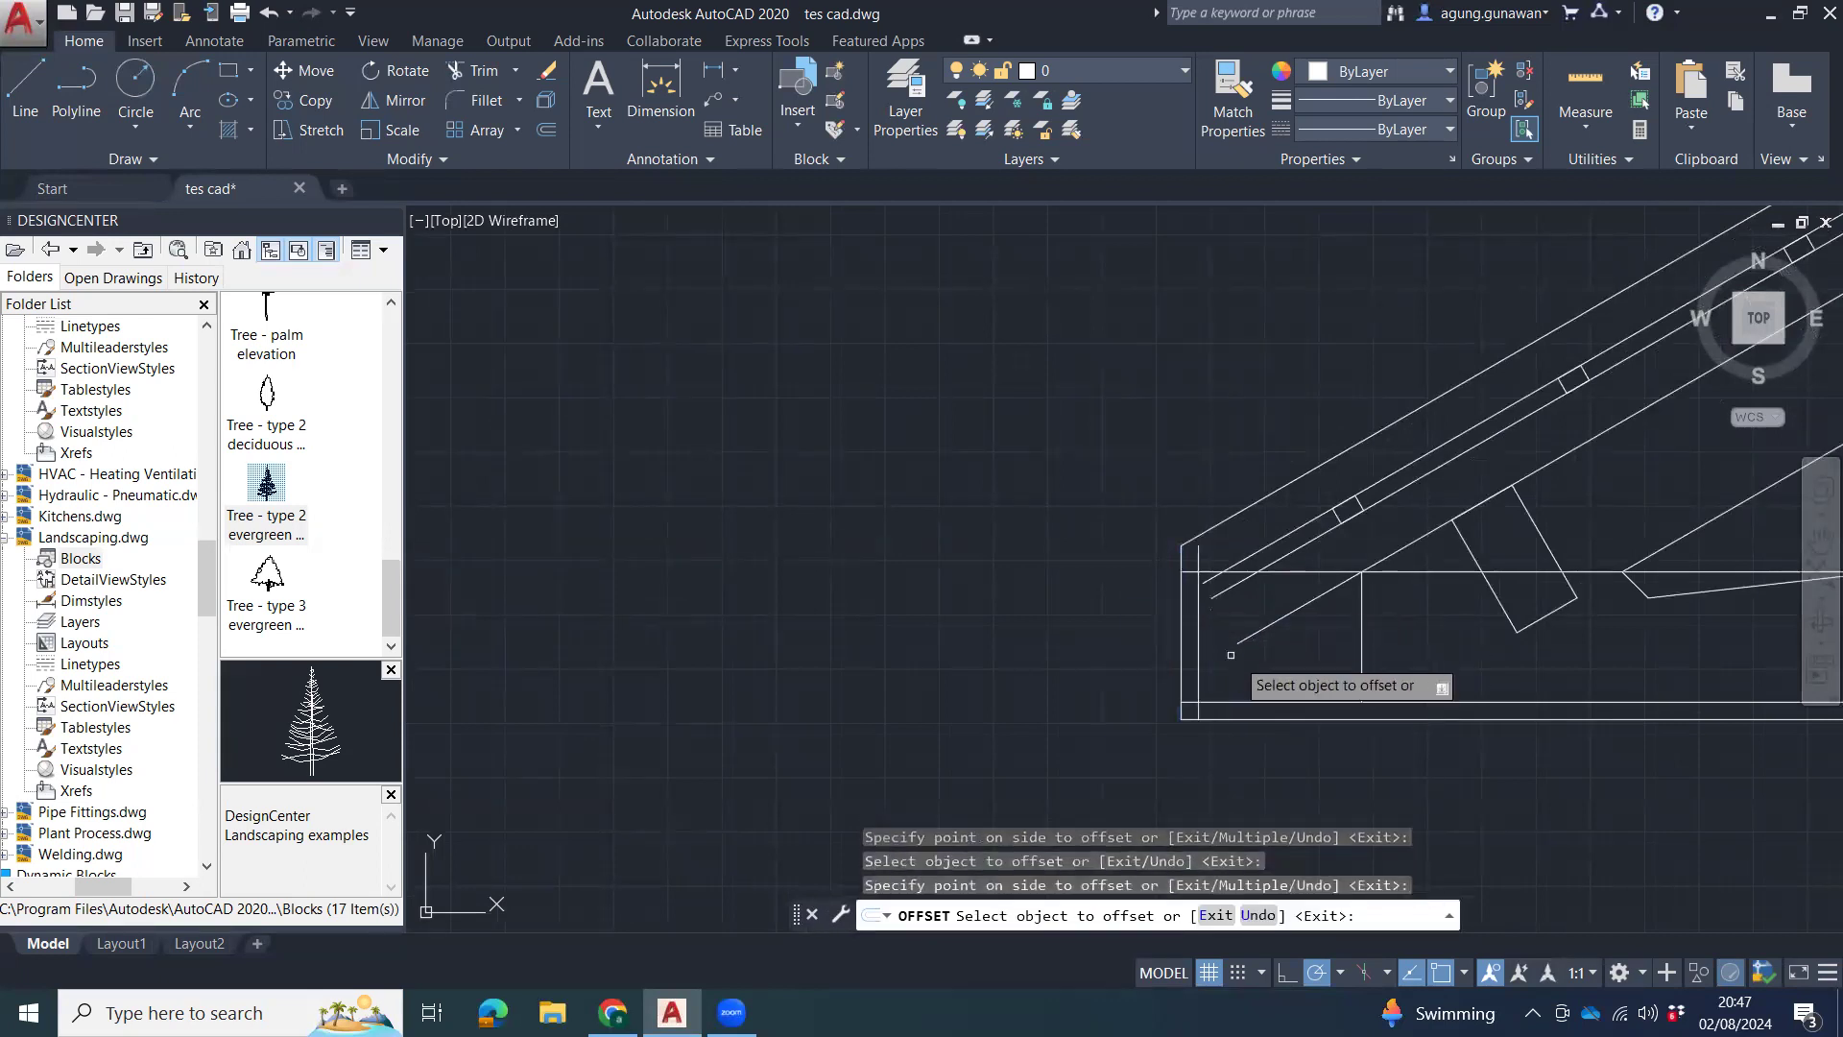
pyautogui.press('Escape')
pyautogui.press('Escape')
pyautogui.moveTo(1411, 646); pyautogui.dragTo(730, 513, button='middle')
pyautogui.scroll(-2, 1139, 581)
pyautogui.moveTo(1176, 525); pyautogui.dragTo(523, 451, button='middle')
pyautogui.moveTo(1291, 487); pyautogui.dragTo(557, 494, button='middle')
pyautogui.scroll(-2, 556, 494)
pyautogui.moveTo(1593, 459); pyautogui.dragTo(1436, 462, button='middle')
pyautogui.scroll(6, 1436, 461)
pyautogui.moveTo(1259, 289)
pyautogui.mouseDown(button='middle')
pyautogui.moveTo(1286, 455)
pyautogui.moveTo(1329, 511)
pyautogui.mouseUp(button='middle')
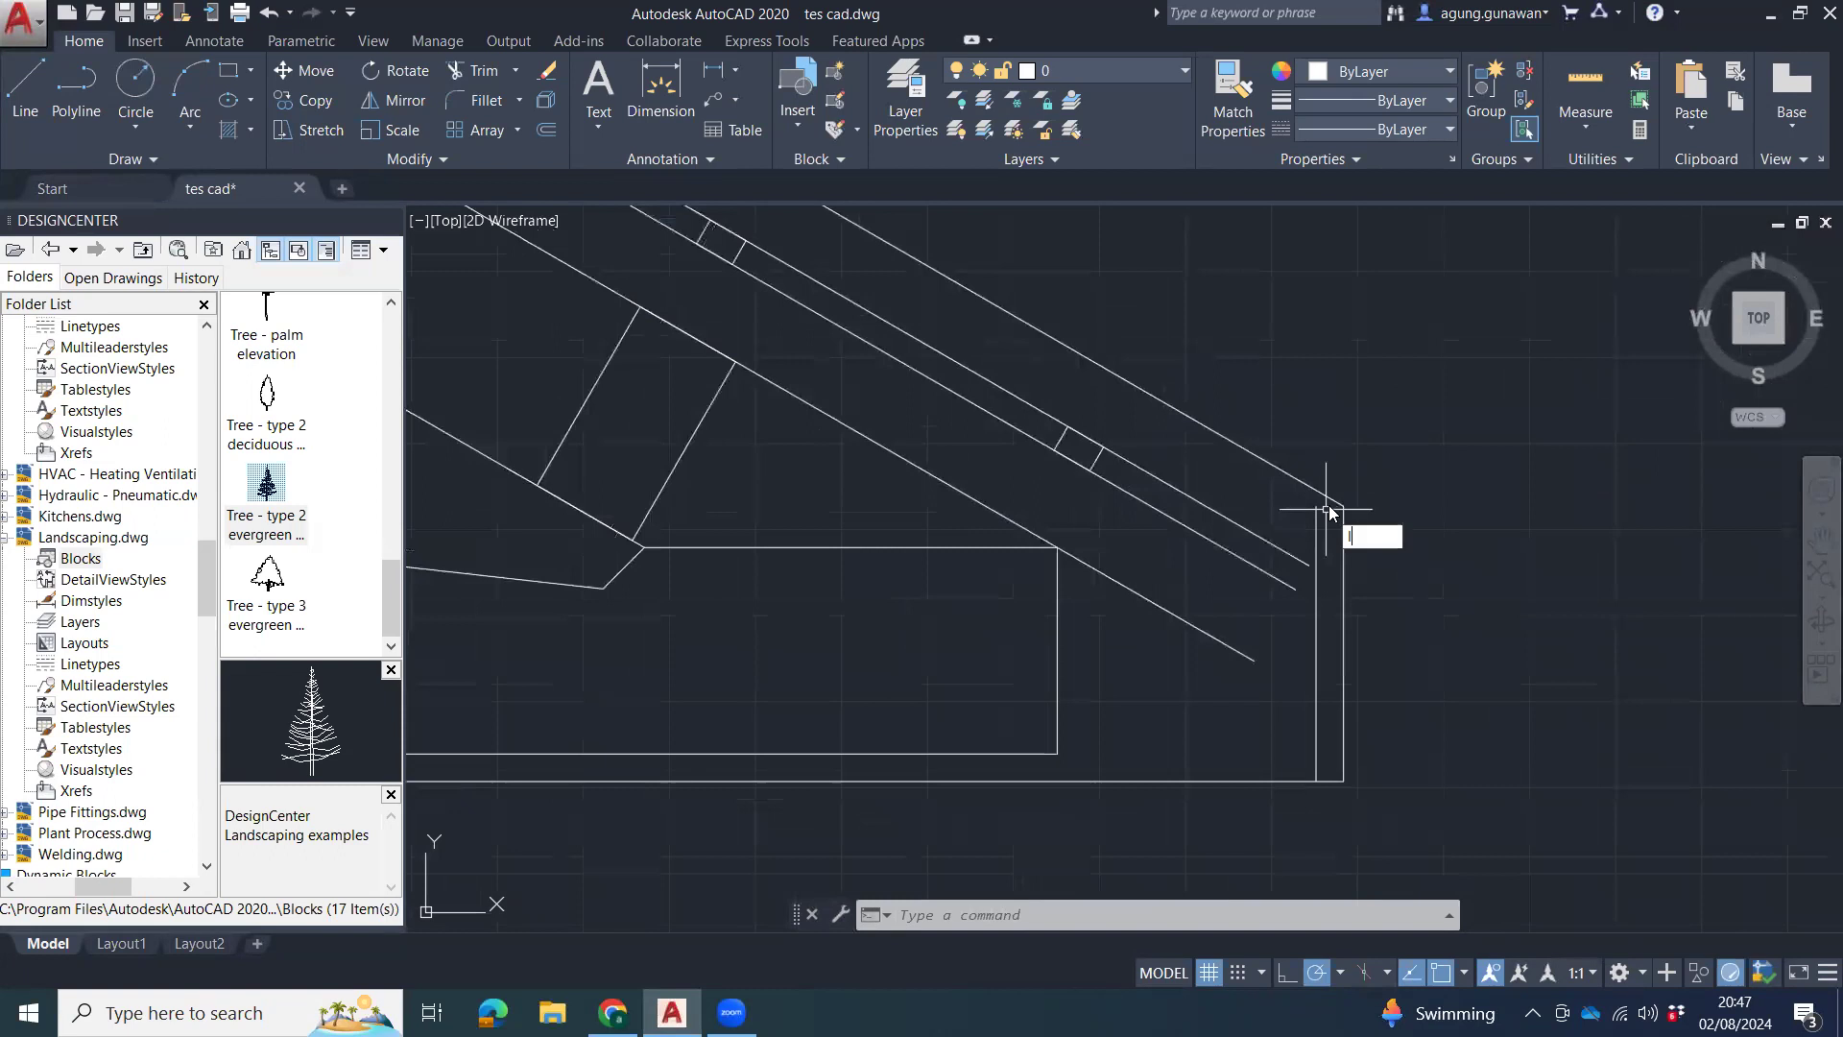
pyautogui.press('l')
pyautogui.press('Return')
pyautogui.click(1344, 505)
pyautogui.press('Escape')
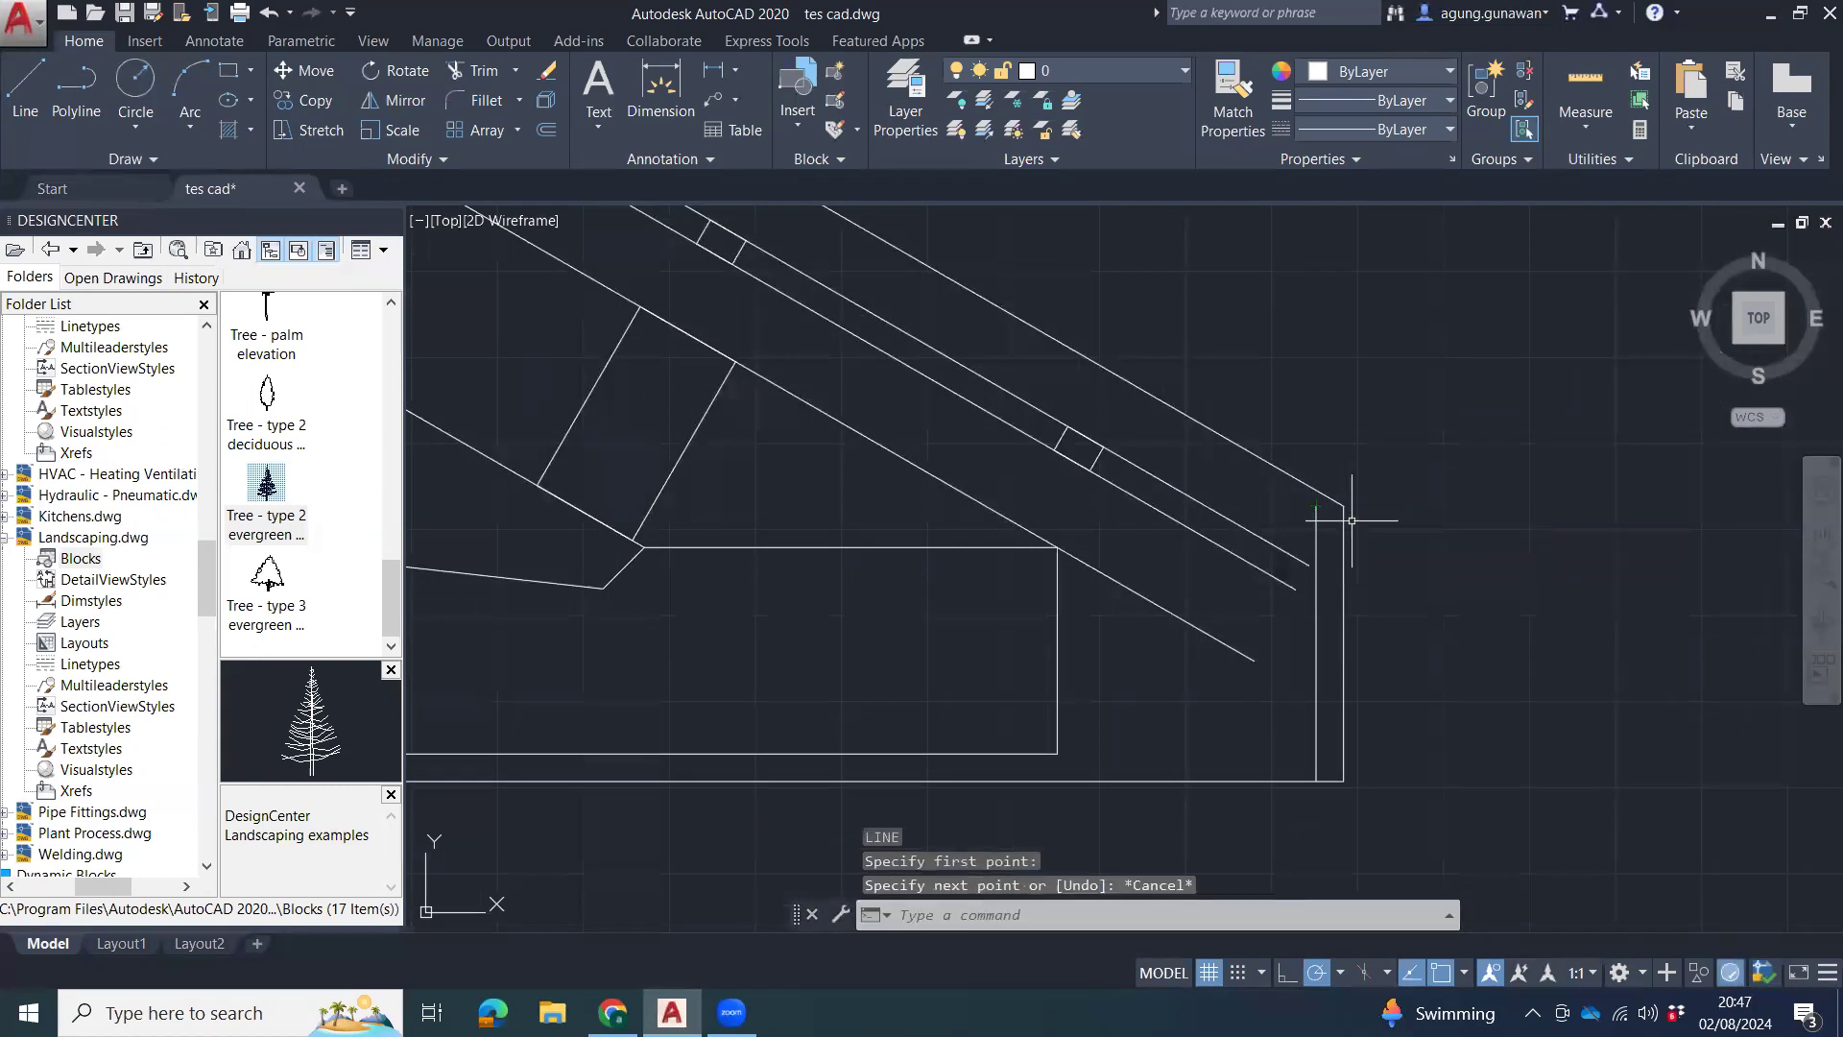
# Draw a short line joining the upper ends of the two vertical fascia lines at the right eave.
pyautogui.scroll(4, 1348, 512)
pyautogui.press('Return')
pyautogui.click(1336, 496)
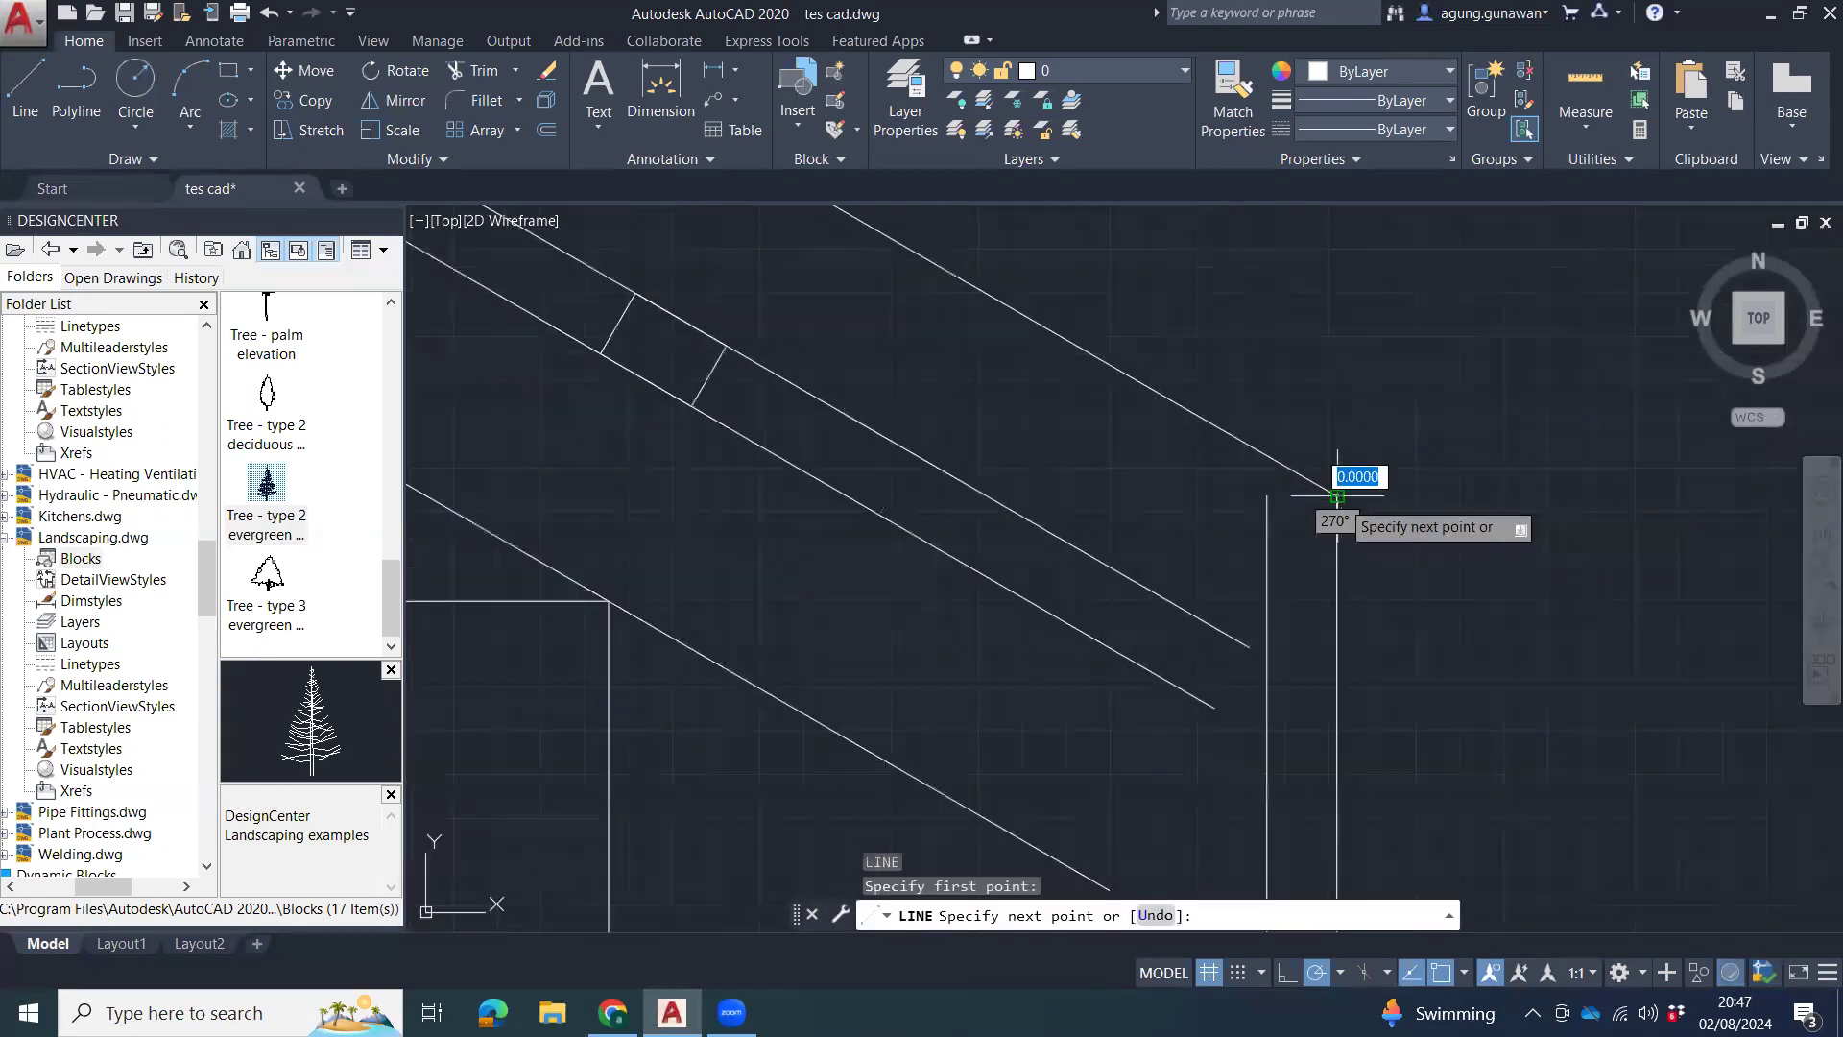
pyautogui.click(1267, 498)
pyautogui.press('Escape')
pyautogui.press('Escape')
pyautogui.scroll(-4, 1396, 576)
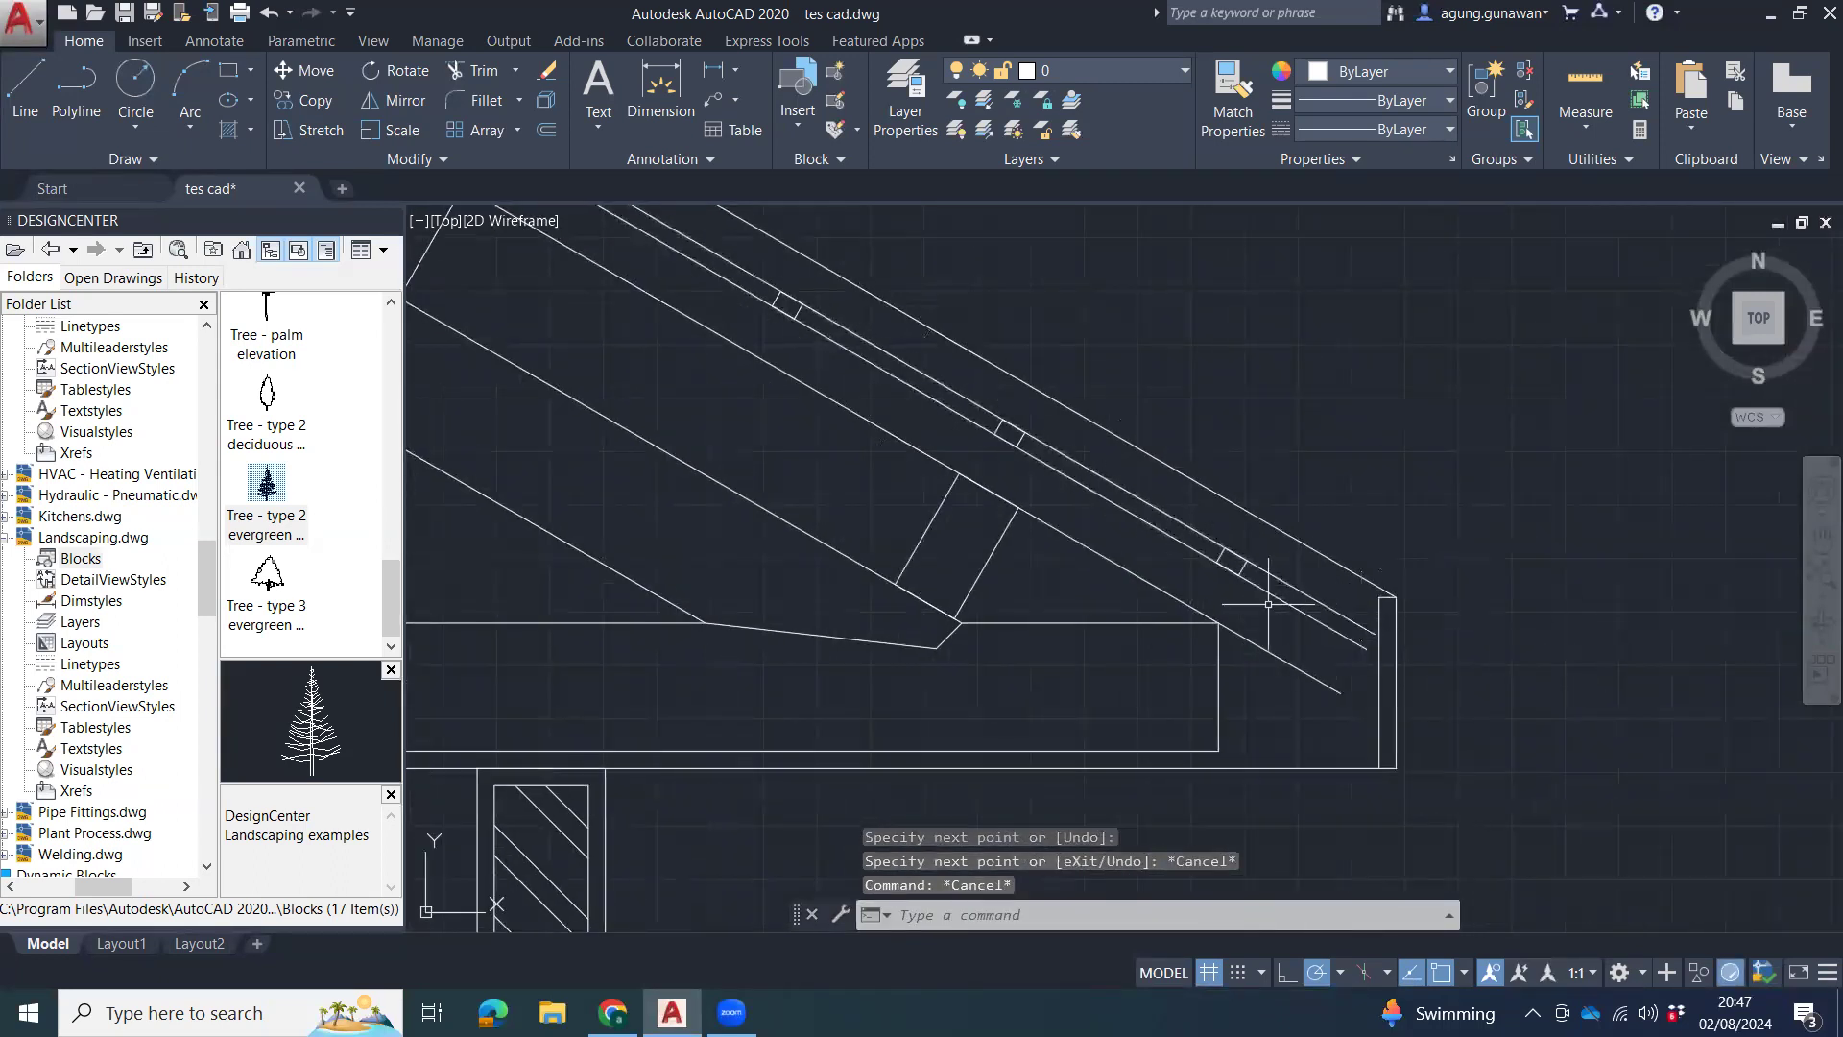
# Draw a line closing the lower end of the right rafter between the ends of its two sloping edges.
pyautogui.moveTo(1349, 667); pyautogui.dragTo(1381, 643, button='middle')
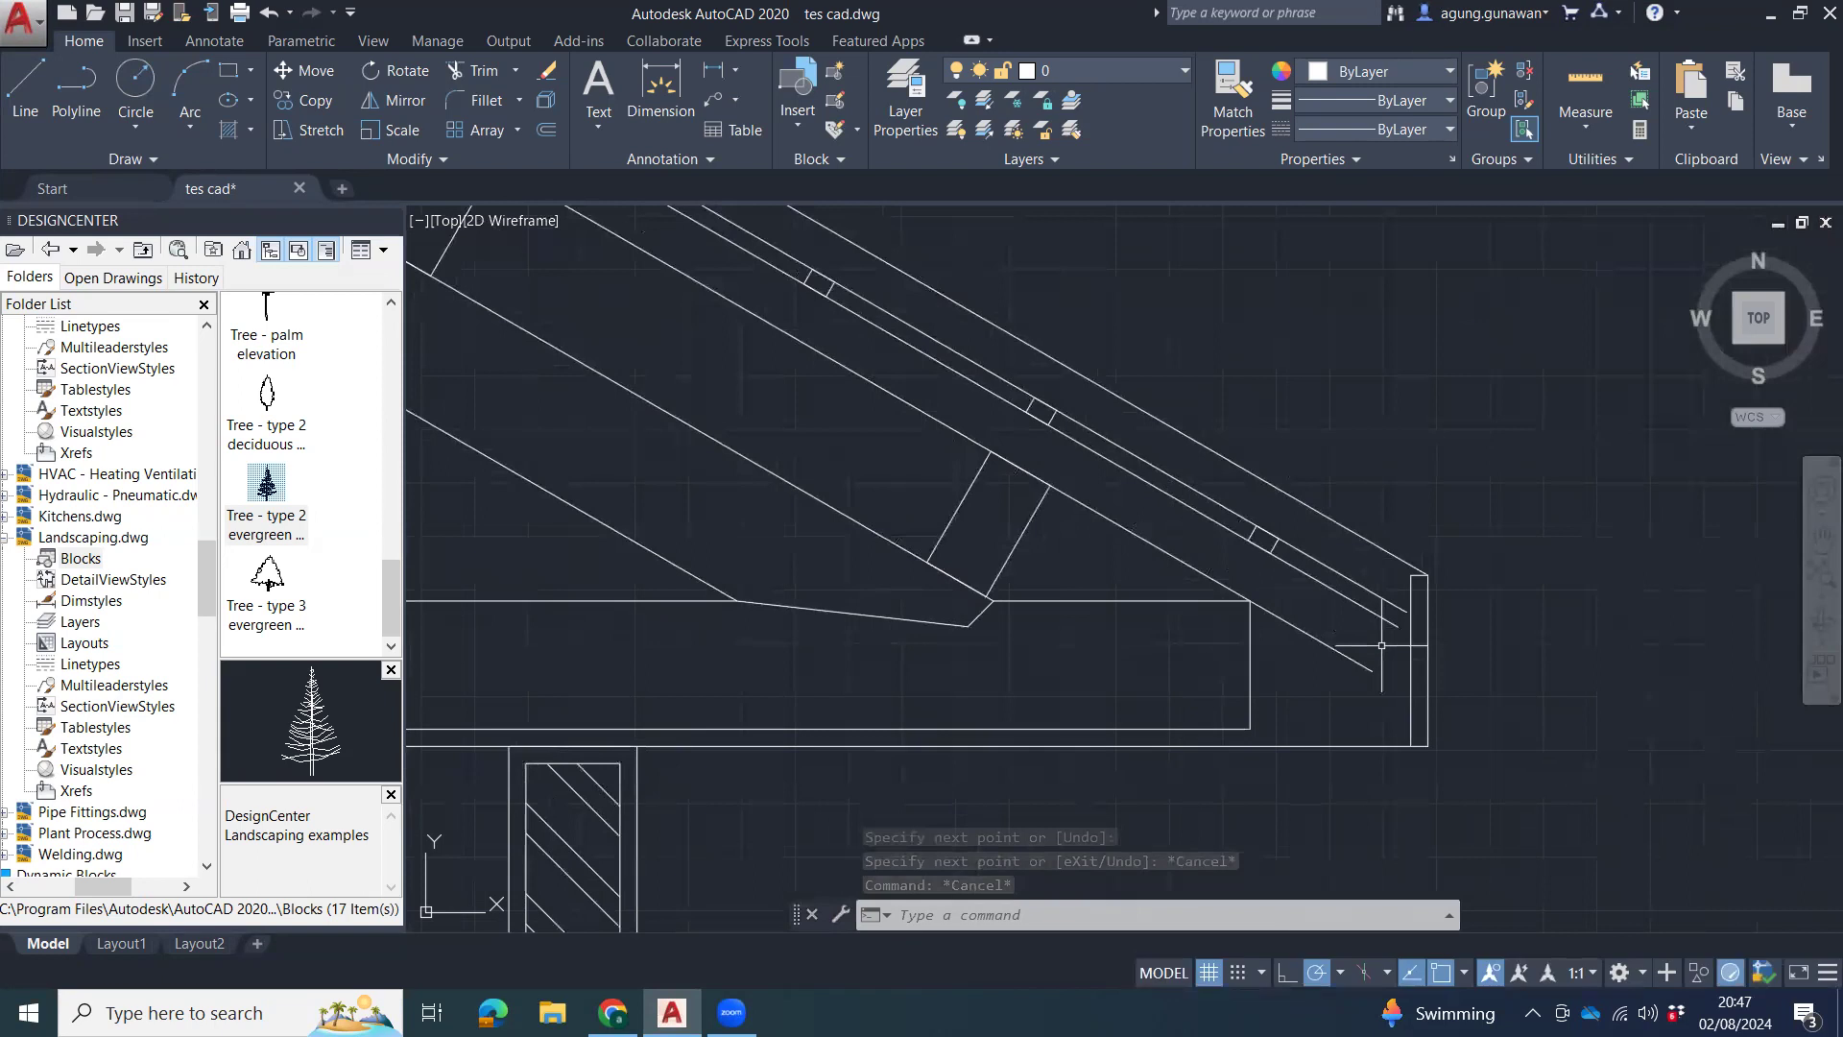
pyautogui.press('Return')
pyautogui.click(1398, 626)
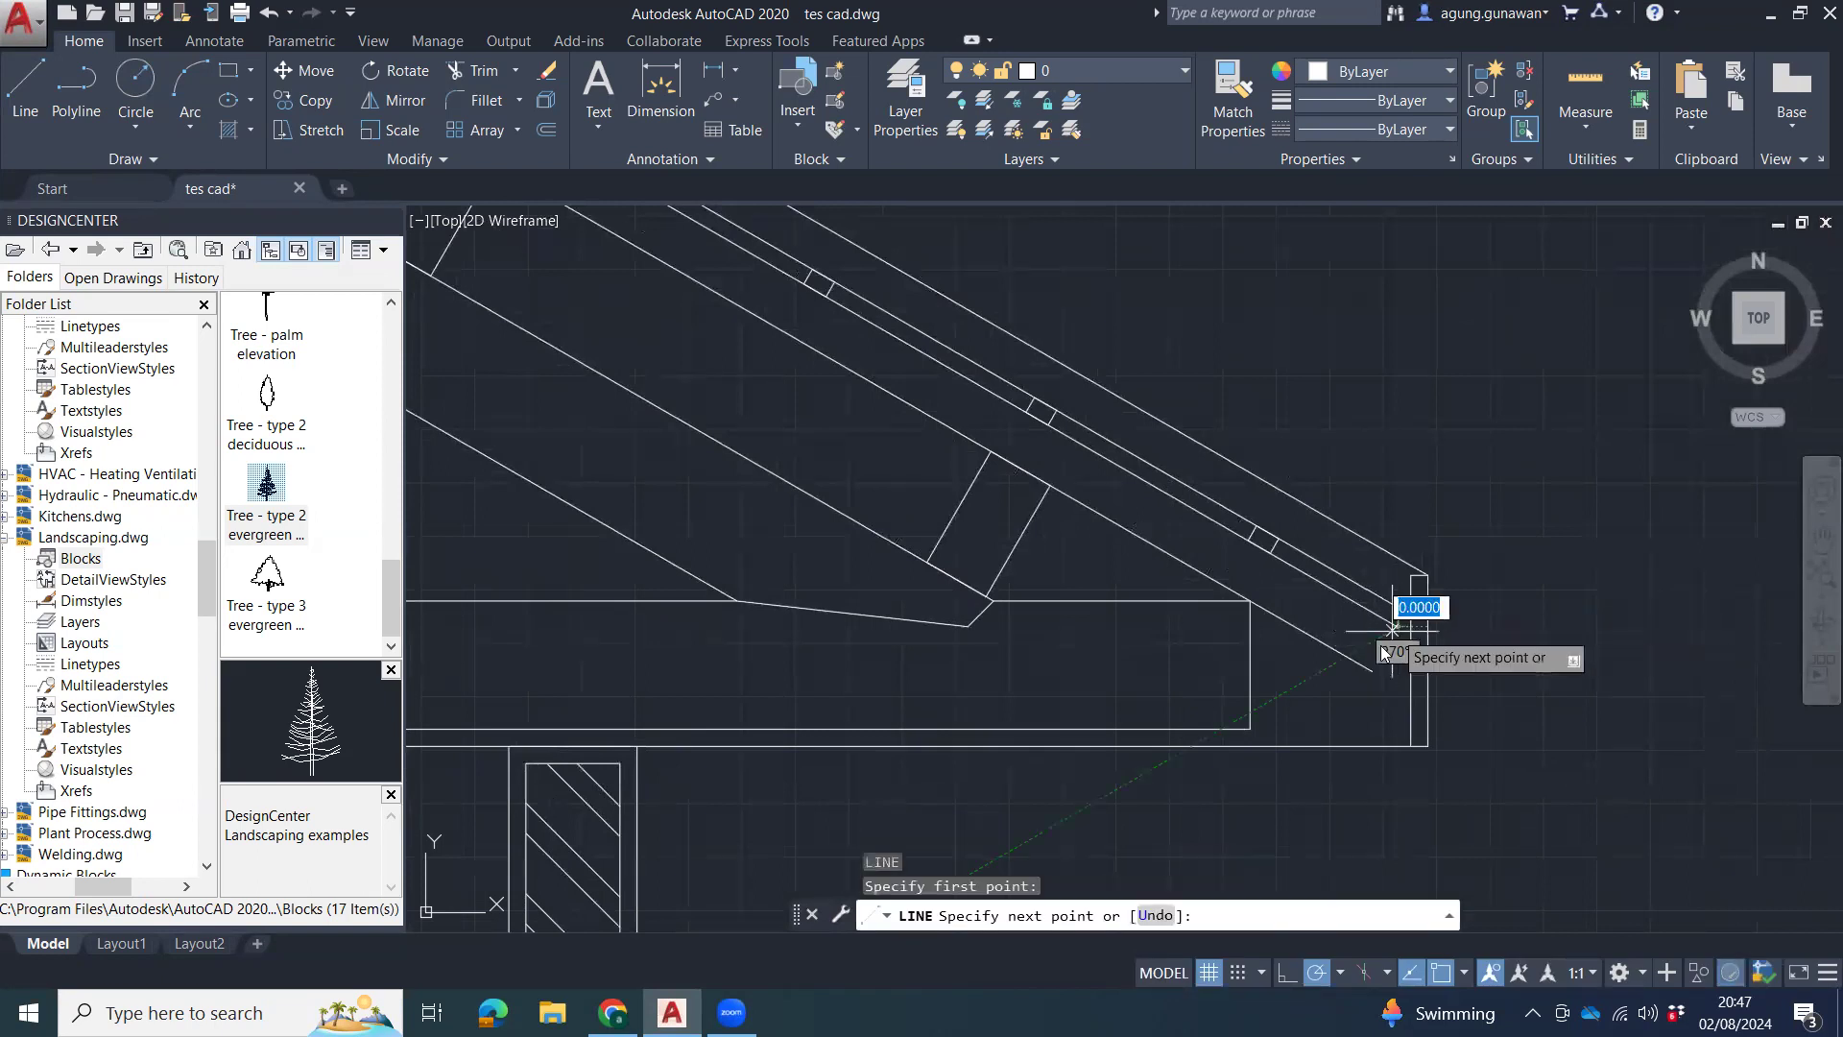
pyautogui.click(1373, 671)
pyautogui.press('Escape')
pyautogui.scroll(-4, 1526, 689)
# Stretch the right end of the tie beam's lower horizontal line to the inner edge of the right fascia.
pyautogui.scroll(2, 1522, 686)
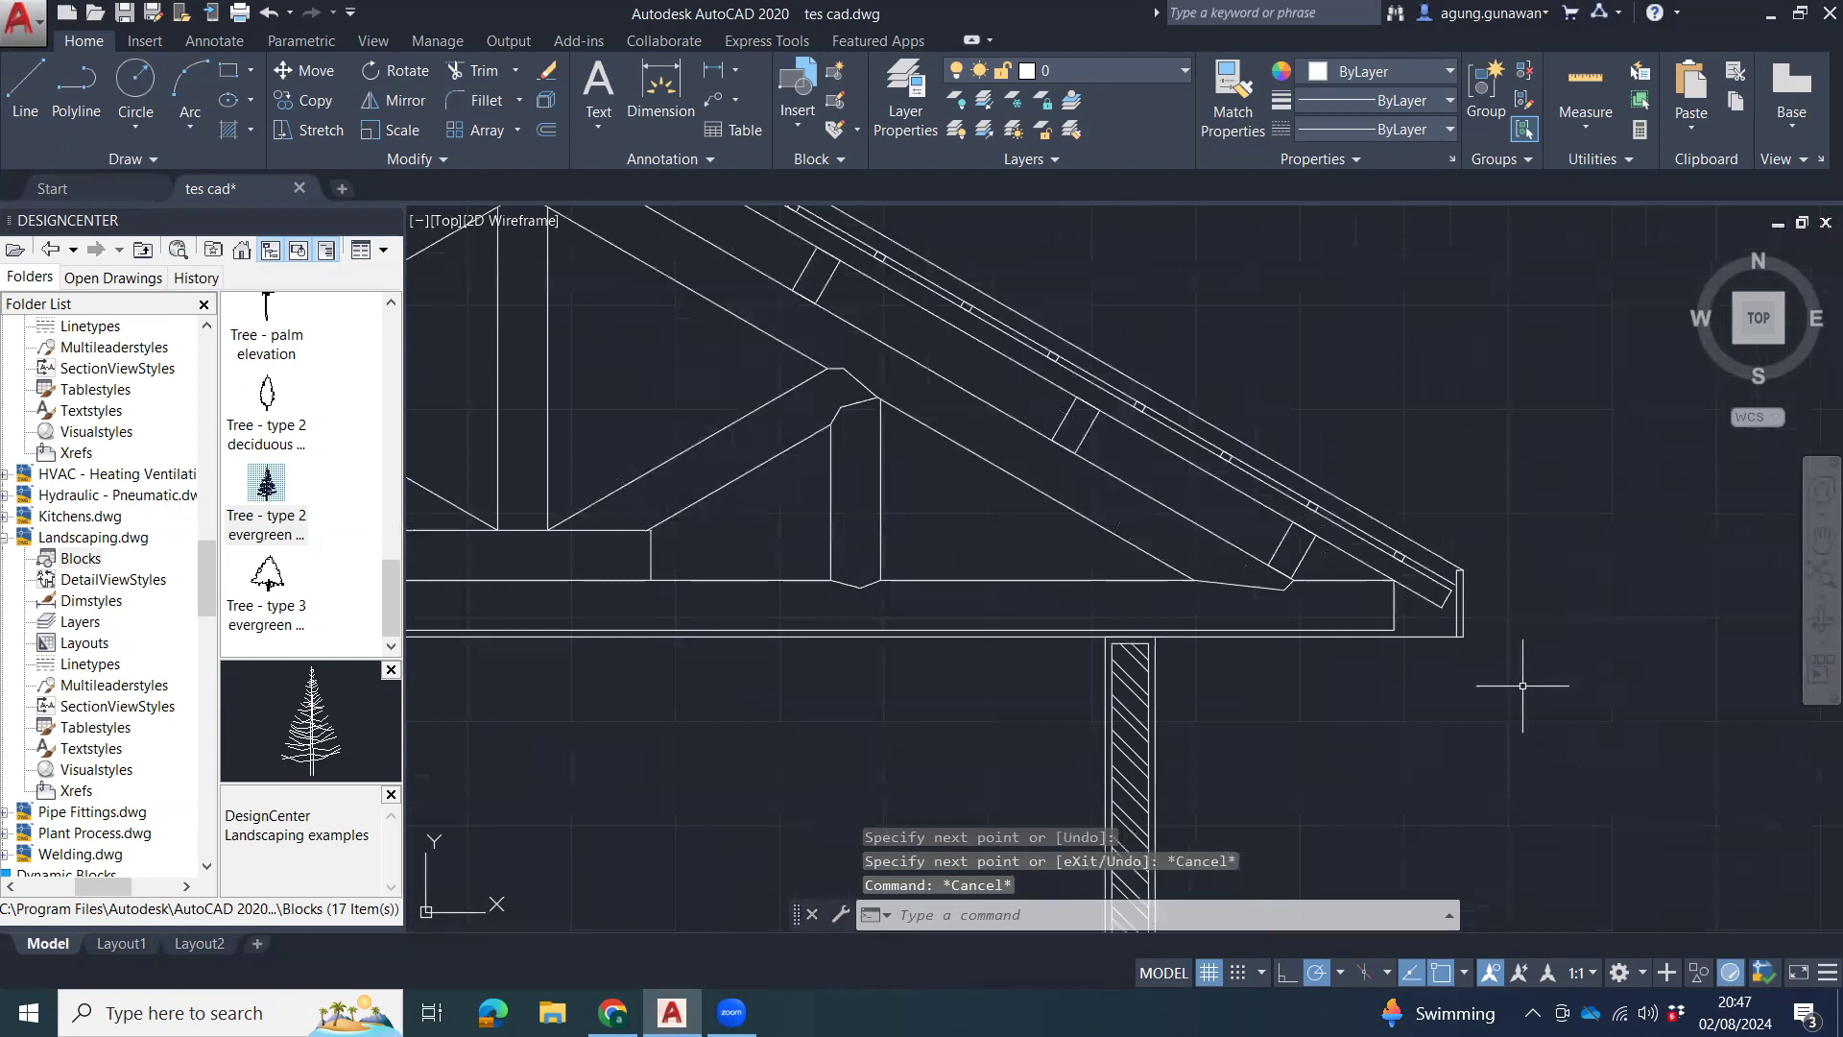
pyautogui.scroll(4, 1406, 631)
pyautogui.click(1382, 632)
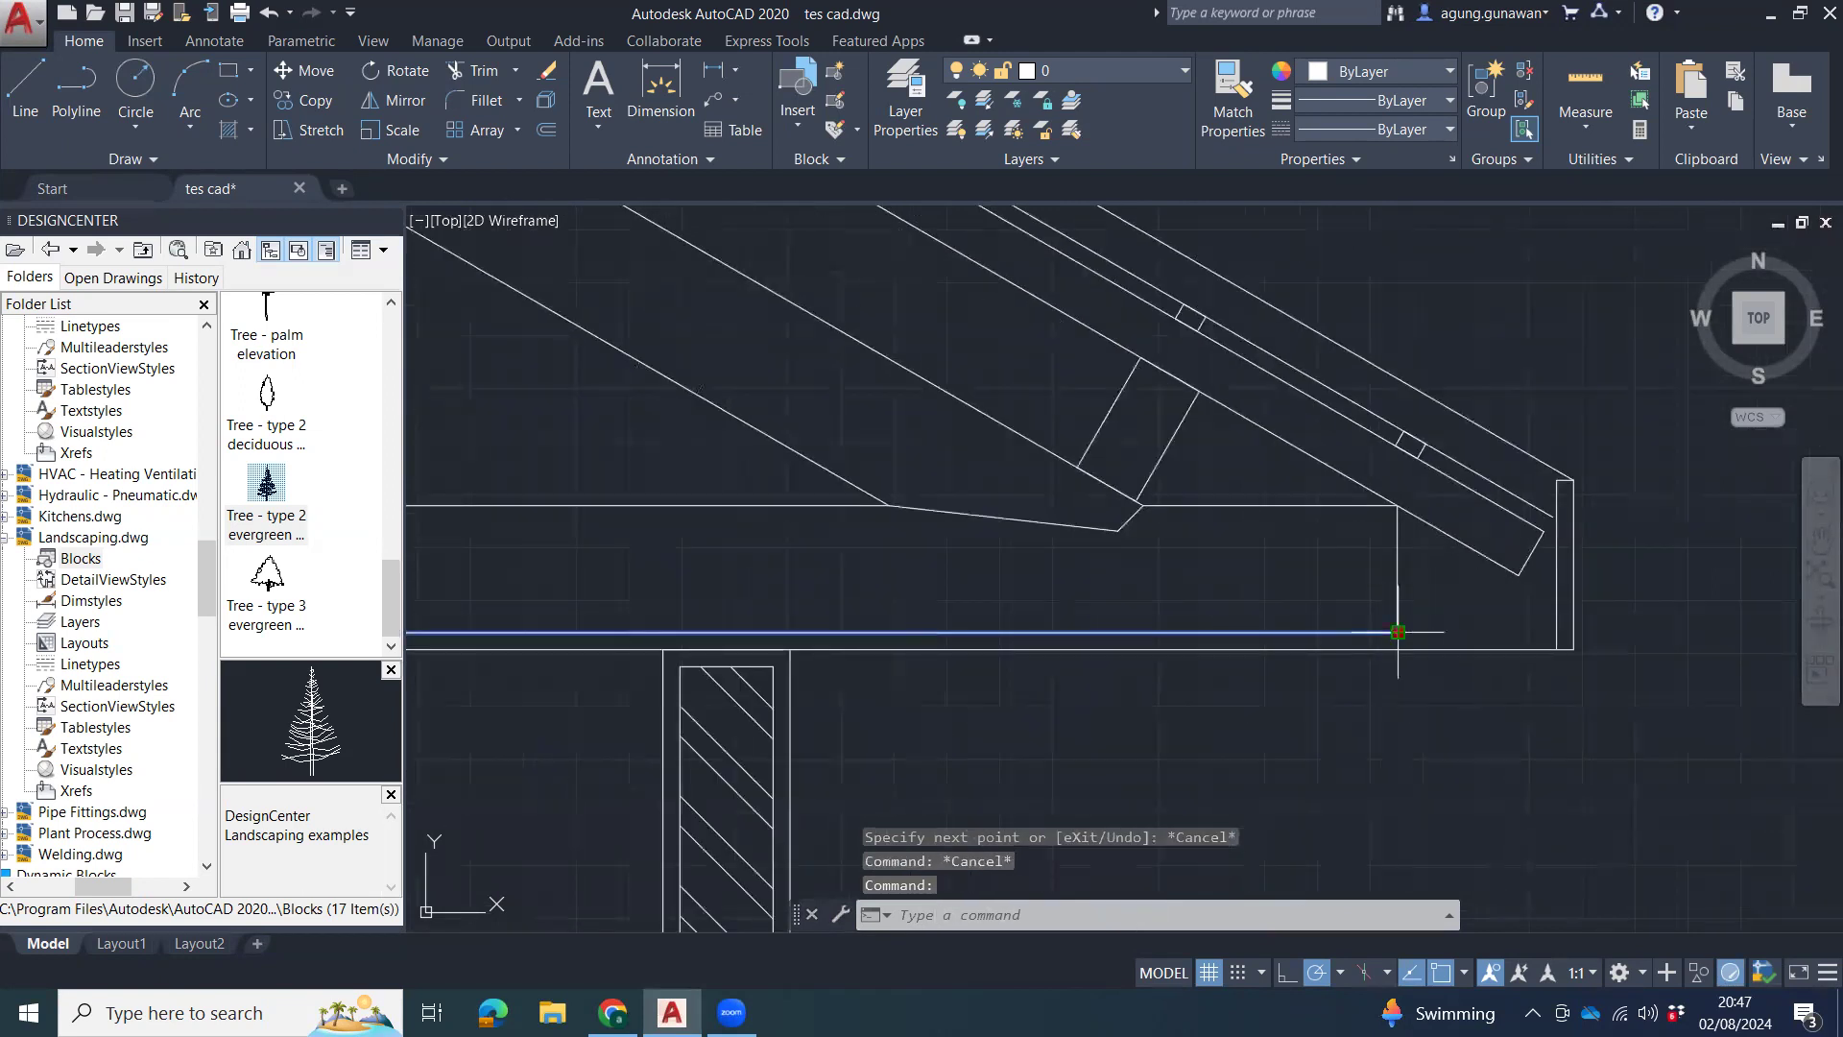
pyautogui.click(1398, 632)
pyautogui.click(1557, 632)
pyautogui.press('Escape')
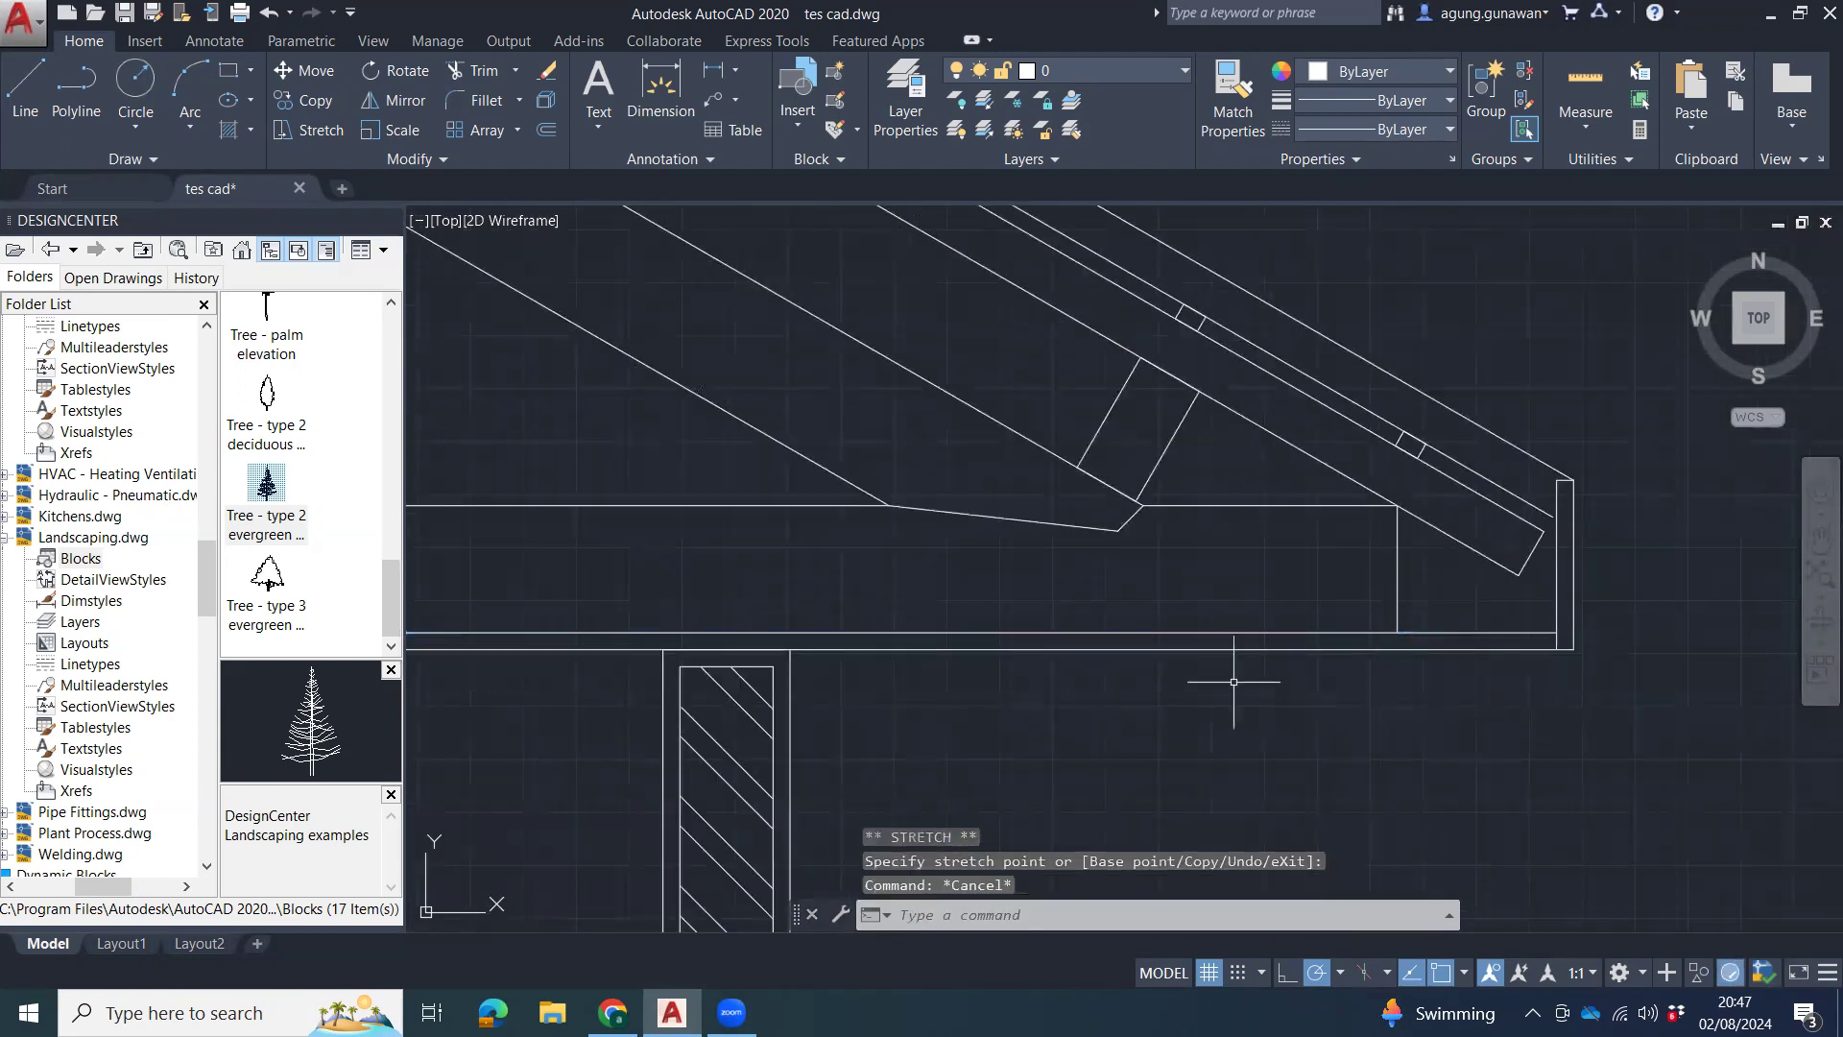
# Fillet the tie beam's left end line with its top line at radius 0, removing the overhang toward the left eave.
pyautogui.scroll(-4, 1234, 681)
pyautogui.scroll(2, 1020, 617)
pyautogui.scroll(2, 1420, 611)
pyautogui.moveTo(729, 585)
pyautogui.mouseDown(button='middle')
pyautogui.moveTo(1460, 588)
pyautogui.moveTo(976, 527)
pyautogui.moveTo(1417, 563)
pyautogui.mouseUp(button='middle')
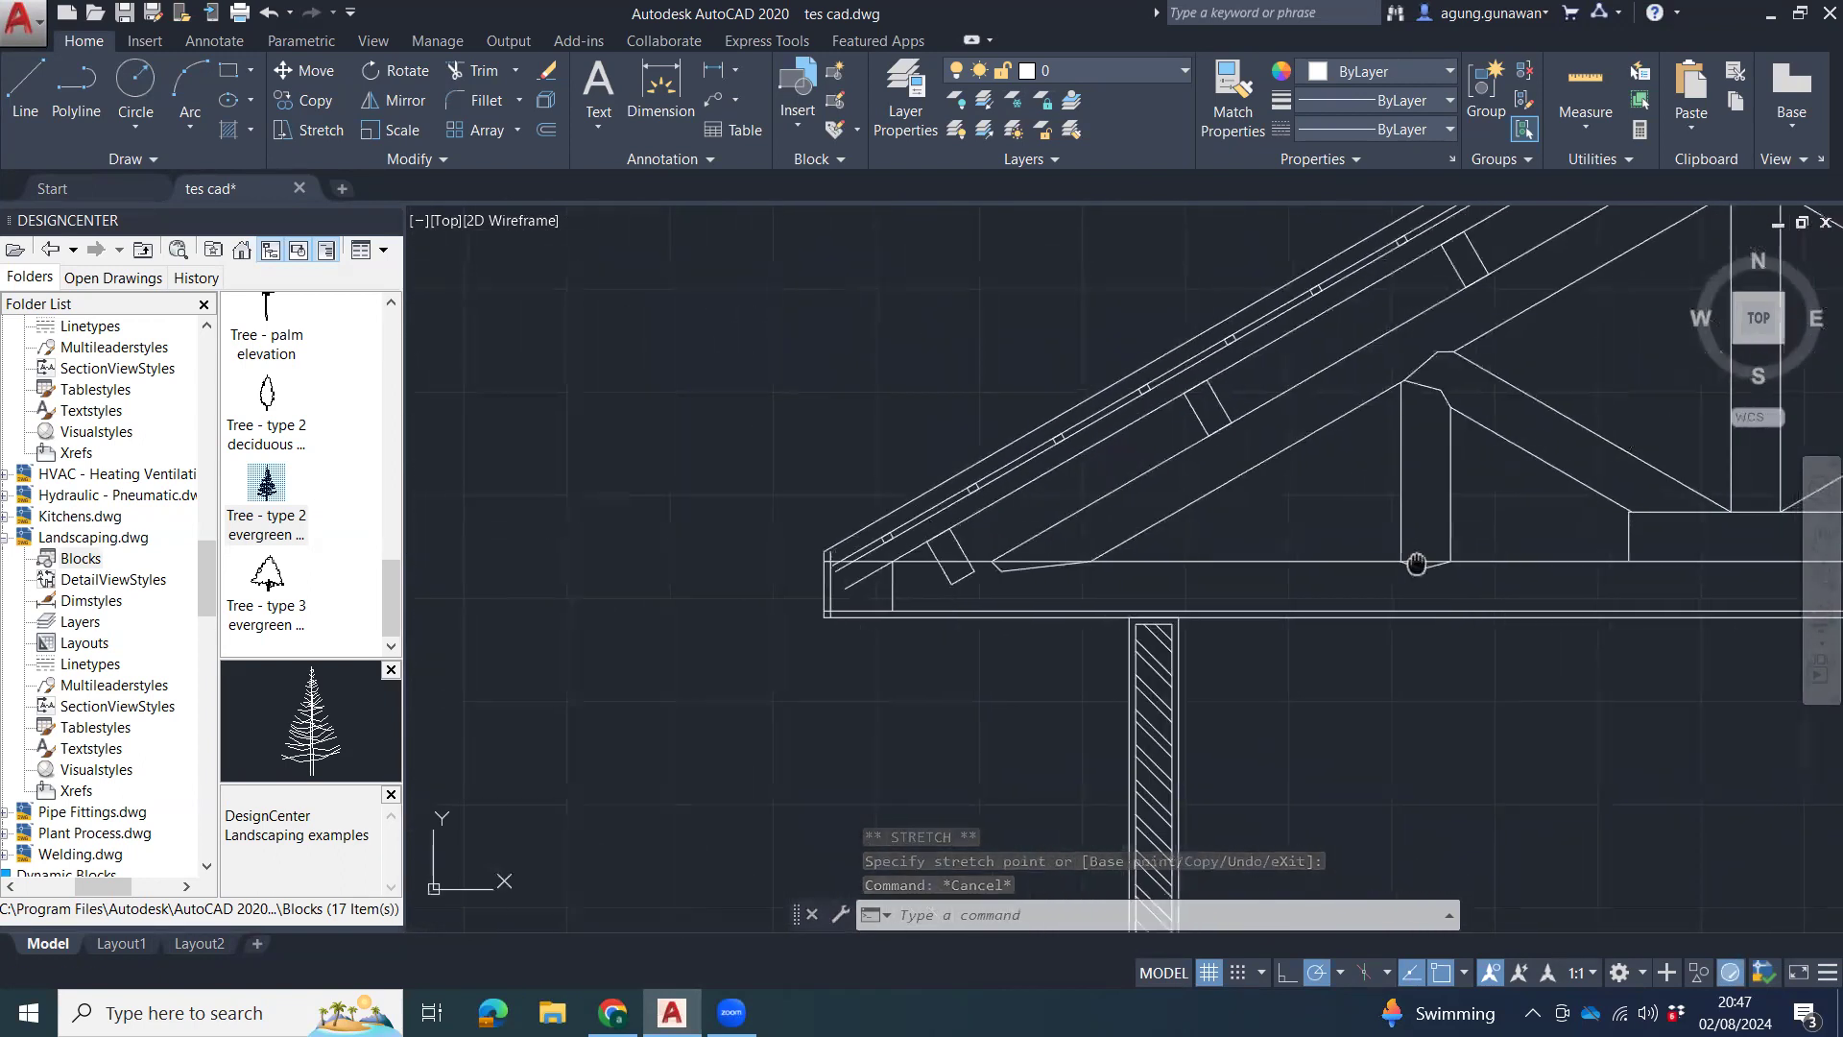
pyautogui.moveTo(1107, 630)
pyautogui.mouseDown(button='middle')
pyautogui.moveTo(720, 551)
pyautogui.moveTo(769, 554)
pyautogui.mouseUp(button='middle')
pyautogui.moveTo(1493, 627)
pyautogui.mouseDown(button='middle')
pyautogui.moveTo(805, 551)
pyautogui.moveTo(1629, 646)
pyautogui.mouseUp(button='middle')
pyautogui.scroll(4, 671, 528)
pyautogui.moveTo(627, 481); pyautogui.dragTo(690, 493, button='middle')
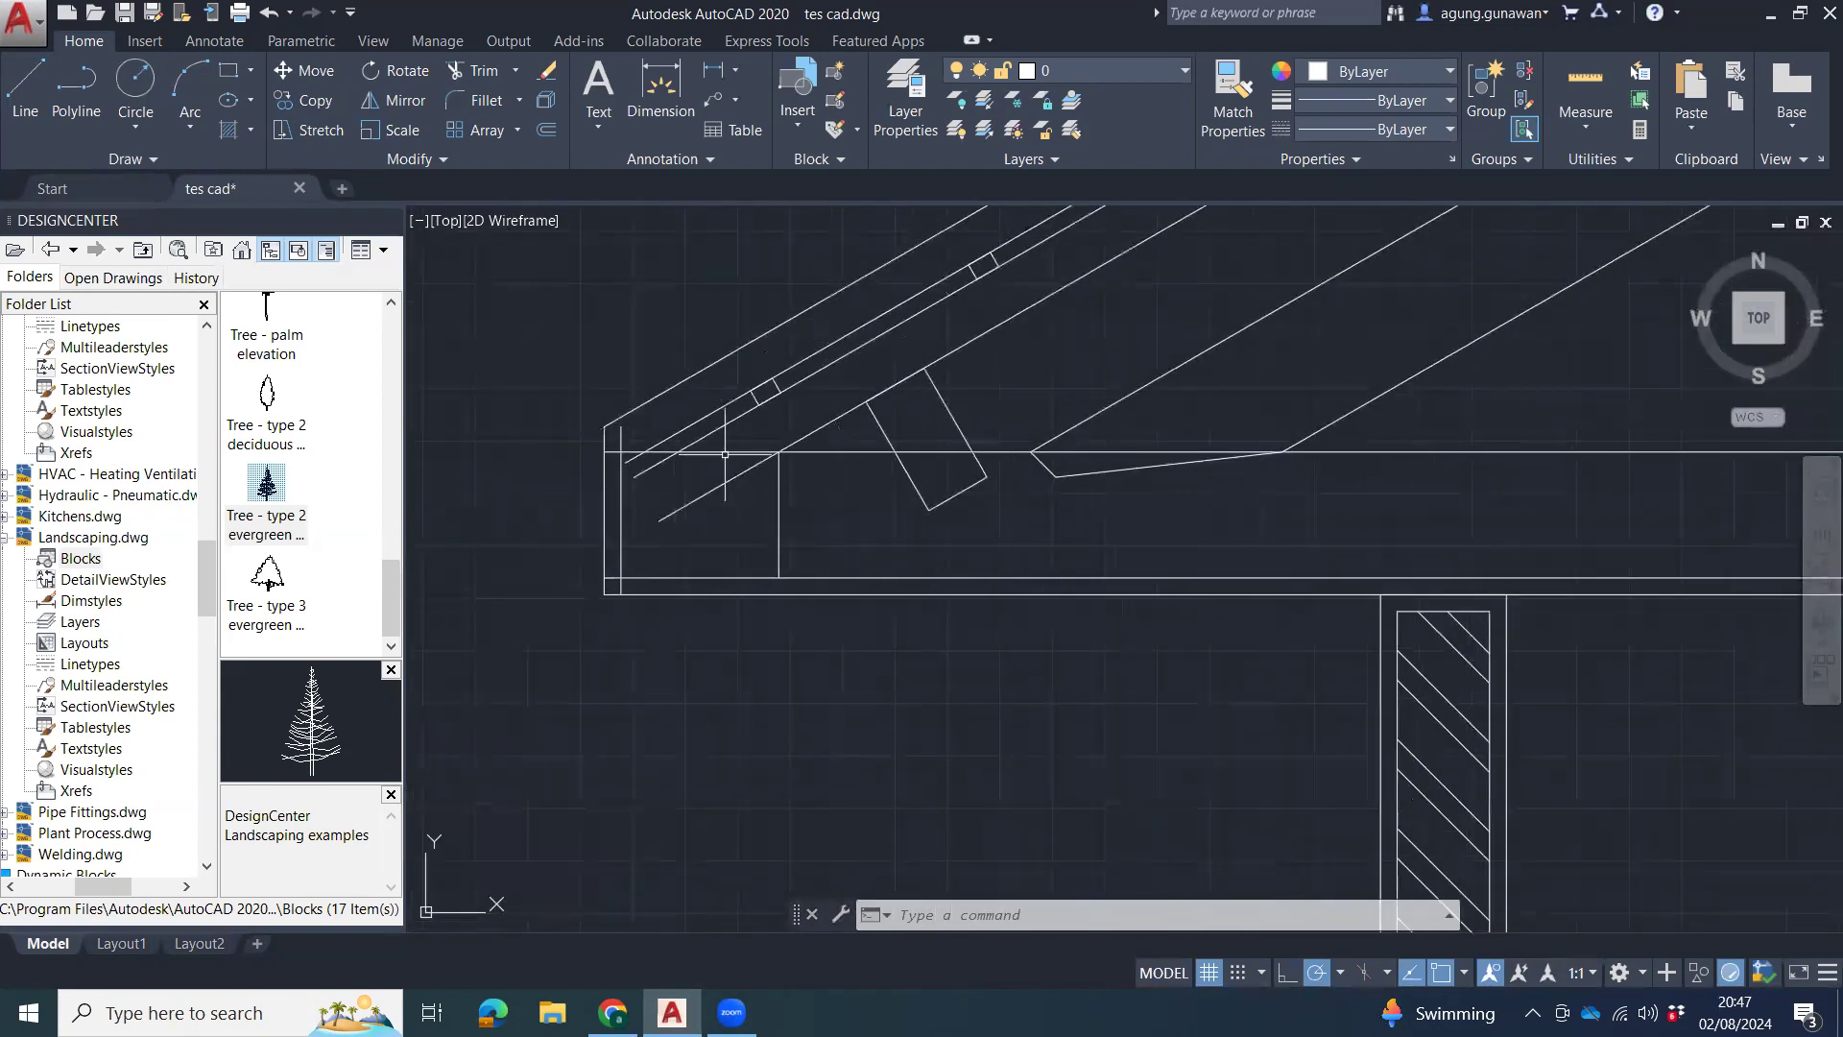
pyautogui.write('f')
pyautogui.press('Return')
pyautogui.click(777, 492)
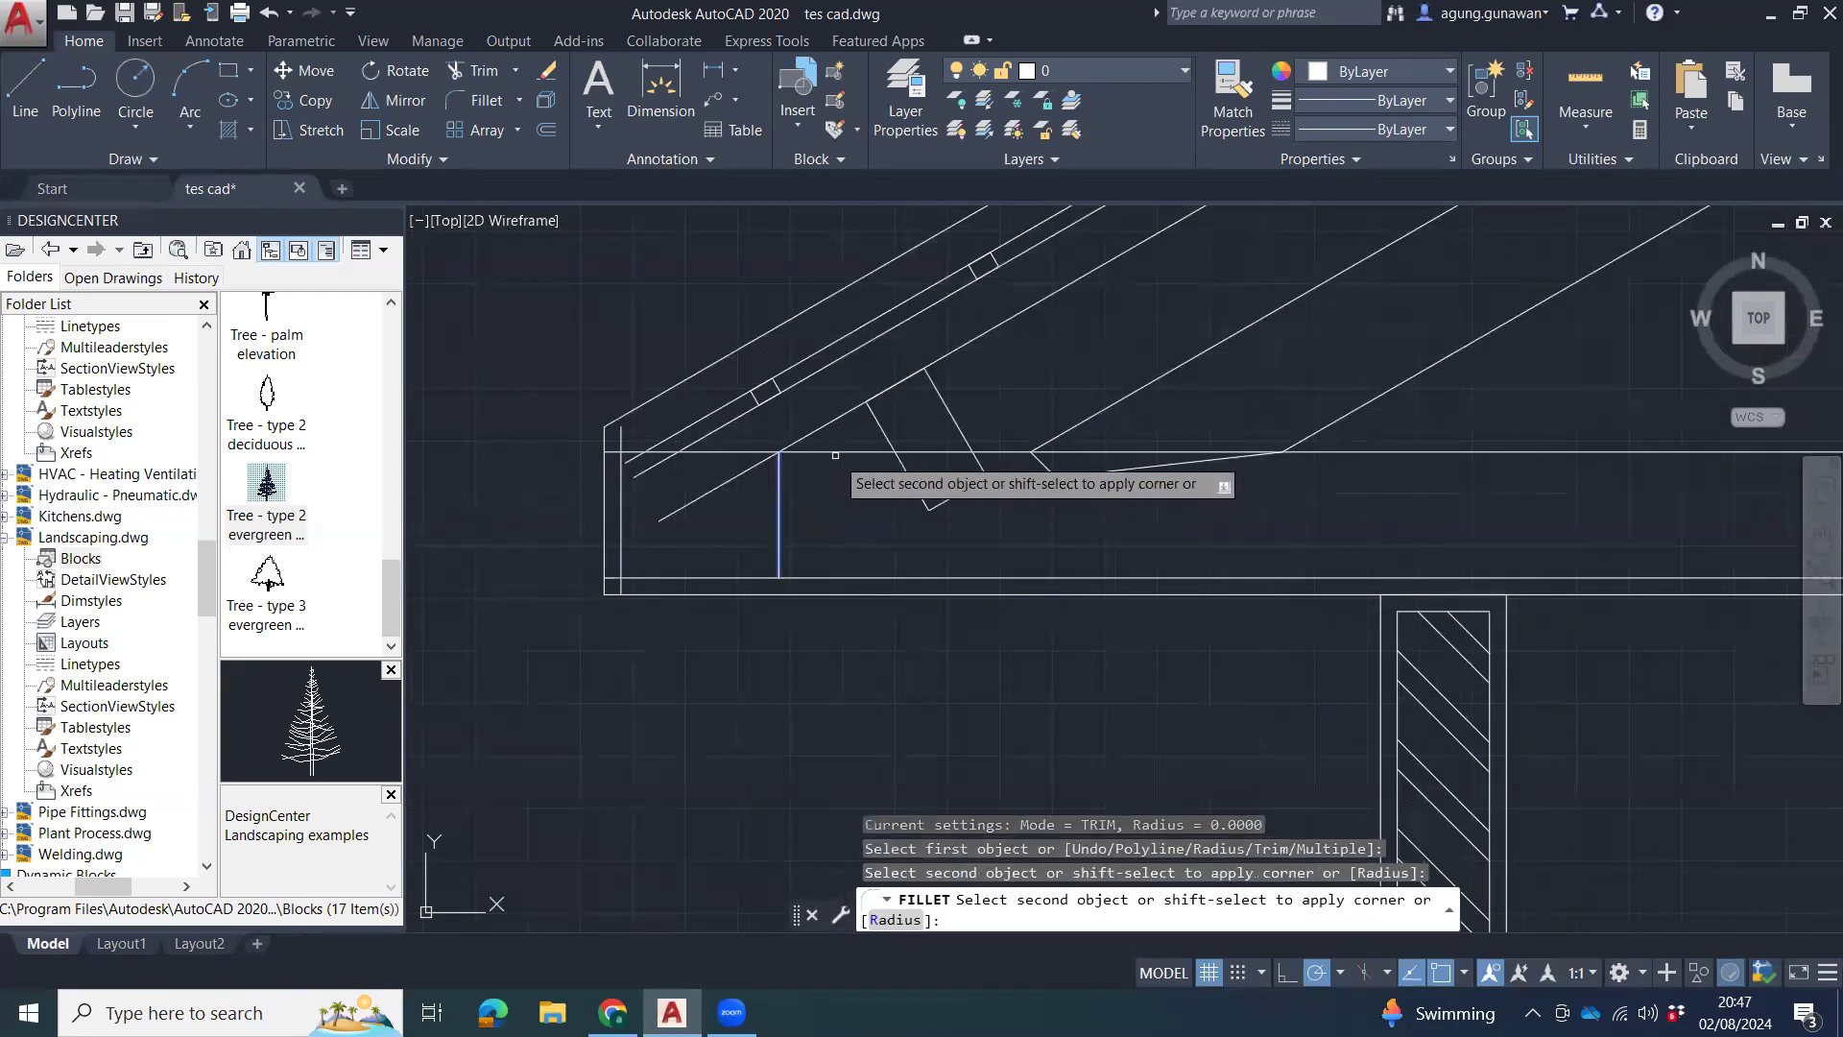
pyautogui.press('Escape')
pyautogui.press('Escape')
pyautogui.moveTo(663, 495); pyautogui.dragTo(778, 534, button='middle')
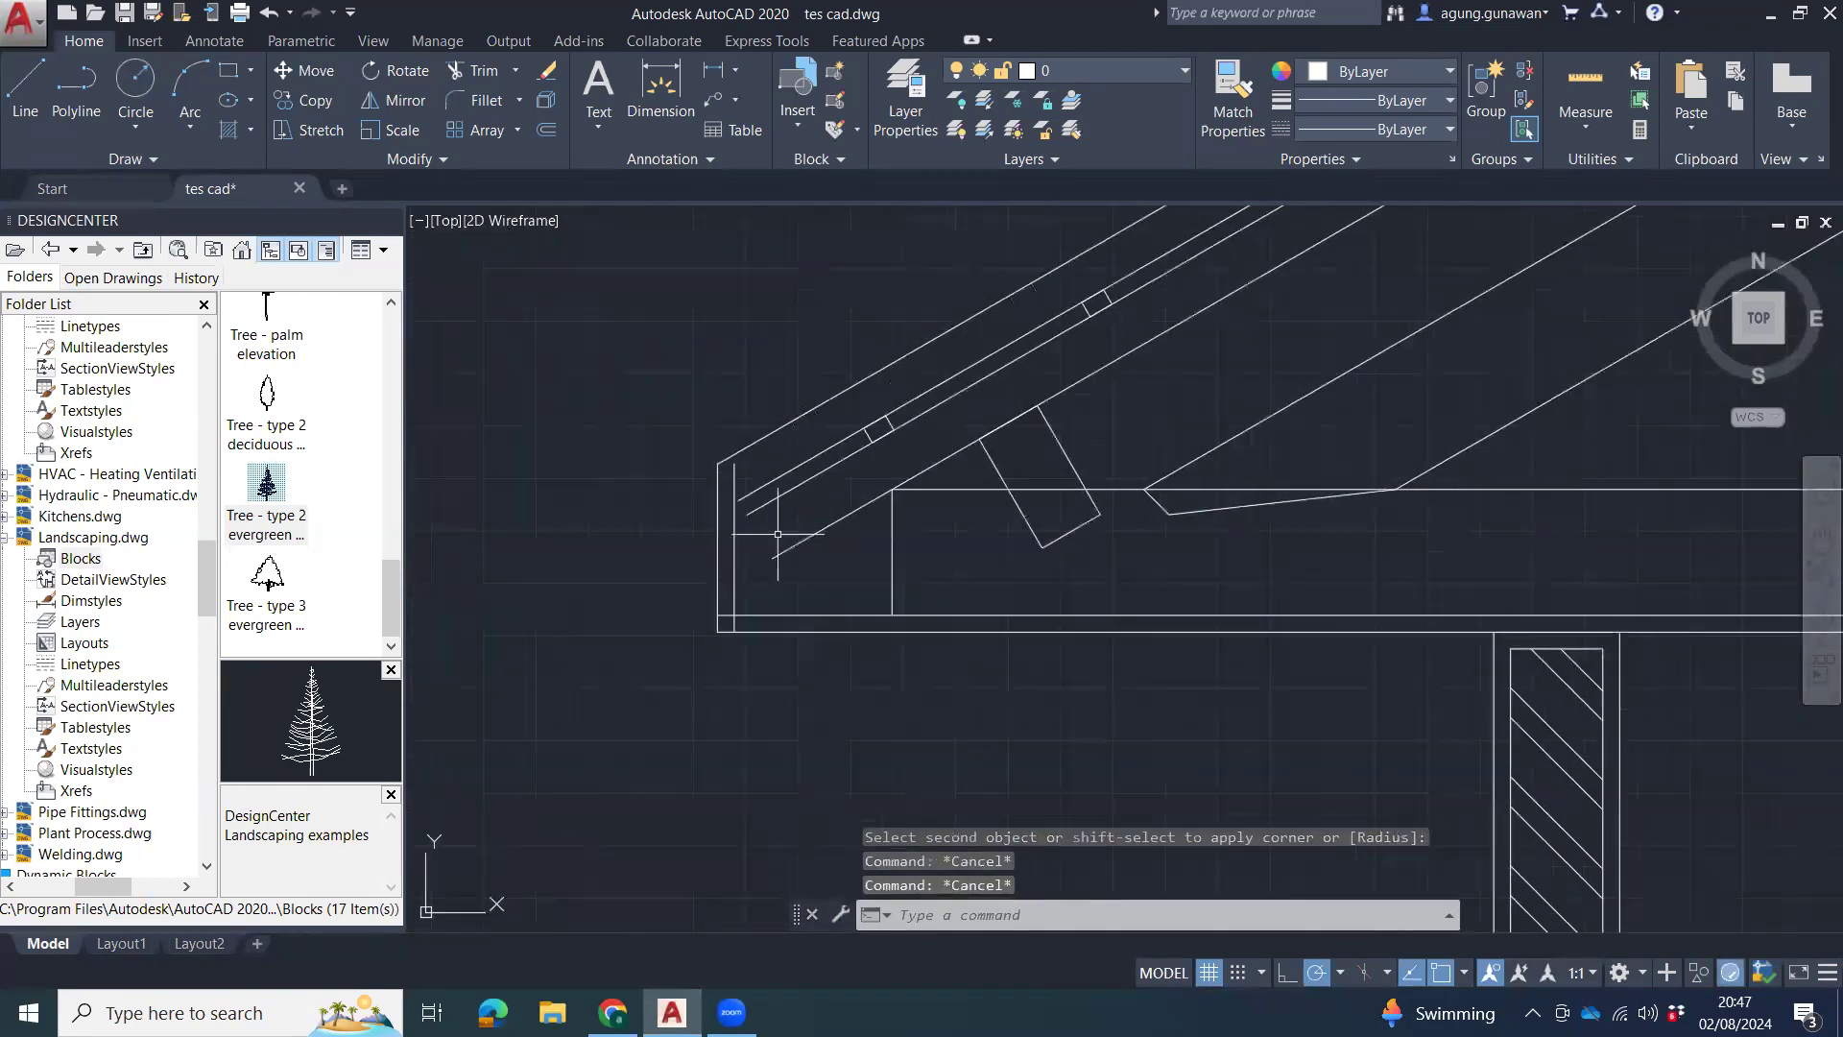
# Draw a line closing the lower end of the left rafter between the ends of its sloping edges.
pyautogui.write('l')
pyautogui.press('Return')
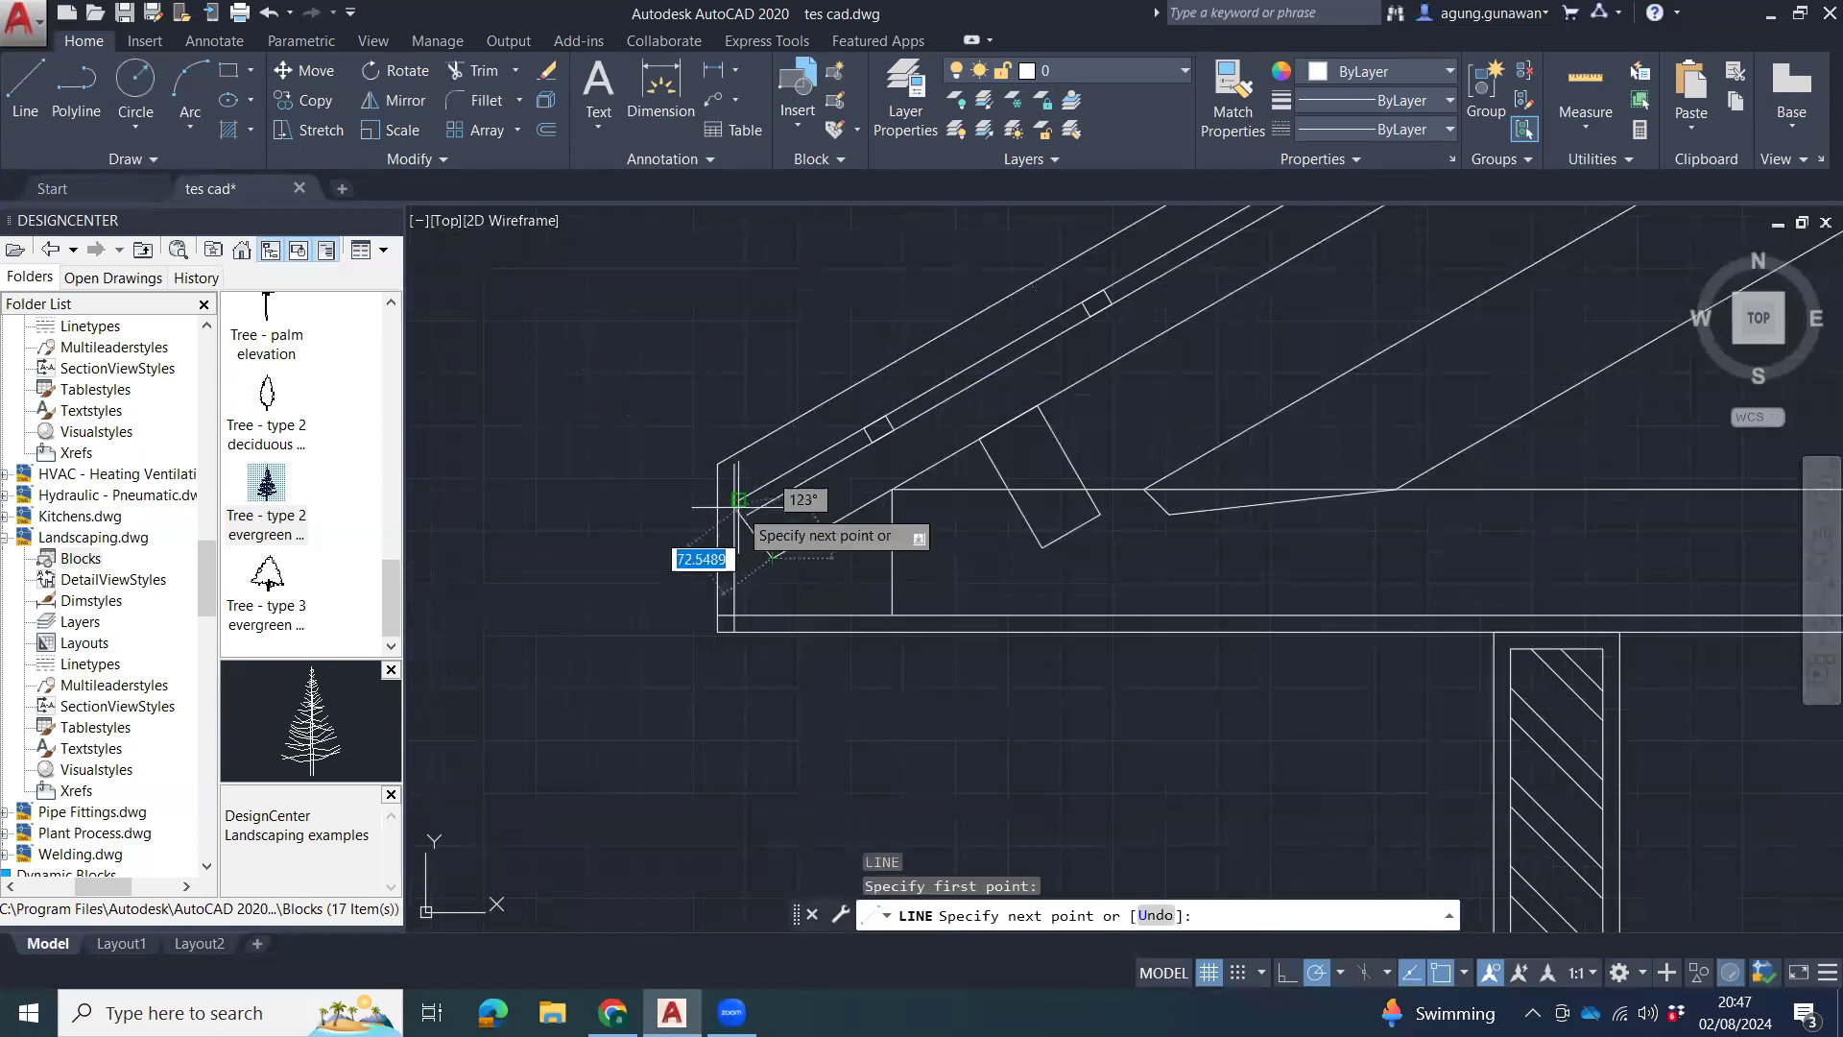
pyautogui.click(739, 500)
pyautogui.press('Escape')
# Draw a short line joining the upper ends of the two vertical fascia lines at the left eave.
pyautogui.scroll(4, 752, 465)
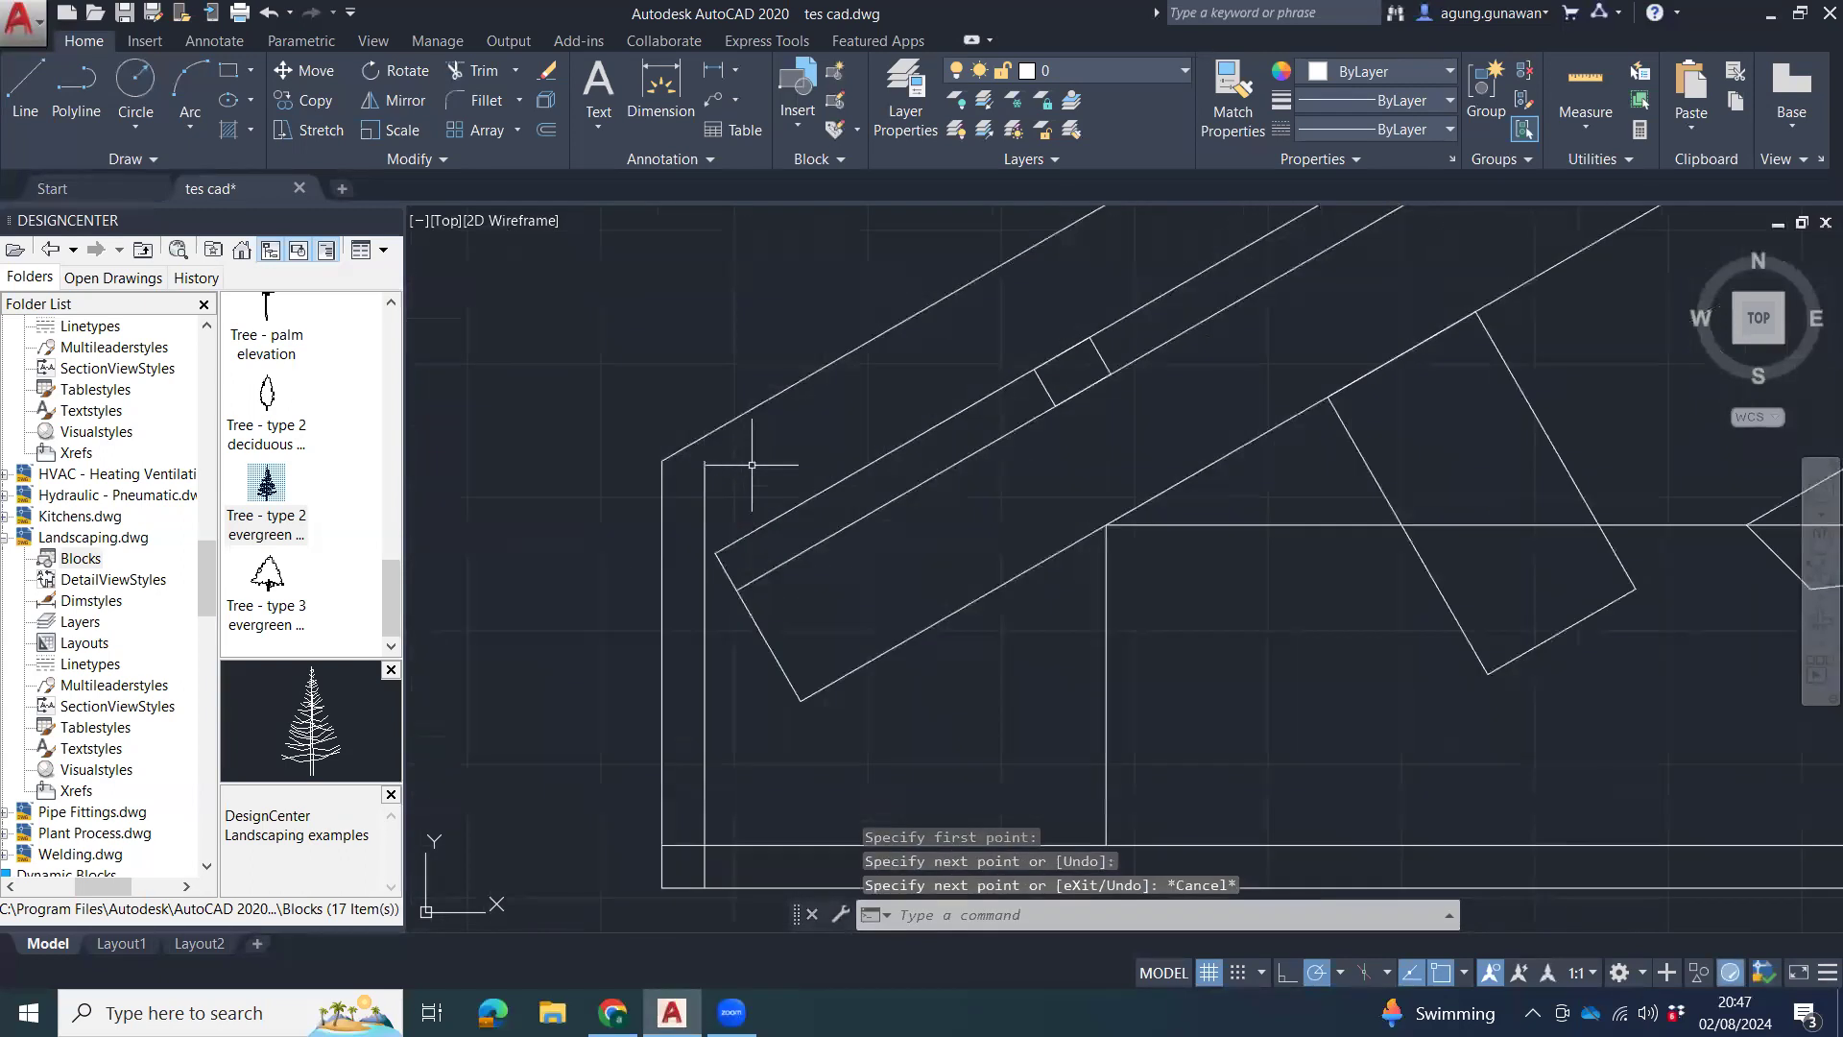
pyautogui.write('l')
pyautogui.press('Return')
pyautogui.click(662, 460)
pyautogui.click(661, 460)
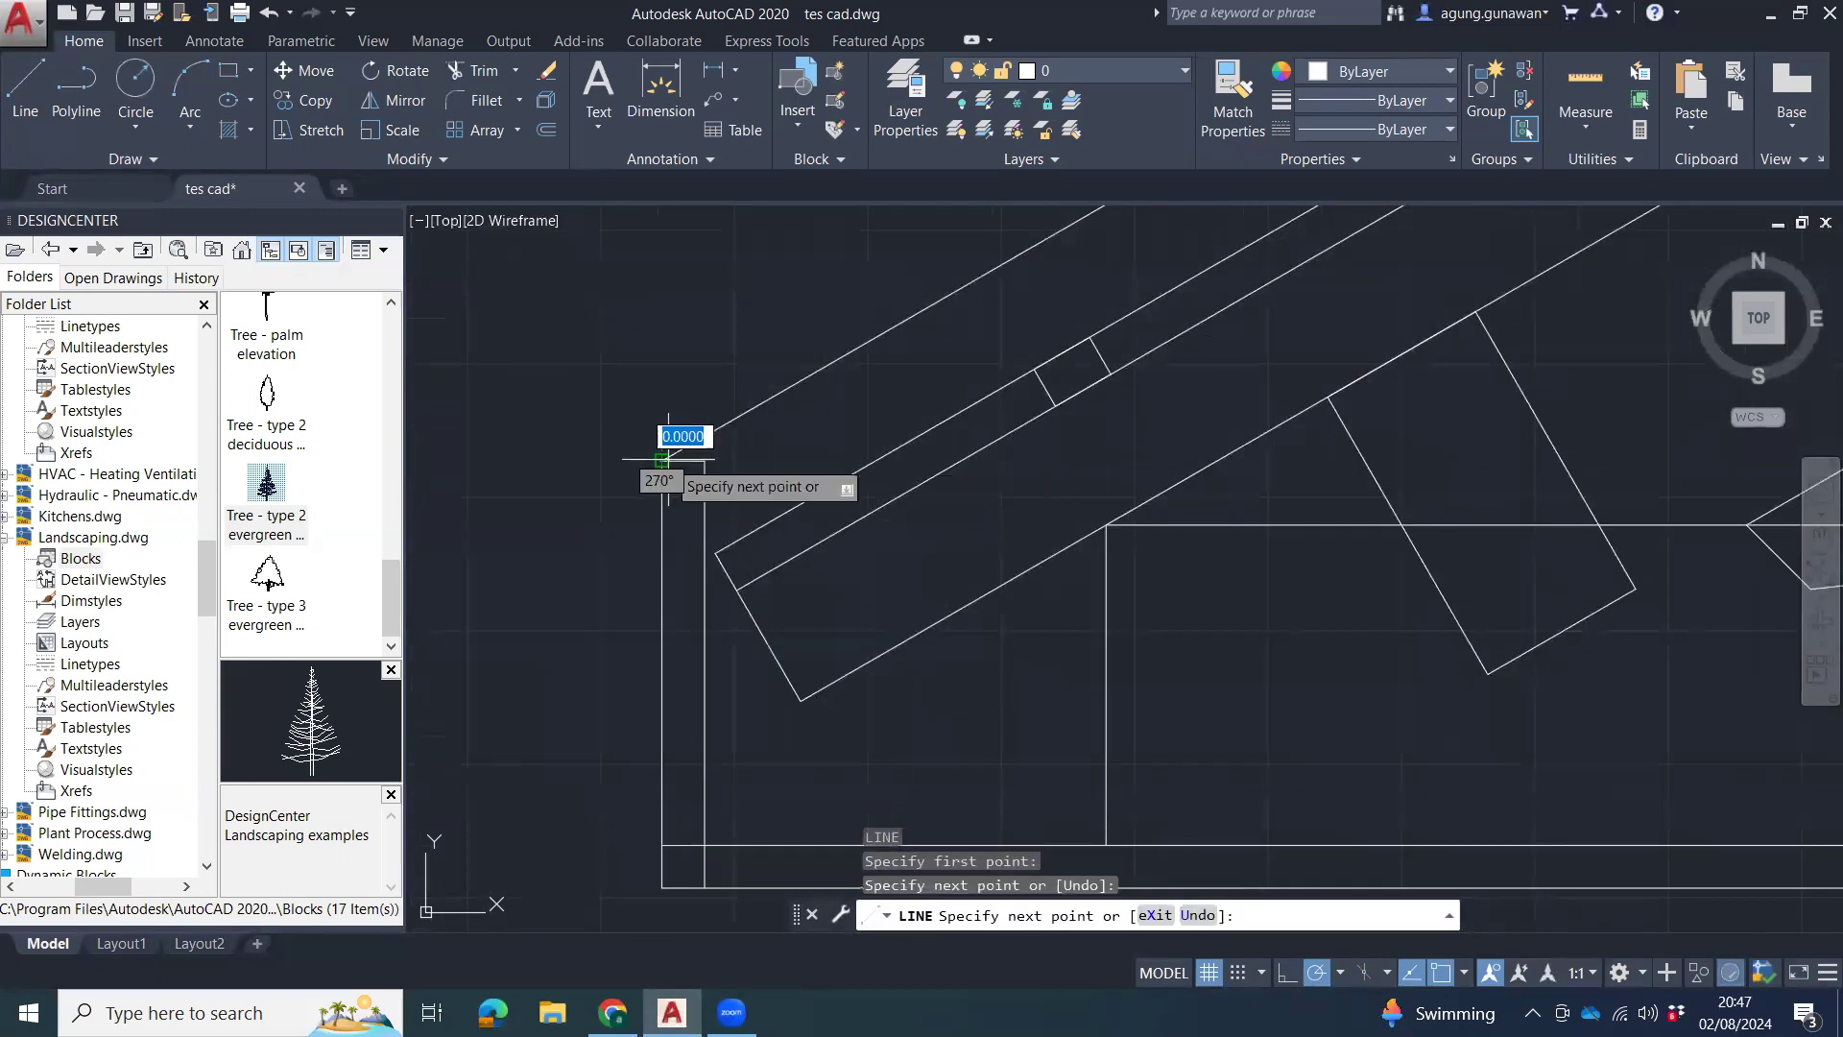
pyautogui.press('Escape')
# Stretch the left end of the tie beam's lower horizontal line to the inner edge of the left fascia.
pyautogui.click(737, 843)
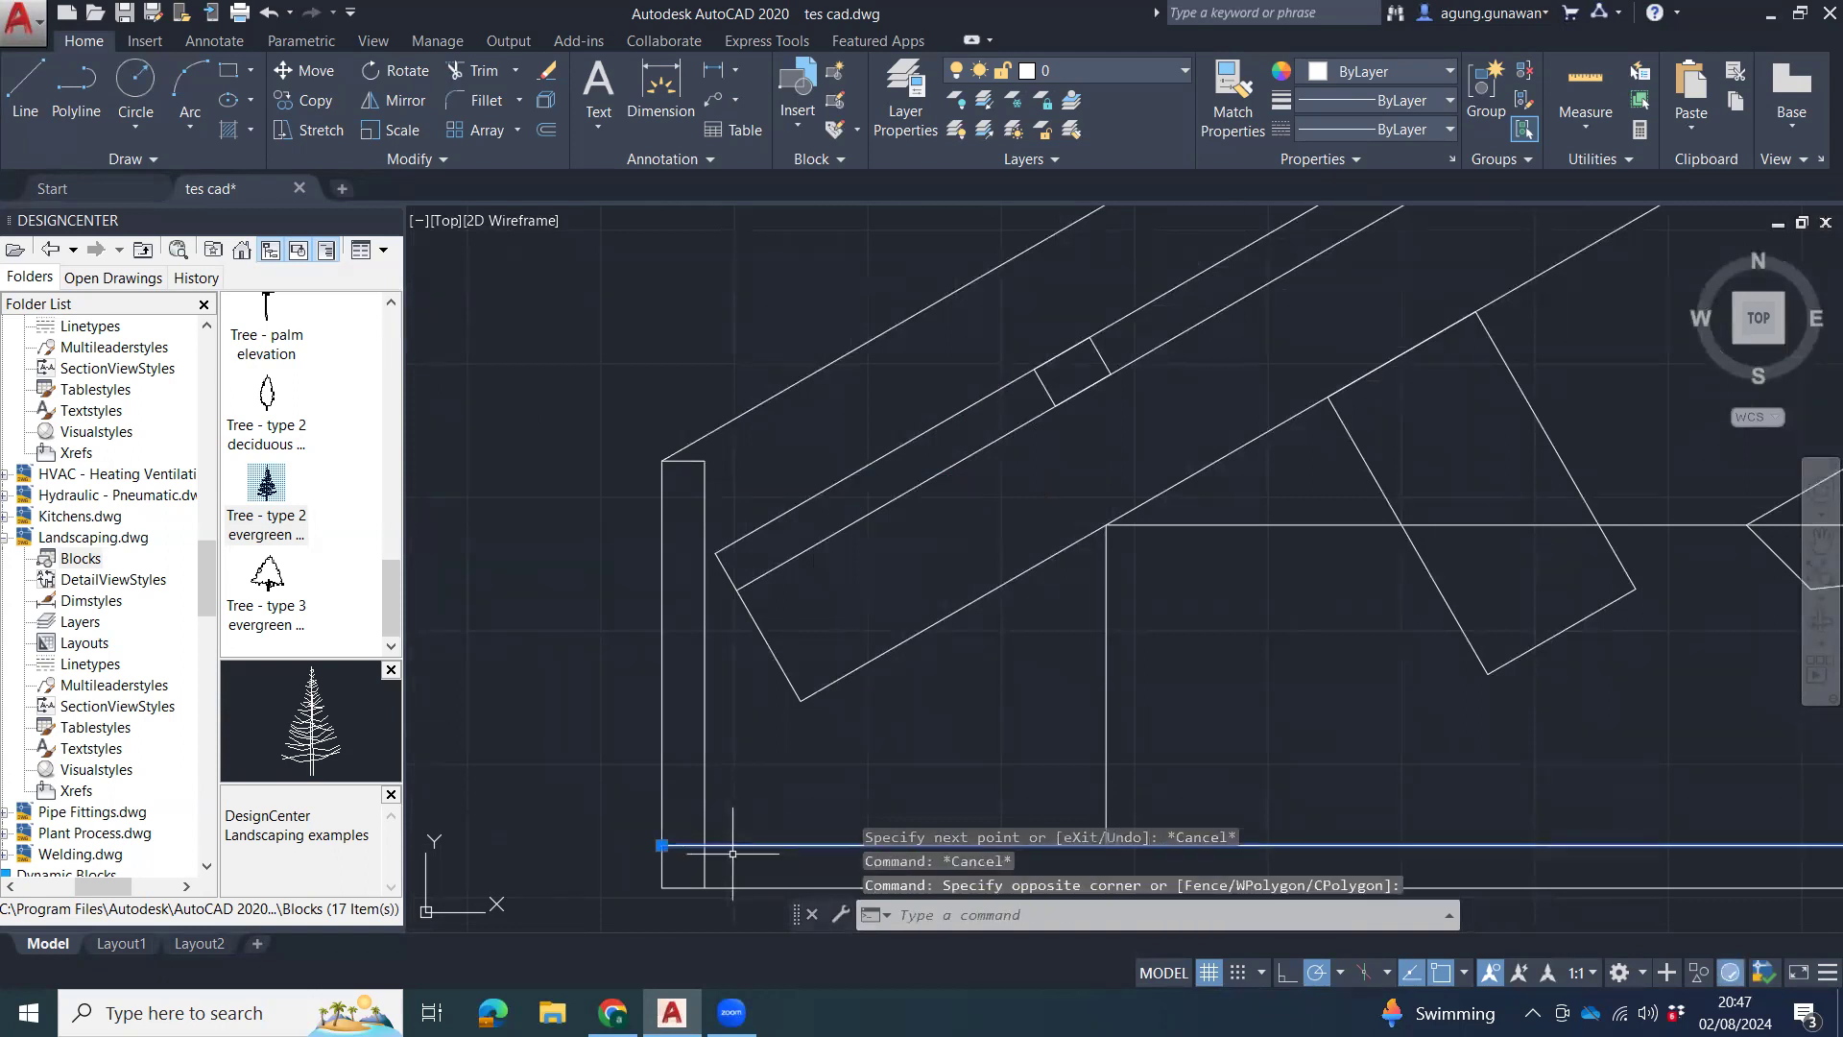
pyautogui.click(663, 845)
pyautogui.click(705, 845)
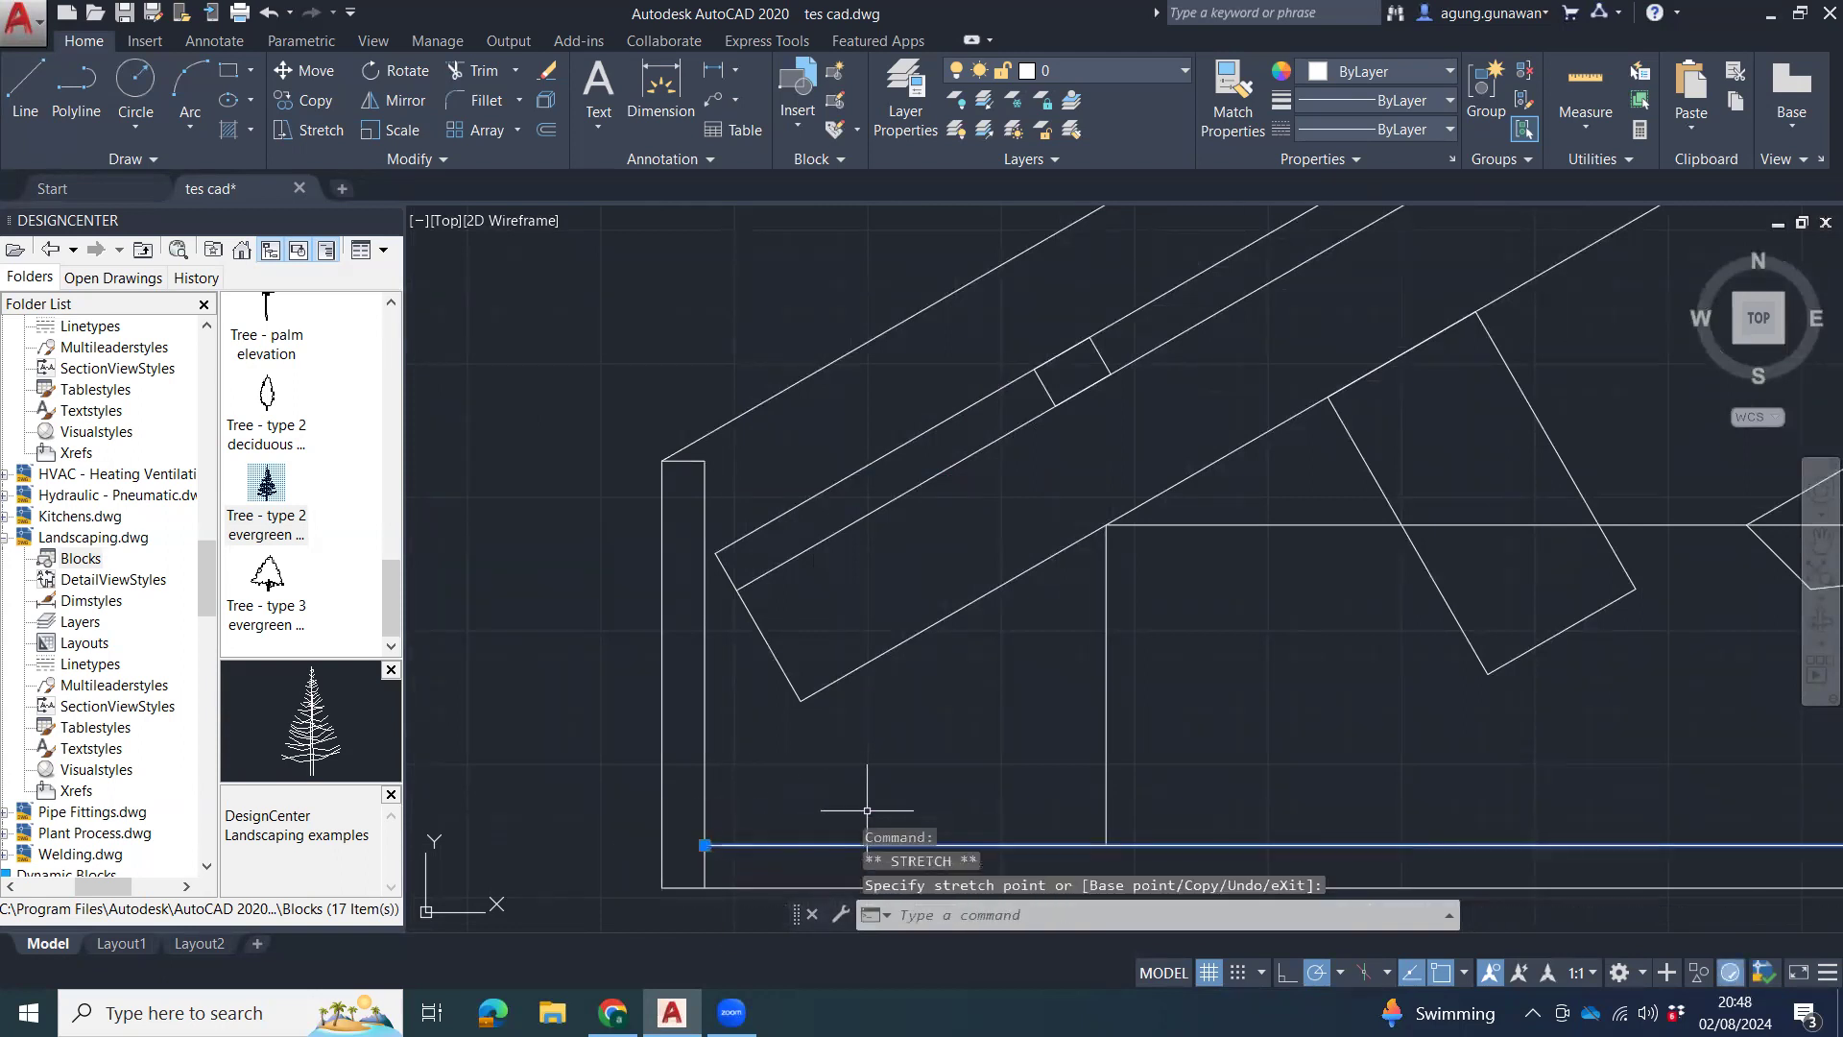
pyautogui.scroll(-6, 864, 807)
pyautogui.moveTo(862, 807); pyautogui.dragTo(530, 516, button='middle')
pyautogui.moveTo(1200, 644); pyautogui.dragTo(1301, 659, button='middle')
pyautogui.press('Escape')
pyautogui.press('Escape')
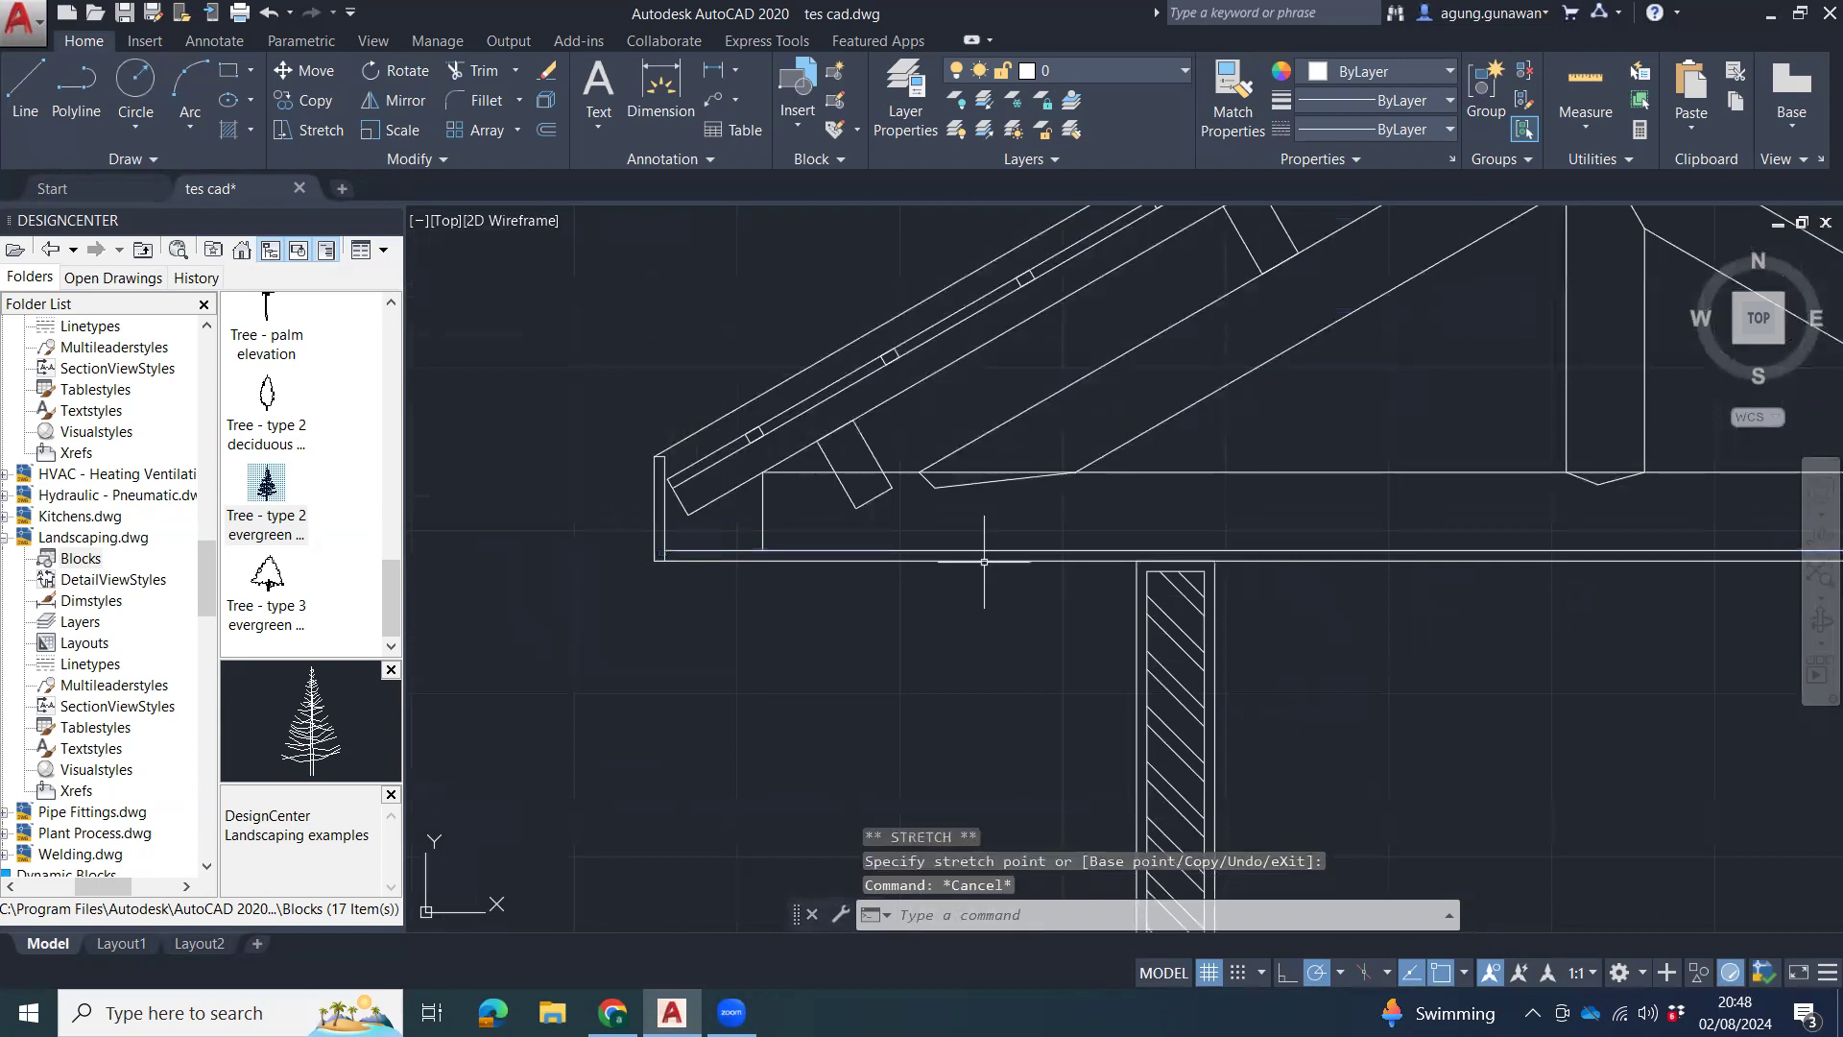
# Delete the misplaced purlin rectangle nearest the left eave.
pyautogui.scroll(2, 864, 465)
pyautogui.scroll(-4, 729, 572)
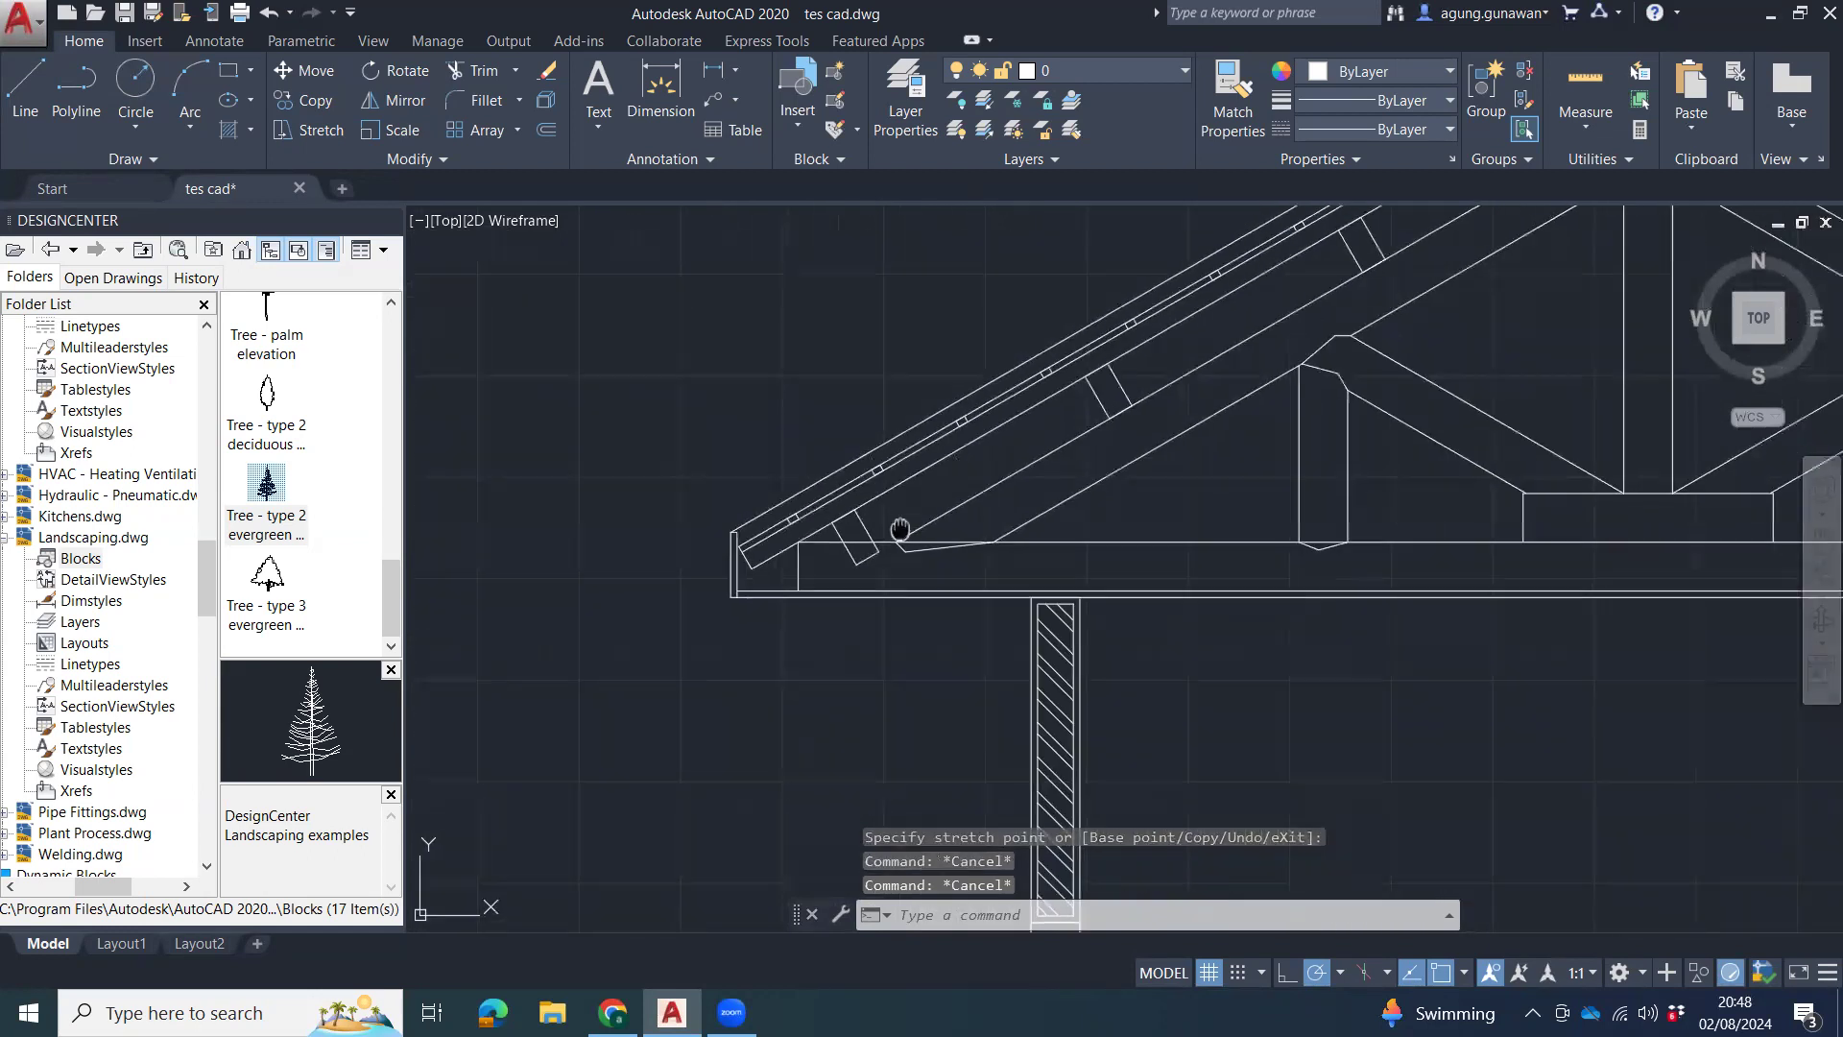
pyautogui.click(756, 566)
pyautogui.moveTo(763, 564)
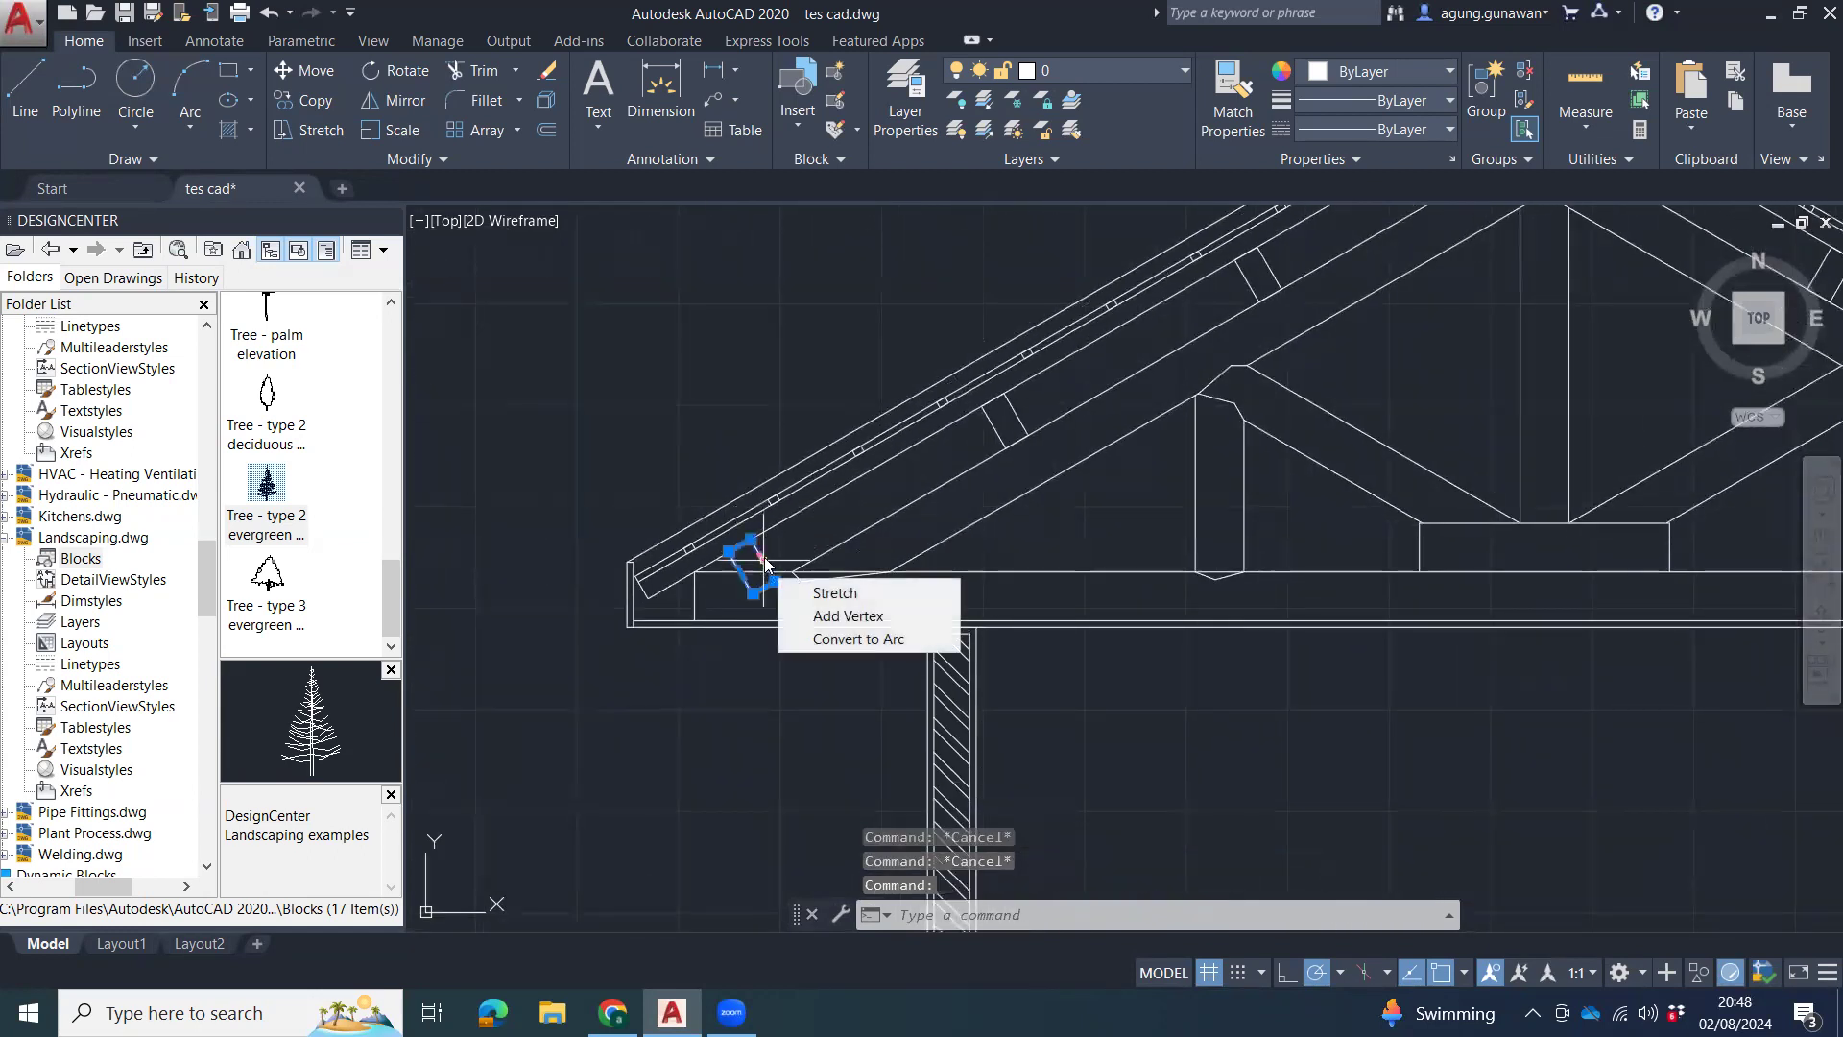
pyautogui.moveTo(992, 551); pyautogui.dragTo(919, 572, button='middle')
pyautogui.press('Delete')
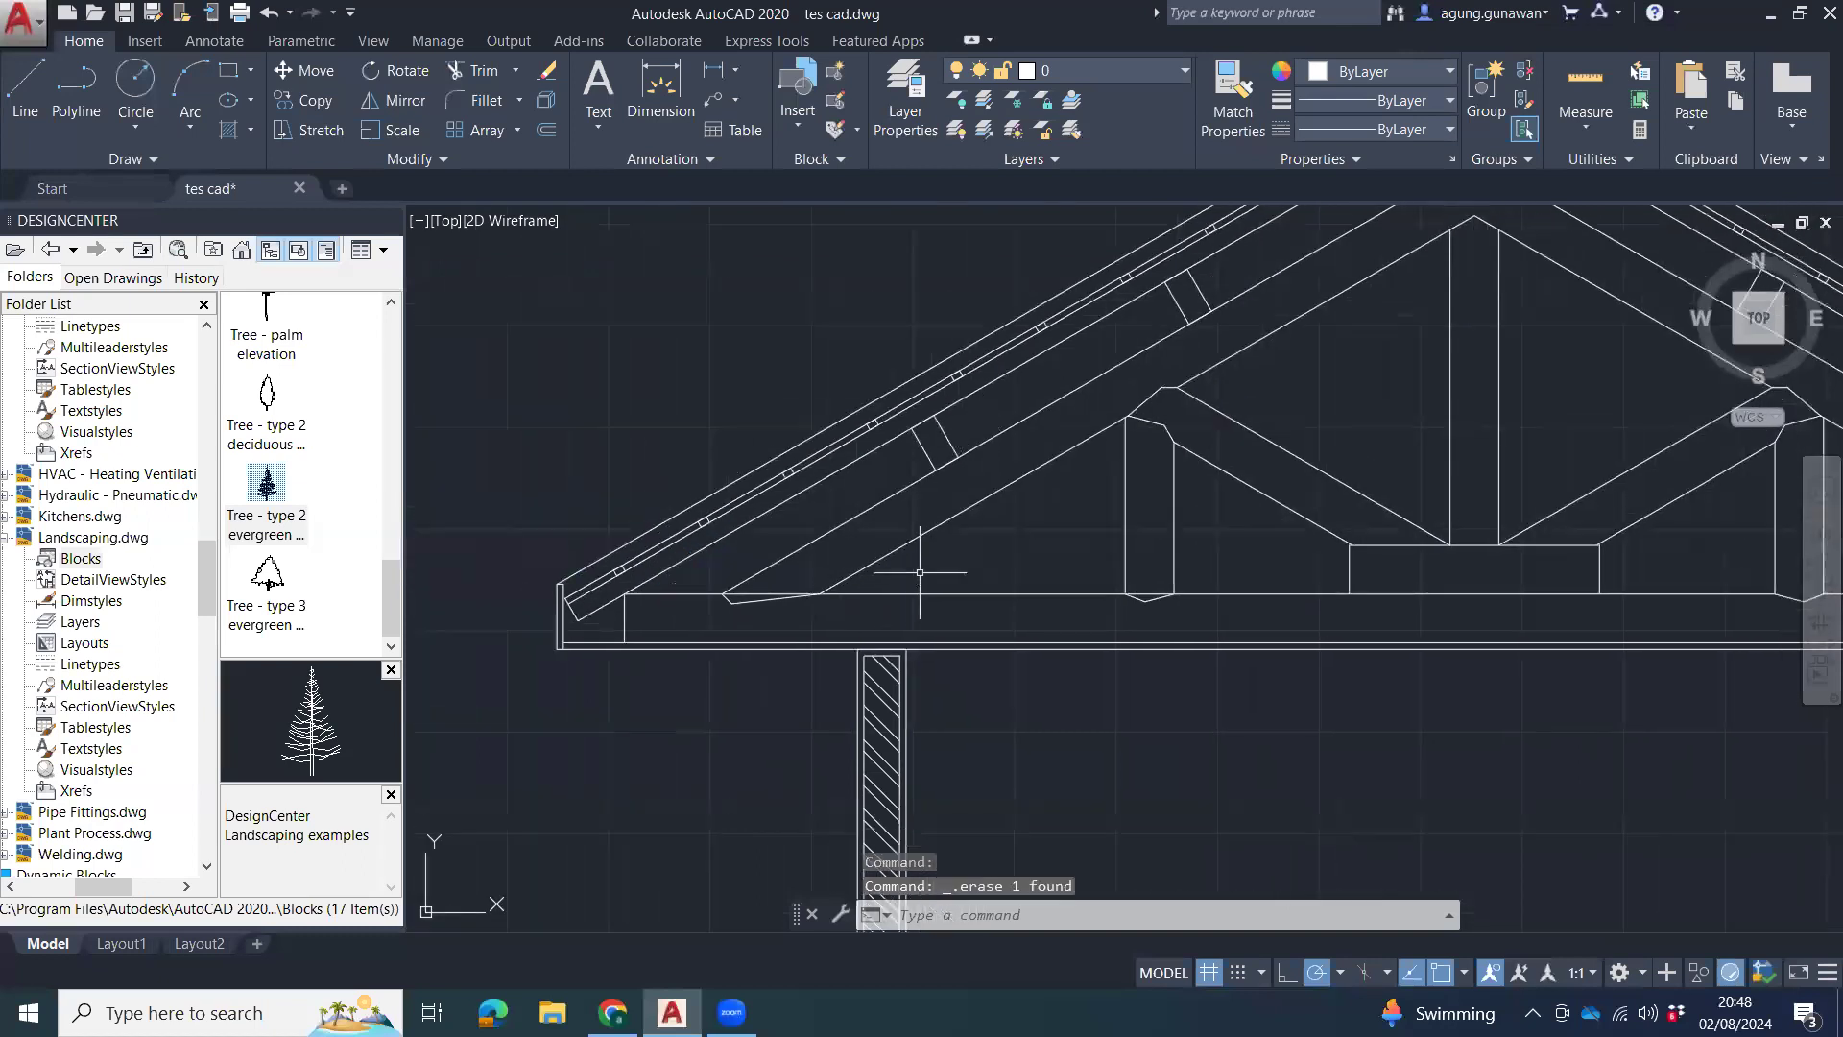
# Mirror the lowest purlin of the right slope about the truss's vertical centre line, keeping the source object.
pyautogui.moveTo(1078, 603); pyautogui.dragTo(164, 473, button='middle')
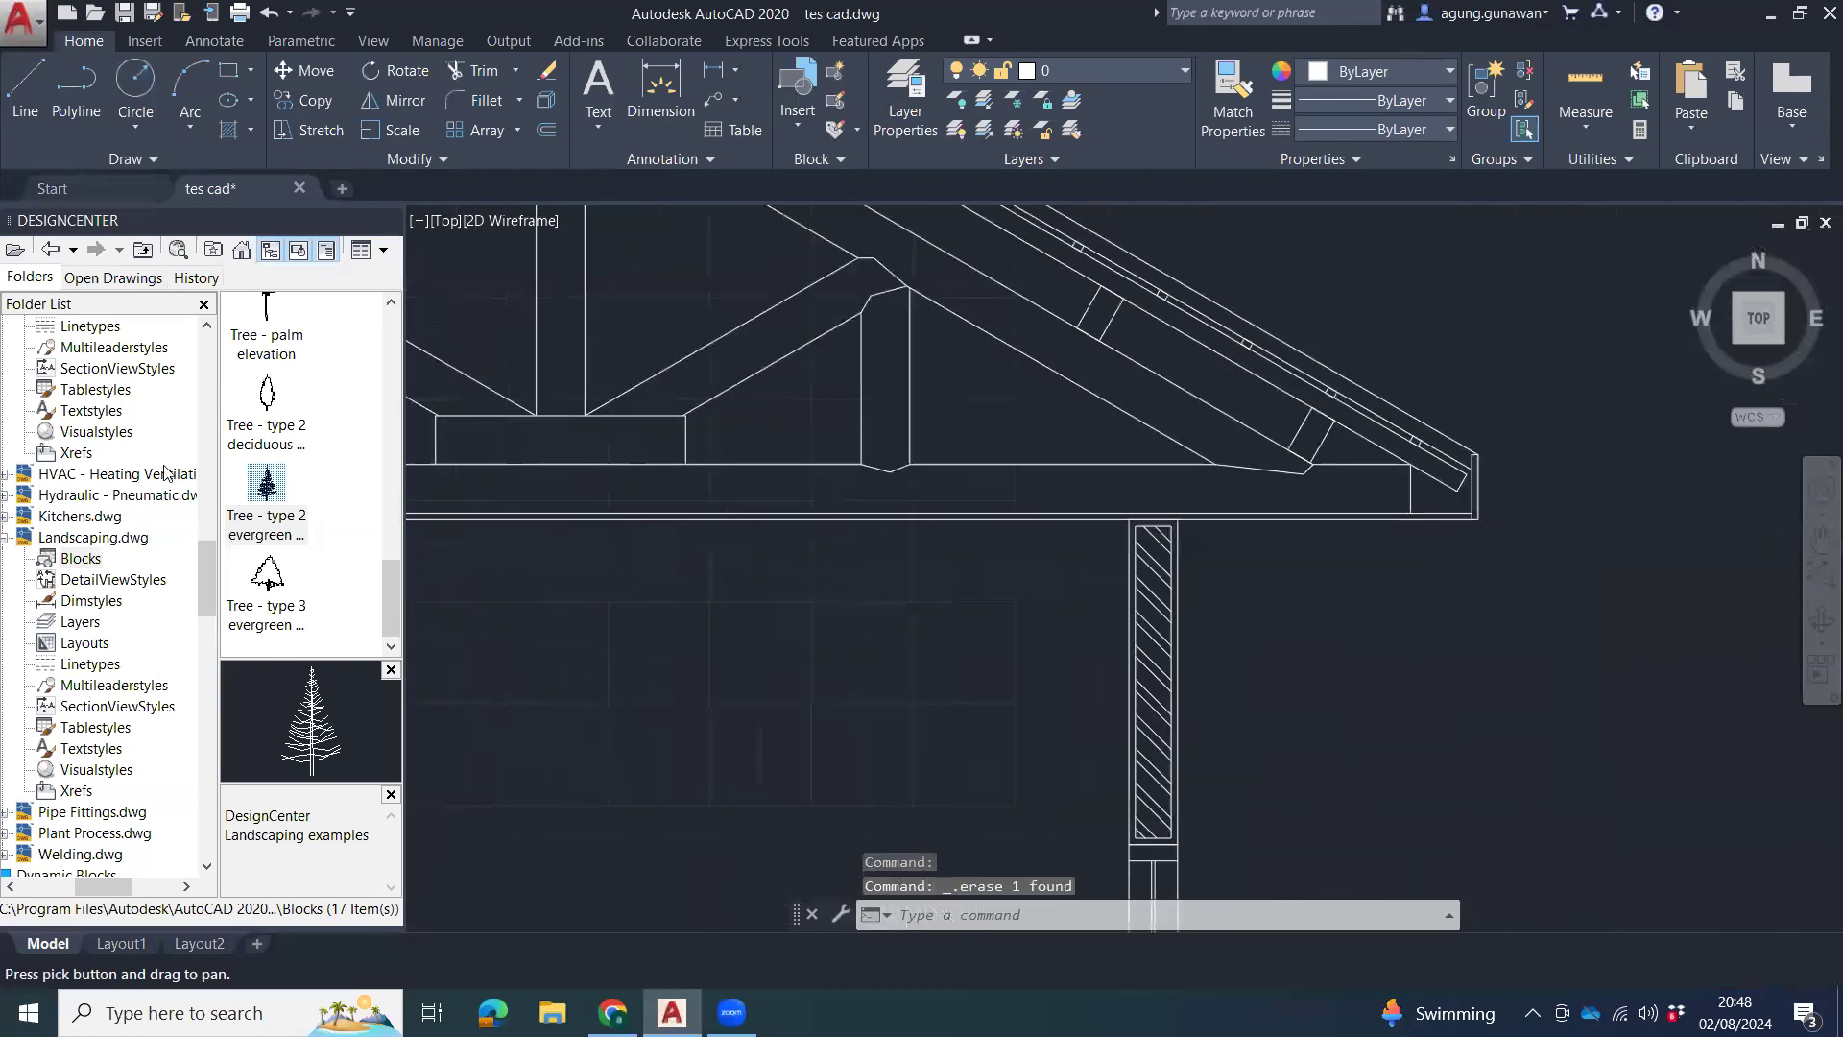
pyautogui.click(1298, 430)
pyautogui.scroll(-2, 1281, 440)
pyautogui.moveTo(1001, 407); pyautogui.dragTo(1226, 556, button='middle')
pyautogui.write('mi')
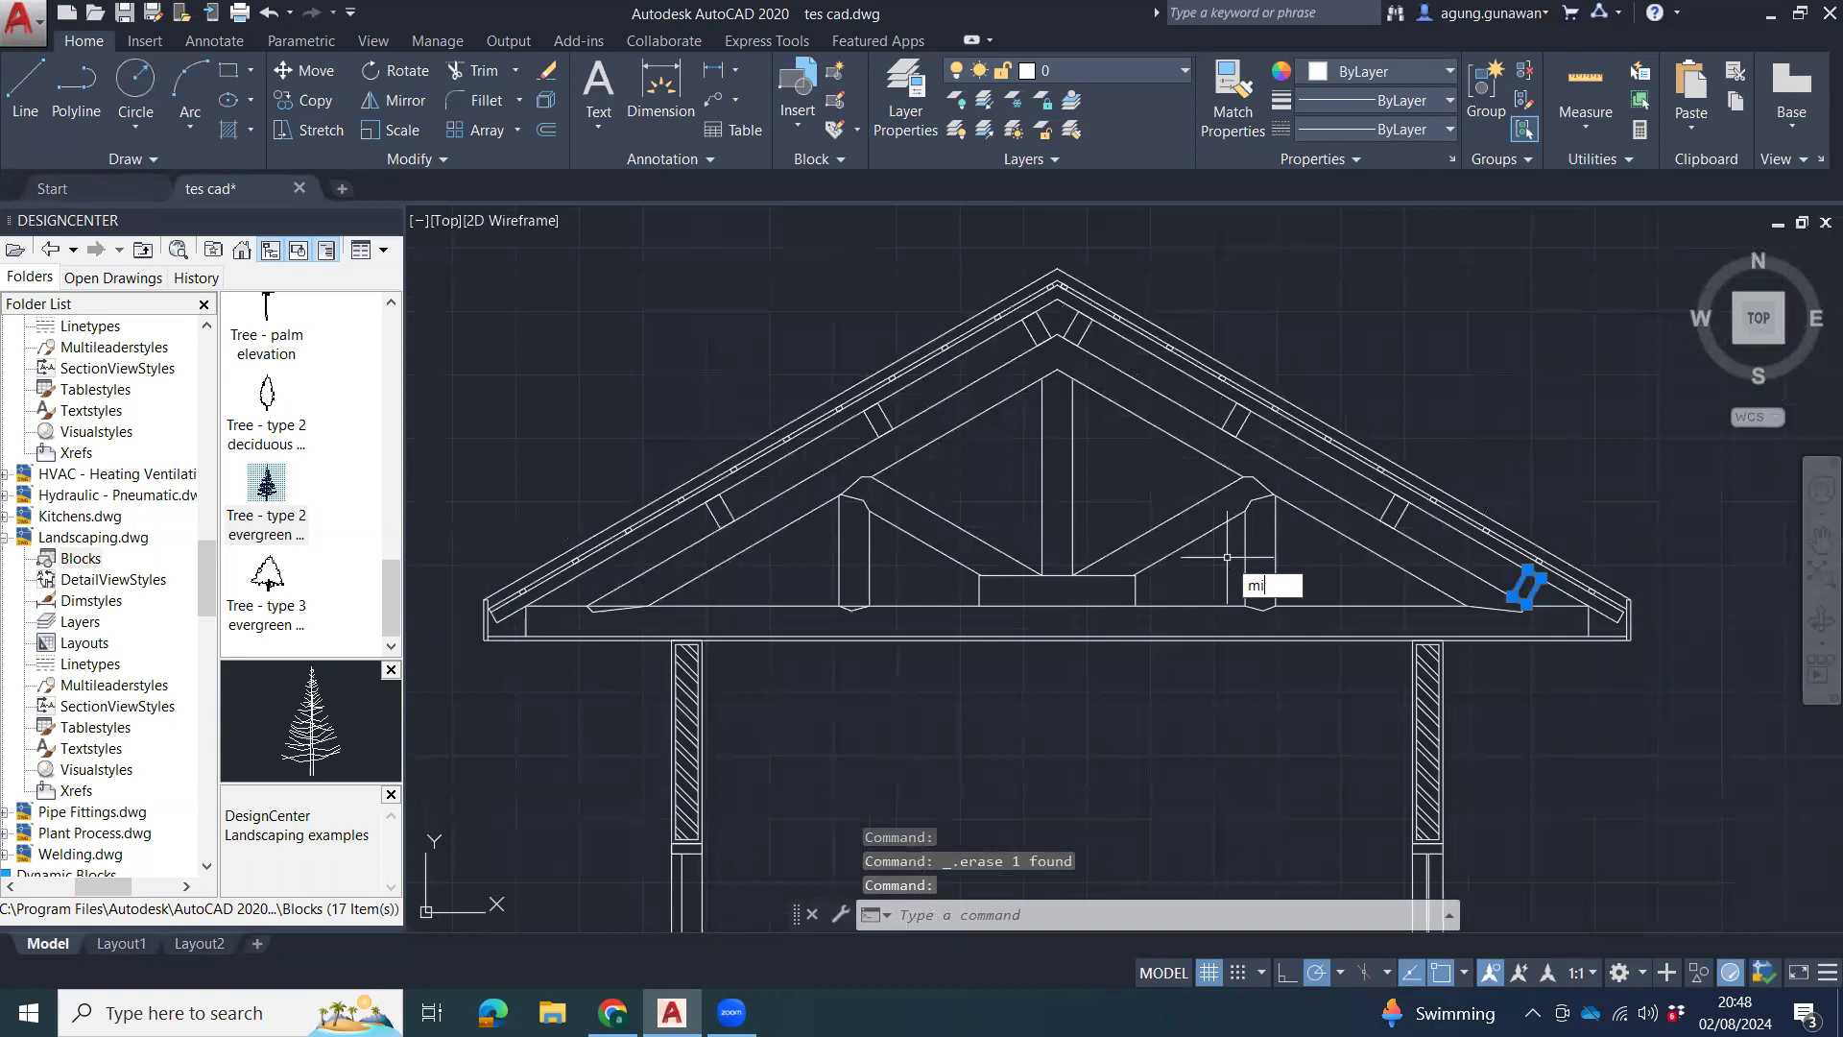
pyautogui.press('Return')
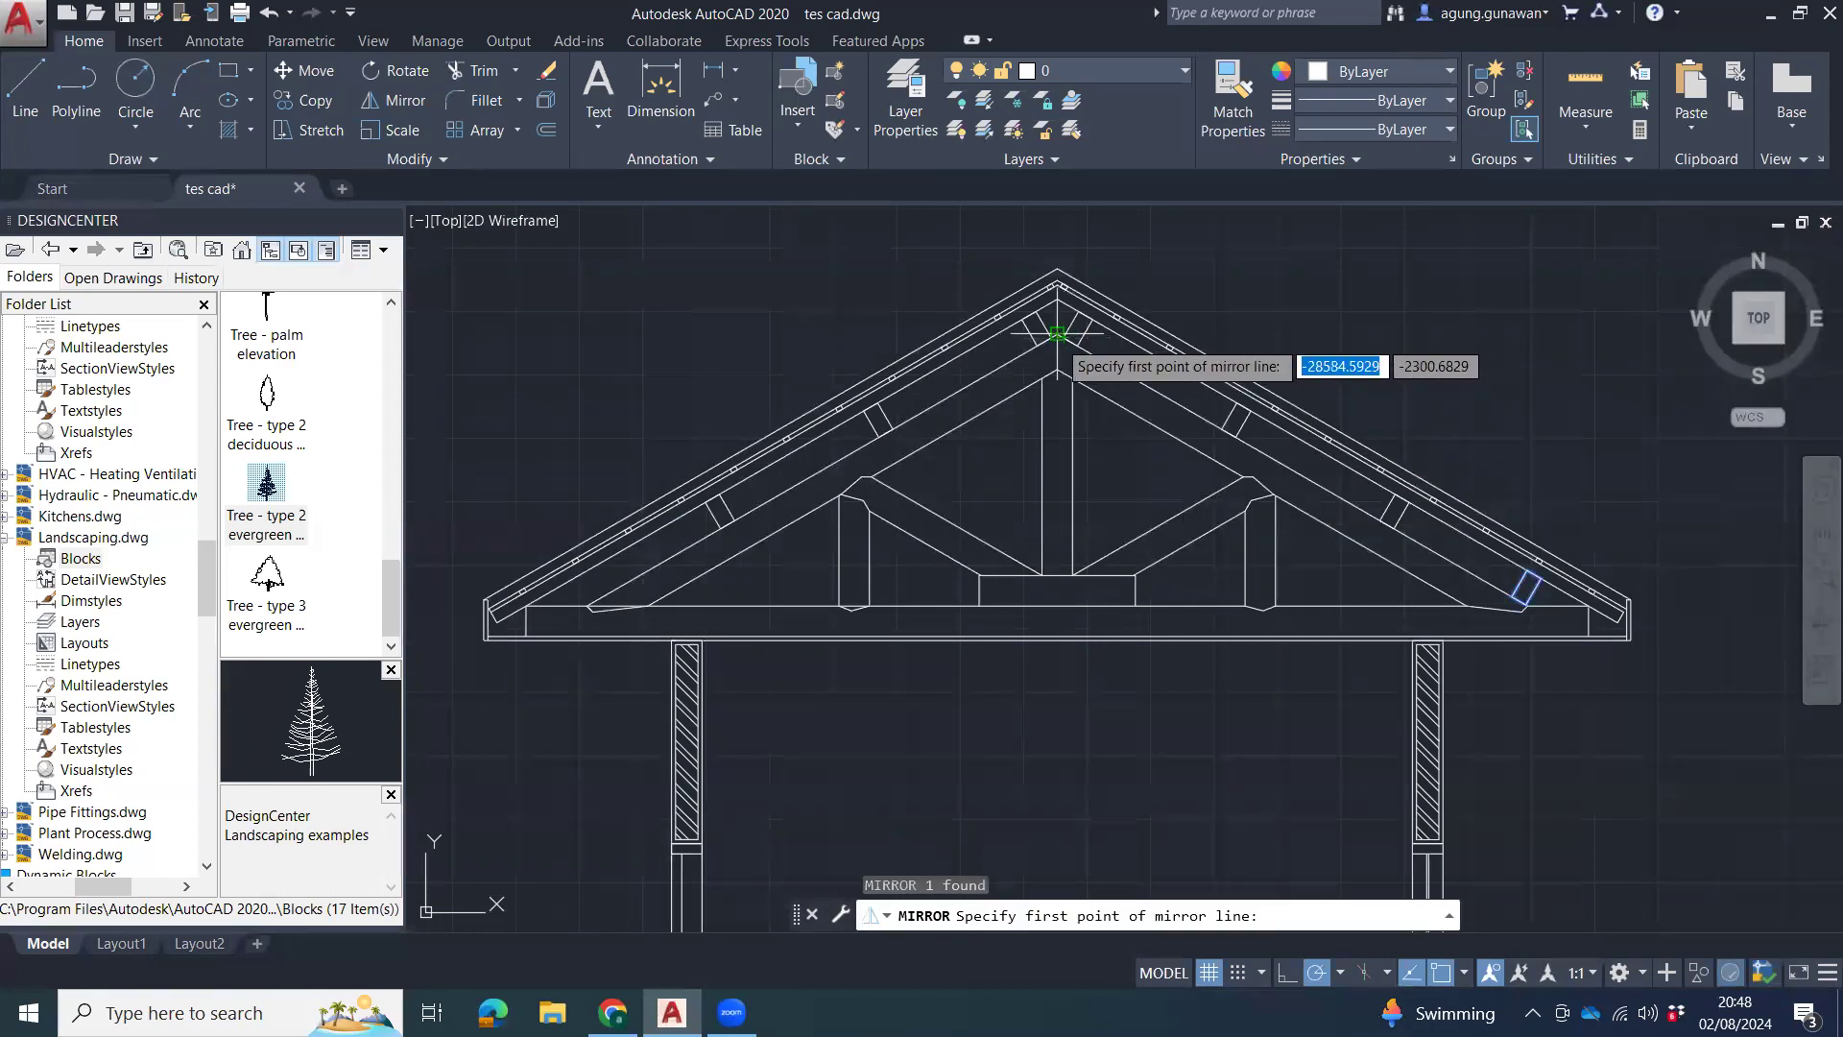
pyautogui.click(1056, 333)
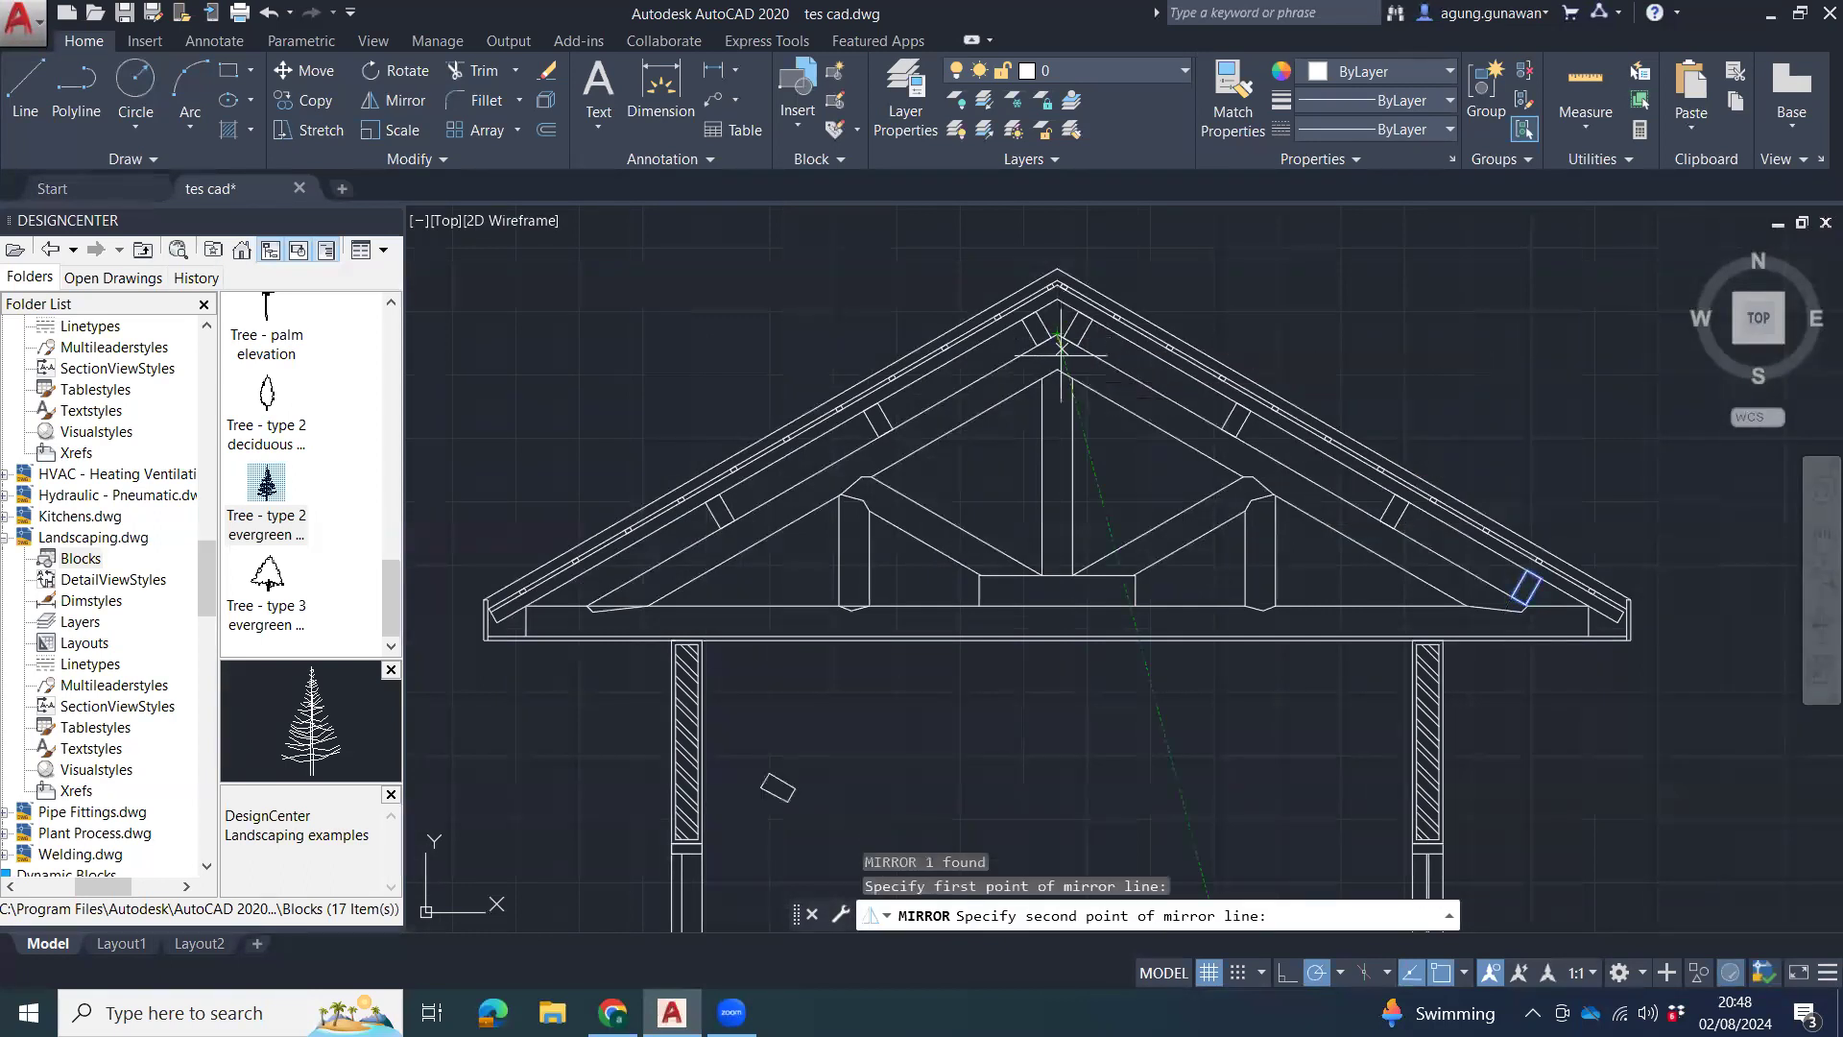
pyautogui.click(1055, 418)
pyautogui.press('Return')
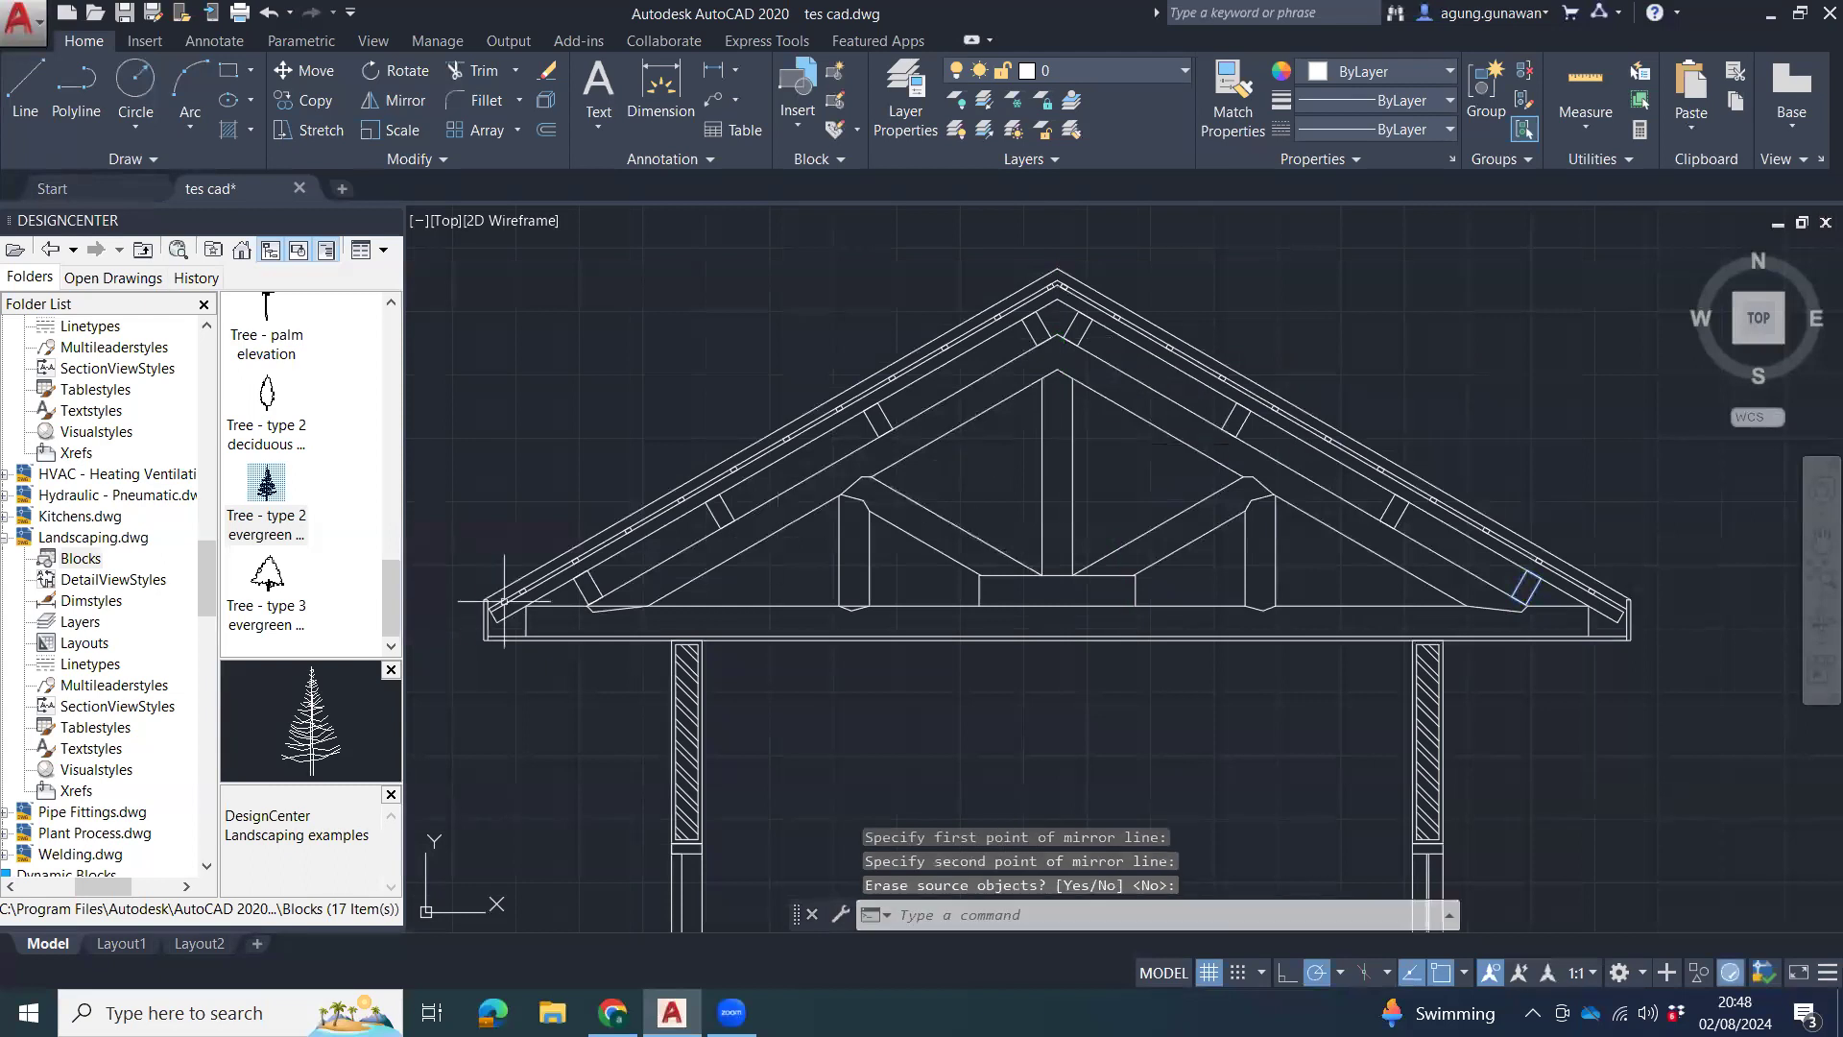
# Trim the tie beam's top line between the two sloping edges of the left diagonal chord at its foot.
pyautogui.scroll(4, 662, 600)
pyautogui.scroll(2, 787, 605)
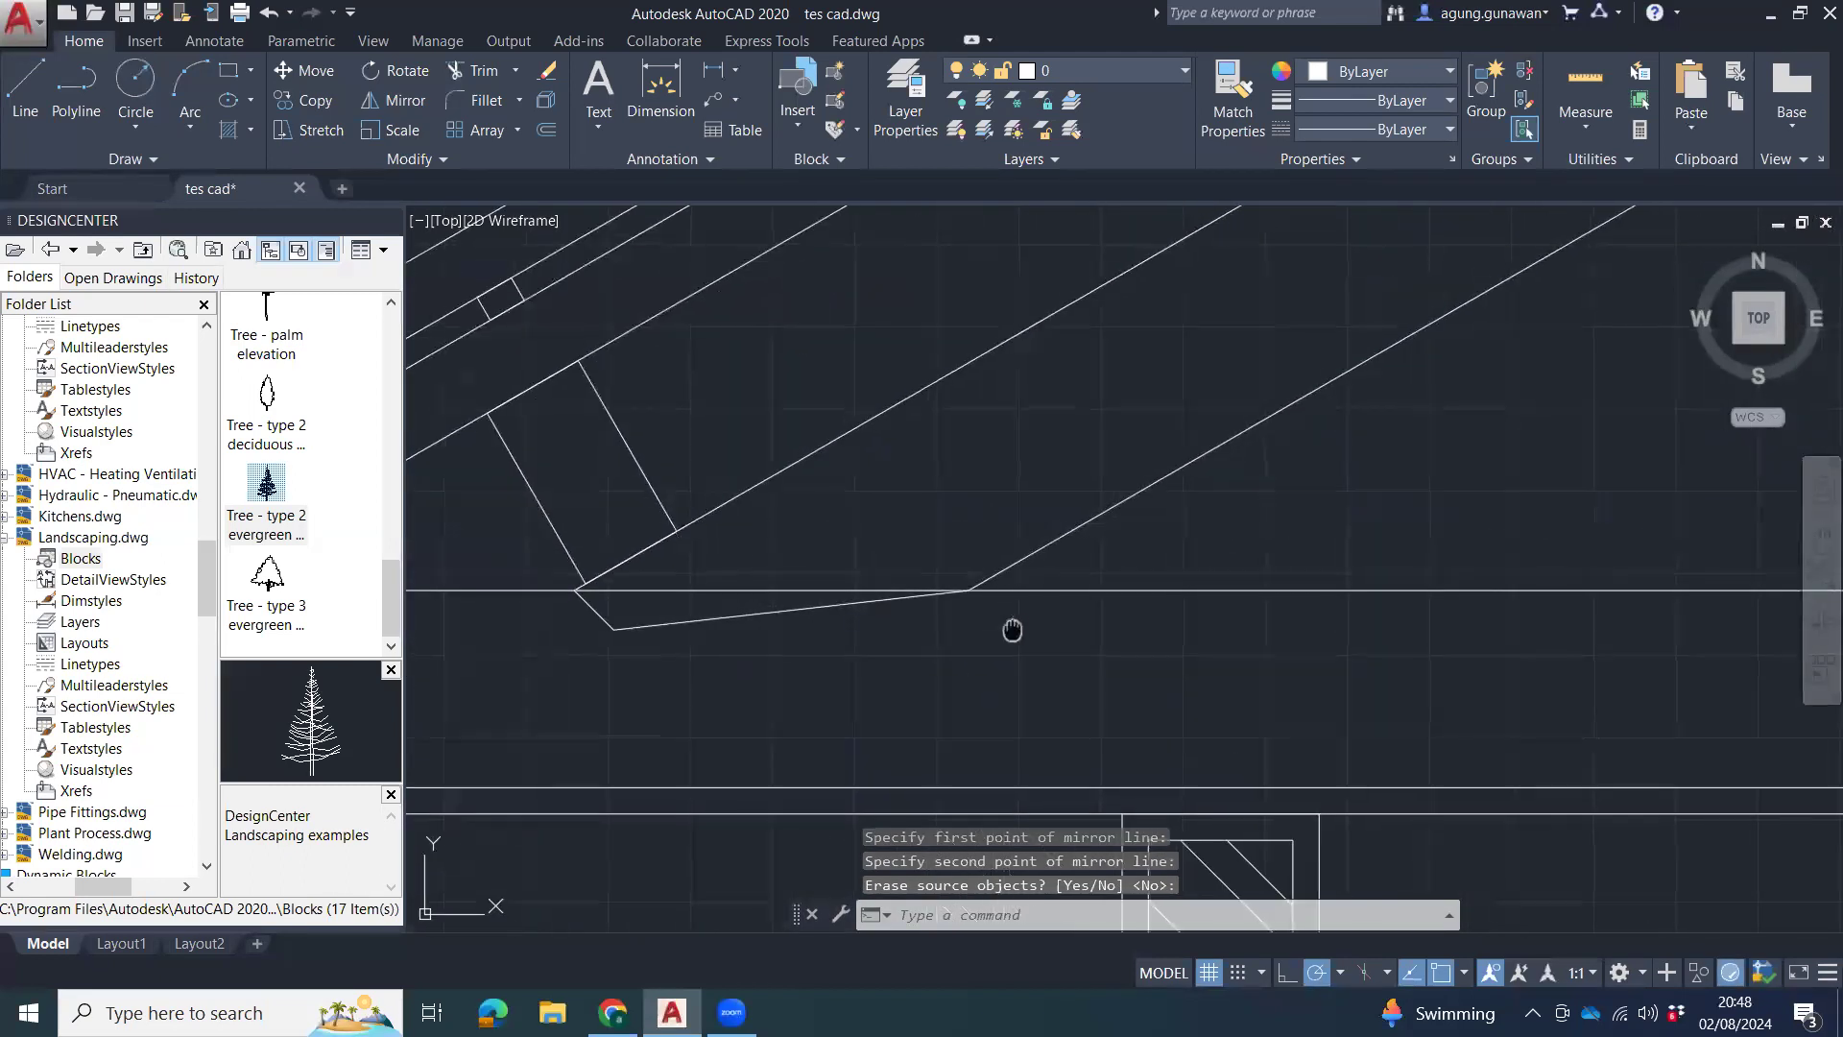
pyautogui.scroll(3, 998, 633)
pyautogui.write('tr')
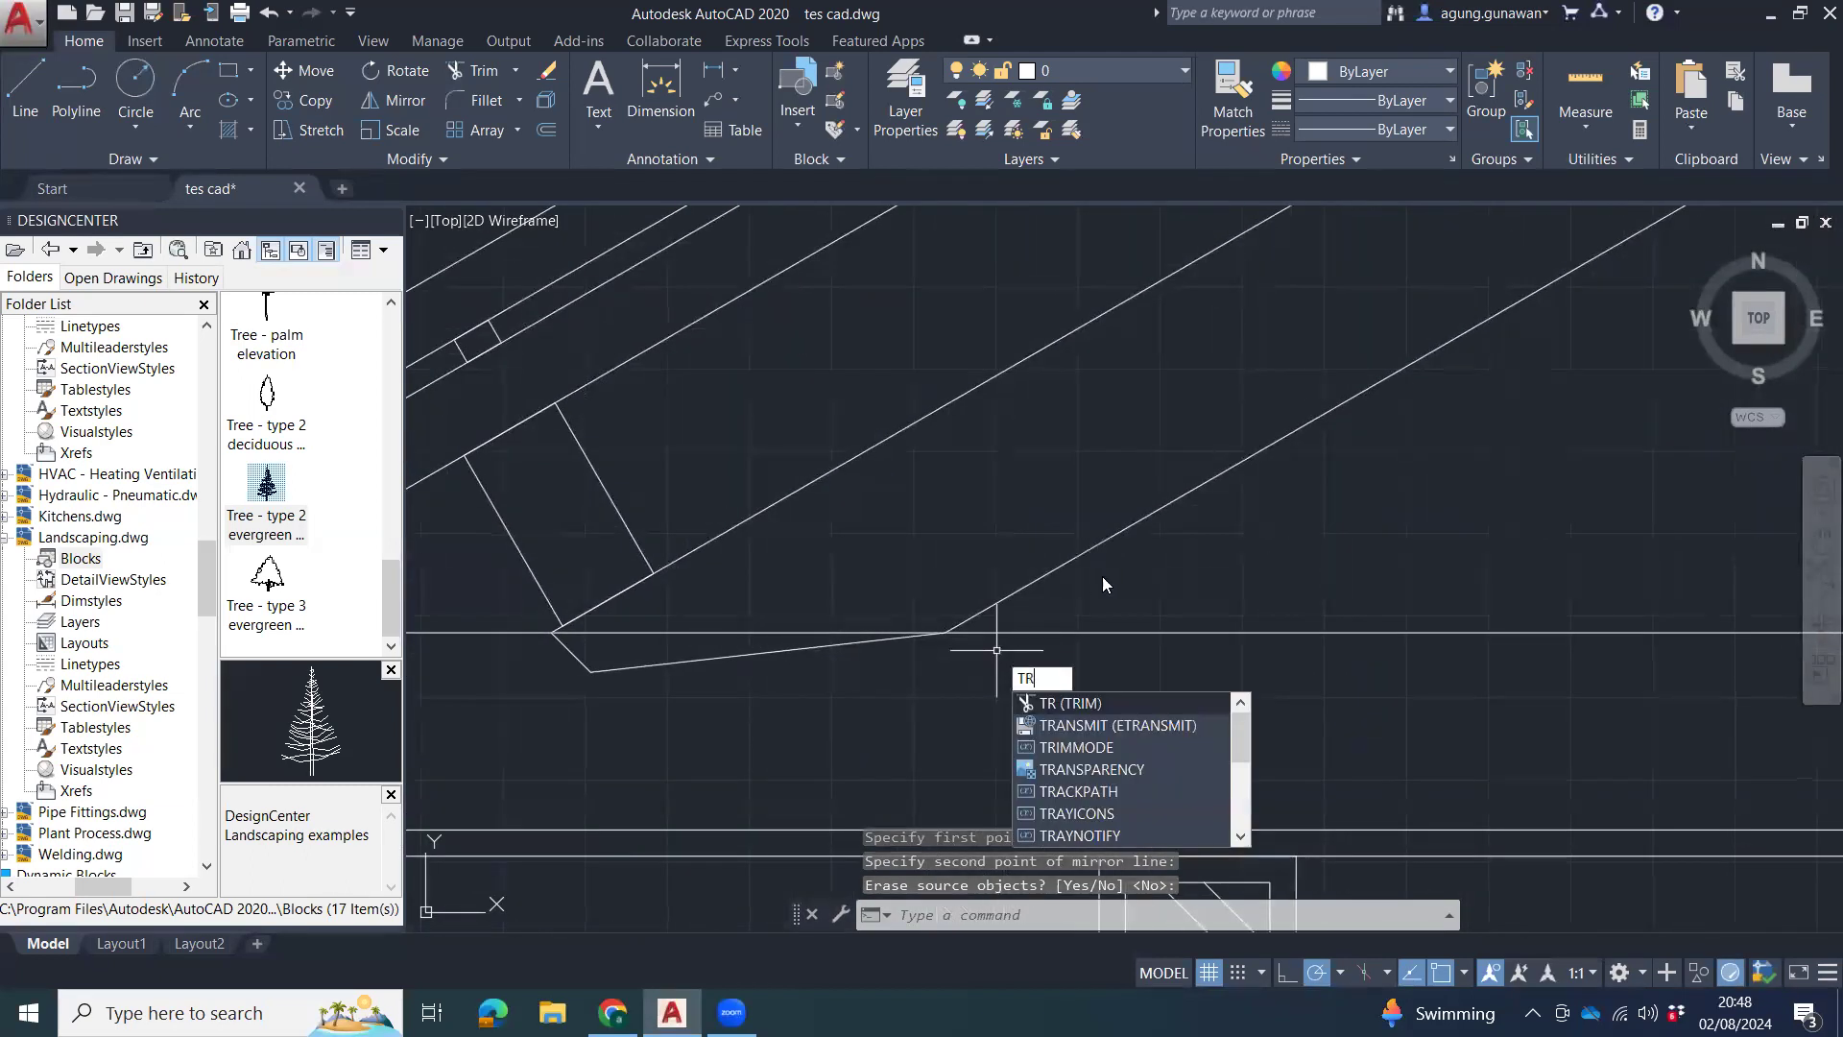
pyautogui.press('Return')
pyautogui.click(1225, 636)
pyautogui.click(975, 394)
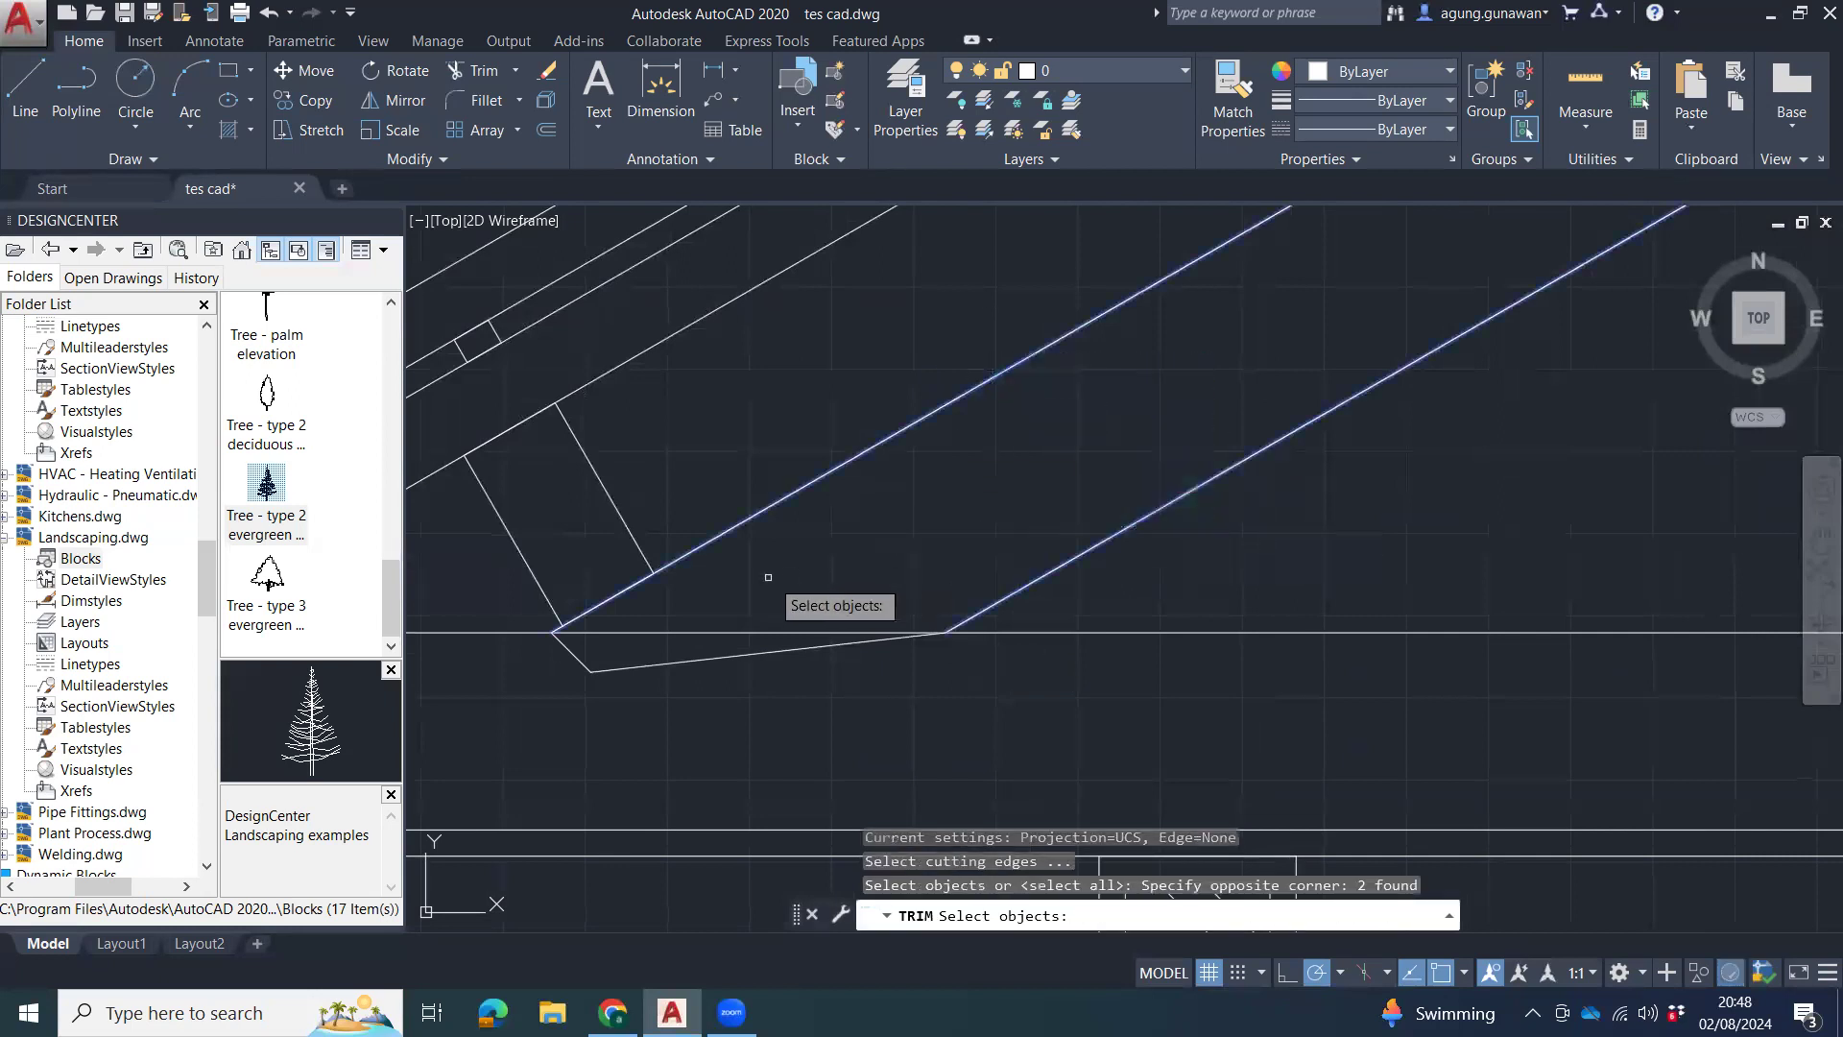
pyautogui.press('Return')
pyautogui.scroll(-4, 1240, 600)
pyautogui.scroll(-2, 734, 595)
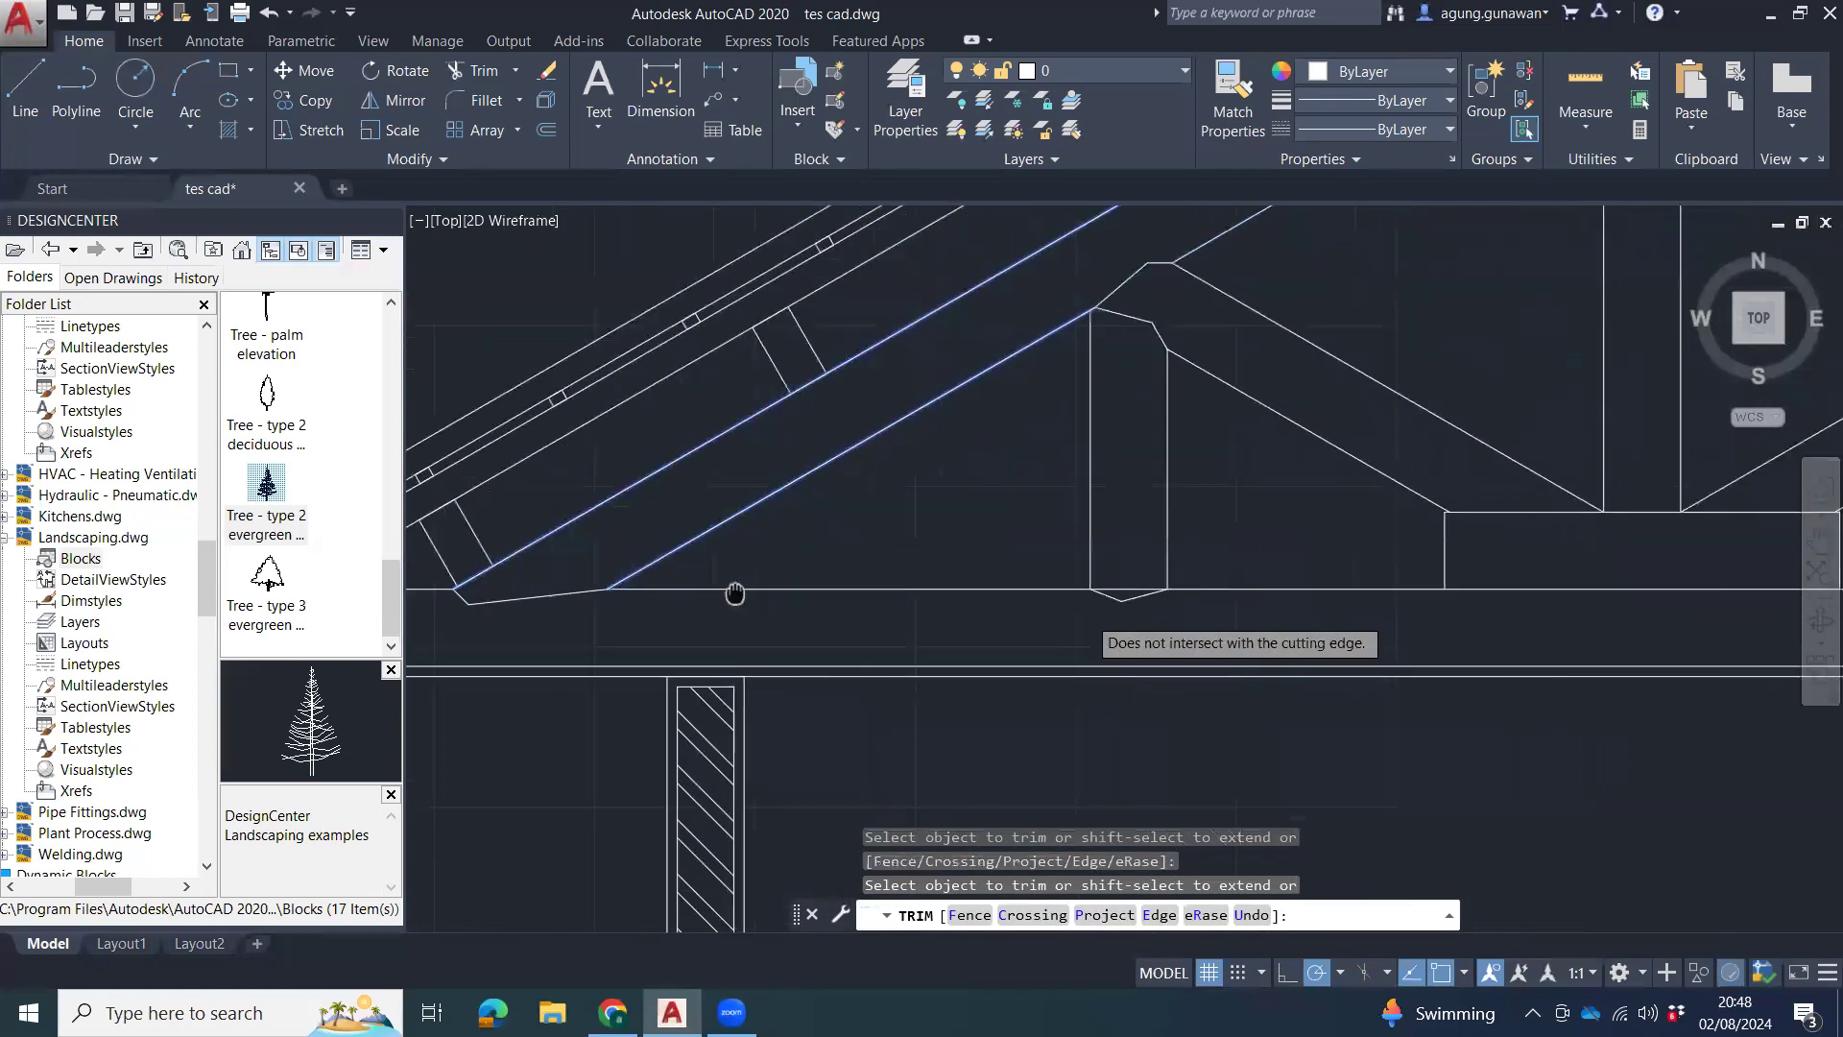
pyautogui.press('Escape')
# Trim the tie beam's top line between the vertical edges of the left post at its notched foot.
pyautogui.scroll(-3, 998, 532)
pyautogui.scroll(5, 999, 532)
pyautogui.scroll(1, 1119, 617)
pyautogui.write('tr')
pyautogui.press('Return')
pyautogui.click(1246, 494)
pyautogui.click(616, 513)
pyautogui.press('Return')
pyautogui.click(930, 629)
pyautogui.scroll(-6, 1248, 633)
pyautogui.press('Escape')
# Examine the truss at both eaves, along the tie beam and at the ridge for remaining drafting errors.
pyautogui.moveTo(1370, 667); pyautogui.dragTo(905, 583, button='middle')
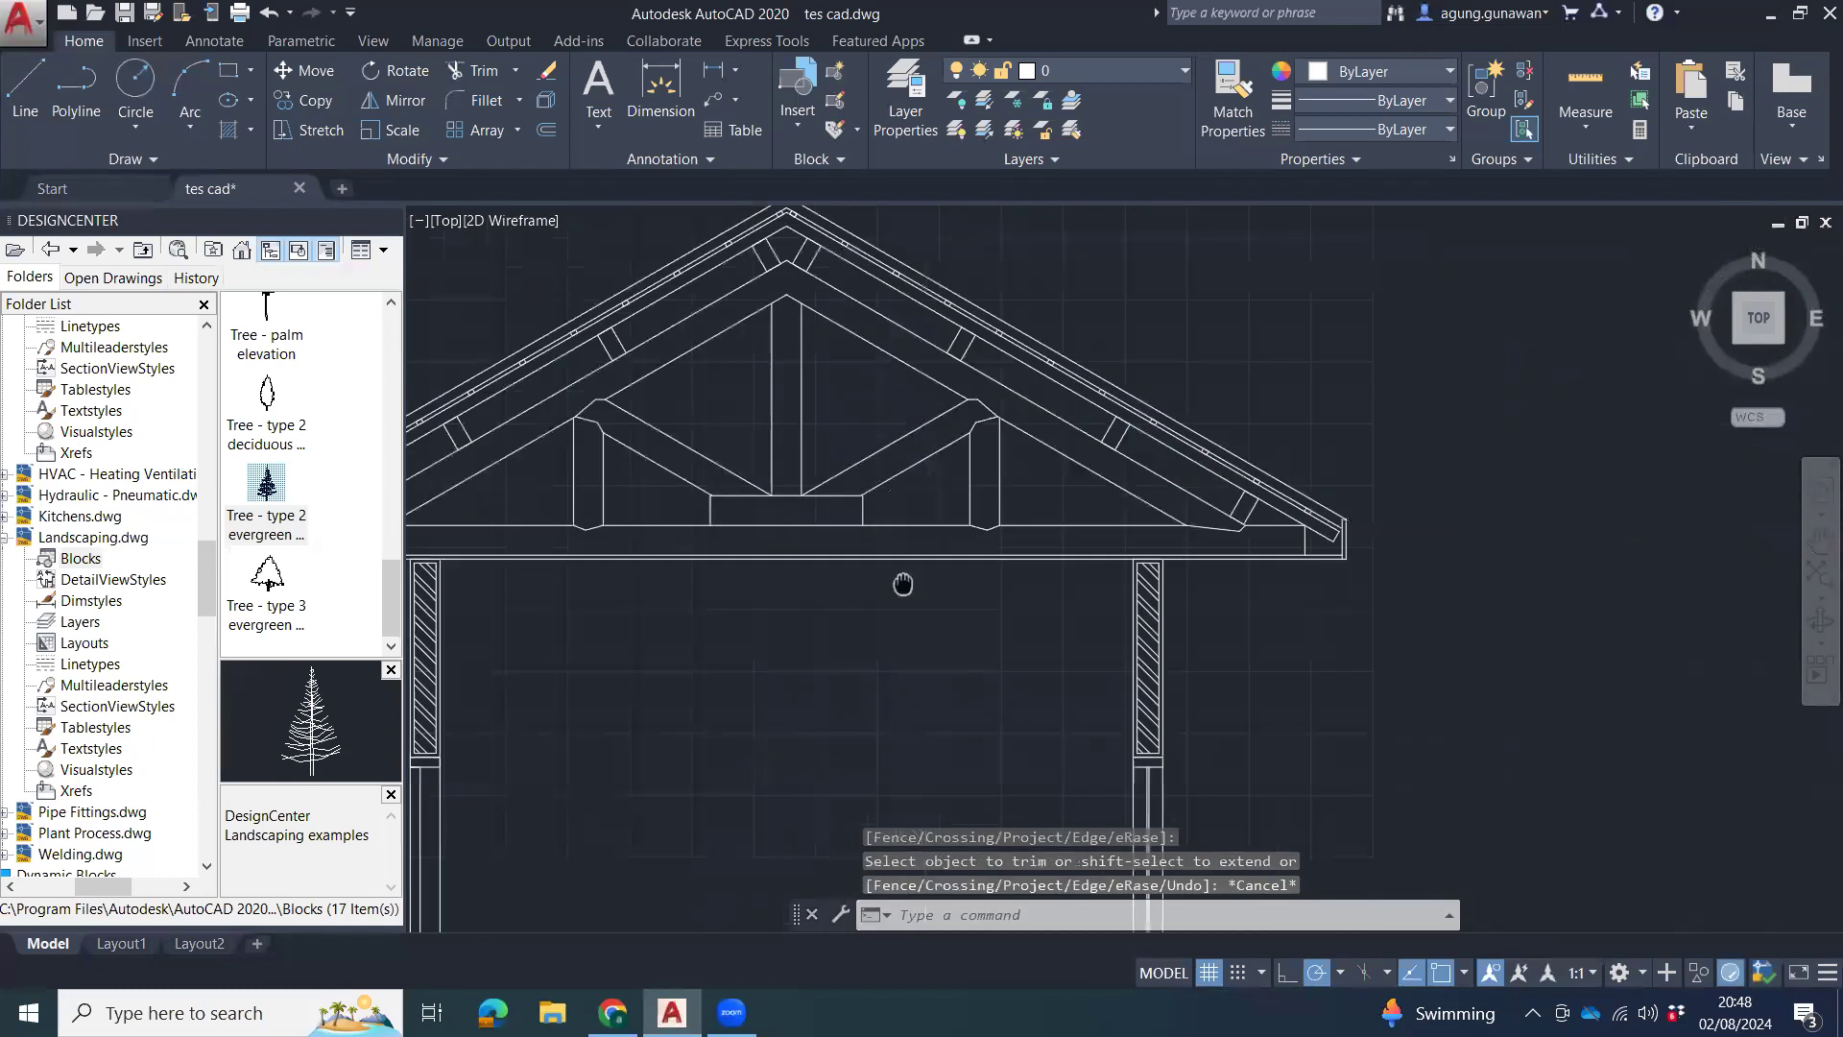
pyautogui.scroll(5, 1375, 597)
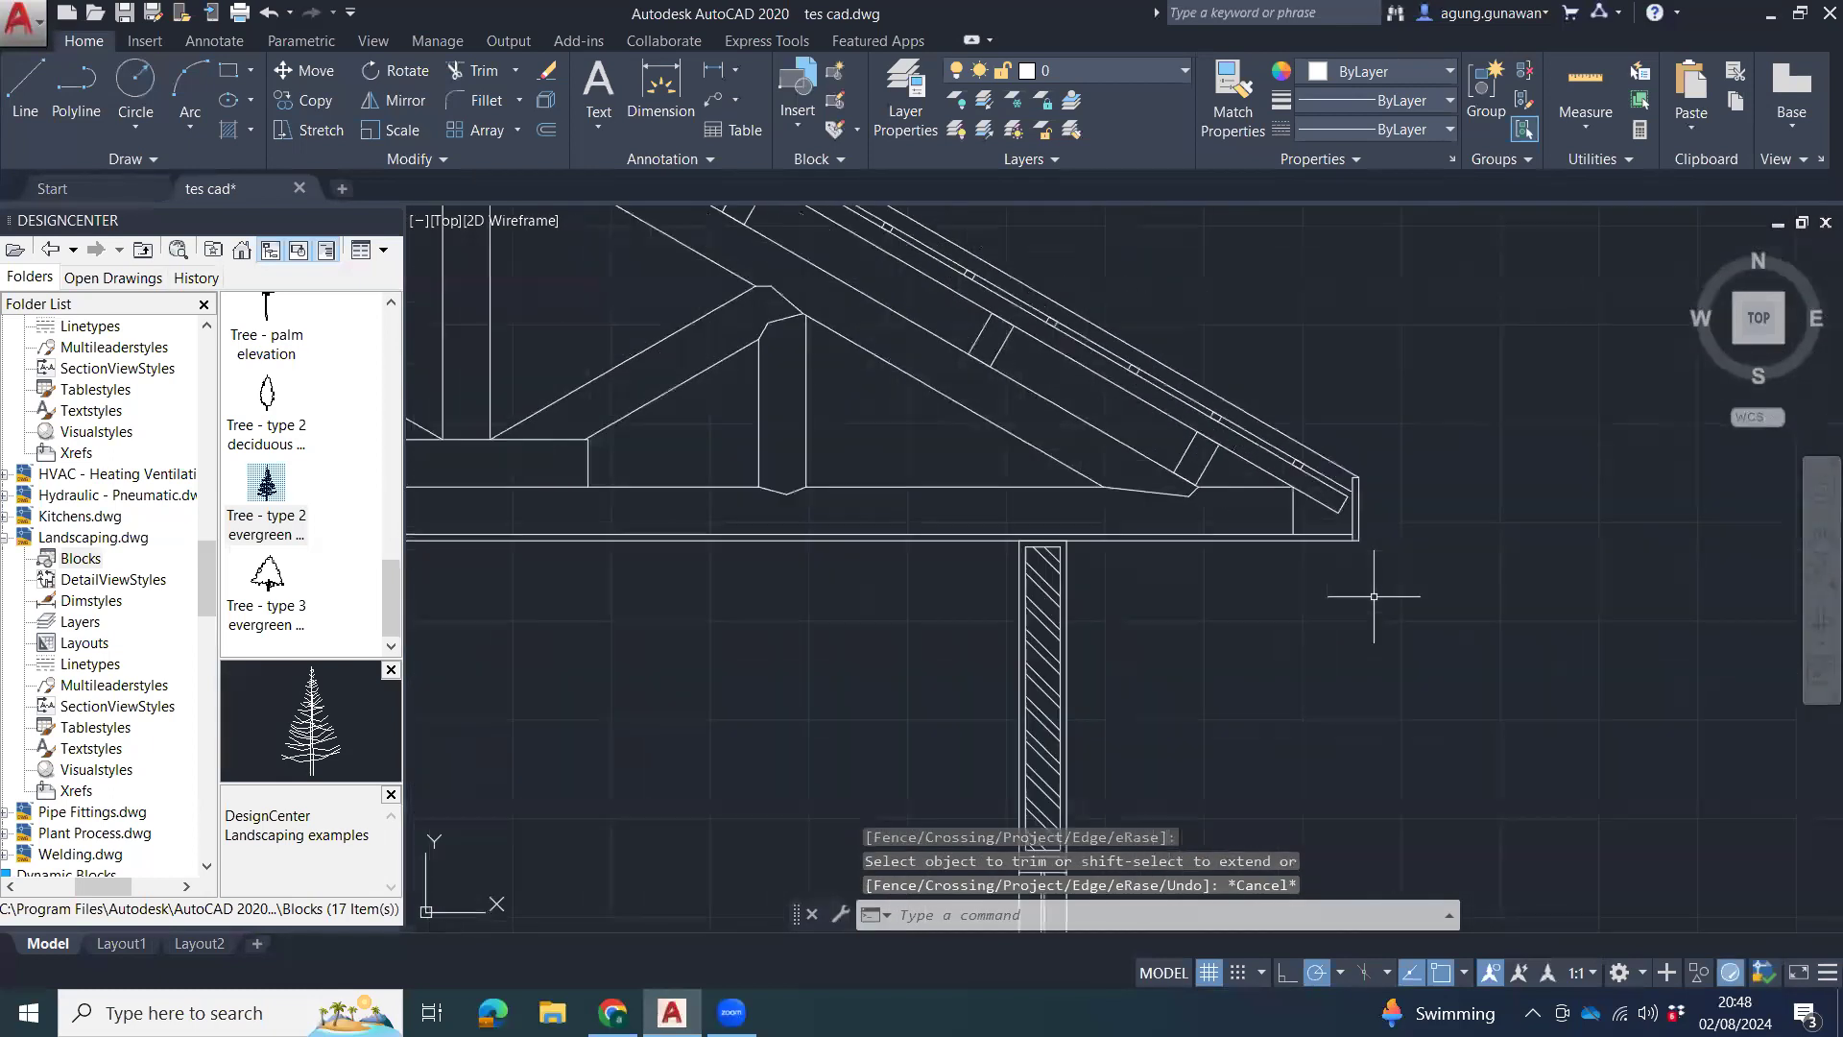
pyautogui.scroll(-5, 1265, 522)
pyautogui.moveTo(458, 487); pyautogui.dragTo(1153, 540, button='middle')
pyautogui.scroll(5, 902, 545)
pyautogui.scroll(-5, 1247, 583)
pyautogui.moveTo(1498, 616); pyautogui.dragTo(810, 510, button='middle')
pyautogui.moveTo(1268, 315); pyautogui.dragTo(1190, 595, button='middle')
pyautogui.scroll(3, 1001, 369)
pyautogui.scroll(-3, 1334, 522)
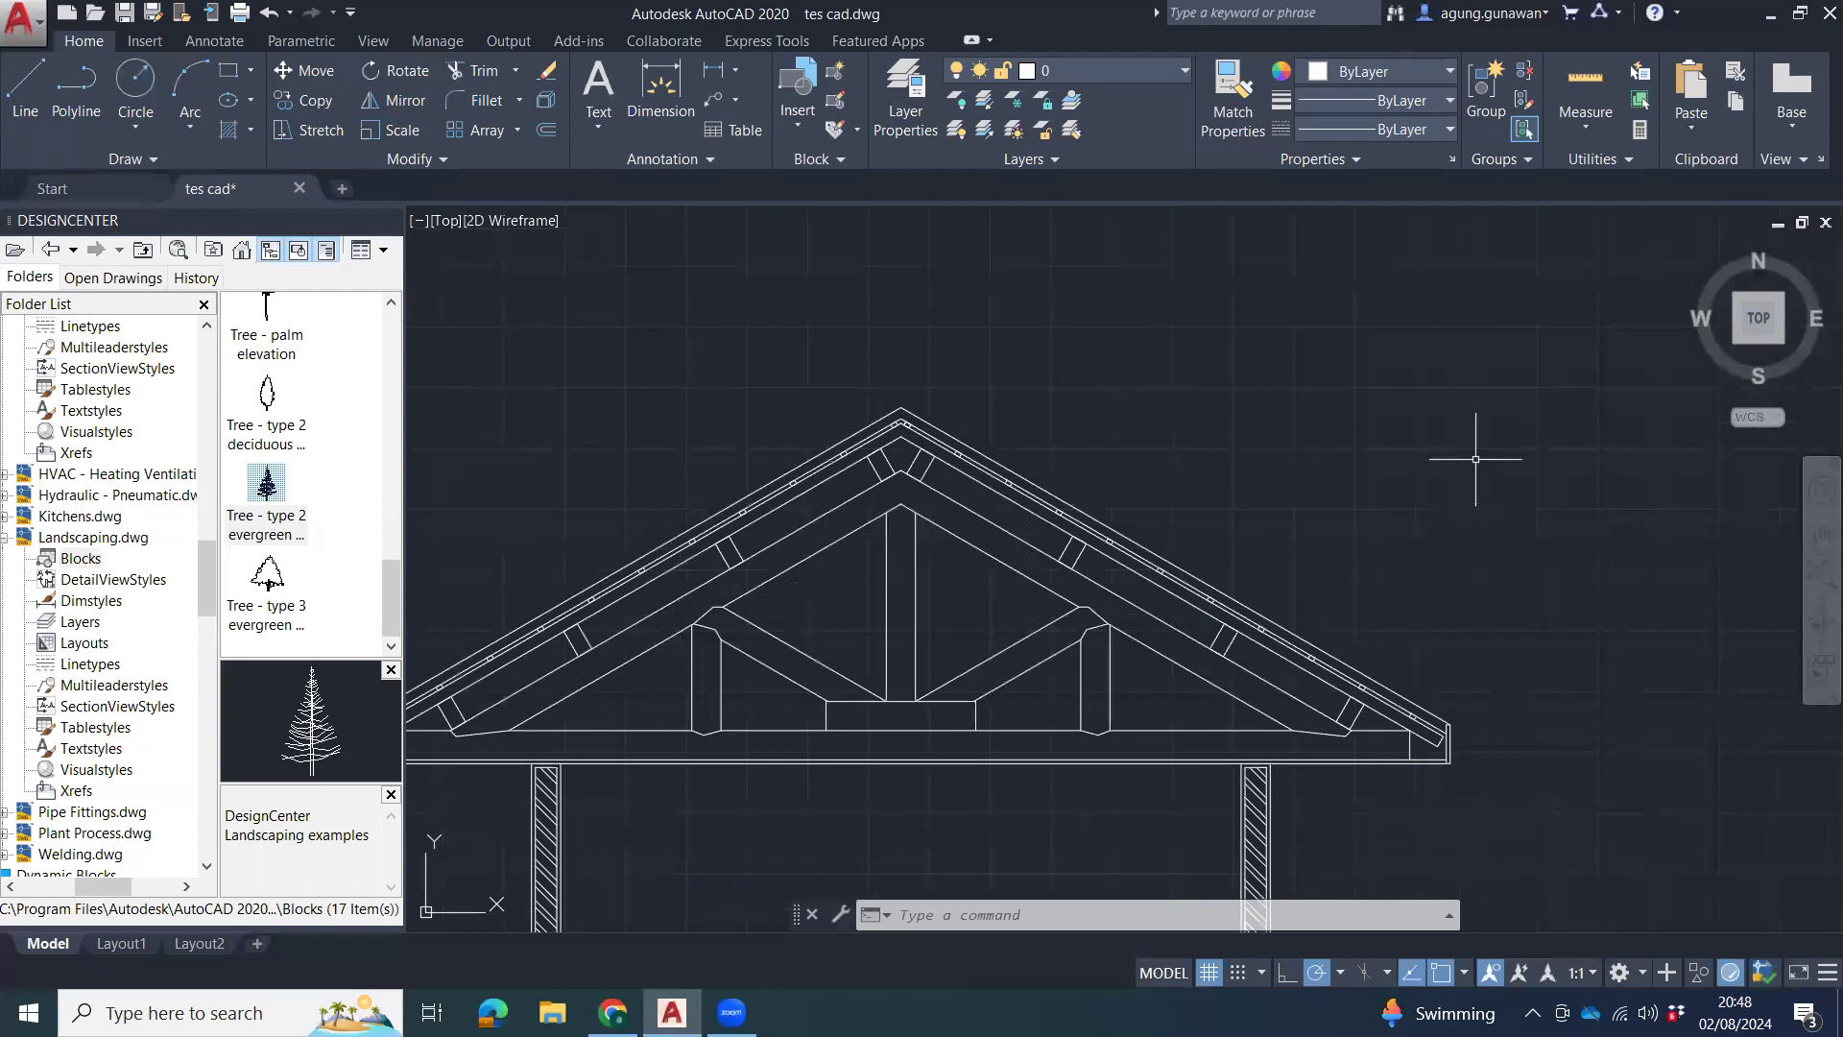
pyautogui.moveTo(1488, 545); pyautogui.dragTo(1457, 399, button='middle')
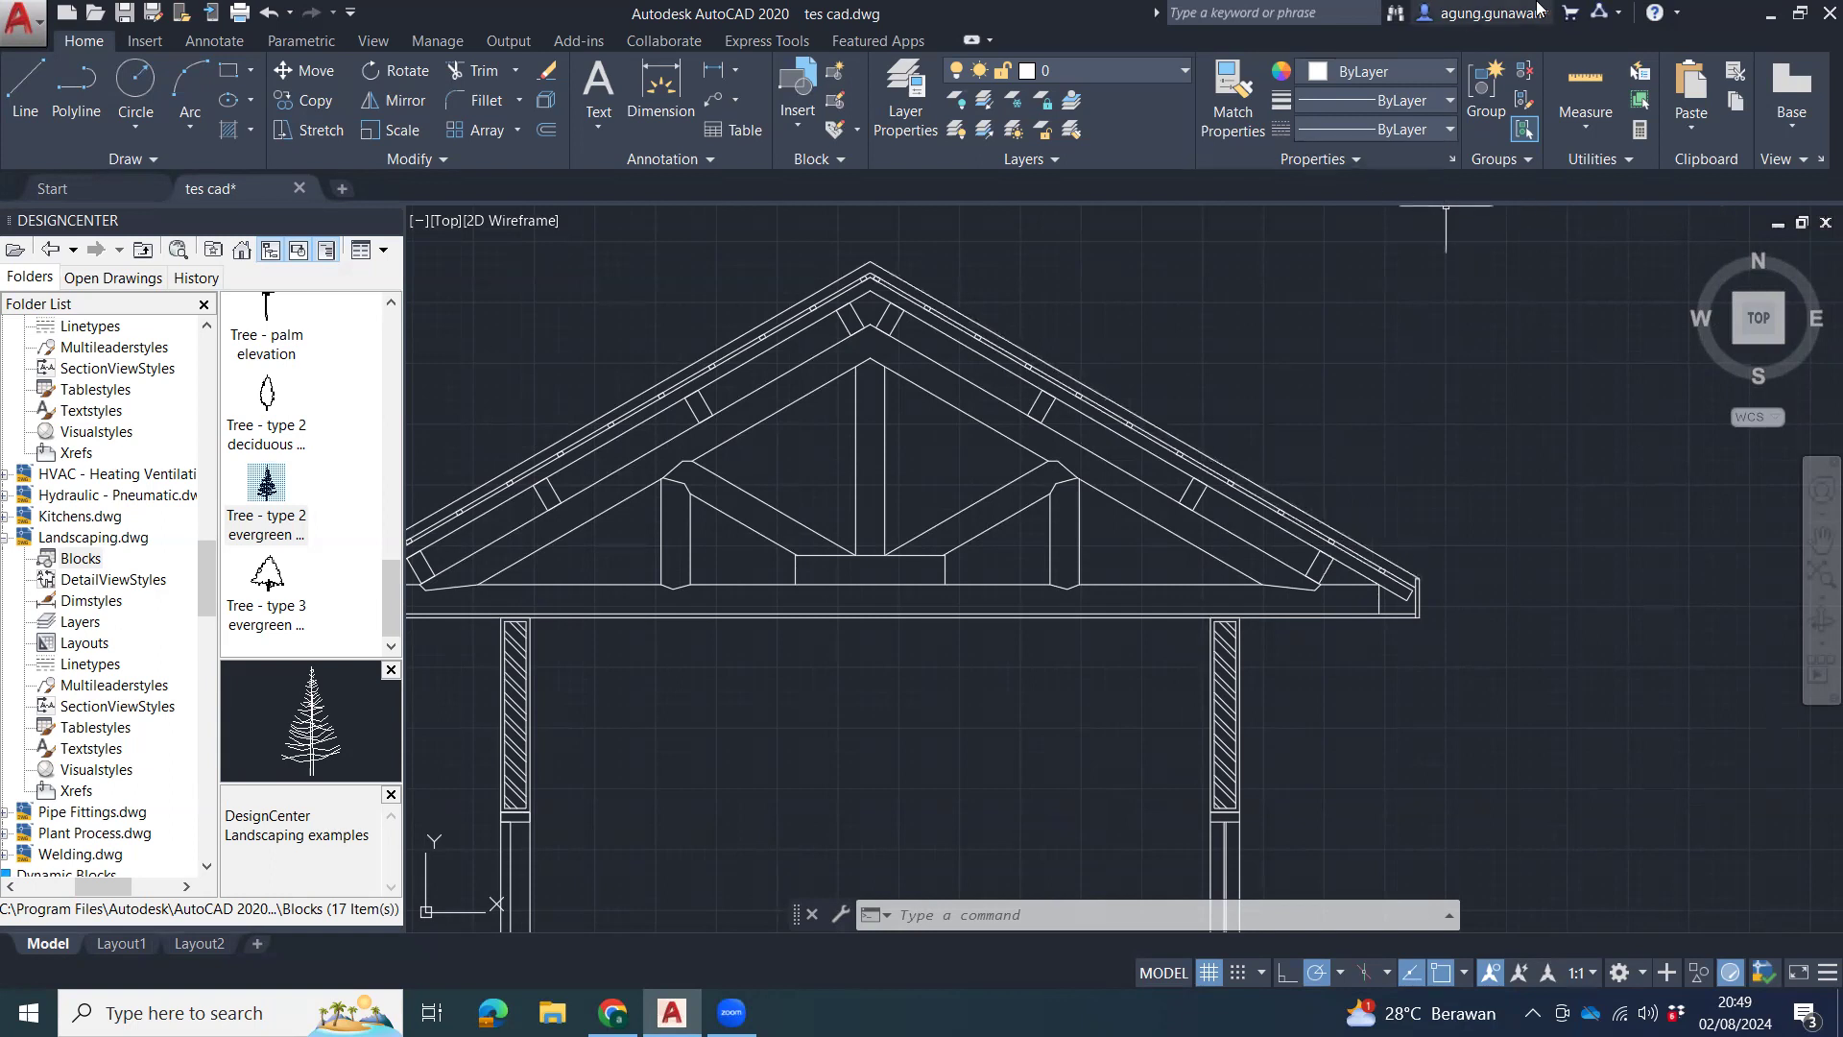
# Create a new layer named terpotong in the layer properties.
pyautogui.click(902, 92)
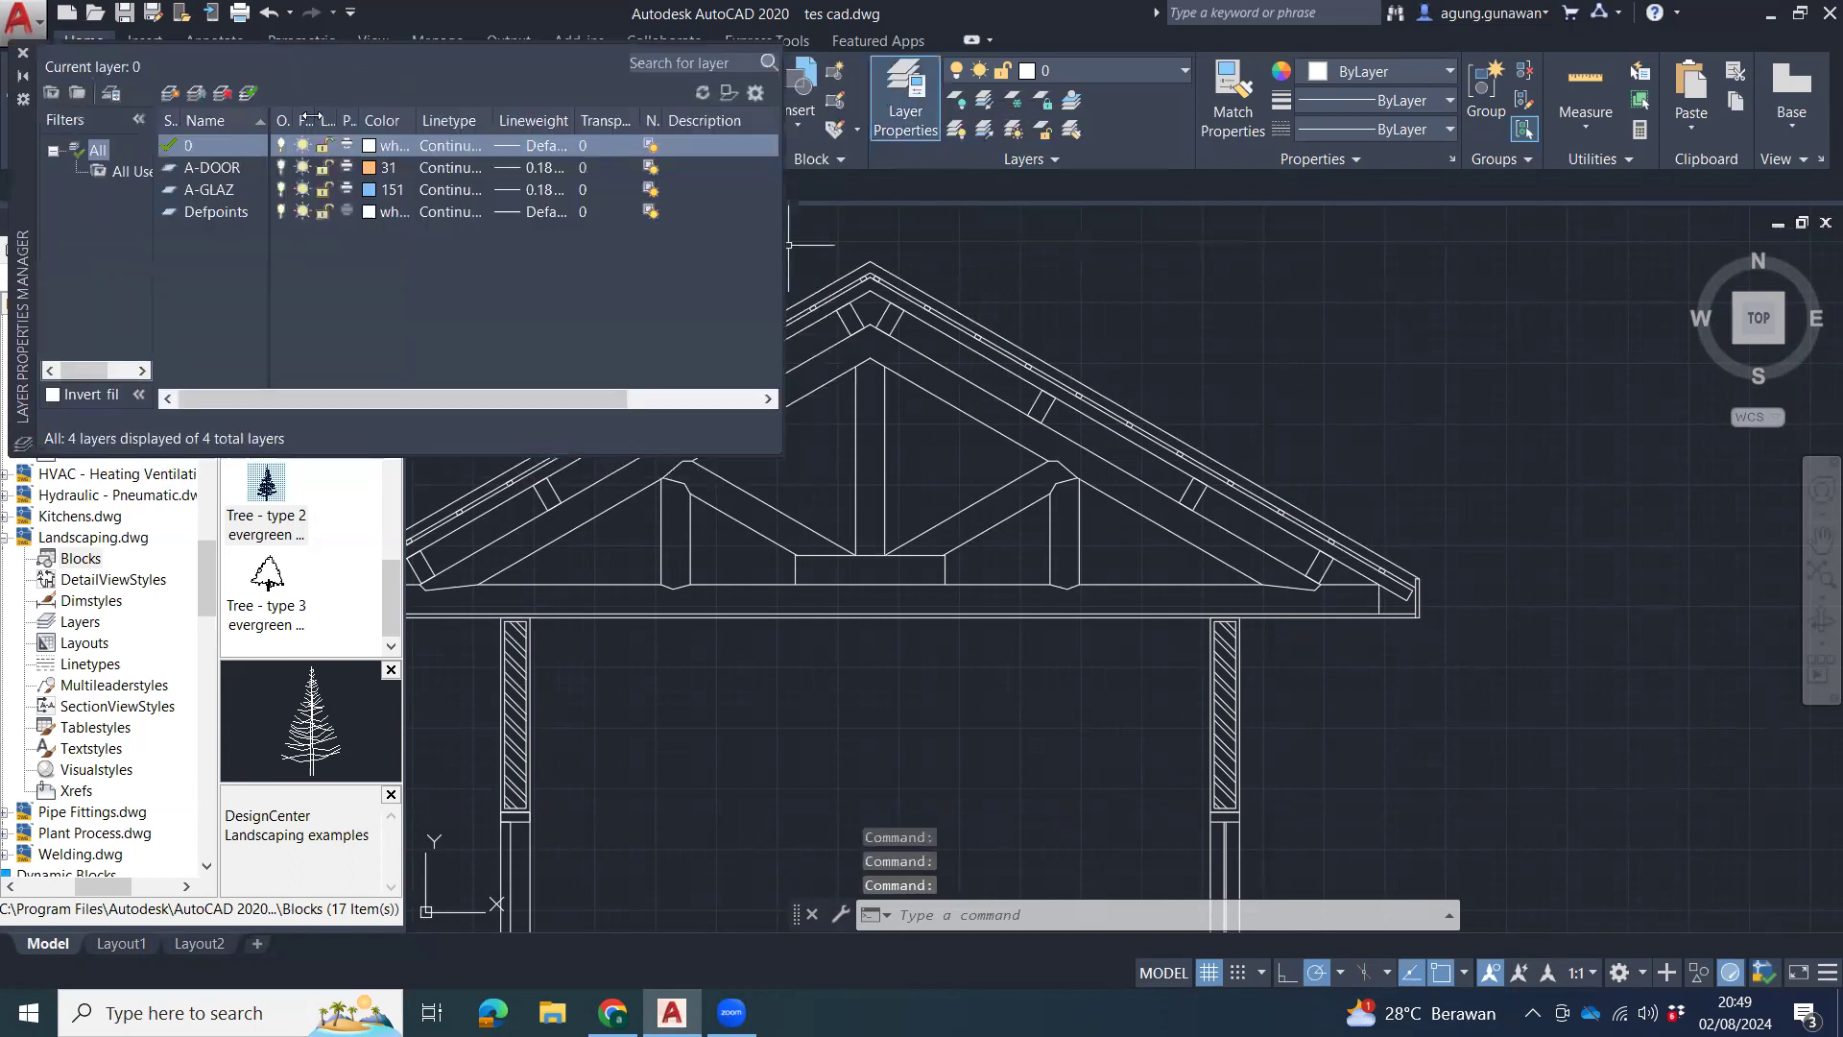
pyautogui.click(545, 145)
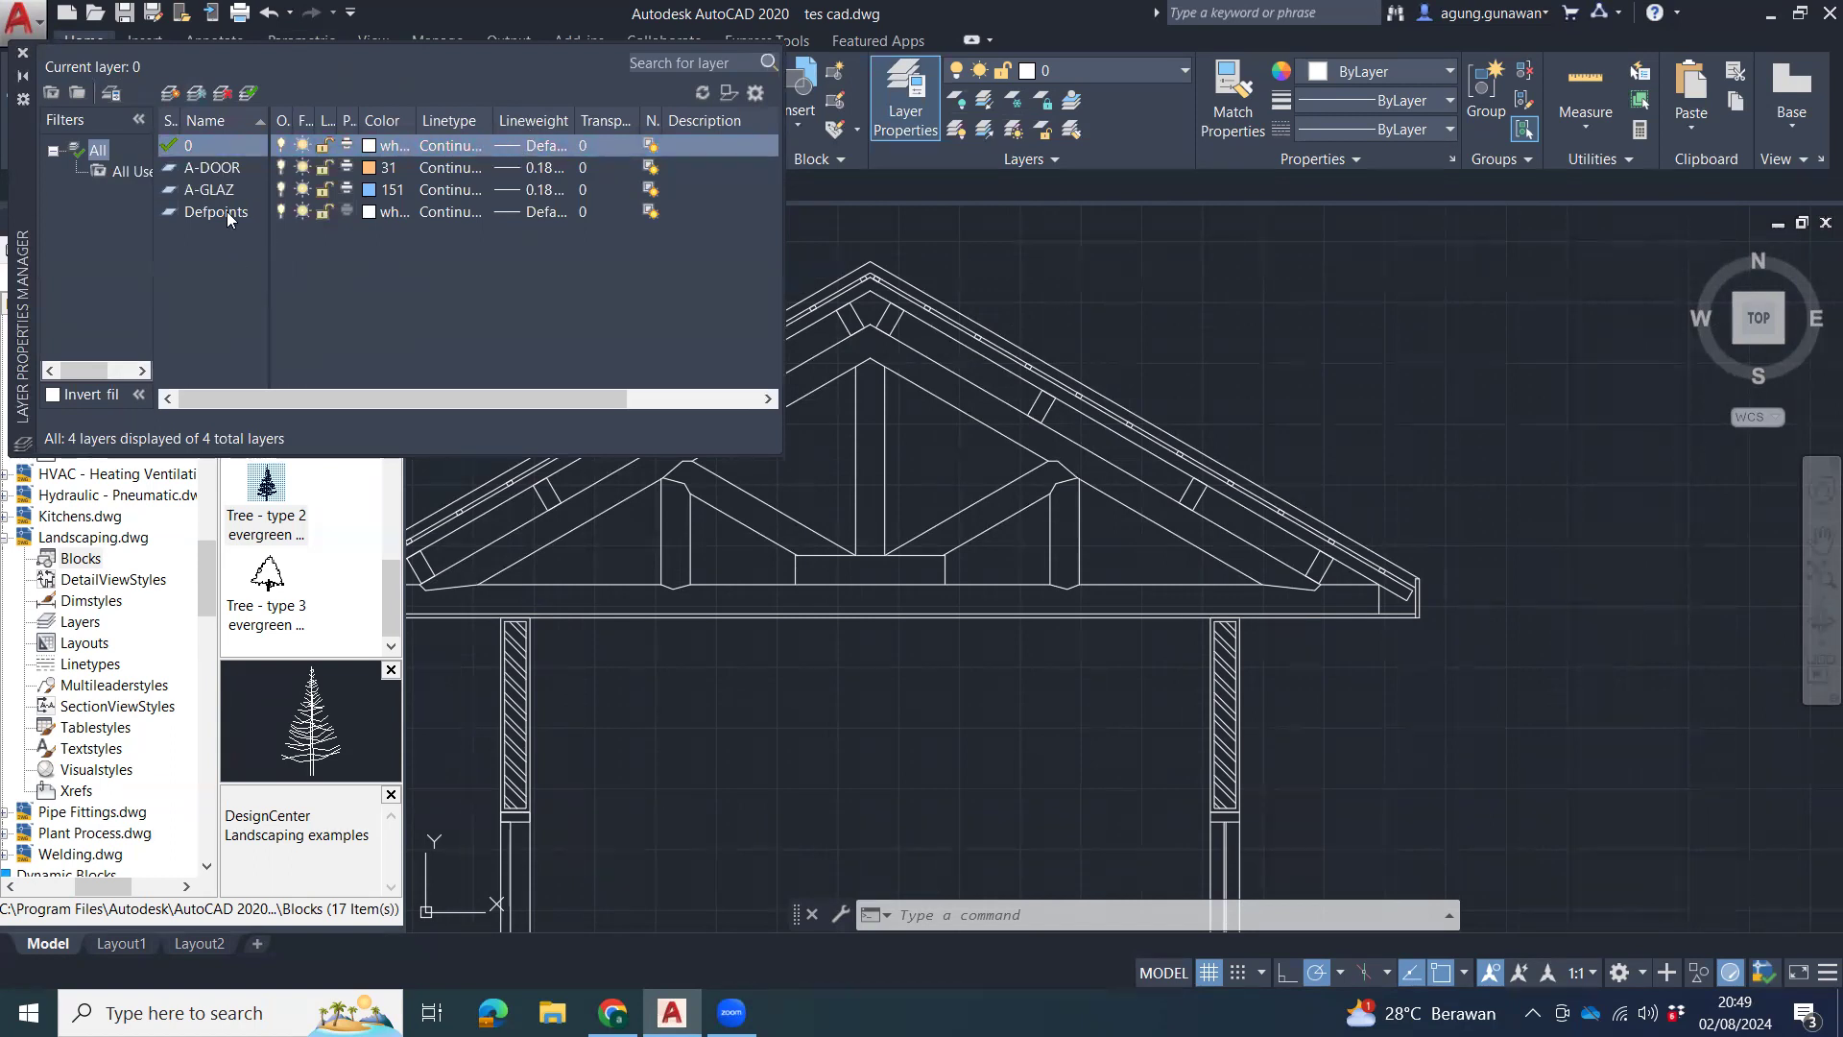
pyautogui.click(215, 273)
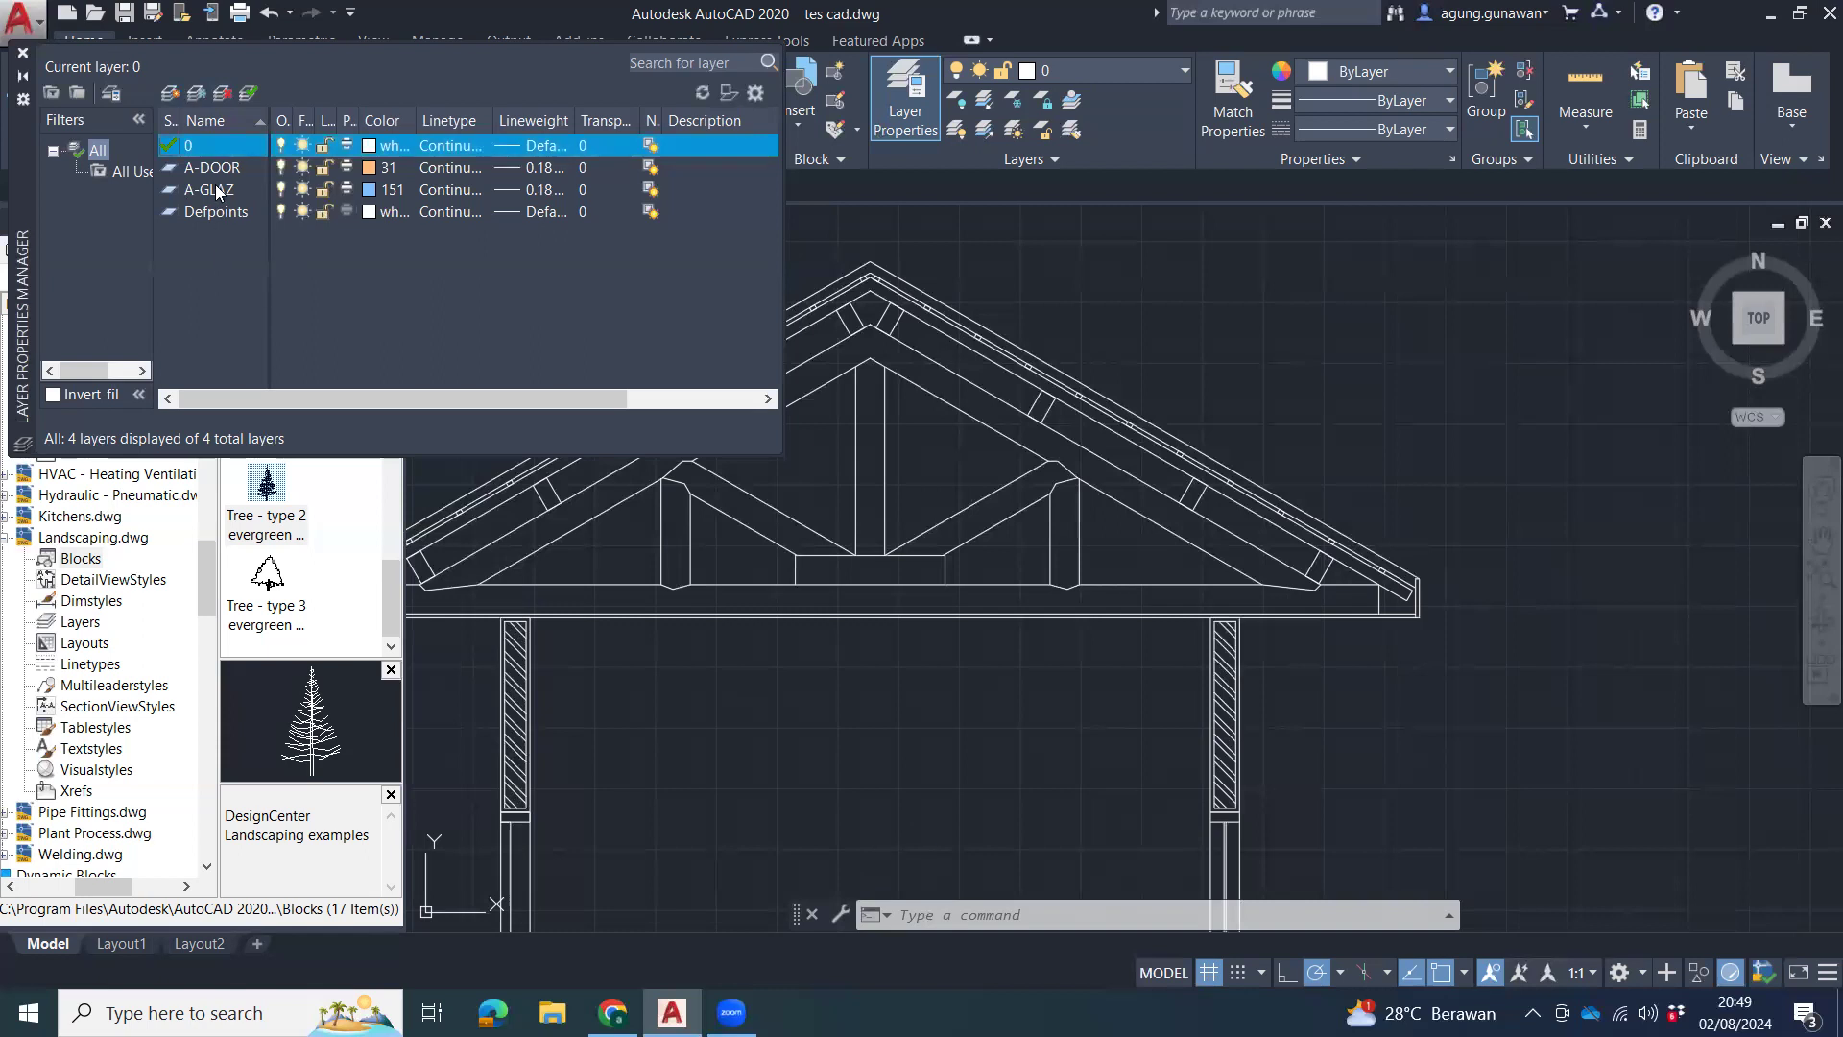
pyautogui.click(171, 93)
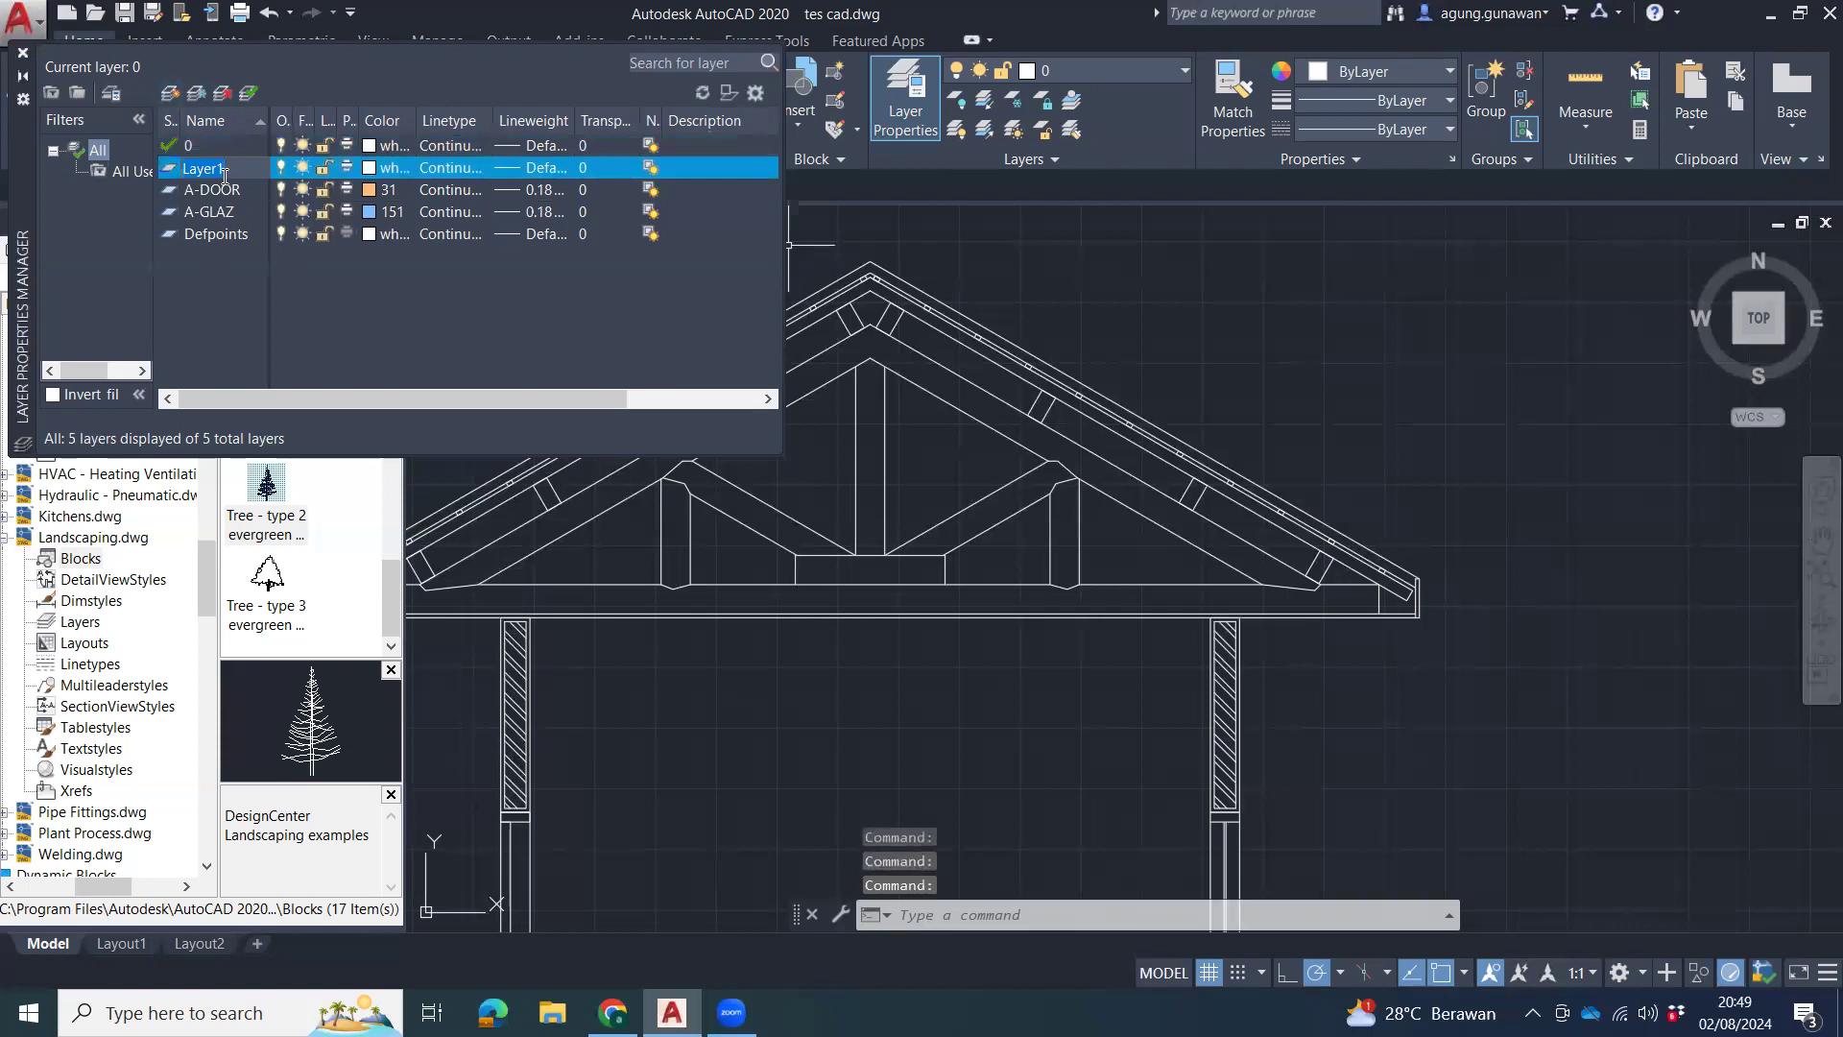
pyautogui.write('terpotong')
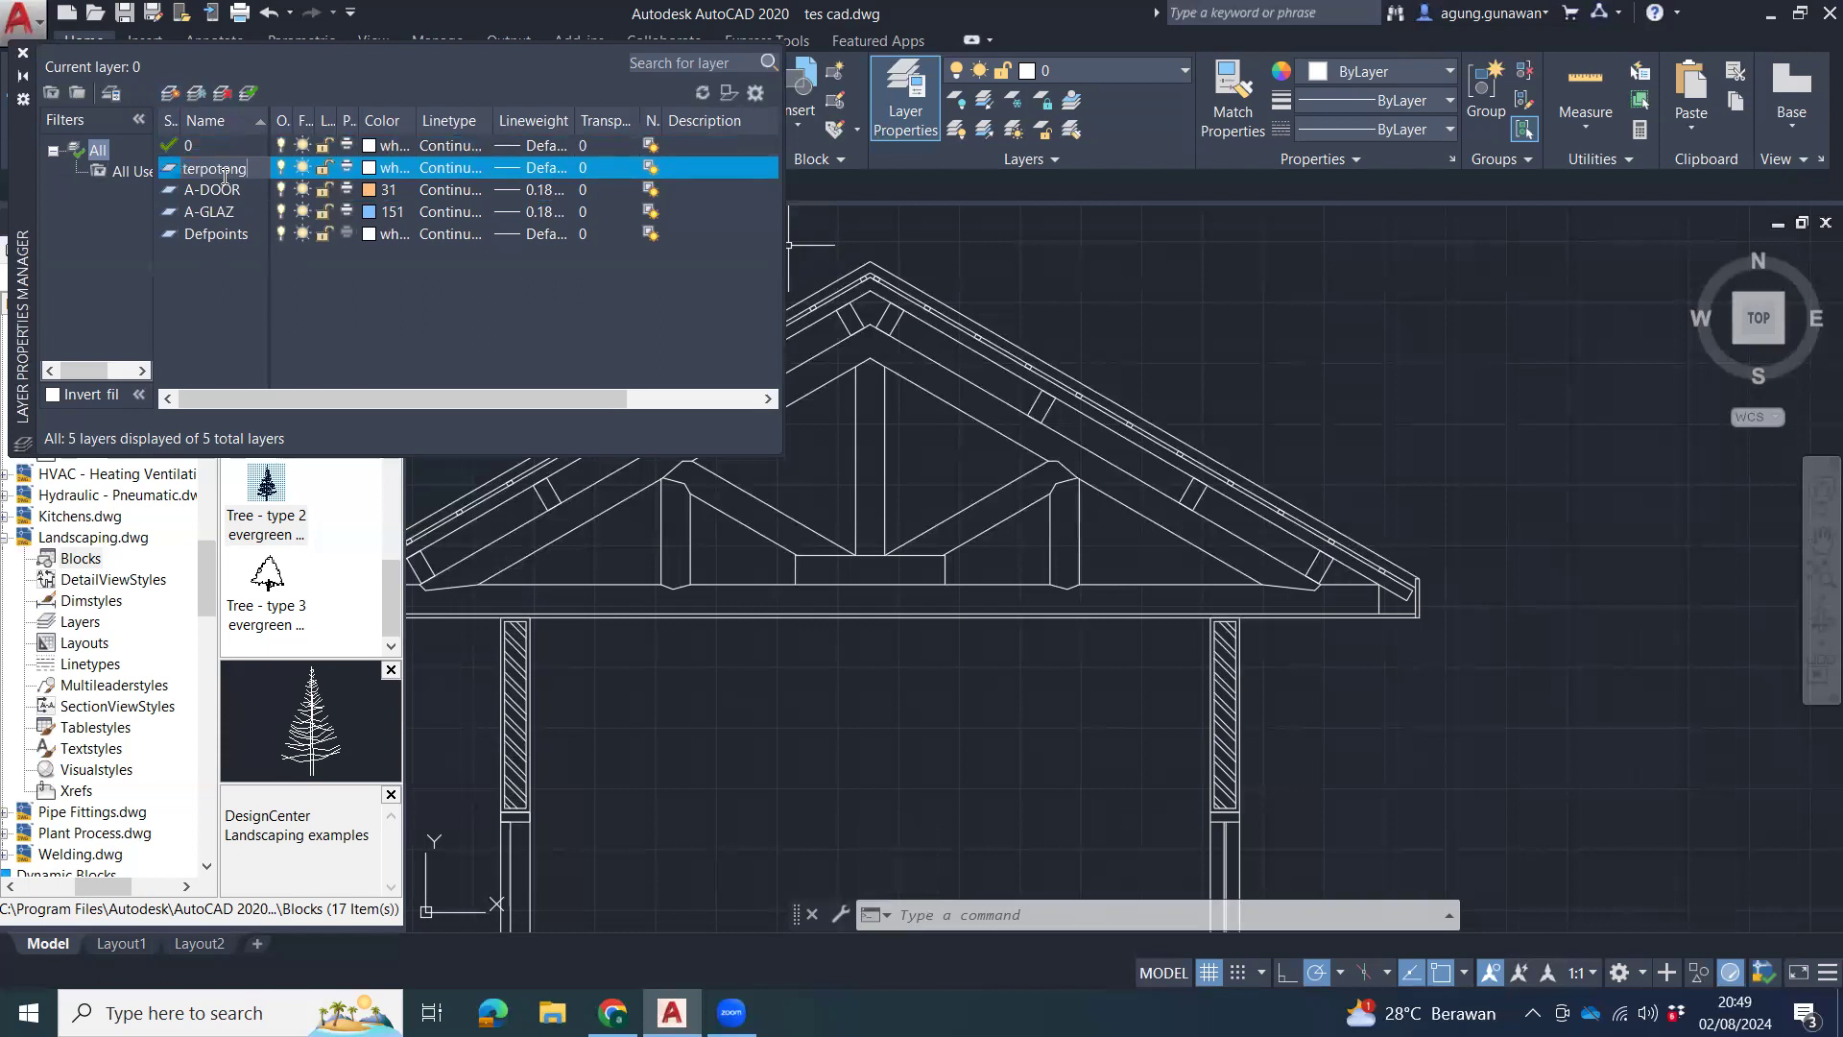
# Set the terpotong layer's colour to red and its lineweight to 0.30 mm.
pyautogui.click(370, 168)
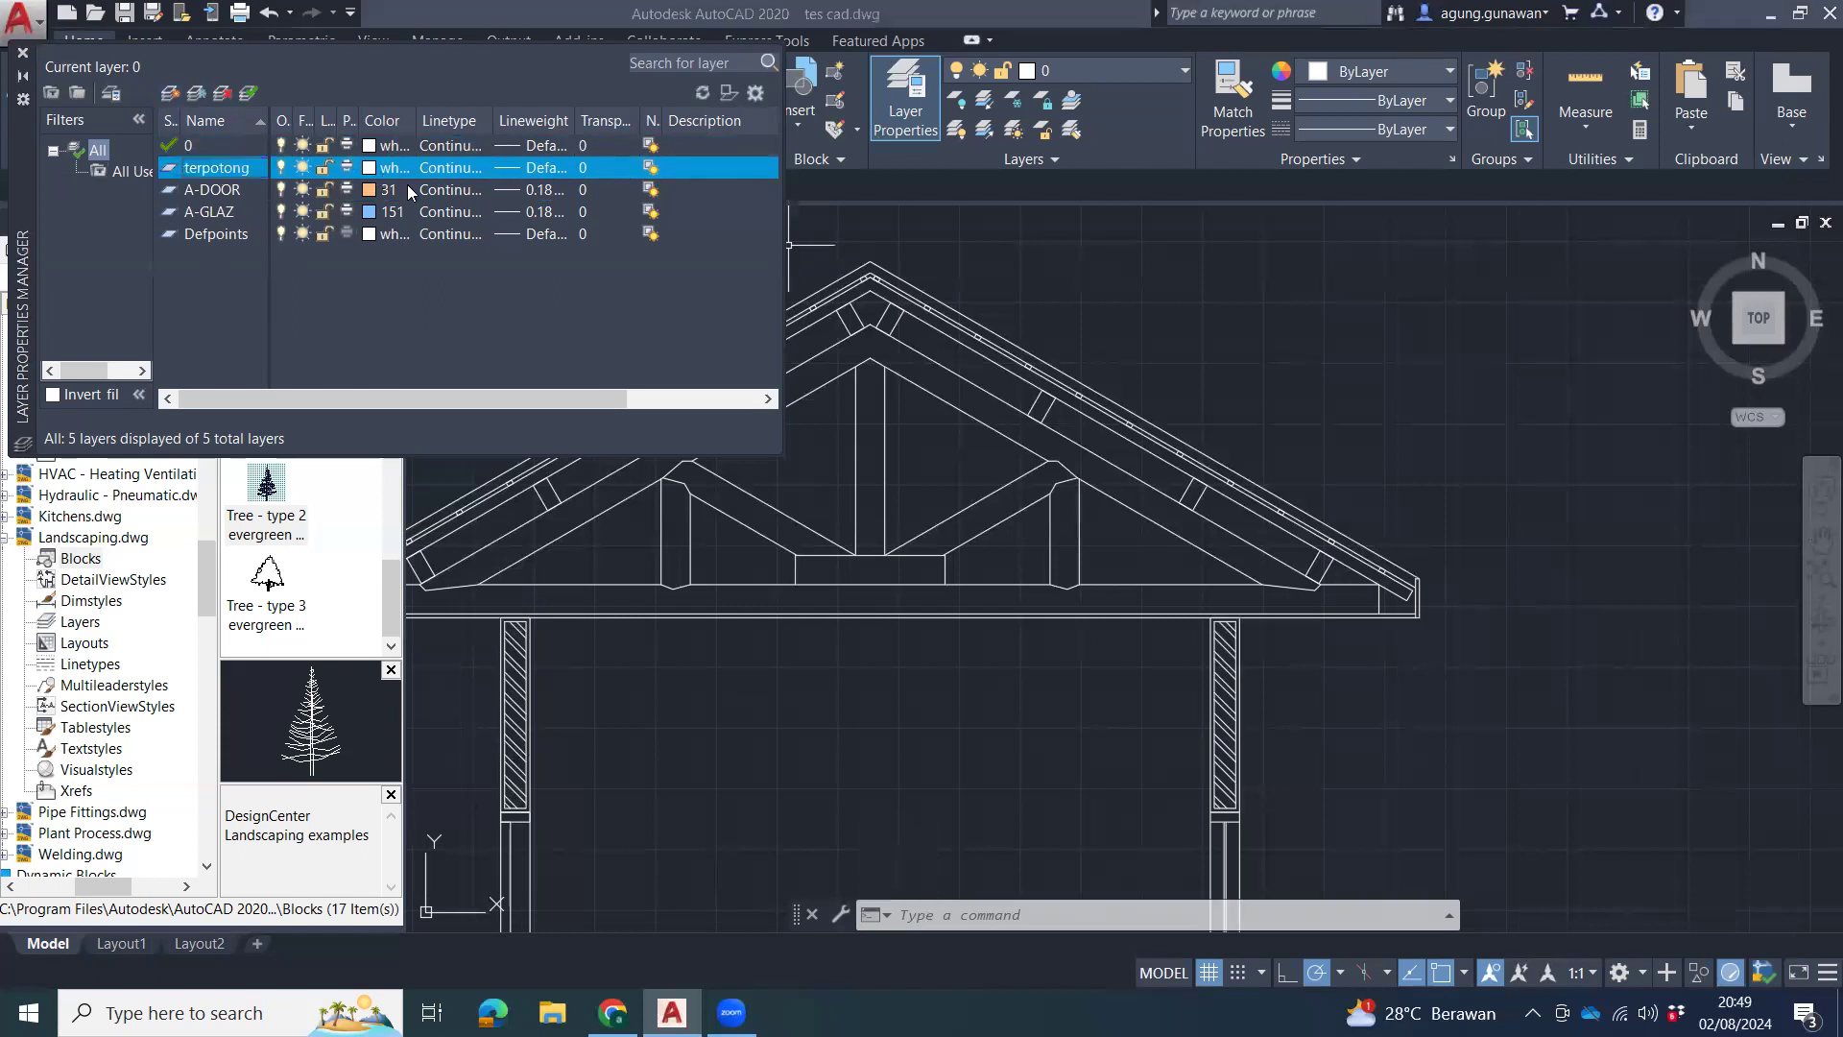
pyautogui.click(721, 557)
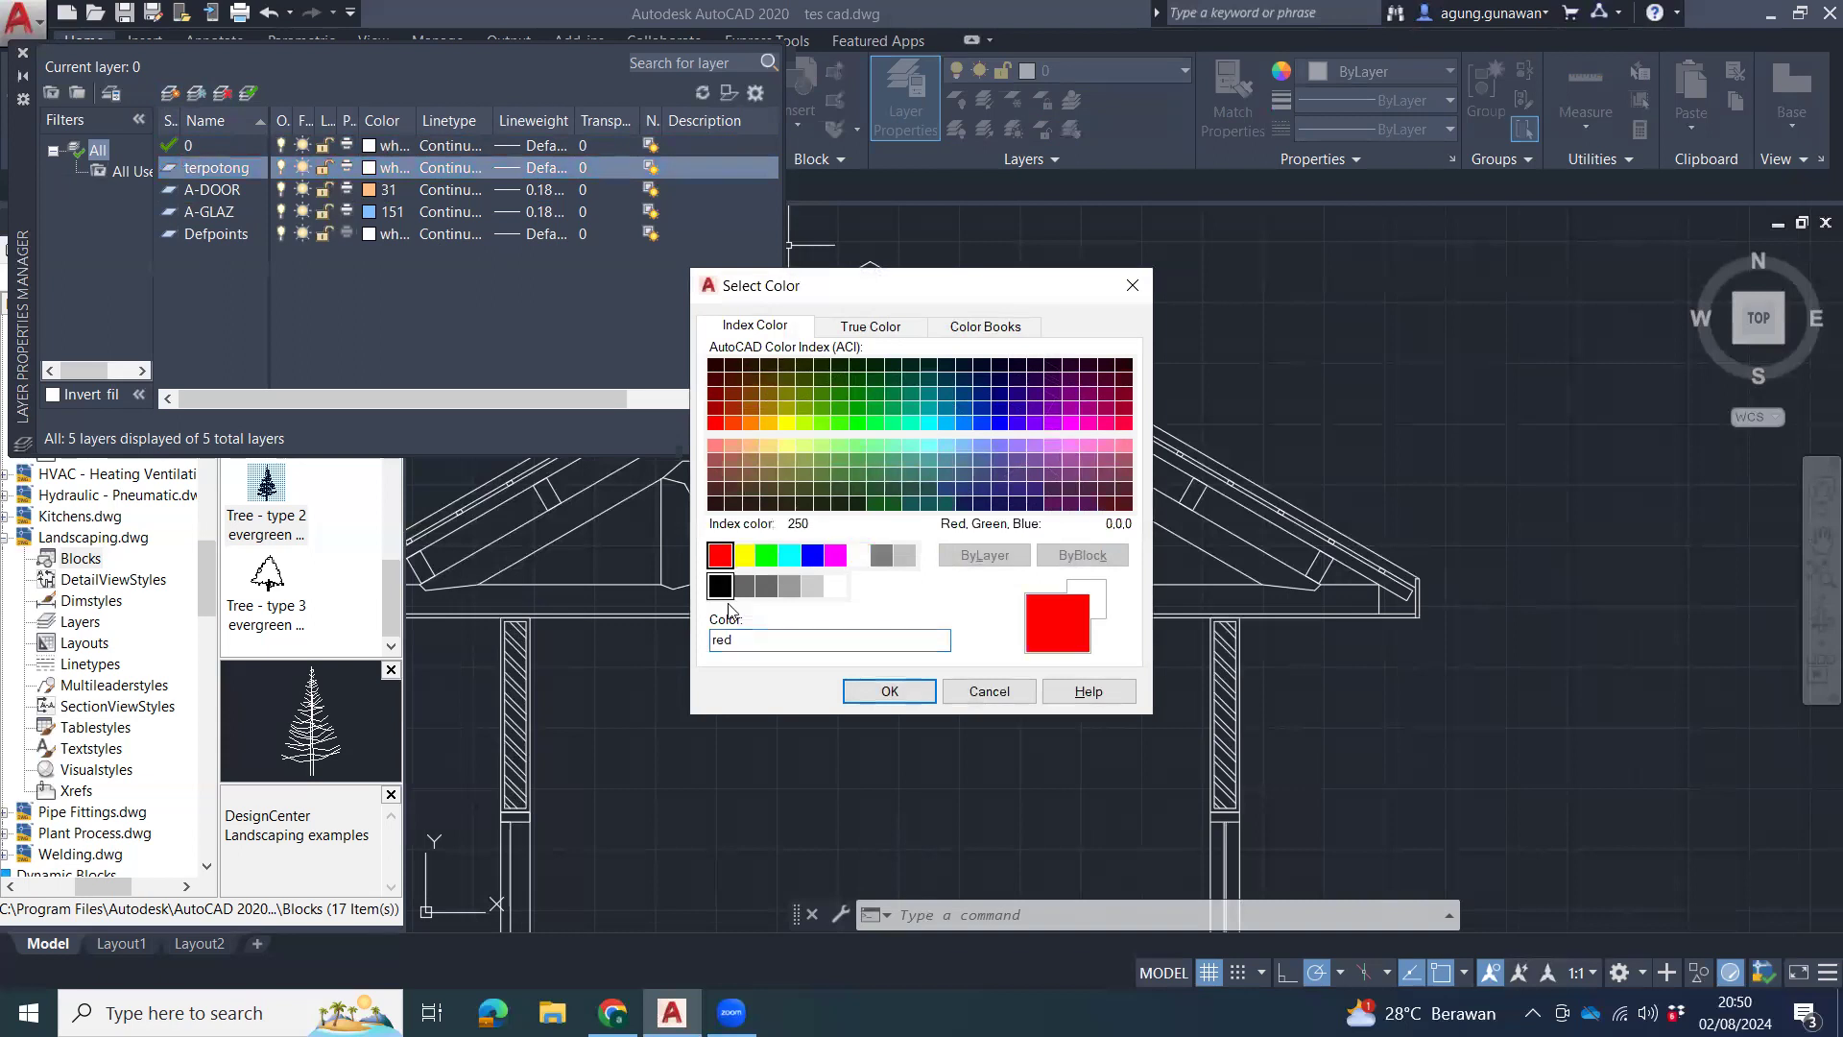
pyautogui.click(889, 691)
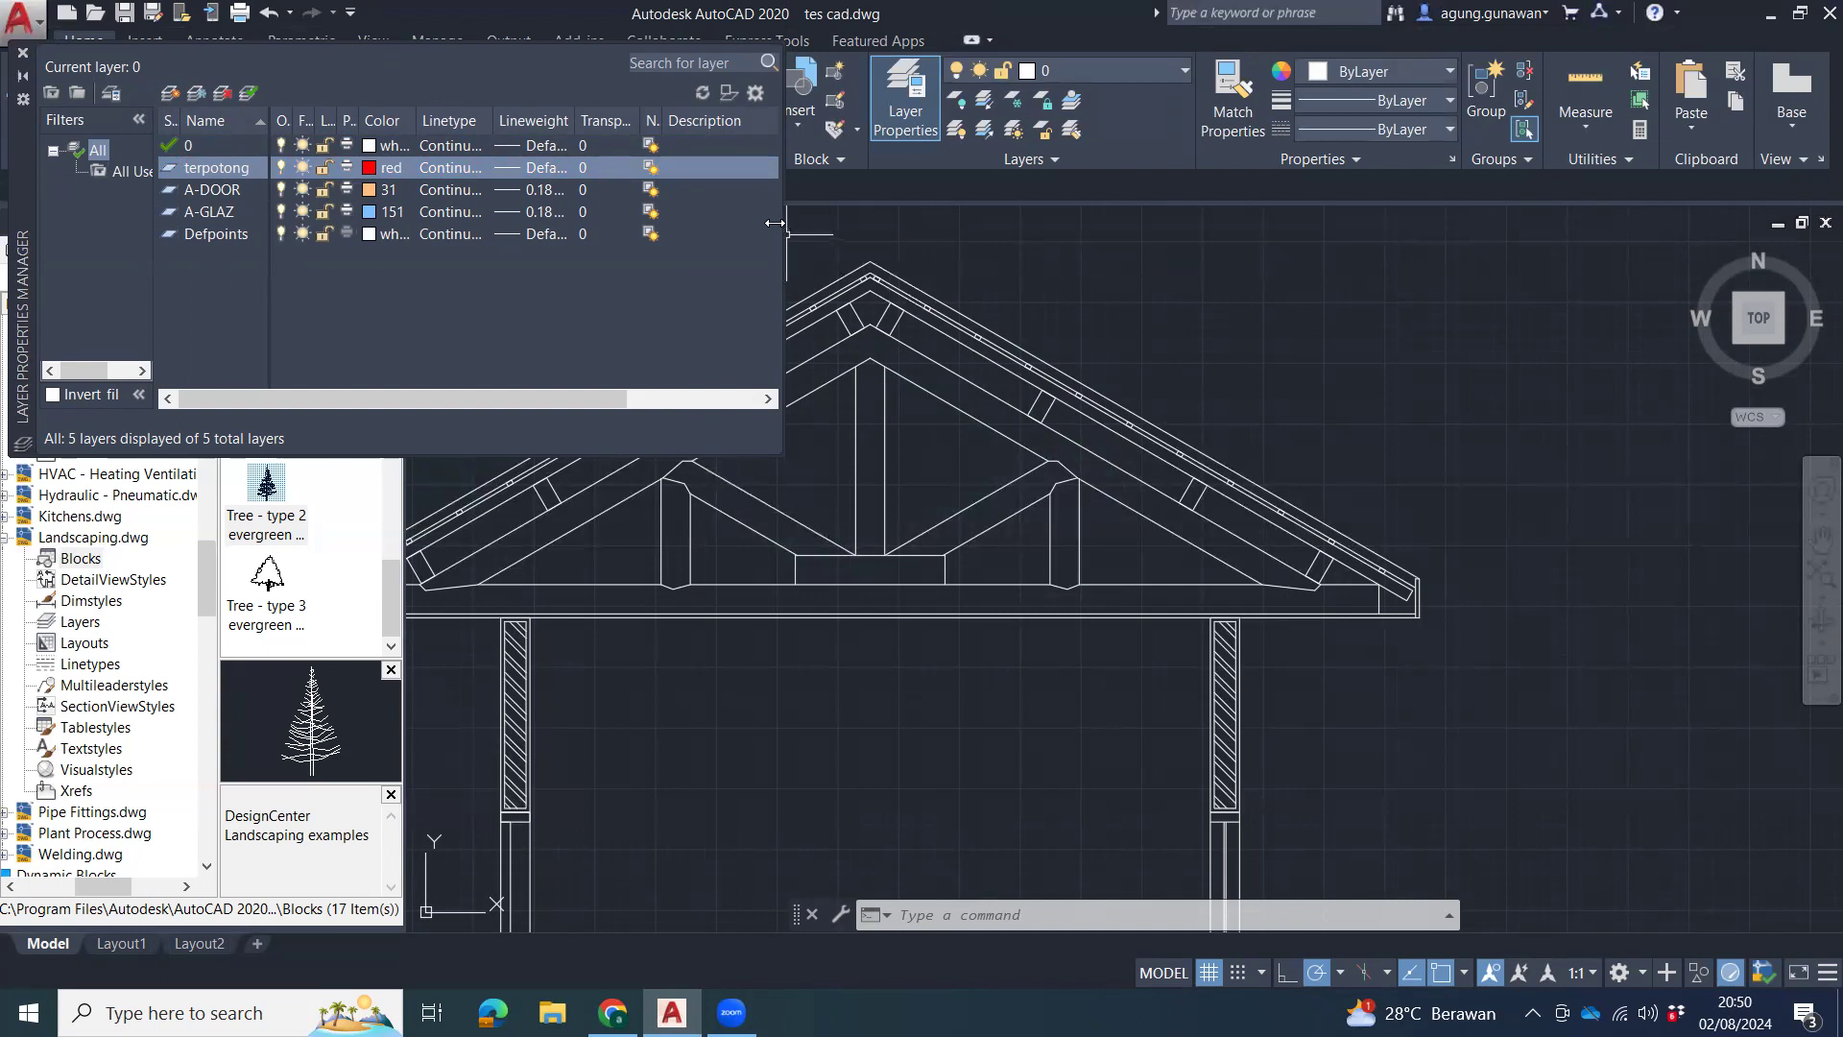
pyautogui.click(531, 167)
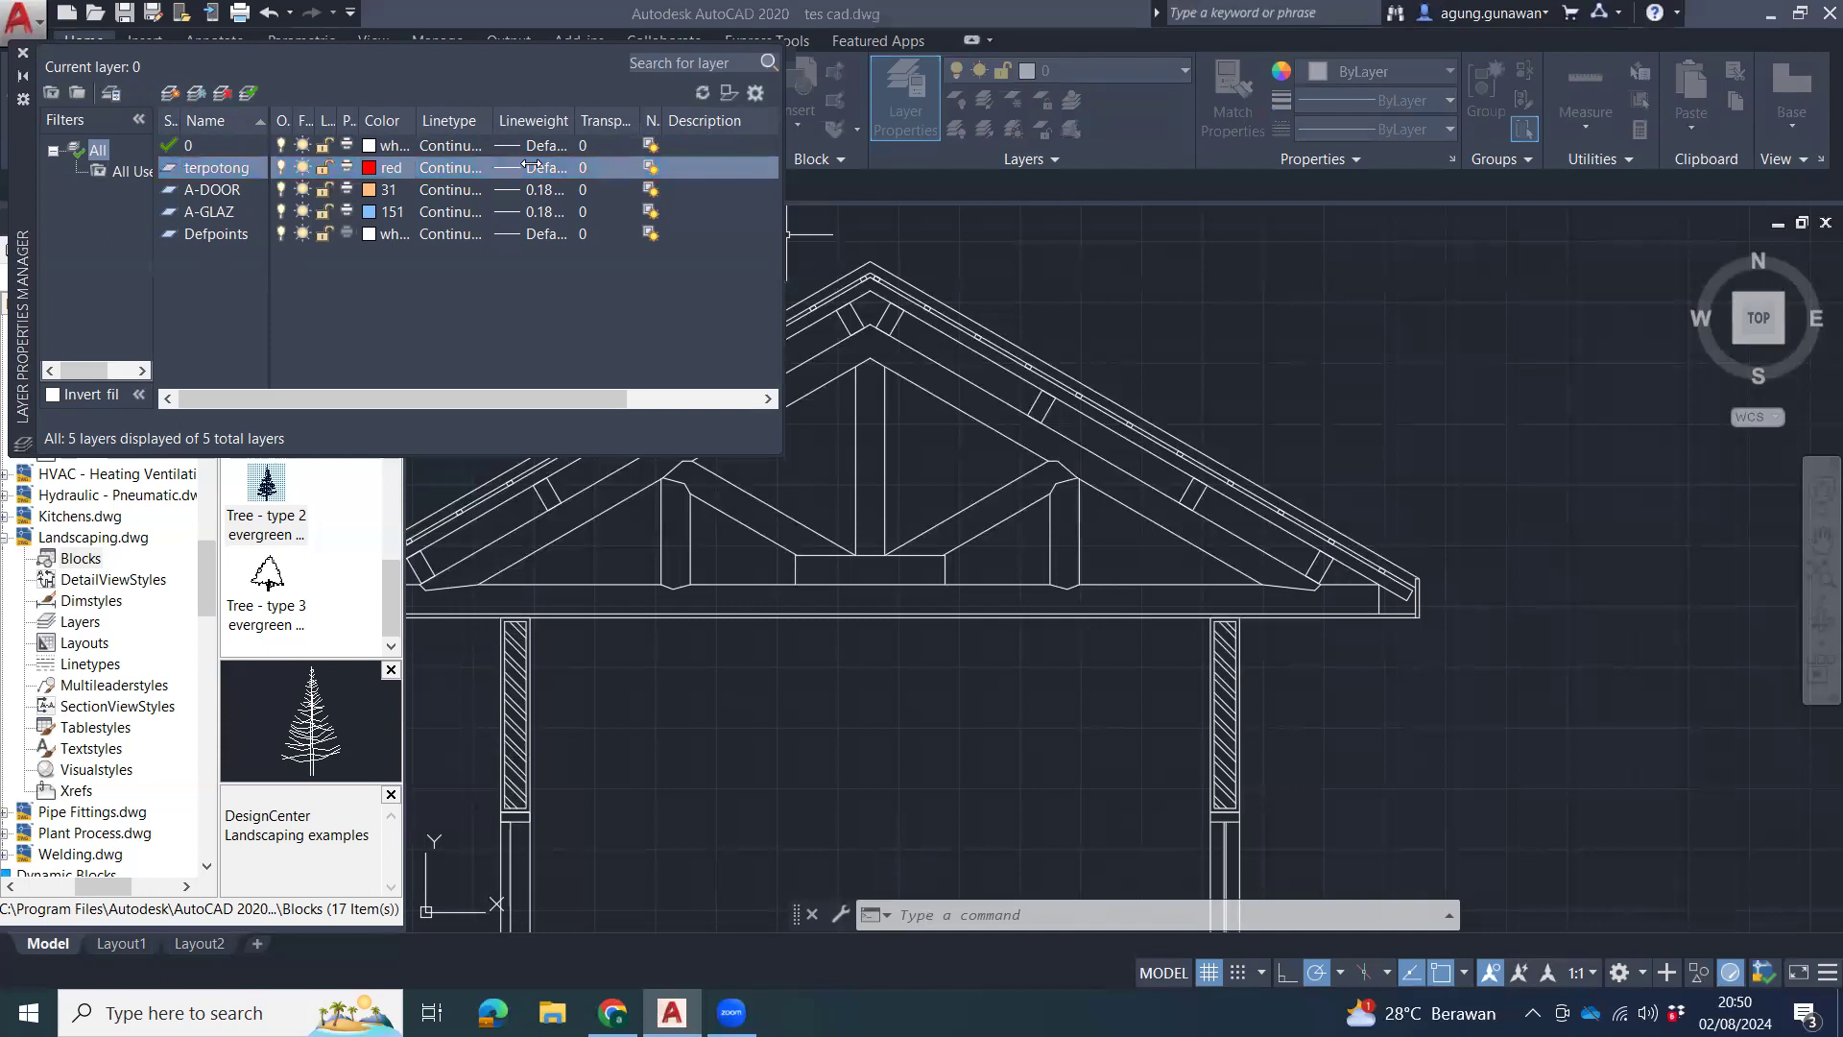
pyautogui.scroll(-3, 869, 441)
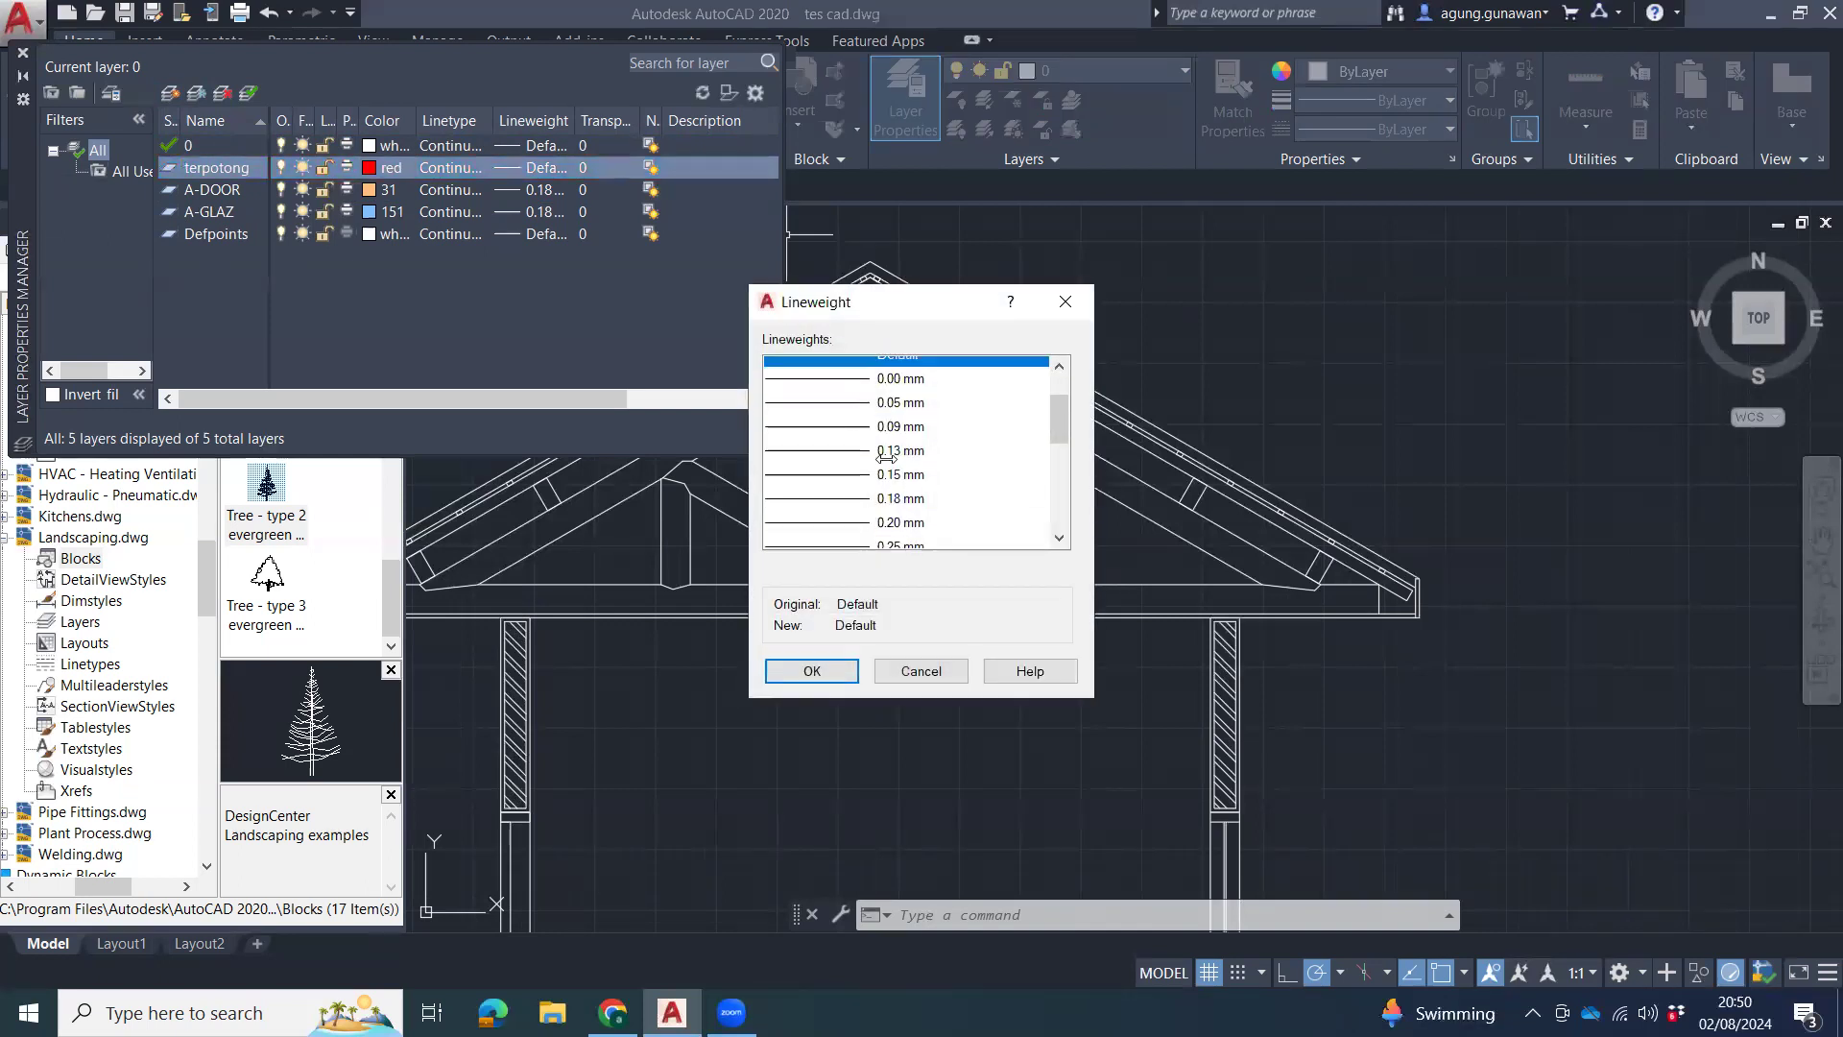
pyautogui.scroll(1, 882, 463)
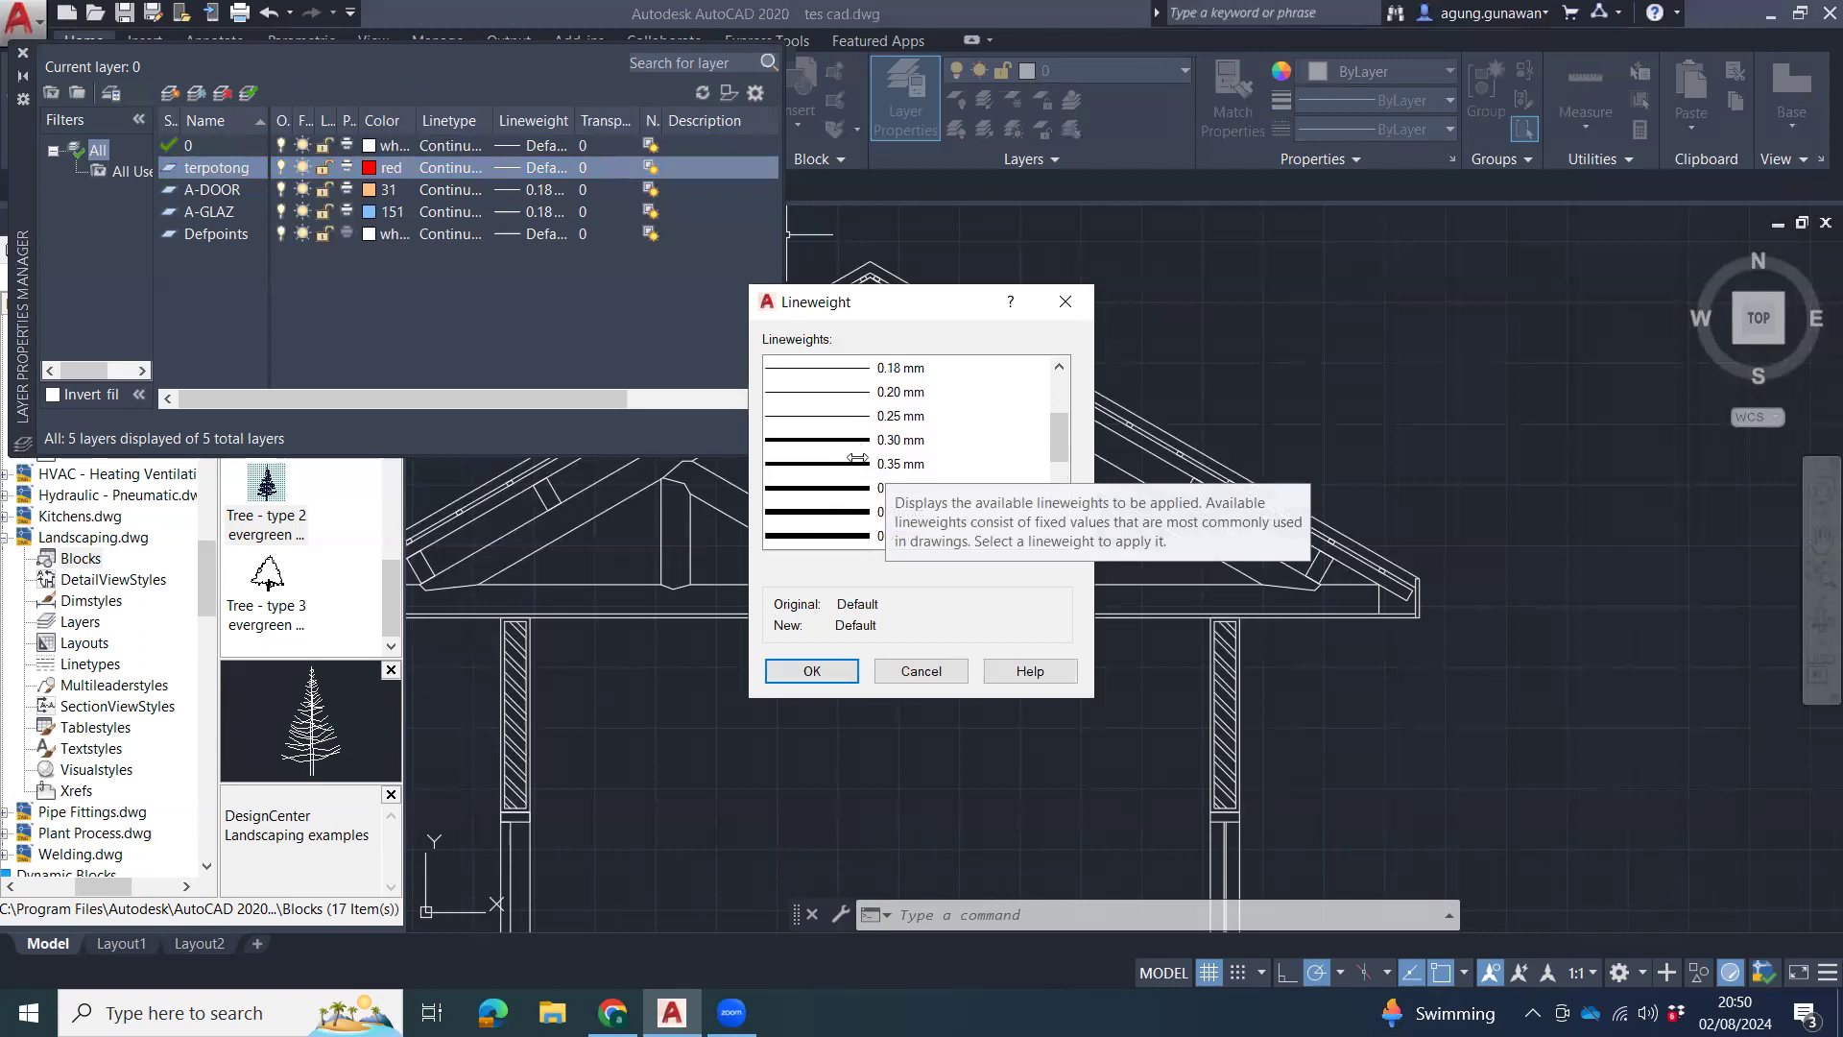
pyautogui.click(851, 439)
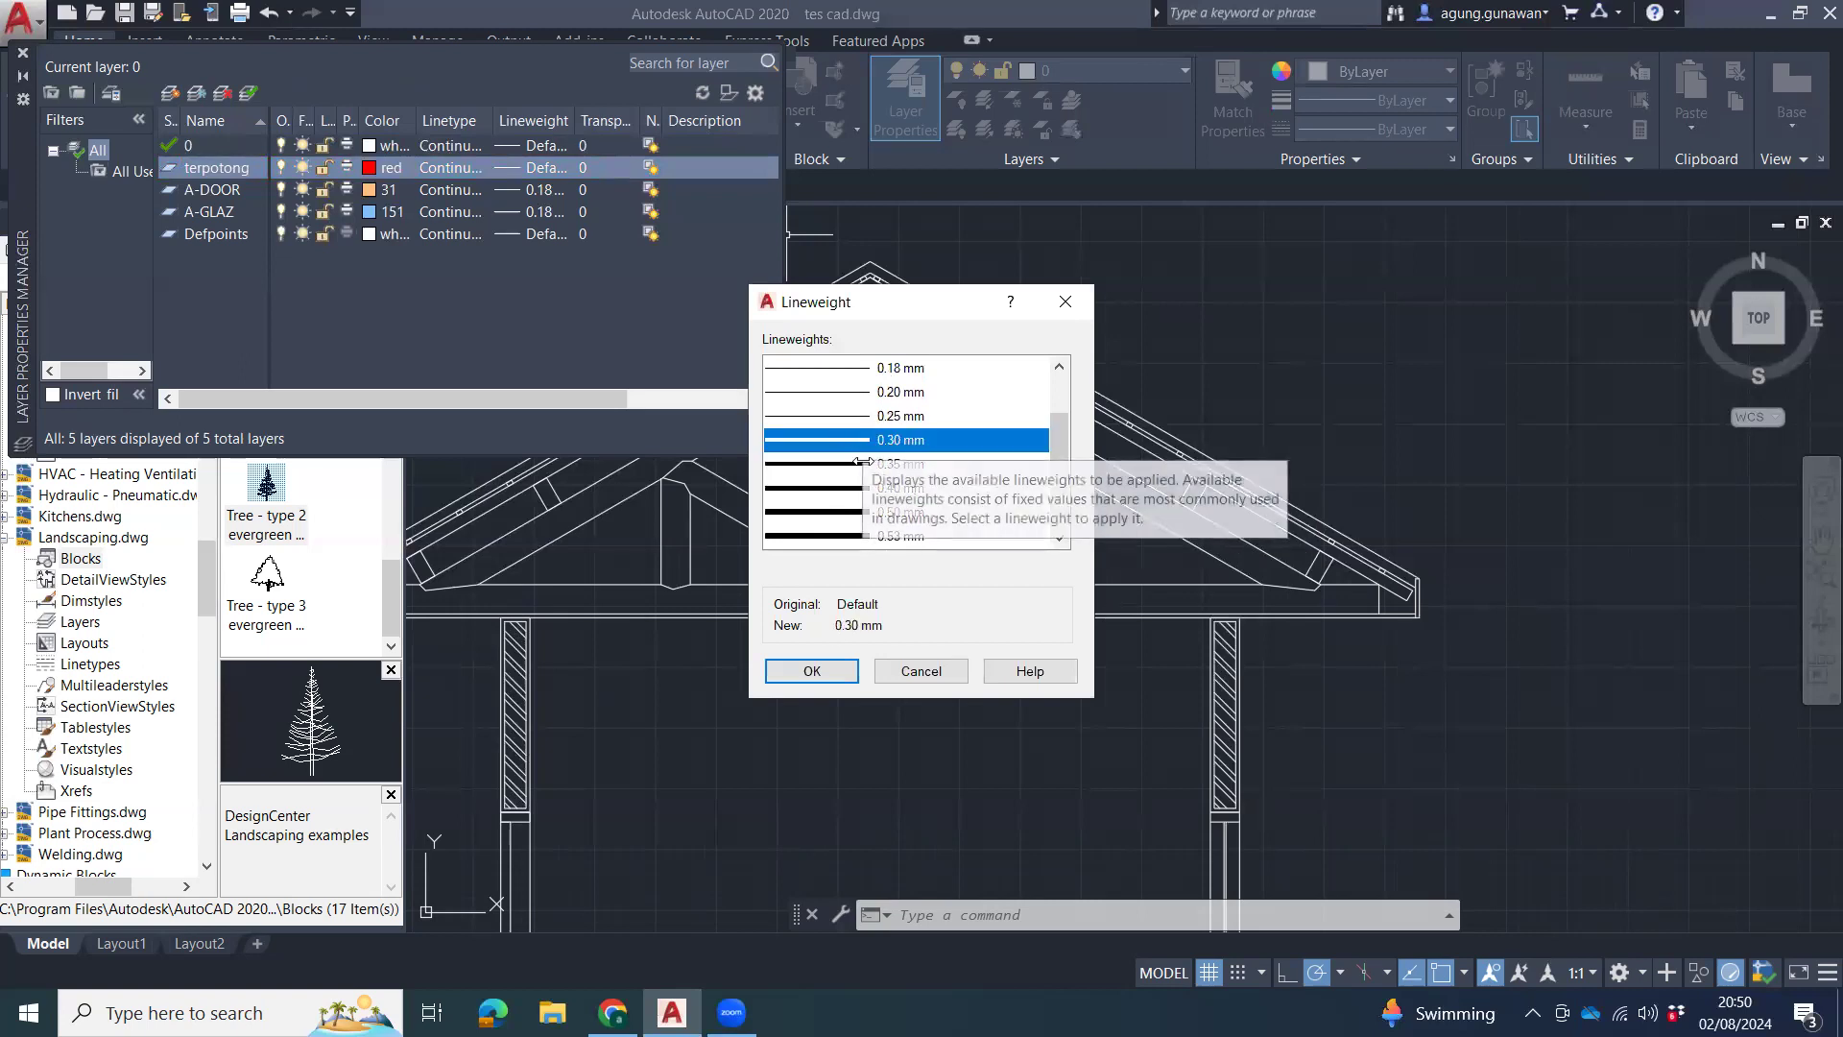
pyautogui.click(812, 670)
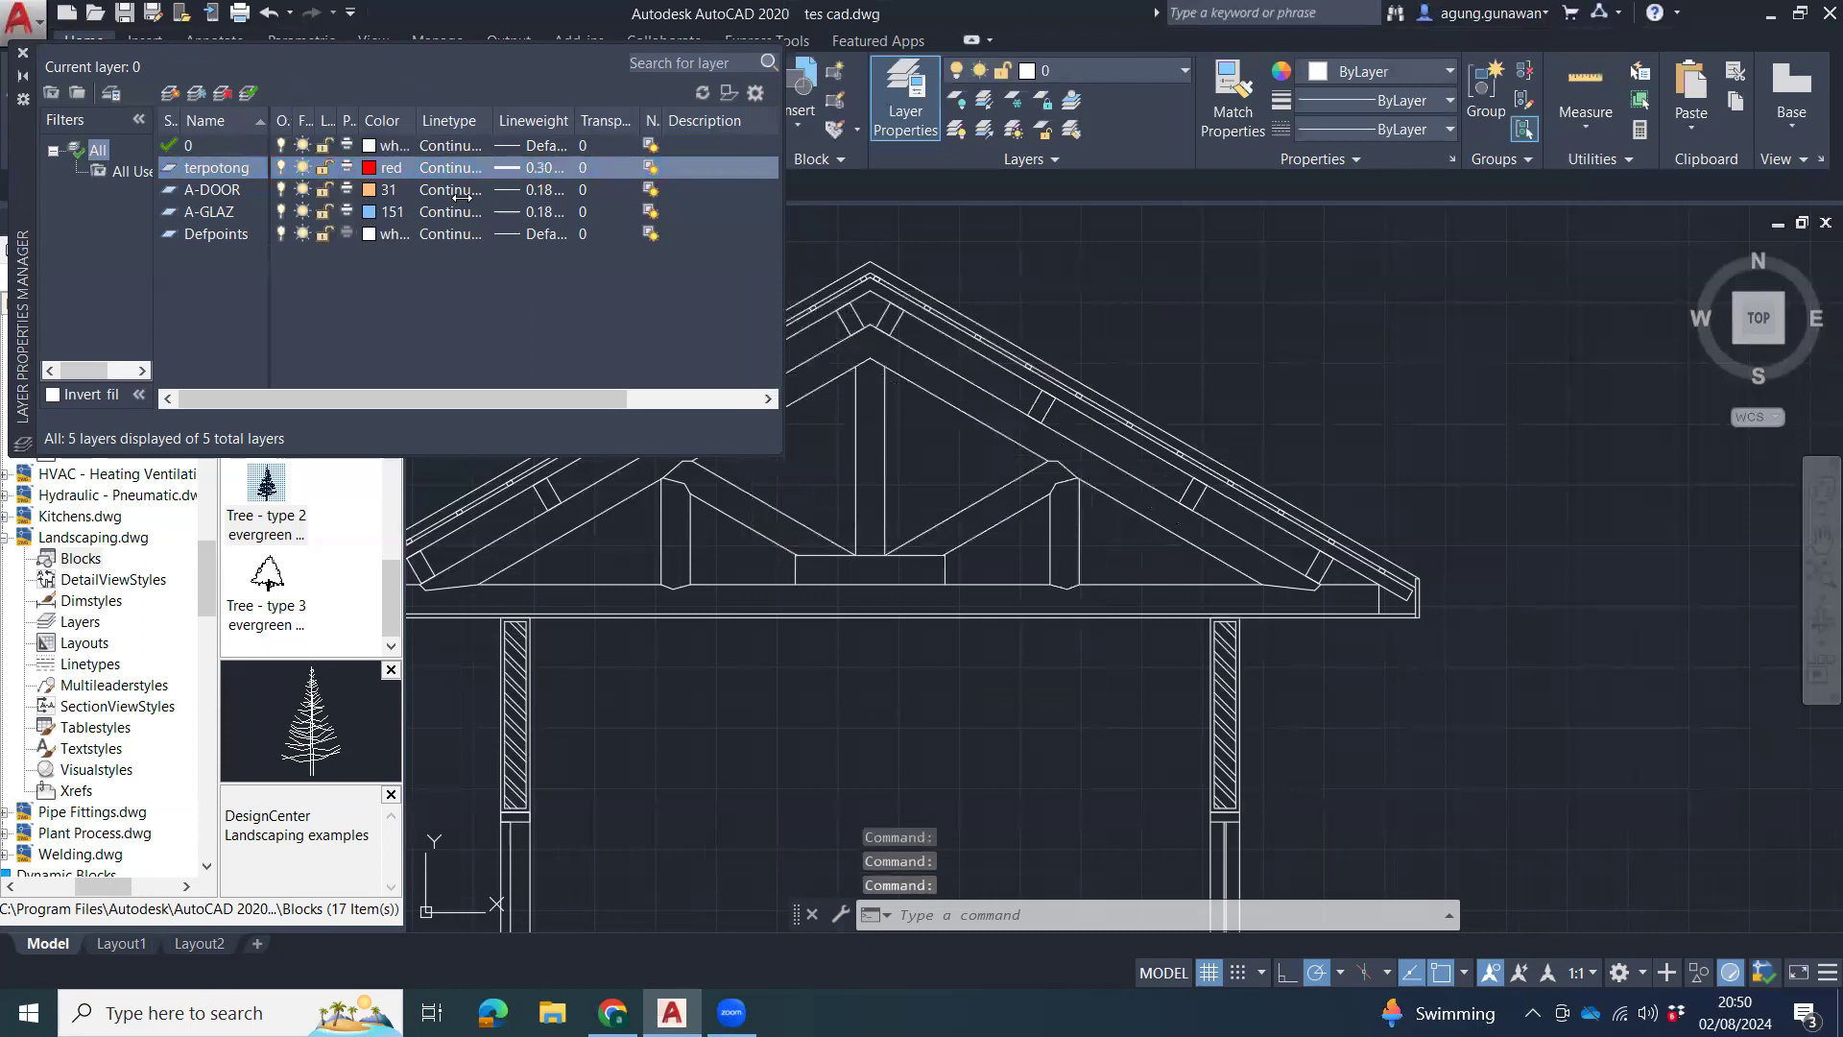
# Make terpotong the current layer in the layer properties.
pyautogui.rightClick(199, 167)
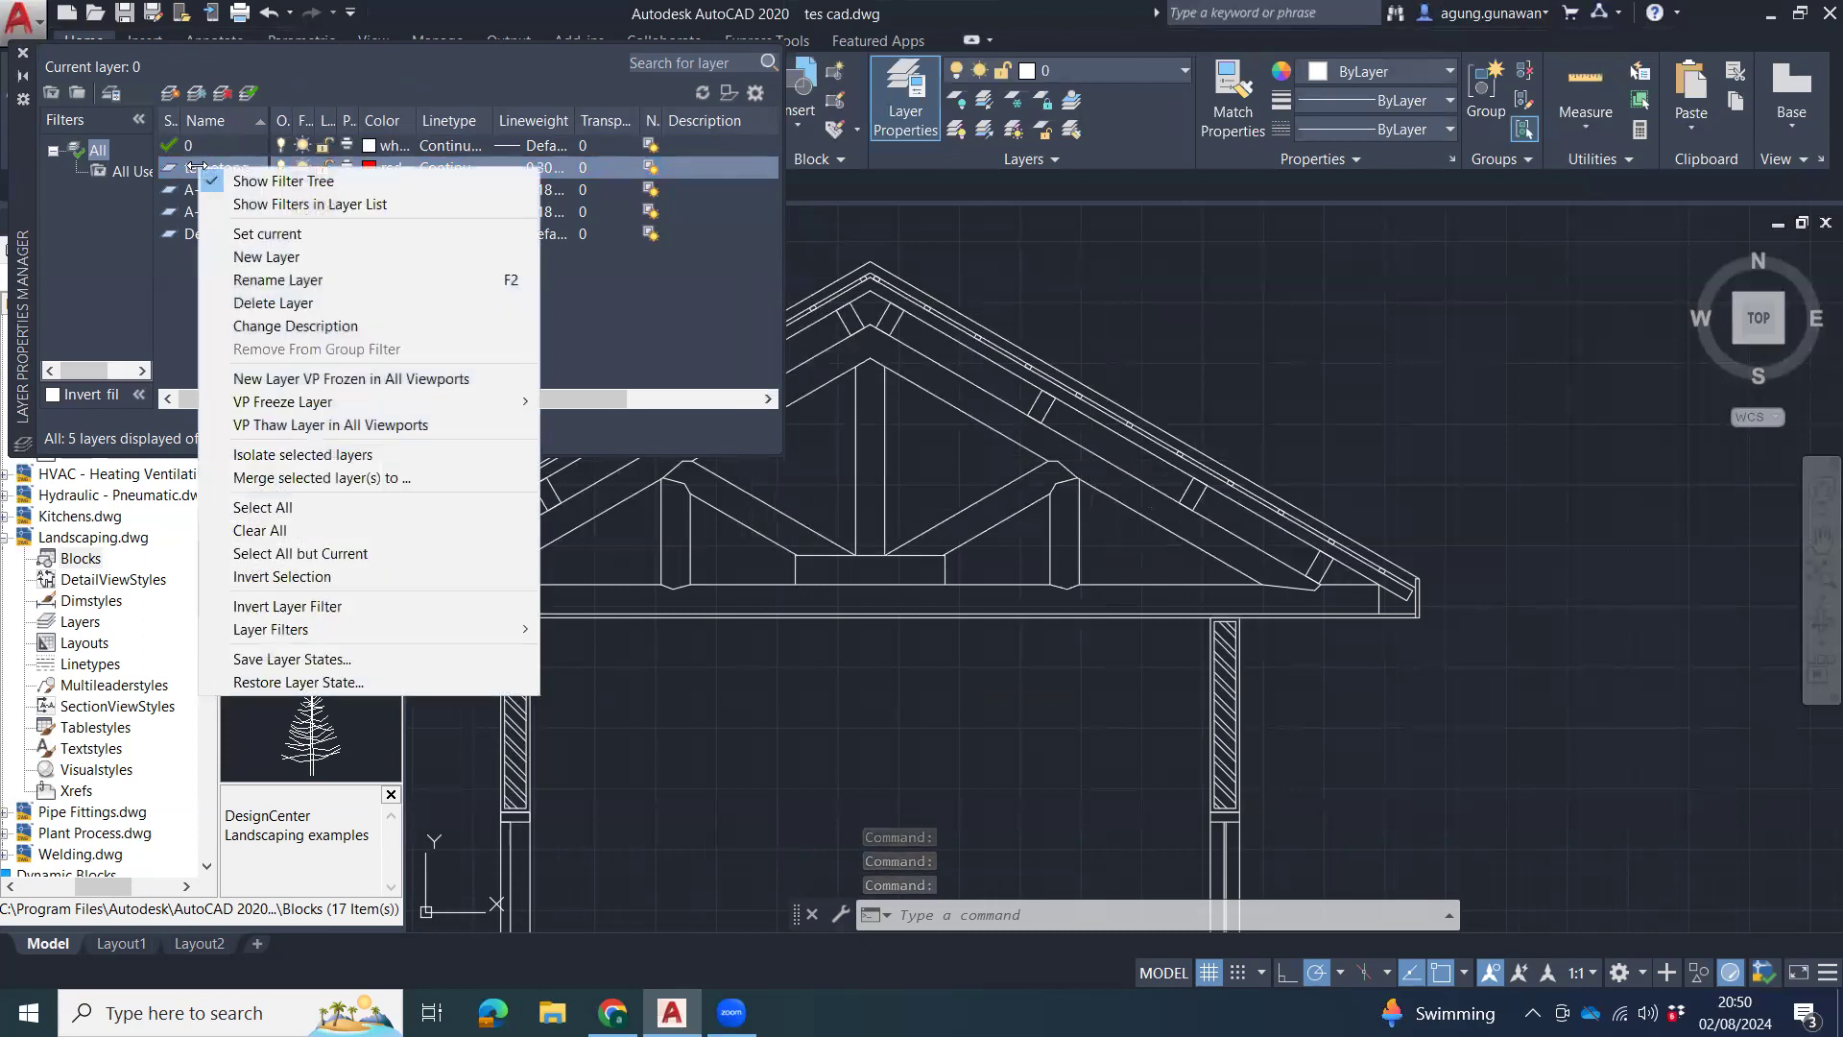
pyautogui.click(247, 234)
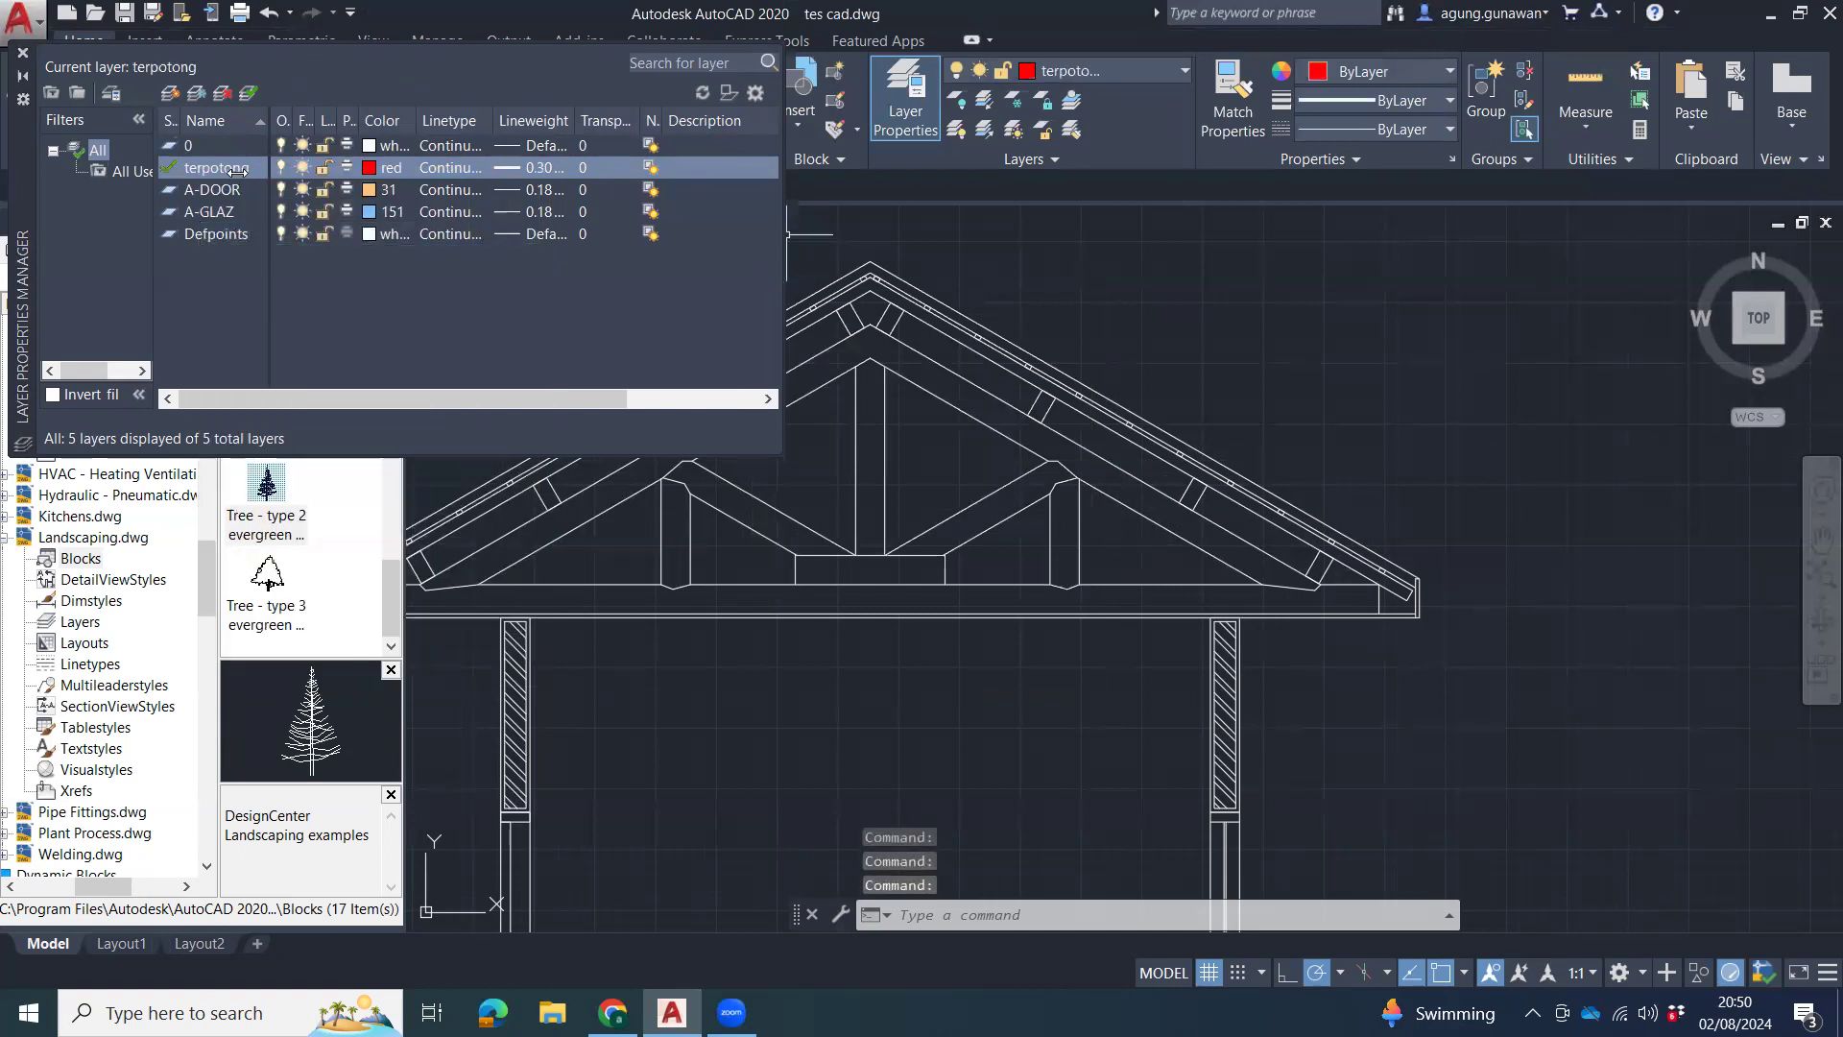
pyautogui.click(202, 146)
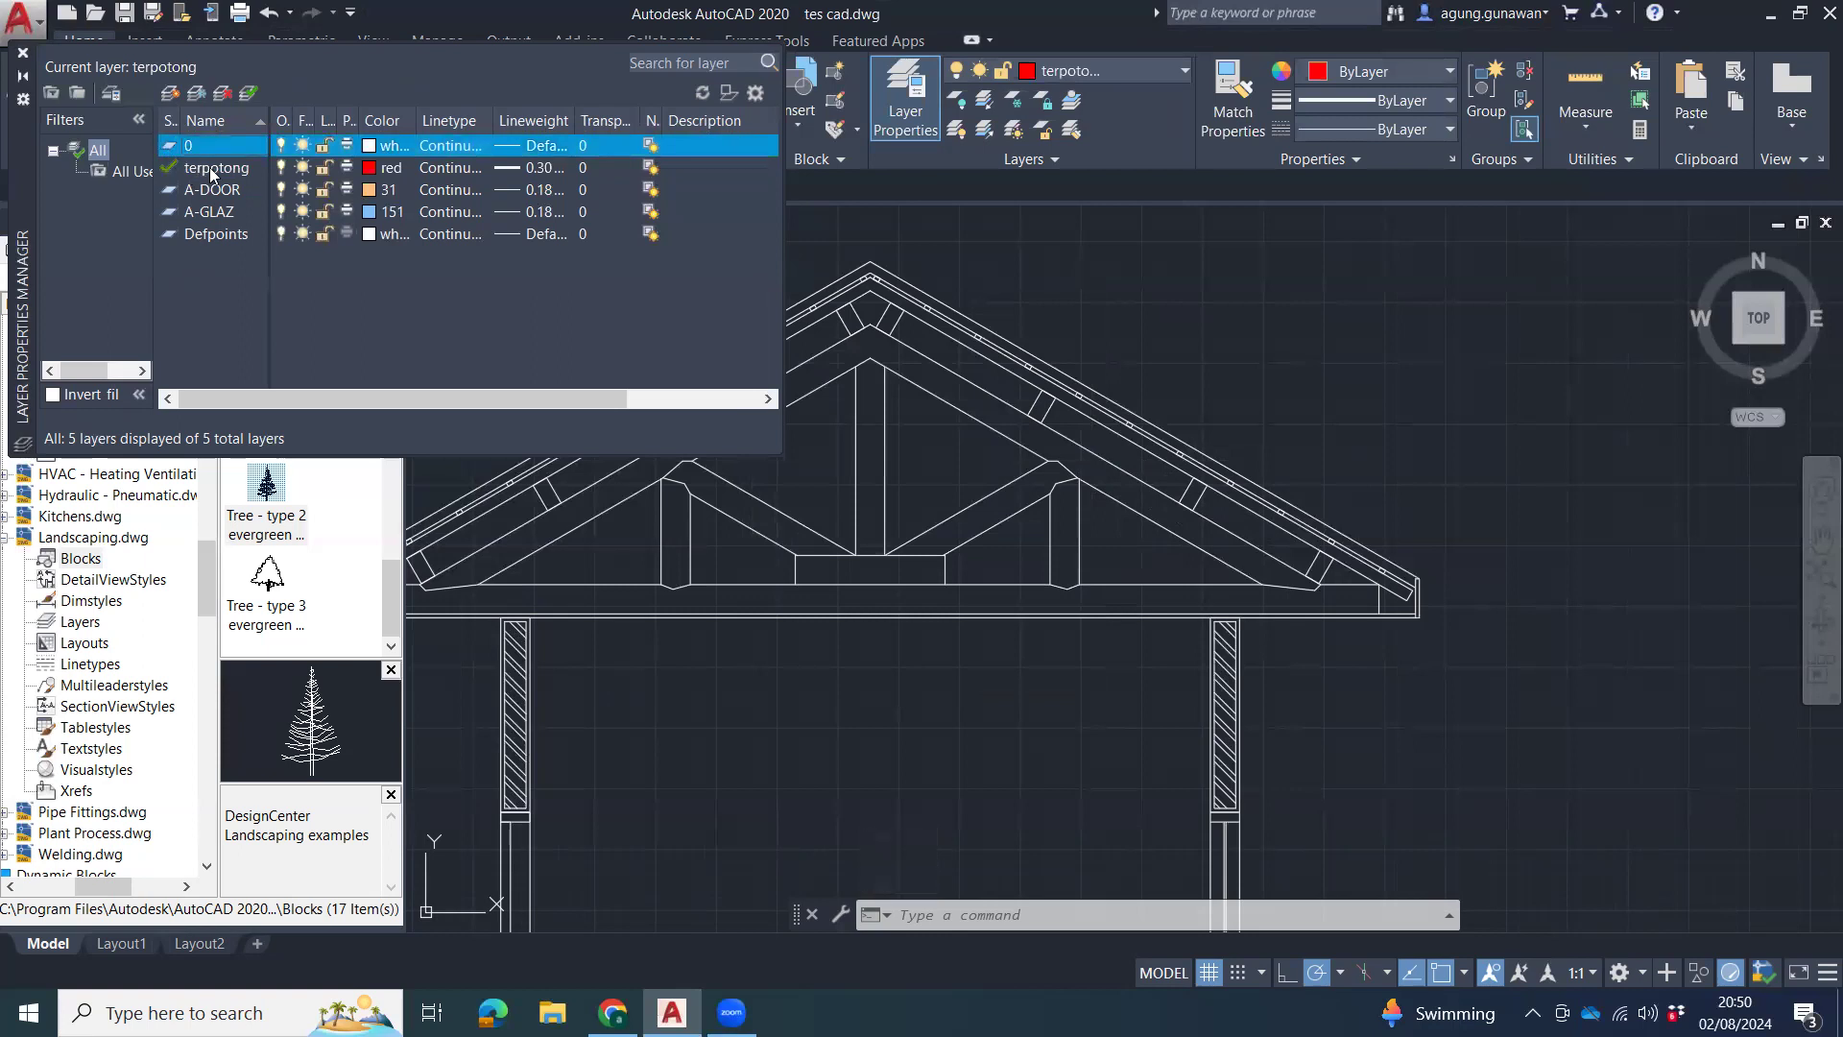
# Draw a horizontal sample line about 1016 units long in the empty space beside the roof's right slope.
pyautogui.moveTo(1419, 439)
pyautogui.mouseDown(button='middle')
pyautogui.moveTo(1427, 412)
pyautogui.moveTo(1389, 501)
pyautogui.moveTo(1449, 444)
pyautogui.mouseUp(button='middle')
pyautogui.write('l')
pyautogui.press('Return')
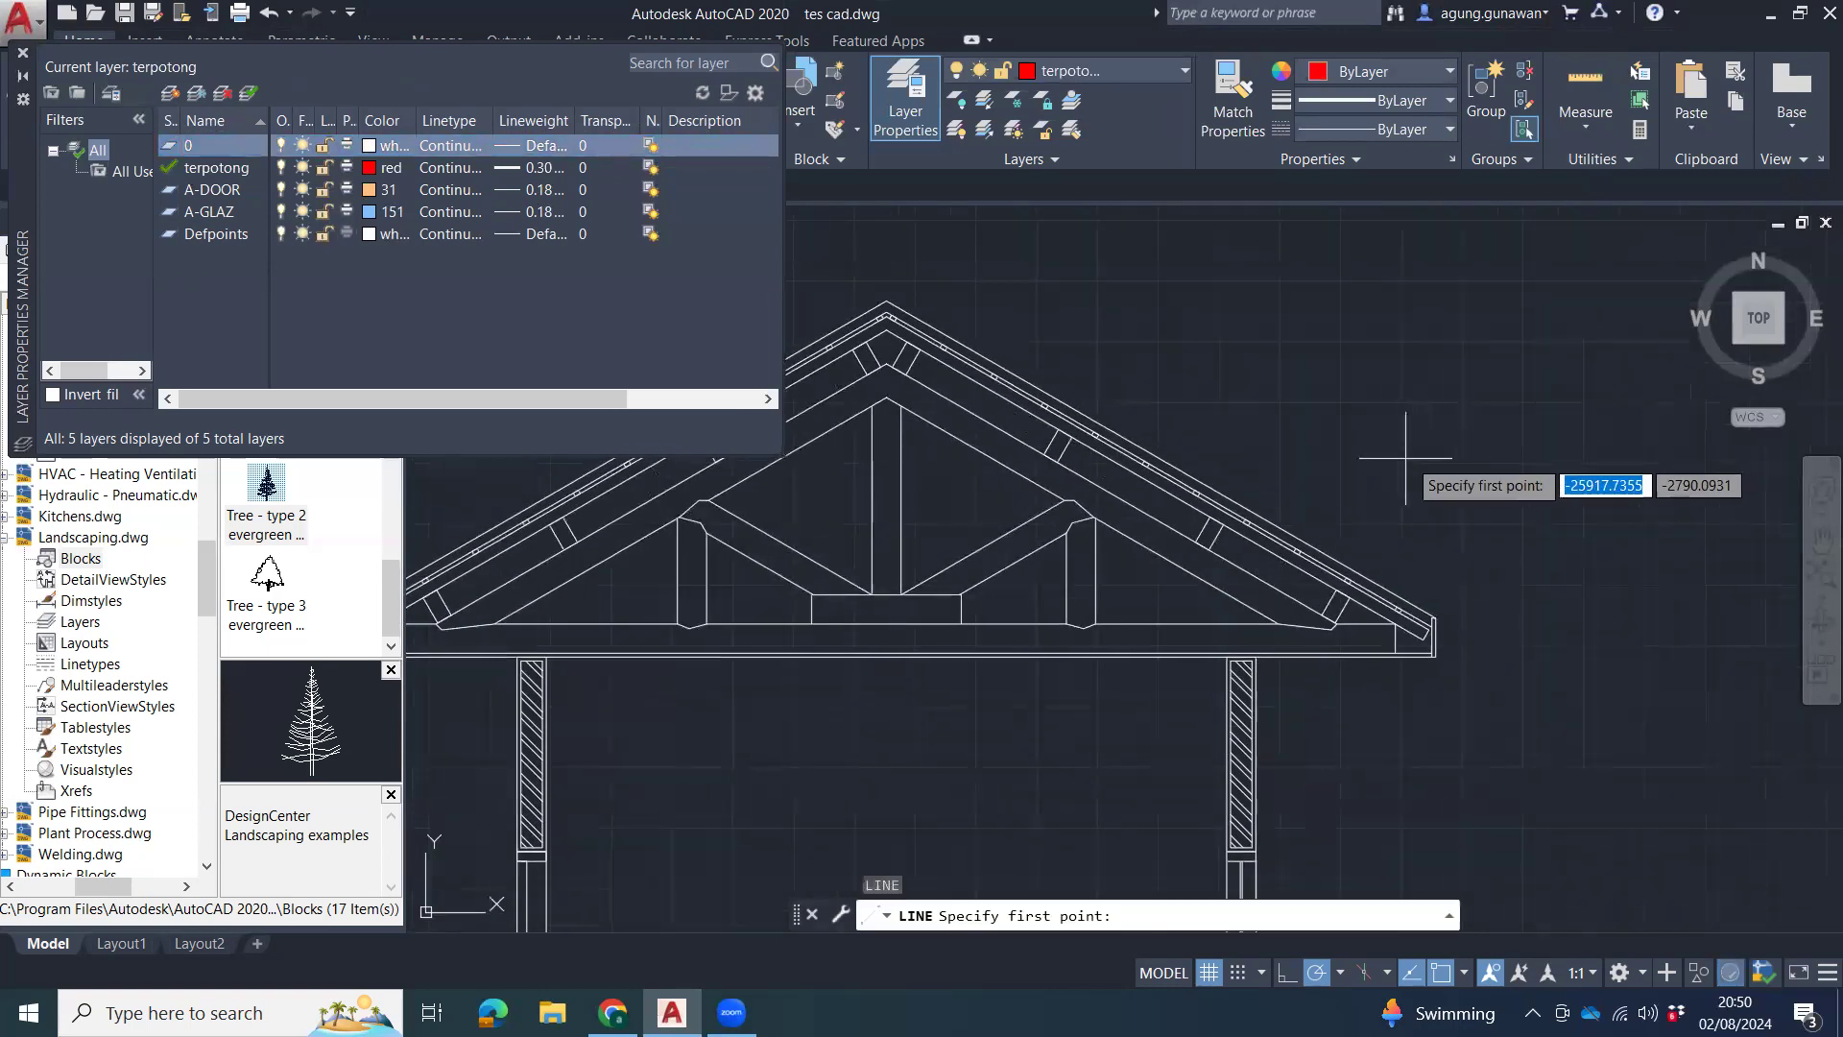
pyautogui.click(1235, 392)
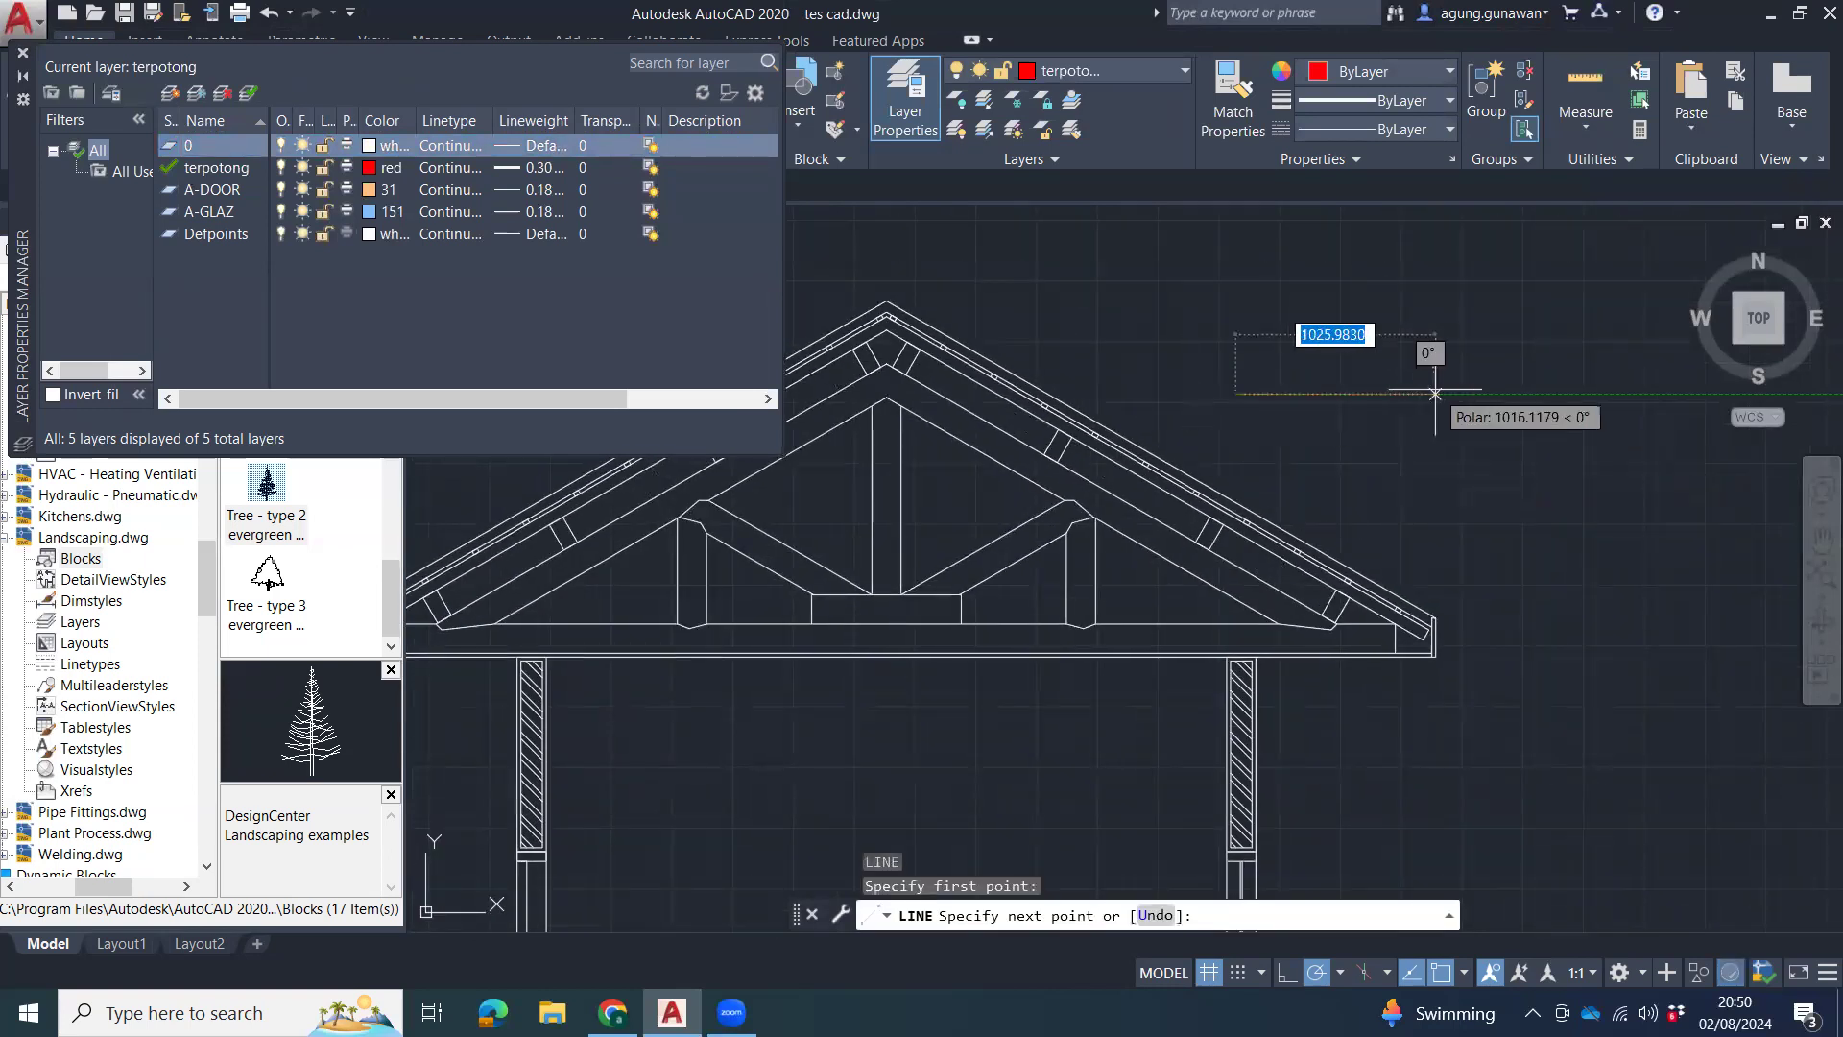
pyautogui.click(1435, 393)
pyautogui.press('Escape')
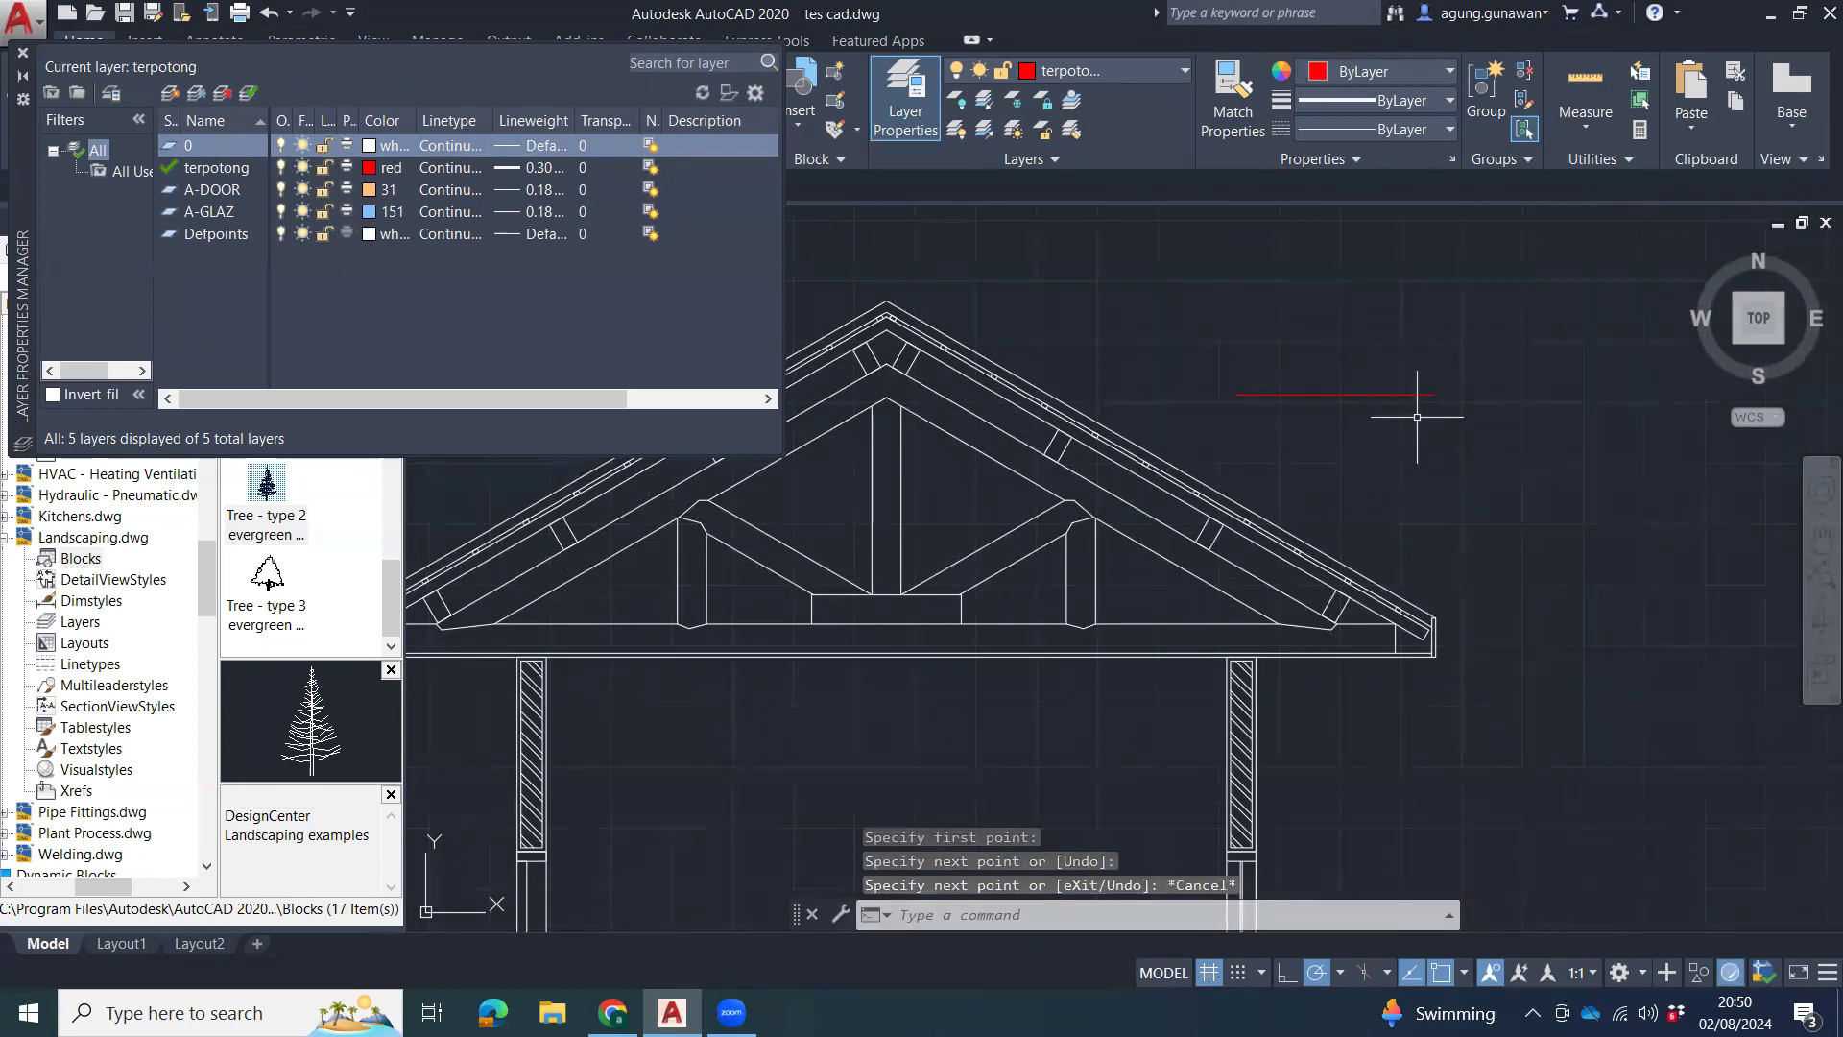
# Match the red sample line's properties onto the outer roof lines, the fascia edges and the lowest horizontal line under the tie beam.
pyautogui.write('ma')
pyautogui.press('Return')
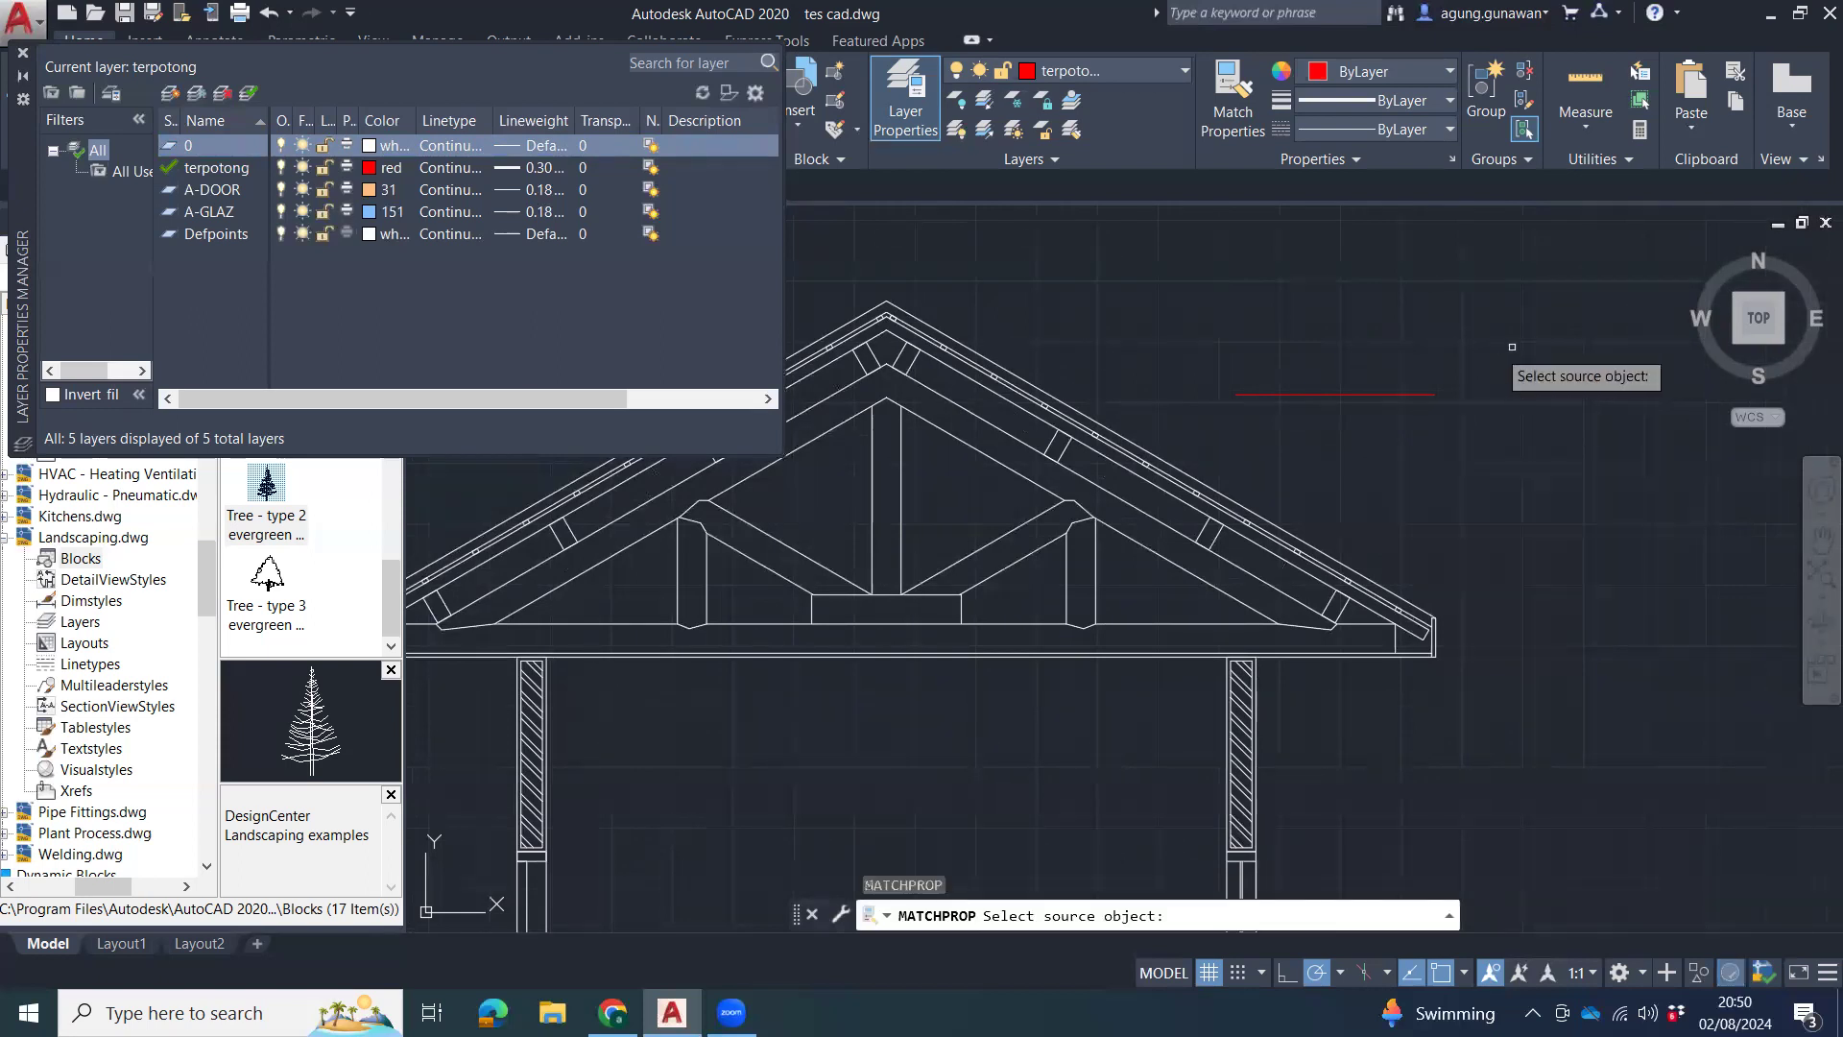
pyautogui.click(1369, 394)
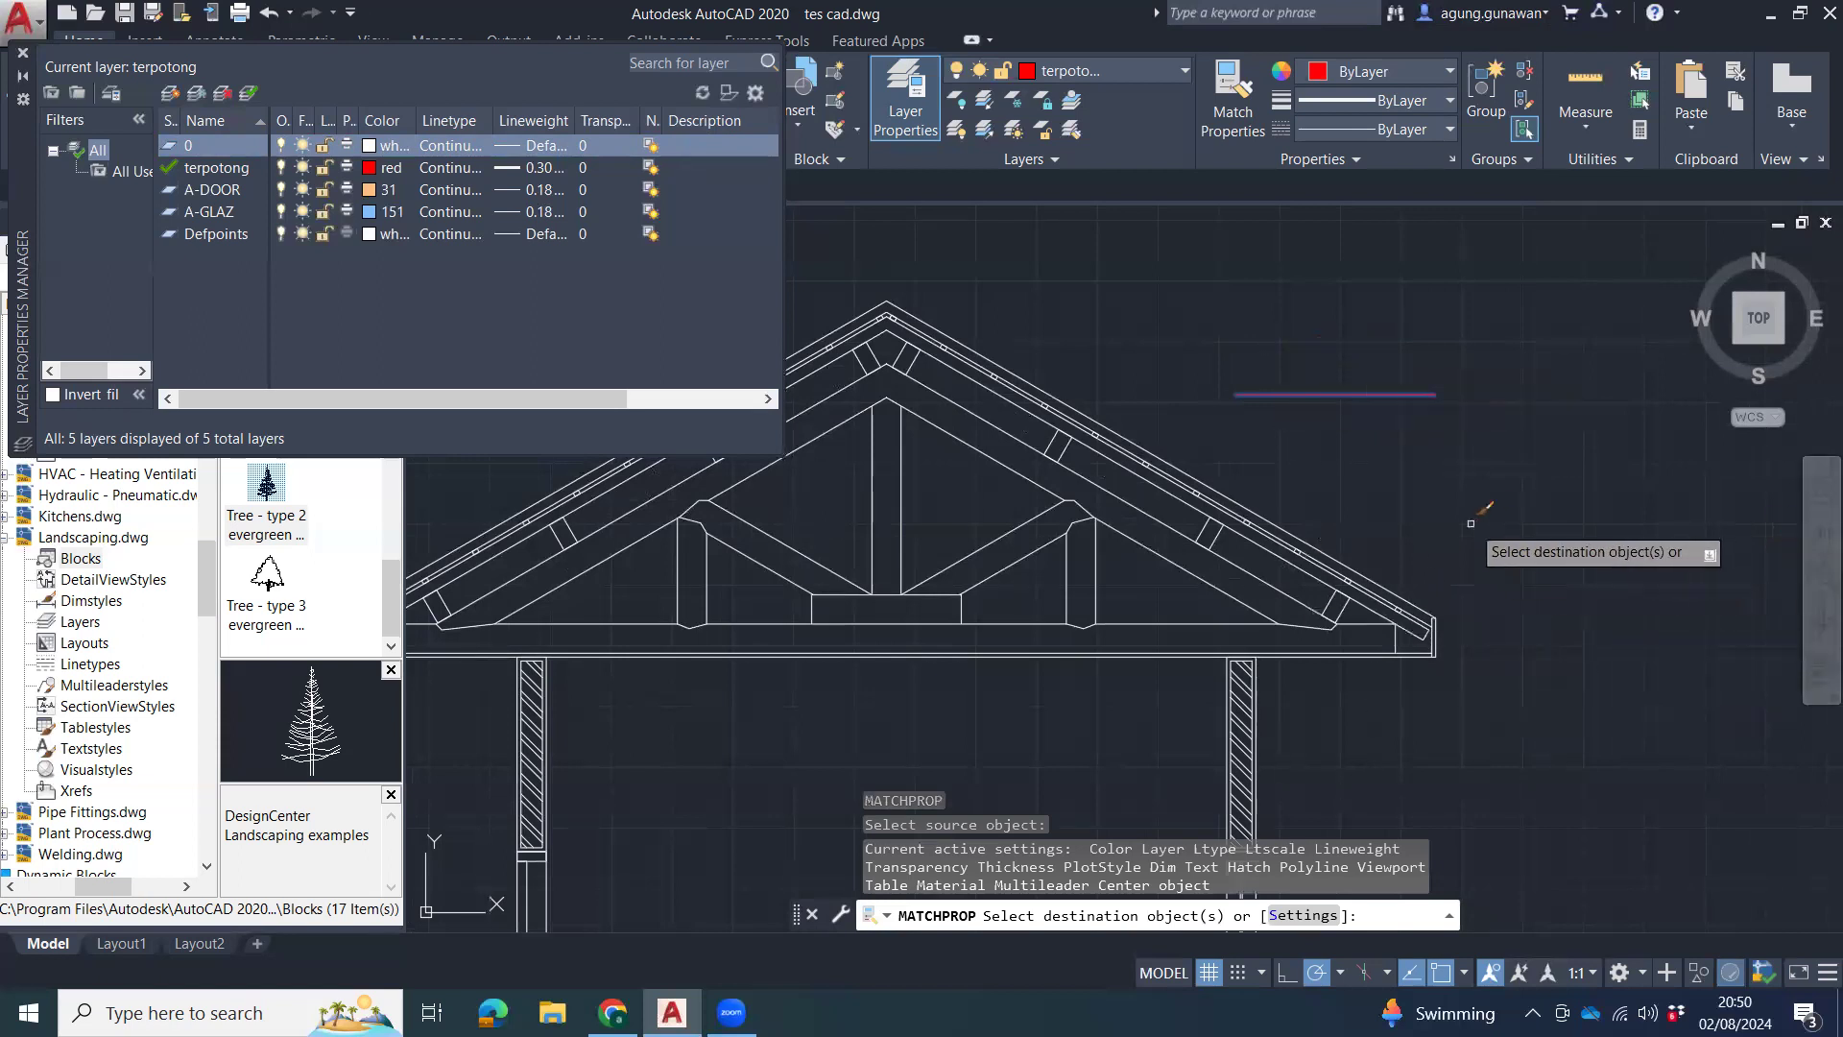
pyautogui.moveTo(1487, 514); pyautogui.dragTo(1608, 506, button='middle')
pyautogui.scroll(2, 1660, 649)
pyautogui.click(1545, 595)
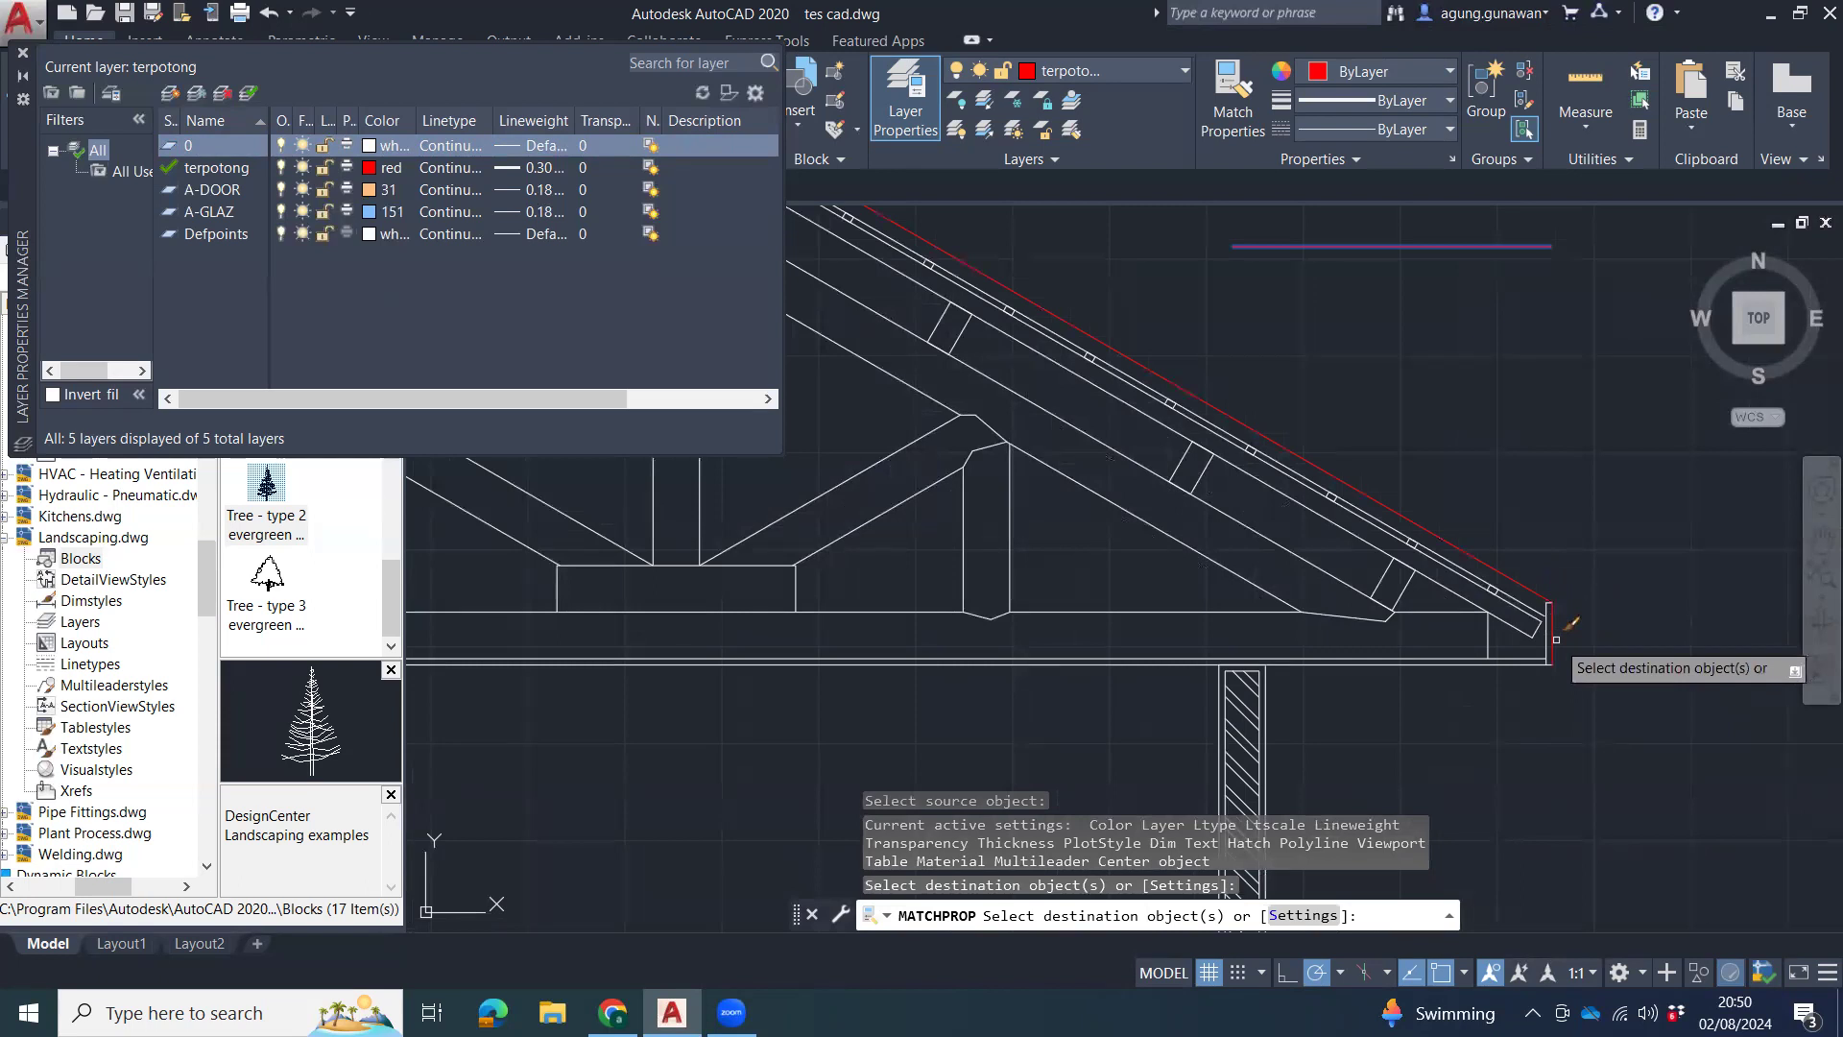
pyautogui.click(1547, 655)
pyautogui.click(1531, 667)
pyautogui.moveTo(547, 642); pyautogui.dragTo(1320, 658, button='middle')
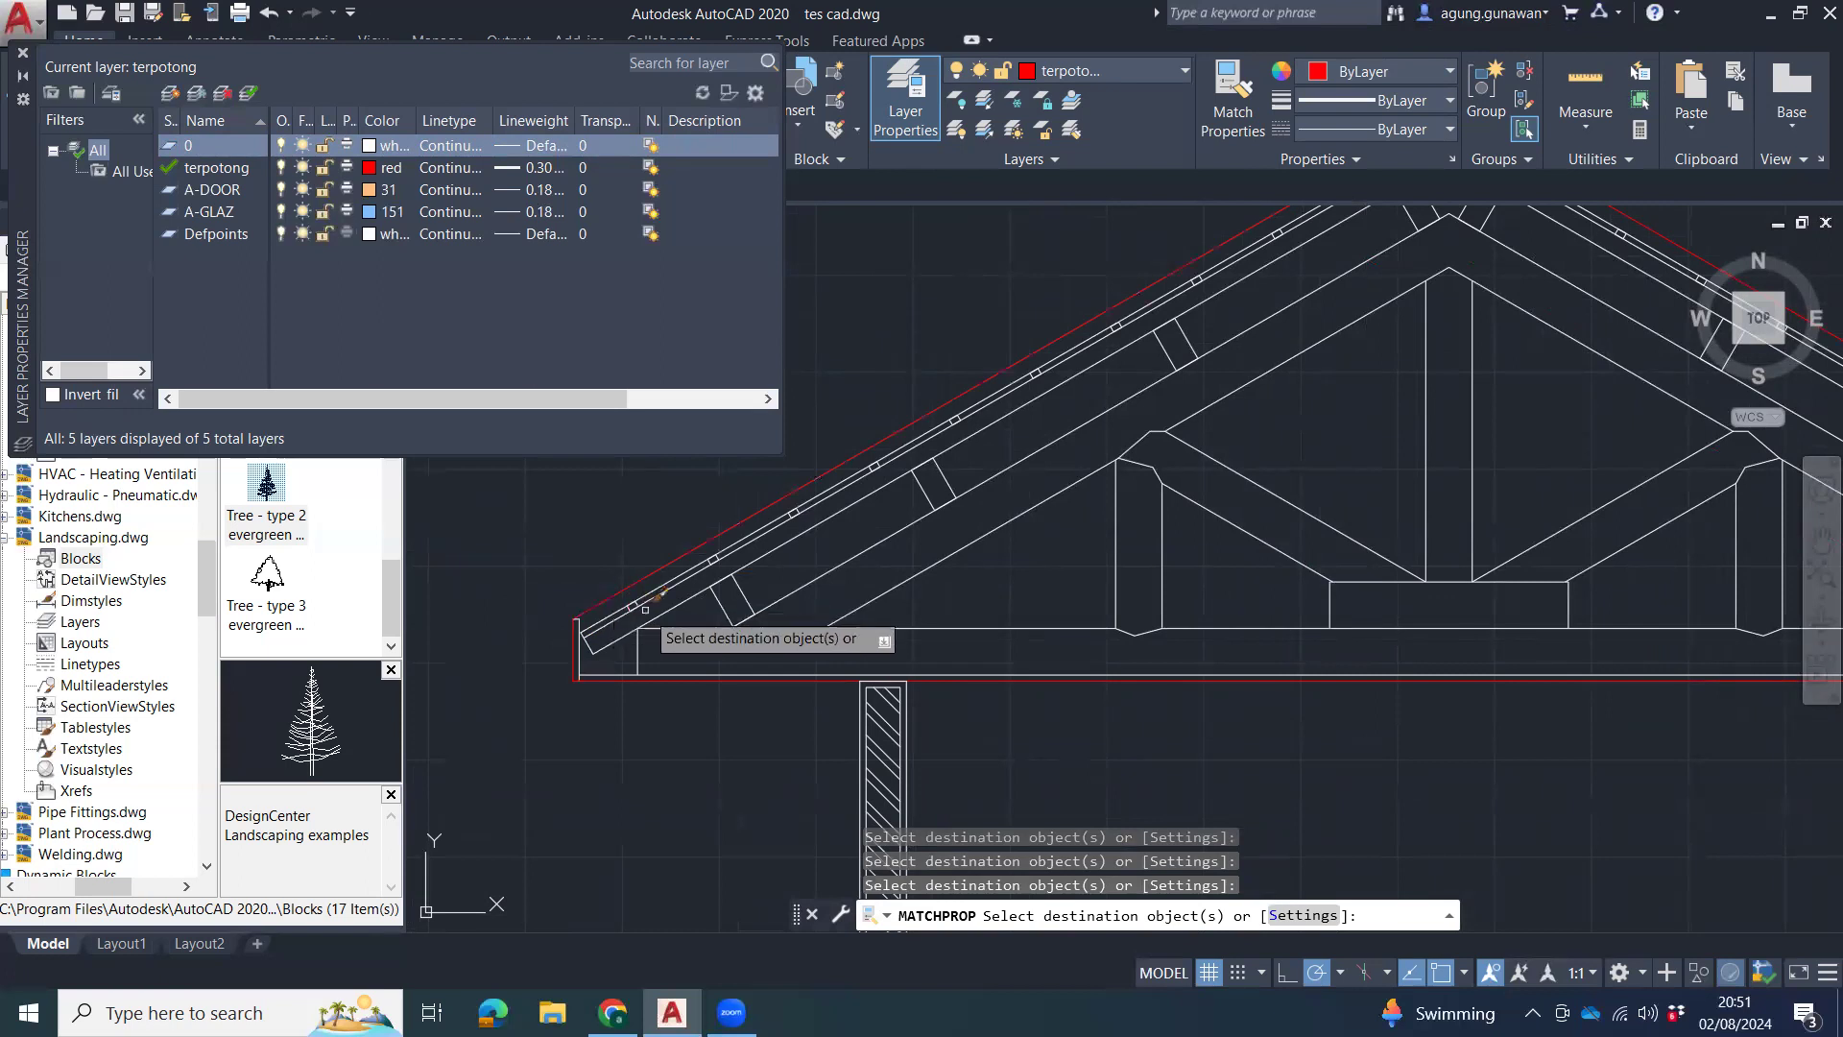
# Match the sample line's properties onto the four lowest small battens along the left roof slope.
pyautogui.scroll(3, 603, 584)
pyautogui.click(591, 570)
pyautogui.scroll(-2, 1008, 441)
pyautogui.moveTo(1008, 441); pyautogui.dragTo(926, 682, button='middle')
pyautogui.click(961, 592)
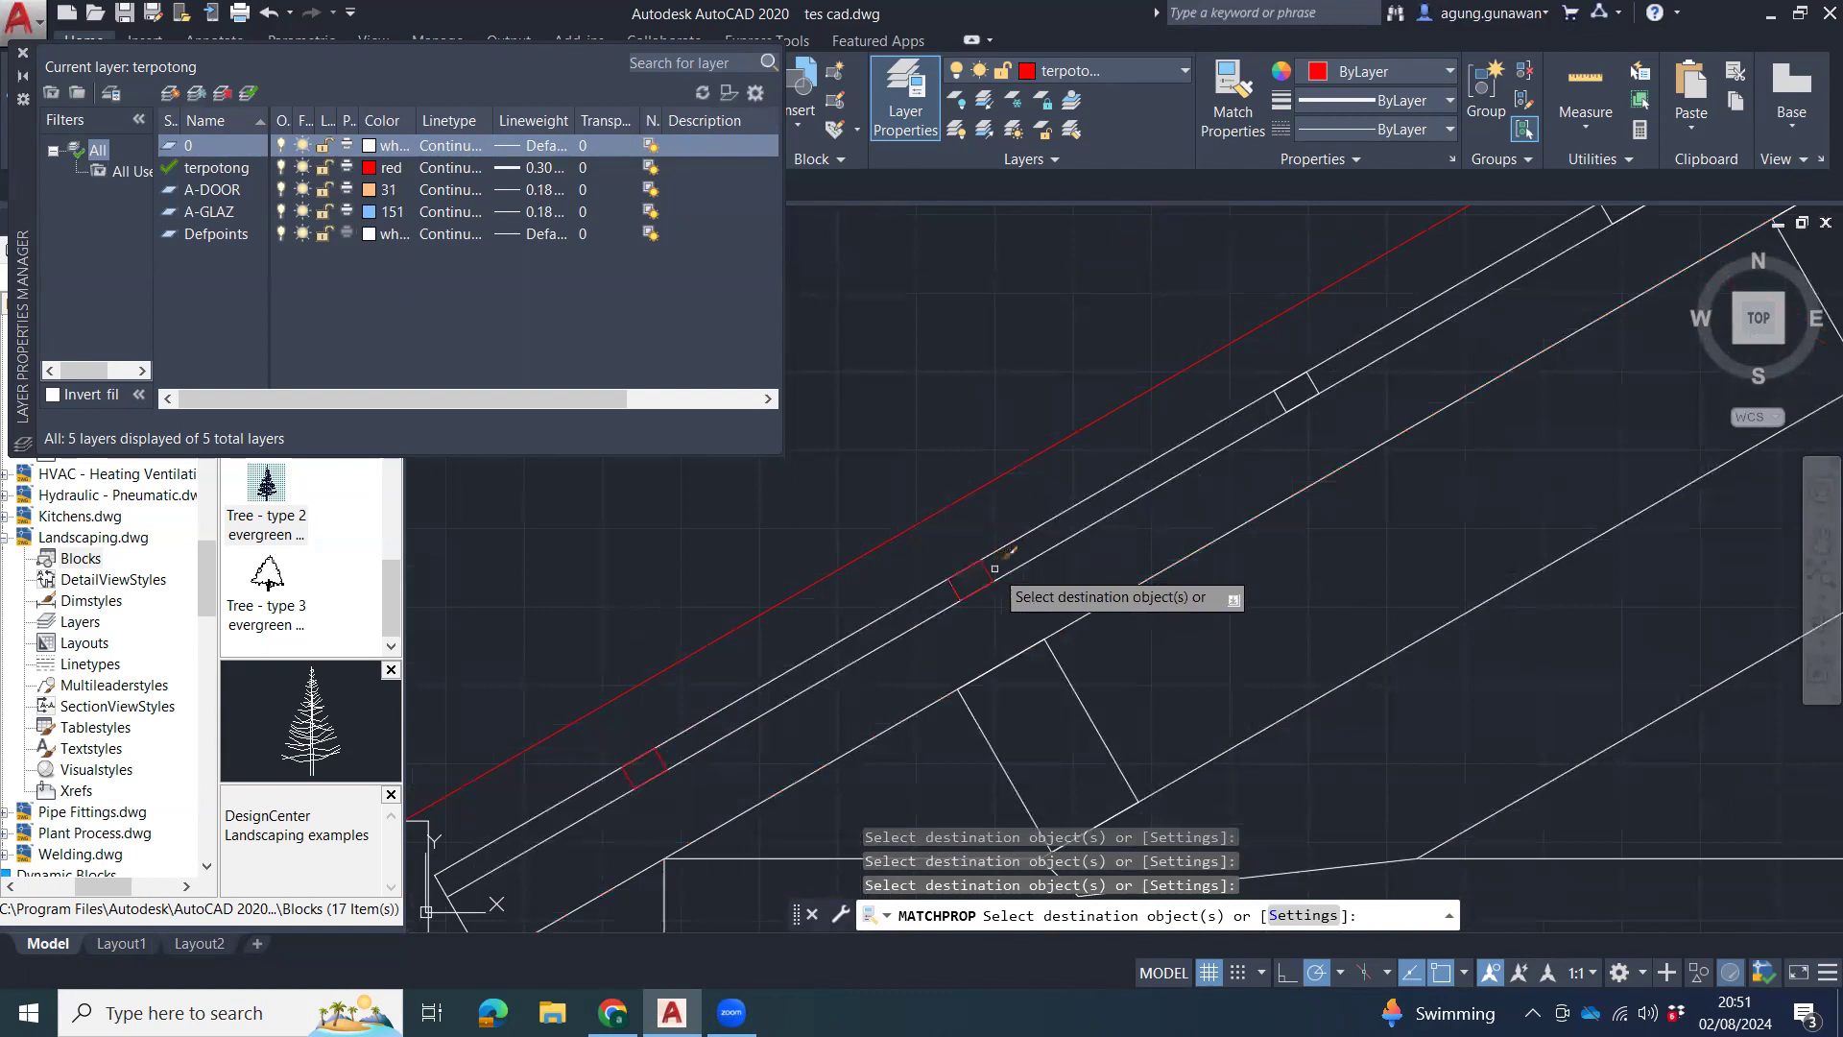
pyautogui.click(1283, 404)
pyautogui.moveTo(1612, 384); pyautogui.dragTo(1189, 534, button='middle')
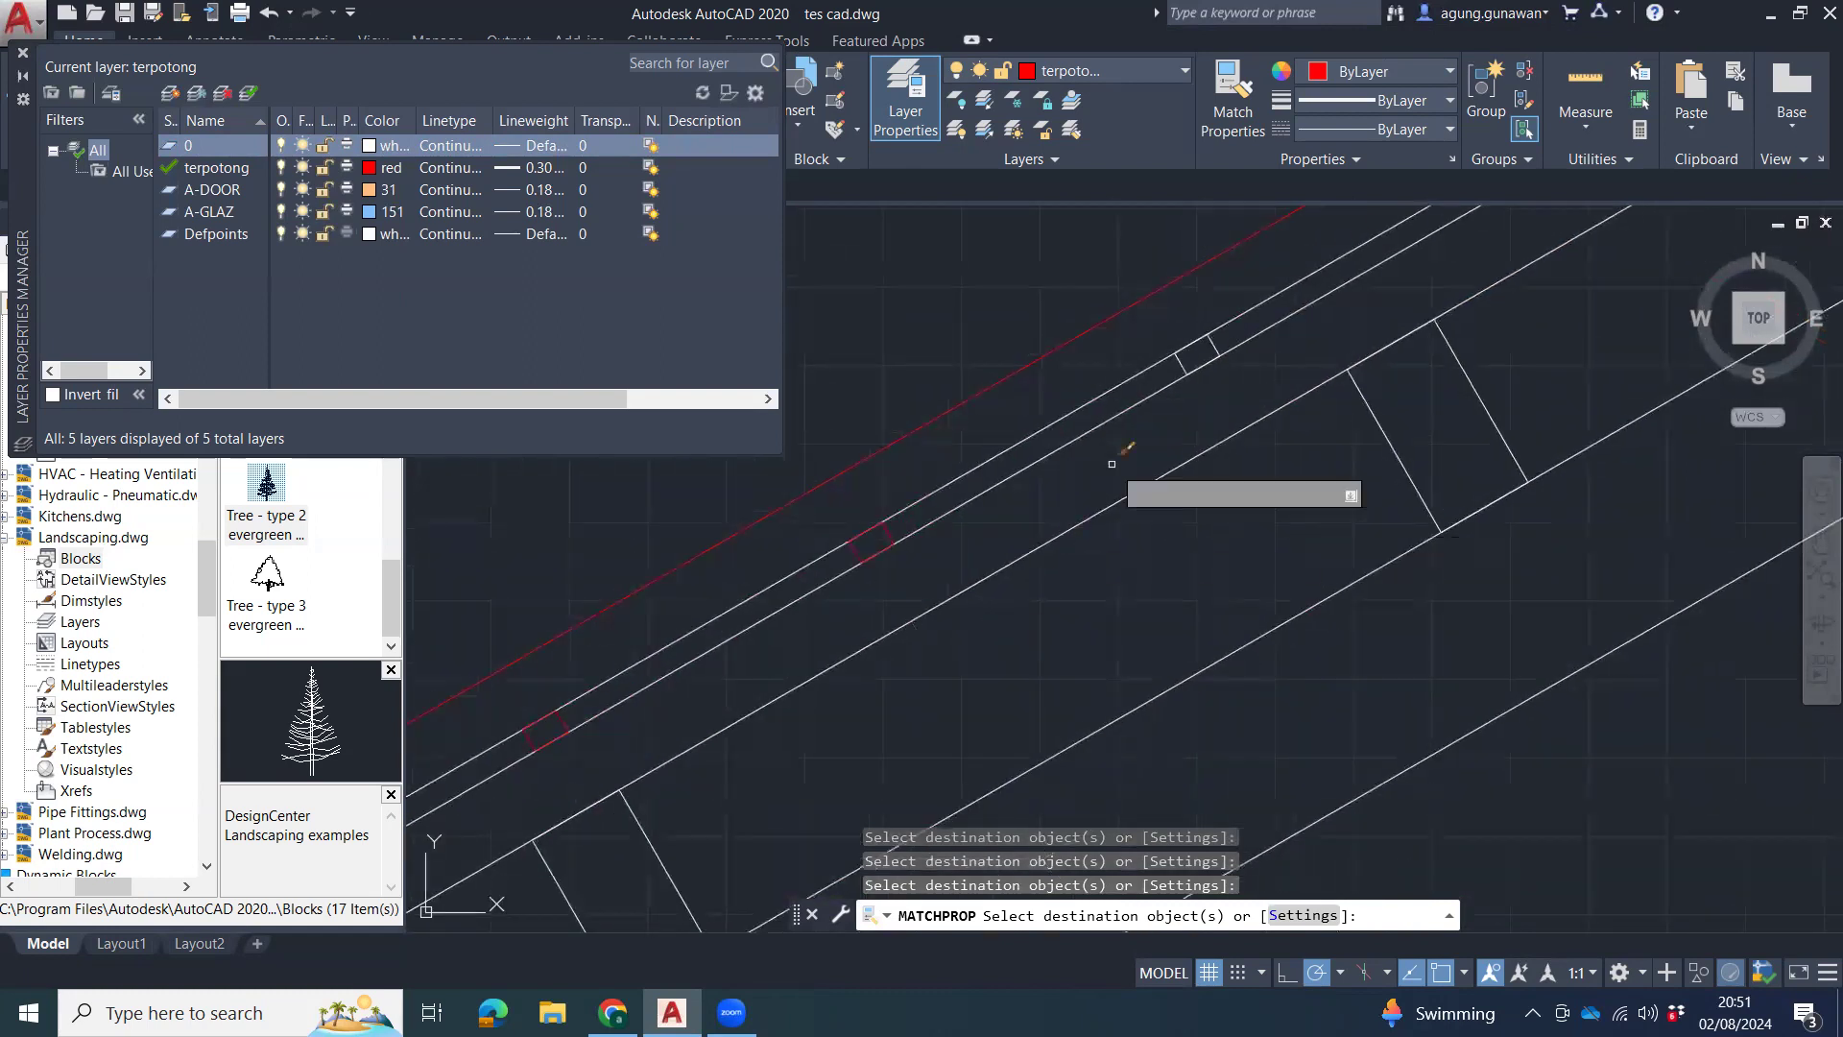
pyautogui.click(1182, 367)
# Match the sample line's properties onto the purlins along the left roof slope, up to the one beside the ridge.
pyautogui.scroll(-3, 1200, 480)
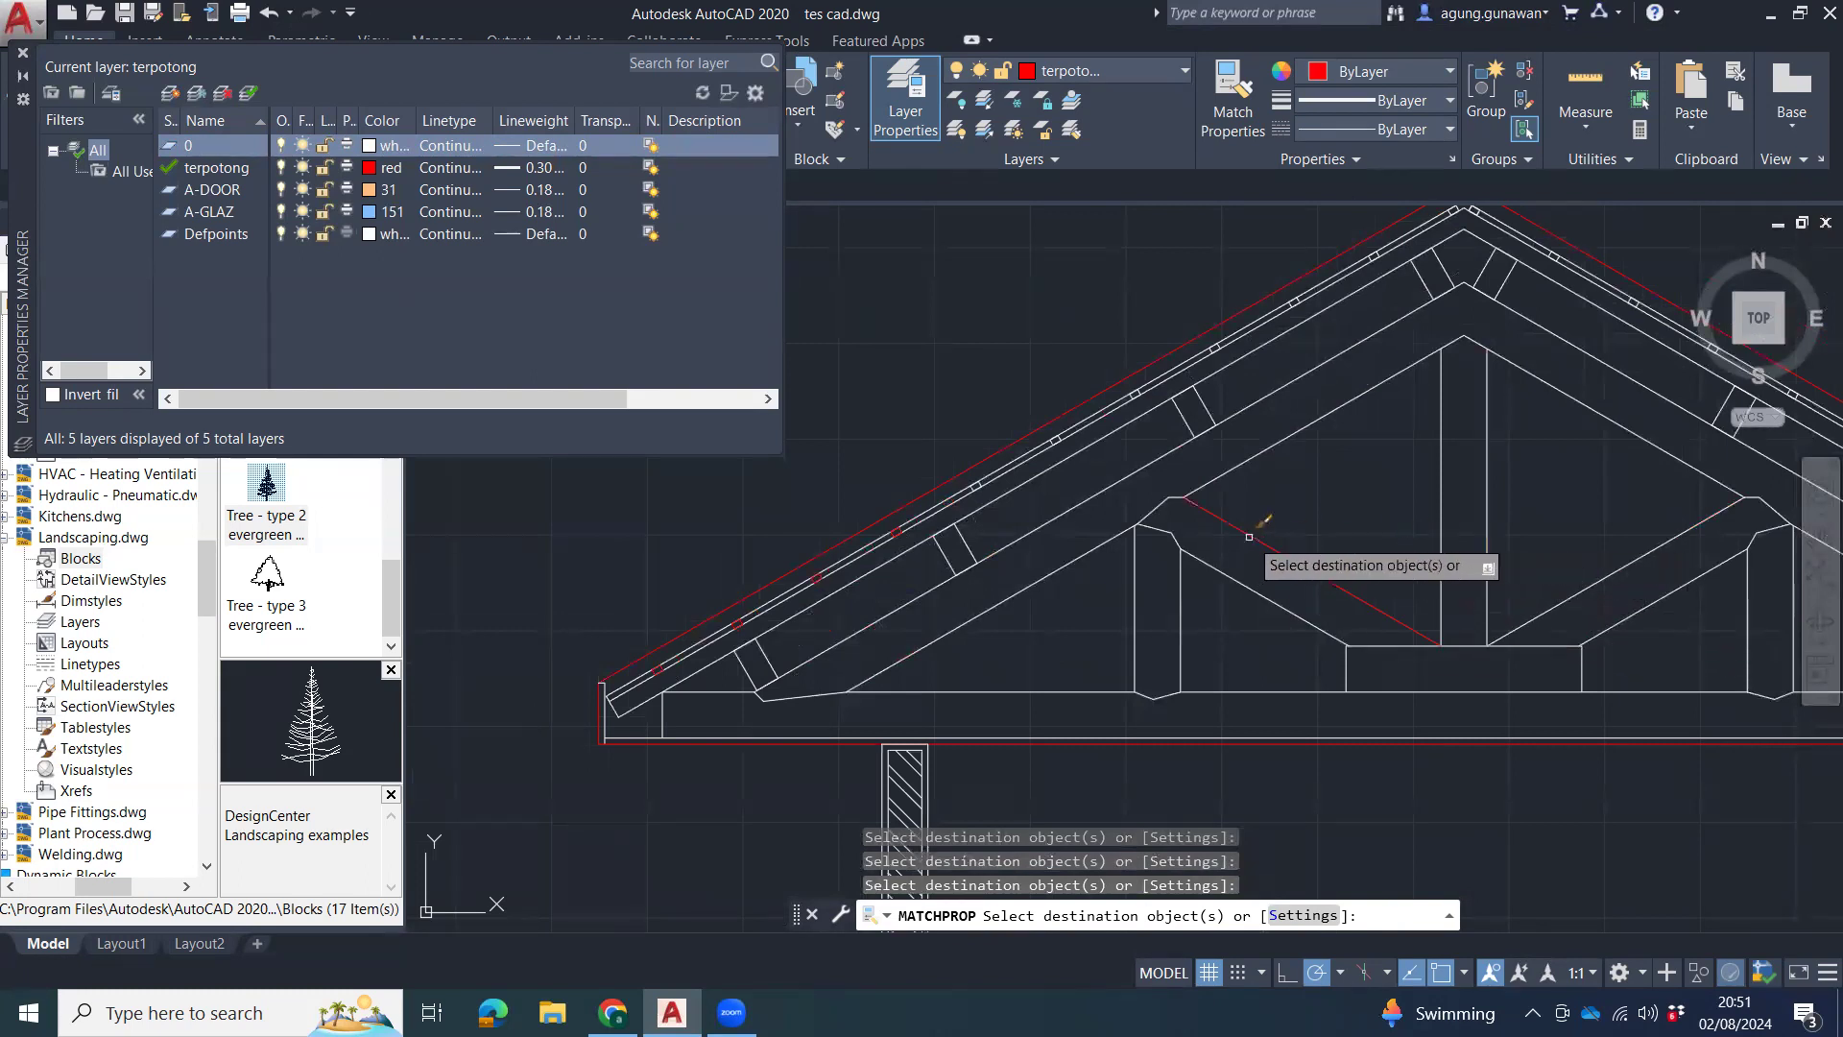
pyautogui.click(960, 534)
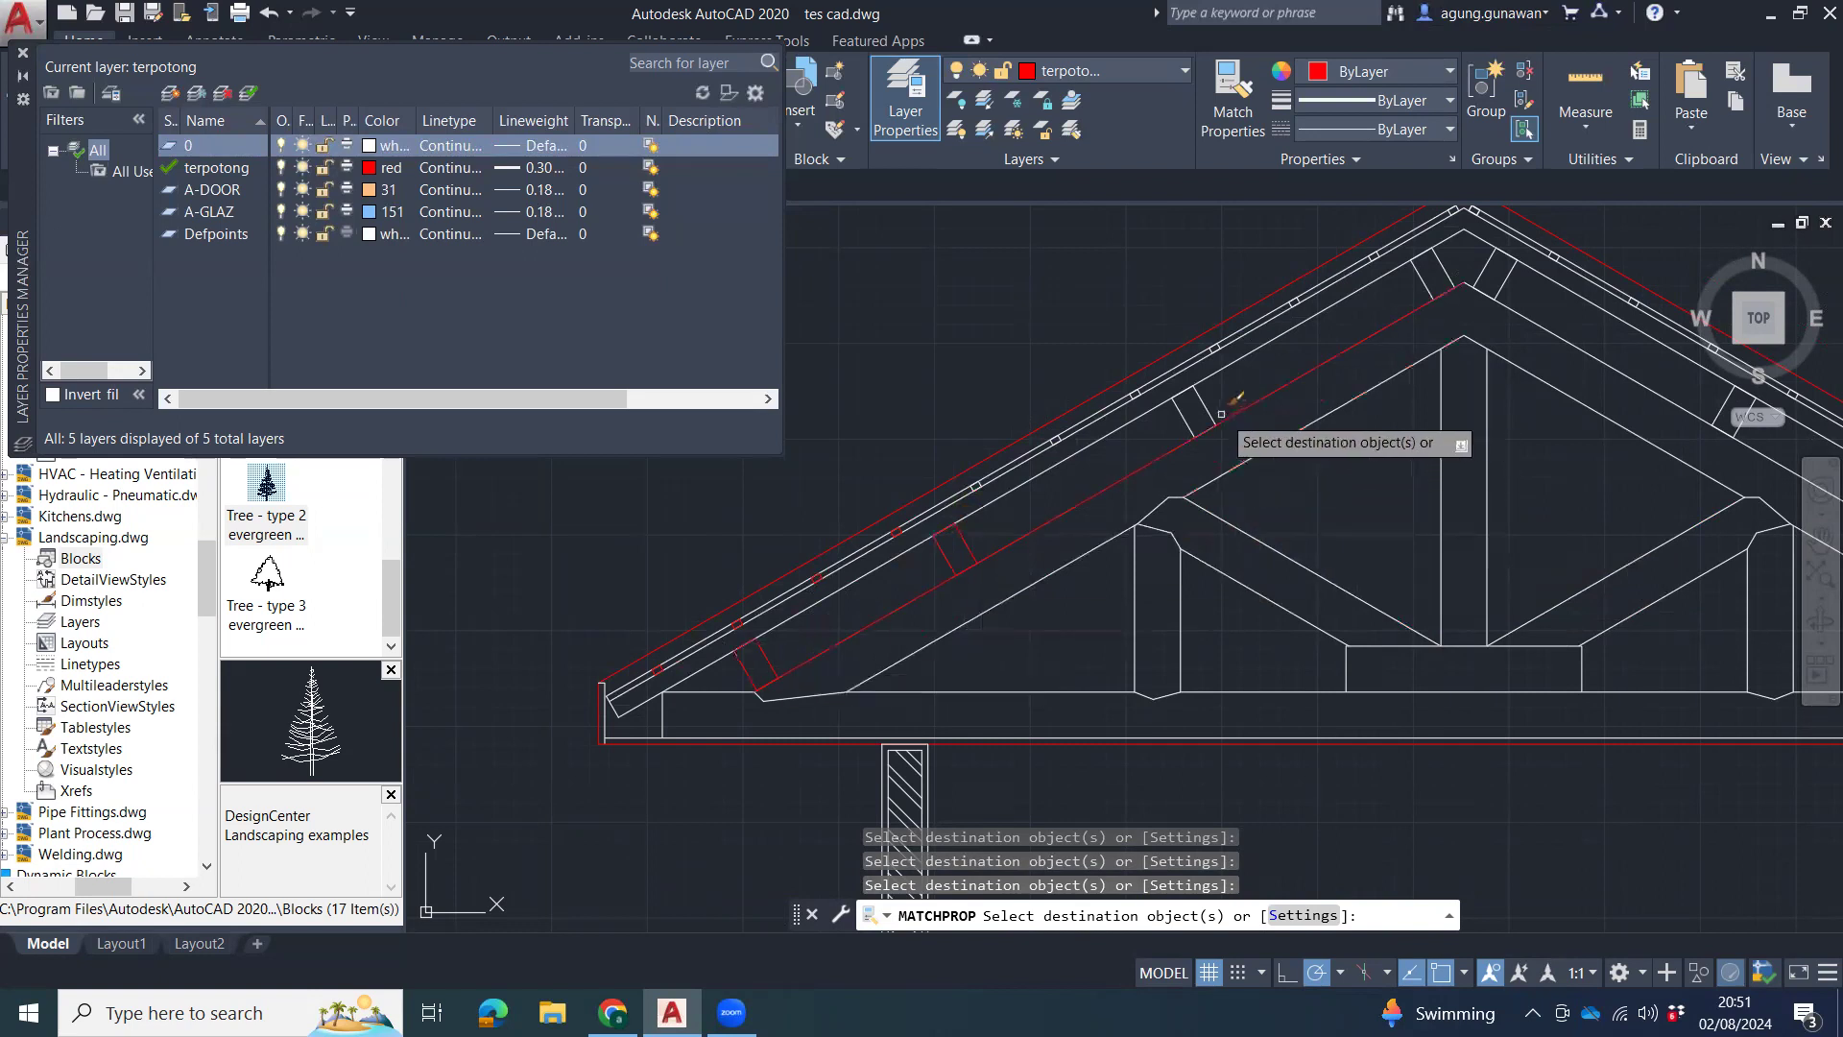
pyautogui.click(1202, 427)
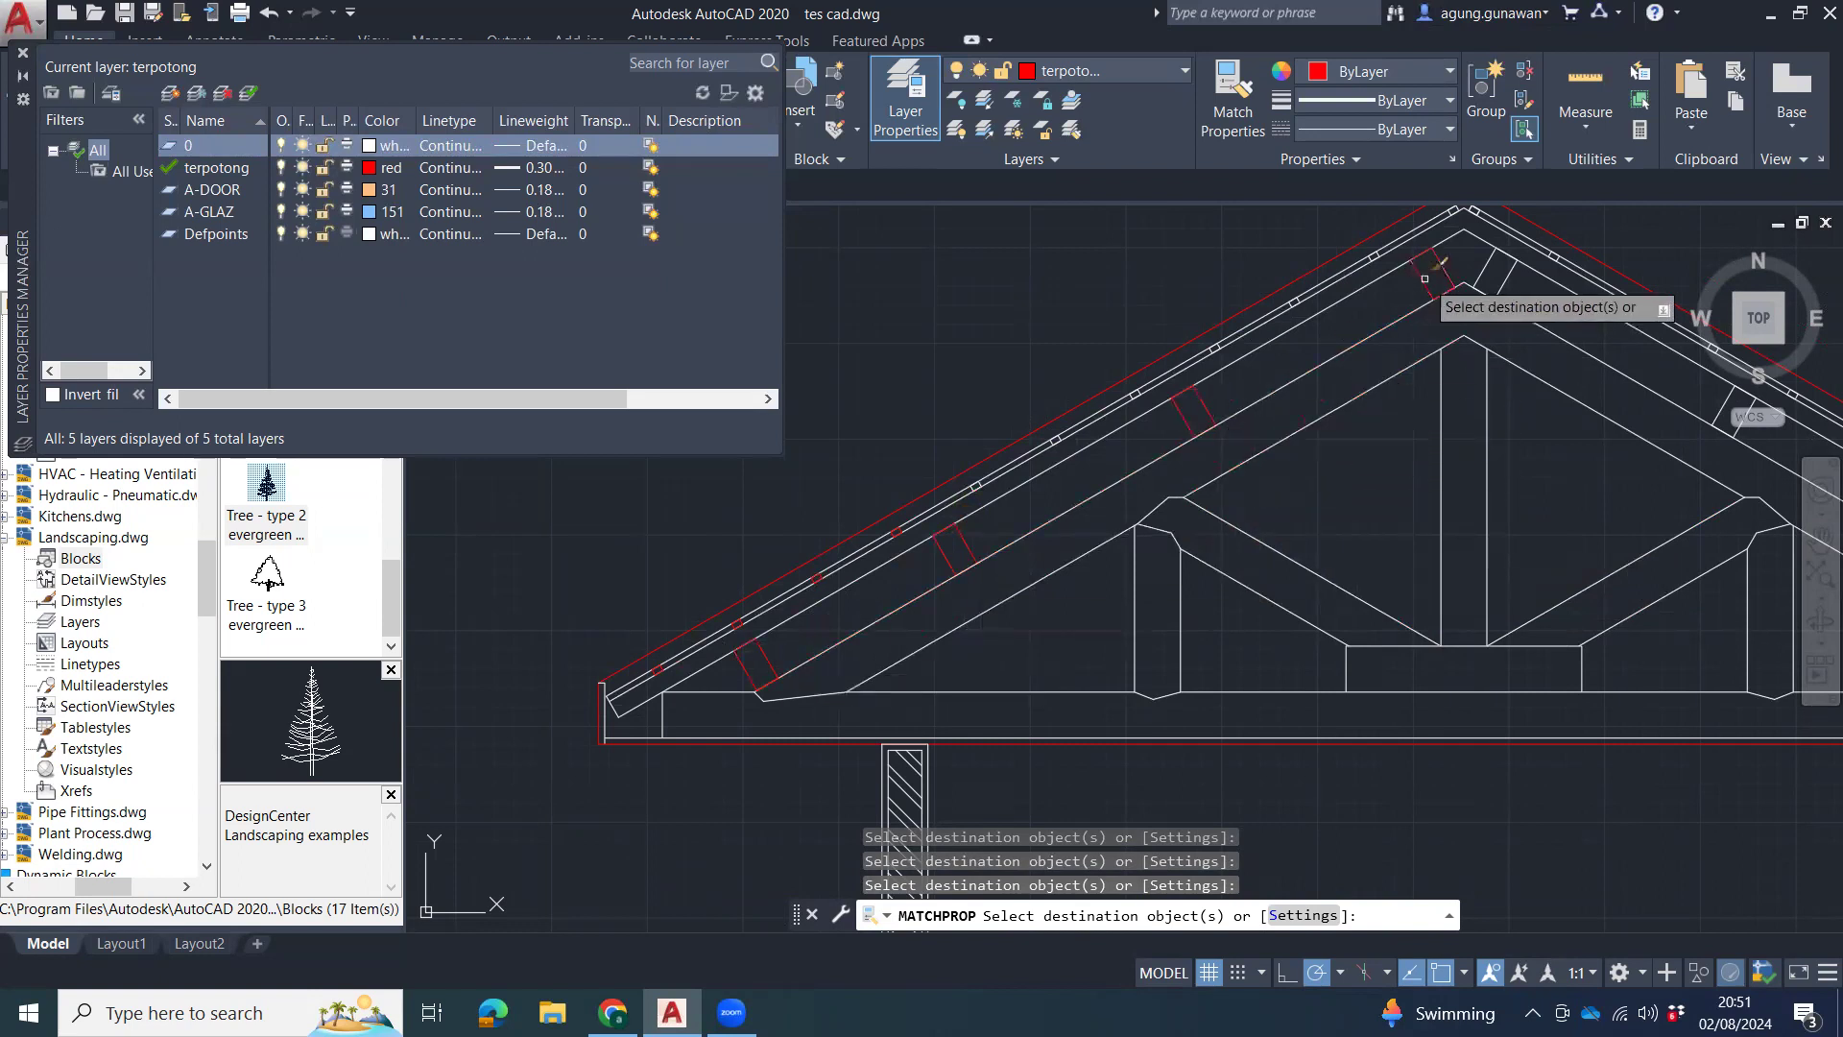
# Match the sample line's properties onto the outline of the hatched left wall beneath the truss, and finish matching.
pyautogui.moveTo(1317, 551); pyautogui.dragTo(1366, 428, button='middle')
pyautogui.click(975, 672)
pyautogui.moveTo(1323, 716); pyautogui.dragTo(985, 641, button='middle')
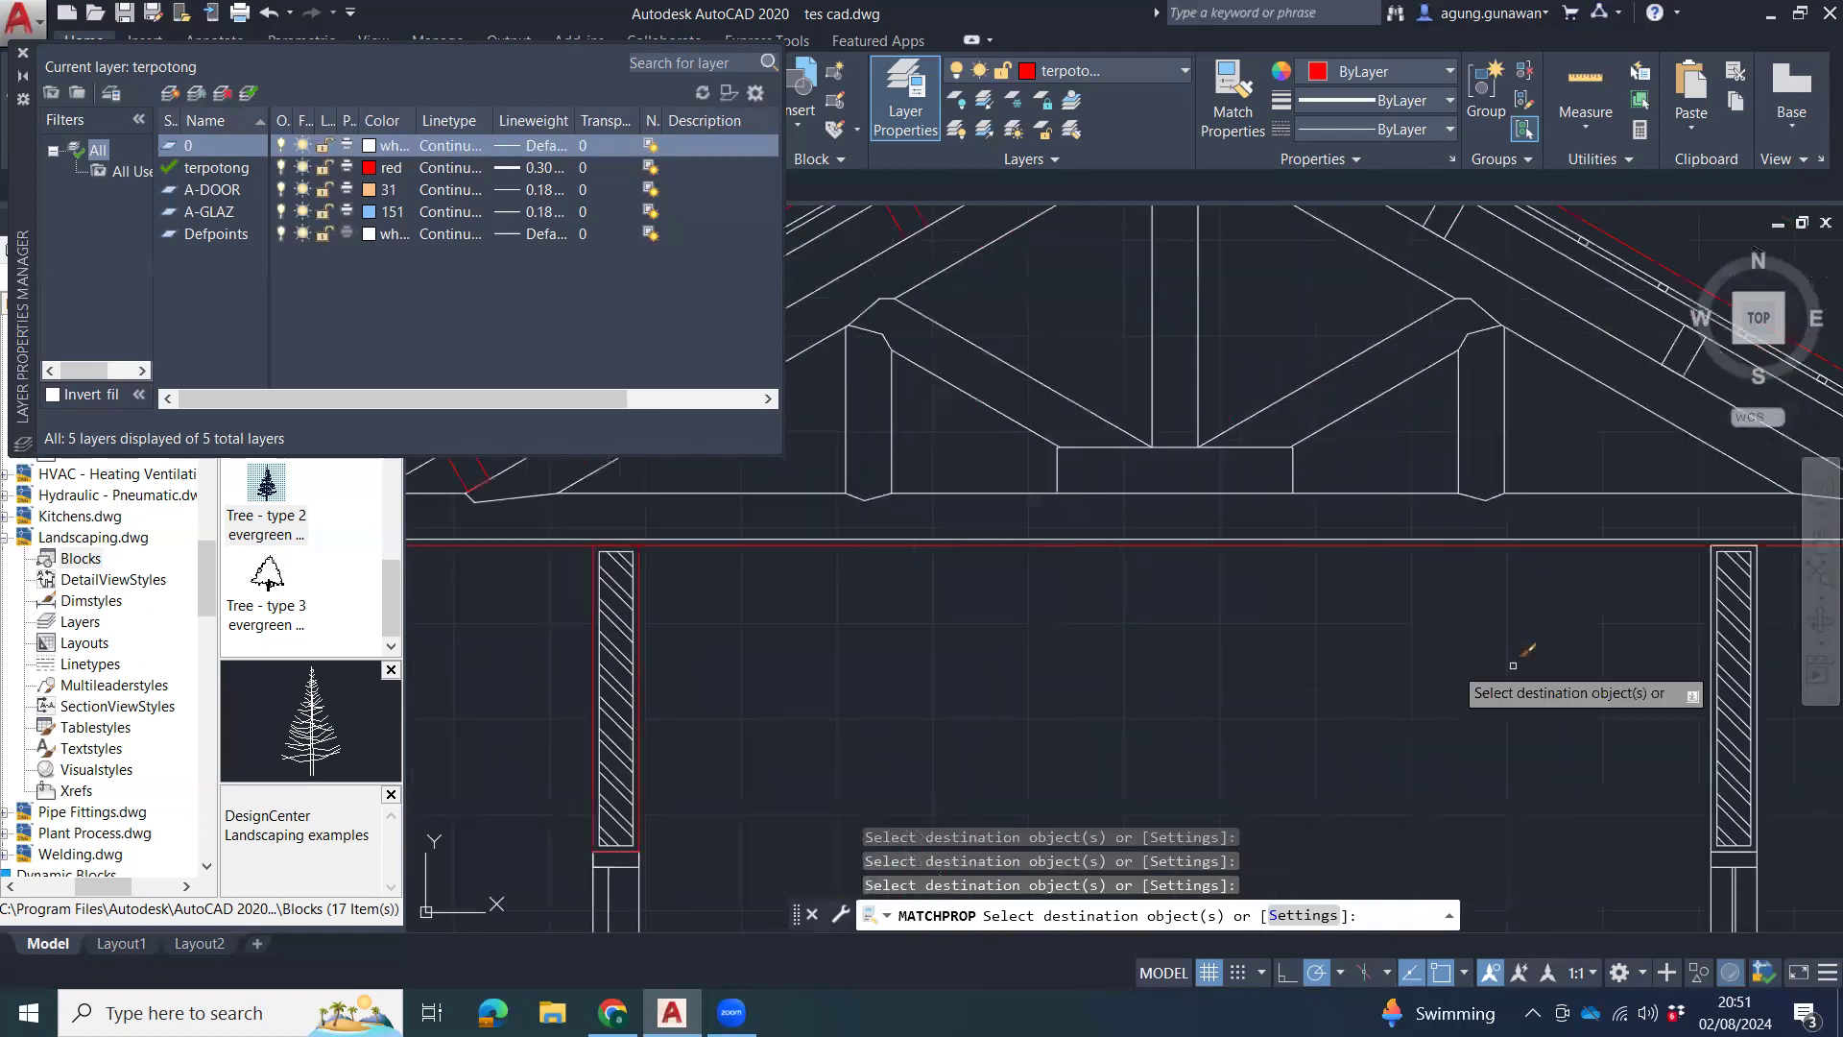
pyautogui.click(1707, 604)
pyautogui.moveTo(1651, 610); pyautogui.dragTo(1729, 642, button='middle')
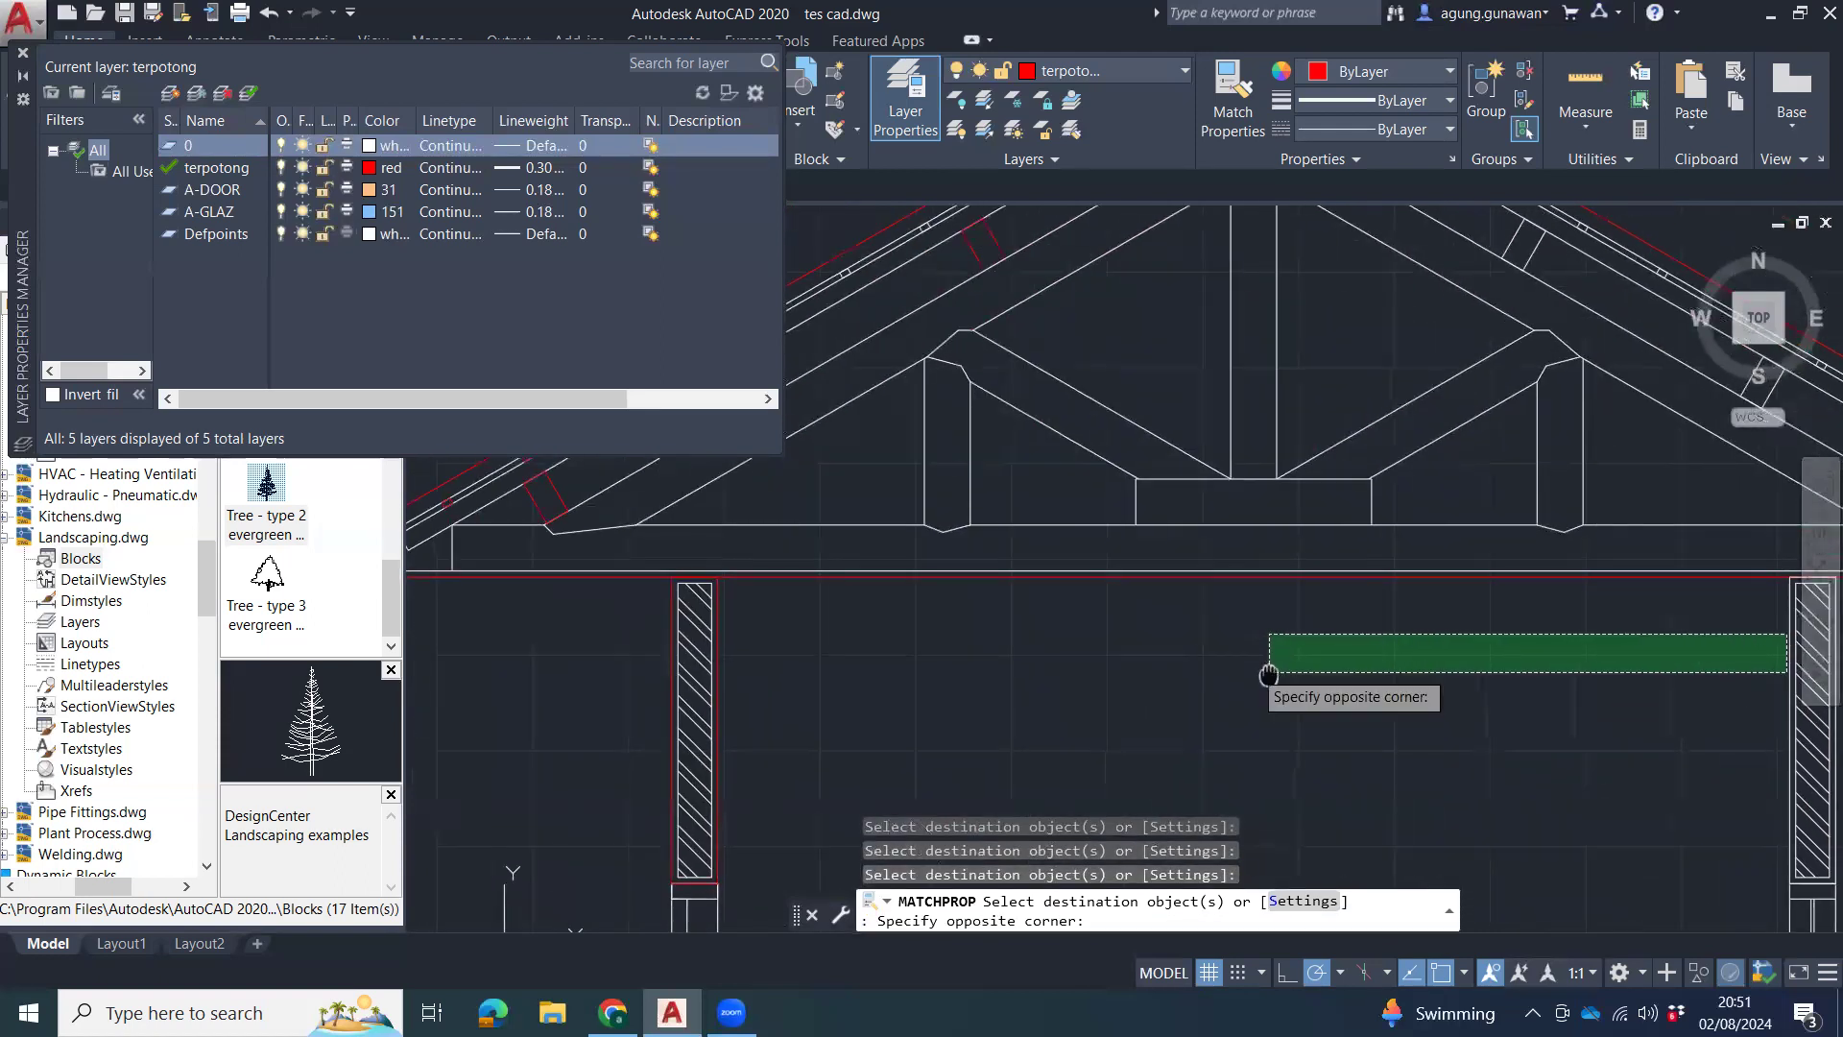
pyautogui.press('Escape')
pyautogui.press('Escape')
pyautogui.press('Escape')
# Close the layer properties and set a window plot area around the whole section, from above the ridge to below the ground line.
pyautogui.scroll(-4, 1247, 609)
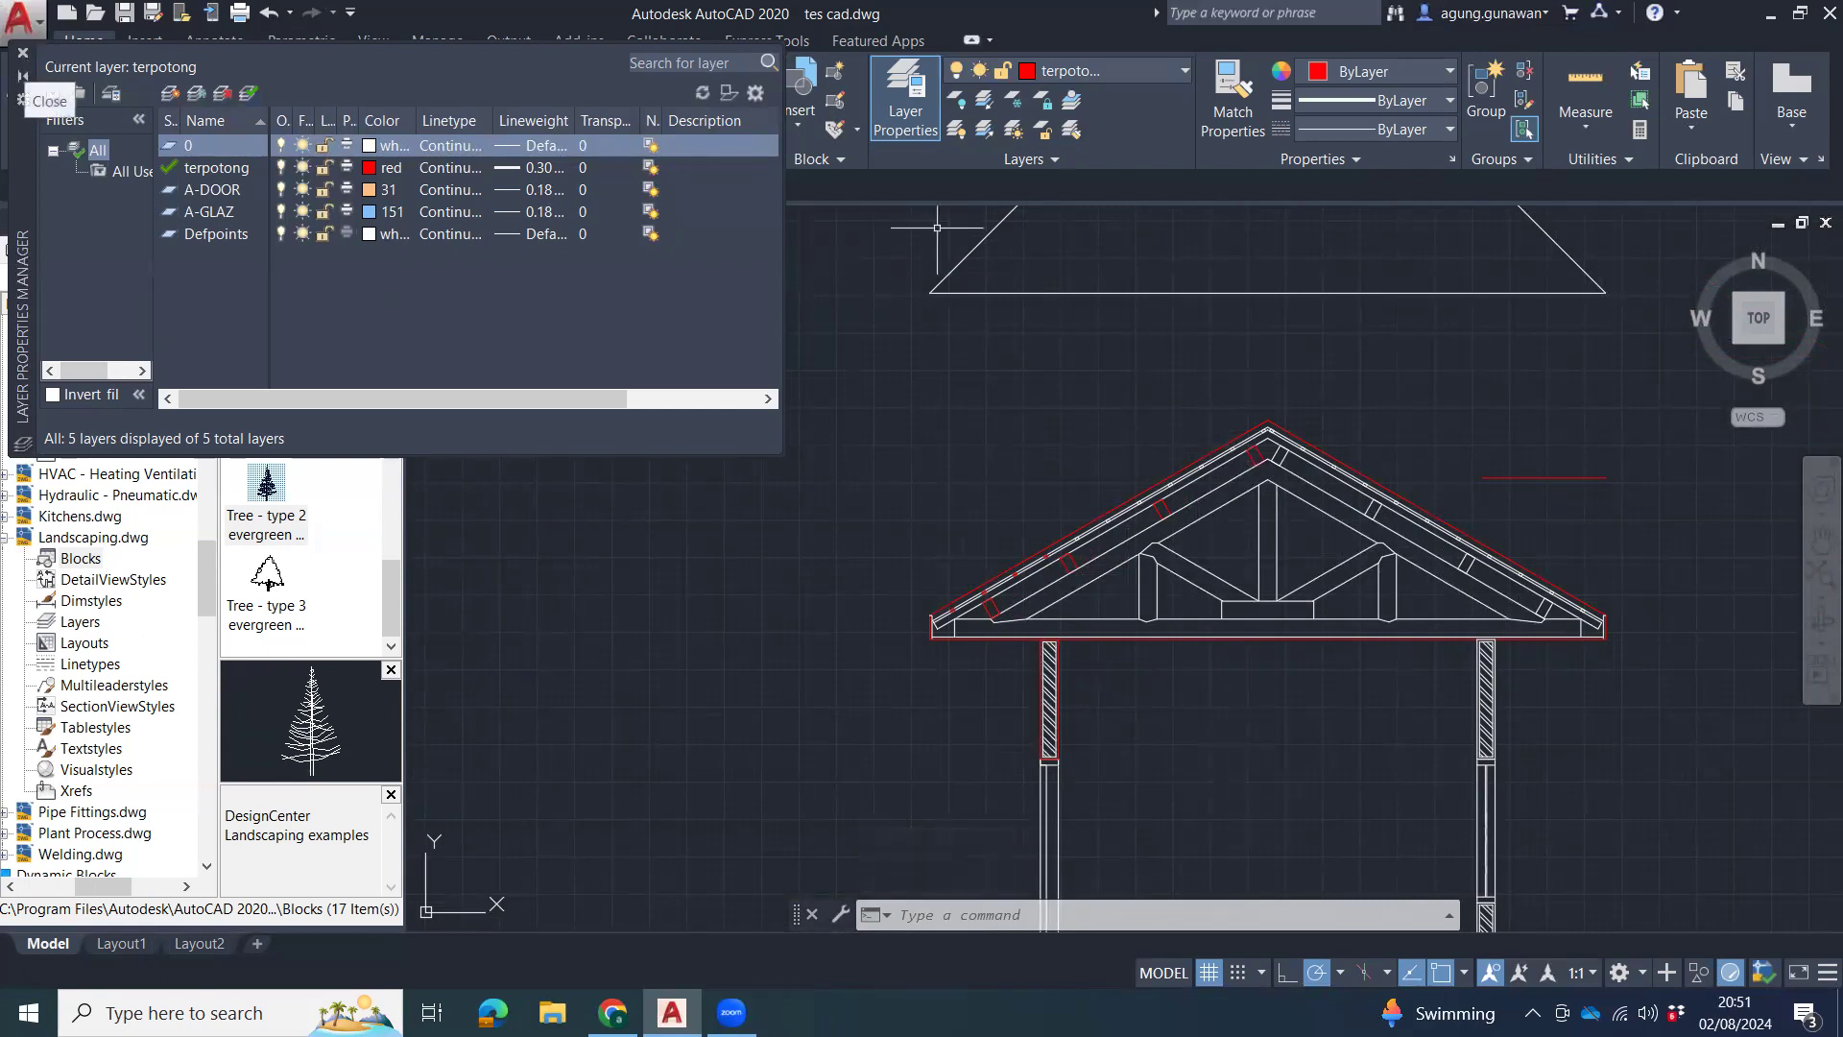
pyautogui.click(21, 57)
pyautogui.click(23, 25)
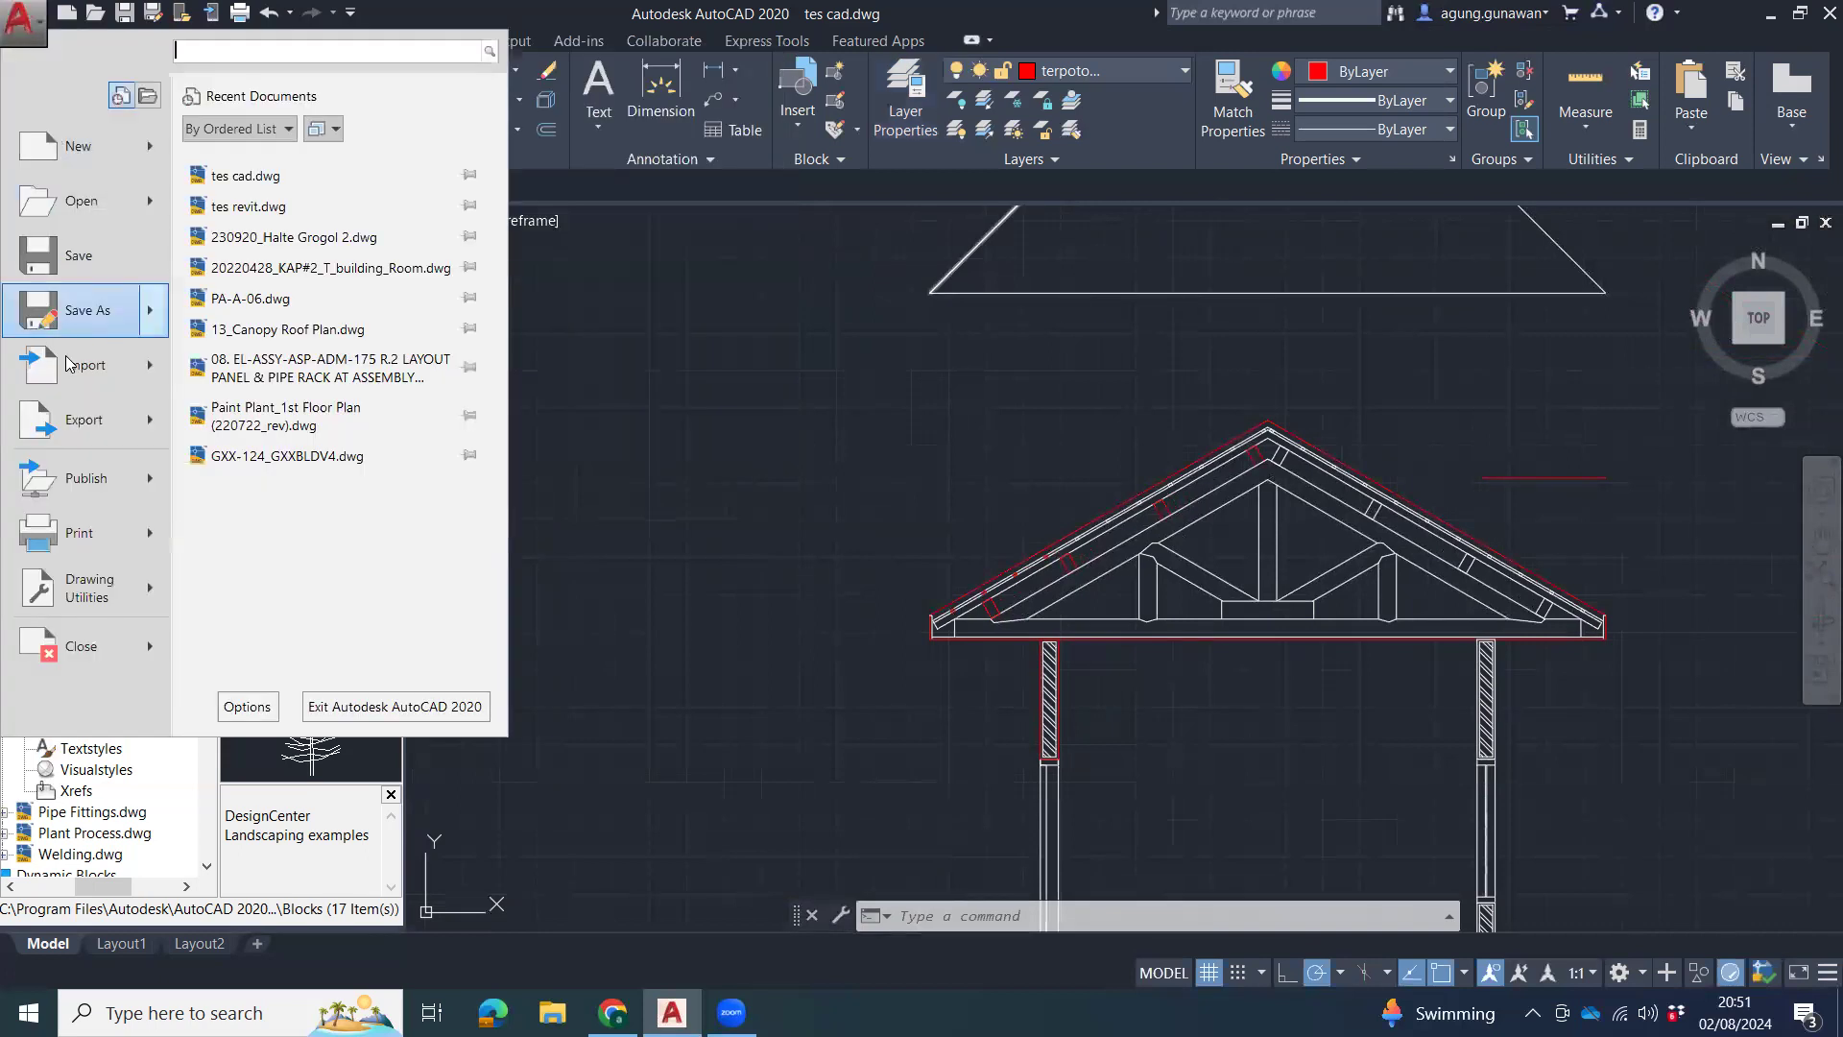
pyautogui.click(113, 548)
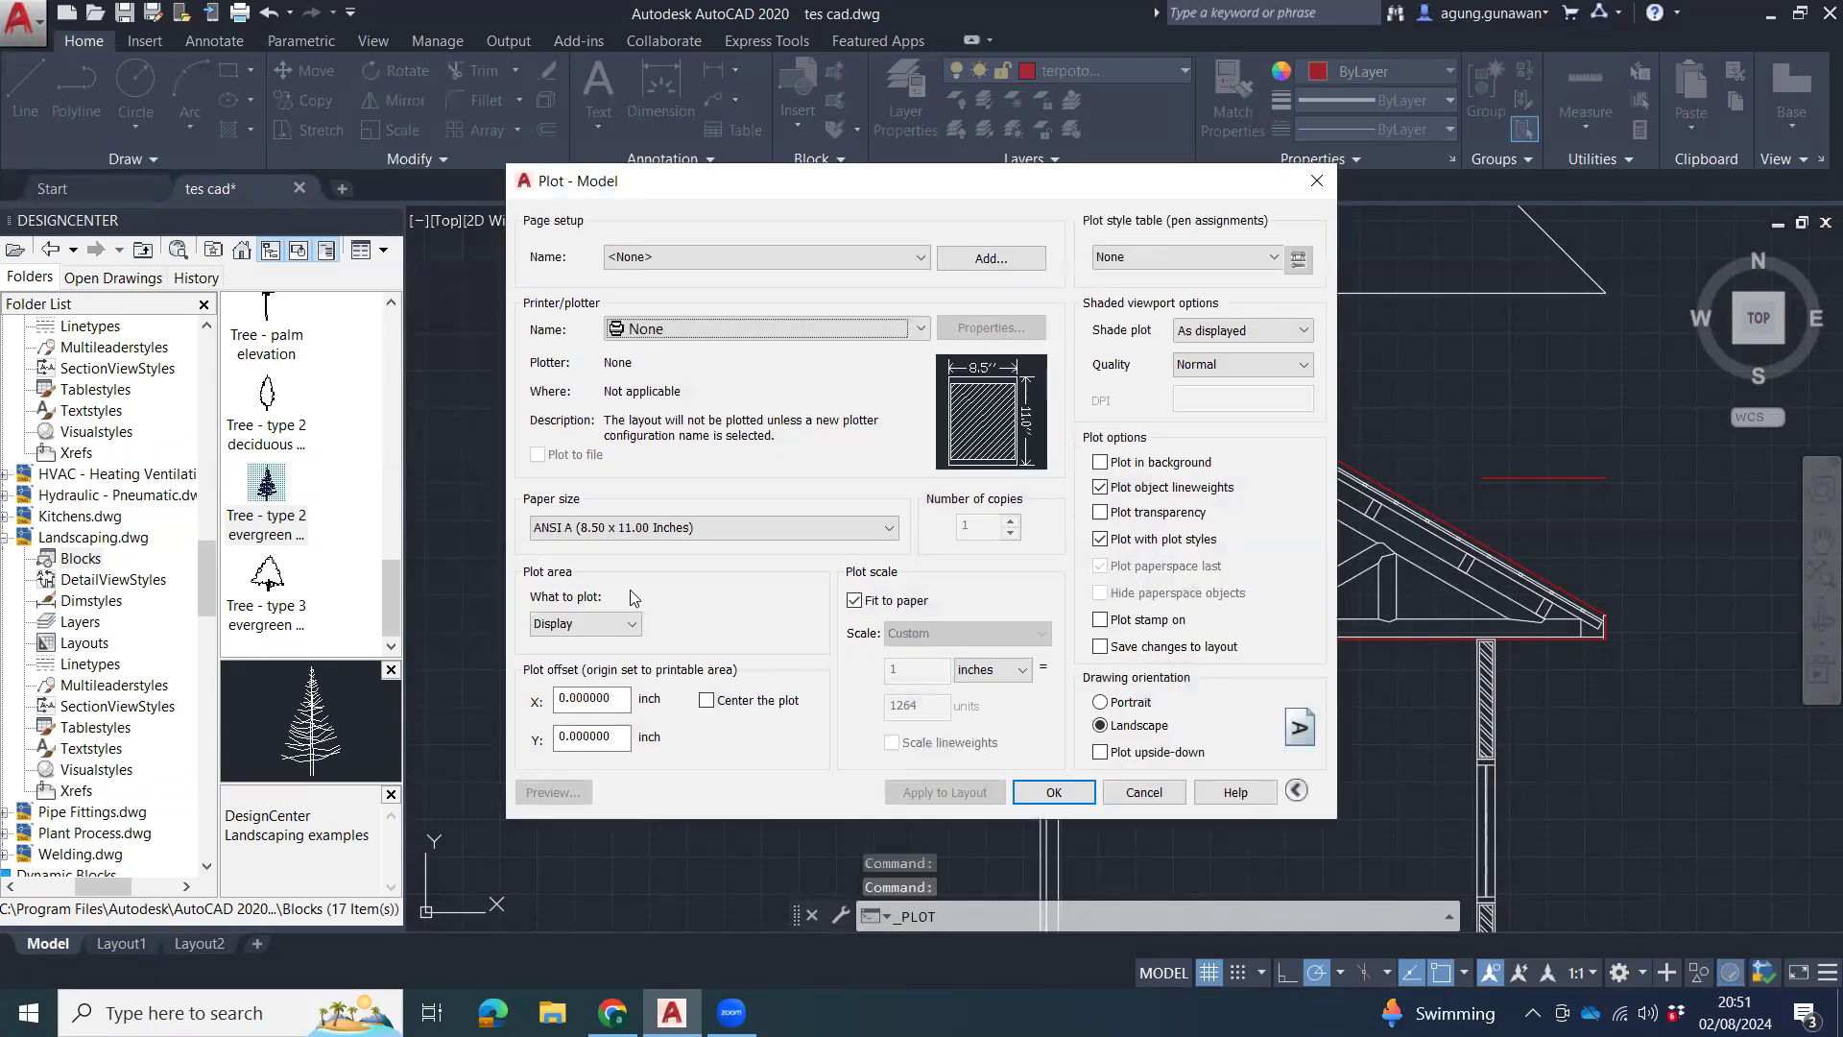
pyautogui.click(622, 626)
pyautogui.click(610, 692)
pyautogui.scroll(-5, 909, 707)
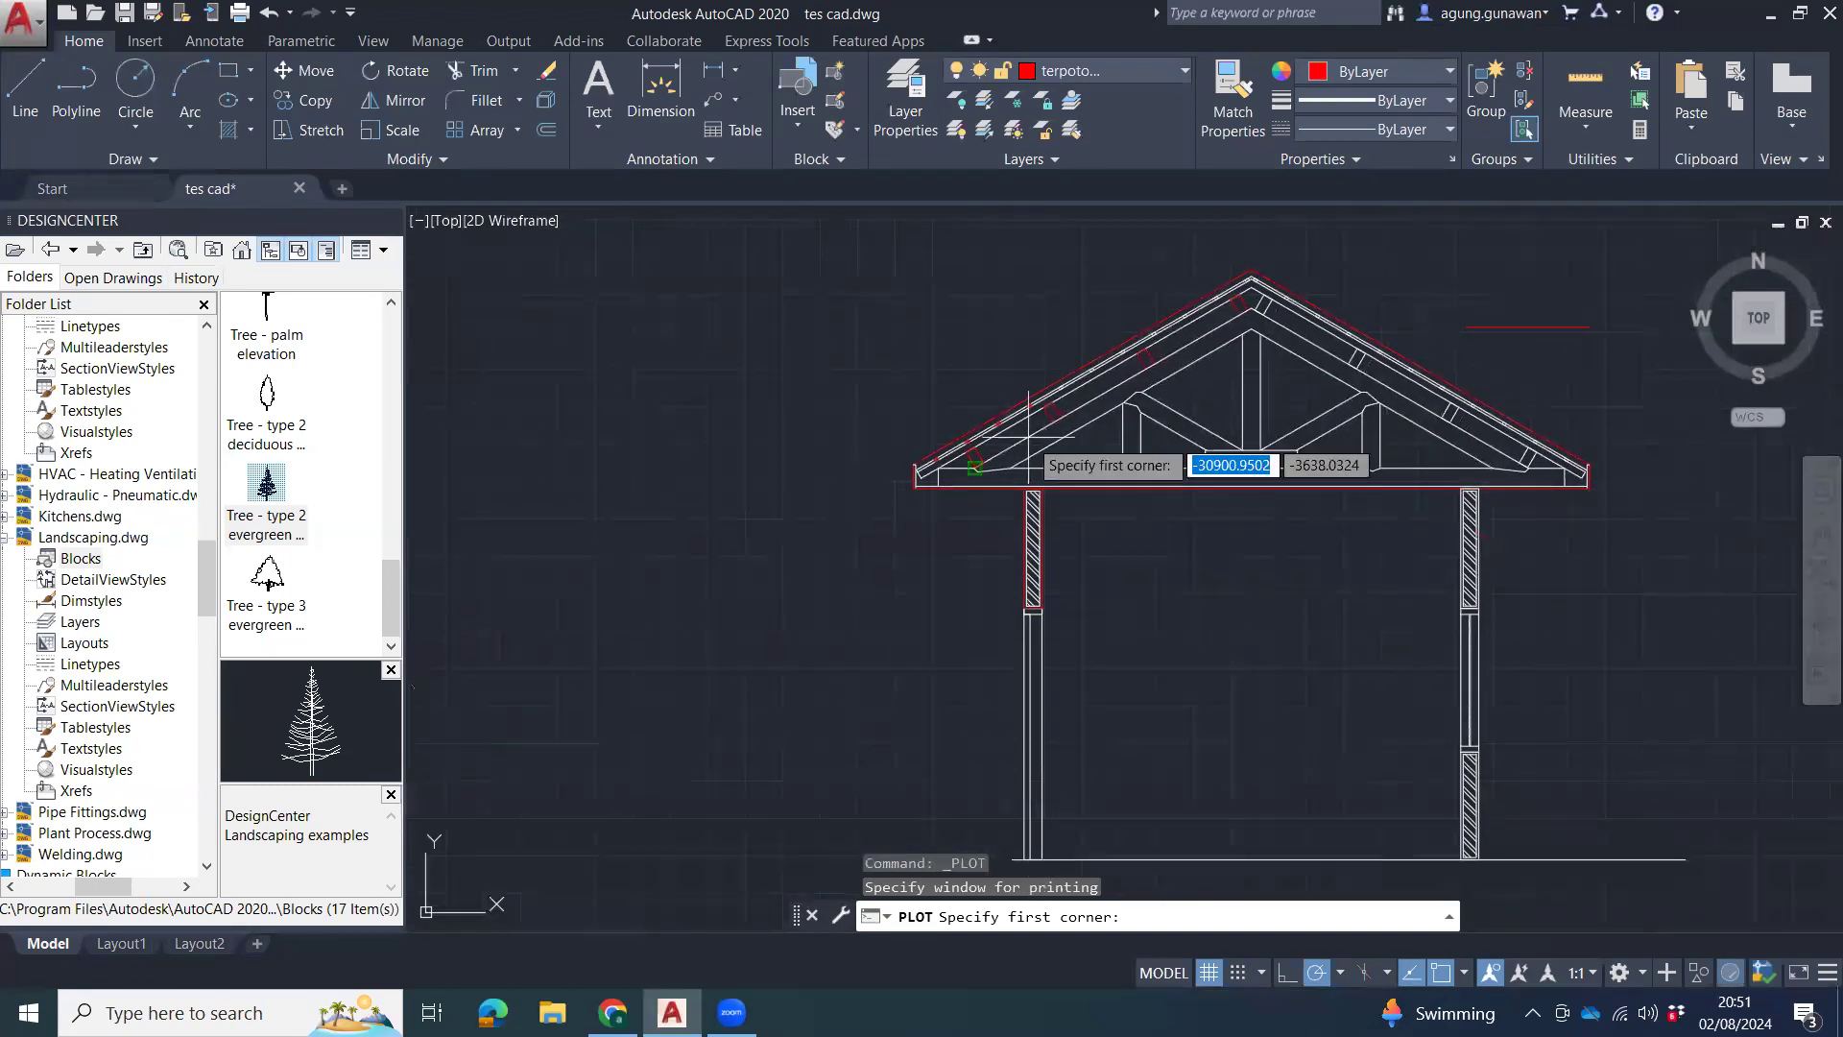
pyautogui.click(853, 288)
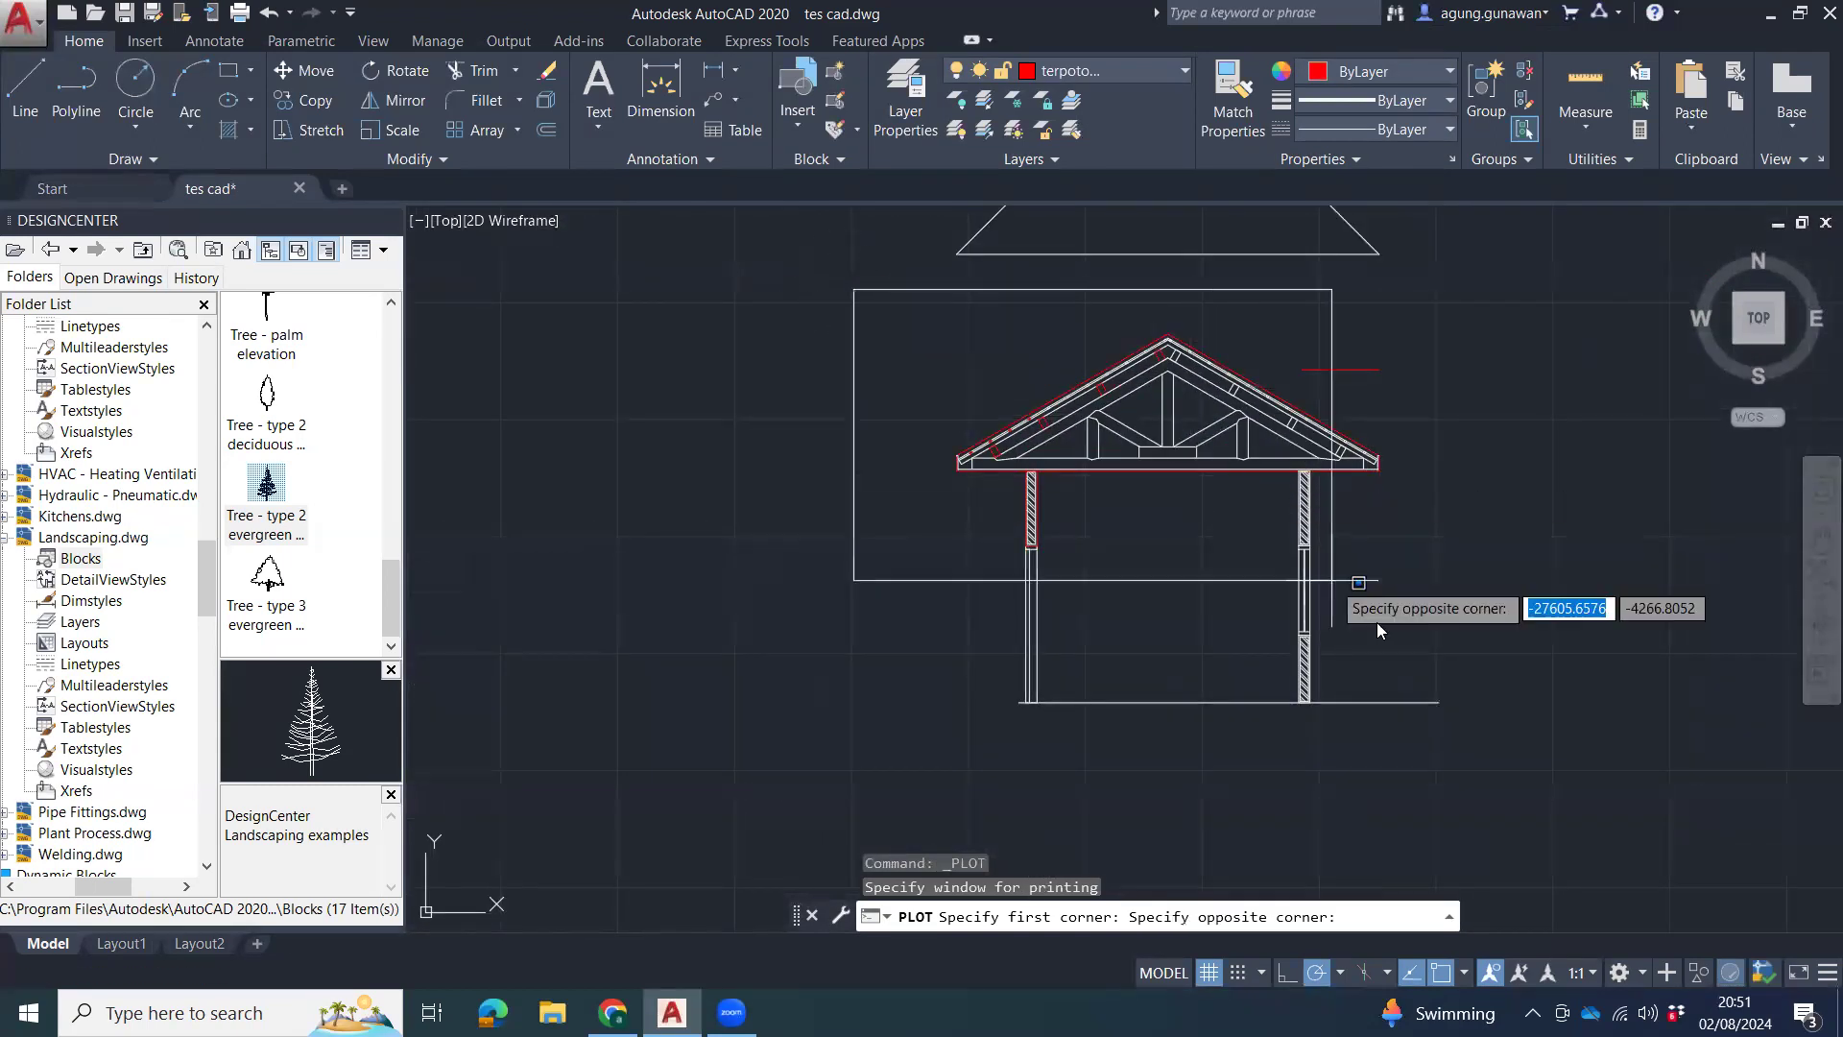
pyautogui.click(1468, 749)
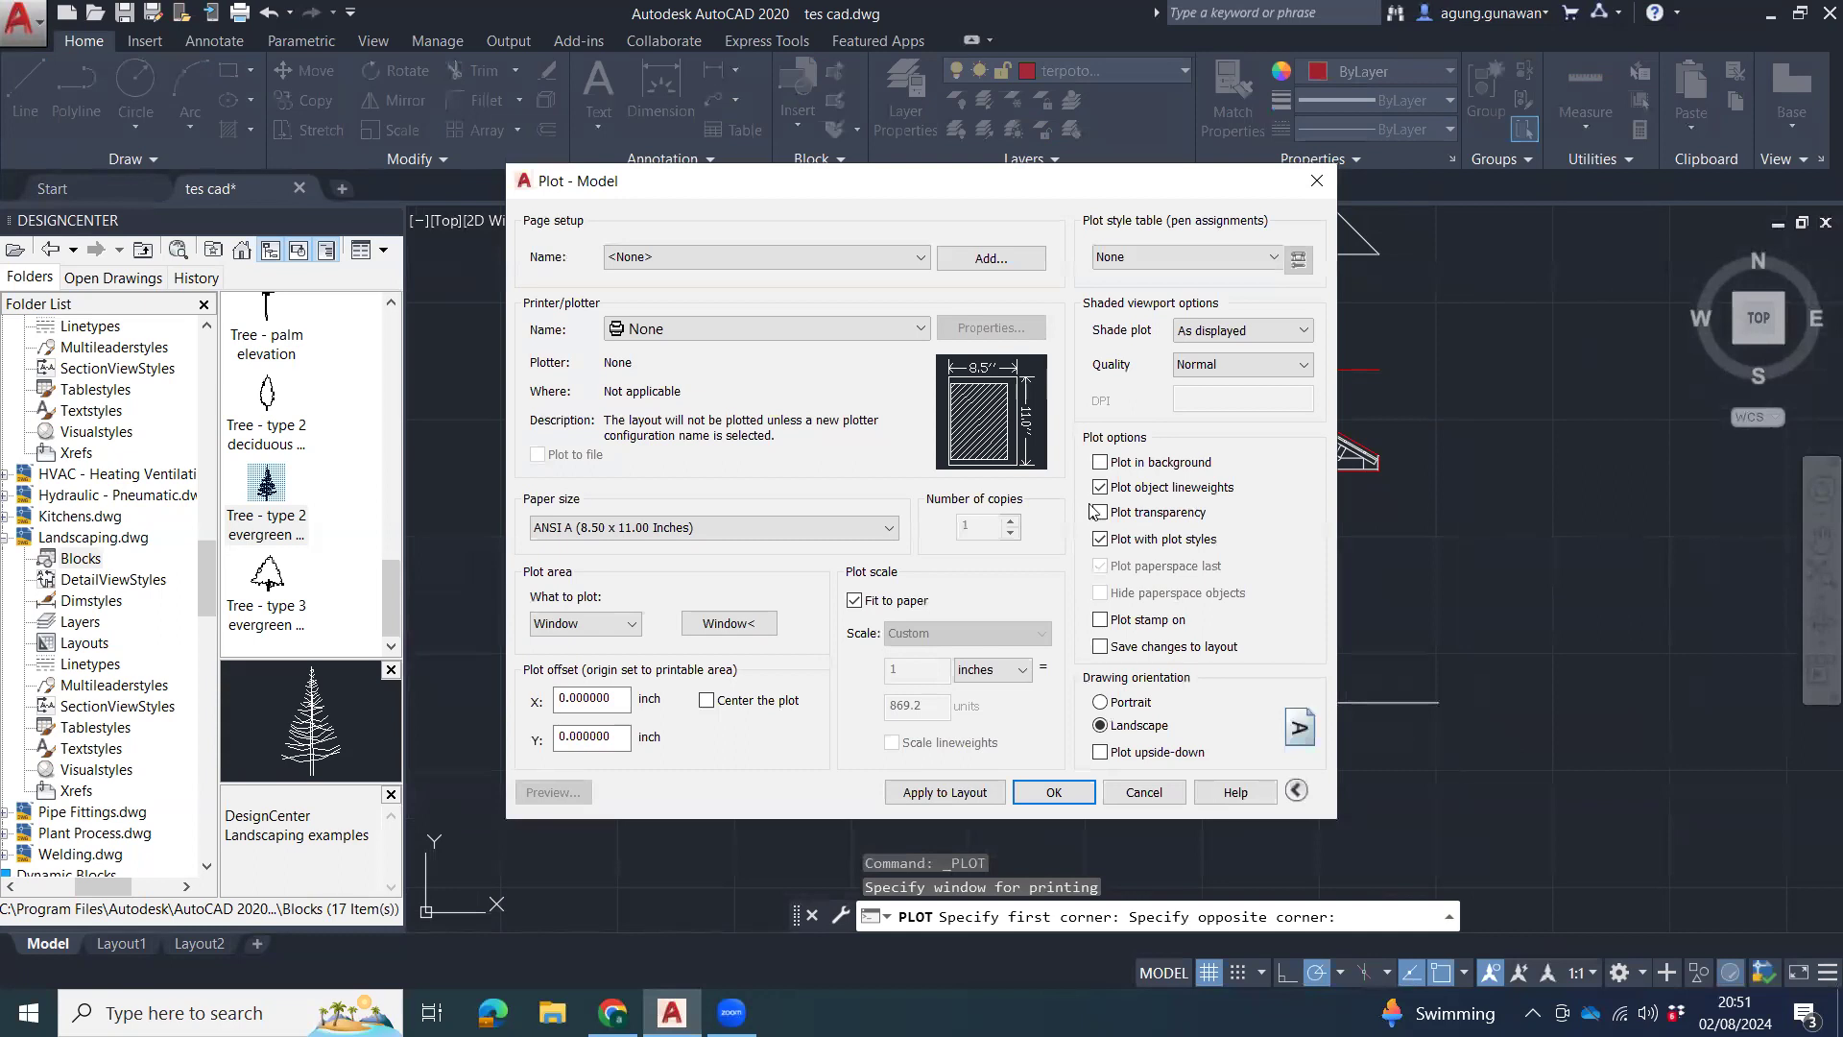
# Set the plotter to Microsoft Print to PDF and preview the plot.
pyautogui.click(883, 330)
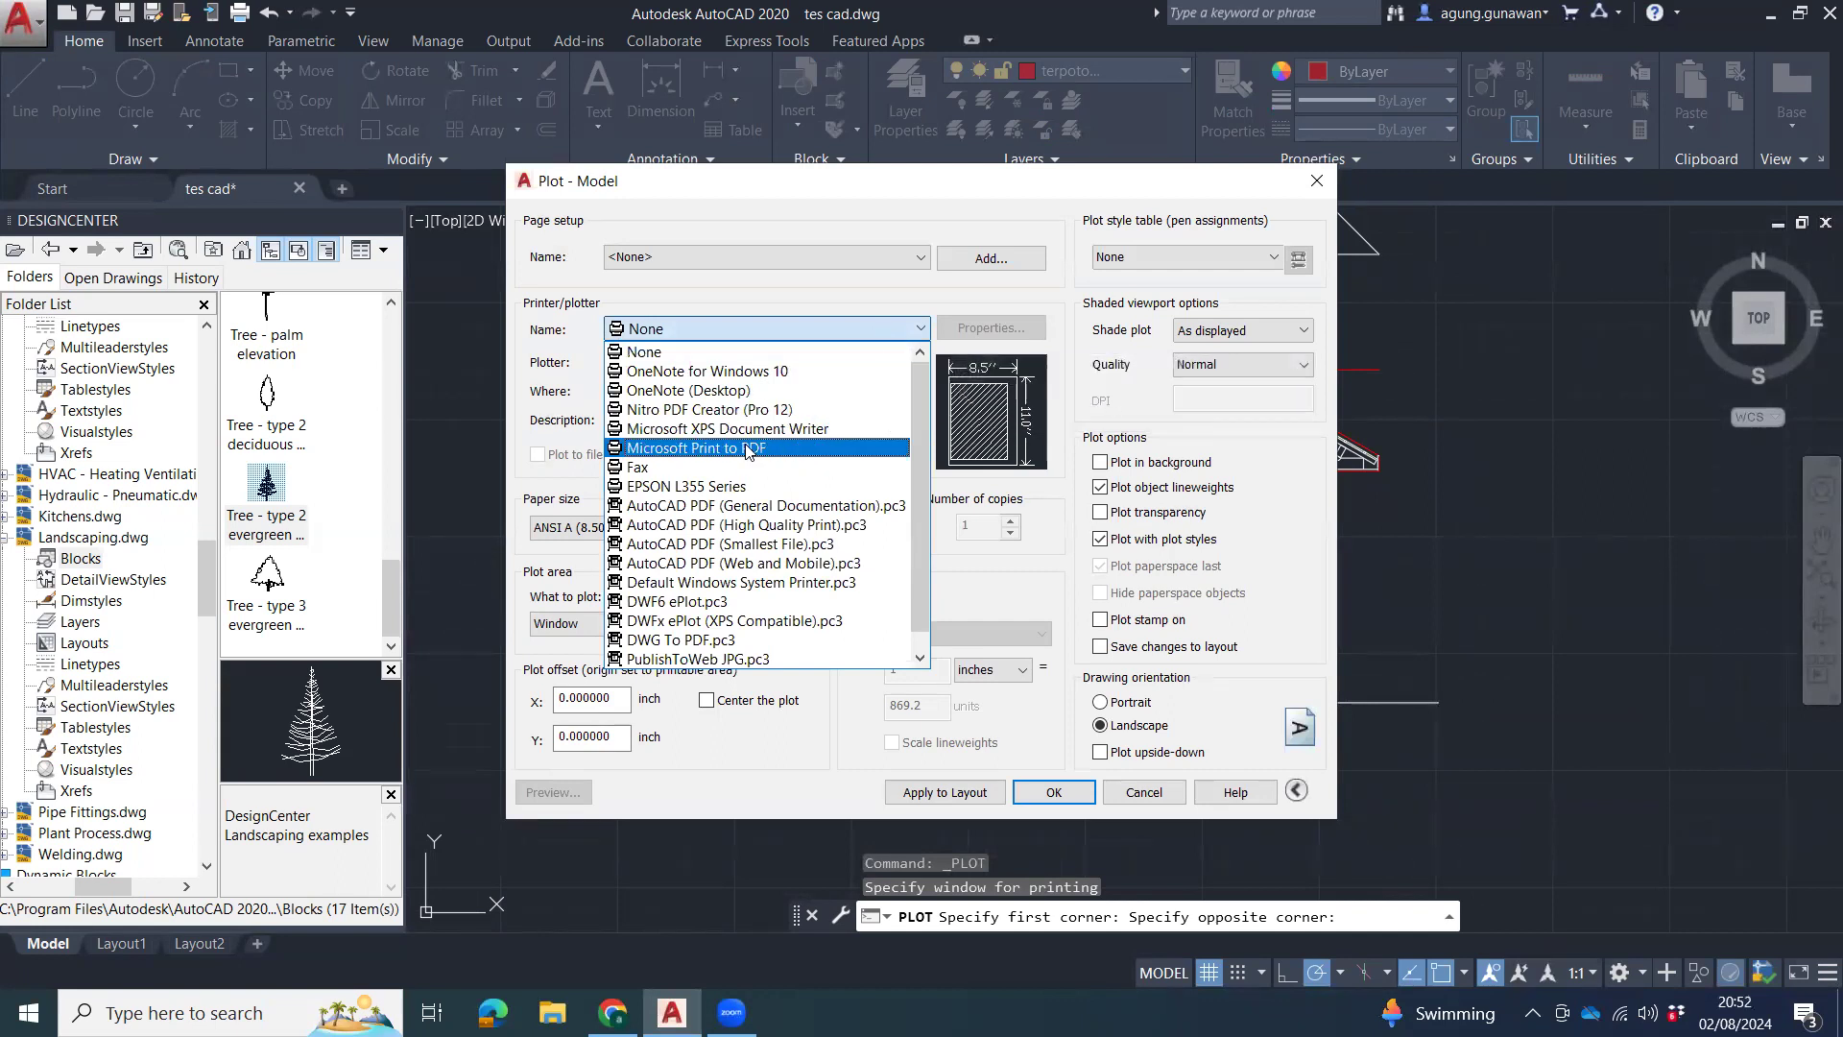
pyautogui.click(729, 447)
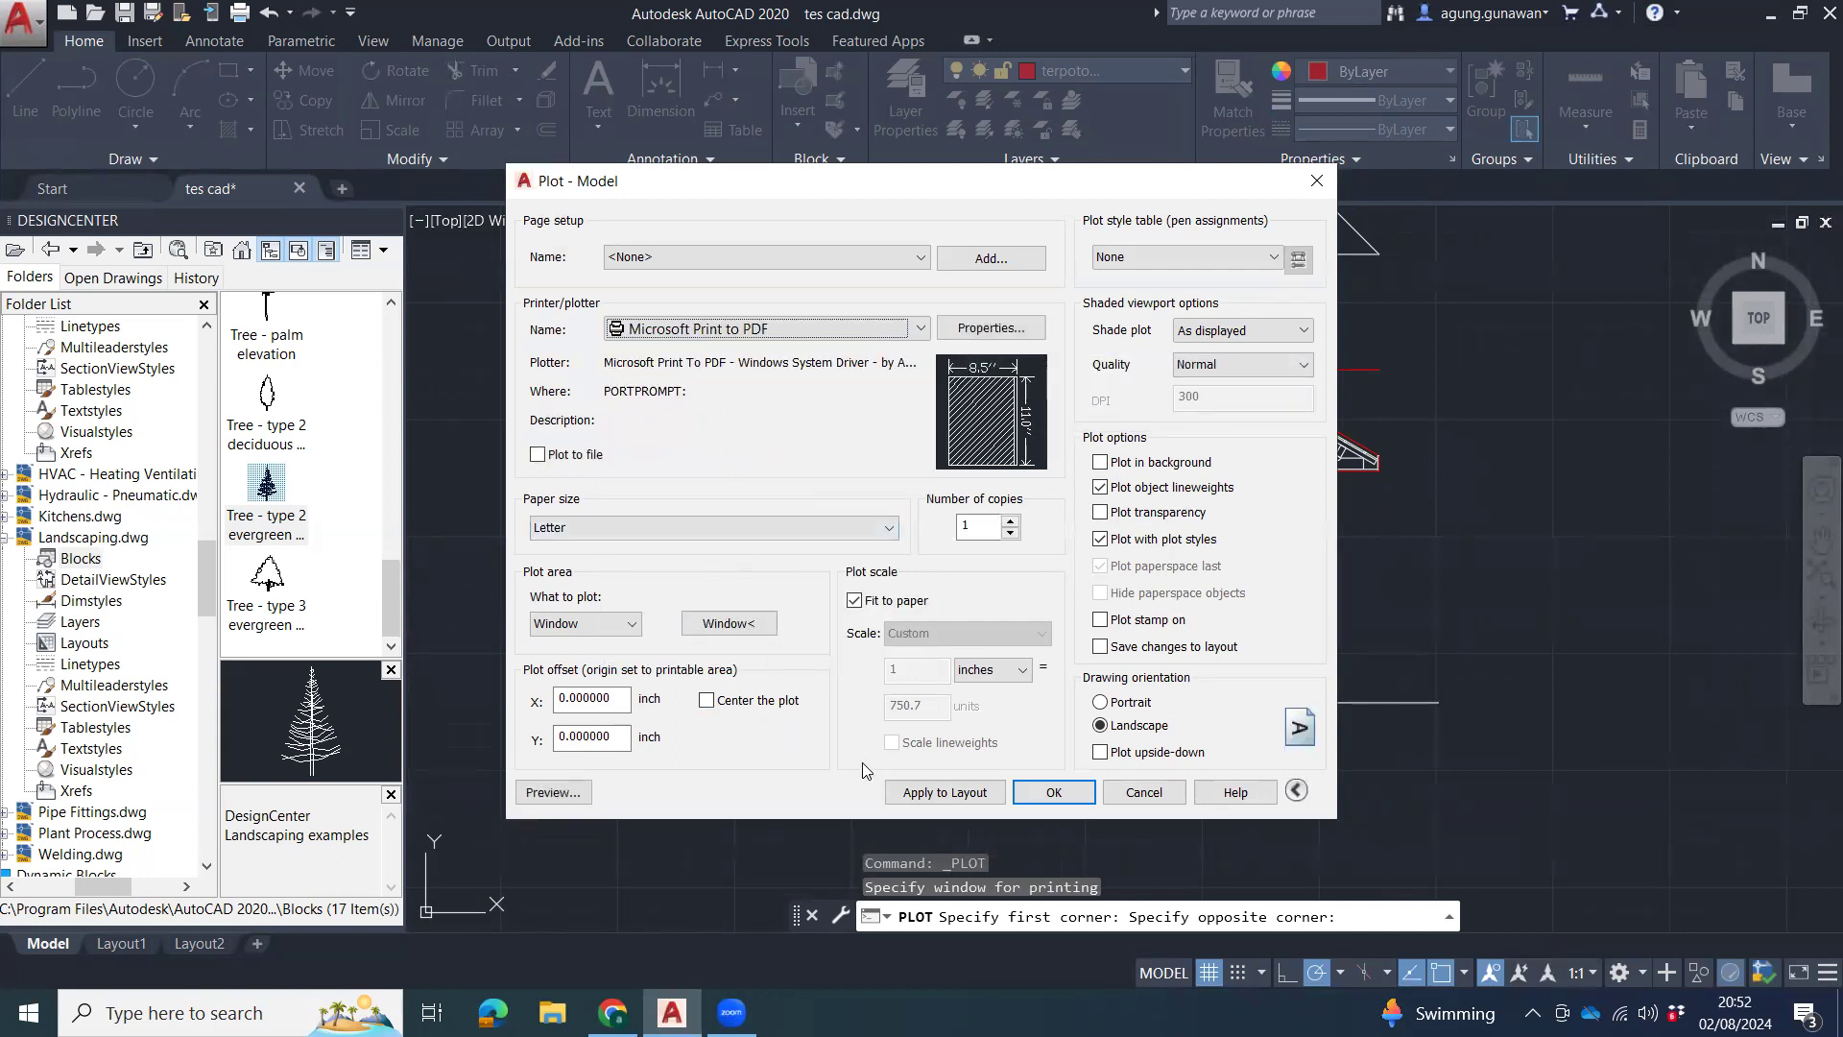
pyautogui.click(549, 789)
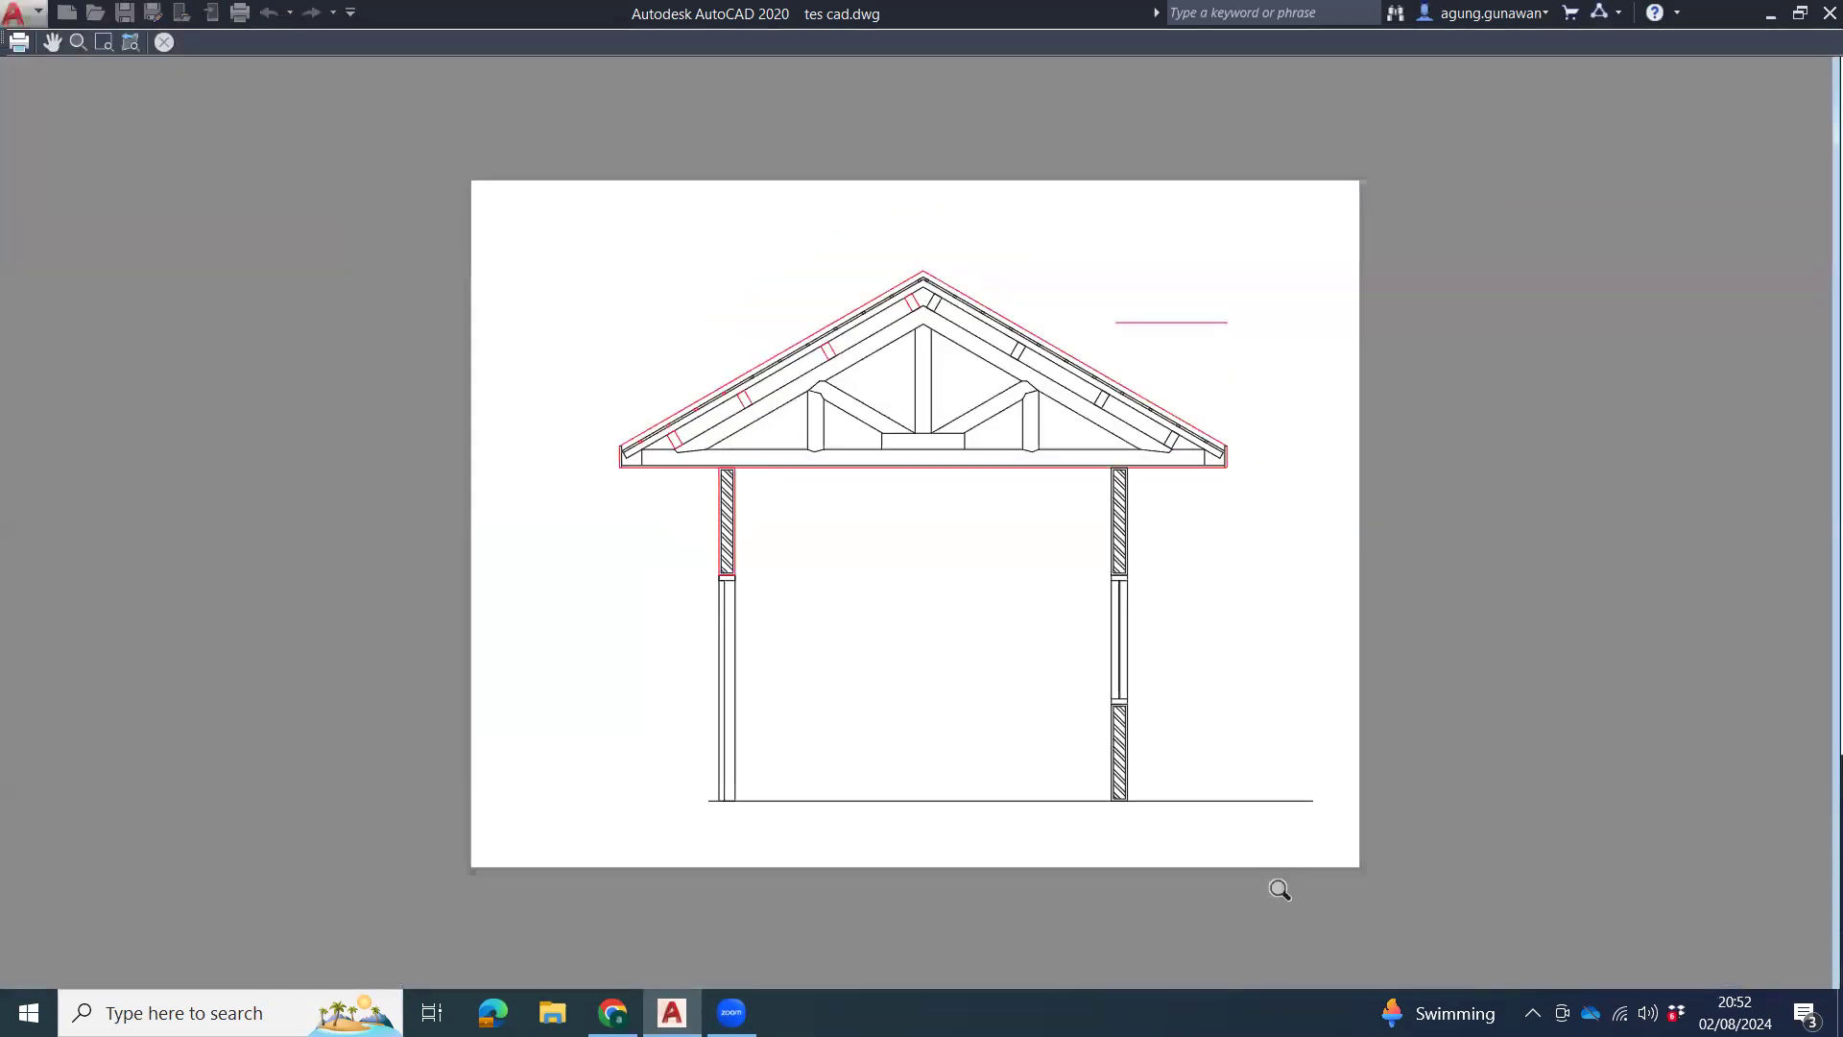
# Examine the line colours and thicknesses of the truss and walls in the plot preview, and return to the plot settings.
pyautogui.moveTo(1209, 477); pyautogui.dragTo(1275, 240)
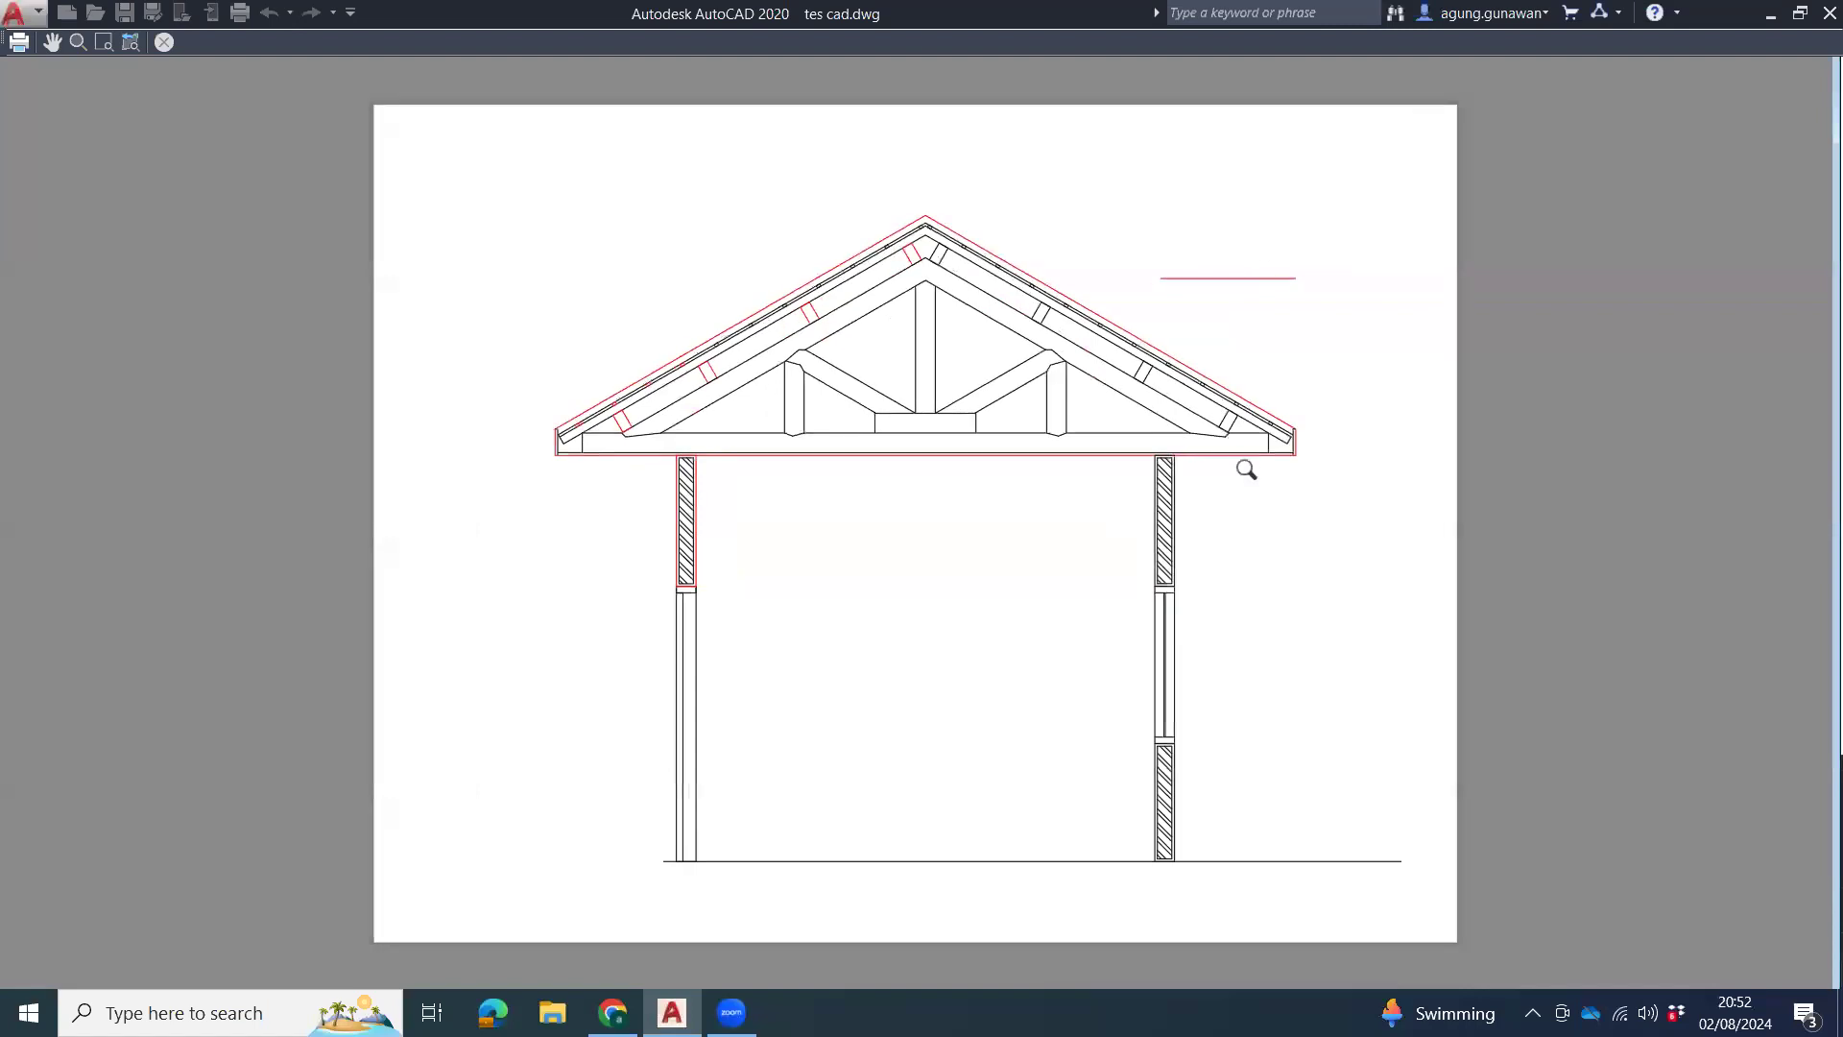
pyautogui.moveTo(1246, 470); pyautogui.dragTo(1369, 318)
pyautogui.moveTo(1452, 423); pyautogui.dragTo(1478, 288)
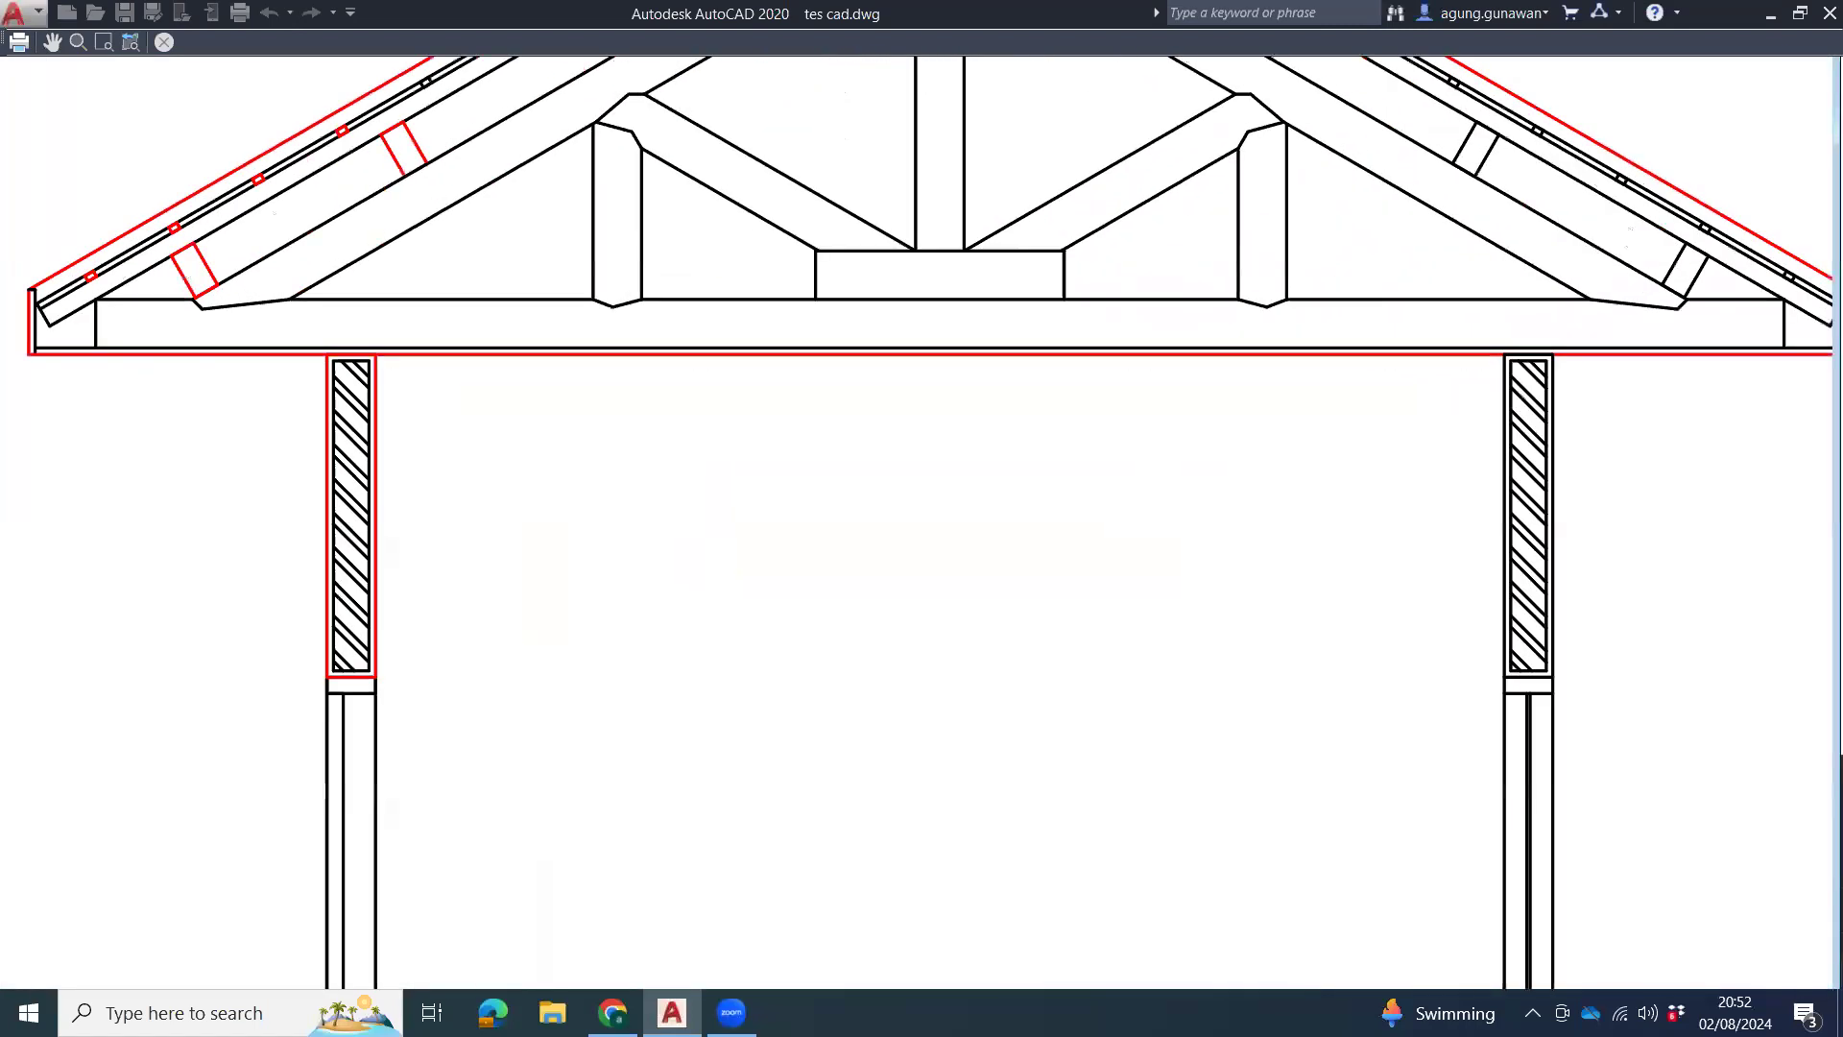
pyautogui.moveTo(226, 451); pyautogui.dragTo(258, 130)
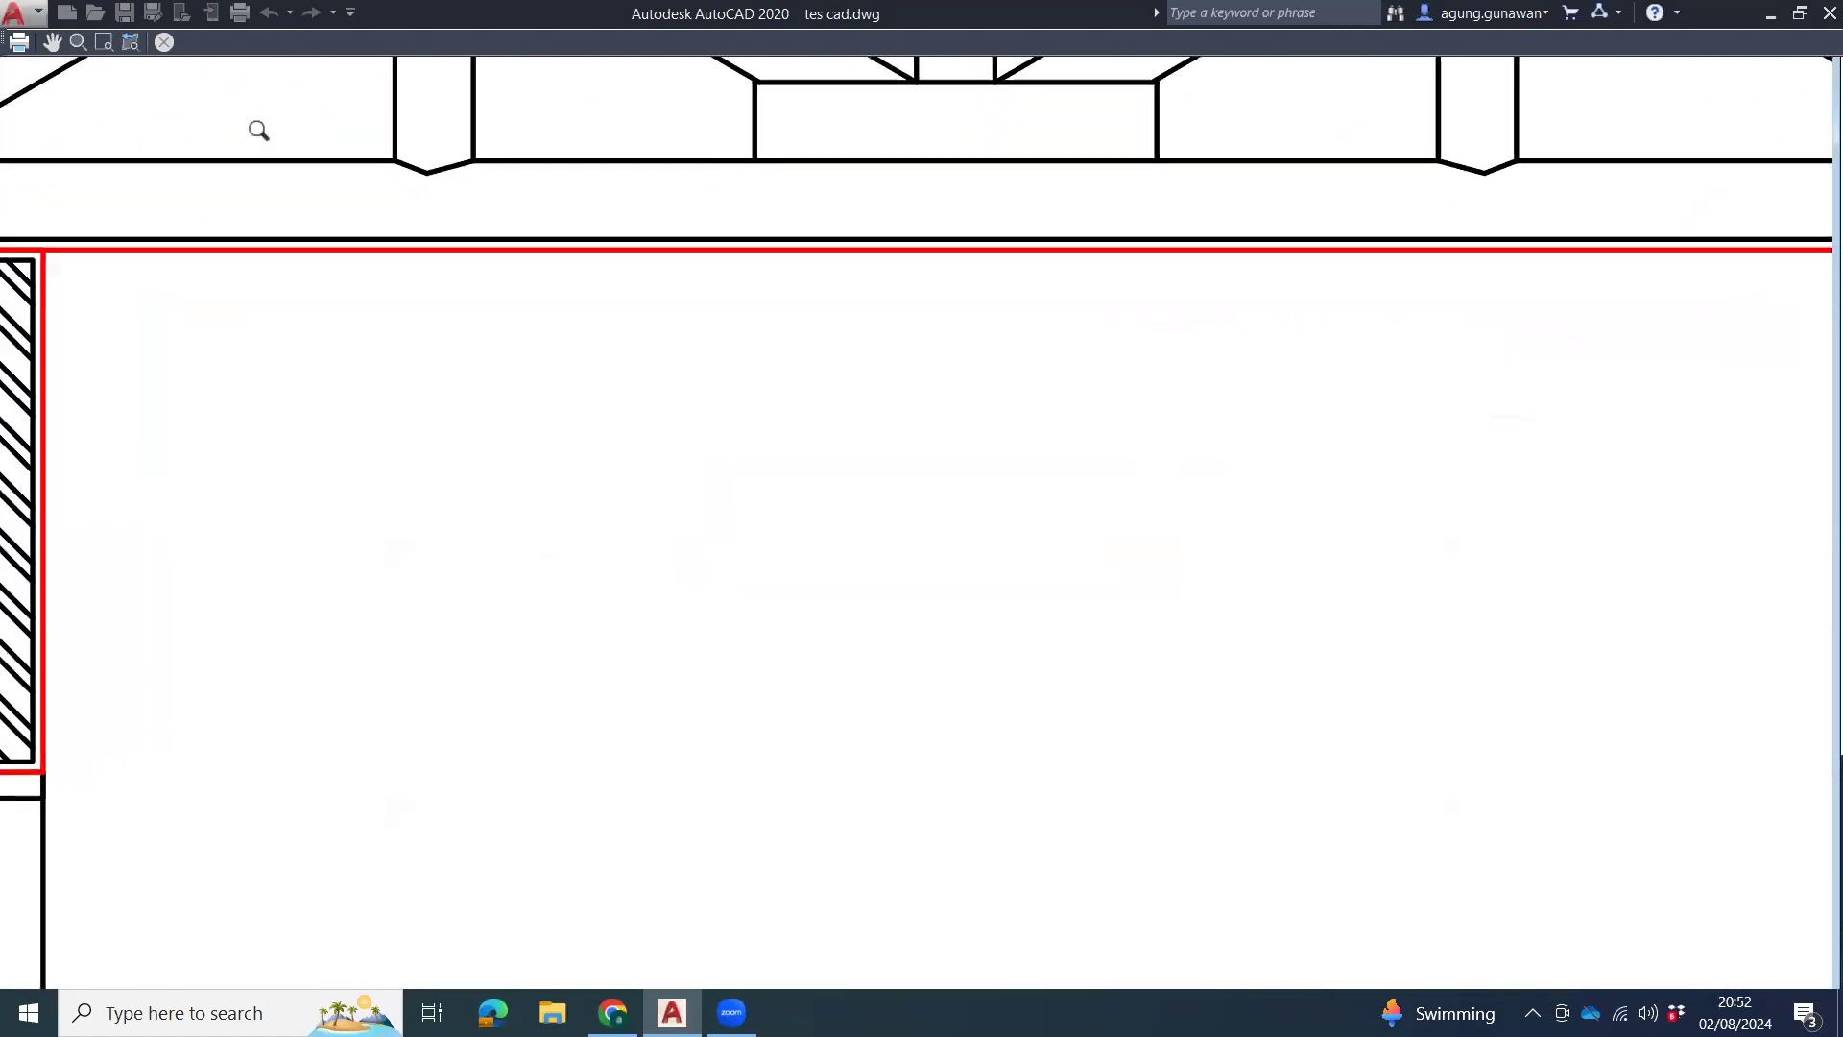
pyautogui.moveTo(825, 235); pyautogui.dragTo(871, 441)
pyautogui.rightClick(1163, 251)
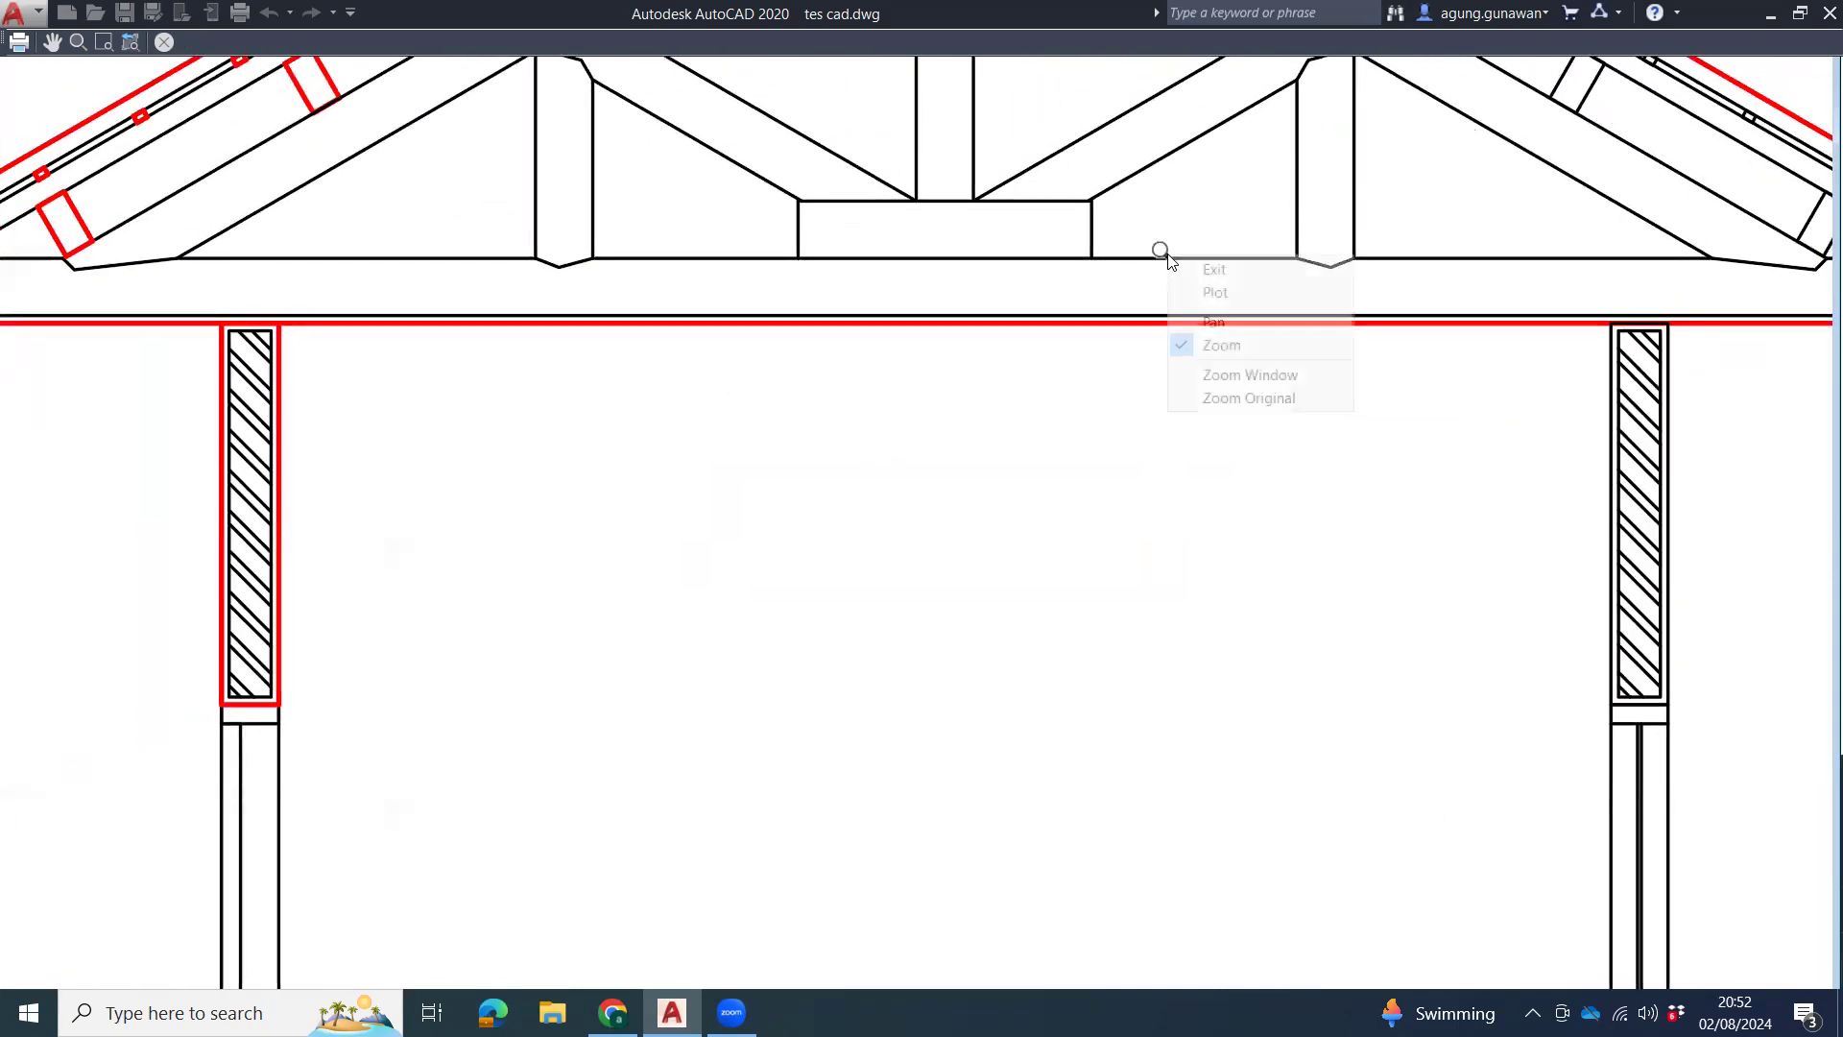
pyautogui.click(1190, 264)
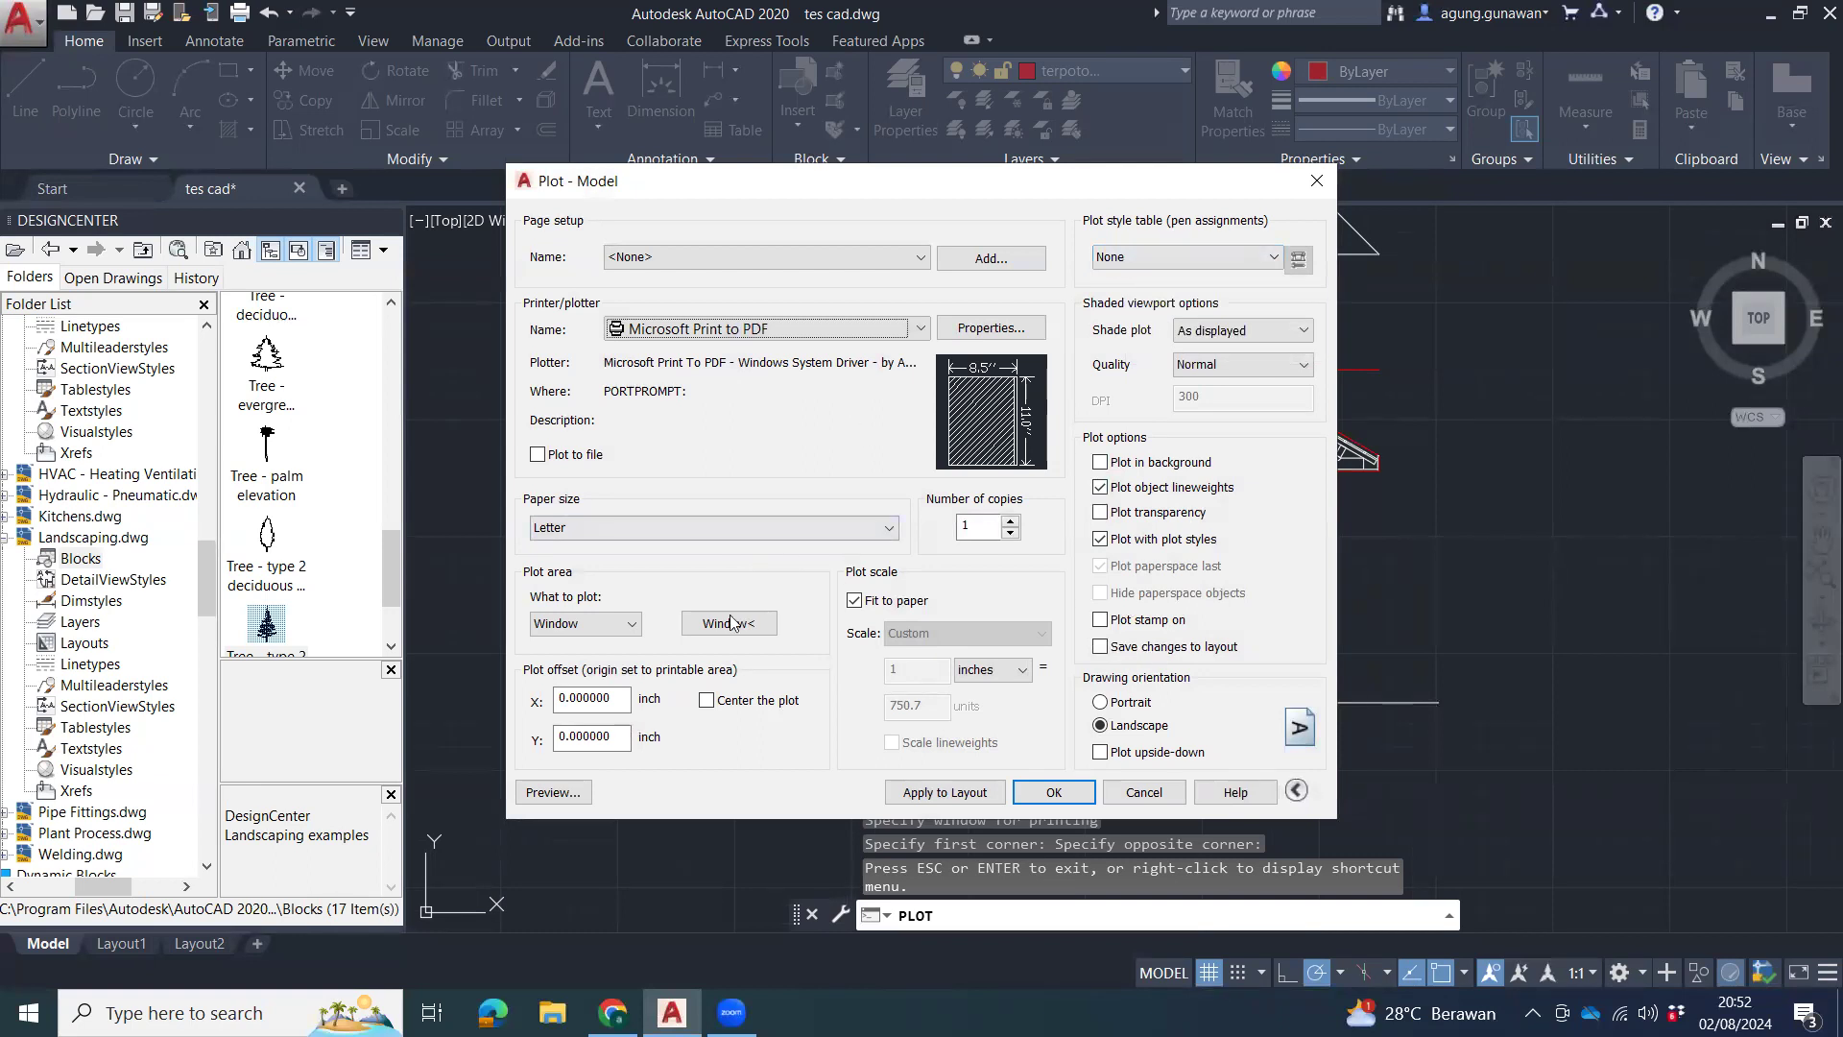
# Assign the monochrome.ctb plot style table to all layouts and preview the plot.
pyautogui.click(1179, 257)
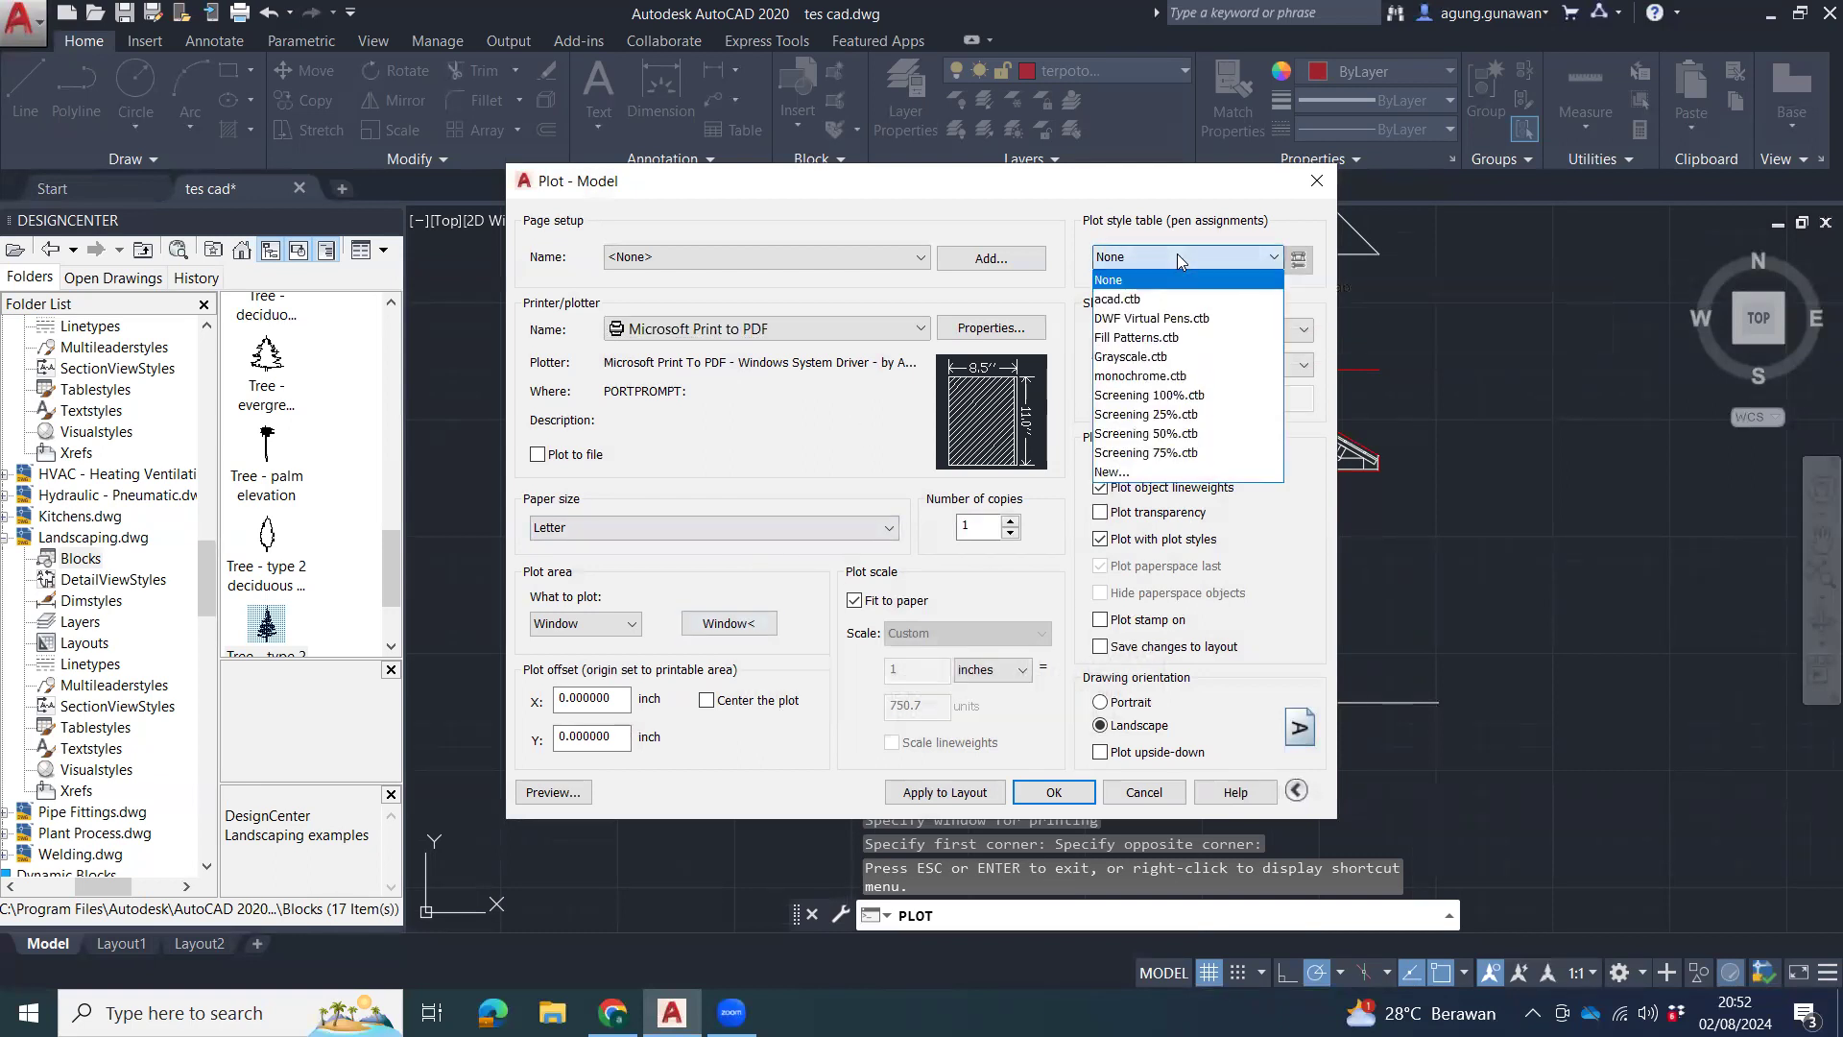
pyautogui.click(1147, 384)
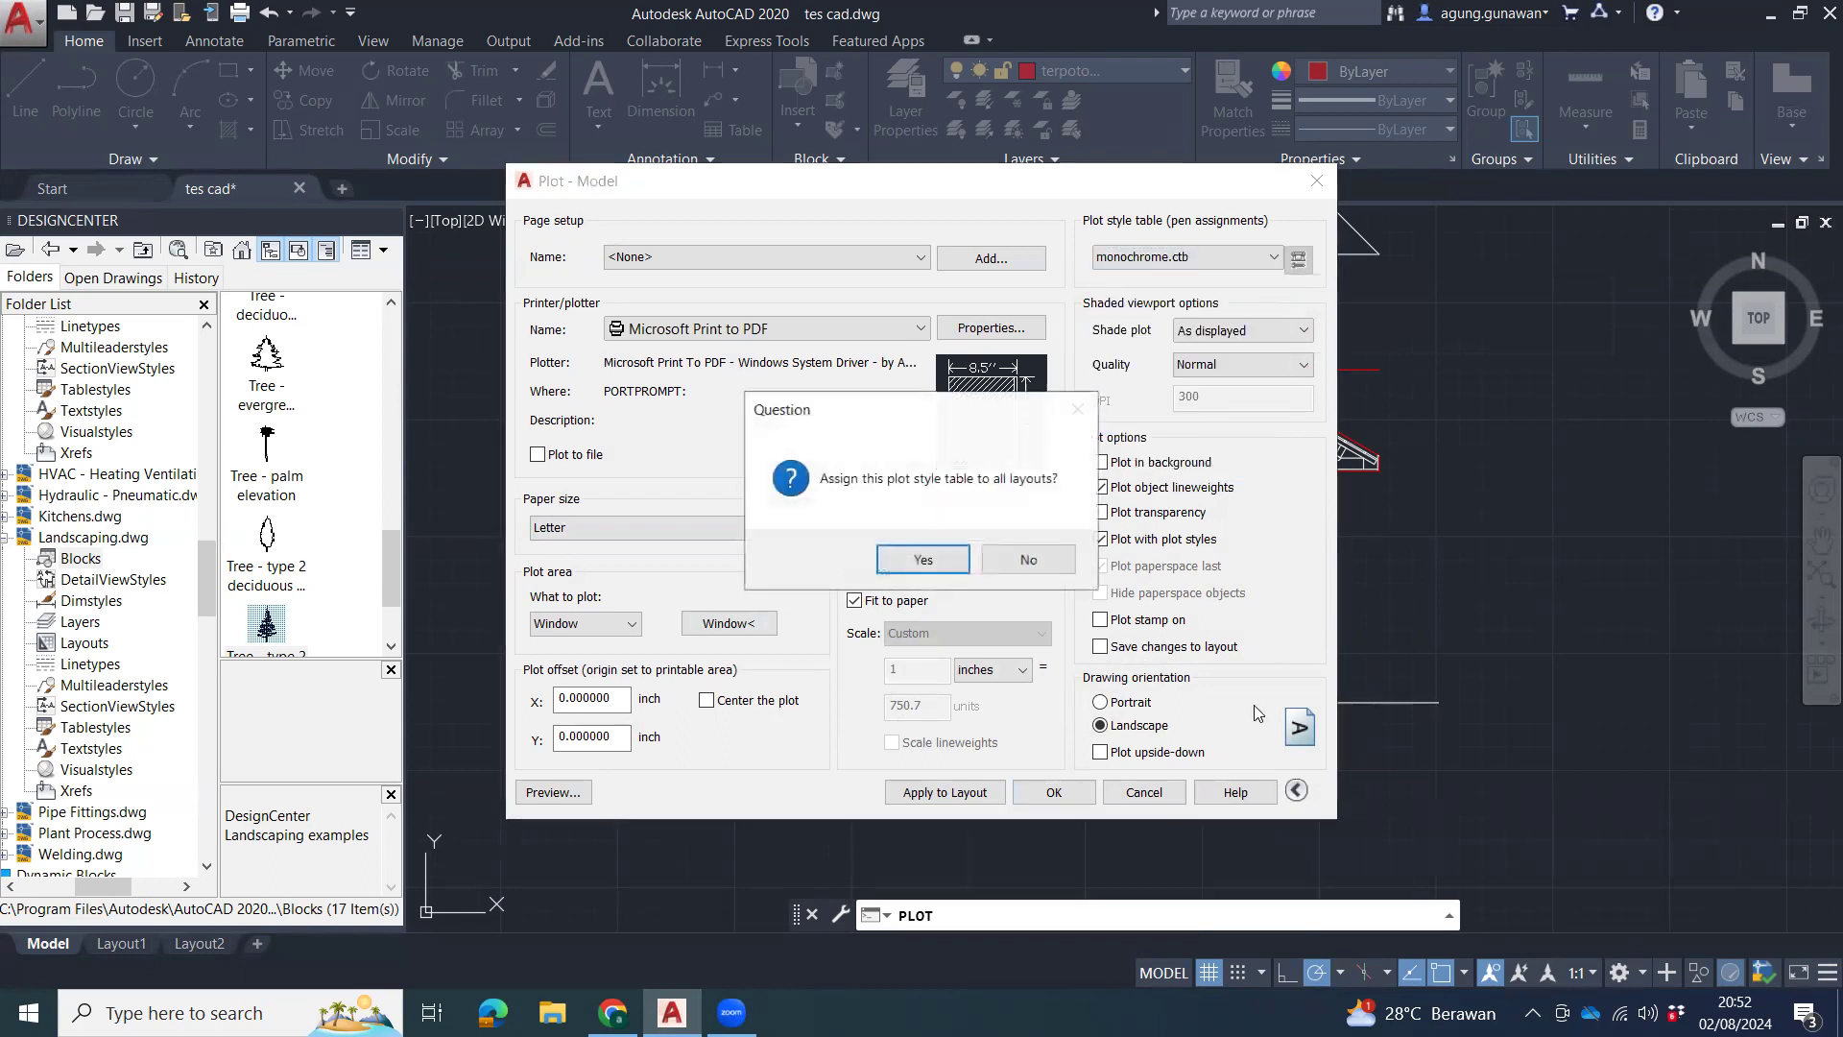
pyautogui.click(931, 566)
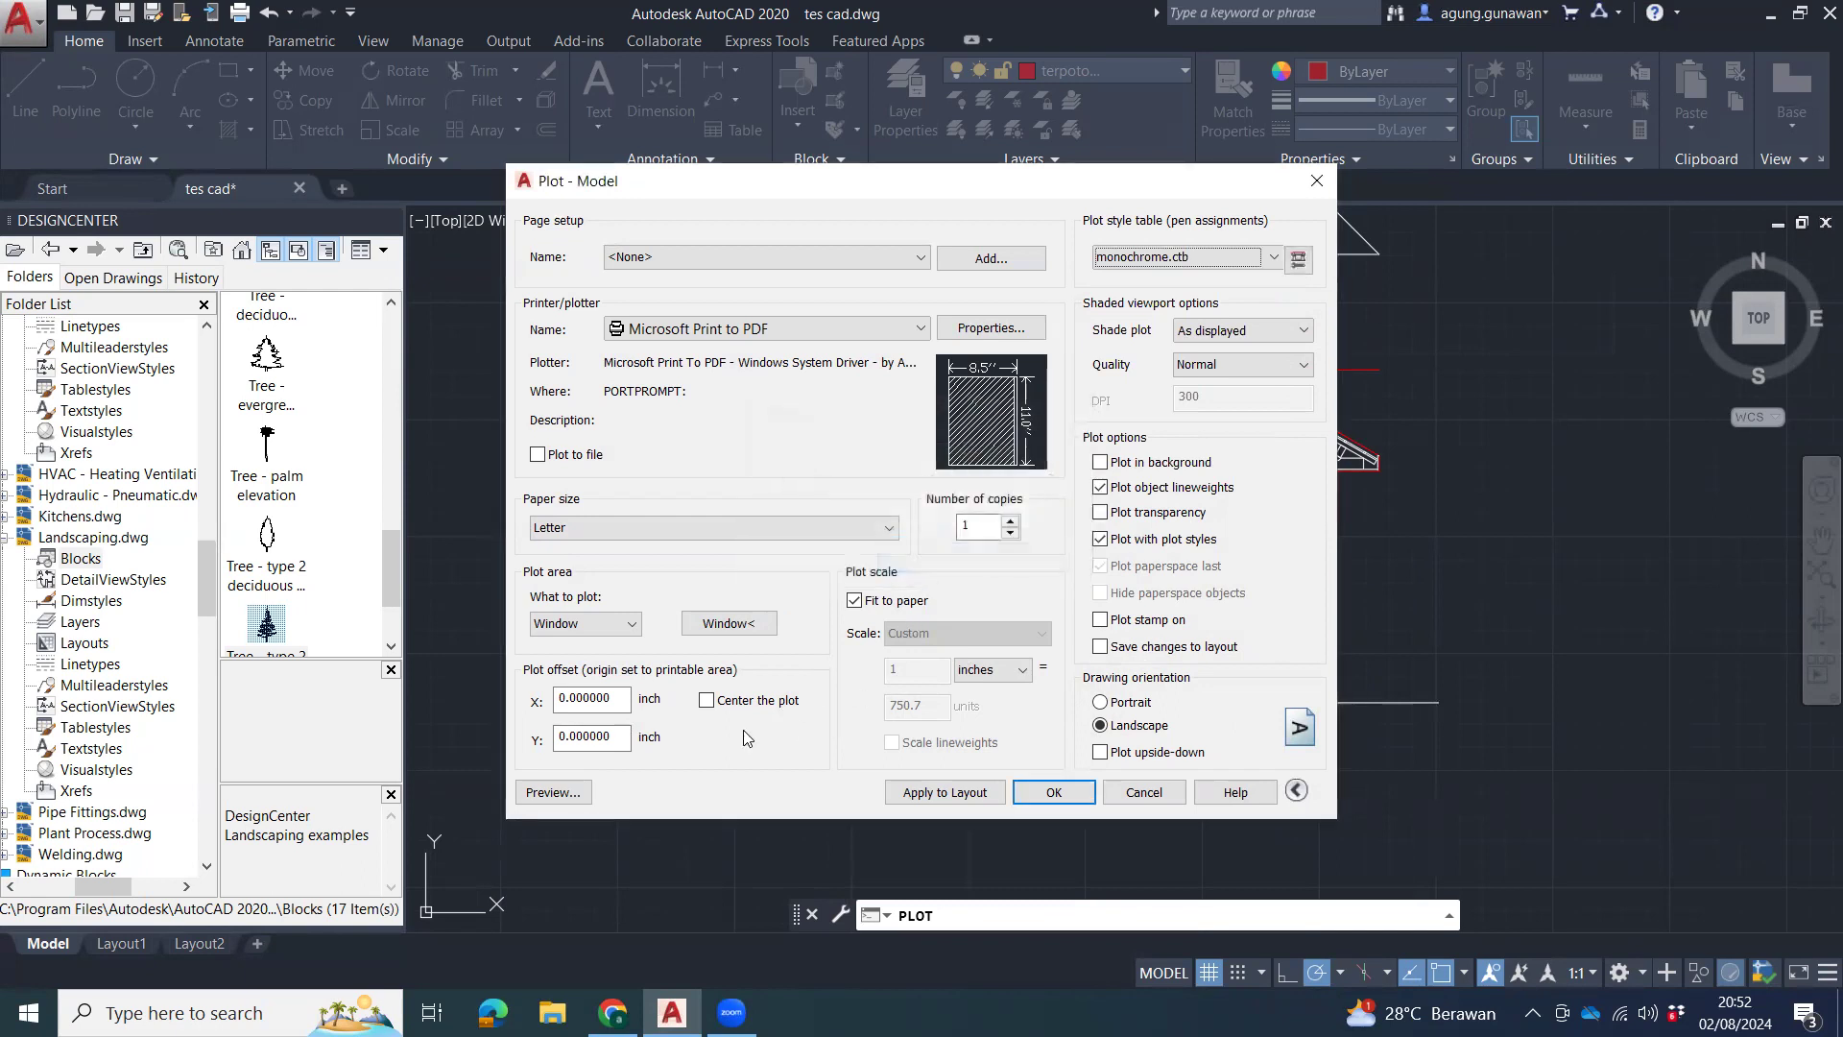
pyautogui.click(580, 785)
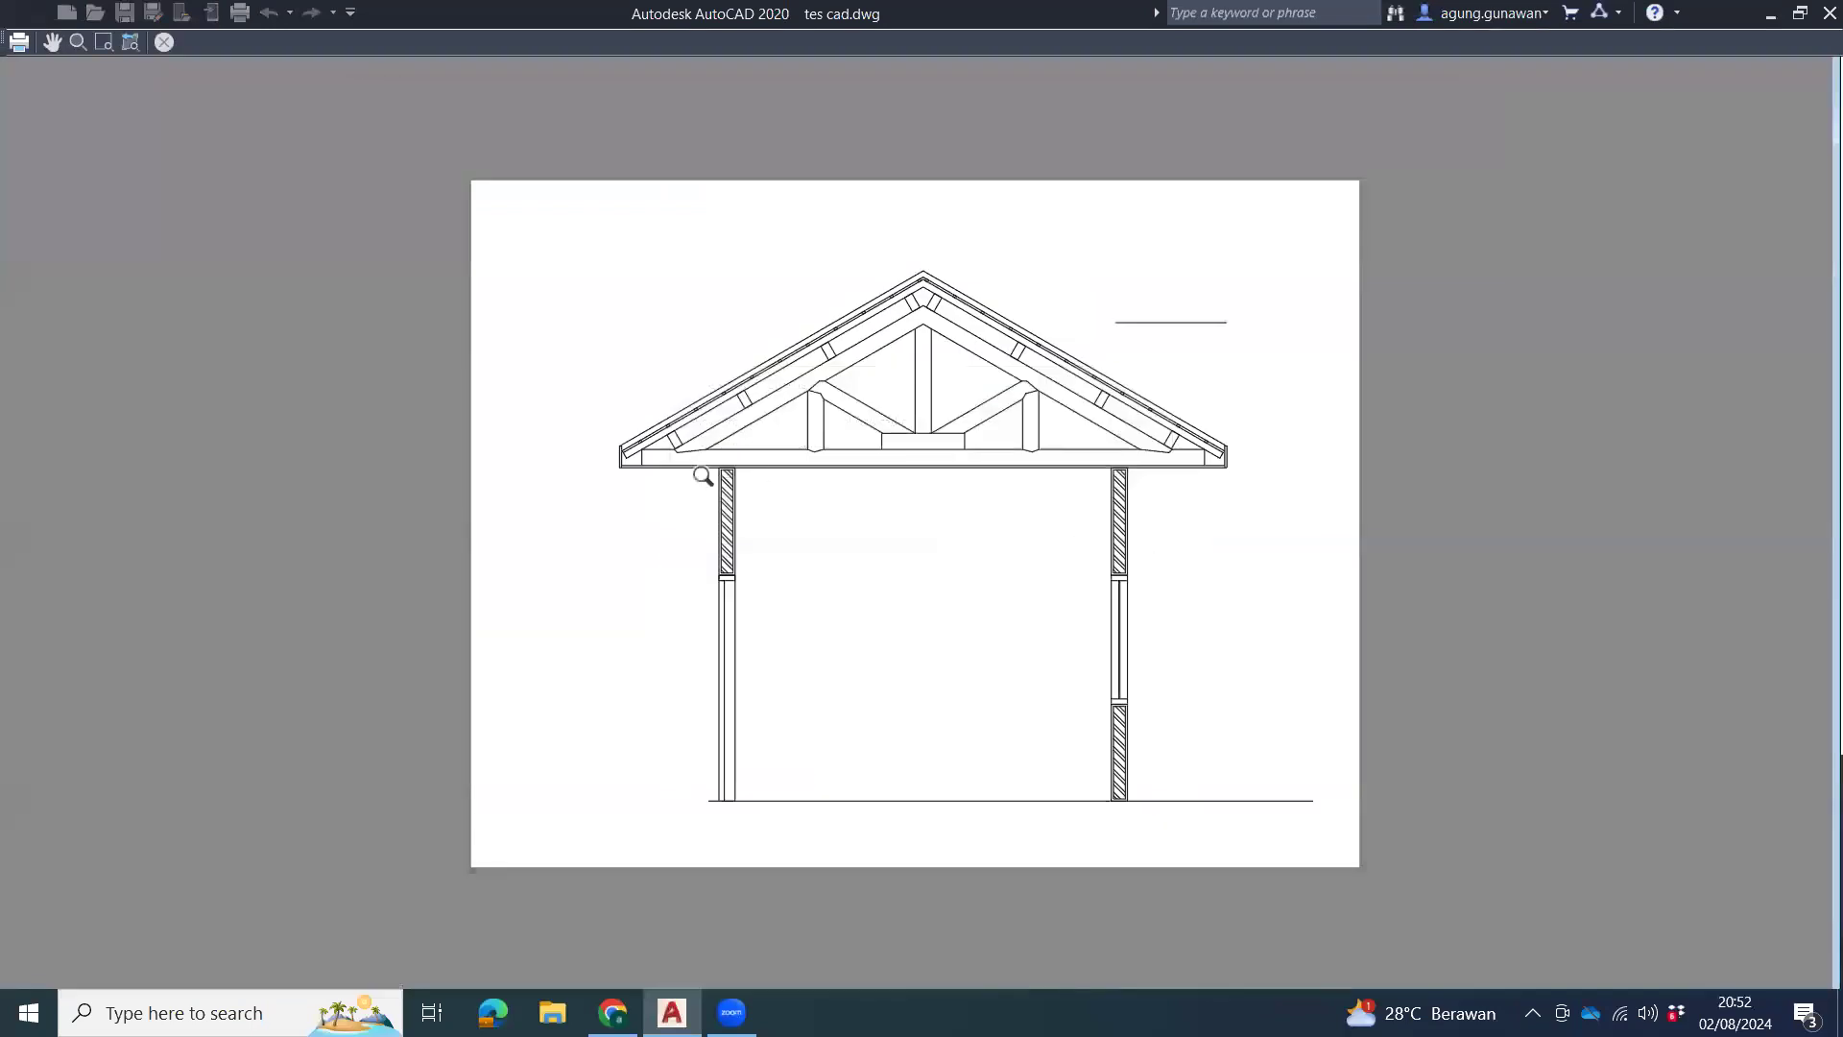
# Examine the line thicknesses of the truss and walls in the monochrome plot preview, and cancel the plot.
pyautogui.moveTo(703, 475); pyautogui.dragTo(724, 288)
pyautogui.moveTo(759, 524); pyautogui.dragTo(783, 410)
pyautogui.moveTo(610, 452); pyautogui.dragTo(384, 159)
pyautogui.moveTo(177, 356); pyautogui.dragTo(255, 103)
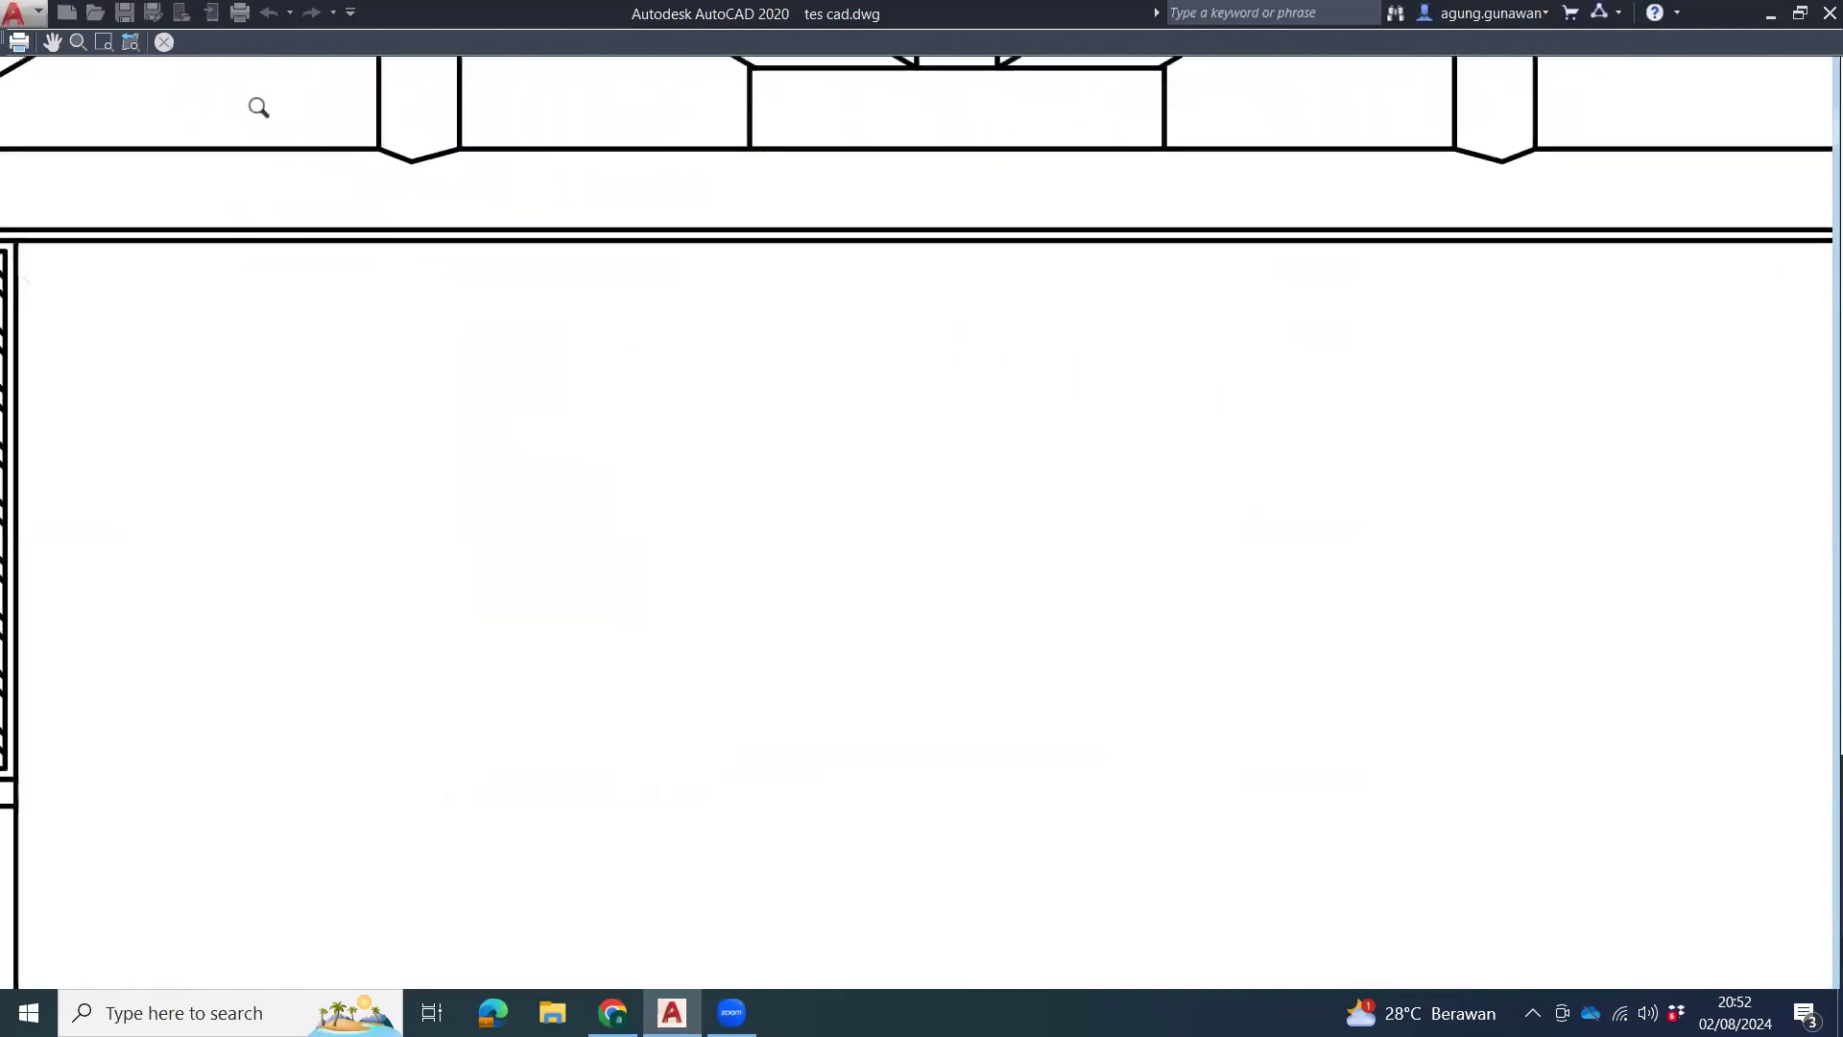
pyautogui.moveTo(207, 279); pyautogui.dragTo(527, 486)
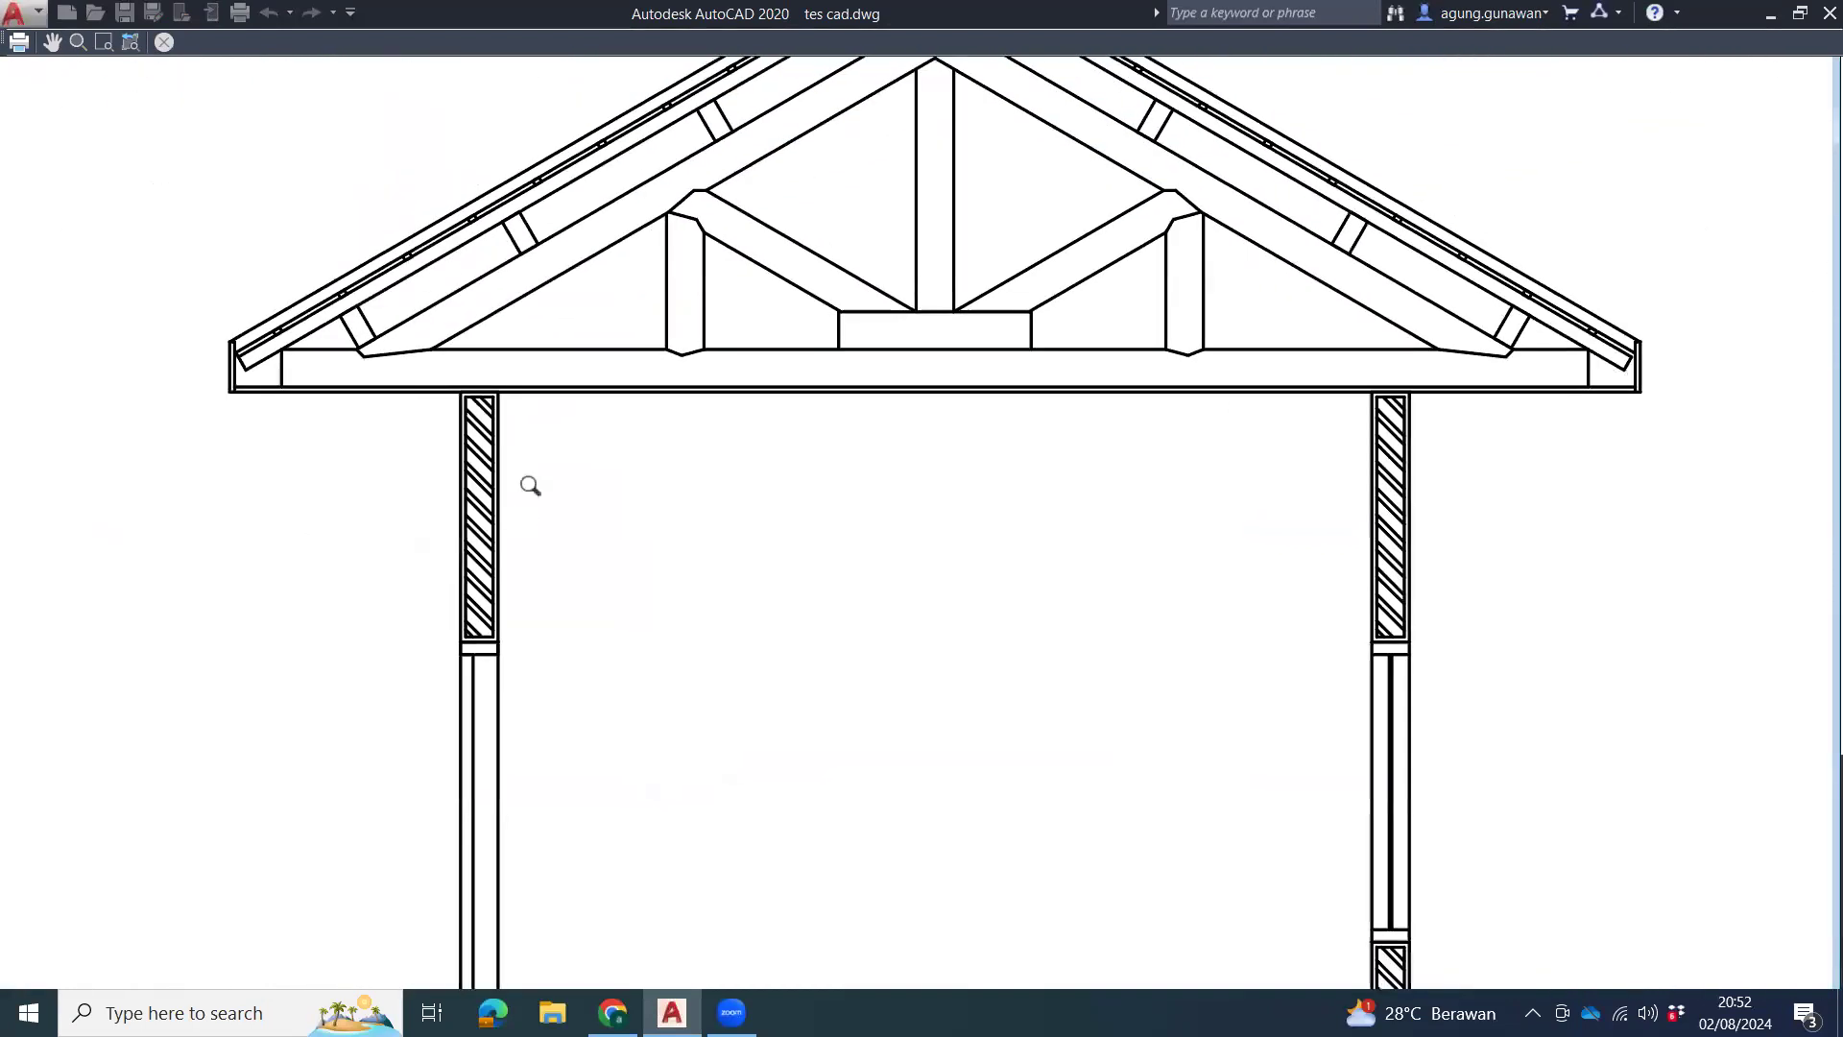
pyautogui.rightClick(563, 404)
pyautogui.click(649, 425)
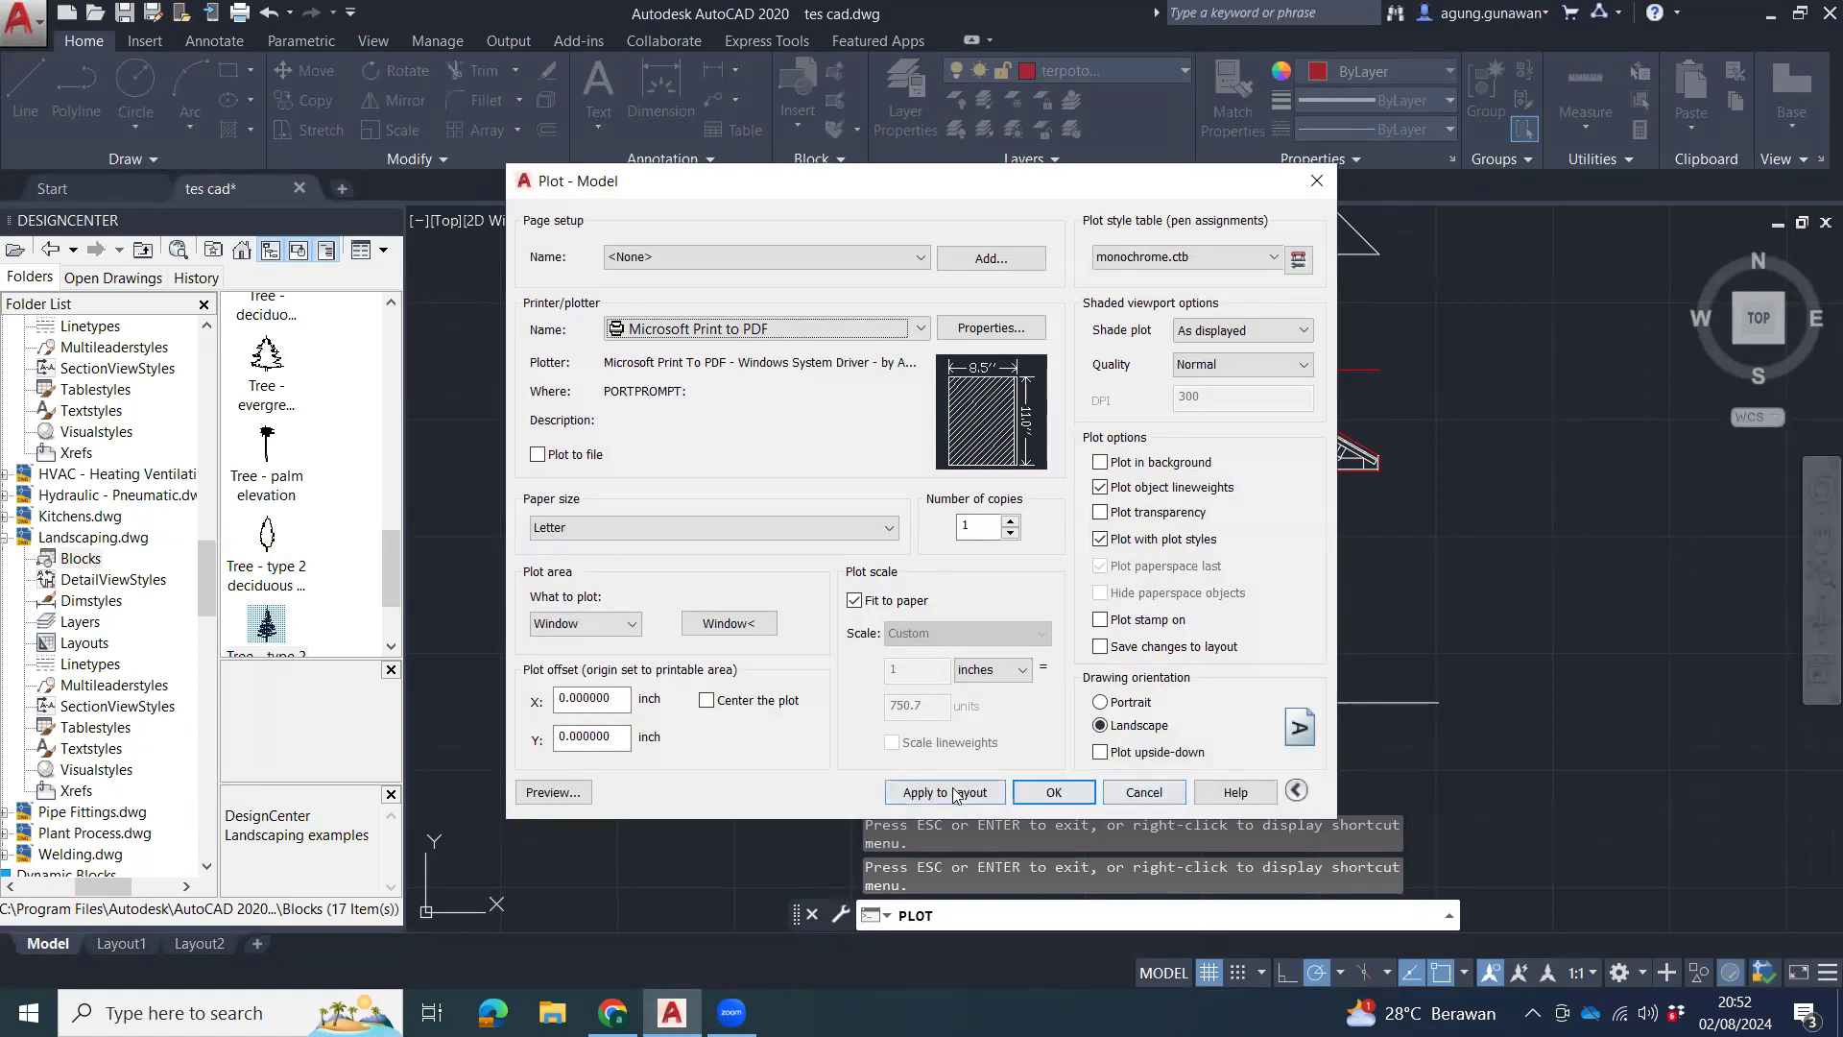
pyautogui.click(1145, 793)
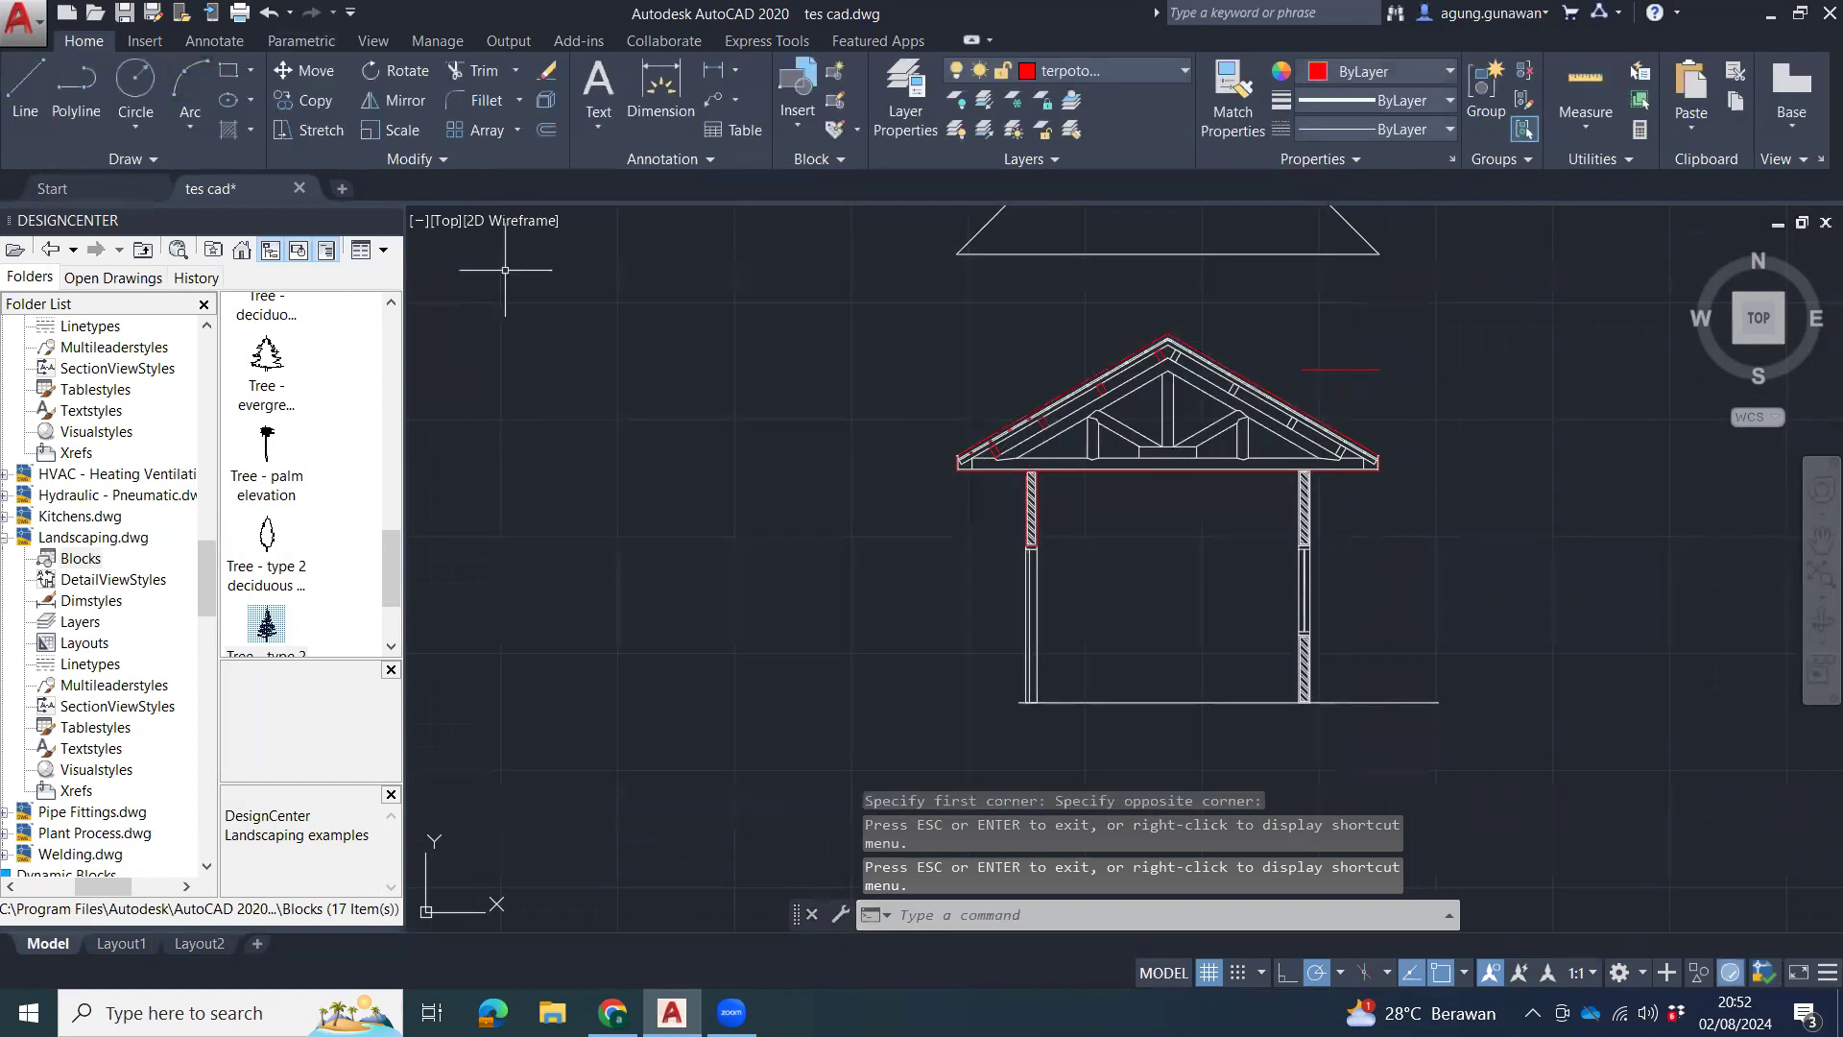
# Set the lineweight of the terpotong layer to 0.50 mm.
pyautogui.click(905, 100)
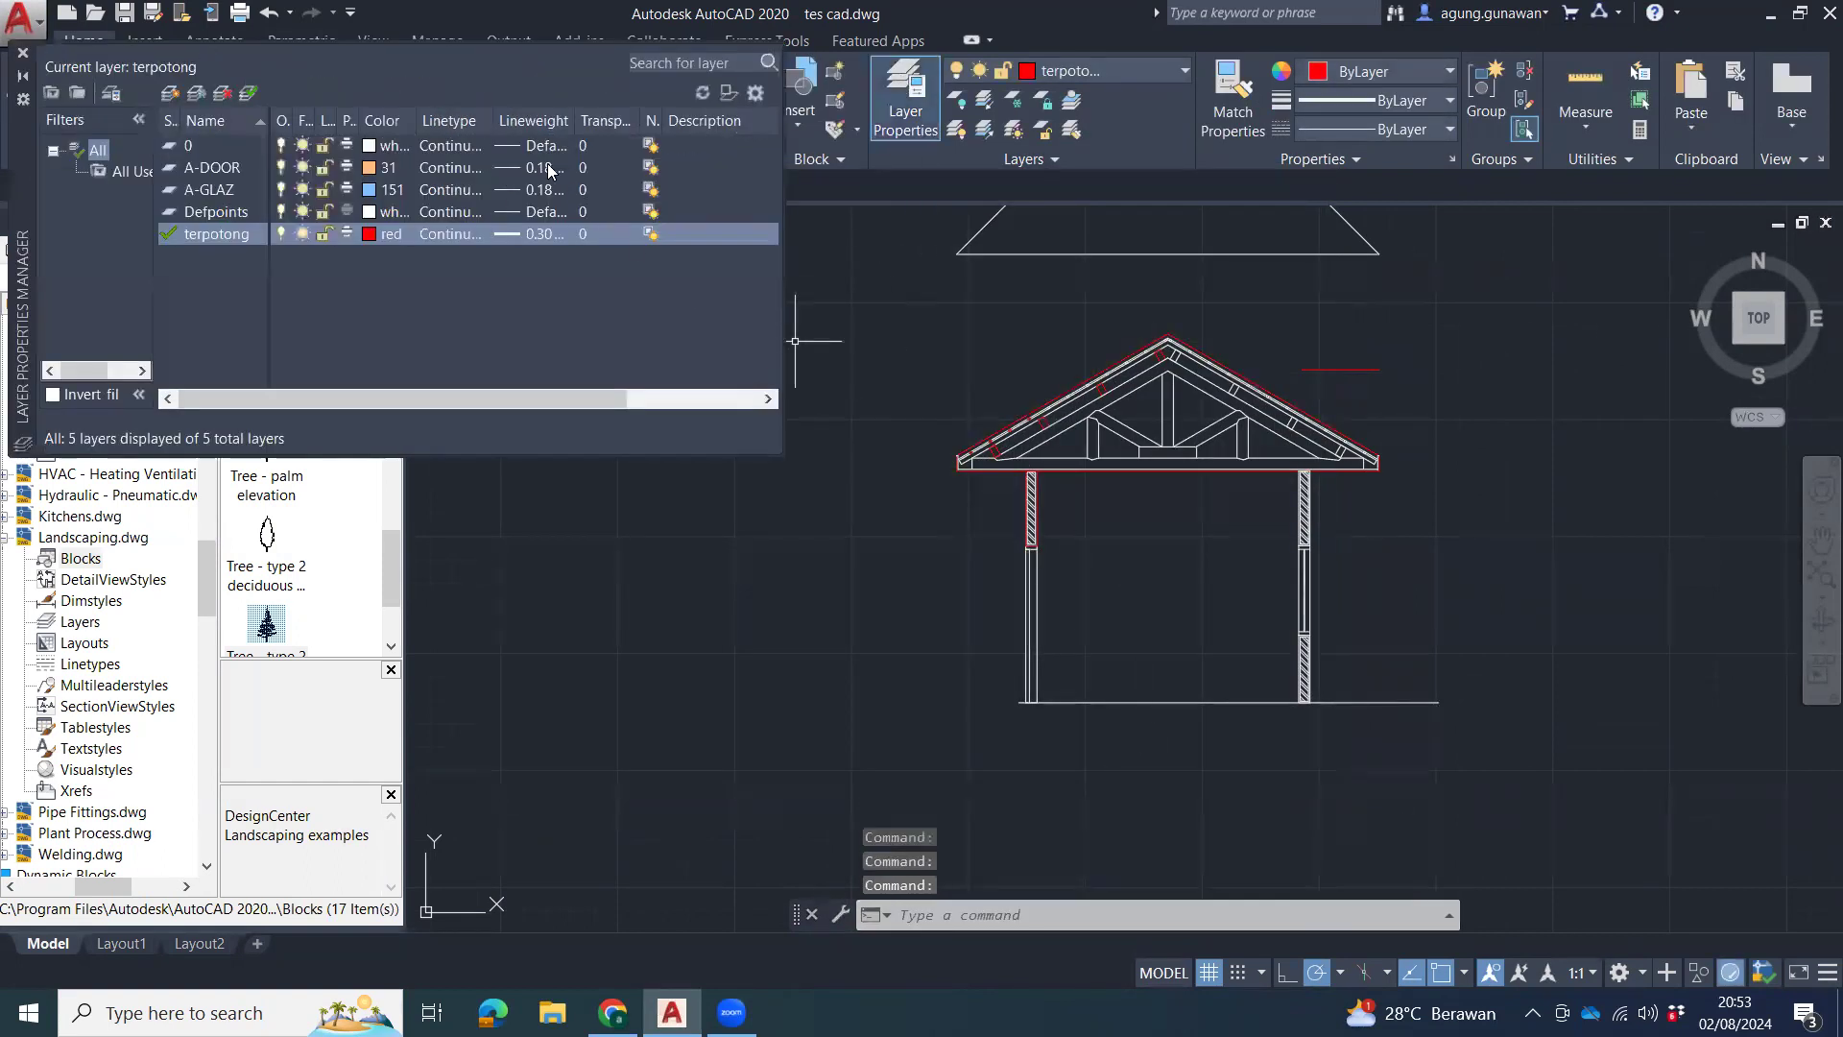
pyautogui.click(528, 235)
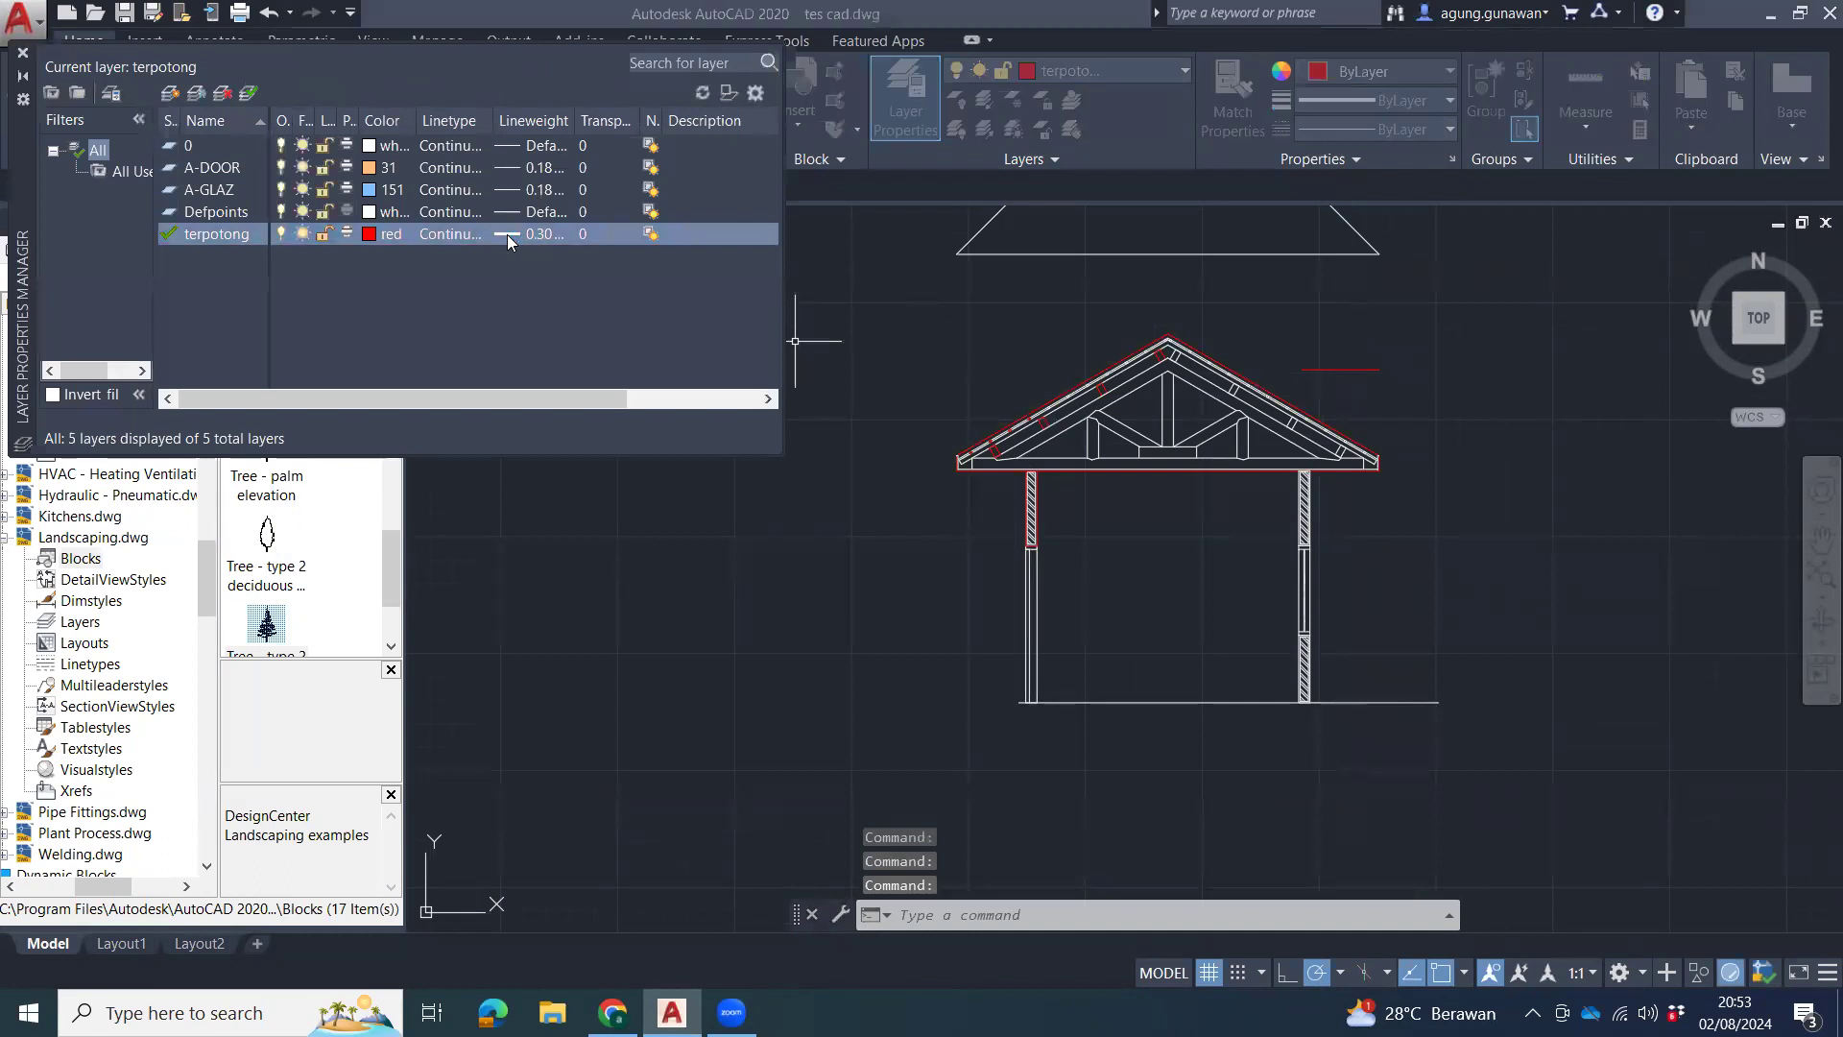
pyautogui.scroll(-2, 1060, 469)
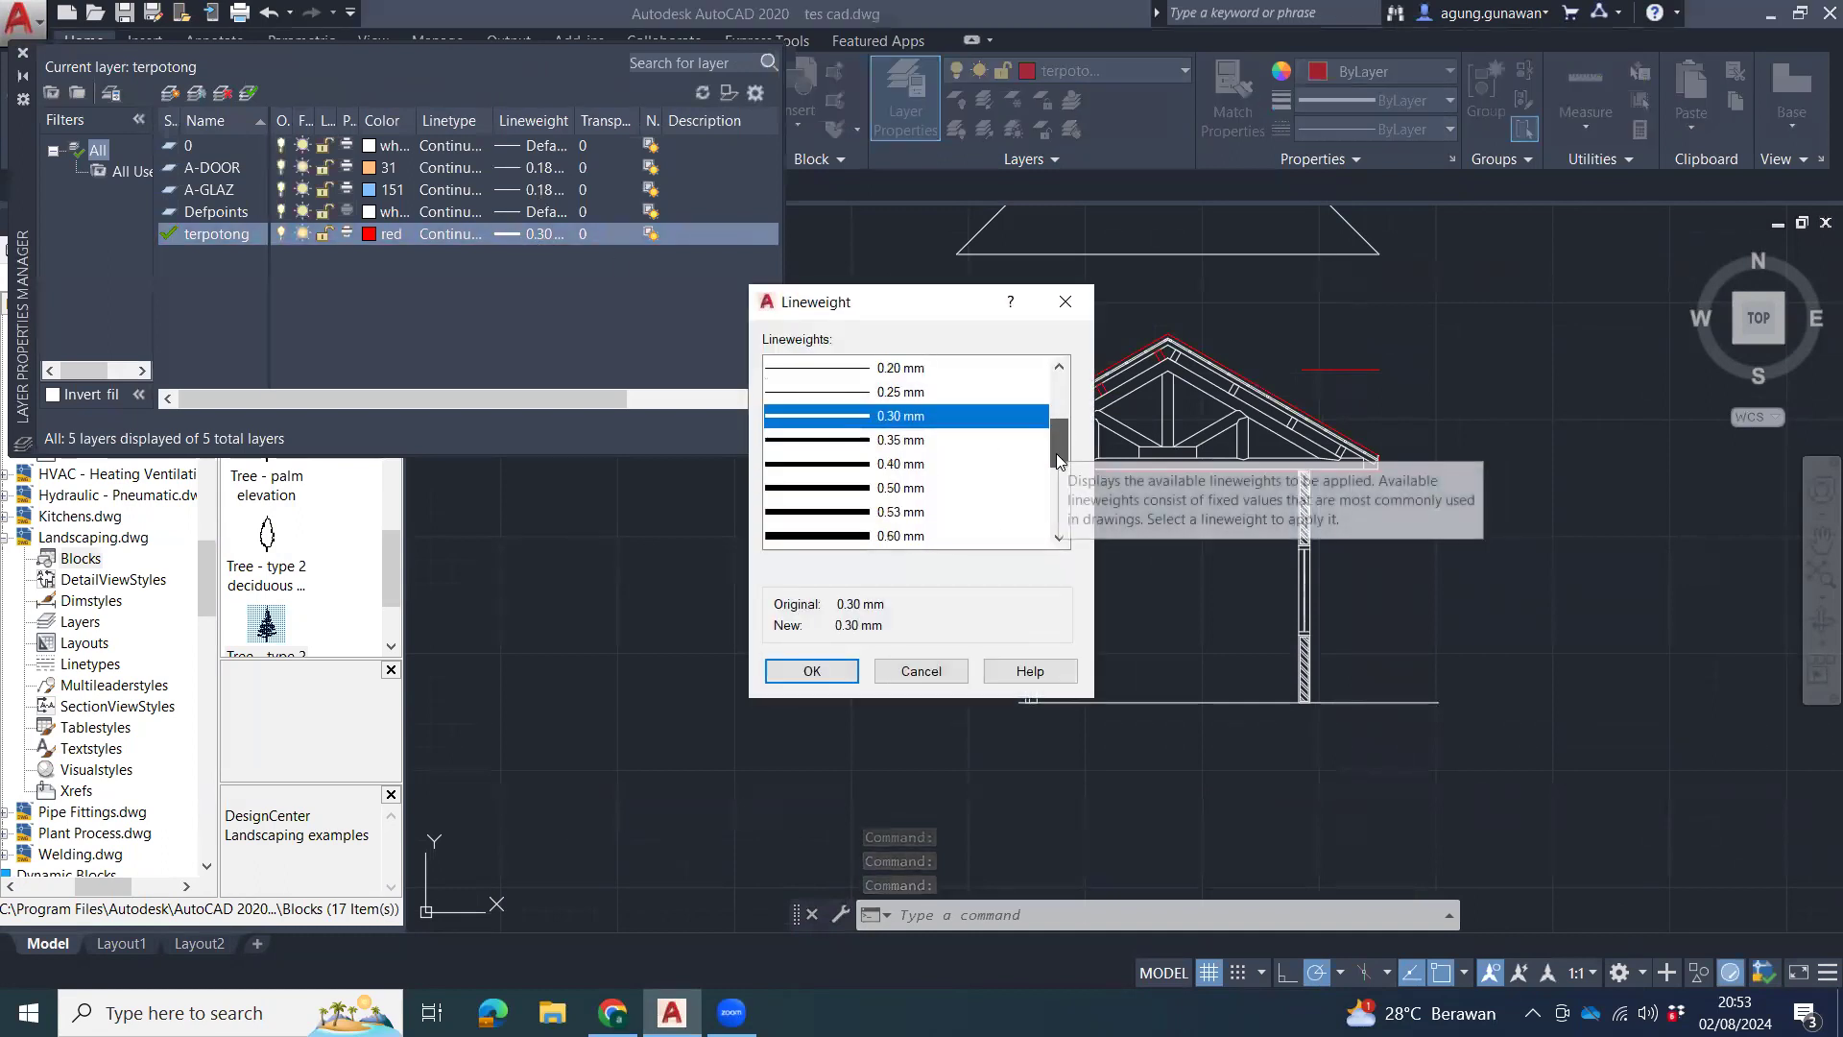
pyautogui.click(900, 490)
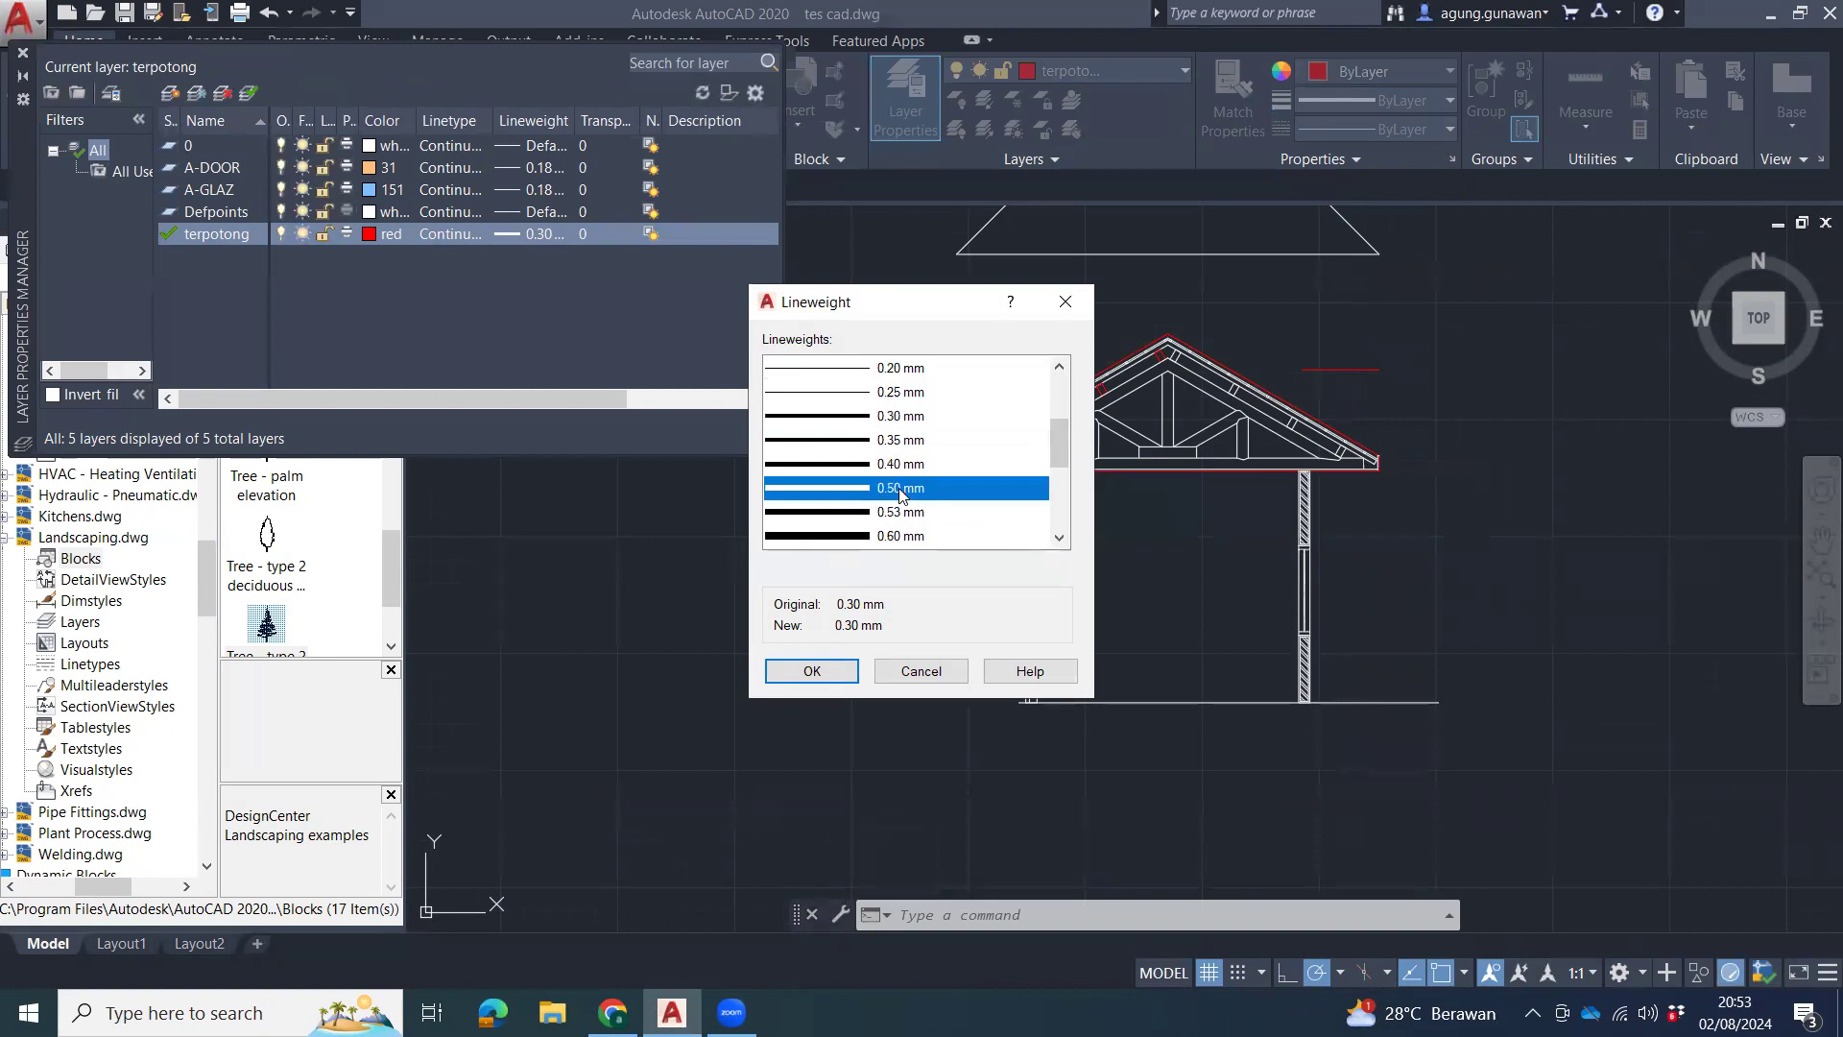
pyautogui.click(814, 671)
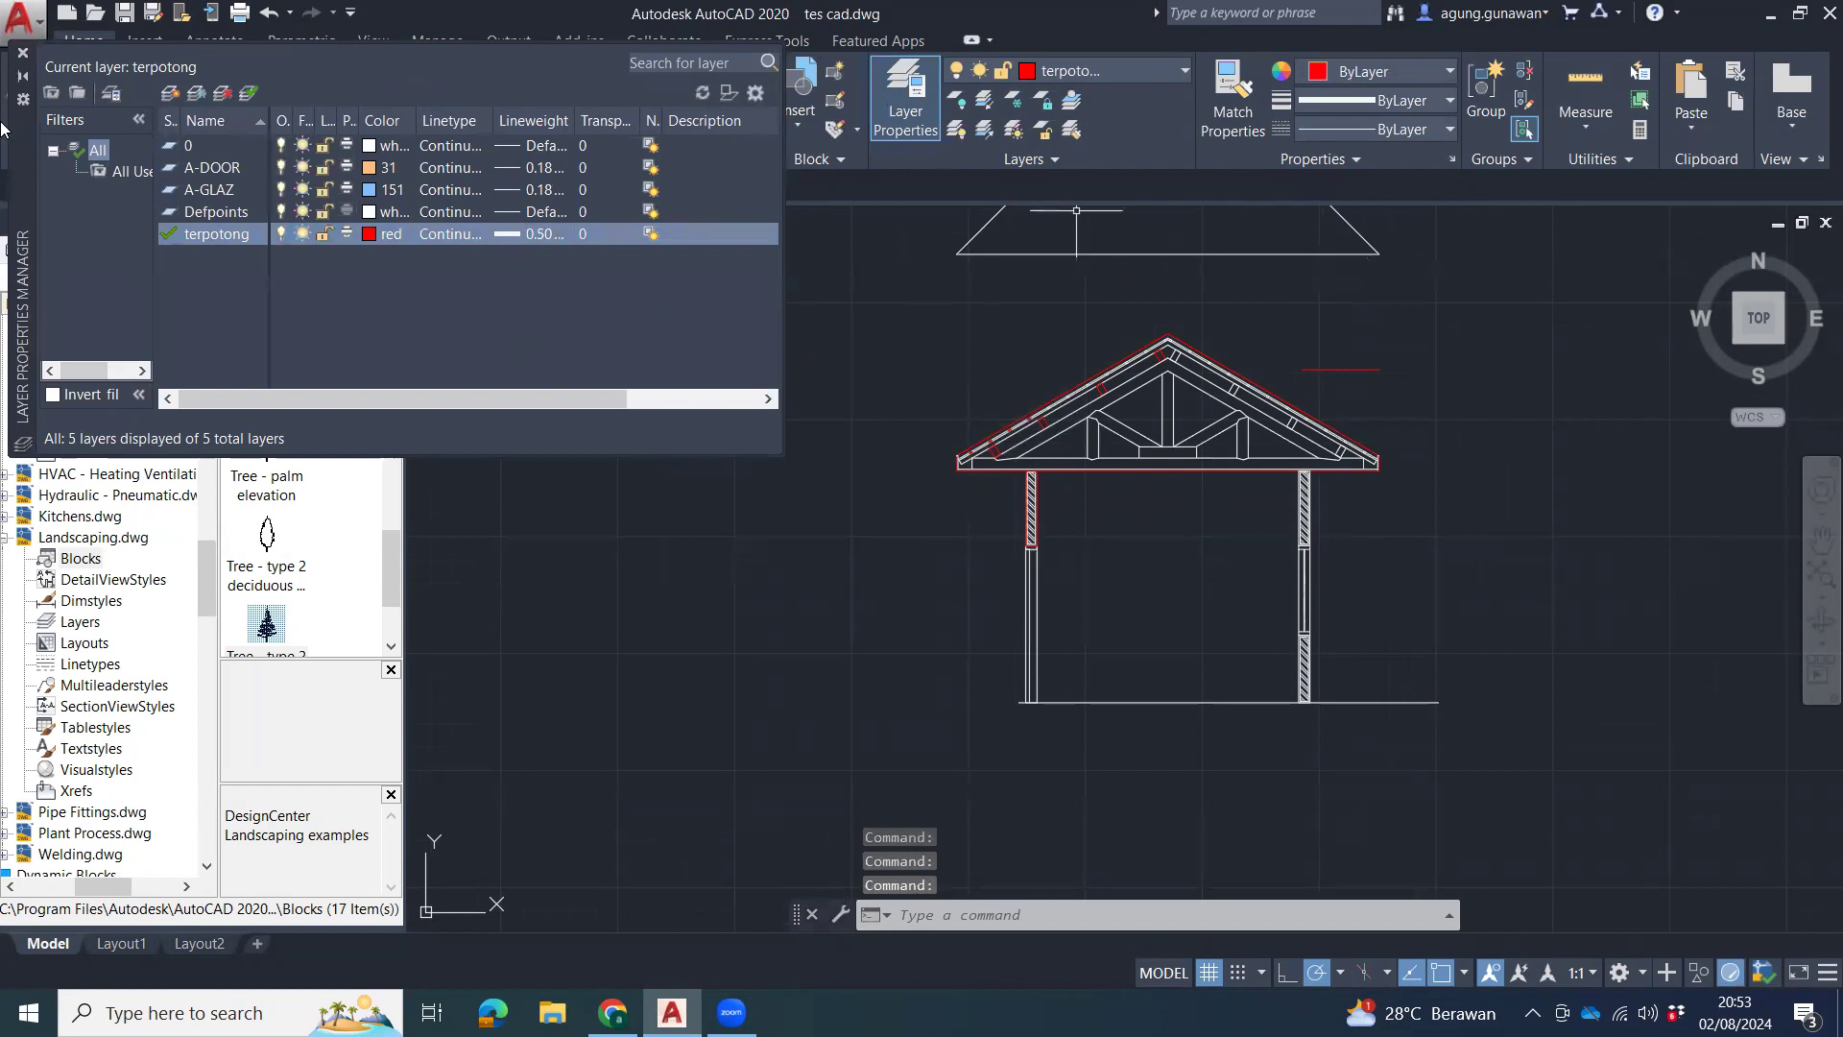
# Start a new plot and set a window plot area around the whole section, from above the ridge to below the ground line.
pyautogui.click(21, 17)
pyautogui.click(57, 534)
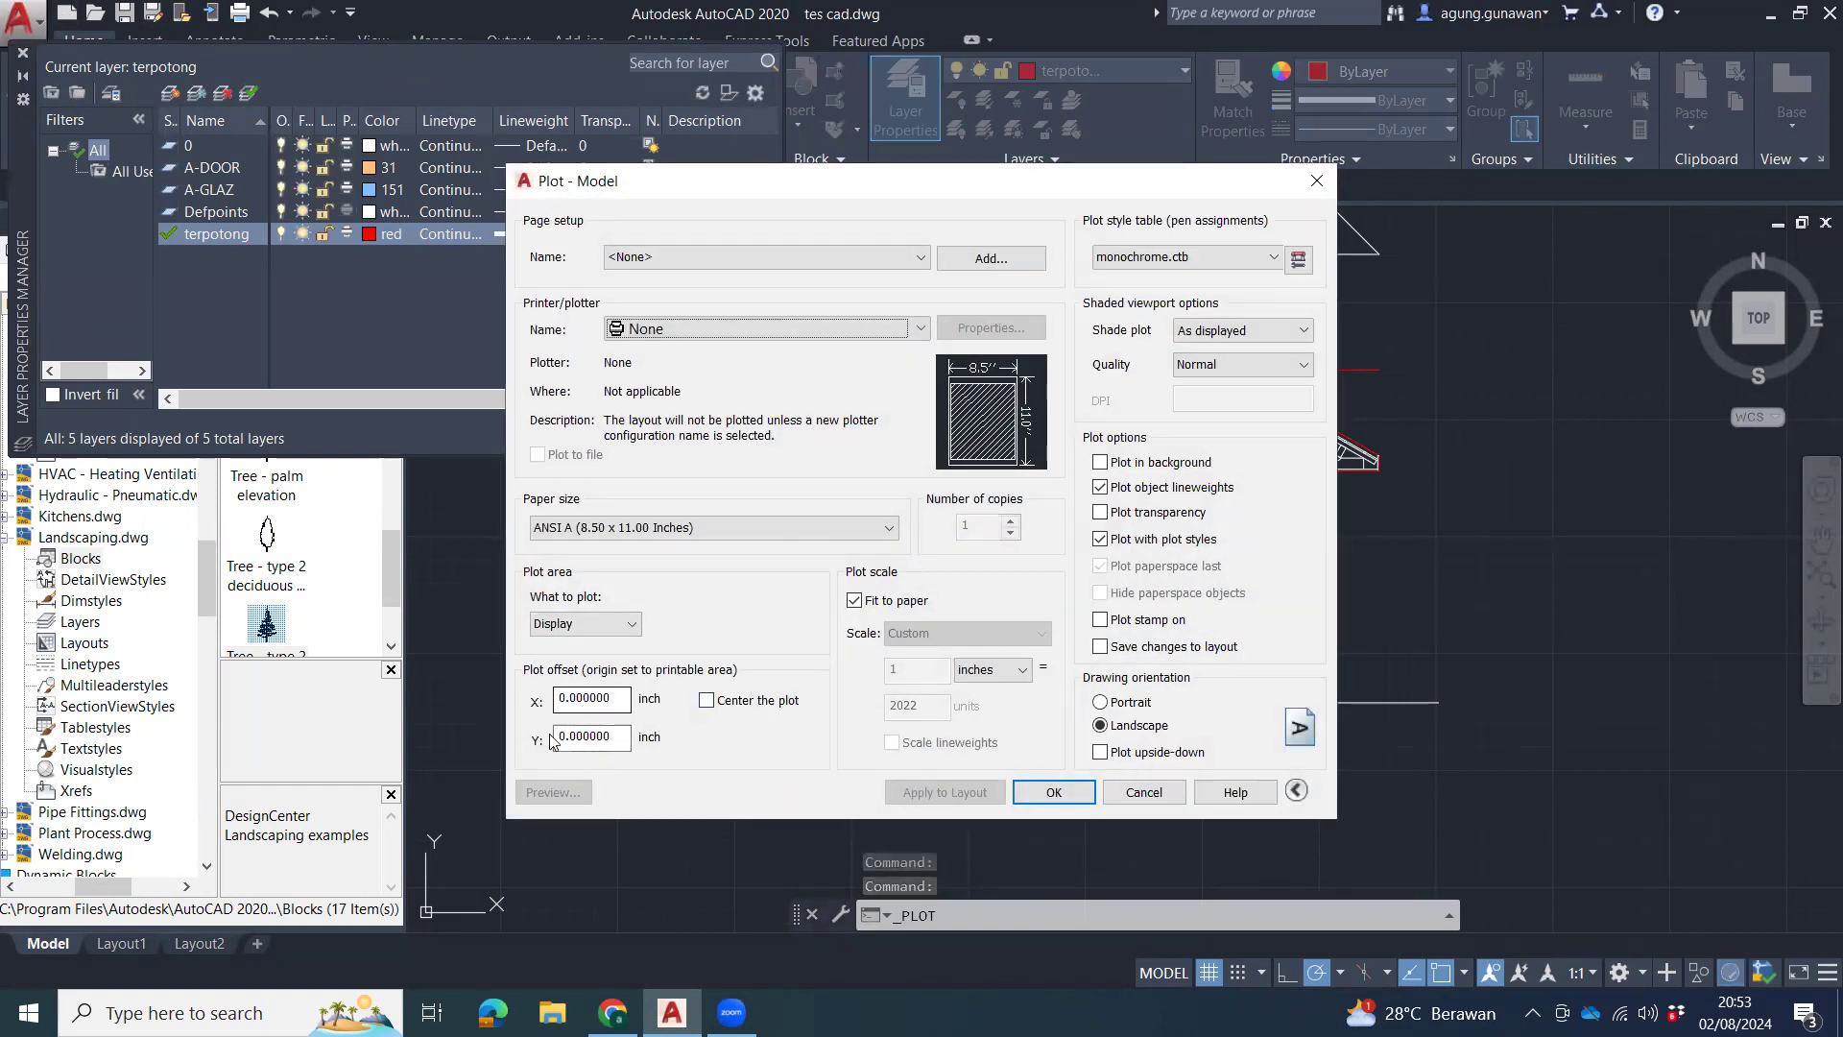
pyautogui.click(584, 623)
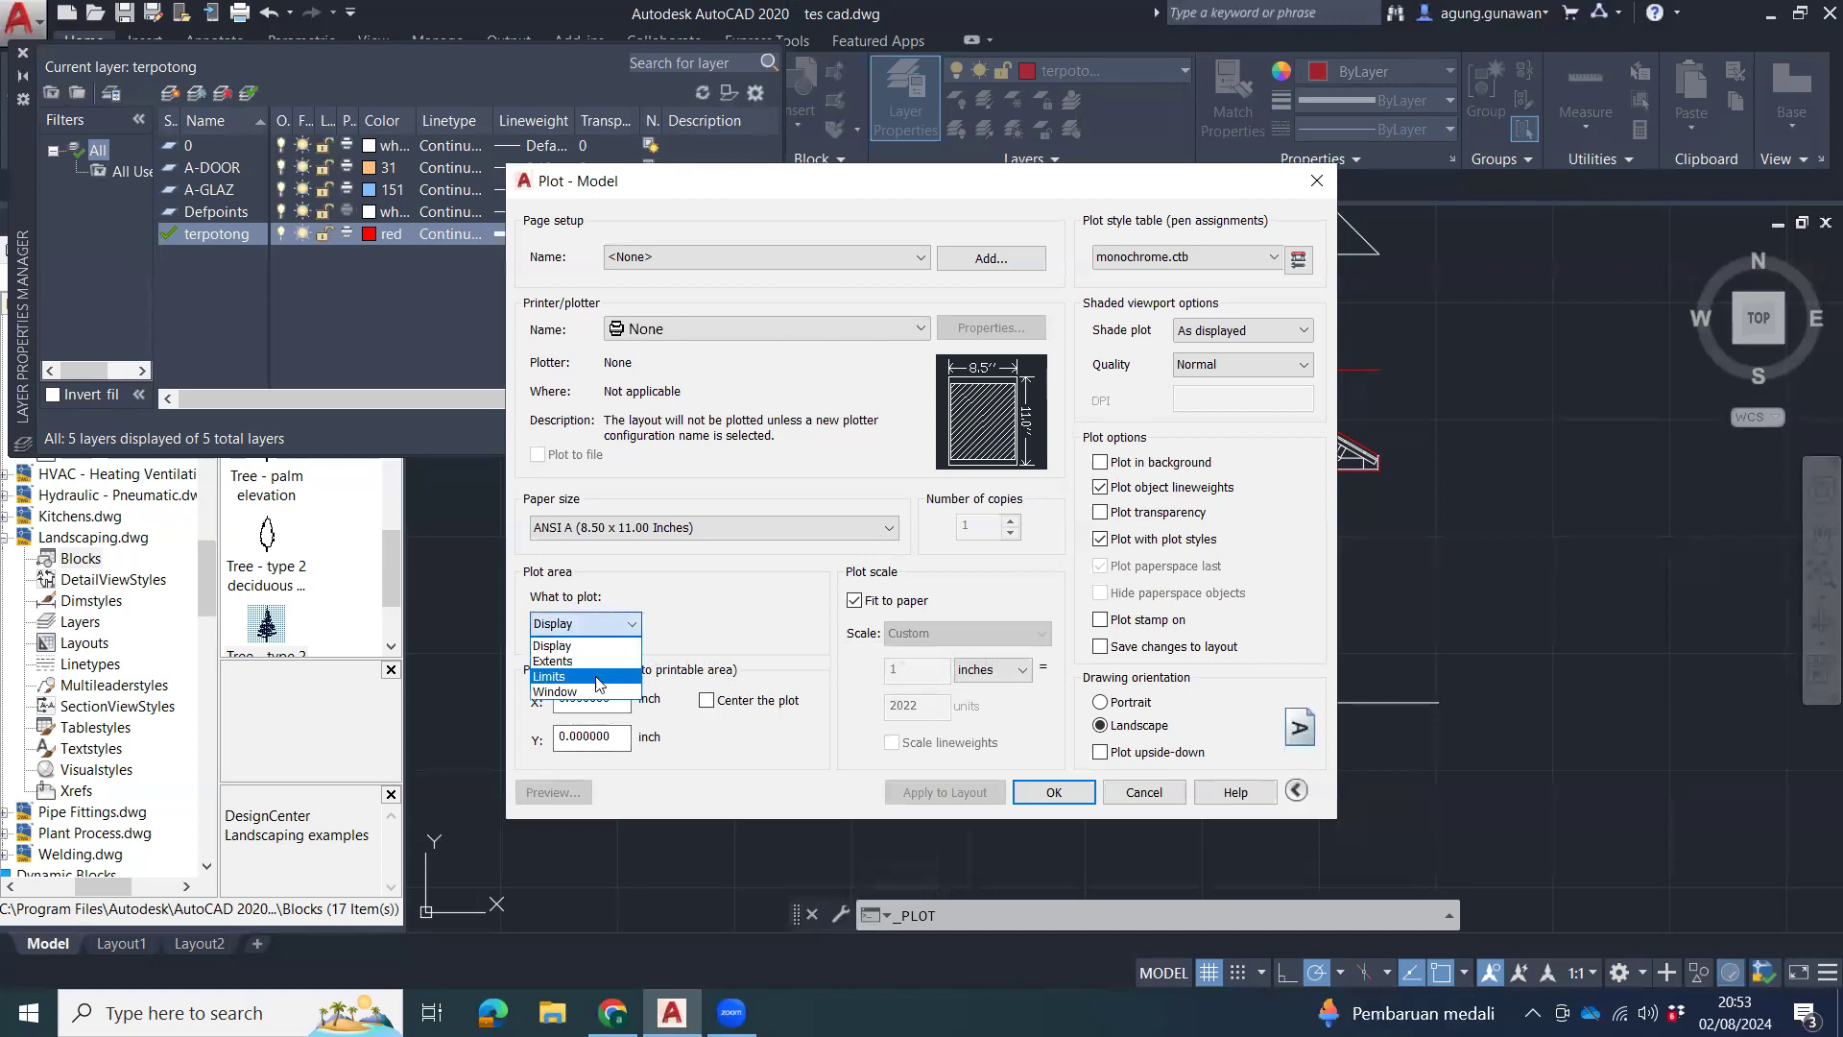
pyautogui.click(595, 691)
pyautogui.click(948, 328)
pyautogui.click(1440, 722)
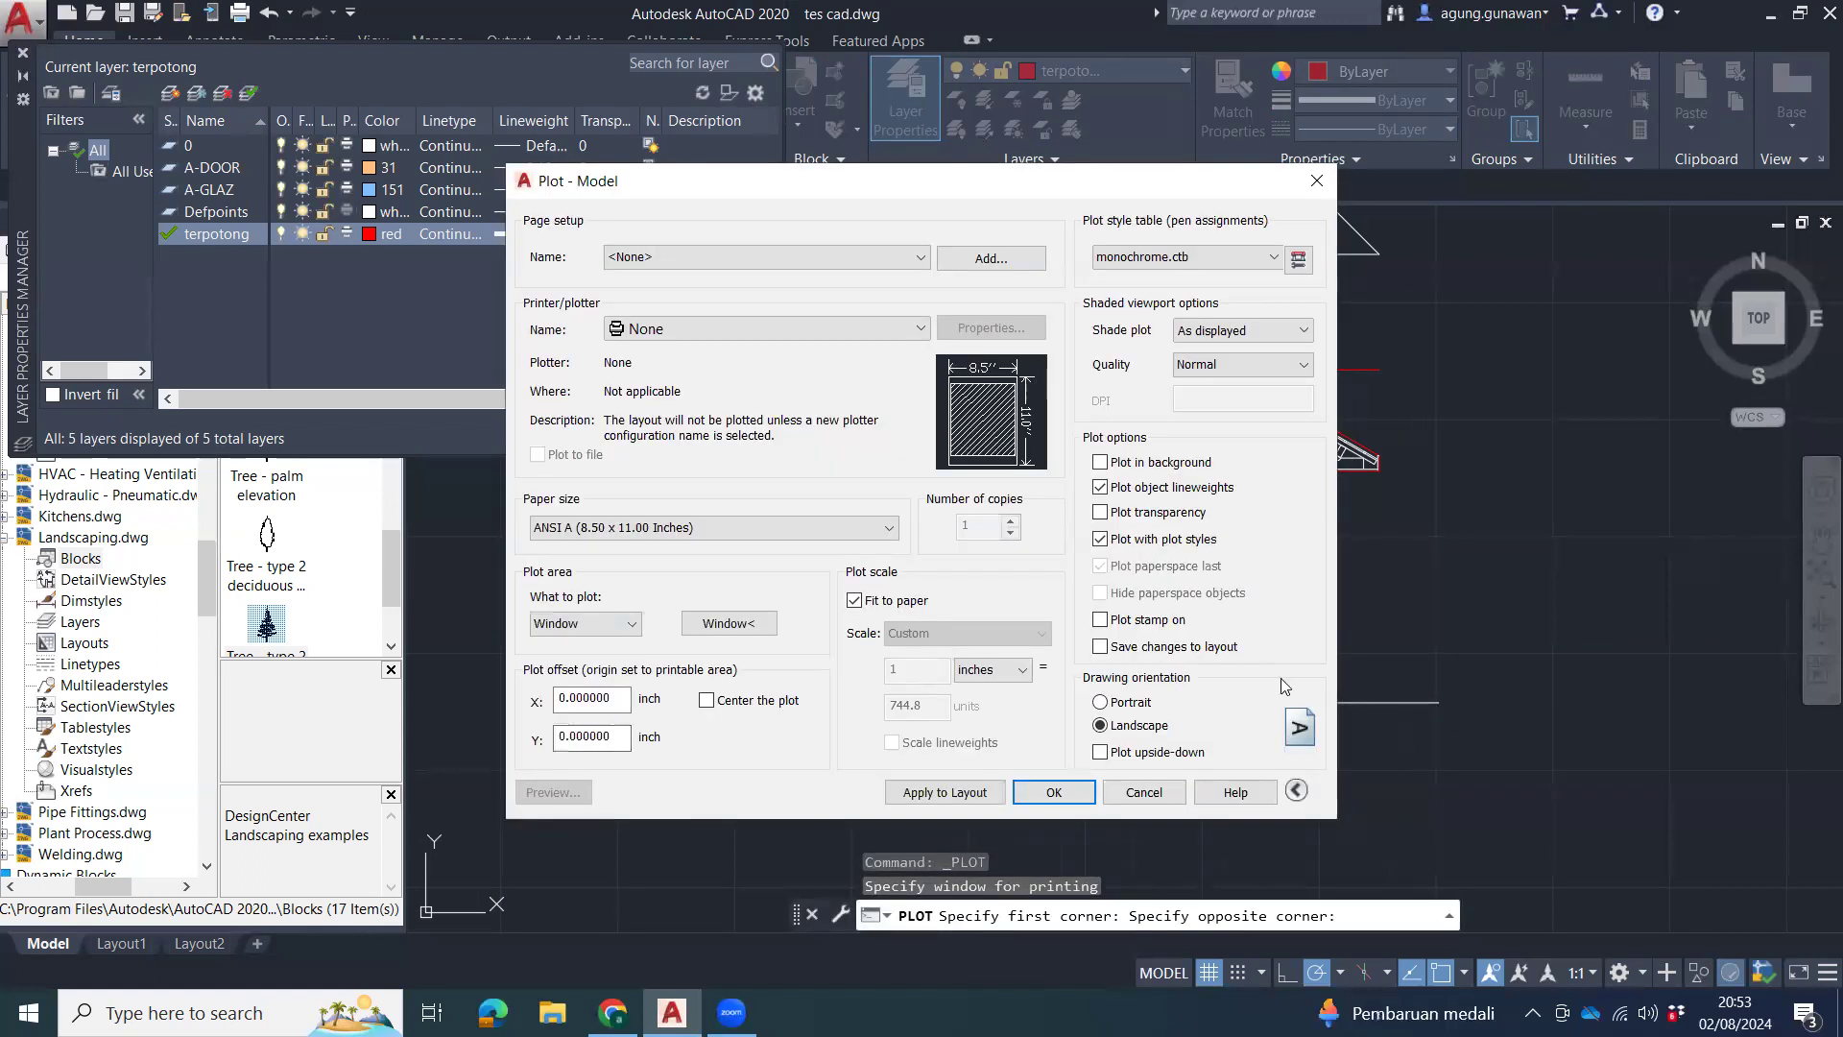
# Set the plotter to Microsoft Print to PDF and preview the section with the revised layer lineweight.
pyautogui.click(839, 326)
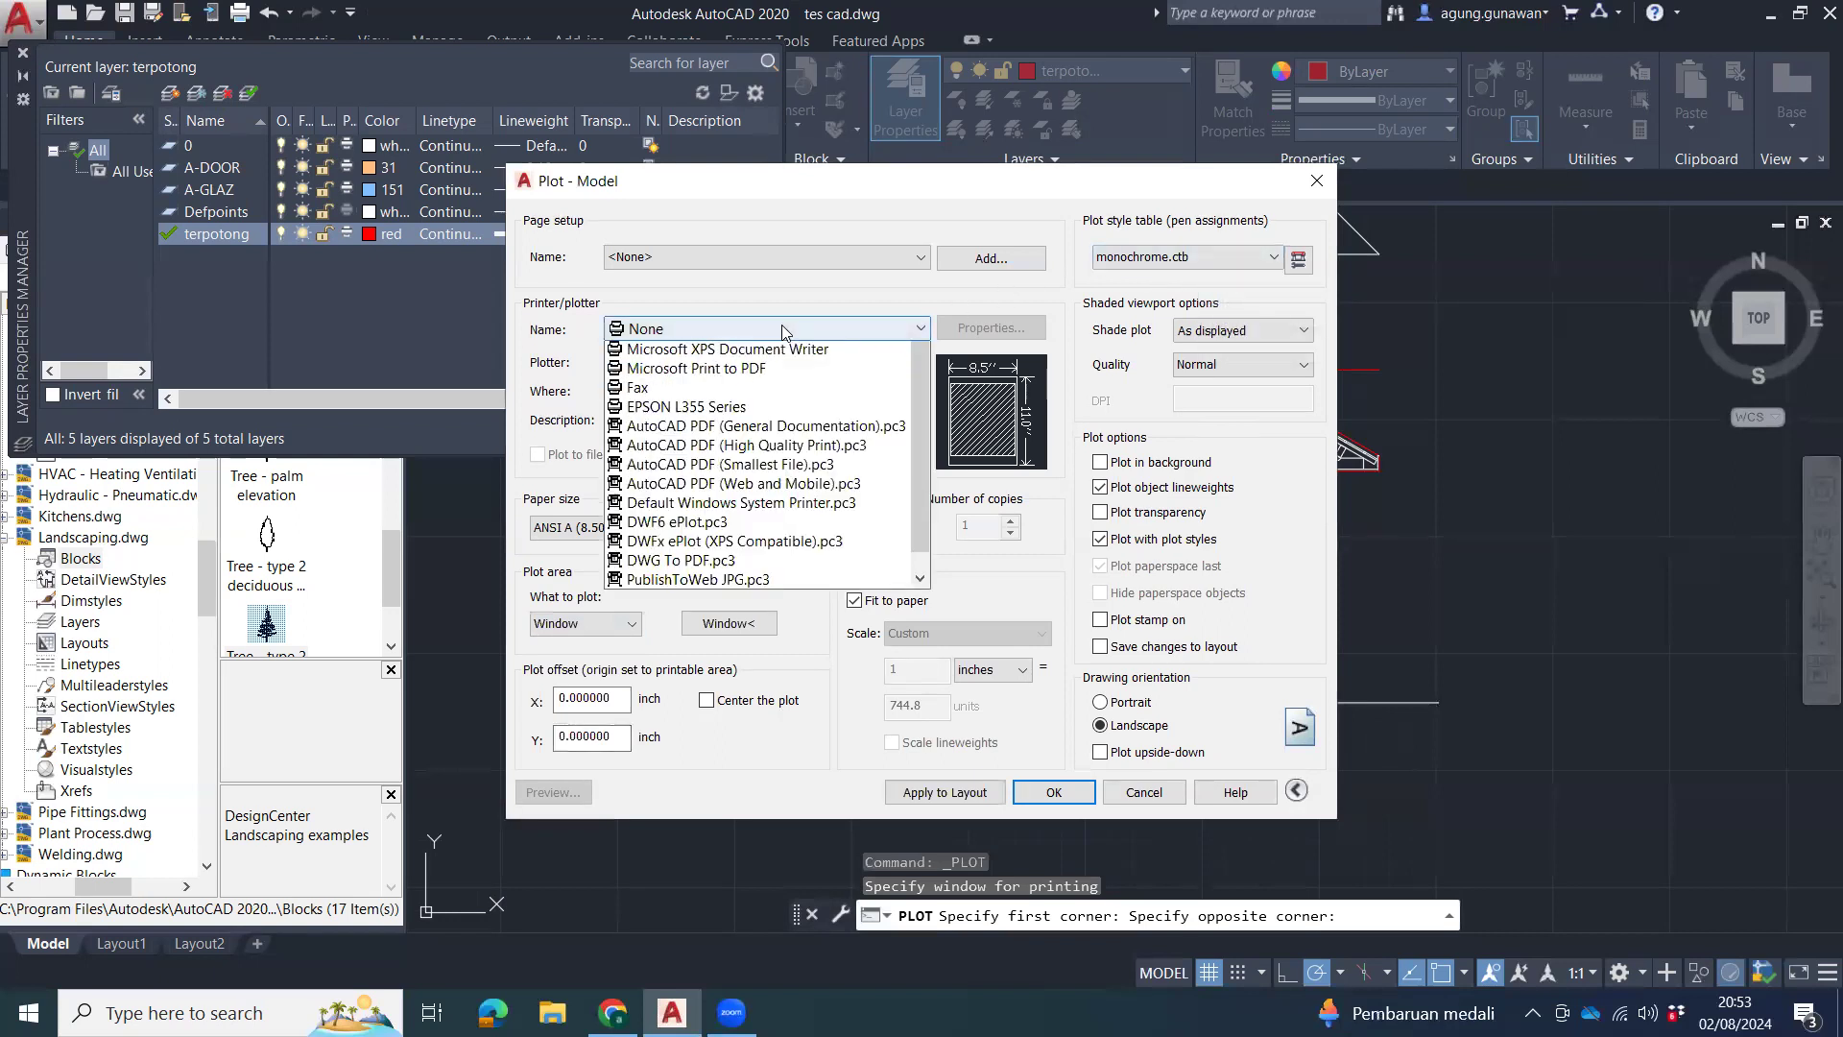
pyautogui.click(748, 447)
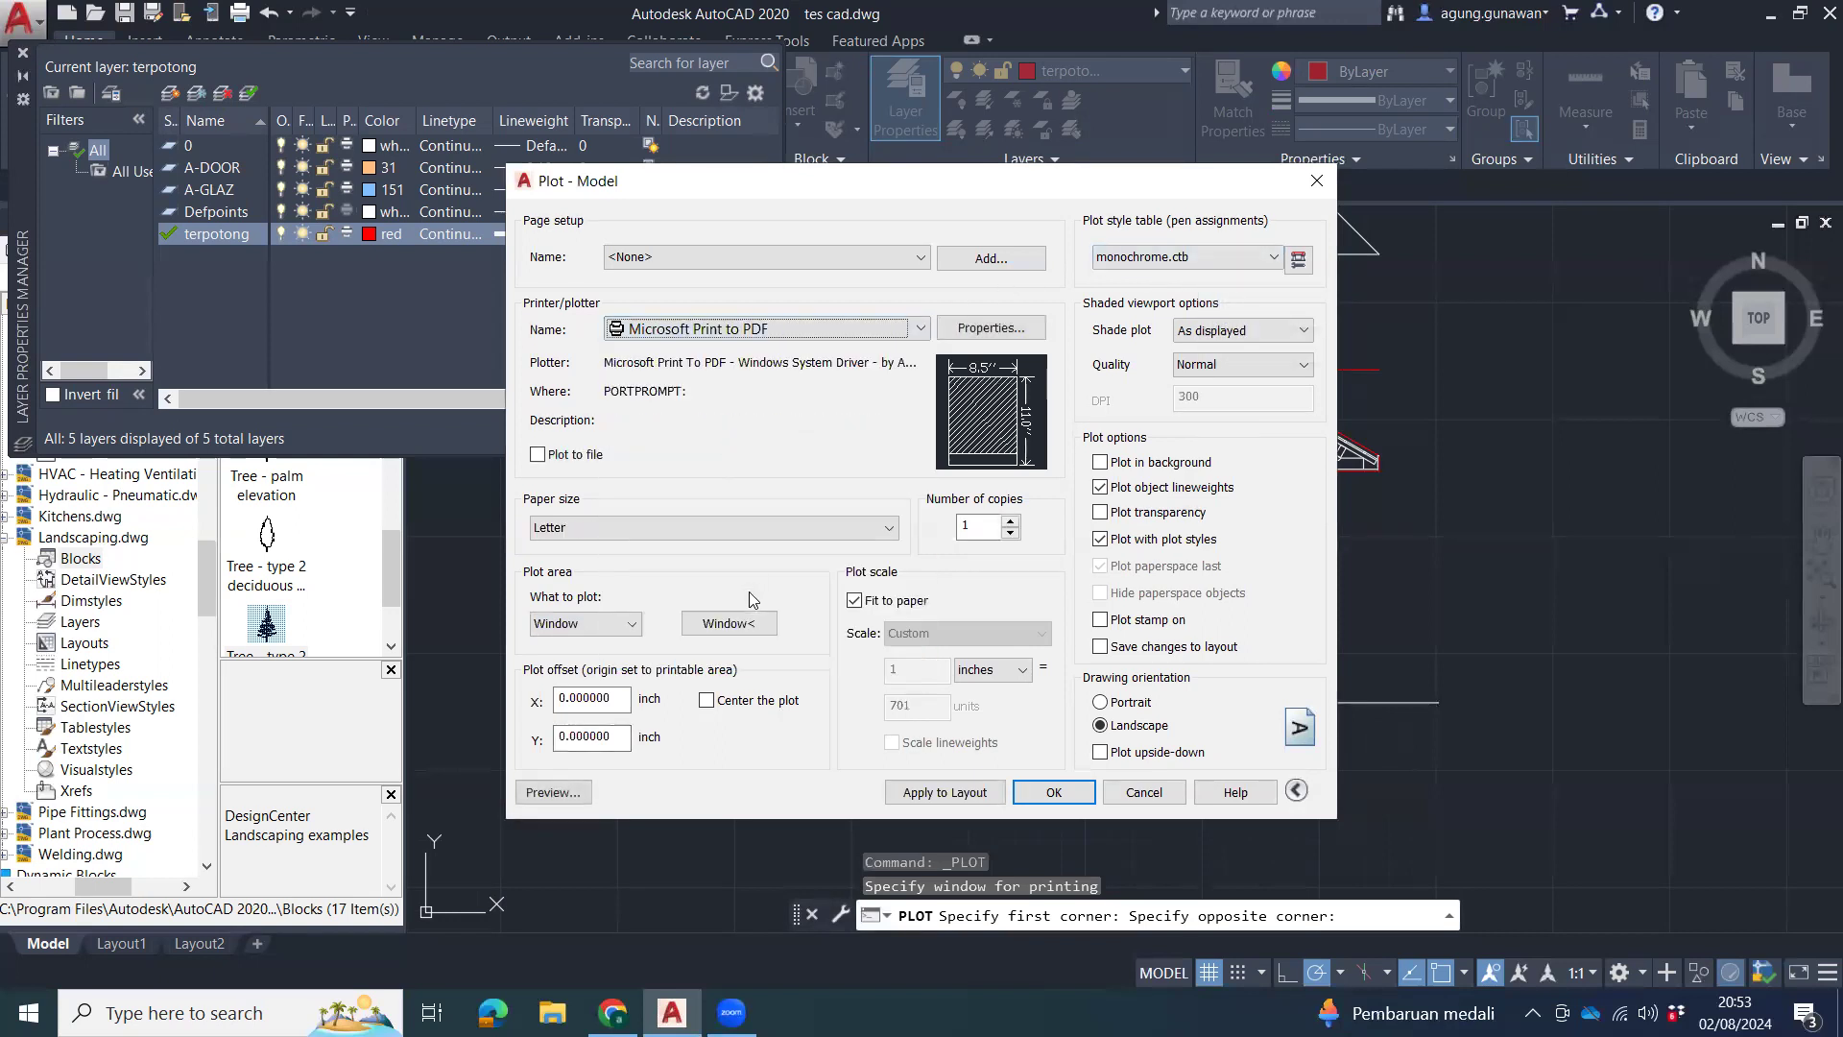
pyautogui.click(551, 791)
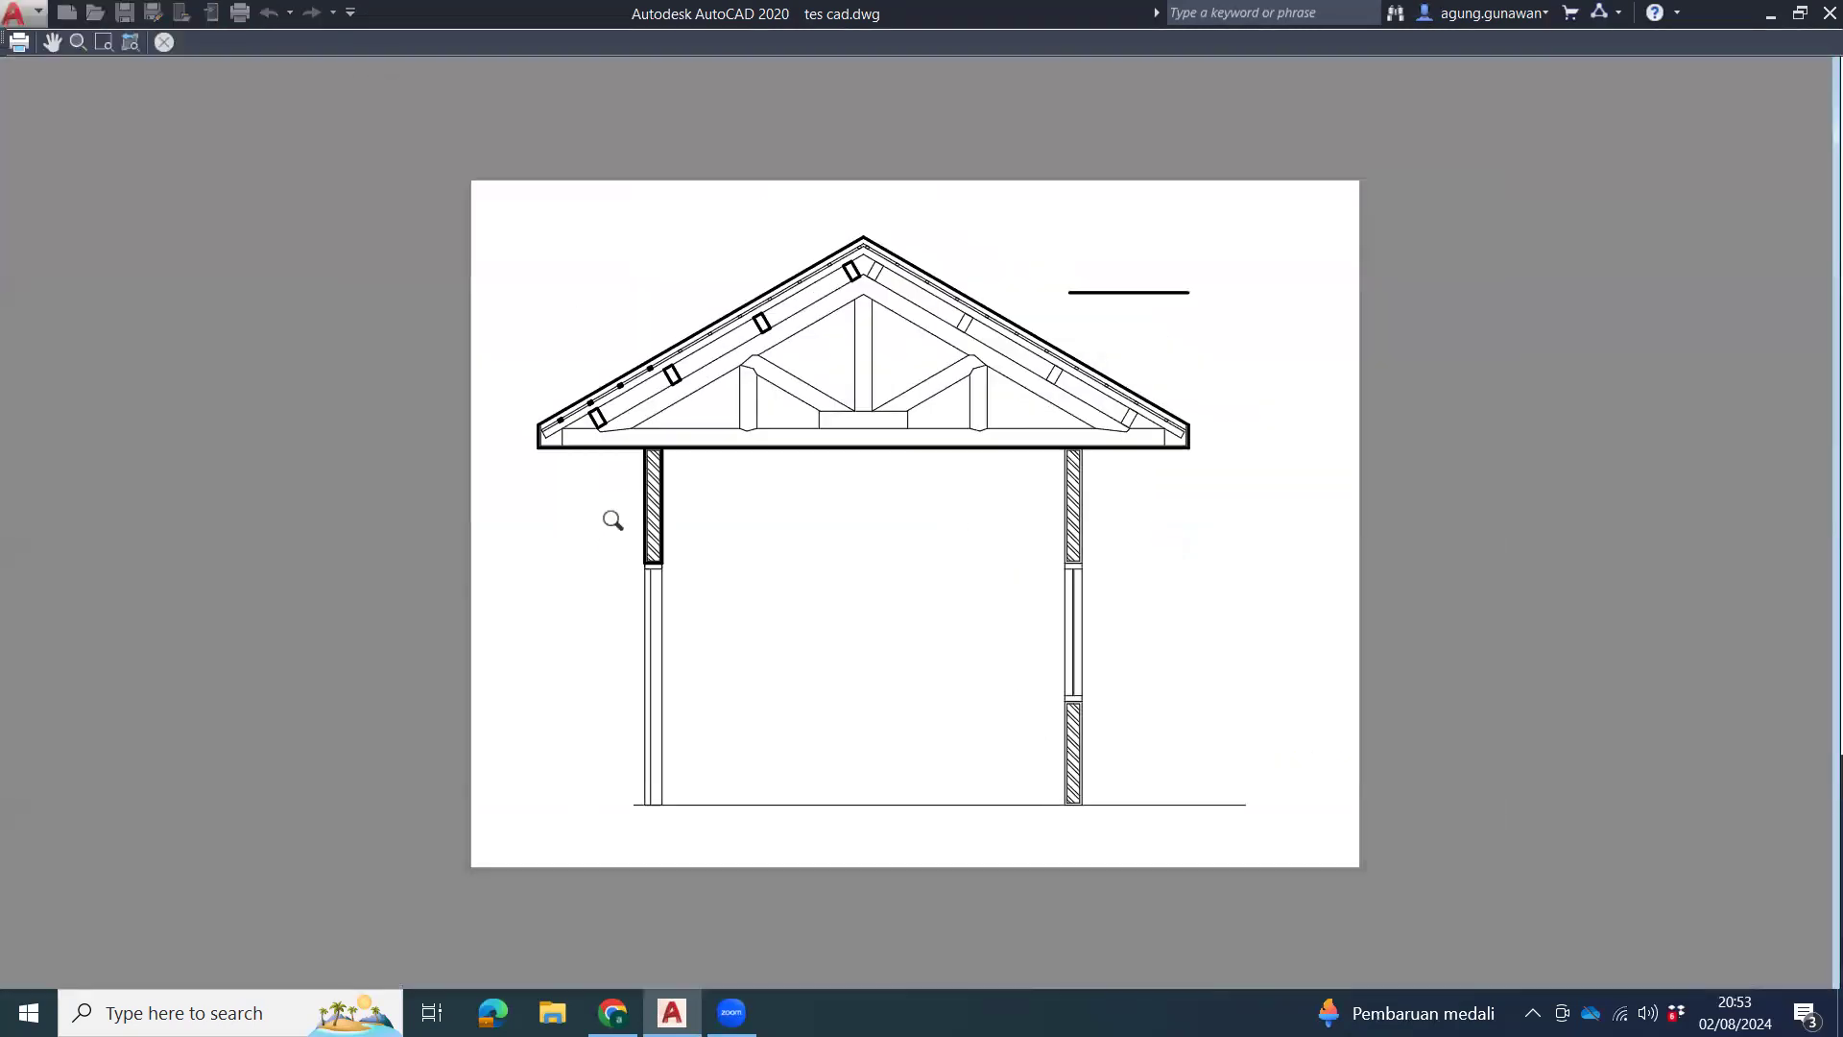
# Examine the line thicknesses of the roof outline, purlins, truss and walls in the plot preview, and cancel the plot.
pyautogui.moveTo(613, 521); pyautogui.dragTo(648, 264)
pyautogui.moveTo(566, 533); pyautogui.dragTo(559, 296)
pyautogui.moveTo(478, 496); pyautogui.dragTo(420, 300)
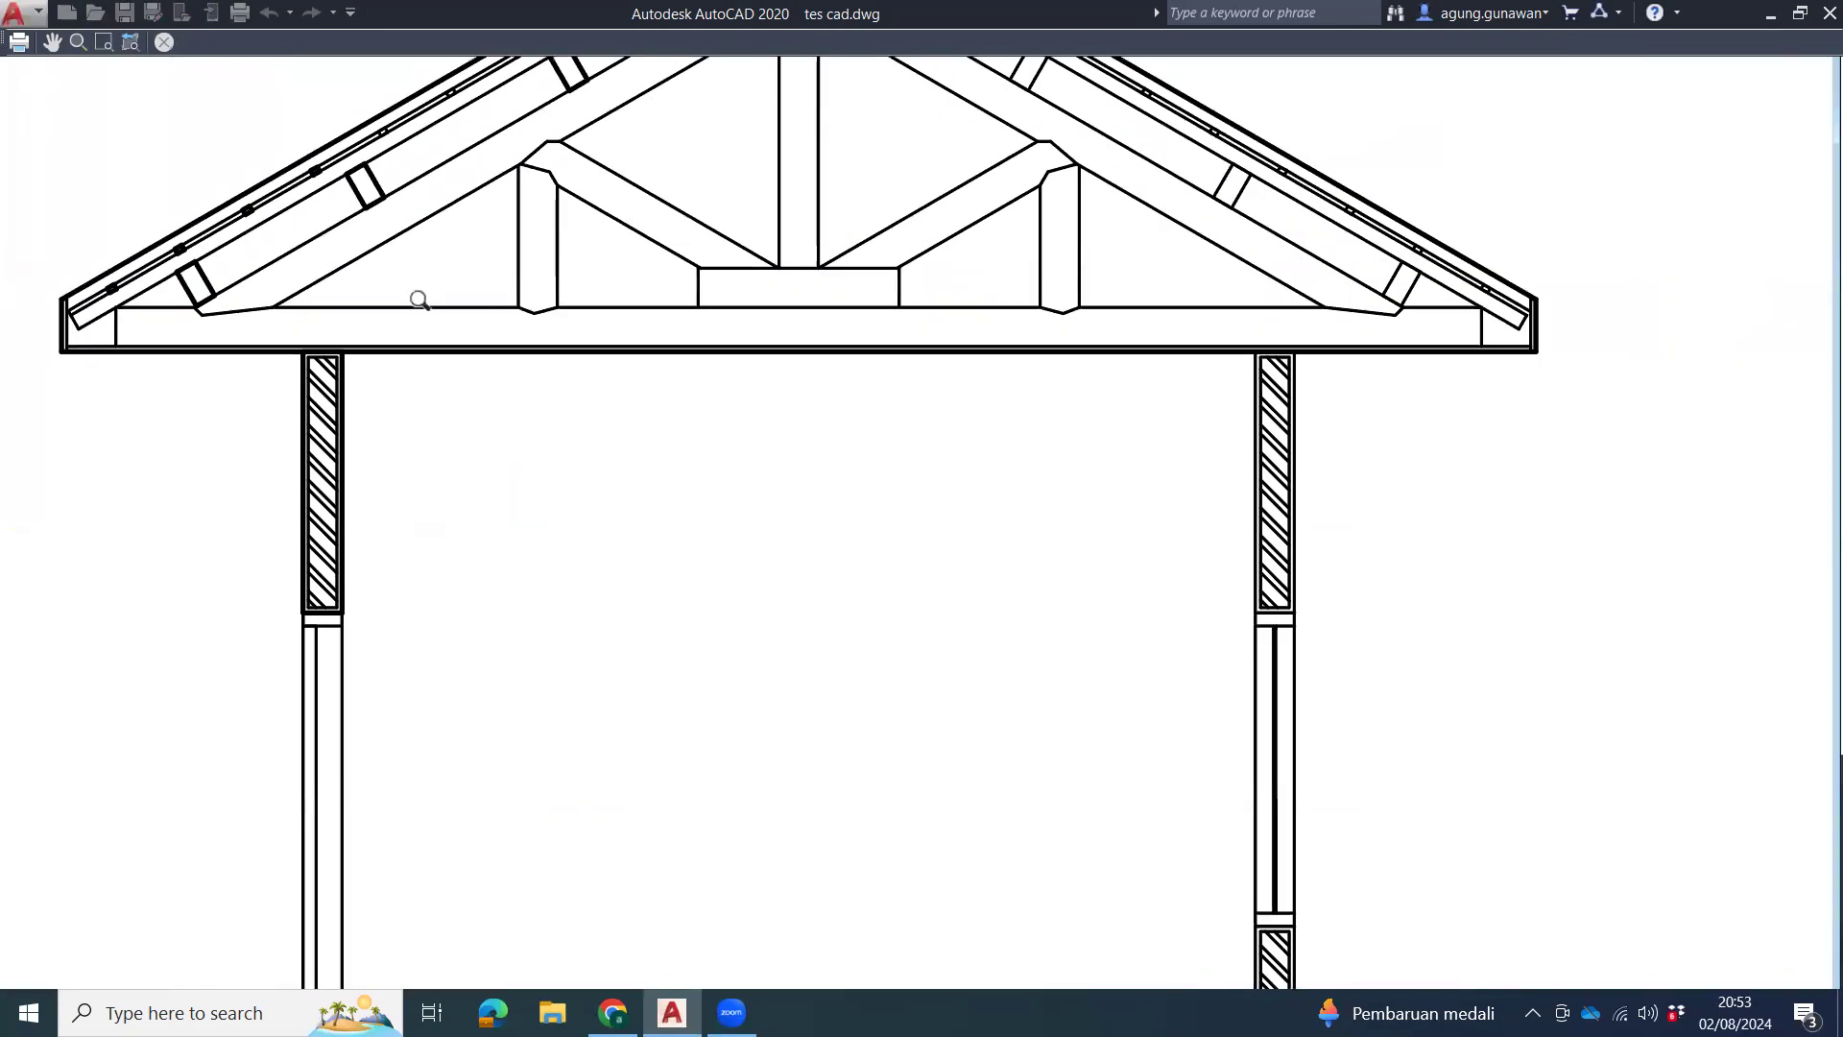
pyautogui.scroll(4, 305, 469)
pyautogui.moveTo(305, 468); pyautogui.dragTo(730, 461, button='middle')
pyautogui.scroll(-5, 1230, 596)
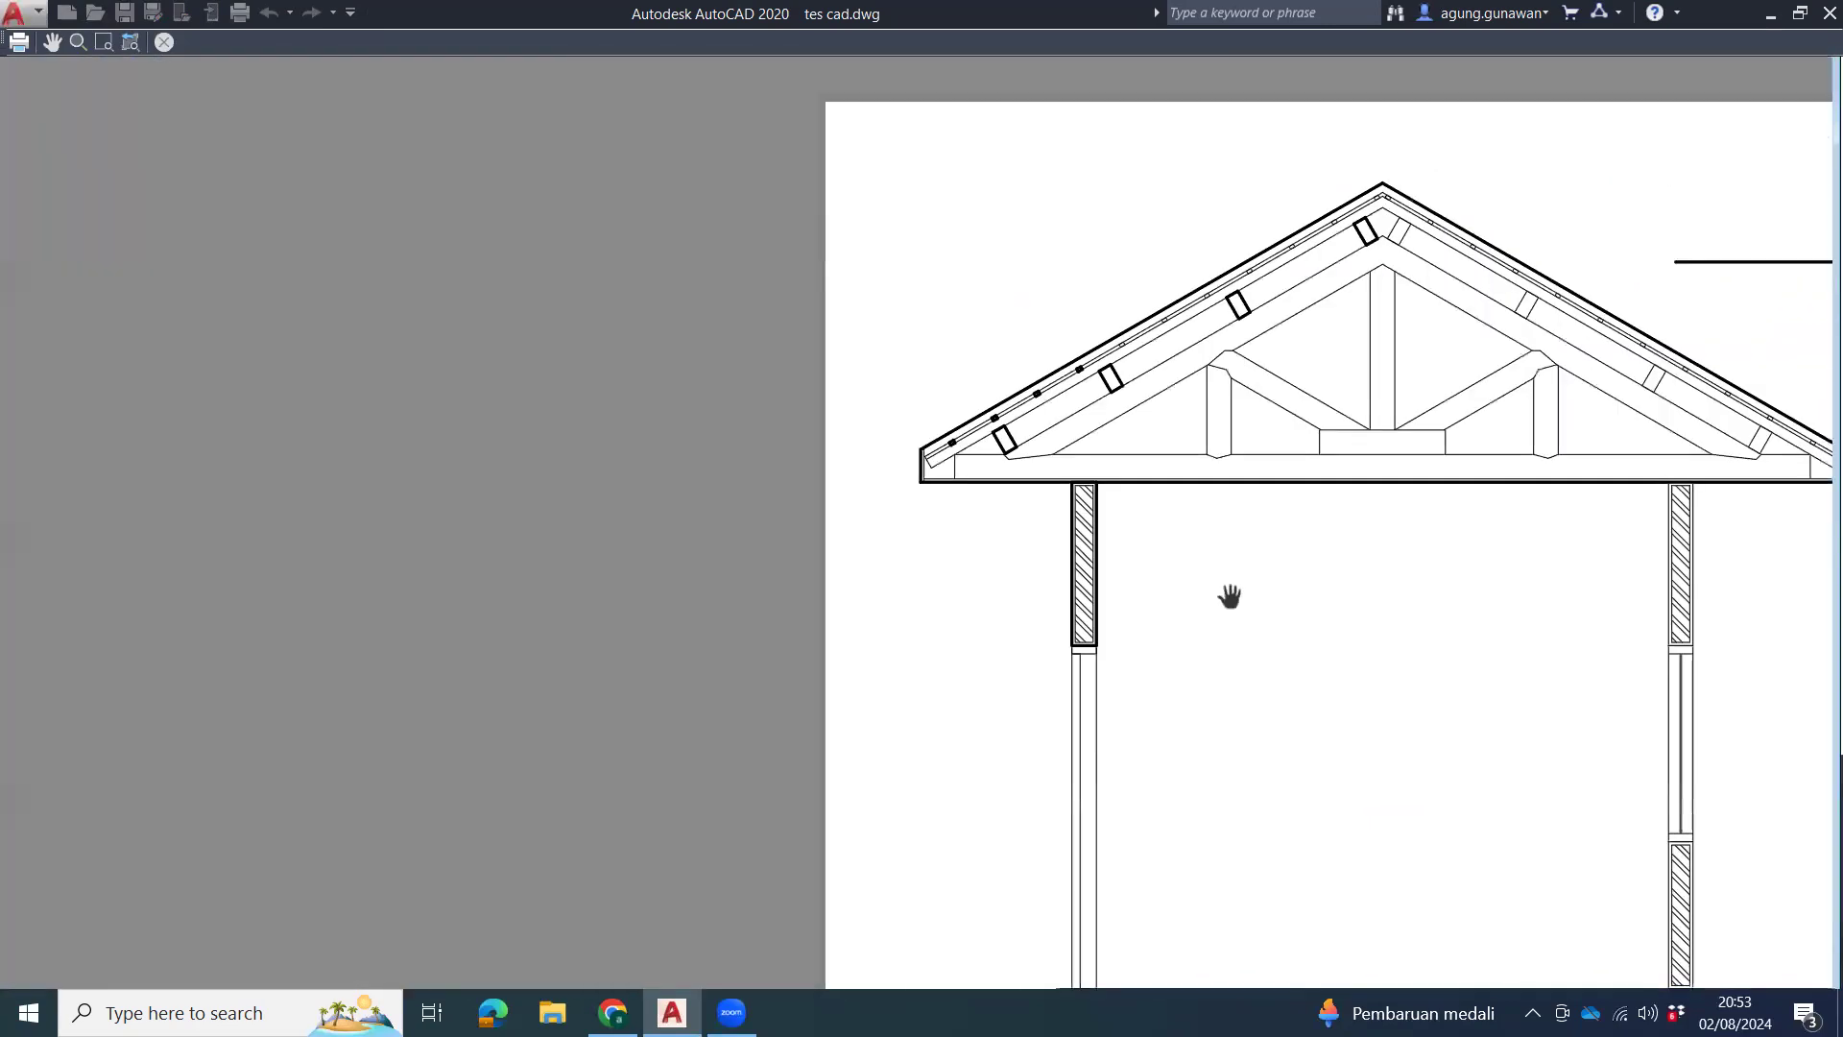
pyautogui.scroll(5, 1659, 558)
pyautogui.scroll(-7, 1680, 576)
pyautogui.scroll(2, 1459, 518)
pyautogui.scroll(3, 1410, 483)
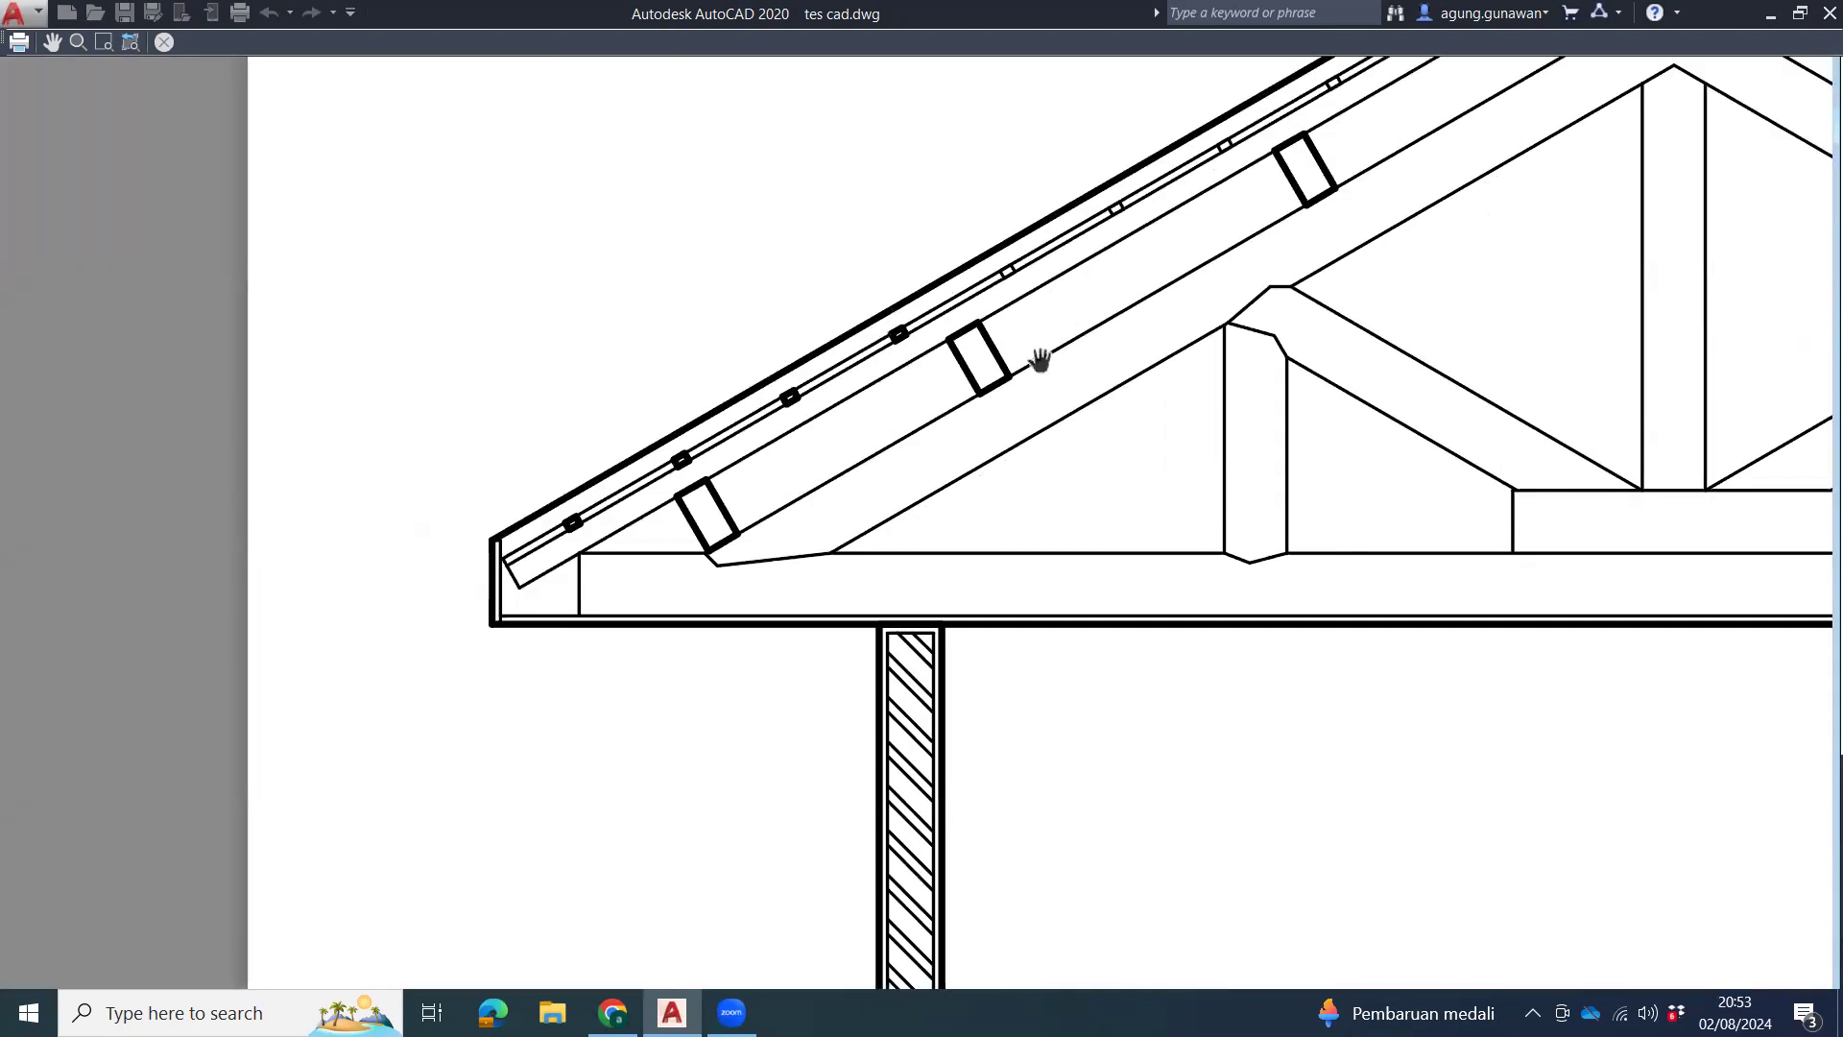
pyautogui.moveTo(1411, 399); pyautogui.dragTo(842, 746)
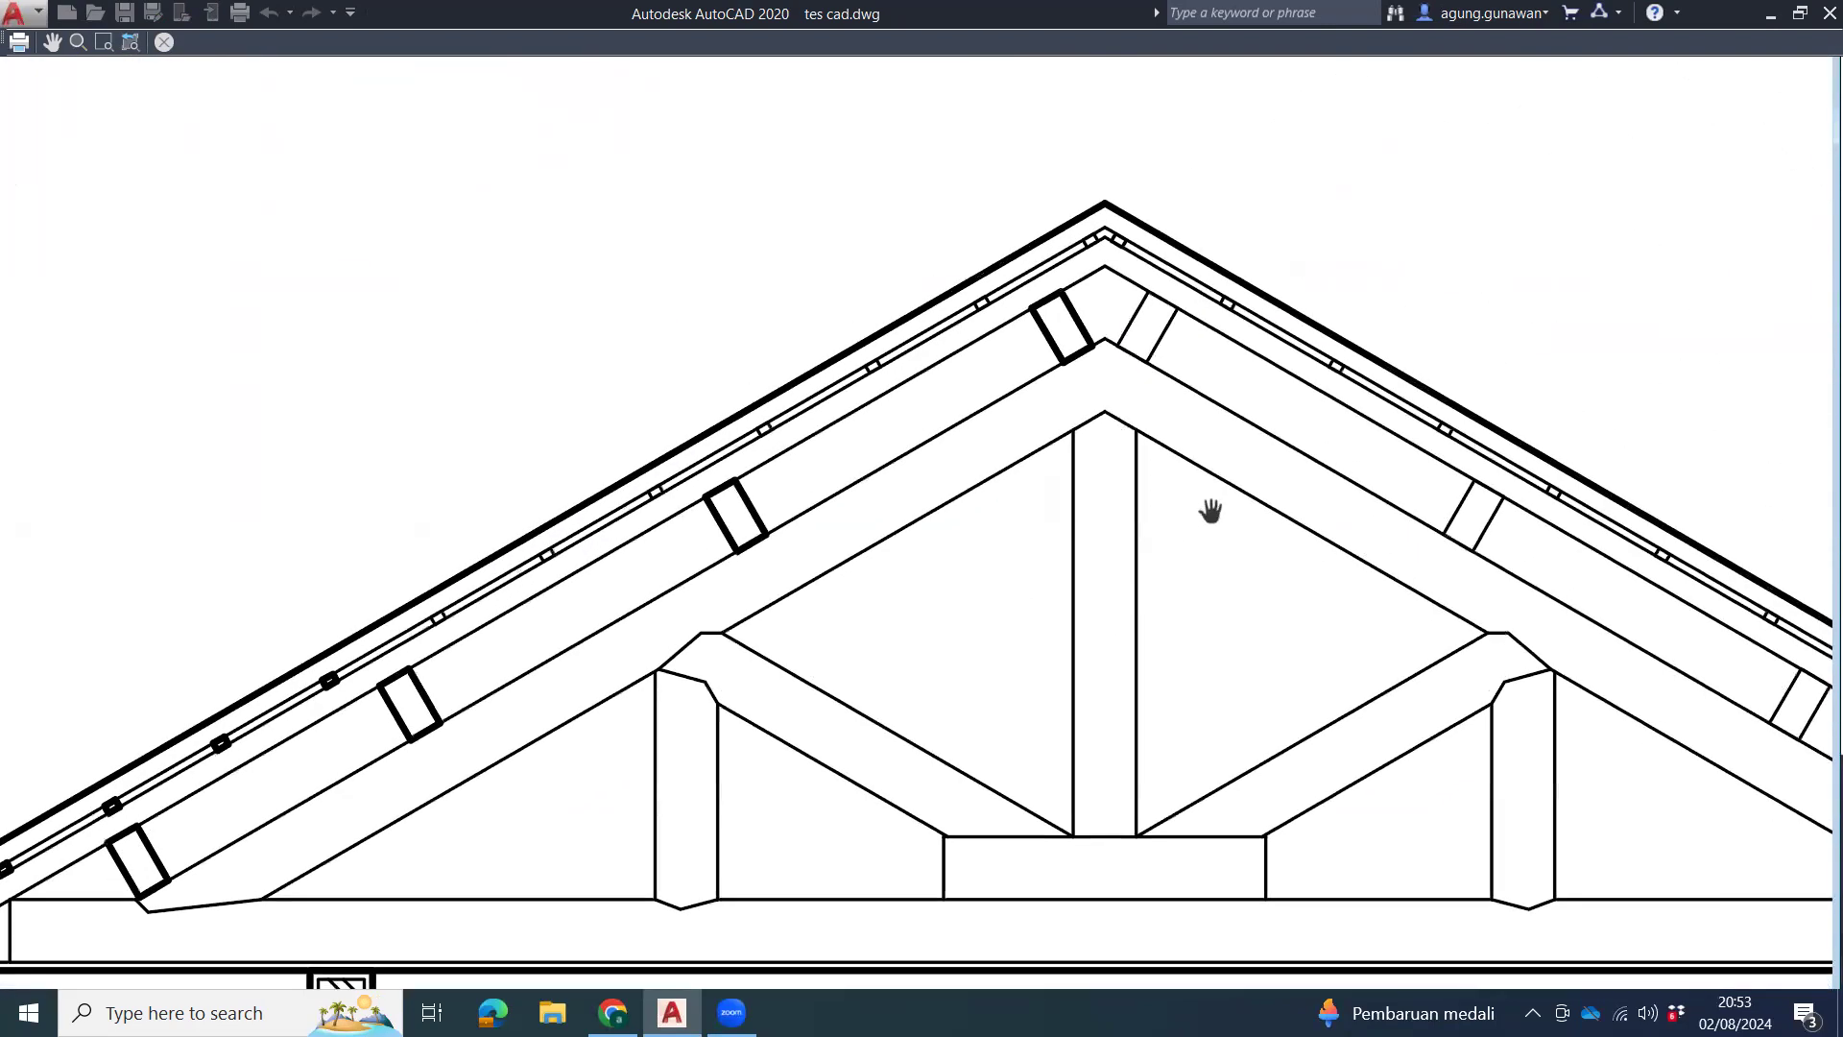
pyautogui.scroll(-3, 1212, 490)
pyautogui.moveTo(1440, 672); pyautogui.dragTo(1189, 616)
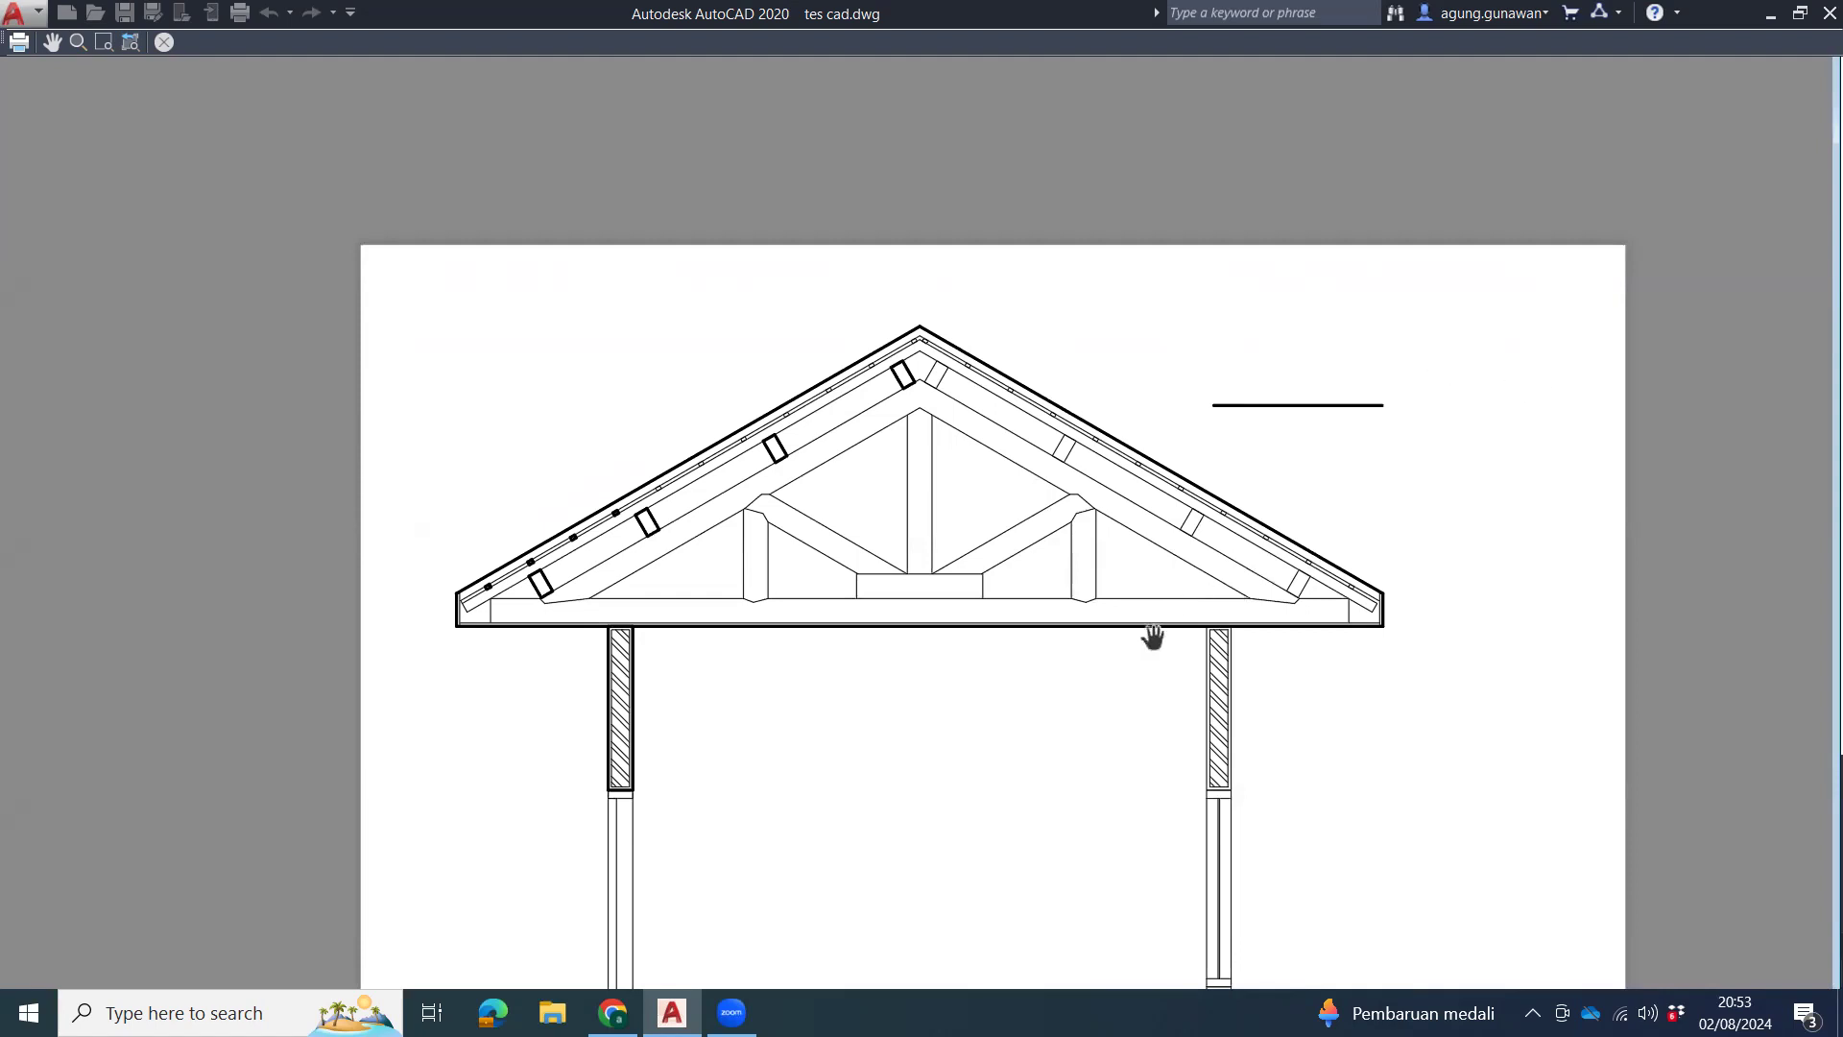
pyautogui.scroll(-3, 1062, 622)
pyautogui.scroll(1, 1174, 622)
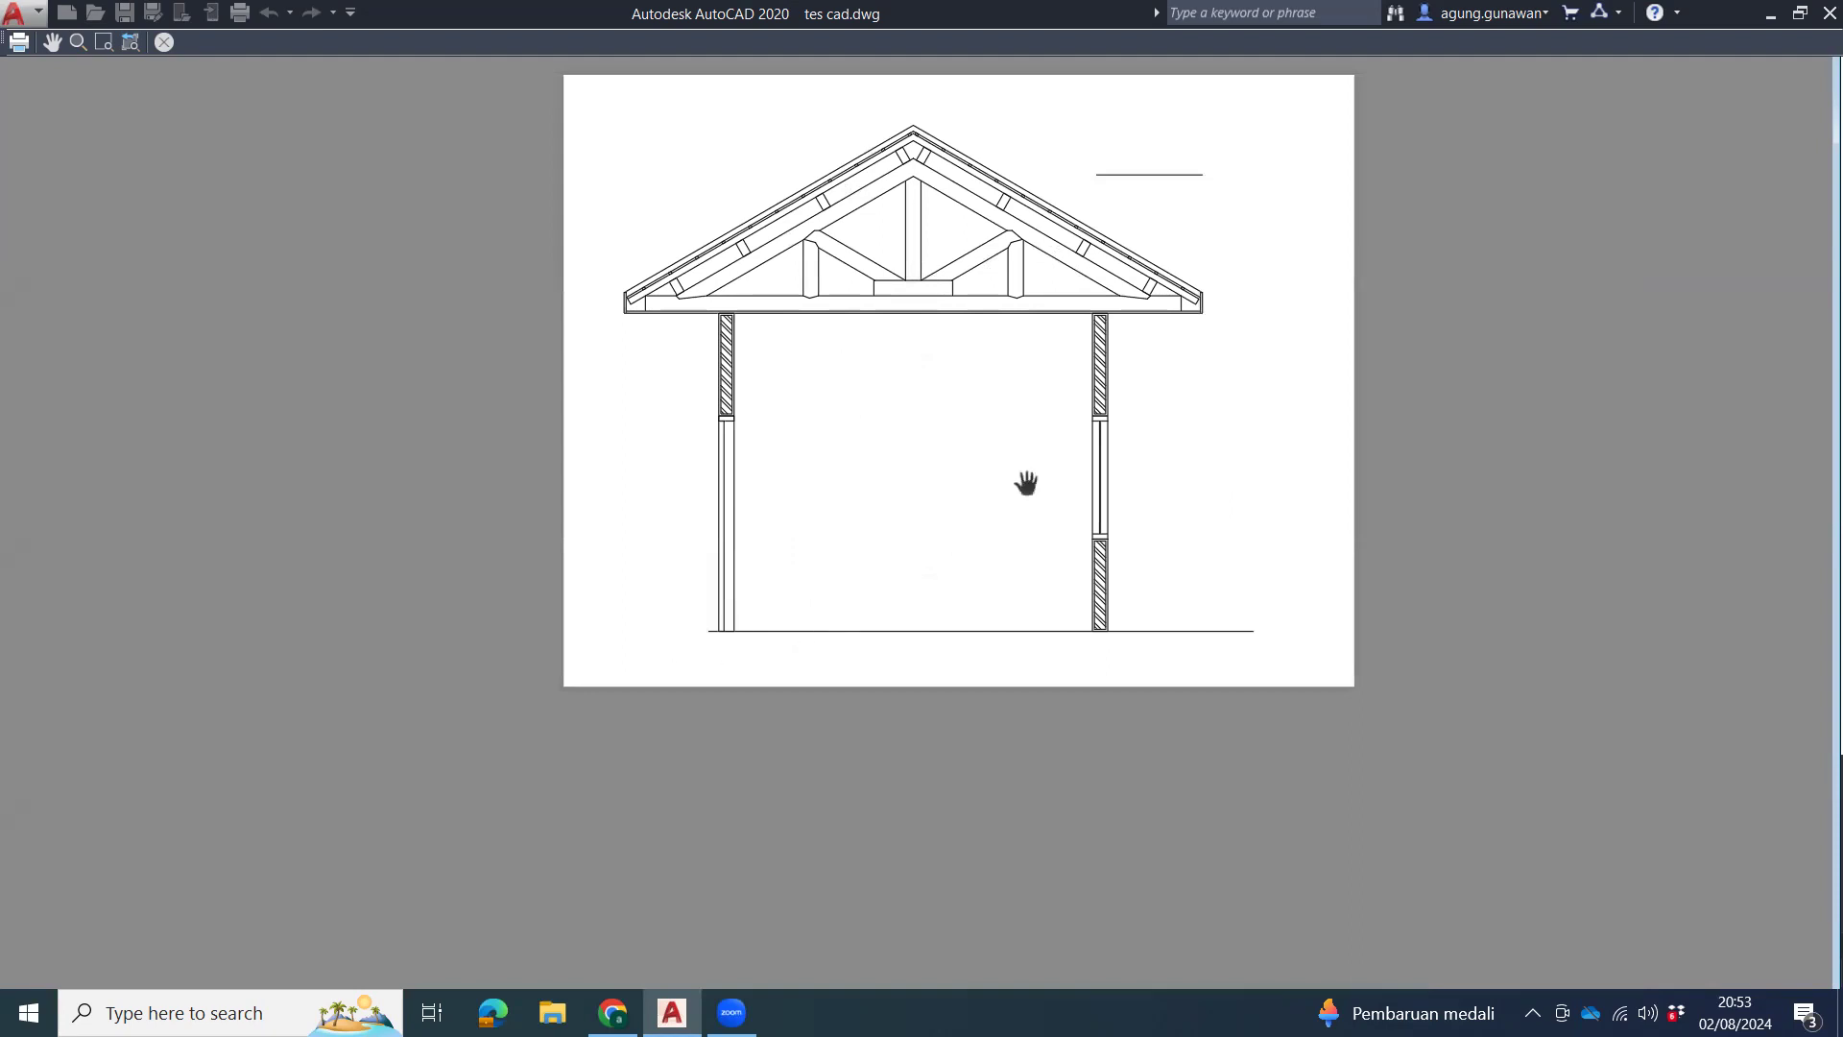
pyautogui.press('Escape')
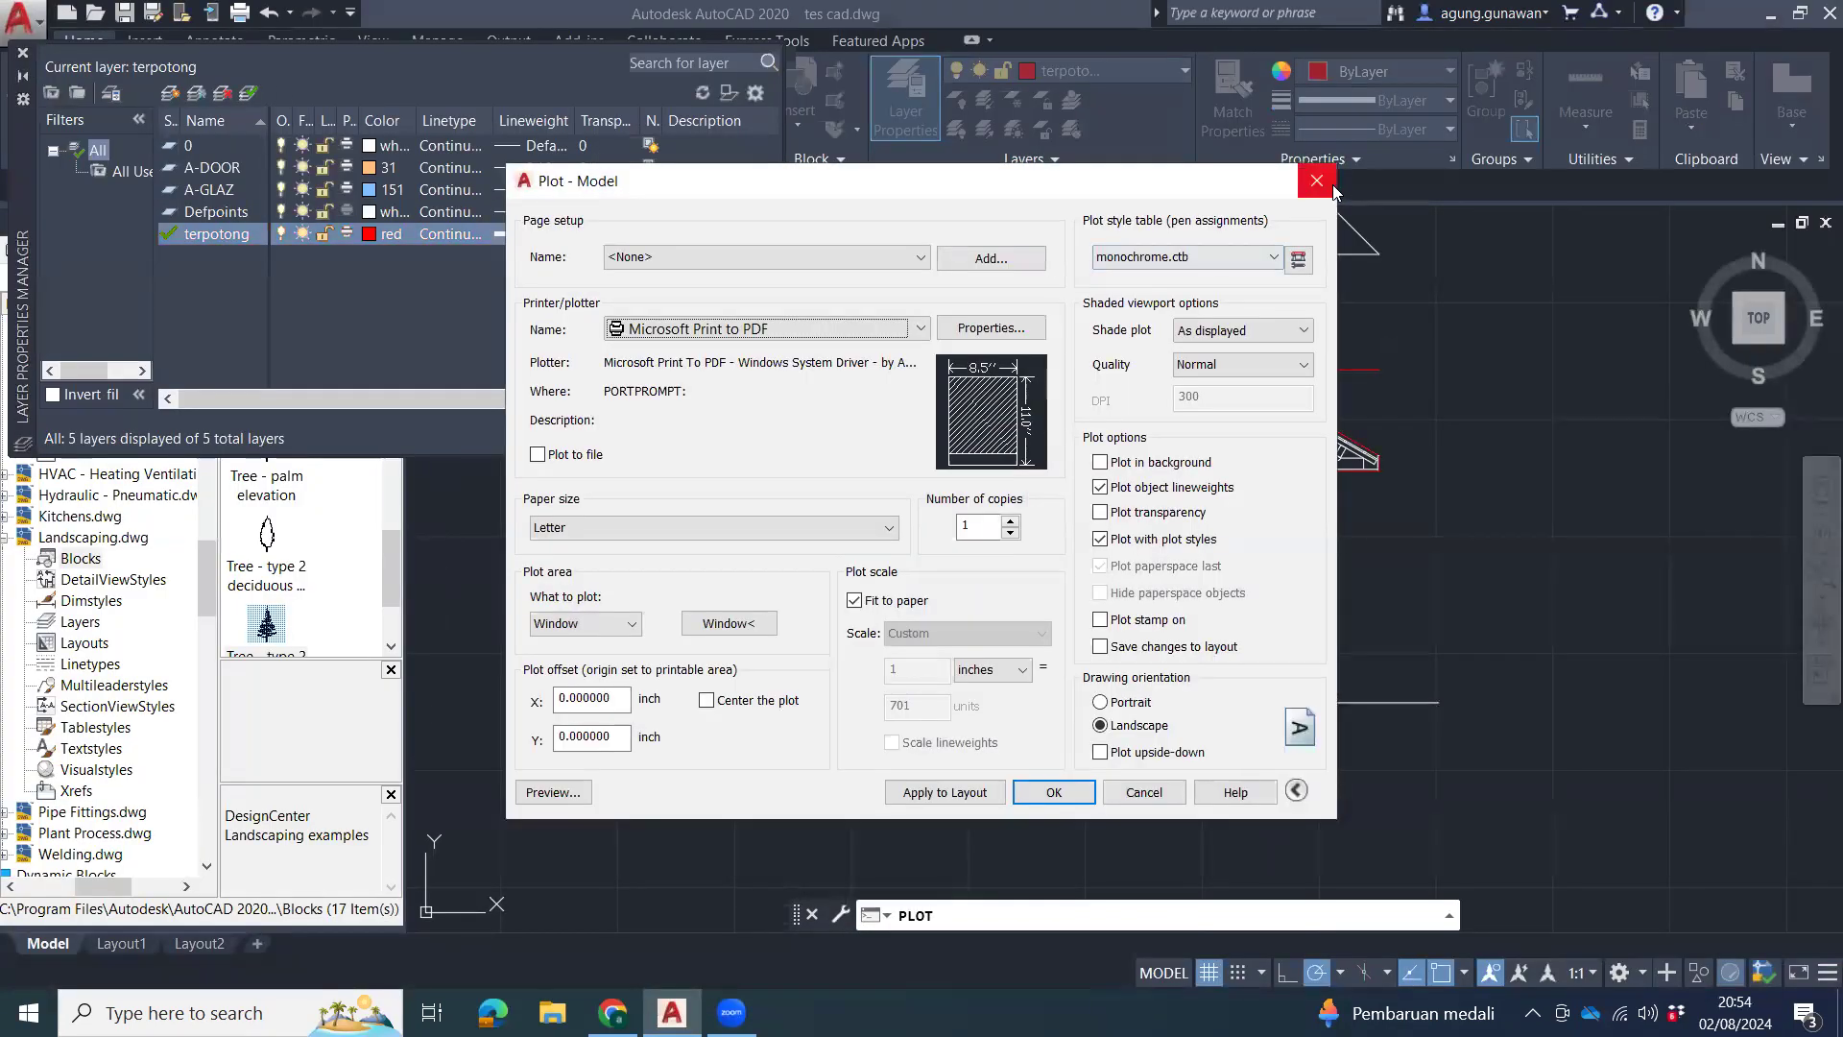
pyautogui.press('Escape')
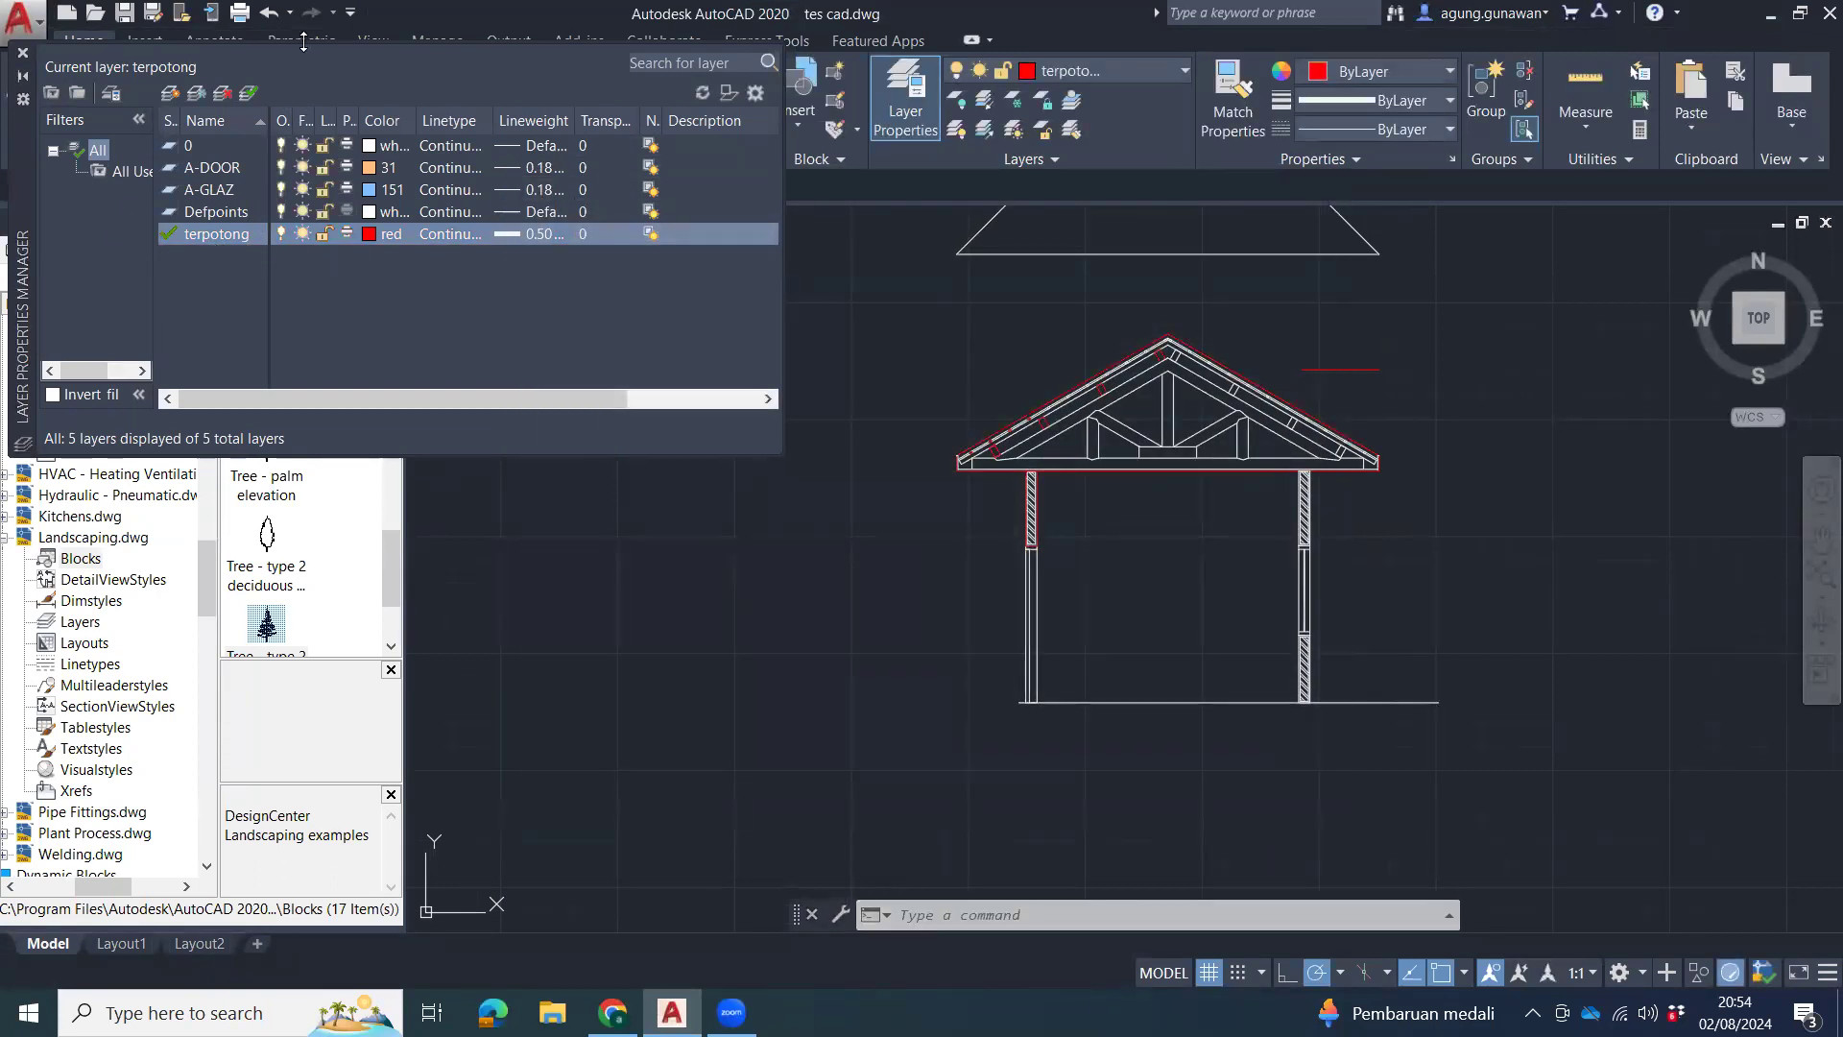
# Try docking the layer properties palette below DesignCenter, and float it over the drawing again.
pyautogui.moveTo(17, 167); pyautogui.dragTo(249, 280)
pyautogui.moveTo(722, 453); pyautogui.dragTo(572, 416)
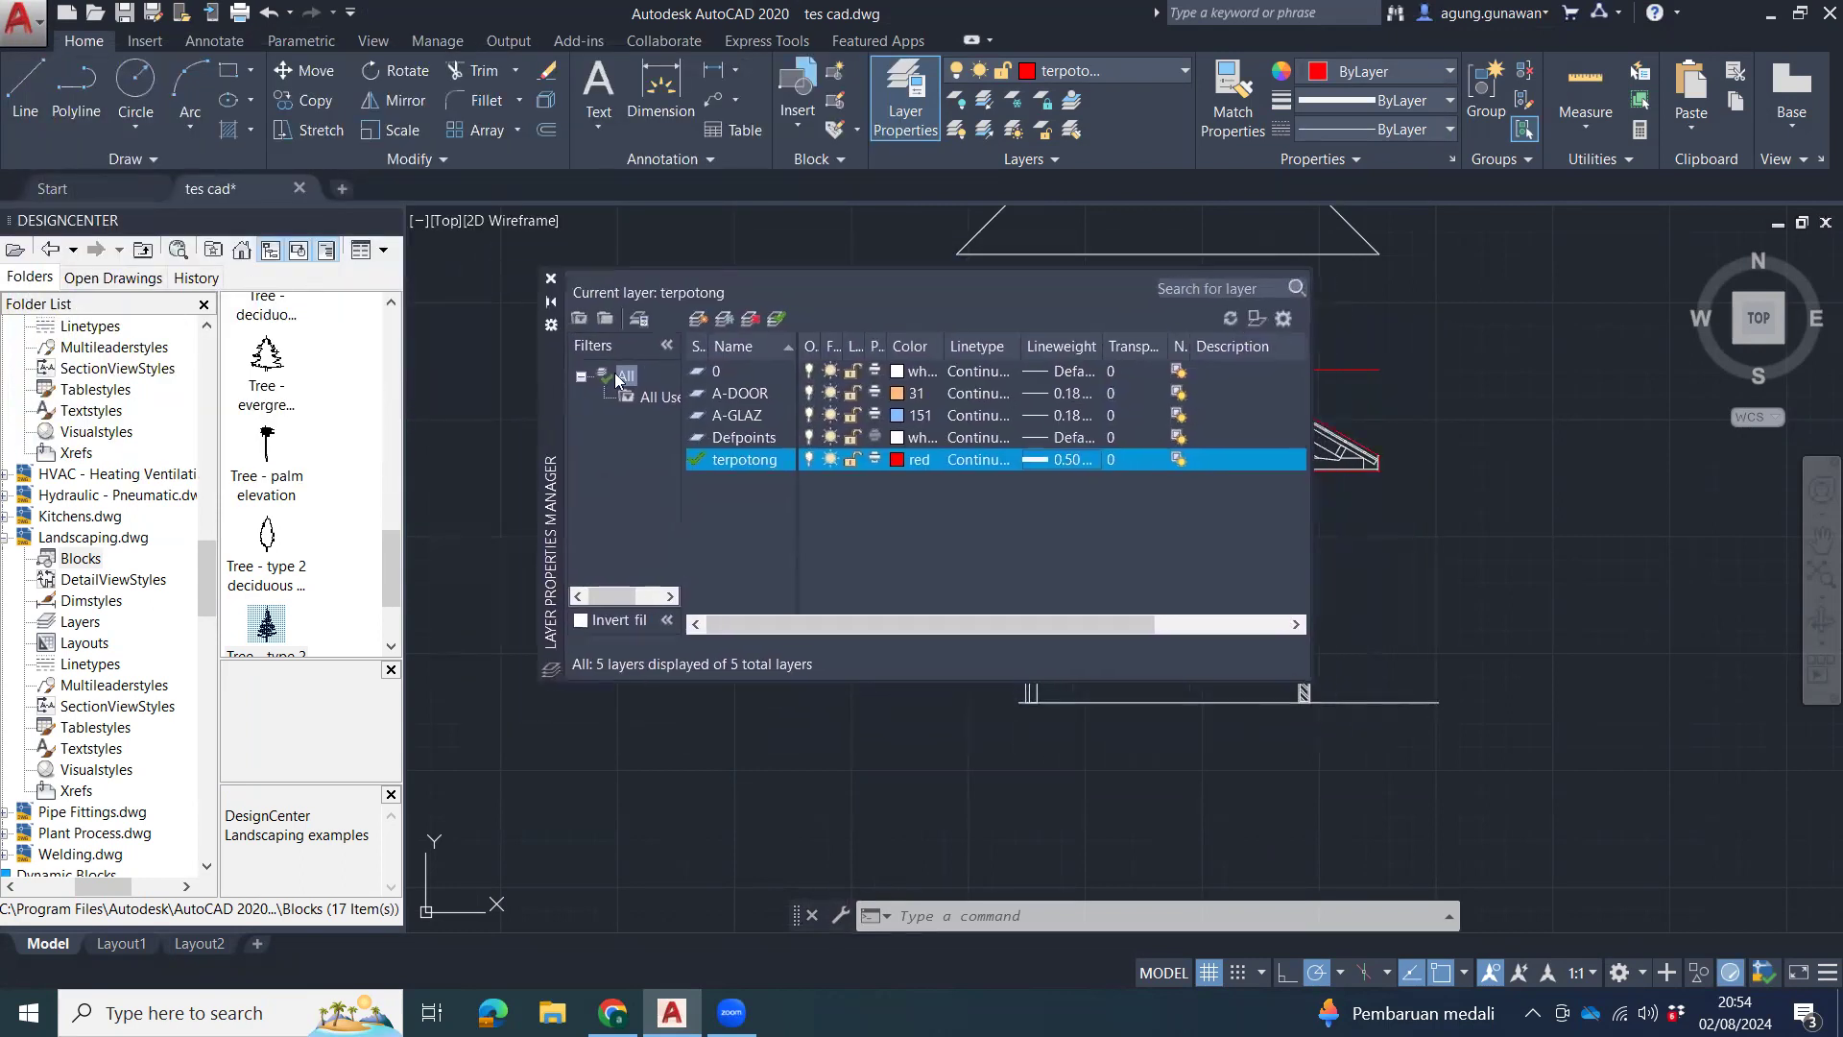
pyautogui.moveTo(482, 363)
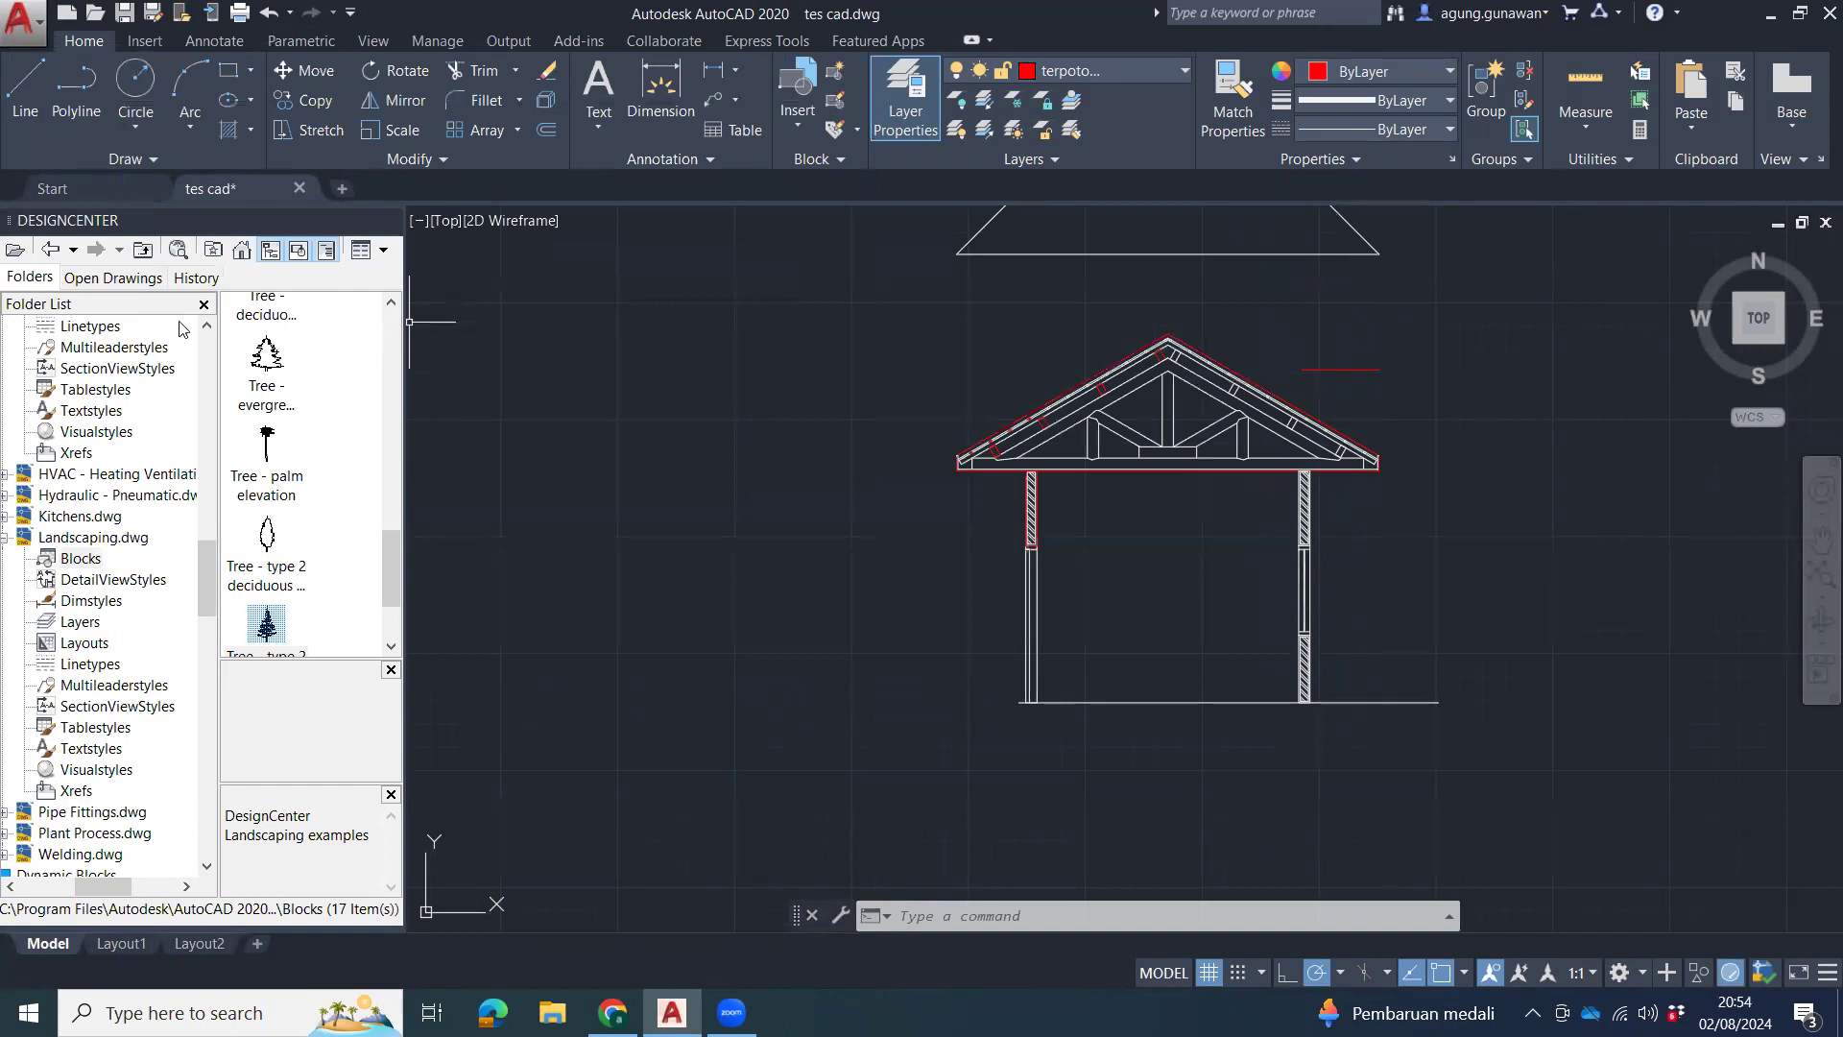
pyautogui.moveTo(207, 307); pyautogui.dragTo(208, 309)
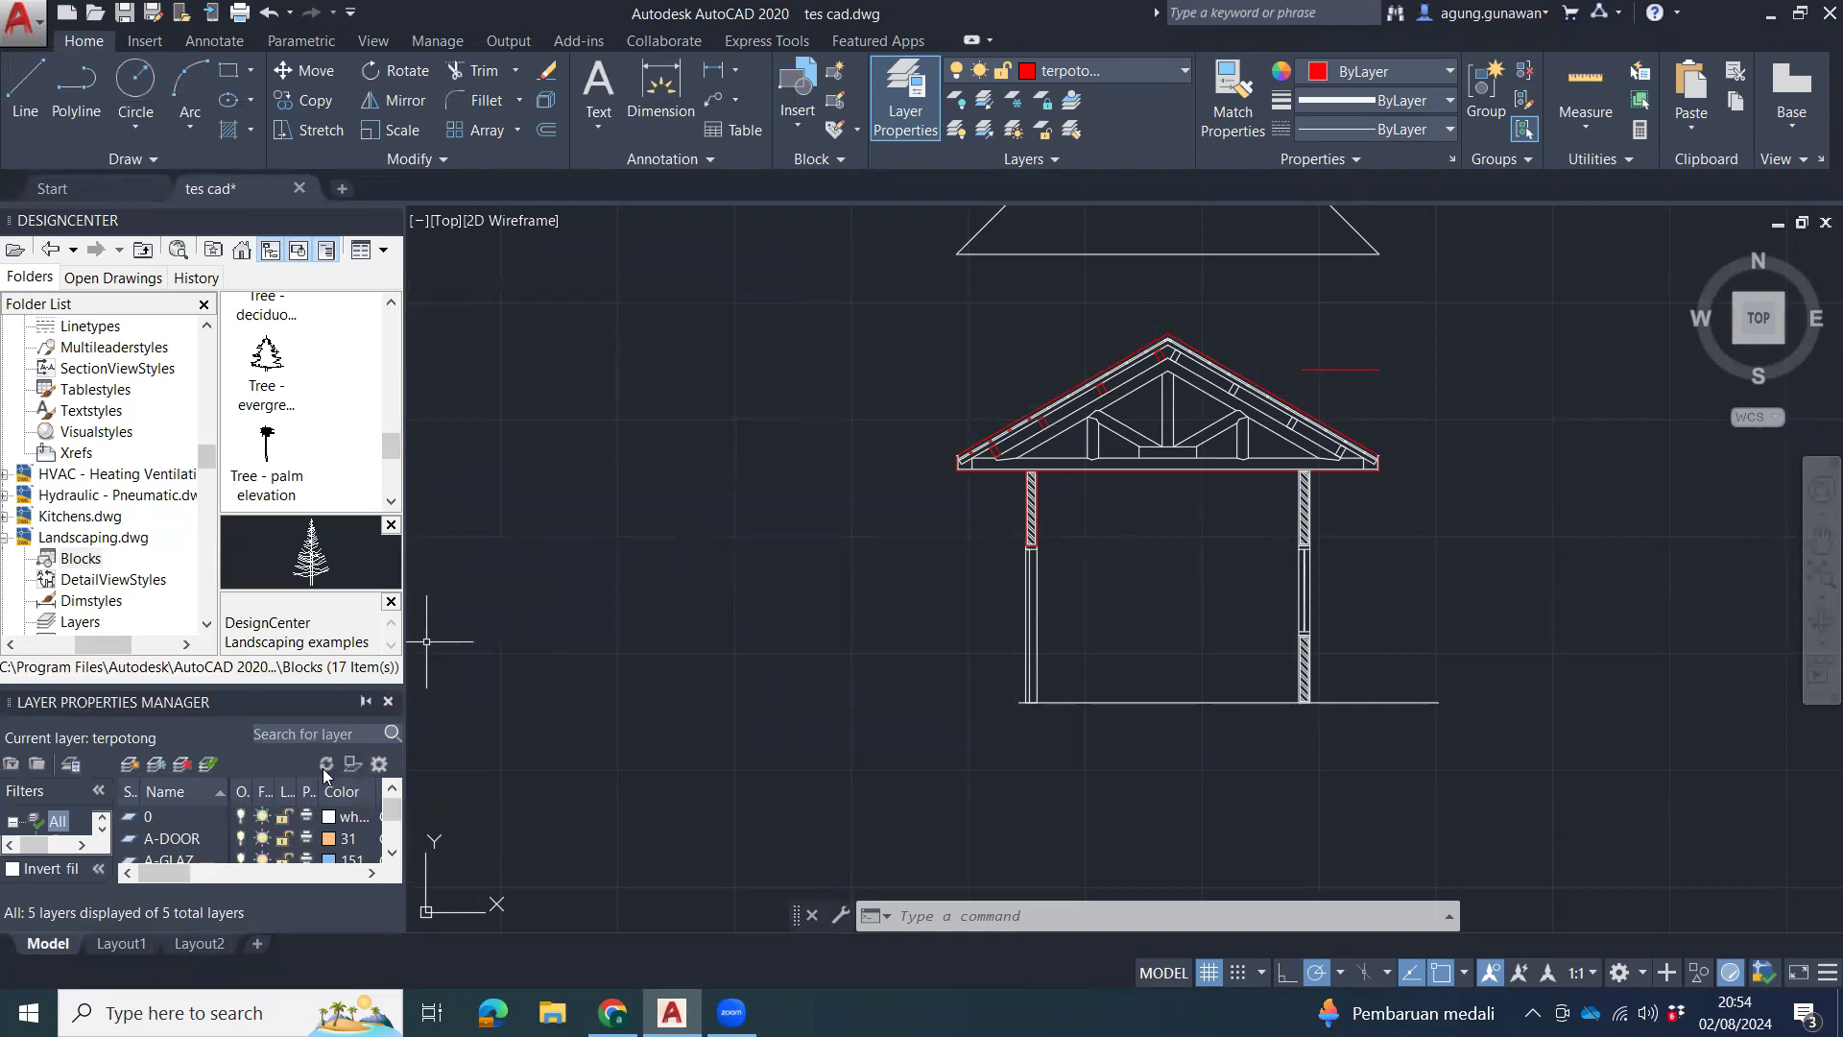
pyautogui.moveTo(766, 393); pyautogui.dragTo(768, 391)
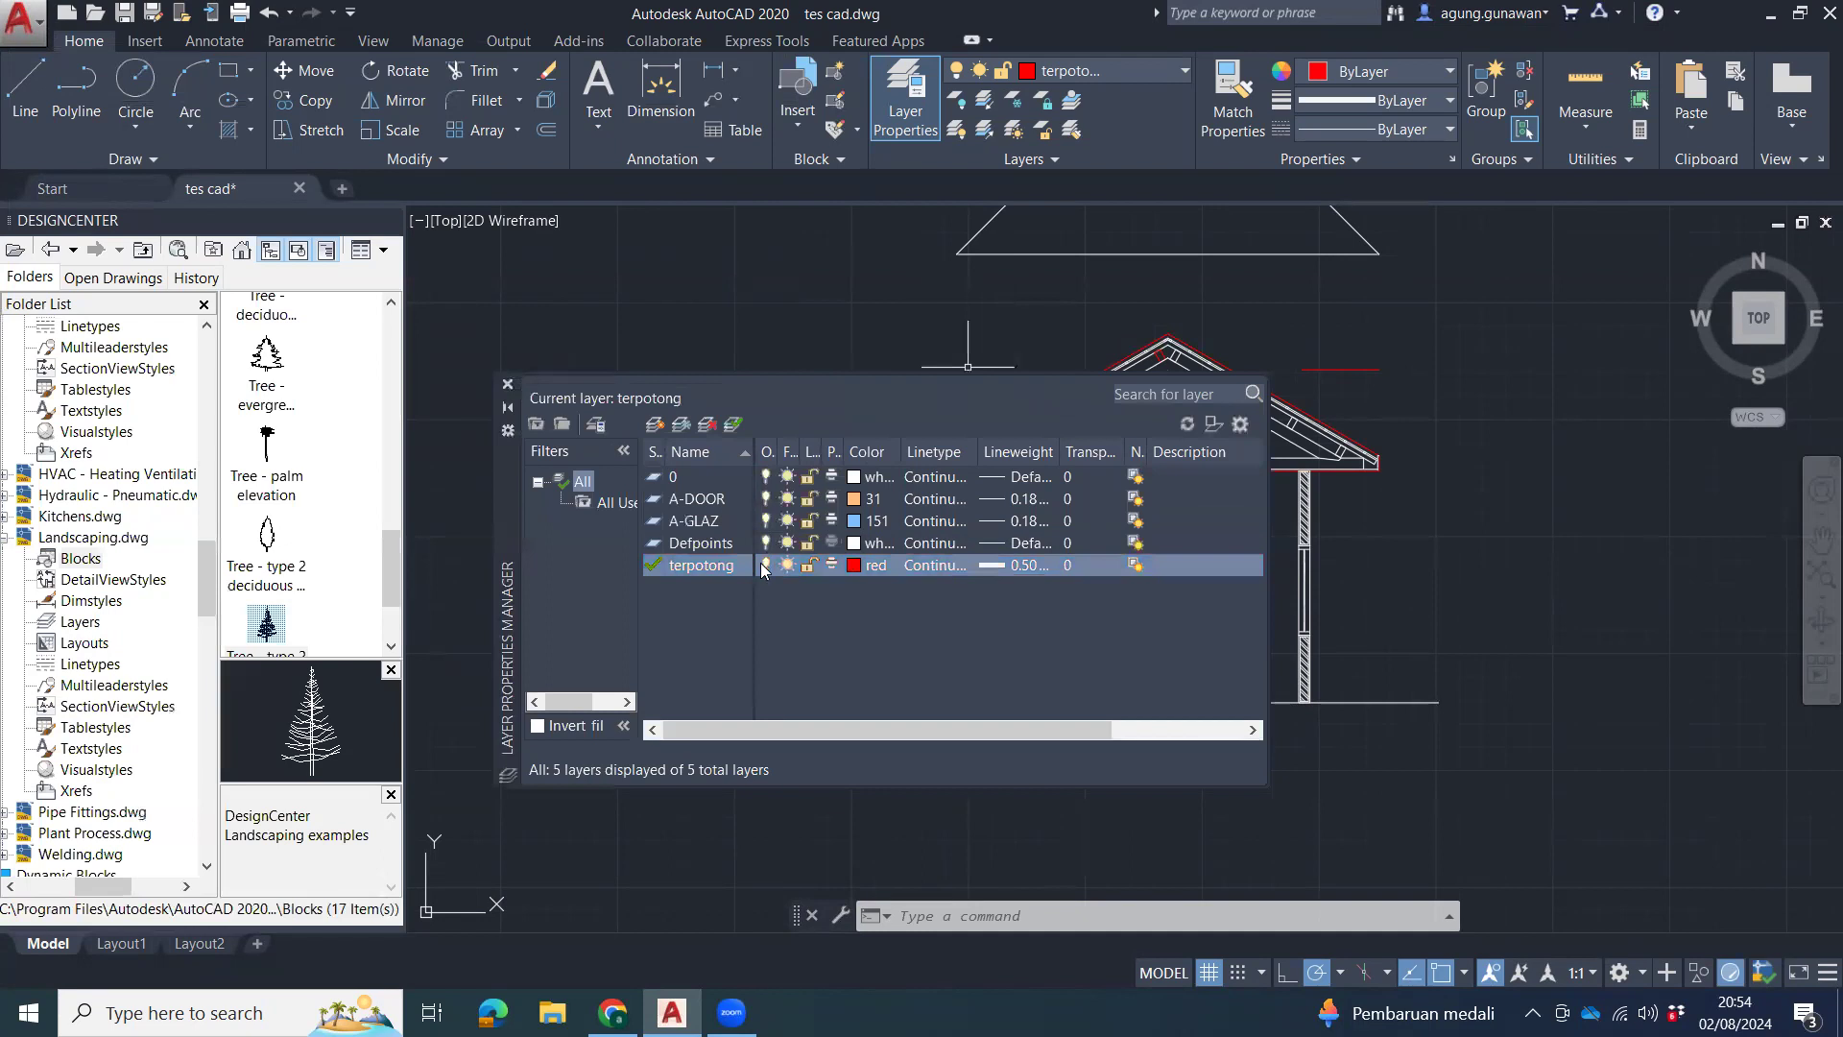
# Close the layer properties palette and save the drawing.
pyautogui.moveTo(1354, 424); pyautogui.dragTo(1352, 426, button='middle')
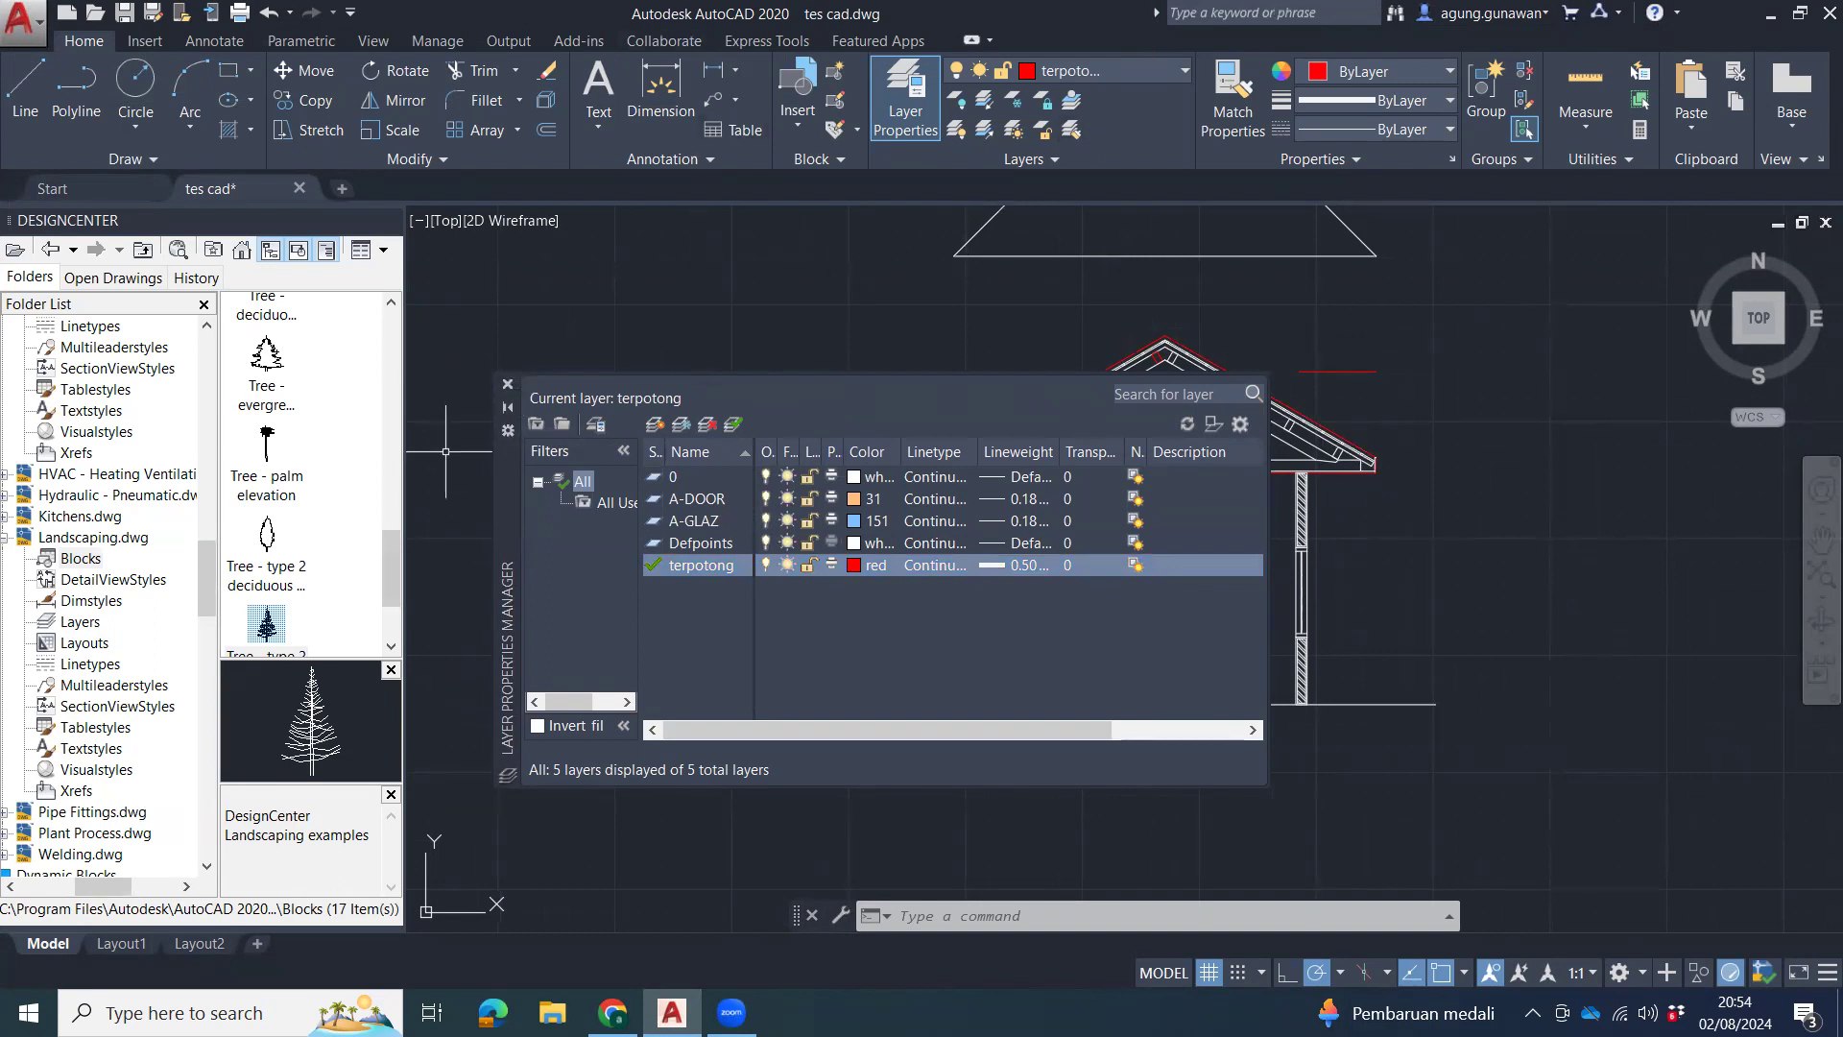
pyautogui.click(508, 384)
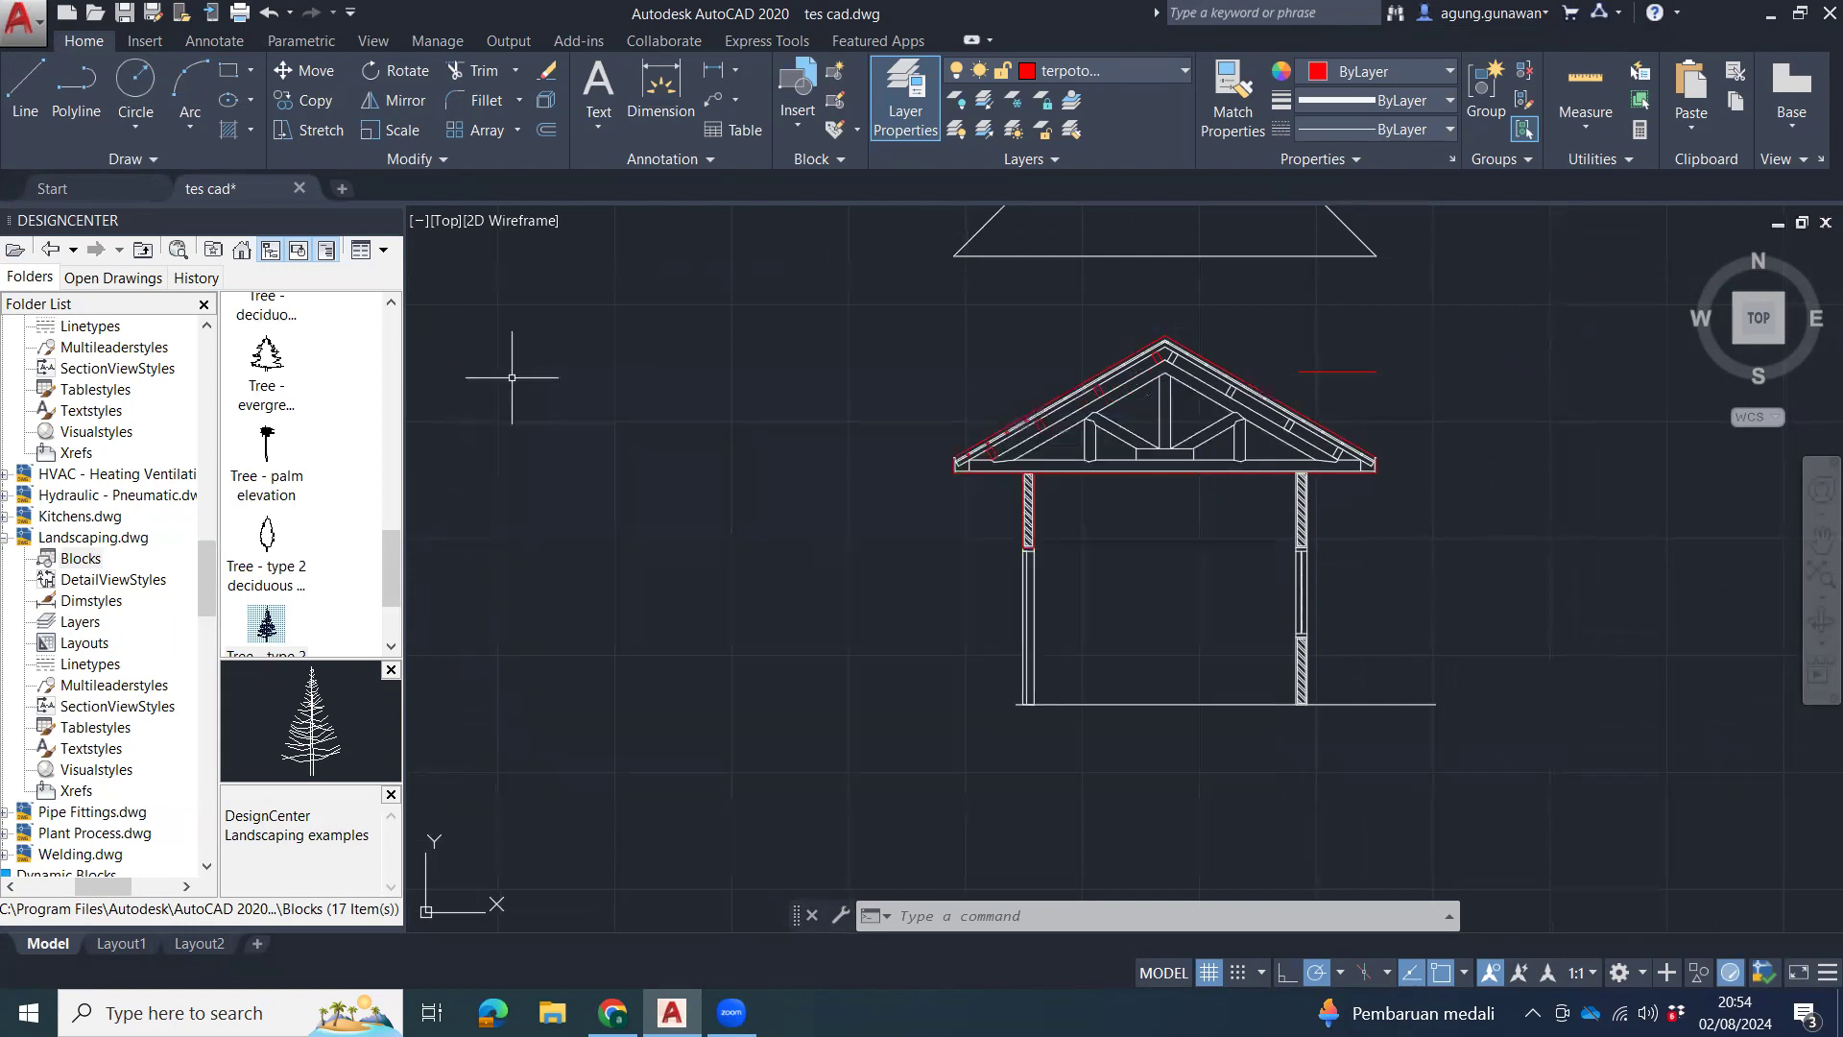
pyautogui.click(125, 12)
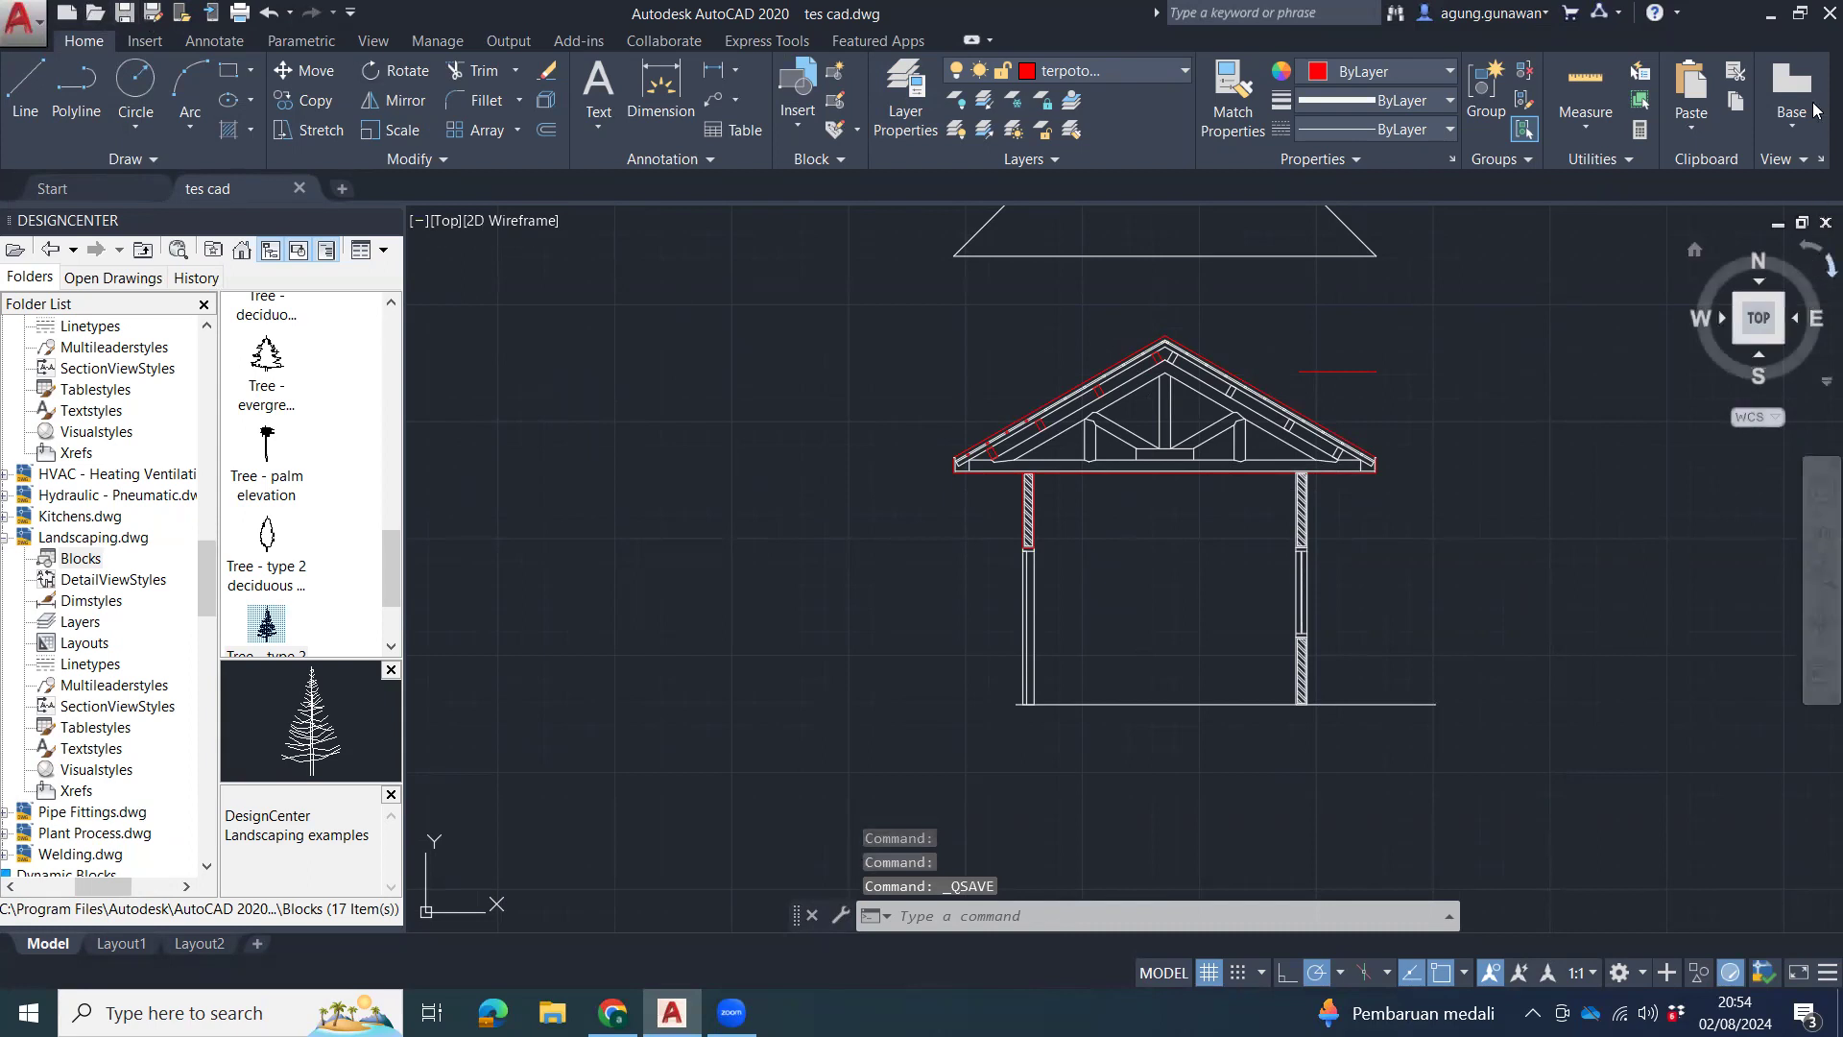
# Switch to WhatsApp Web in the browser, search for the drafting contact by first name, and open that contact's chat.
pyautogui.click(613, 1011)
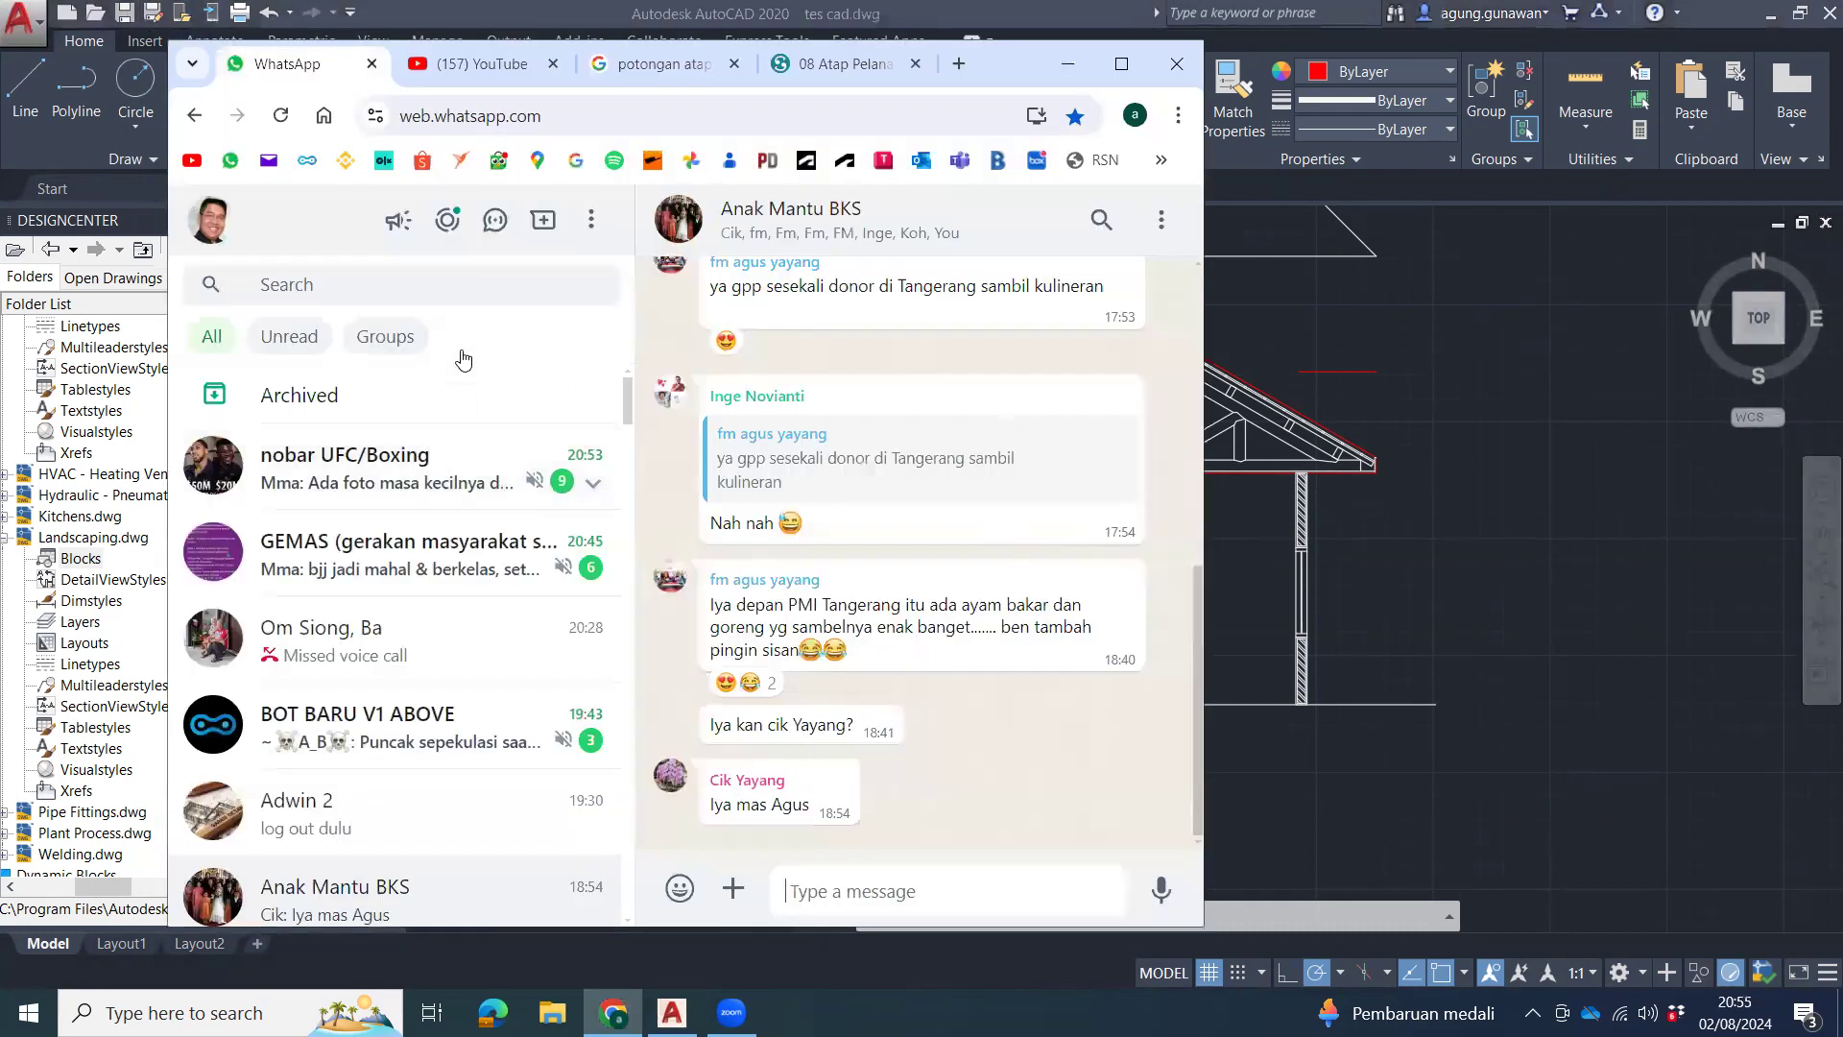
pyautogui.click(453, 274)
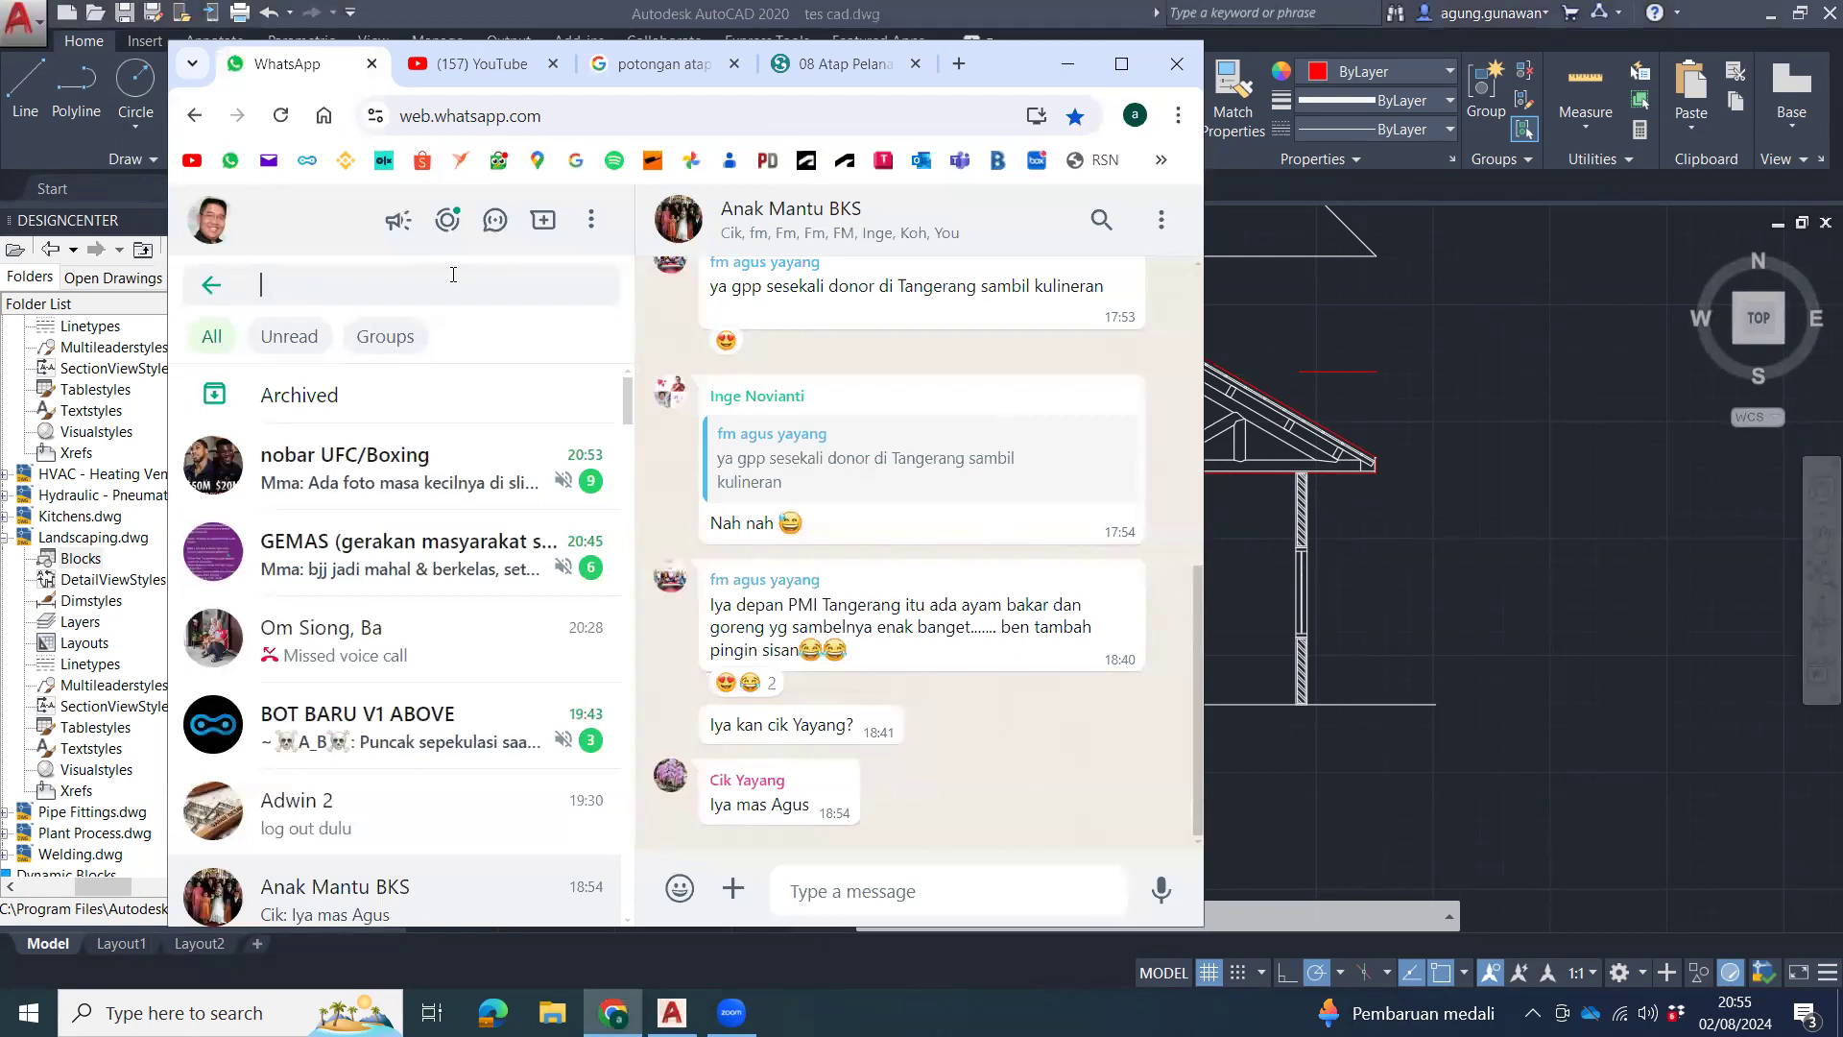
pyautogui.write('a')
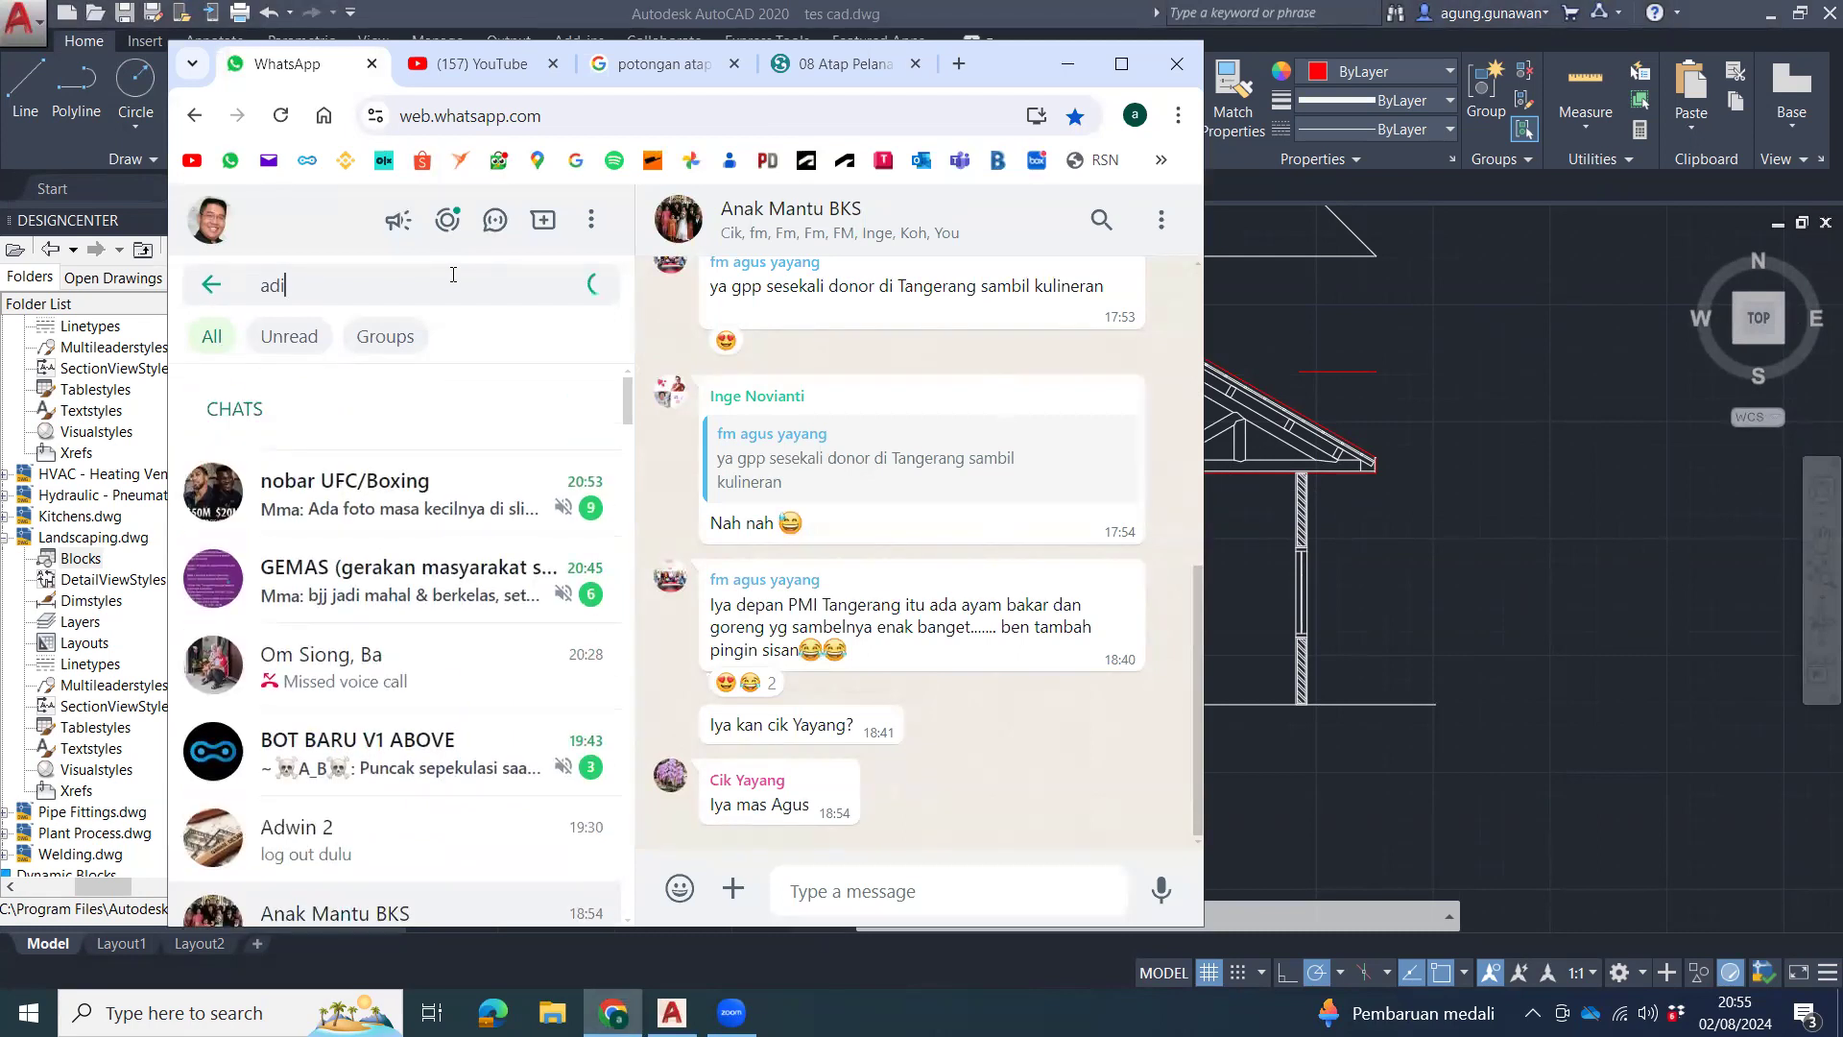
pyautogui.write('ndi')
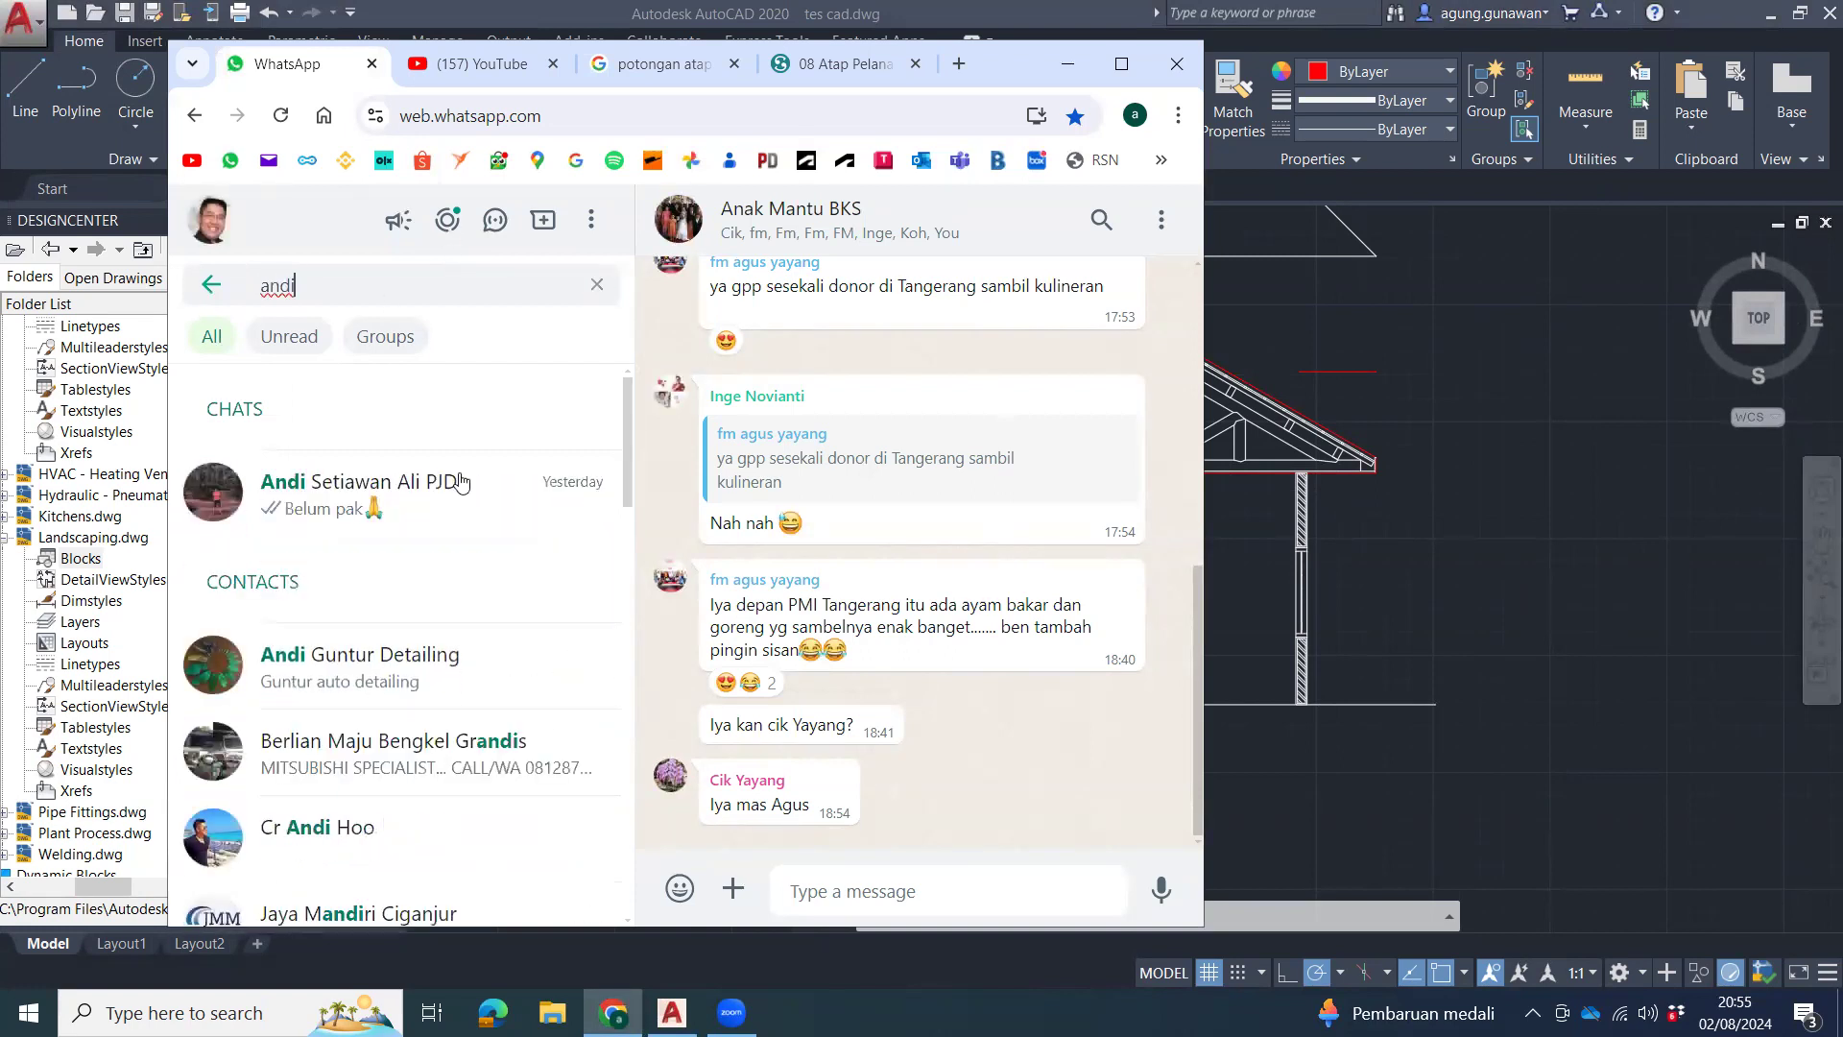
pyautogui.click(452, 481)
# Look back through the chat history to Monday's messages for shared sample drawing files.
pyautogui.scroll(5, 1096, 591)
pyautogui.scroll(15, 1096, 592)
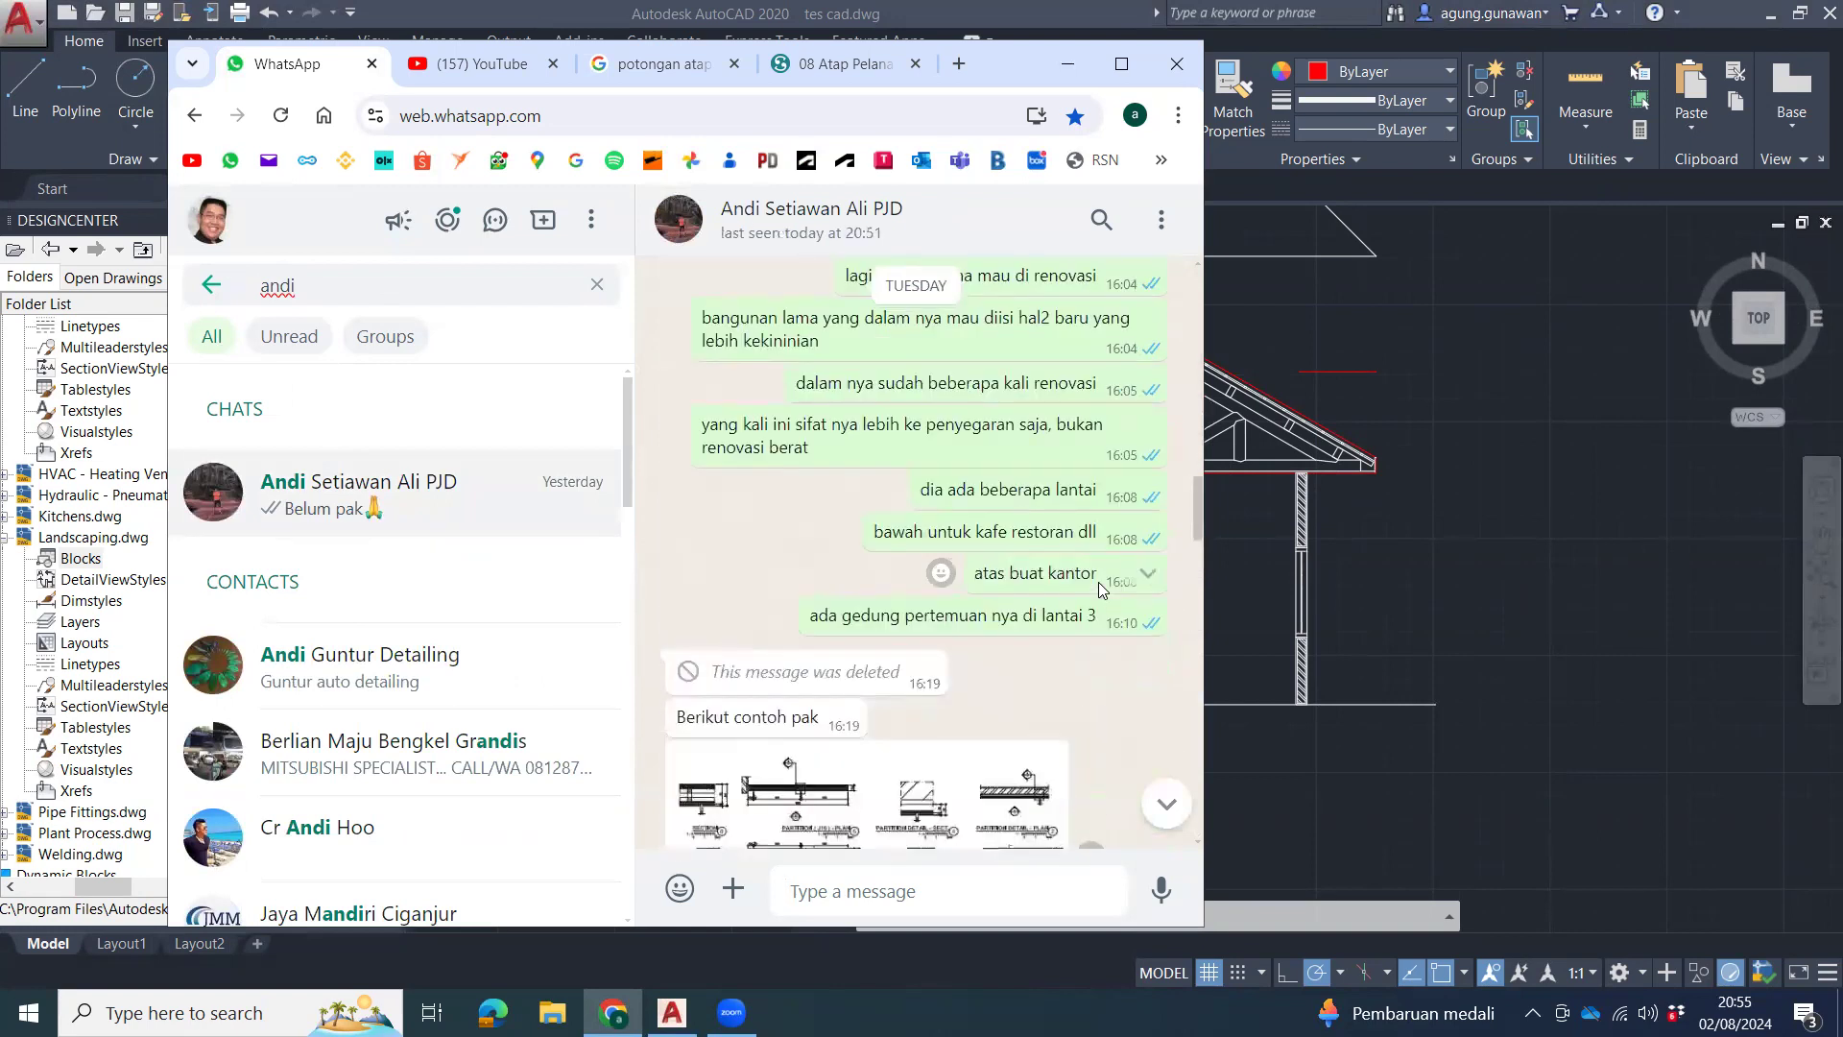
pyautogui.scroll(10, 1099, 581)
pyautogui.scroll(10, 1102, 574)
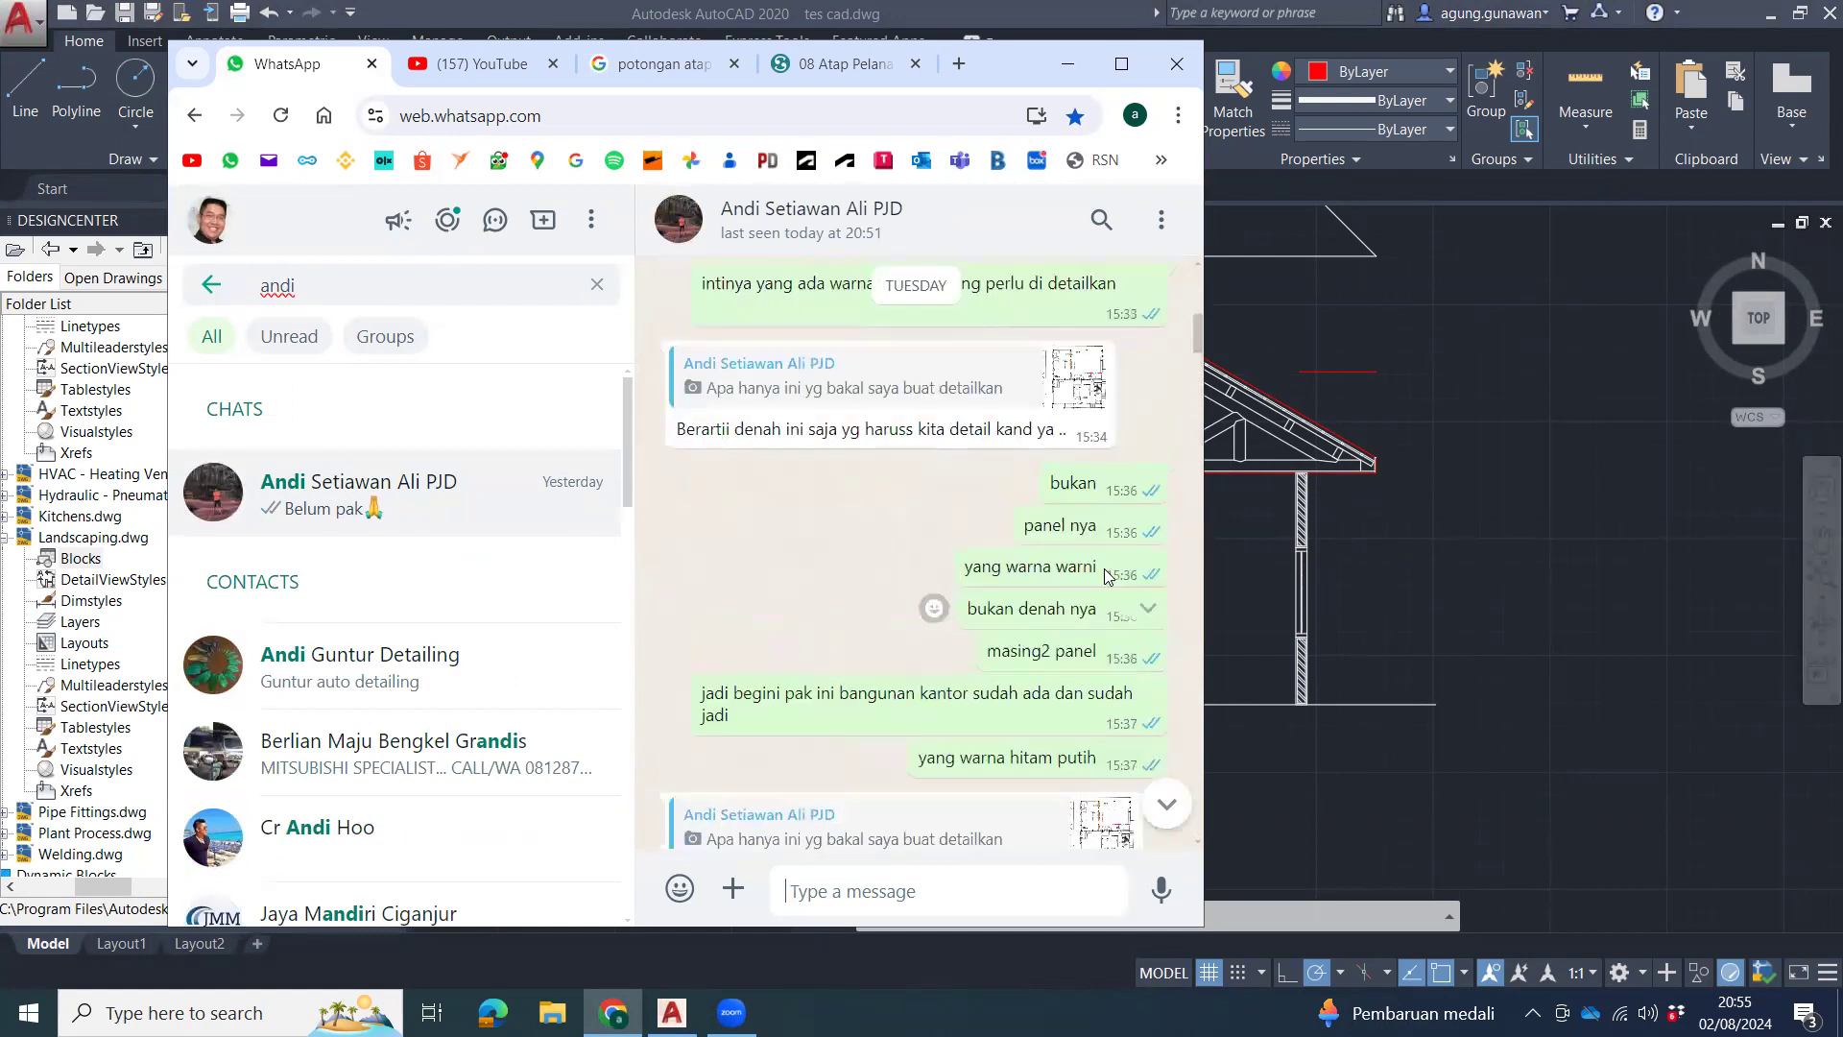
pyautogui.scroll(5, 1104, 570)
pyautogui.scroll(10, 1102, 570)
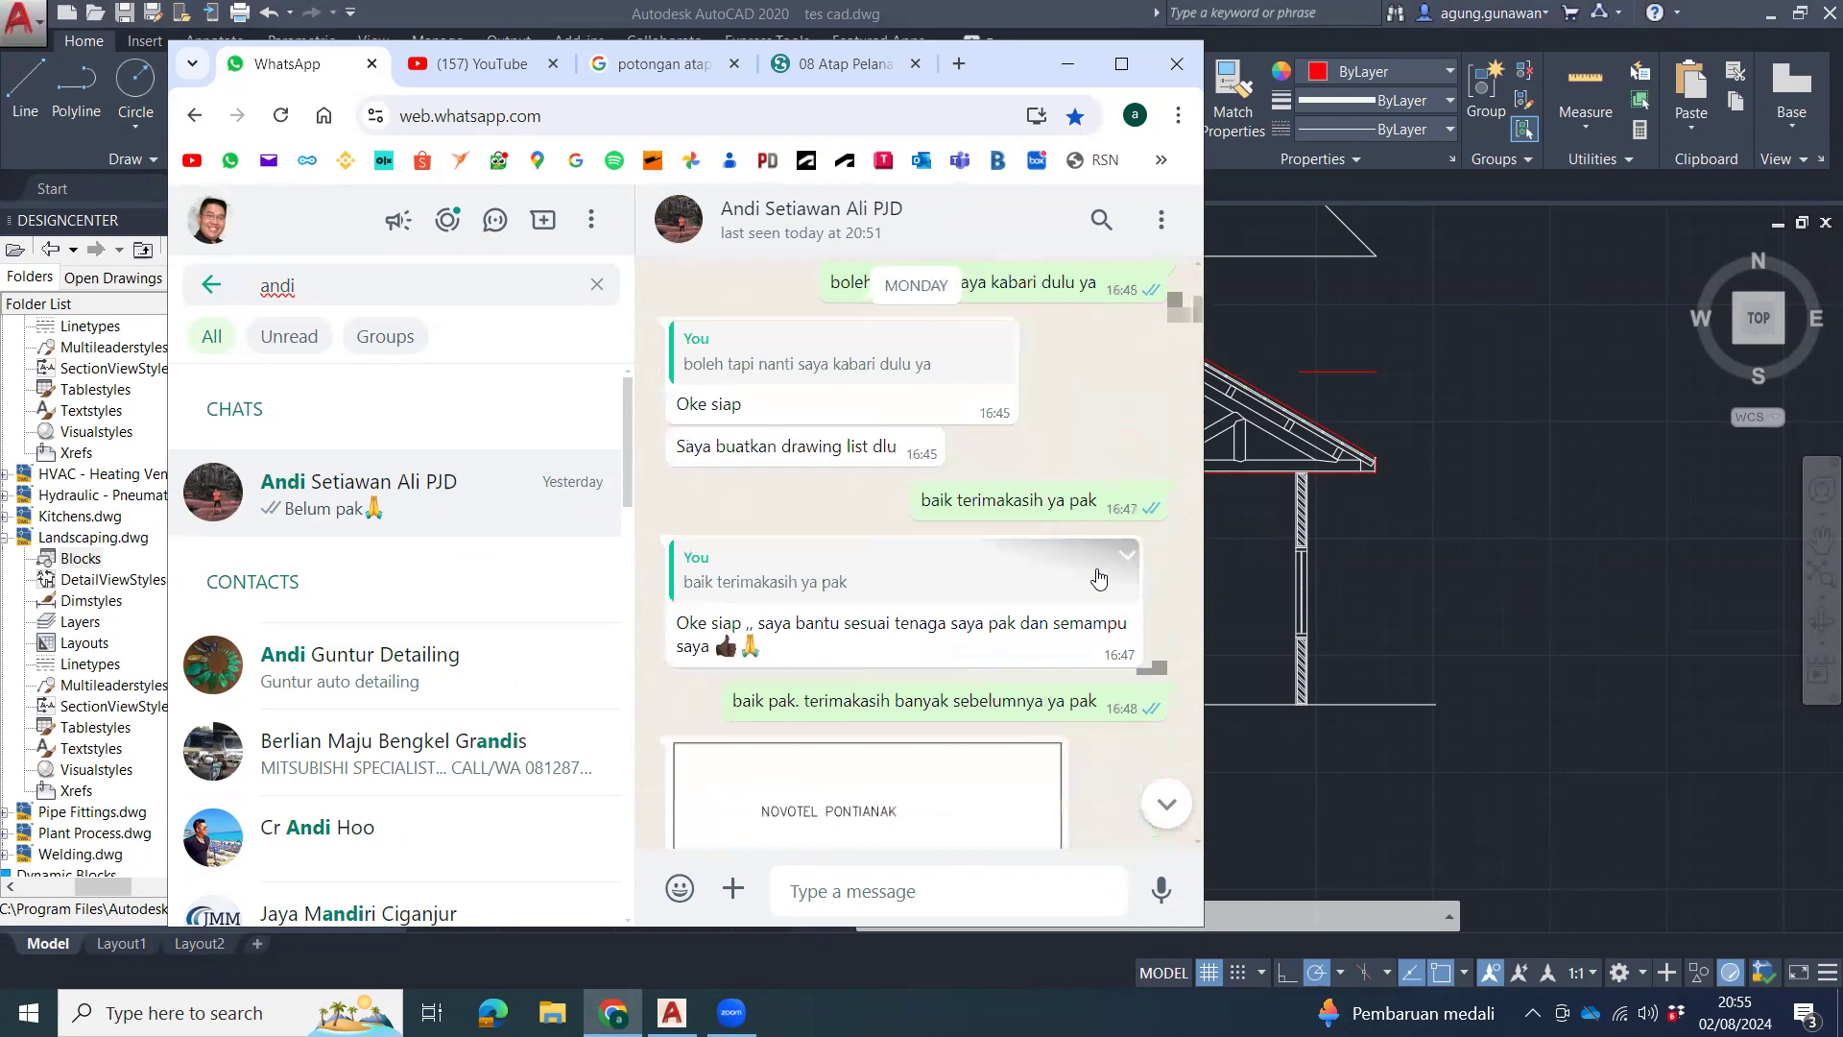
pyautogui.scroll(4, 1099, 579)
pyautogui.scroll(-5, 1099, 579)
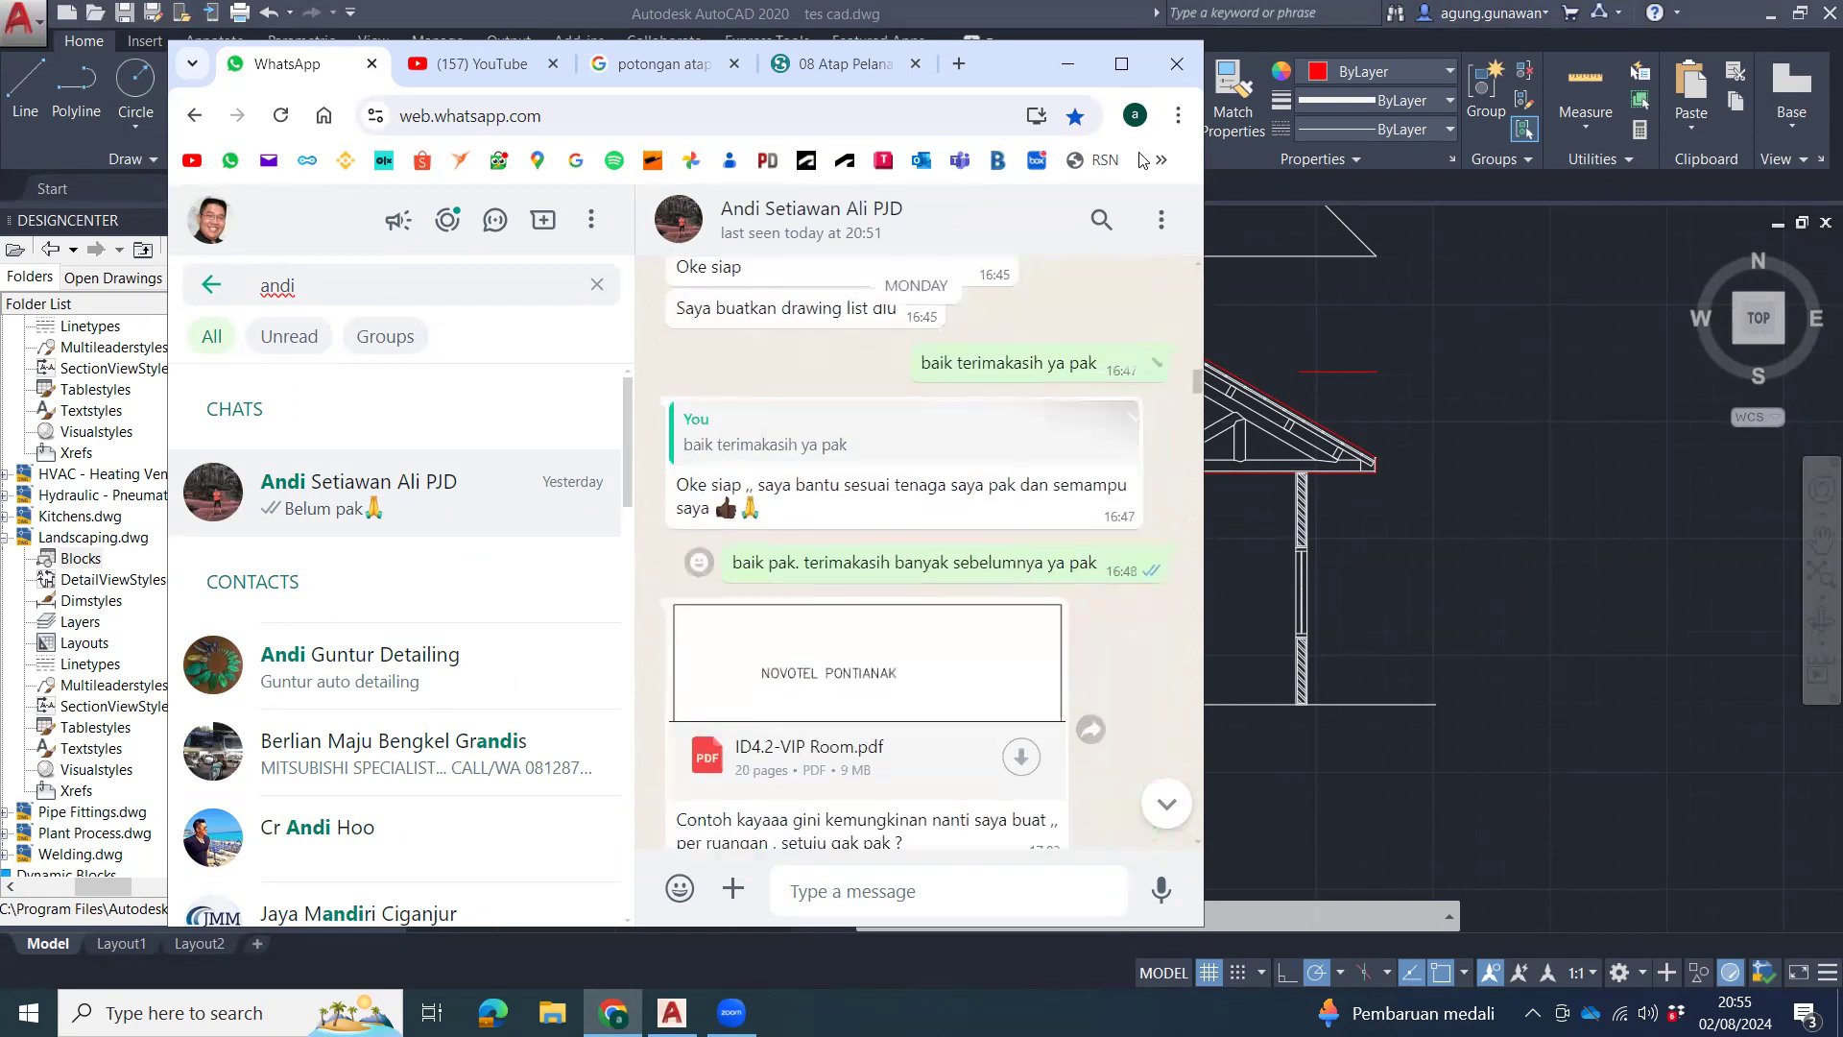
# Maximize the browser window and examine Monday's messages and PDF attachments for a suitable sample shop drawing.
pyautogui.click(1122, 63)
pyautogui.scroll(-2, 1154, 592)
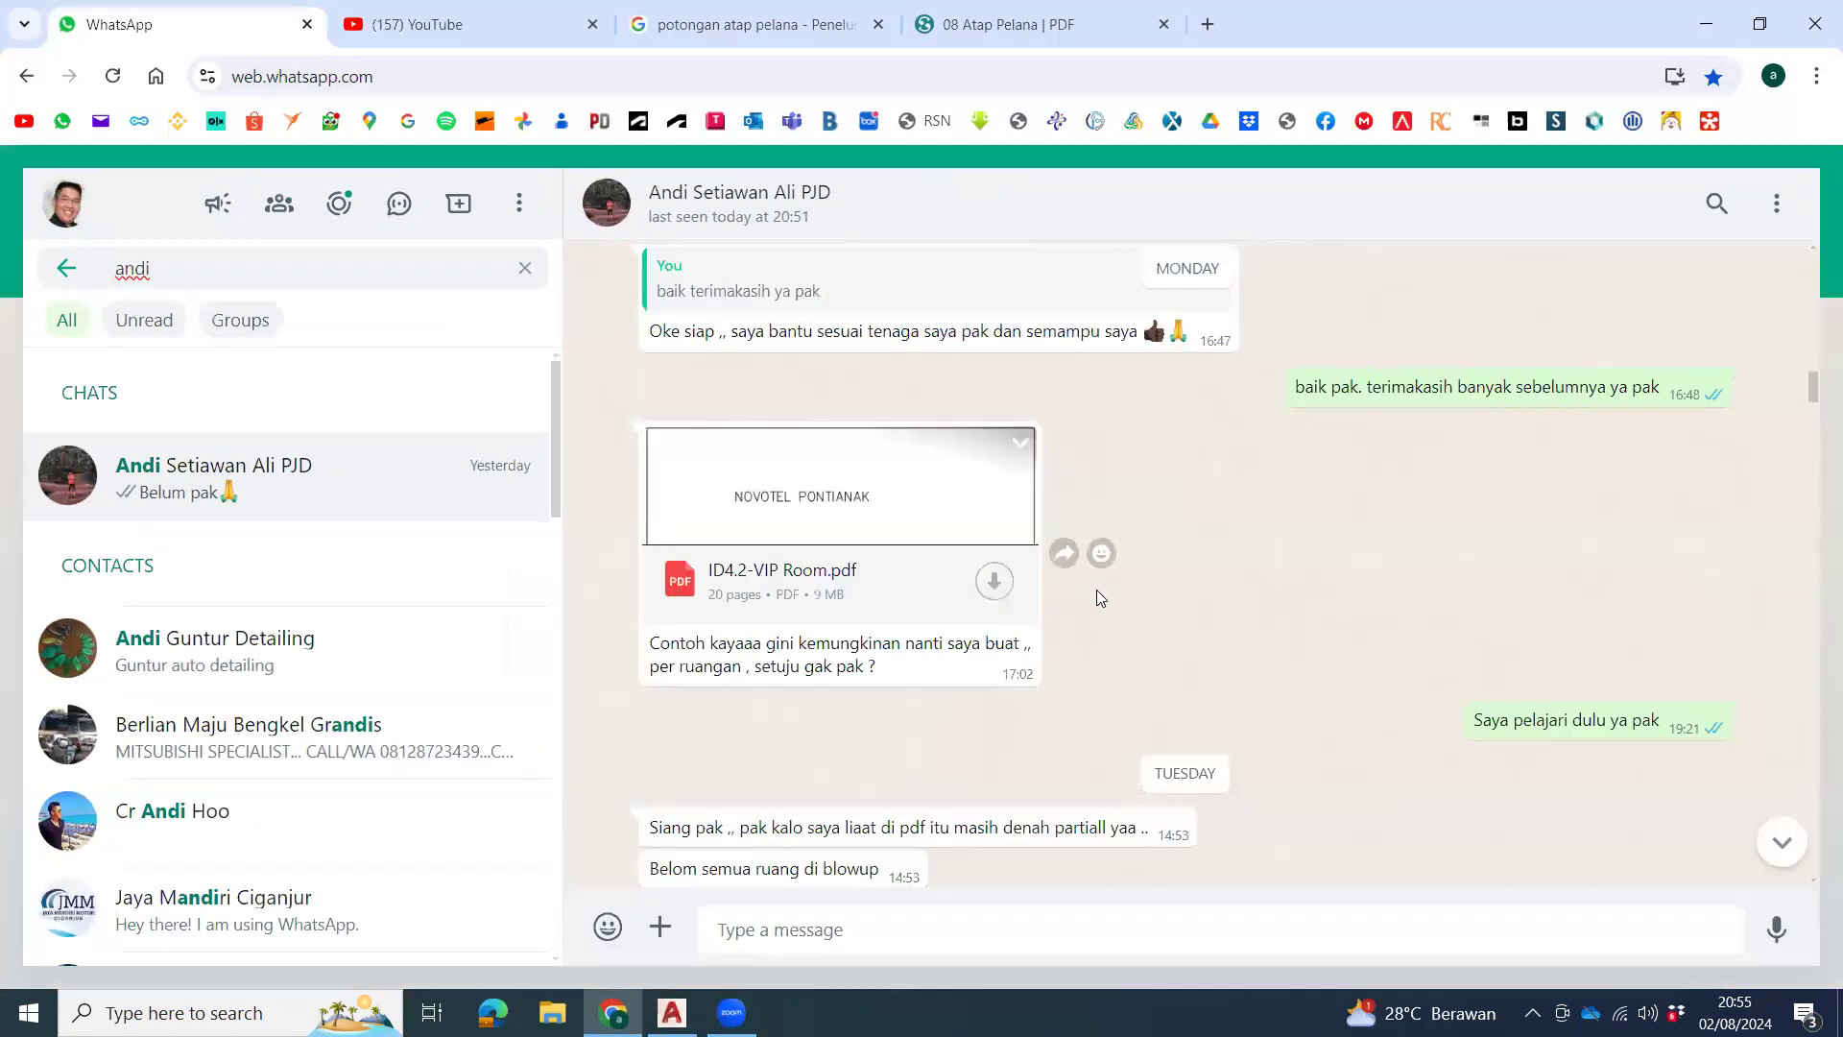
pyautogui.scroll(10, 1096, 595)
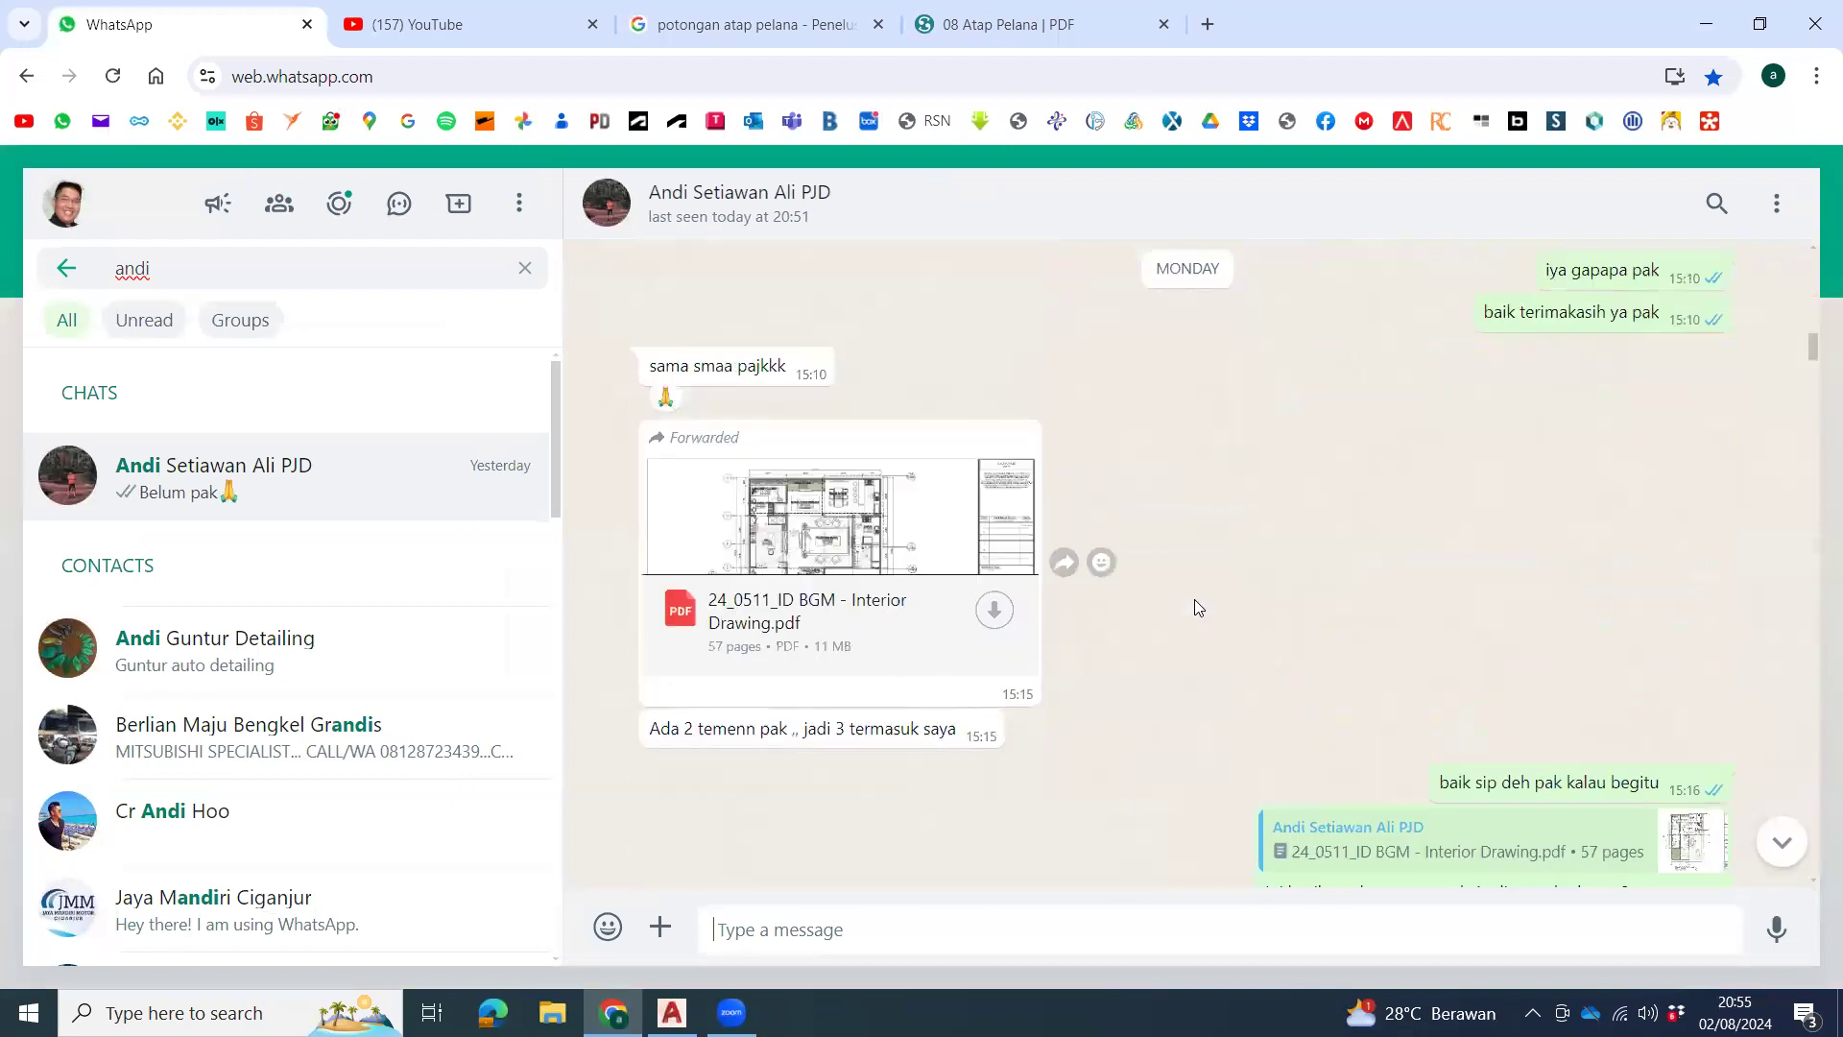
pyautogui.scroll(10, 1194, 605)
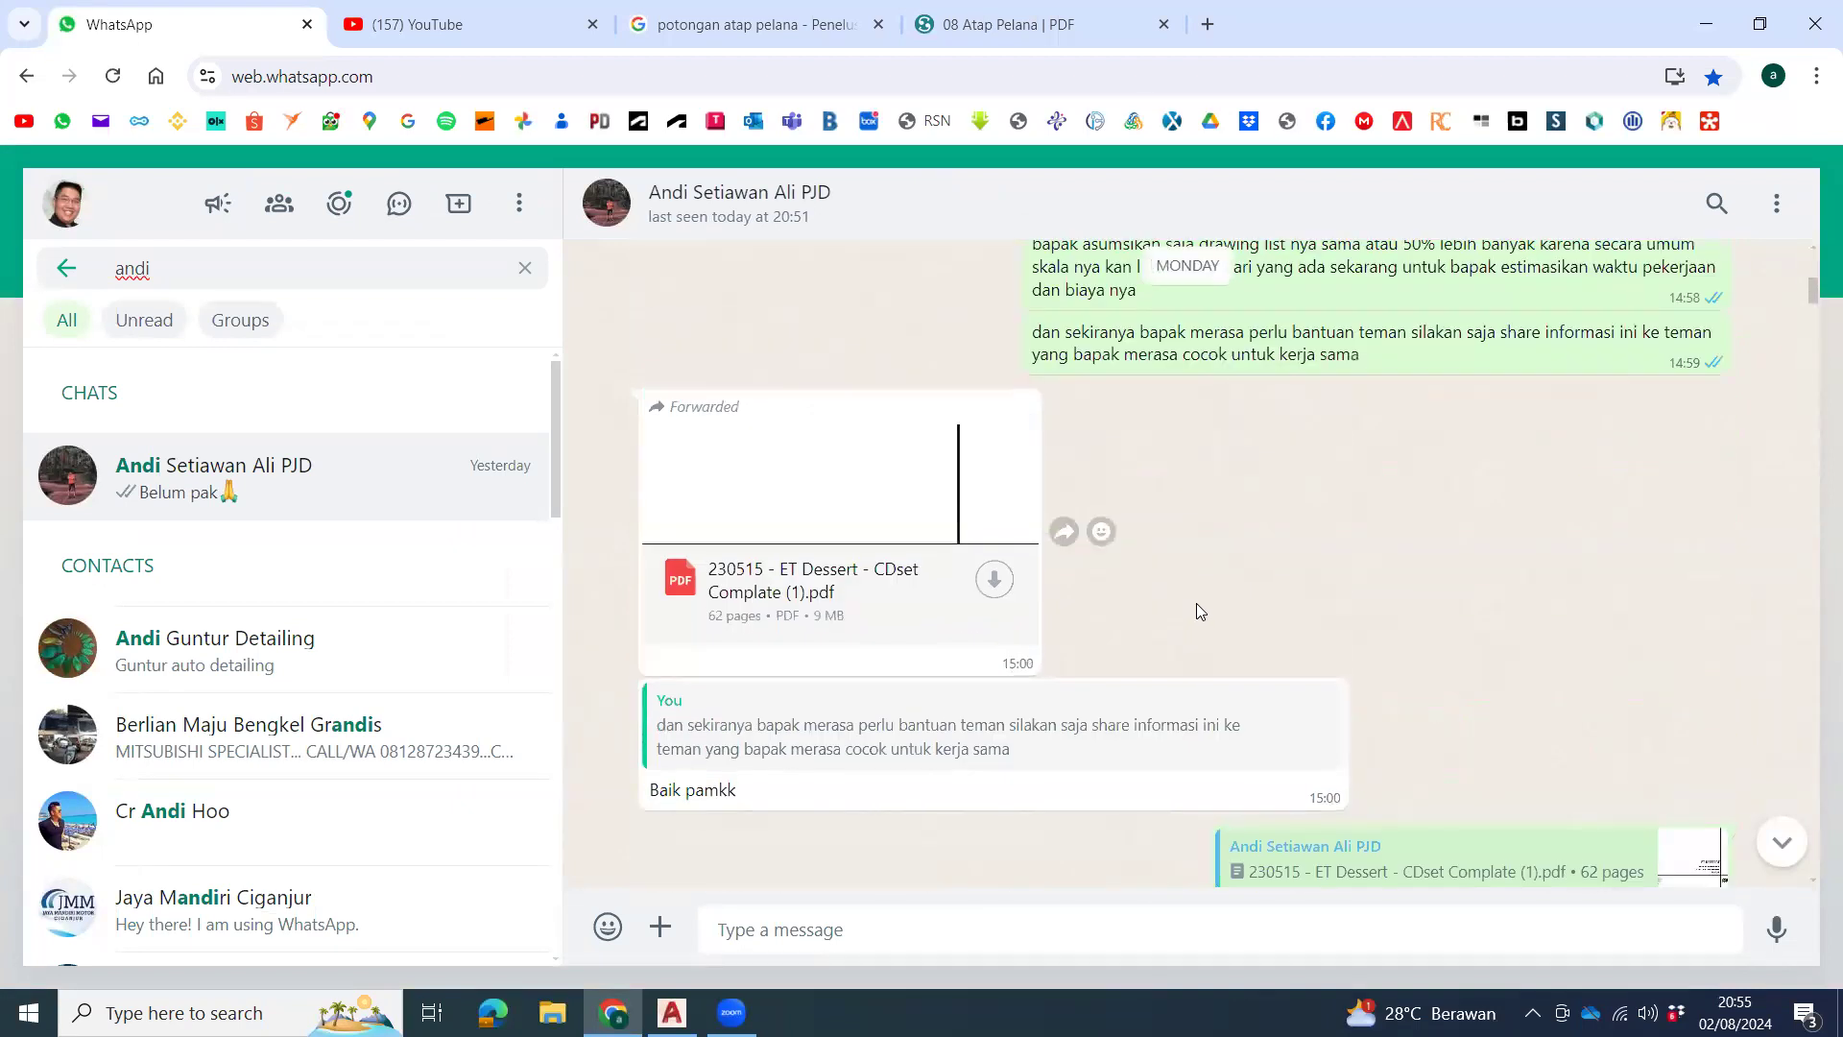
pyautogui.scroll(7, 1196, 603)
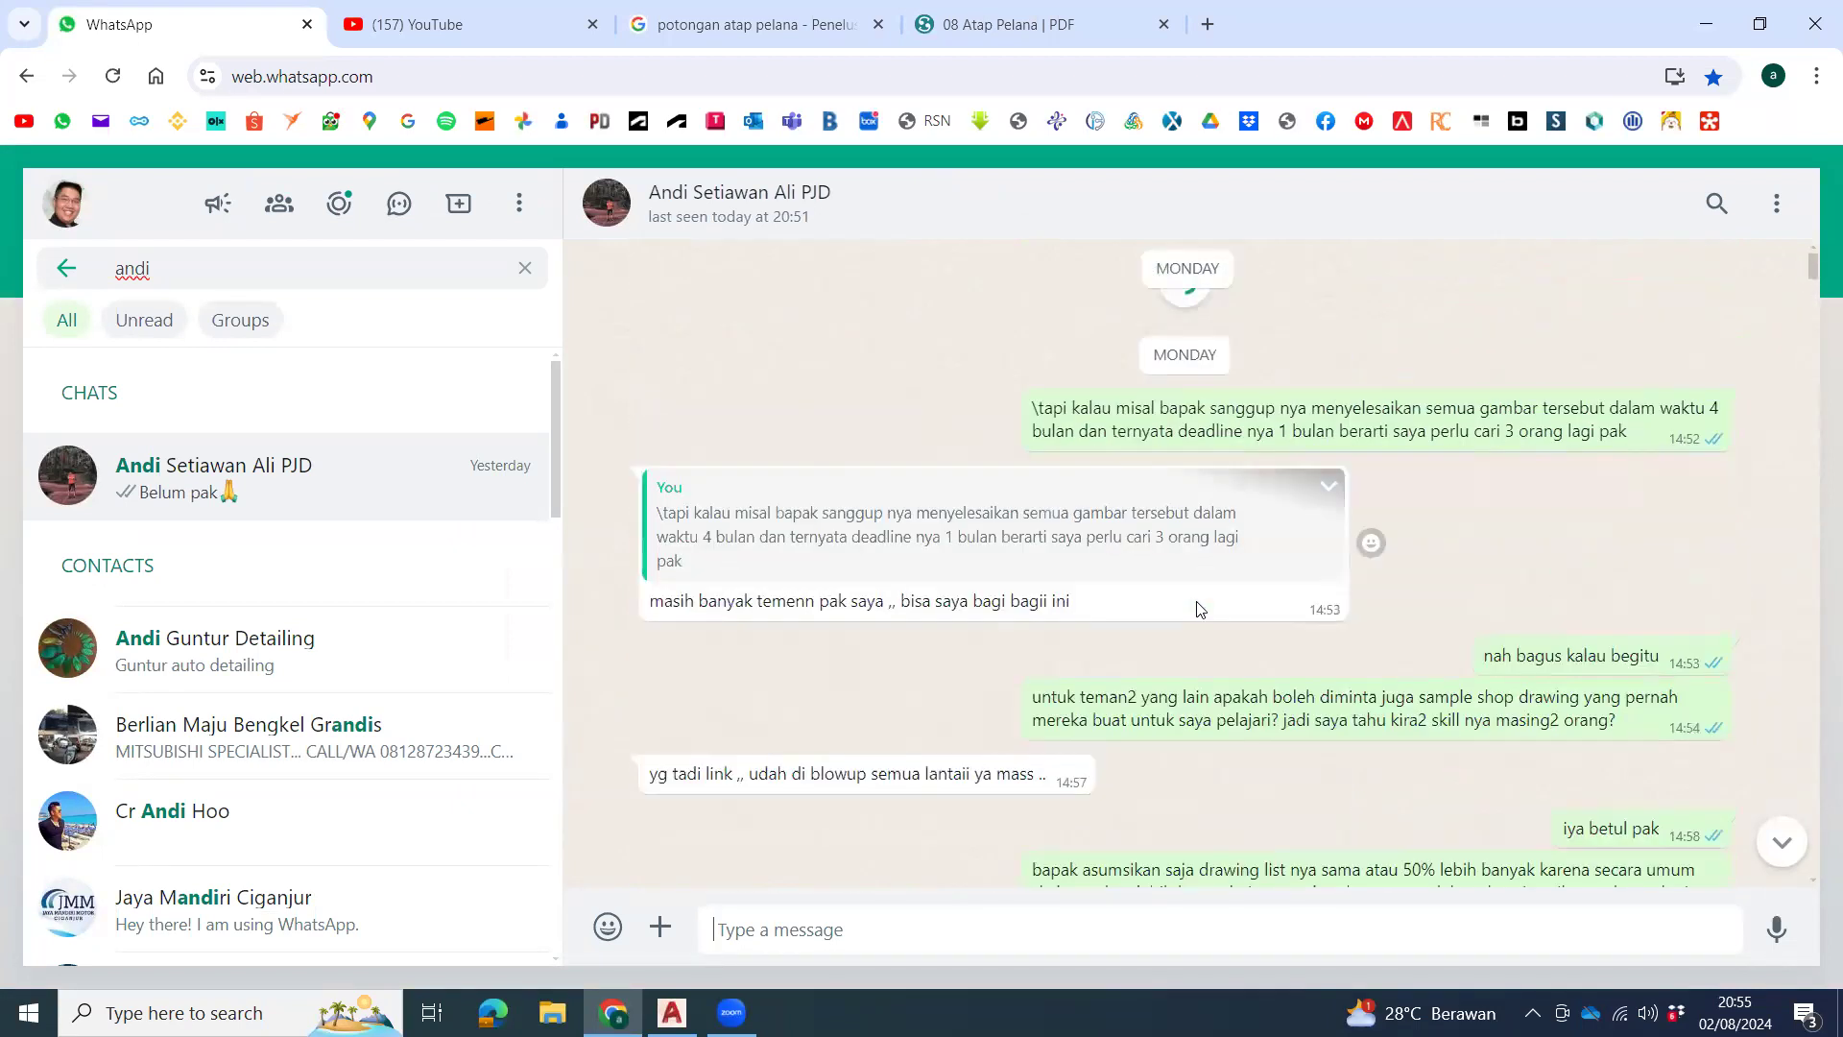
pyautogui.scroll(8, 1196, 605)
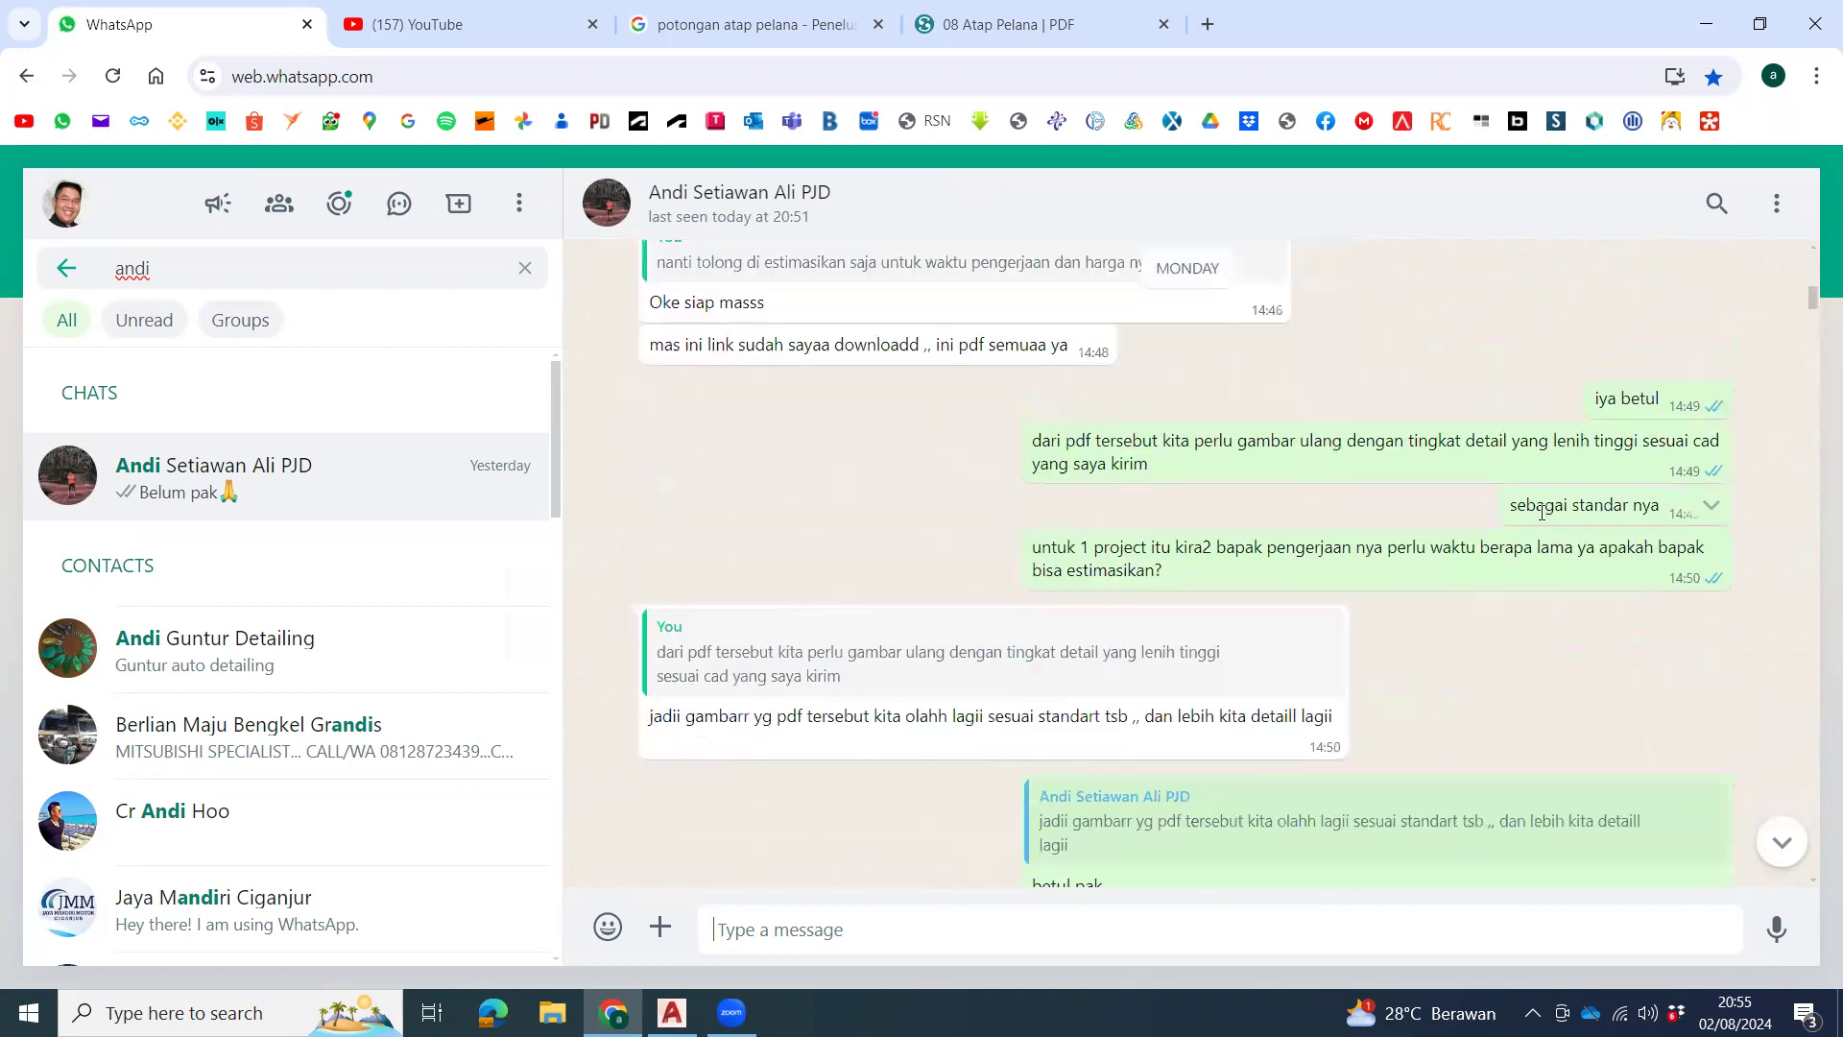
pyautogui.scroll(8, 1534, 516)
pyautogui.scroll(-5, 1518, 526)
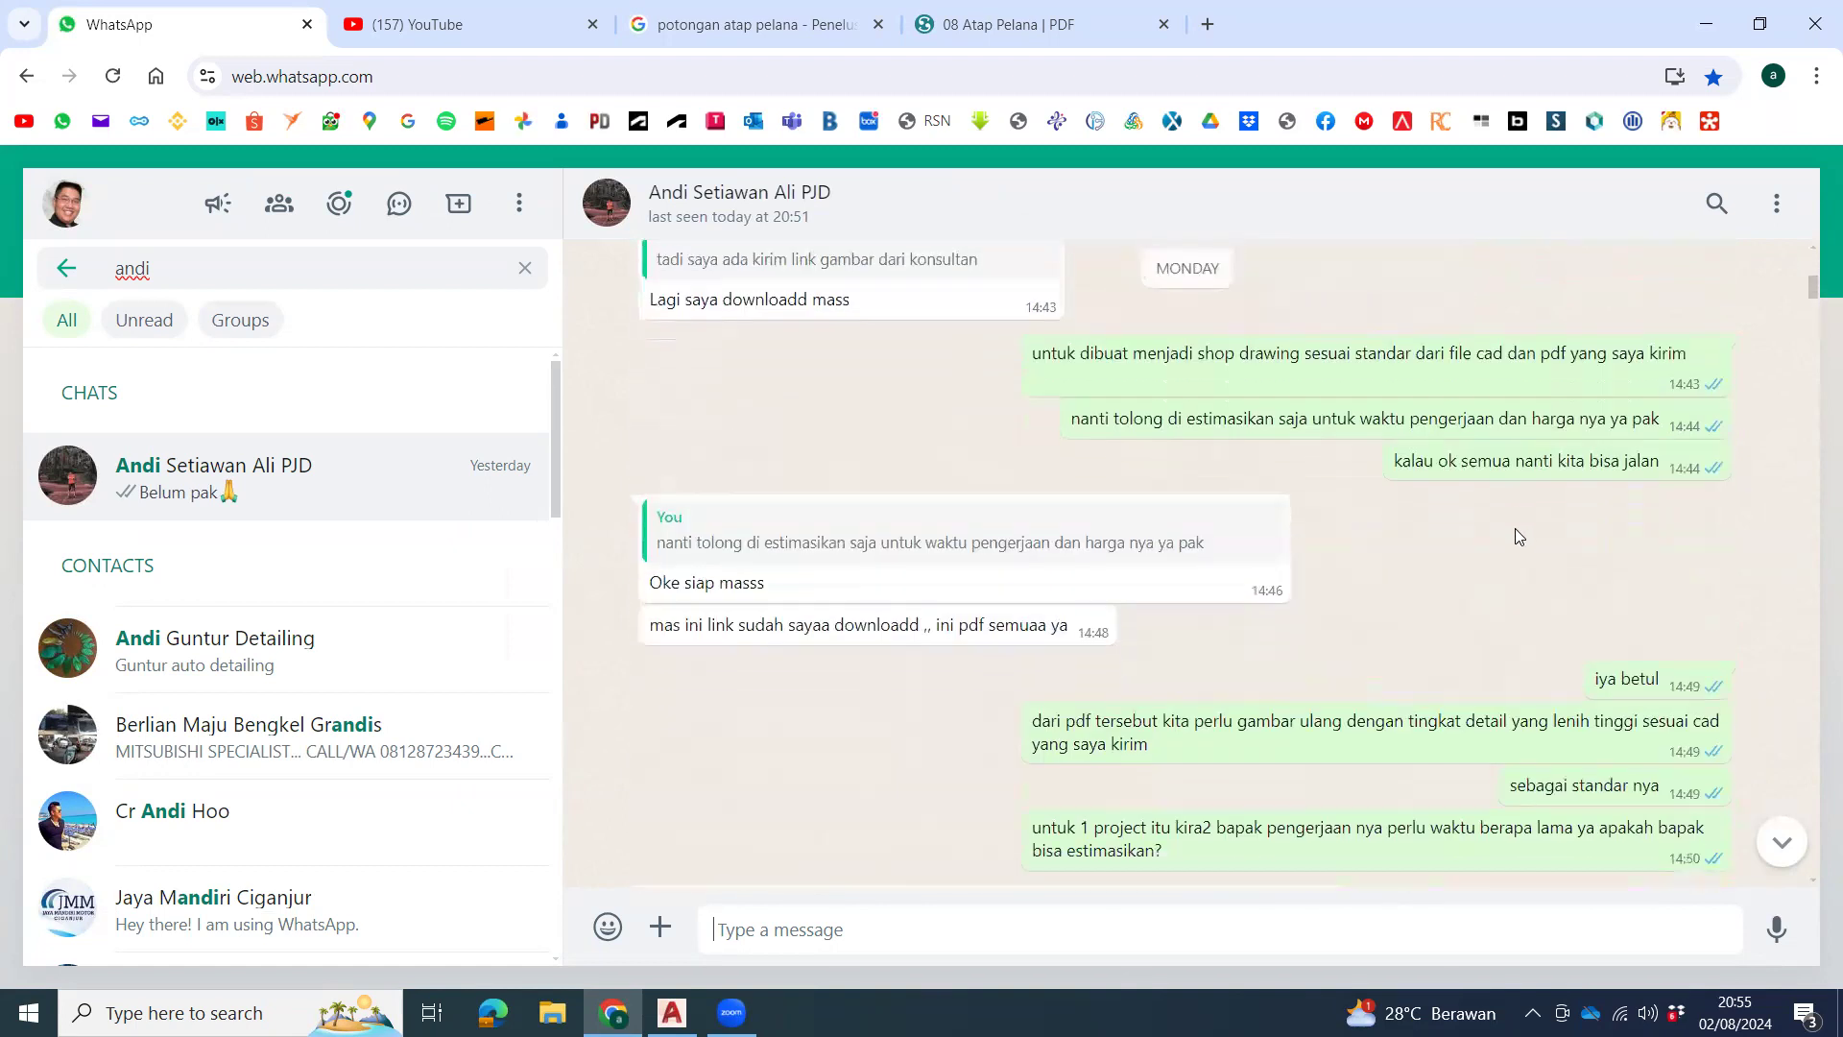
pyautogui.scroll(-15, 1515, 536)
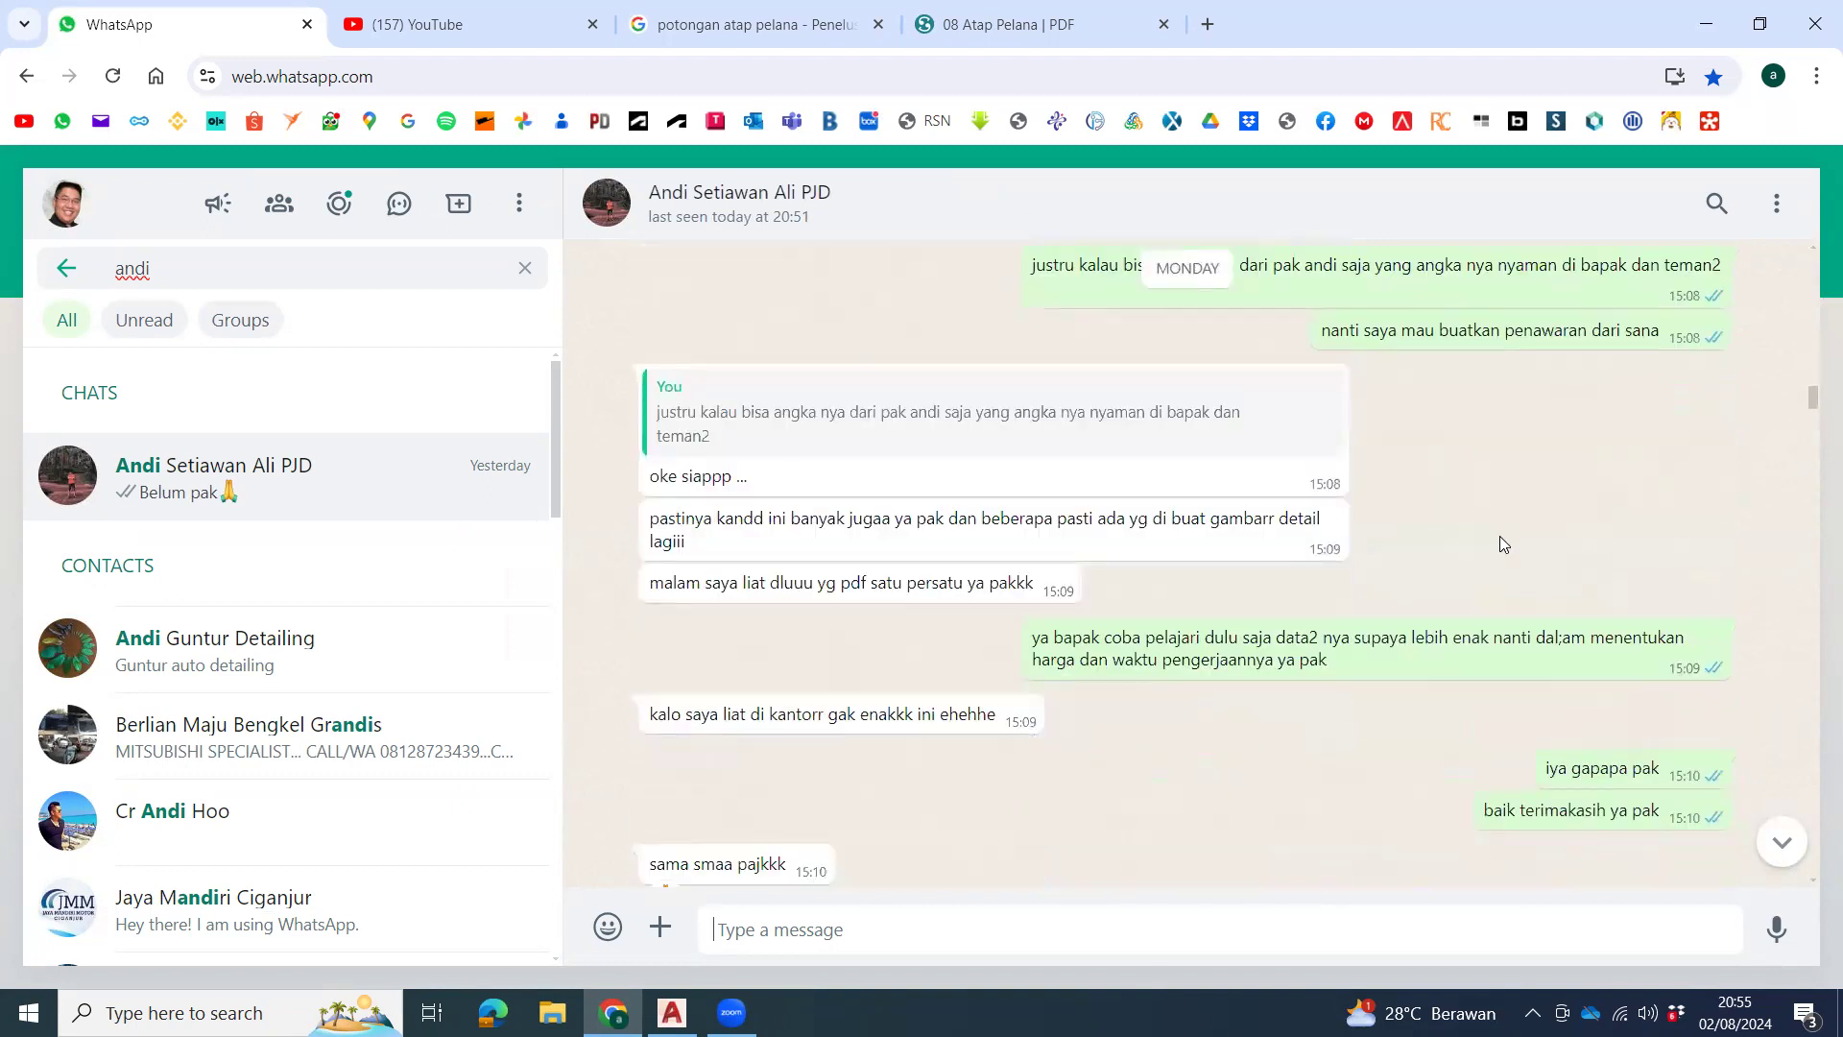
pyautogui.scroll(-5, 1502, 543)
pyautogui.scroll(-2, 1503, 543)
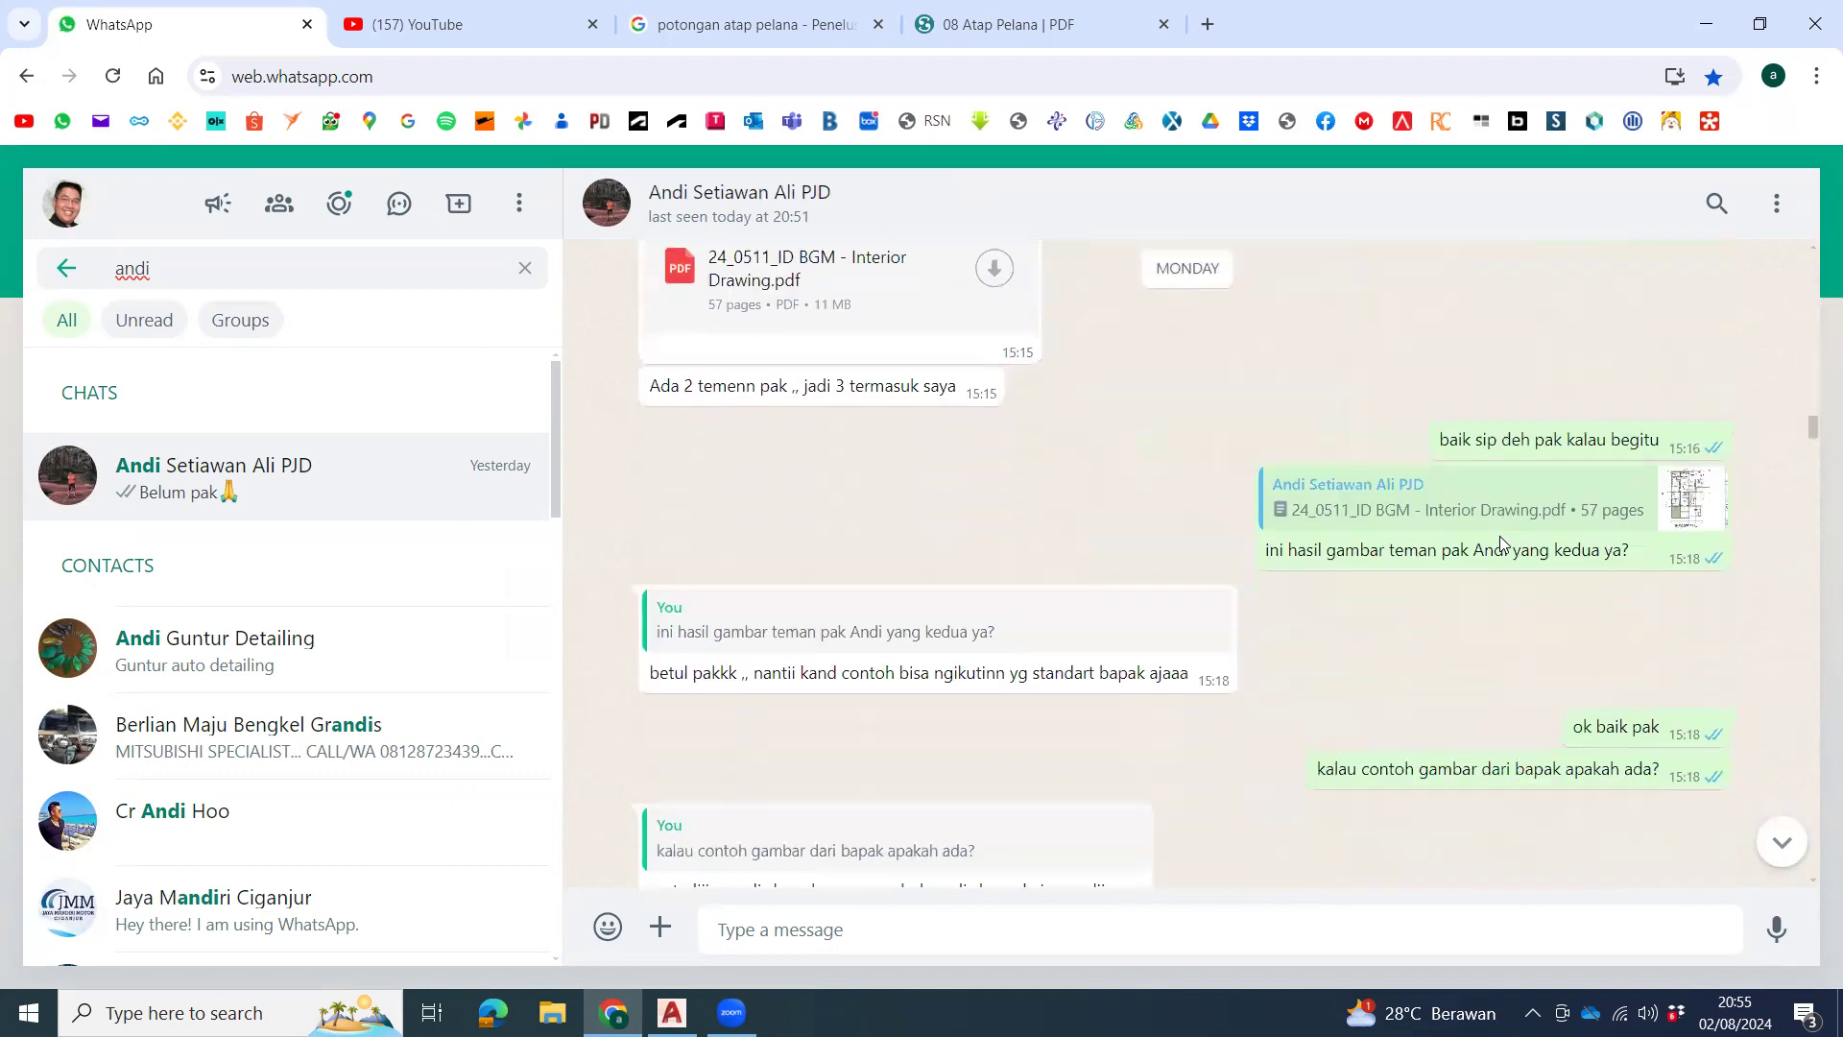
# Review the open WhatsApp conversation for the exchanged drawing samples and the discussion of interior detailing scope.
pyautogui.scroll(-15, 1500, 538)
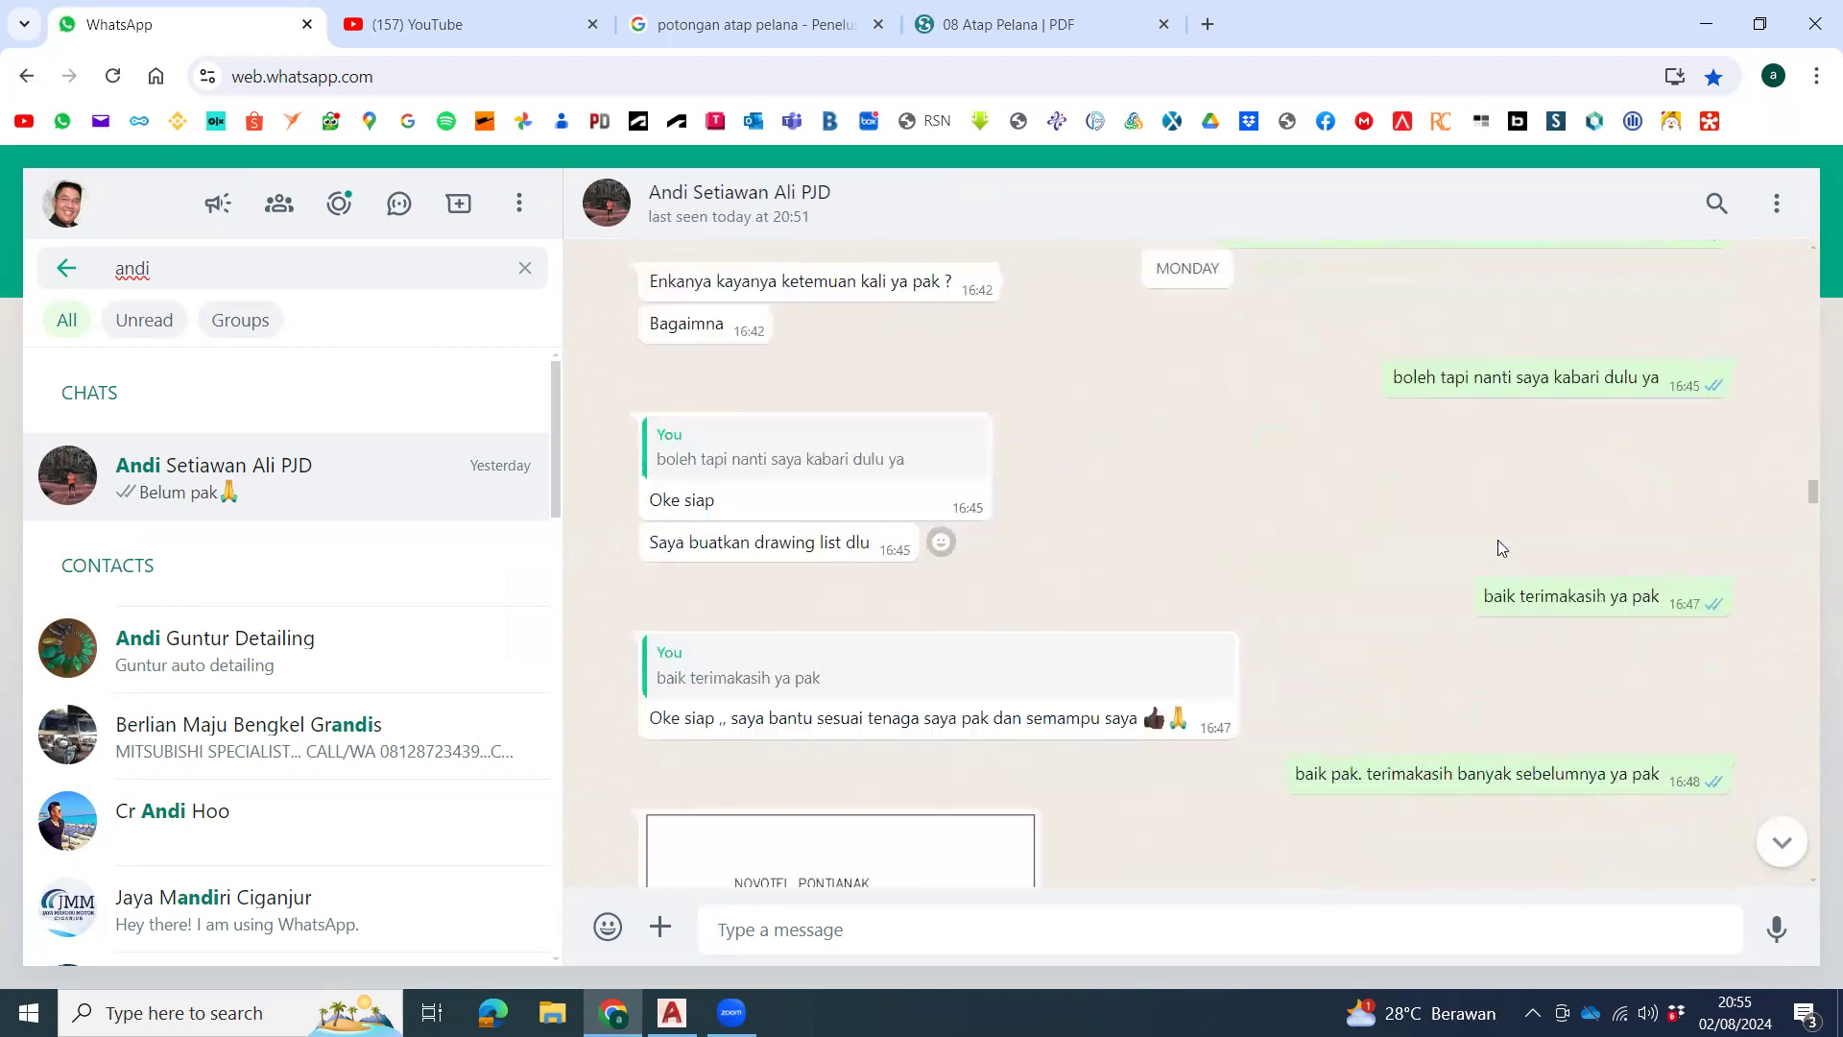
pyautogui.scroll(-10, 1502, 548)
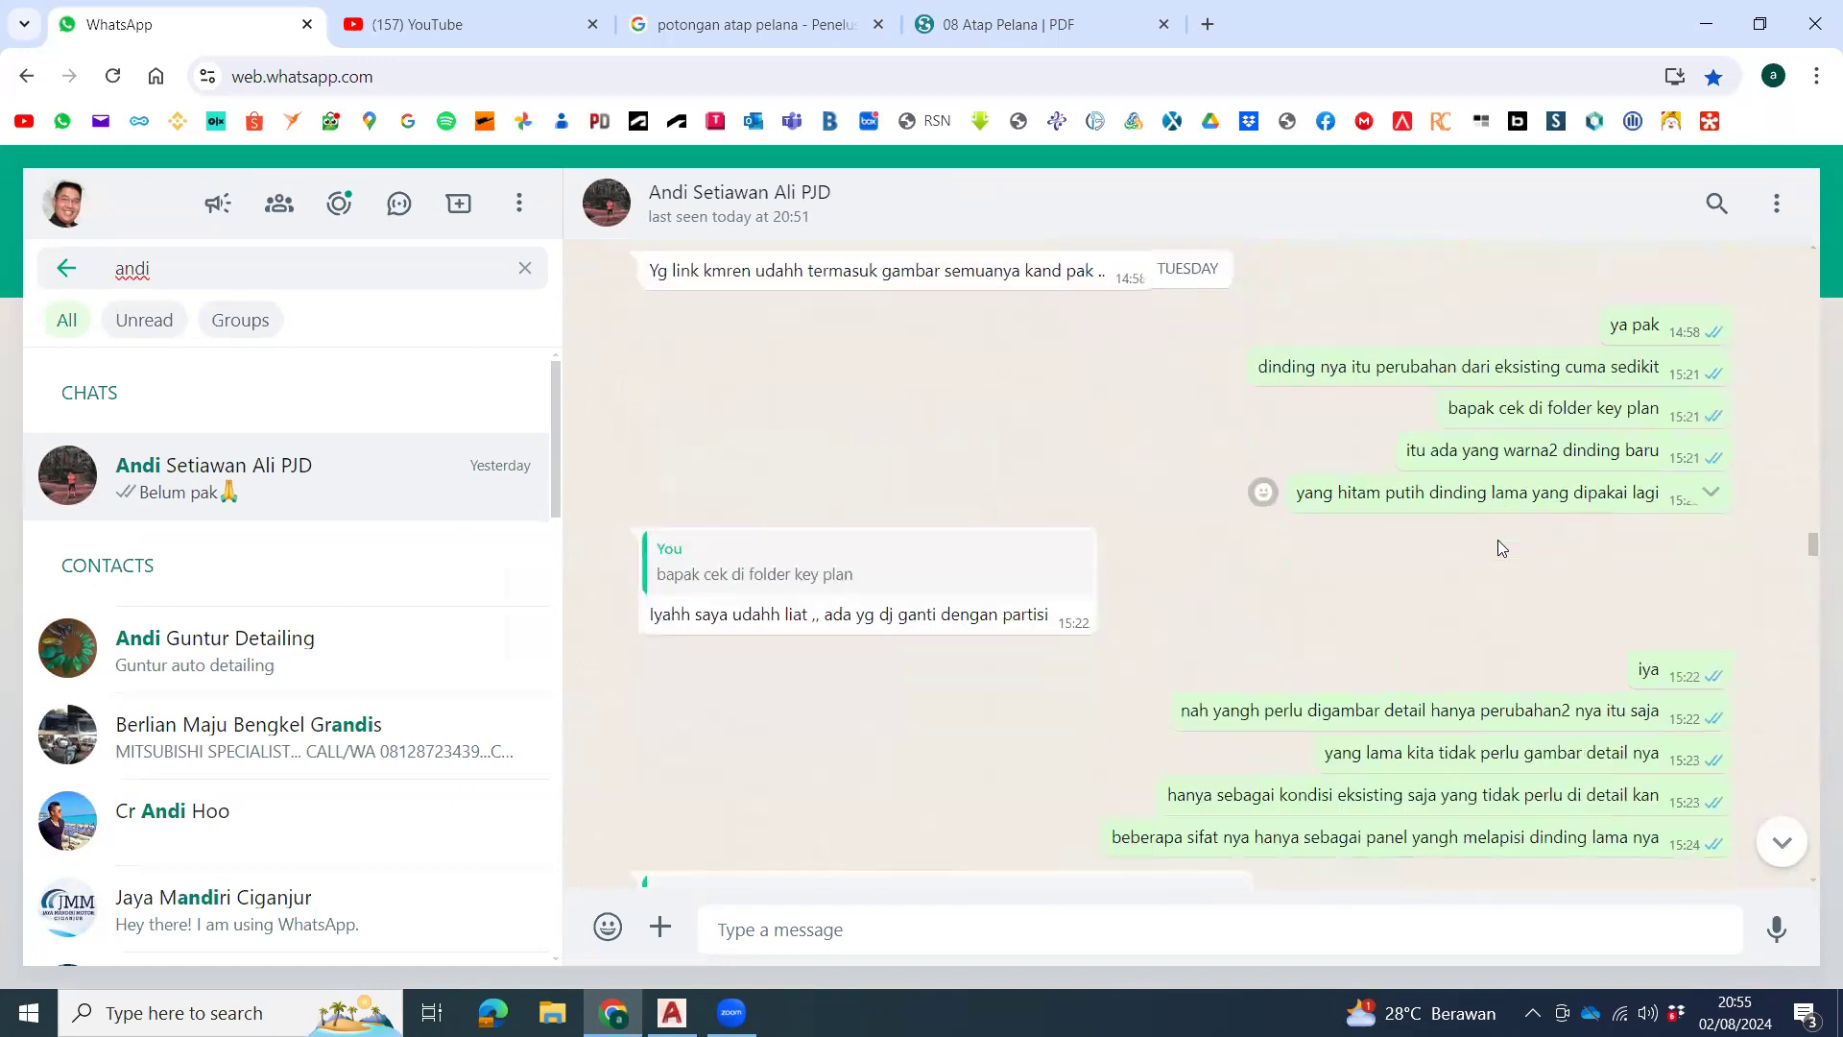
pyautogui.scroll(-6, 1500, 545)
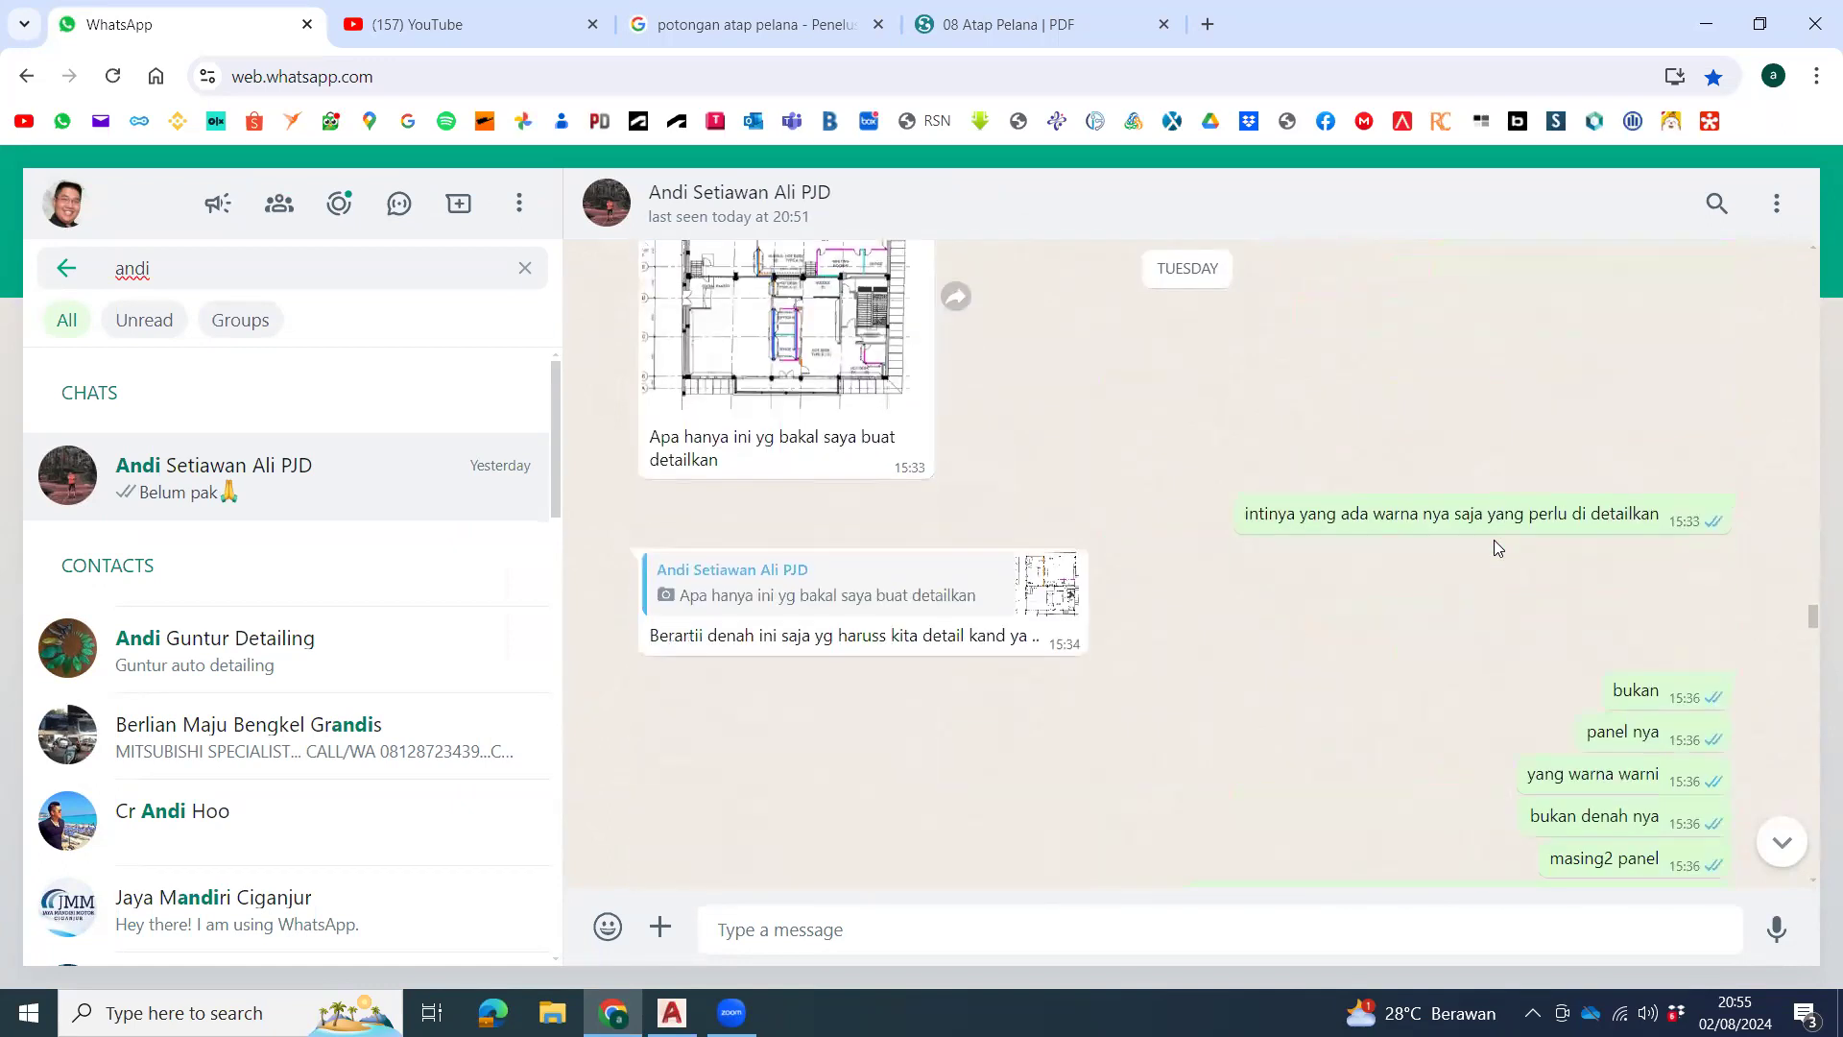
pyautogui.scroll(-10, 1495, 547)
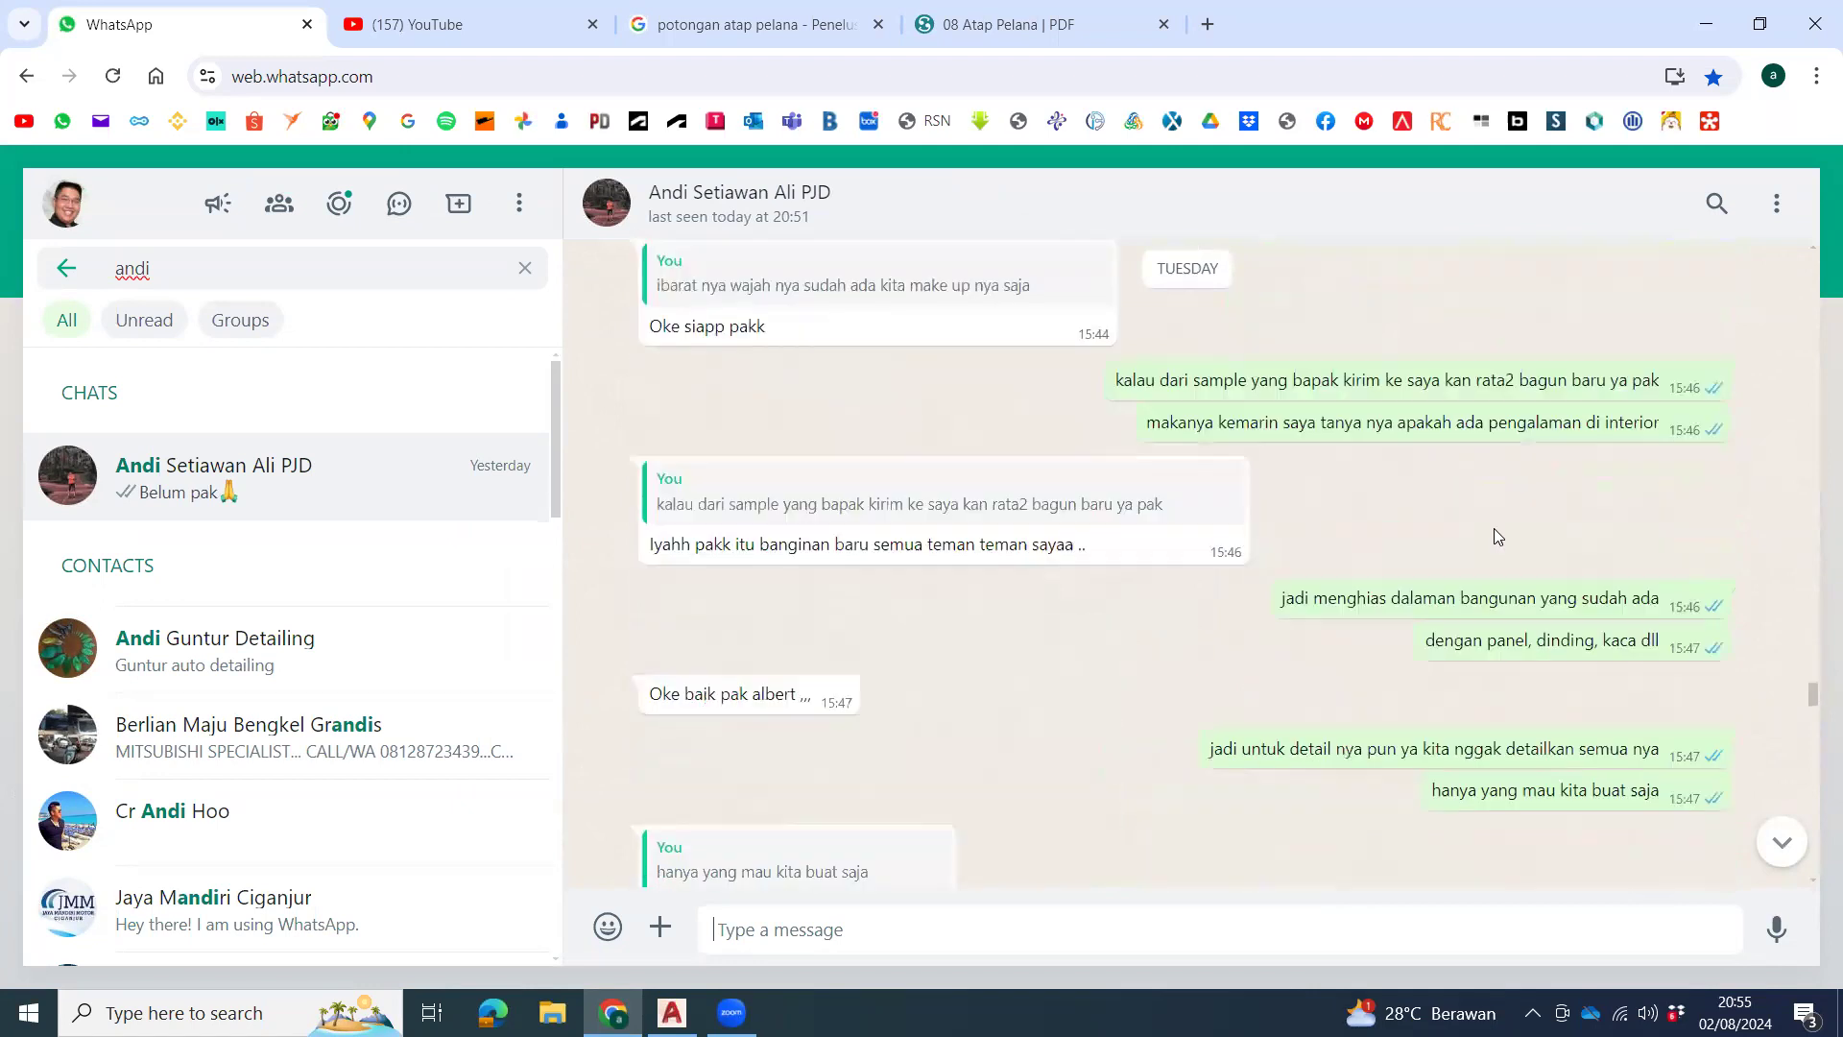
pyautogui.scroll(-10, 1493, 530)
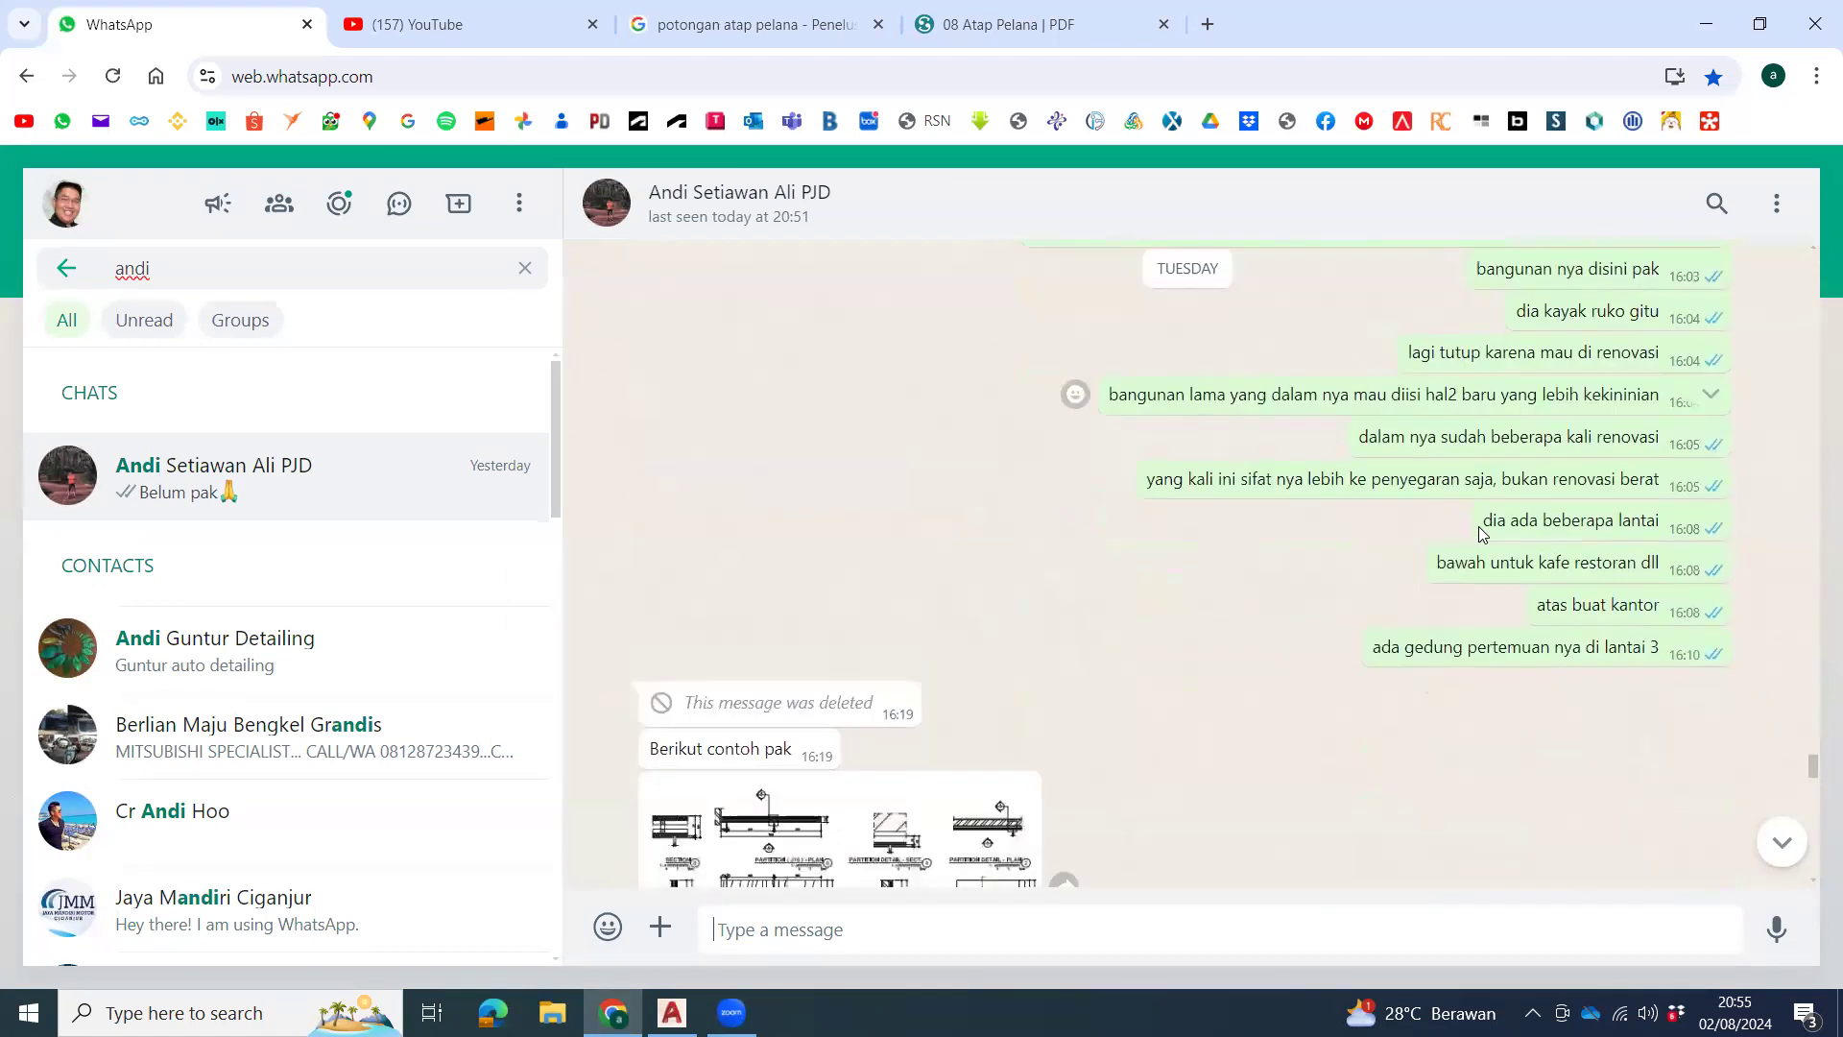
pyautogui.scroll(-7, 1480, 531)
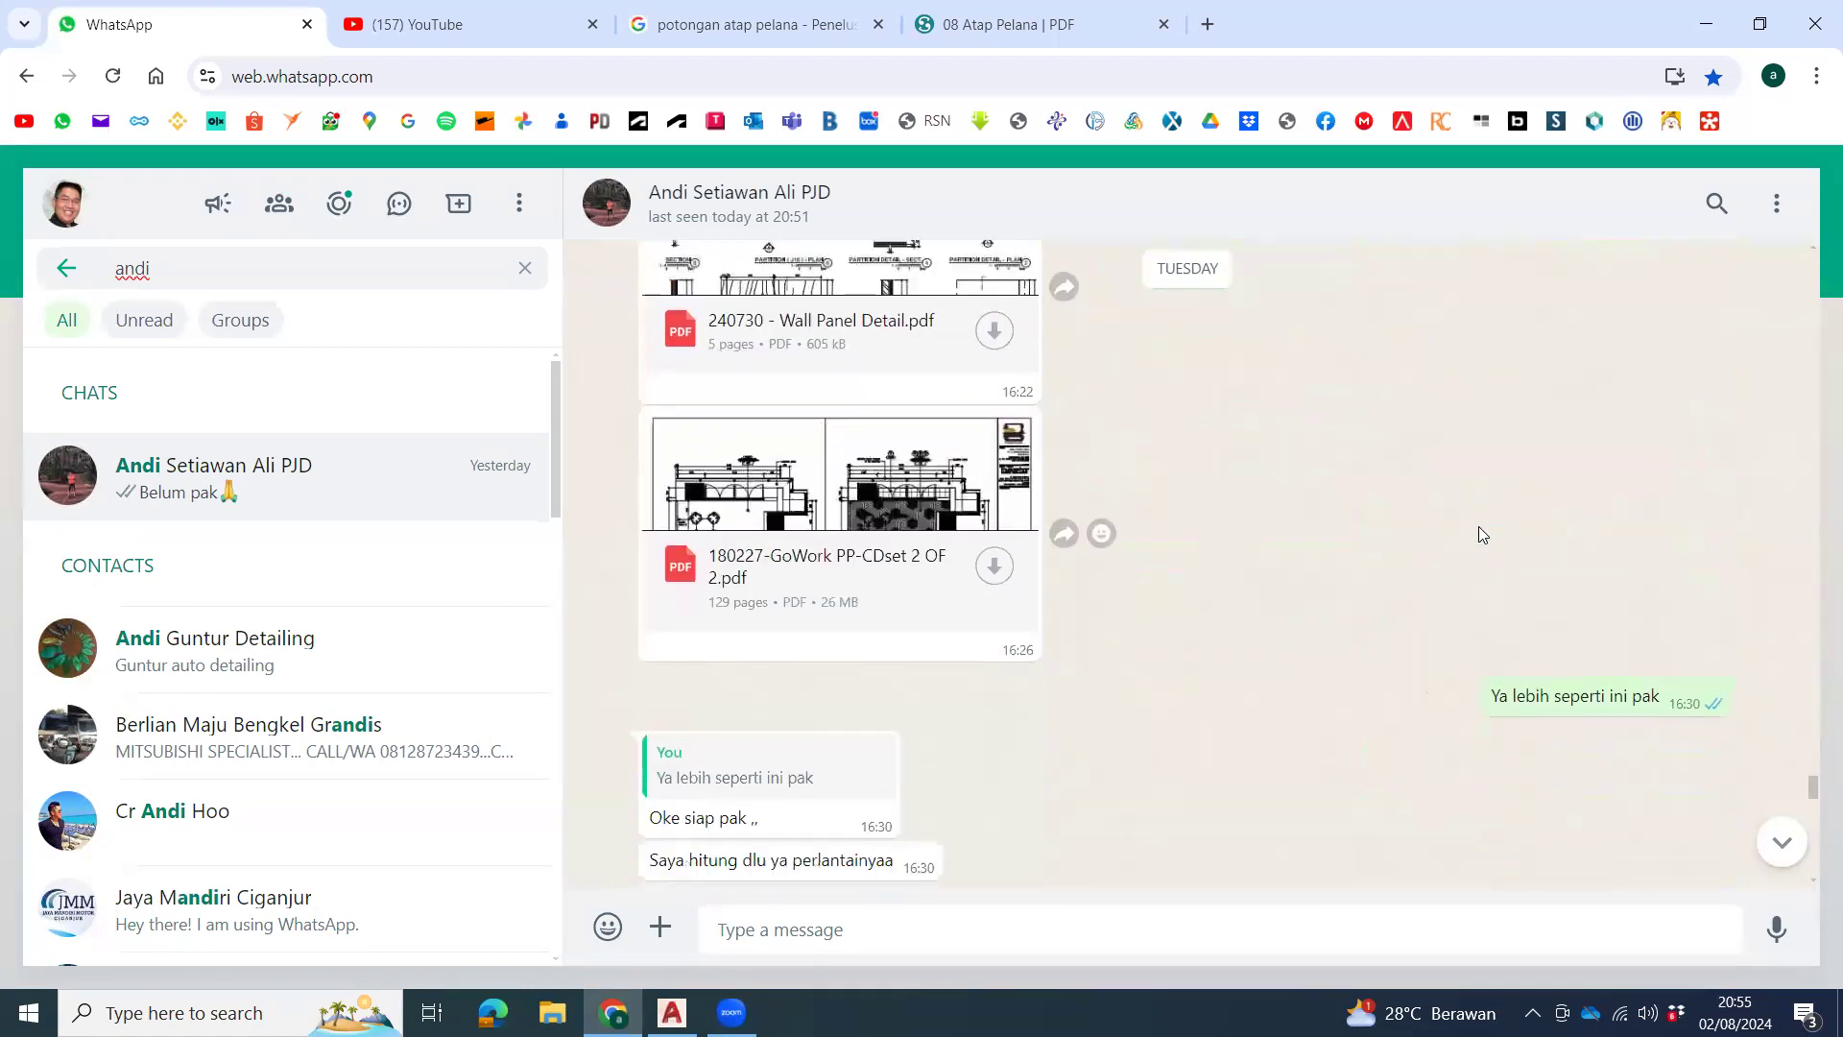
pyautogui.scroll(-8, 1479, 527)
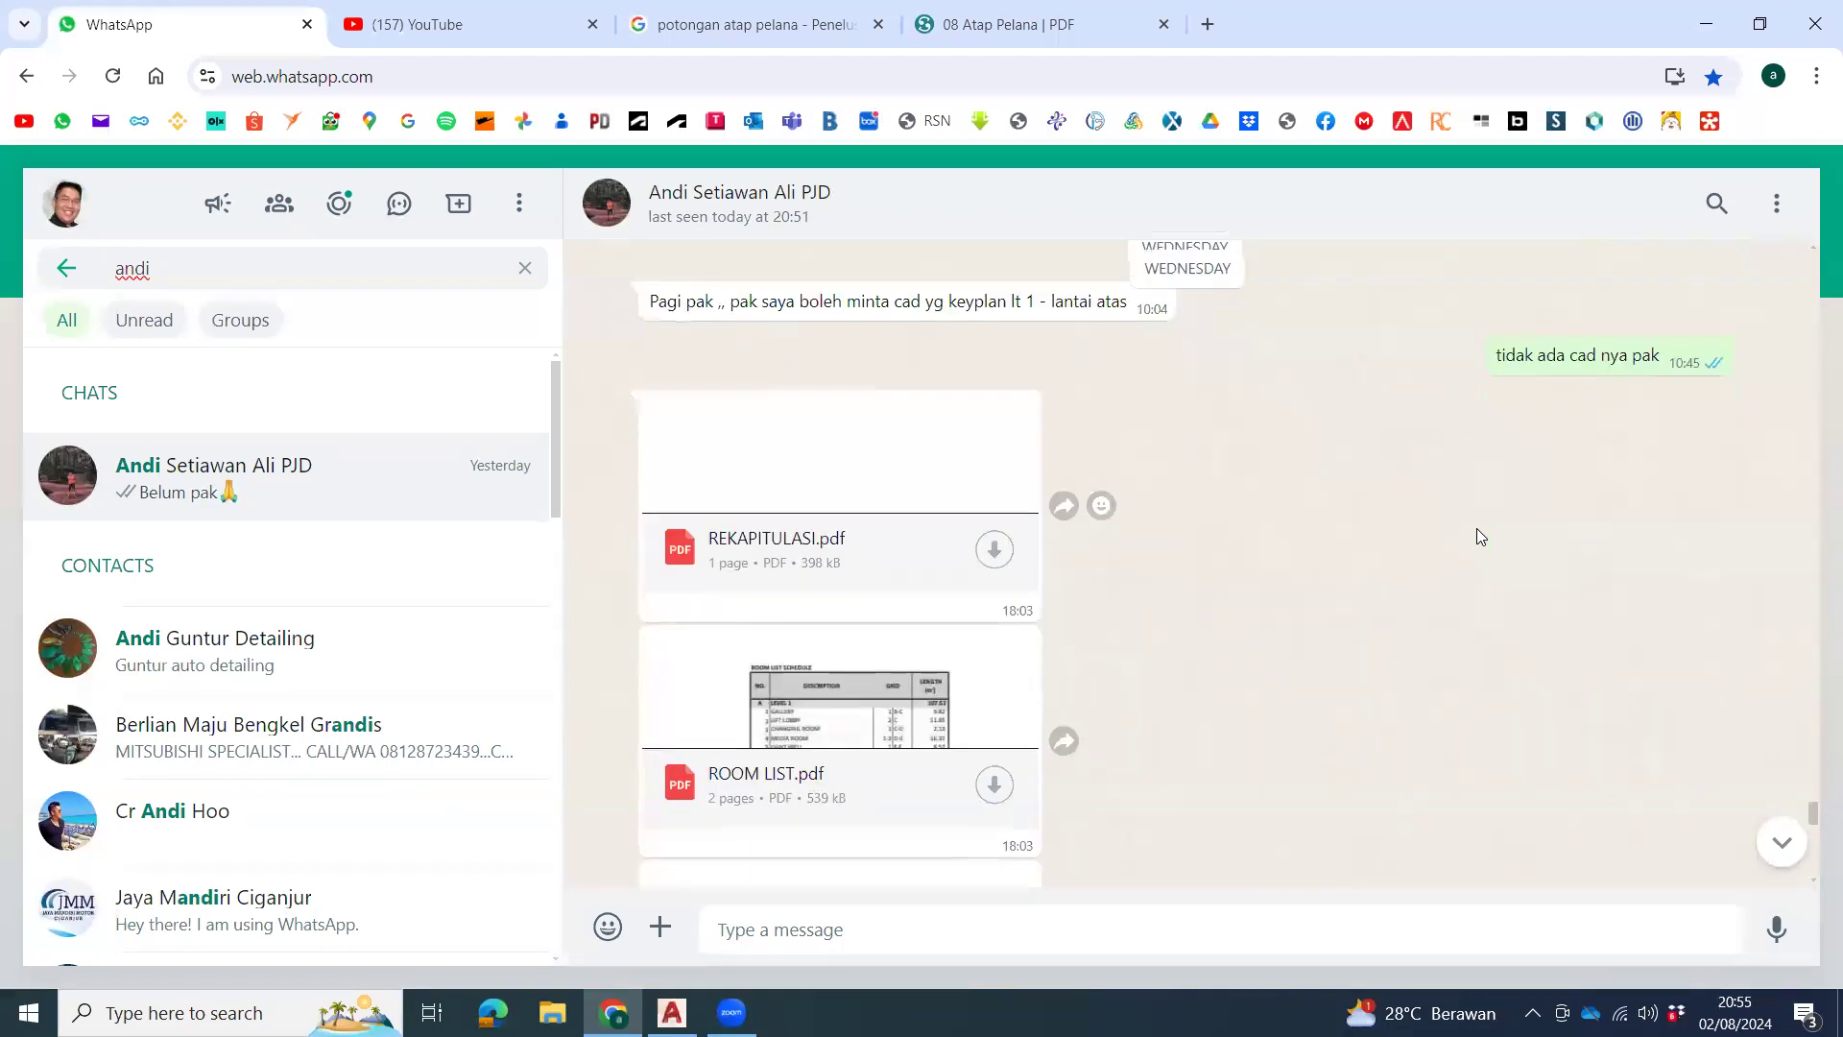
pyautogui.scroll(10, 1477, 528)
pyautogui.scroll(12, 1477, 528)
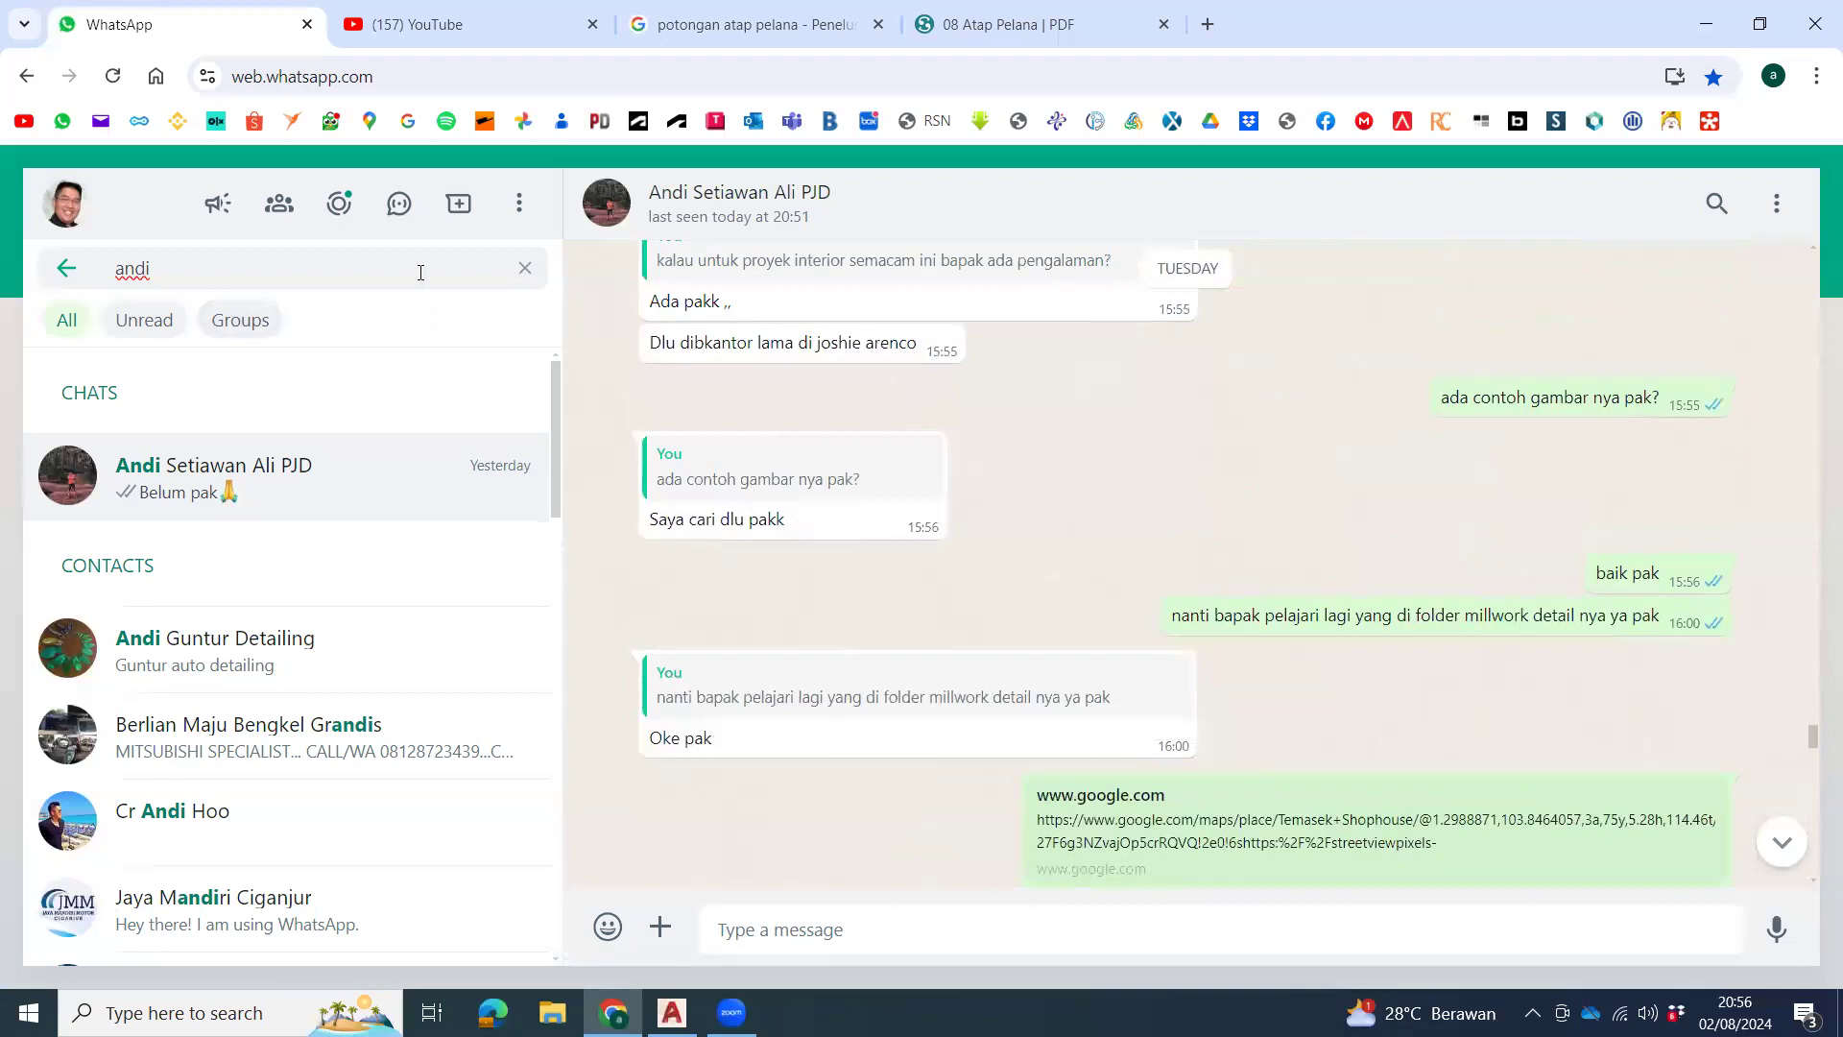
# Find the other drafter's chat by name and download Shop Drawing_Sample.dwg and Shop Drawing Sample New Meeting Room.pdf from it.
pyautogui.click(524, 271)
pyautogui.write('eddy')
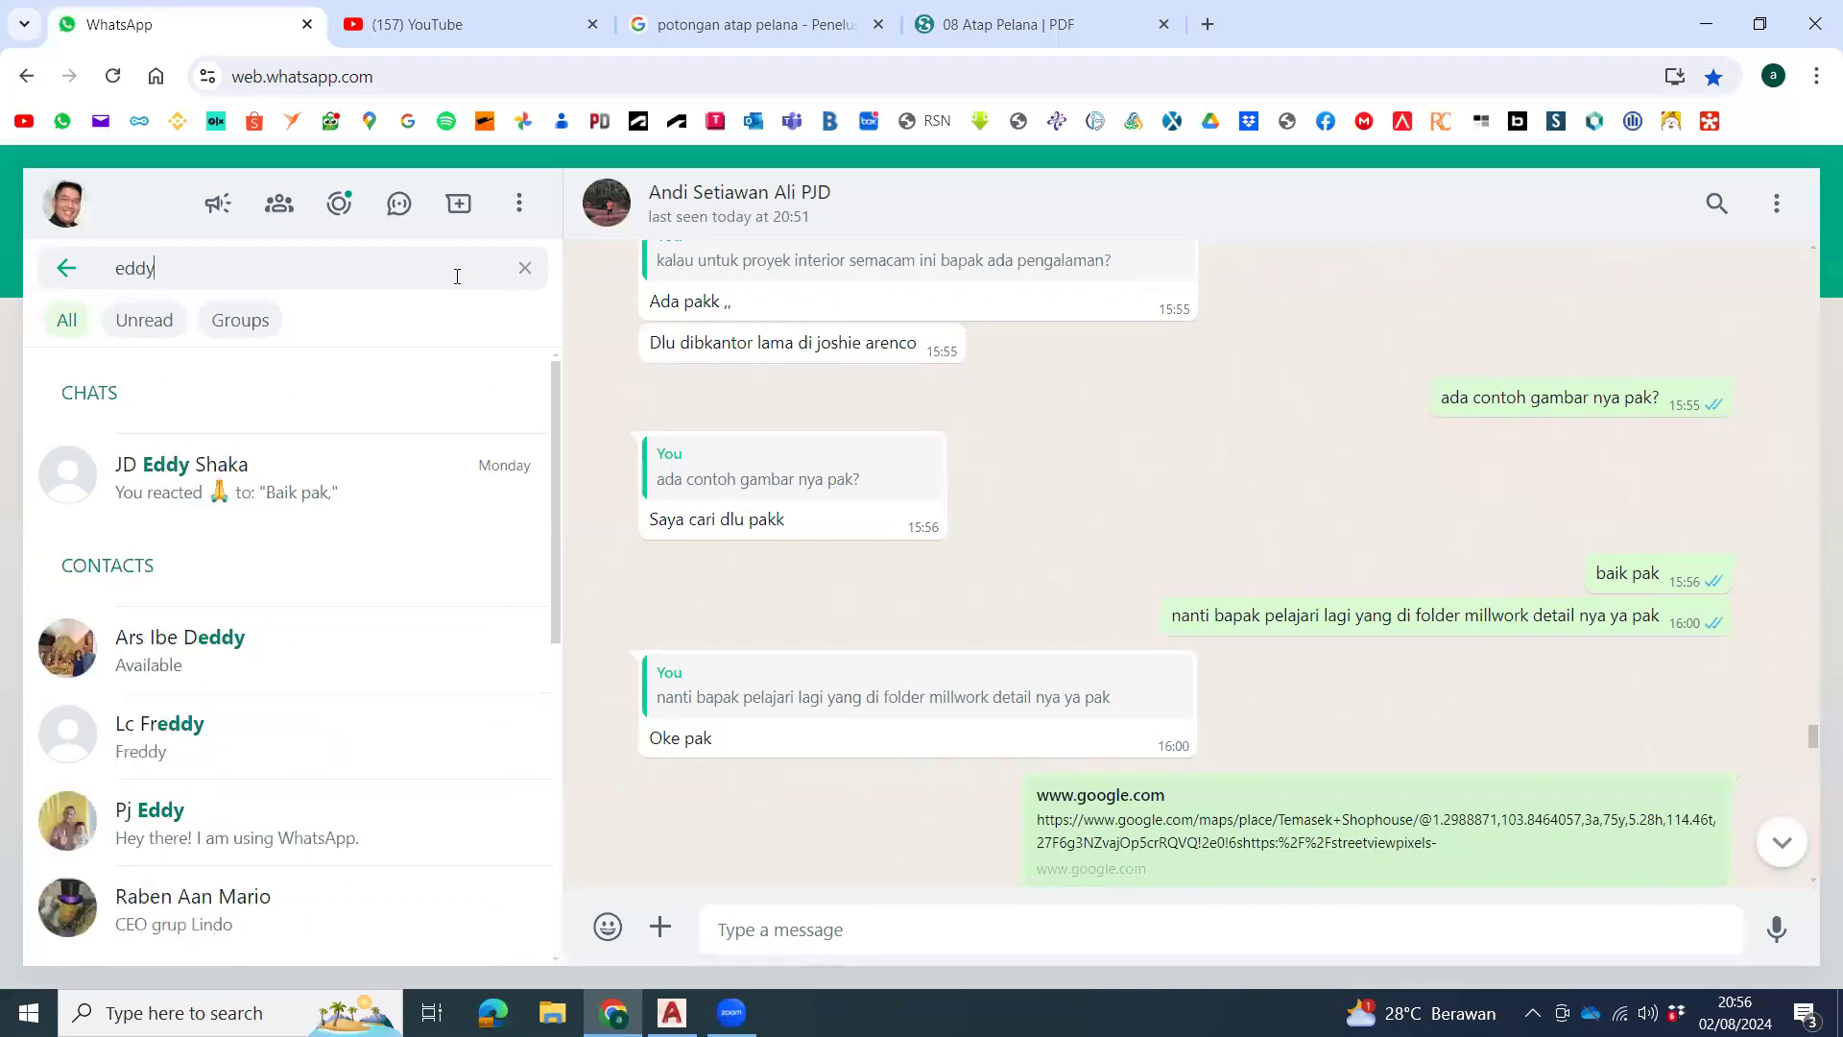
pyautogui.click(267, 507)
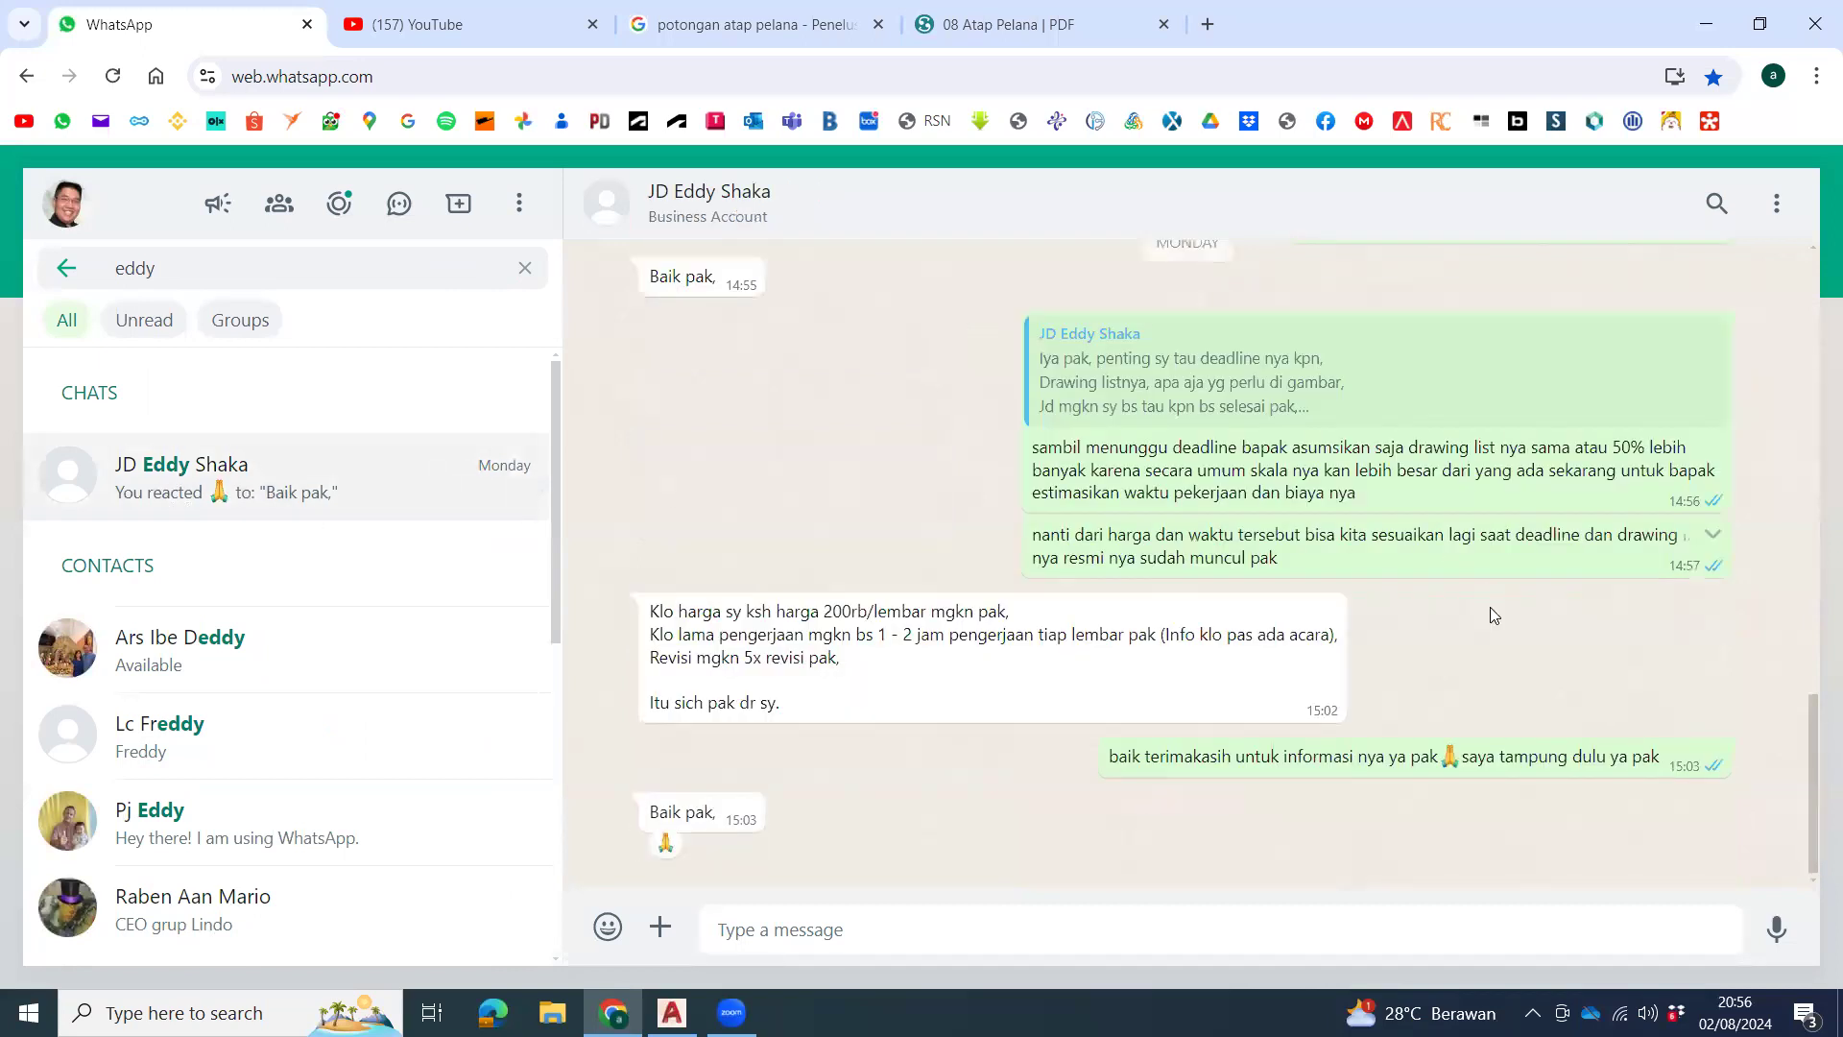
pyautogui.scroll(1, 1490, 607)
pyautogui.scroll(15, 1490, 607)
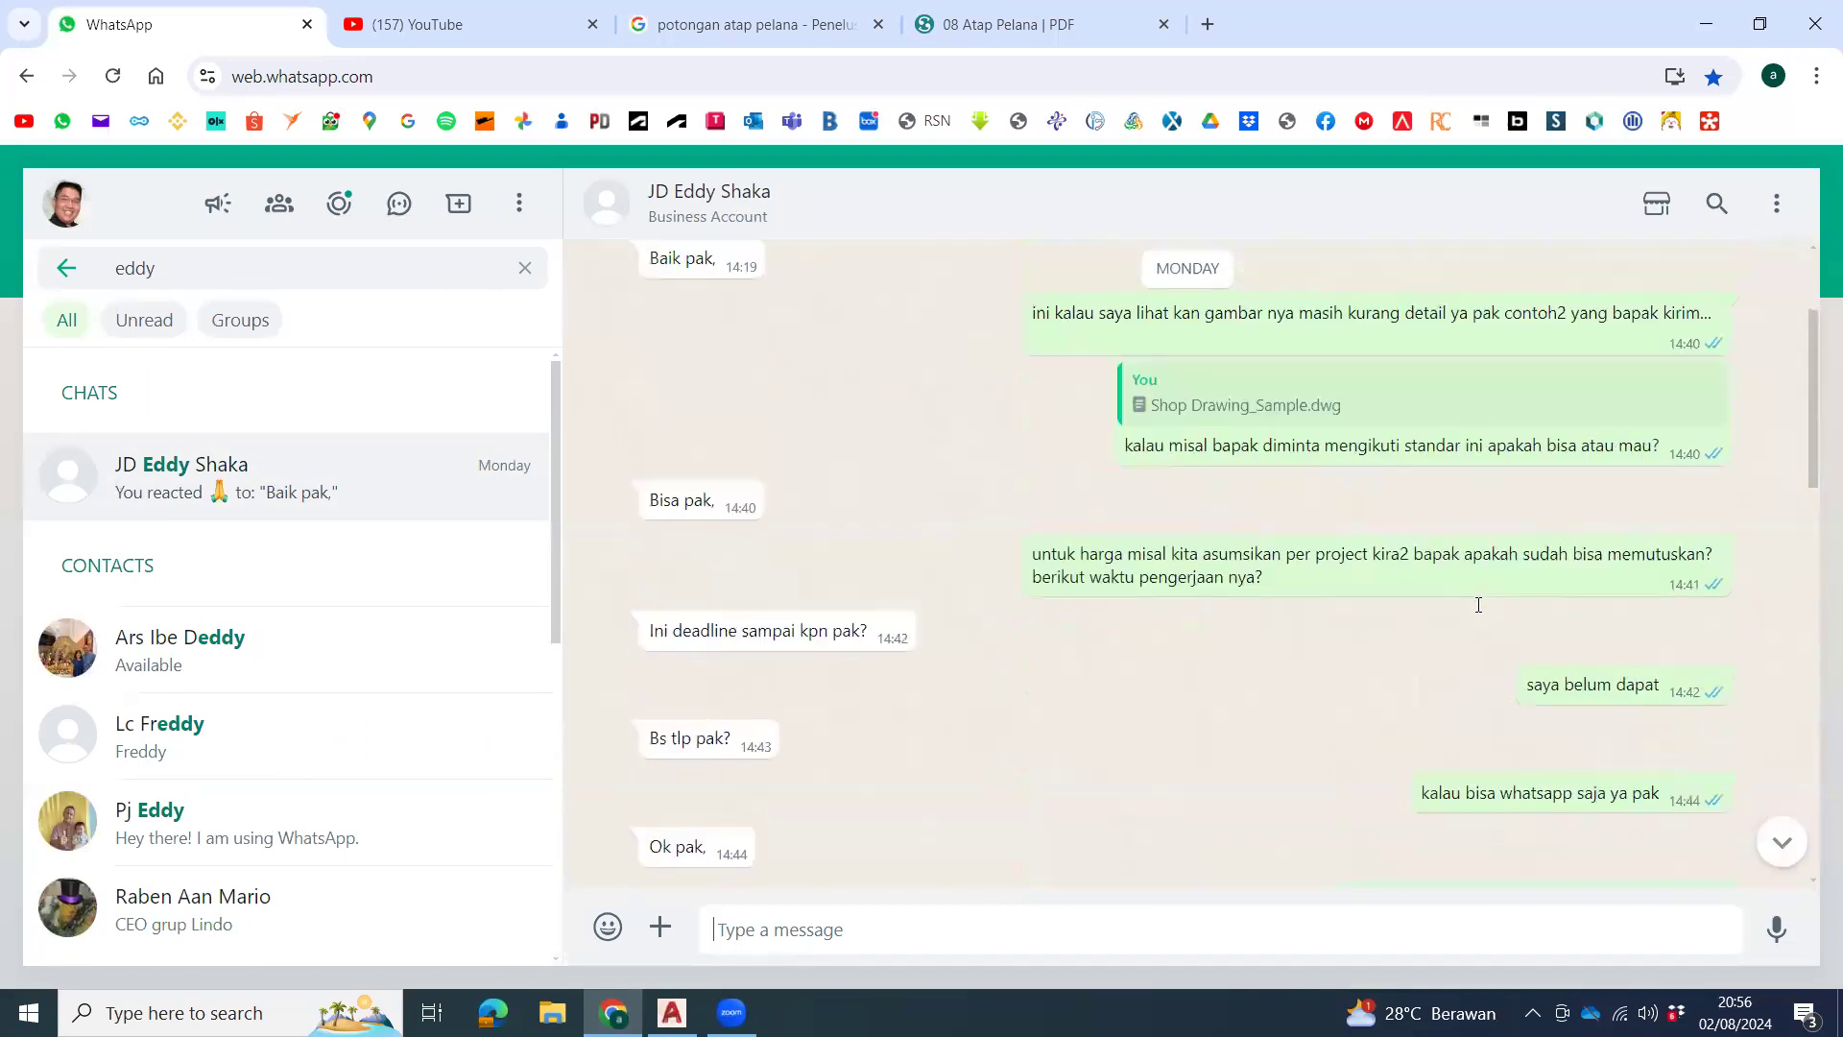
pyautogui.scroll(3, 1478, 607)
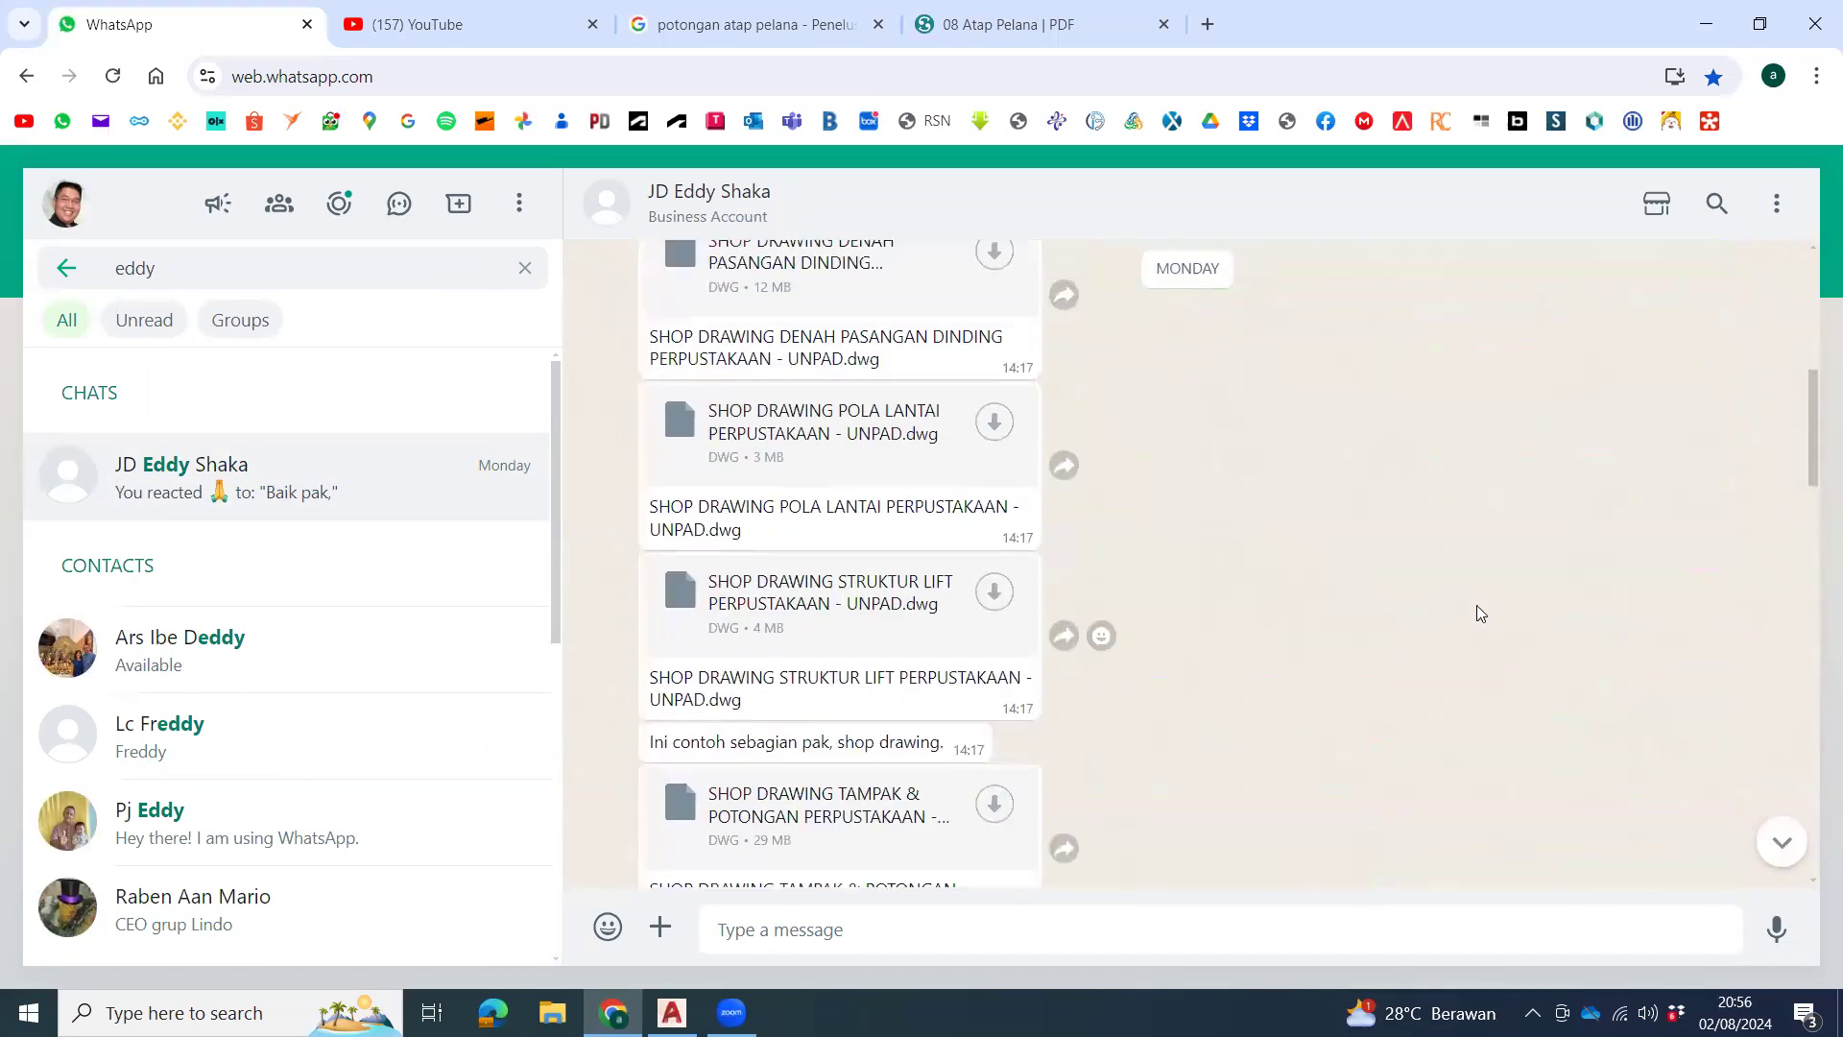
pyautogui.scroll(4, 1476, 612)
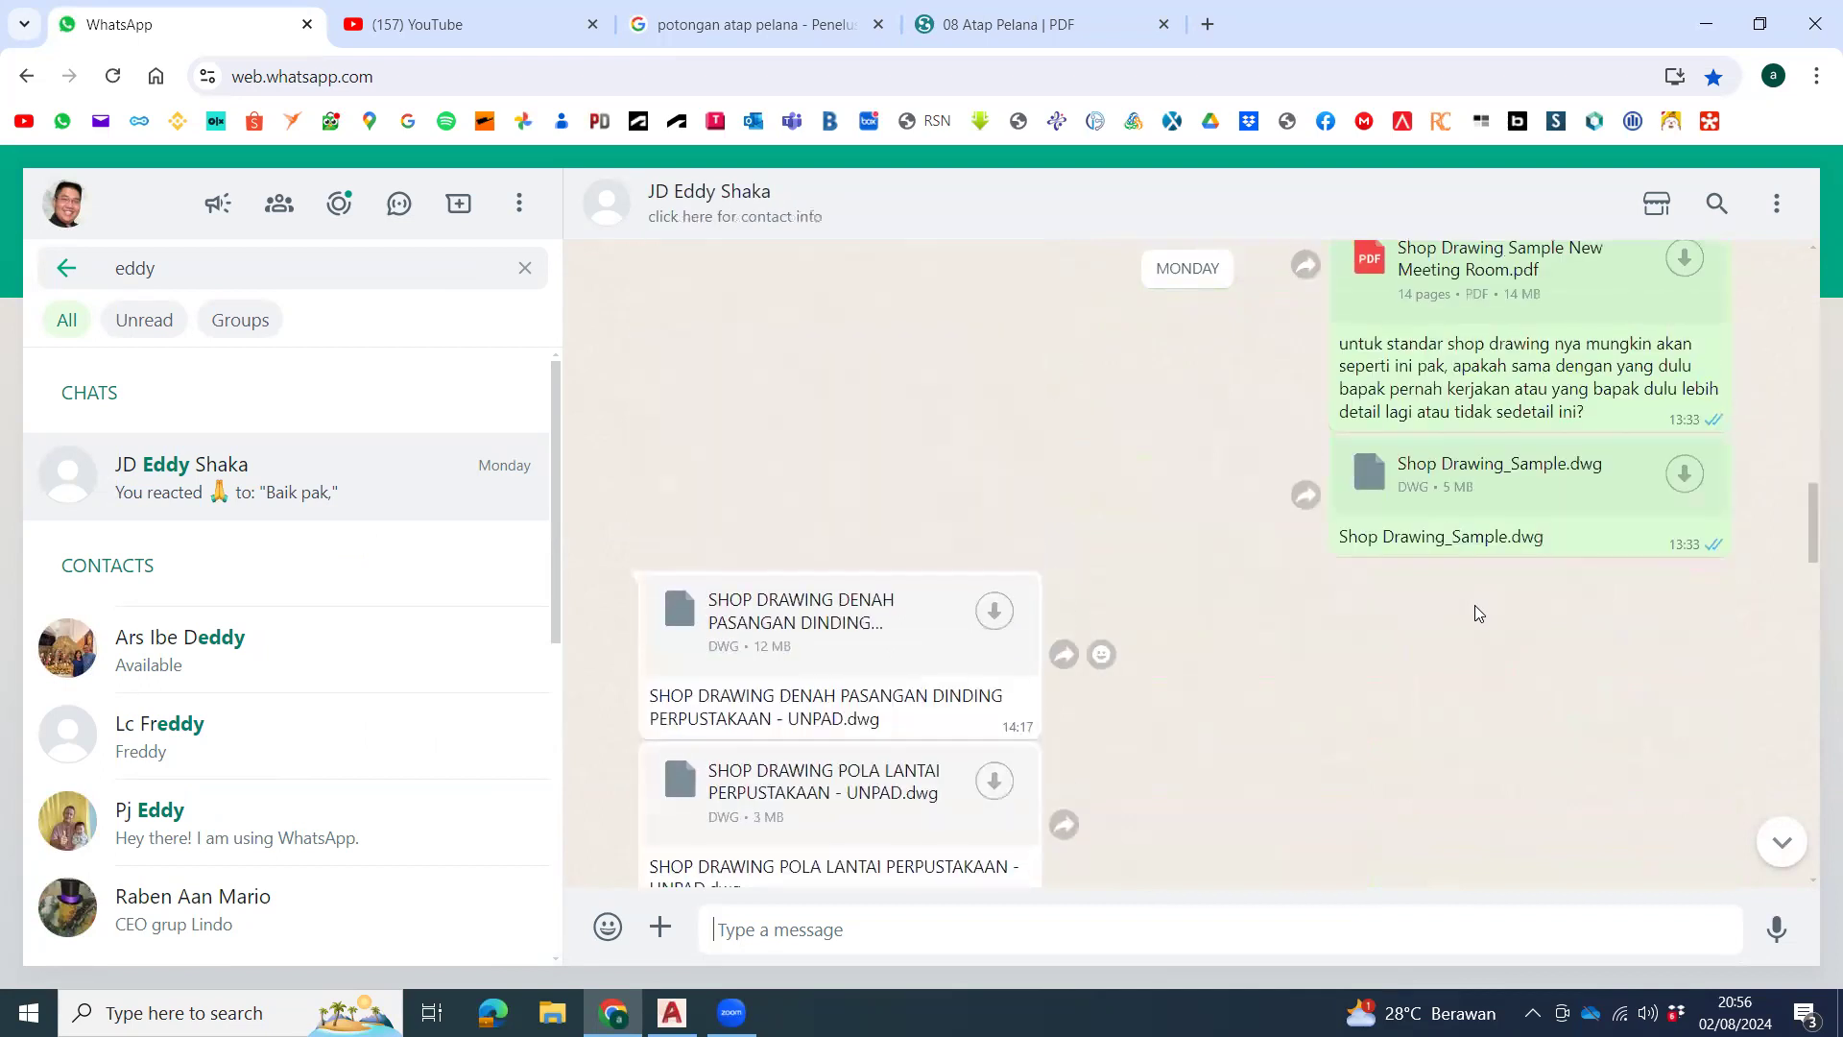
pyautogui.click(1685, 473)
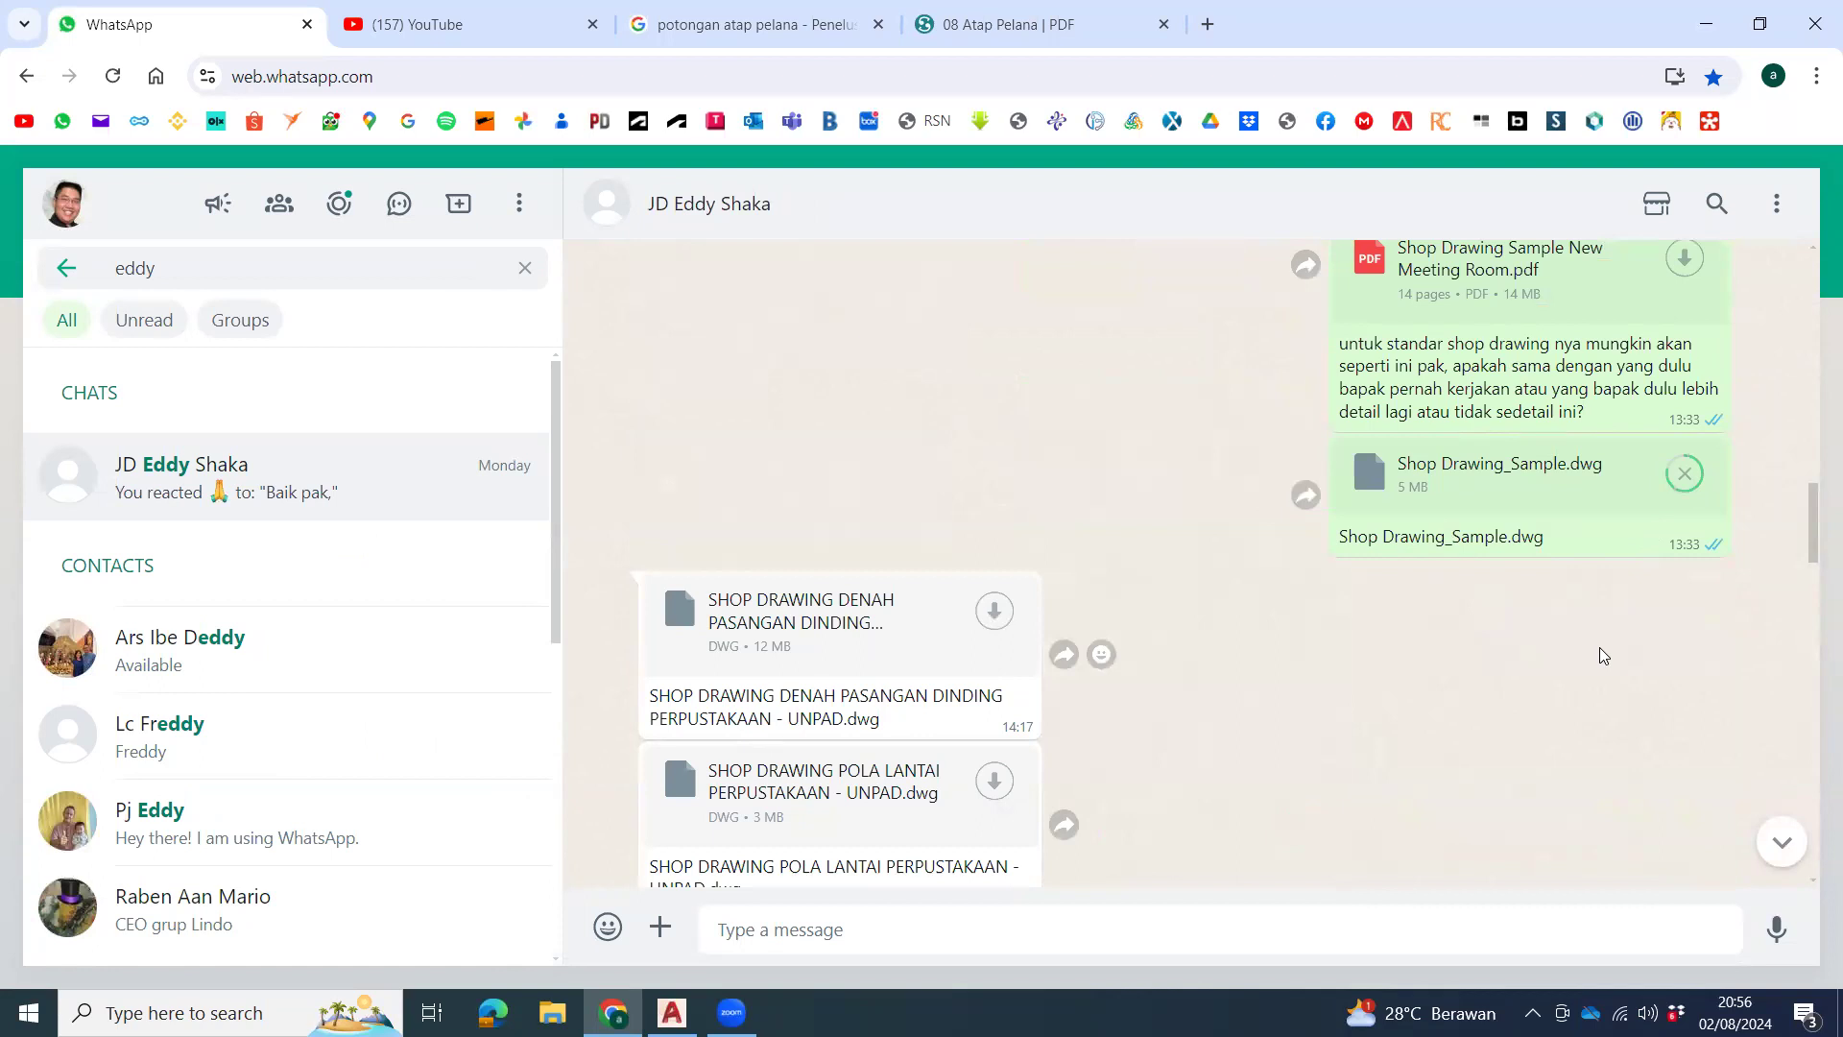
pyautogui.click(1682, 261)
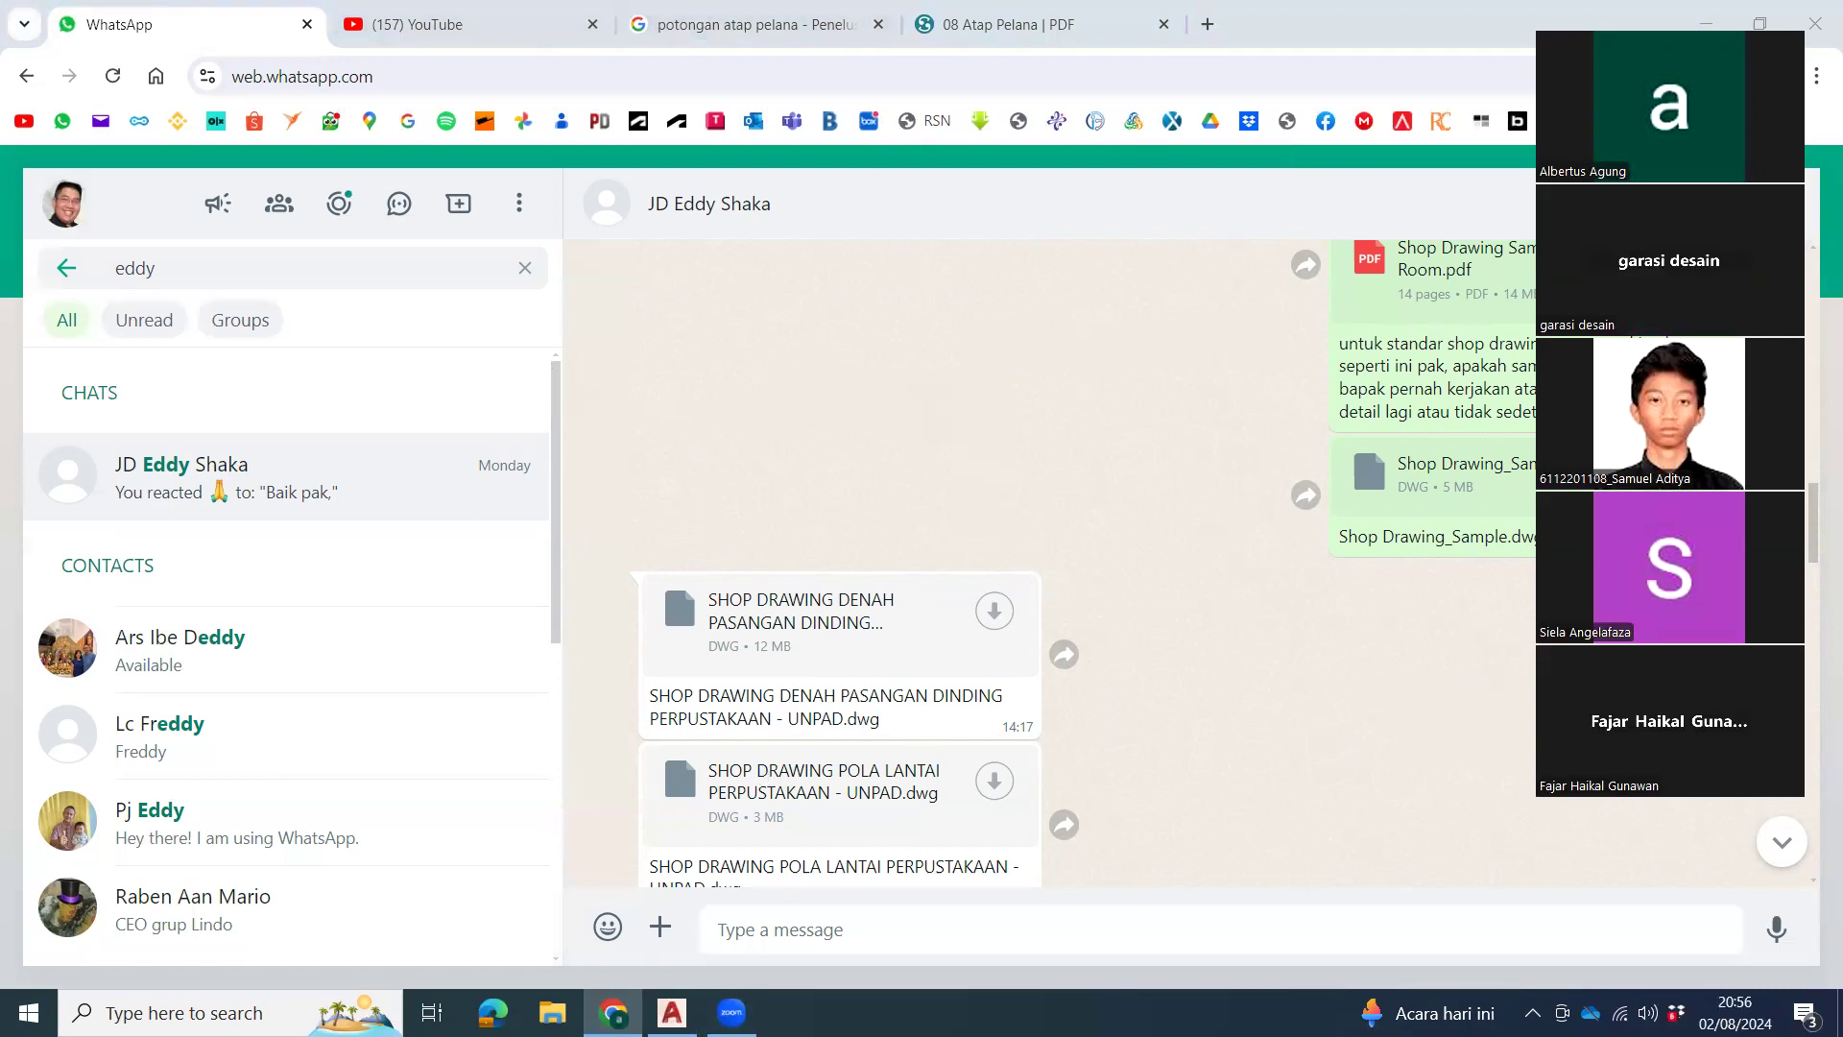
# Upload Shop Drawing Sample New Meeting Room and Shop Drawing_Sample from the Downloads folder to the Zoom meeting.
pyautogui.click(1198, 823)
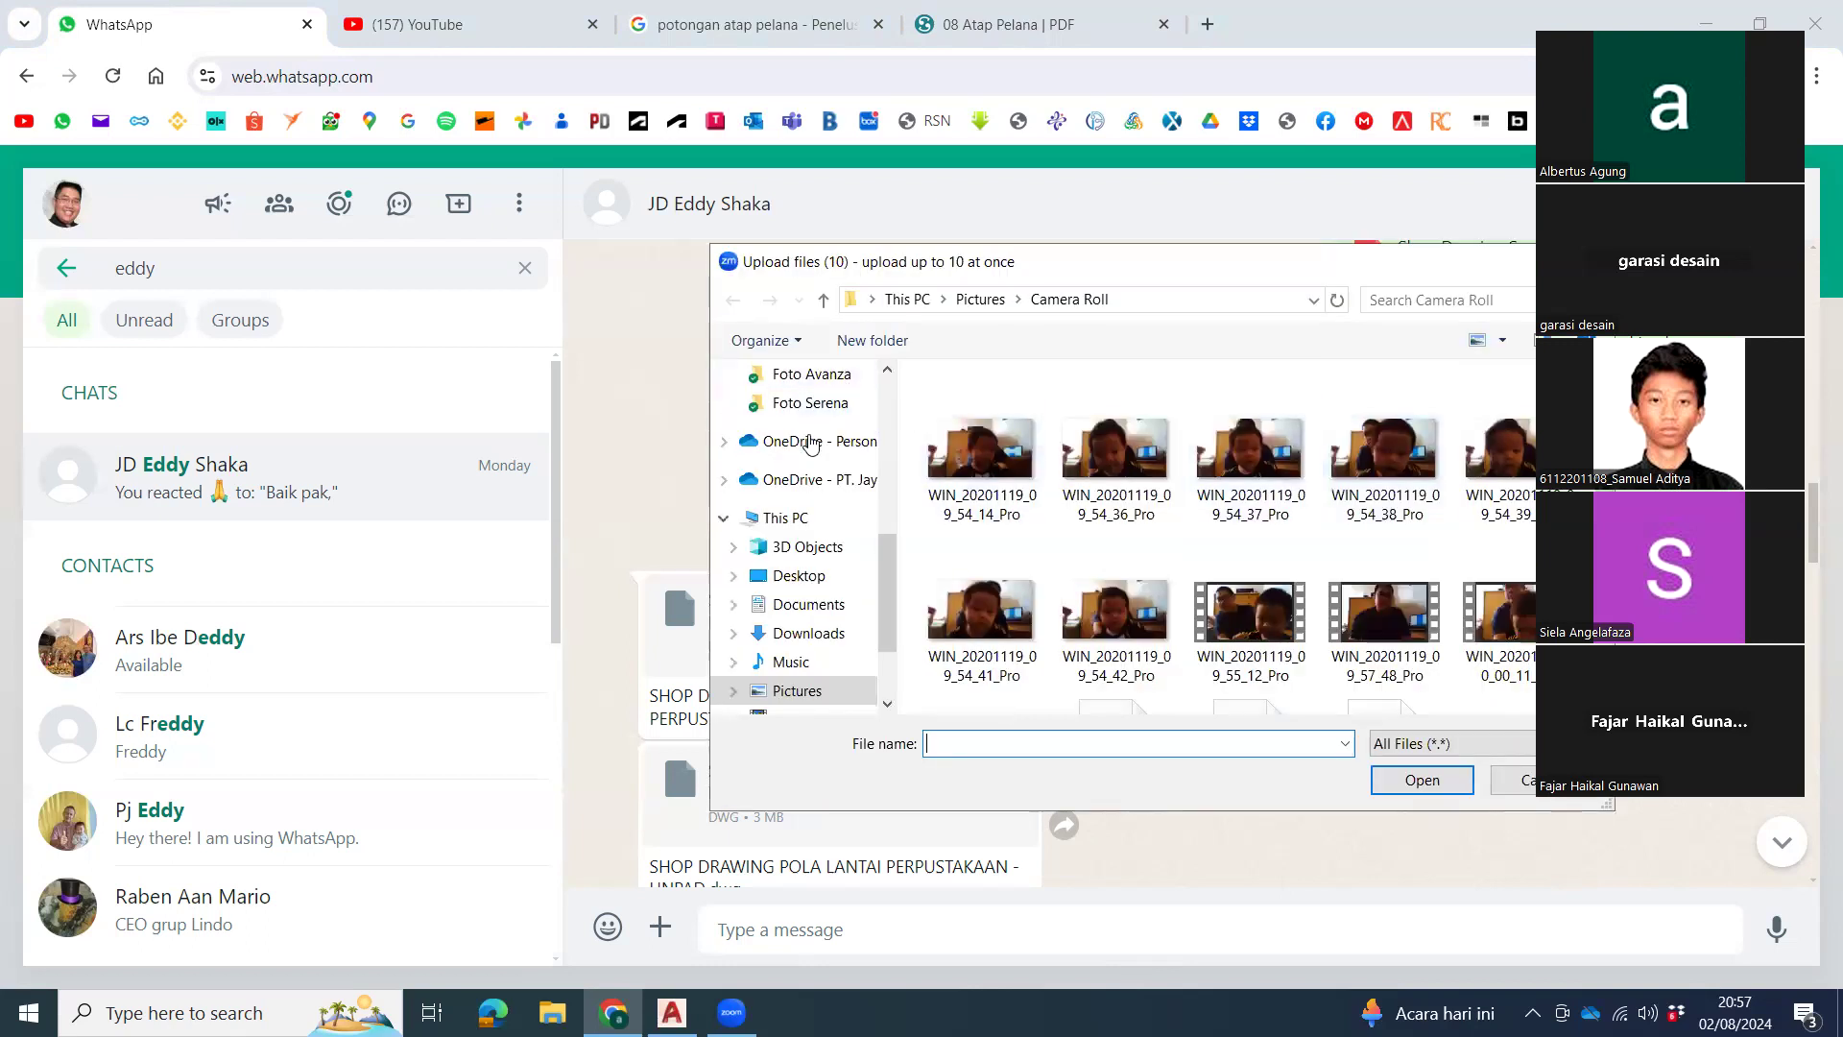
pyautogui.click(787, 635)
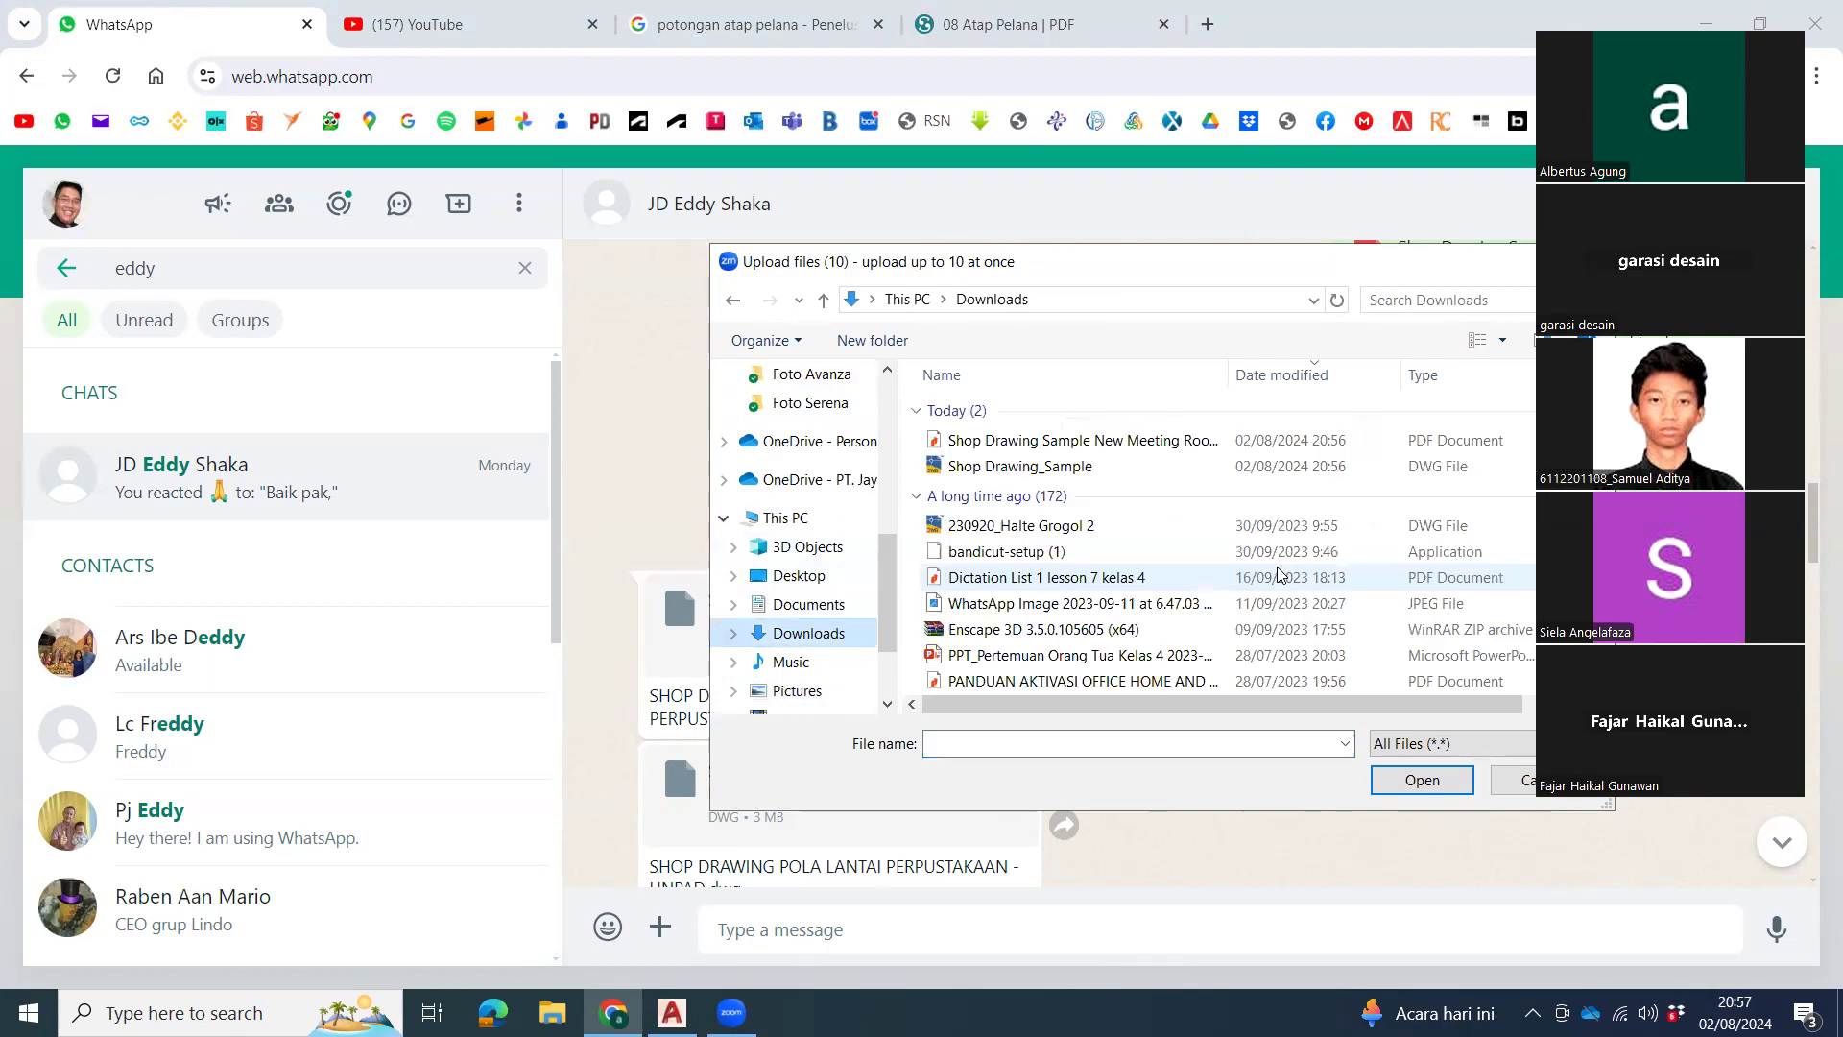
pyautogui.click(1055, 468)
pyautogui.keyDown('ctrl'); pyautogui.click(1056, 441); pyautogui.keyUp('ctrl')
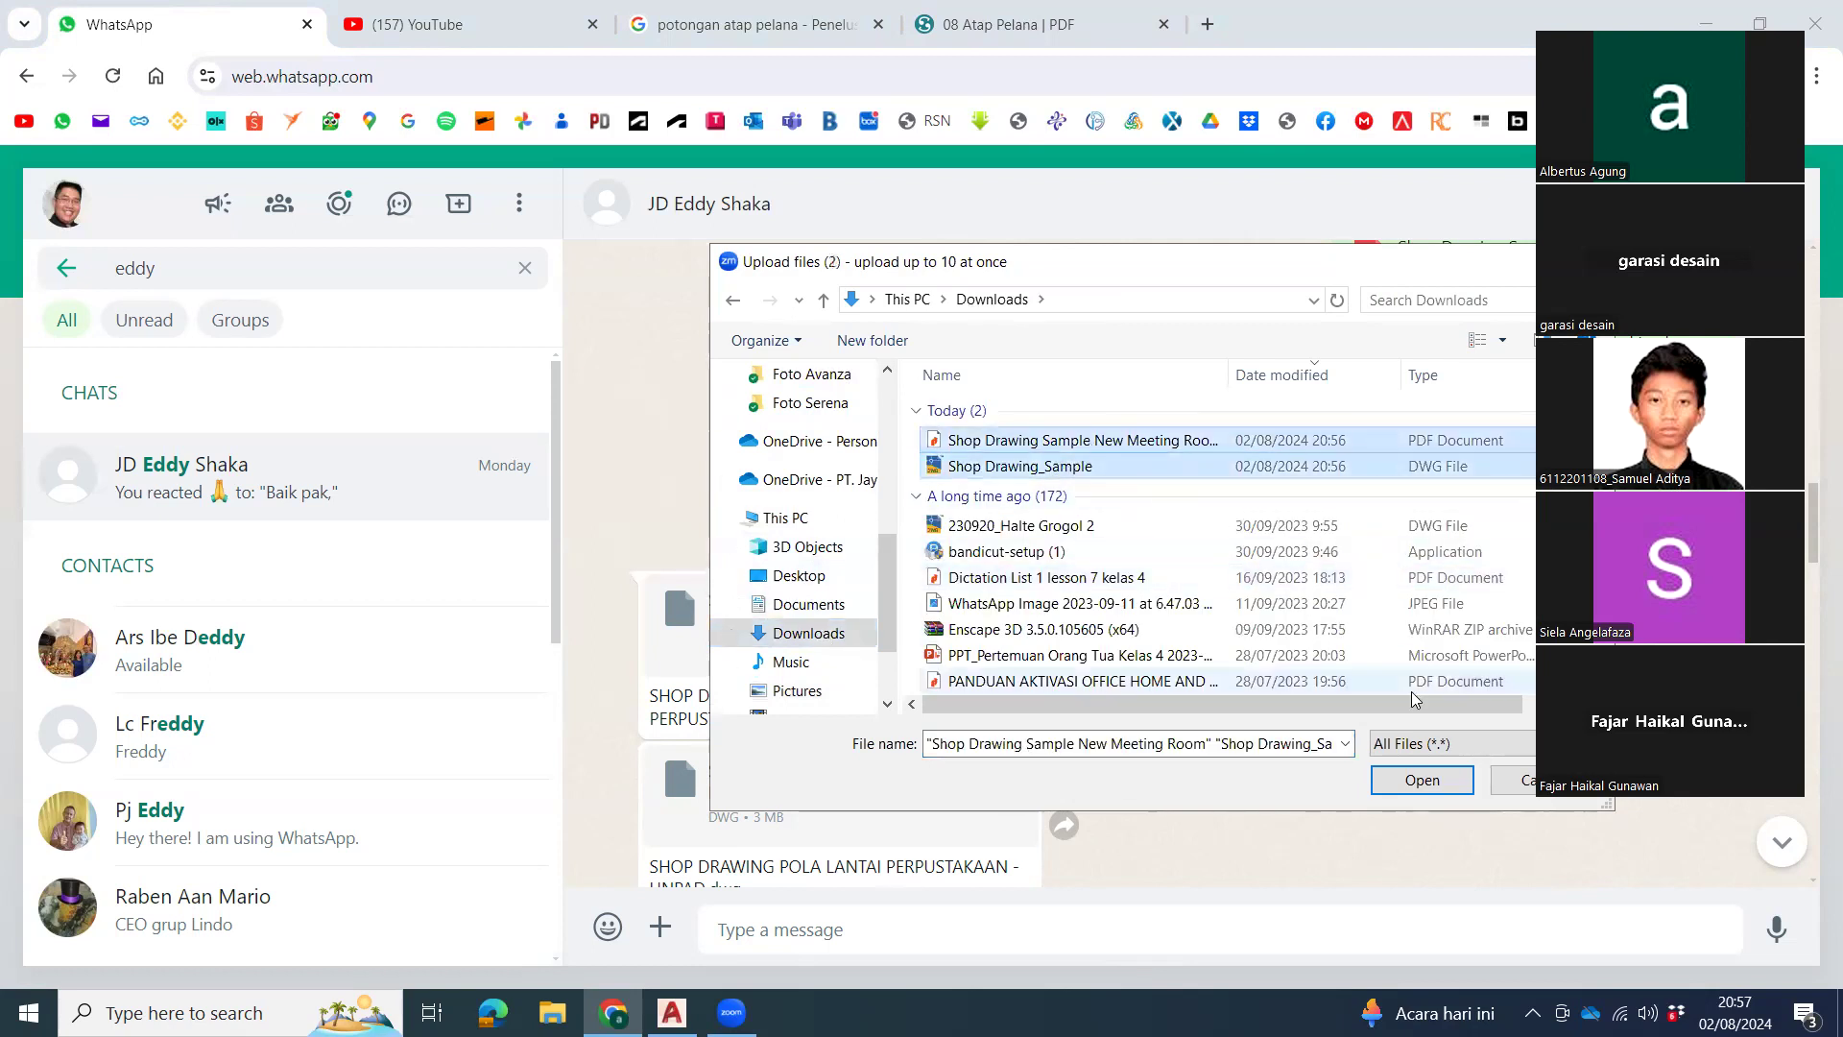
pyautogui.click(1416, 782)
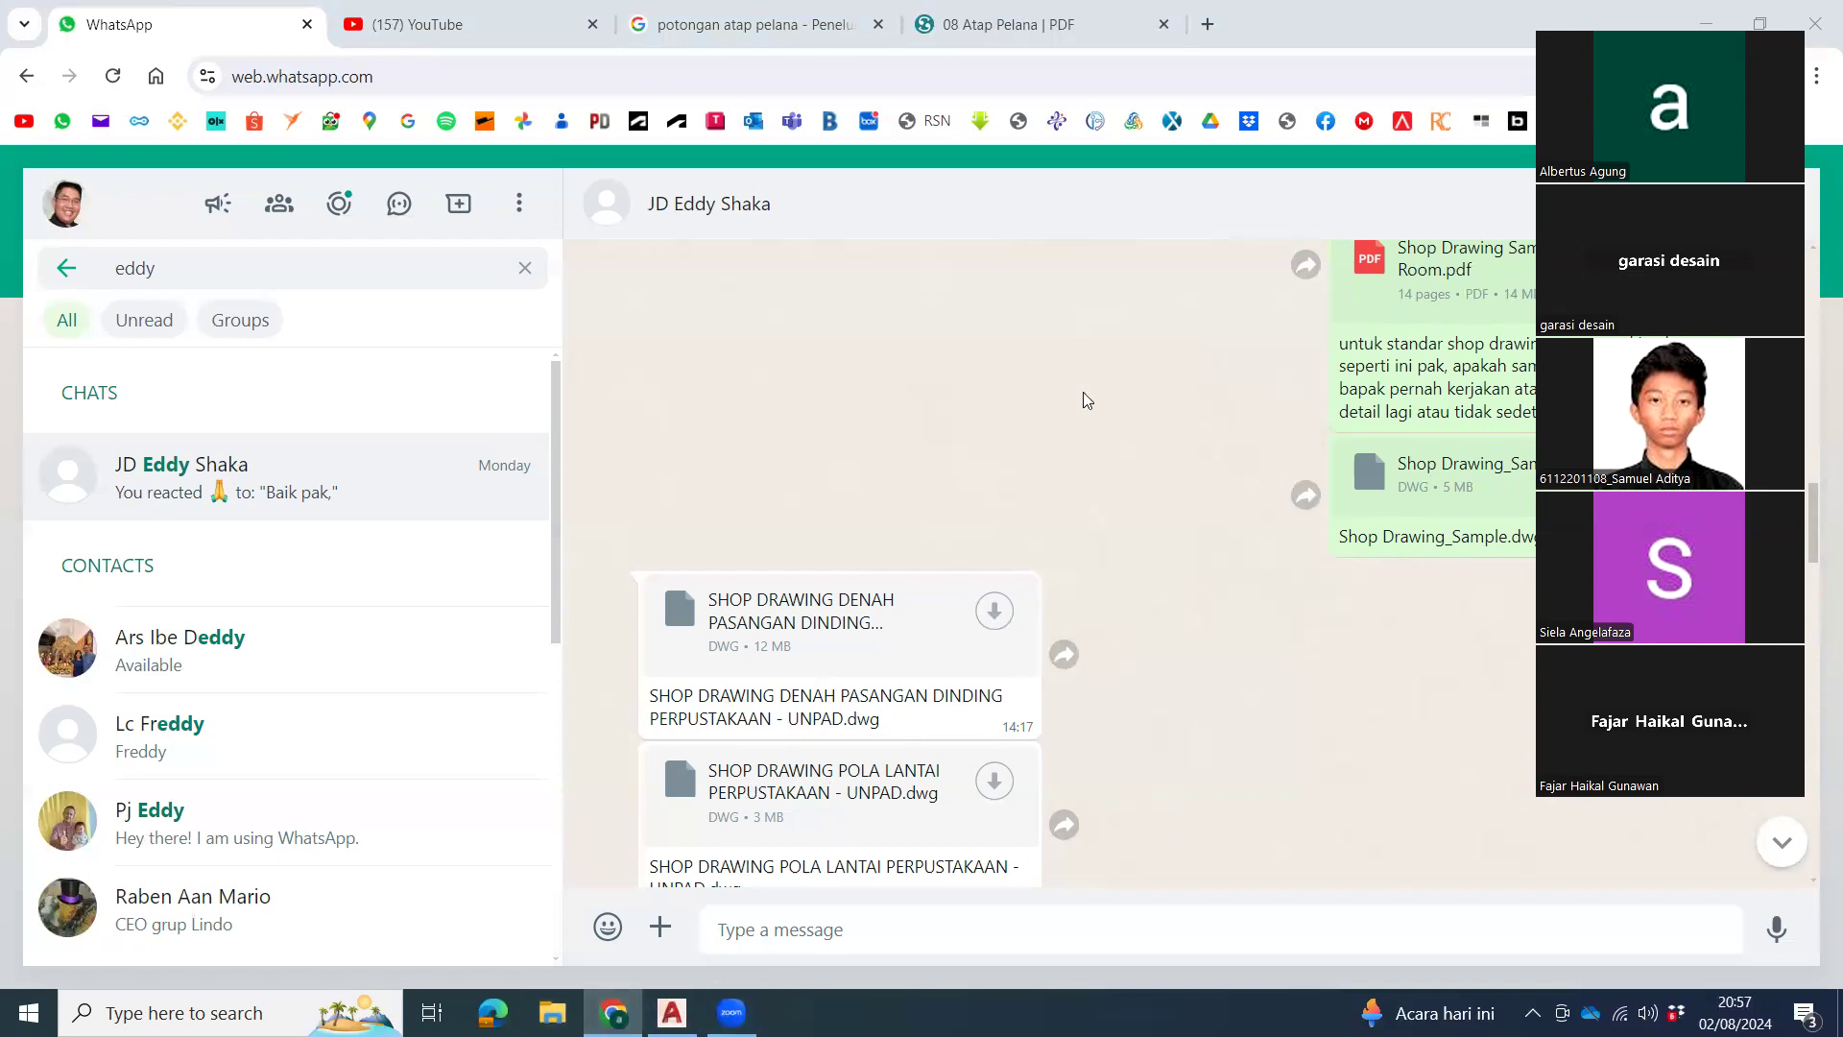
# Open the Shop Drawing Sample New Meeting Room PDF from Downloads and examine the wooden door and partition details on the partition plan.
pyautogui.click(843, 382)
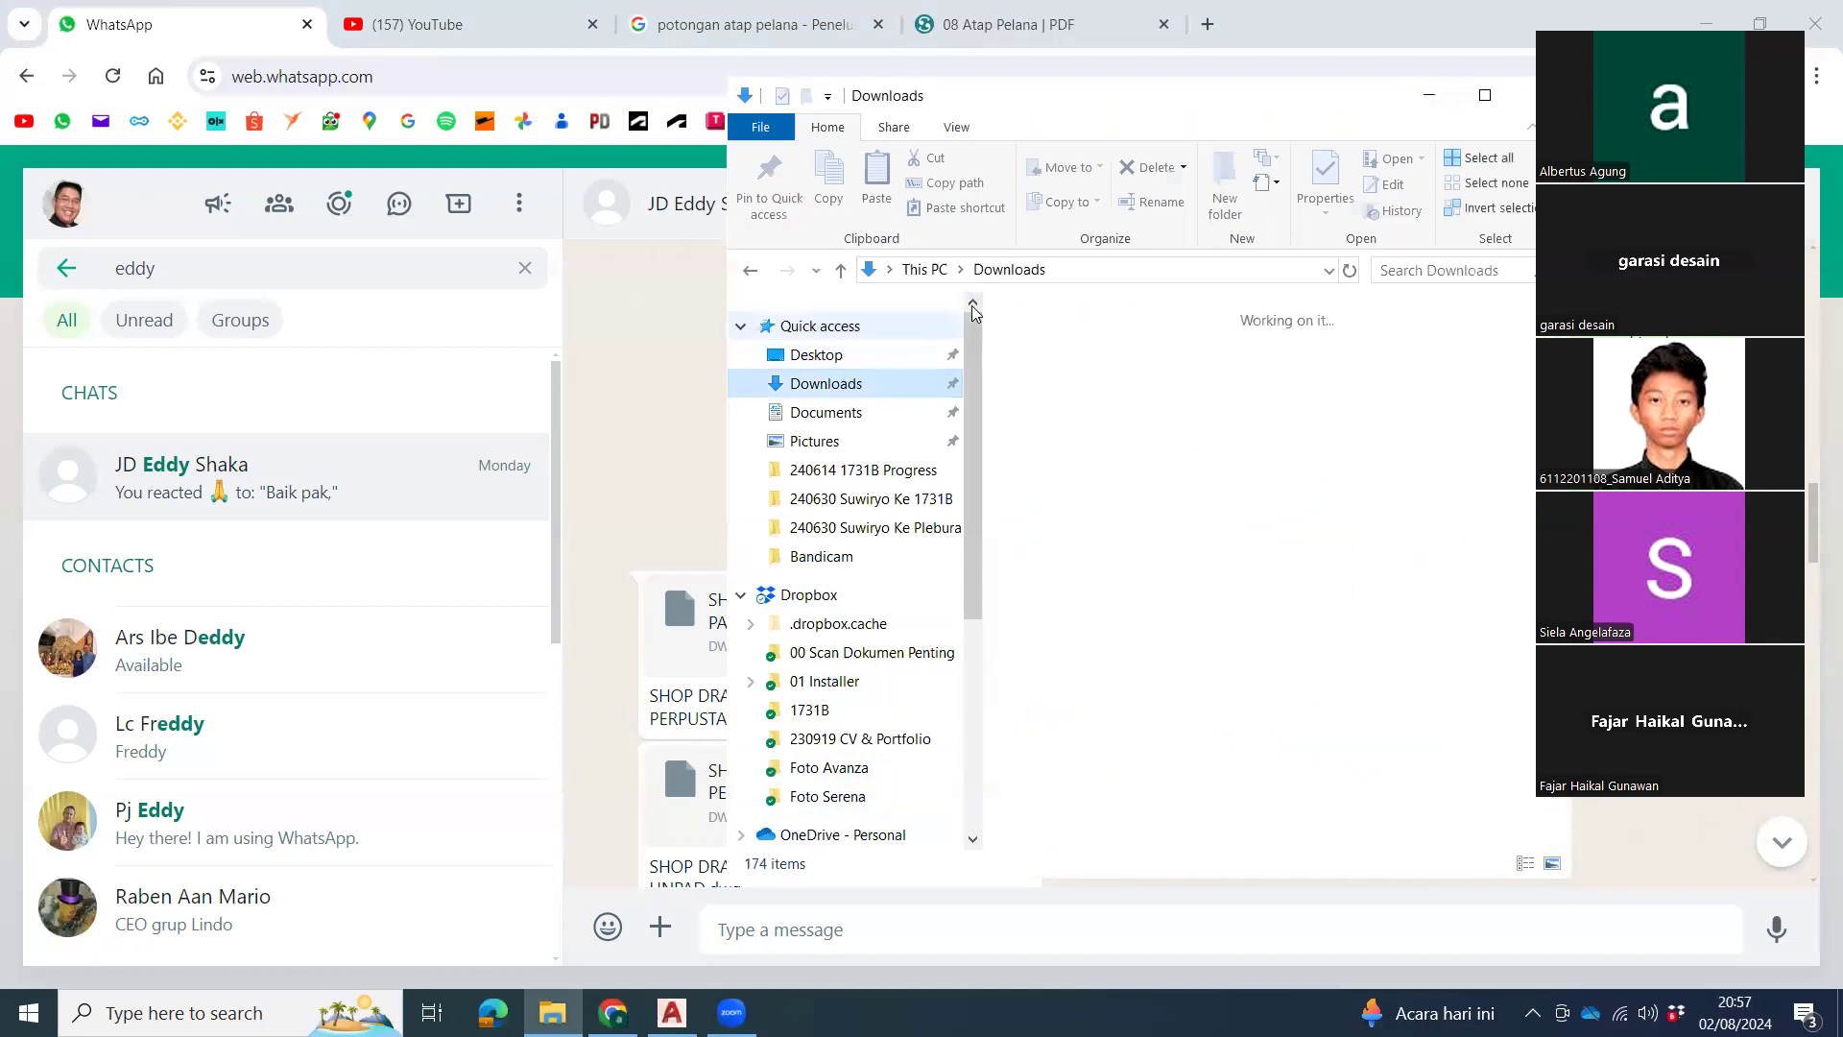
pyautogui.doubleClick(1118, 342)
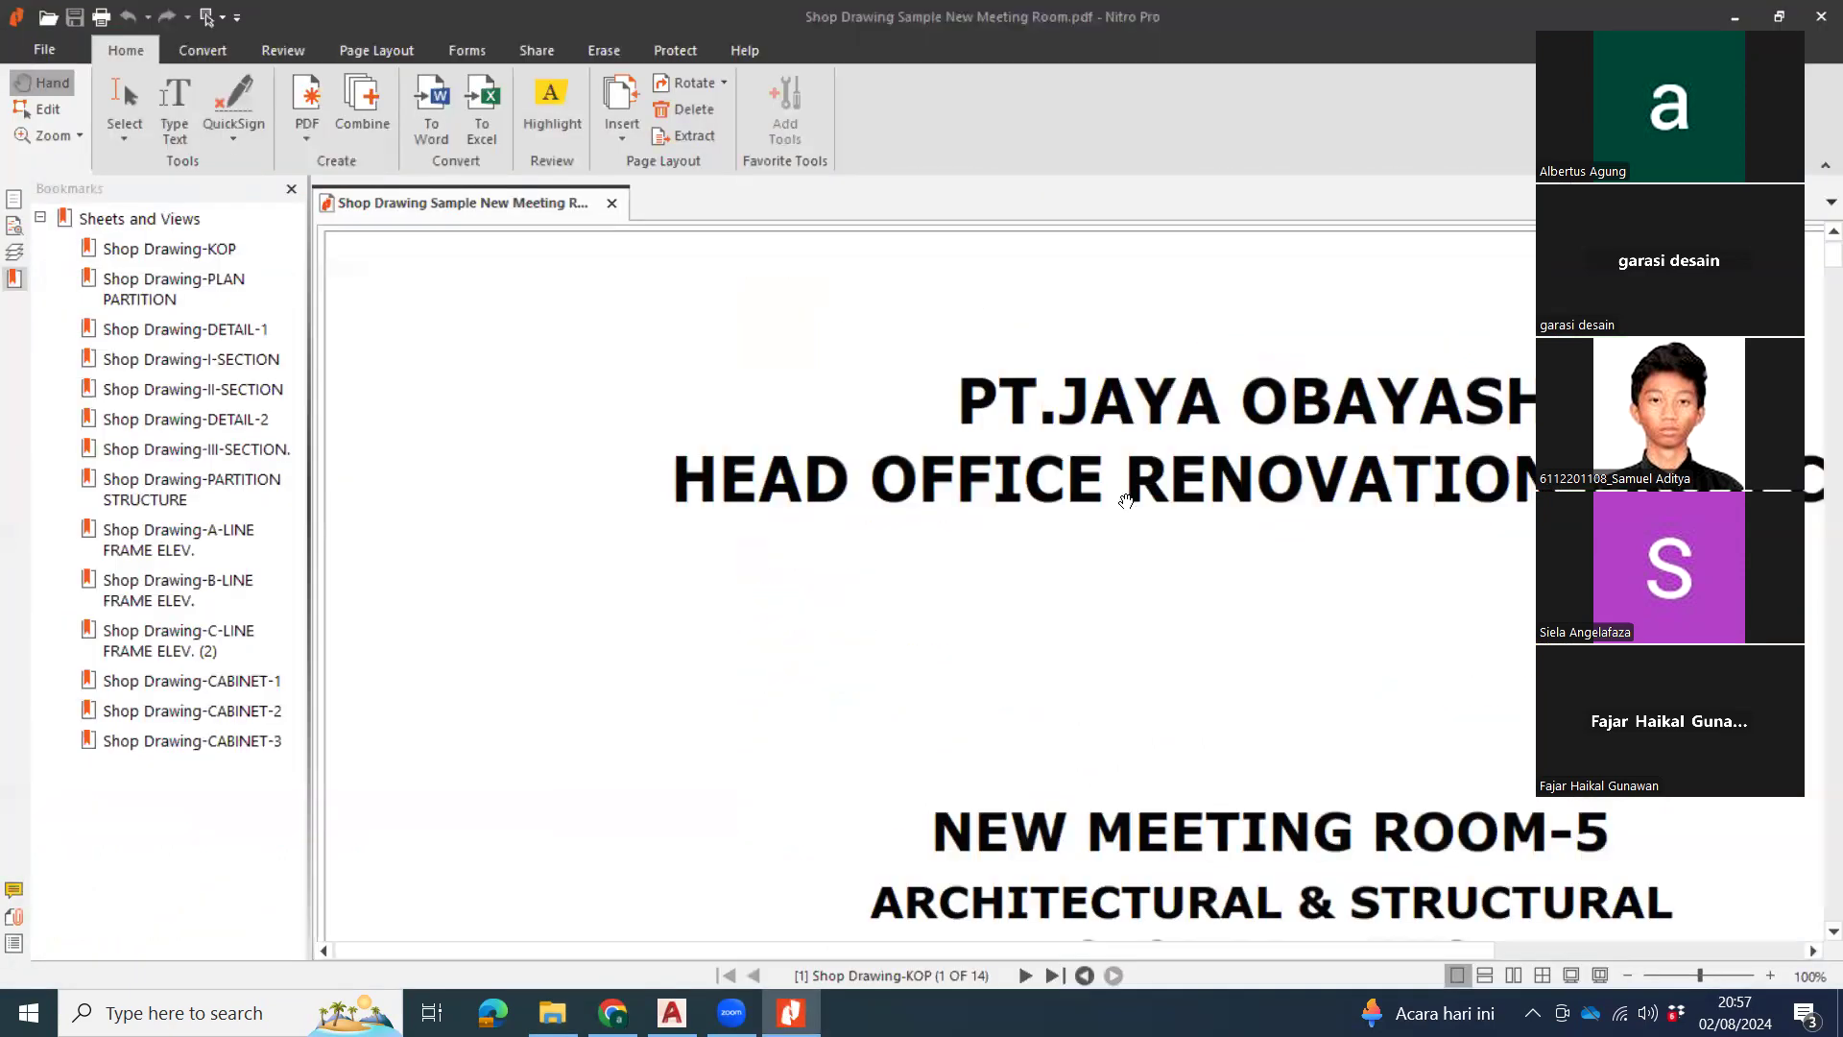
pyautogui.scroll(-3, 1152, 589)
pyautogui.keyDown('ctrl'); pyautogui.scroll(-1, 1231, 473); pyautogui.keyUp('ctrl')
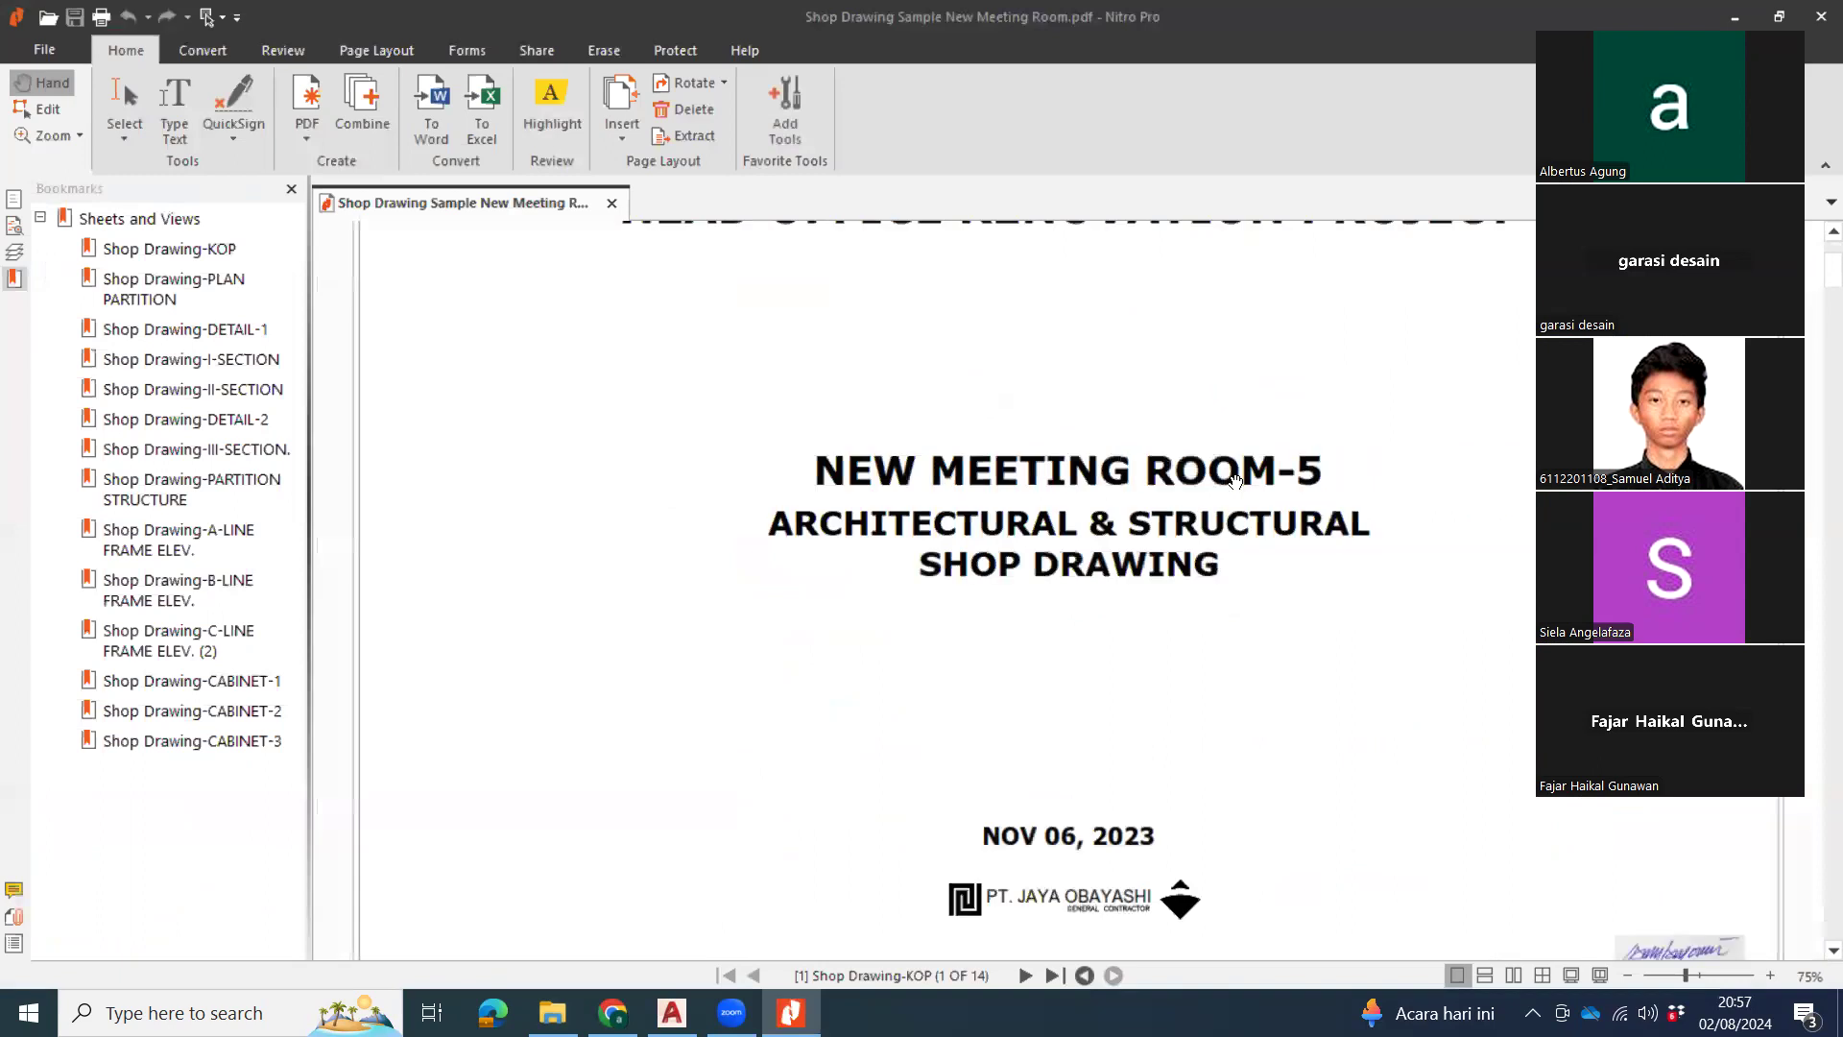
pyautogui.scroll(-1, 1224, 494)
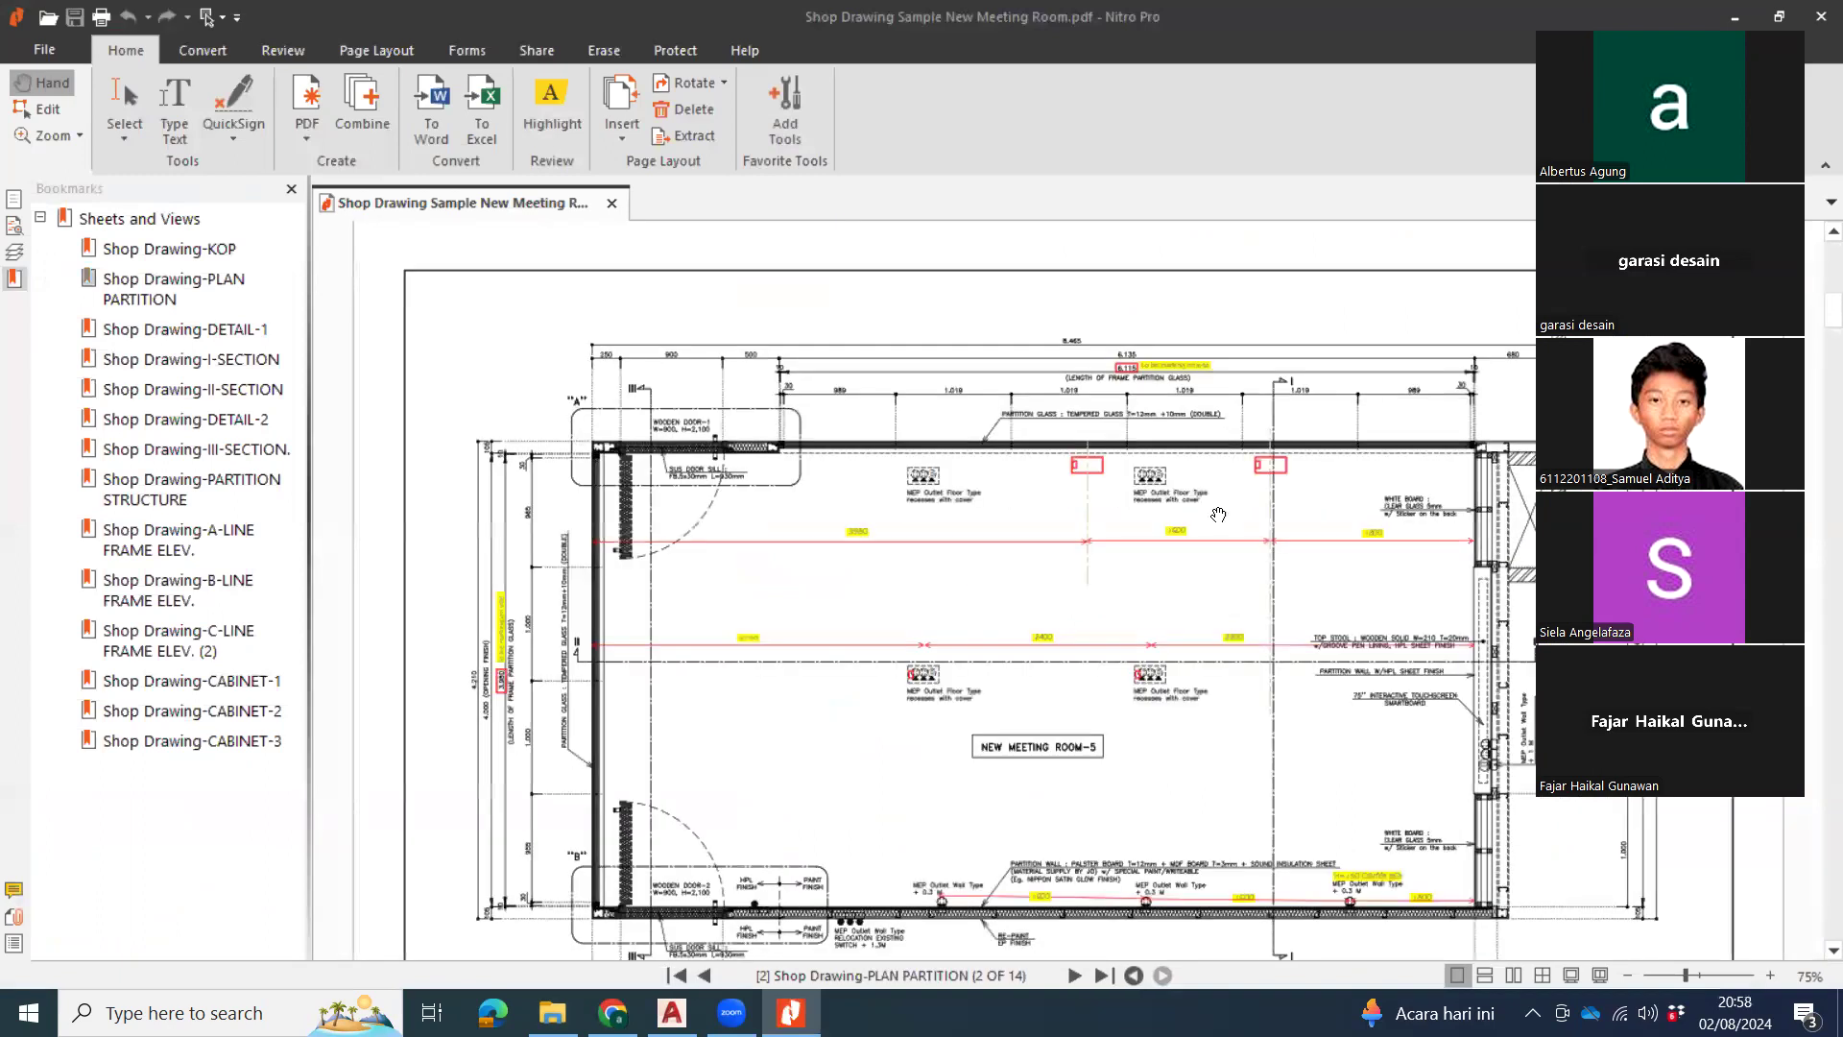
pyautogui.keyDown('ctrl'); pyautogui.scroll(5, 696, 474); pyautogui.keyUp('ctrl')
pyautogui.keyDown('ctrl'); pyautogui.scroll(4, 695, 474); pyautogui.keyUp('ctrl')
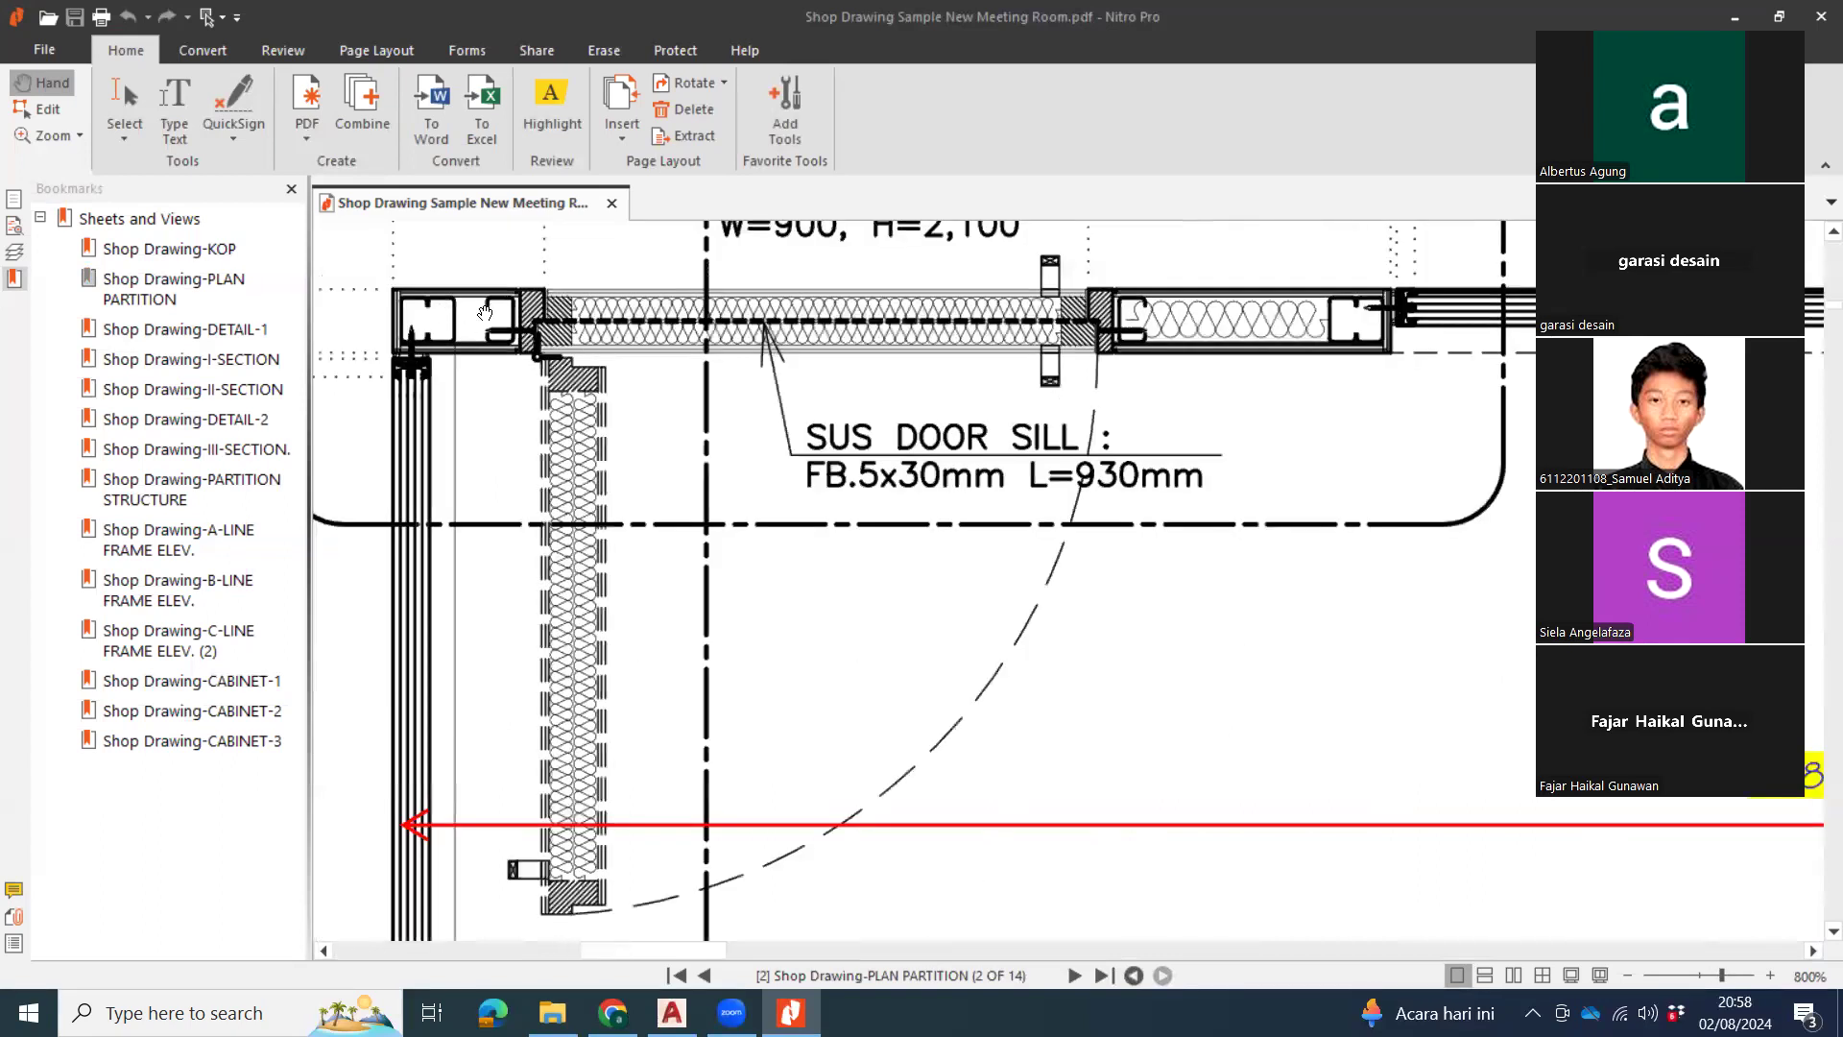
pyautogui.keyDown('ctrl'); pyautogui.scroll(2, 484, 312); pyautogui.keyUp('ctrl')
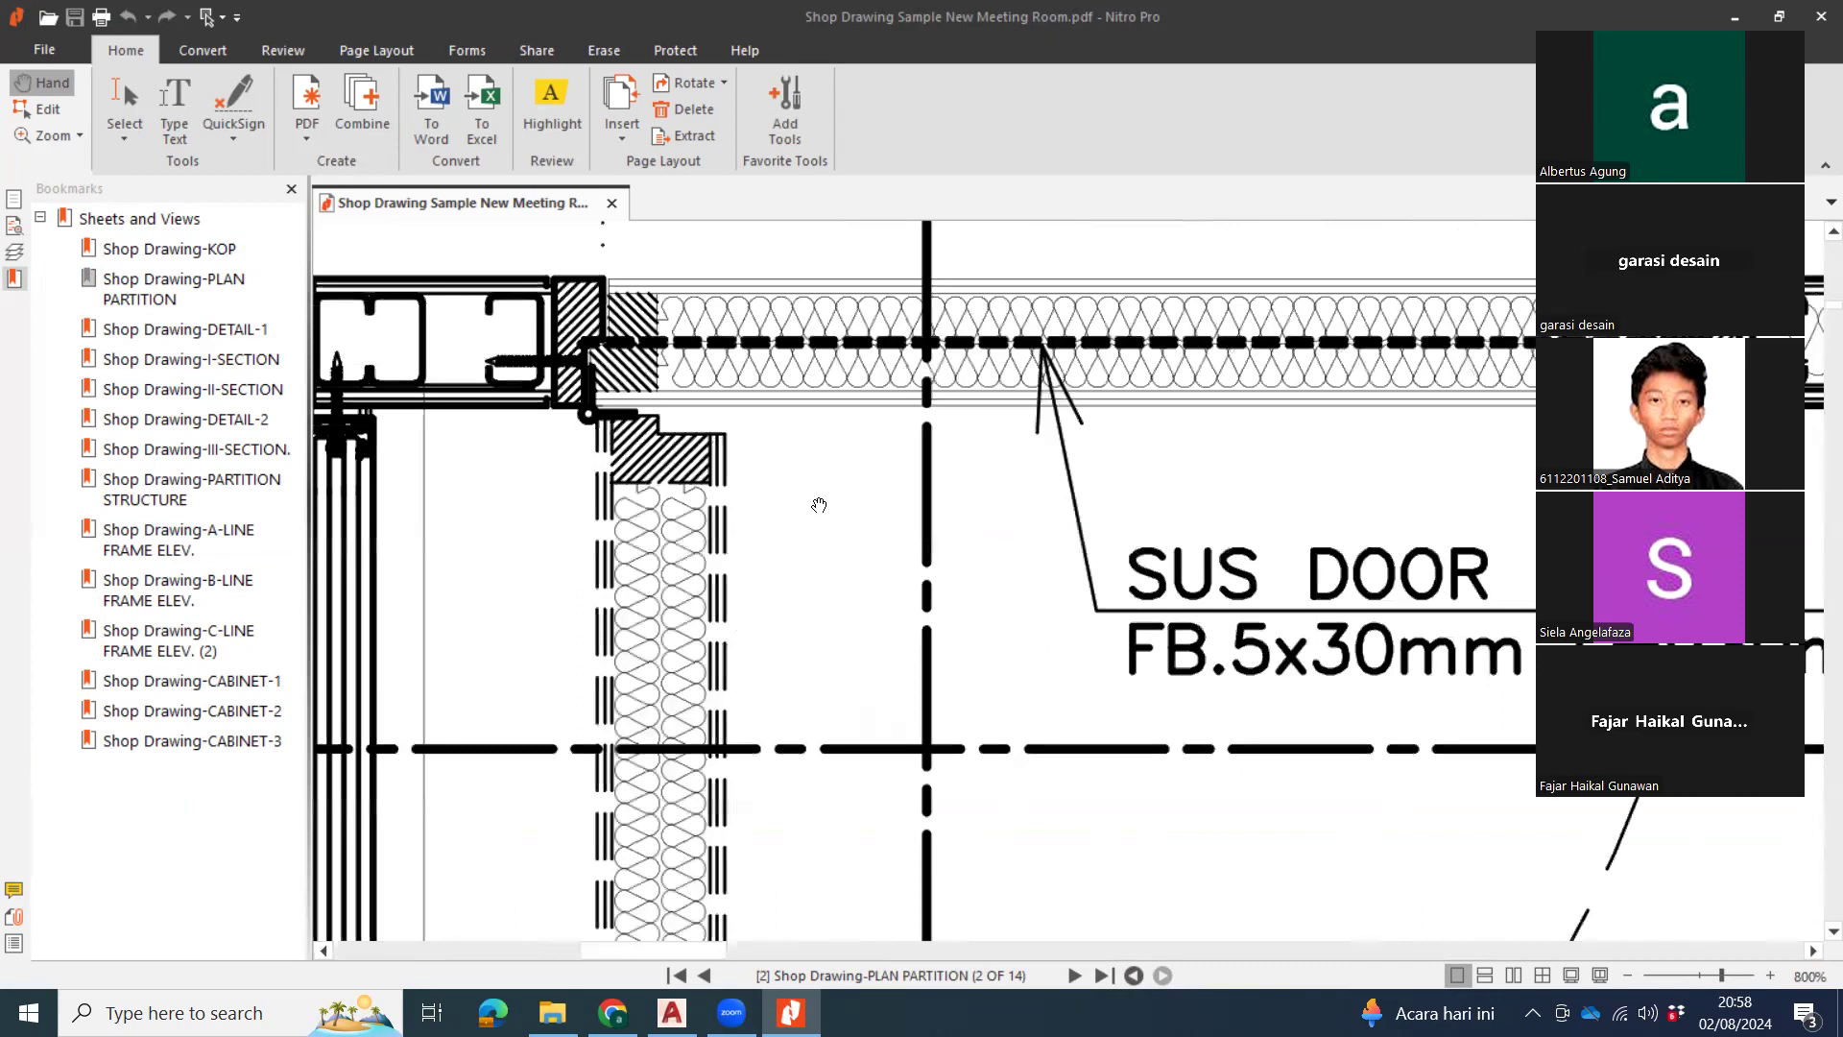
# Open Shop Drawing_Sample from Downloads in AutoCAD, ignoring the unresolved reference files.
pyautogui.click(553, 1010)
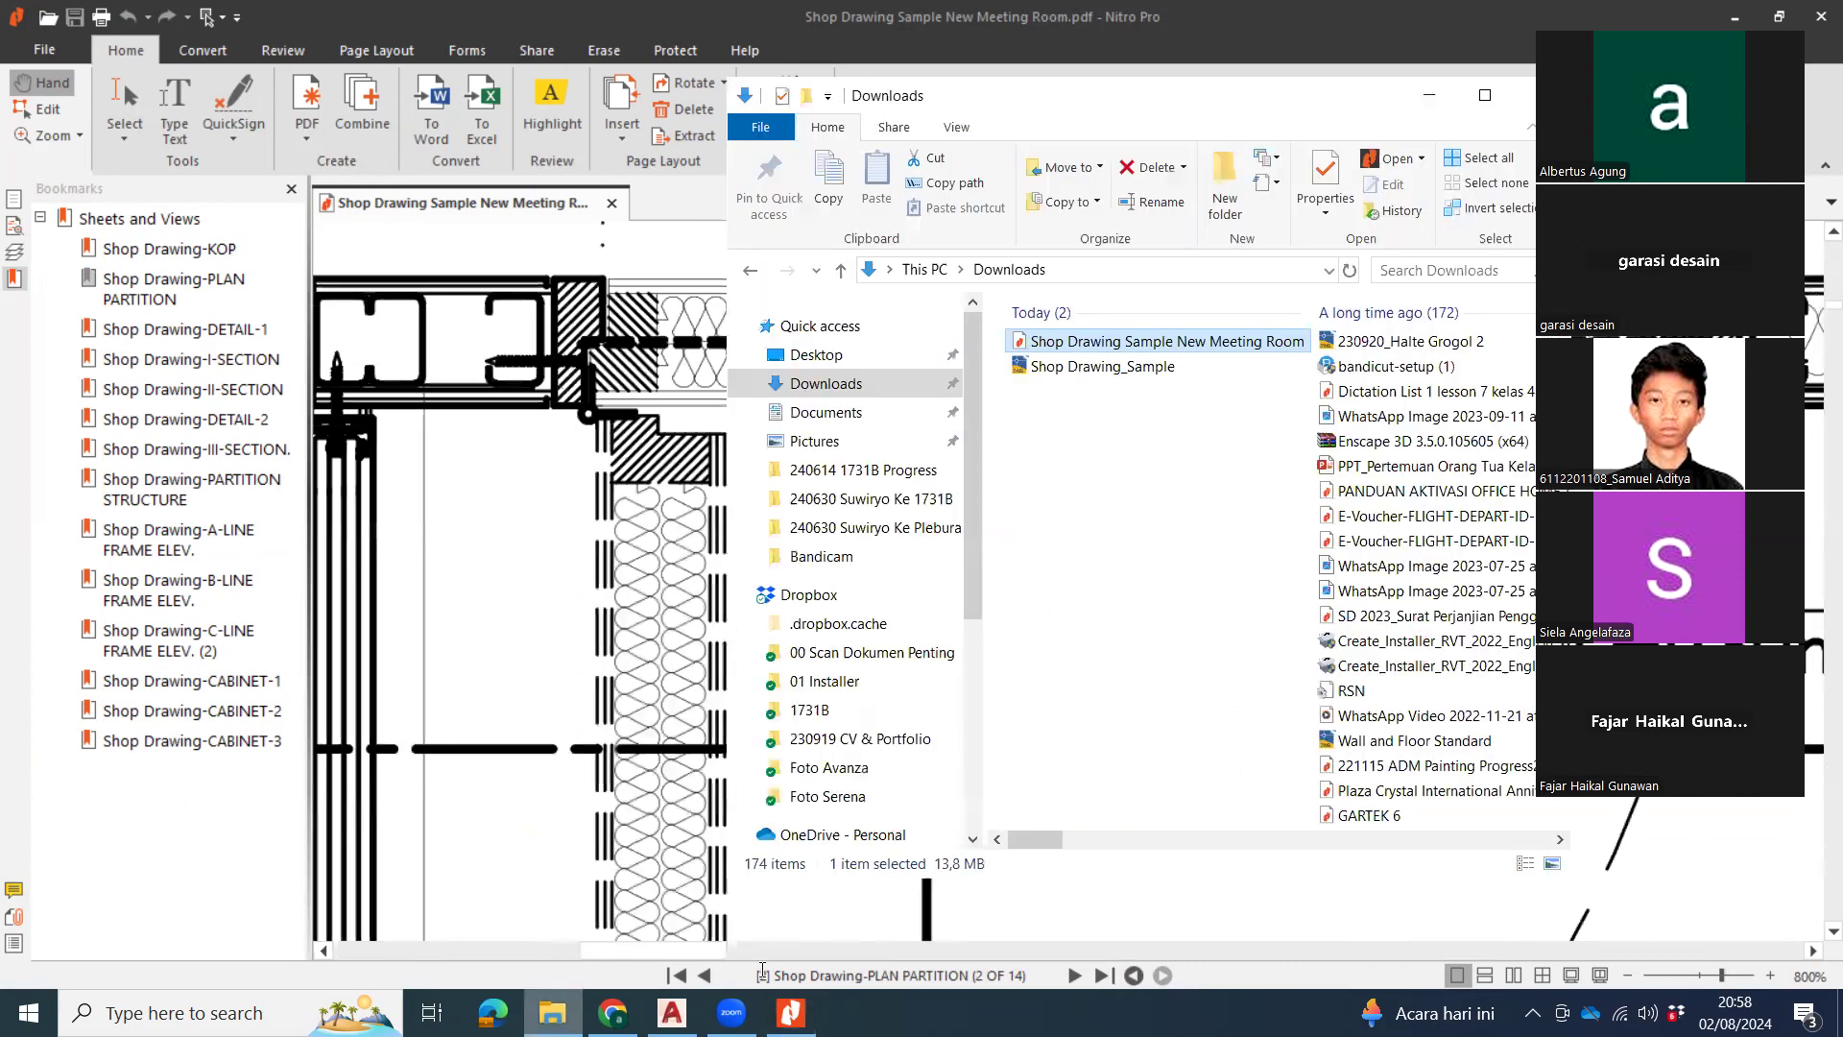
pyautogui.doubleClick(1114, 366)
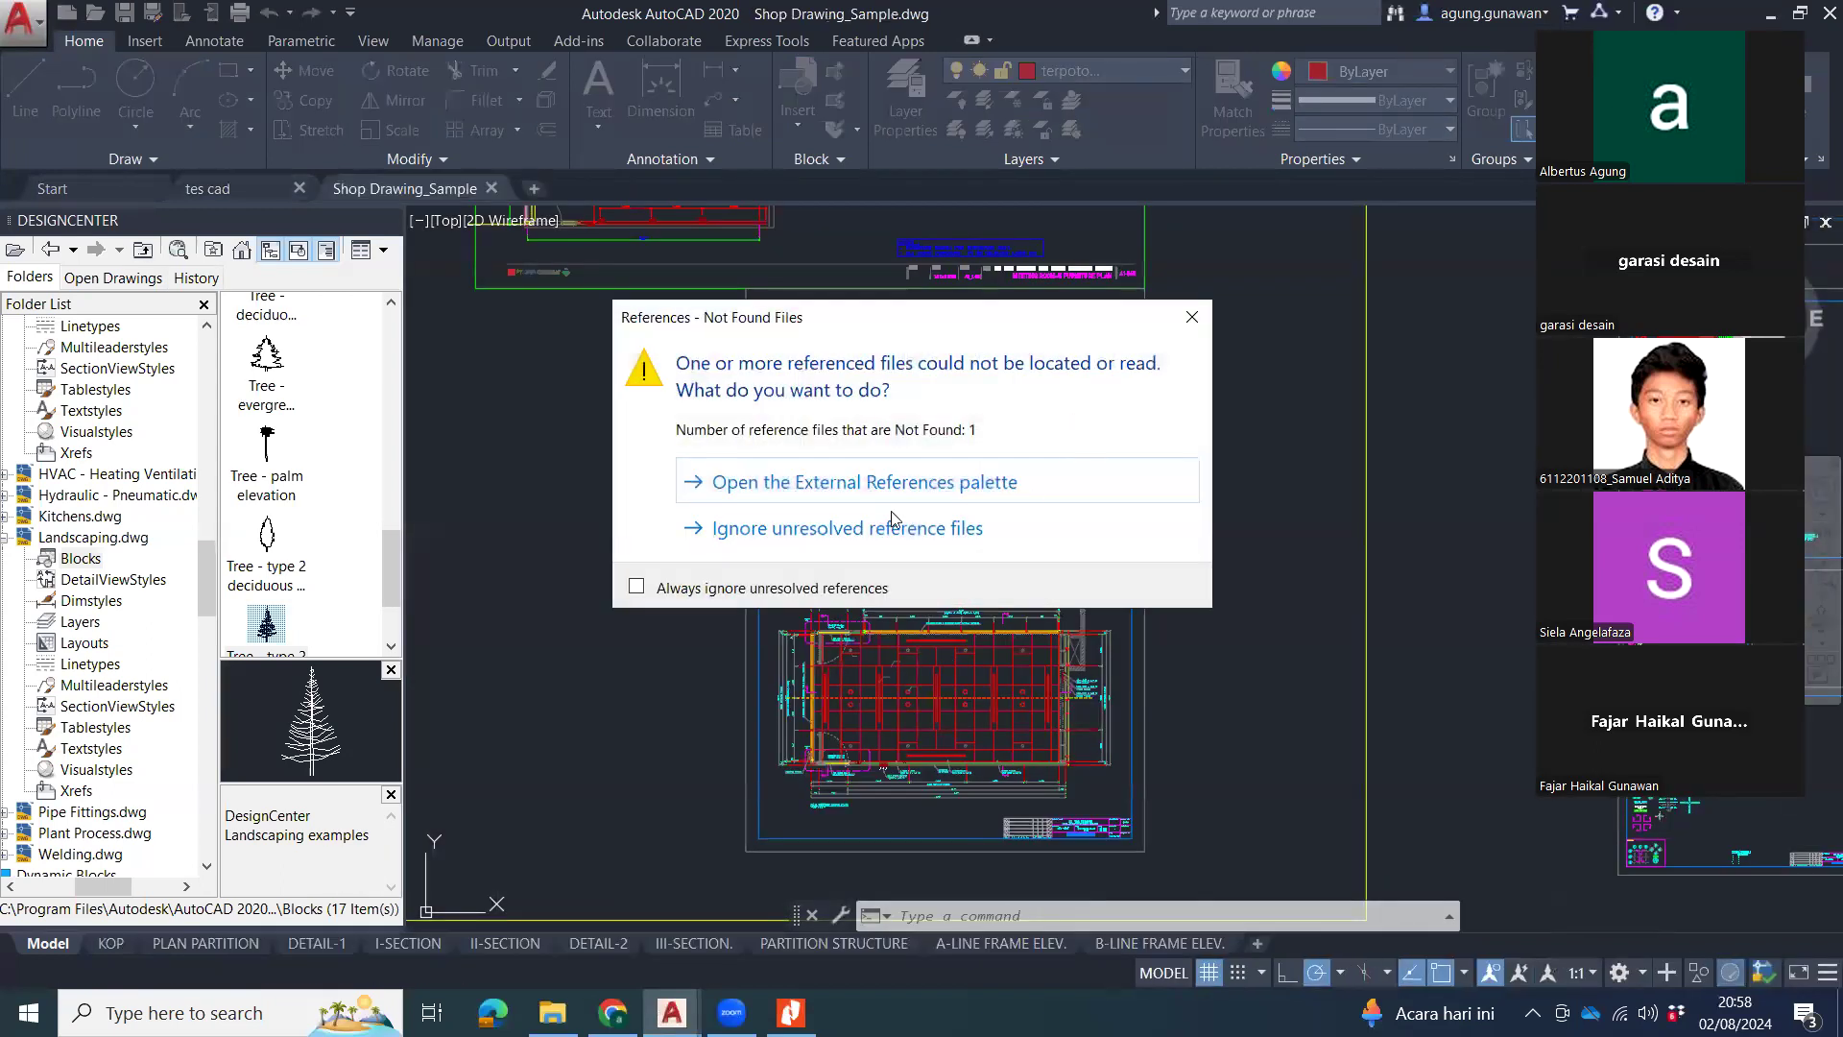
pyautogui.click(917, 529)
# Examine the line type legend and the colour-to-lineweight chart in the drawing's model space.
pyautogui.moveTo(1184, 480); pyautogui.dragTo(953, 579, button='middle')
pyautogui.moveTo(1337, 513)
pyautogui.mouseDown(button='middle')
pyautogui.moveTo(867, 469)
pyautogui.moveTo(837, 485)
pyautogui.mouseUp(button='middle')
pyautogui.scroll(2, 850, 480)
pyautogui.scroll(10, 901, 363)
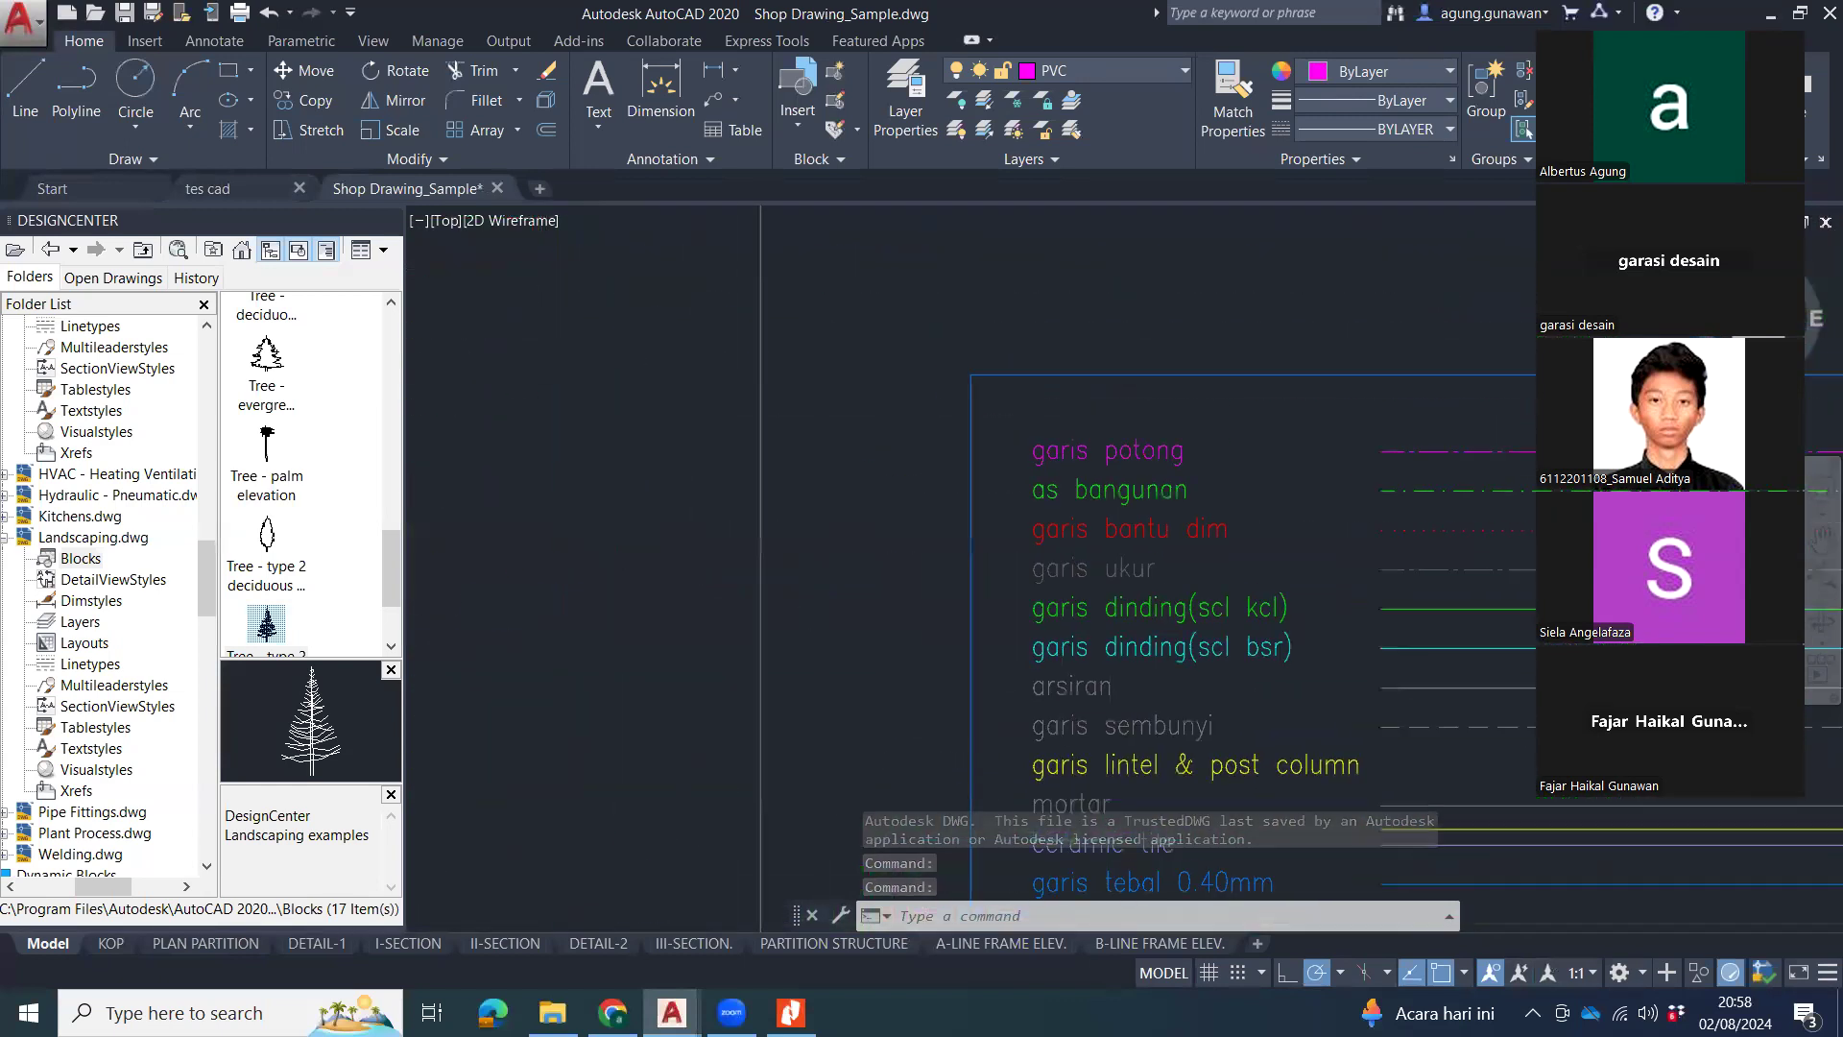
pyautogui.moveTo(902, 363); pyautogui.dragTo(888, 359, button='middle')
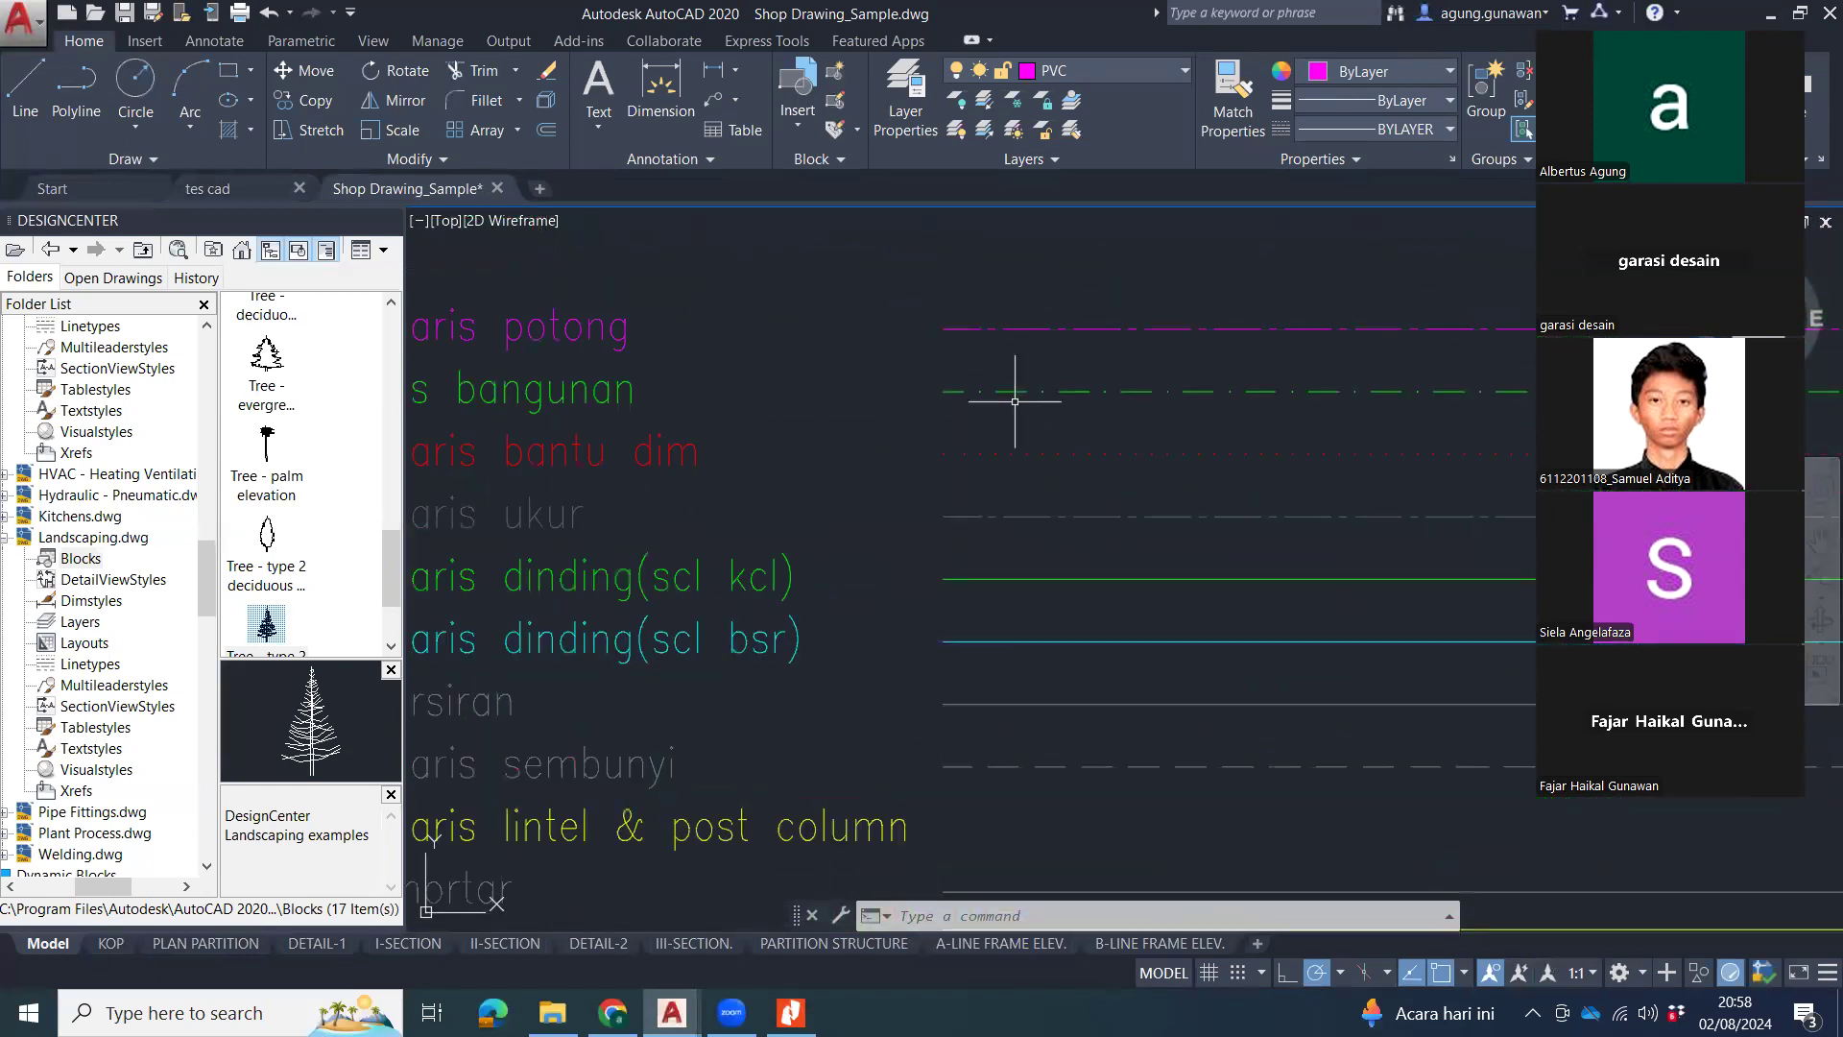
pyautogui.scroll(-2, 1007, 399)
pyautogui.moveTo(1163, 548); pyautogui.dragTo(878, 501, button='middle')
pyautogui.moveTo(1362, 428); pyautogui.dragTo(991, 343, button='middle')
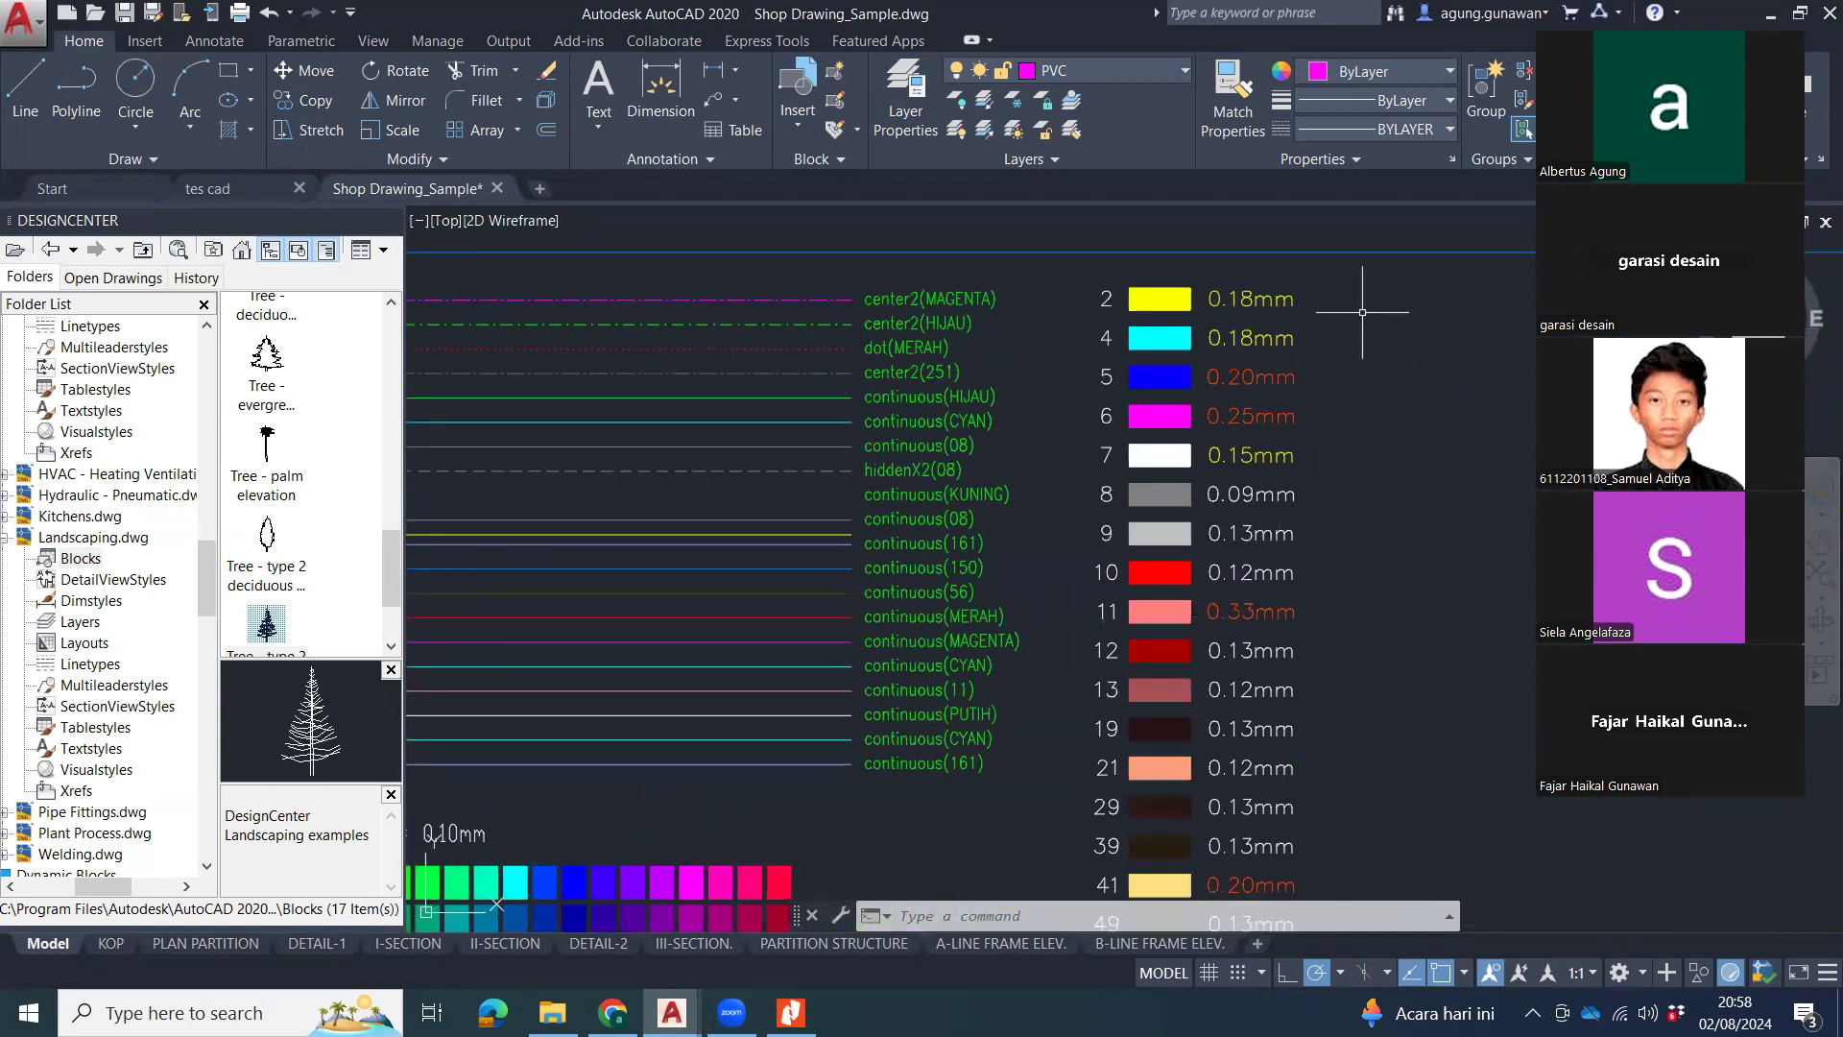
pyautogui.moveTo(1026, 713); pyautogui.dragTo(1208, 501, button='middle')
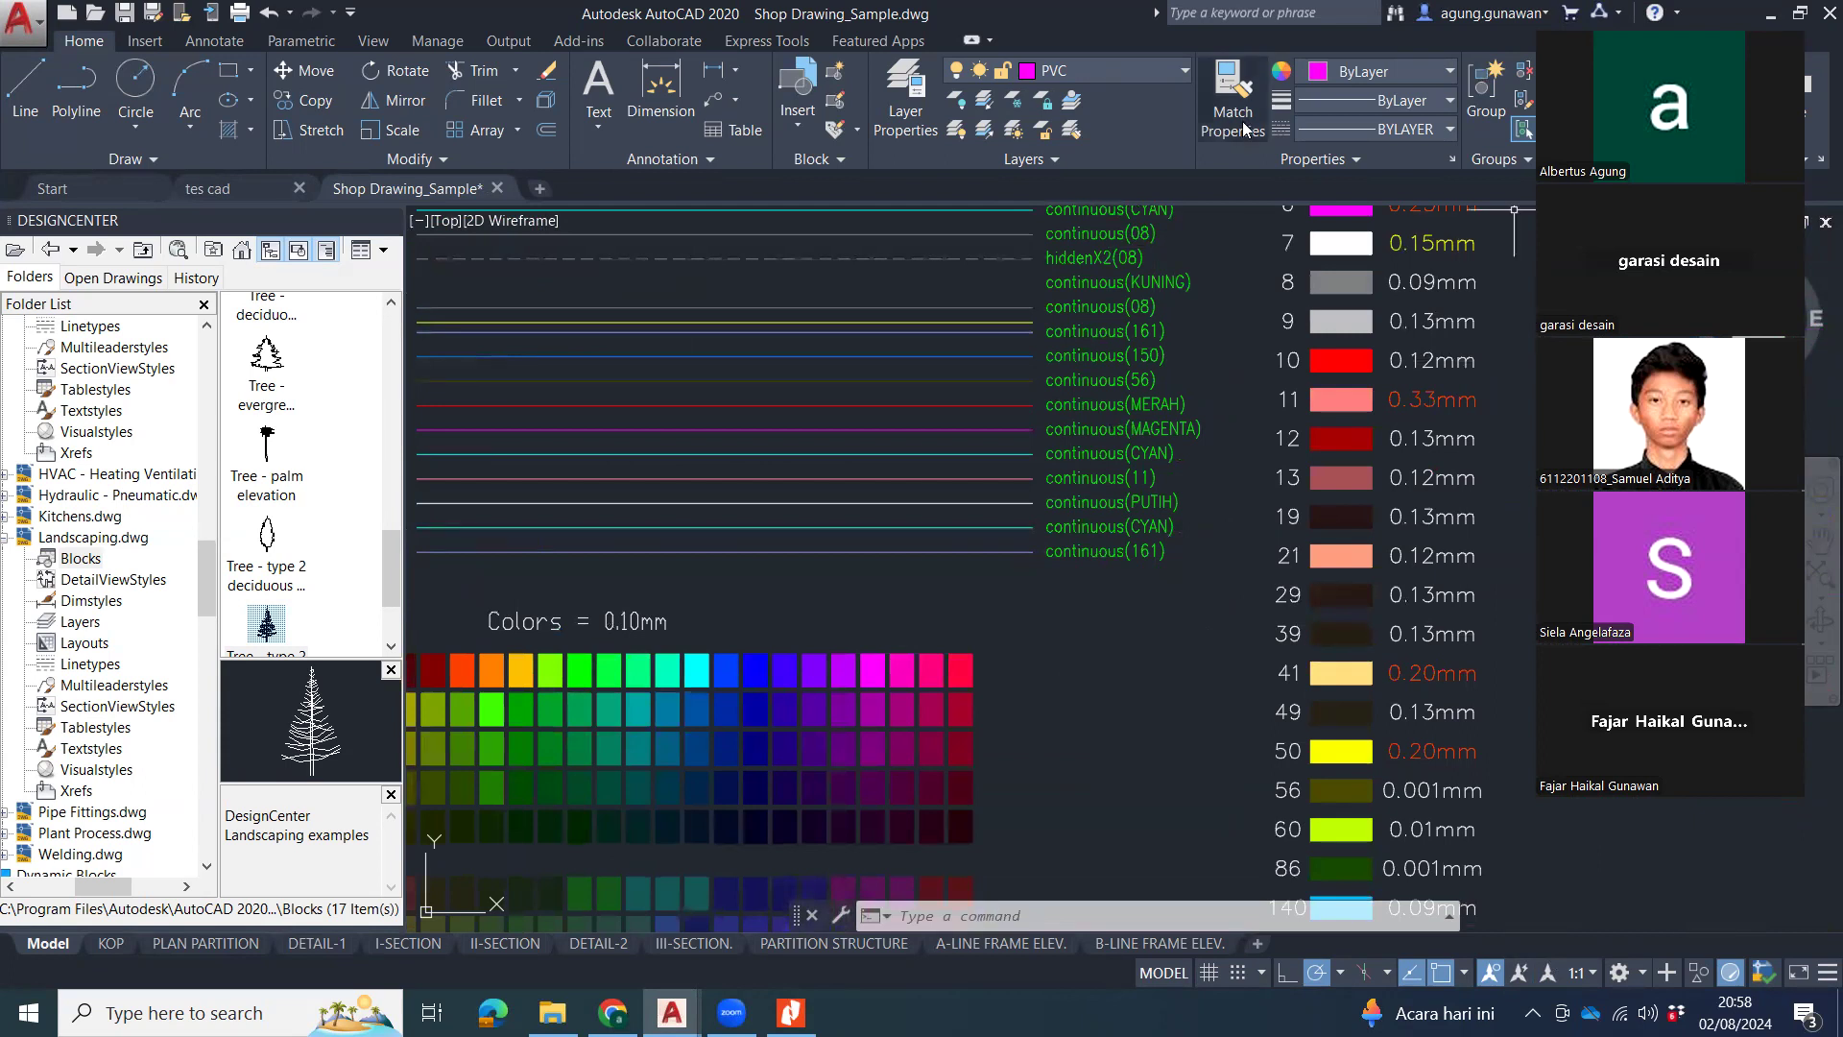
# Open the Layer Properties Manager and review the drawing's layer names, colours and linetypes.
pyautogui.click(905, 96)
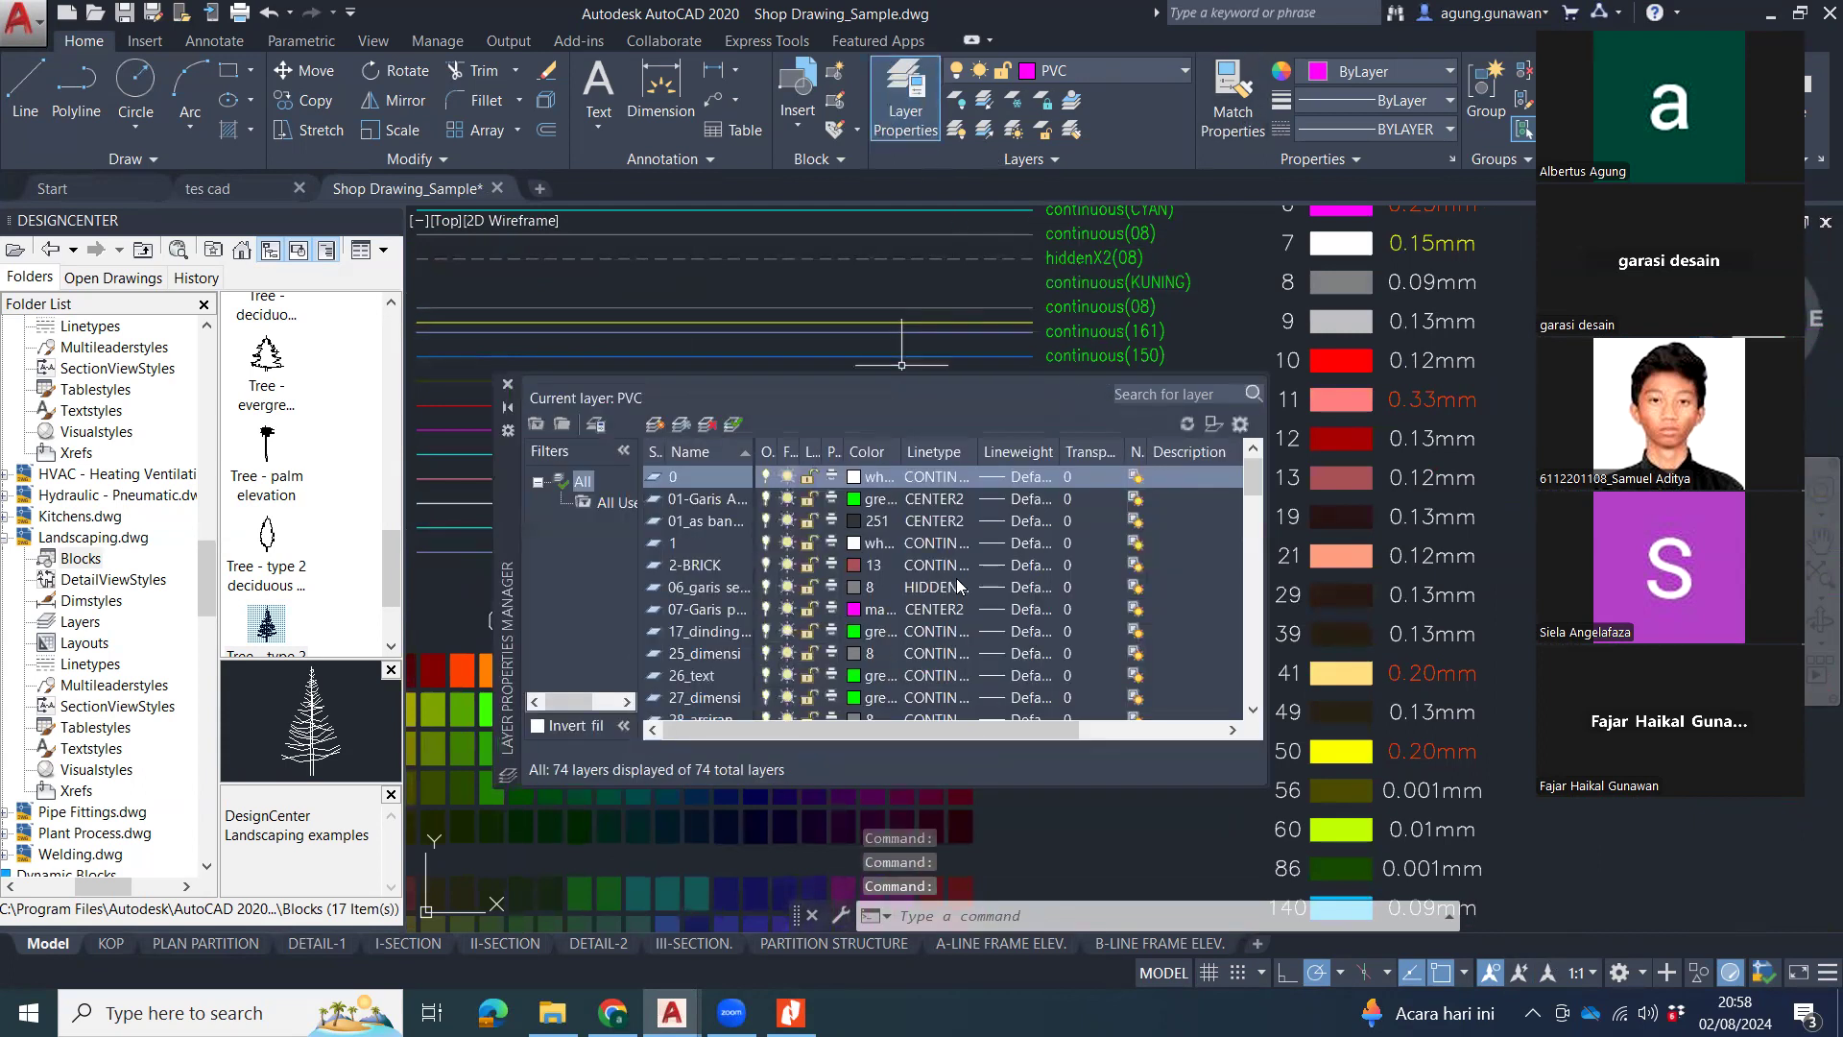
pyautogui.scroll(-7, 710, 587)
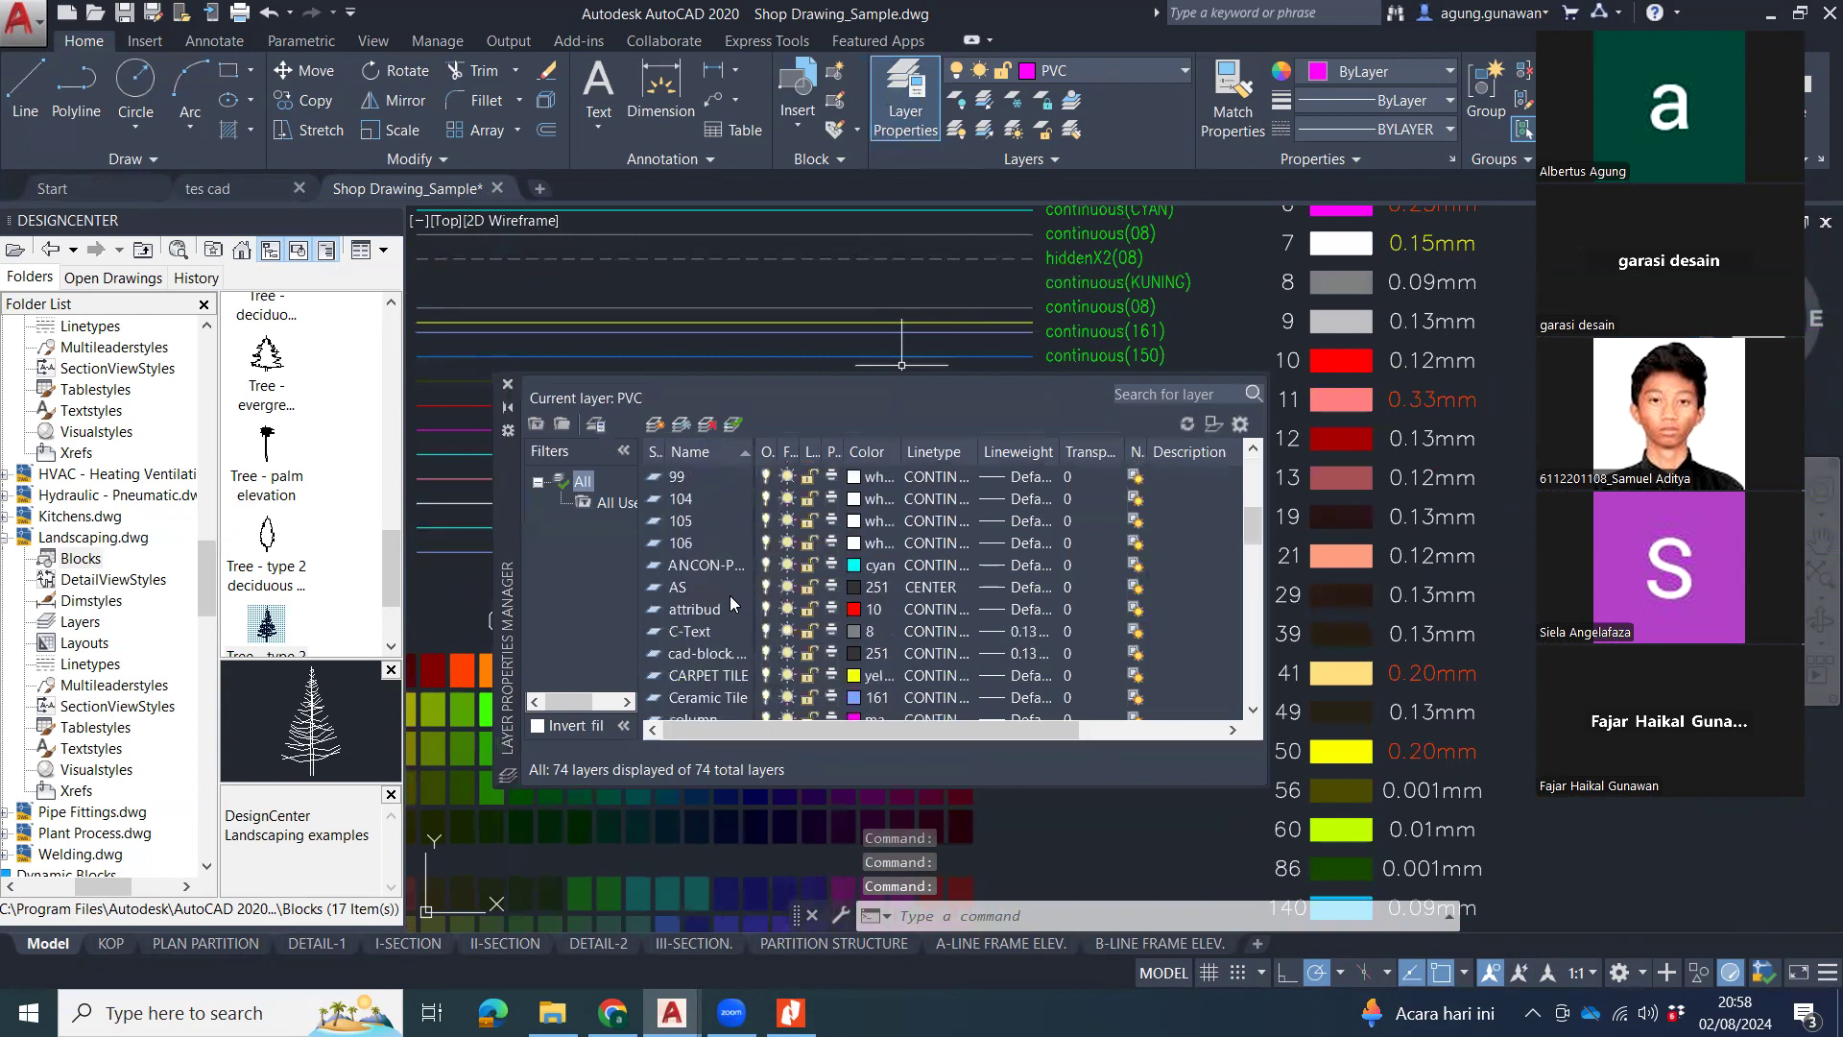
pyautogui.scroll(-8, 724, 609)
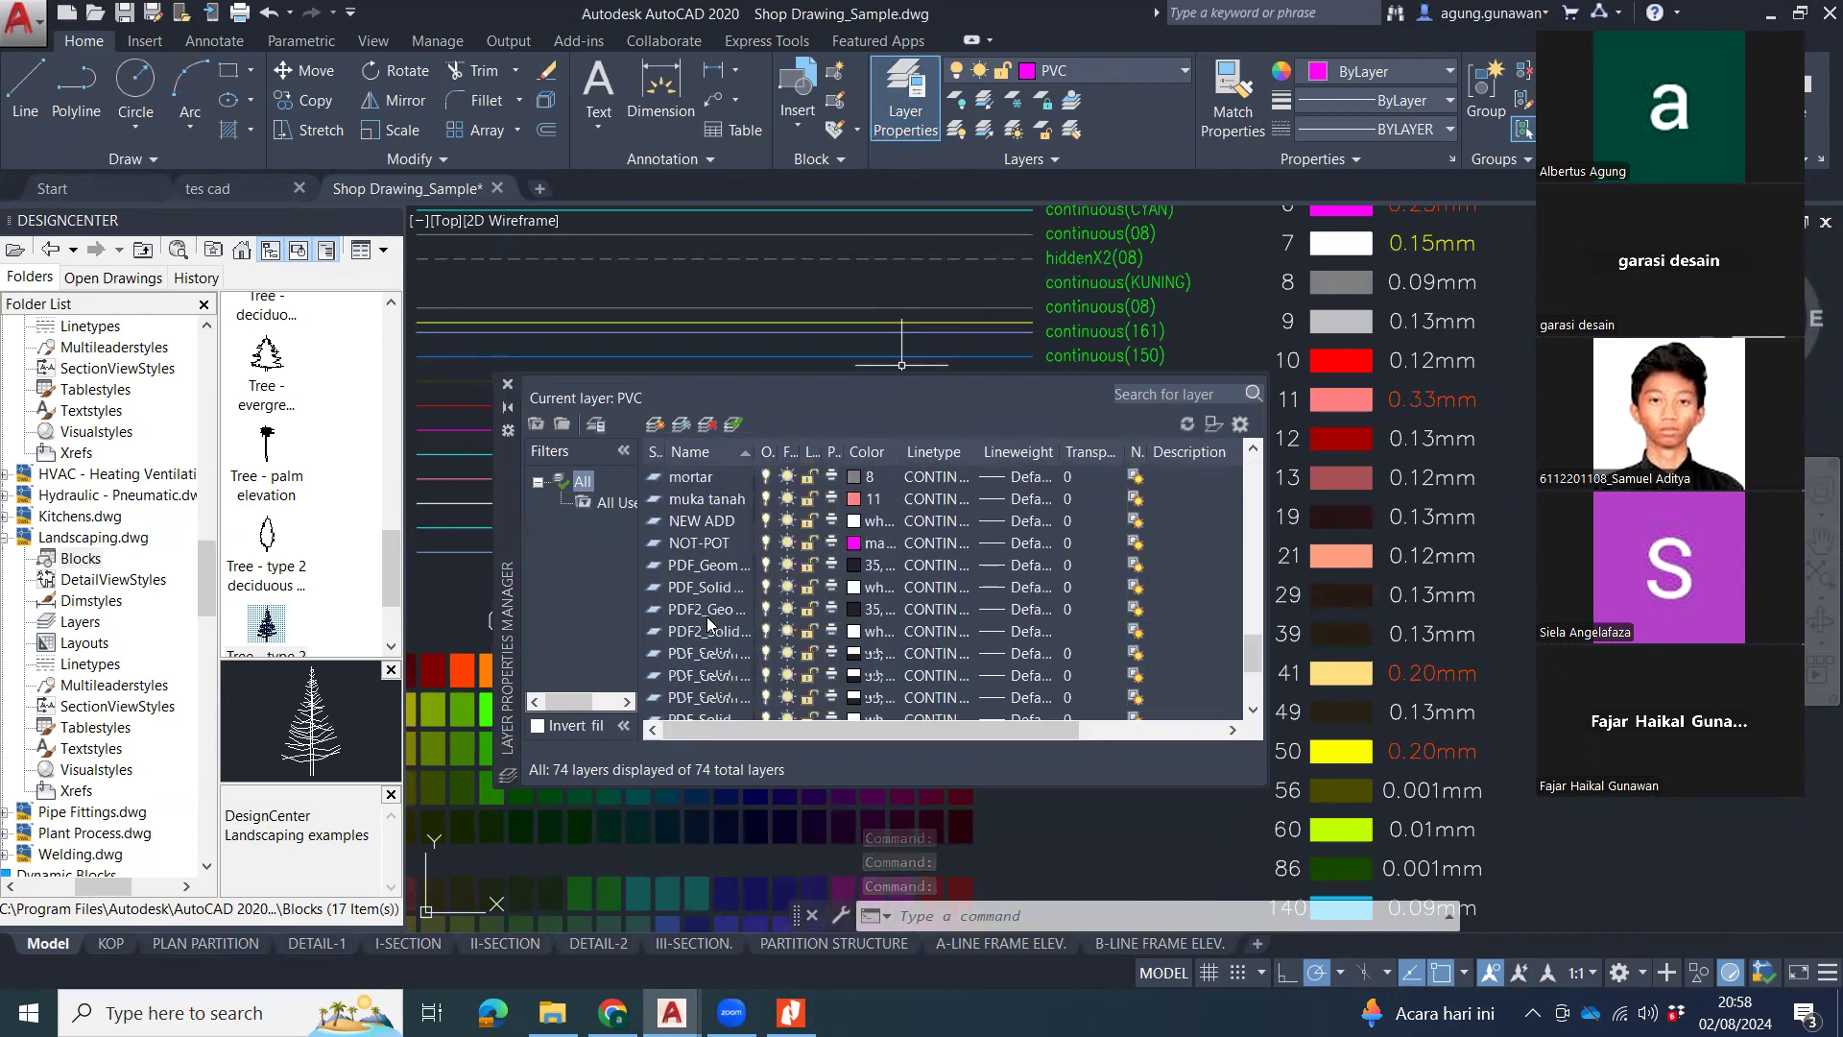
pyautogui.scroll(-5, 713, 619)
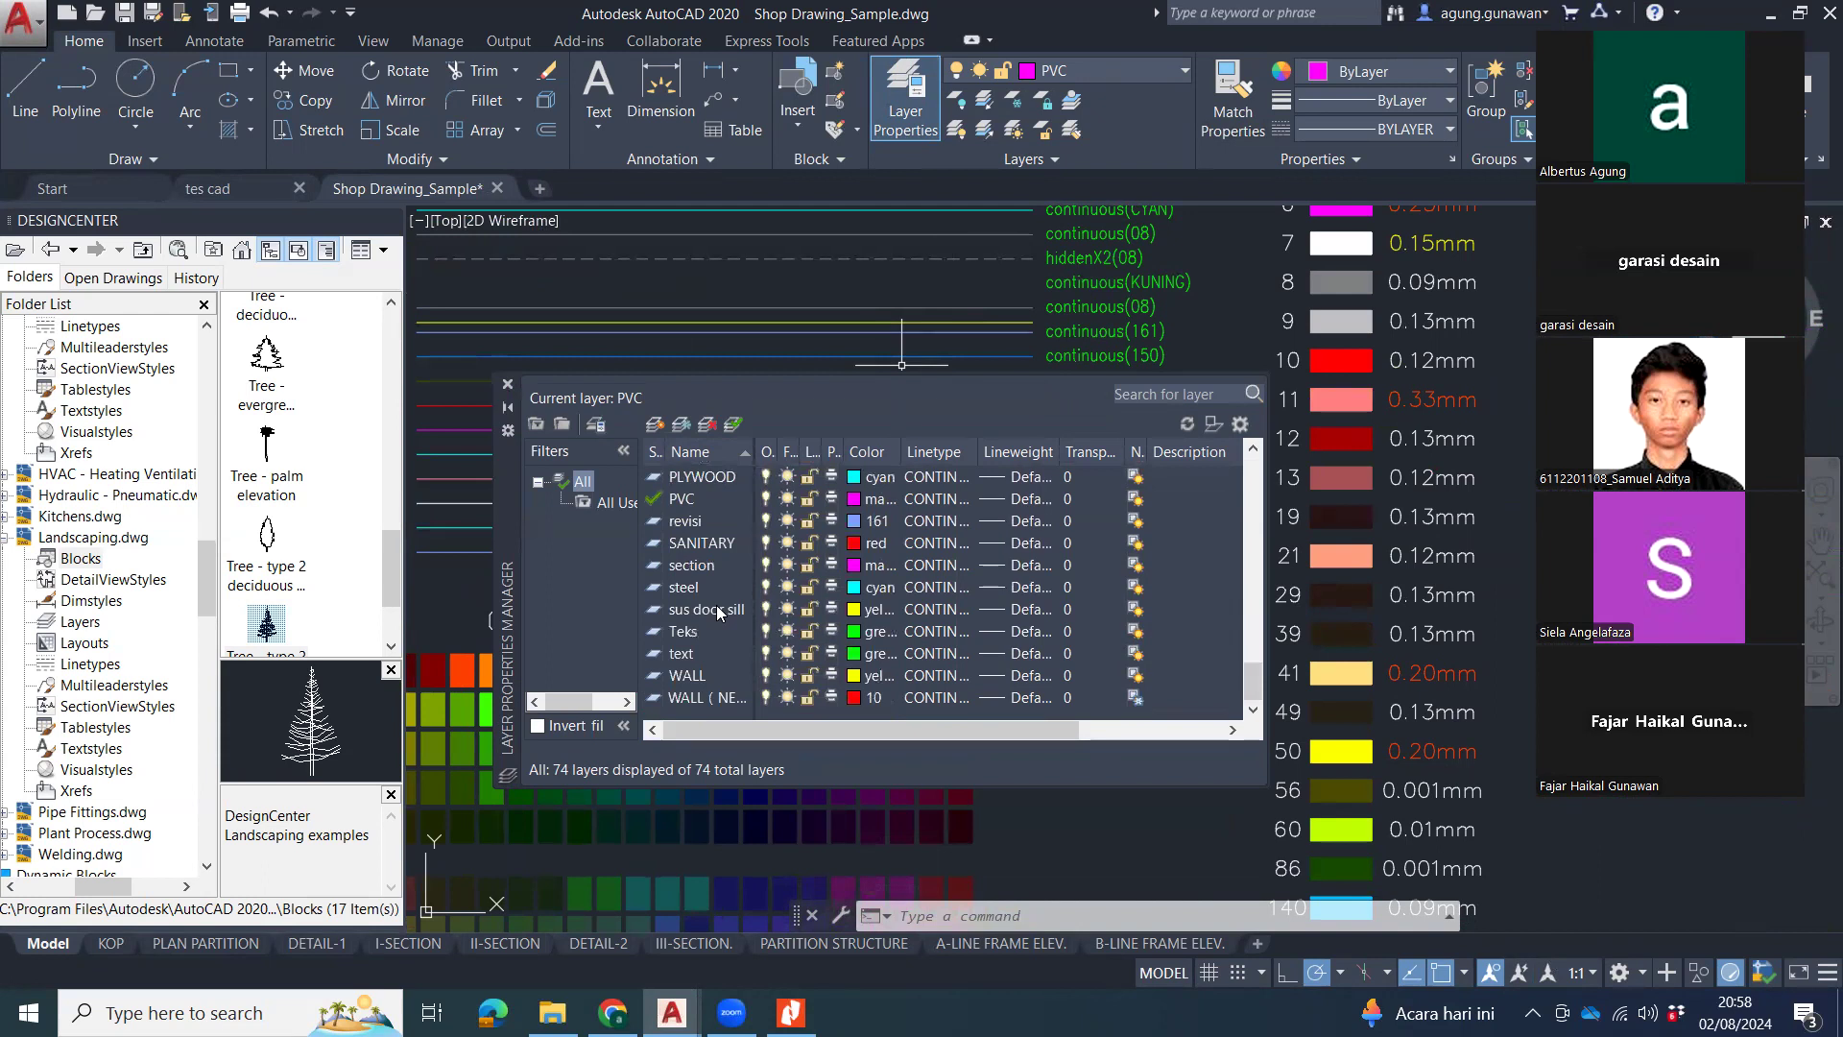
# Review the remaining layer names, colours and linetypes in the layer list, and close the Layer Properties Manager.
pyautogui.scroll(8, 715, 612)
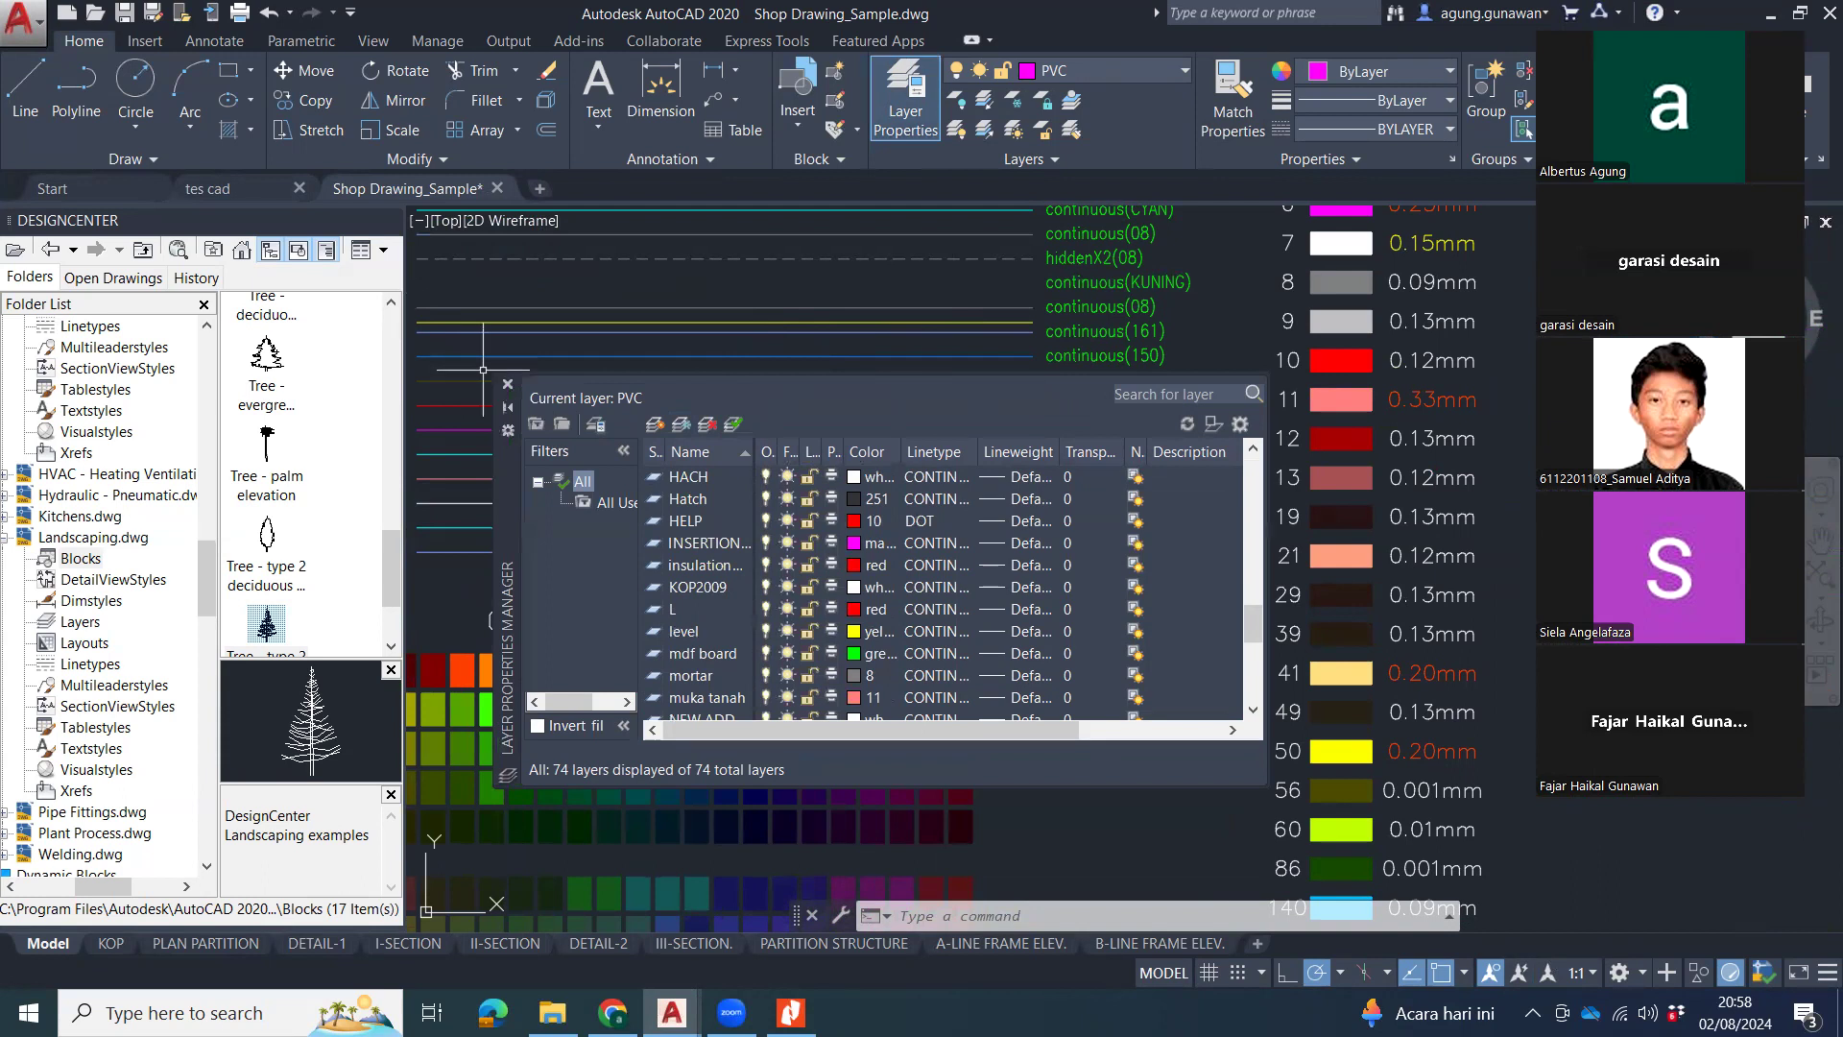
pyautogui.scroll(-5, 711, 604)
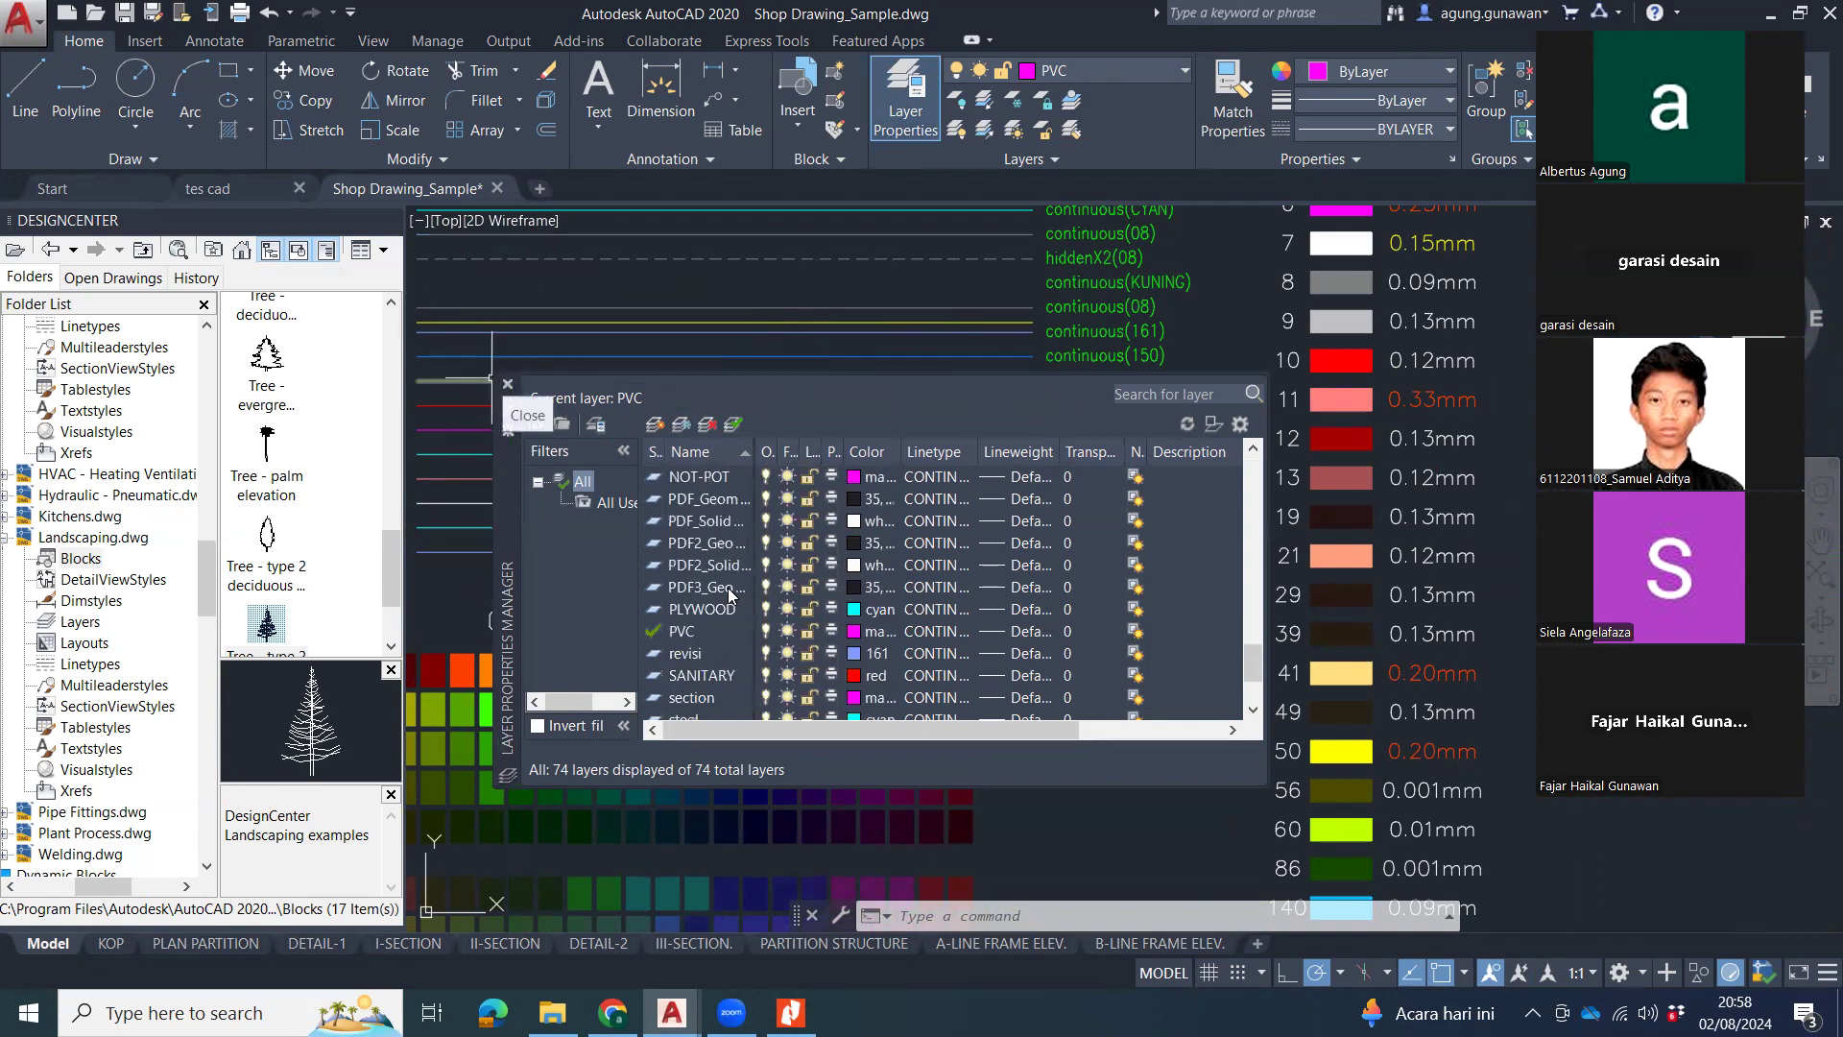
pyautogui.scroll(8, 712, 633)
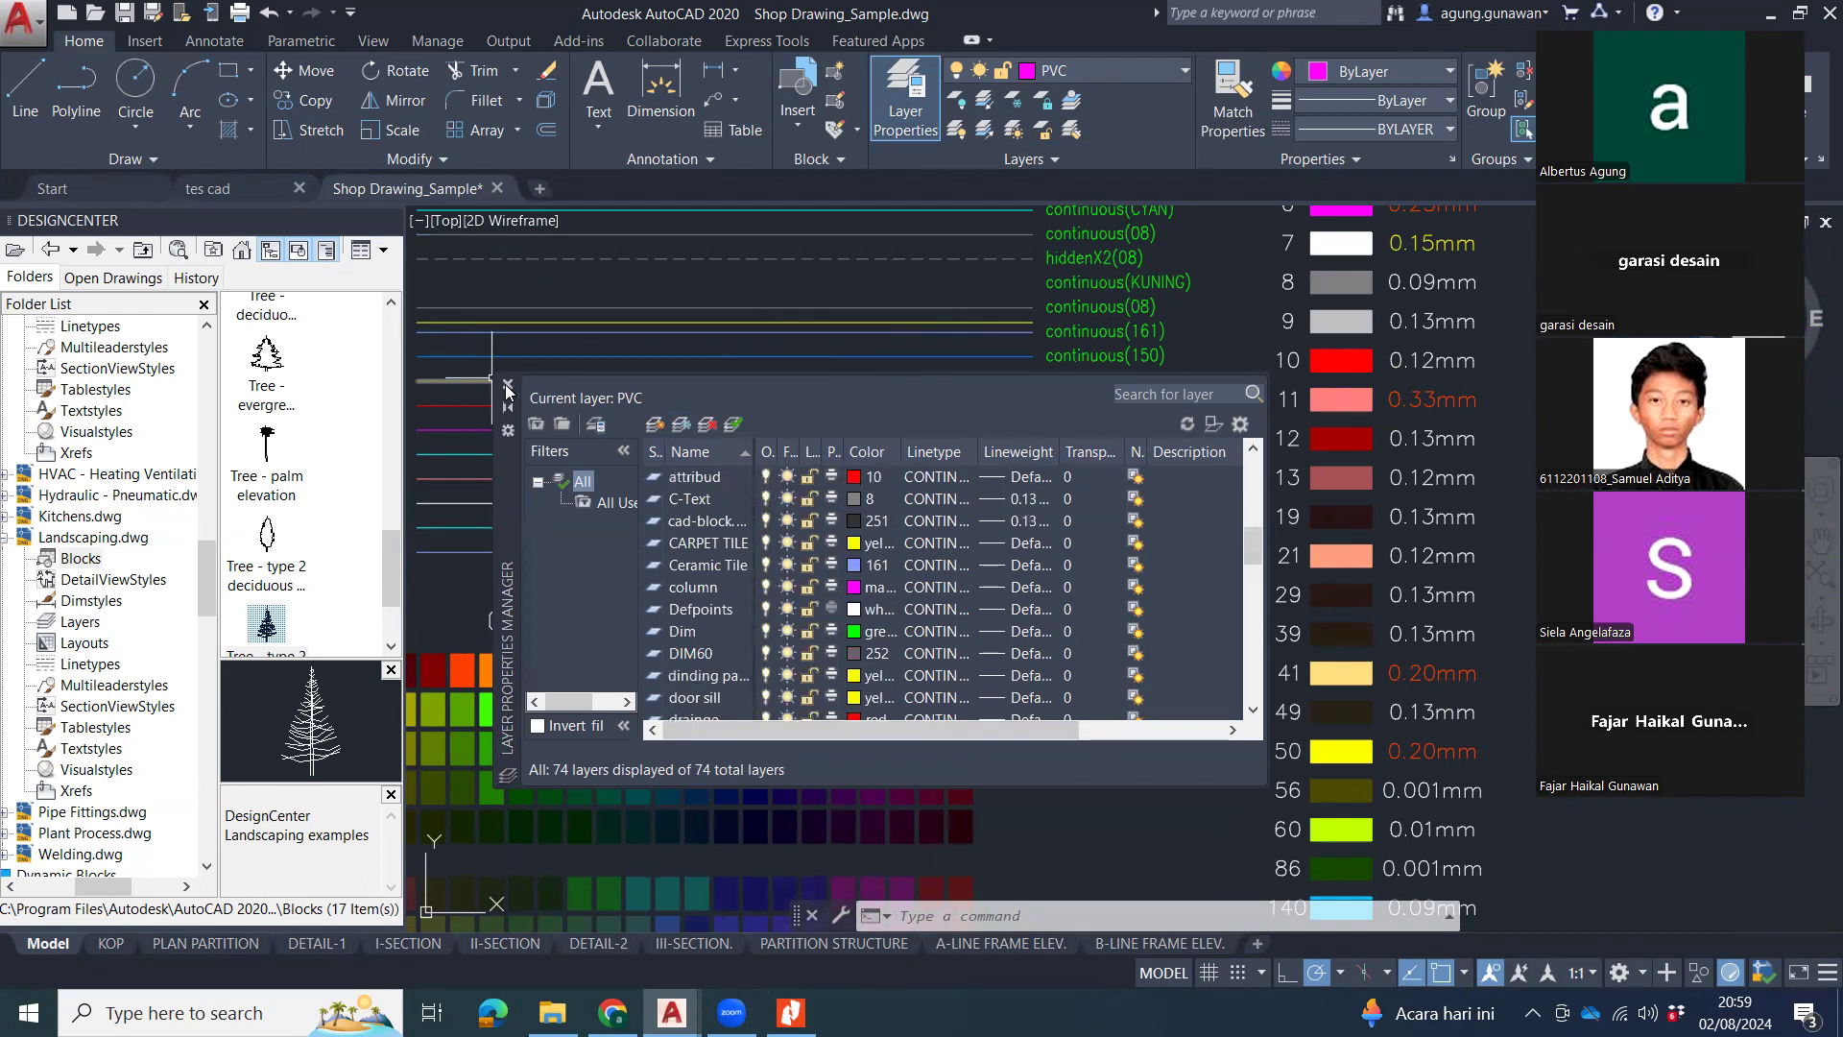
pyautogui.click(508, 384)
# Examine the line type legend's line names and colours, from garis potong down to revisi, beside the colour swatches.
pyautogui.scroll(-2, 1073, 536)
pyautogui.moveTo(1013, 528)
pyautogui.mouseDown(button='middle')
pyautogui.moveTo(971, 527)
pyautogui.moveTo(1155, 499)
pyautogui.mouseUp(button='middle')
pyautogui.scroll(-2, 1156, 499)
pyautogui.scroll(5, 907, 460)
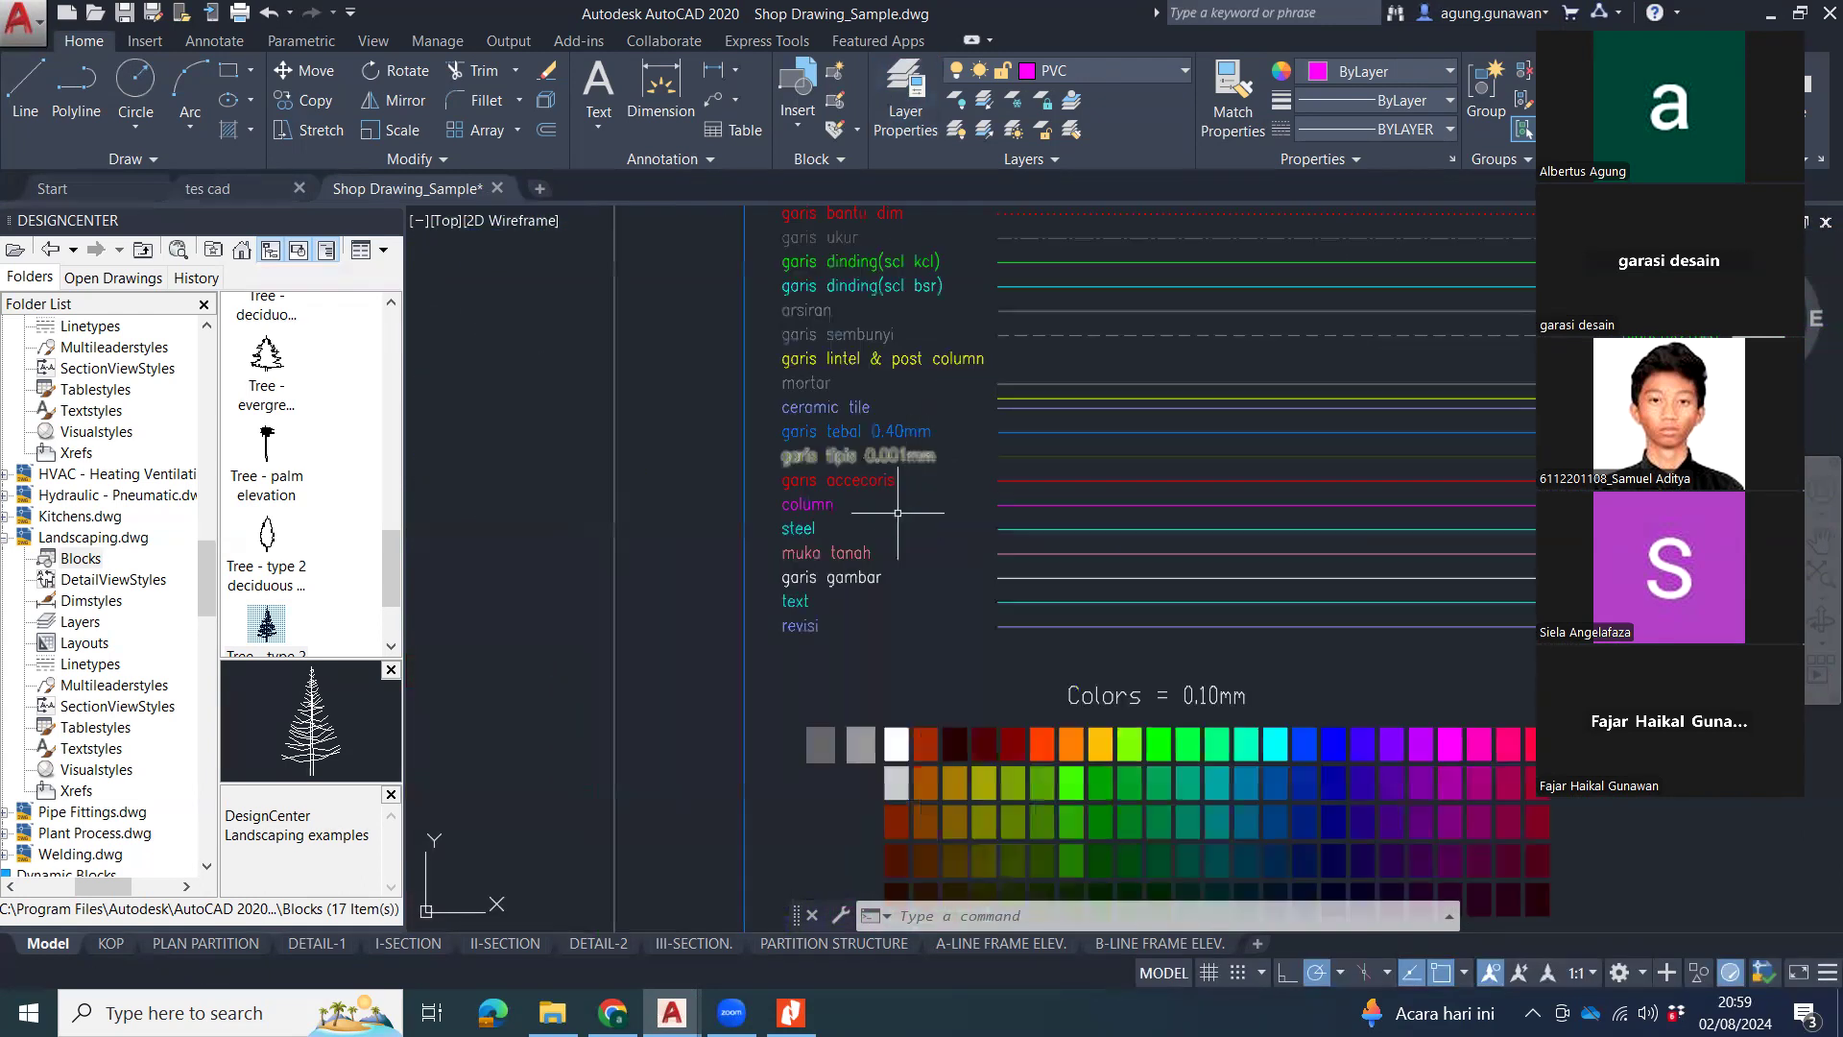
pyautogui.scroll(1, 883, 460)
pyautogui.moveTo(880, 454); pyautogui.dragTo(838, 637, button='middle')
pyautogui.moveTo(995, 262); pyautogui.dragTo(949, 460, button='middle')
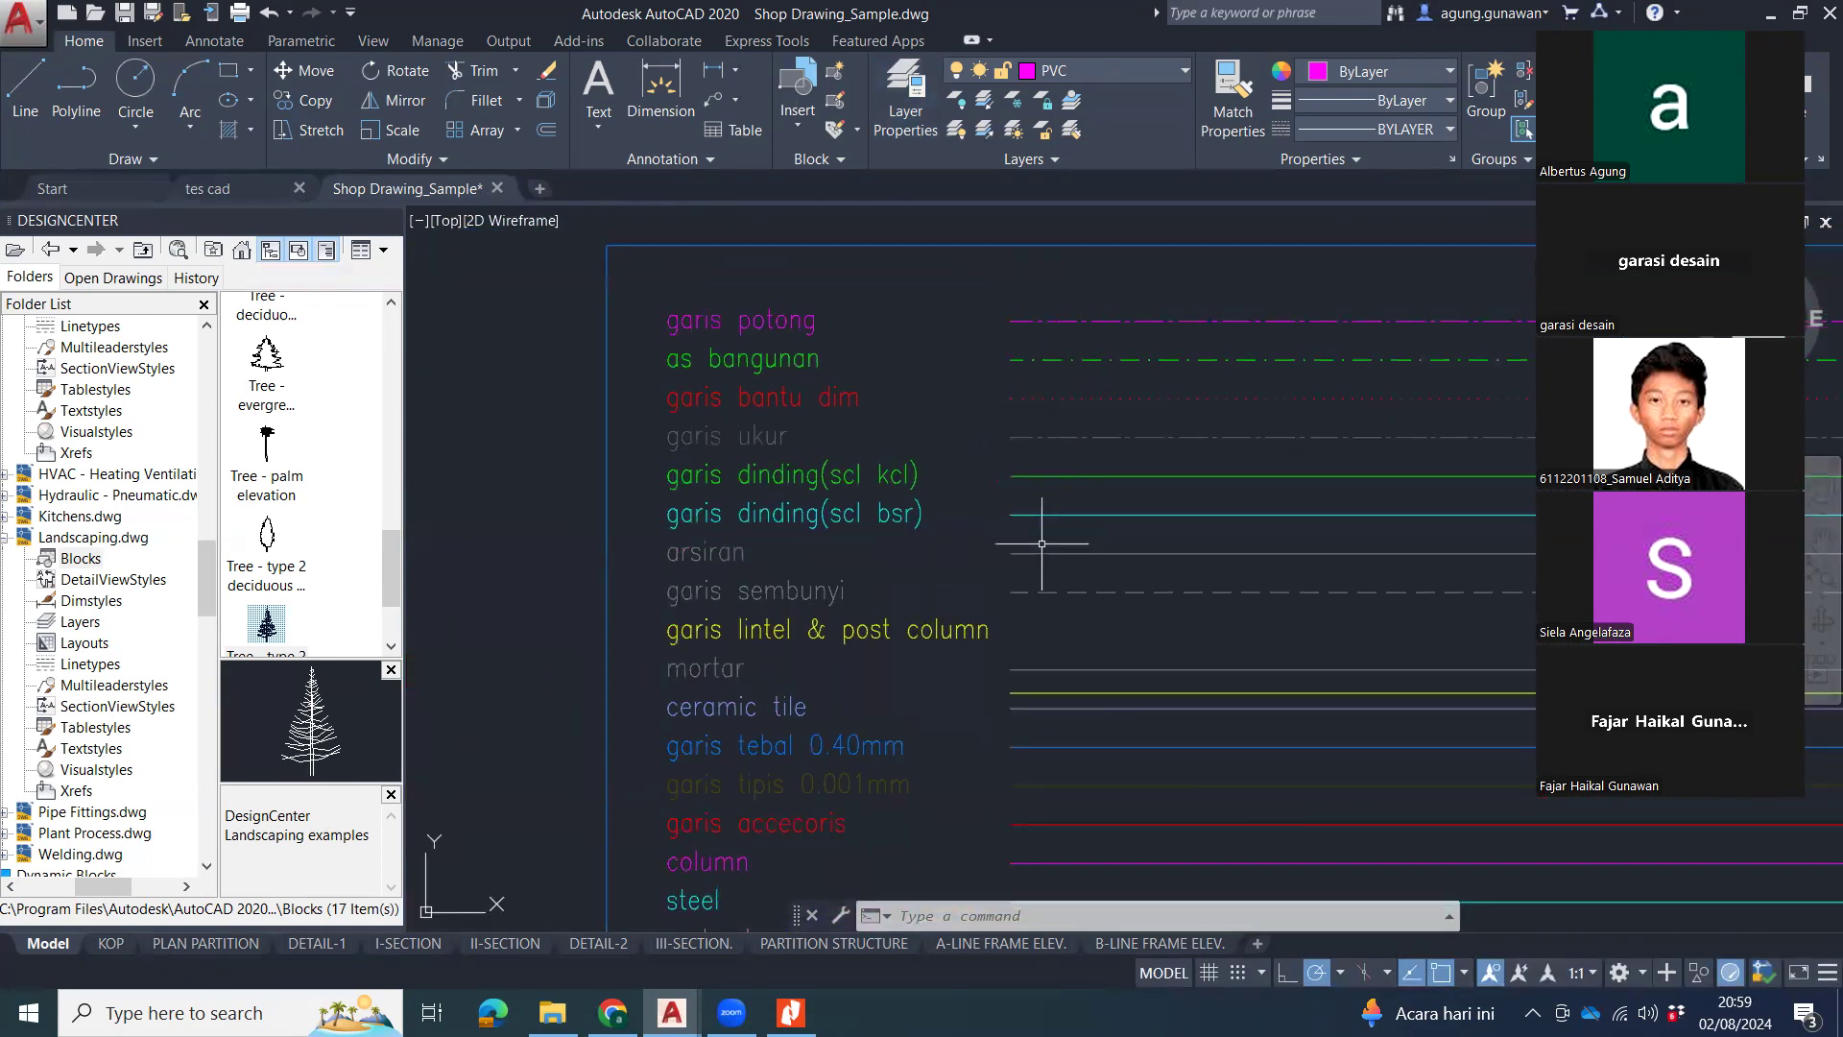
# Examine the furniture plan options and wall details in model space, continuing to Wooden Door-2 on the New Meeting Room plan.
pyautogui.scroll(-6, 1042, 543)
pyautogui.moveTo(1043, 543); pyautogui.dragTo(1430, 531, button='middle')
pyautogui.scroll(-4, 1287, 533)
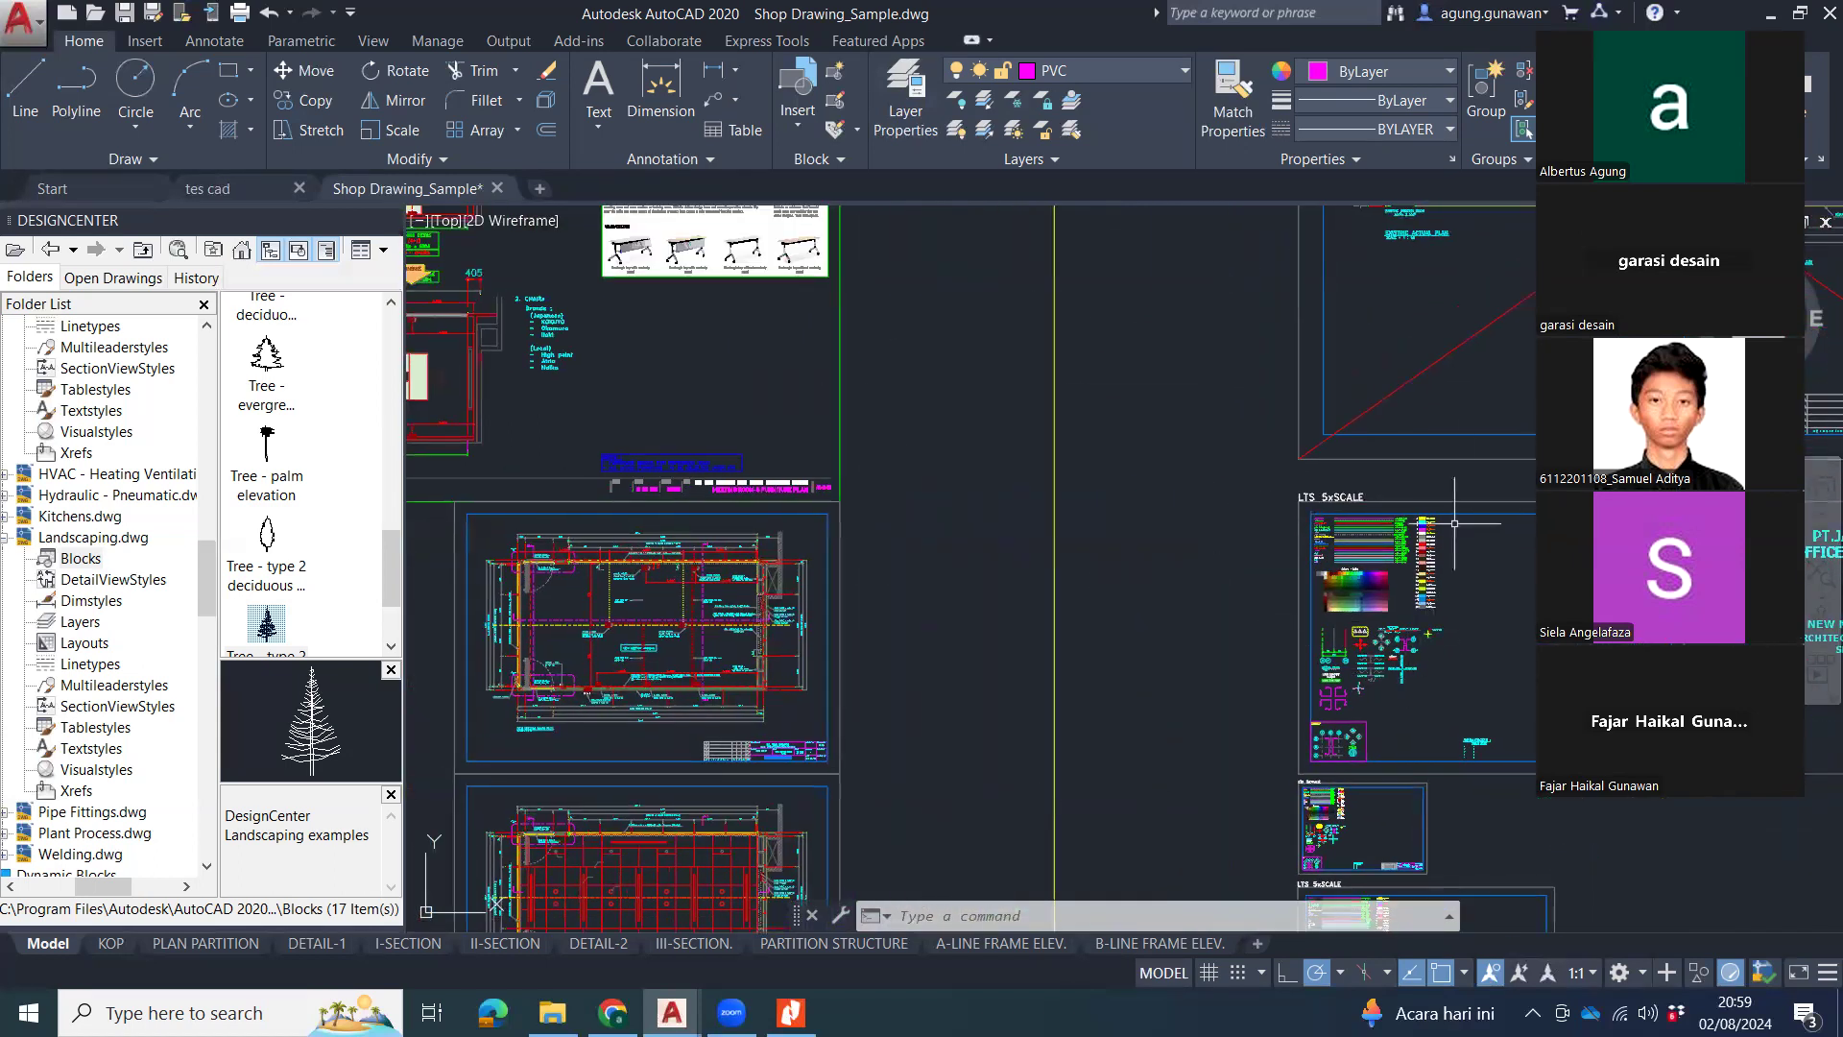
pyautogui.moveTo(658, 323); pyautogui.dragTo(870, 458, button='middle')
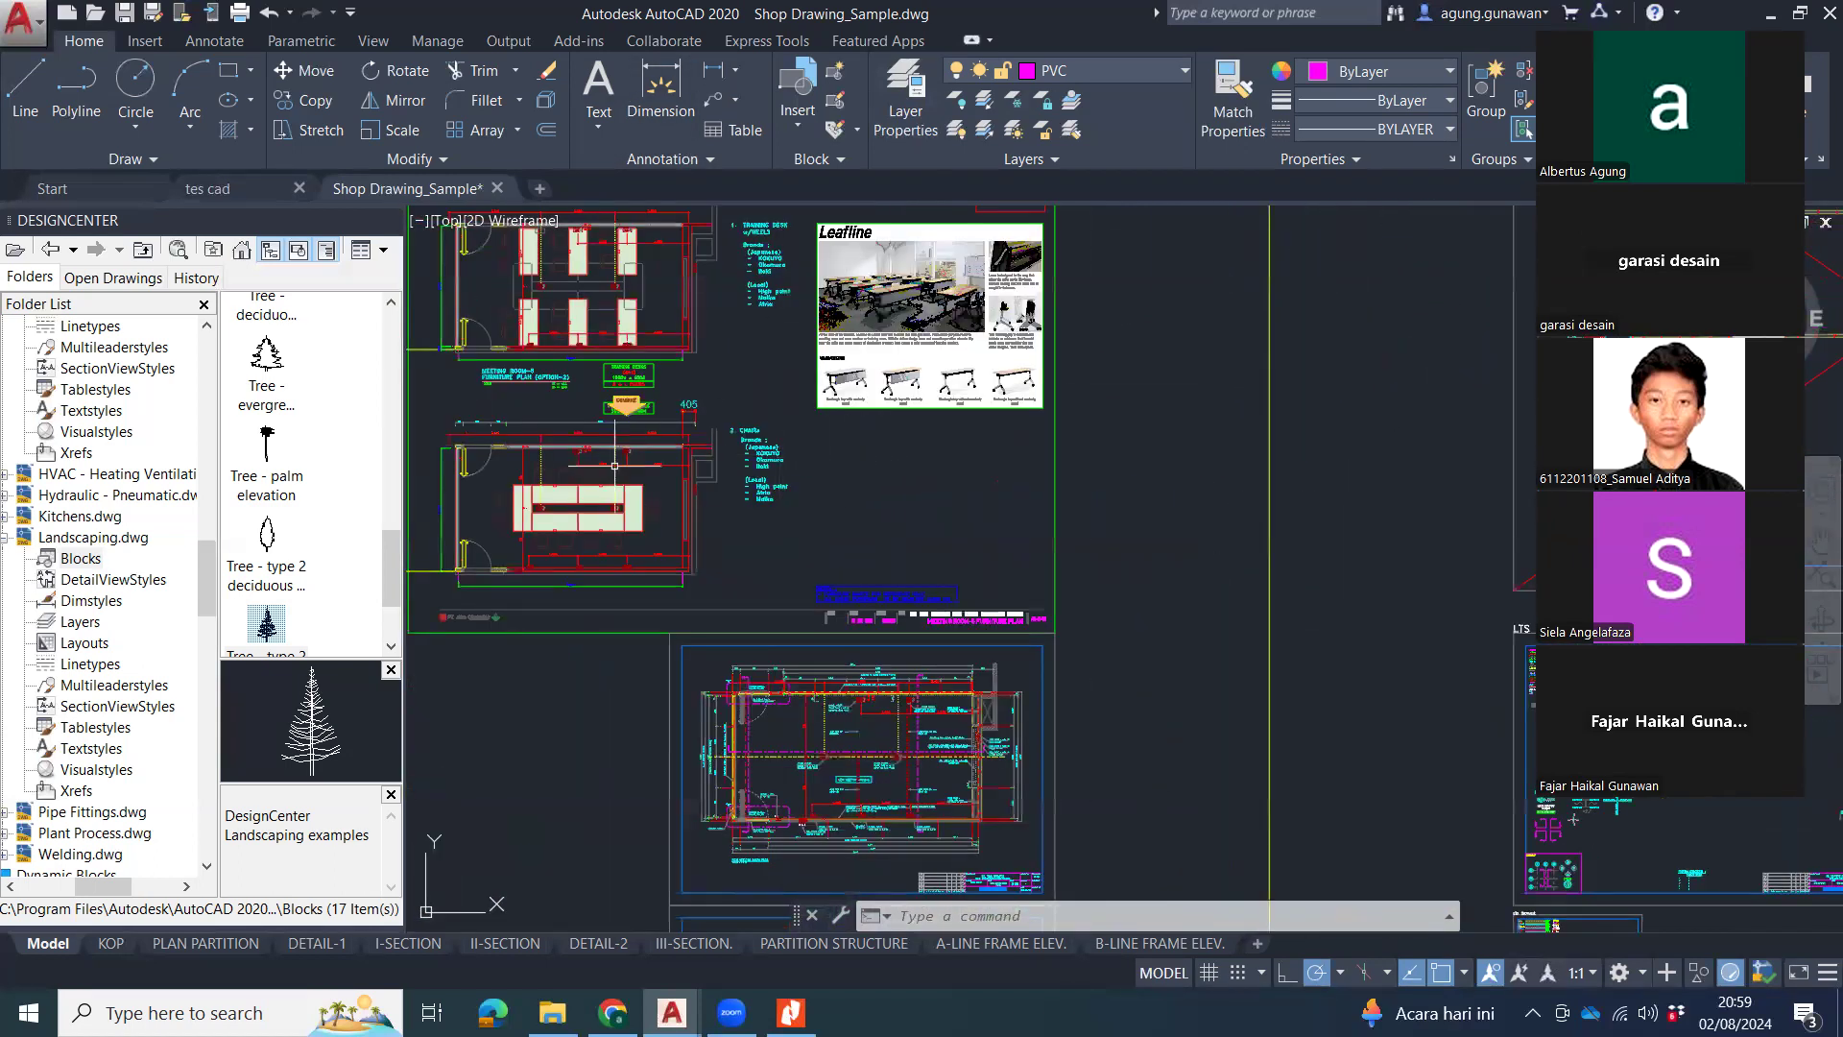
pyautogui.moveTo(577, 486); pyautogui.dragTo(958, 478, button='middle')
pyautogui.scroll(5, 958, 477)
pyautogui.scroll(4, 868, 365)
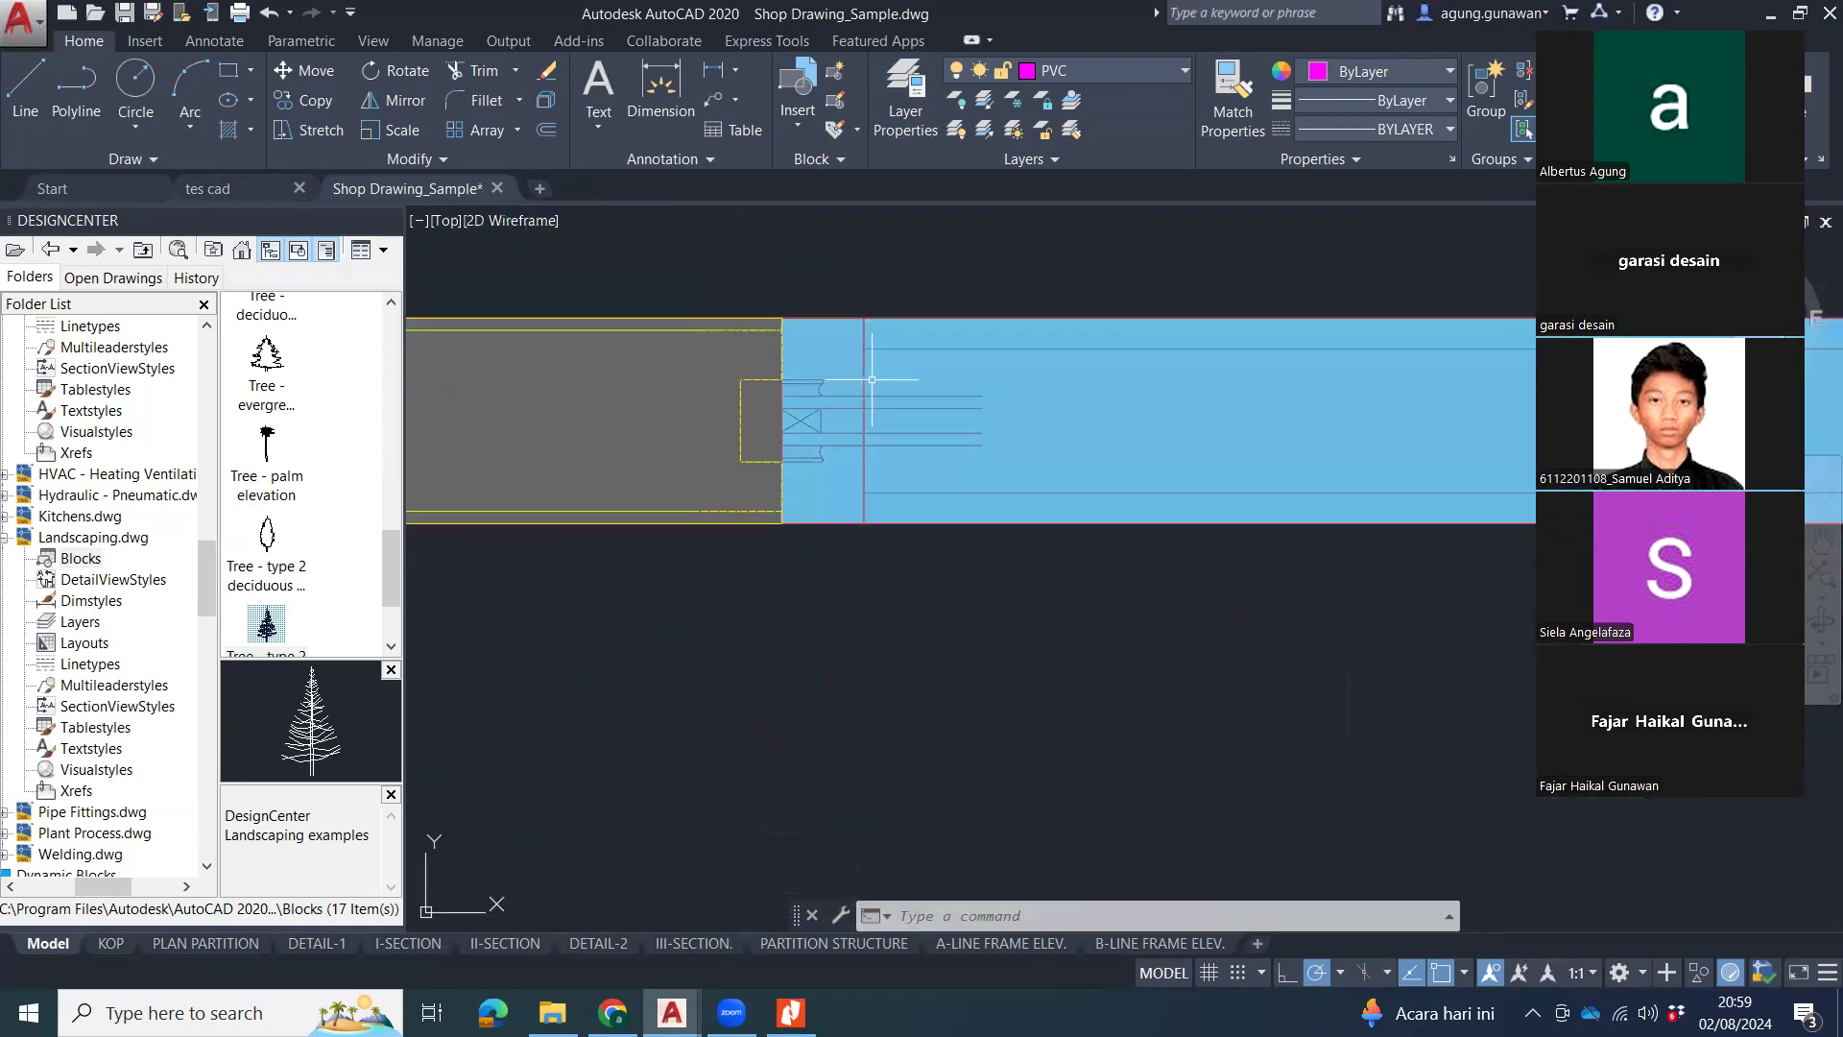
pyautogui.scroll(-4, 727, 456)
pyautogui.moveTo(726, 454); pyautogui.dragTo(978, 414, button='middle')
pyautogui.moveTo(922, 816); pyautogui.dragTo(835, 207, button='middle')
pyautogui.scroll(-1, 1092, 523)
pyautogui.moveTo(1094, 529)
pyautogui.mouseDown(button='middle')
pyautogui.moveTo(1086, 510)
pyautogui.moveTo(950, 481)
pyautogui.moveTo(859, 409)
pyautogui.mouseUp(button='middle')
pyautogui.scroll(-5, 1086, 510)
pyautogui.scroll(5, 1050, 609)
pyautogui.scroll(4, 1023, 514)
pyautogui.moveTo(862, 730); pyautogui.dragTo(893, 356, button='middle')
pyautogui.scroll(6, 929, 501)
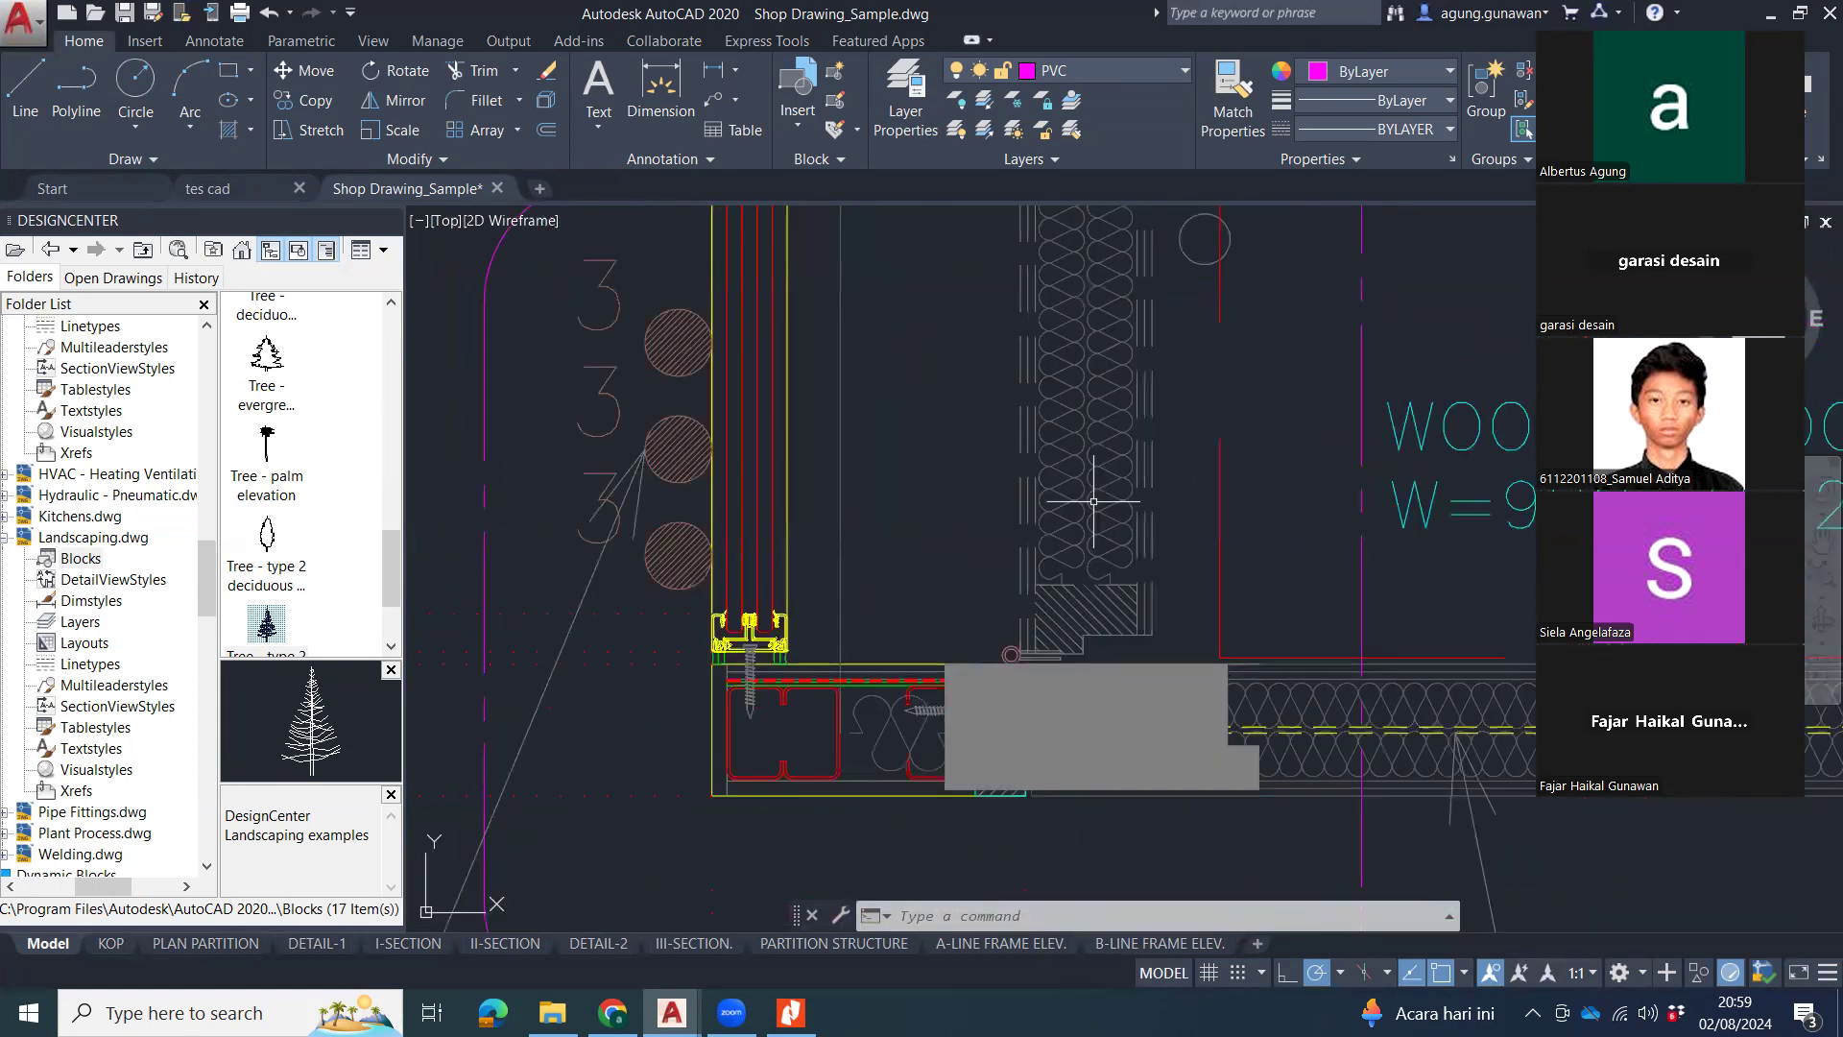
# Open the Wooden Door-2 leaf block A$Cea35615a in the Block Editor to inspect its construction, and close the editor.
pyautogui.moveTo(1104, 624); pyautogui.dragTo(1019, 536, button='middle')
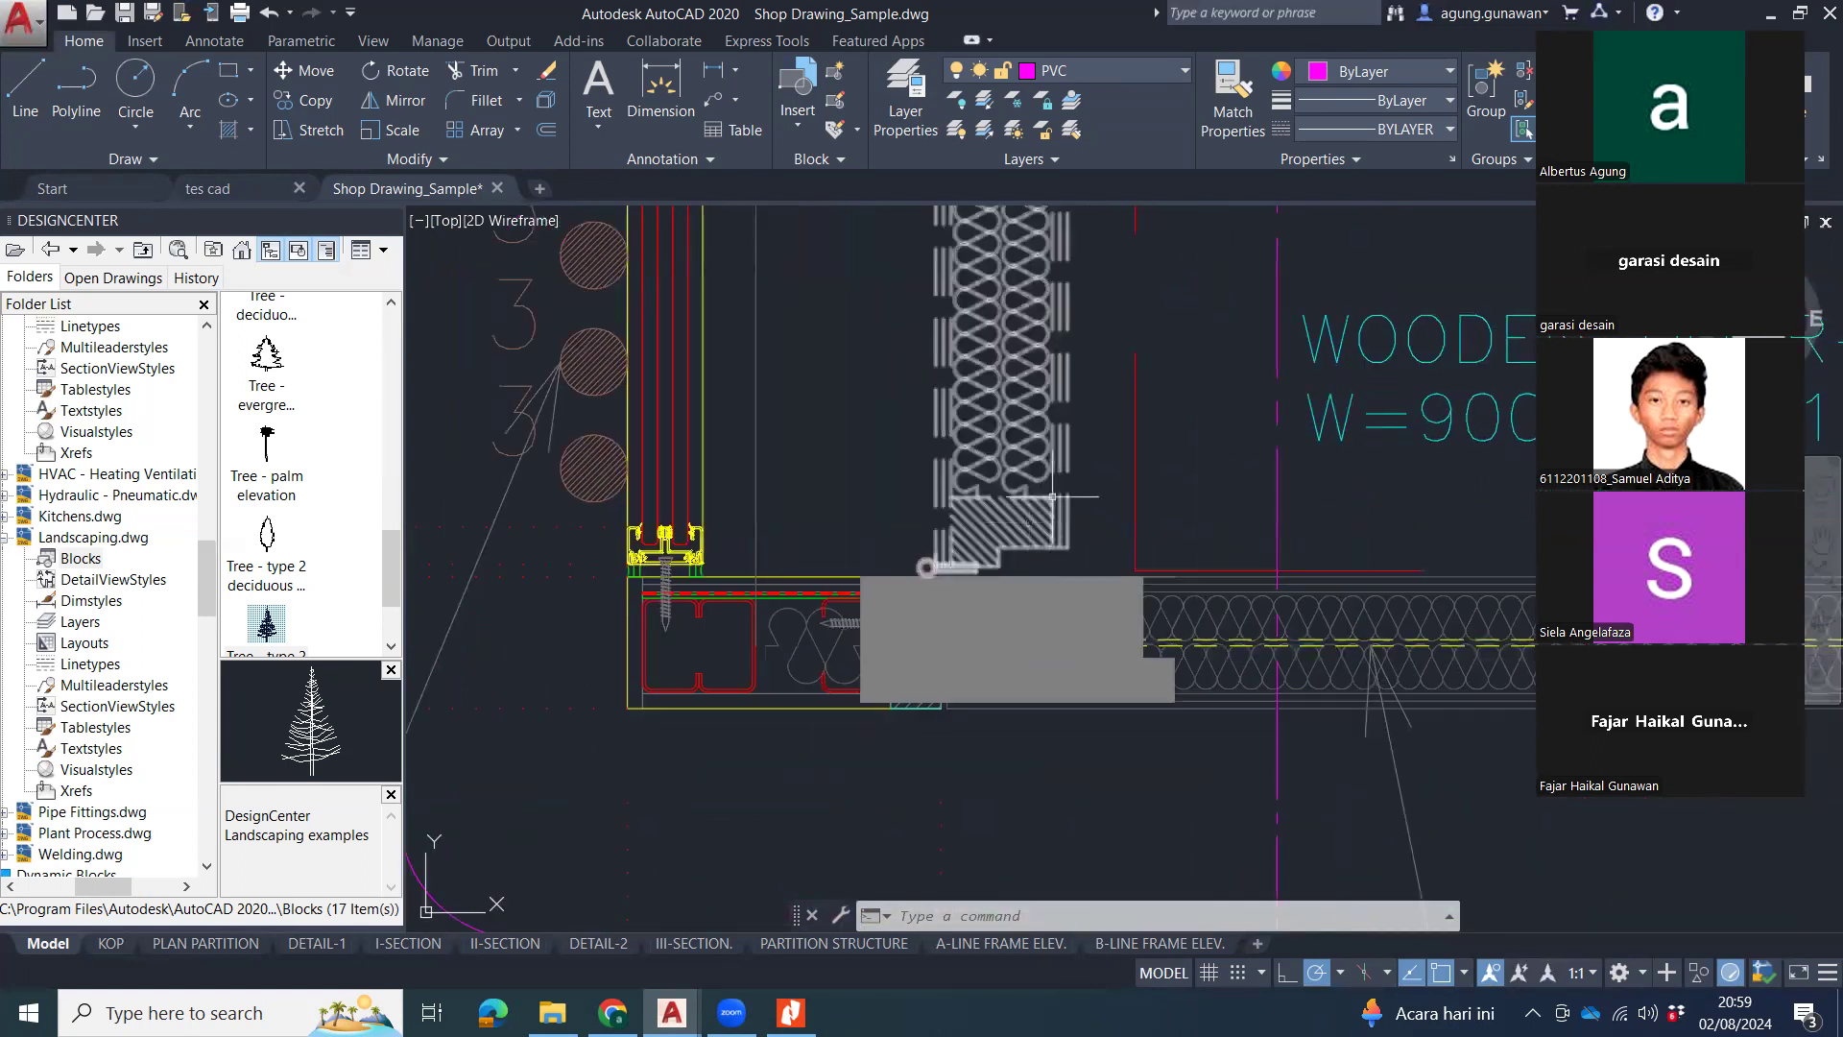
pyautogui.click(1036, 550)
pyautogui.doubleClick(1084, 449)
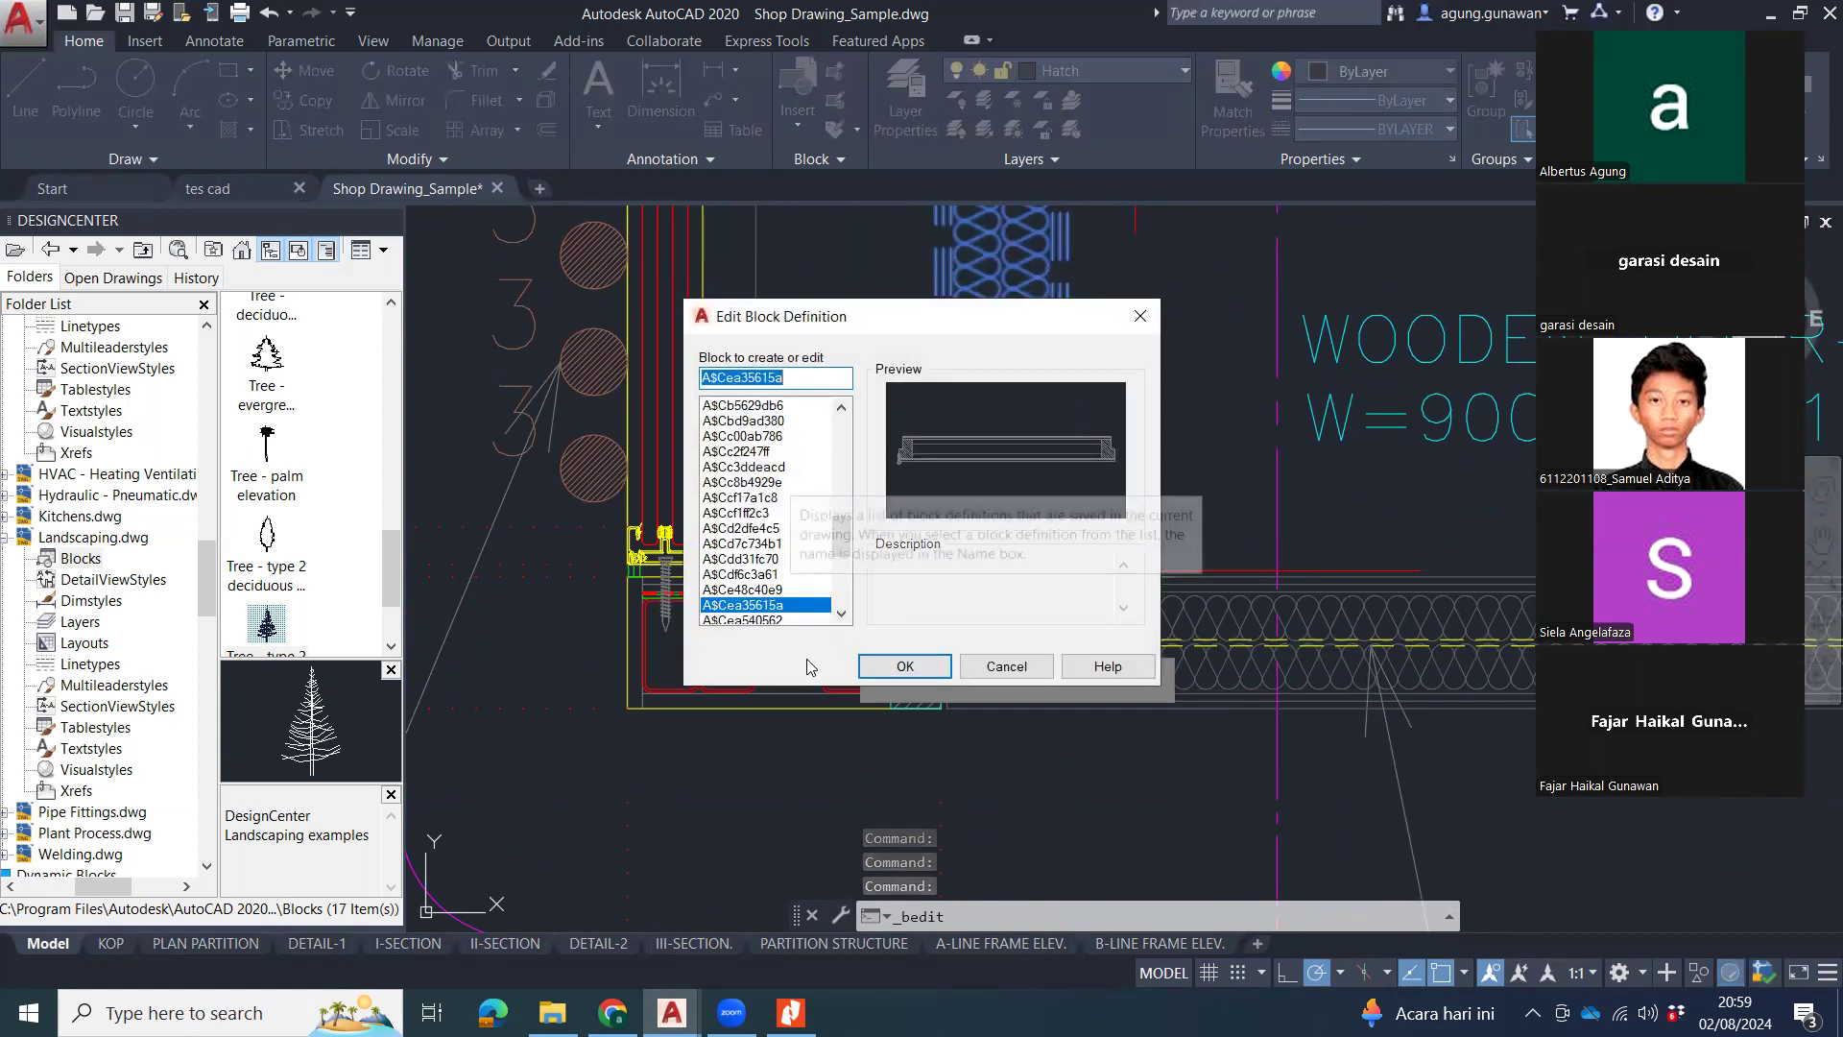
pyautogui.click(904, 665)
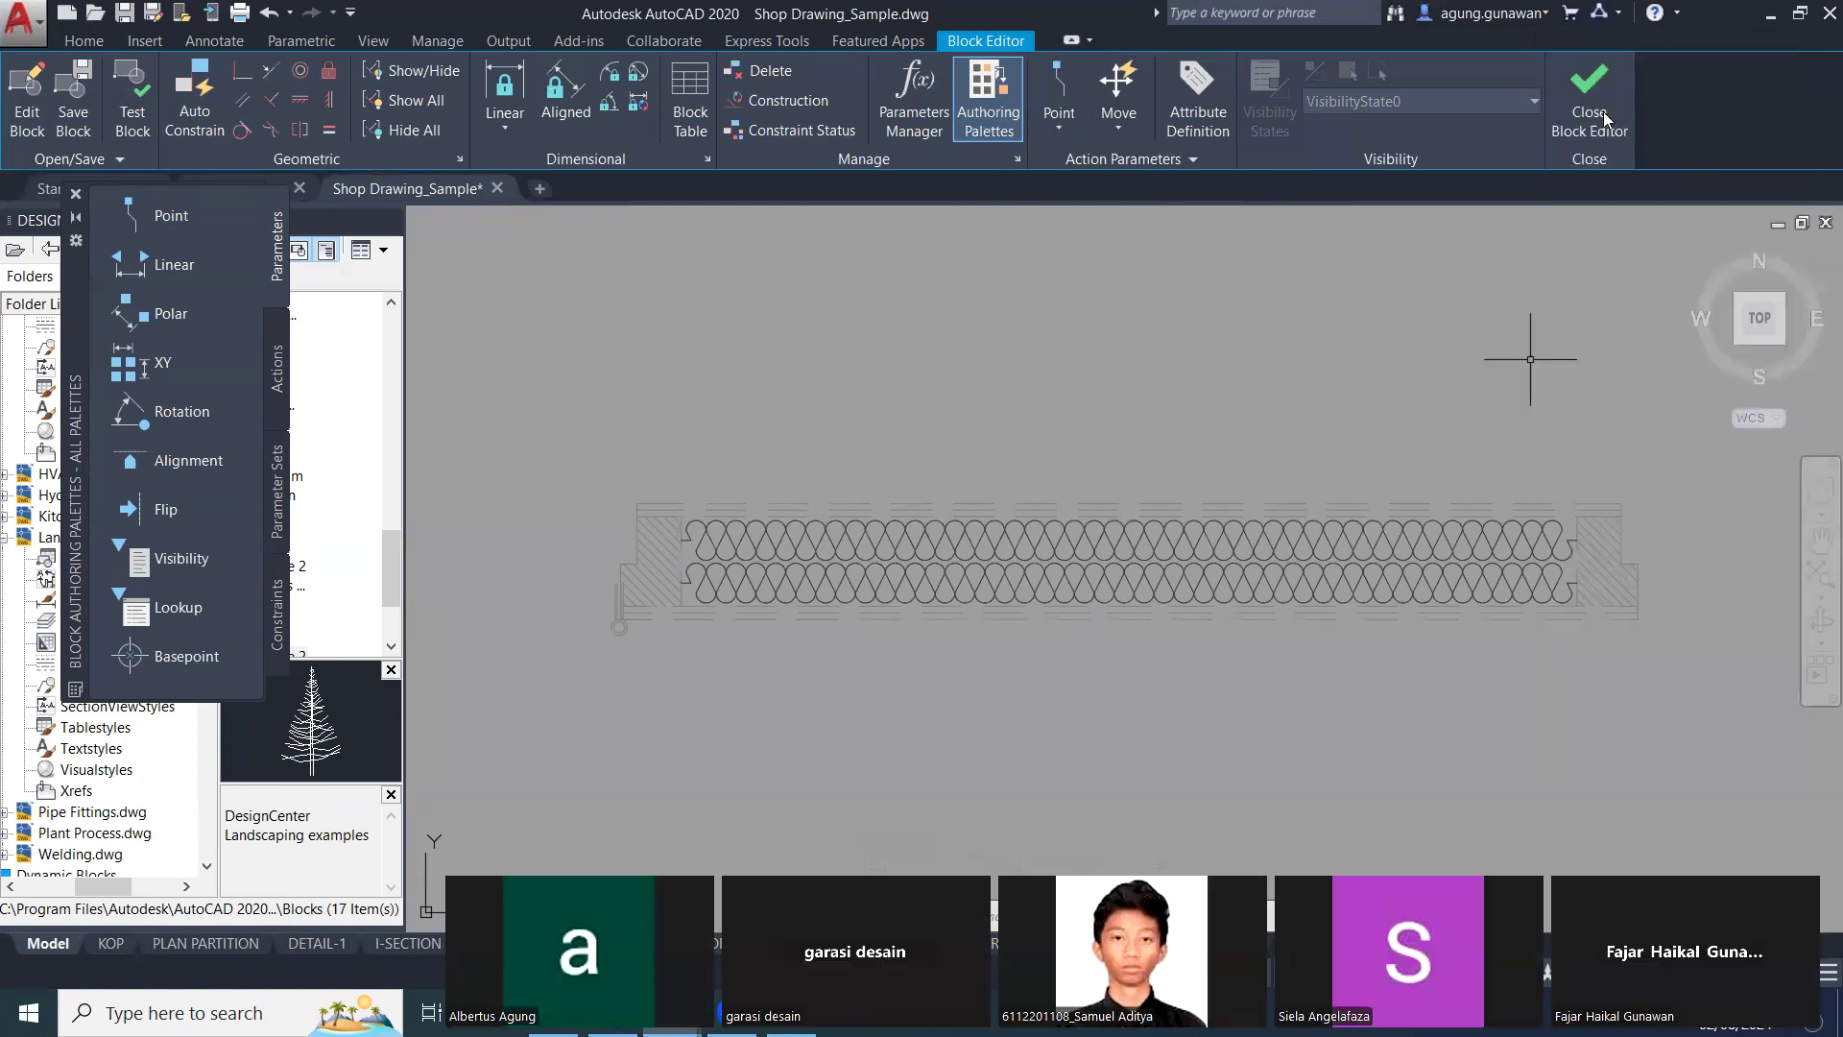
pyautogui.click(1589, 105)
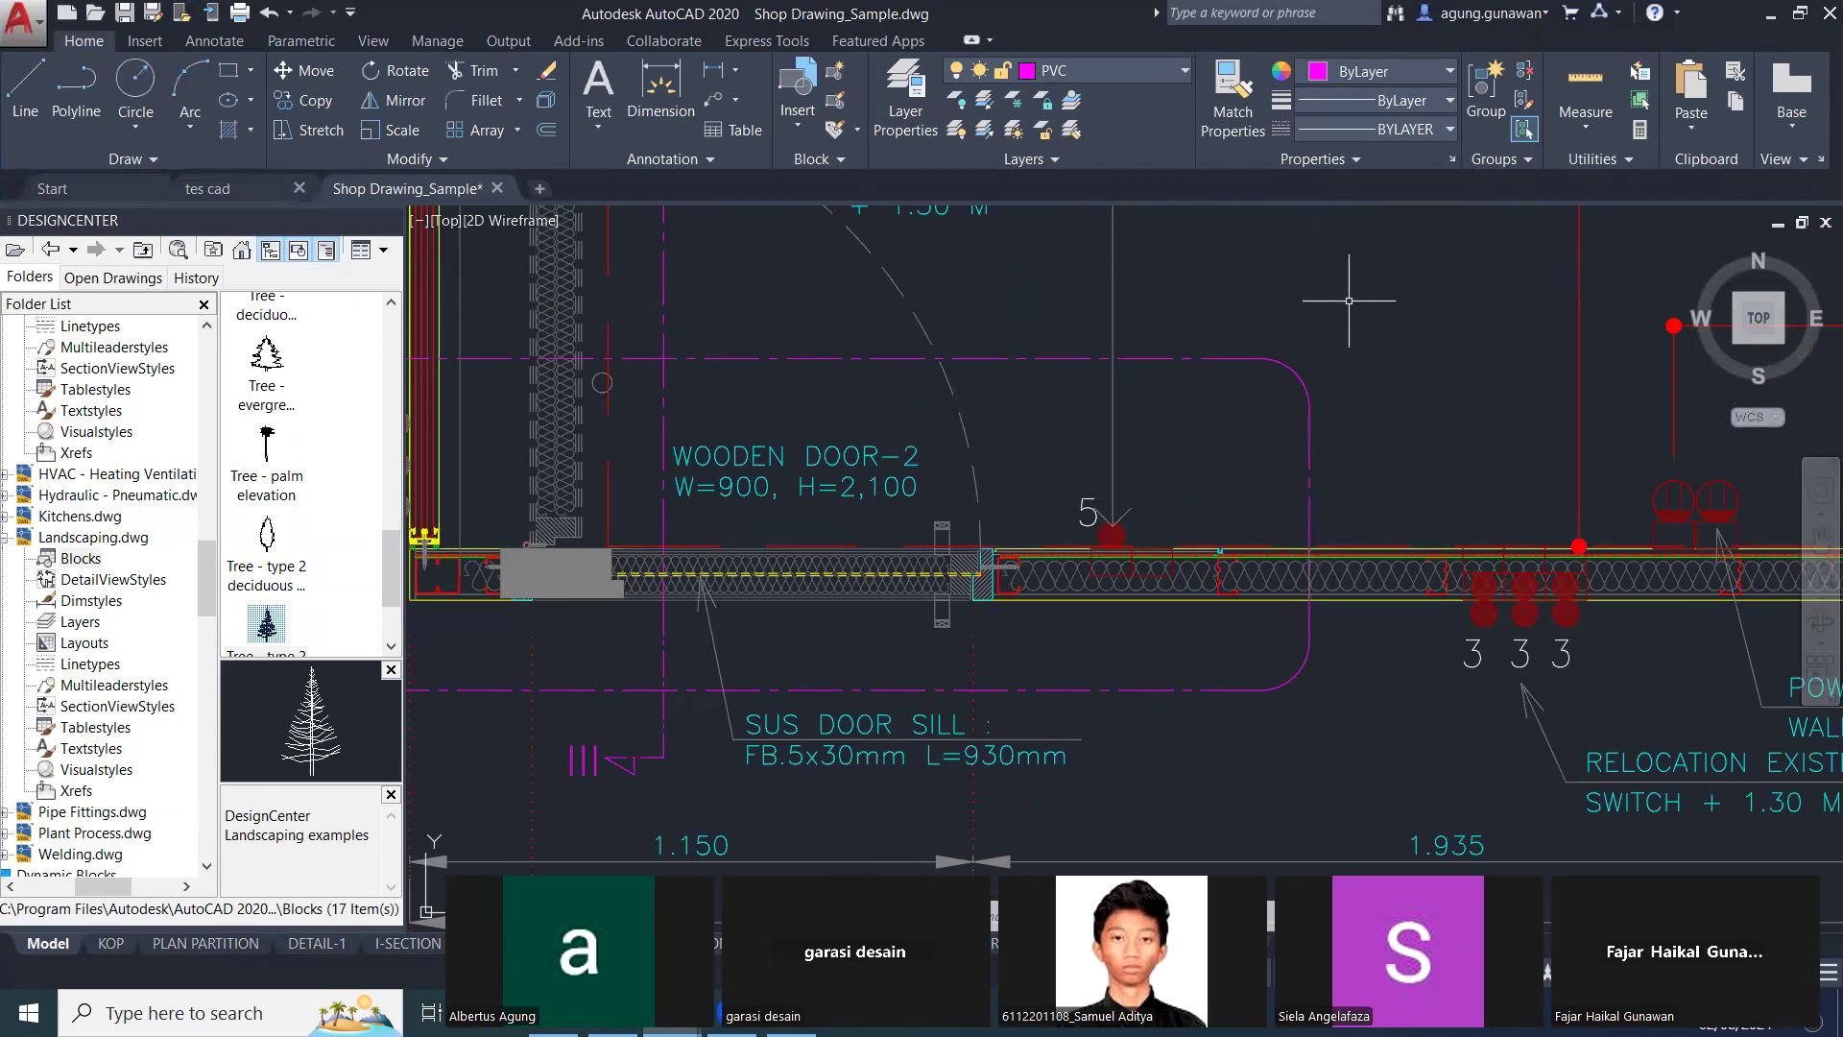
# Examine the Wooden Door-2 jamb detail and the adjoining partition wall on the New Meeting Room plan.
pyautogui.scroll(5, 929, 551)
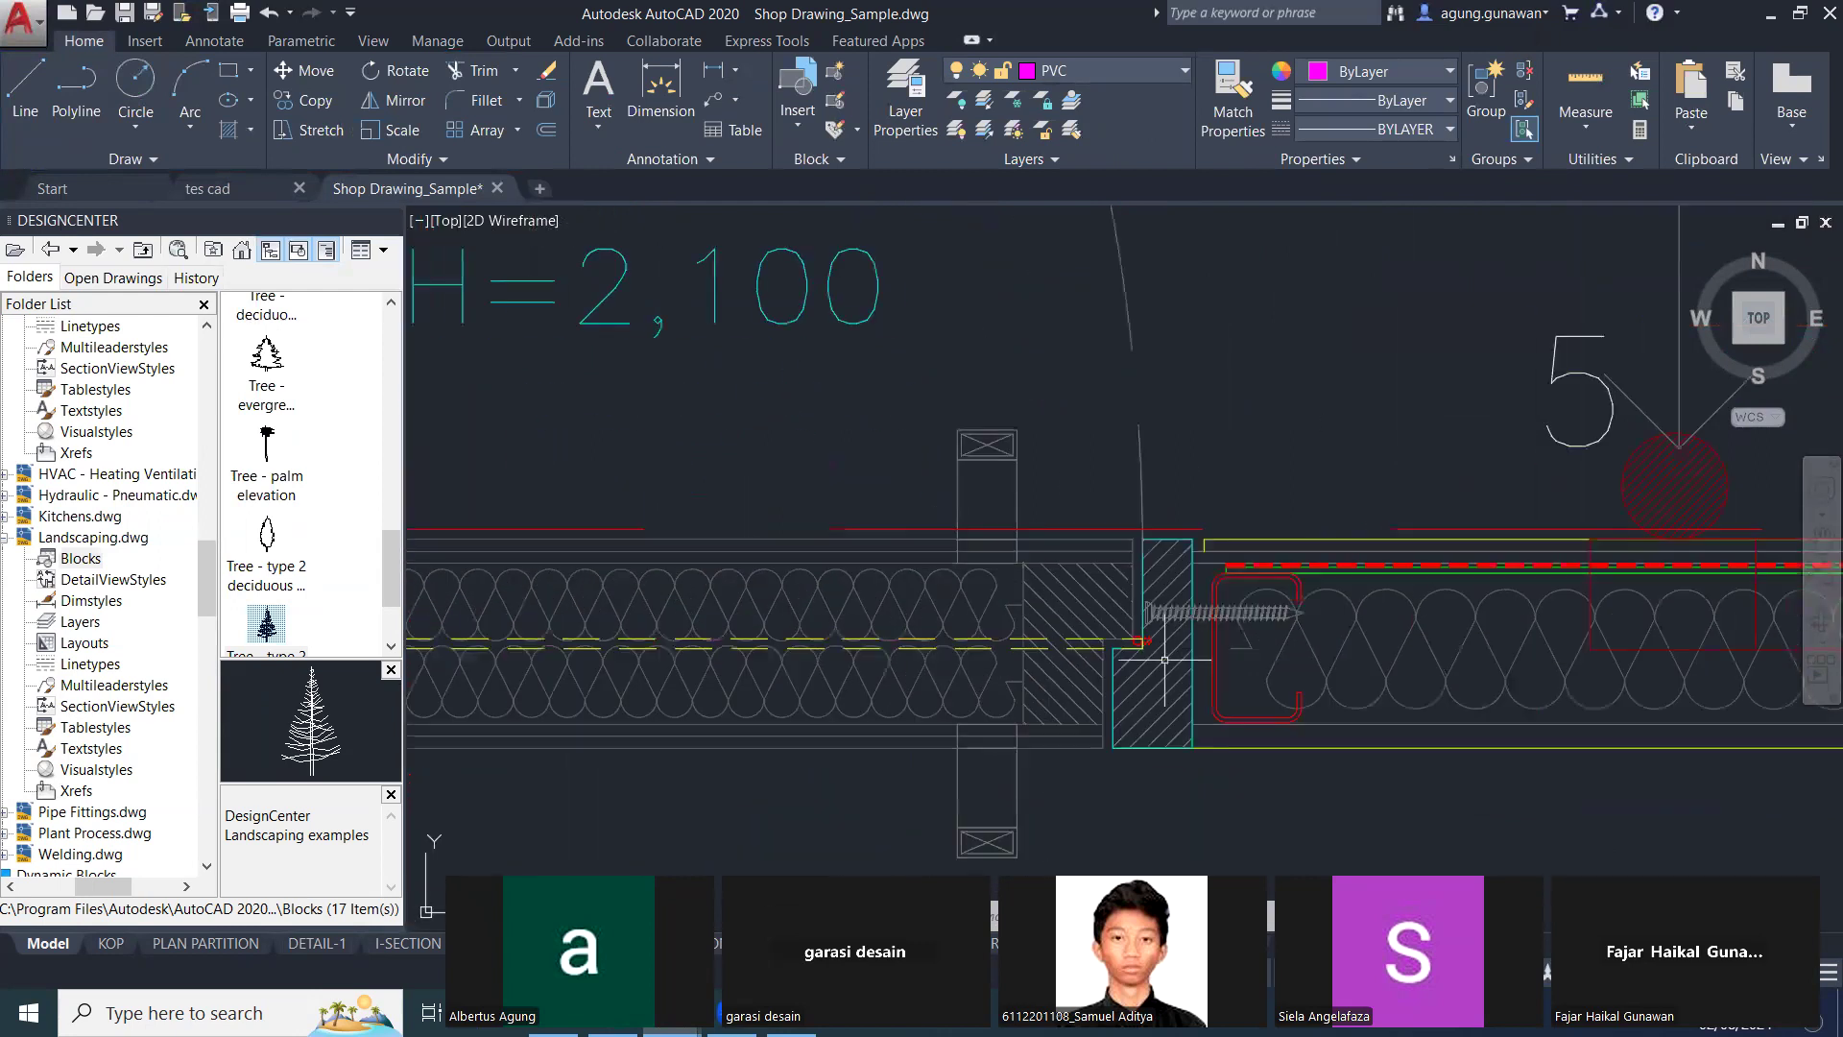
pyautogui.scroll(-3, 1384, 573)
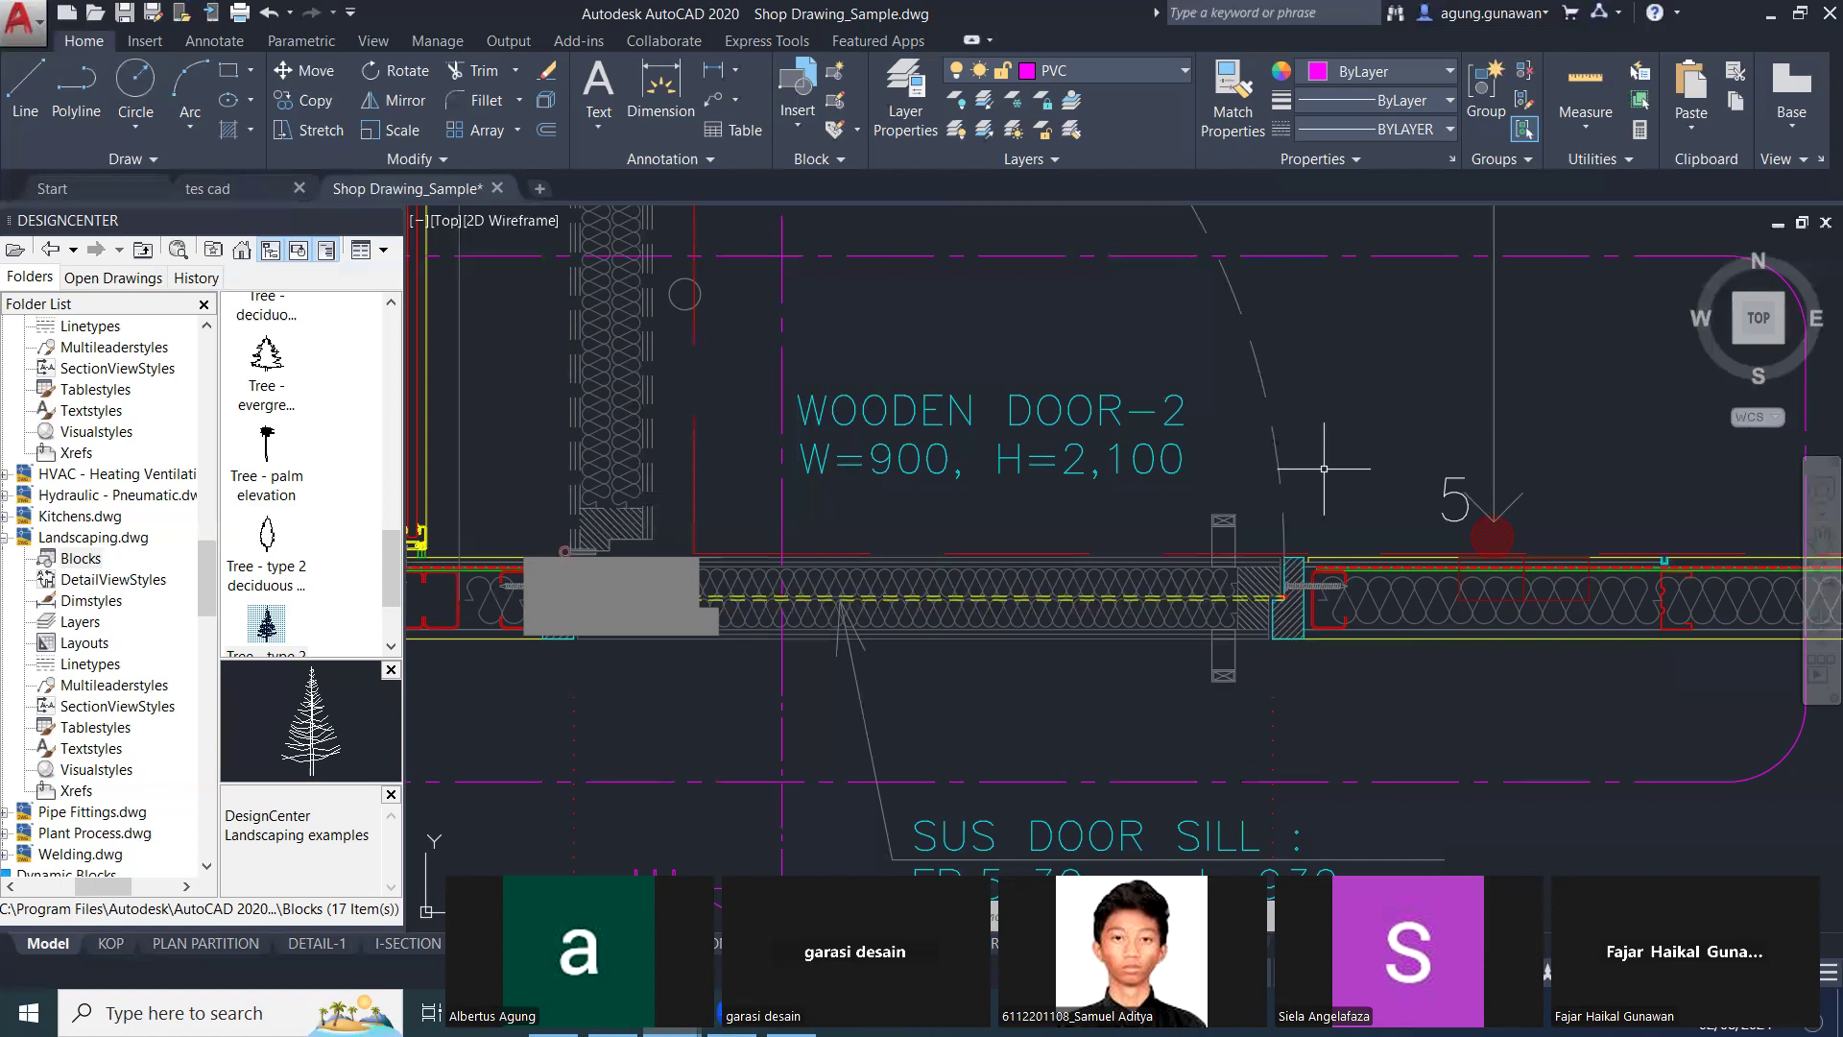
pyautogui.scroll(-6, 1181, 480)
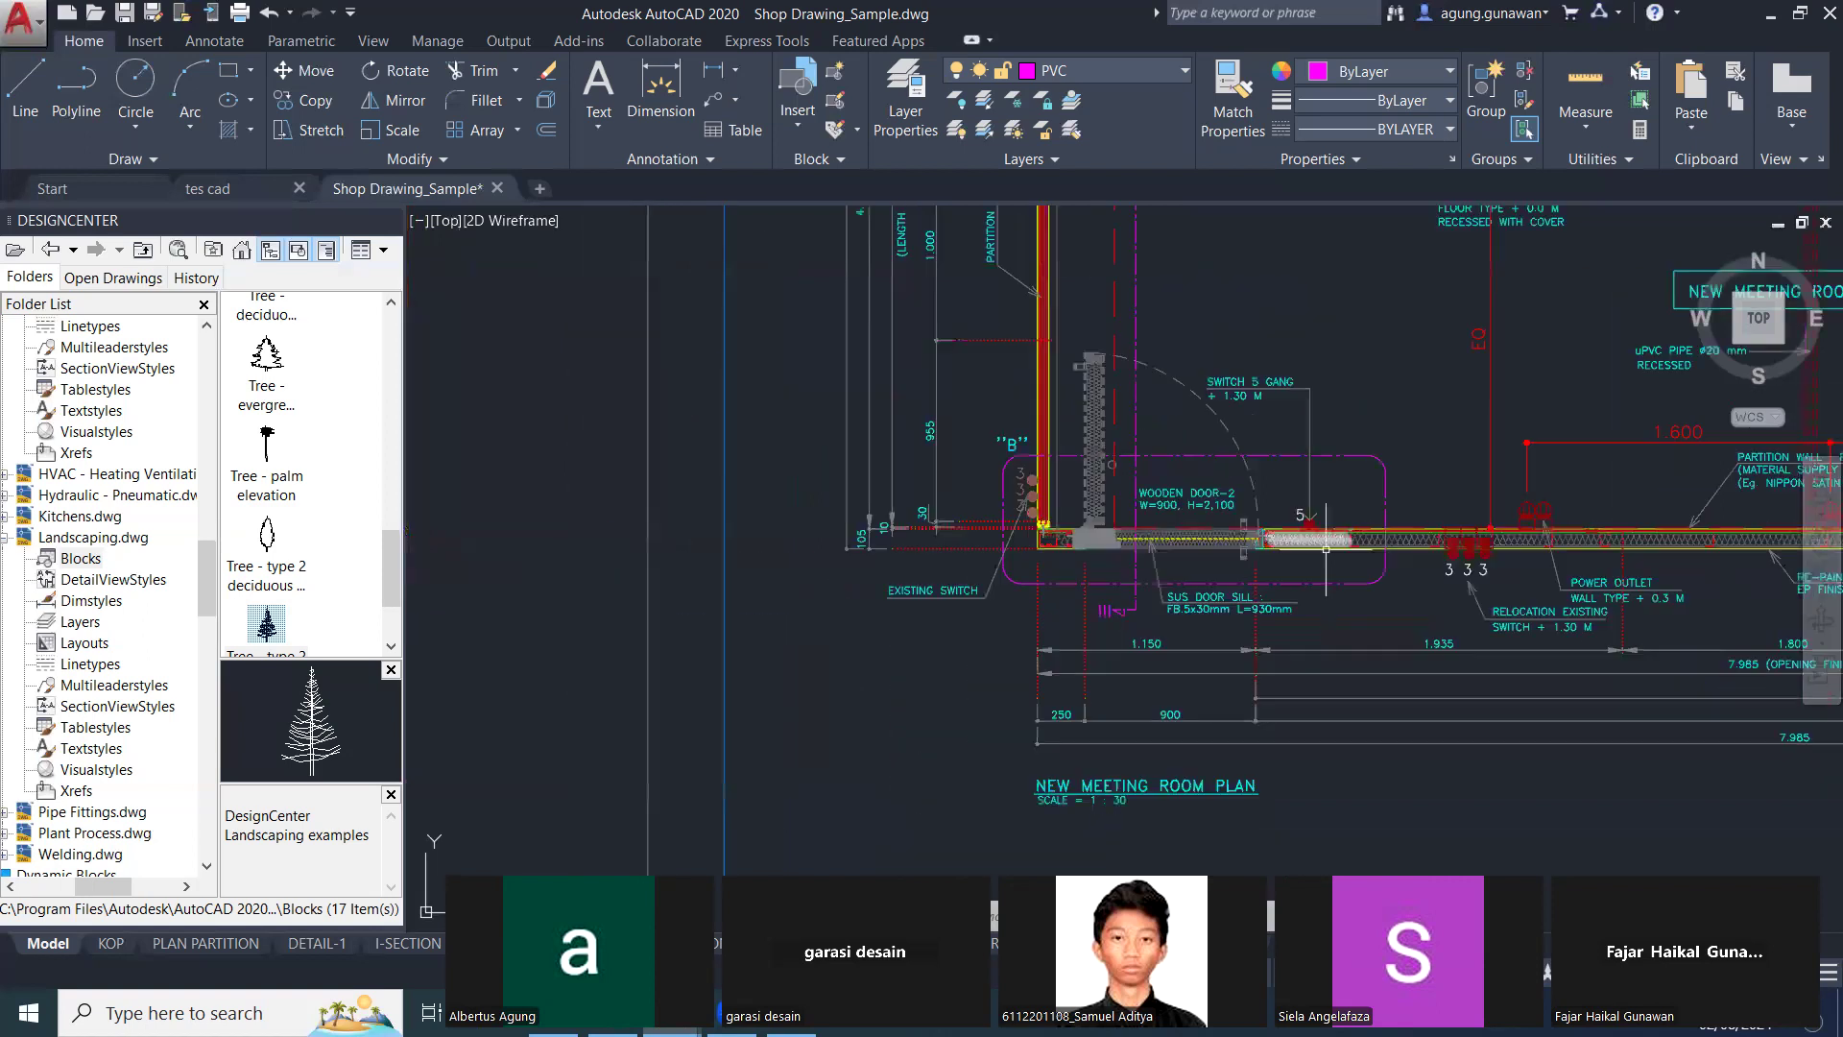
pyautogui.scroll(4, 1602, 341)
pyautogui.moveTo(1728, 543); pyautogui.dragTo(1176, 548, button='middle')
pyautogui.scroll(-8, 1294, 586)
pyautogui.scroll(4, 1256, 628)
pyautogui.scroll(2, 1256, 629)
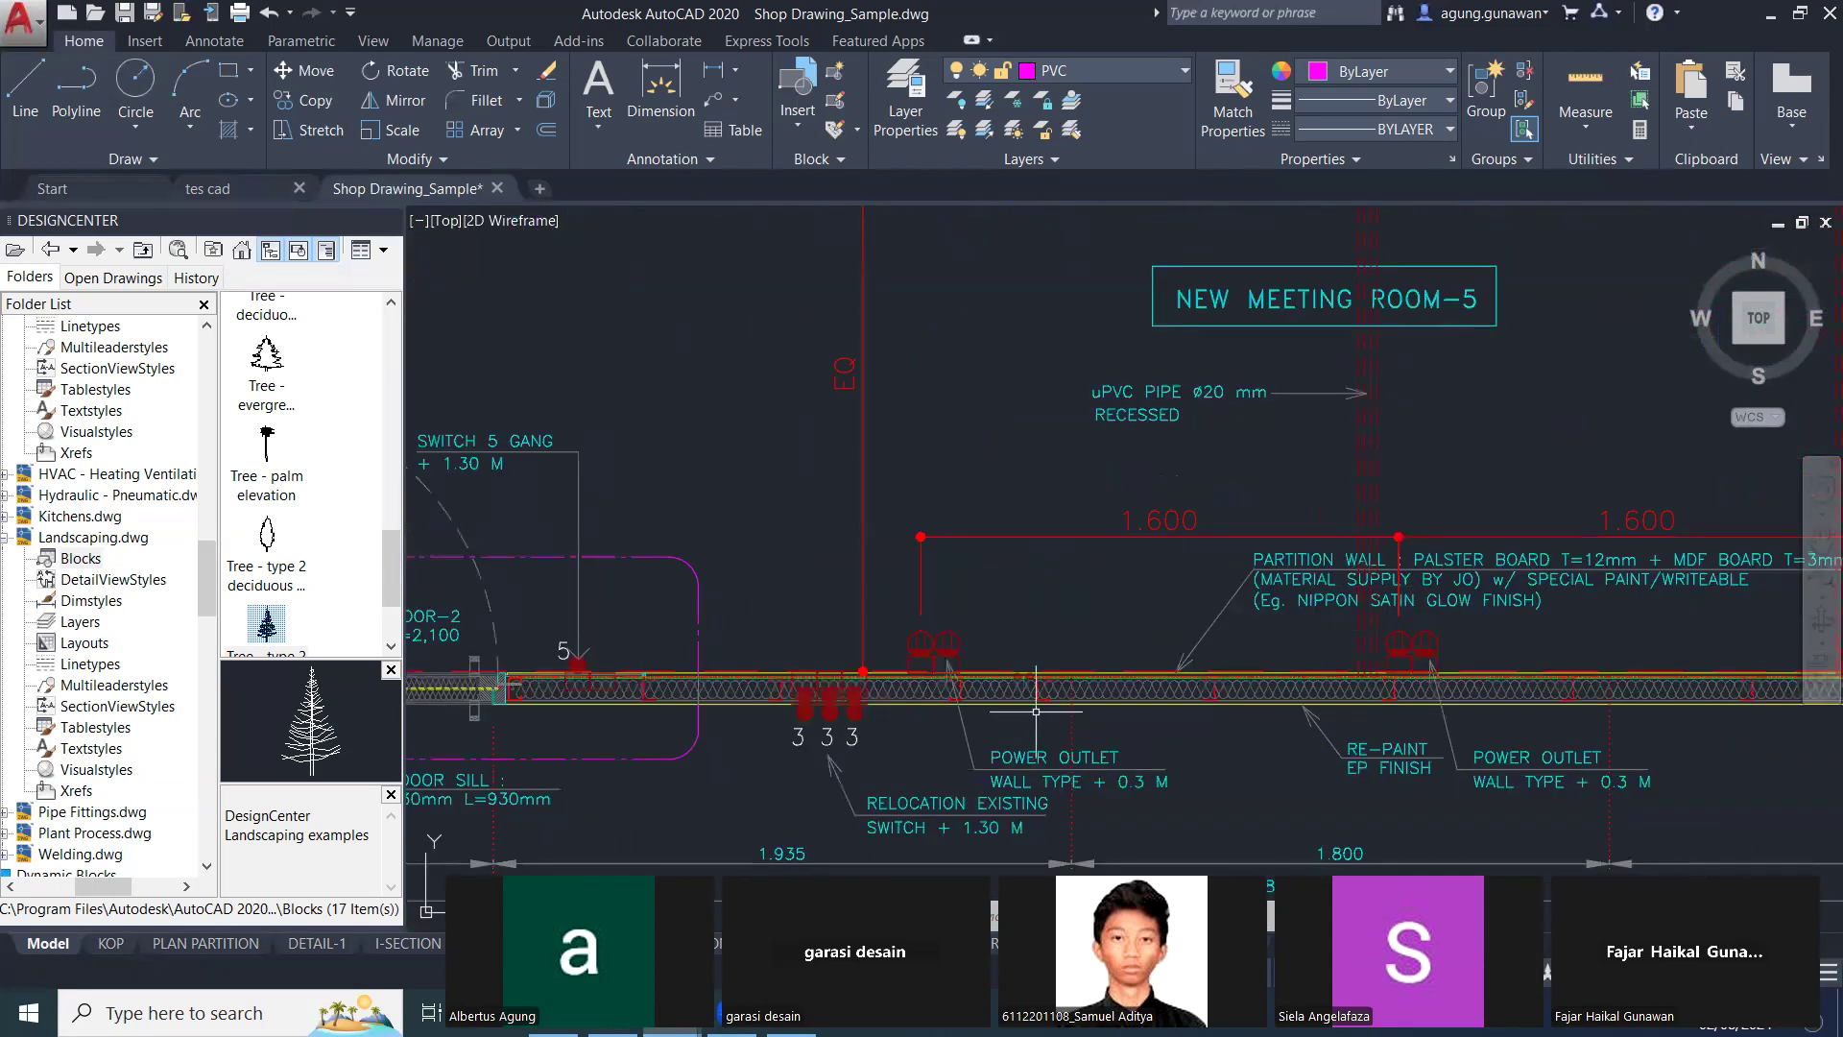
# Examine the switch, power outlet, uPVC pipe and partition wall notes around New Meeting Room-5.
pyautogui.moveTo(1036, 711); pyautogui.dragTo(1232, 612, button='middle')
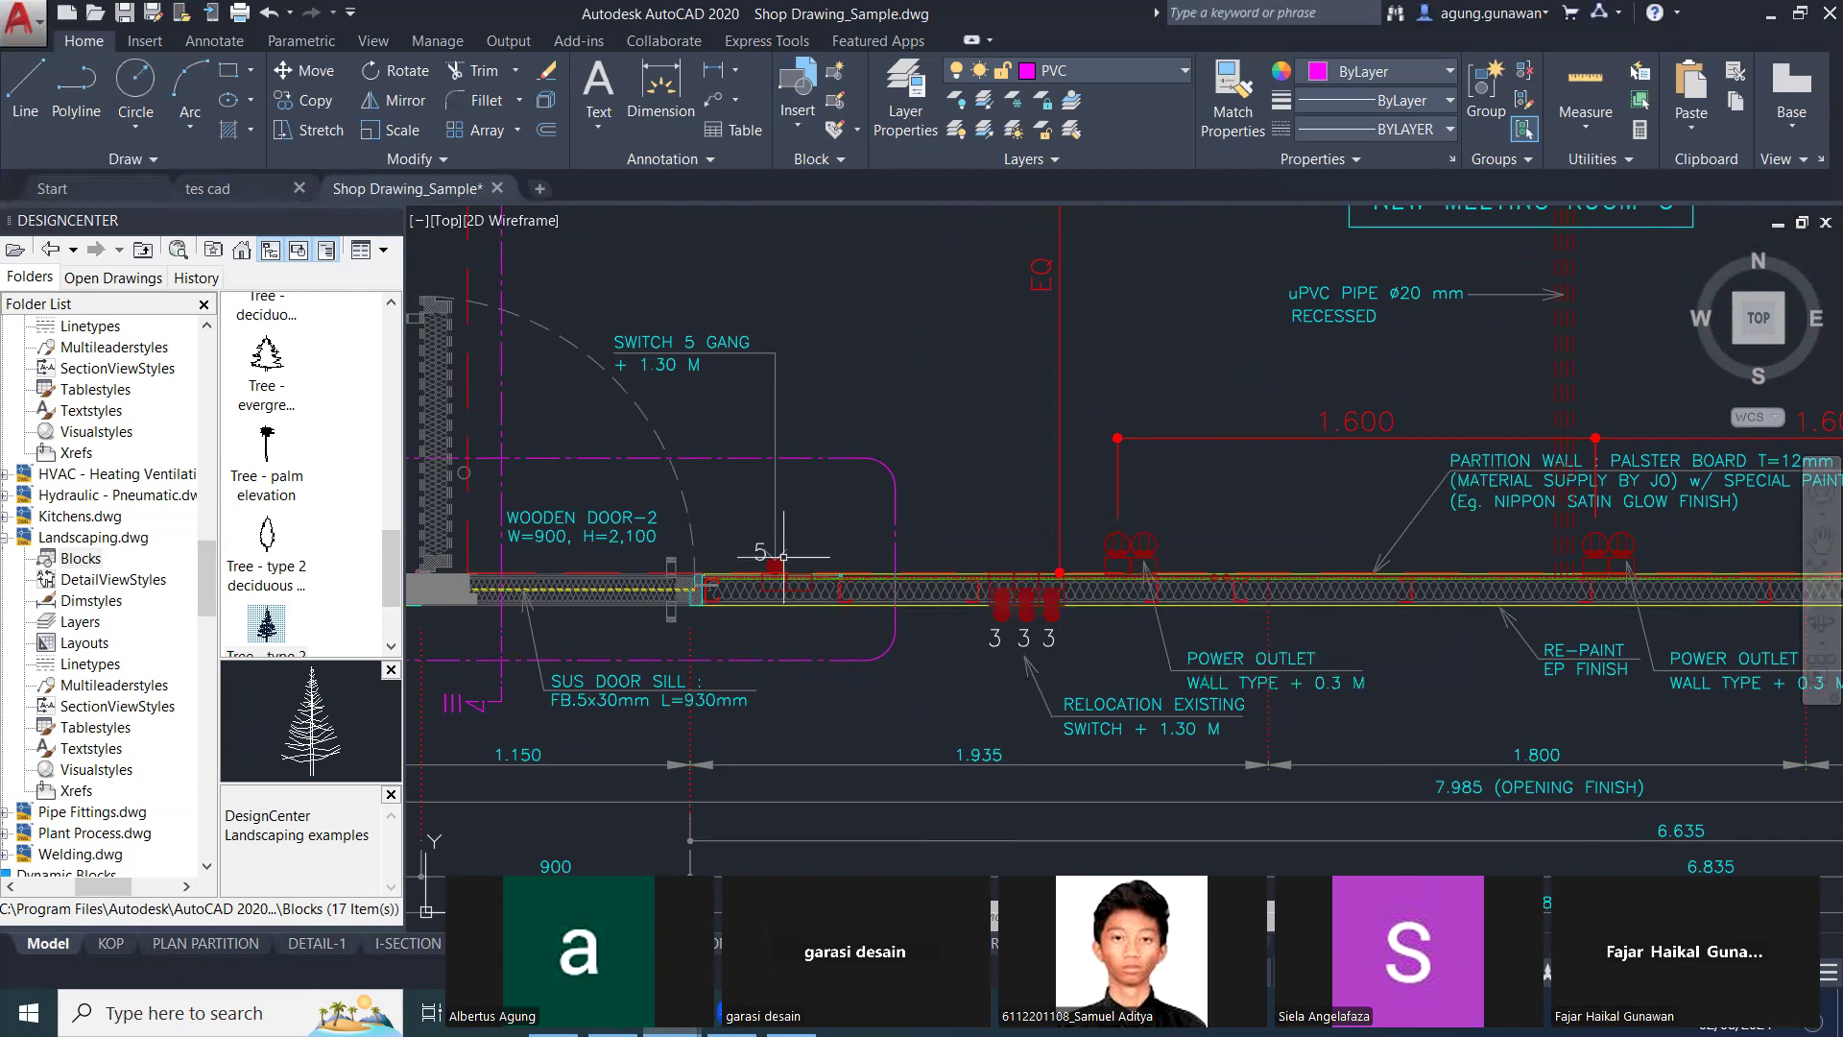
pyautogui.scroll(6, 766, 574)
pyautogui.scroll(-2, 1440, 587)
pyautogui.scroll(-4, 1488, 589)
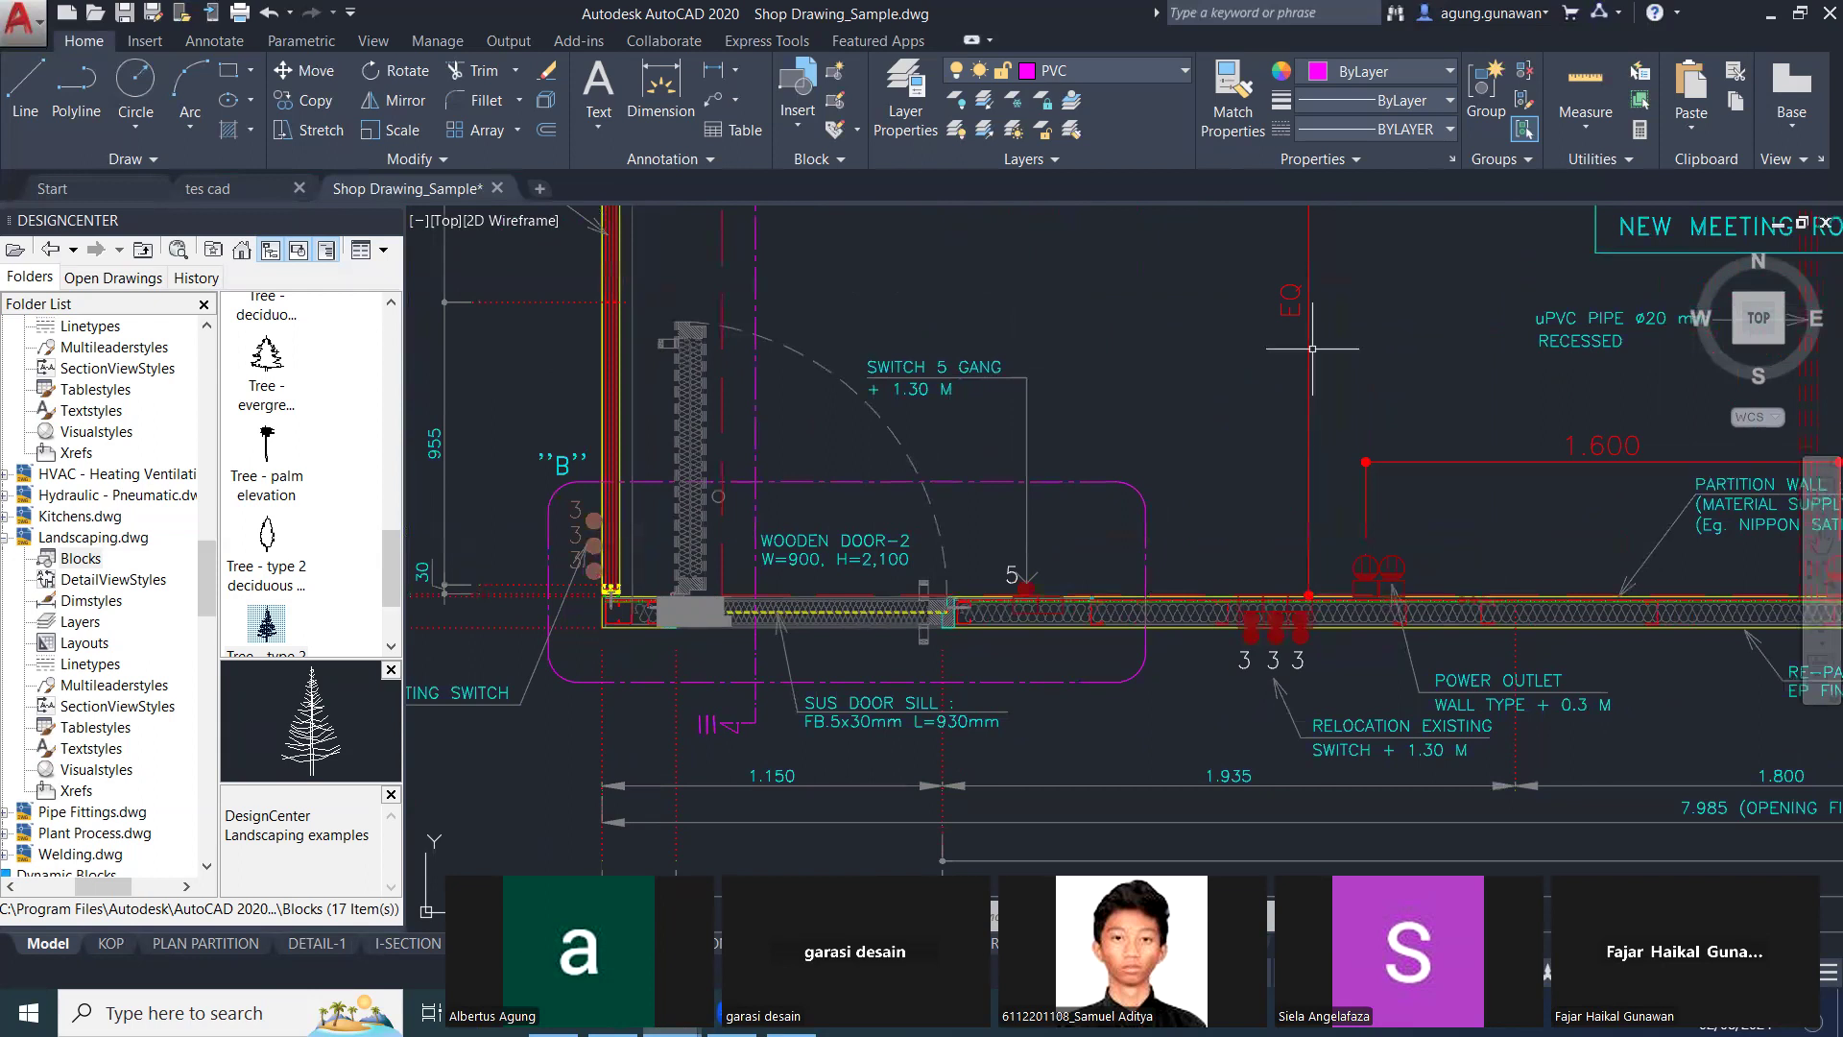
pyautogui.moveTo(1502, 355); pyautogui.dragTo(1177, 608, button='middle')
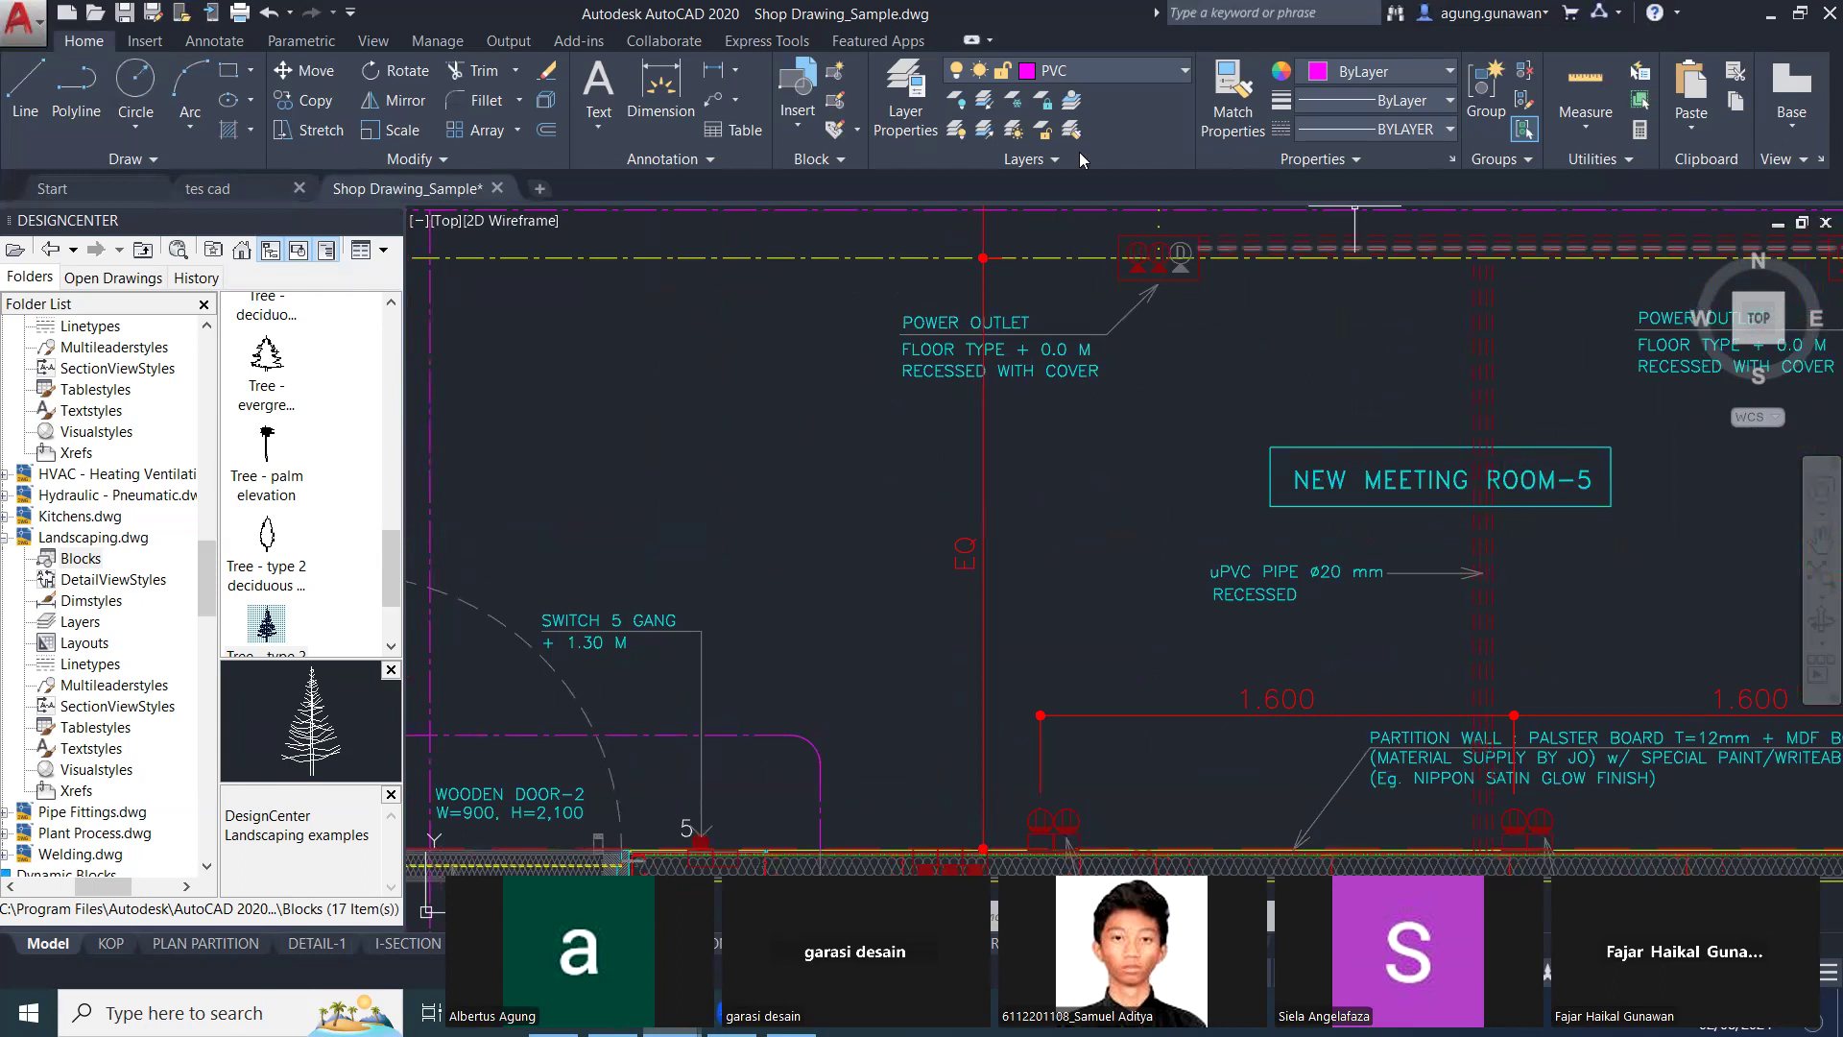
pyautogui.scroll(-2, 1415, 759)
pyautogui.moveTo(1415, 759); pyautogui.dragTo(654, 626, button='middle')
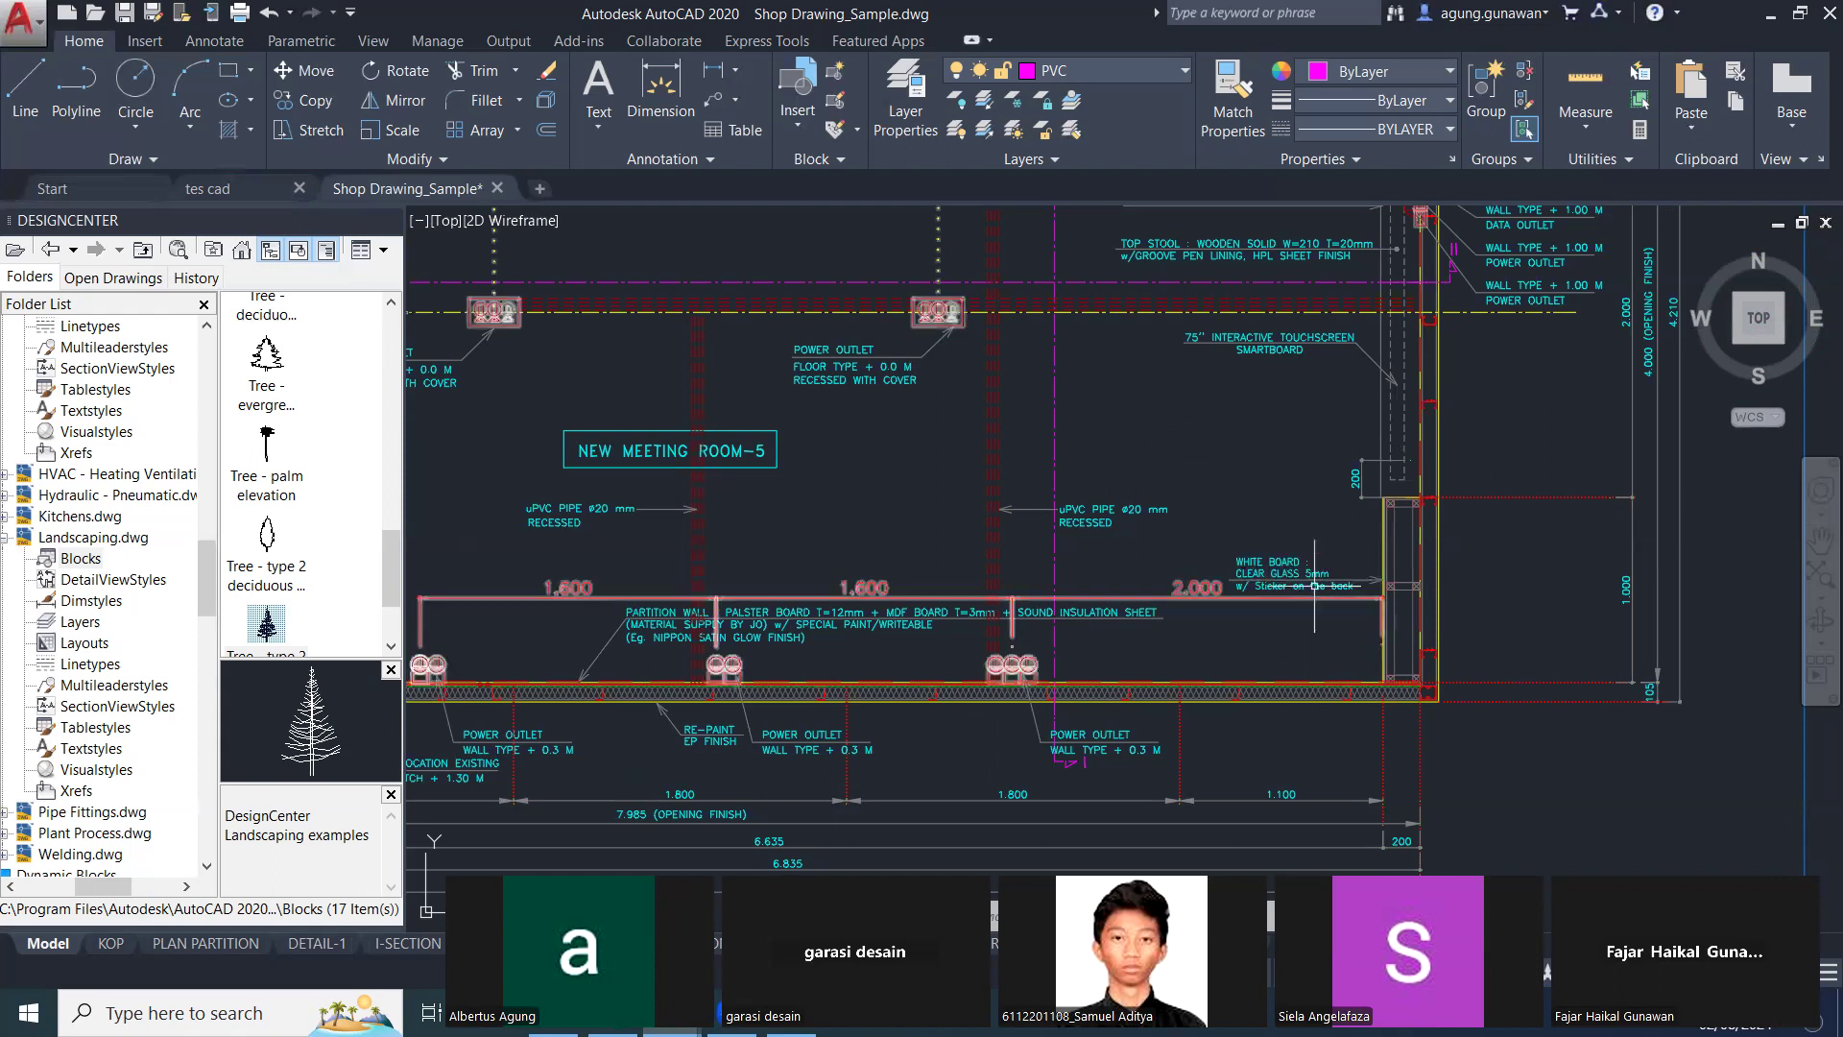
# Examine the ceiling grid and lighting on the sheet below the New Meeting Room plan, and select the grid block.
pyautogui.scroll(-2, 1267, 511)
pyautogui.scroll(-2, 1267, 510)
pyautogui.moveTo(1258, 511); pyautogui.dragTo(1228, 526, button='middle')
pyautogui.moveTo(1276, 695); pyautogui.dragTo(1300, 419, button='middle')
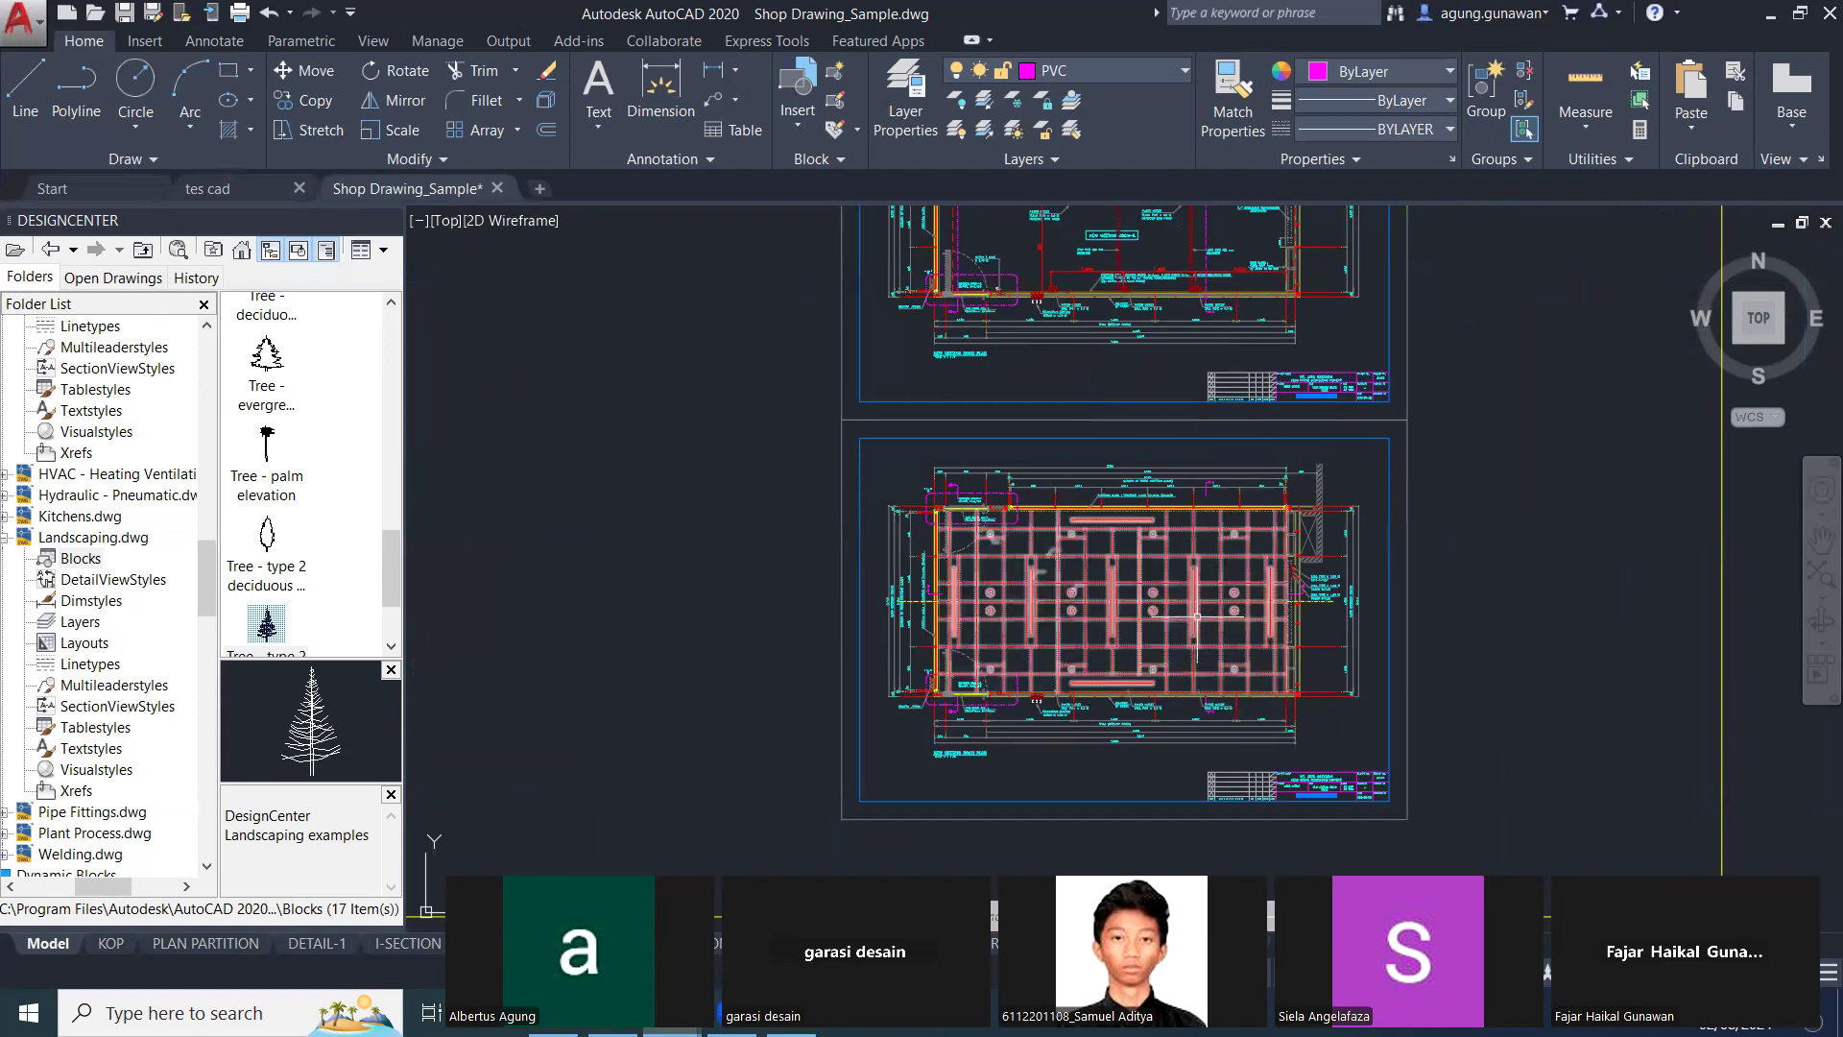
pyautogui.scroll(5, 1091, 597)
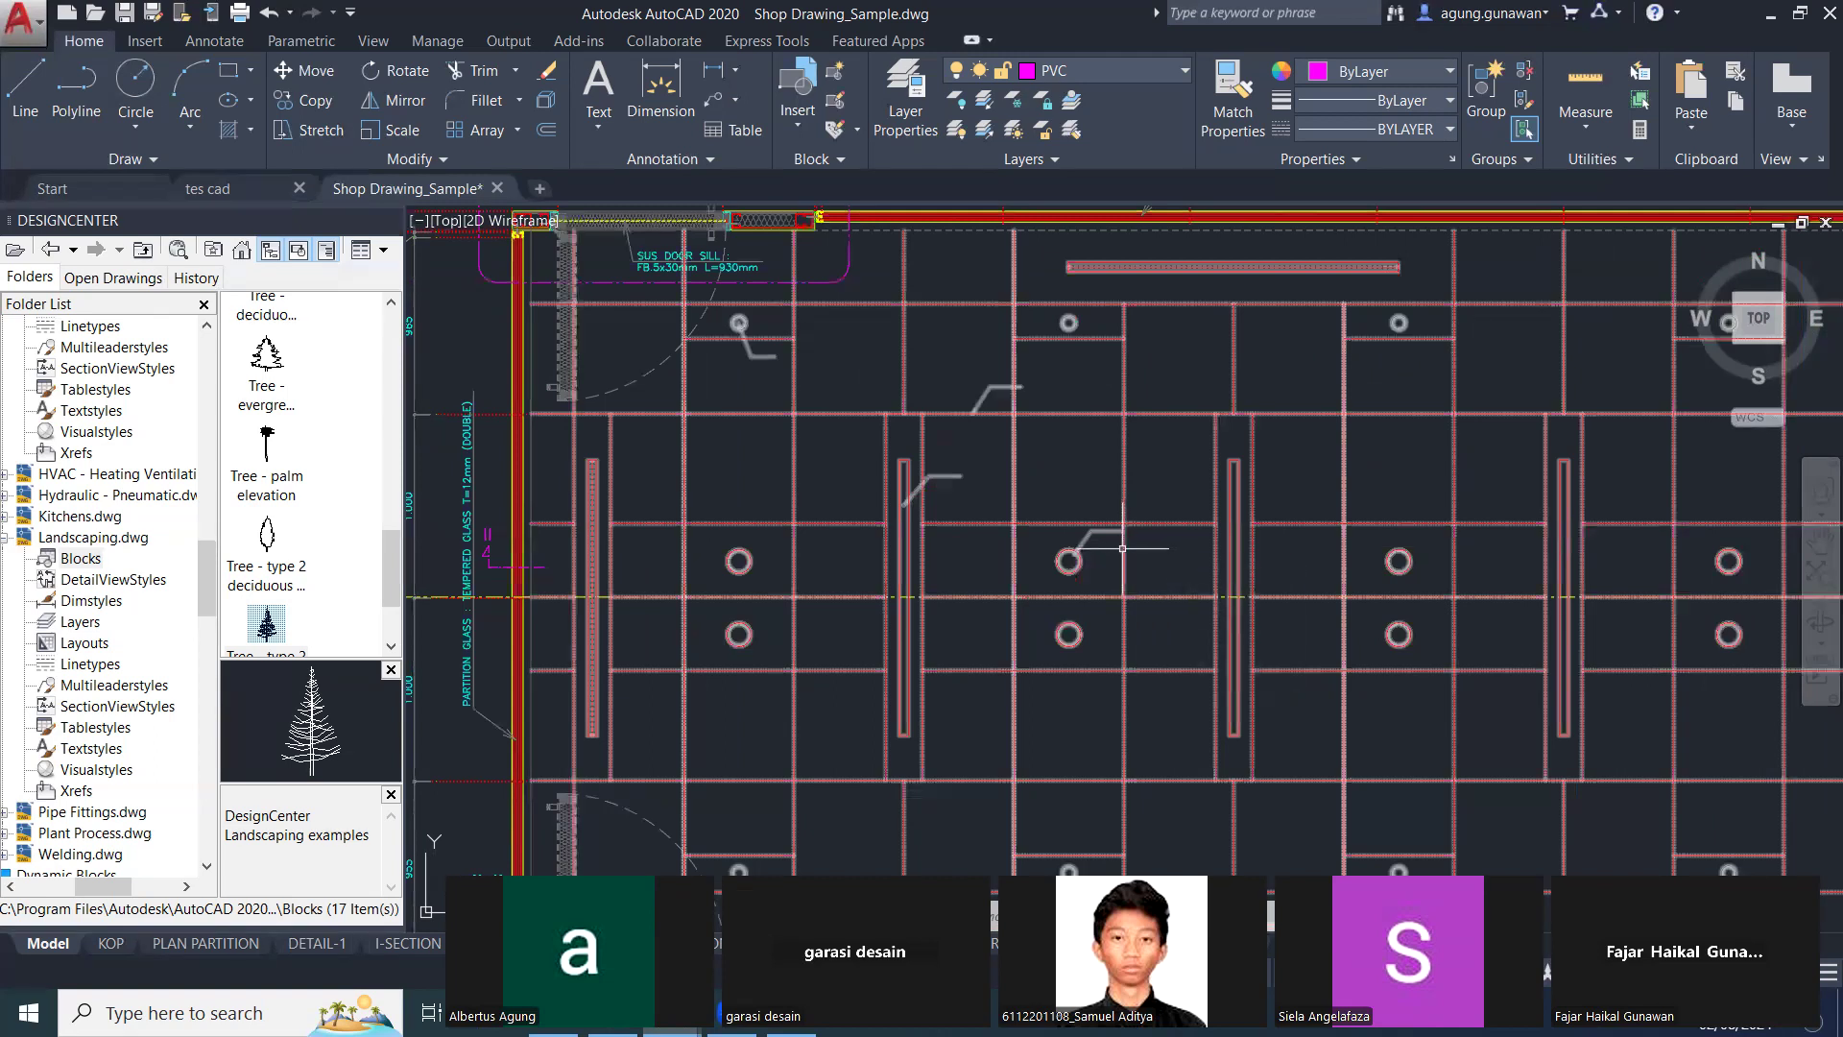
pyautogui.moveTo(1335, 535)
pyautogui.mouseDown(button='middle')
pyautogui.moveTo(1322, 499)
pyautogui.moveTo(1222, 416)
pyautogui.mouseUp(button='middle')
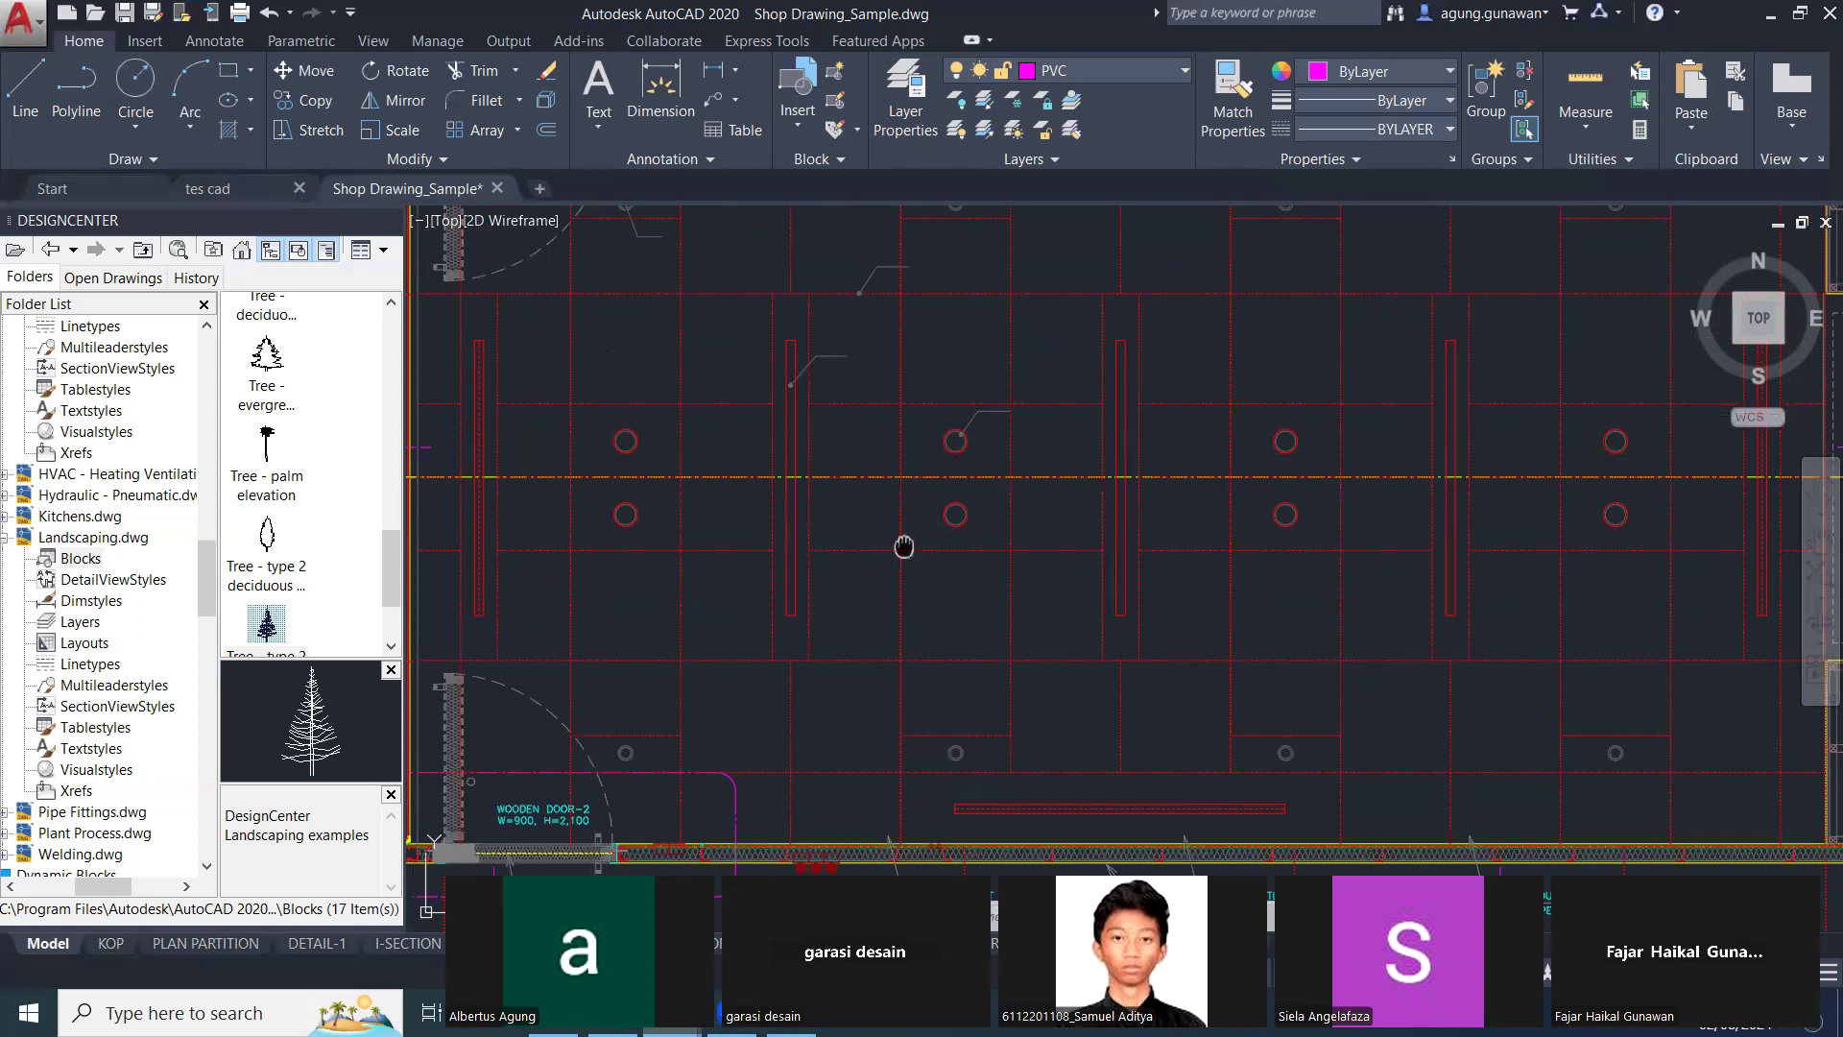
pyautogui.scroll(3, 921, 528)
pyautogui.scroll(-4, 1031, 590)
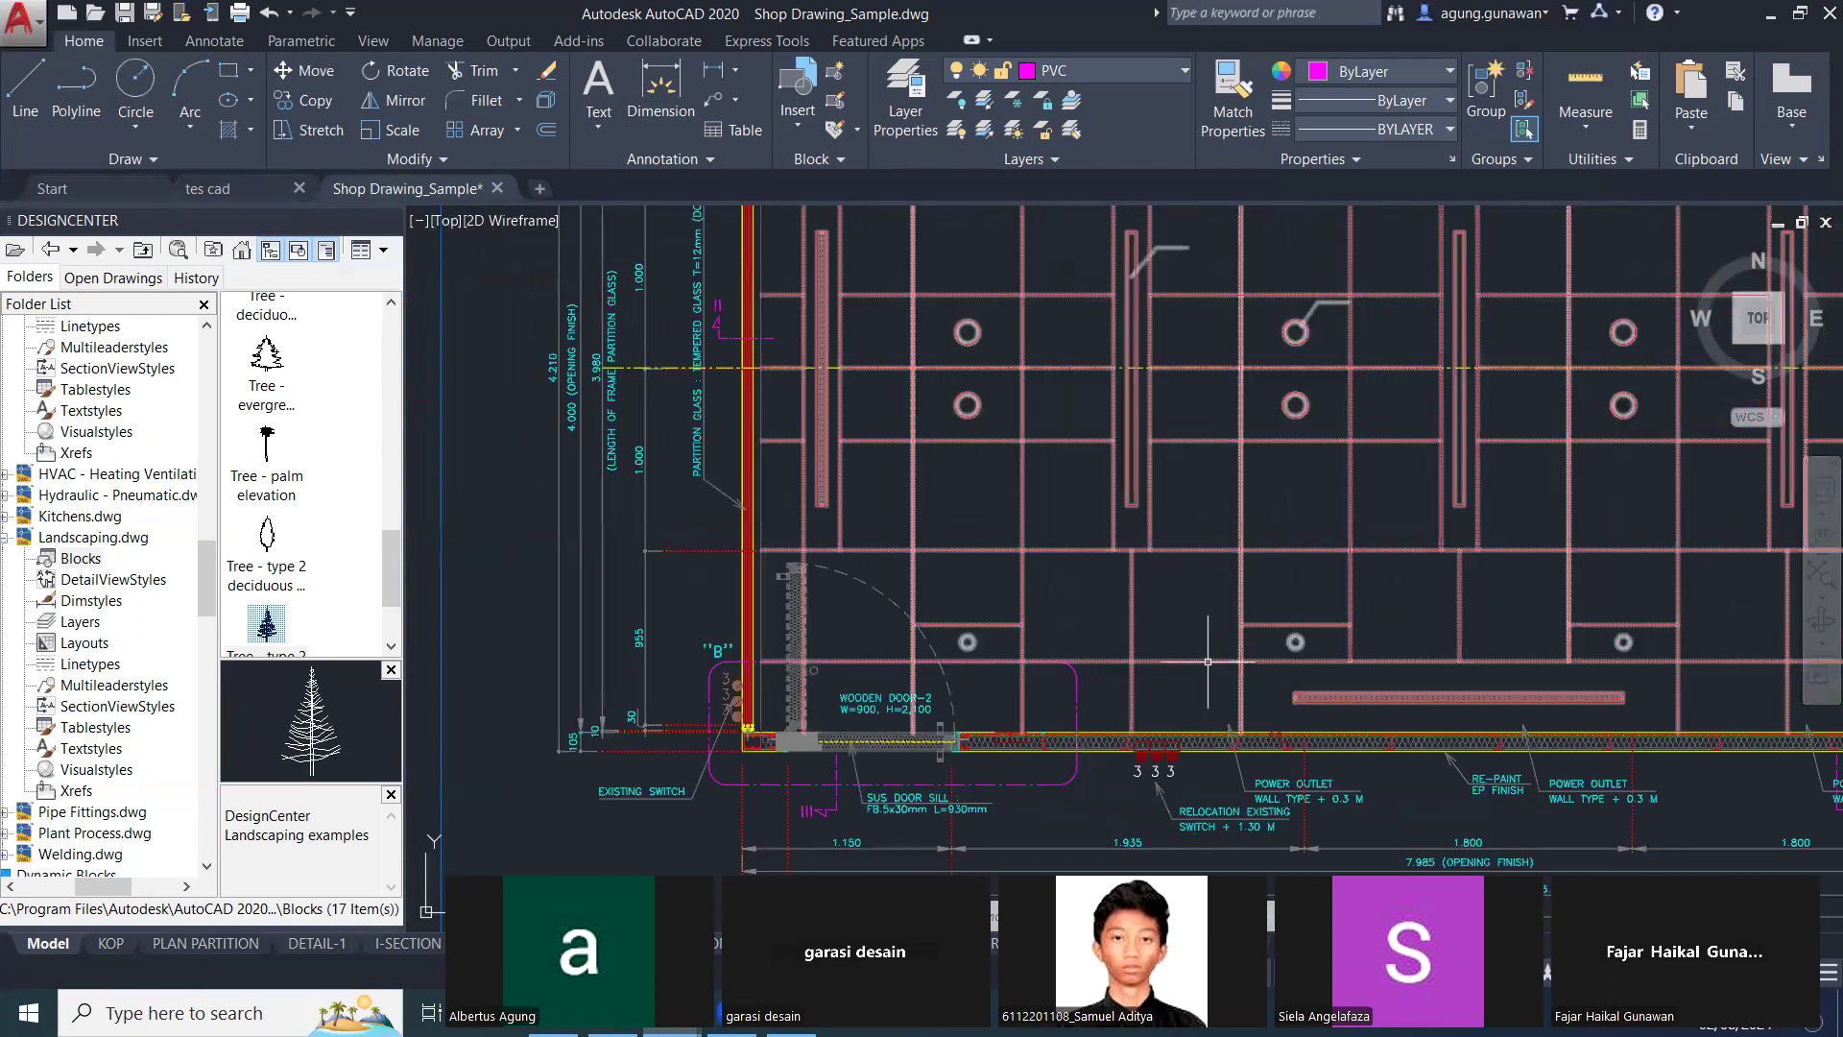
pyautogui.click(1242, 608)
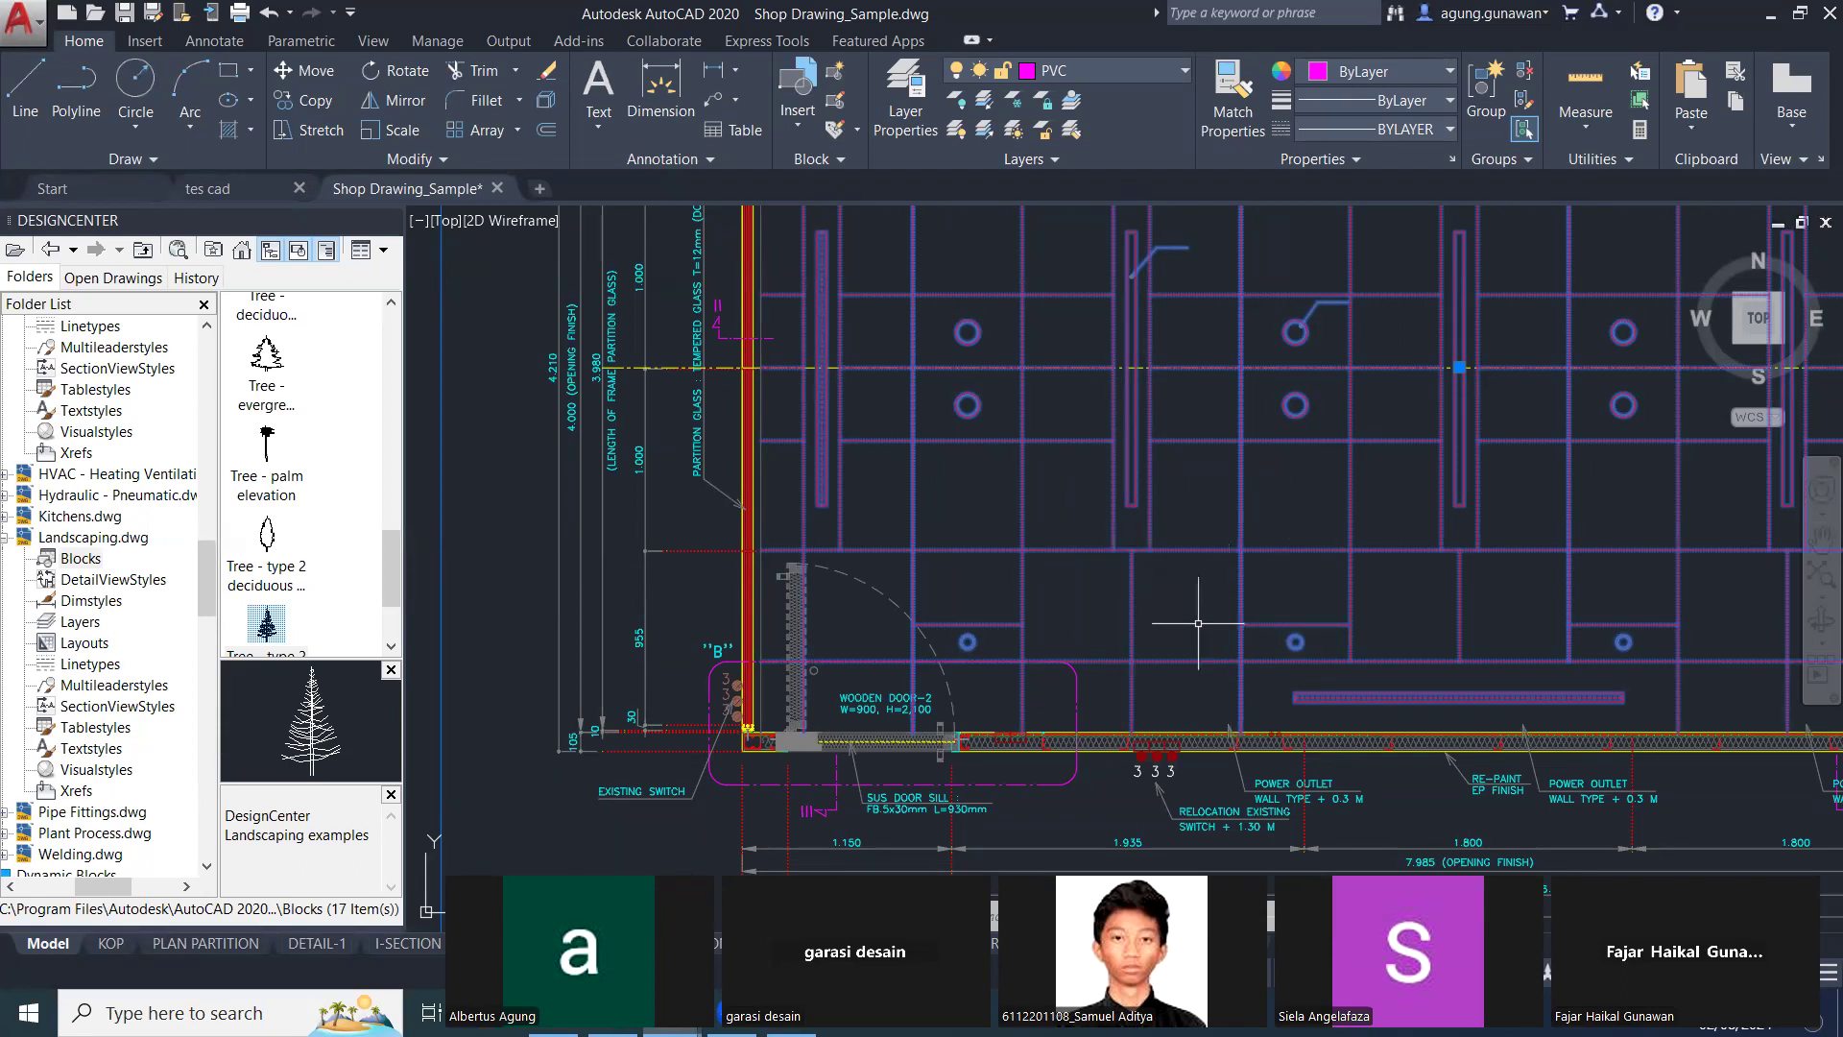
# Return to the New Meeting Room plan and examine Wooden Door-1, its door sill note and the glass partition.
pyautogui.scroll(-3, 1392, 557)
pyautogui.moveTo(1190, 614); pyautogui.dragTo(1180, 503, button='middle')
pyautogui.moveTo(1320, 457)
pyautogui.mouseDown(button='middle')
pyautogui.moveTo(1283, 518)
pyautogui.moveTo(1124, 392)
pyautogui.mouseUp(button='middle')
pyautogui.scroll(-2, 1162, 424)
pyautogui.moveTo(1433, 496); pyautogui.dragTo(999, 786, button='middle')
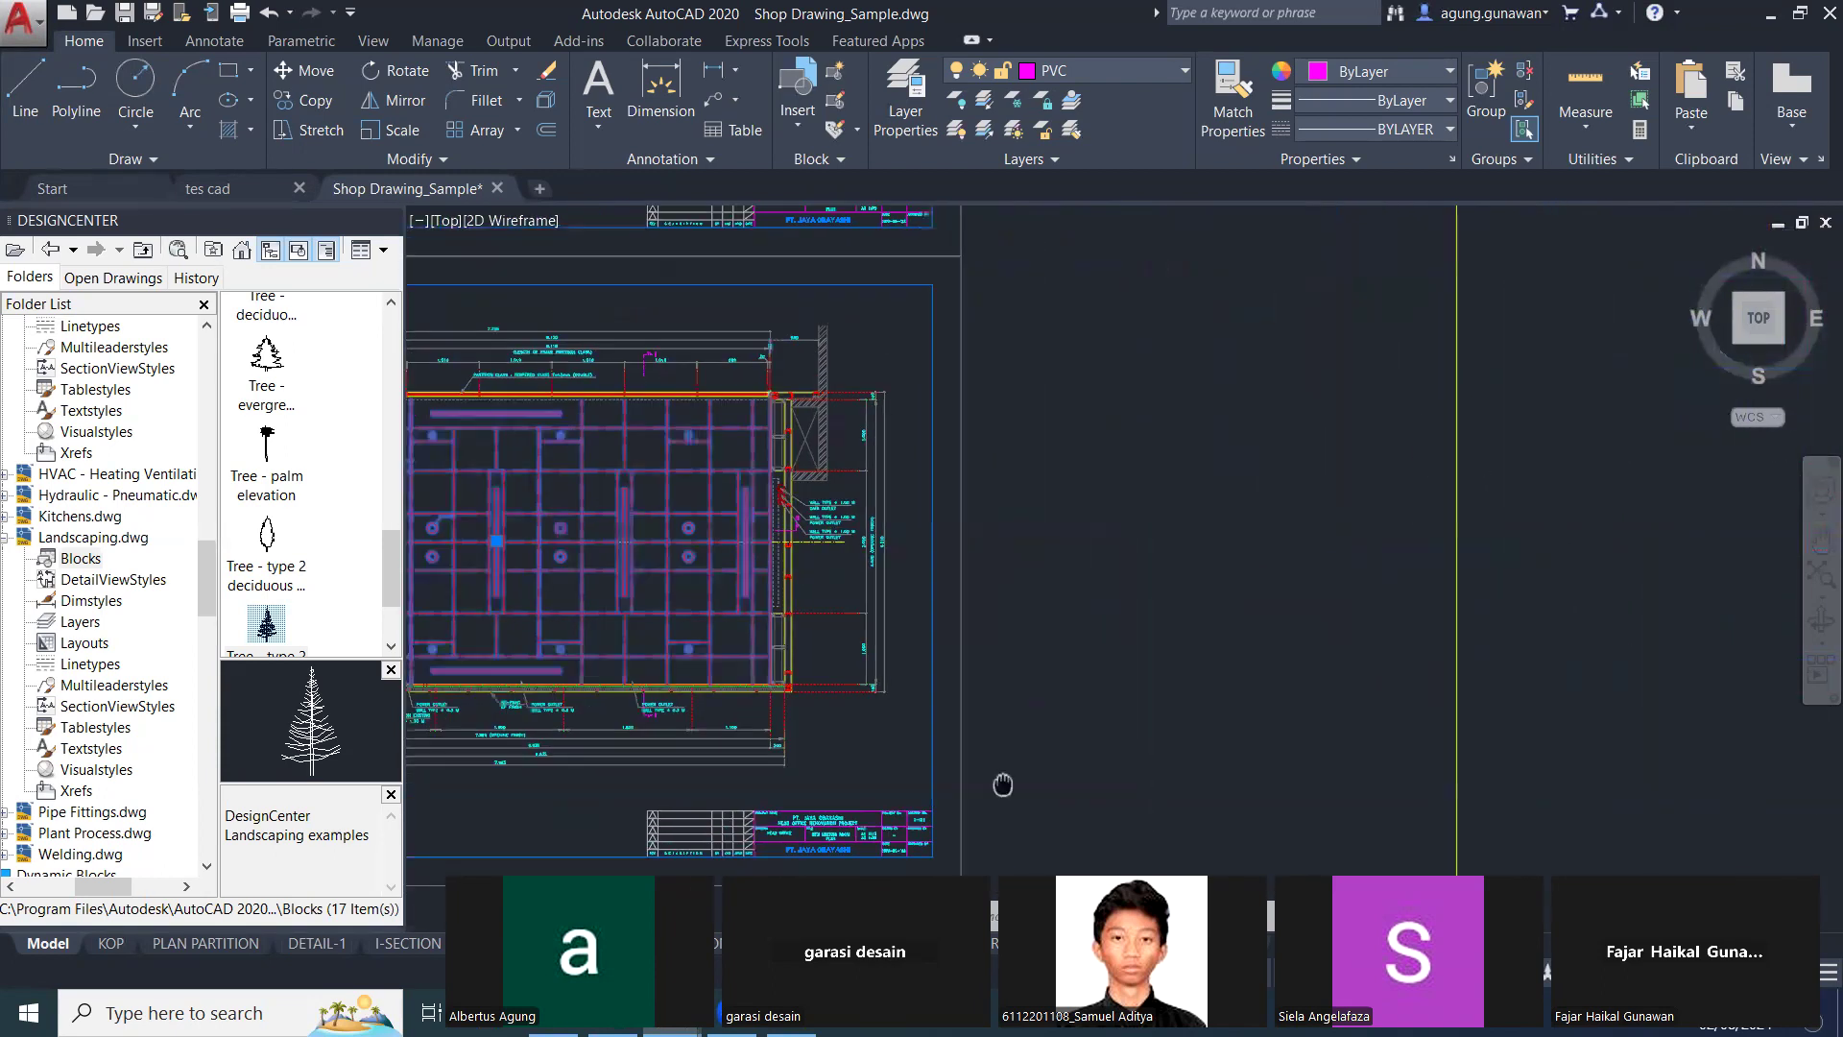
pyautogui.scroll(-6, 1017, 782)
pyautogui.moveTo(1103, 739); pyautogui.dragTo(1464, 677, button='middle')
pyautogui.scroll(6, 1296, 538)
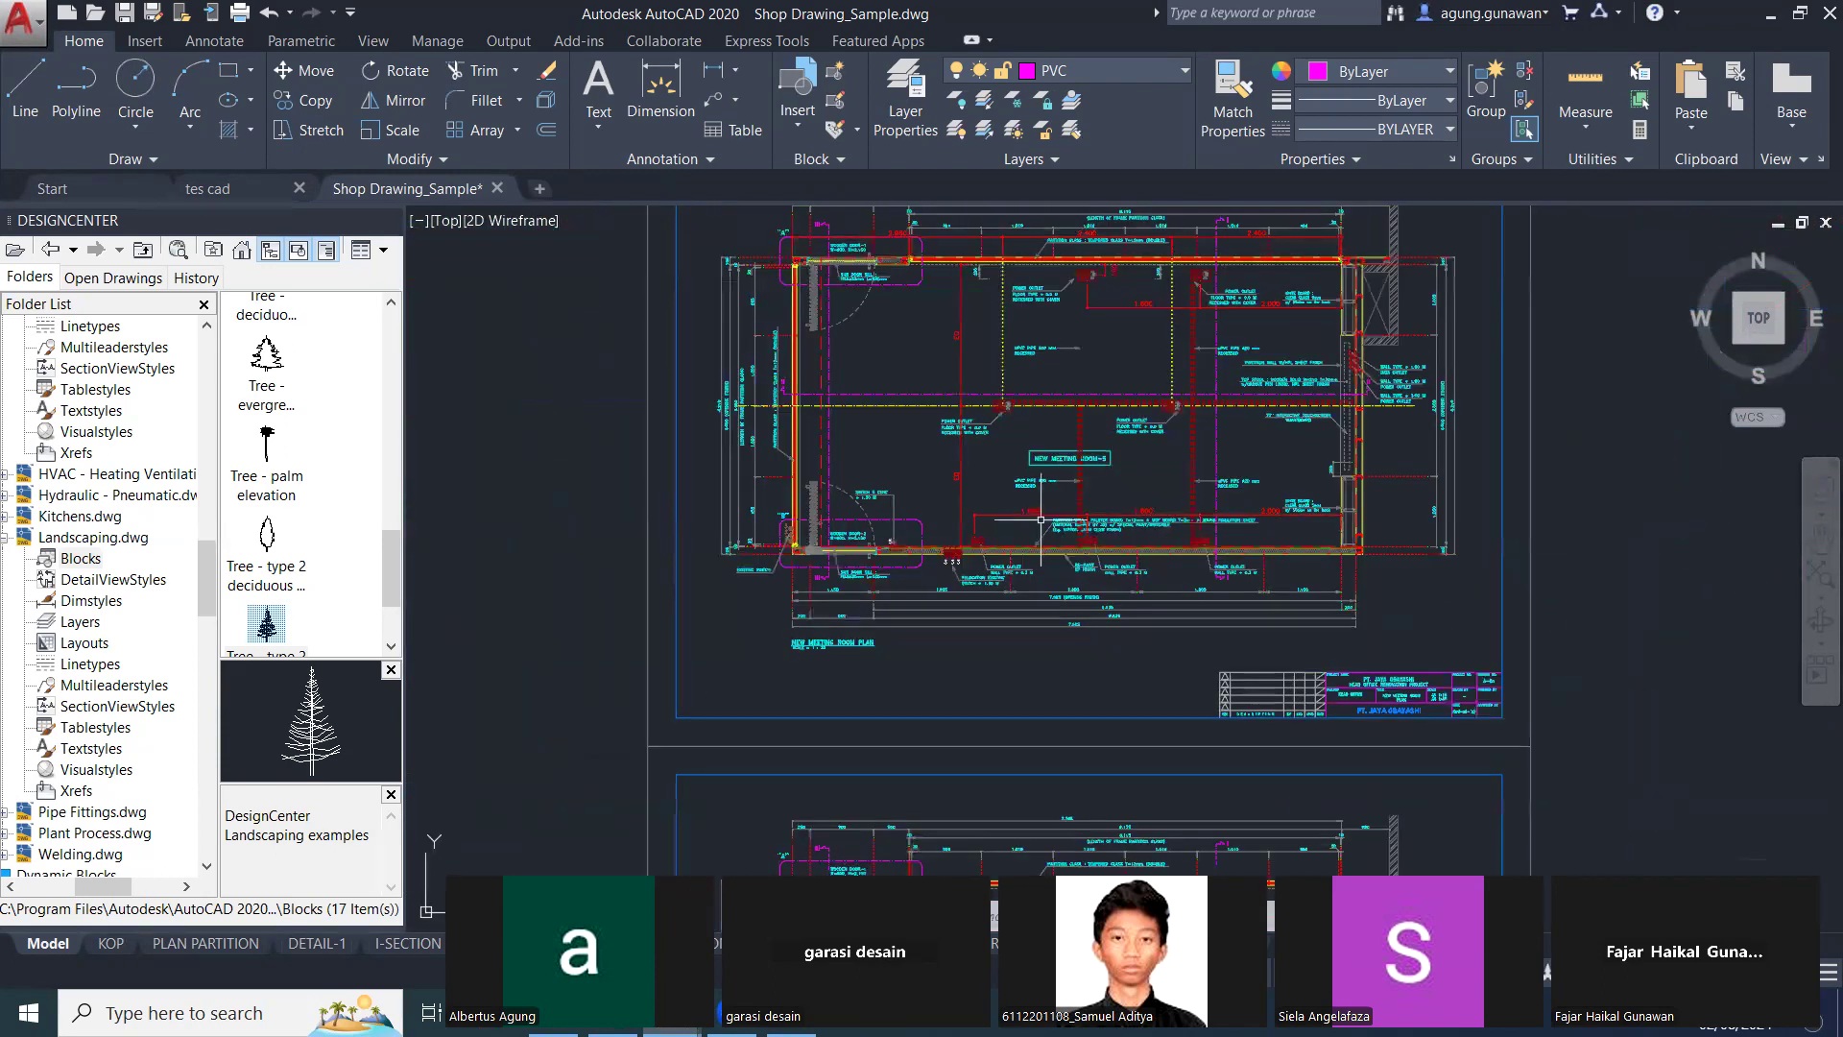
pyautogui.scroll(3, 929, 271)
pyautogui.scroll(2, 884, 398)
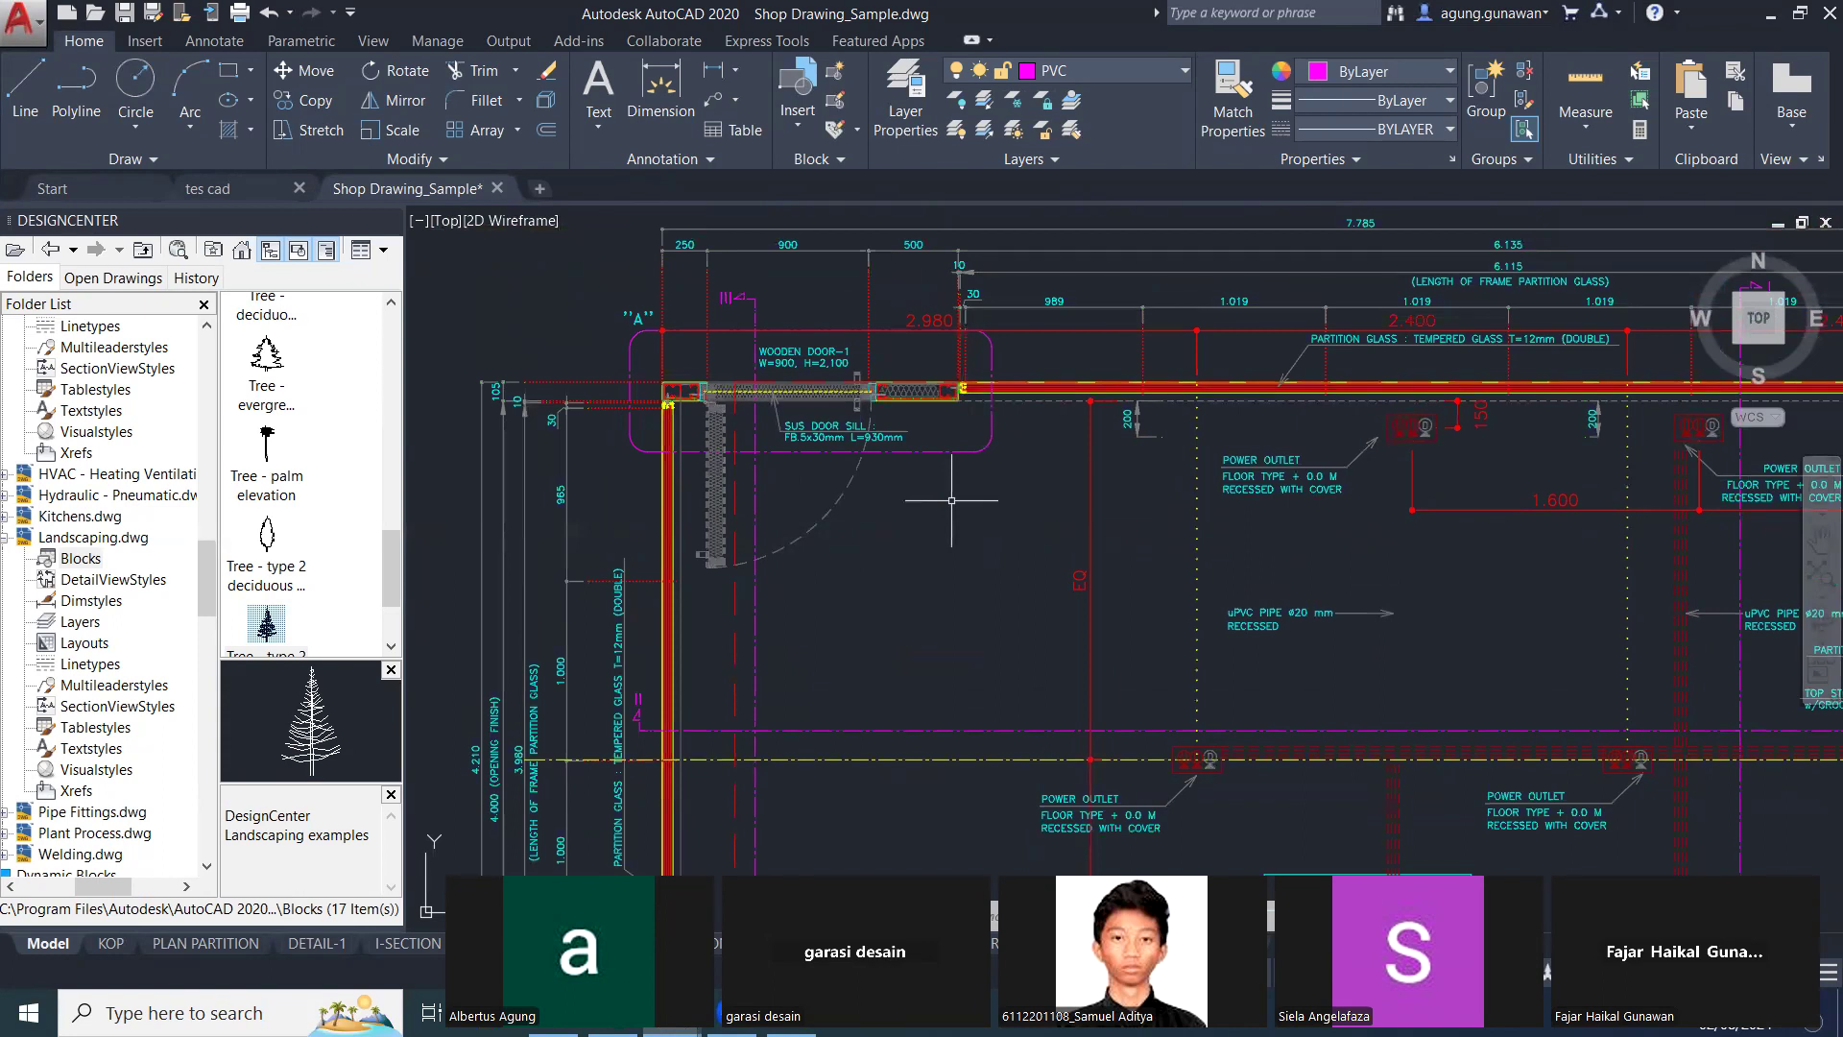
pyautogui.scroll(4, 958, 384)
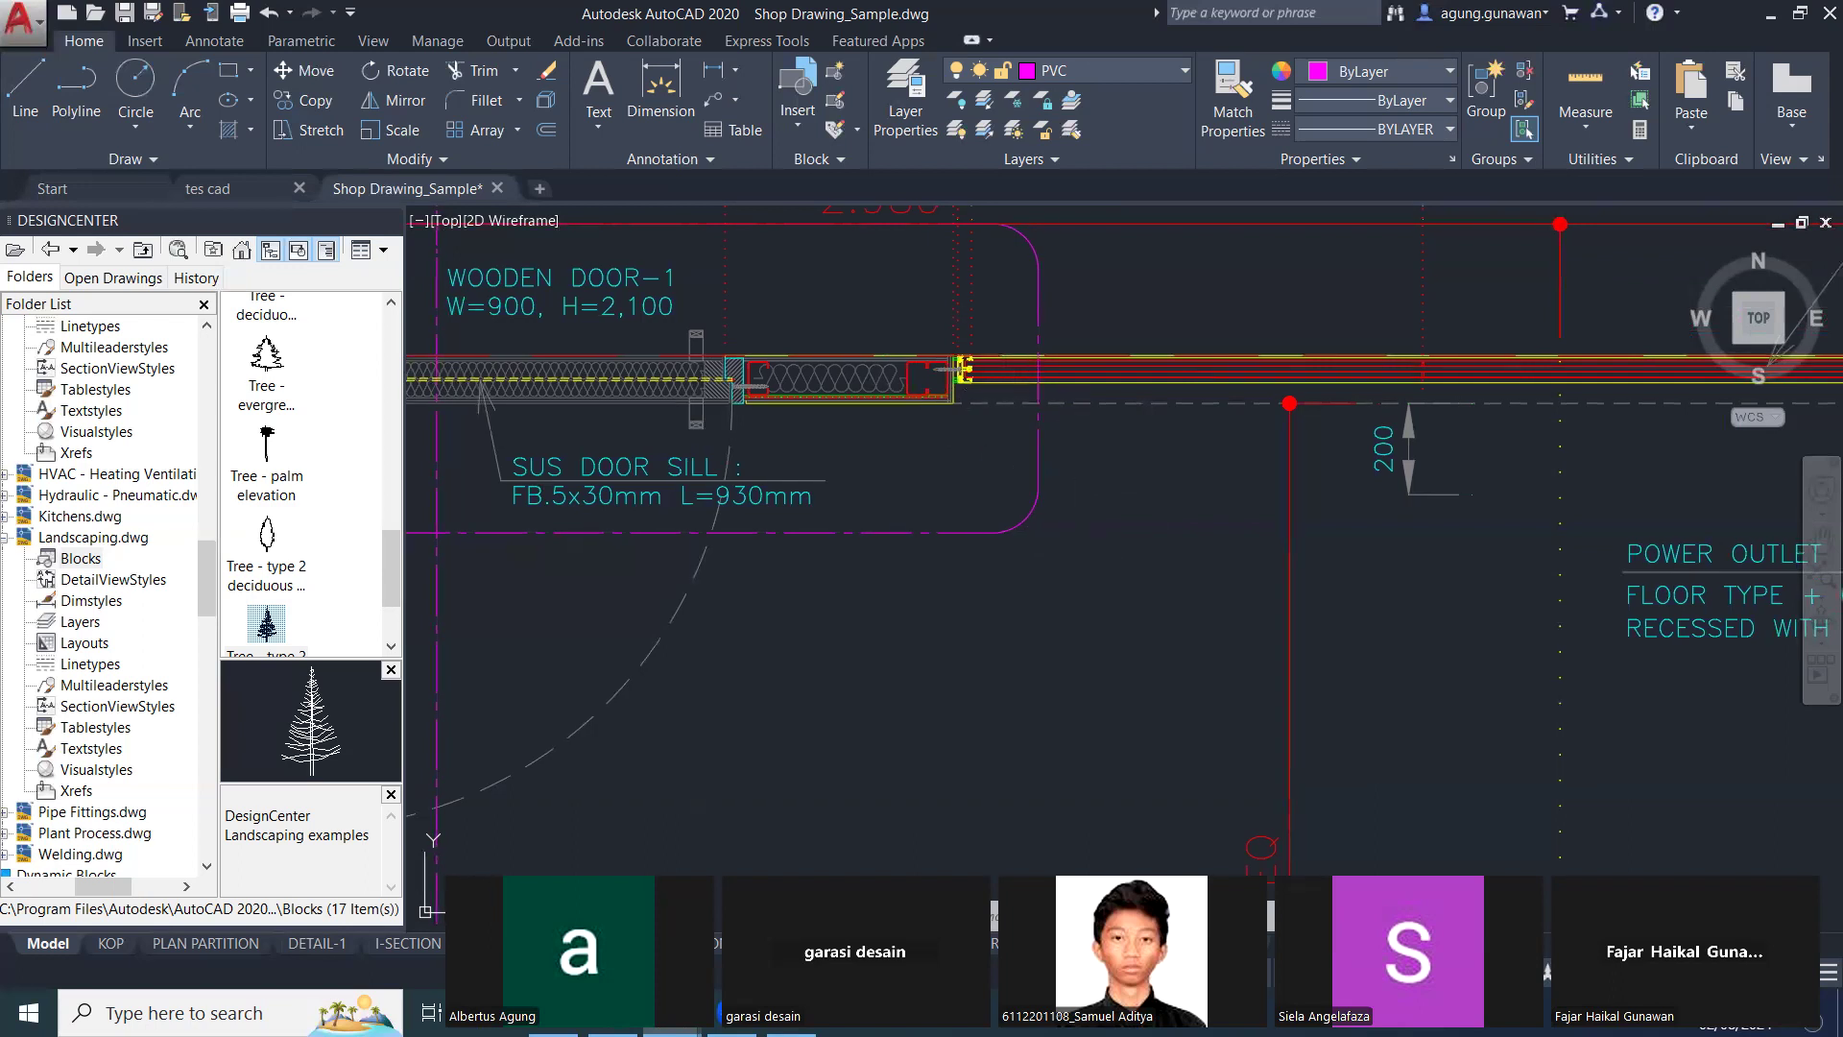
pyautogui.moveTo(990, 490); pyautogui.dragTo(1027, 600, button='middle')
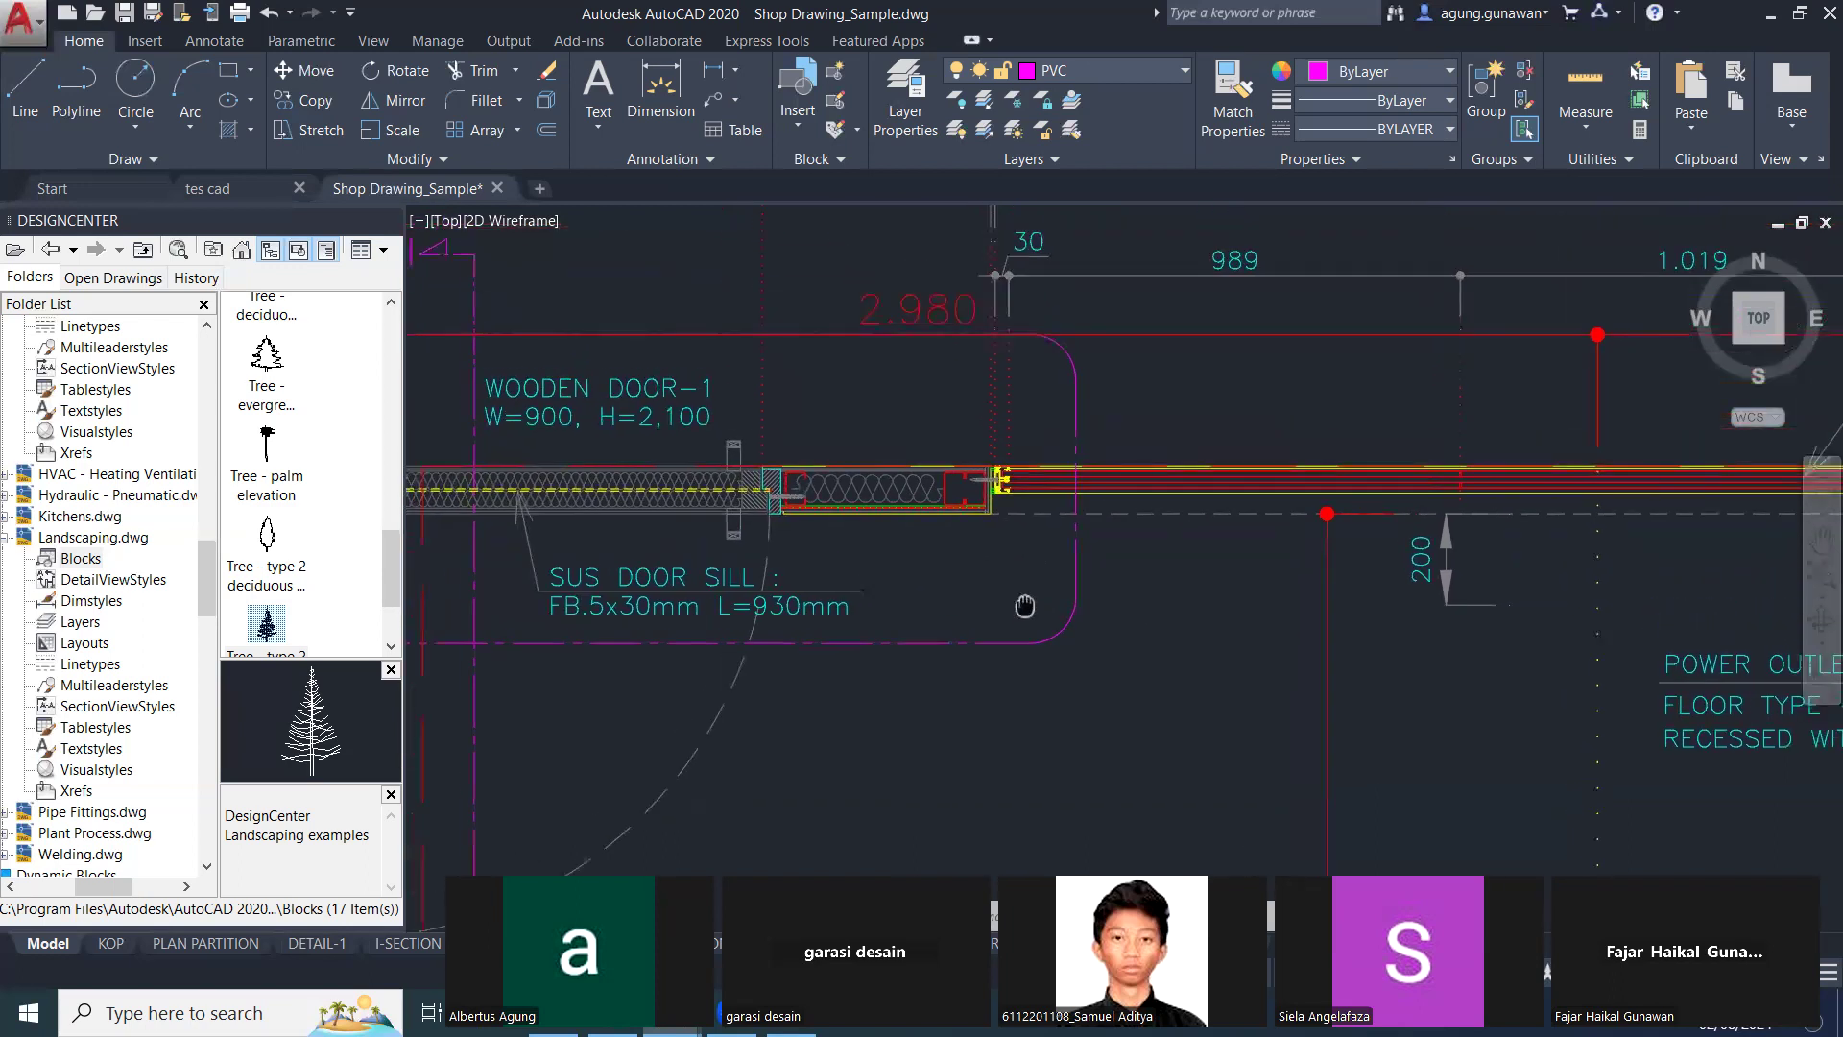
# Select the red electrical layout with its dimensions and power outlets to check its extent, and clear the selection.
pyautogui.click(910, 307)
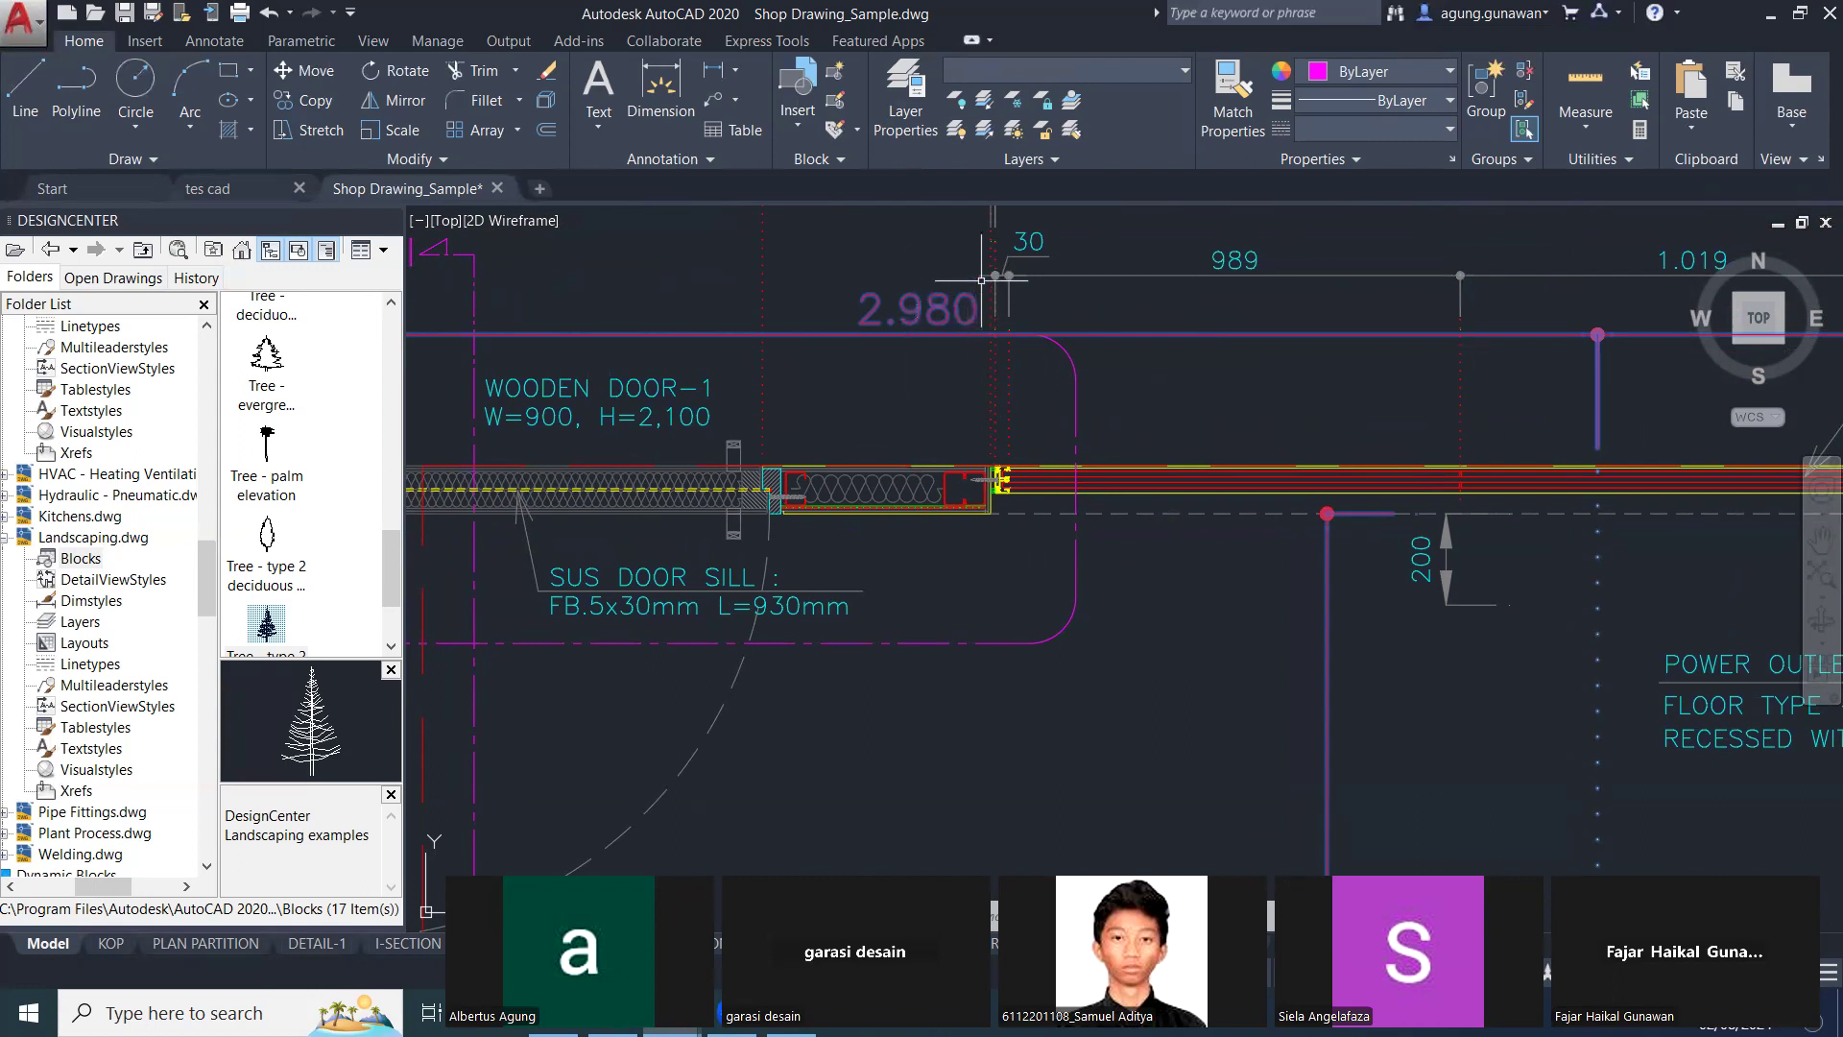
pyautogui.scroll(-2, 1539, 443)
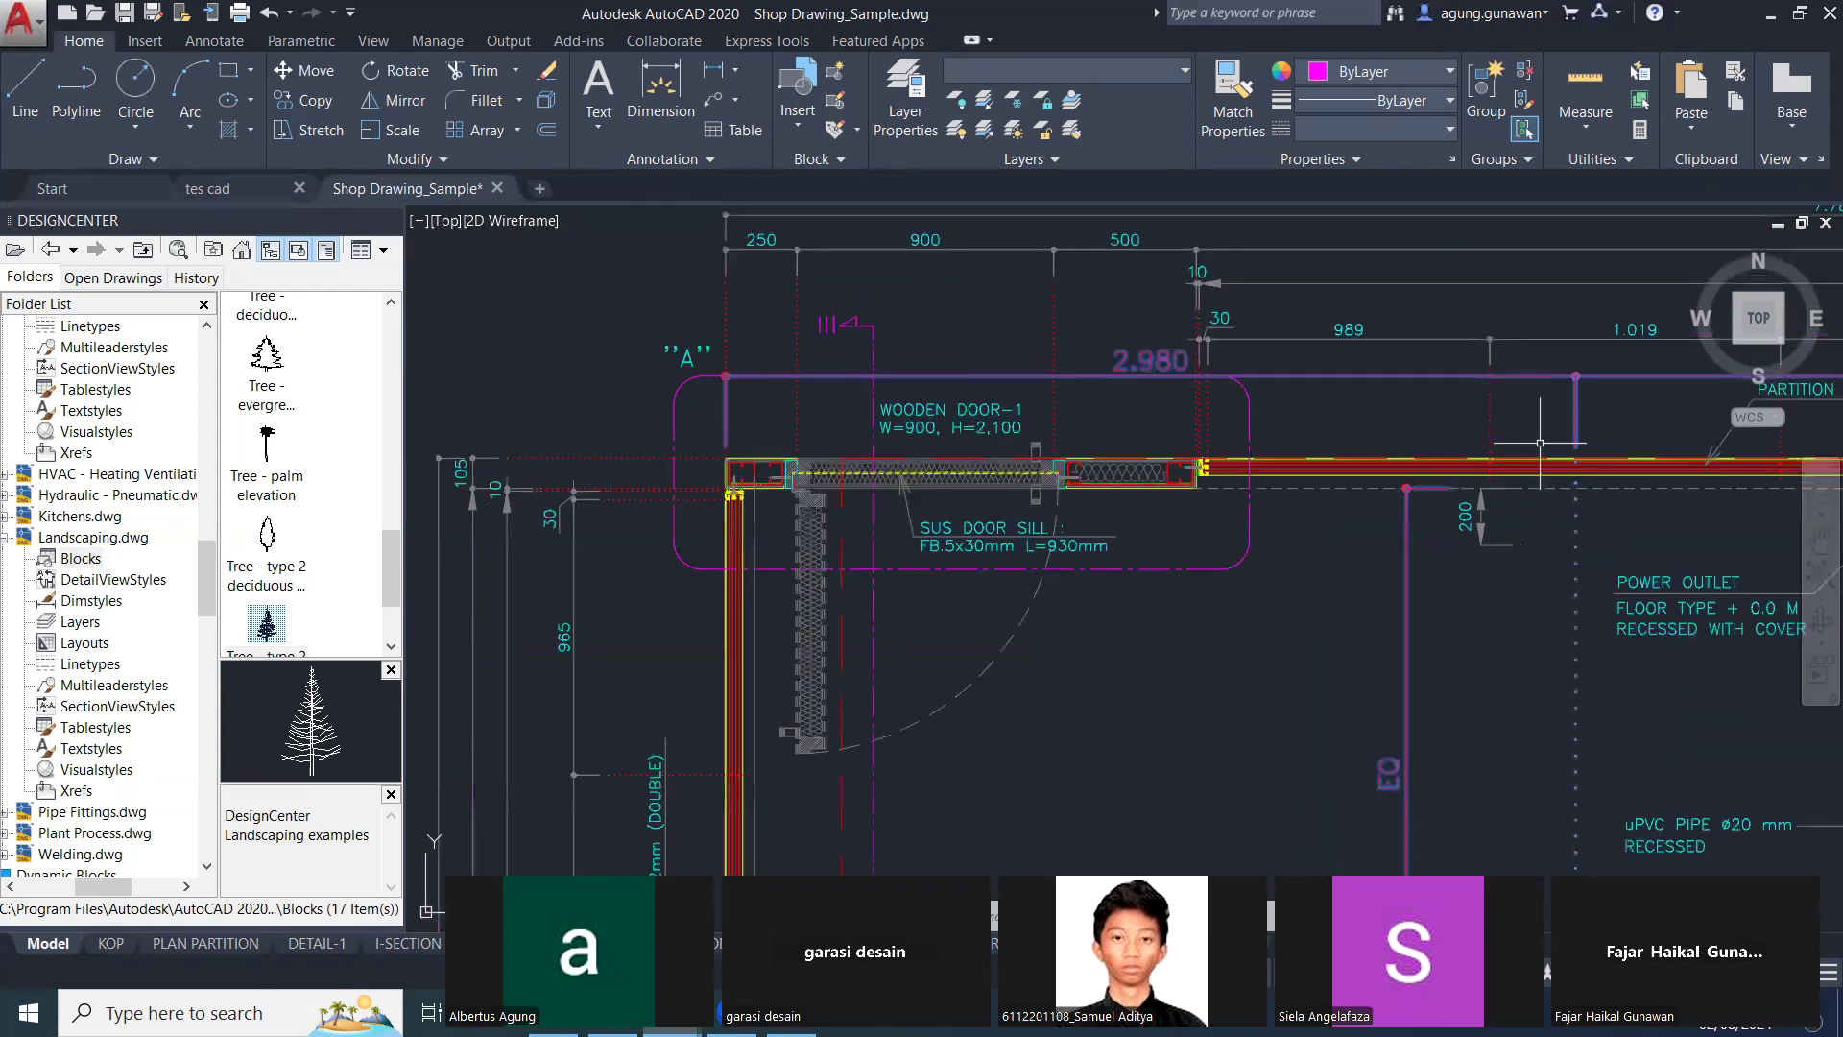
pyautogui.scroll(-2, 1540, 443)
pyautogui.moveTo(1539, 444); pyautogui.dragTo(1101, 373, button='middle')
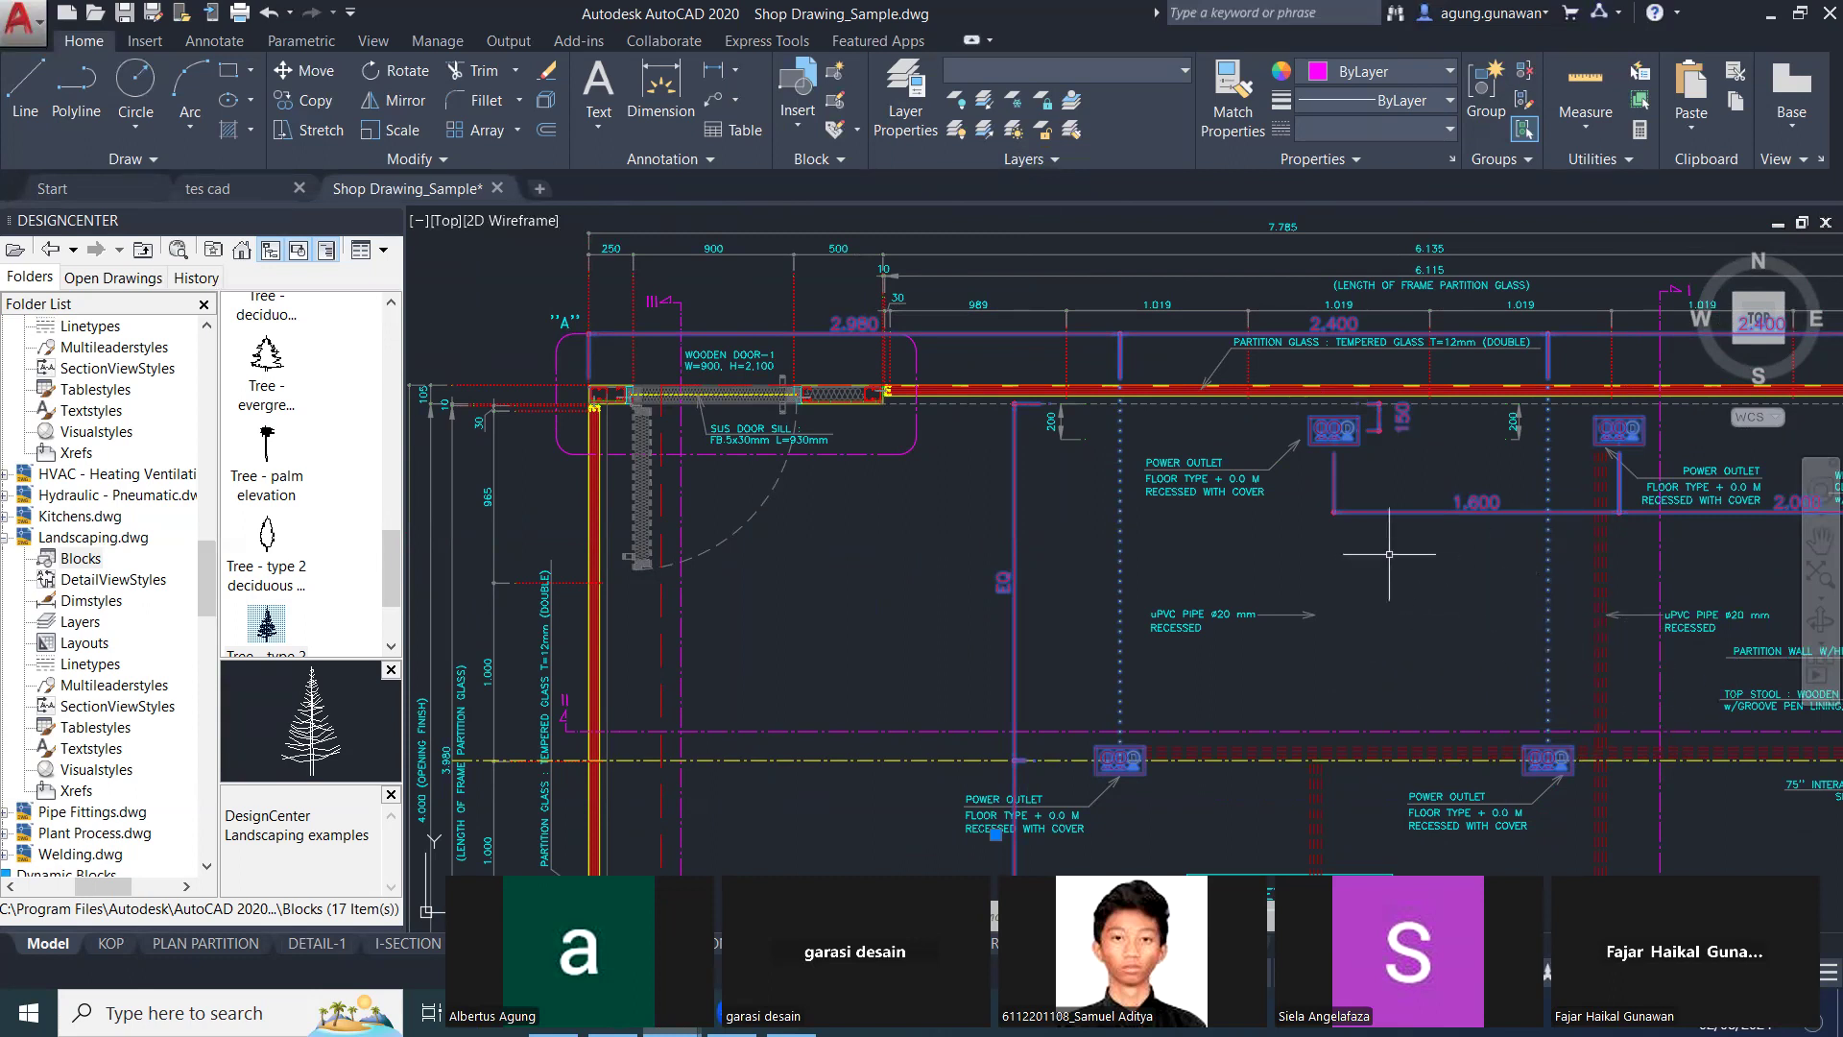
pyautogui.press('Escape')
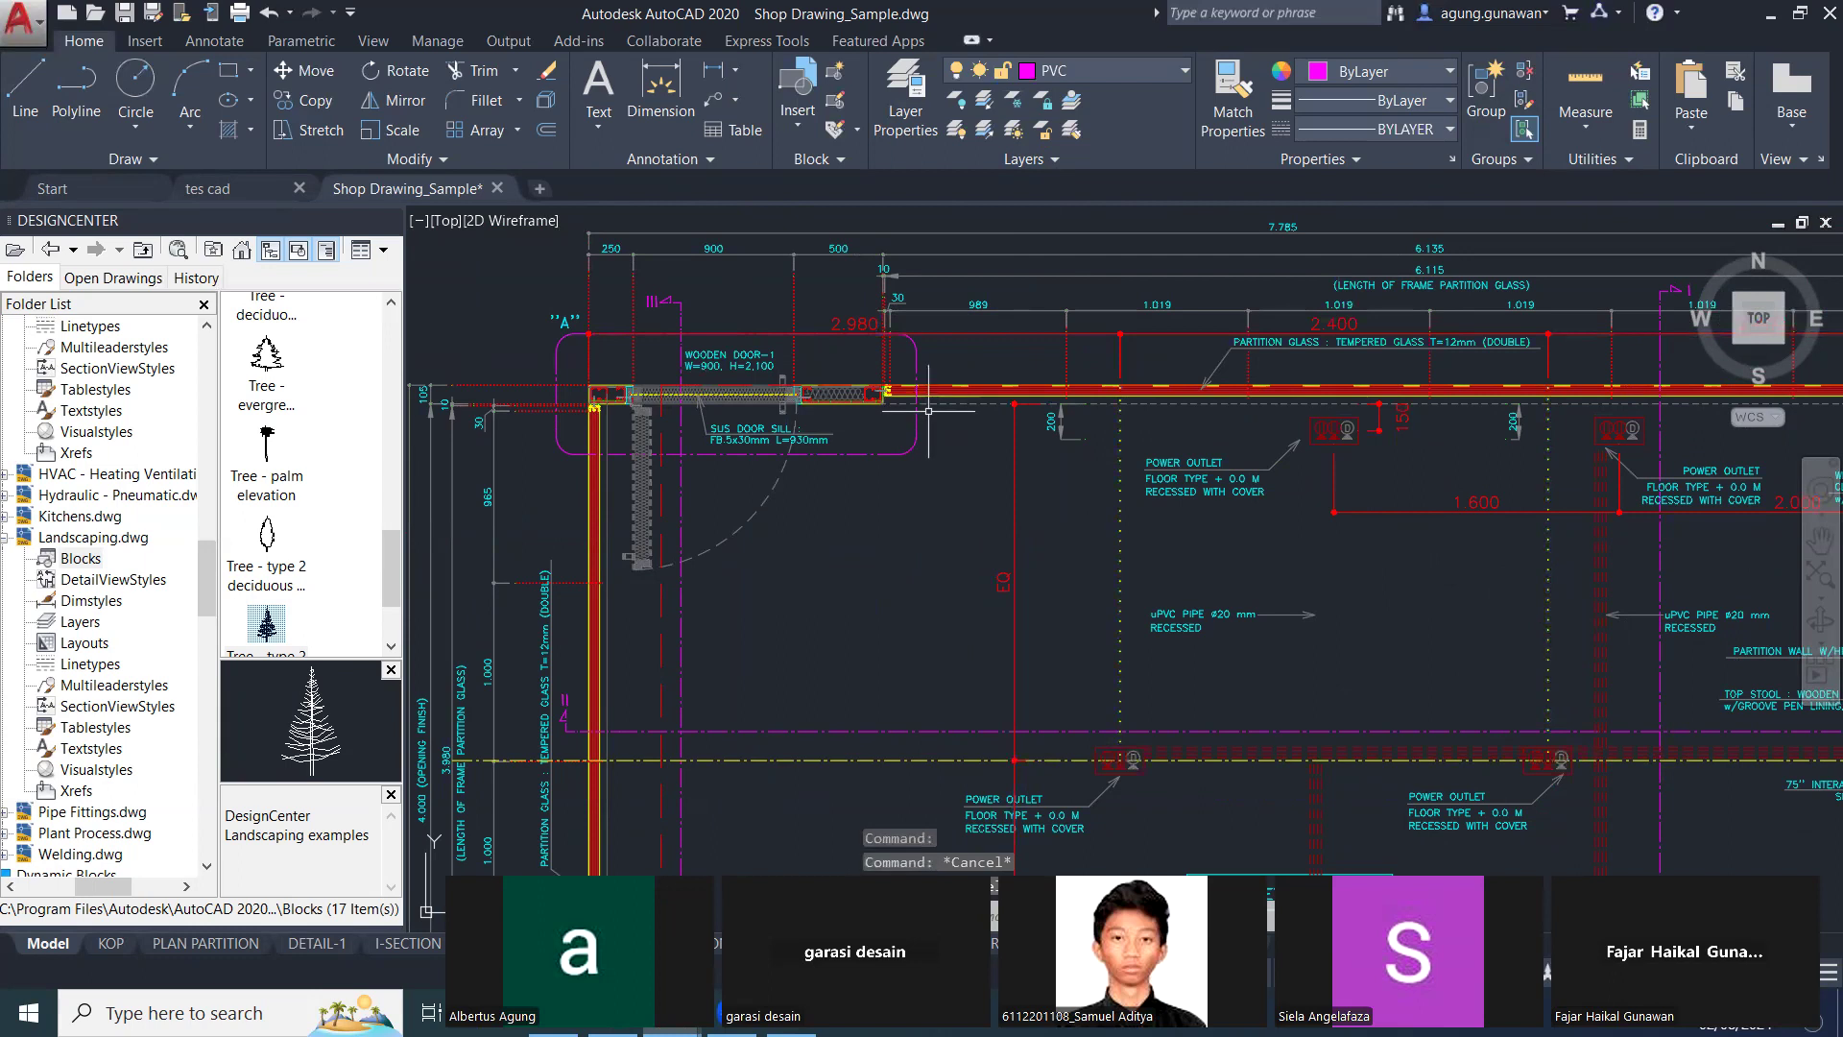
# Examine the junction between the wall section beside Wooden Door-1 and the aluminium-framed glass partition, including its screws, studs and wall line.
pyautogui.scroll(4, 821, 396)
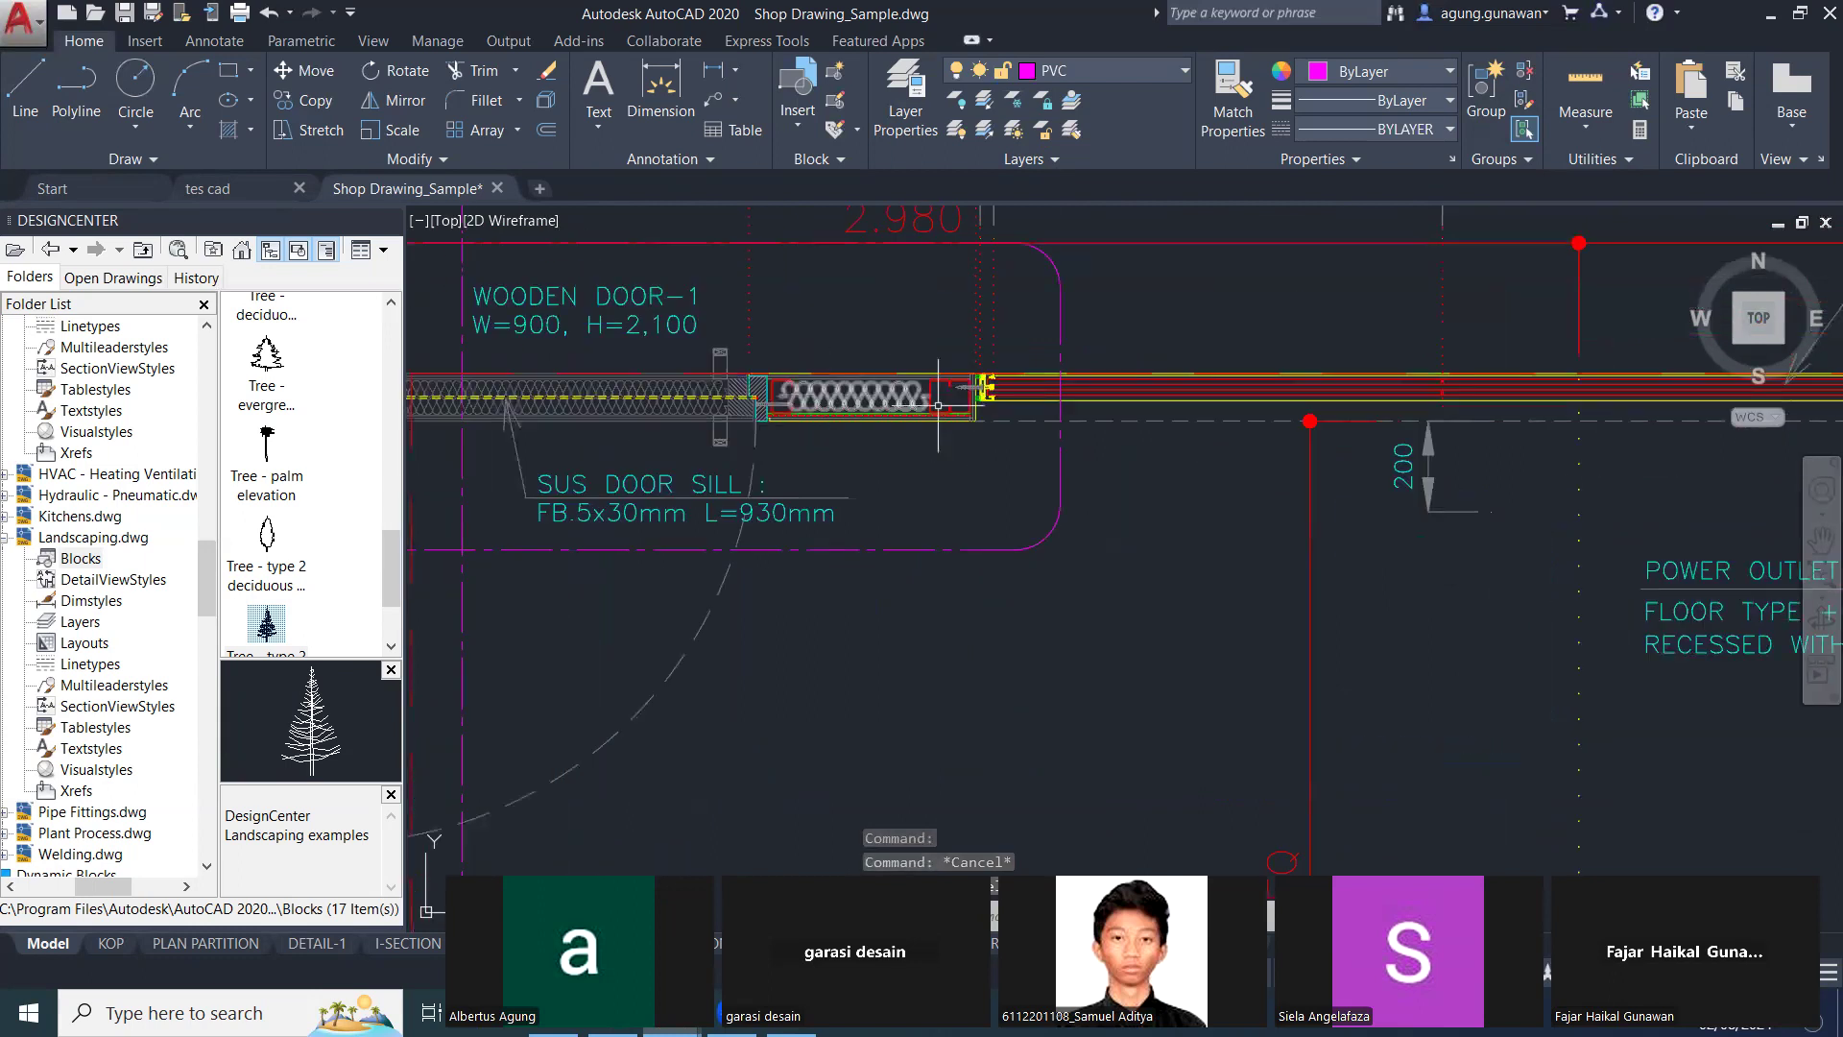
pyautogui.scroll(4, 1019, 401)
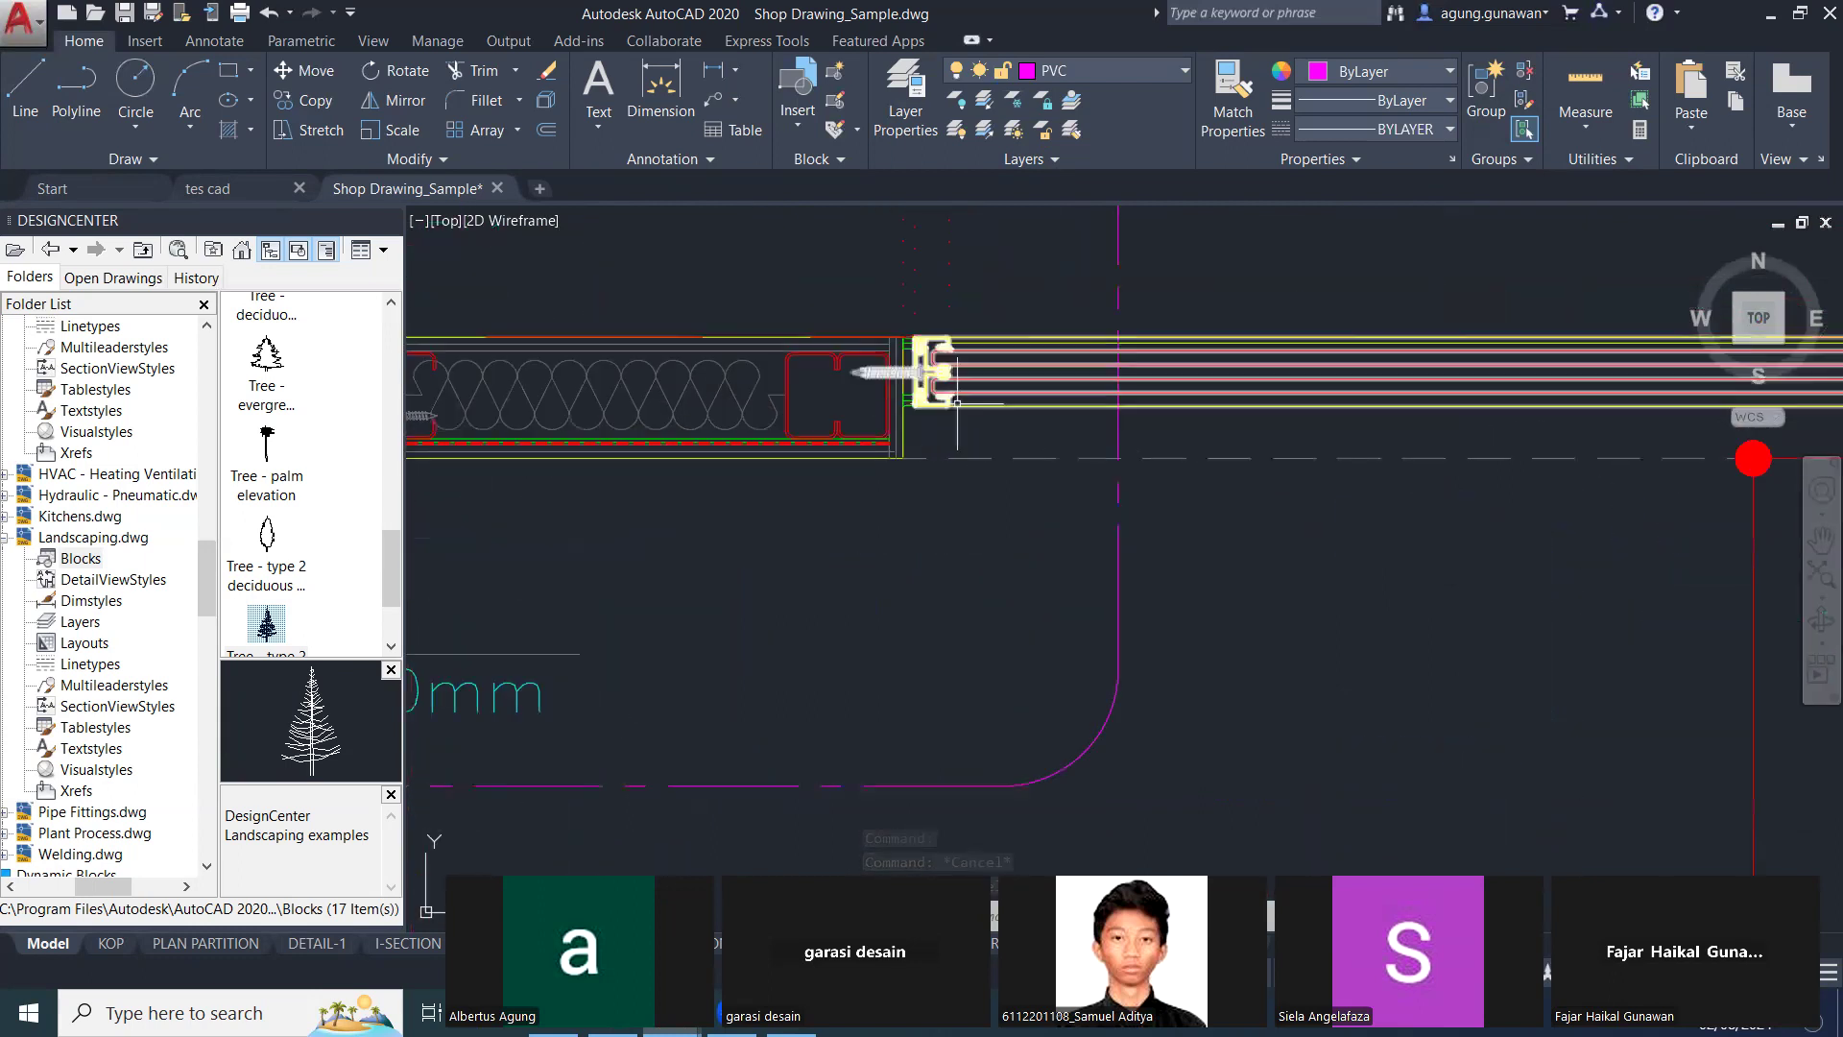
pyautogui.click(988, 452)
pyautogui.press('Escape')
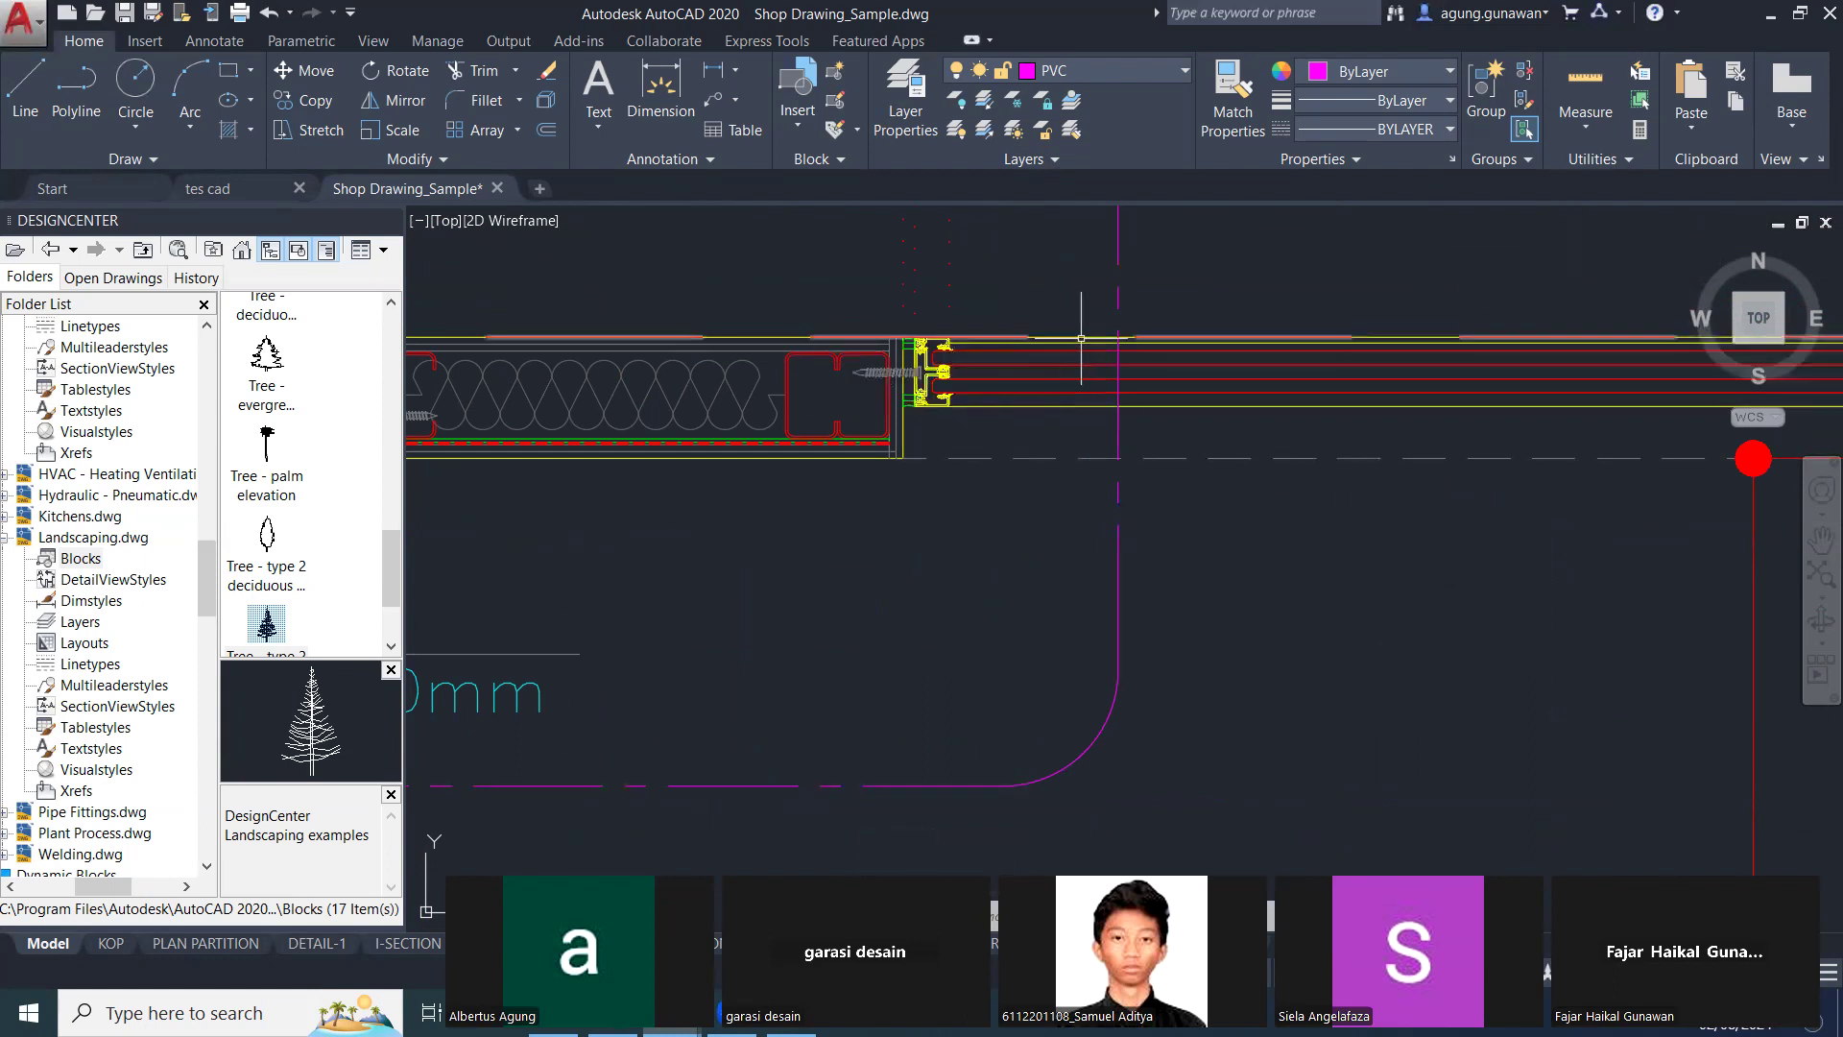
pyautogui.moveTo(1081, 338)
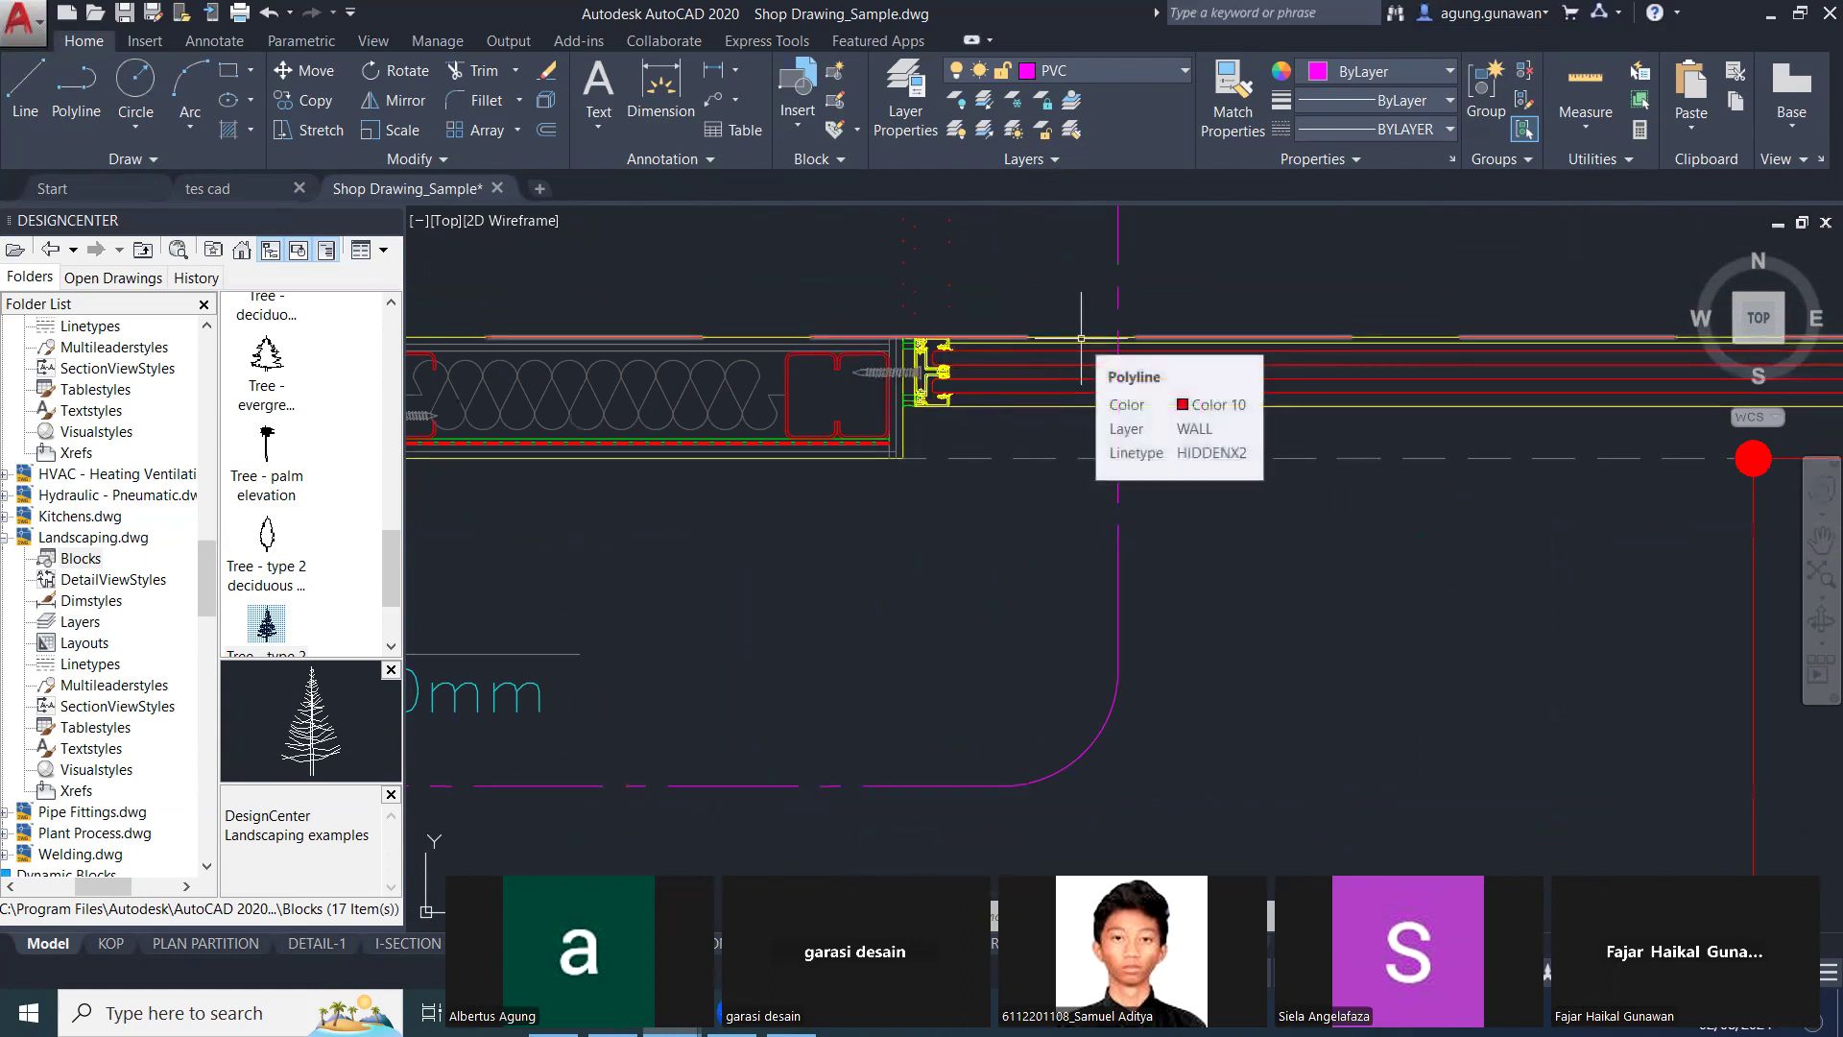
pyautogui.scroll(4, 707, 617)
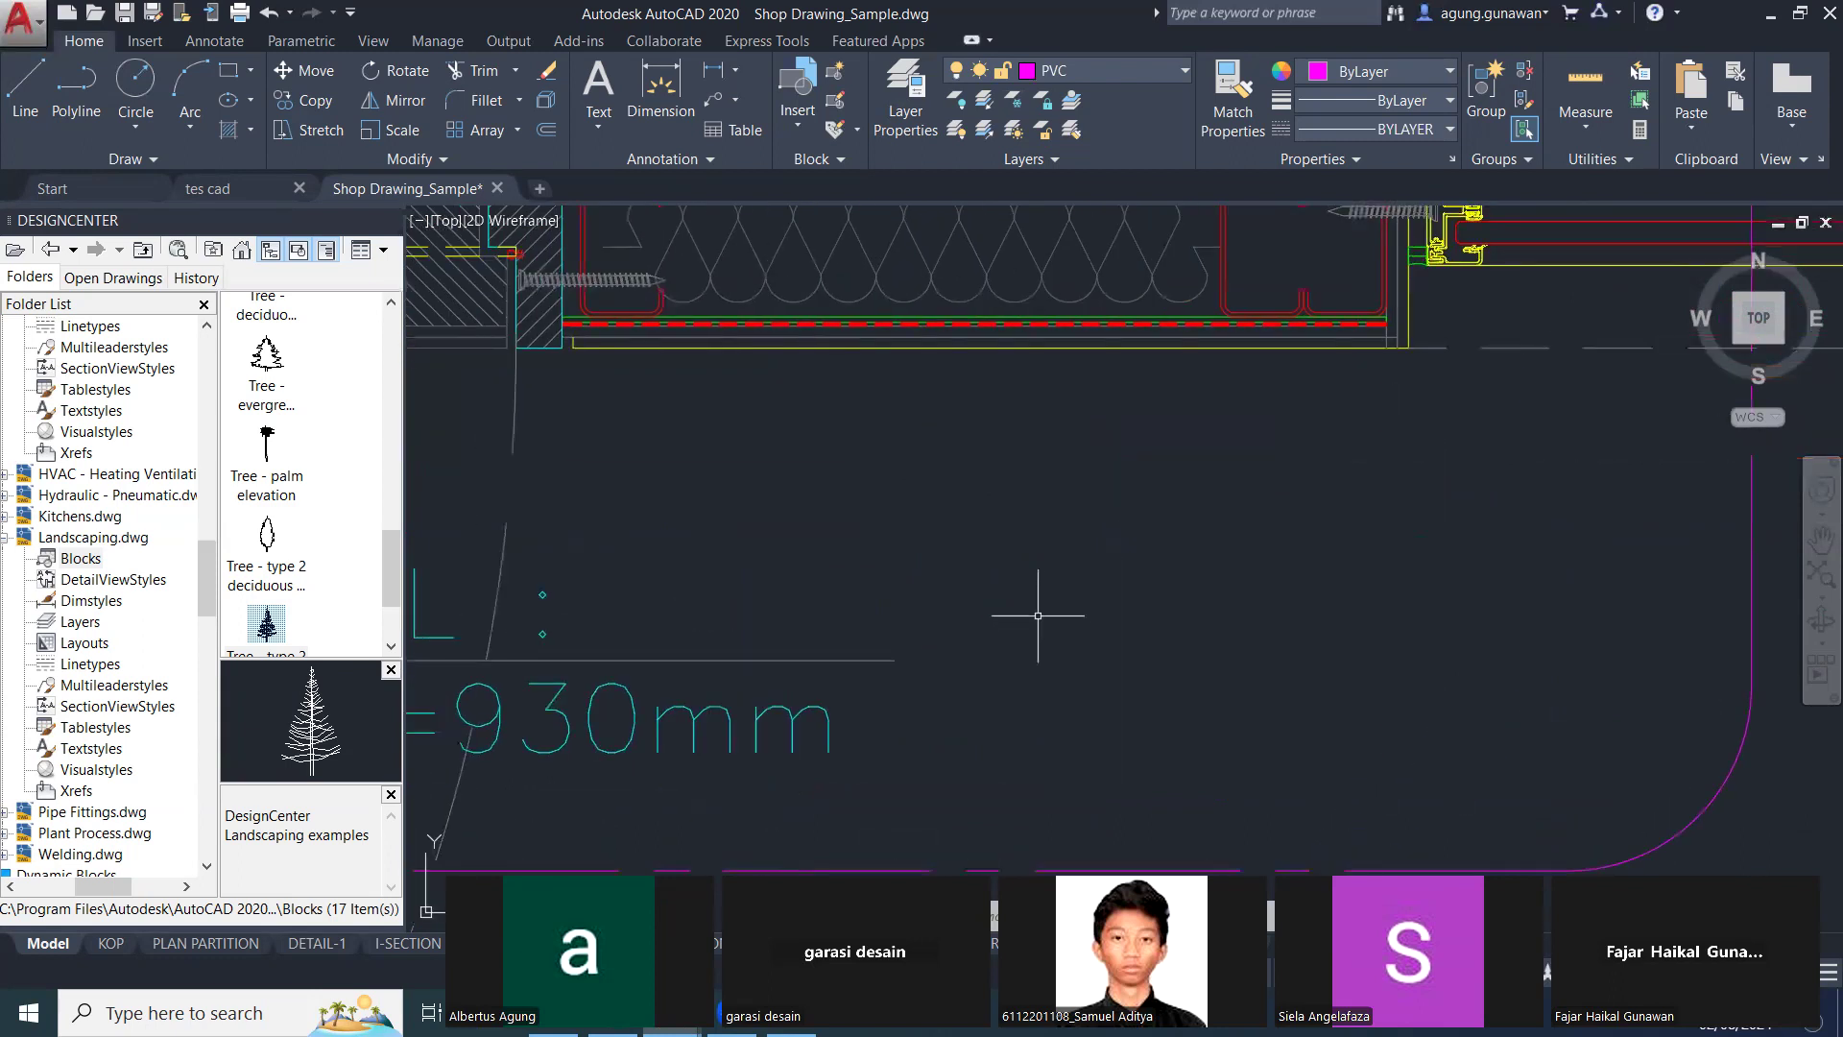
pyautogui.moveTo(639, 294); pyautogui.dragTo(744, 565, button='middle')
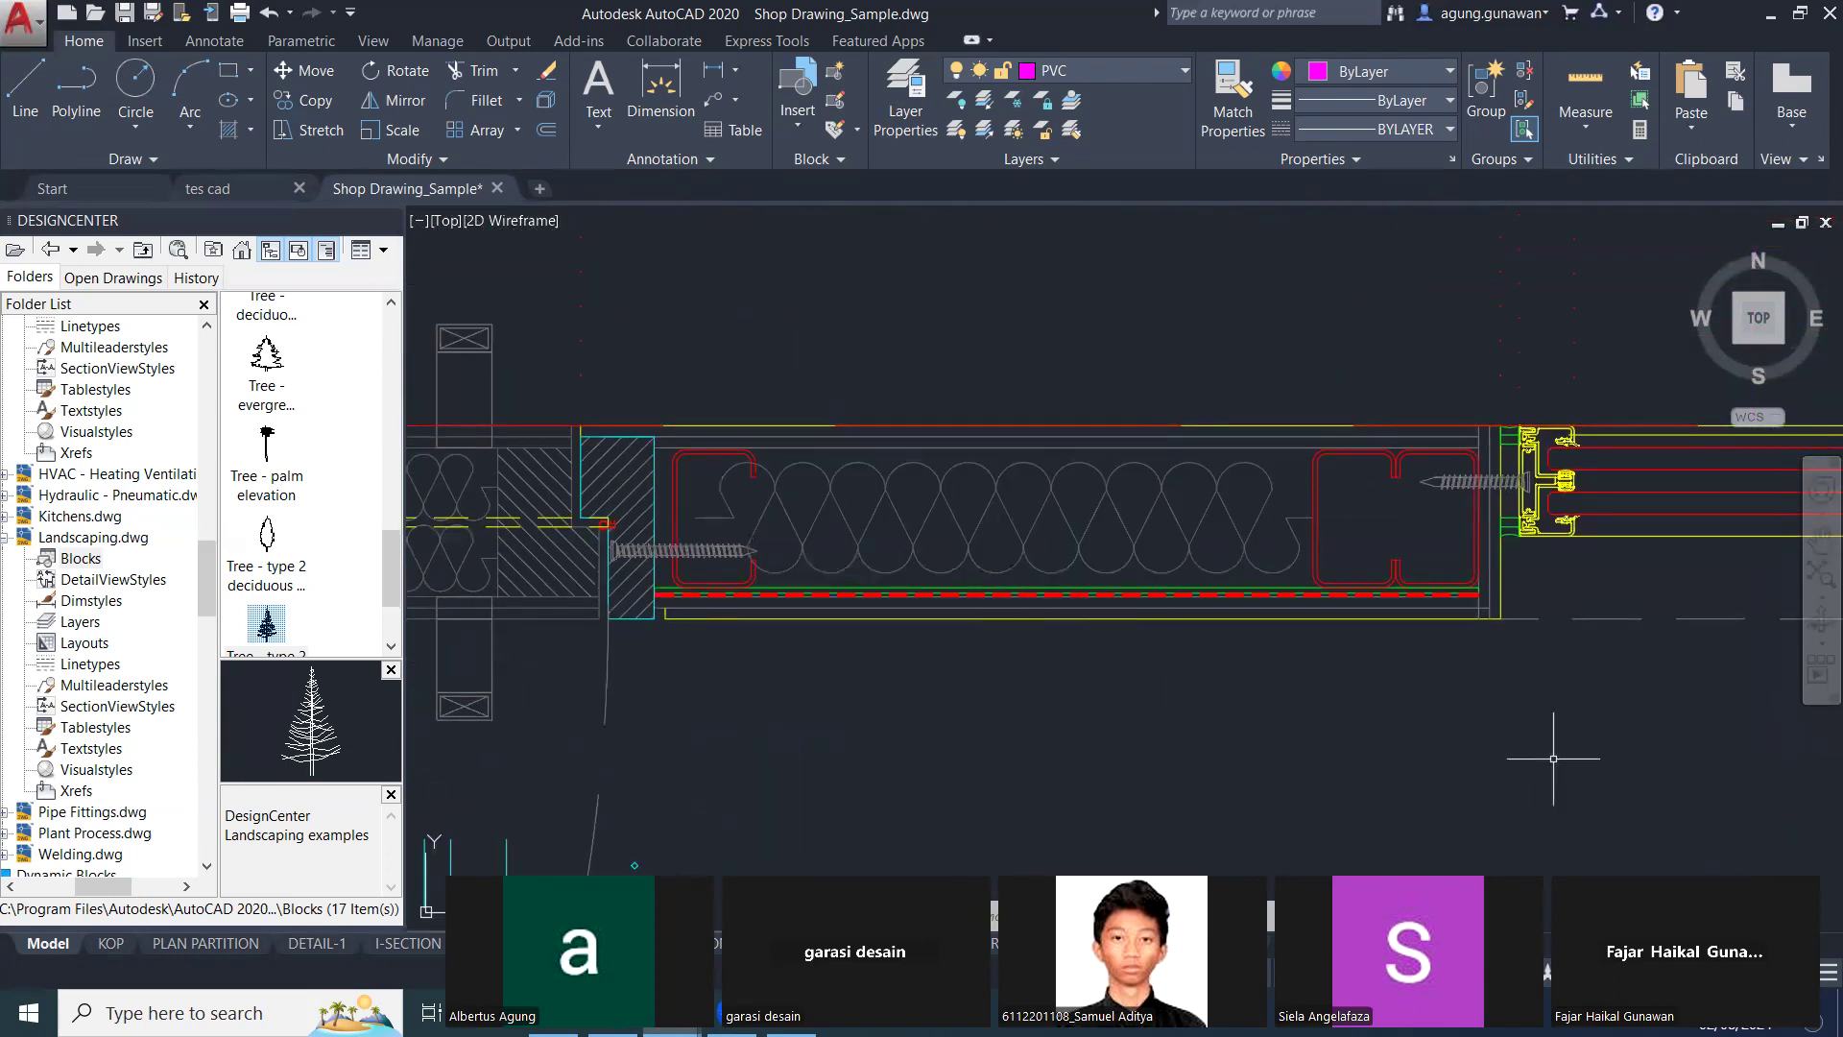
pyautogui.moveTo(1651, 531)
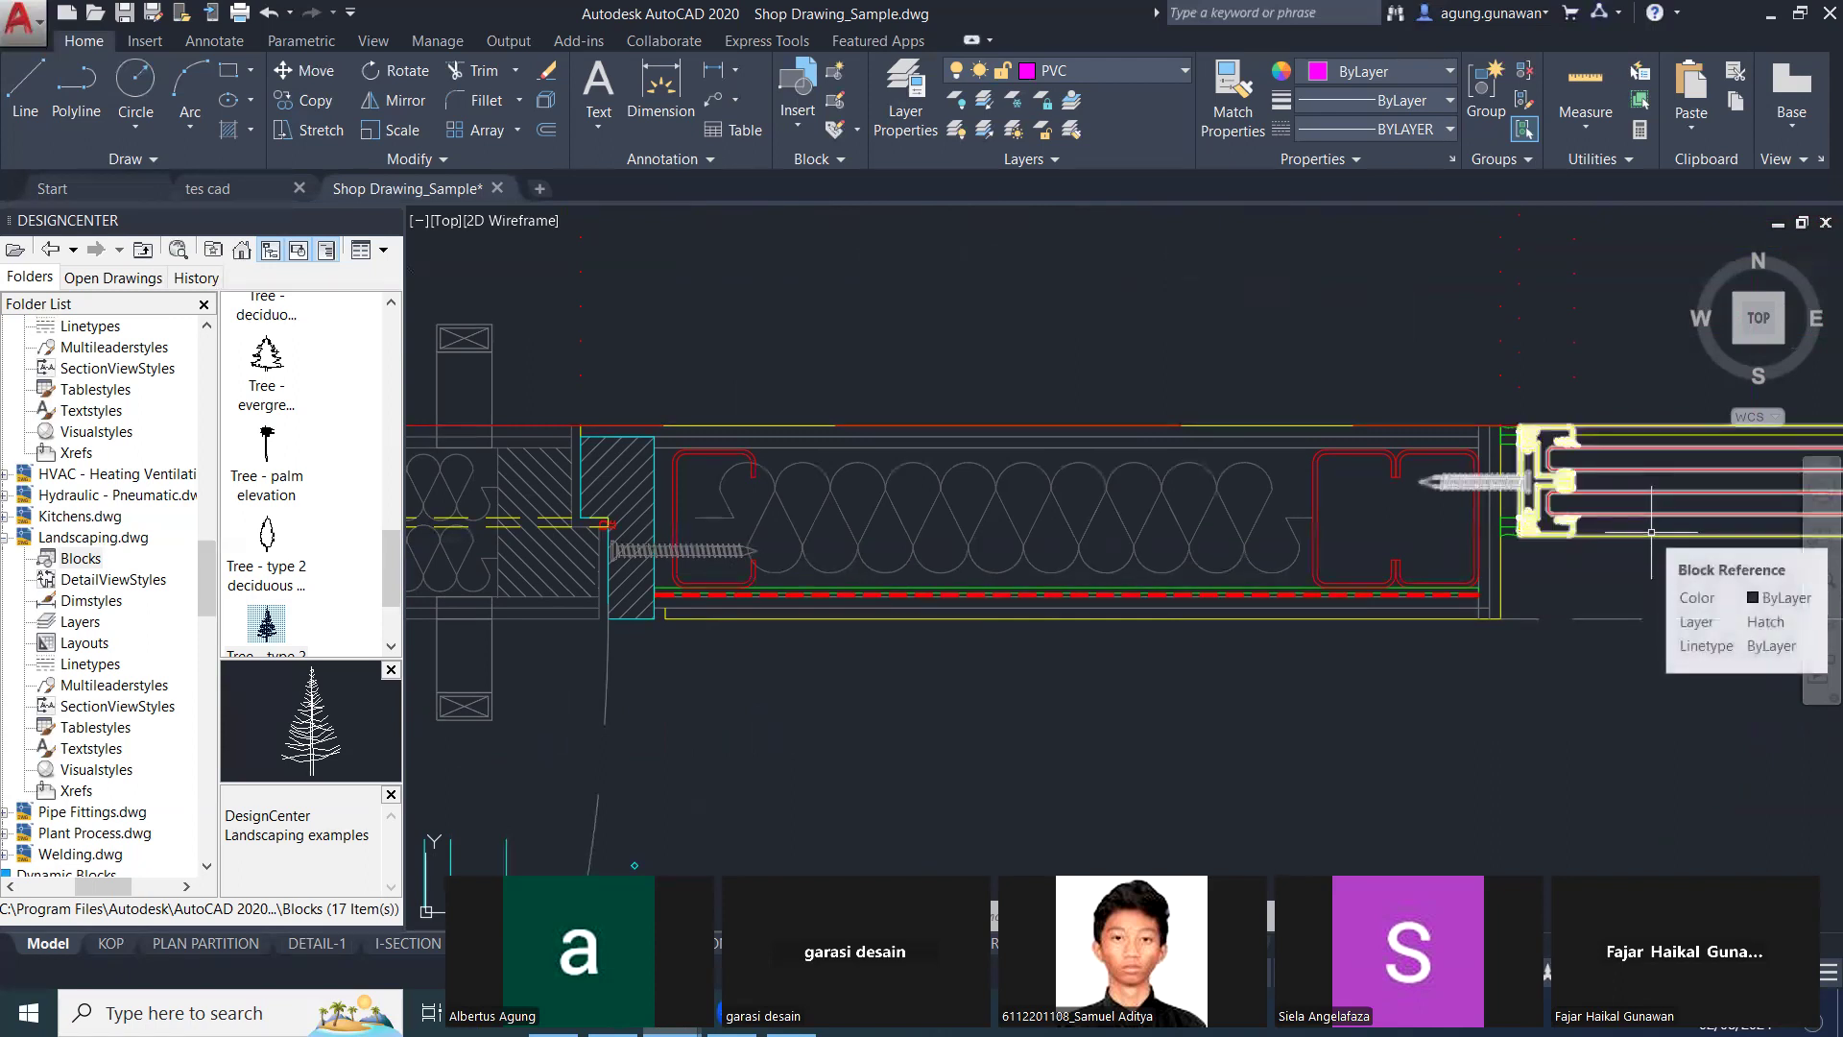
# Examine the jamb, insulation infill and door leaf of Wooden Door-1 within the detail "A" outline, then return to the room plan.
pyautogui.scroll(-2, 1380, 672)
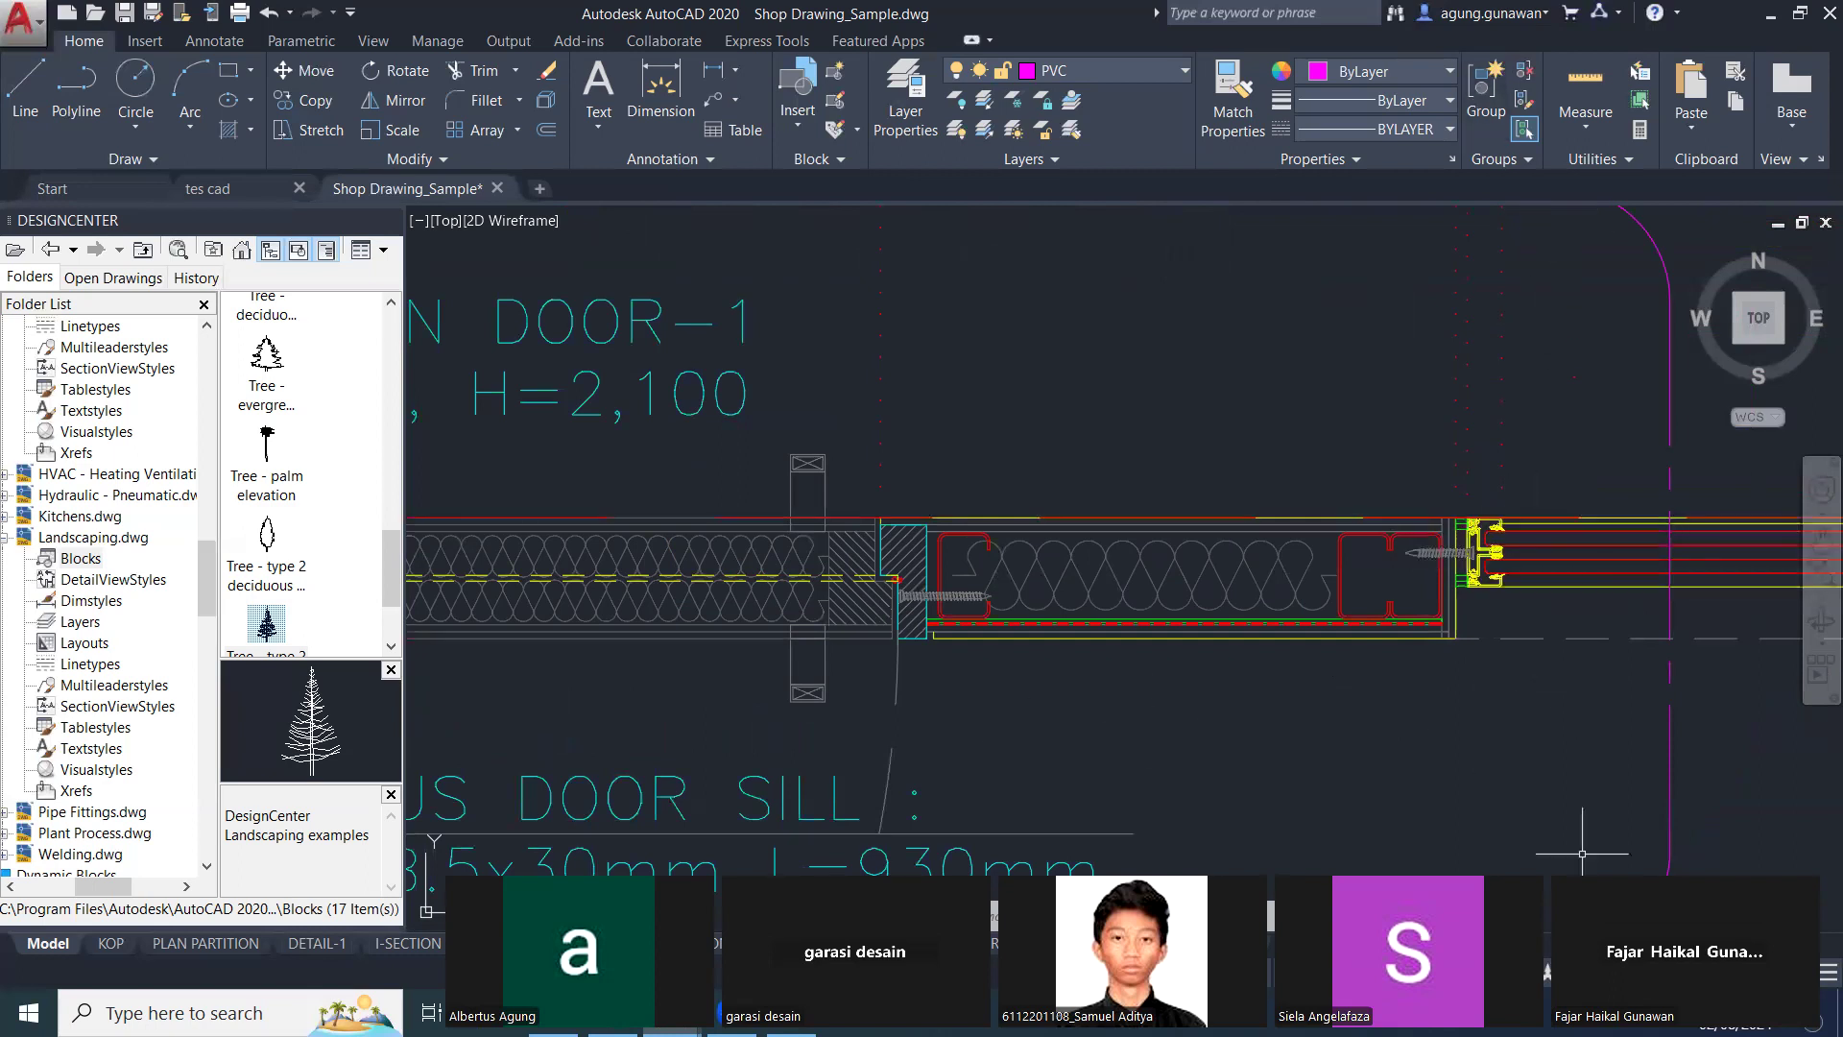
pyautogui.scroll(-2, 872, 402)
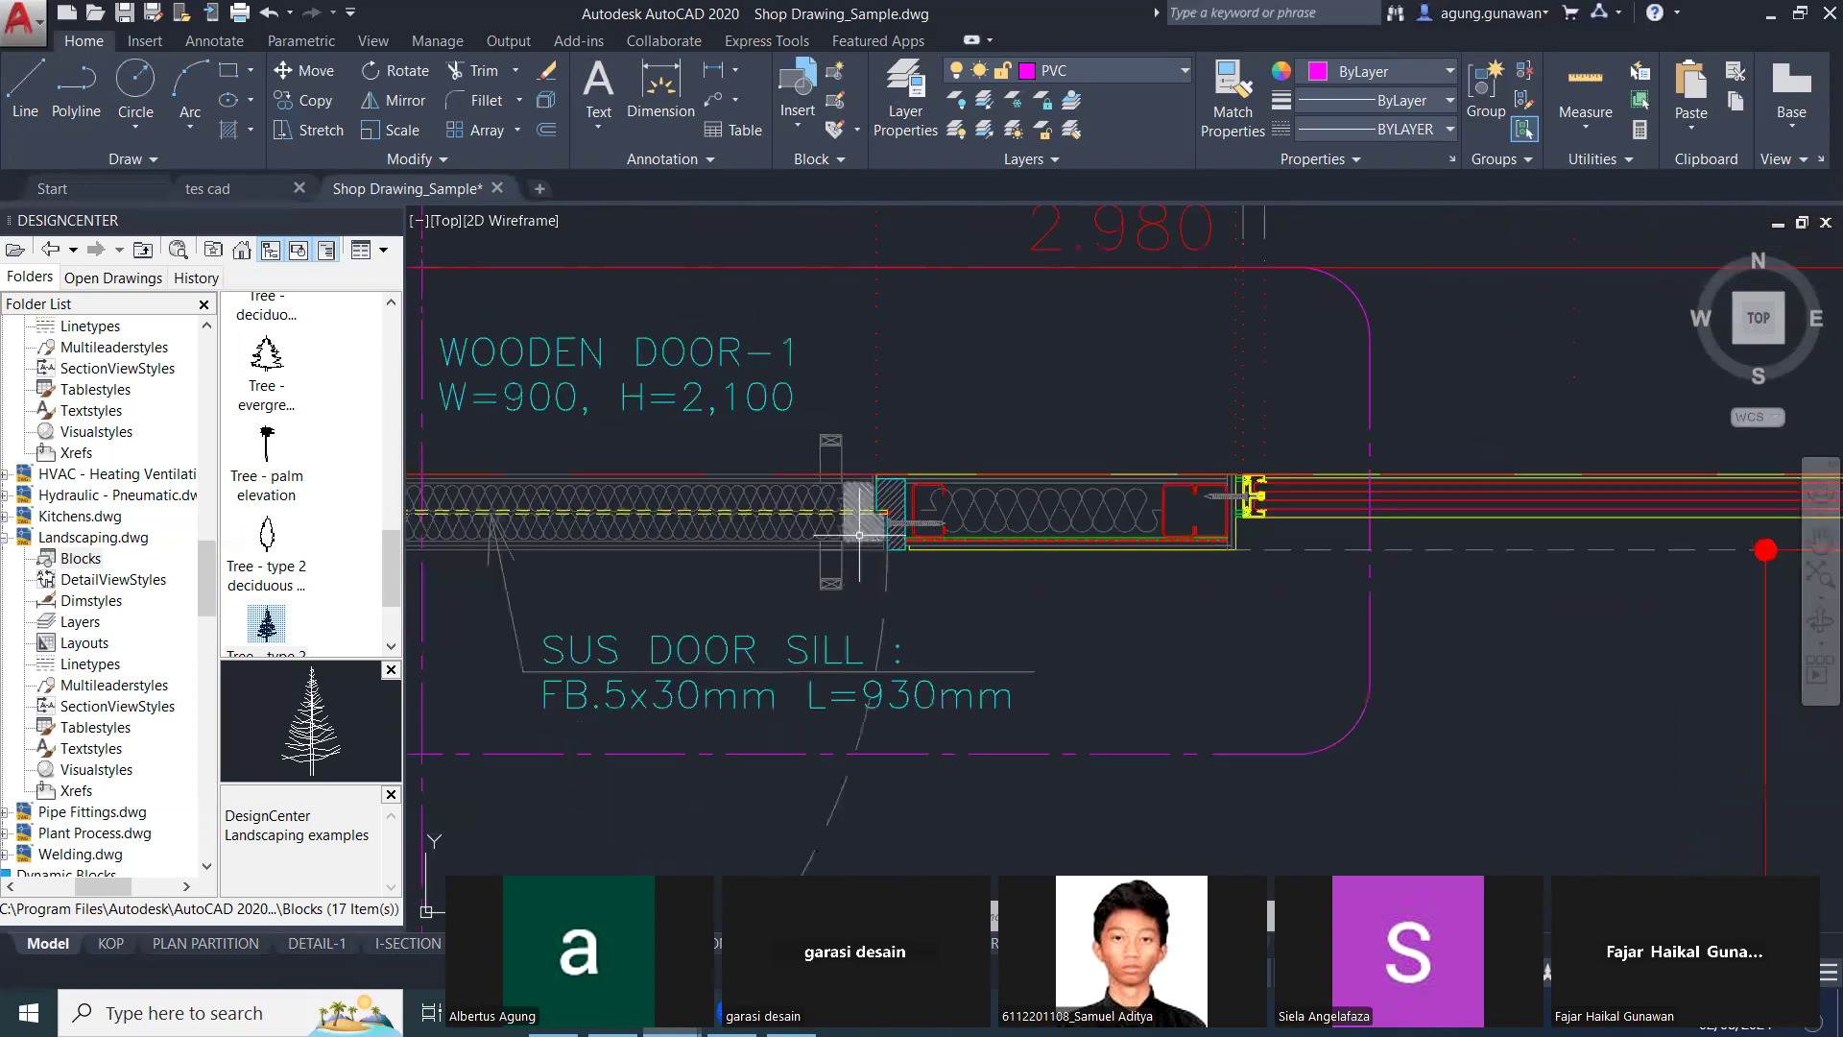
pyautogui.moveTo(1233, 471)
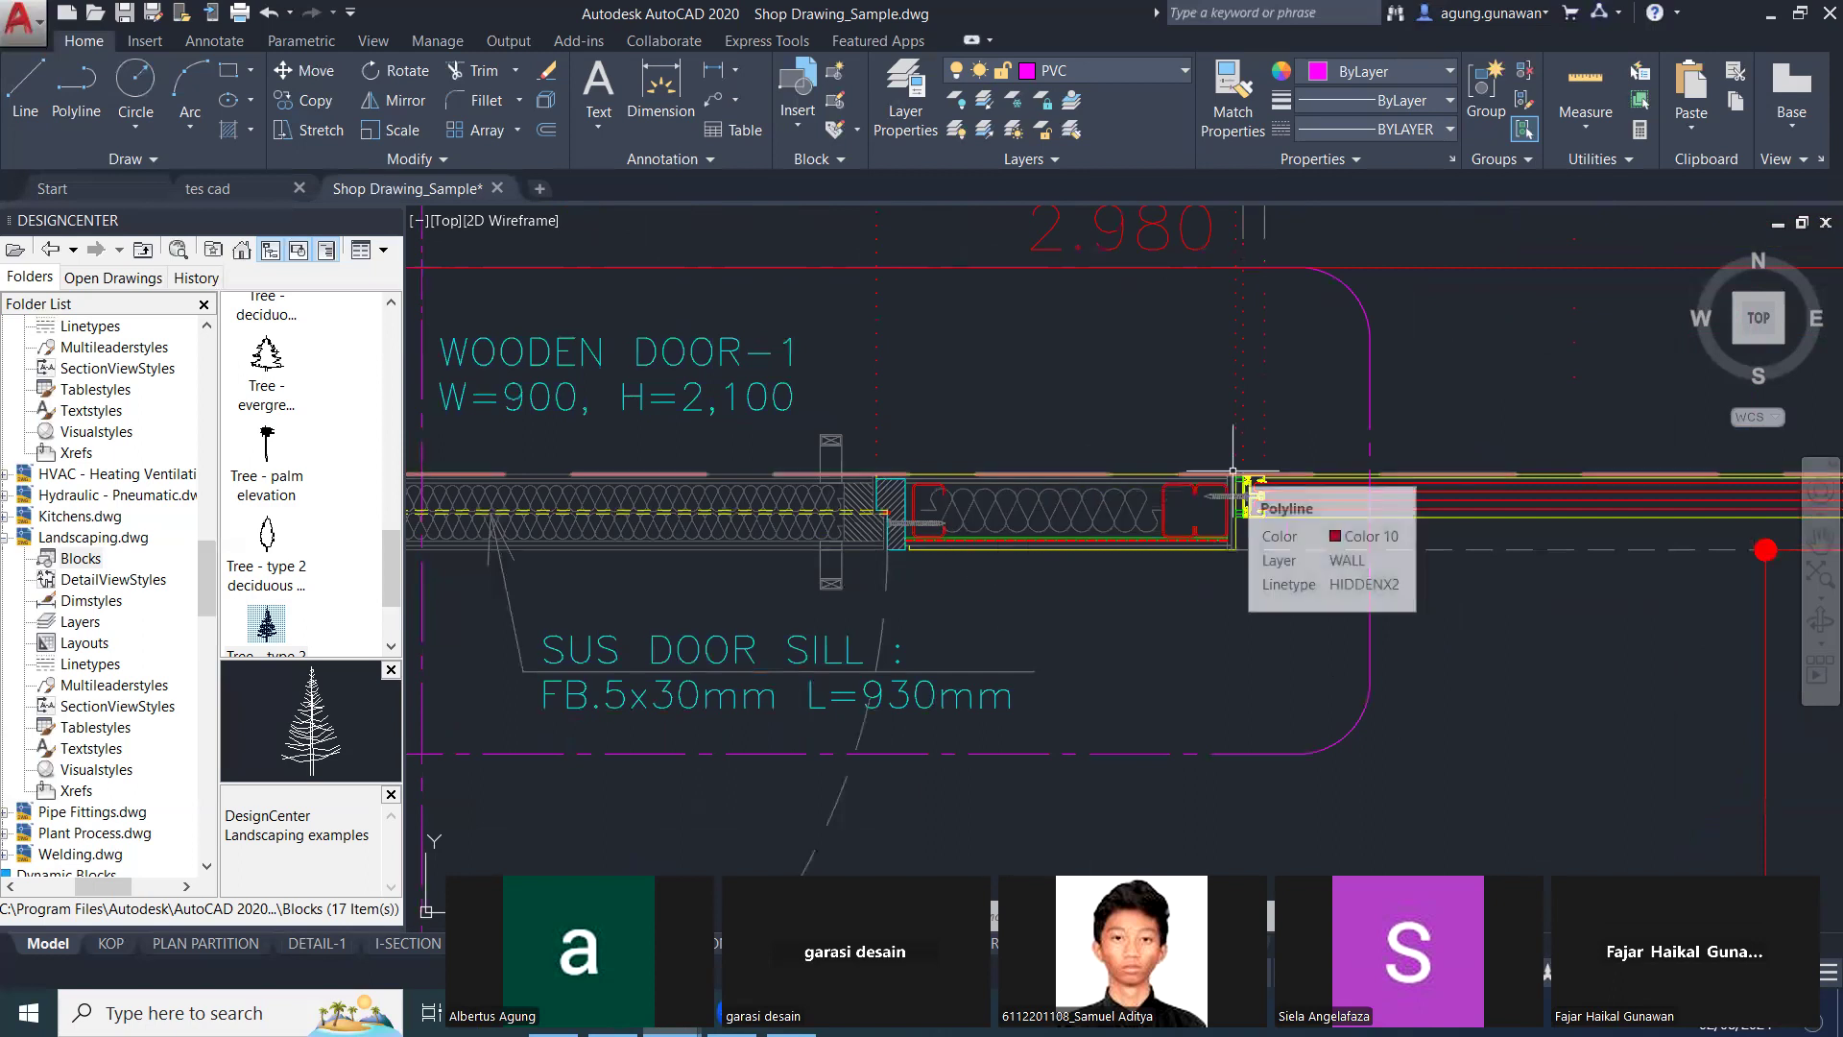
pyautogui.scroll(-5, 1234, 472)
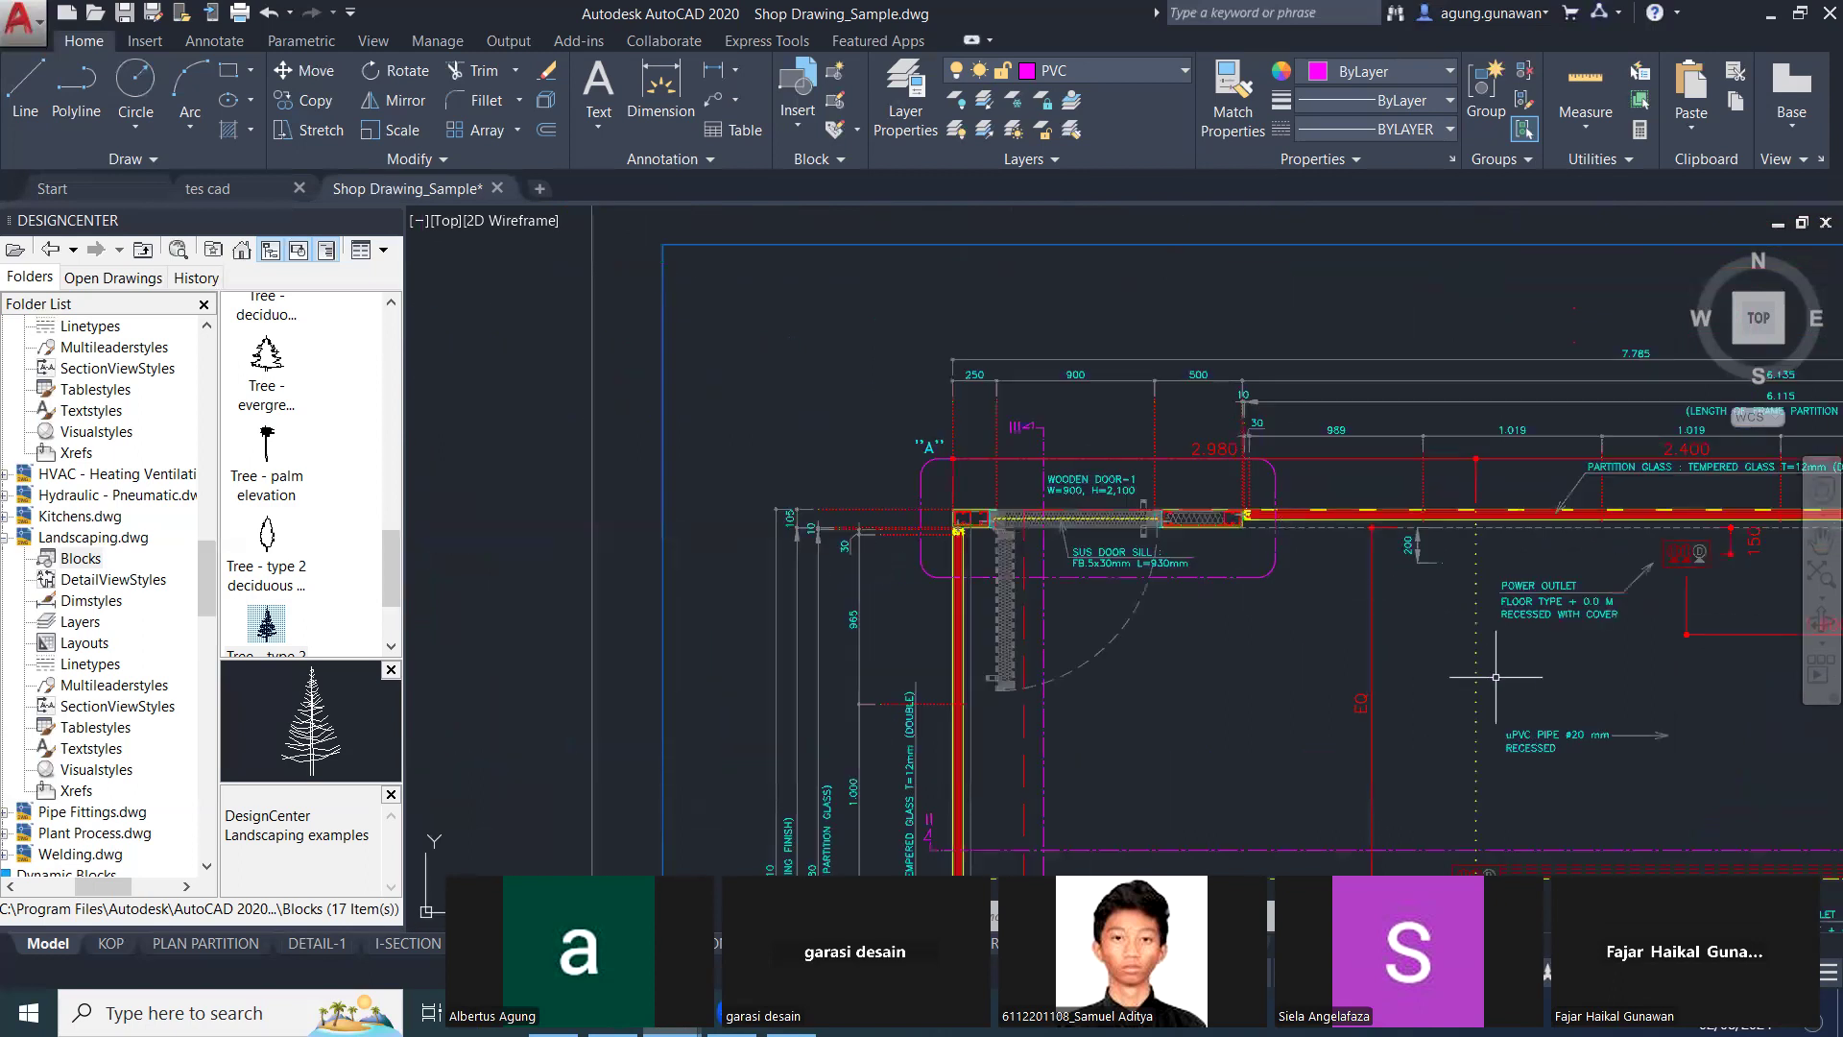
pyautogui.scroll(6, 811, 379)
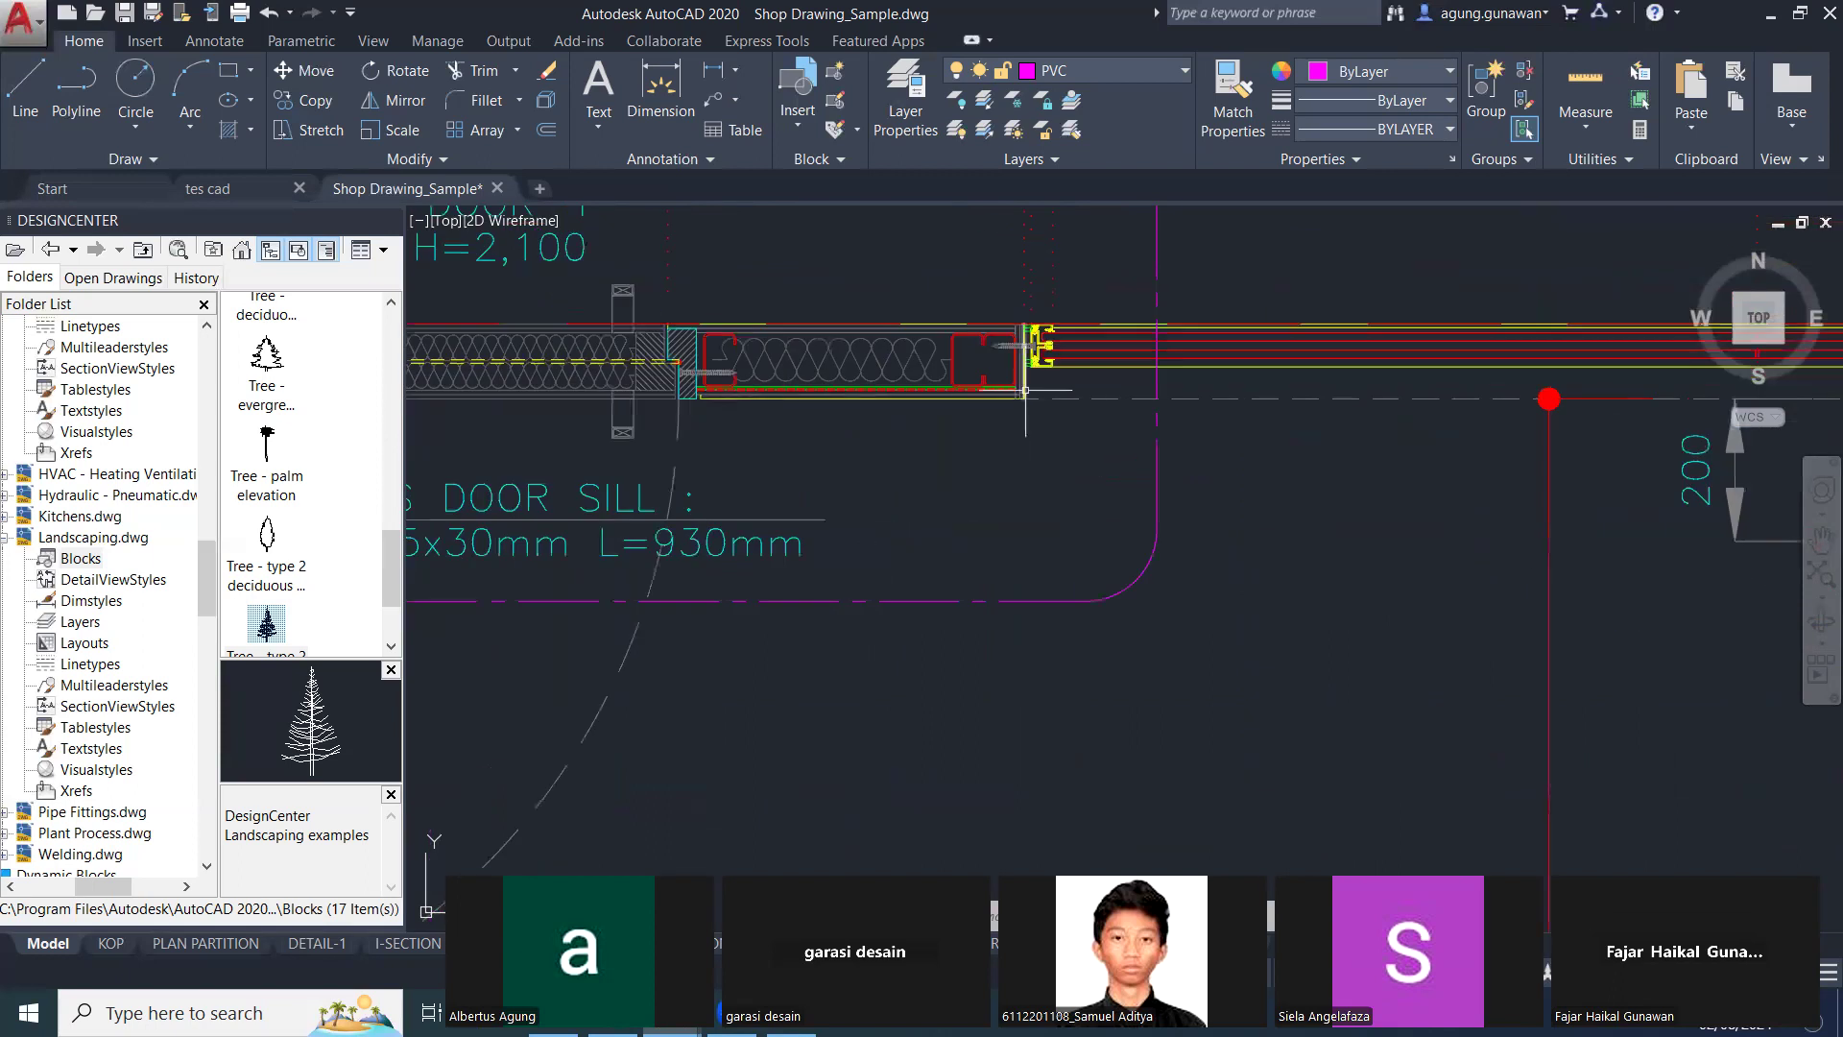
pyautogui.moveTo(715, 372); pyautogui.dragTo(1681, 420, button='middle')
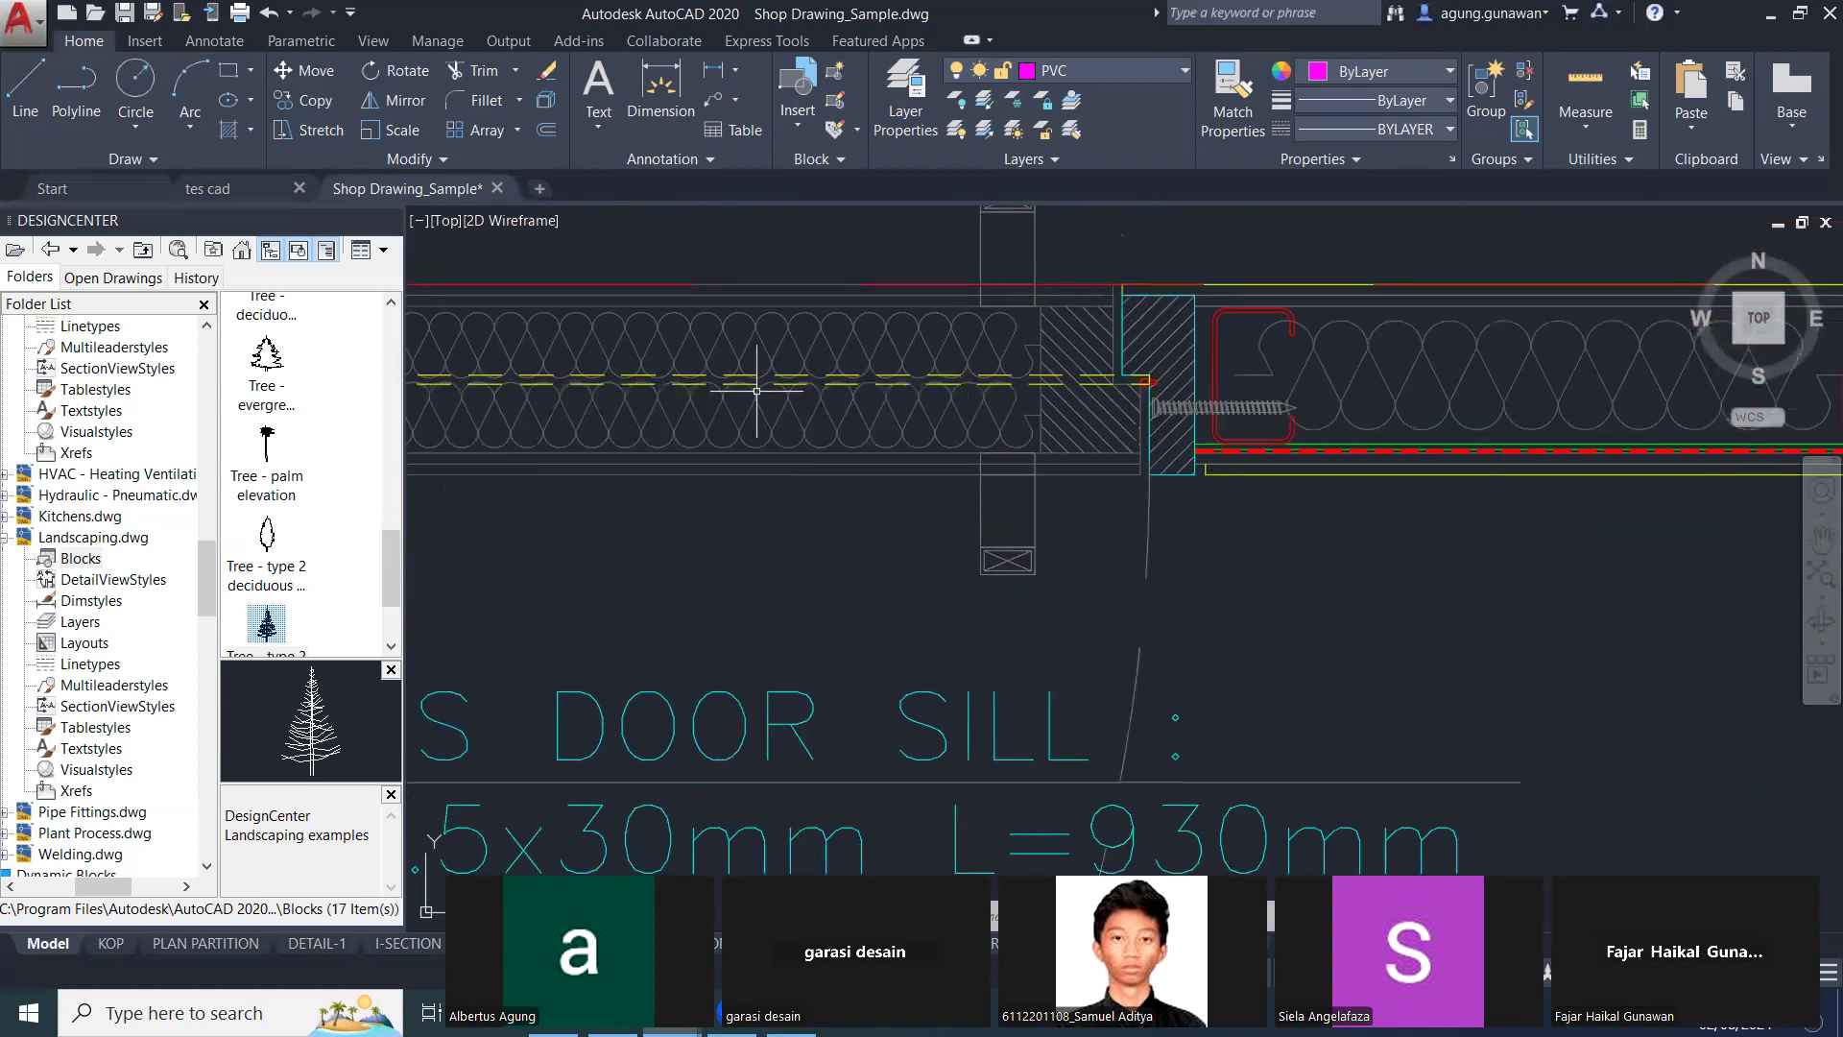
pyautogui.scroll(-4, 1110, 393)
pyautogui.moveTo(941, 428); pyautogui.dragTo(1287, 440, button='middle')
pyautogui.scroll(-4, 1287, 439)
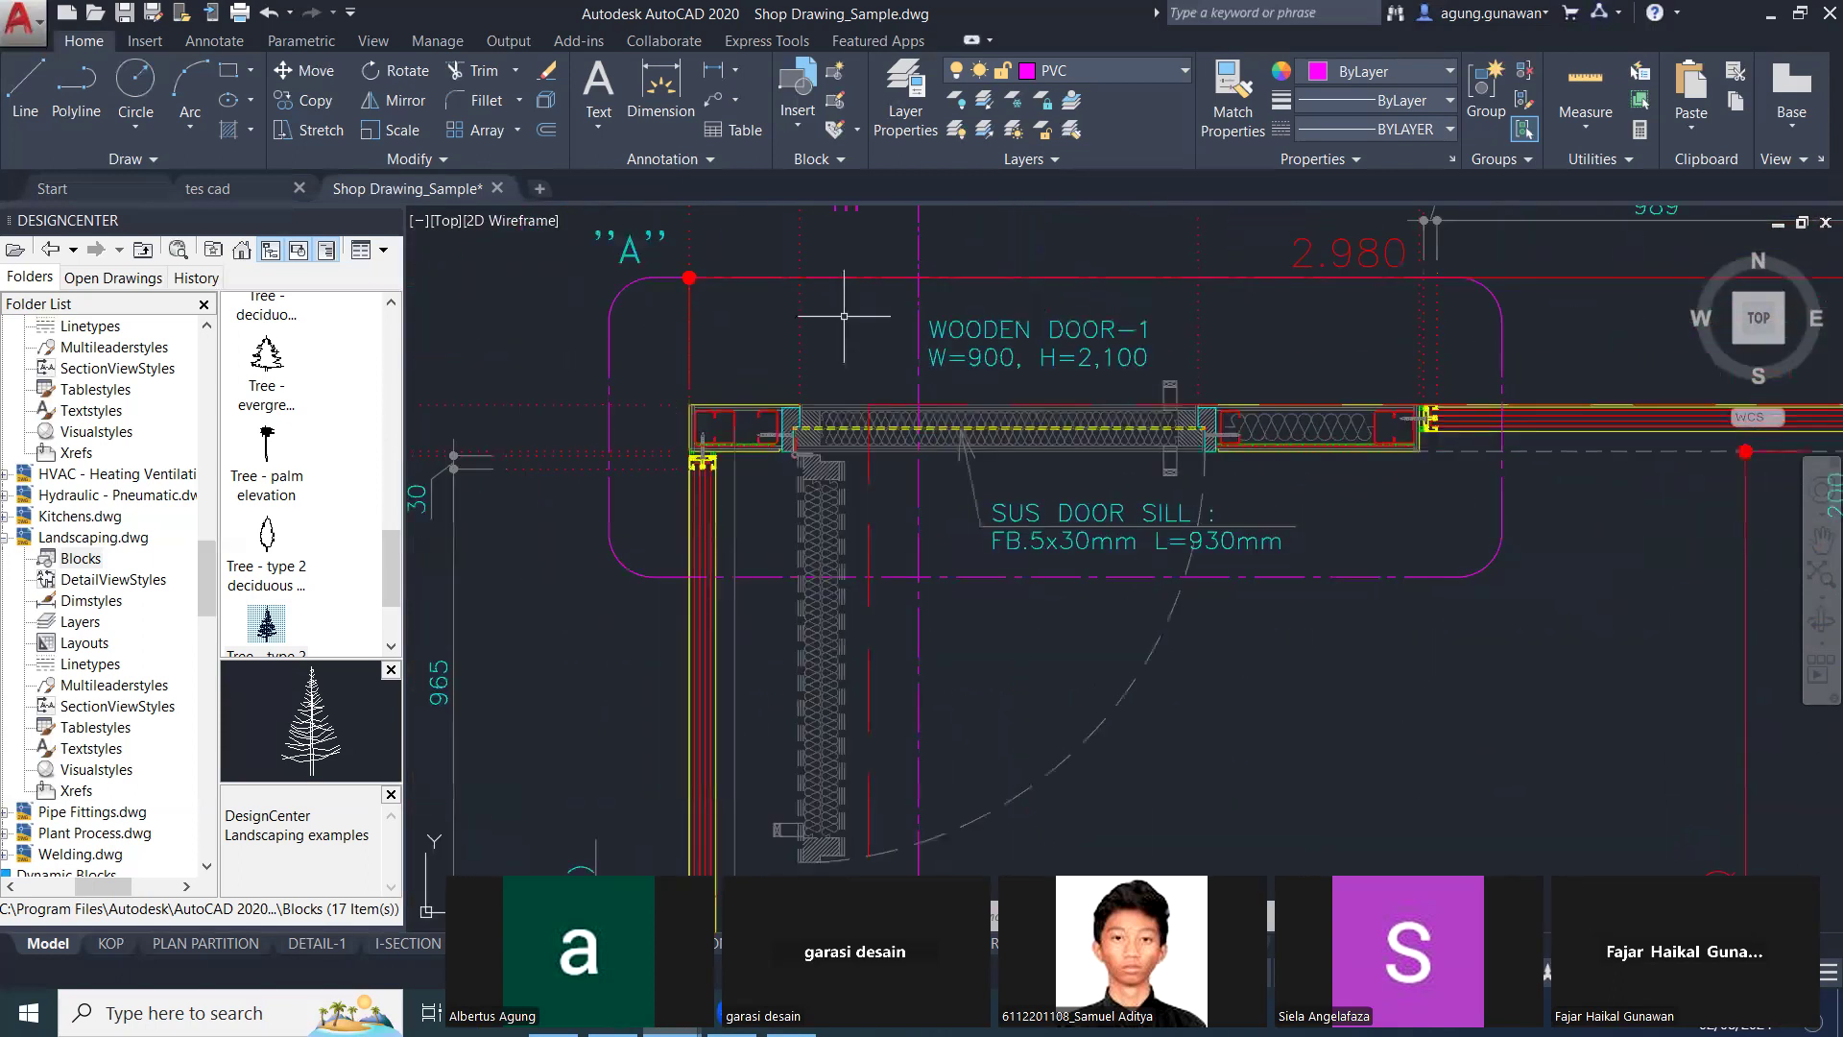
pyautogui.scroll(-6, 750, 557)
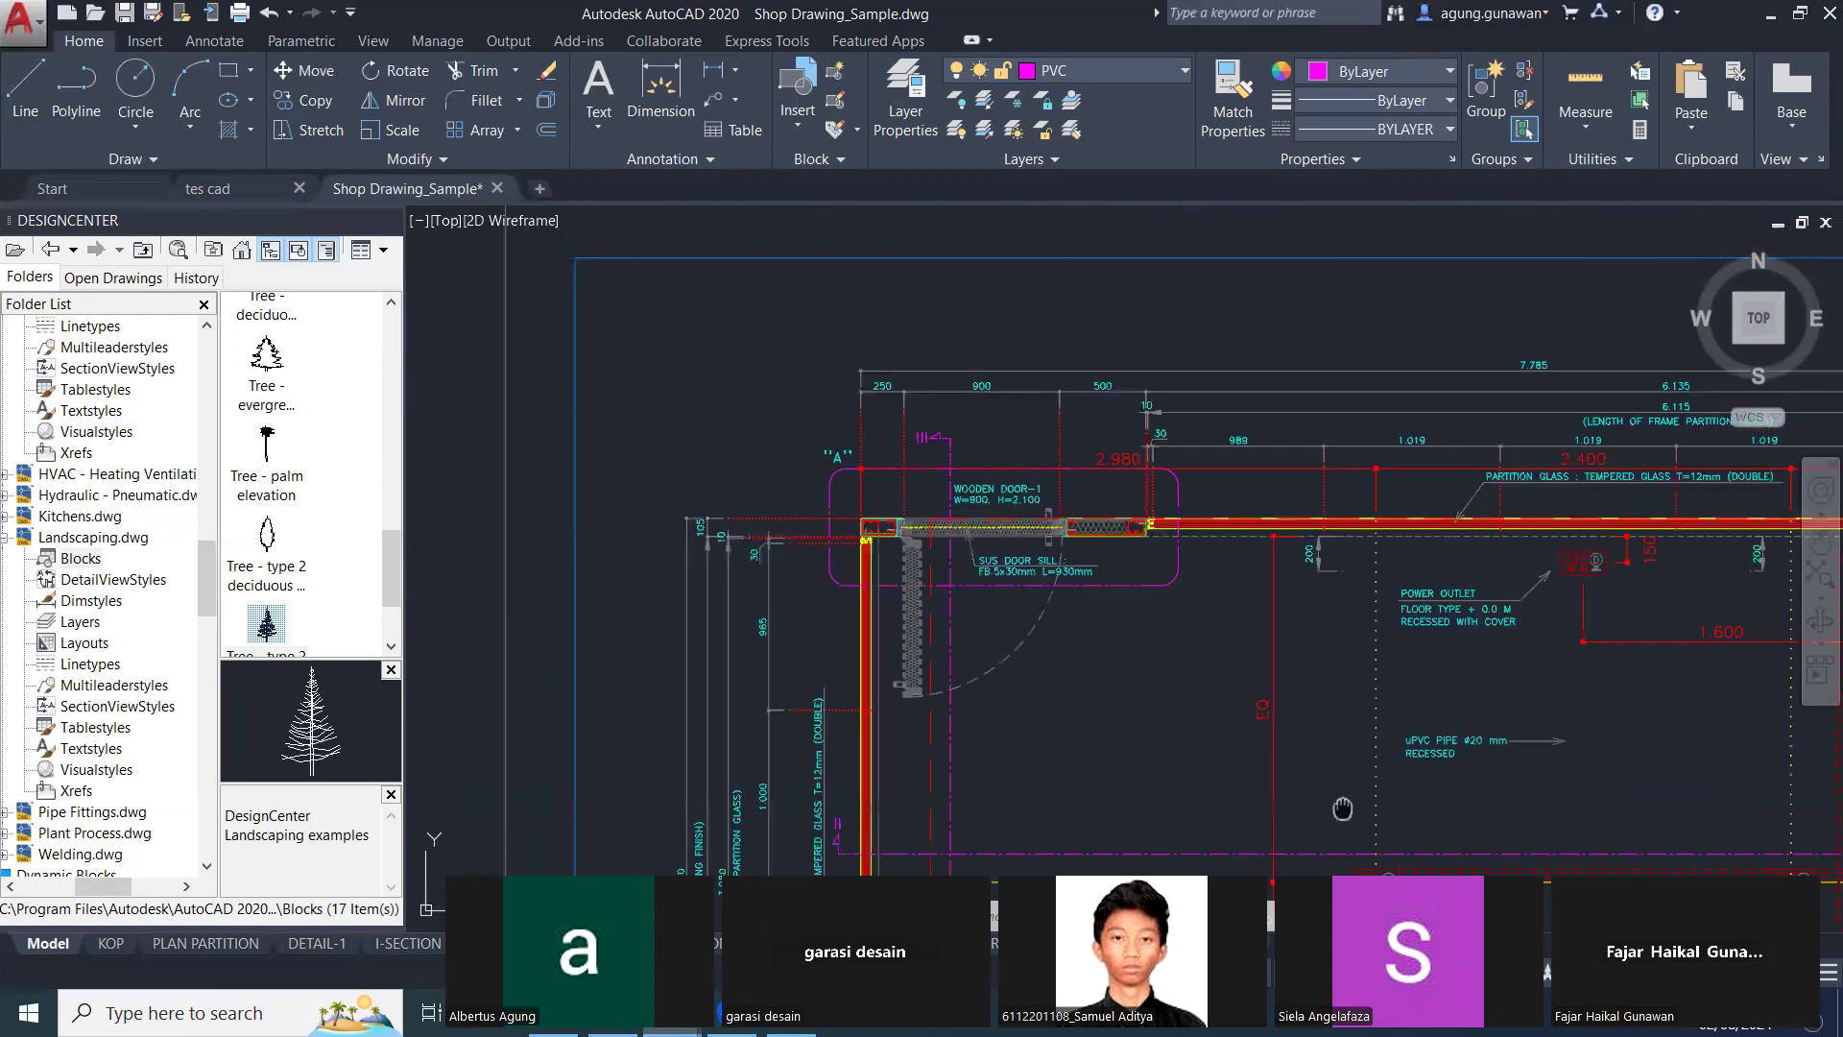
# Examine the combined-table layout below the Meeting Room-5 Furniture Plan (Option-2), and cancel the stray selection window.
pyautogui.moveTo(715, 251); pyautogui.dragTo(1128, 506, button='middle')
pyautogui.moveTo(773, 345); pyautogui.dragTo(1222, 629, button='middle')
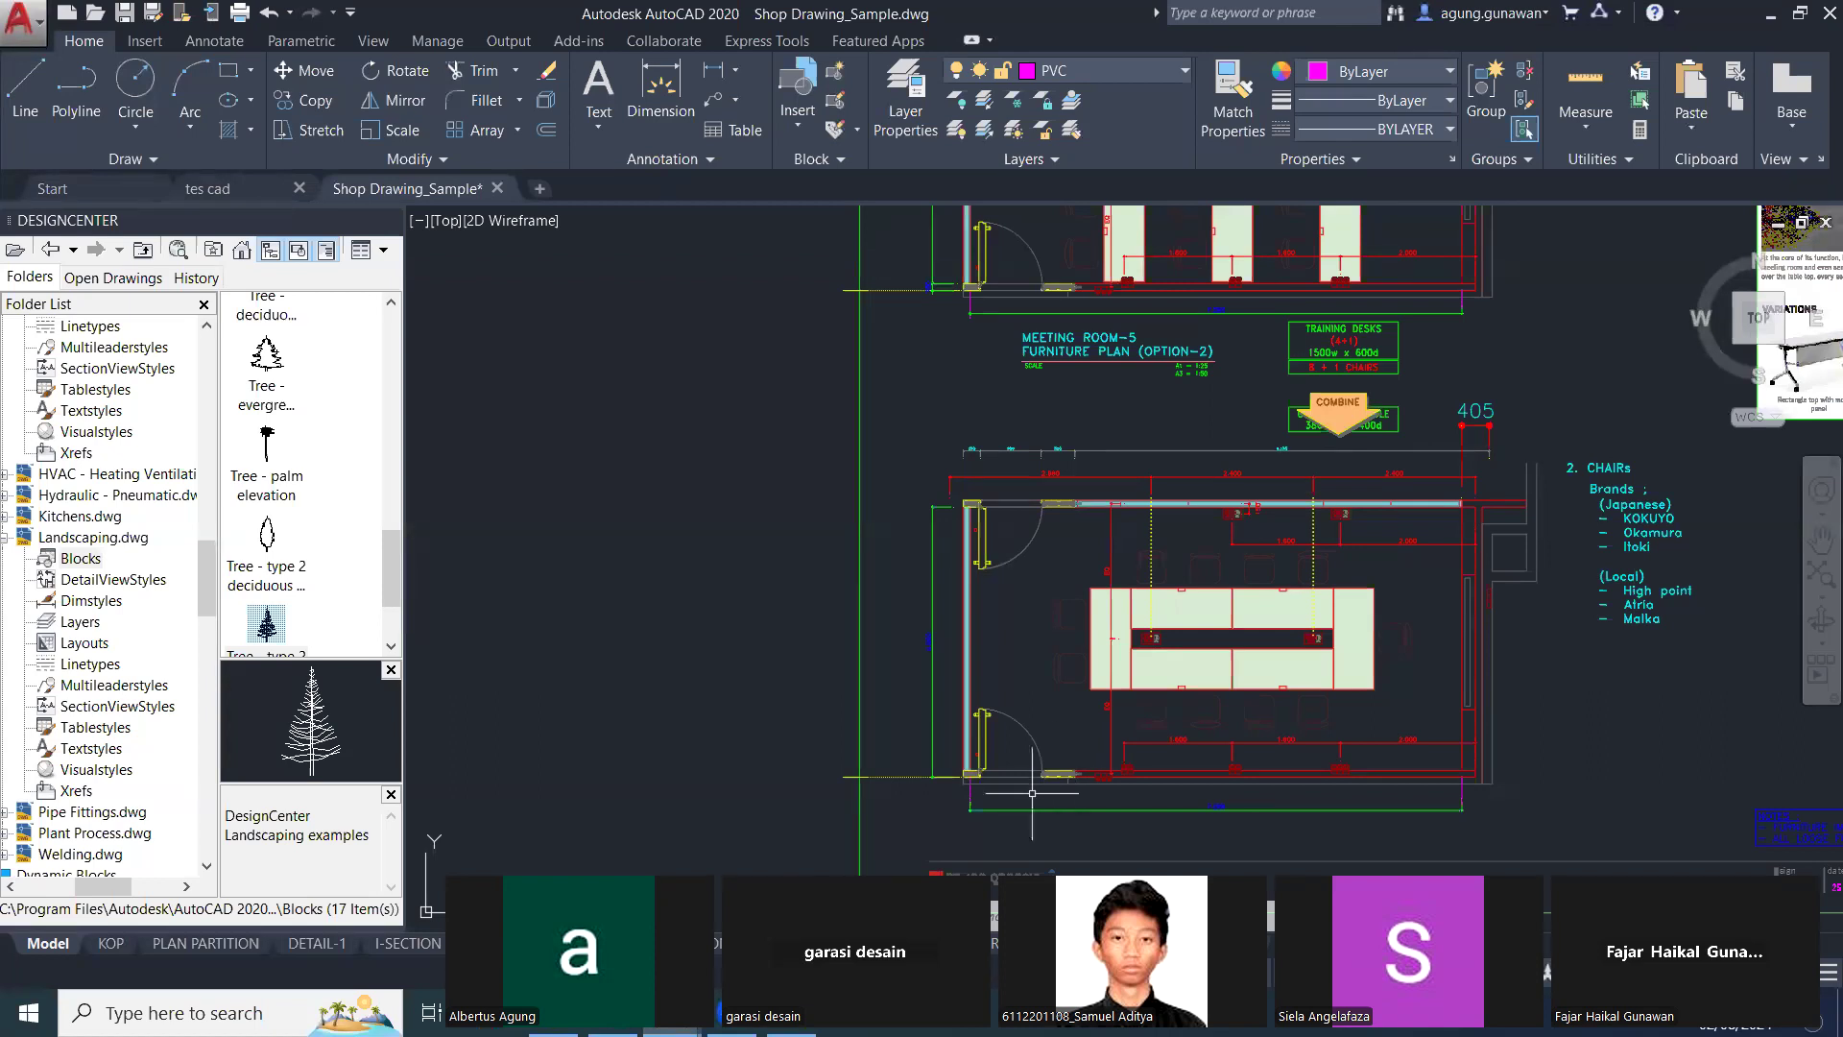
pyautogui.click(675, 548)
pyautogui.press('Escape')
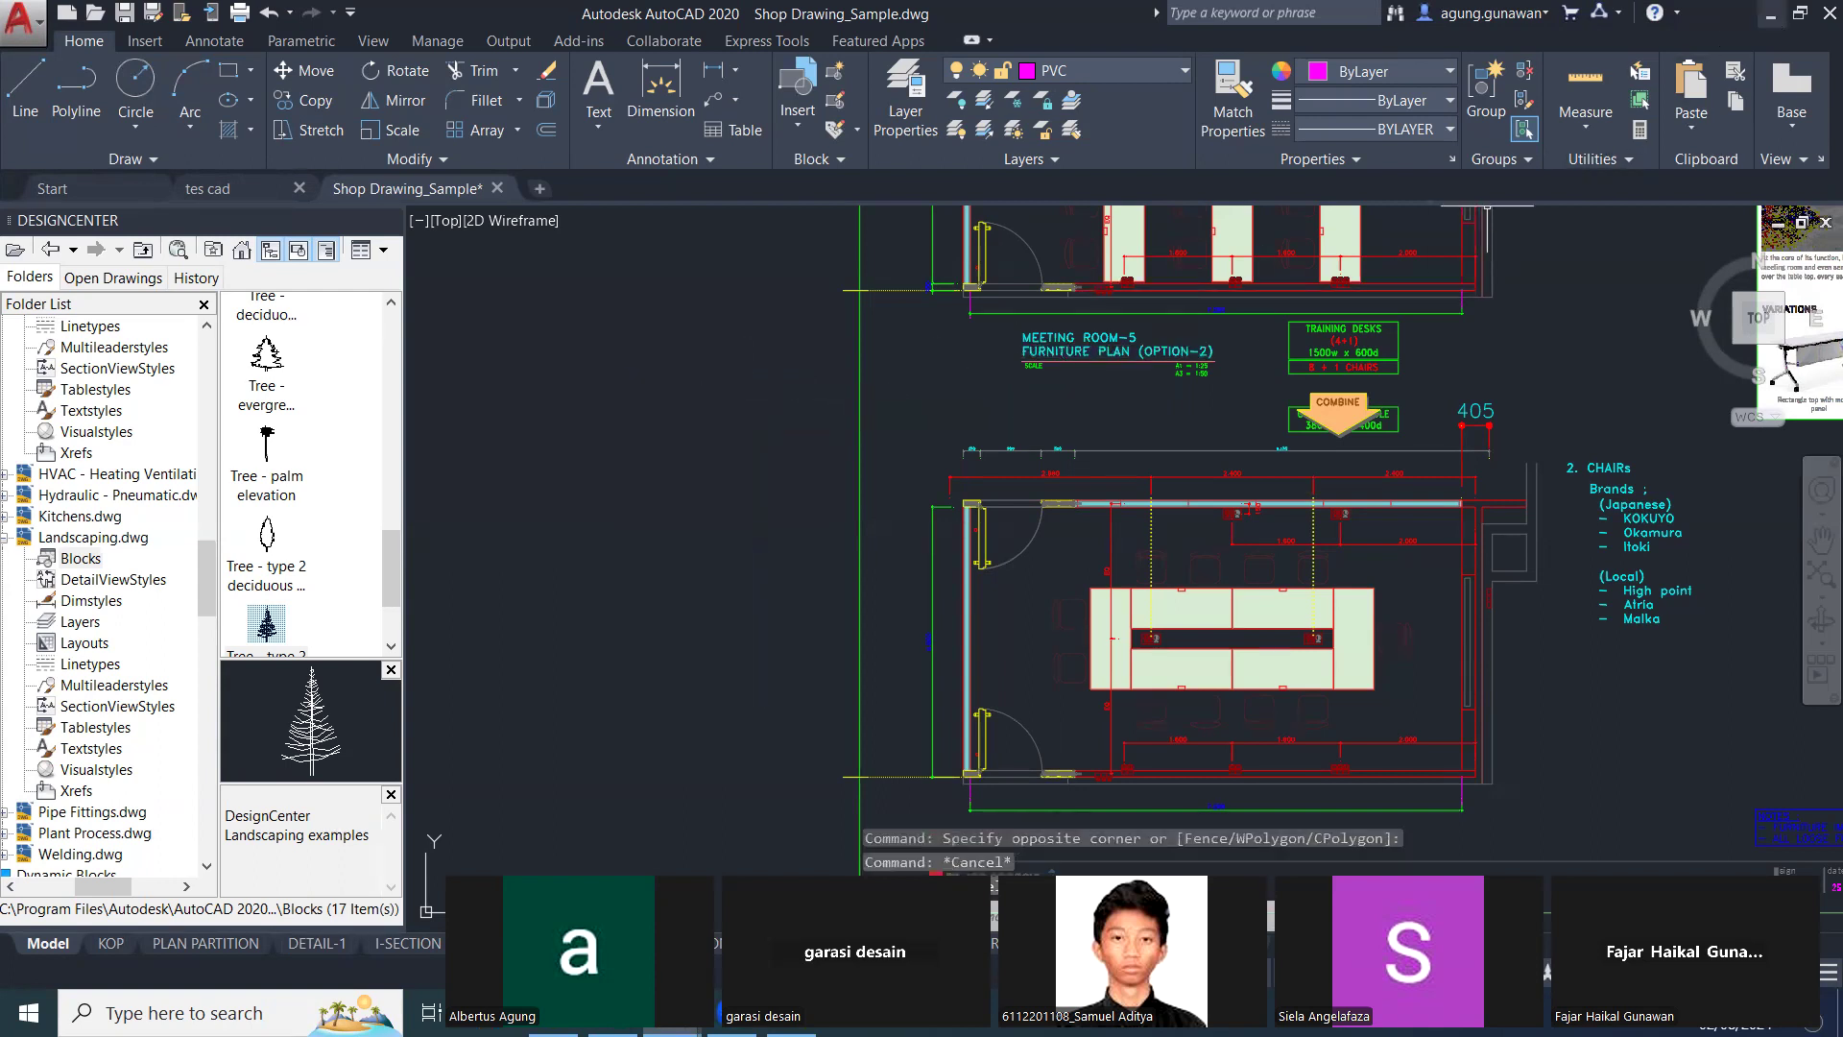
# Switch to WhatsApp Web in the browser and look through the shop drawing DWG files shared in the open chat.
pyautogui.click(1764, 15)
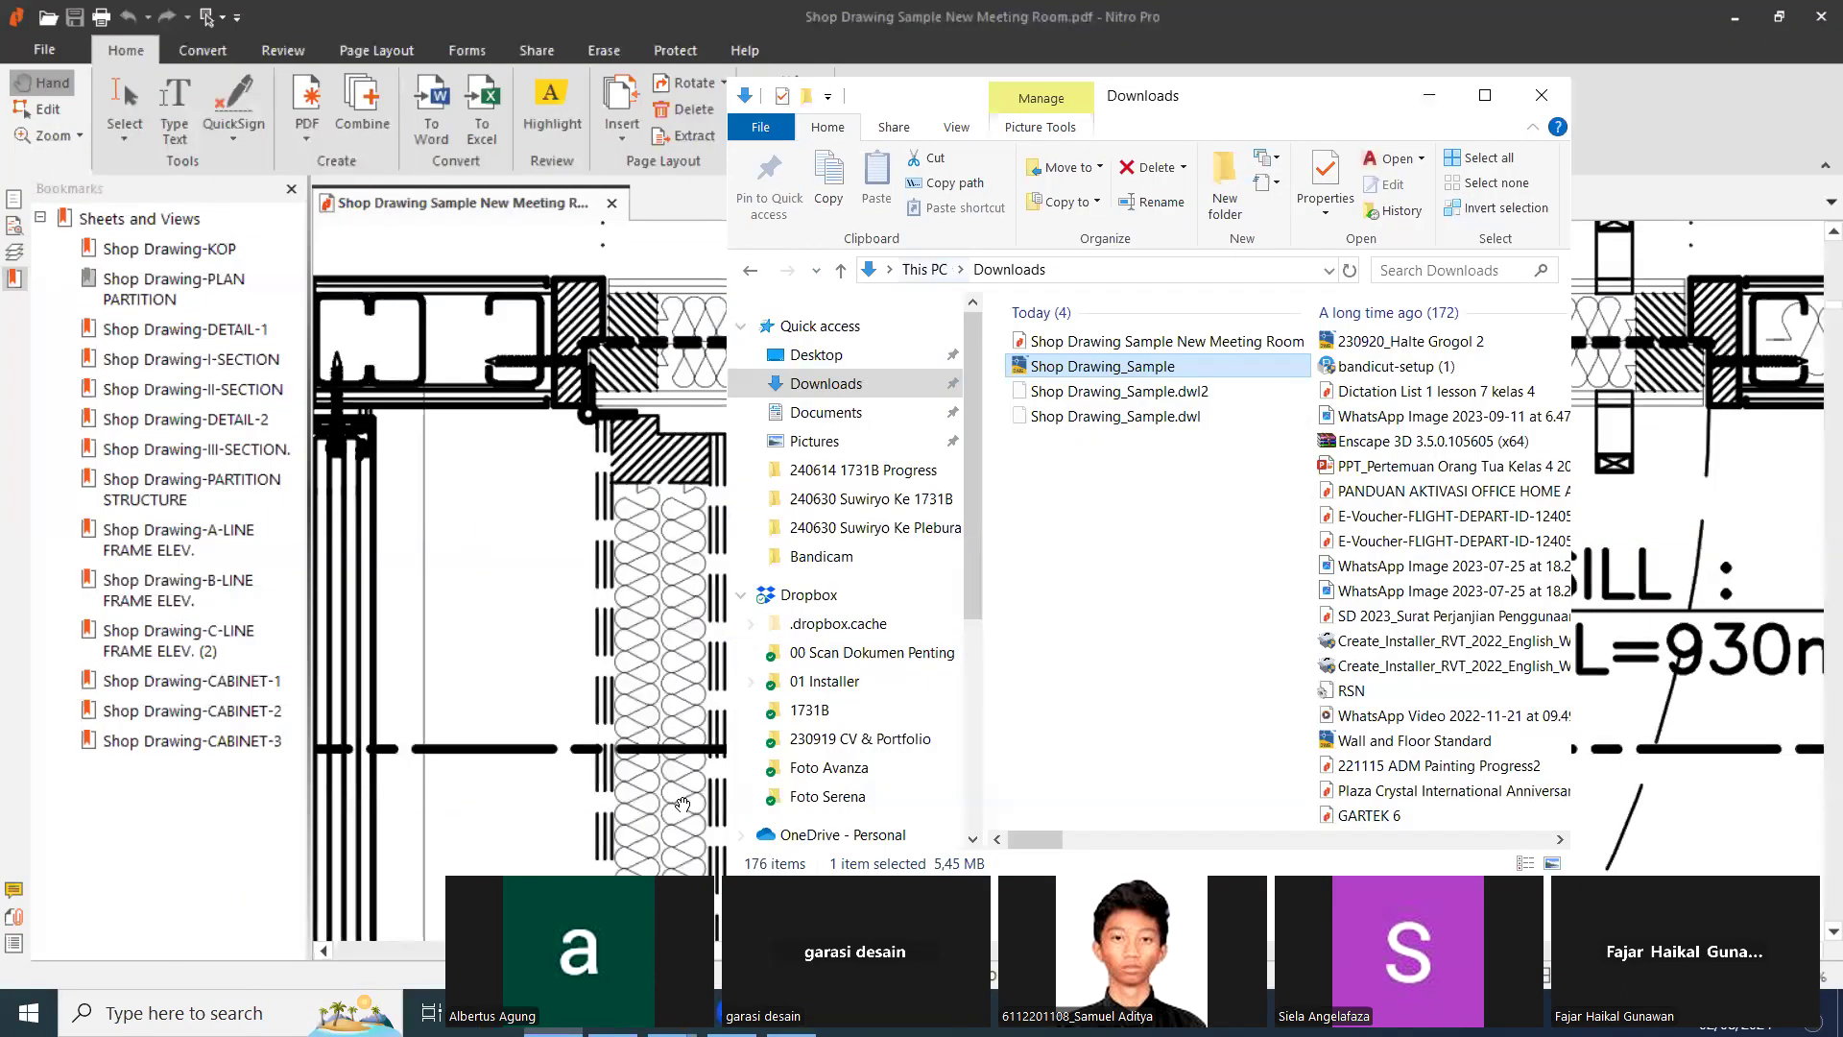
pyautogui.click(1475, 9)
pyautogui.click(1734, 16)
pyautogui.click(716, 438)
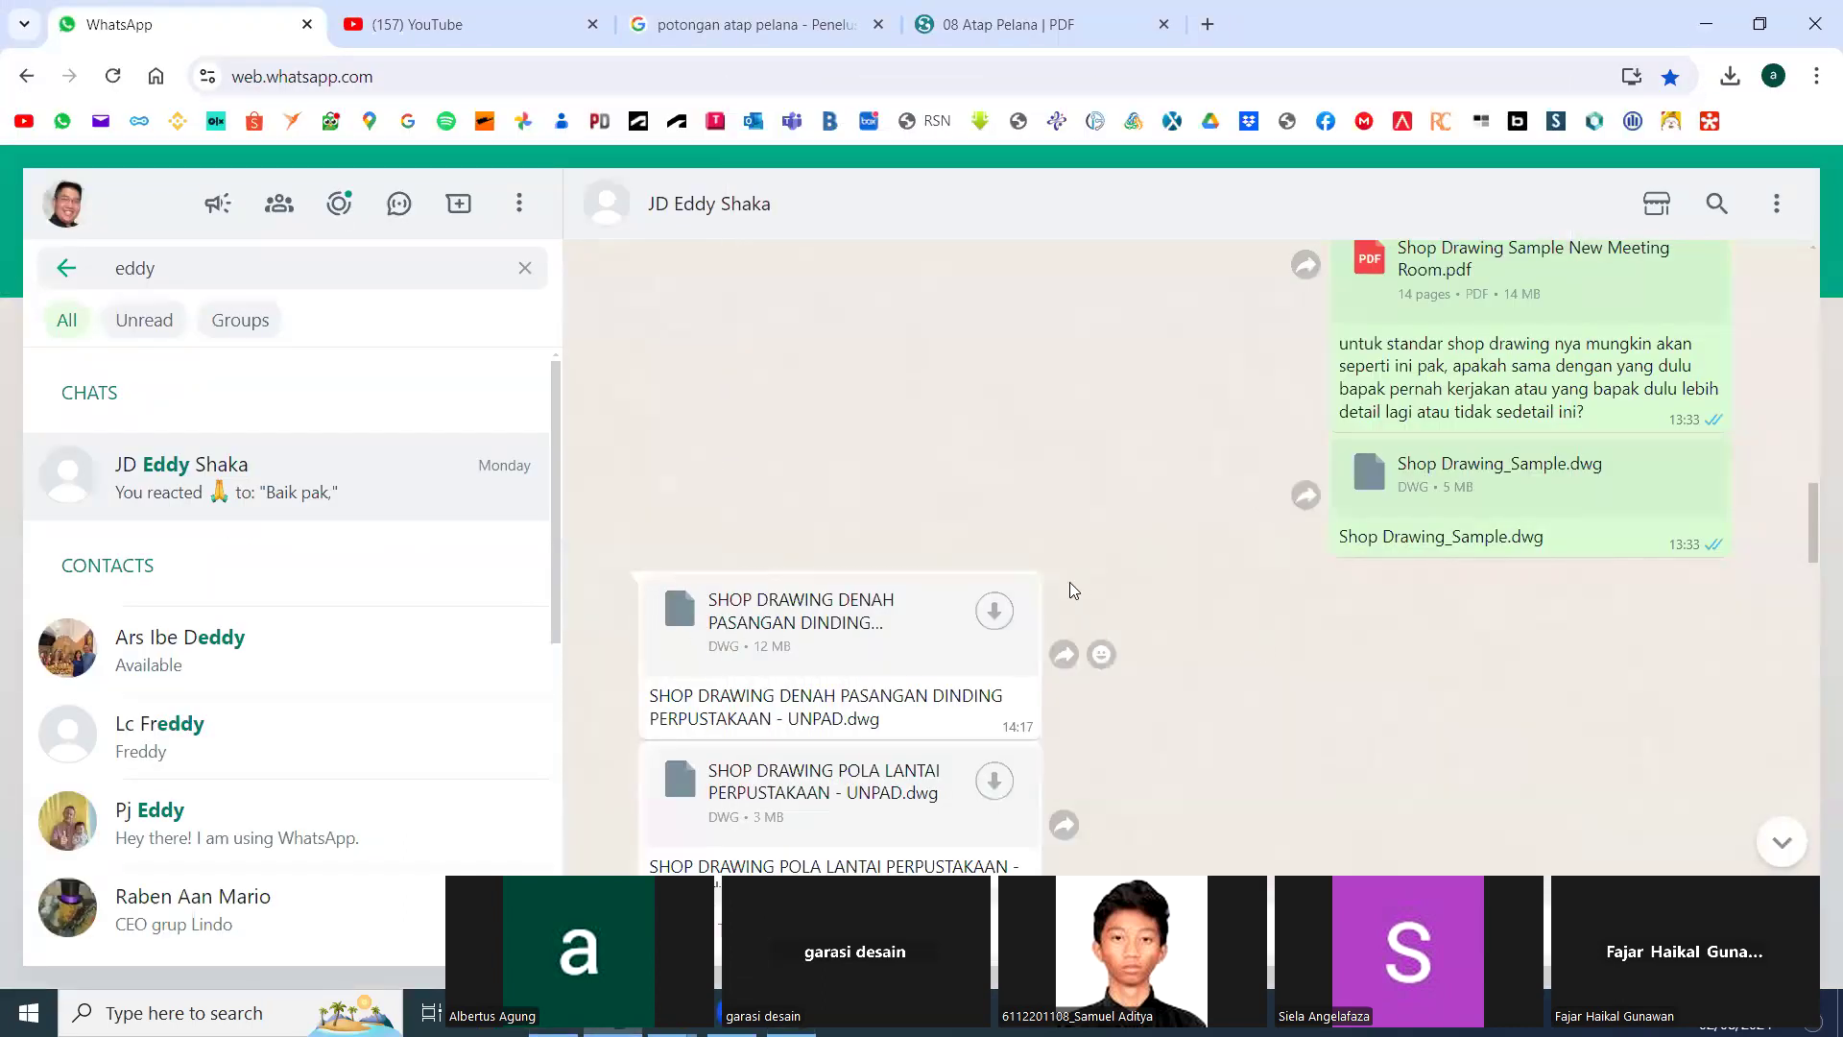
pyautogui.scroll(-5, 939, 653)
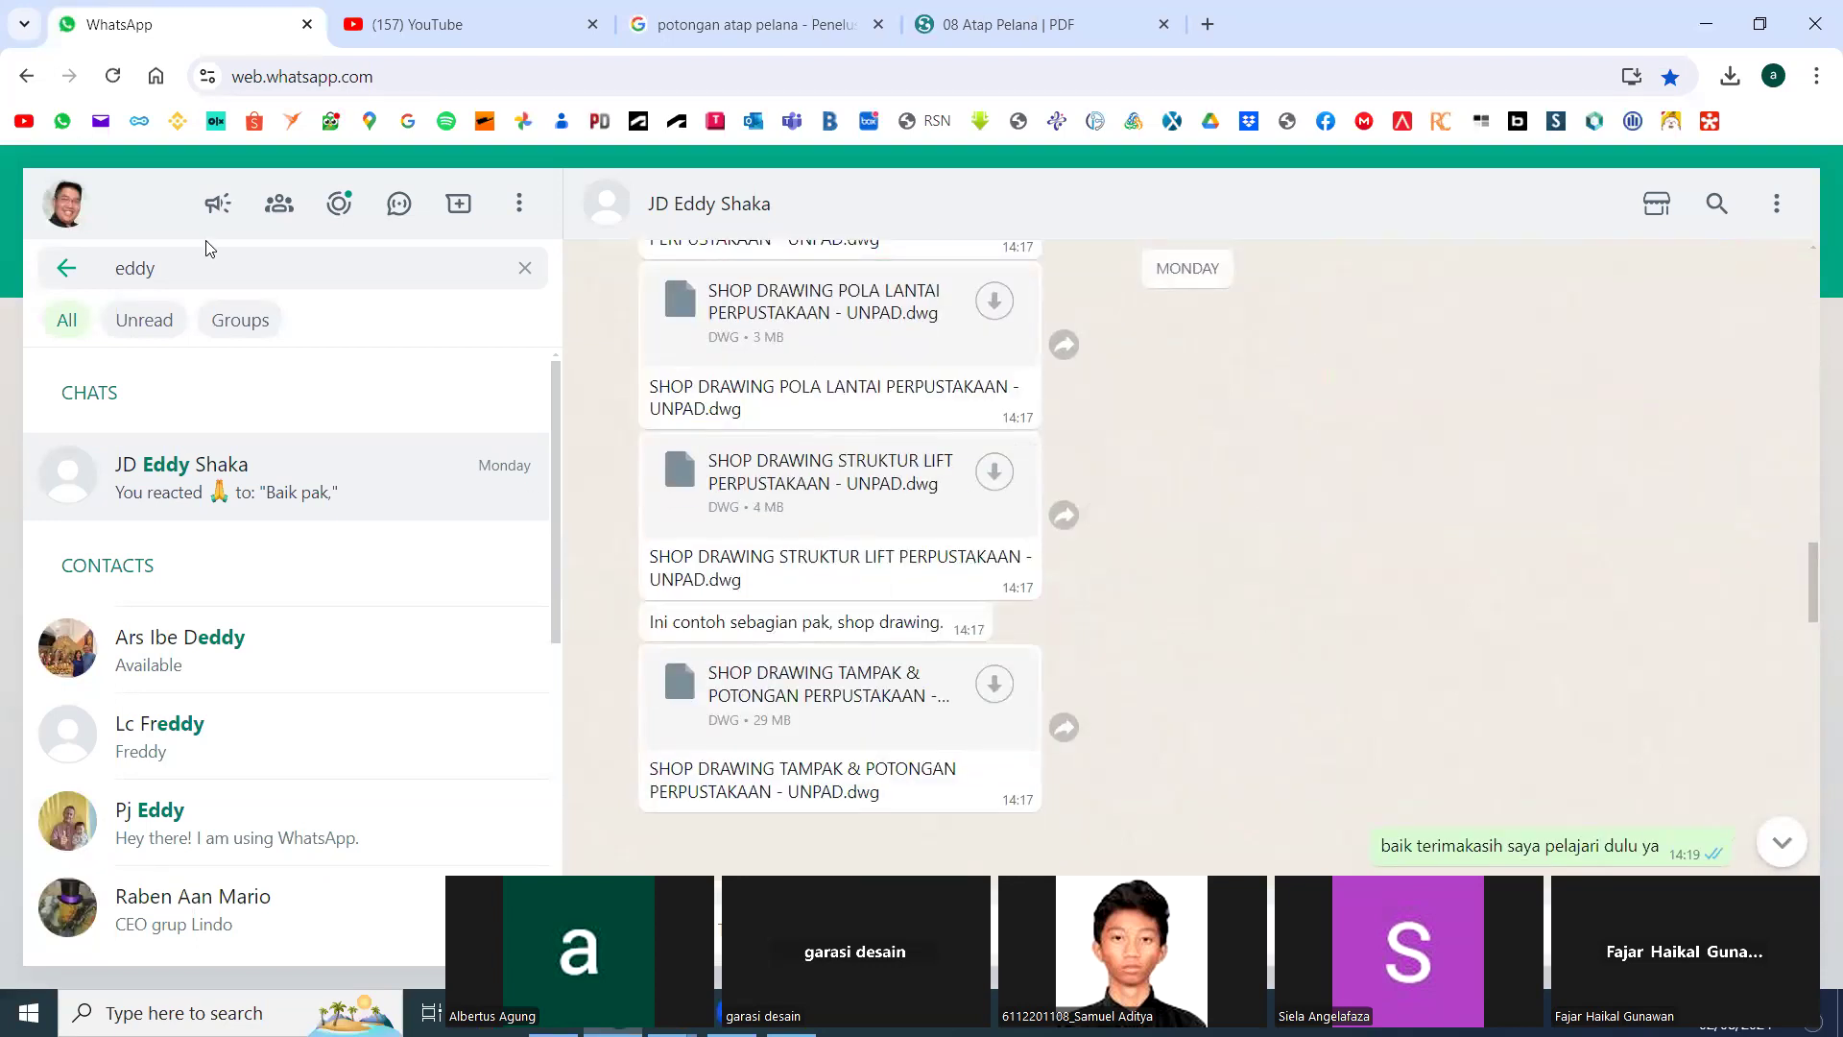
# Search the chats for the other contact by first name and open that conversation.
pyautogui.click(525, 273)
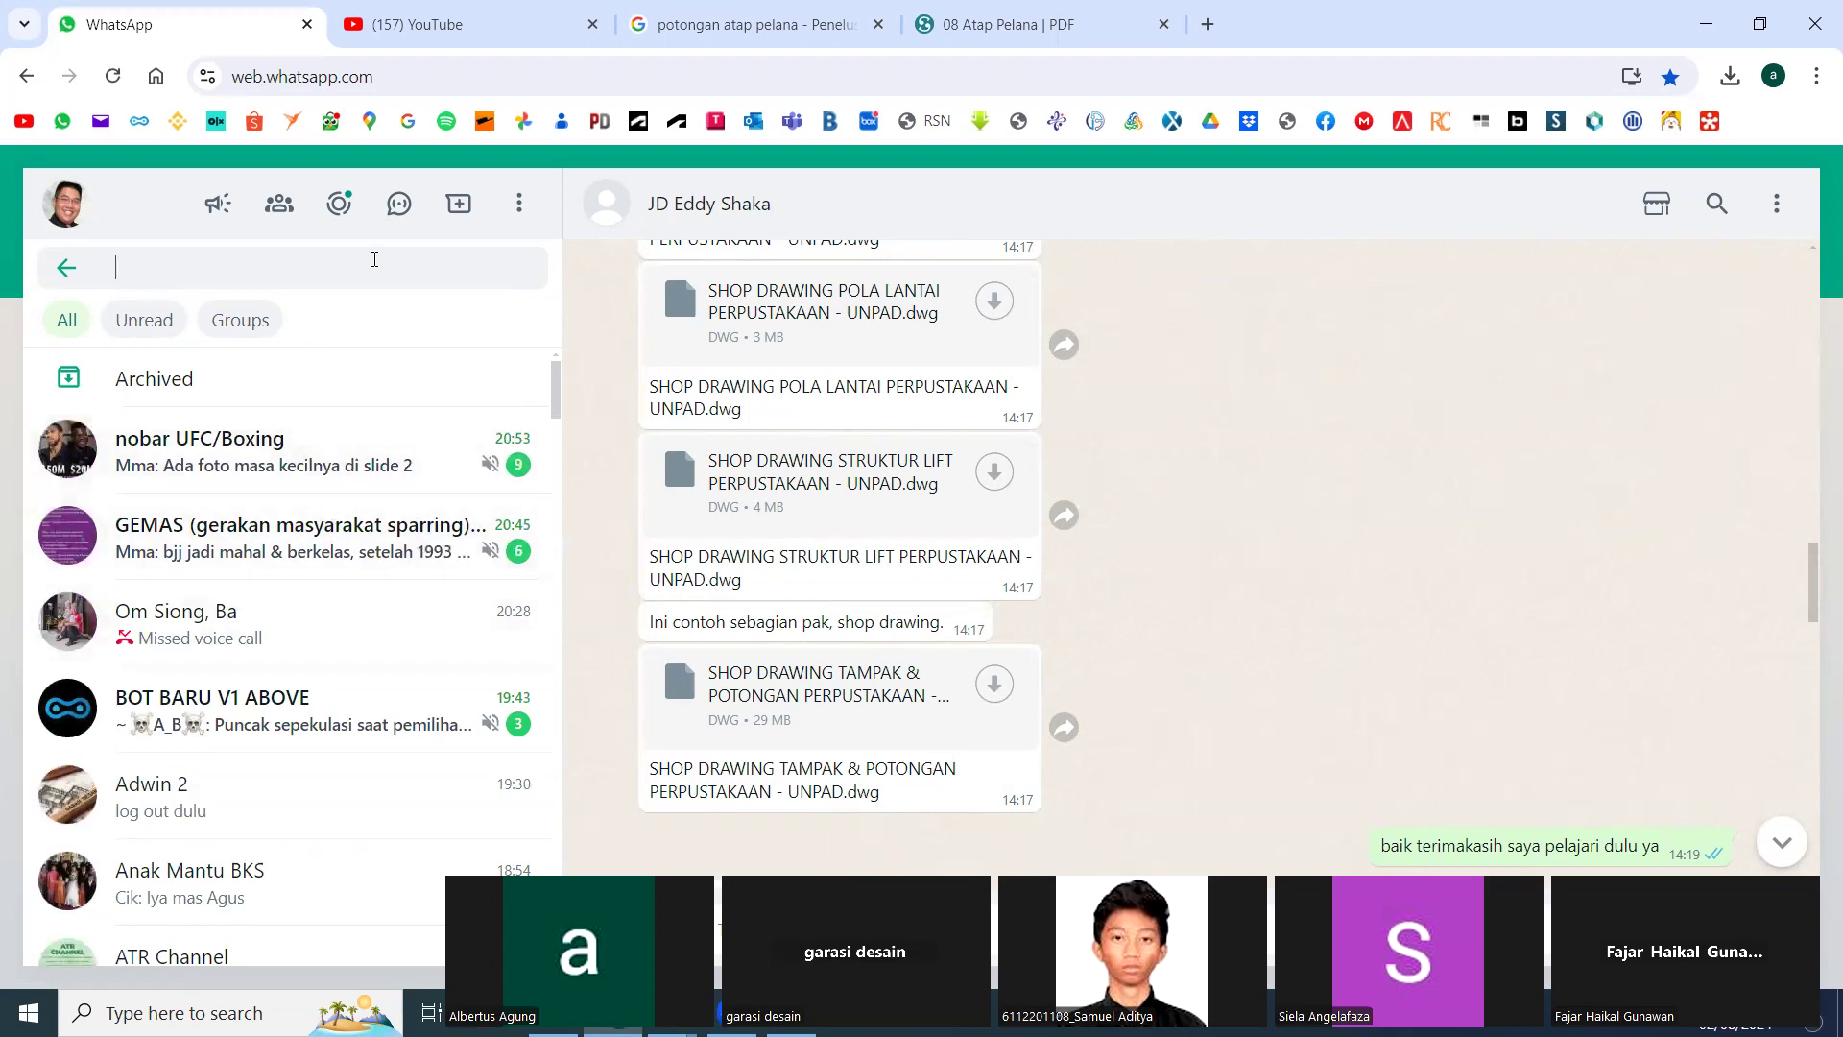
pyautogui.write('andi')
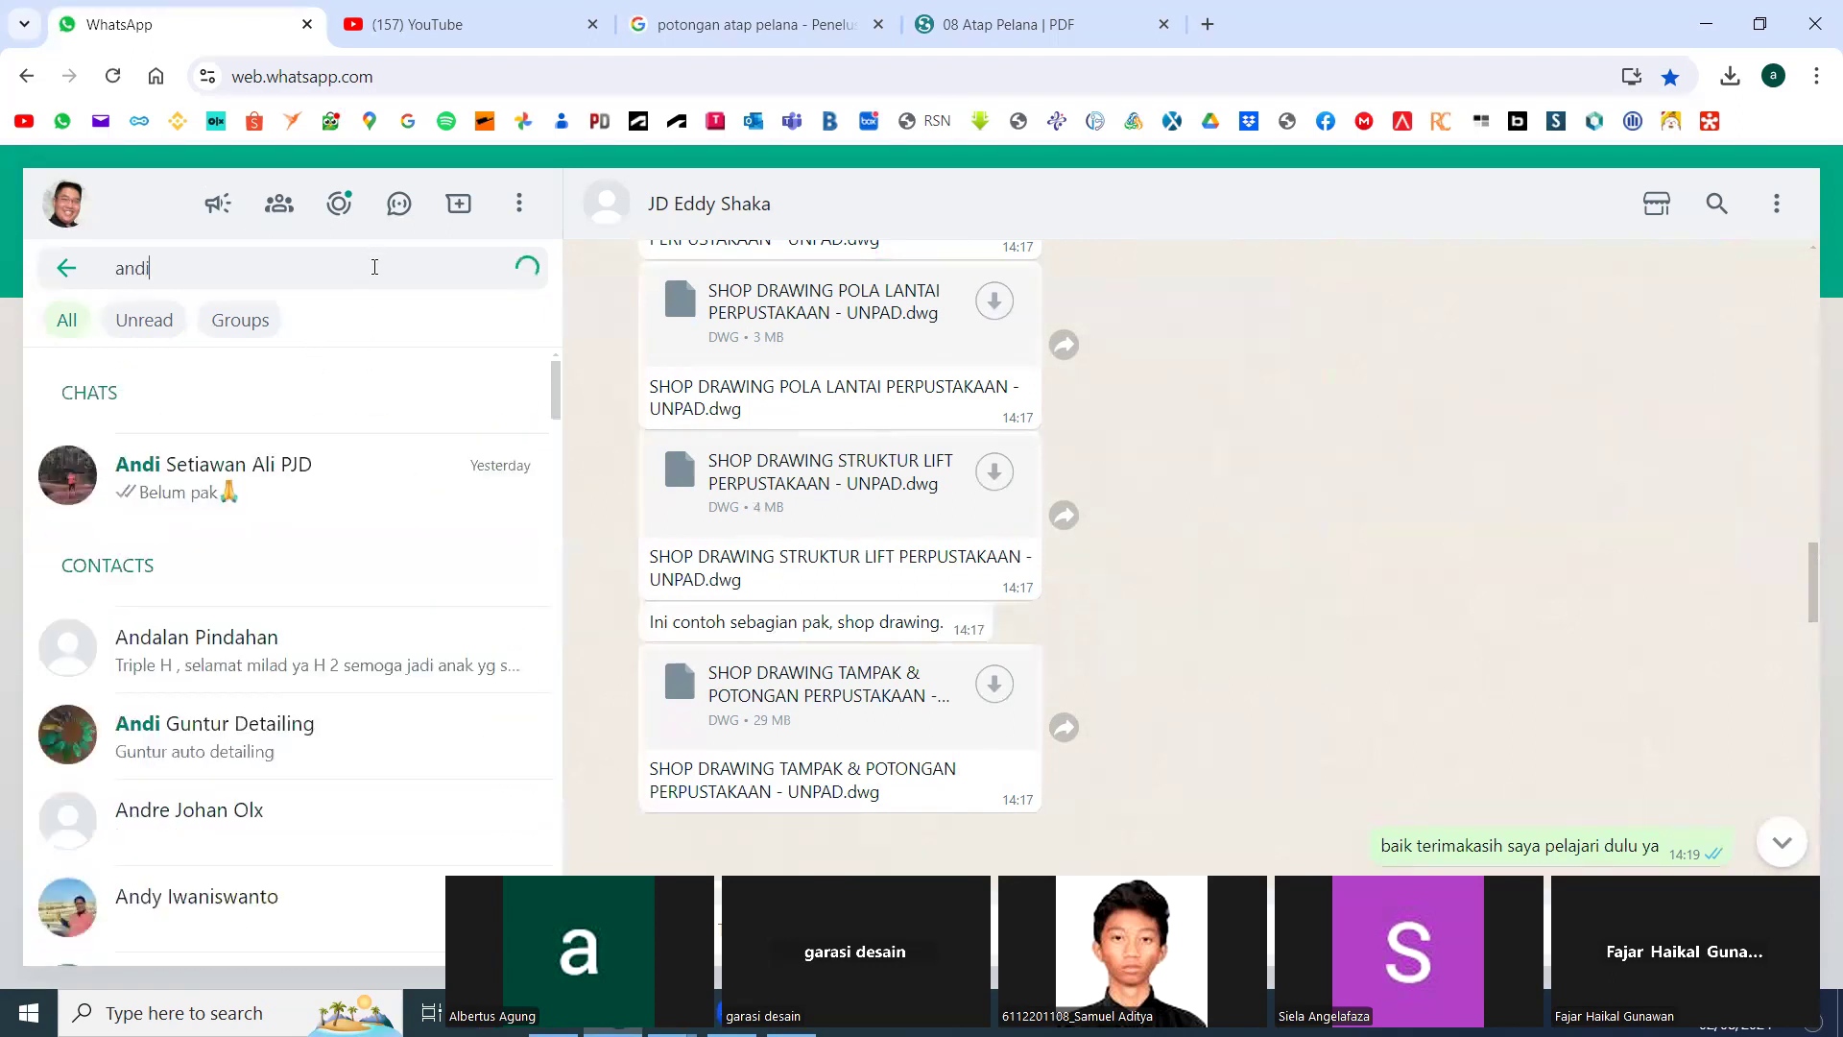
pyautogui.click(302, 467)
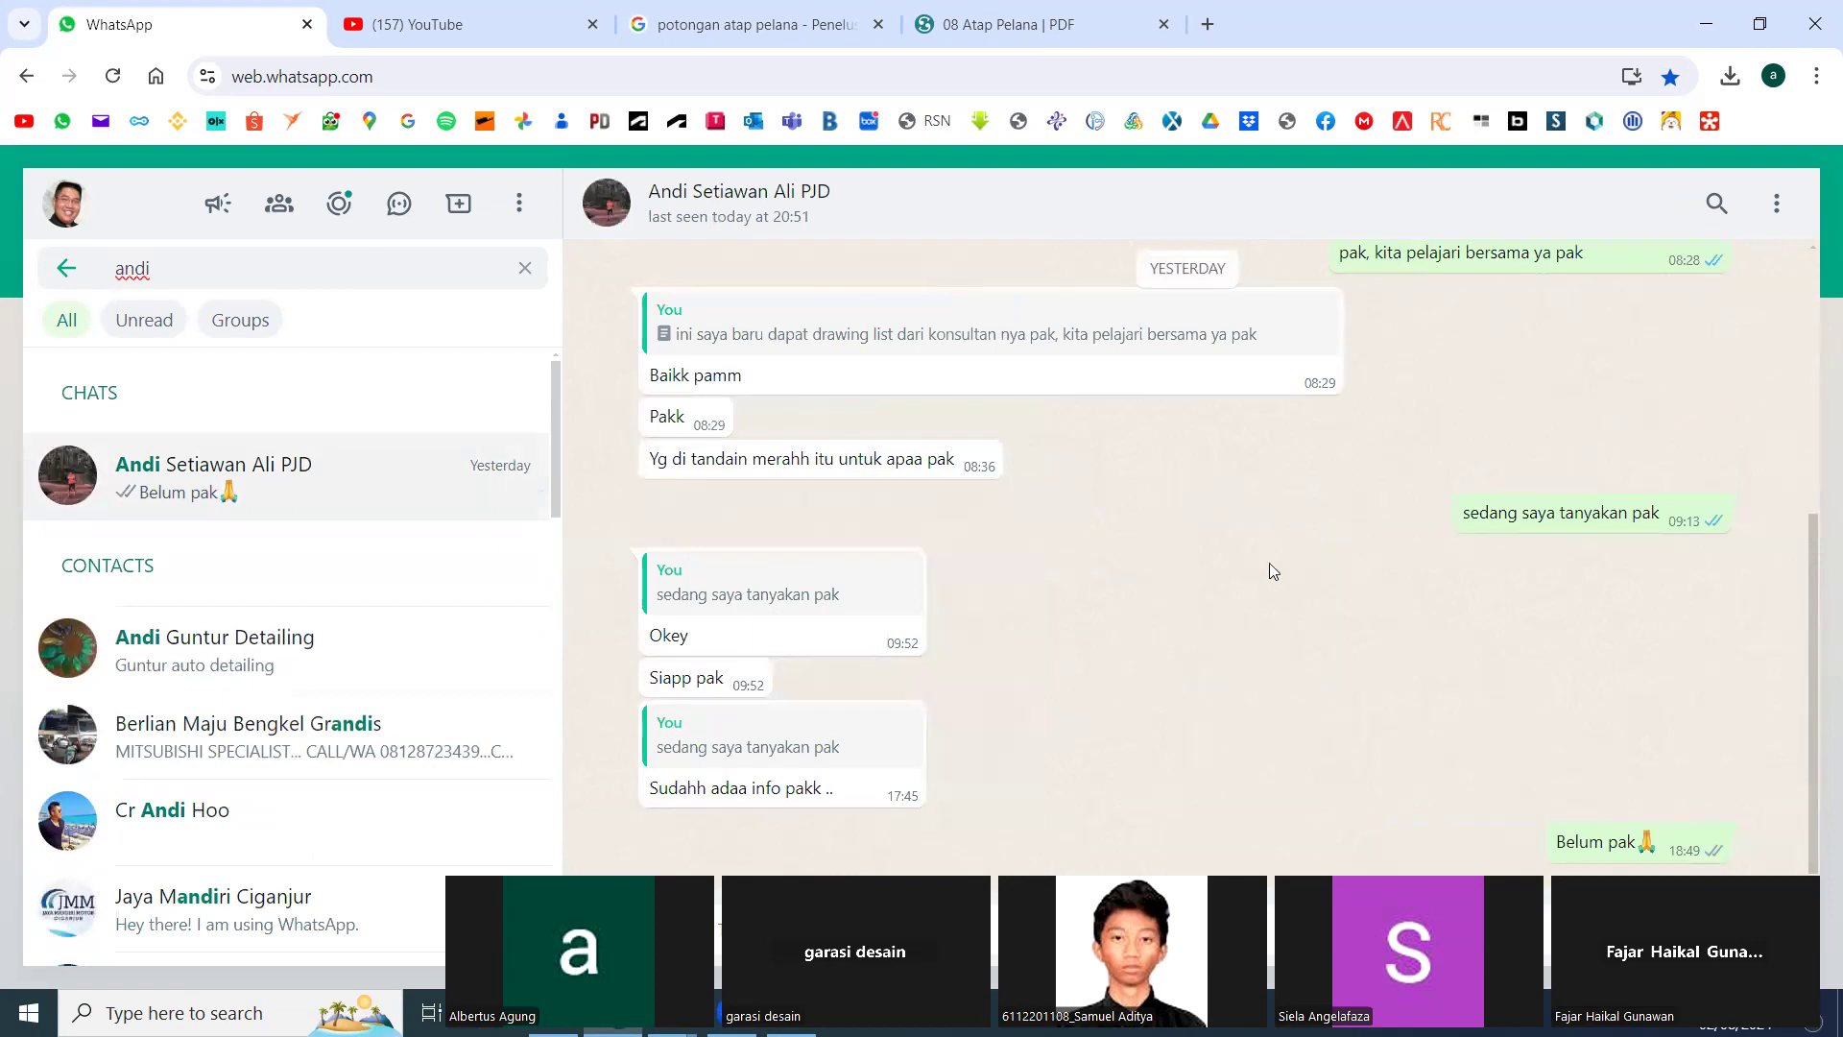
# Find the shared sample drawings in the conversation's earlier messages and download 180227-GoWork PP-CDset 2 OF 2.pdf.
pyautogui.scroll(3, 1284, 588)
pyautogui.scroll(2, 1284, 588)
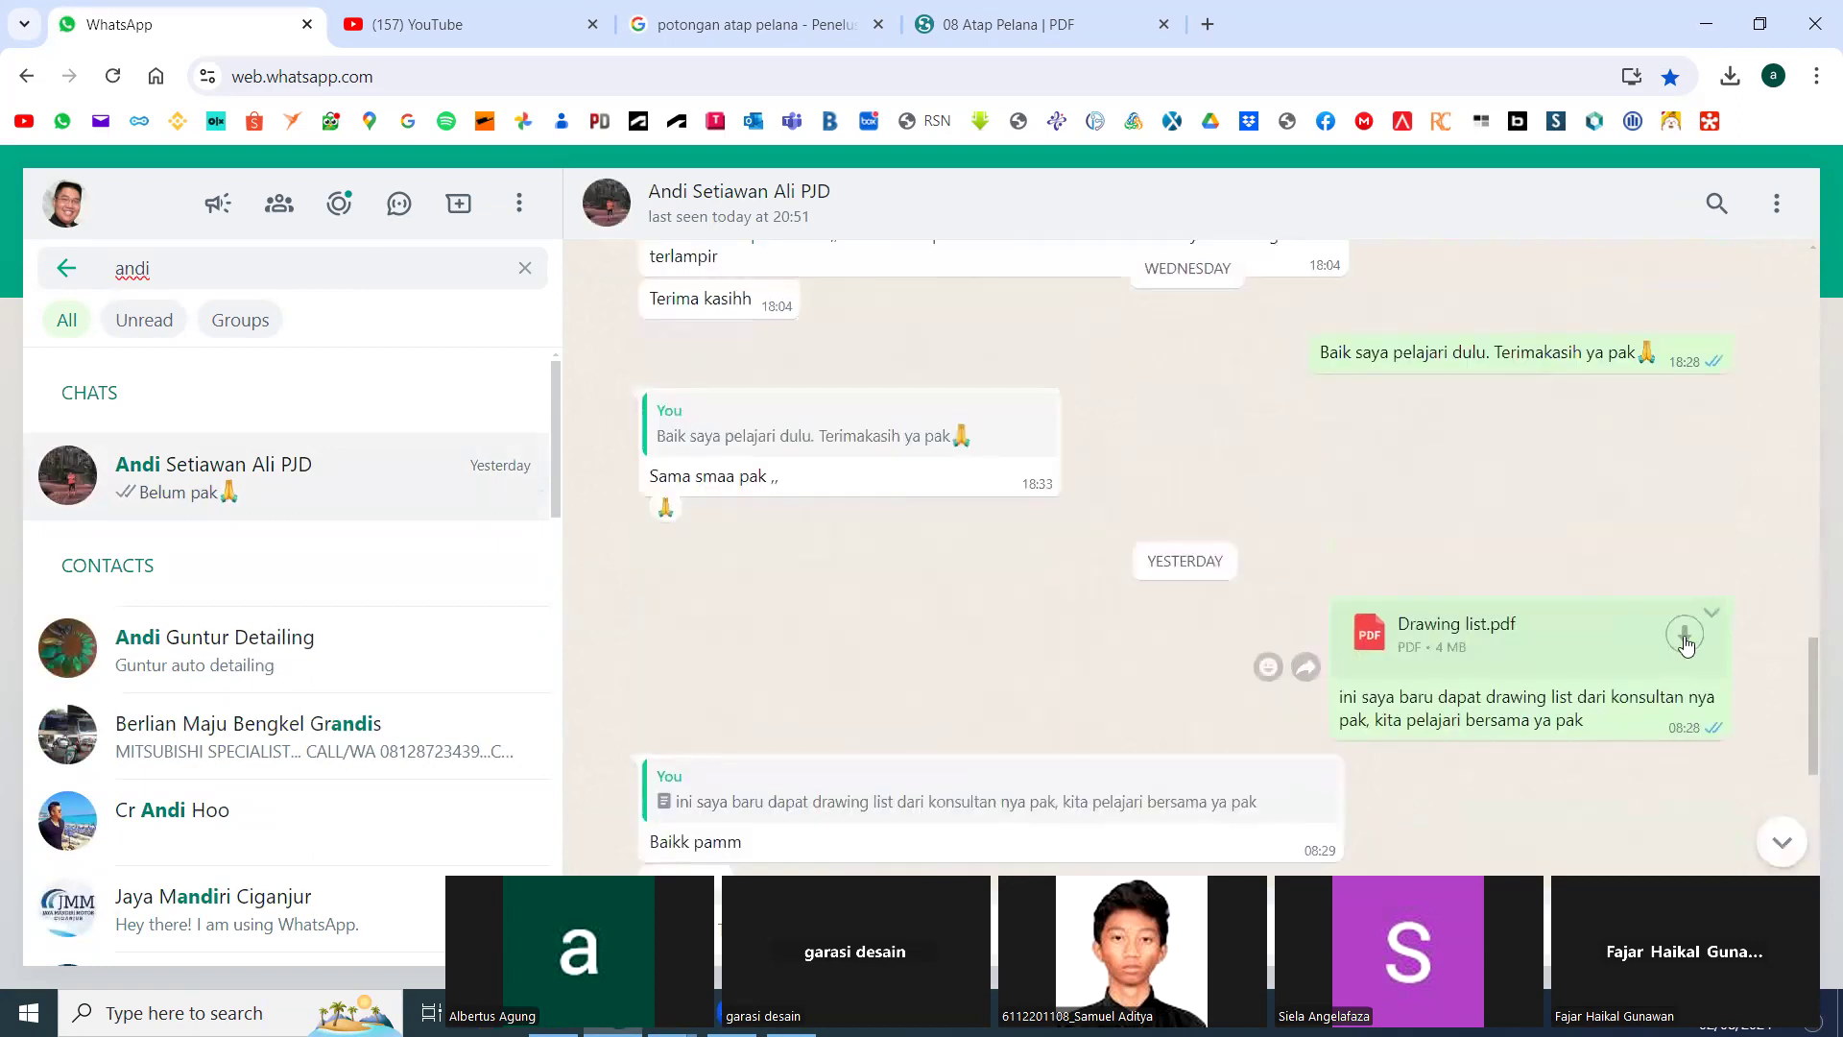
pyautogui.scroll(10, 1687, 645)
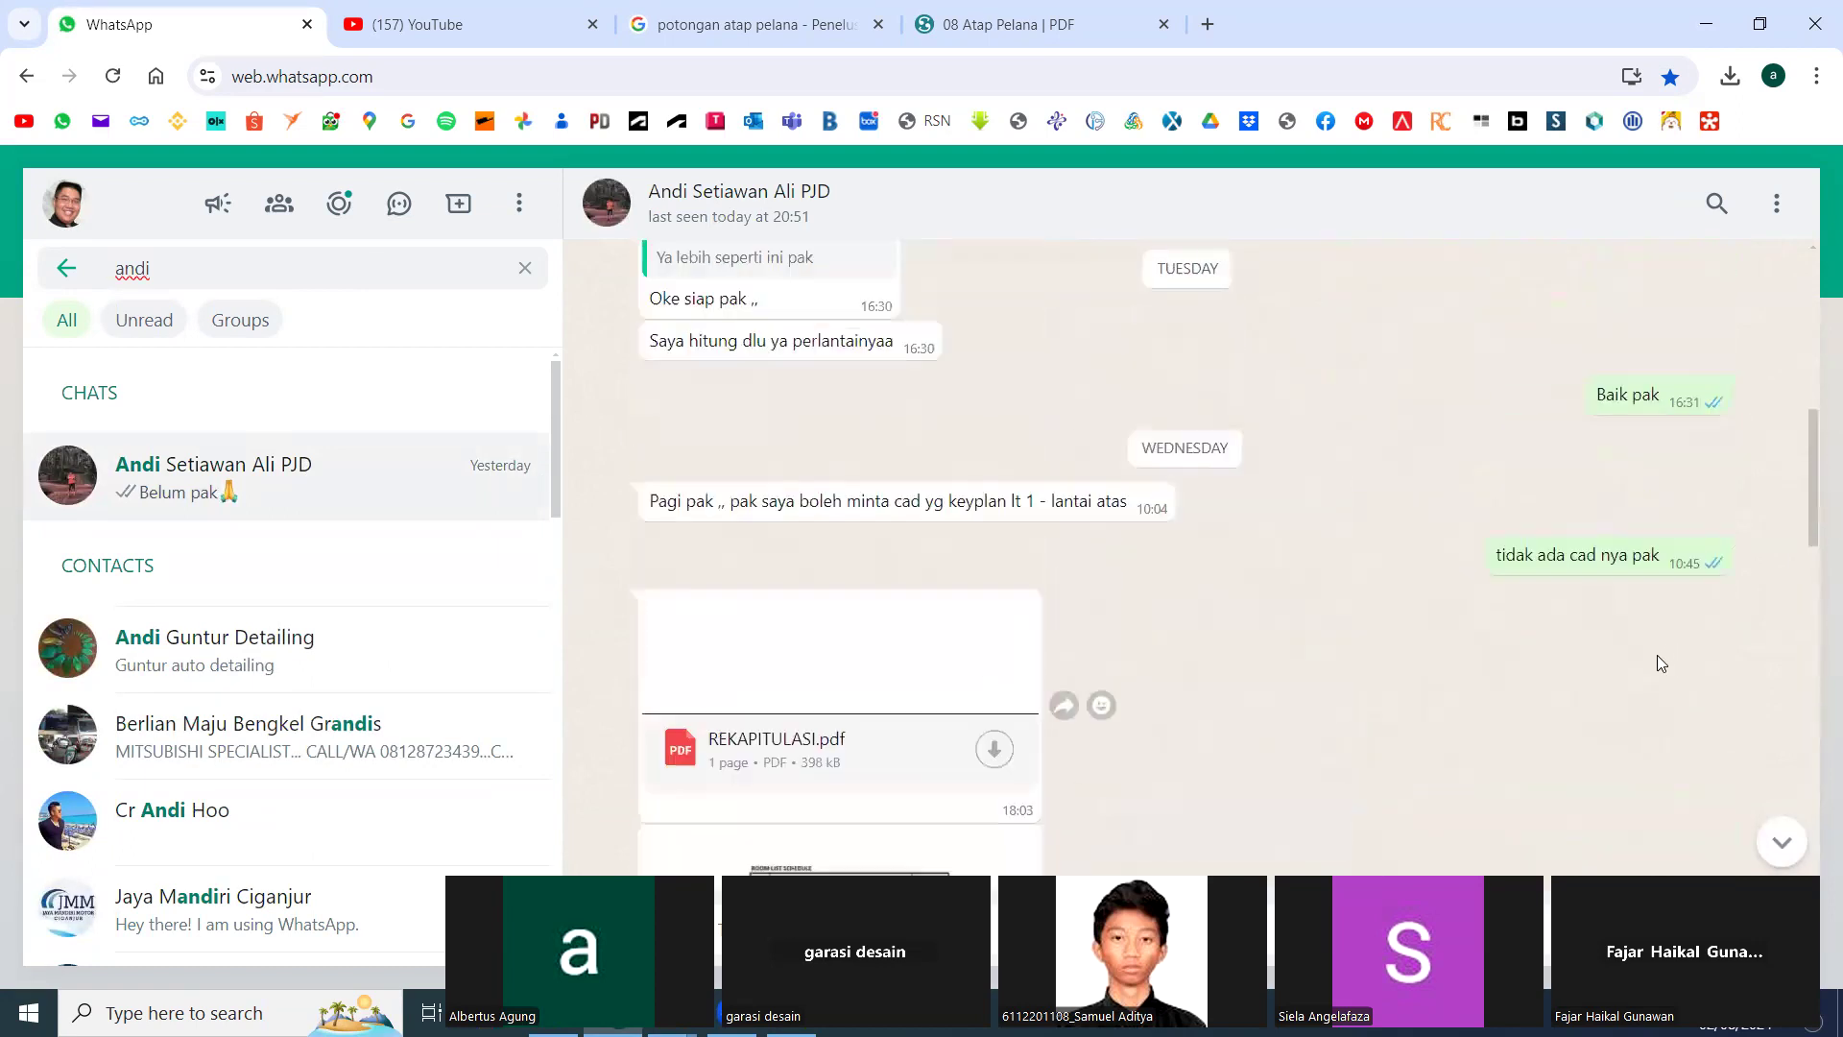
pyautogui.scroll(5, 1656, 662)
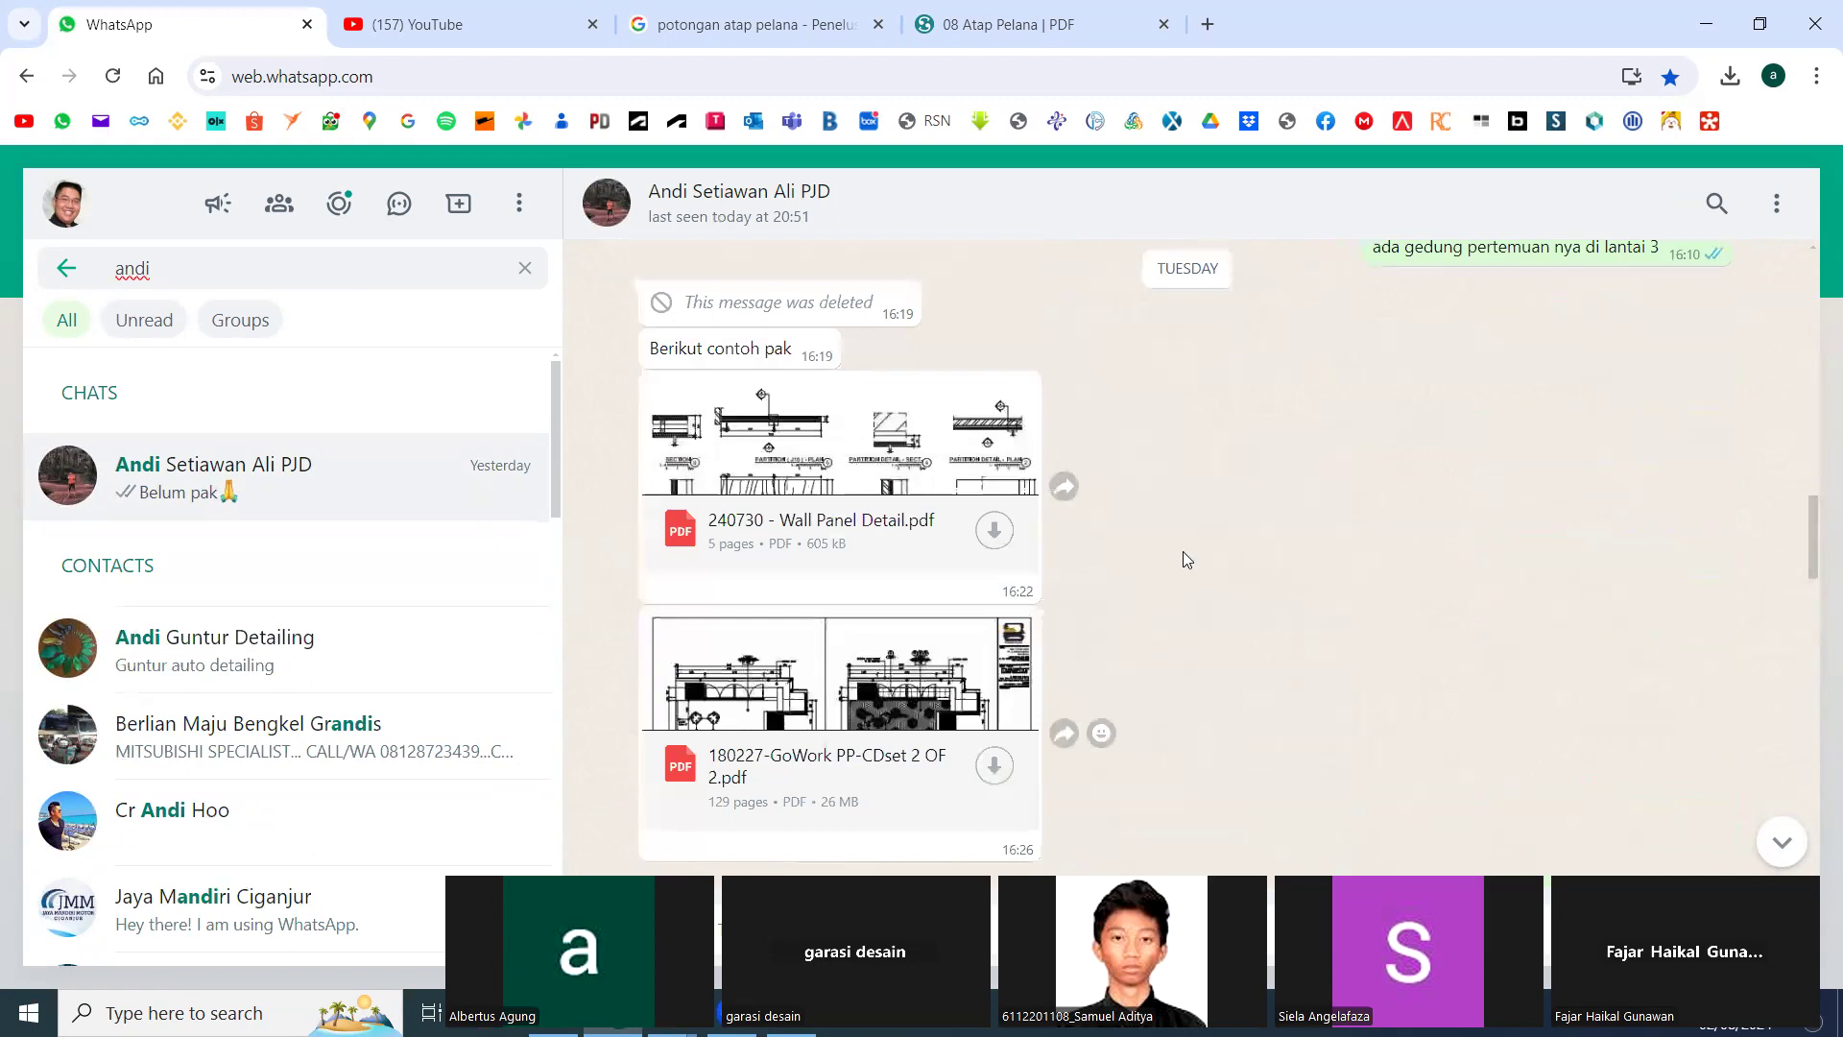
pyautogui.scroll(-3, 1184, 554)
pyautogui.click(994, 525)
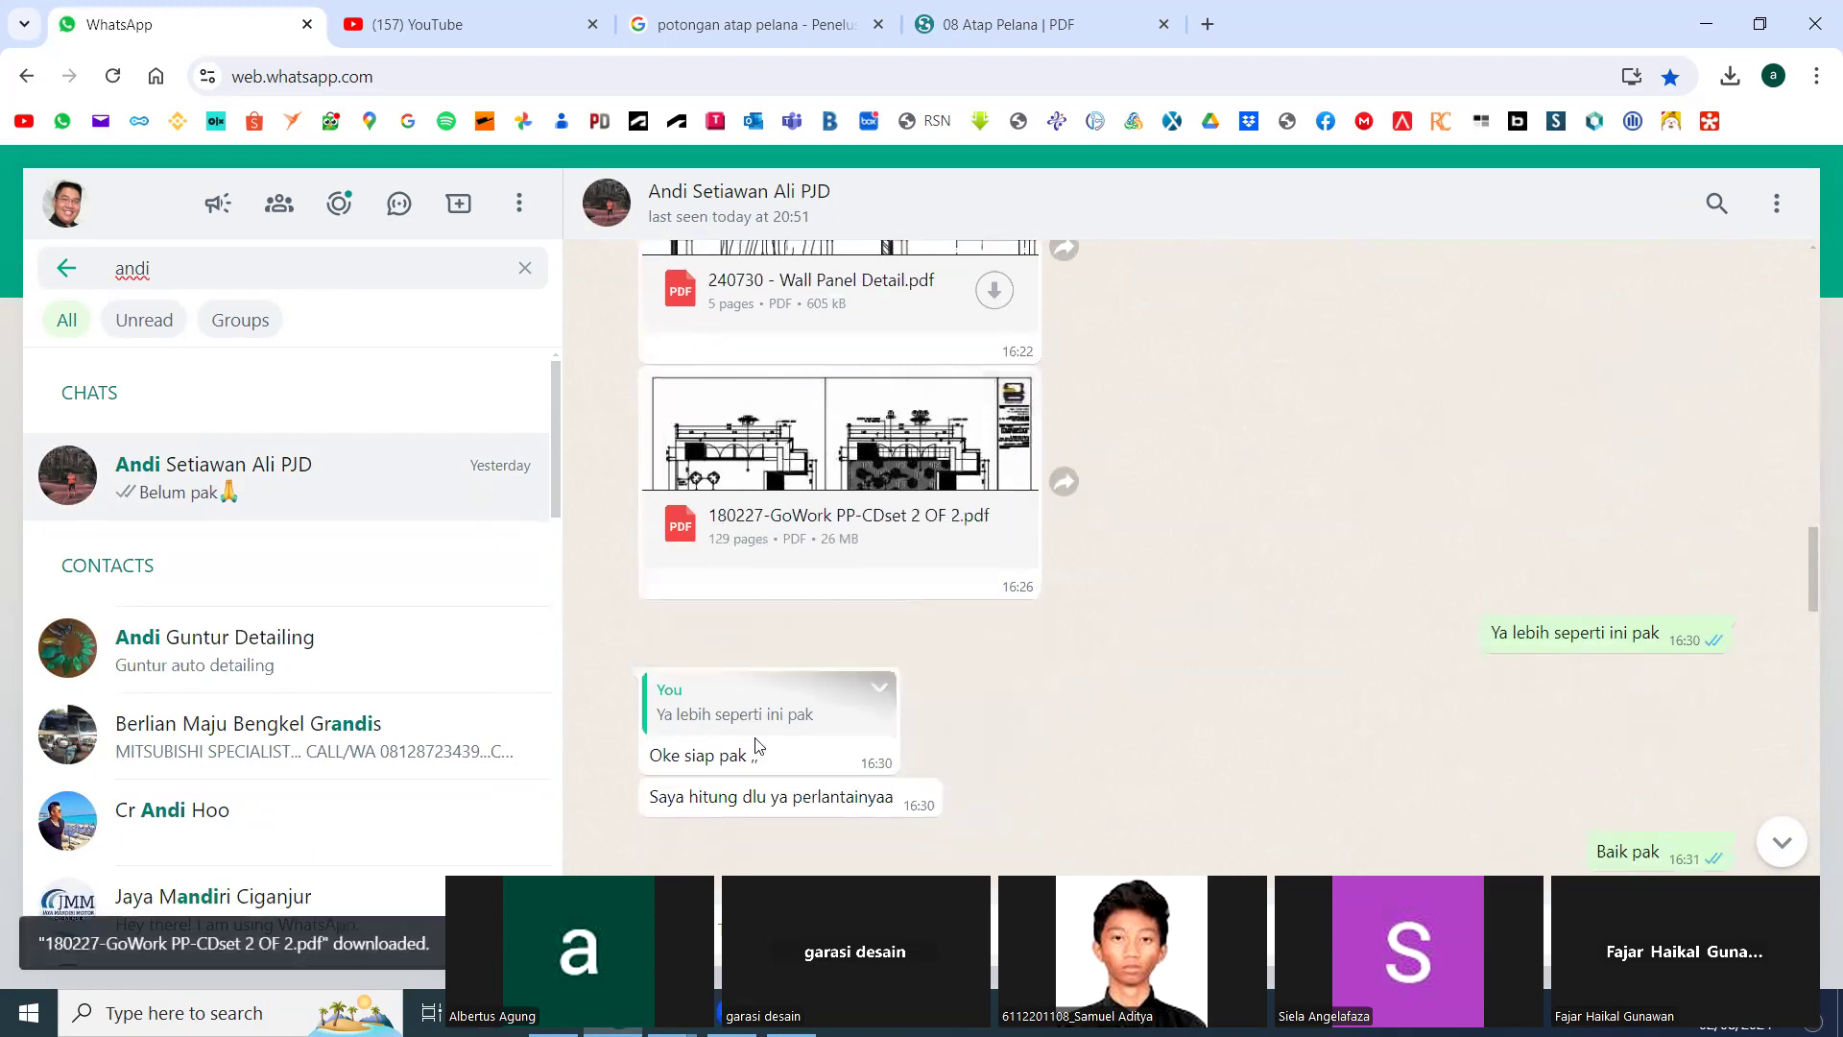
# Look back through the conversation's older messages about which panels and custom furniture need detailing.
pyautogui.scroll(15, 1215, 387)
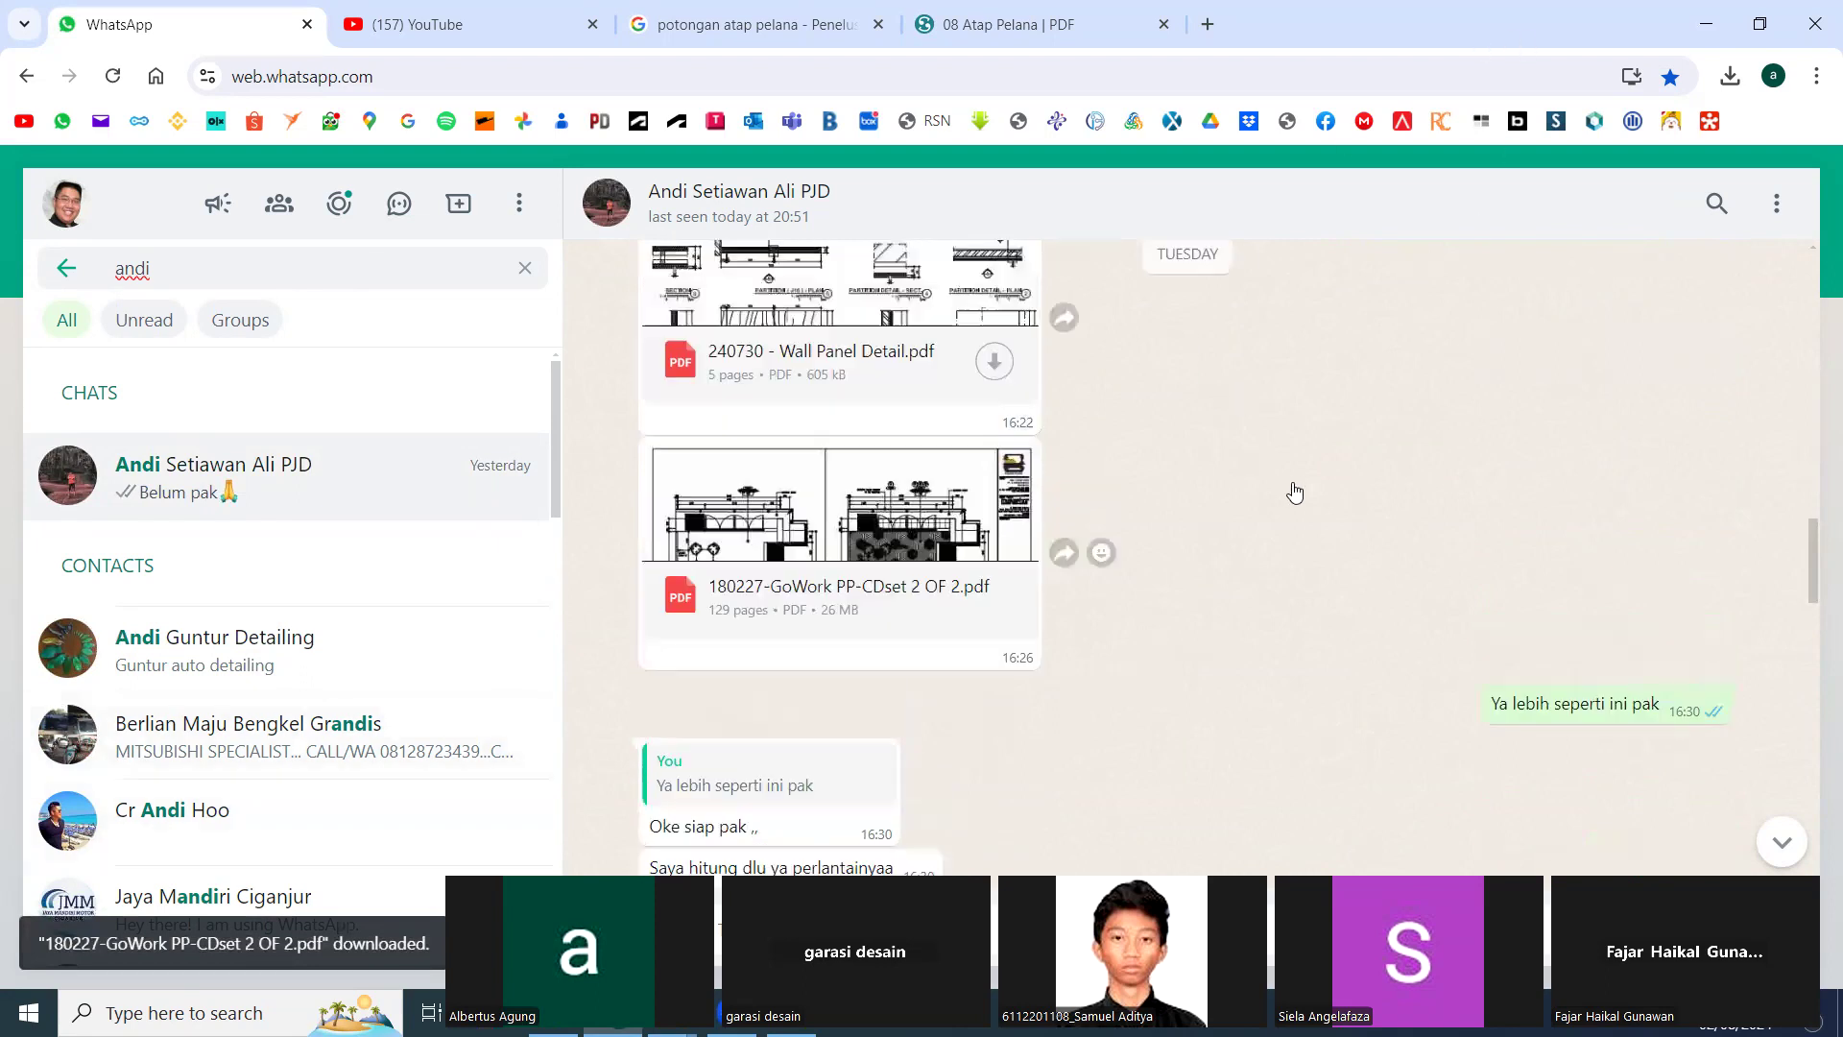
pyautogui.scroll(15, 1357, 493)
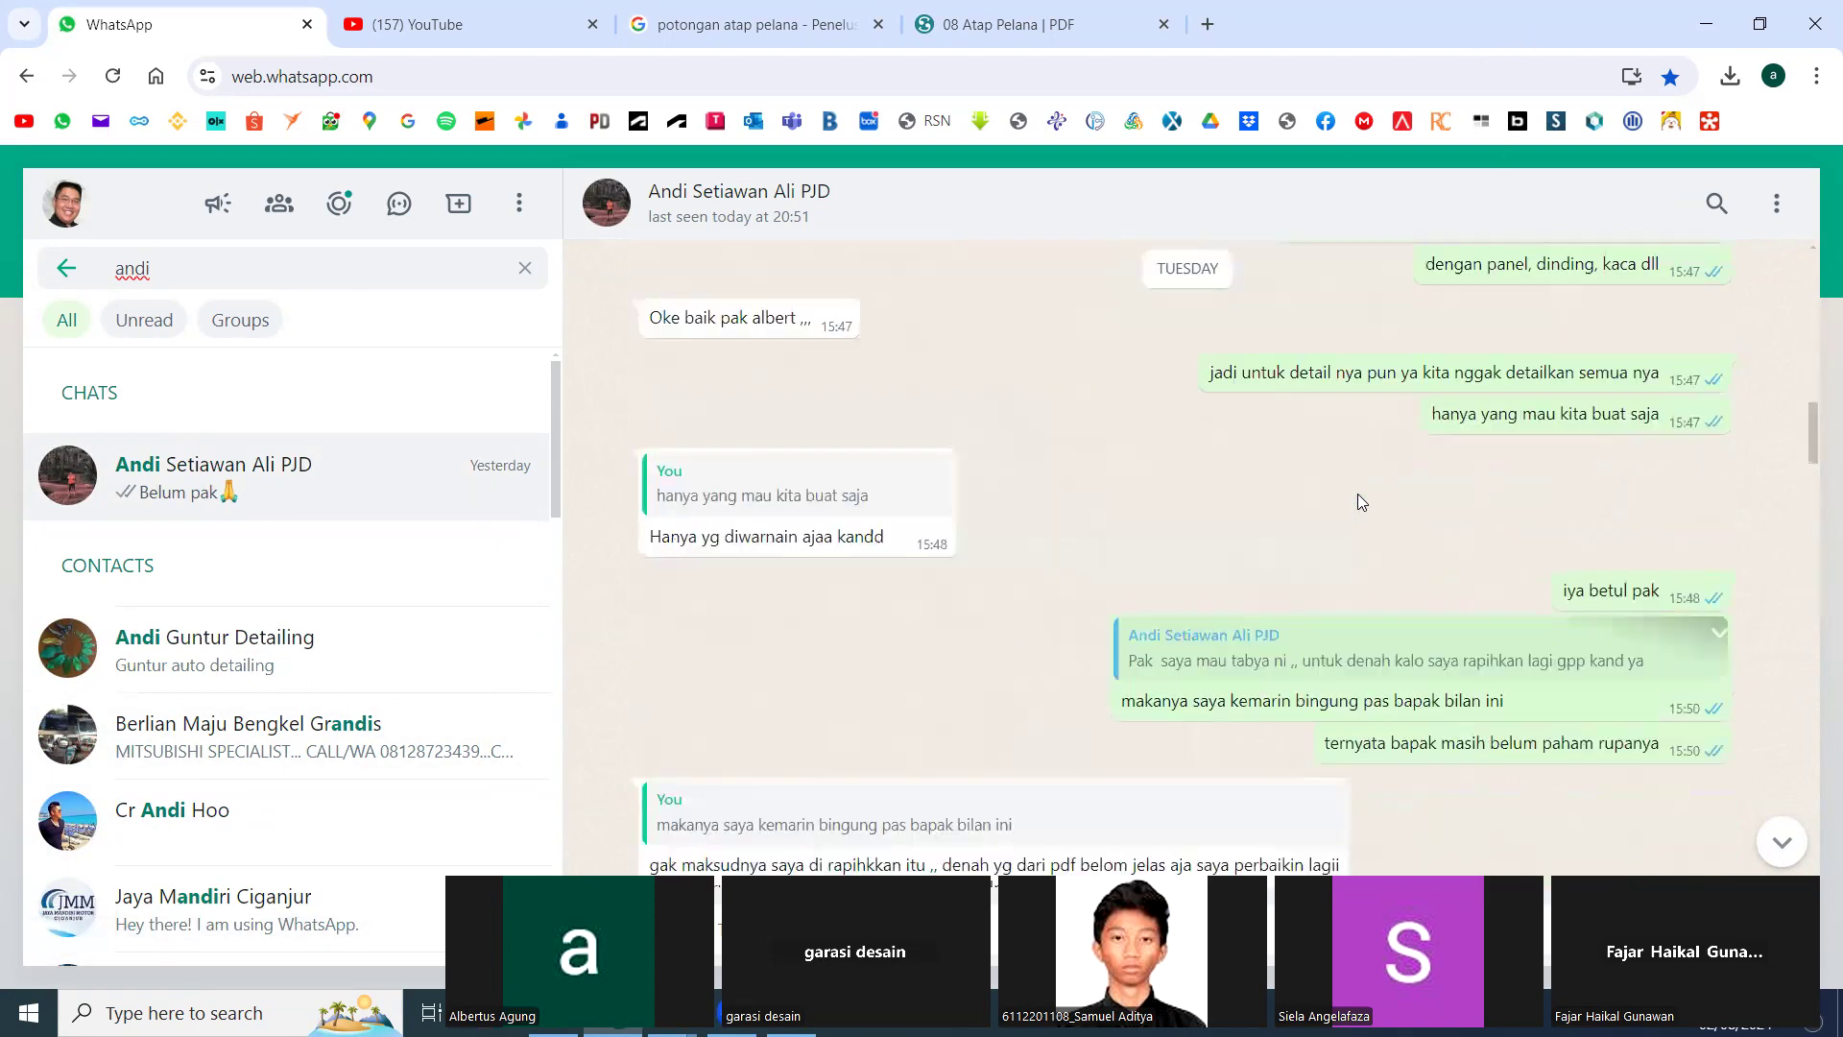
pyautogui.scroll(15, 1359, 492)
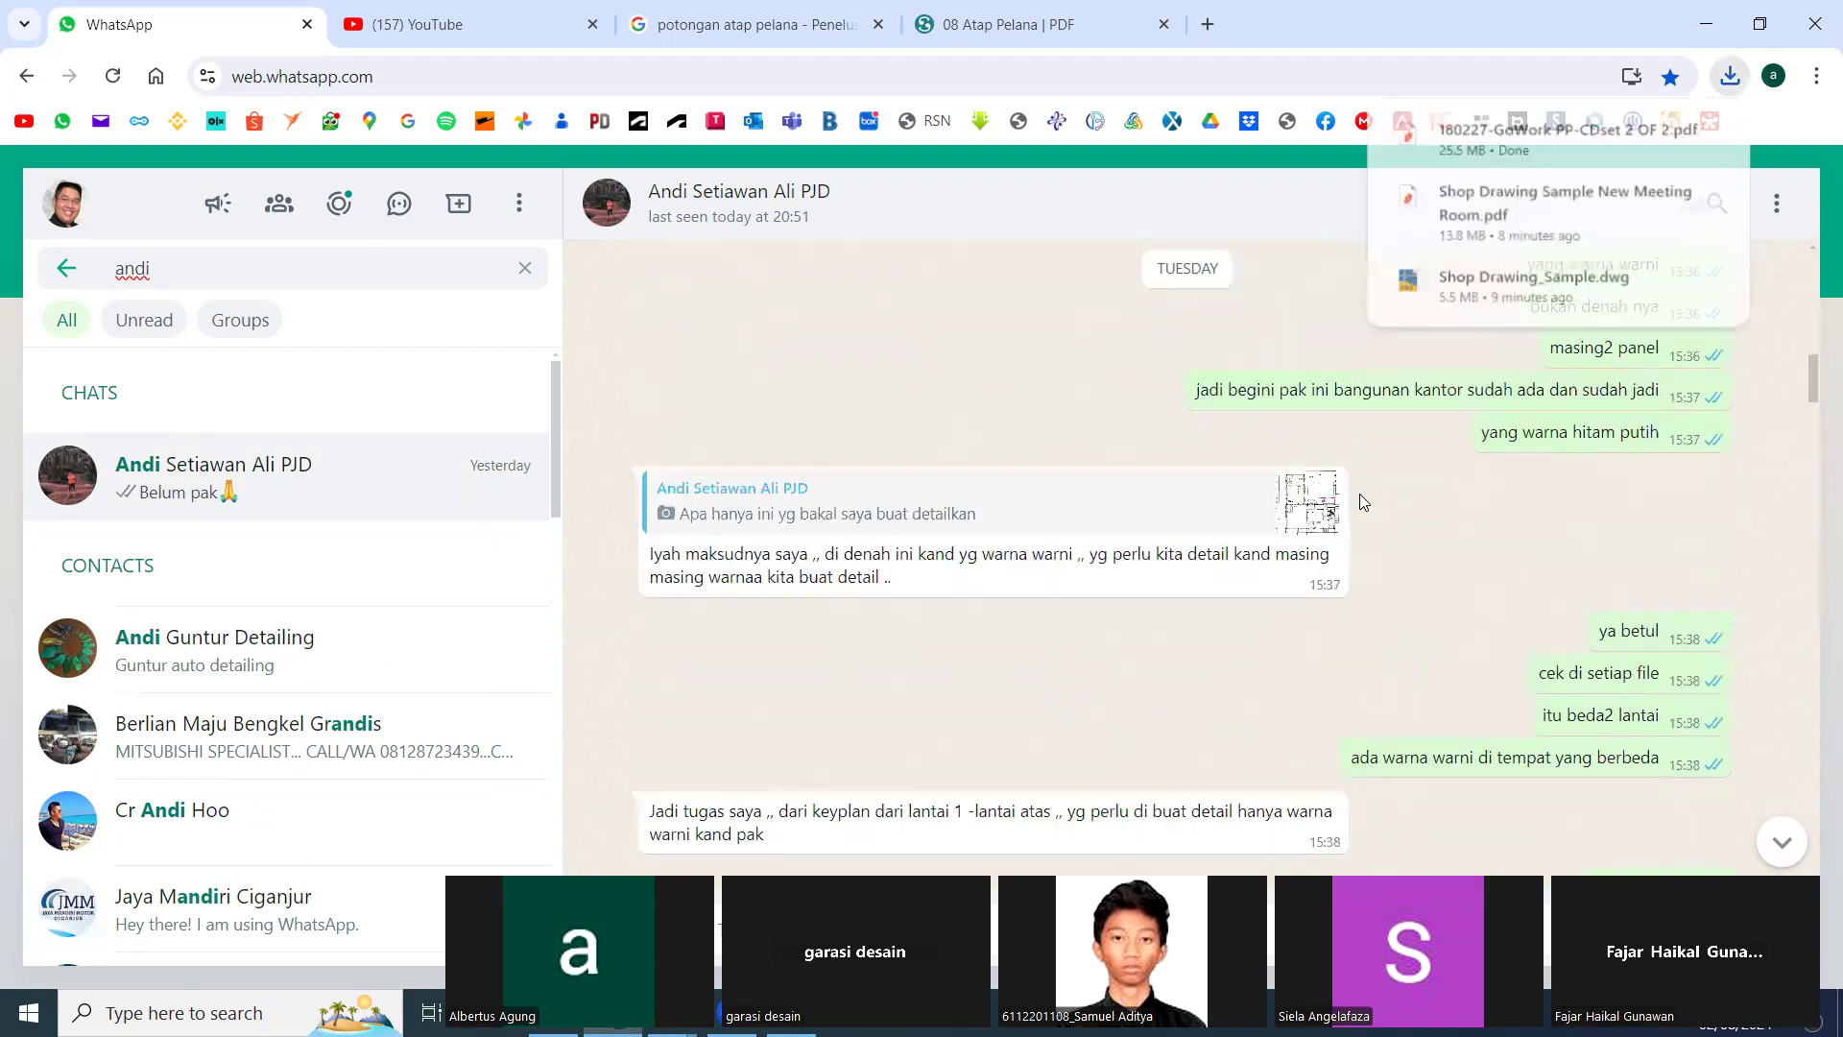
pyautogui.scroll(15, 1355, 491)
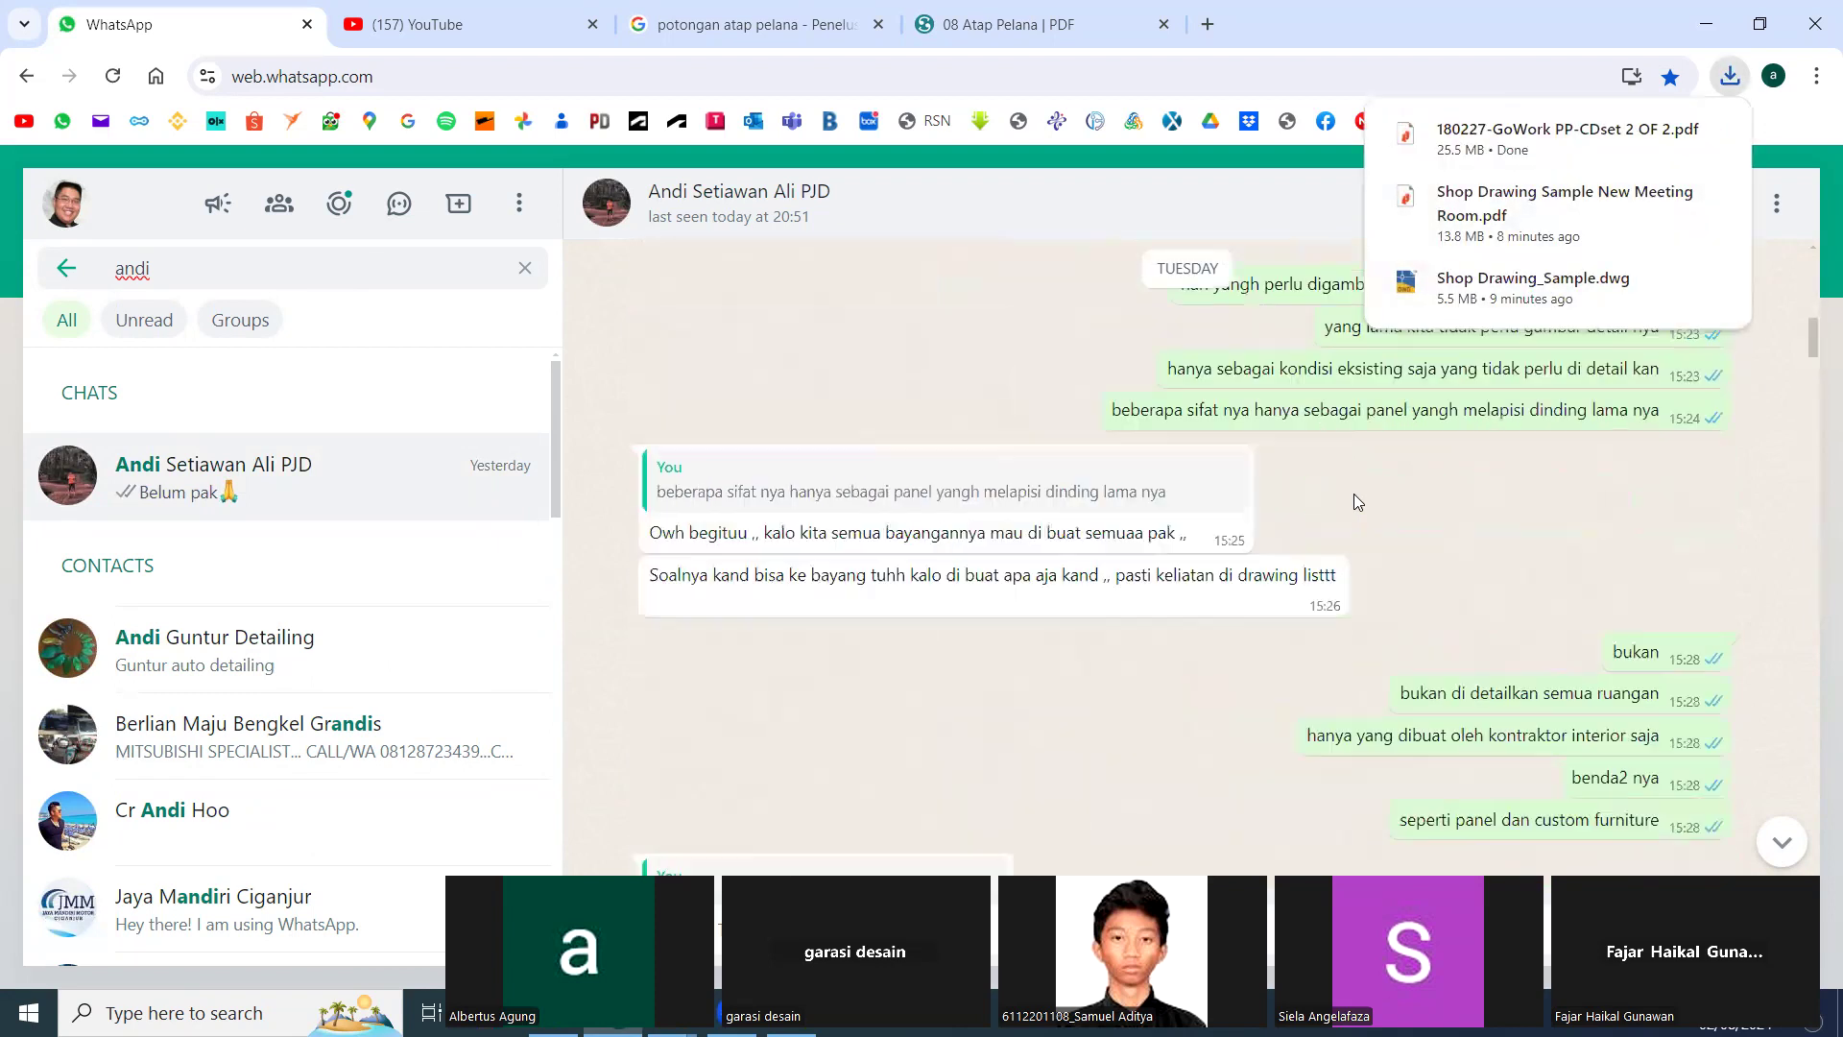
# Show the downloaded 180227-GoWork PP-CDset 2 OF 2 file in the Downloads folder and bring that File Explorer window to the front.
pyautogui.click(1668, 140)
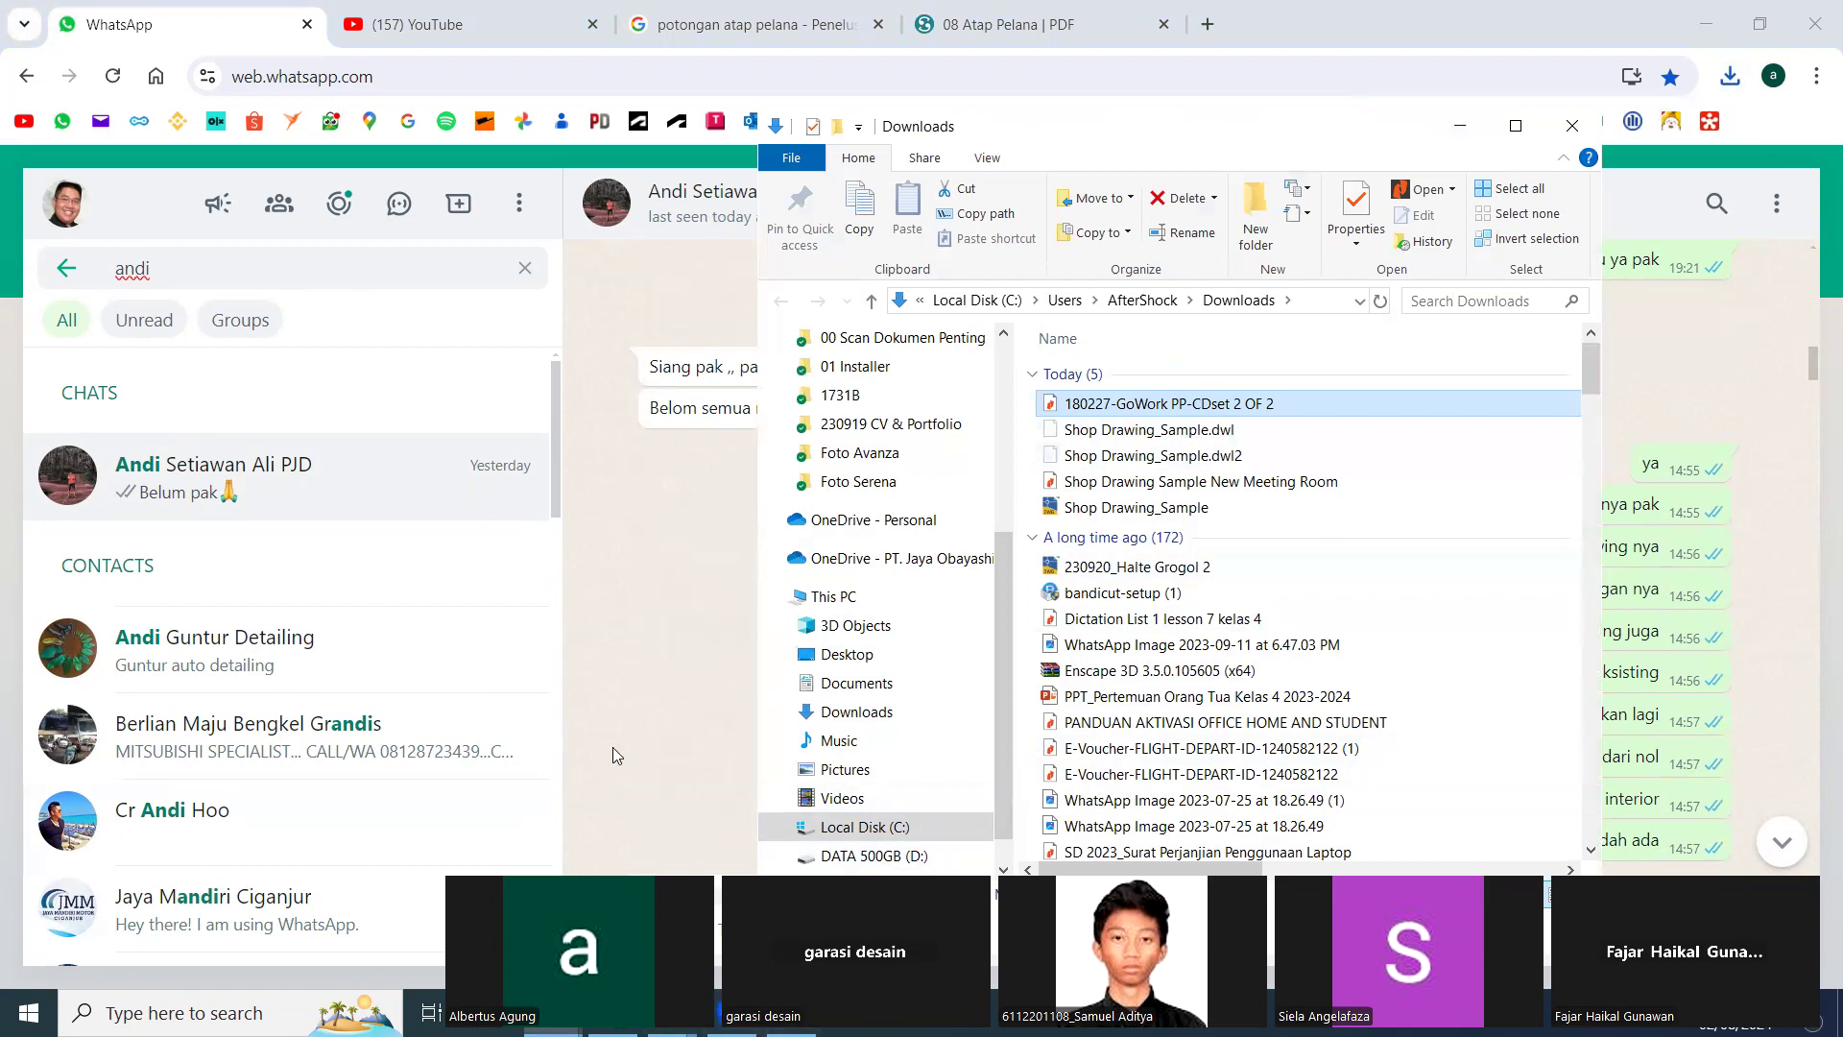
pyautogui.click(687, 758)
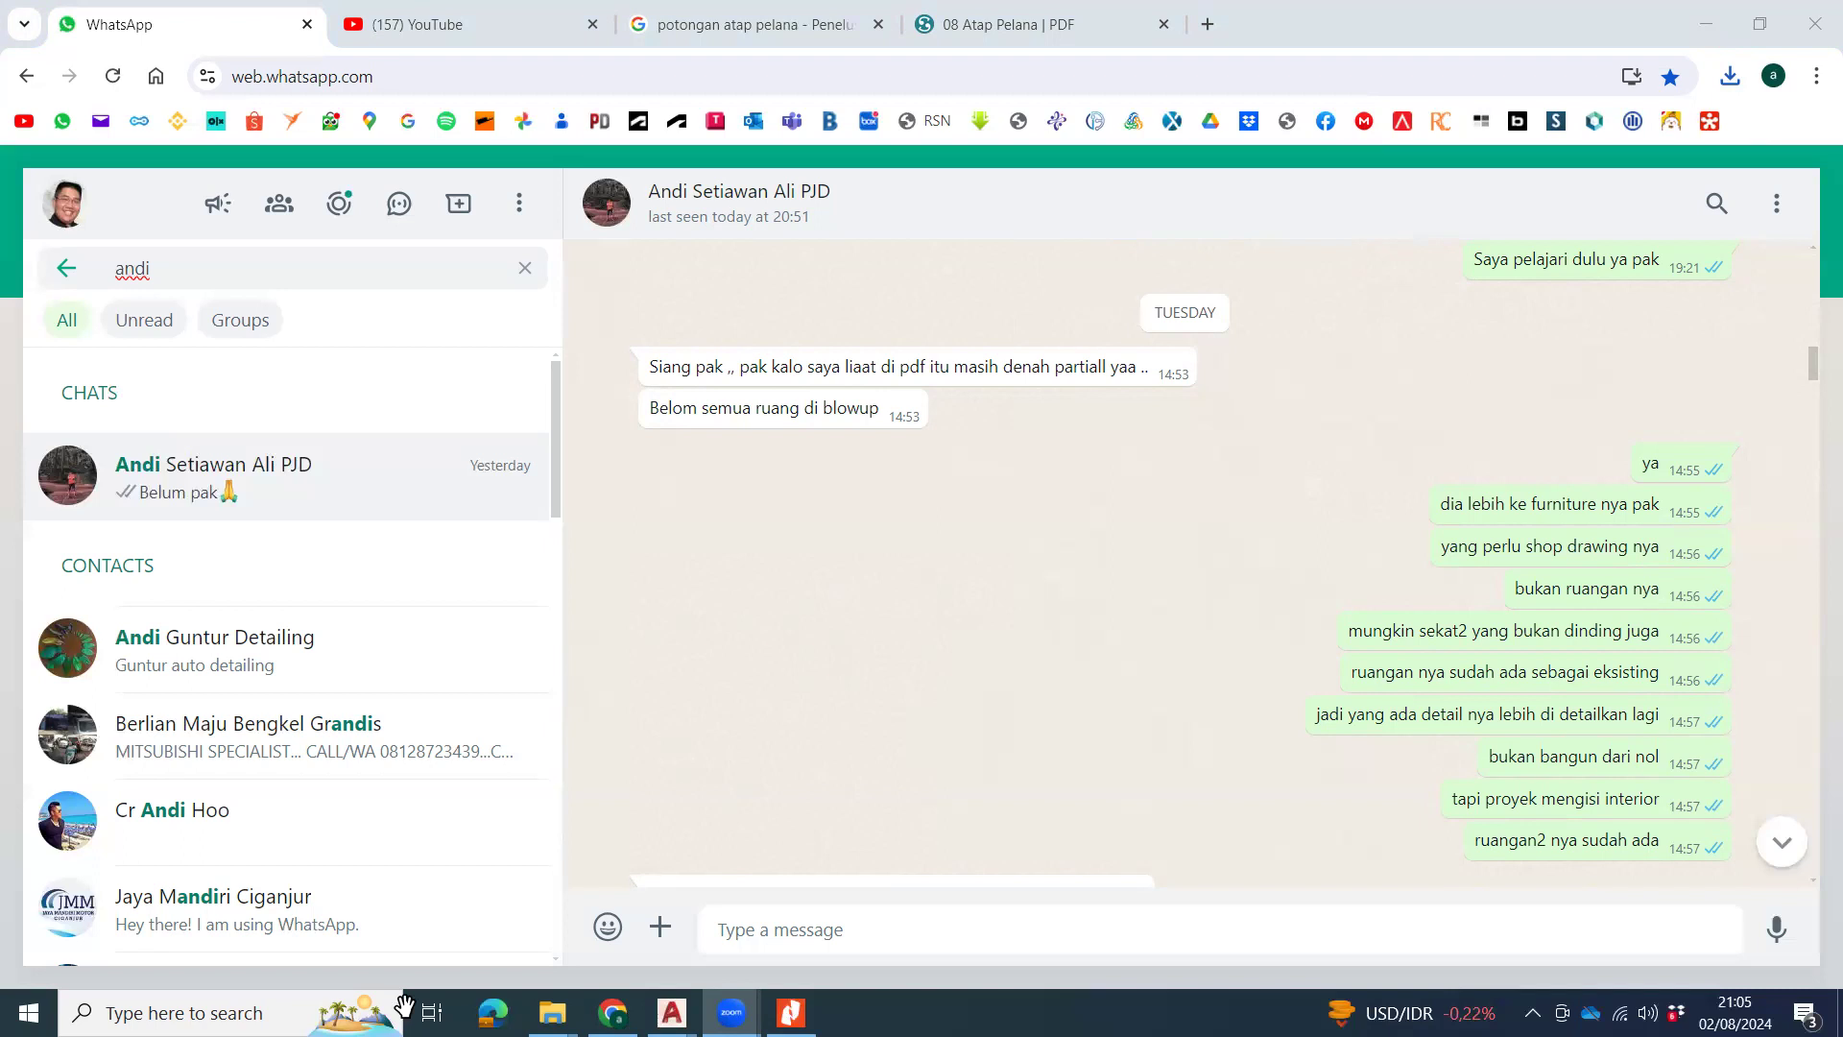
pyautogui.moveTo(552, 1013)
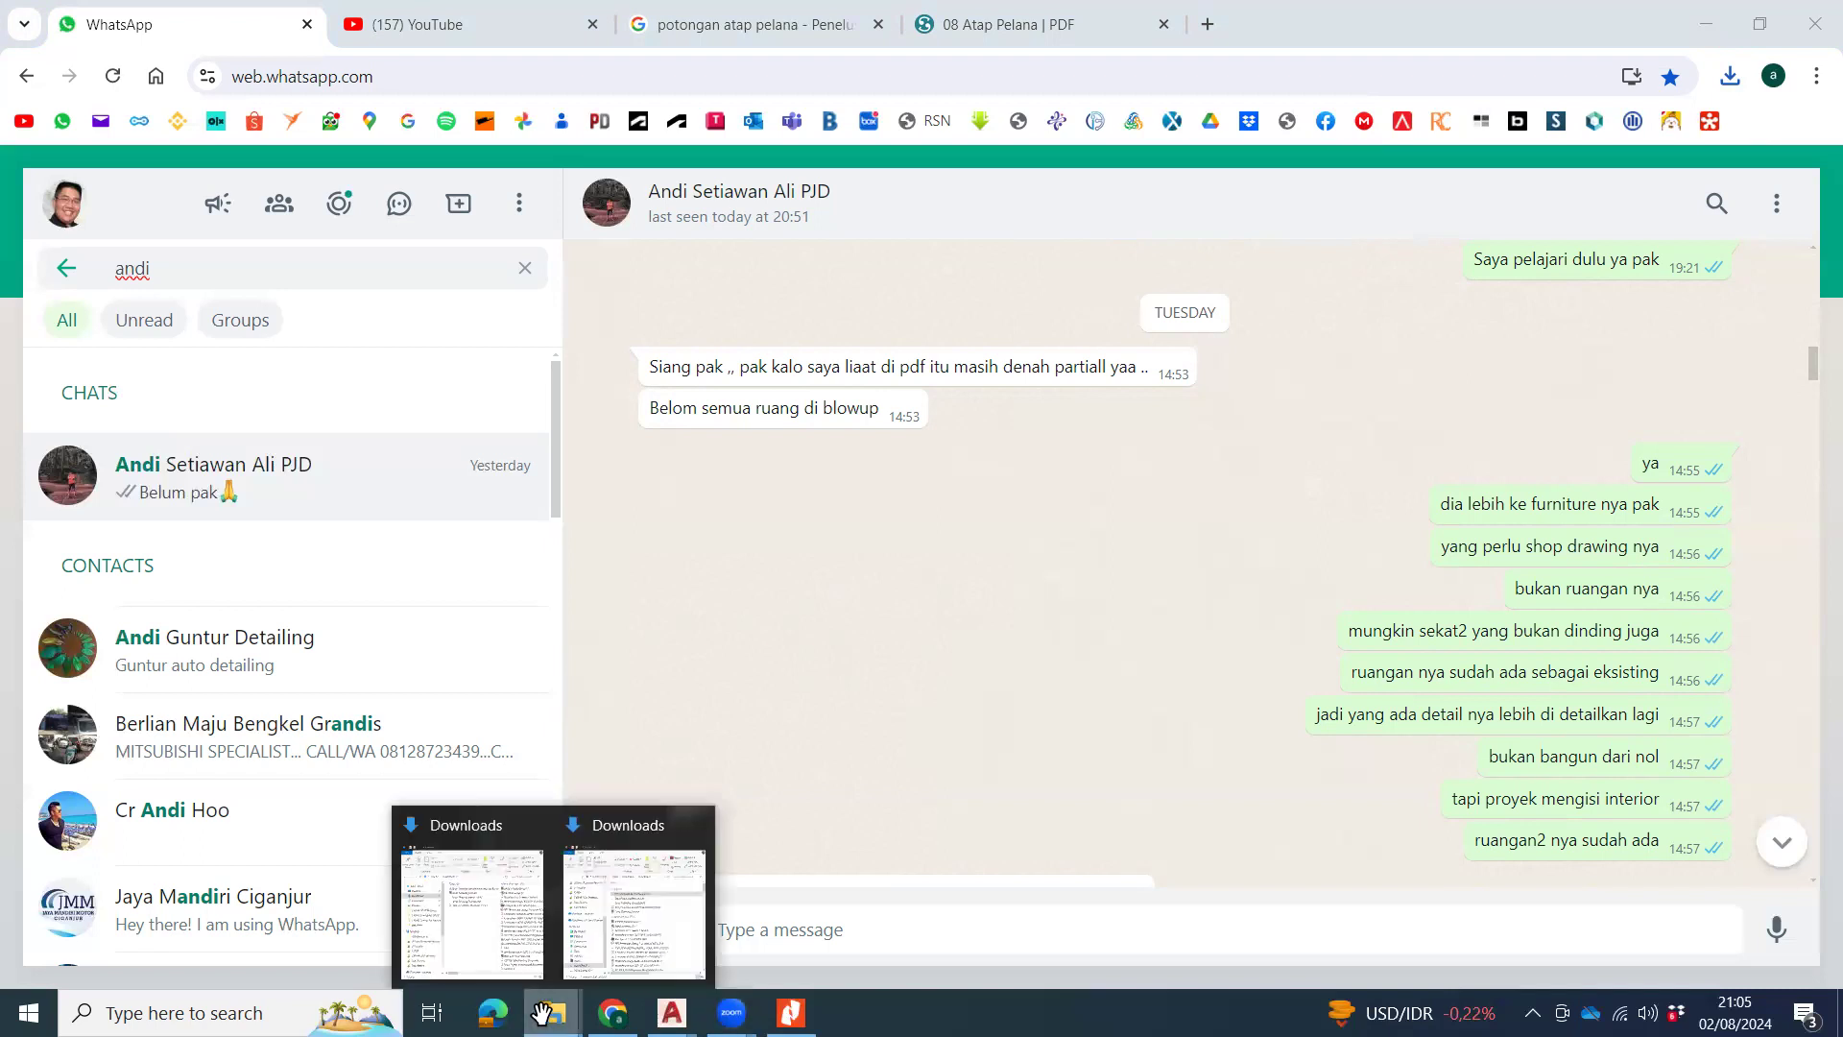
pyautogui.click(625, 931)
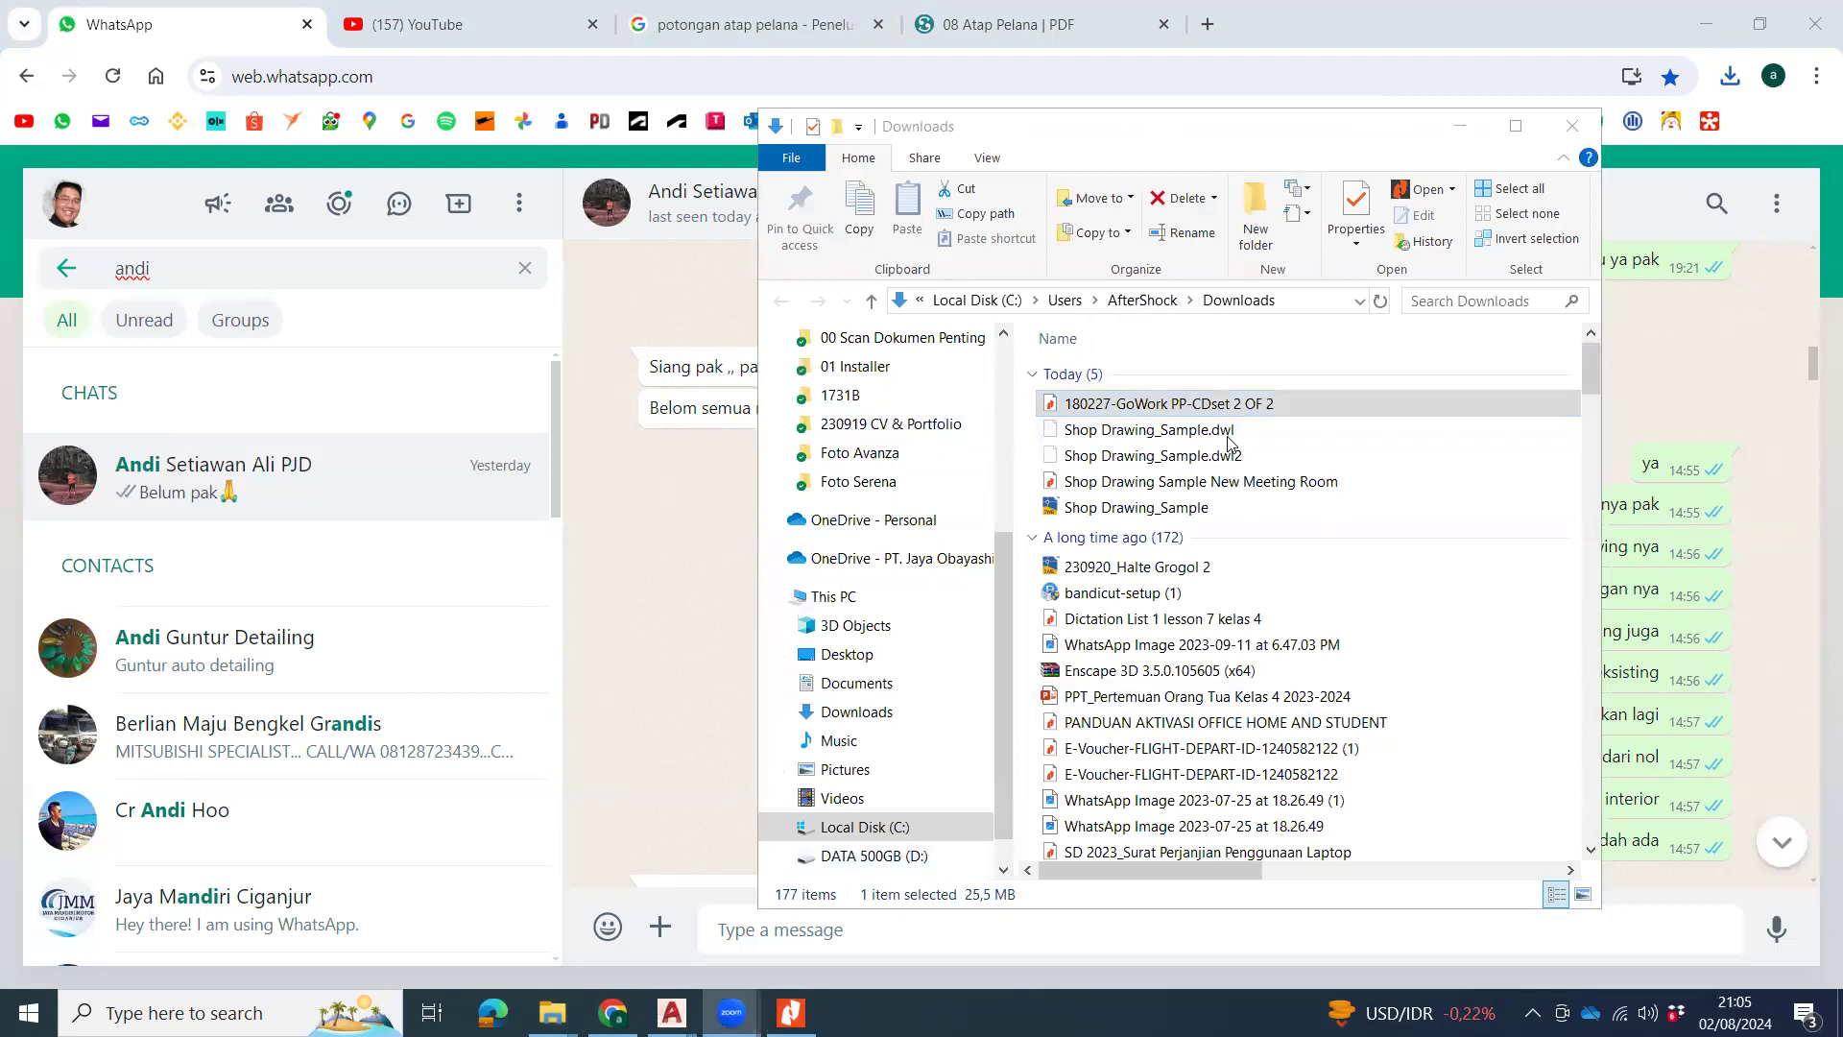
# Return to the WhatsApp conversation, find the Novotel Pontianak sample among its earlier messages and download ID4.2-VIP Room.pdf.
pyautogui.moveTo(552, 1013)
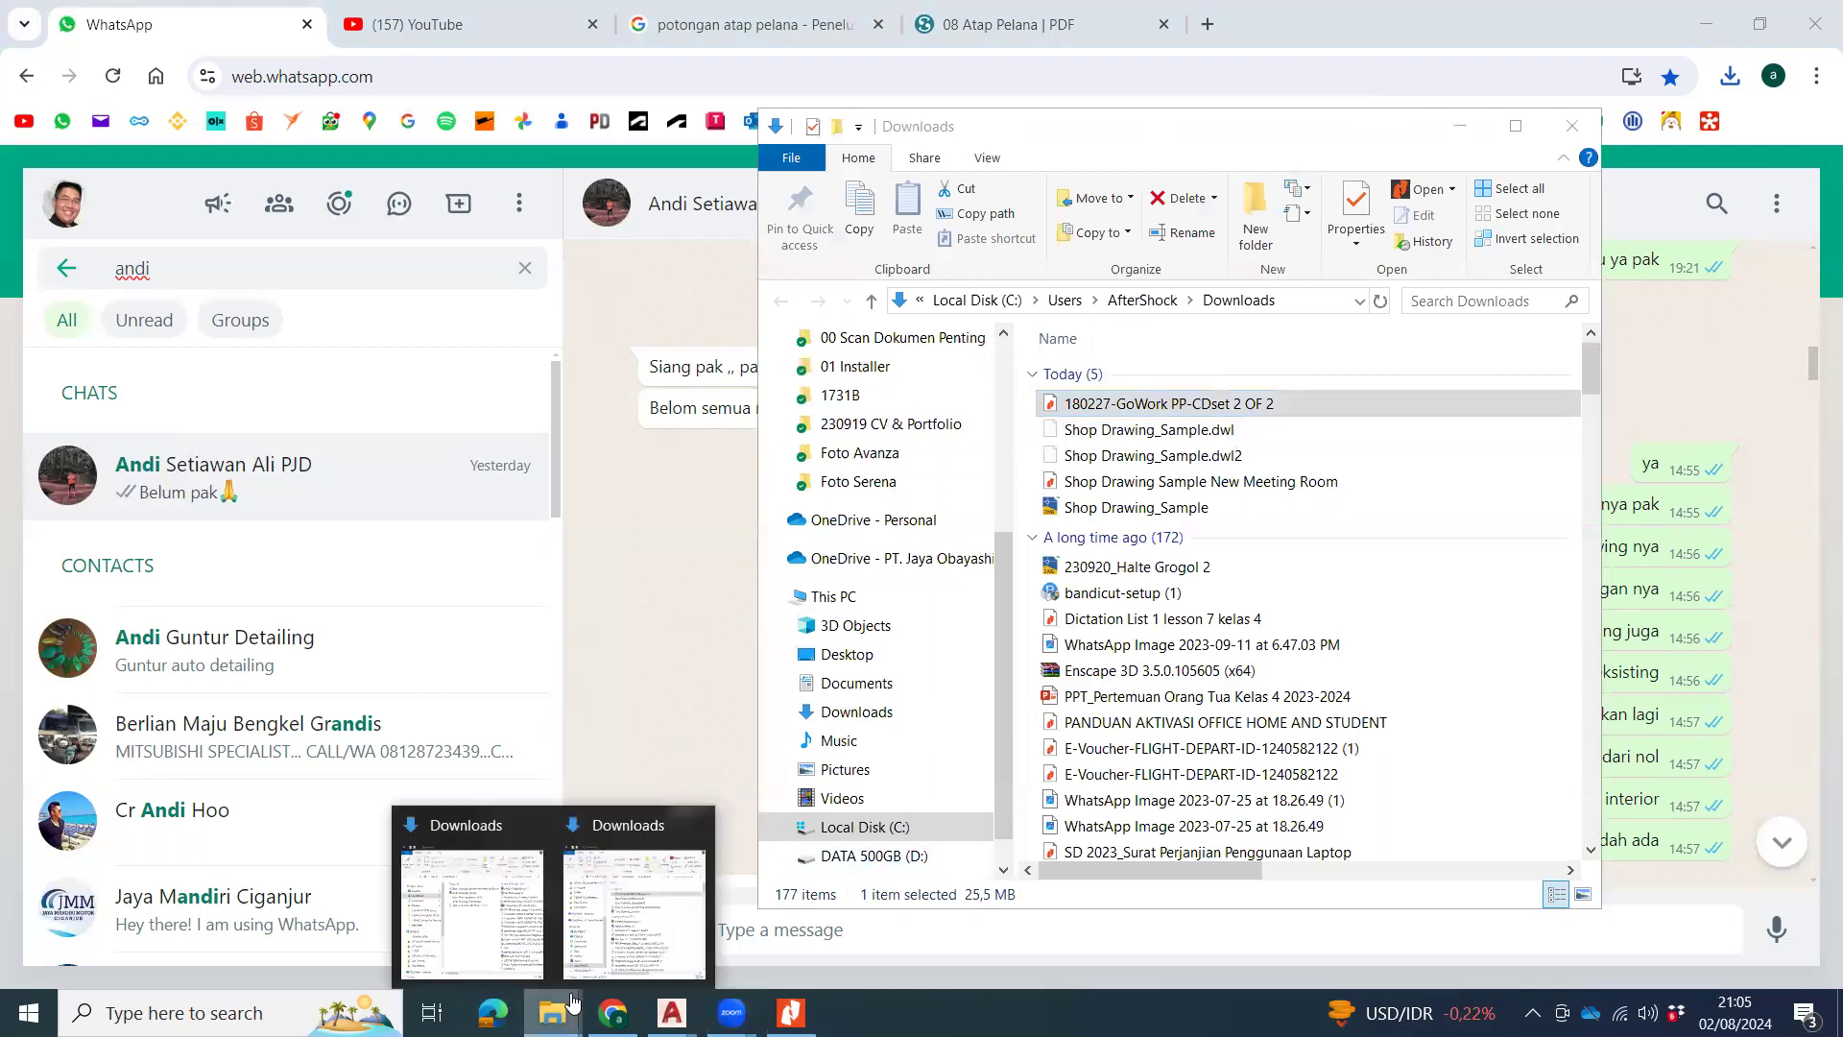
pyautogui.click(657, 931)
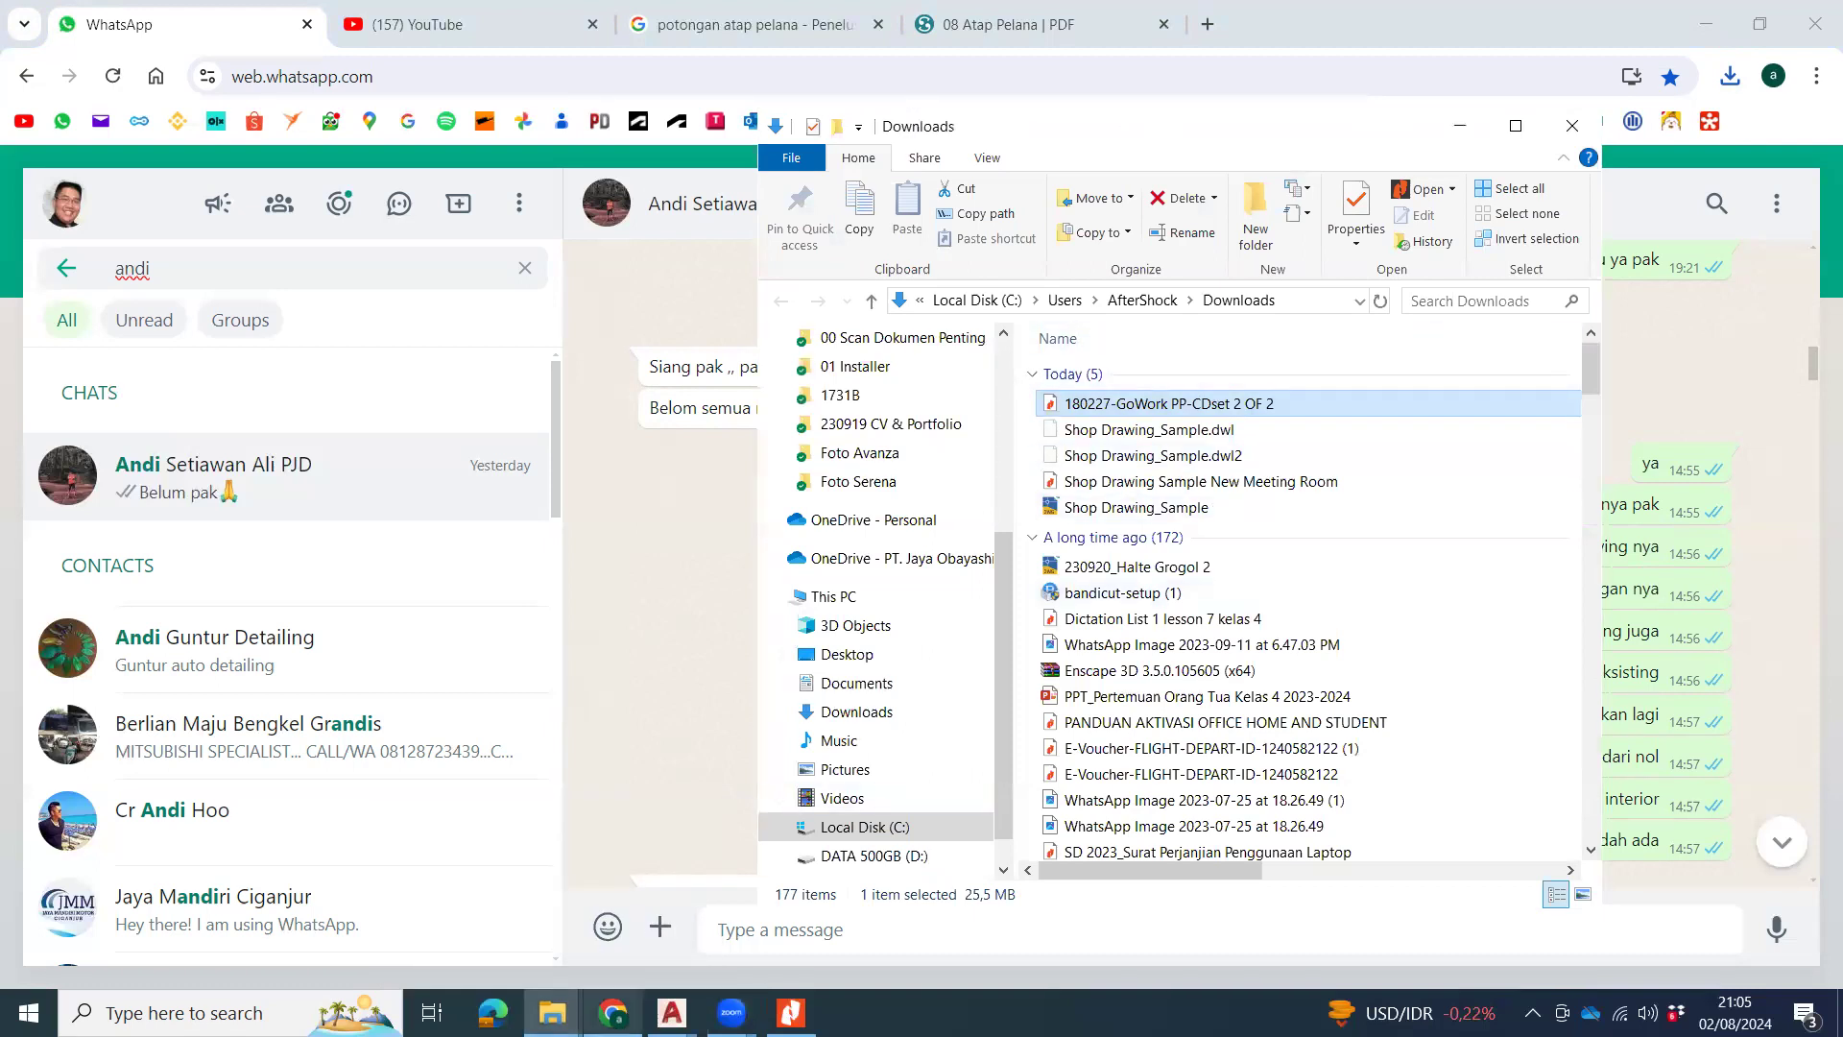
pyautogui.click(612, 1013)
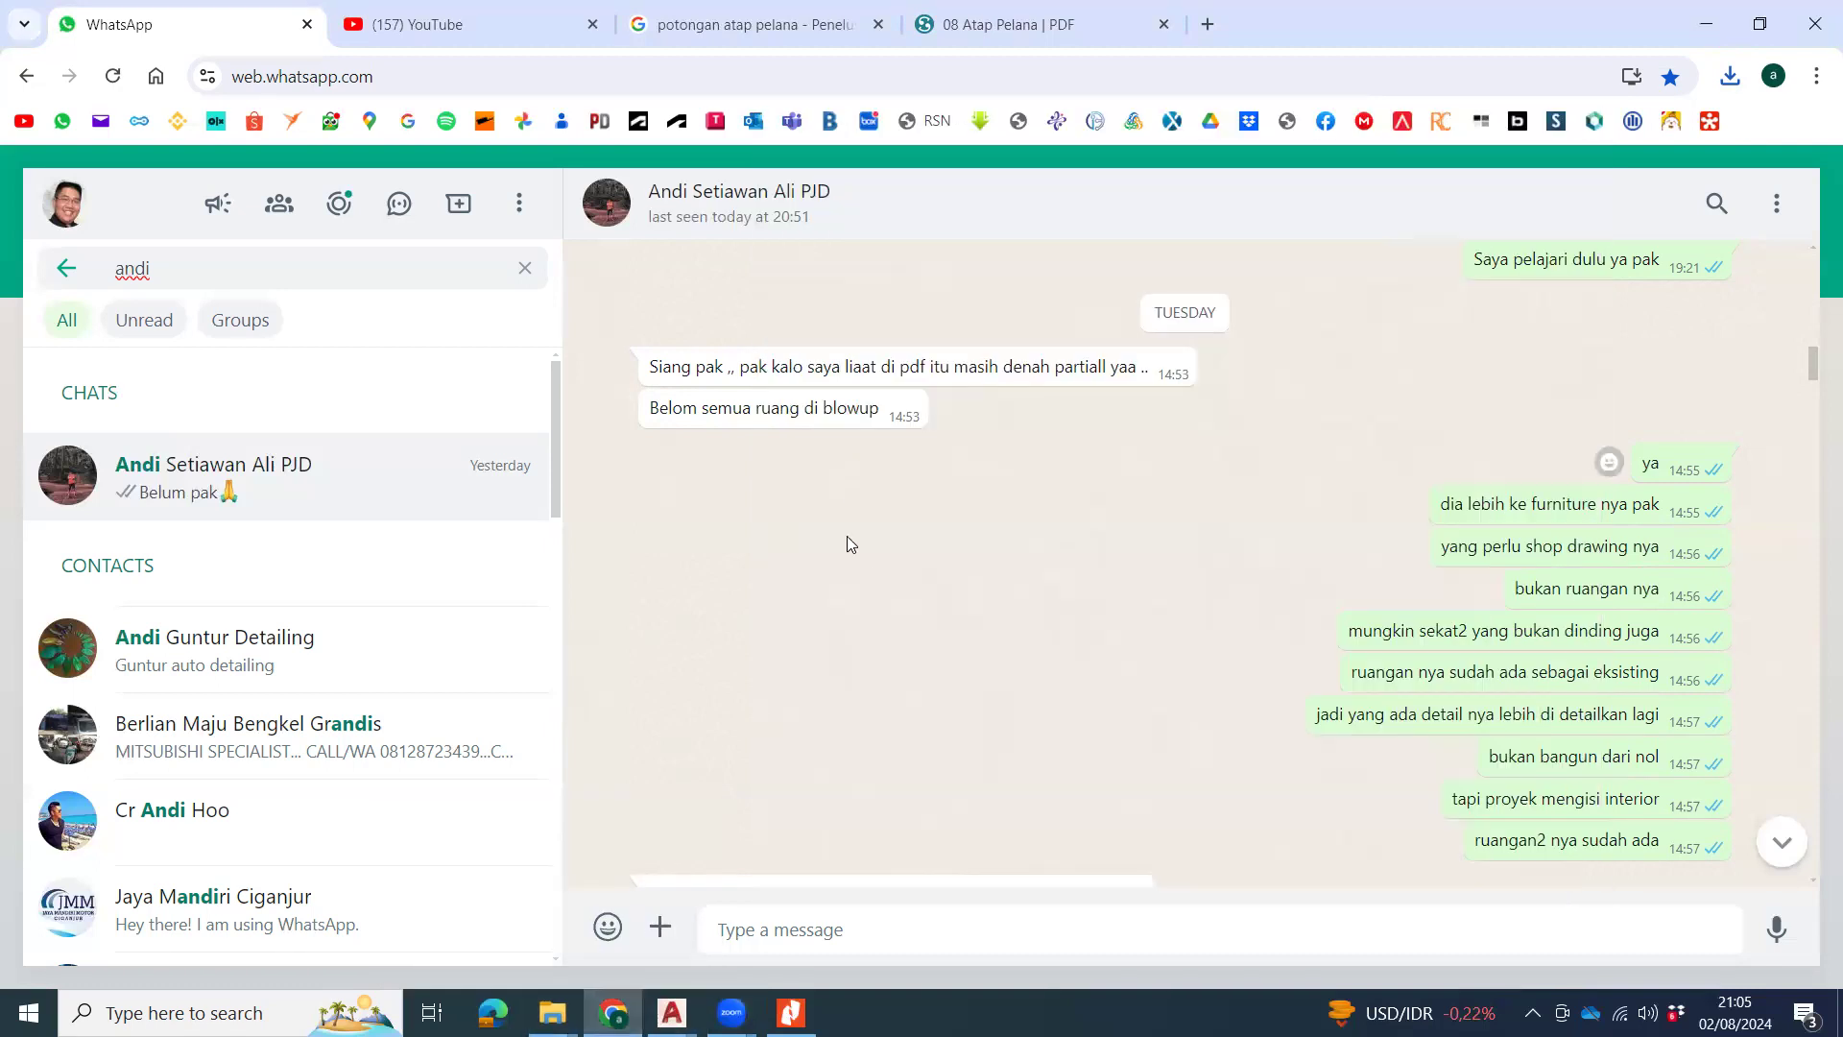
pyautogui.scroll(10, 854, 557)
pyautogui.scroll(-4, 969, 624)
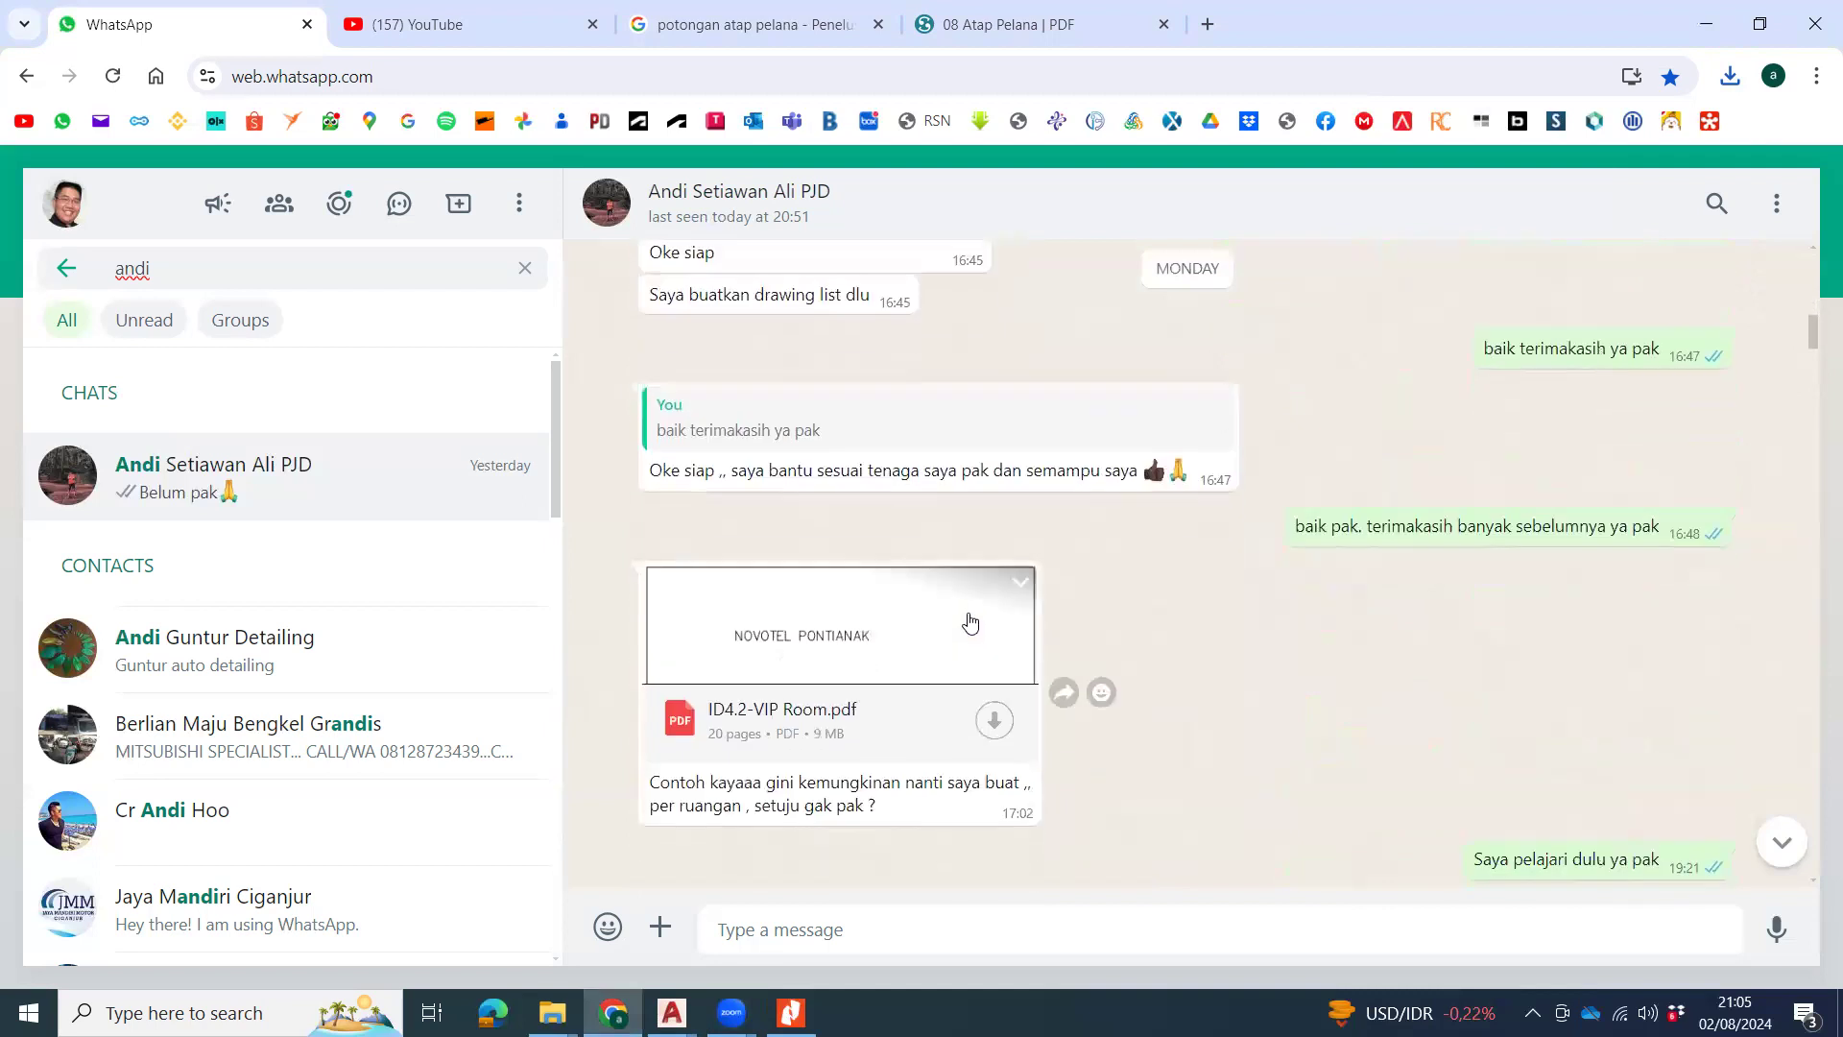
pyautogui.scroll(-1, 969, 624)
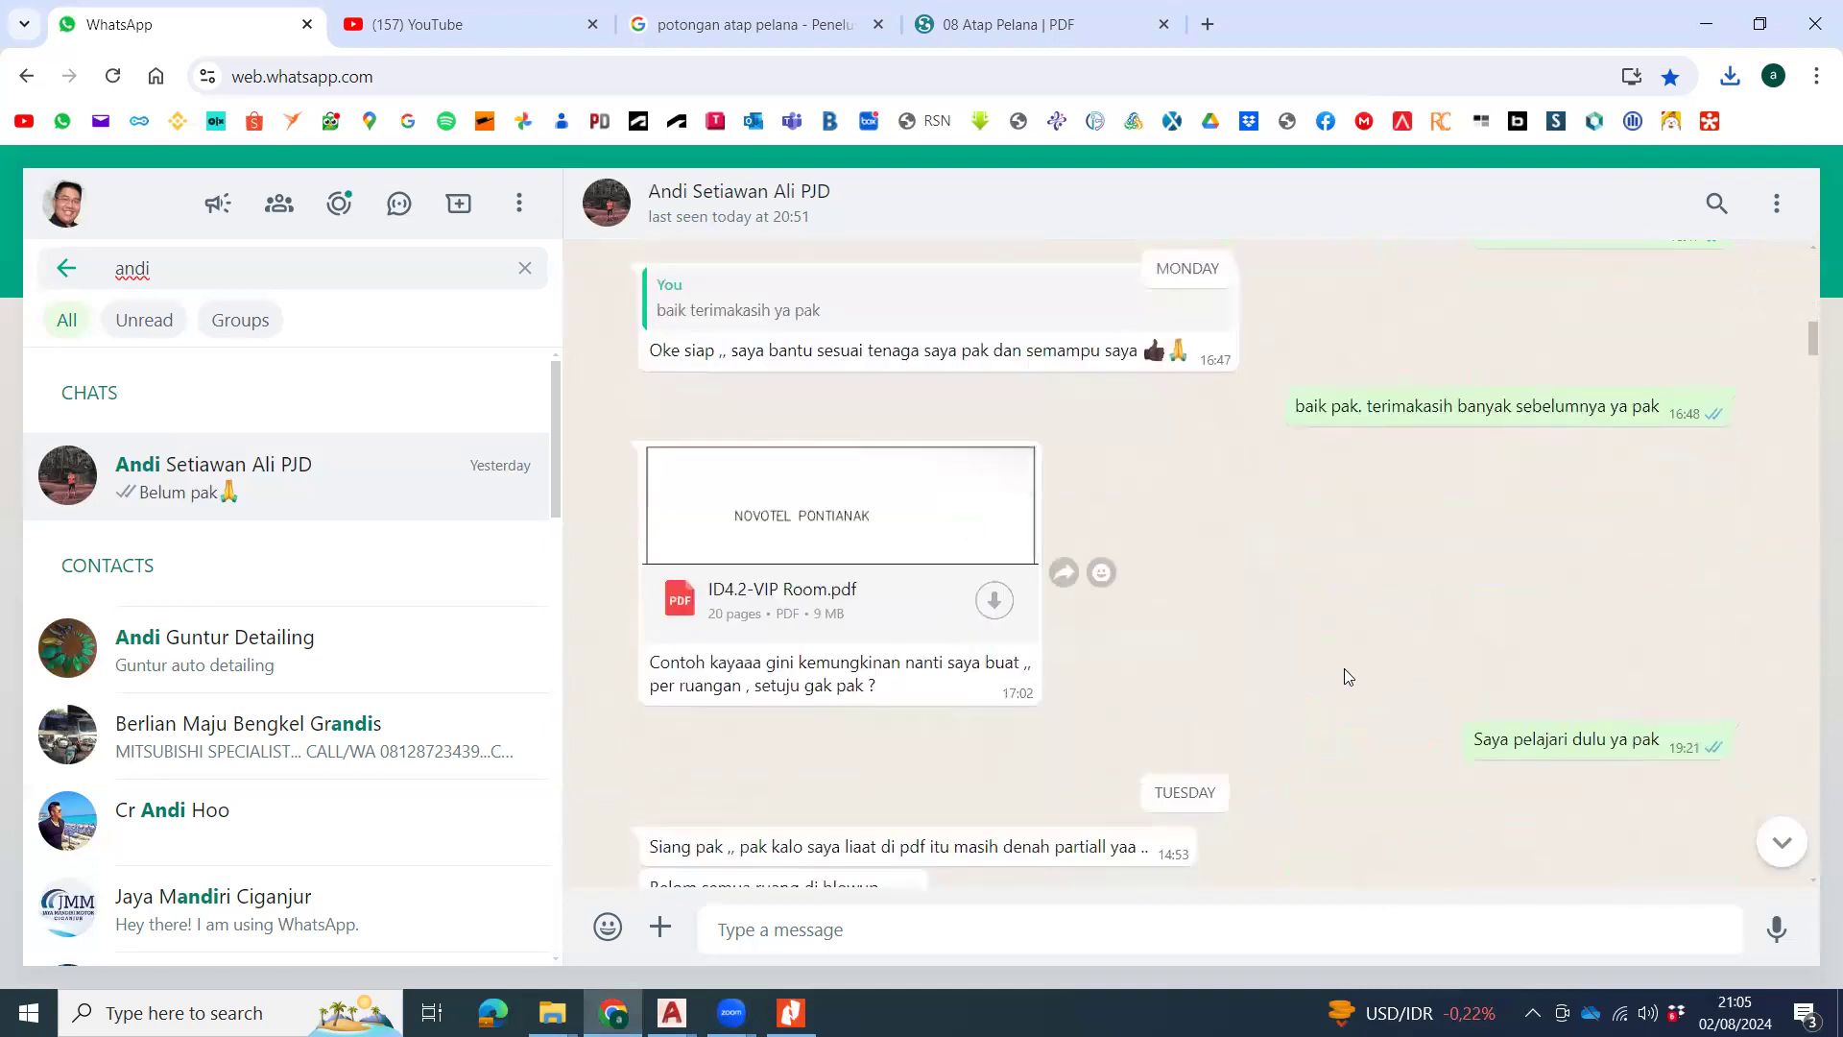
pyautogui.click(995, 600)
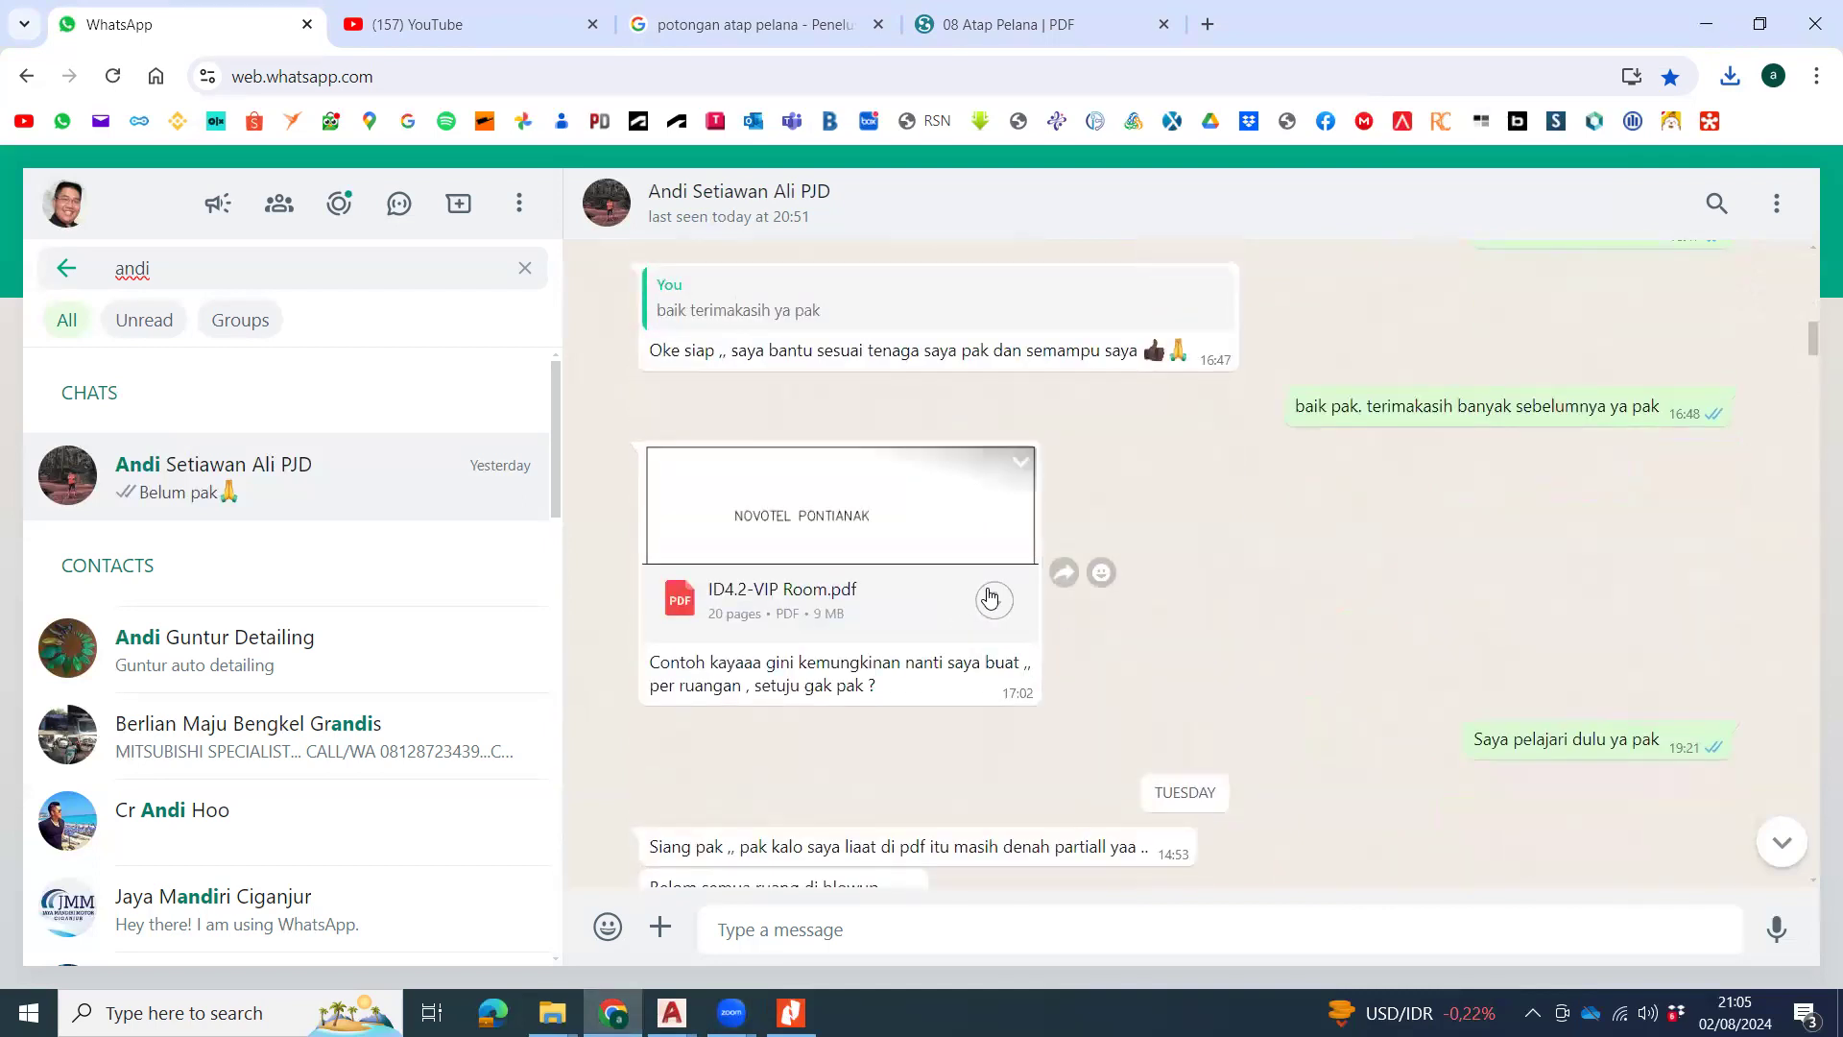
# Find the residential sample drawing in the conversation's earlier messages and download R1 TOBI RESIDENCE.pdf.
pyautogui.scroll(8, 1328, 630)
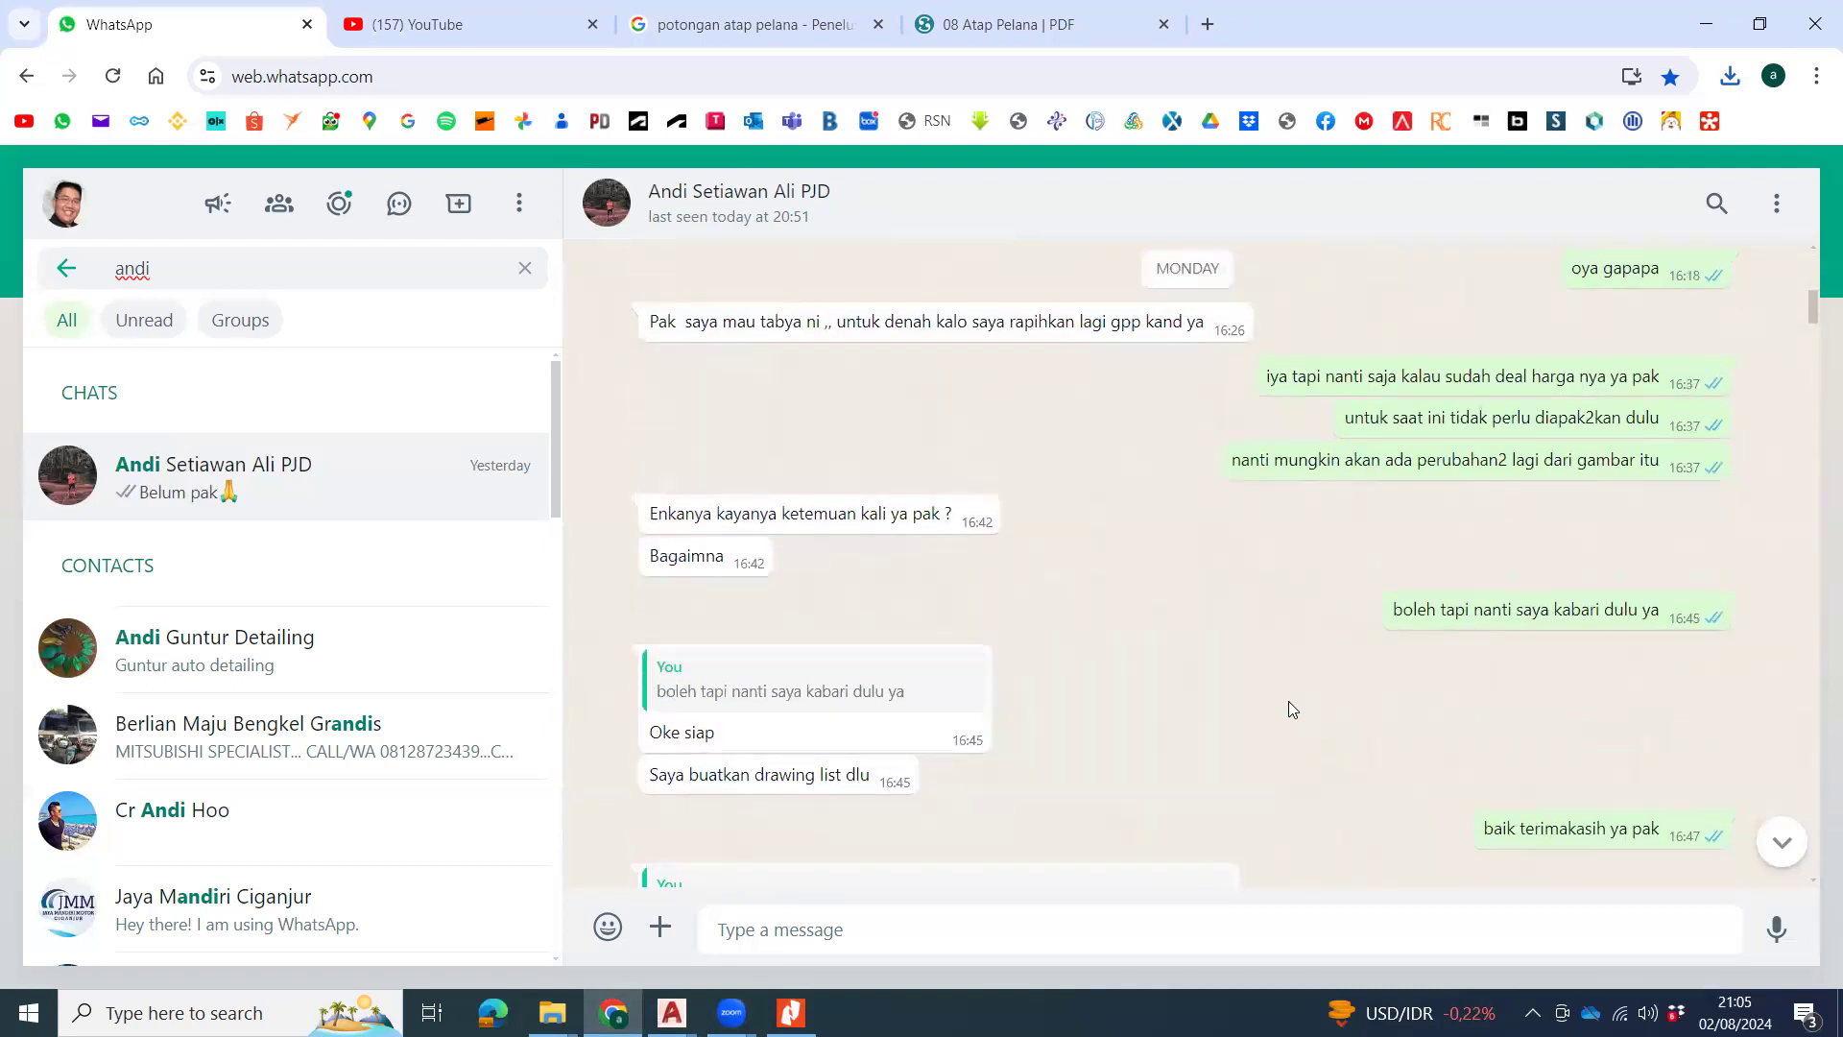
pyautogui.scroll(3, 1091, 633)
pyautogui.click(994, 549)
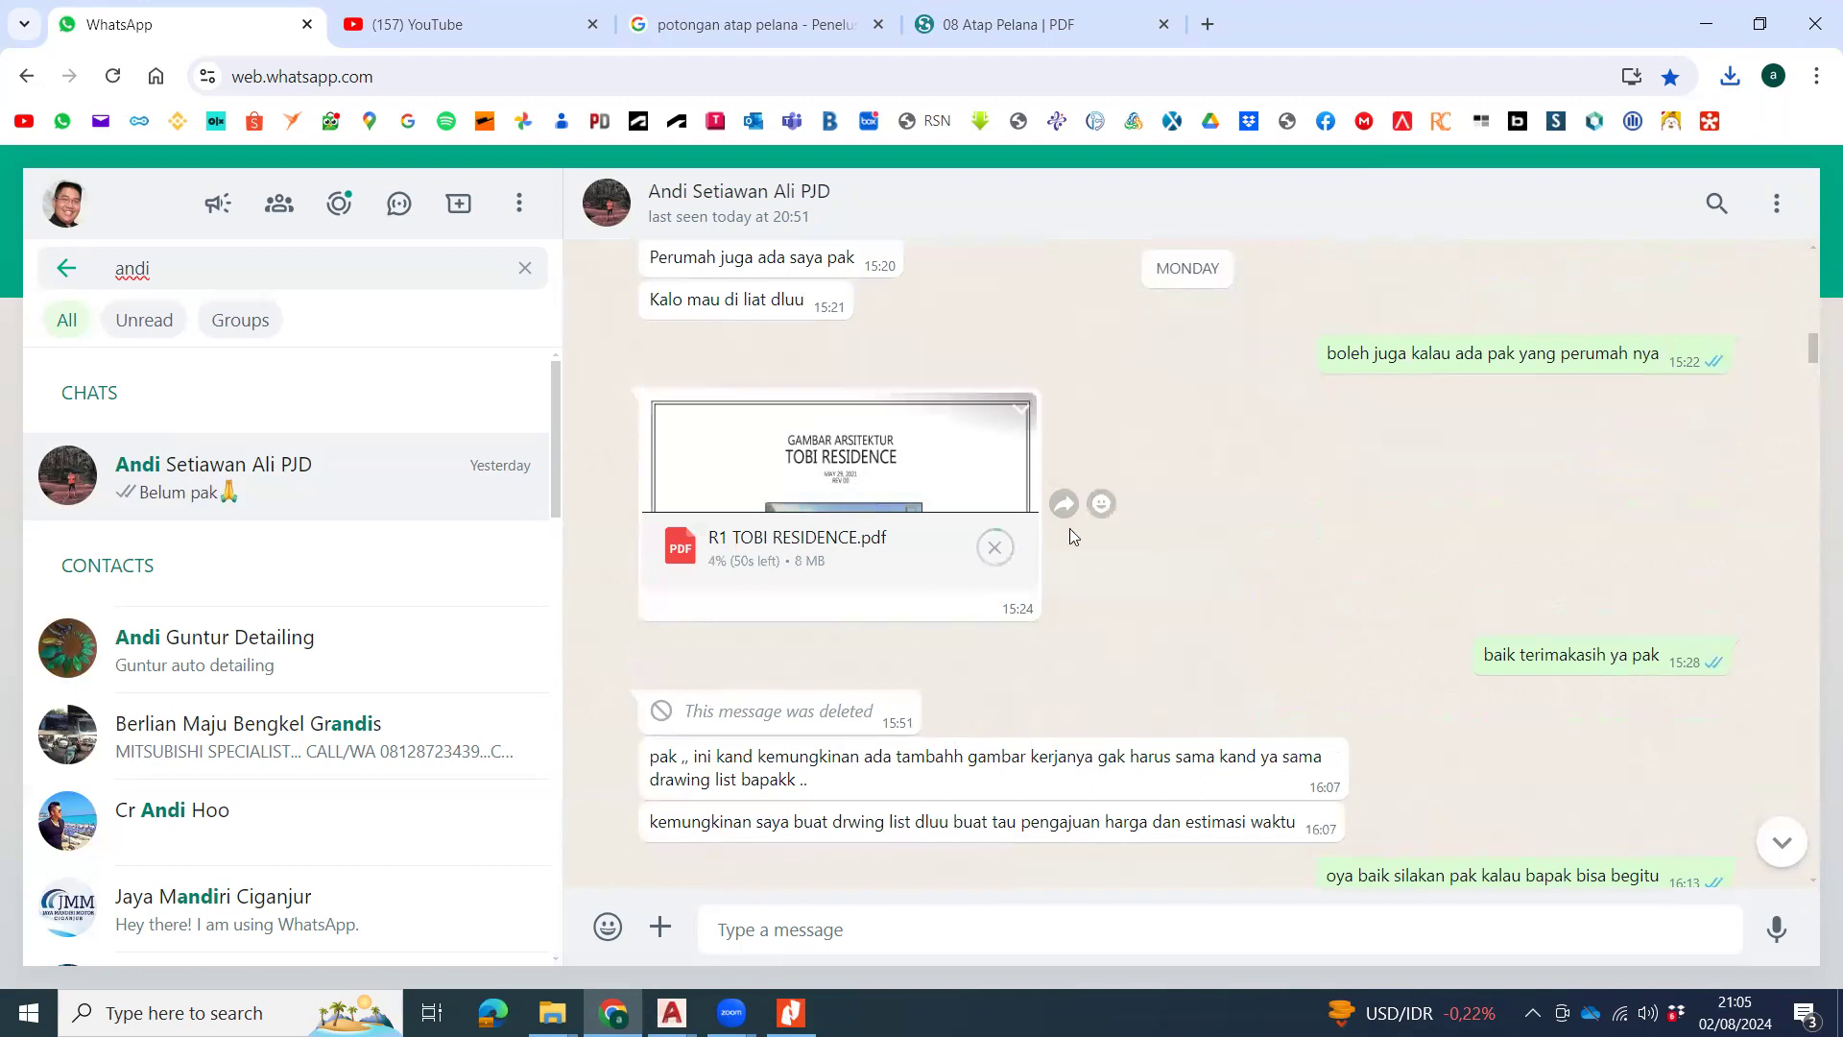
# Find the forwarded interior drawing set further back in the conversation and download 24_0511_ID BGM - Interior Drawing.pdf.
pyautogui.scroll(3, 1236, 579)
pyautogui.scroll(4, 1235, 585)
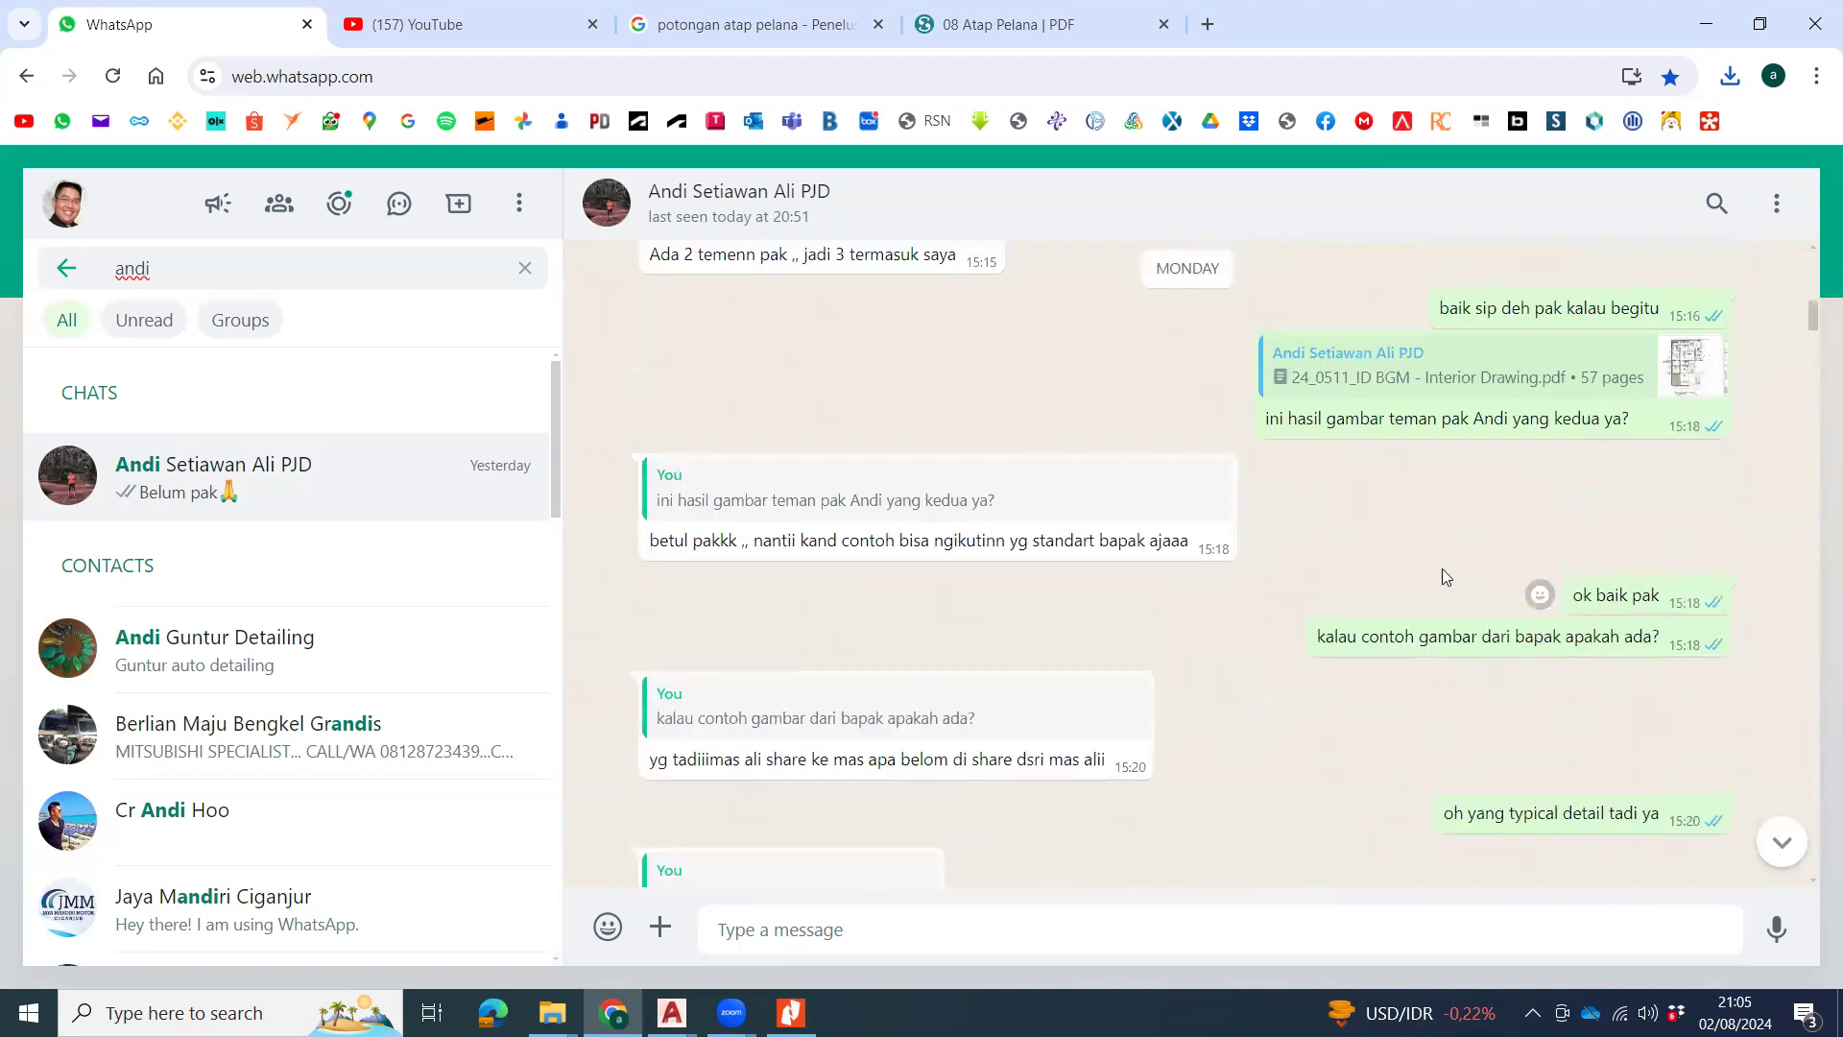
pyautogui.scroll(6, 1424, 590)
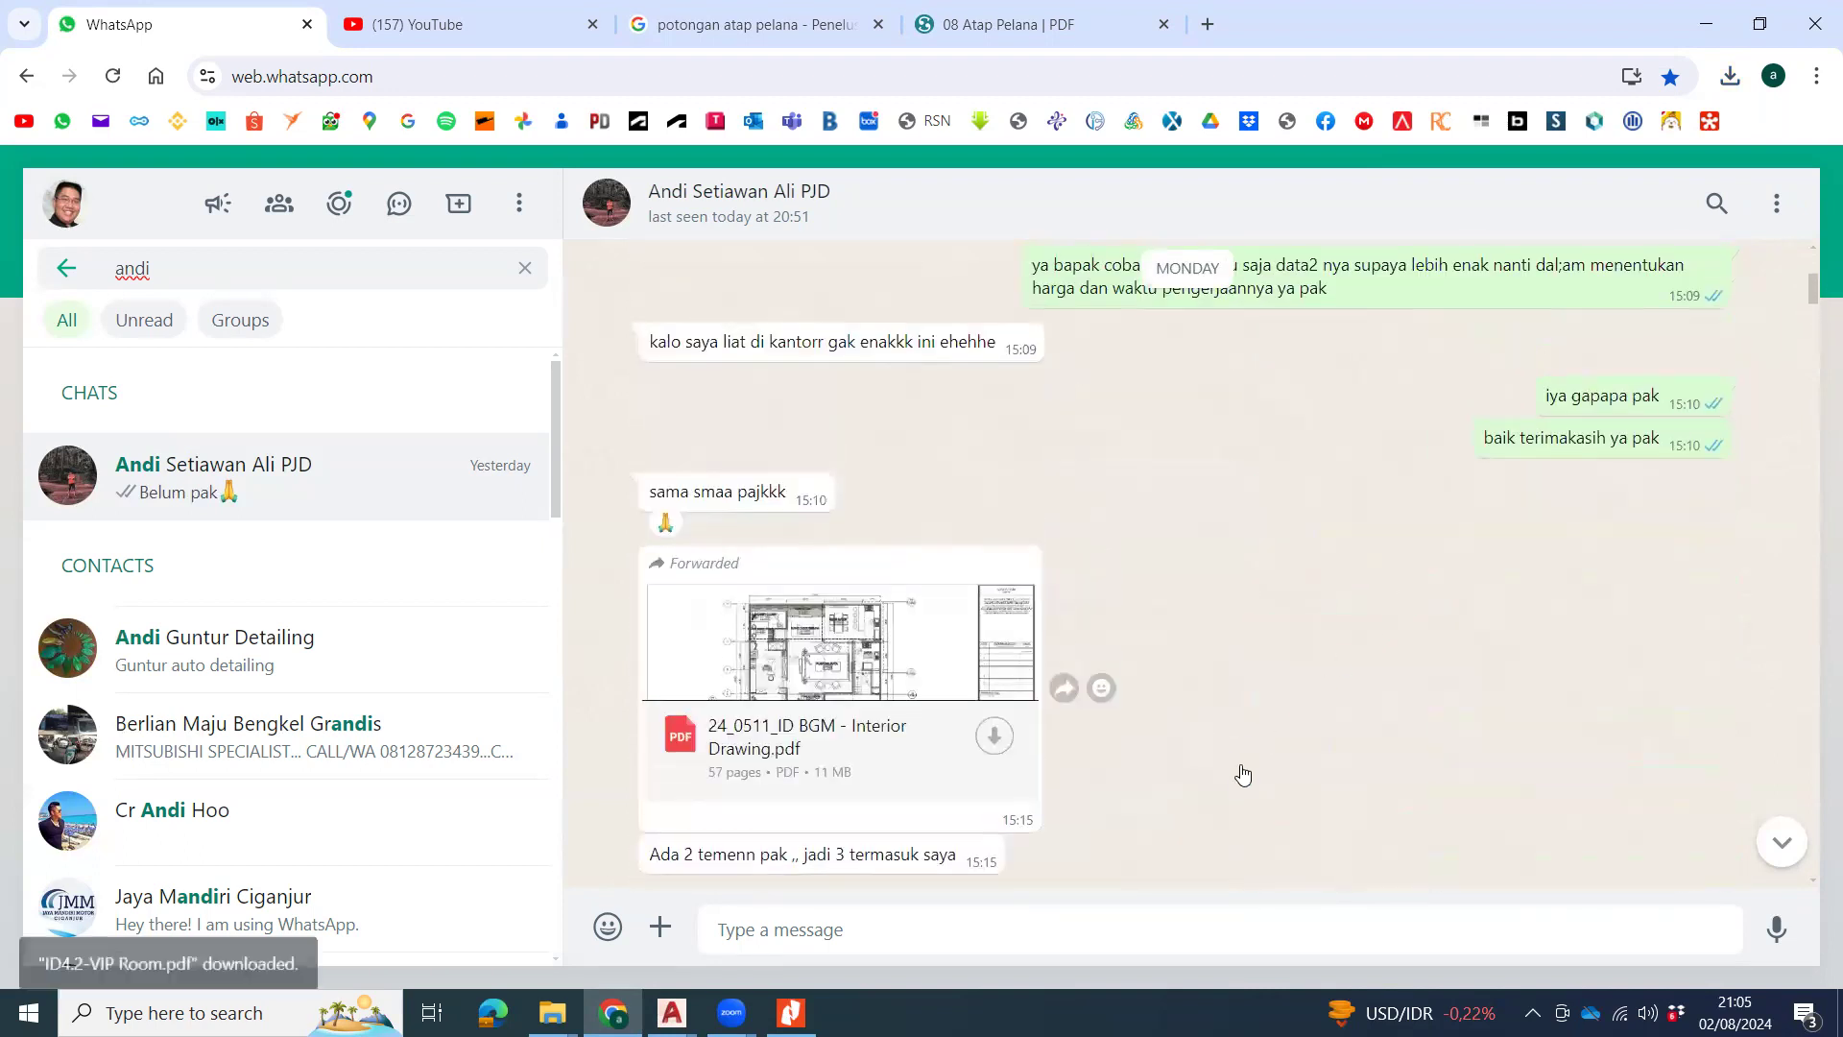
pyautogui.click(990, 740)
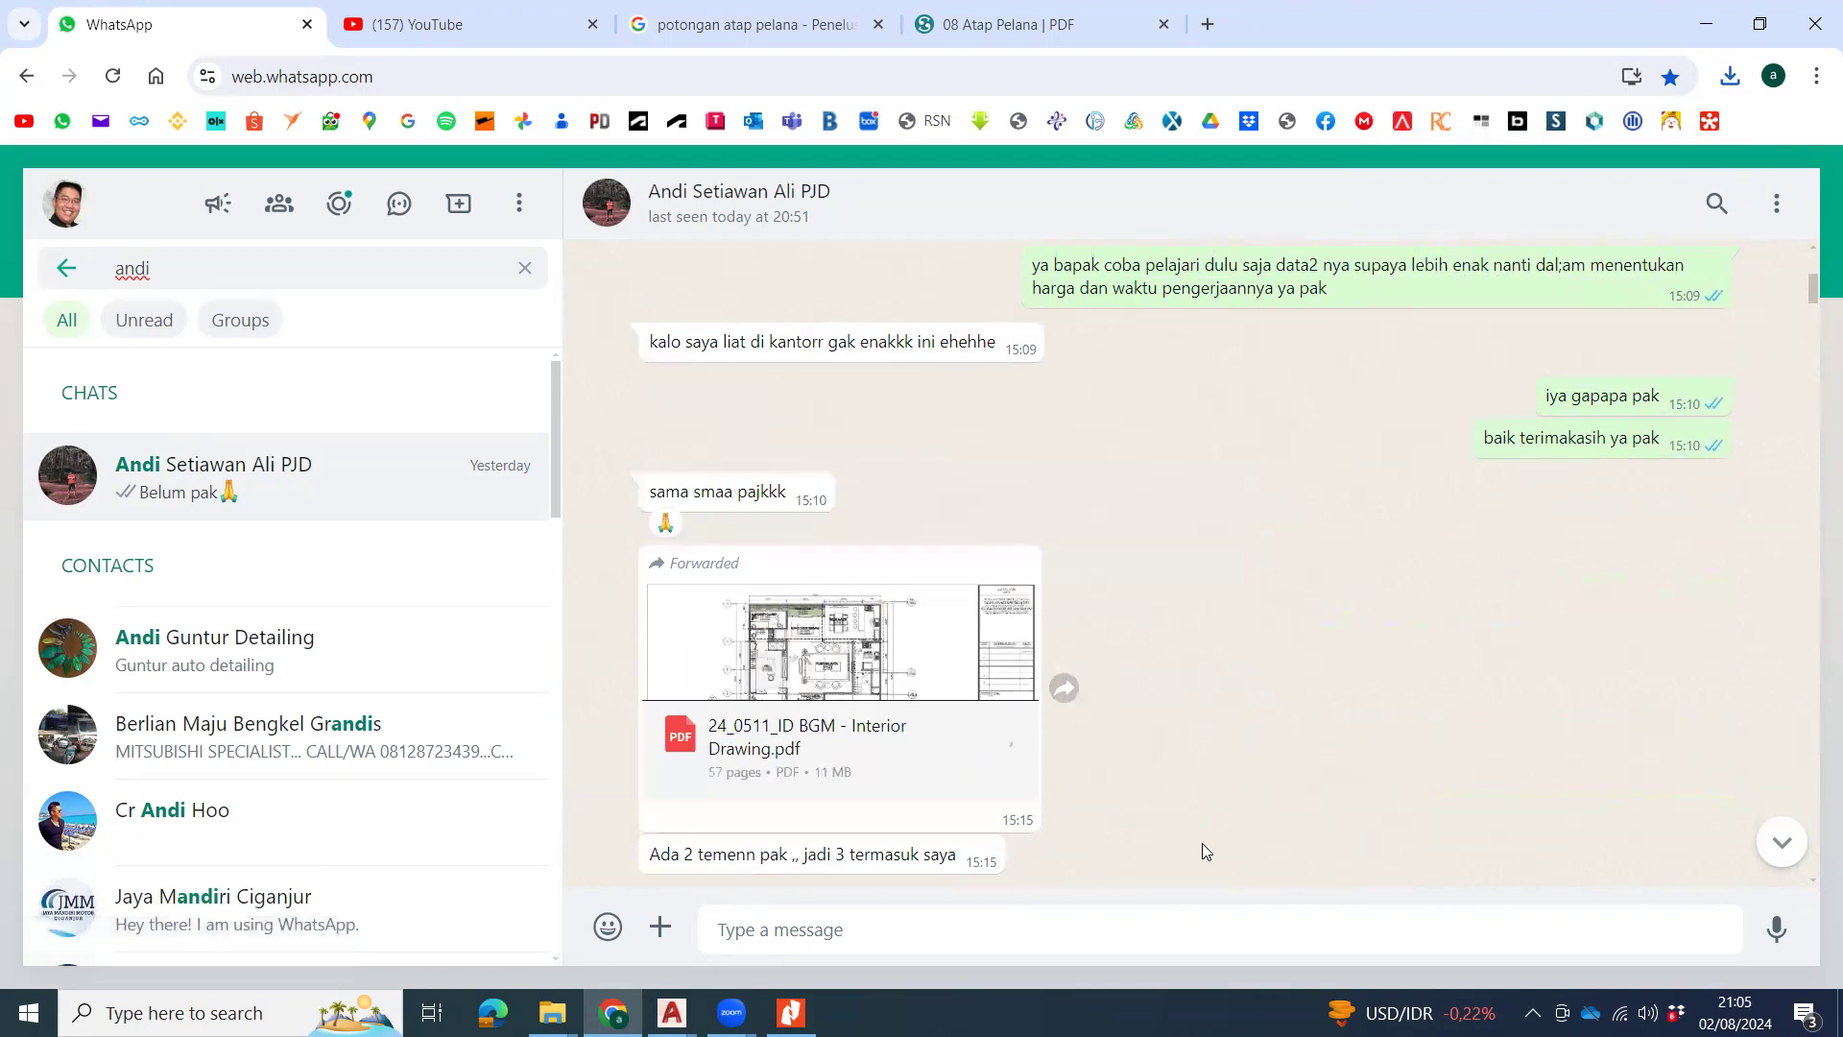
# Show the latest download in the Downloads folder, minimise the browser, move the folder window aside and select the three newly downloaded PDFs.
pyautogui.click(1729, 78)
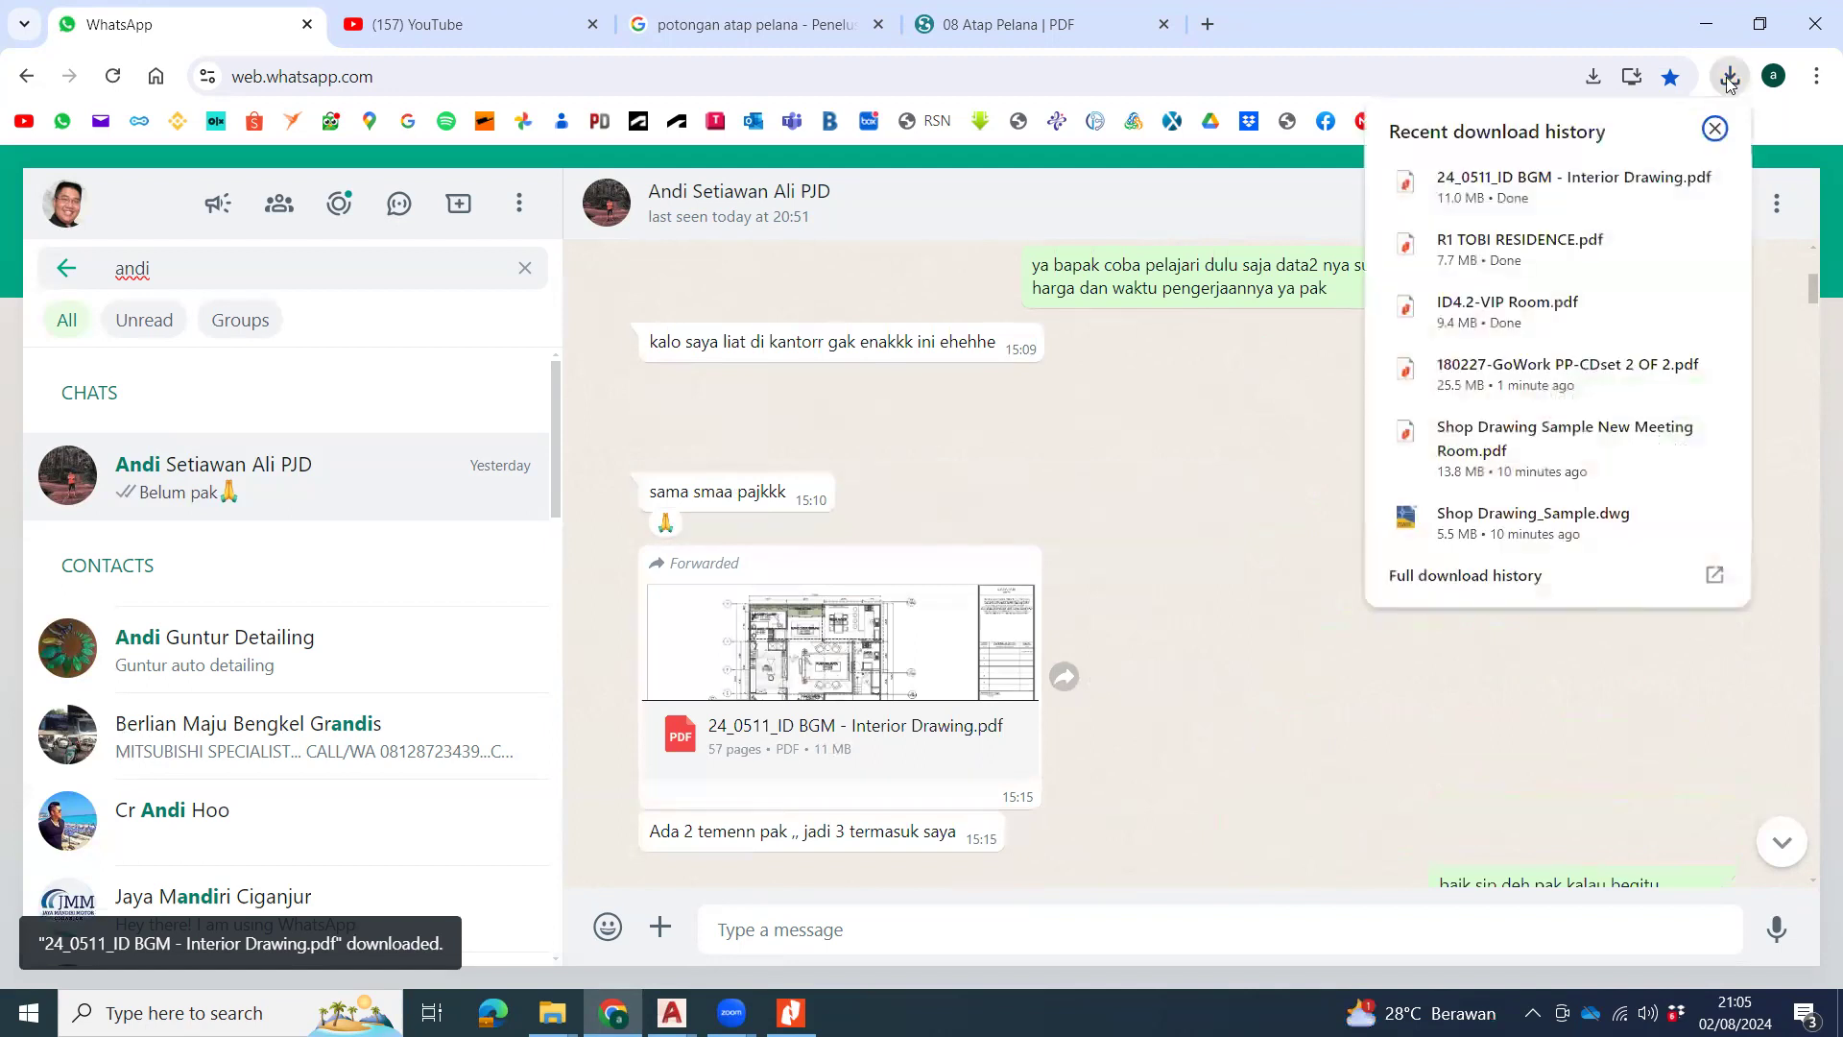
pyautogui.click(1665, 180)
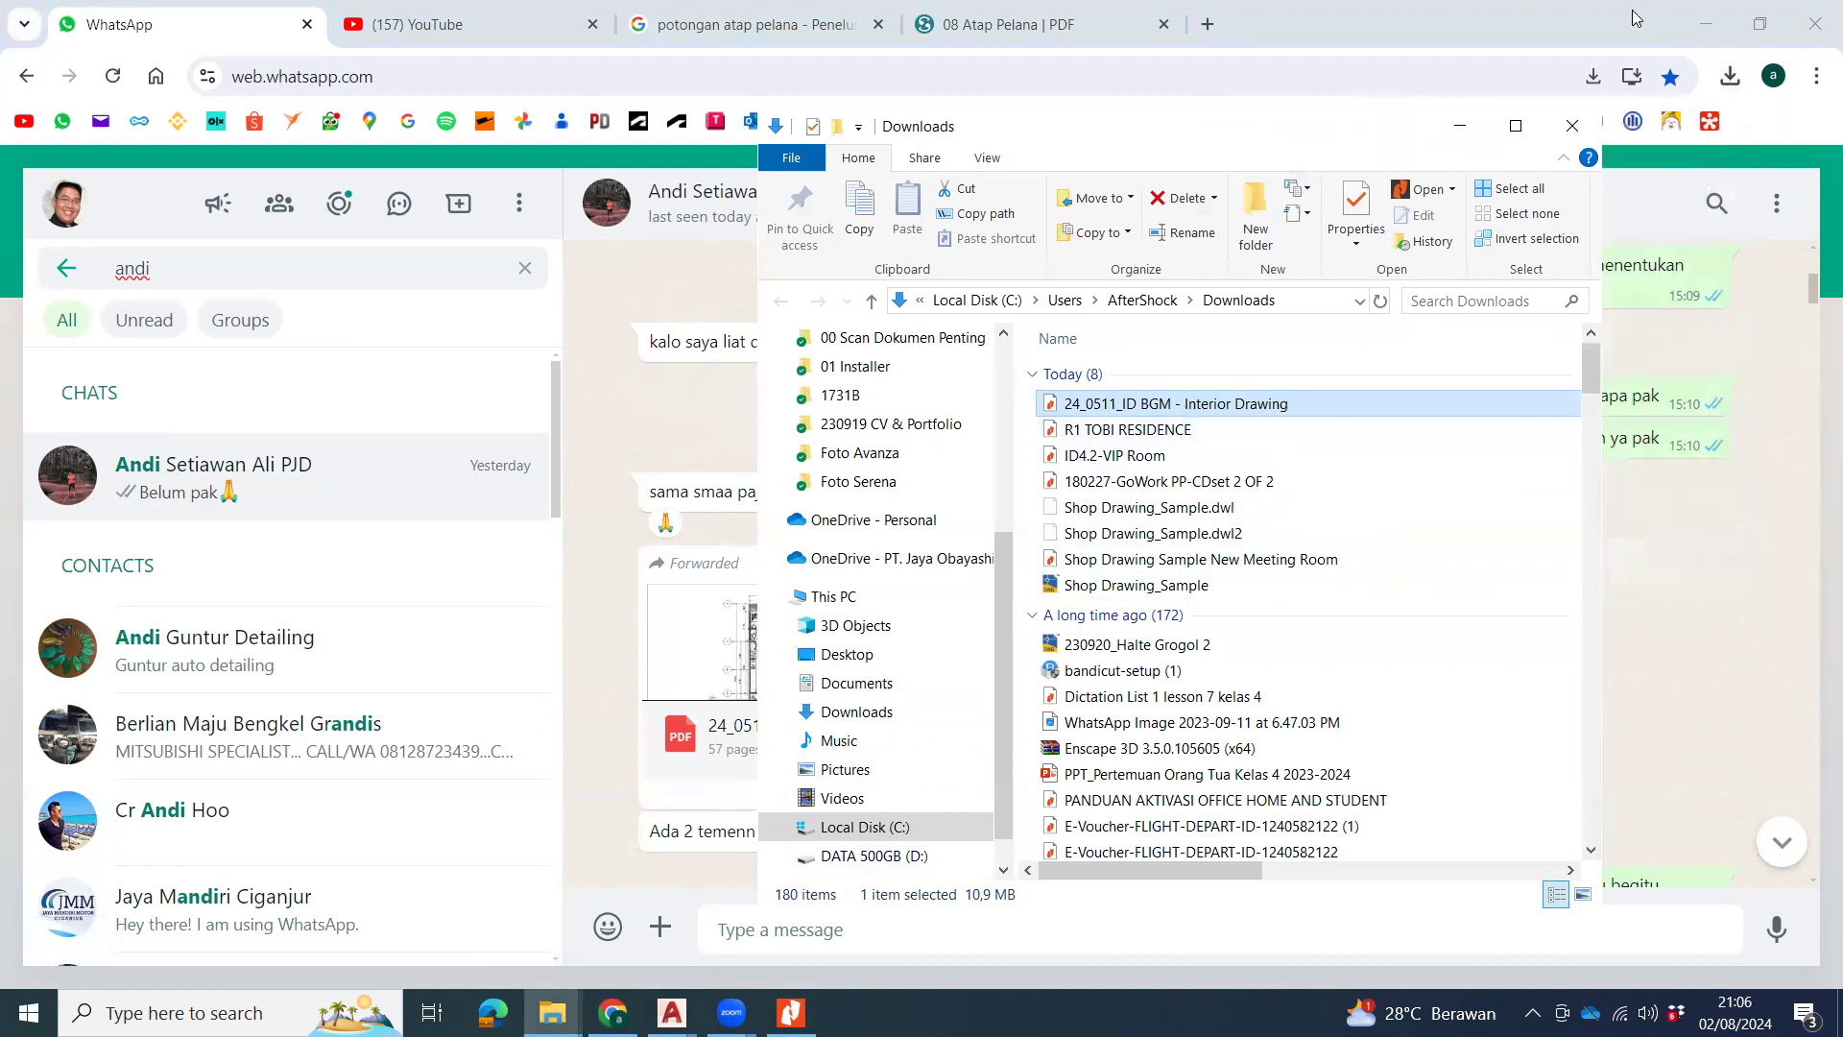
pyautogui.click(1708, 31)
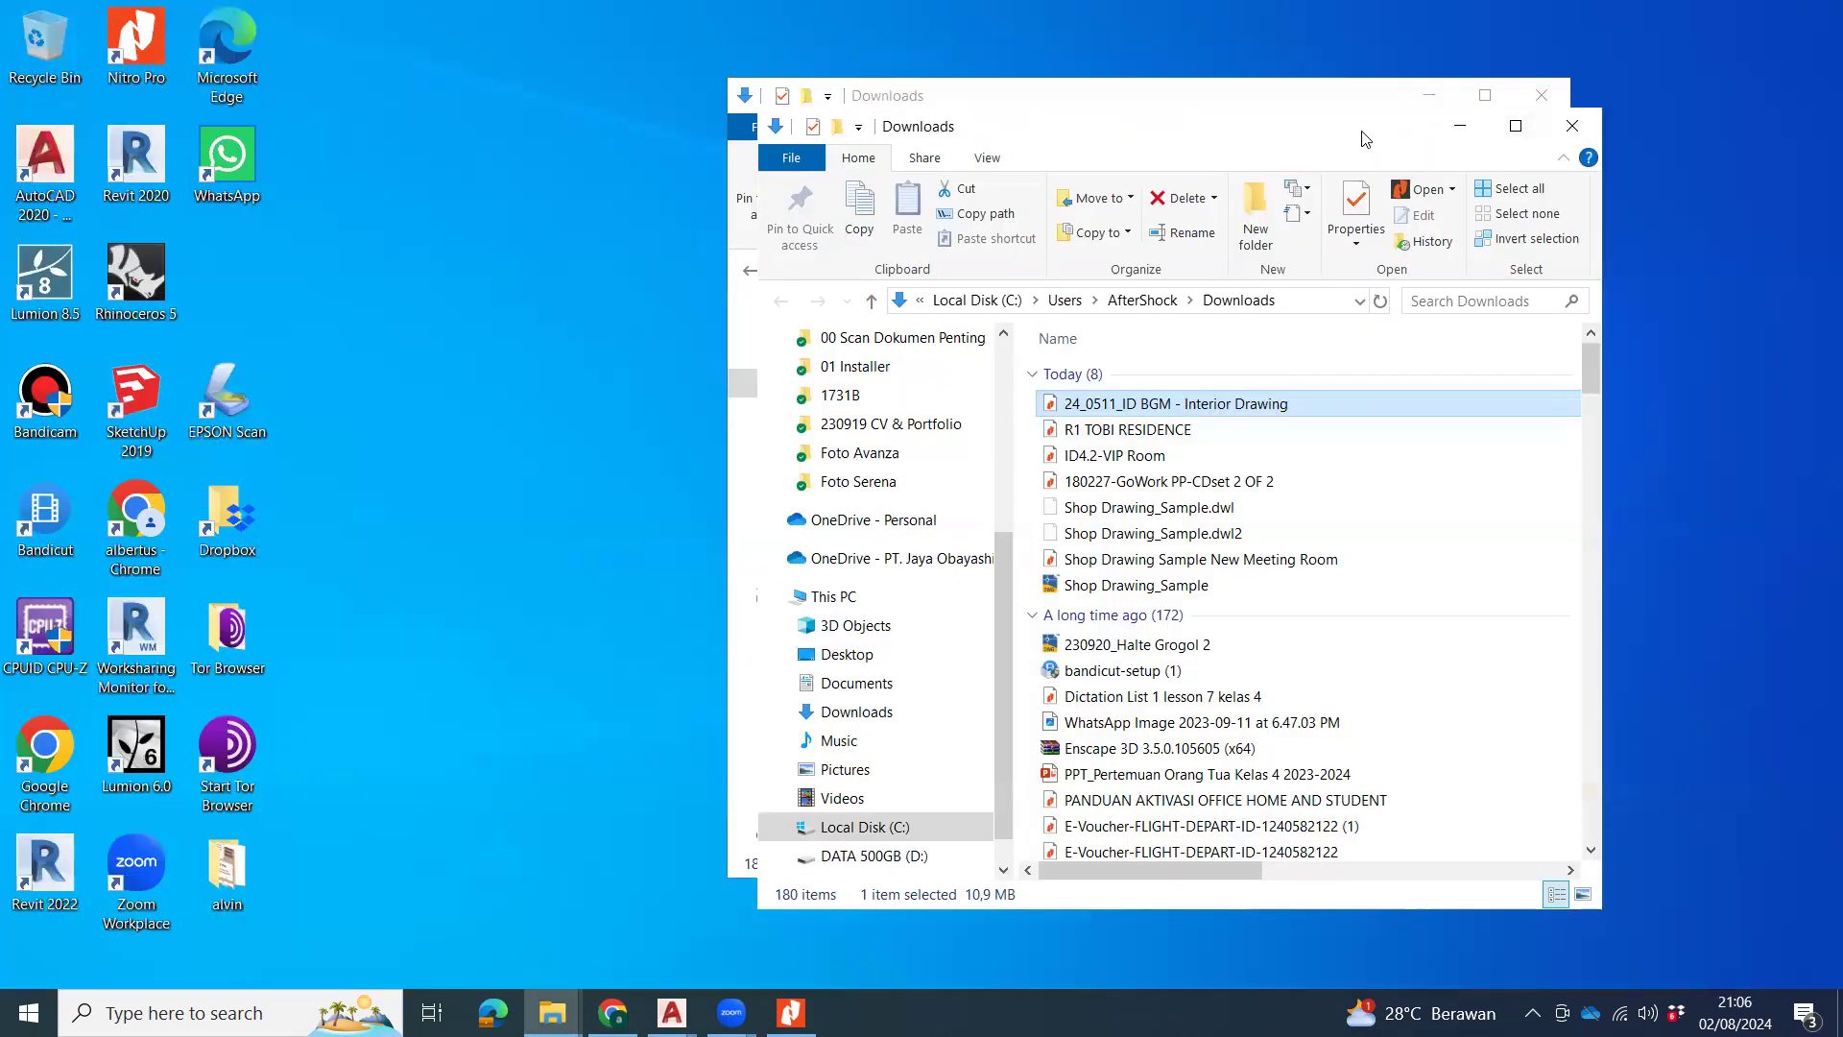
pyautogui.moveTo(1363, 141); pyautogui.dragTo(806, 106)
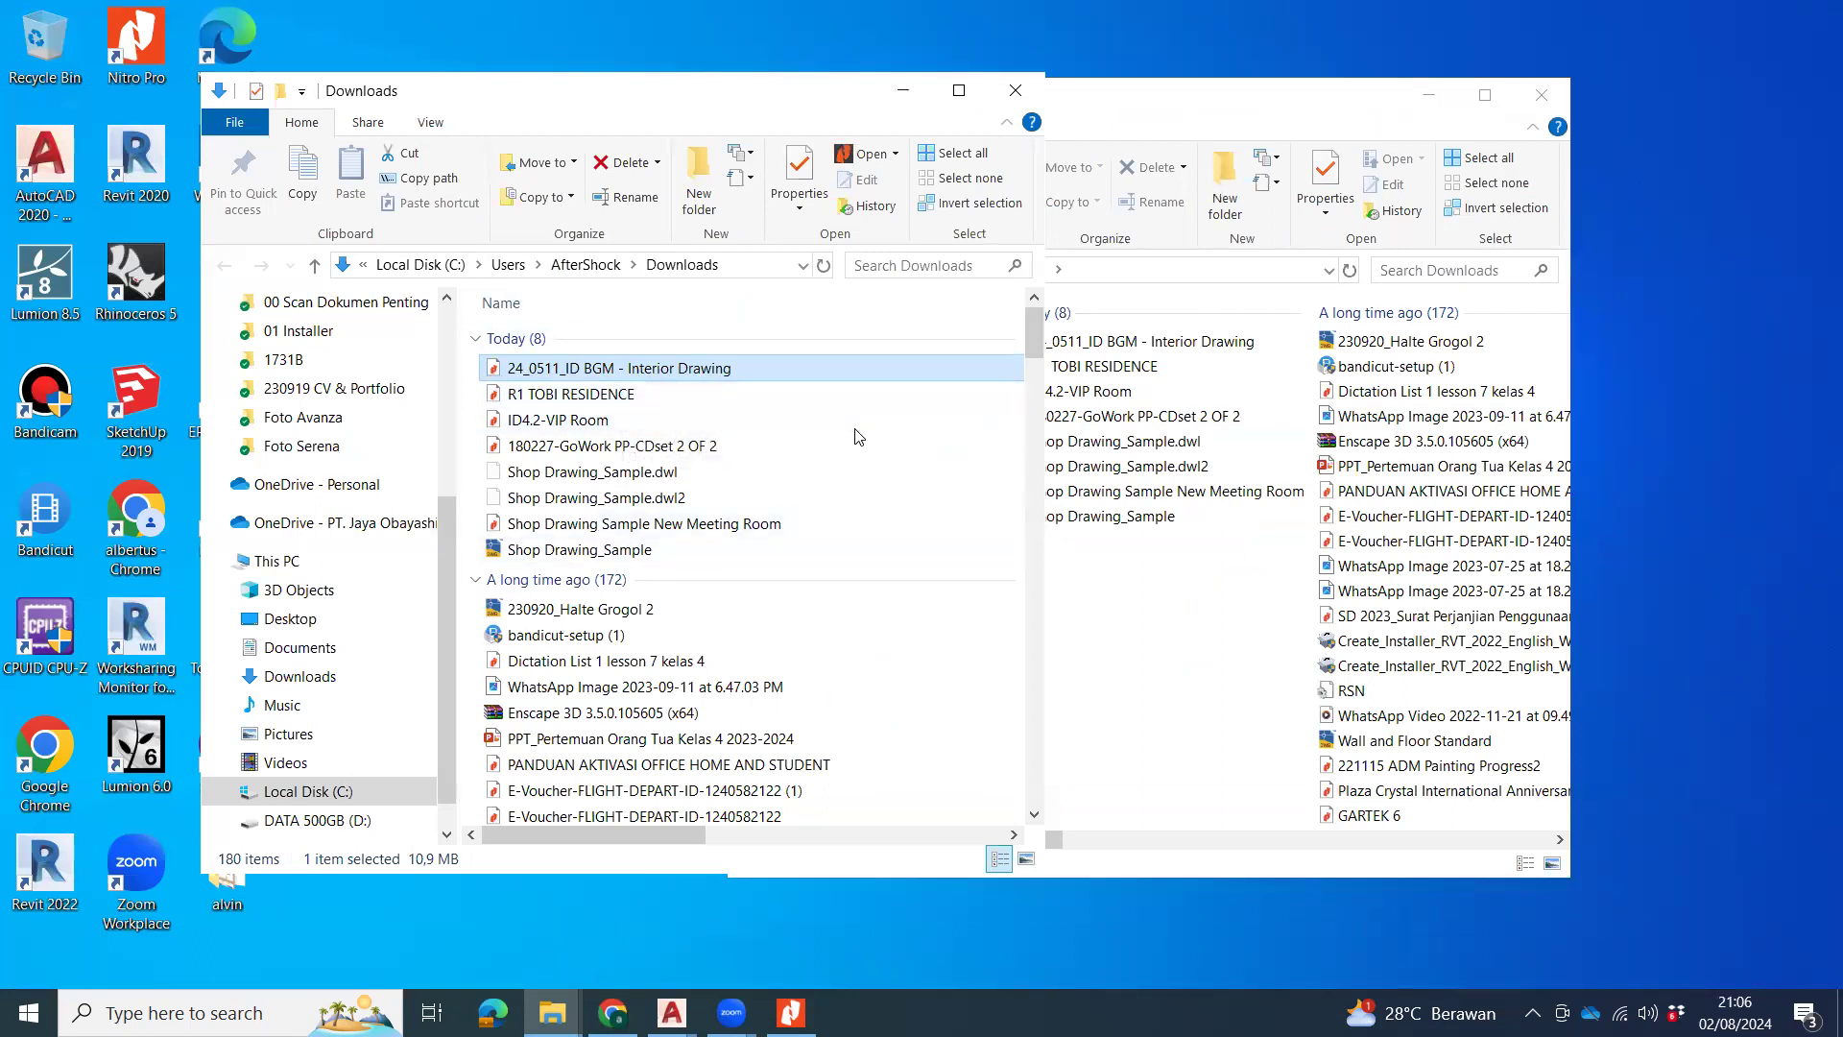
pyautogui.keyDown('ctrl'); pyautogui.click(601, 394); pyautogui.keyUp('ctrl')
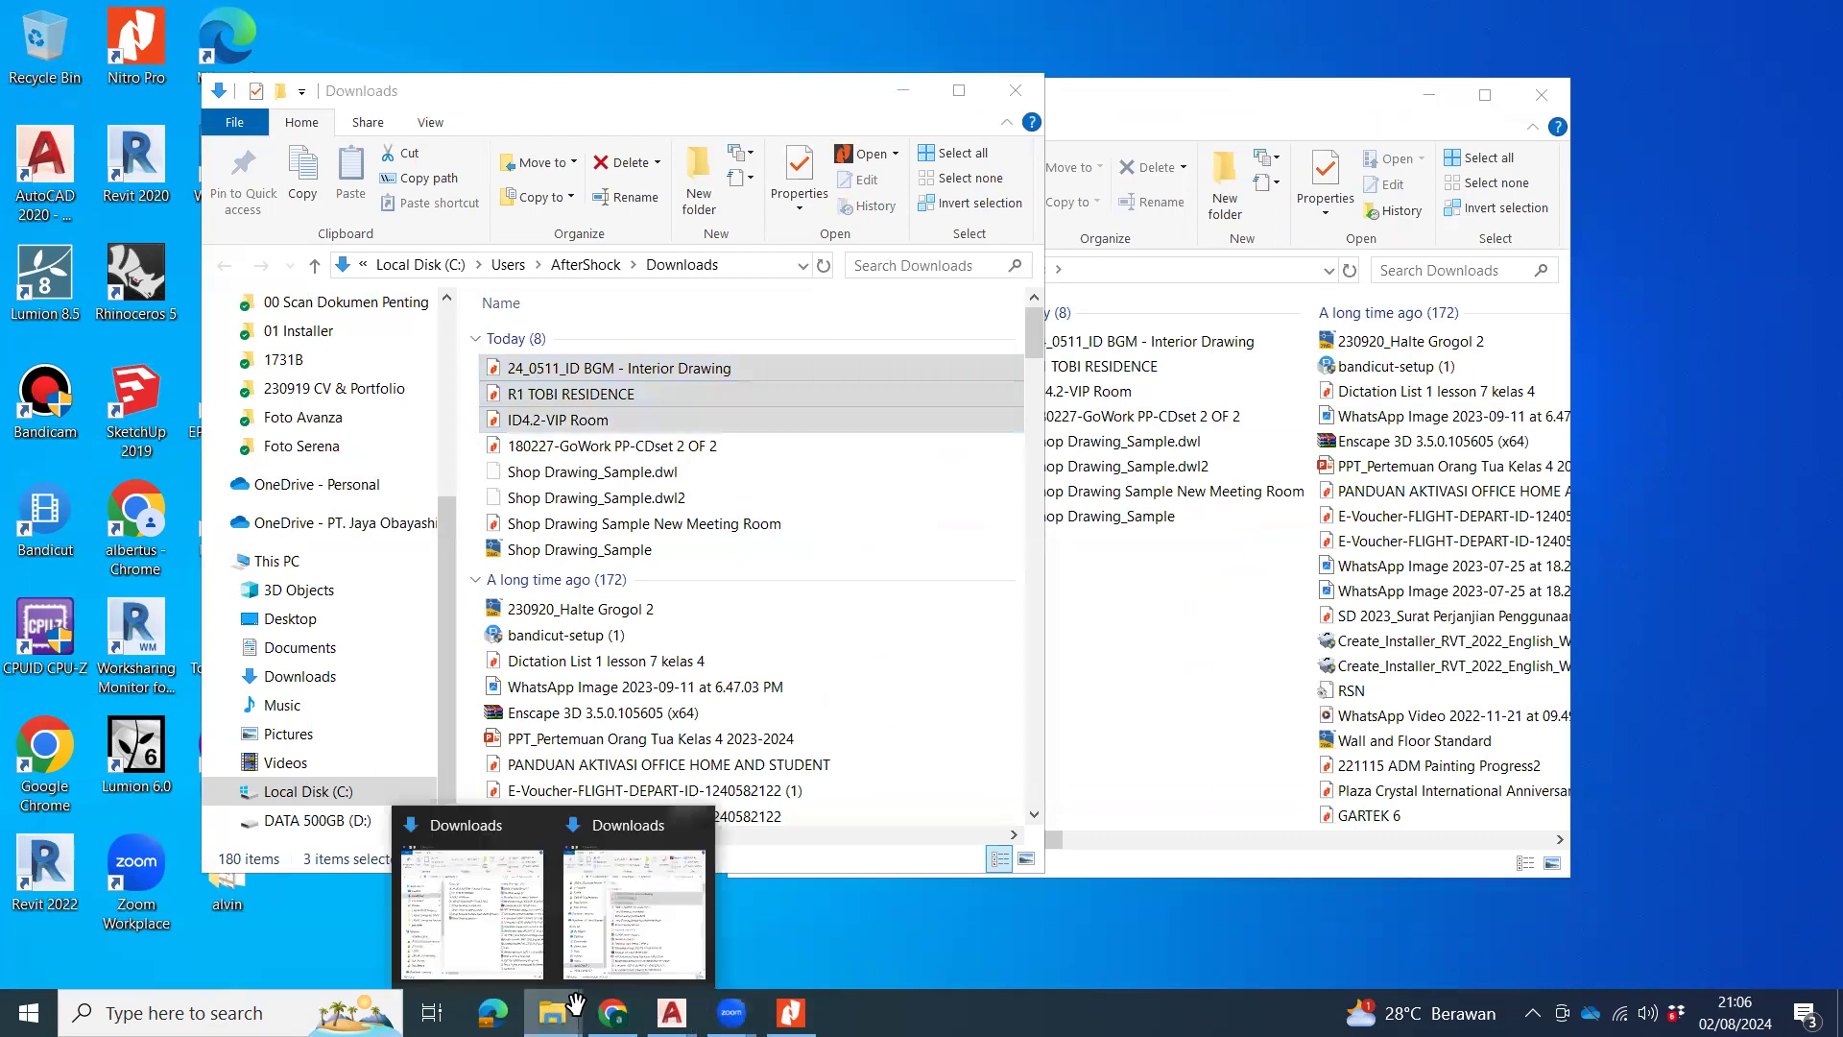
pyautogui.click(642, 284)
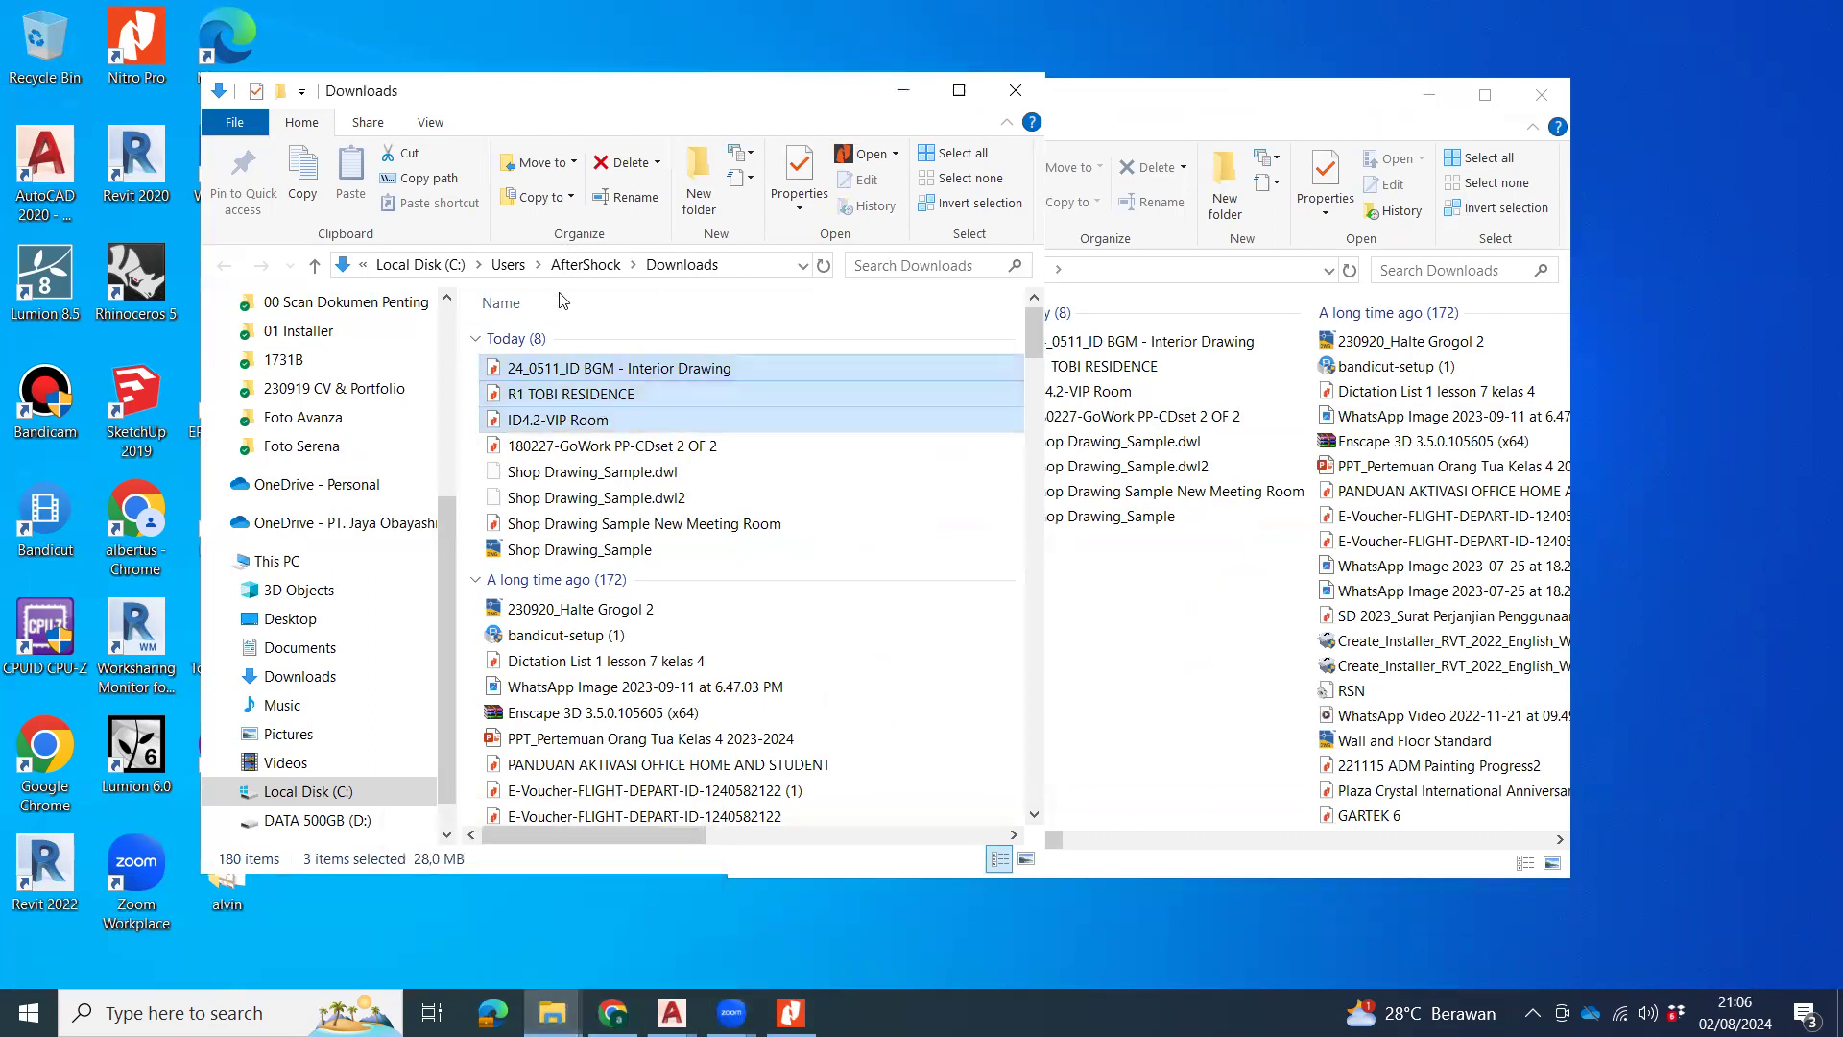
# Open the R1 TOBI RESIDENCE PDF and go to the ground floor plan, DENAH LT. DASAR, on page 3.
pyautogui.click(609, 397)
pyautogui.doubleClick(609, 397)
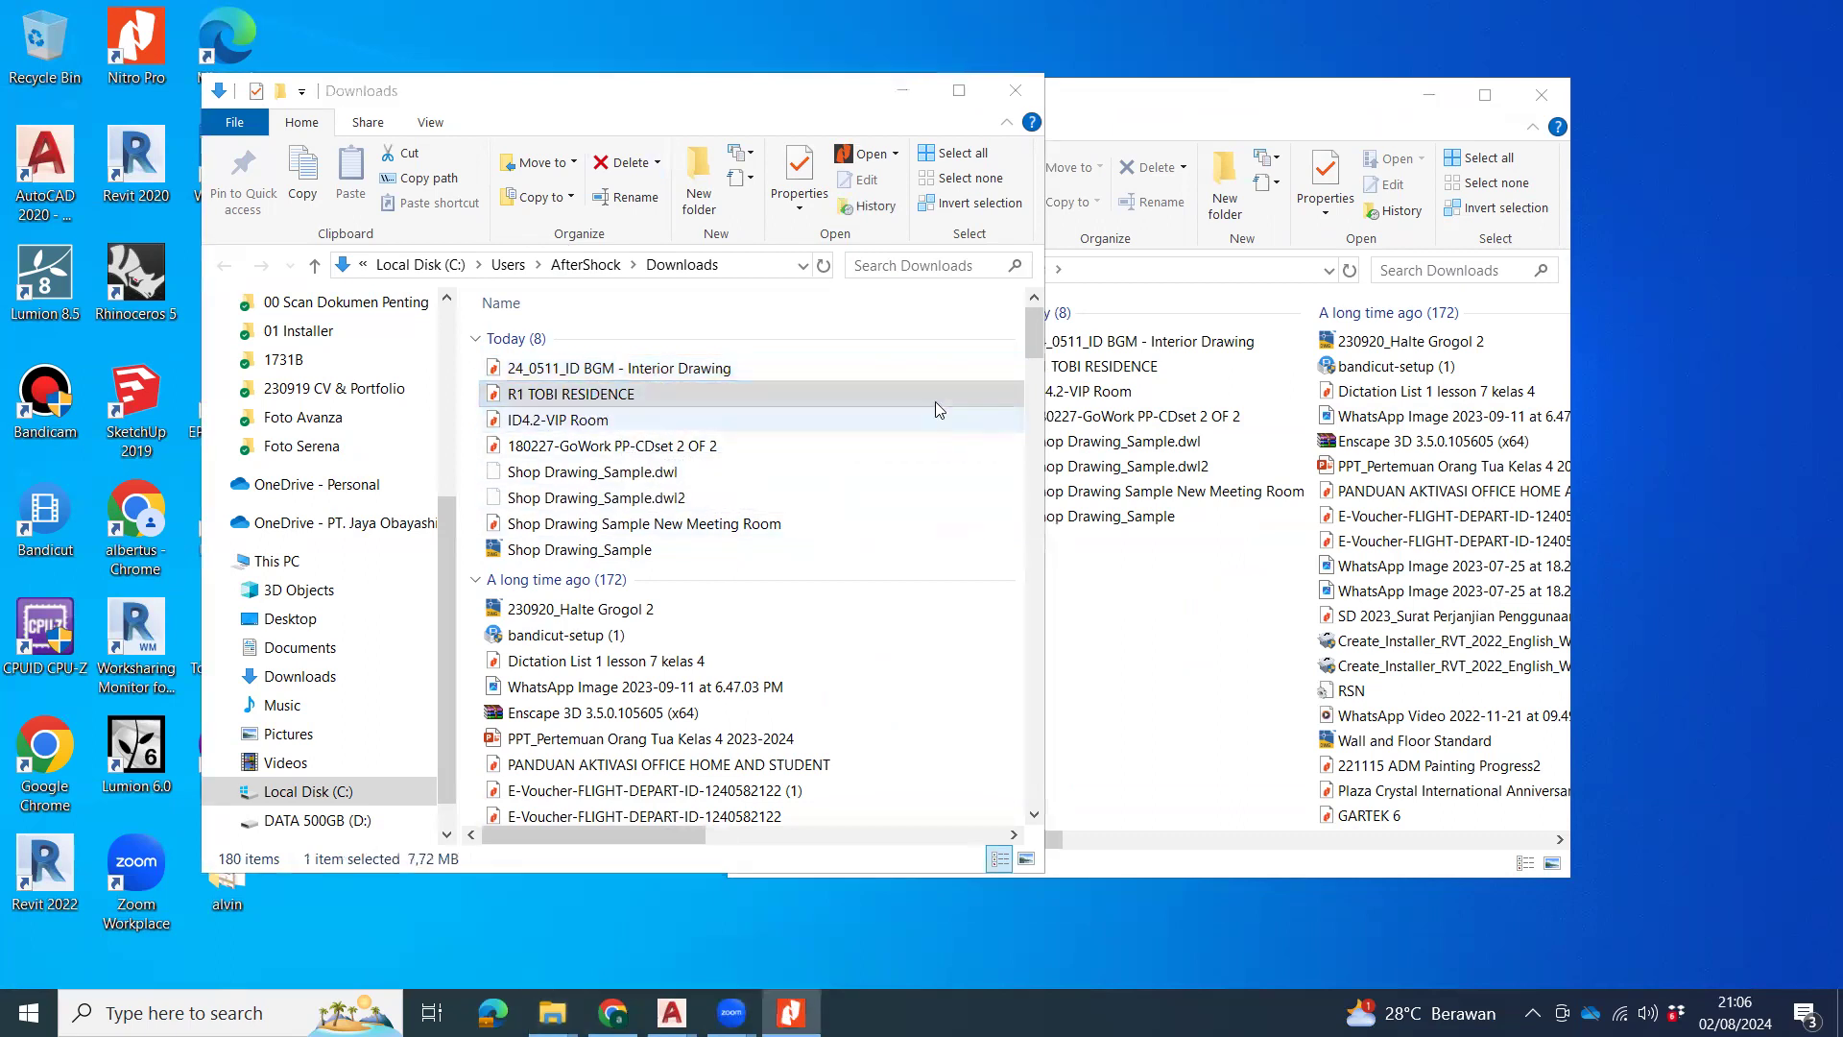
pyautogui.scroll(-5, 1284, 534)
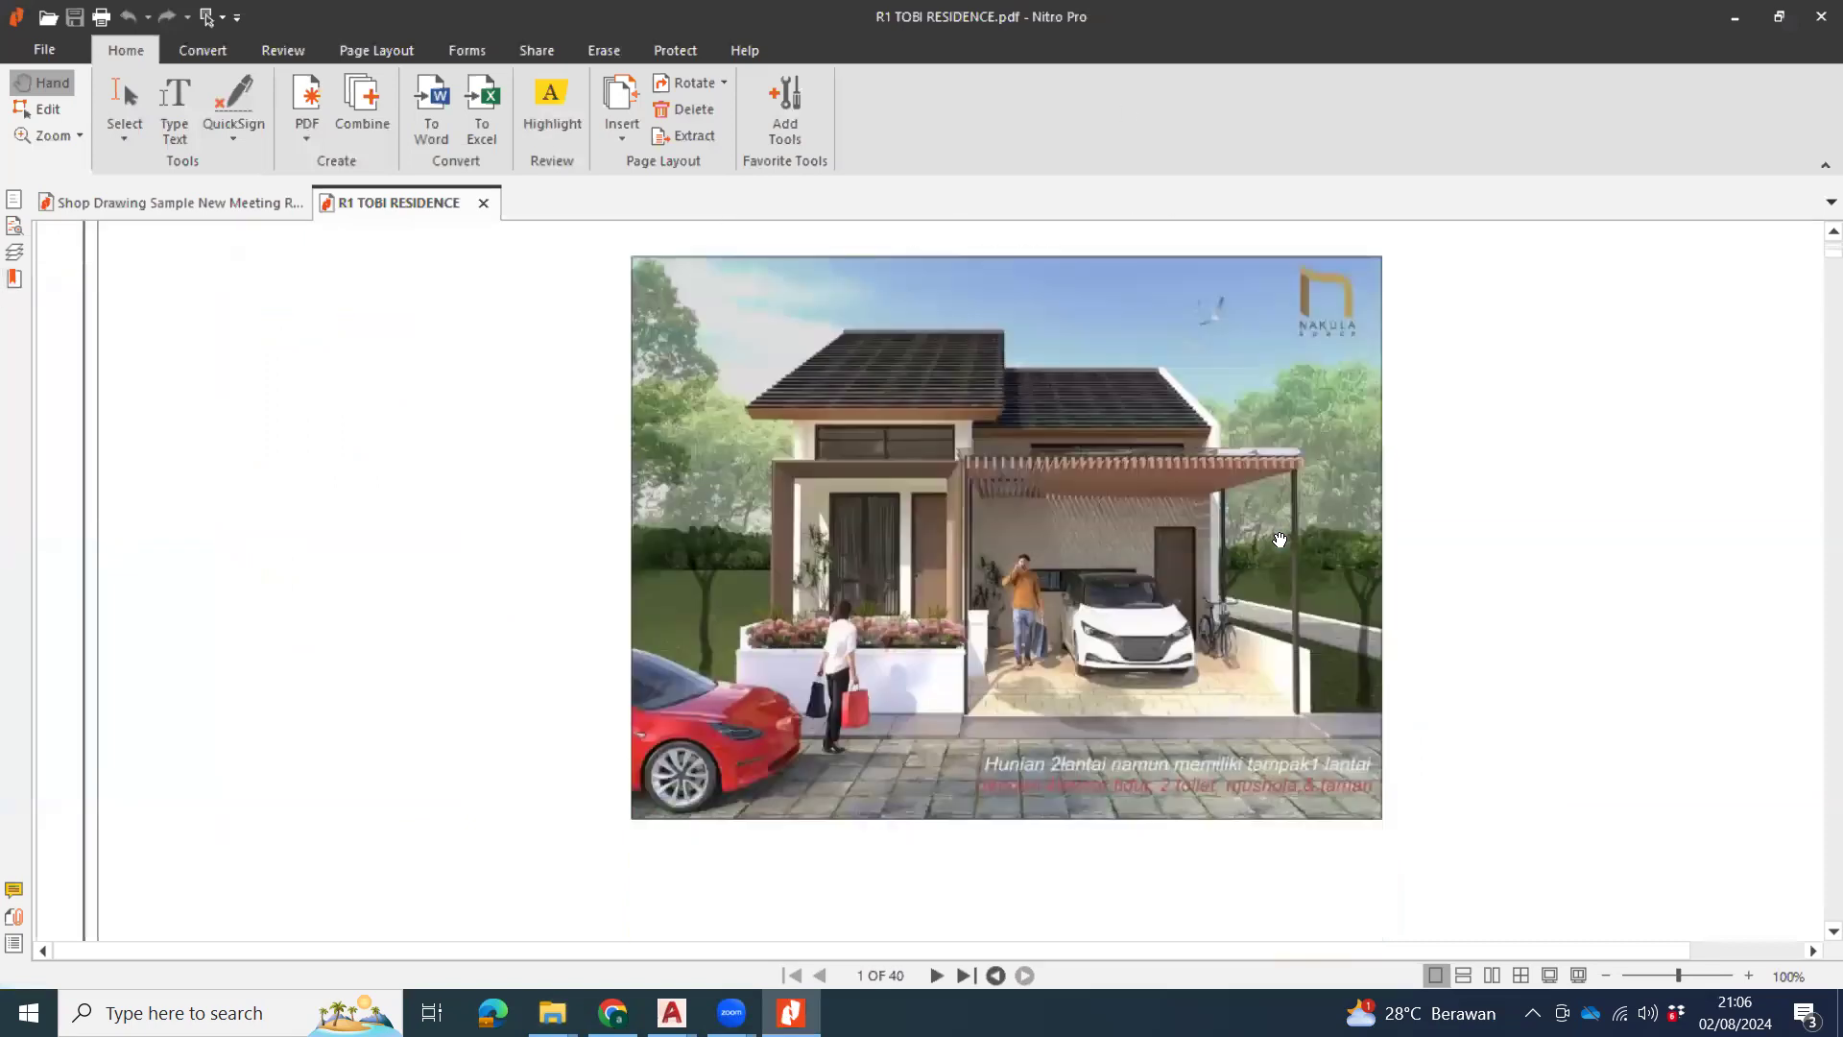
pyautogui.scroll(-15, 1334, 505)
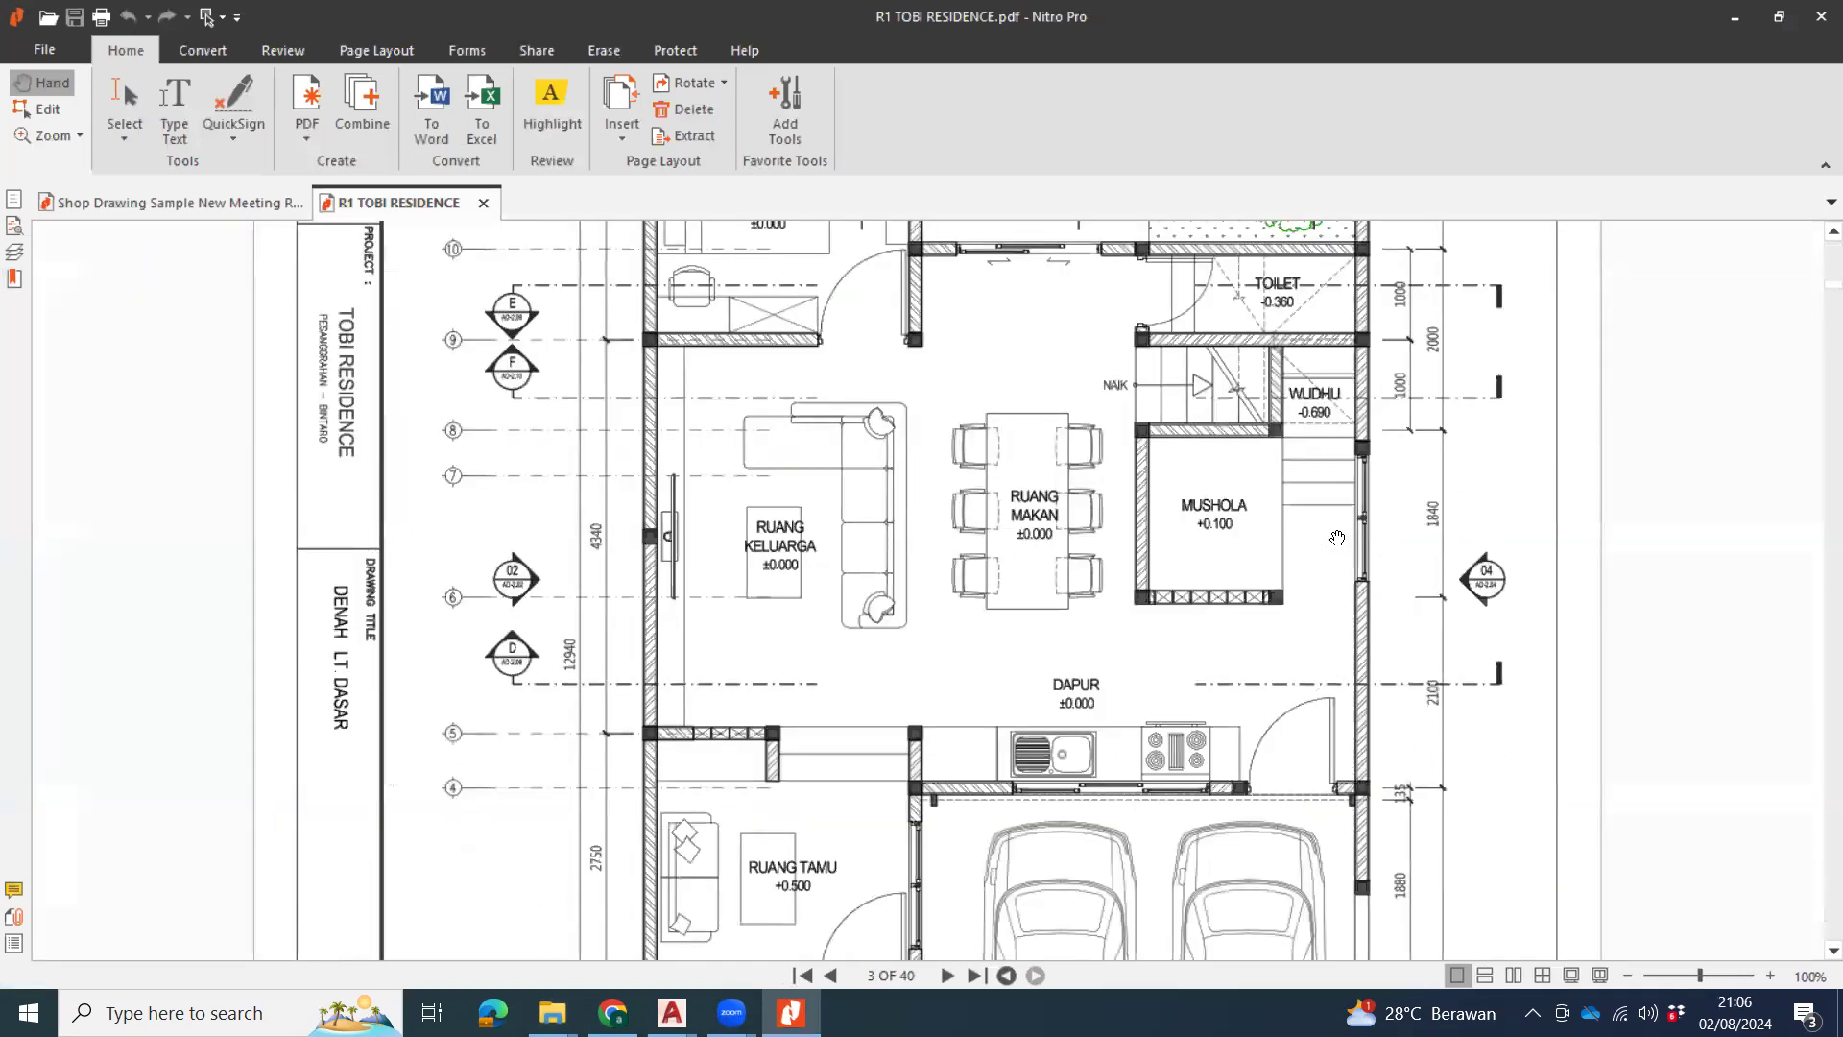
# Examine the ground floor plan's columns, wall hatching, door and window frames, front terrace and carport up close.
pyautogui.keyDown('ctrl'); pyautogui.scroll(5, 736, 762); pyautogui.keyUp('ctrl')
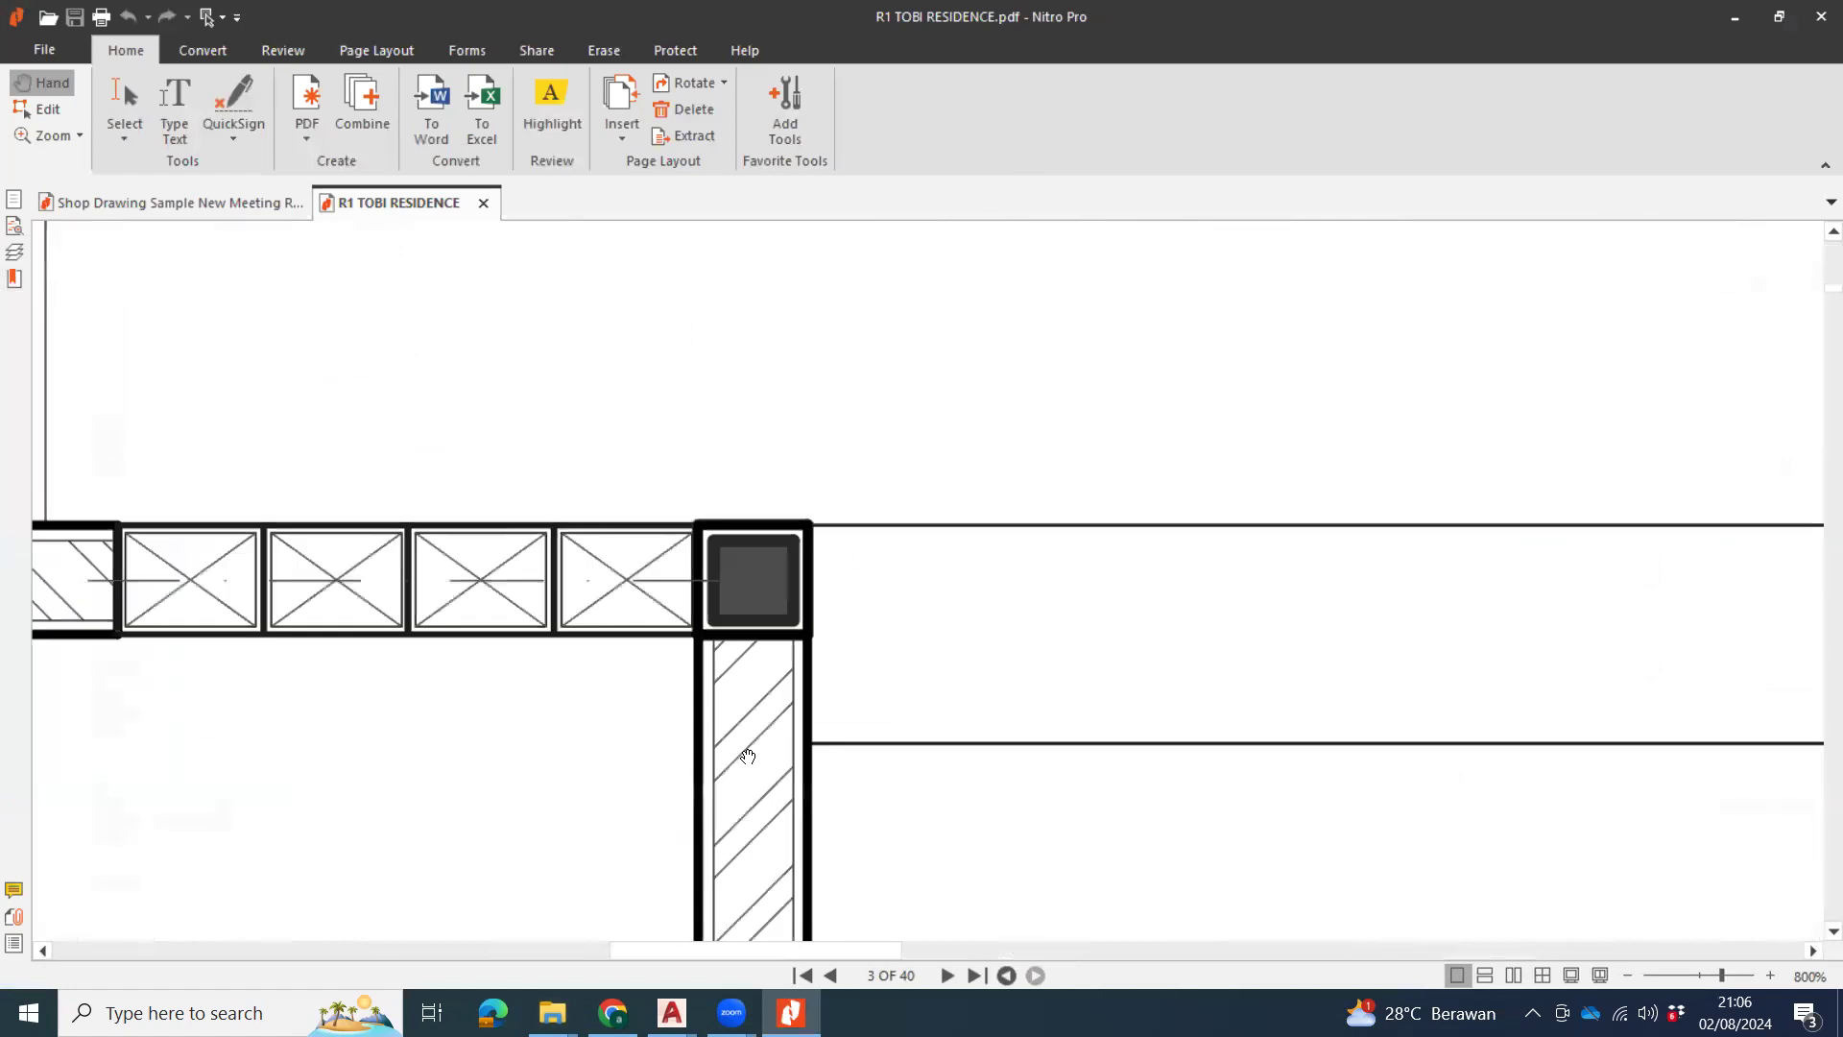
pyautogui.keyDown('ctrl'); pyautogui.scroll(-4, 994, 643); pyautogui.keyUp('ctrl')
pyautogui.keyDown('ctrl'); pyautogui.scroll(2, 1274, 687); pyautogui.keyUp('ctrl')
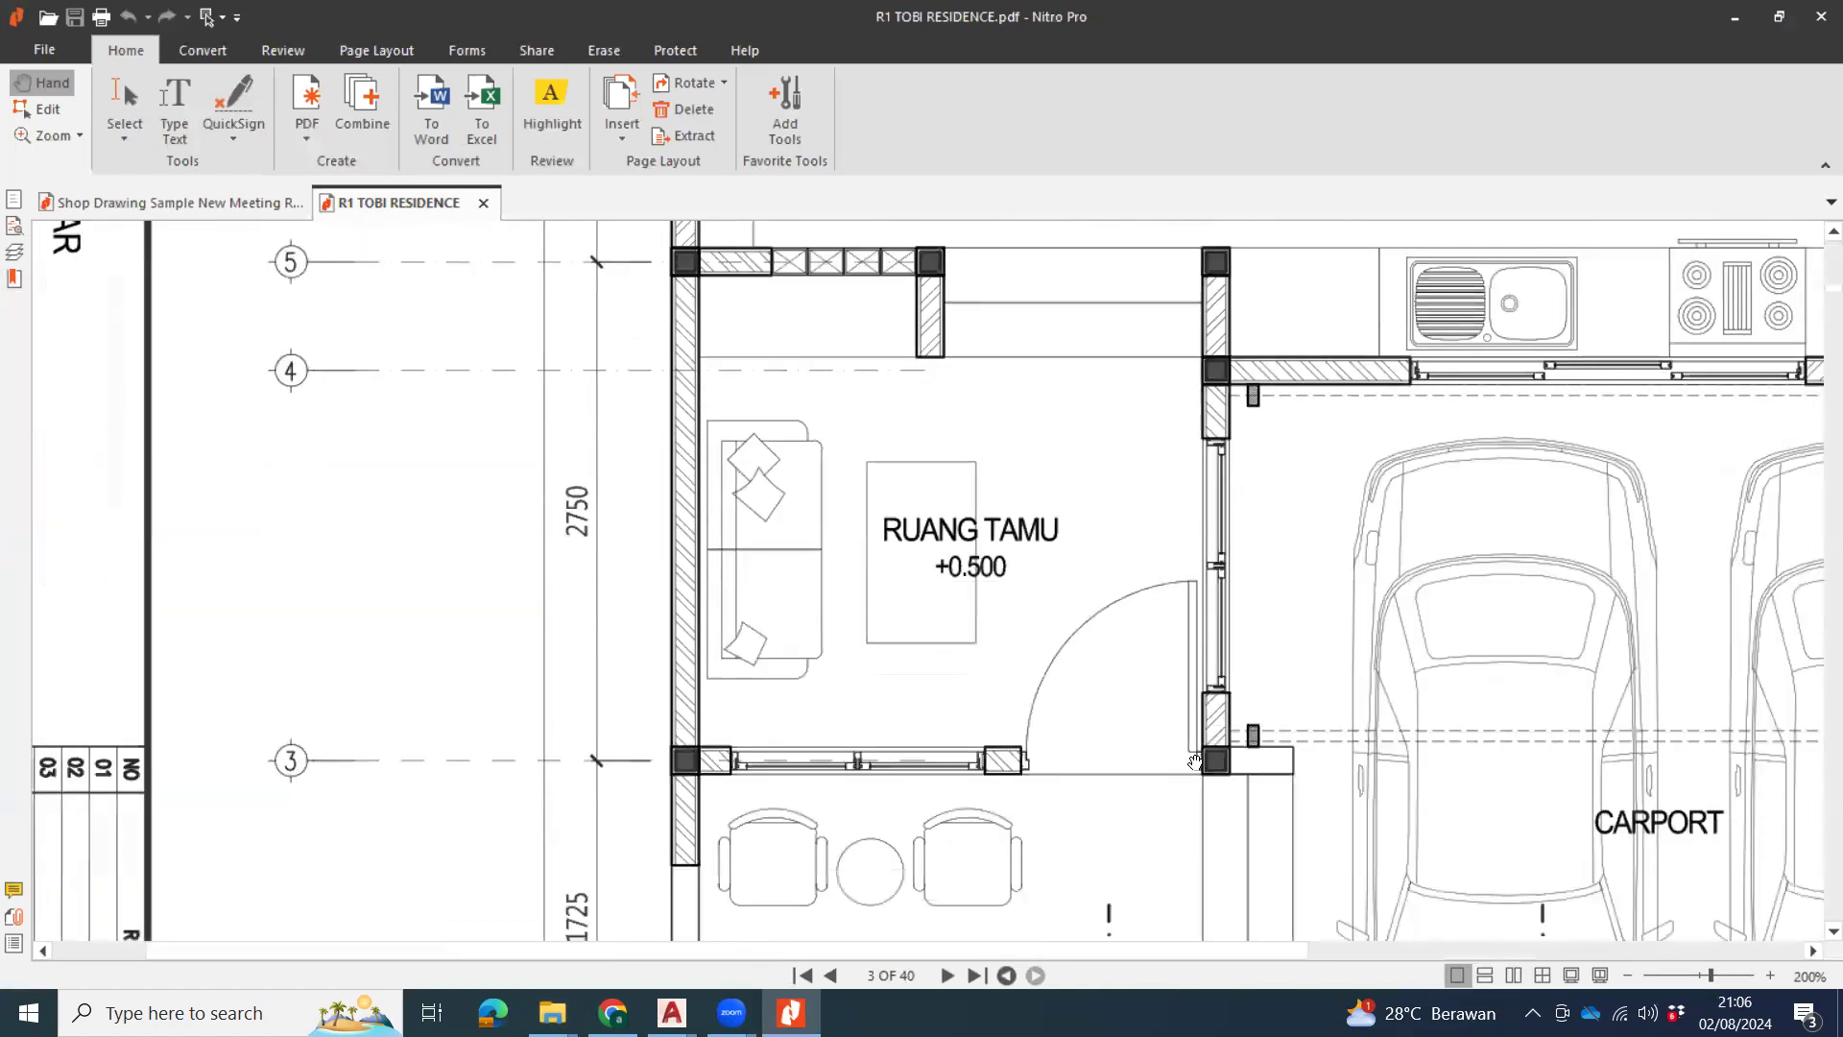
pyautogui.keyDown('ctrl'); pyautogui.scroll(-1, 1194, 761); pyautogui.keyUp('ctrl')
pyautogui.keyDown('ctrl'); pyautogui.scroll(6, 1200, 758); pyautogui.keyUp('ctrl')
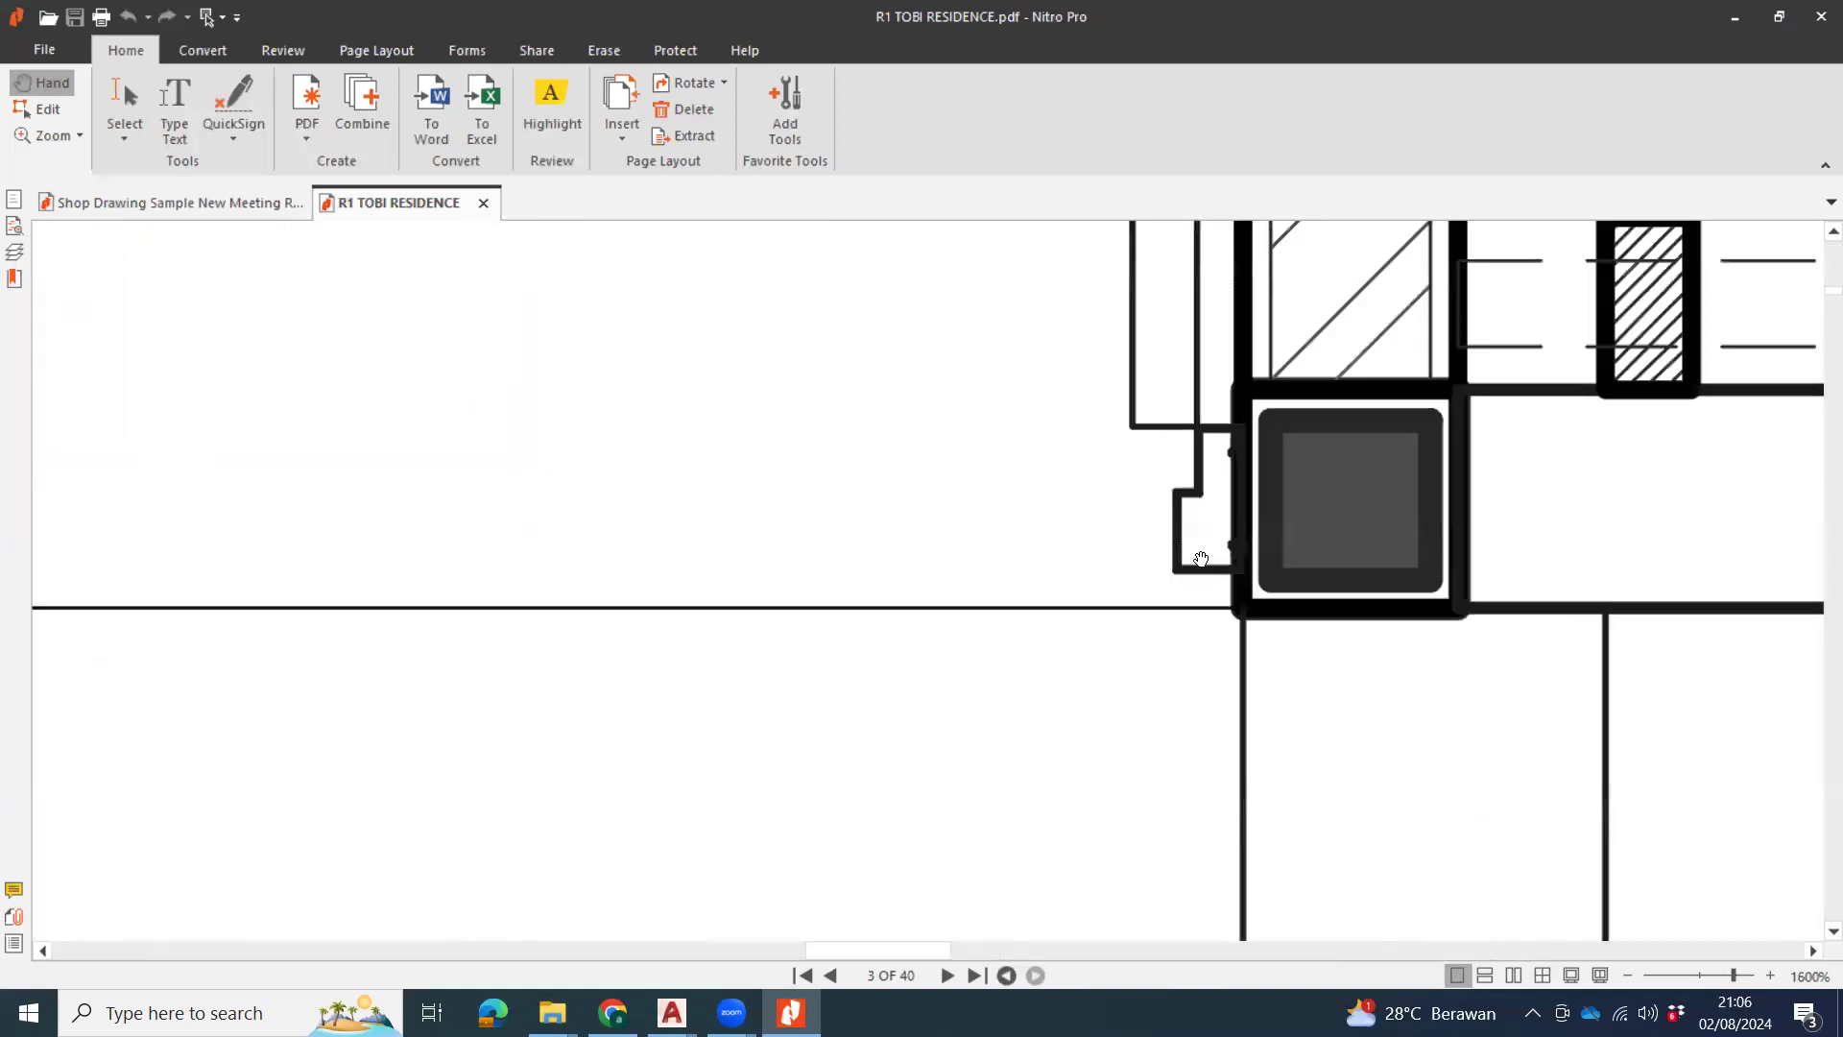
pyautogui.keyDown('ctrl'); pyautogui.scroll(-3, 1252, 480); pyautogui.keyUp('ctrl')
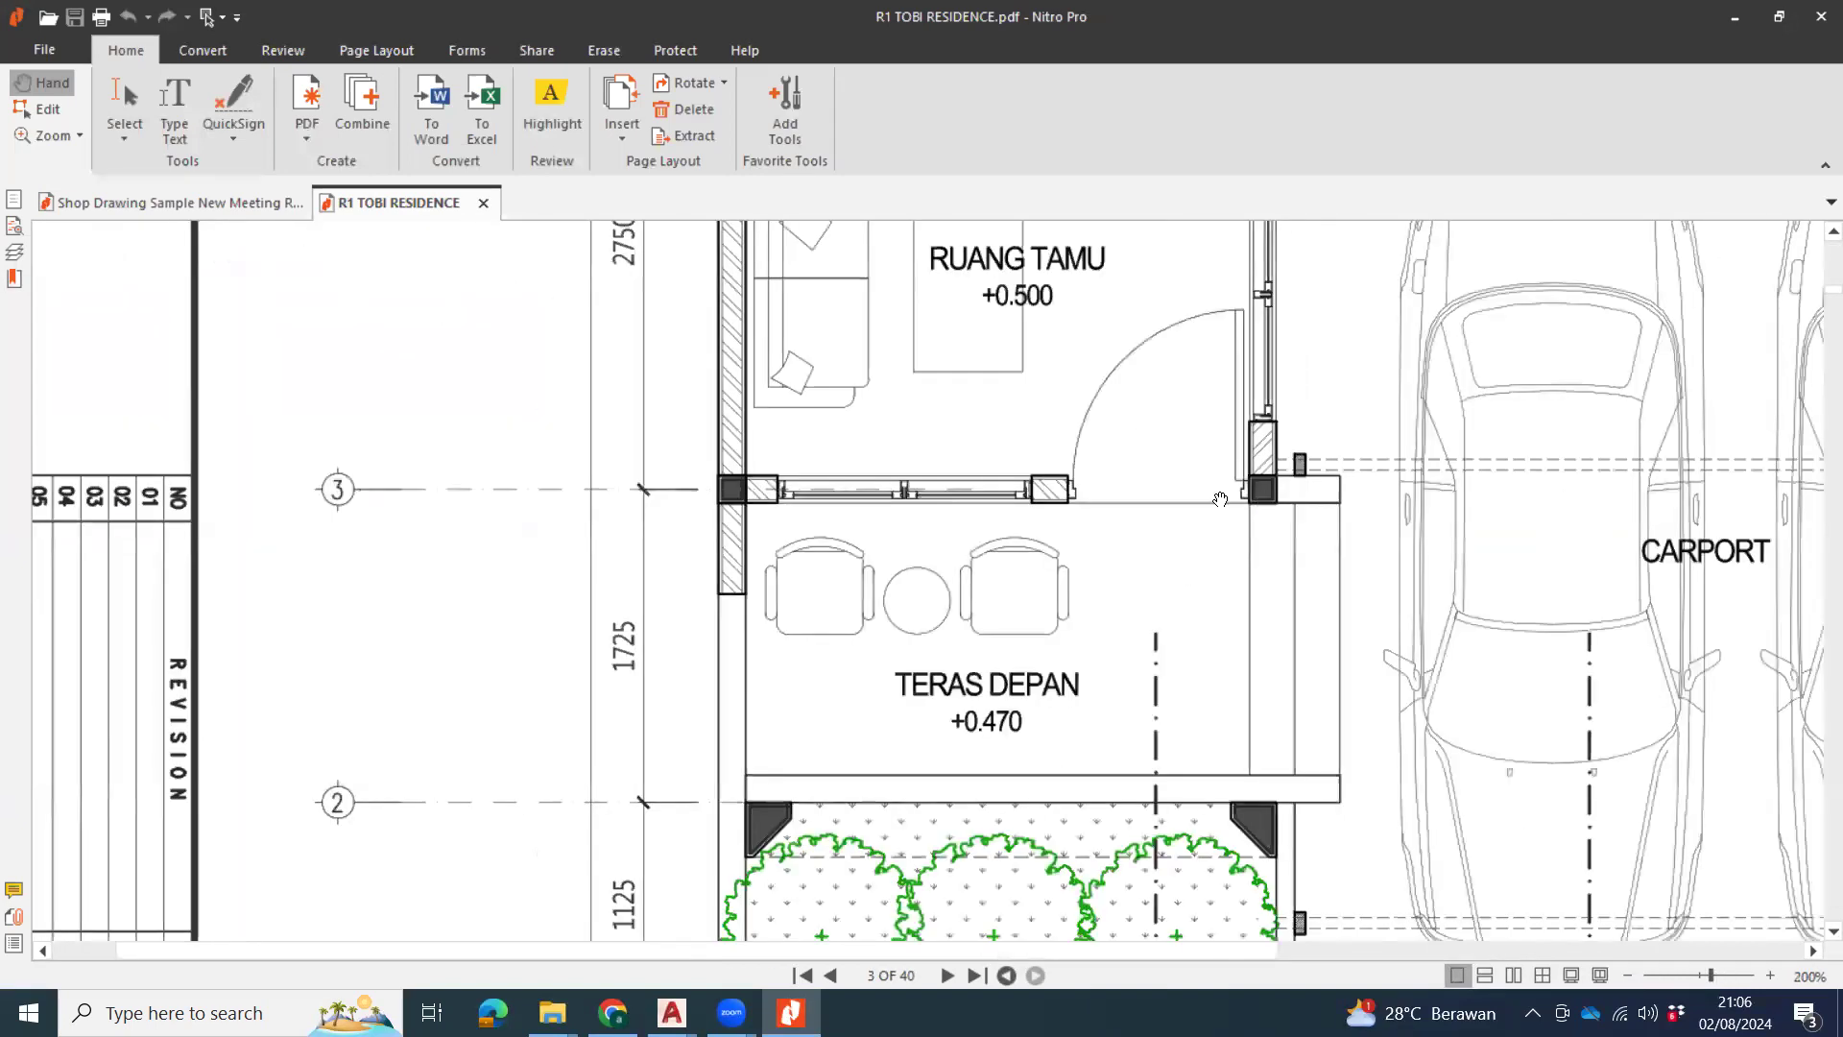
pyautogui.keyDown('ctrl'); pyautogui.scroll(2, 1233, 440); pyautogui.keyUp('ctrl')
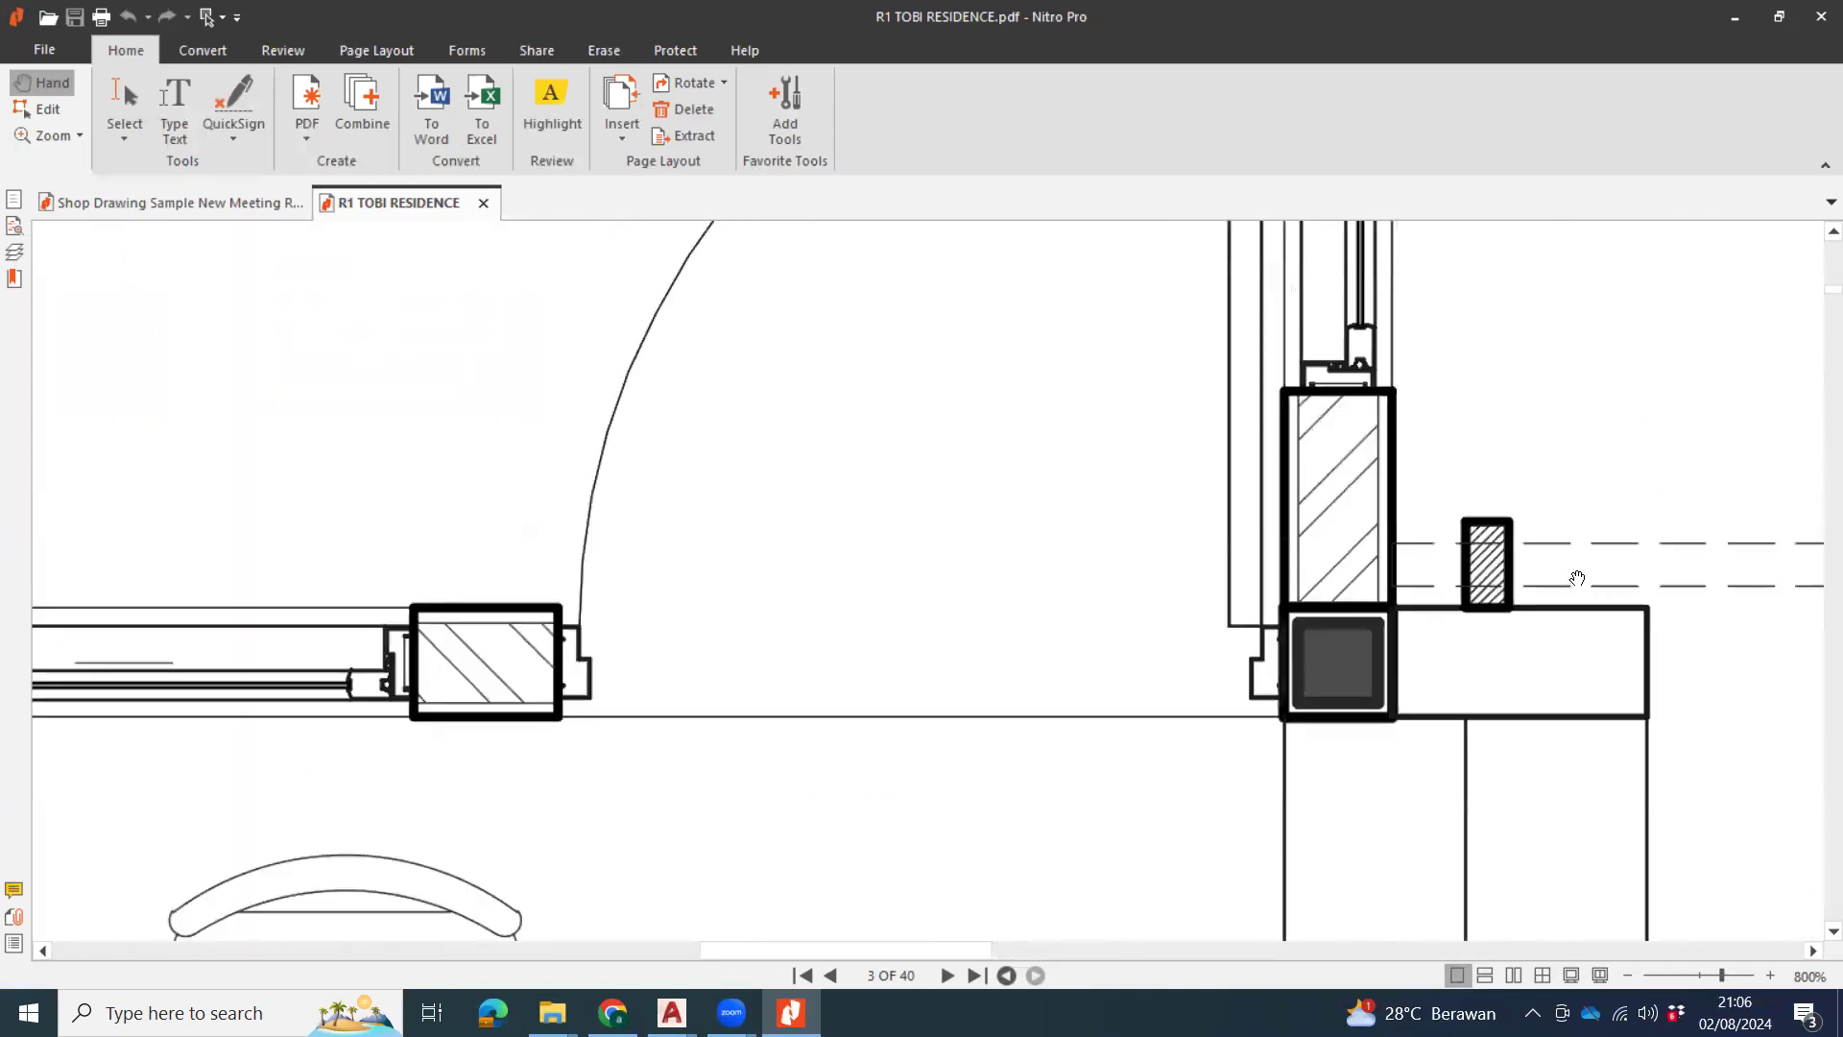
pyautogui.keyDown('ctrl'); pyautogui.scroll(-2, 1577, 578); pyautogui.keyUp('ctrl')
pyautogui.scroll(-3, 1080, 637)
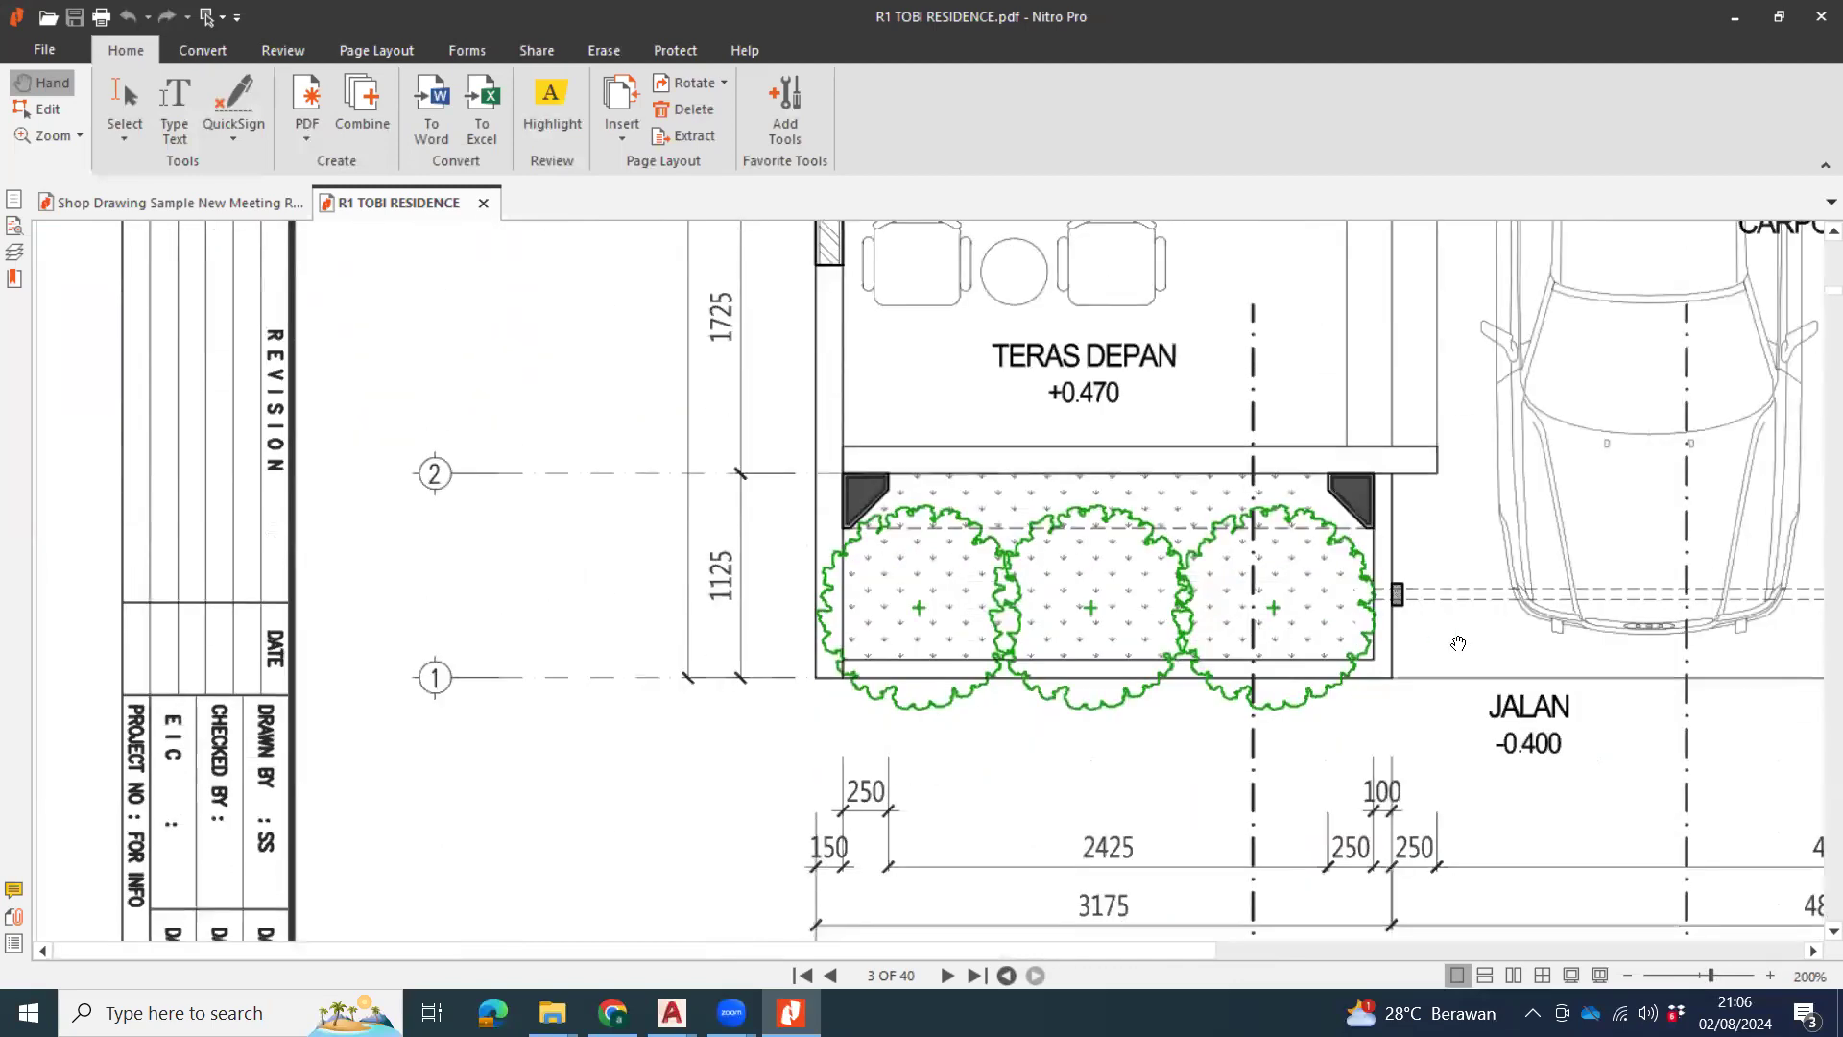
pyautogui.keyDown('ctrl'); pyautogui.scroll(1, 1560, 642); pyautogui.keyUp('ctrl')
pyautogui.keyDown('ctrl'); pyautogui.scroll(-2, 1557, 655); pyautogui.keyUp('ctrl')
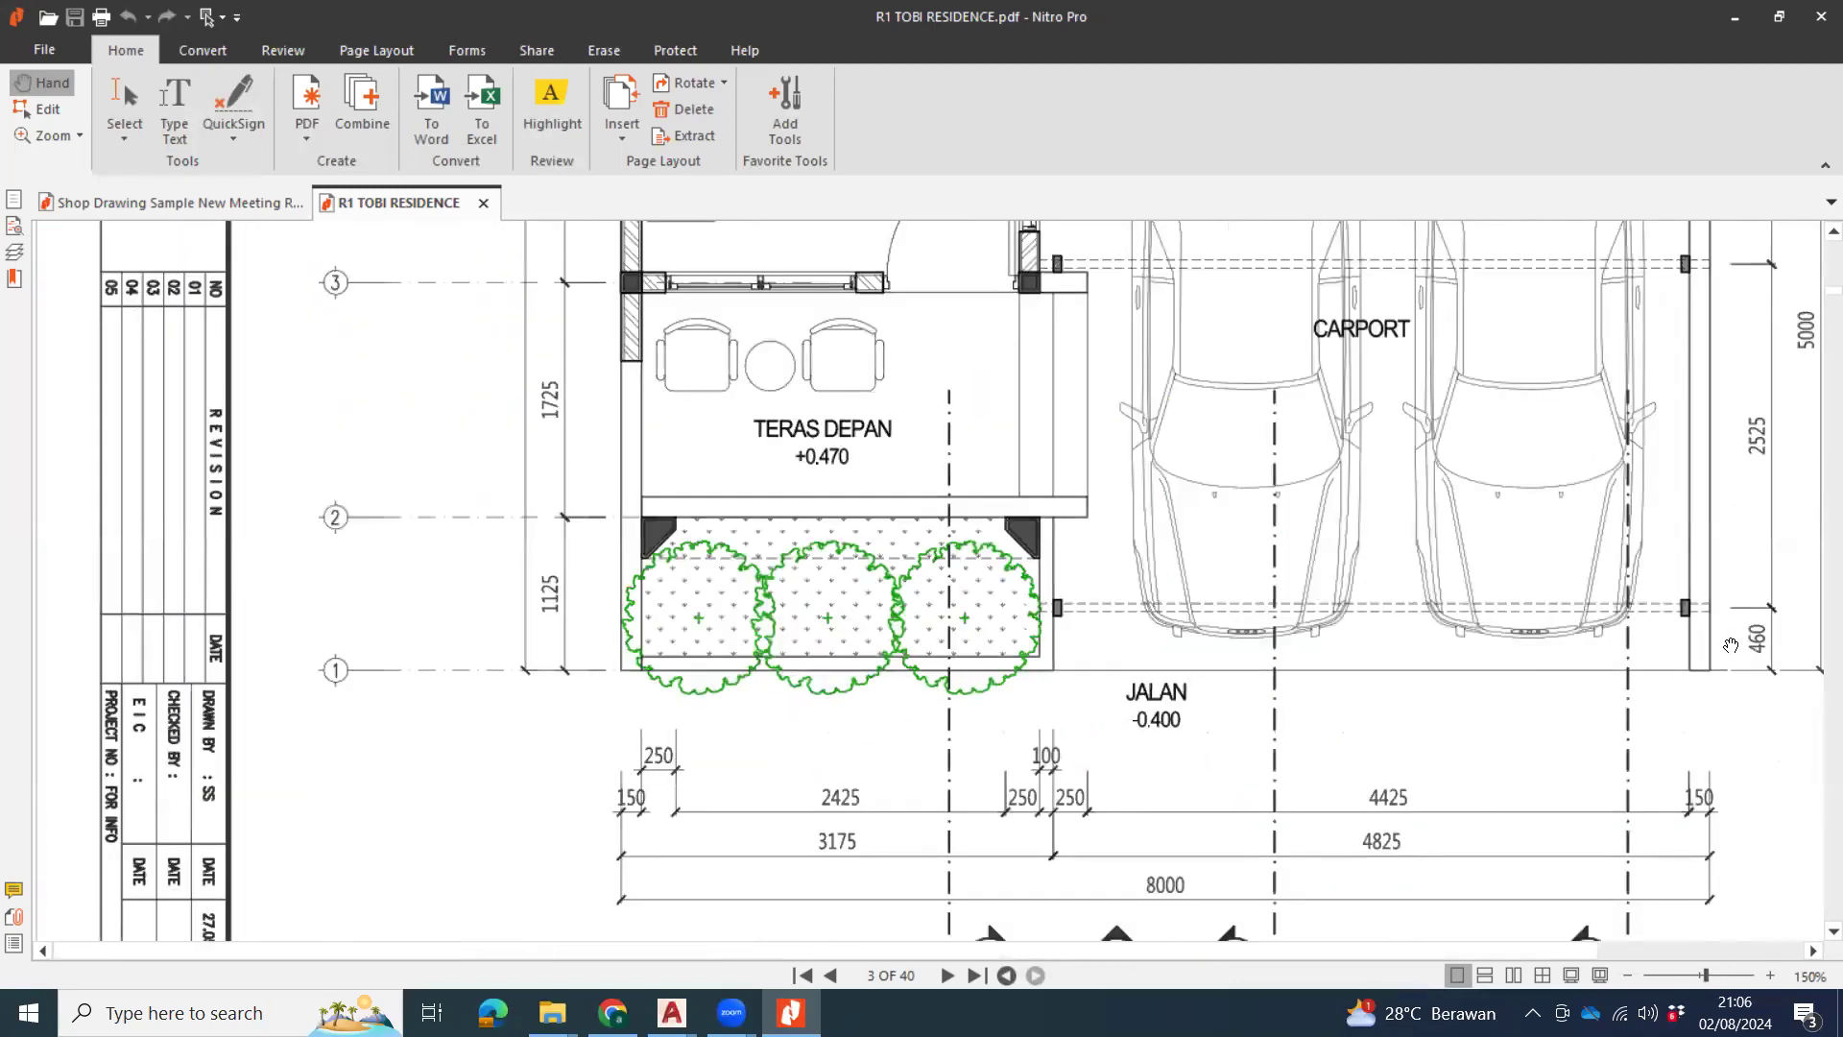
# Look over the remaining rooms and dimensions of the ground floor plan and the upper floor plan on page 4.
pyautogui.scroll(5, 1731, 645)
pyautogui.scroll(6, 1506, 297)
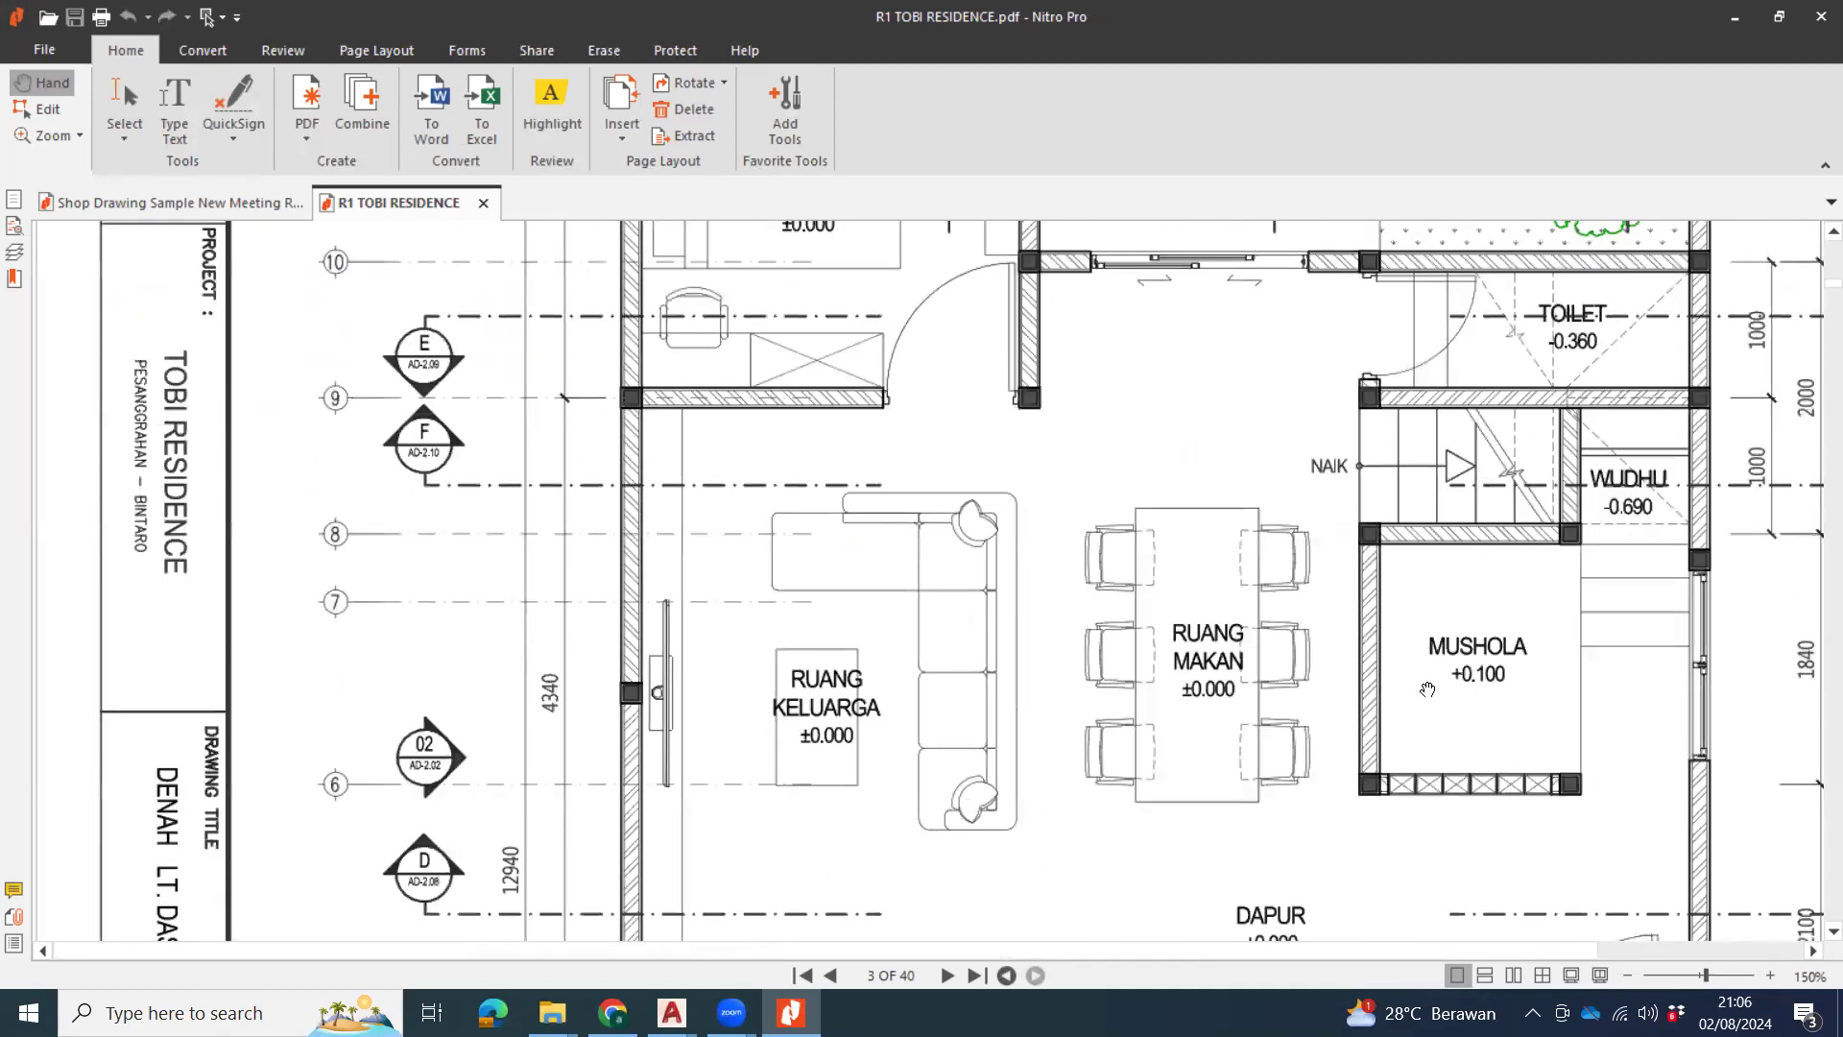
pyautogui.scroll(15, 1427, 689)
pyautogui.scroll(-12, 1489, 625)
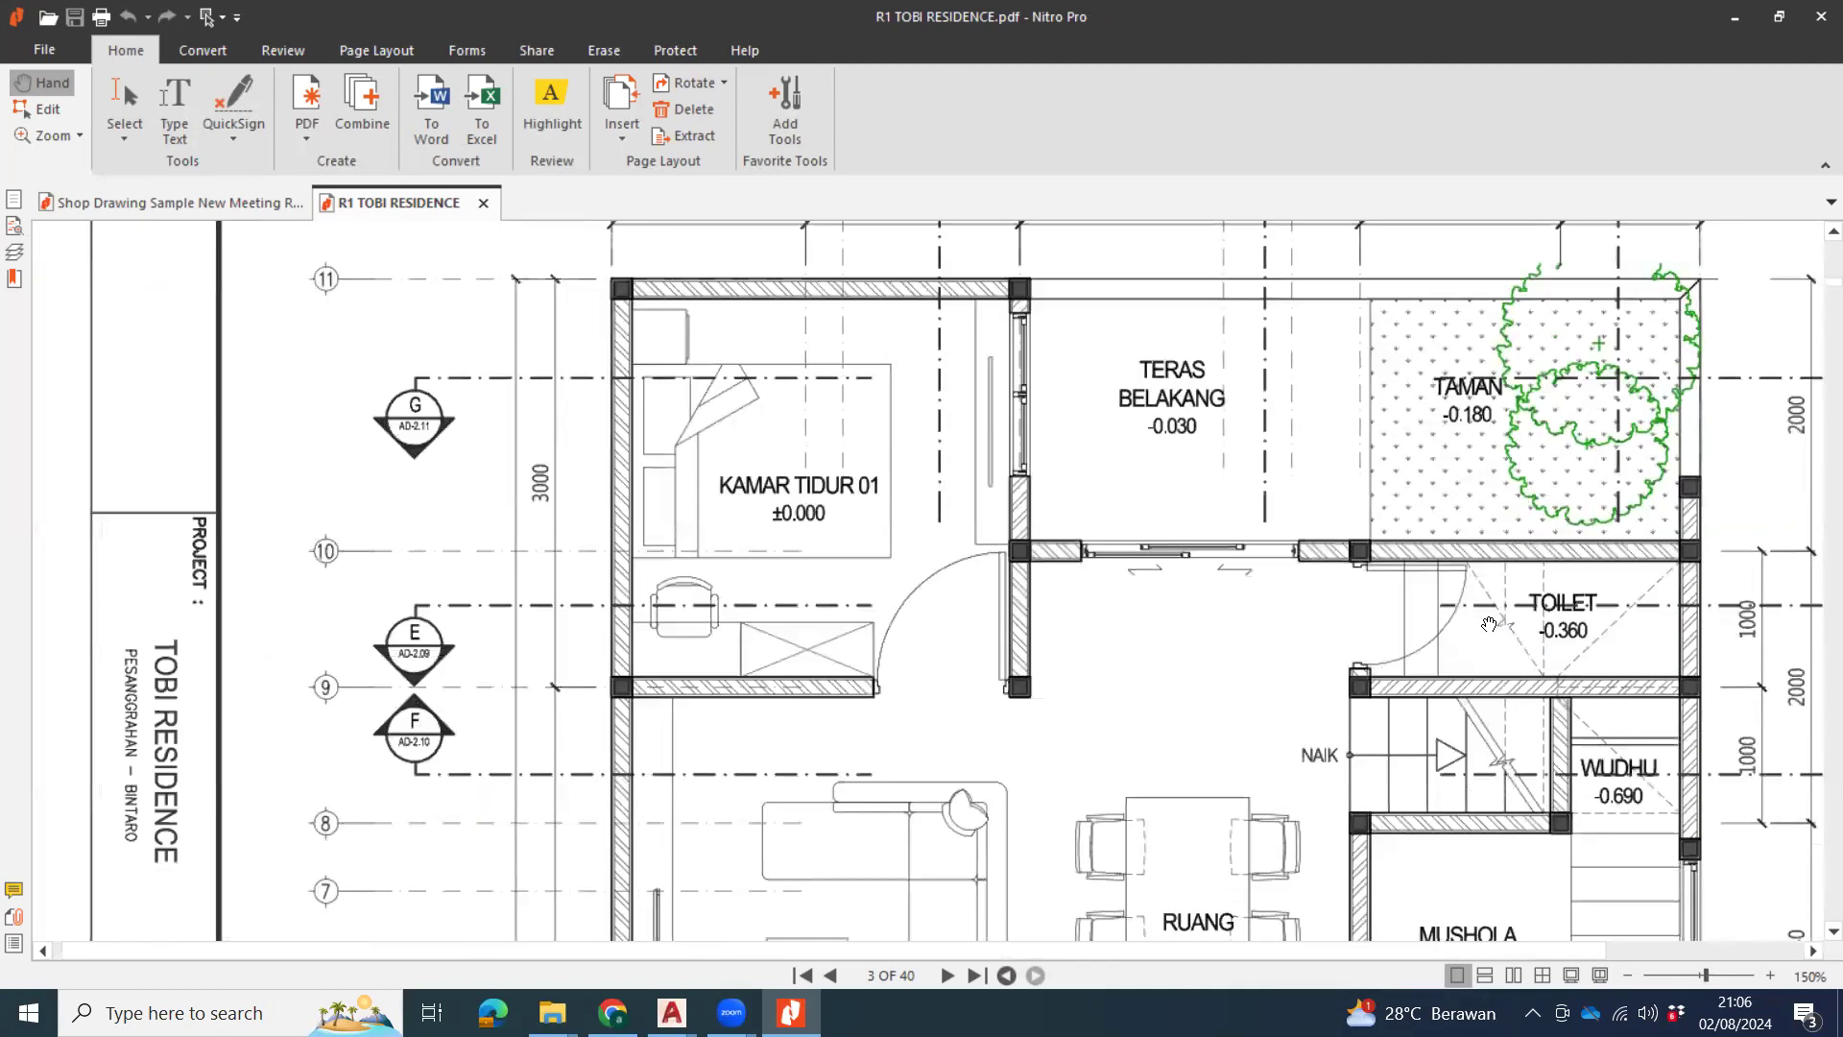
pyautogui.keyDown('ctrl'); pyautogui.scroll(-1, 1489, 624); pyautogui.keyUp('ctrl')
pyautogui.scroll(-10, 1483, 634)
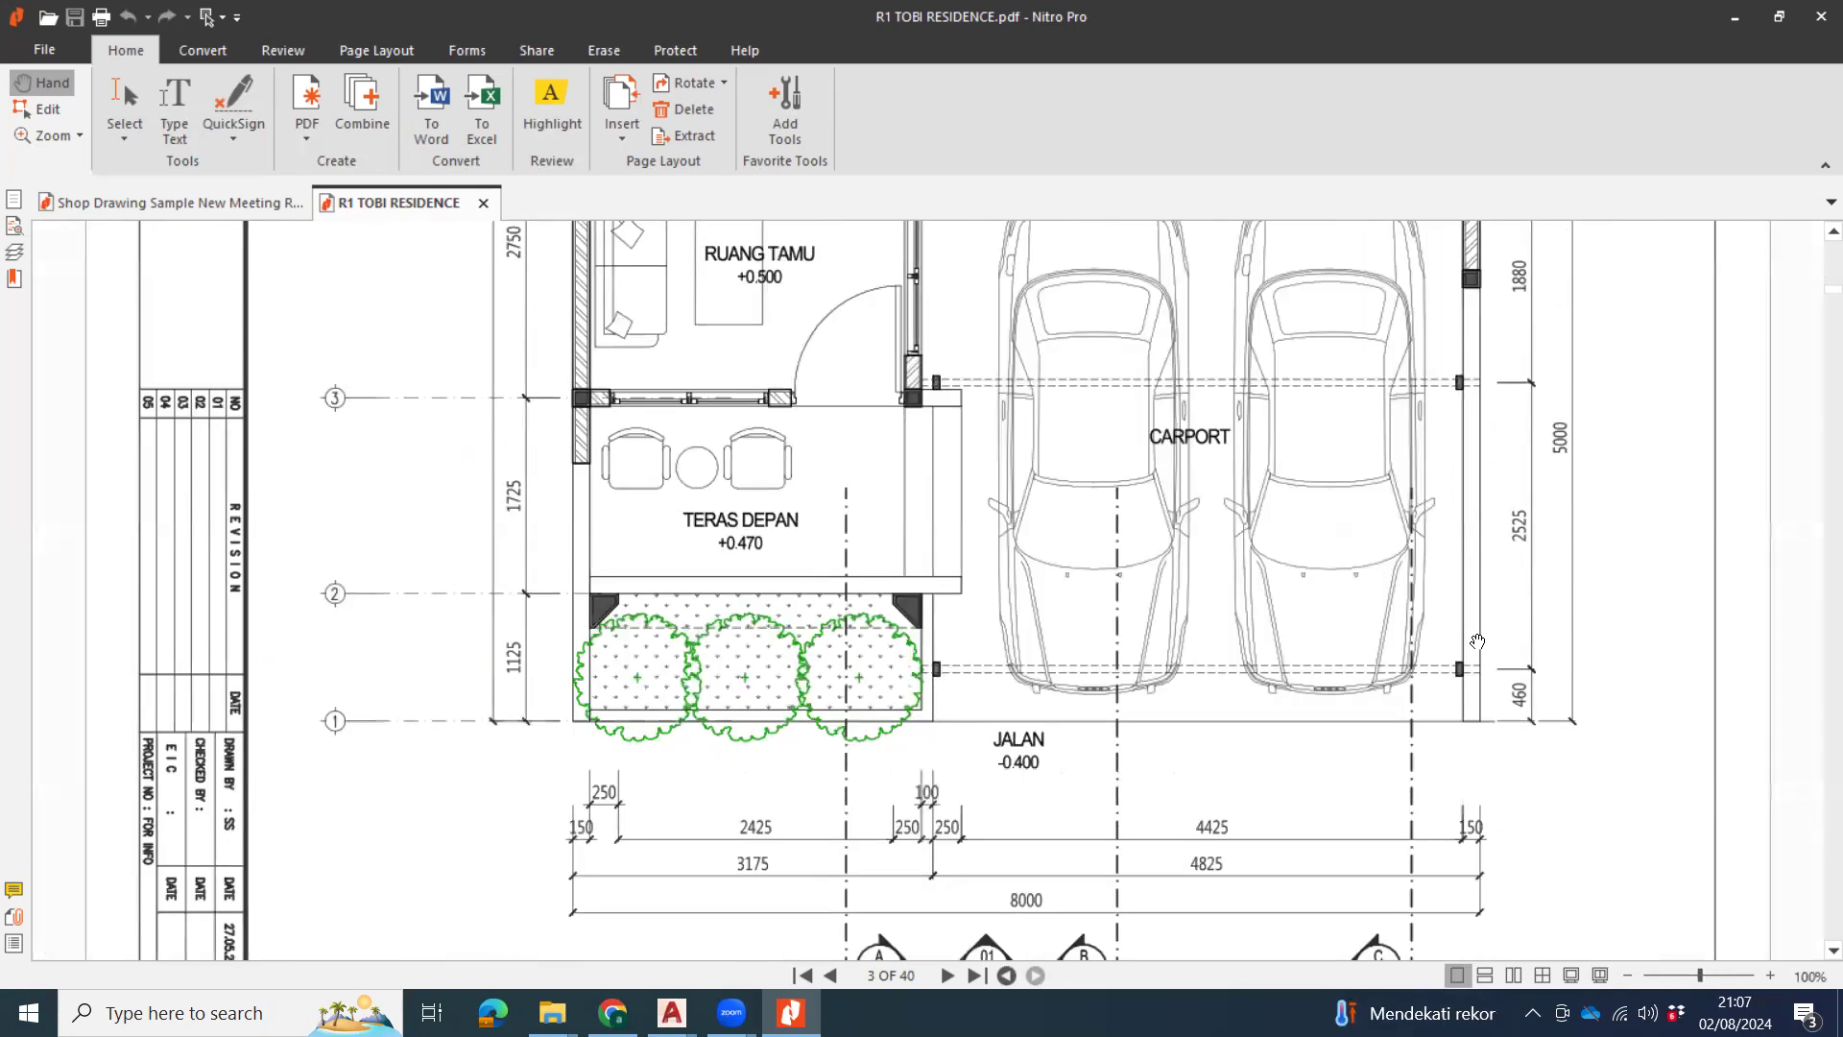
pyautogui.keyDown('ctrl'); pyautogui.scroll(-1, 1477, 642); pyautogui.keyUp('ctrl')
pyautogui.scroll(-10, 1224, 636)
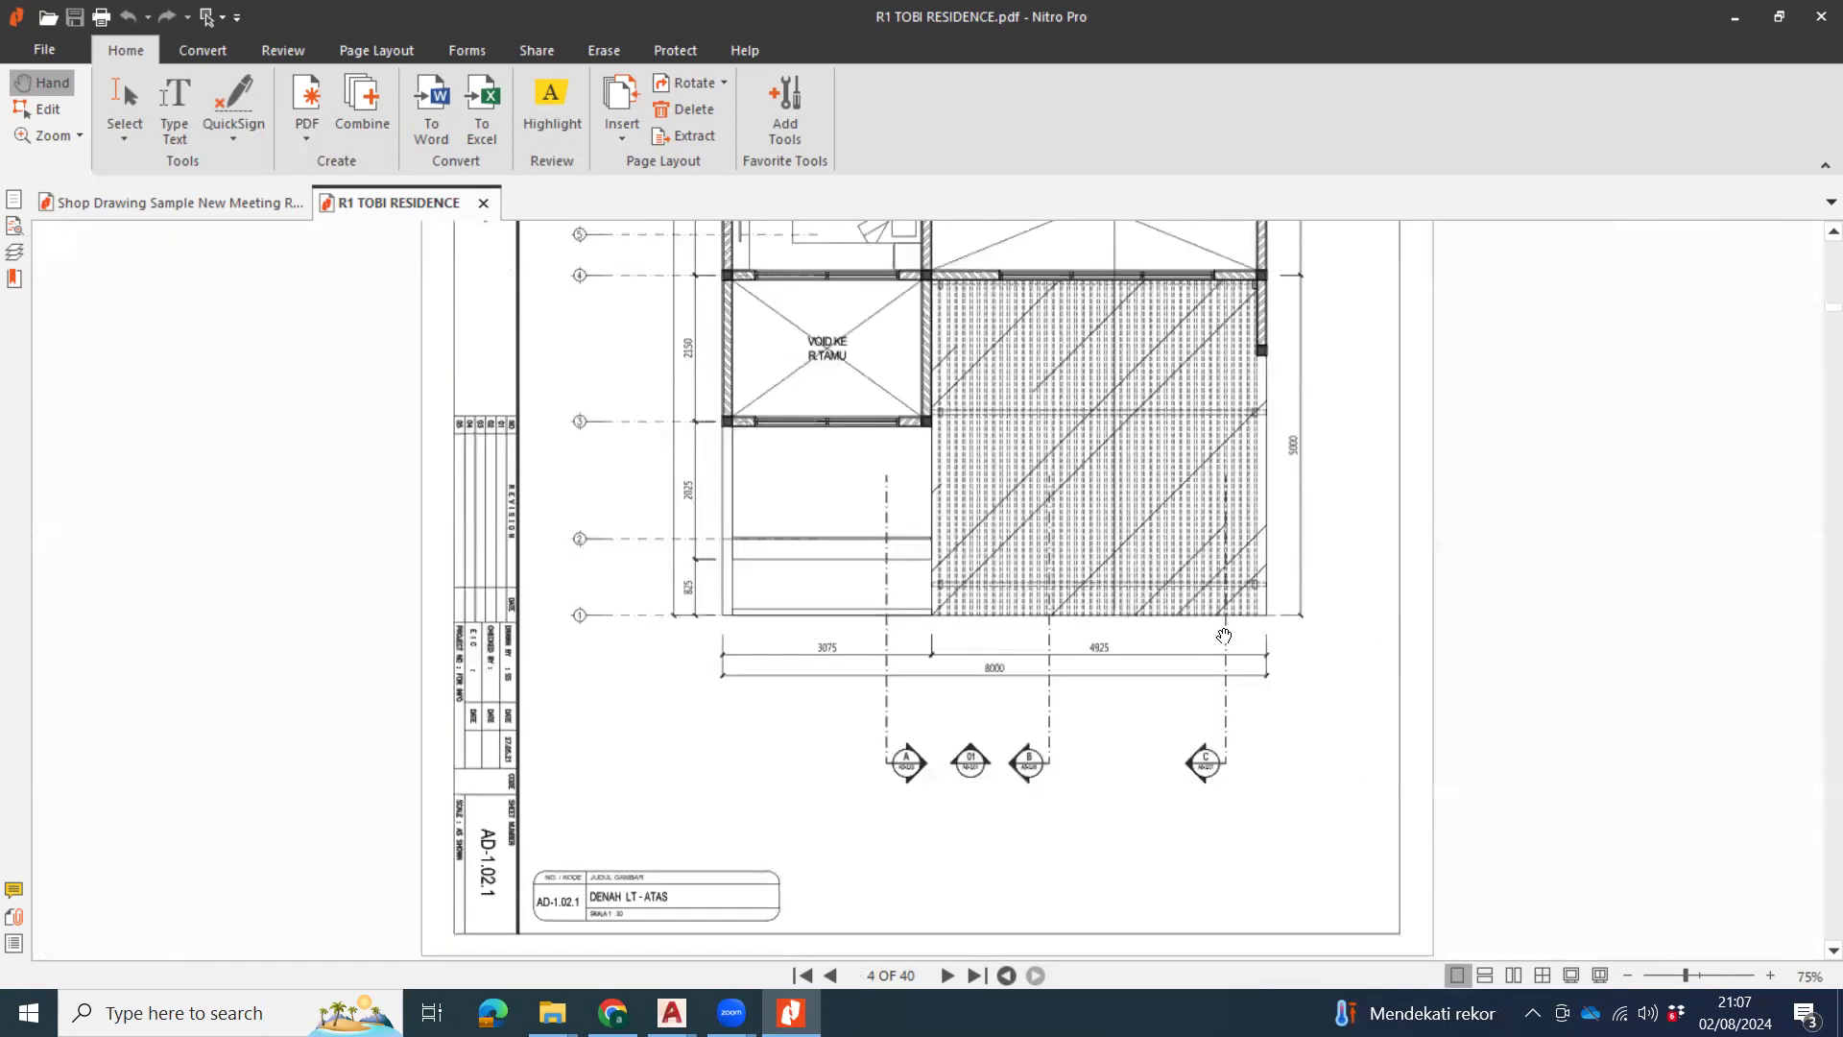
pyautogui.scroll(8, 1224, 637)
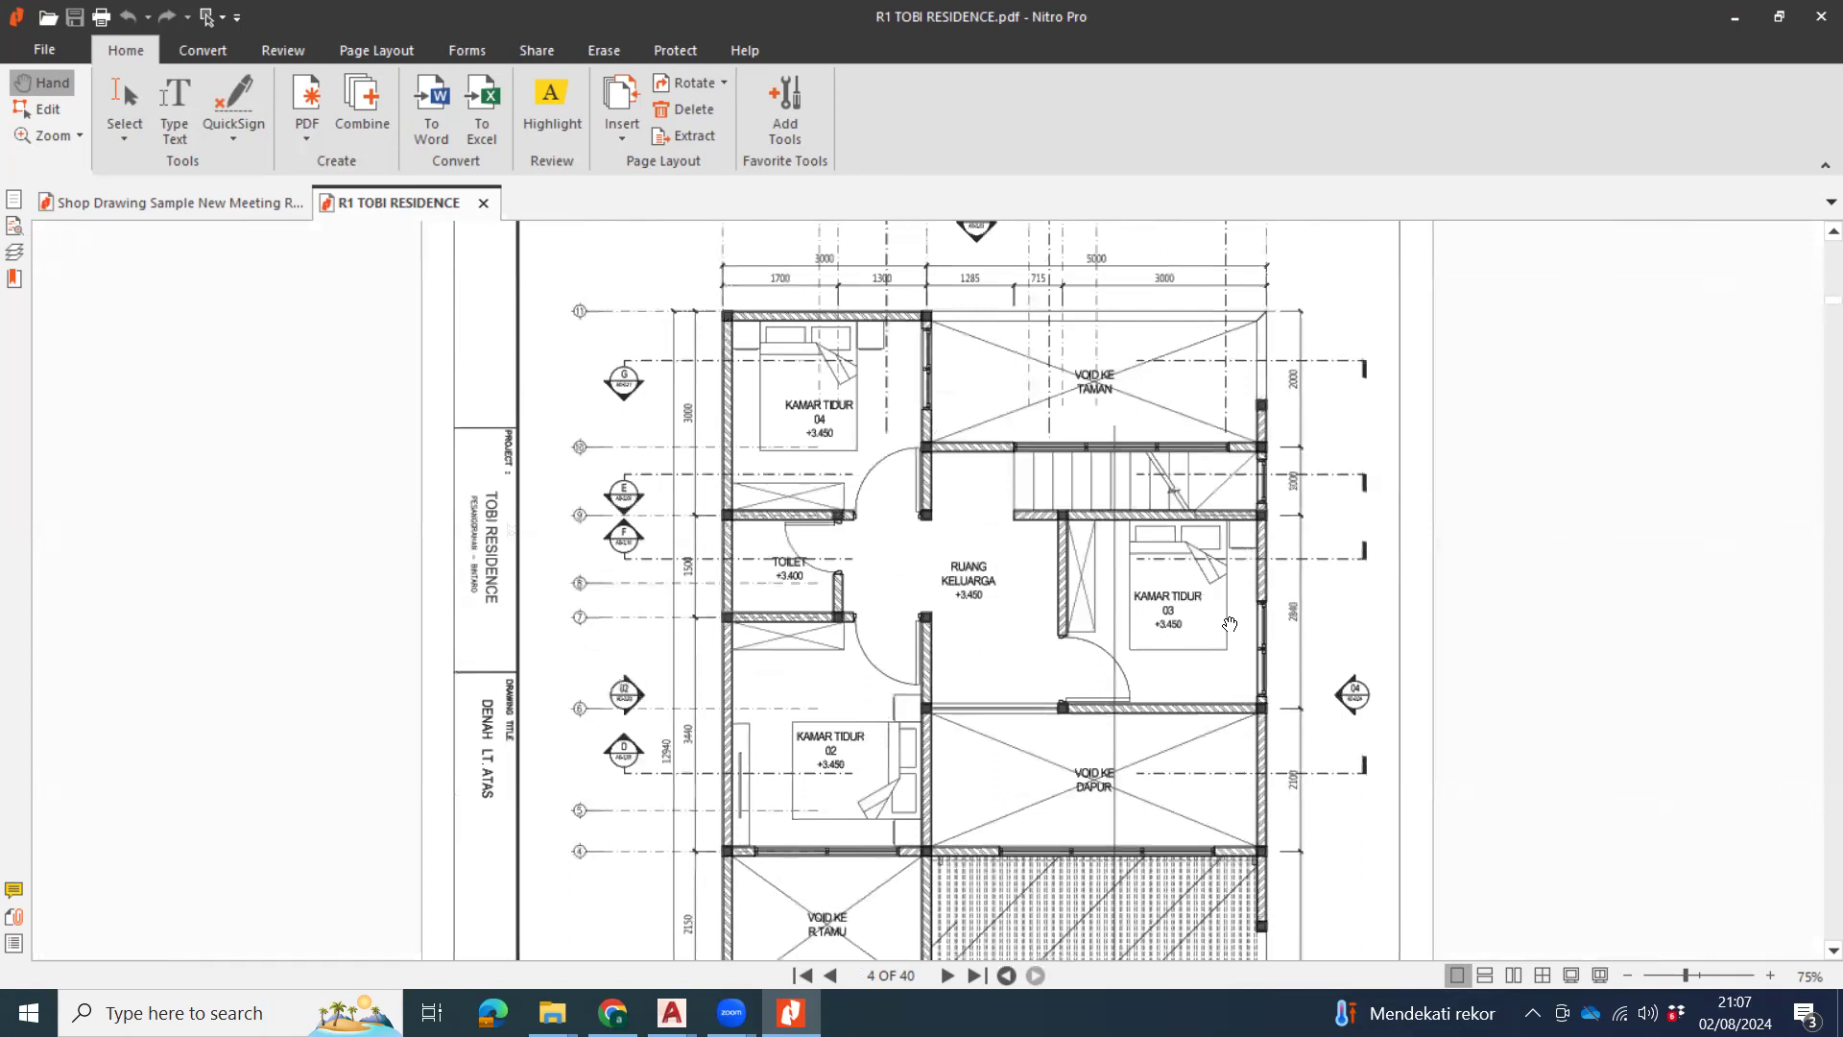
# Open the ID4.2-VIP Room PDF from the Downloads folder and go to the layout and construction plans on page 2.
pyautogui.click(552, 1013)
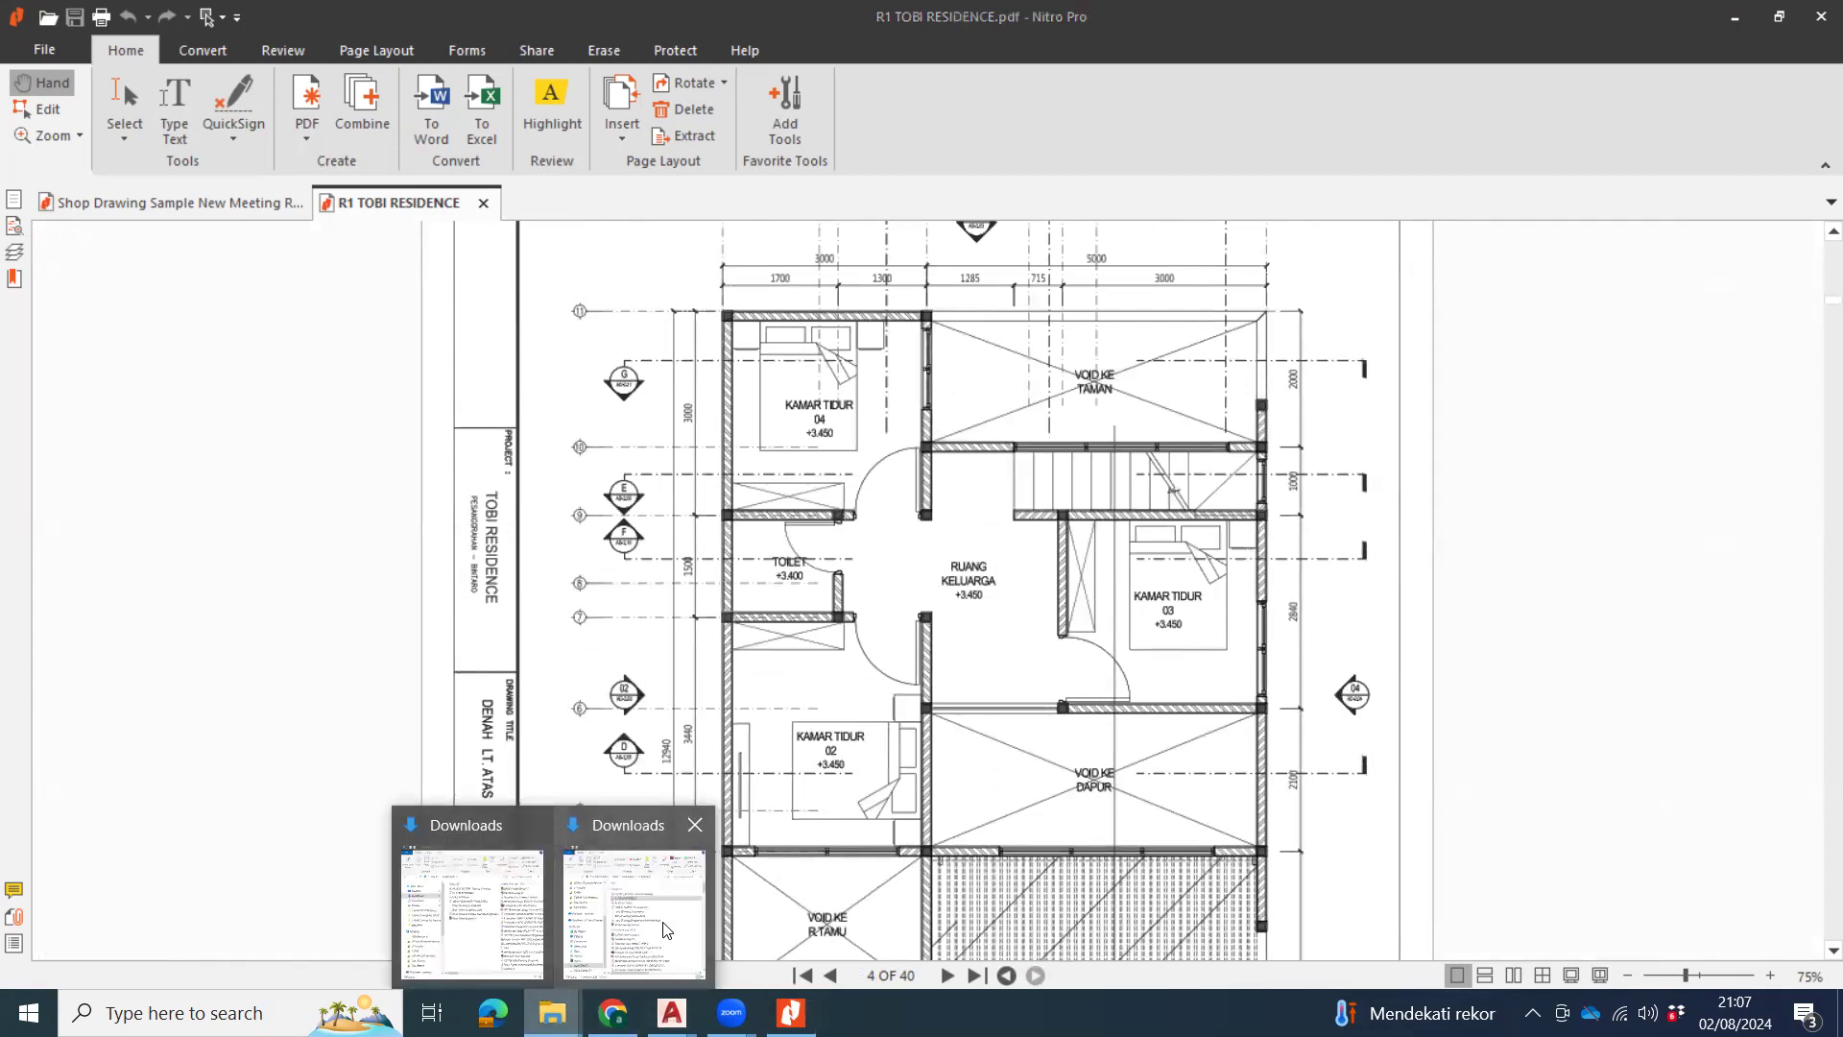
pyautogui.click(671, 929)
pyautogui.click(577, 423)
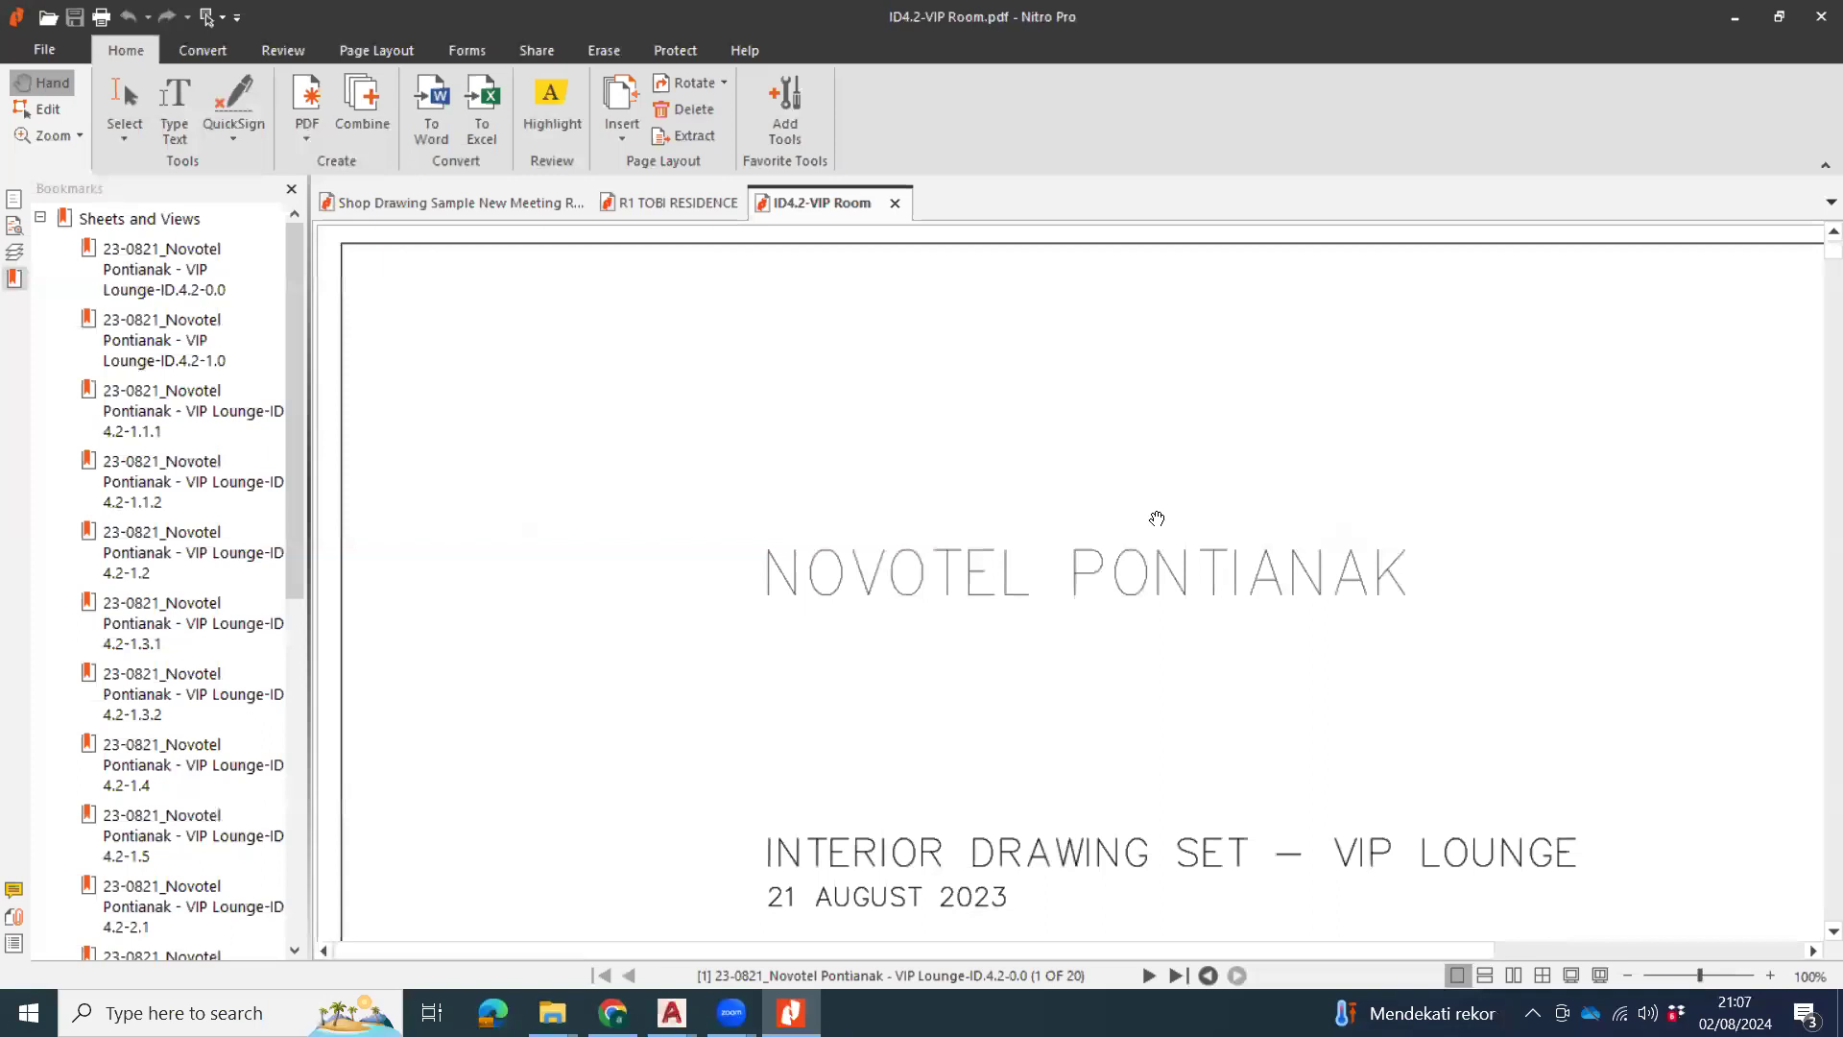
pyautogui.scroll(-5, 1158, 513)
pyautogui.scroll(-3, 1166, 517)
pyautogui.keyDown('ctrl'); pyautogui.scroll(-1, 1167, 506); pyautogui.keyUp('ctrl')
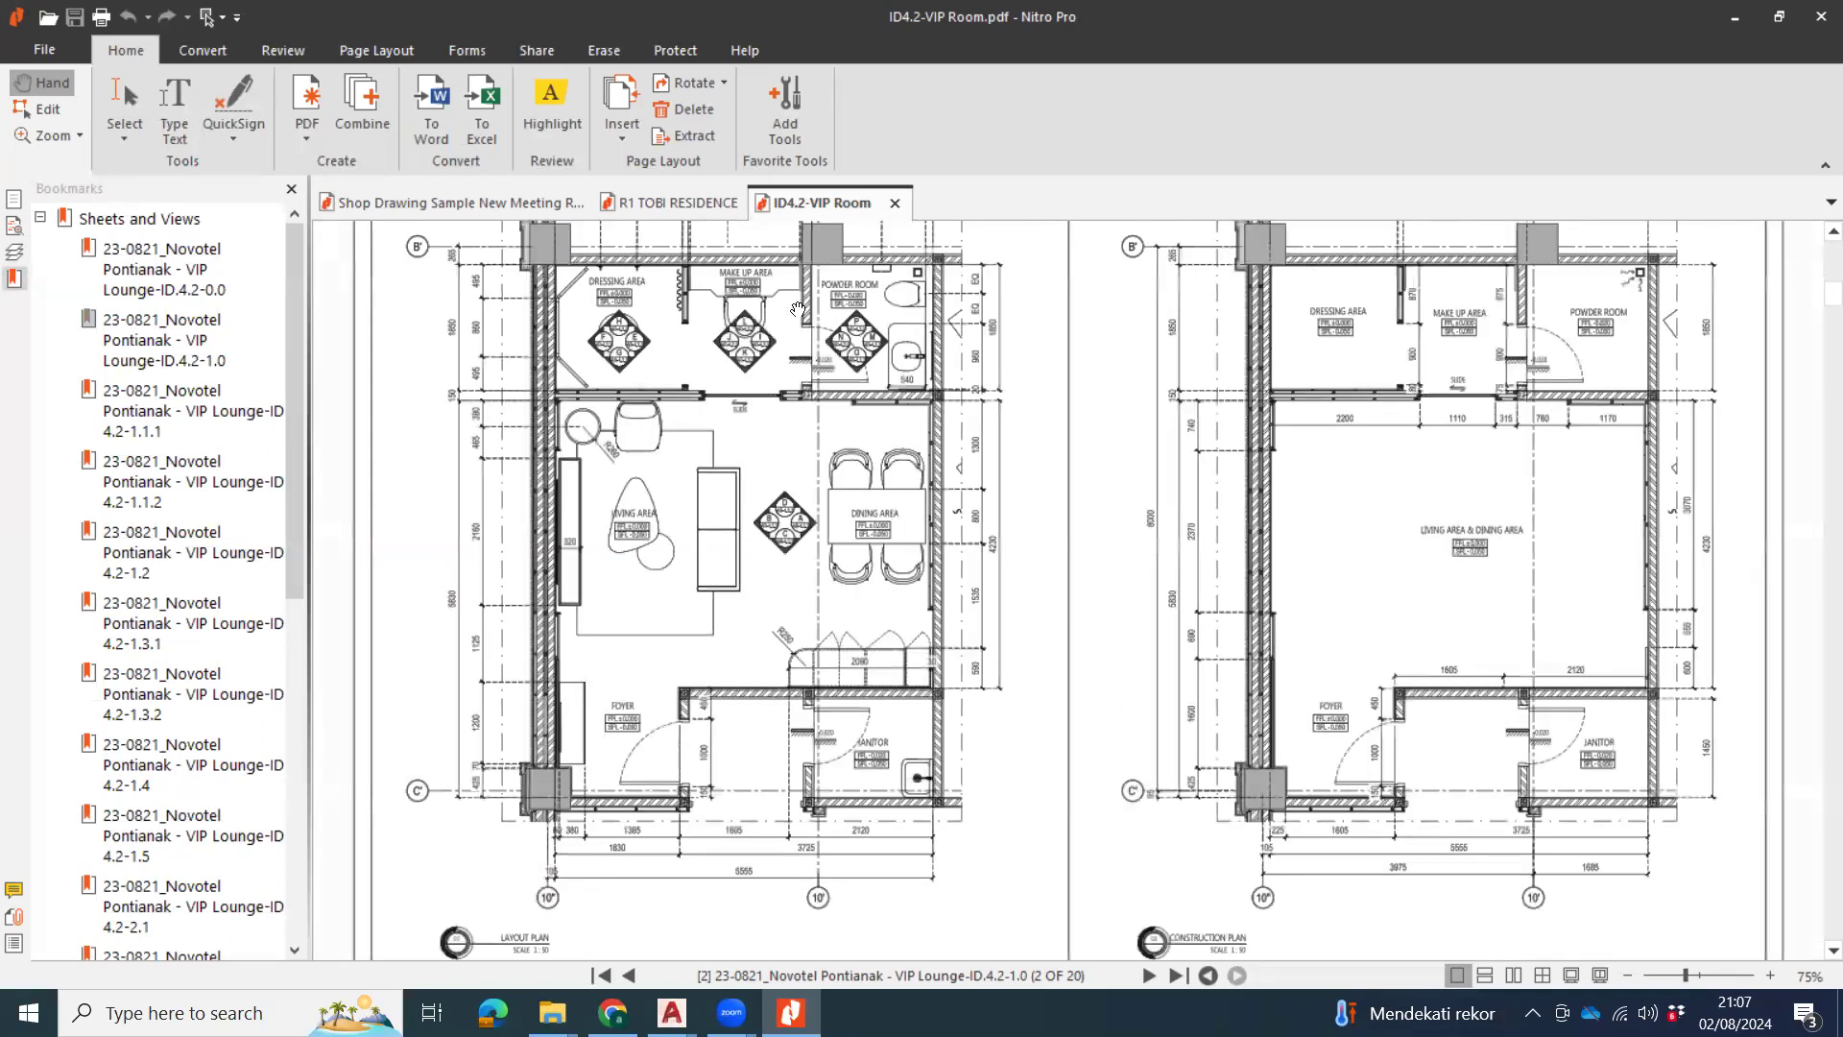
# Examine the wall hatching, door openings, floor levels, cabinet and dimension chains around the foyer, dining area and janitor room on the layout plan.
pyautogui.scroll(-2, 1126, 470)
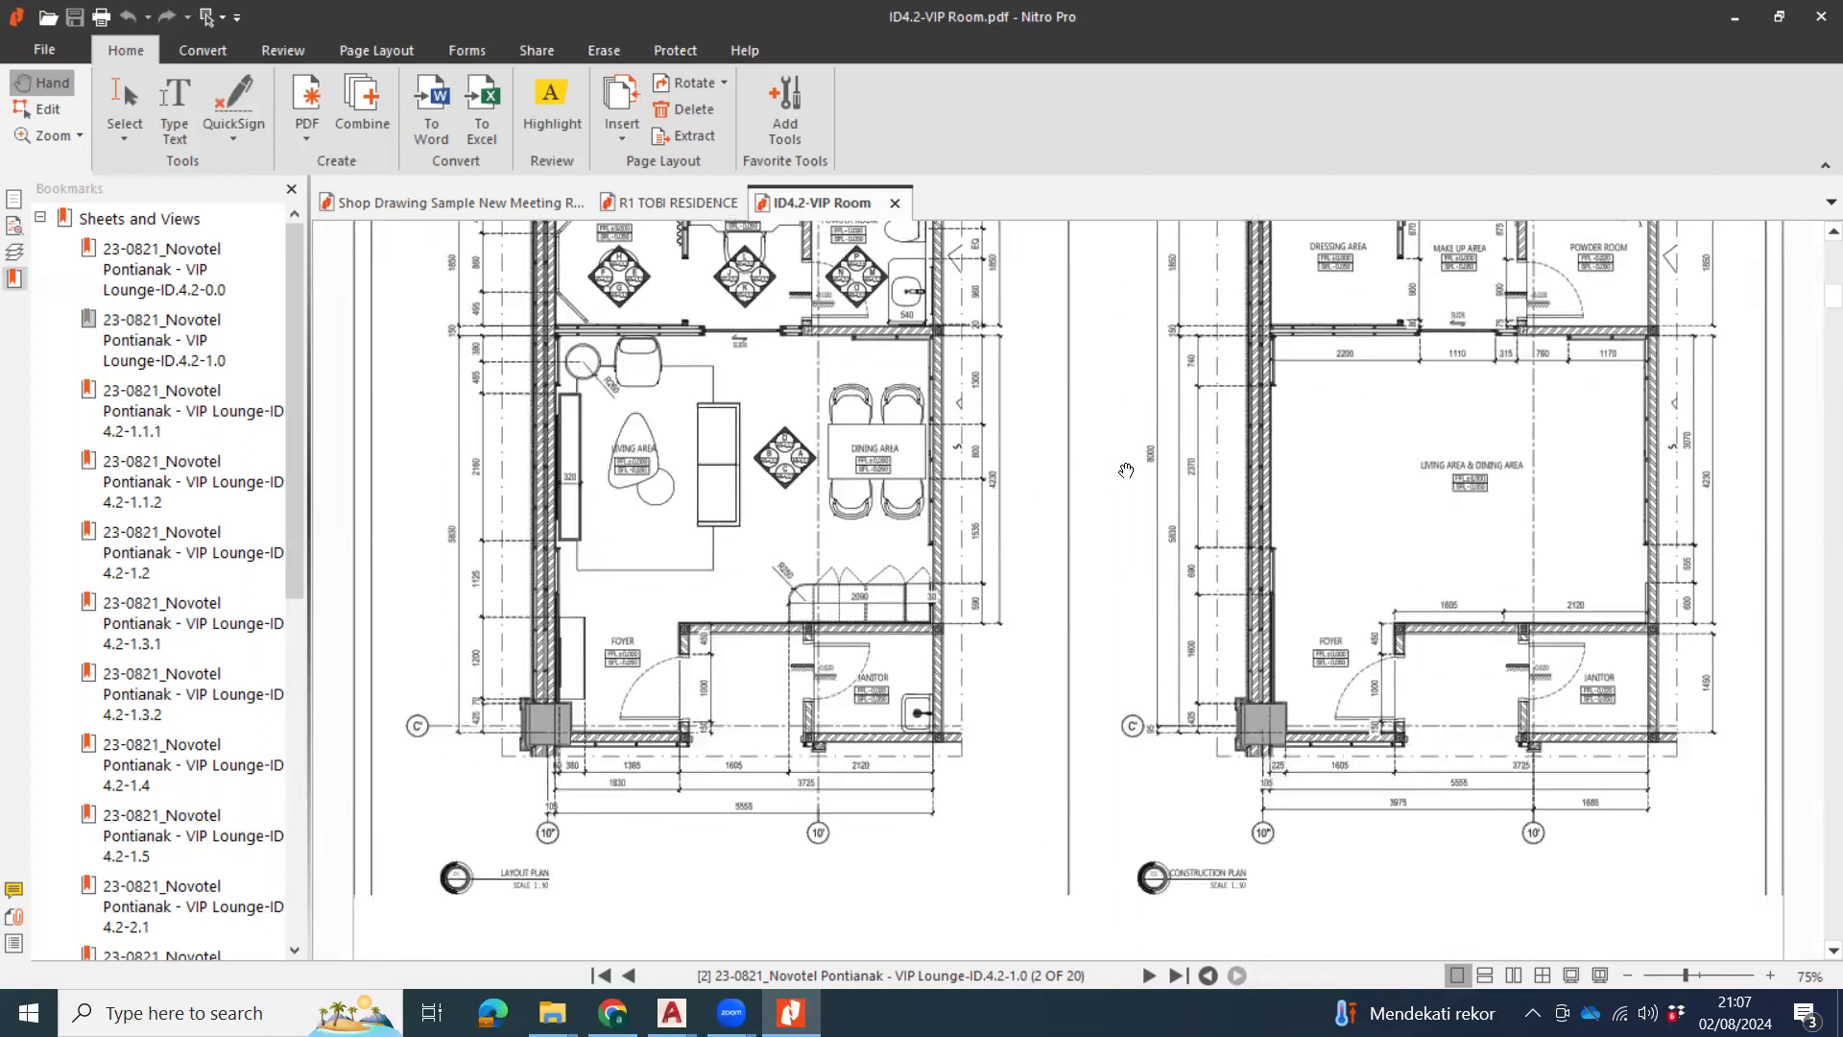
pyautogui.keyDown('ctrl'); pyautogui.scroll(4, 1128, 755); pyautogui.keyUp('ctrl')
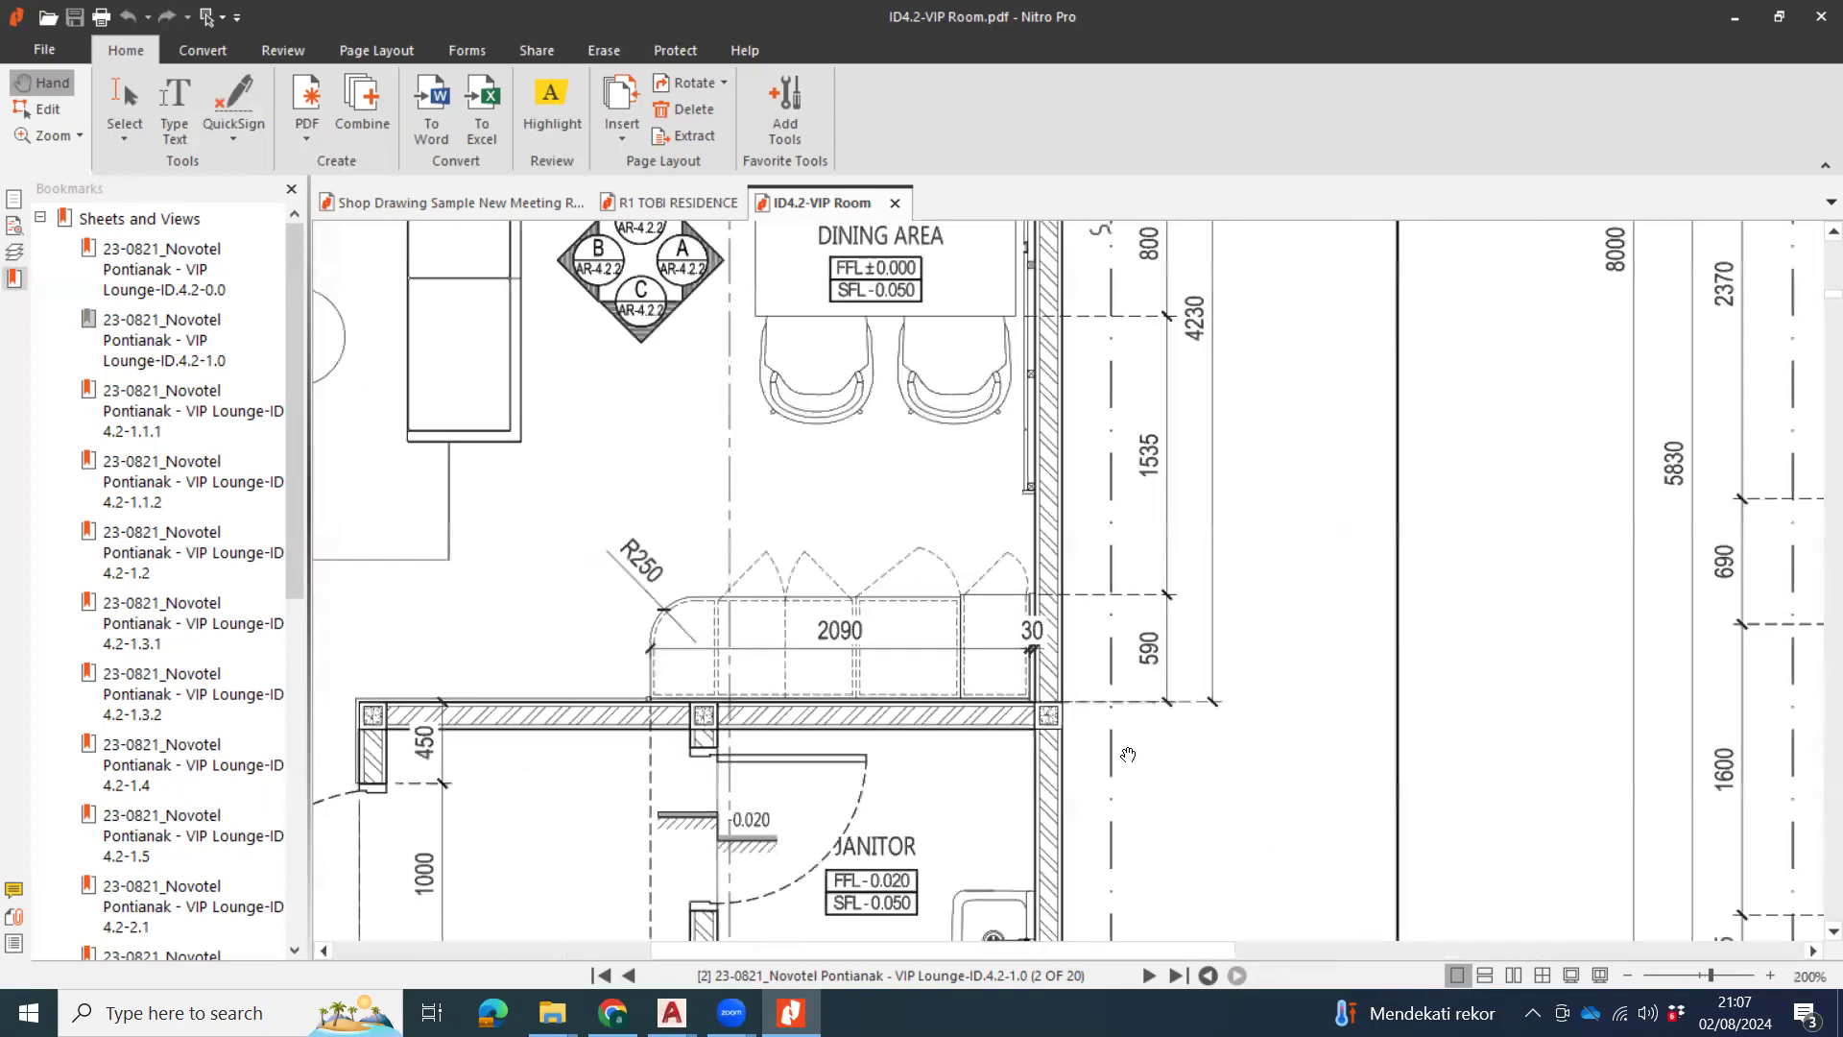
pyautogui.keyDown('ctrl'); pyautogui.scroll(2, 1086, 729); pyautogui.keyUp('ctrl')
pyautogui.keyDown('ctrl'); pyautogui.scroll(-2, 1077, 731); pyautogui.keyUp('ctrl')
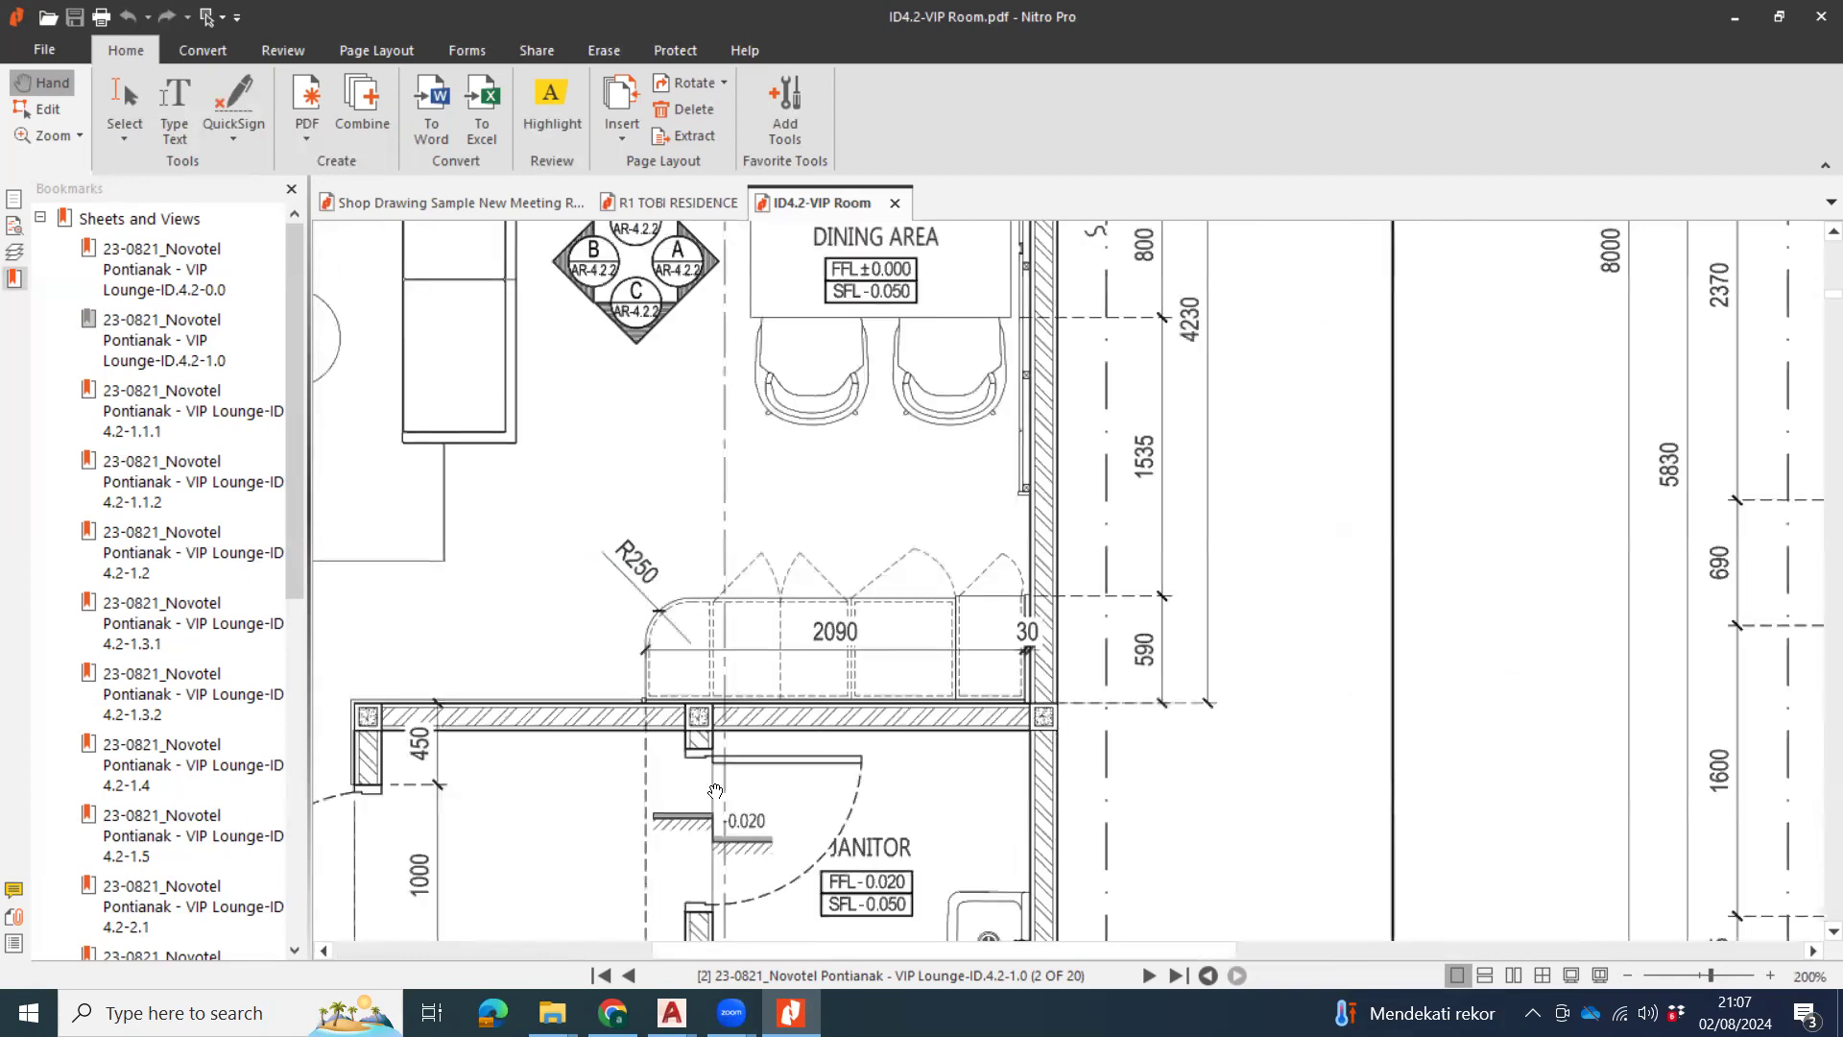
pyautogui.keyDown('ctrl'); pyautogui.scroll(2, 758, 785); pyautogui.keyUp('ctrl')
pyautogui.keyDown('ctrl'); pyautogui.scroll(-2, 1283, 778); pyautogui.keyUp('ctrl')
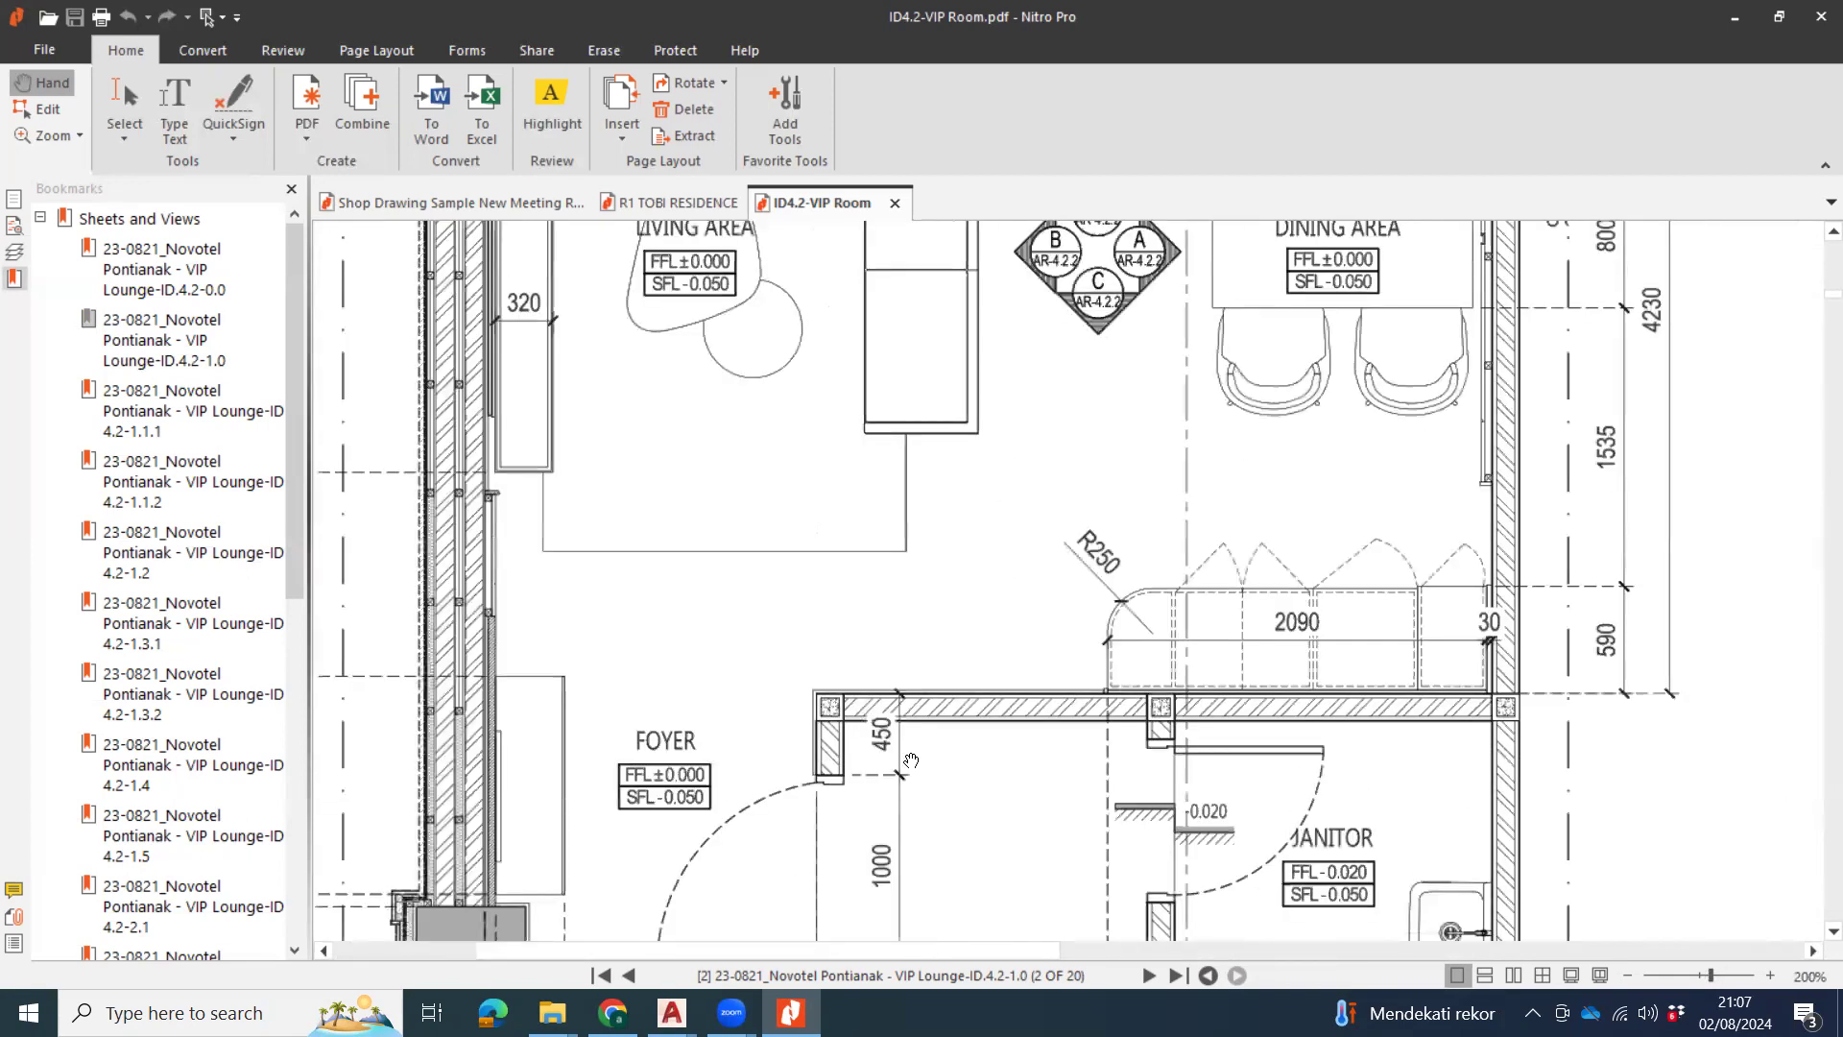
pyautogui.keyDown('ctrl'); pyautogui.scroll(2, 830, 713); pyautogui.keyUp('ctrl')
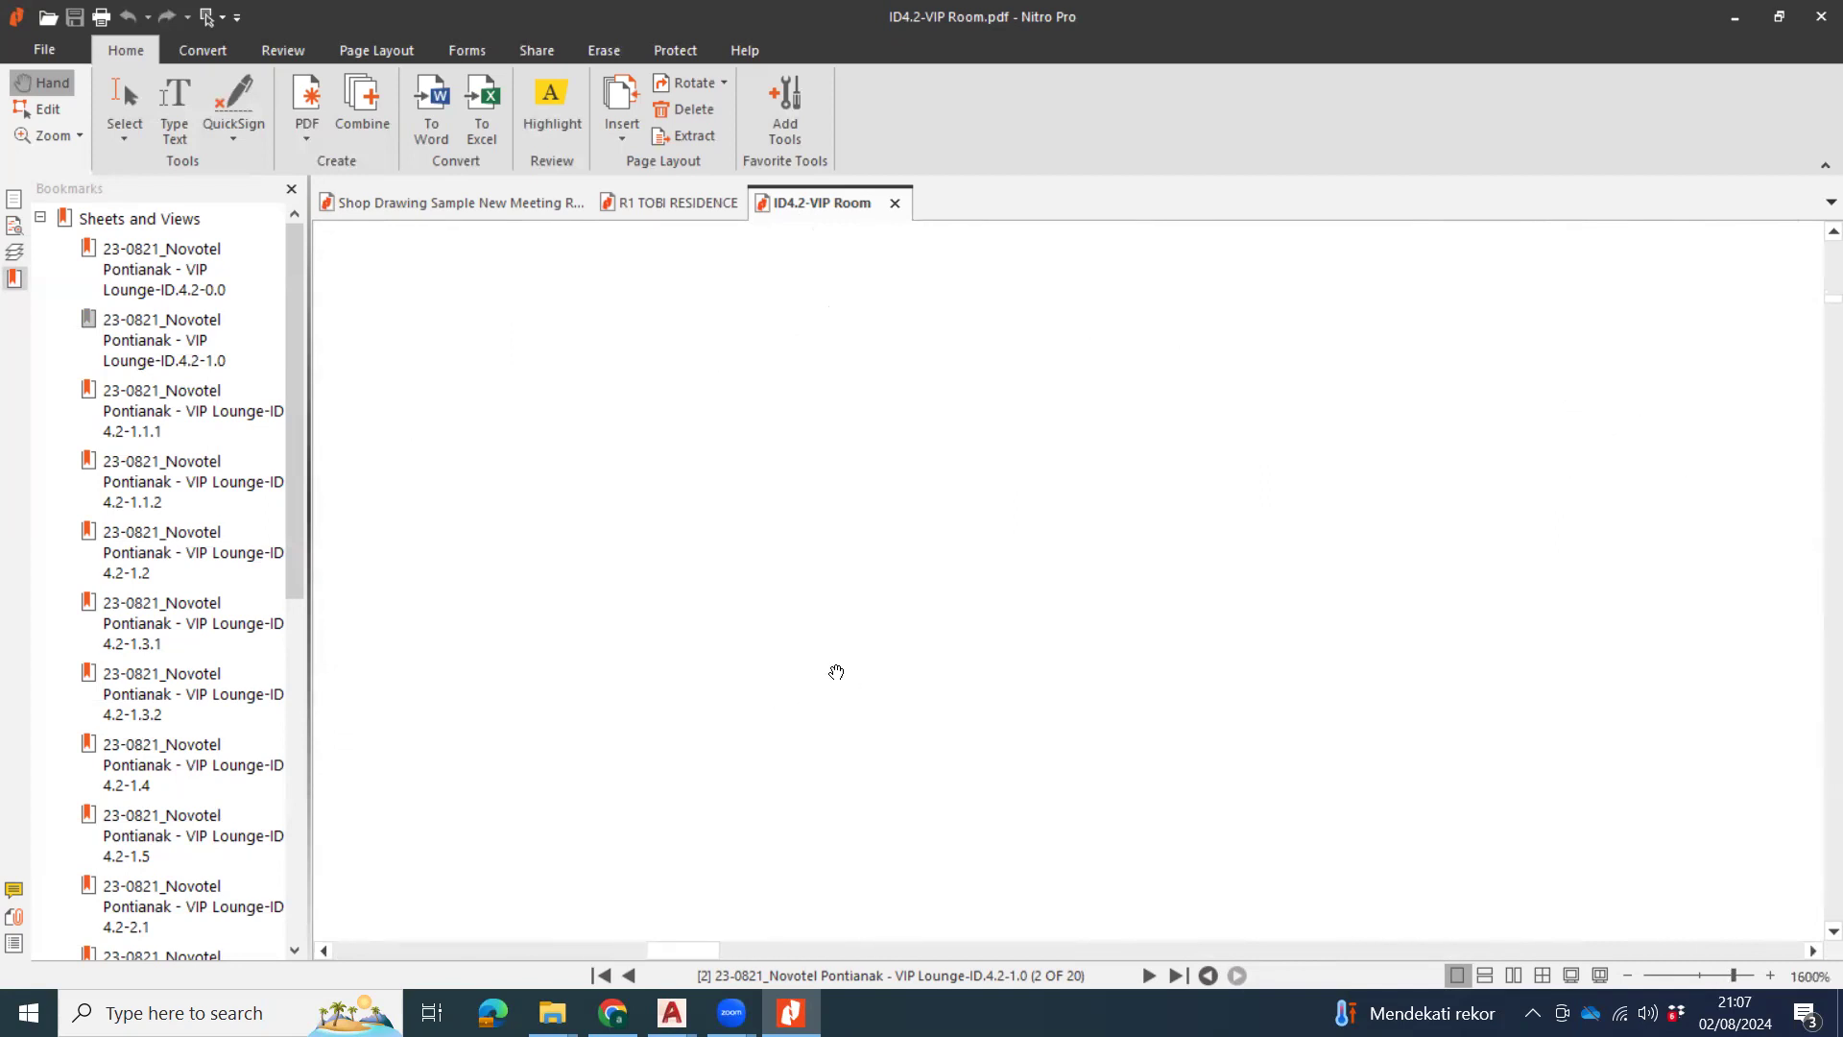
pyautogui.keyDown('ctrl'); pyautogui.scroll(-1, 980, 687); pyautogui.keyUp('ctrl')
pyautogui.keyDown('ctrl'); pyautogui.scroll(-1, 980, 687); pyautogui.keyUp('ctrl')
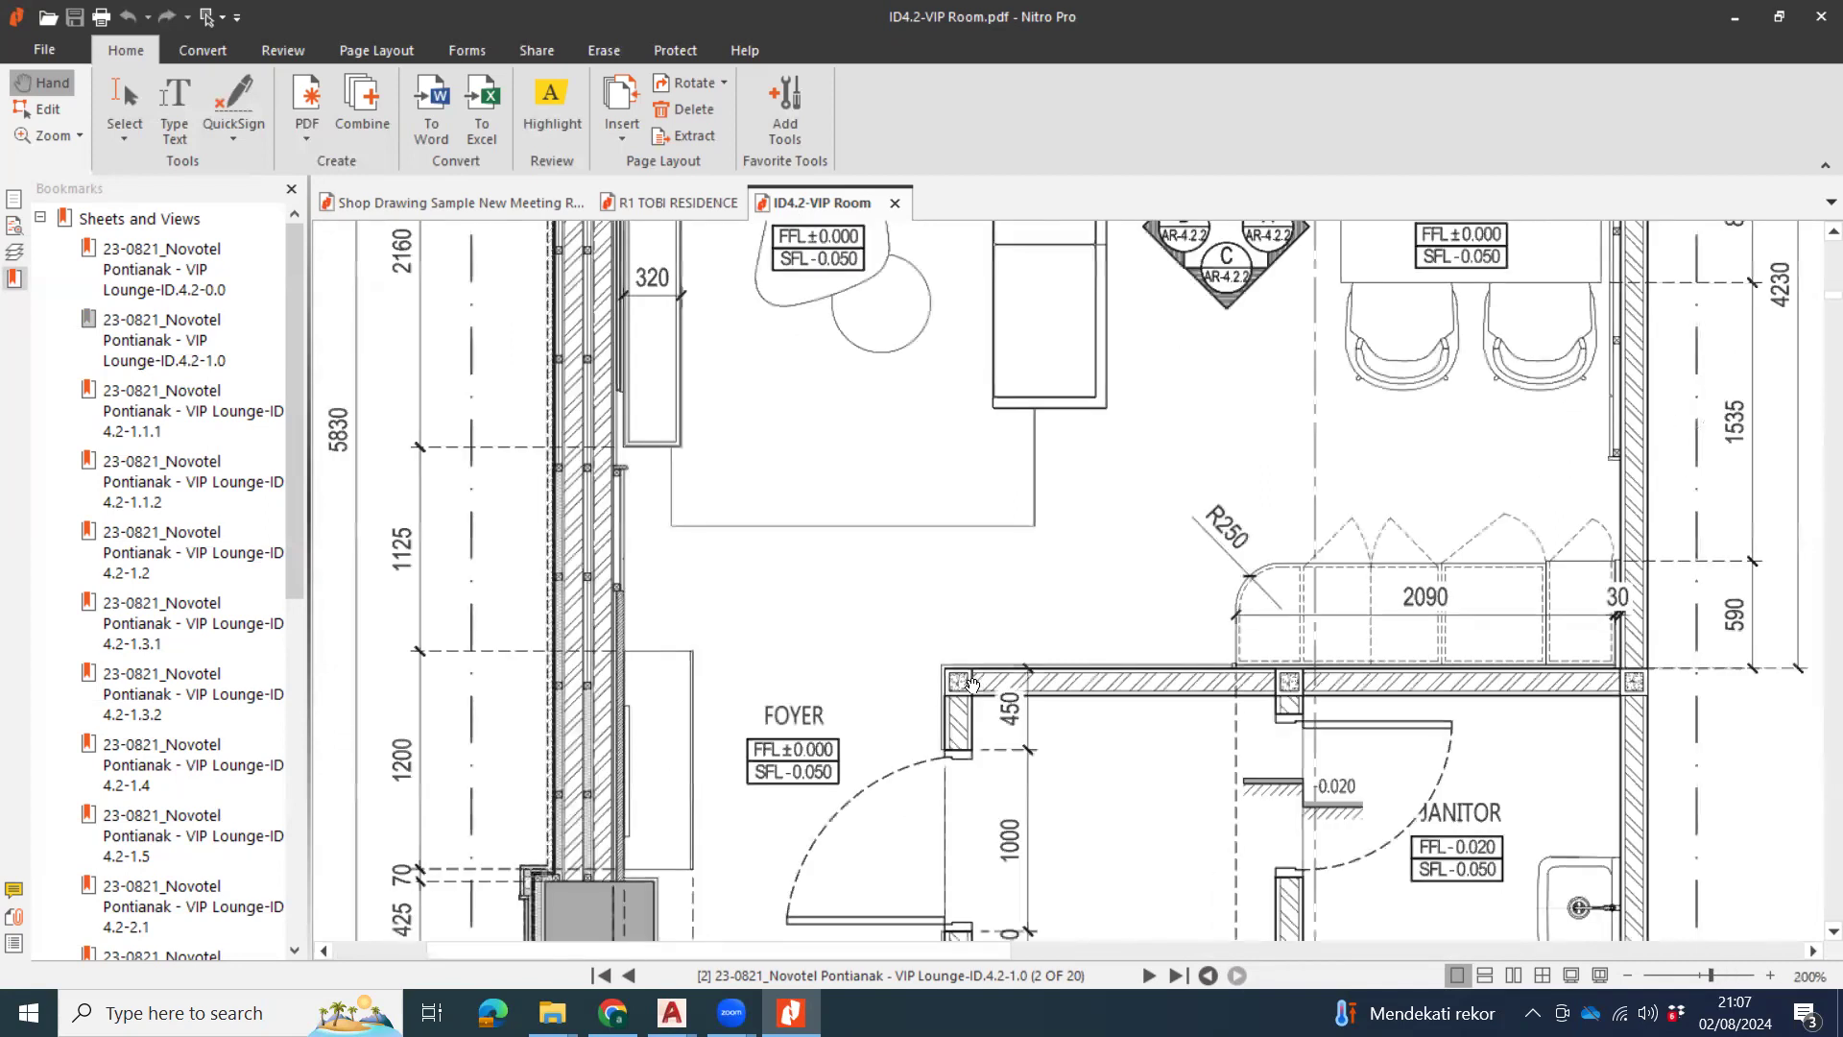
pyautogui.scroll(-3, 762, 618)
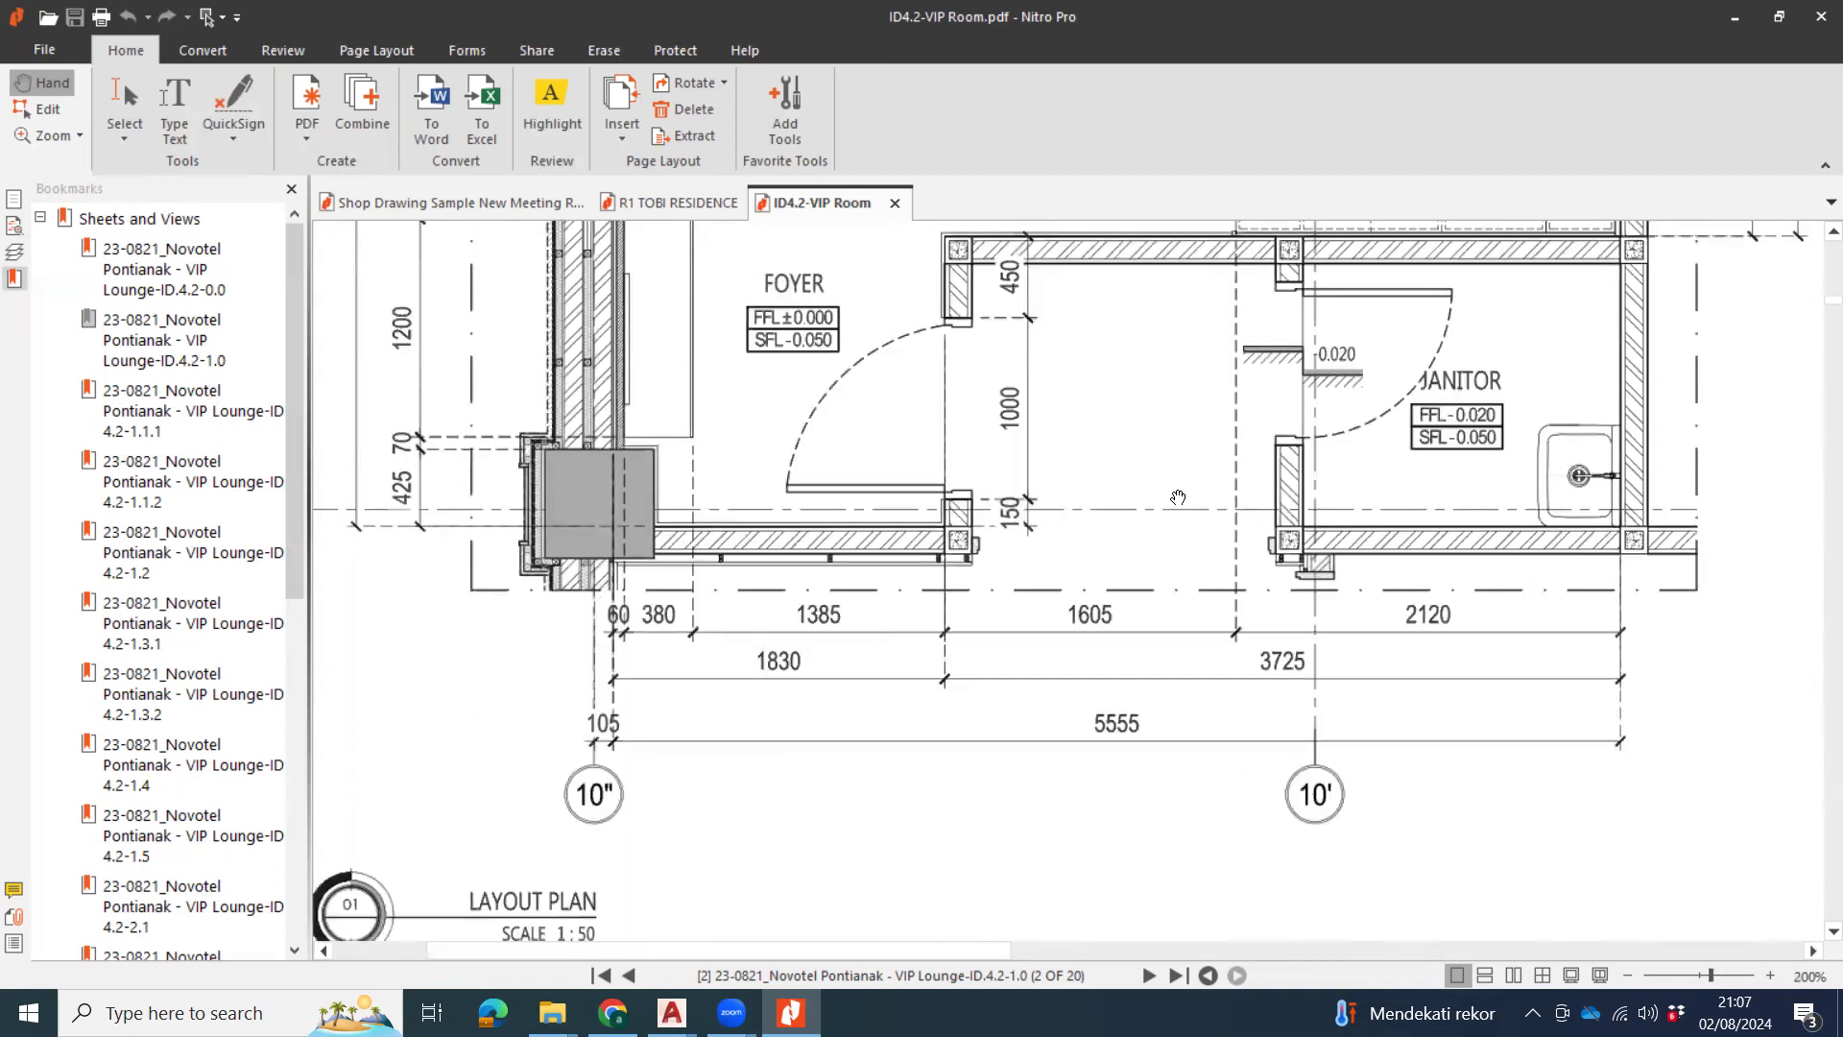
pyautogui.scroll(-2, 1177, 497)
pyautogui.scroll(-1, 1298, 581)
pyautogui.keyDown('ctrl'); pyautogui.scroll(-2, 1299, 586); pyautogui.keyUp('ctrl')
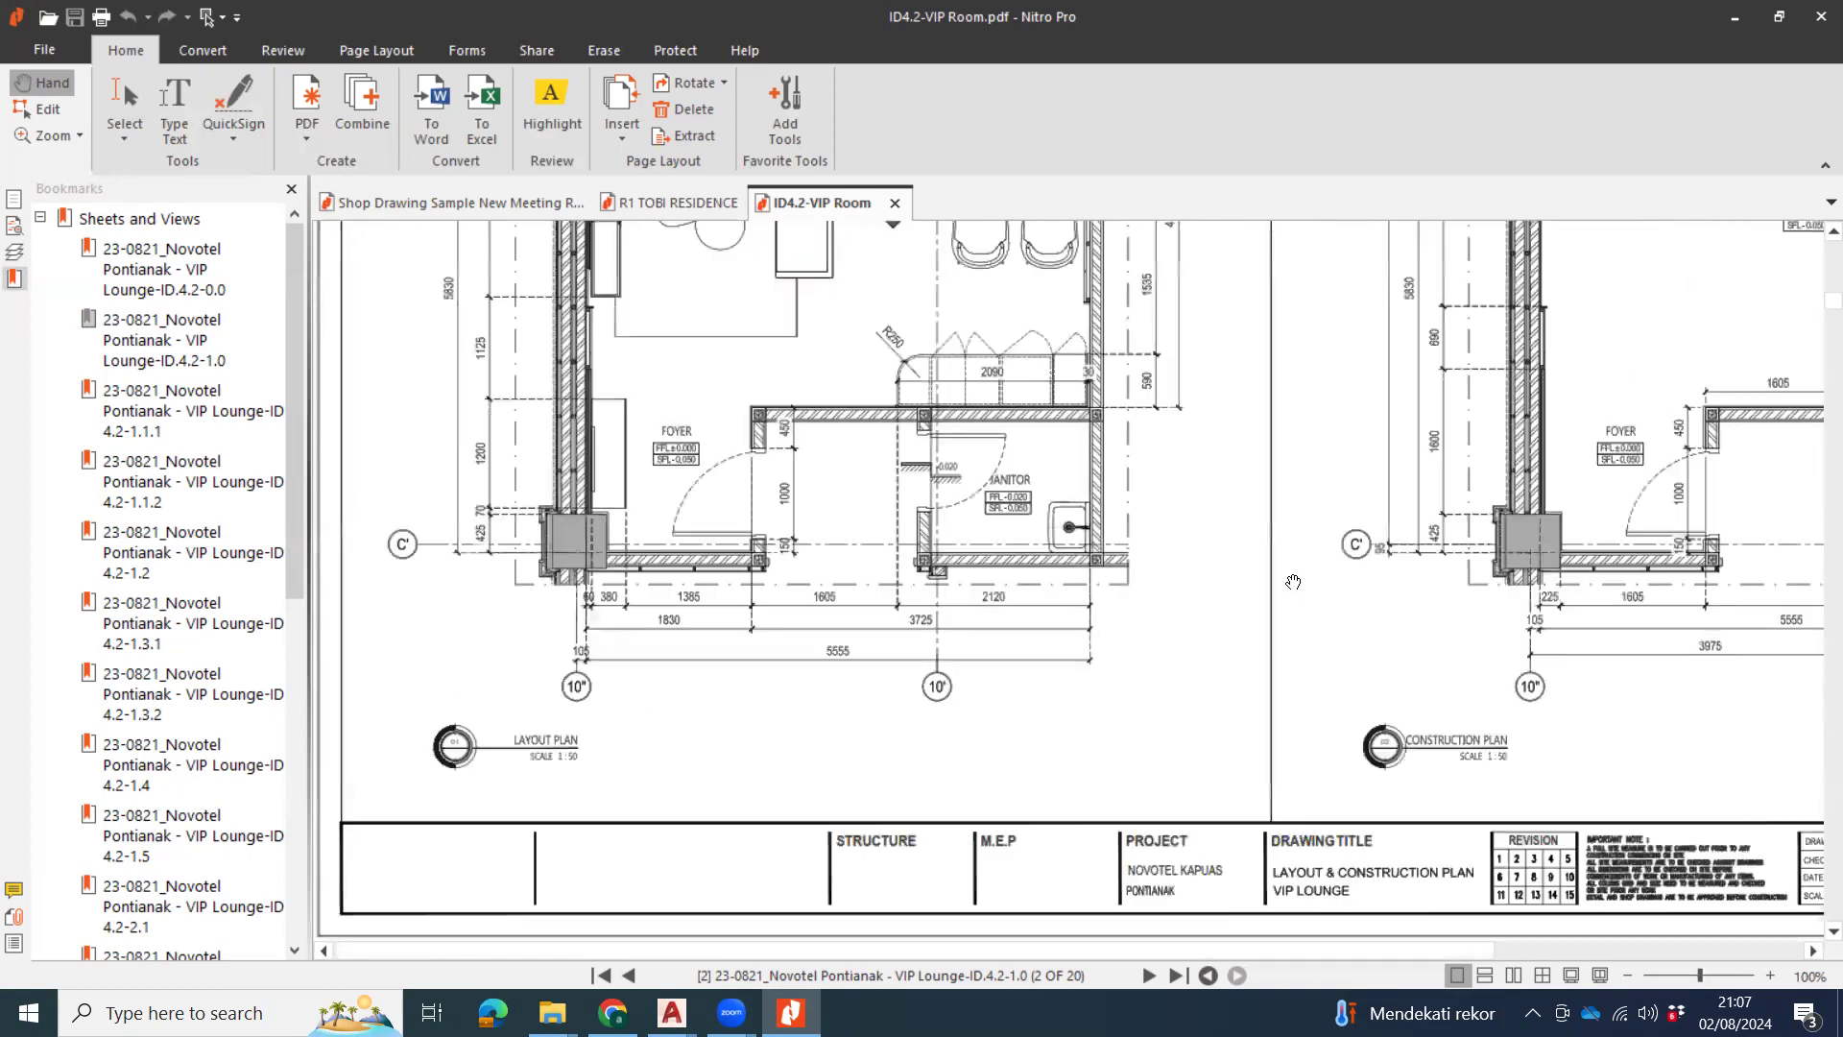
# Examine the column and its surrounding wall and cladding layers at grids C' and 10" on the layout and construction plans.
pyautogui.keyDown('ctrl'); pyautogui.scroll(3, 1598, 552); pyautogui.keyUp('ctrl')
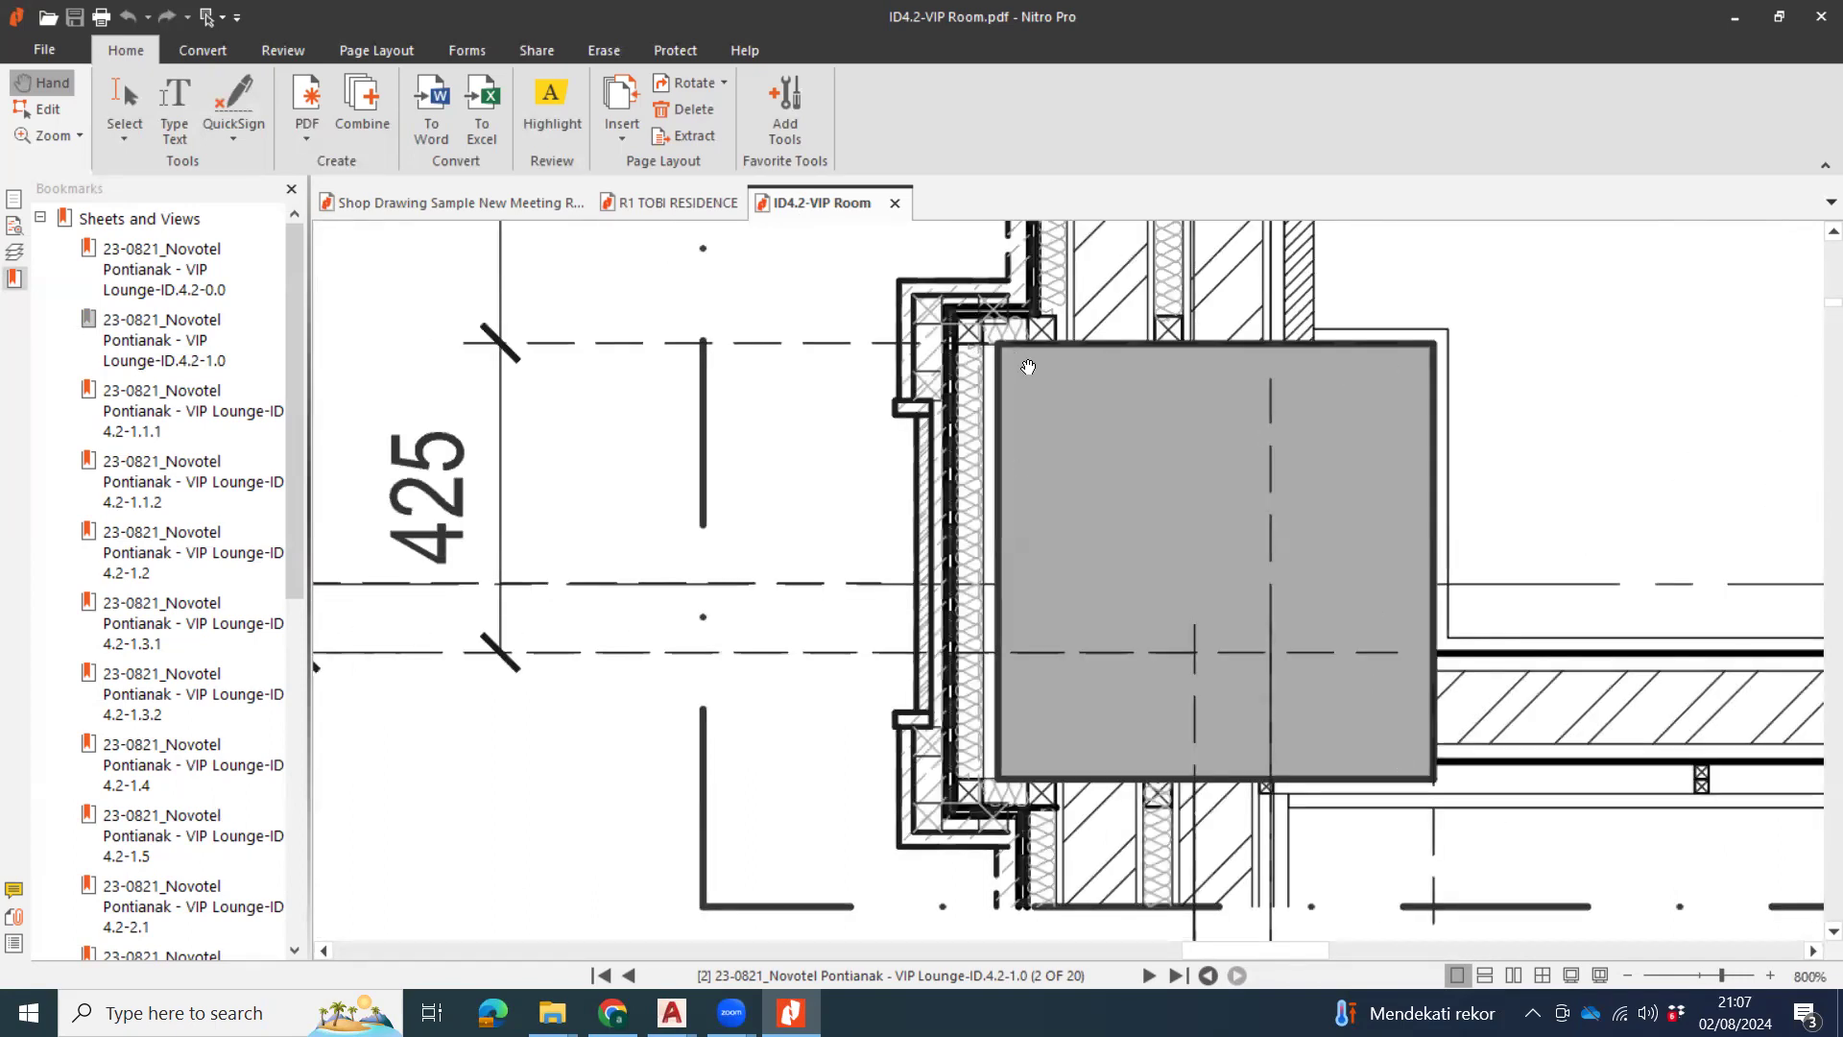
pyautogui.keyDown('ctrl'); pyautogui.scroll(-4, 1328, 514); pyautogui.keyUp('ctrl')
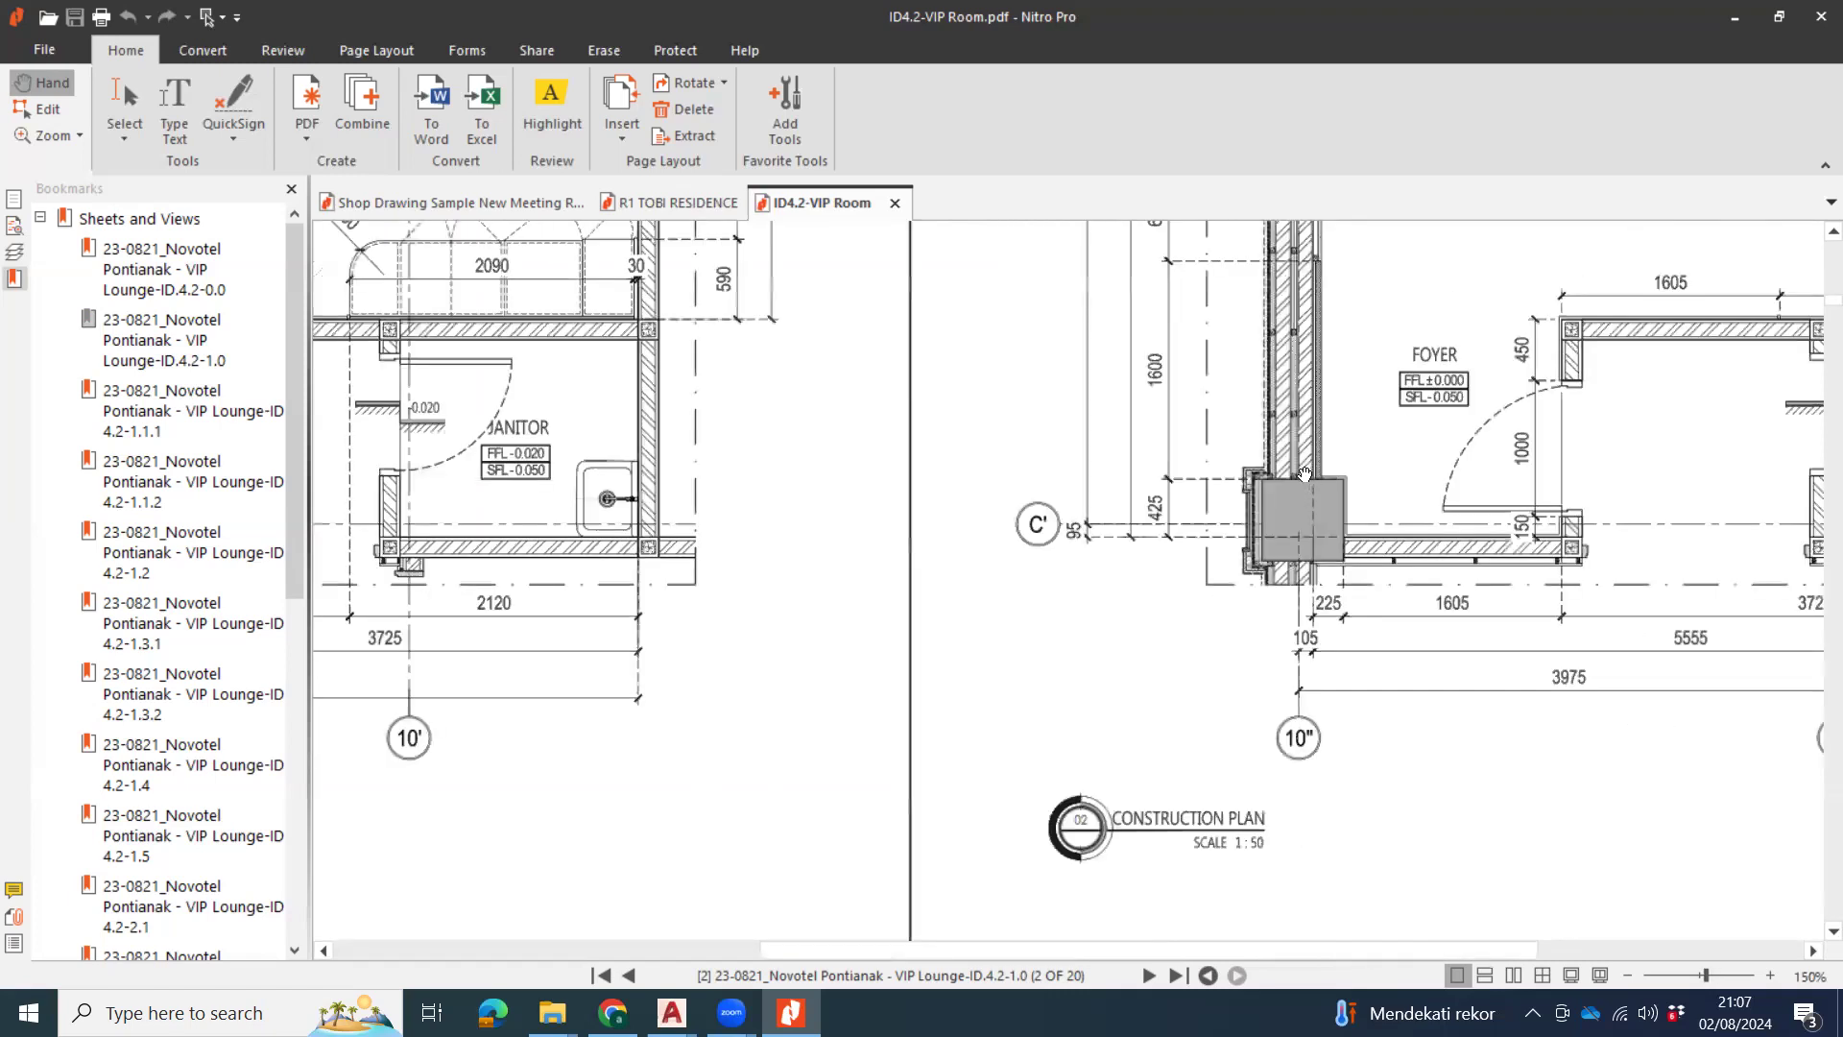
pyautogui.keyDown('ctrl'); pyautogui.scroll(4, 1303, 473); pyautogui.keyUp('ctrl')
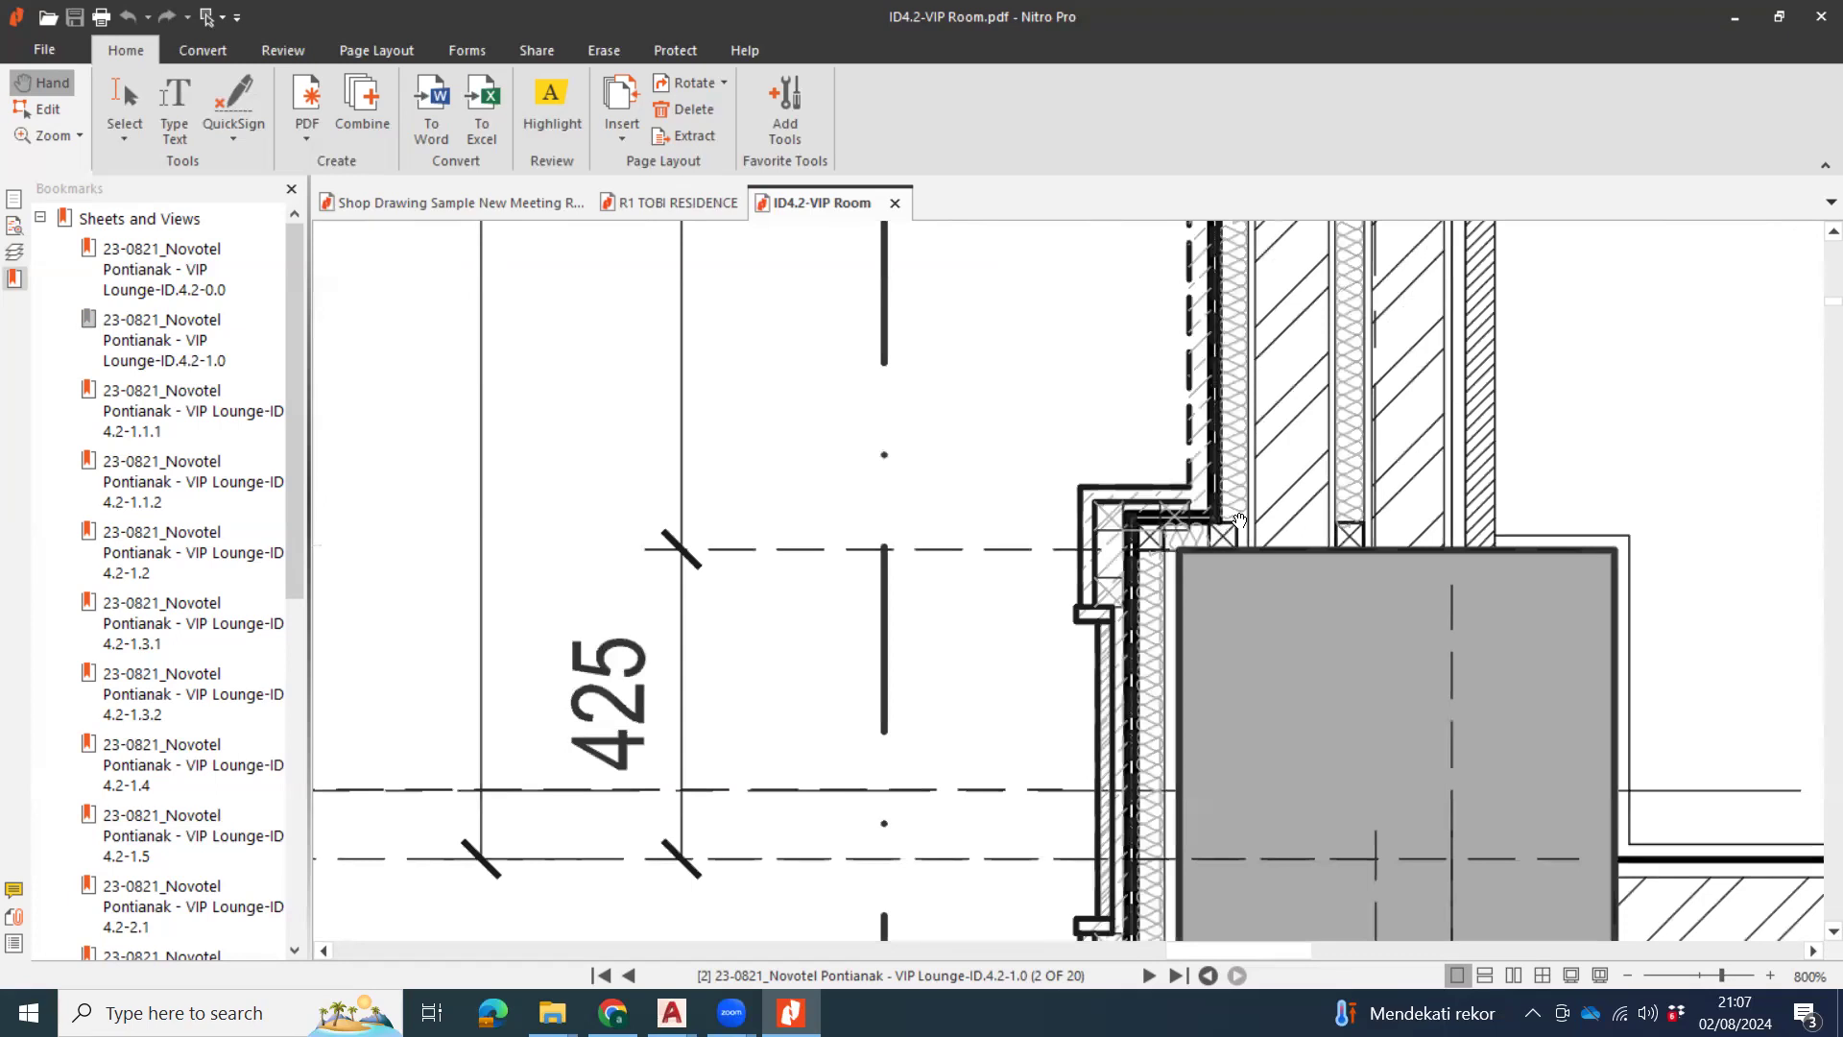
pyautogui.keyDown('ctrl'); pyautogui.scroll(-6, 1448, 585); pyautogui.keyUp('ctrl')
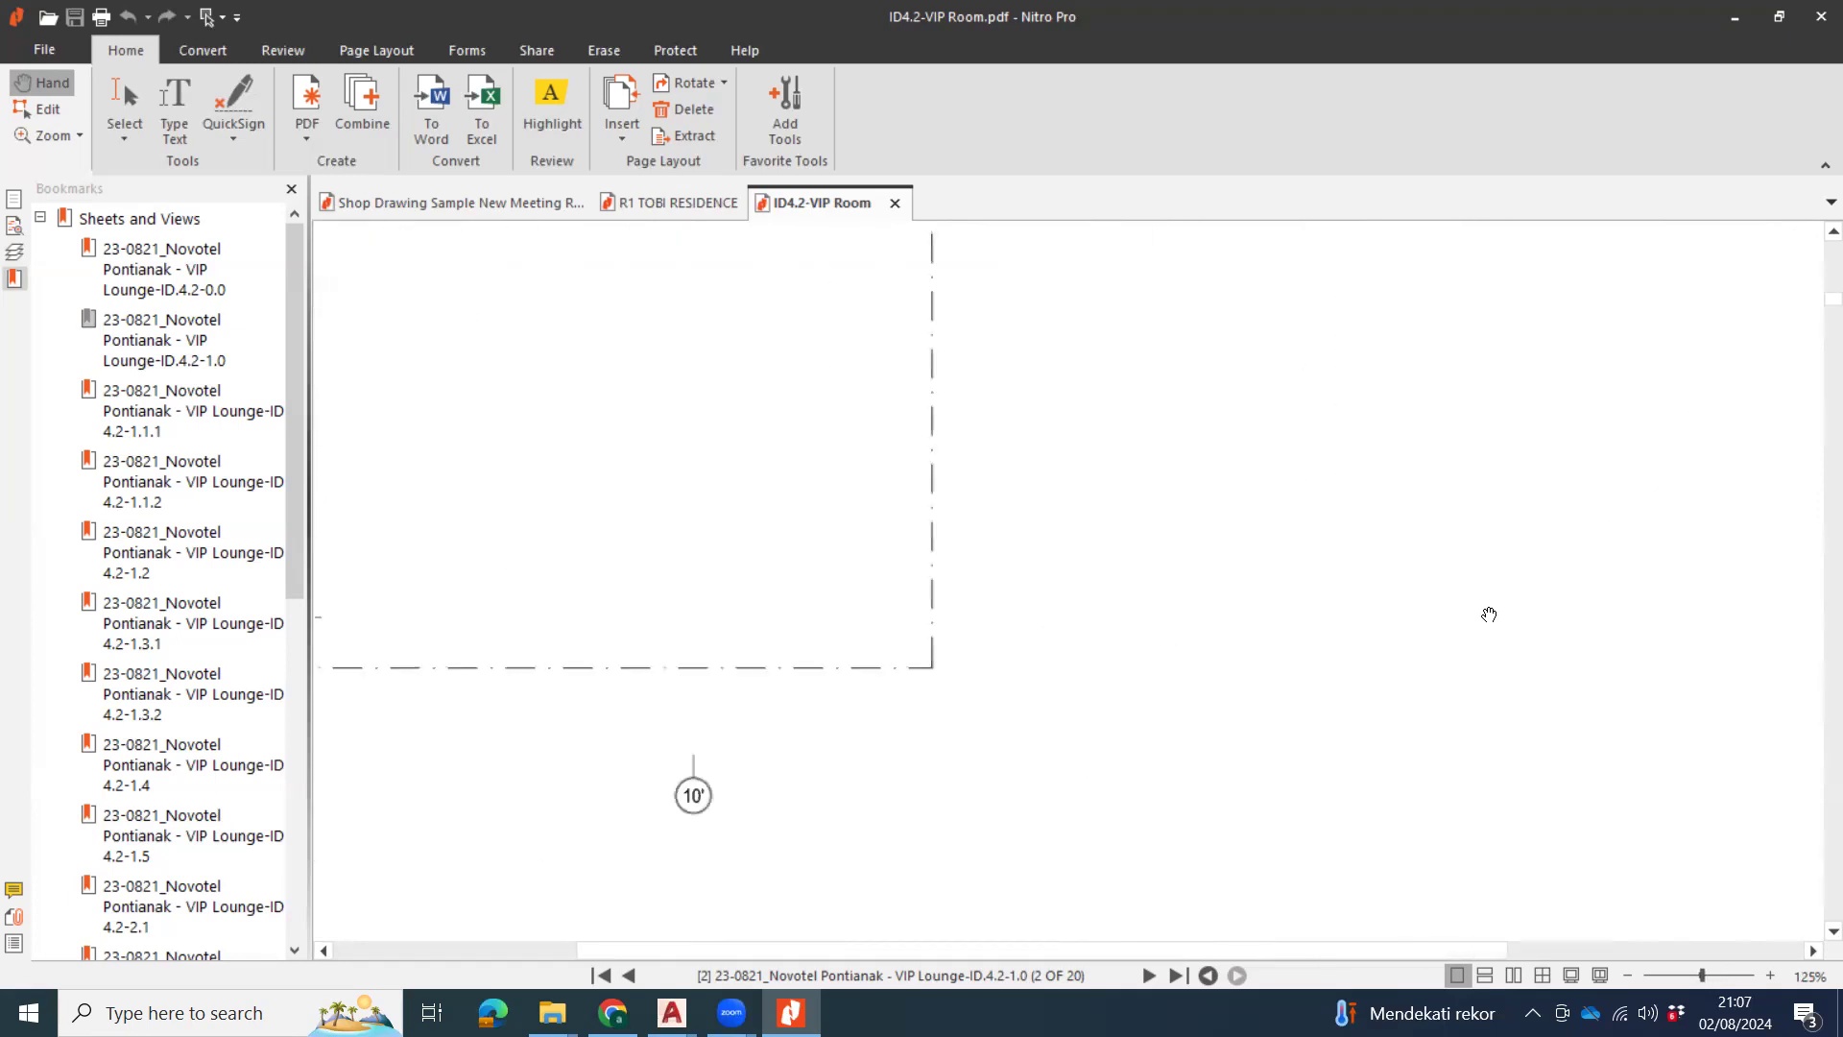
pyautogui.keyDown('ctrl'); pyautogui.scroll(-3, 1505, 611); pyautogui.keyUp('ctrl')
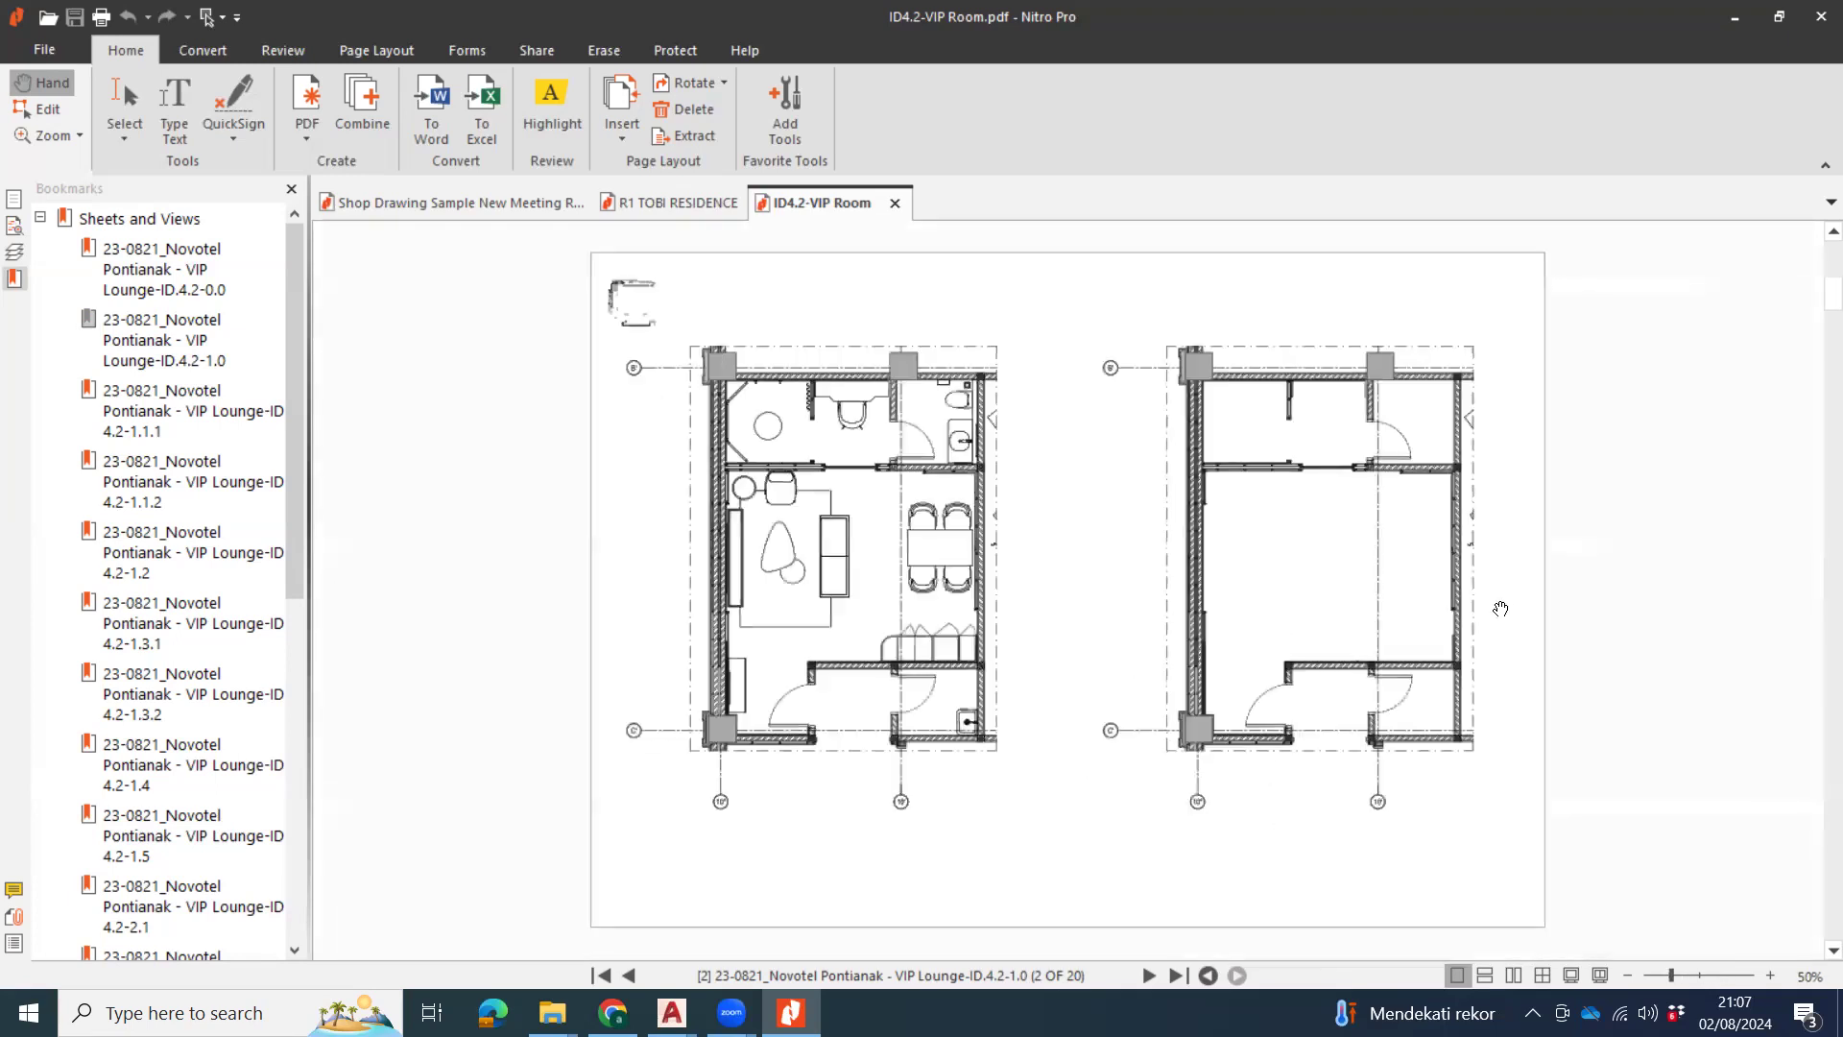
# Page through the VIP Room set to the door schedule detail on page 16 and examine the D4 janitor door's layout plan.
pyautogui.scroll(-6, 1498, 610)
pyautogui.scroll(-3, 1493, 610)
pyautogui.scroll(3, 1491, 612)
pyautogui.scroll(-4, 1334, 557)
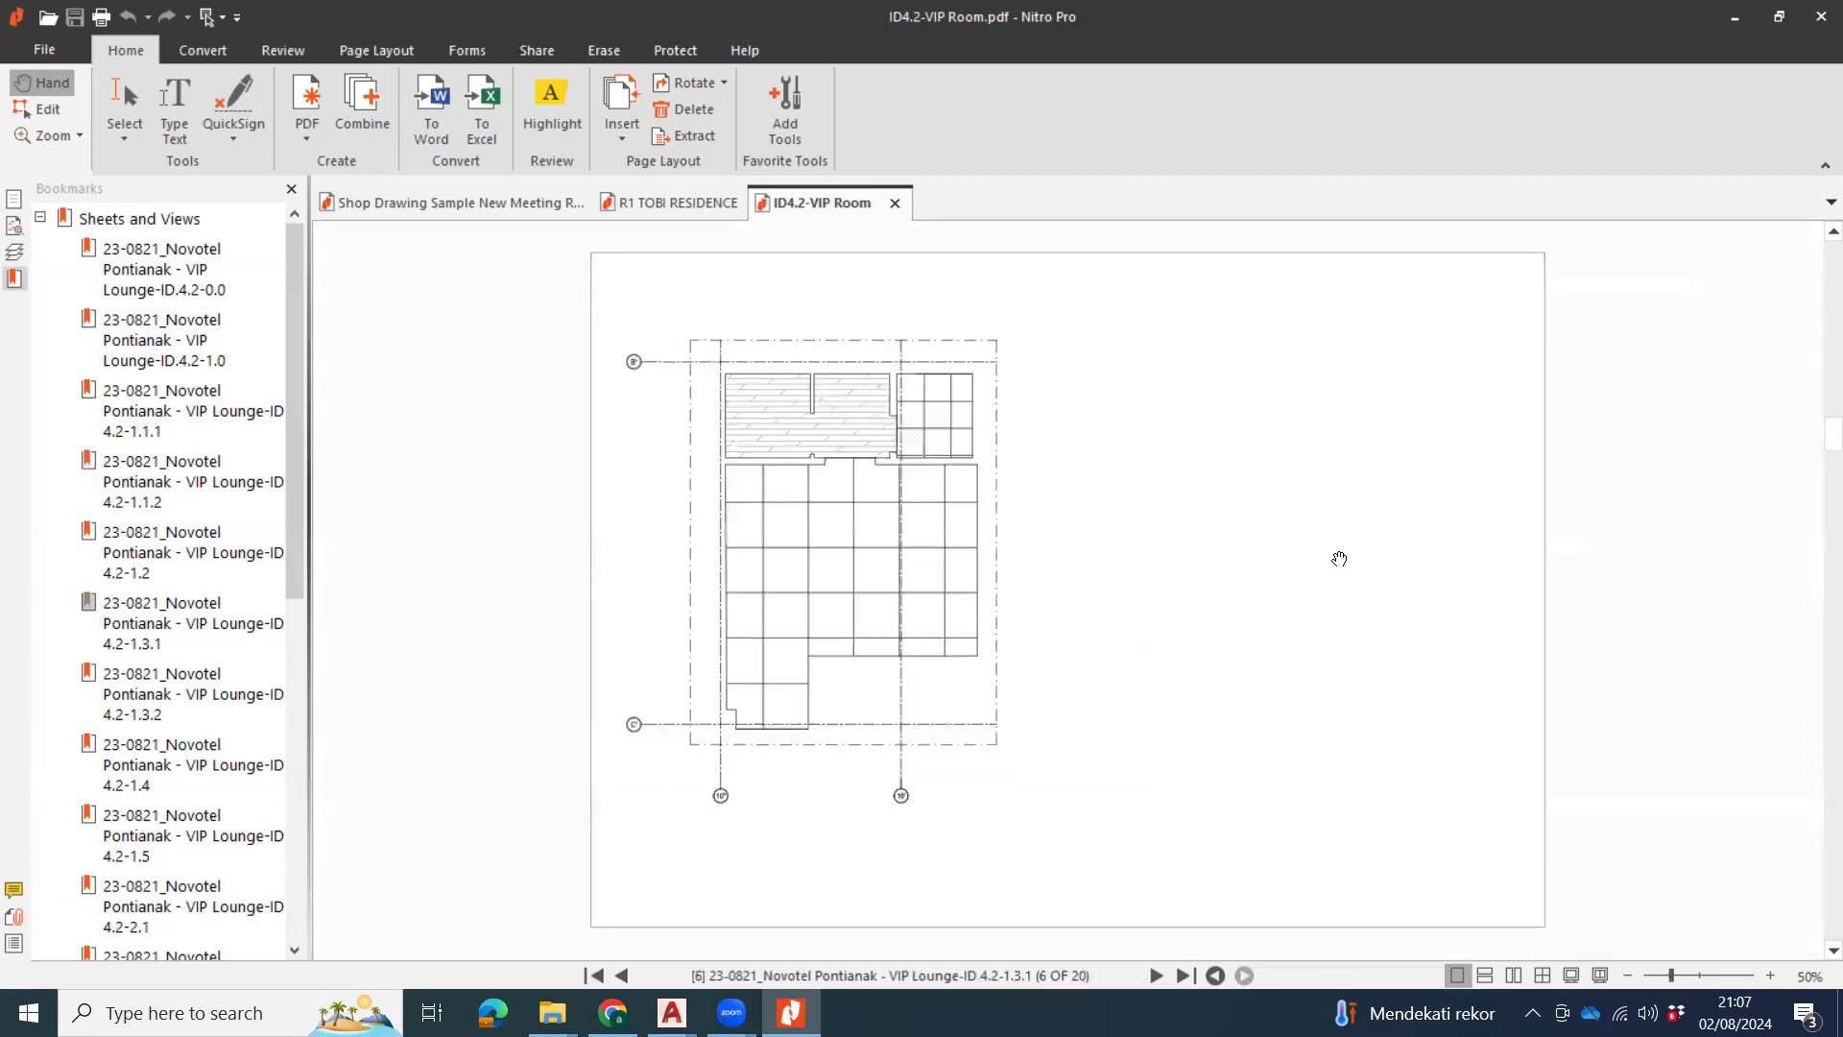
pyautogui.scroll(-4, 1333, 557)
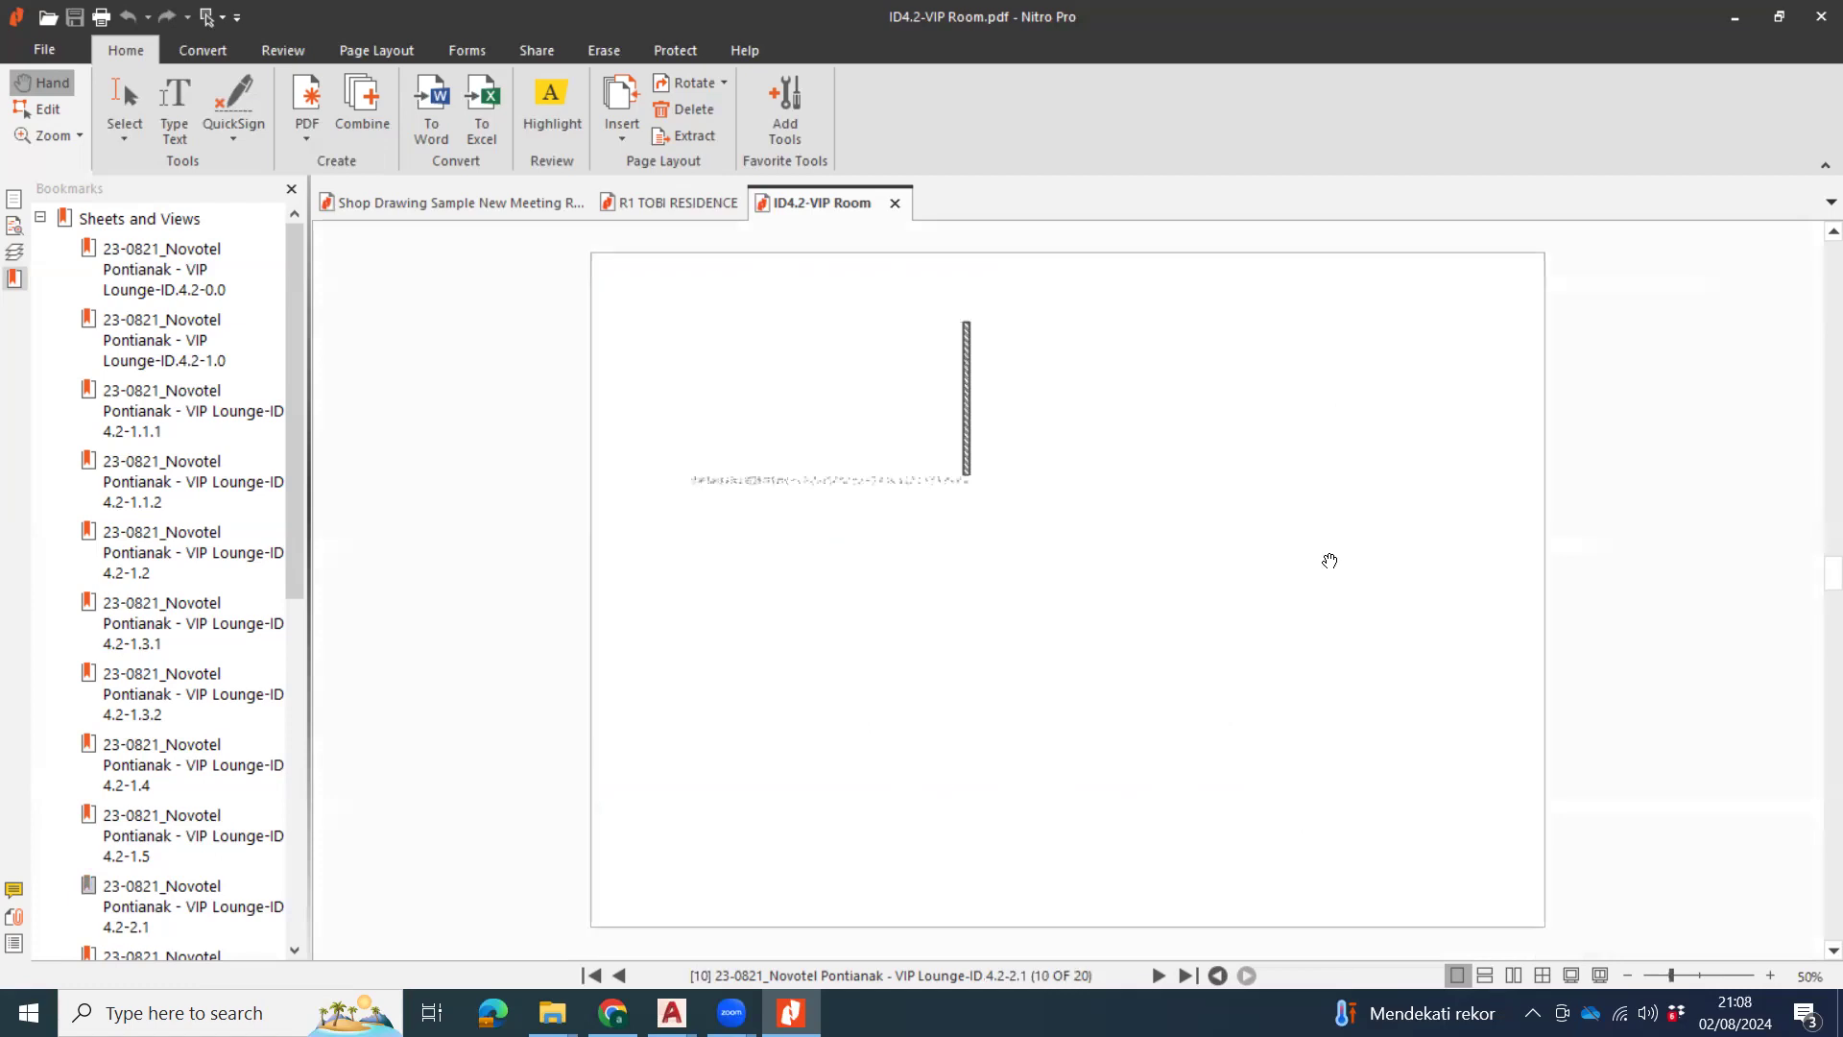
pyautogui.scroll(-5, 1335, 544)
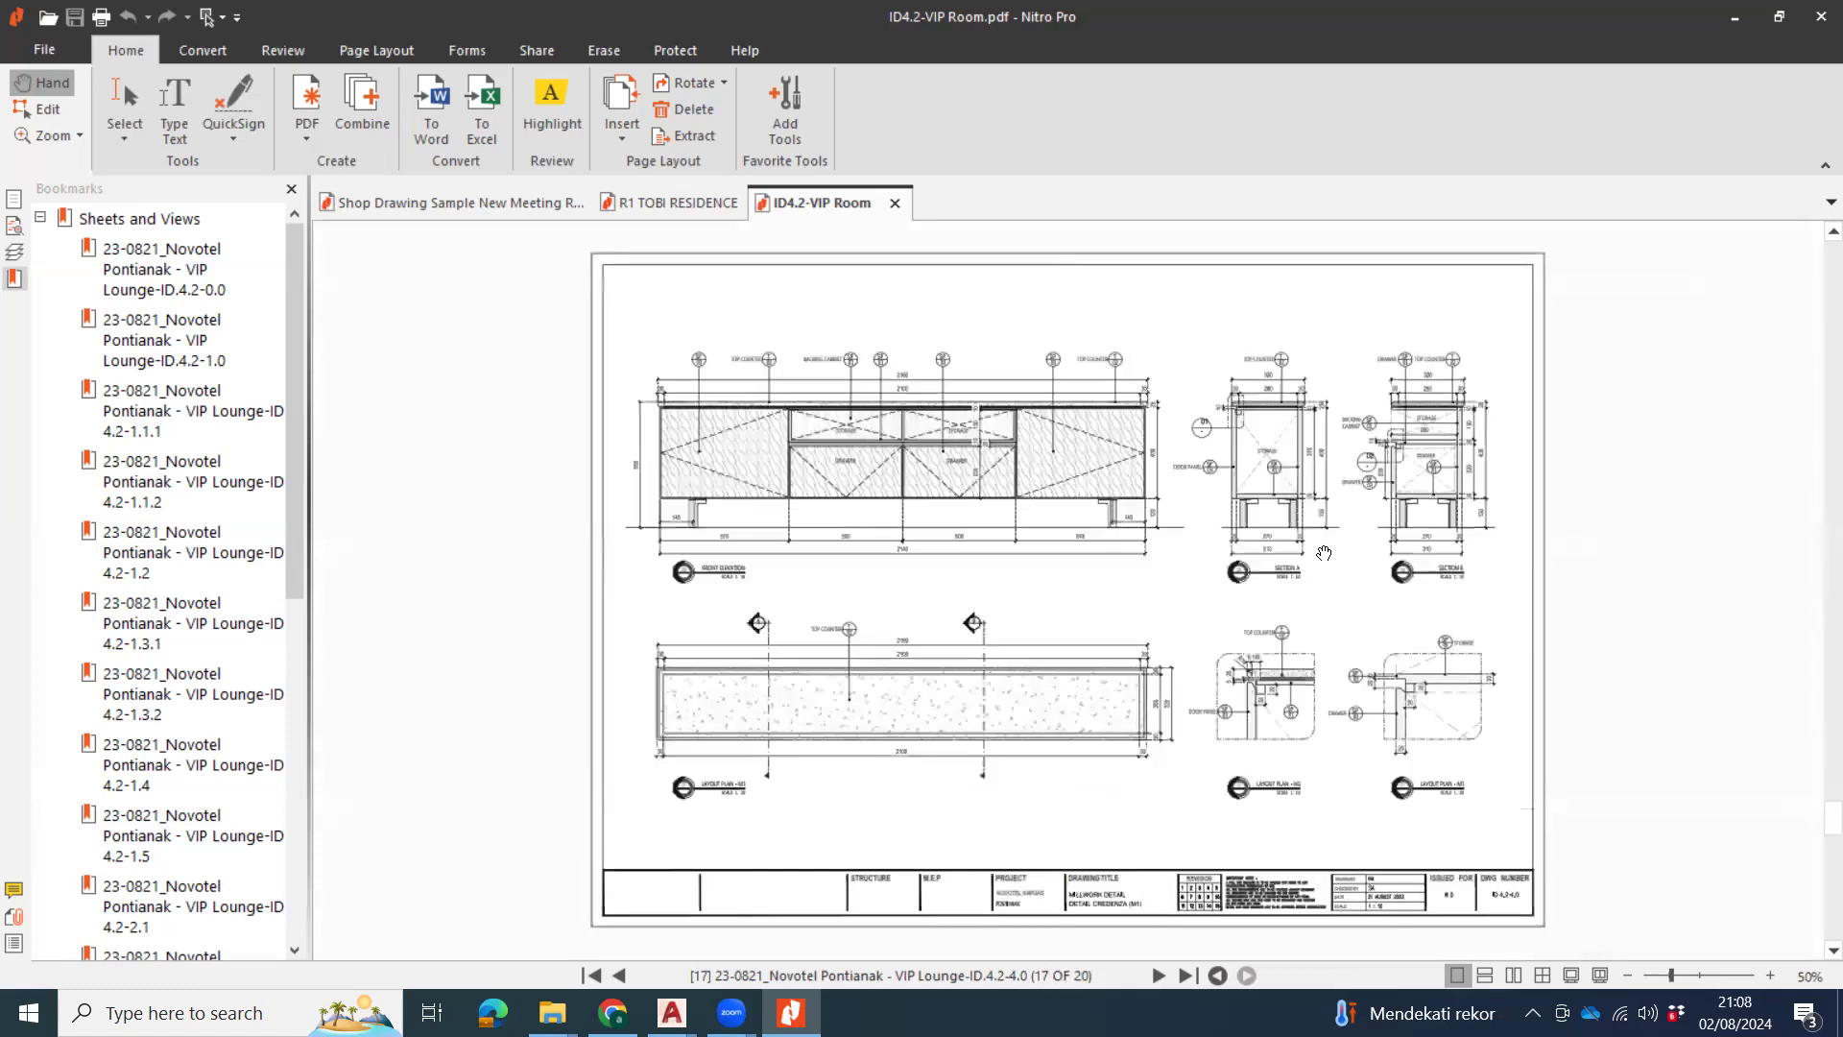
pyautogui.scroll(1, 1322, 554)
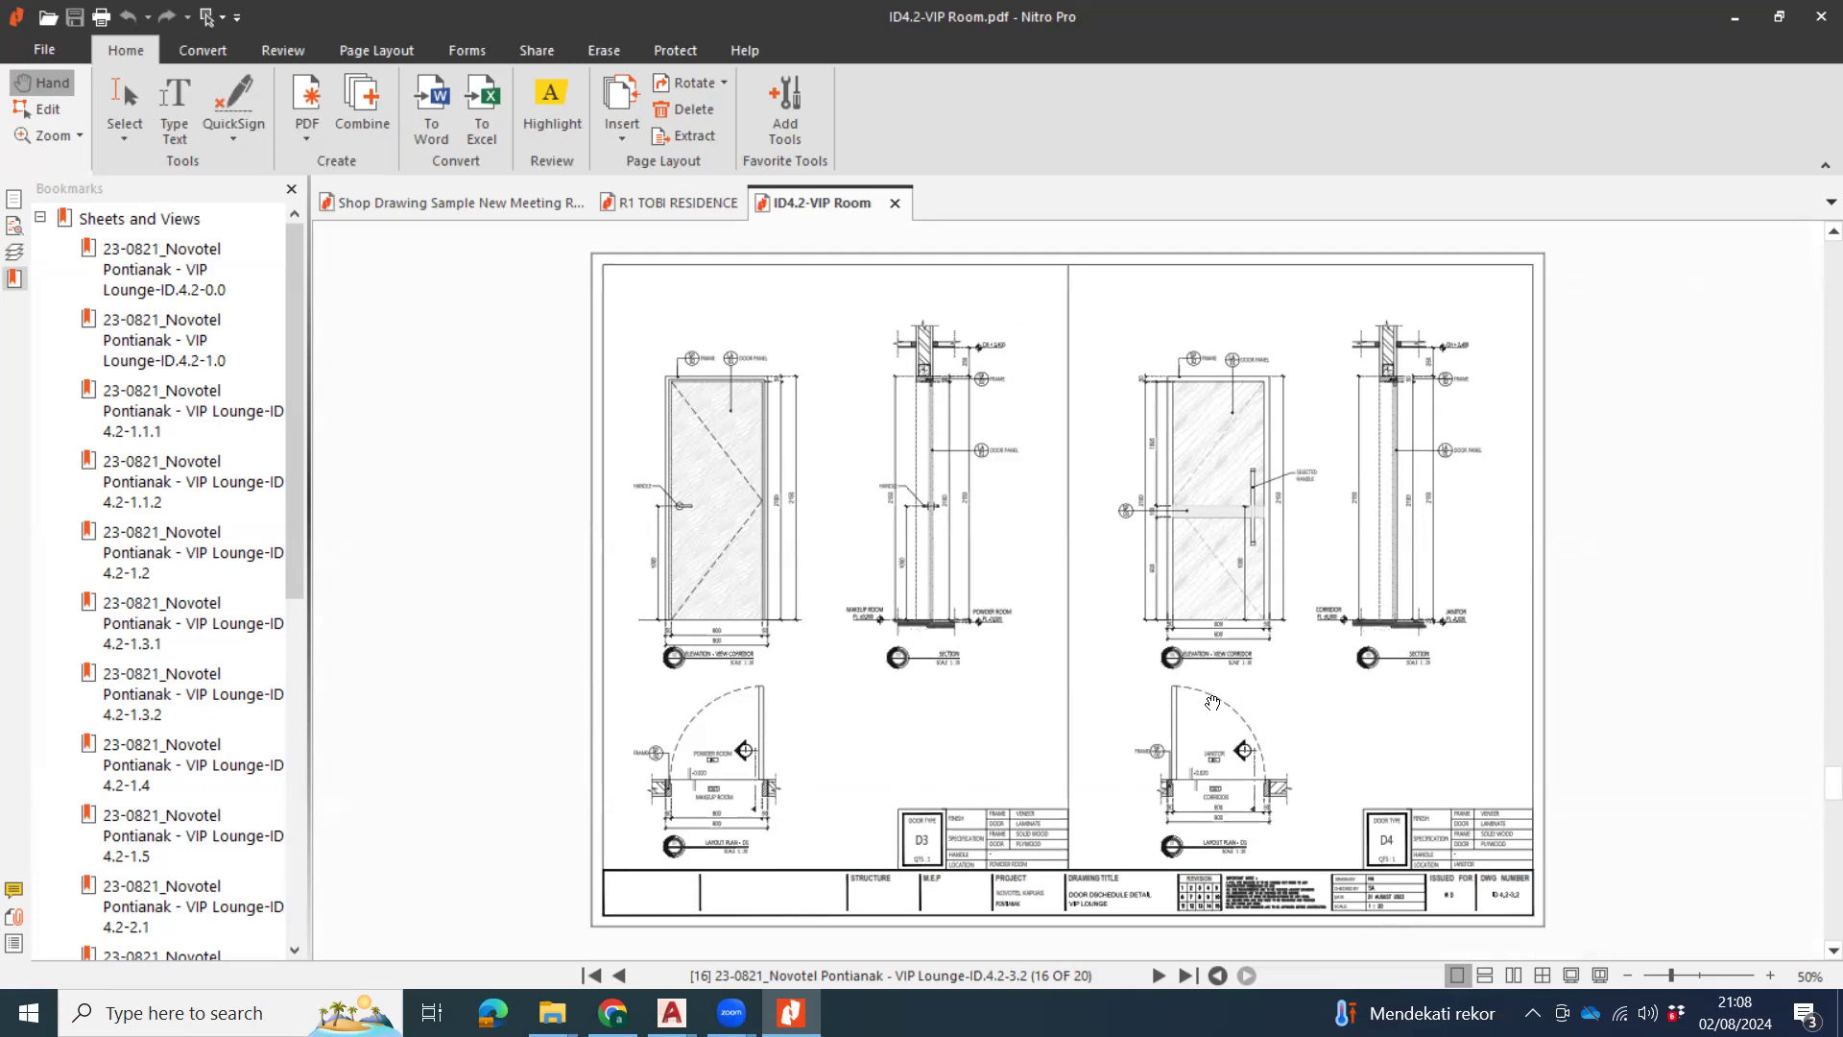
pyautogui.keyDown('ctrl'); pyautogui.scroll(4, 1212, 703); pyautogui.keyUp('ctrl')
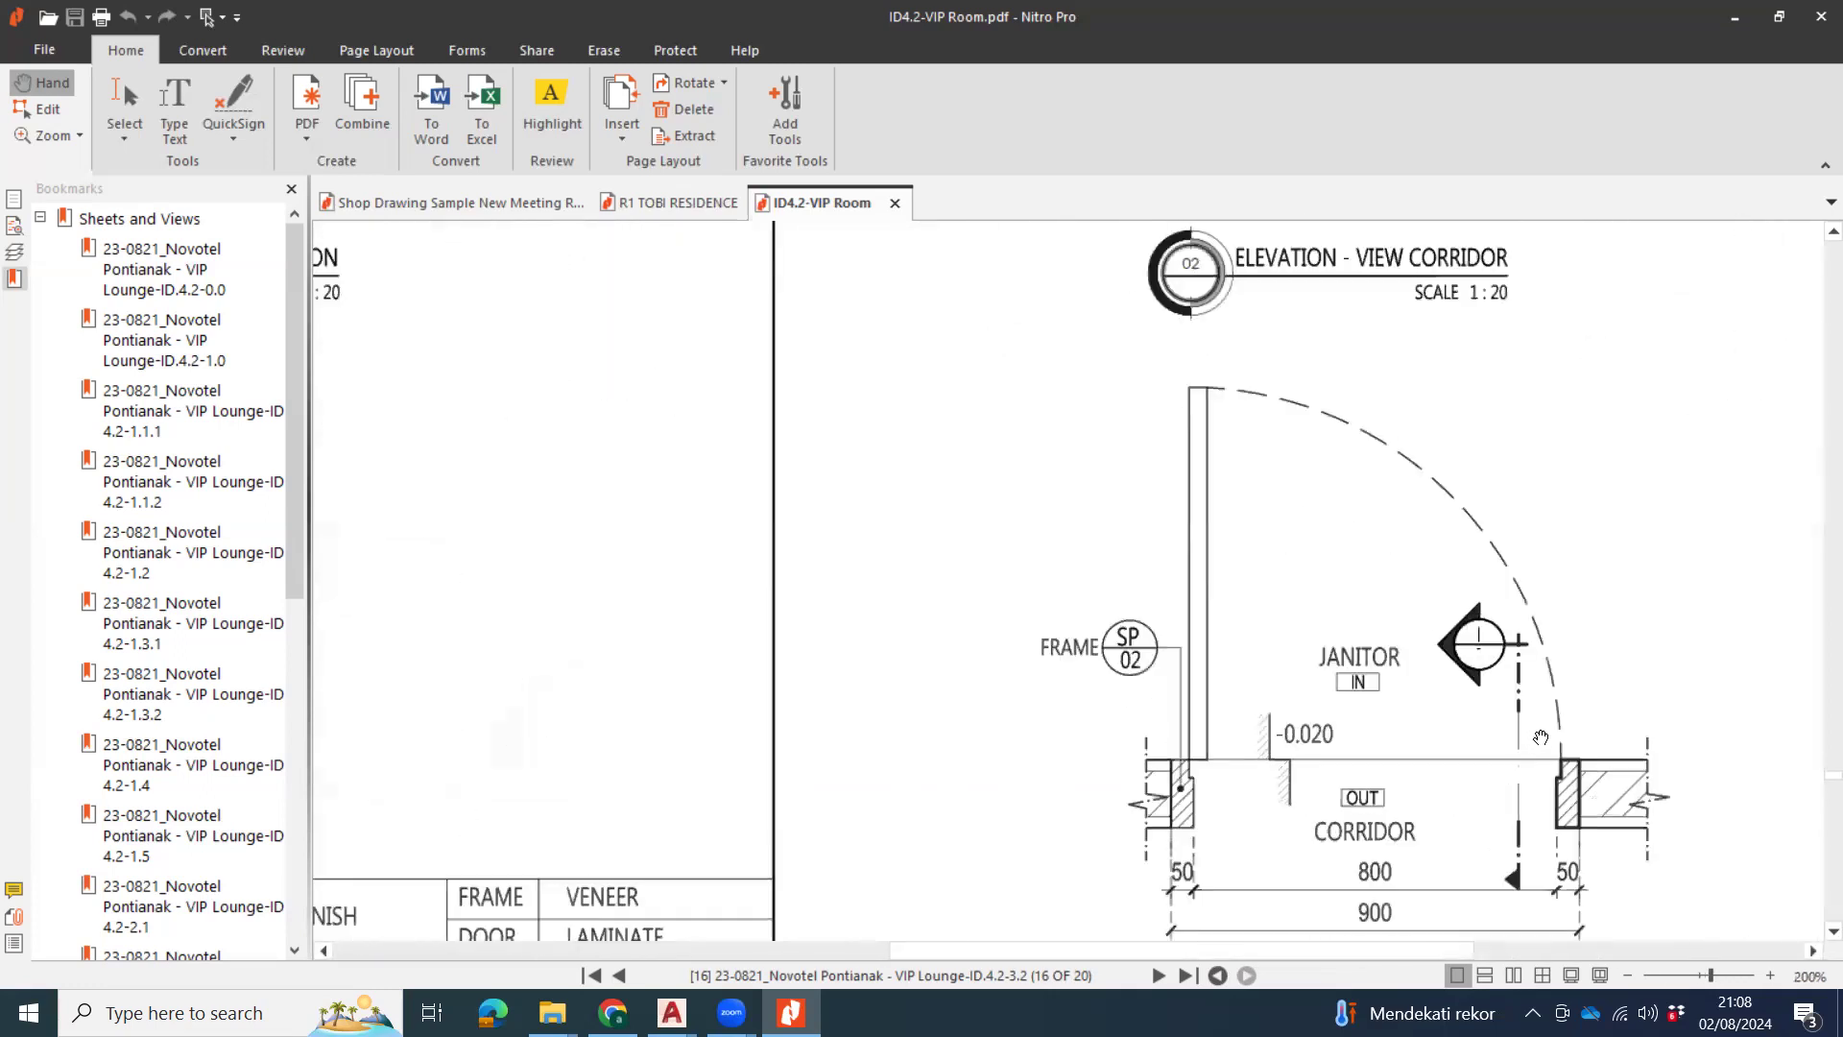
pyautogui.keyDown('ctrl'); pyautogui.scroll(-5, 1540, 735); pyautogui.keyUp('ctrl')
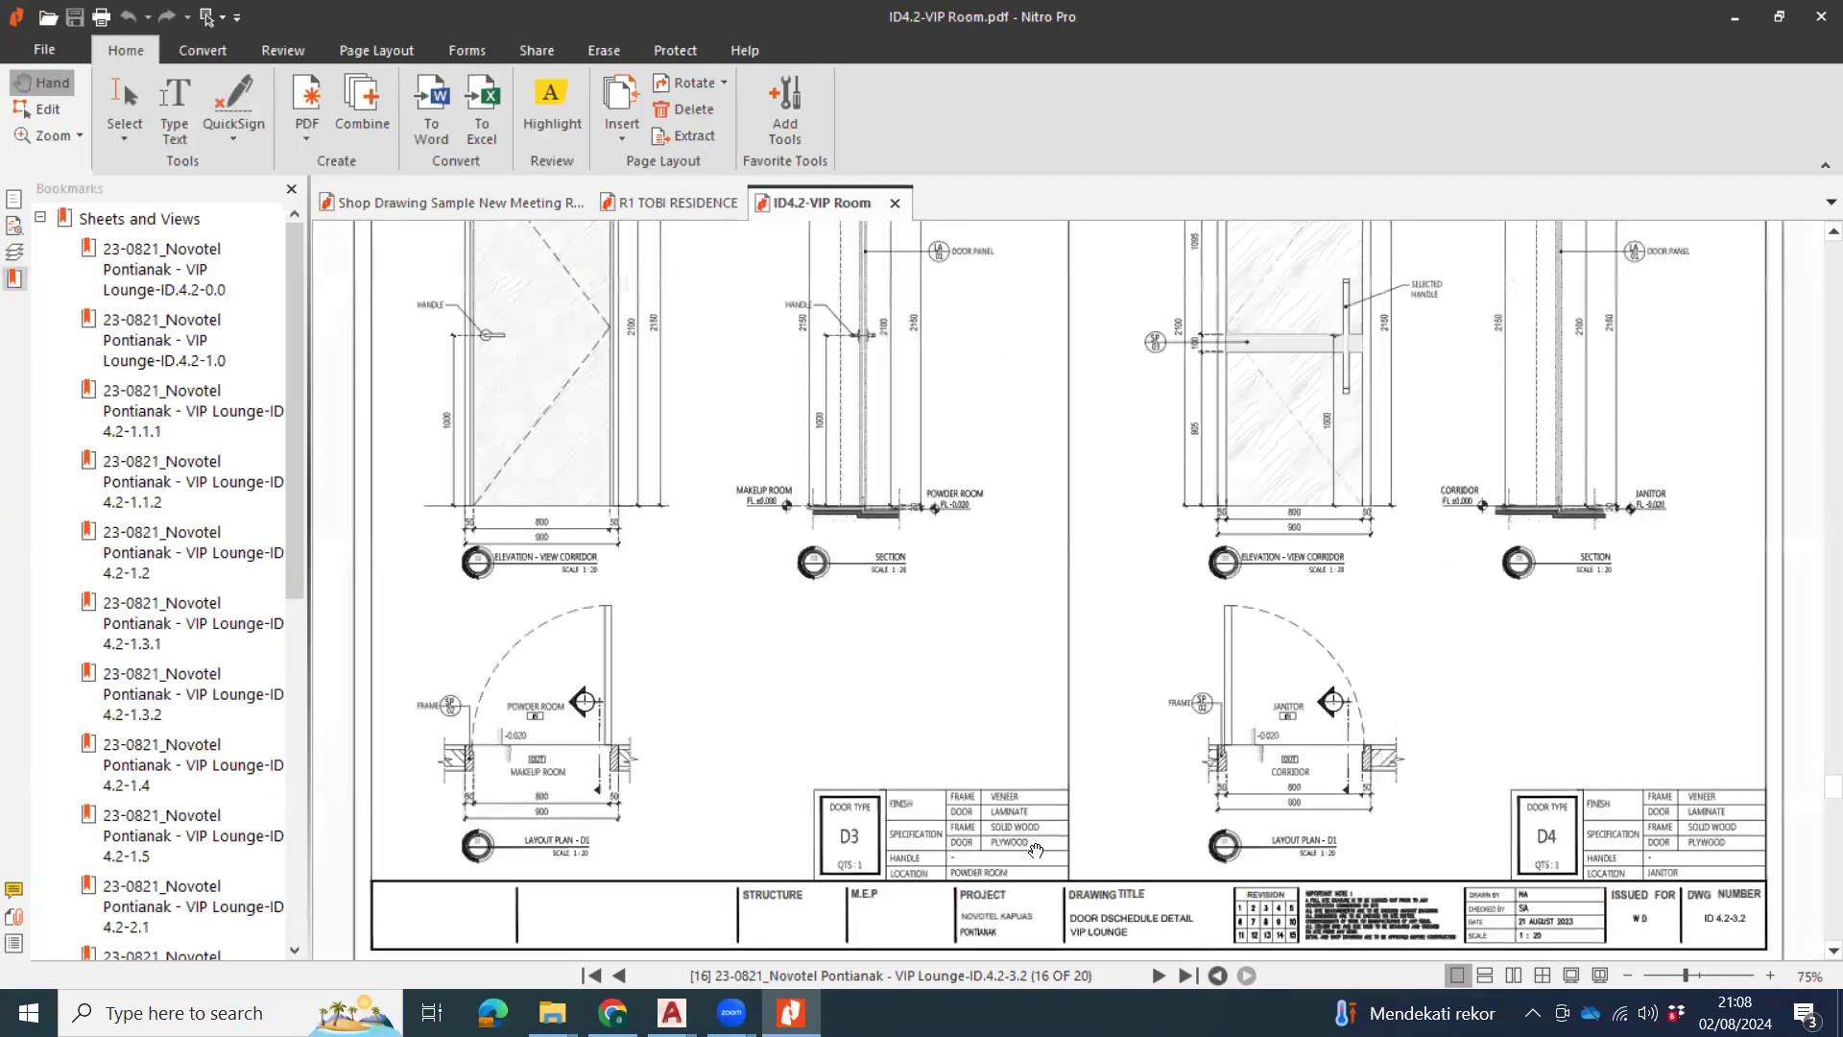
# Open the 180227-GoWork PP-CDset 2 OF 2 PDF from the Downloads folder.
pyautogui.moveTo(552, 1013)
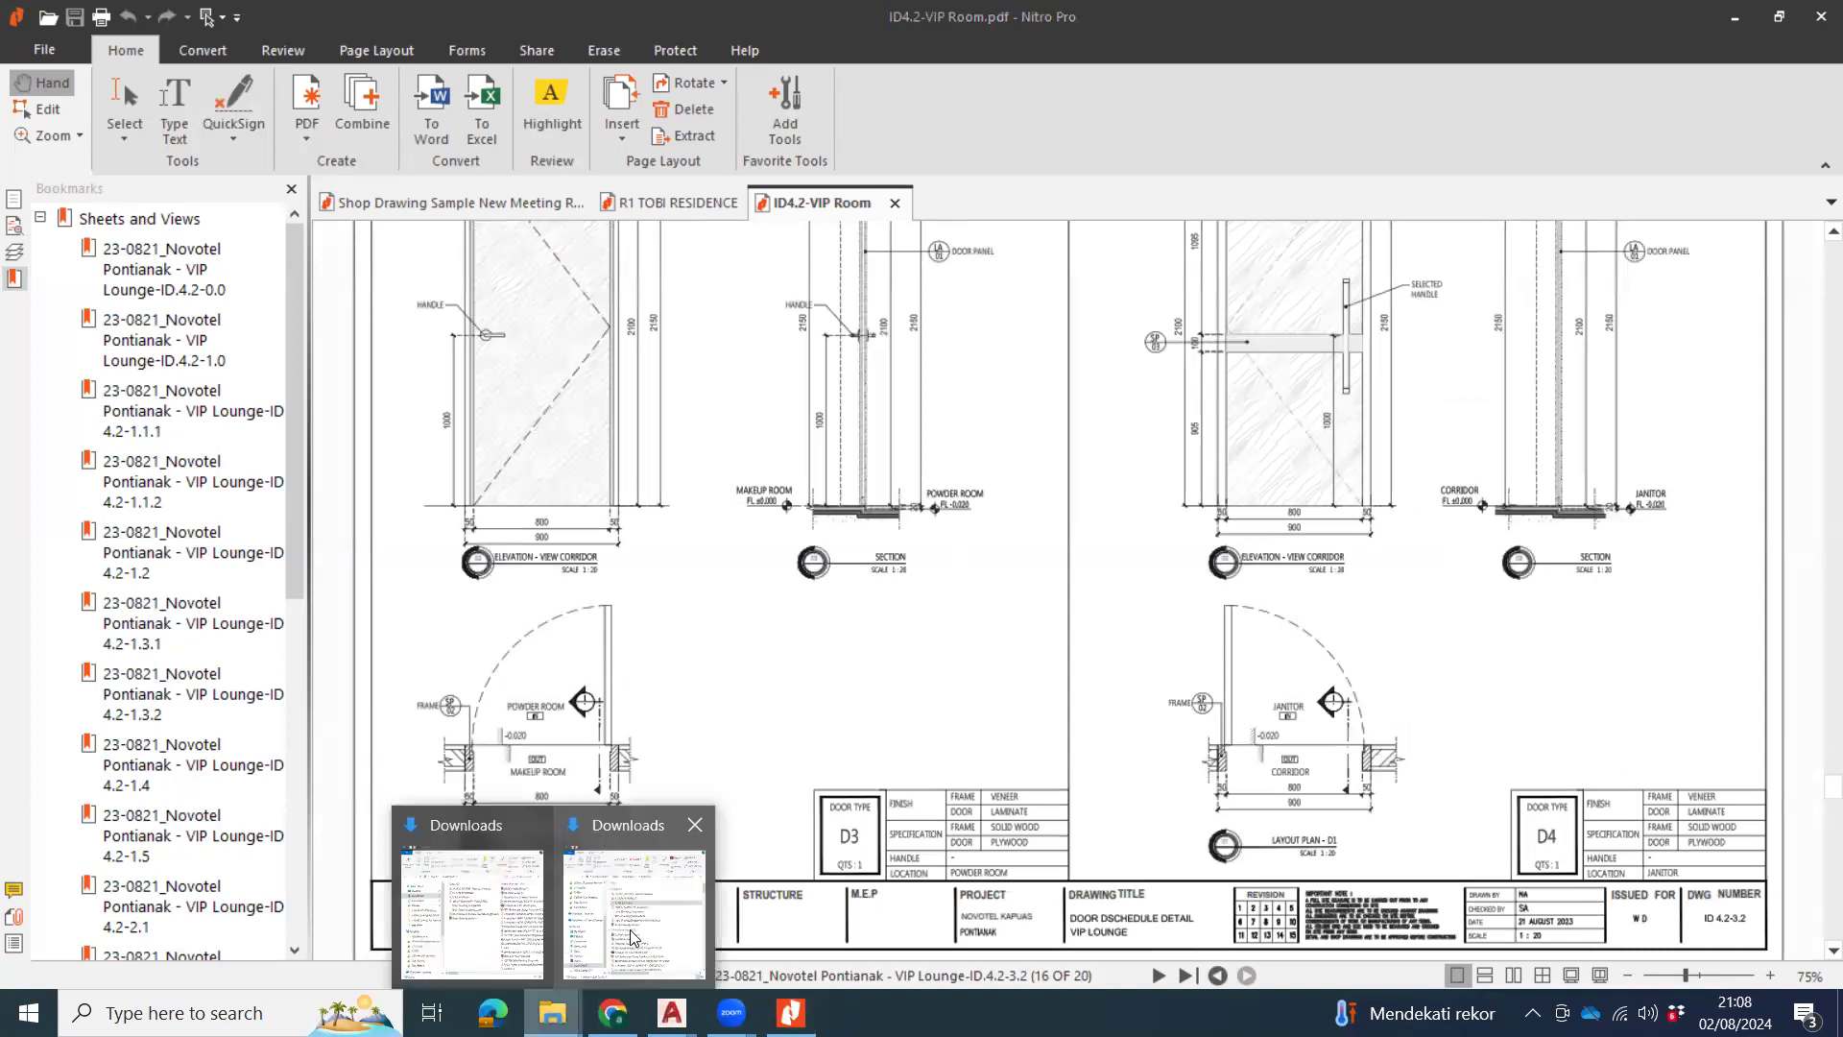
pyautogui.click(634, 936)
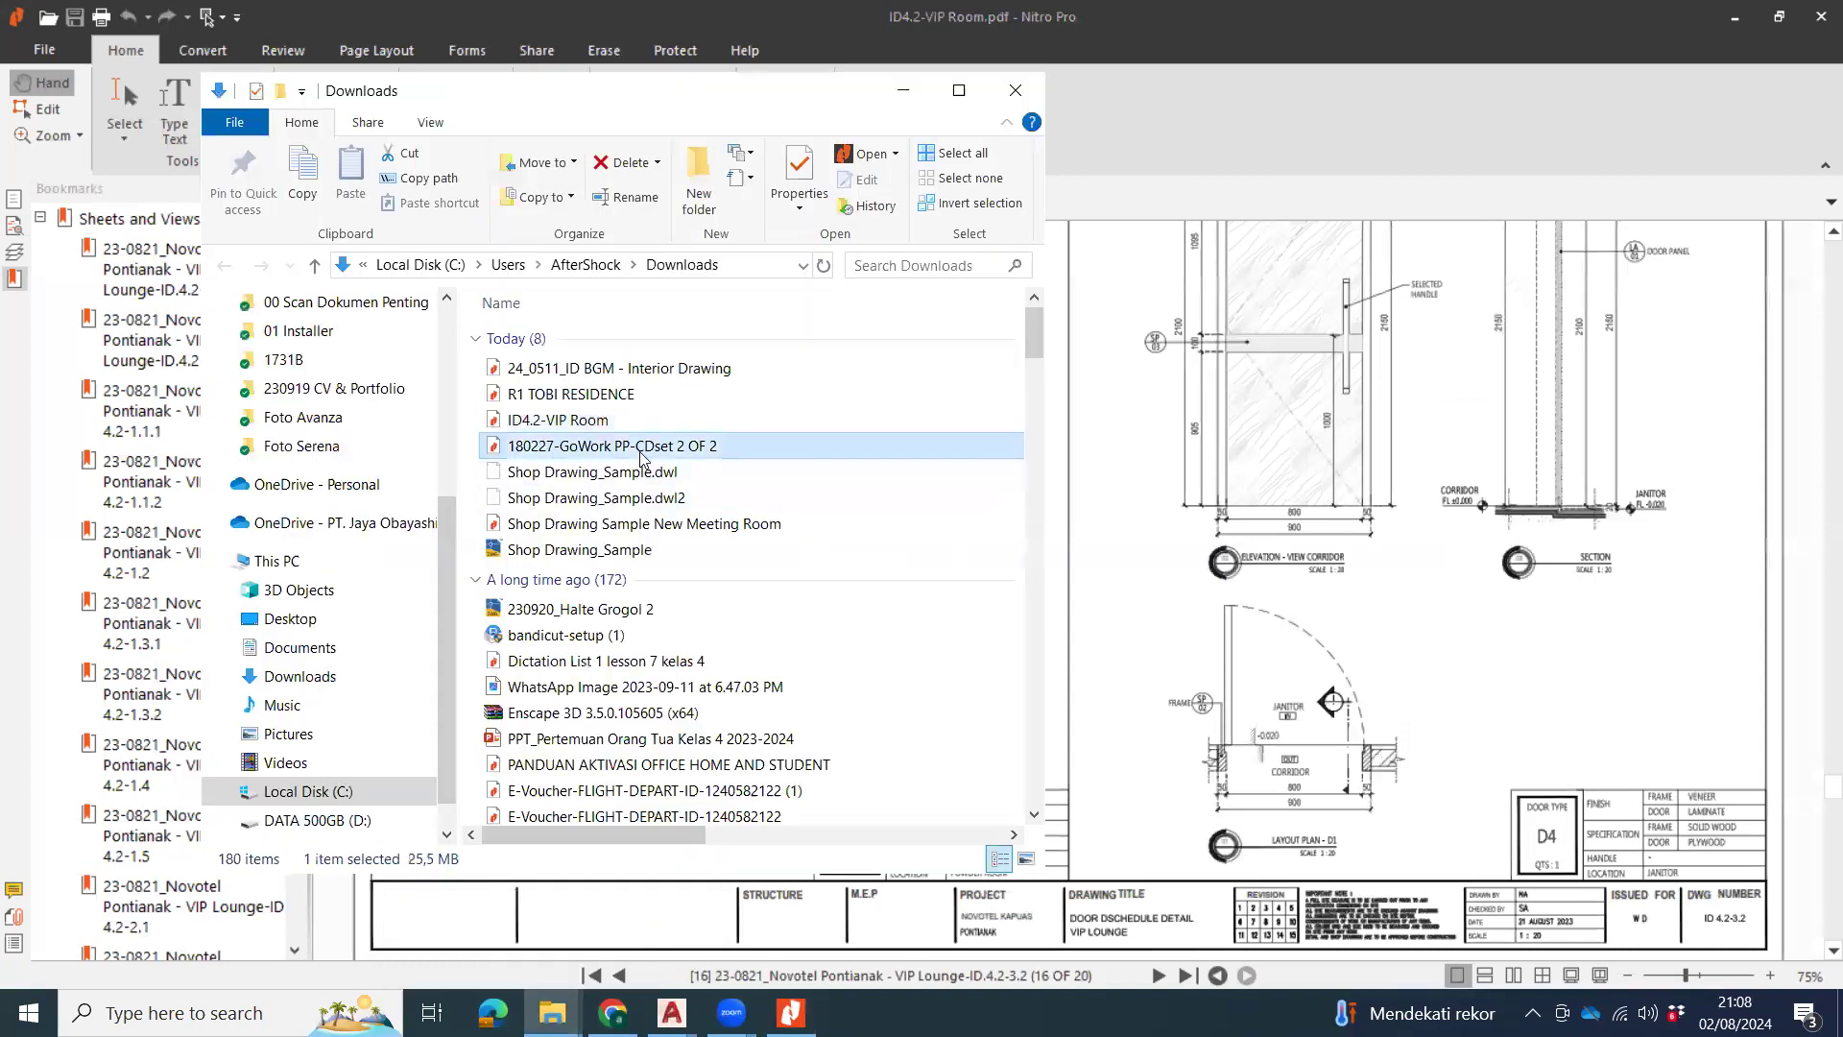
pyautogui.click(1399, 446)
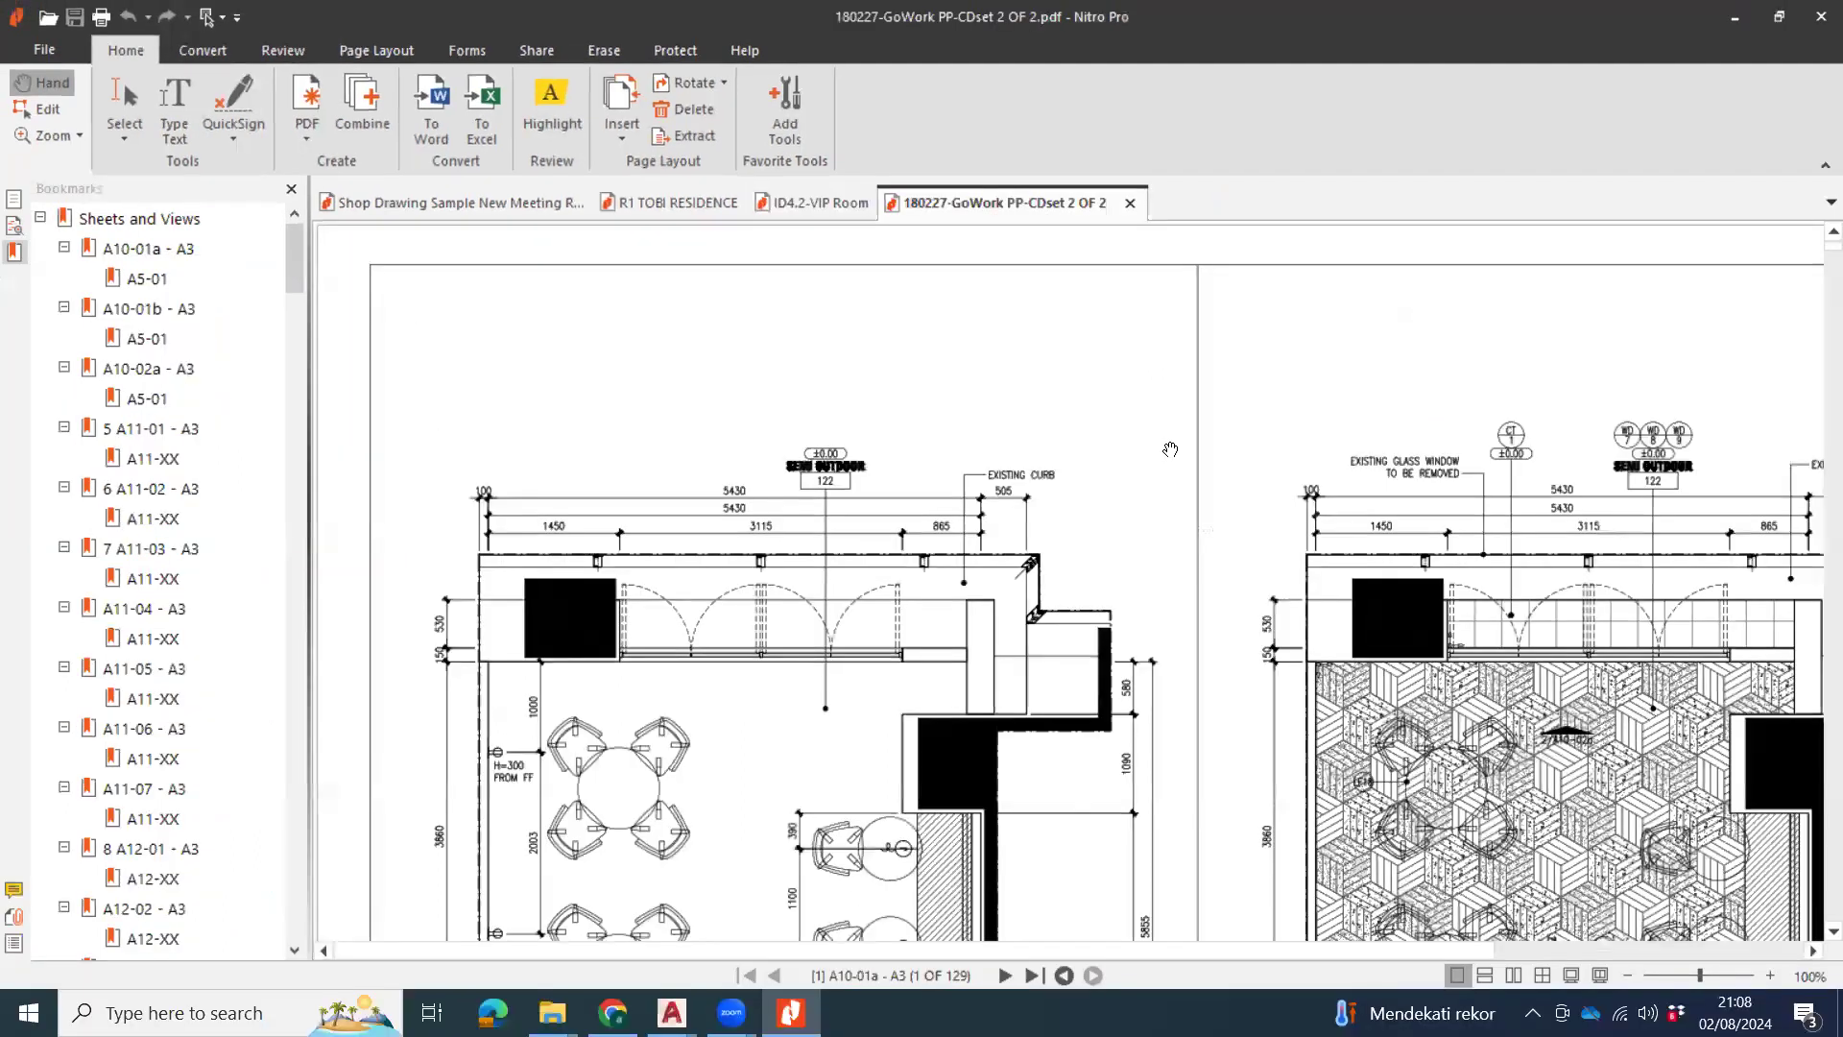
# Look over the semi outdoor area's furniture, floor finish, wiring and reflected ceiling plans on the first sheets of the GoWork set.
pyautogui.scroll(-3, 941, 567)
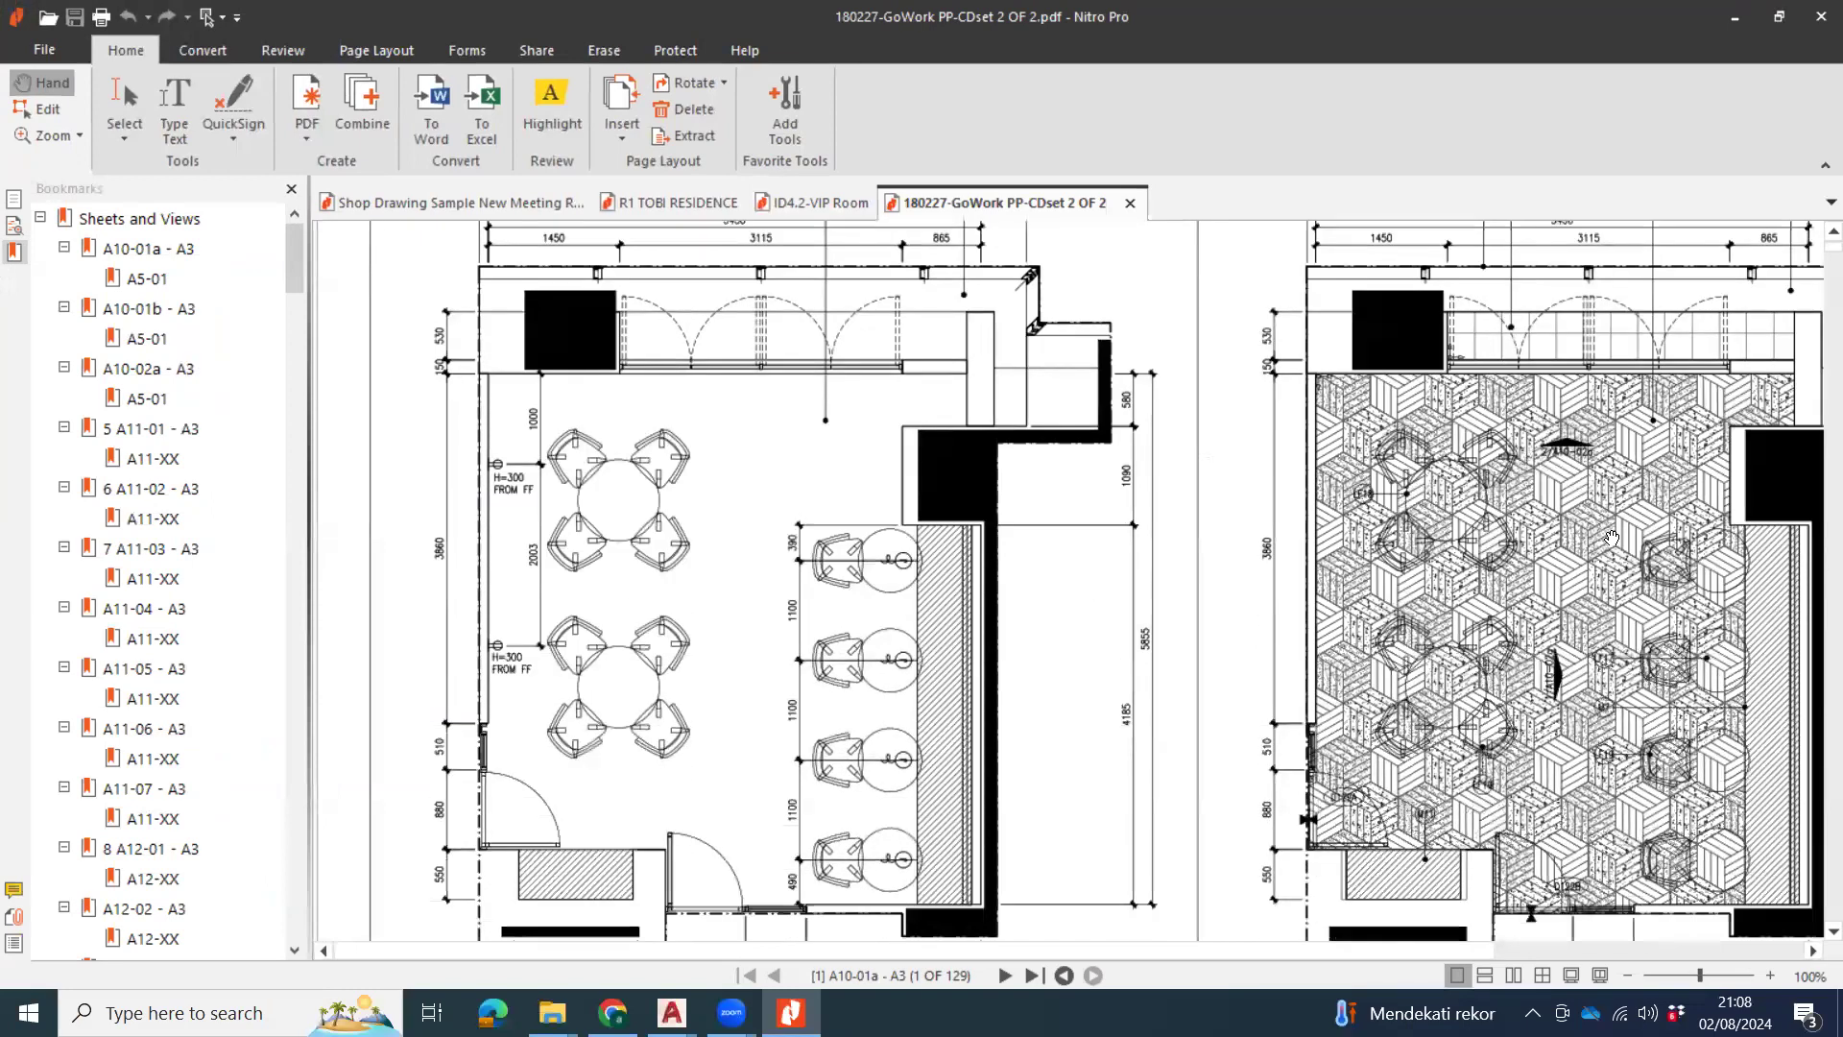
pyautogui.scroll(-3, 1595, 549)
pyautogui.scroll(-1, 1603, 714)
pyautogui.scroll(-3, 1560, 626)
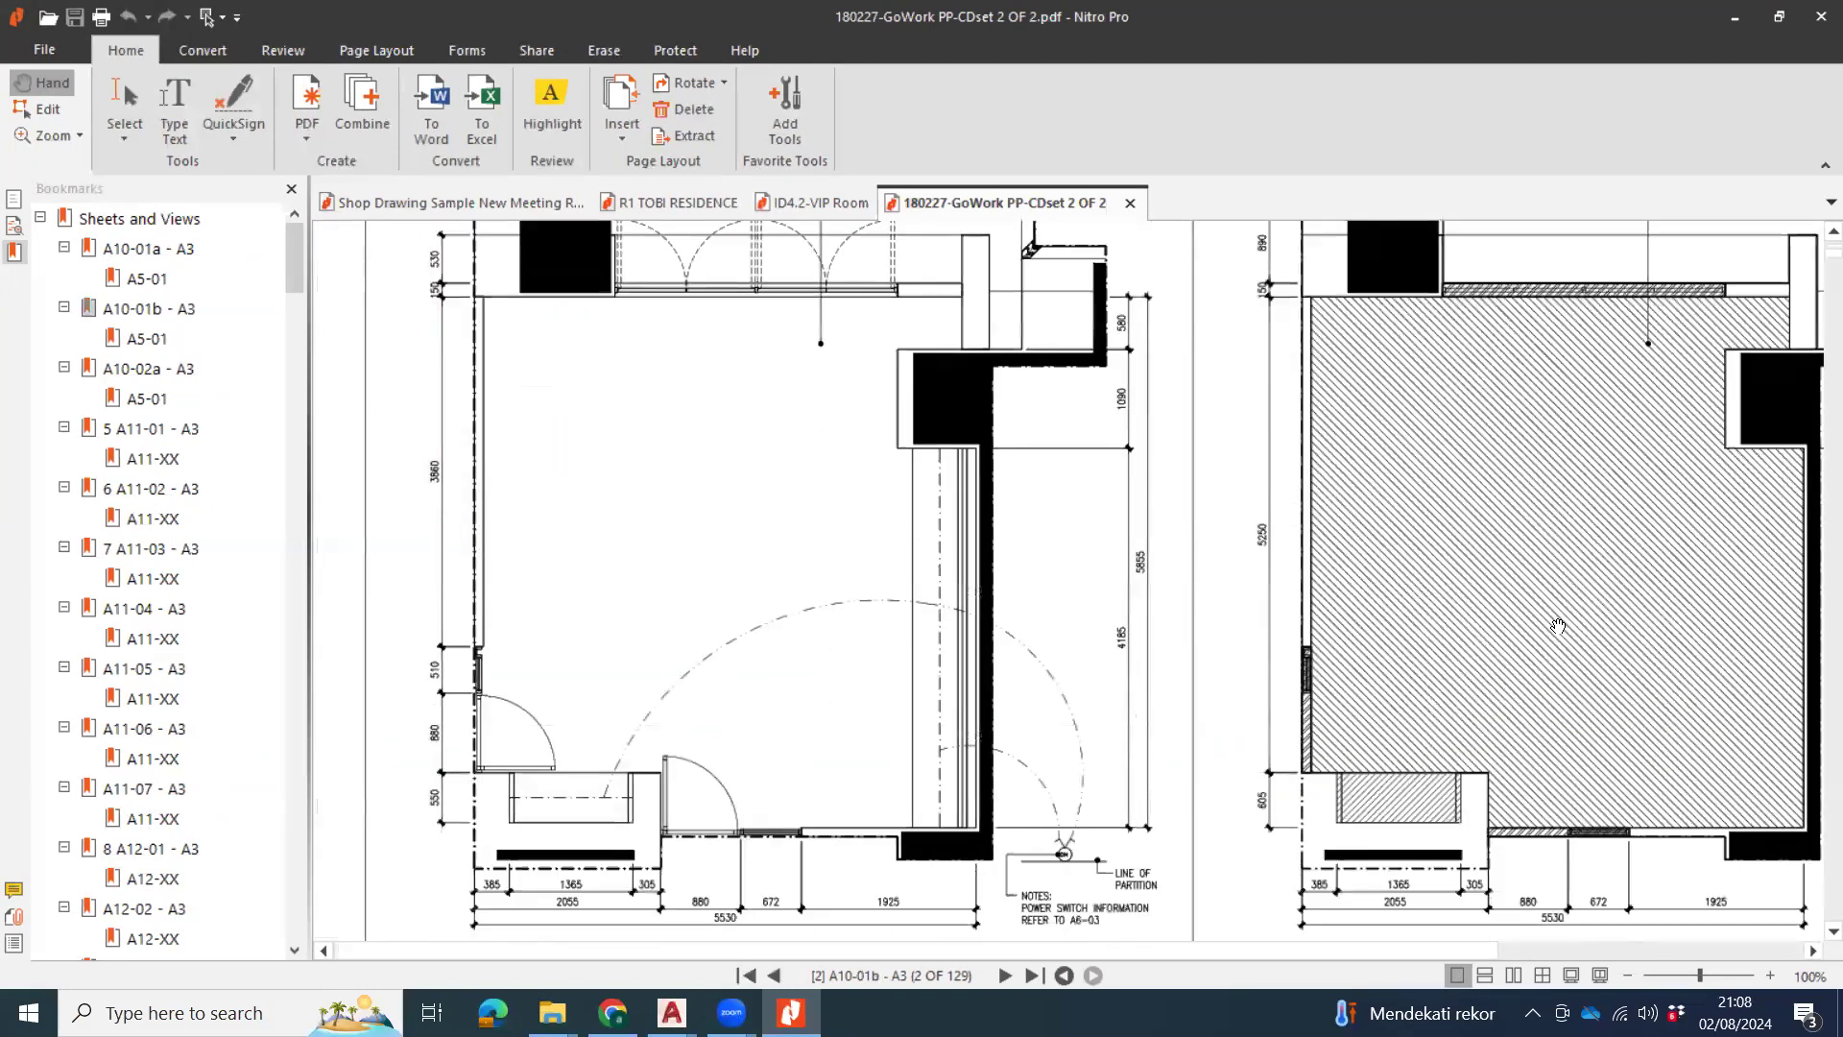
pyautogui.keyDown('ctrl'); pyautogui.scroll(-2, 1541, 626); pyautogui.keyUp('ctrl')
pyautogui.scroll(-5, 1536, 625)
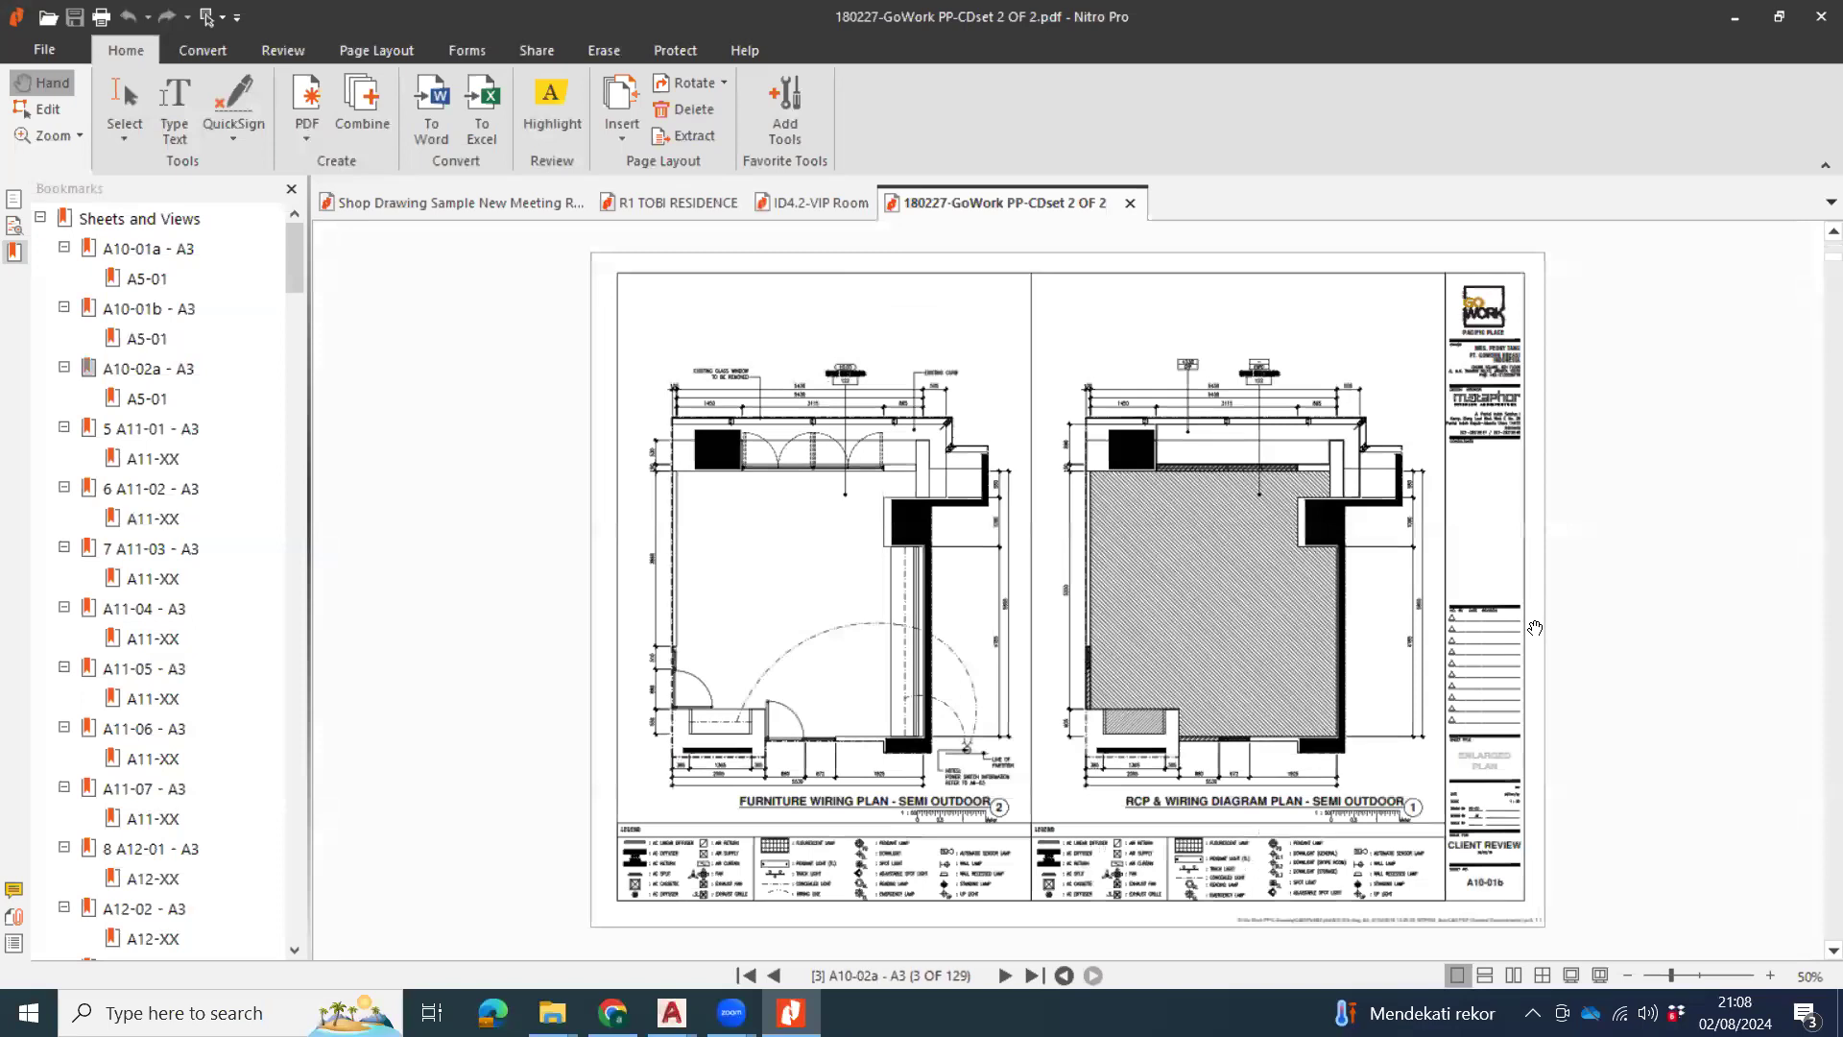
# Browse the GoWork set's door, floor and partition detail sheets up to sheet A13-16 on page 34.
pyautogui.scroll(-1, 1533, 629)
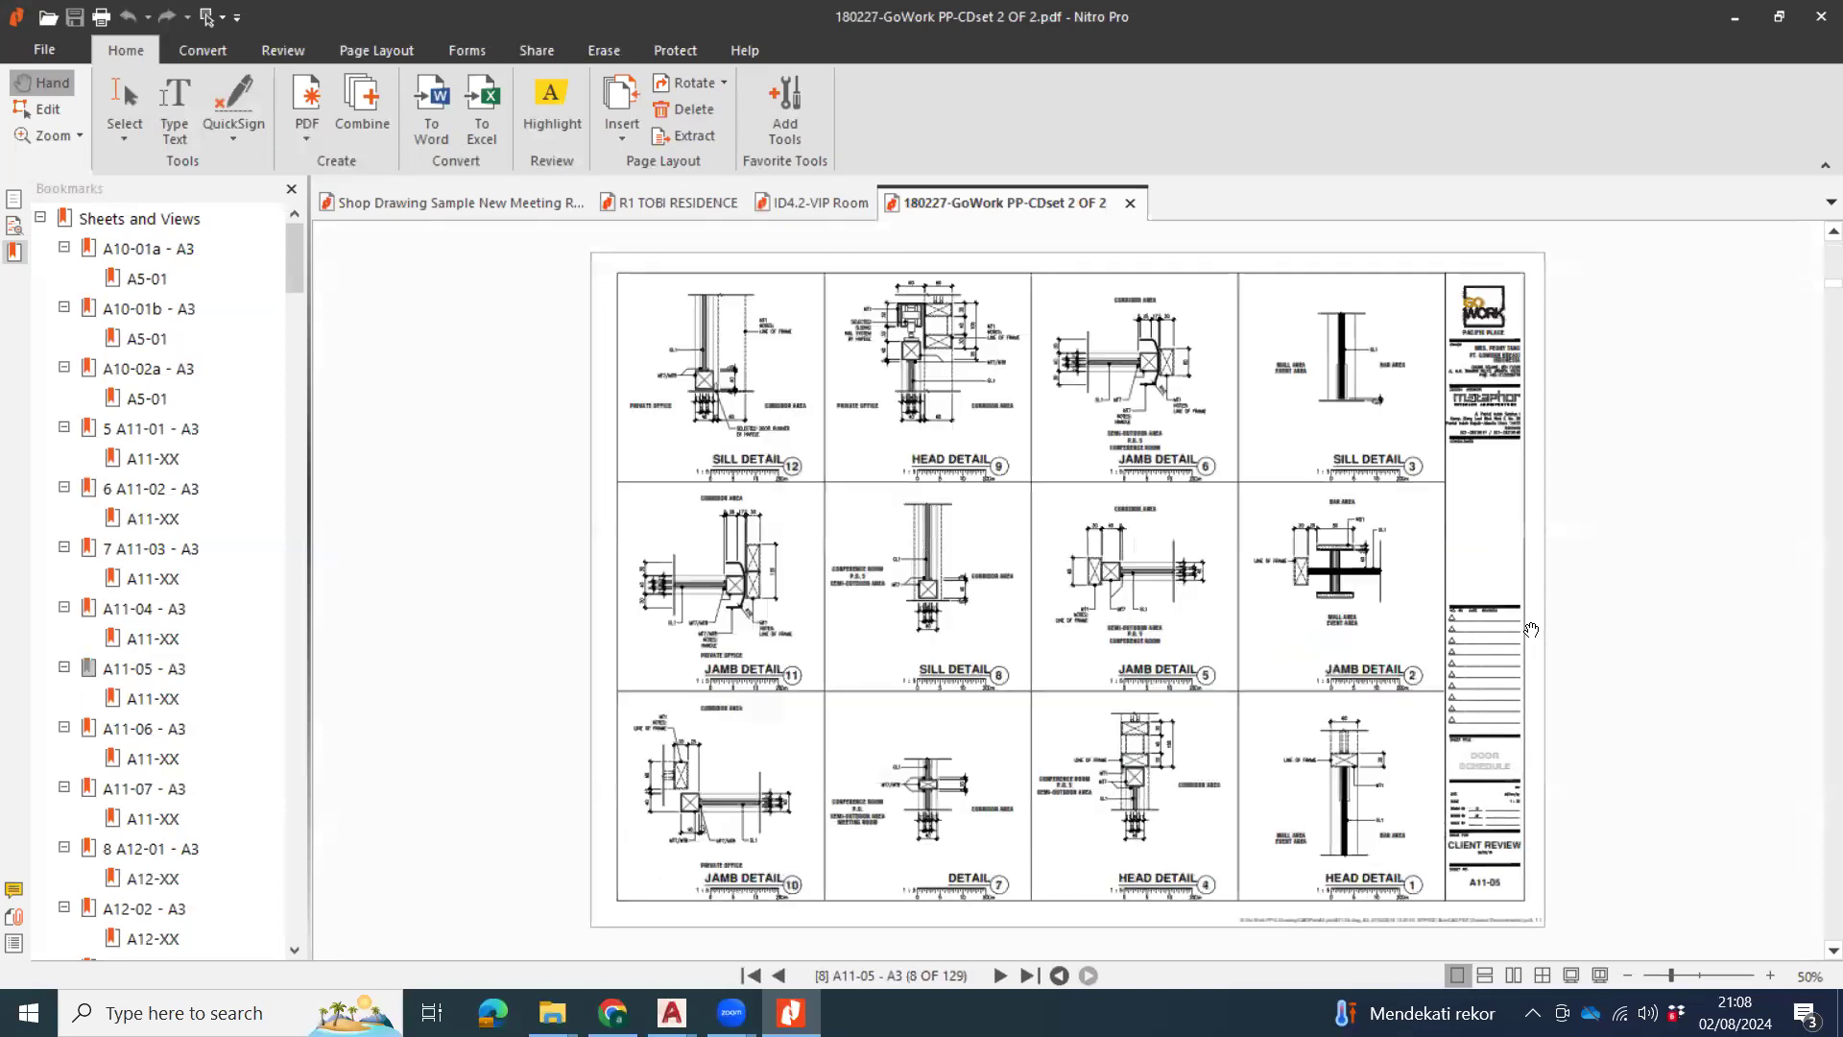
pyautogui.scroll(-3, 1526, 629)
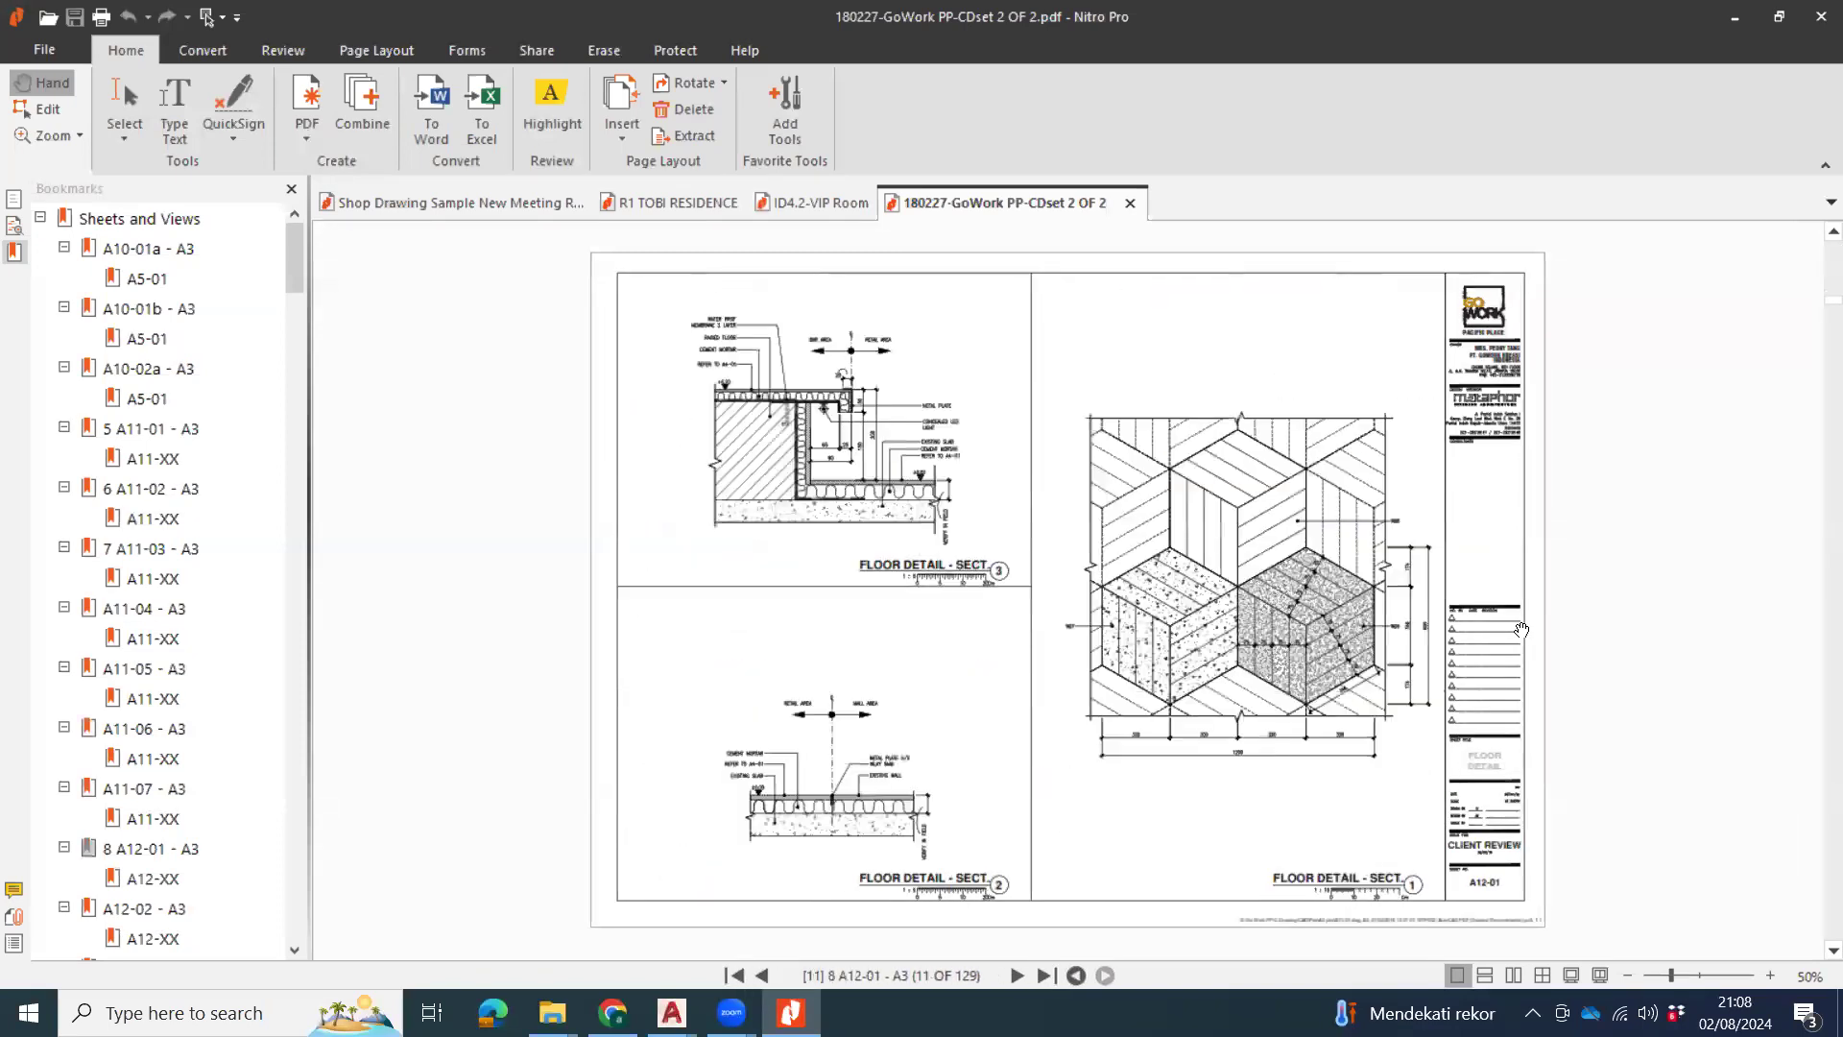
pyautogui.scroll(-8, 1520, 631)
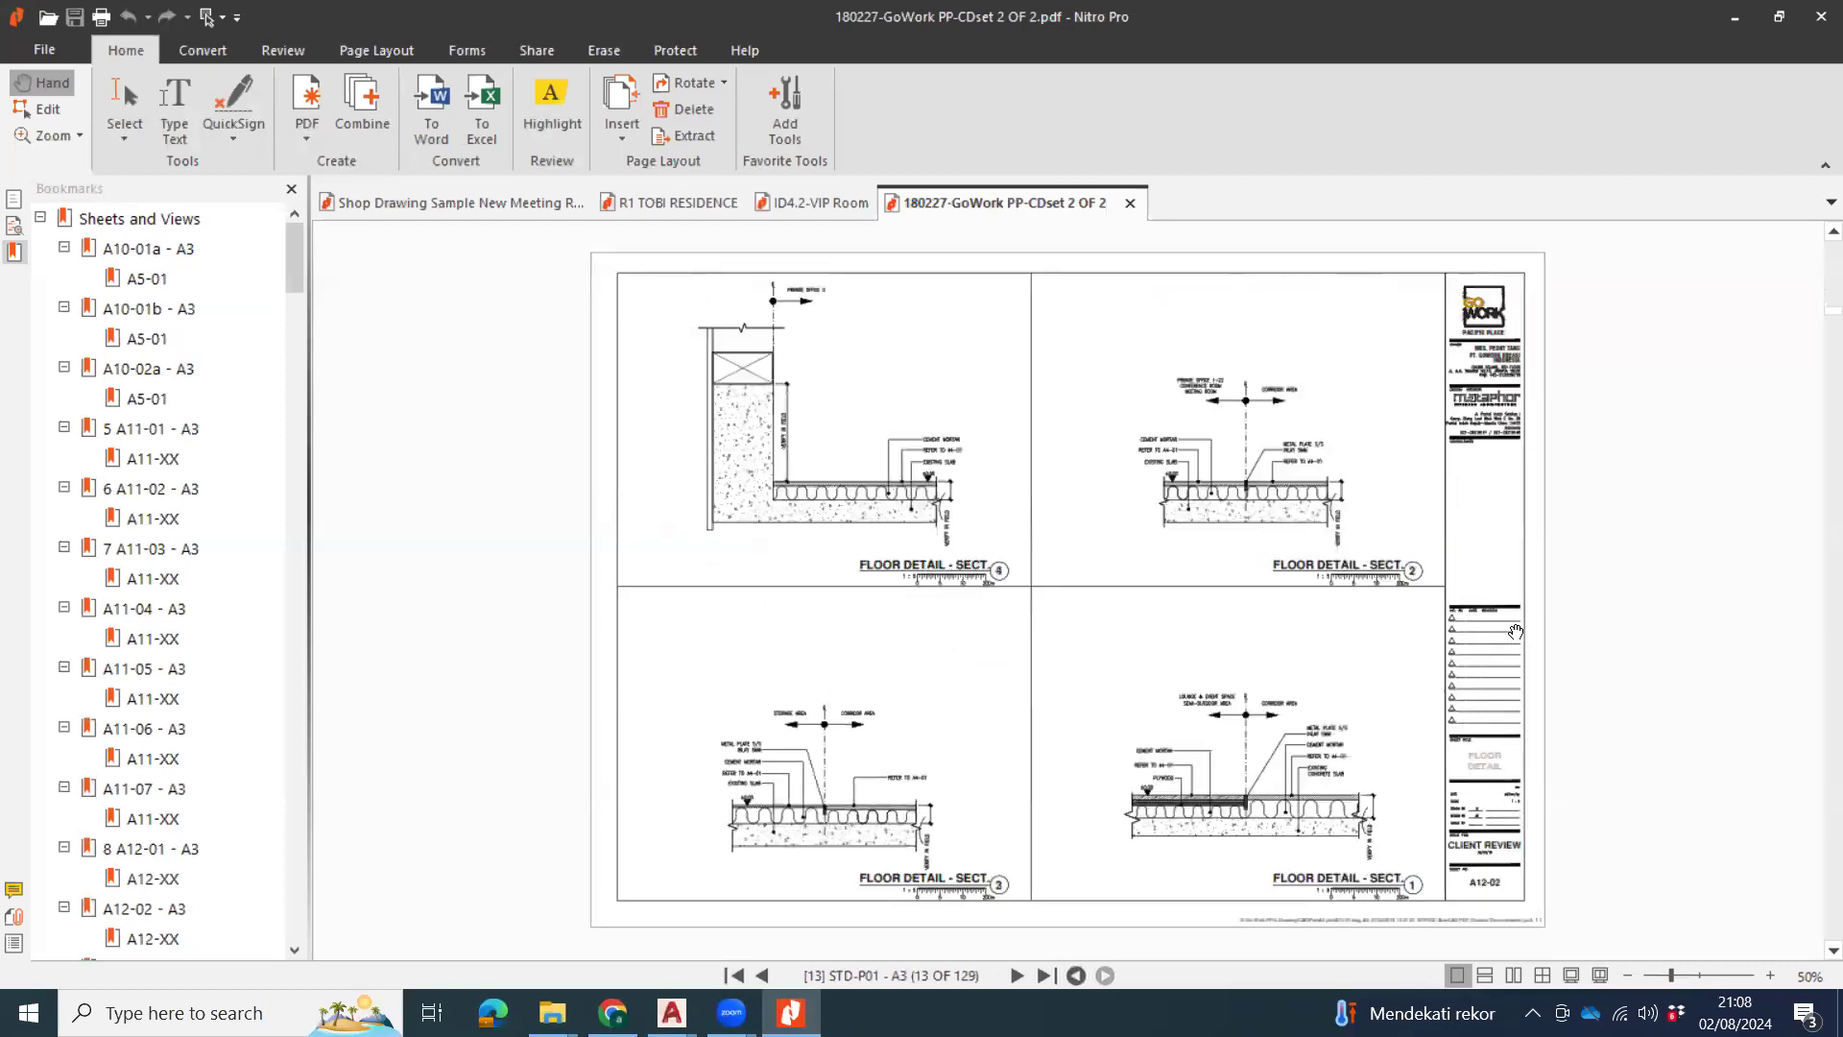
pyautogui.scroll(-6, 1514, 631)
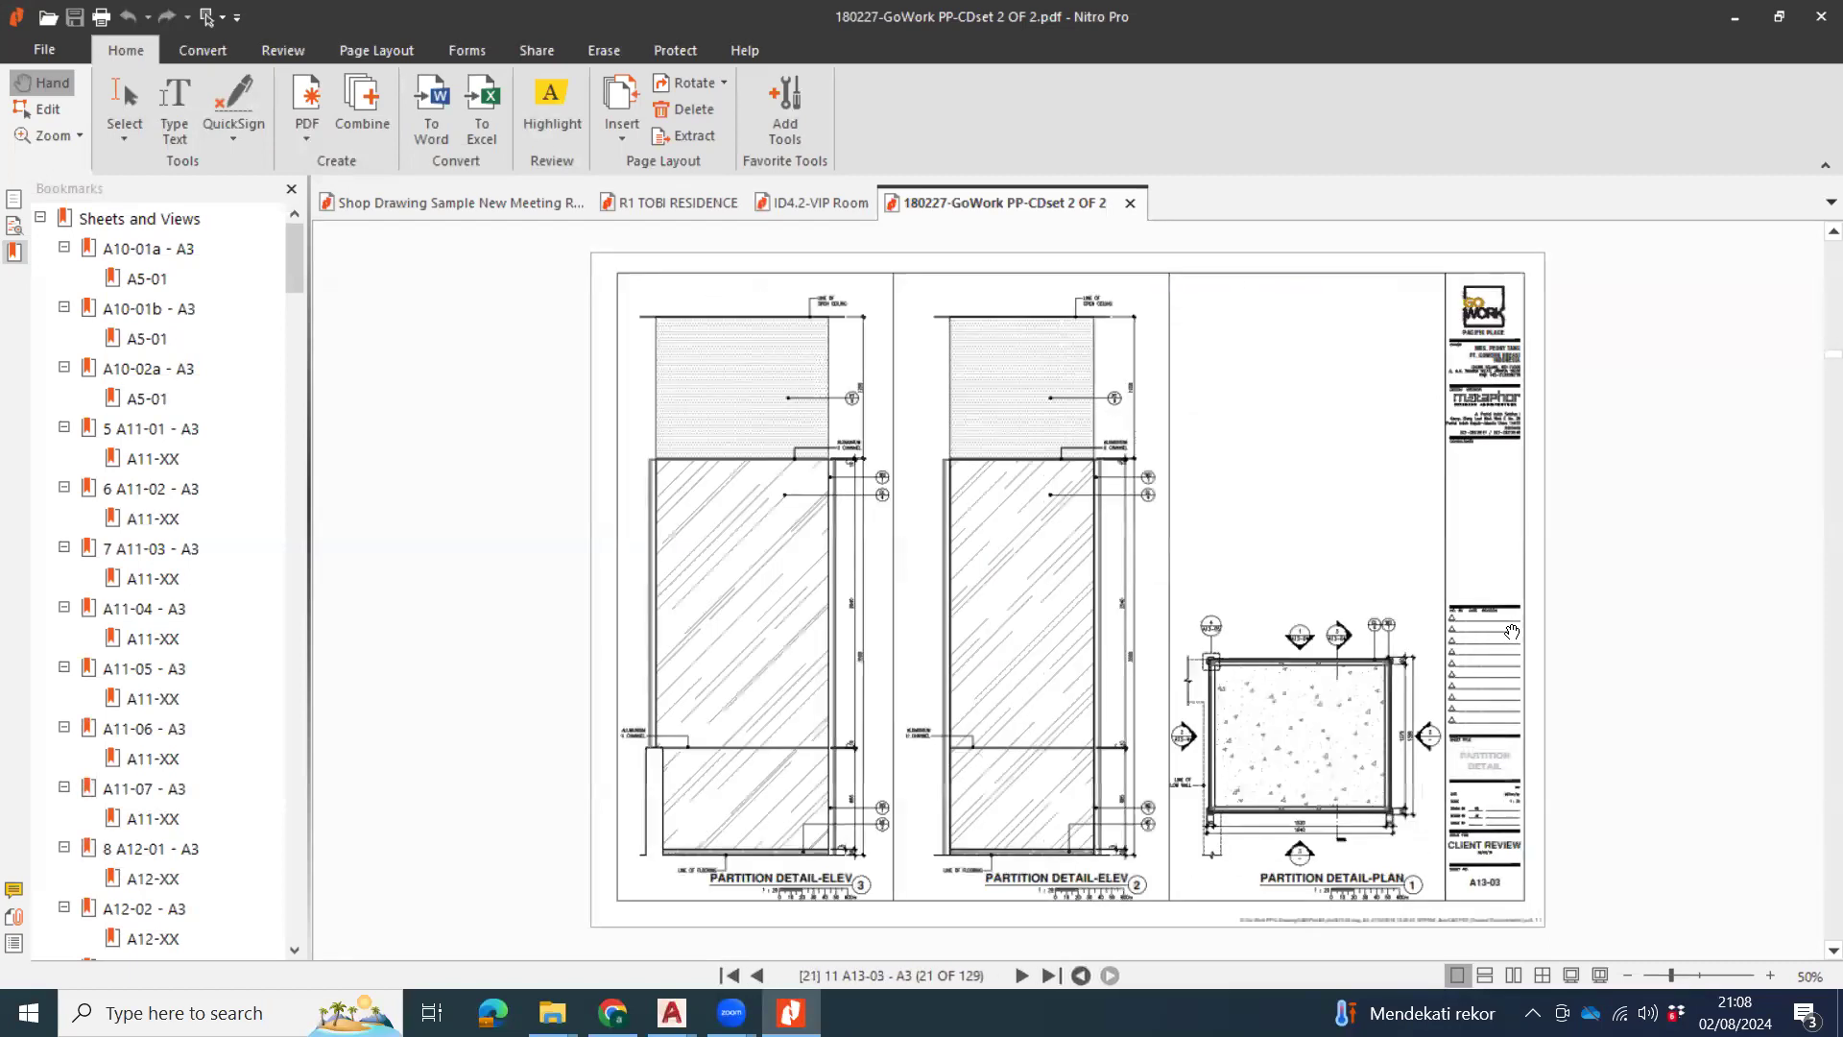
pyautogui.scroll(-5, 1492, 639)
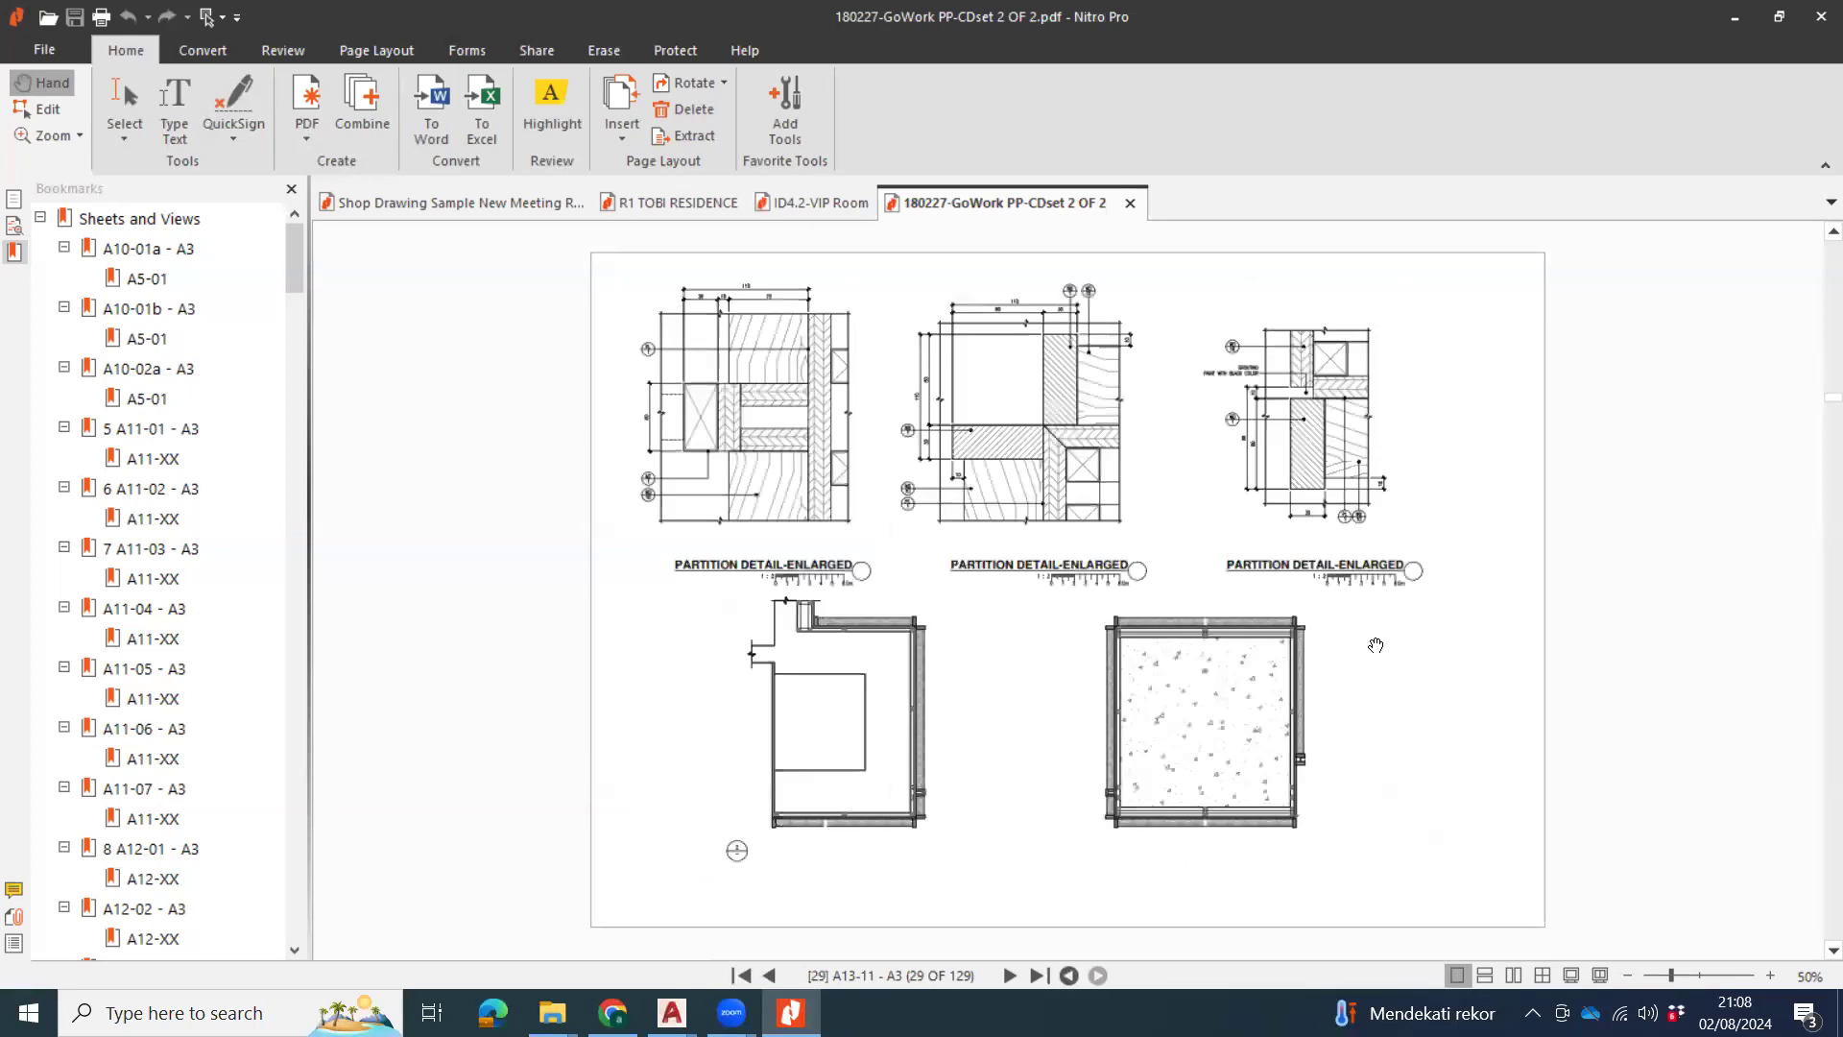
pyautogui.scroll(-4, 1370, 547)
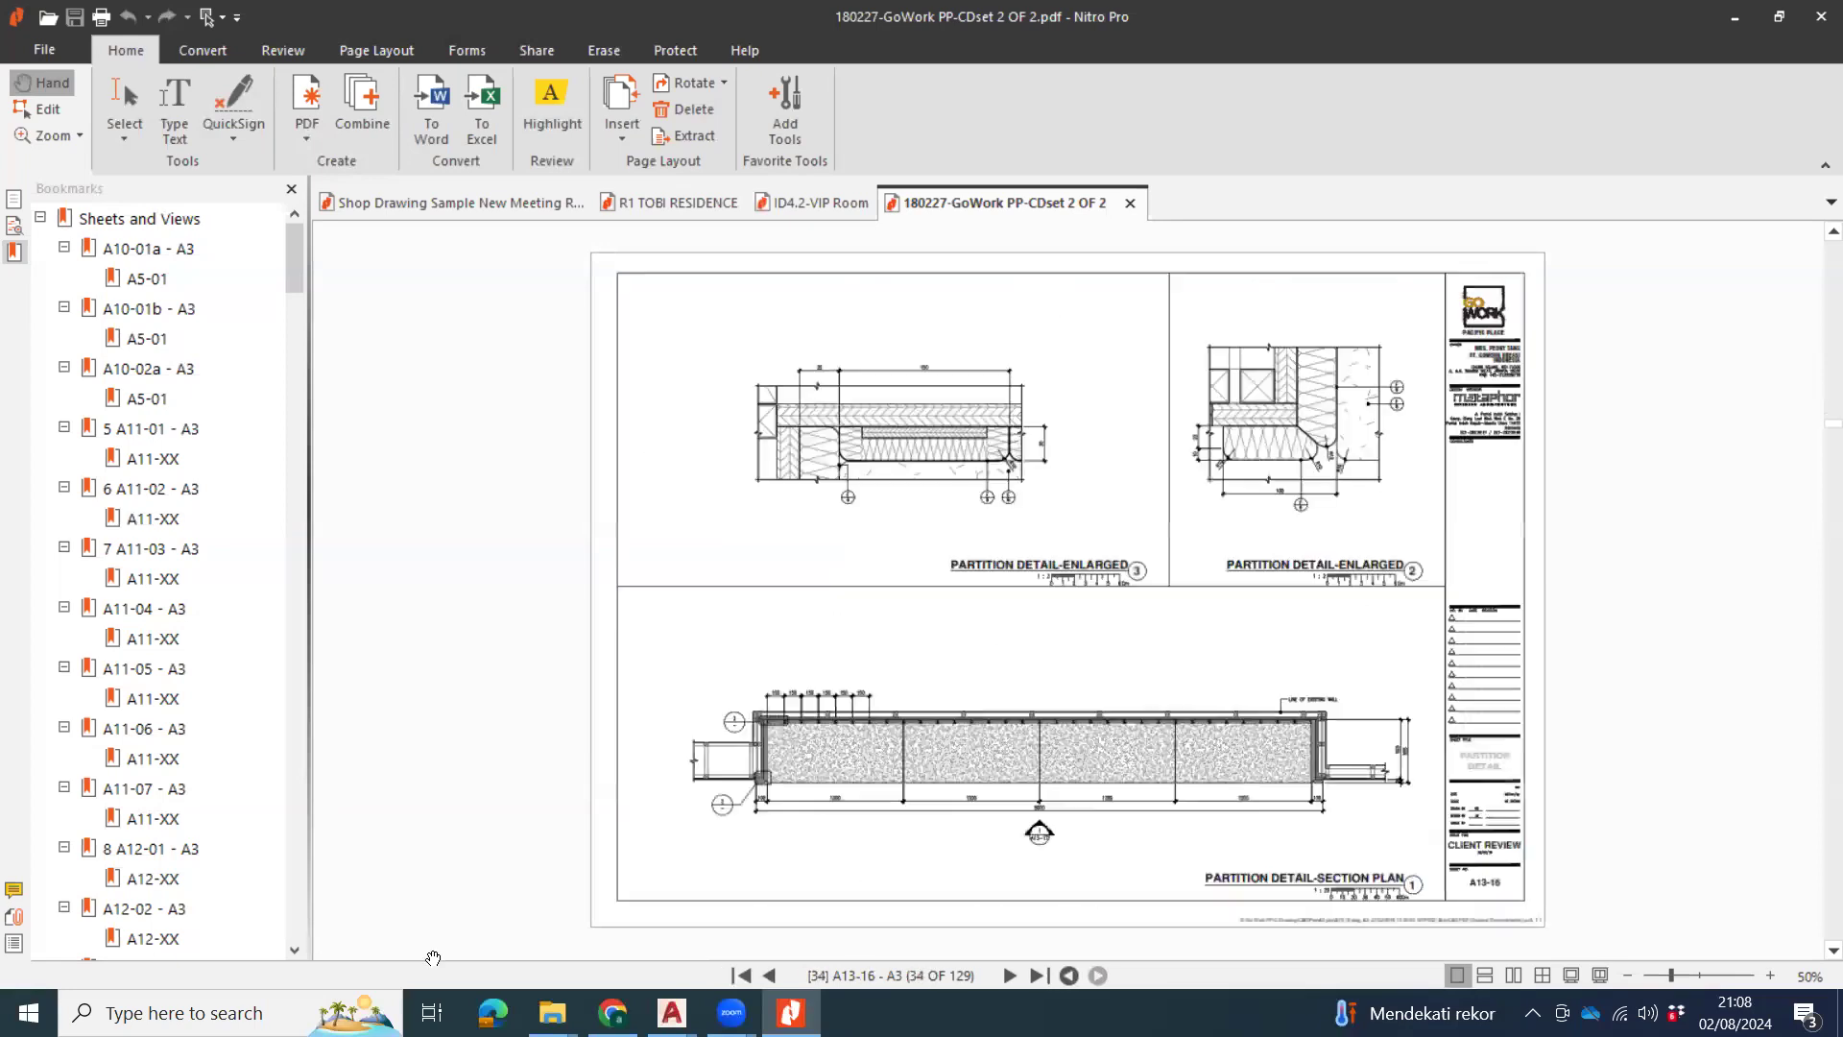
# Switch to File Explorer and open the PROJECT SAMPLE folder on the DATA 500GB (D:) drive.
pyautogui.moveTo(552, 1010)
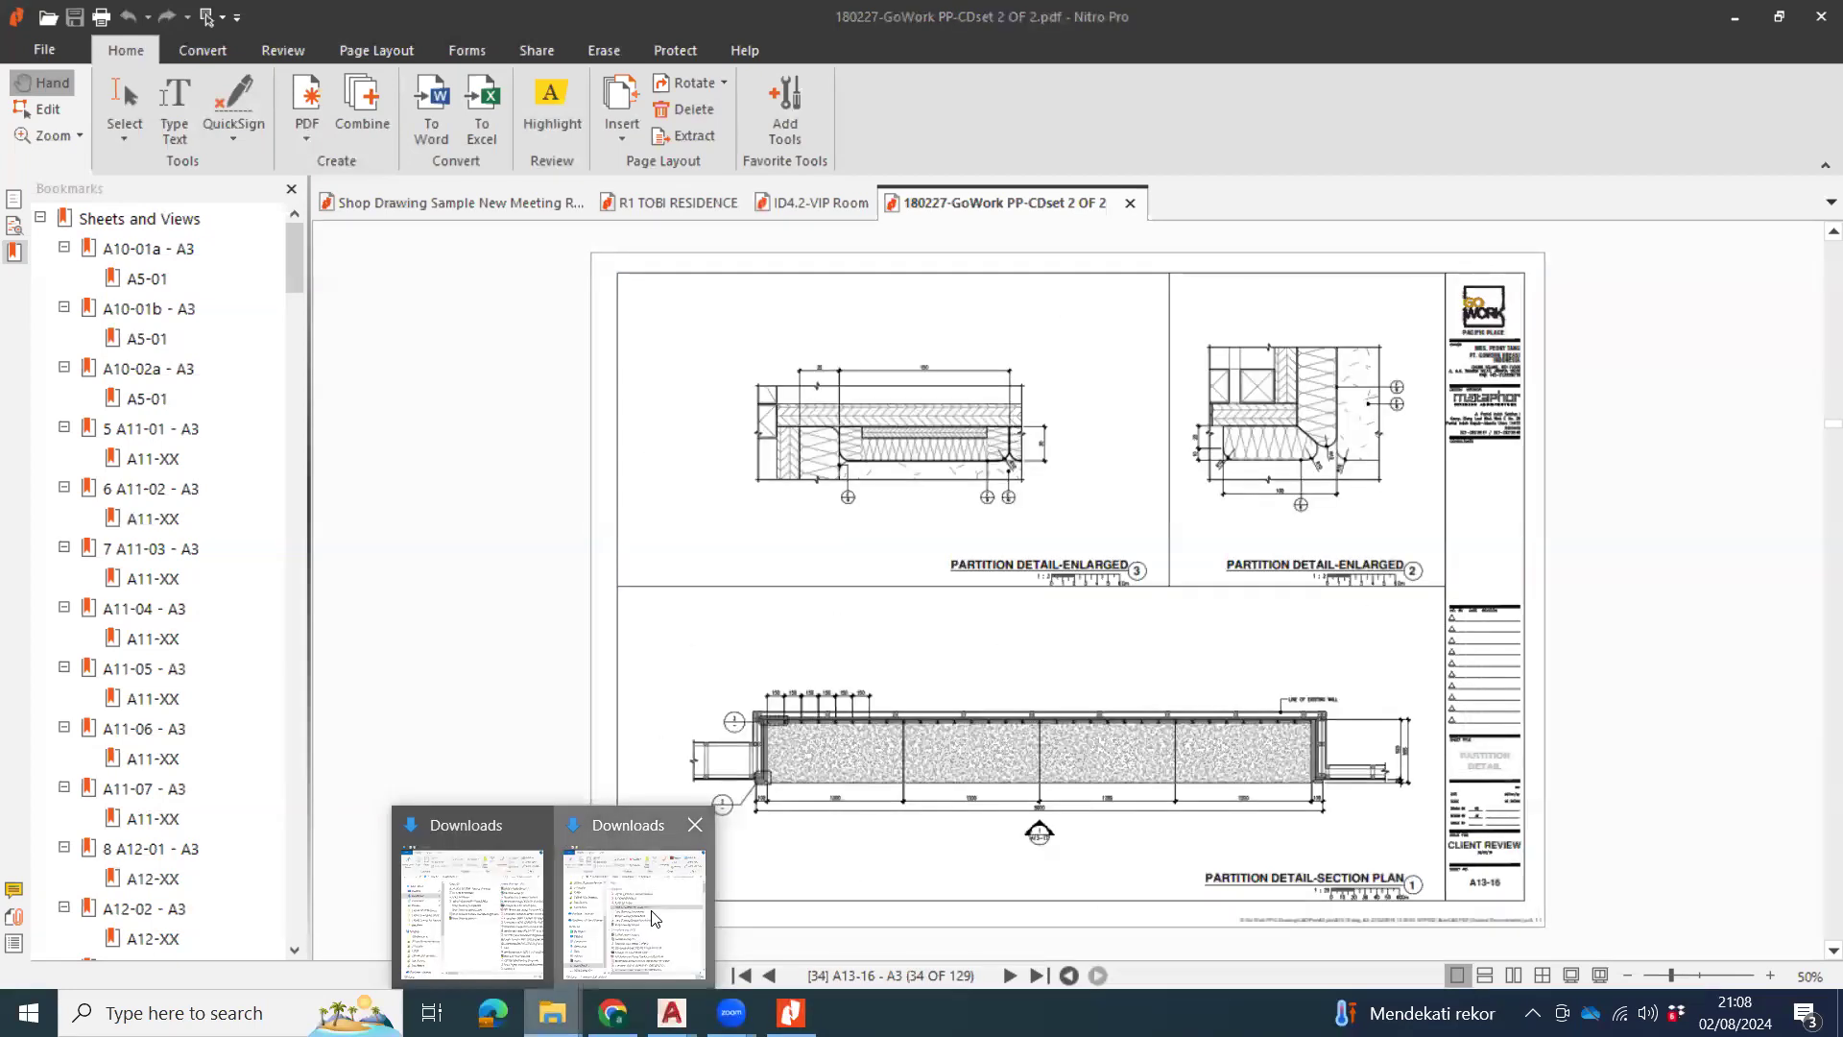
pyautogui.click(634, 891)
pyautogui.scroll(-1, 388, 729)
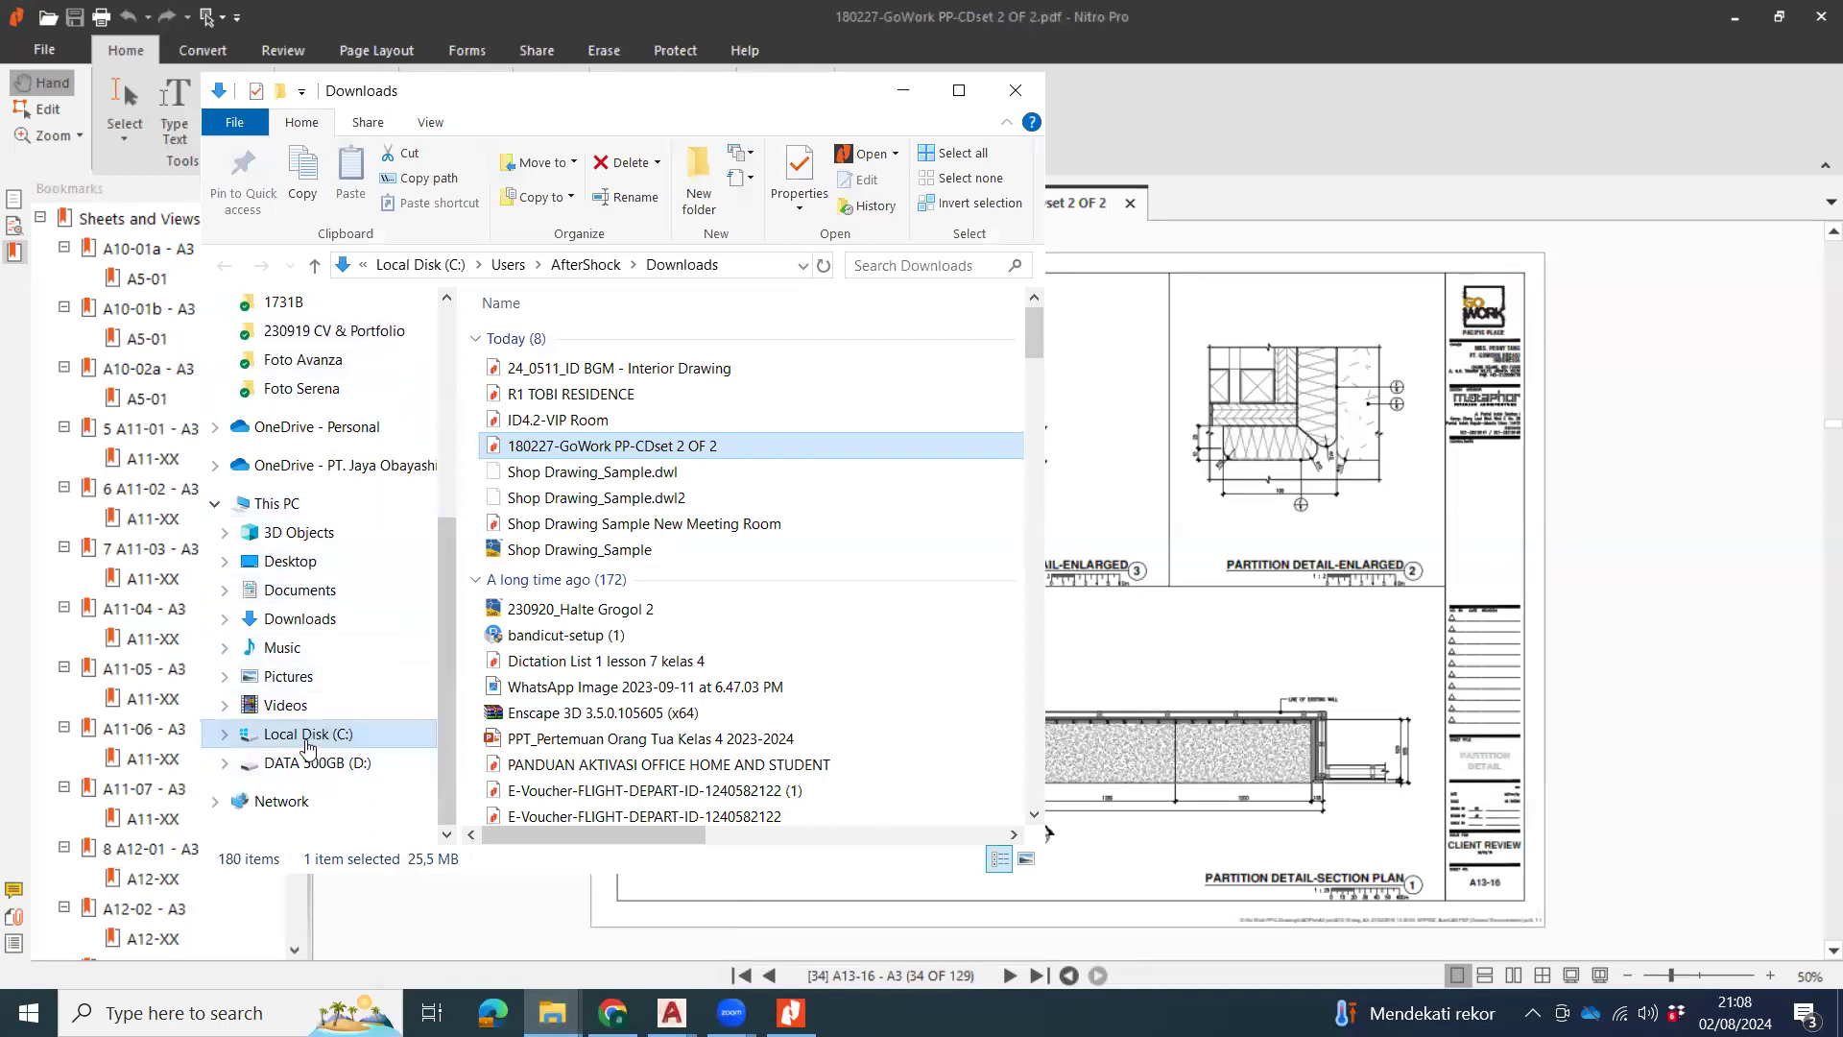
pyautogui.click(317, 760)
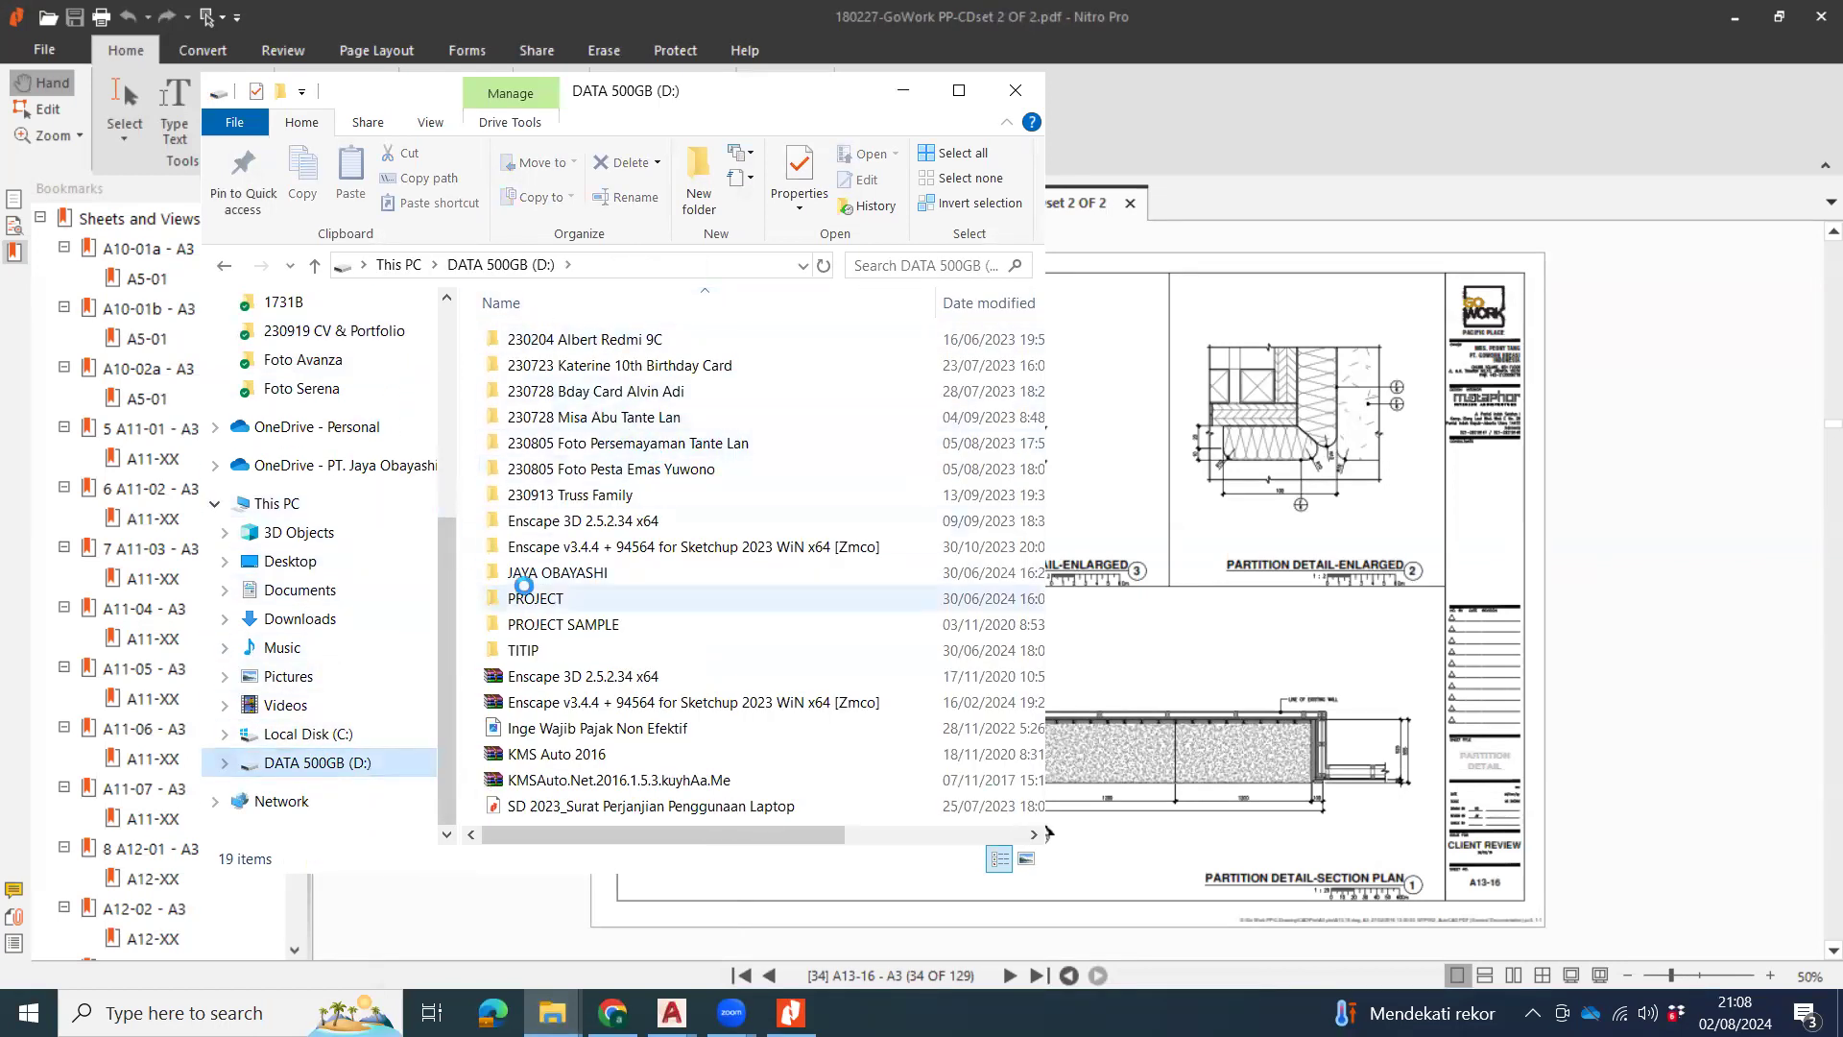
pyautogui.doubleClick(552, 619)
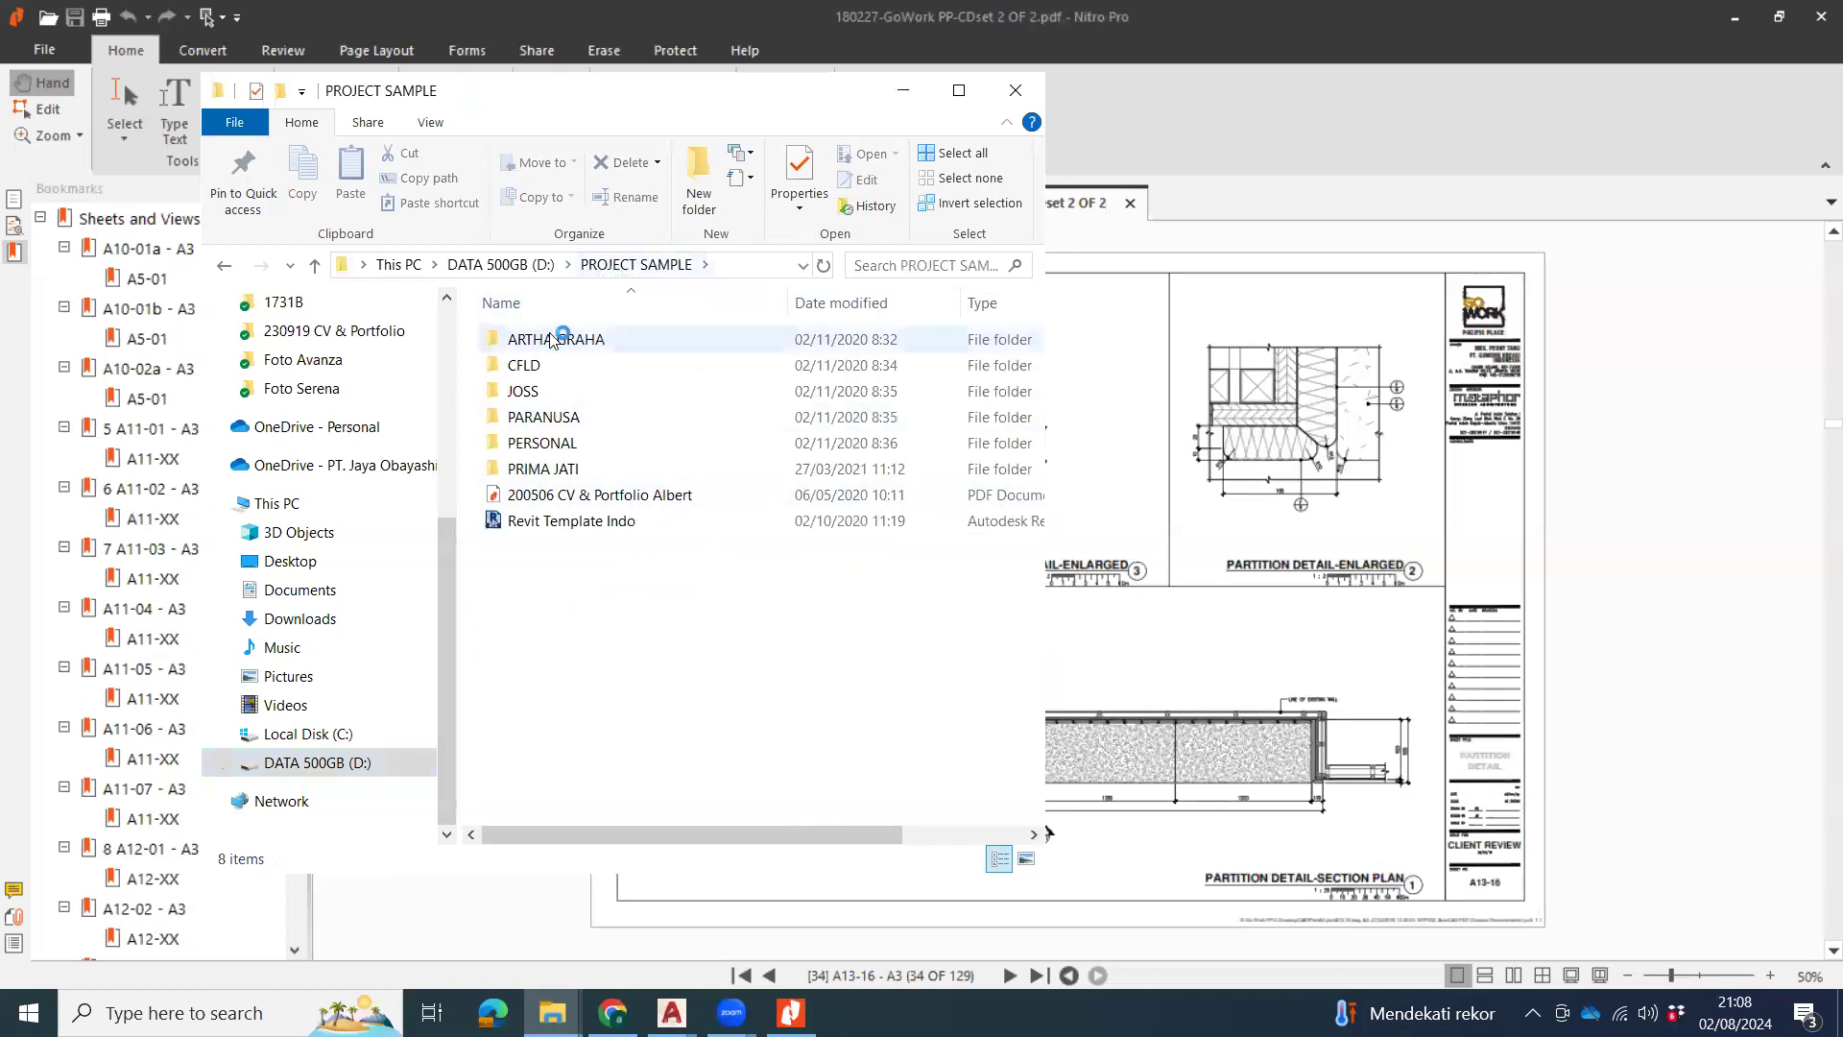
# Open the AG27 project inside the ARTHA GRAHA folder and check the contents of its 200302 AG27 PH2 GENERAL PLAN subfolder.
pyautogui.doubleClick(552, 339)
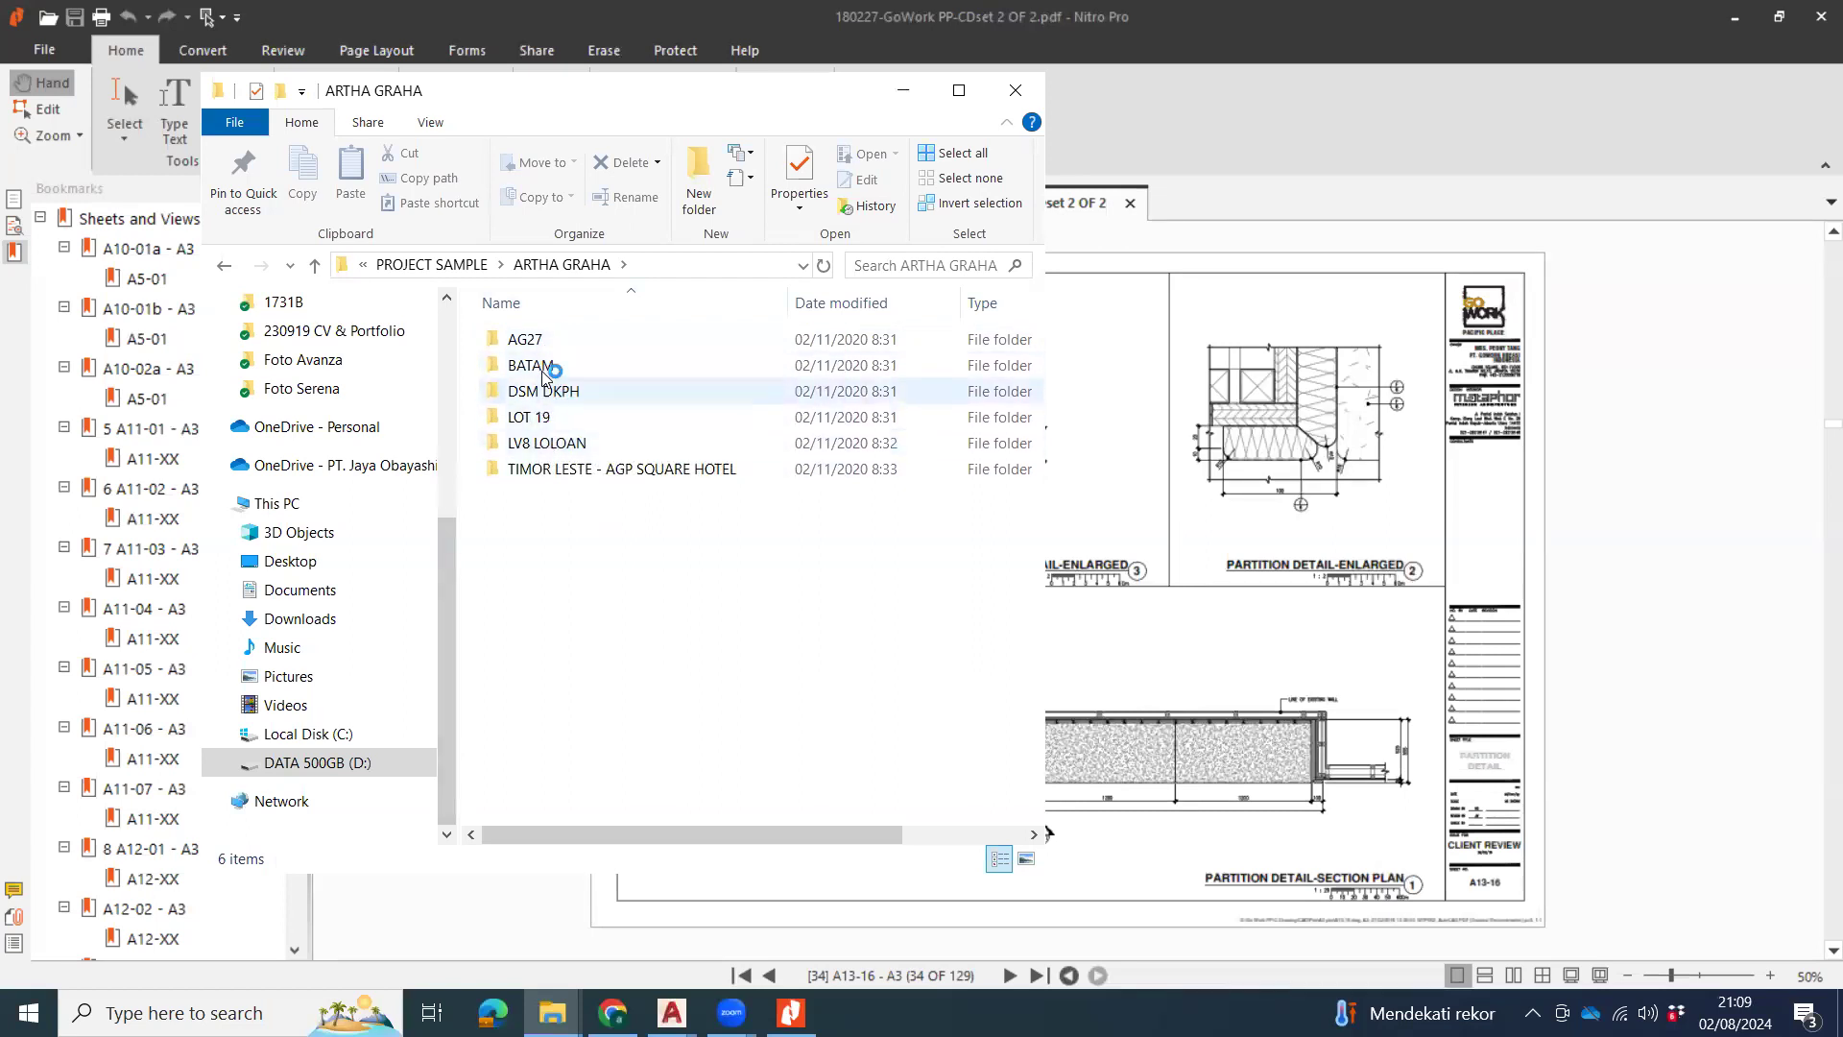
pyautogui.doubleClick(528, 342)
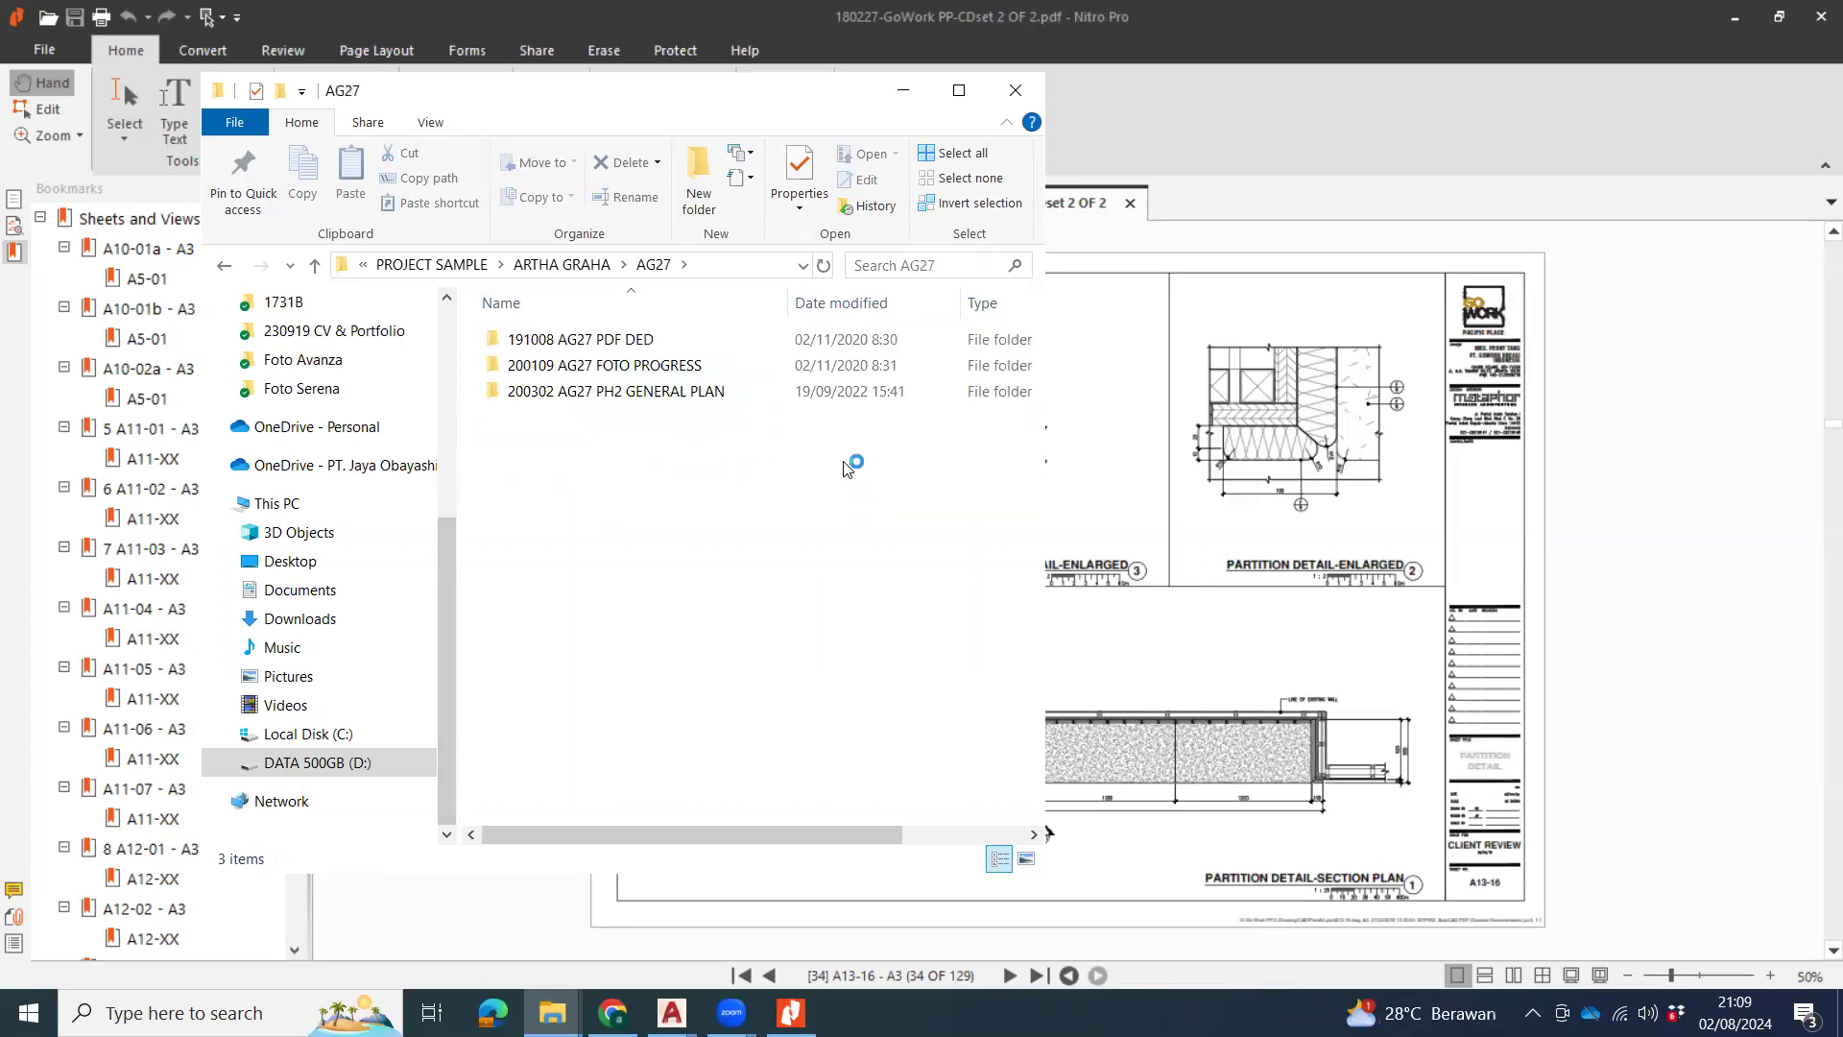
pyautogui.doubleClick(716, 394)
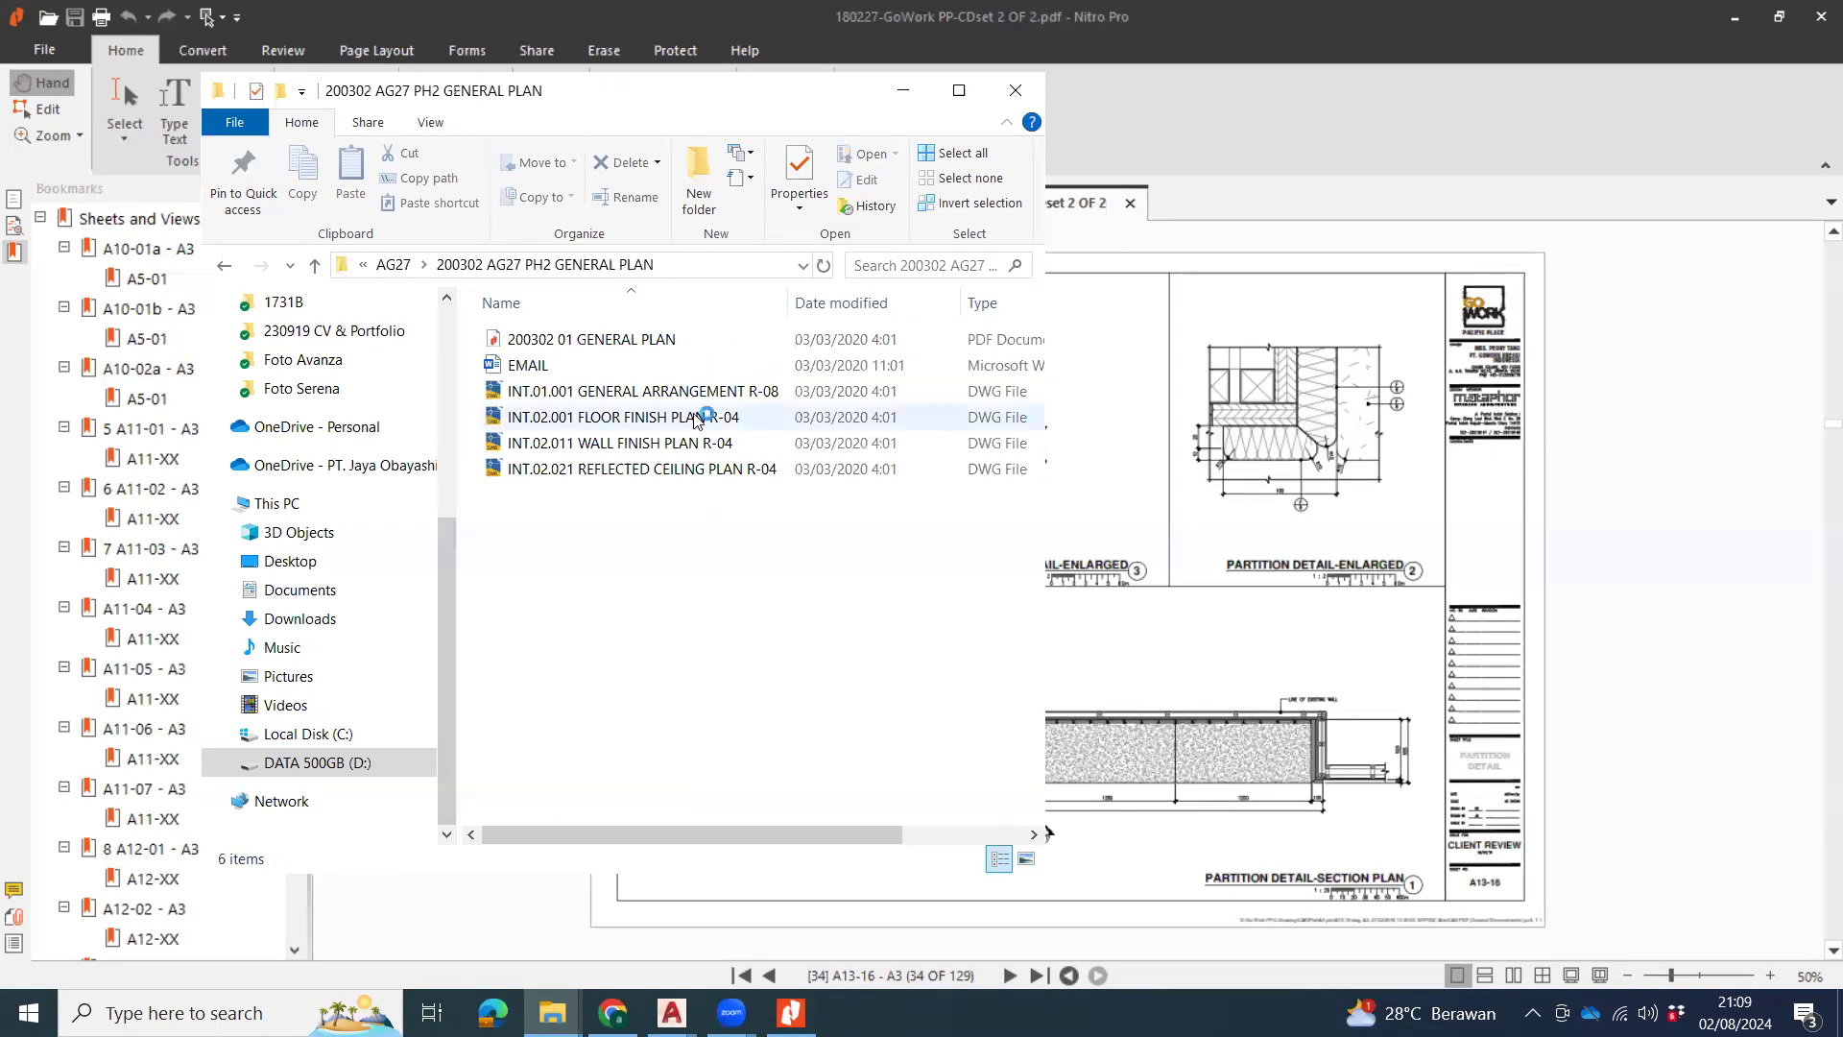
pyautogui.click(315, 265)
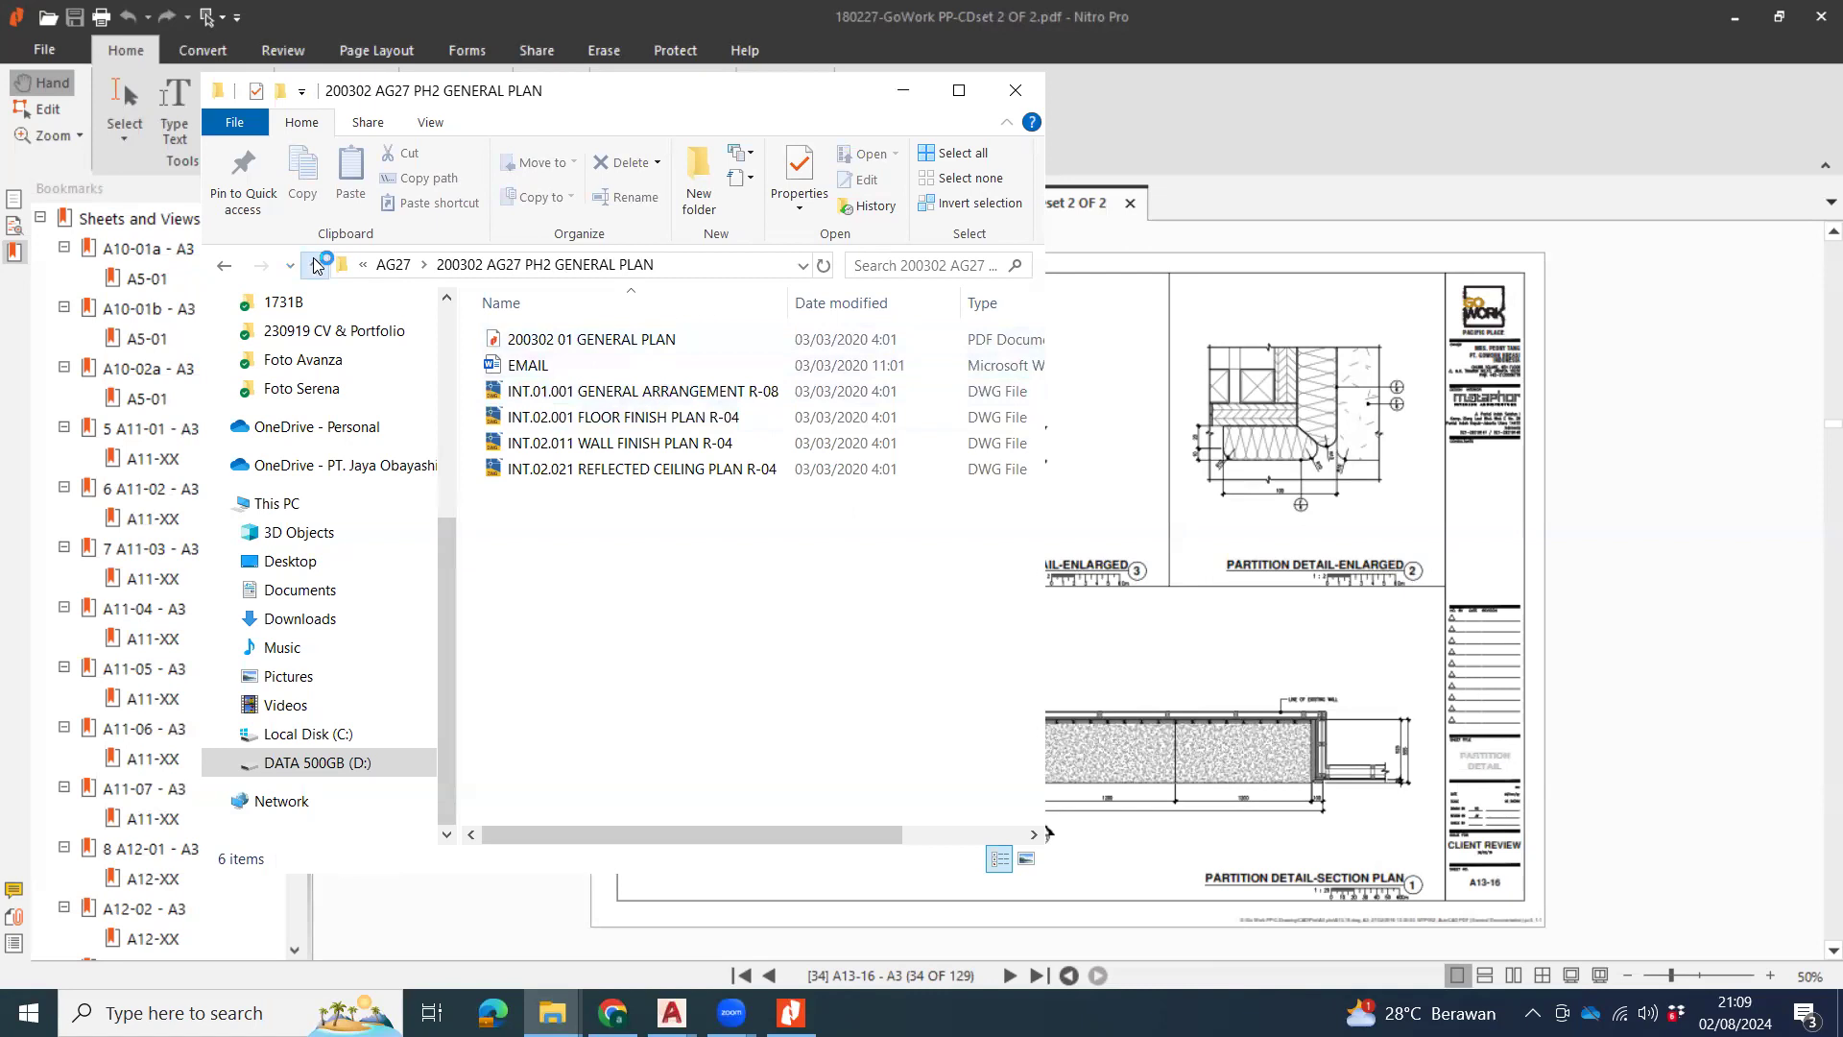
# Open the 190925 01 CAS - Preliminary Design Stage PDF from the 191008 AG27 PDF DED folder.
pyautogui.click(649, 369)
pyautogui.doubleClick(637, 341)
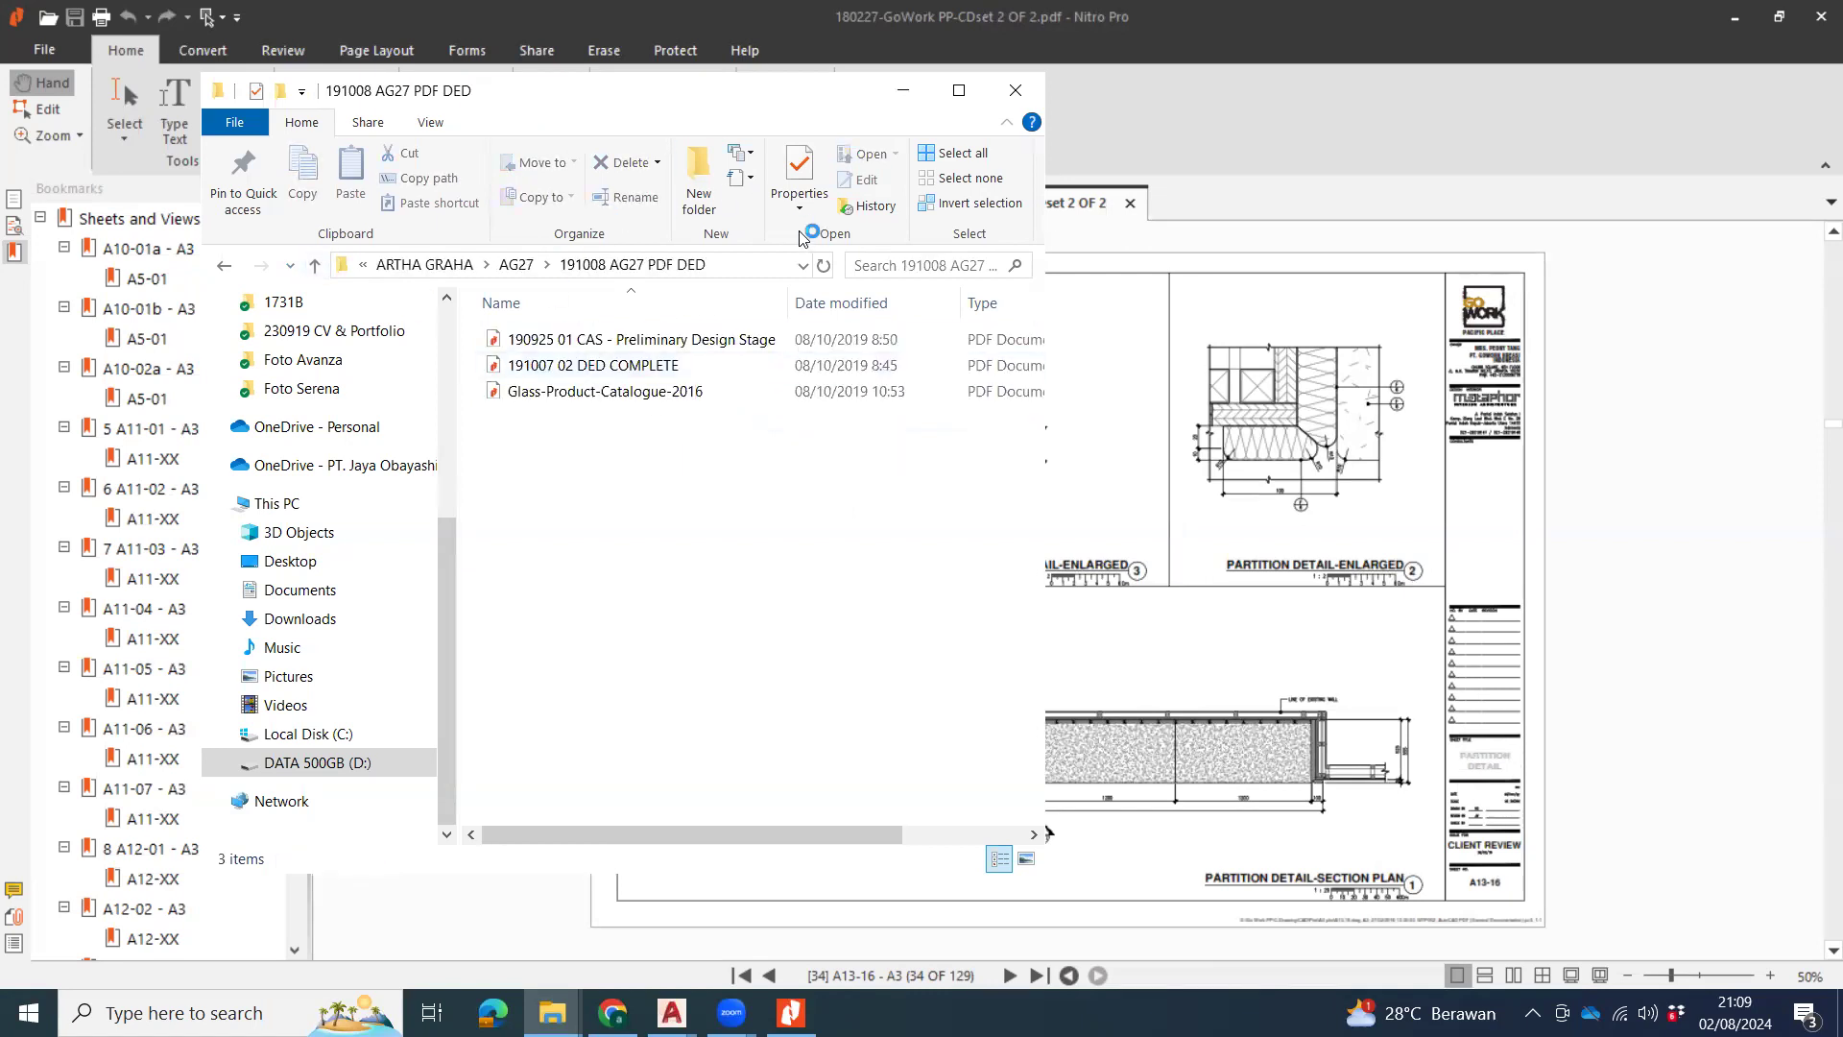
pyautogui.click(675, 345)
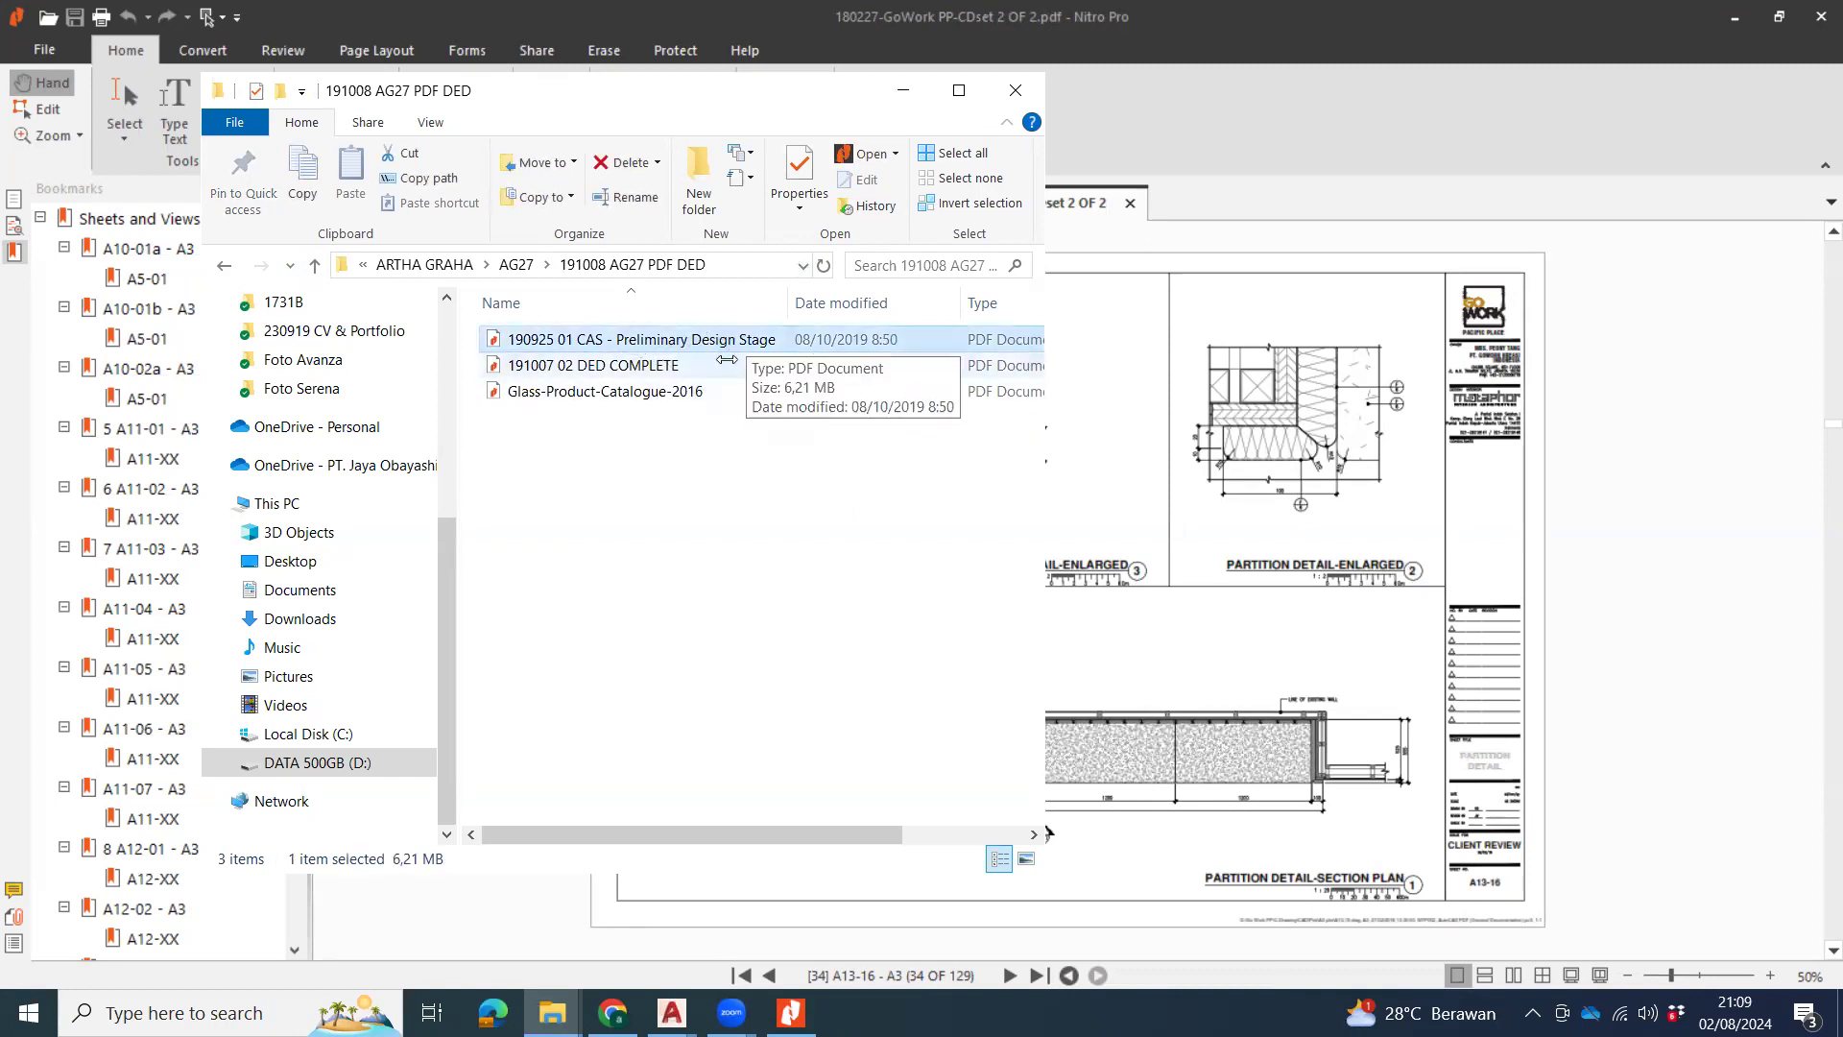
pyautogui.doubleClick(737, 342)
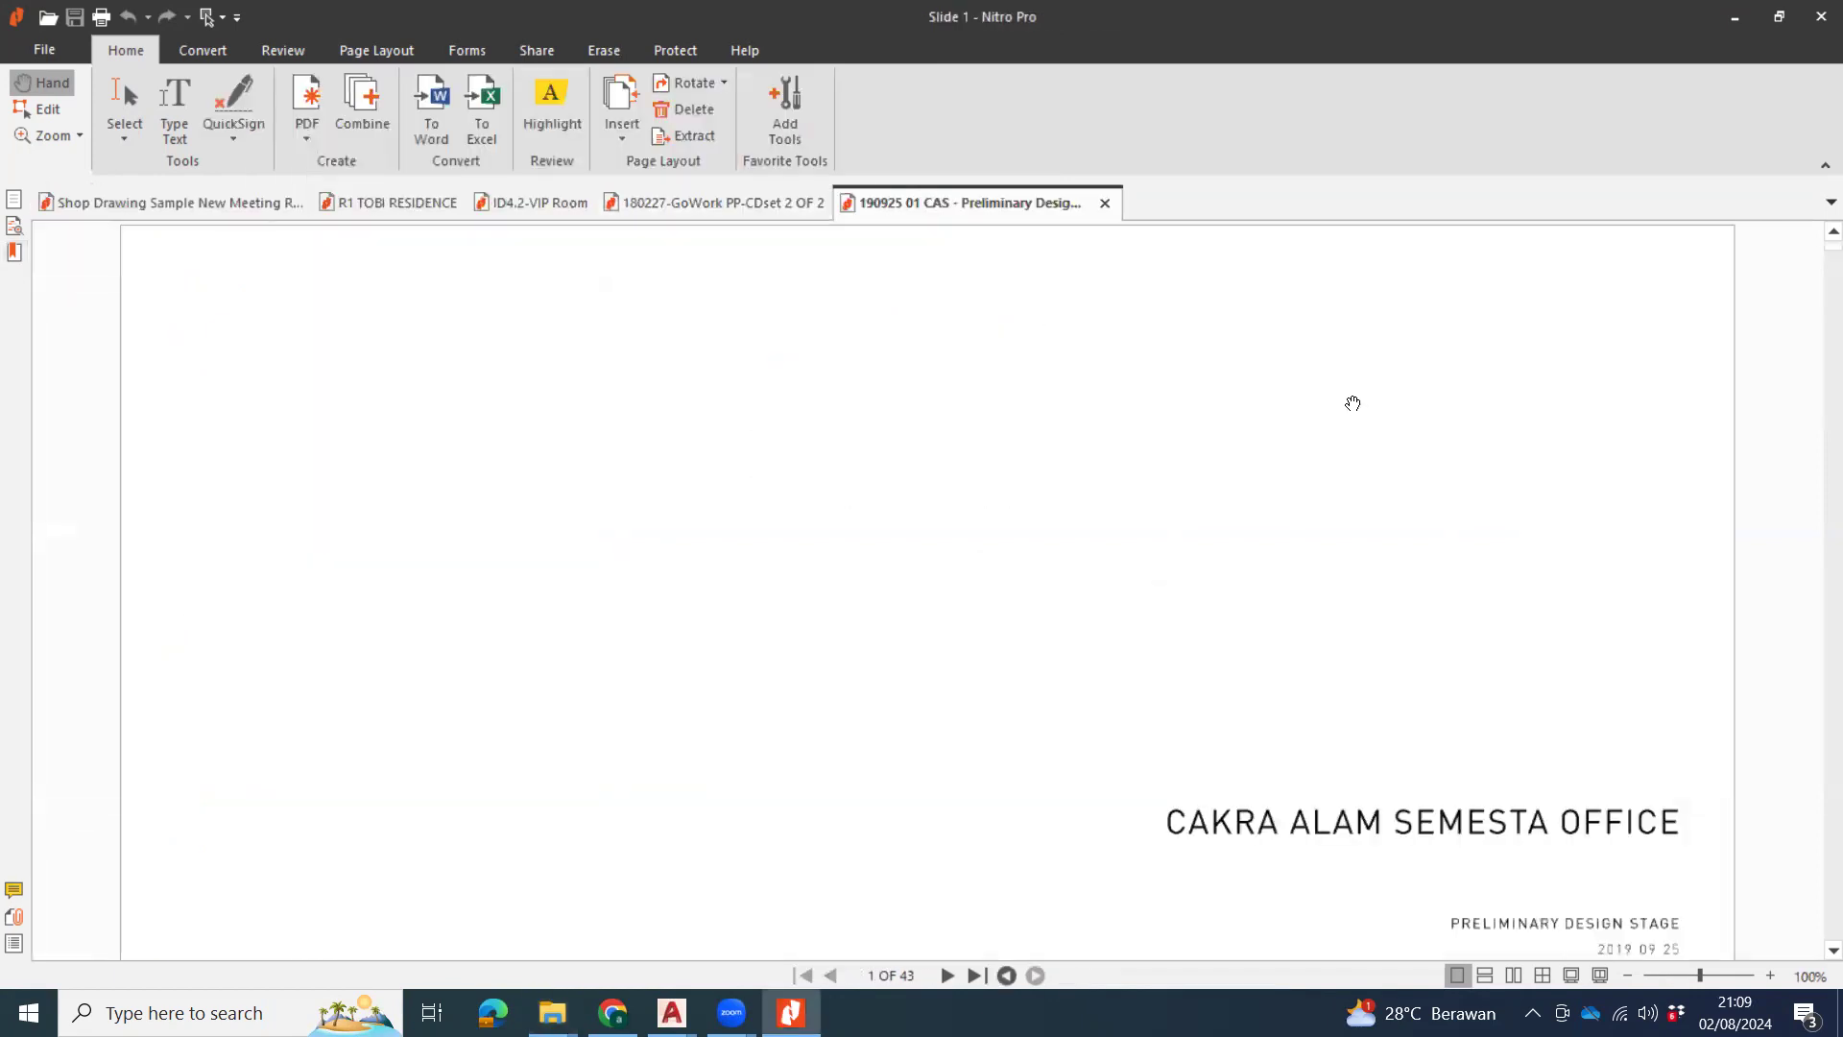
# Look over the Cakra Alam Semesta Office cover, material mood board and reception, lounge and meeting room renderings up to page 12.
pyautogui.scroll(-1, 1127, 346)
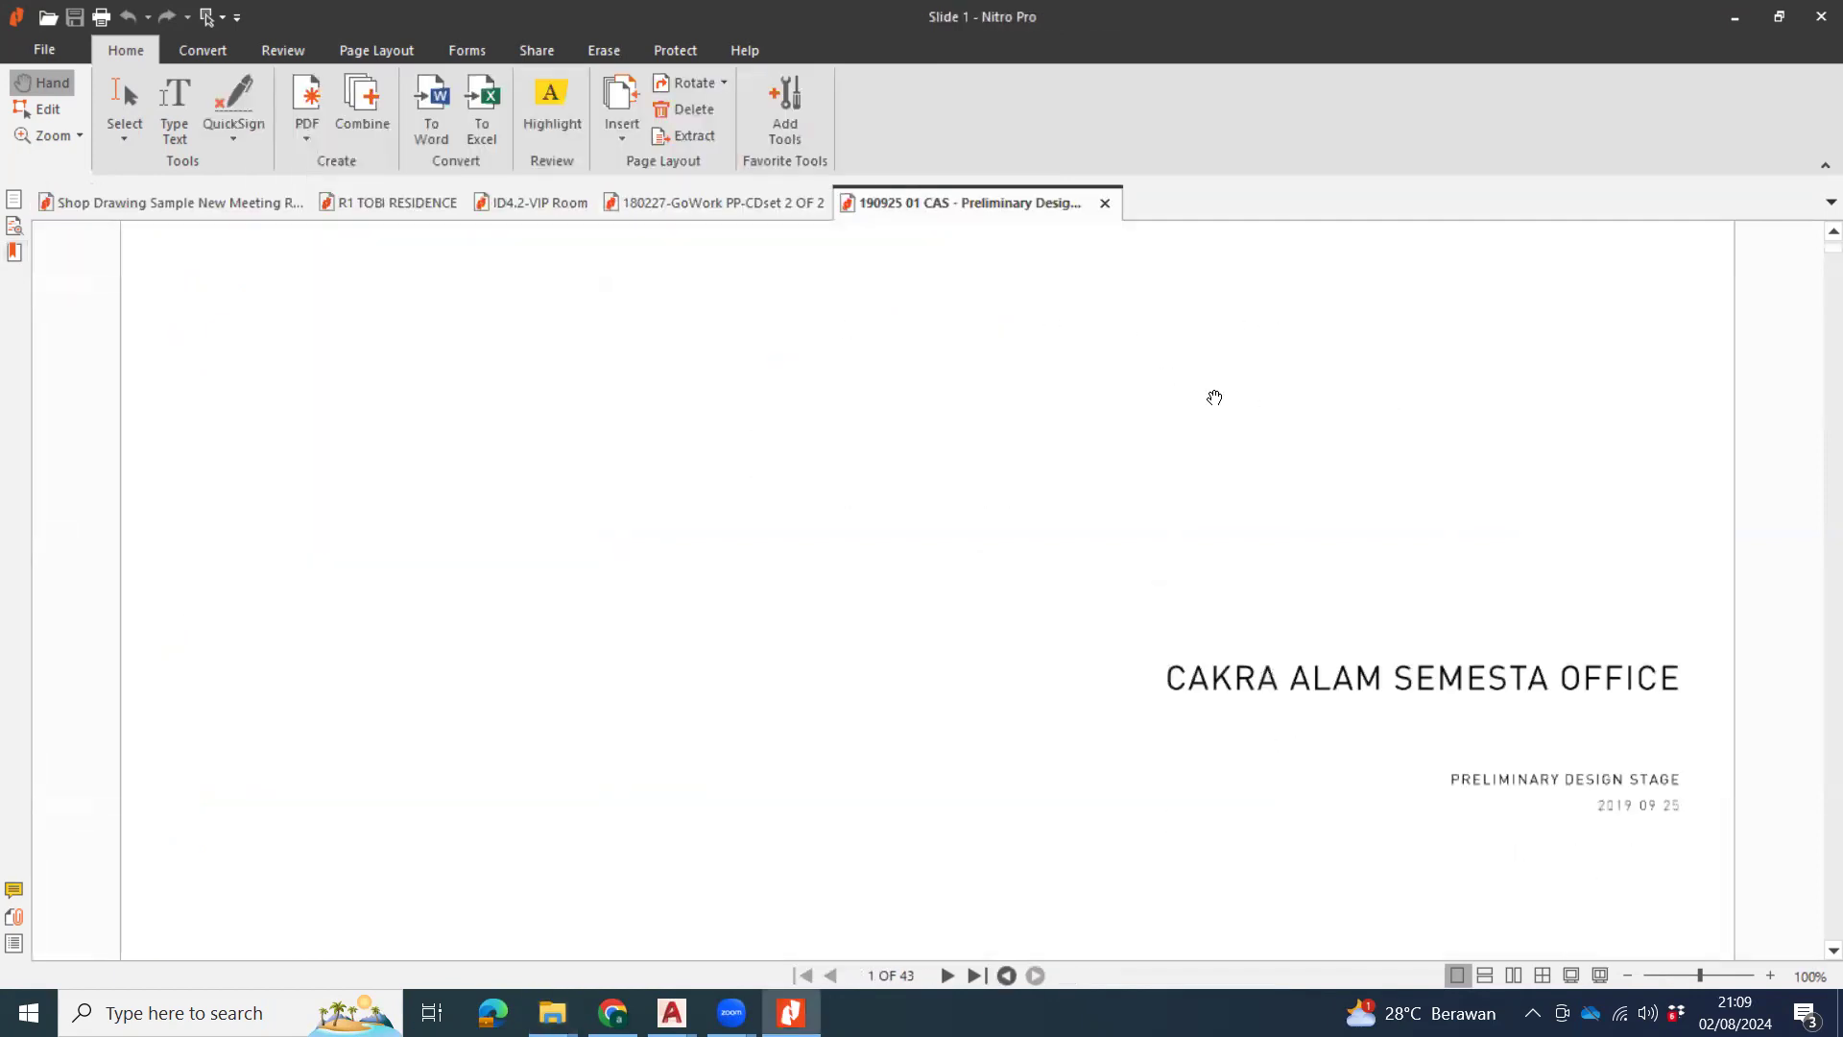
pyautogui.keyDown('ctrl'); pyautogui.scroll(-1, 1210, 401); pyautogui.keyUp('ctrl')
pyautogui.scroll(-2, 1210, 401)
pyautogui.scroll(-3, 1209, 407)
pyautogui.scroll(-3, 1208, 409)
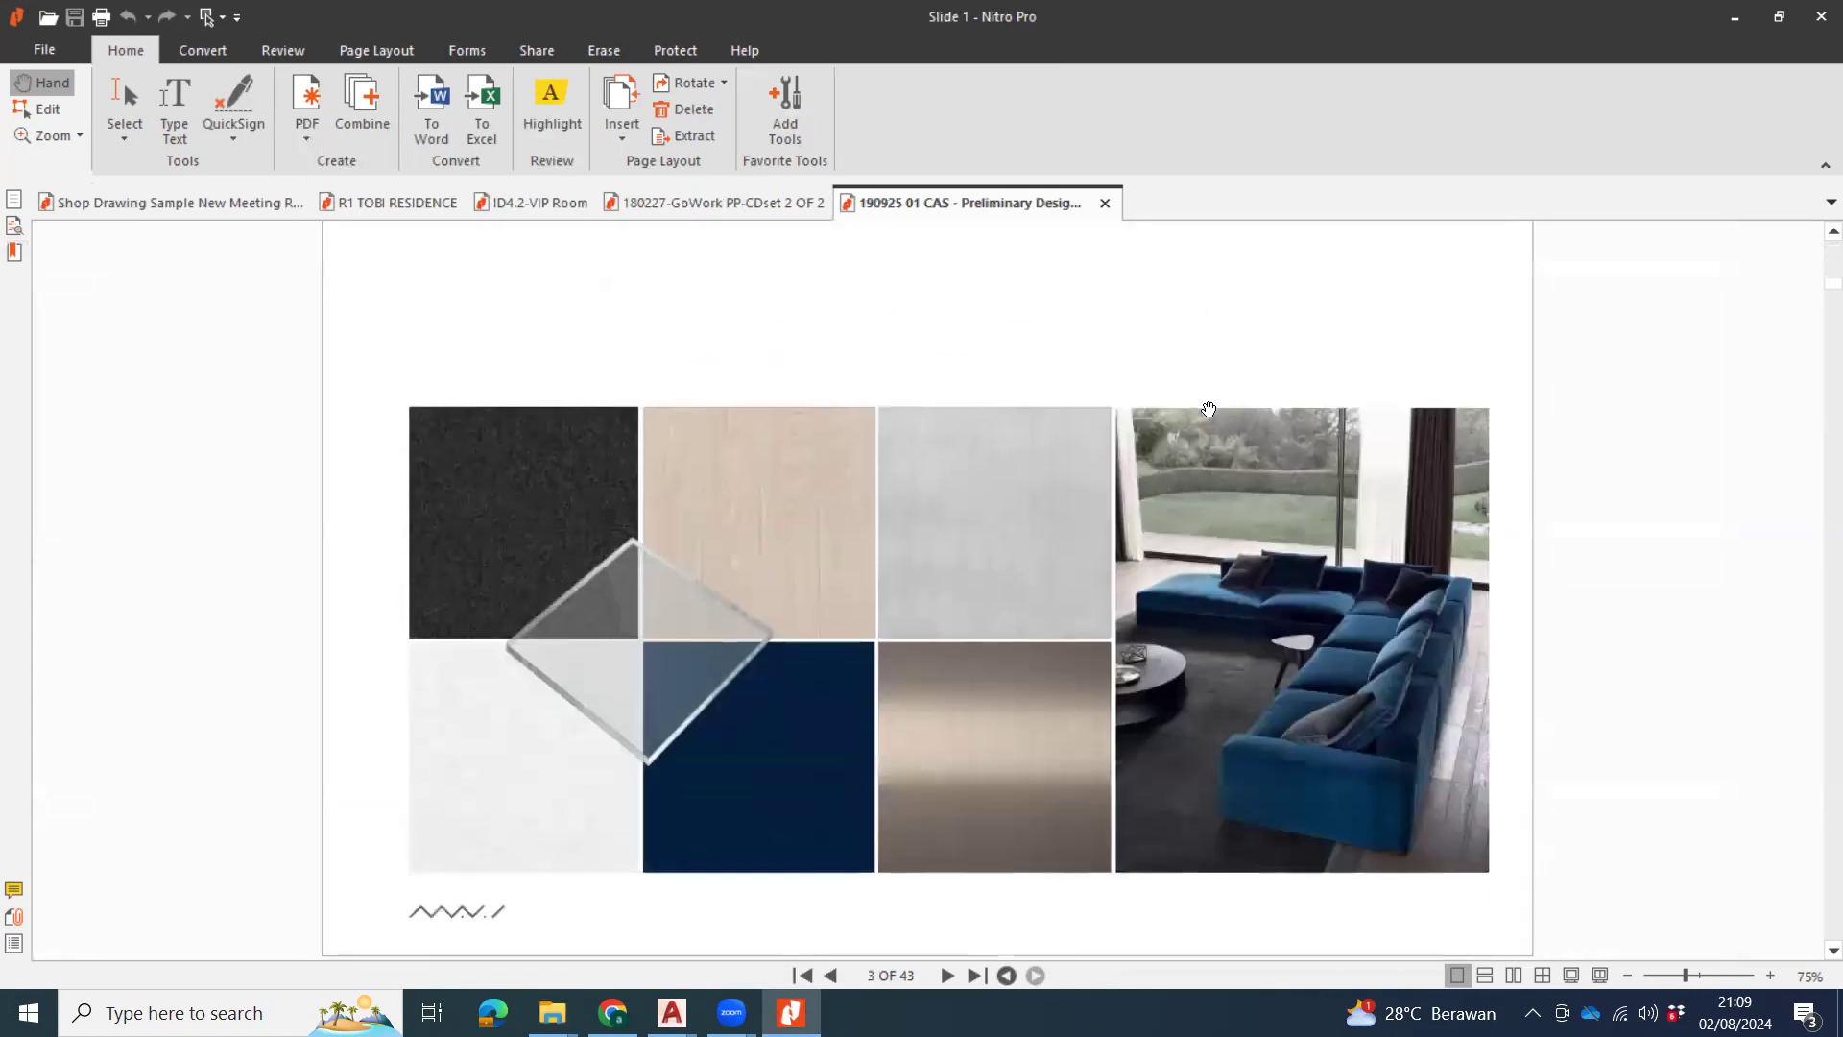
pyautogui.keyDown('ctrl'); pyautogui.scroll(-2, 1208, 411); pyautogui.keyUp('ctrl')
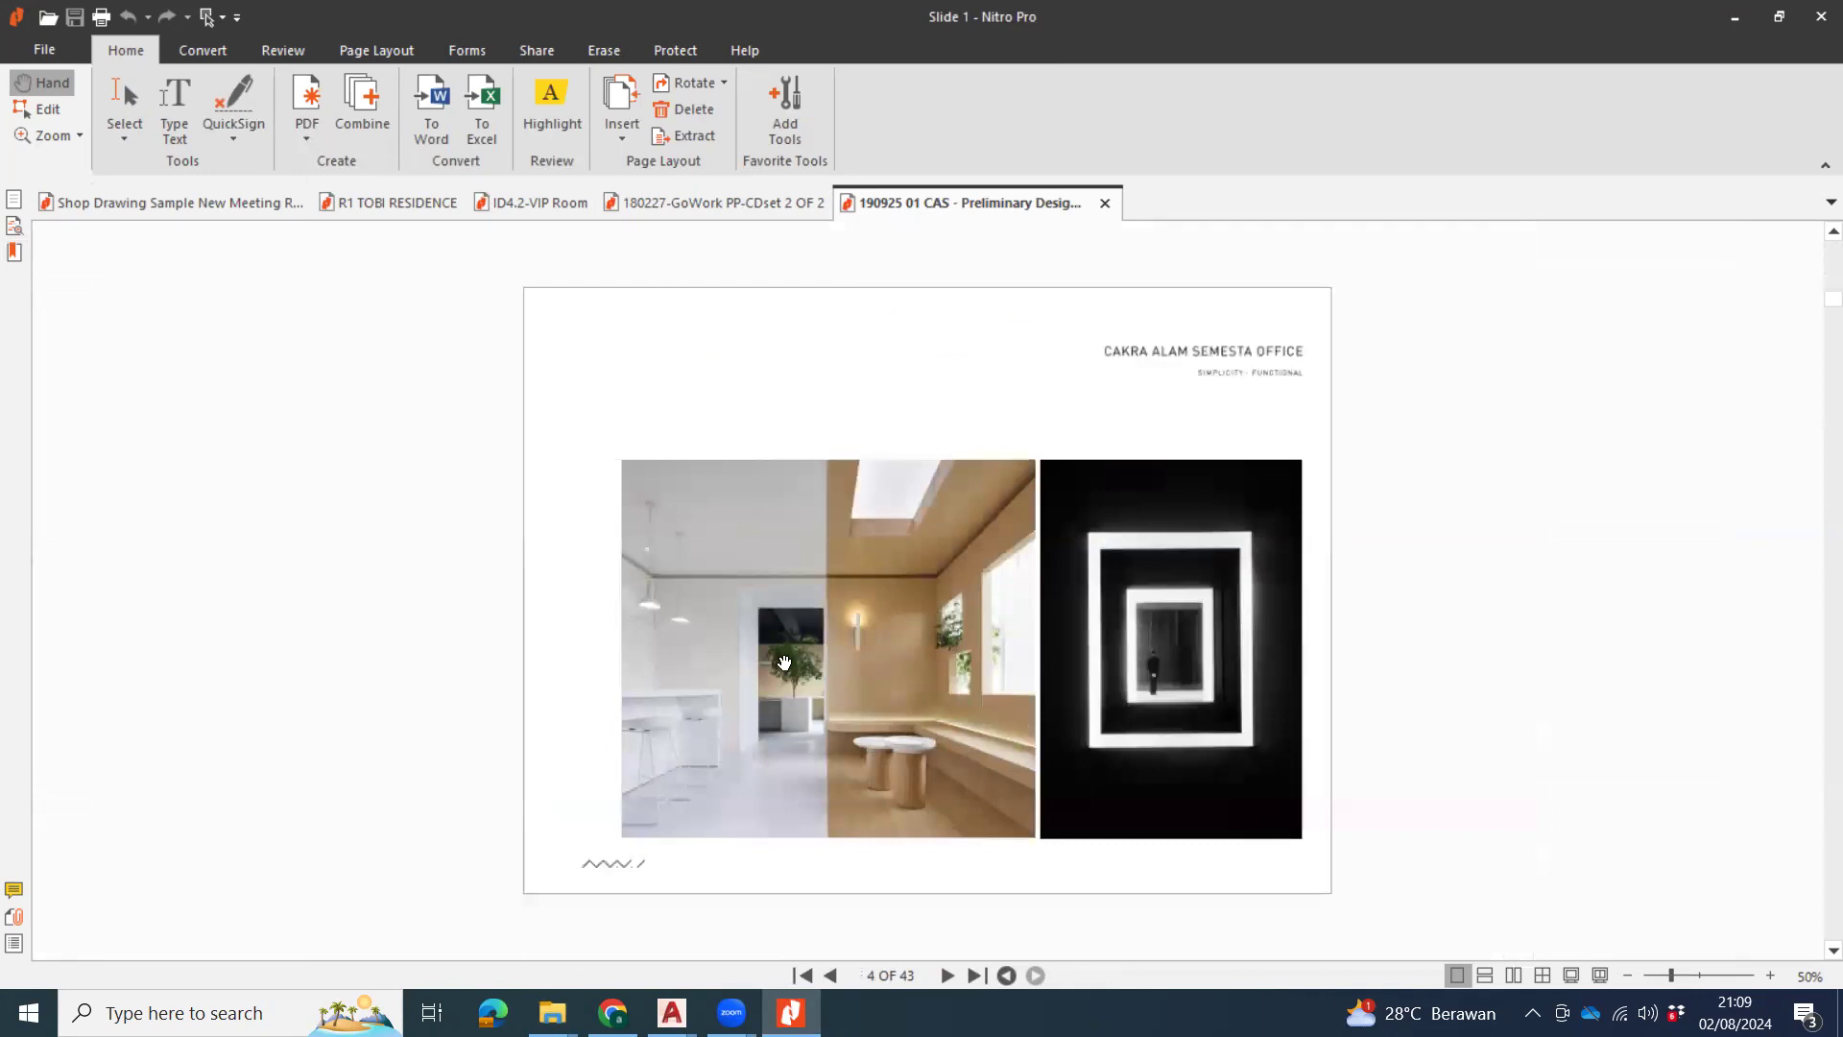
pyautogui.scroll(-3, 1180, 565)
pyautogui.scroll(-3, 1178, 563)
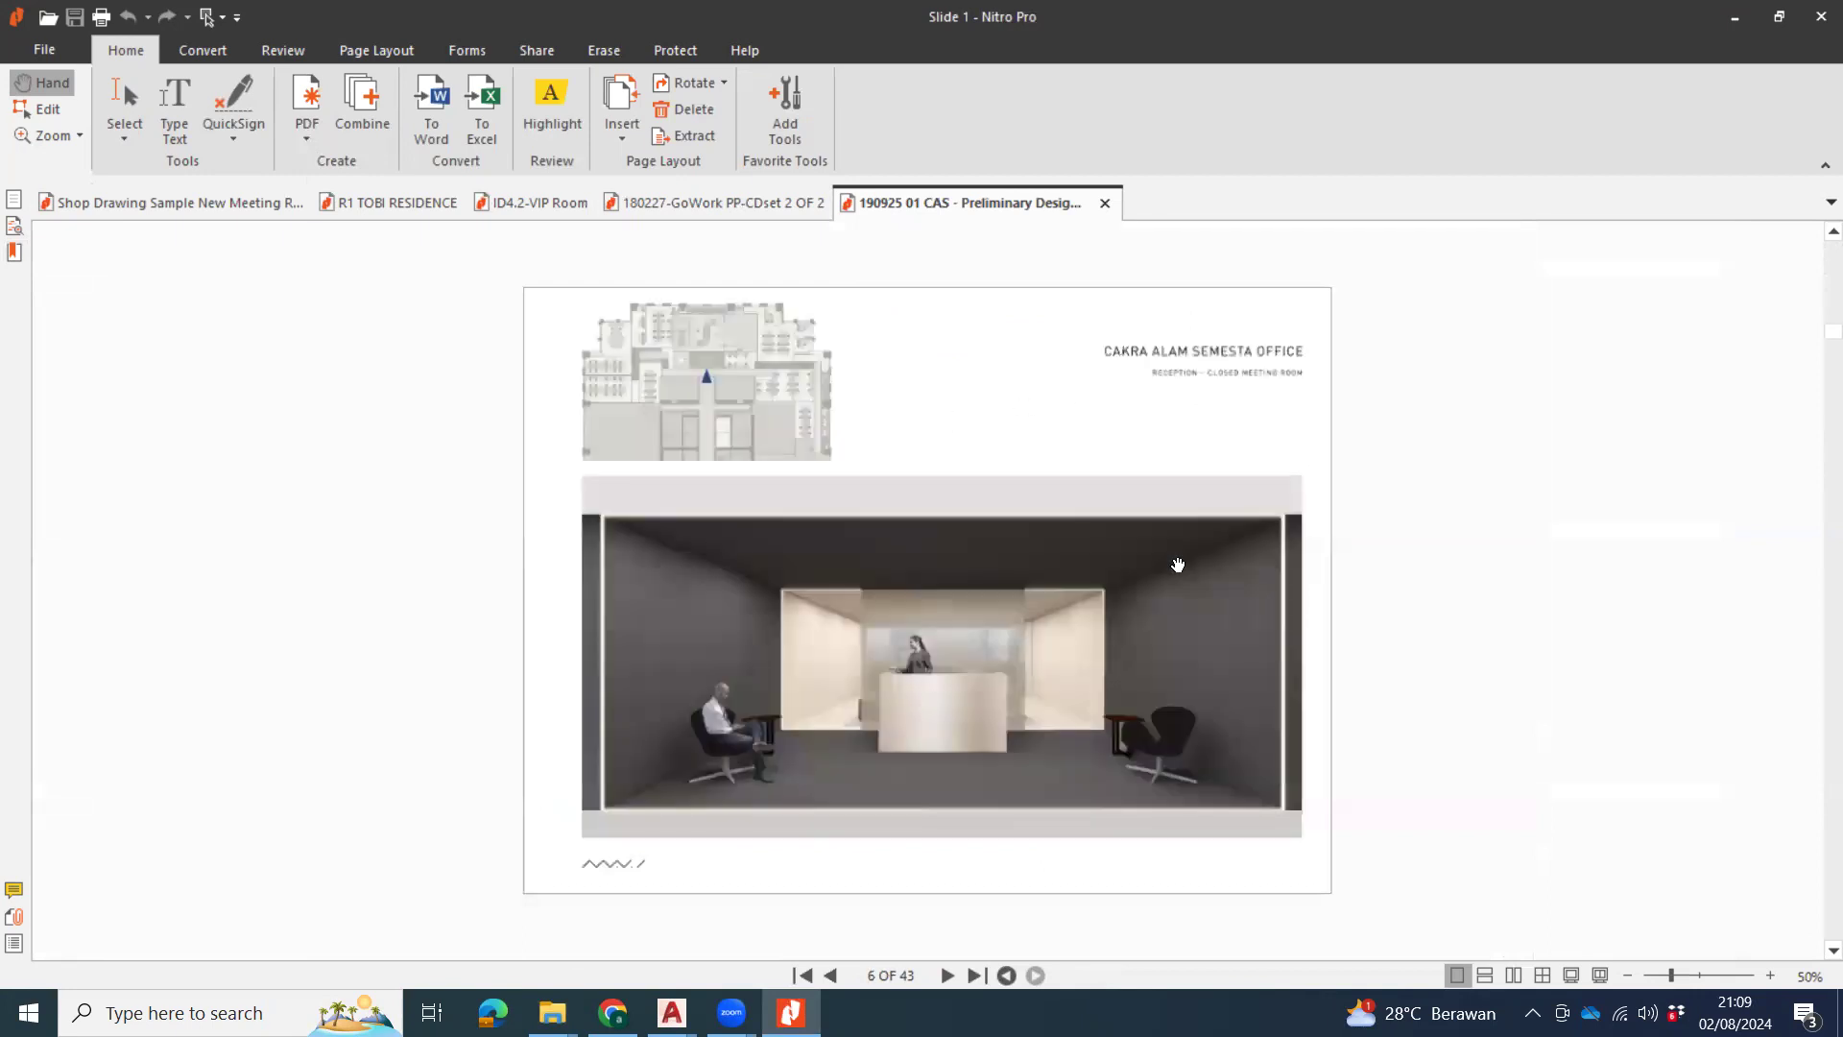
pyautogui.scroll(-10, 1171, 565)
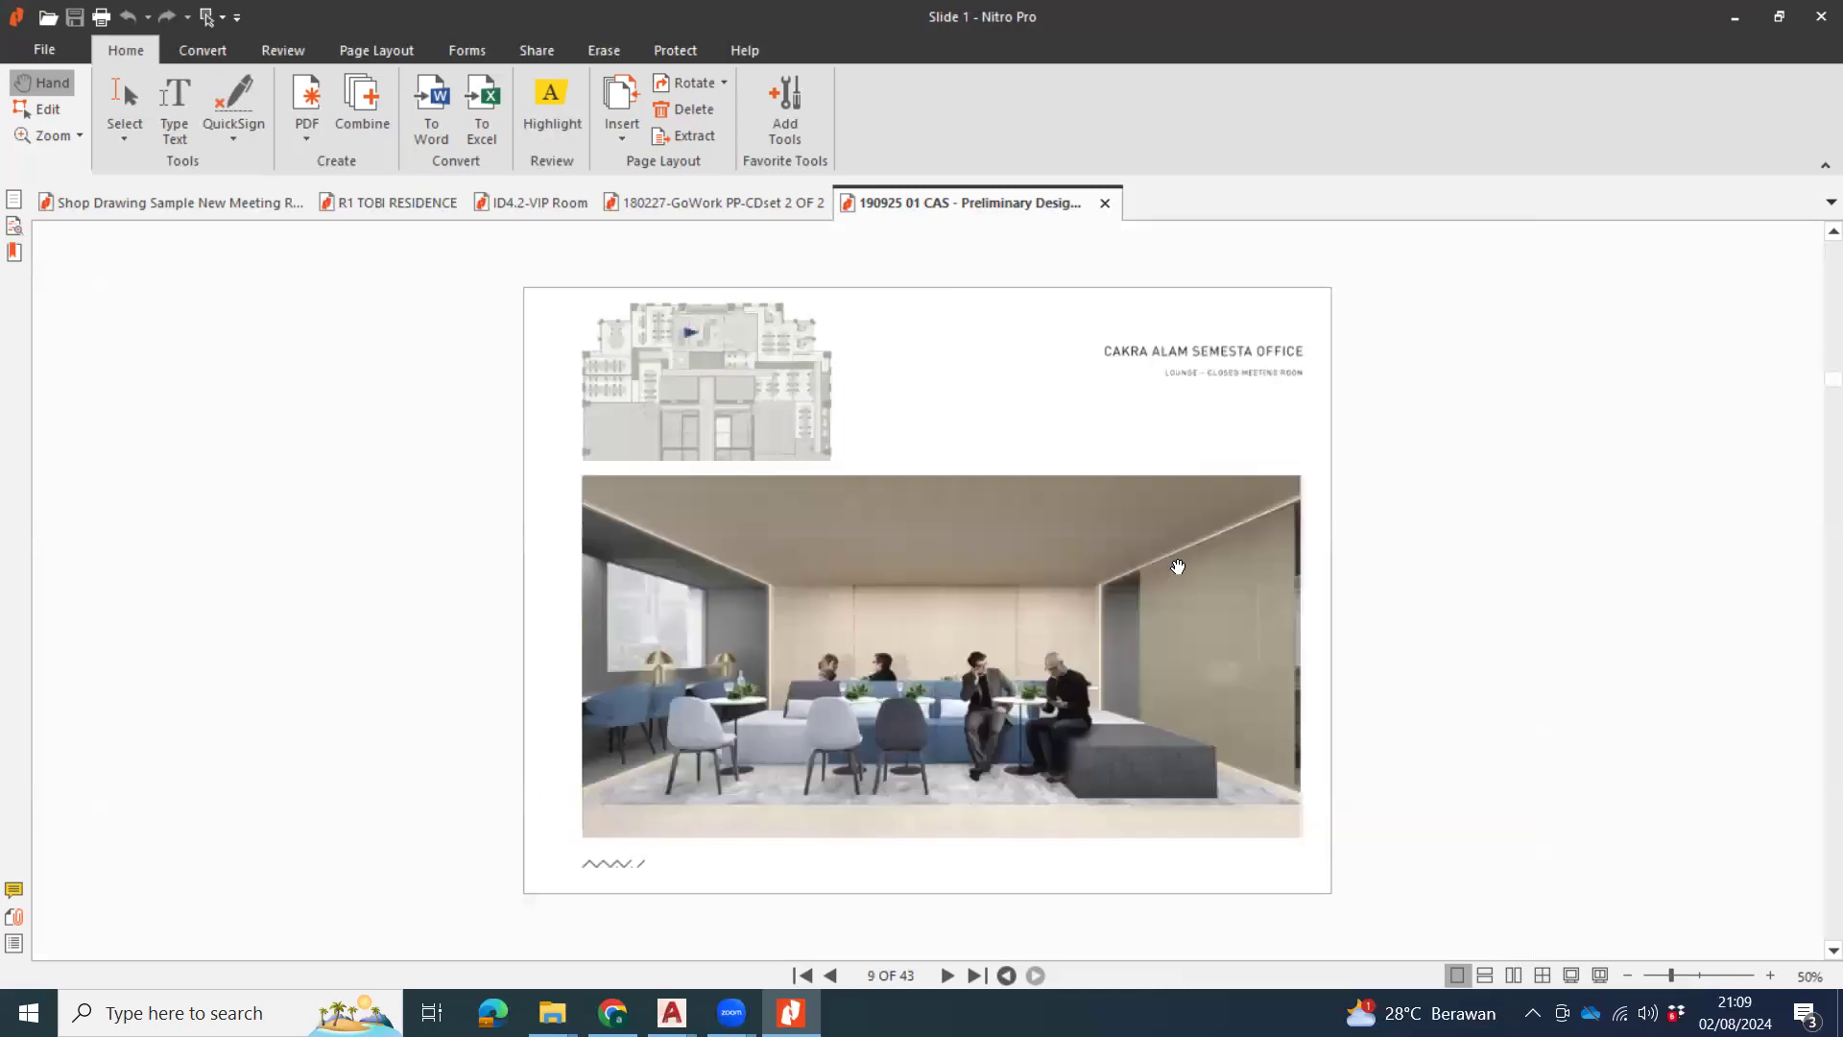
pyautogui.scroll(-5, 1171, 566)
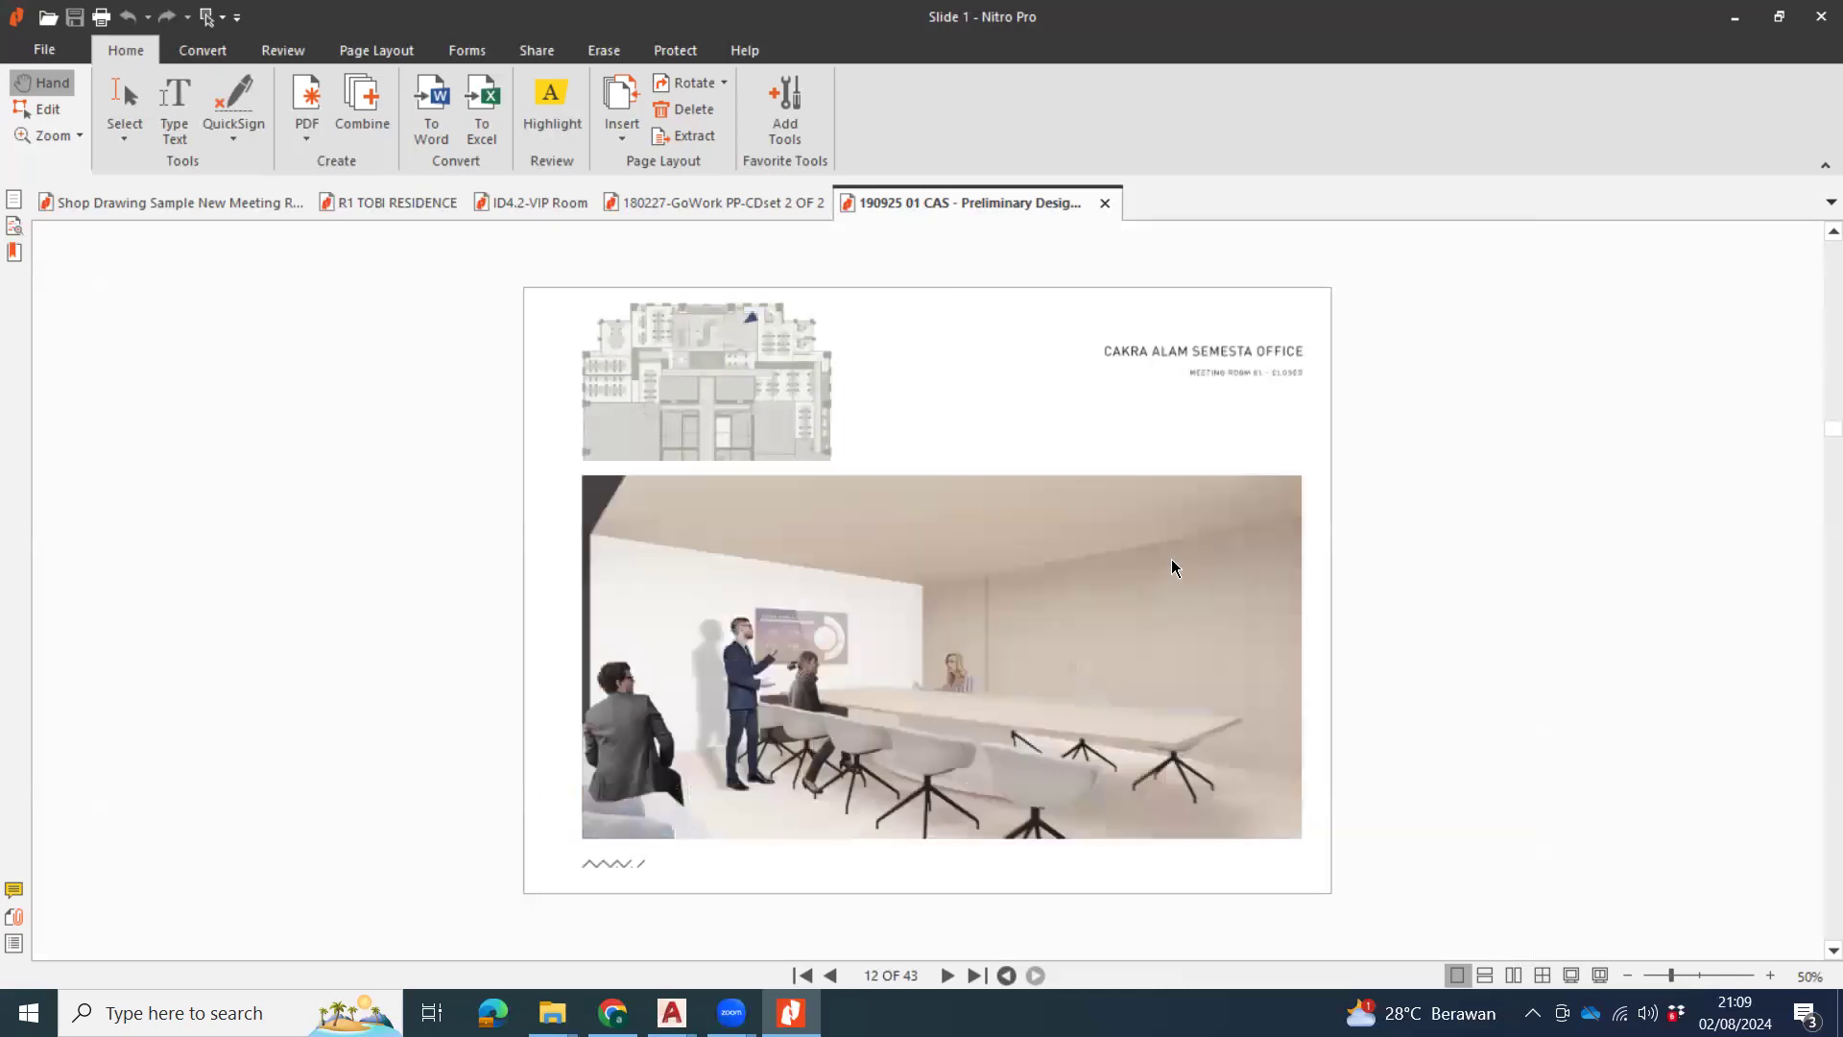
# Browse the smaller meeting room perspectives and materials on pages 17 to 20, examining the round-table room on page 19 up close.
pyautogui.scroll(-12, 1171, 567)
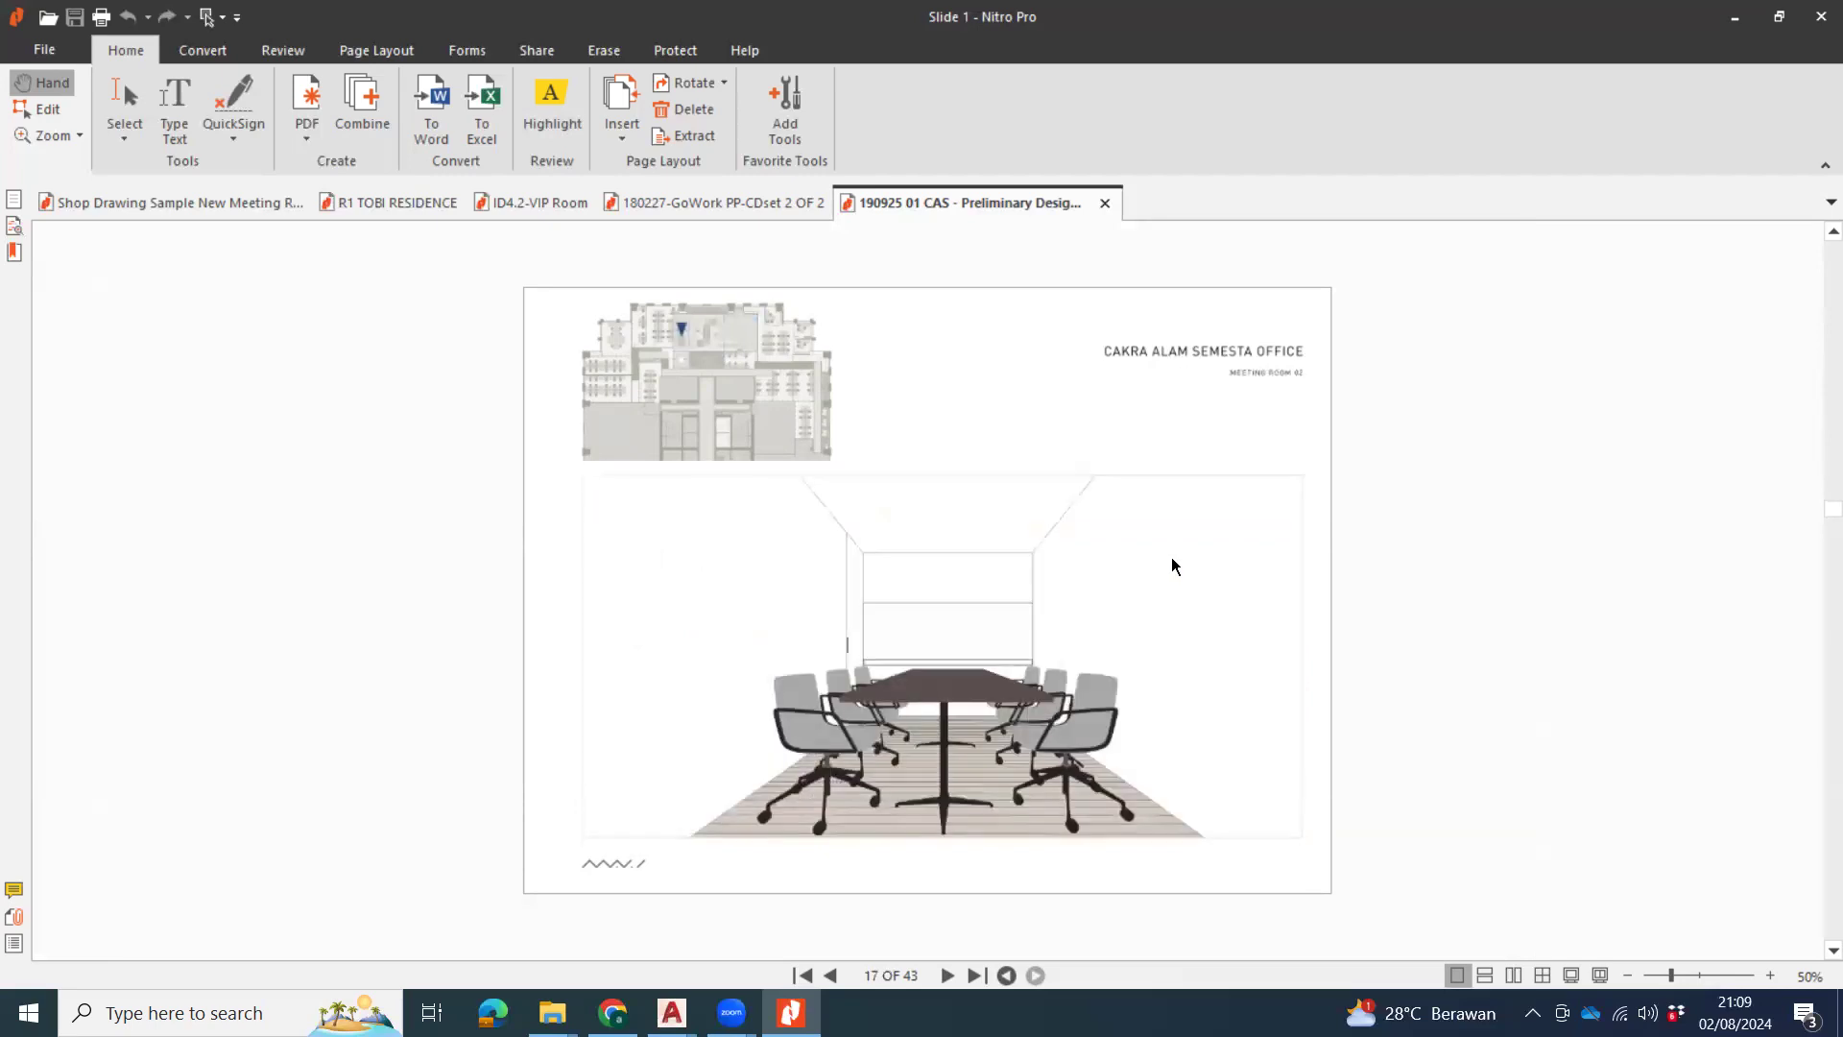
pyautogui.scroll(-5, 1173, 566)
pyautogui.scroll(-5, 1176, 566)
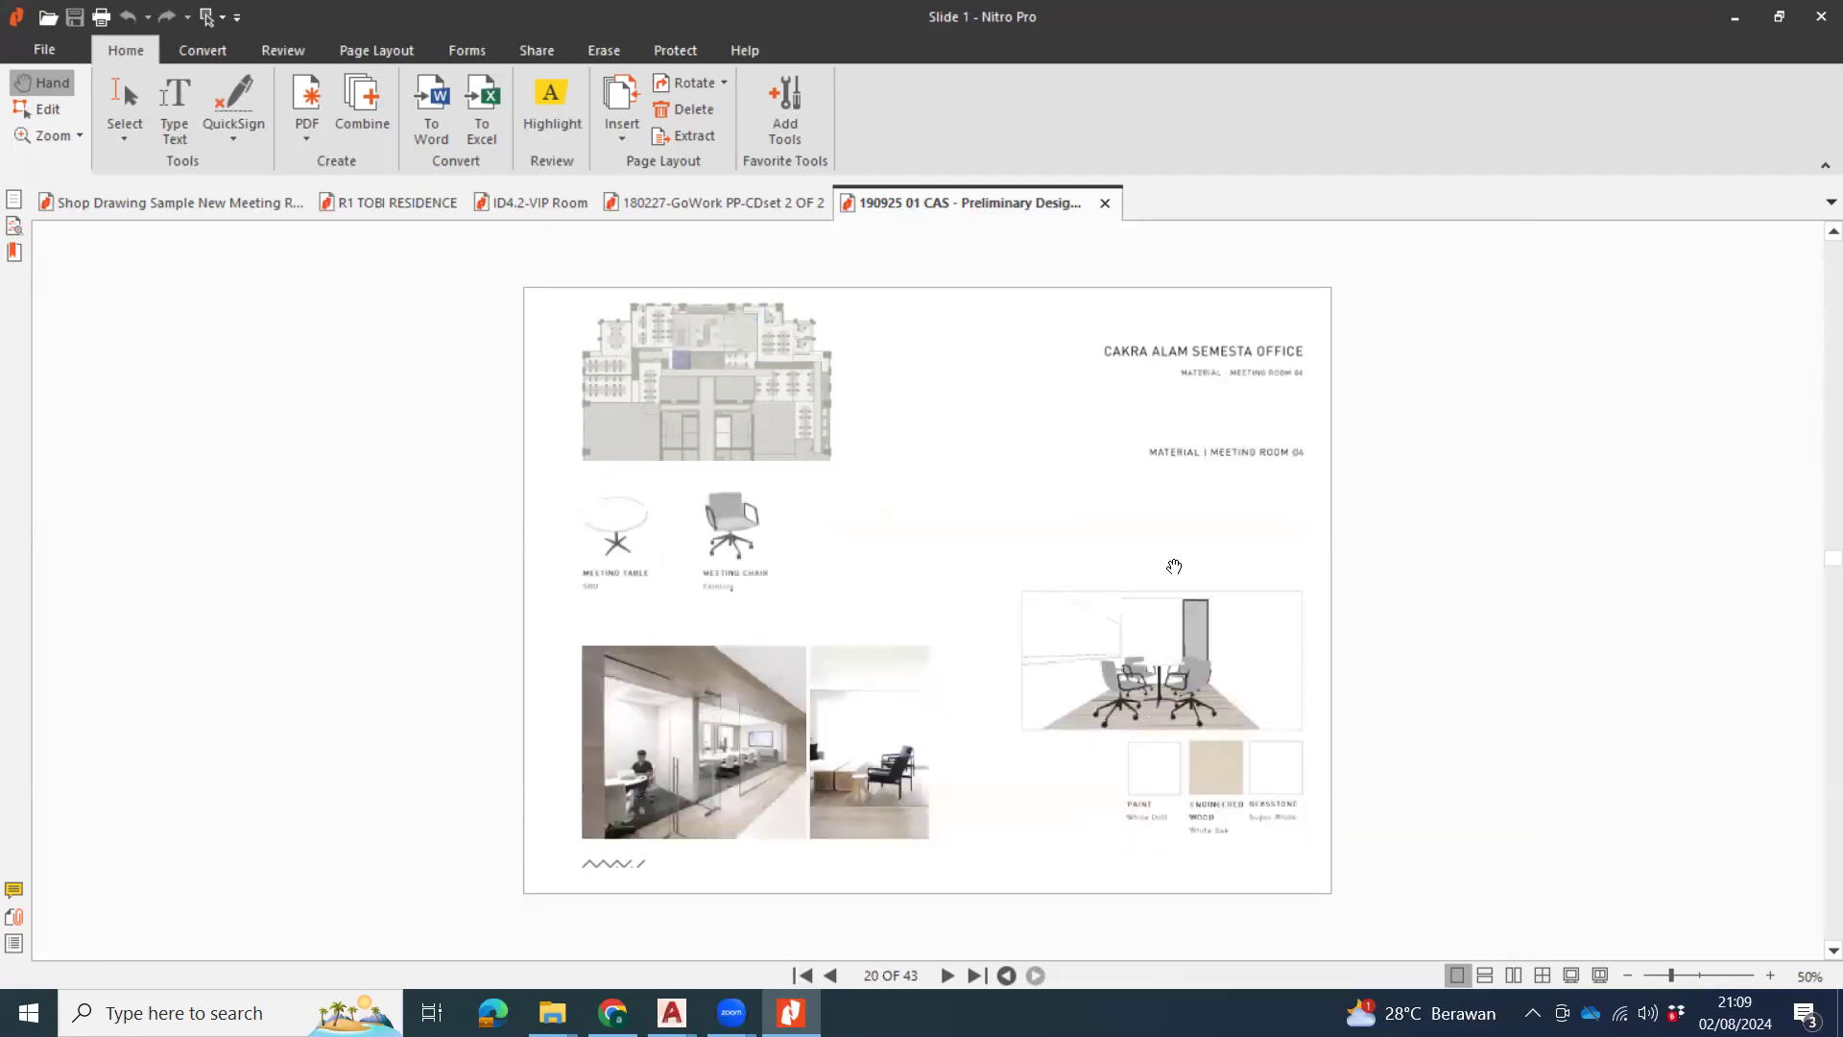
pyautogui.scroll(5, 1172, 569)
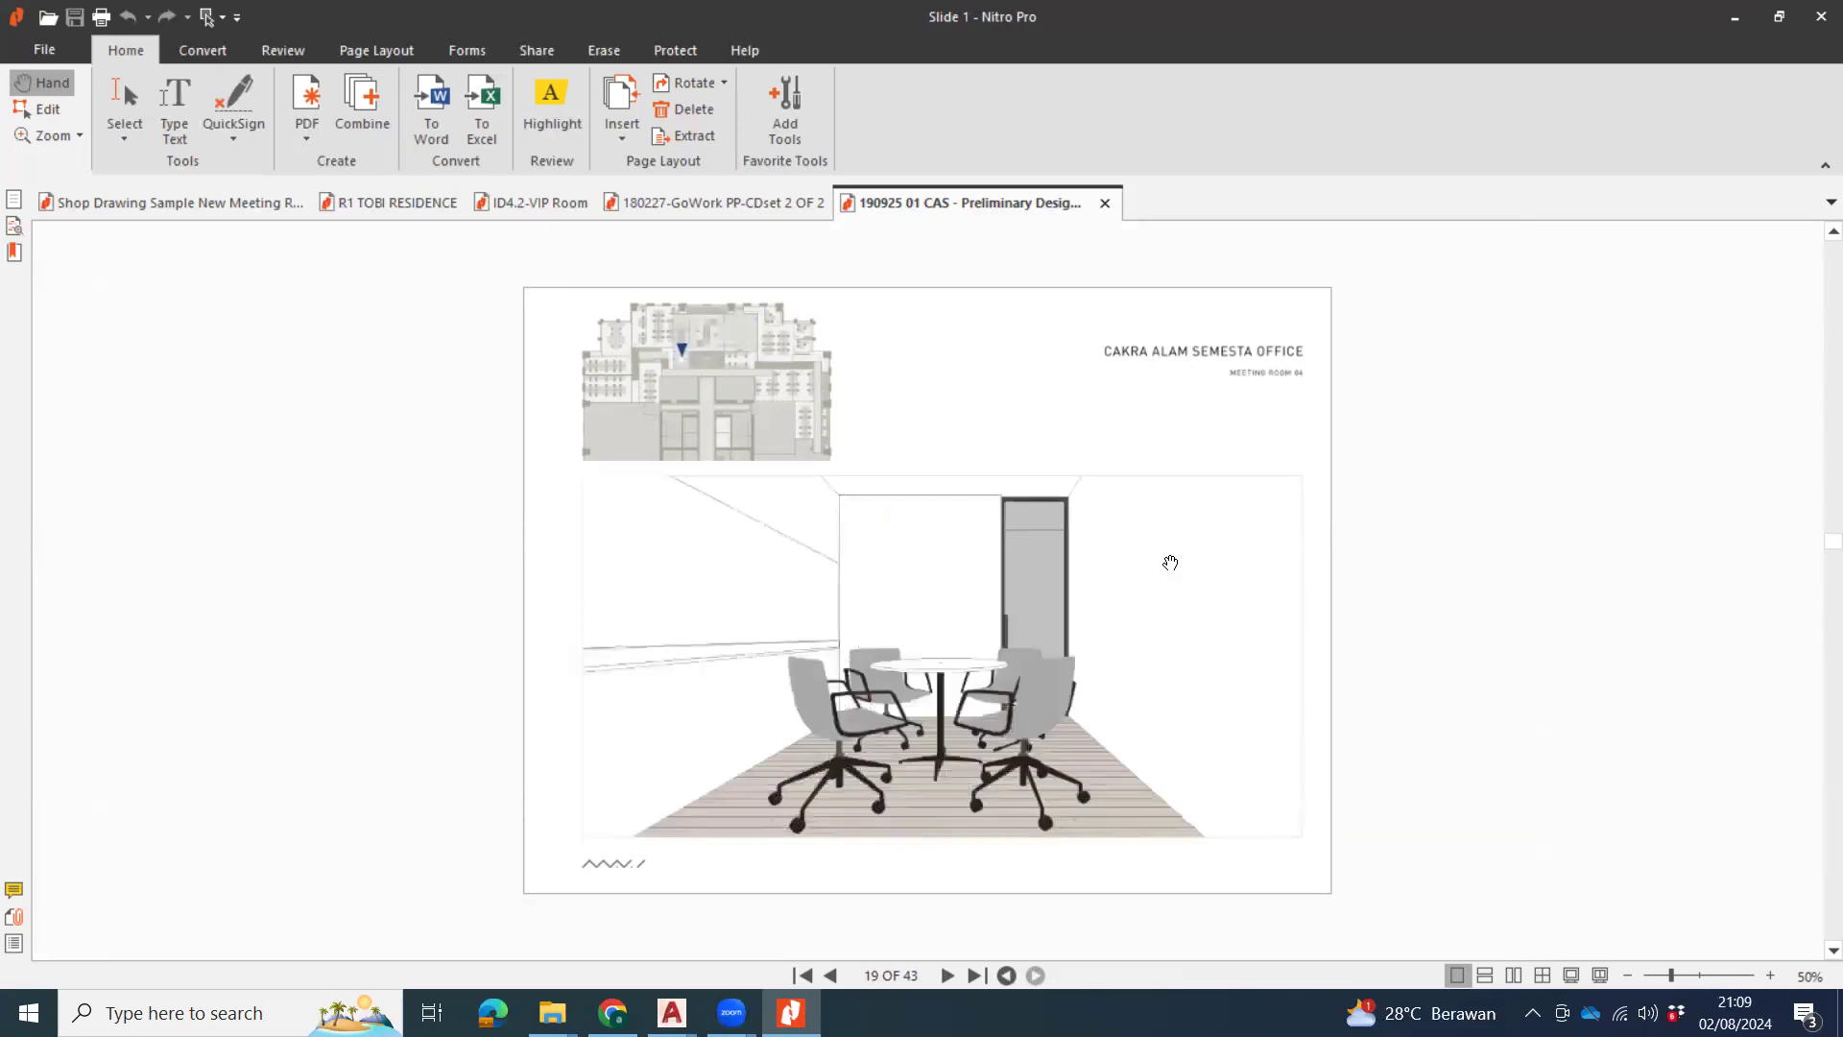
pyautogui.keyDown('ctrl'); pyautogui.scroll(2, 1172, 626); pyautogui.keyUp('ctrl')
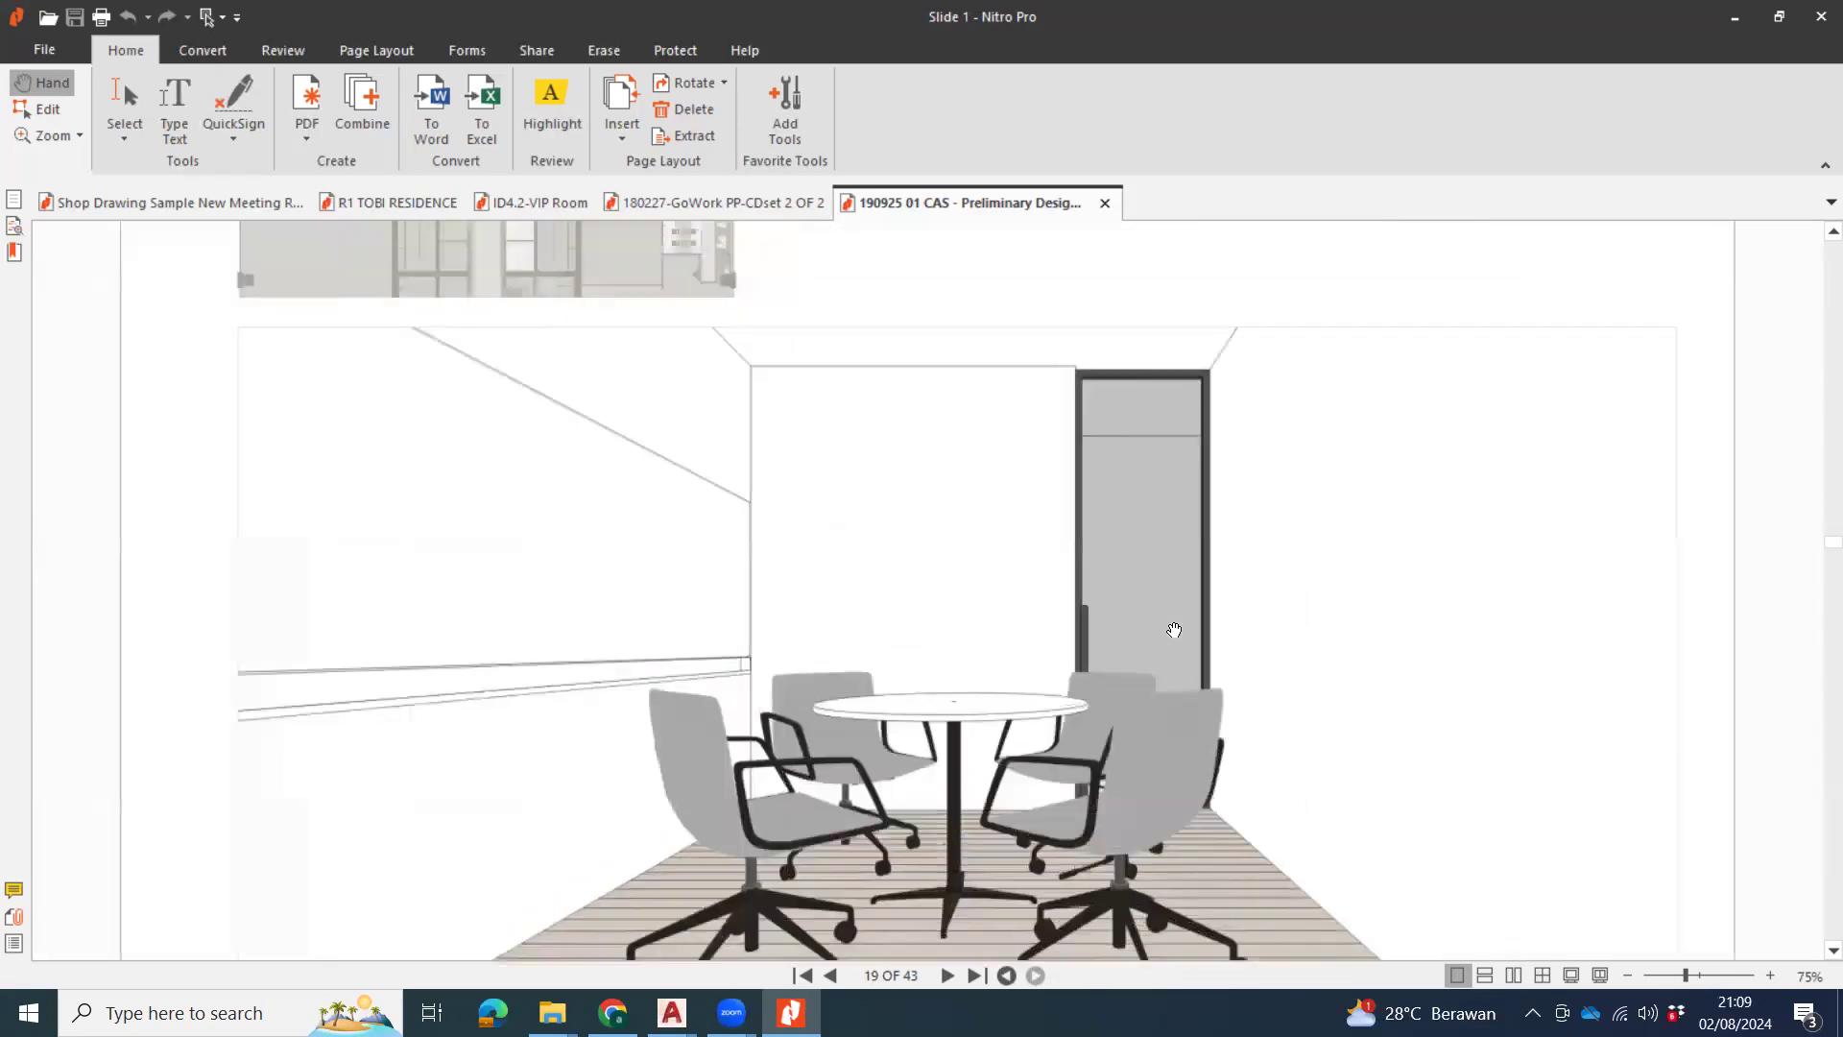
pyautogui.keyDown('ctrl'); pyautogui.scroll(-2, 1172, 626); pyautogui.keyUp('ctrl')
# Review the corridor and work area perspectives and material sheets from page 22 up to the floor plan on page 37.
pyautogui.scroll(-12, 1166, 624)
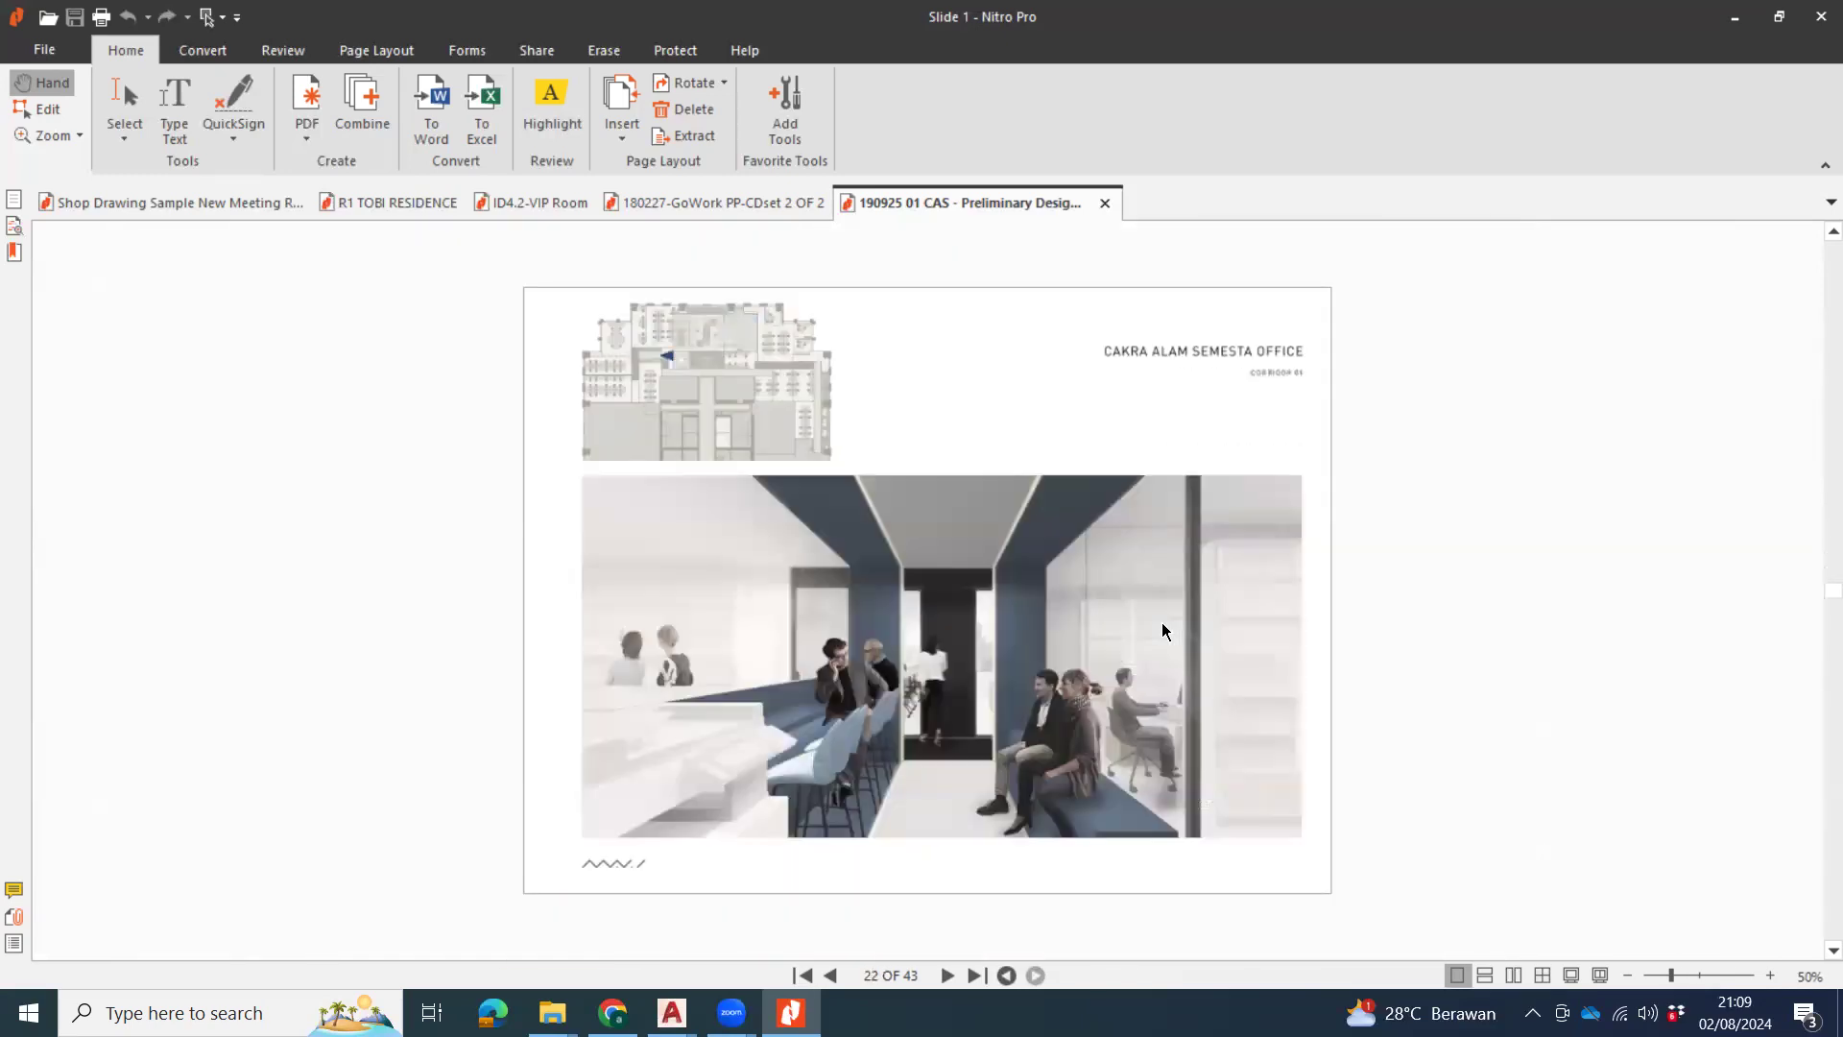
pyautogui.scroll(-14, 1160, 614)
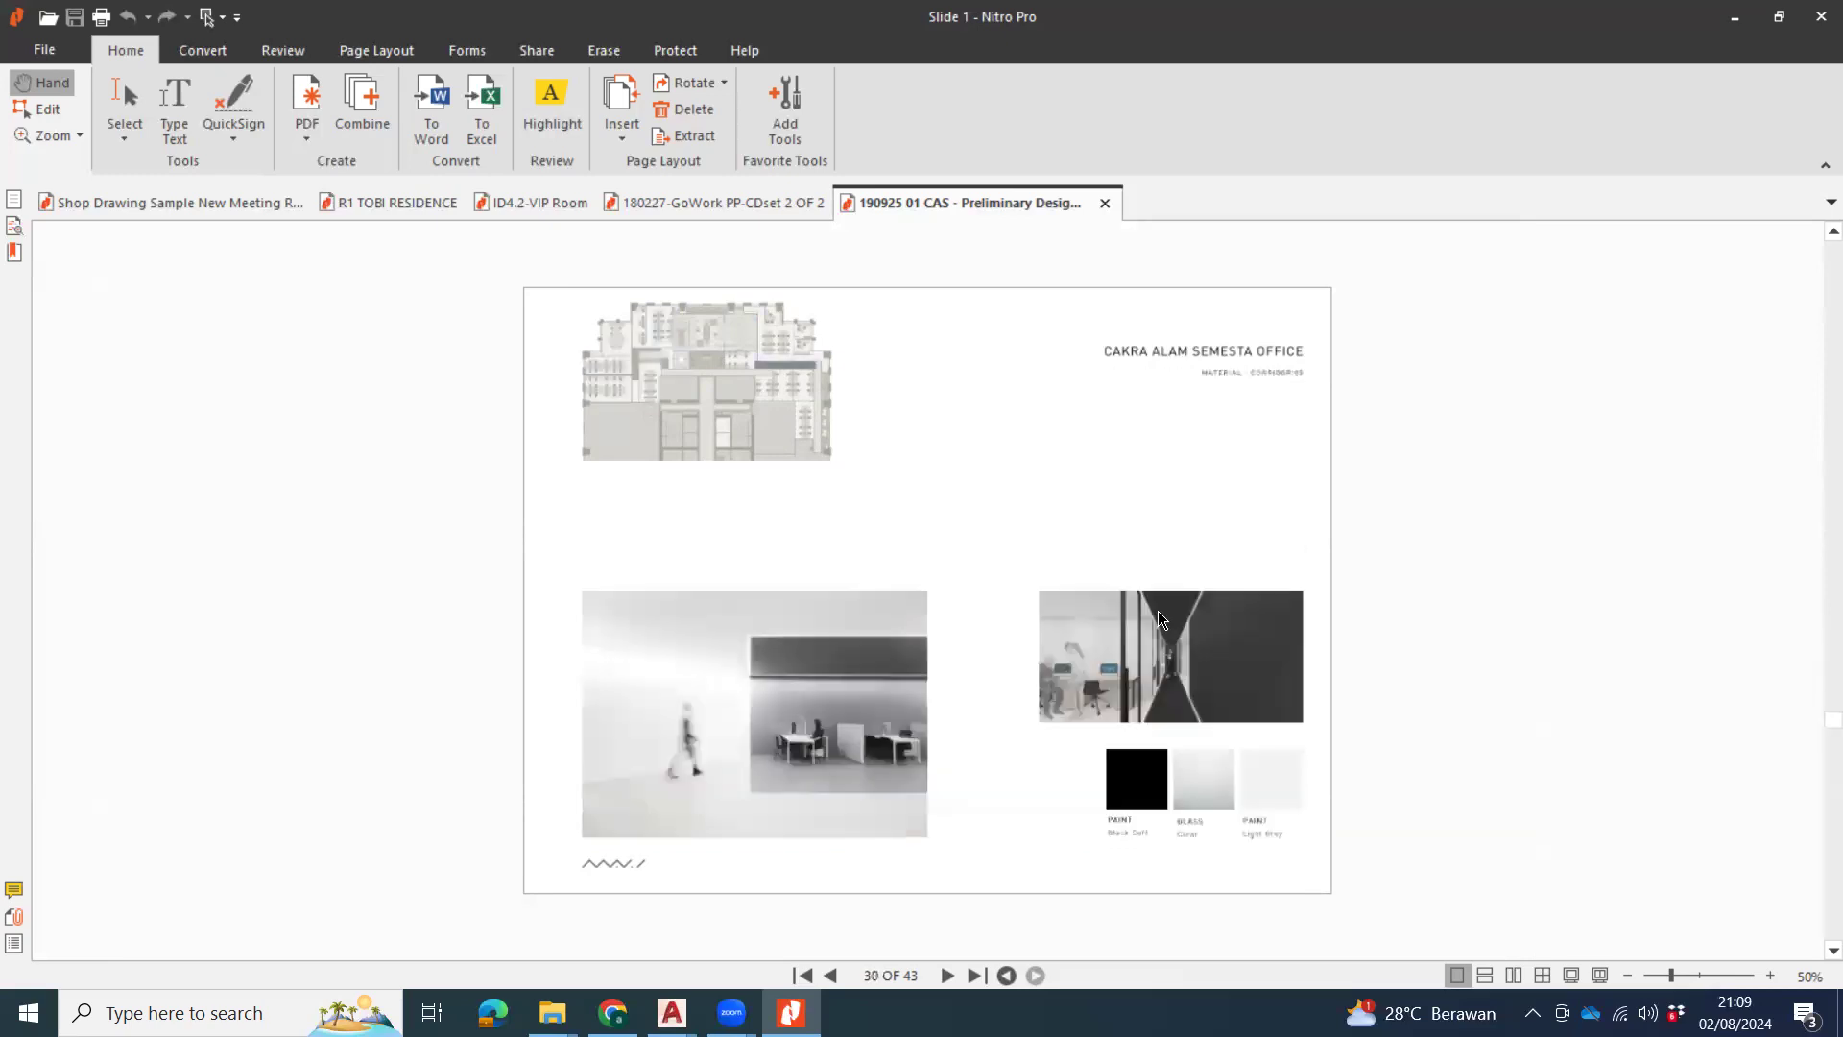
pyautogui.scroll(-2, 1158, 614)
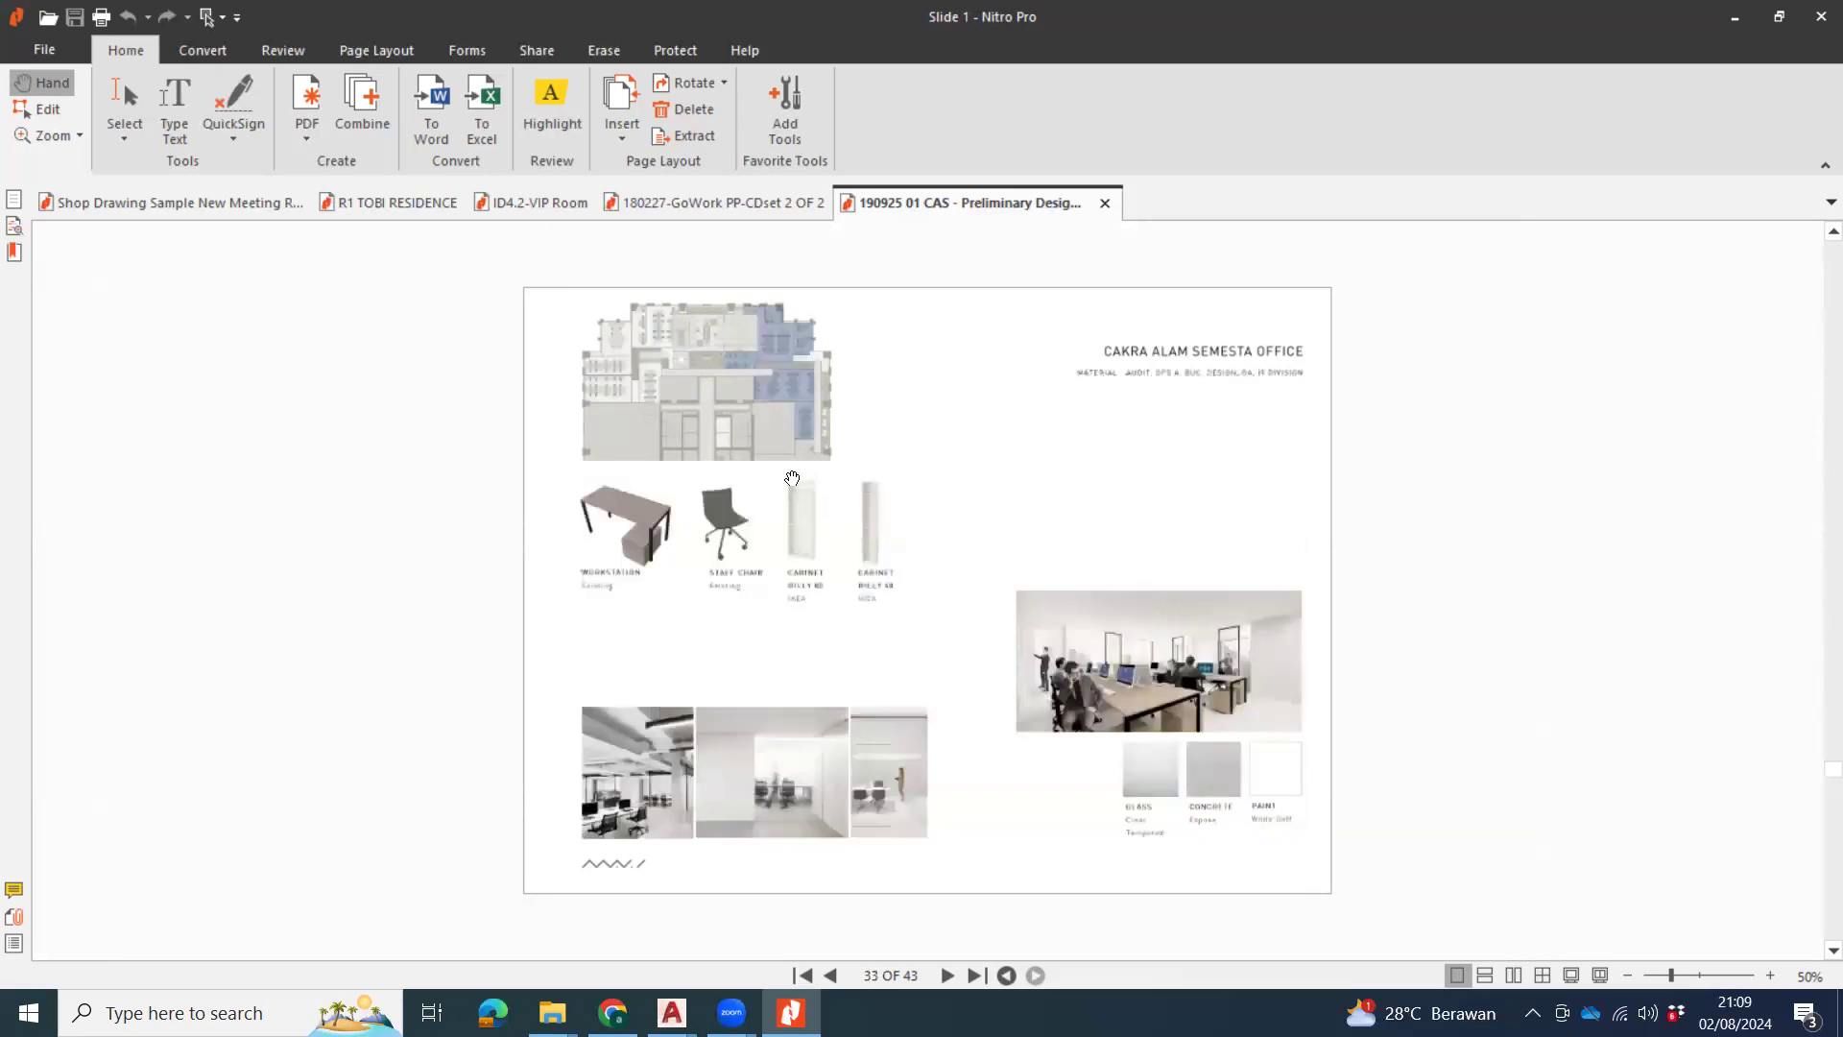
pyautogui.scroll(-2, 1130, 715)
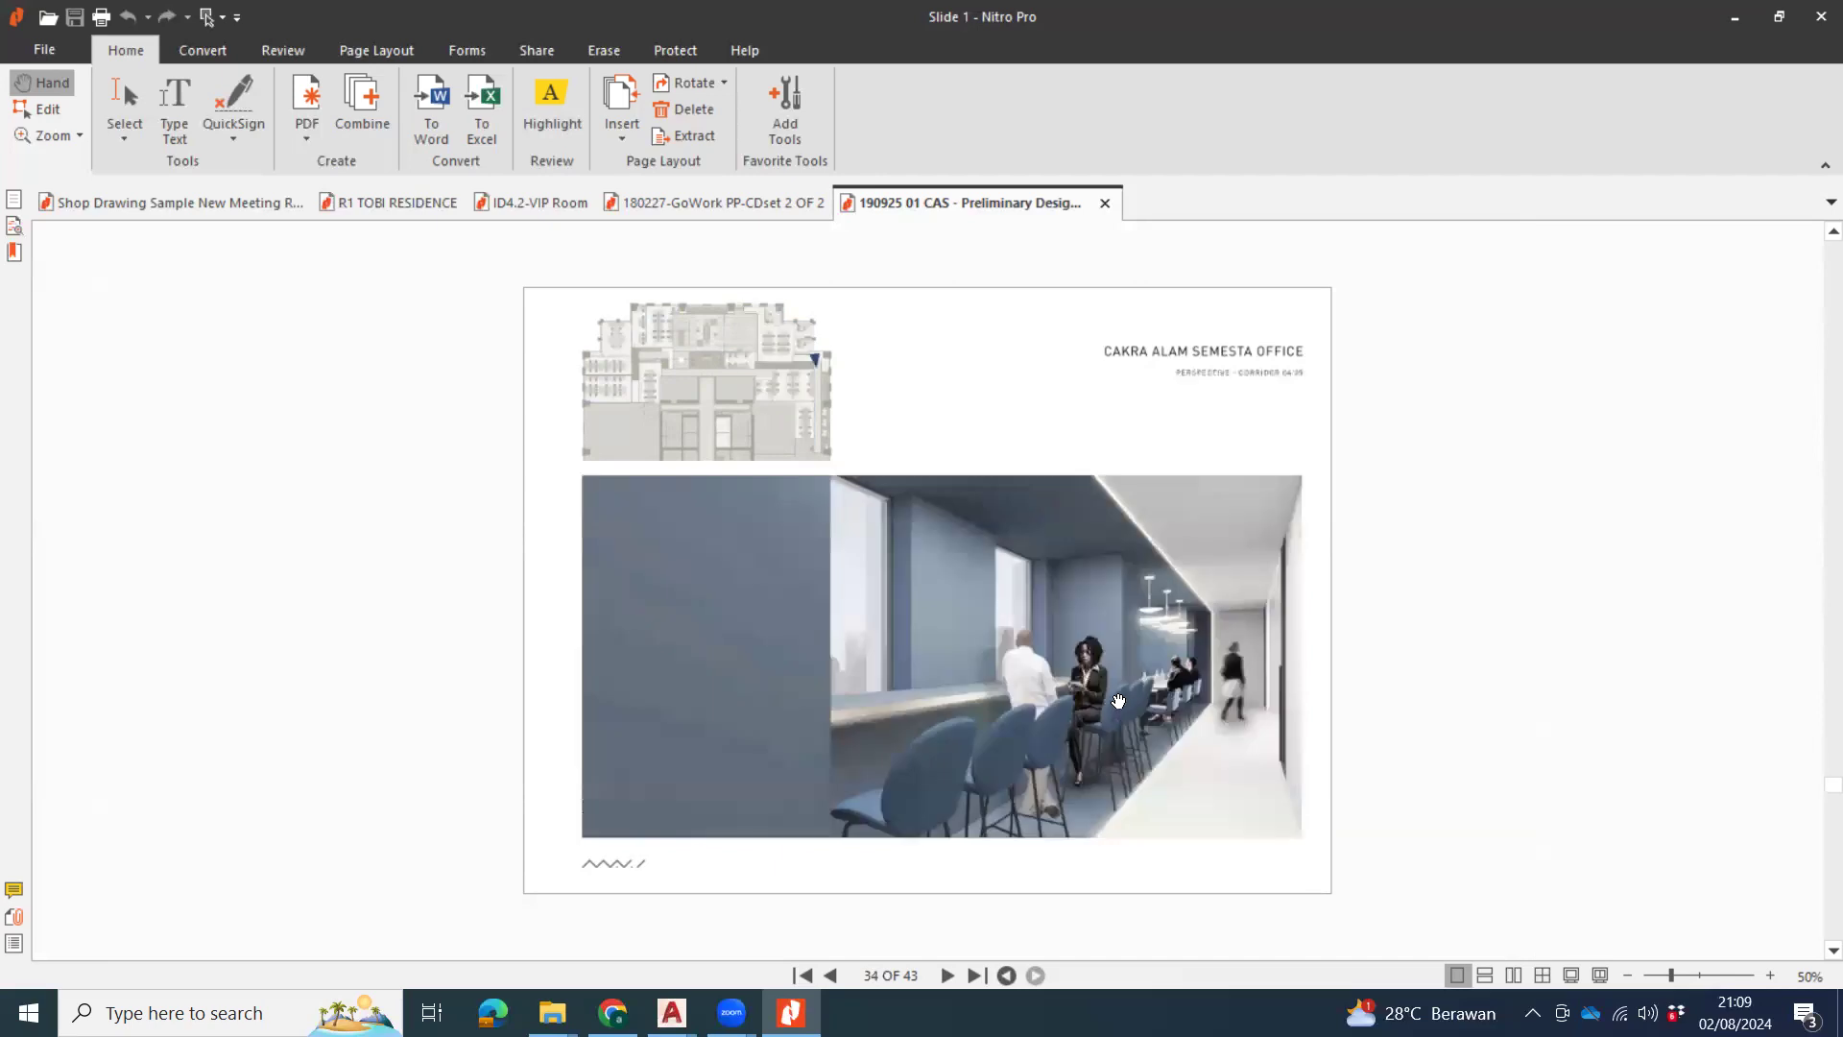
pyautogui.scroll(-2, 1138, 687)
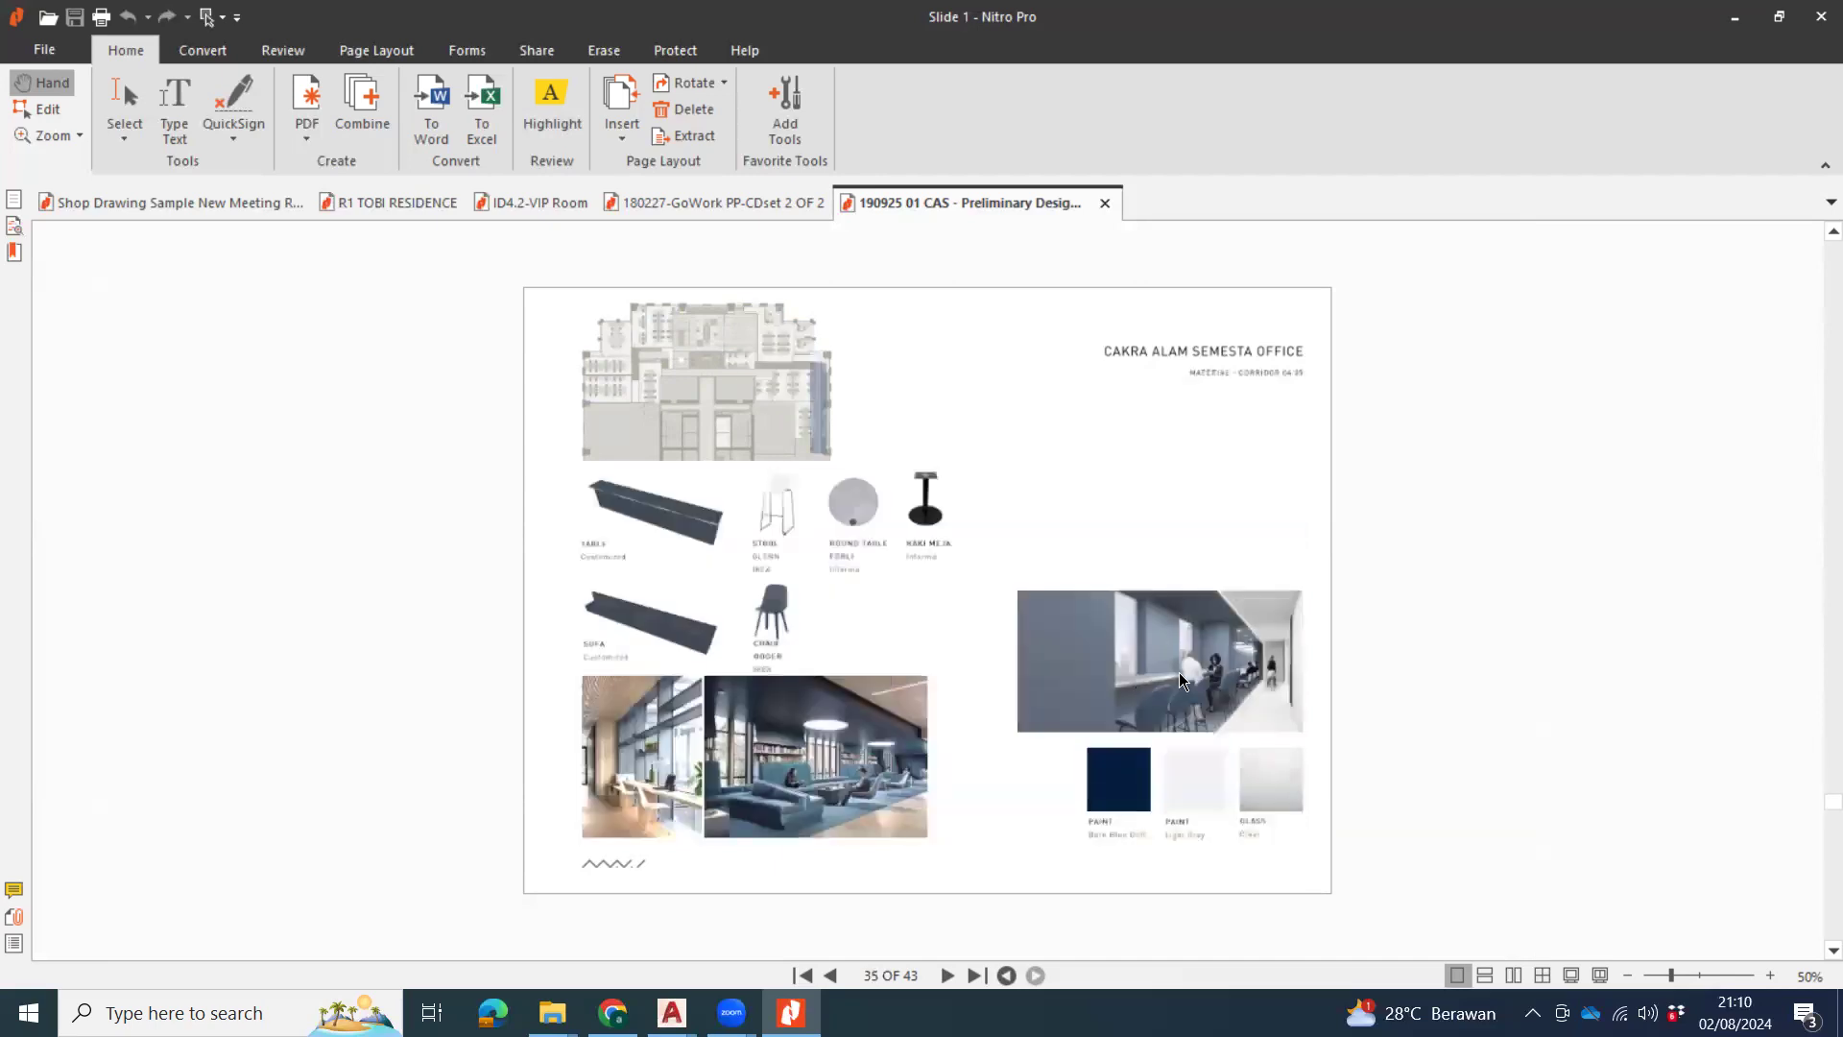
pyautogui.scroll(-4, 1156, 674)
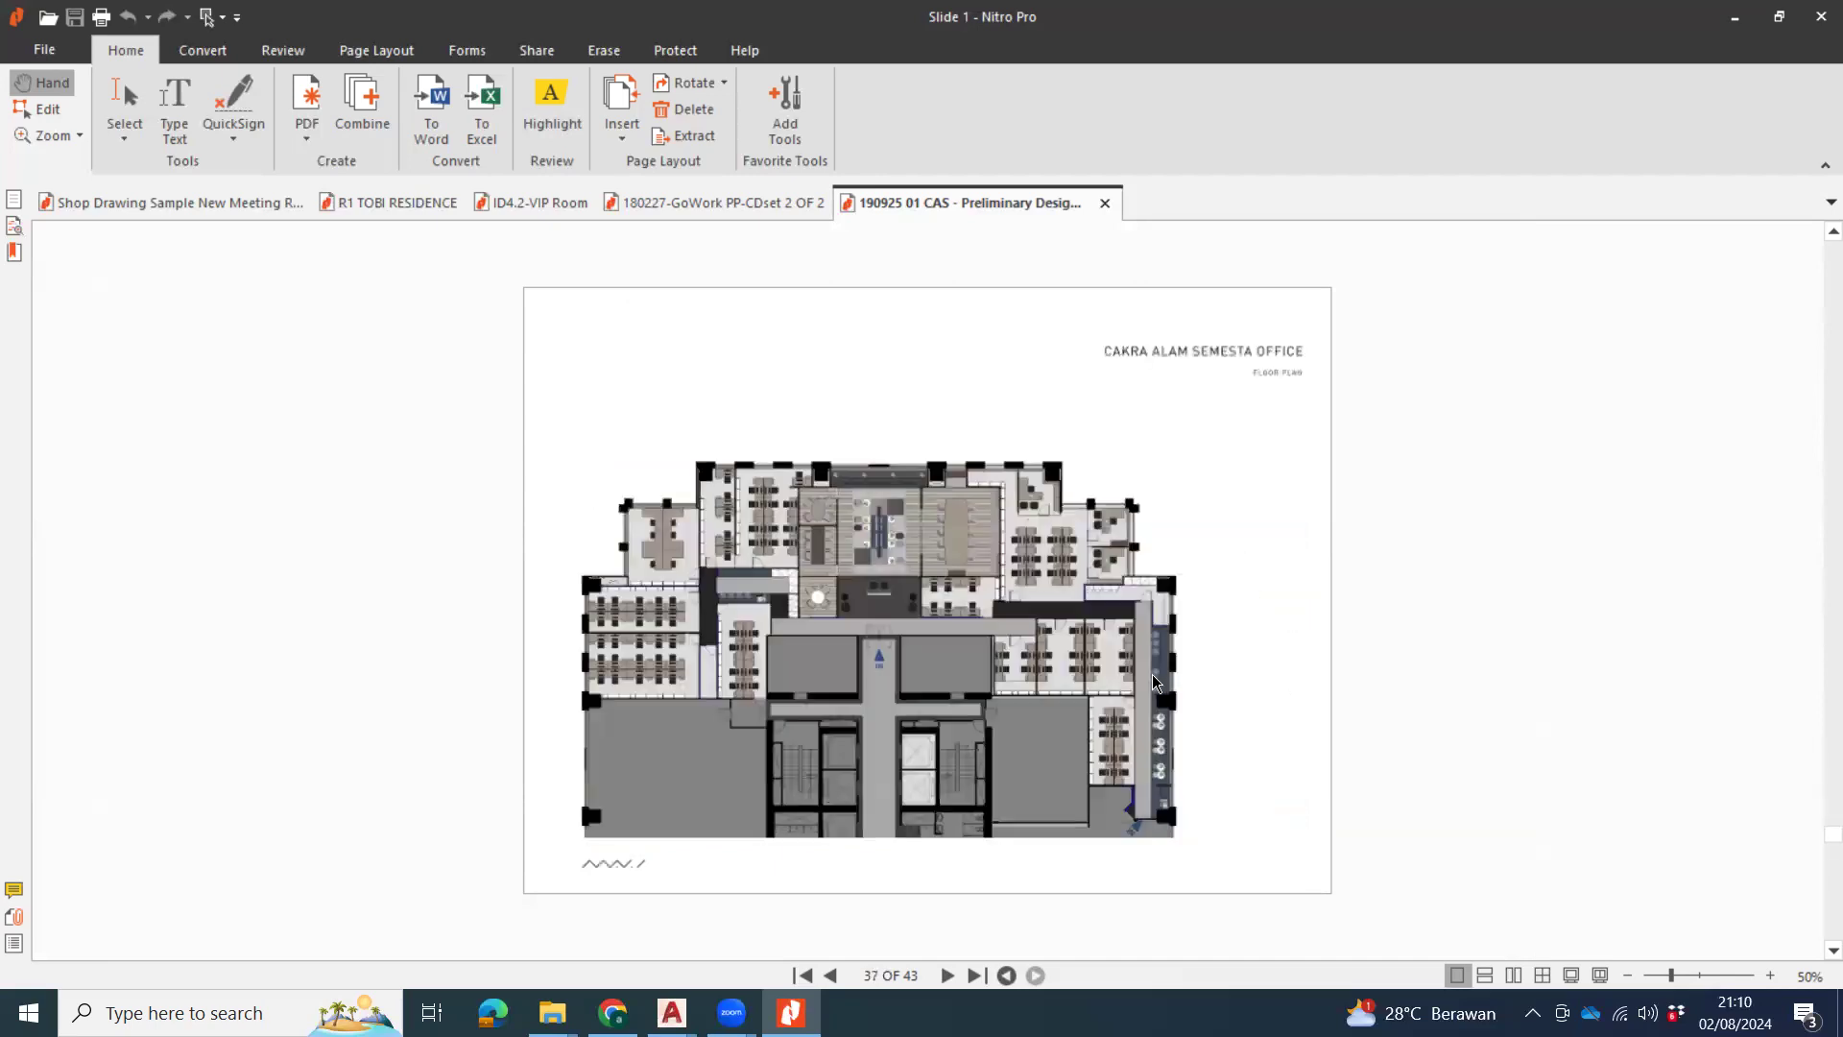
# Examine the coloured office floor plan on page 37 up close, including the entrance, reception, lounge and workstation areas.
pyautogui.keyDown('ctrl'); pyautogui.scroll(3, 669, 601); pyautogui.keyUp('ctrl')
pyautogui.keyDown('ctrl'); pyautogui.scroll(1, 669, 601); pyautogui.keyUp('ctrl')
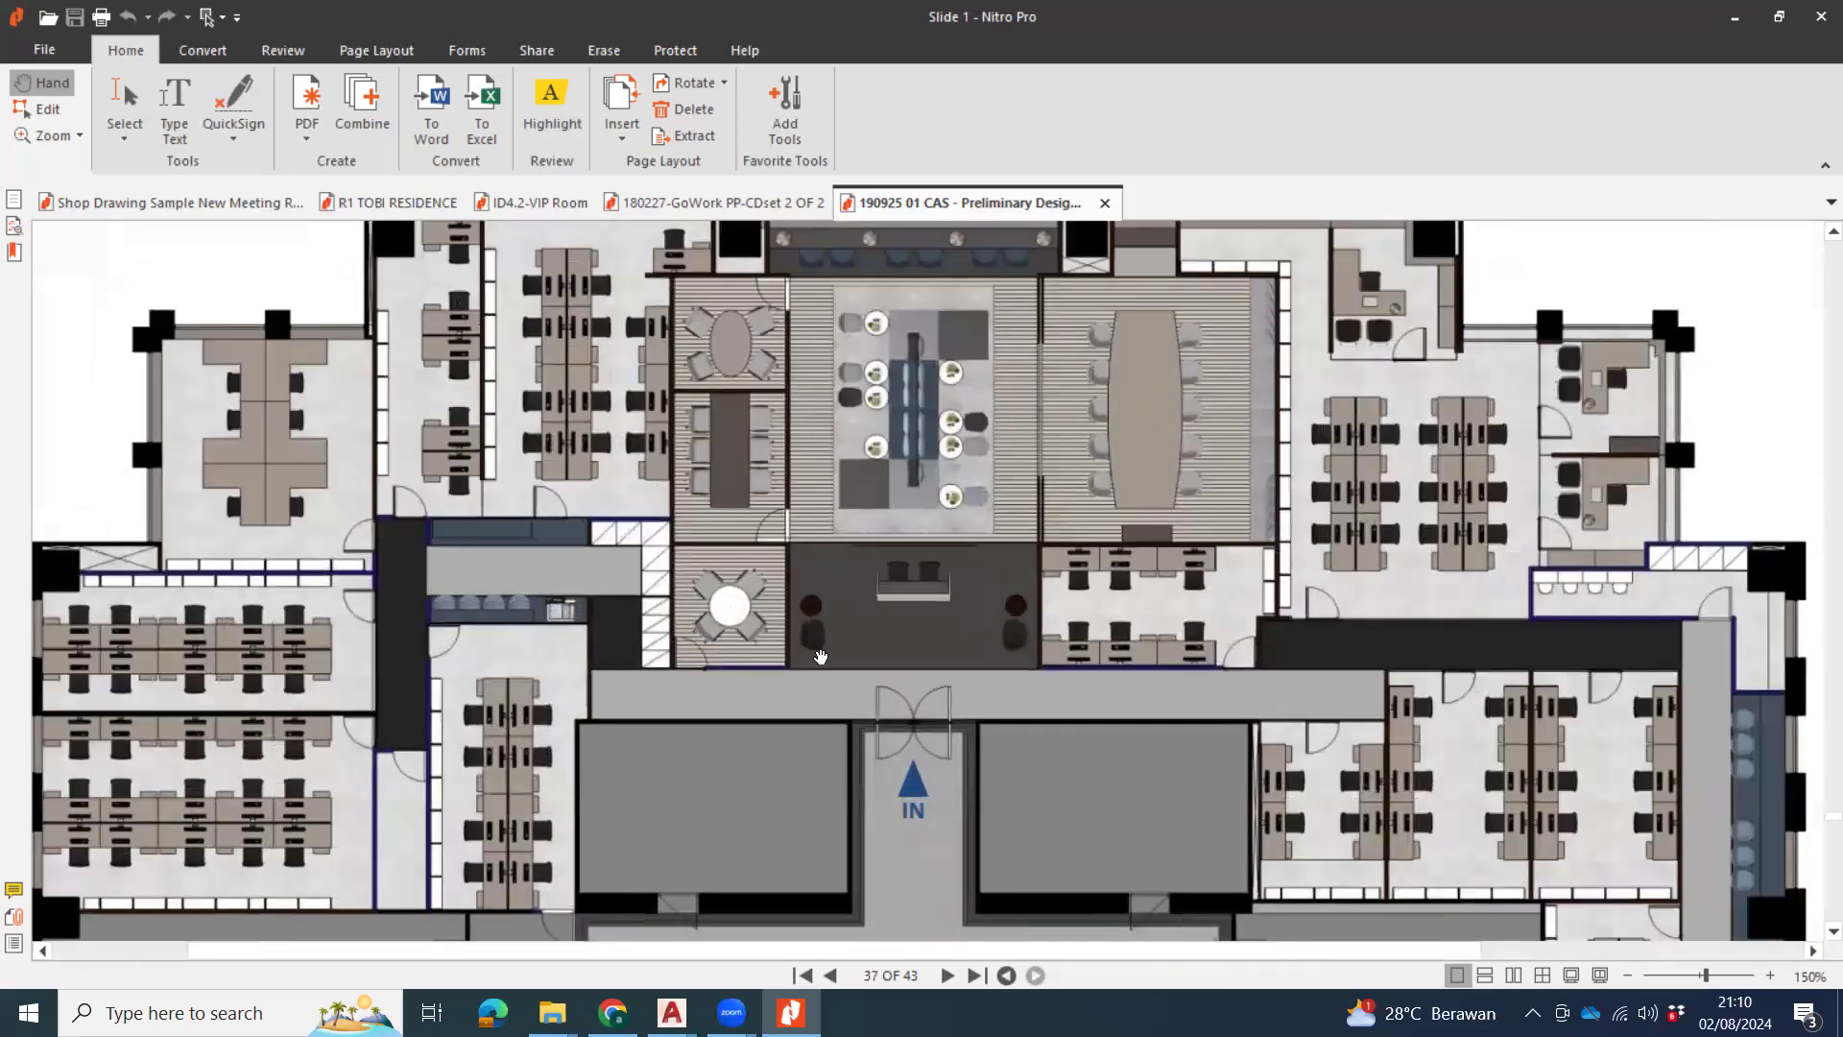
pyautogui.keyDown('ctrl'); pyautogui.scroll(-2, 1492, 737); pyautogui.keyUp('ctrl')
pyautogui.keyDown('ctrl'); pyautogui.scroll(-1, 1536, 710); pyautogui.keyUp('ctrl')
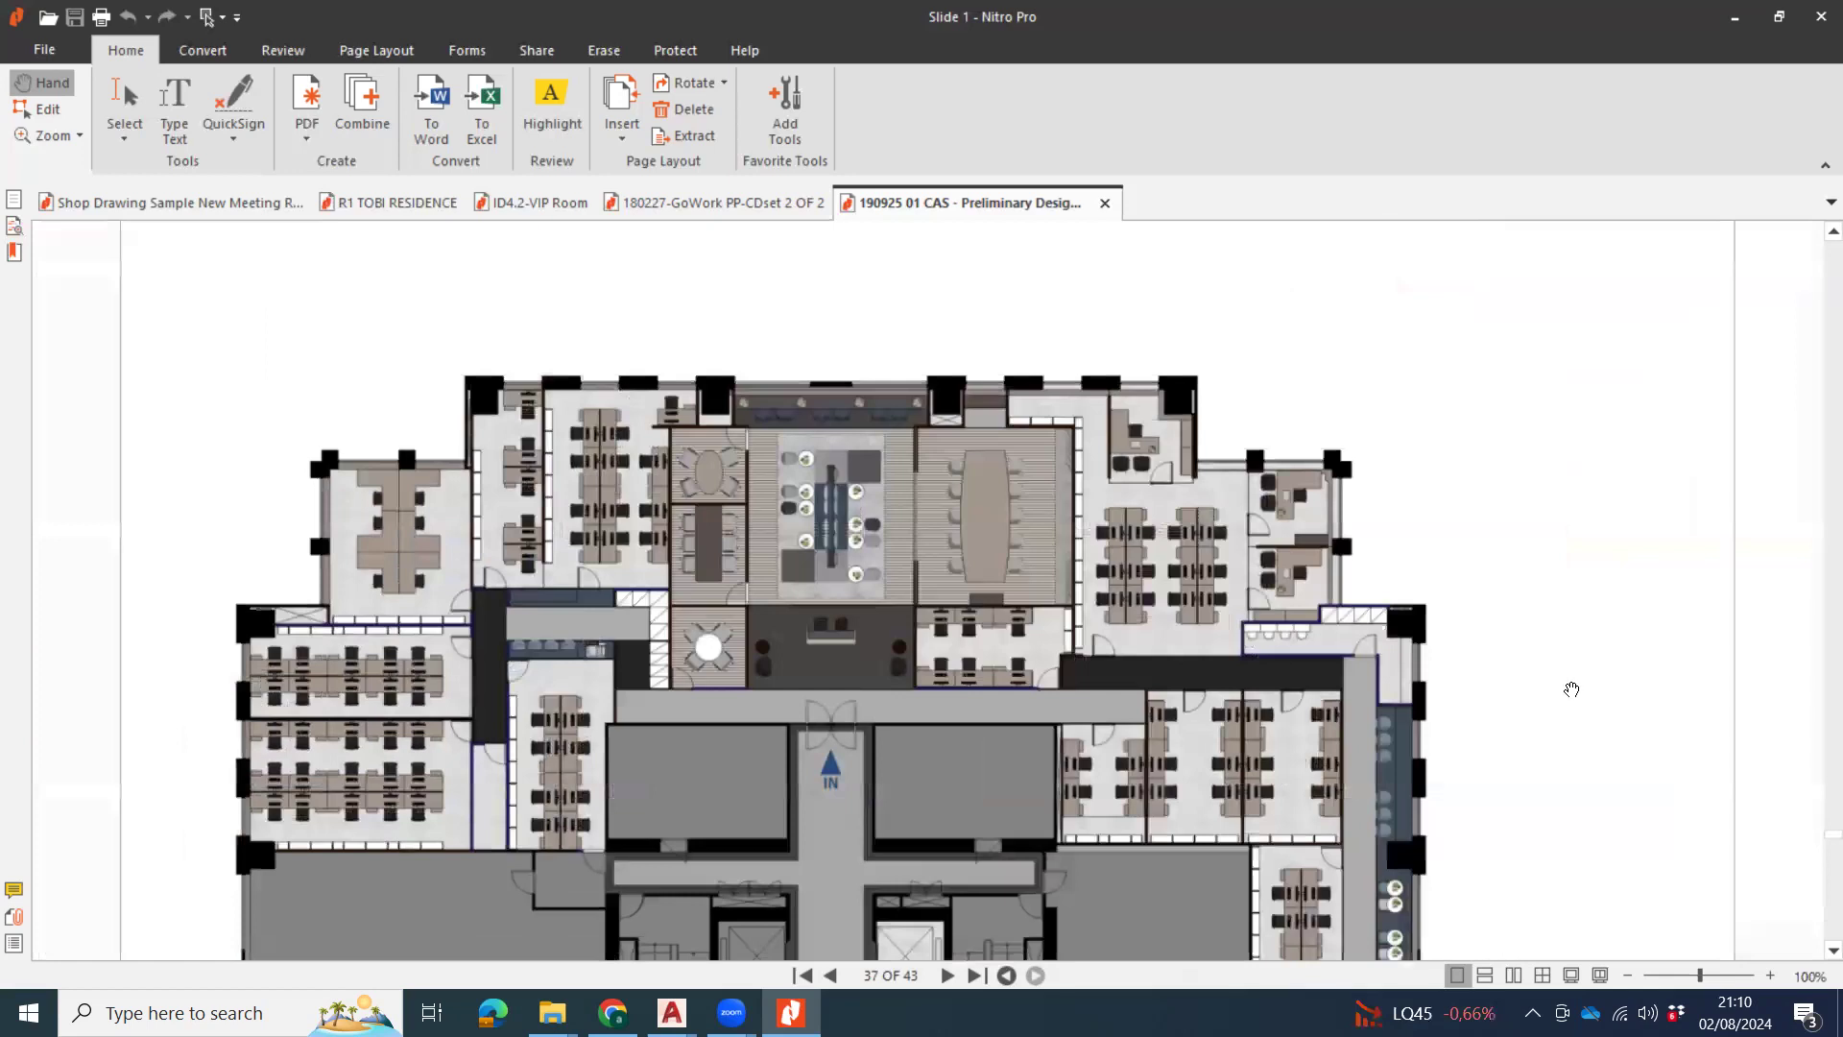
pyautogui.keyDown('ctrl'); pyautogui.scroll(-1, 1329, 659); pyautogui.keyUp('ctrl')
# Examine the numbered room plan, circulation arrows and room legend on page 40, and finish at the closing page of the presentation.
pyautogui.scroll(-1, 1306, 668)
pyautogui.keyDown('ctrl'); pyautogui.scroll(3, 895, 583); pyautogui.keyUp('ctrl')
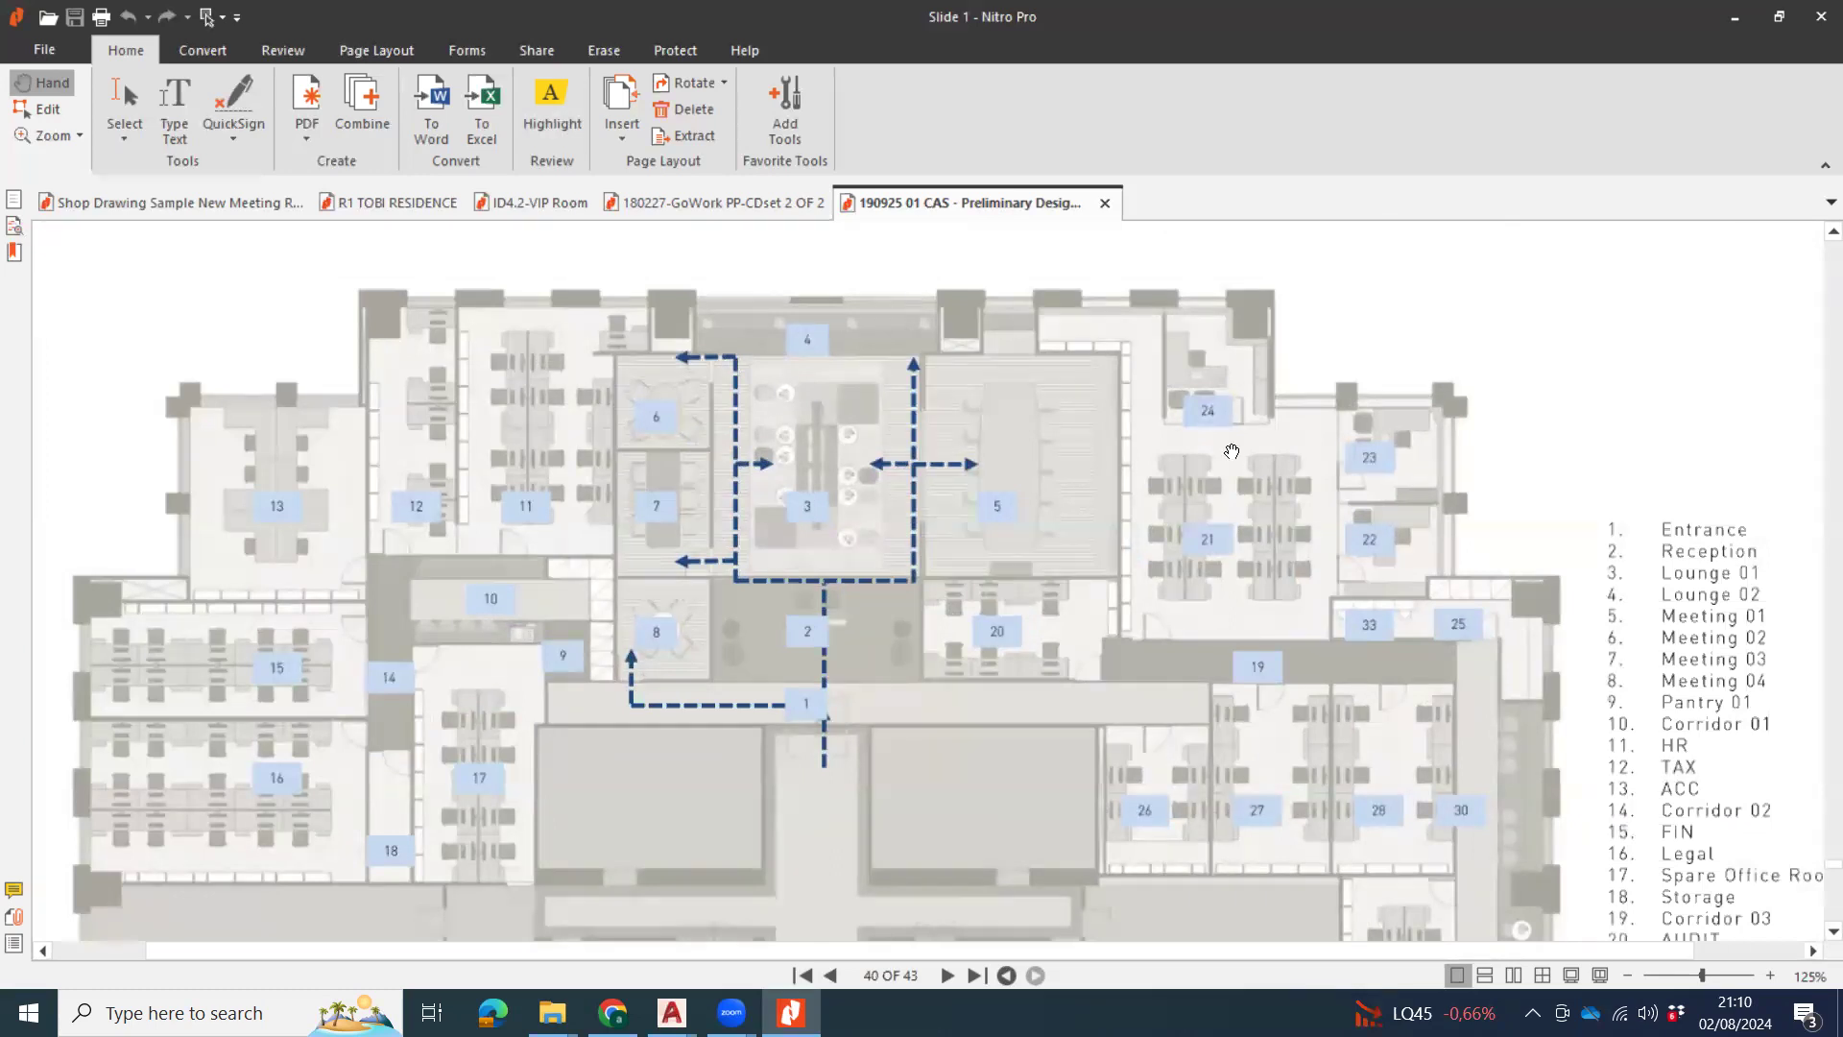
pyautogui.keyDown('ctrl'); pyautogui.scroll(1, 1675, 787); pyautogui.keyUp('ctrl')
pyautogui.keyDown('ctrl'); pyautogui.scroll(3, 1687, 788); pyautogui.keyUp('ctrl')
pyautogui.keyDown('ctrl'); pyautogui.scroll(-4, 1715, 797); pyautogui.keyUp('ctrl')
pyautogui.scroll(-1, 1583, 704)
pyautogui.scroll(-2, 1582, 705)
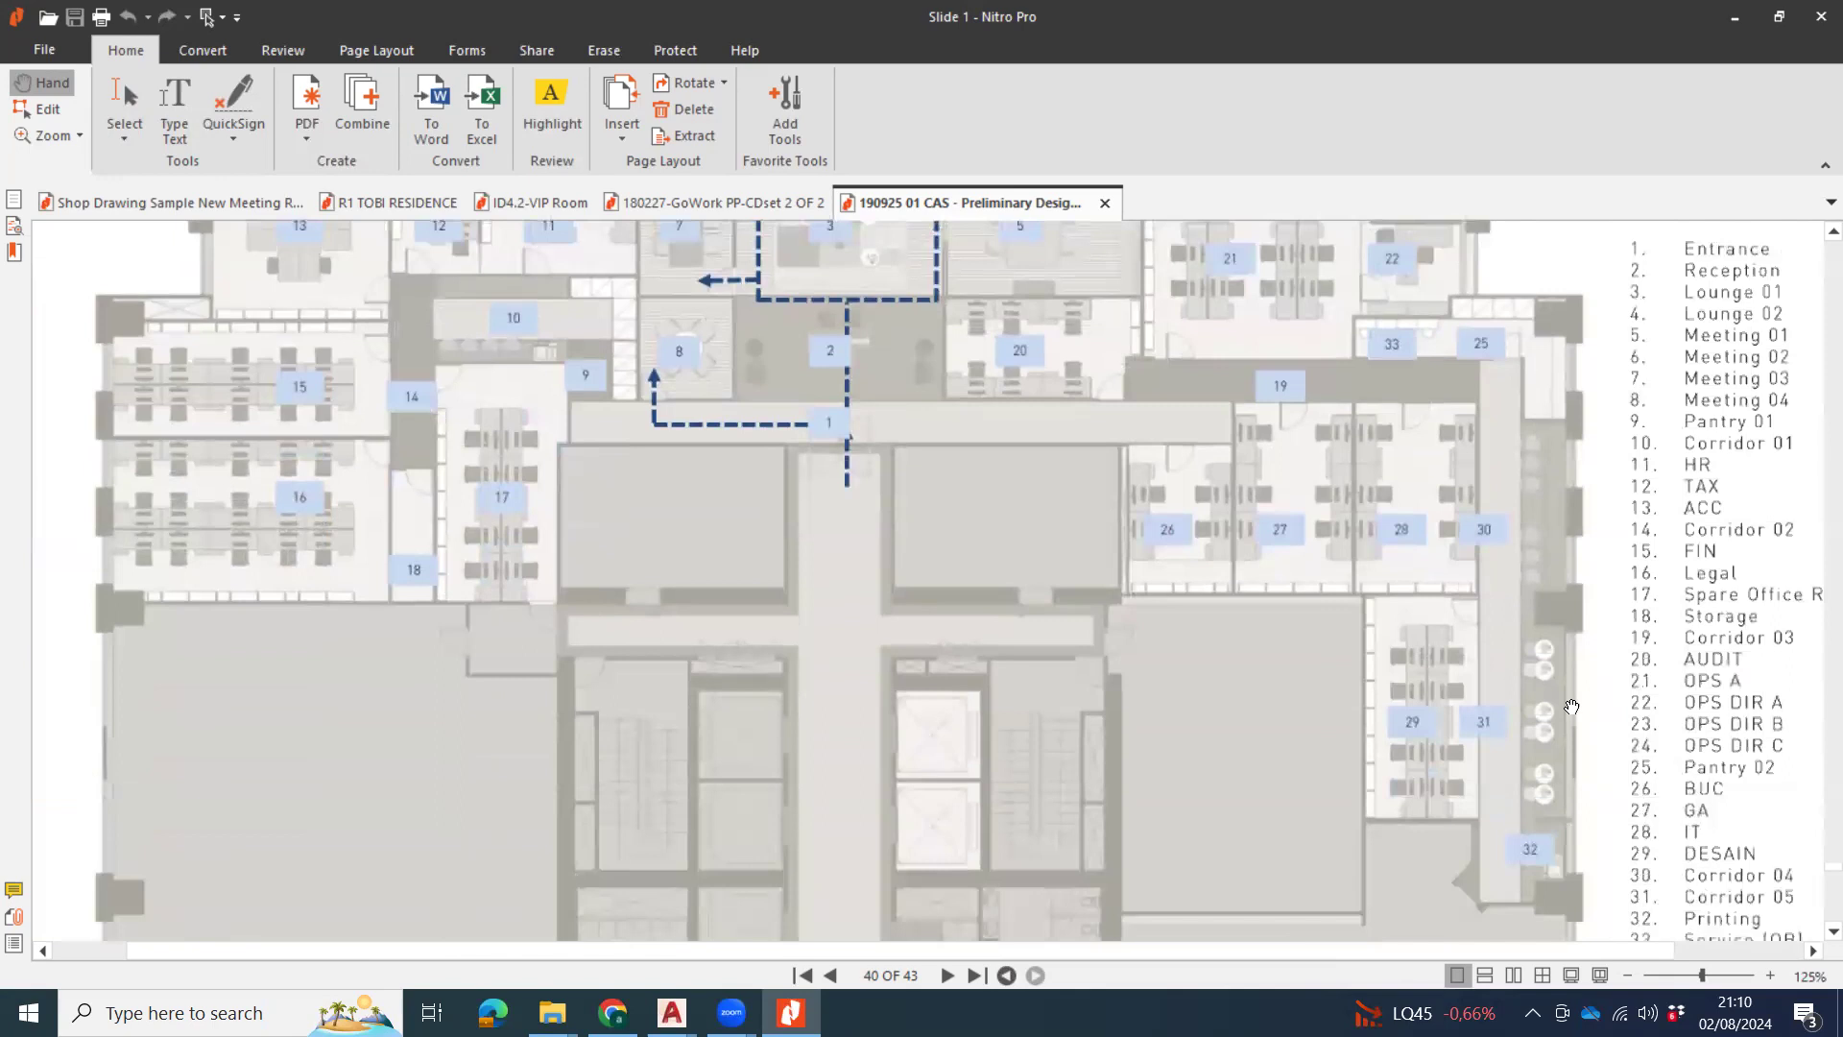
pyautogui.keyDown('ctrl'); pyautogui.scroll(-2, 1564, 707); pyautogui.keyUp('ctrl')
pyautogui.scroll(-1, 1559, 714)
pyautogui.scroll(-1, 1560, 714)
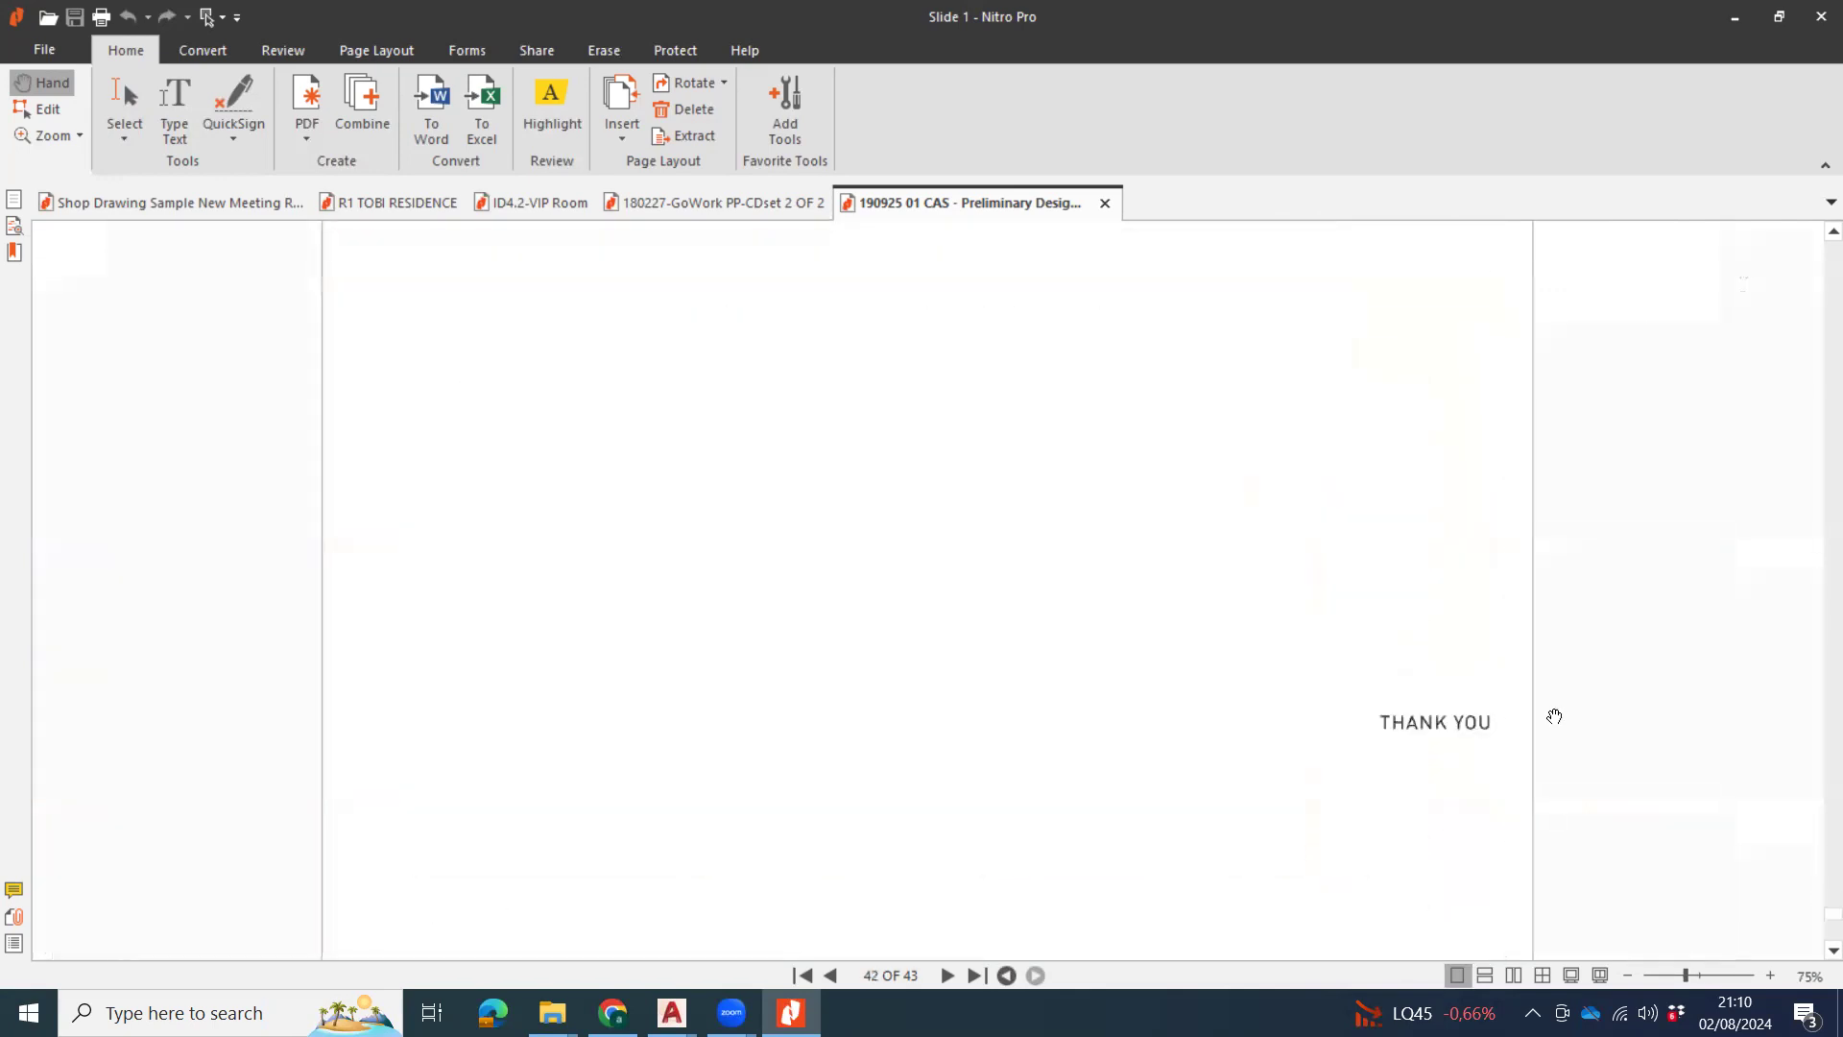
pyautogui.keyDown('ctrl'); pyautogui.scroll(-1, 1337, 653); pyautogui.keyUp('ctrl')
pyautogui.keyDown('ctrl'); pyautogui.scroll(1, 1281, 645); pyautogui.keyUp('ctrl')
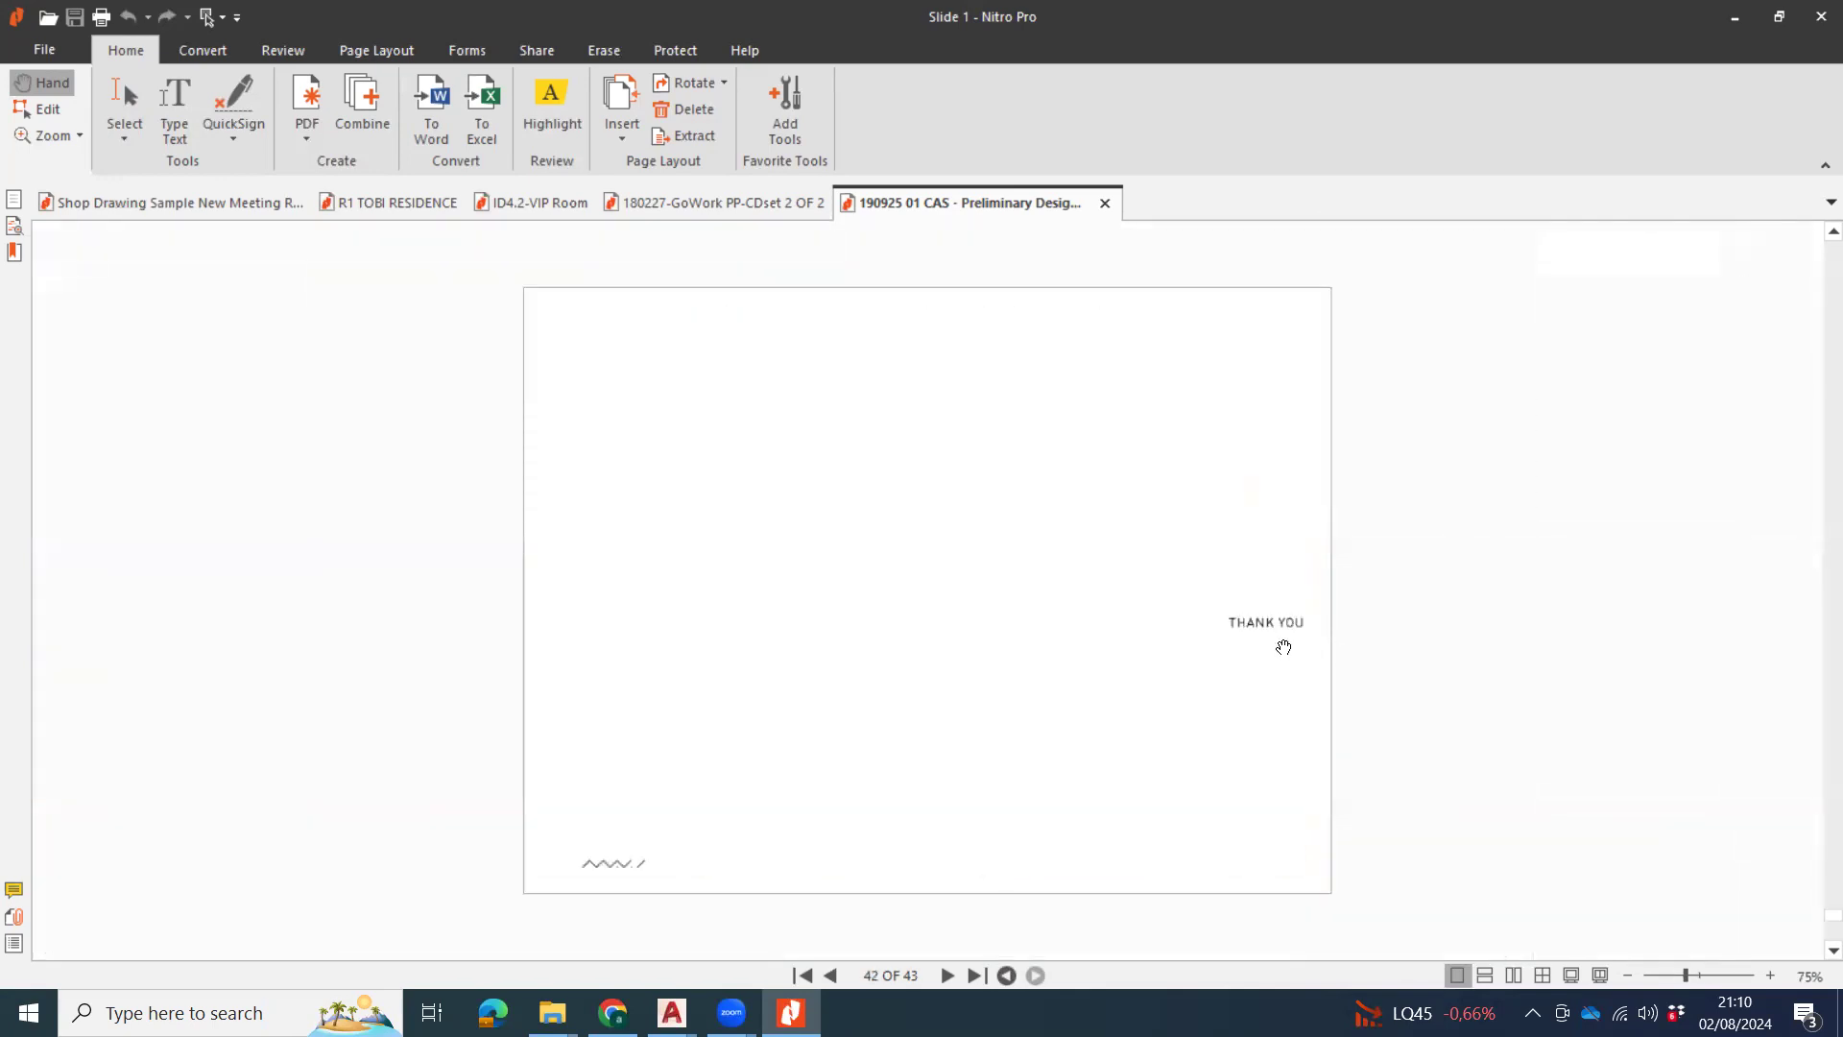
pyautogui.keyDown('ctrl'); pyautogui.scroll(-1, 1333, 655); pyautogui.keyUp('ctrl')
# Switch to File Explorer and open the 191007 02 DED COMPLETE PDF from the 191008 AG27 PDF DED folder.
pyautogui.moveTo(552, 1010)
pyautogui.click(646, 902)
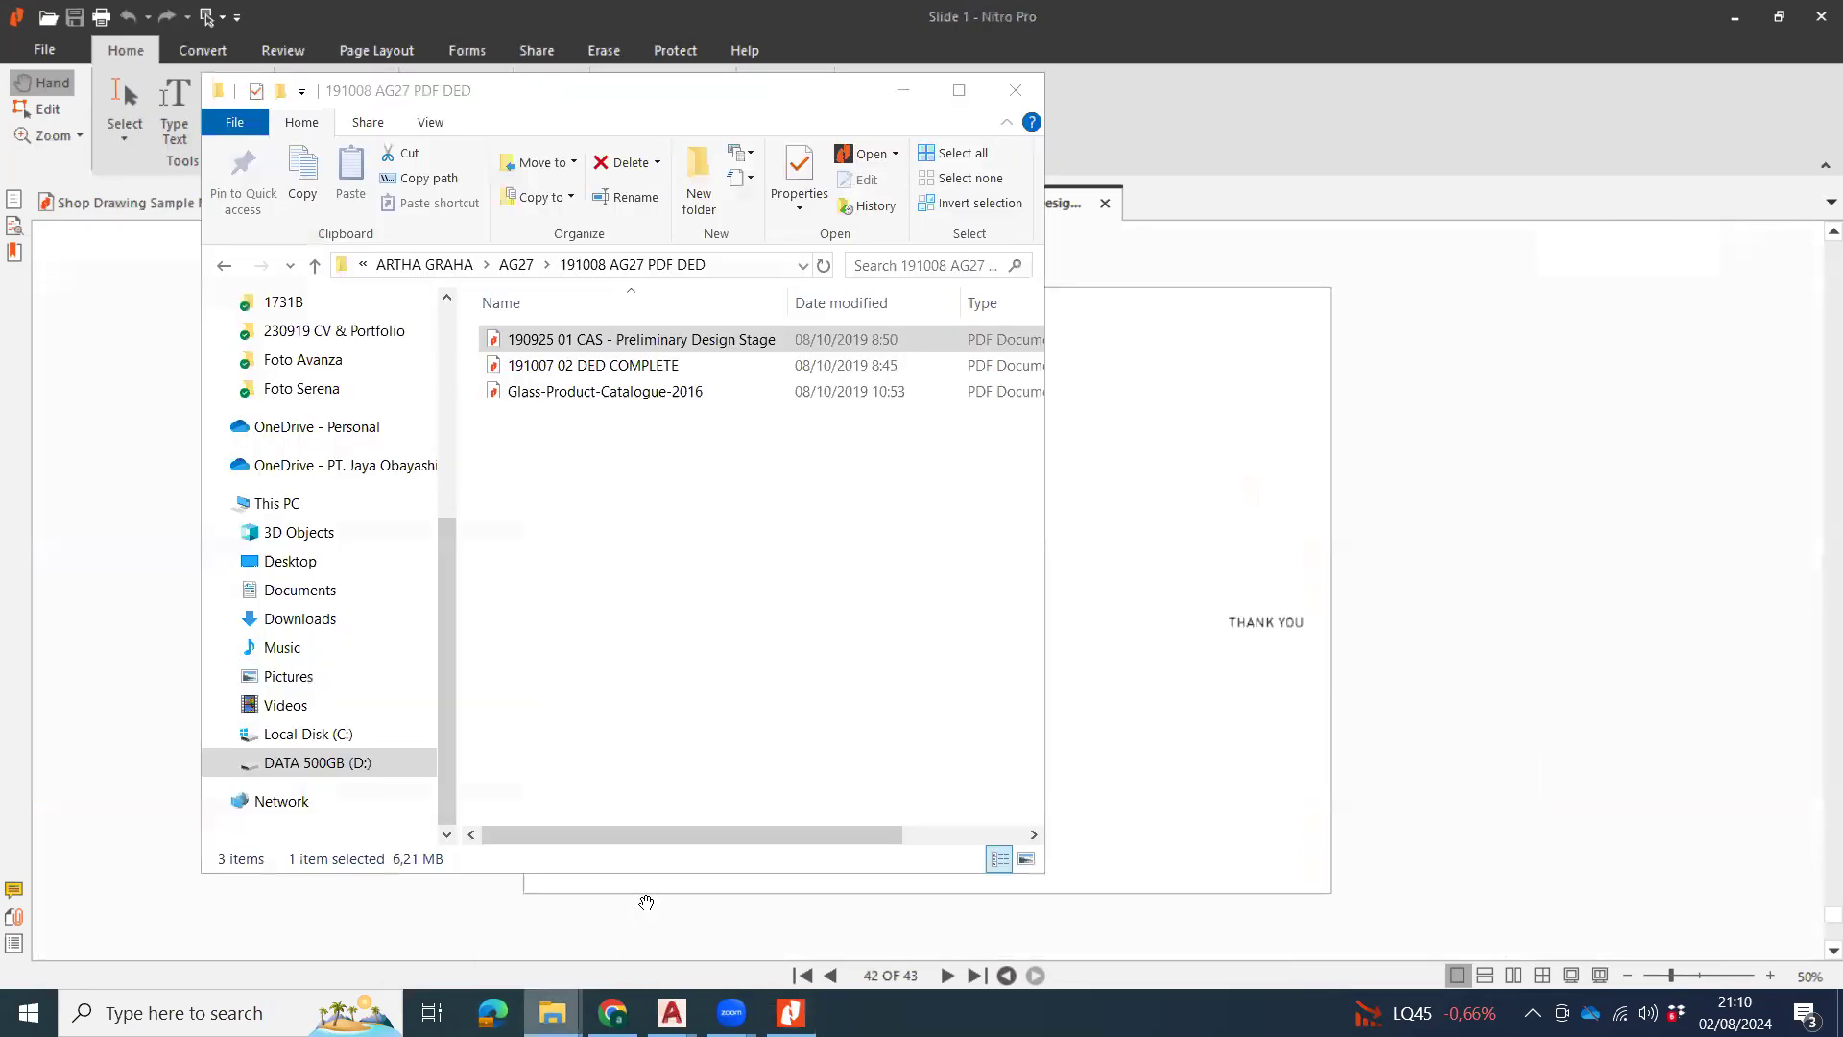
pyautogui.doubleClick(653, 365)
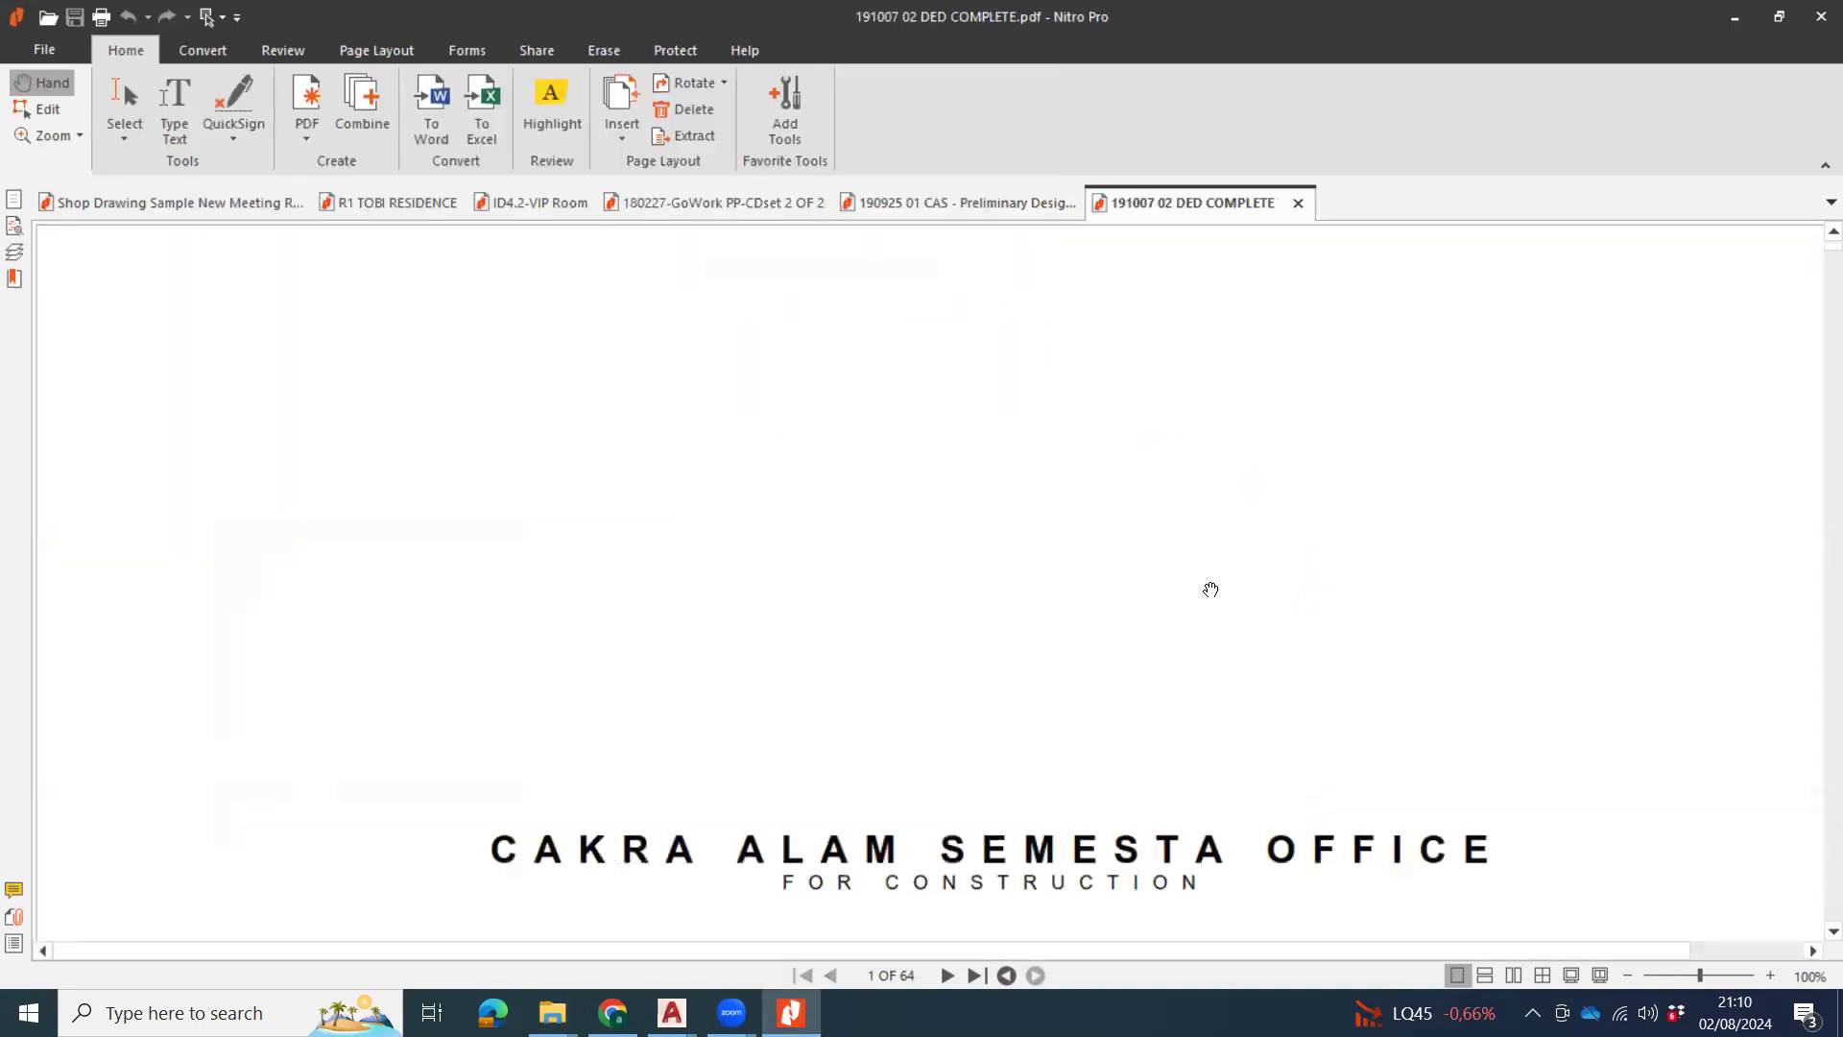
# View the For Construction cover page of the drawing set and go on to the general arrangement plan on page 3.
pyautogui.keyDown('ctrl'); pyautogui.scroll(-2, 1229, 462); pyautogui.keyUp('ctrl')
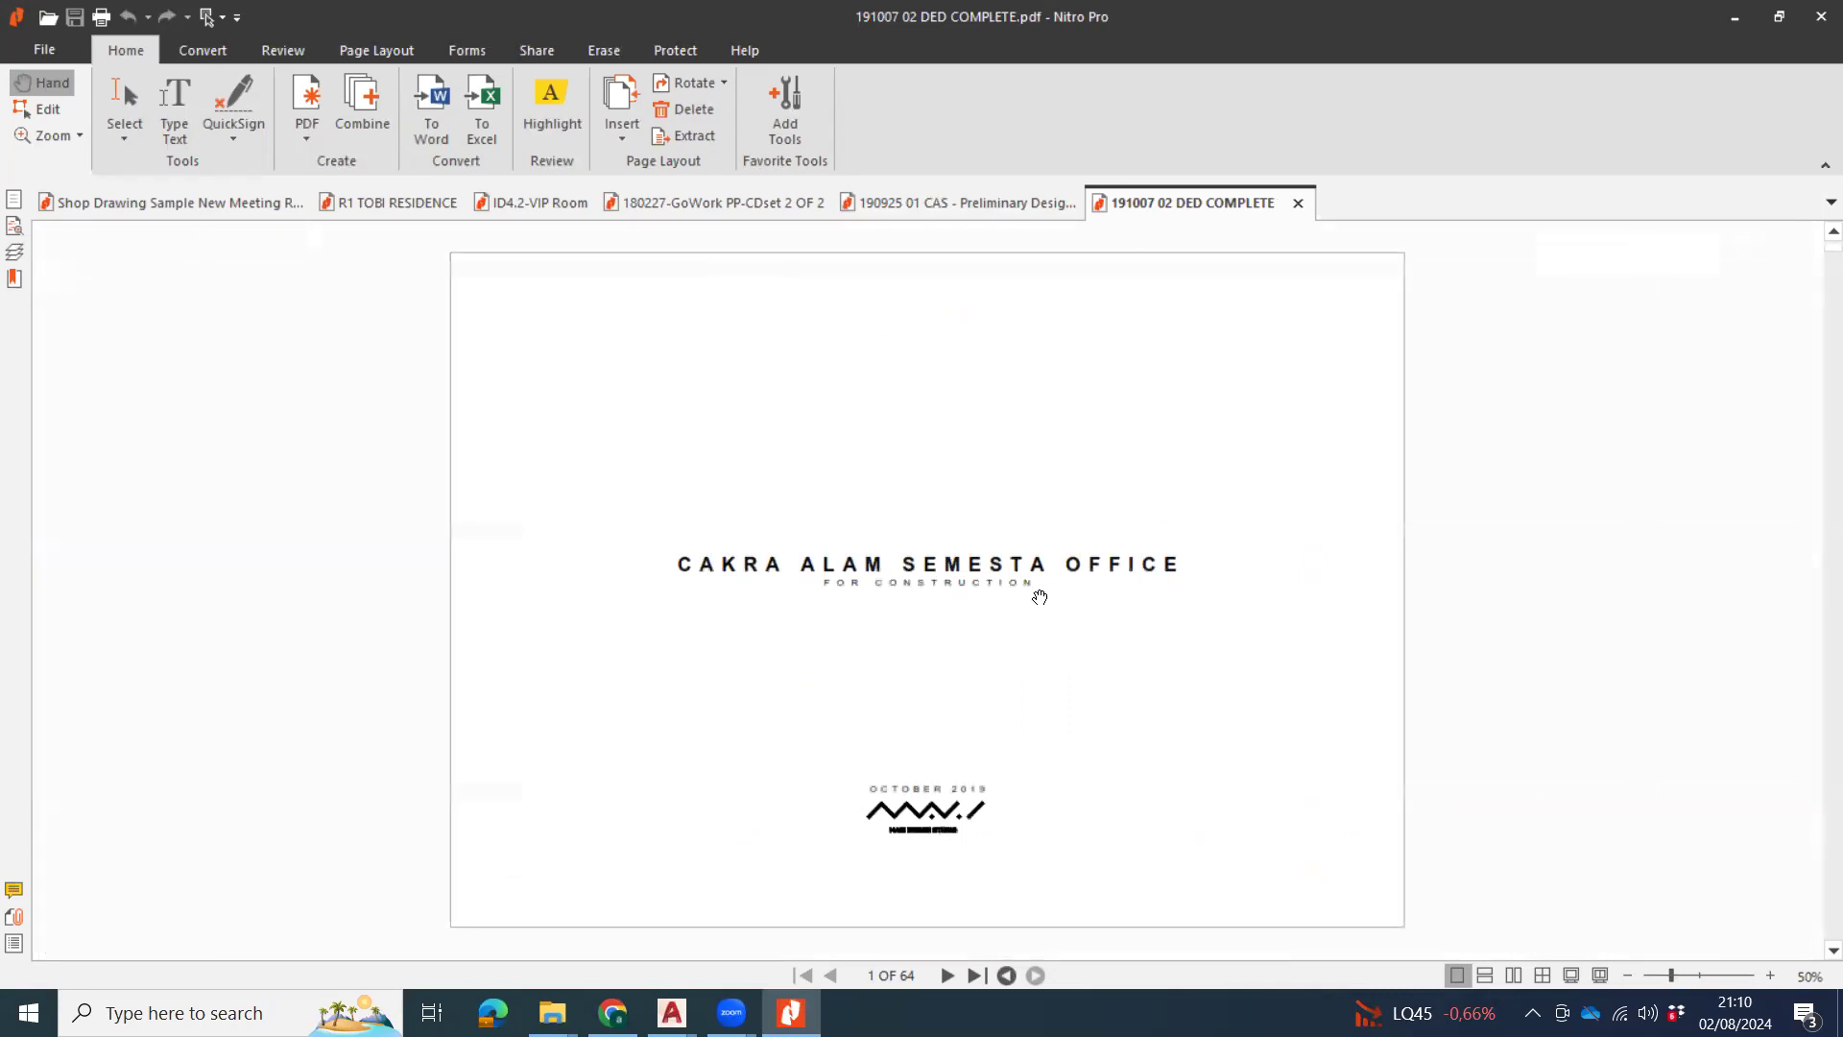
pyautogui.keyDown('ctrl'); pyautogui.scroll(2, 1040, 597); pyautogui.keyUp('ctrl')
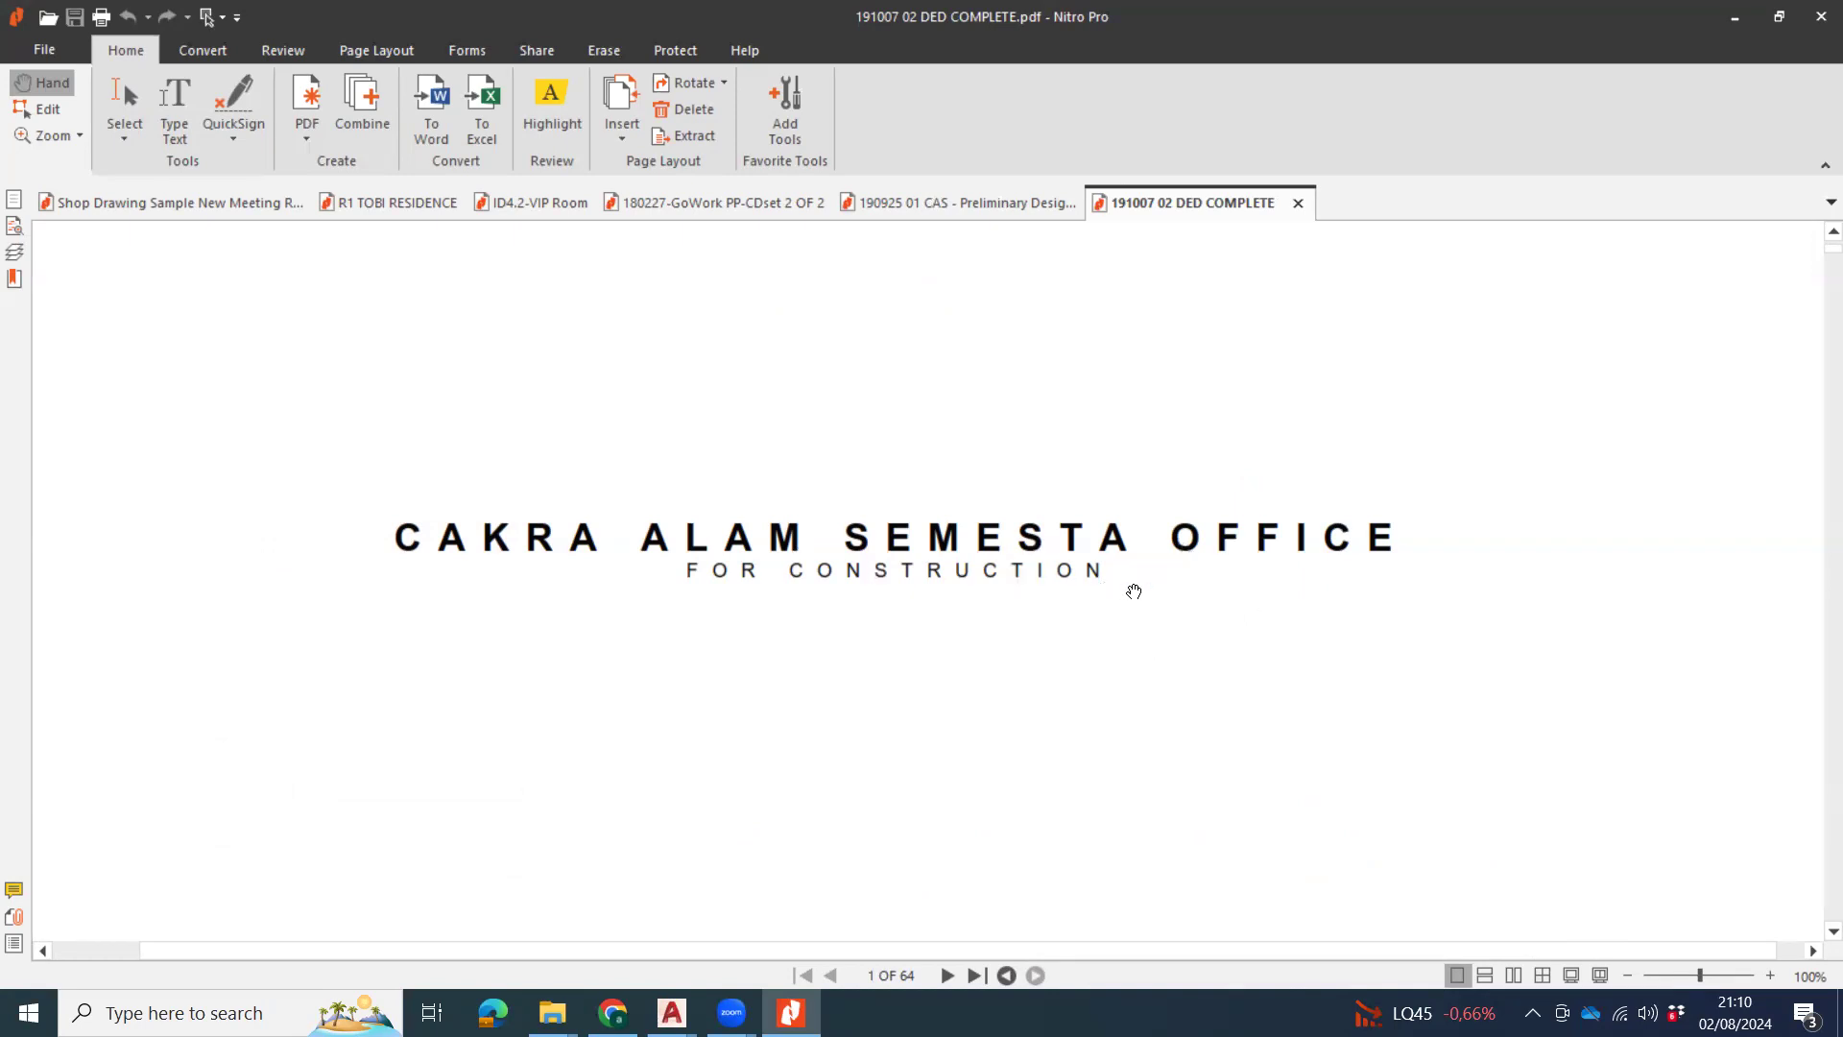
pyautogui.keyDown('ctrl'); pyautogui.scroll(-1, 1295, 620); pyautogui.keyUp('ctrl')
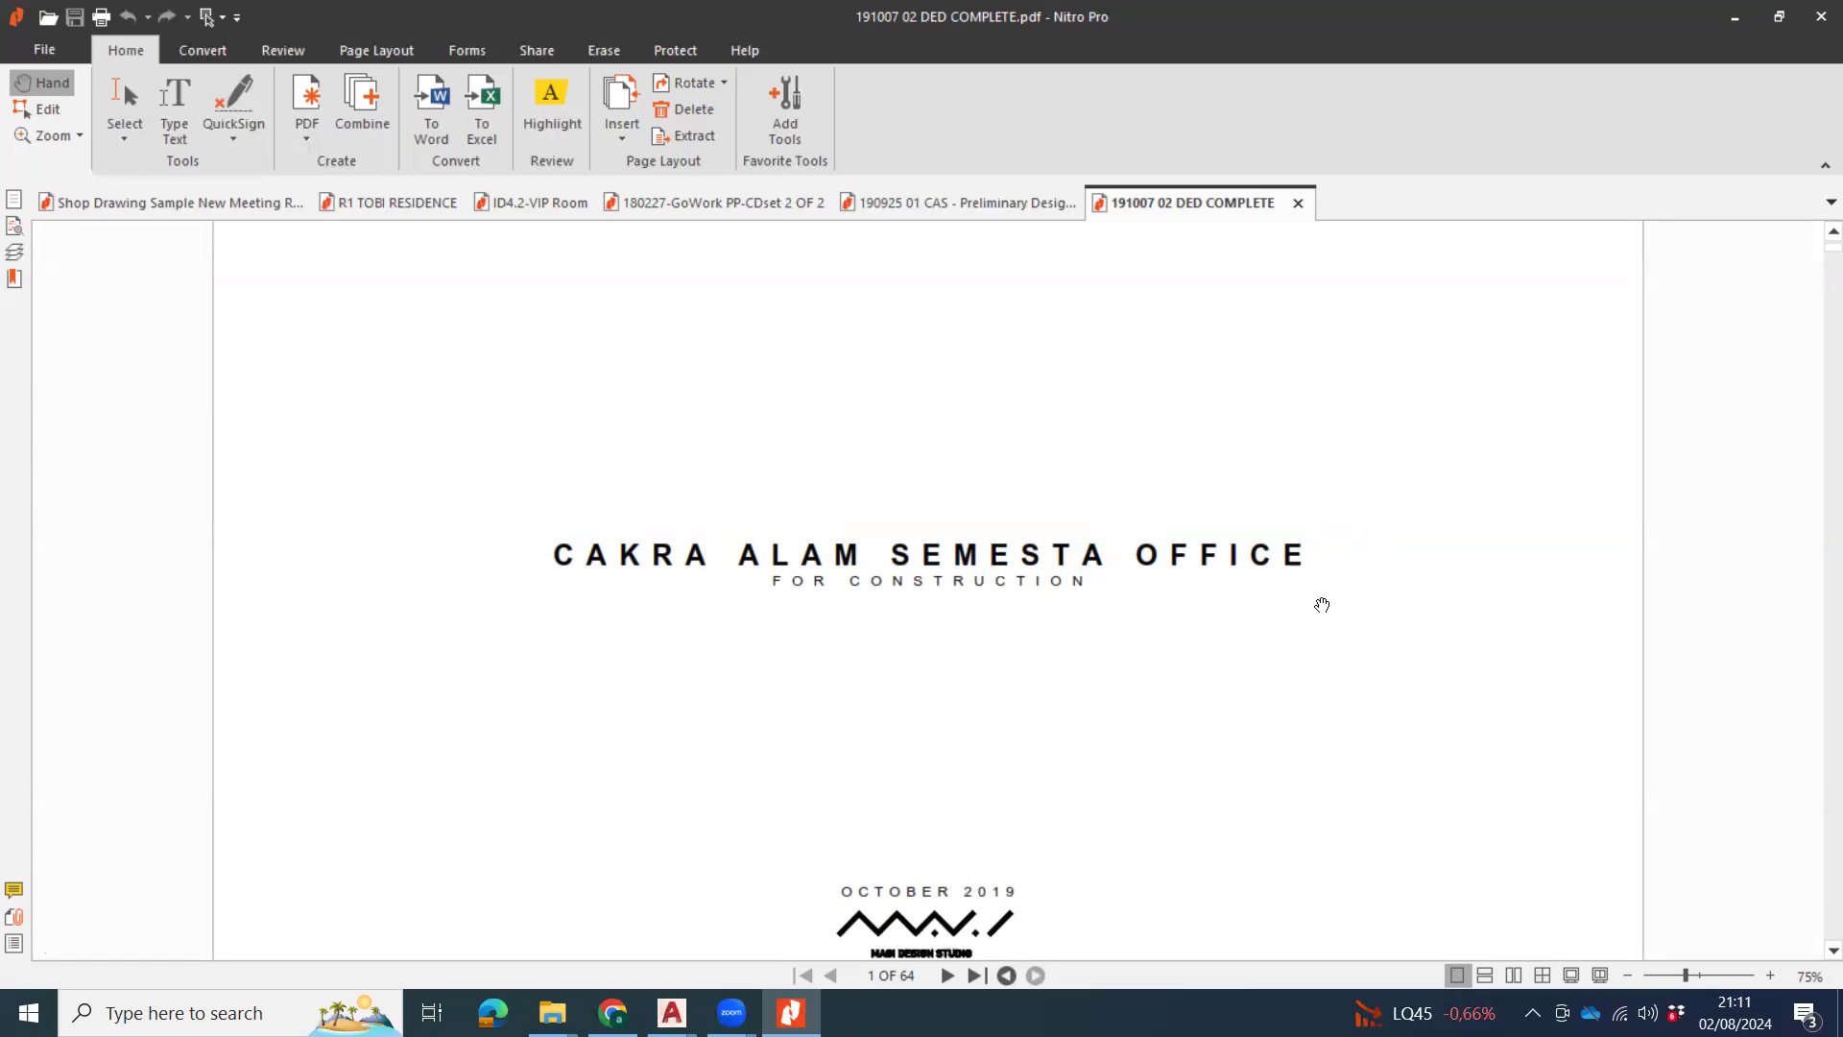
pyautogui.scroll(-1, 1213, 629)
pyautogui.keyDown('ctrl'); pyautogui.scroll(-1, 1215, 628); pyautogui.keyUp('ctrl')
pyautogui.scroll(-2, 1214, 630)
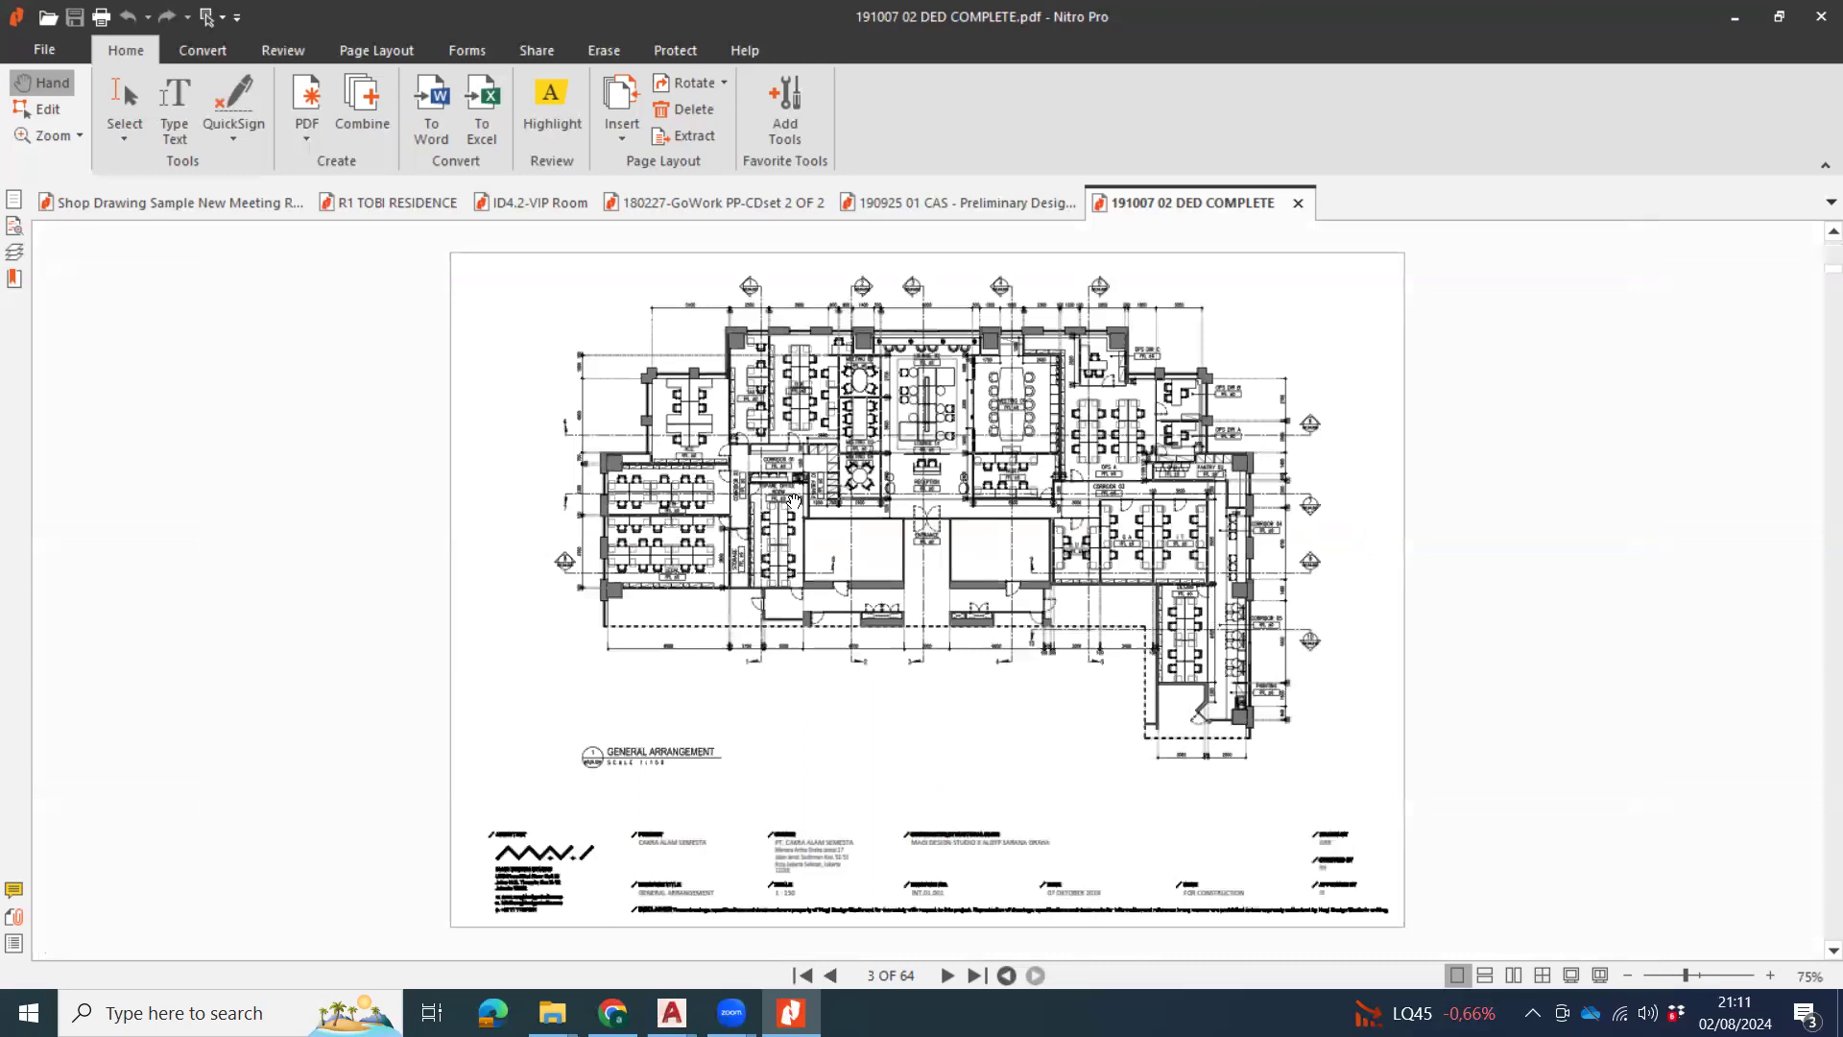
# Examine the general arrangement plan on page 3 up close, including the Meeting 04 partition walls, dimensions, room labels and drawing title.
pyautogui.keyDown('ctrl'); pyautogui.scroll(6, 793, 500); pyautogui.keyUp('ctrl')
pyautogui.keyDown('ctrl'); pyautogui.scroll(4, 1103, 524); pyautogui.keyUp('ctrl')
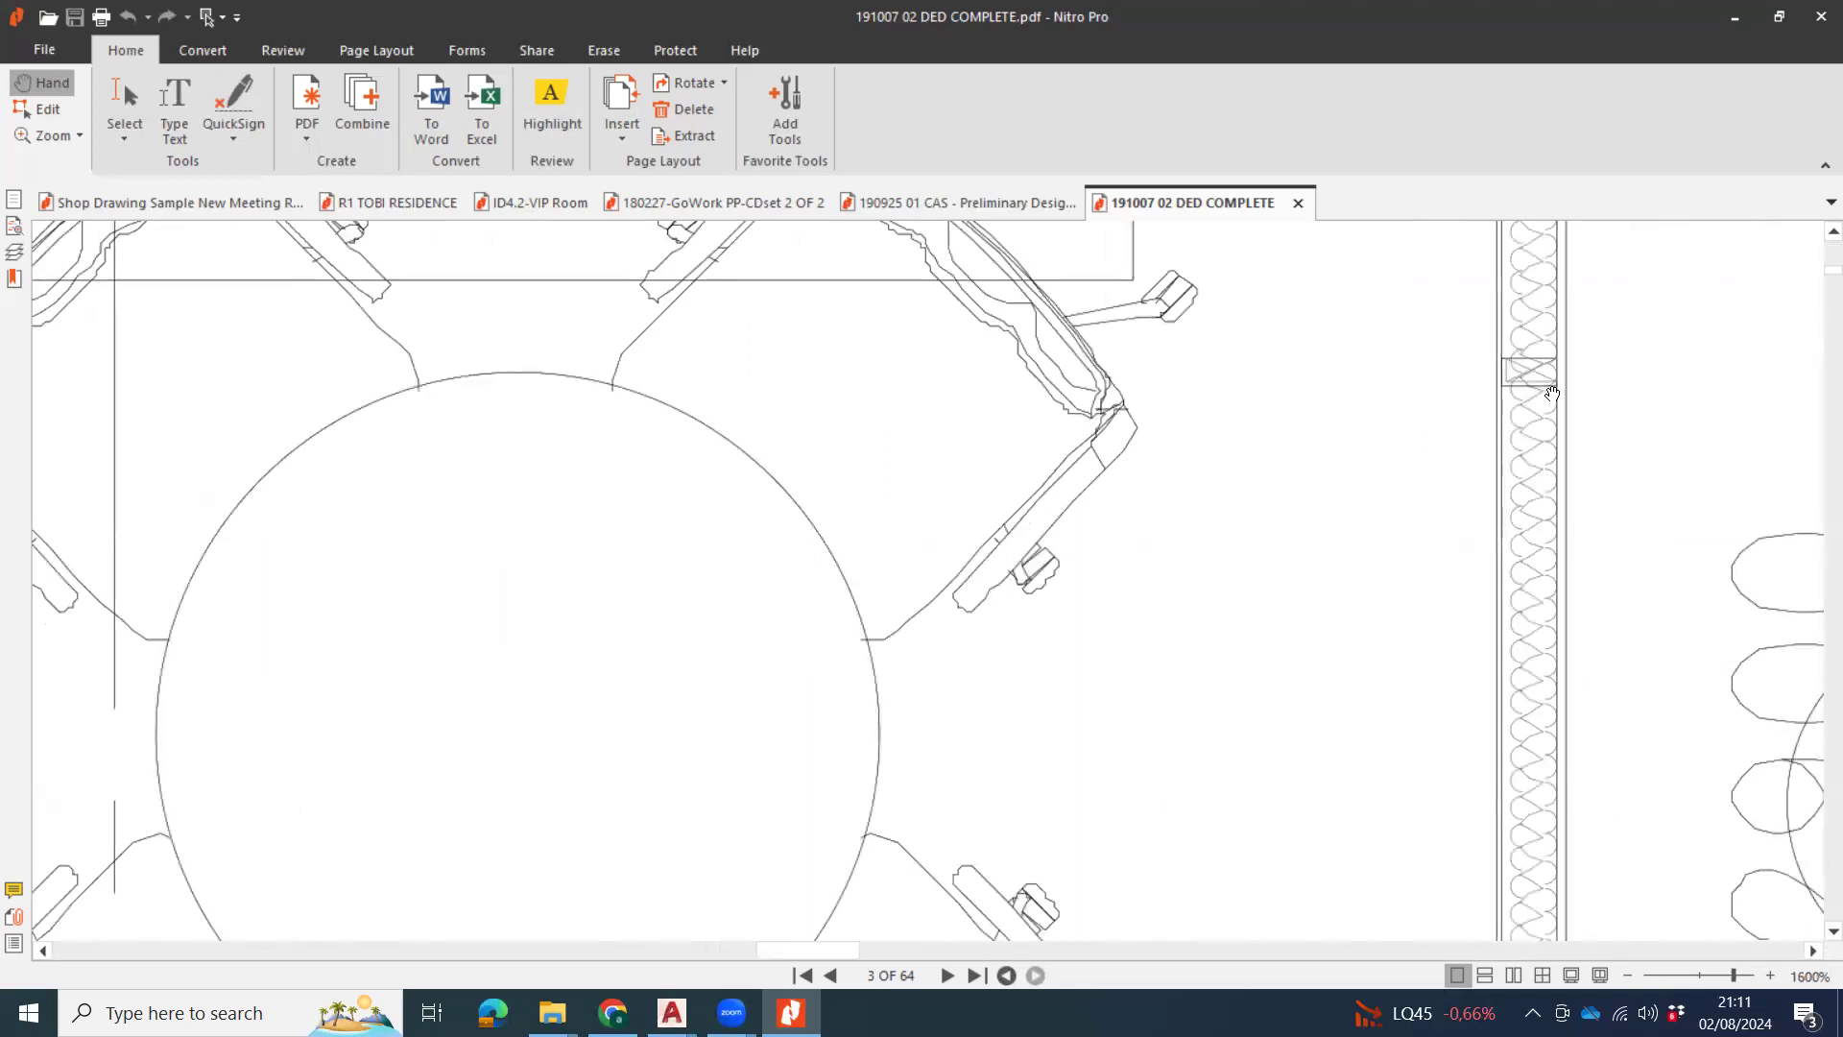
pyautogui.keyDown('ctrl'); pyautogui.scroll(-2, 1562, 385); pyautogui.keyUp('ctrl')
pyautogui.scroll(-3, 1521, 633)
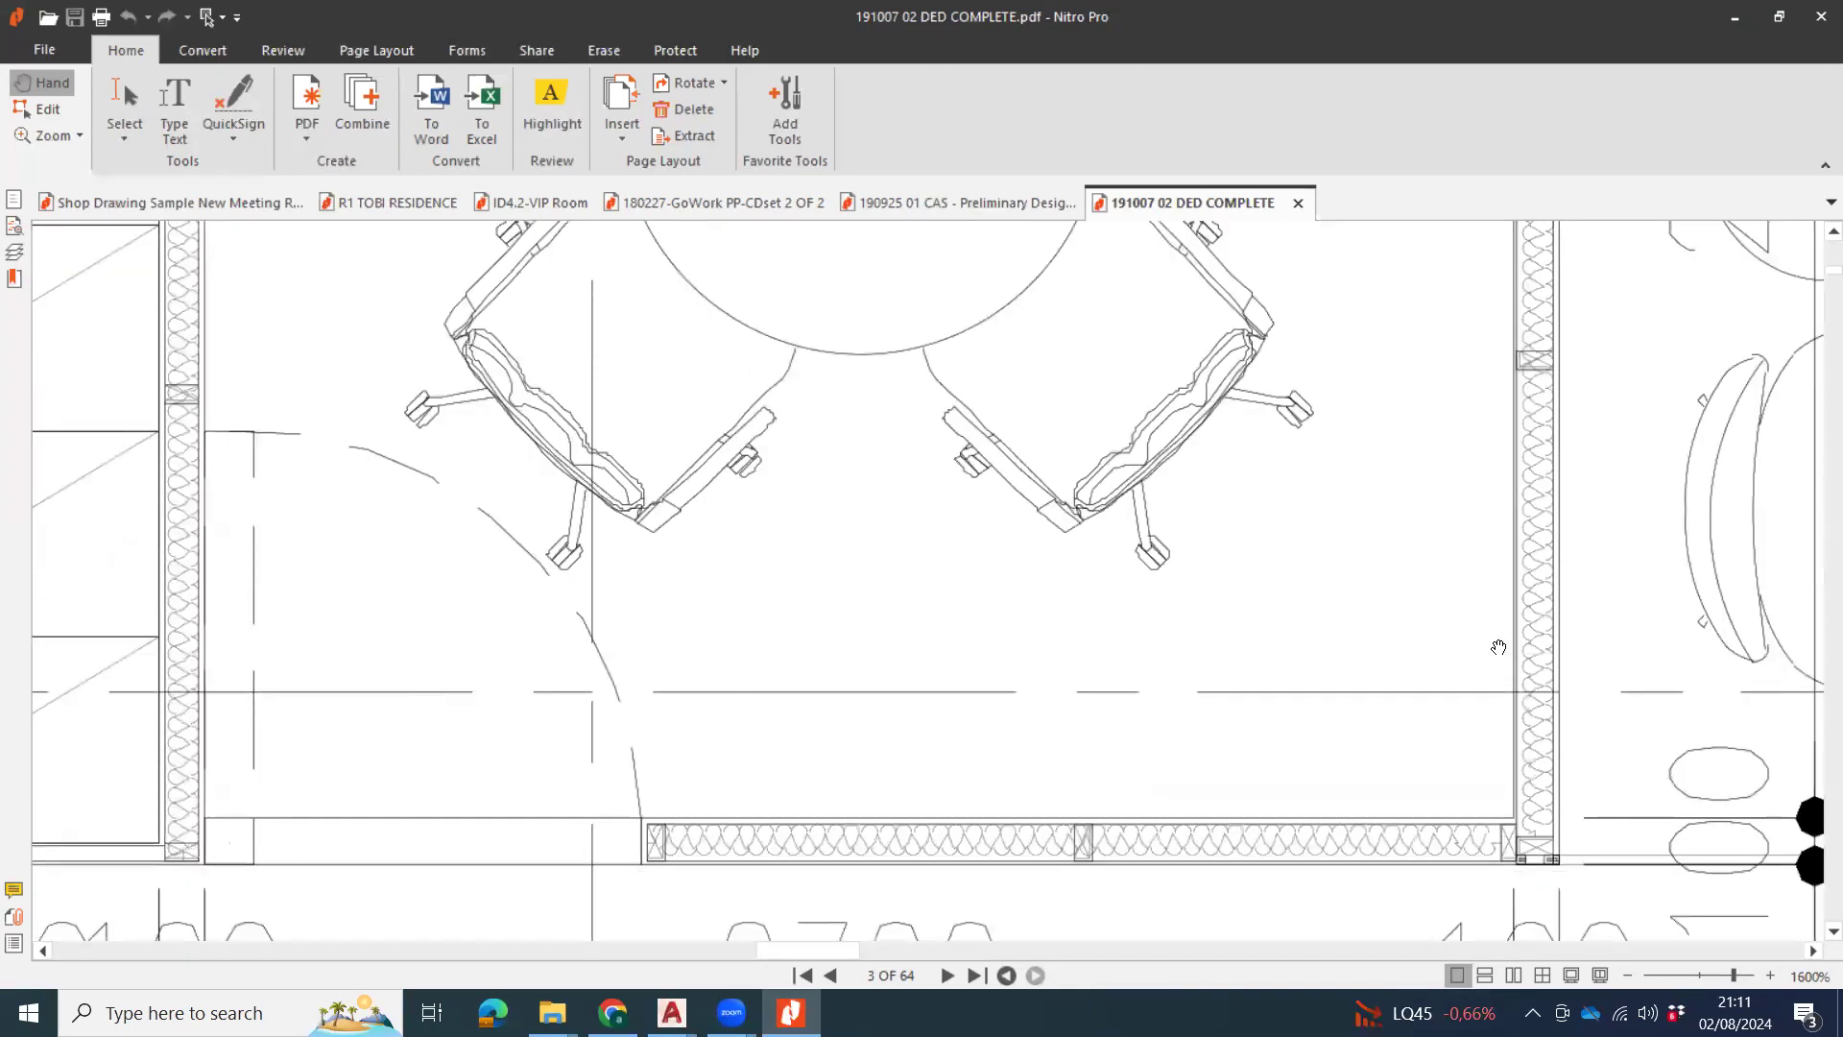
pyautogui.keyDown('ctrl'); pyautogui.scroll(-2, 1560, 693); pyautogui.keyUp('ctrl')
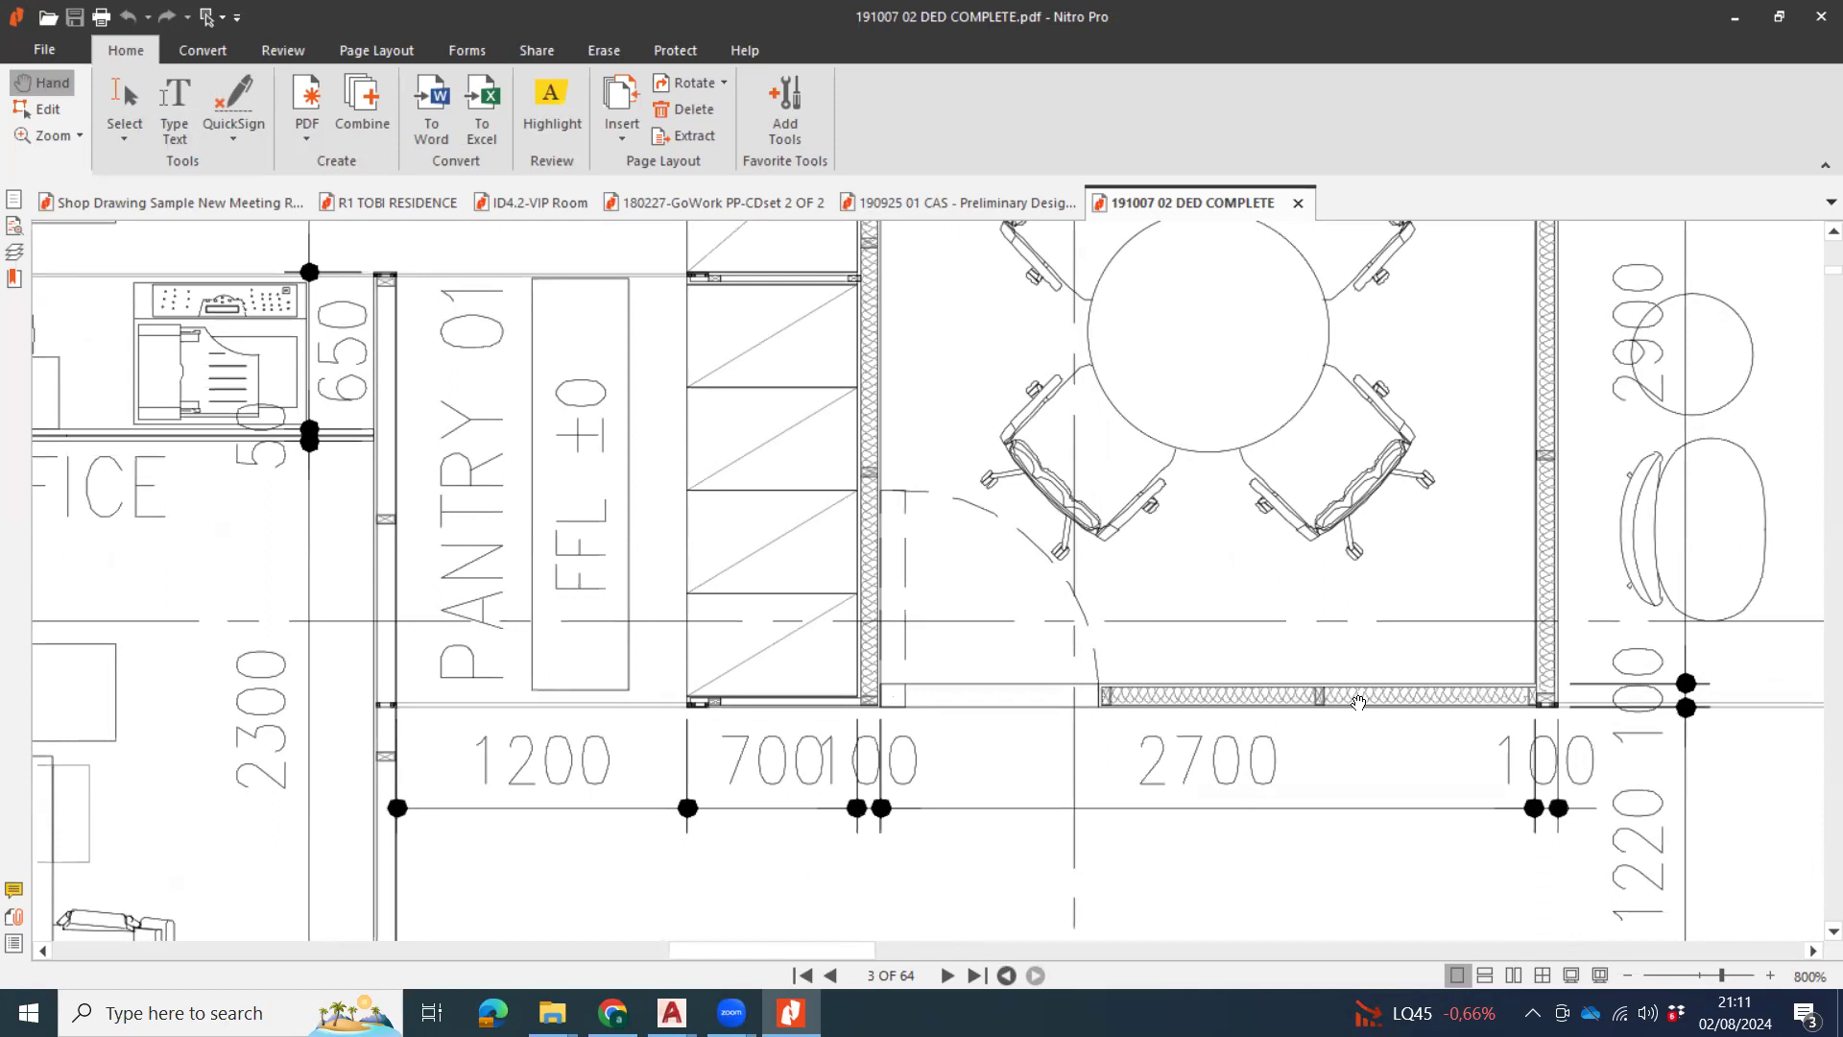
pyautogui.keyDown('ctrl'); pyautogui.scroll(1, 1361, 712); pyautogui.keyUp('ctrl')
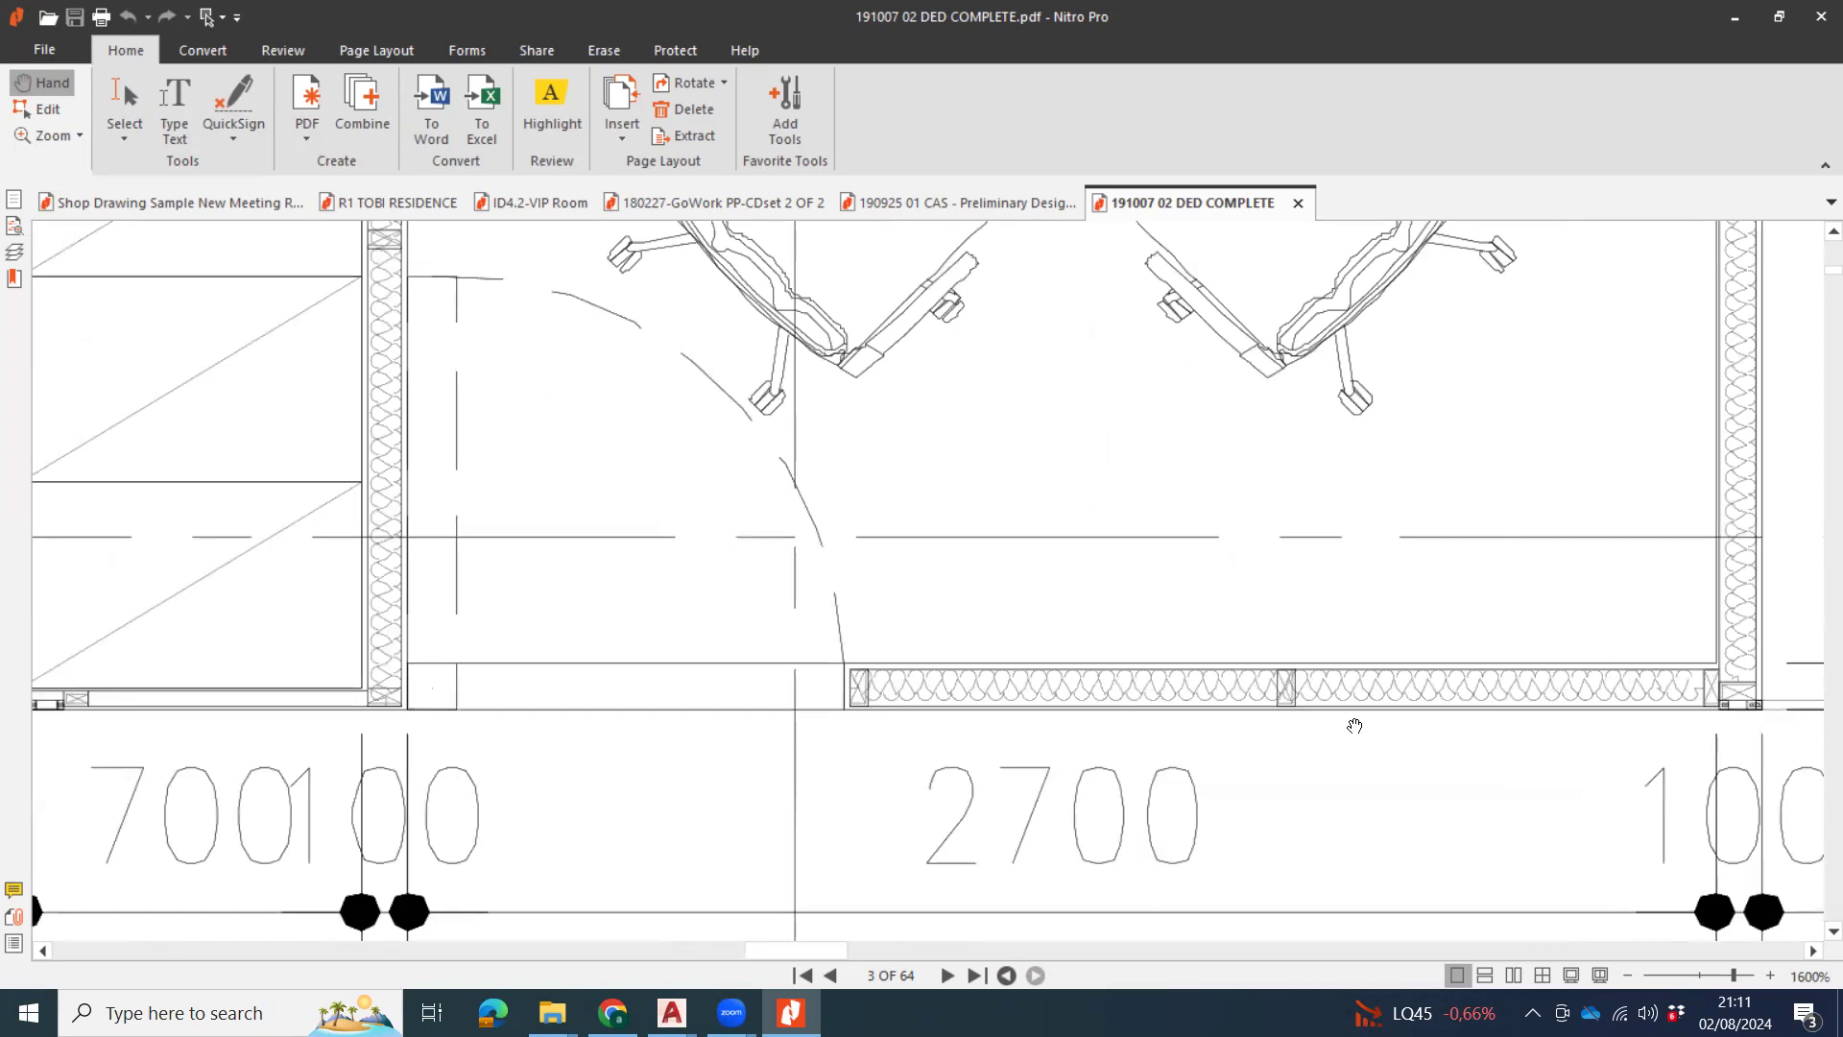
pyautogui.keyDown('ctrl'); pyautogui.scroll(-4, 1348, 730); pyautogui.keyUp('ctrl')
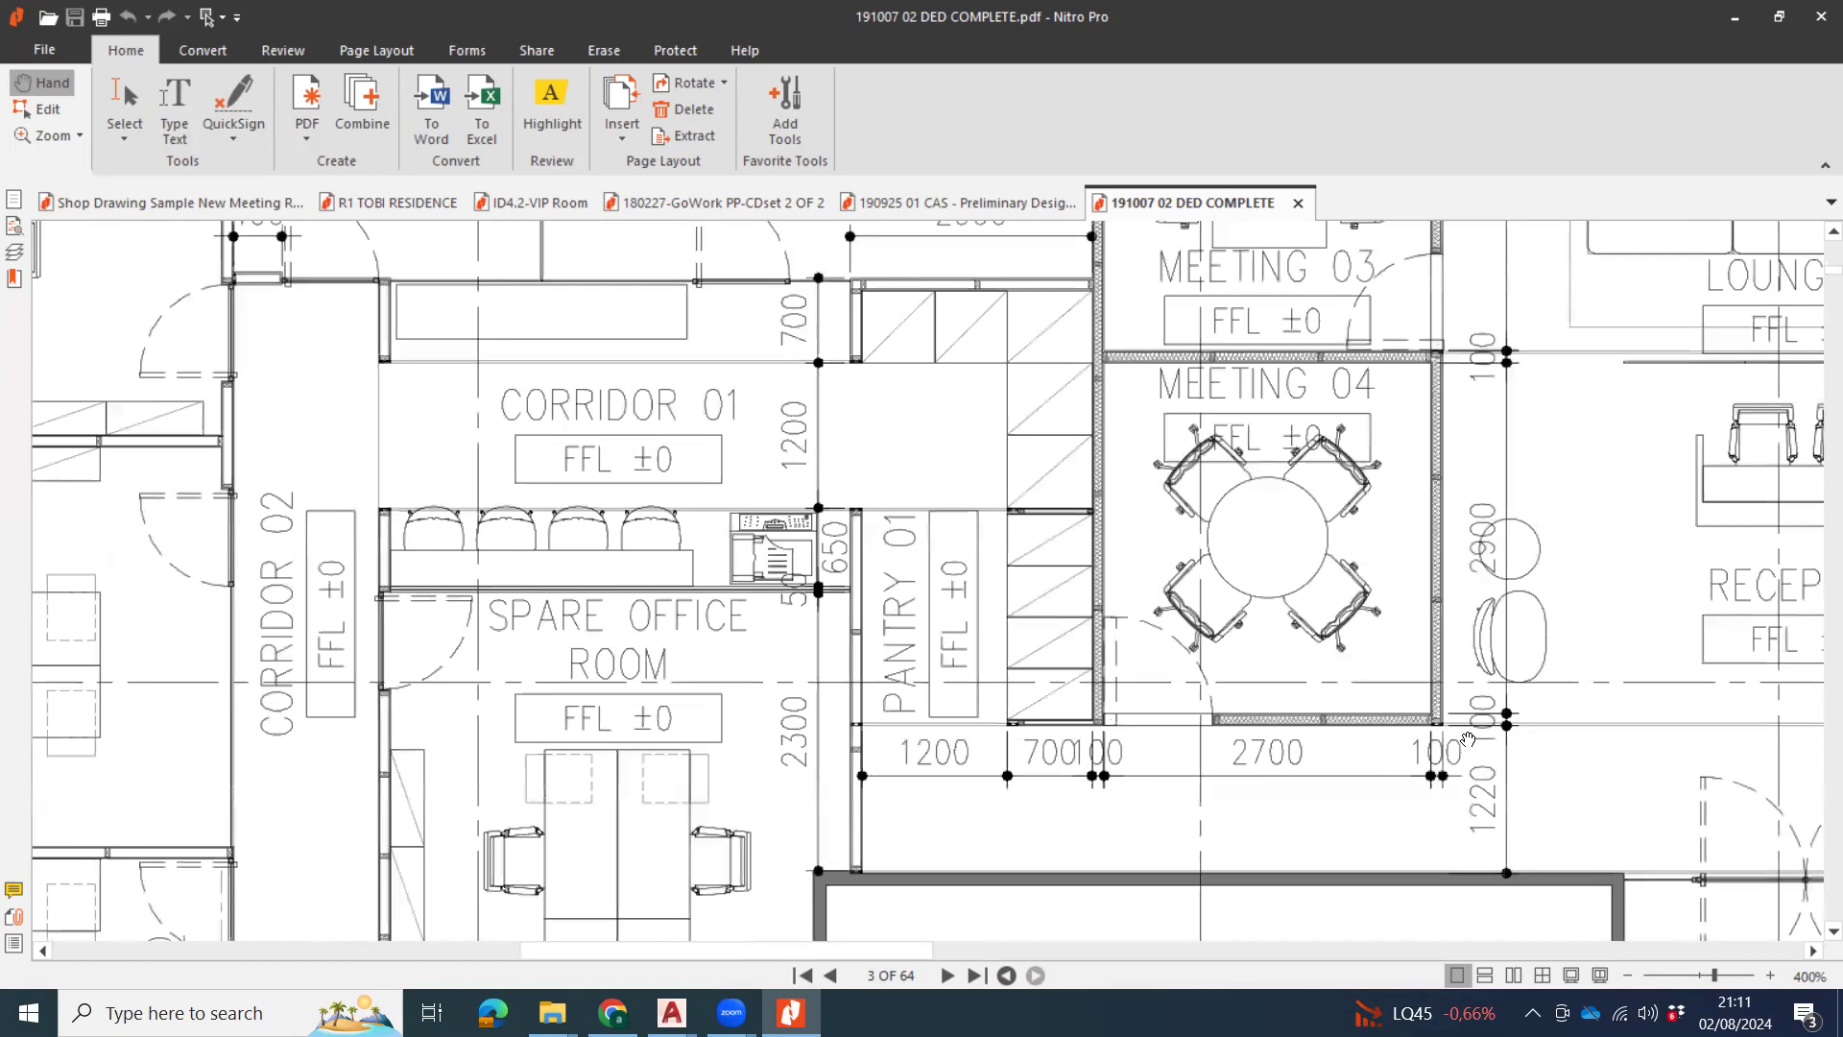
pyautogui.keyDown('ctrl'); pyautogui.scroll(-3, 1468, 737); pyautogui.keyUp('ctrl')
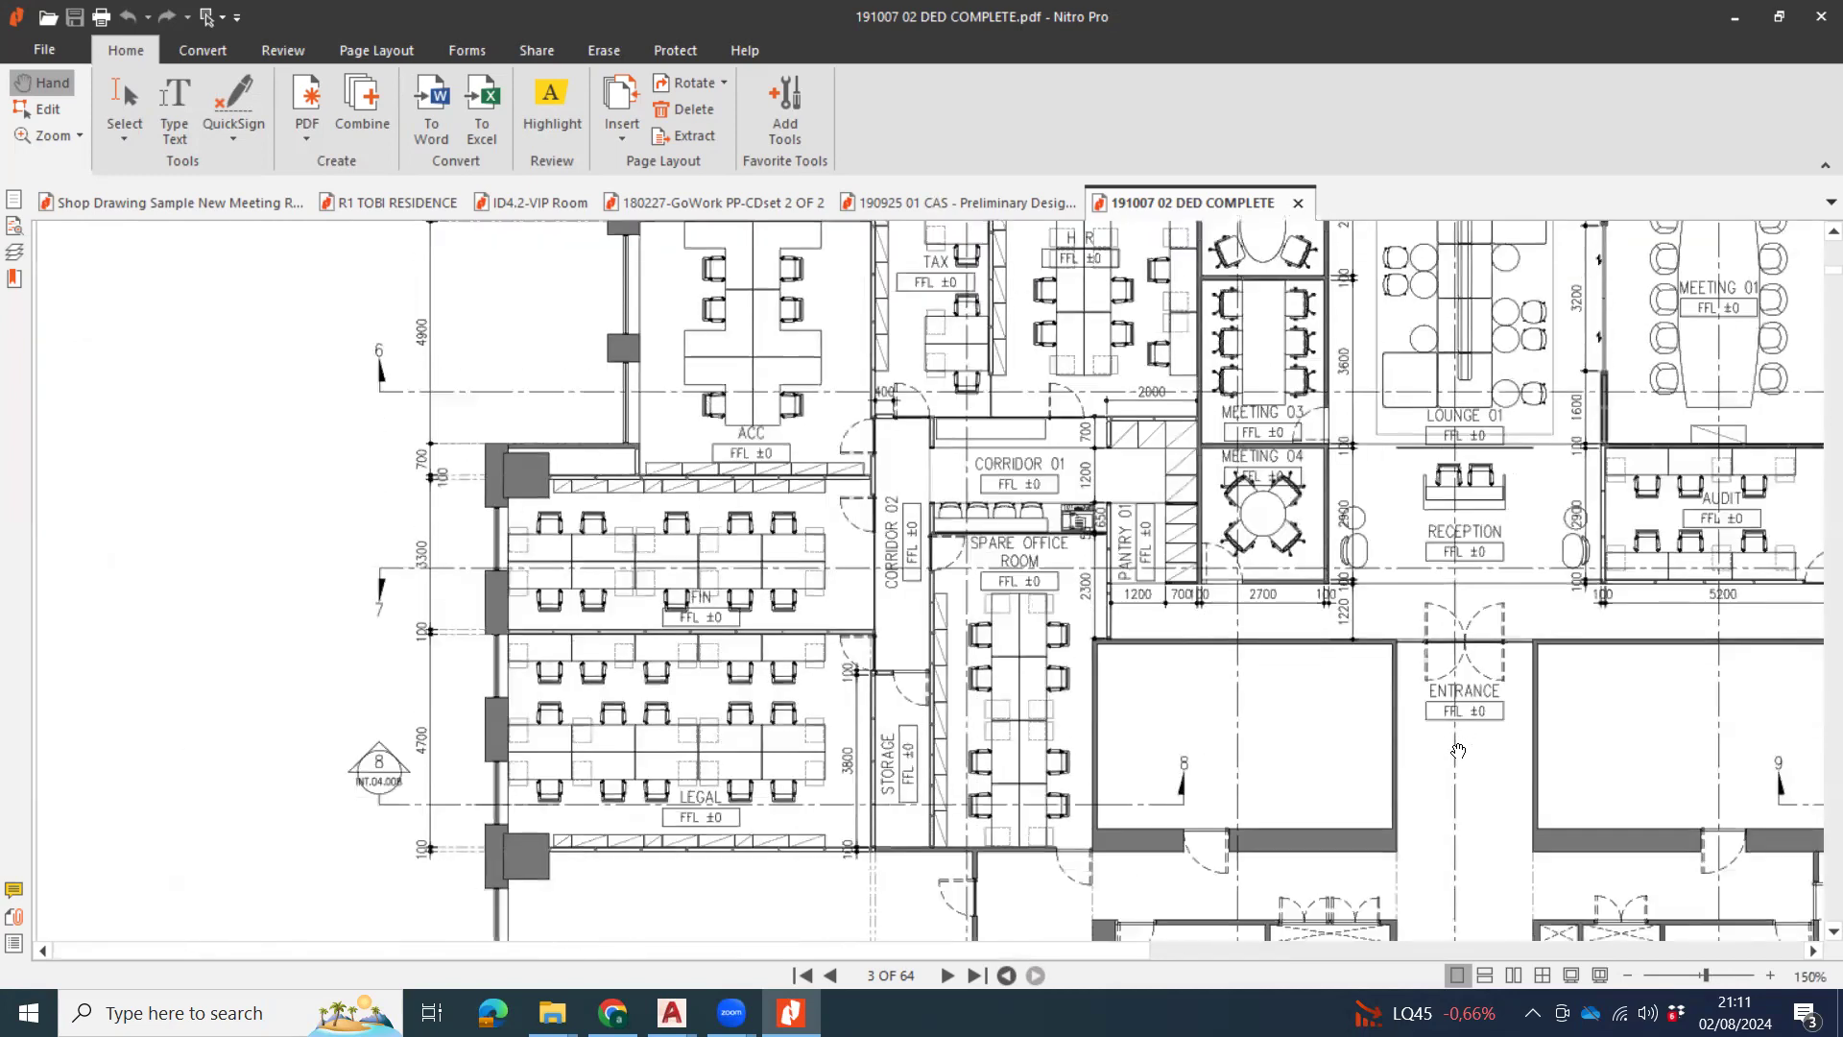
pyautogui.scroll(-5, 1458, 751)
pyautogui.scroll(-5, 1449, 756)
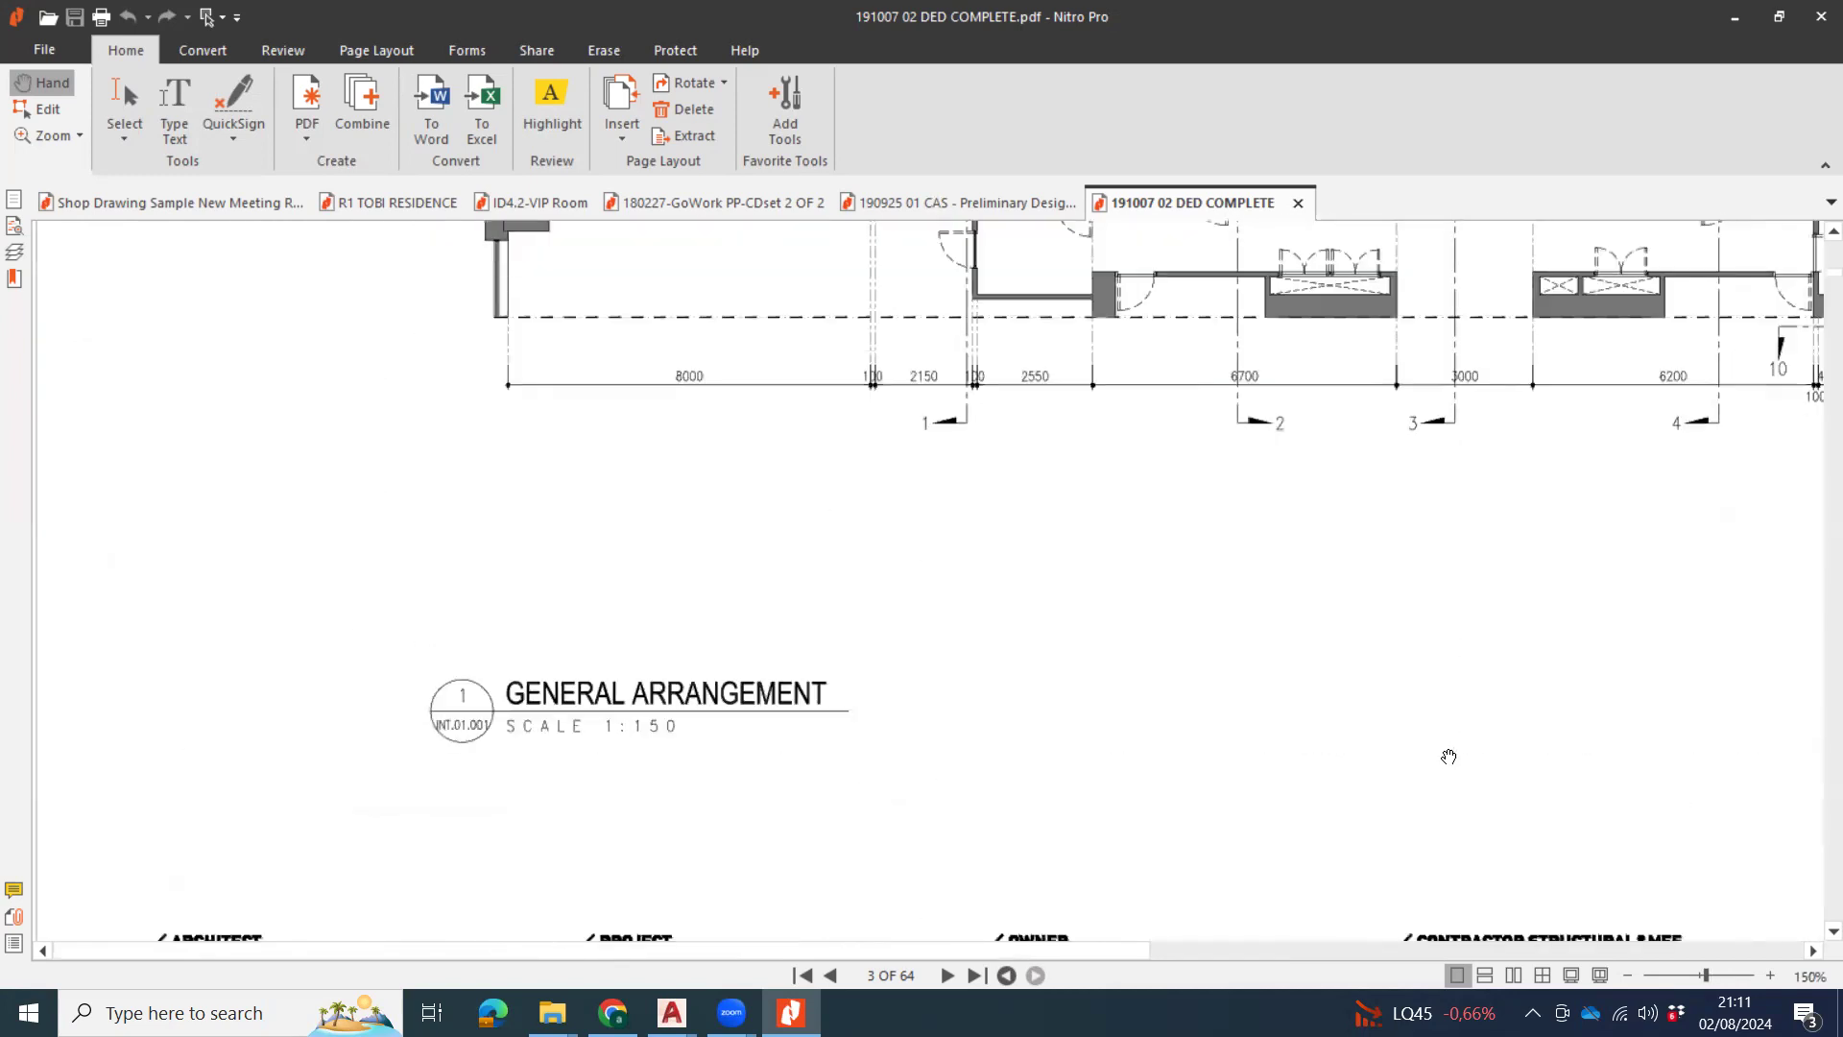
pyautogui.keyDown('ctrl'); pyautogui.scroll(-2, 1443, 752); pyautogui.keyUp('ctrl')
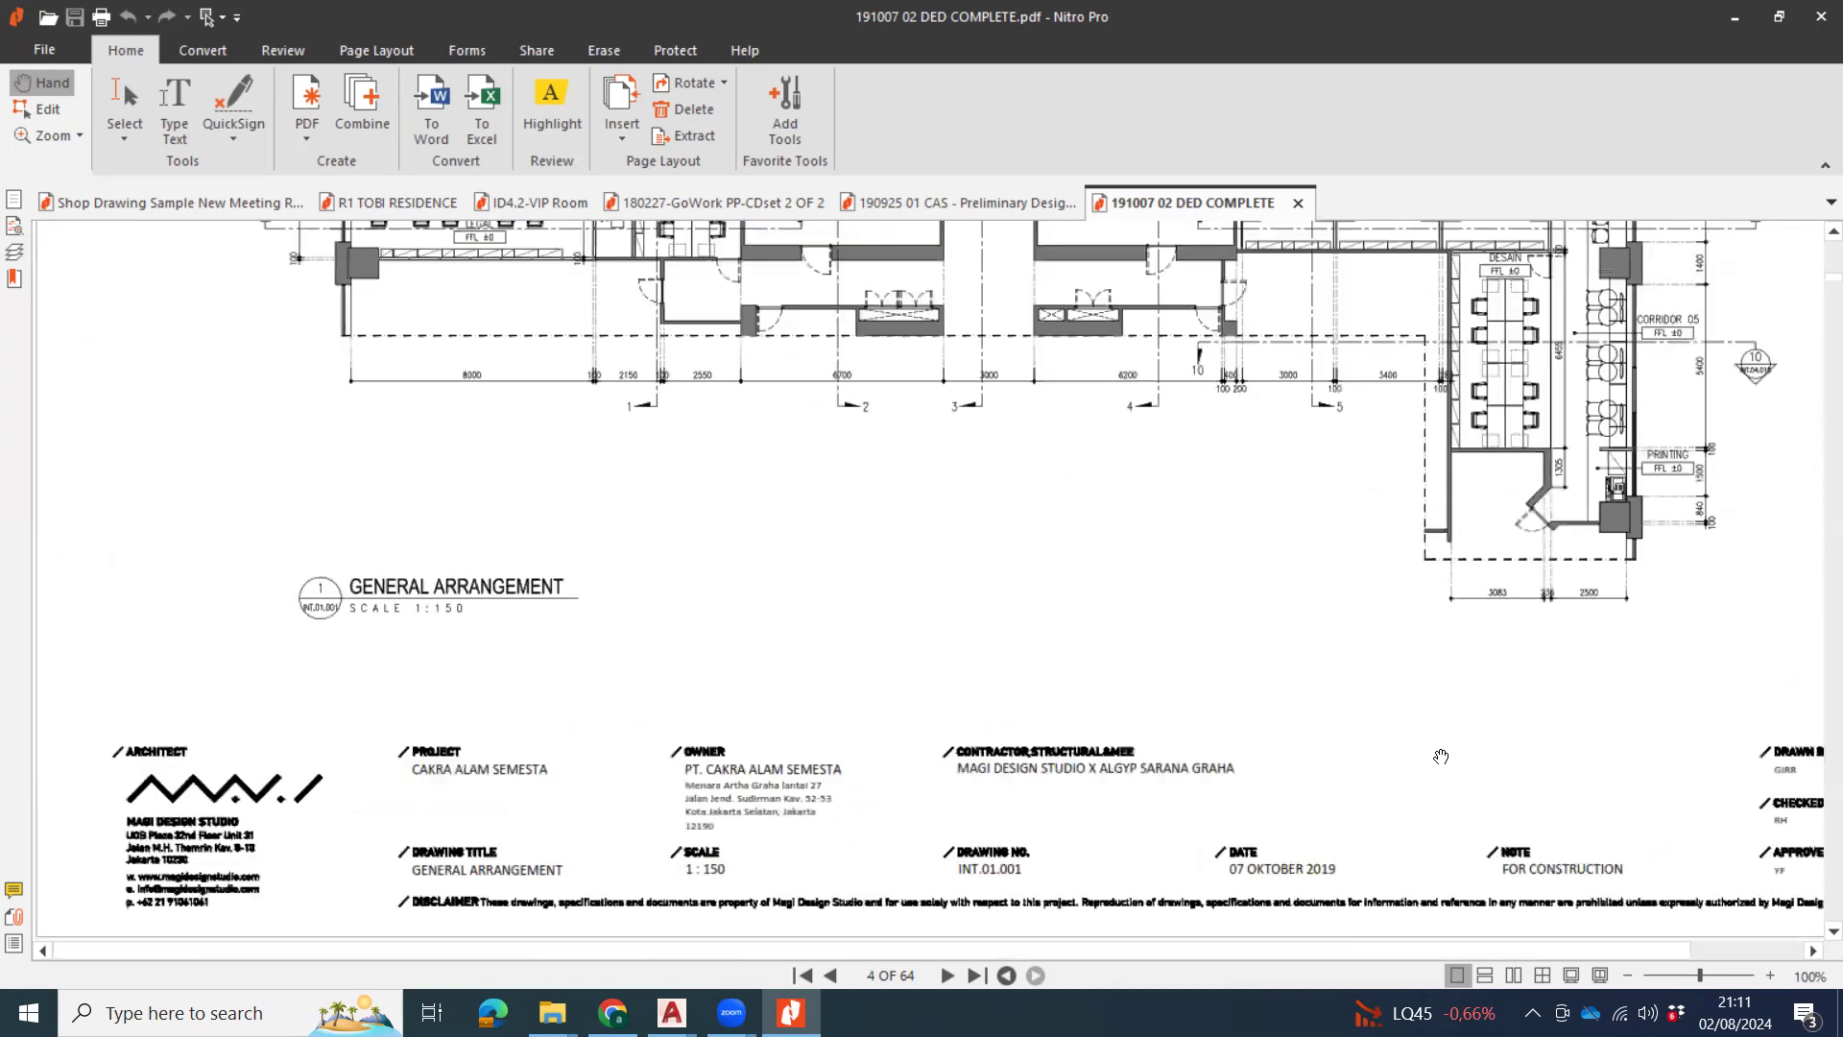
# Examine the key plan markers and partition corner details on page 4, especially Detail 01, and continue to the wall finish plan on page 8.
pyautogui.scroll(-5, 1441, 755)
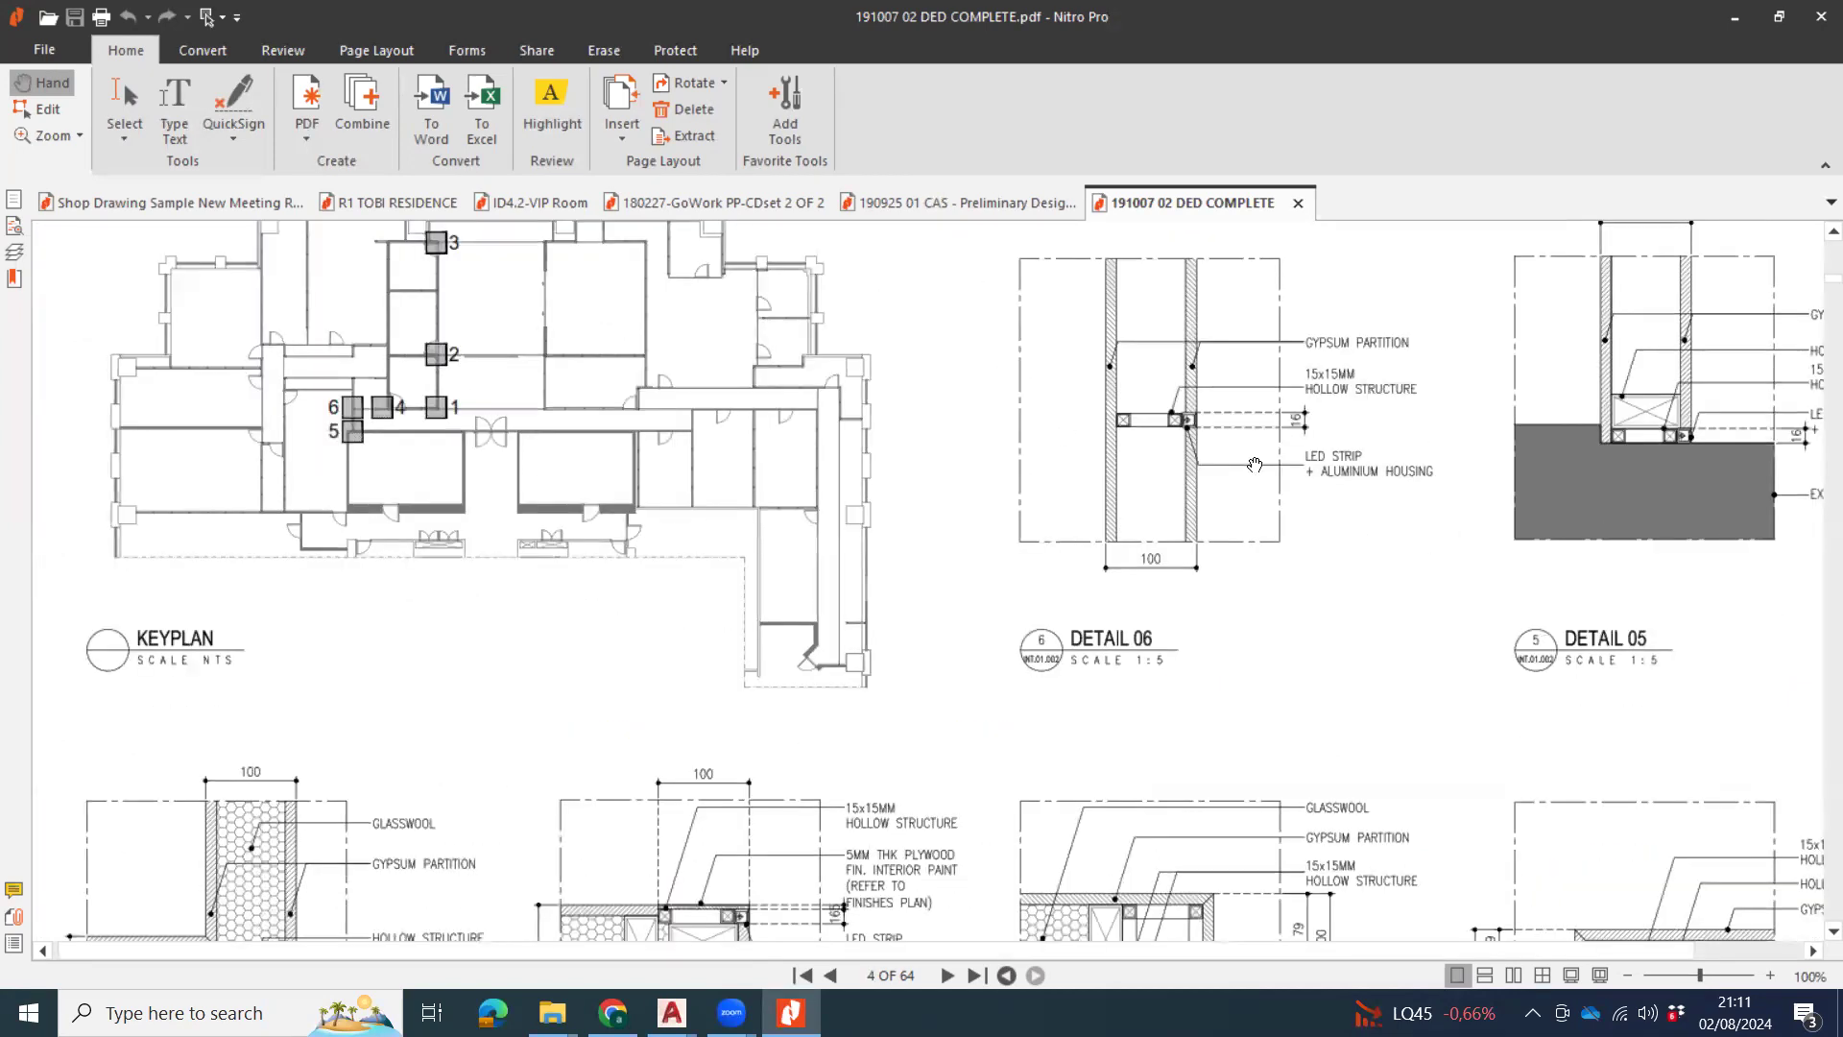
pyautogui.scroll(-3, 1446, 536)
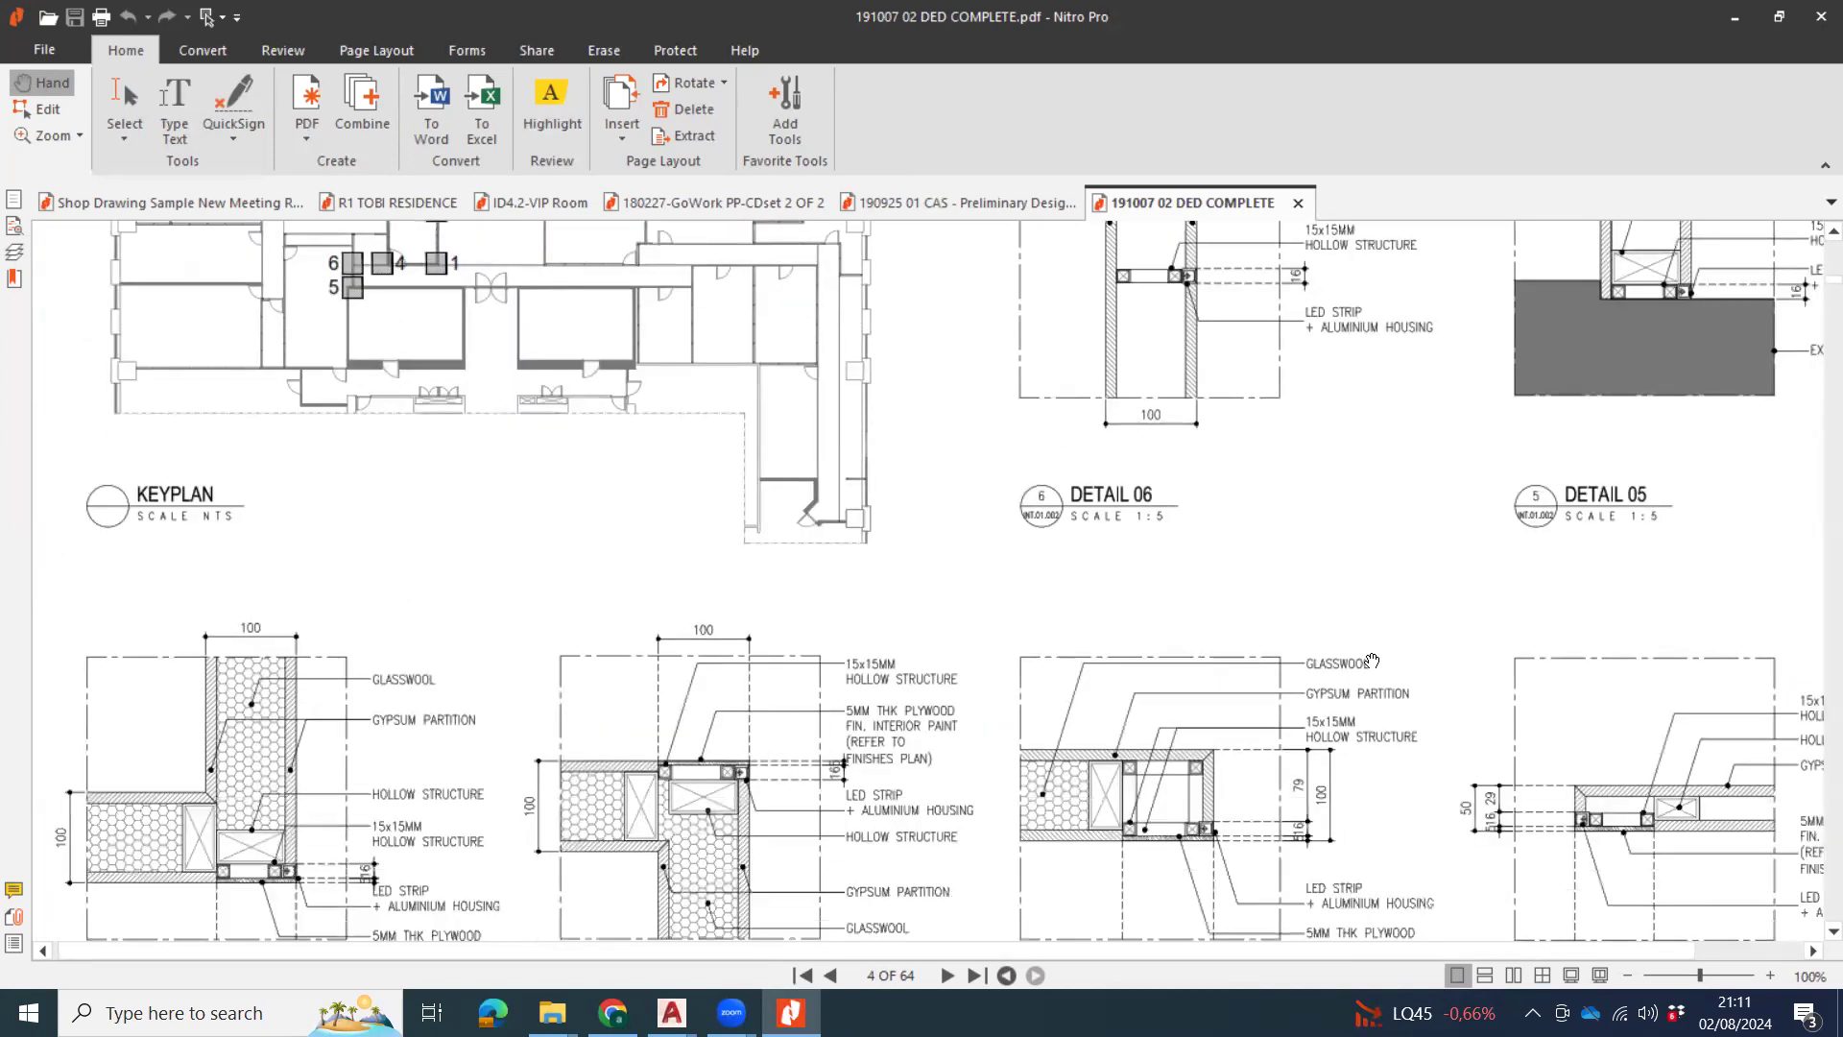
pyautogui.keyDown('ctrl'); pyautogui.scroll(-1, 1024, 703); pyautogui.keyUp('ctrl')
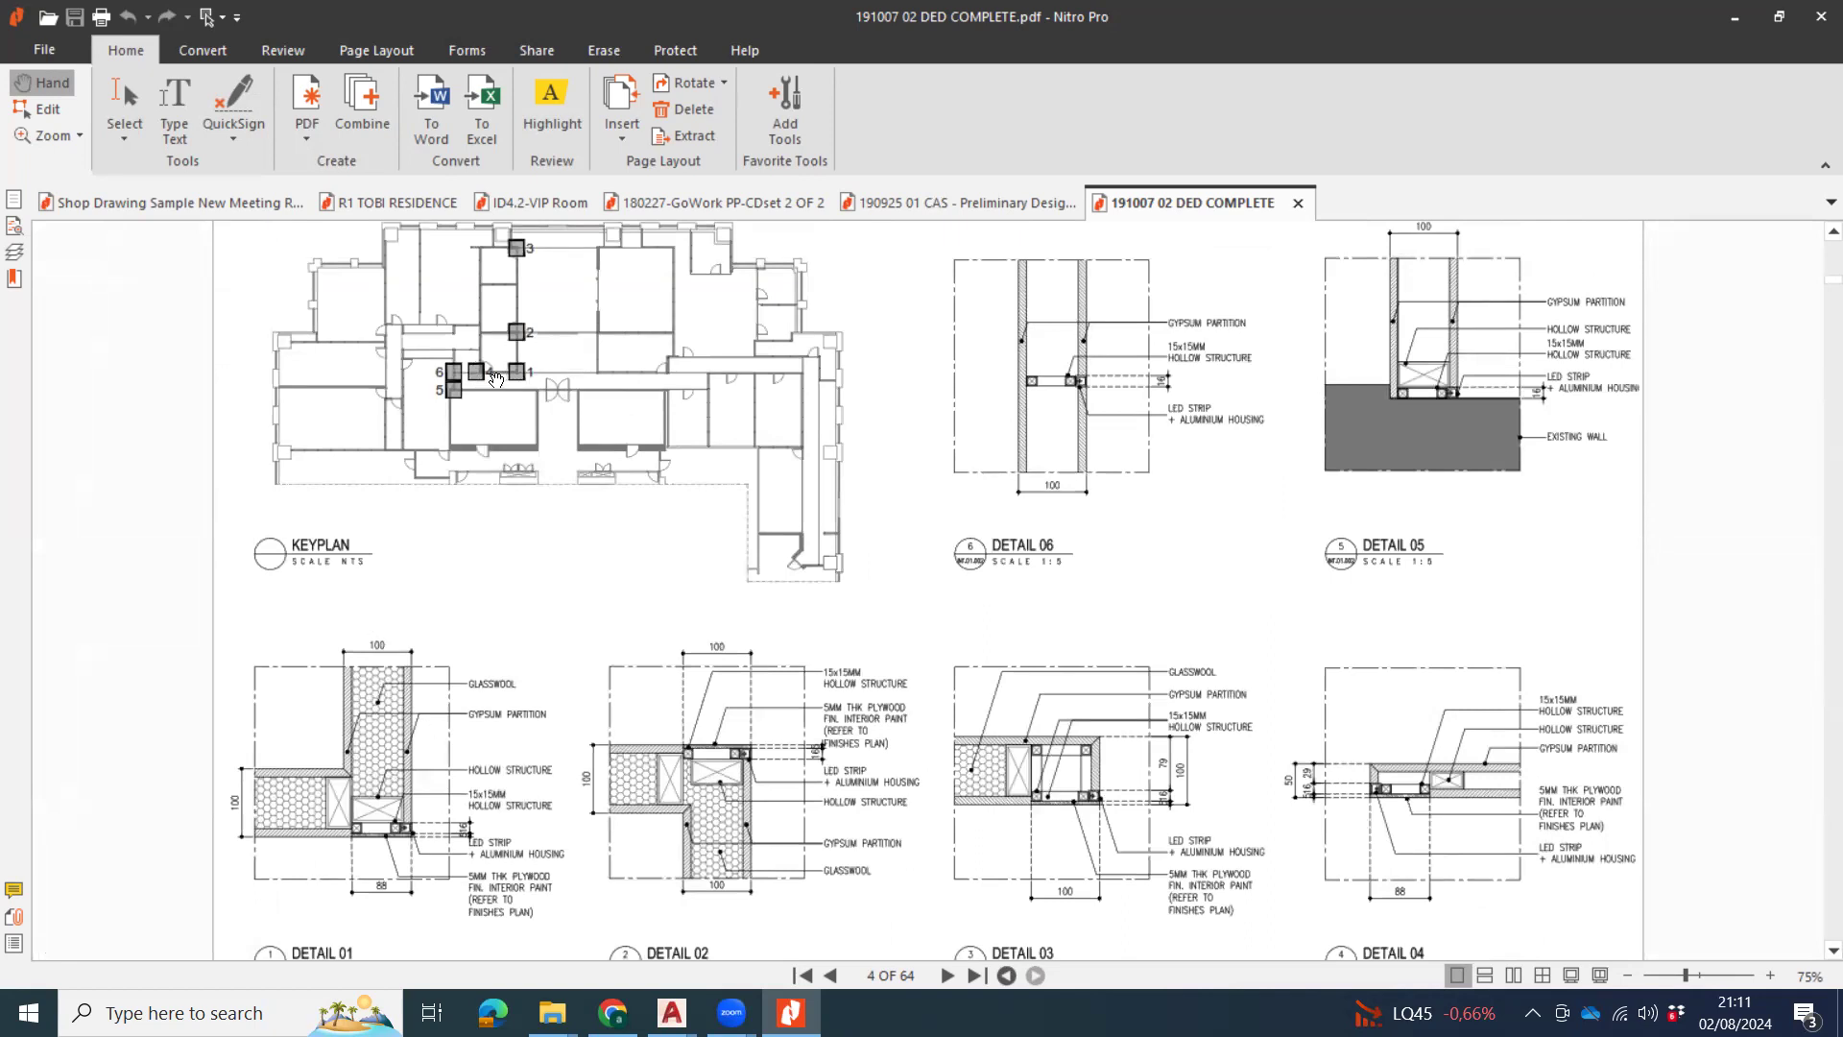
pyautogui.keyDown('ctrl'); pyautogui.scroll(5, 524, 378); pyautogui.keyUp('ctrl')
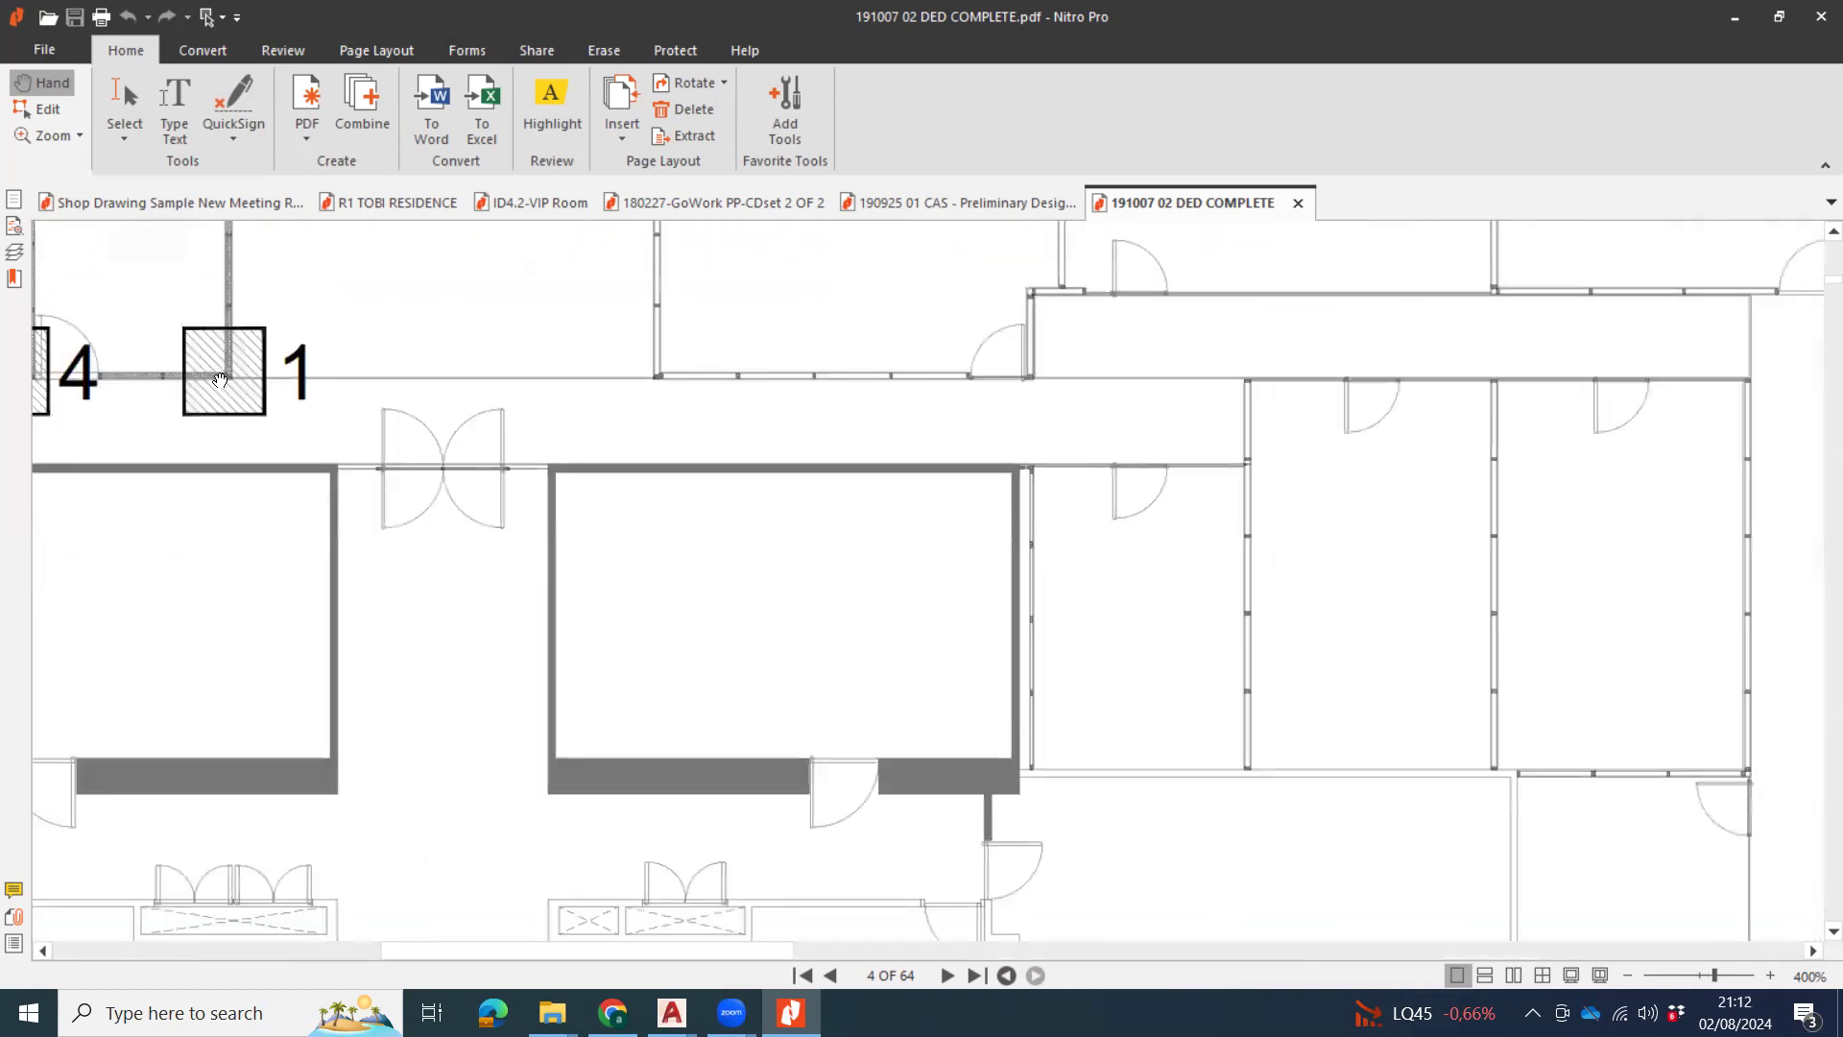
pyautogui.keyDown('ctrl'); pyautogui.scroll(-5, 749, 679); pyautogui.keyUp('ctrl')
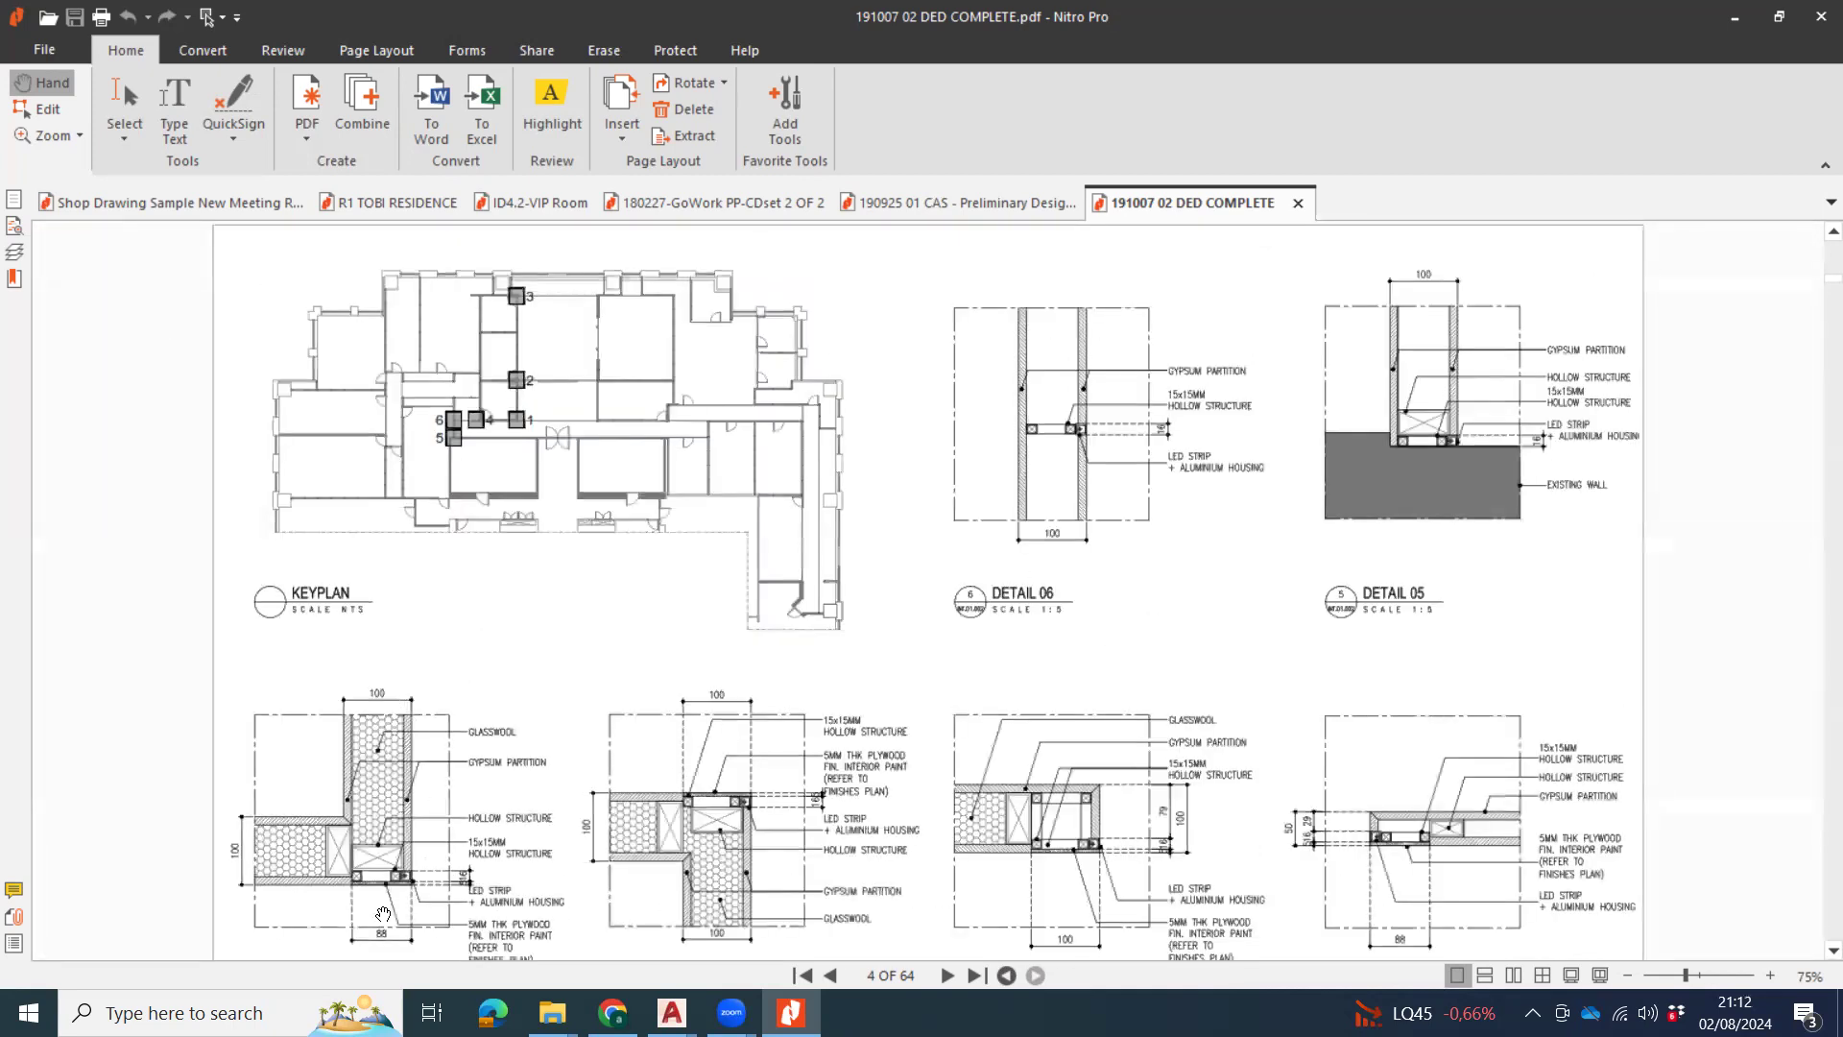
pyautogui.keyDown('ctrl'); pyautogui.scroll(5, 383, 912); pyautogui.keyUp('ctrl')
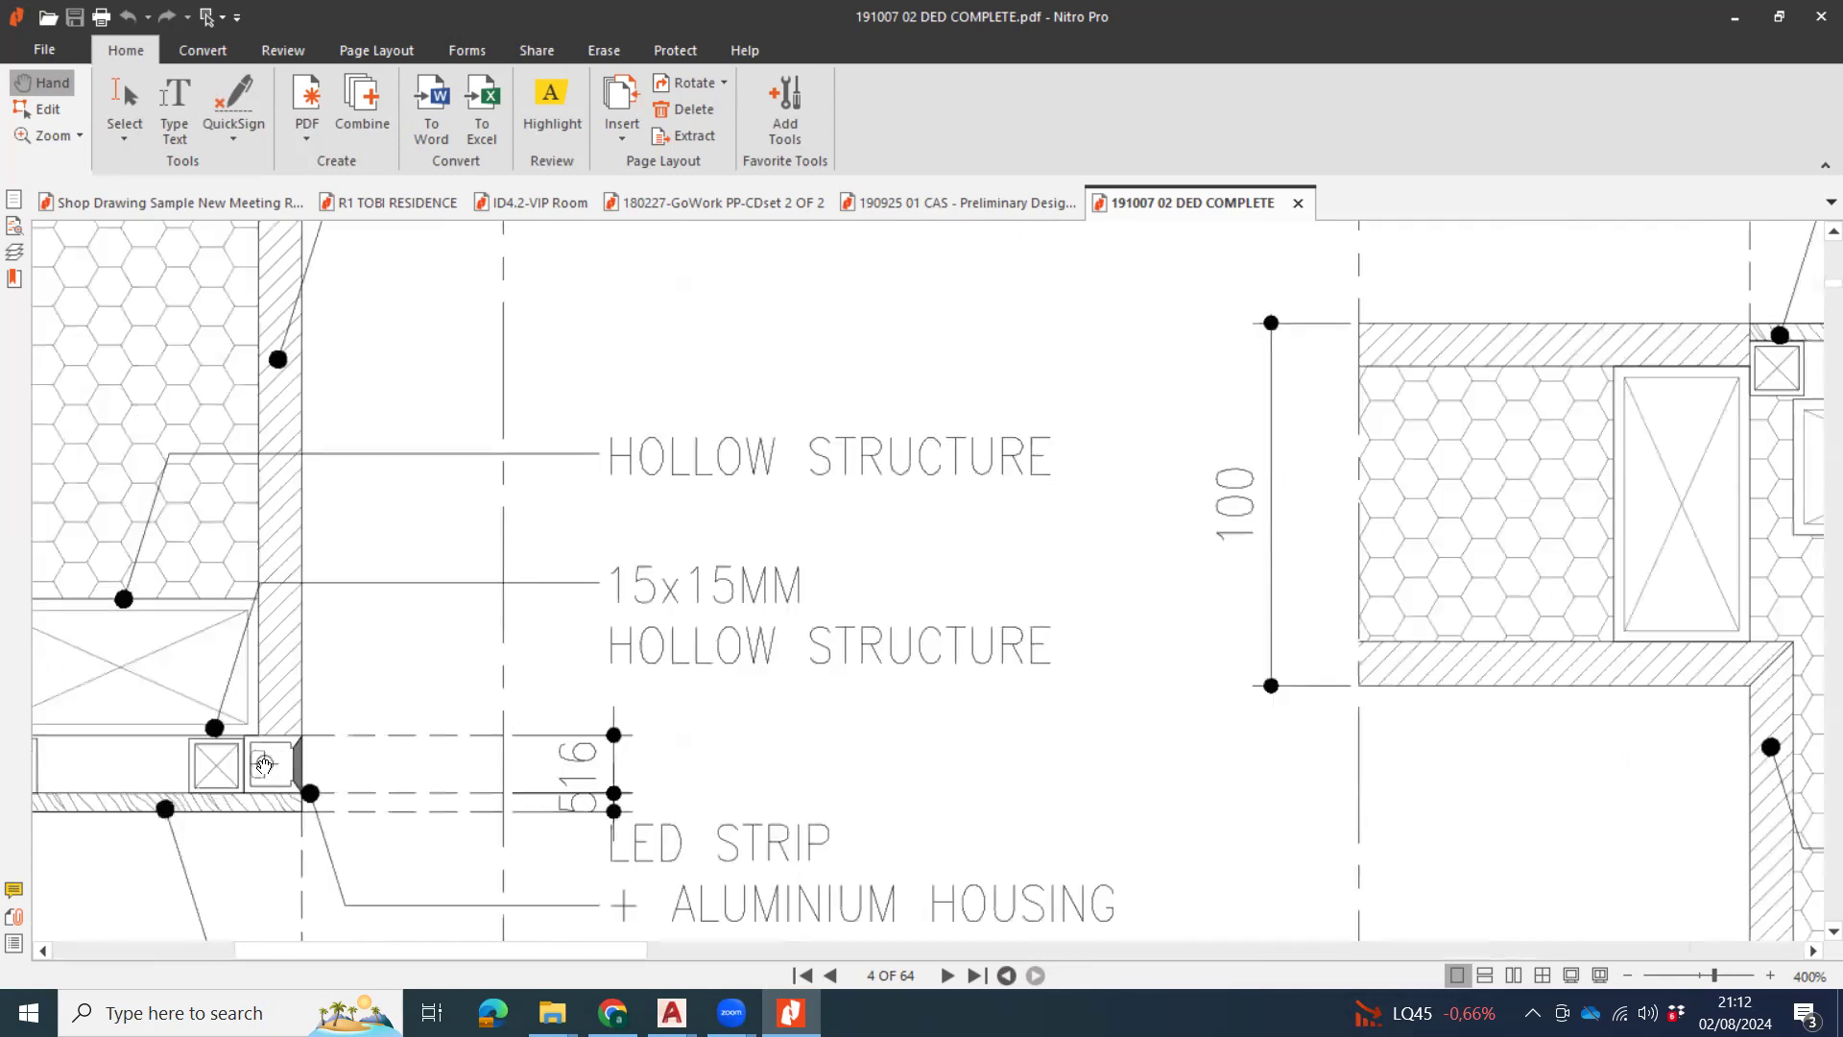
pyautogui.keyDown('ctrl'); pyautogui.scroll(-2, 893, 686); pyautogui.keyUp('ctrl')
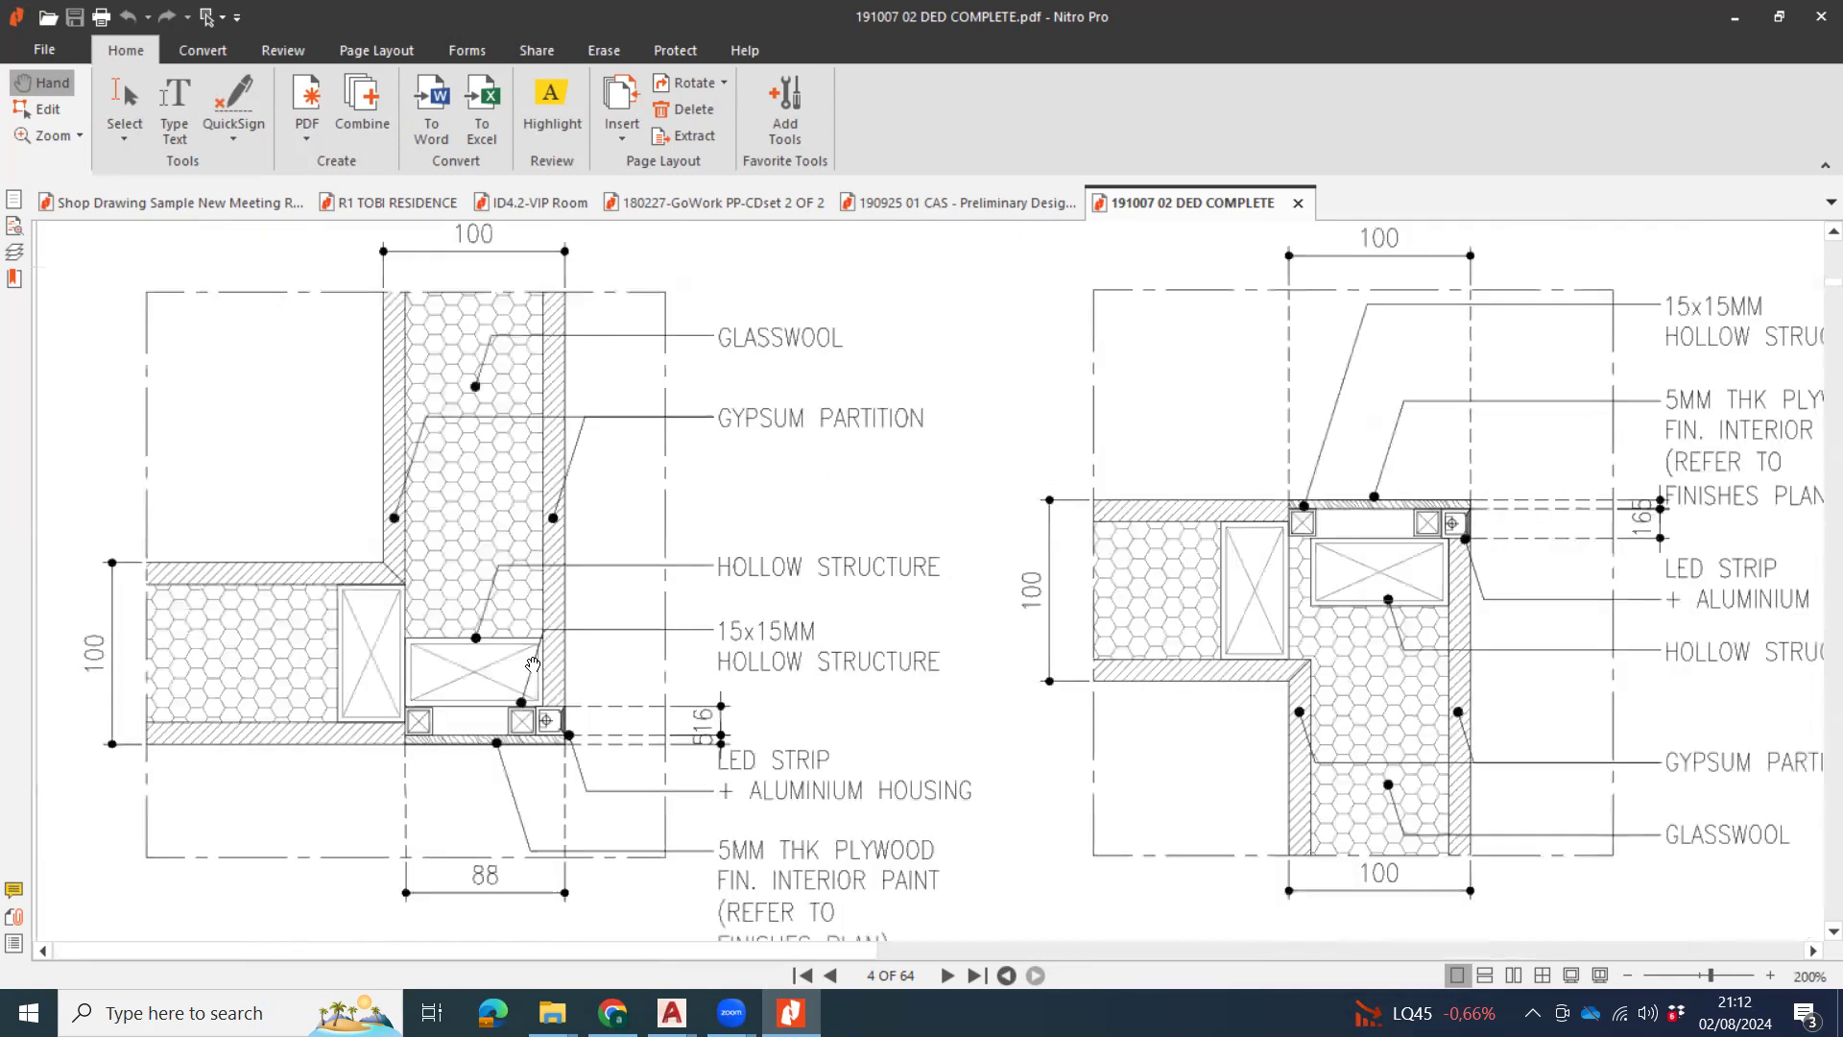
pyautogui.keyDown('ctrl'); pyautogui.scroll(-3, 1080, 708); pyautogui.keyUp('ctrl')
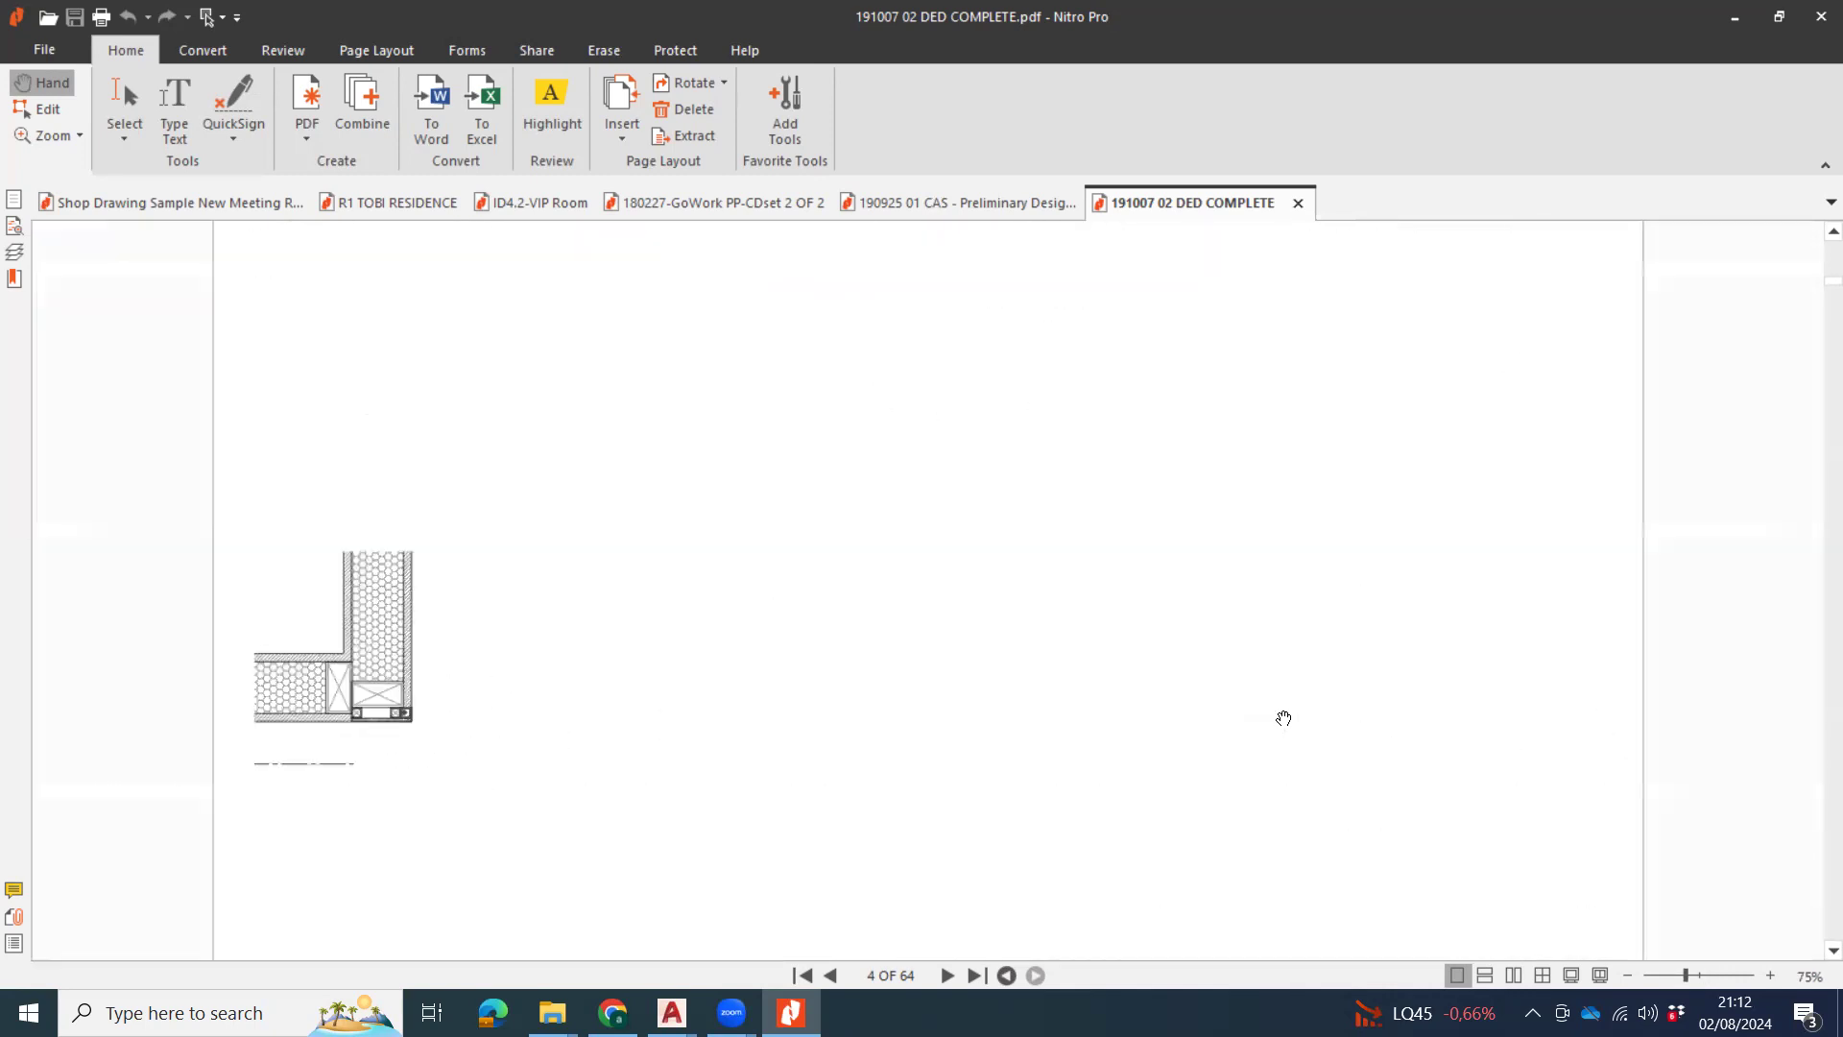
pyautogui.scroll(-4, 1278, 716)
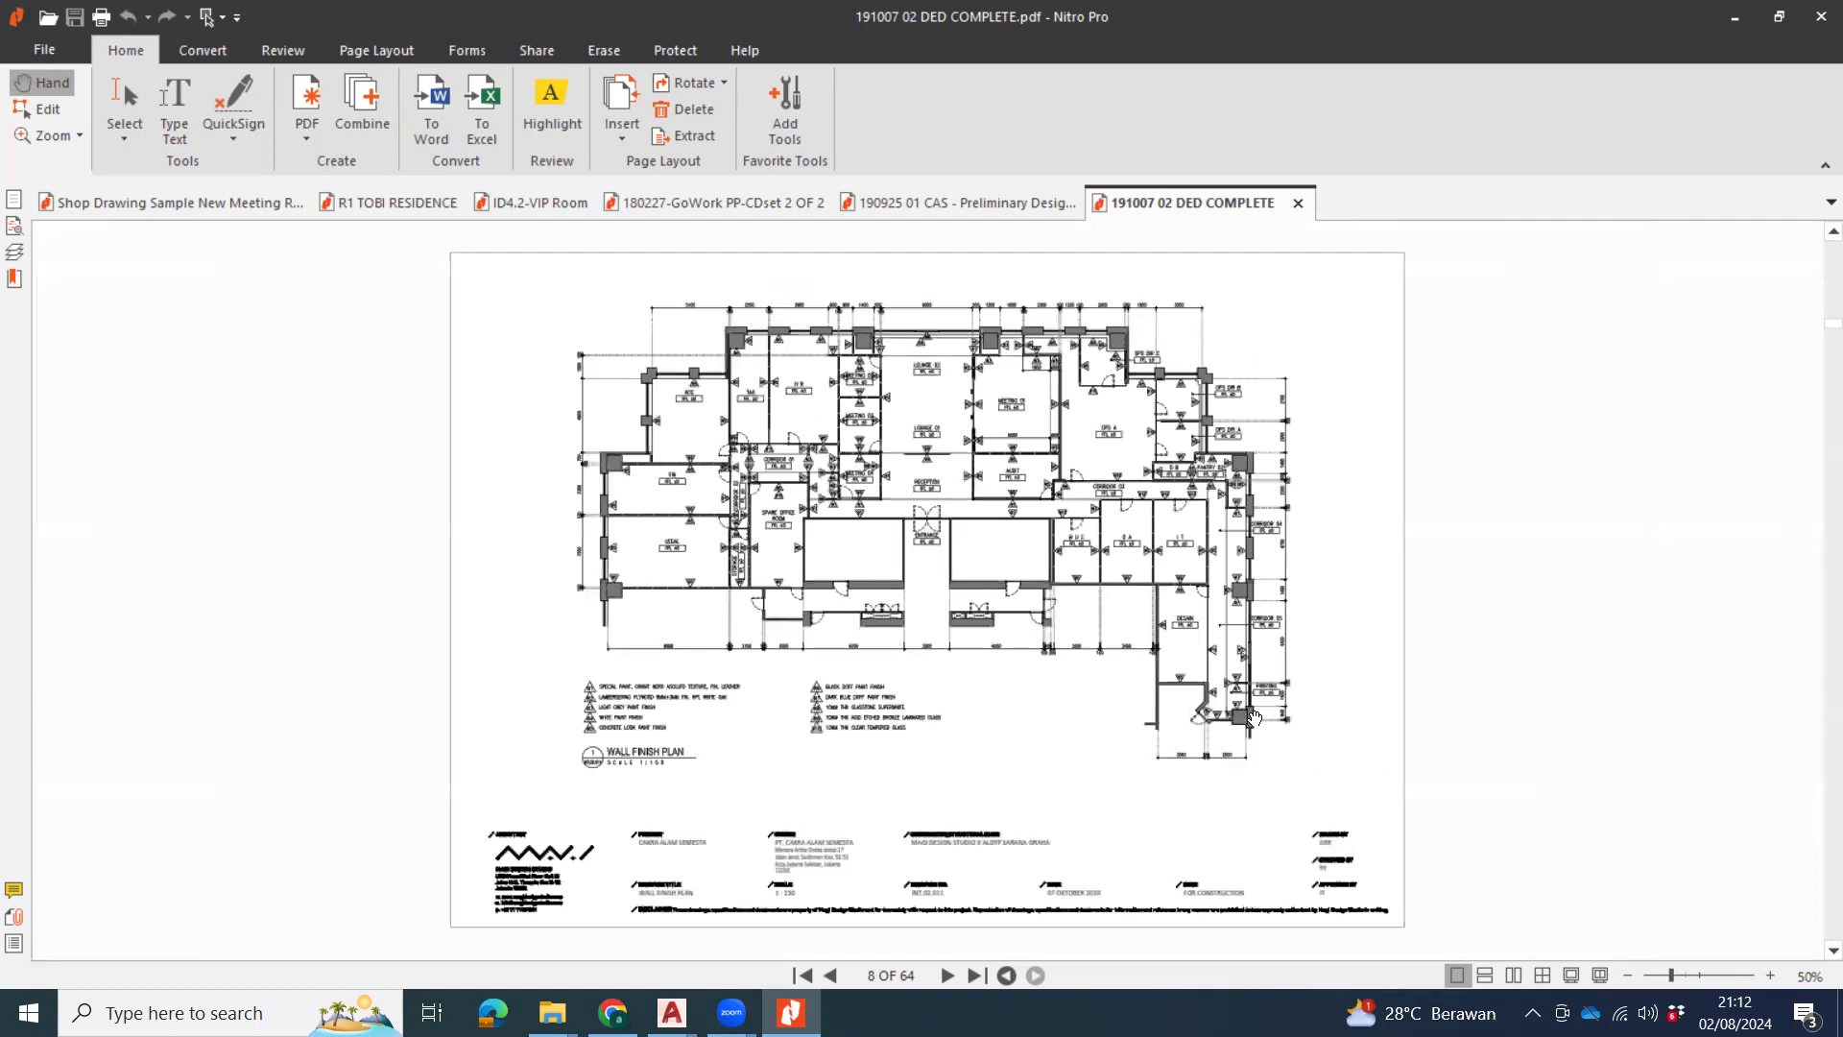
# Close the PDF reader and reopen 191007 02 DED COMPLETE from the 191008 AG27 PDF DED folder in File Explorer.
pyautogui.click(1818, 23)
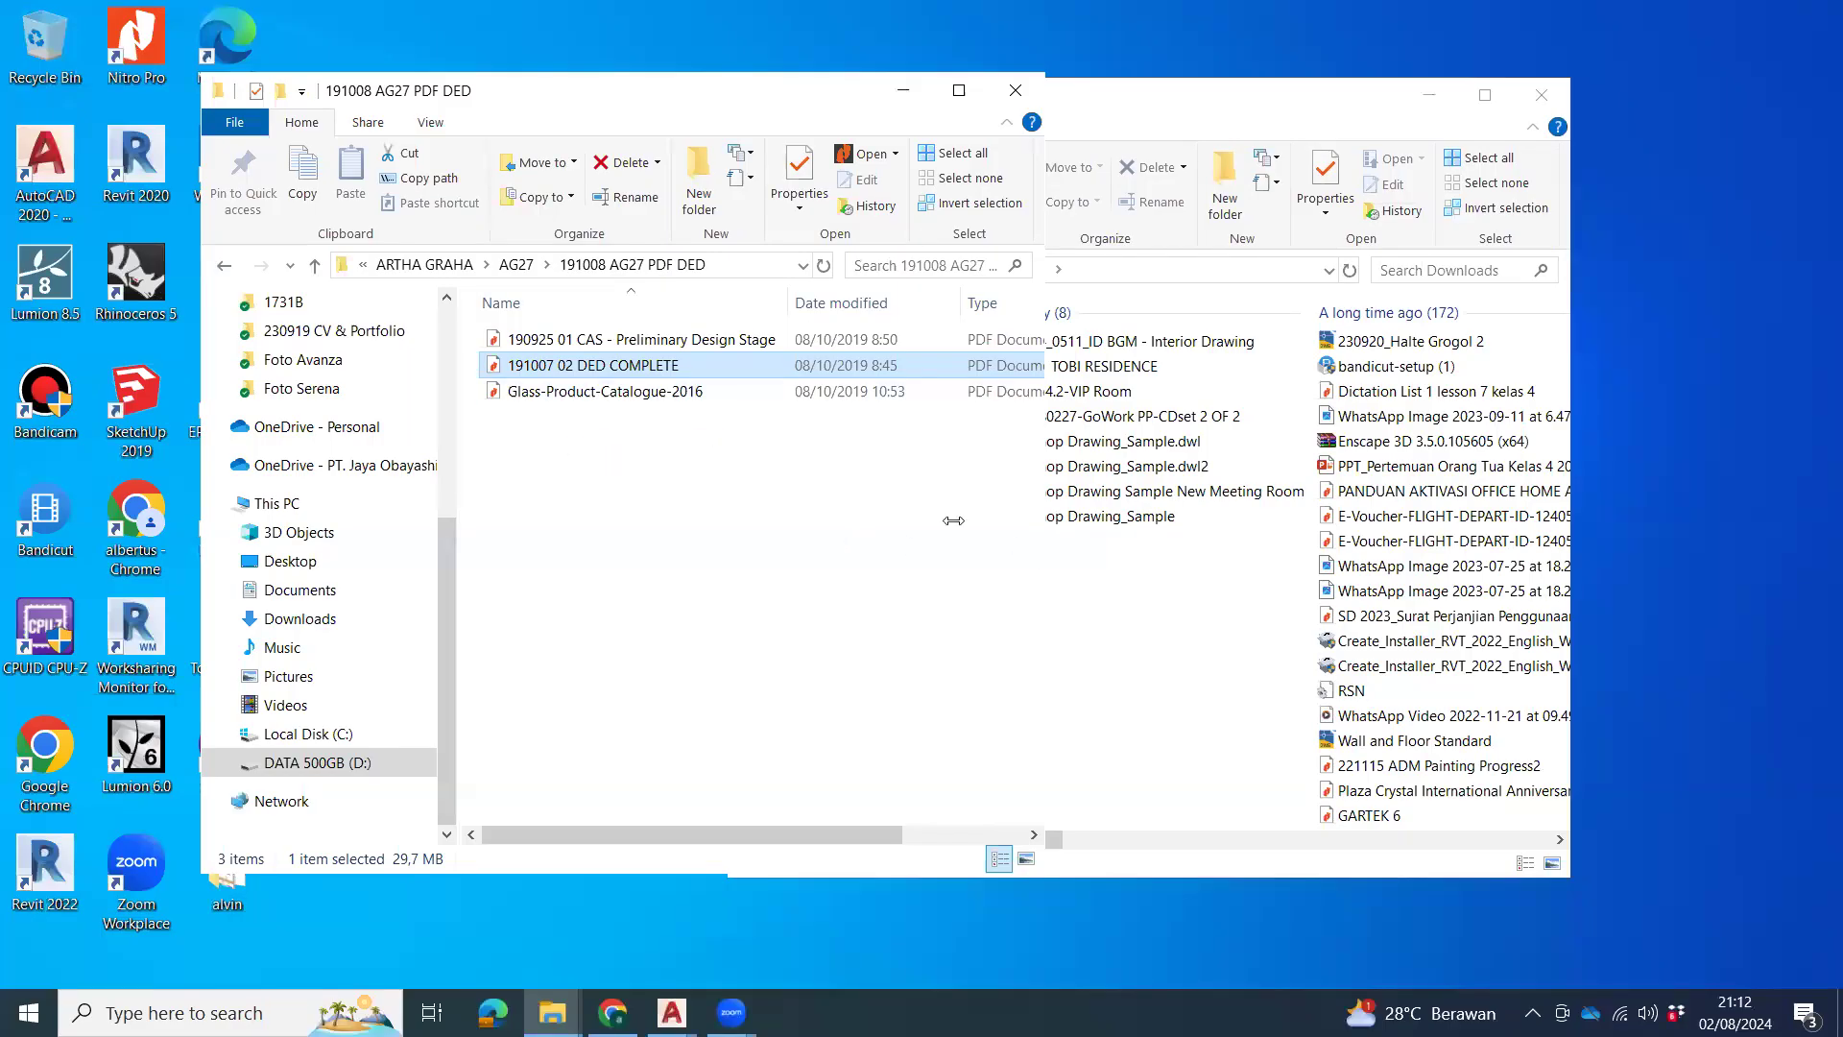
pyautogui.keyDown('ctrl'); pyautogui.click(672, 341); pyautogui.keyUp('ctrl')
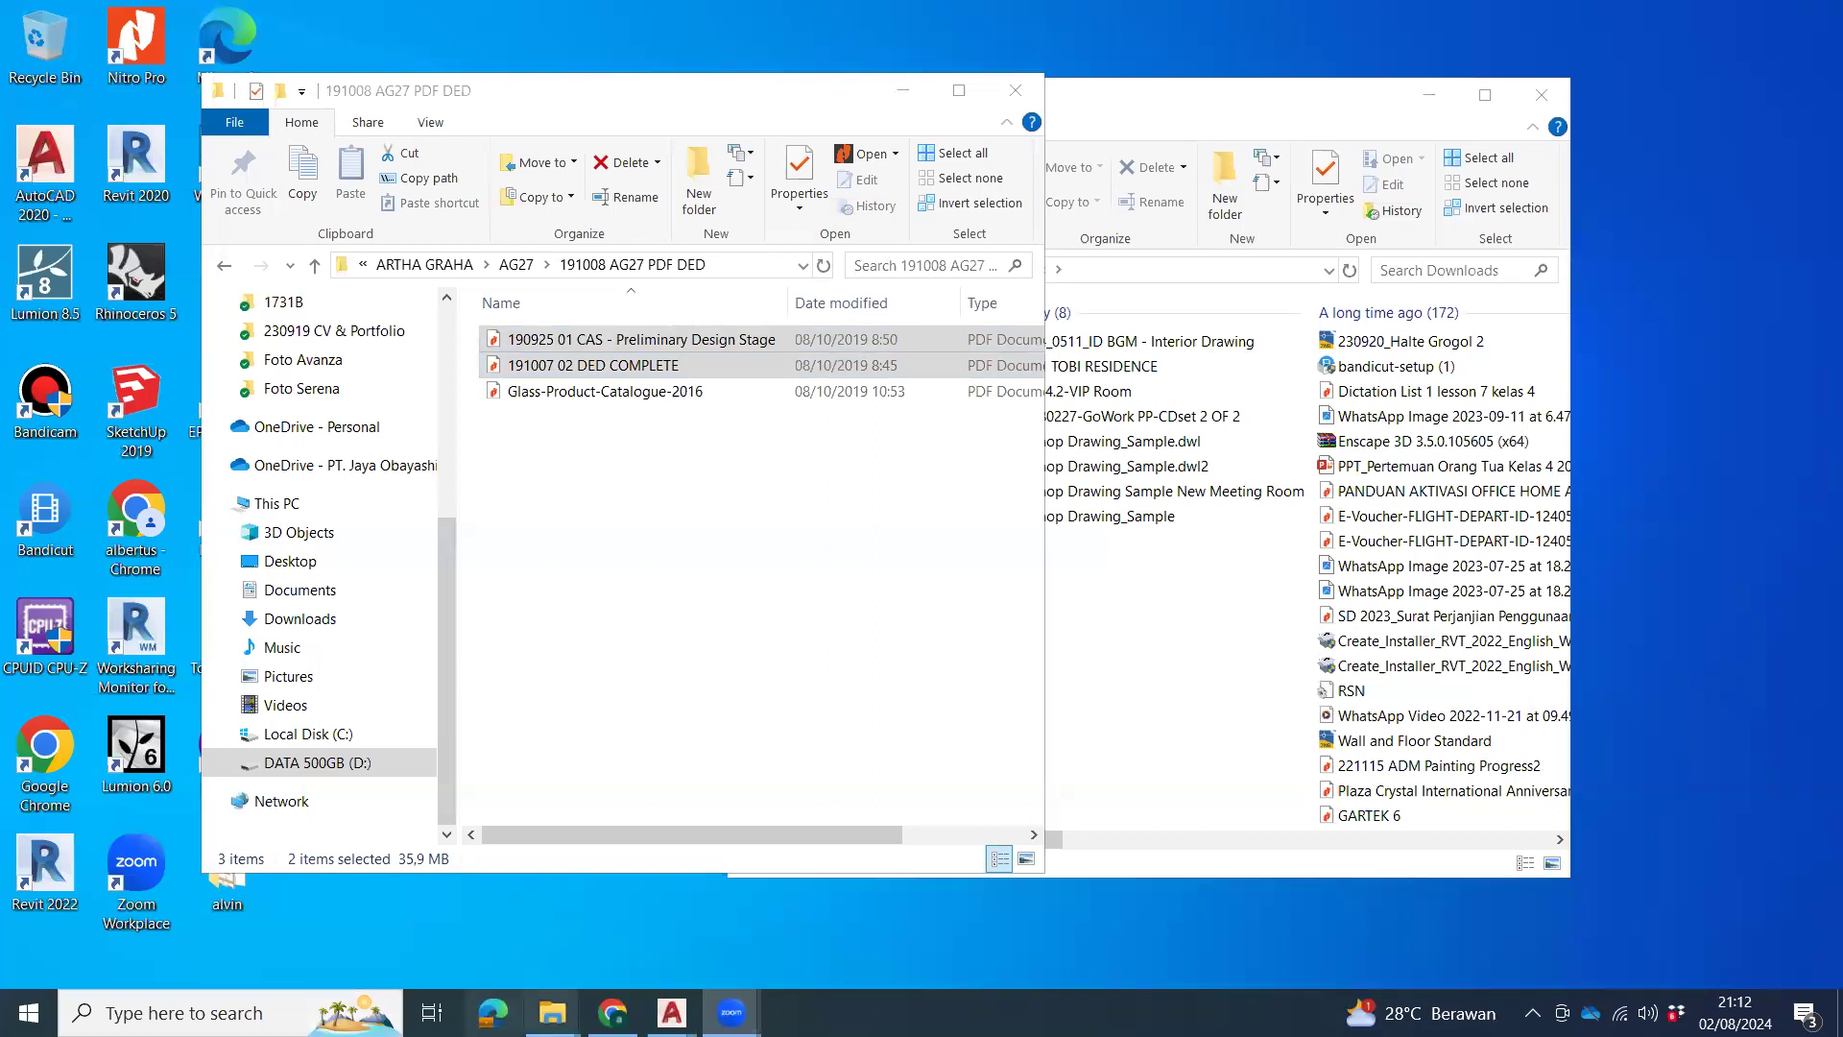
pyautogui.click(566, 1003)
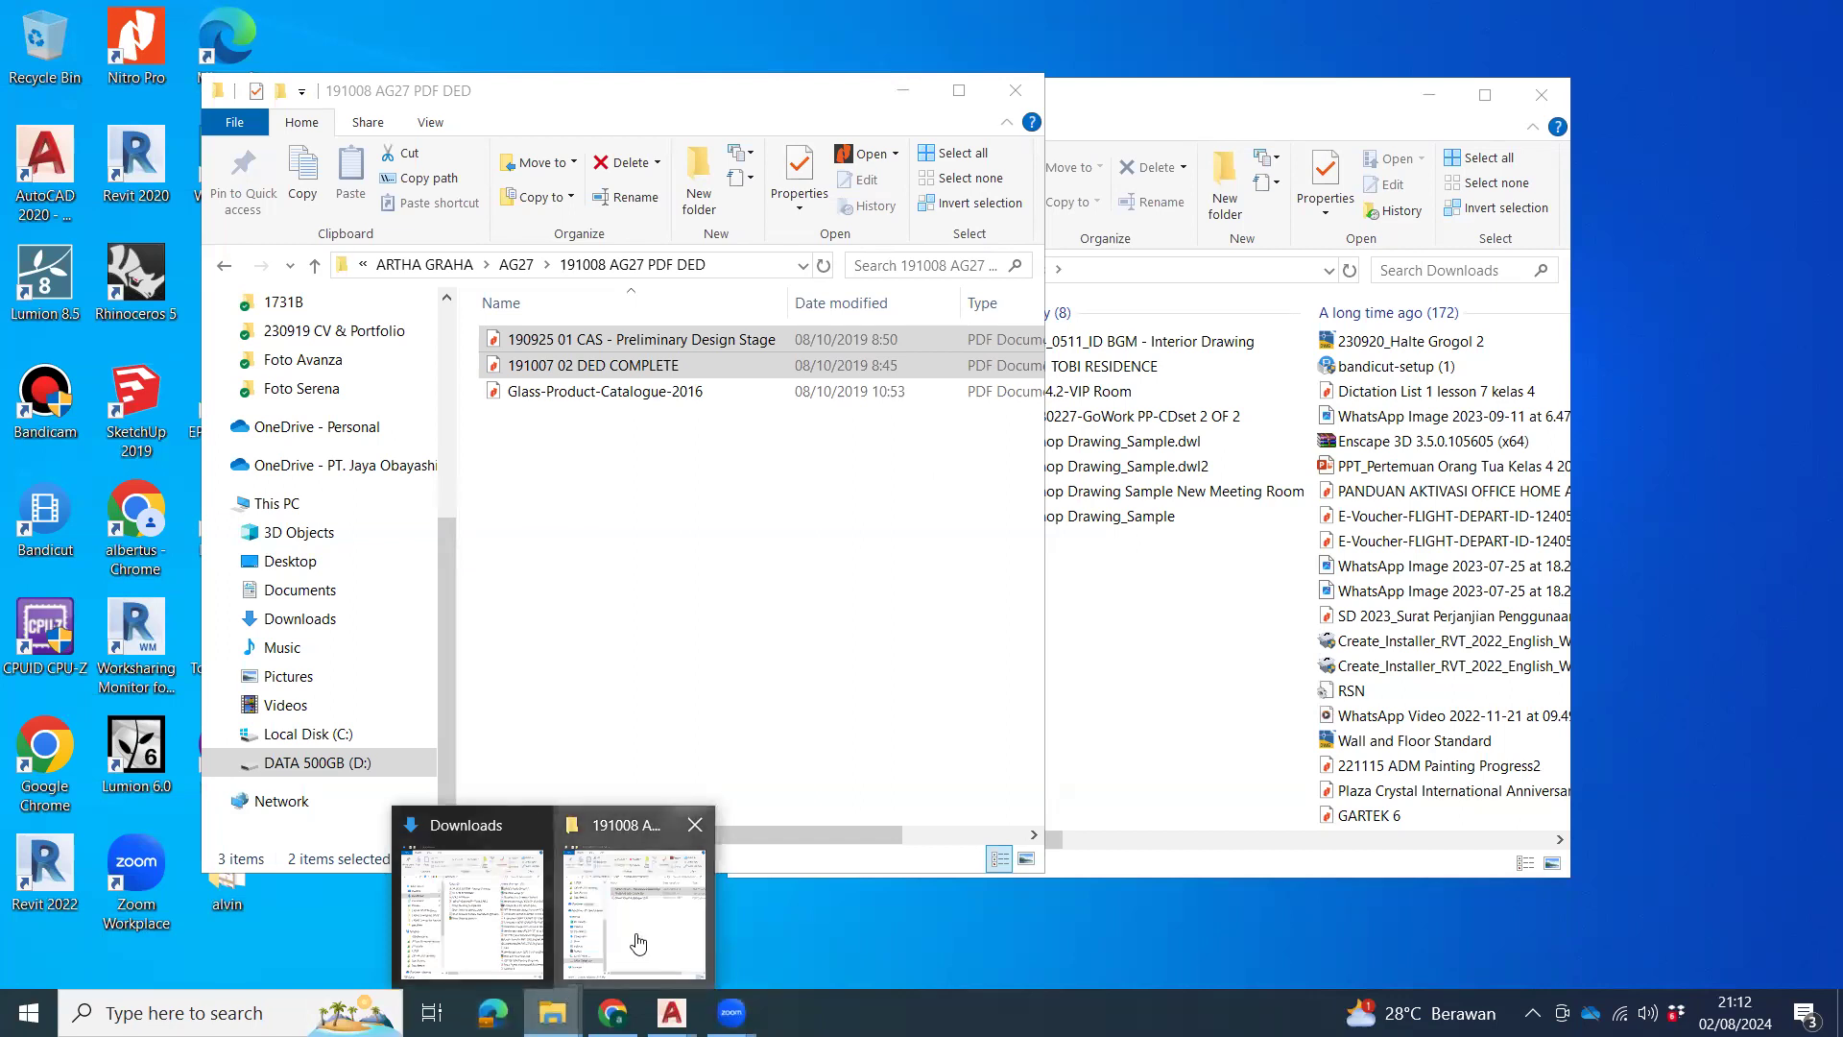
pyautogui.click(641, 370)
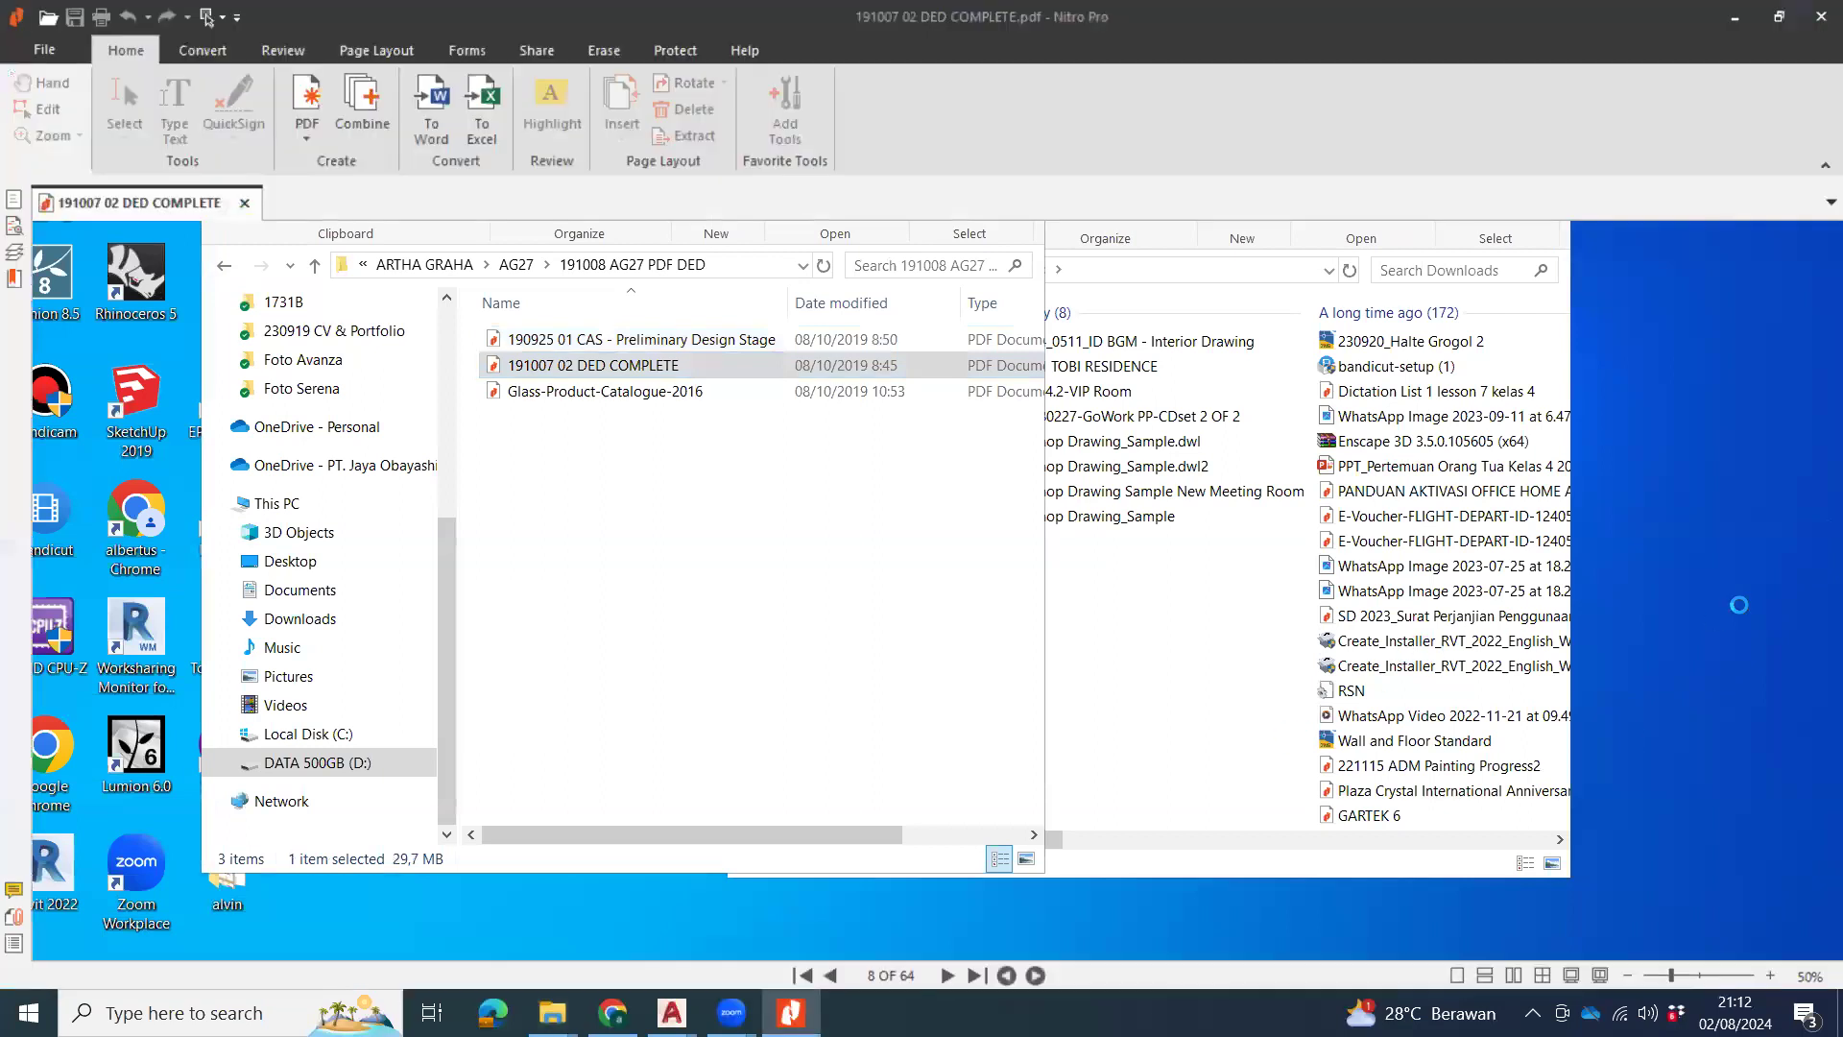
# Review the wall finish plan's title block on page 8 and the reflected ceiling plan with its ceiling codes and legend on page 9.
pyautogui.keyDown('ctrl'); pyautogui.scroll(5, 1413, 839); pyautogui.keyUp('ctrl')
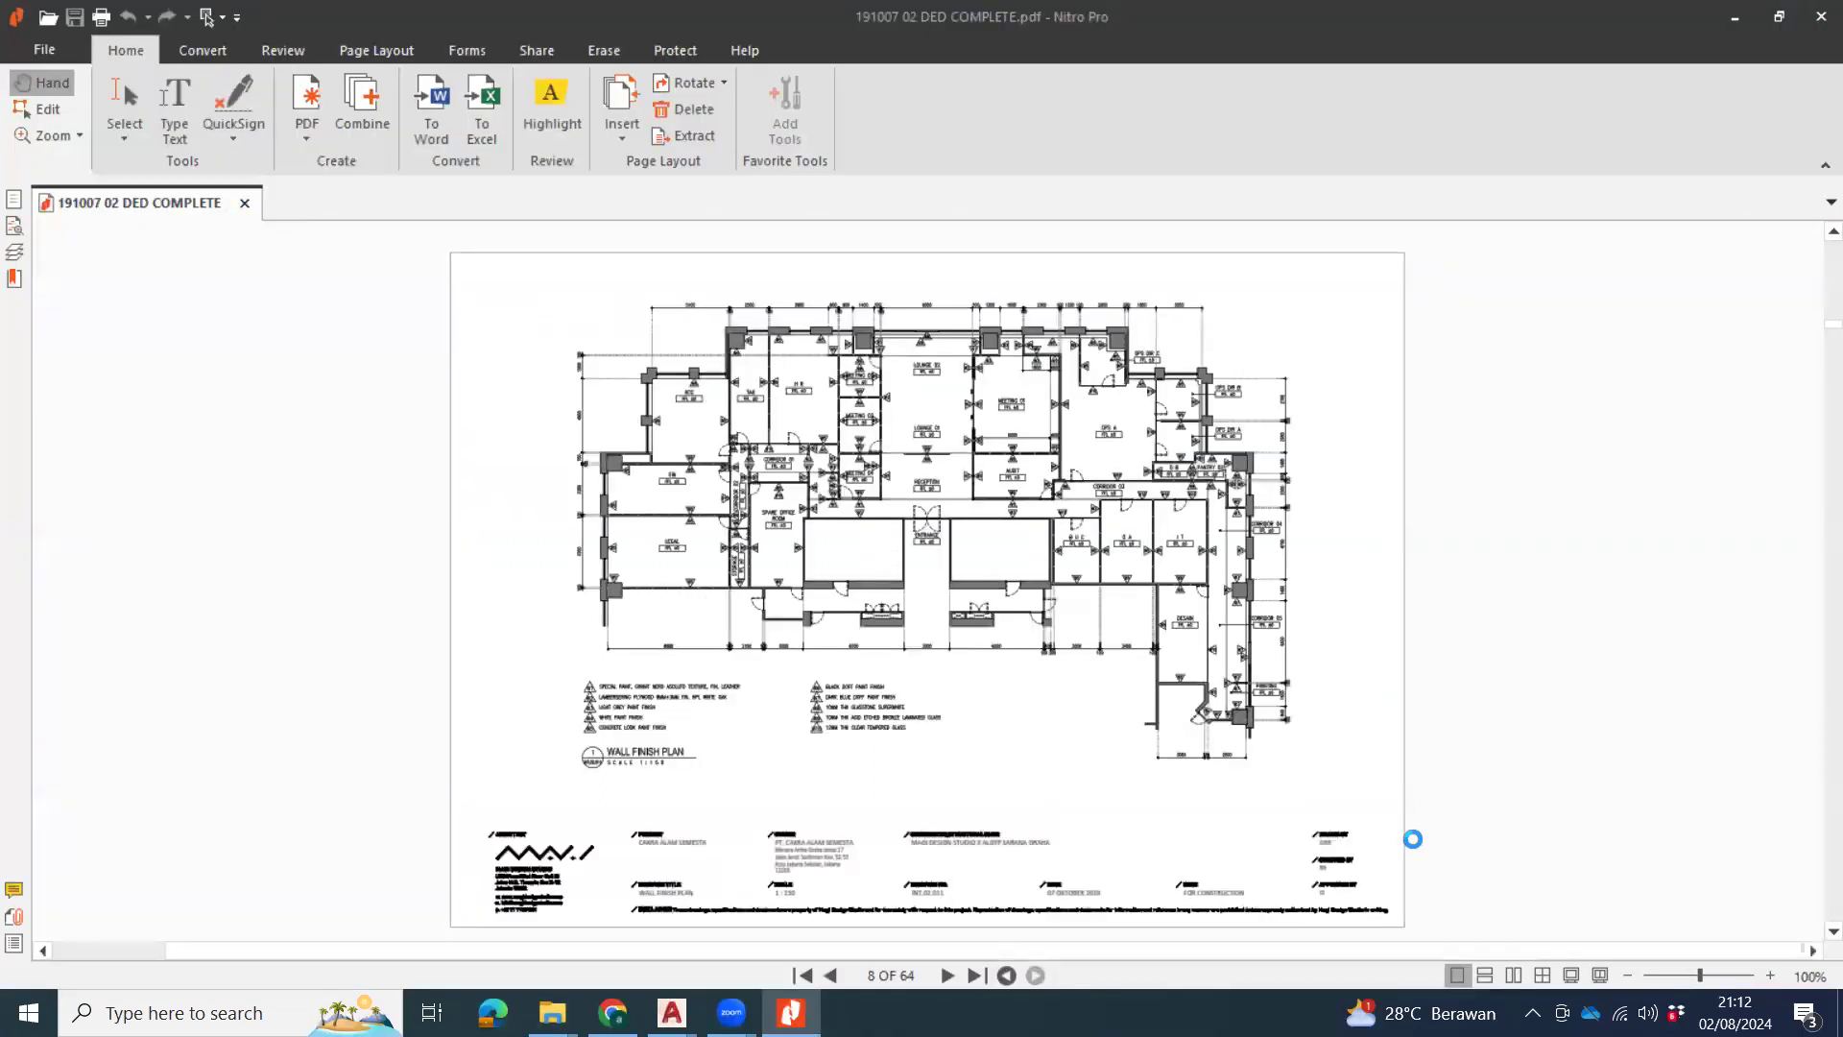
pyautogui.scroll(-1, 1546, 778)
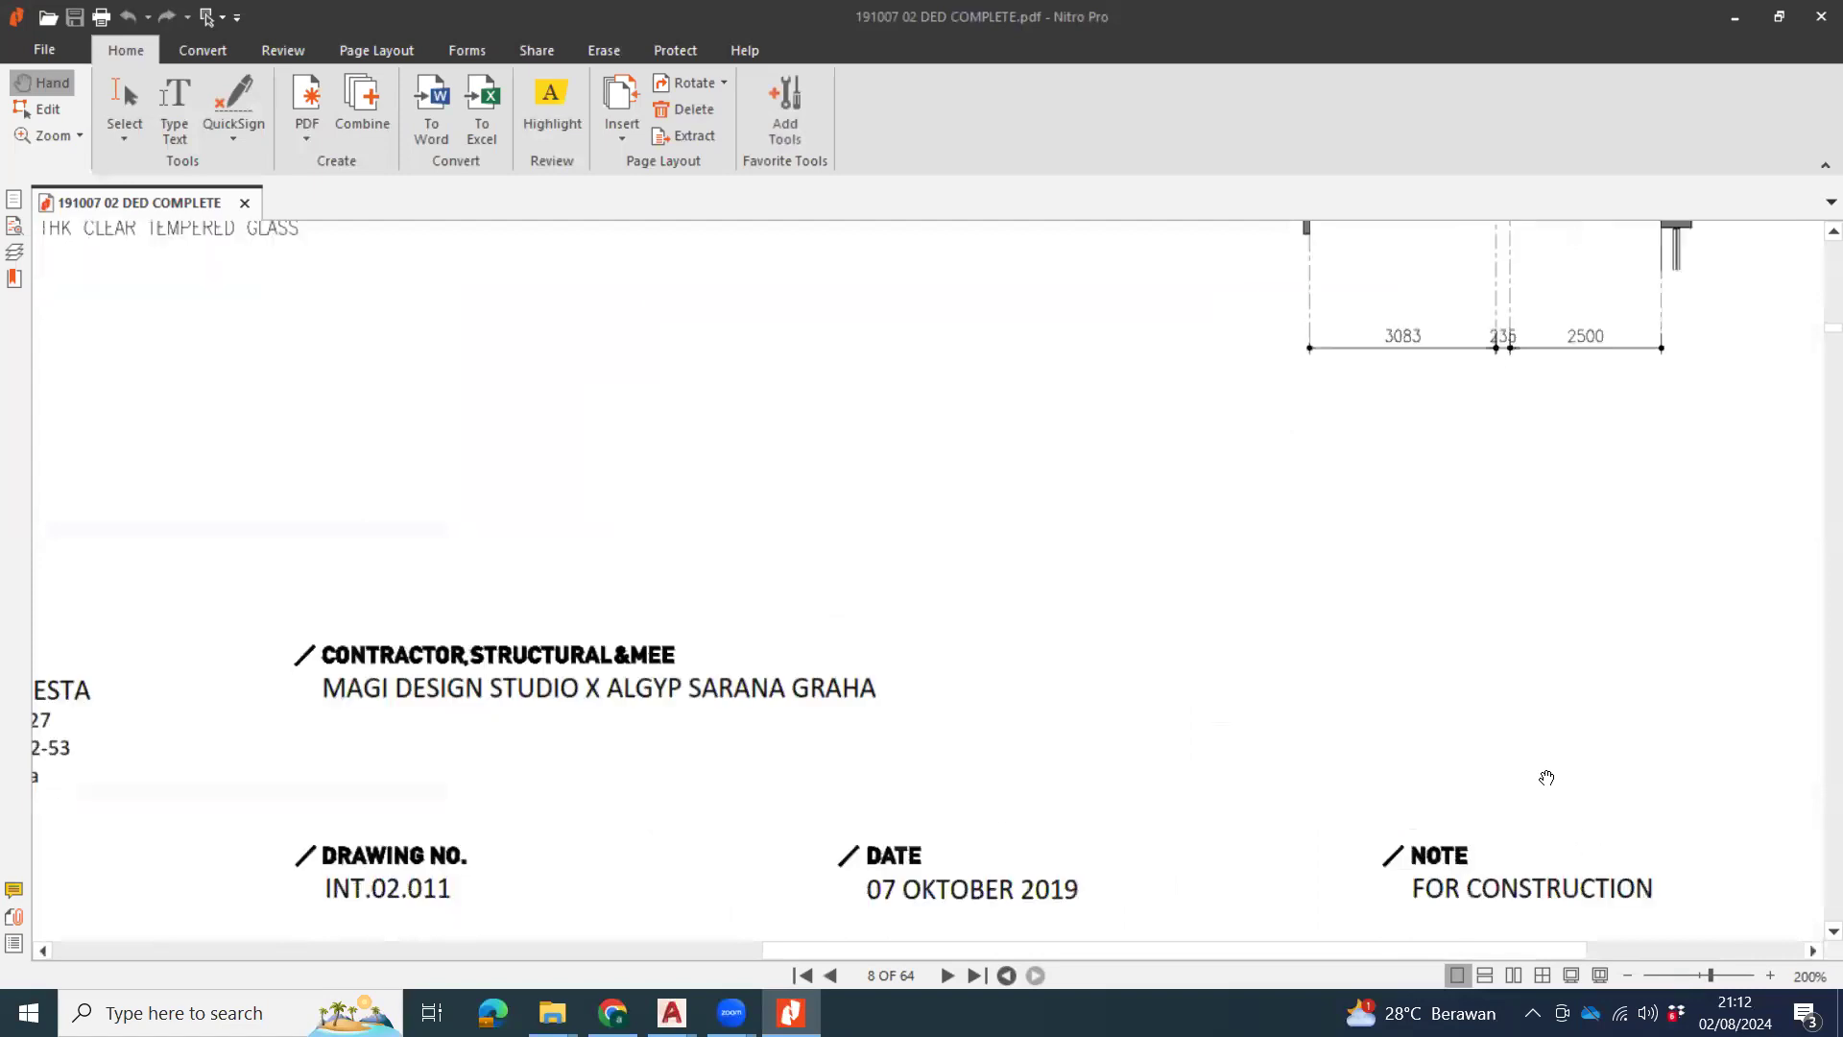
pyautogui.keyDown('ctrl'); pyautogui.scroll(-2, 1546, 780); pyautogui.keyUp('ctrl')
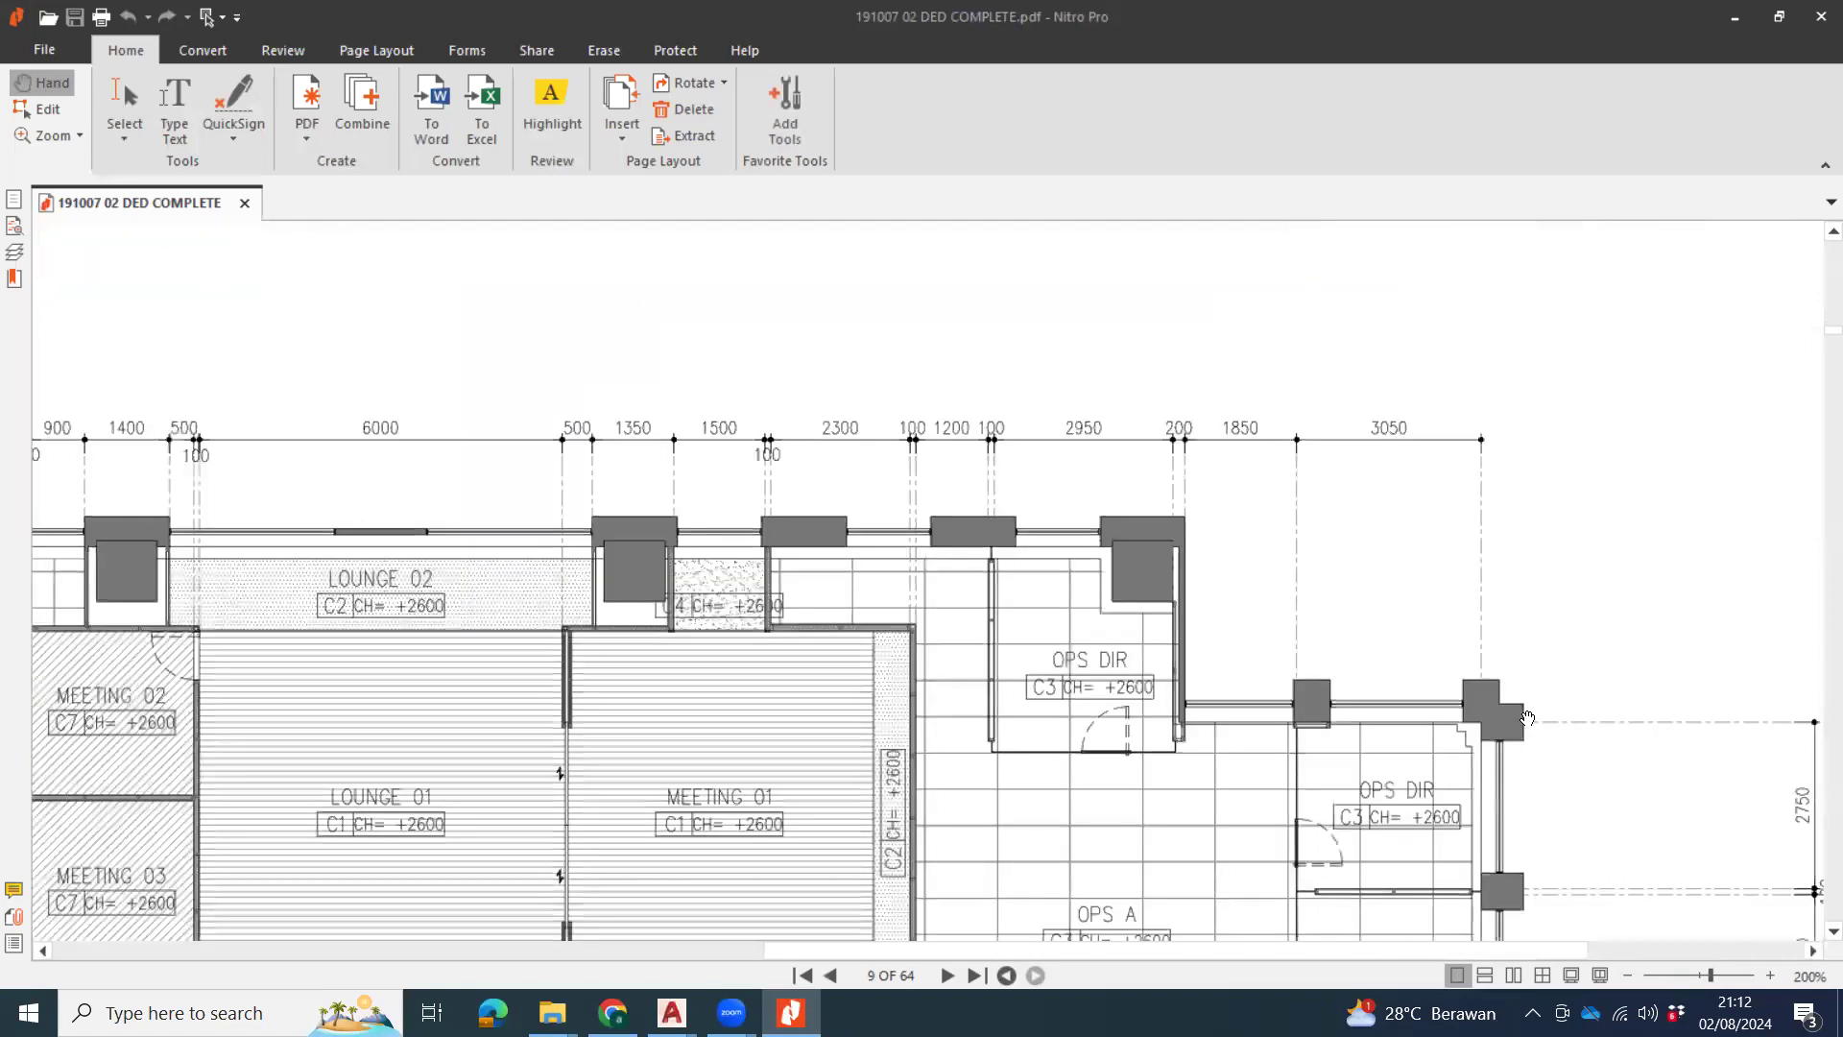
pyautogui.keyDown('ctrl'); pyautogui.scroll(-1, 1526, 718); pyautogui.keyUp('ctrl')
pyautogui.scroll(-4, 1526, 718)
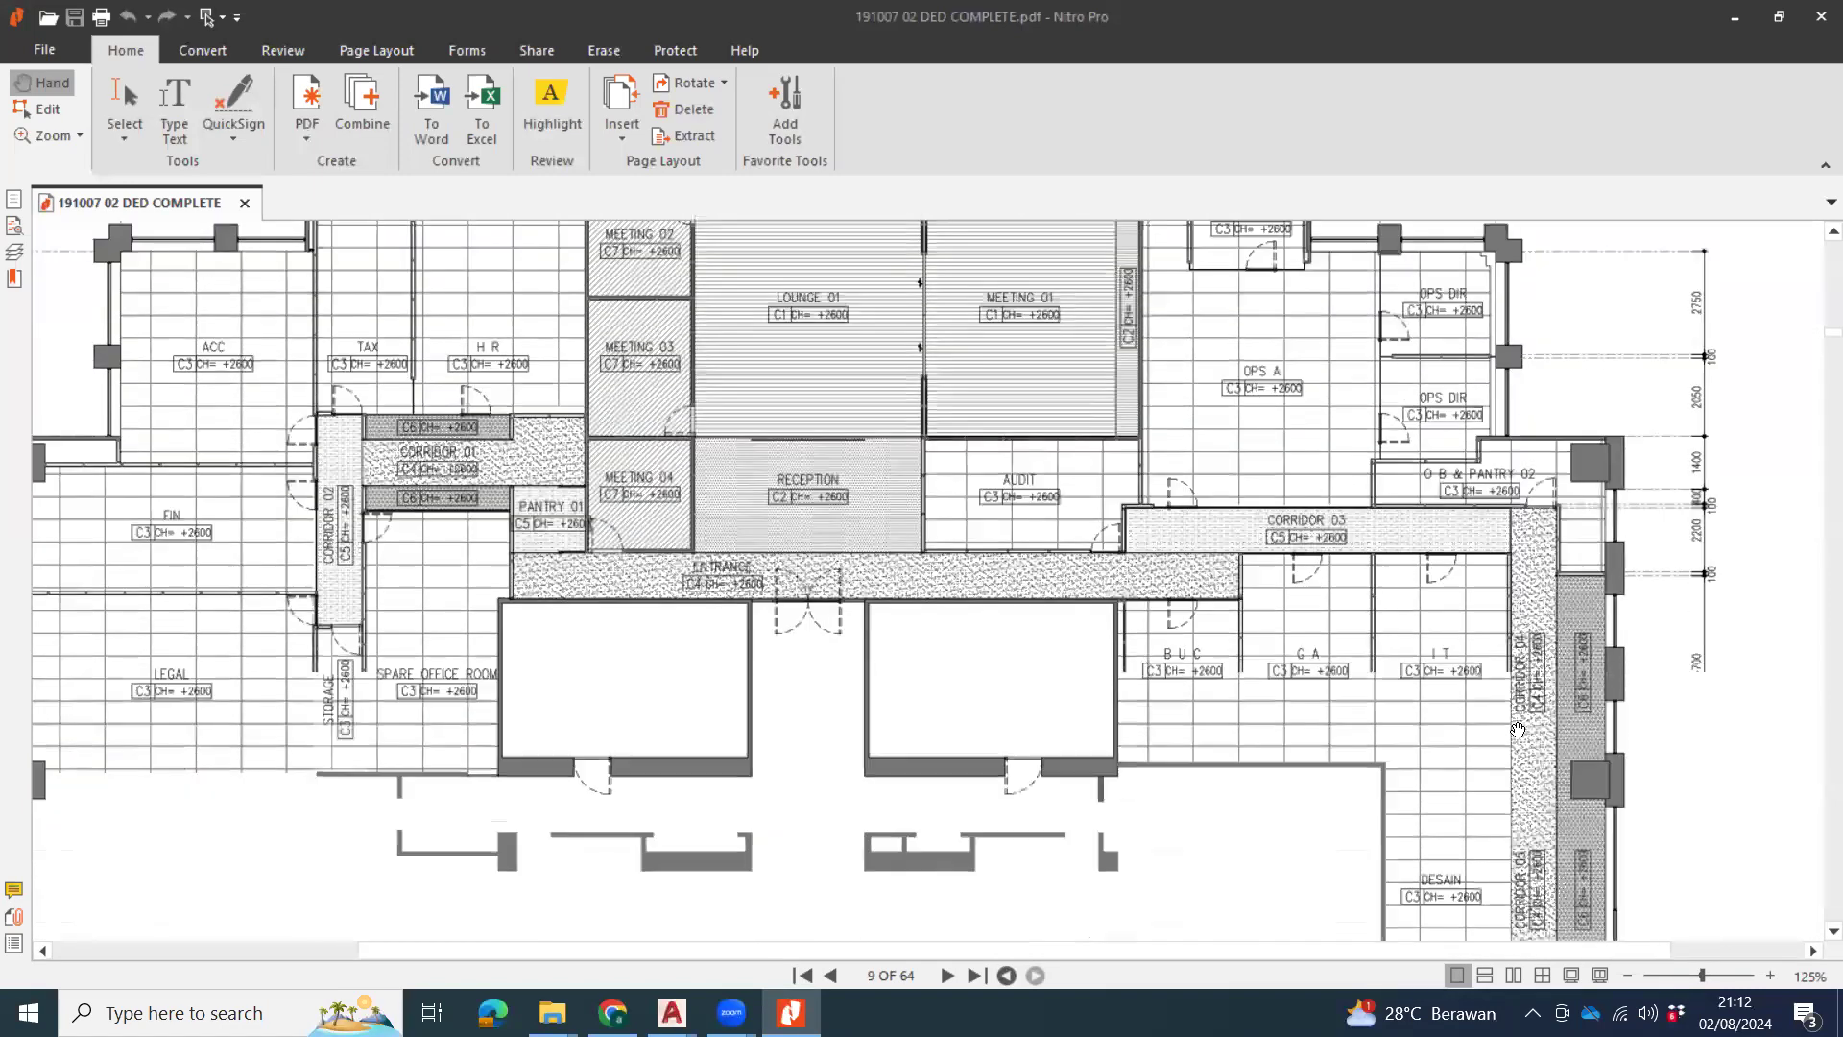
pyautogui.scroll(-6, 1518, 728)
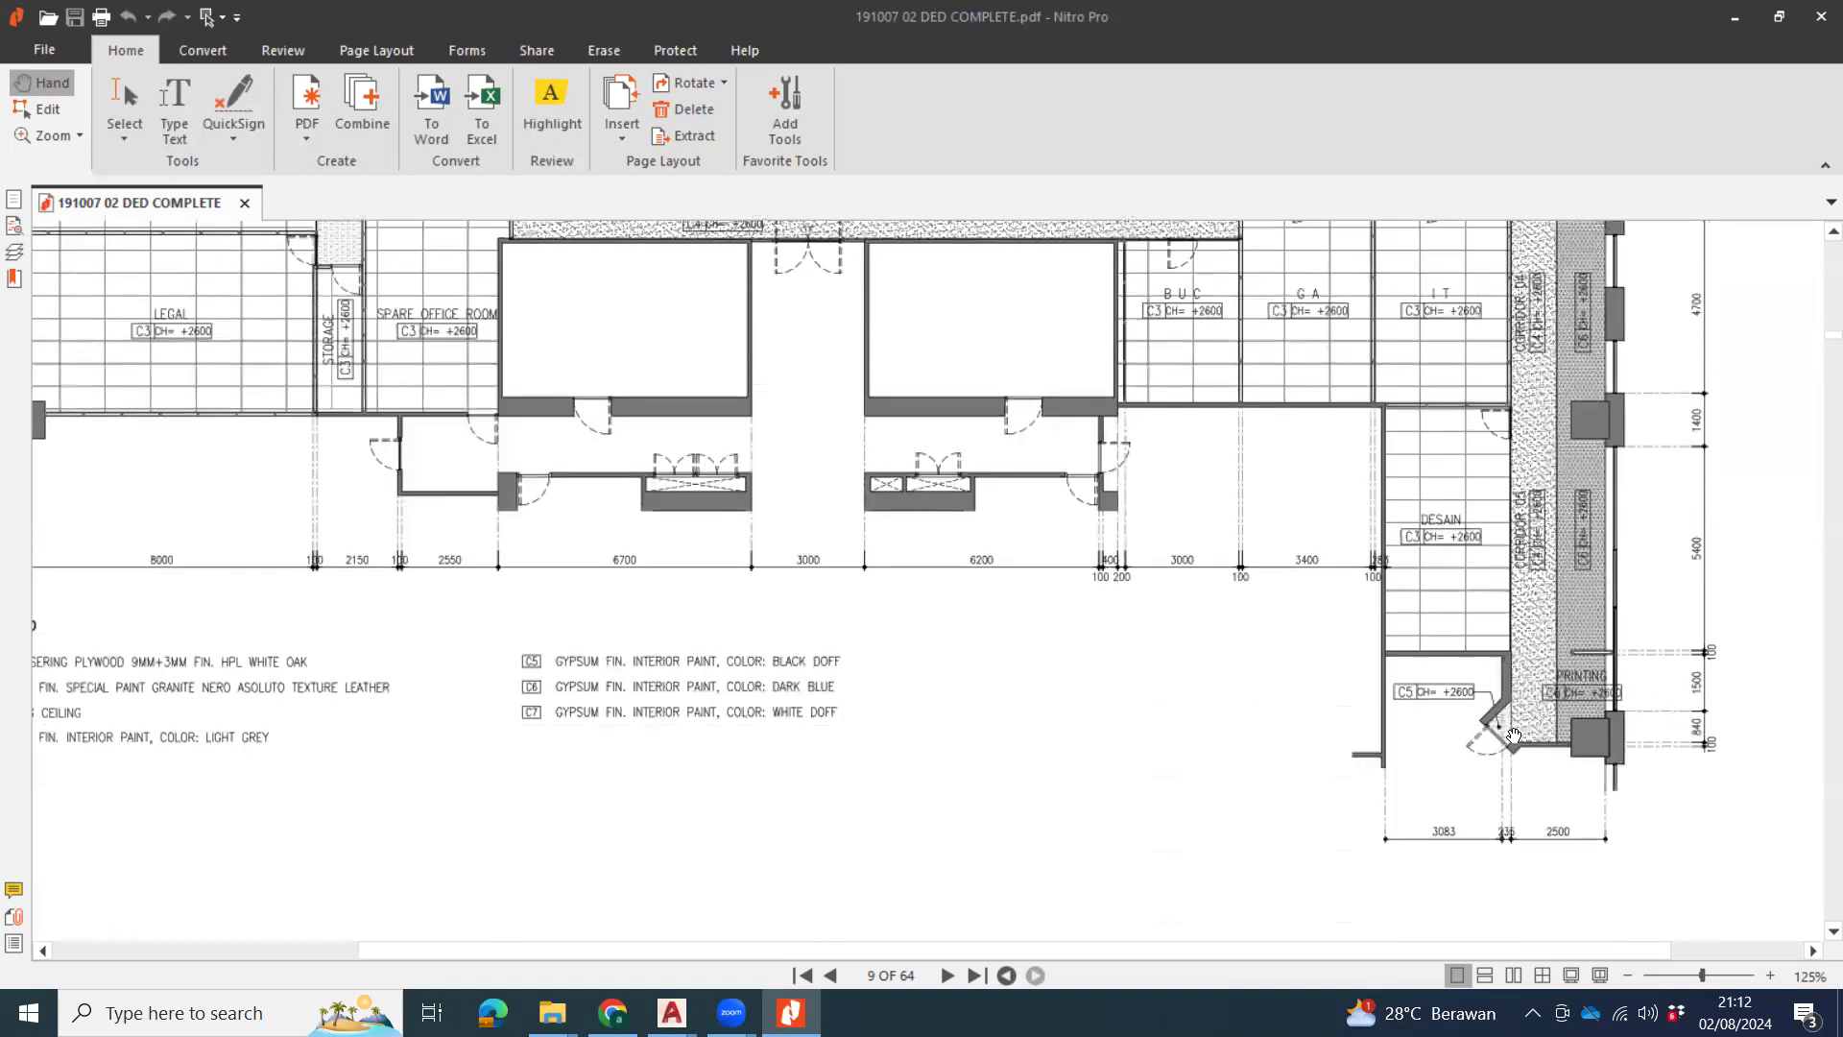
pyautogui.scroll(-1, 1514, 735)
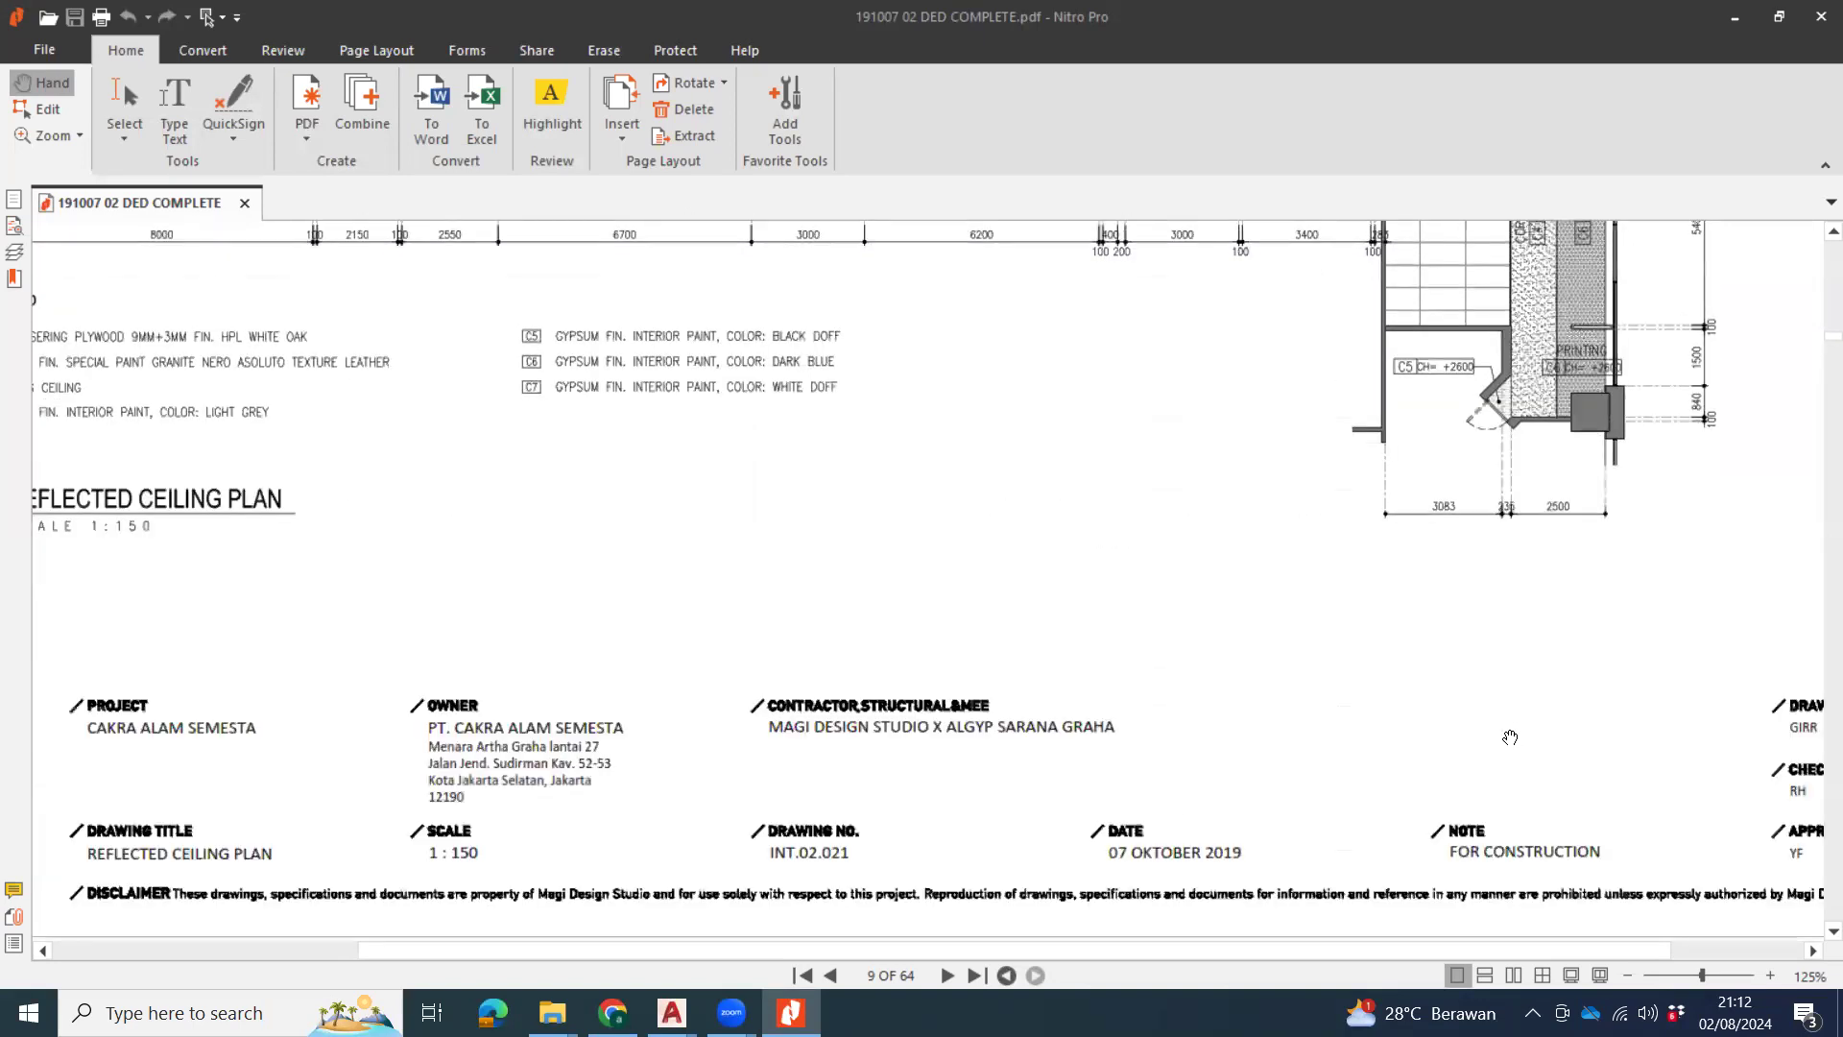
# Examine the title block of the reflected ceiling plan, including the note, drawn by, checked by and approved by fields.
pyautogui.hscroll(3, 1449, 779)
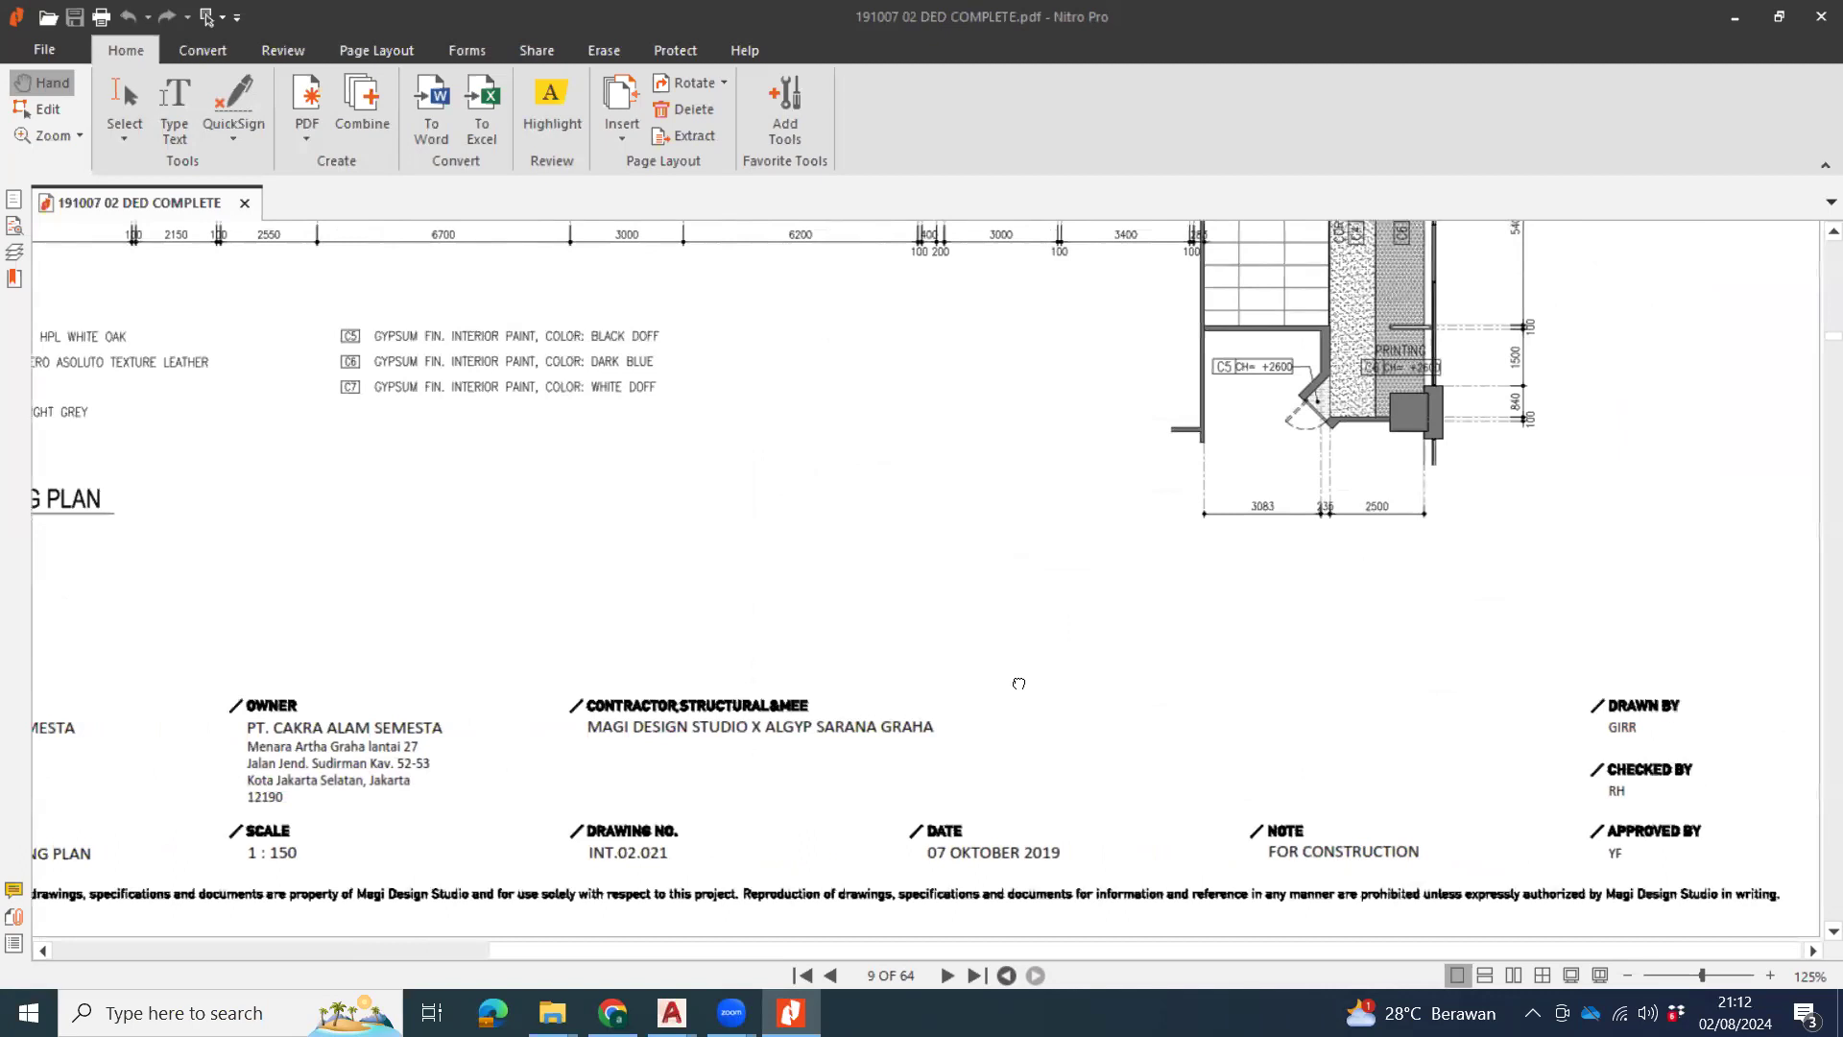
pyautogui.keyDown('ctrl'); pyautogui.scroll(3, 1680, 750); pyautogui.keyUp('ctrl')
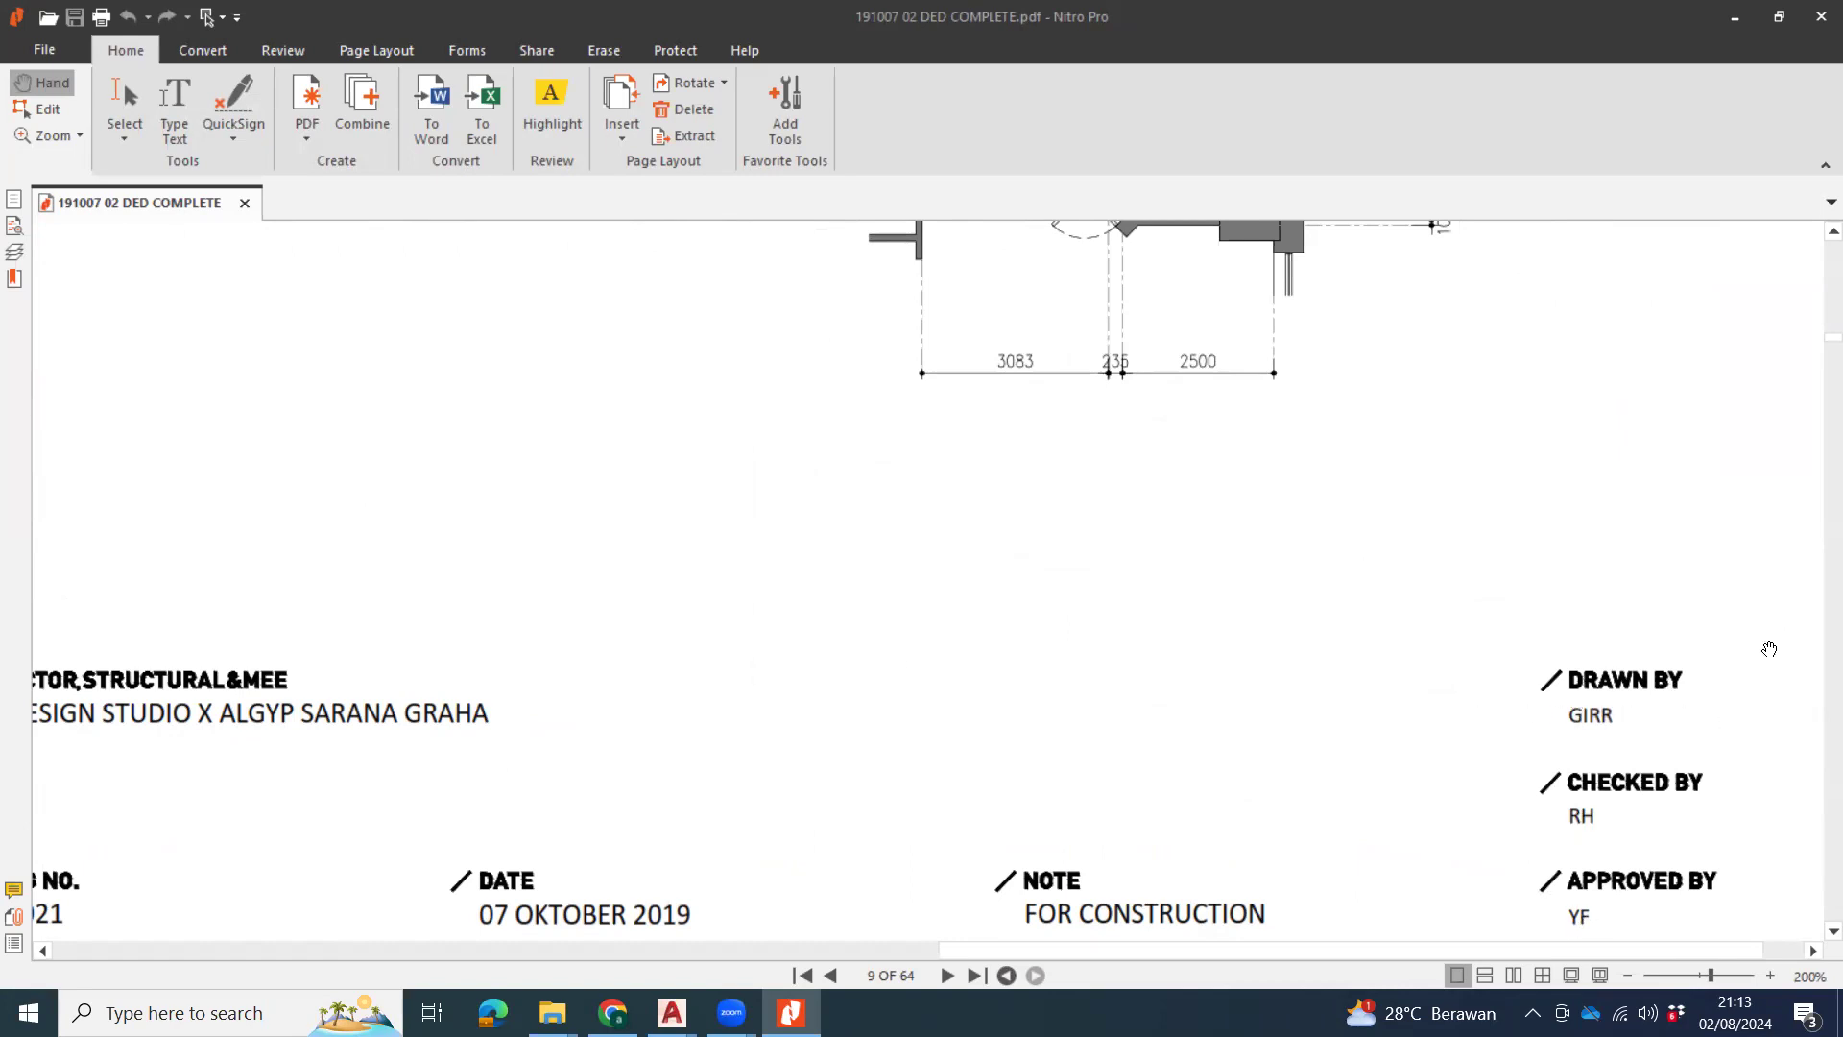
pyautogui.keyDown('ctrl'); pyautogui.scroll(-1, 1251, 637); pyautogui.keyUp('ctrl')
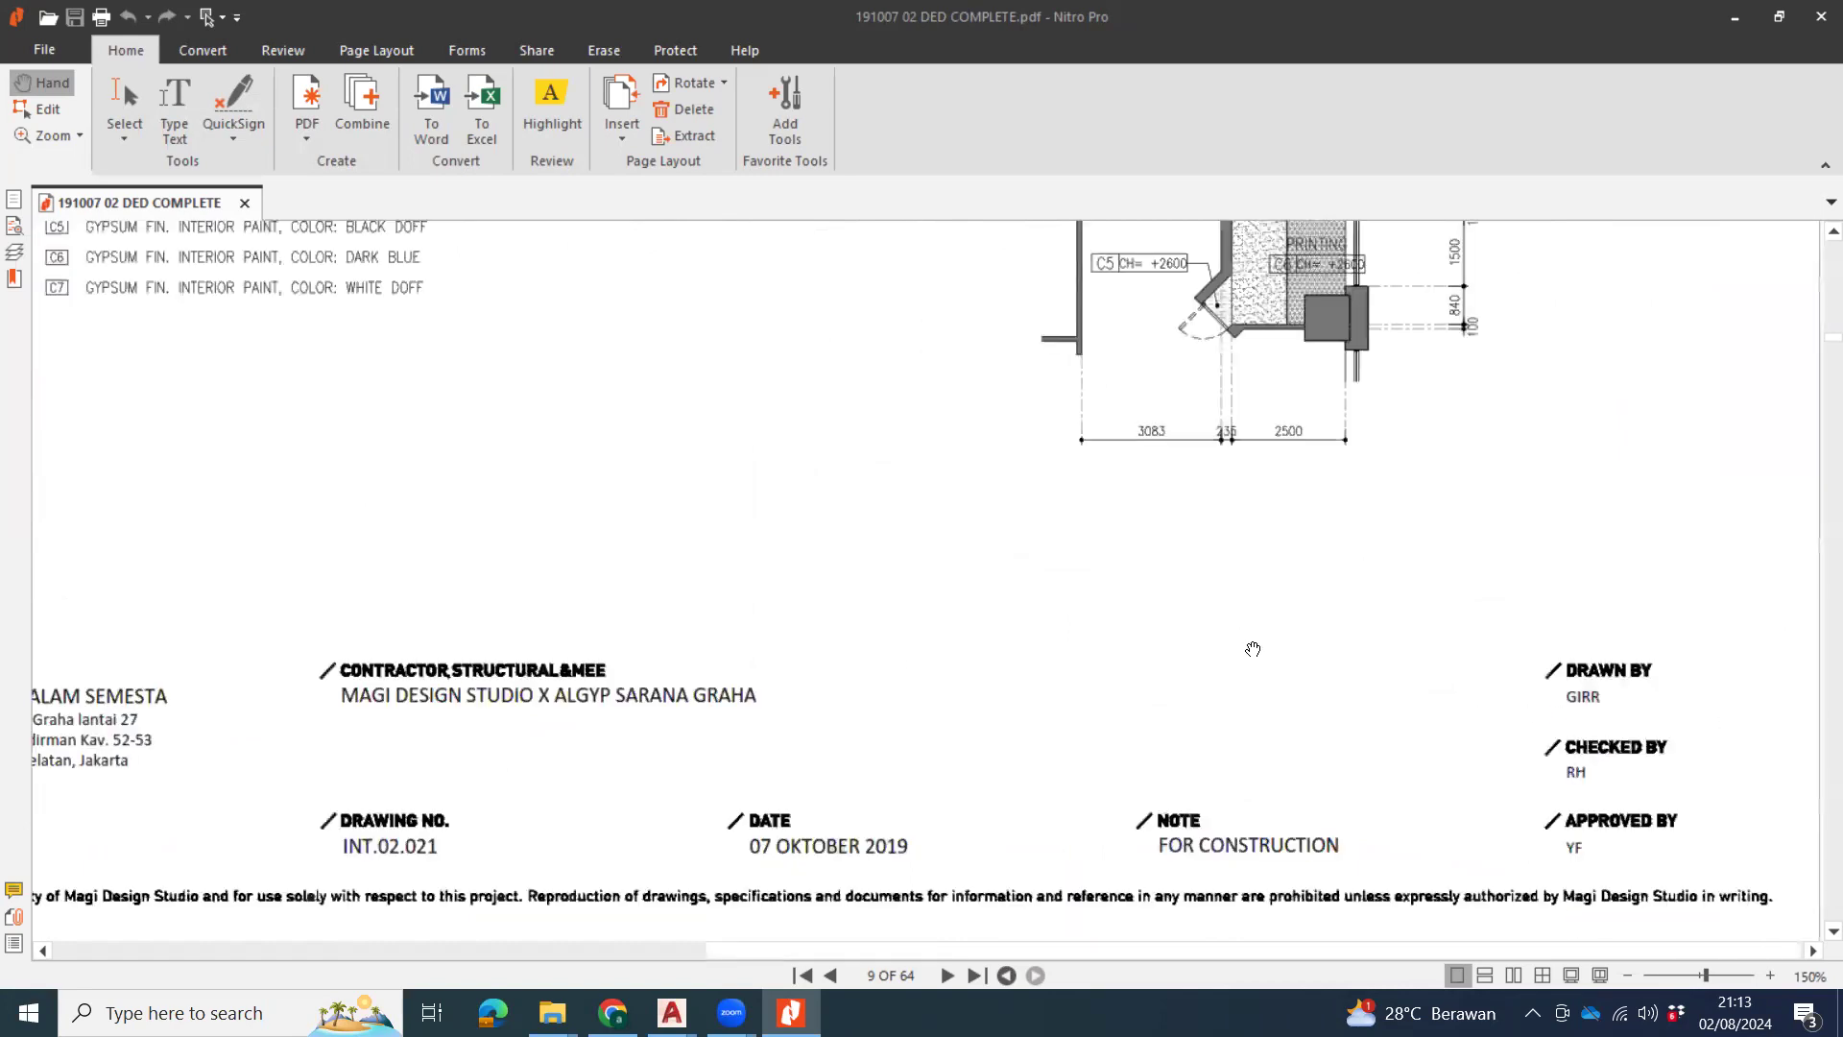
pyautogui.keyDown('ctrl'); pyautogui.scroll(-2, 1256, 650); pyautogui.keyUp('ctrl')
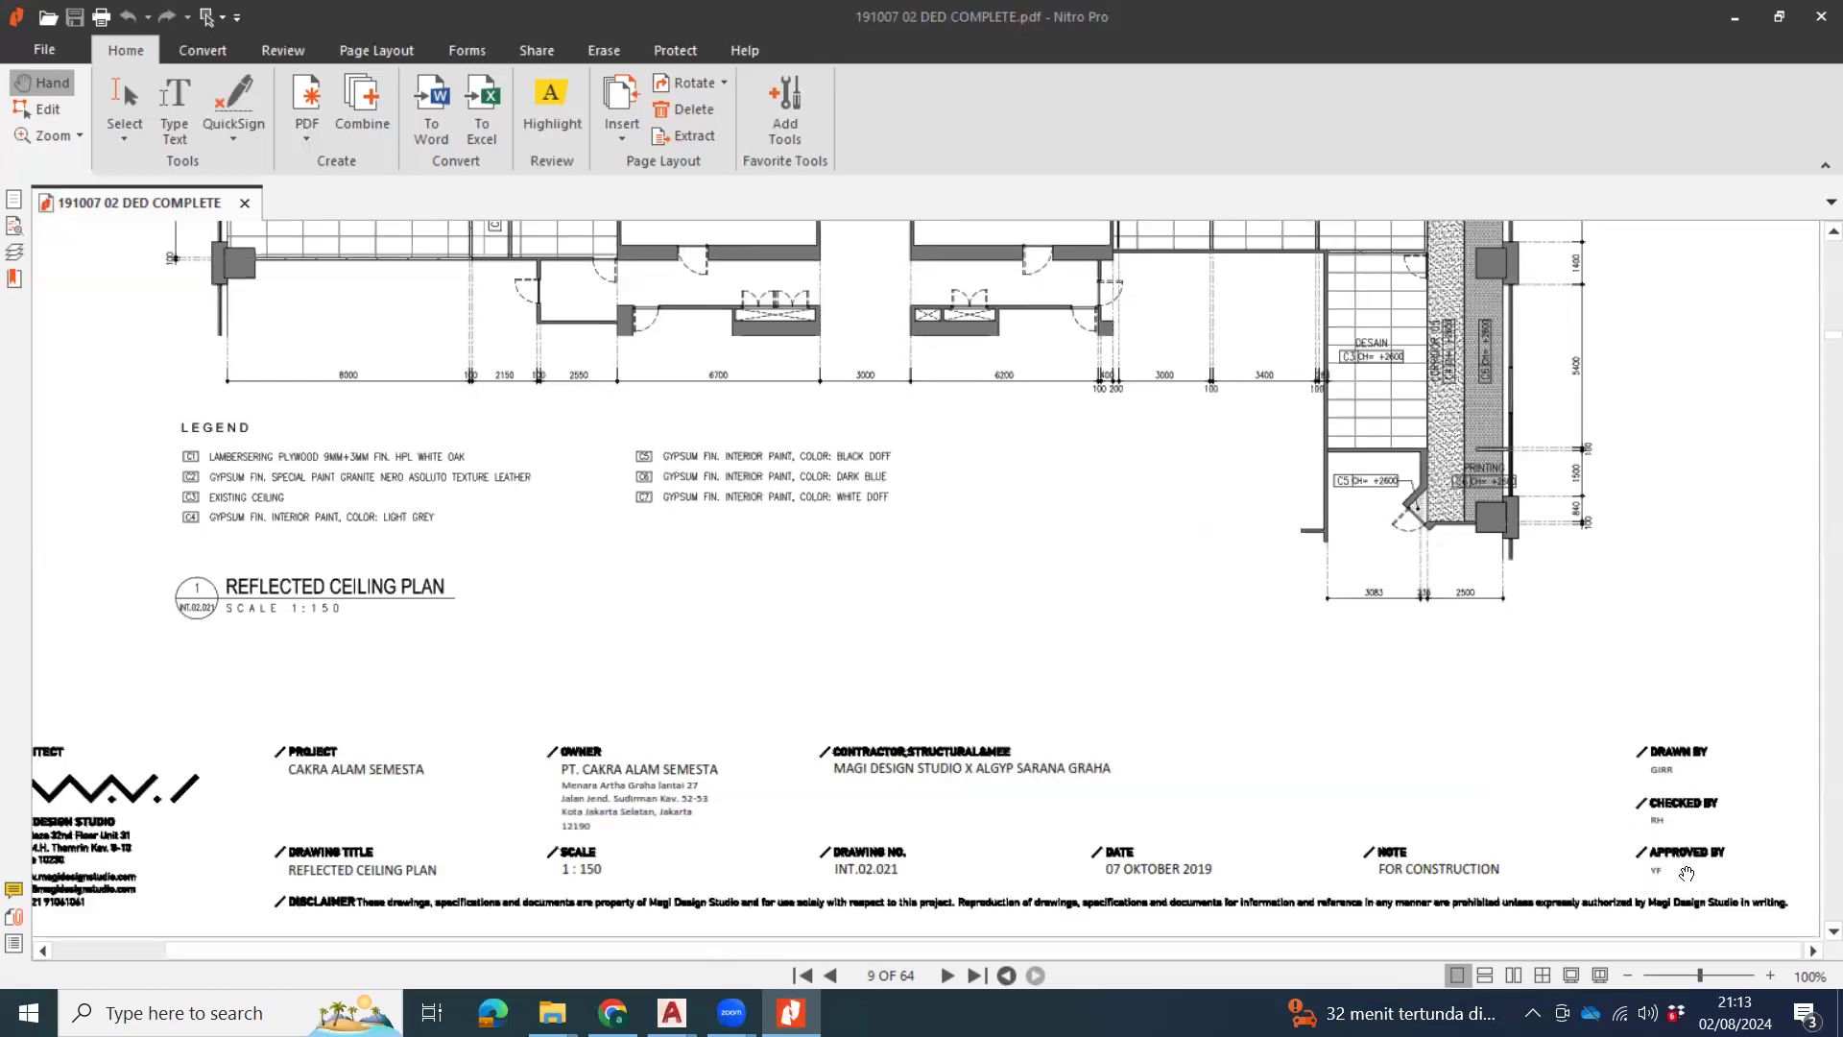
# Review the reflected ceiling plan's title block on page 9, including its approval fields, and continue to the lighting legend on page 10.
pyautogui.keyDown('ctrl'); pyautogui.scroll(-1, 1702, 775); pyautogui.keyUp('ctrl')
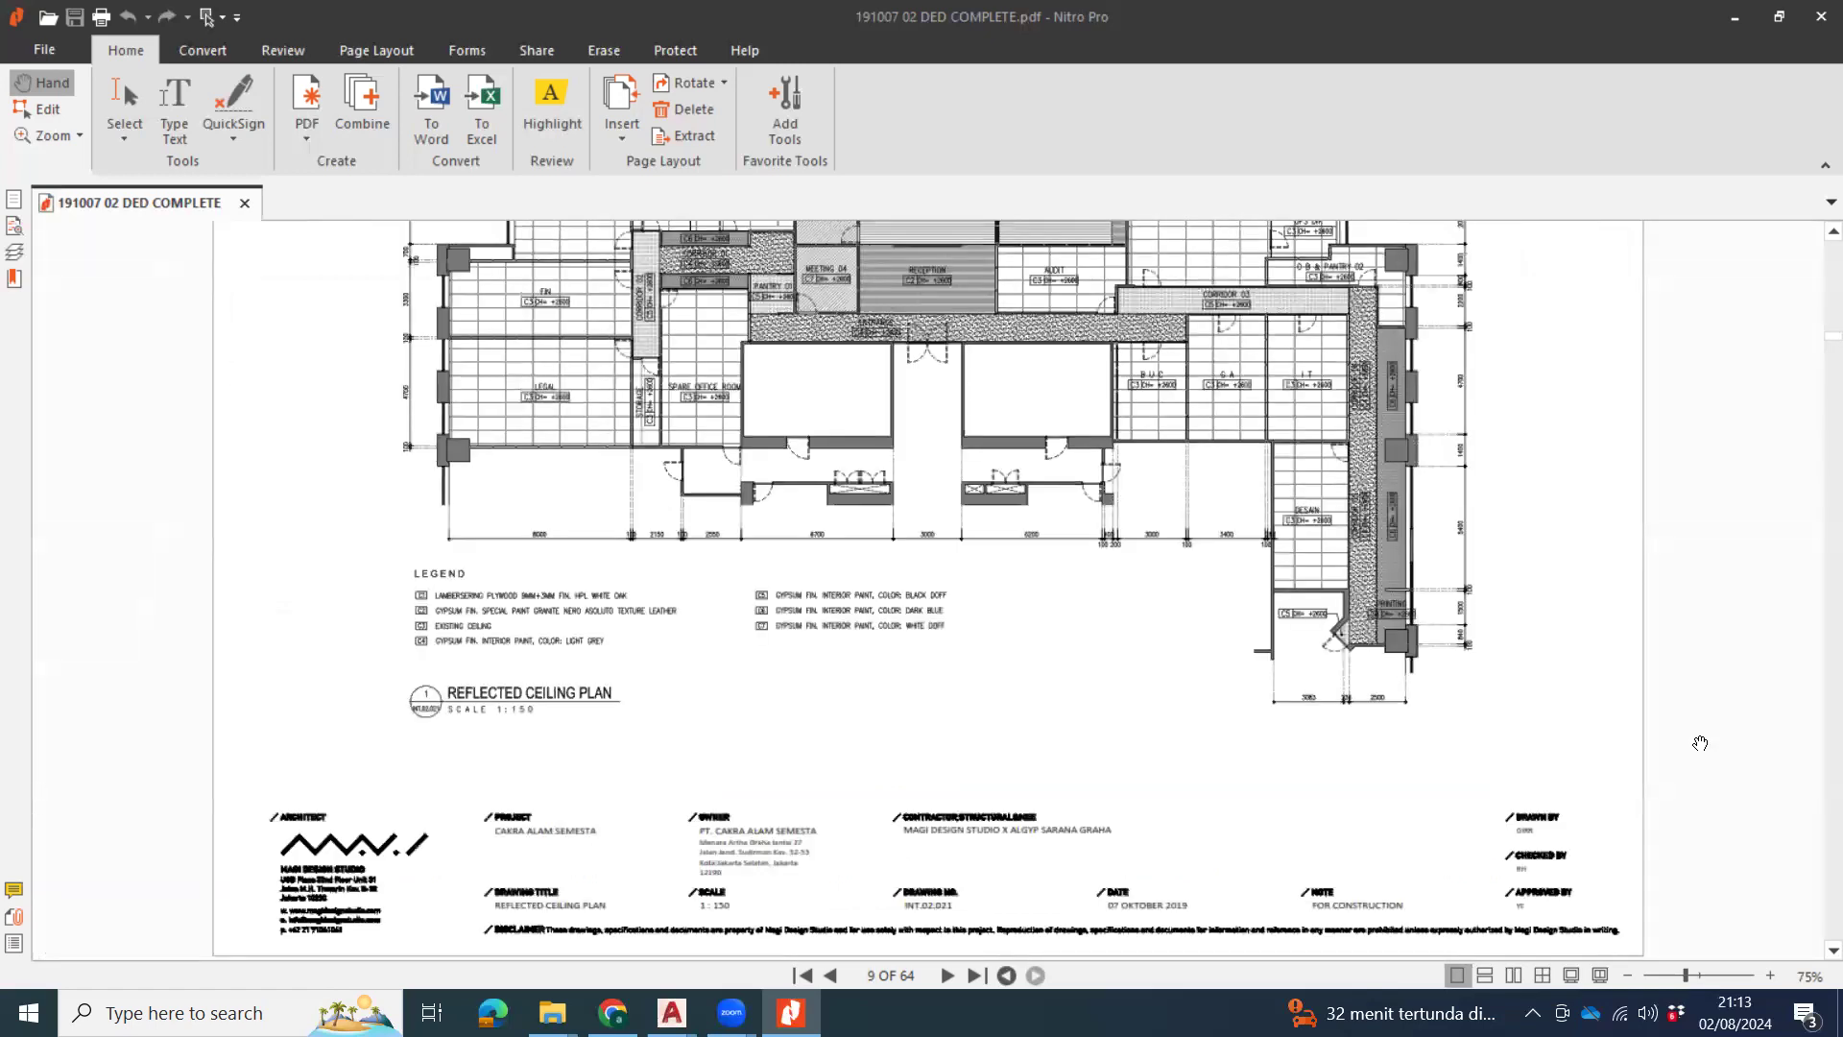
pyautogui.keyDown('ctrl'); pyautogui.scroll(3, 1700, 743); pyautogui.keyUp('ctrl')
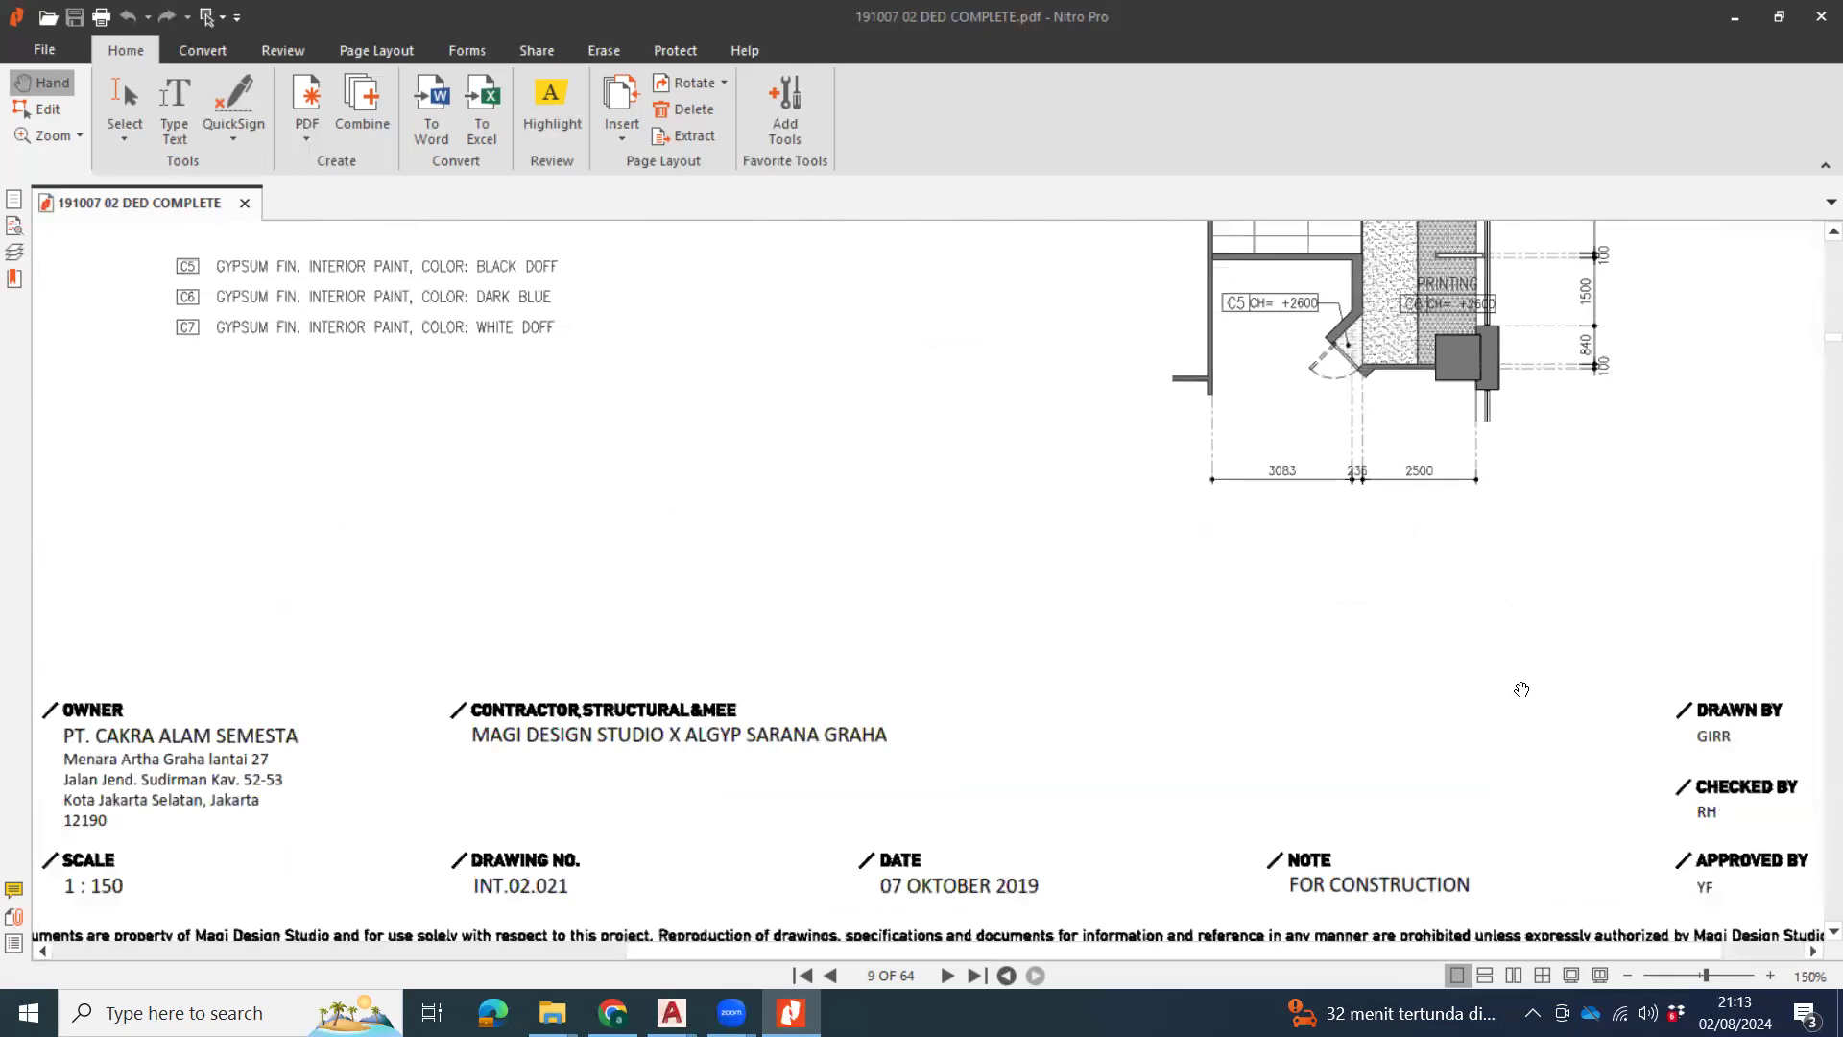
pyautogui.keyDown('ctrl'); pyautogui.scroll(-2, 1524, 696); pyautogui.keyUp('ctrl')
pyautogui.keyDown('ctrl'); pyautogui.scroll(-1, 1523, 706); pyautogui.keyUp('ctrl')
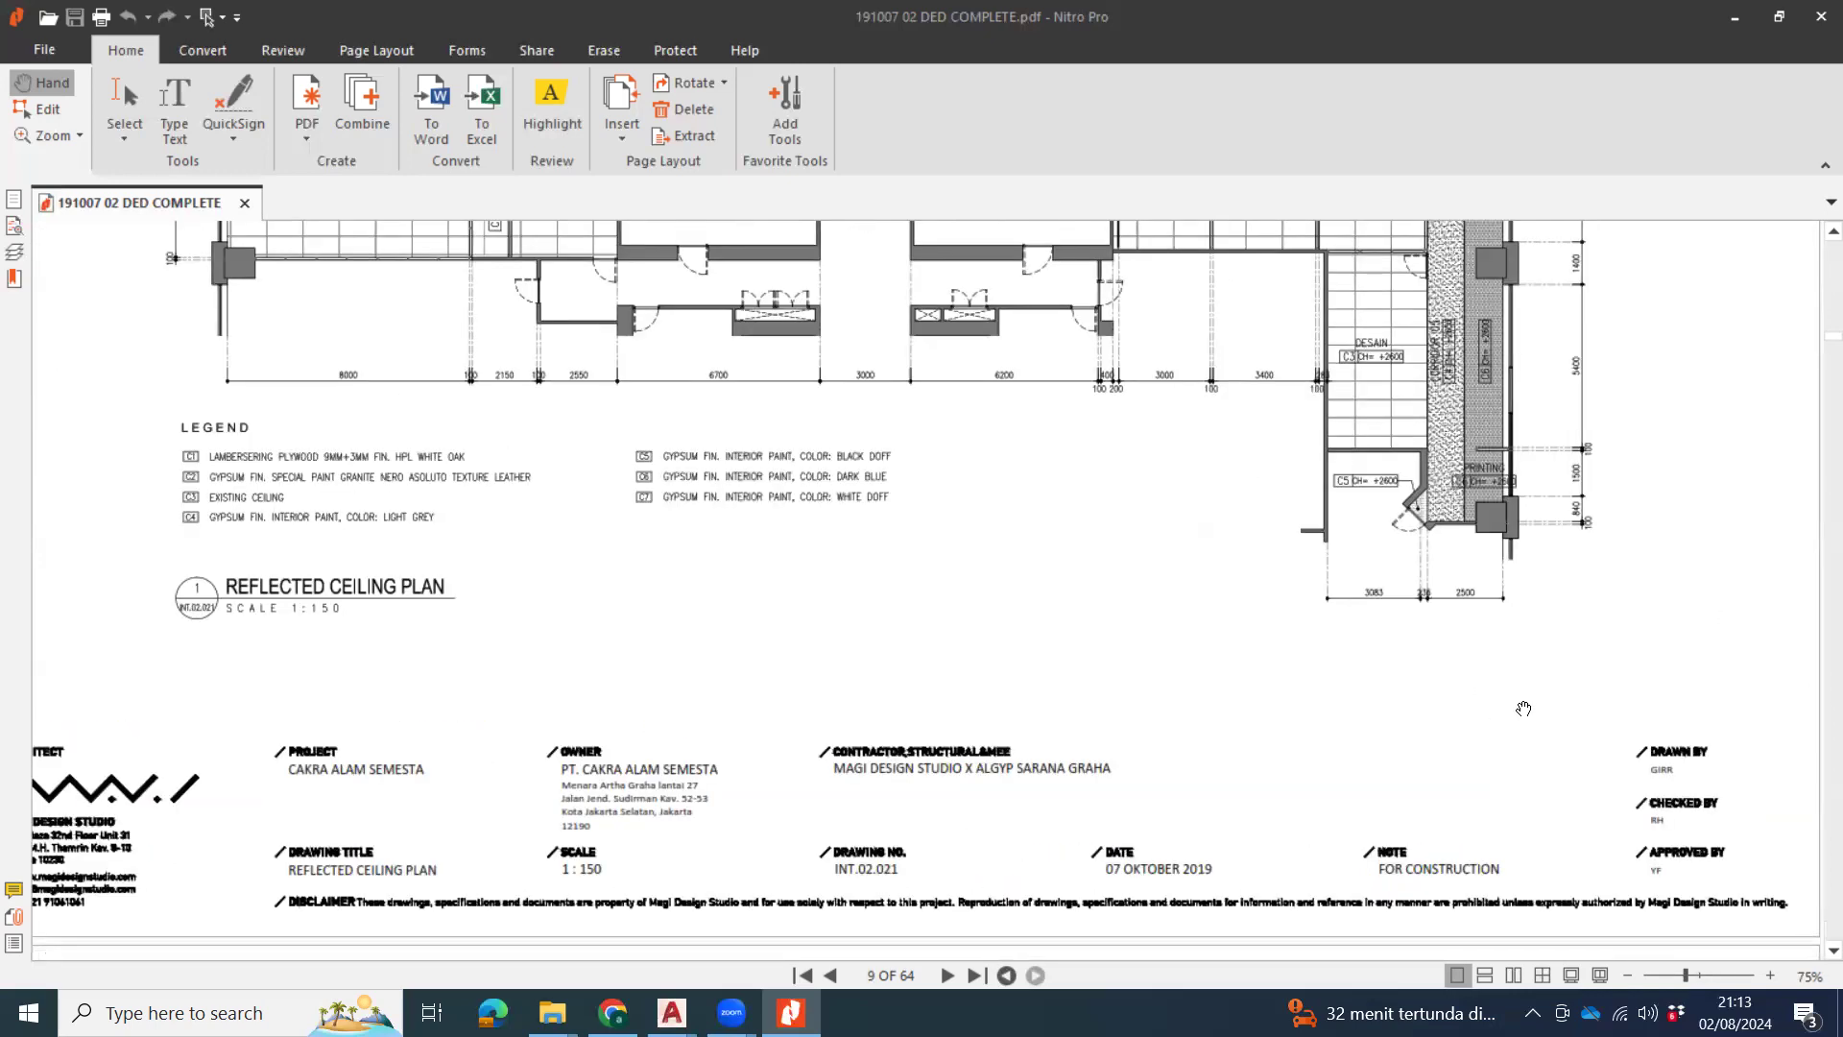
pyautogui.scroll(-5, 1524, 704)
pyautogui.scroll(-3, 1522, 705)
pyautogui.keyDown('ctrl'); pyautogui.scroll(-1, 1527, 693); pyautogui.keyUp('ctrl')
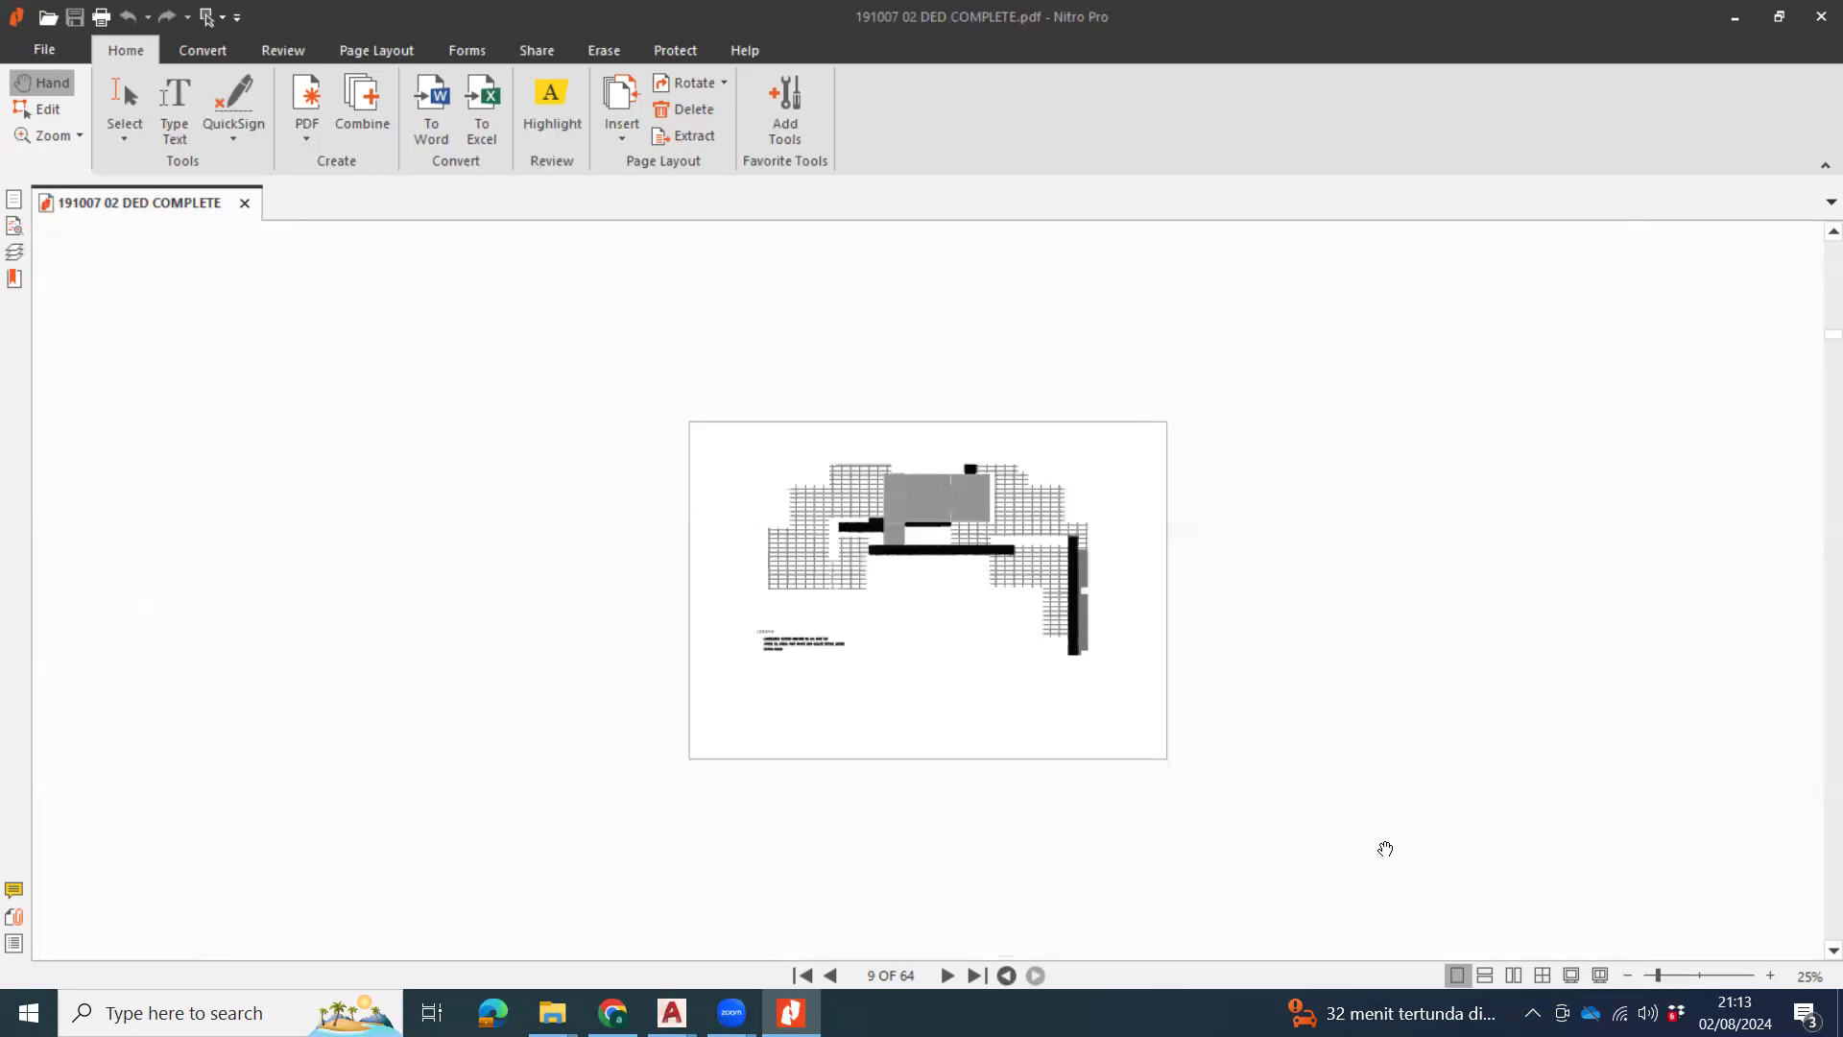
pyautogui.keyDown('ctrl'); pyautogui.scroll(3, 1151, 744); pyautogui.keyUp('ctrl')
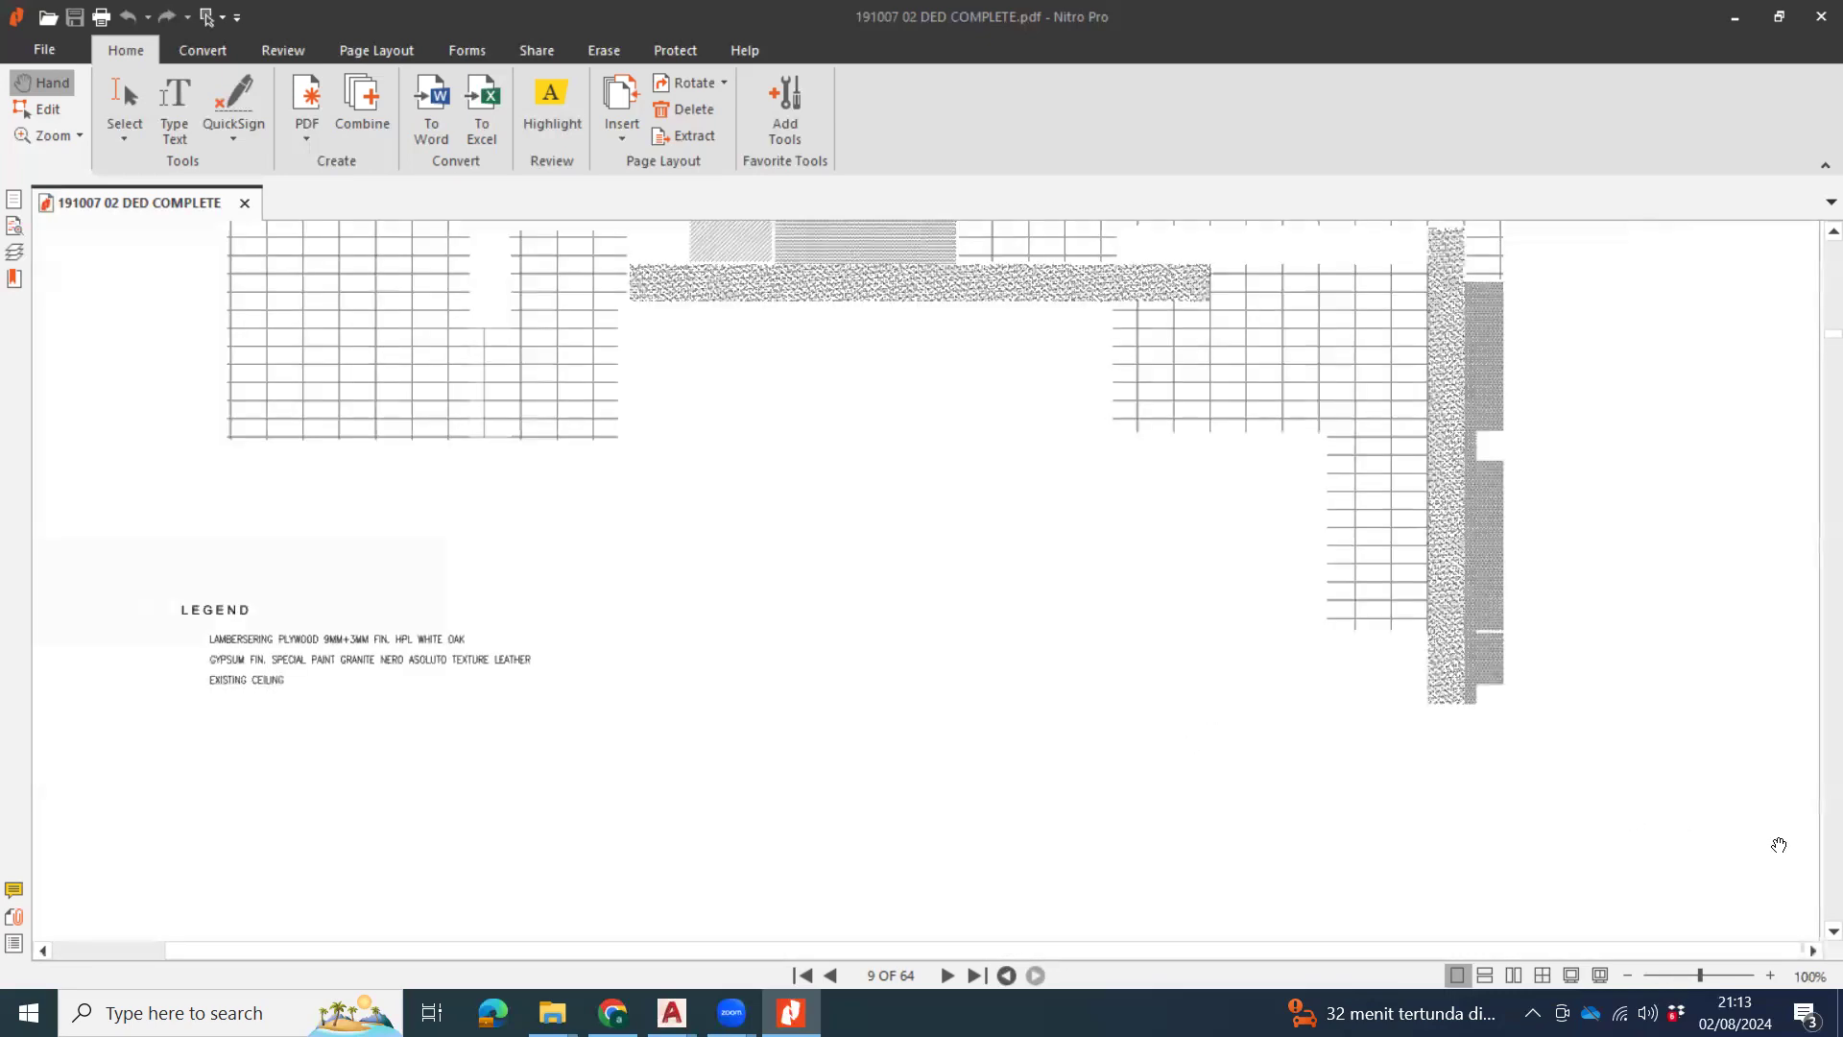
pyautogui.scroll(-15, 1685, 915)
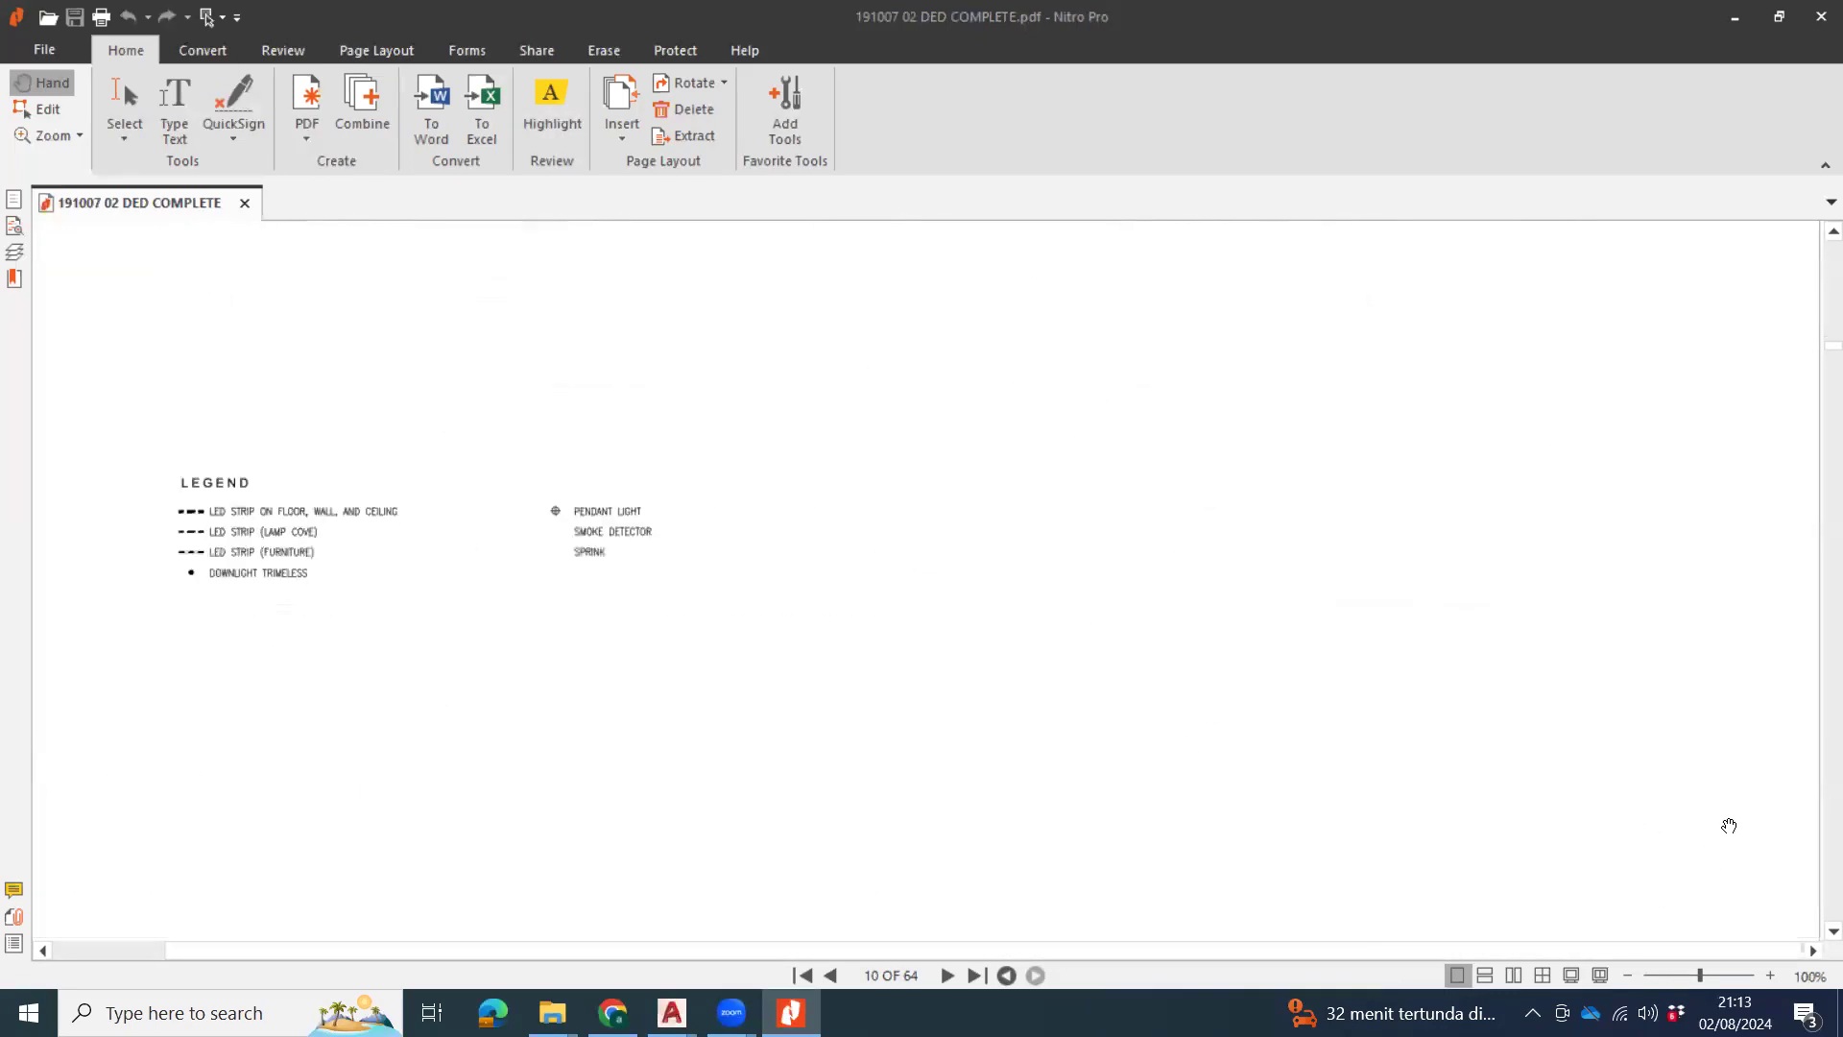
# Examine the door schedule on page 33, including its specification table and the note, drawn by, checked by and approved by fields.
pyautogui.moveTo(1833, 355); pyautogui.dragTo(1832, 581)
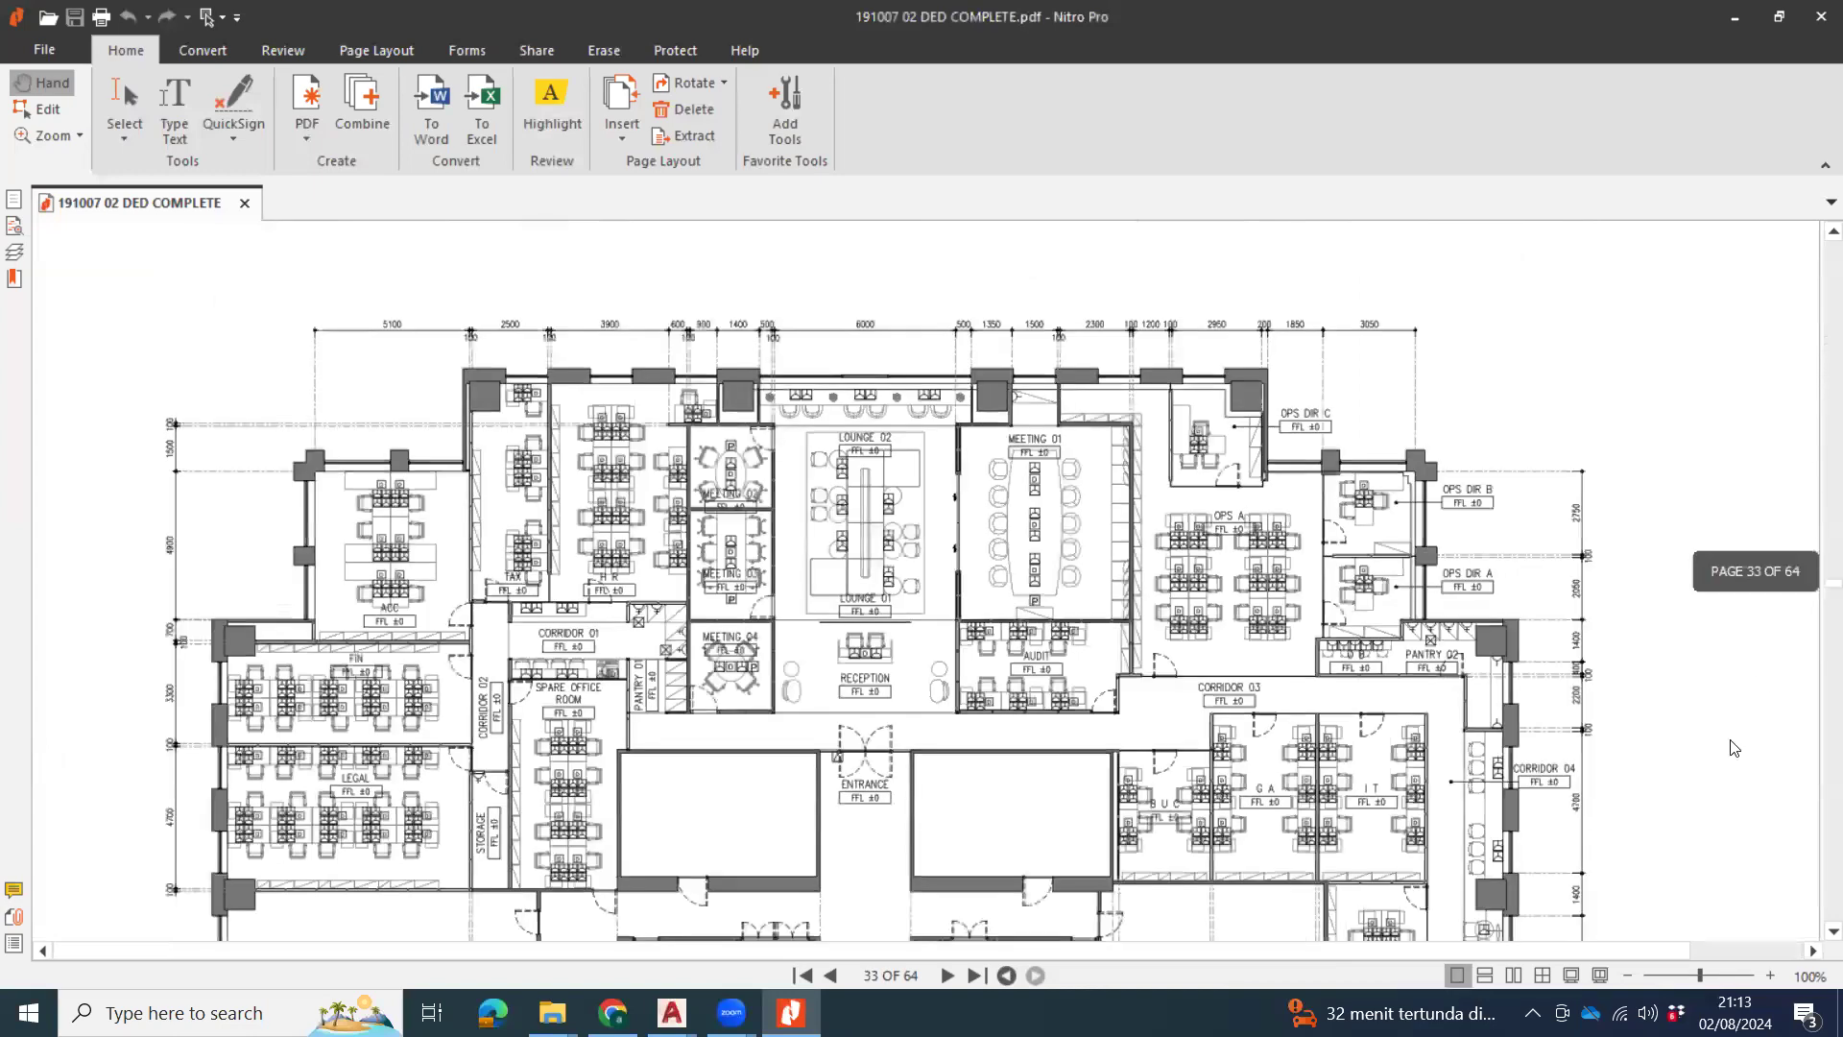
pyautogui.scroll(-1, 1639, 838)
pyautogui.scroll(-3, 1641, 835)
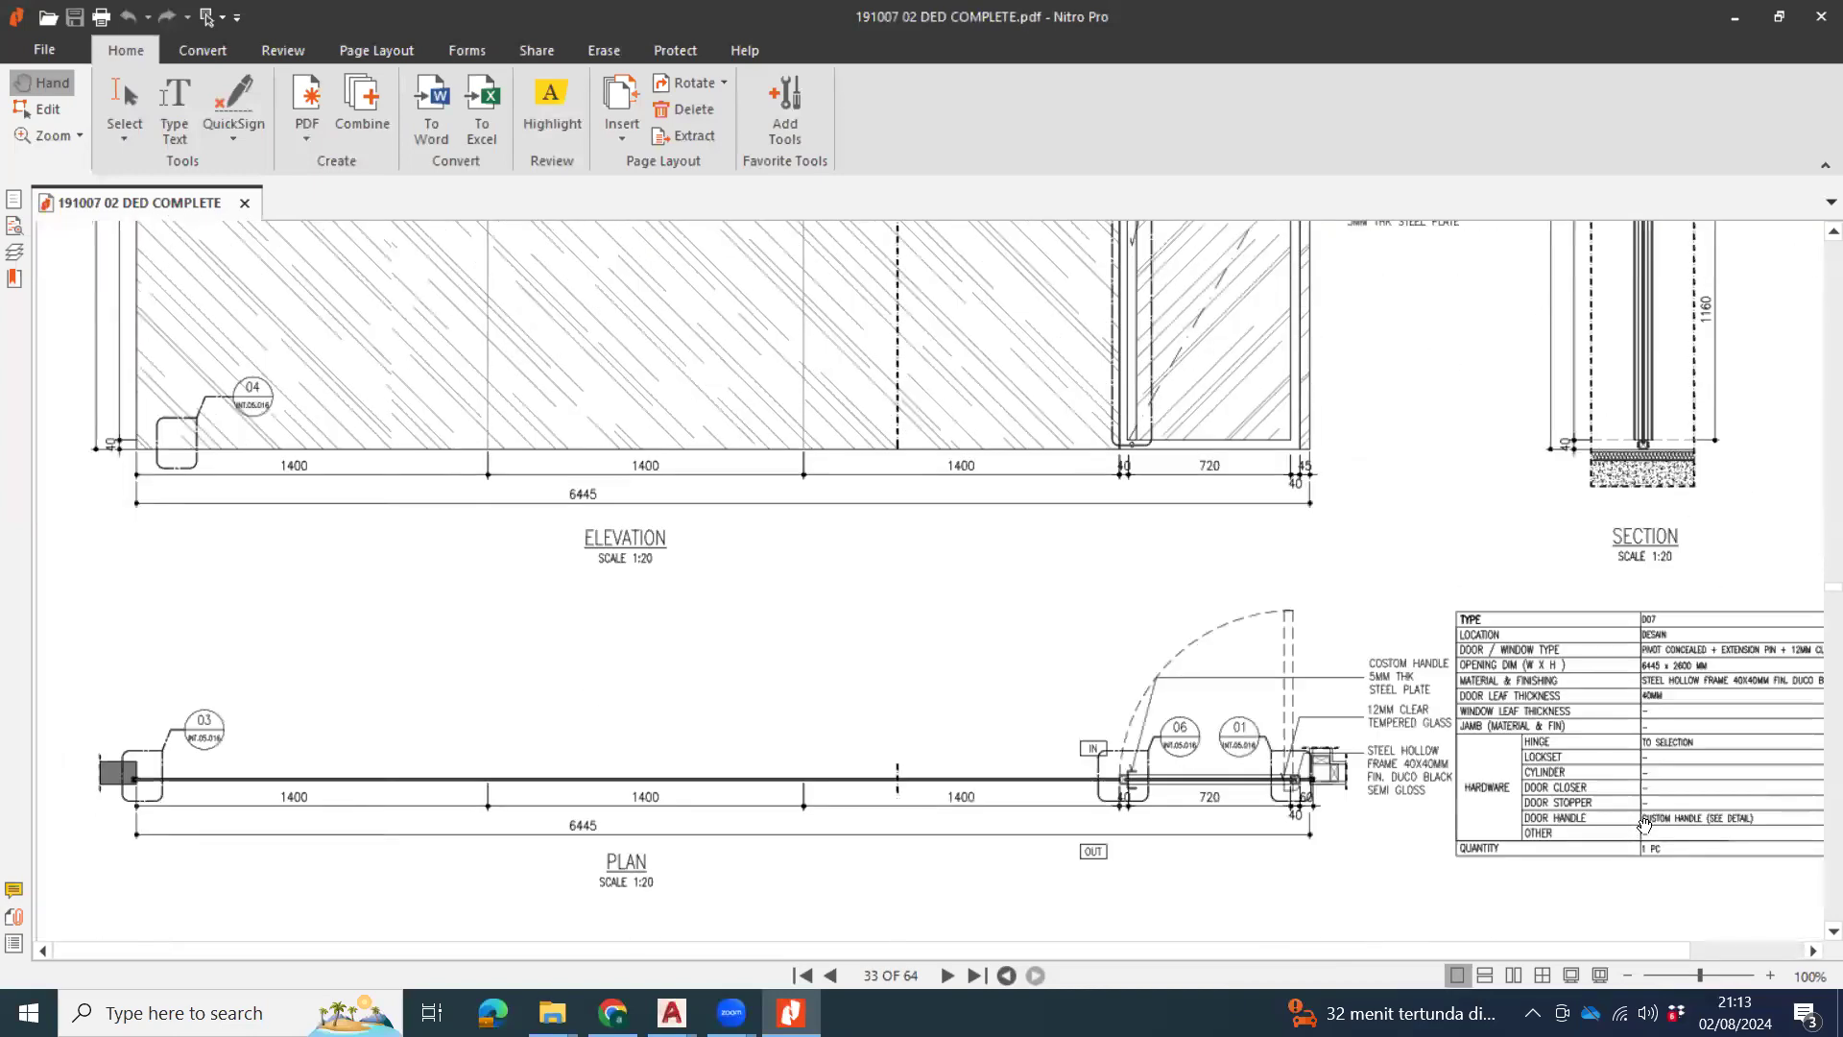
pyautogui.moveTo(1575, 916); pyautogui.dragTo(686, 648)
pyautogui.scroll(-1, 676, 576)
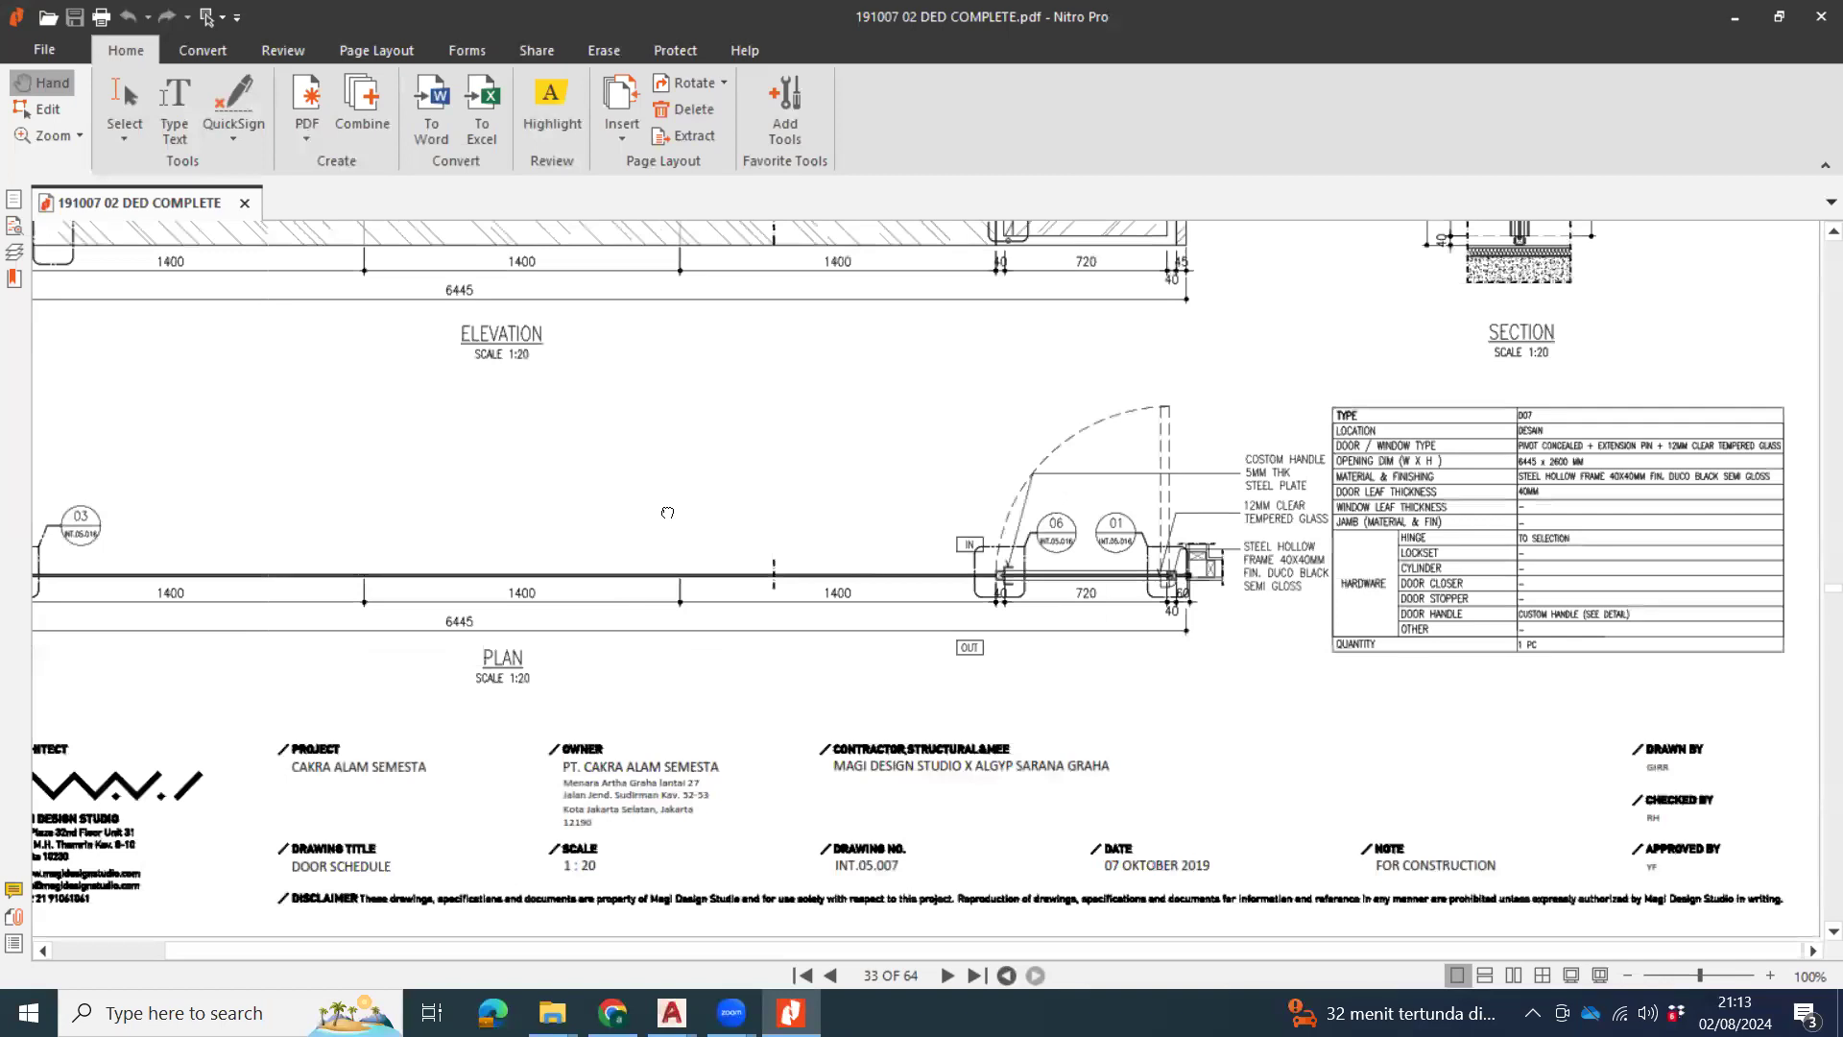
pyautogui.keyDown('ctrl'); pyautogui.scroll(3, 1689, 806); pyautogui.keyUp('ctrl')
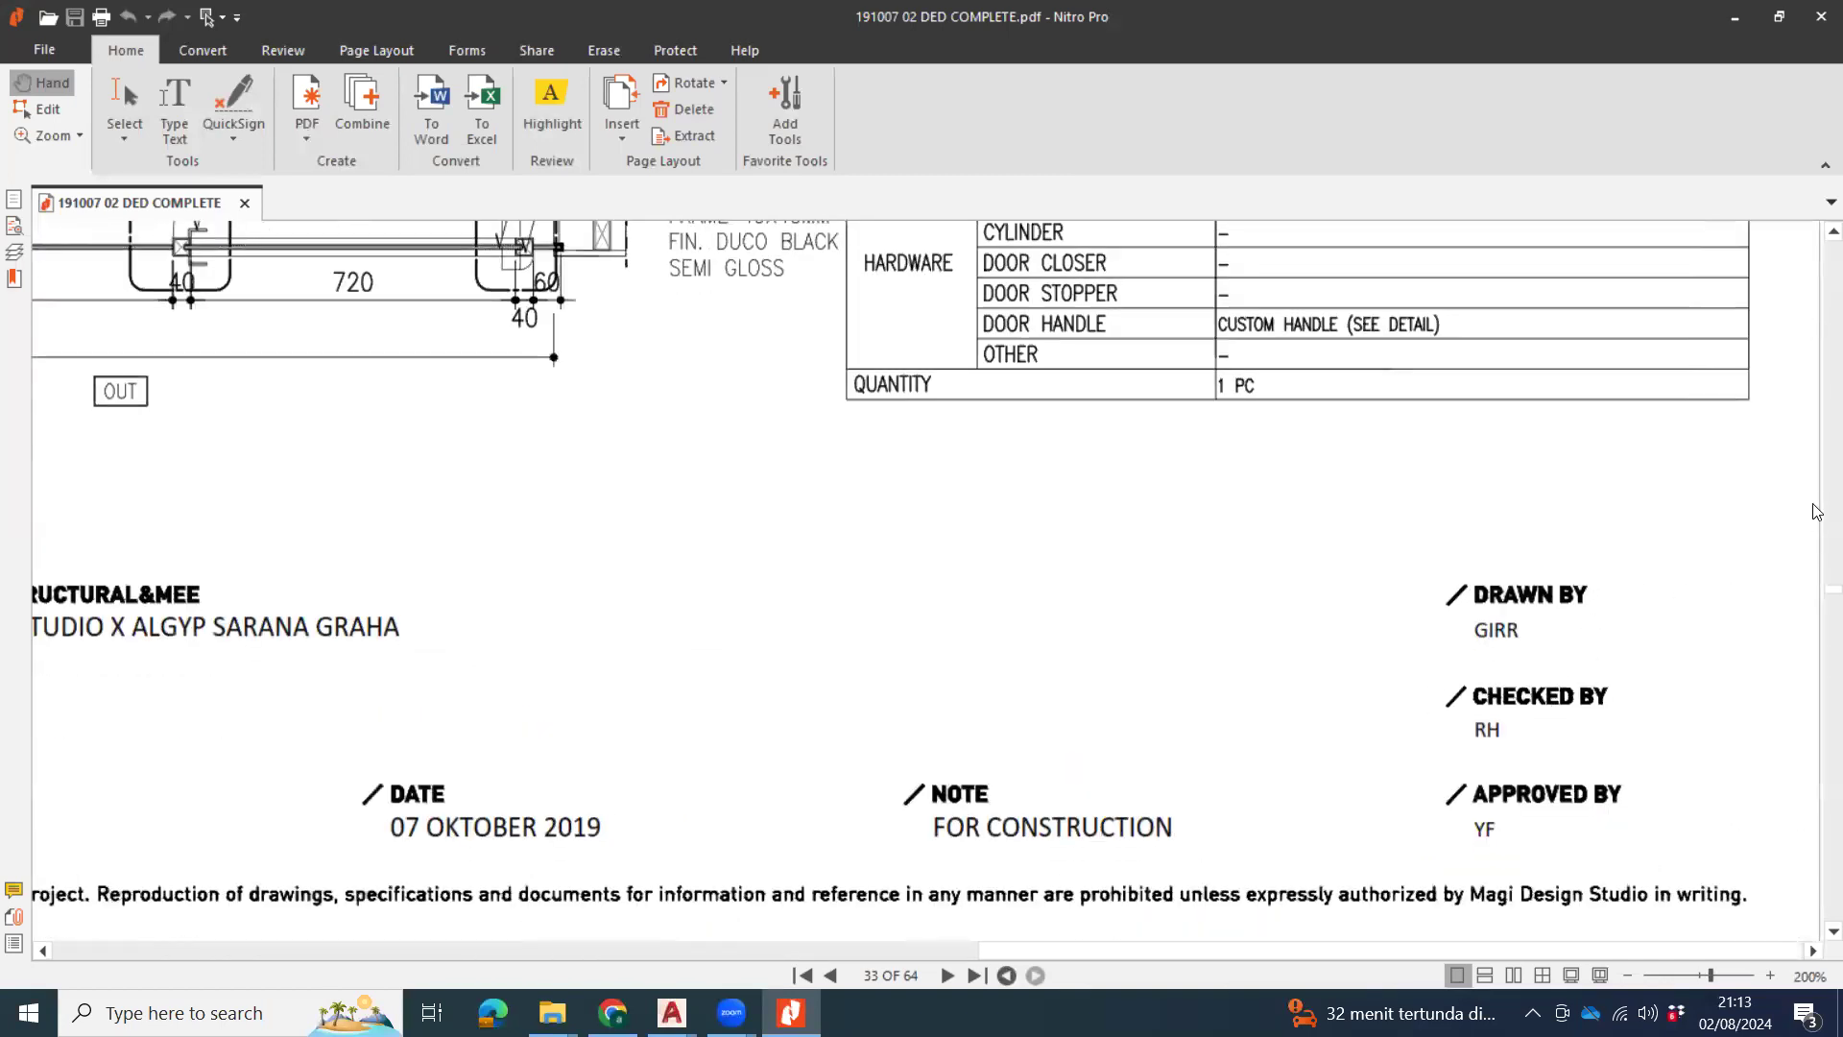
# Look through the furniture perspective on page 53 and continue to the drawing on page 54.
pyautogui.moveTo(1819, 592); pyautogui.dragTo(1819, 801)
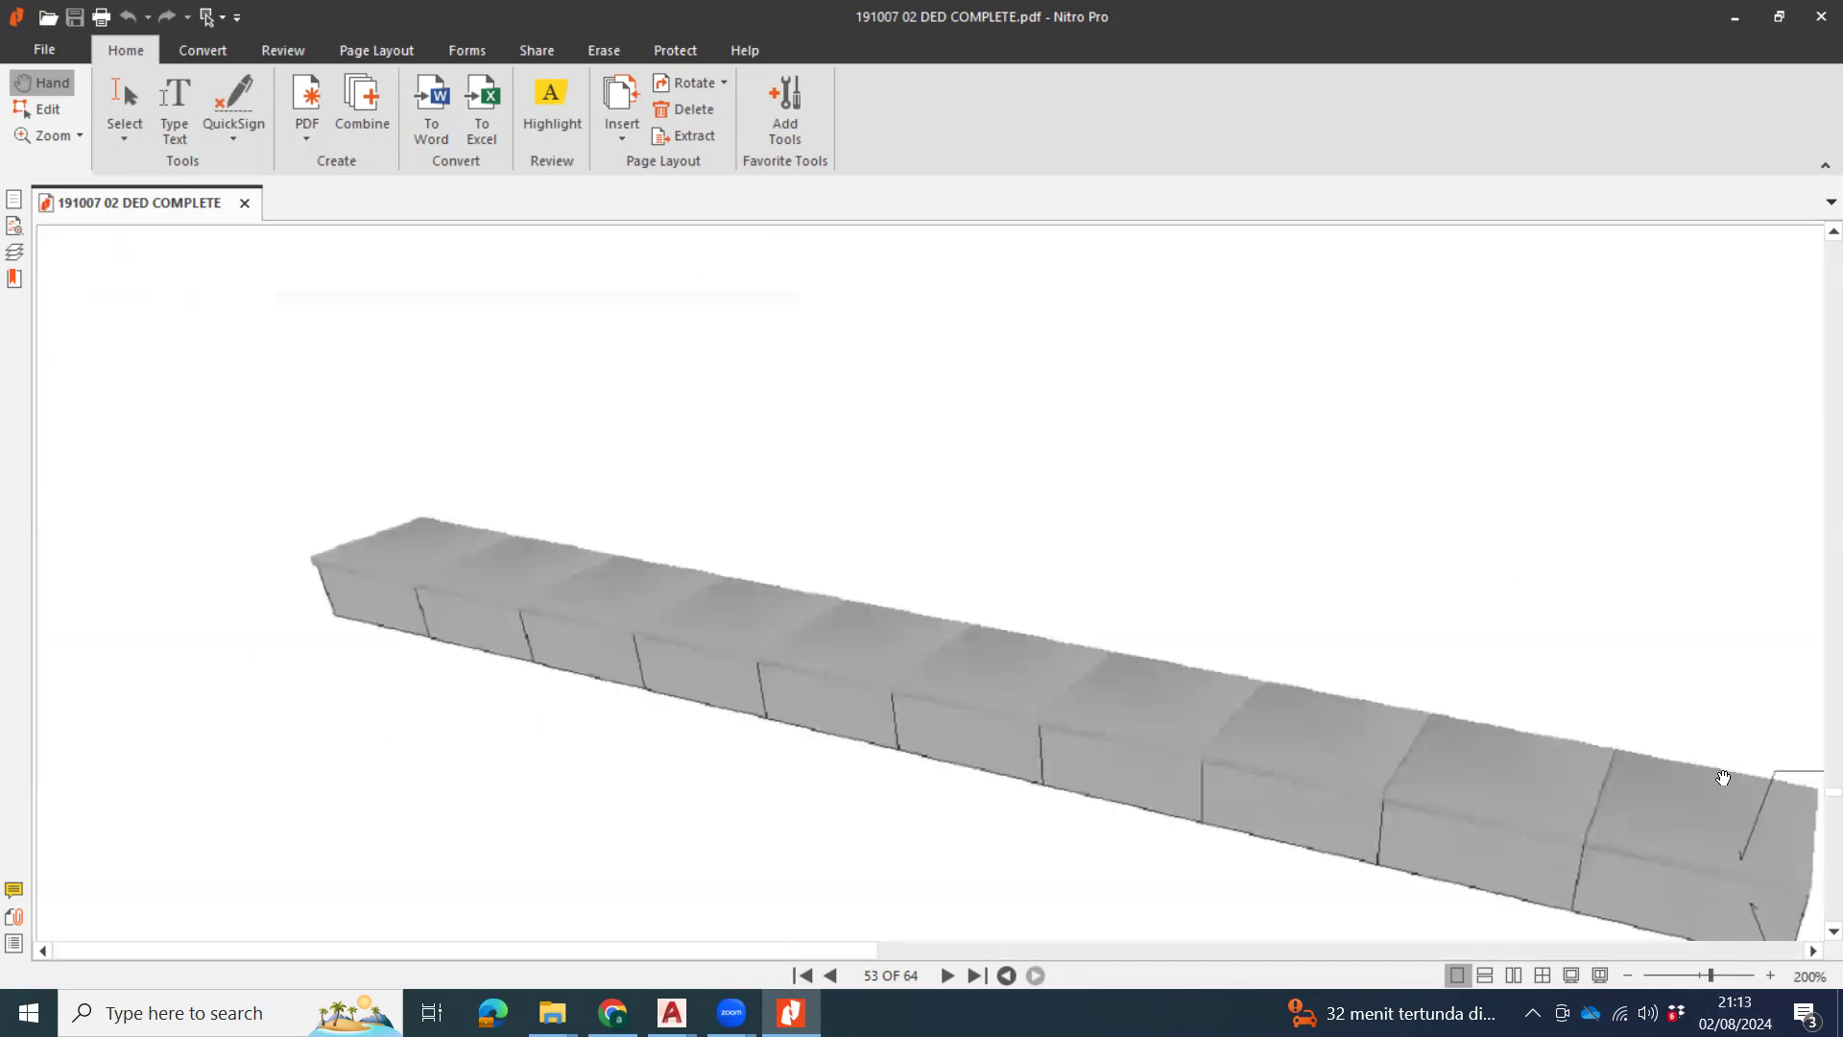
pyautogui.scroll(-10, 1731, 785)
pyautogui.moveTo(1682, 775); pyautogui.dragTo(375, 309)
pyautogui.moveTo(1728, 674); pyautogui.dragTo(506, 209)
pyautogui.keyDown('ctrl'); pyautogui.scroll(-1, 1487, 560); pyautogui.keyUp('ctrl')
pyautogui.keyDown('ctrl'); pyautogui.scroll(-1, 1487, 560); pyautogui.keyUp('ctrl')
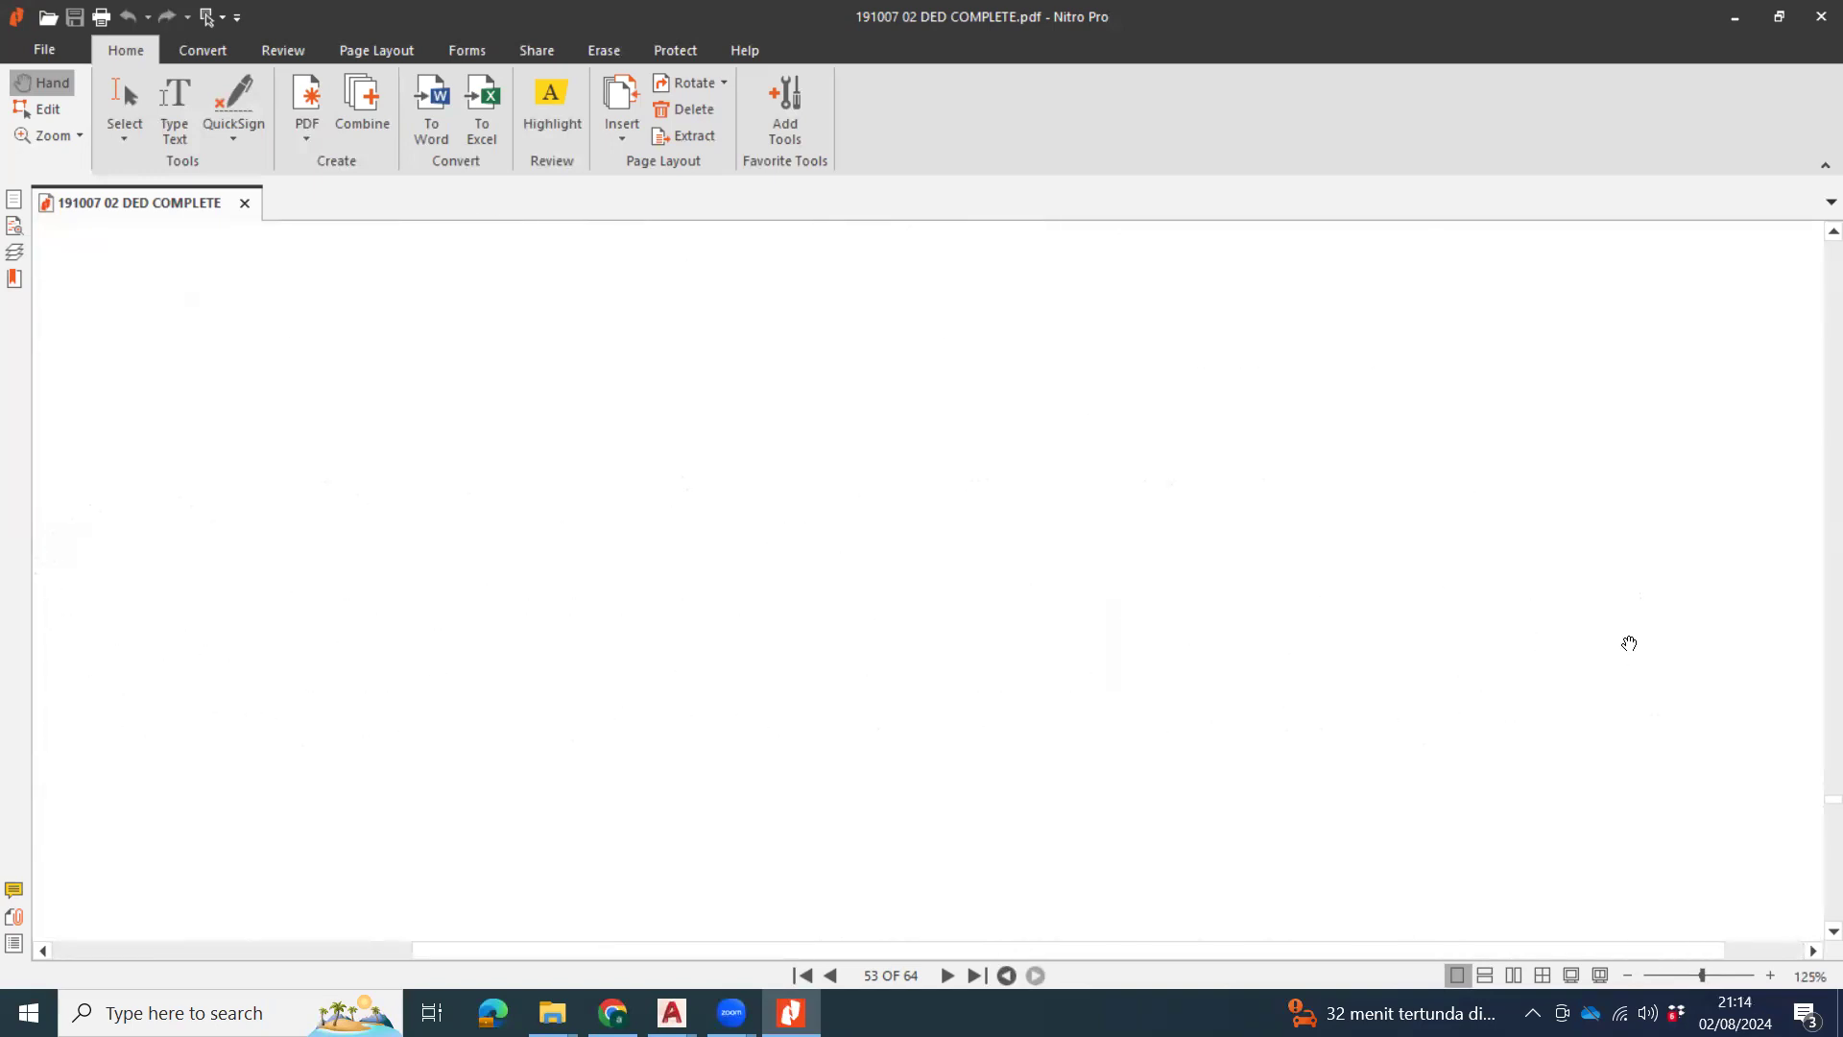
pyautogui.scroll(-5, 1667, 691)
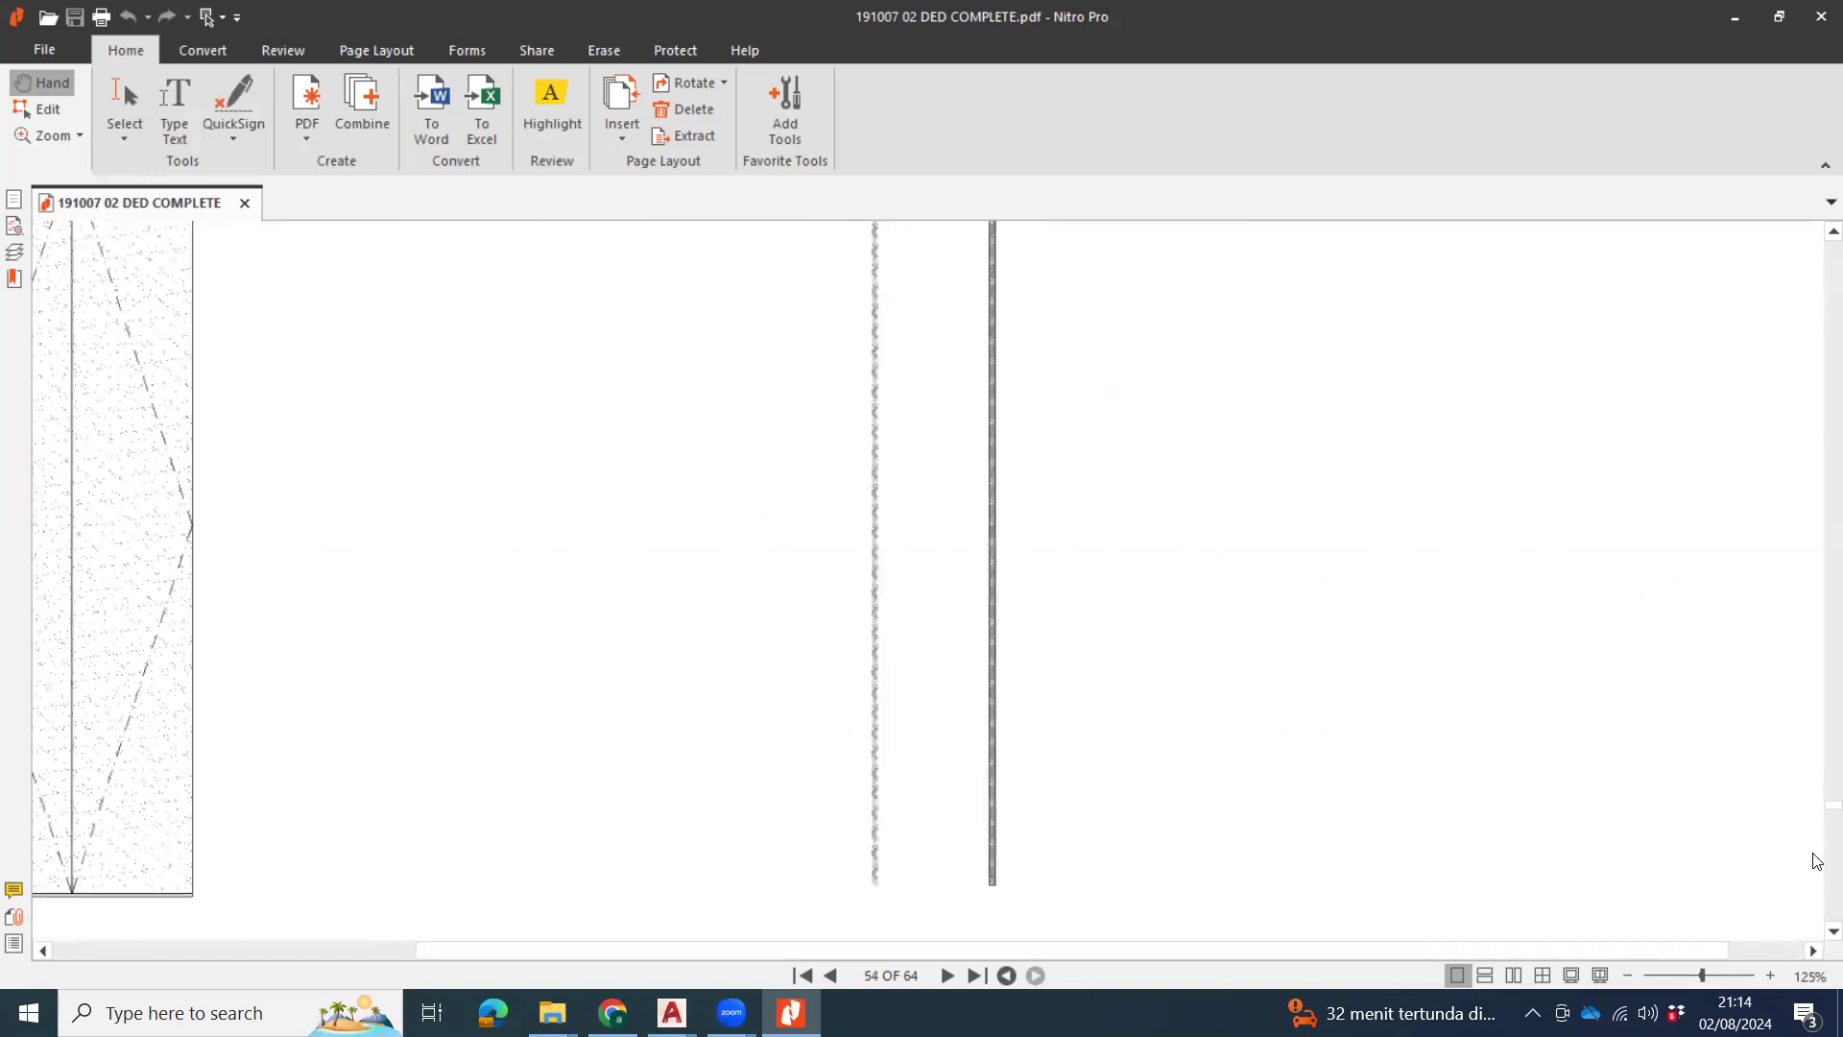
# Examine the Furniture Detail - F9 sheet on page 60, including its title block fields, plan, elevation, section and perspective.
pyautogui.moveTo(1832, 808); pyautogui.dragTo(1818, 874)
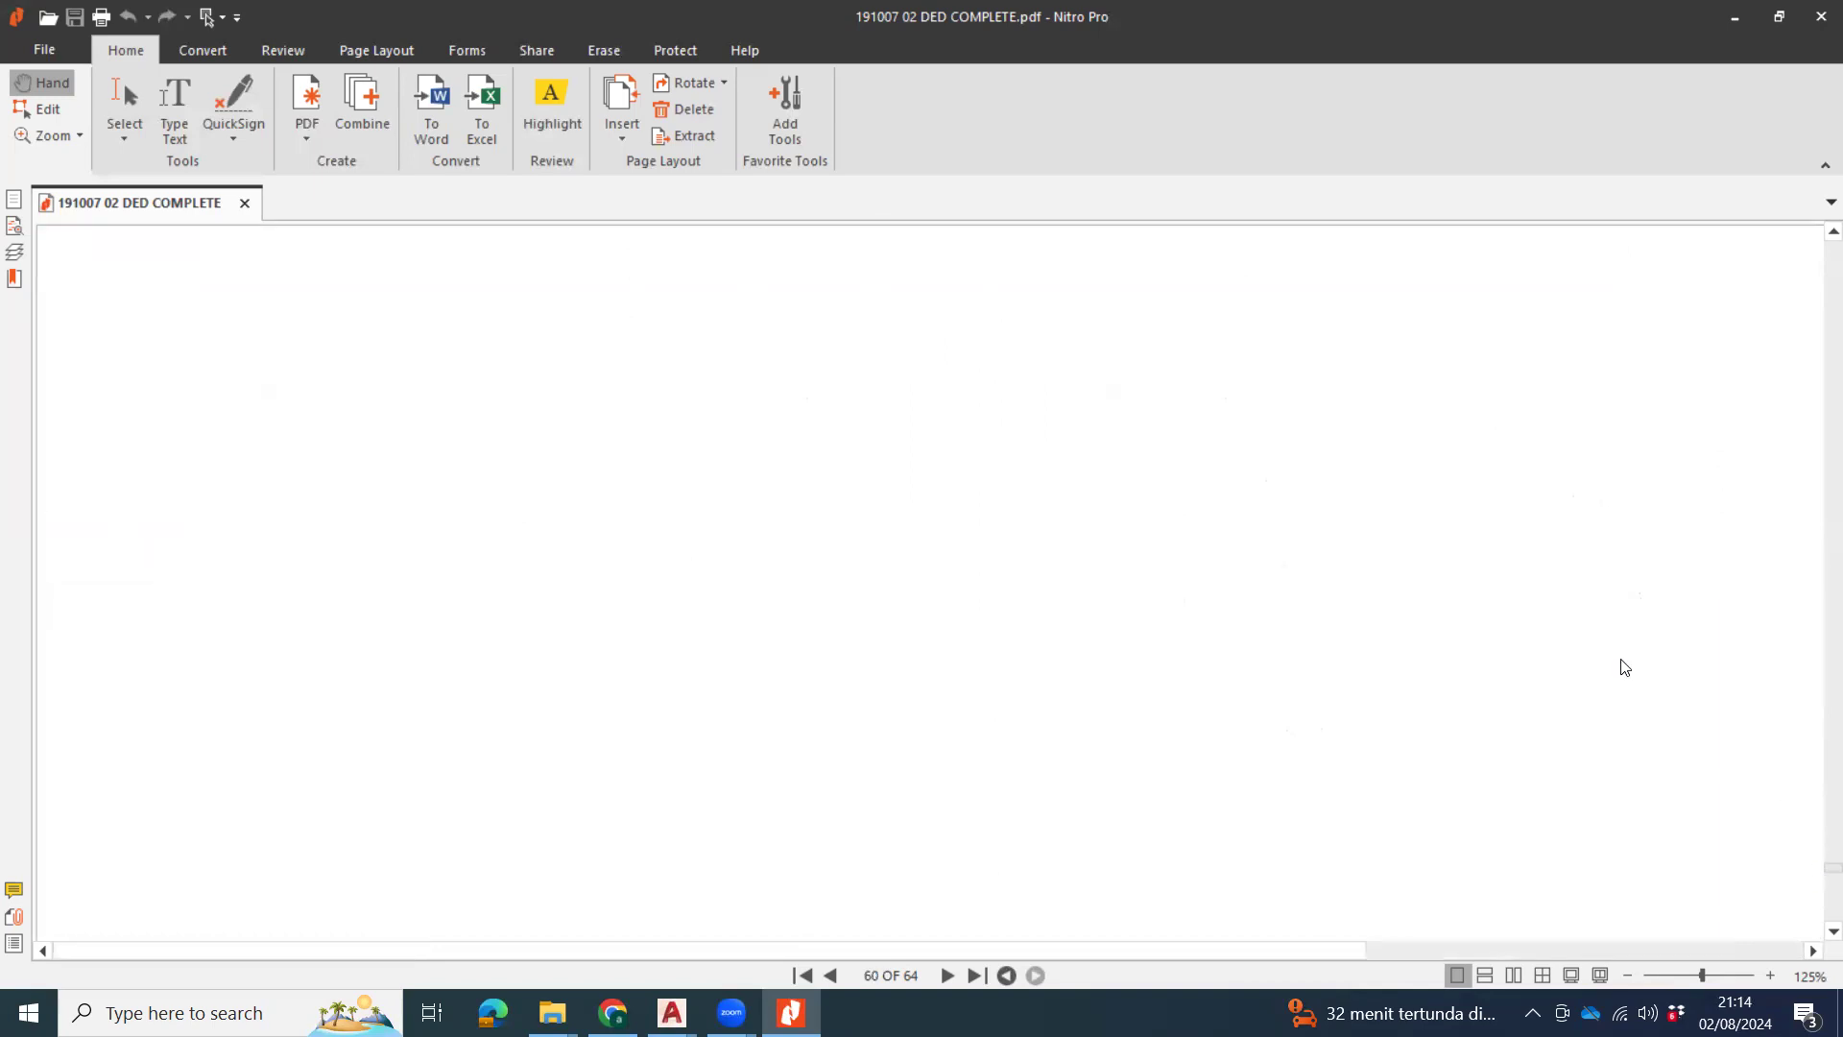
pyautogui.moveTo(1653, 816); pyautogui.dragTo(929, 202)
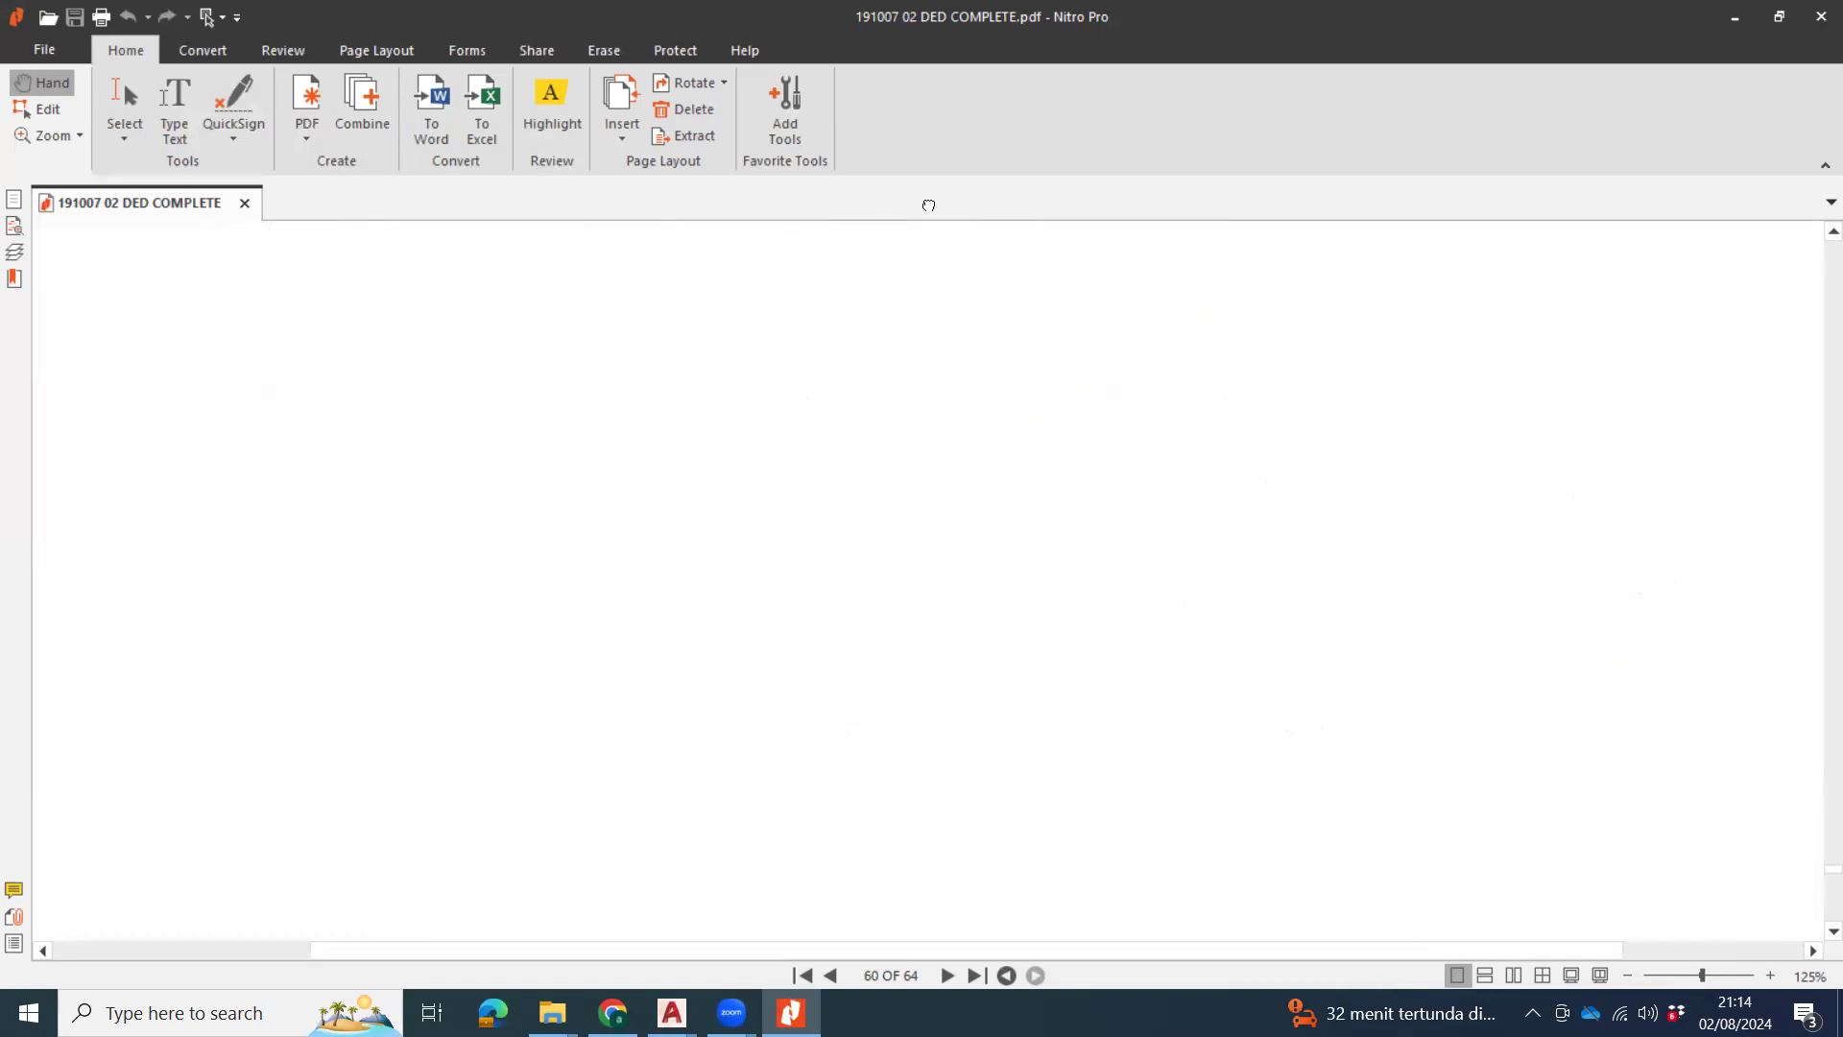
pyautogui.keyDown('ctrl'); pyautogui.scroll(-1, 1646, 710); pyautogui.keyUp('ctrl')
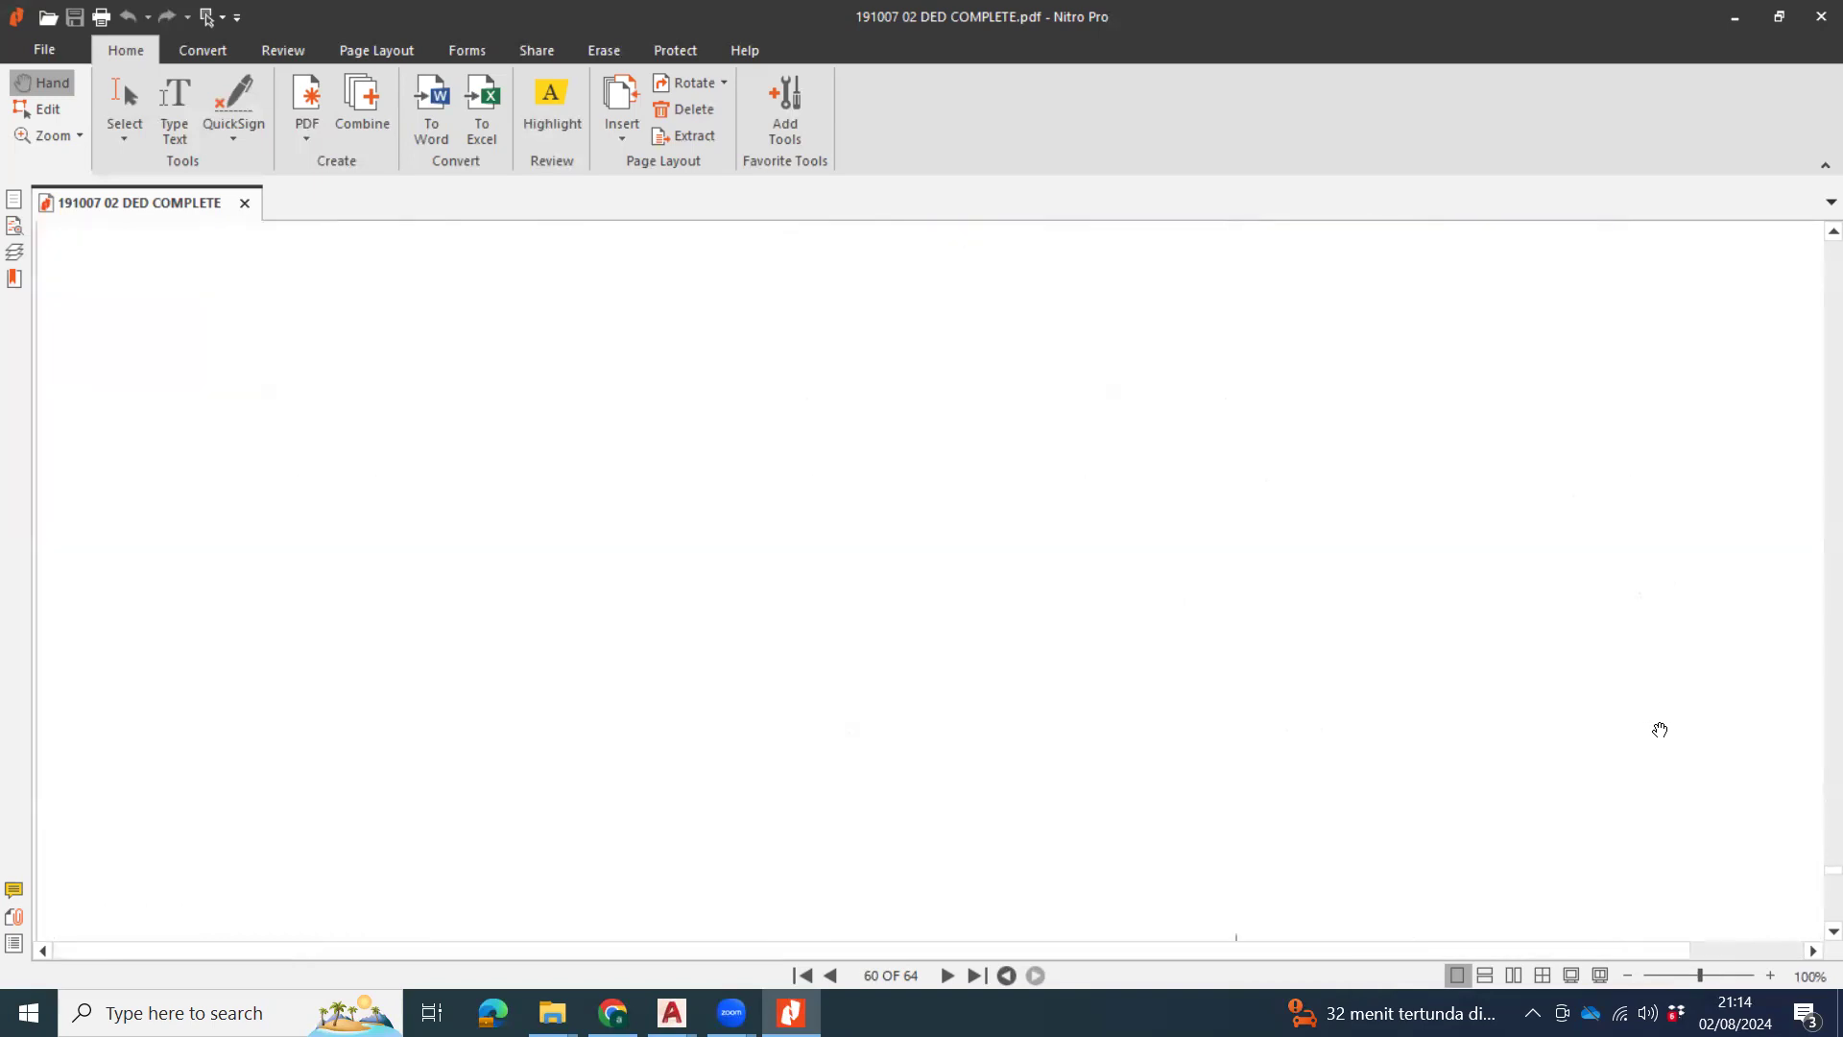
pyautogui.moveTo(1742, 871); pyautogui.dragTo(737, 234)
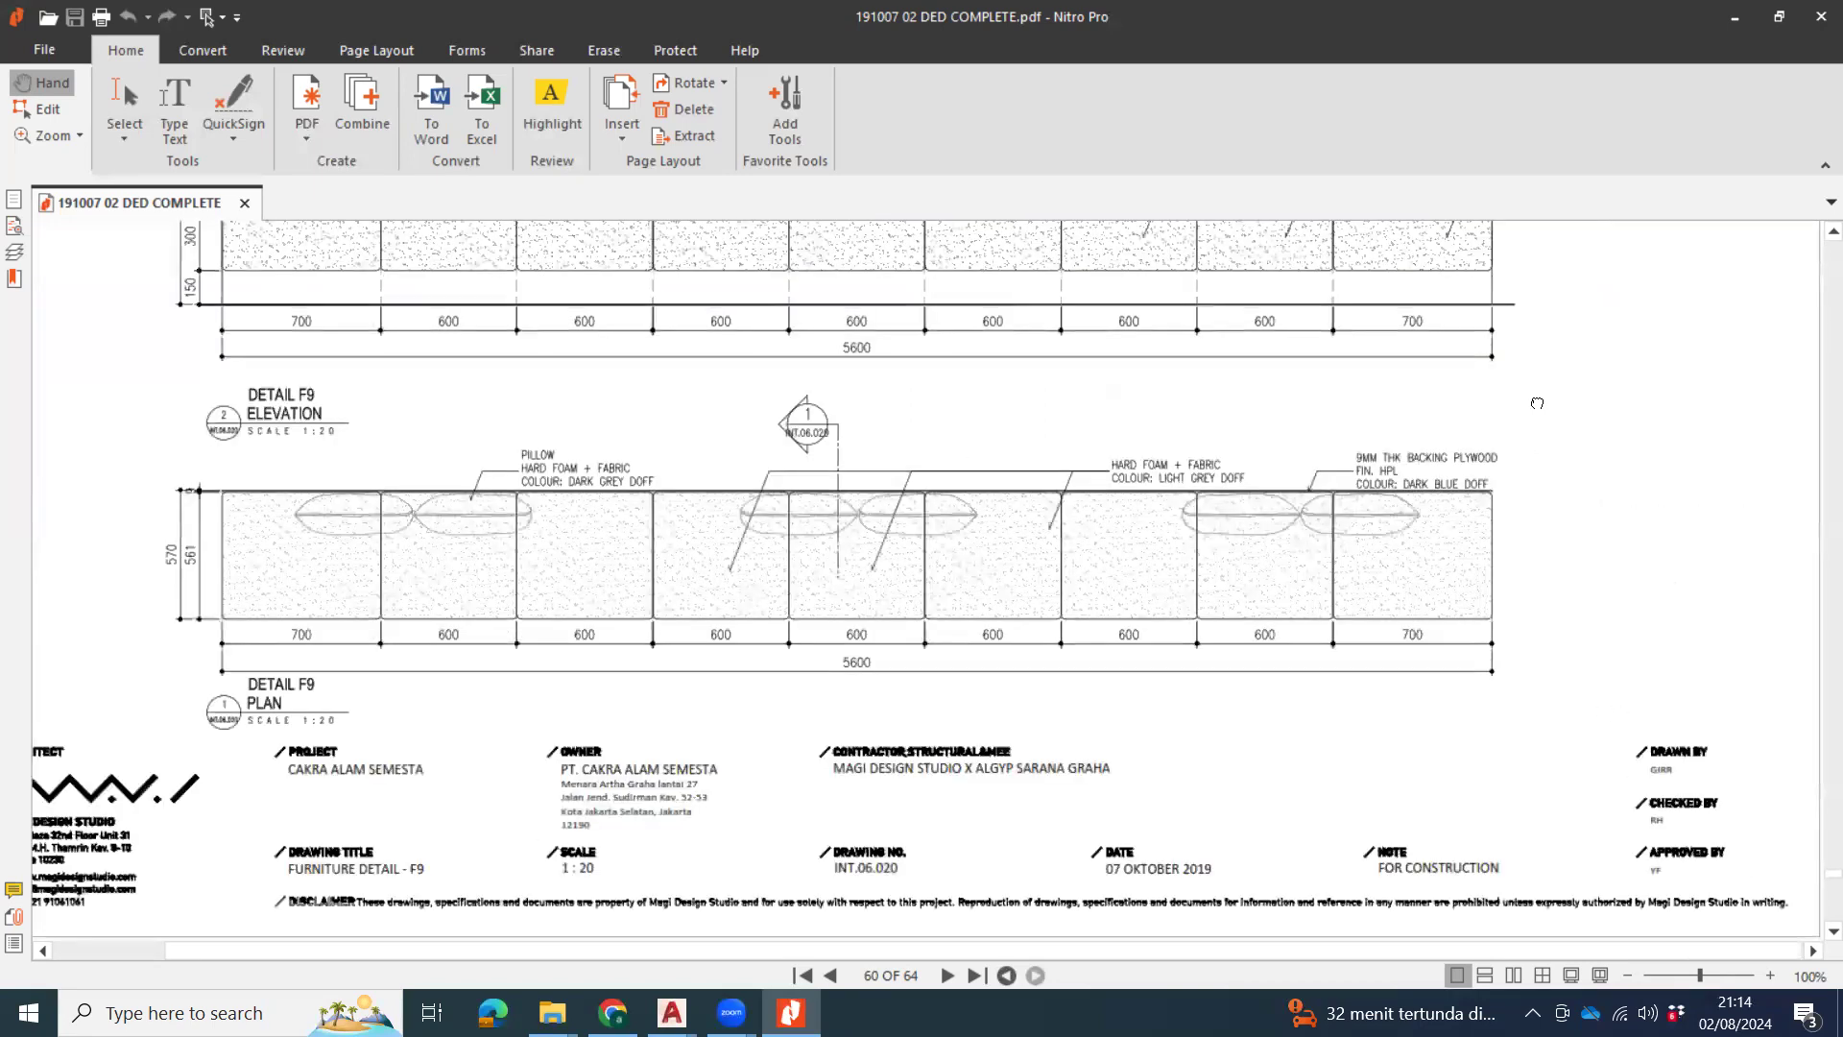
pyautogui.keyDown('ctrl'); pyautogui.scroll(2, 1700, 789); pyautogui.keyUp('ctrl')
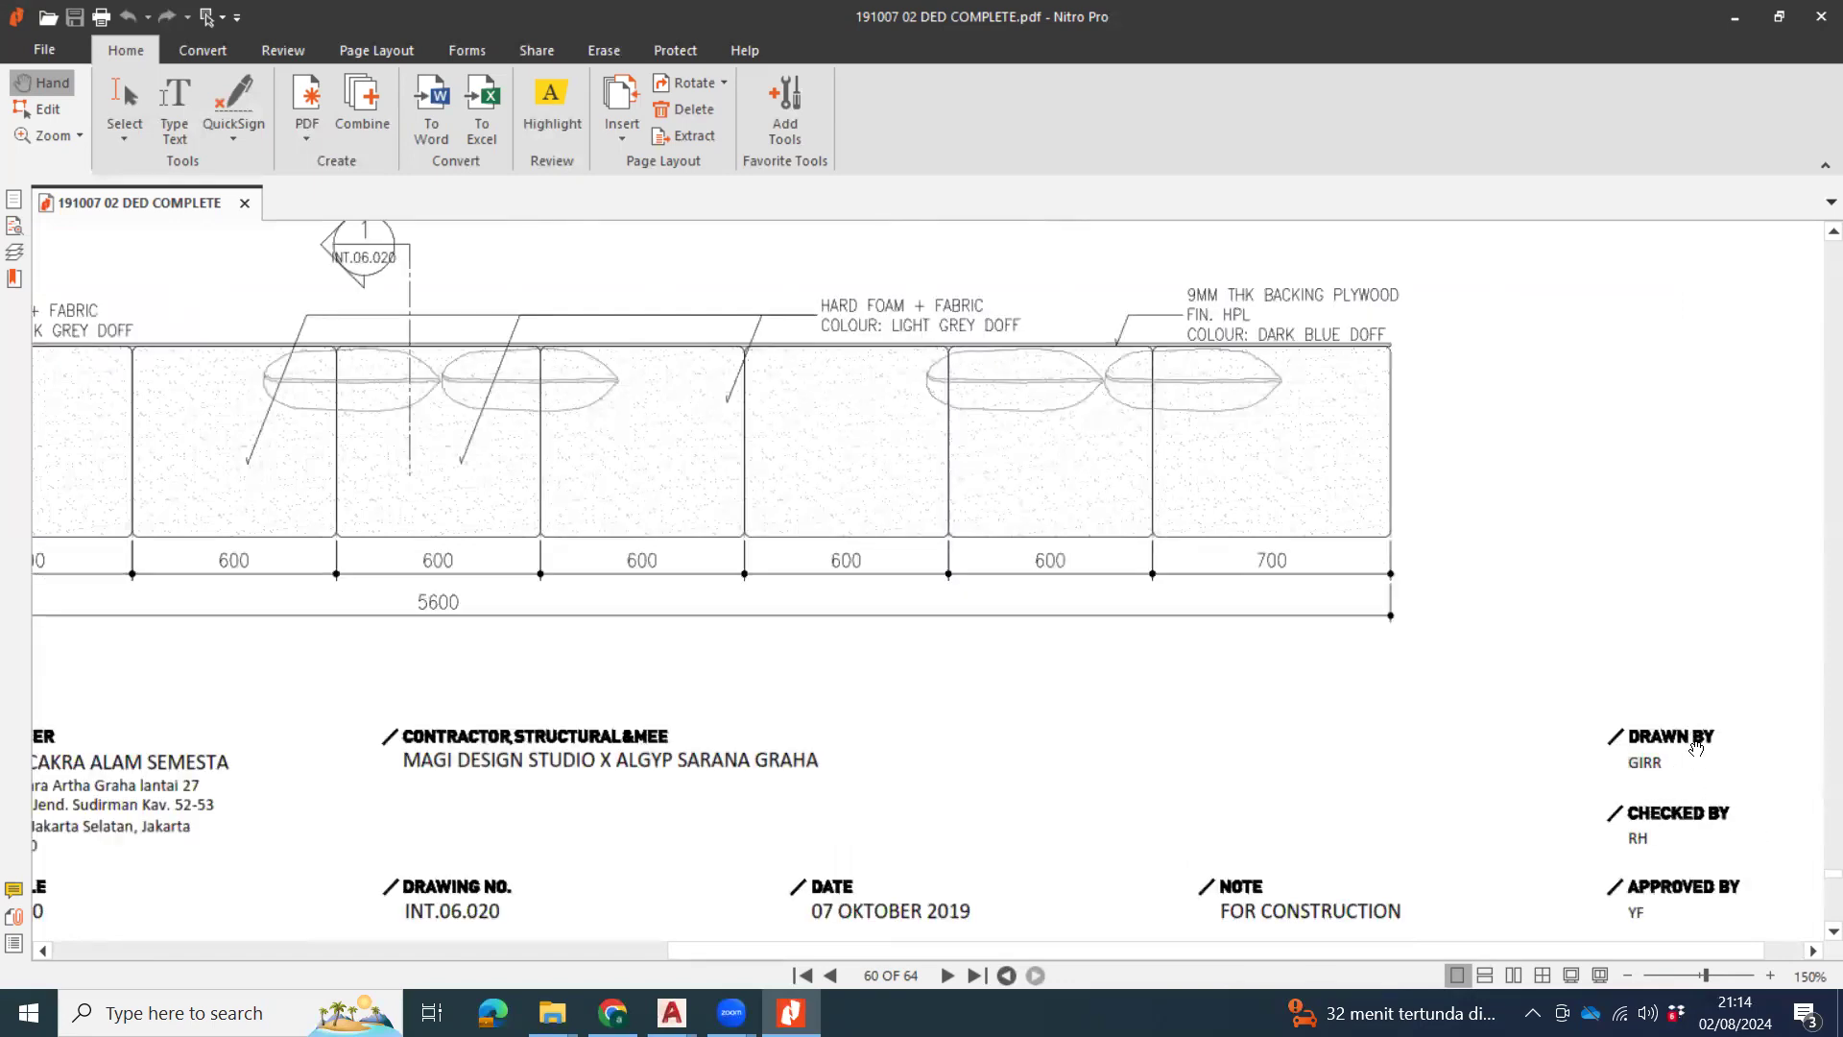
pyautogui.keyDown('ctrl'); pyautogui.scroll(-2, 1568, 522); pyautogui.keyUp('ctrl')
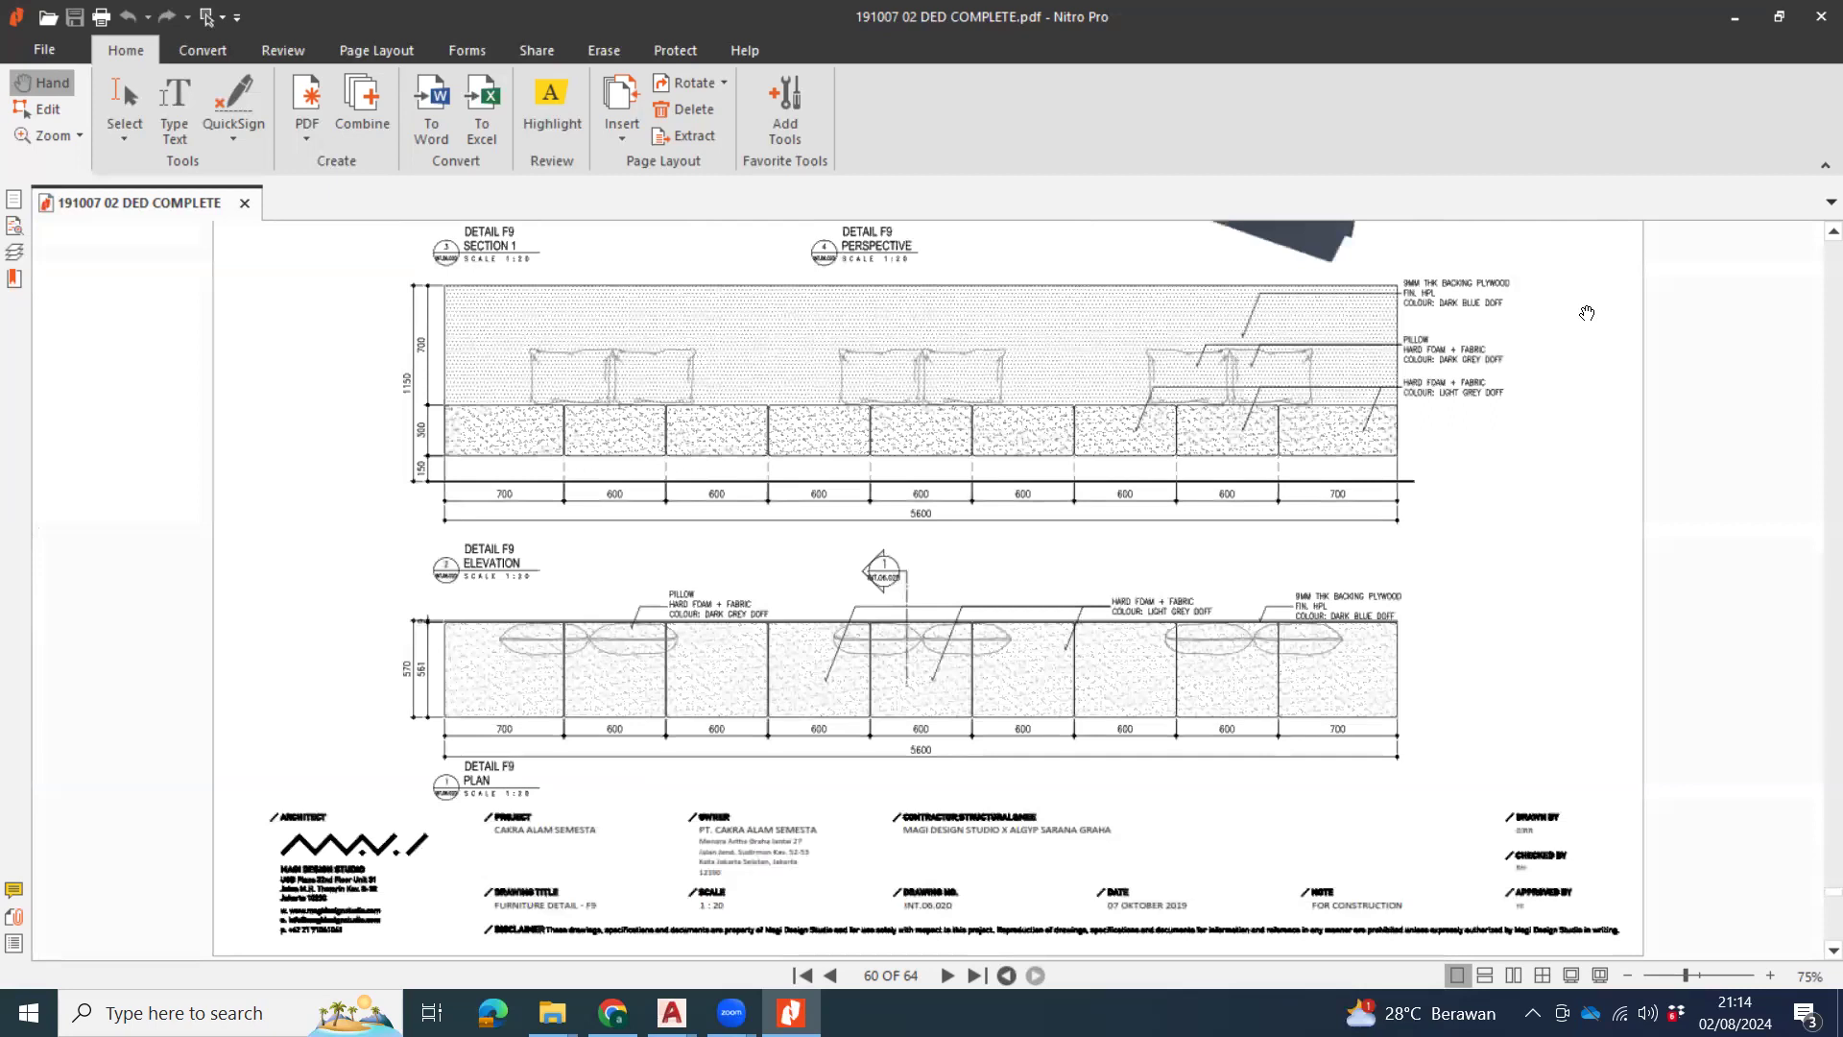
pyautogui.keyDown('ctrl'); pyautogui.scroll(-2, 1487, 375); pyautogui.keyUp('ctrl')
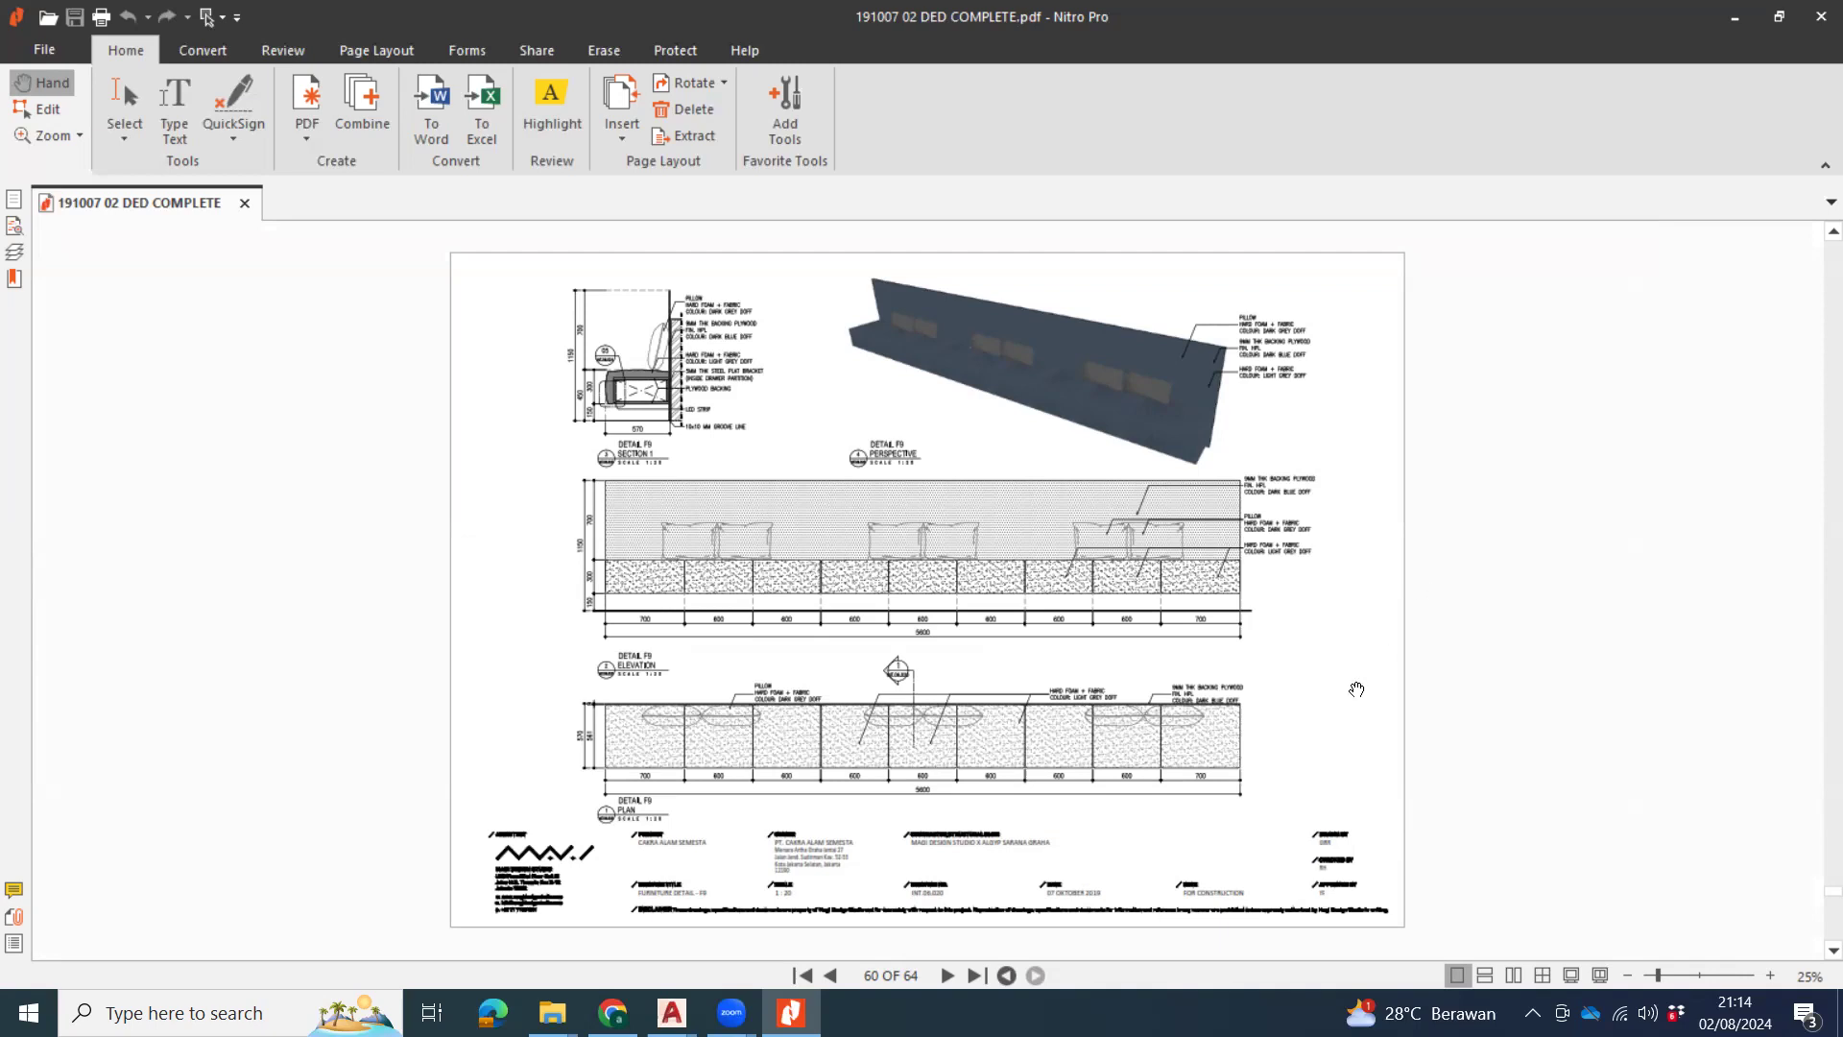
# Check Detail 02, Detail 03 and the title block on the last sheet, page 64.
pyautogui.scroll(-4, 1592, 707)
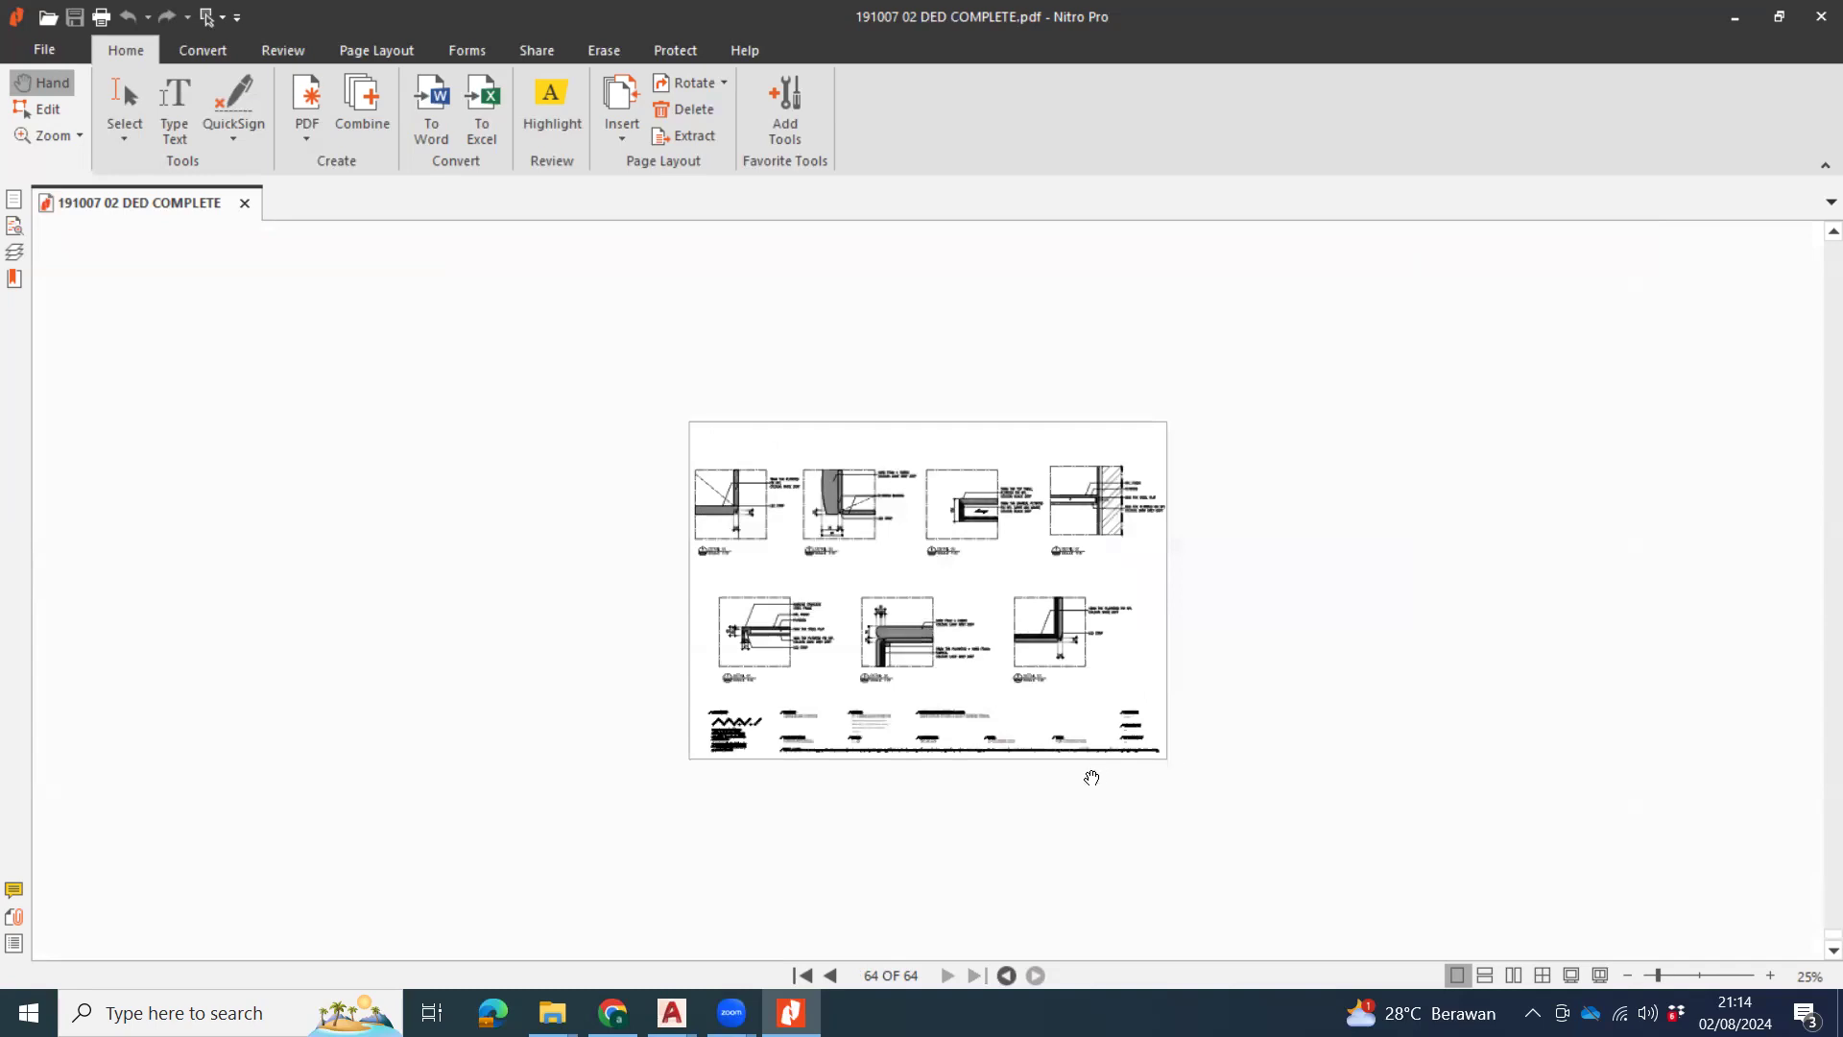
pyautogui.keyDown('ctrl'); pyautogui.scroll(4, 1142, 730); pyautogui.keyUp('ctrl')
pyautogui.moveTo(1736, 769); pyautogui.dragTo(1308, 432)
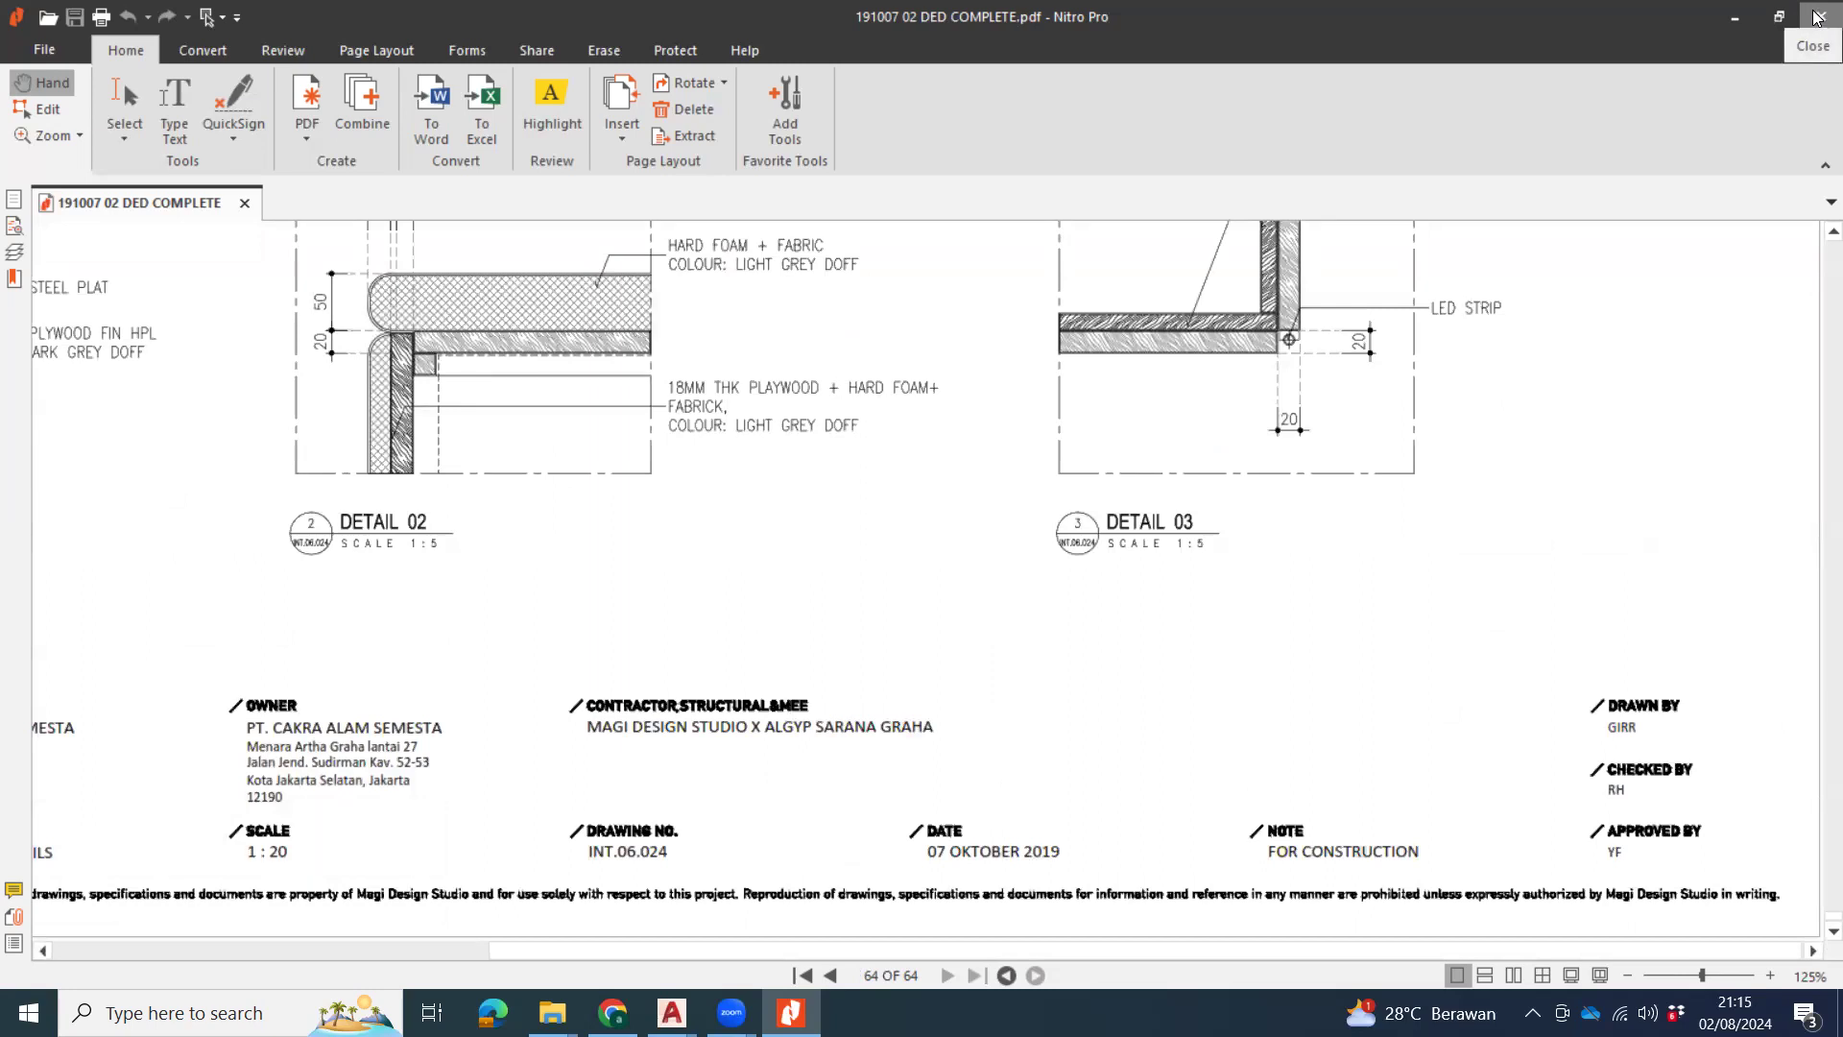
# Close the PDF reader, minimize the 191008 AG27 PDF DED folder, and open 180227-GoWork PP-CDset 2 OF 2 from the Downloads folder.
pyautogui.click(1817, 17)
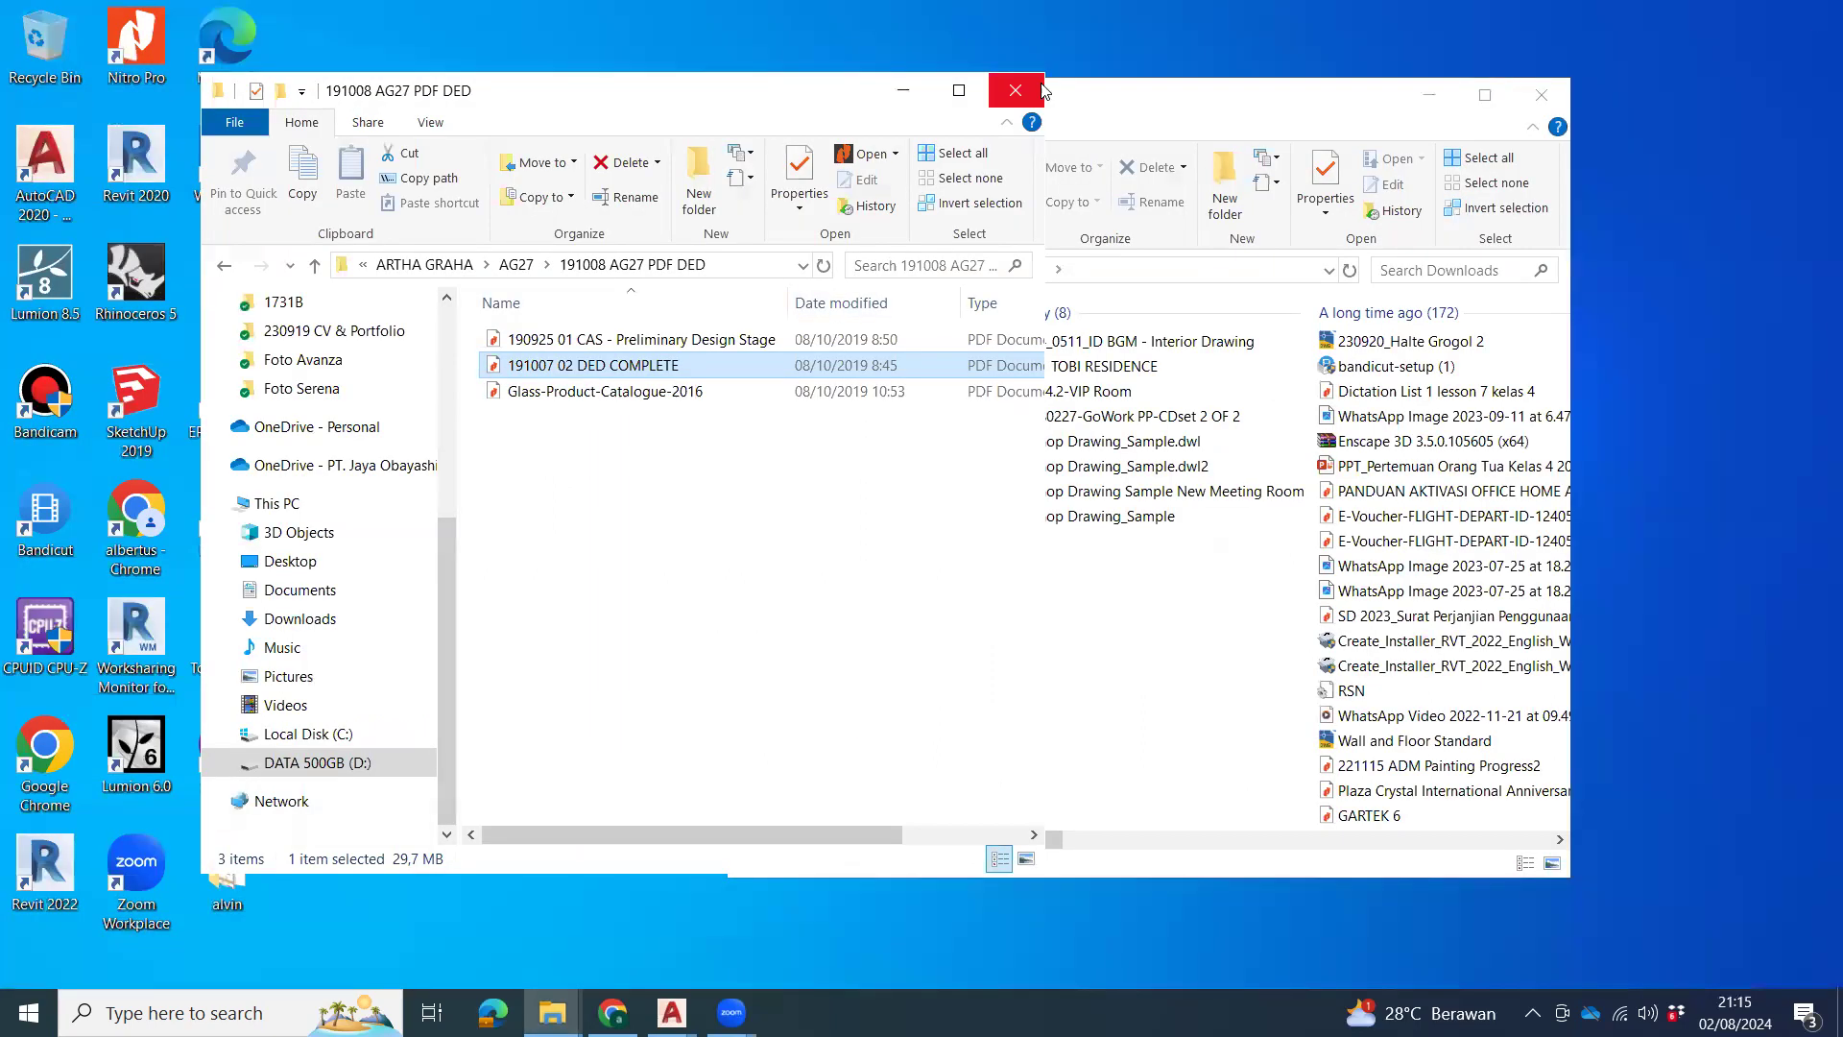
pyautogui.click(906, 93)
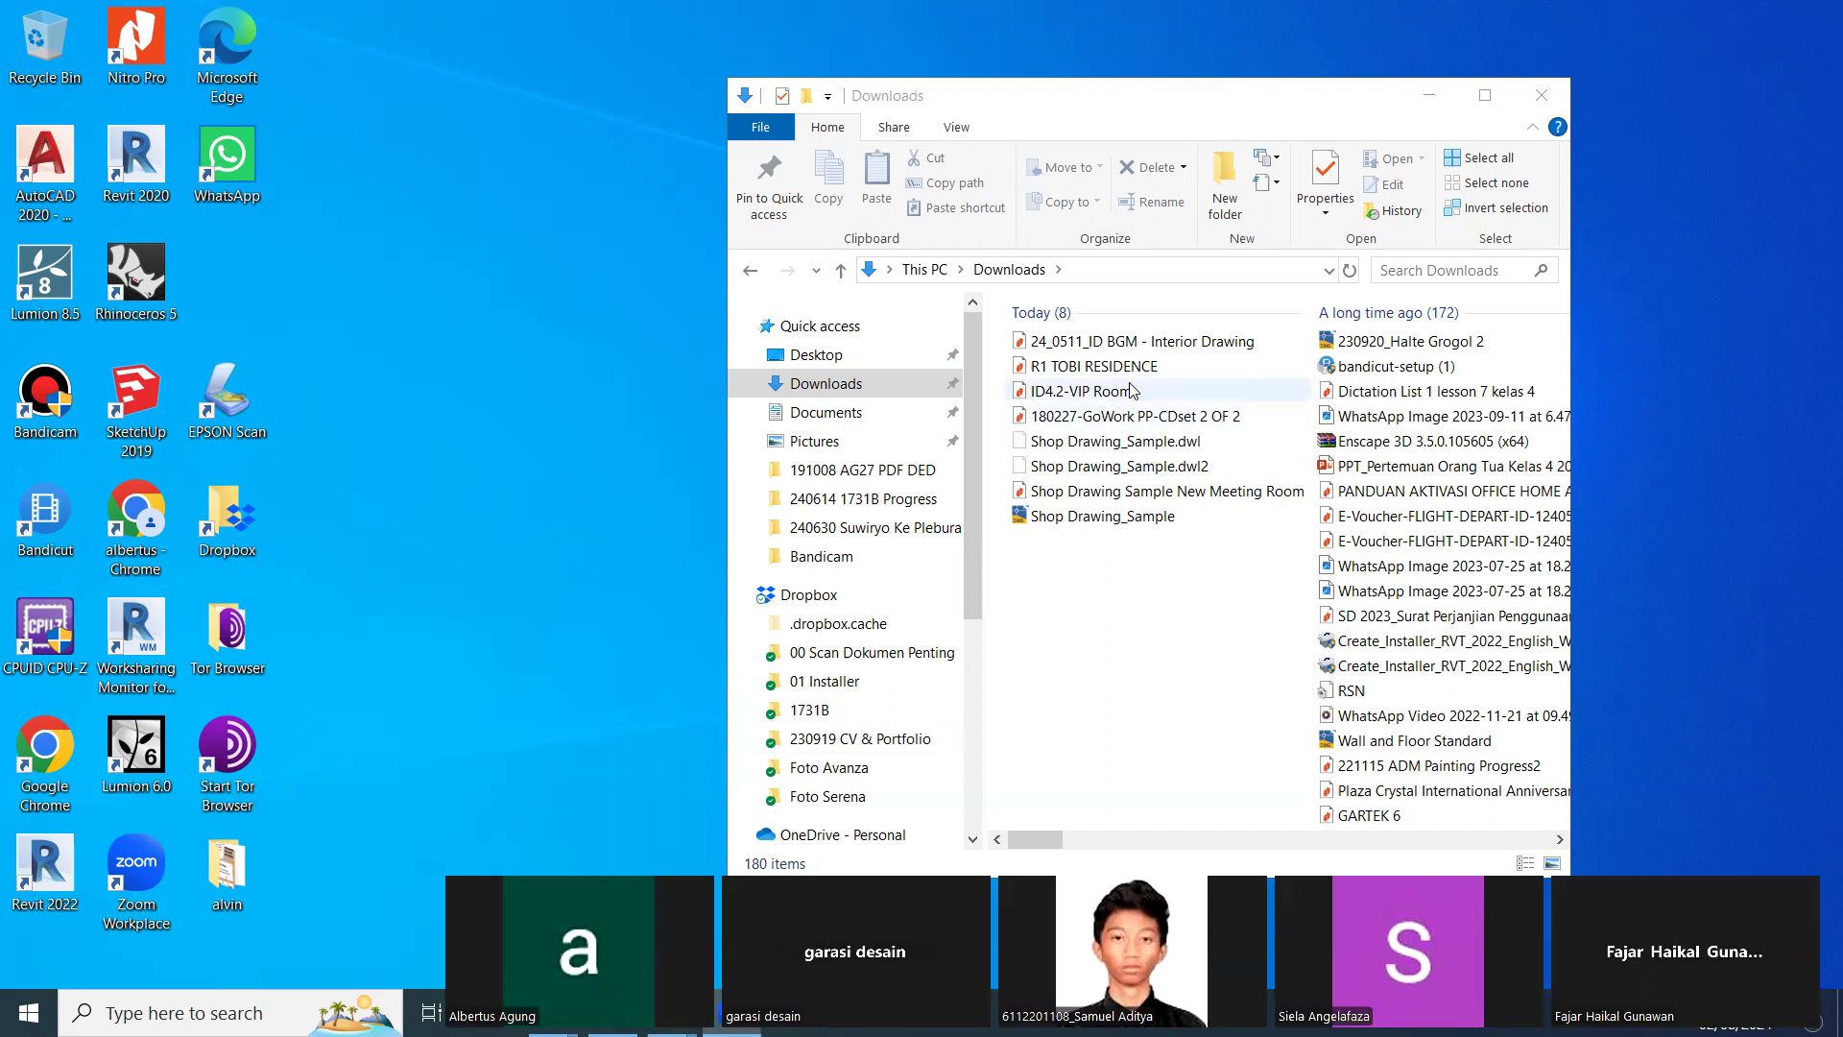
pyautogui.doubleClick(1119, 417)
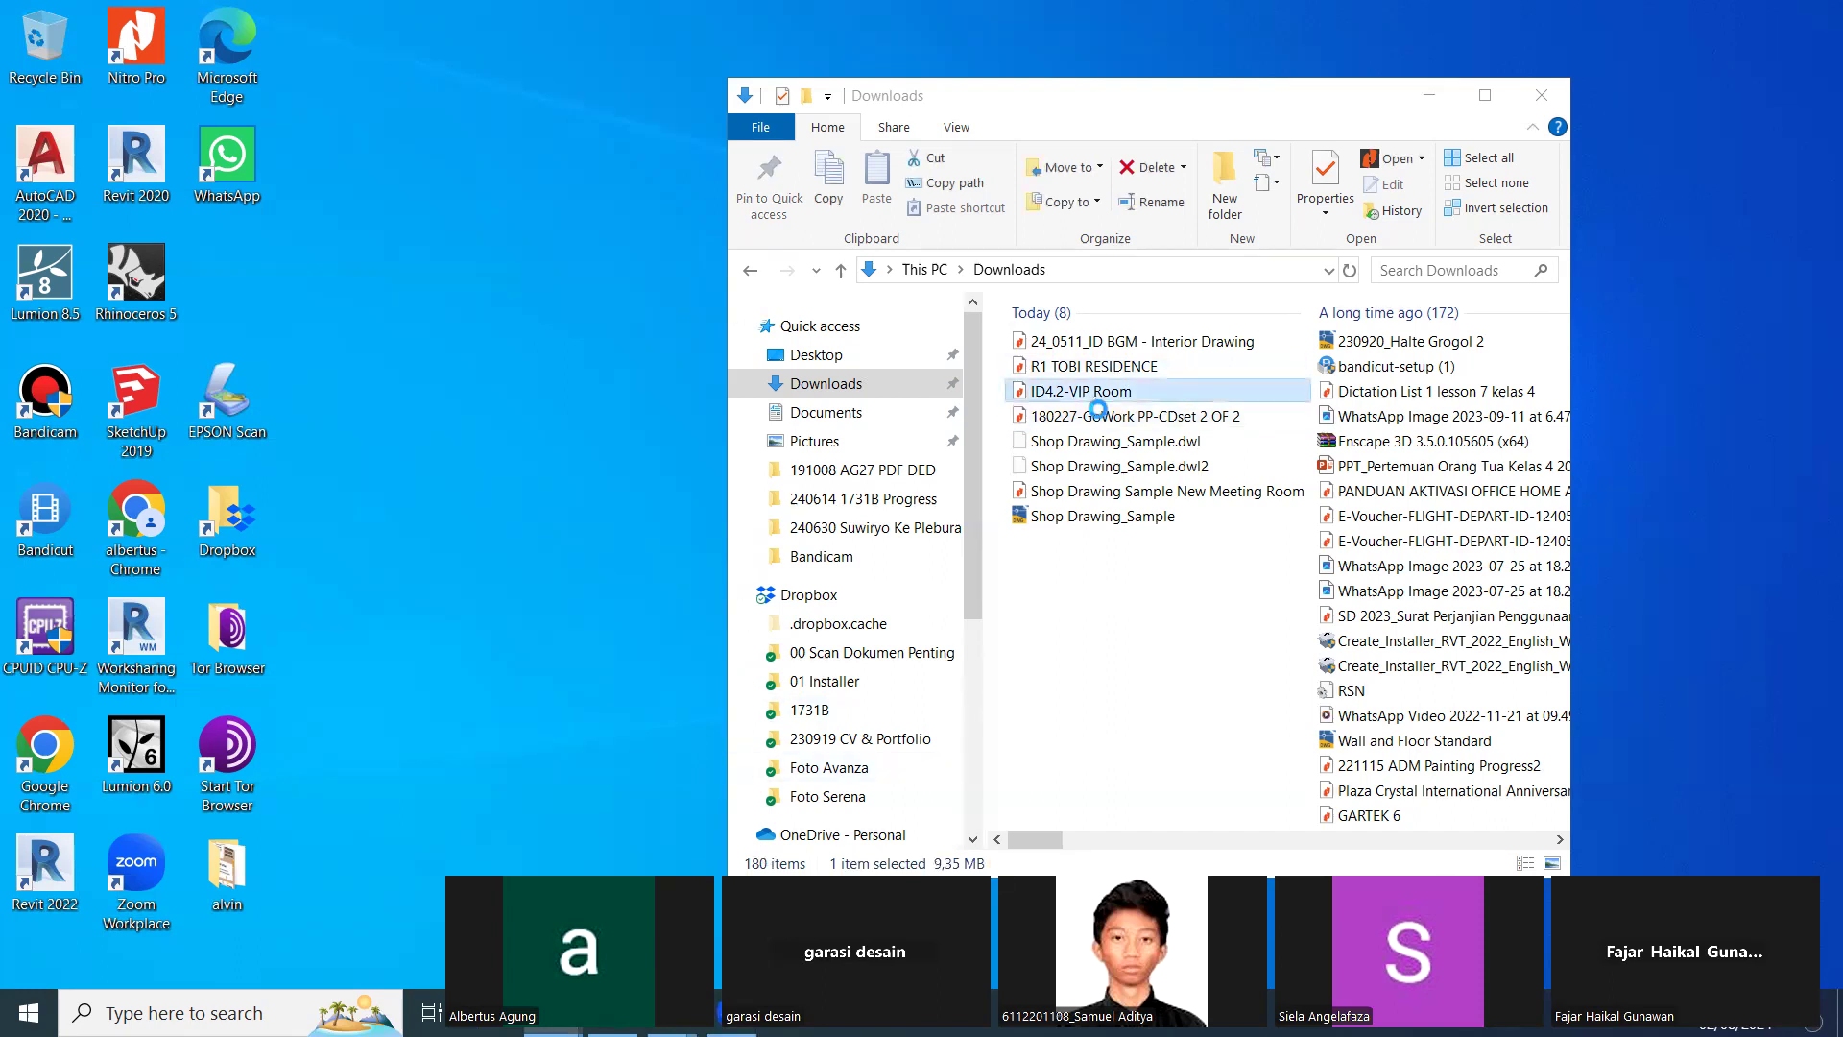
pyautogui.doubleClick(1167, 414)
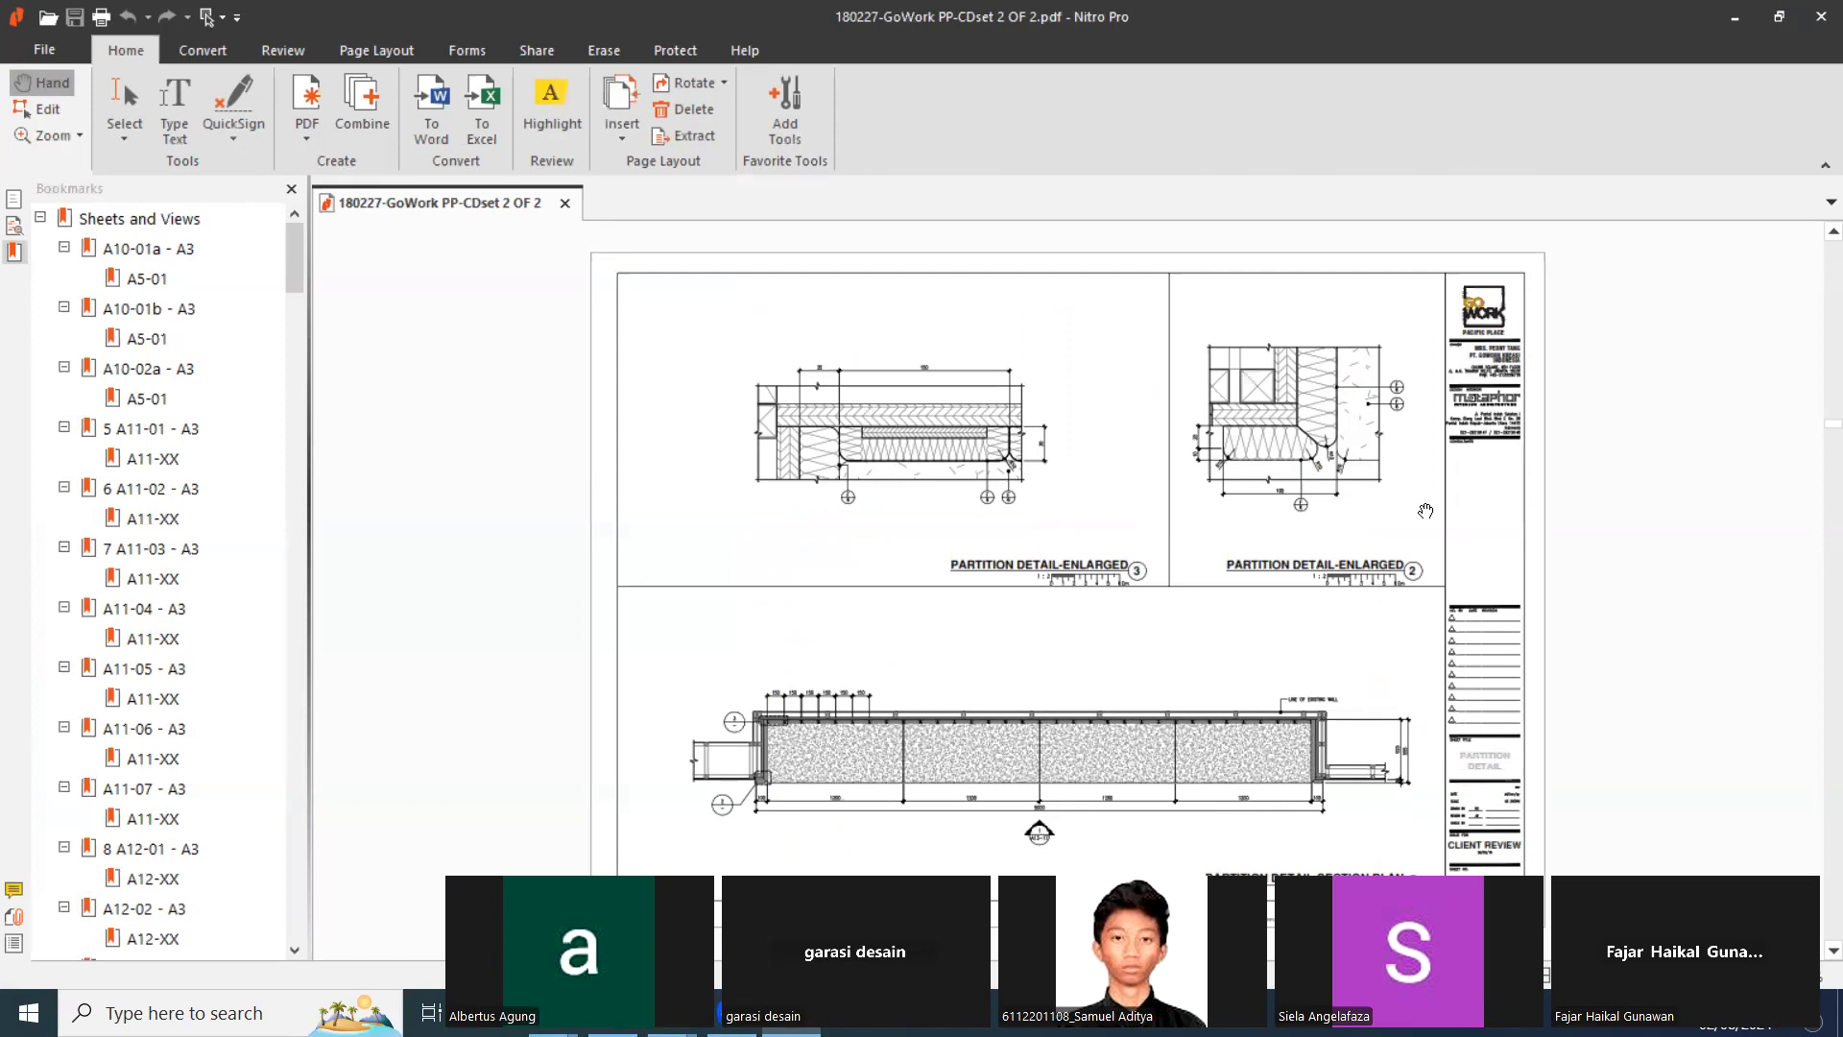
# Examine the partition detail sheet's title block, from the project logo, owner and interior design fields to the revision table and sheet title.
pyautogui.keyDown('ctrl'); pyautogui.scroll(5, 1495, 340); pyautogui.keyUp('ctrl')
pyautogui.moveTo(1649, 401); pyautogui.dragTo(1018, 320)
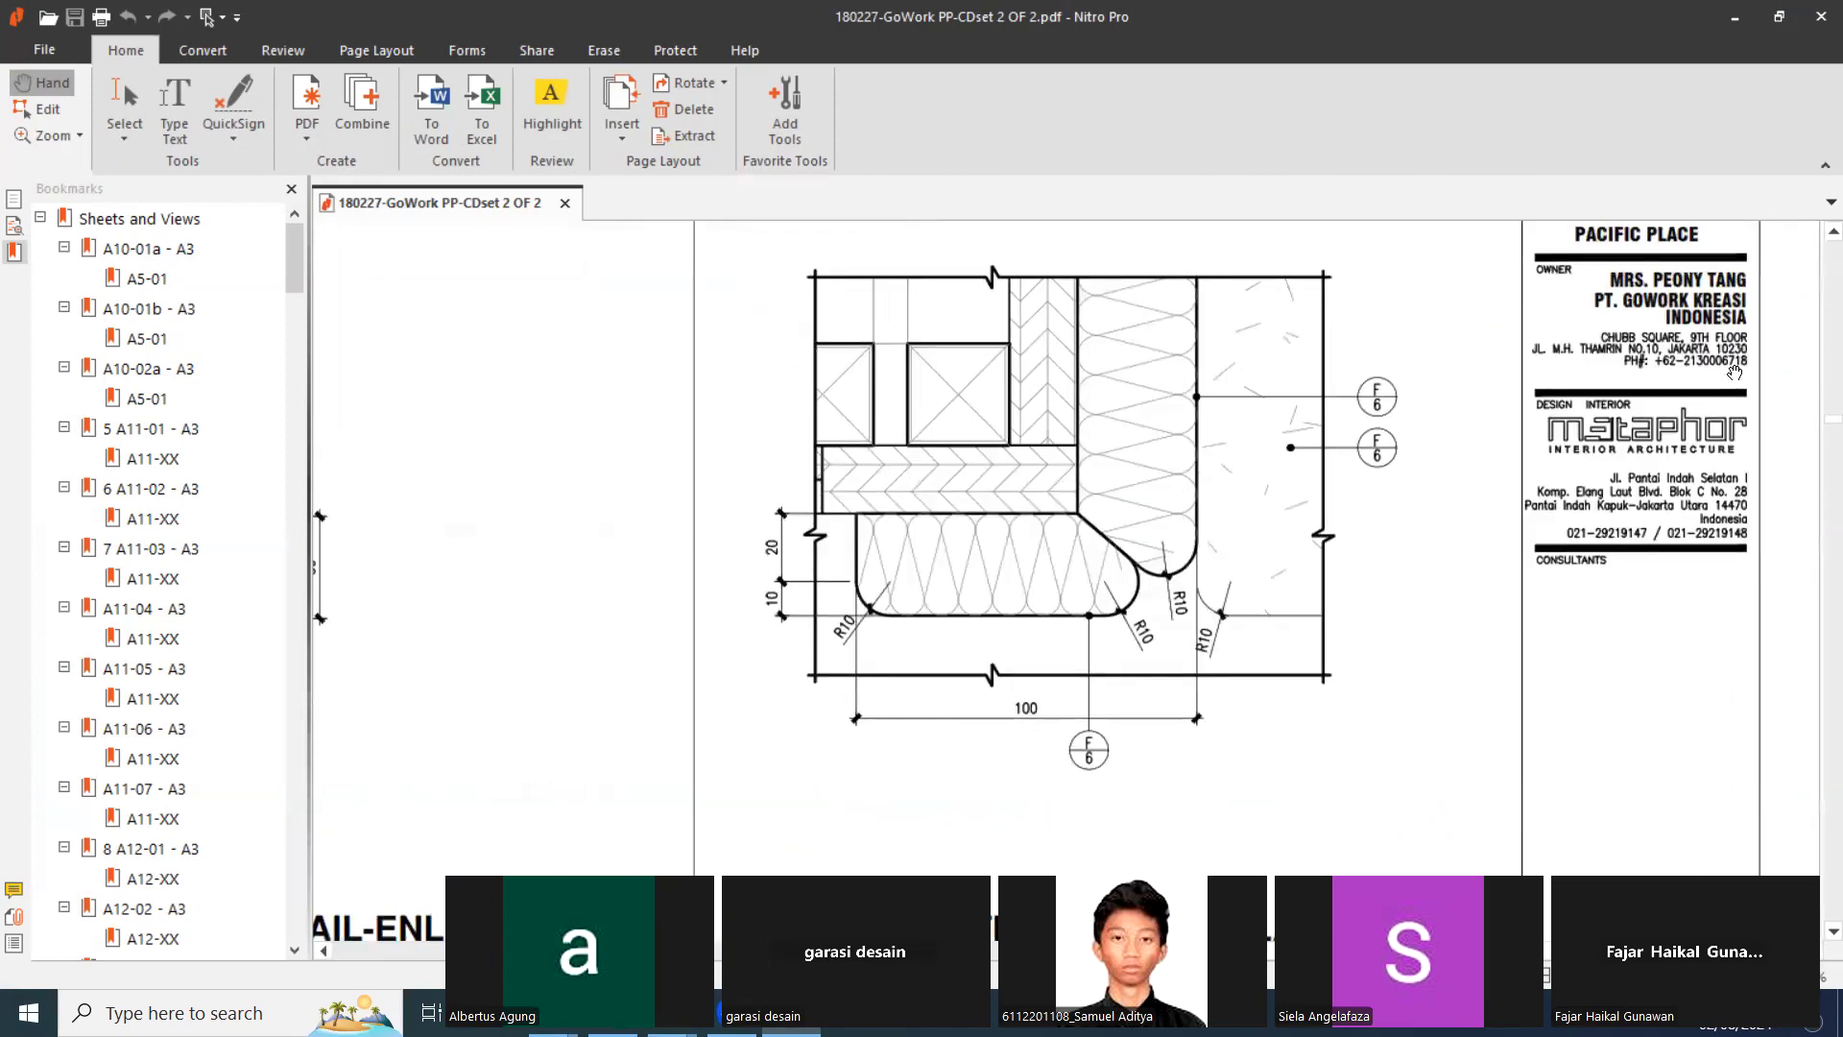
pyautogui.scroll(3, 1732, 511)
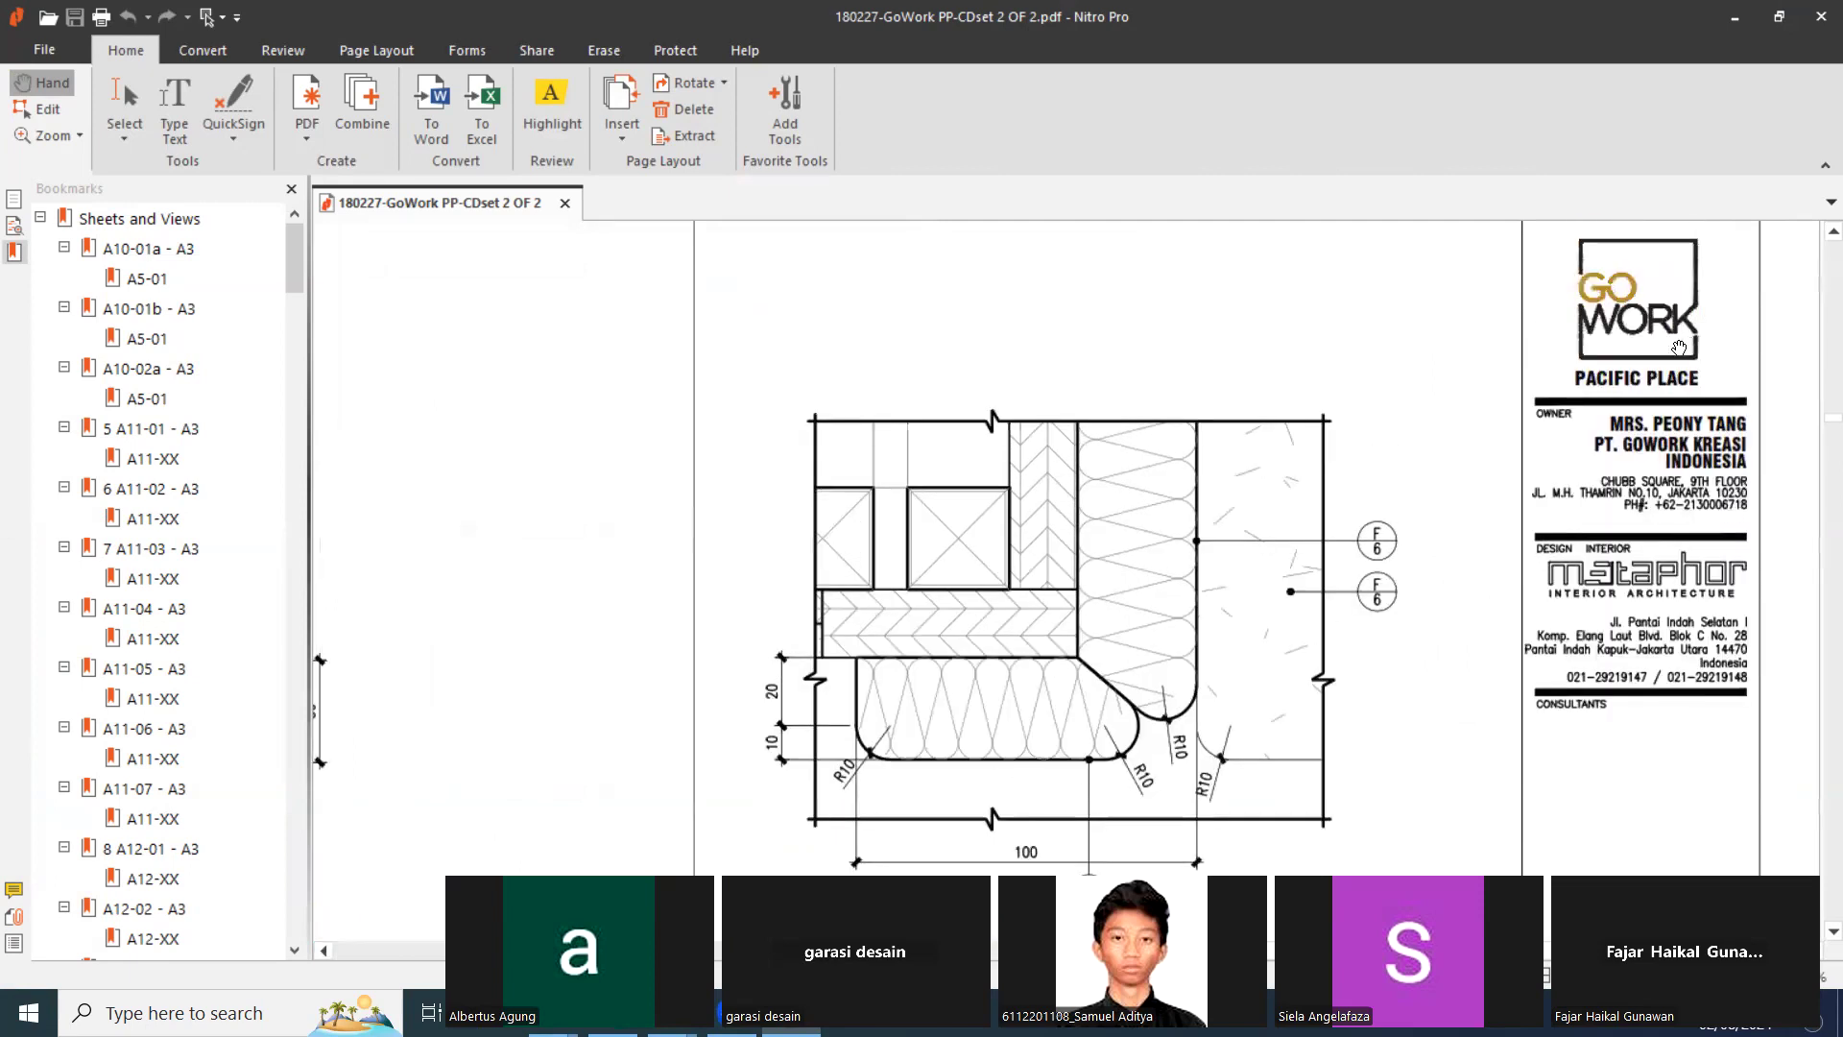
pyautogui.keyDown('ctrl'); pyautogui.scroll(4, 1659, 386); pyautogui.keyUp('ctrl')
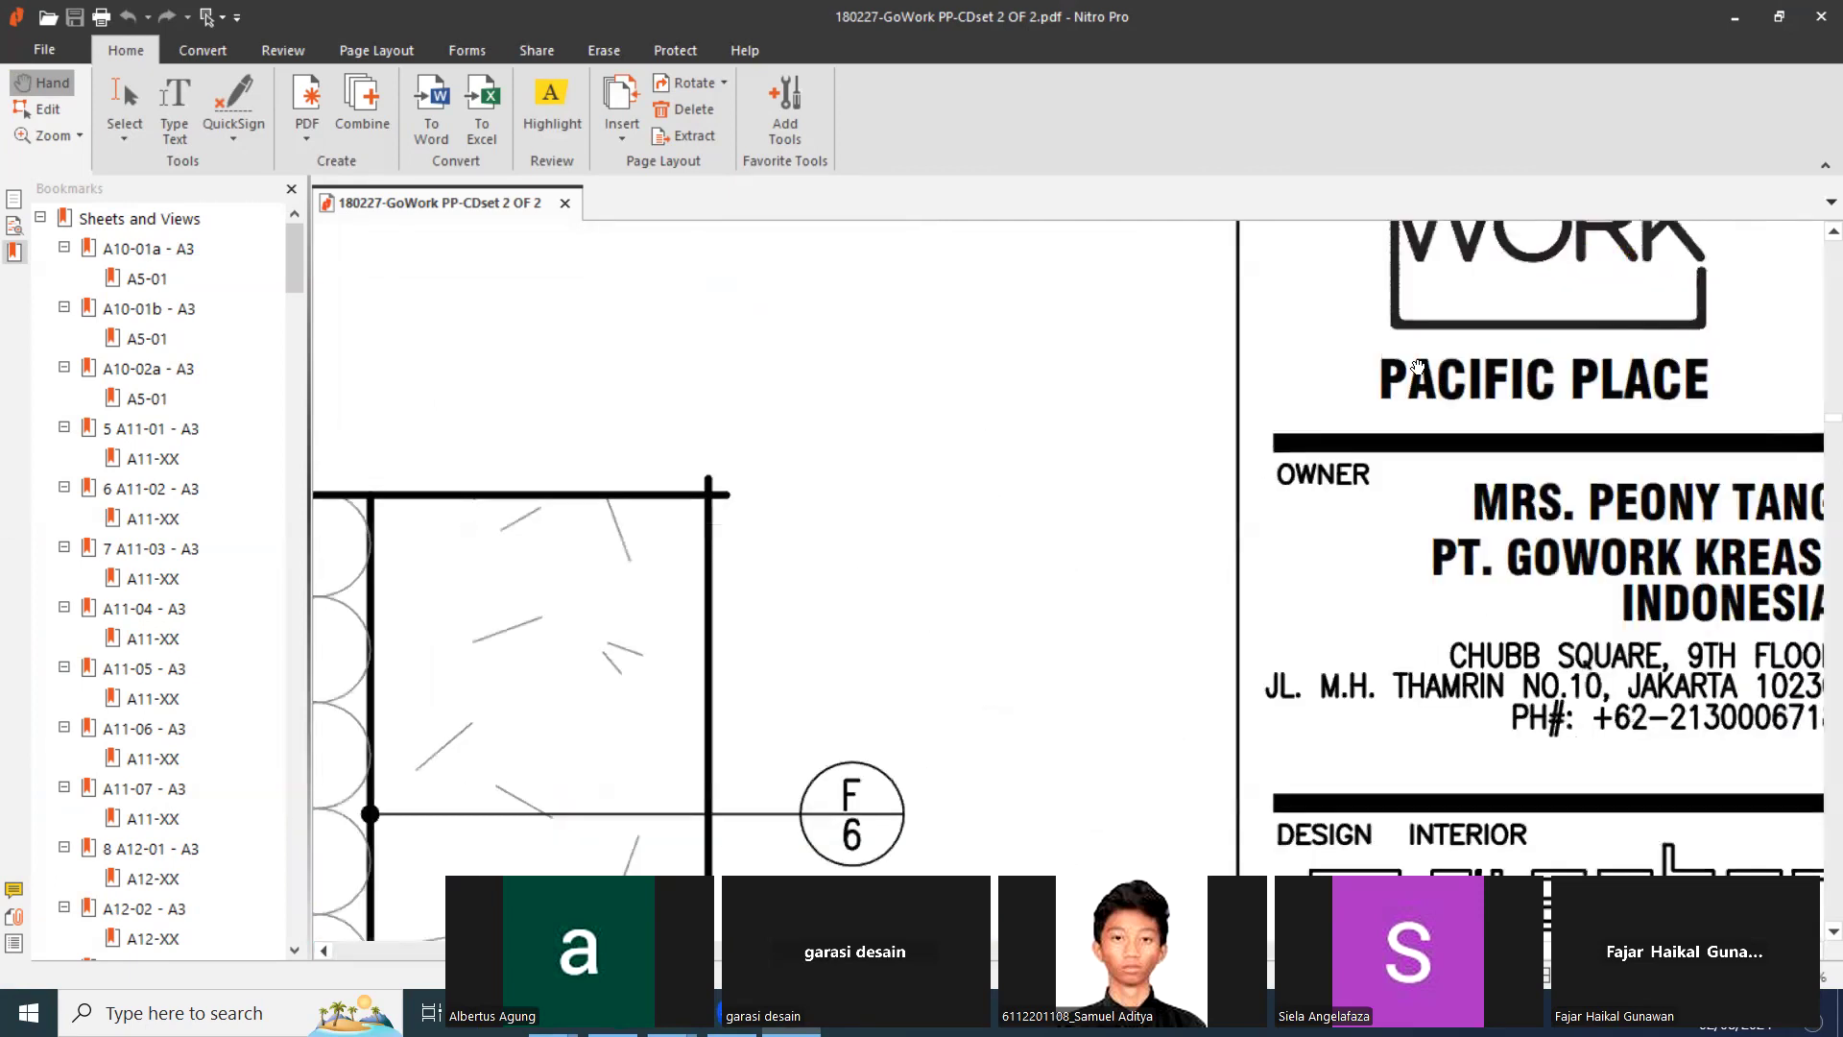
pyautogui.scroll(6, 1636, 415)
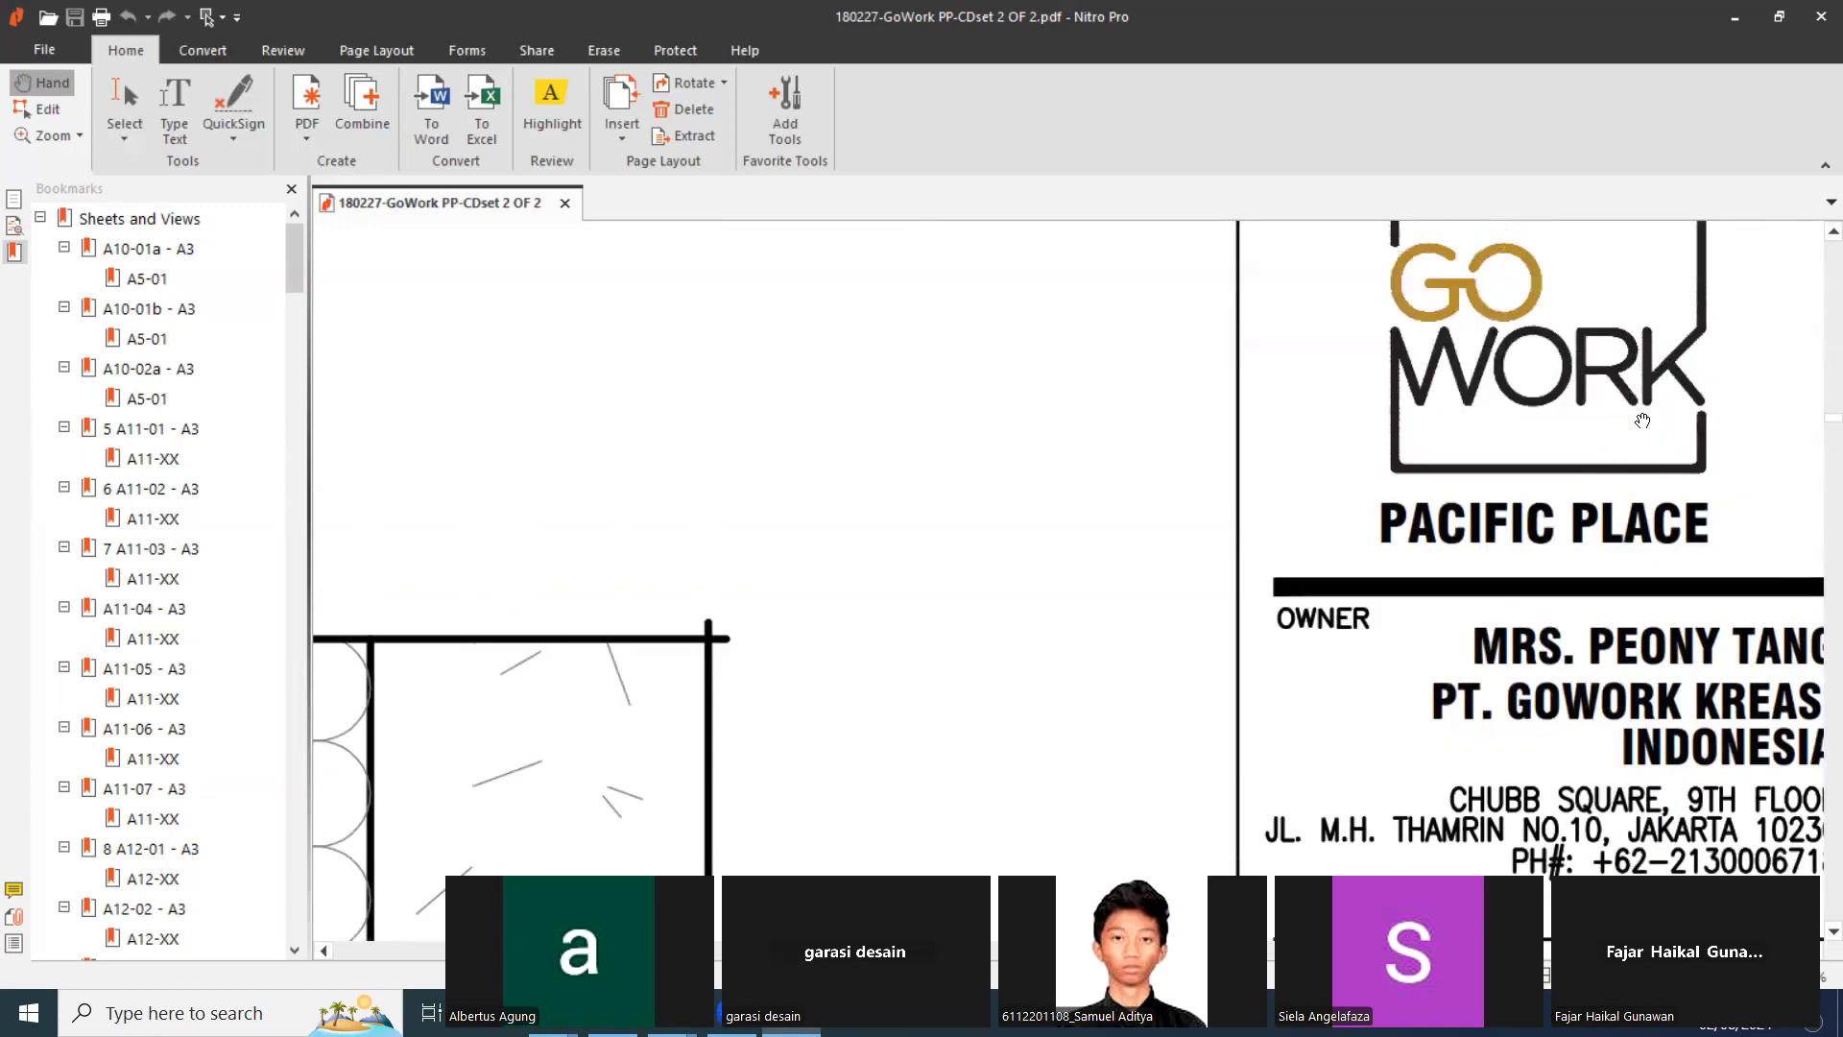
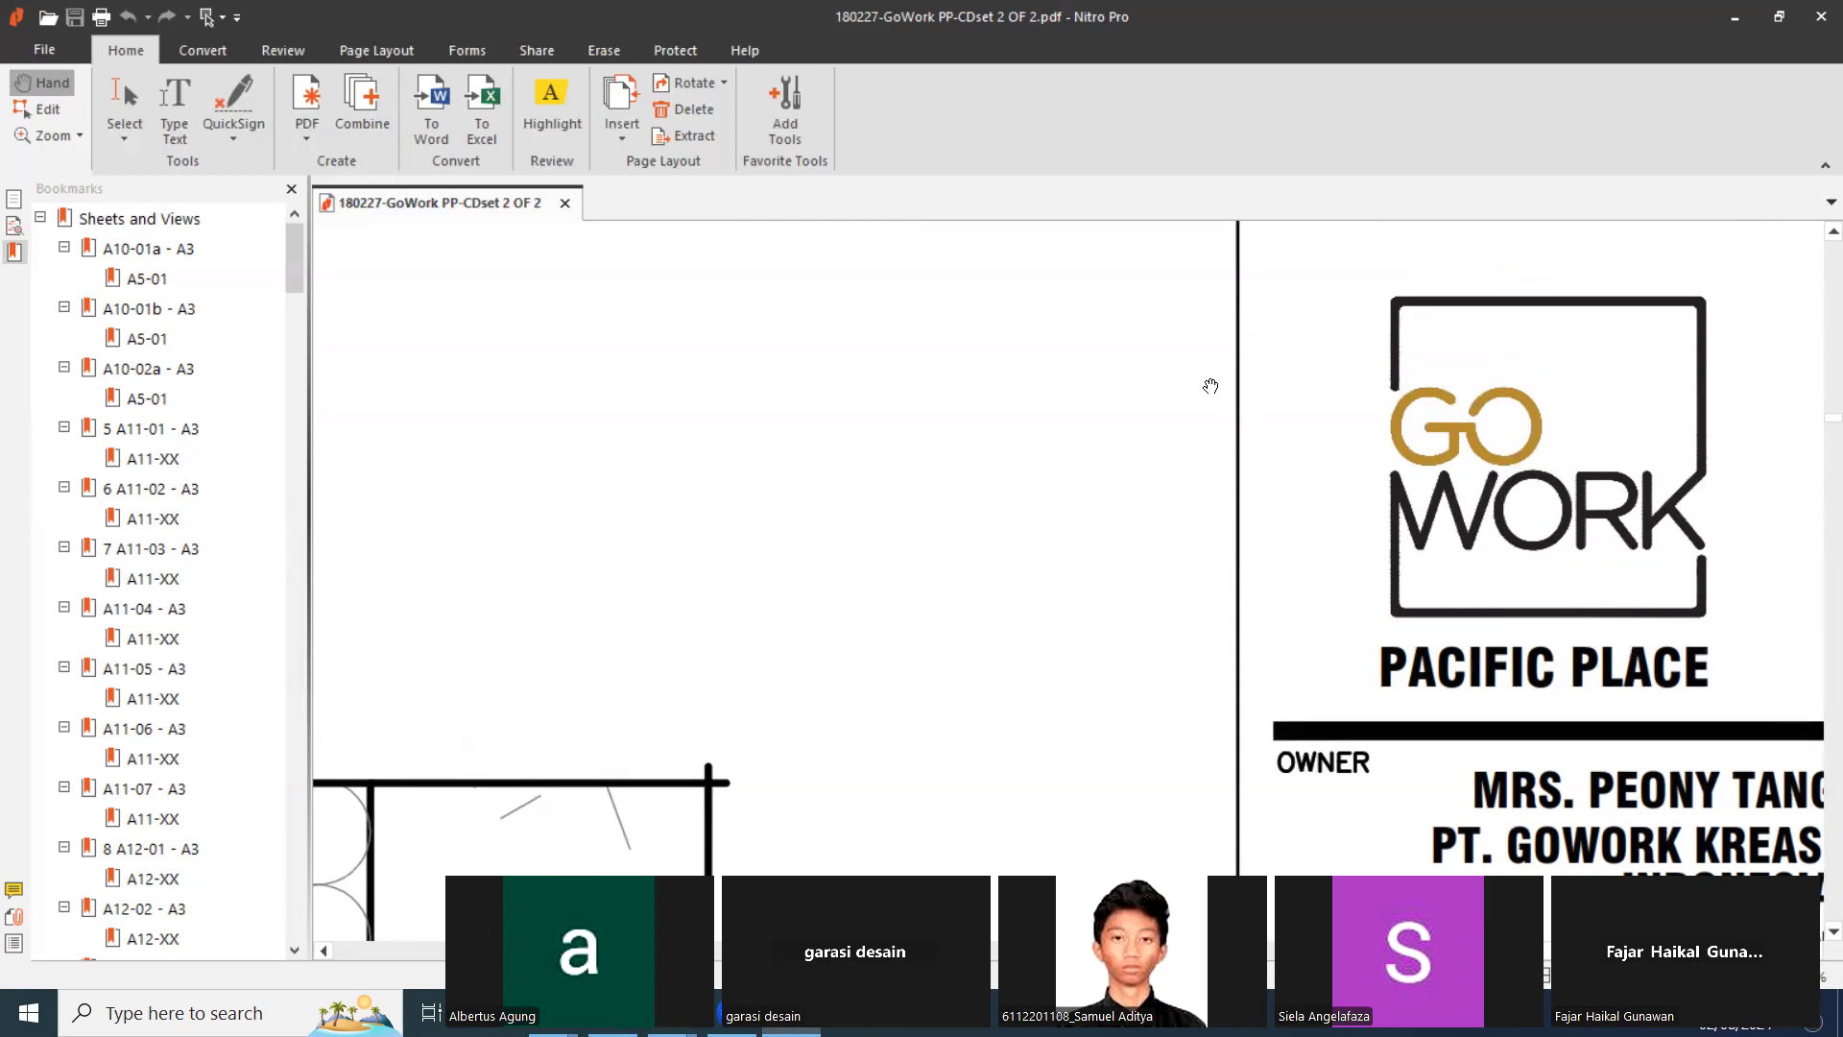
pyautogui.keyDown('ctrl'); pyautogui.scroll(-2, 1207, 413); pyautogui.keyUp('ctrl')
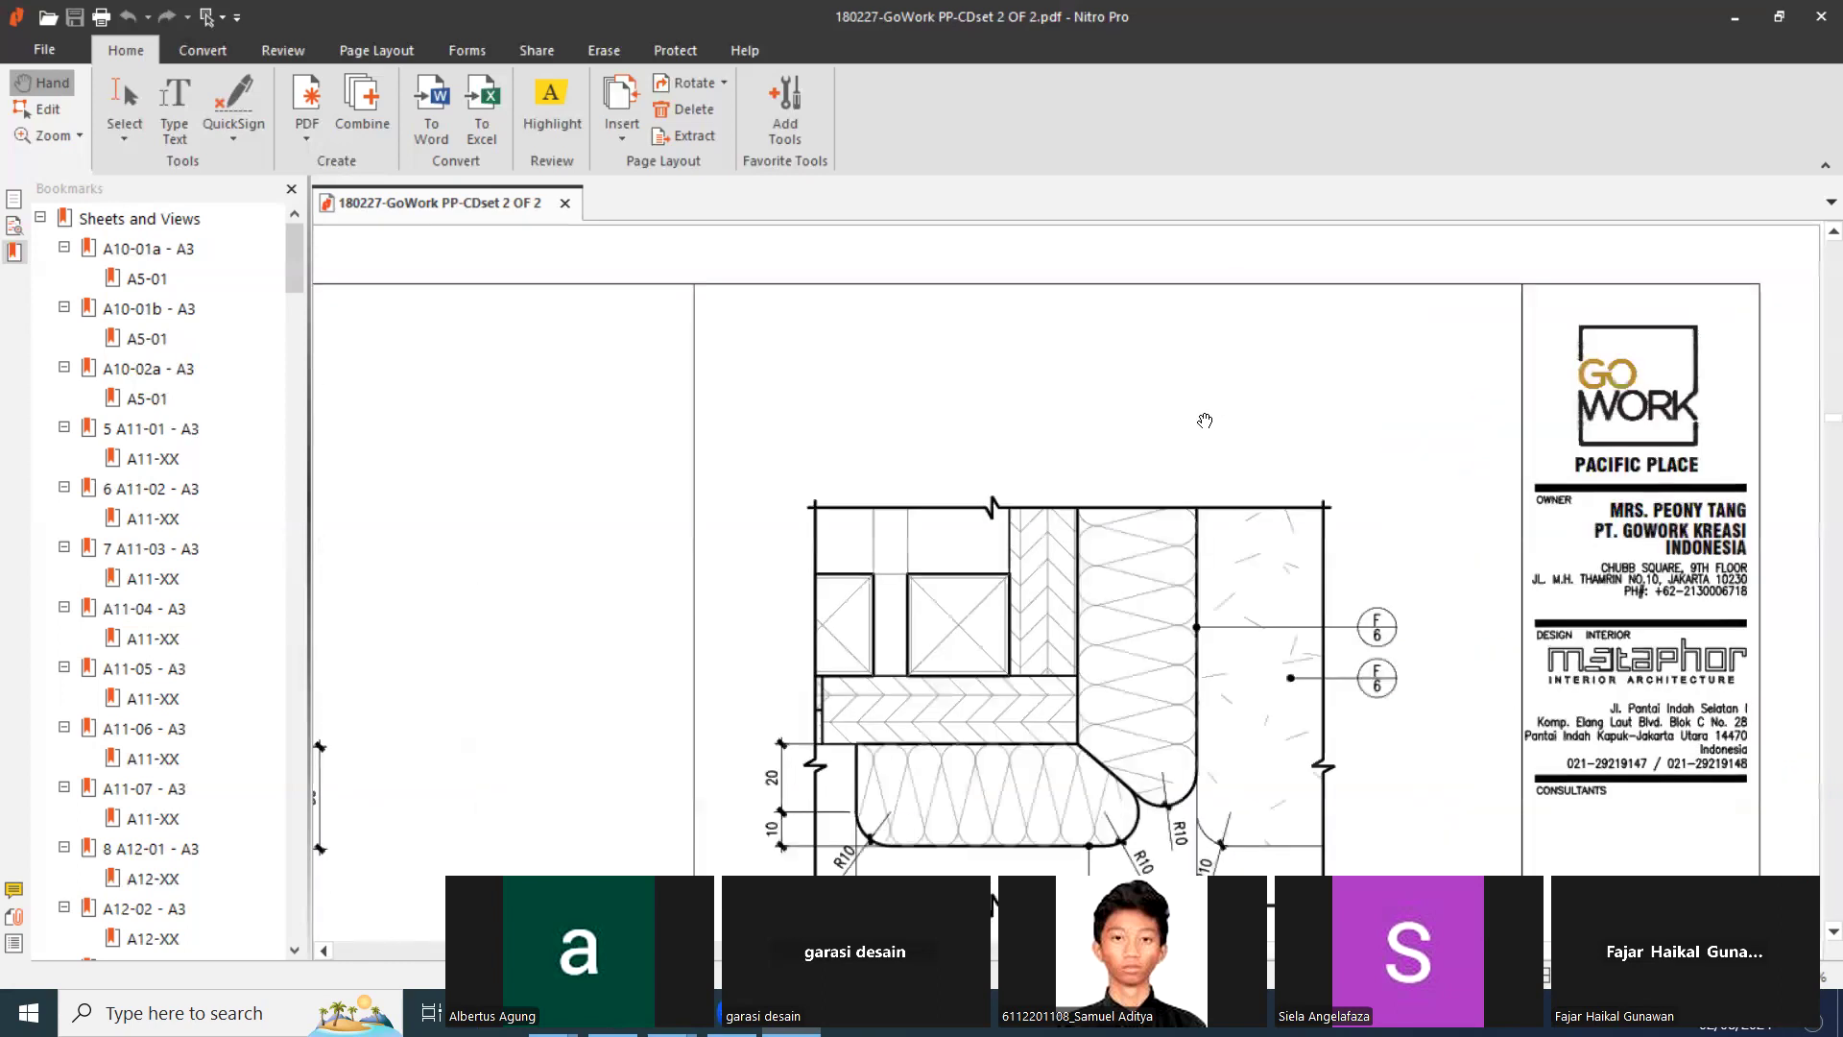
pyautogui.keyDown('ctrl'); pyautogui.scroll(-1, 1205, 421); pyautogui.keyUp('ctrl')
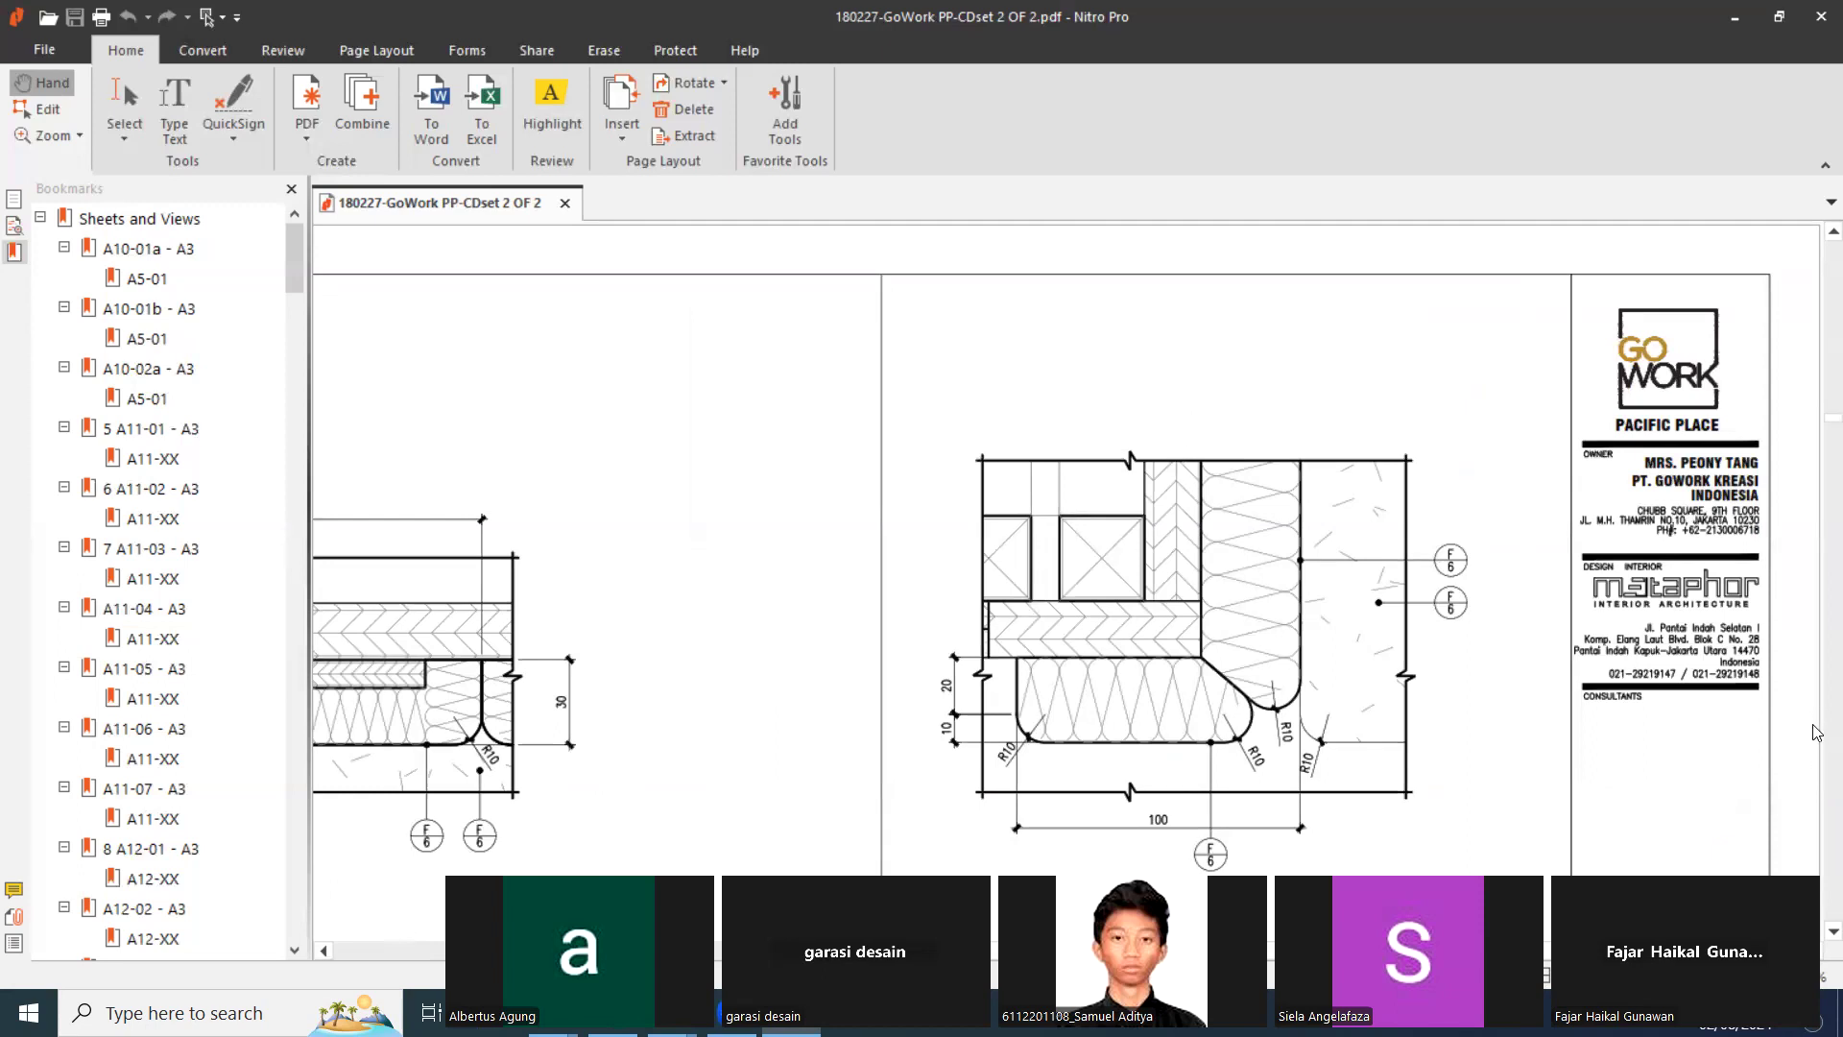
pyautogui.keyDown('ctrl'); pyautogui.scroll(-2, 1454, 324); pyautogui.keyUp('ctrl')
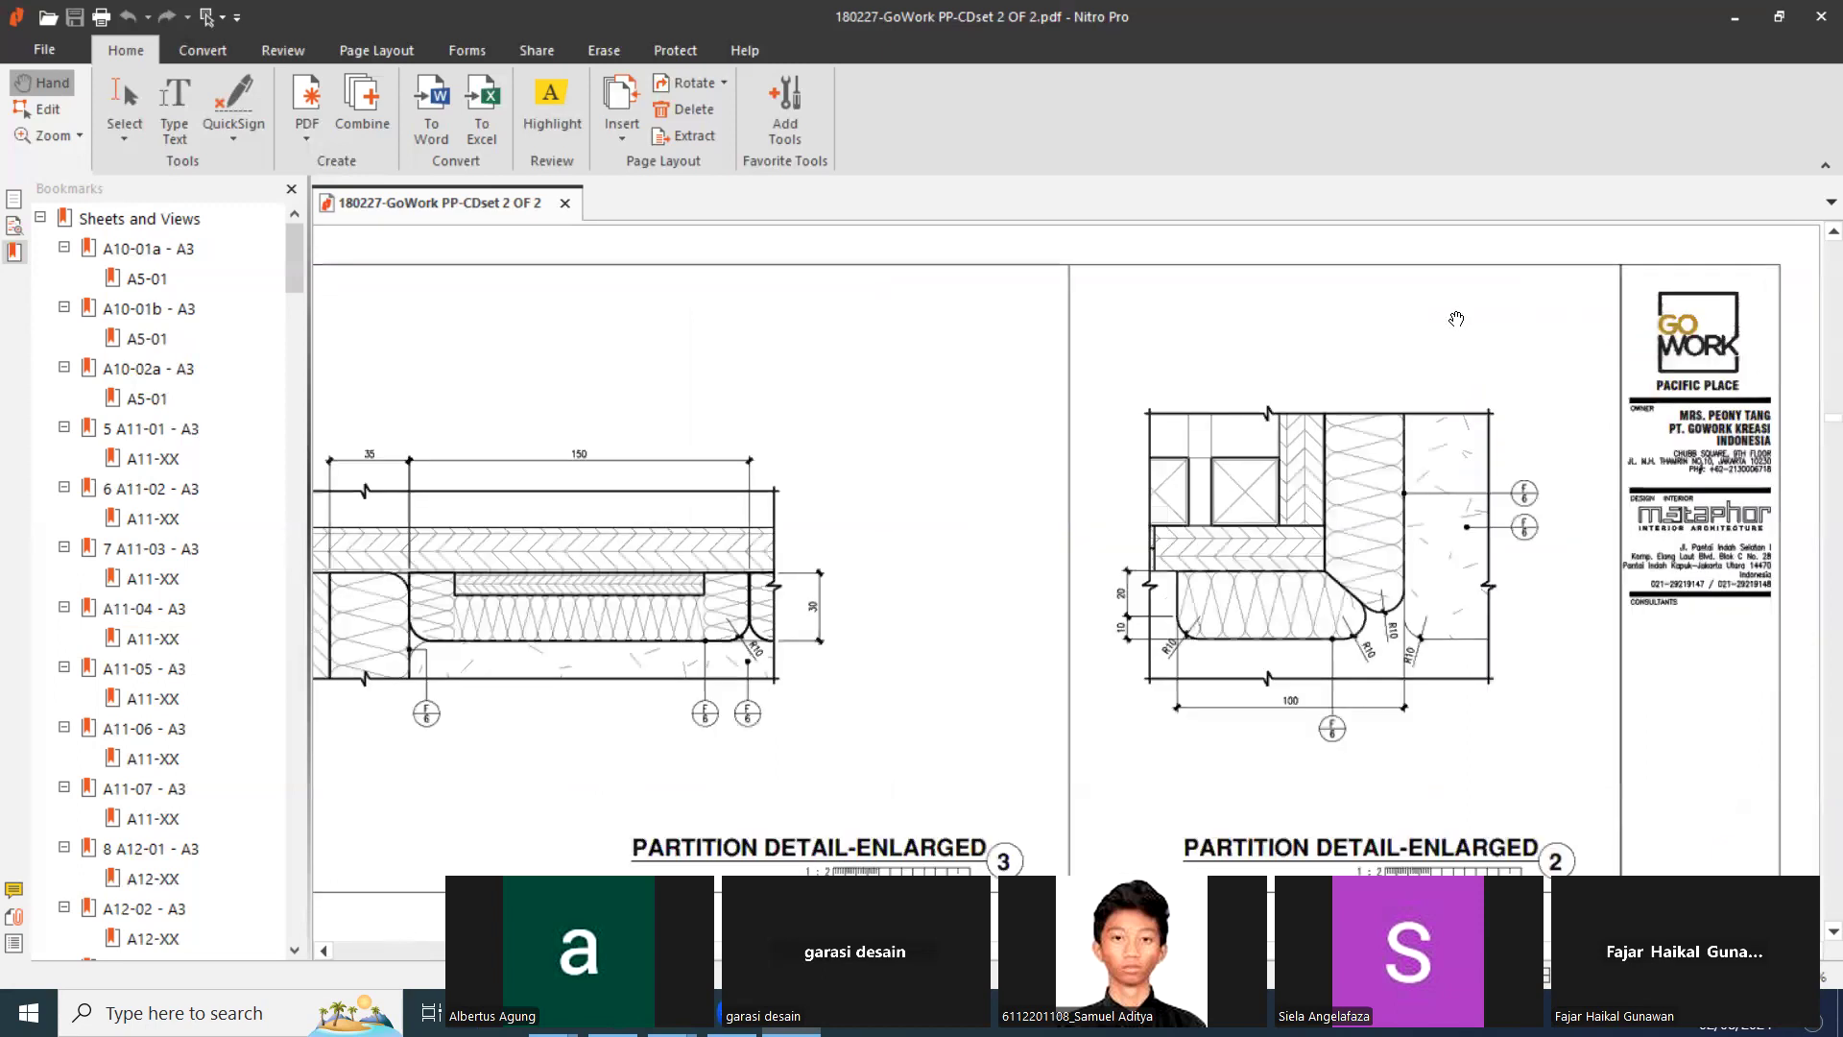
pyautogui.scroll(-10, 1593, 480)
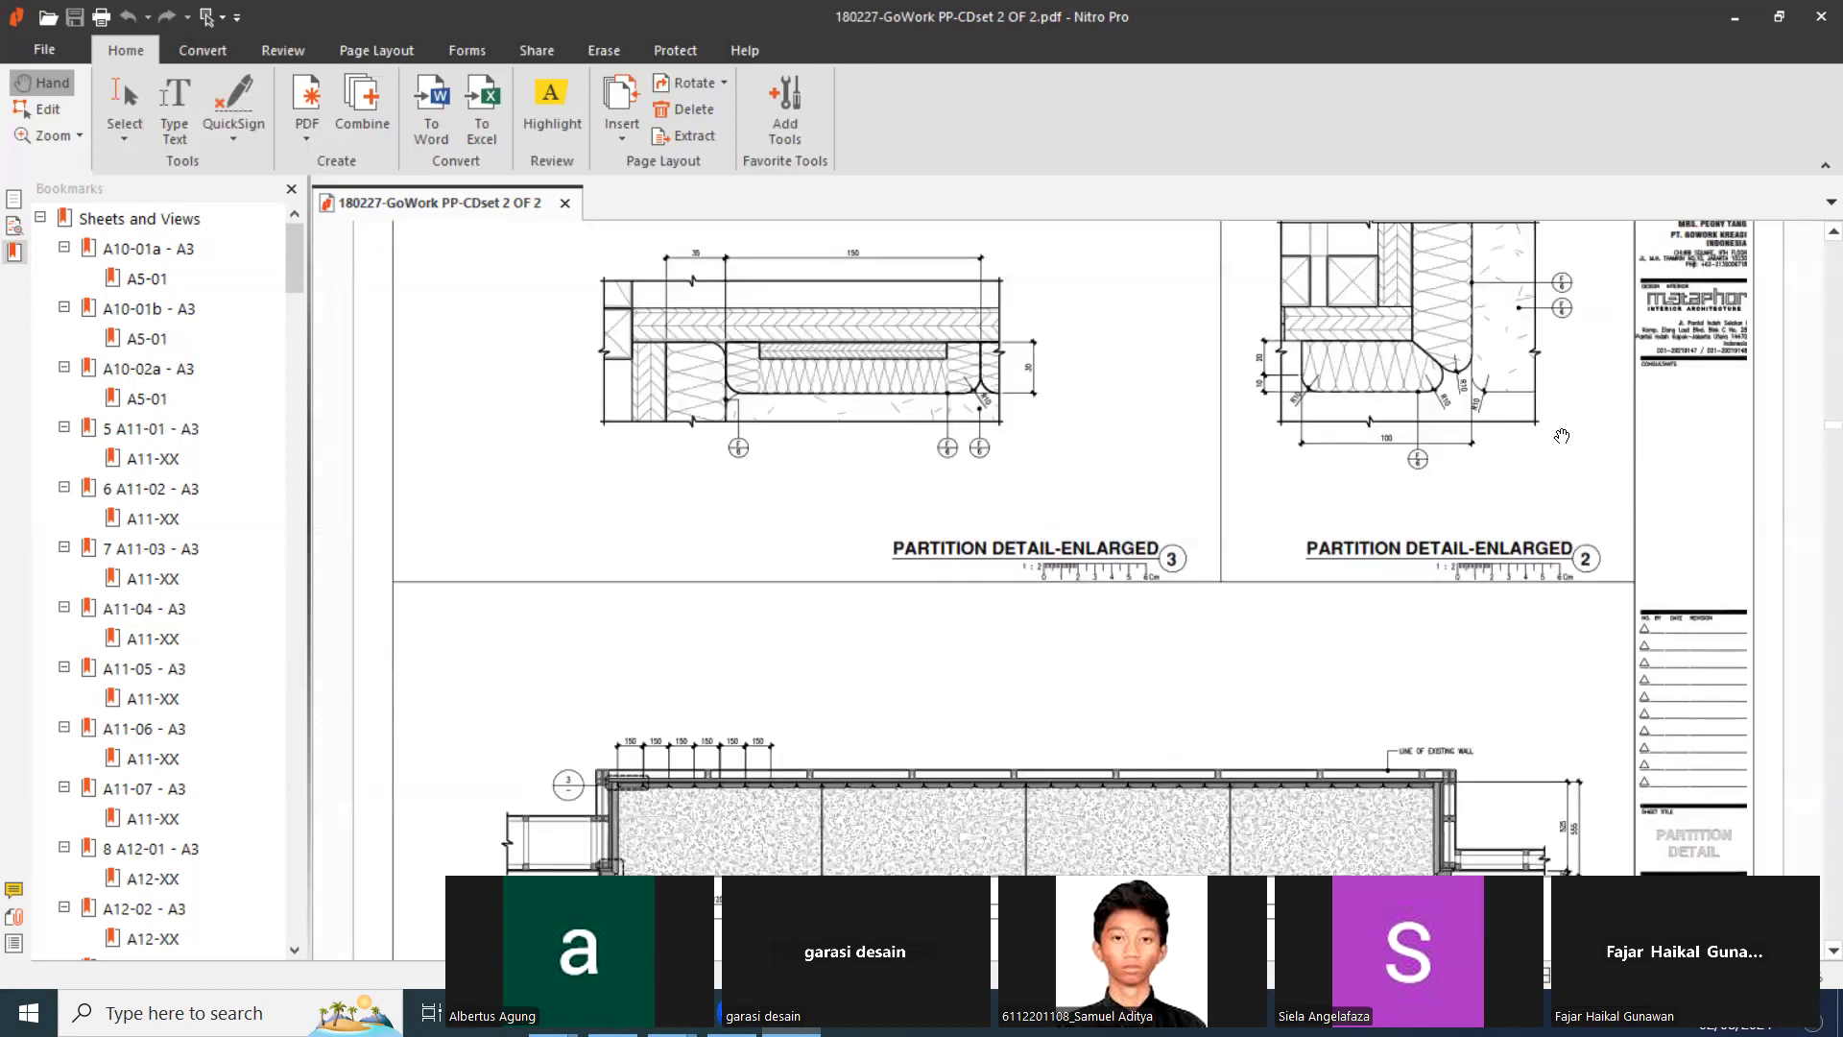
# Look through the partition detail and ceiling detail sheets up to A14-02, and close the PDF reader.
pyautogui.keyDown('ctrl'); pyautogui.scroll(-1, 1550, 445); pyautogui.keyUp('ctrl')
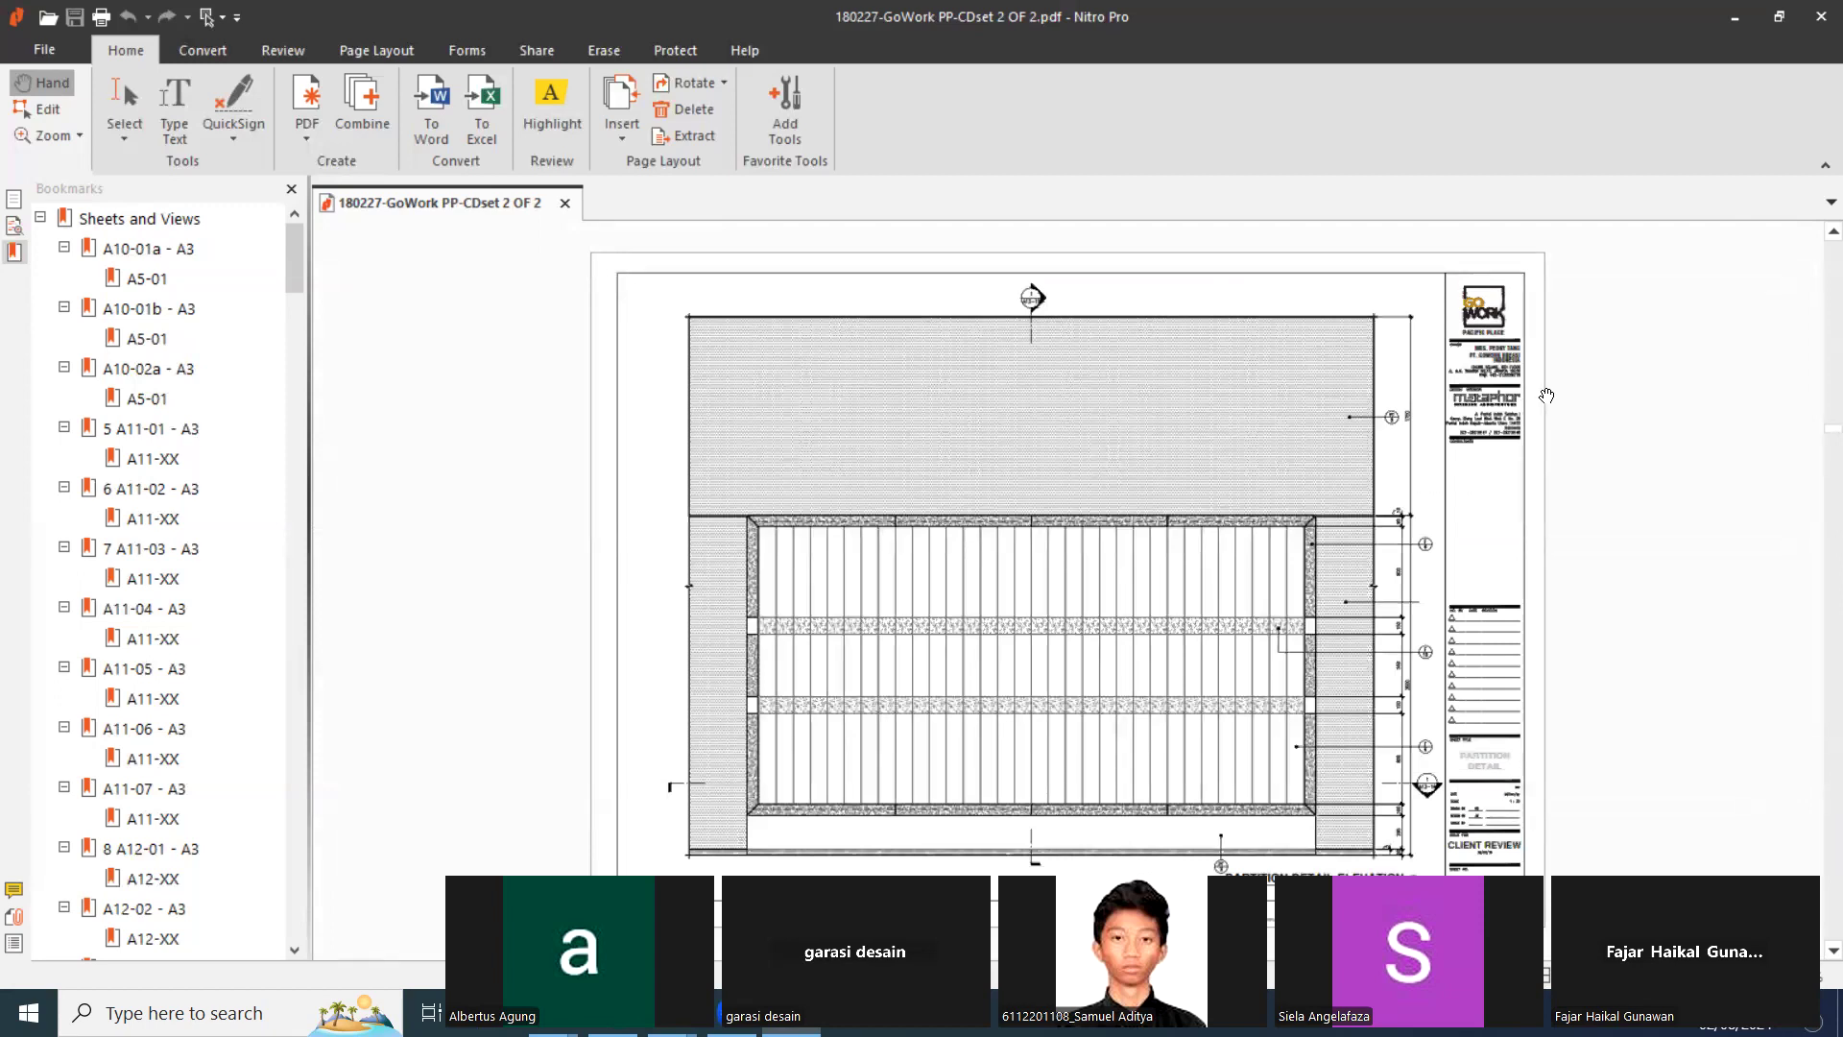
pyautogui.scroll(-1, 1444, 561)
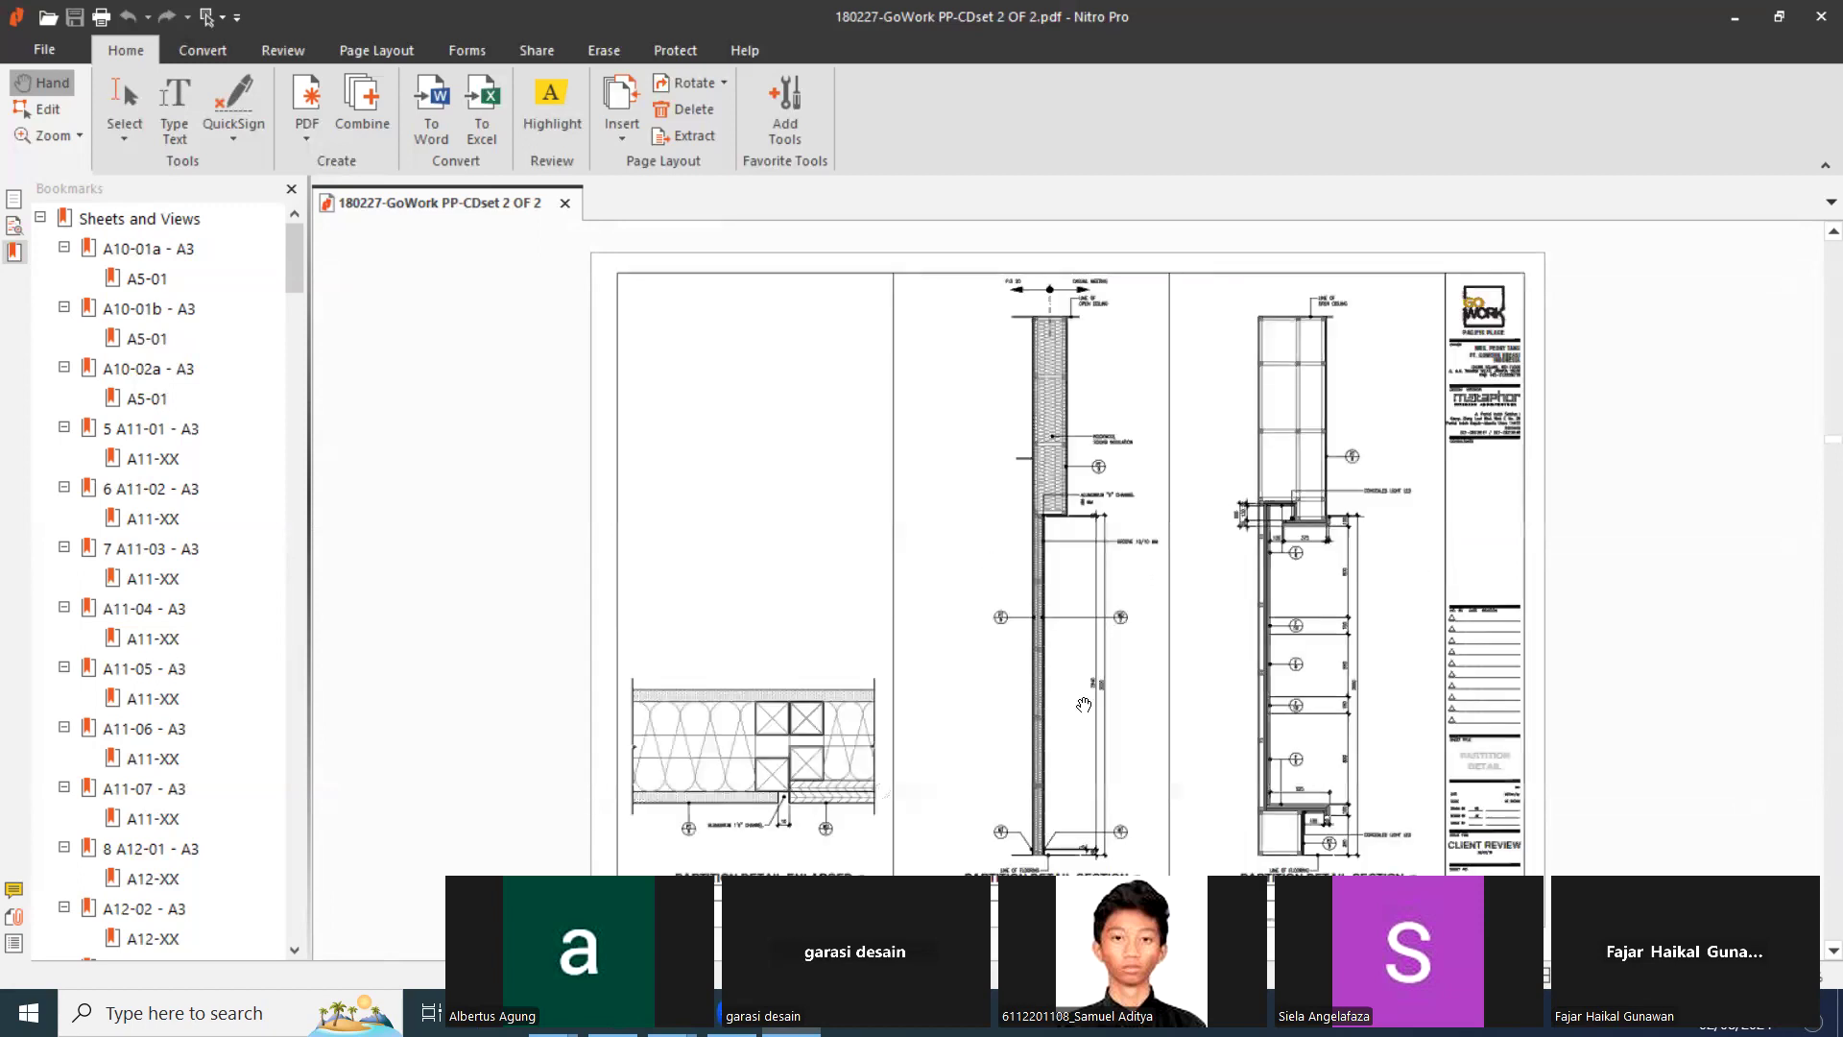
pyautogui.scroll(-1, 1403, 588)
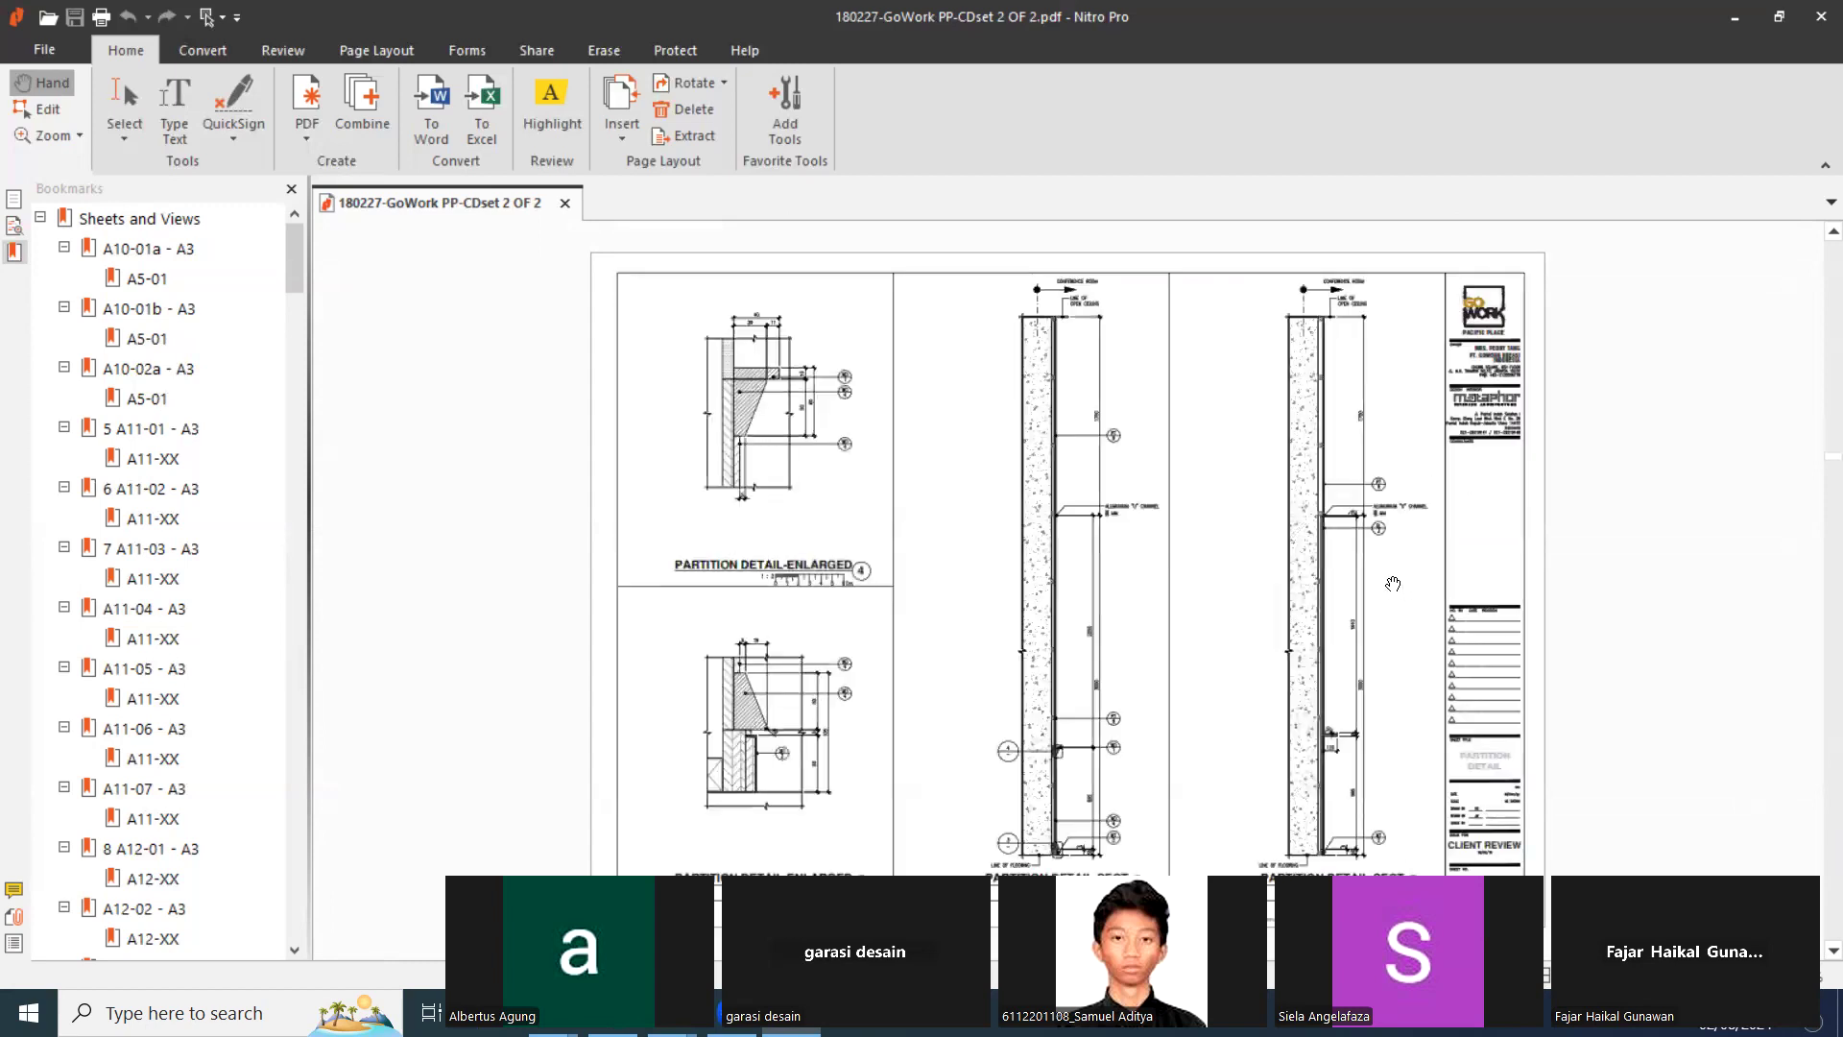
pyautogui.scroll(-1, 1393, 584)
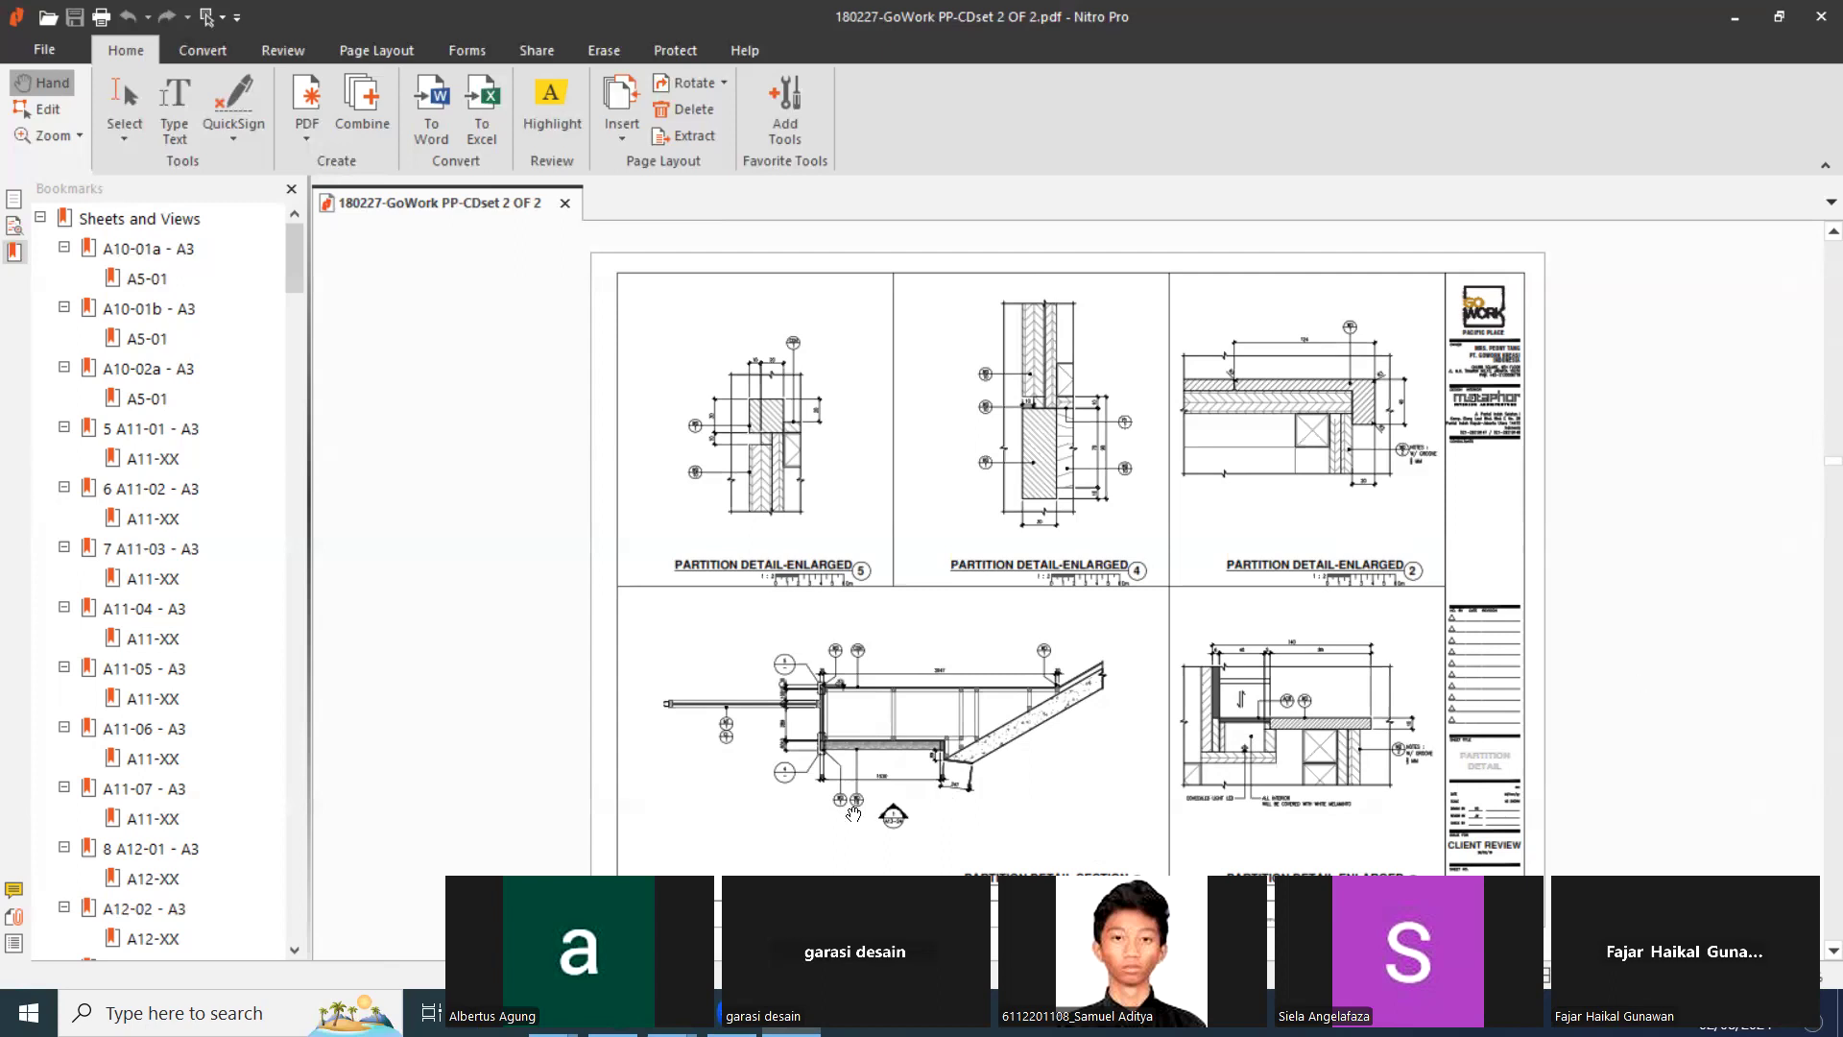
pyautogui.scroll(-2, 1431, 677)
pyautogui.scroll(-2, 1432, 678)
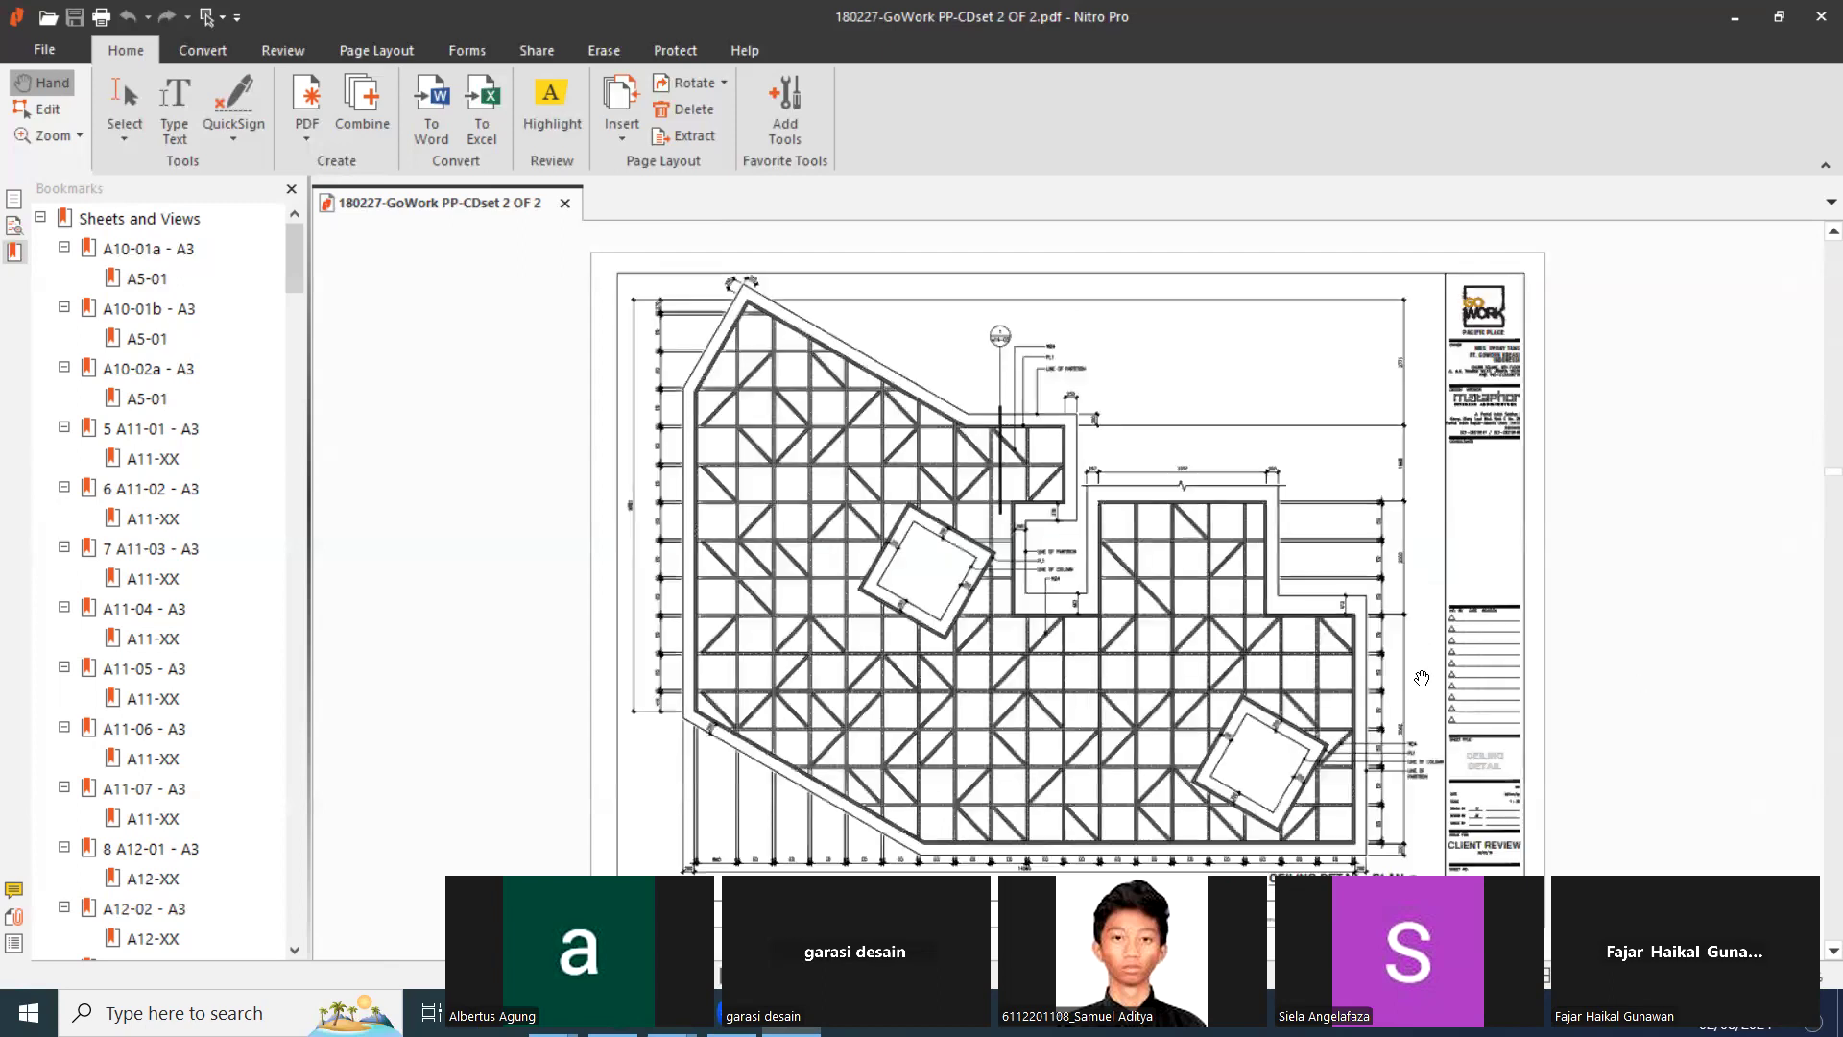
pyautogui.scroll(-2, 1406, 683)
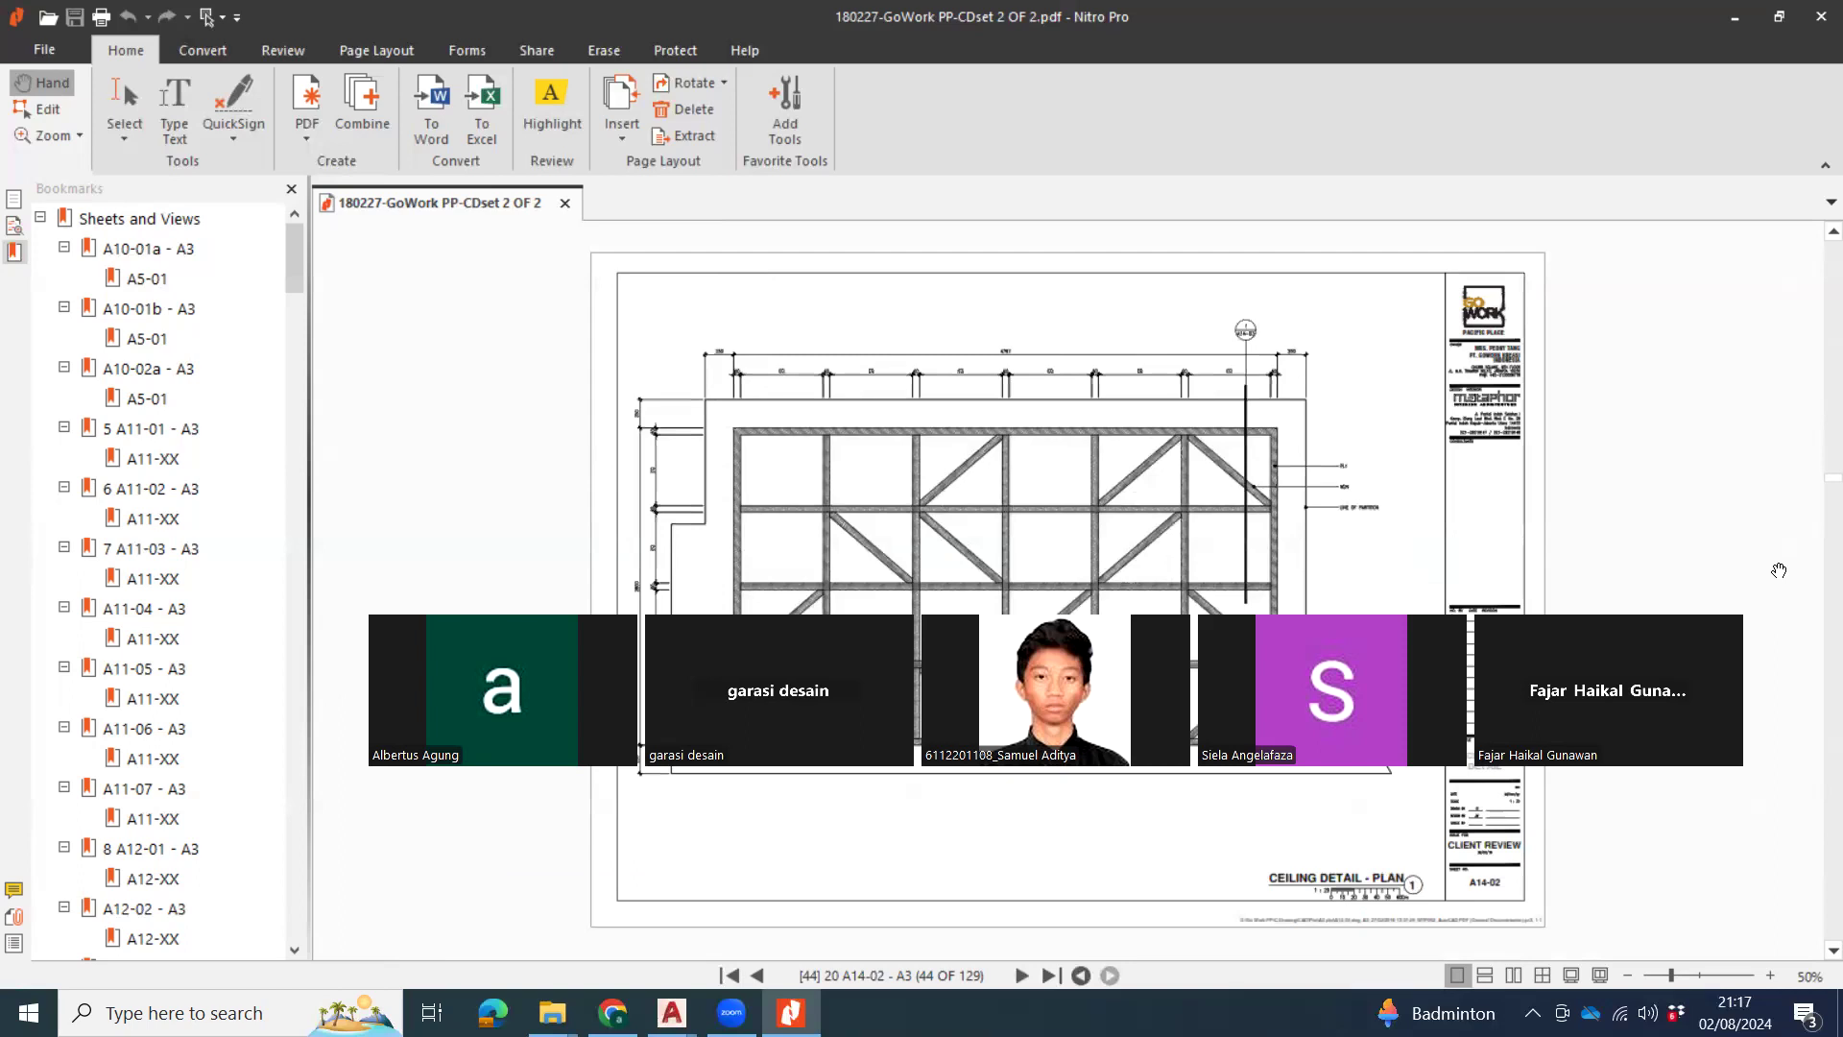
pyautogui.click(1817, 16)
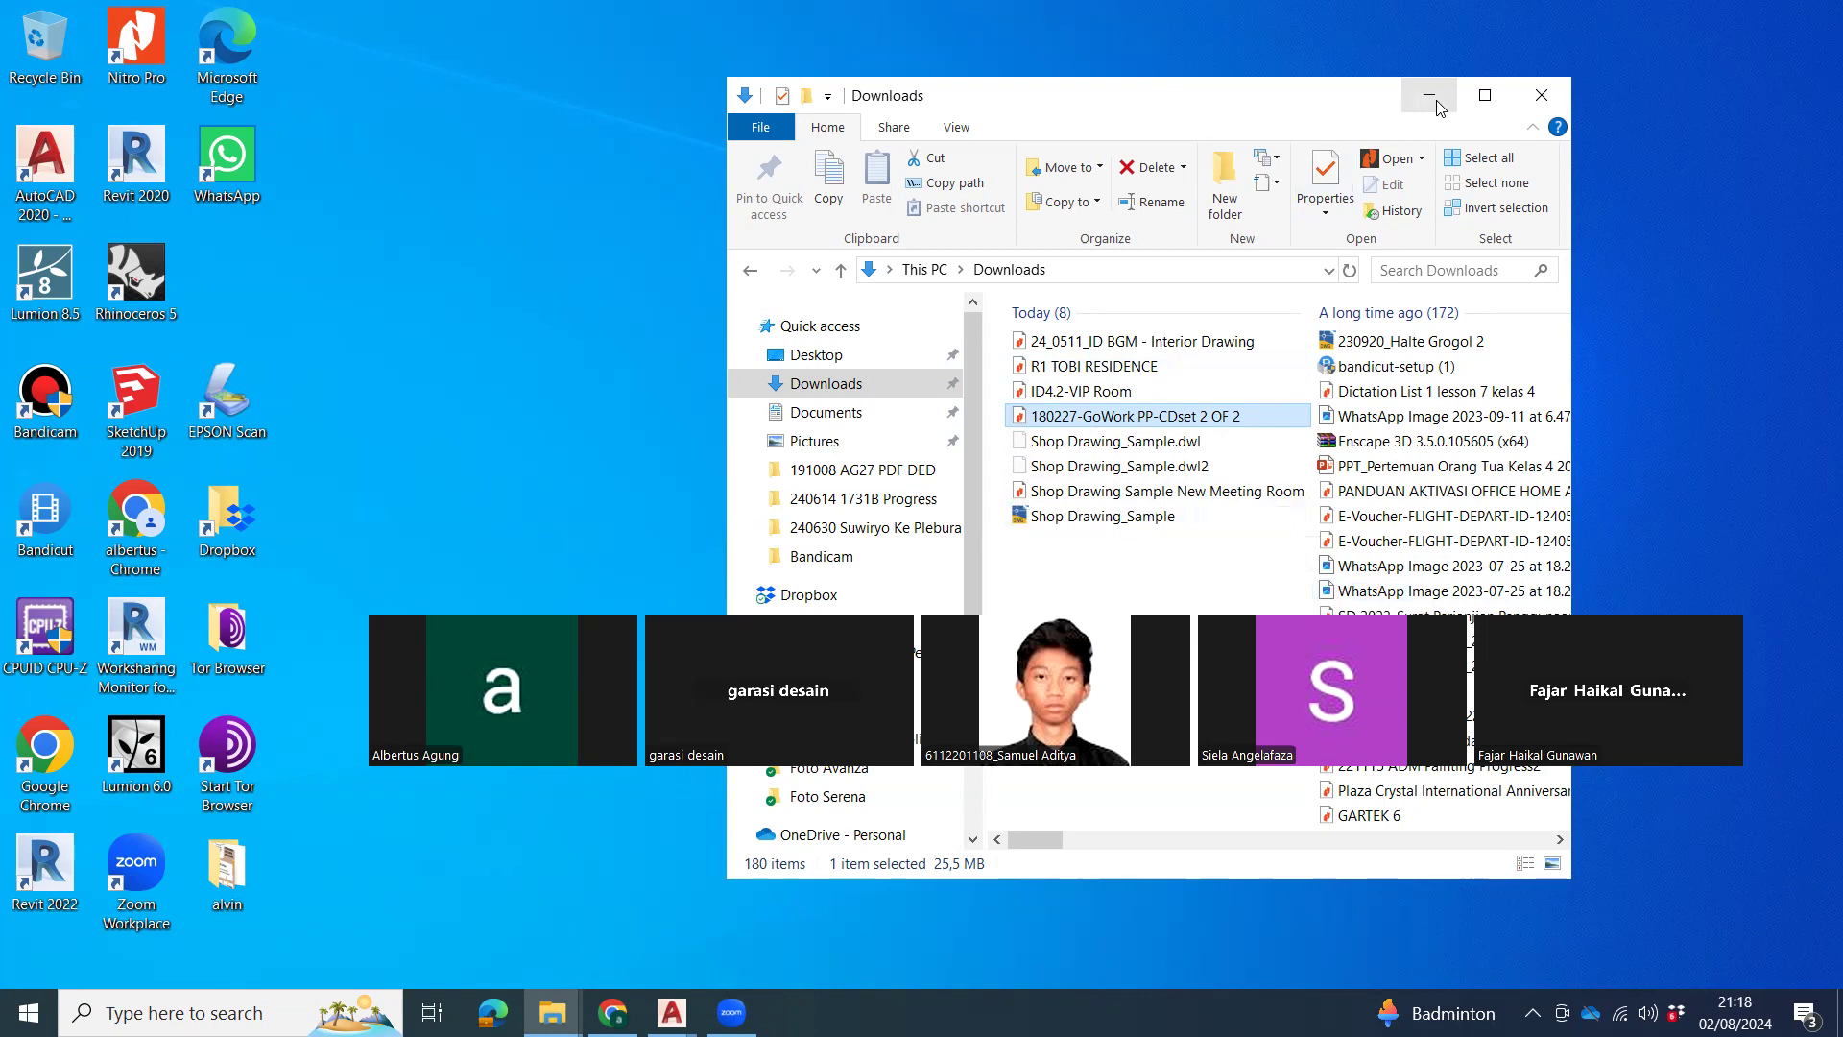
# Switch to AutoCAD, save the tes cad drawing, and quit without saving changes to Shop Drawing_Sample.
pyautogui.click(671, 1012)
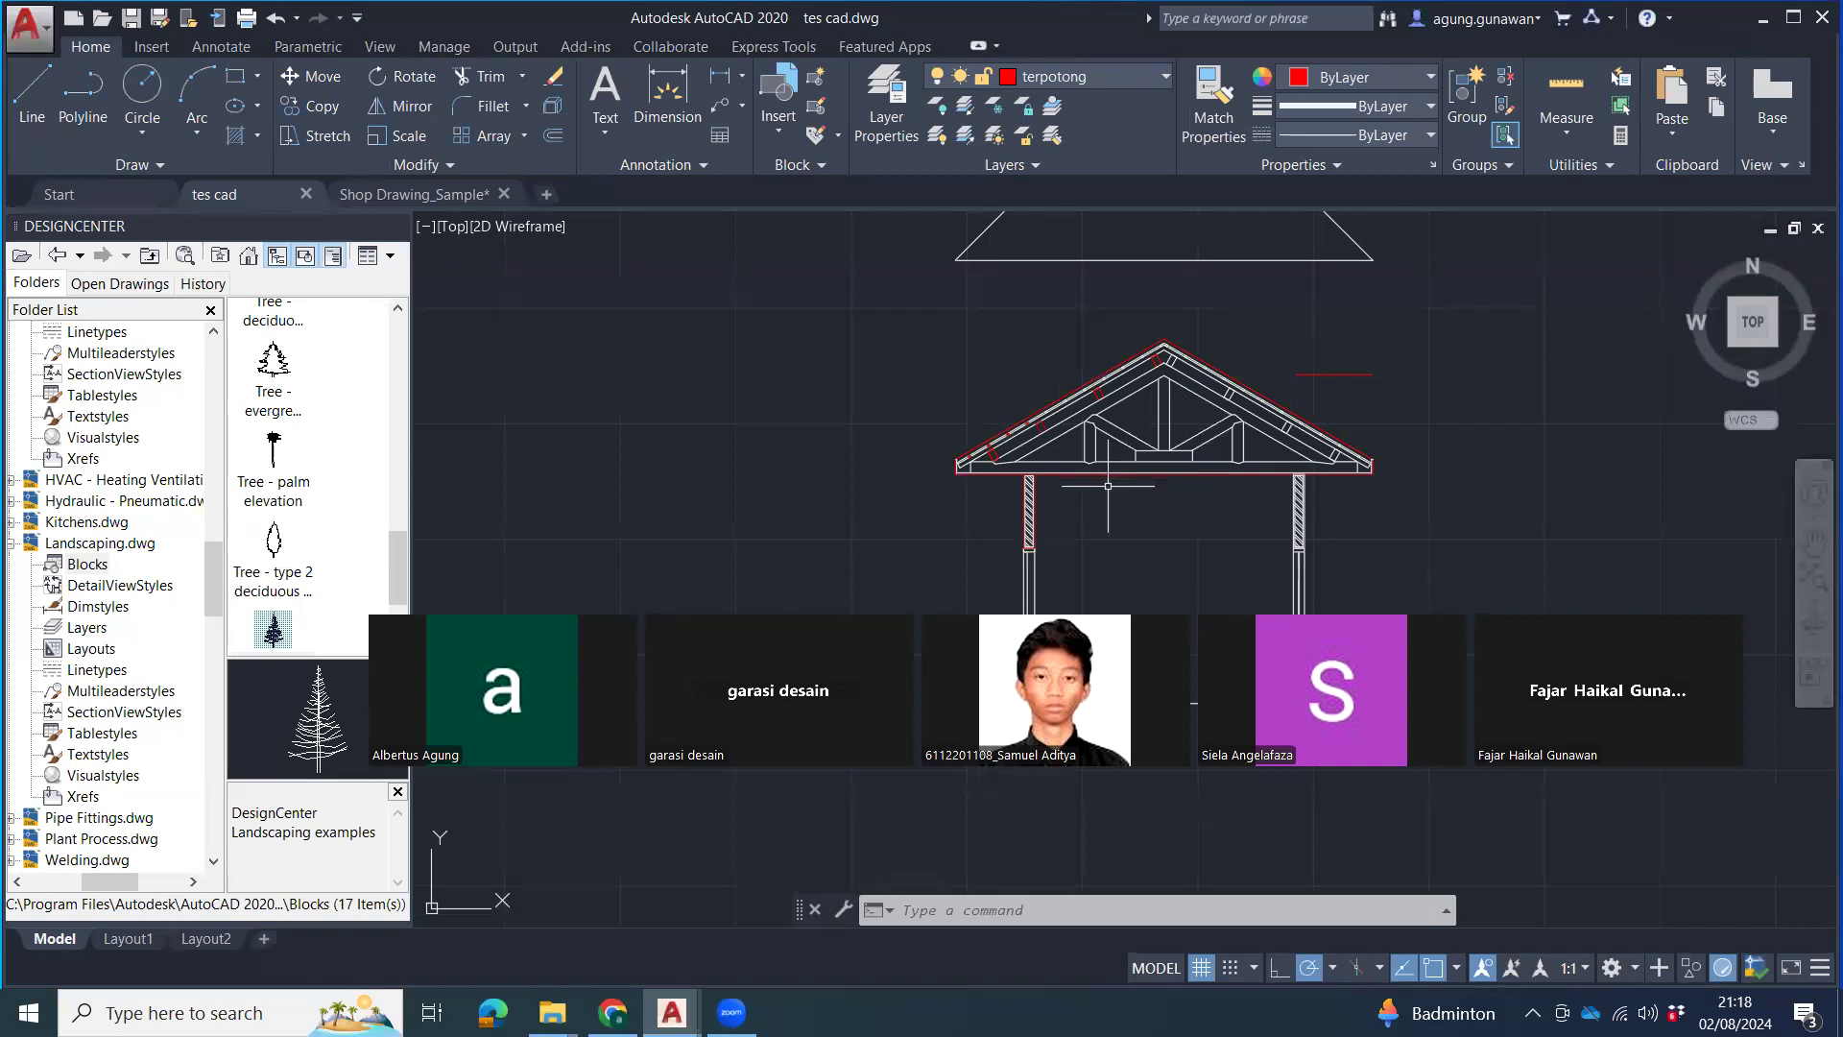
pyautogui.click(132, 19)
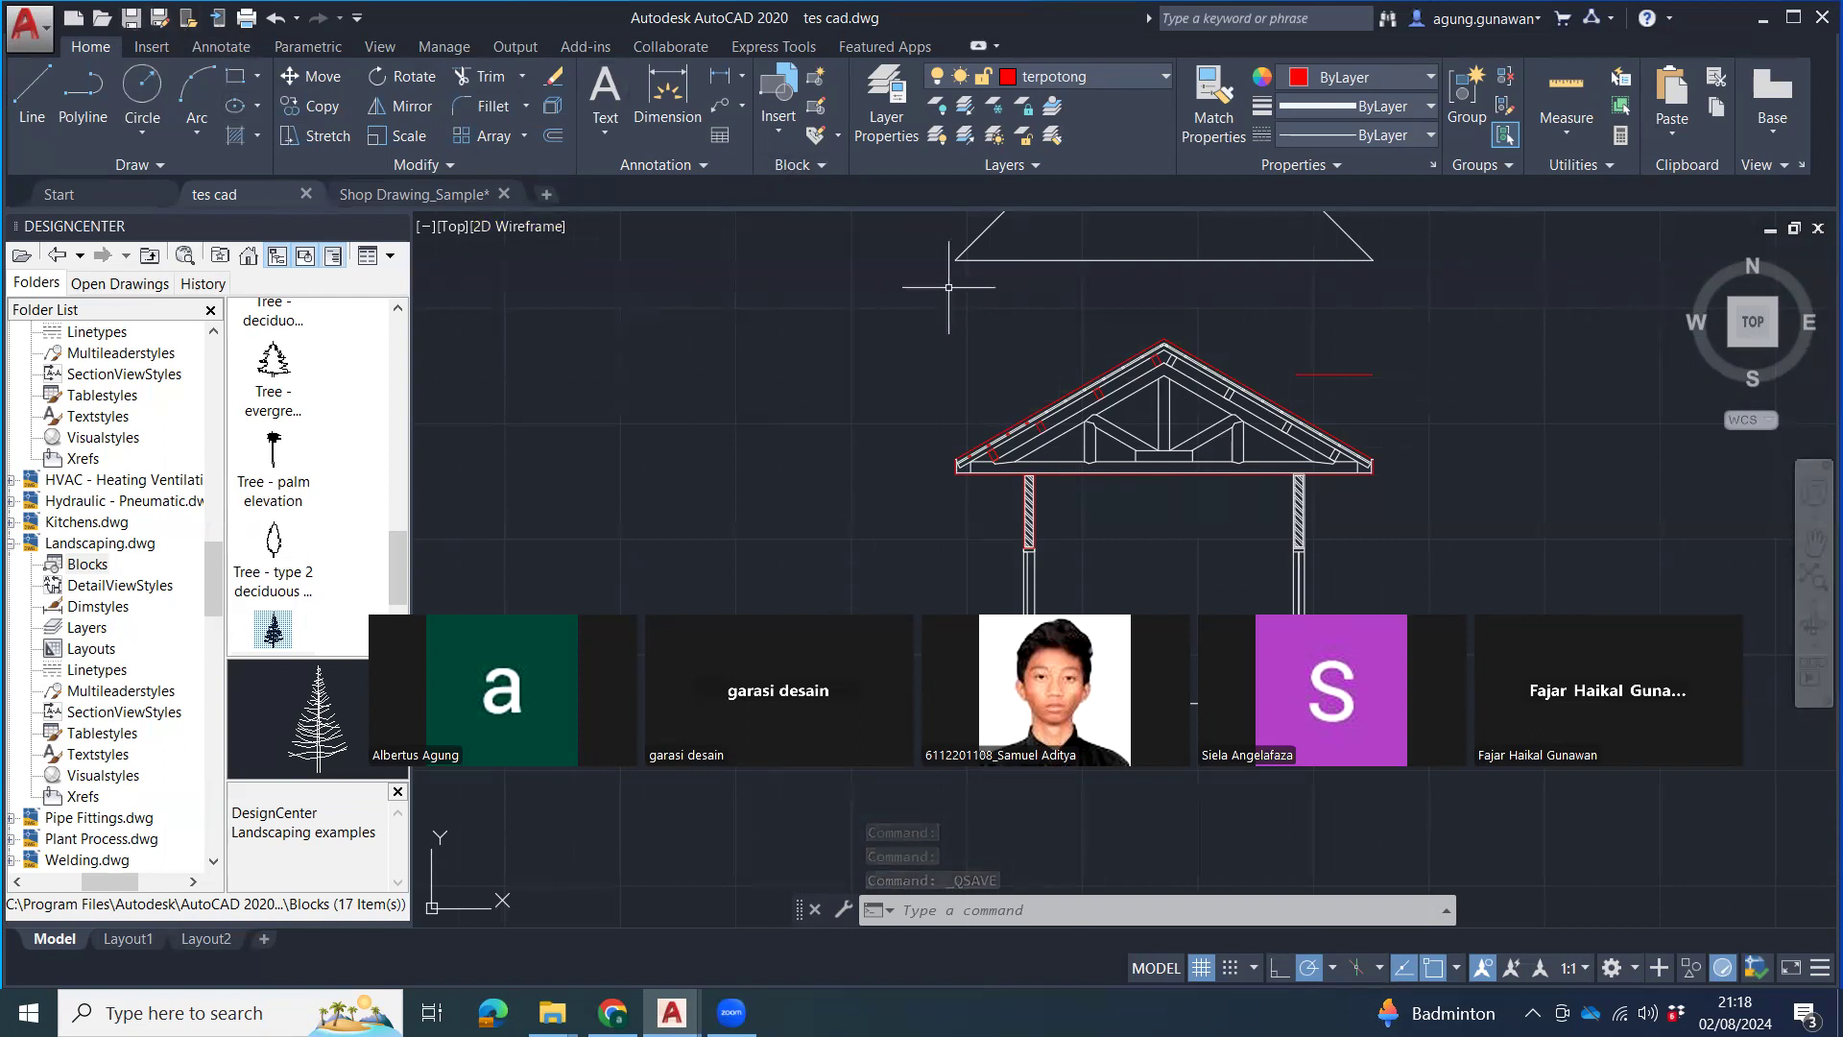
pyautogui.click(133, 19)
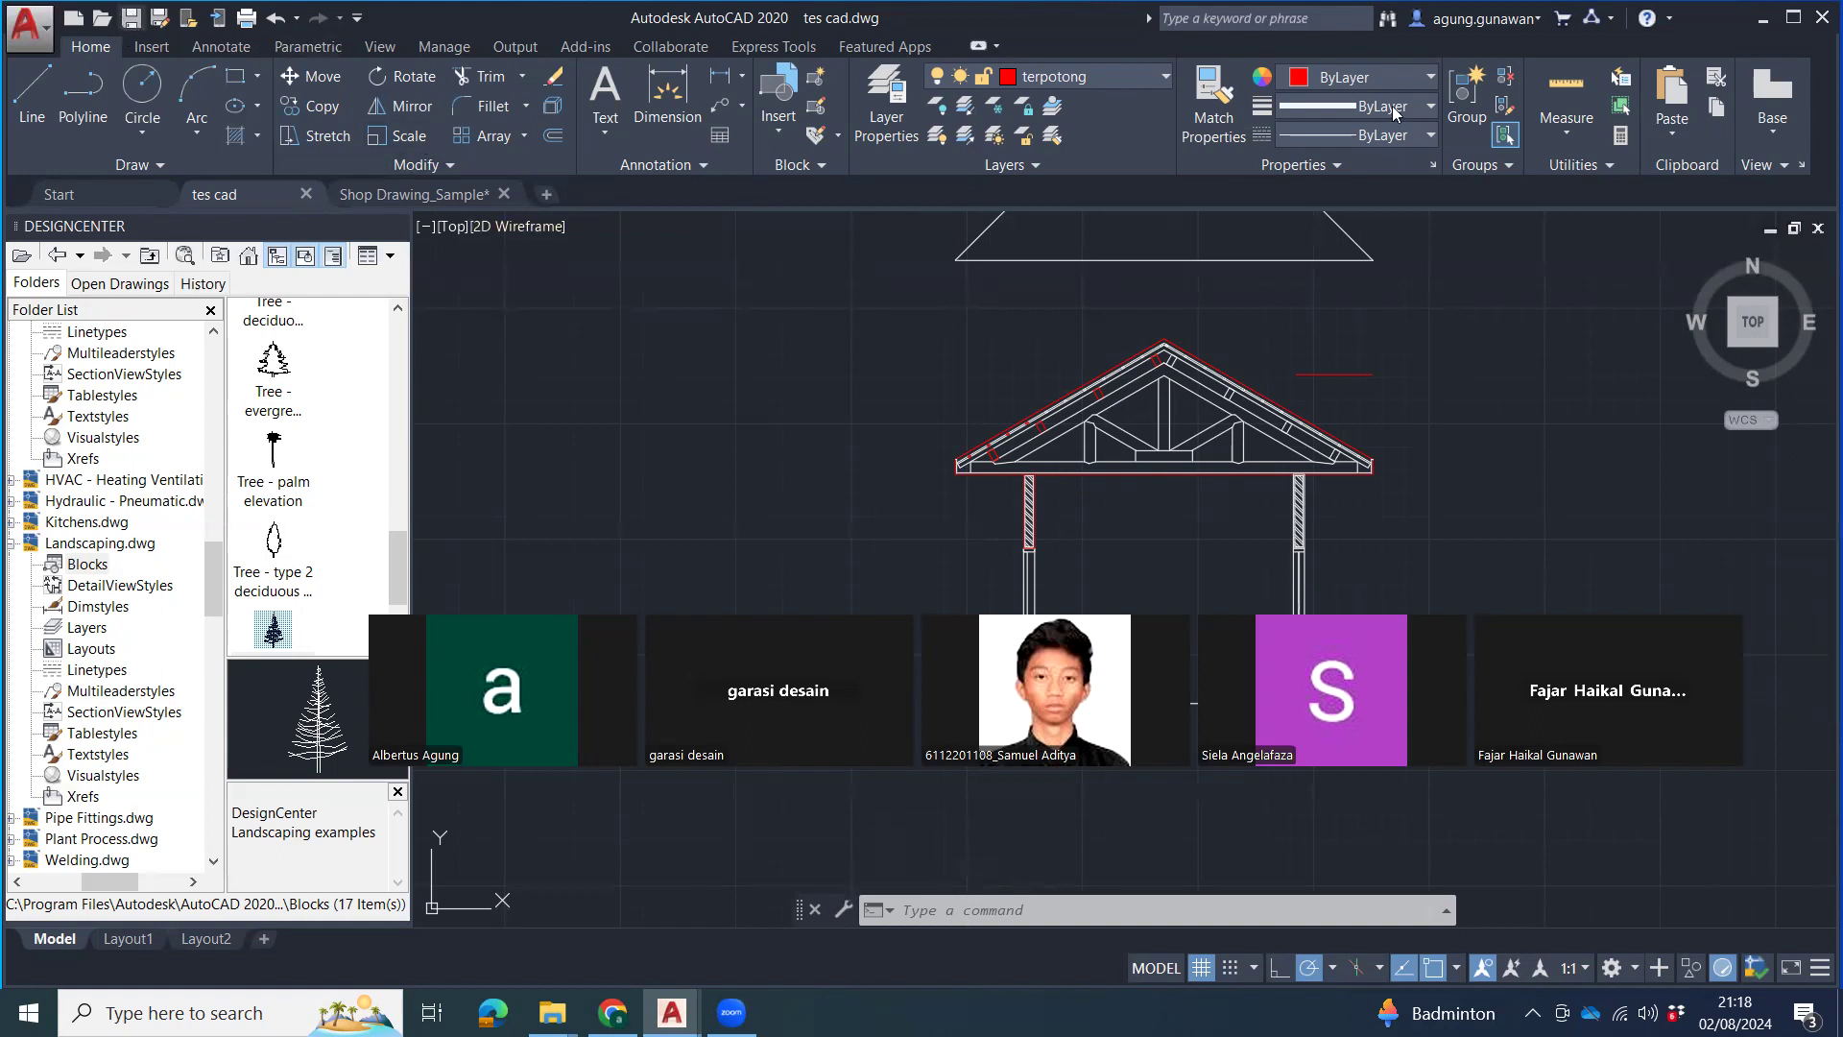
pyautogui.click(1821, 18)
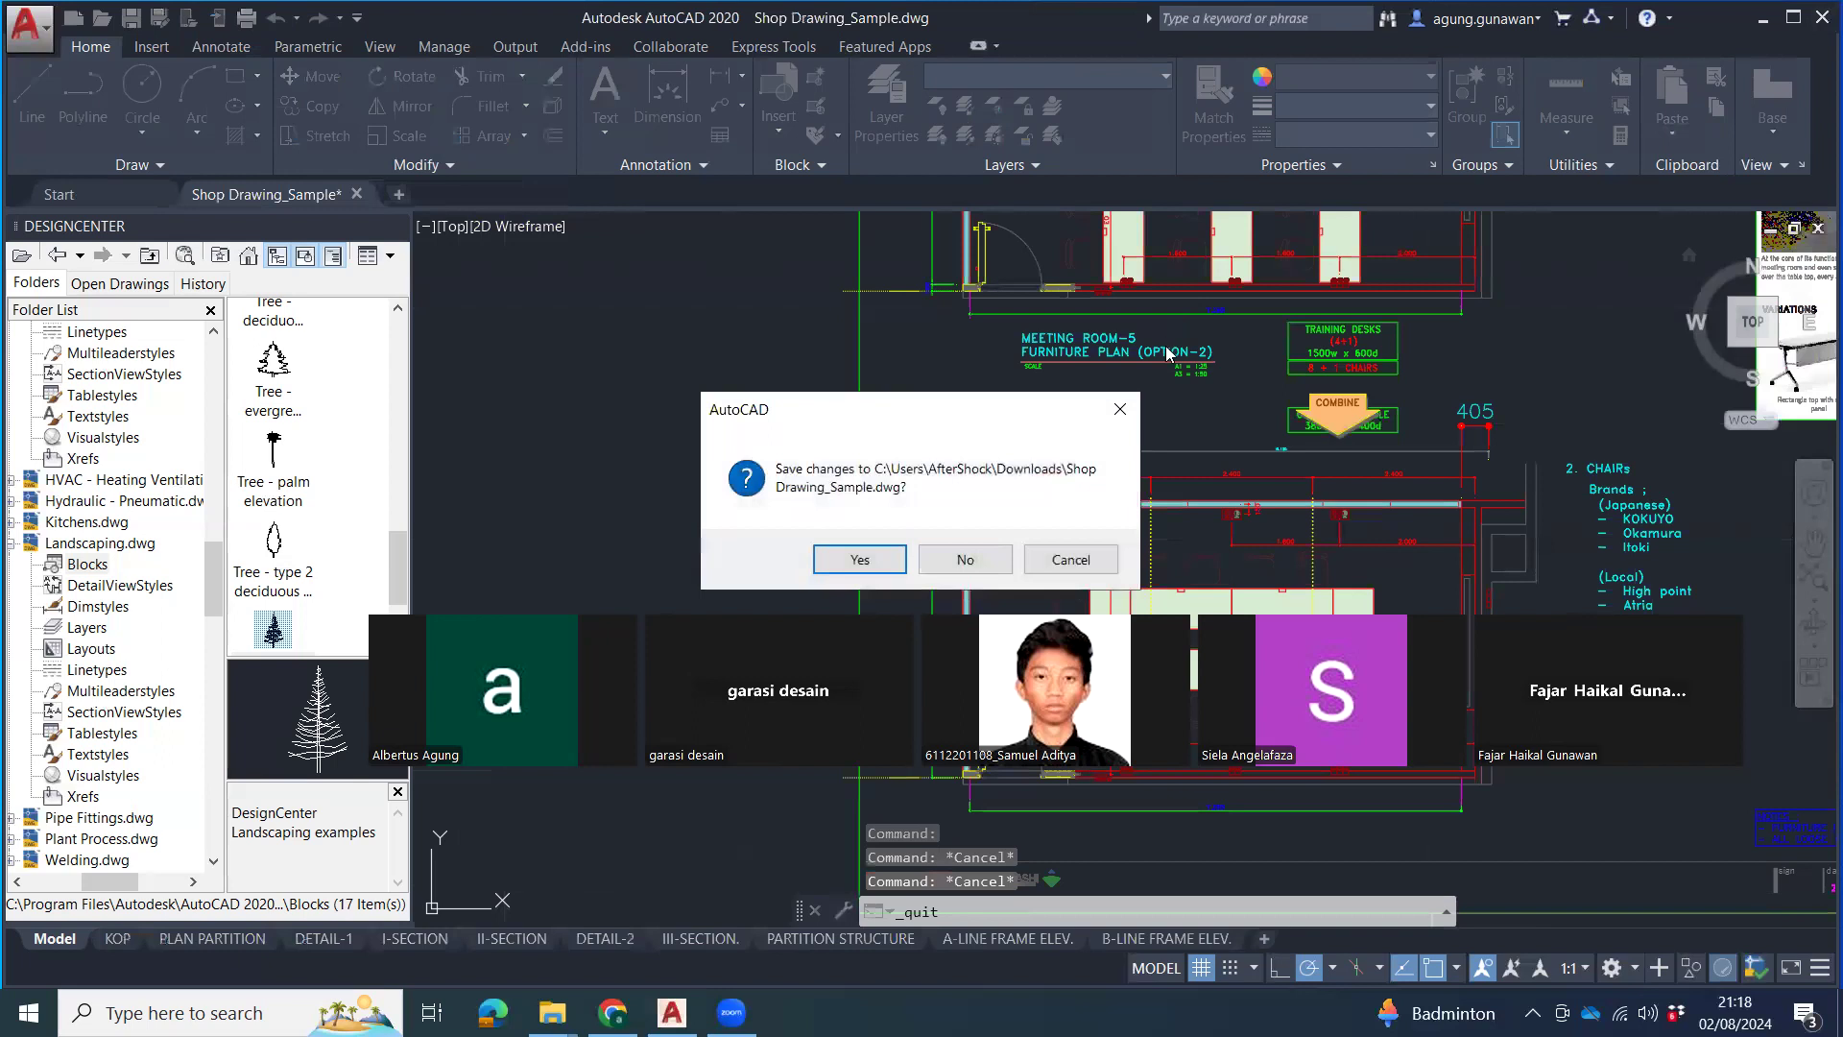
pyautogui.click(985, 568)
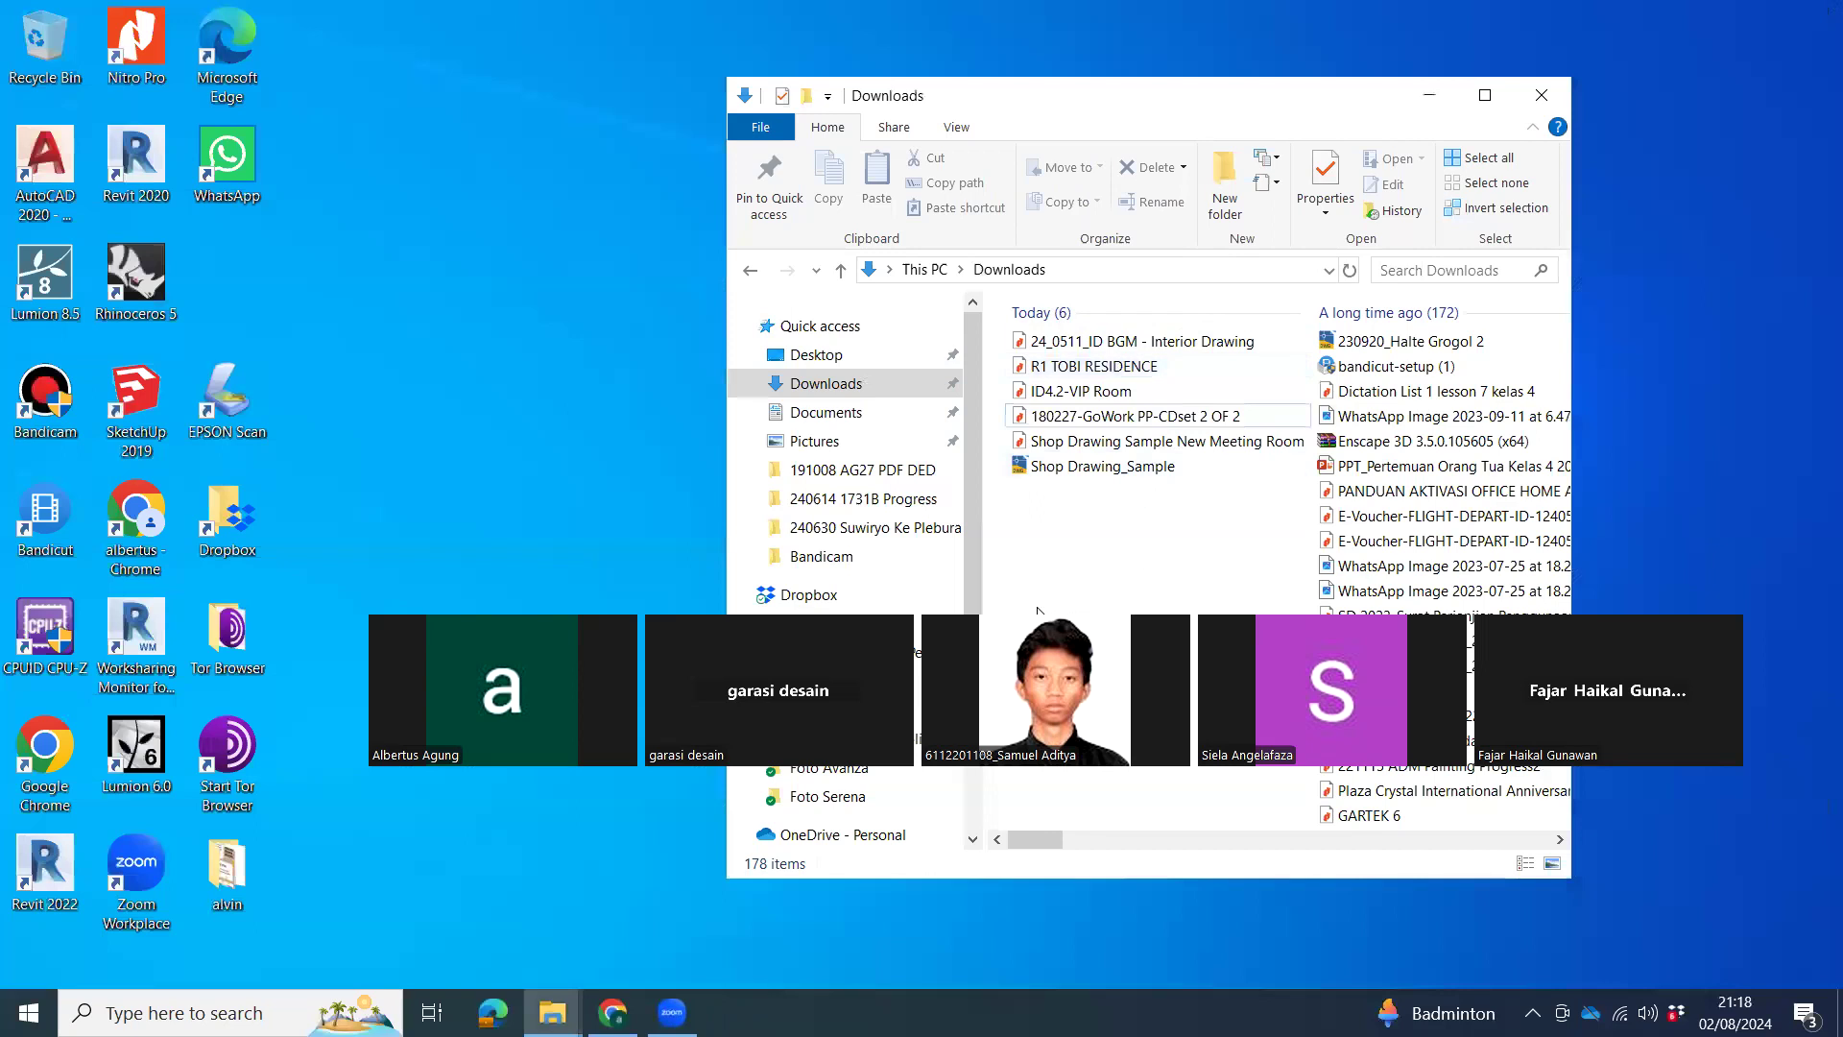
# Open the Documents folder in File Explorer and select the tes cad and tes revit drawing files.
pyautogui.moveTo(977, 103); pyautogui.dragTo(676, 41)
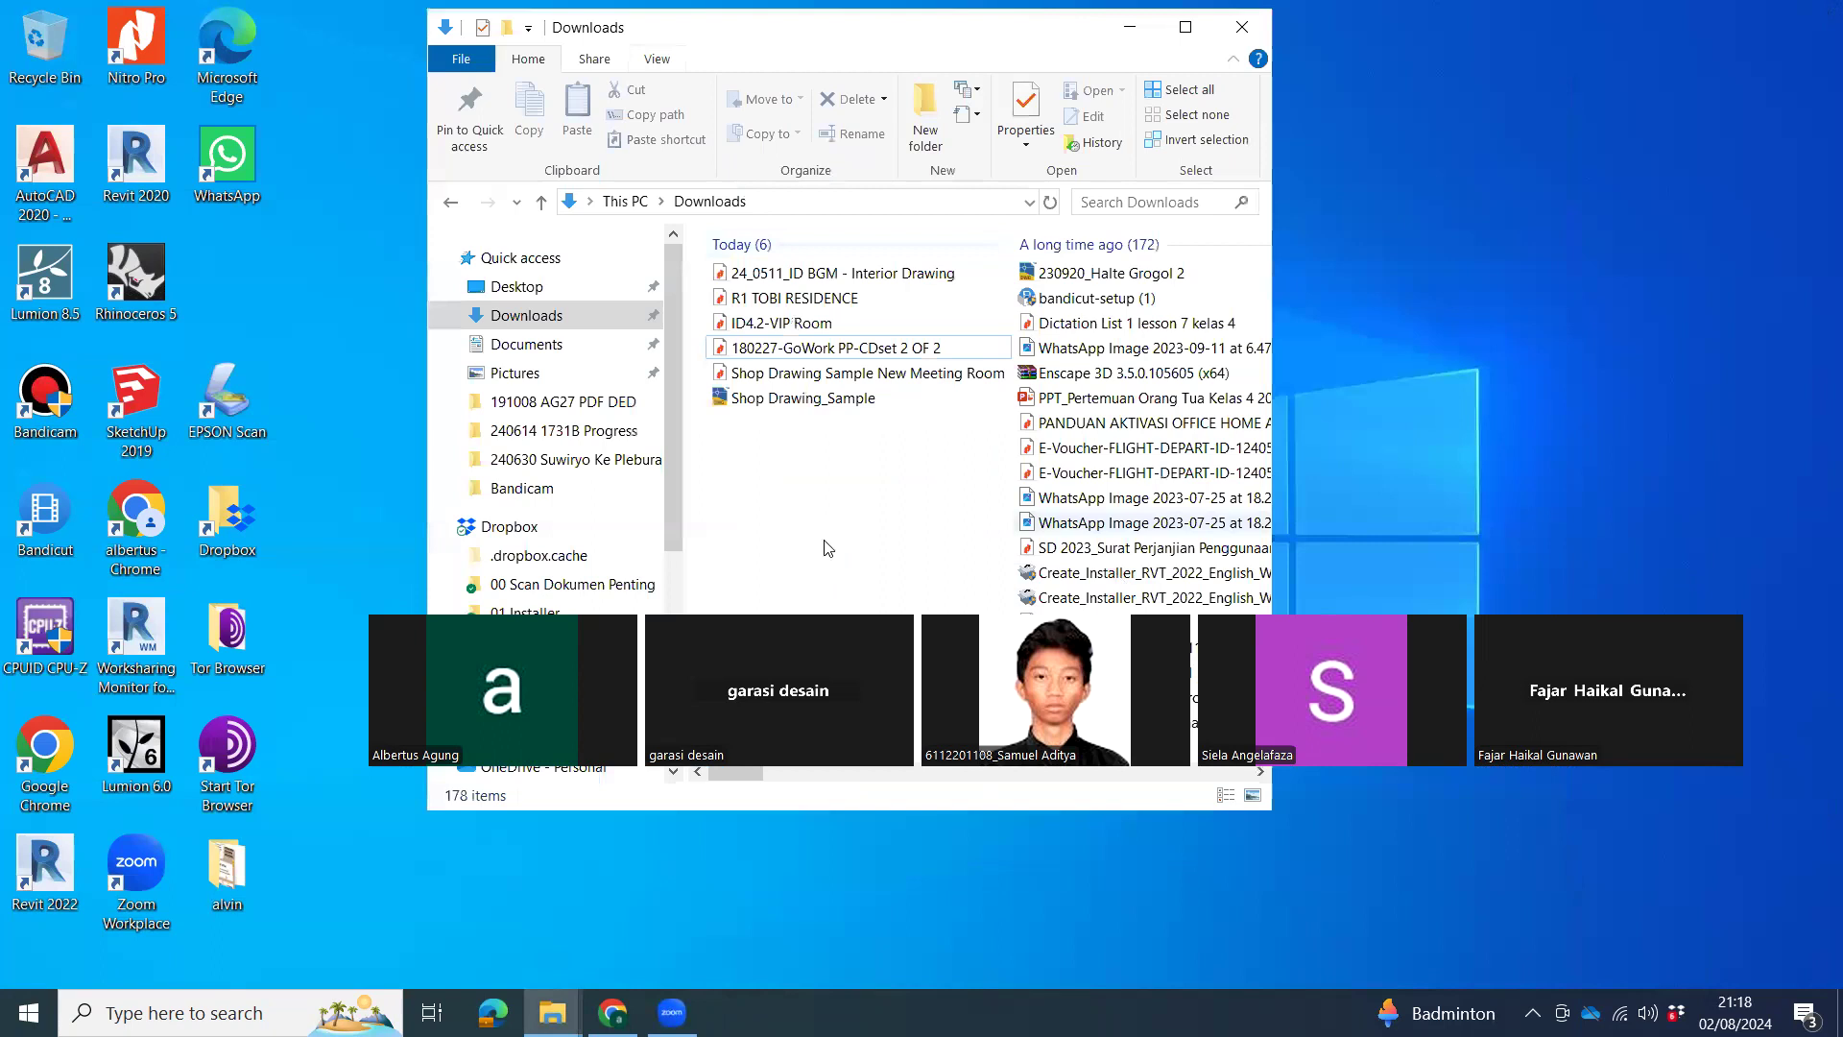
pyautogui.click(822, 399)
pyautogui.click(965, 522)
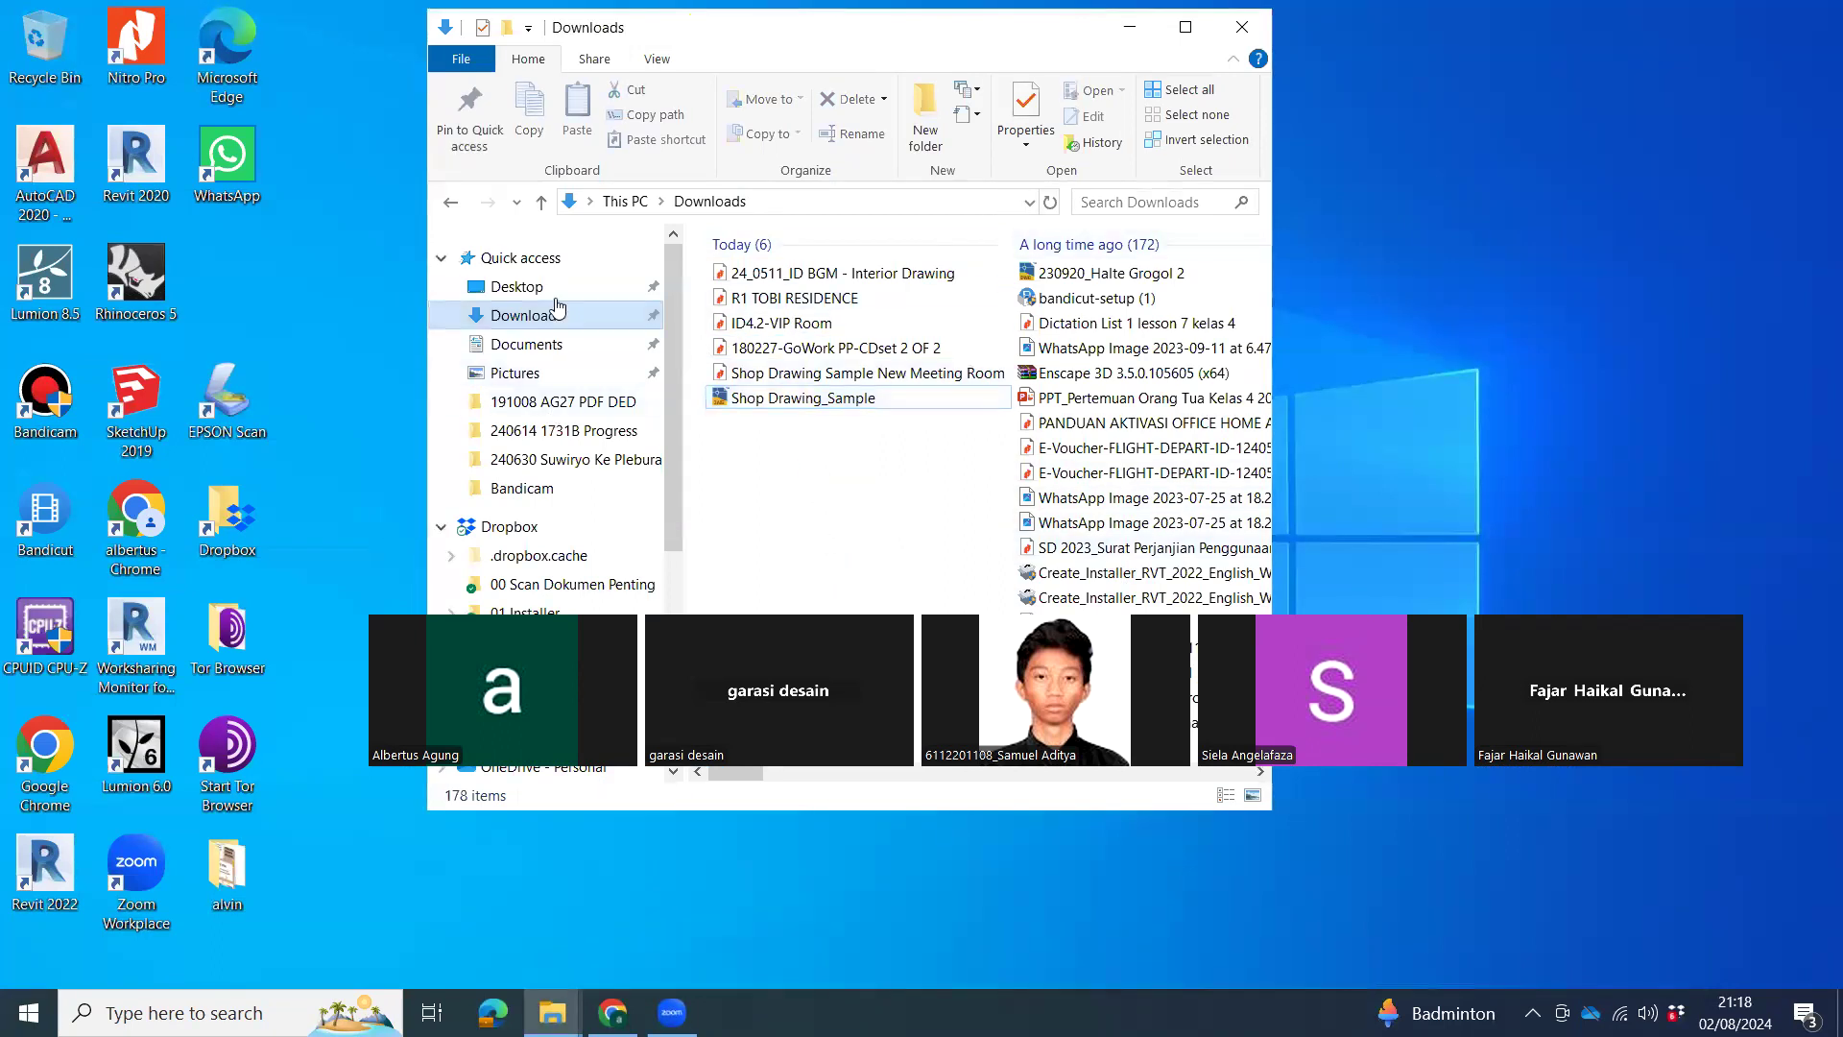
pyautogui.click(538, 345)
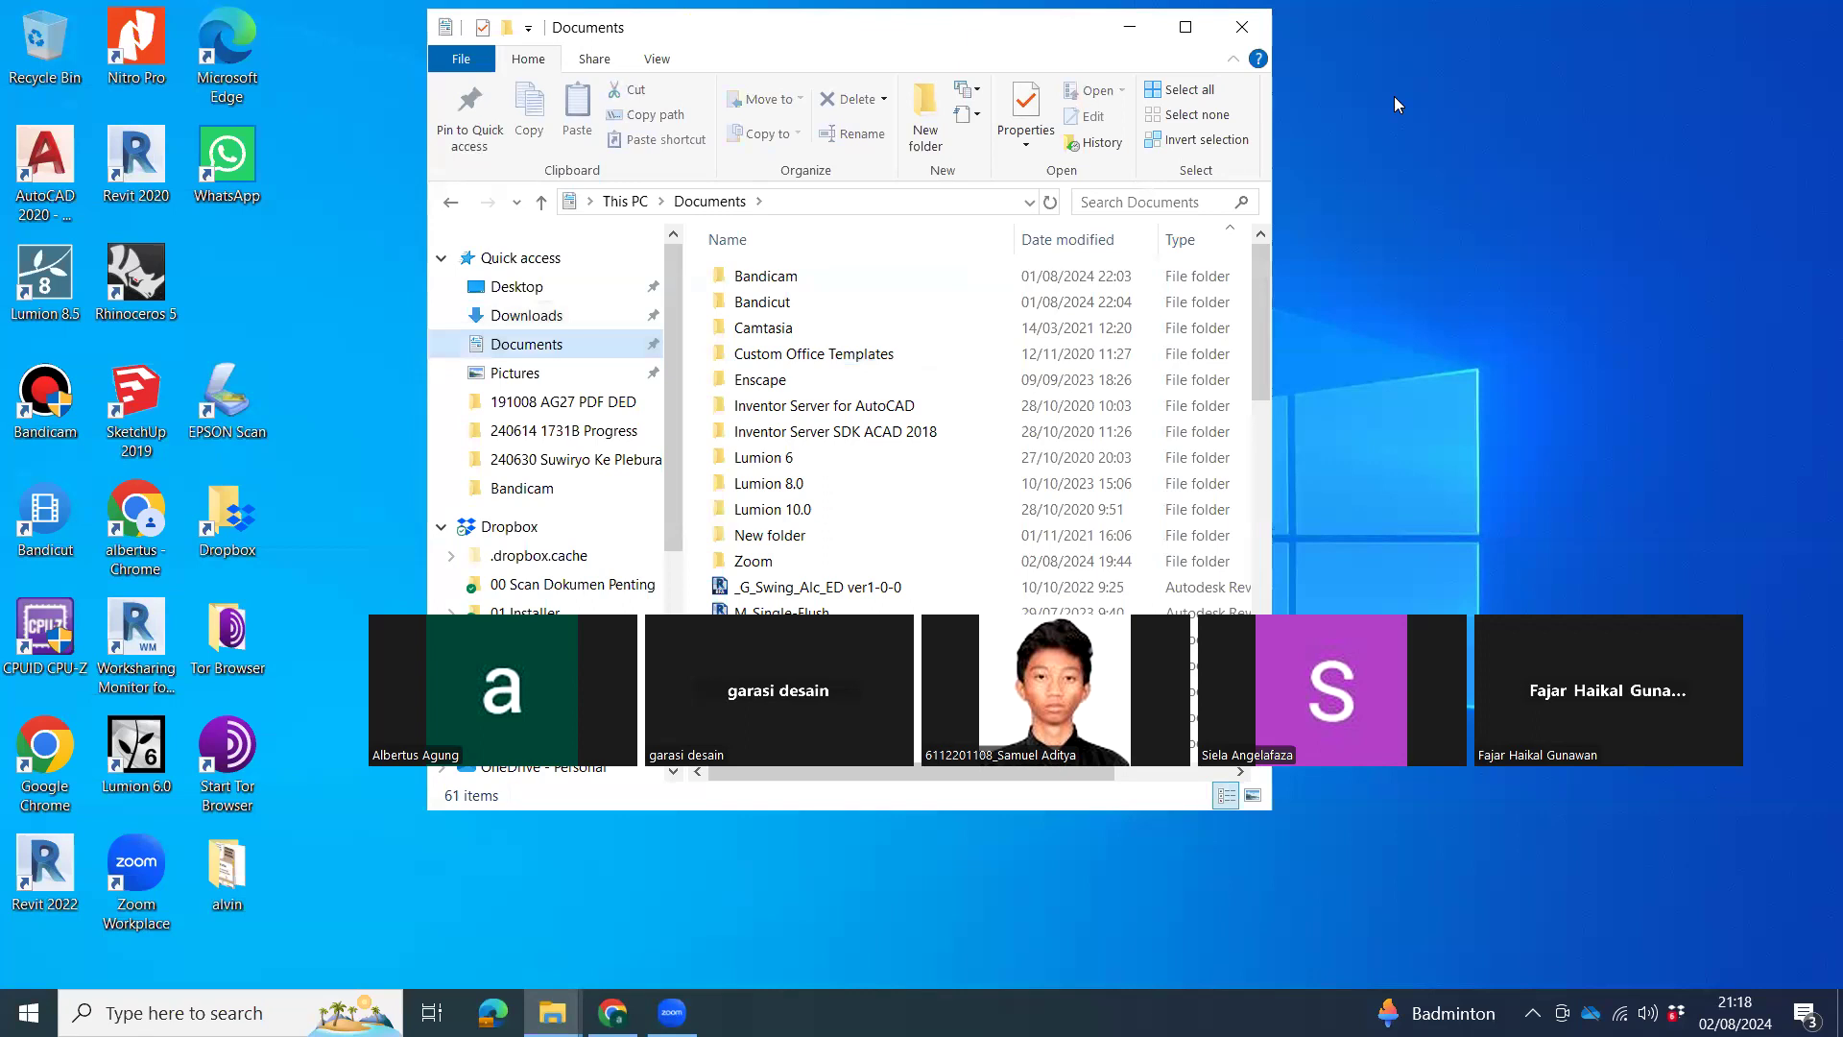
pyautogui.moveTo(1007, 27); pyautogui.dragTo(530, 97)
pyautogui.scroll(-7, 293, 633)
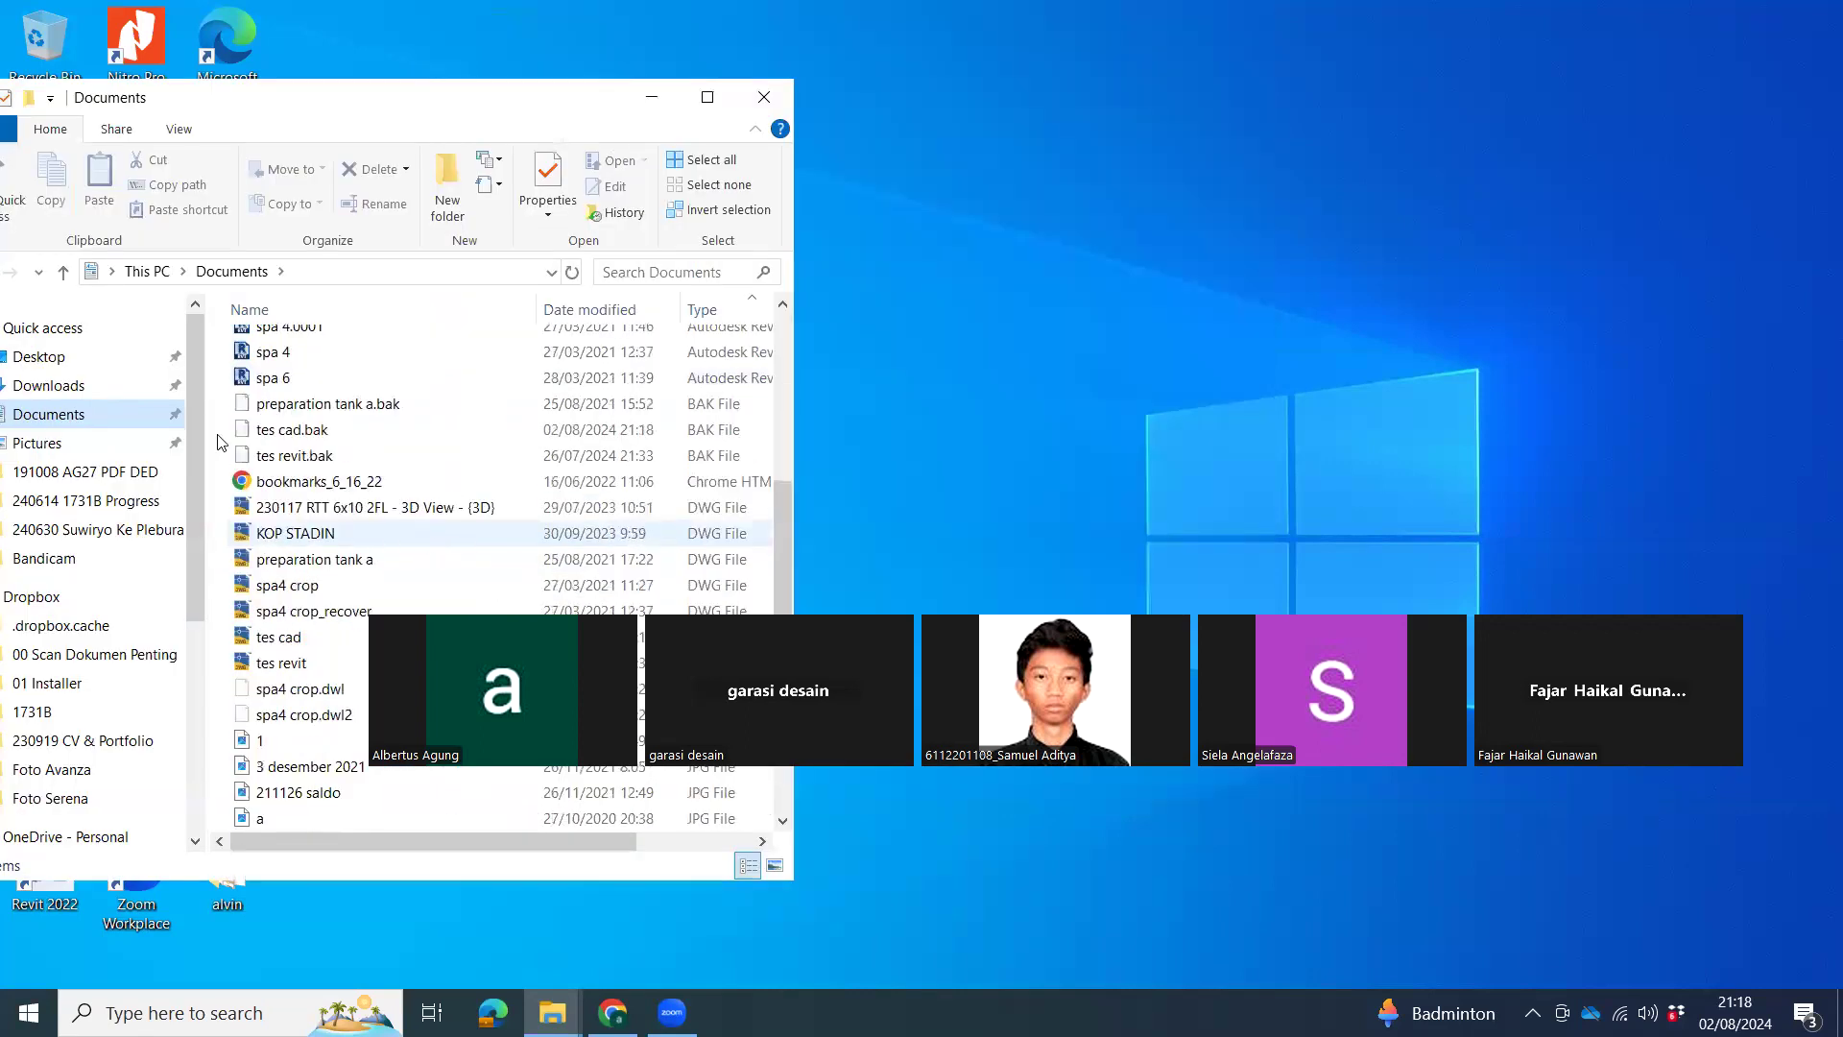
pyautogui.click(291, 643)
pyautogui.keyDown('ctrl'); pyautogui.click(286, 668); pyautogui.keyUp('ctrl')
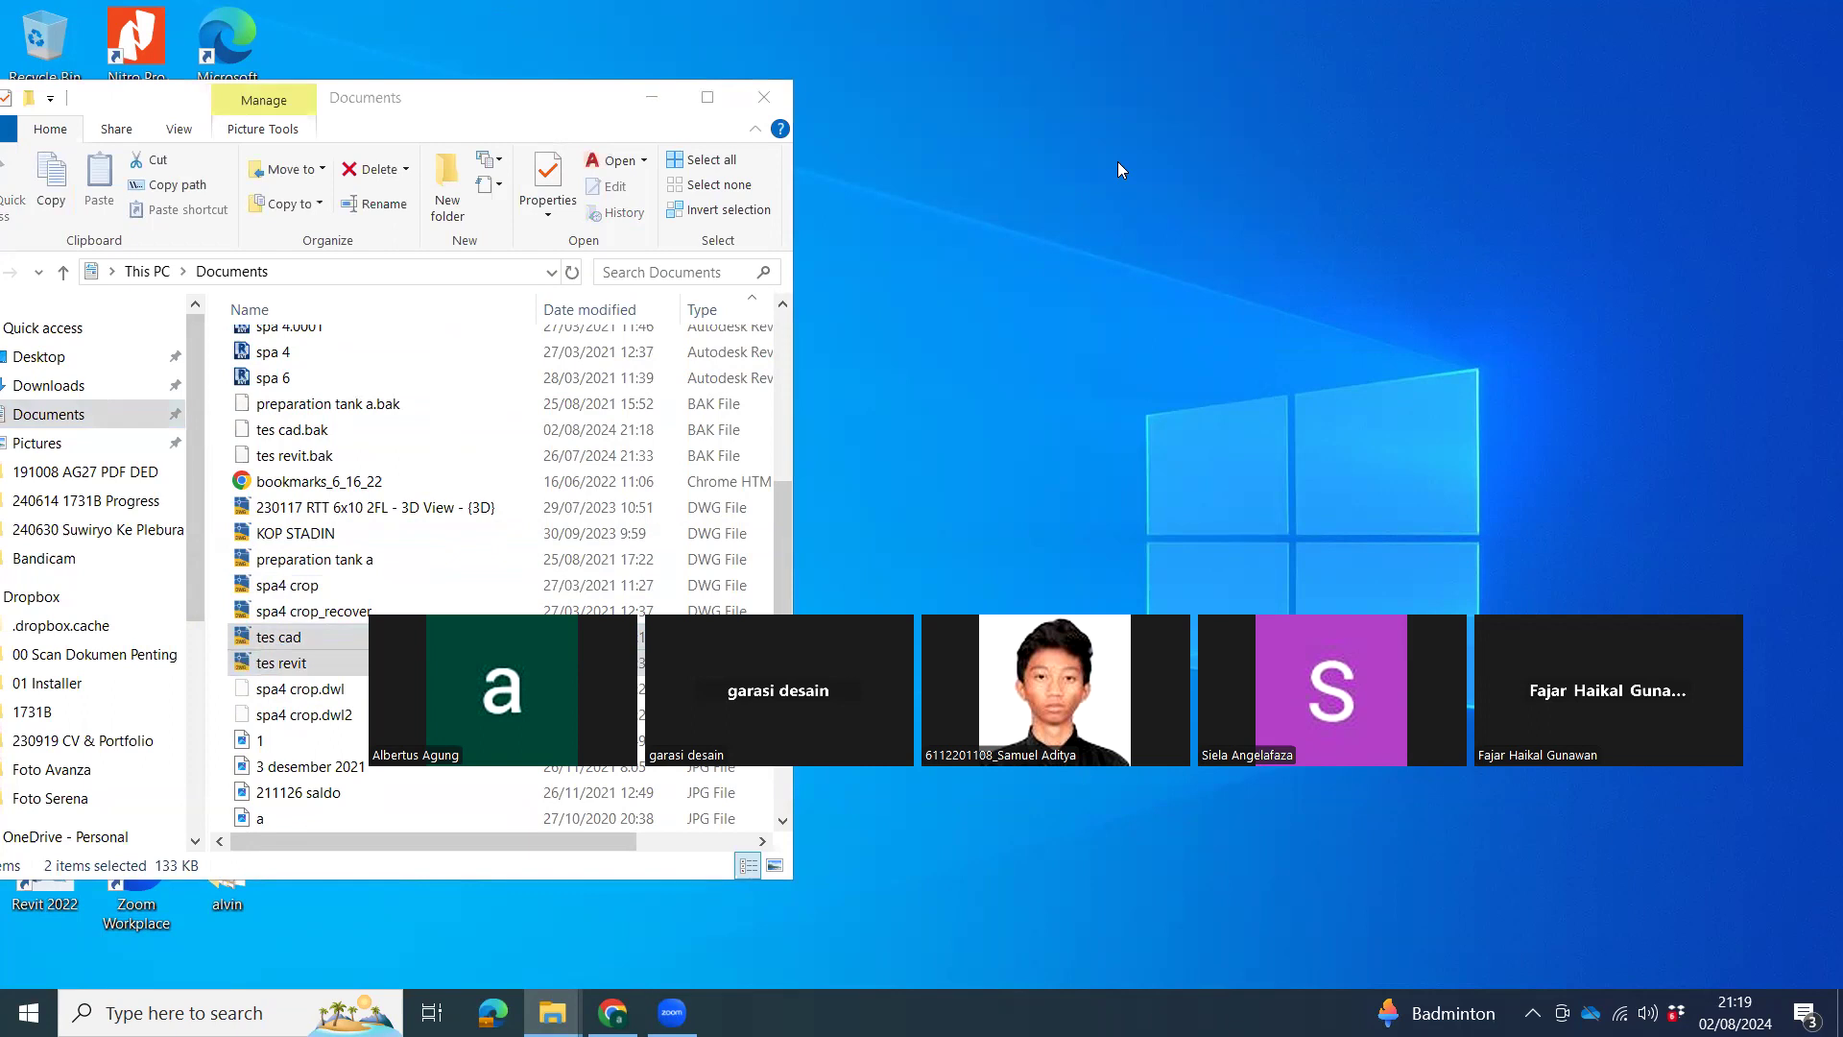
# Open the spa4 crop drawing from Documents in AutoCAD and inspect the SITE SPA 4 area of the map.
pyautogui.doubleClick(355, 584)
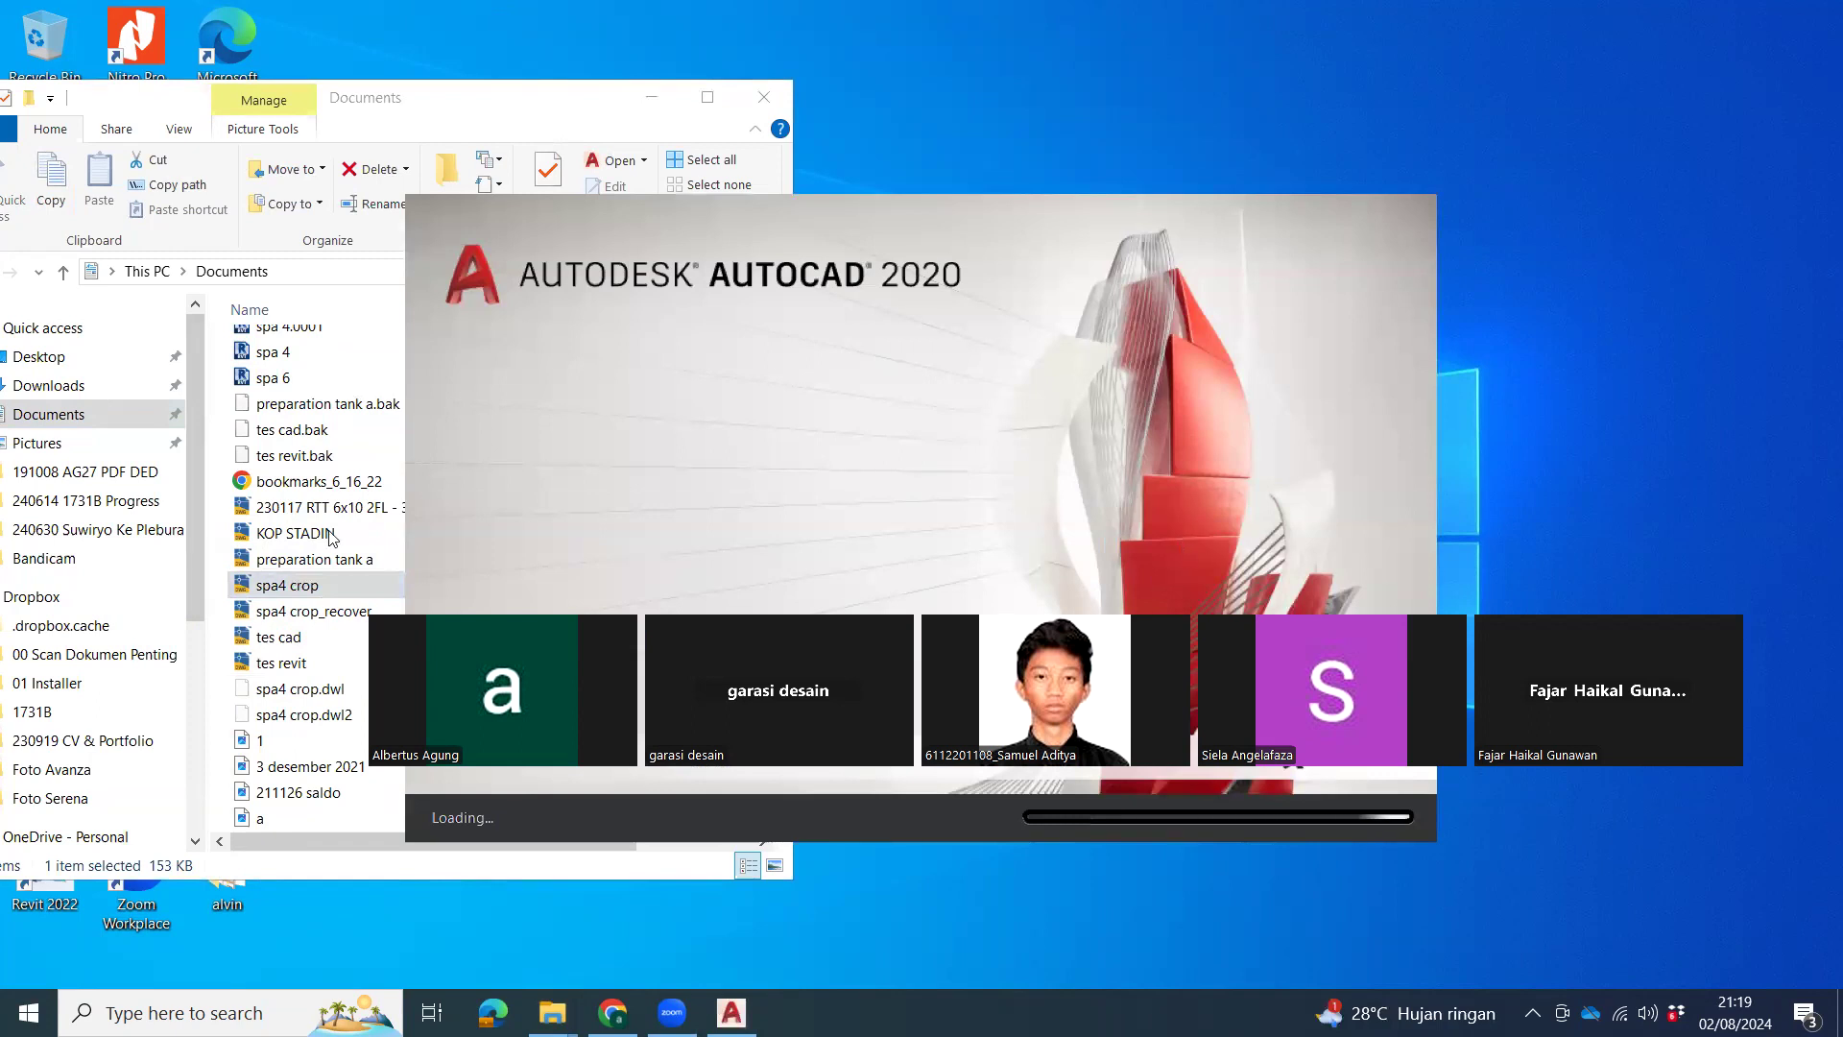
pyautogui.click(346, 558)
pyautogui.scroll(-5, 326, 711)
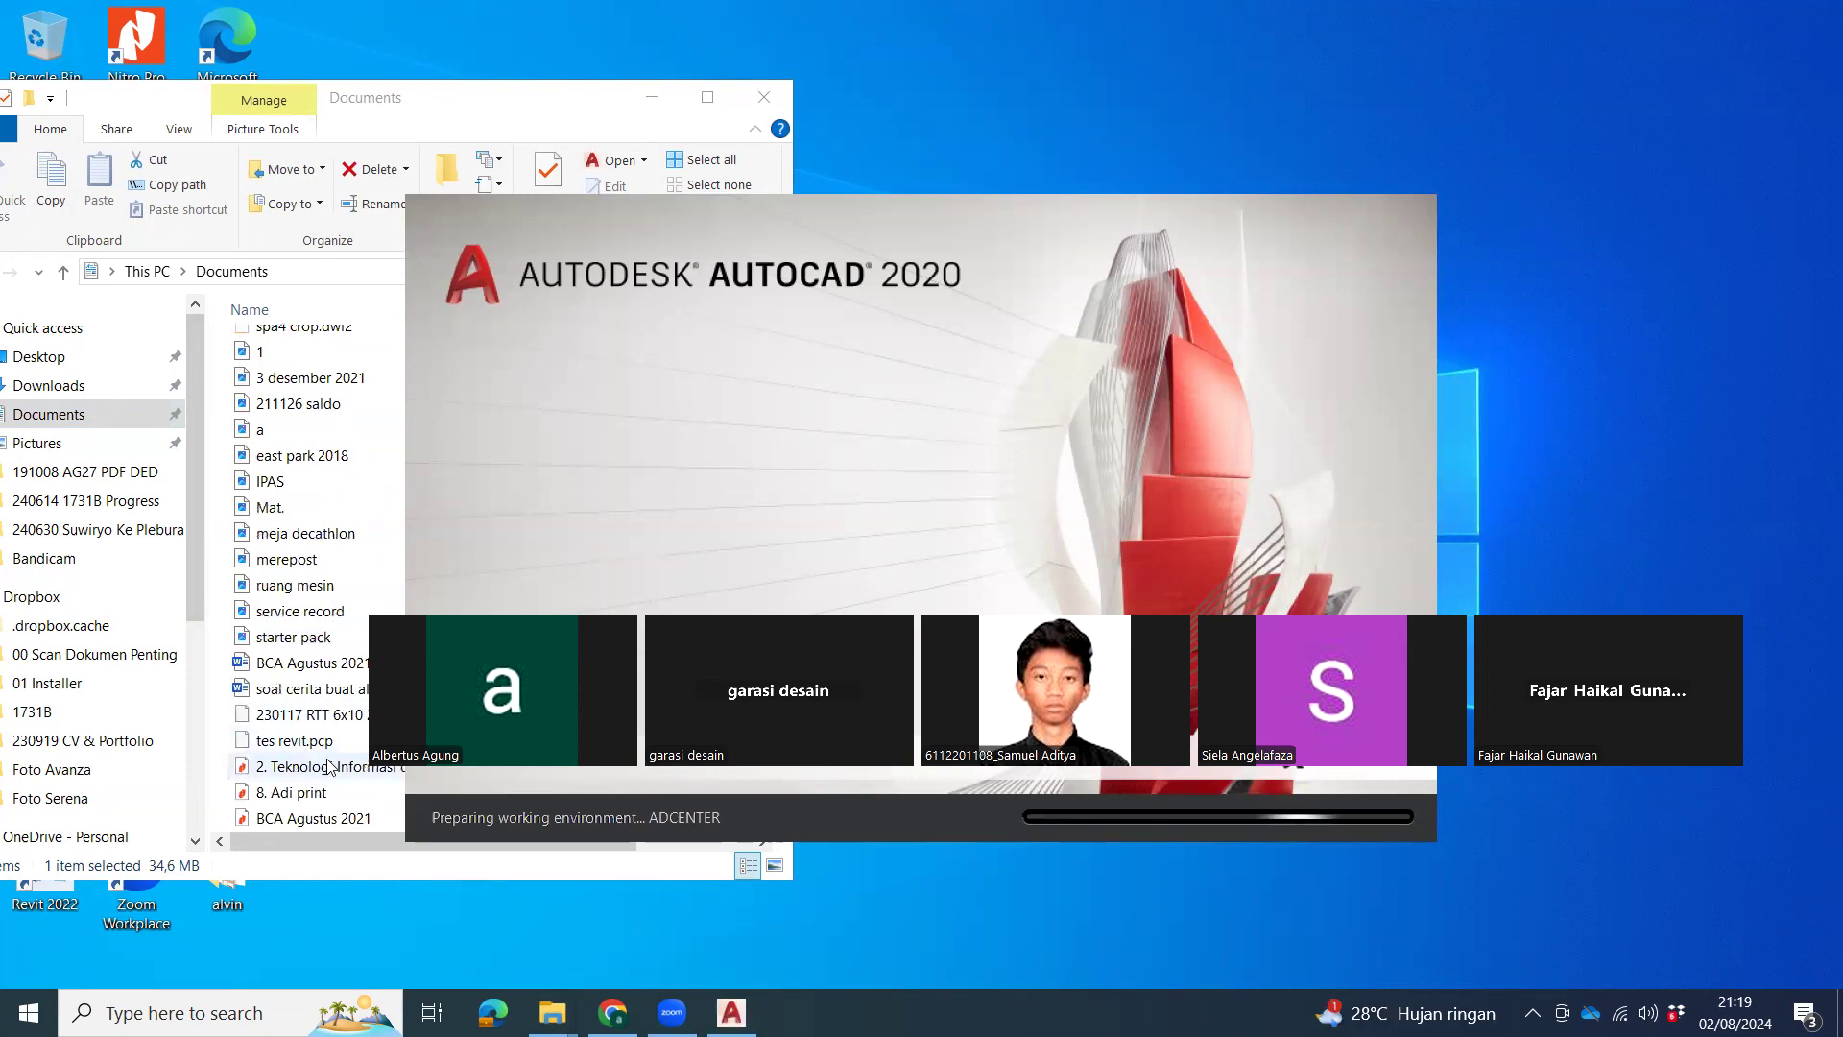
pyautogui.scroll(1, 325, 441)
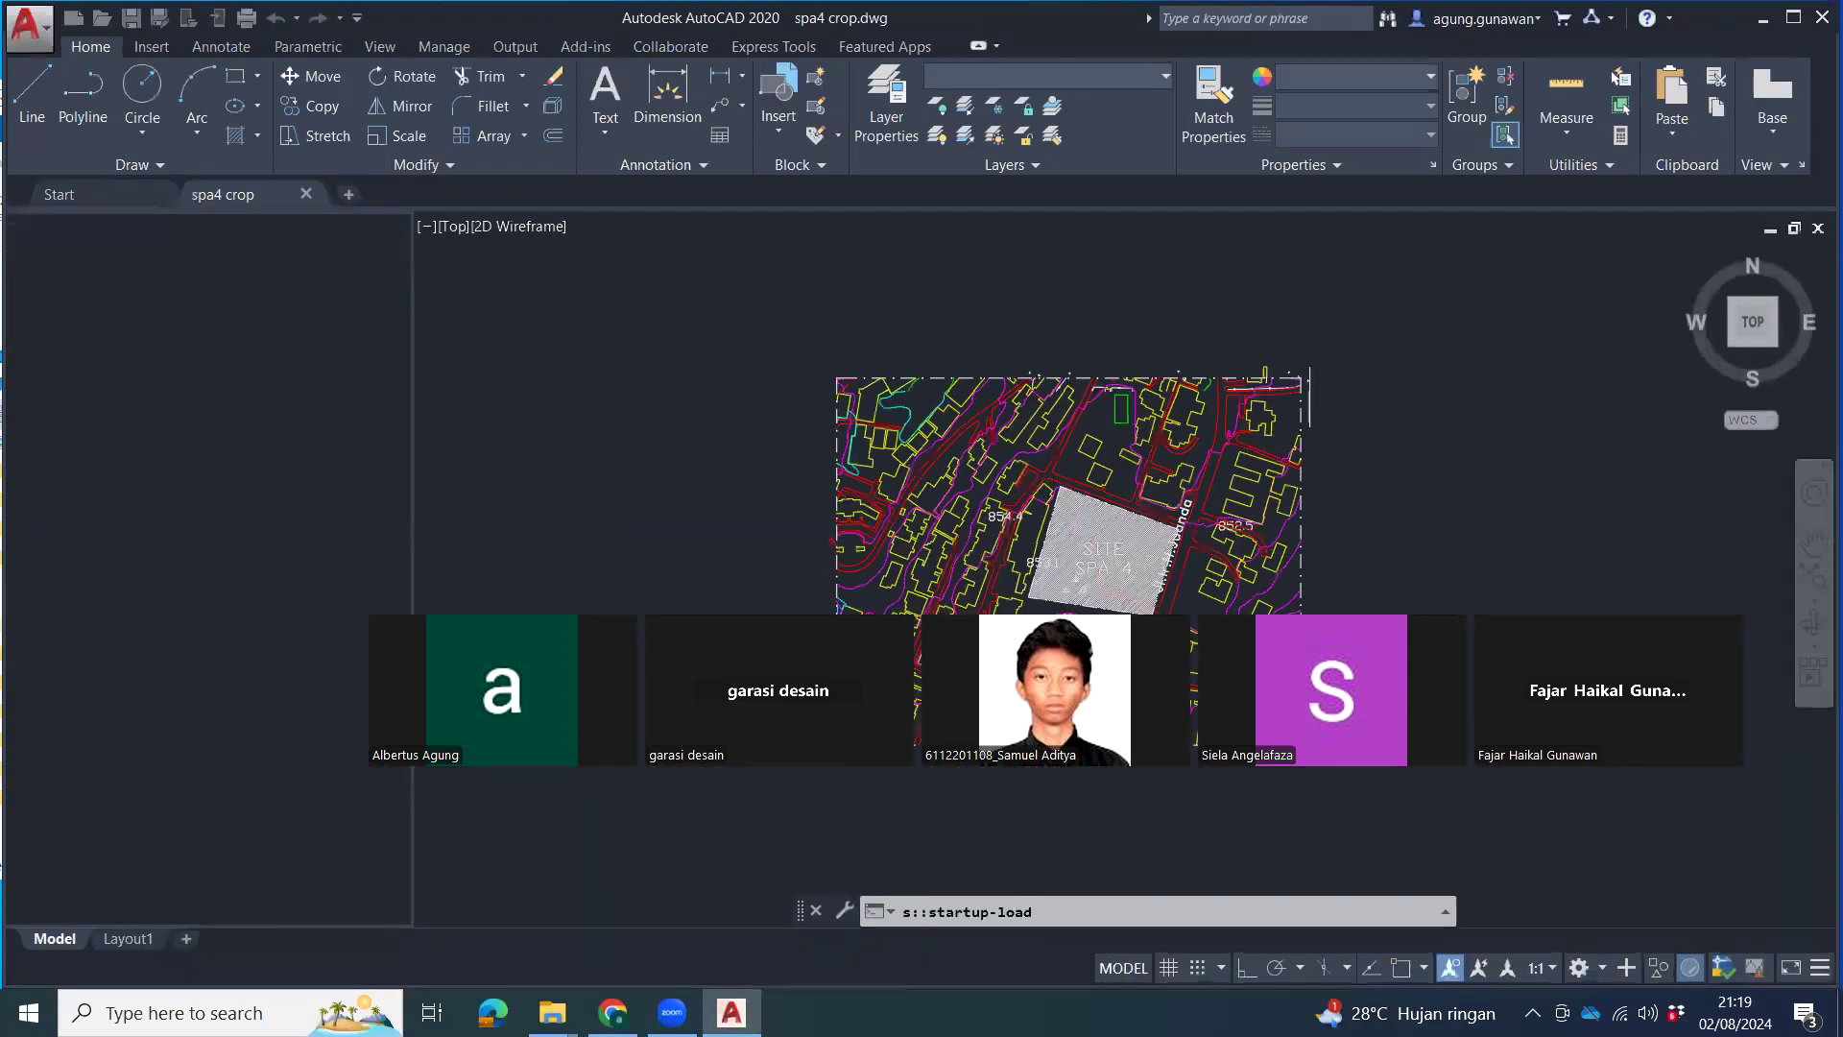
pyautogui.click(1334, 313)
pyautogui.click(1450, 356)
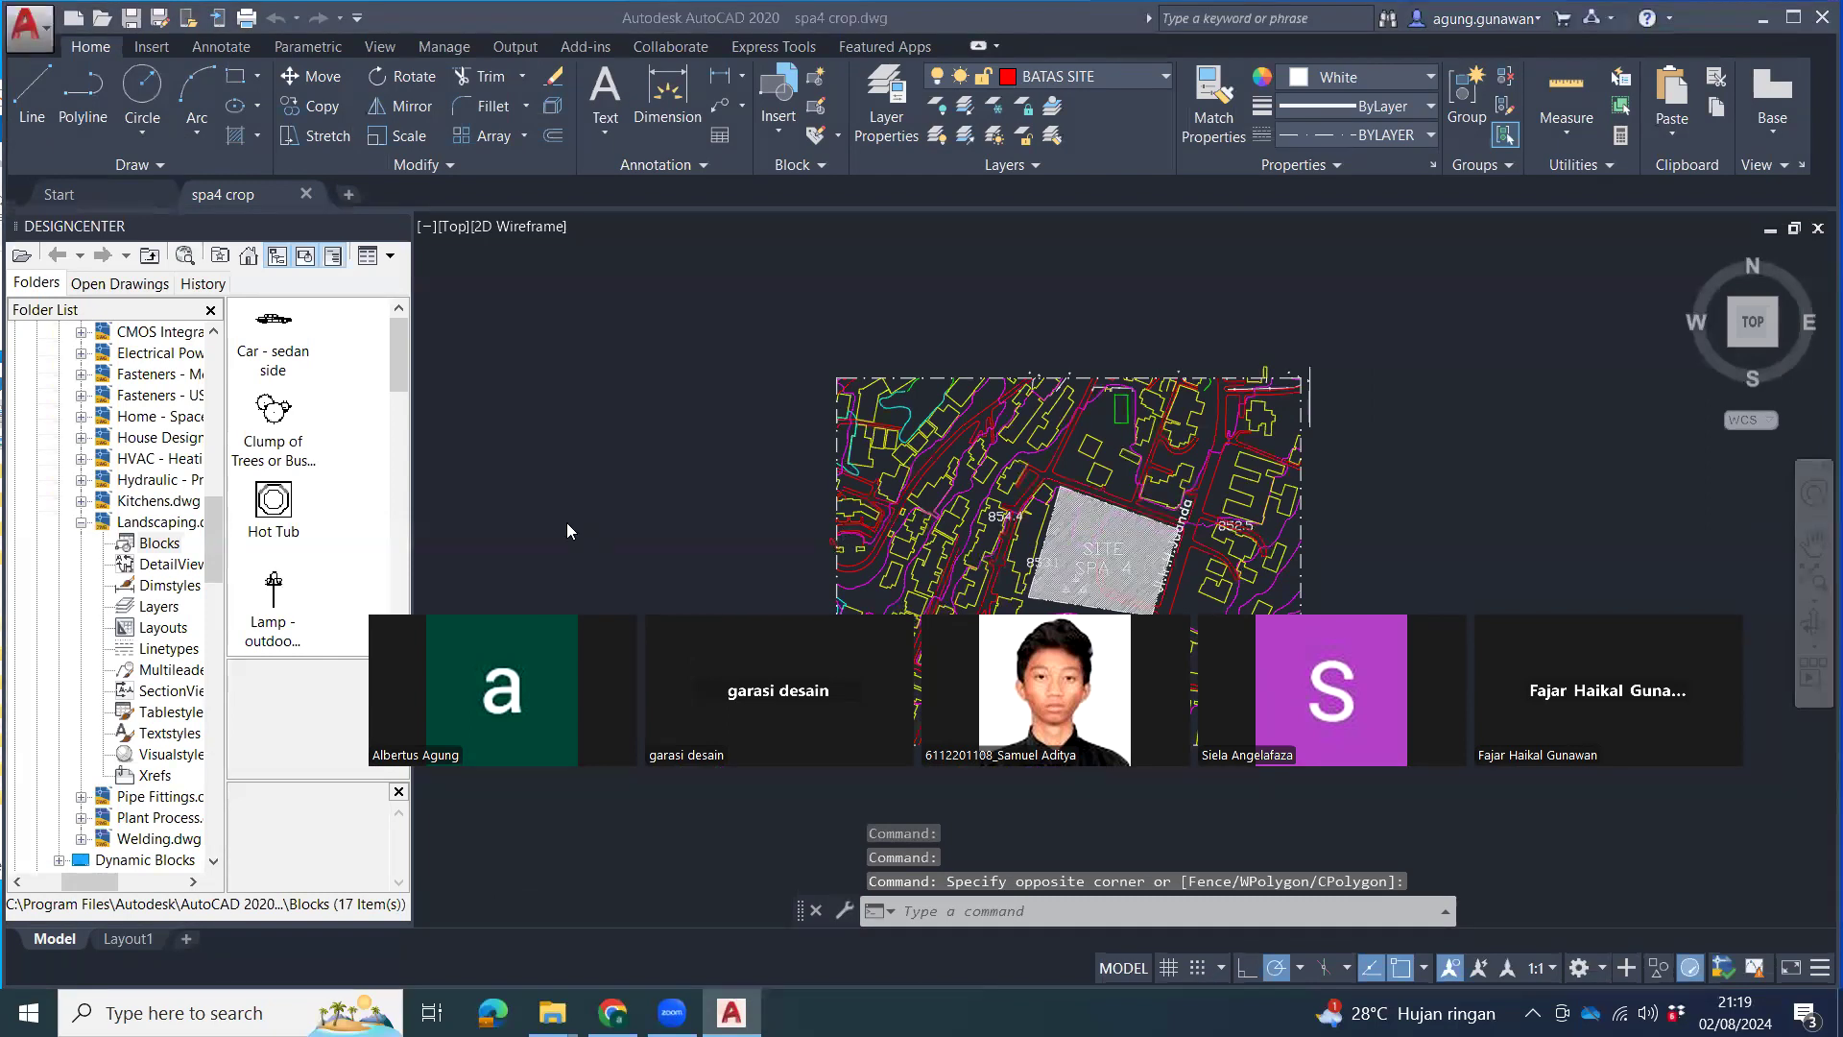
pyautogui.scroll(2, 1162, 508)
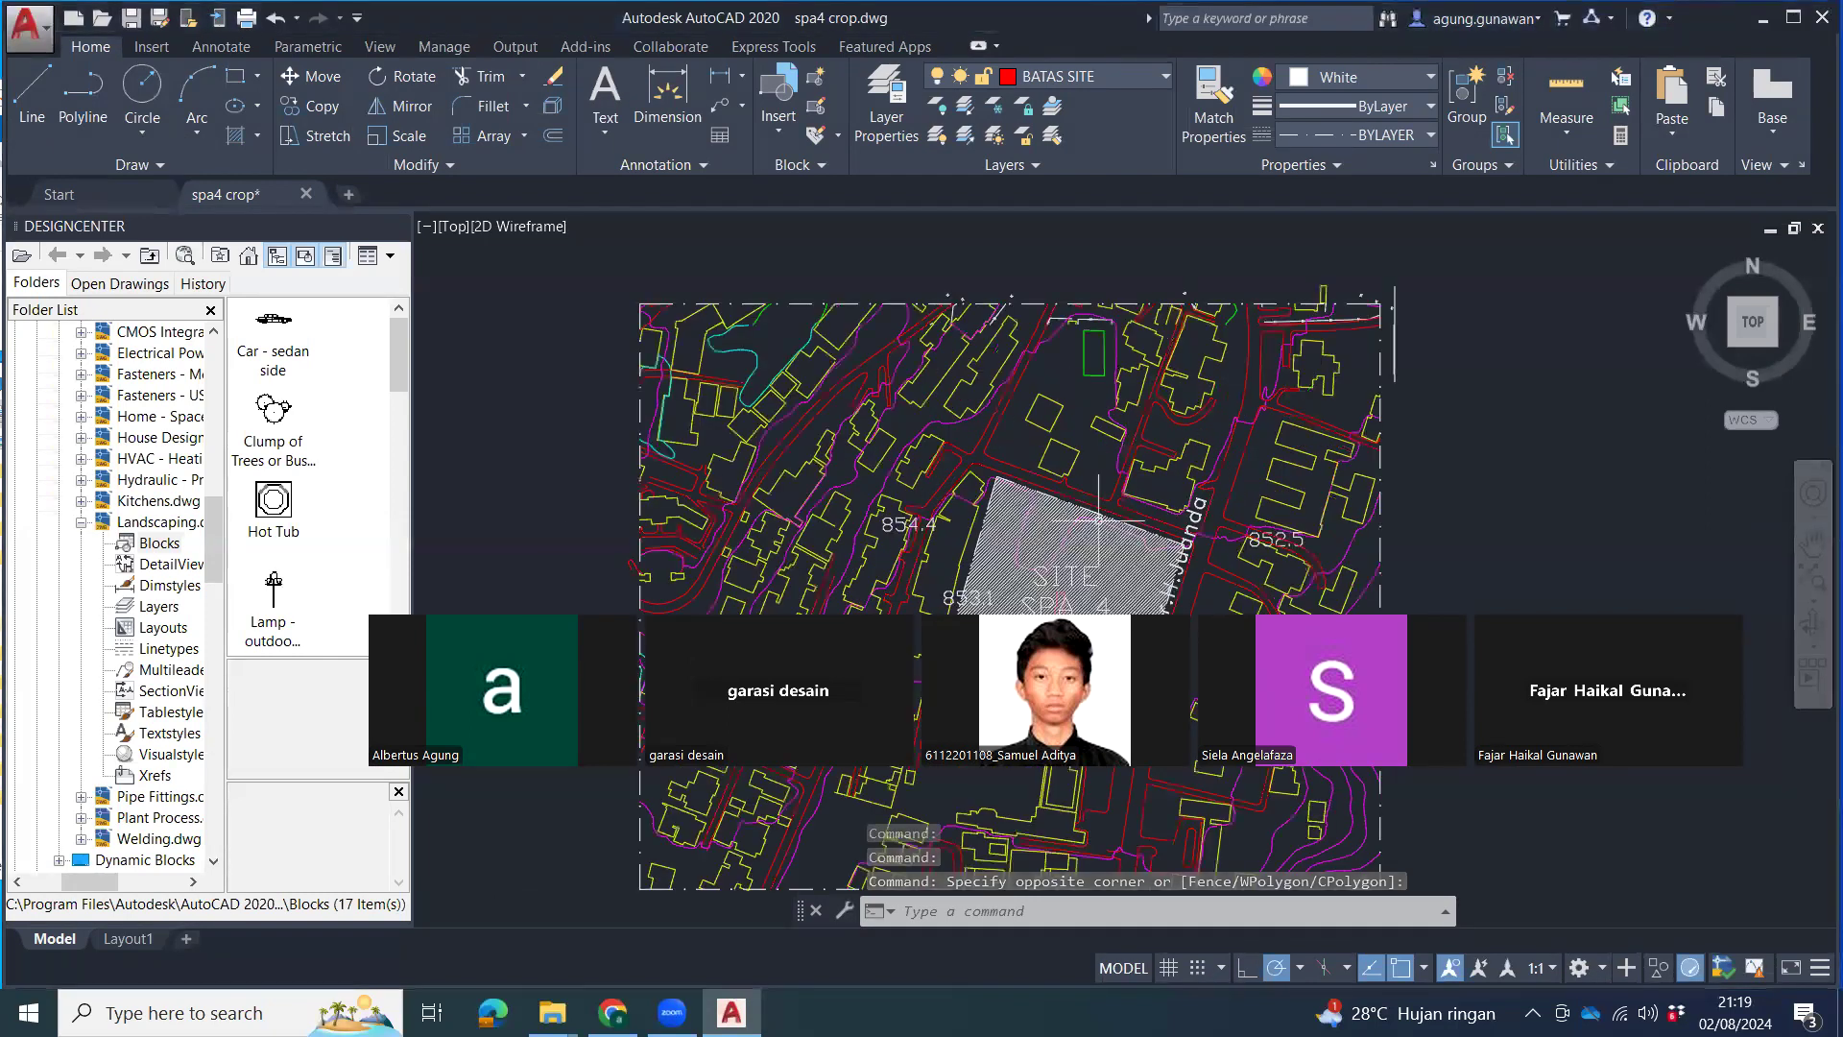
pyautogui.moveTo(1093, 524); pyautogui.dragTo(1165, 329, button='middle')
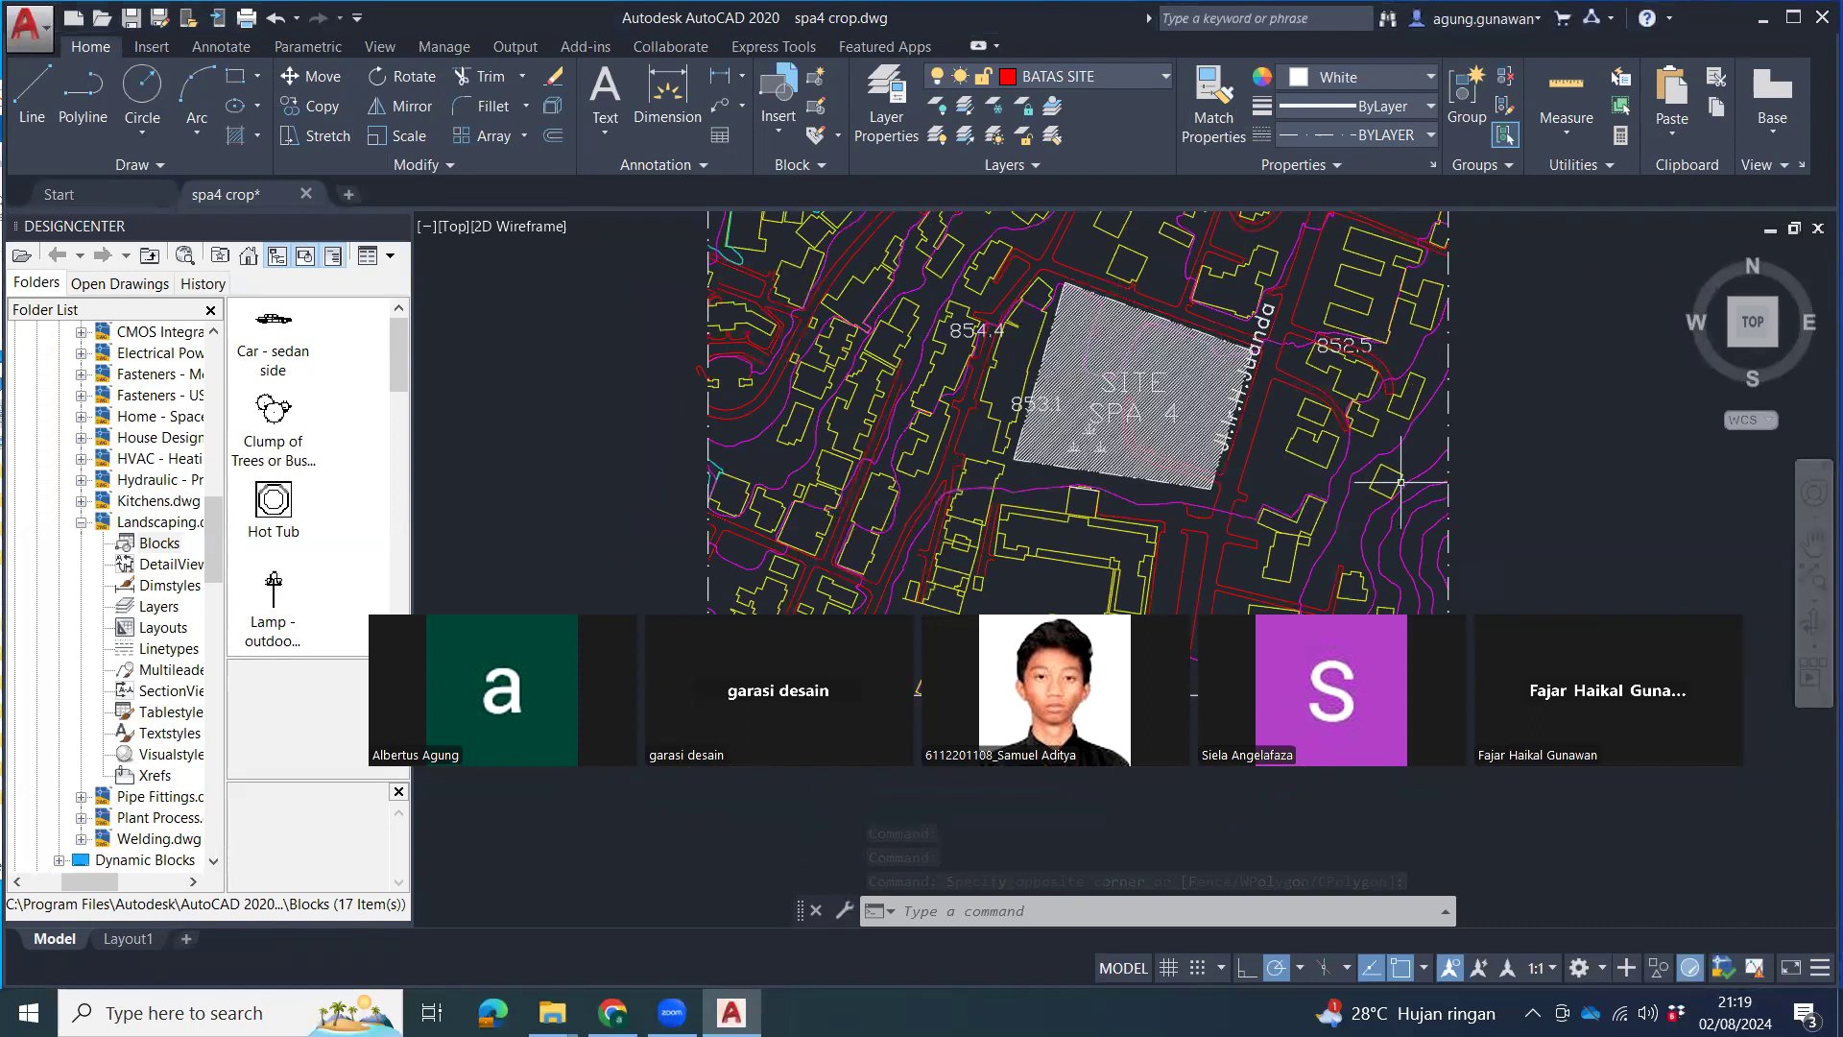
pyautogui.moveTo(1652, 363); pyautogui.dragTo(1564, 462, button='middle')
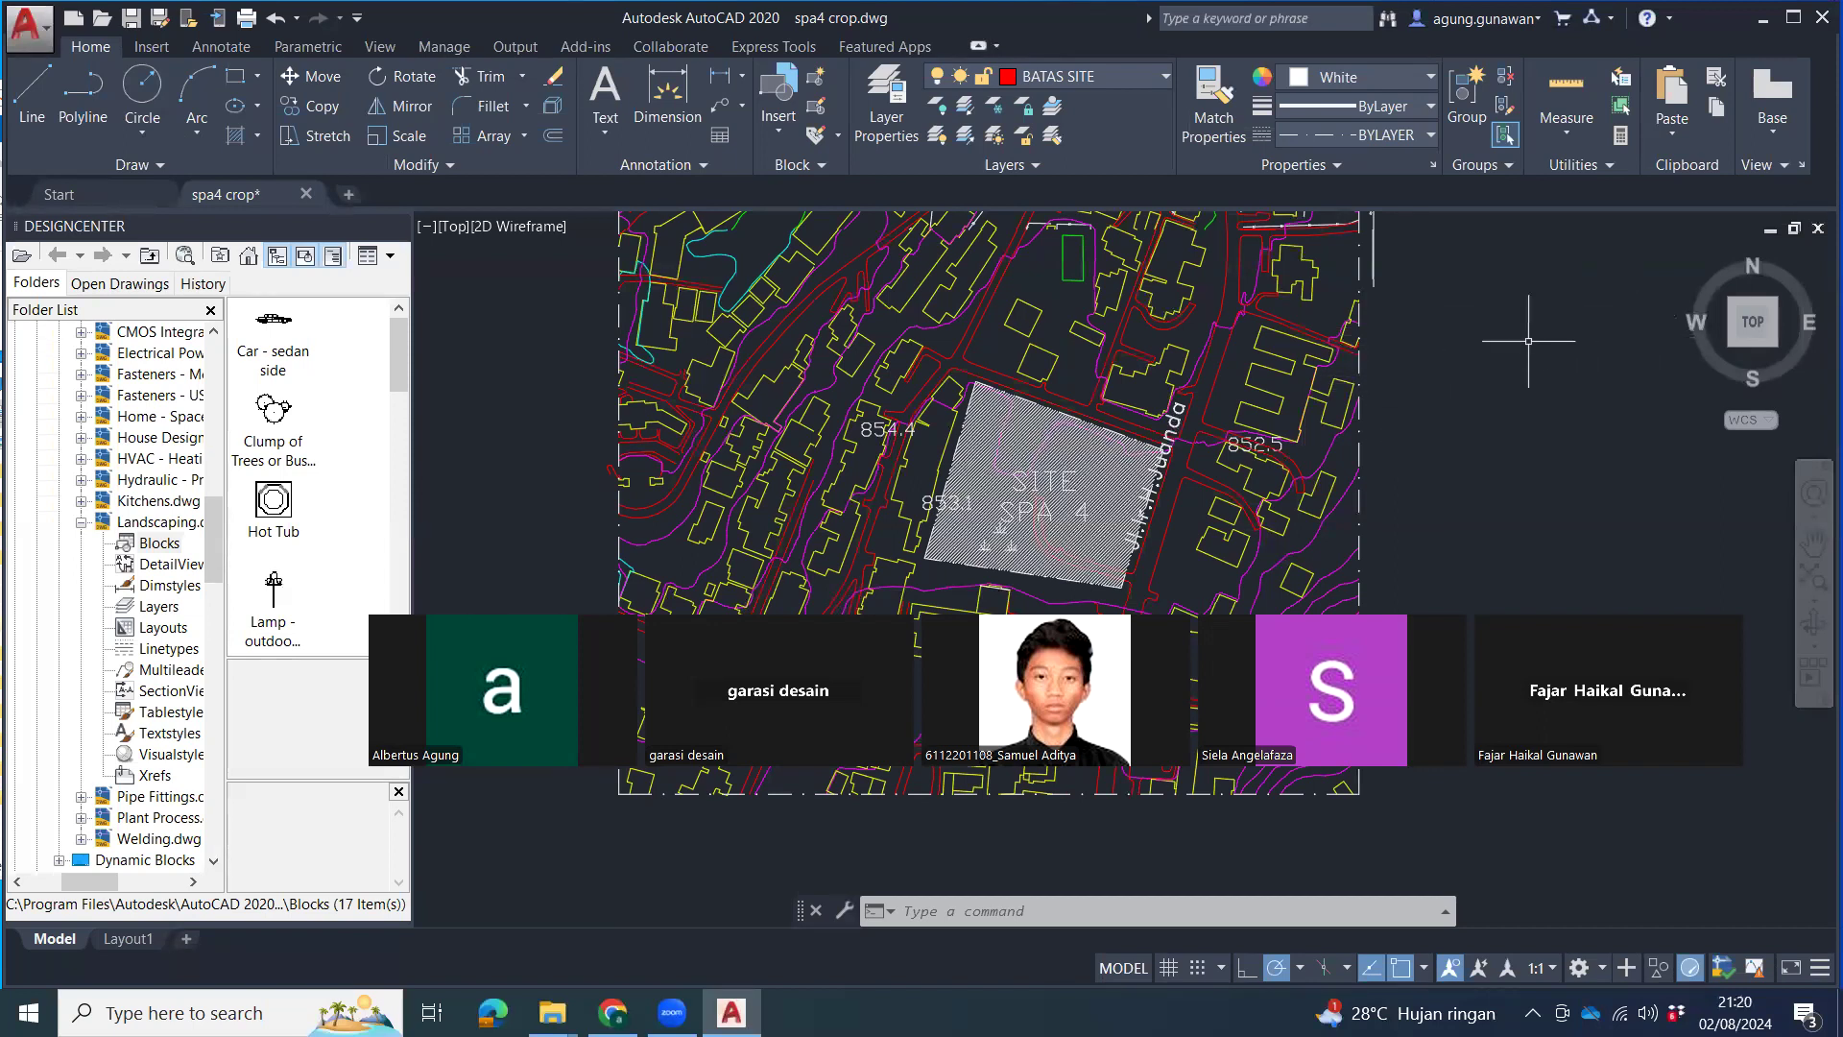
# Close the spa4 crop drawing without saving and minimize AutoCAD.
pyautogui.click(306, 194)
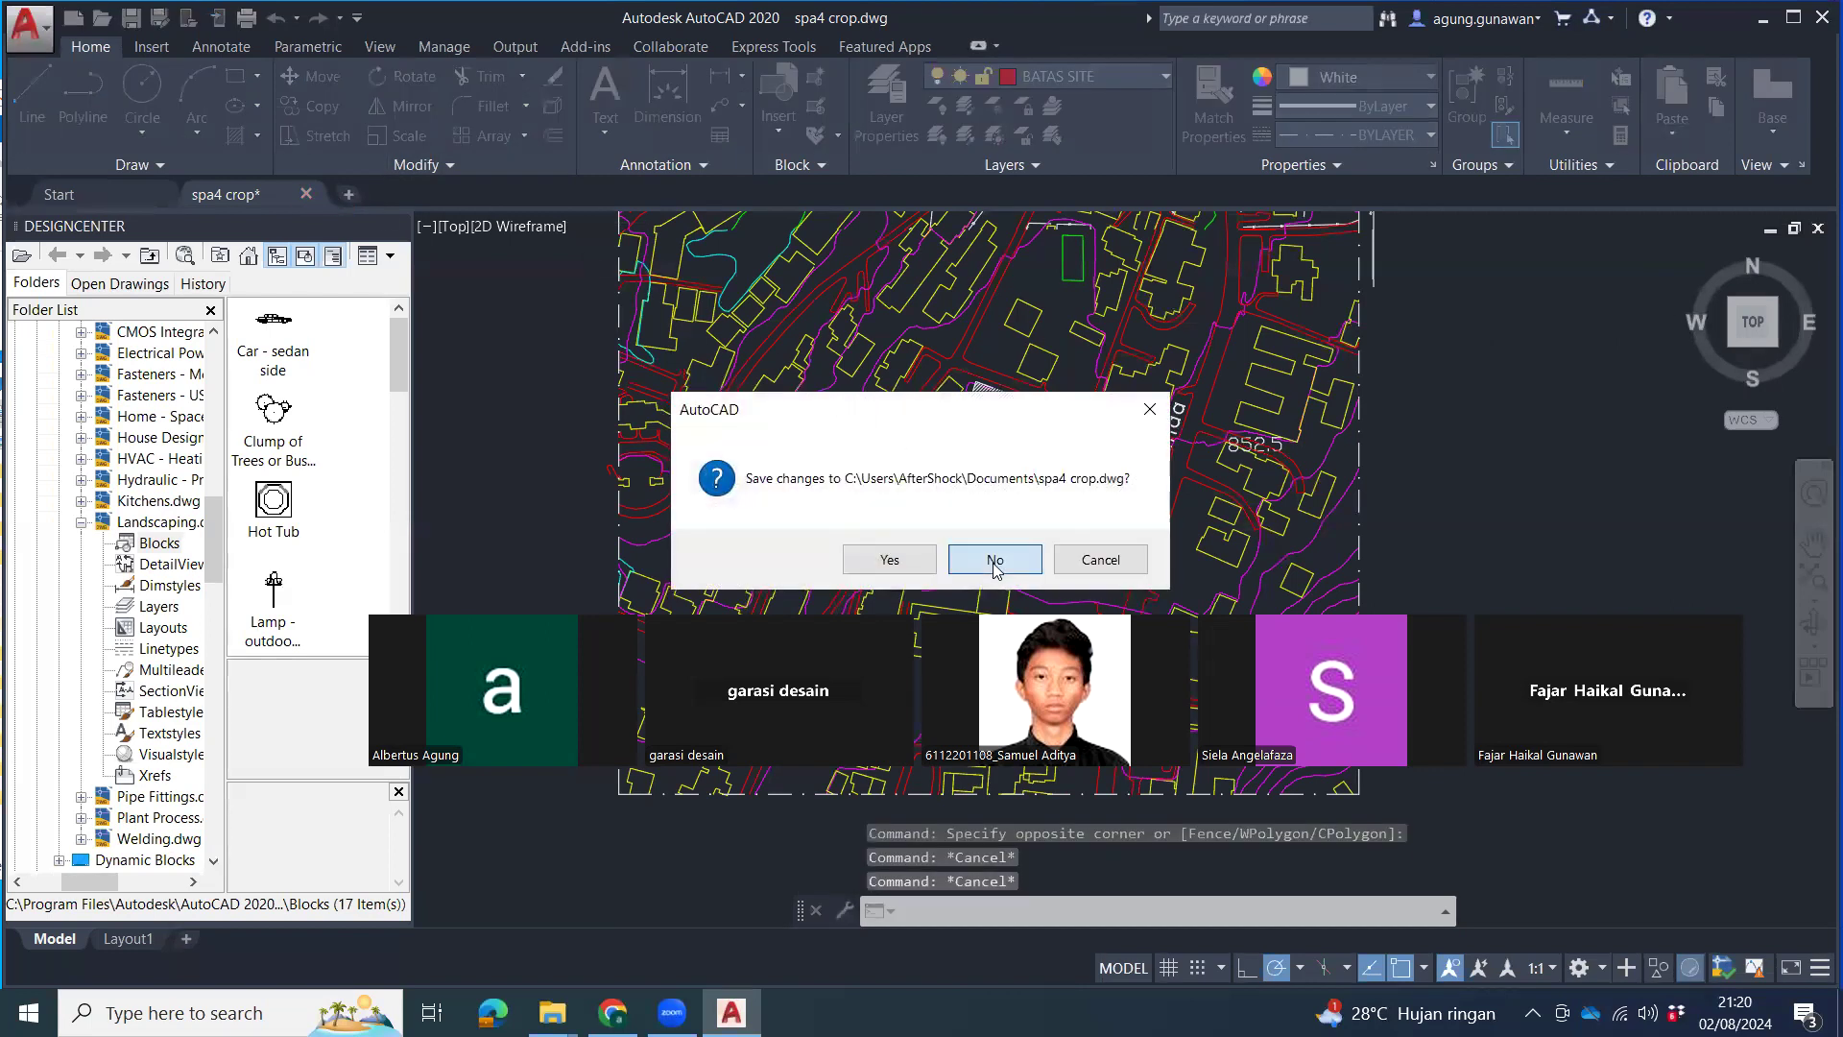
pyautogui.click(994, 560)
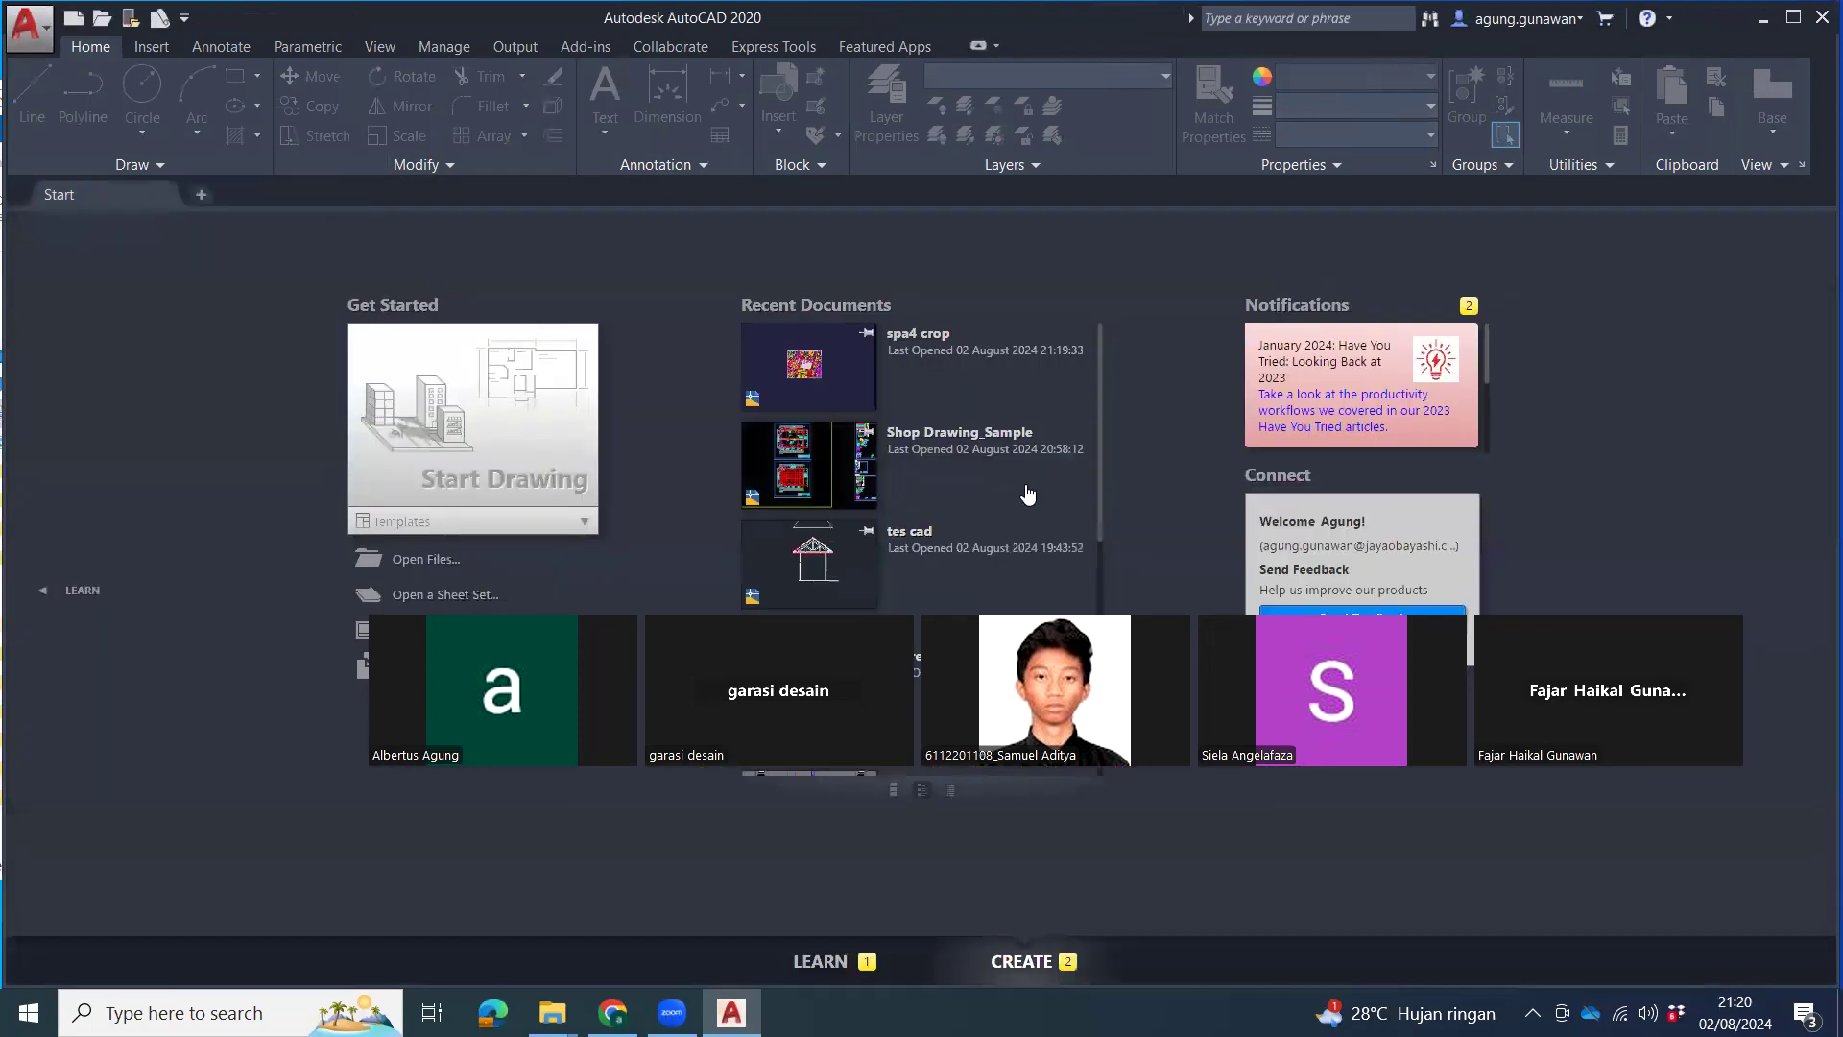
pyautogui.click(1764, 25)
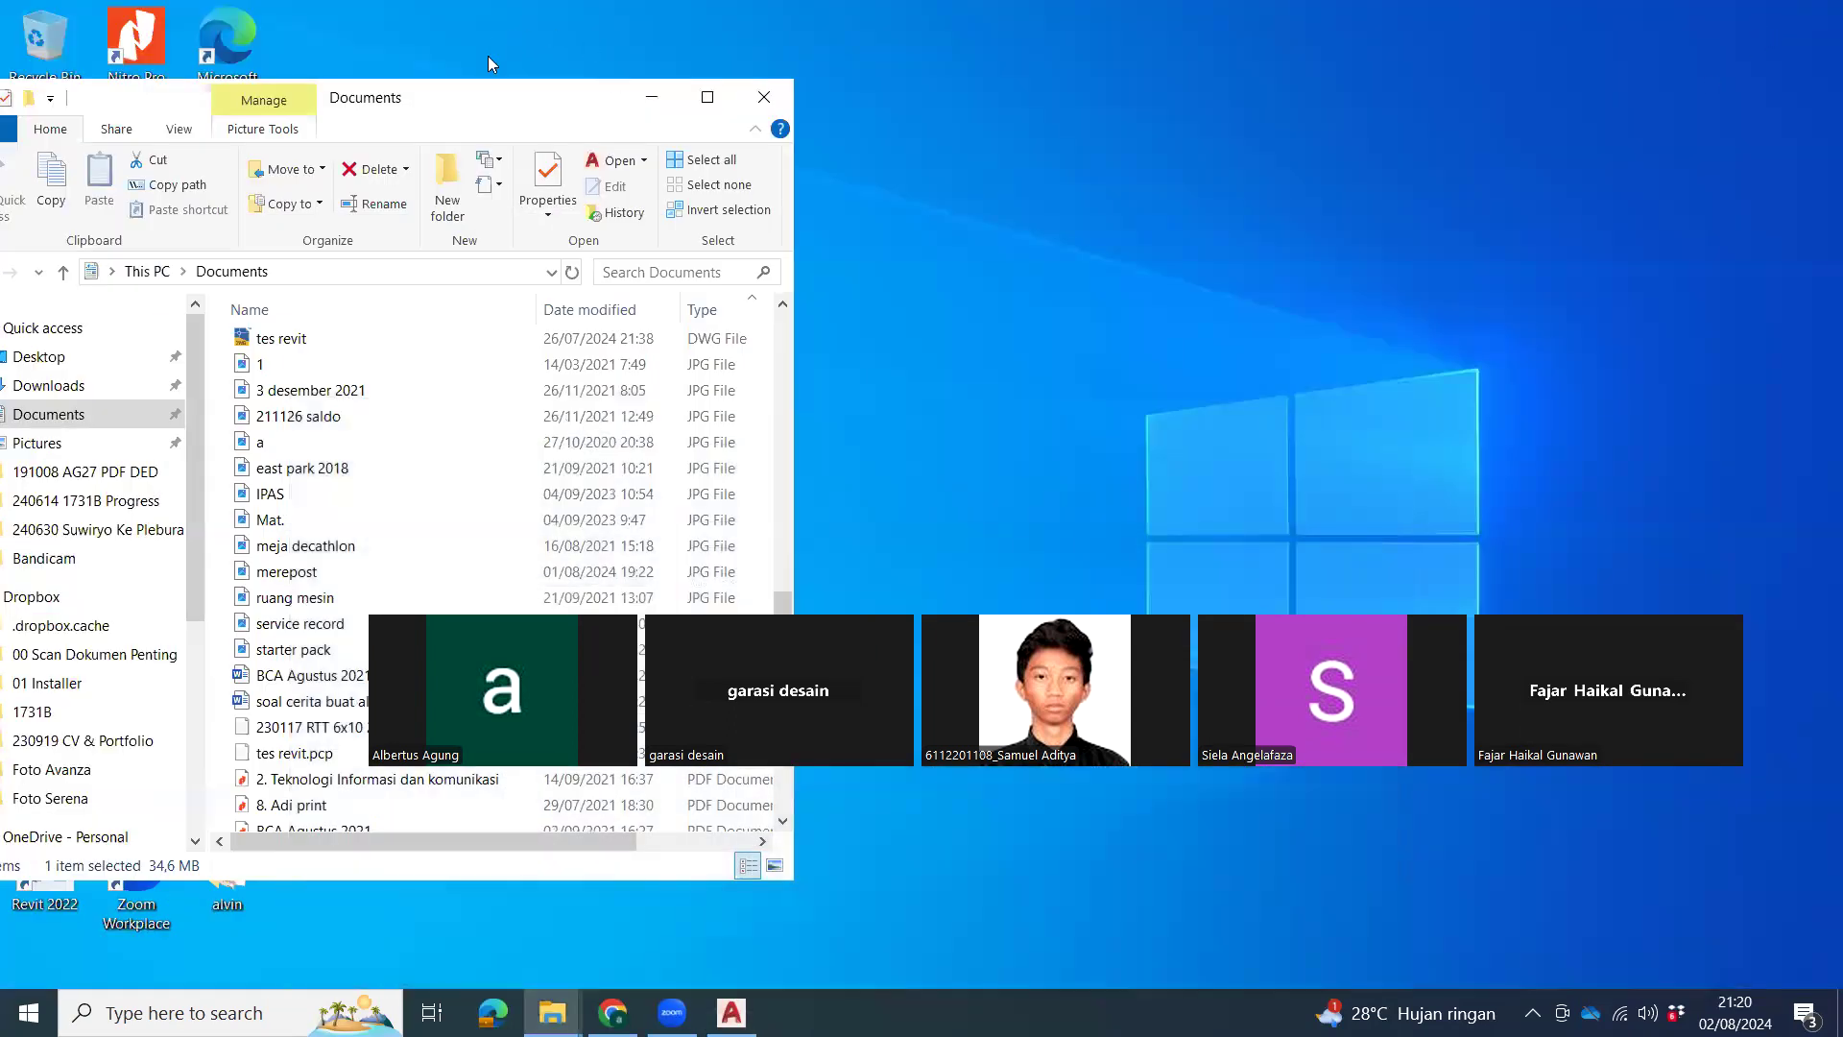
# Look through the Documents folder's drawing and Revit files and point out the Revit 2020 desktop shortcut.
pyautogui.moveTo(517, 109); pyautogui.dragTo(859, 53)
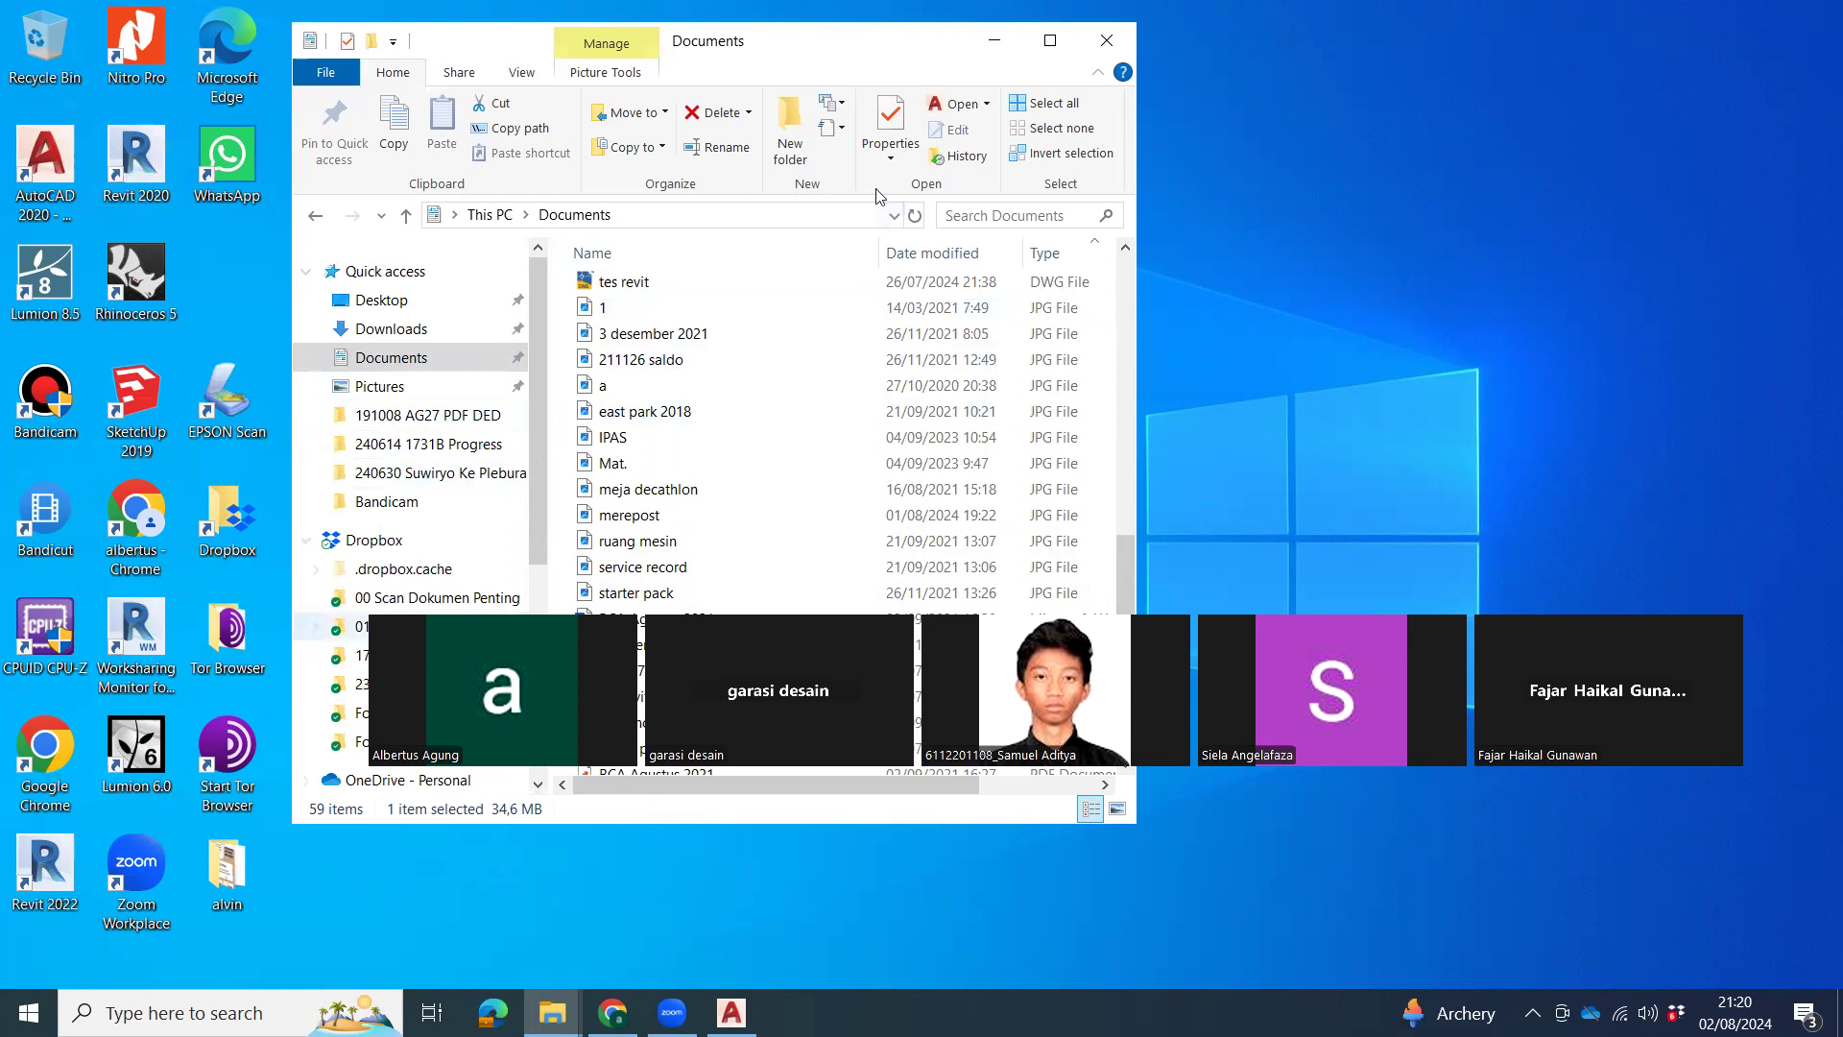
pyautogui.moveTo(861, 54); pyautogui.dragTo(618, 74)
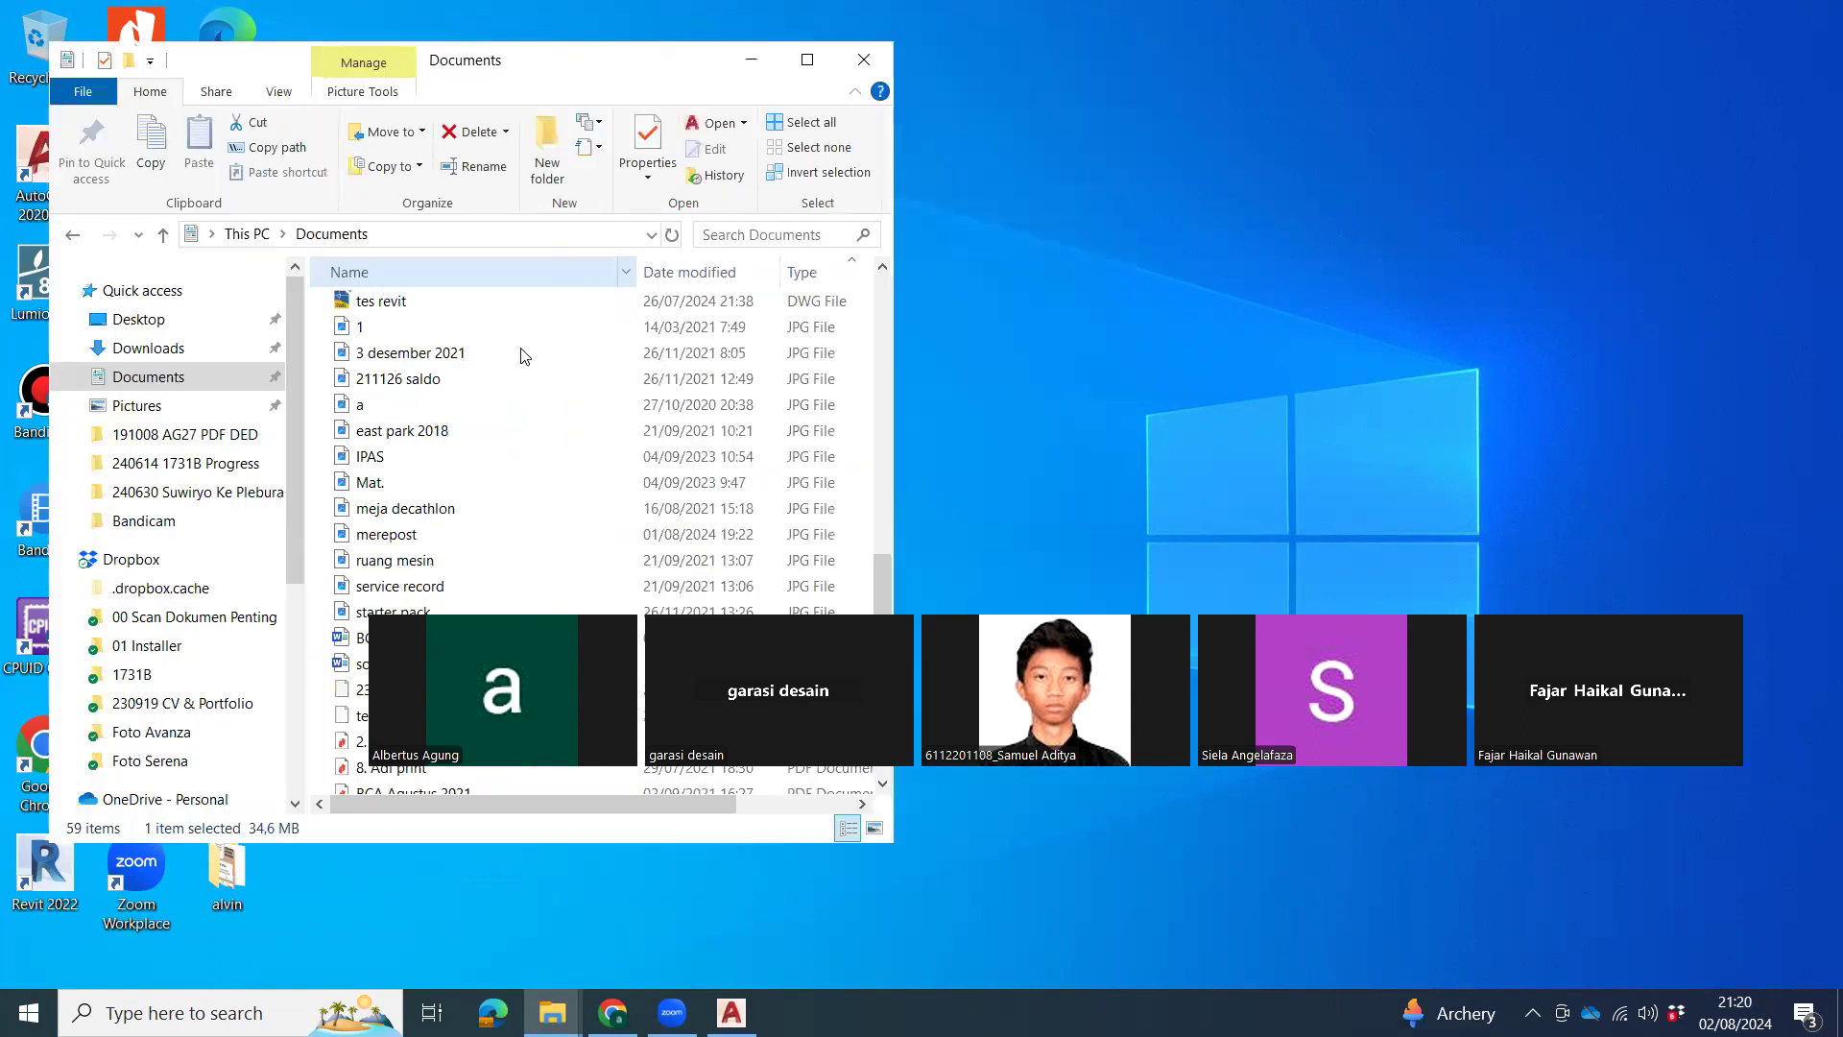
pyautogui.scroll(4, 522, 354)
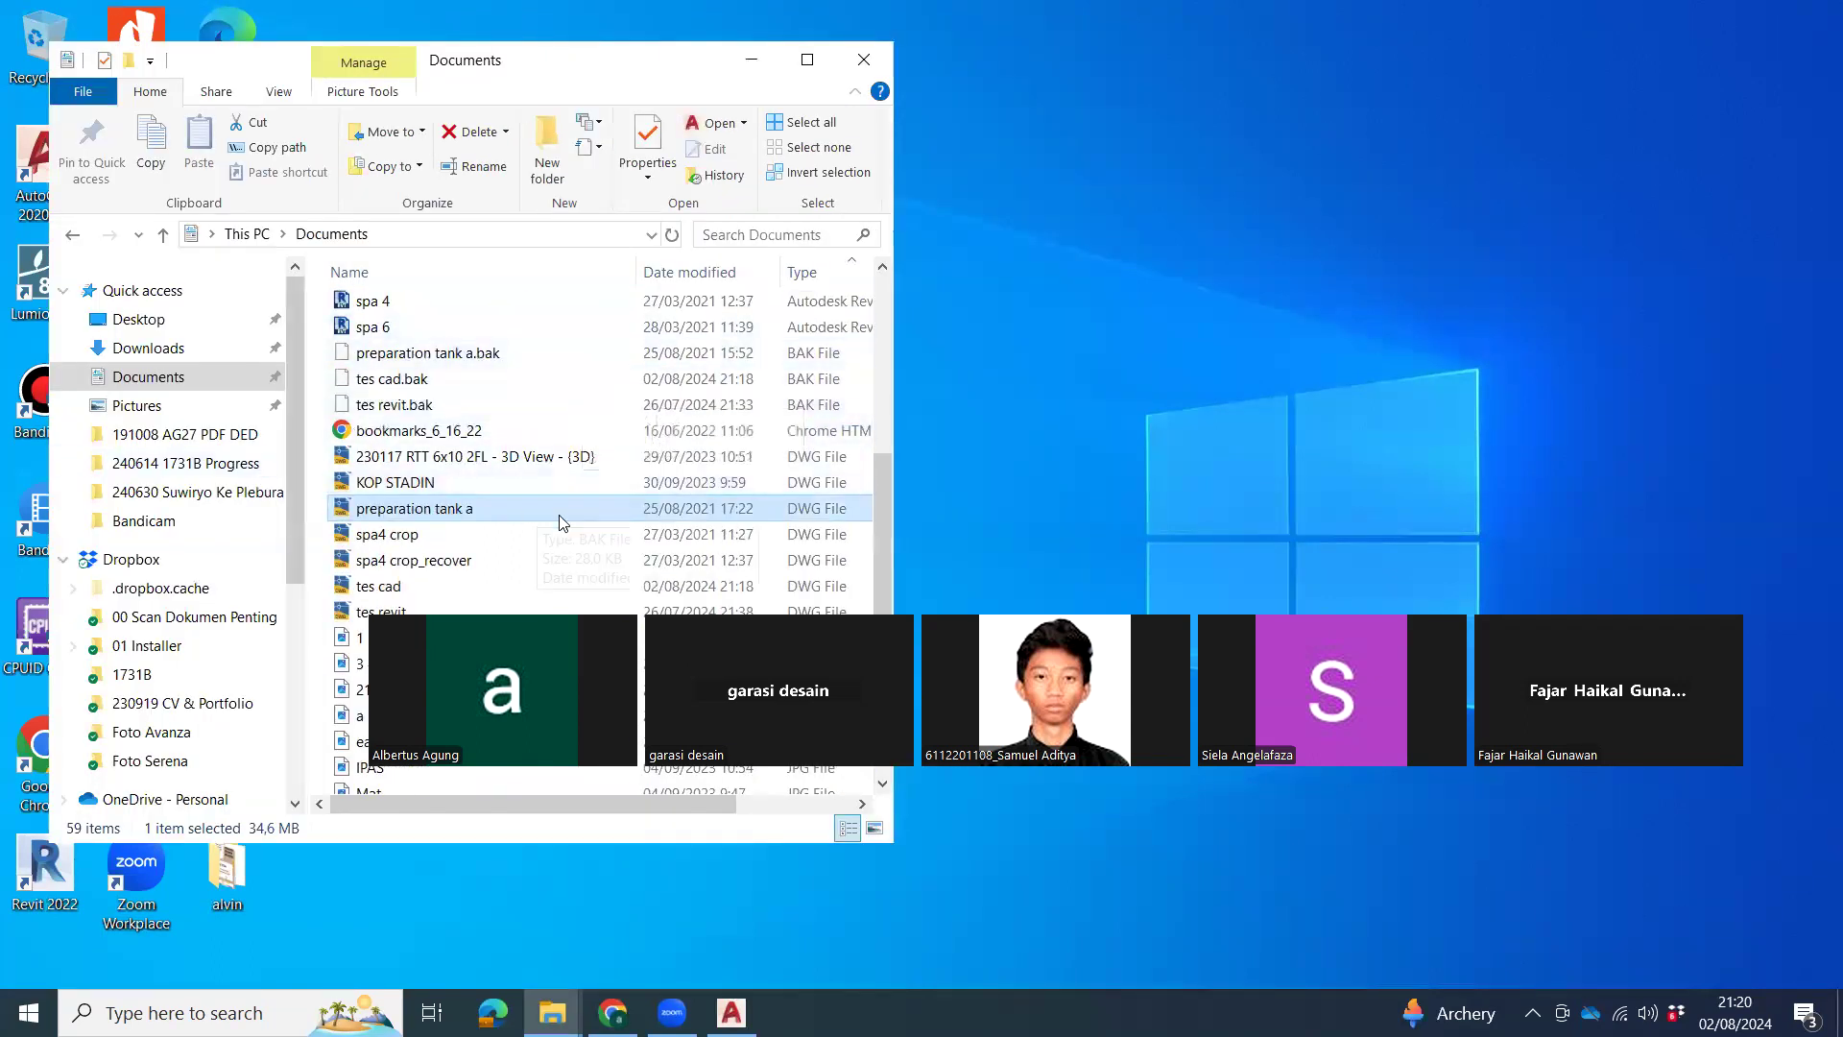
pyautogui.scroll(7, 472, 405)
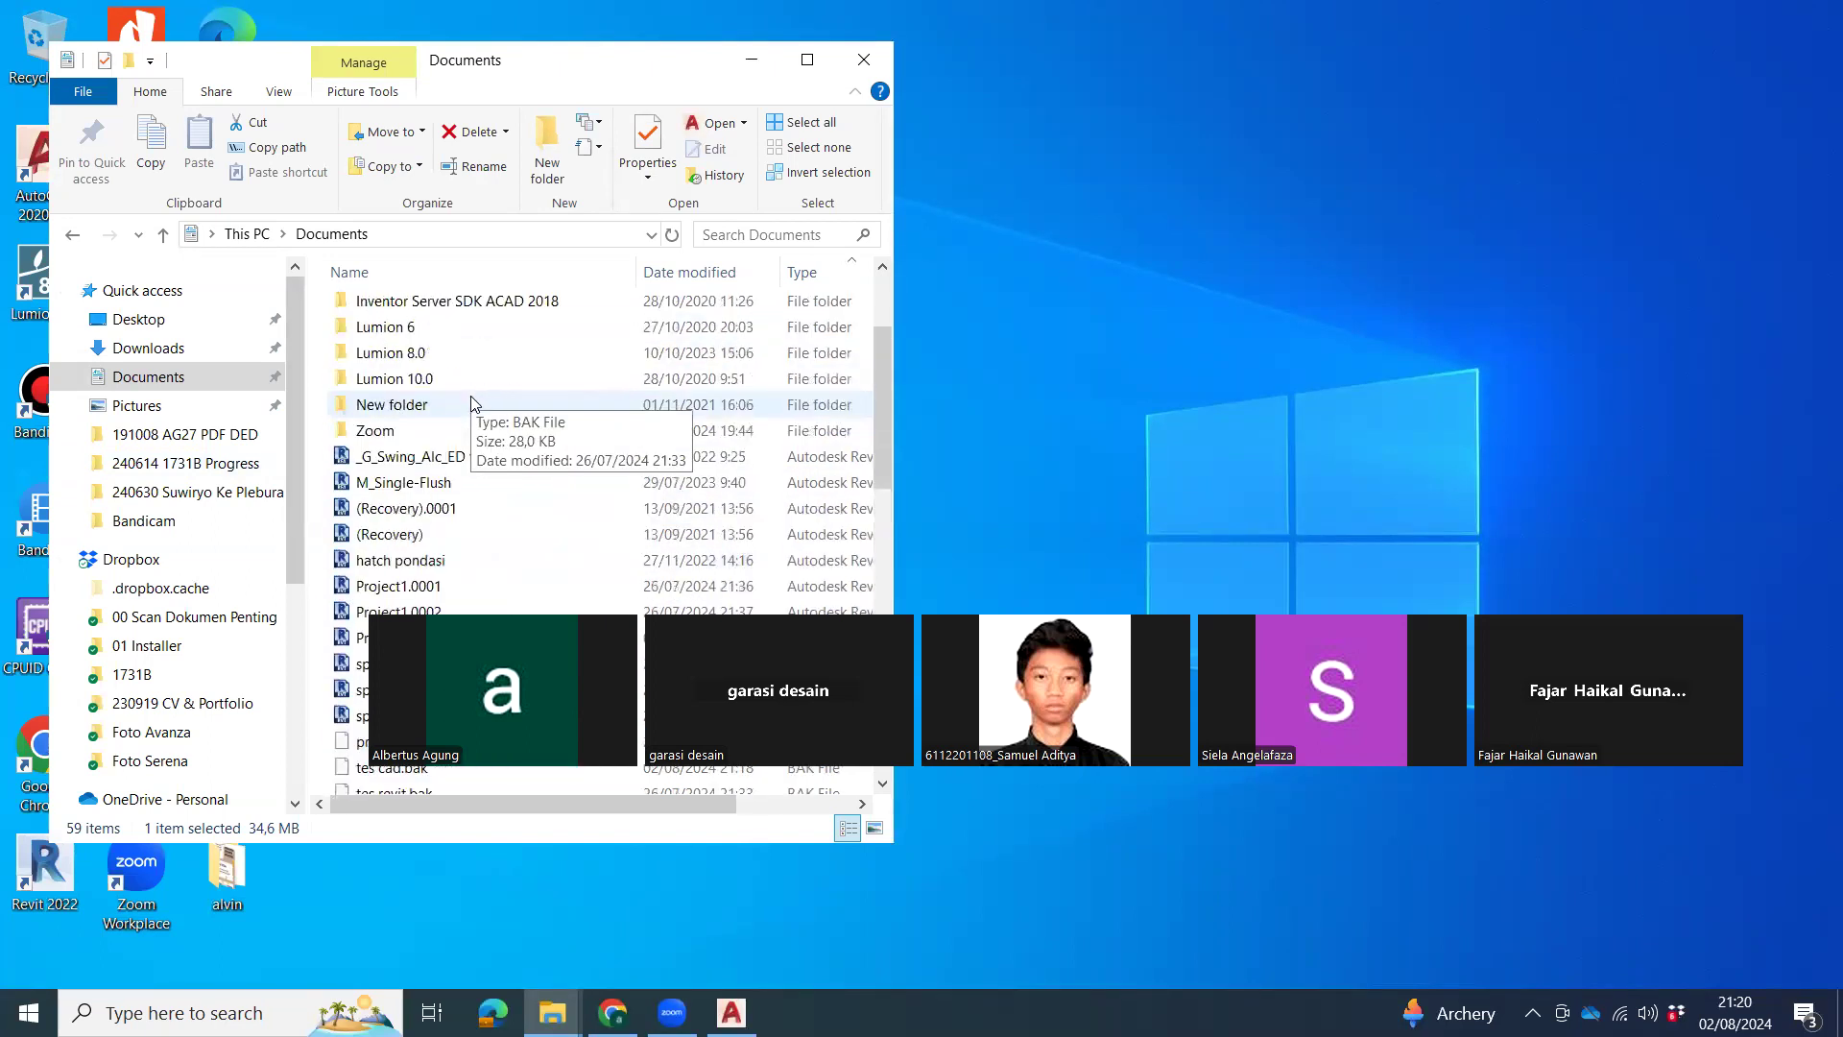
pyautogui.scroll(-7, 477, 416)
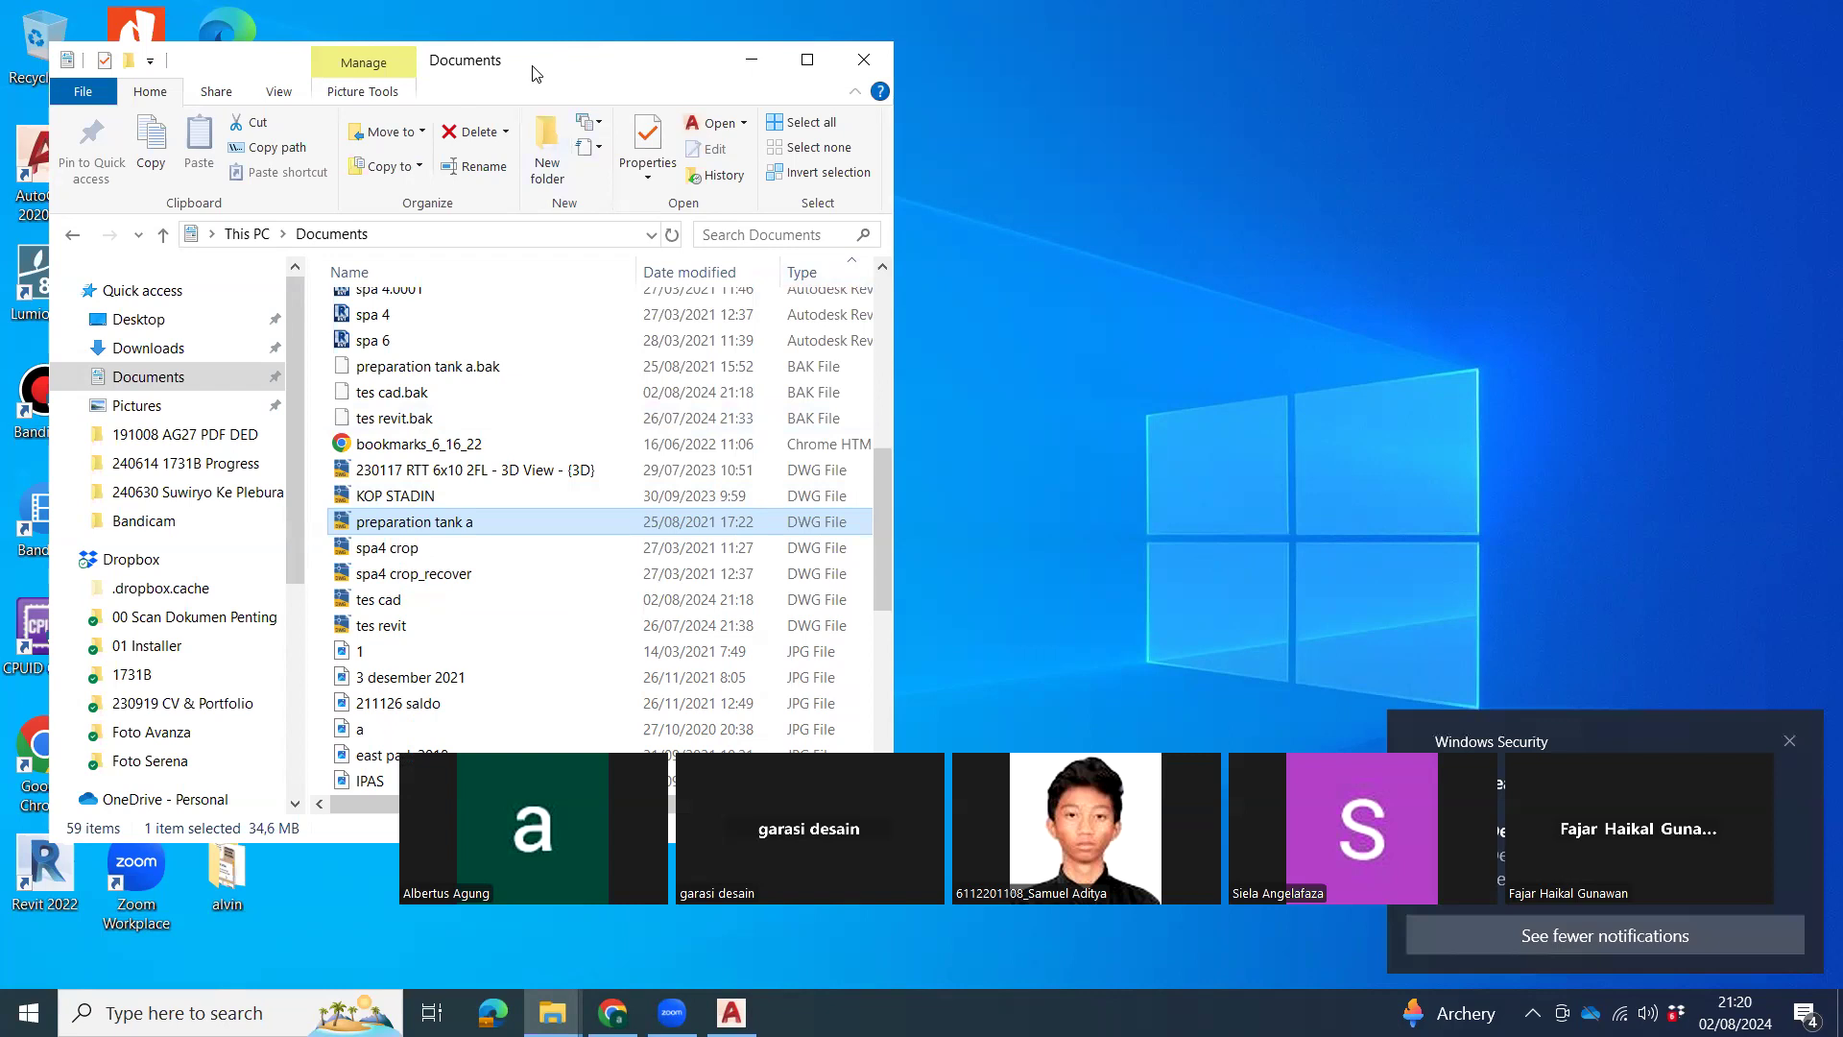
pyautogui.moveTo(535, 73); pyautogui.dragTo(784, 44)
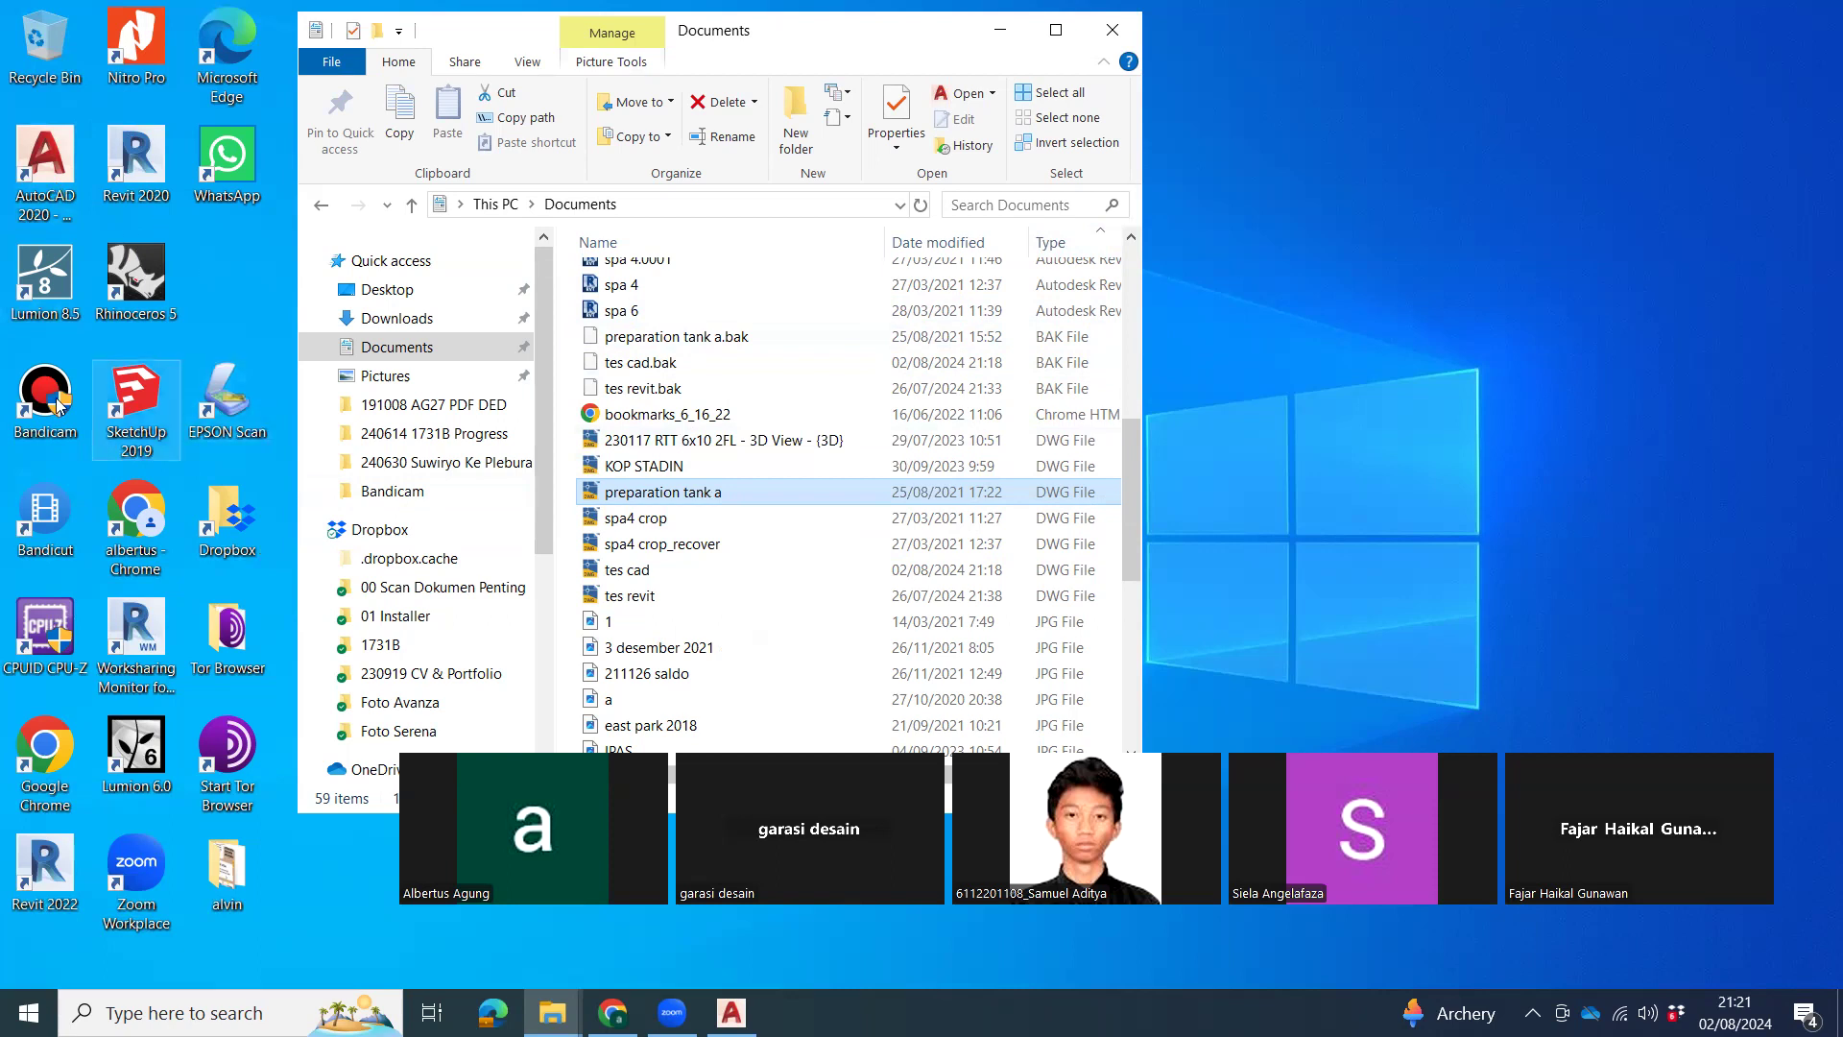
pyautogui.click(137, 223)
pyautogui.click(140, 178)
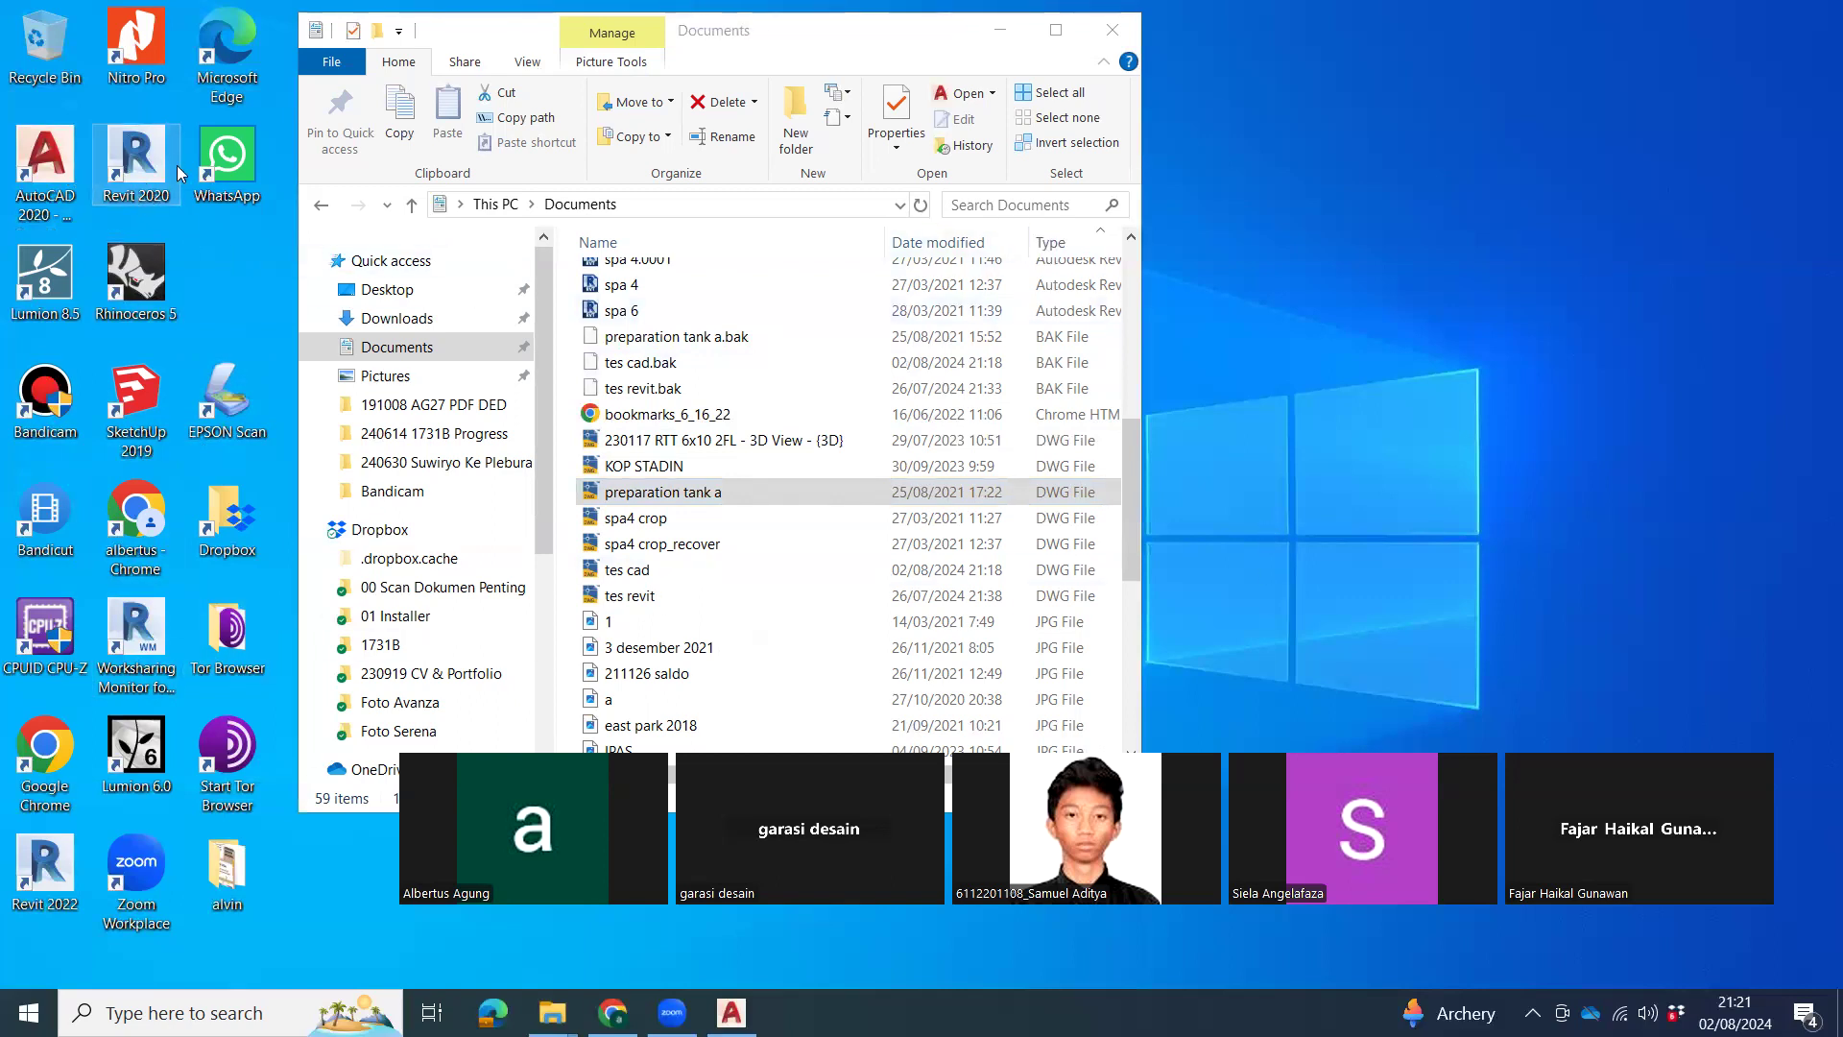
pyautogui.scroll(8, 956, 403)
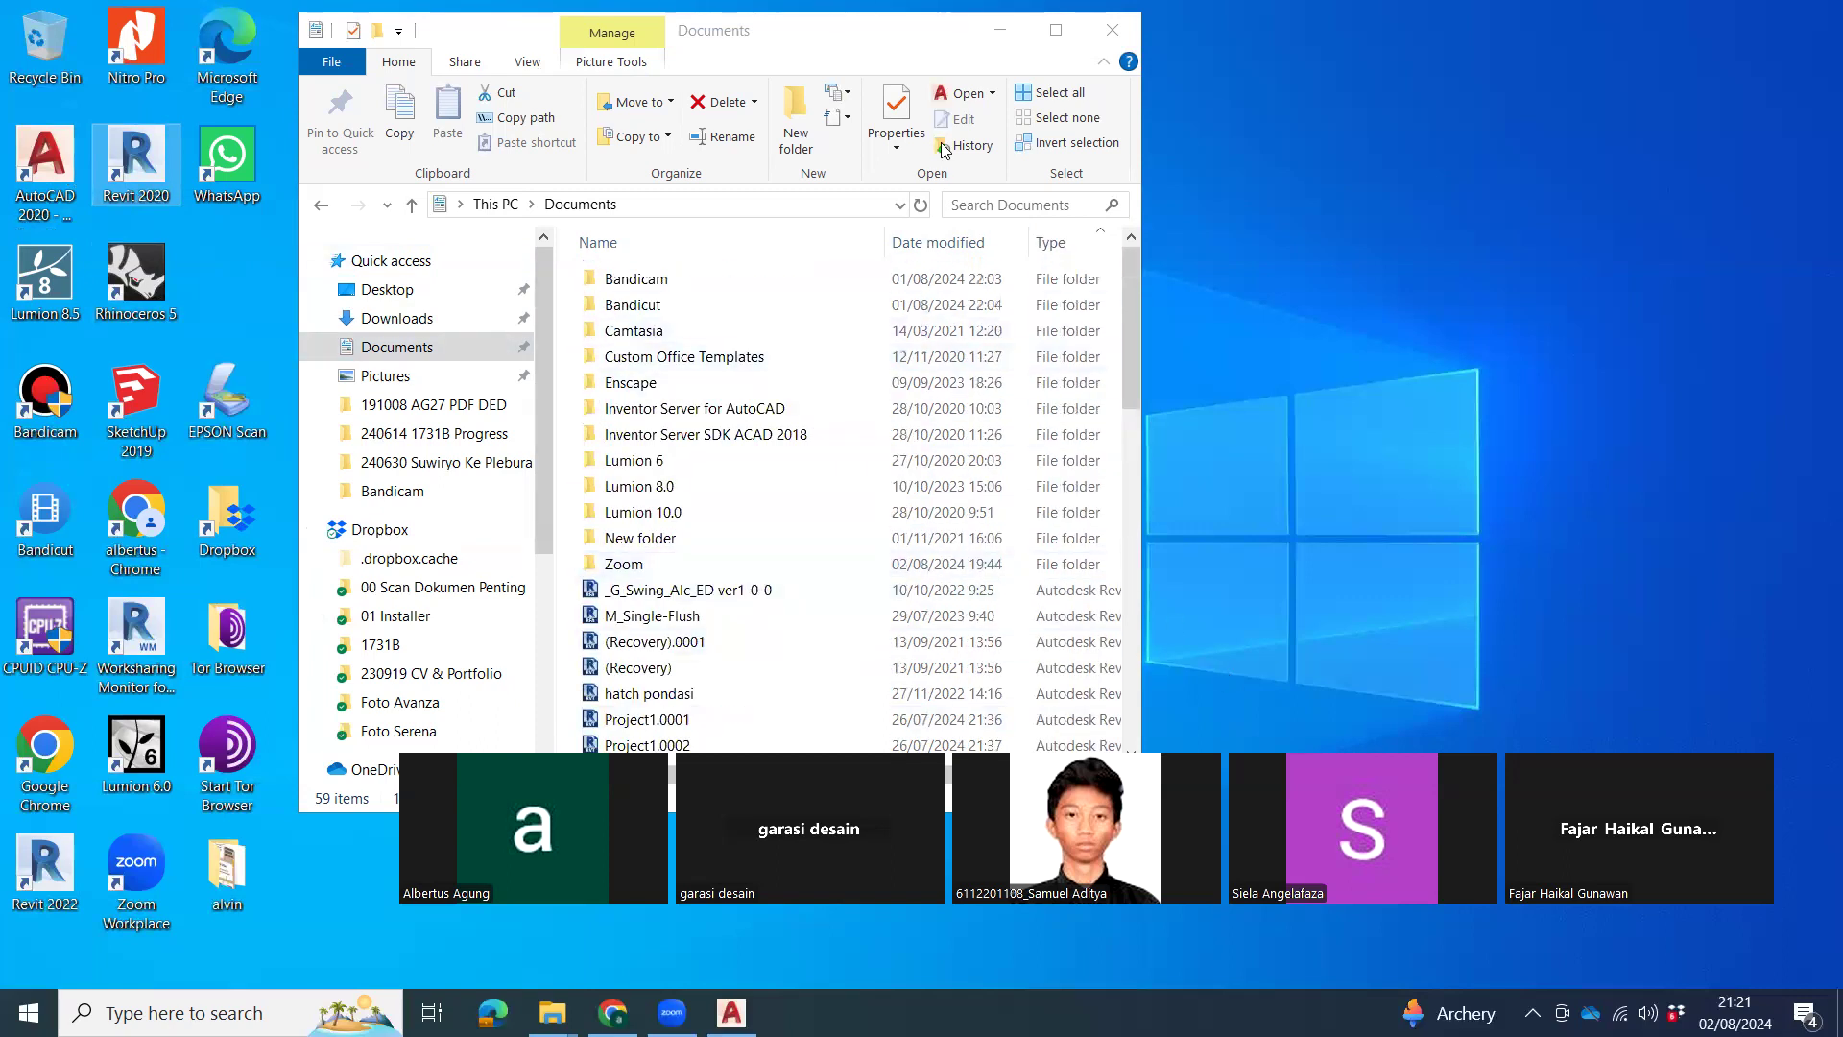
# Look over the Revit, DWG and JPG files in the Documents folder, and go up to This PC.
pyautogui.scroll(-3, 742, 499)
pyautogui.scroll(-2, 742, 499)
pyautogui.scroll(3, 864, 384)
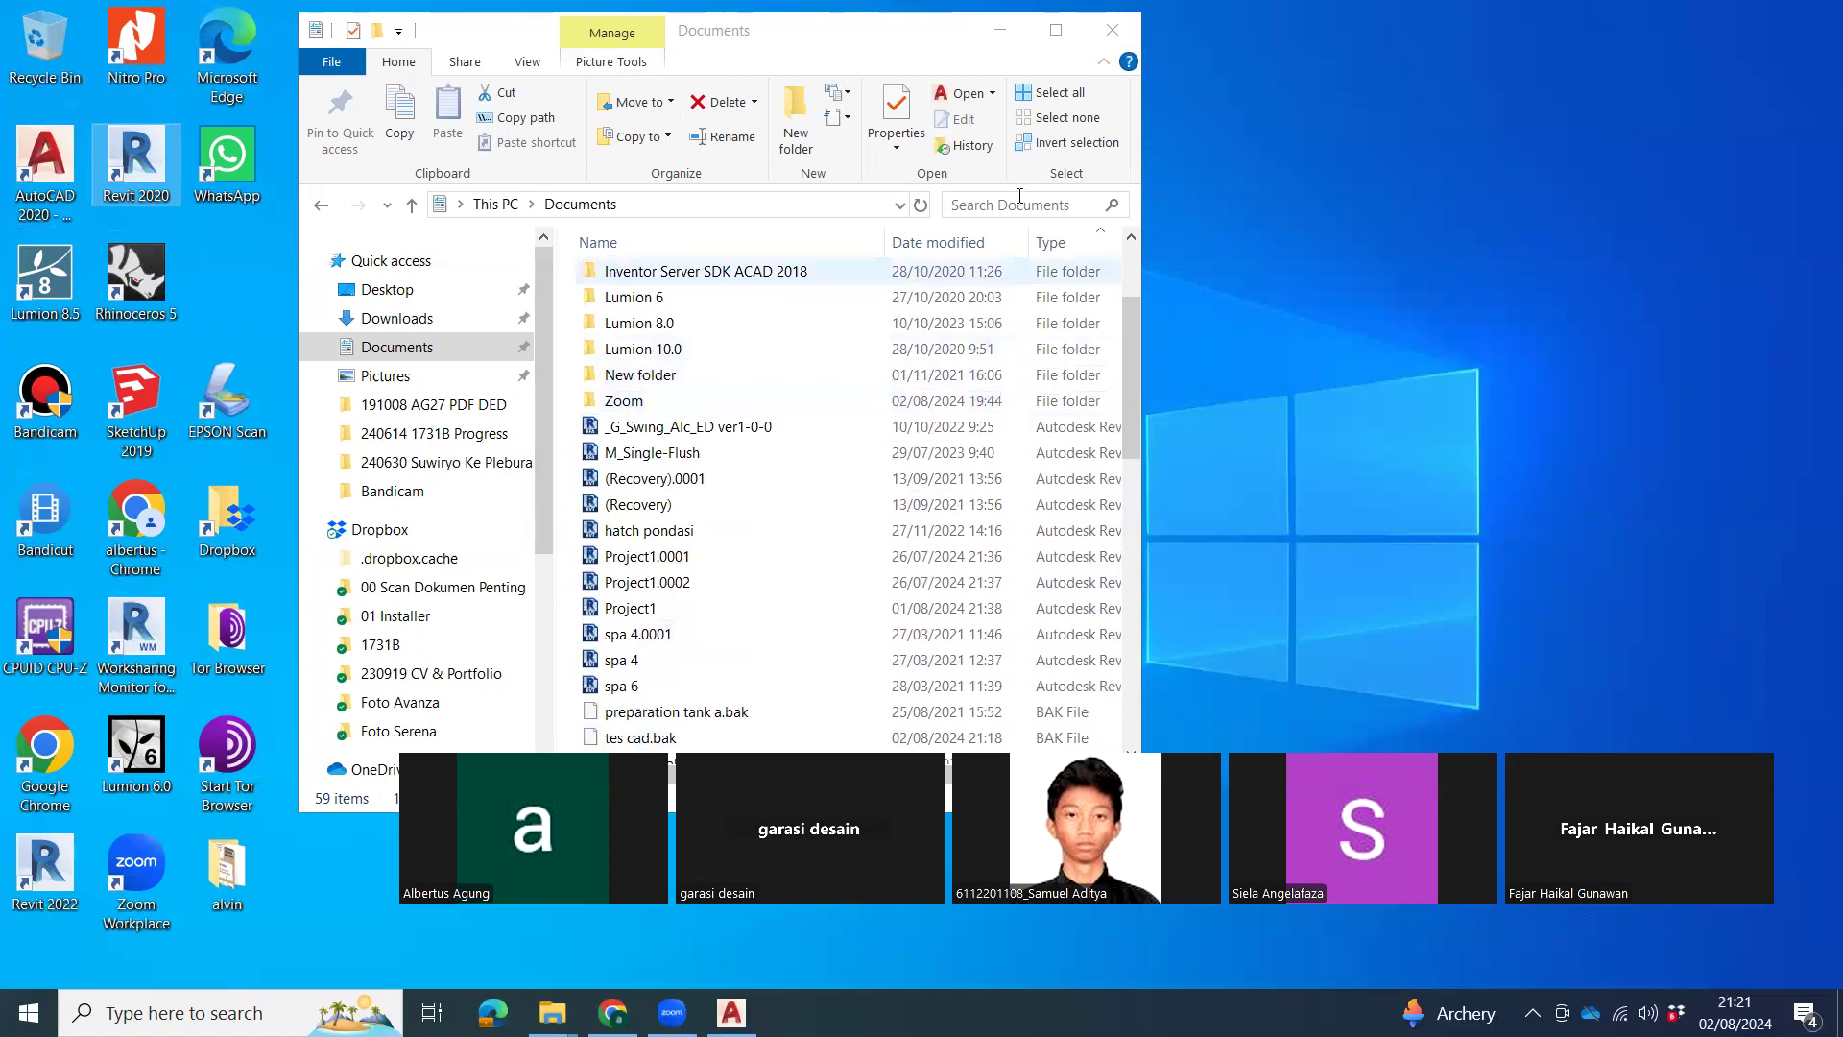
pyautogui.scroll(-7, 864, 490)
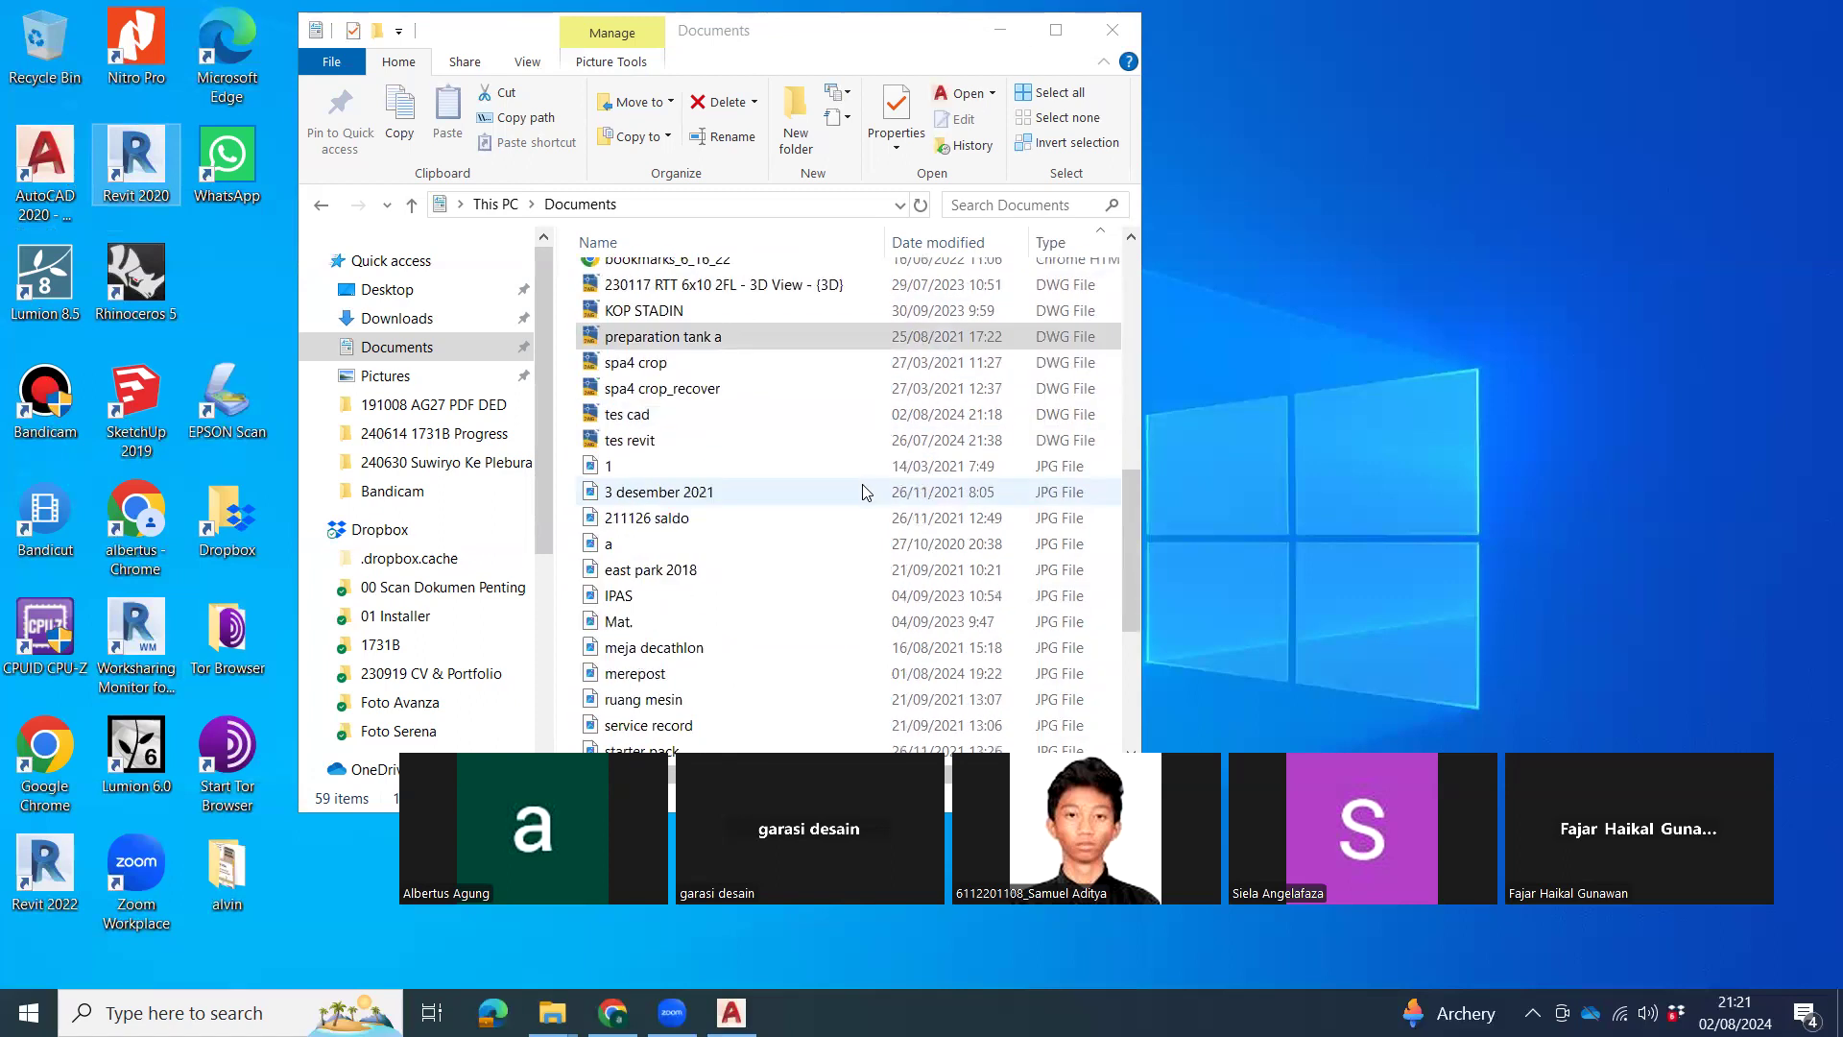
pyautogui.scroll(1, 866, 492)
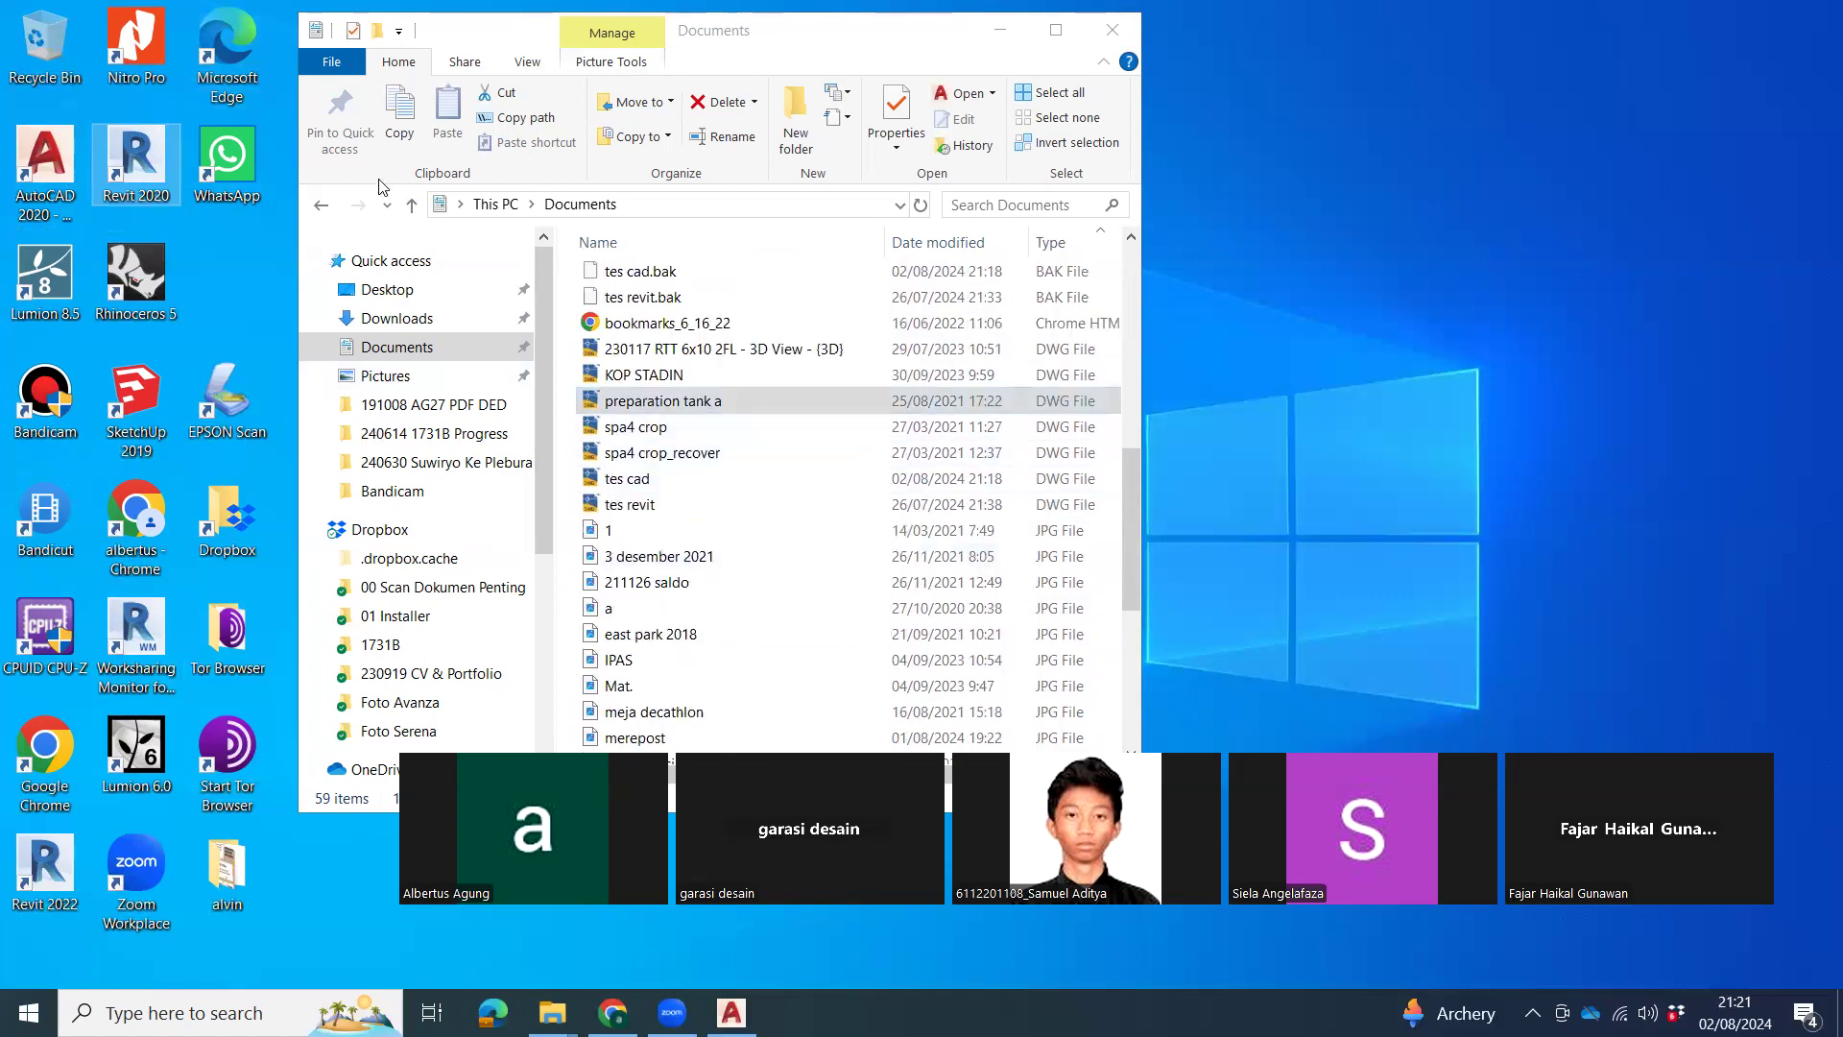
pyautogui.click(410, 204)
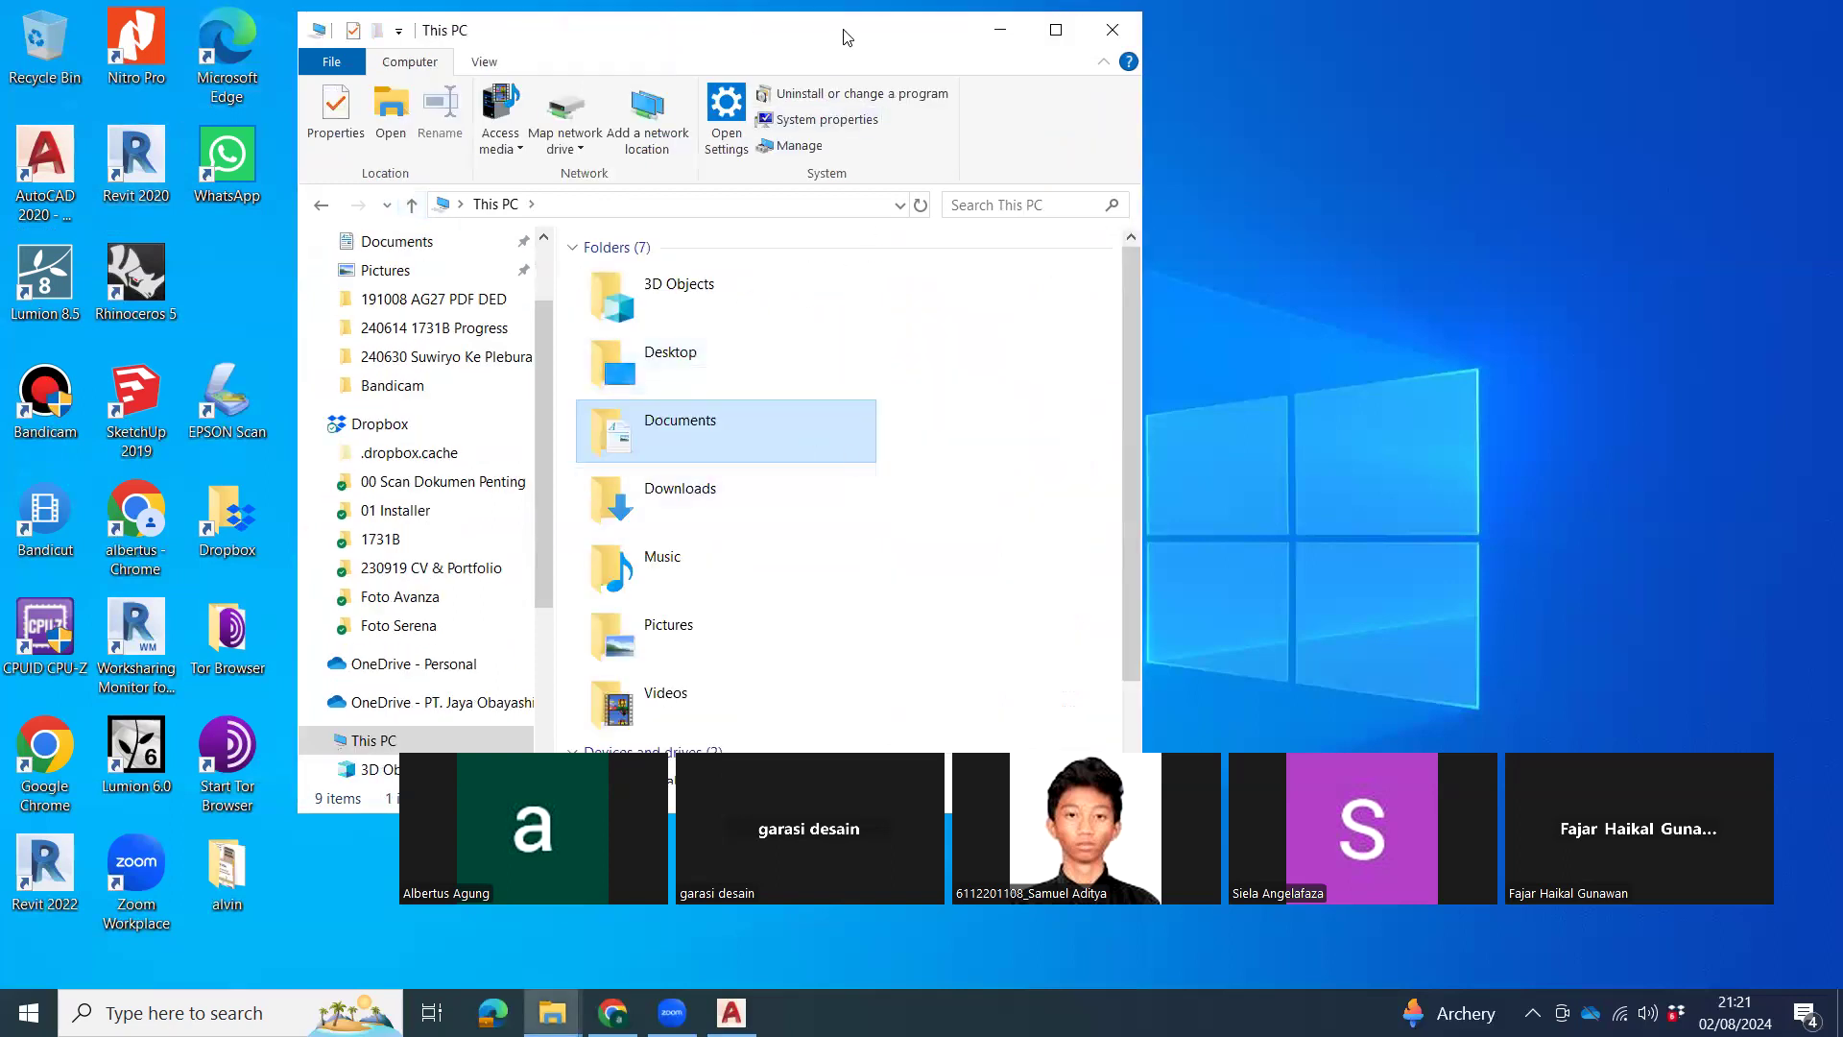
# Move and resize the File Explorer window so it sits clear above the meeting video tiles, and look through its folder tree to the drives.
pyautogui.moveTo(856, 15); pyautogui.dragTo(792, 50)
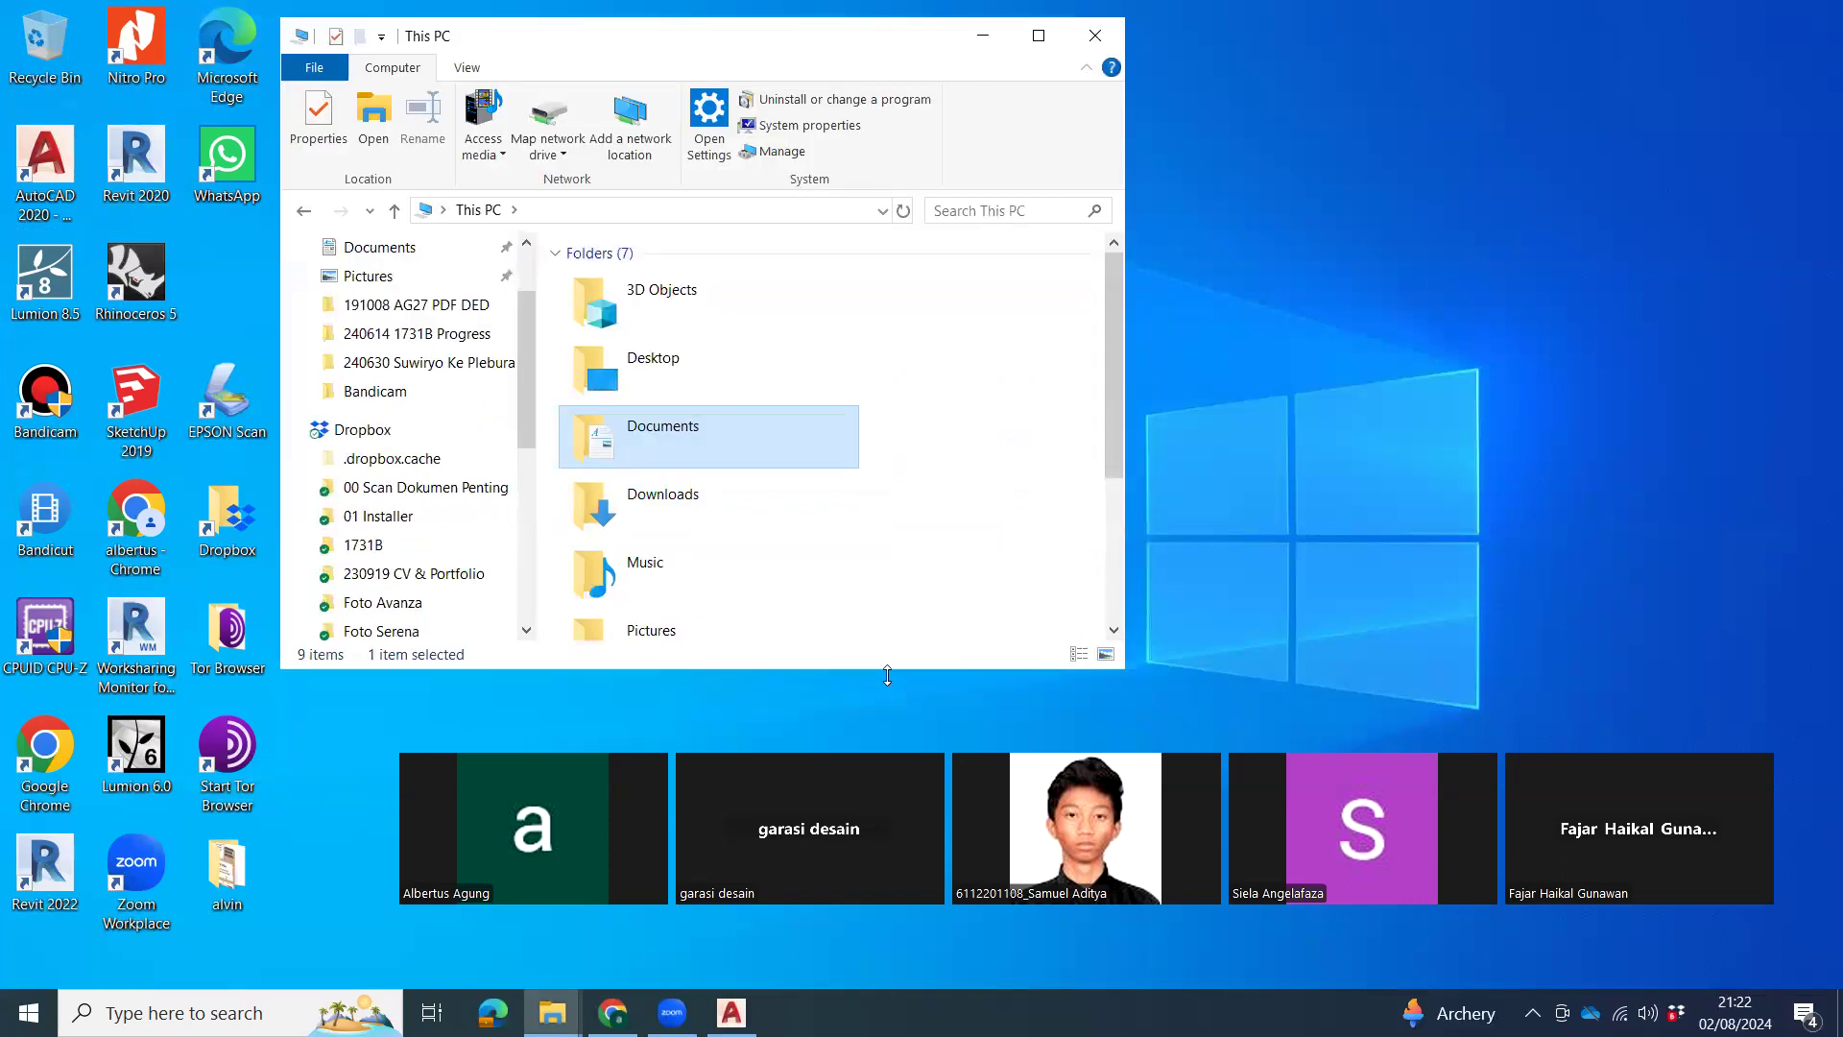
pyautogui.moveTo(887, 675); pyautogui.dragTo(875, 746)
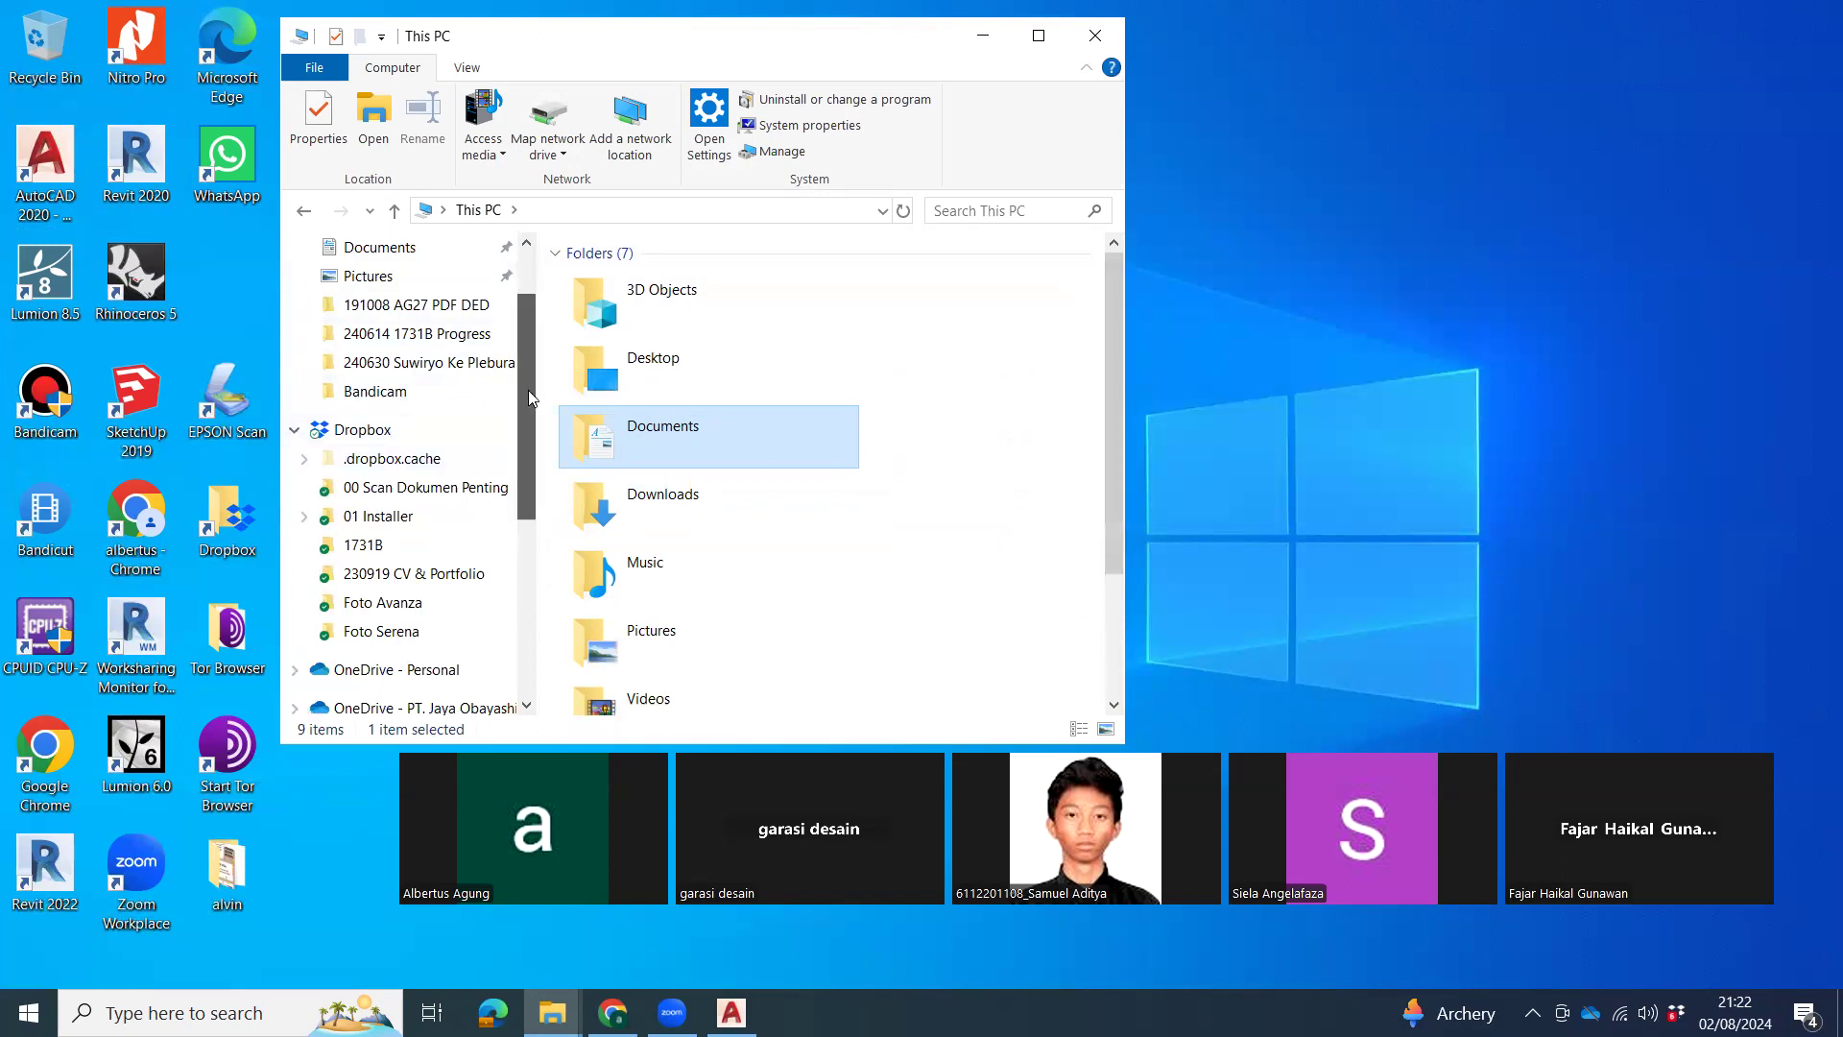
pyautogui.scroll(2, 528, 390)
pyautogui.scroll(-3, 444, 547)
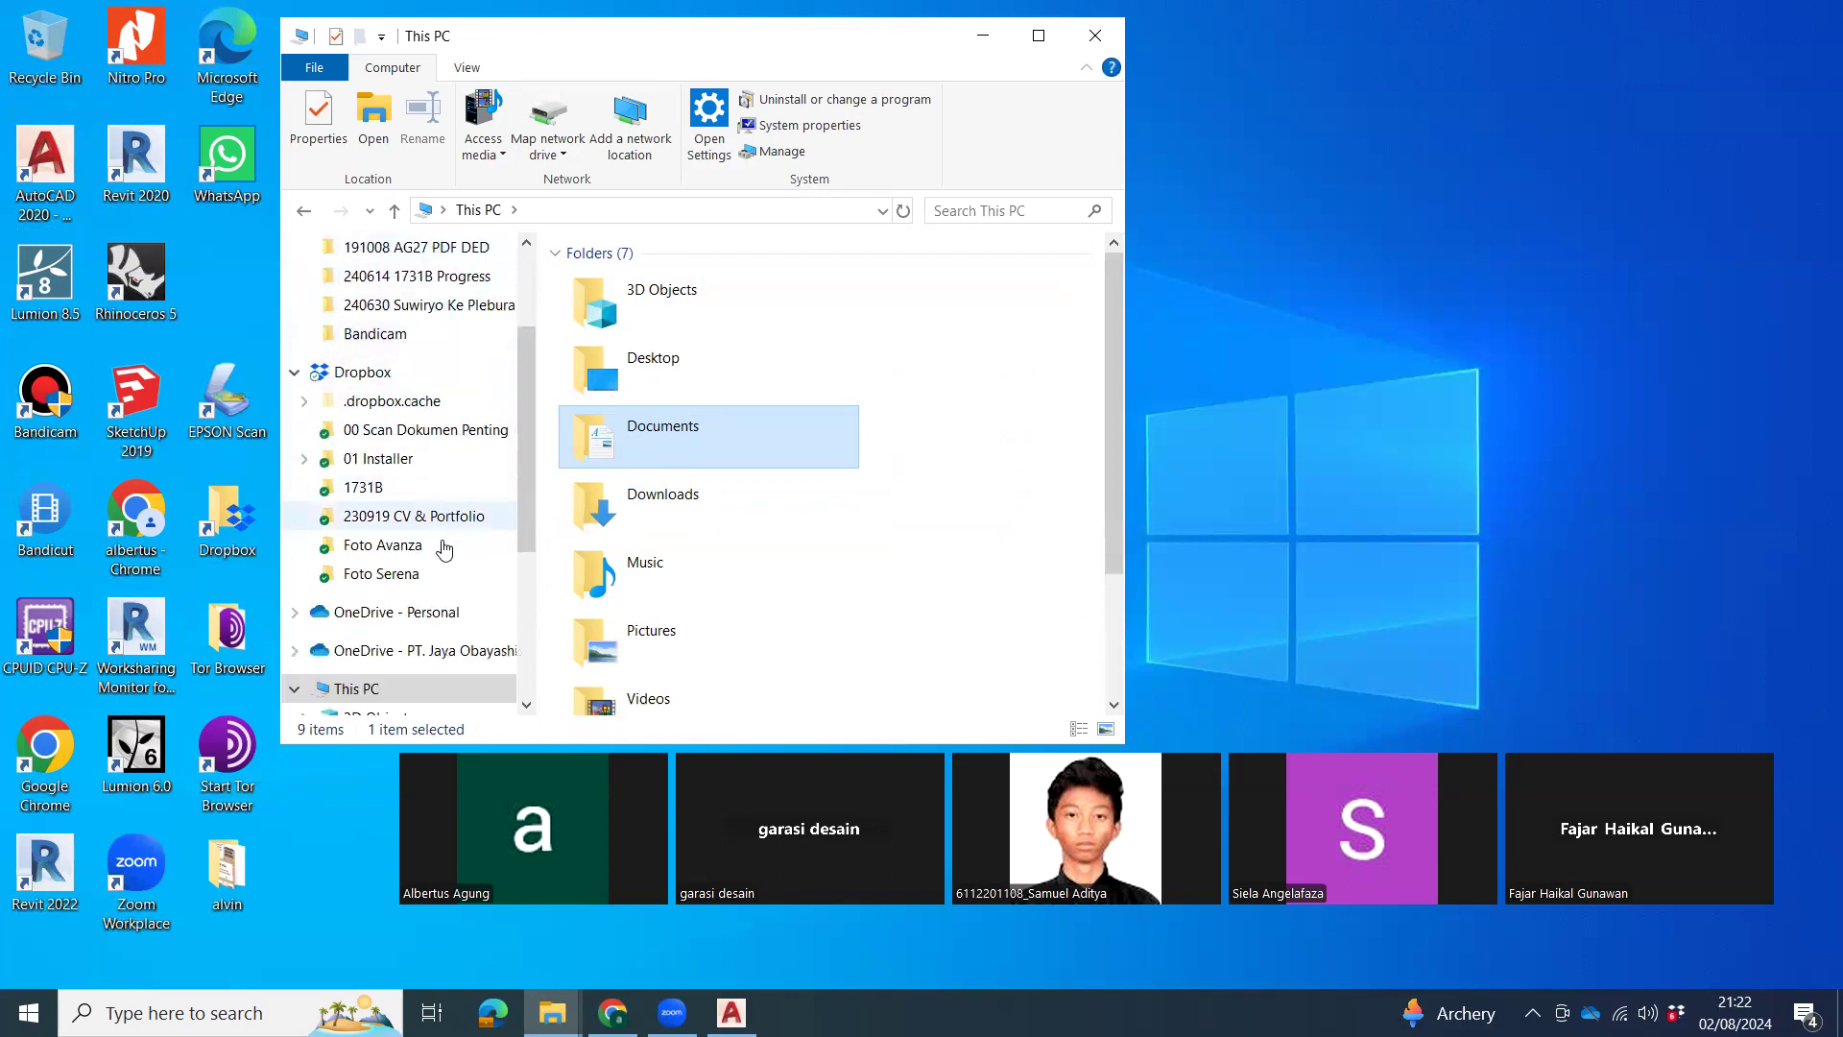
pyautogui.scroll(-3, 443, 547)
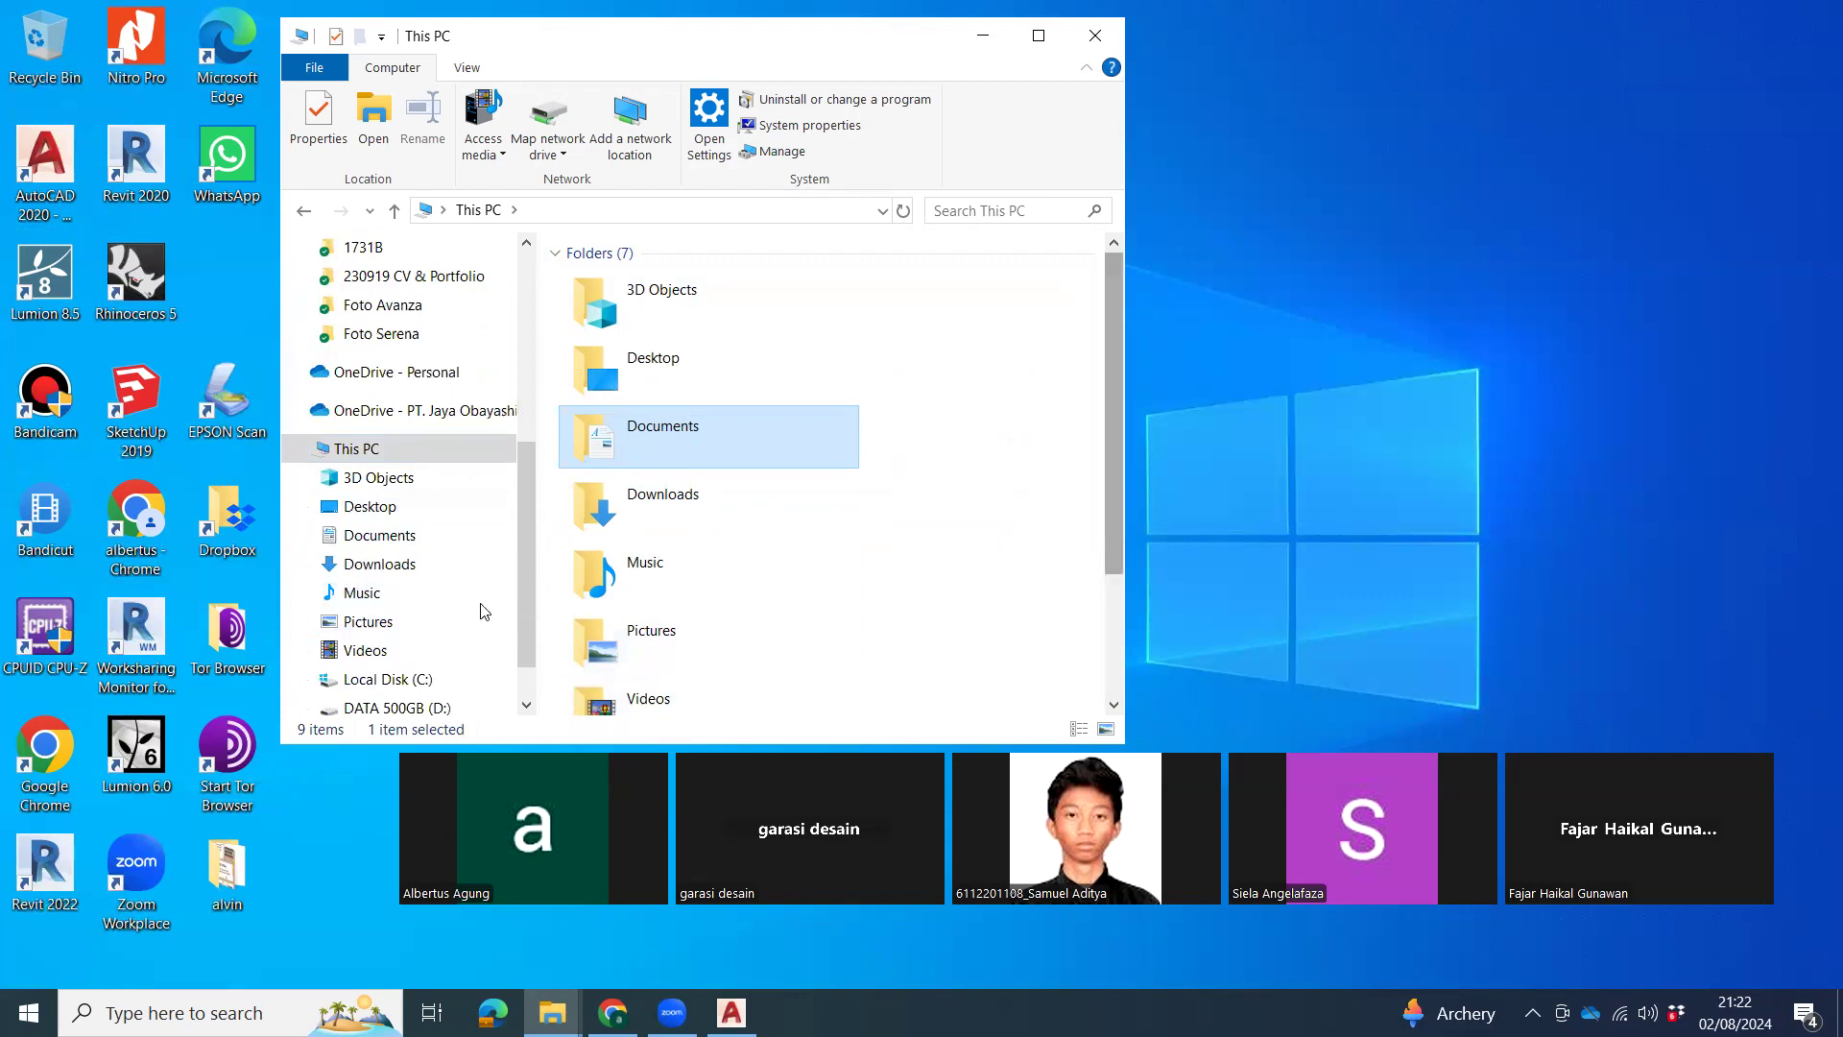
pyautogui.scroll(-1, 485, 611)
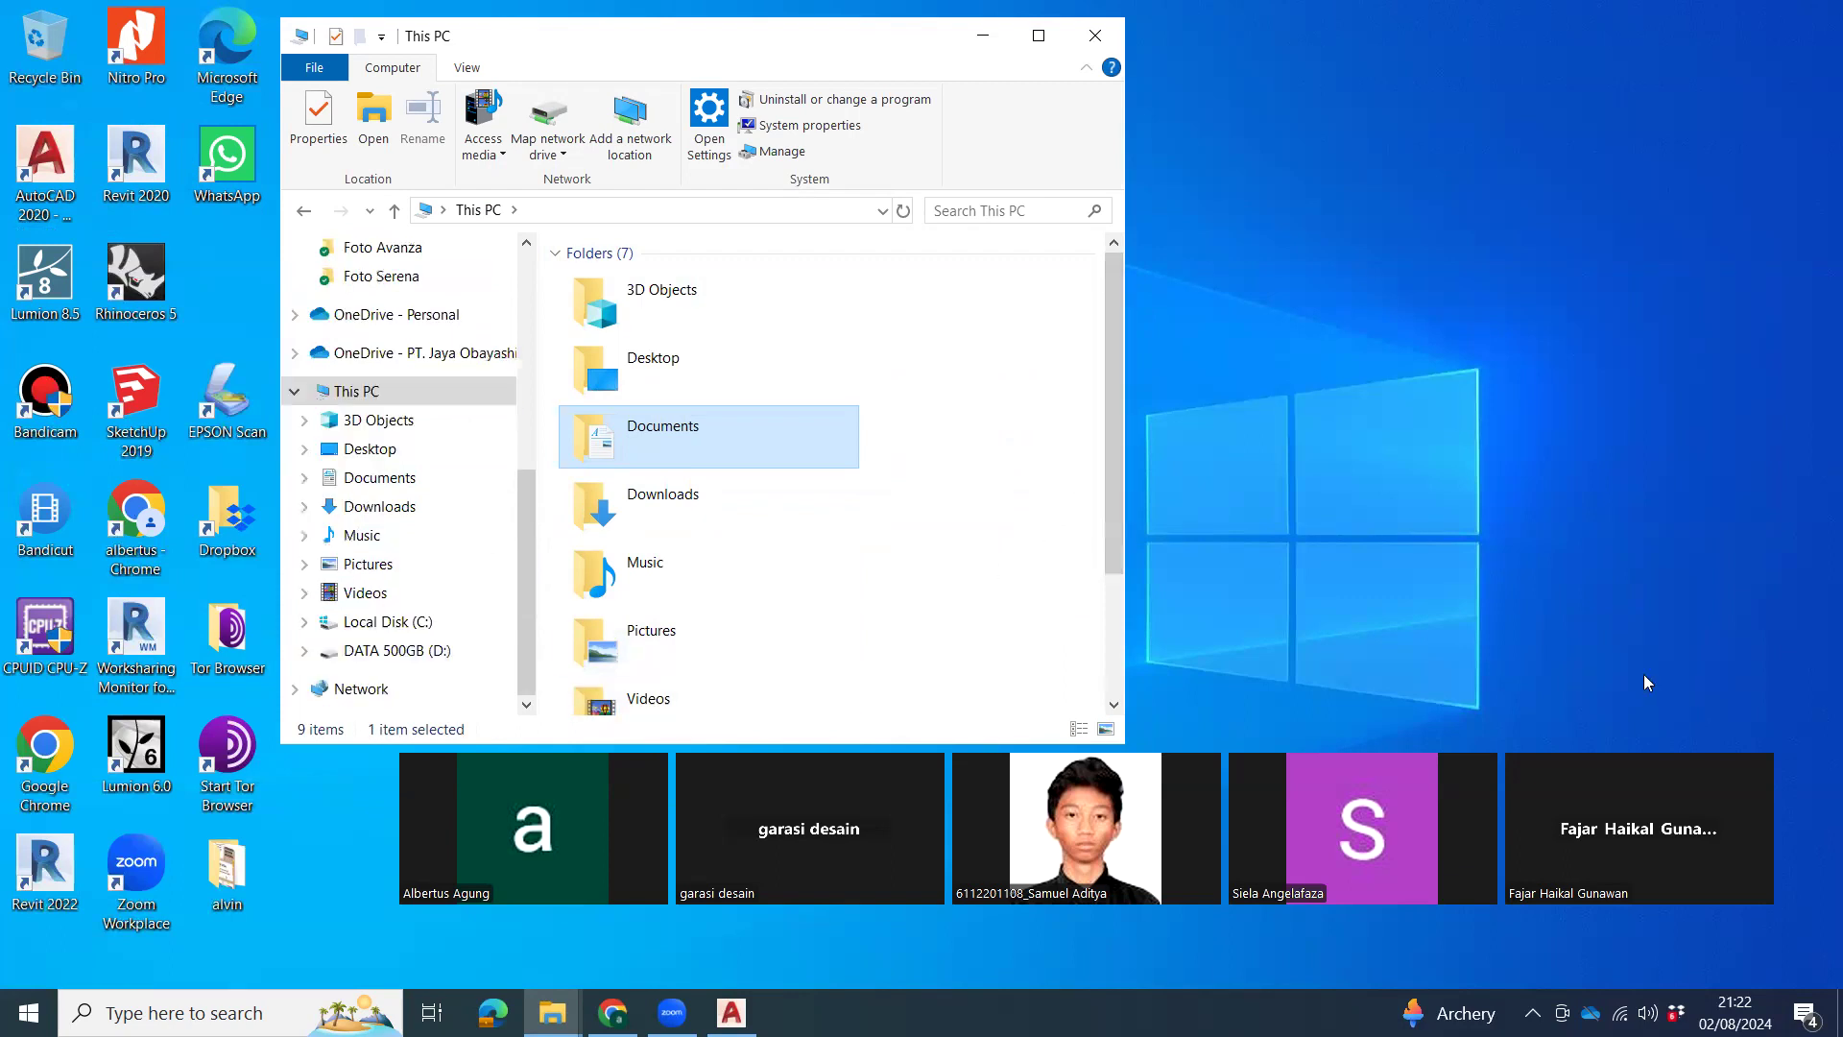